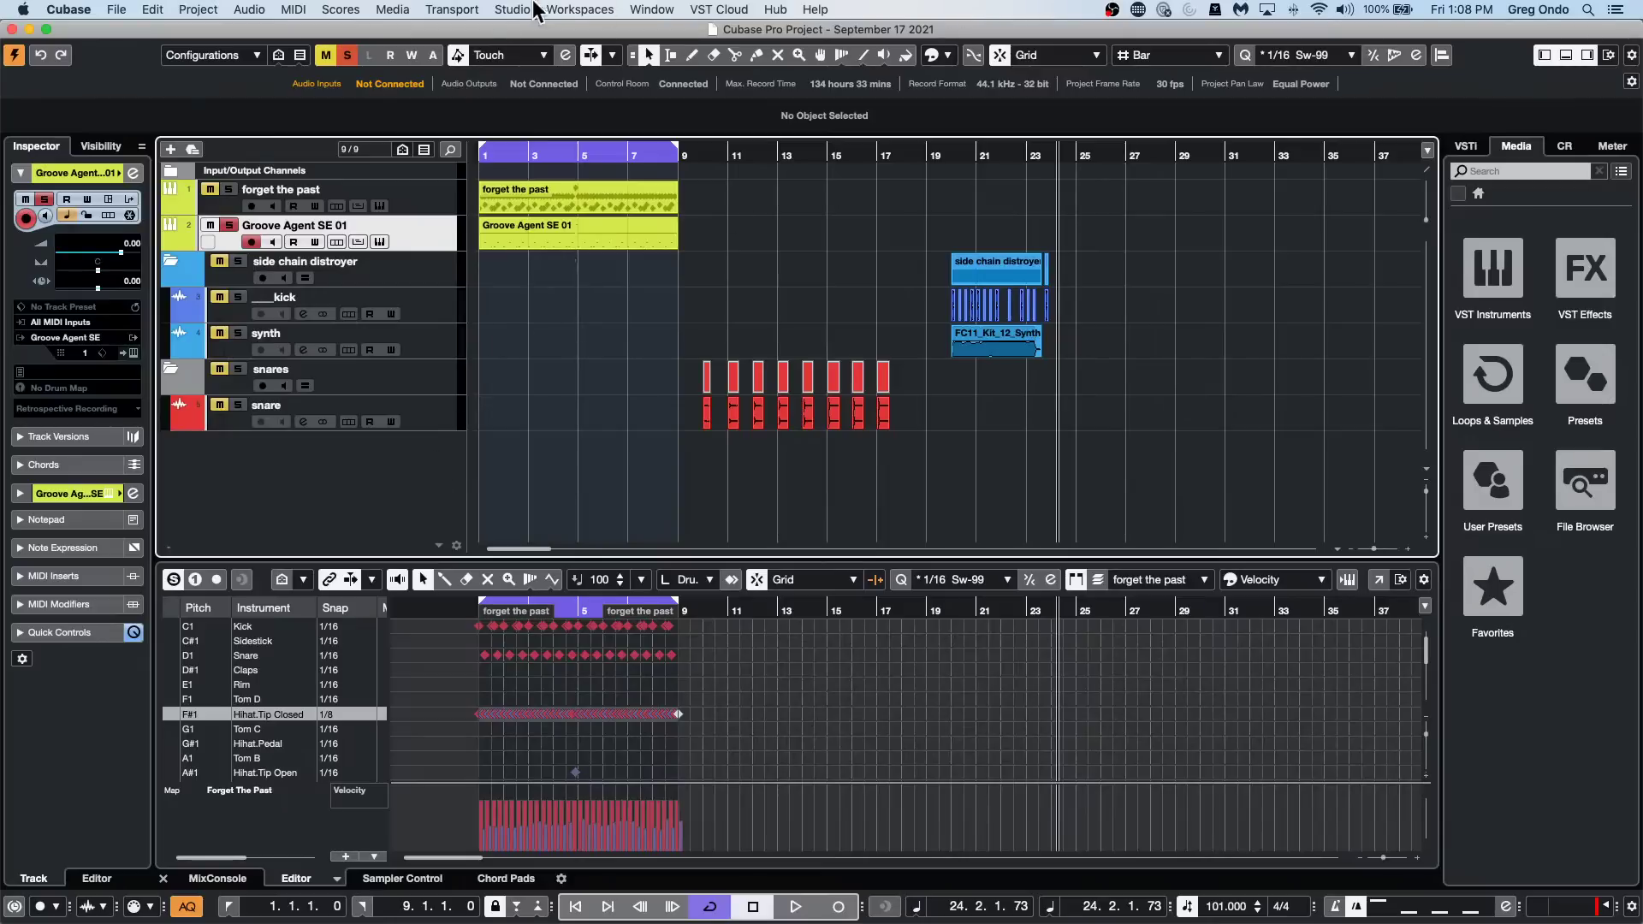
Open the recent project Amos Moses - GO.cpr and activate it.
{"action": "left_click", "coordinate": [114, 10]}
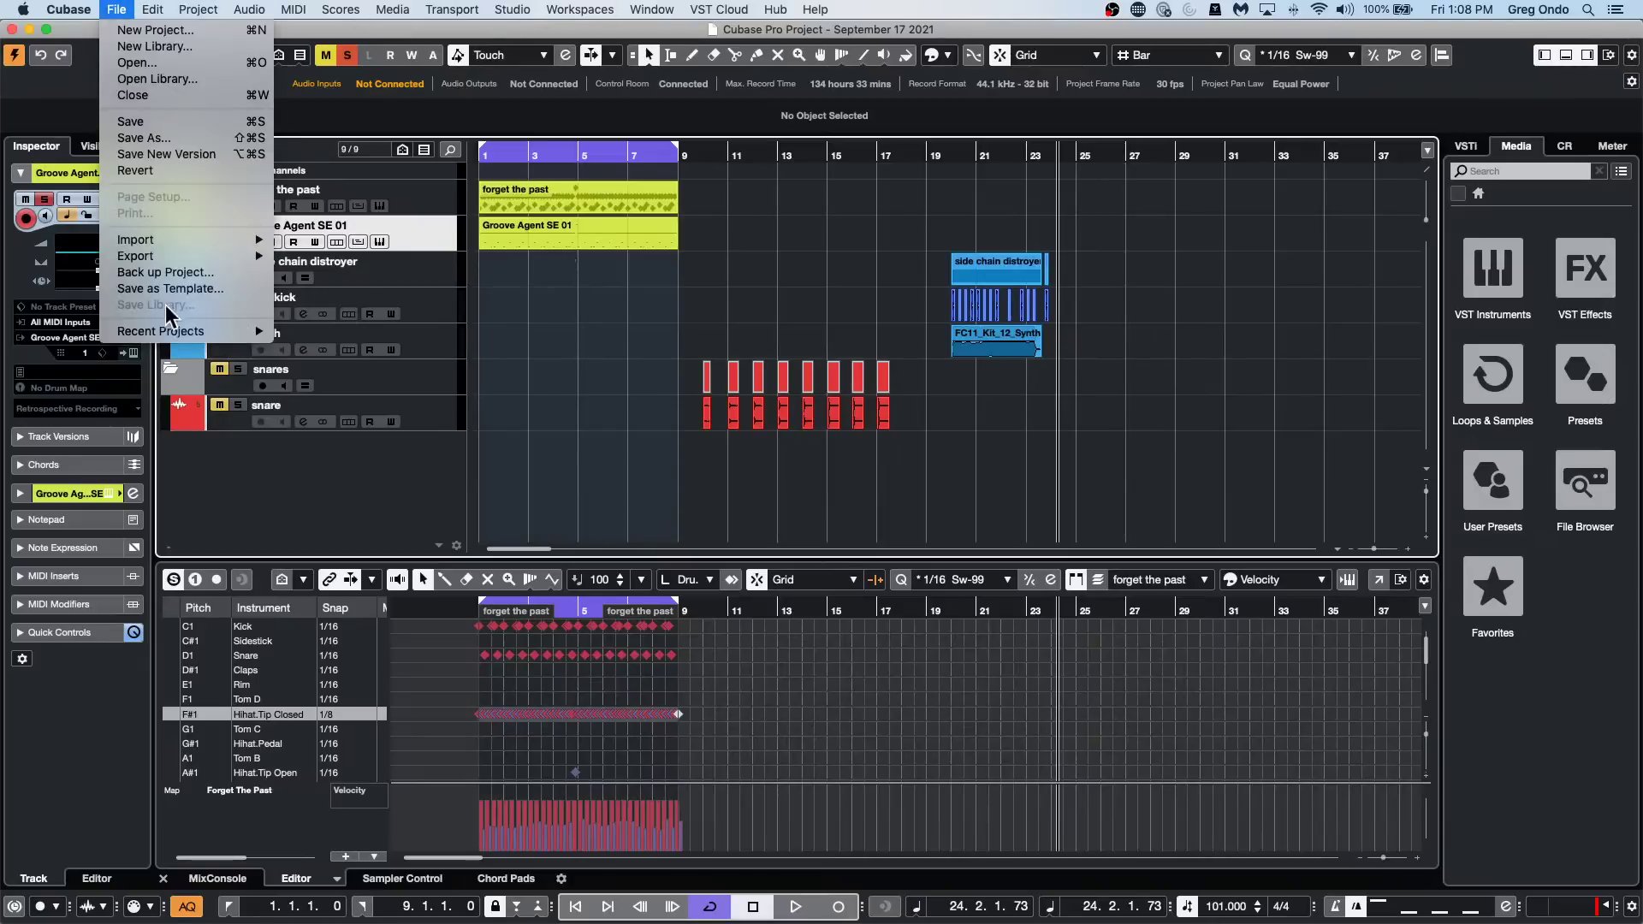
{"action": "mouse_move", "coordinate": [178, 337]}
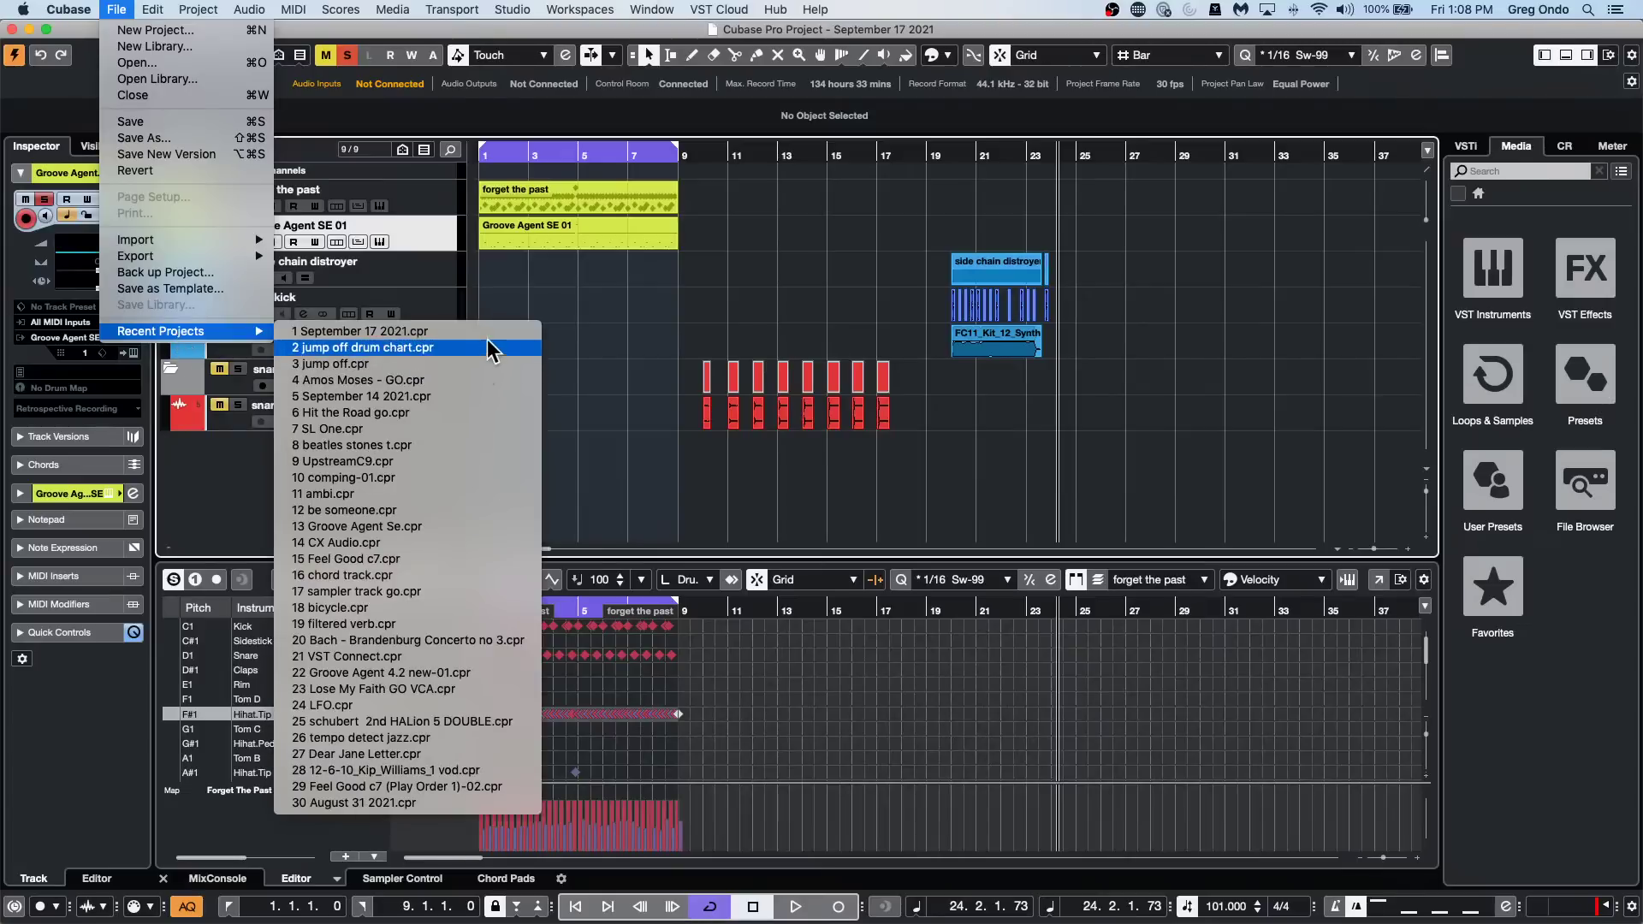
{"action": "left_click", "coordinate": [447, 381]}
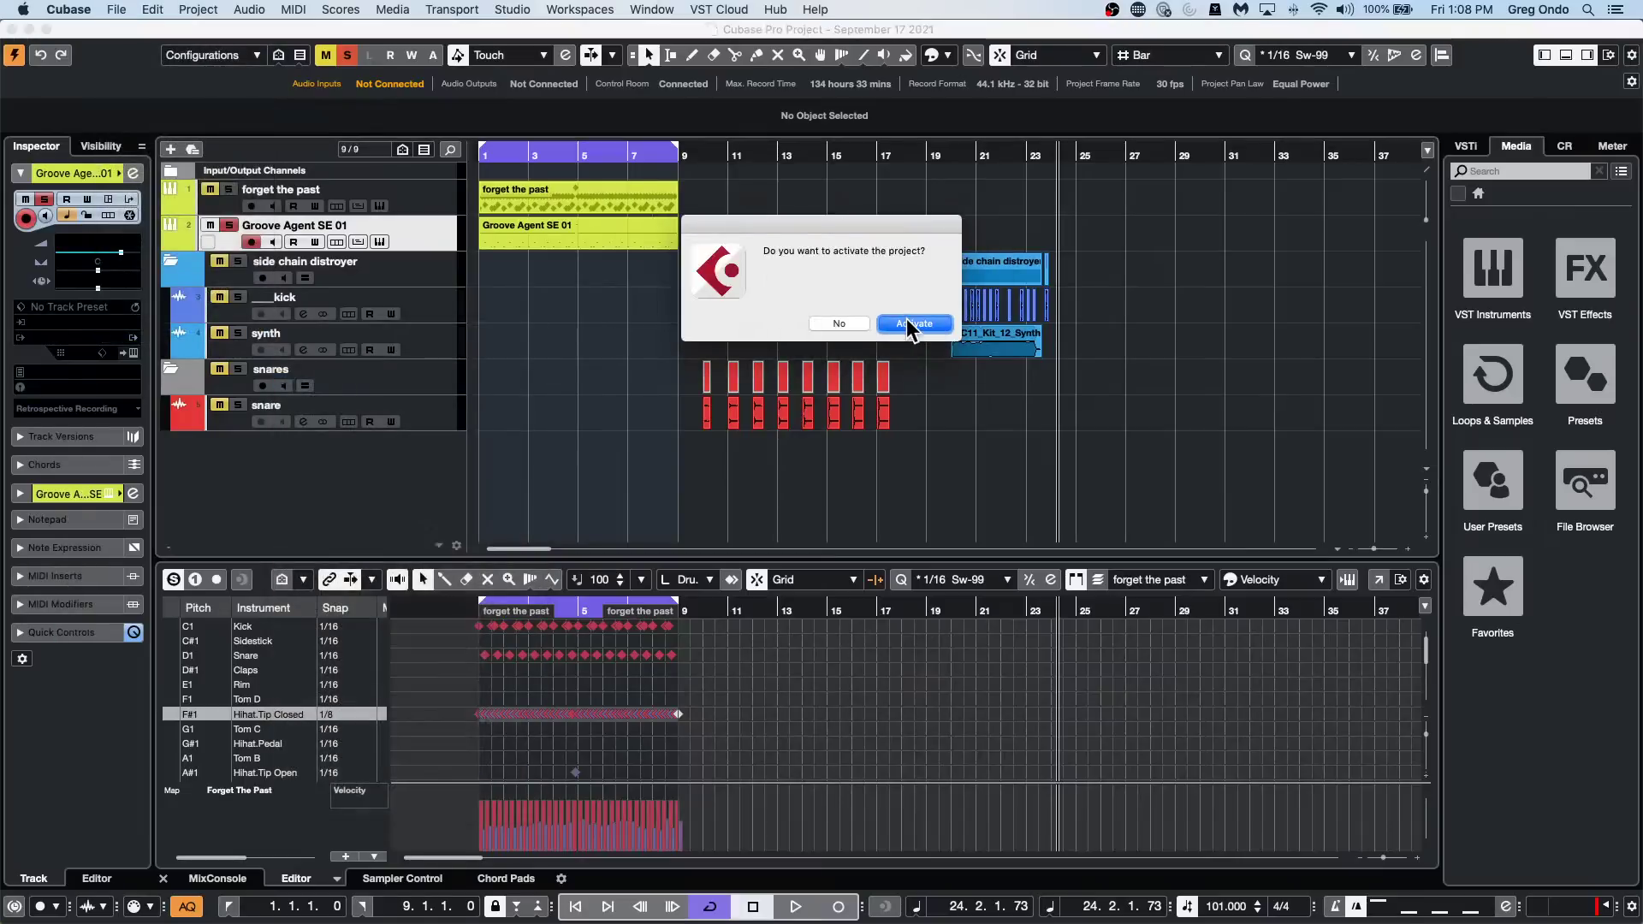
{"action": "left_click", "coordinate": [917, 323]}
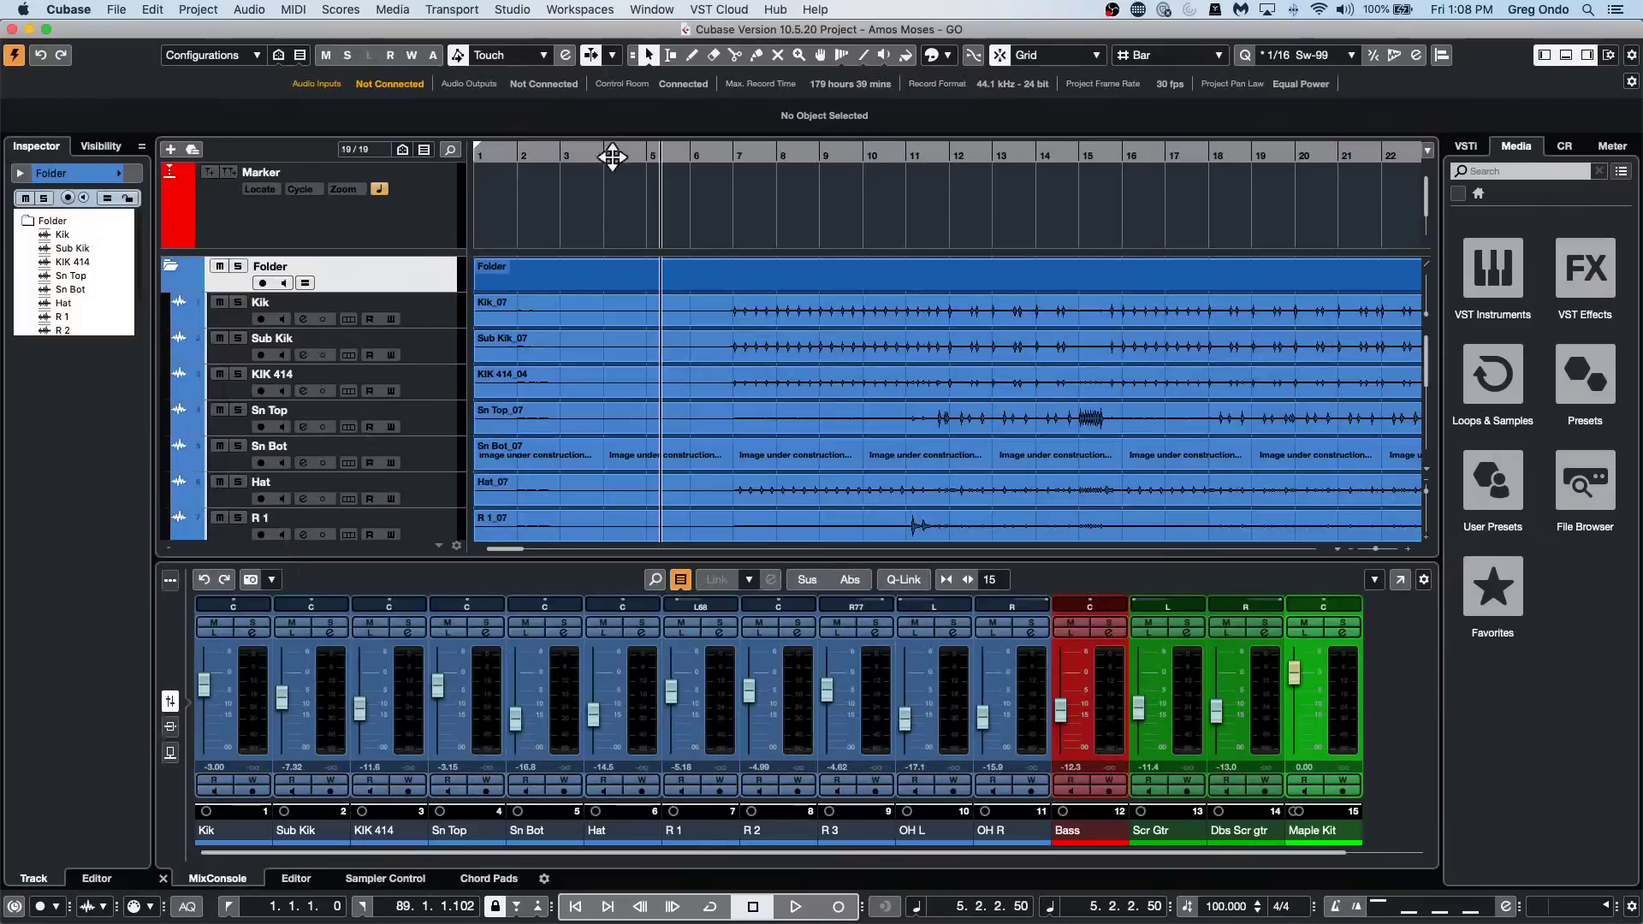
Turn on cycle playback, show the full project length, and lower the volume of all selected audio events together.
{"action": "key", "text": "KP_Divide"}
{"action": "left_click", "coordinate": [566, 157]}
{"action": "key", "text": "shift+f"}
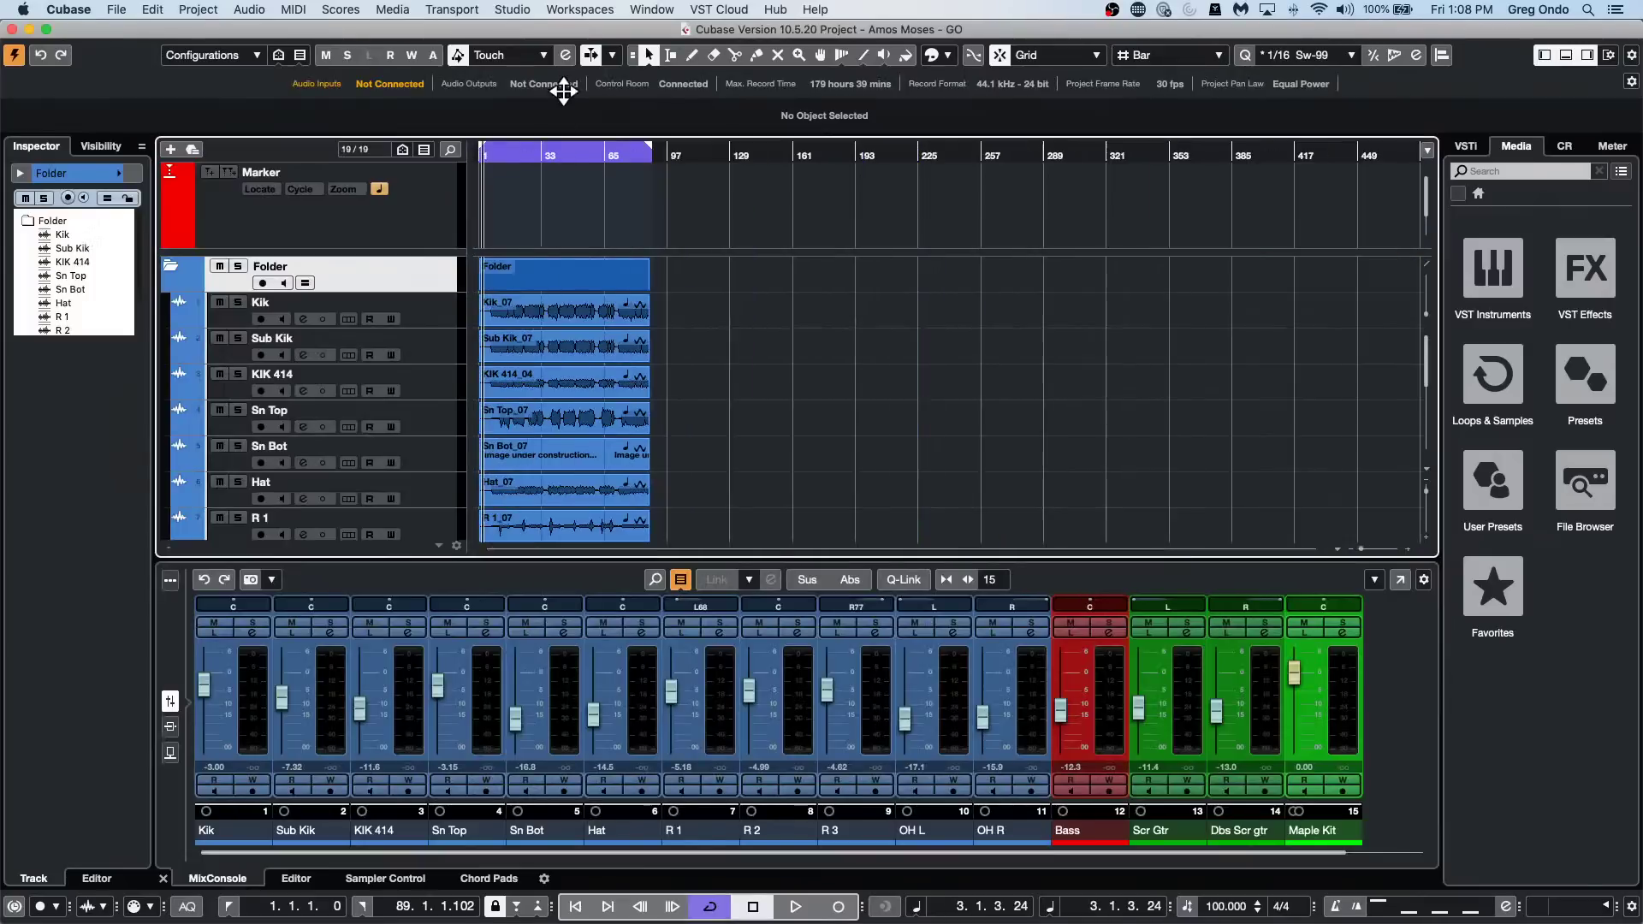
{"action": "key", "text": "super+a"}
{"action": "key", "text": "comma"}
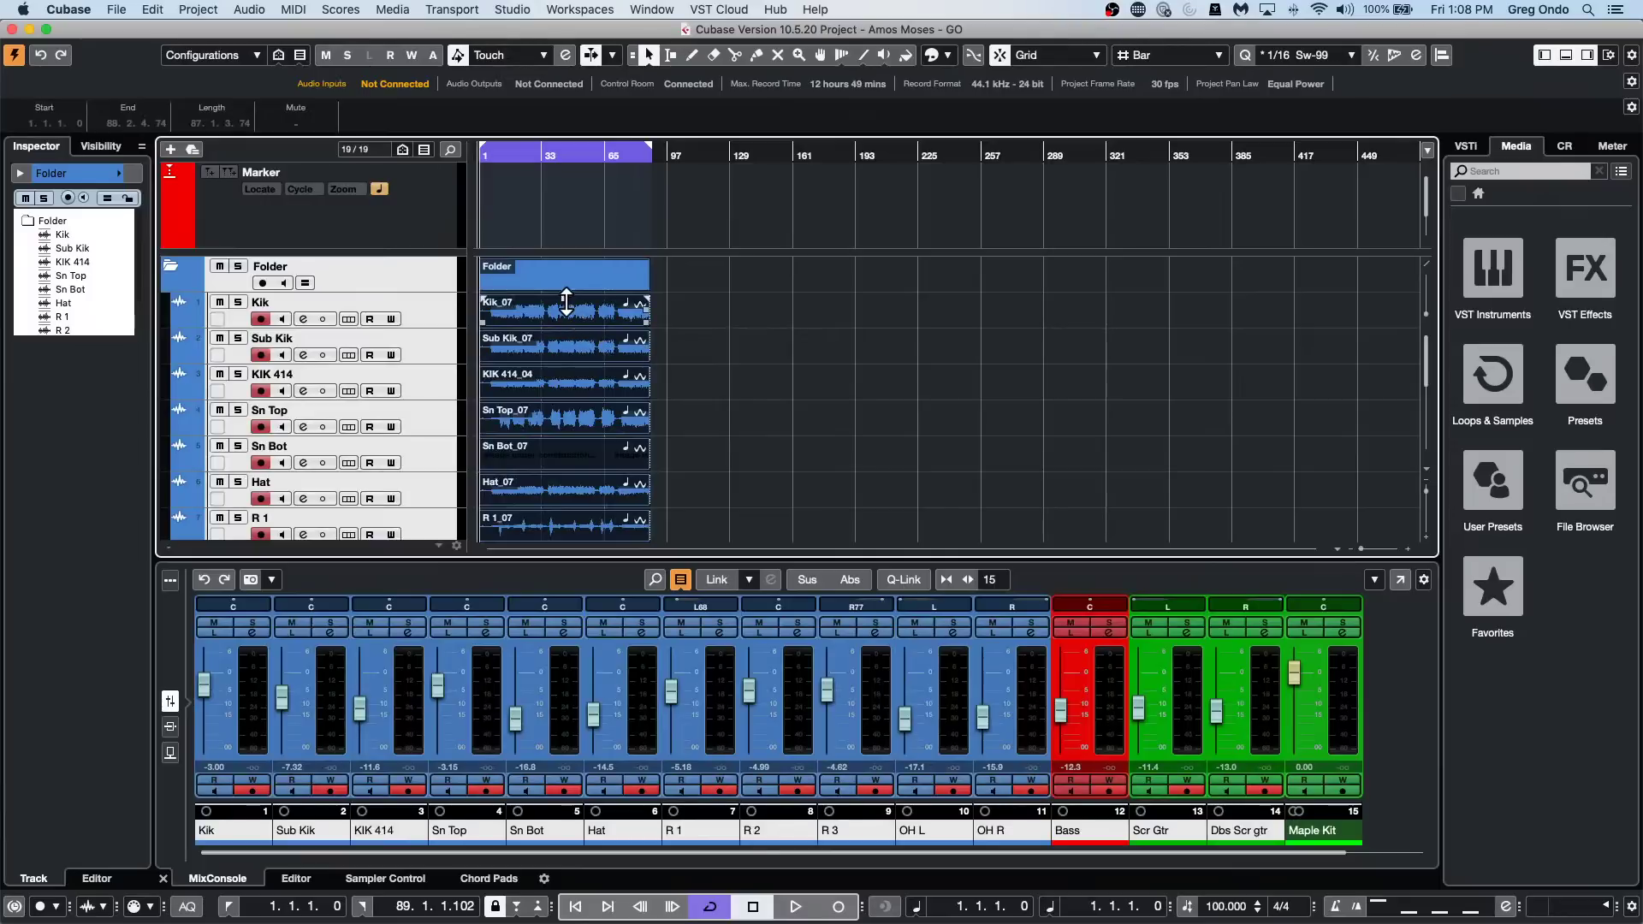
{"action": "mouse_move", "coordinate": [564, 297]}
{"action": "left_mouse_down"}
{"action": "mouse_move", "coordinate": [565, 340]}
{"action": "mouse_move", "coordinate": [561, 286]}
{"action": "left_mouse_up"}
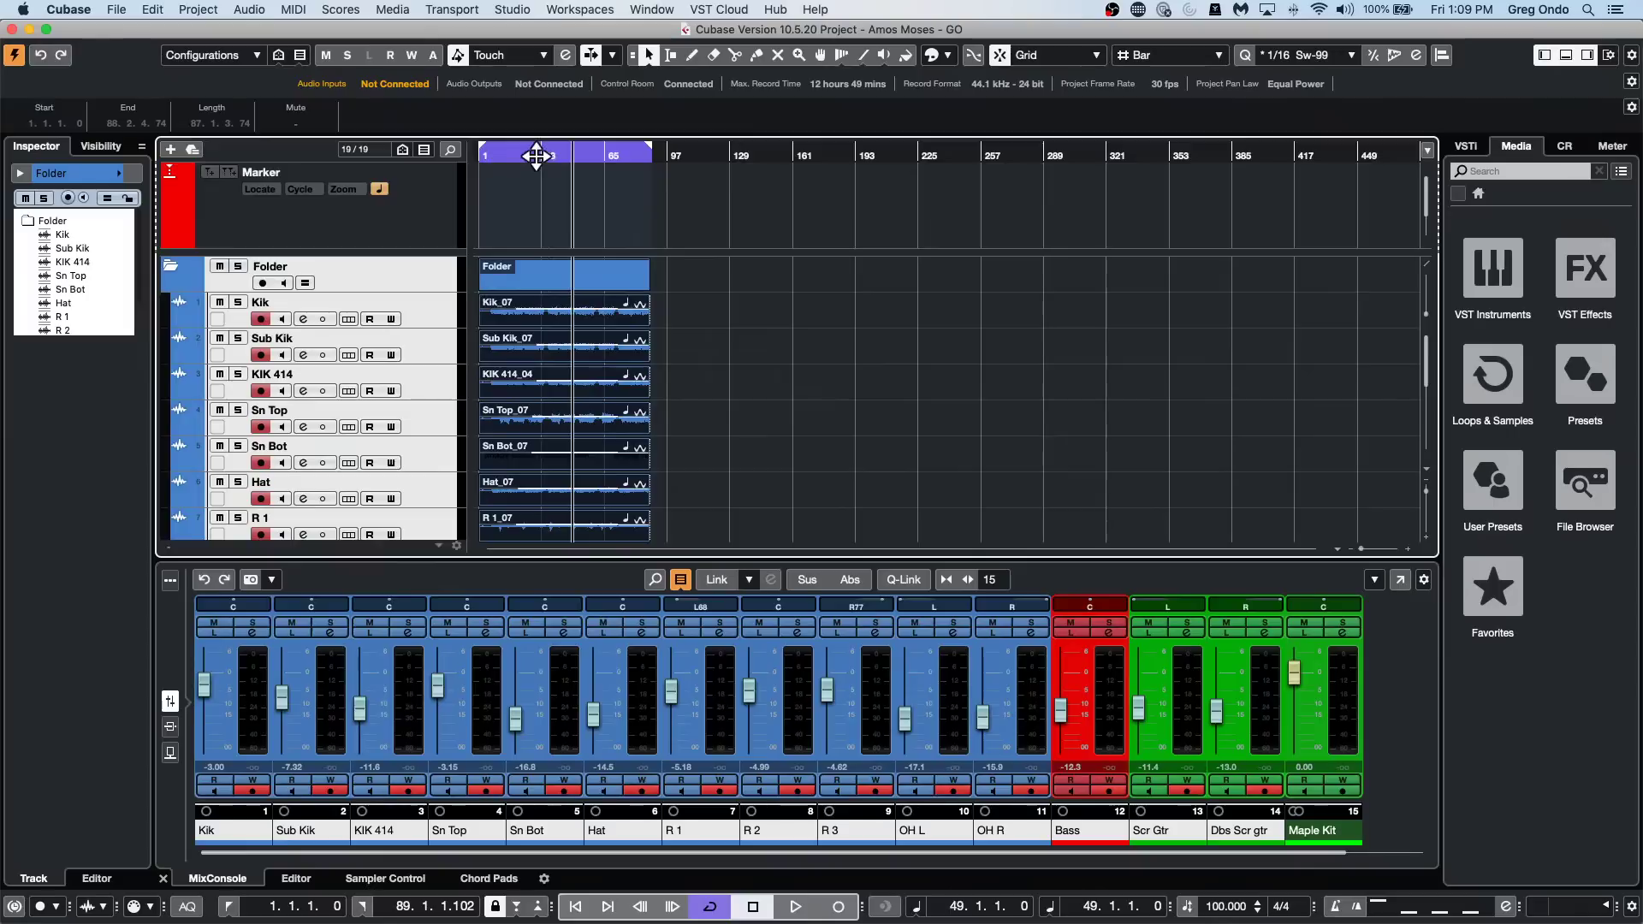
Play the song from near its start, raise the volume of all selected events together during playback, and stop.
{"action": "left_click_drag", "start_coordinate": [531, 154], "coordinate": [482, 195]}
{"action": "key", "text": "space"}
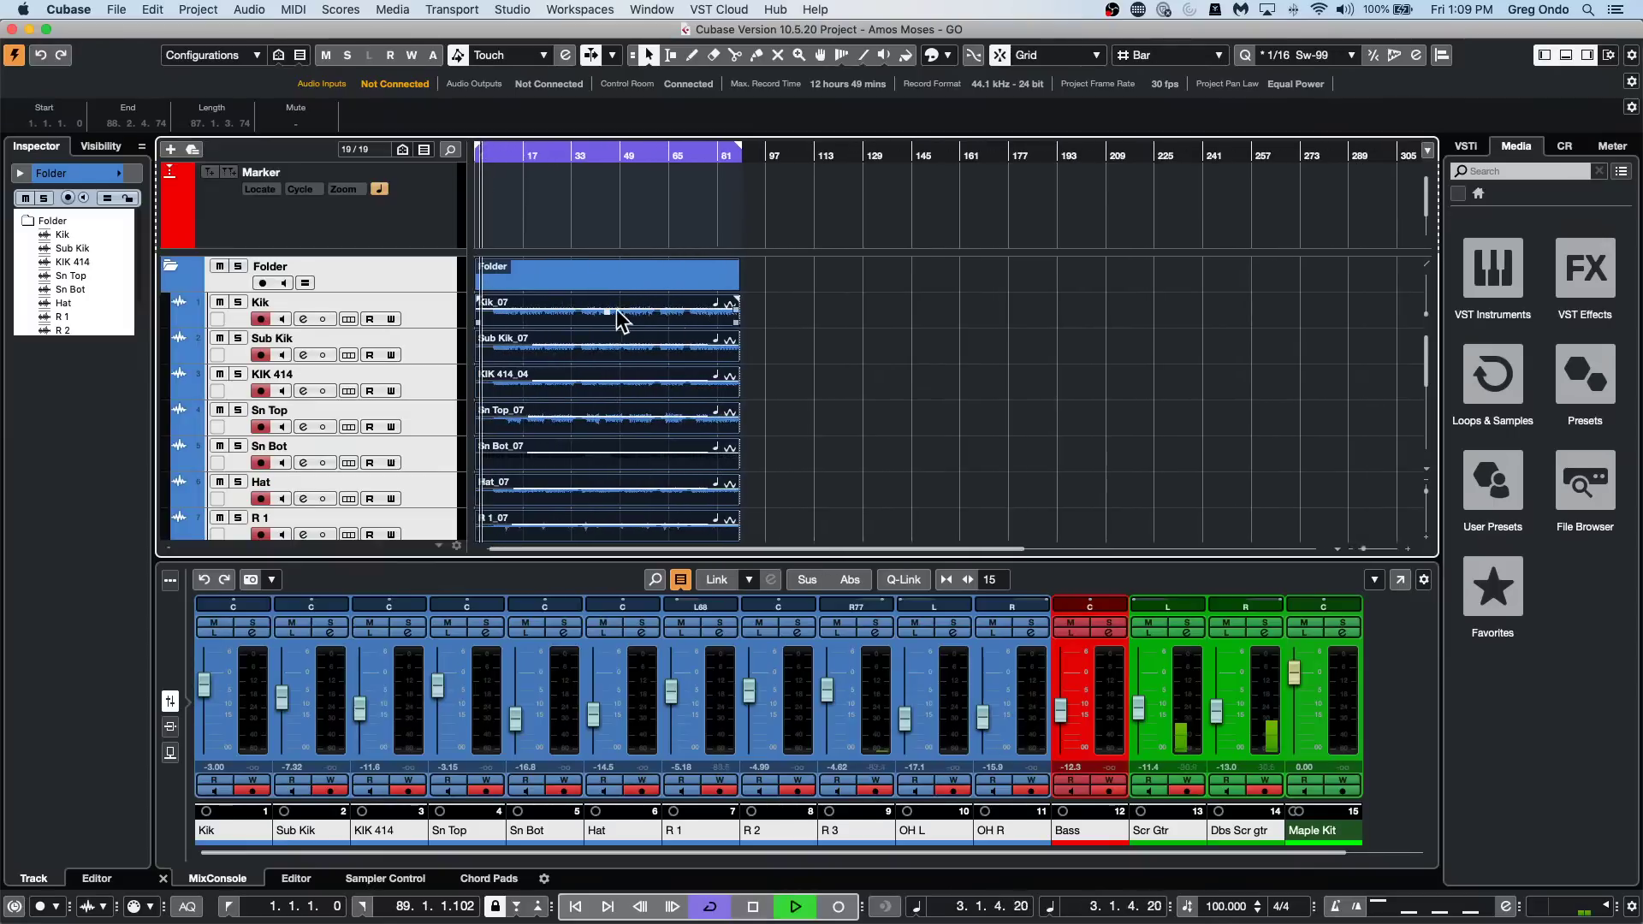
{"action": "mouse_move", "coordinate": [608, 313]}
{"action": "left_mouse_down"}
{"action": "mouse_move", "coordinate": [607, 298]}
{"action": "mouse_move", "coordinate": [608, 336]}
{"action": "mouse_move", "coordinate": [608, 296]}
{"action": "left_mouse_up"}
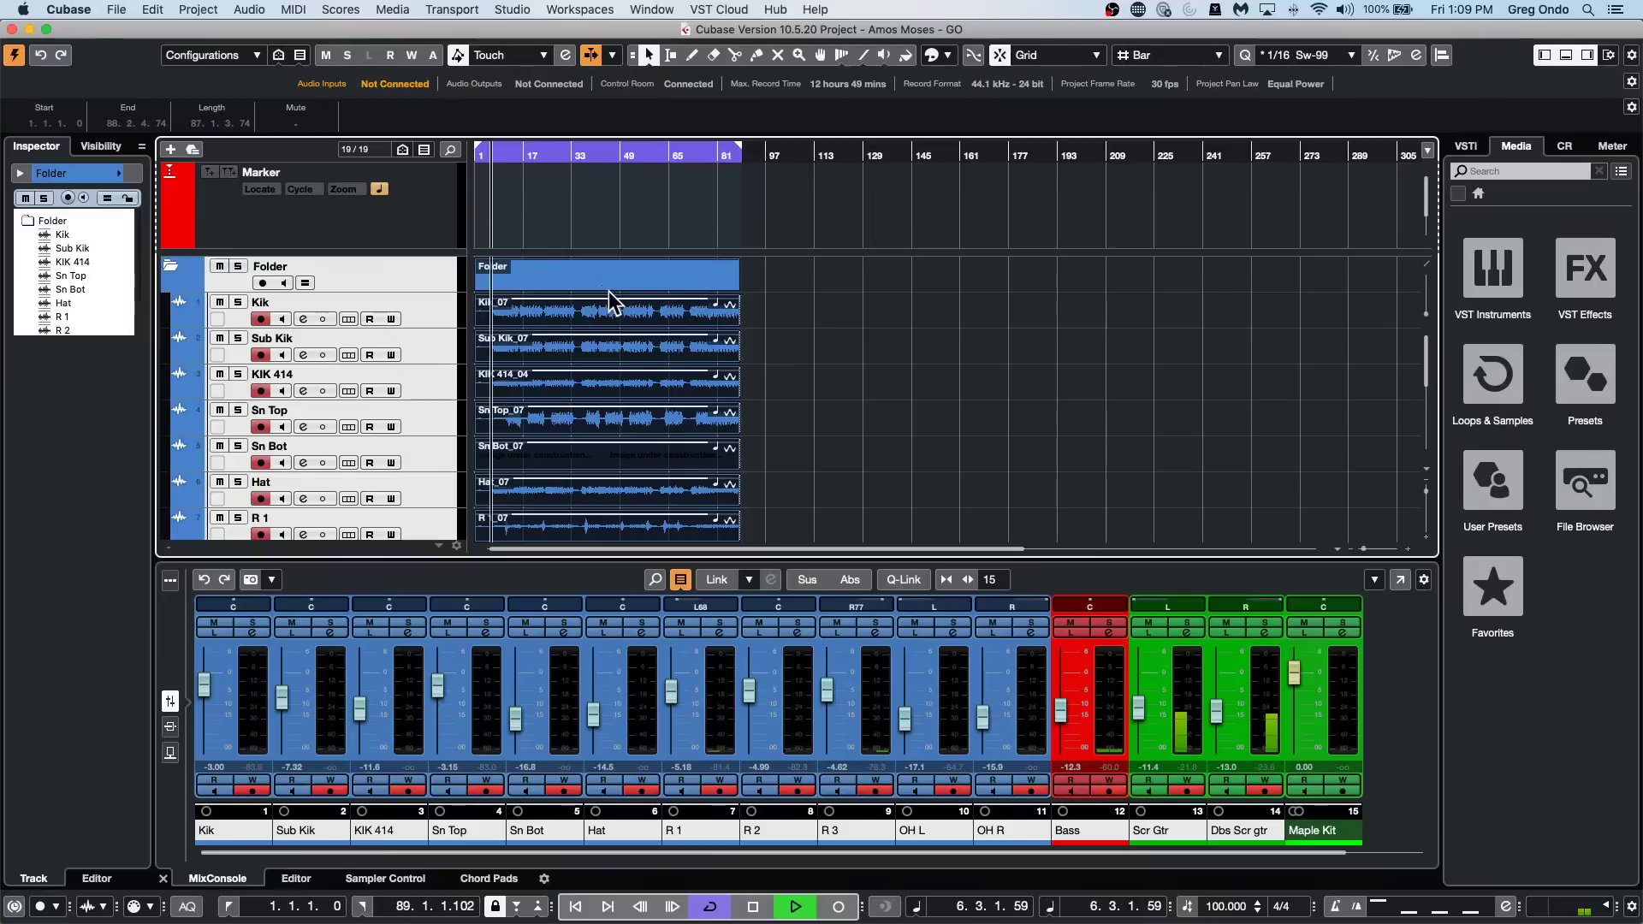
{"action": "key", "text": "space"}
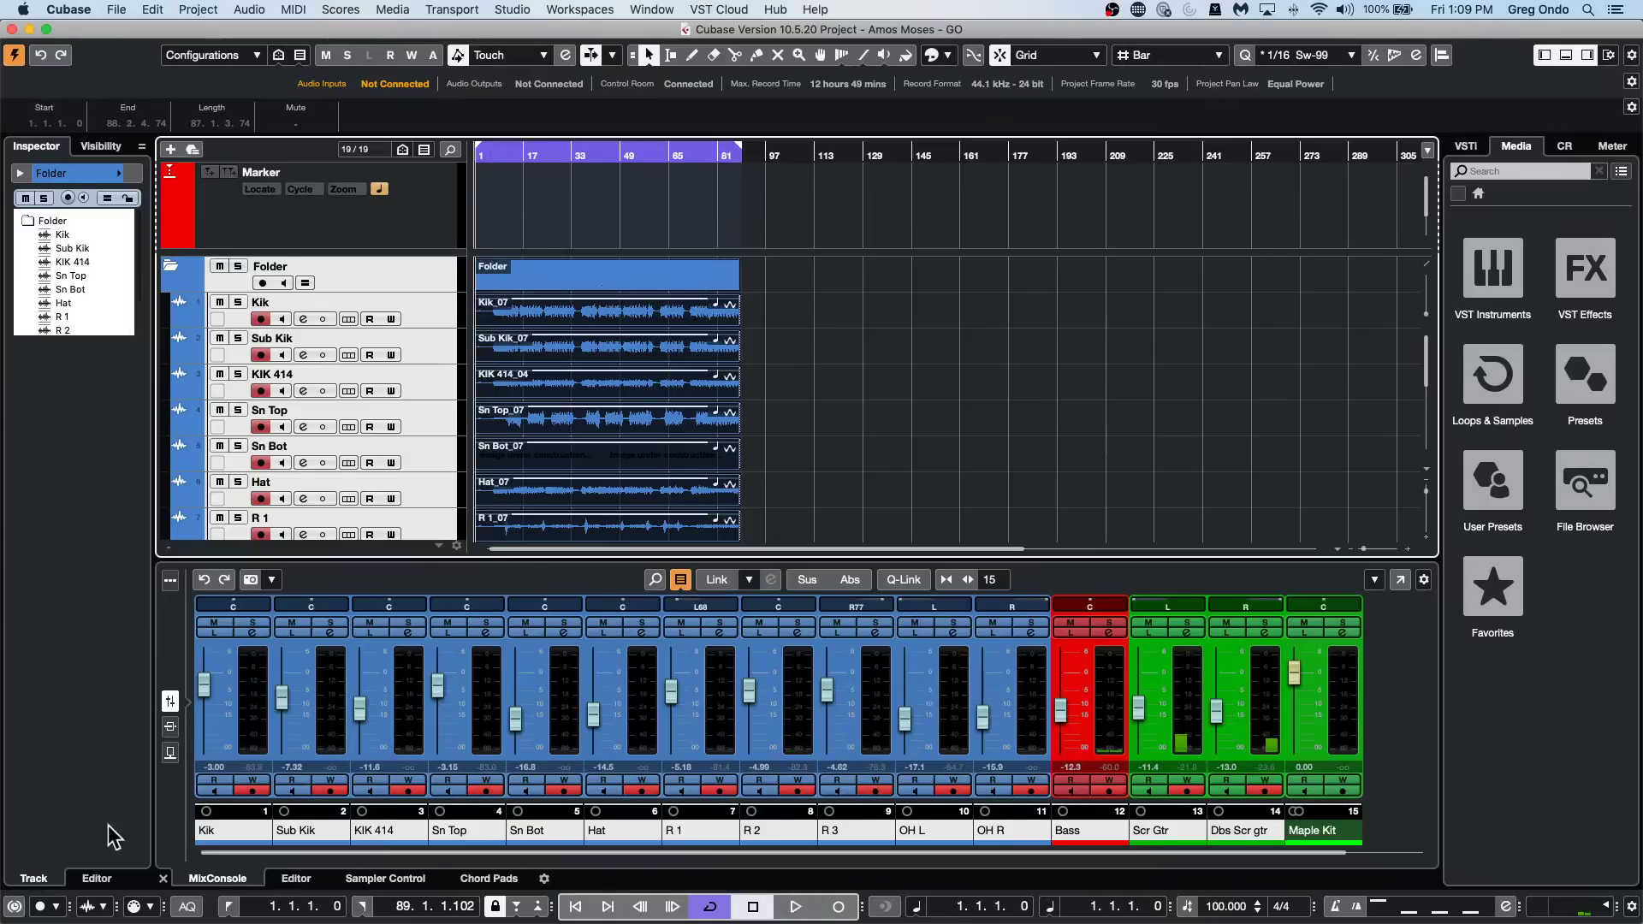
Select the tracks from Kik through Dbs Scr gtr and raise their faders together using temporary Q-Link, bringing Kik to about 0.07 dB.
{"action": "left_click", "coordinate": [262, 729]}
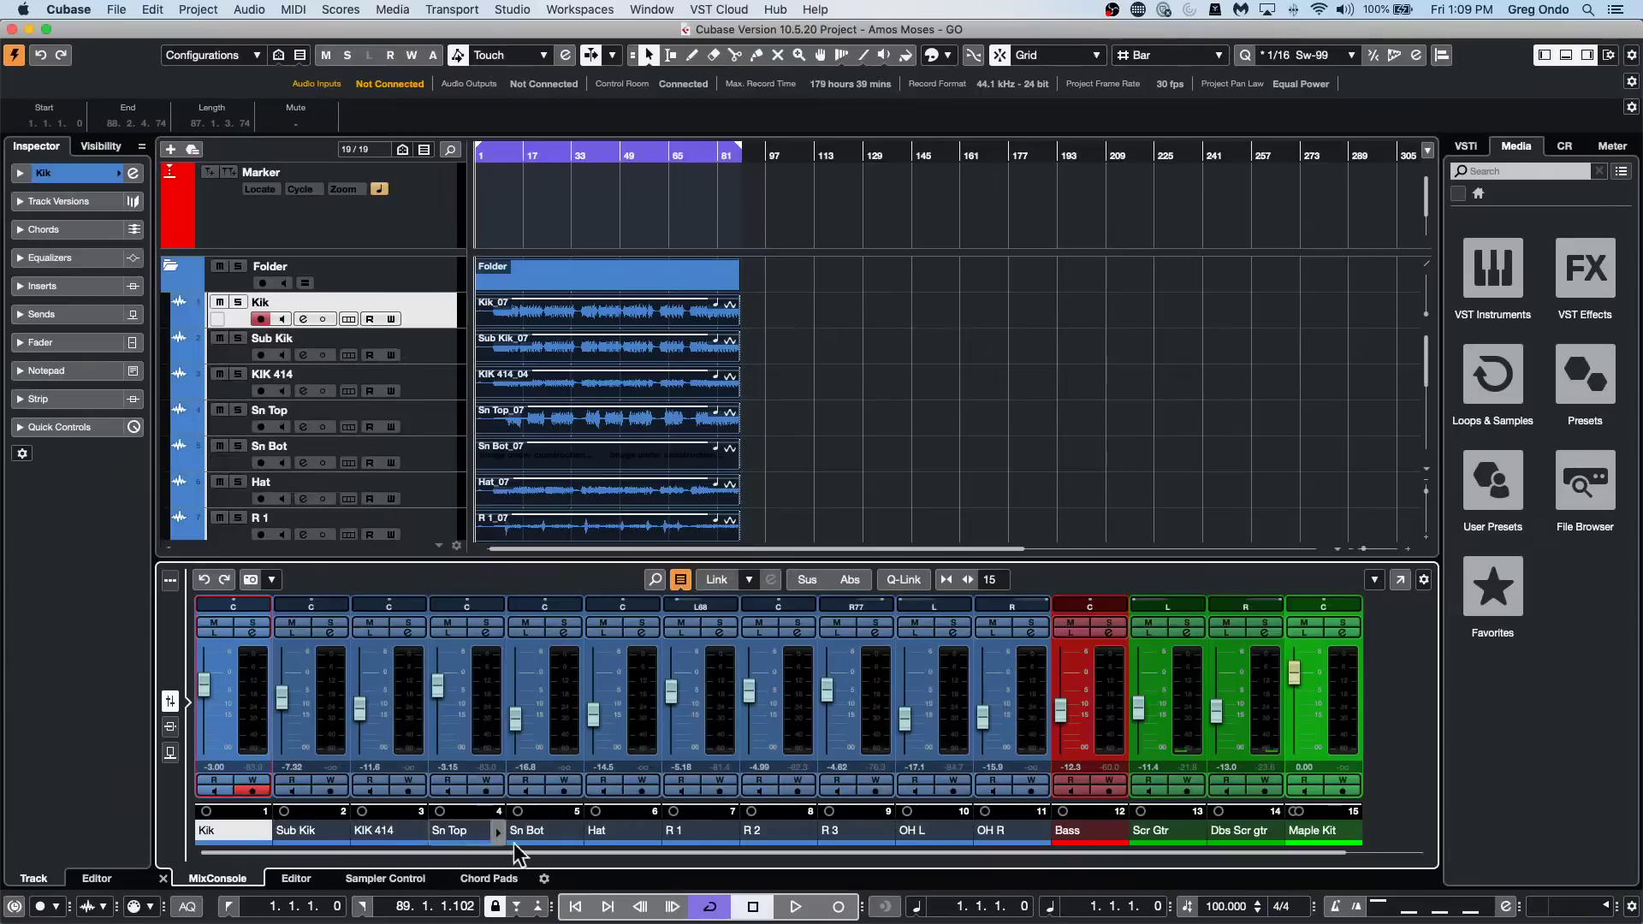
{"action": "scroll", "coordinate": [381, 481], "scroll_direction": "down", "scroll_amount": 5}
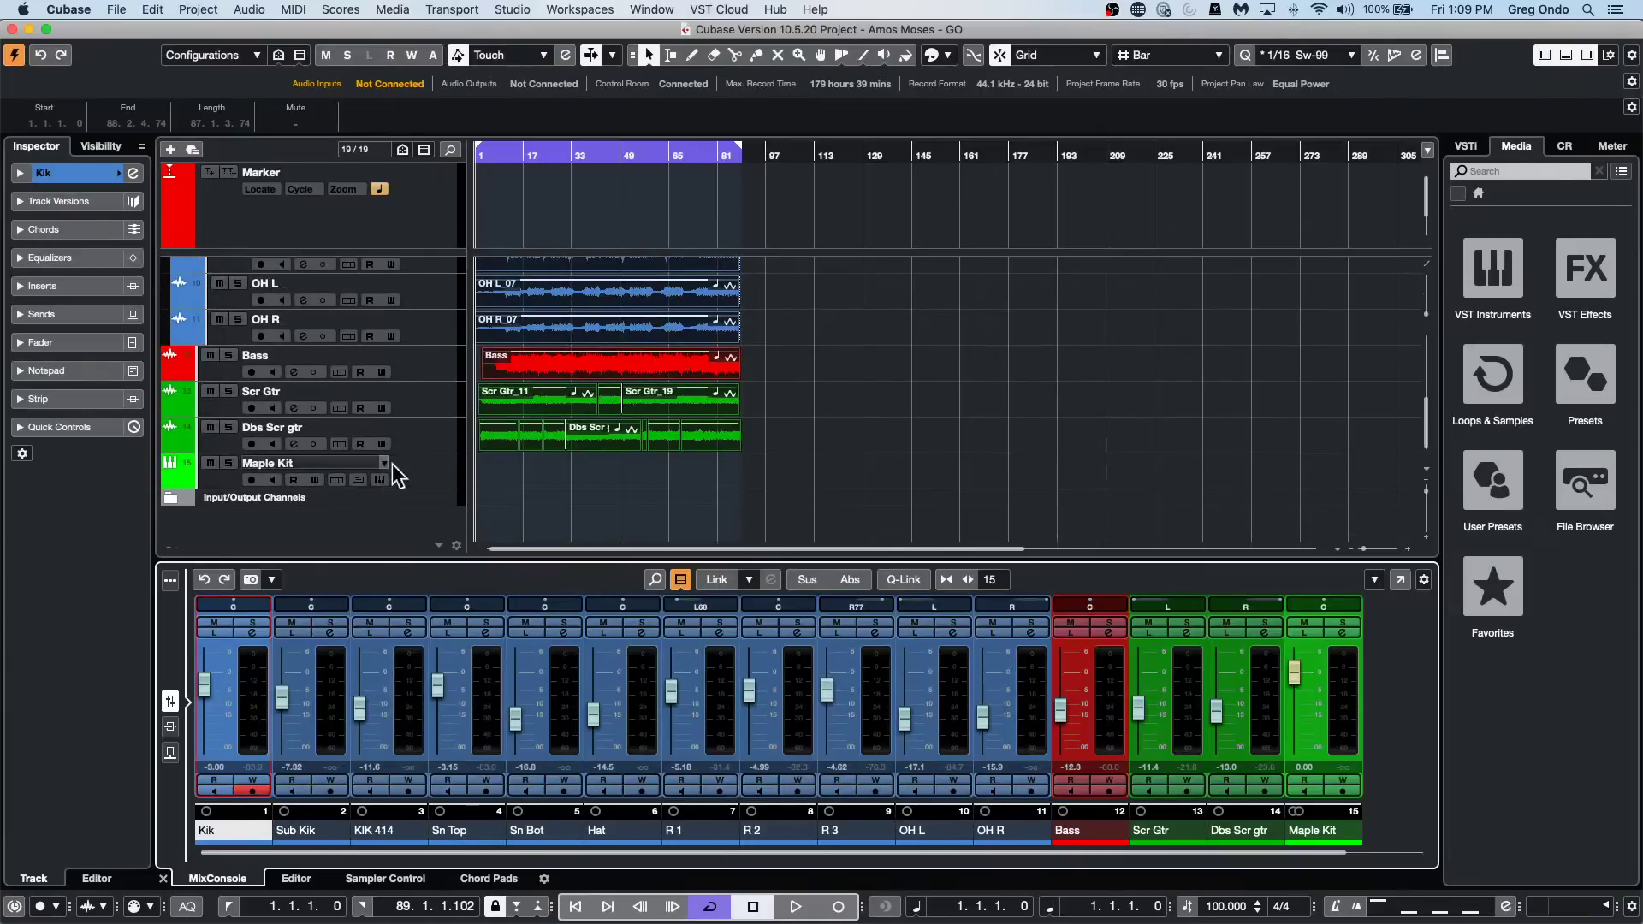
{"action": "left_click", "coordinate": [443, 429], "text": "shift"}
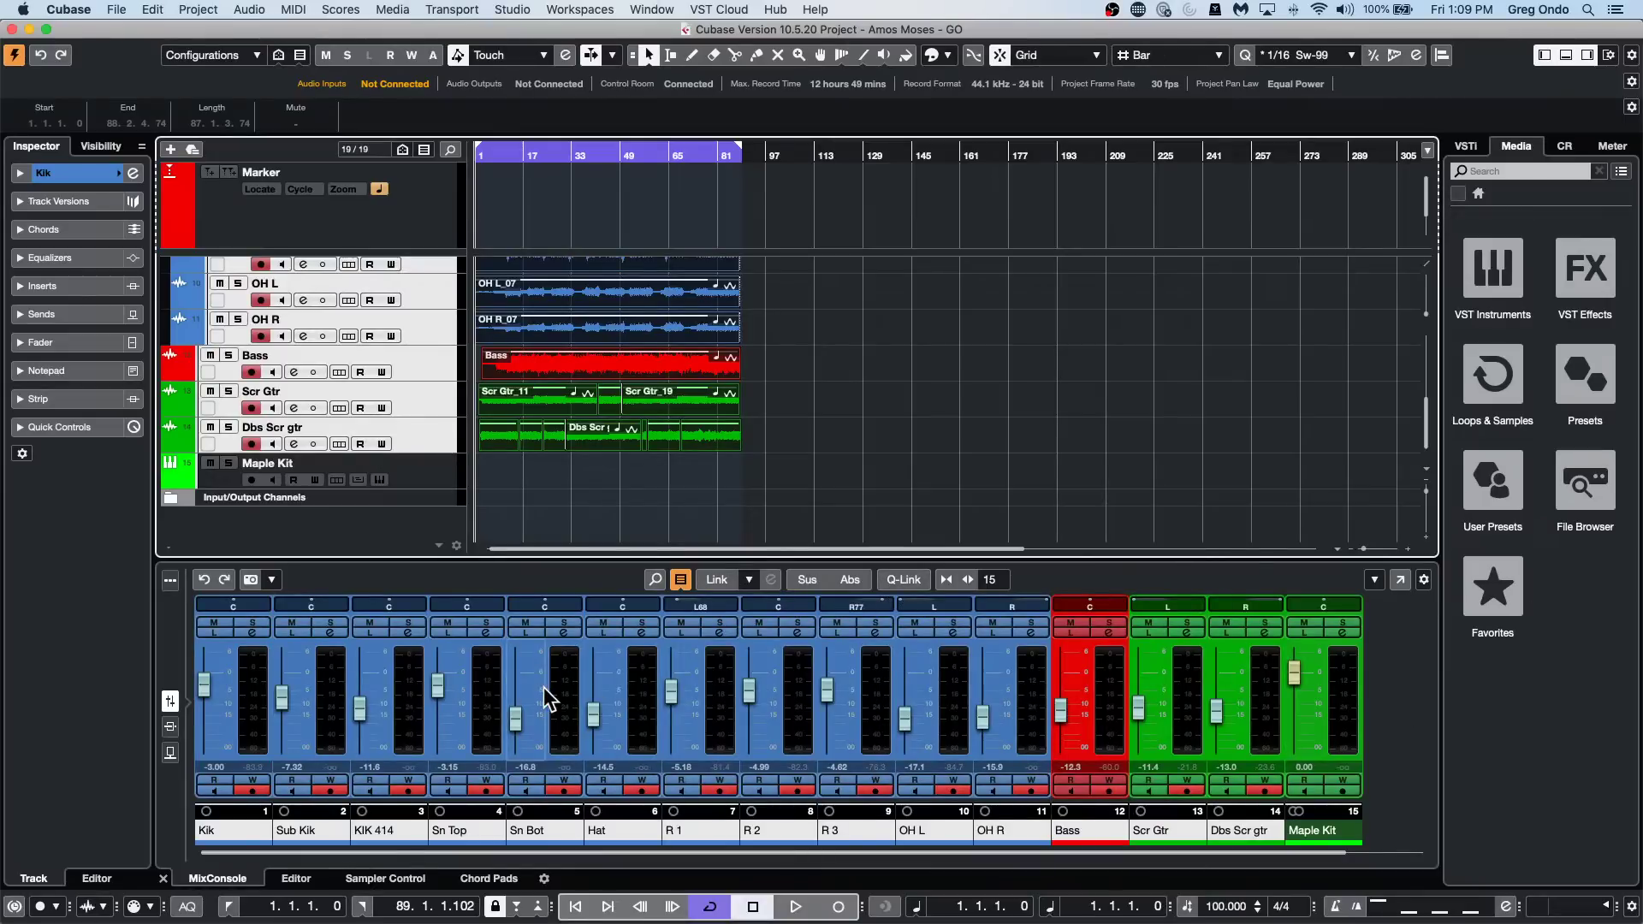
{"action": "key", "text": "shift+alt"}
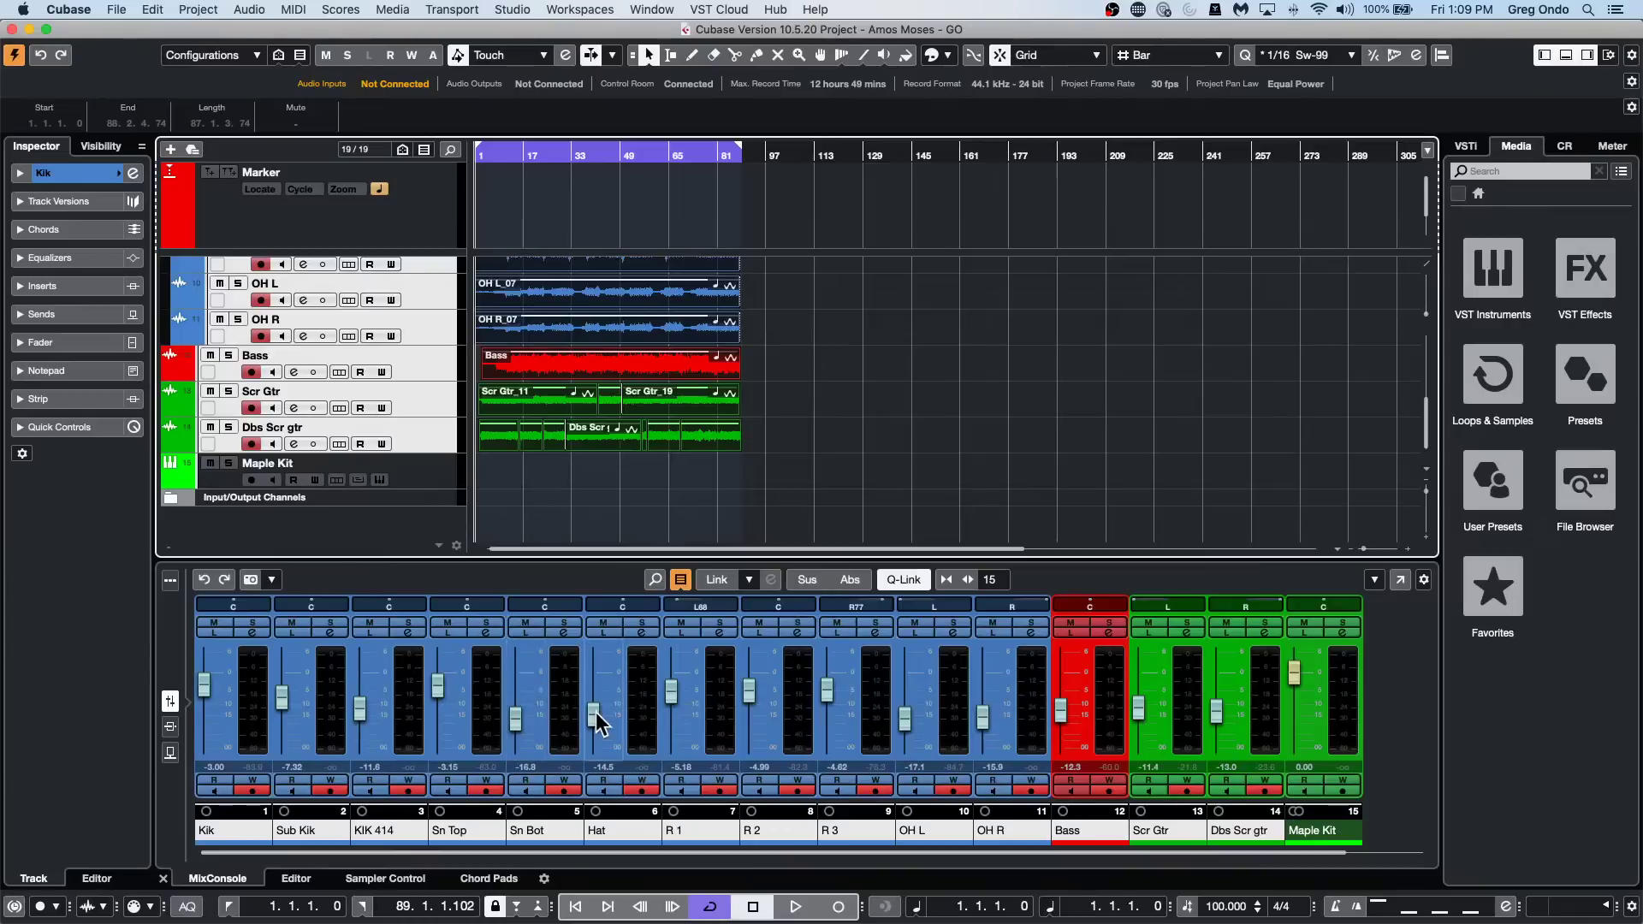
{"action": "left_click_drag", "start_coordinate": [596, 718], "coordinate": [529, 724]}
{"action": "left_click", "coordinate": [913, 585]}
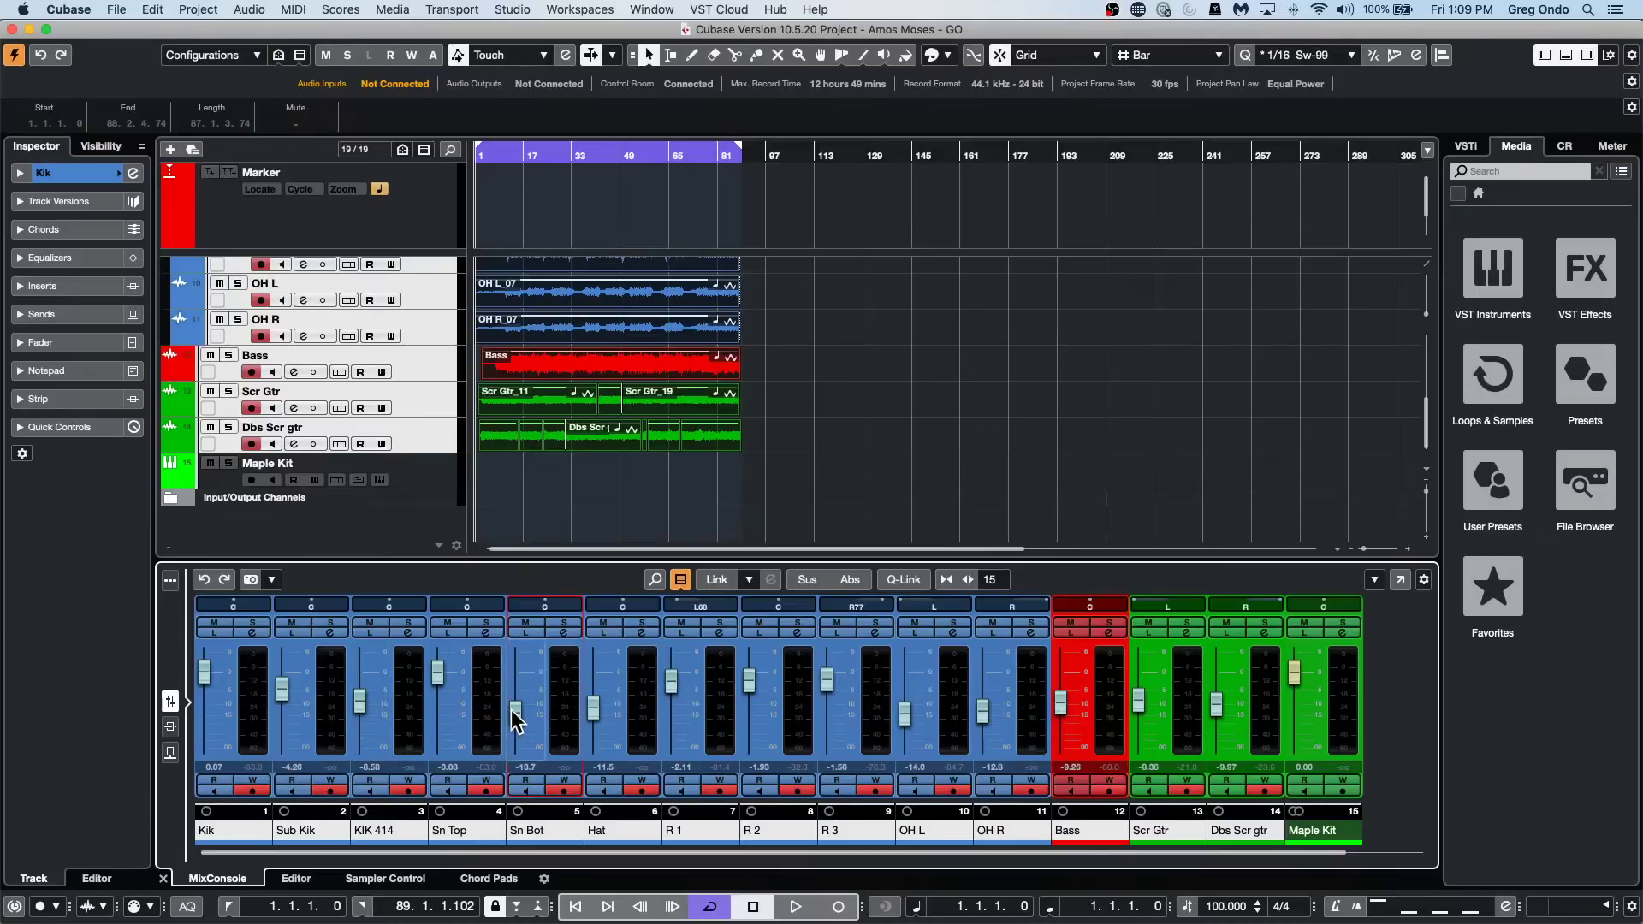
Set the Sn Bot fader alone to about -12.9 dB and lower all selected faders with temporary Q-Link, bringing Kik to about -3.02 dB.
{"action": "left_click_drag", "start_coordinate": [517, 725], "coordinate": [519, 721]}
{"action": "key", "text": "shift+alt"}
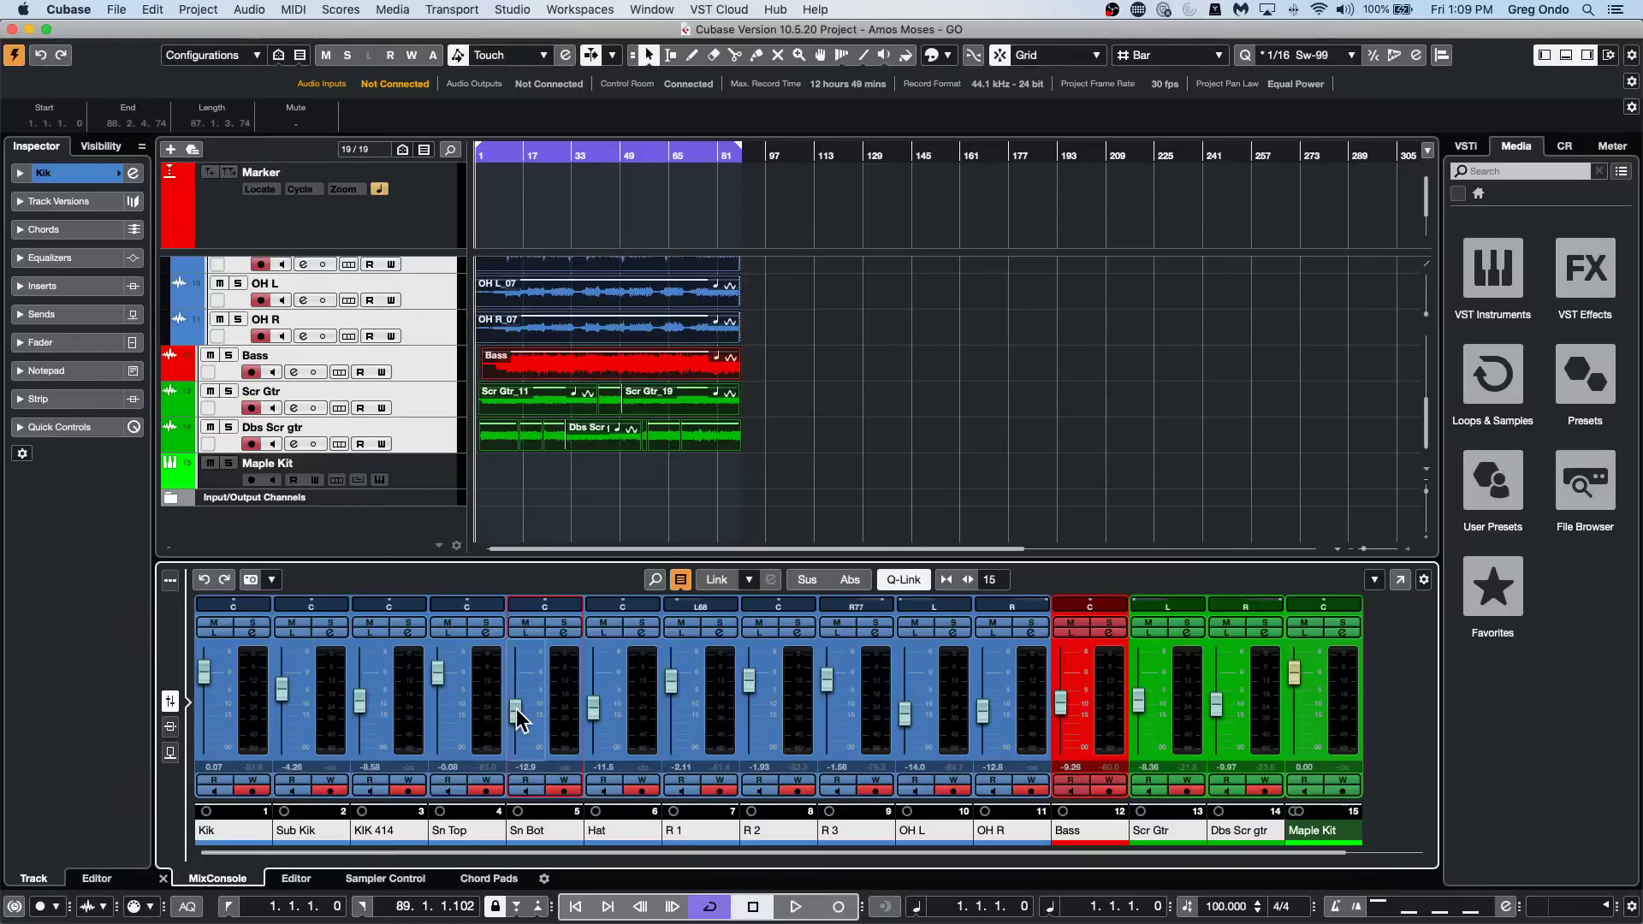
{"action": "mouse_move", "coordinate": [507, 708]}
{"action": "left_mouse_down"}
{"action": "mouse_move", "coordinate": [513, 690]}
{"action": "mouse_move", "coordinate": [523, 722]}
{"action": "left_mouse_up"}
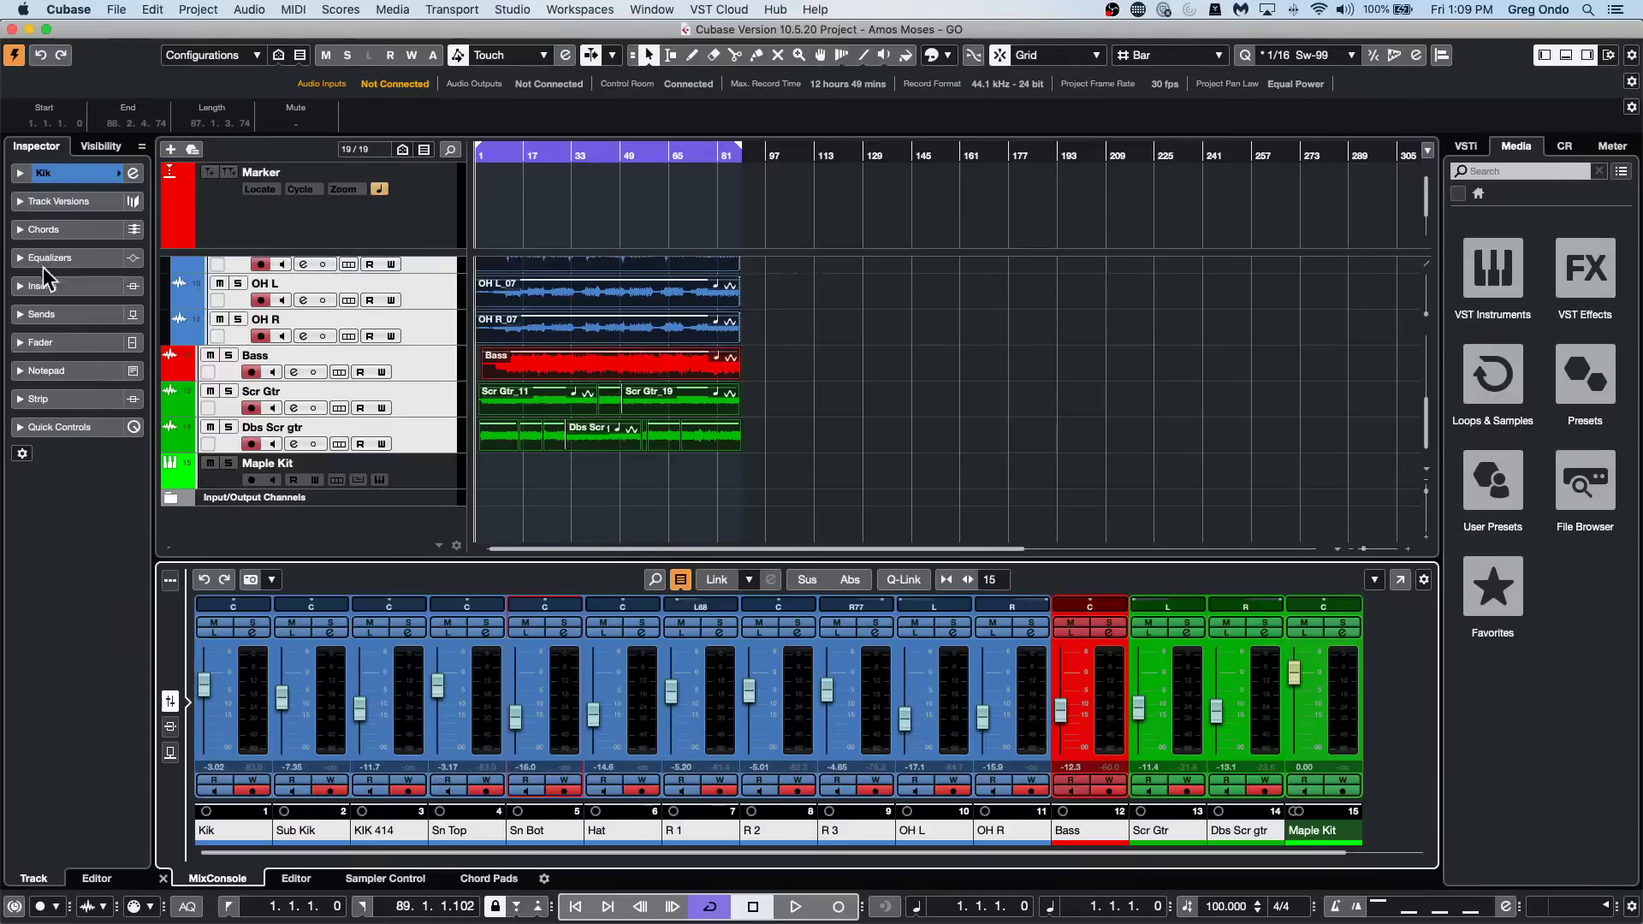
Show the Inspector fader for Kik and use it with temporary Q-Link to raise all selected channels, bringing Kik to about 1.05 dB.
{"action": "left_click", "coordinate": [86, 346]}
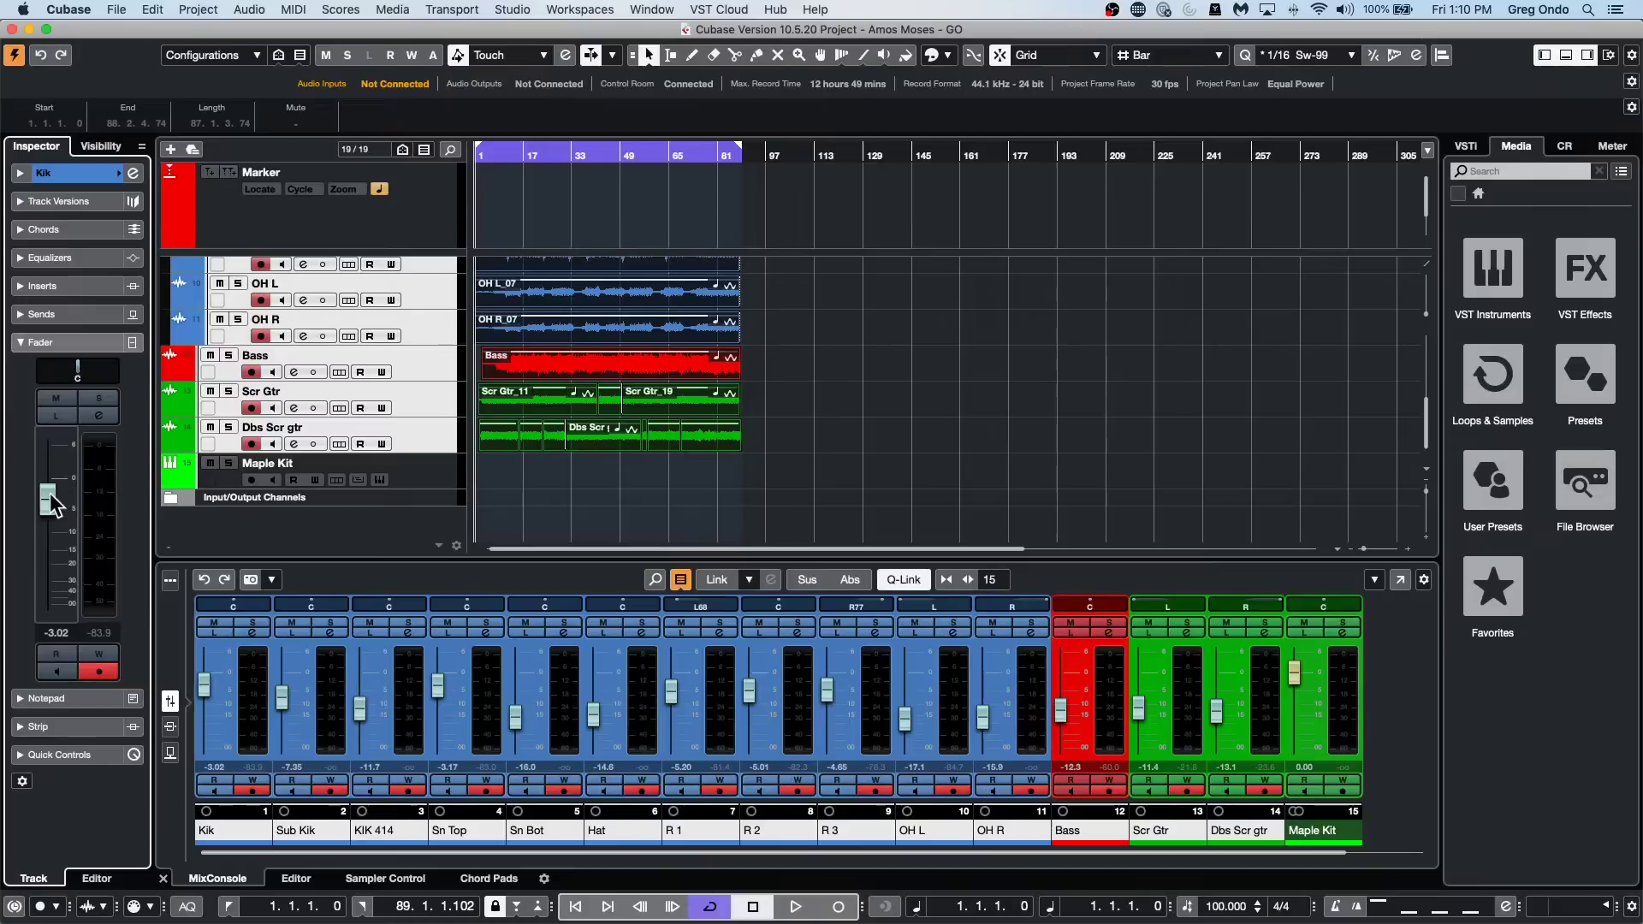
{"action": "left_click_drag", "start_coordinate": [67, 494], "coordinate": [68, 498]}
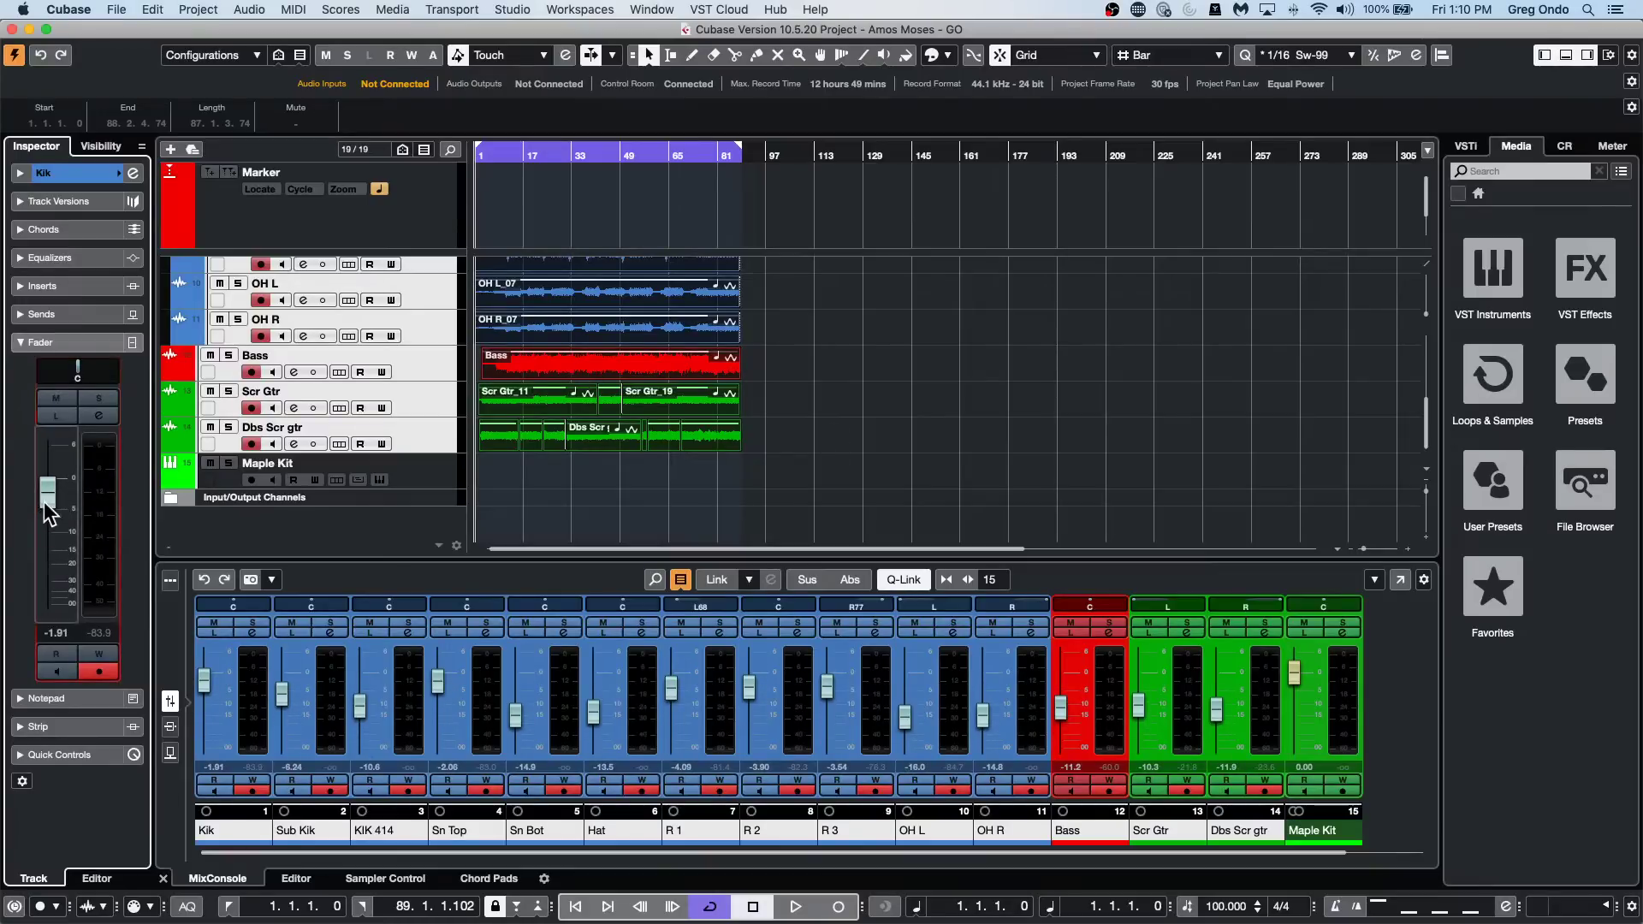
{"action": "mouse_move", "coordinate": [49, 494]}
{"action": "left_mouse_down"}
{"action": "mouse_move", "coordinate": [51, 518]}
{"action": "mouse_move", "coordinate": [47, 477]}
{"action": "left_mouse_up"}
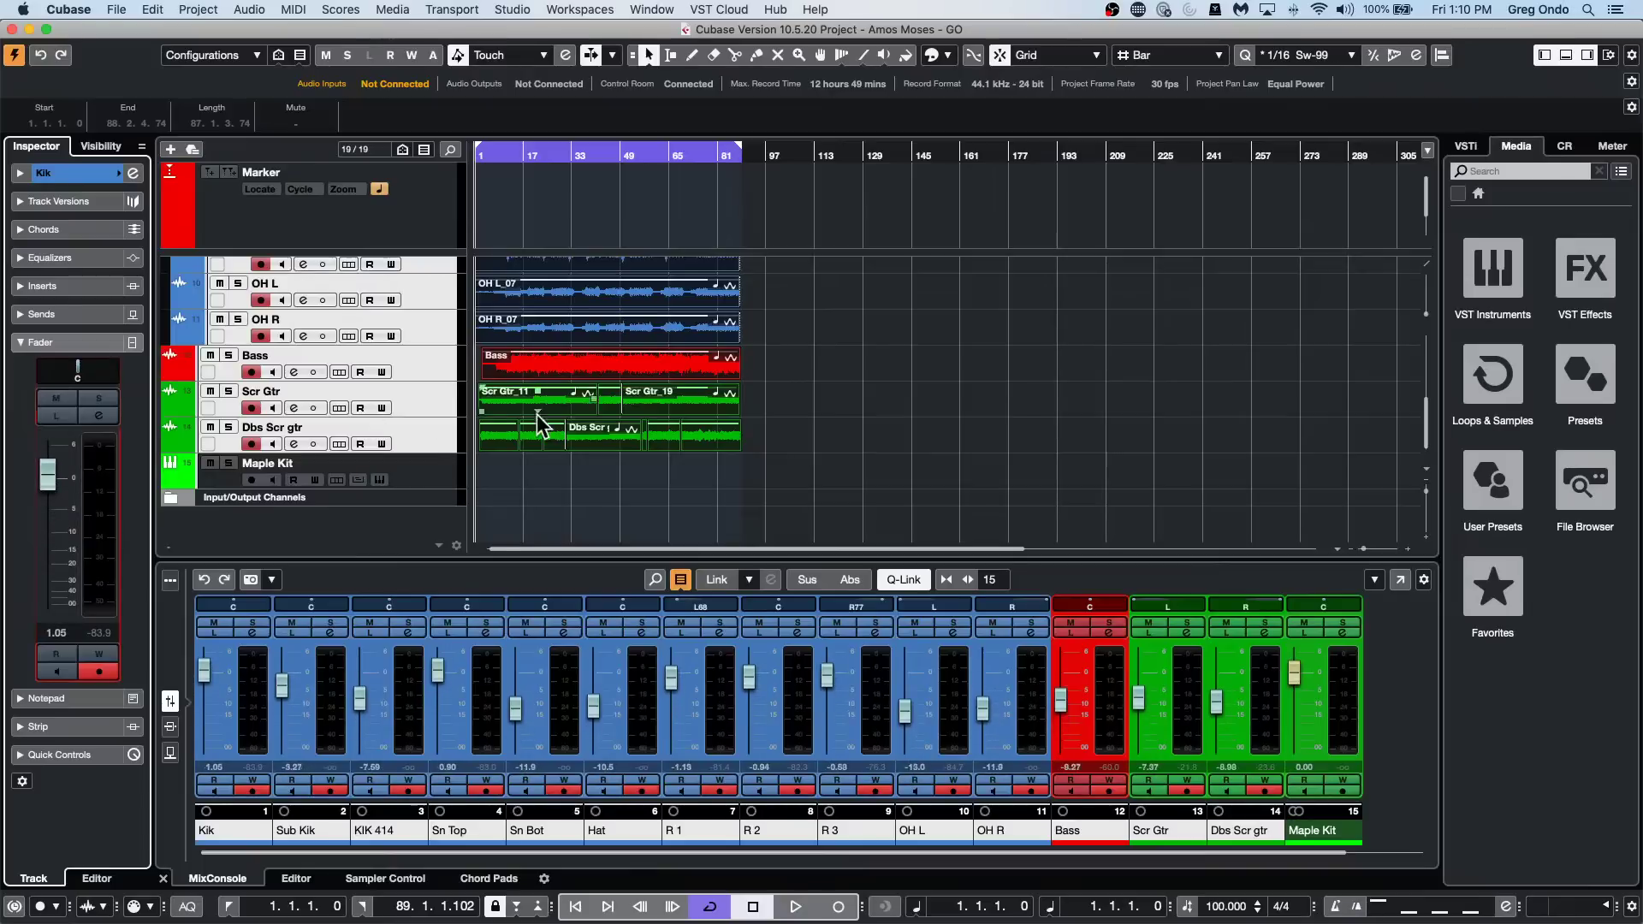
Show the audio editor, lower only the OH R track's Inspector fader to about -32.5 dB, and return to the MixConsole view.
{"action": "left_click", "coordinate": [287, 890]}
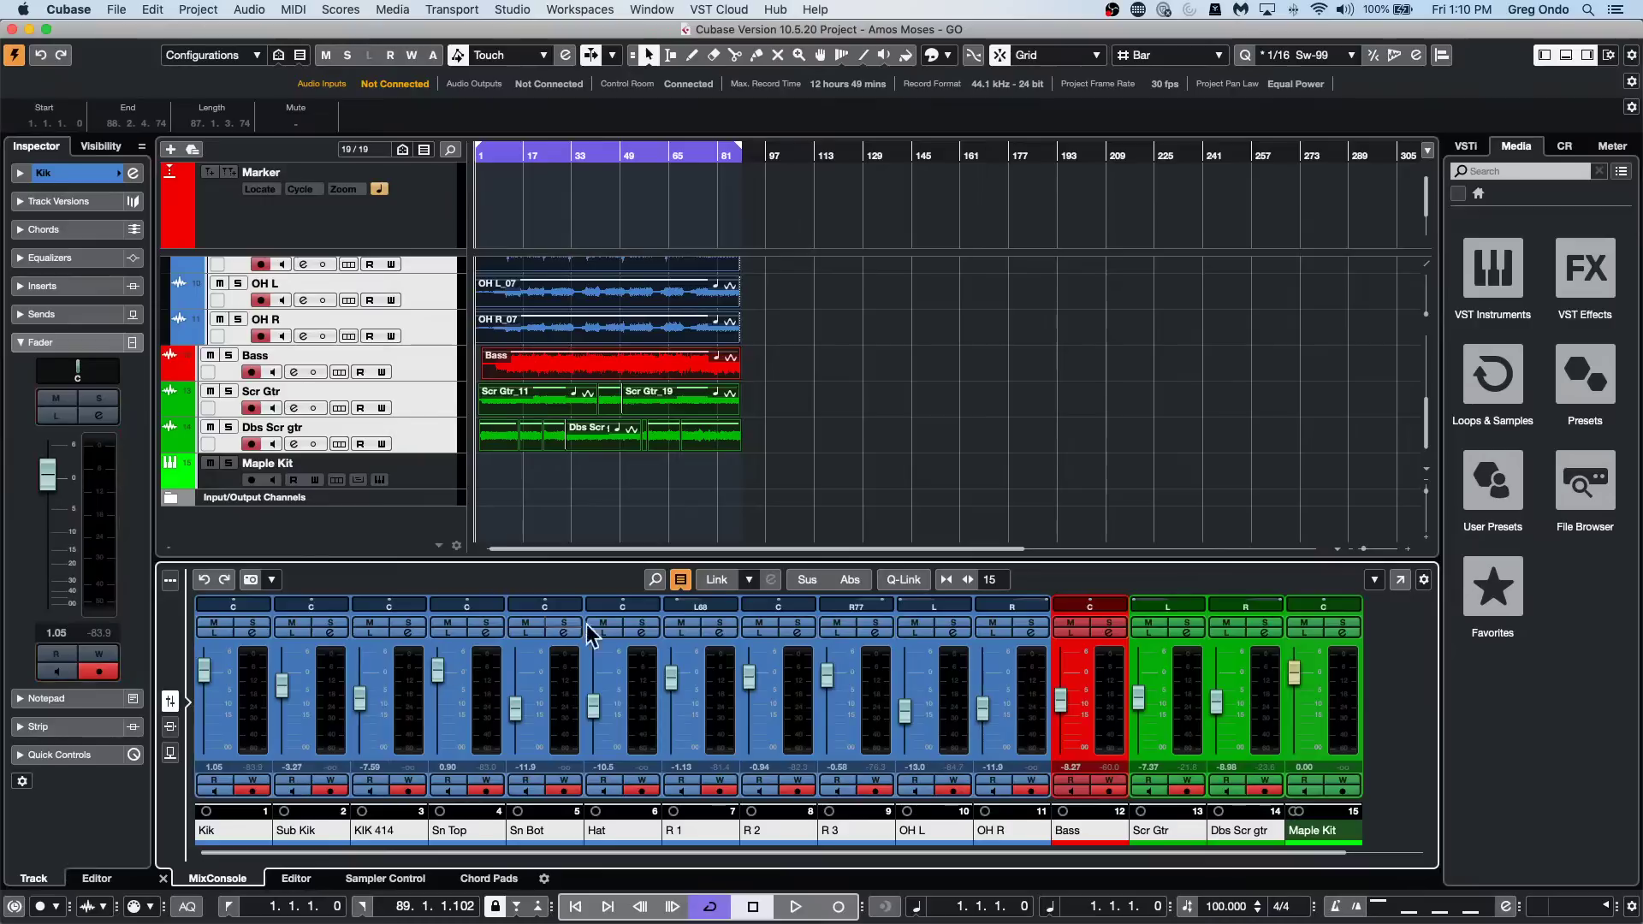
{"action": "left_click", "coordinate": [298, 881]}
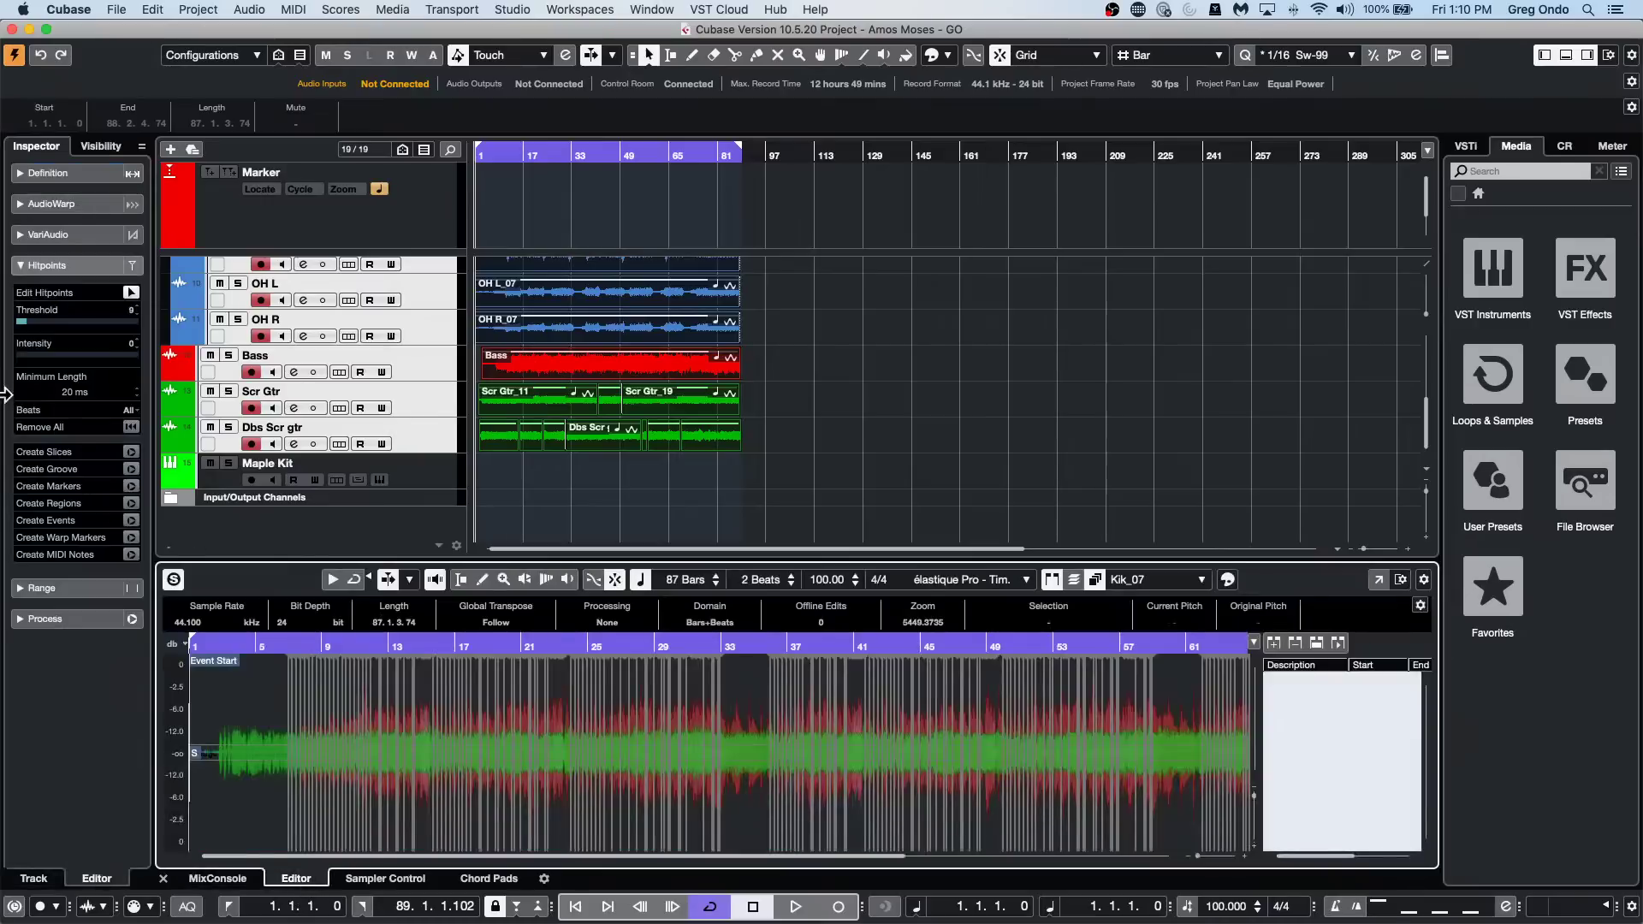
{"action": "left_click", "coordinate": [433, 329]}
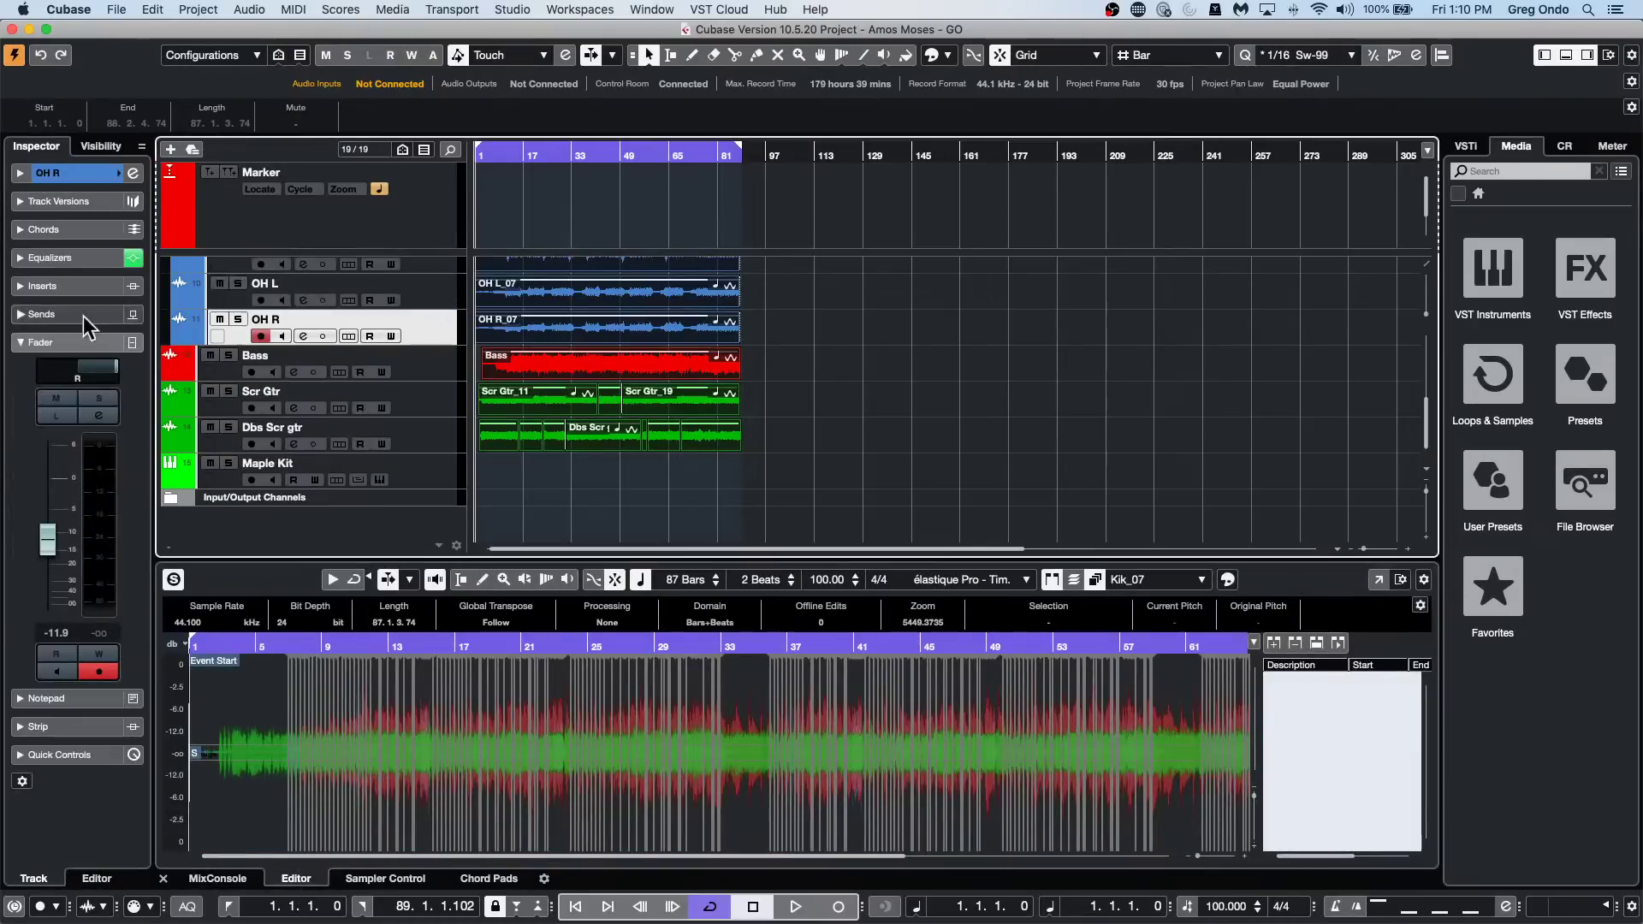
{"action": "left_click_drag", "start_coordinate": [49, 552], "coordinate": [65, 587]}
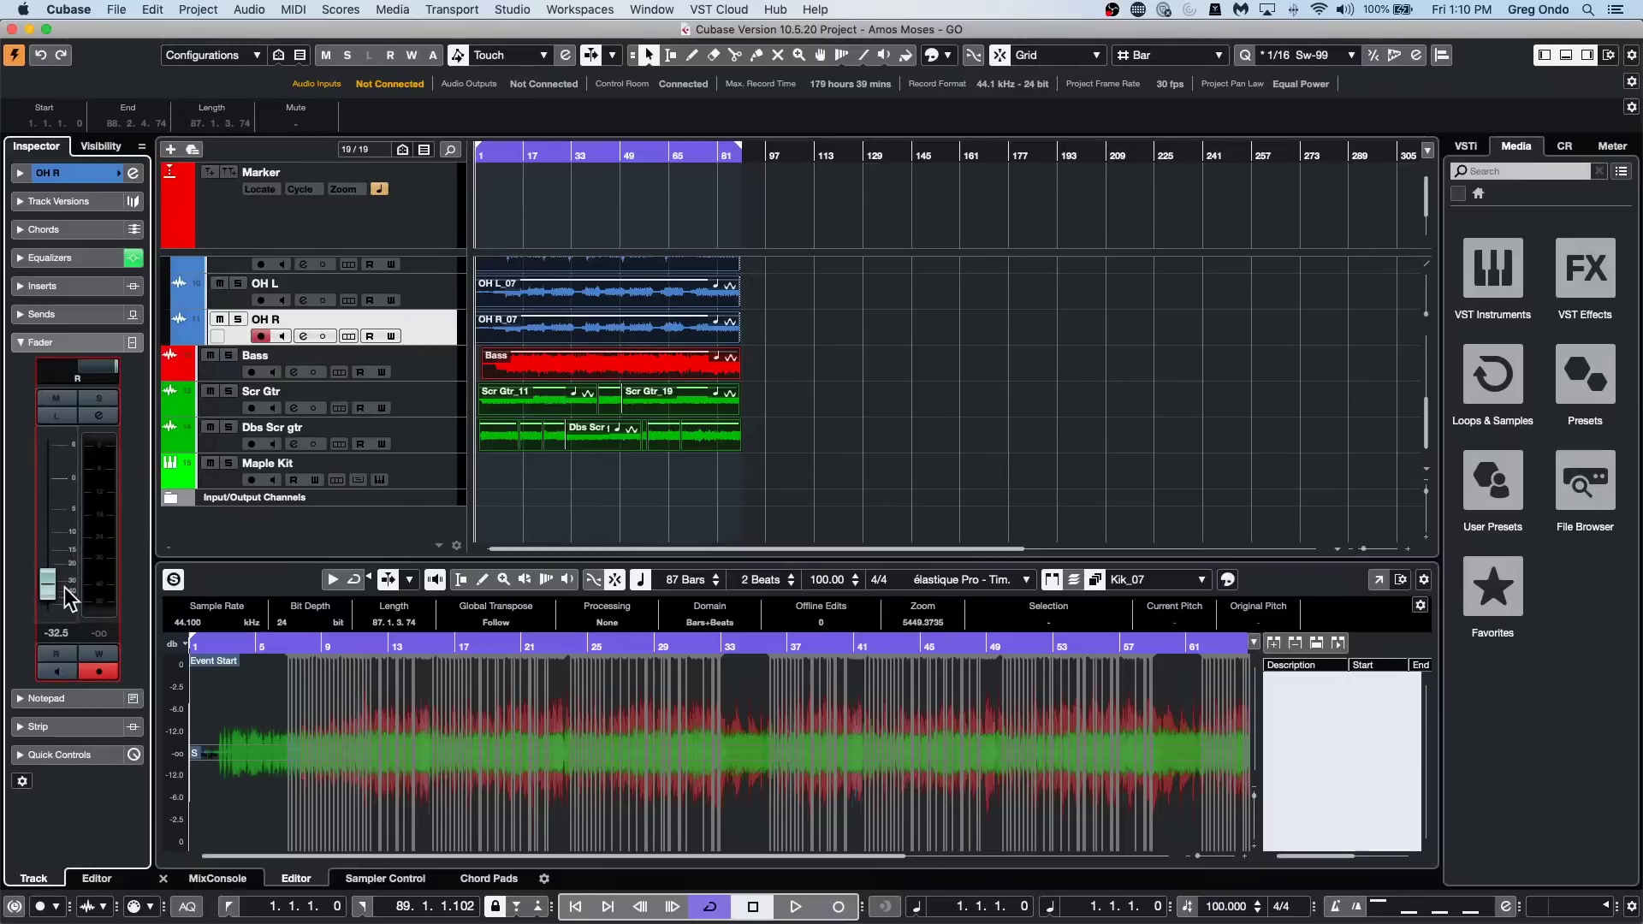
{"action": "left_click", "coordinate": [218, 878]}
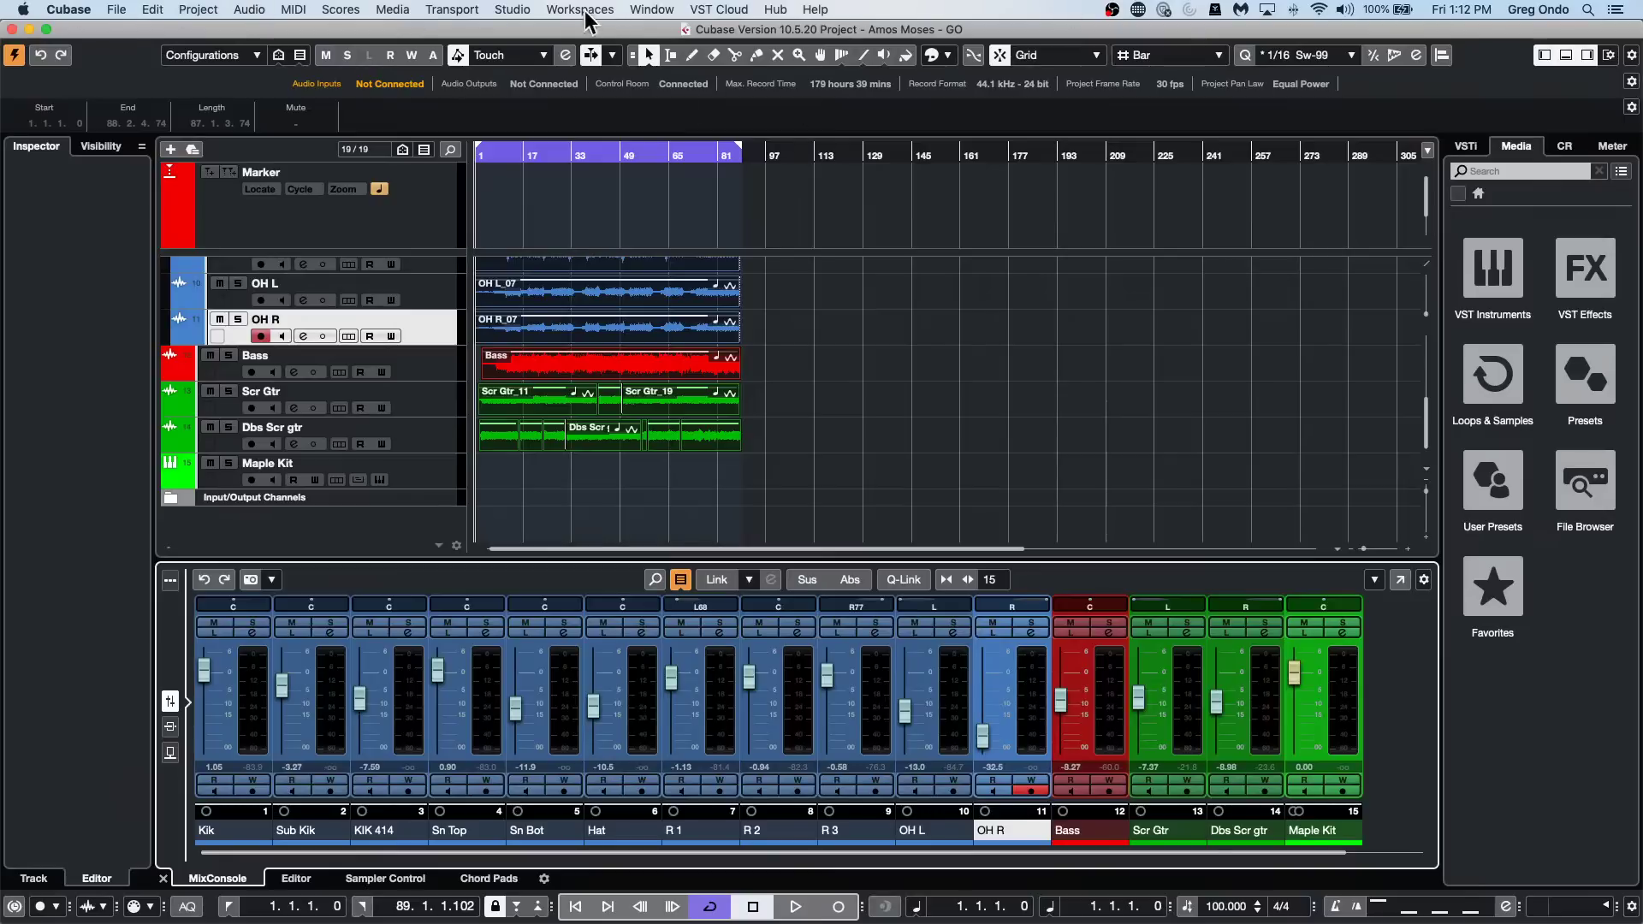
Switch Release Driver when Application is in Background on and off again in the Studio Setup audio system settings, and accept the dialog.
{"action": "left_click", "coordinate": [516, 10]}
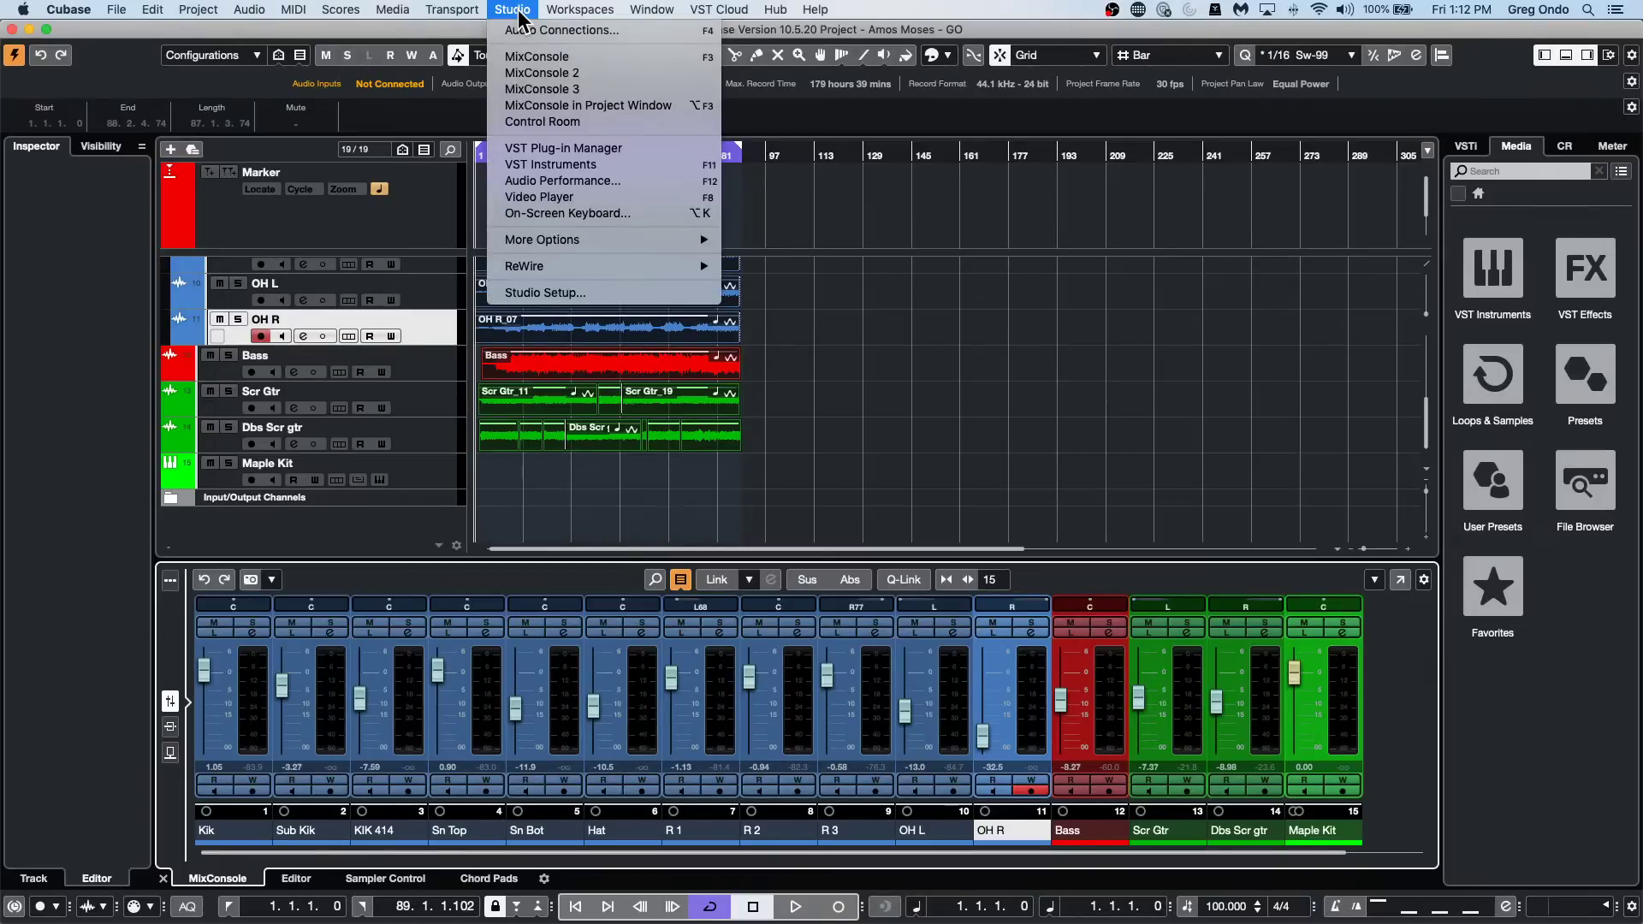
{"action": "left_click", "coordinate": [542, 294]}
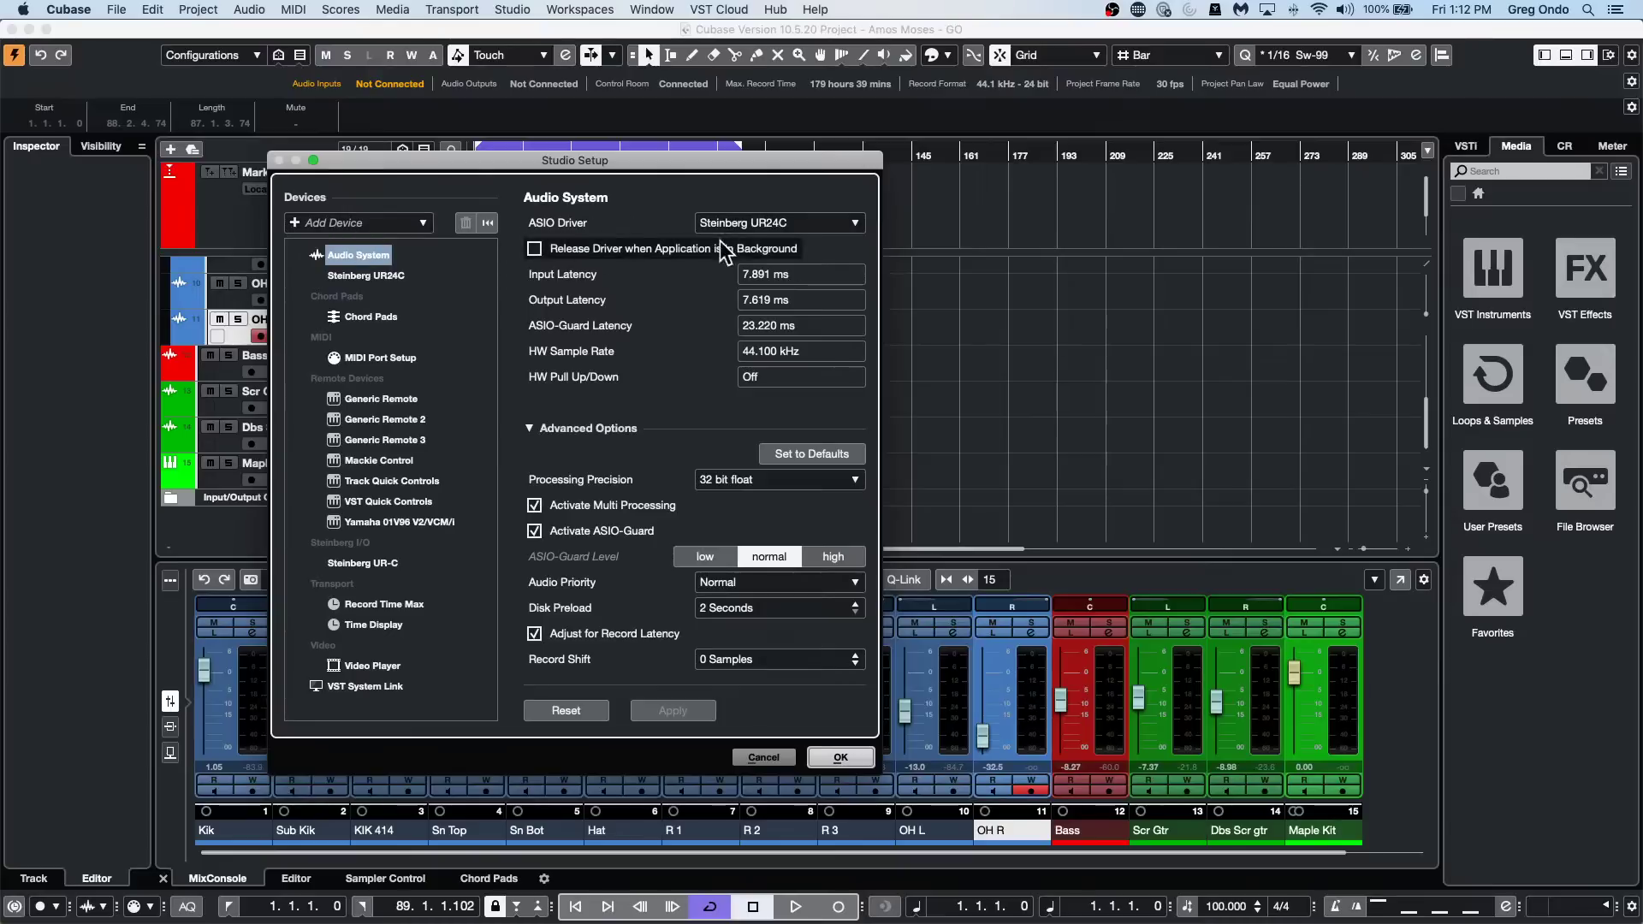
{"action": "left_click", "coordinate": [535, 248]}
{"action": "left_click", "coordinate": [533, 248]}
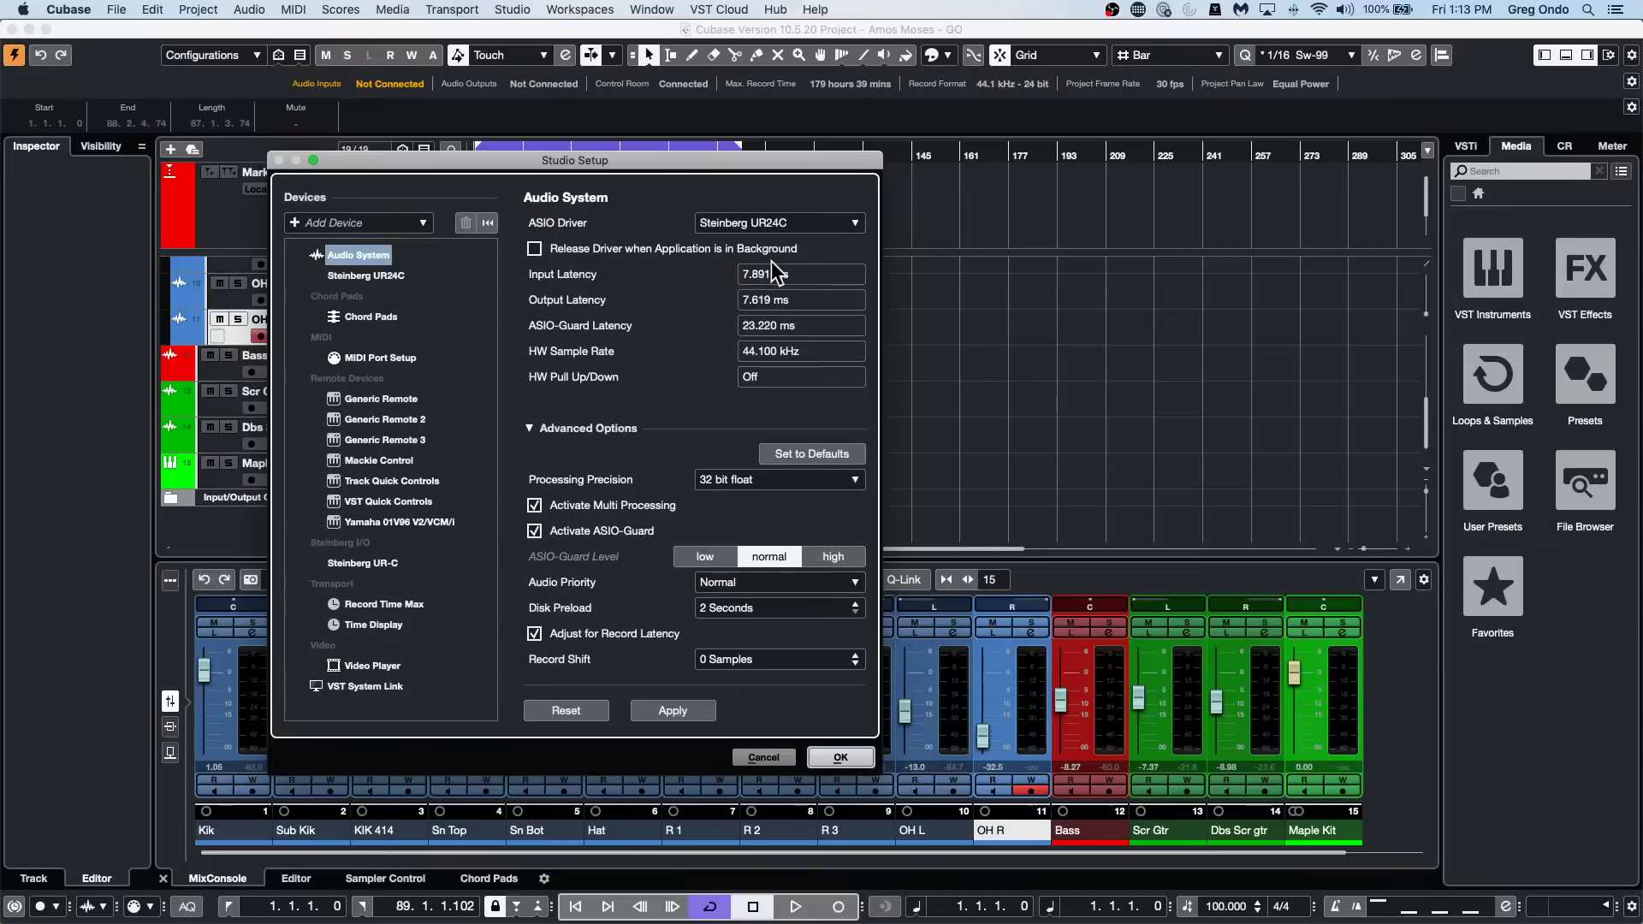
{"action": "left_click", "coordinate": [834, 758]}
Create a new empty project in the September 17 2021 folder.
{"action": "left_click", "coordinate": [117, 9]}
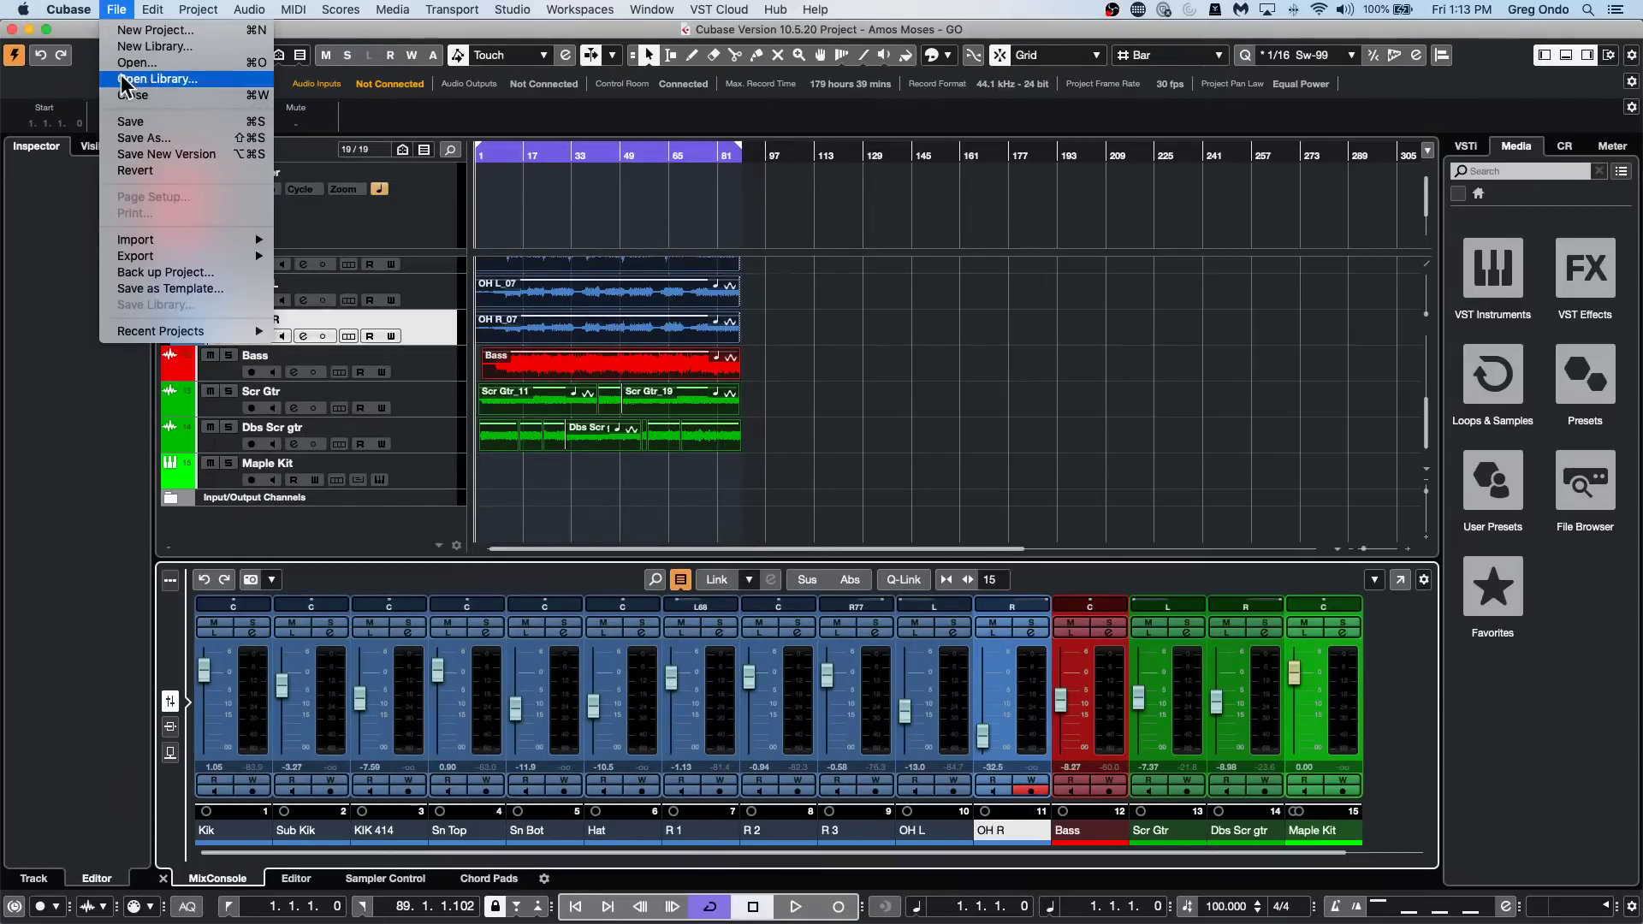
{"action": "left_click", "coordinate": [130, 33]}
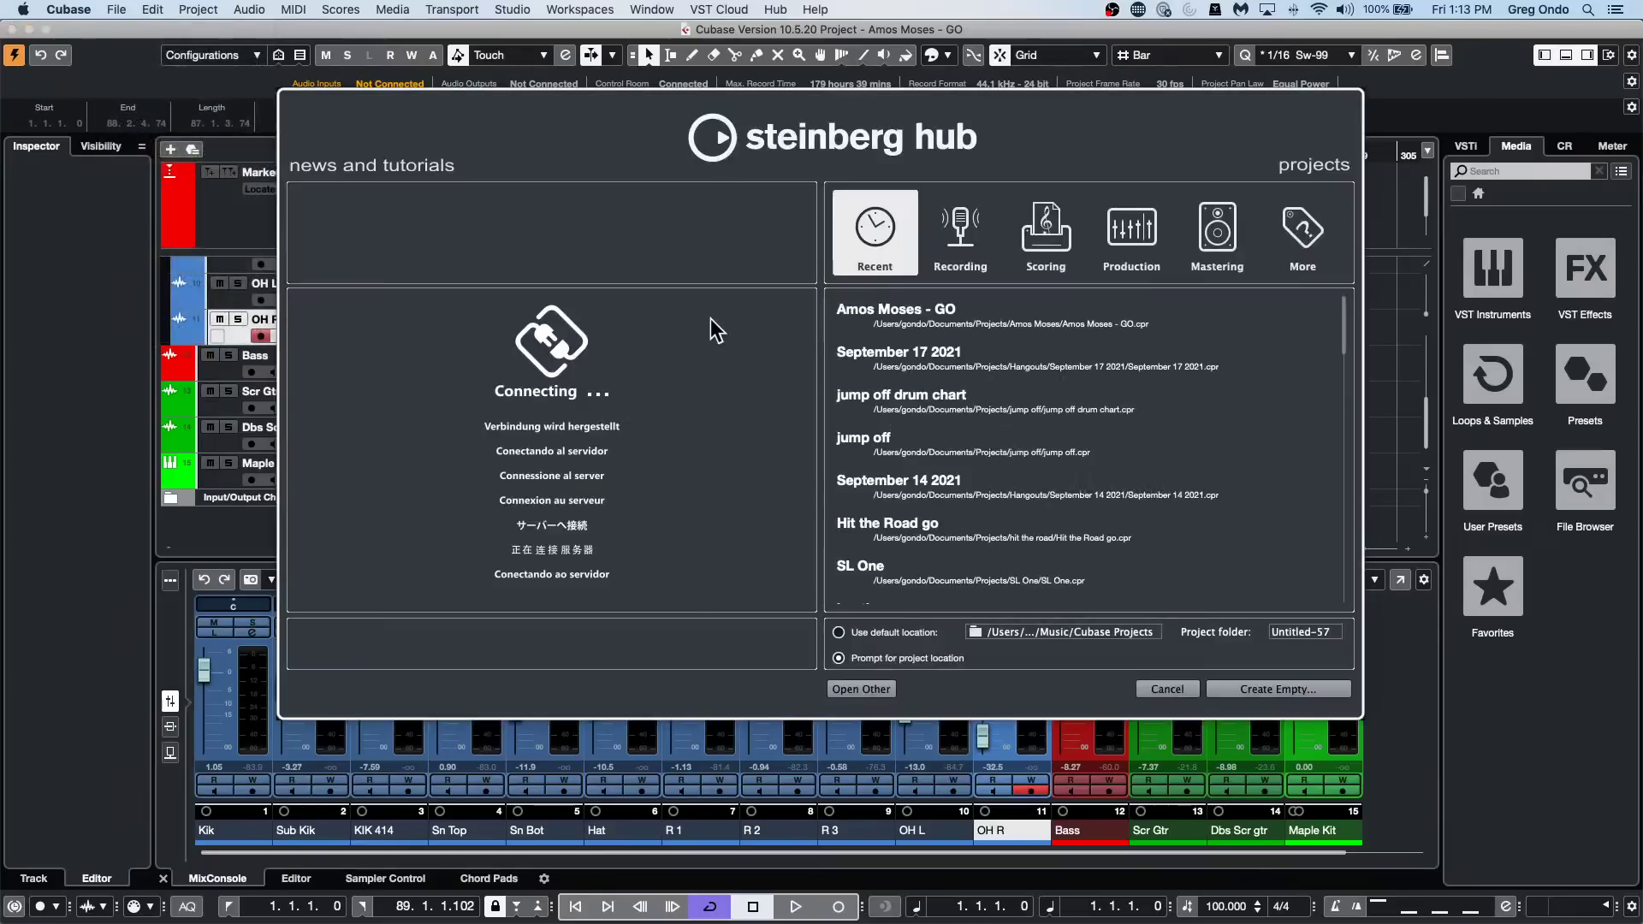
{"action": "left_click", "coordinate": [1277, 700]}
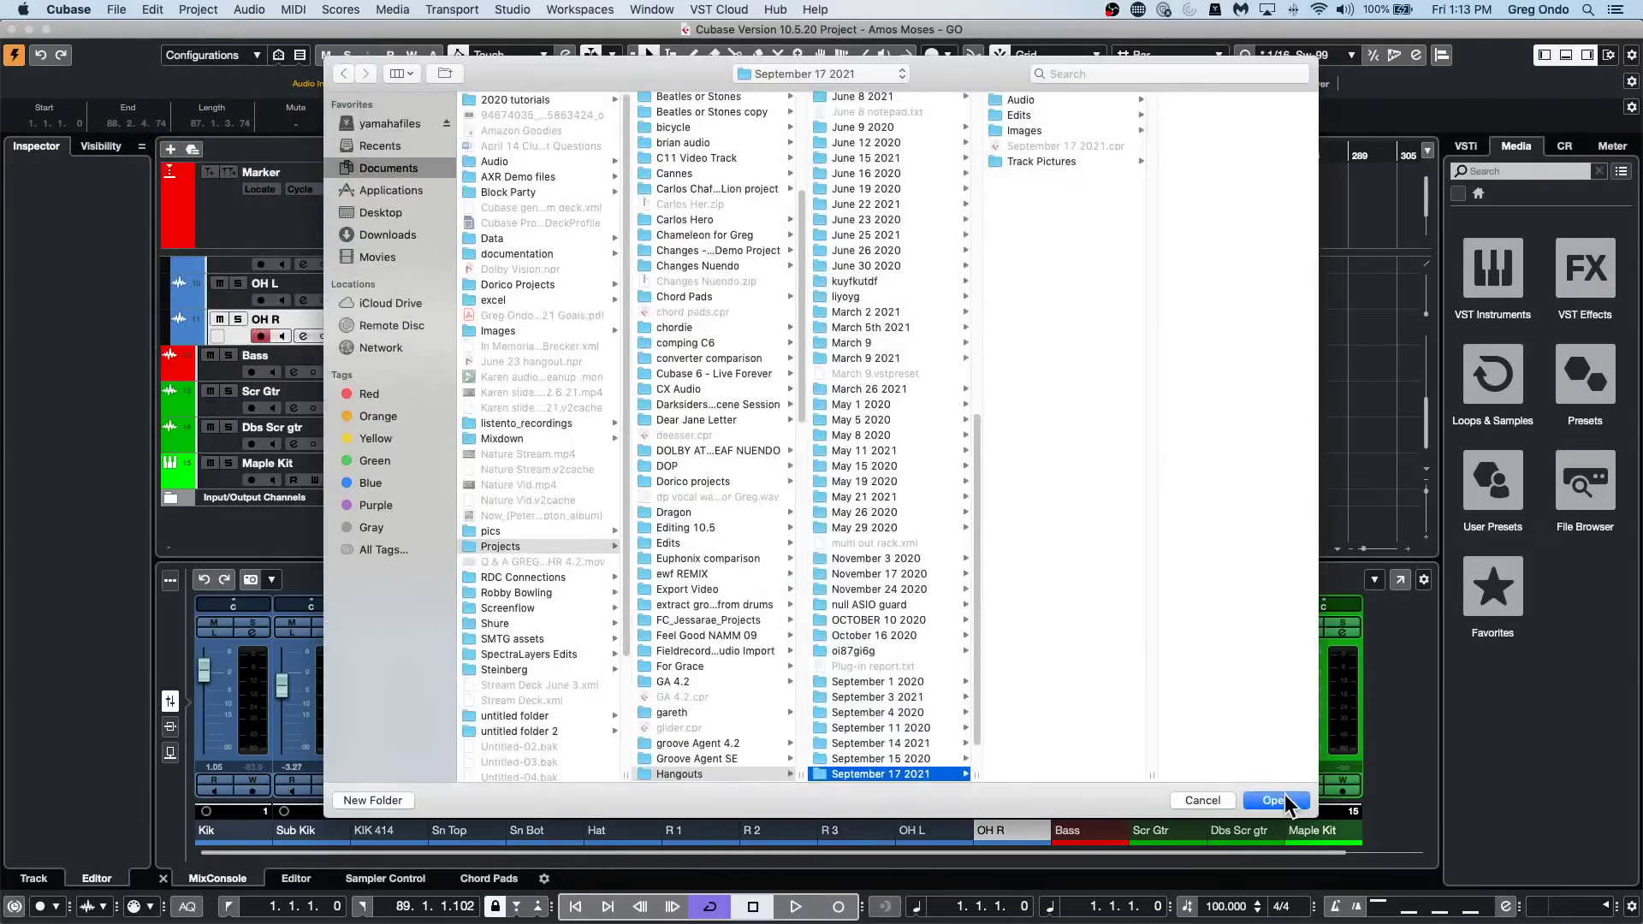
{"action": "left_click", "coordinate": [1283, 800]}
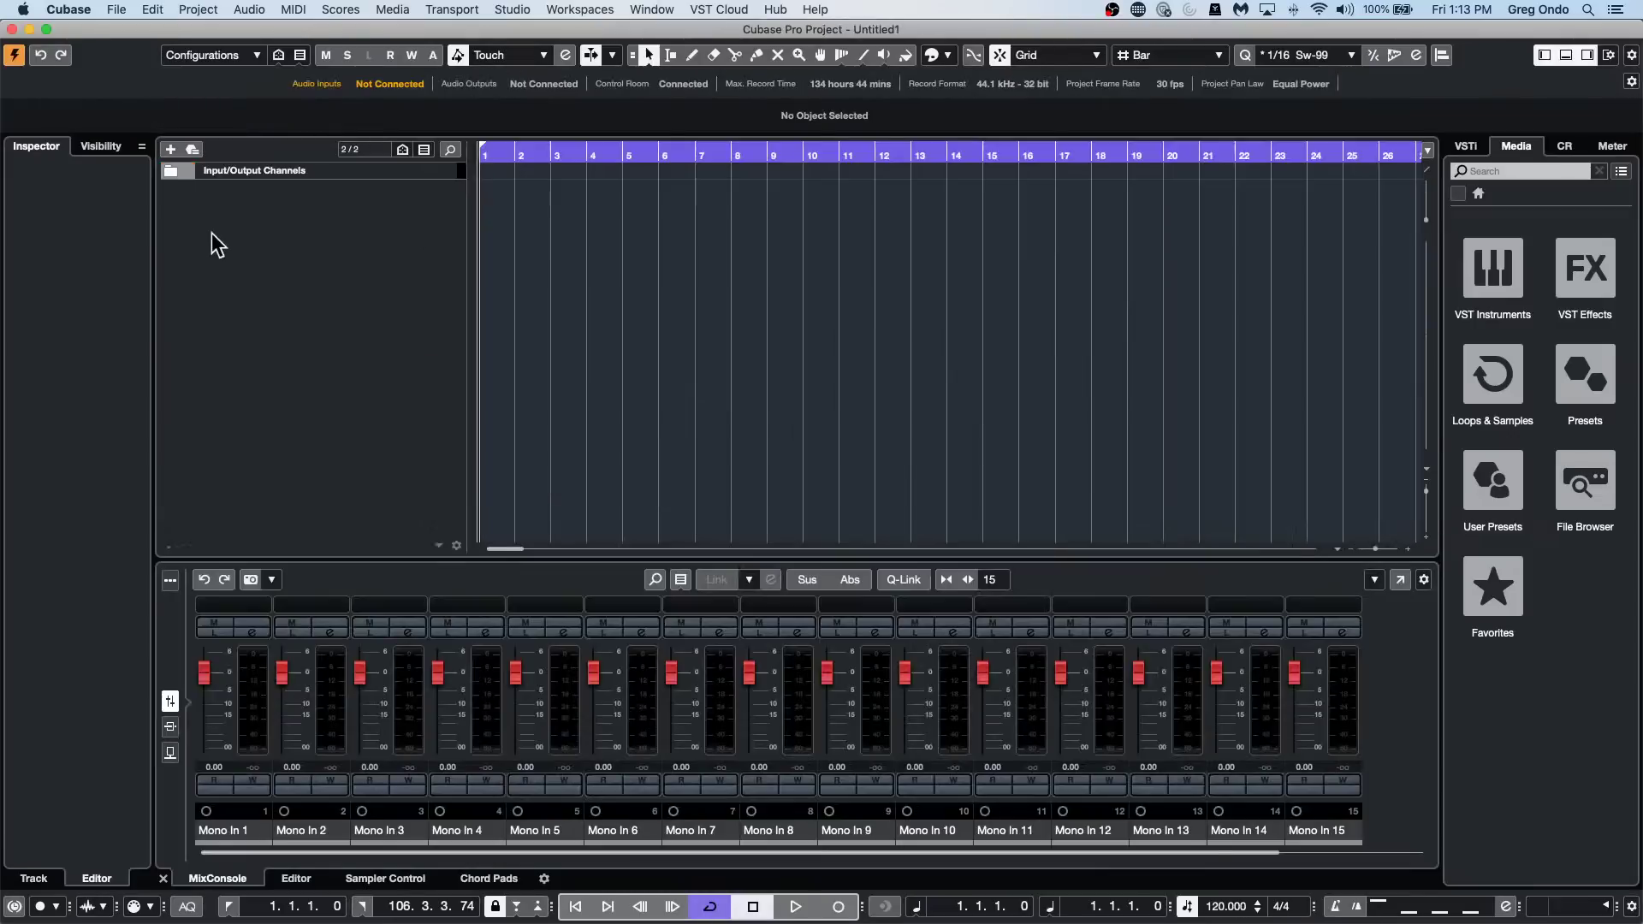
Add nine stereo audio tracks routed to Stereo Out.
{"action": "right_click", "coordinate": [216, 245]}
{"action": "left_click", "coordinate": [264, 242]}
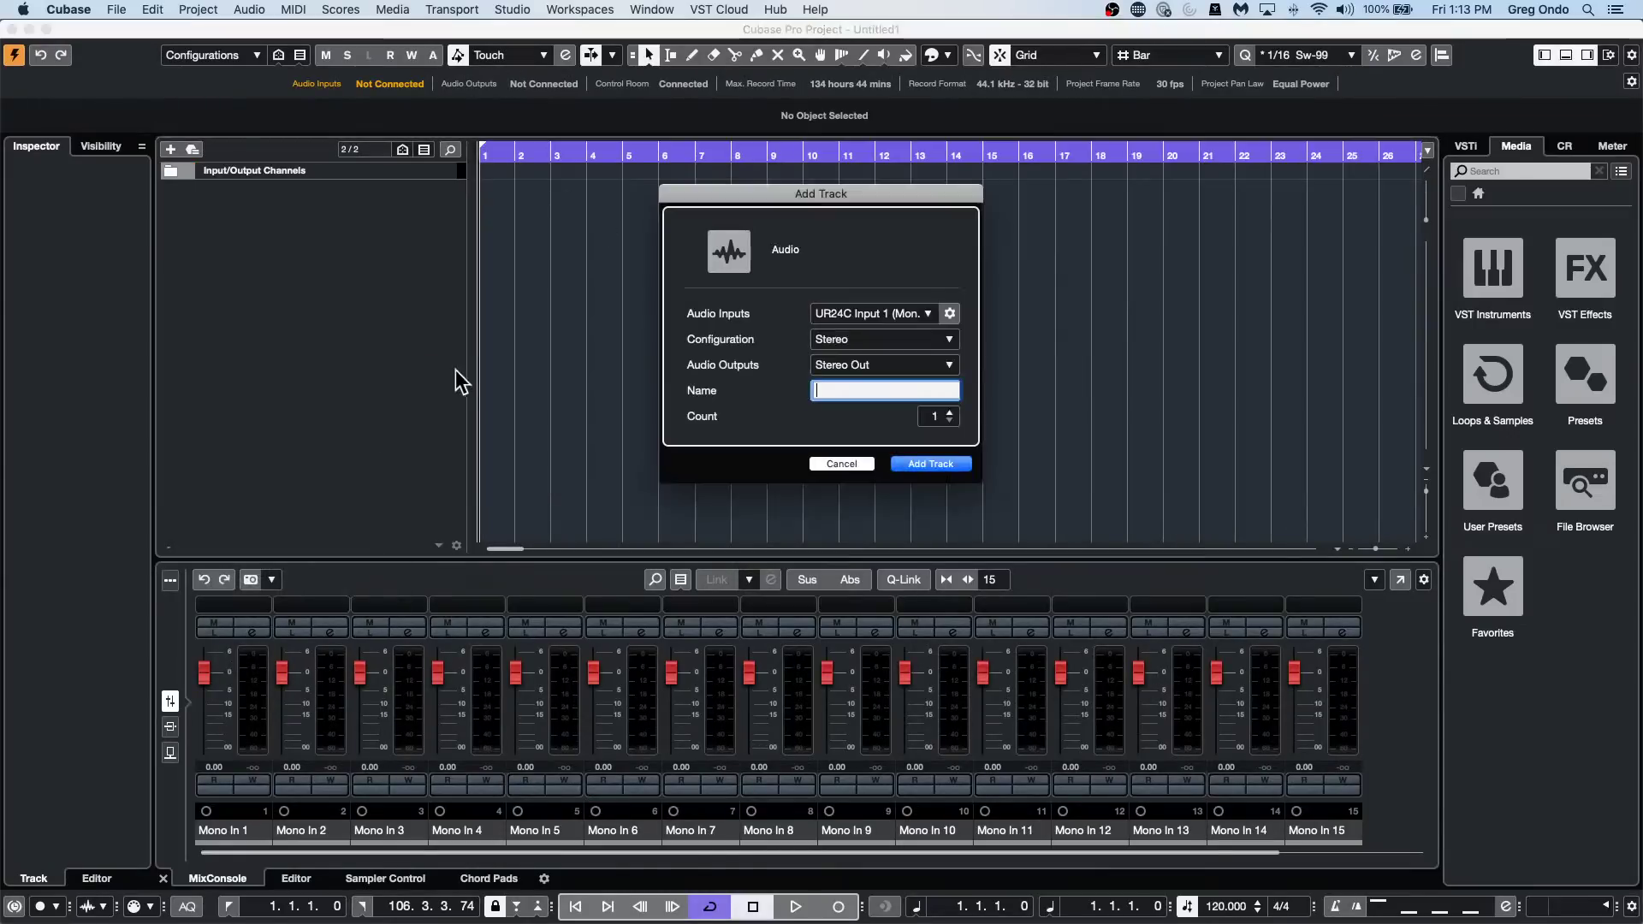
{"action": "scroll", "coordinate": [939, 419], "scroll_direction": "up", "scroll_amount": 5}
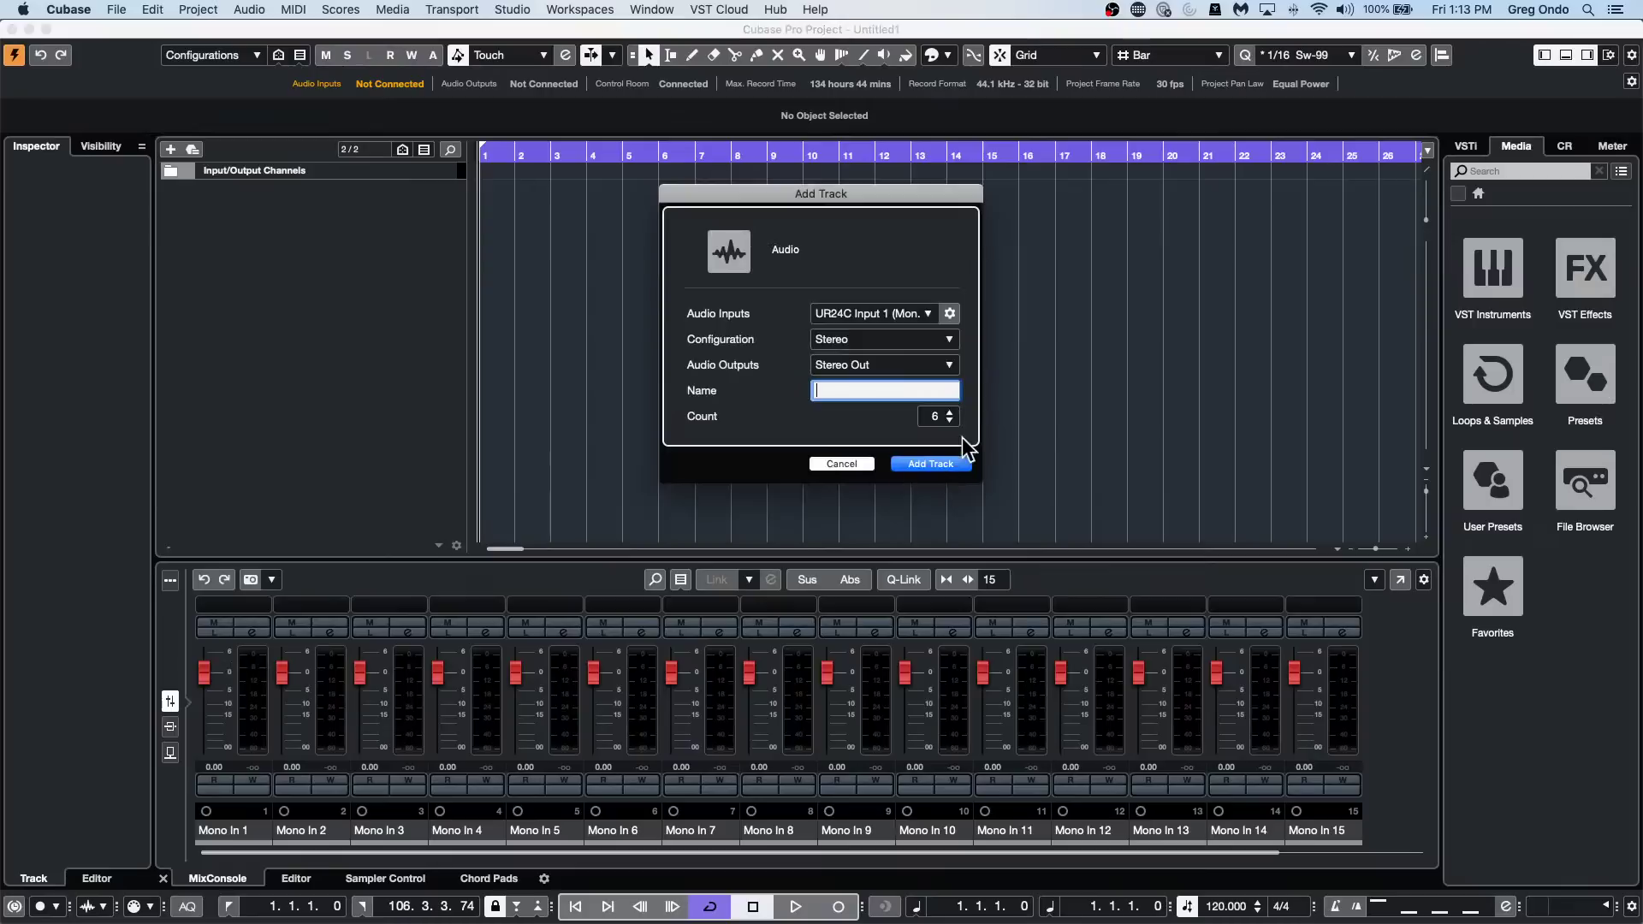
{"action": "scroll", "coordinate": [938, 420], "scroll_direction": "up", "scroll_amount": 3}
{"action": "left_click", "coordinate": [930, 463]}
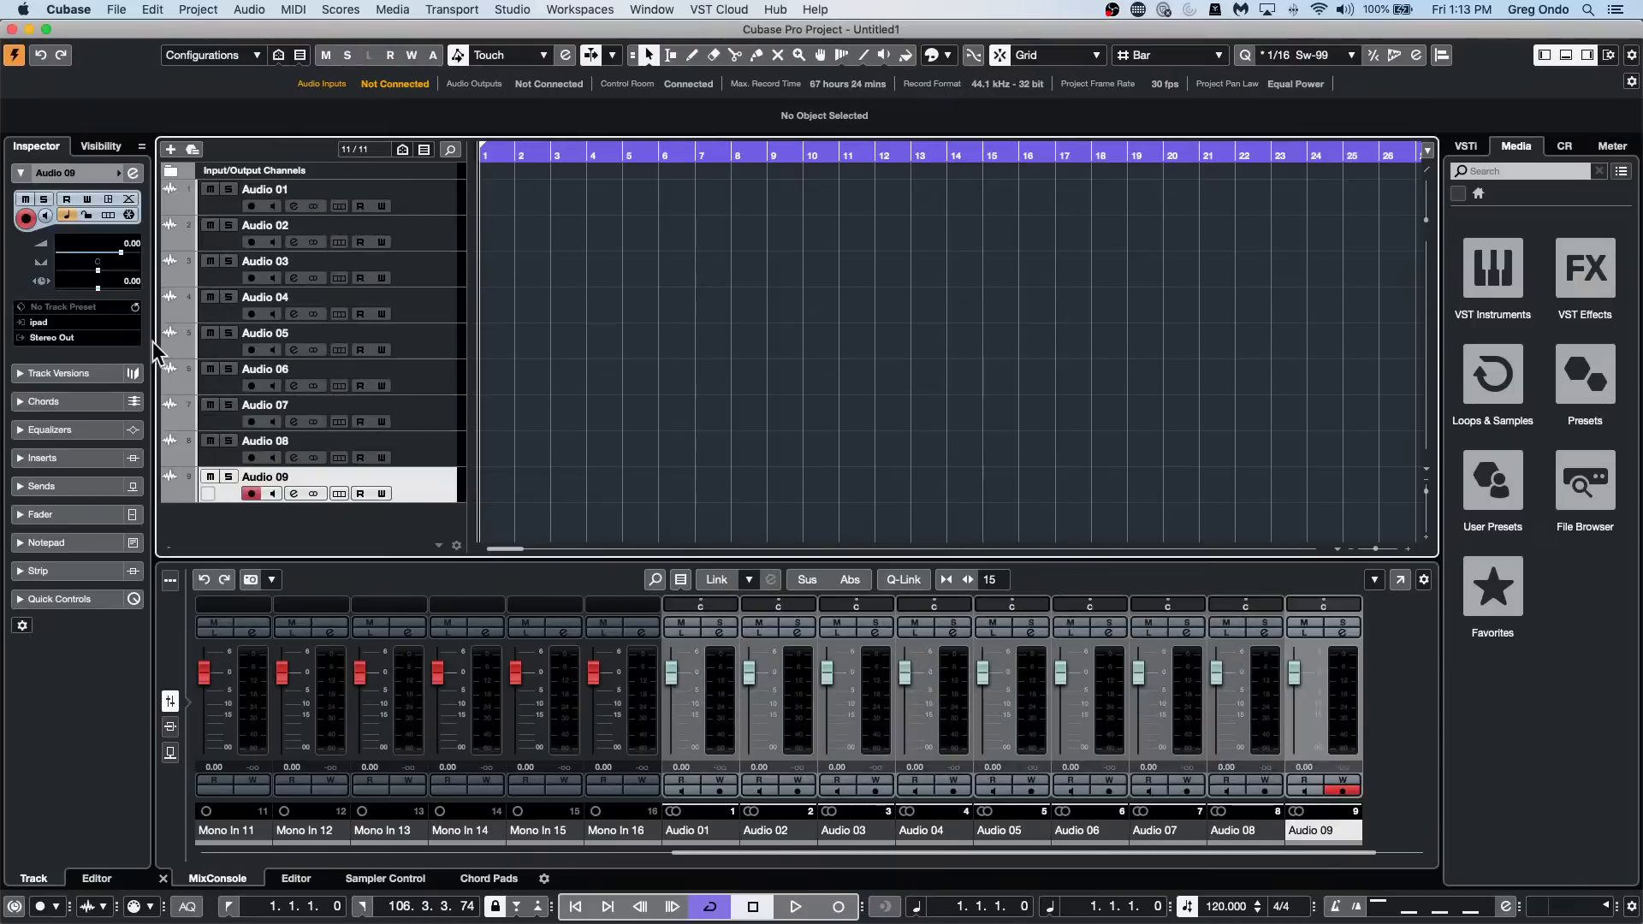
Select all nine audio tracks, set the locators from bar 1 to bar 3, and record a short pass on them.
{"action": "left_click", "coordinate": [435, 191], "text": "shift"}
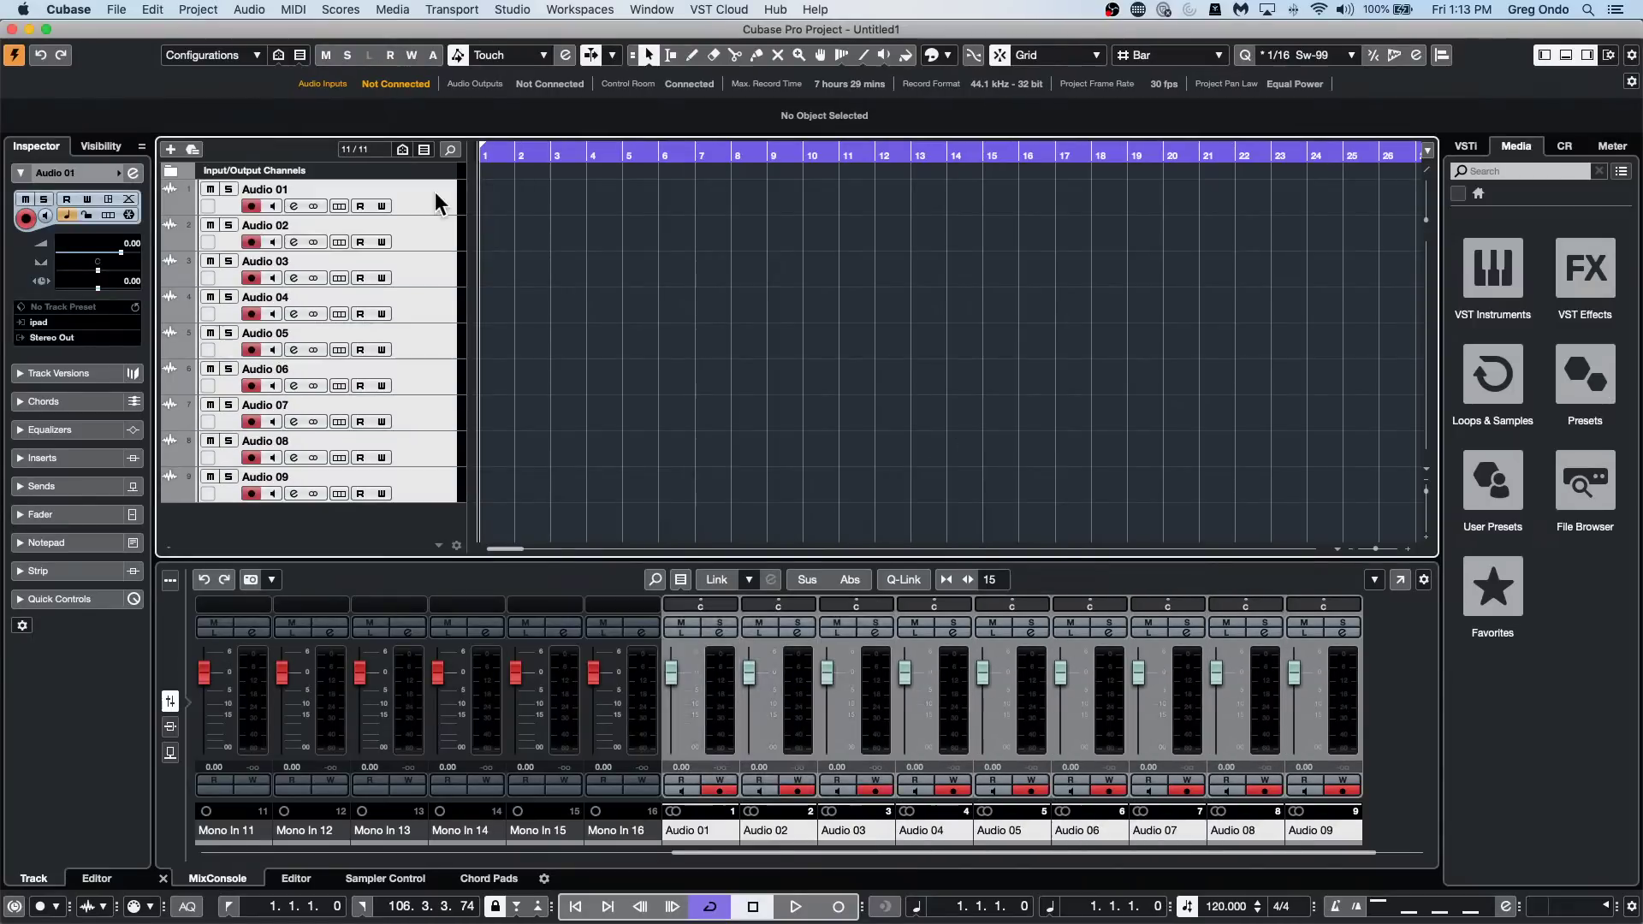
{"action": "left_click", "coordinate": [552, 154], "text": "alt"}
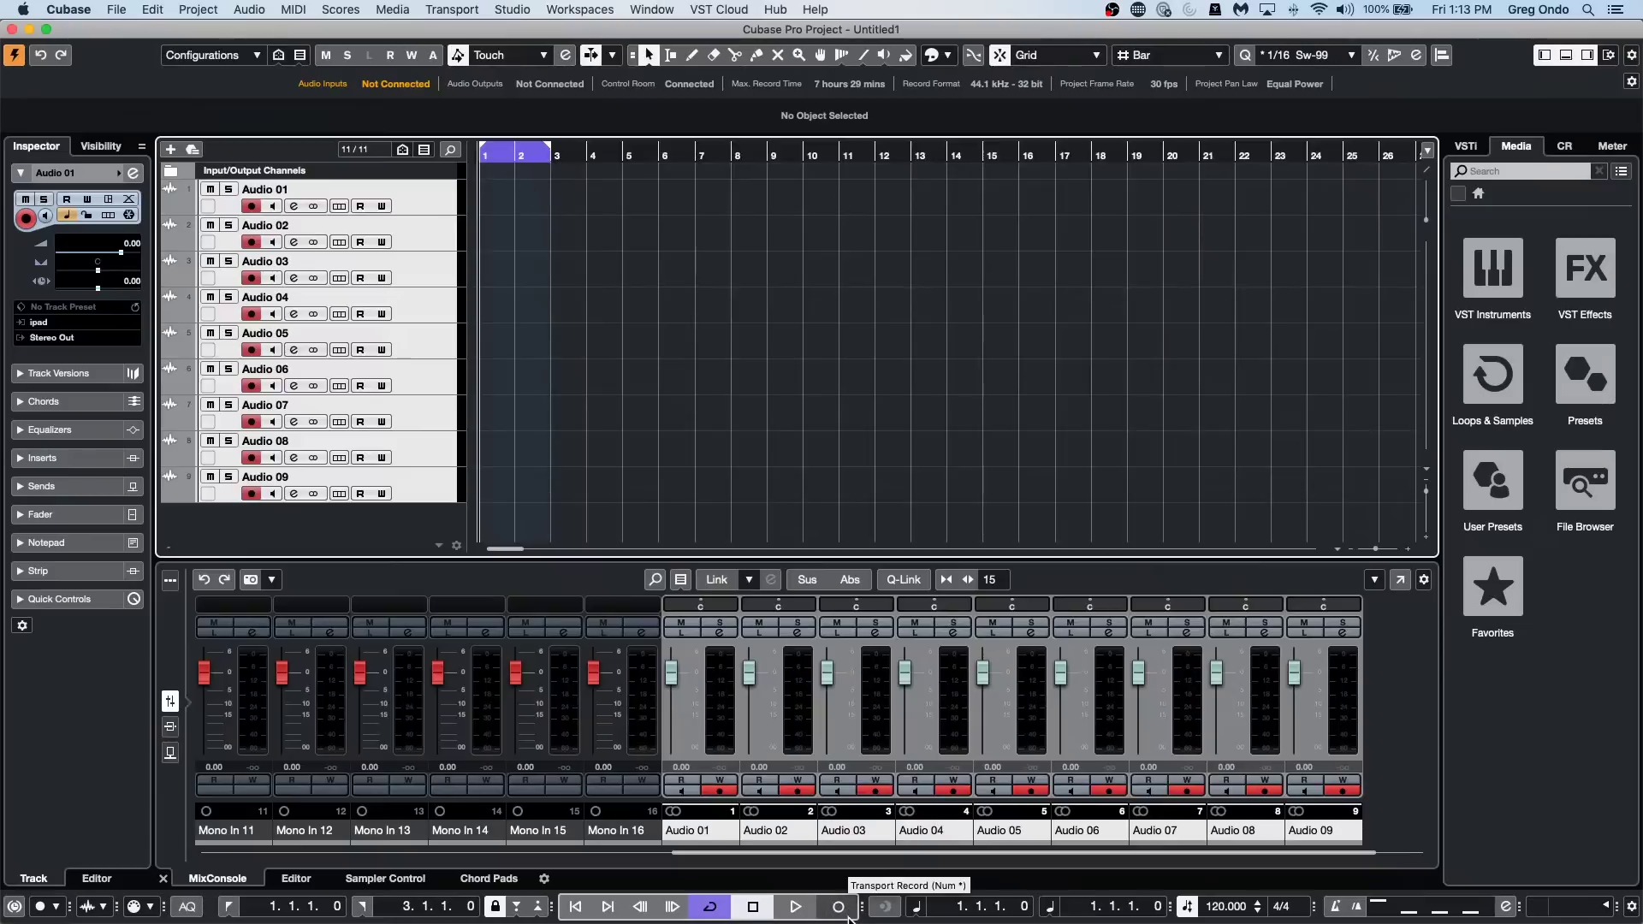
{"action": "left_click", "coordinate": [848, 914]}
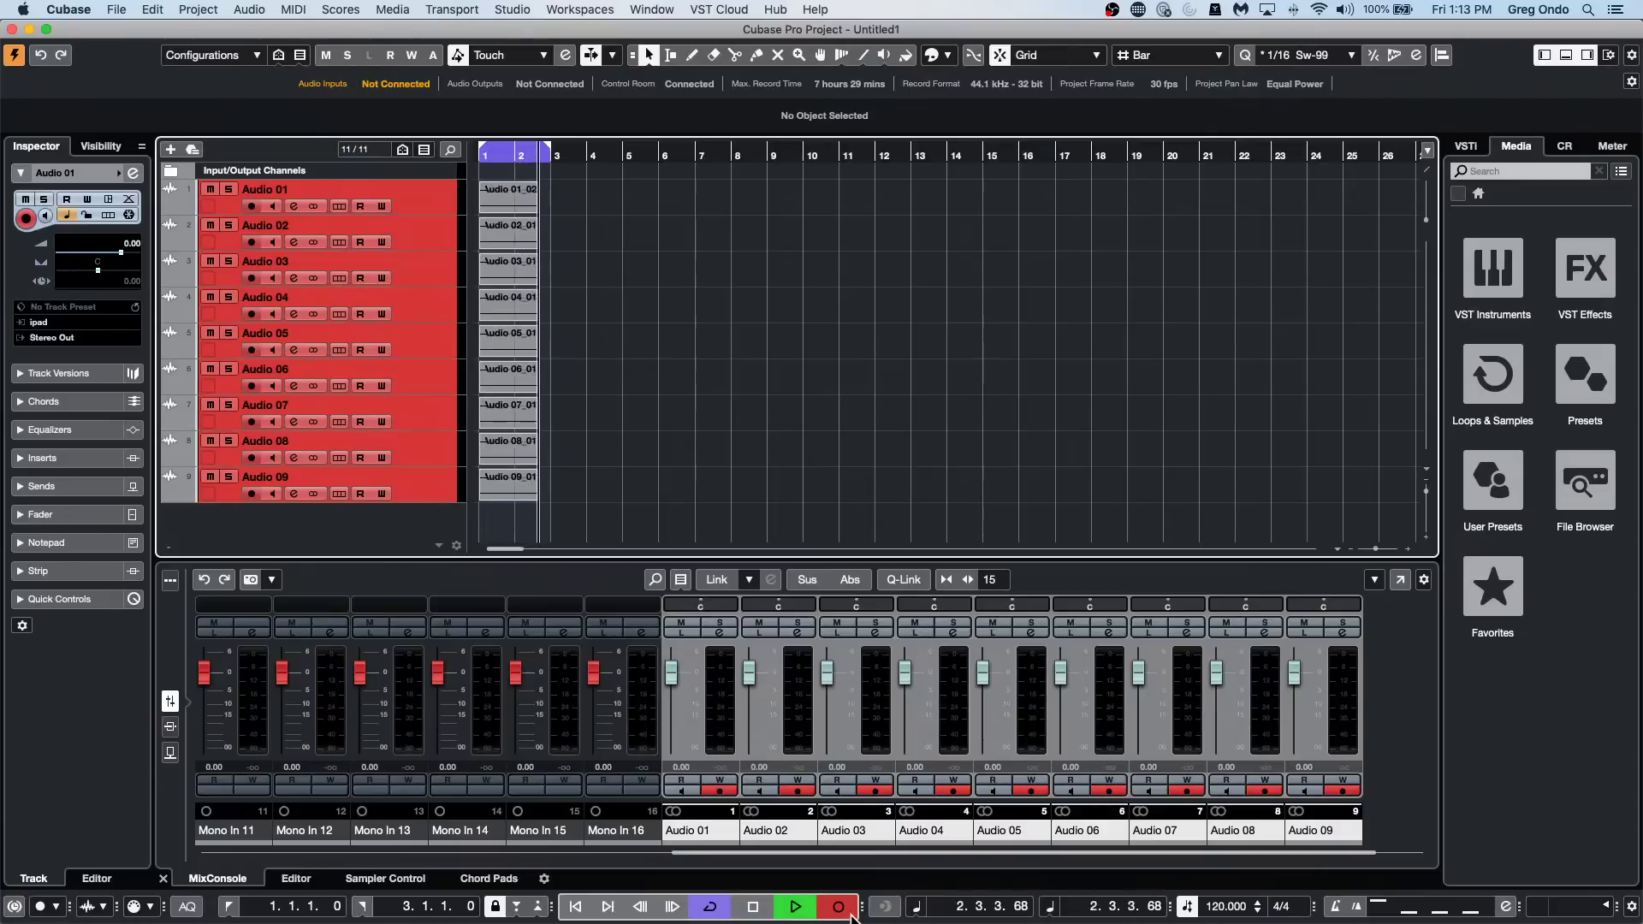
{"action": "key", "text": "space"}
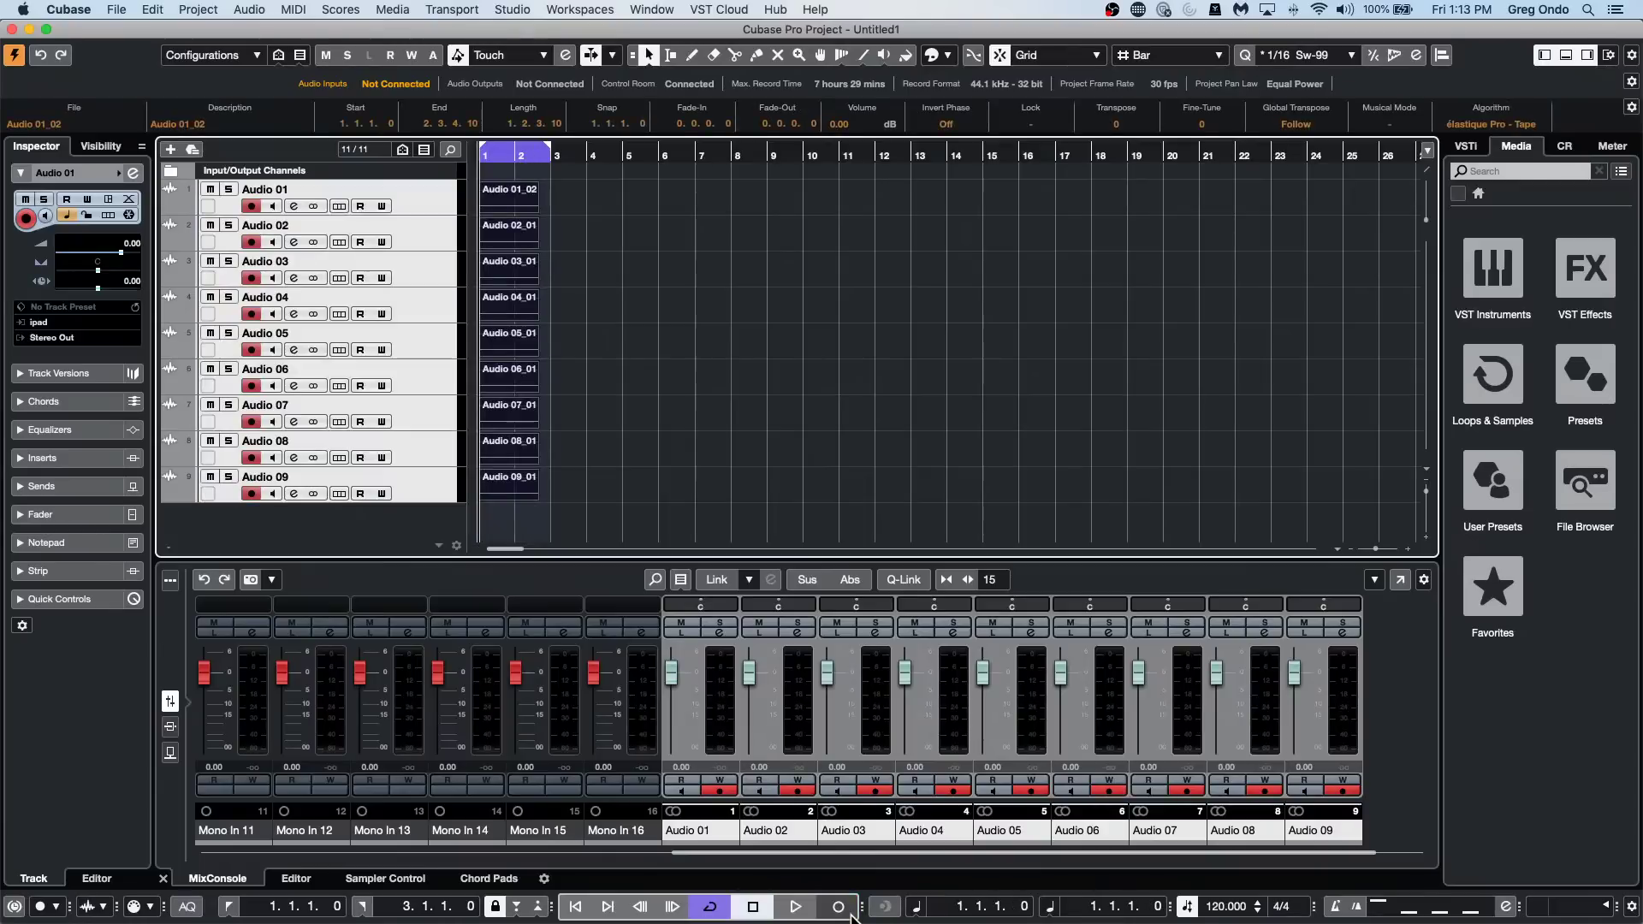
Create a new track version (v2) on all nine selected tracks and record a second pass into it.
{"action": "left_click", "coordinate": [378, 188]}
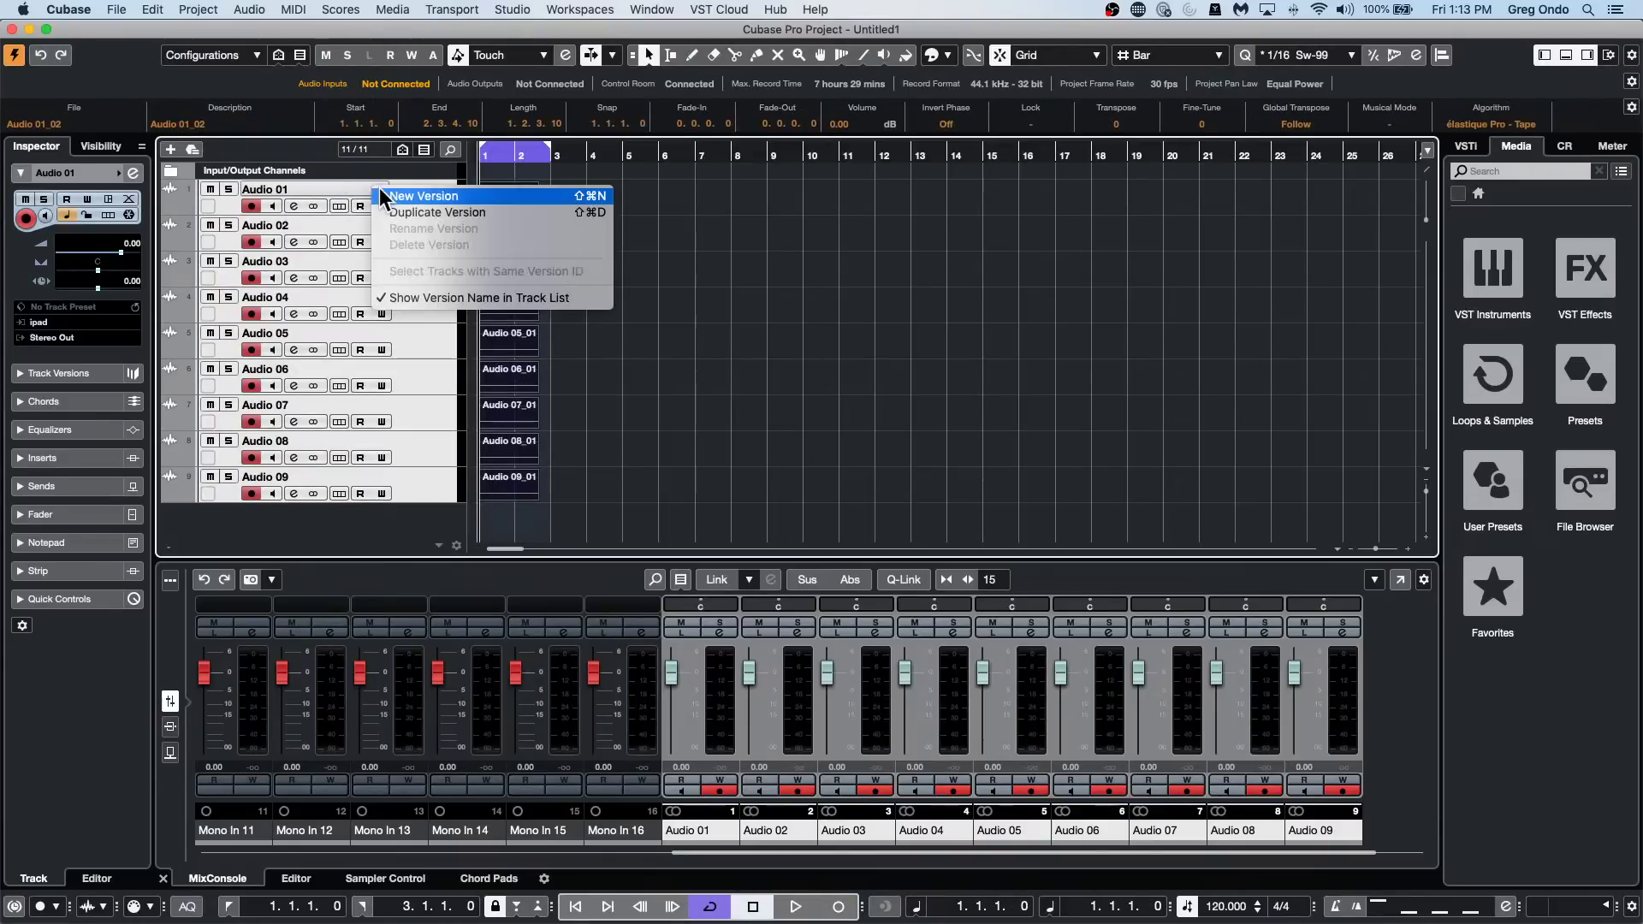
{"action": "left_click", "coordinate": [427, 200]}
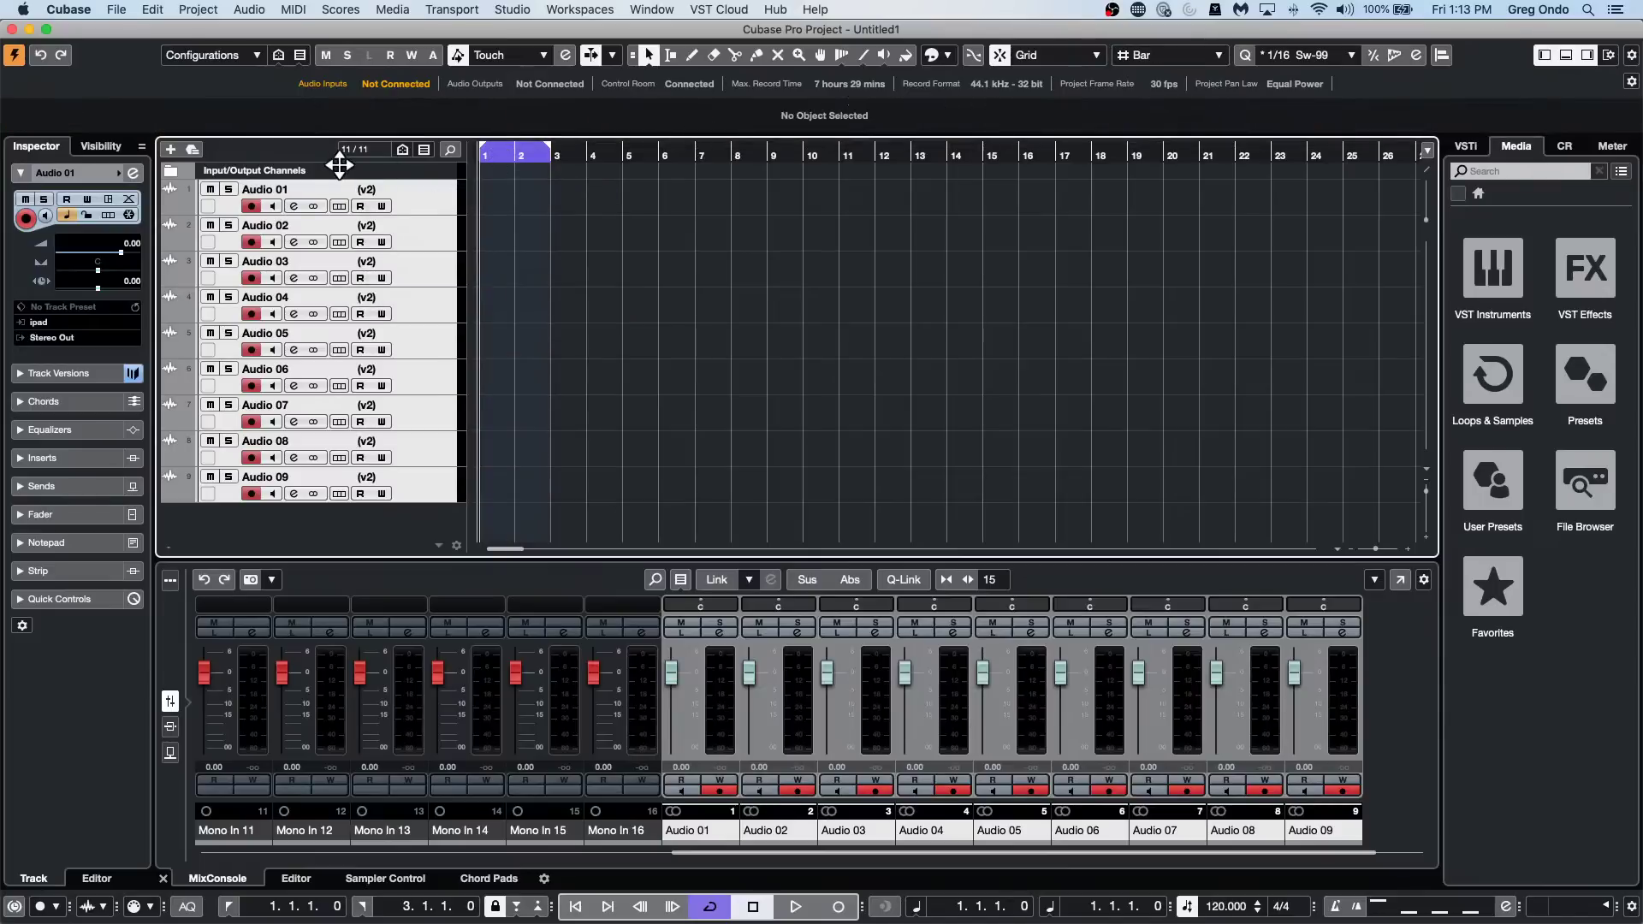
{"action": "left_click", "coordinate": [841, 907]}
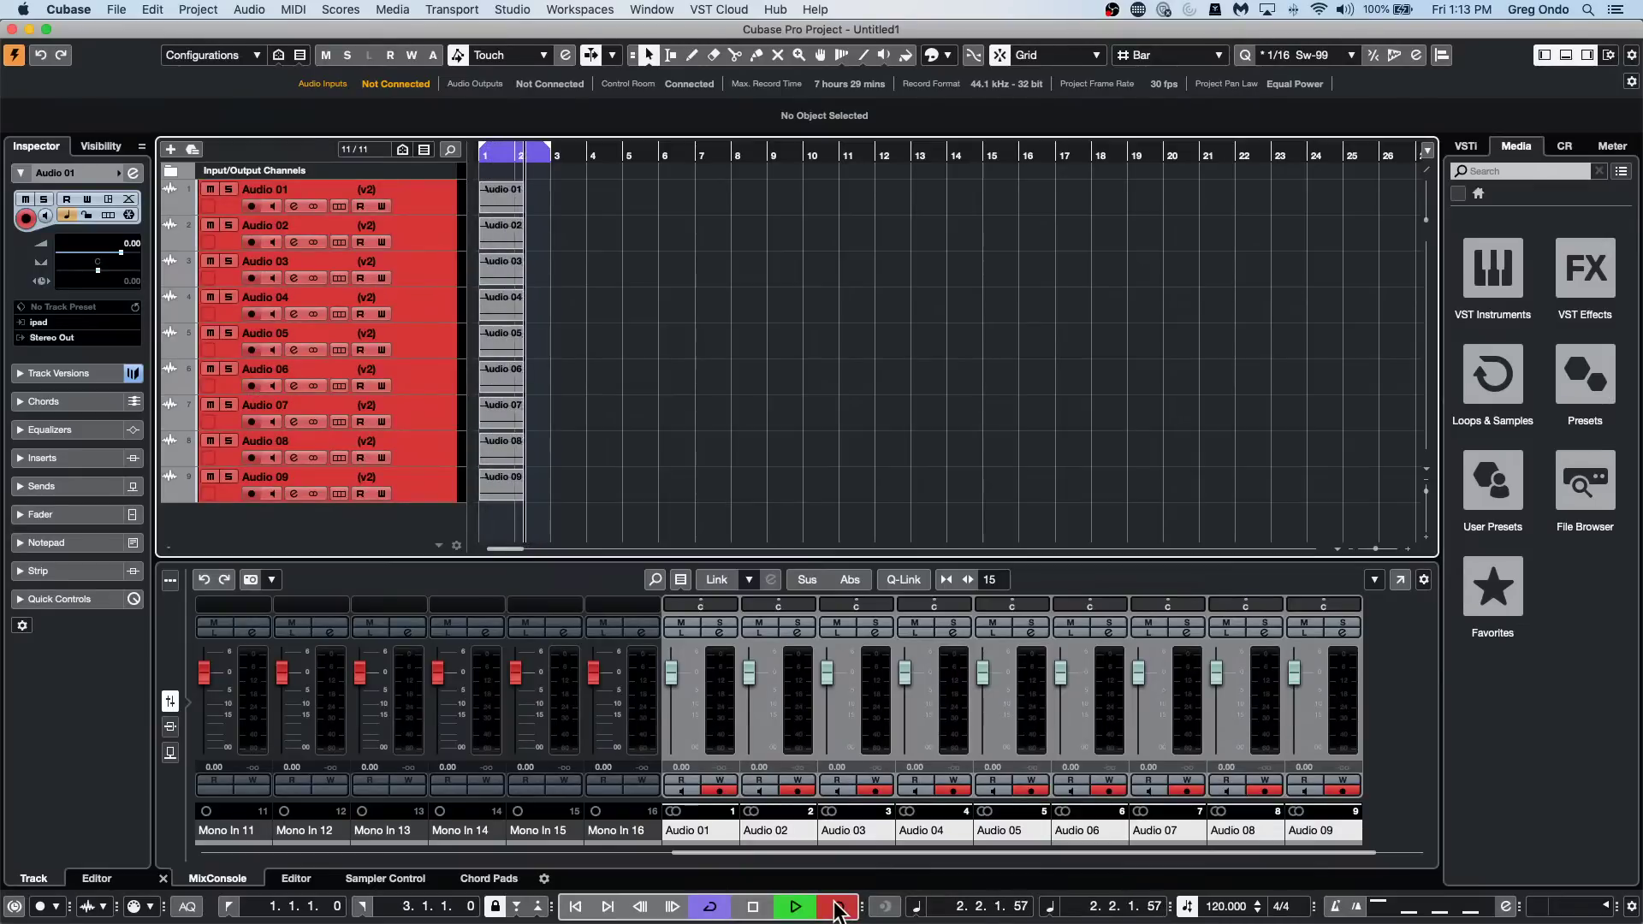
{"action": "key", "text": "space"}
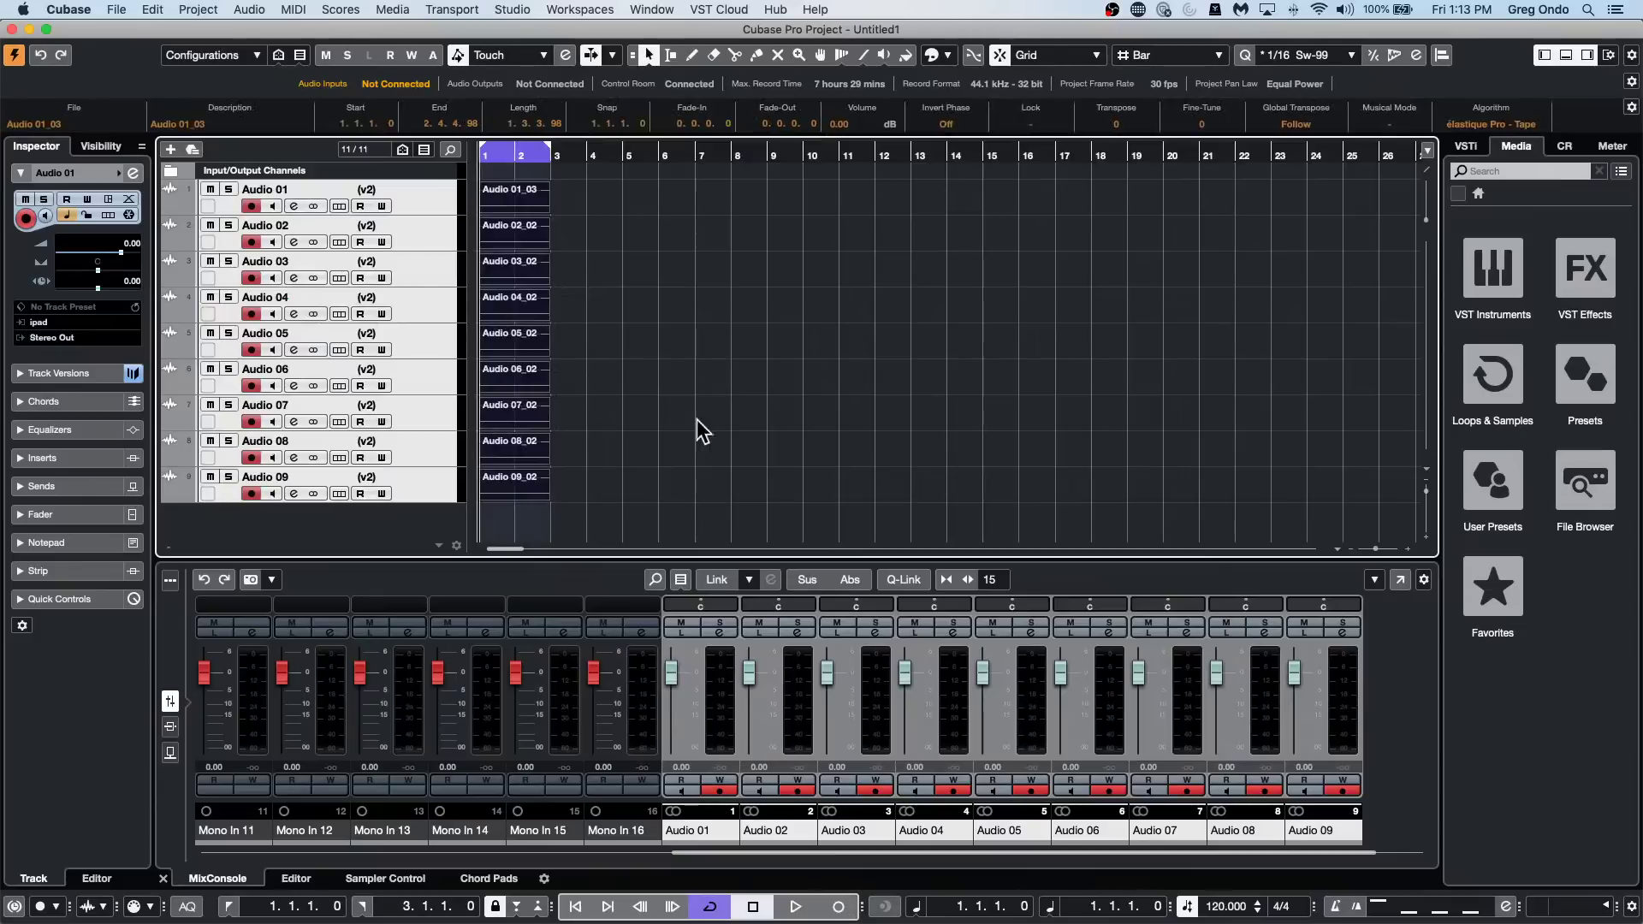
Reselect Audio 01 through Audio 09, create a third track version (v3), and record a cycled pass into it.
{"action": "left_click", "coordinate": [351, 183]}
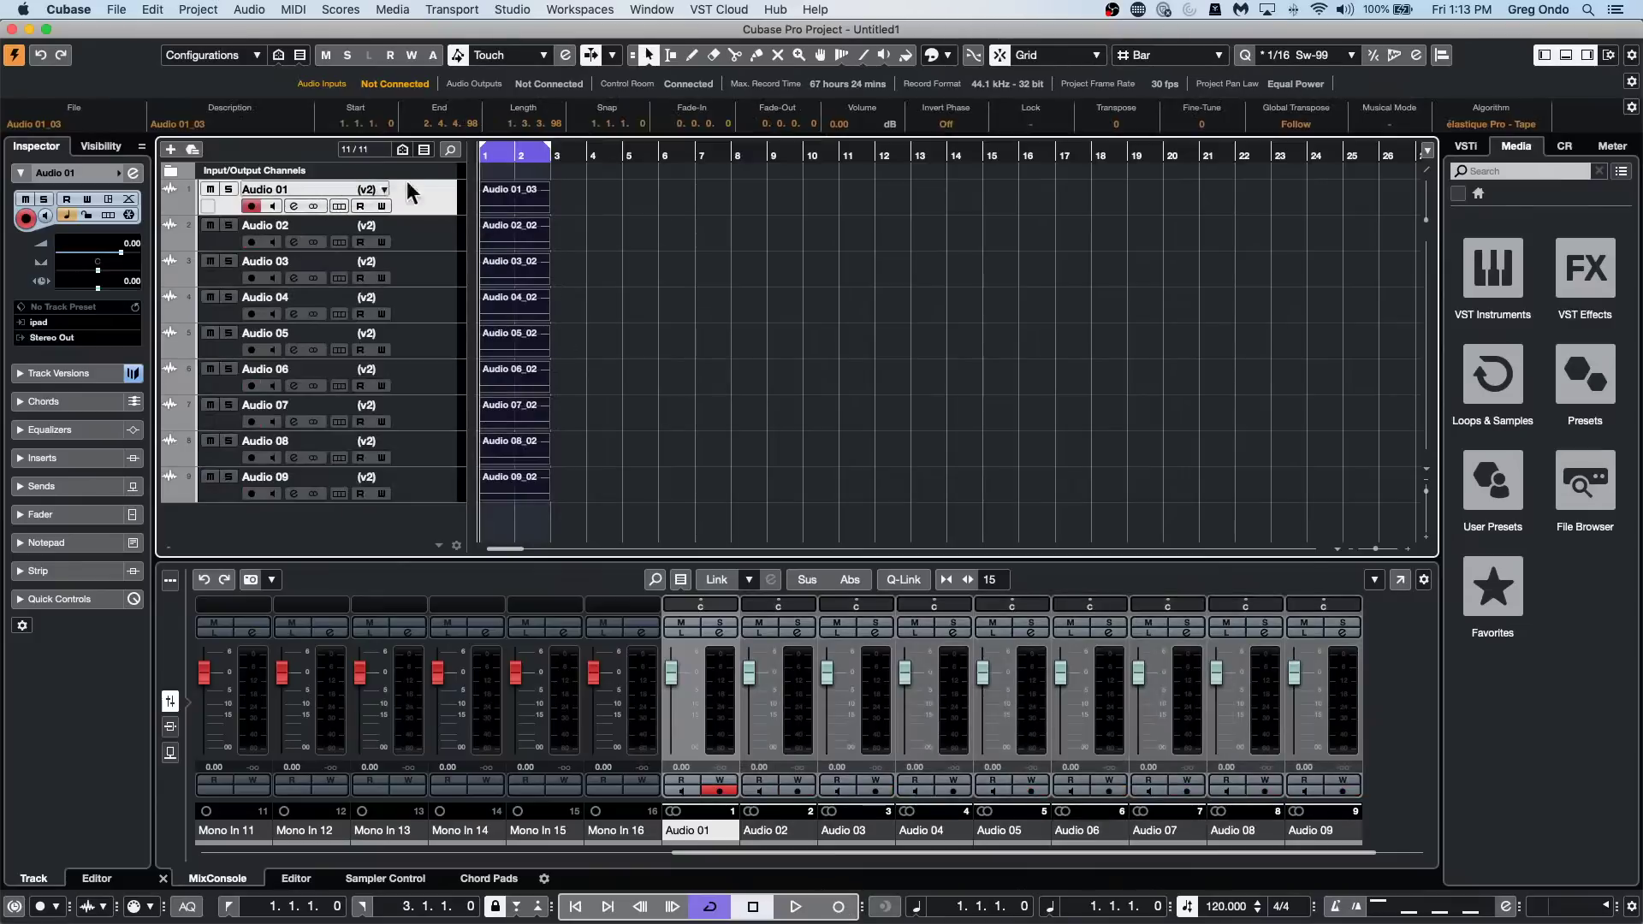
{"action": "left_click", "coordinate": [444, 485], "text": "shift"}
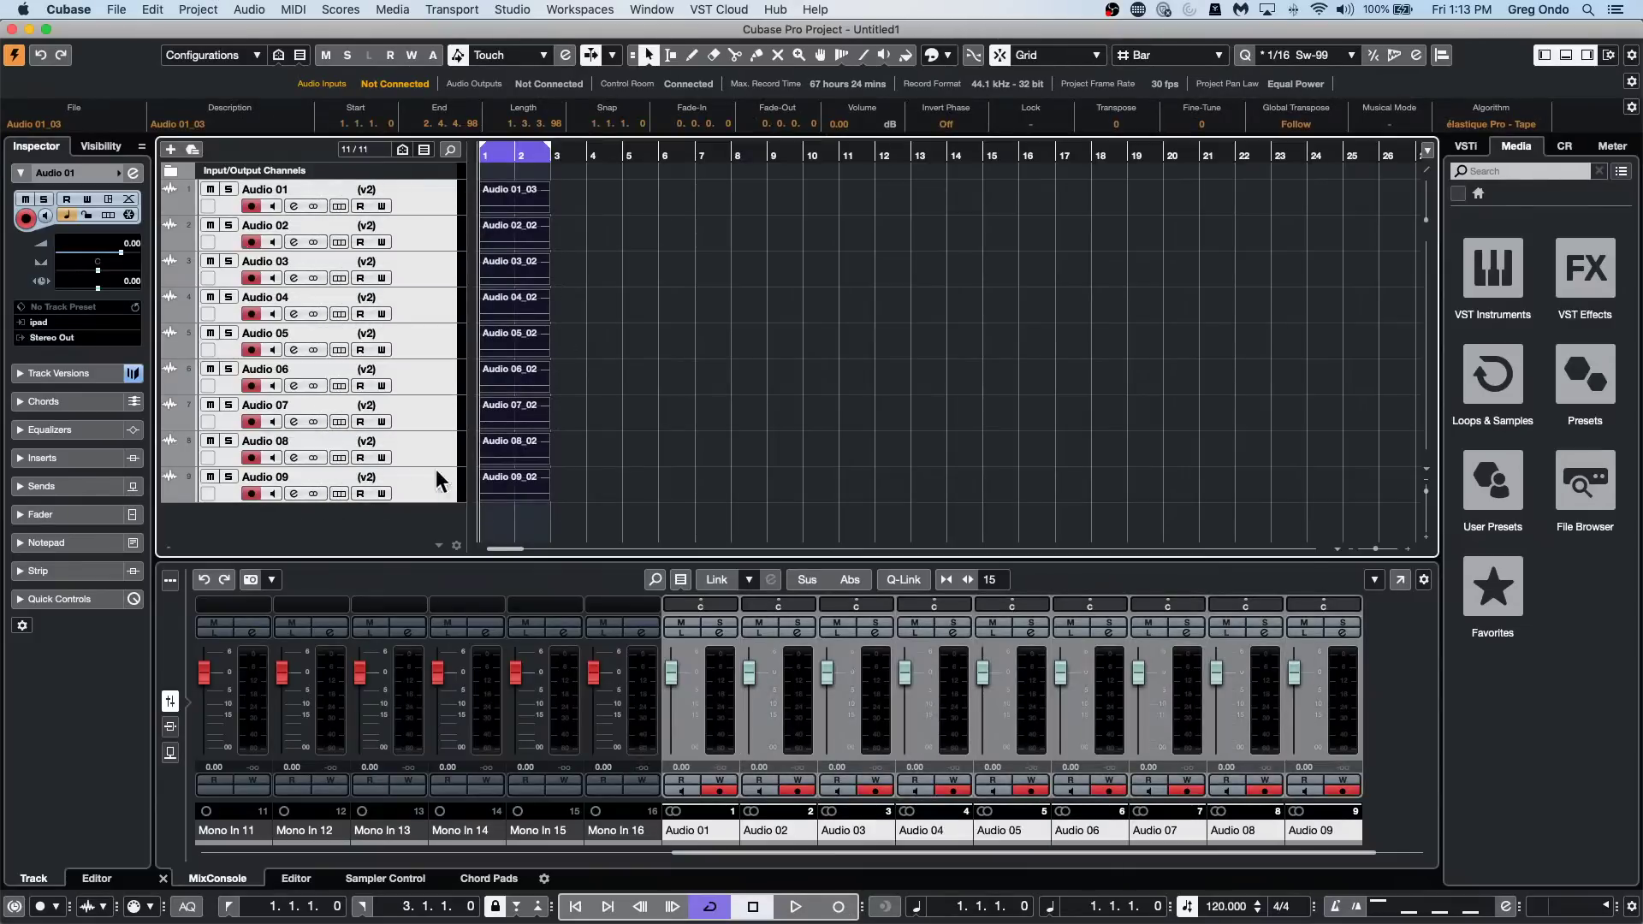
{"action": "left_click", "coordinate": [389, 185]}
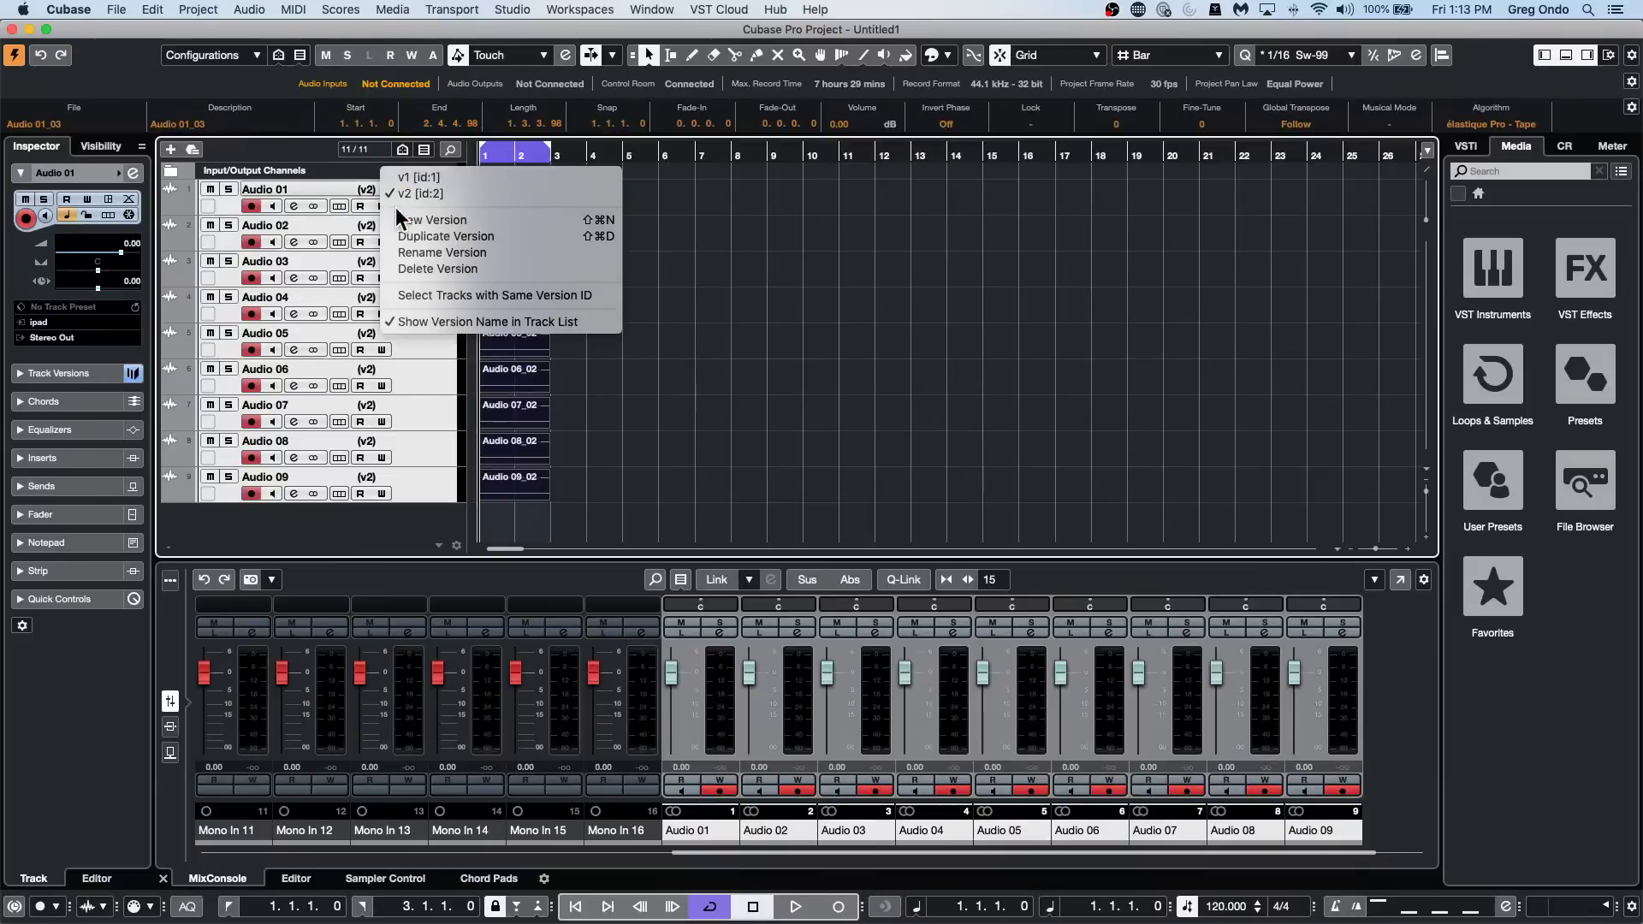
{"action": "left_click", "coordinate": [397, 216]}
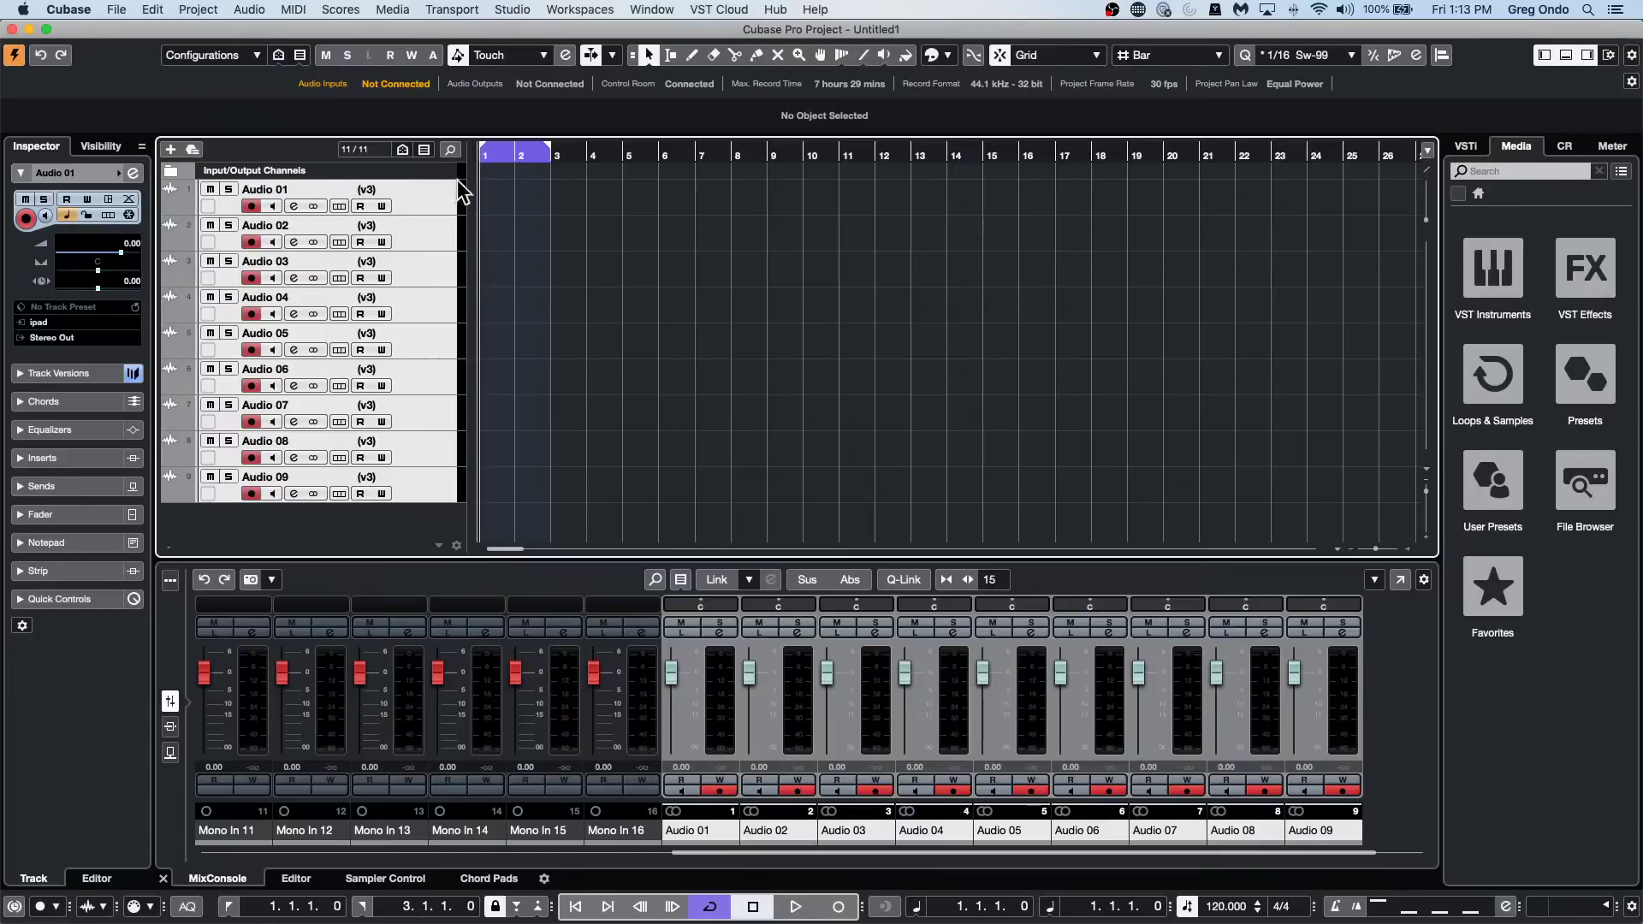
{"action": "left_click", "coordinate": [838, 906]}
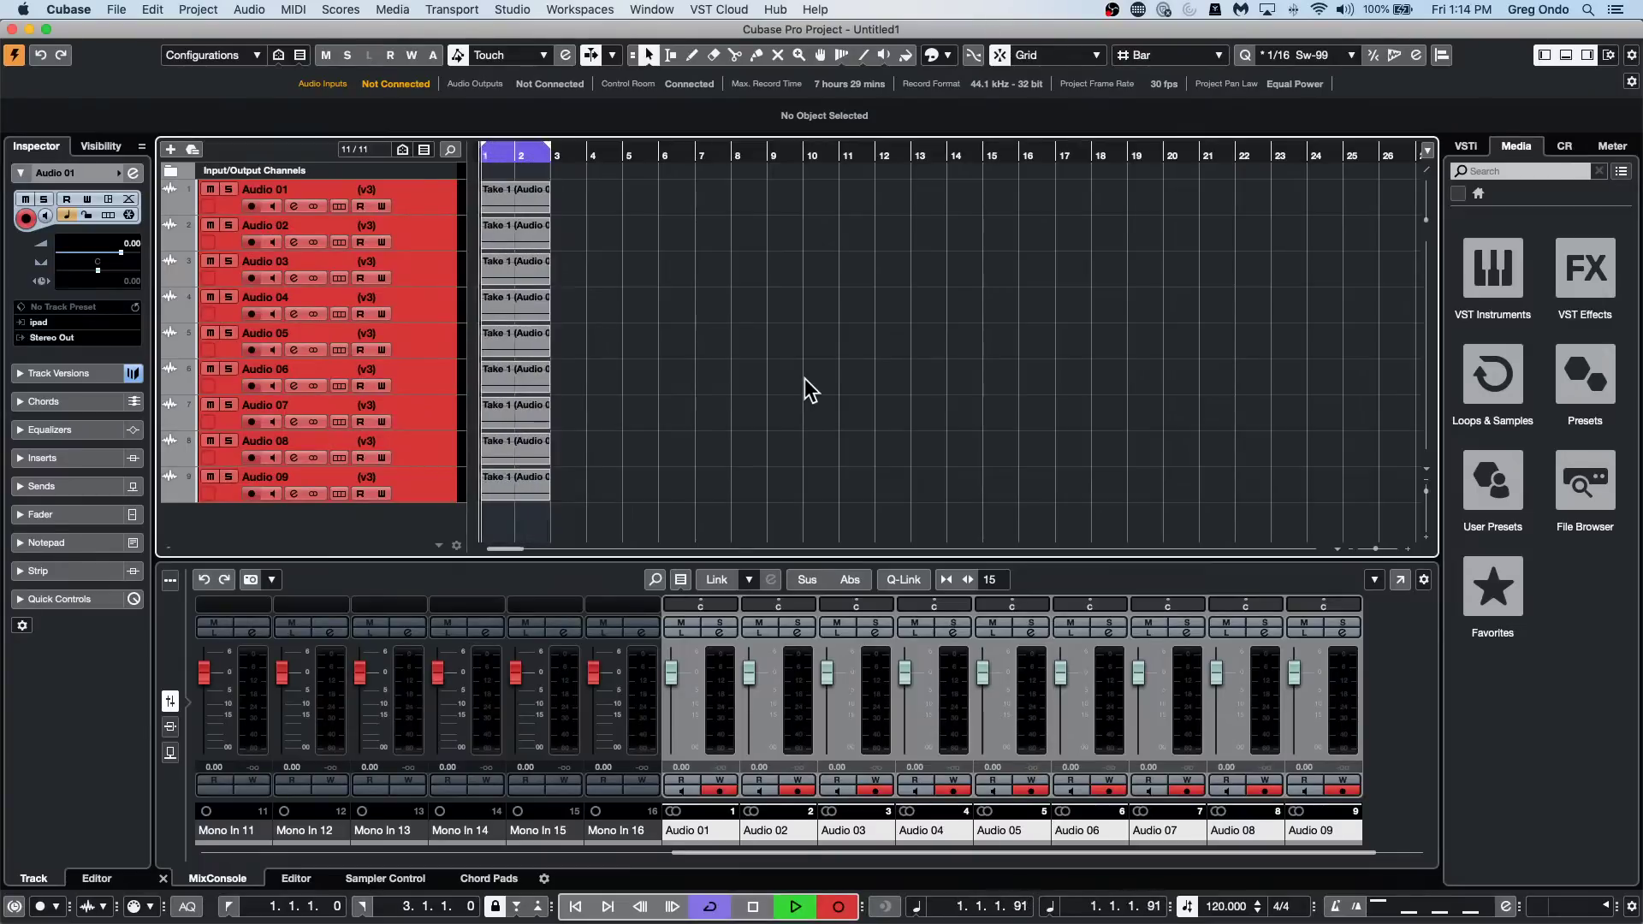
{"action": "key", "text": "space"}
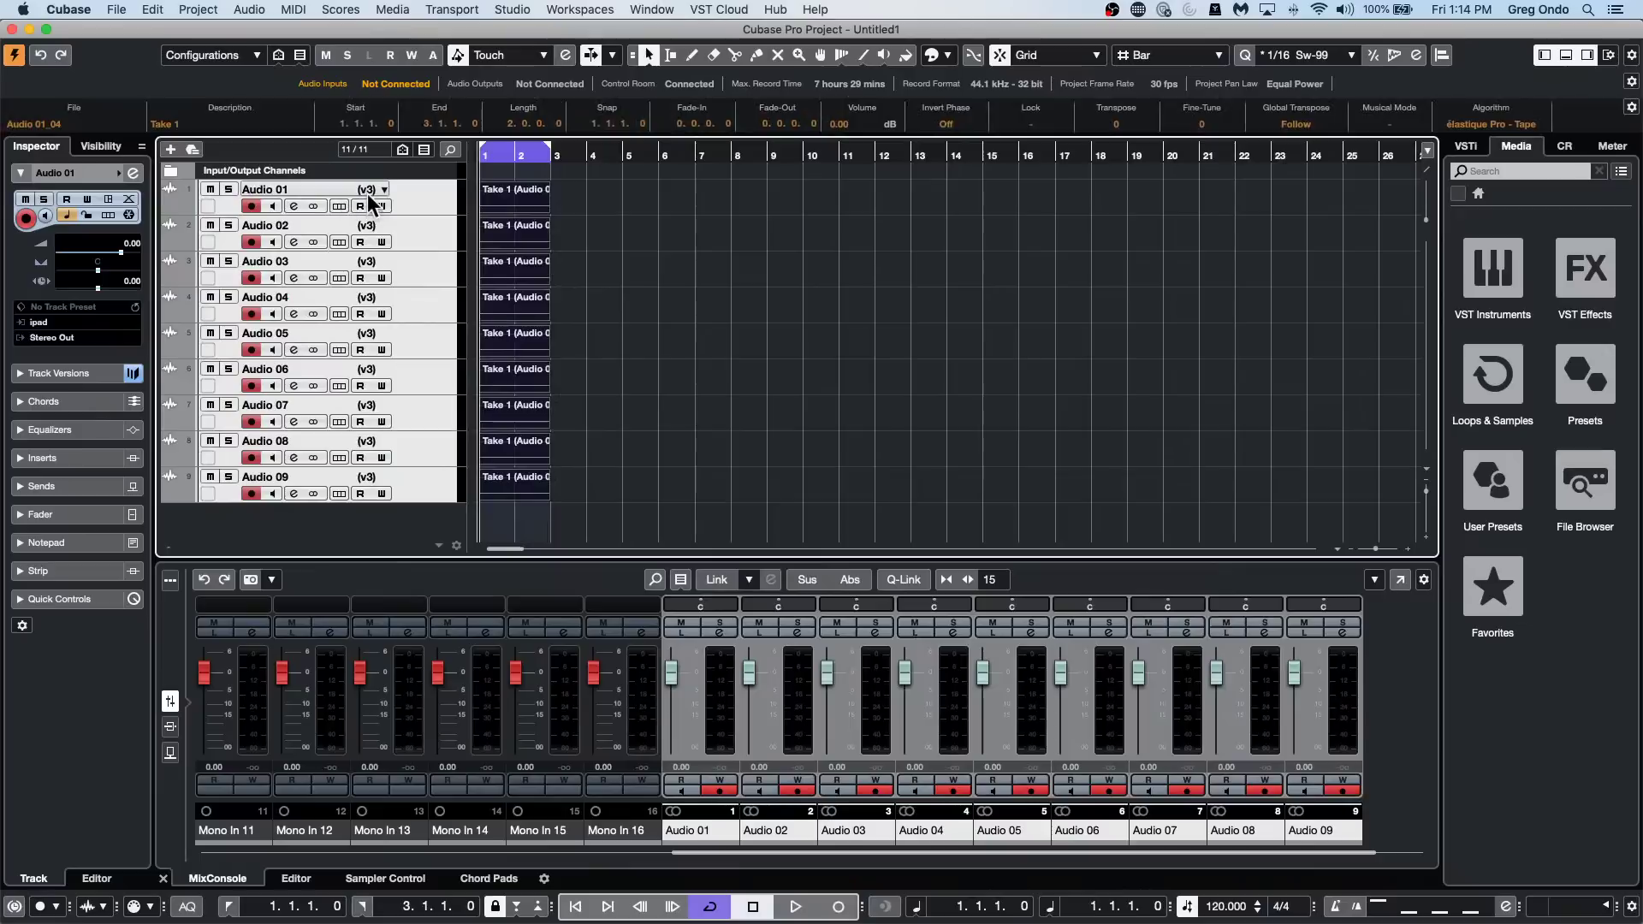
With all nine tracks selected, compare the recorded track versions by switching to v2, v1, and back to v2.
{"action": "left_click", "coordinate": [428, 205]}
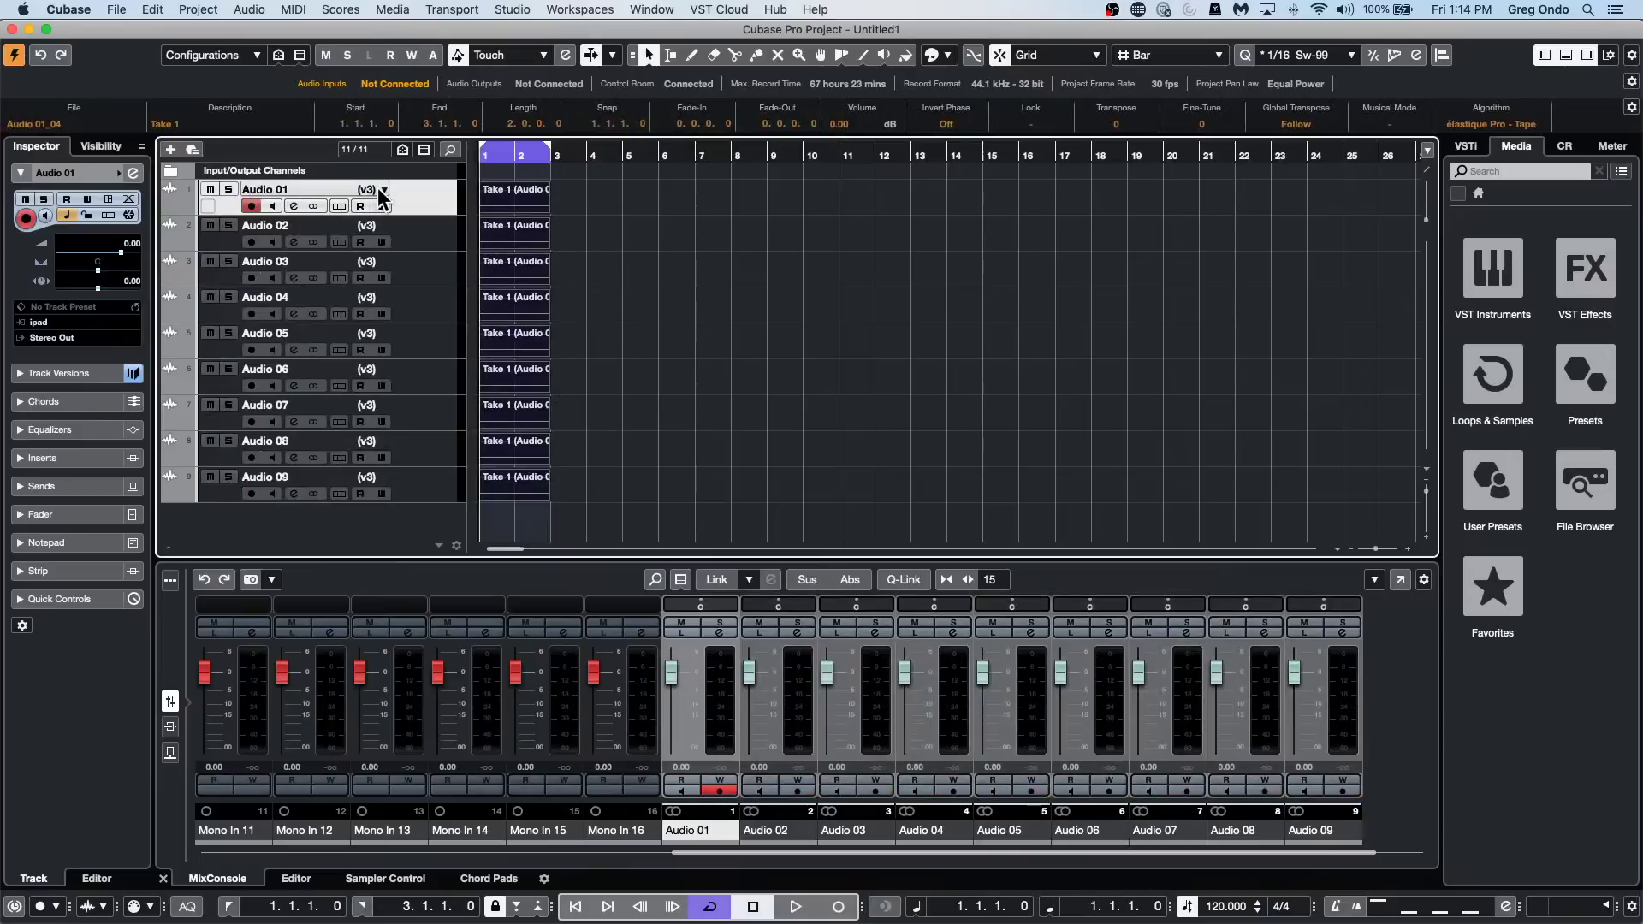
{"action": "left_click", "coordinate": [445, 497], "text": "shift"}
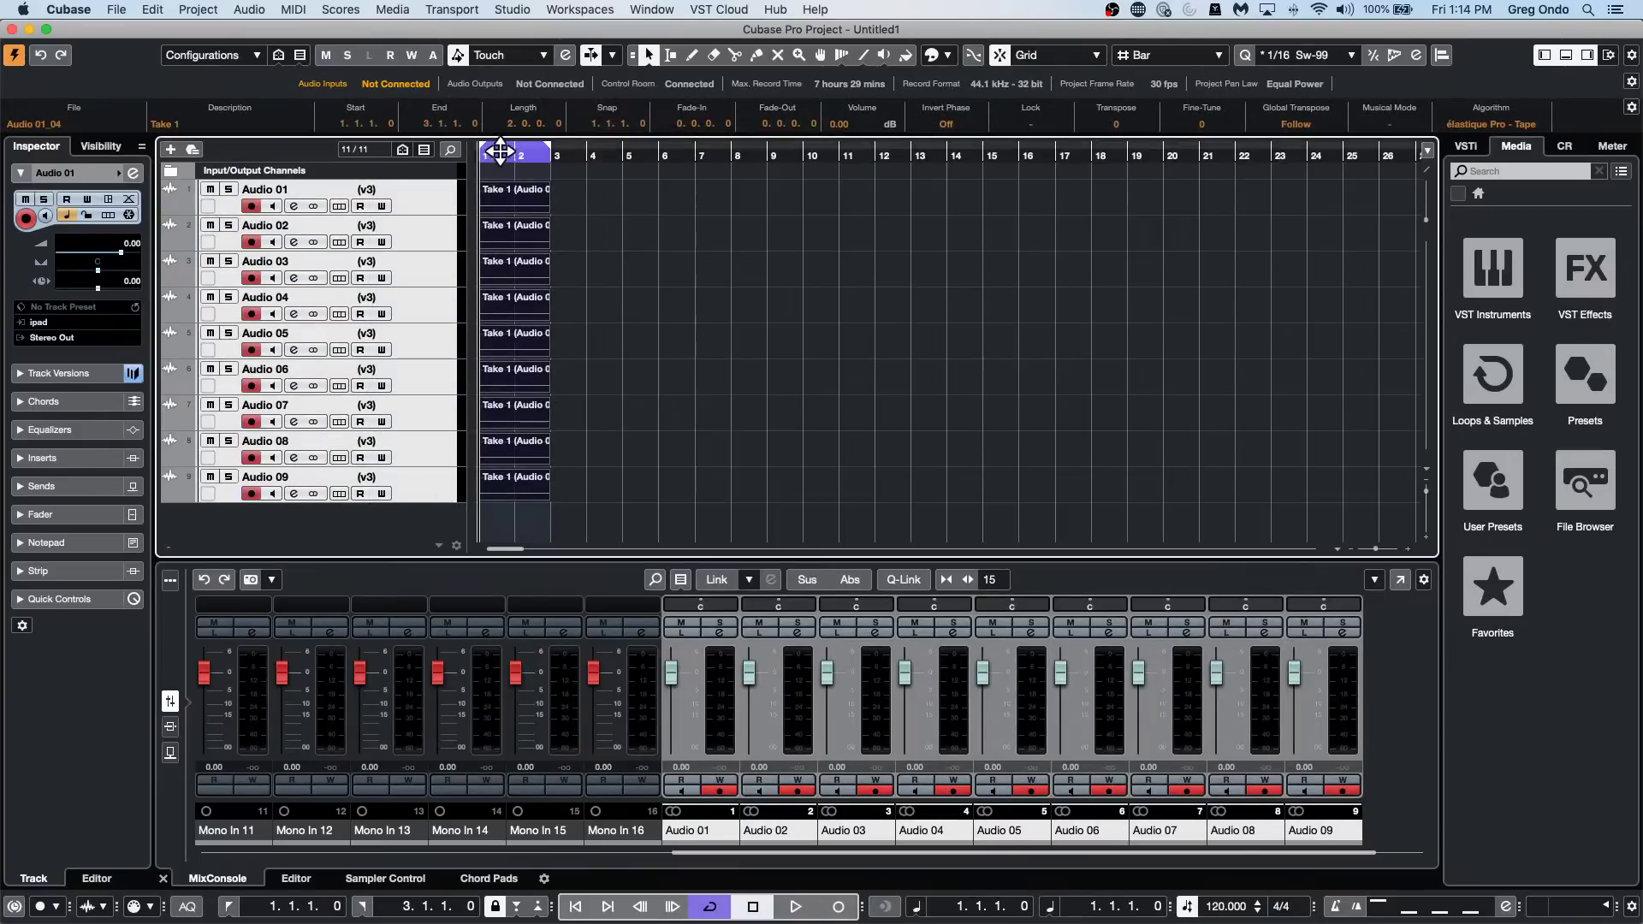
{"action": "key", "text": "h"}
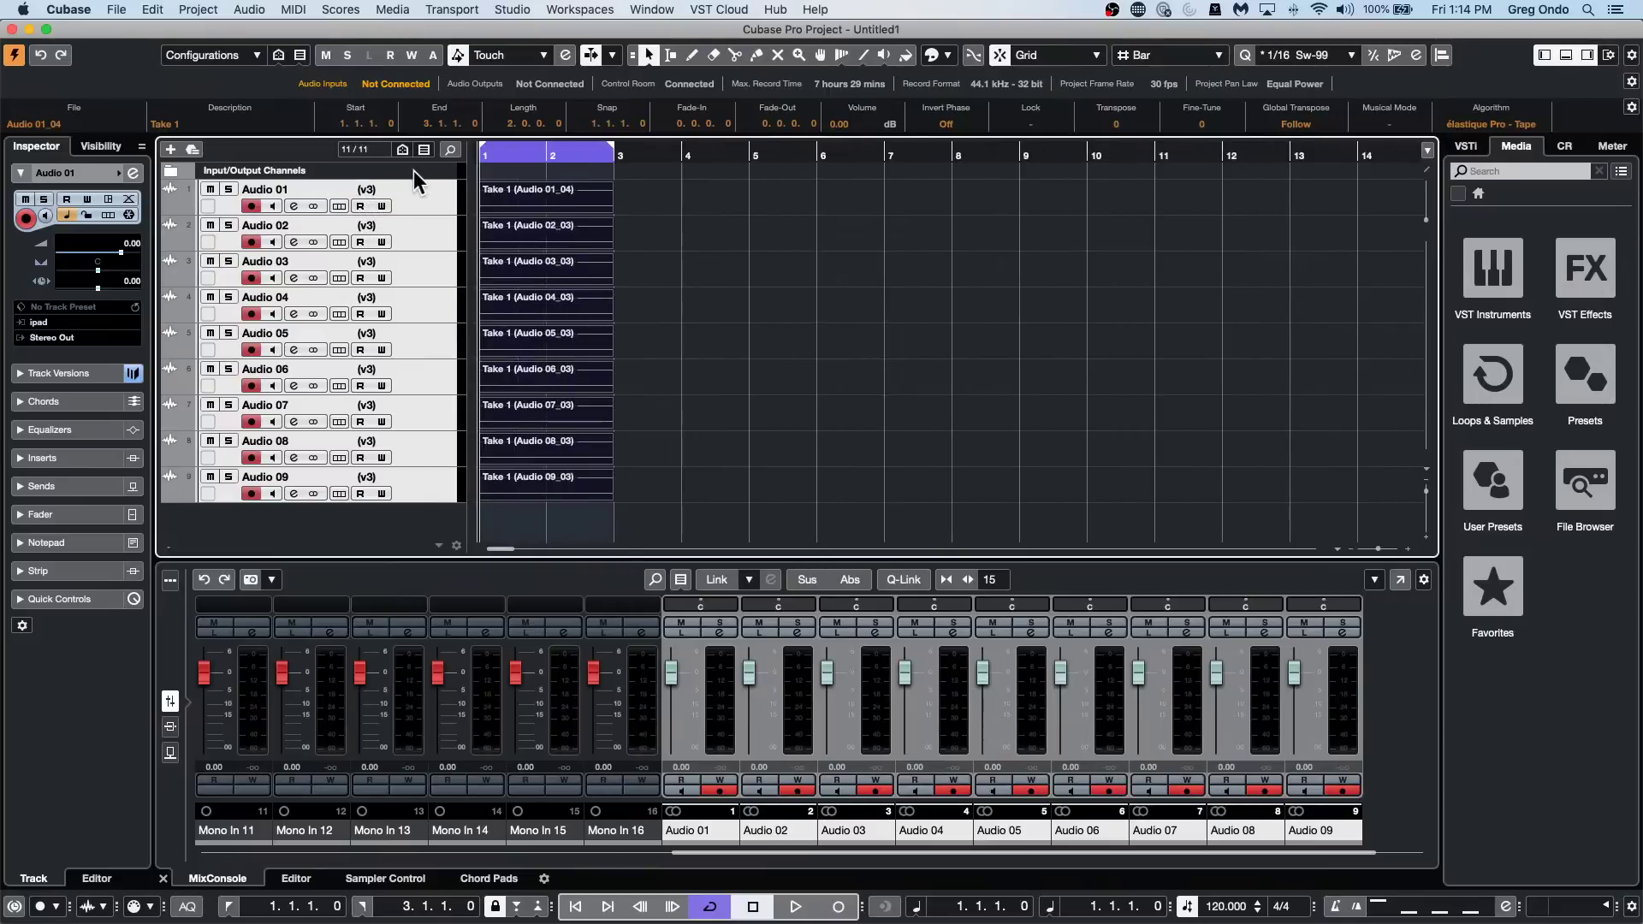
{"action": "left_click", "coordinate": [387, 189]}
{"action": "left_click", "coordinate": [407, 172]}
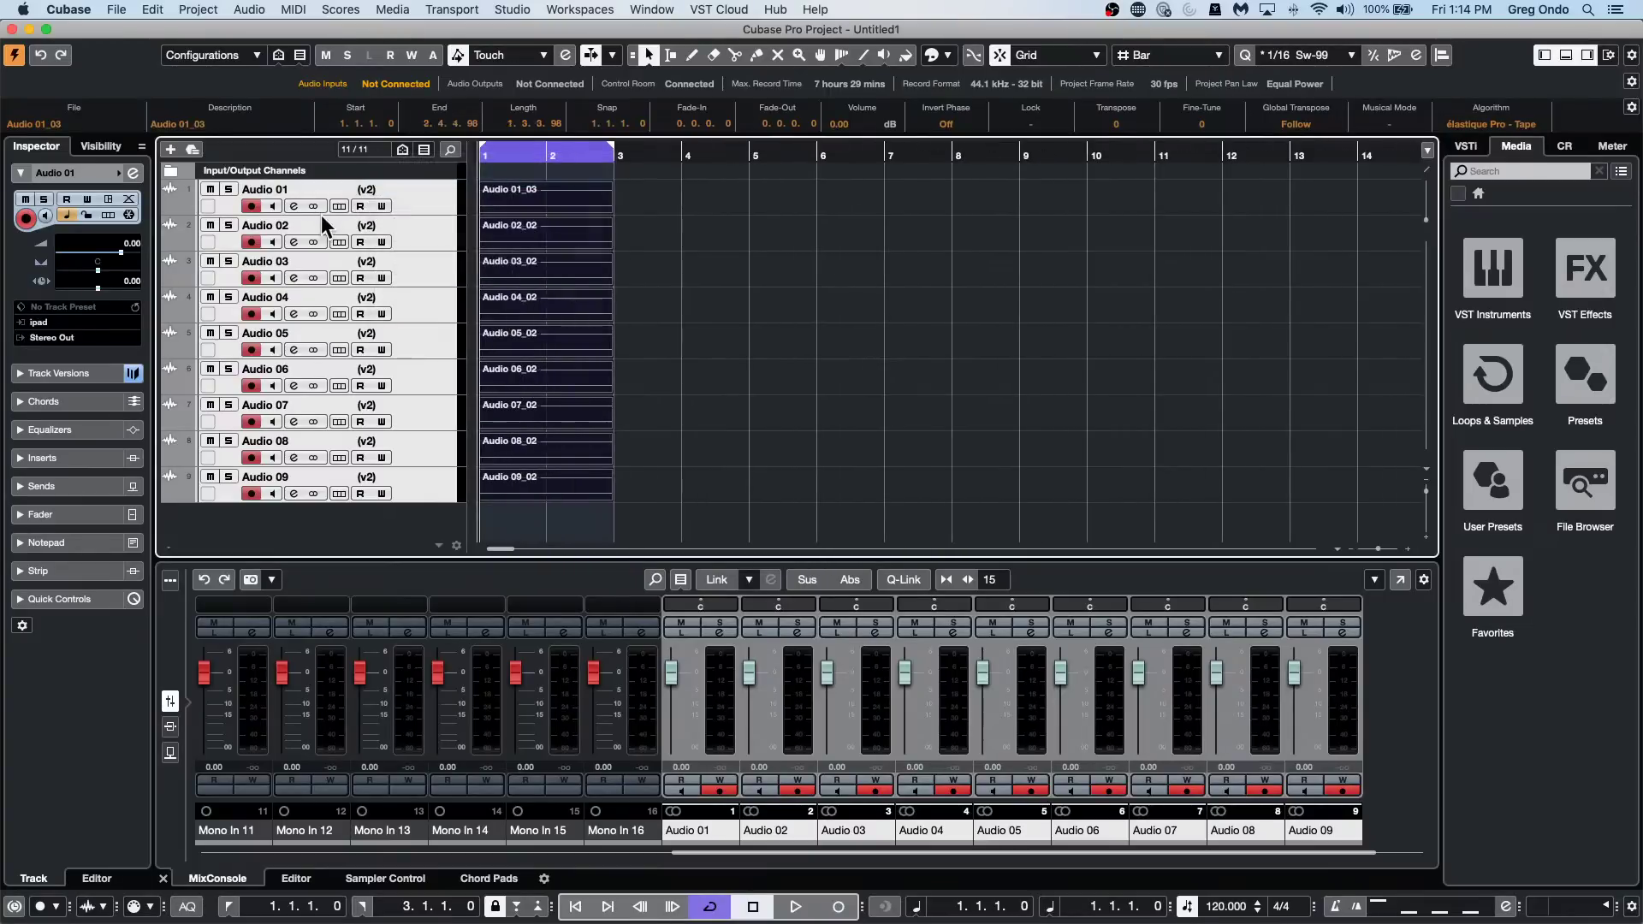
{"action": "left_click", "coordinate": [383, 190]}
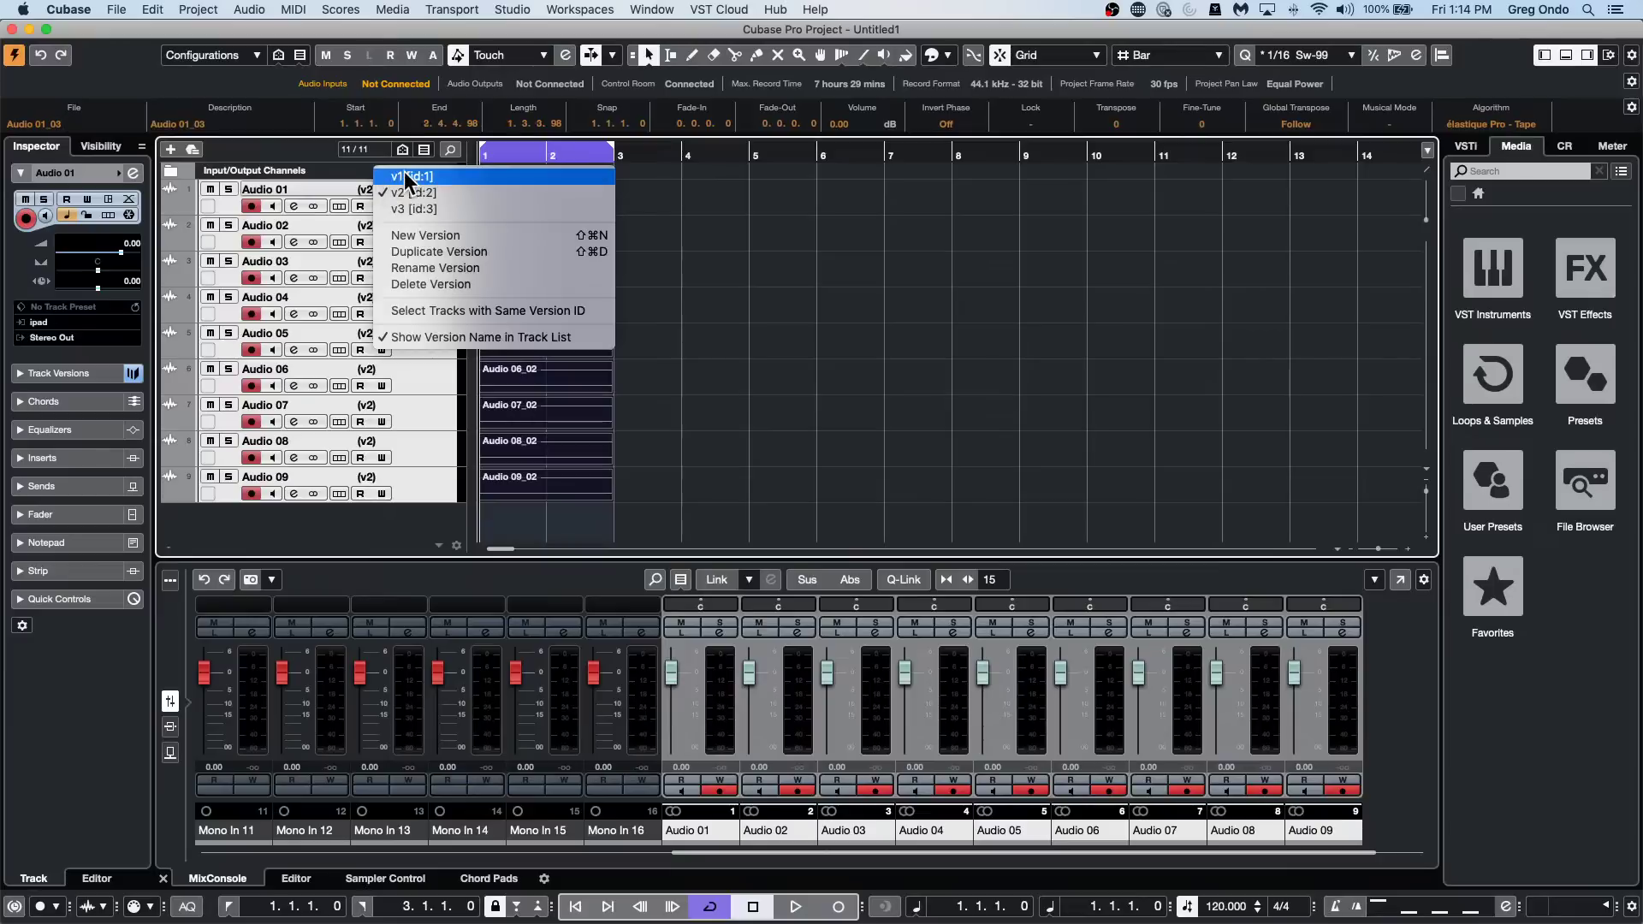
{"action": "left_click", "coordinate": [404, 176]}
{"action": "left_click", "coordinate": [383, 191]}
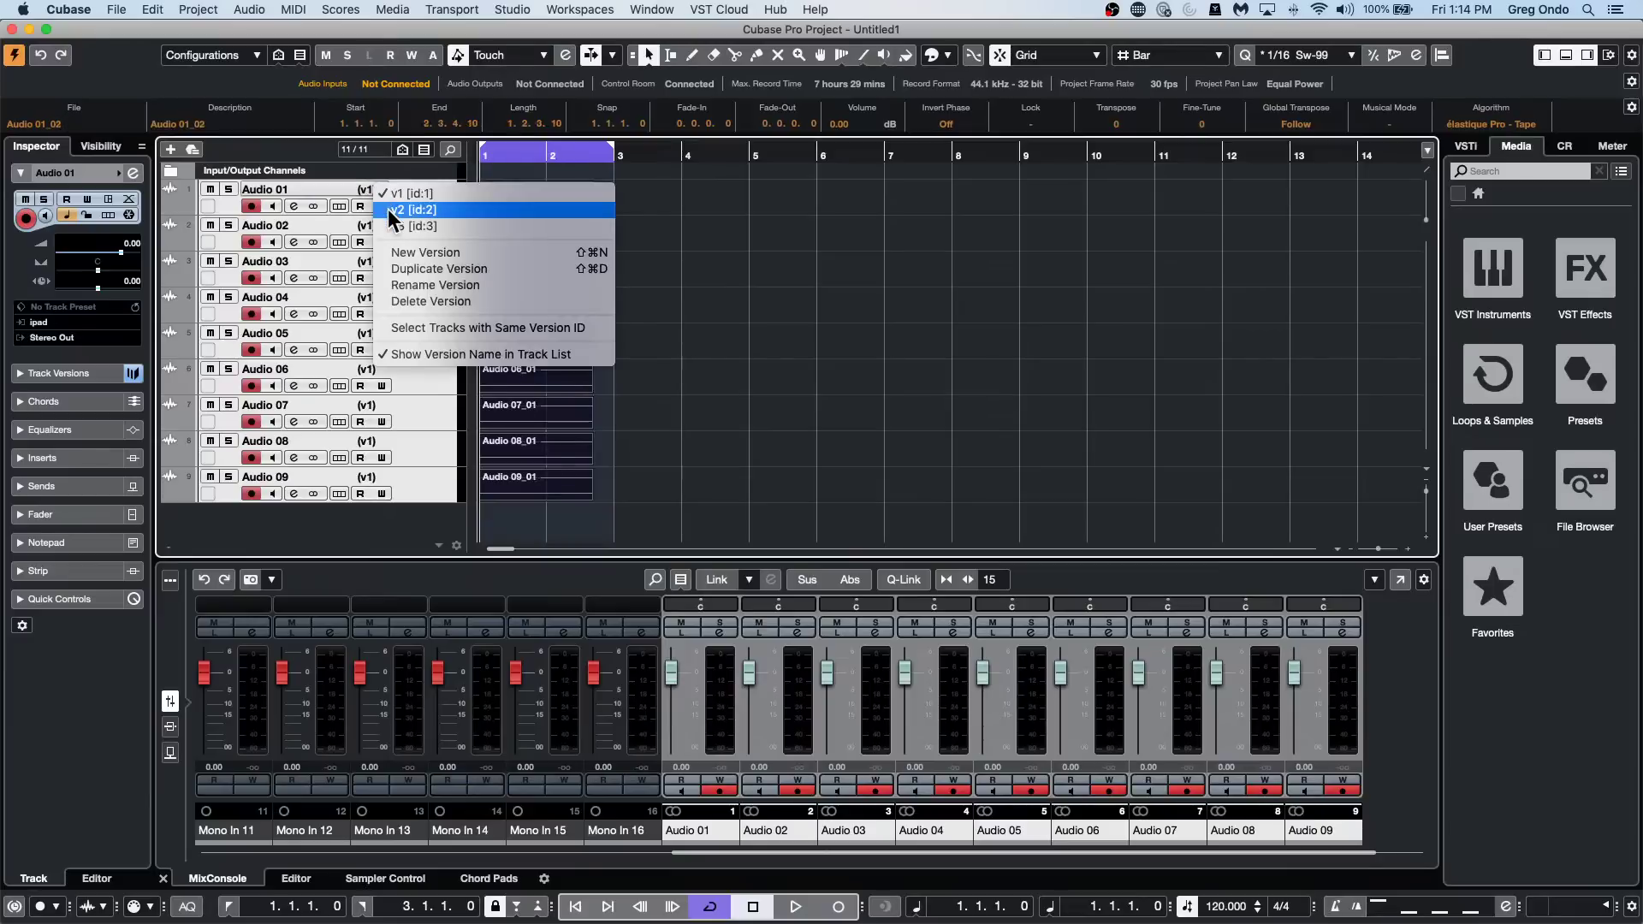
{"action": "left_click", "coordinate": [389, 211]}
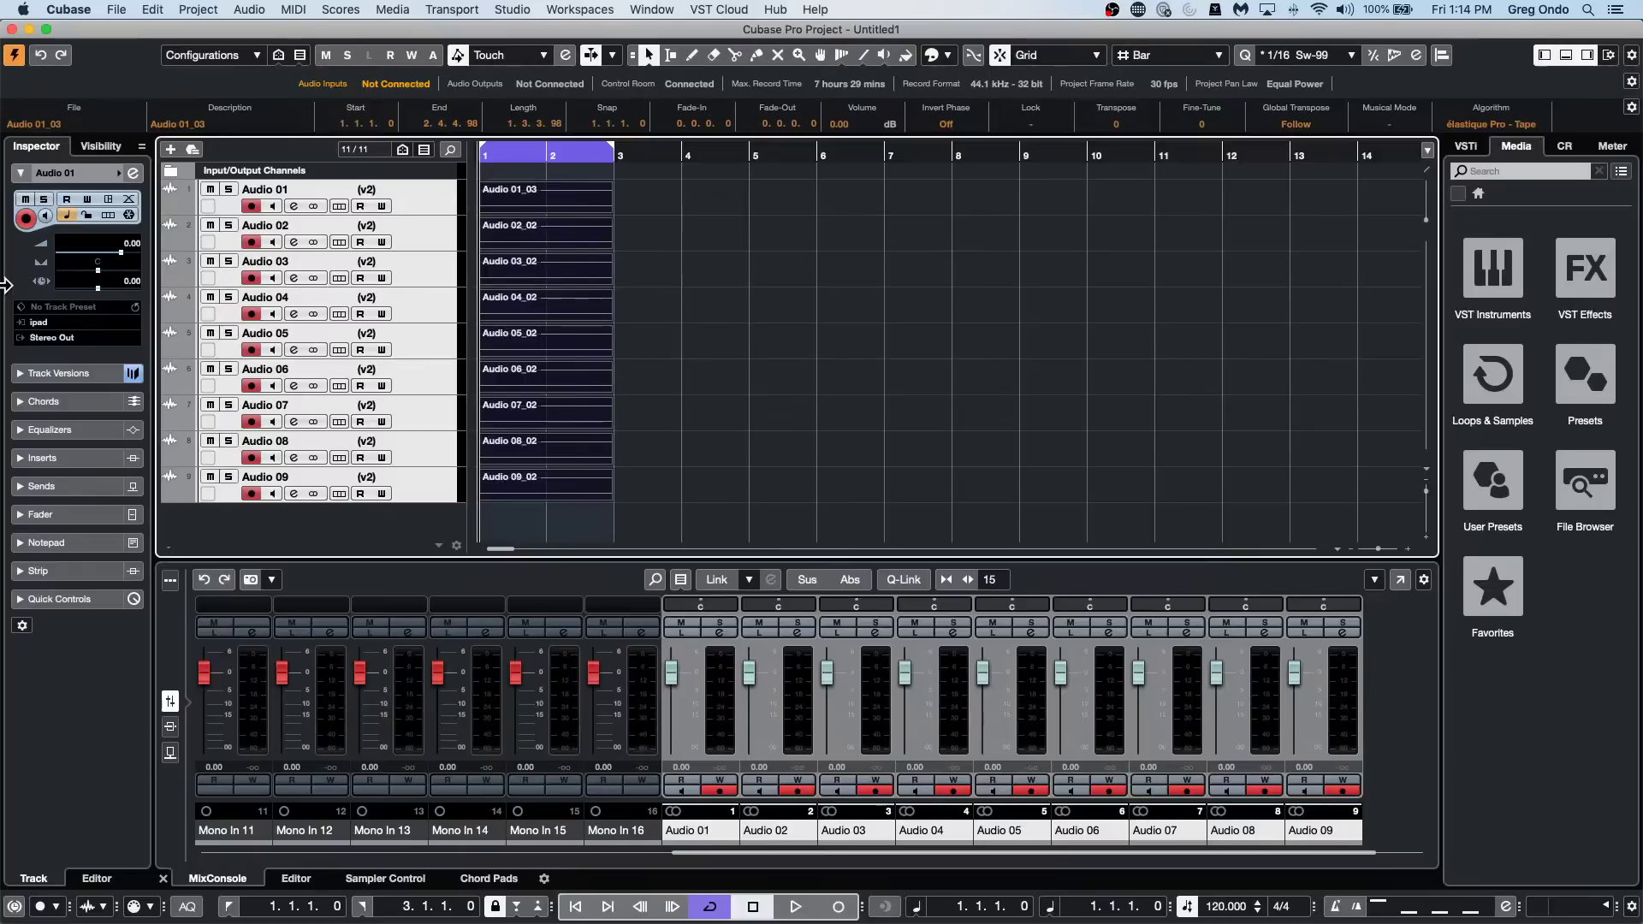
Select Audio 01 through Audio 09 and cycle-record three takes into the empty v3 version.
{"action": "left_click", "coordinate": [254, 189]}
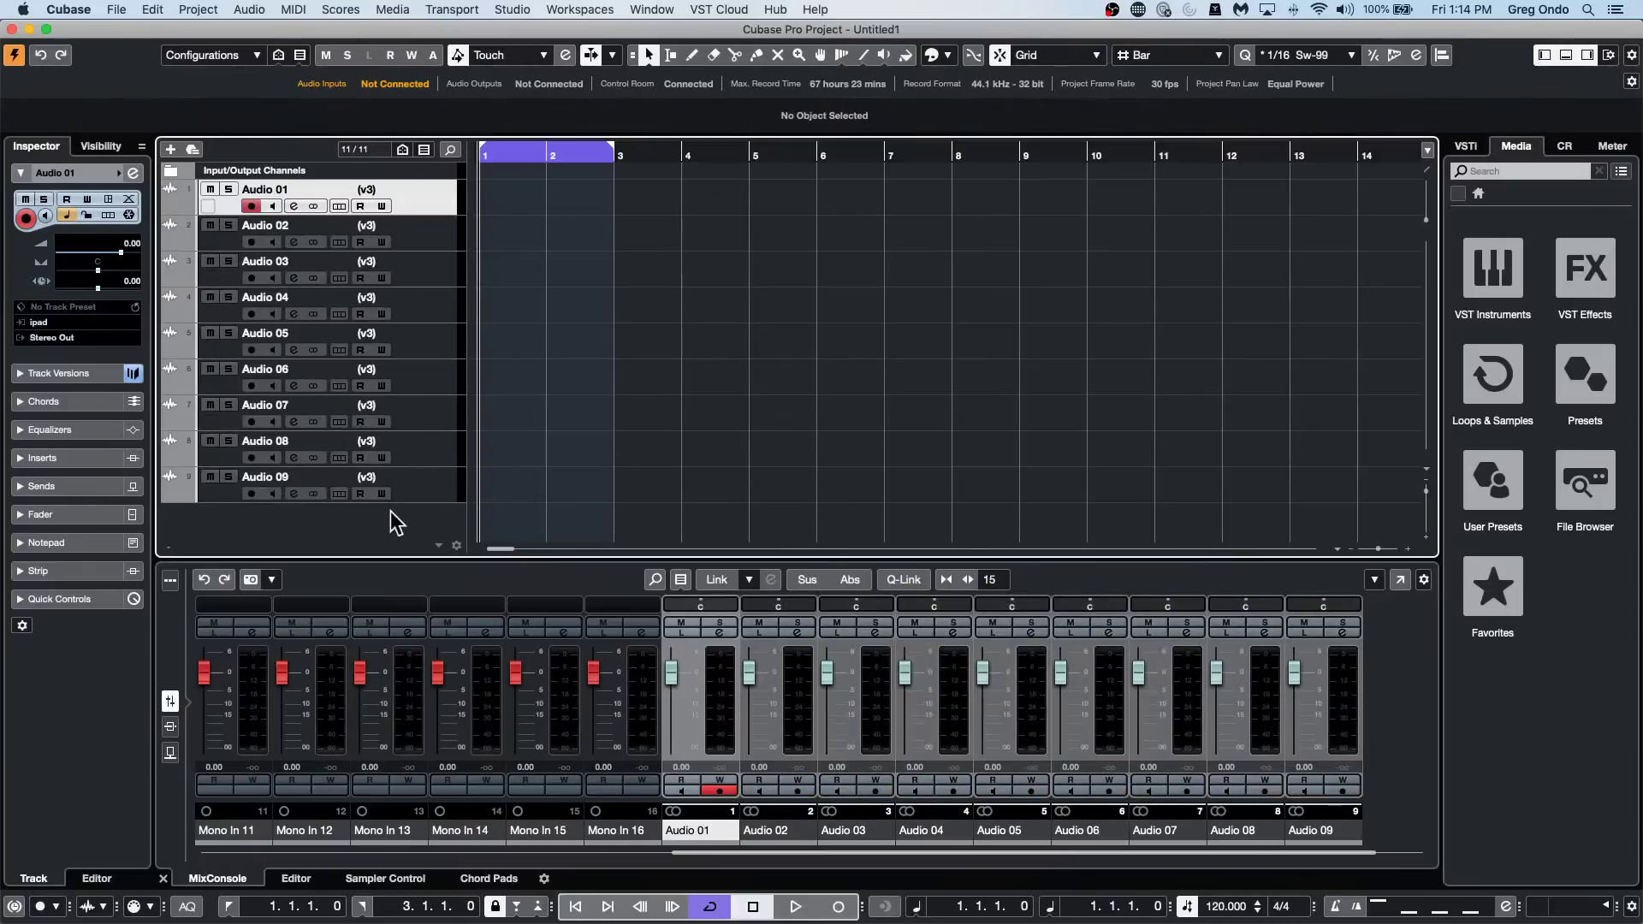
{"action": "left_click", "coordinate": [438, 495], "text": "shift"}
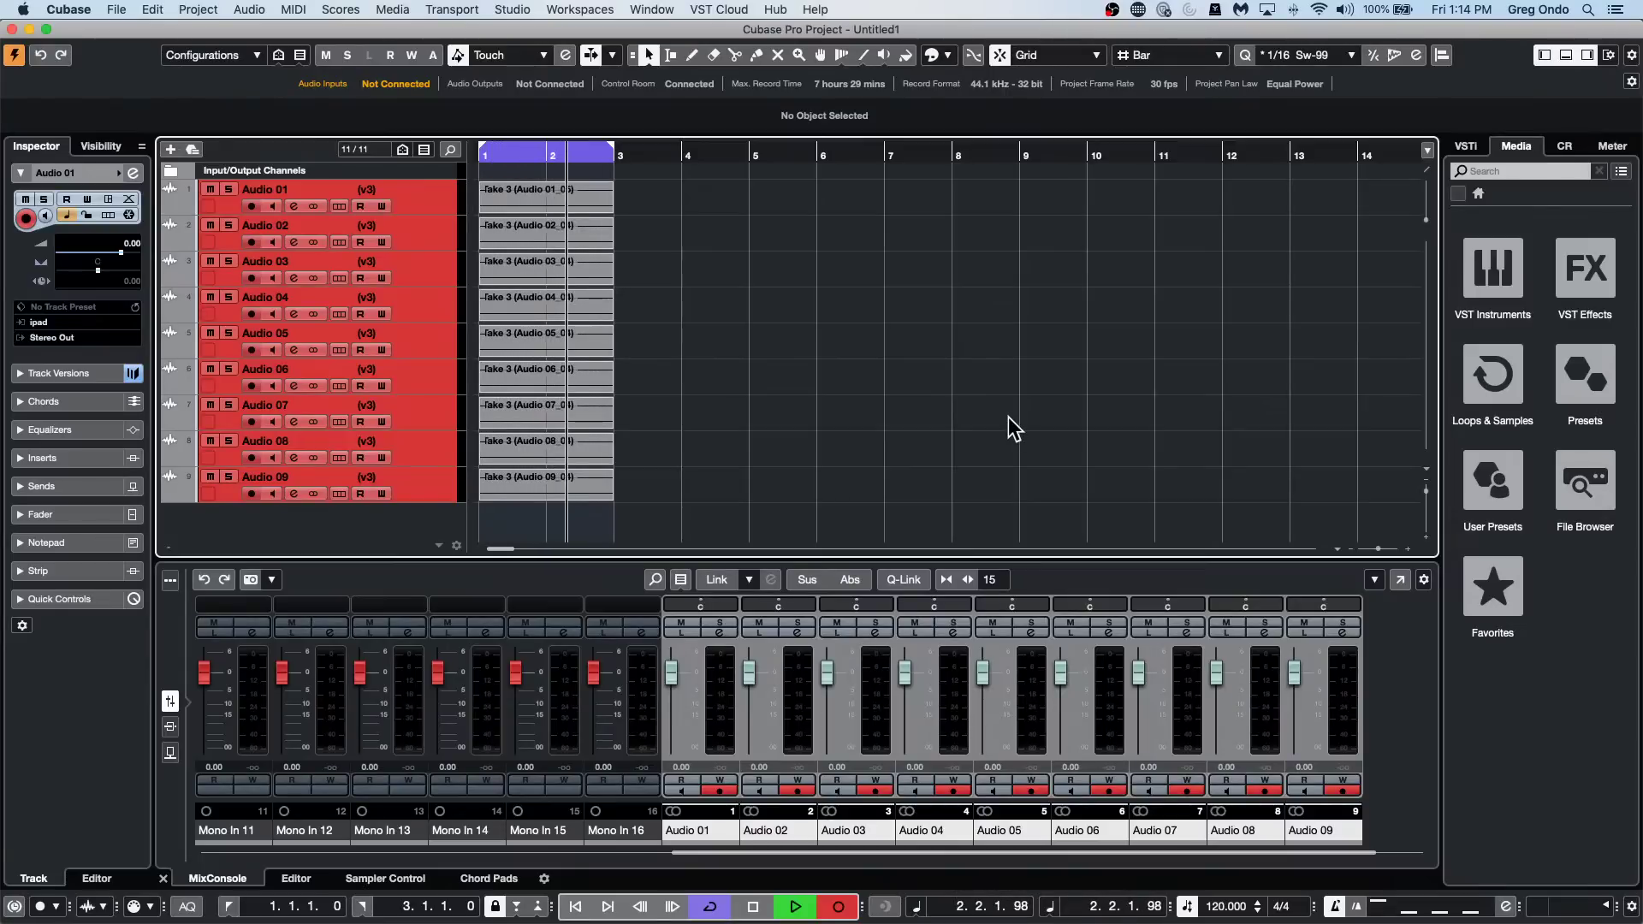
{"action": "key", "text": "space"}
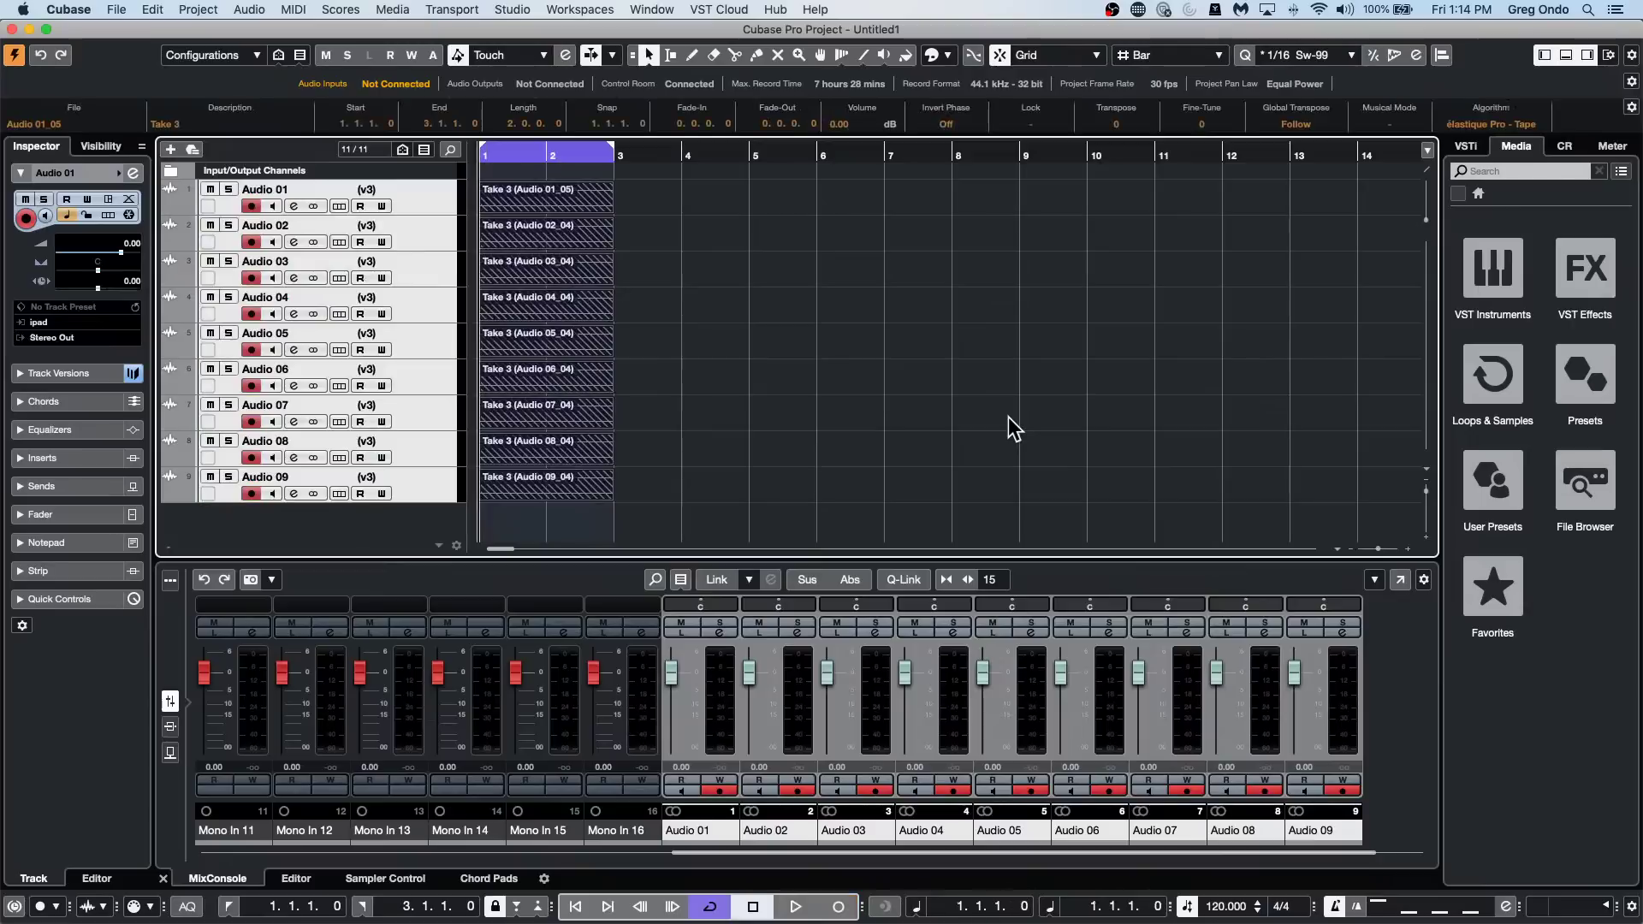
Create track versions from the recorded lanes on all nine selected tracks.
{"action": "left_click", "coordinate": [198, 9]}
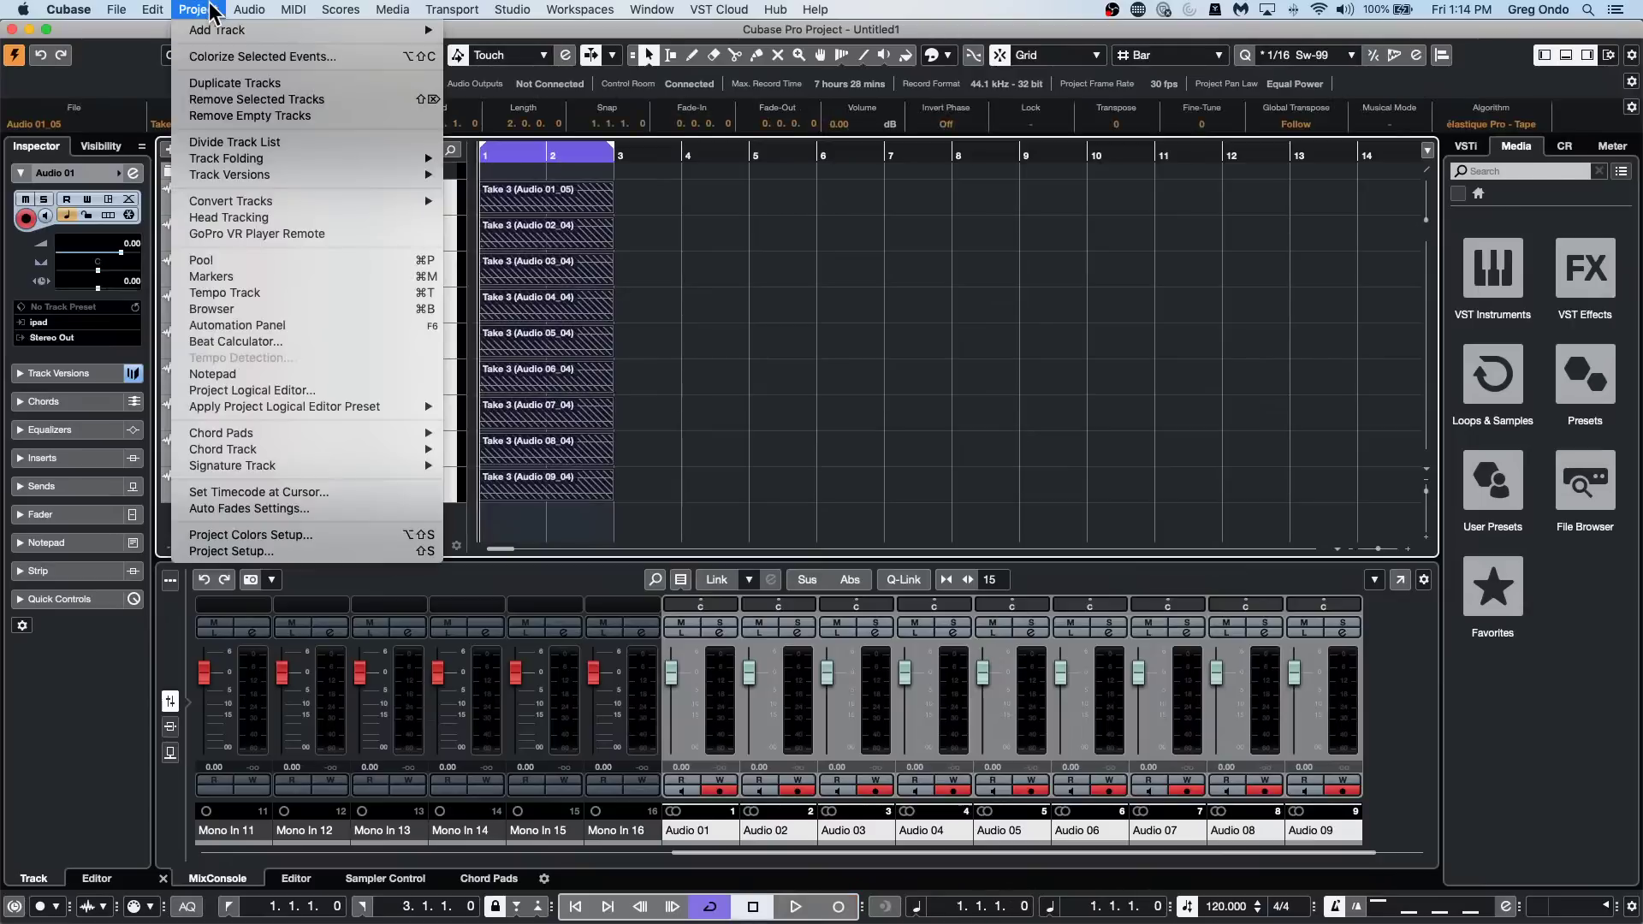
{"action": "mouse_move", "coordinate": [309, 174]}
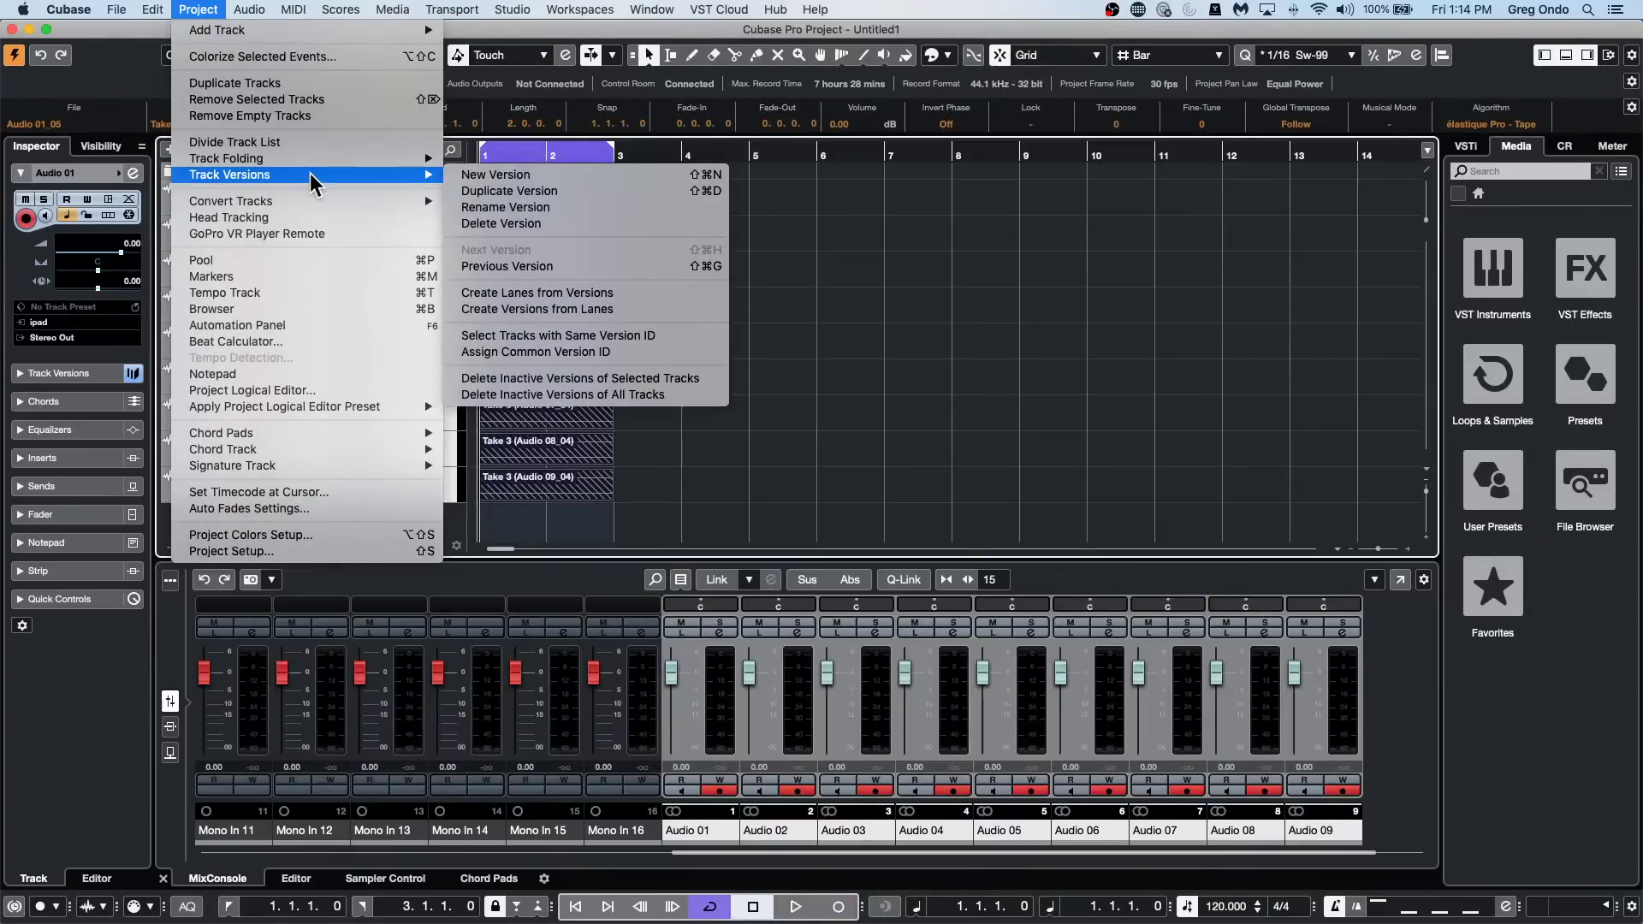
{"action": "left_click", "coordinate": [659, 310]}
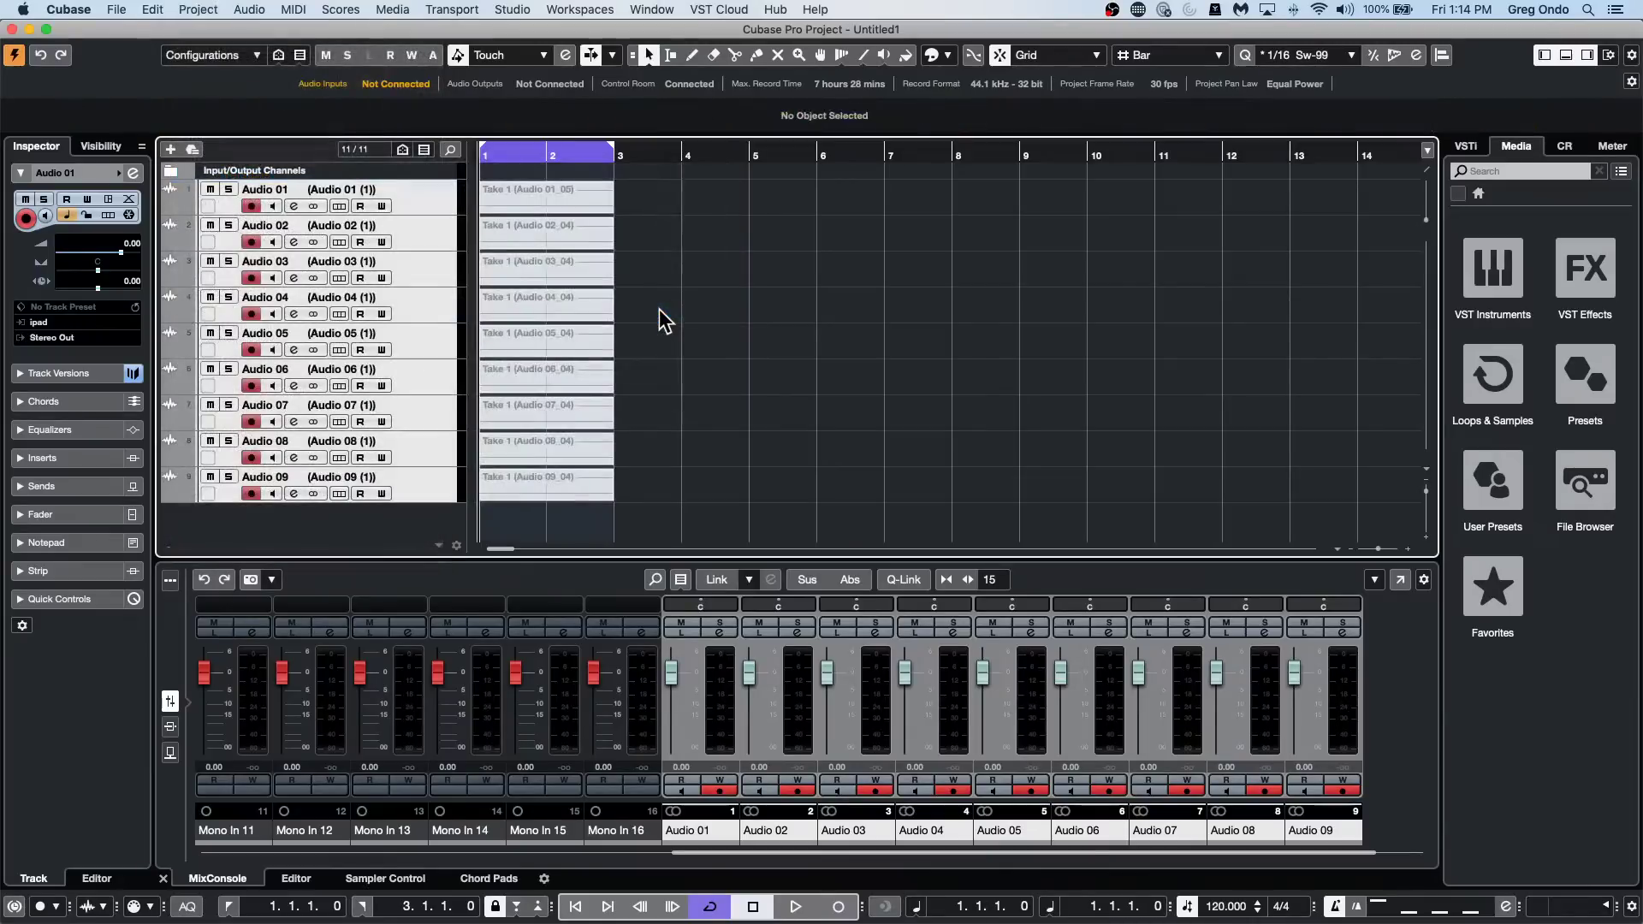
Select all nine tracks and switch them to version v1 and back to Audio 01 (1).
{"action": "left_click", "coordinate": [377, 198]}
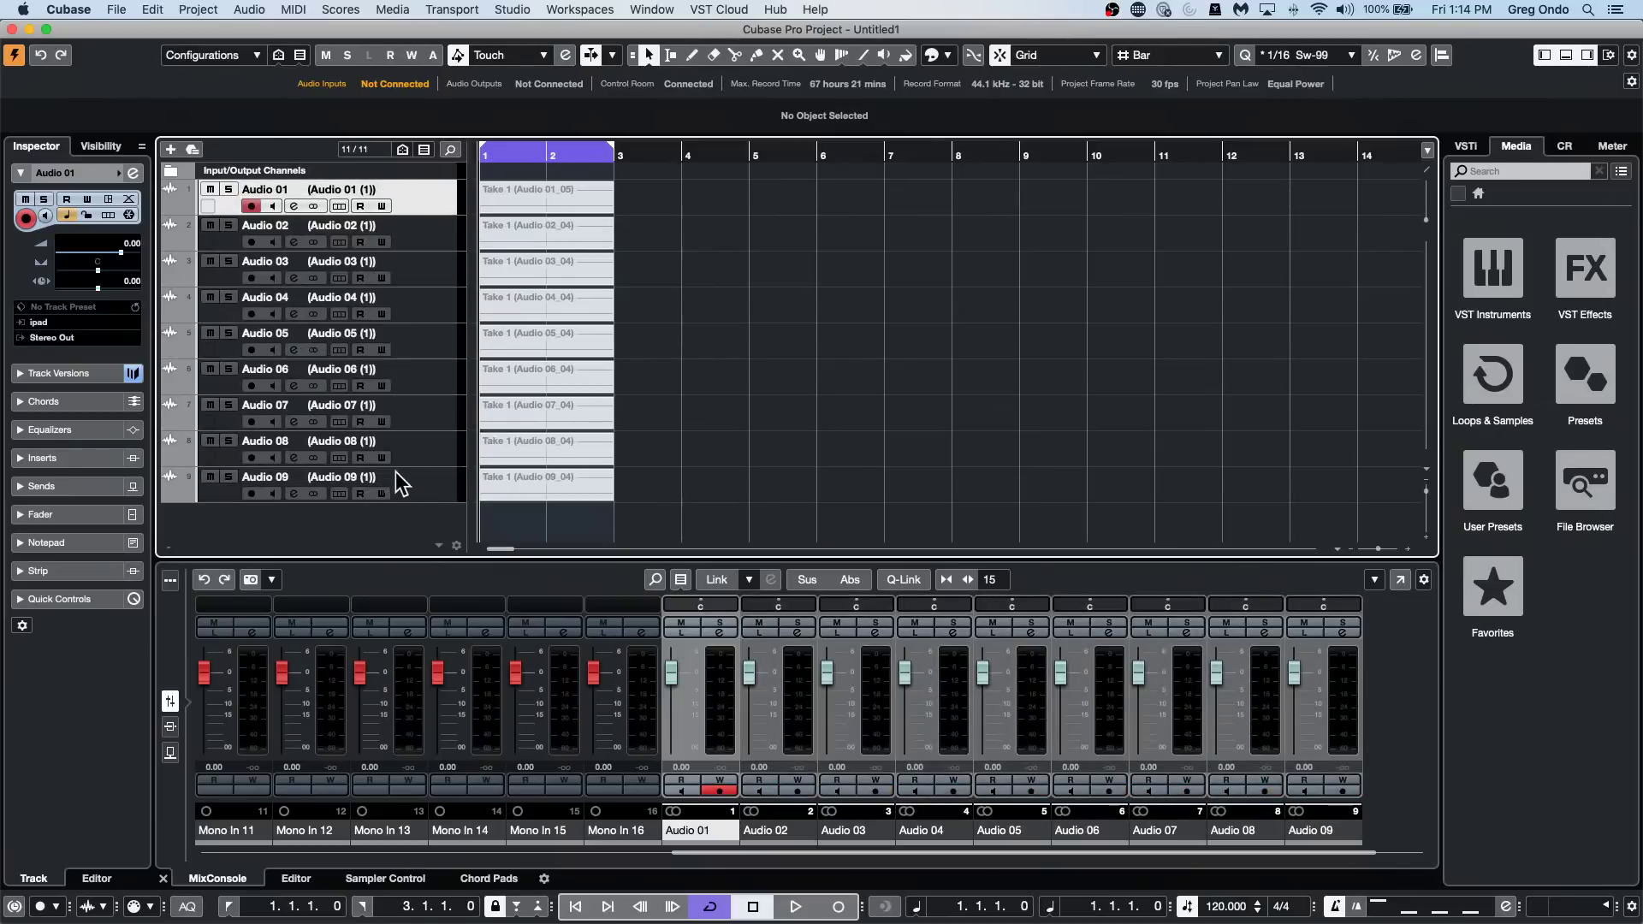
{"action": "left_click", "coordinate": [380, 195]}
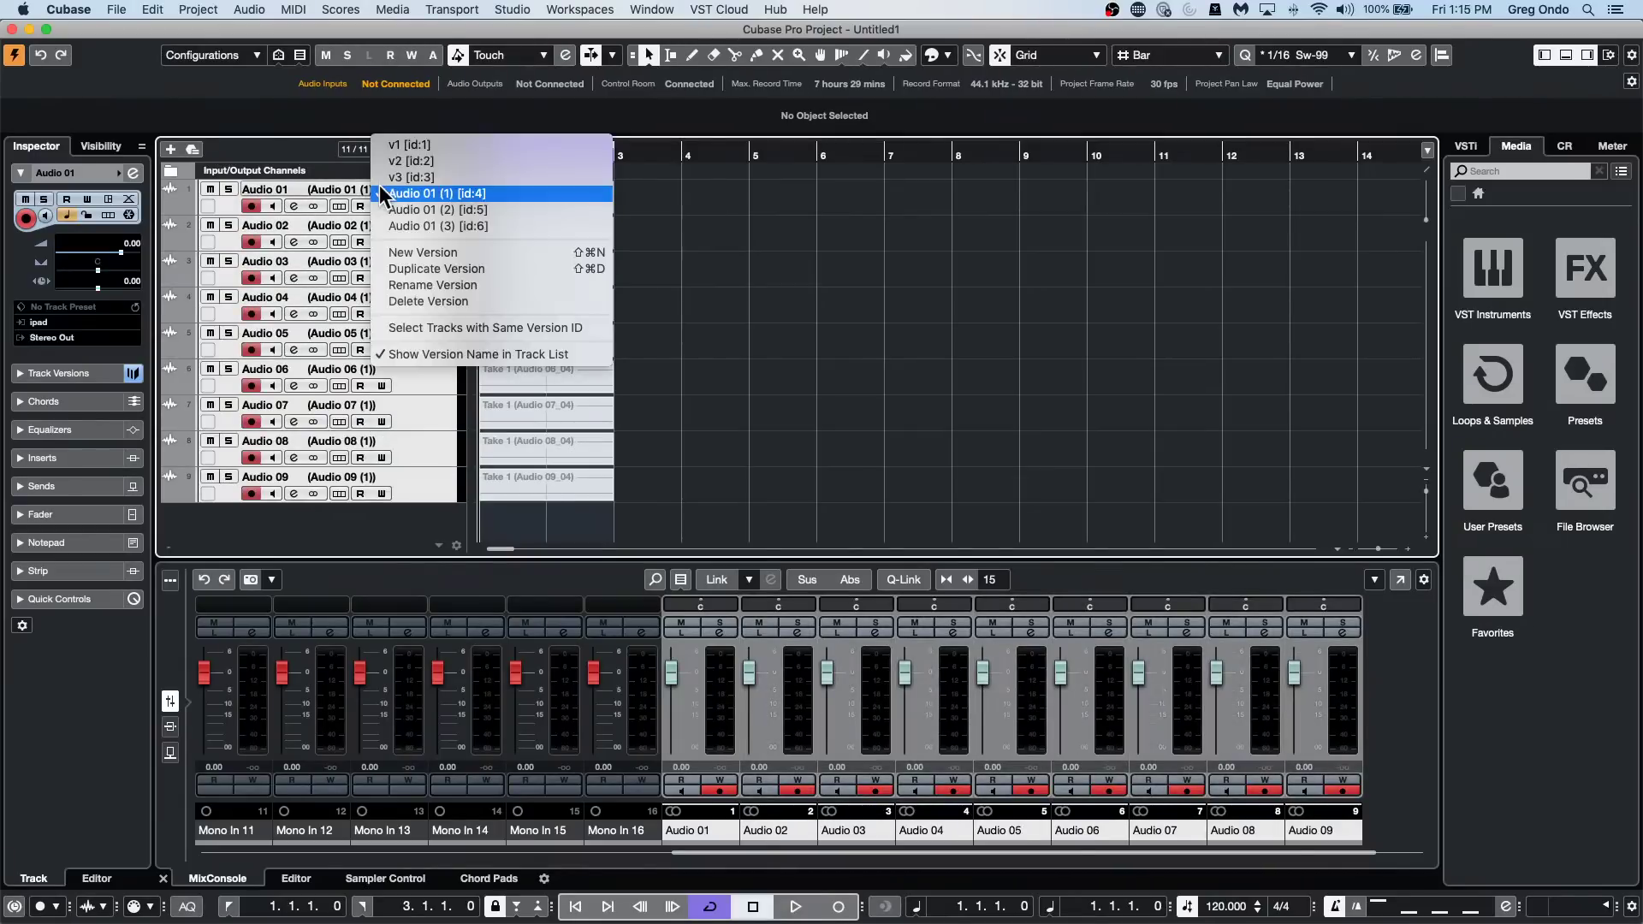
{"action": "left_click", "coordinate": [415, 144]}
{"action": "left_click", "coordinate": [384, 190]}
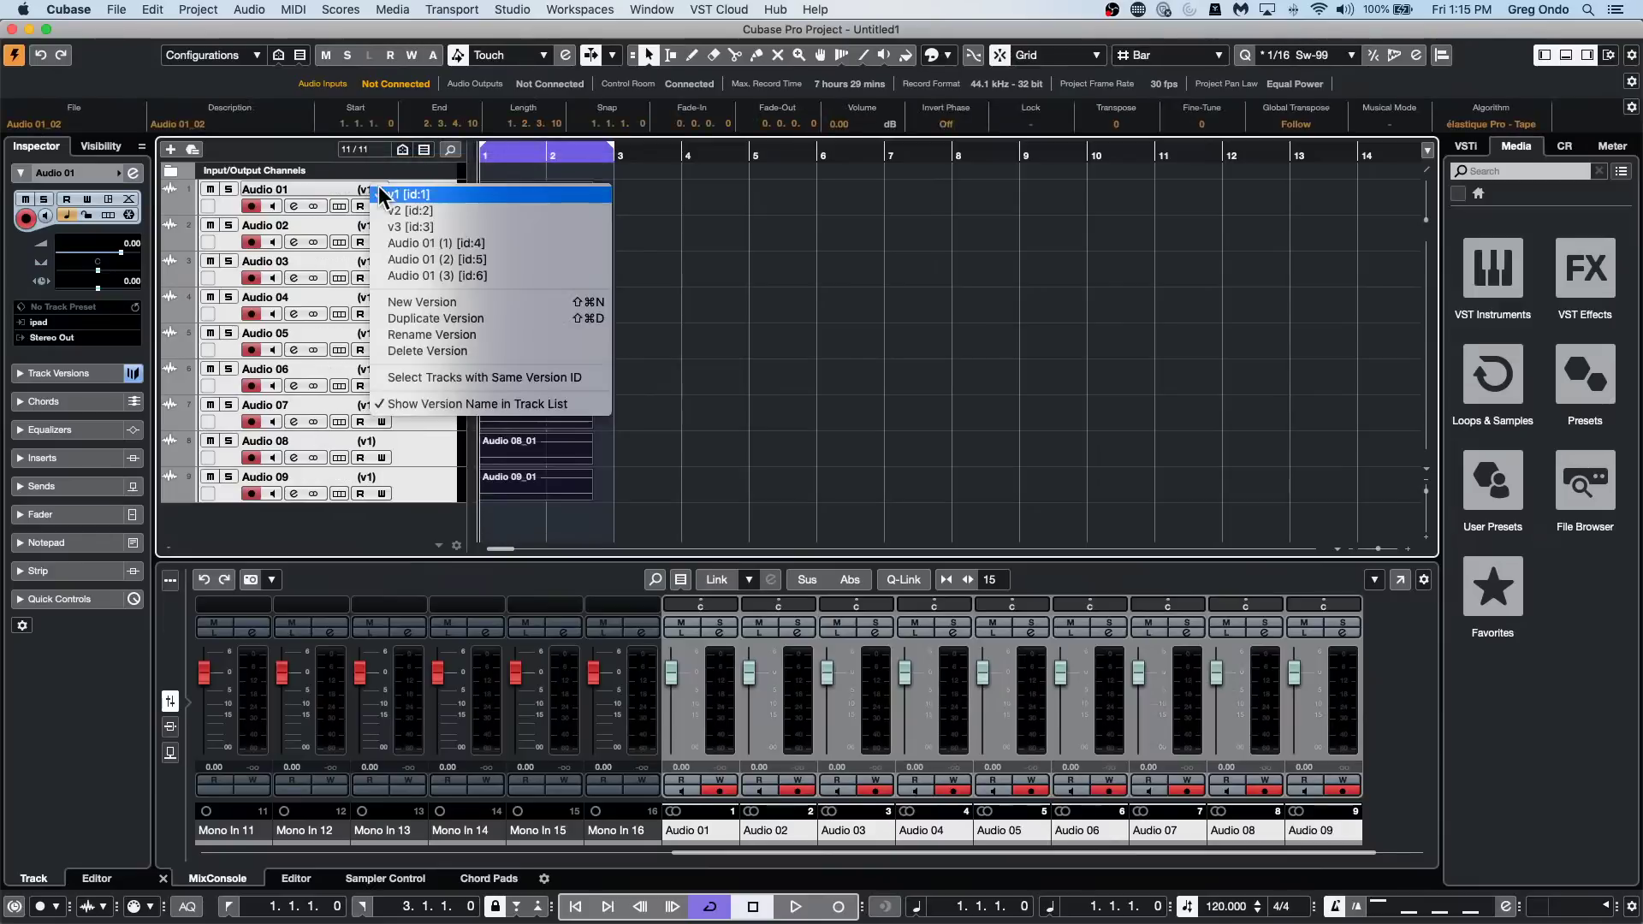
{"action": "left_click", "coordinate": [444, 245]}
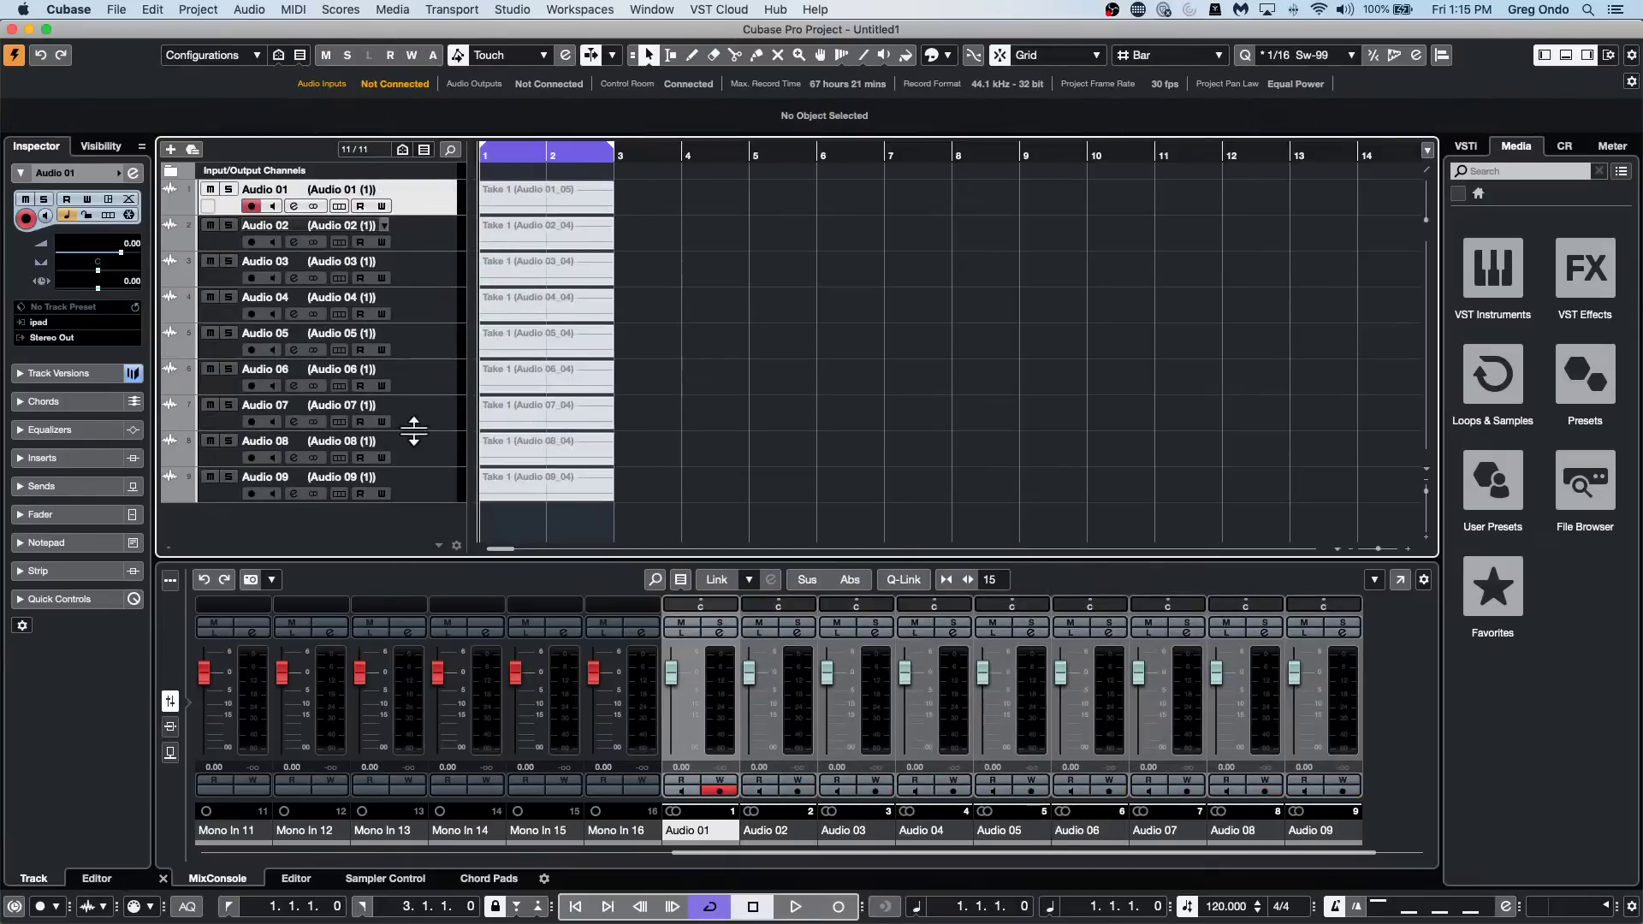
Select all nine tracks again, switch them to the Audio 01 (2) version, and check the version list.
{"action": "right_click", "coordinate": [420, 489]}
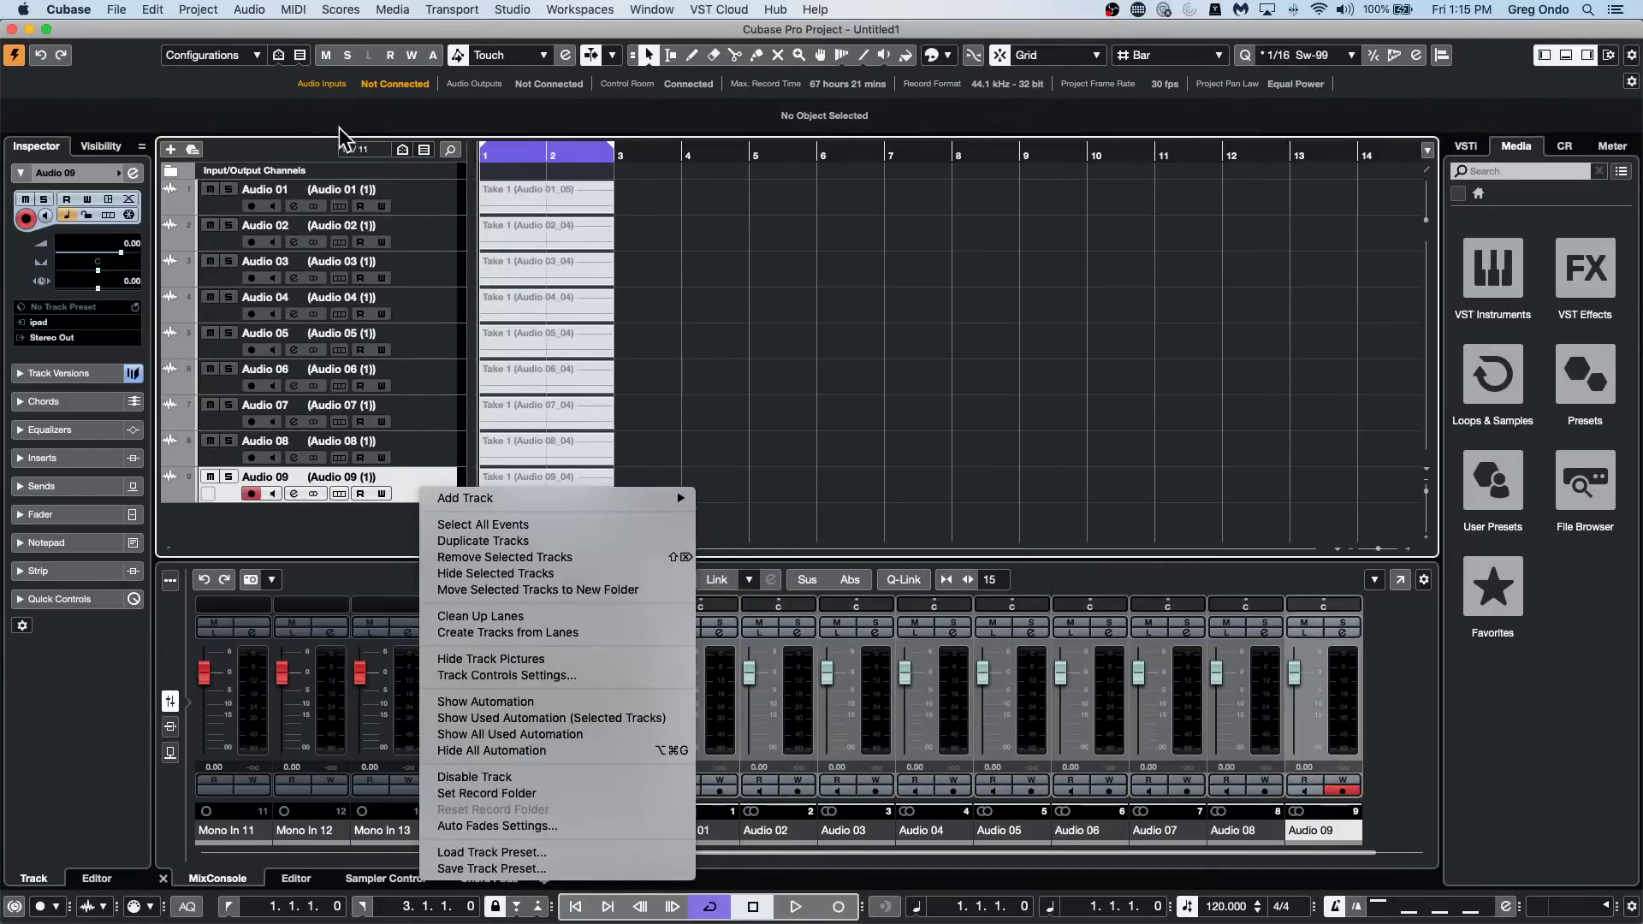
{"action": "left_click", "coordinate": [425, 198]}
{"action": "left_click", "coordinate": [425, 197], "text": "shift"}
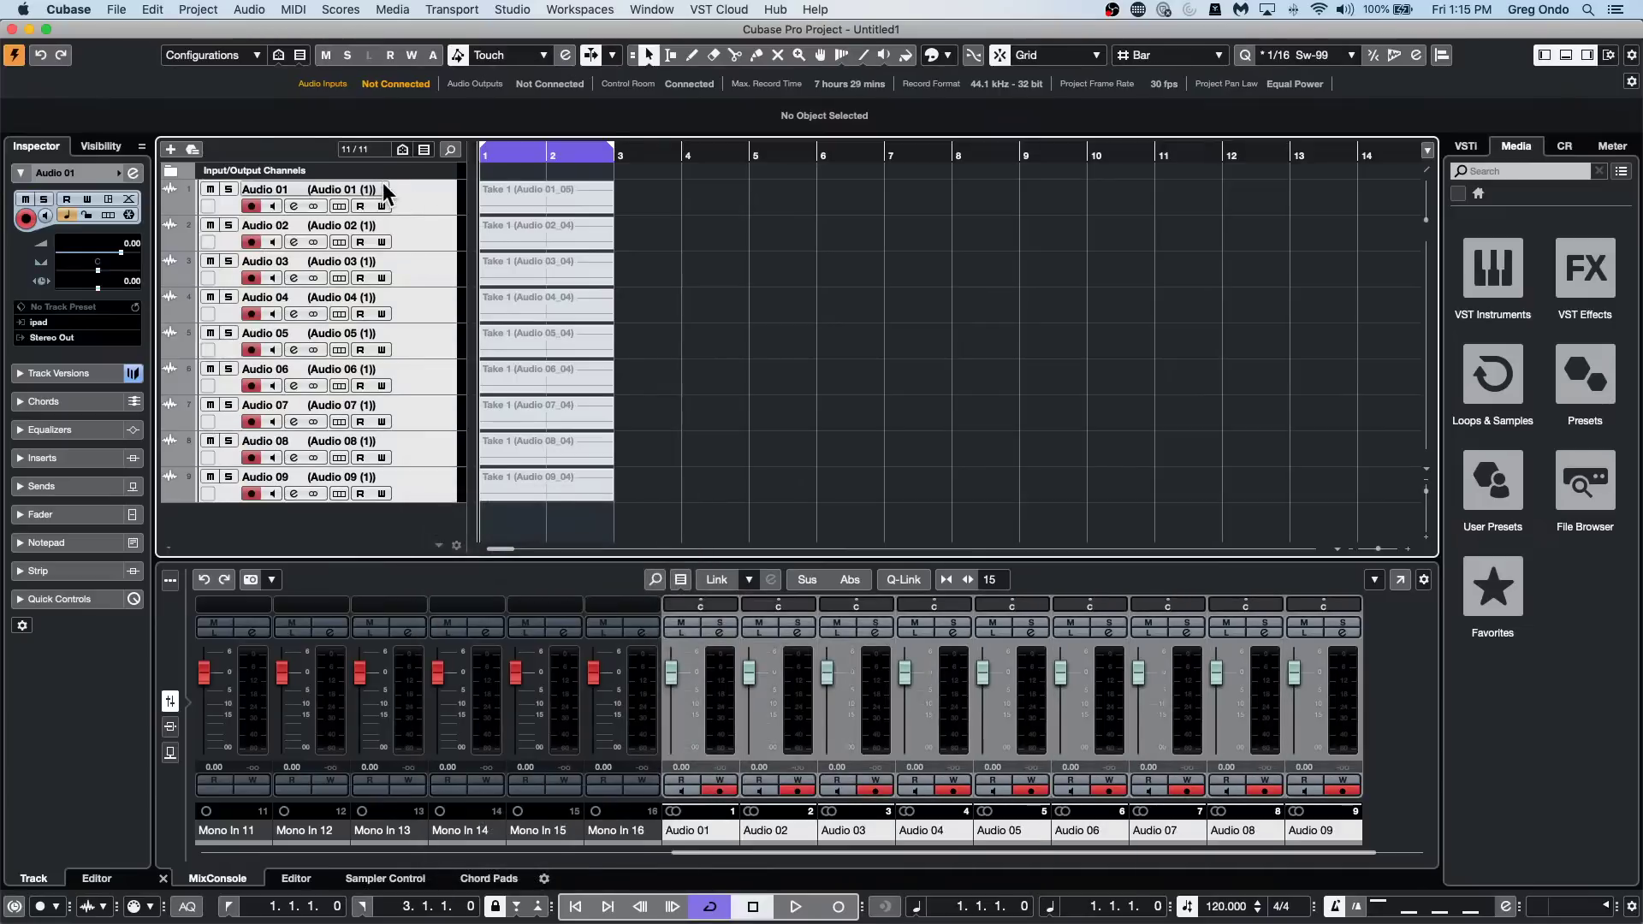
{"action": "left_click", "coordinate": [385, 193]}
{"action": "left_click", "coordinate": [390, 206]}
{"action": "left_click", "coordinate": [387, 195]}
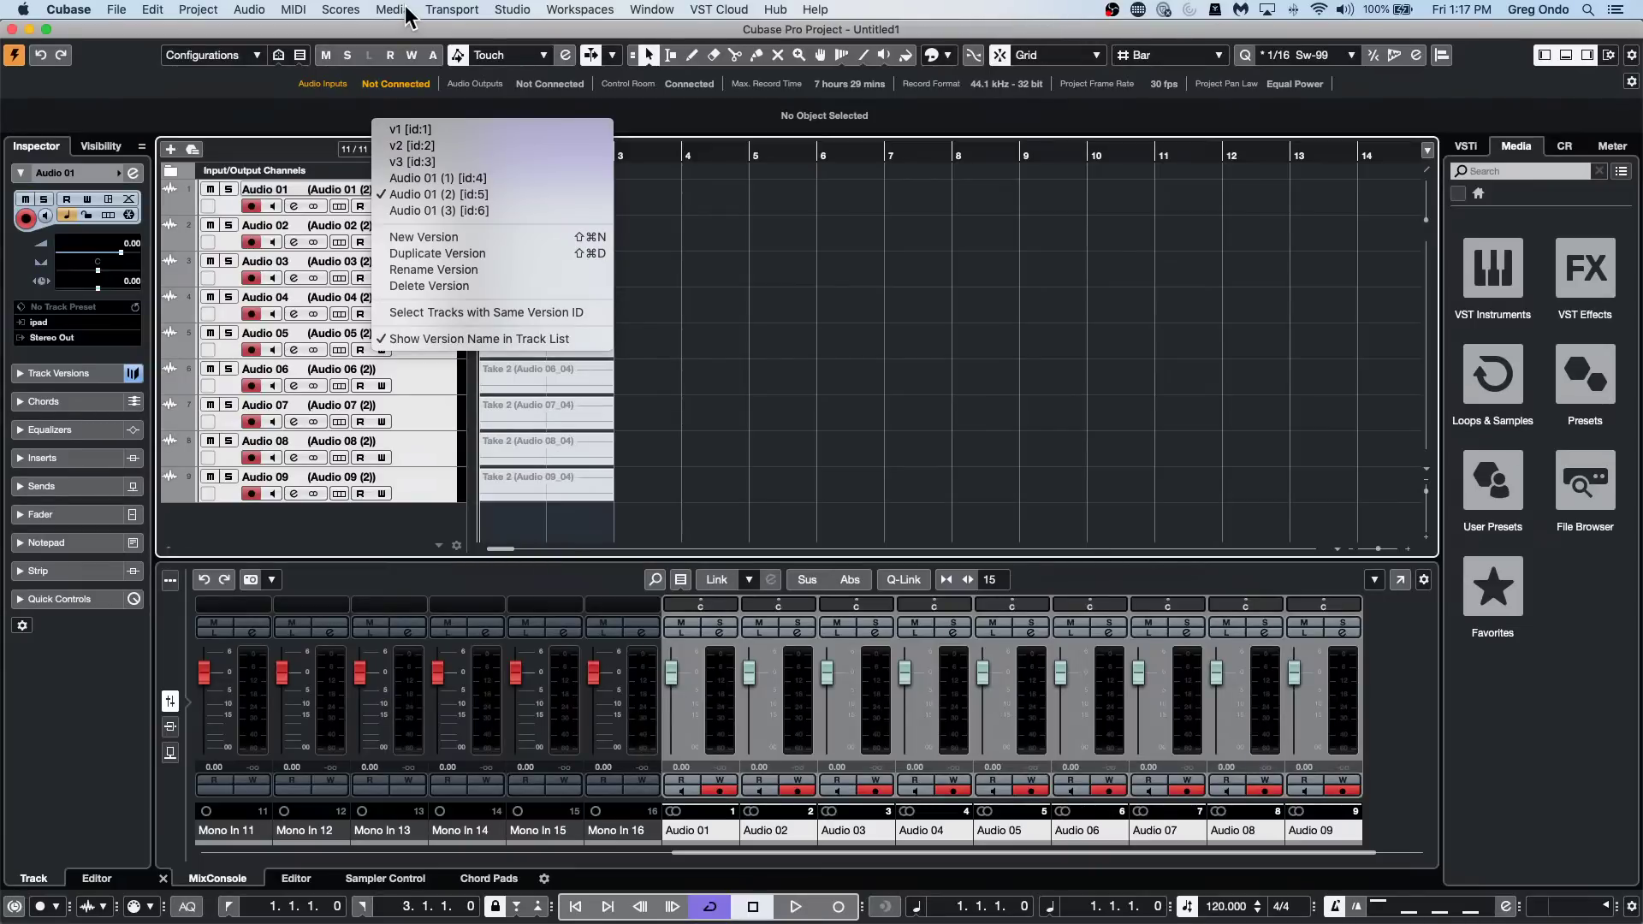
{"action": "left_click", "coordinate": [860, 361]}
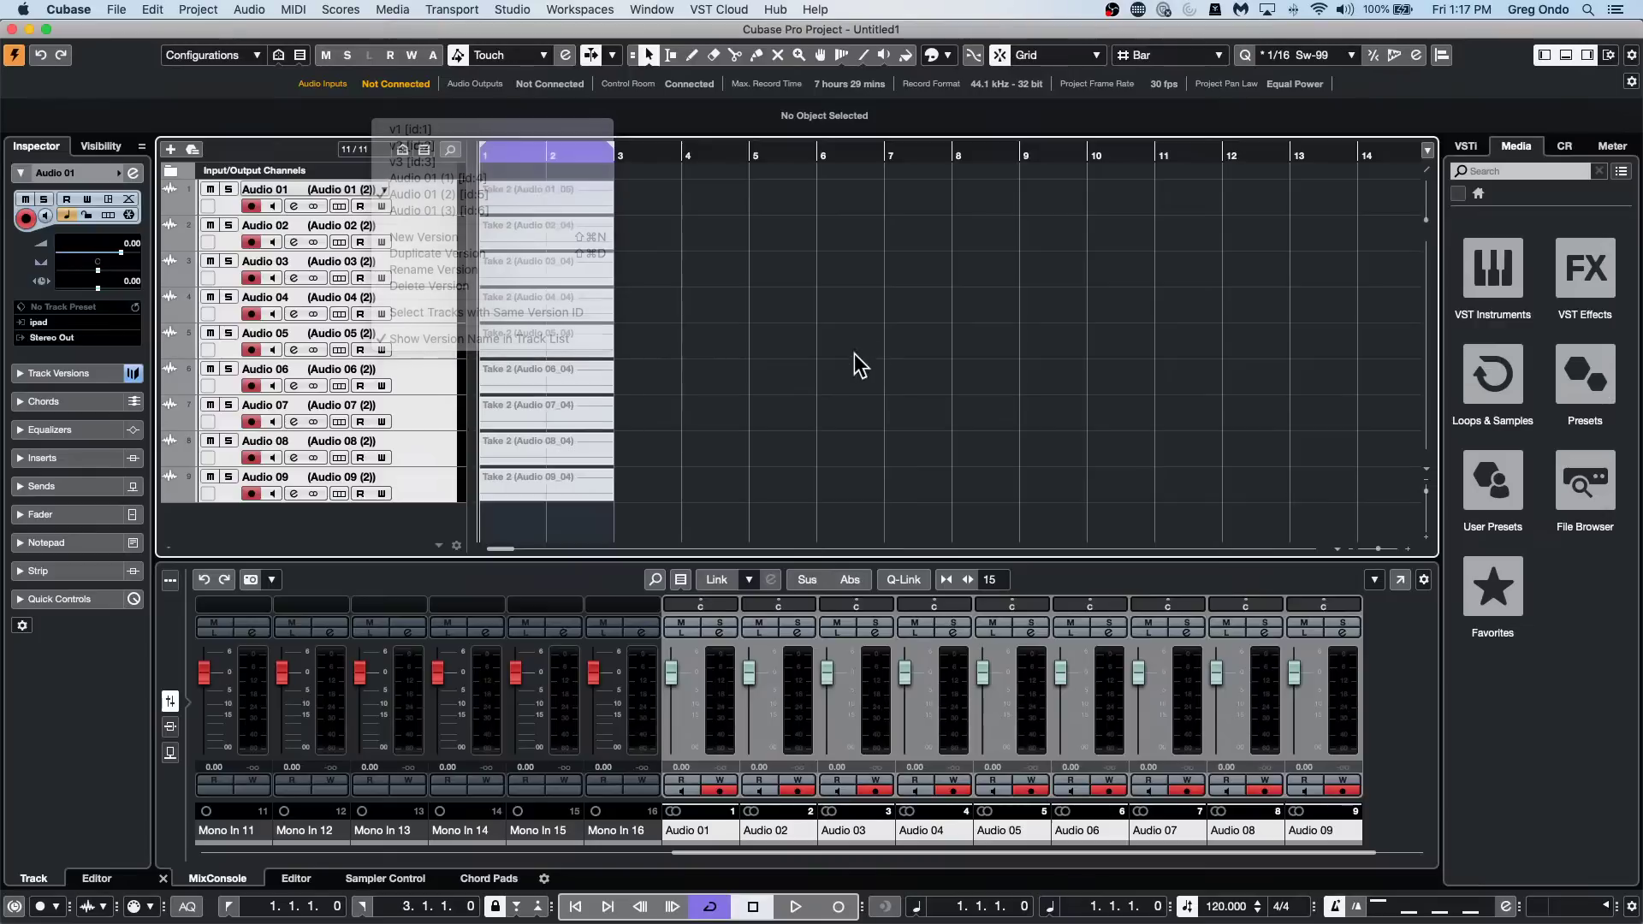
Open the recent project schubert 2nd HALion 5 DOUBLE.cpr from the Projects folder and activate it.
{"action": "left_click", "coordinate": [135, 8]}
{"action": "mouse_move", "coordinate": [151, 333]}
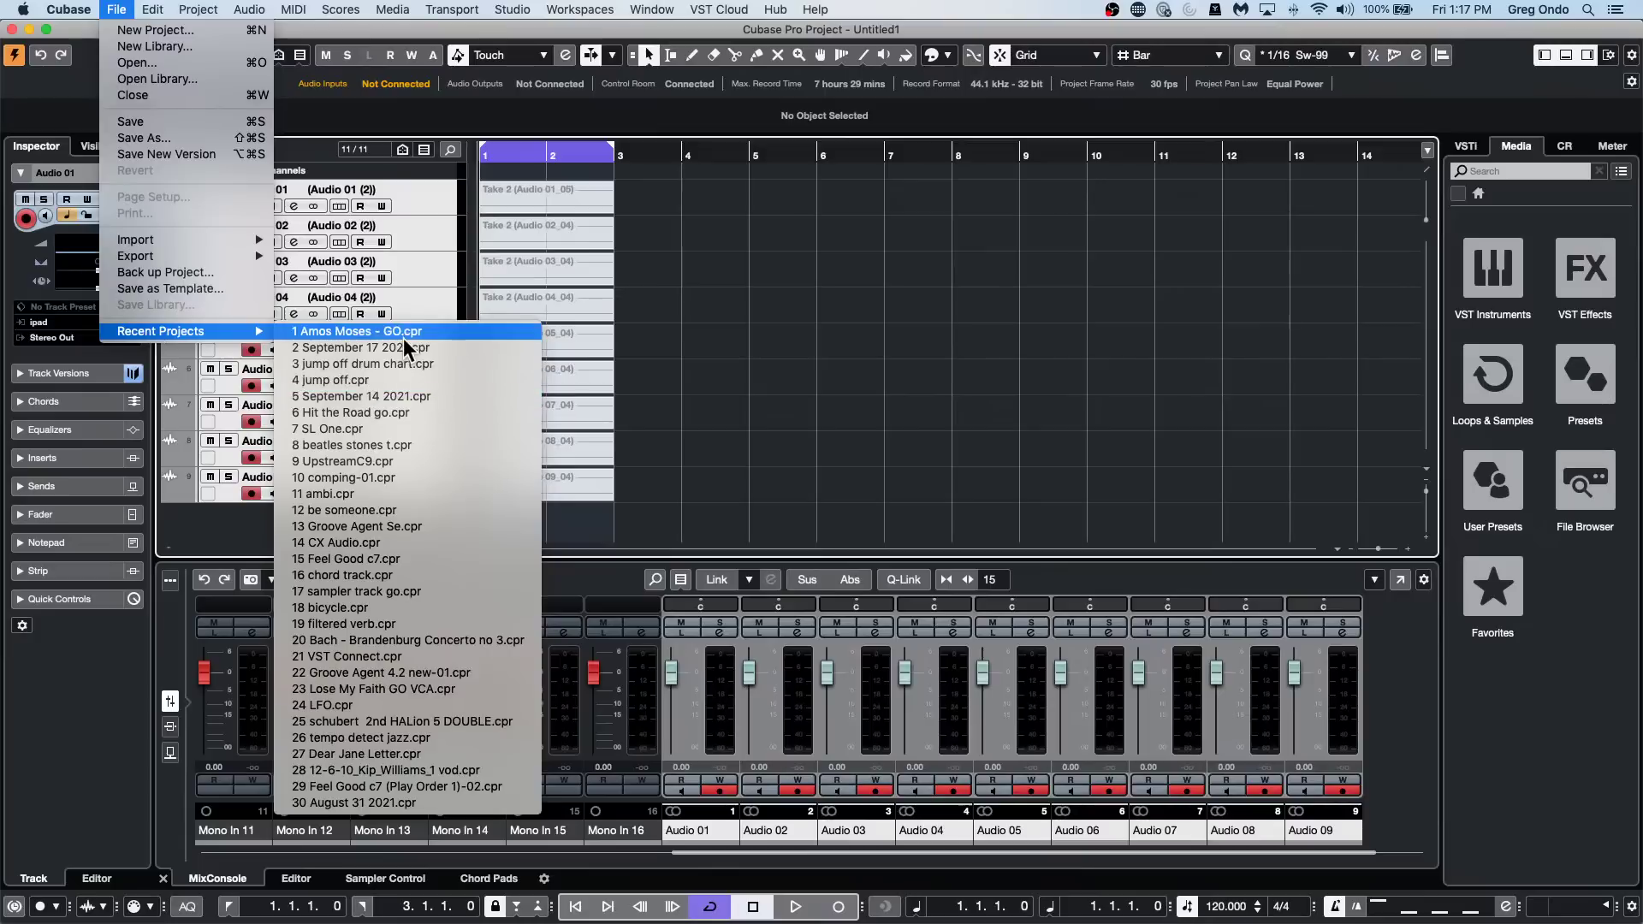
{"action": "left_click", "coordinate": [331, 37]}
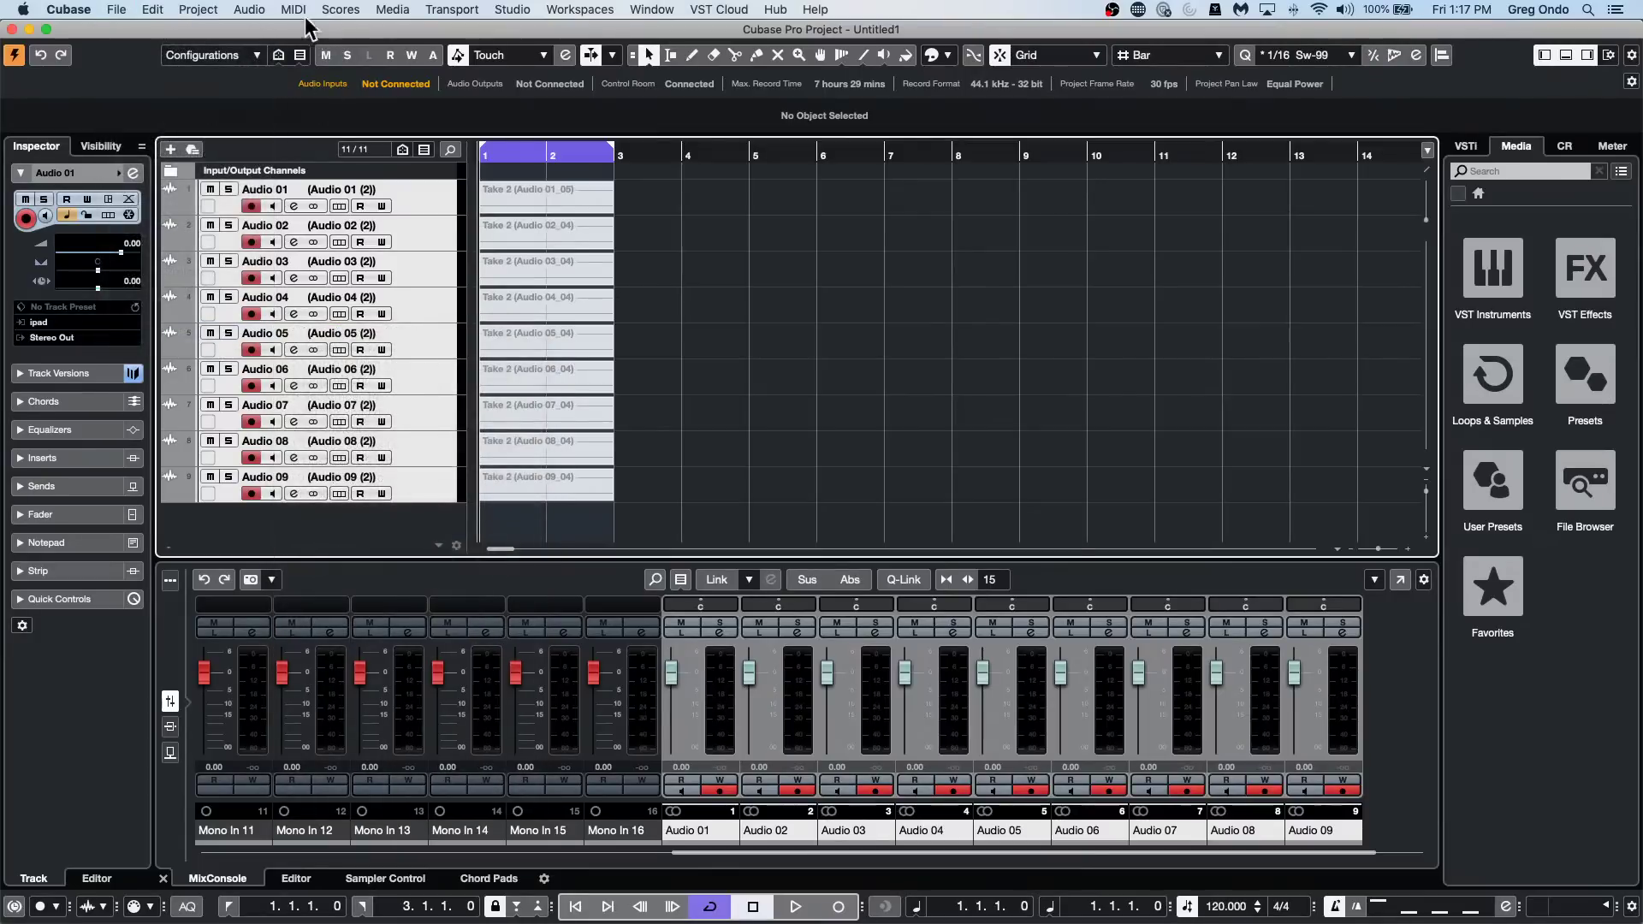
{"action": "left_click", "coordinate": [152, 10]}
{"action": "mouse_move", "coordinate": [116, 11]}
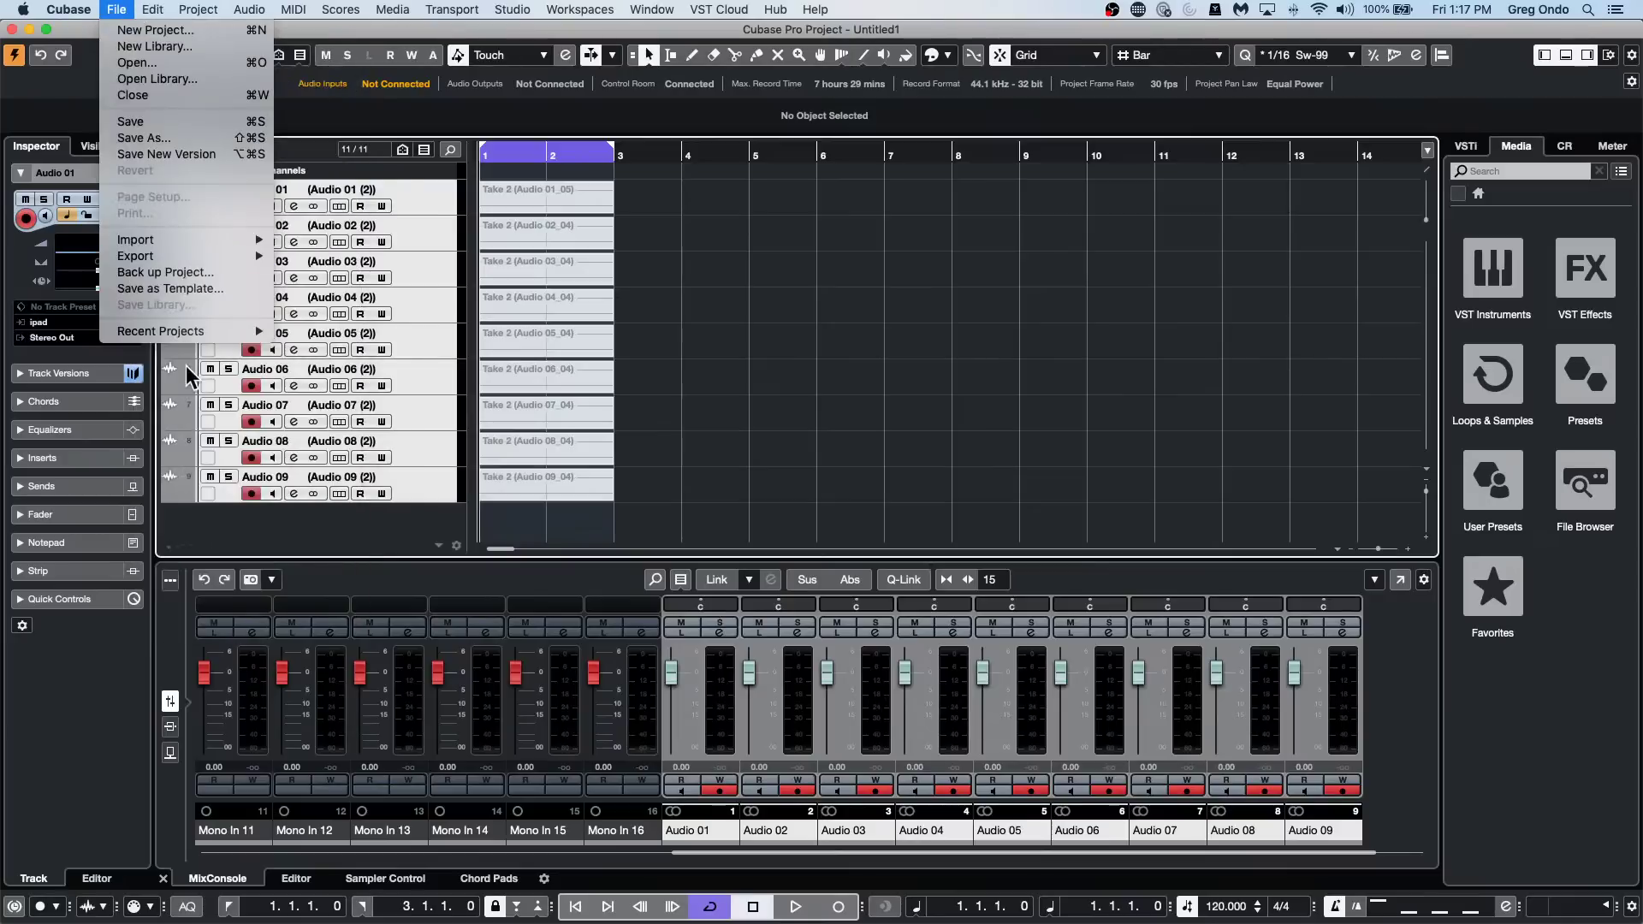
{"action": "mouse_move", "coordinate": [204, 331]}
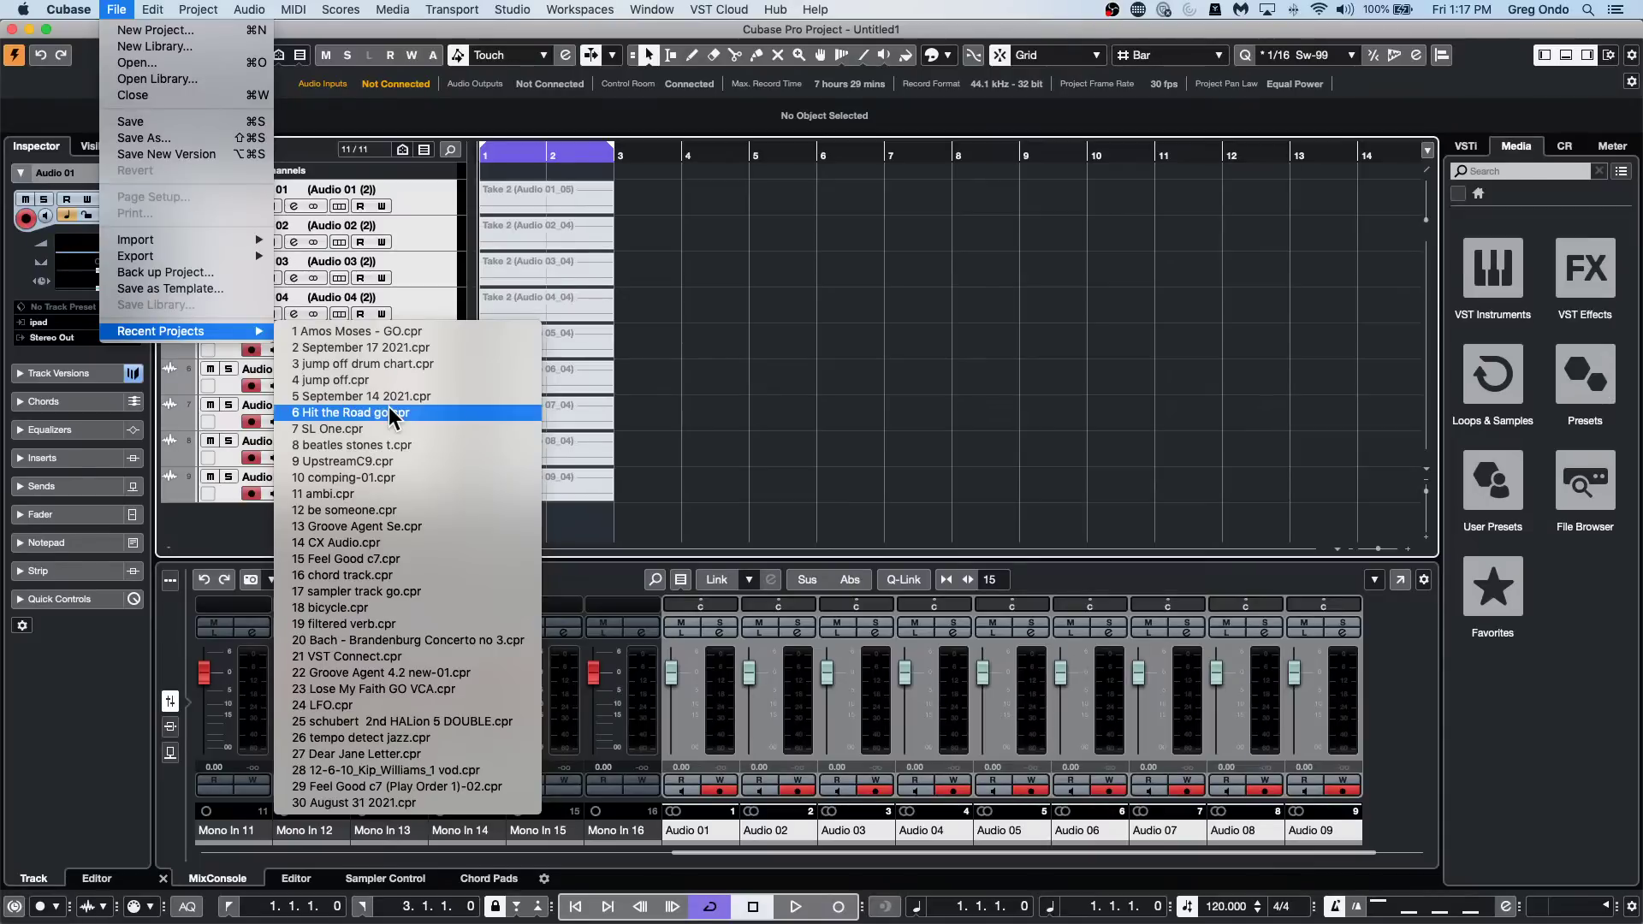
{"action": "left_click", "coordinate": [393, 721]}
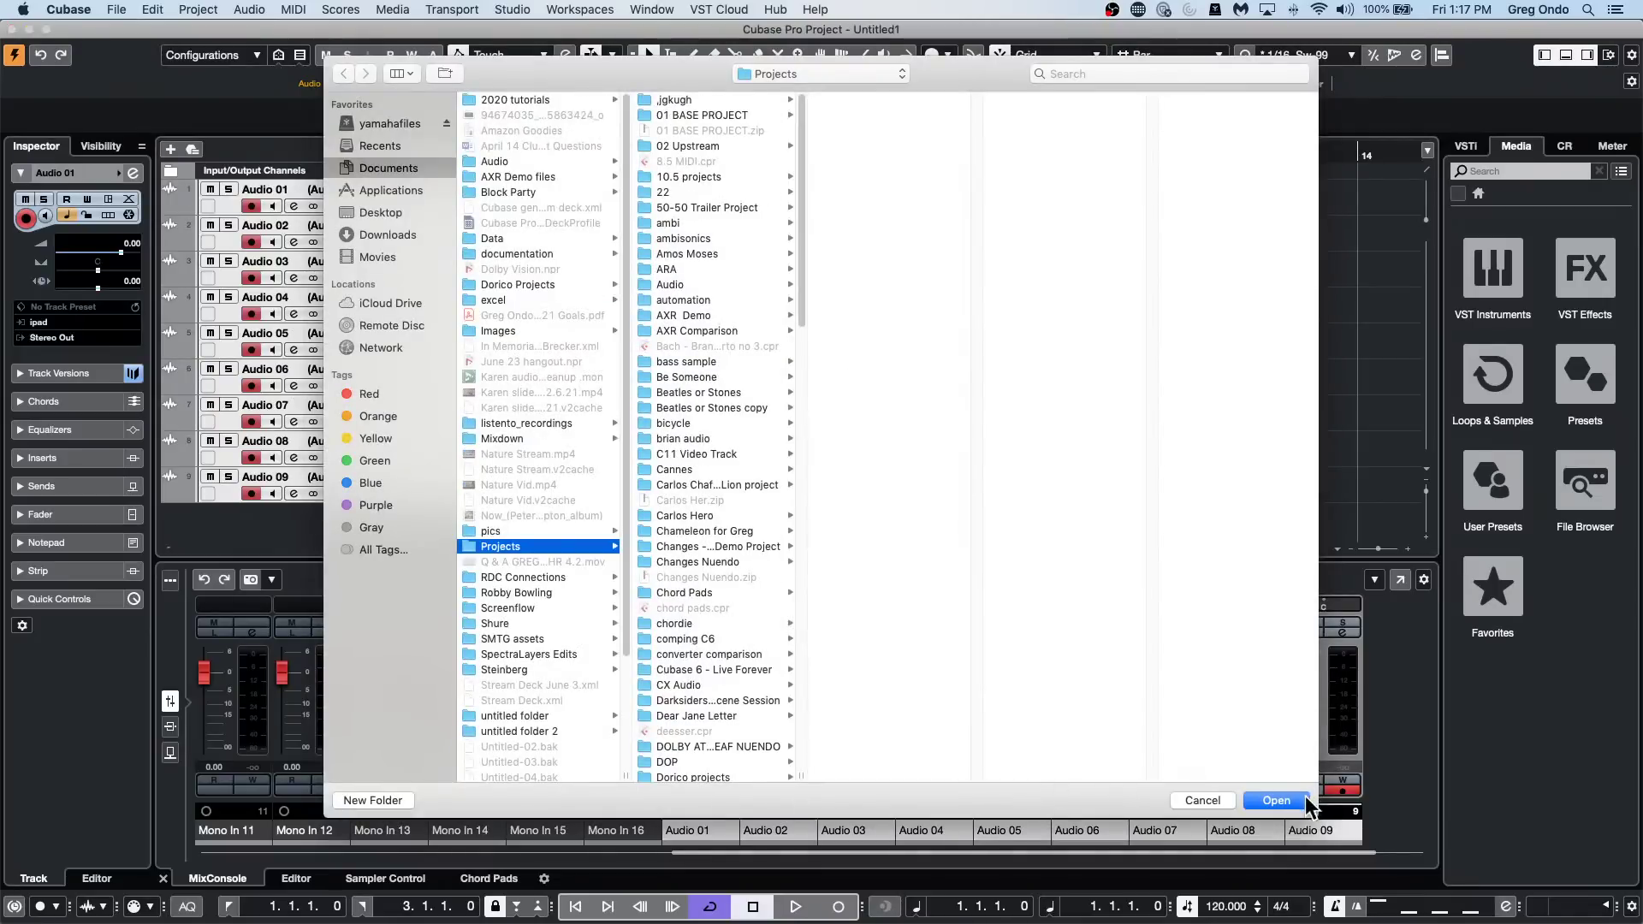
{"action": "left_click", "coordinate": [1292, 806]}
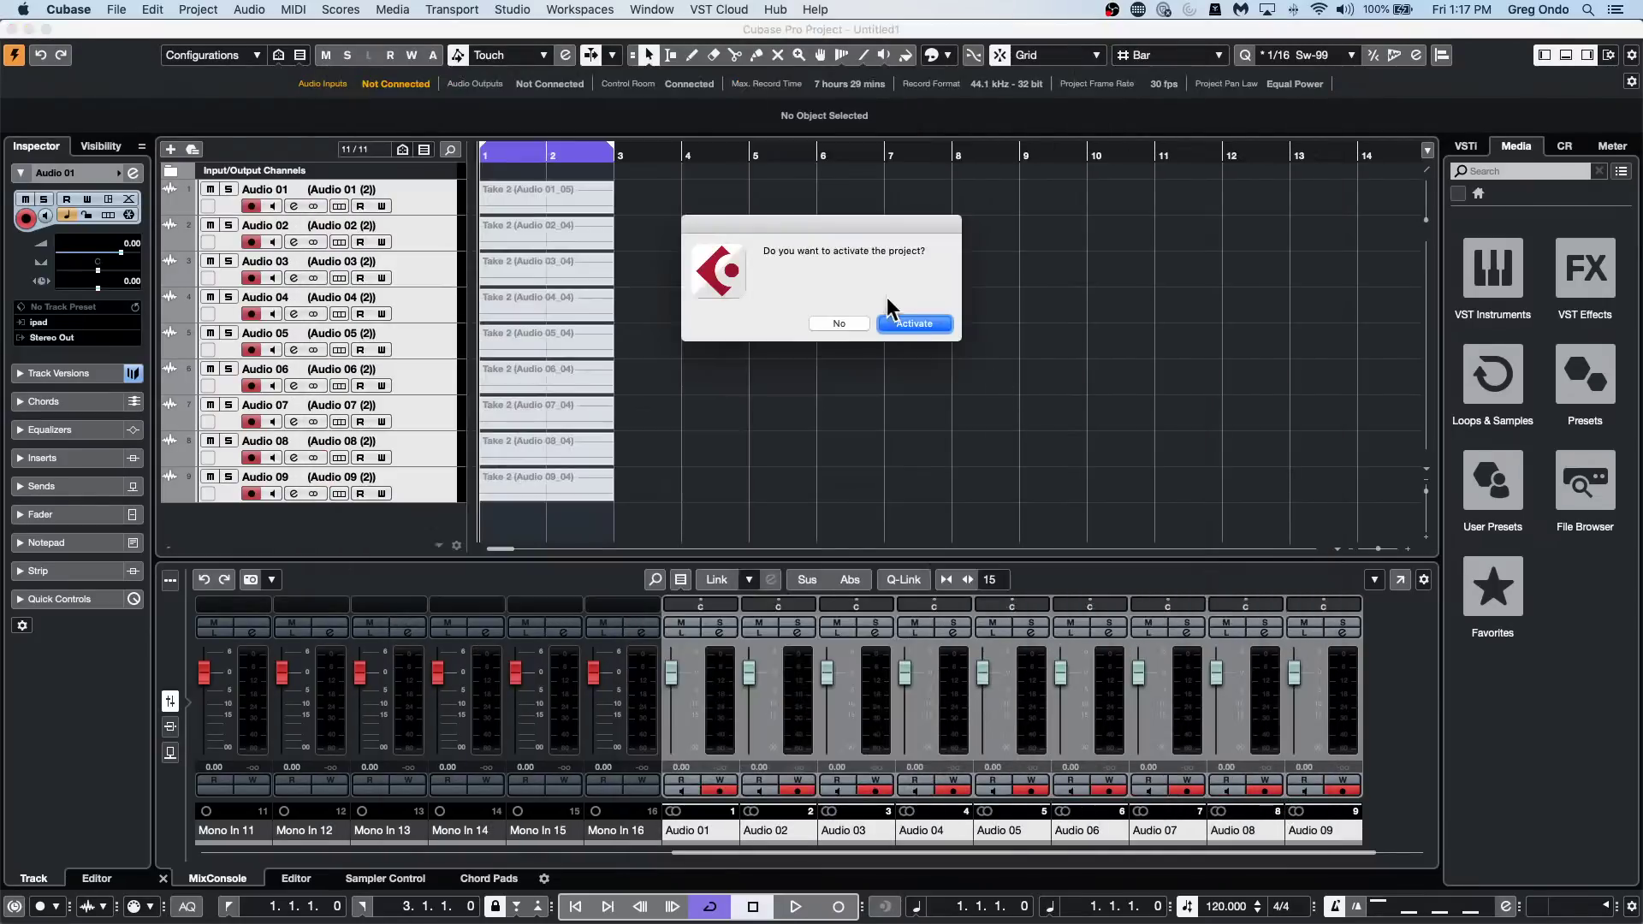
{"action": "left_click", "coordinate": [928, 325]}
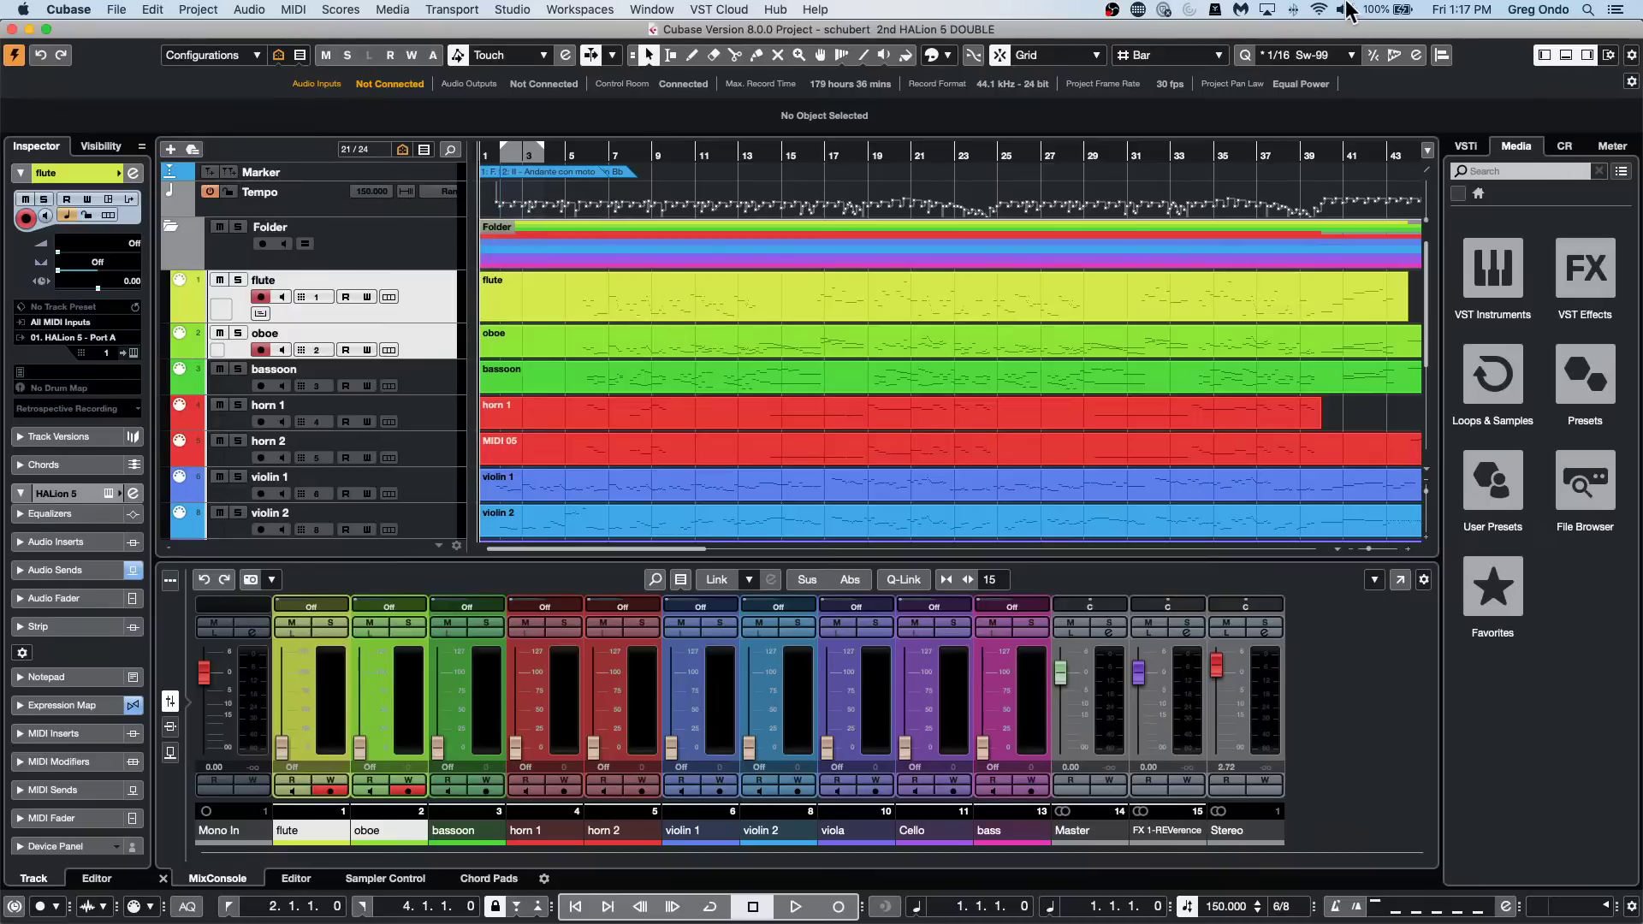
Examine the Cello and violin 1 maps and the remote setting options in the Expression Map Setup, then close it.
{"action": "left_click", "coordinate": [299, 10]}
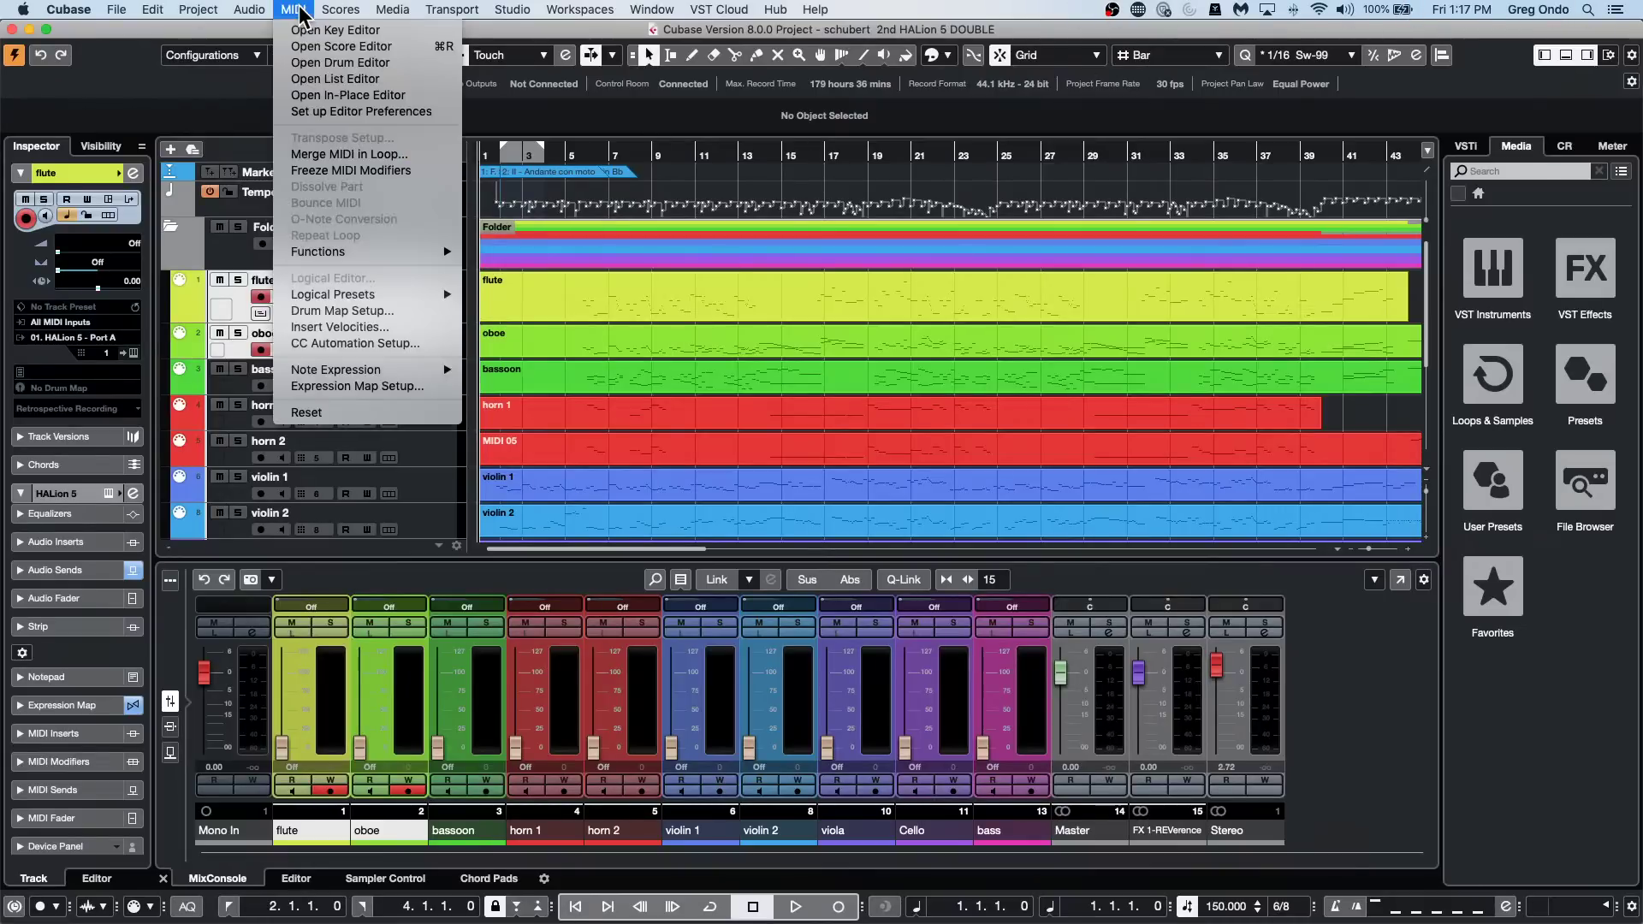
{"action": "left_click", "coordinate": [349, 387]}
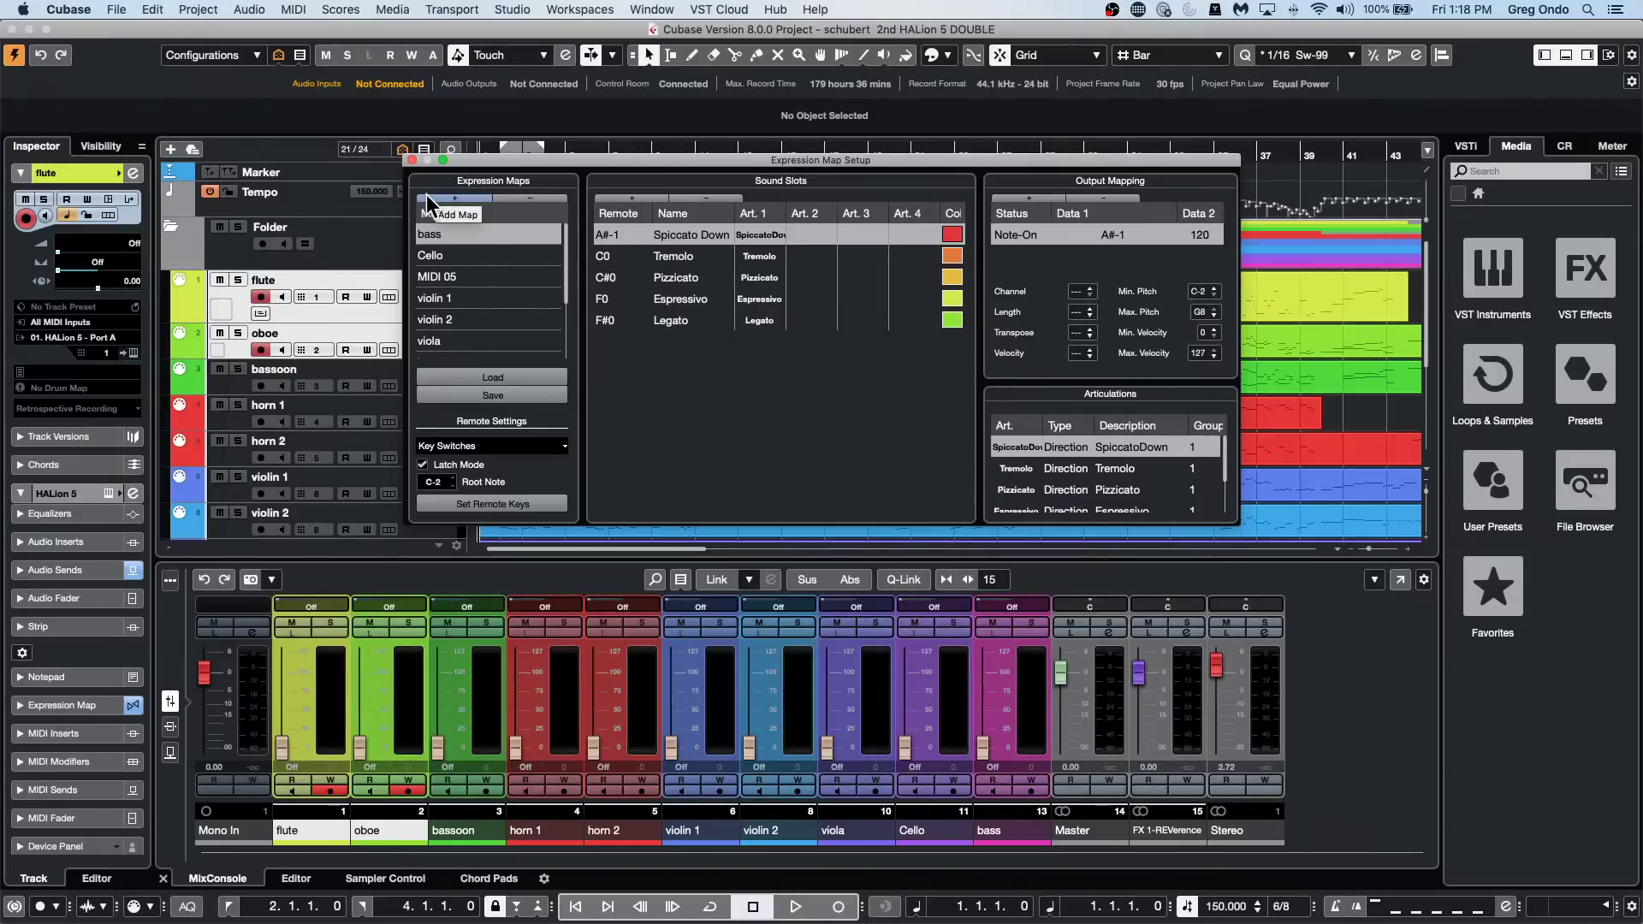
{"action": "left_click", "coordinate": [489, 253]}
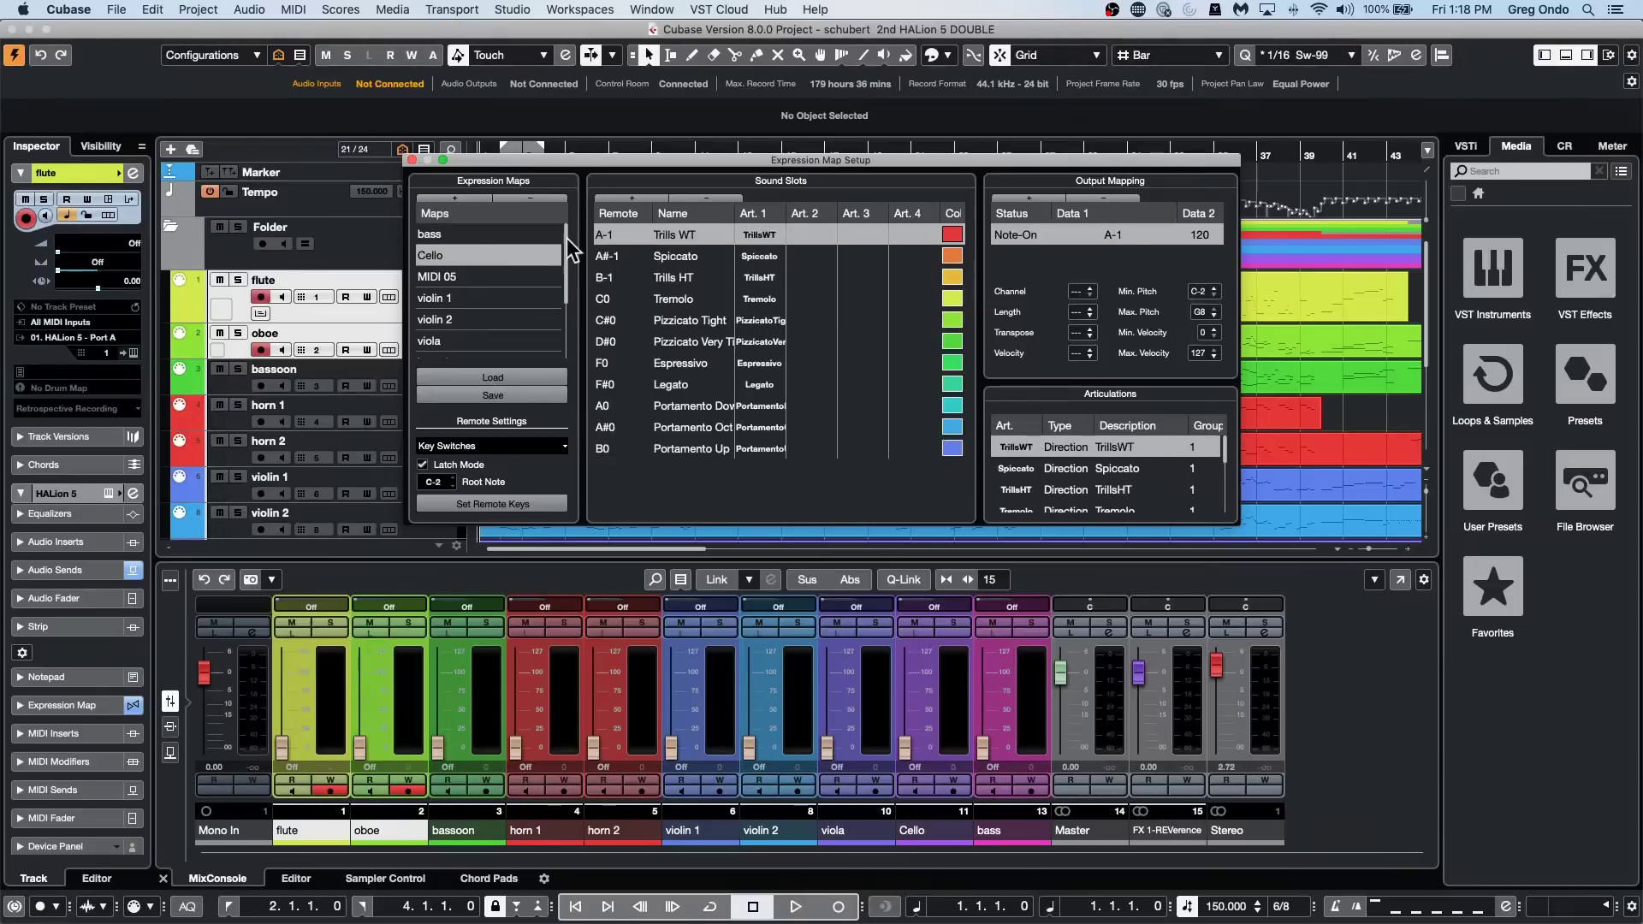
{"action": "left_click", "coordinate": [484, 298]}
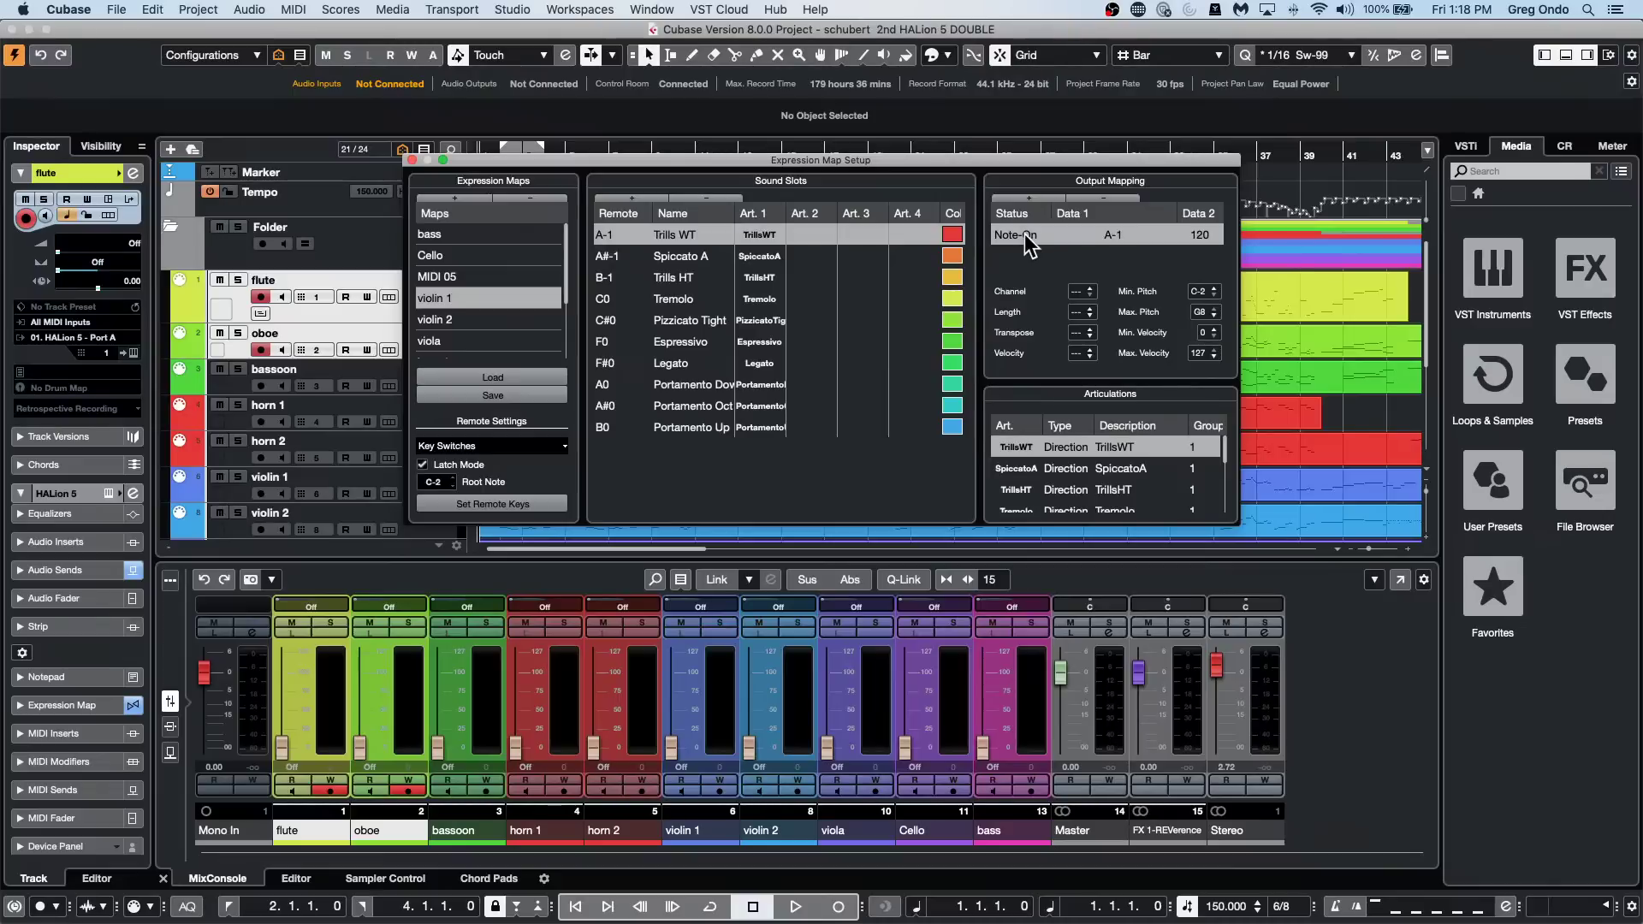
{"action": "left_click", "coordinate": [485, 448]}
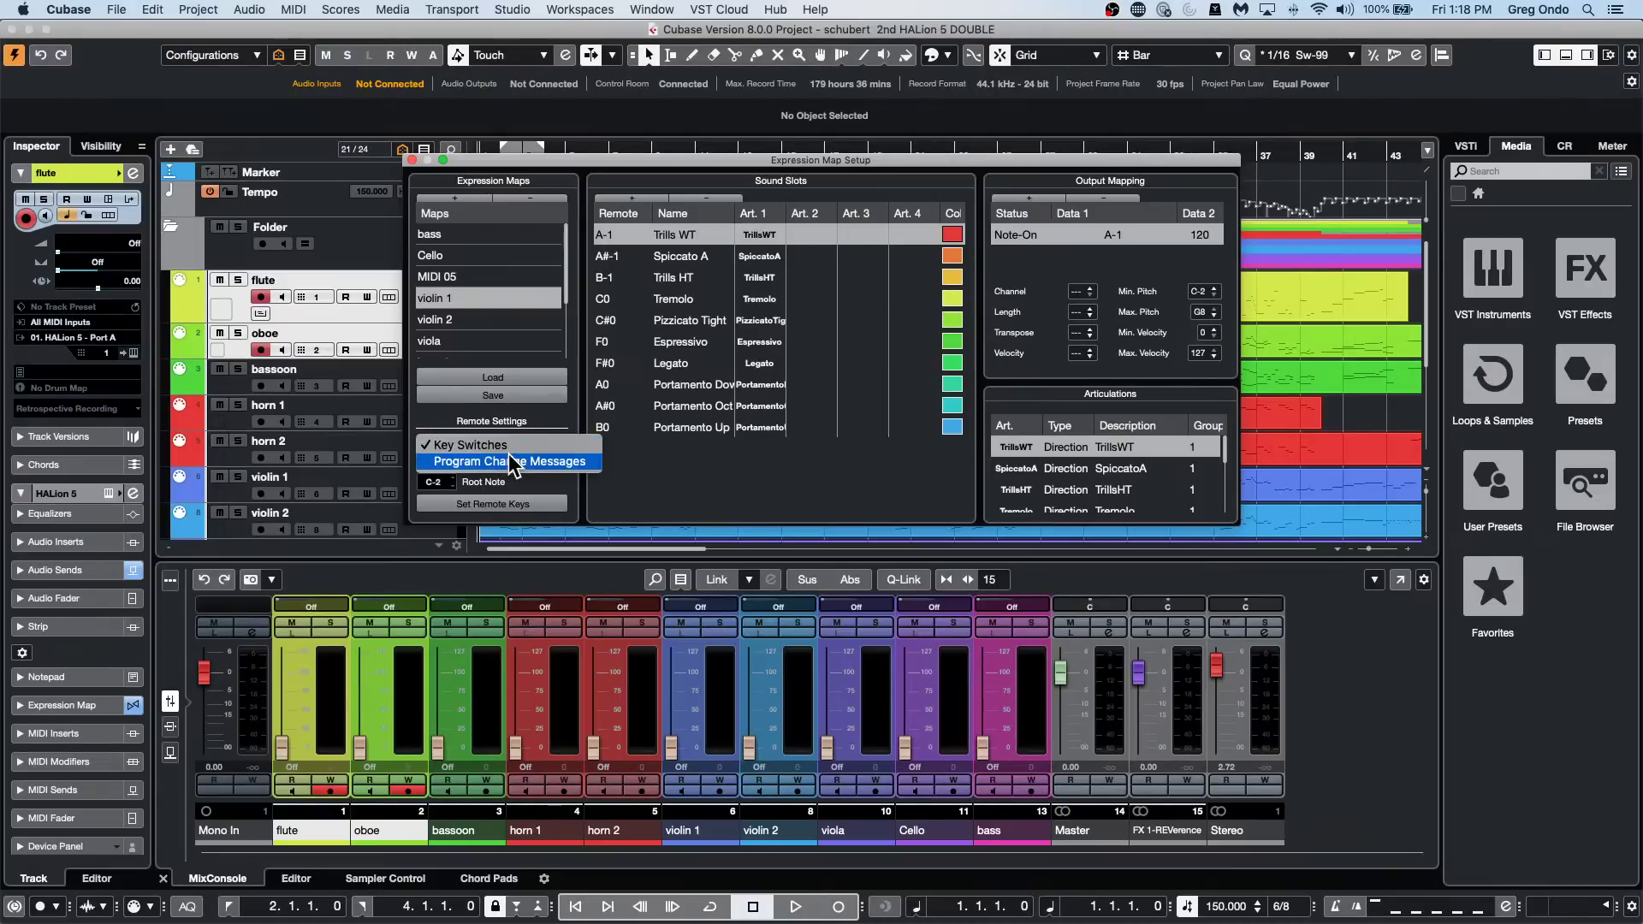
{"action": "left_click", "coordinate": [539, 404]}
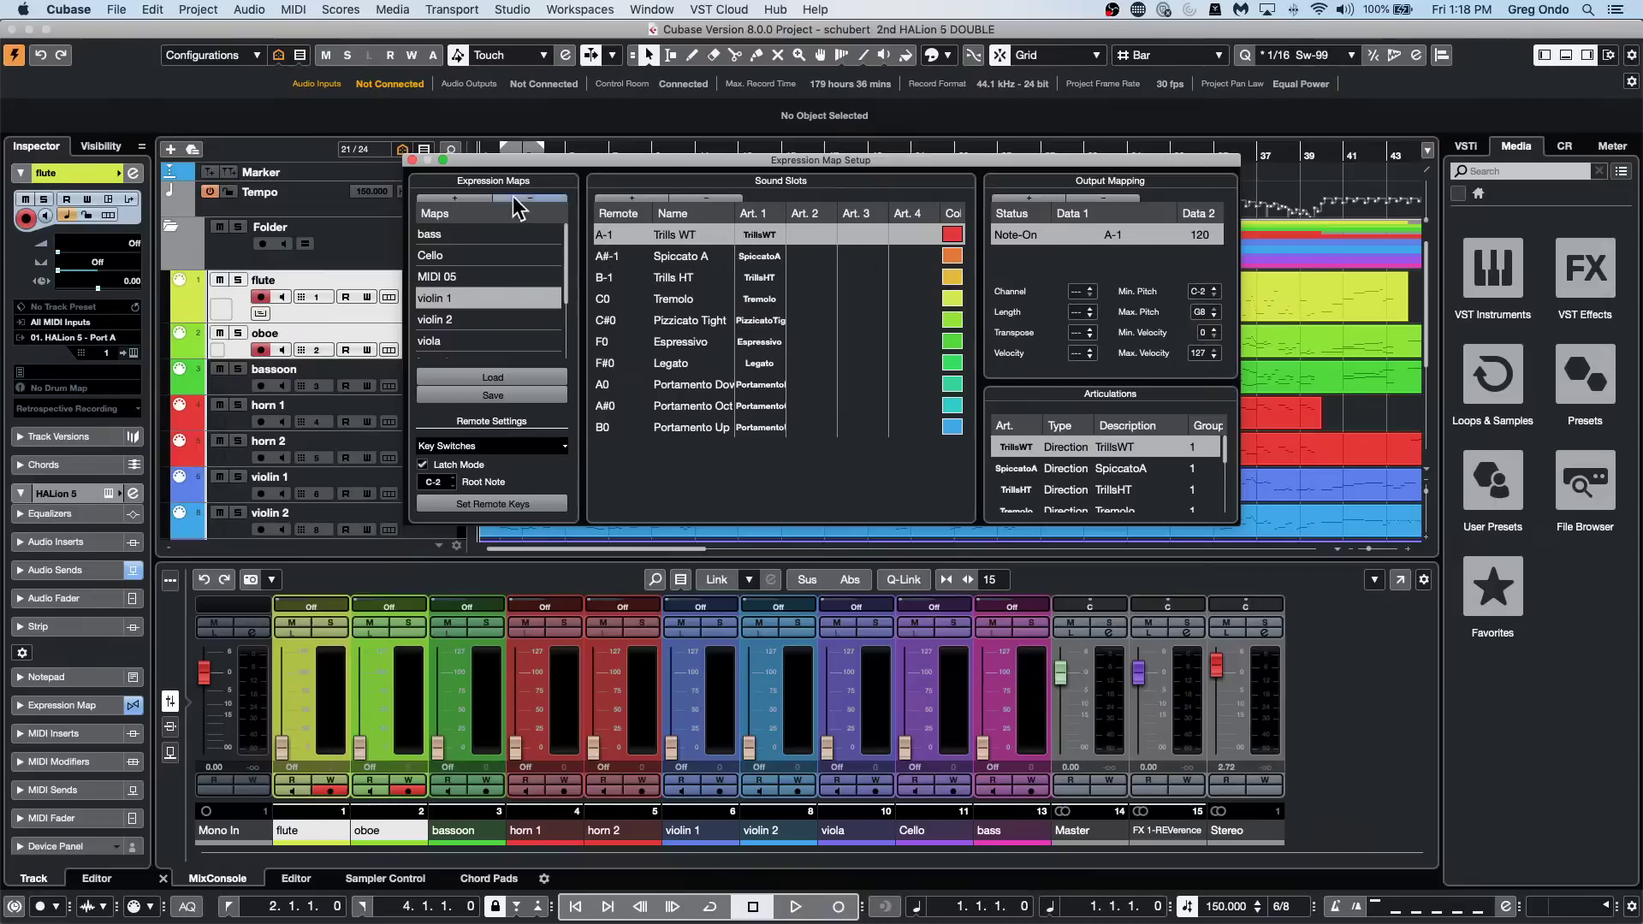
{"action": "left_click", "coordinate": [411, 160]}
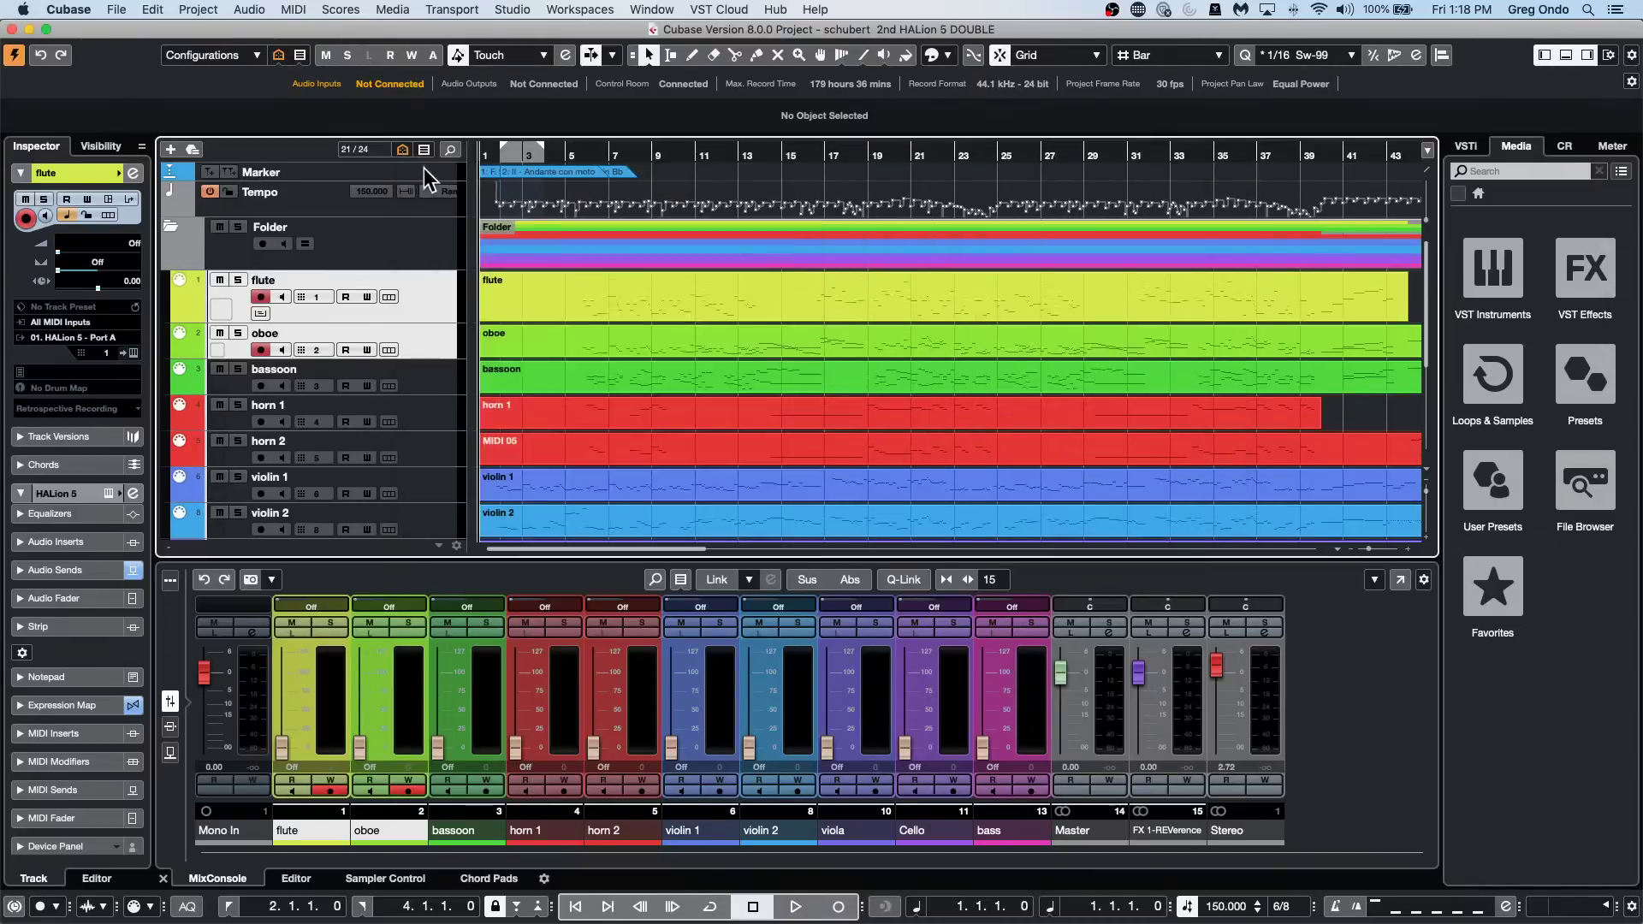
Open the violin 1 part in a separate Key Editor window and switch its controller lane to Velocity and back to Articulations/Dynamics.
{"action": "double_click", "coordinate": [569, 483]}
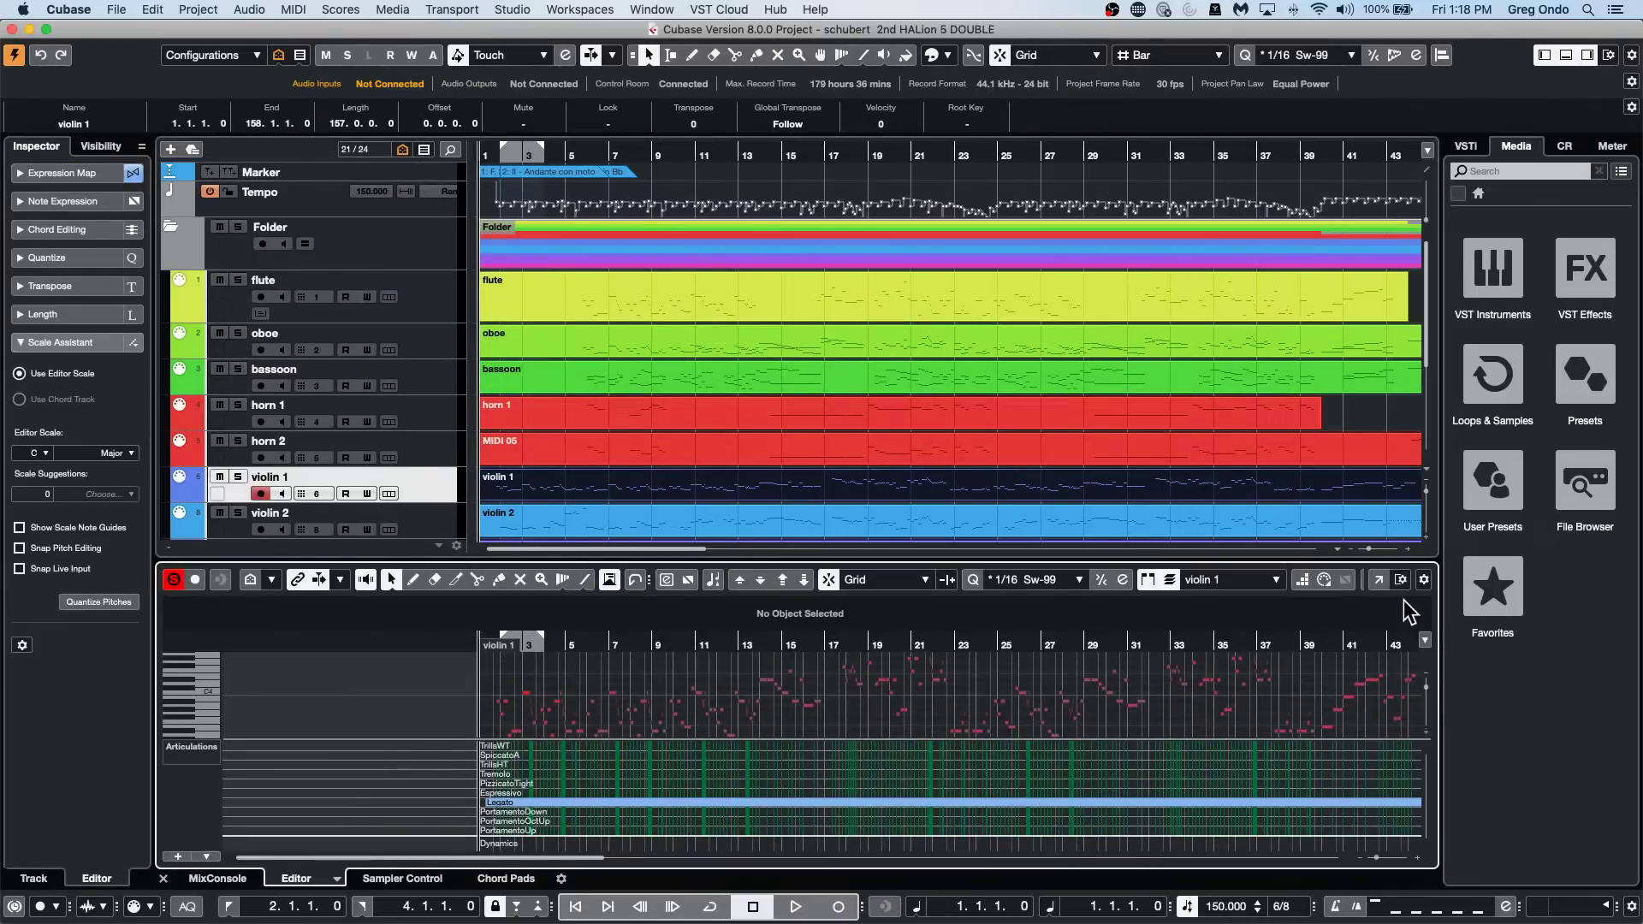
{"action": "left_click", "coordinate": [1378, 580]}
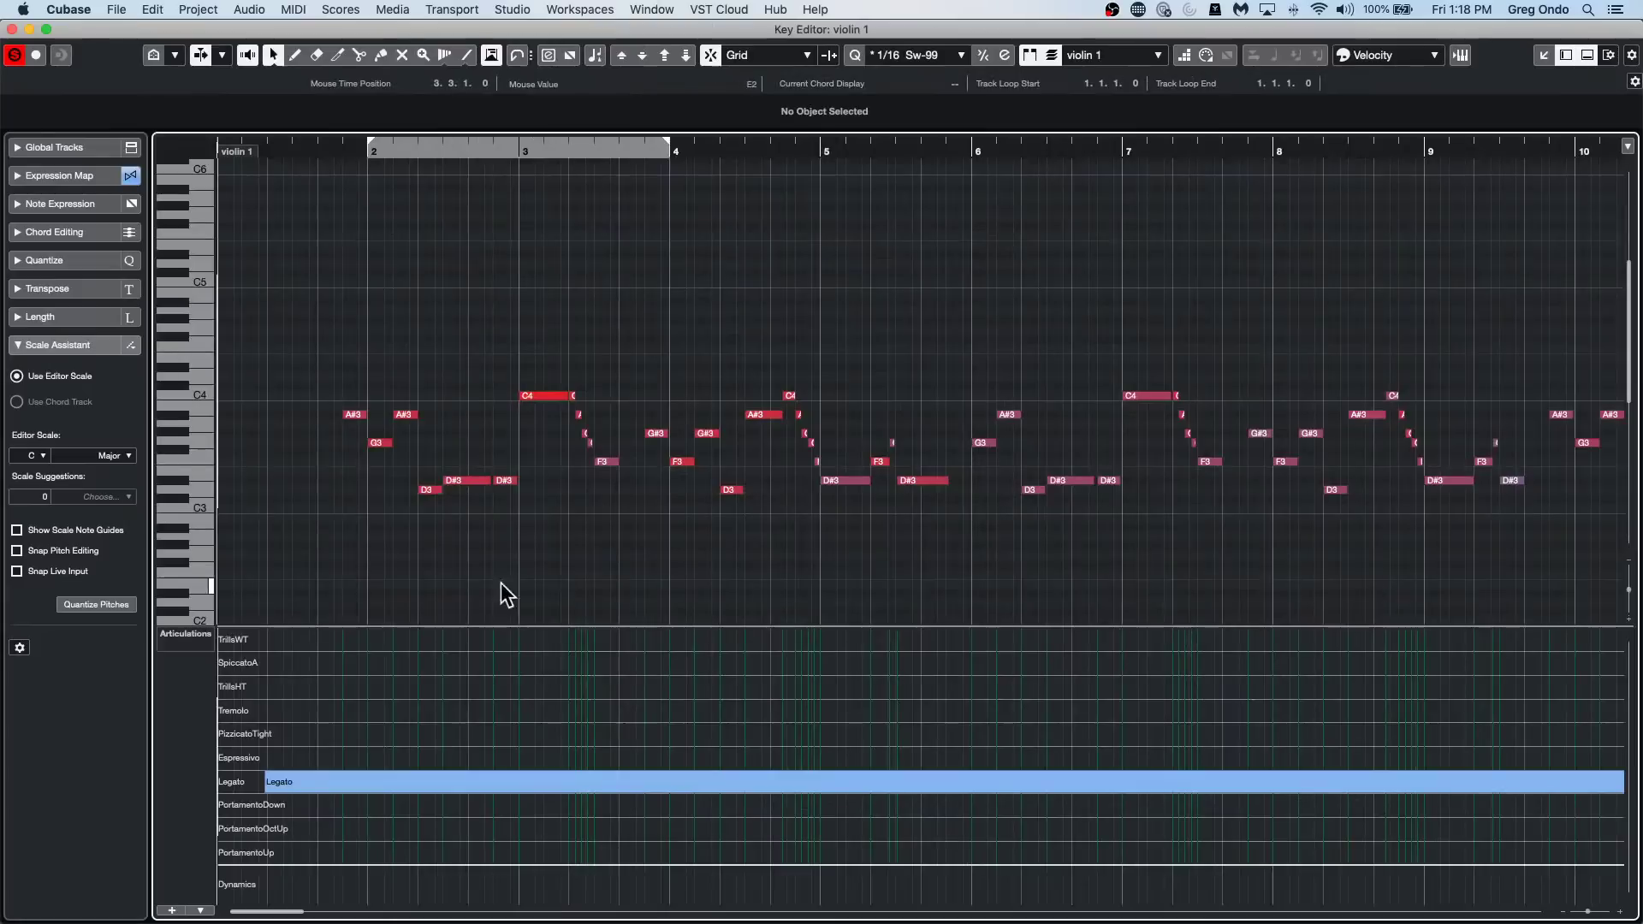
{"action": "left_click", "coordinate": [180, 634]}
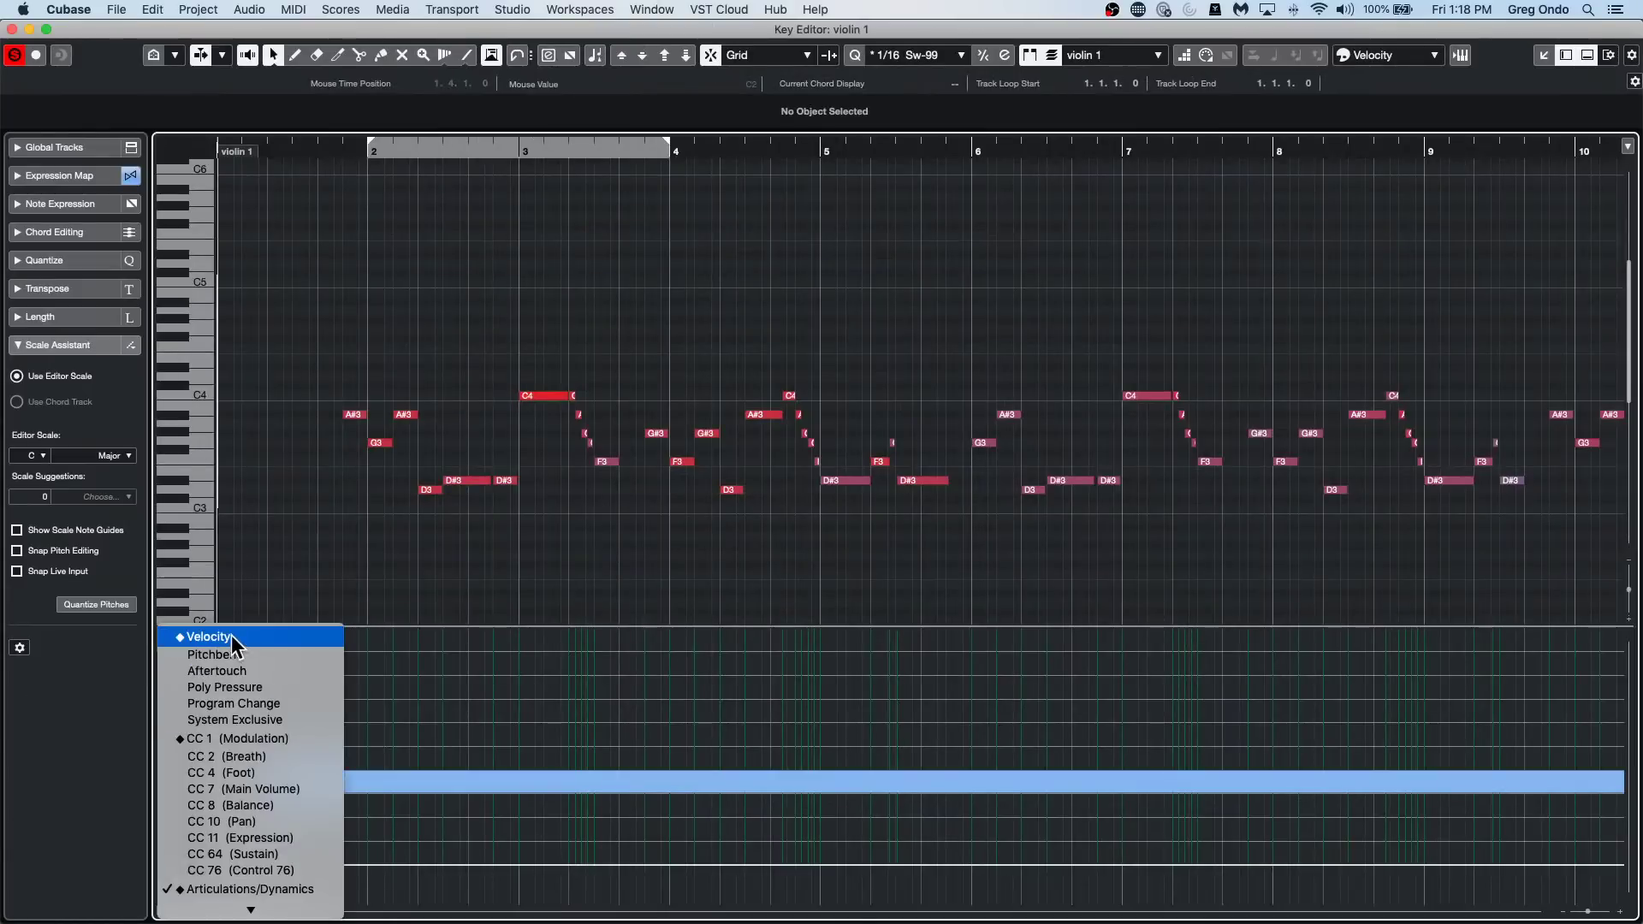
{"action": "left_click", "coordinate": [232, 638]}
{"action": "left_click", "coordinate": [187, 636]}
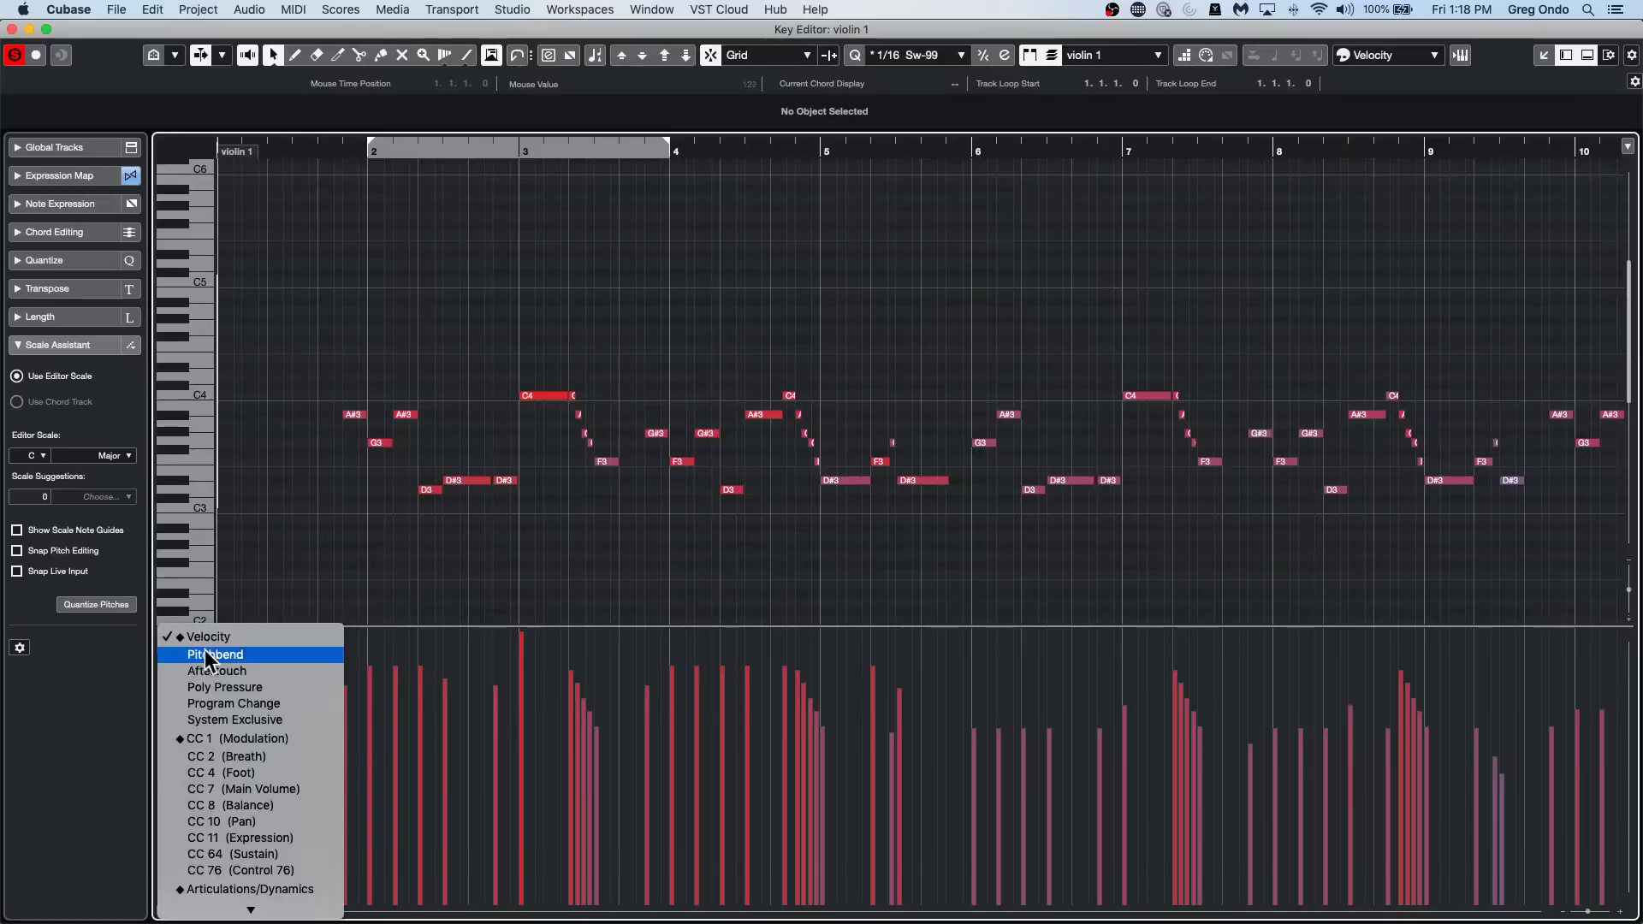
{"action": "mouse_move", "coordinate": [196, 920]}
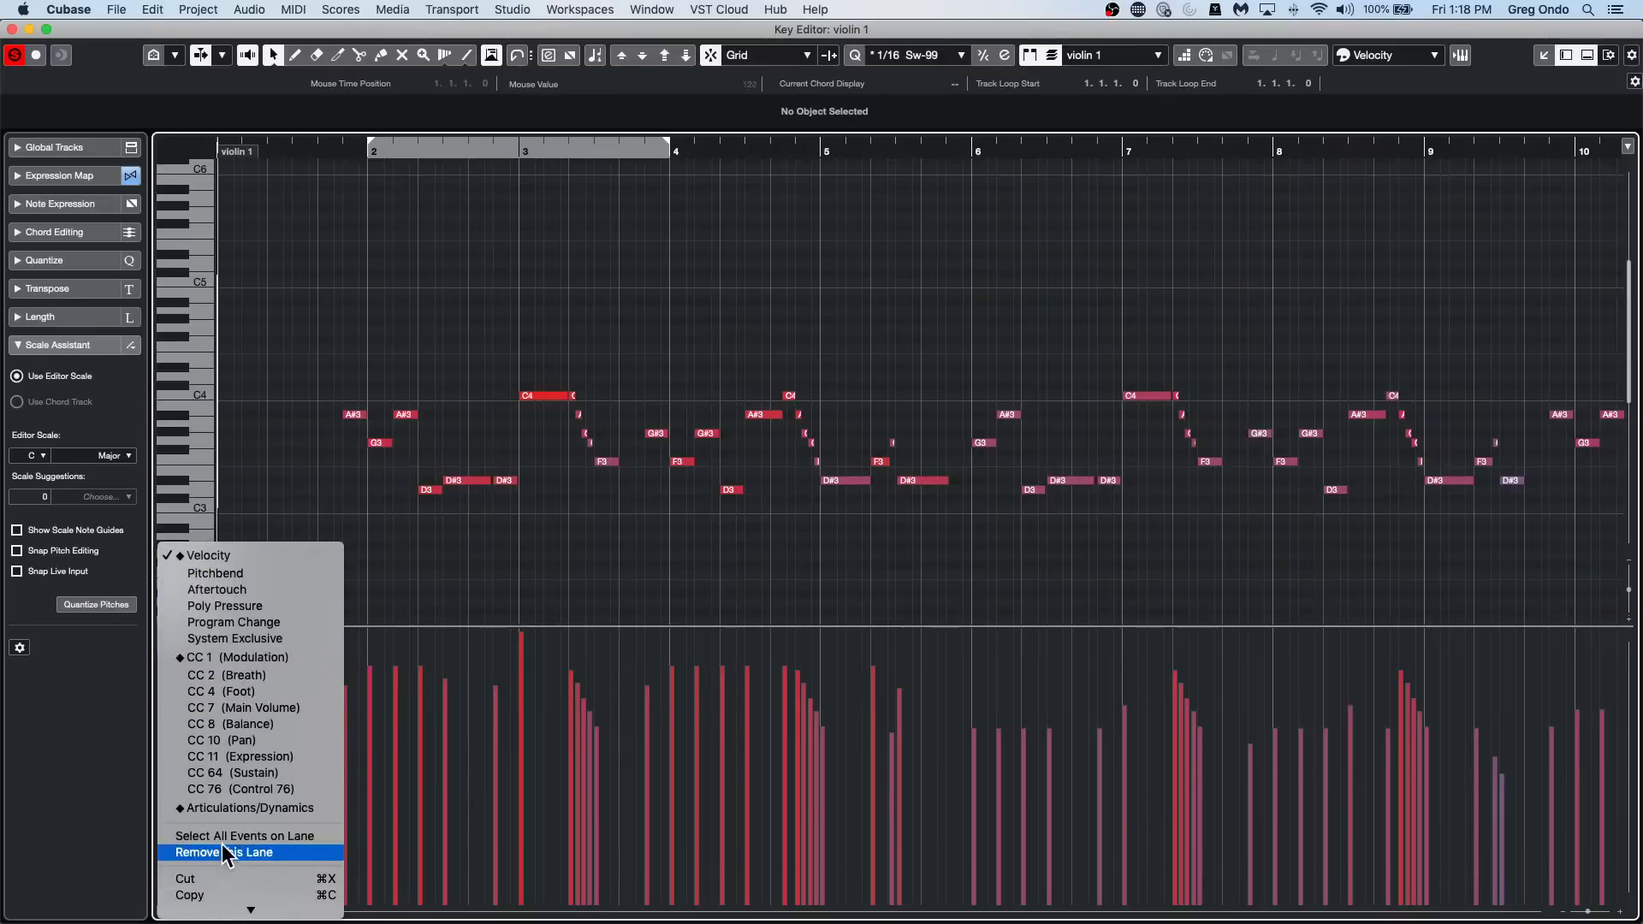
{"action": "left_click", "coordinate": [238, 806]}
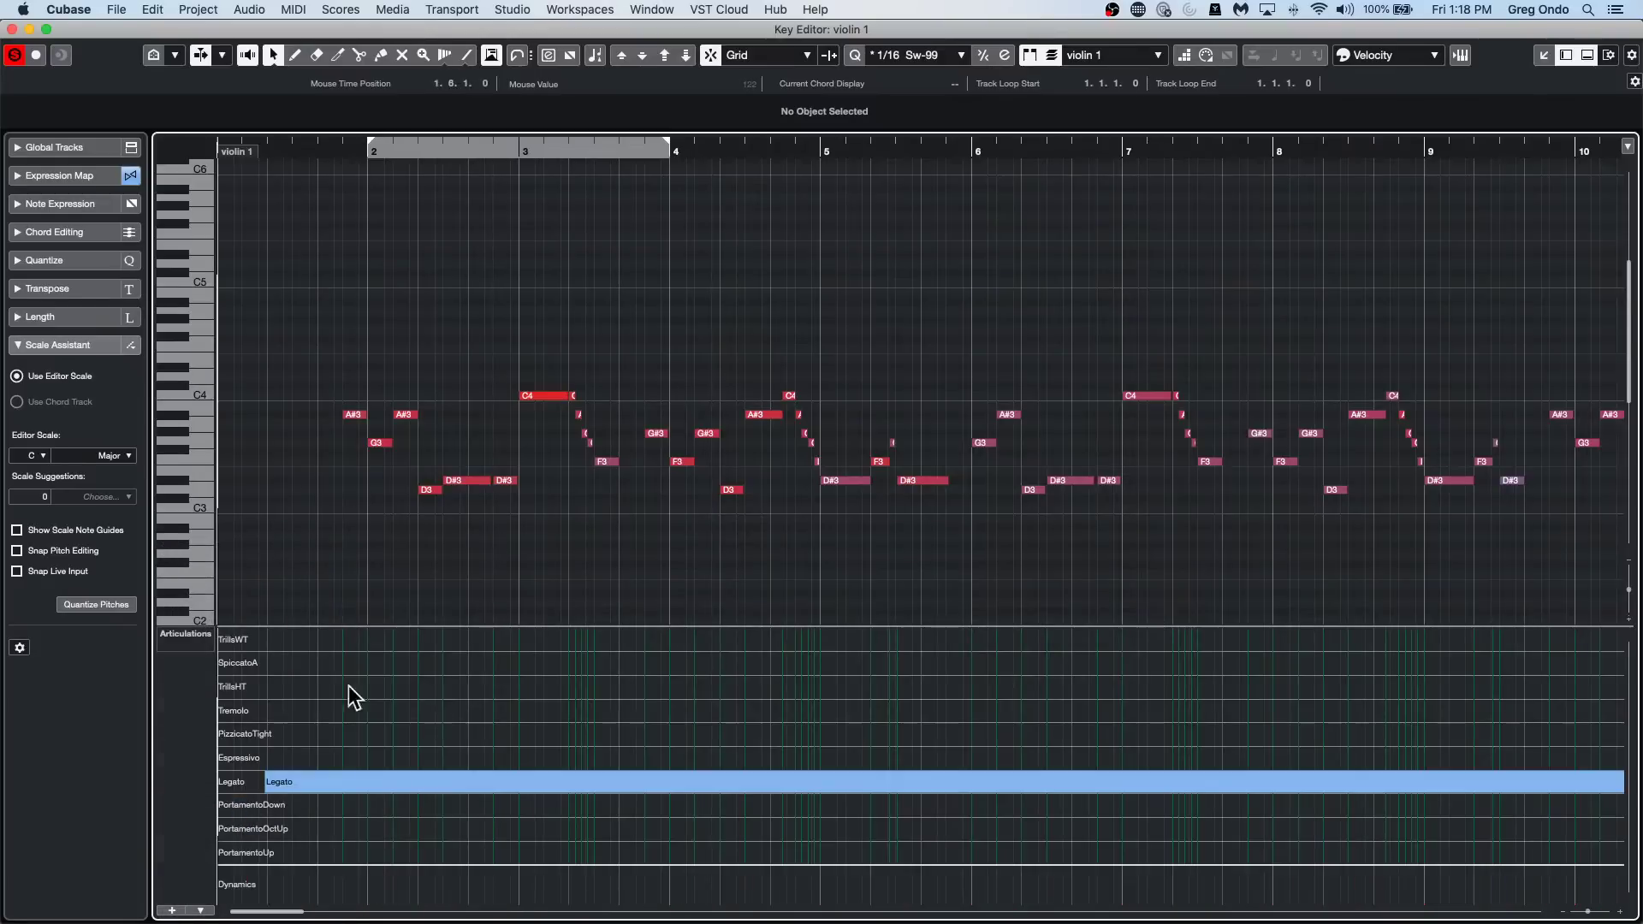
Play the violin 1 part from just before bar 2 to hear the Legato articulation.
{"action": "left_click", "coordinate": [319, 153]}
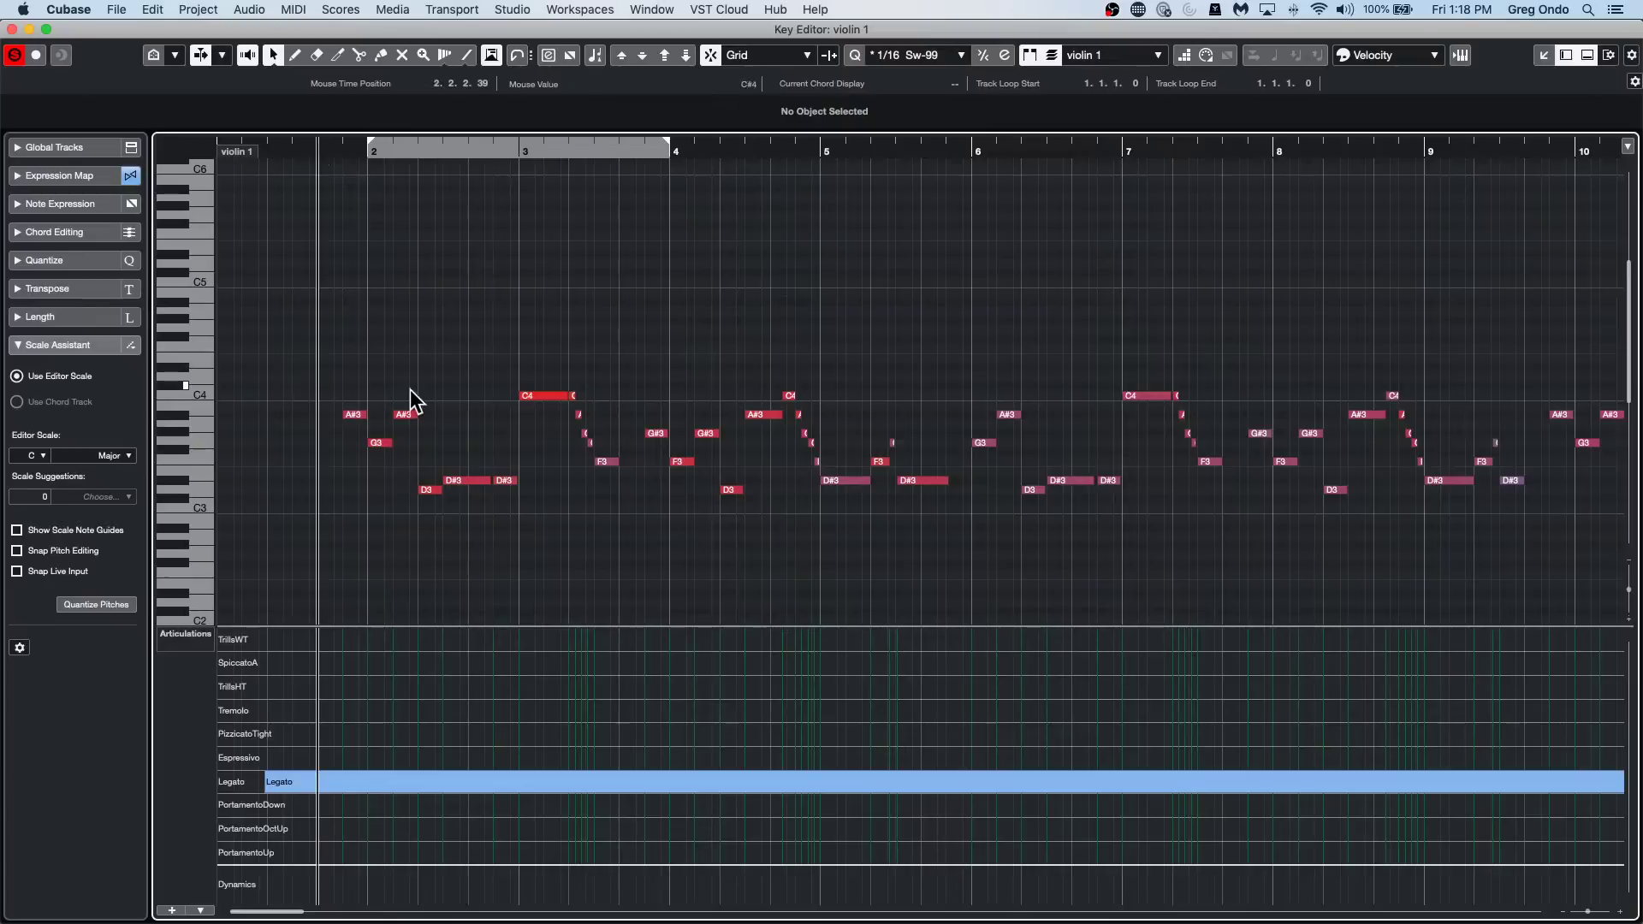
{"action": "key", "text": "space"}
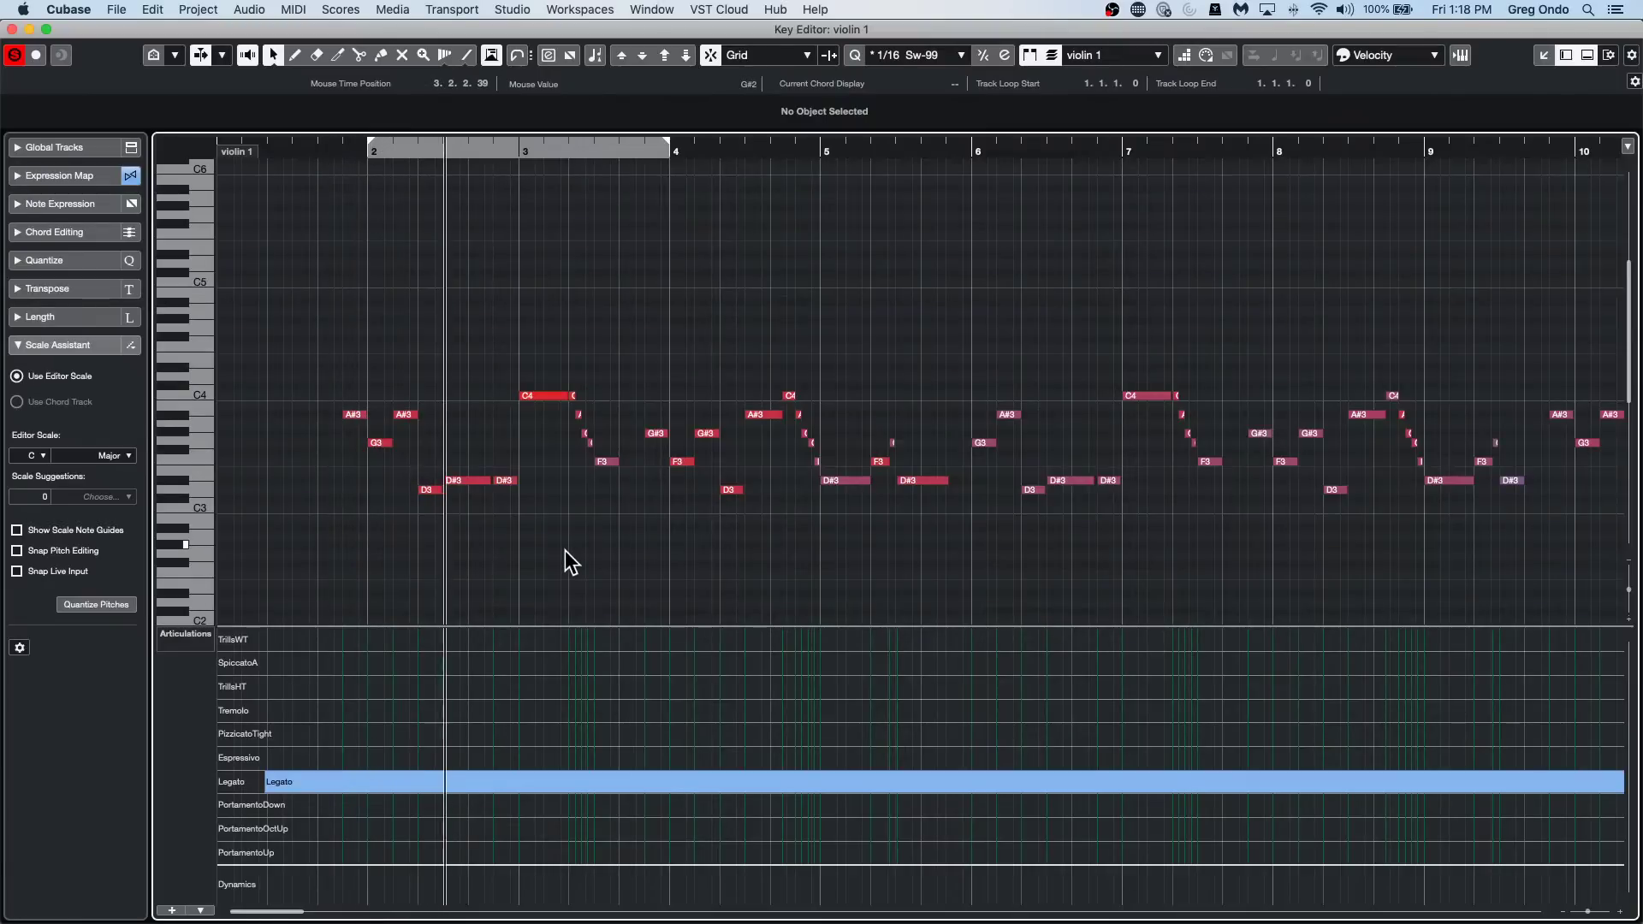
{"action": "key", "text": "space"}
Draw a SpiccatoA articulation starting at about 3.2.2 in the violin 1 articulation lane.
{"action": "right_click", "coordinate": [561, 703]}
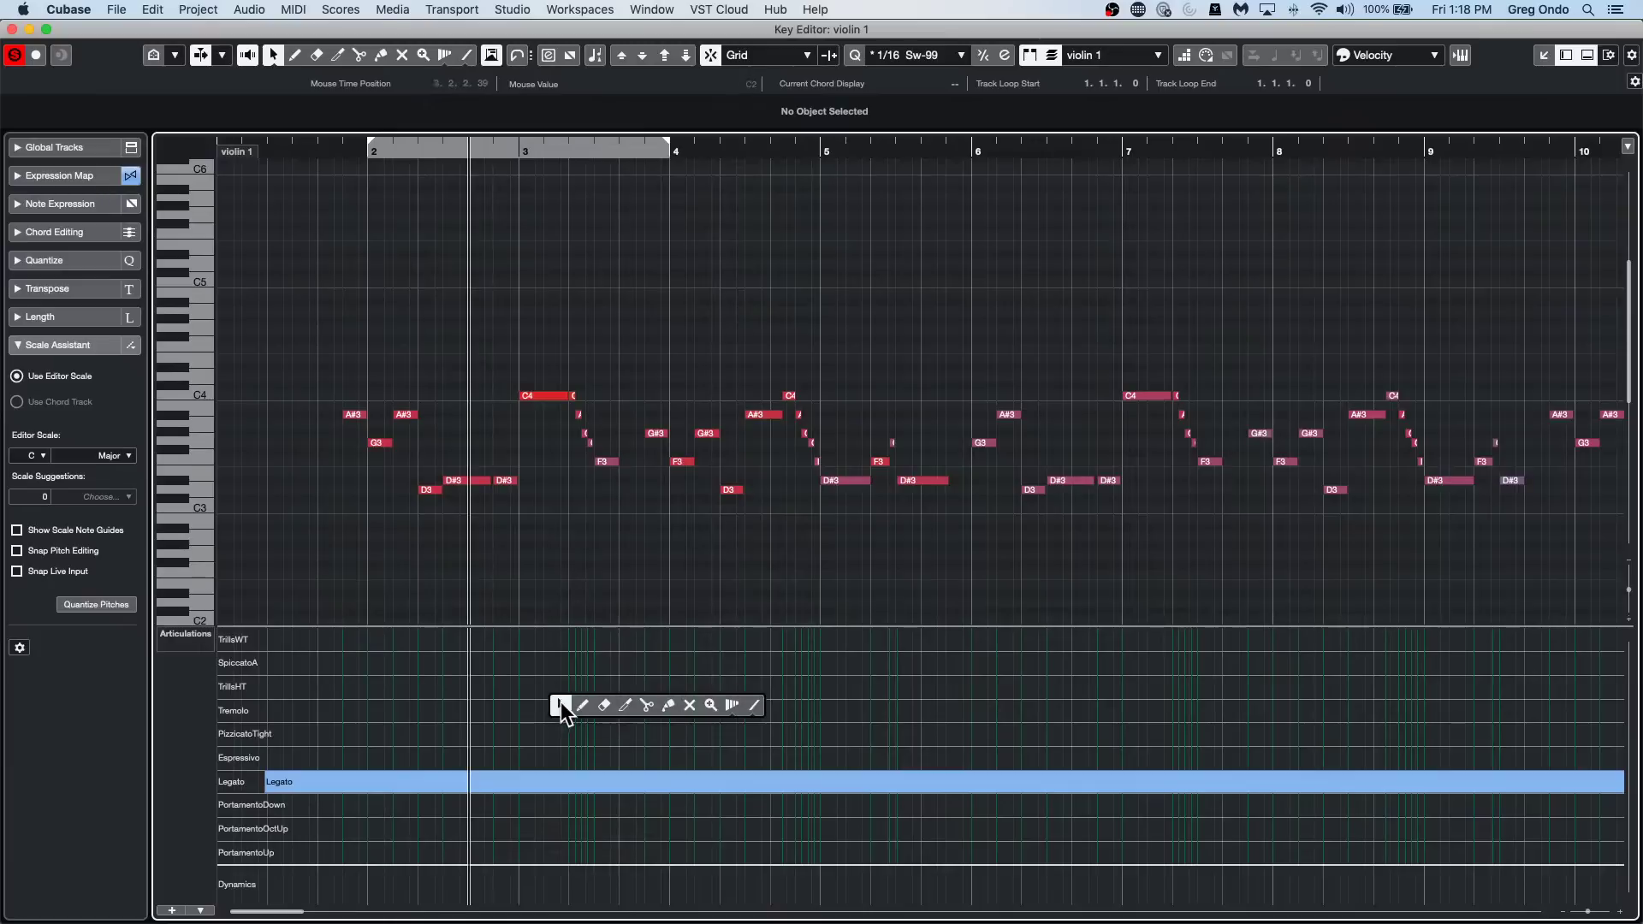
{"action": "left_click", "coordinate": [582, 705]}
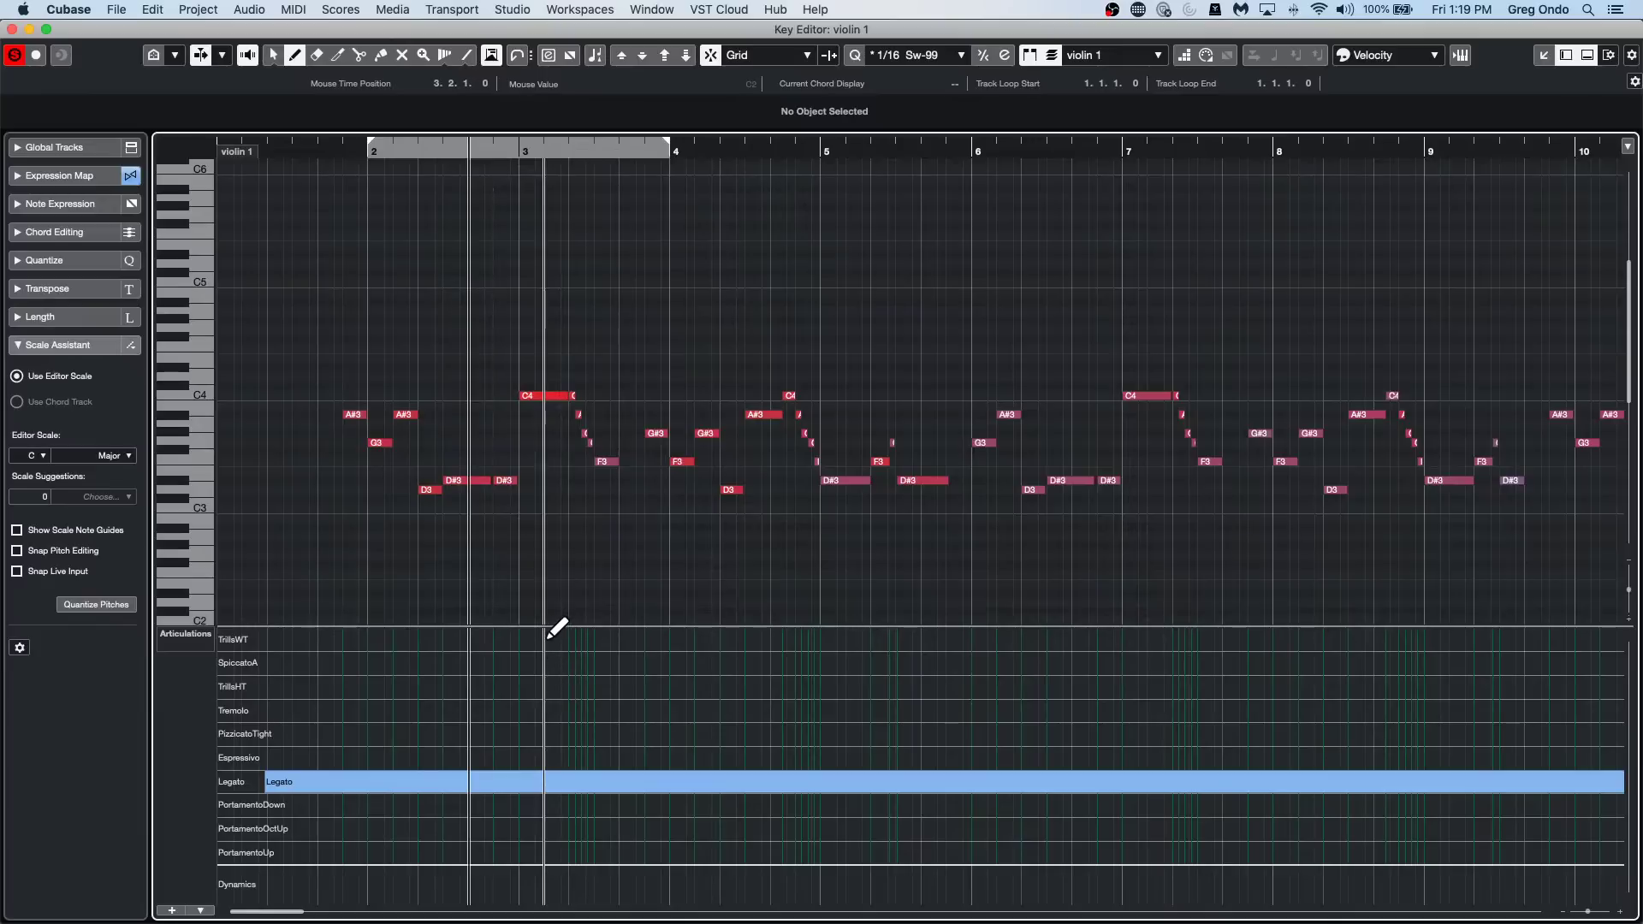
{"action": "left_click", "coordinate": [563, 663]}
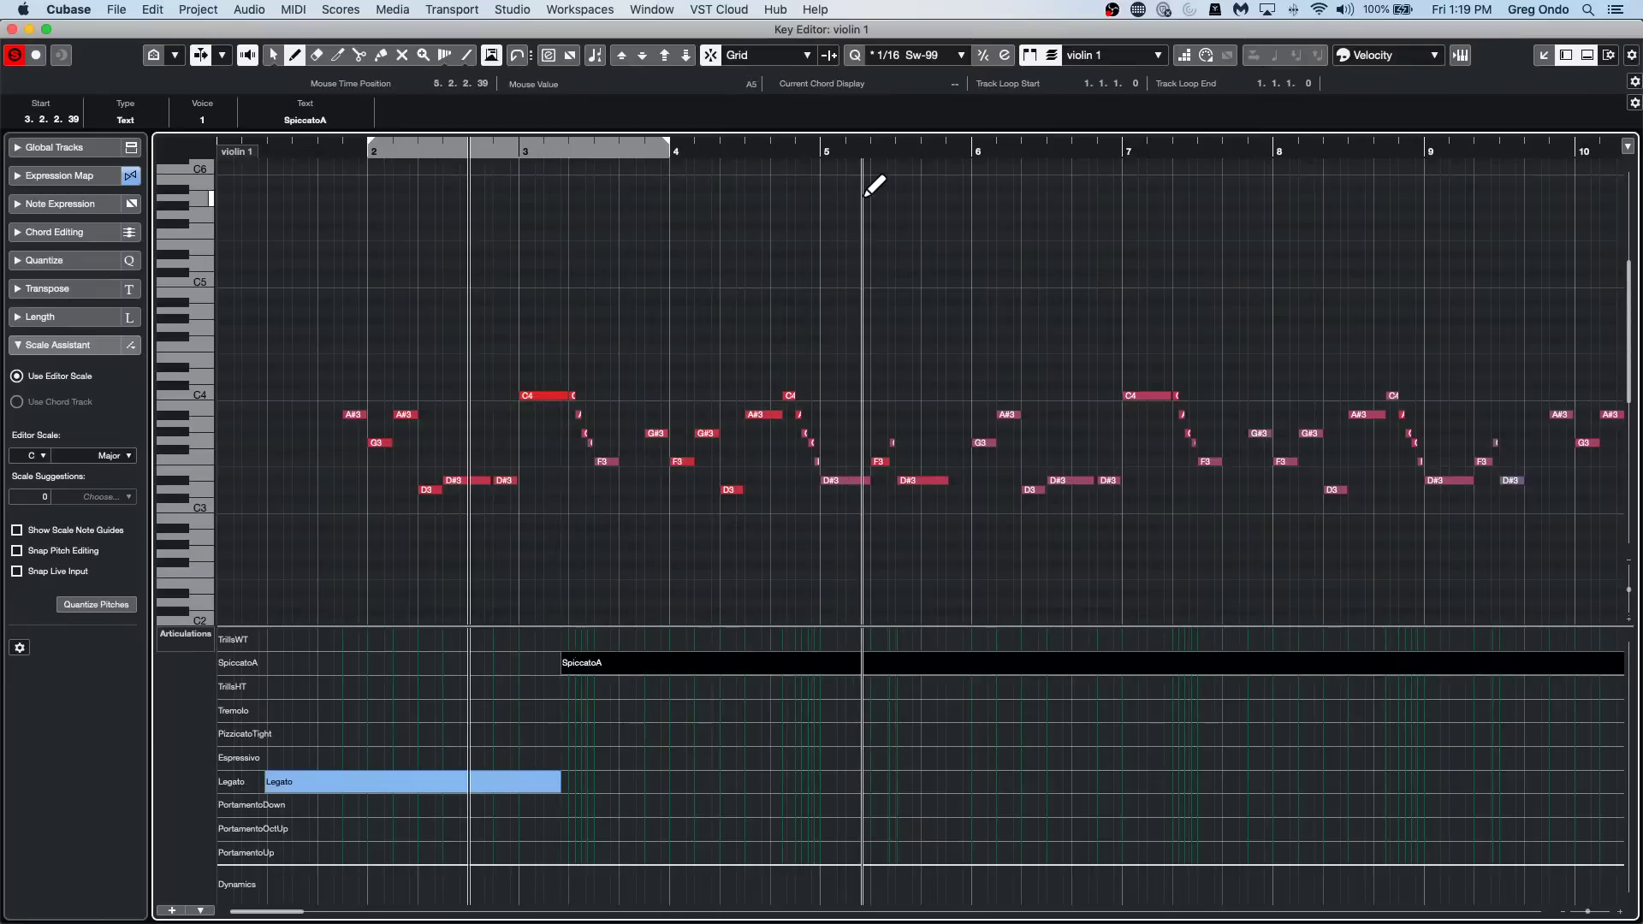
Draw Legato from about 3.3.2, PizzicatoTight from about 4.5.1 and Legato again from about 4.6.2 in the articulation lane.
{"action": "left_click", "coordinate": [551, 144]}
{"action": "key", "text": "h"}
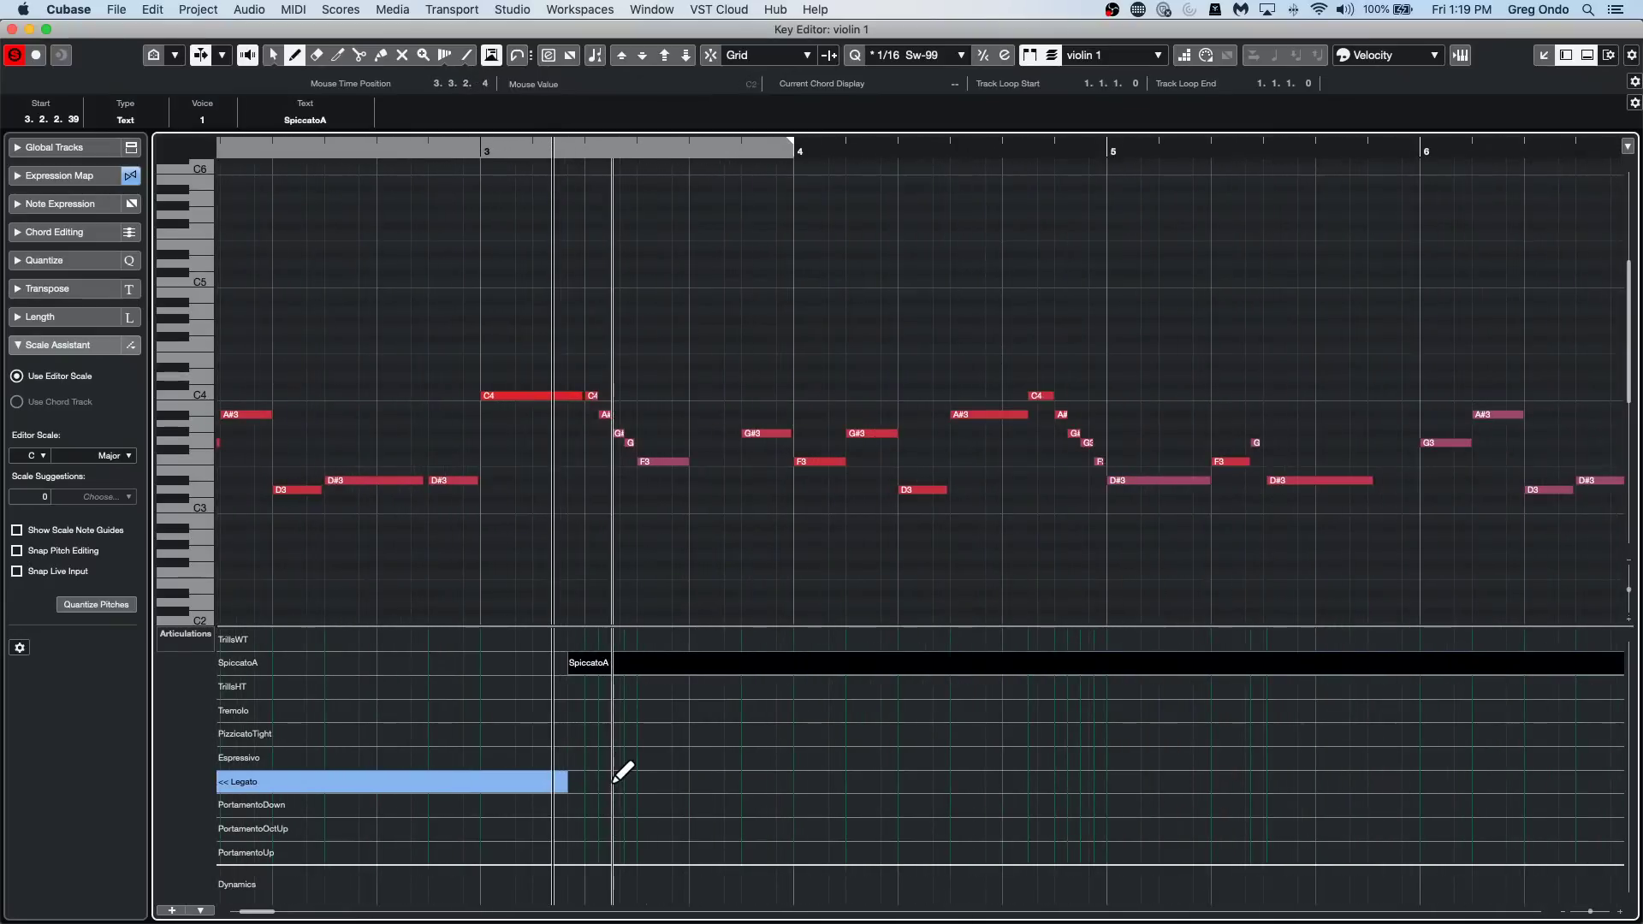
{"action": "left_click", "coordinate": [637, 780]}
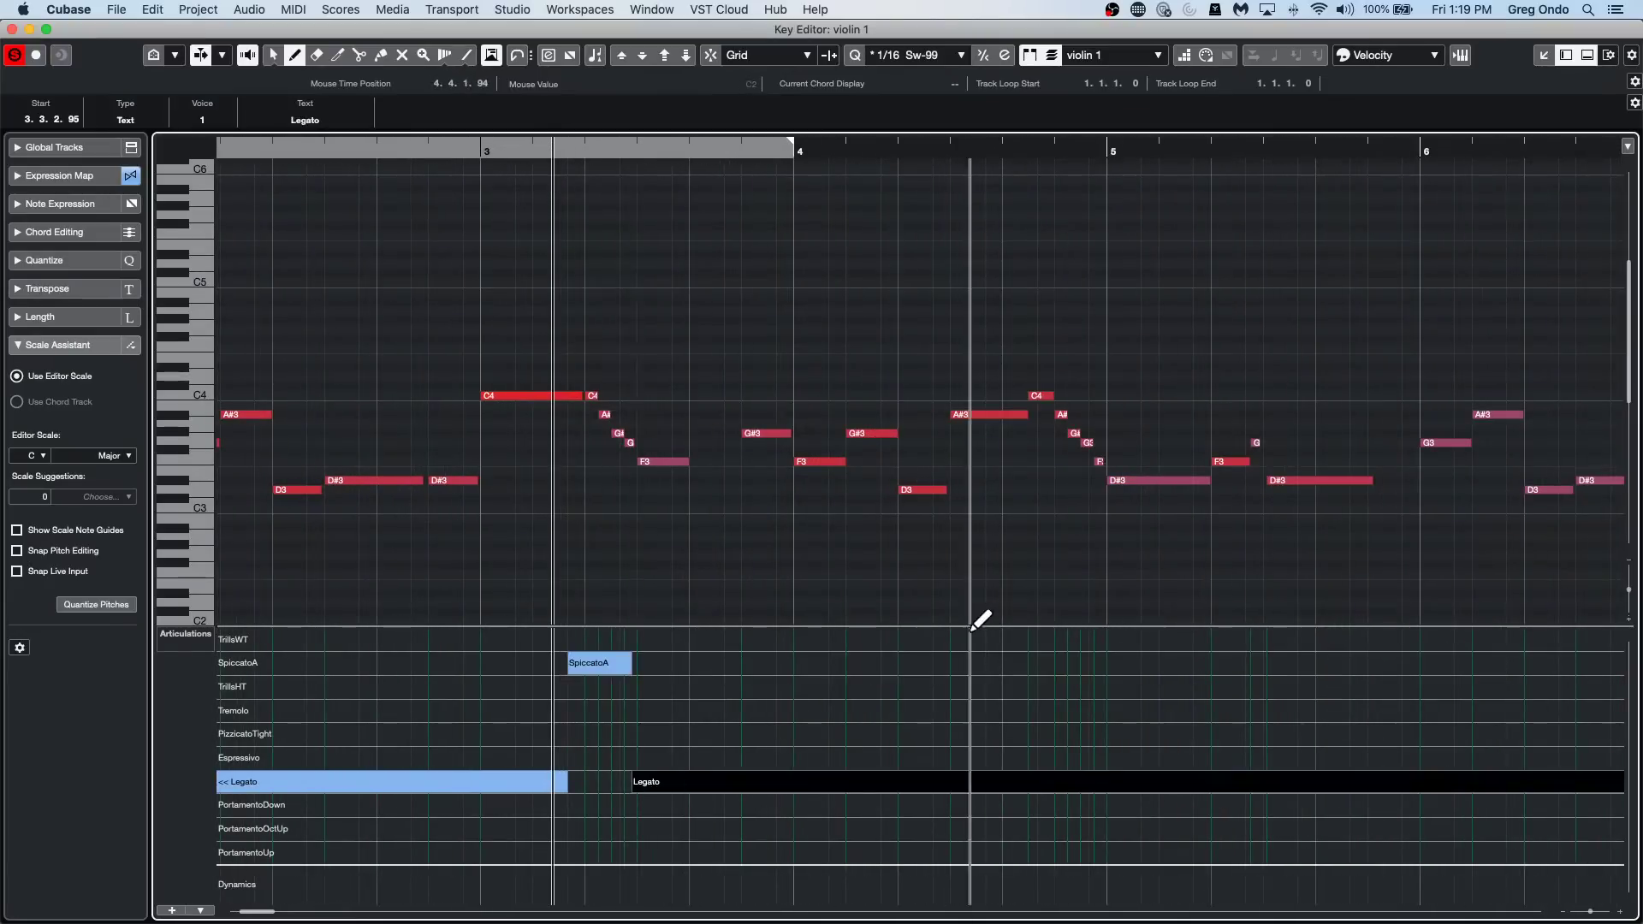
{"action": "left_click", "coordinate": [1014, 732]}
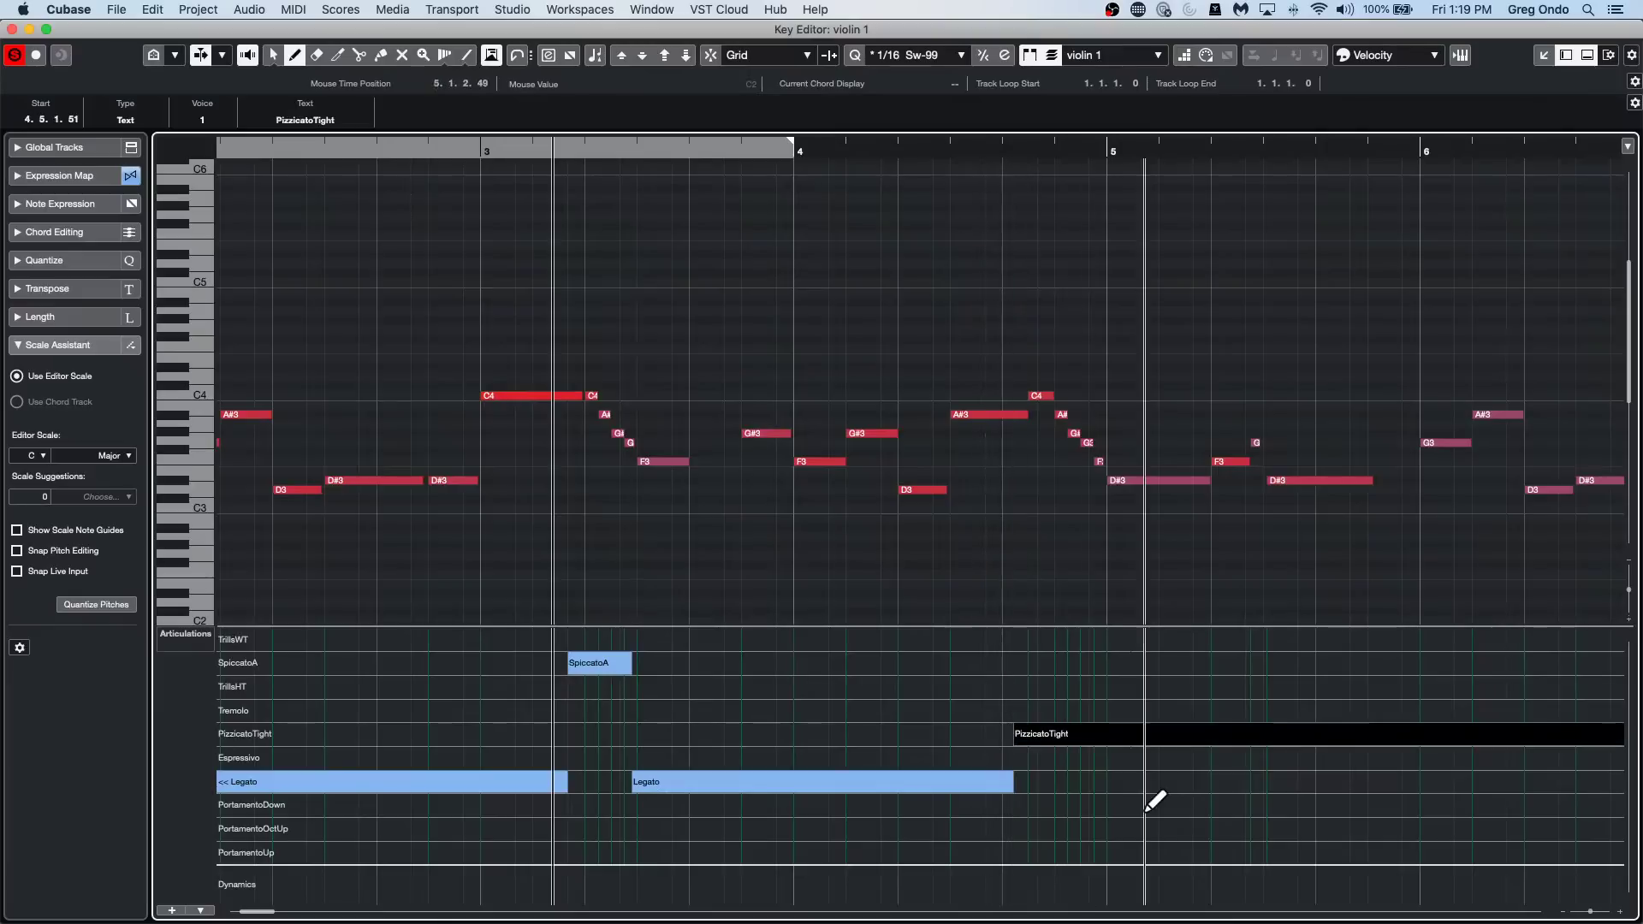
{"action": "left_click", "coordinate": [1103, 781]}
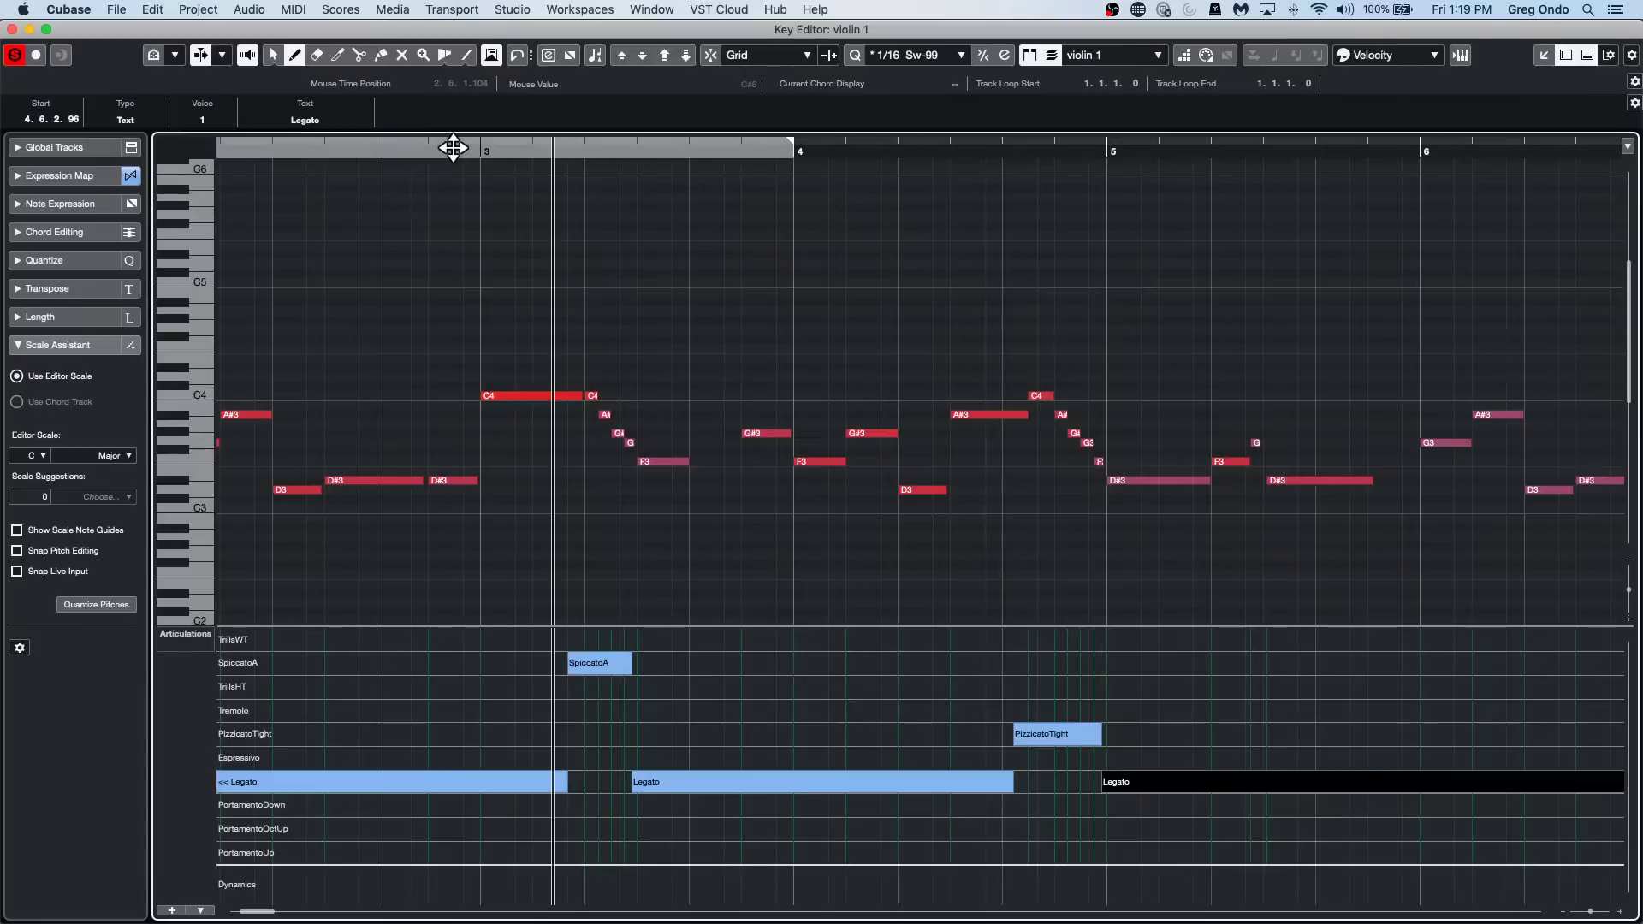
Play the violin 1 passage from just before bar 3 to hear the drawn articulation changes.
{"action": "left_click", "coordinate": [422, 146]}
{"action": "key", "text": "space"}
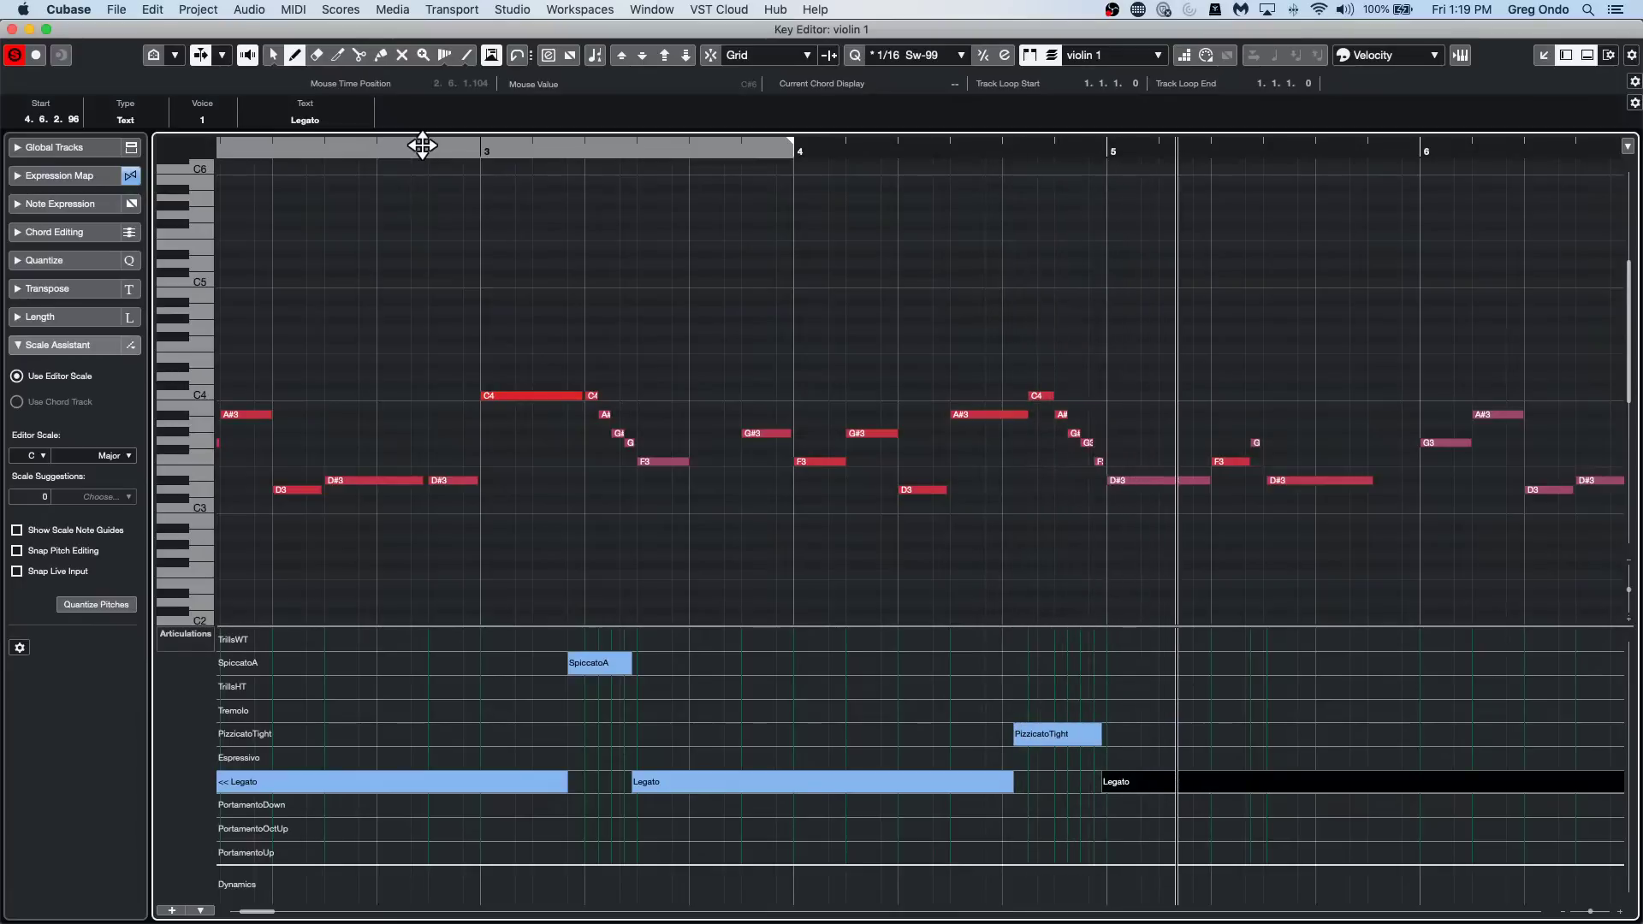
{"action": "key", "text": "space"}
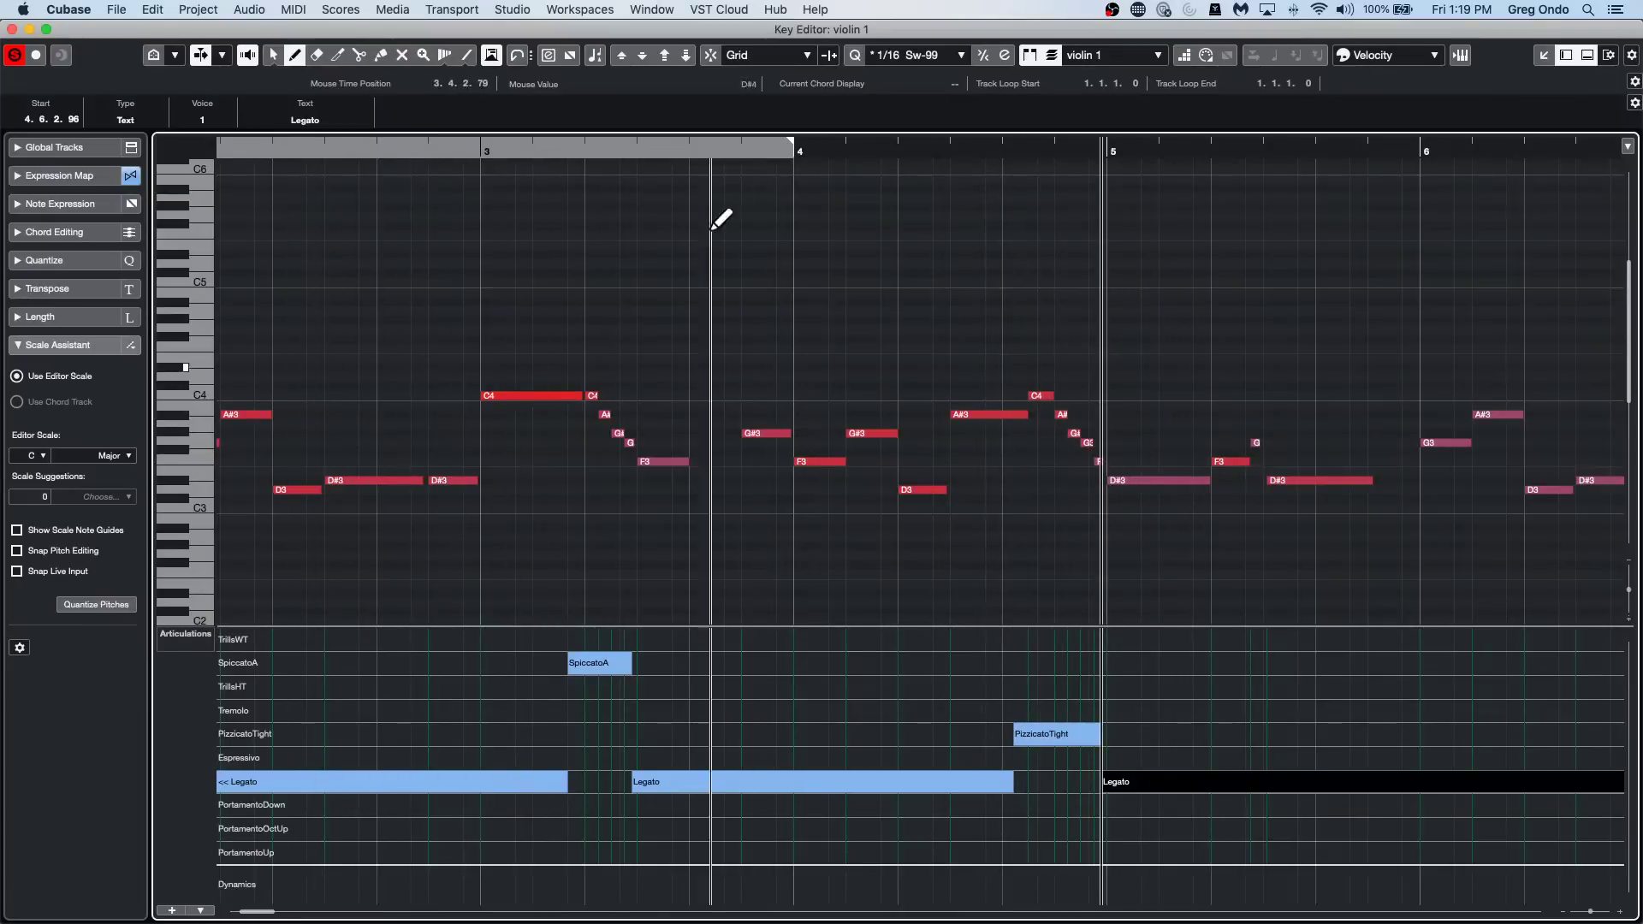
Reopen the Expression Map Setup and close the separate violin 1 Key Editor window.
{"action": "left_click", "coordinate": [340, 10]}
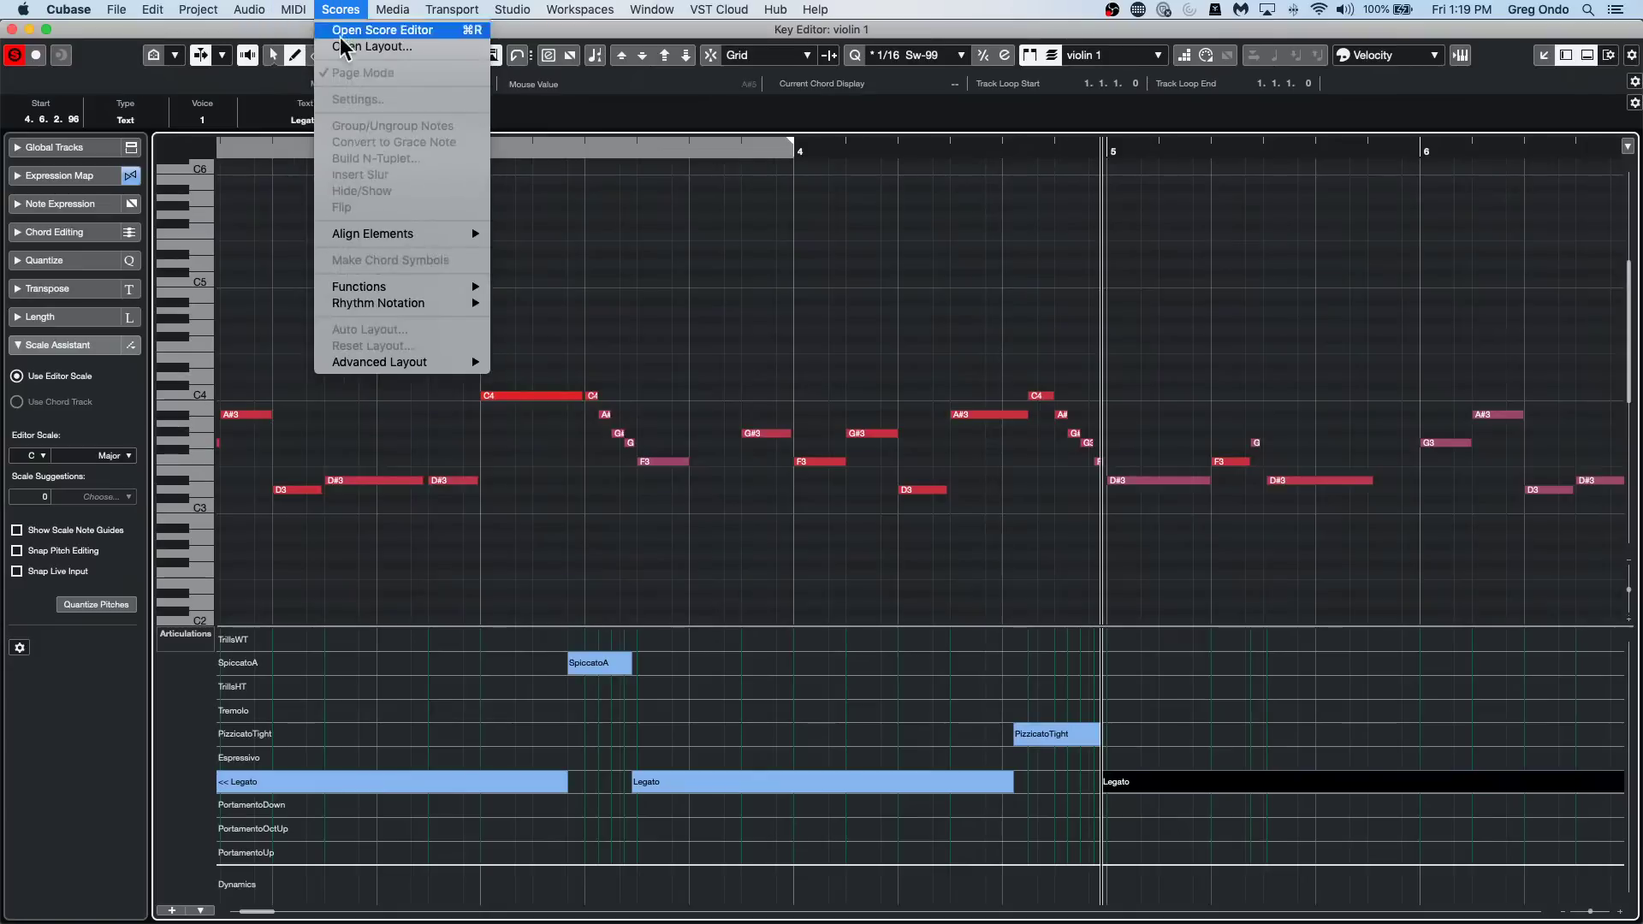
{"action": "mouse_move", "coordinate": [308, 9]}
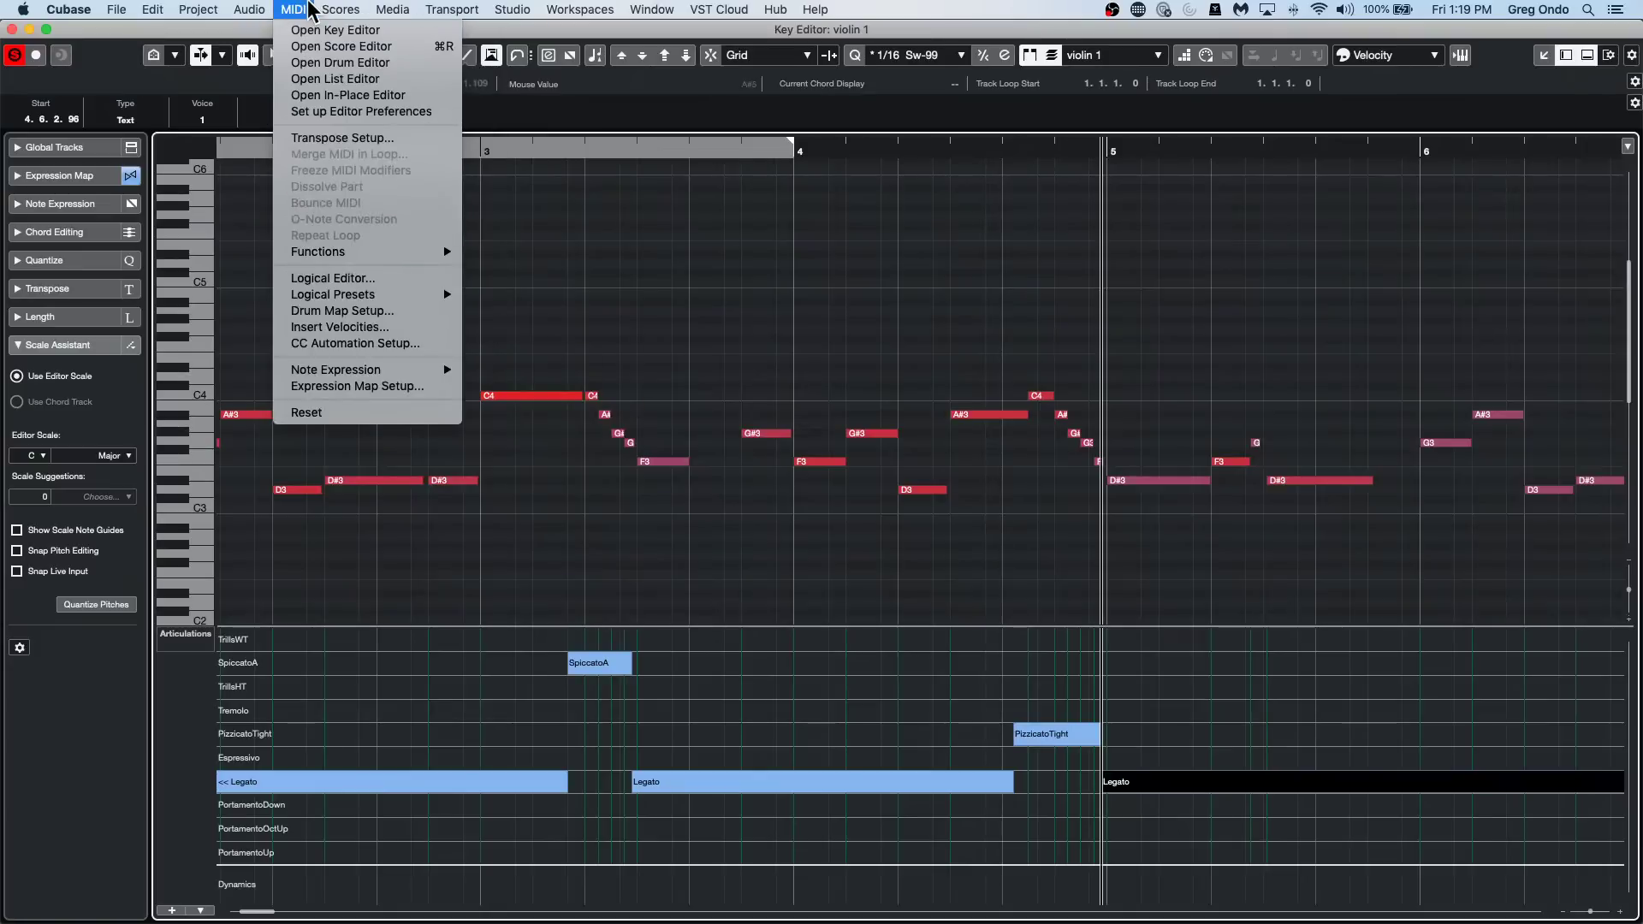
{"action": "left_click", "coordinate": [330, 386]}
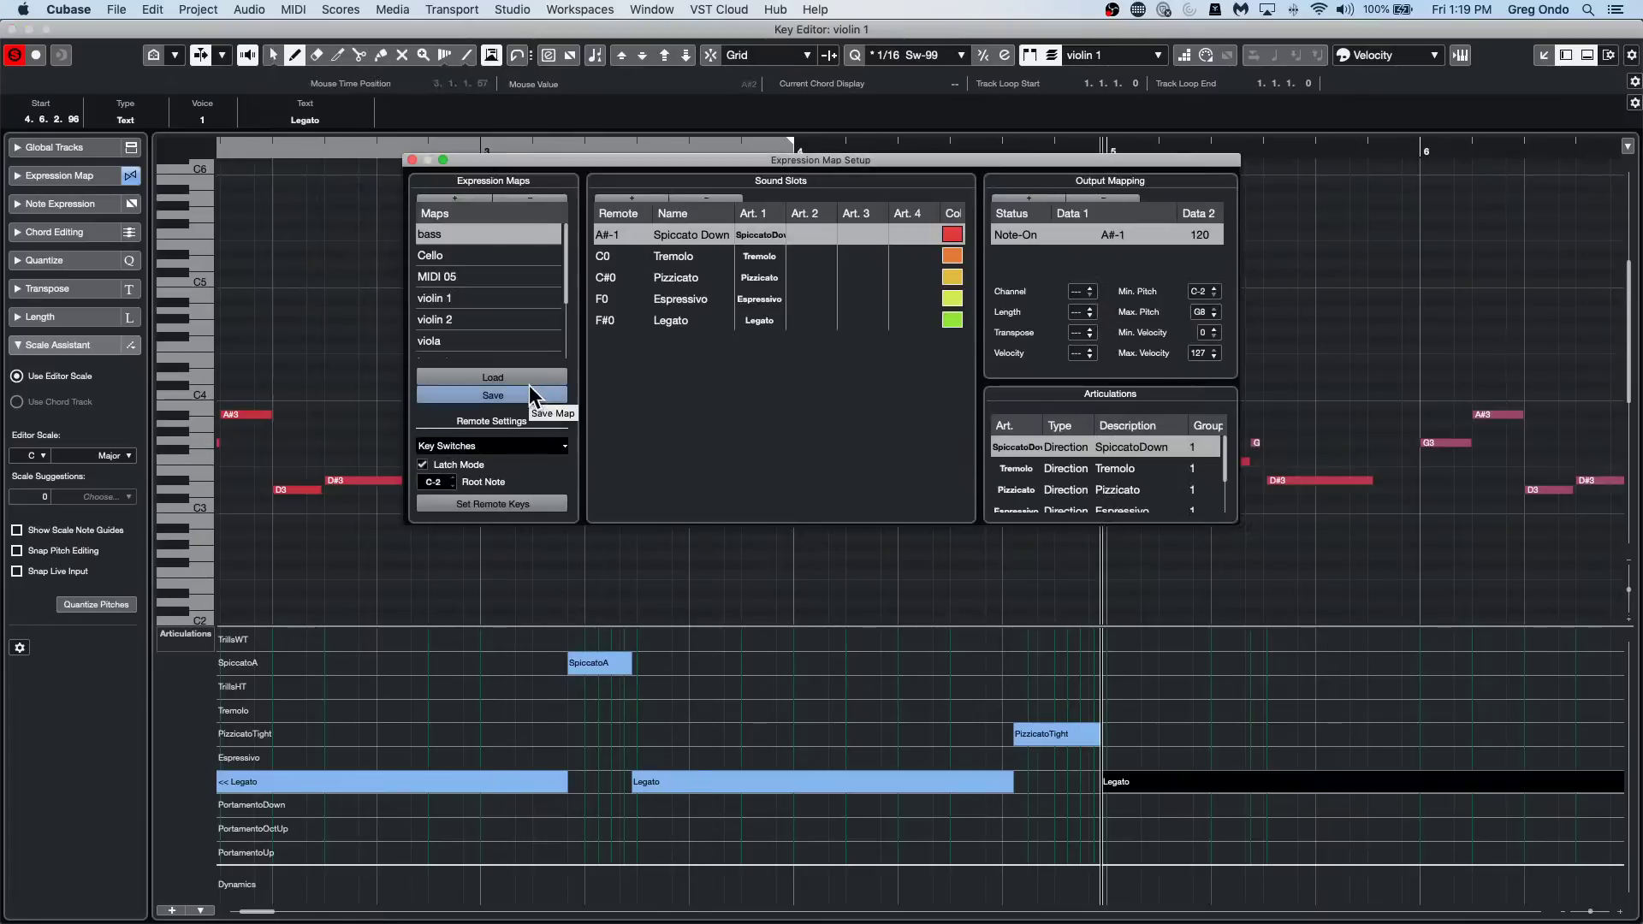
{"action": "left_click", "coordinate": [11, 29]}
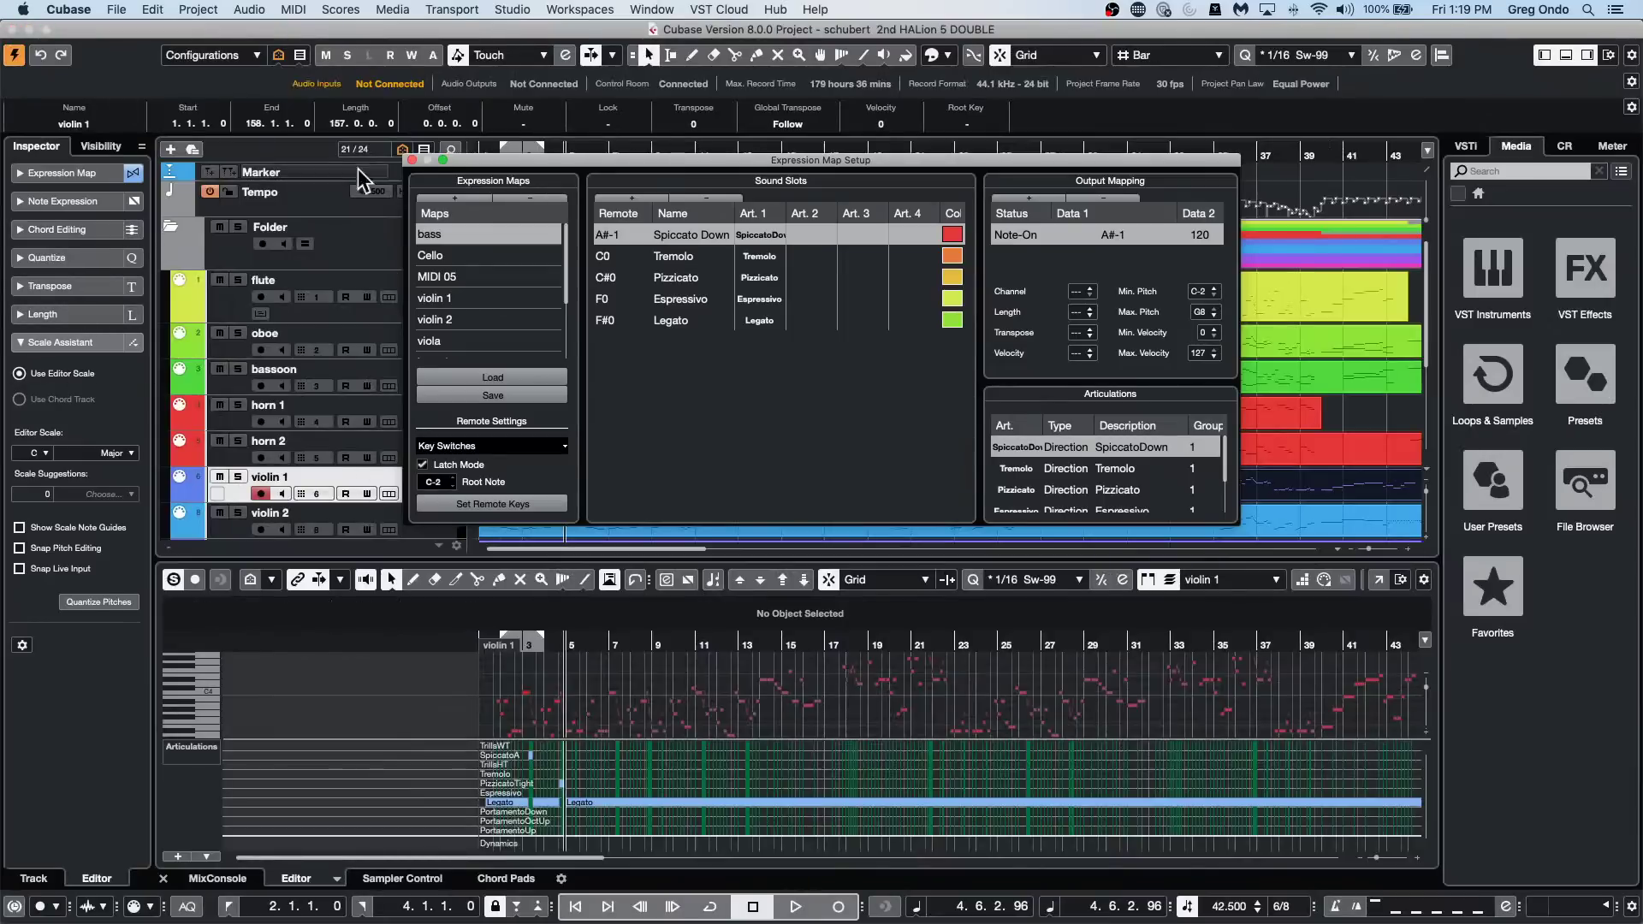
Close the Expression Map Setup and review violin 1's note expression settings, articulation key switches and the available expression maps.
{"action": "left_click", "coordinate": [412, 160]}
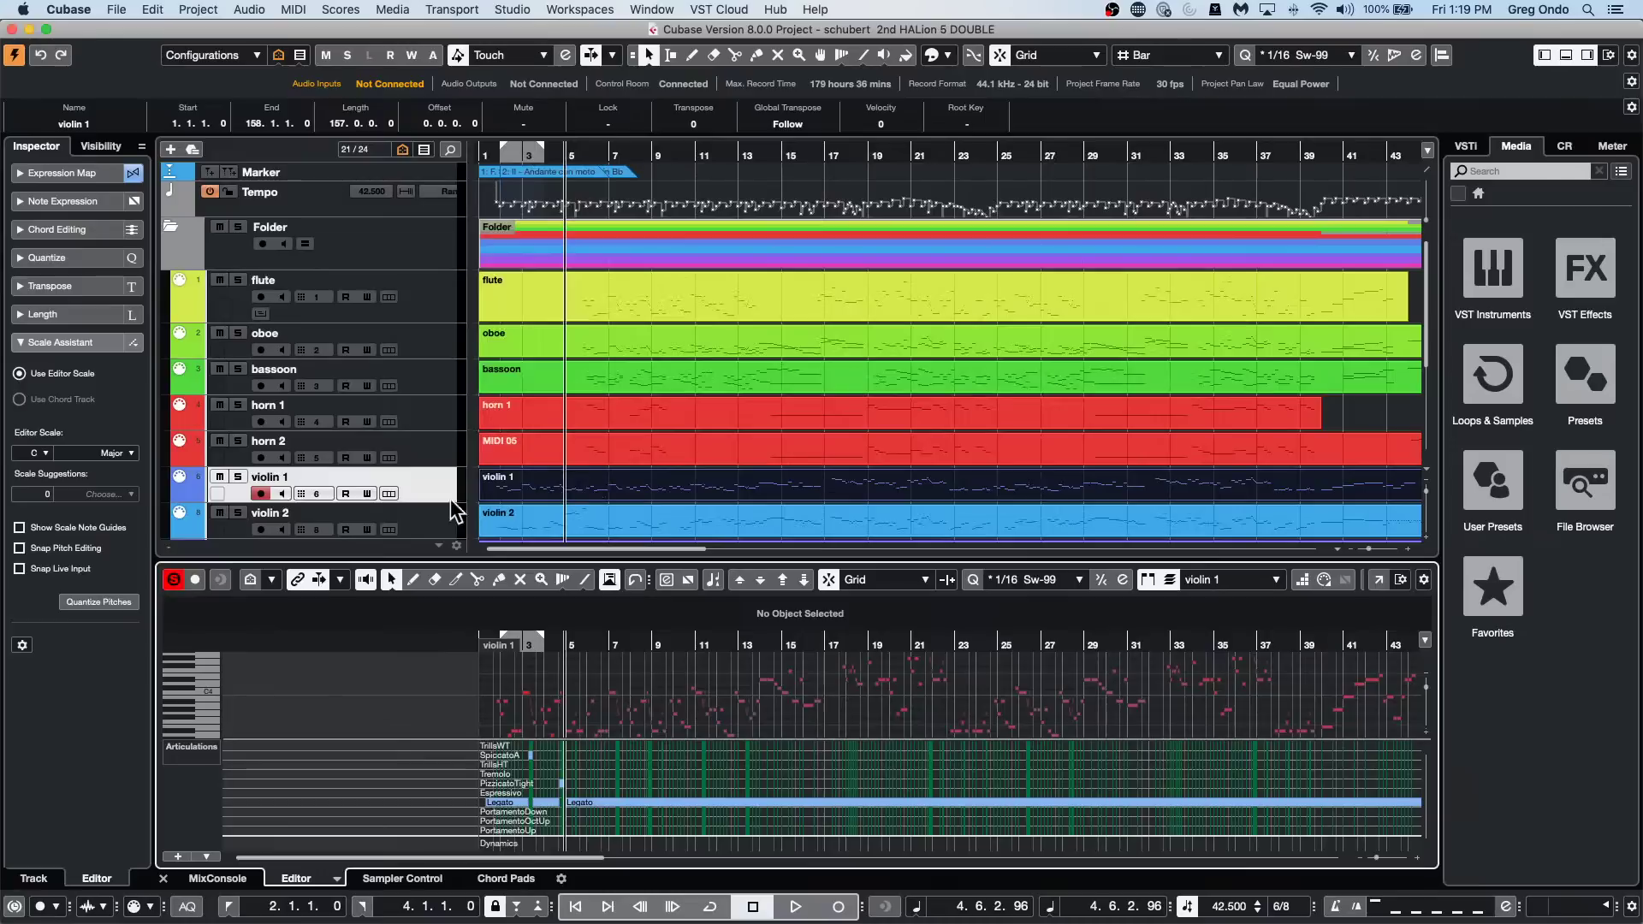
{"action": "left_click", "coordinate": [101, 201]}
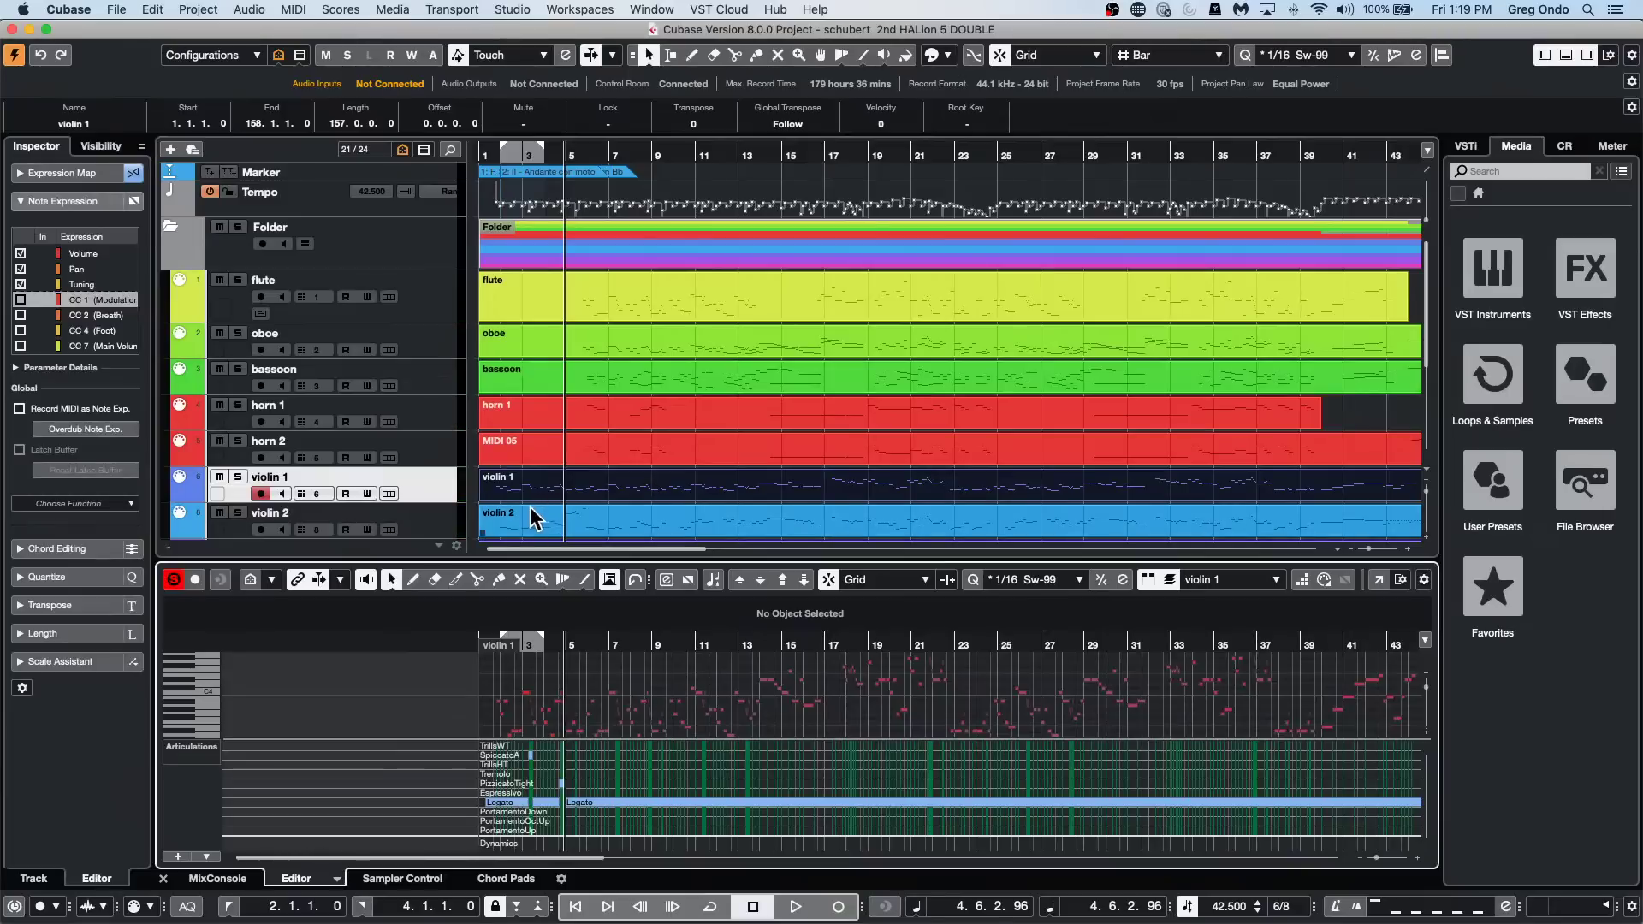
{"action": "left_click", "coordinate": [92, 174]}
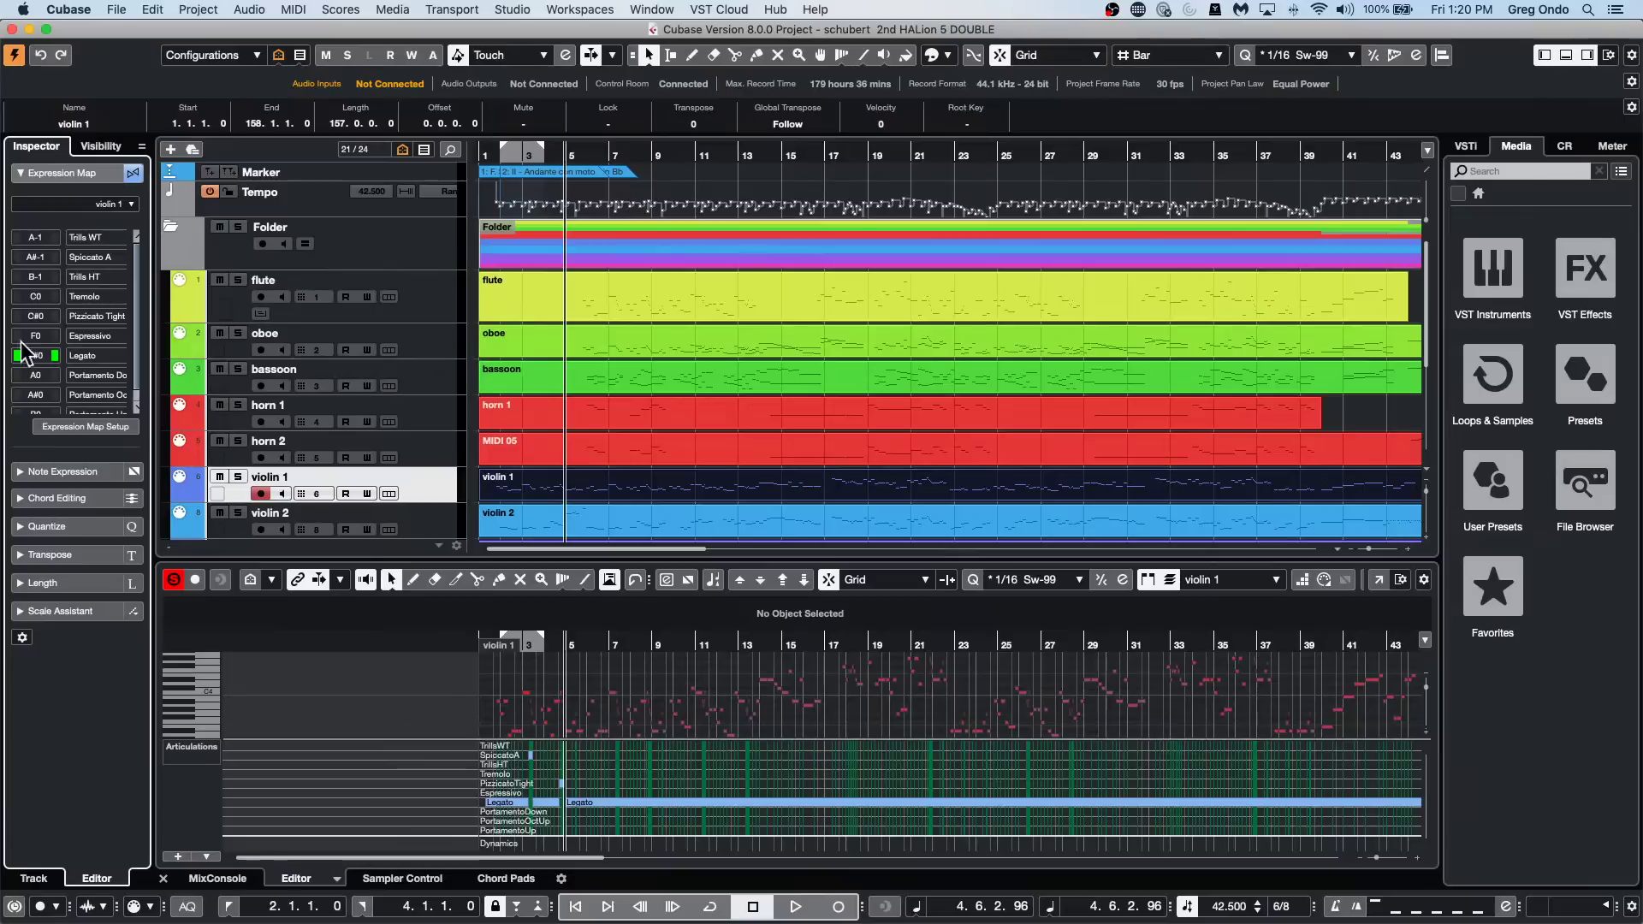
{"action": "left_click", "coordinate": [128, 204]}
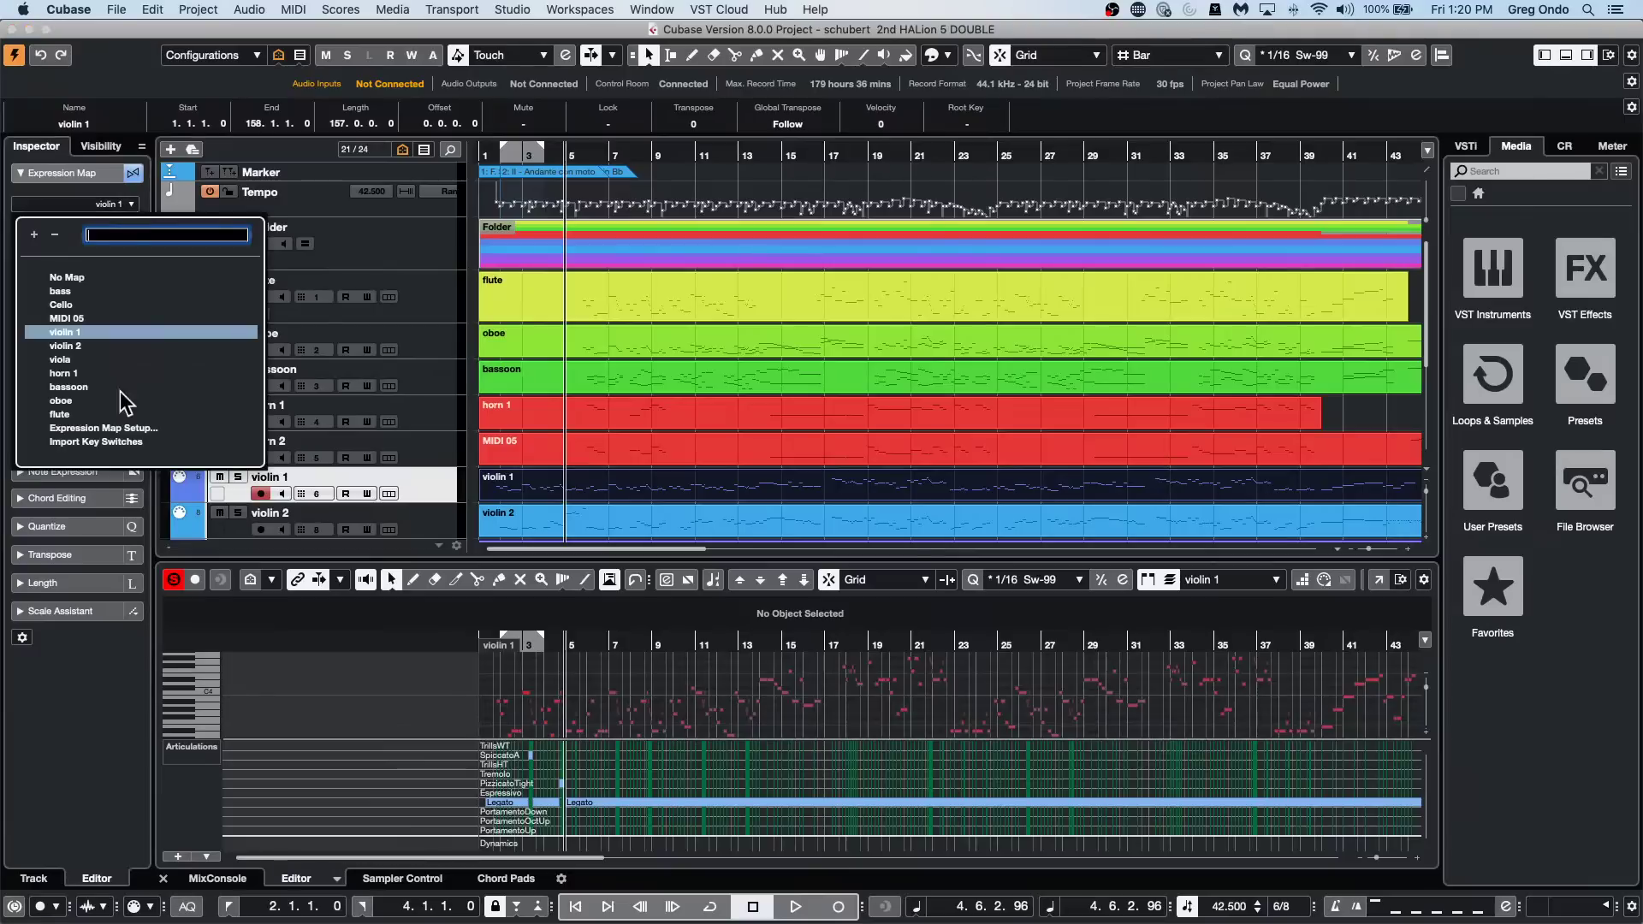
{"action": "left_click", "coordinate": [423, 244]}
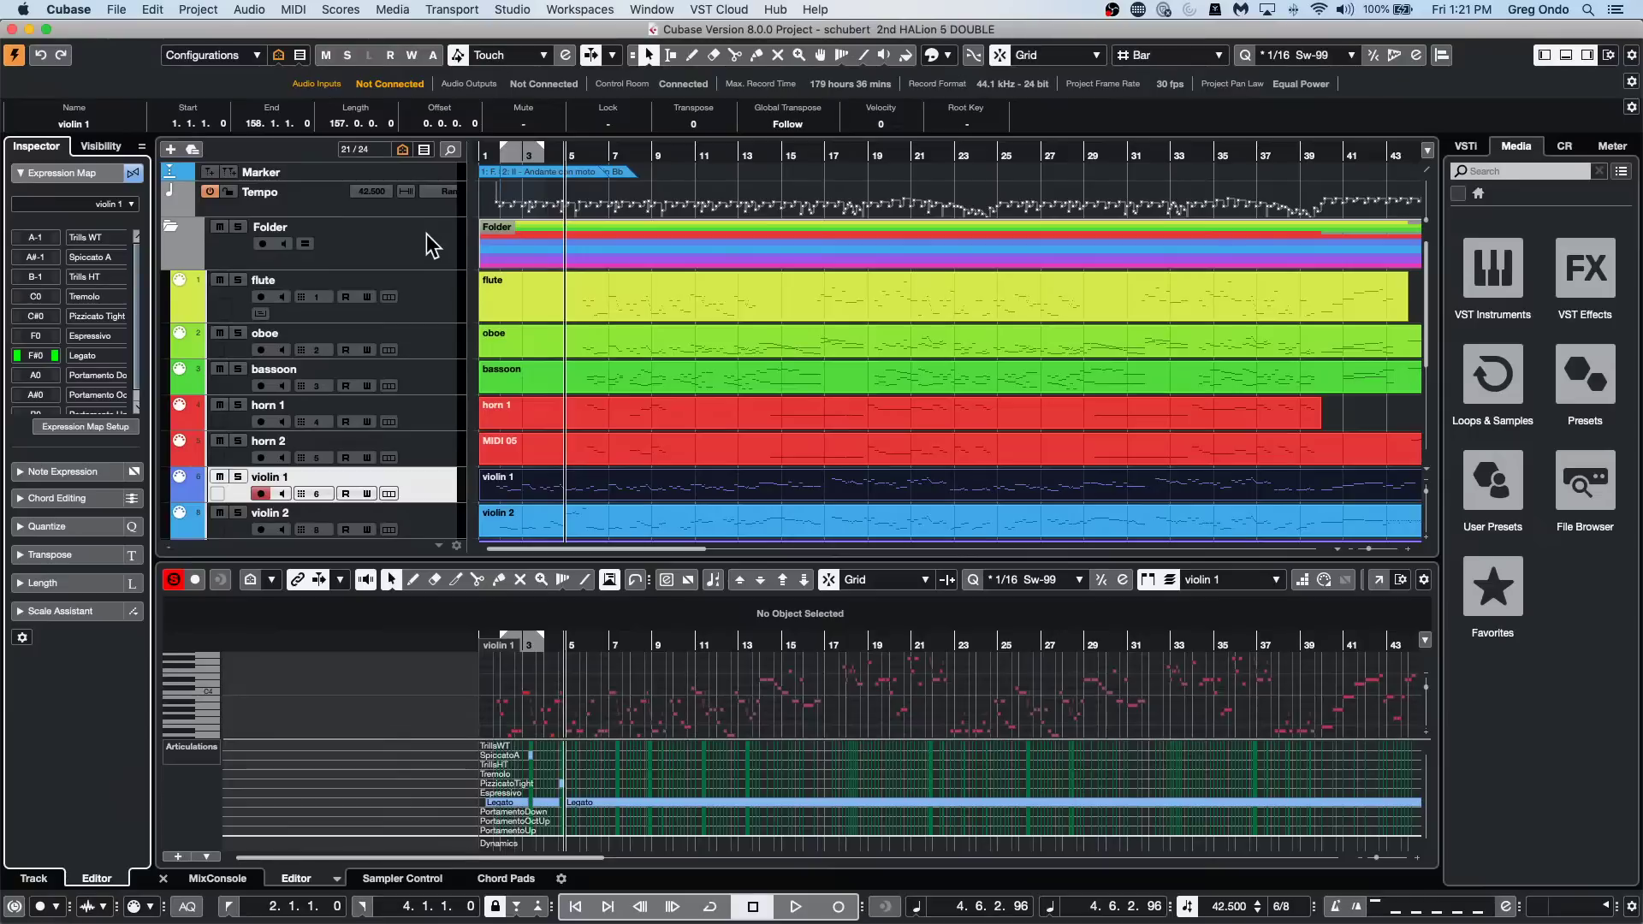
{"action": "left_click", "coordinate": [118, 10]}
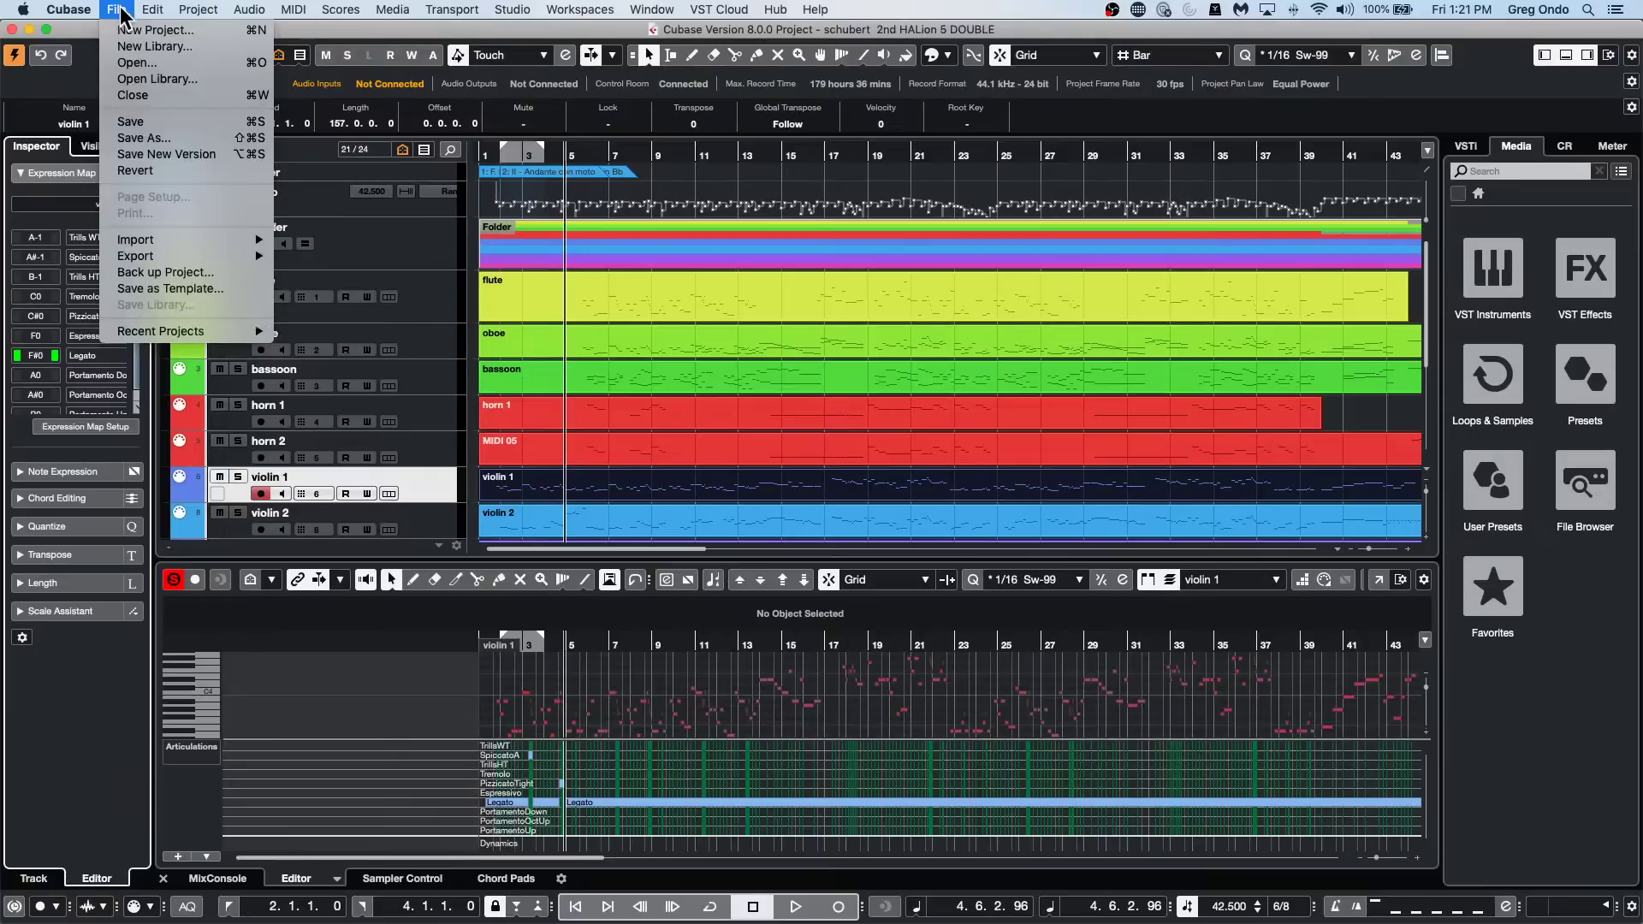
{"action": "mouse_move", "coordinate": [146, 329]}
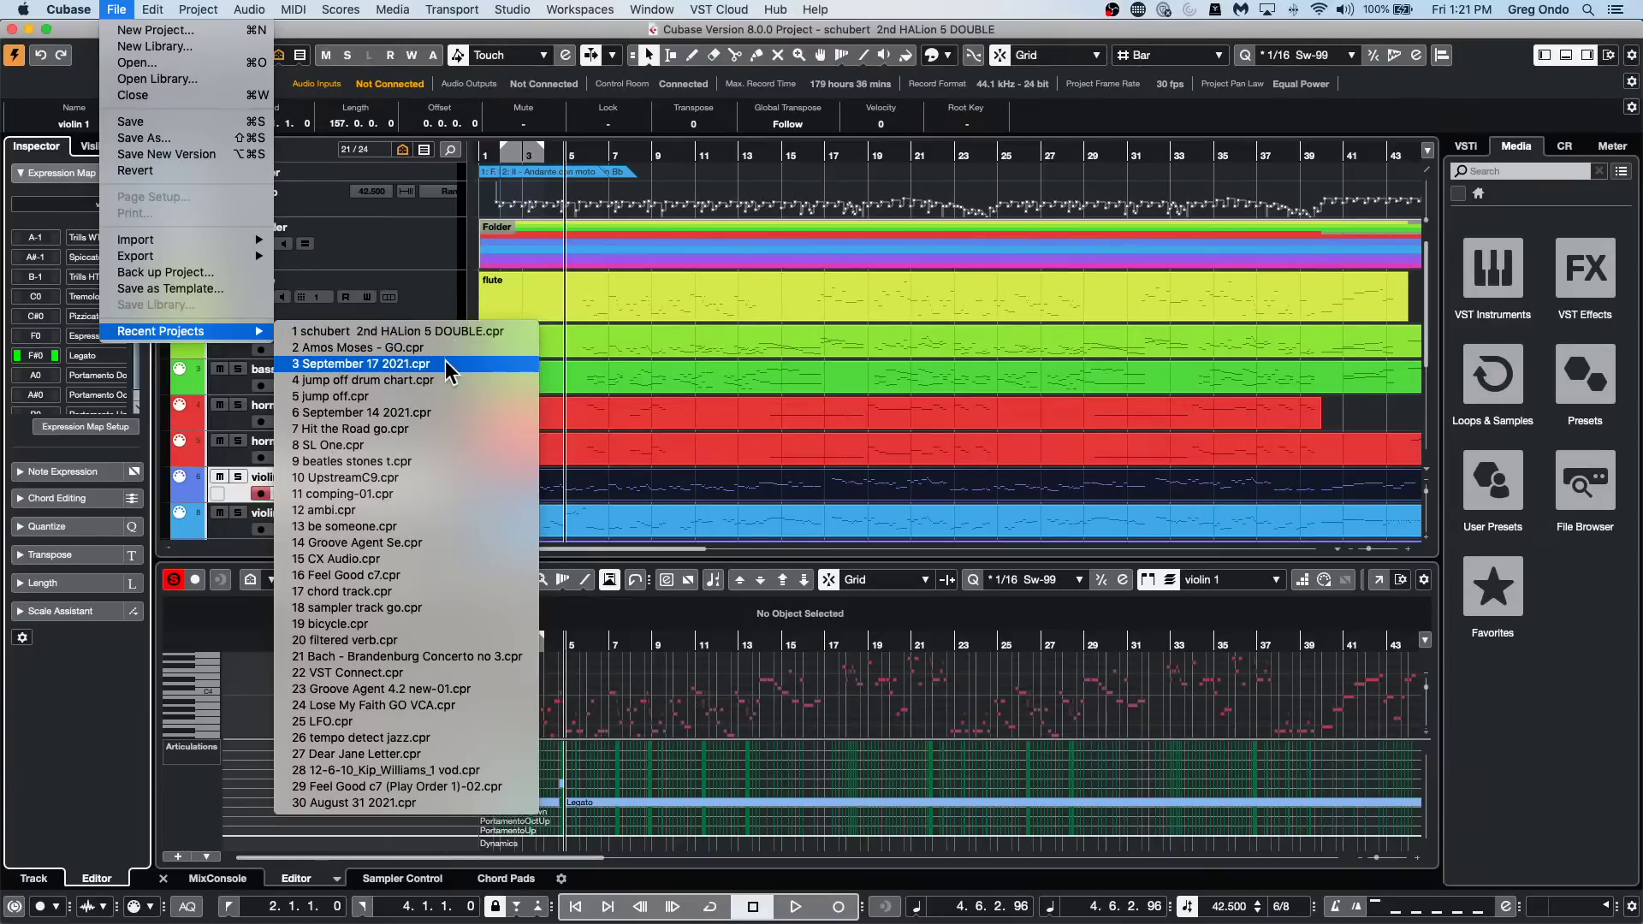
{"action": "left_click", "coordinate": [181, 34]}
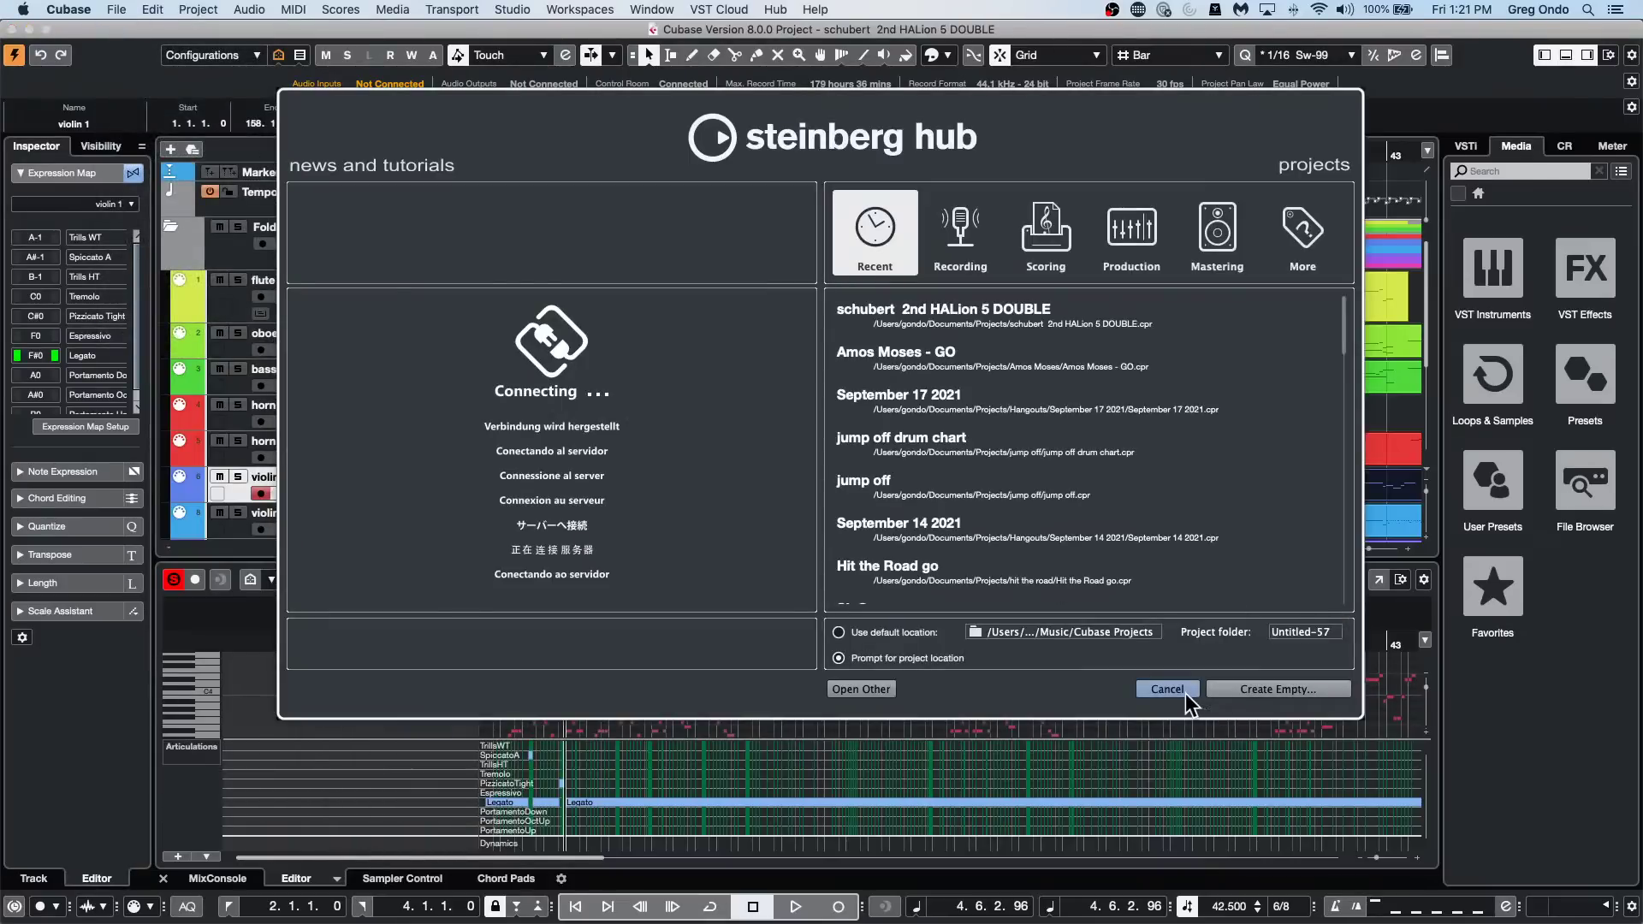
{"action": "left_click", "coordinate": [1172, 691]}
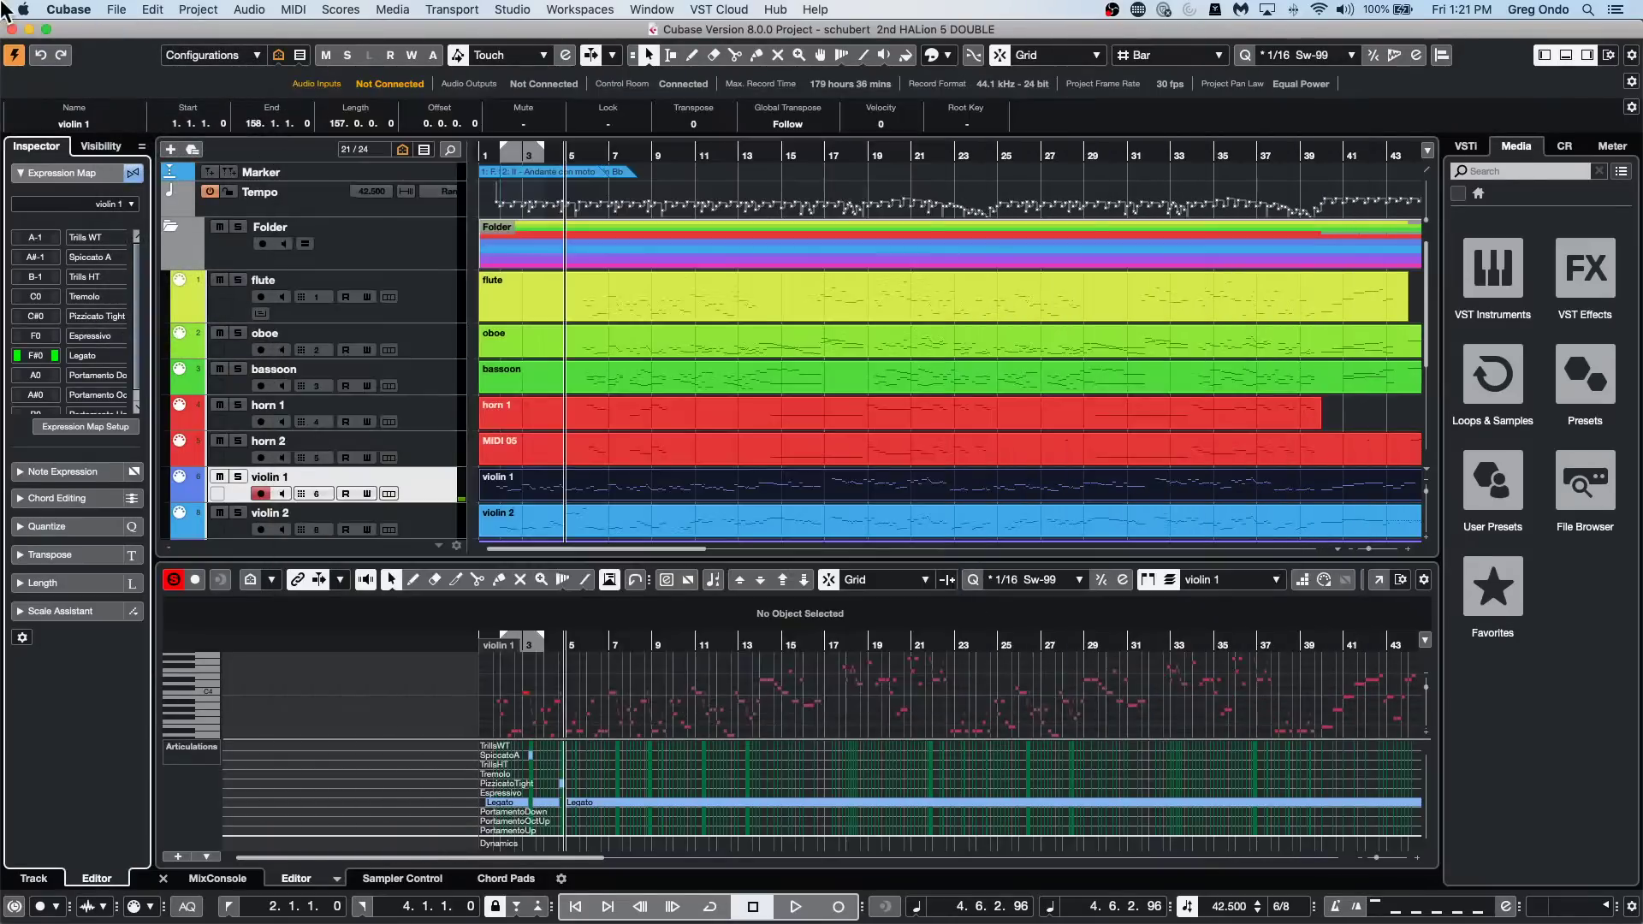
Open the recent project jump off and activate it.
{"action": "left_click", "coordinate": [117, 10]}
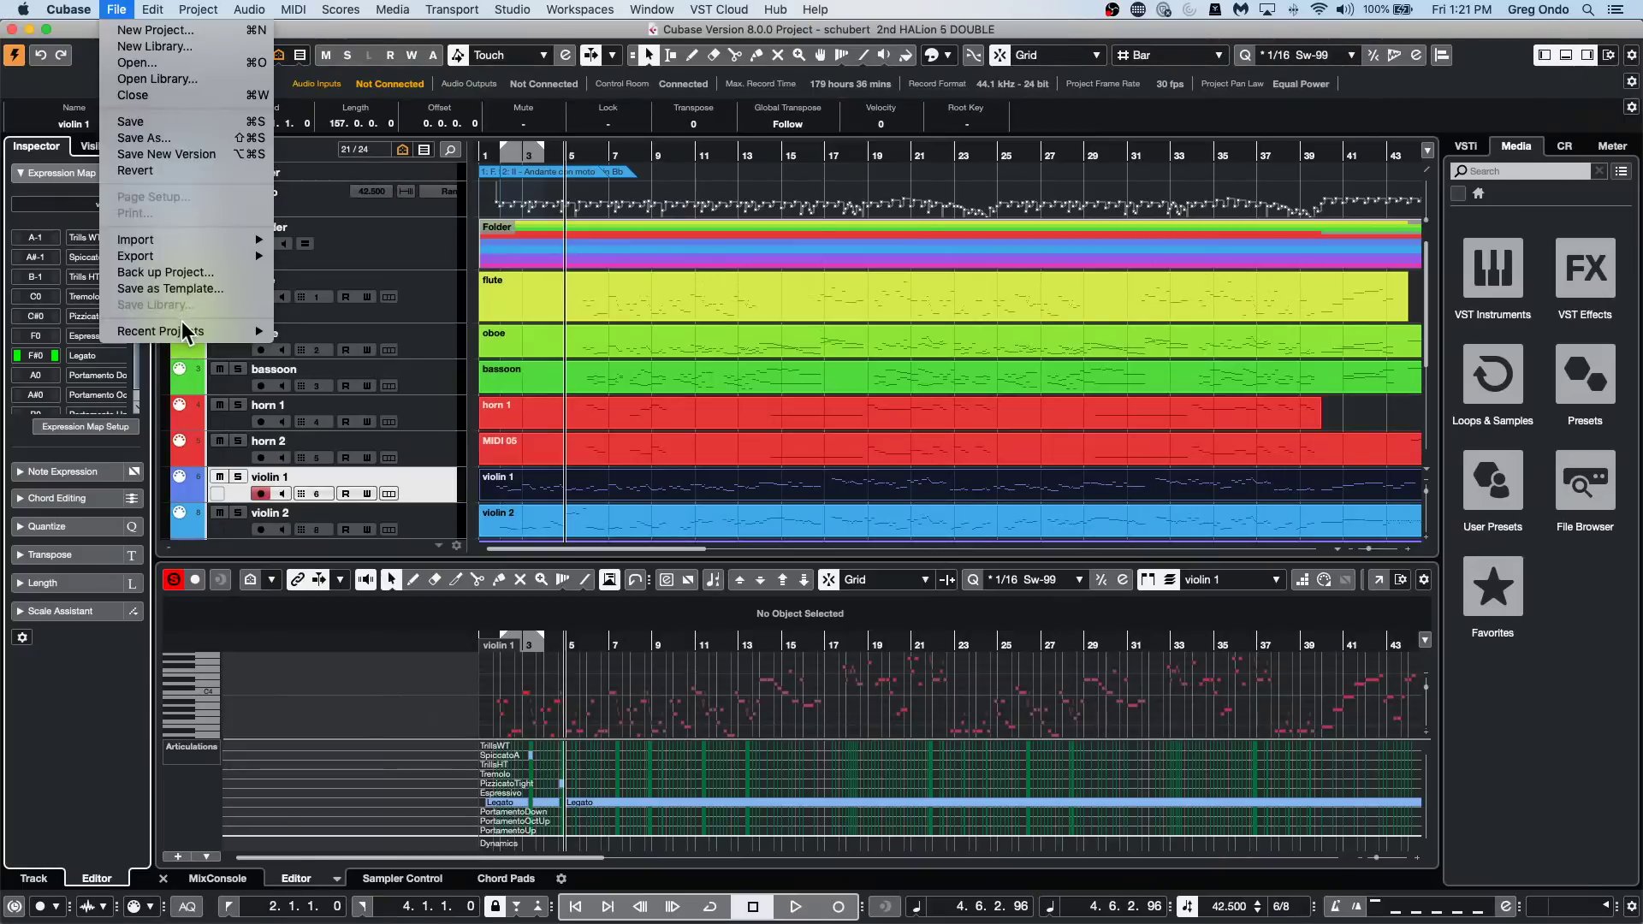
{"action": "left_click", "coordinate": [335, 392]}
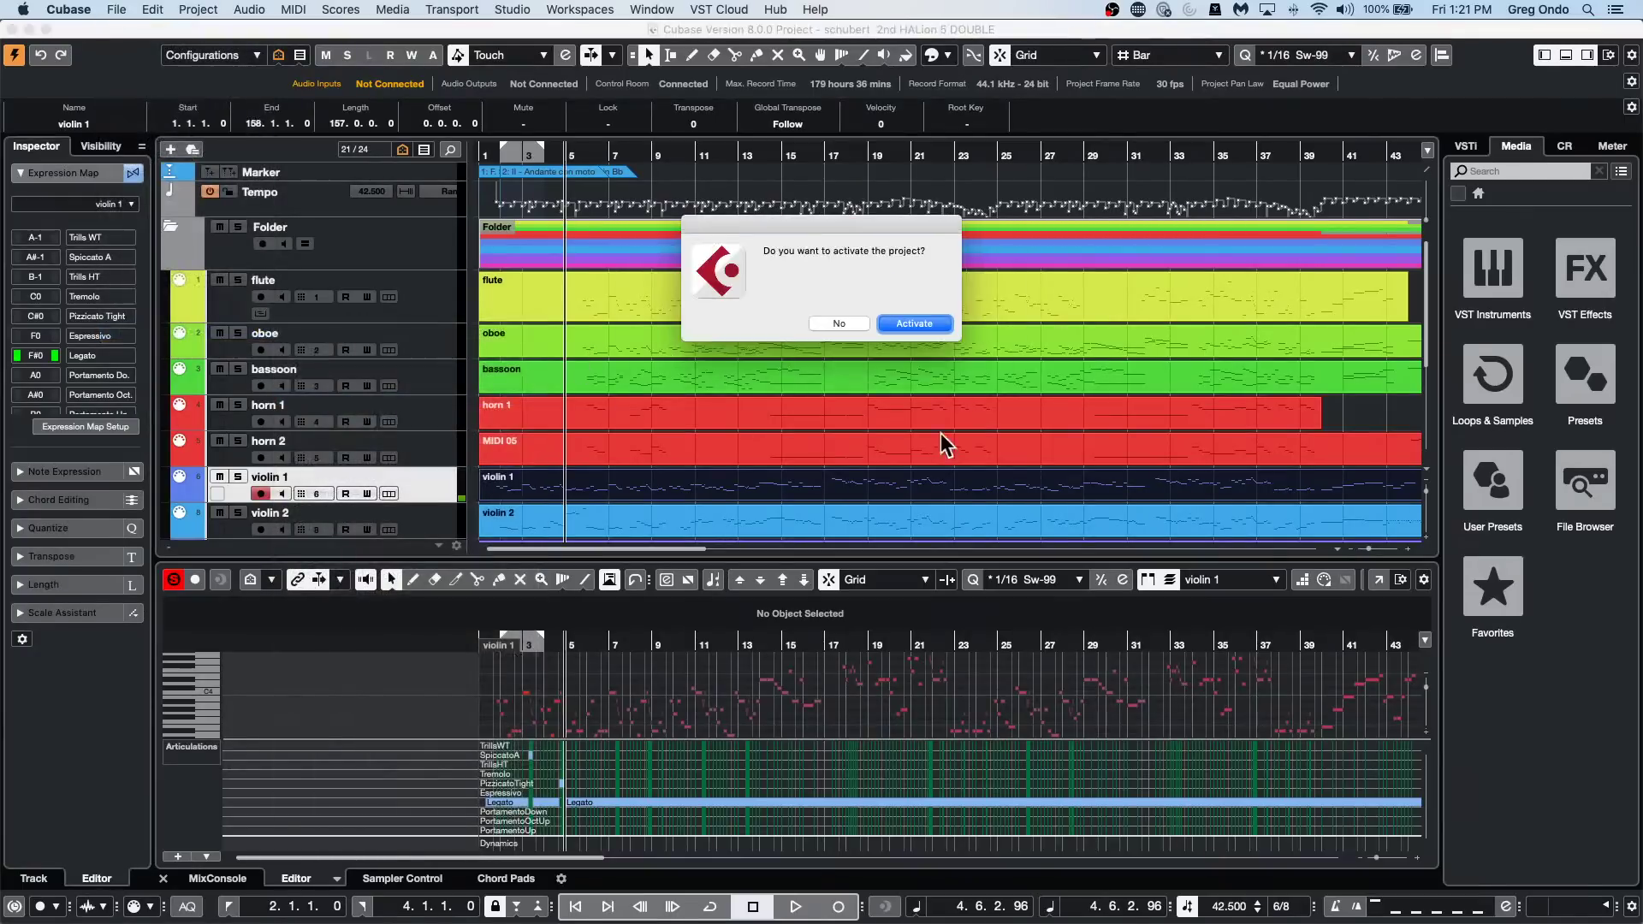
{"action": "left_click", "coordinate": [912, 324]}
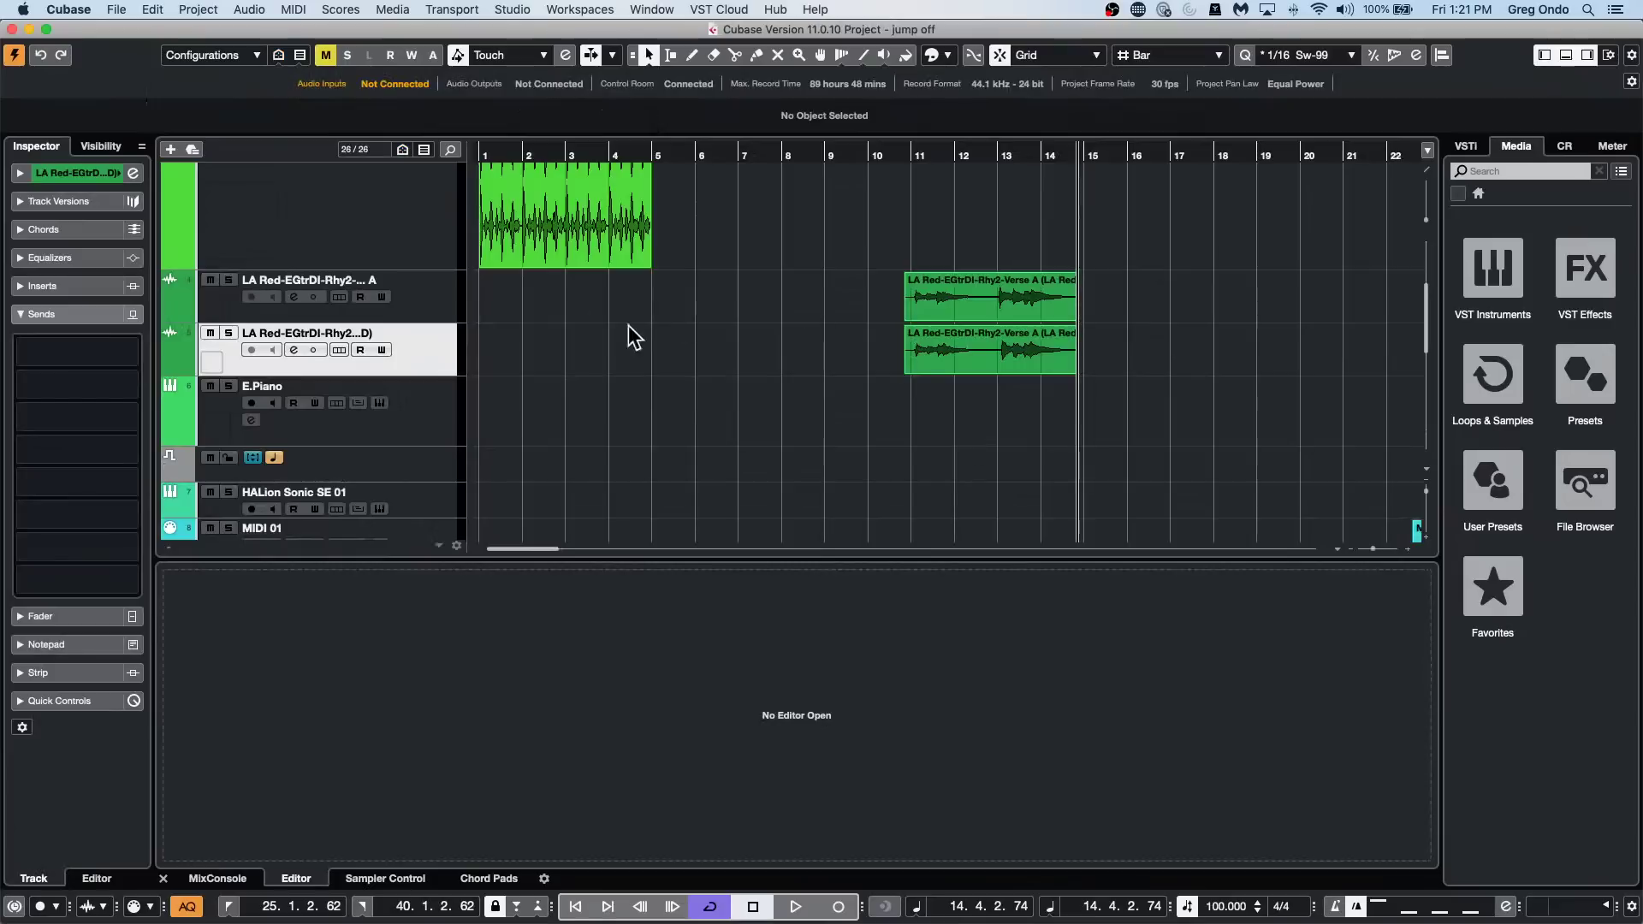
Open the Futurechill Beat 2 loop in the Sample Editor and select the range from 2.1.2.5 to 2.1.3.0.
{"action": "double_click", "coordinate": [541, 211]}
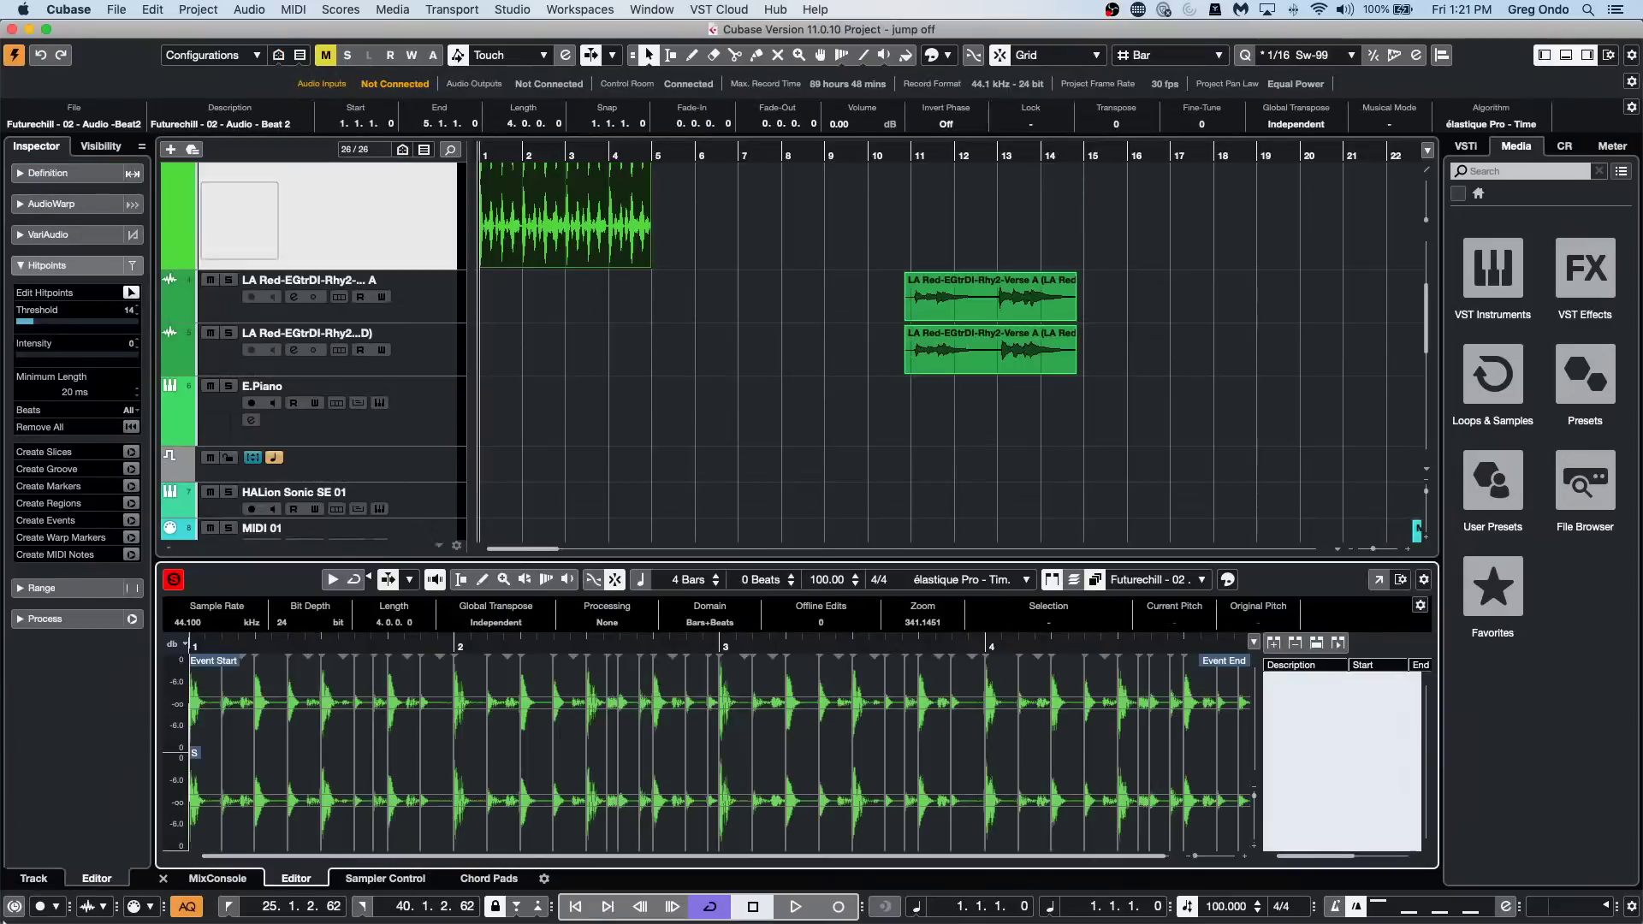
{"action": "left_click", "coordinate": [496, 644]}
{"action": "key", "text": "h"}
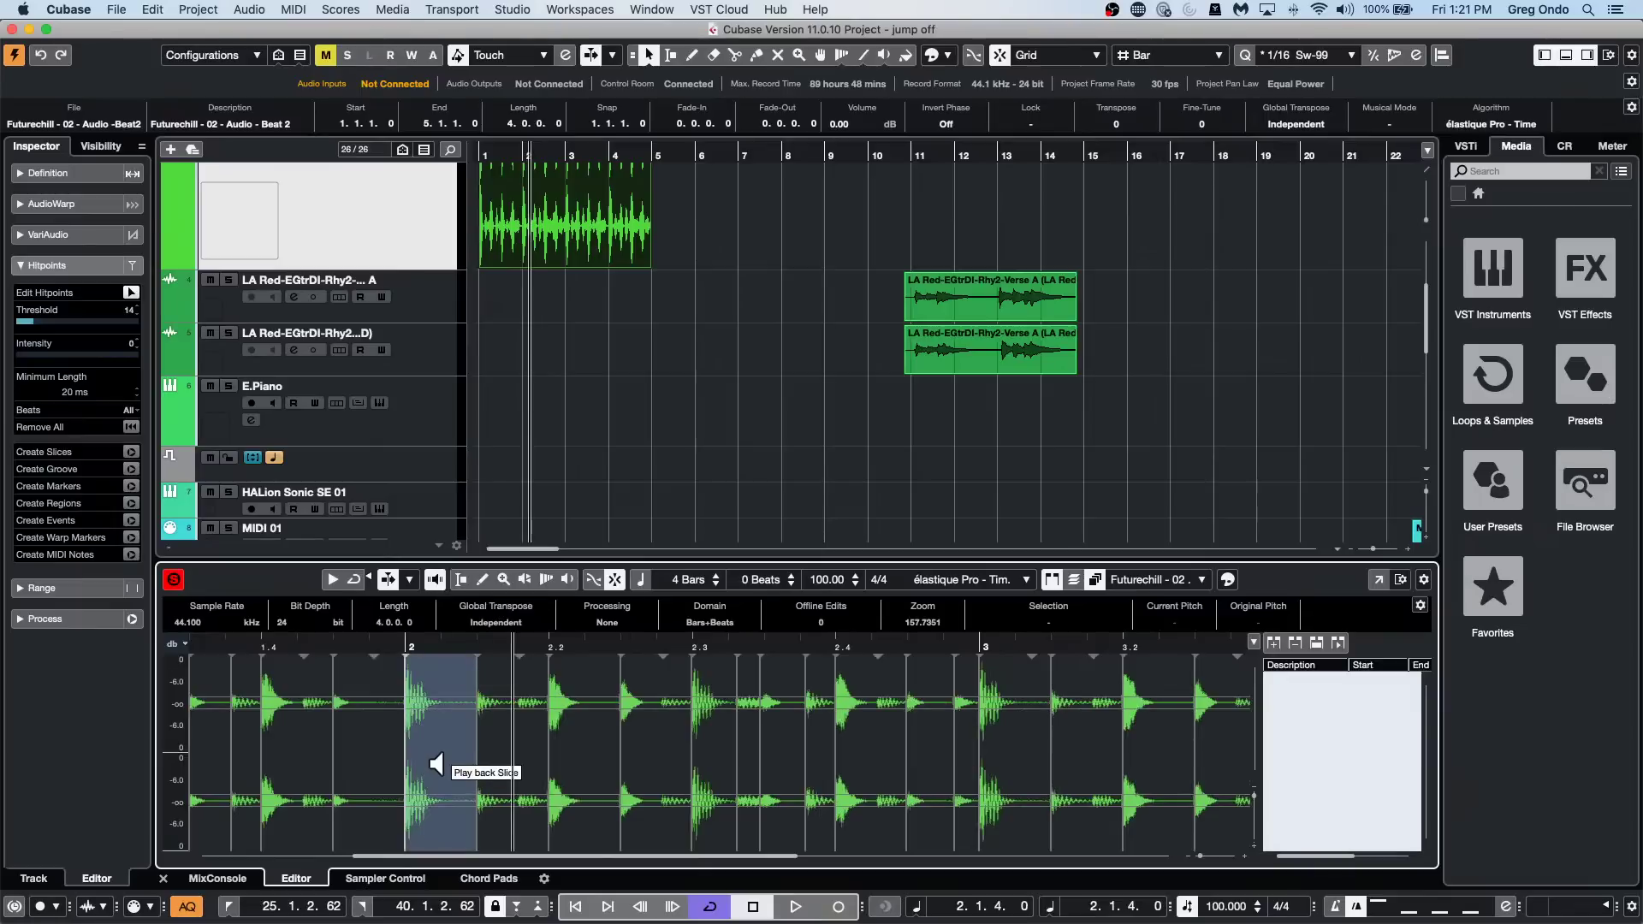
{"action": "left_click", "coordinate": [456, 680]}
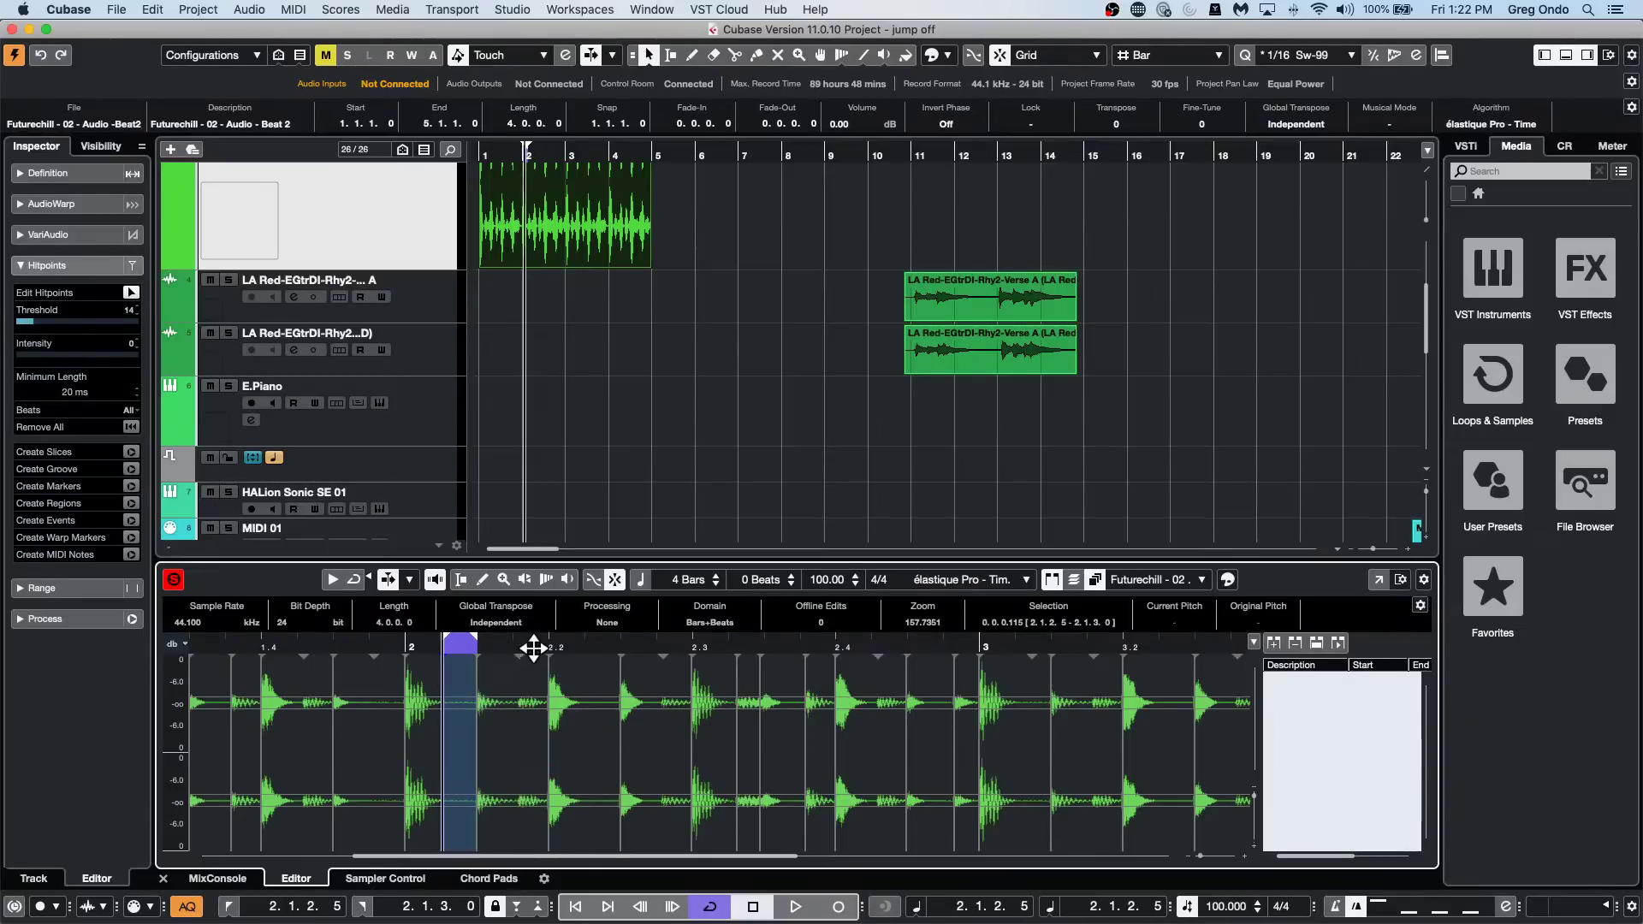
Insert manual hitpoints in the fourth sixteenth of beat 2.2 of the loop, just before beat 2.3.
{"action": "left_click_drag", "start_coordinate": [614, 646], "coordinate": [624, 733]}
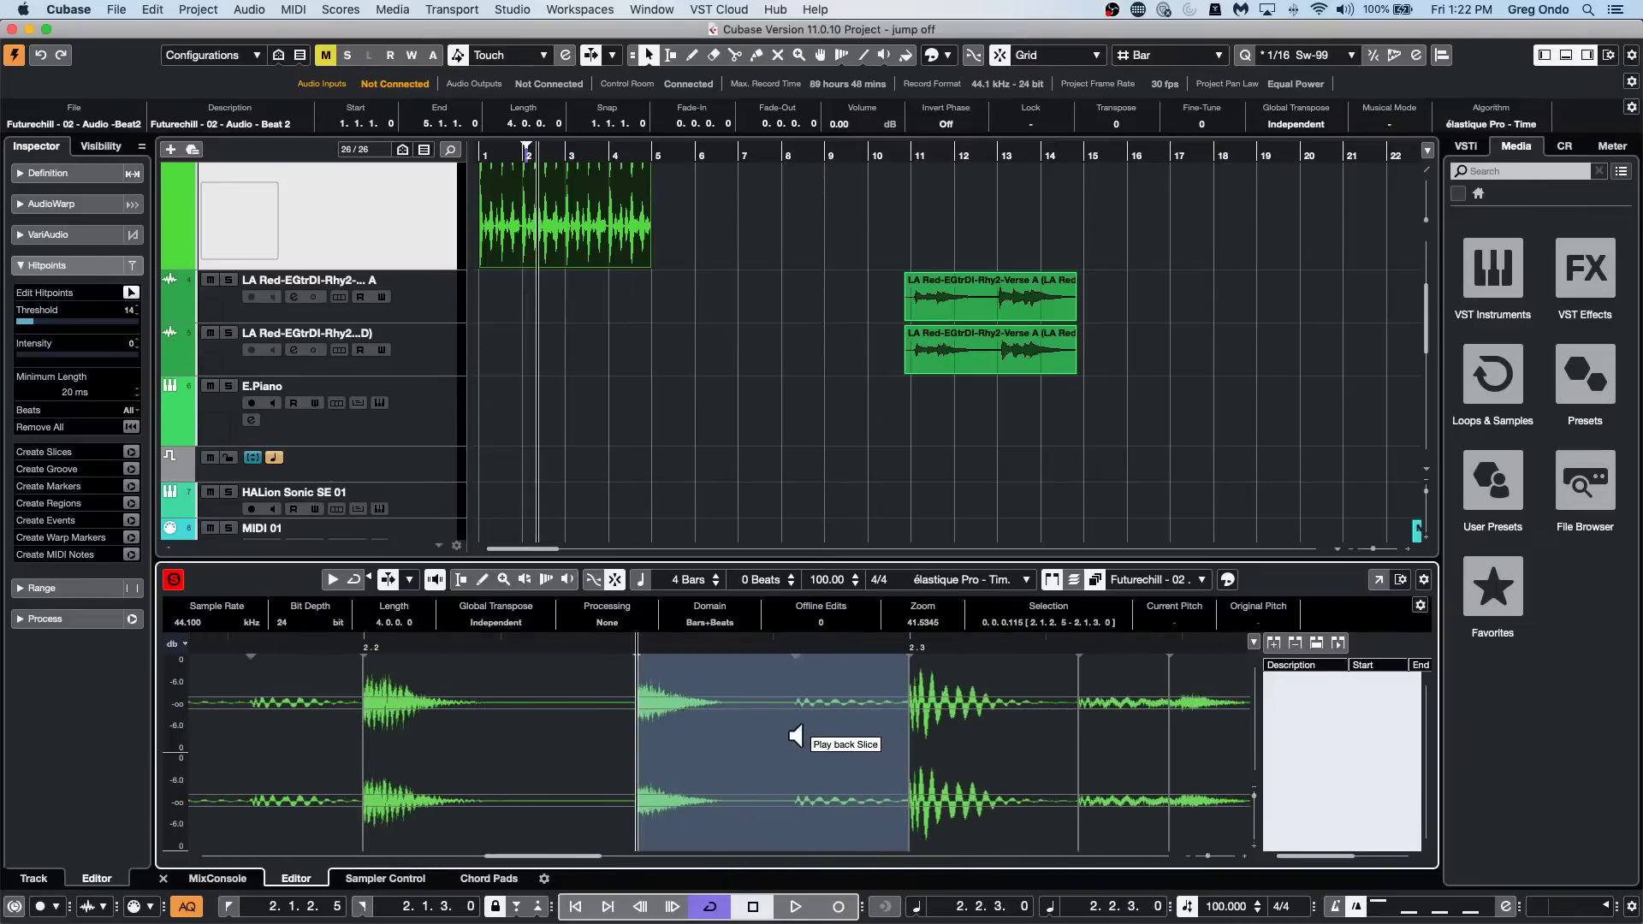
{"action": "left_click", "coordinate": [801, 692]}
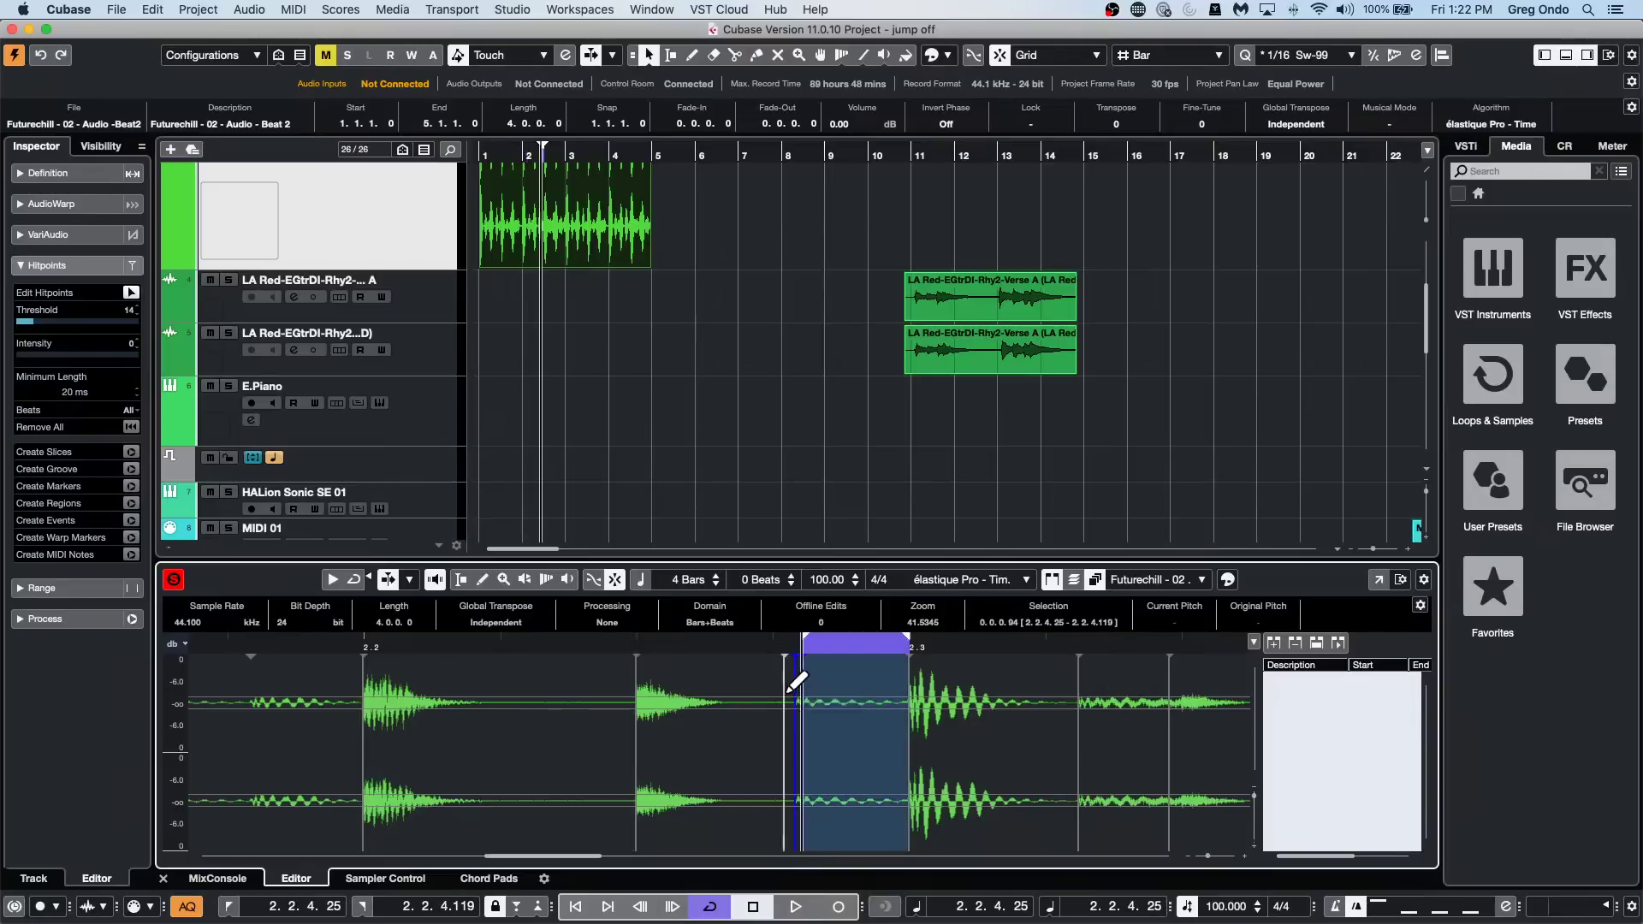
{"action": "left_click", "coordinate": [796, 682]}
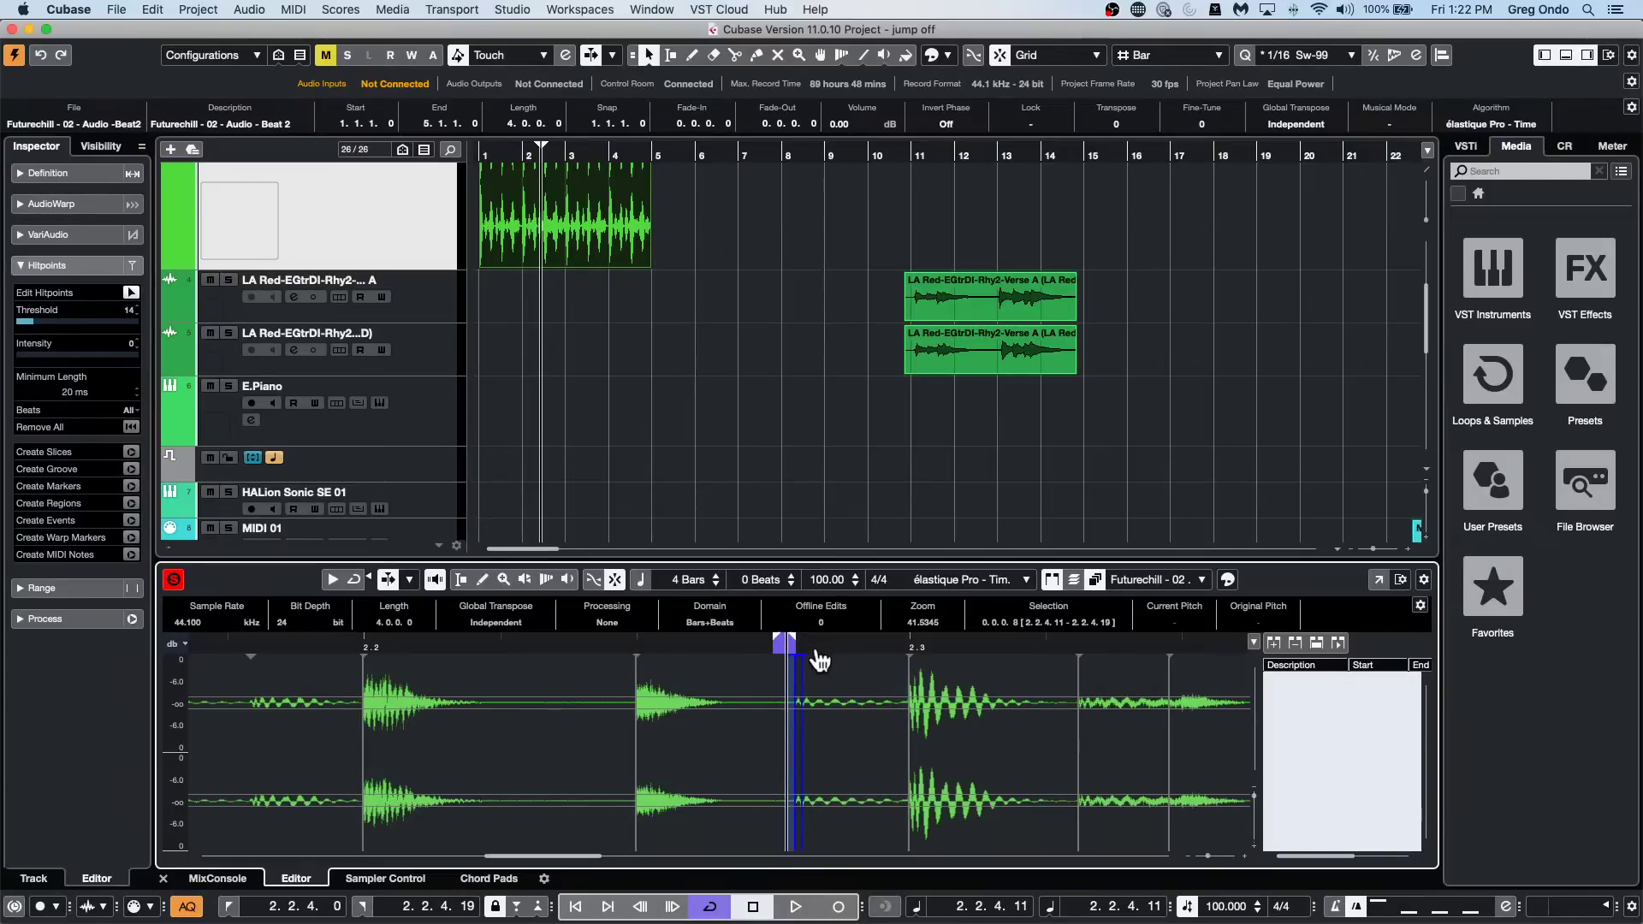
{"action": "left_click", "coordinate": [823, 655]}
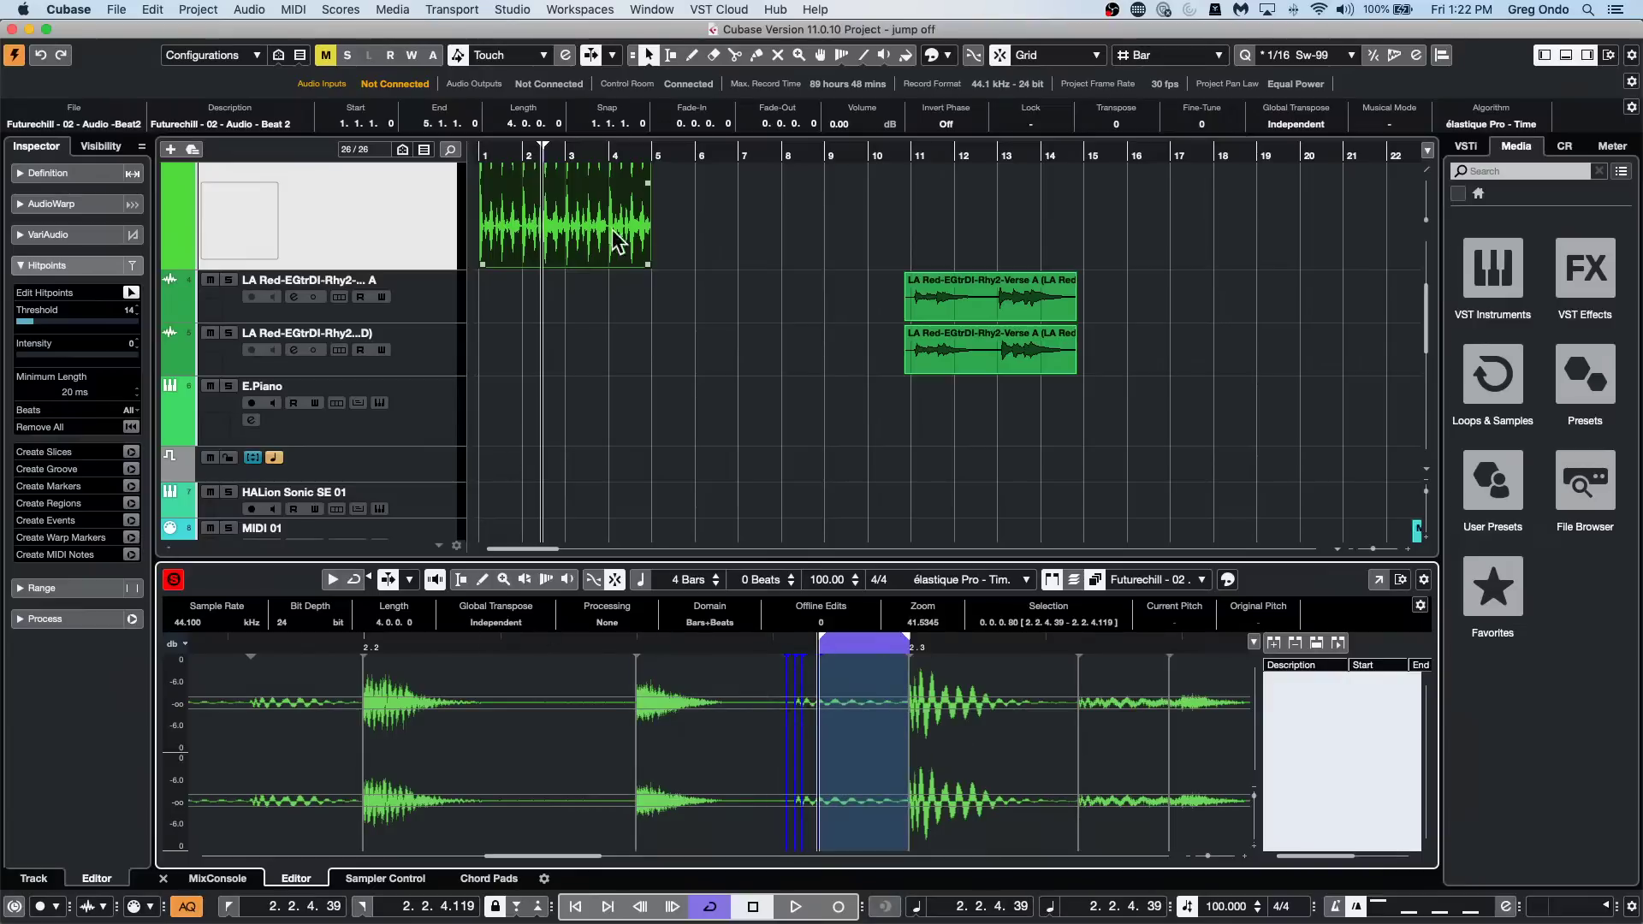
Switch the loop from hitpoint editing to the Definition settings and hide the Sample Editor's Regions list, showing the whole loop.
{"action": "left_click", "coordinate": [96, 177]}
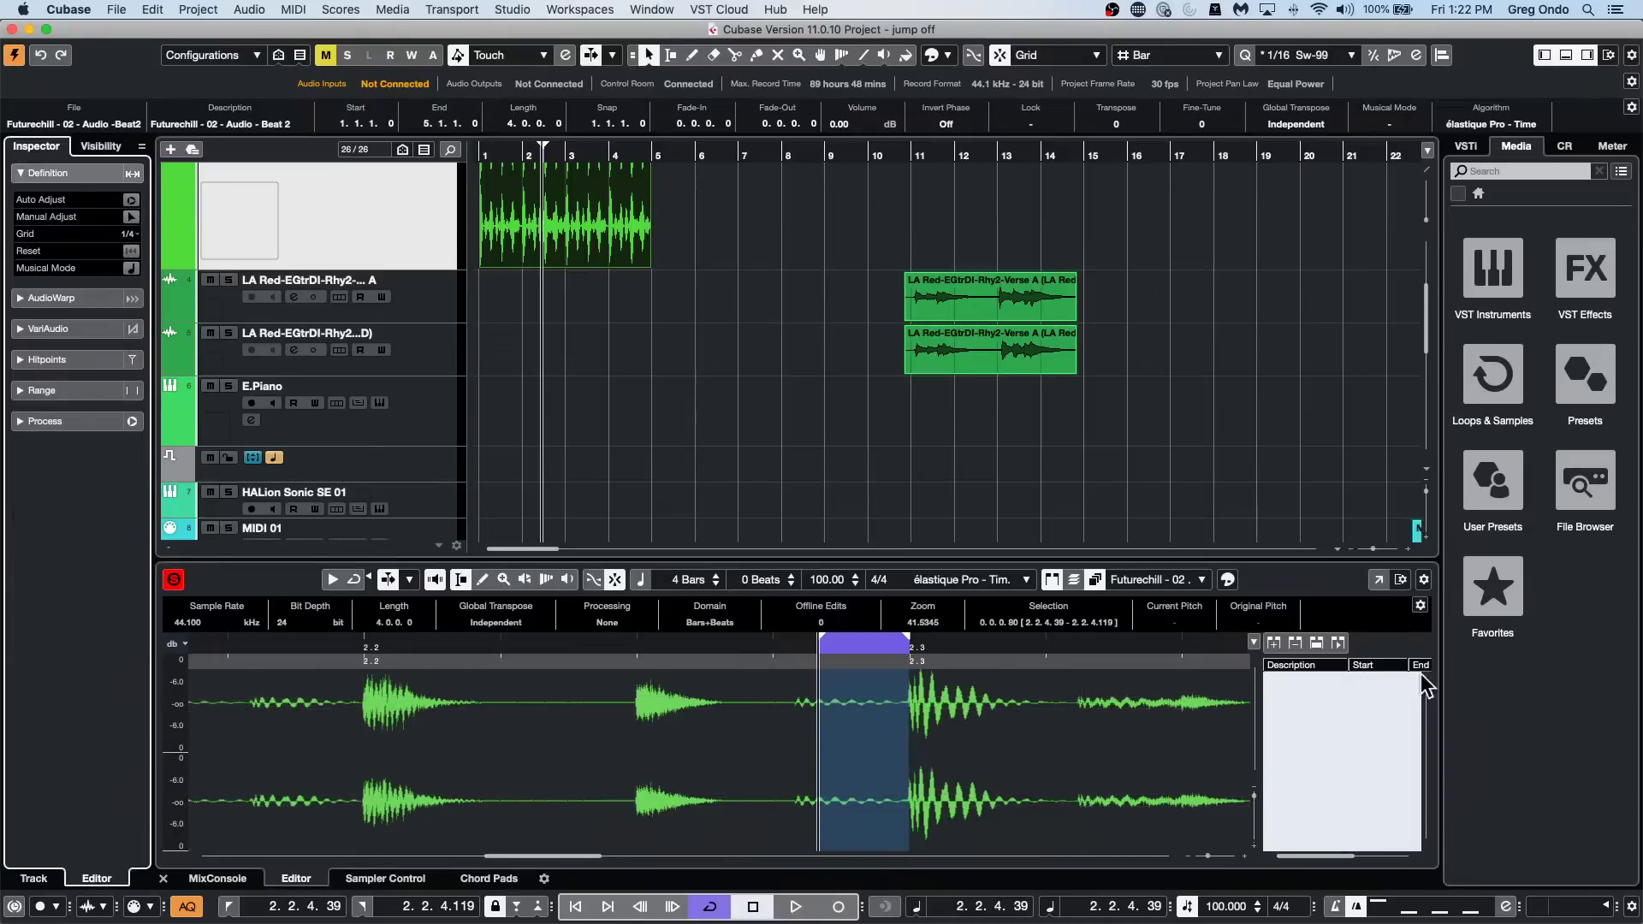
{"action": "left_click", "coordinate": [1399, 582]}
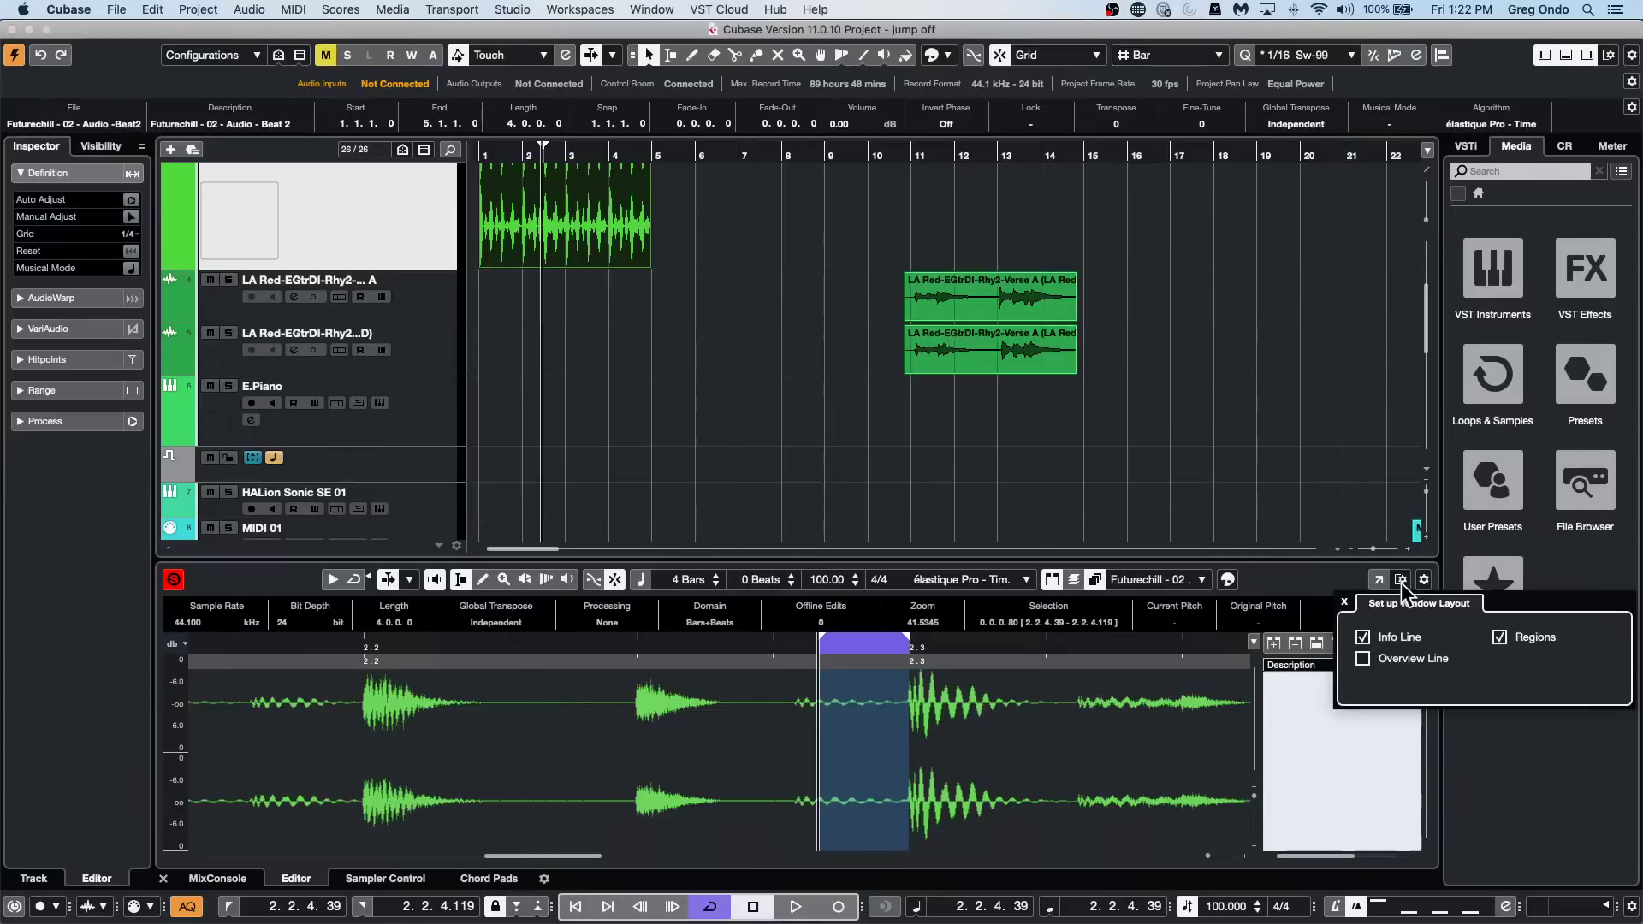
{"action": "left_click", "coordinate": [1499, 638]}
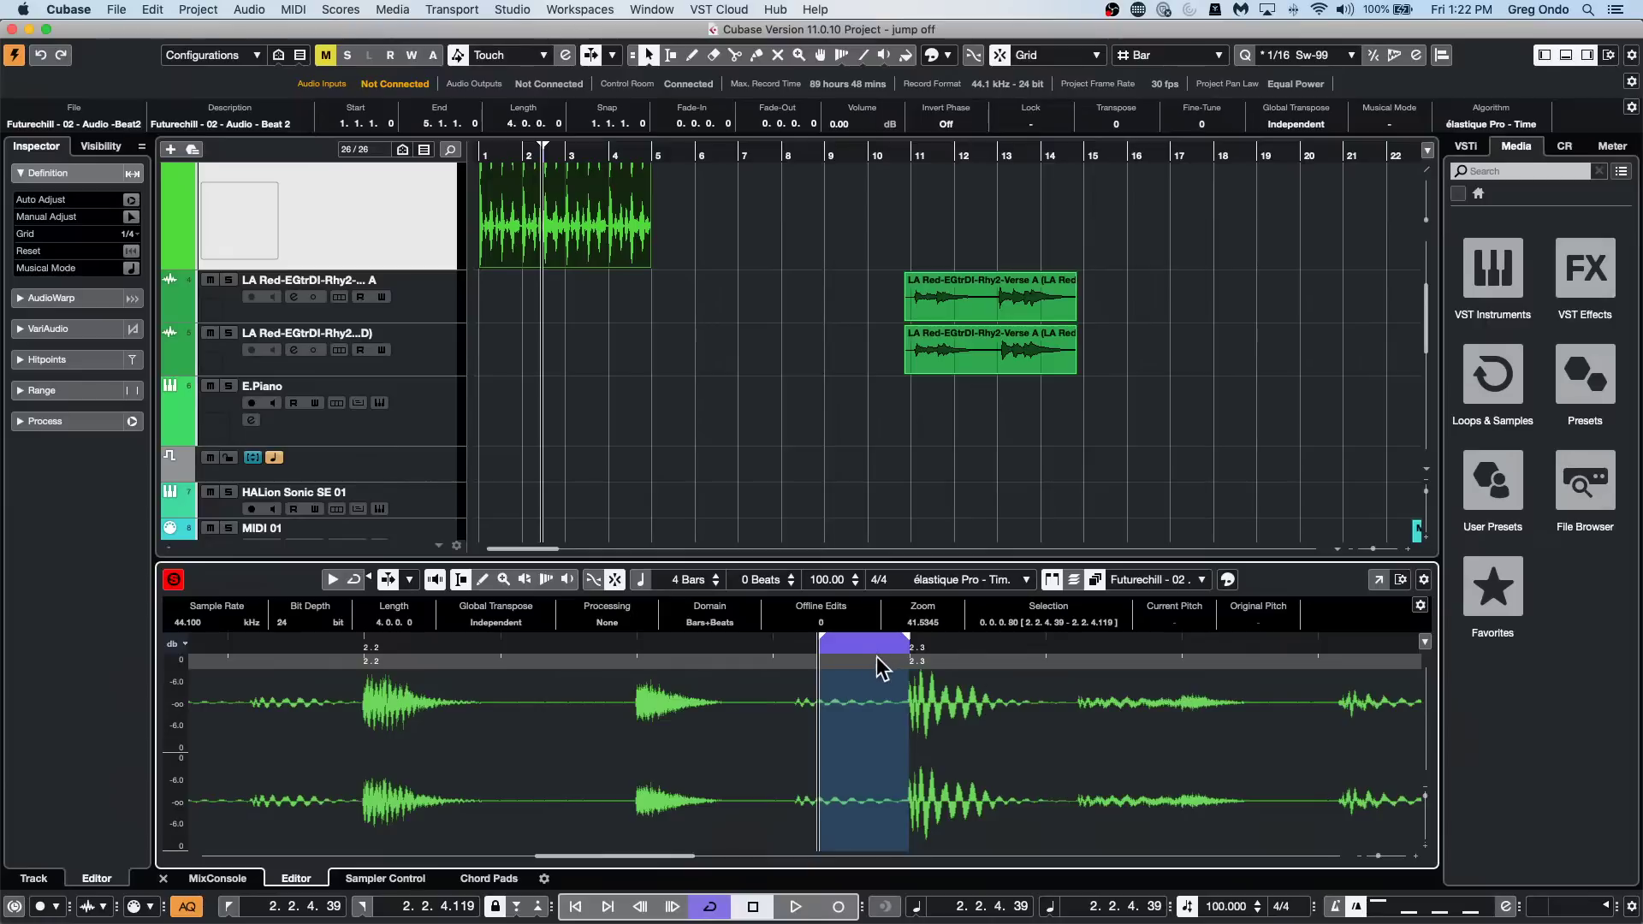
{"action": "left_click", "coordinate": [468, 653]}
{"action": "left_click_drag", "start_coordinate": [467, 653], "coordinate": [475, 594]}
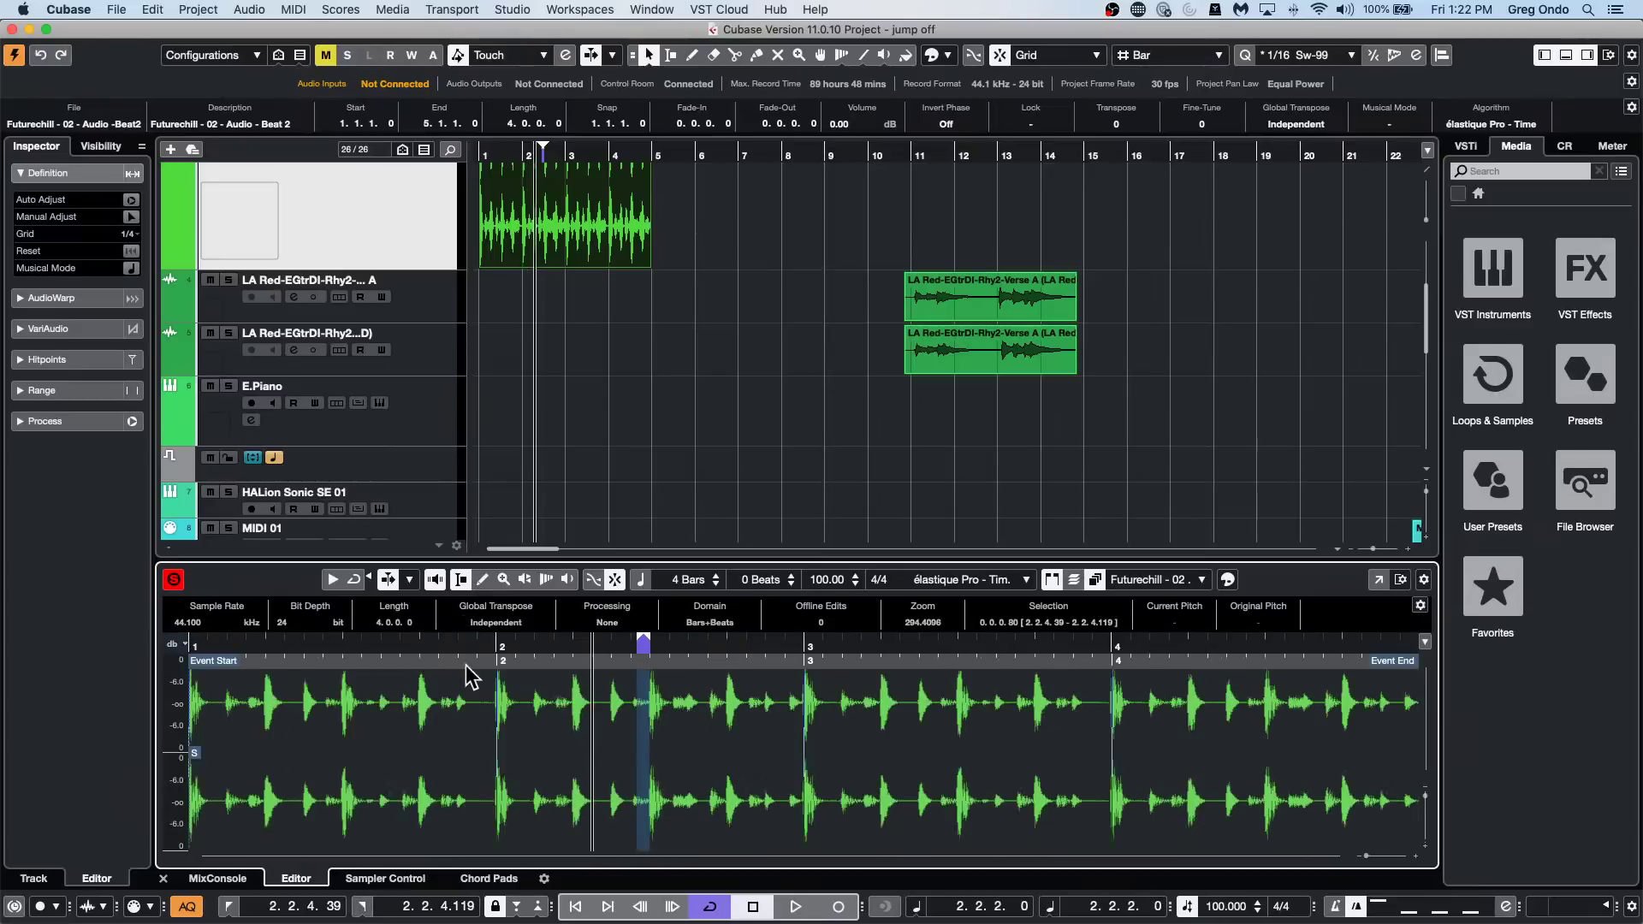
Toggle the audio event display off and on, and move the loop's event snap point to 1.2.4.99.
{"action": "left_click", "coordinate": [1051, 582]}
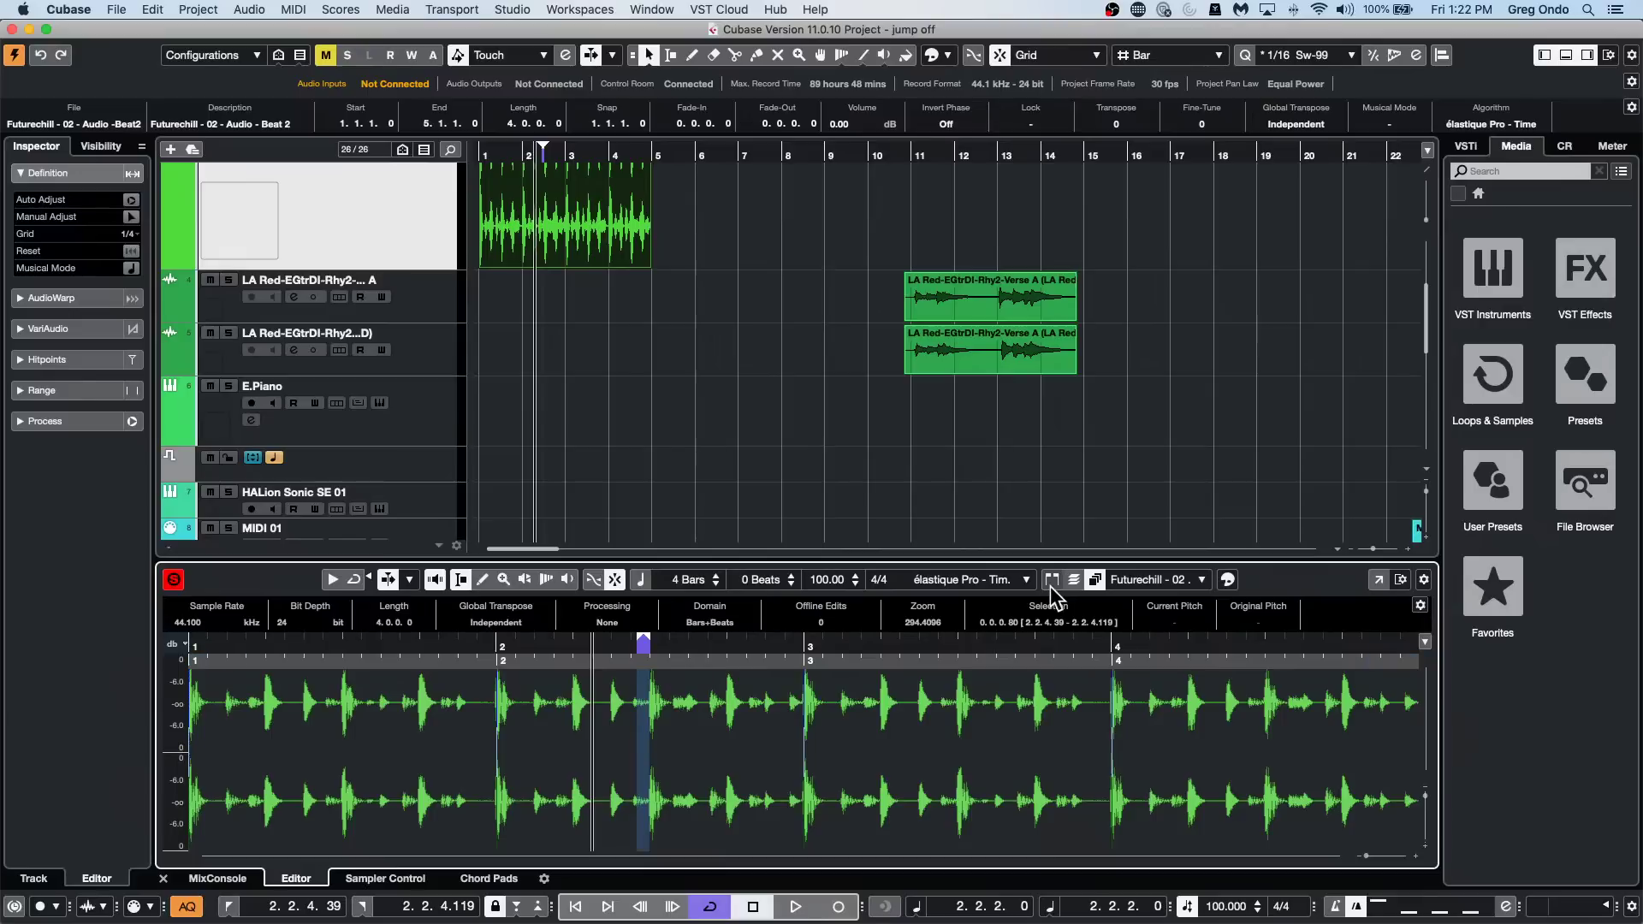
{"action": "left_click", "coordinate": [1052, 582]}
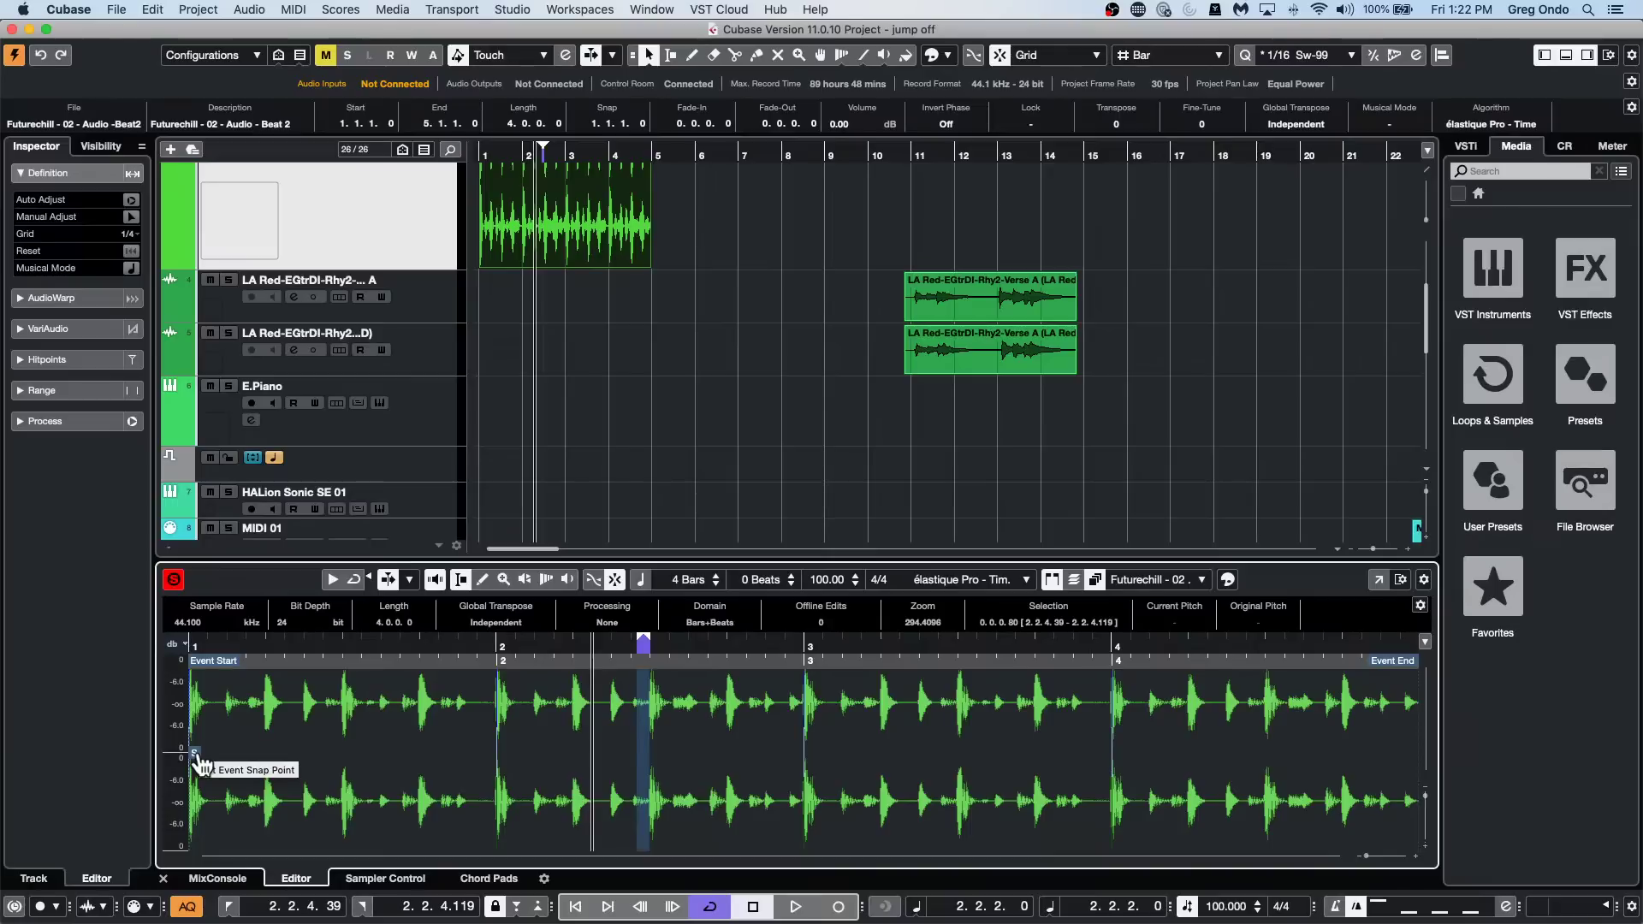
{"action": "mouse_move", "coordinate": [196, 758]}
{"action": "left_mouse_down"}
{"action": "mouse_move", "coordinate": [349, 760]}
{"action": "mouse_move", "coordinate": [160, 772]}
{"action": "mouse_move", "coordinate": [351, 773]}
{"action": "left_mouse_up"}
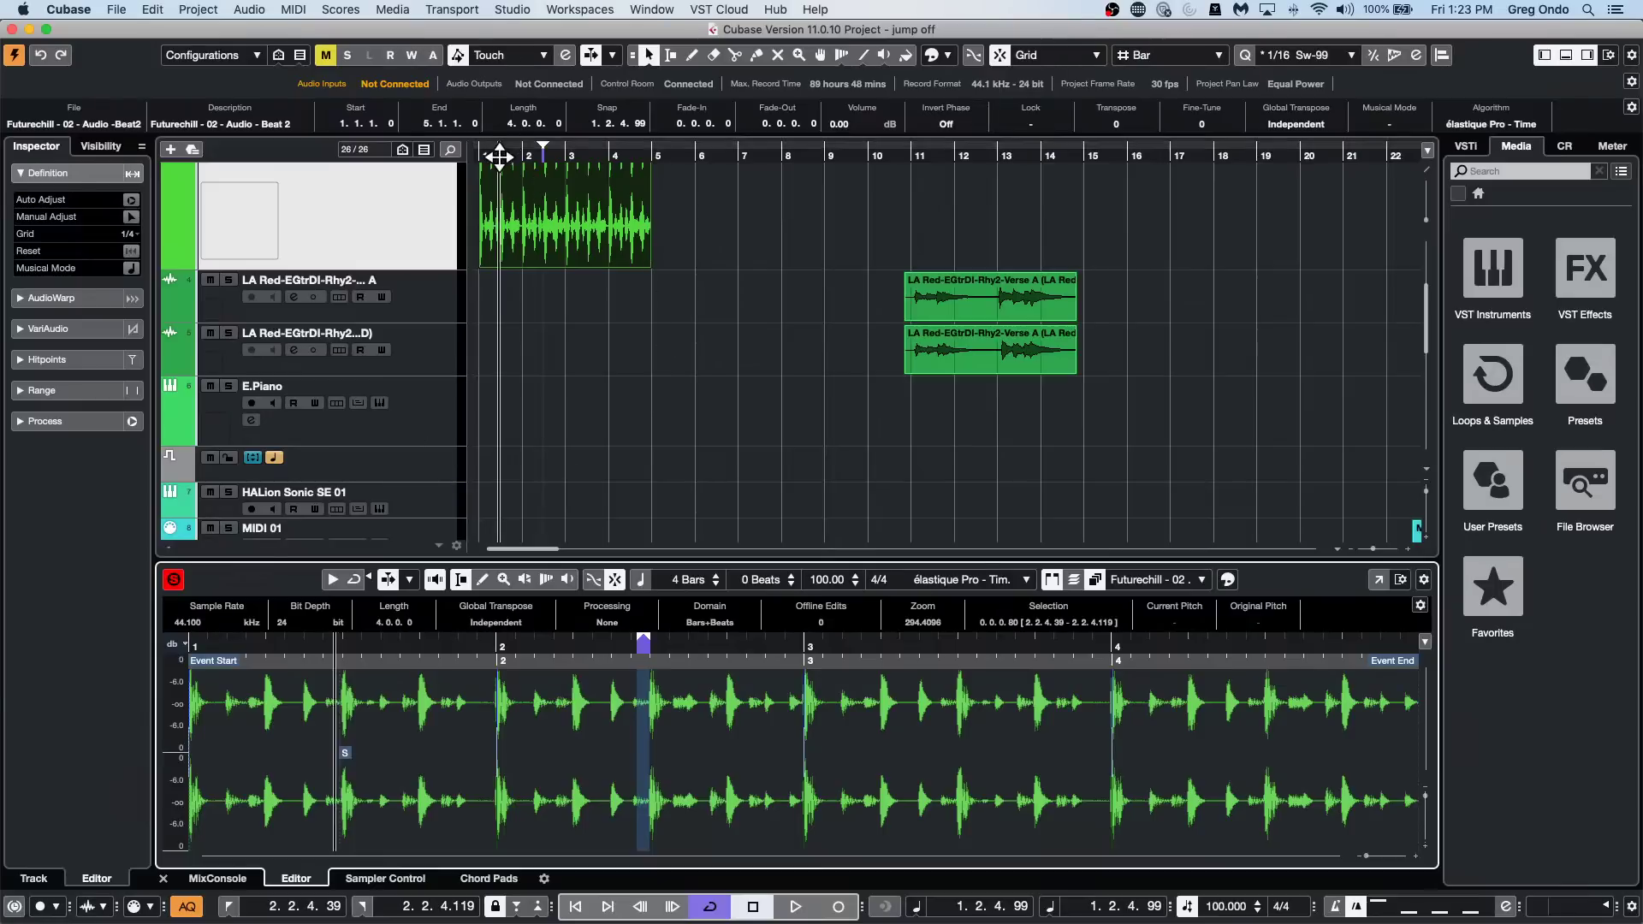
Move the Futurechill Beat 2 event in the project so its snap point lands on bar 2, and on to bar 3.
{"action": "left_click_drag", "start_coordinate": [499, 155], "coordinate": [403, 183]}
{"action": "mouse_move", "coordinate": [618, 224]}
{"action": "left_mouse_down"}
{"action": "mouse_move", "coordinate": [763, 238]}
{"action": "mouse_move", "coordinate": [620, 242]}
{"action": "left_mouse_up"}
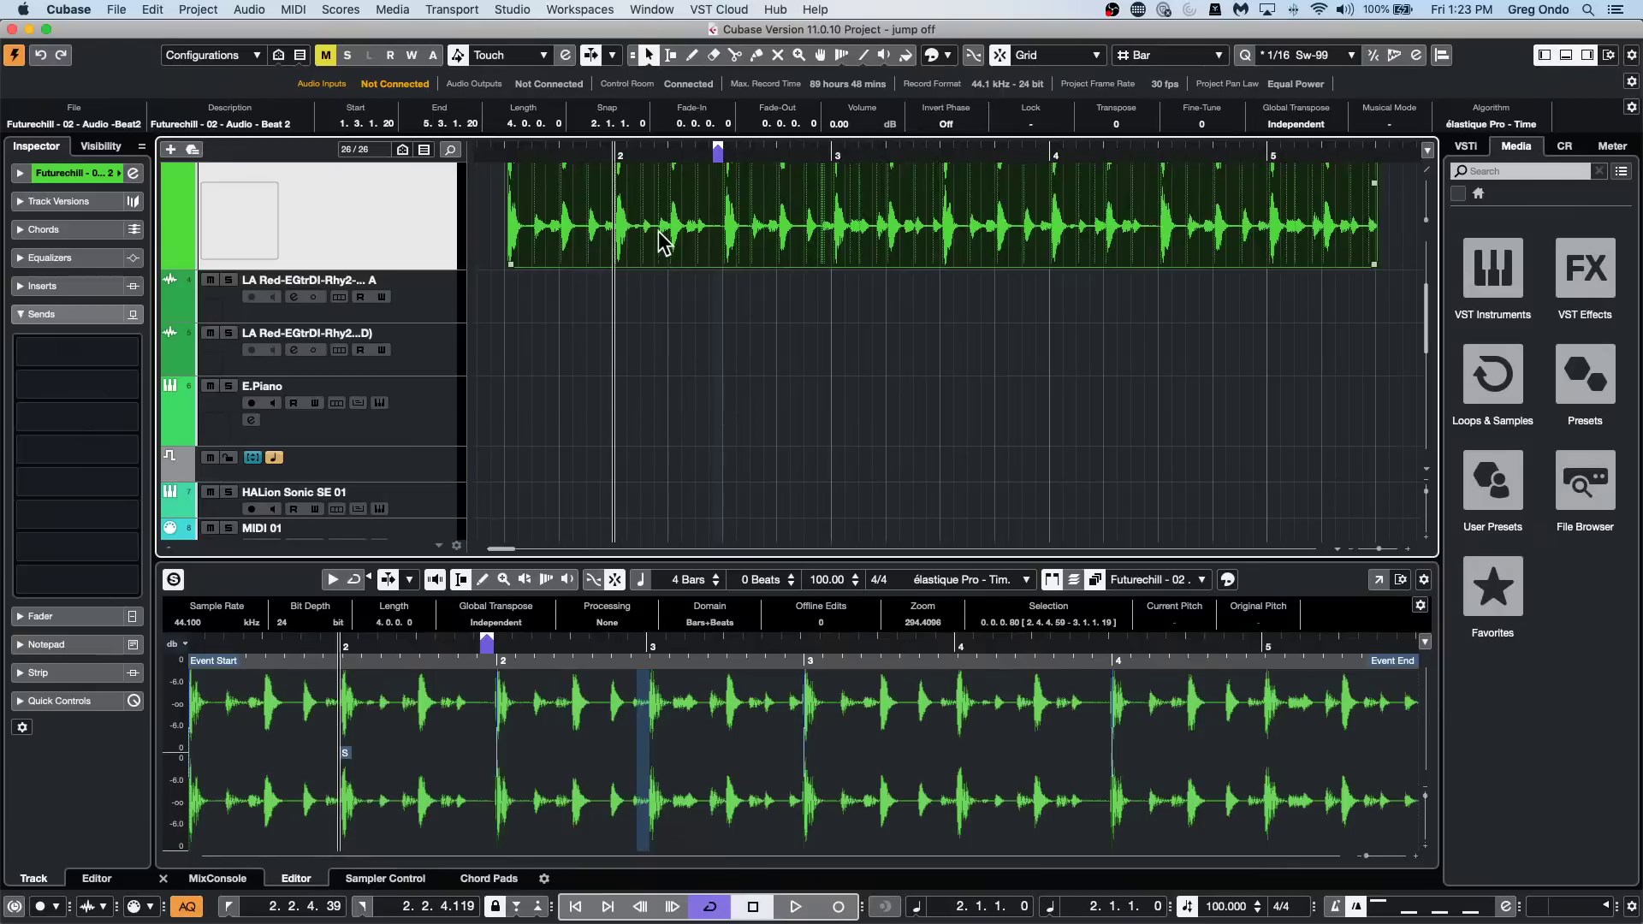
{"action": "left_click", "coordinate": [999, 62]}
{"action": "left_click", "coordinate": [659, 230]}
{"action": "left_click_drag", "start_coordinate": [659, 229], "coordinate": [731, 231]}
{"action": "left_click_drag", "start_coordinate": [609, 220], "coordinate": [779, 416]}
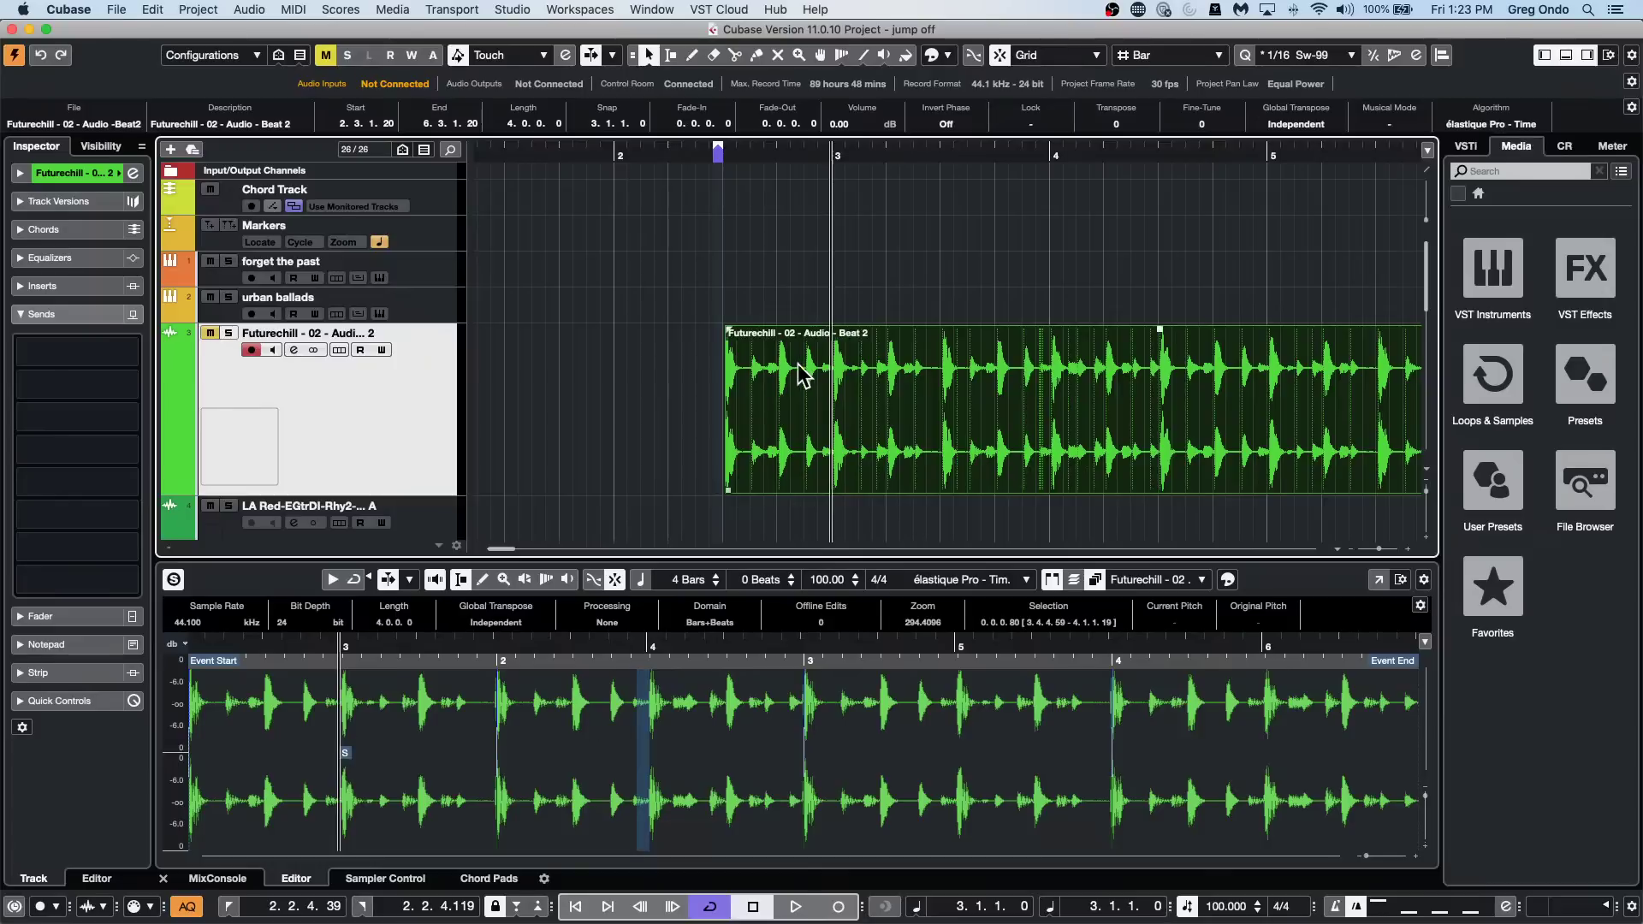
{"action": "mouse_move", "coordinate": [912, 402]}
{"action": "left_mouse_down"}
{"action": "mouse_move", "coordinate": [710, 390]}
{"action": "mouse_move", "coordinate": [895, 423]}
{"action": "left_mouse_up"}
Shift the snap point to the start of the loop's second bar and move the event so that point sits at 3.1.1.0.
{"action": "left_click", "coordinate": [1054, 578]}
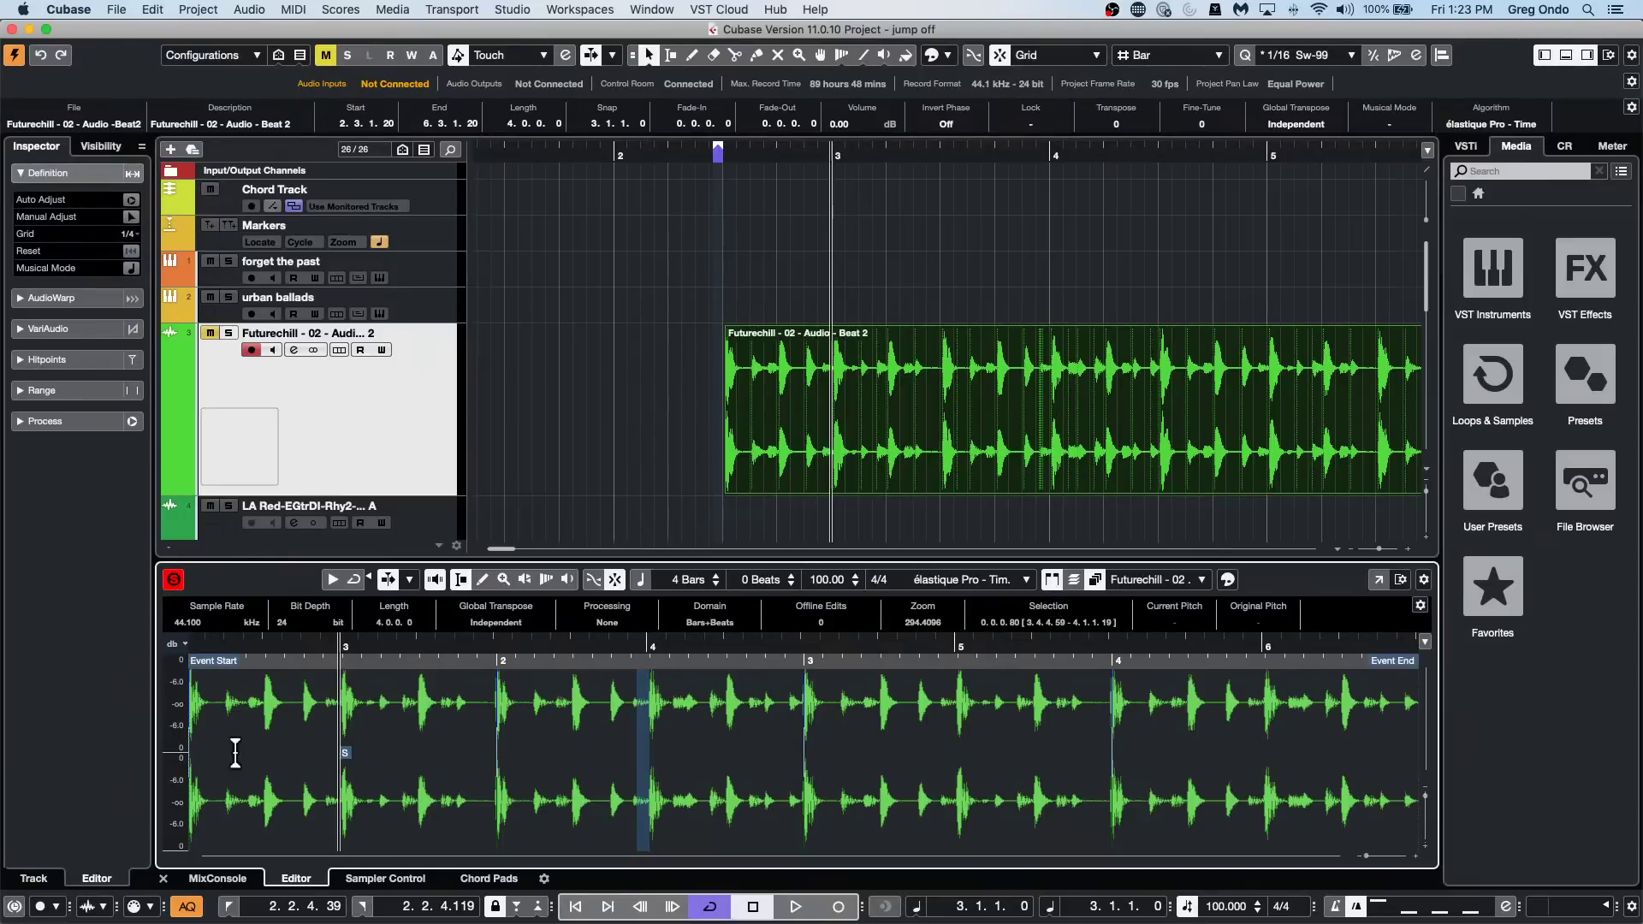
{"action": "mouse_move", "coordinate": [330, 767]}
{"action": "left_mouse_down"}
{"action": "mouse_move", "coordinate": [183, 762]}
{"action": "mouse_move", "coordinate": [502, 770]}
{"action": "left_mouse_up"}
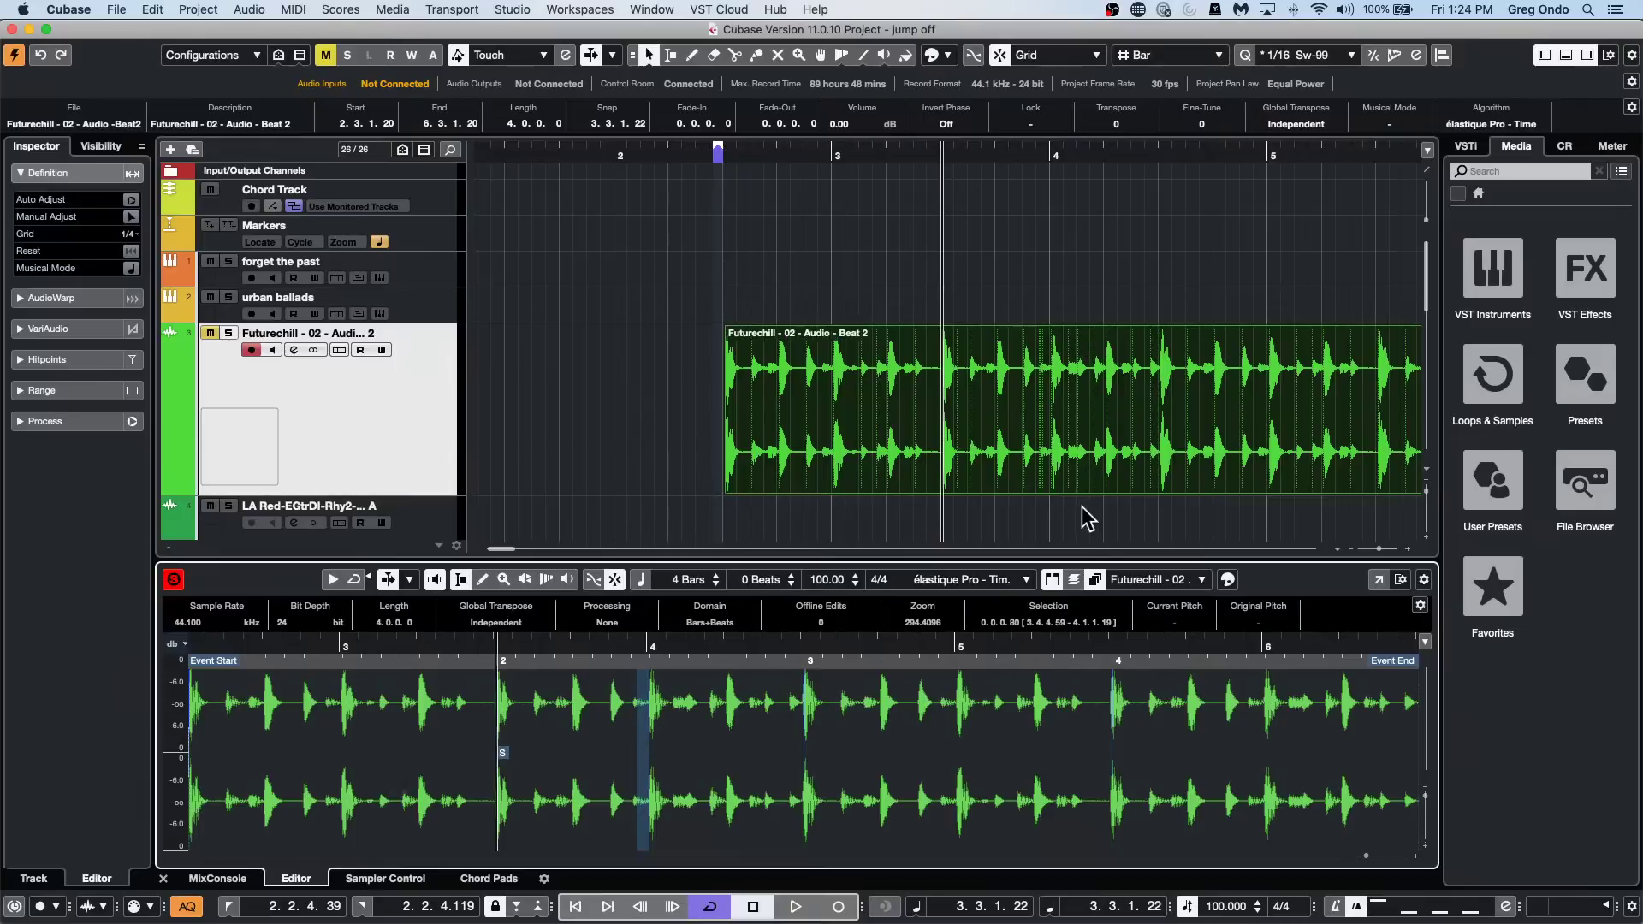
{"action": "left_click_drag", "start_coordinate": [1010, 471], "coordinate": [671, 433]}
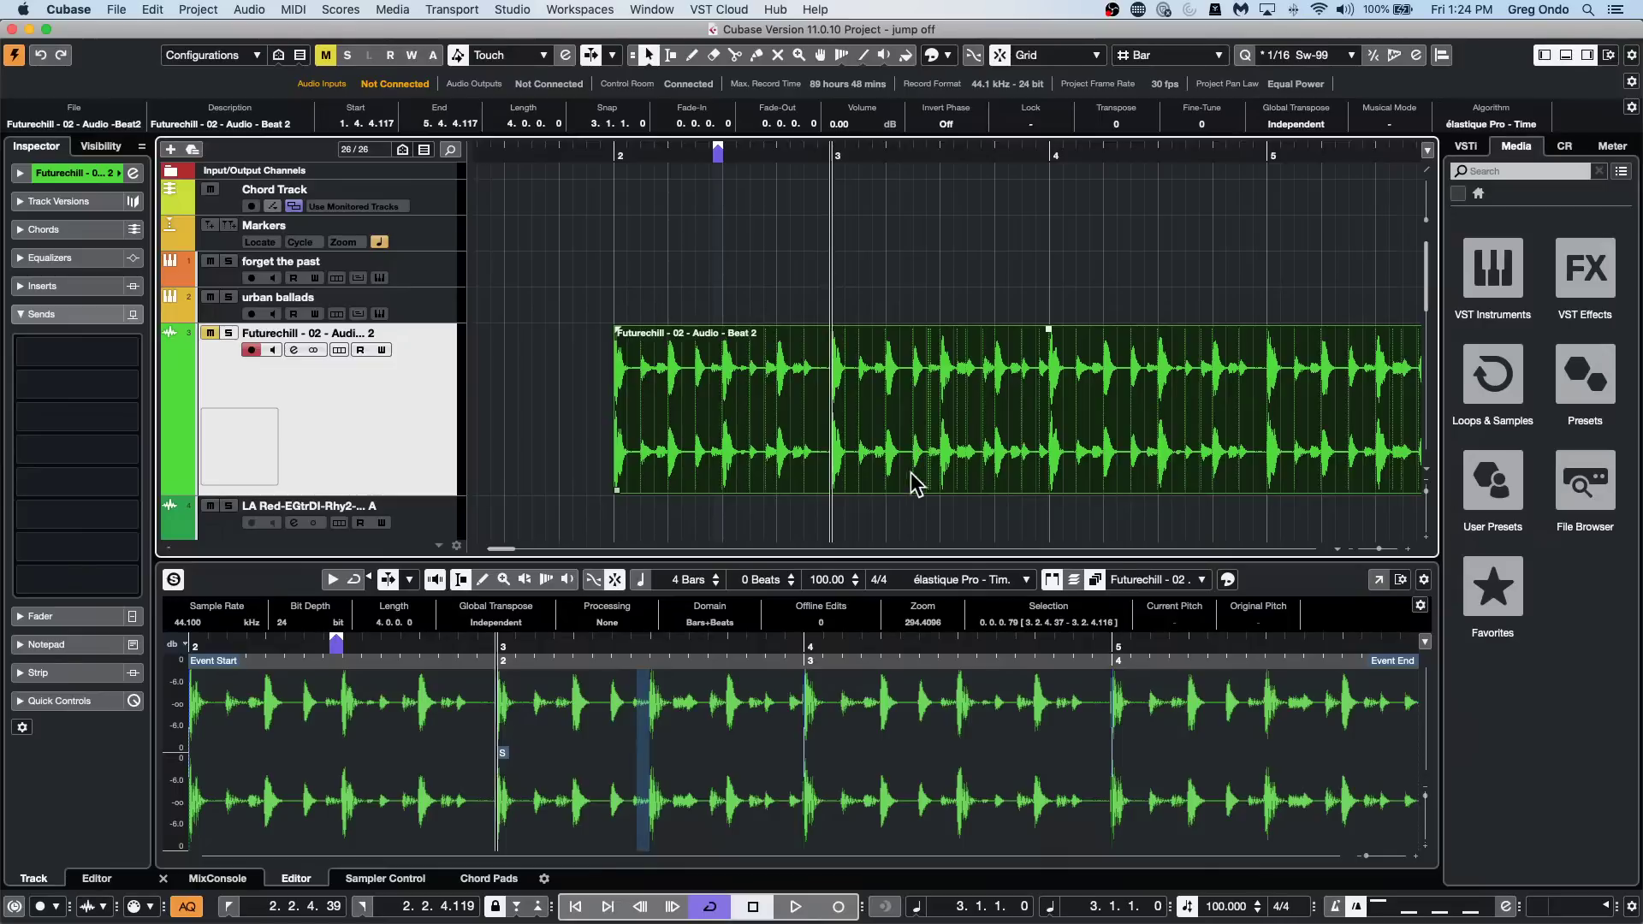
Create a new empty project in the September 17 2021 folder.
{"action": "left_click", "coordinate": [117, 9]}
{"action": "left_click", "coordinate": [128, 31]}
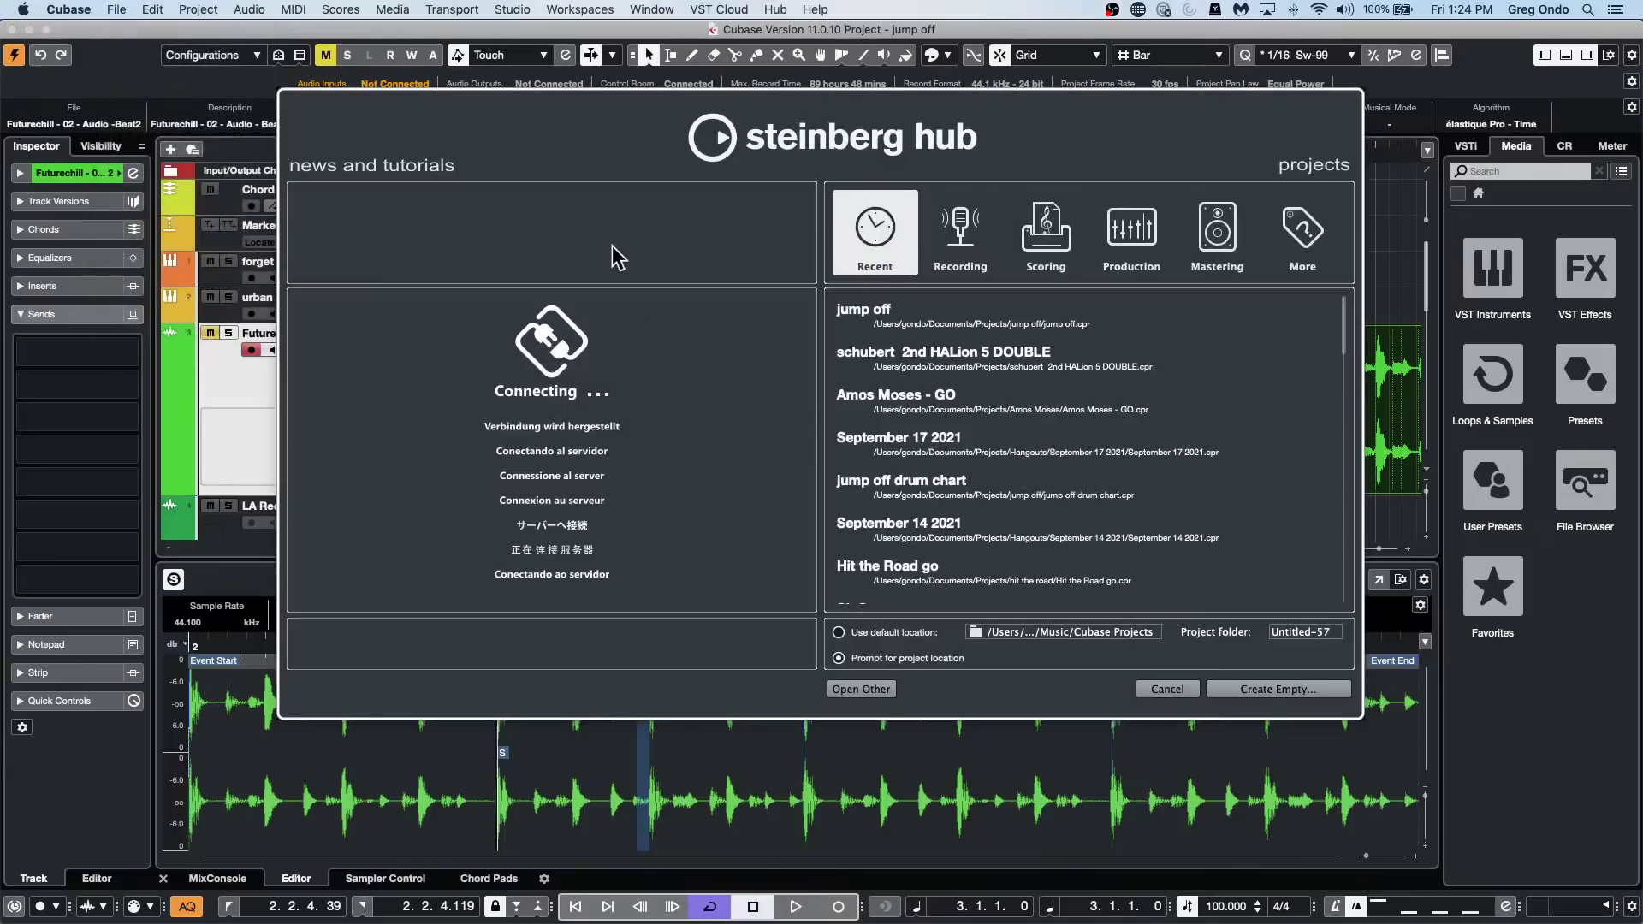
{"action": "left_click", "coordinate": [1279, 691]}
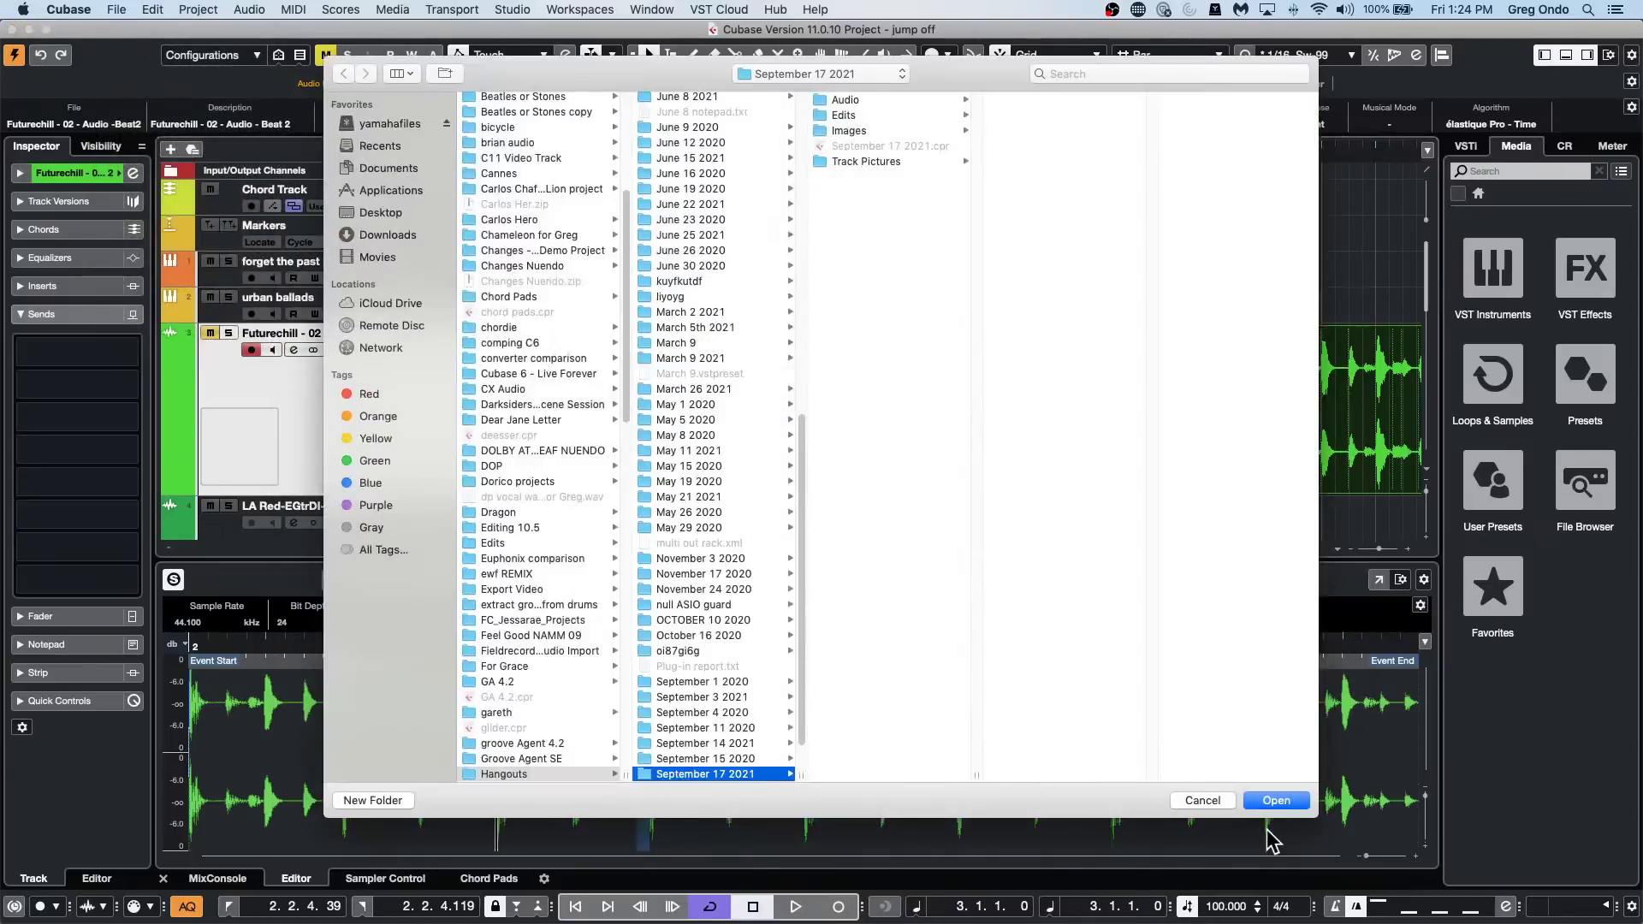
{"action": "left_click", "coordinate": [1276, 802]}
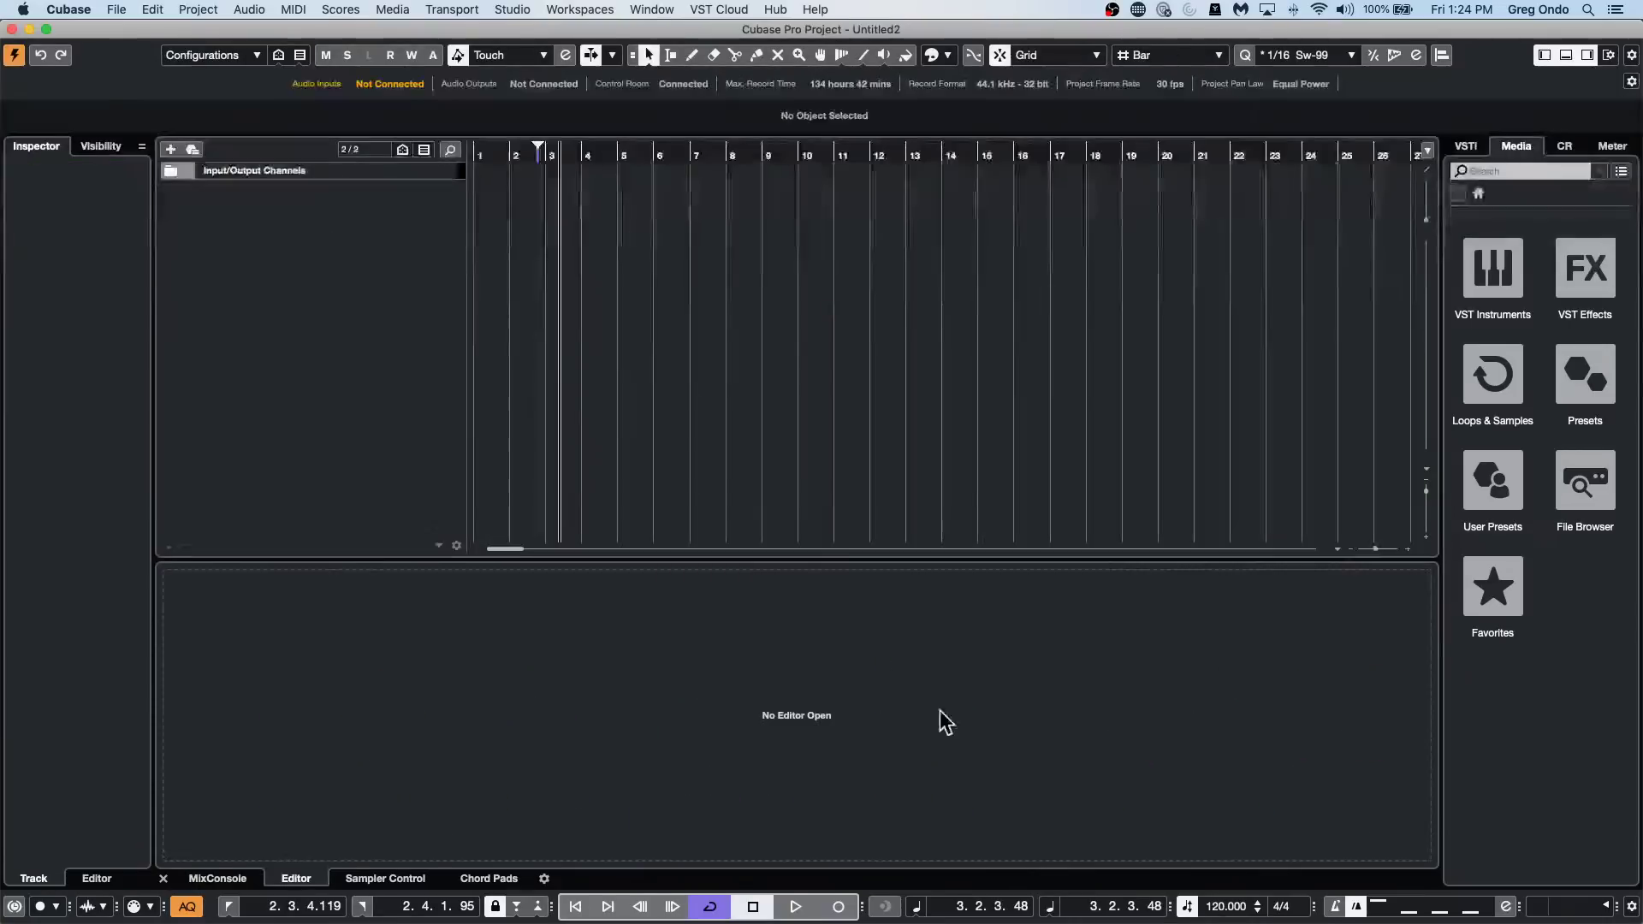
Add eleven stereo audio tracks to the empty project.
{"action": "right_click", "coordinate": [294, 244]}
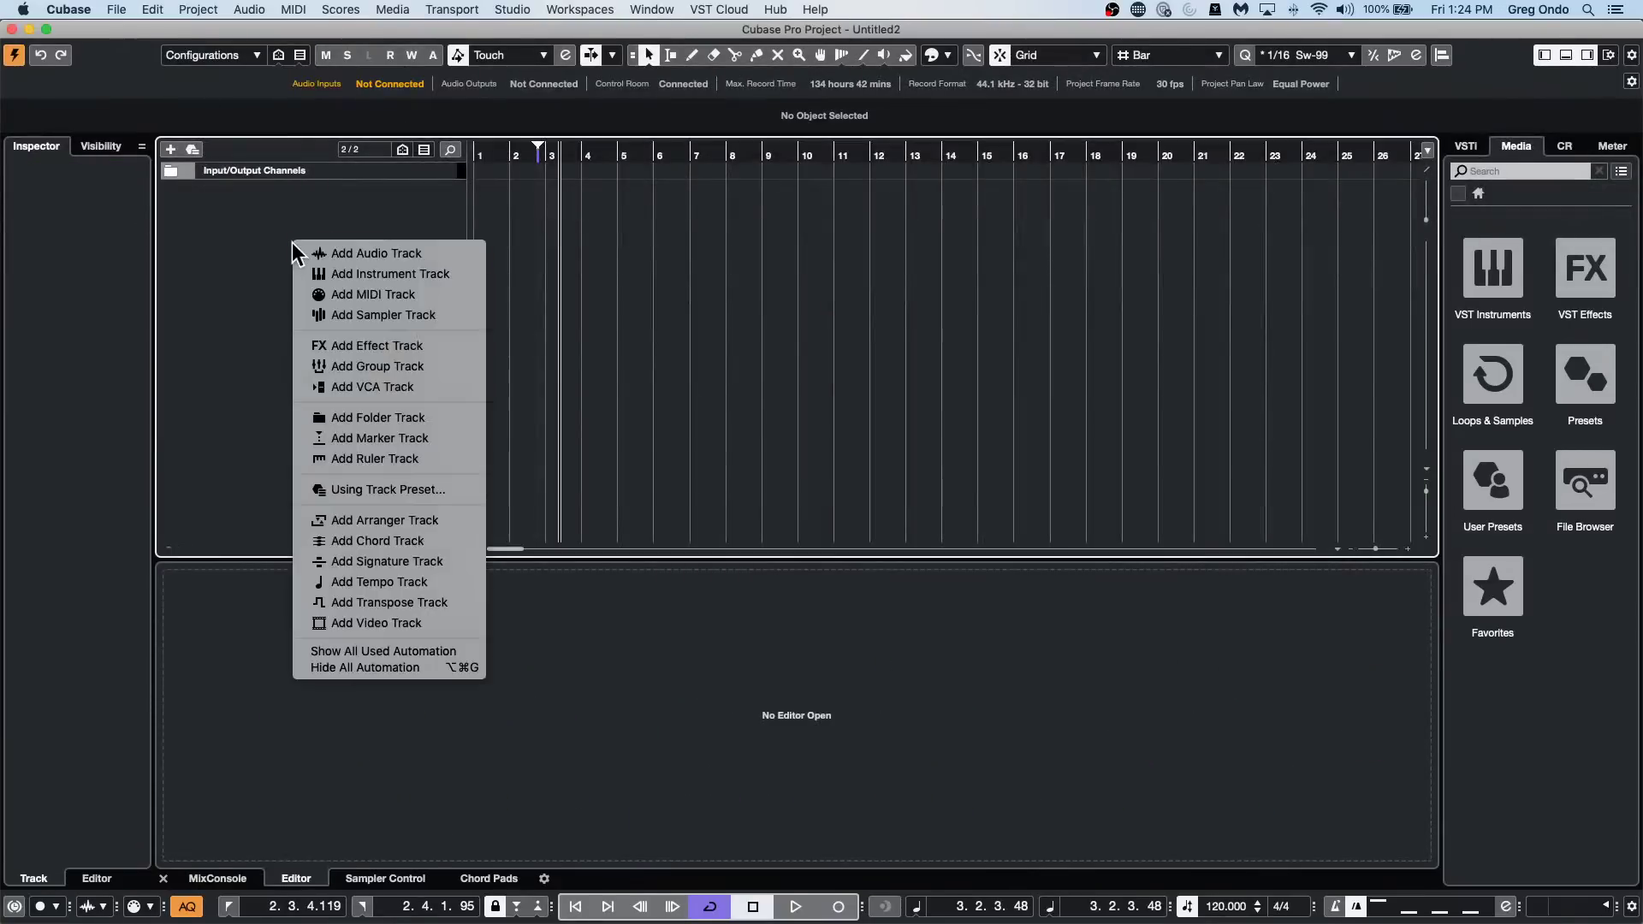
{"action": "left_click", "coordinate": [376, 259]}
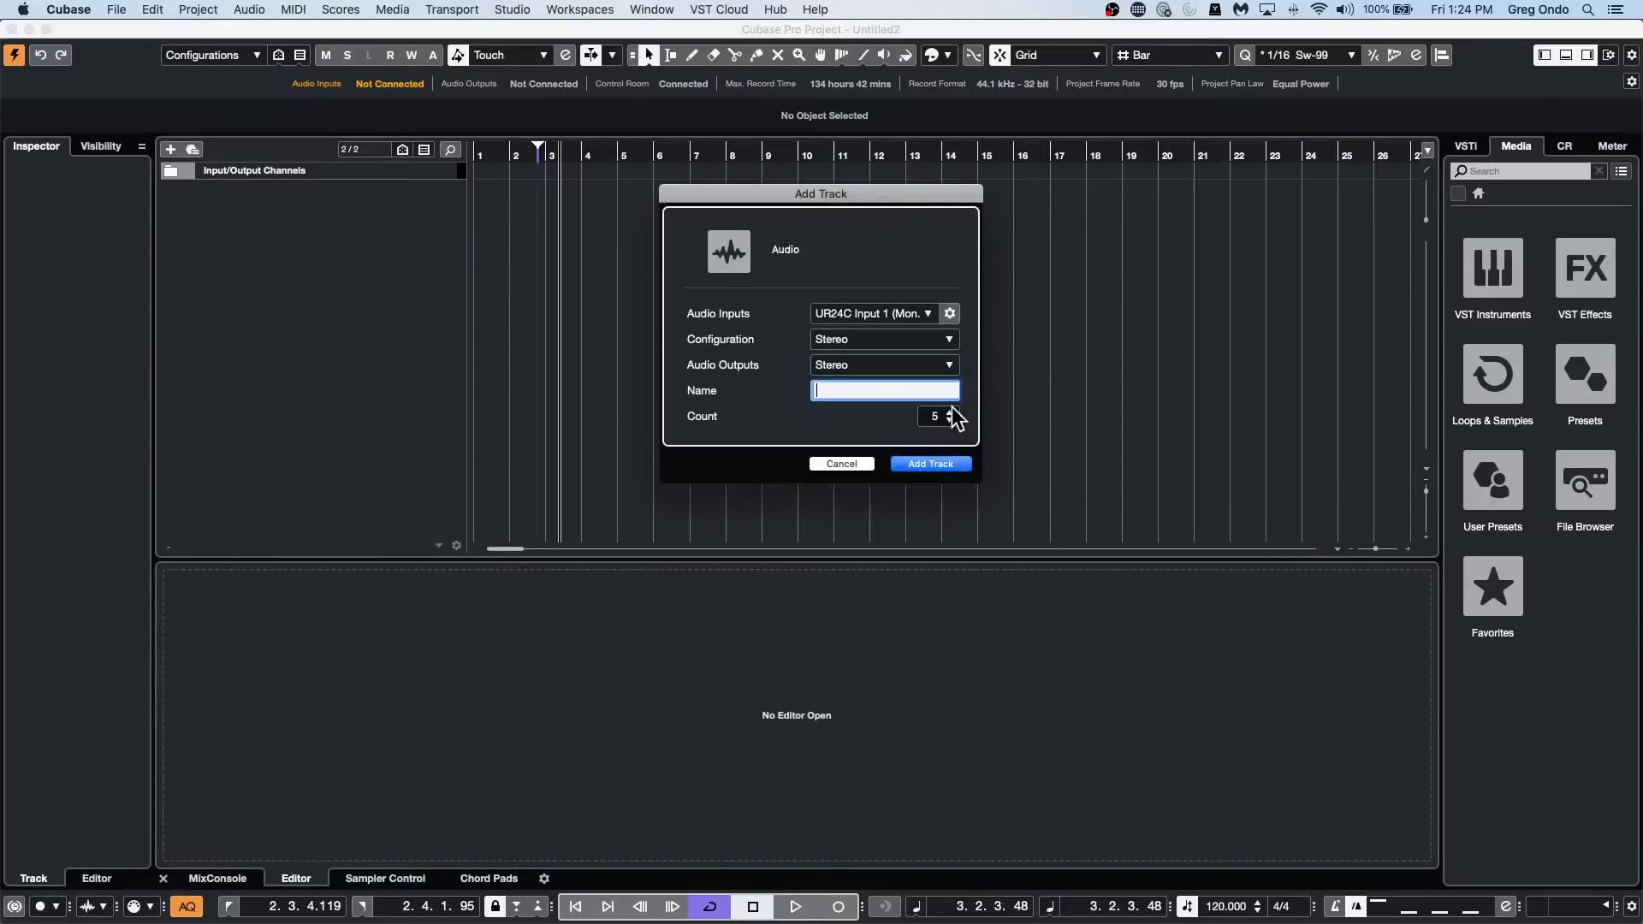
{"action": "scroll", "coordinate": [952, 415], "scroll_direction": "up", "scroll_amount": 6}
{"action": "left_click", "coordinate": [929, 463]}
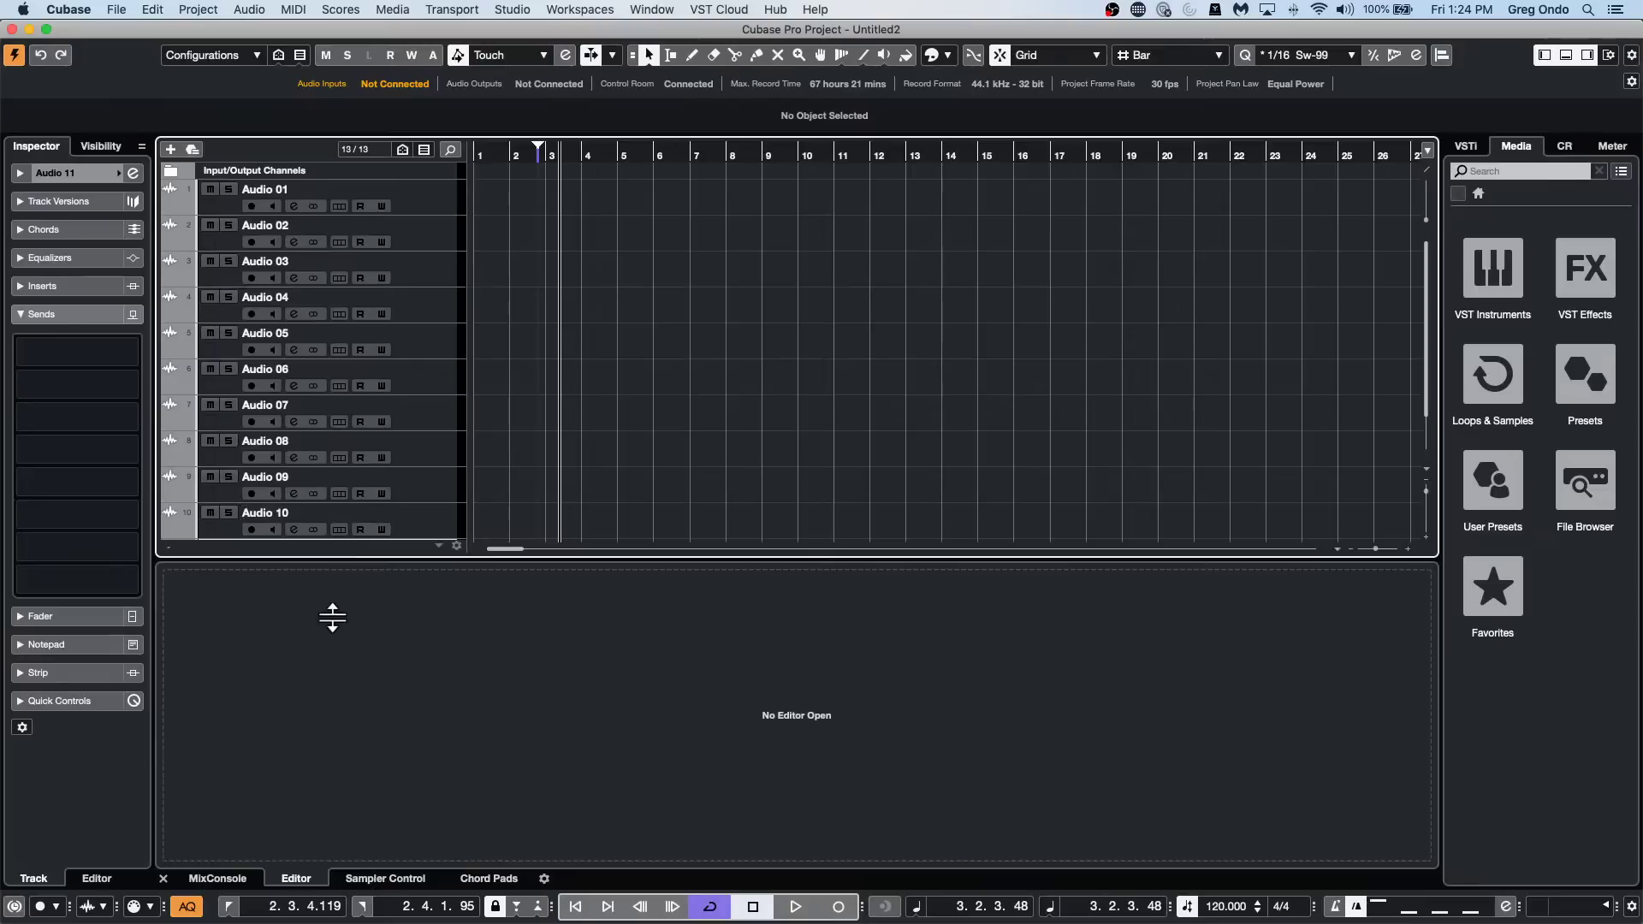
Select all tracks from Audio 01 to Audio 11, try several palette colors on them, and leave them blue.
{"action": "left_click", "coordinate": [432, 210]}
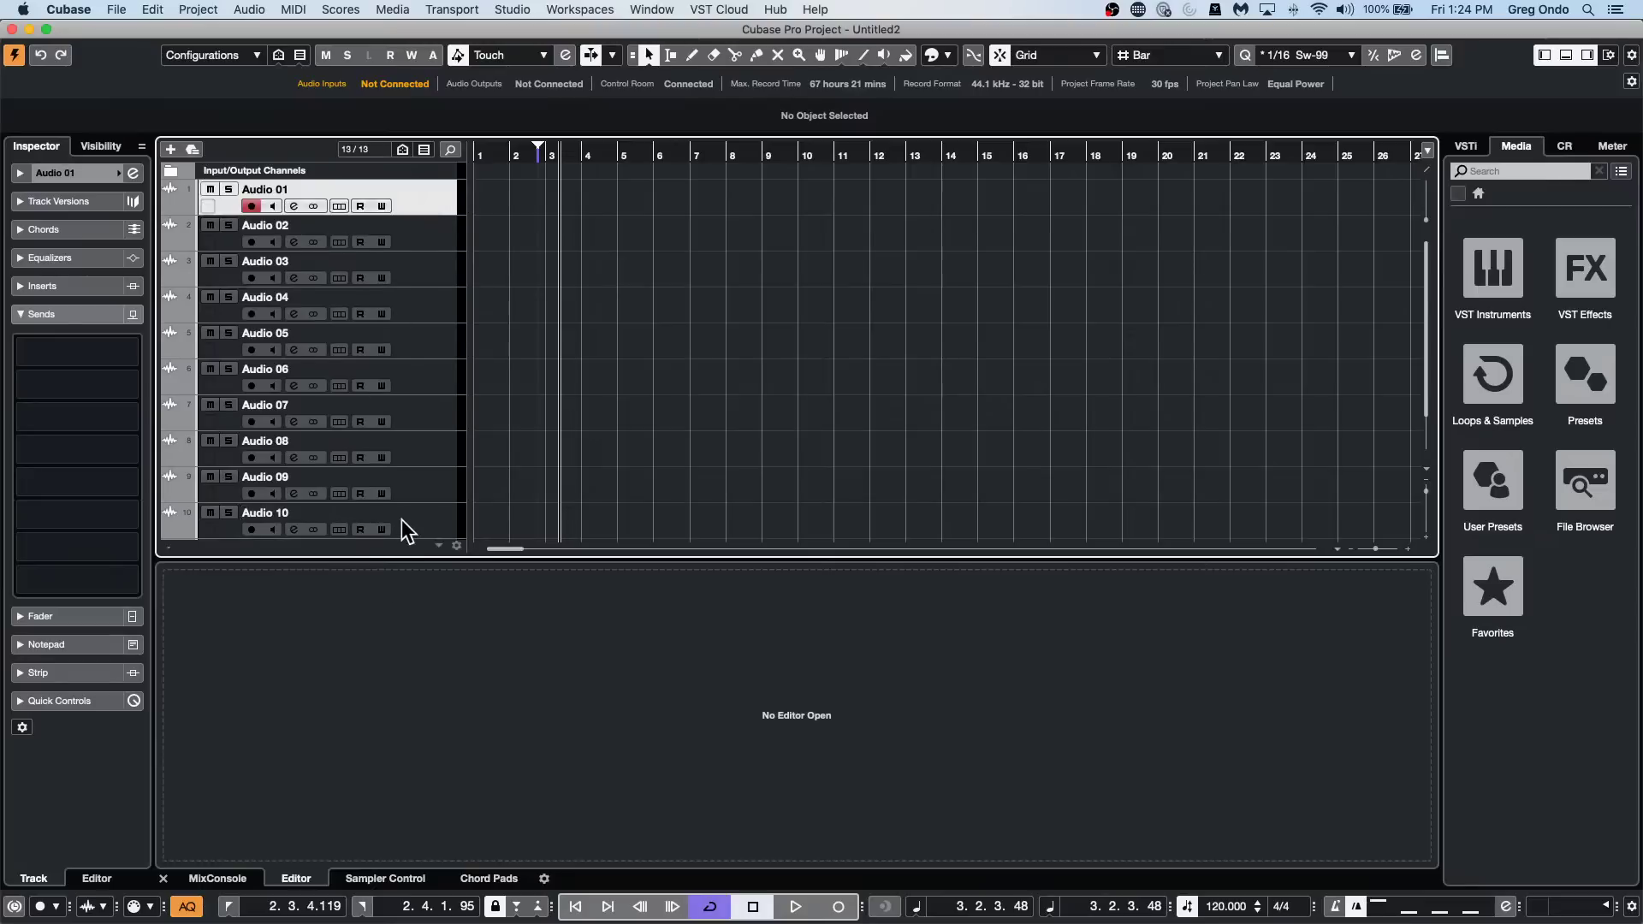
{"action": "scroll", "coordinate": [409, 527], "scroll_direction": "down", "scroll_amount": 1}
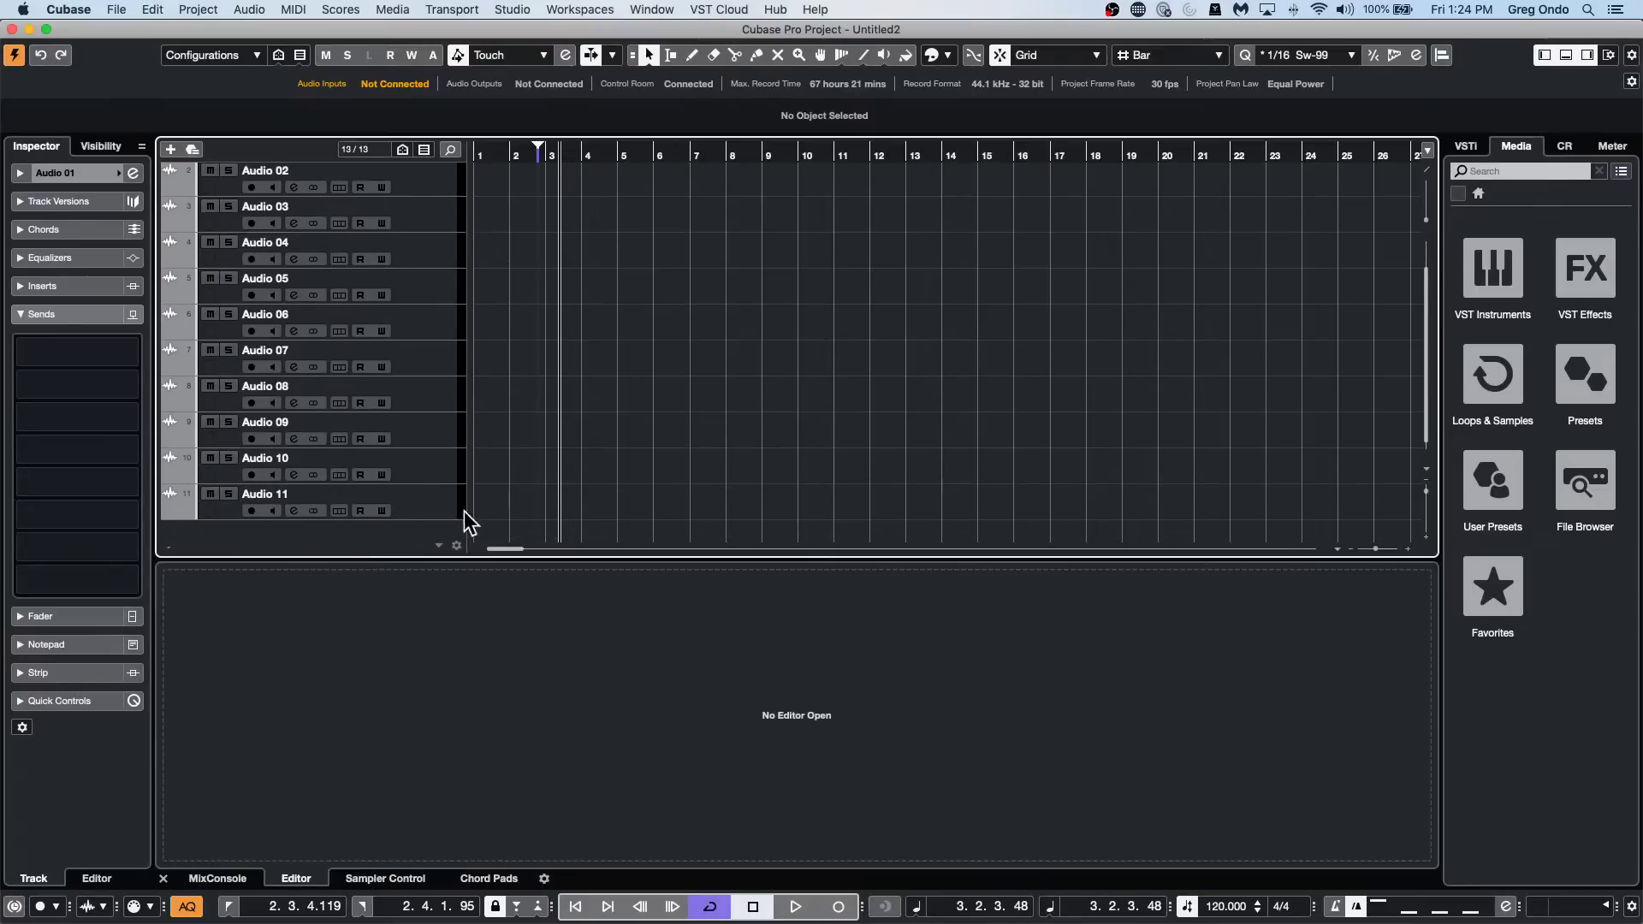
{"action": "left_click", "coordinate": [440, 506], "text": "shift"}
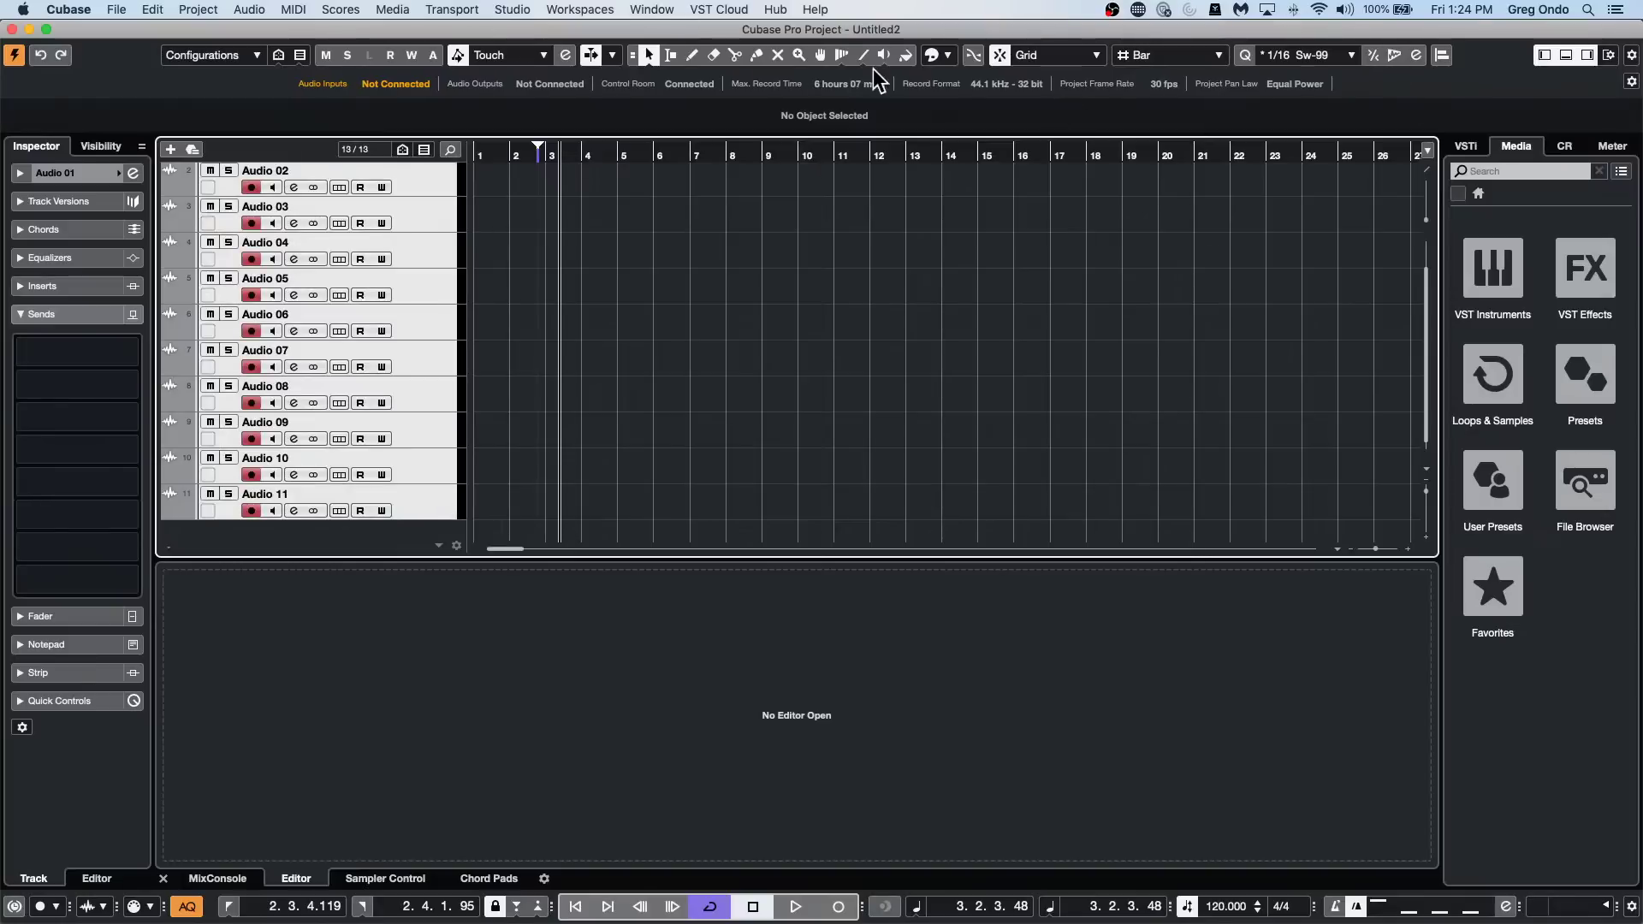
{"action": "left_click", "coordinate": [903, 56]}
{"action": "left_click", "coordinate": [938, 57]}
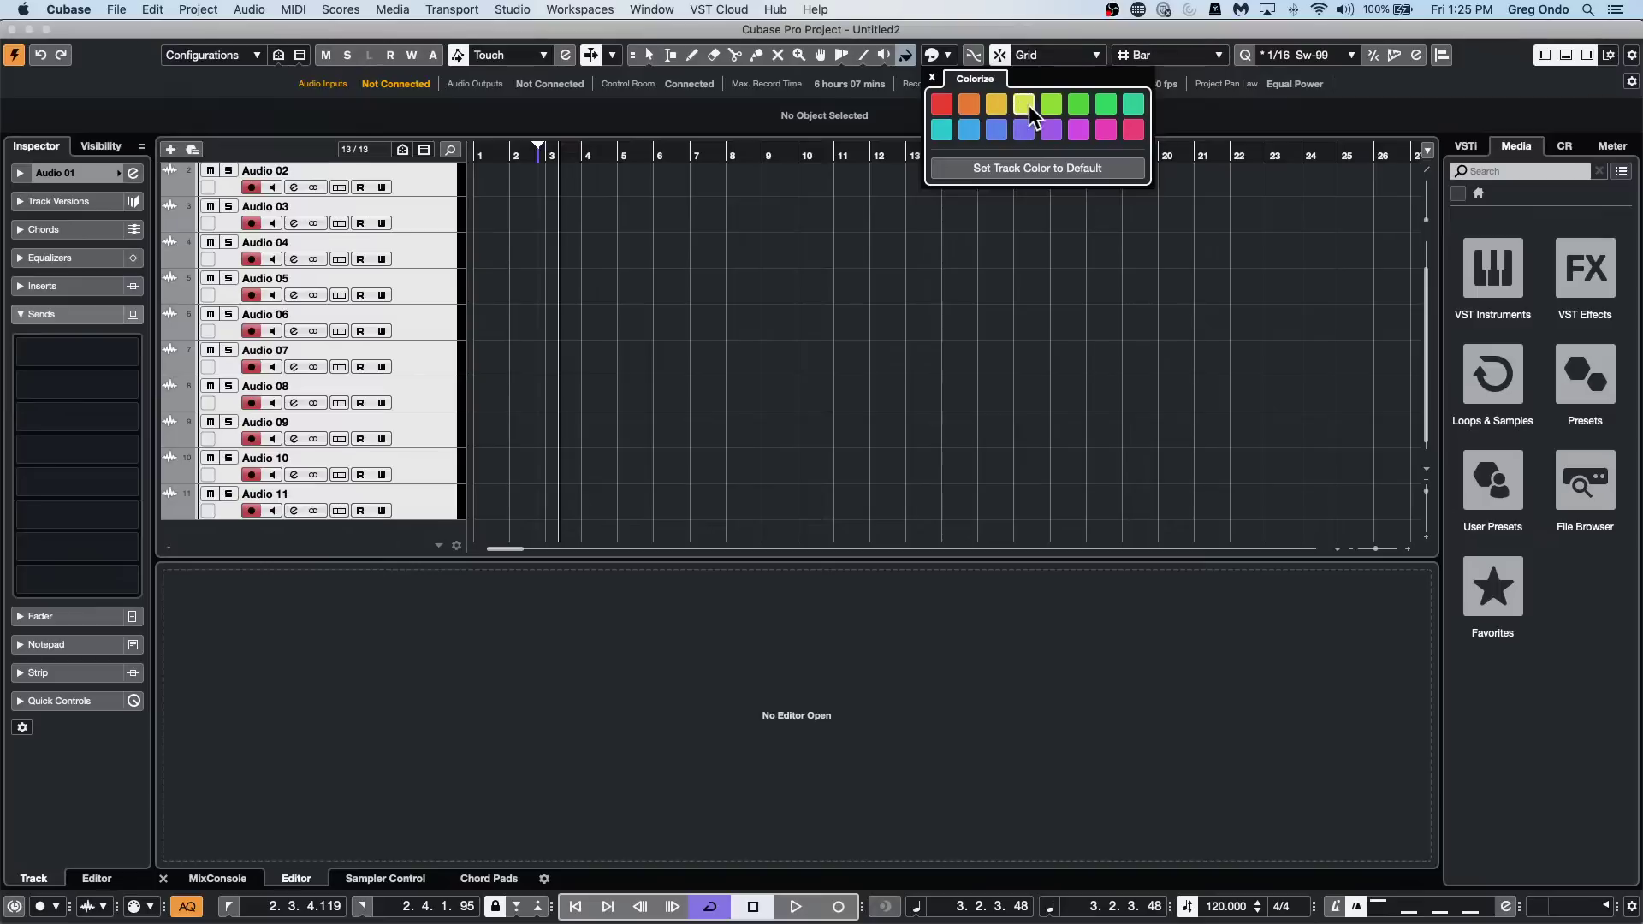
{"action": "left_click", "coordinate": [1048, 104]}
{"action": "left_click", "coordinate": [996, 129]}
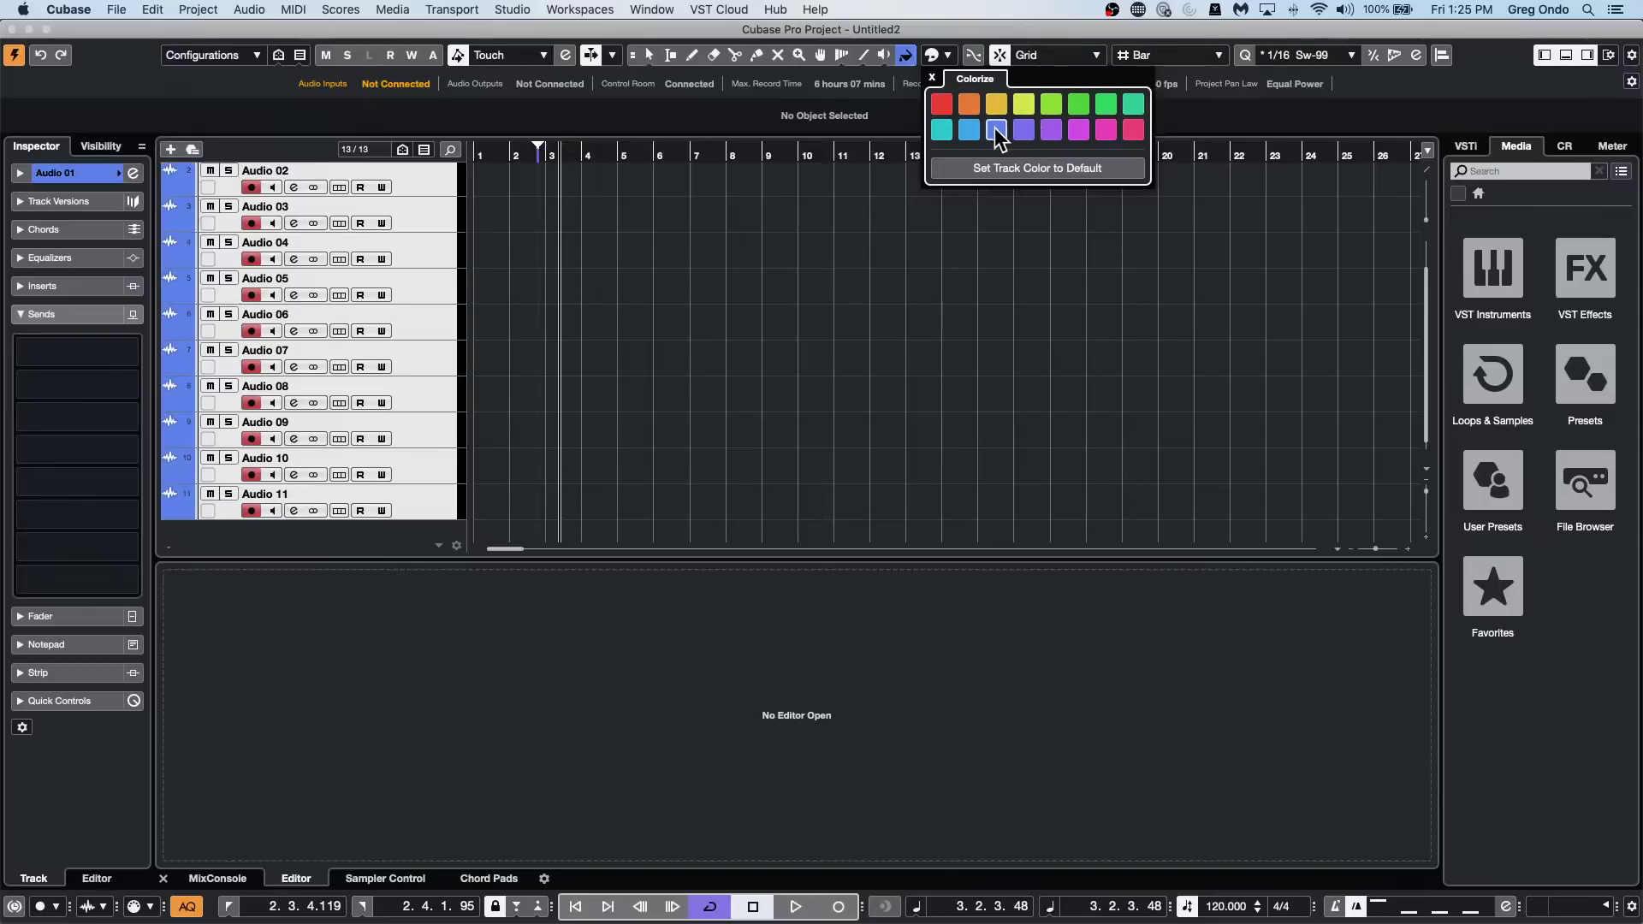
{"action": "left_click", "coordinate": [1106, 132]}
{"action": "left_click", "coordinate": [941, 105]}
{"action": "left_click", "coordinate": [968, 130]}
{"action": "left_click", "coordinate": [976, 130]}
{"action": "left_click", "coordinate": [429, 195]}
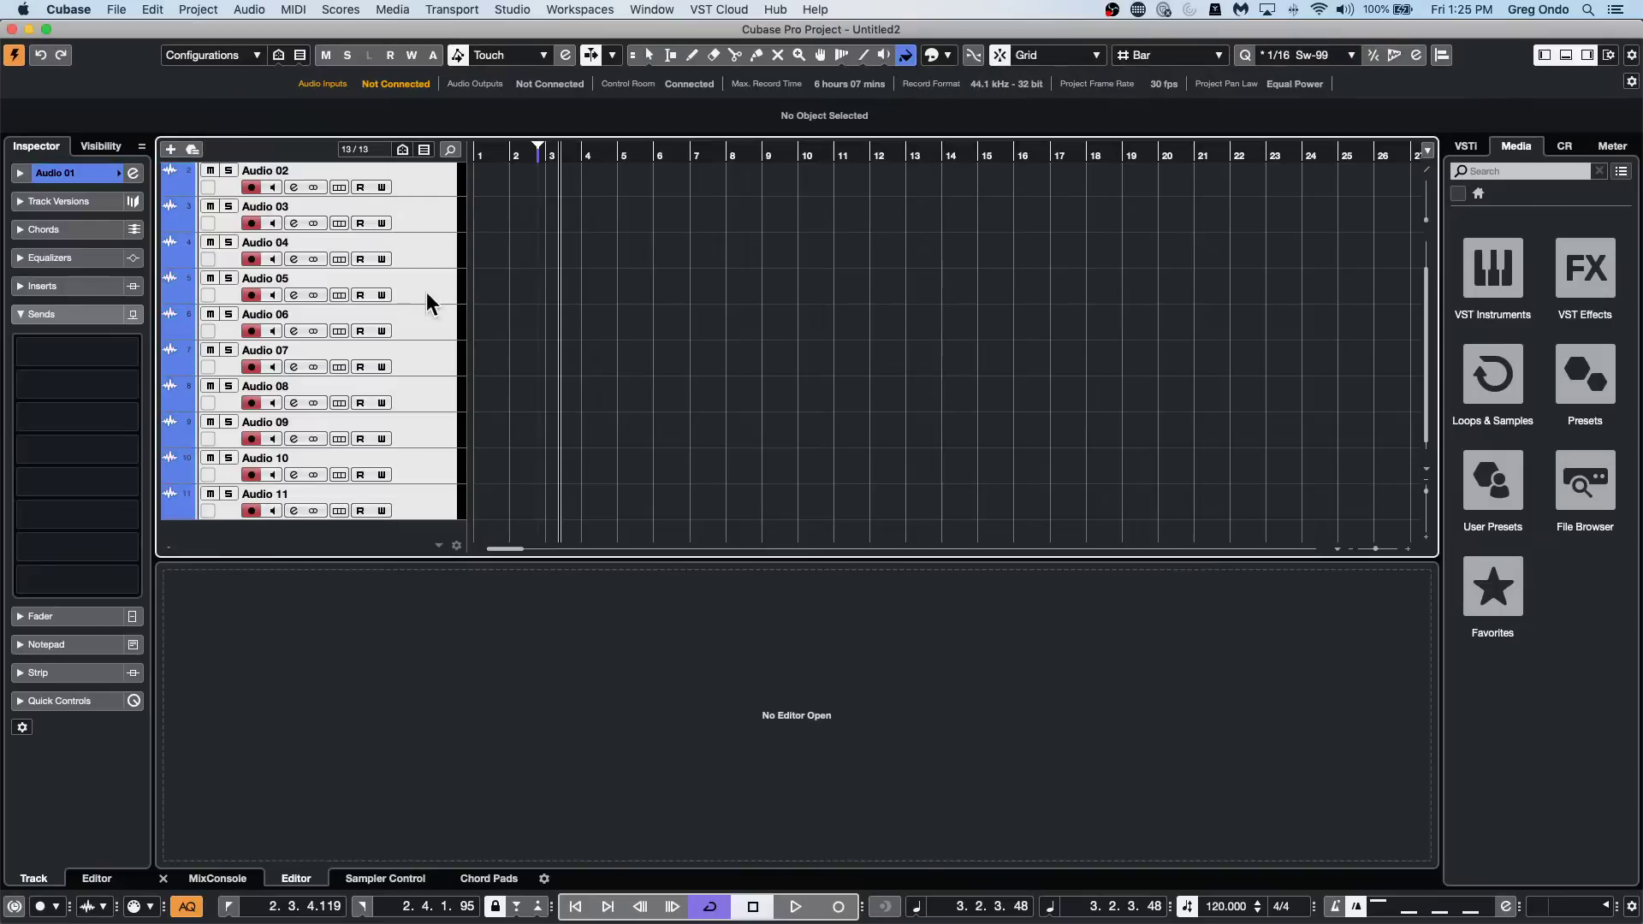
Select tracks Audio 05 to Audio 09, try light blue, magenta and pink, and color them green.
{"action": "left_click", "coordinate": [432, 295]}
{"action": "left_click", "coordinate": [438, 425], "text": "shift"}
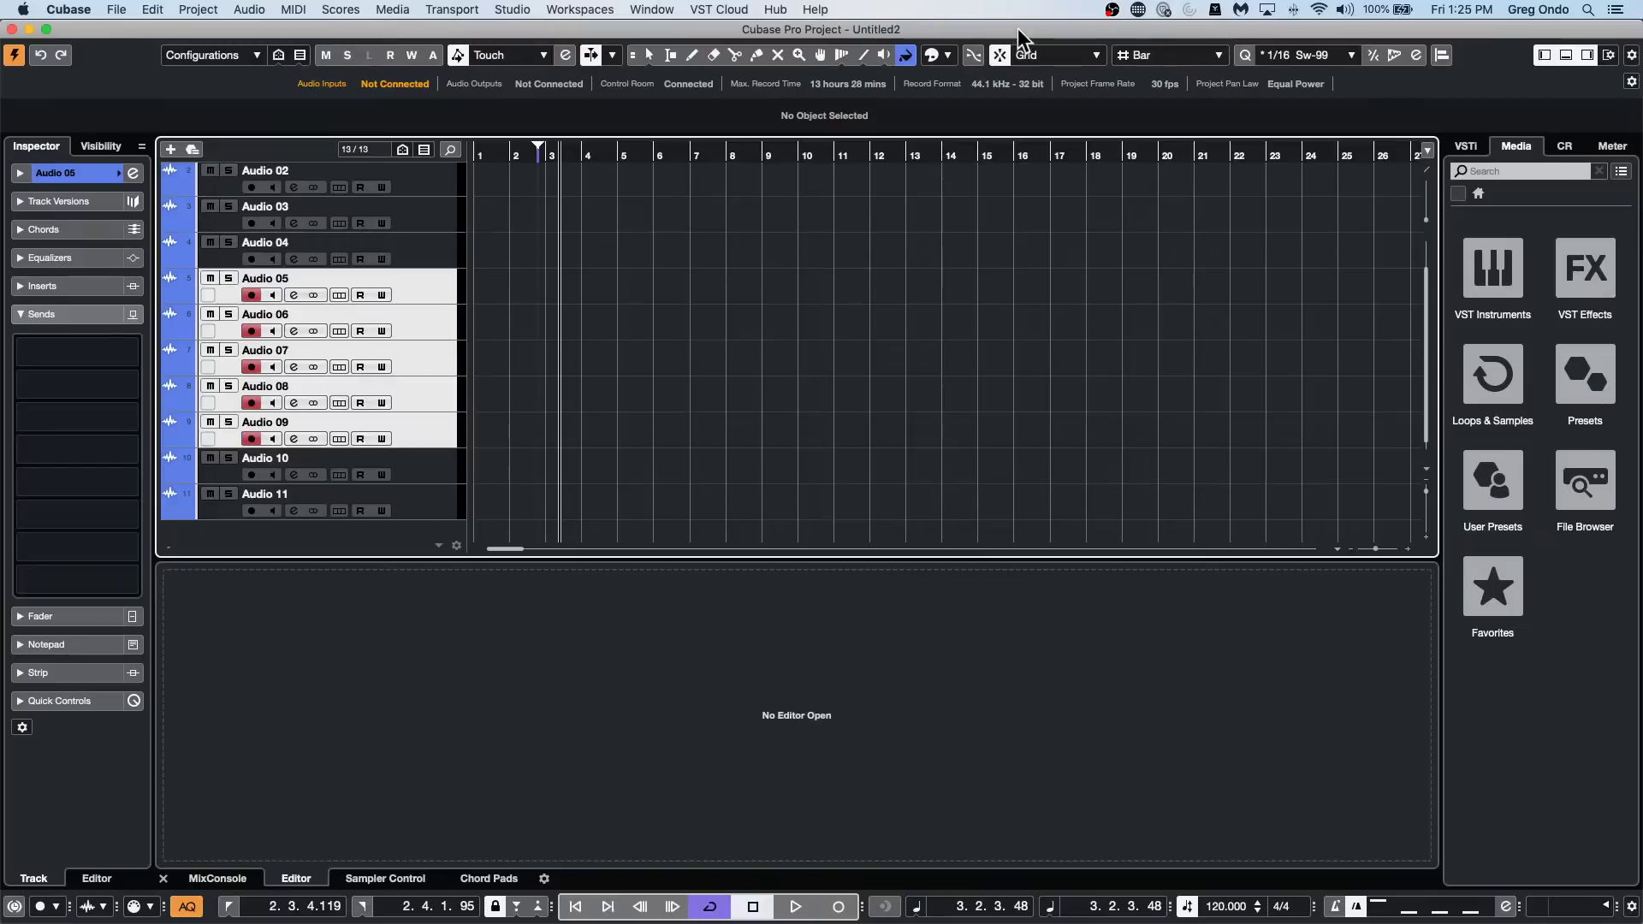
{"action": "left_click", "coordinate": [945, 58]}
{"action": "left_click", "coordinate": [966, 135]}
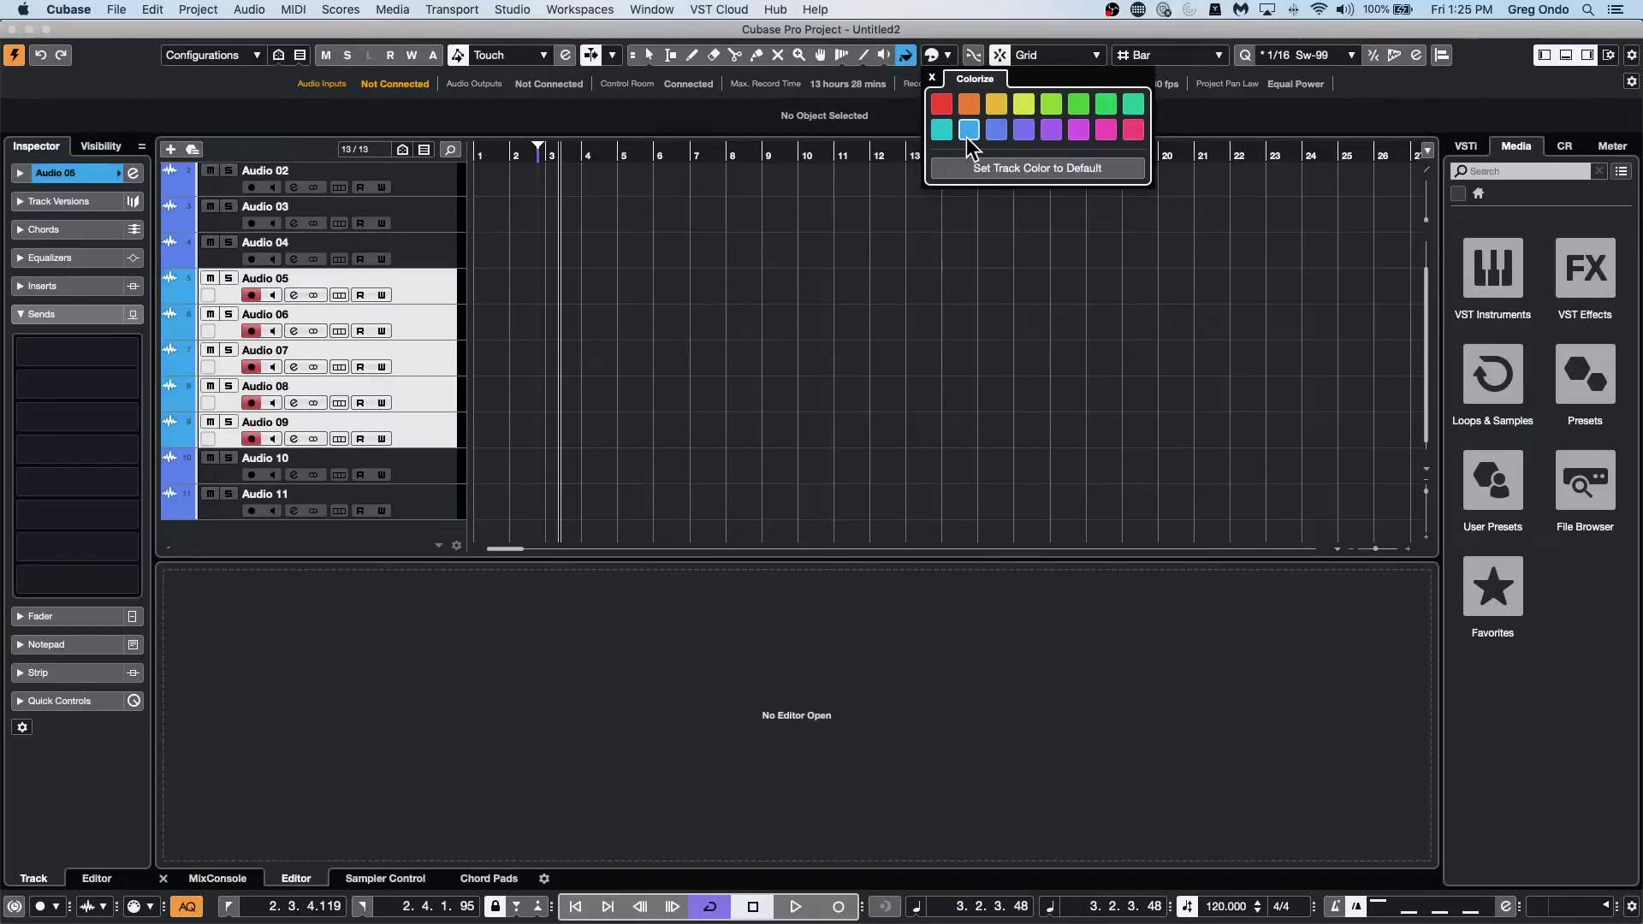
{"action": "left_click", "coordinate": [1076, 132]}
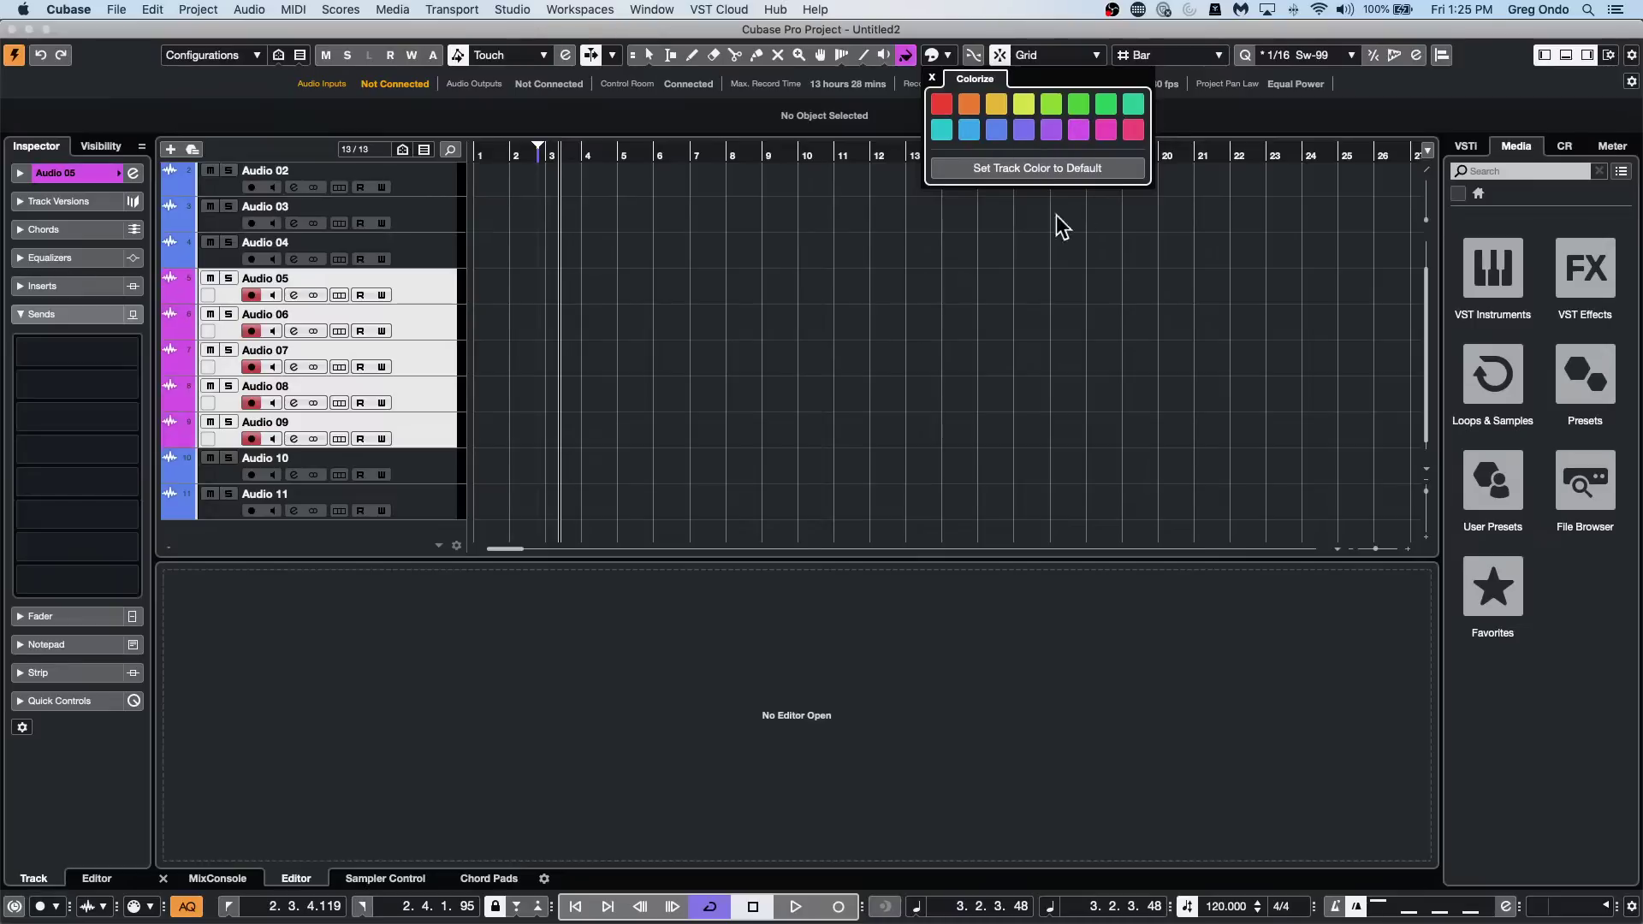
{"action": "left_click", "coordinate": [1134, 131]}
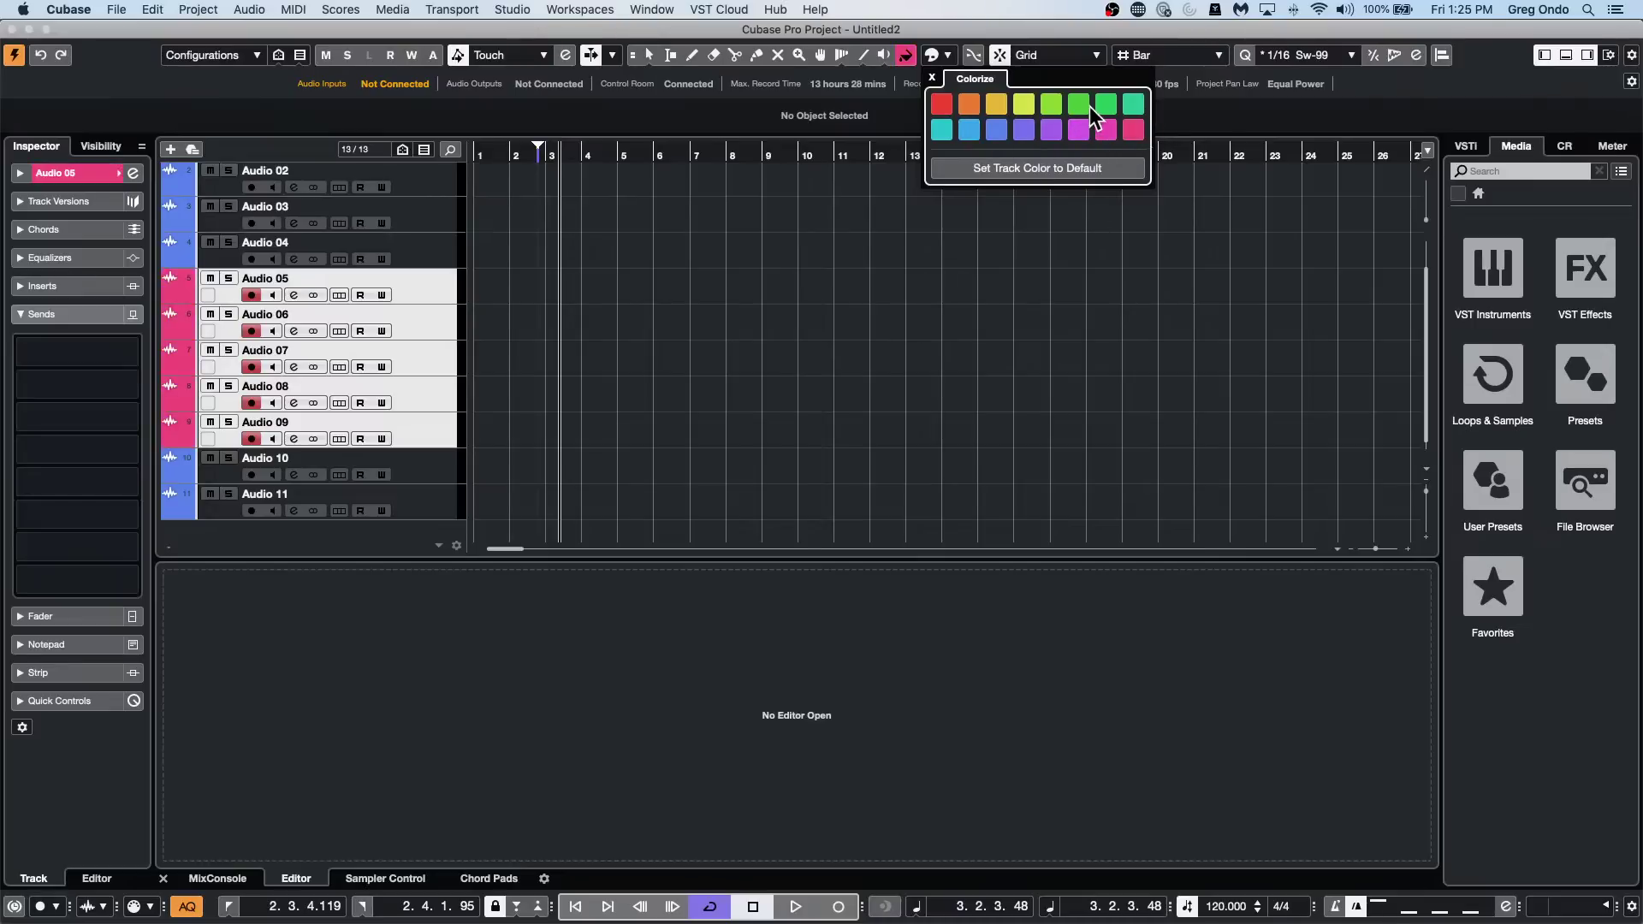
{"action": "left_click", "coordinate": [1100, 103]}
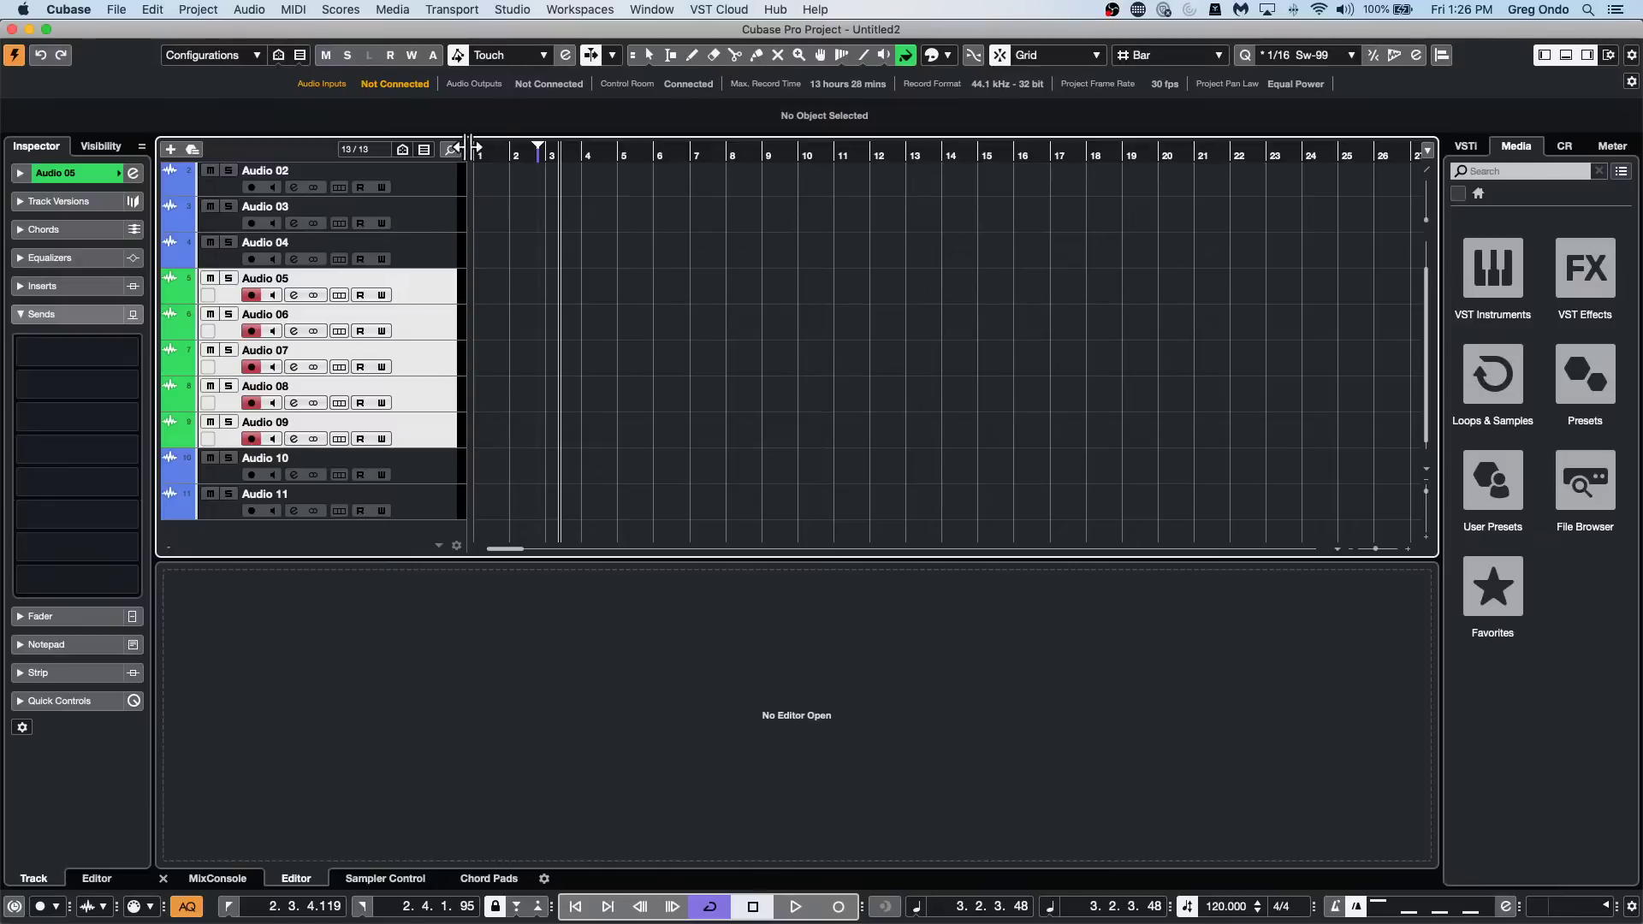
Preview the Atmo 06_AM sample from the Caleidoscope loop set and insert it into the project on its own track.
{"action": "scroll", "coordinate": [503, 151], "scroll_direction": "left", "scroll_amount": 1}
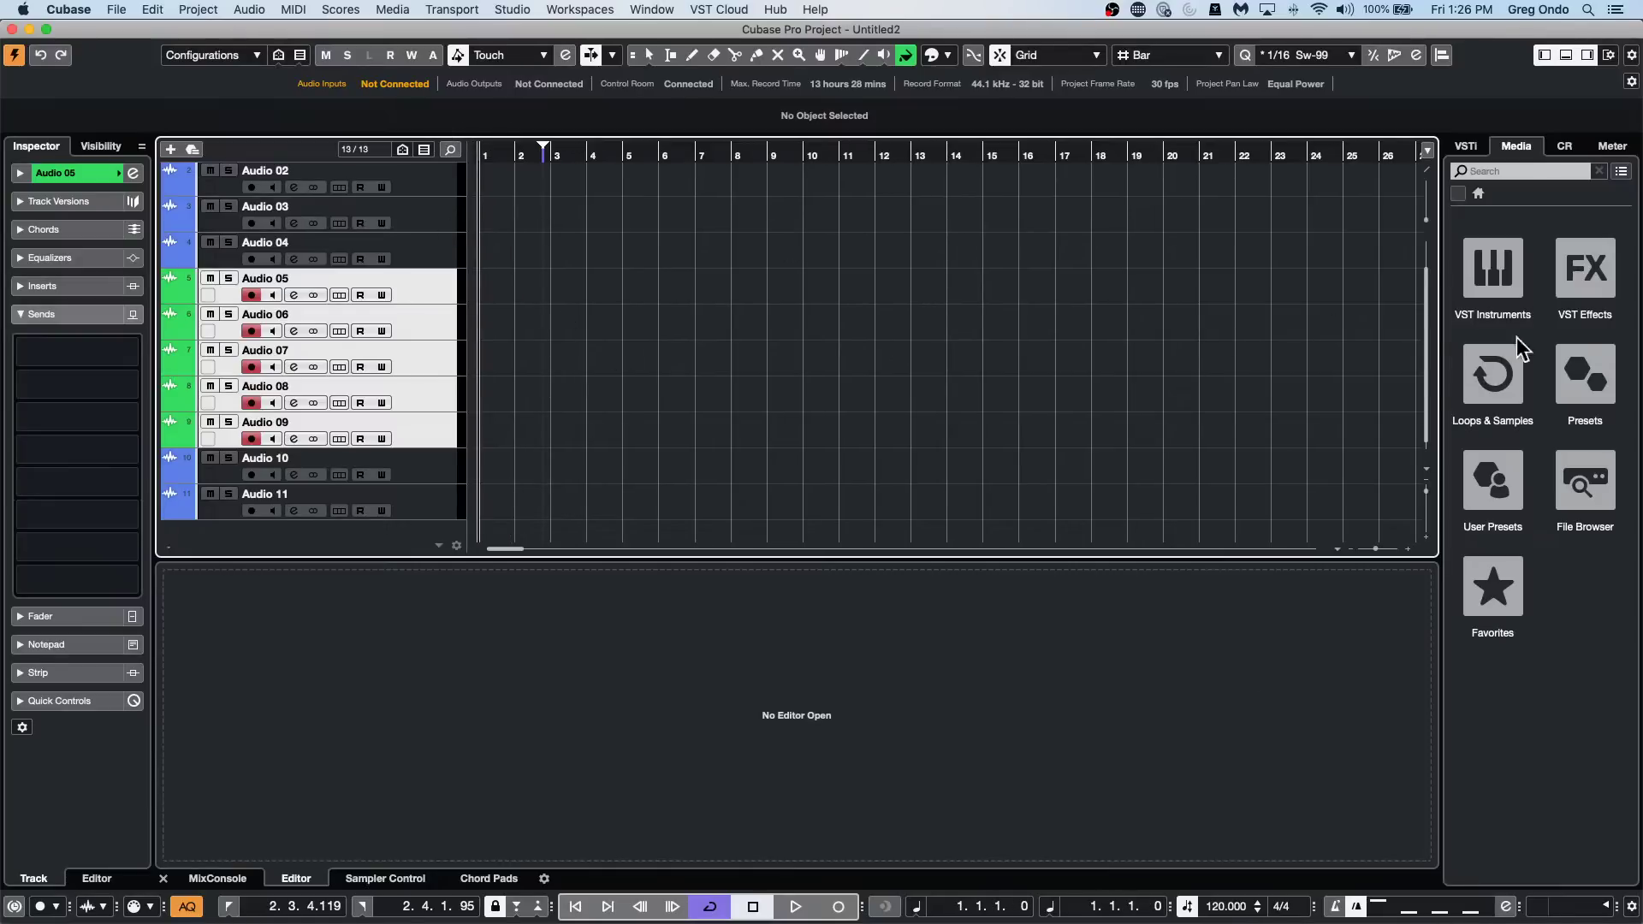
{"action": "left_click", "coordinate": [1513, 381]}
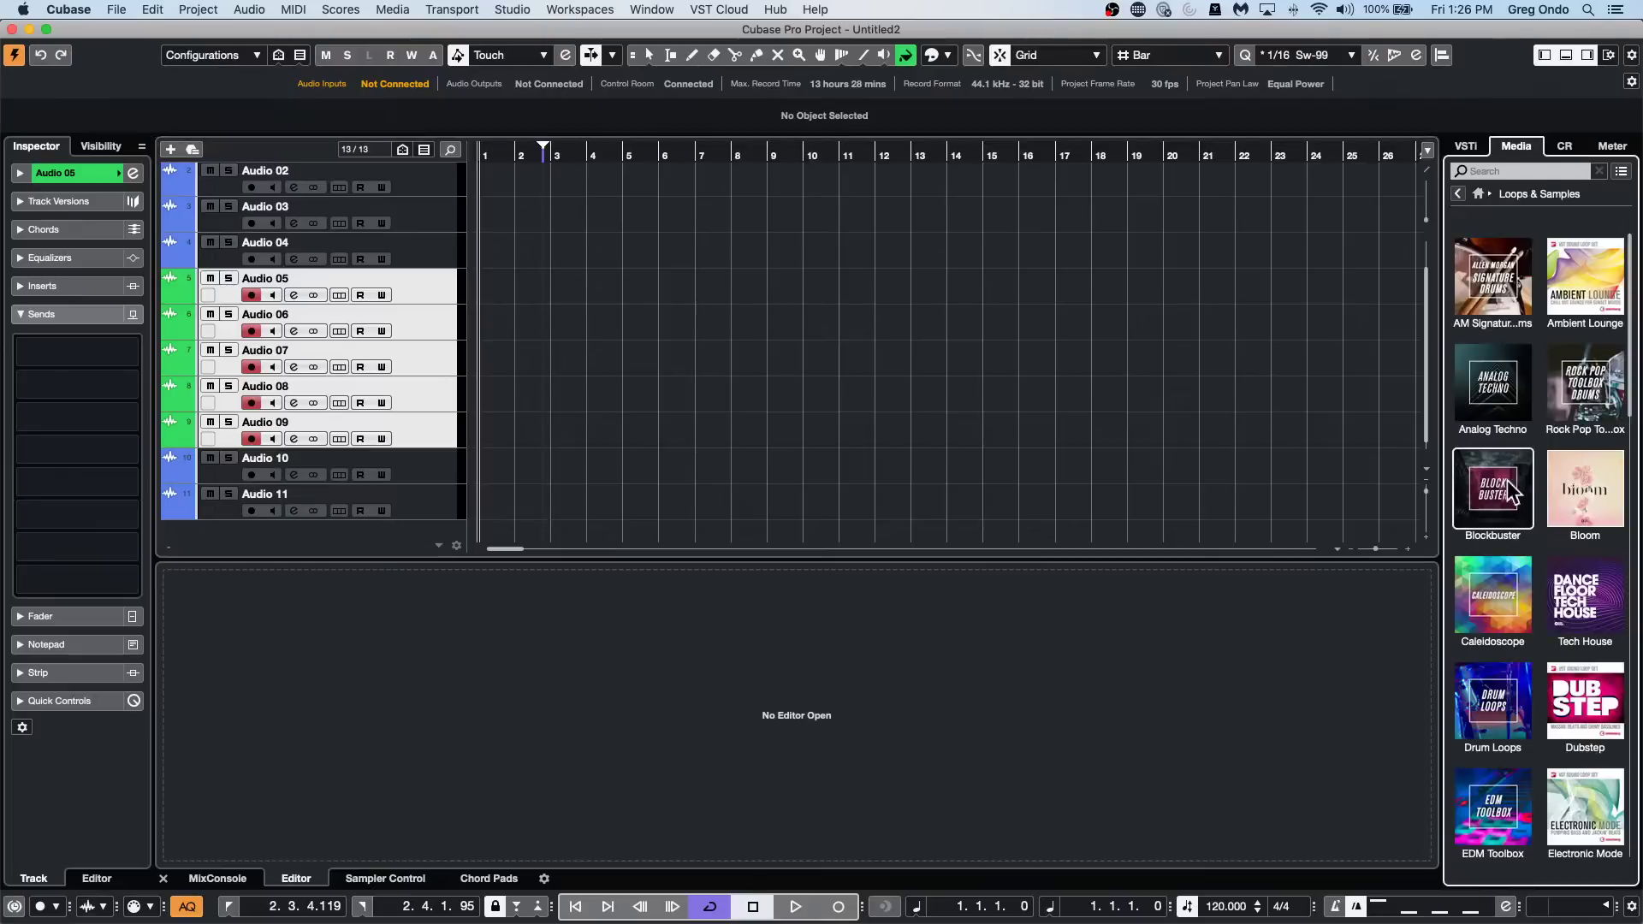
{"action": "left_click", "coordinate": [1496, 606]}
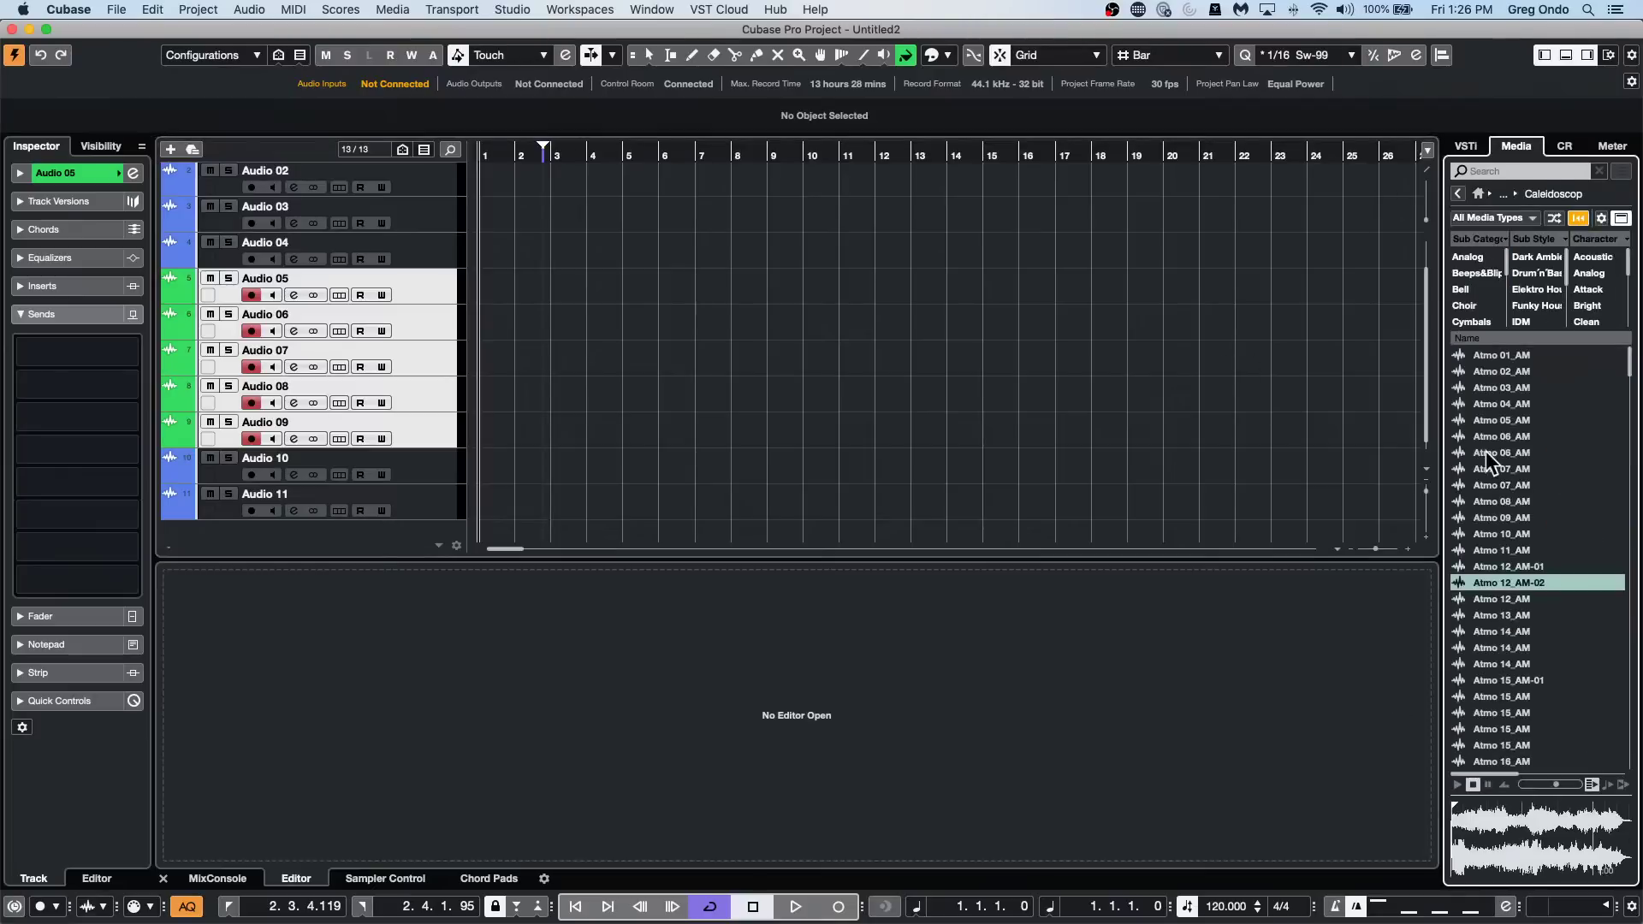
{"action": "left_click", "coordinate": [1486, 452]}
{"action": "mouse_move", "coordinate": [1486, 455]}
{"action": "left_mouse_down"}
{"action": "mouse_move", "coordinate": [953, 484]}
{"action": "mouse_move", "coordinate": [1591, 518]}
{"action": "mouse_move", "coordinate": [947, 426]}
{"action": "mouse_move", "coordinate": [1466, 450]}
{"action": "left_mouse_up"}
{"action": "scroll", "coordinate": [948, 424], "scroll_direction": "down", "scroll_amount": 1}
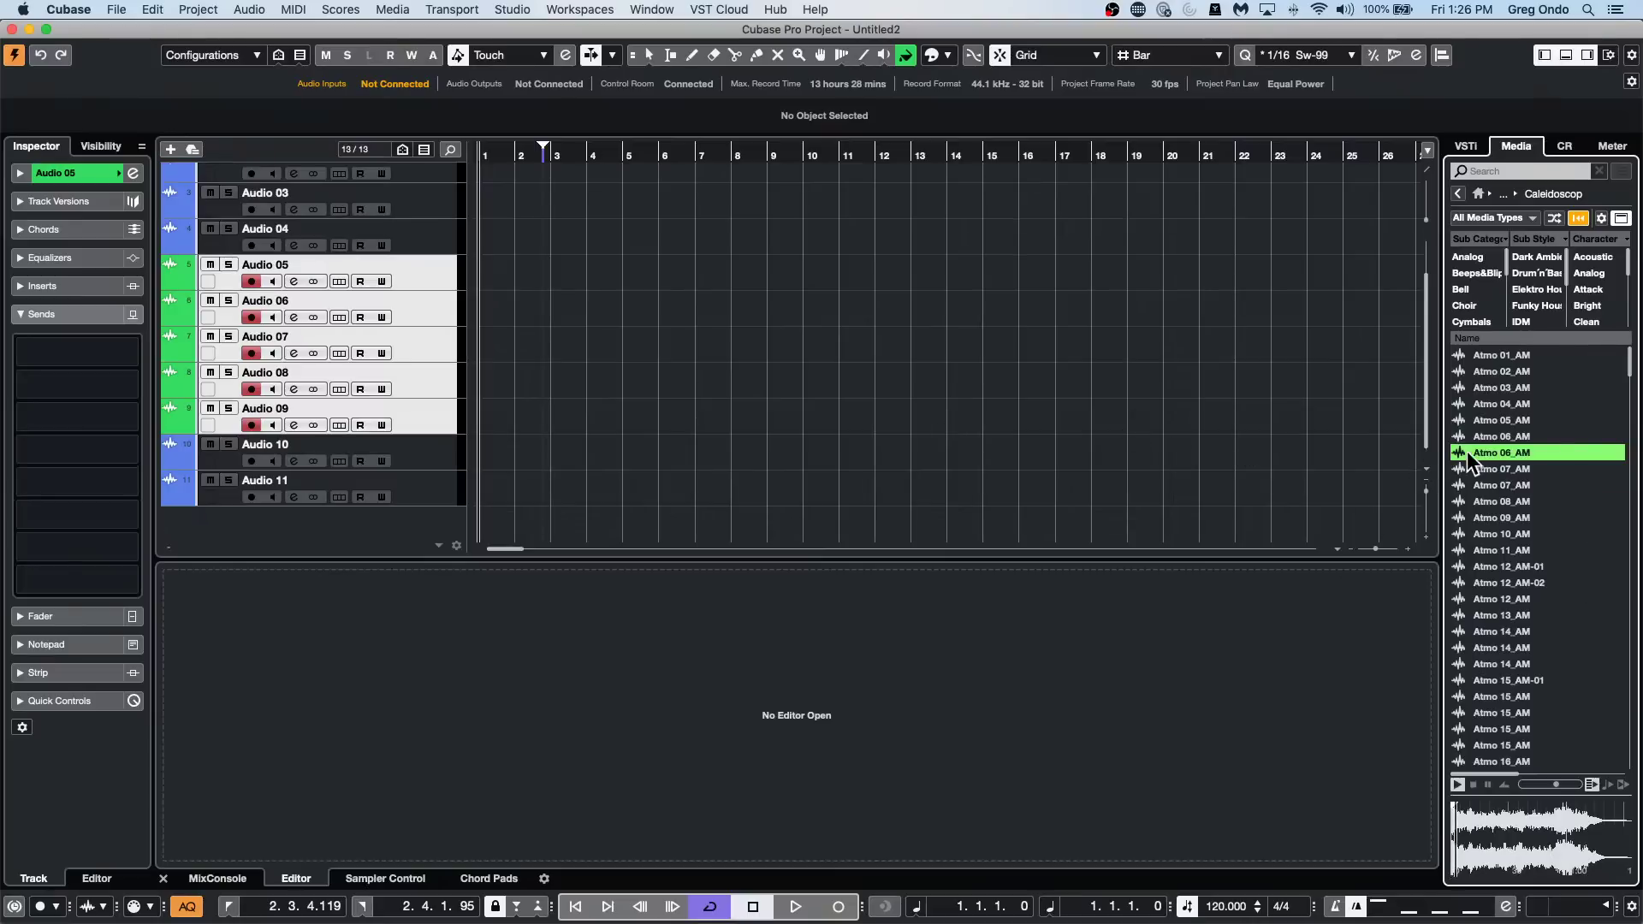
{"action": "double_click", "coordinate": [1475, 452]}
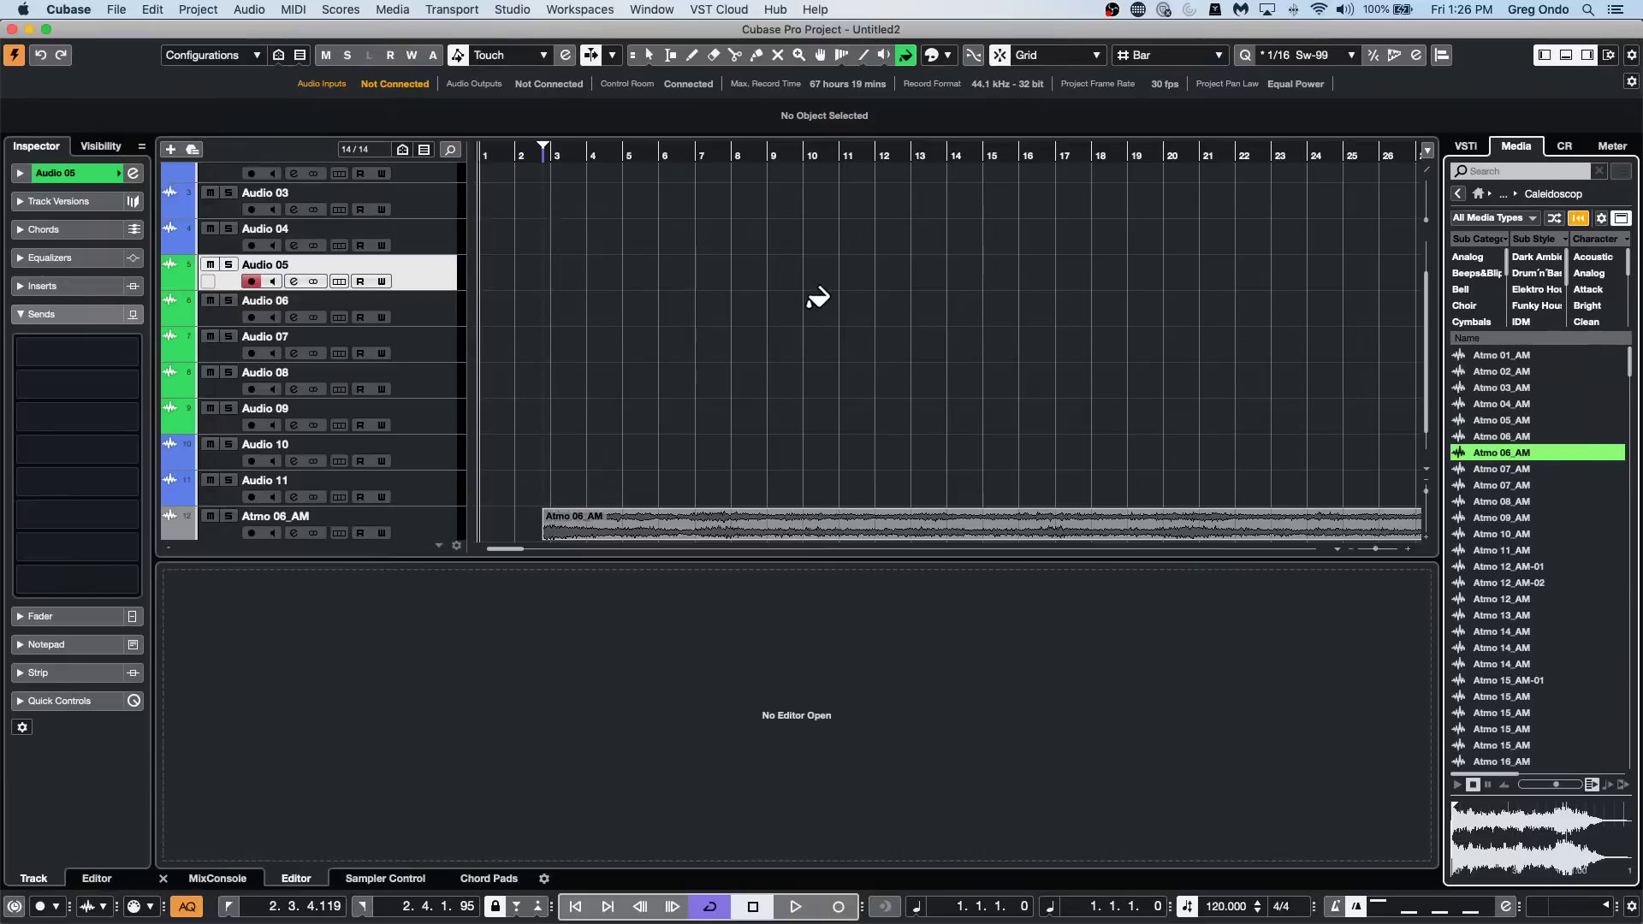
Make a range selection from bar 7 to bar 10 across the Audio 11 and Atmo 06_AM tracks.
{"action": "right_click", "coordinate": [672, 496]}
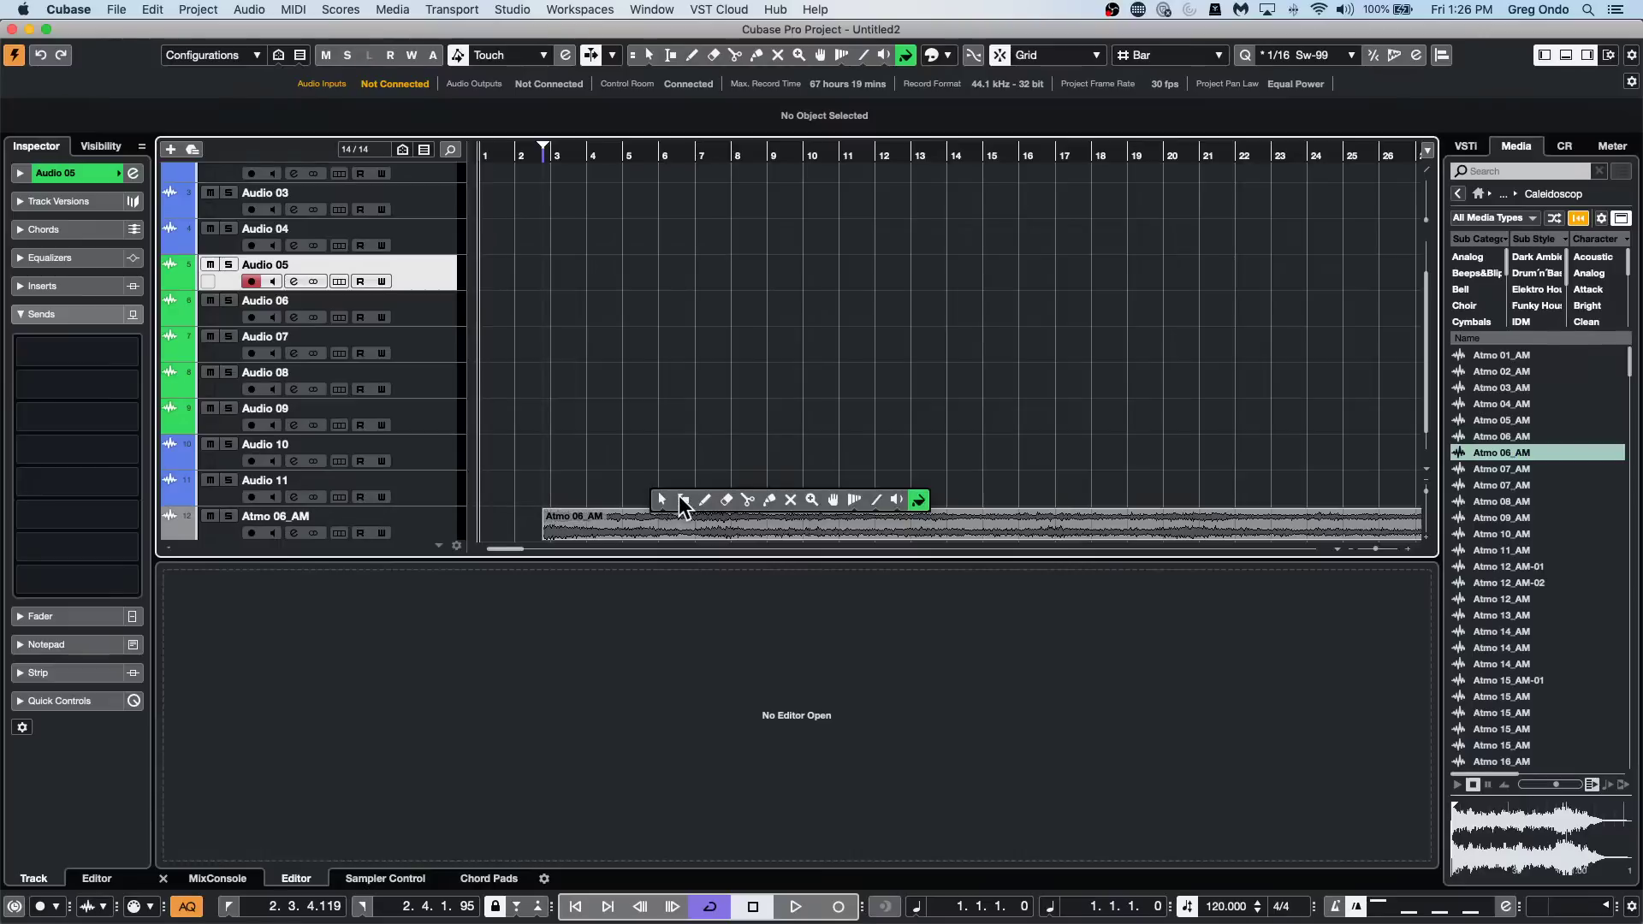
{"action": "left_click", "coordinate": [680, 499]}
{"action": "left_click", "coordinate": [682, 517]}
{"action": "left_click_drag", "start_coordinate": [682, 518], "coordinate": [792, 513]}
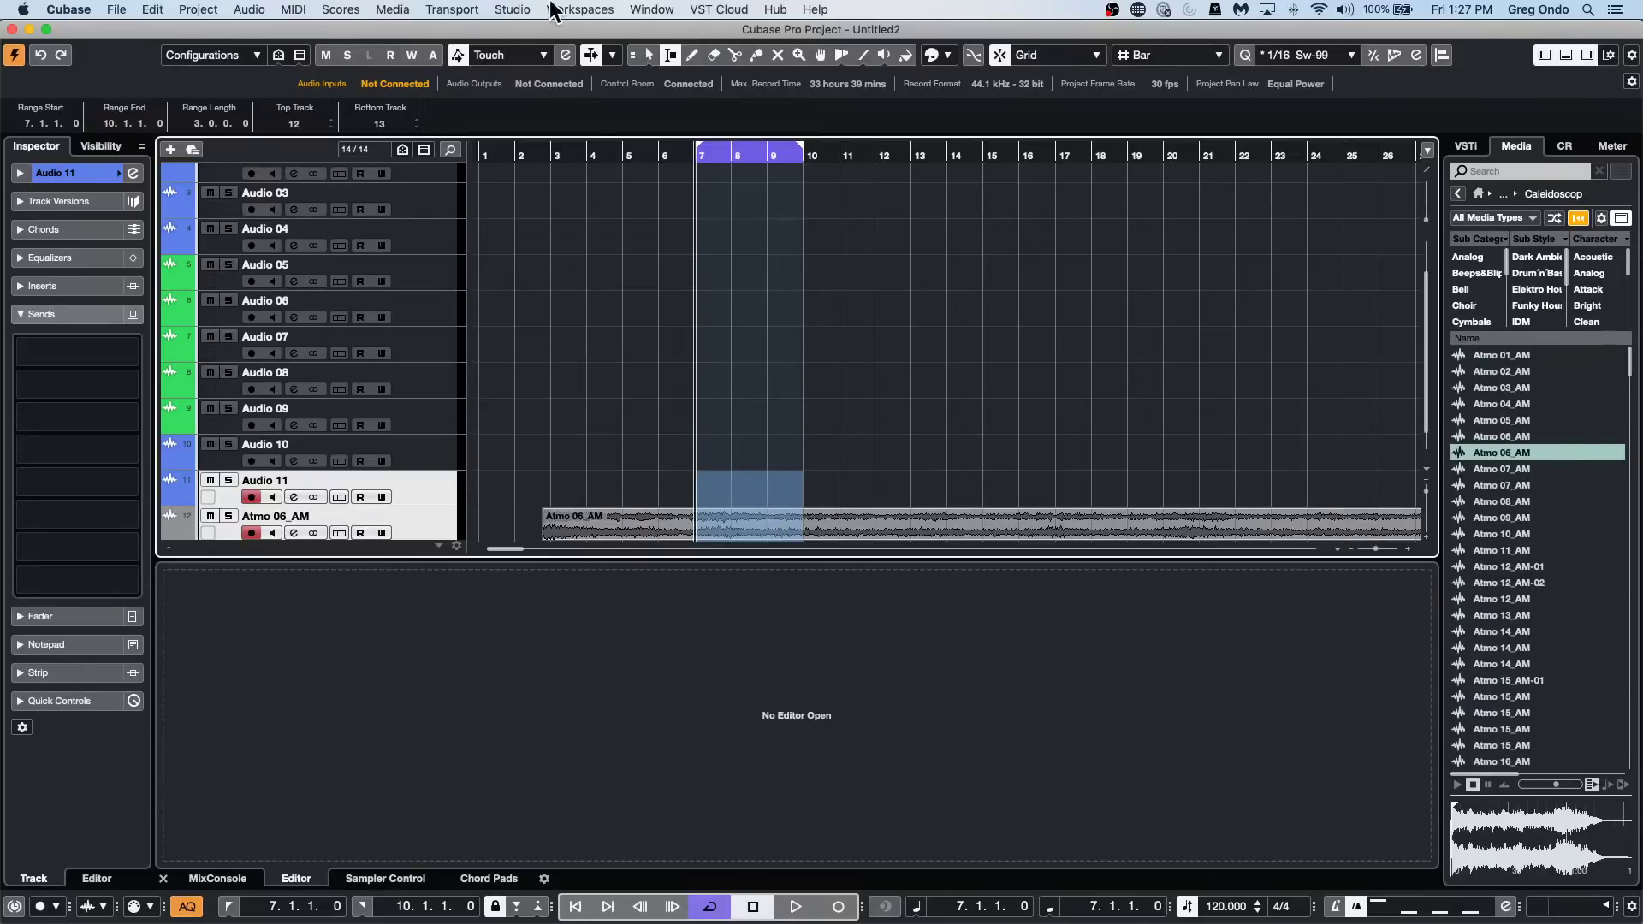
{"action": "left_click", "coordinate": [128, 10]}
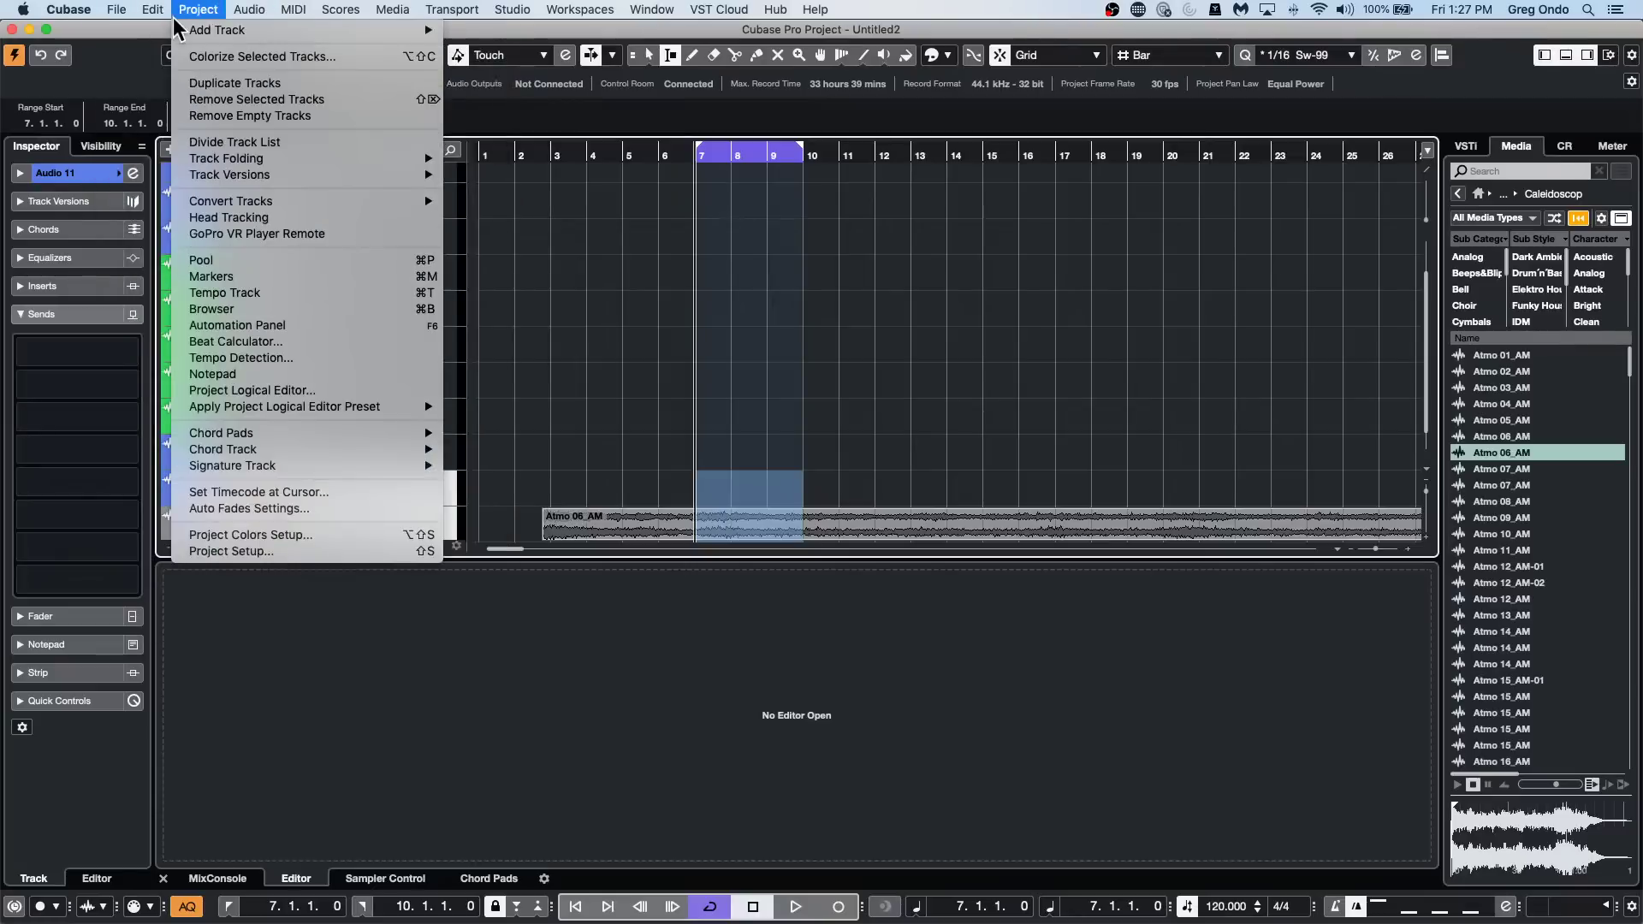
{"action": "mouse_move", "coordinate": [249, 11]}
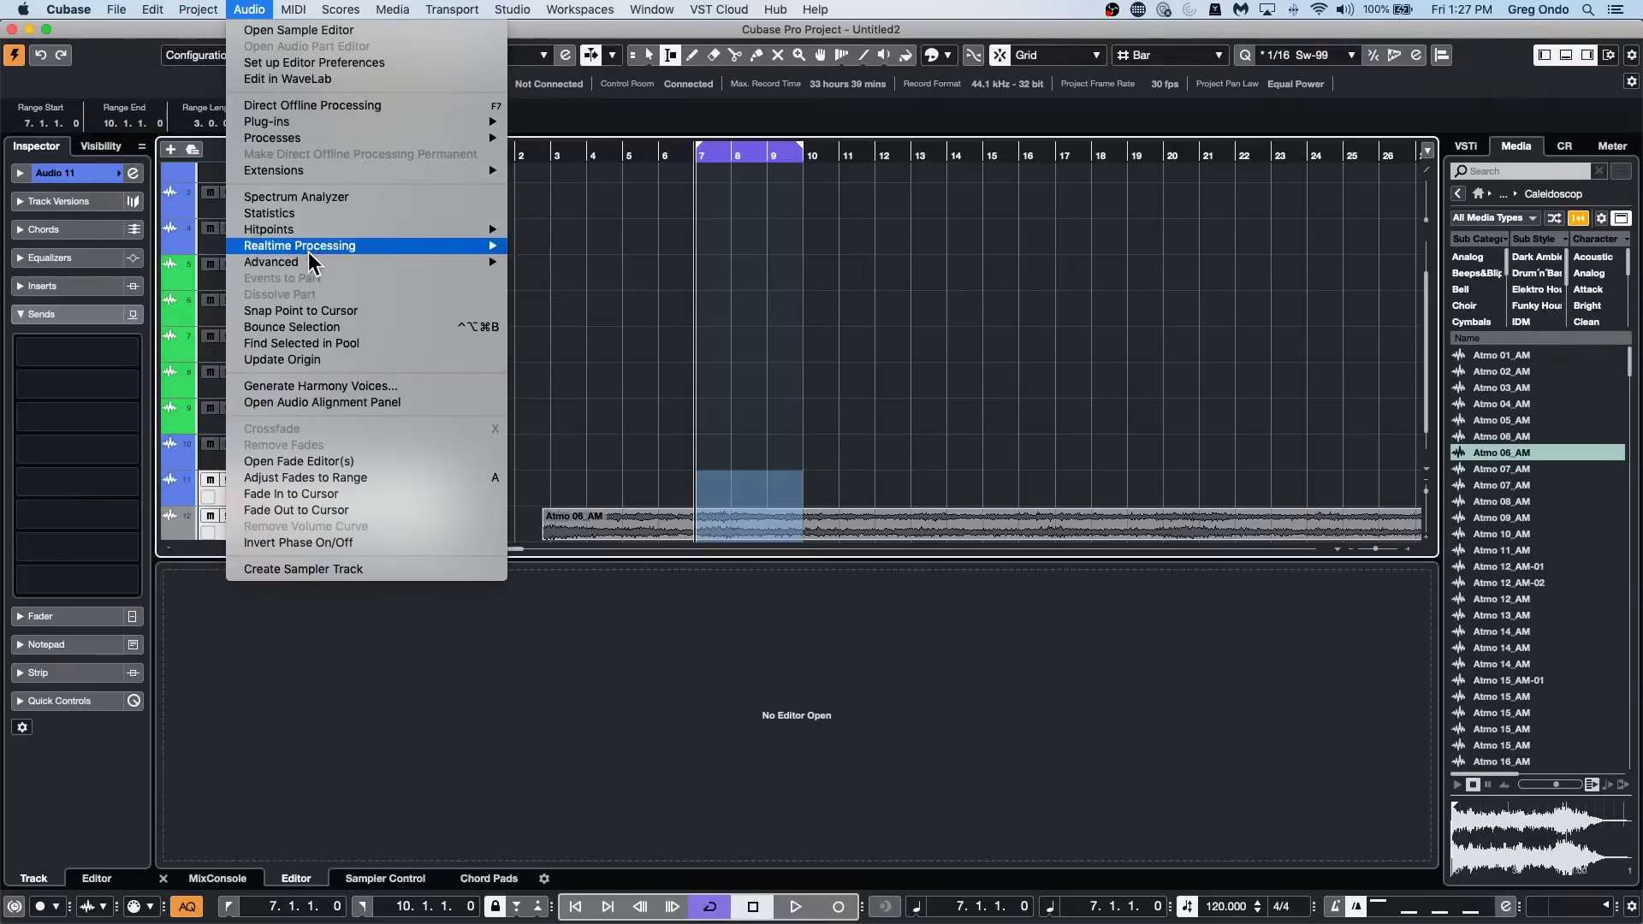
{"action": "mouse_move", "coordinate": [455, 175]}
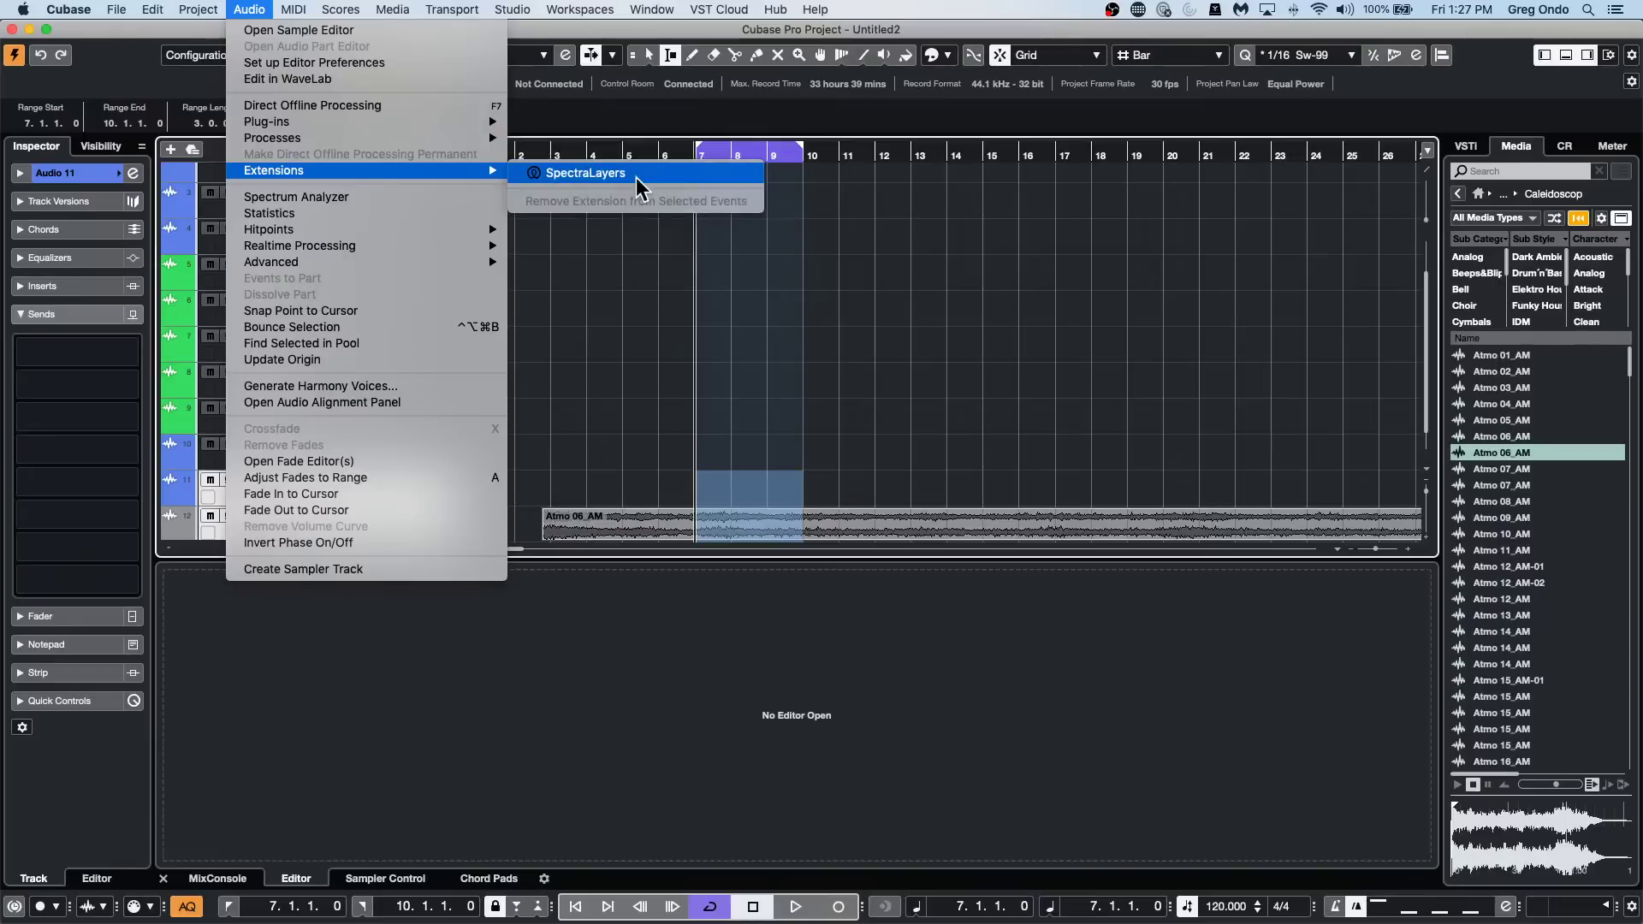
{"action": "left_click", "coordinate": [863, 248]}
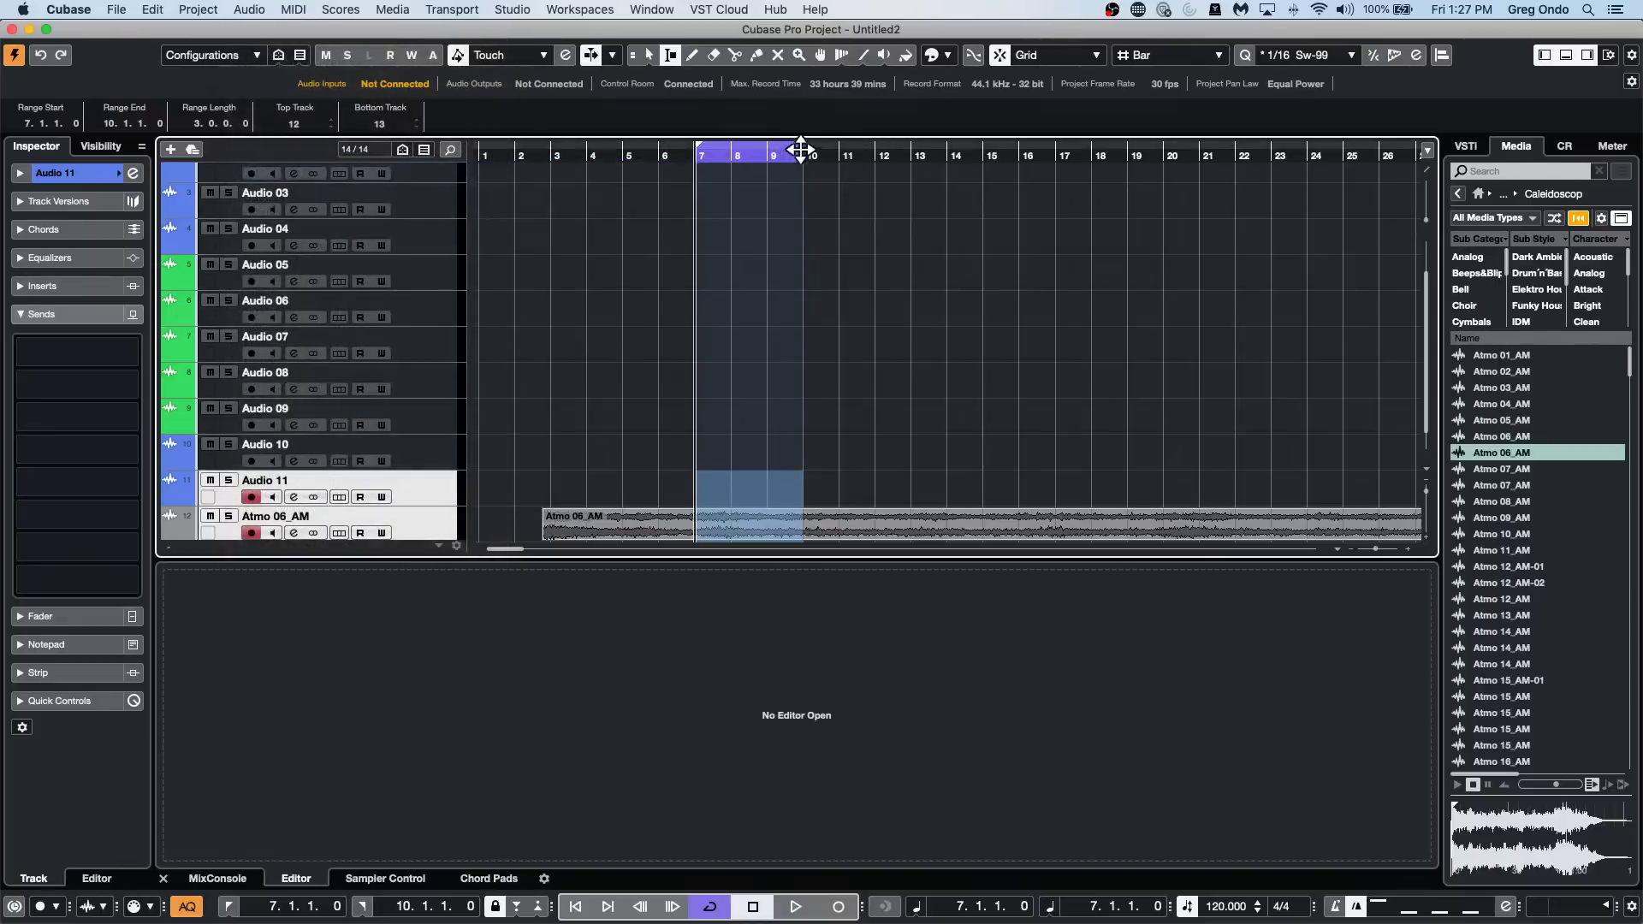
Try different locator positions, shorten the range selection to end at bar 9, and set the locators to that range.
{"action": "left_click_drag", "start_coordinate": [802, 157], "coordinate": [768, 156]}
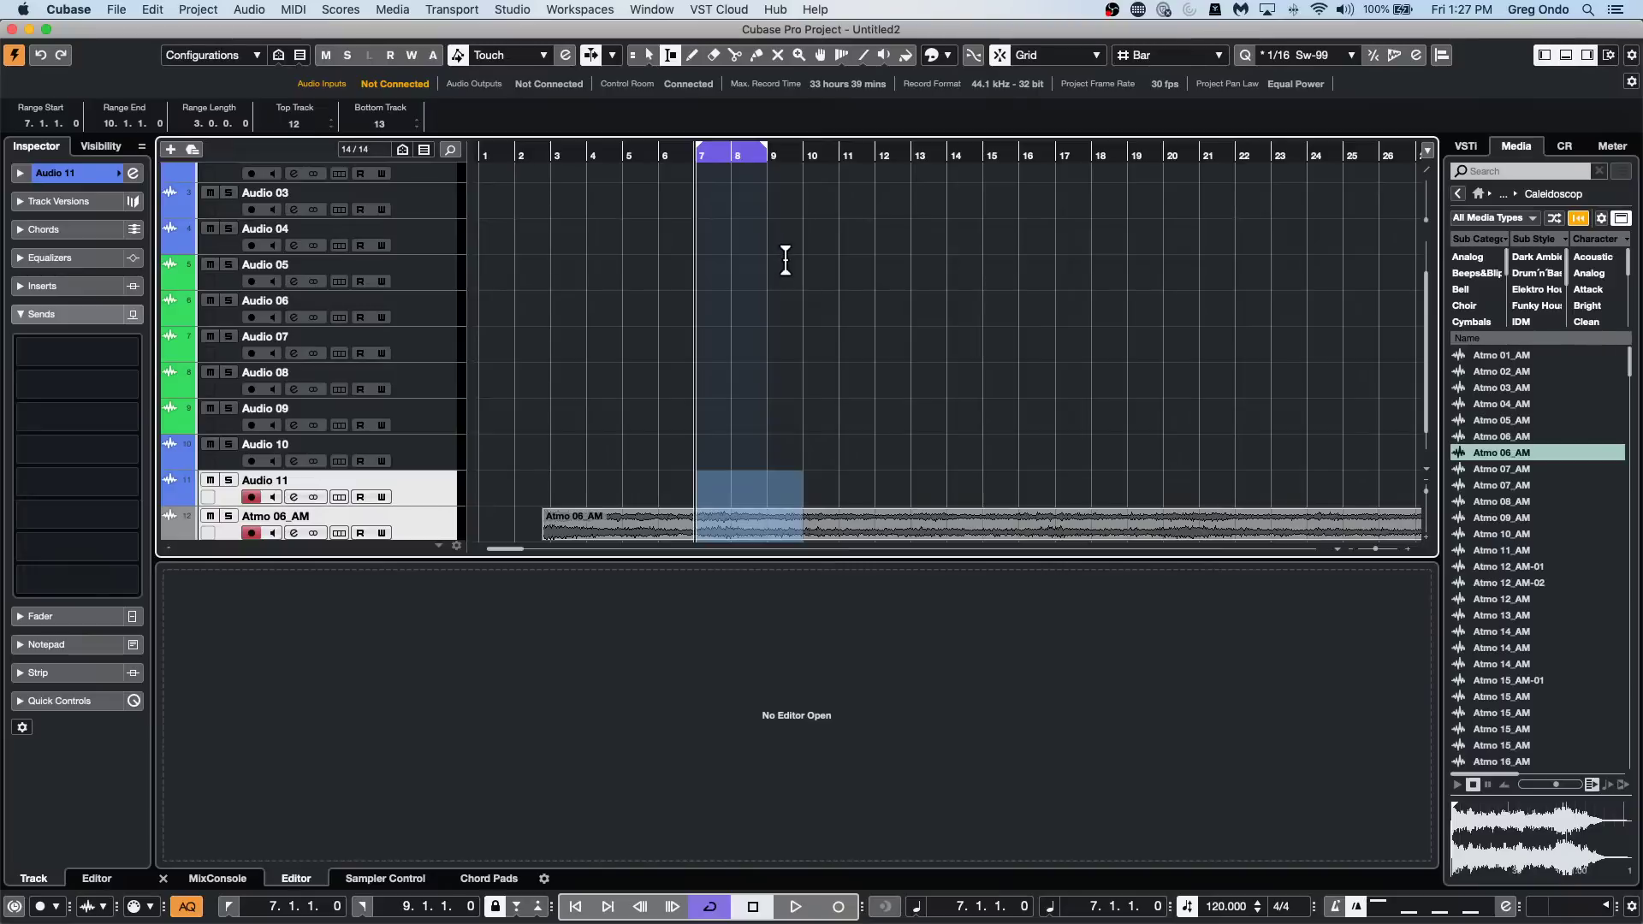
{"action": "key", "text": "p"}
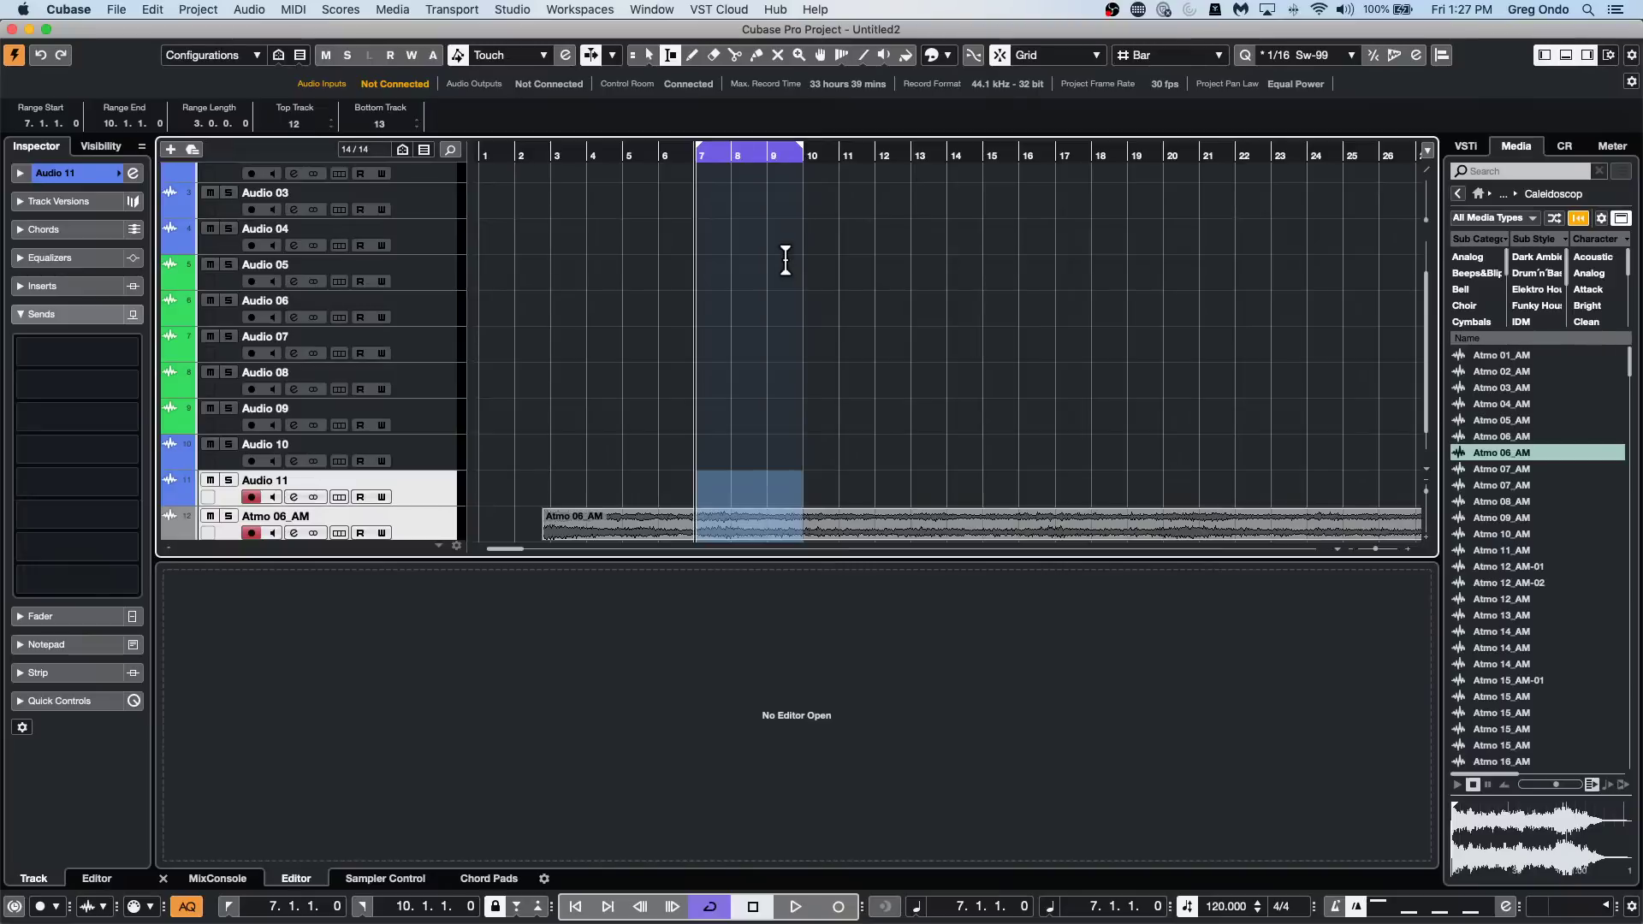
{"action": "left_click", "coordinate": [809, 137]}
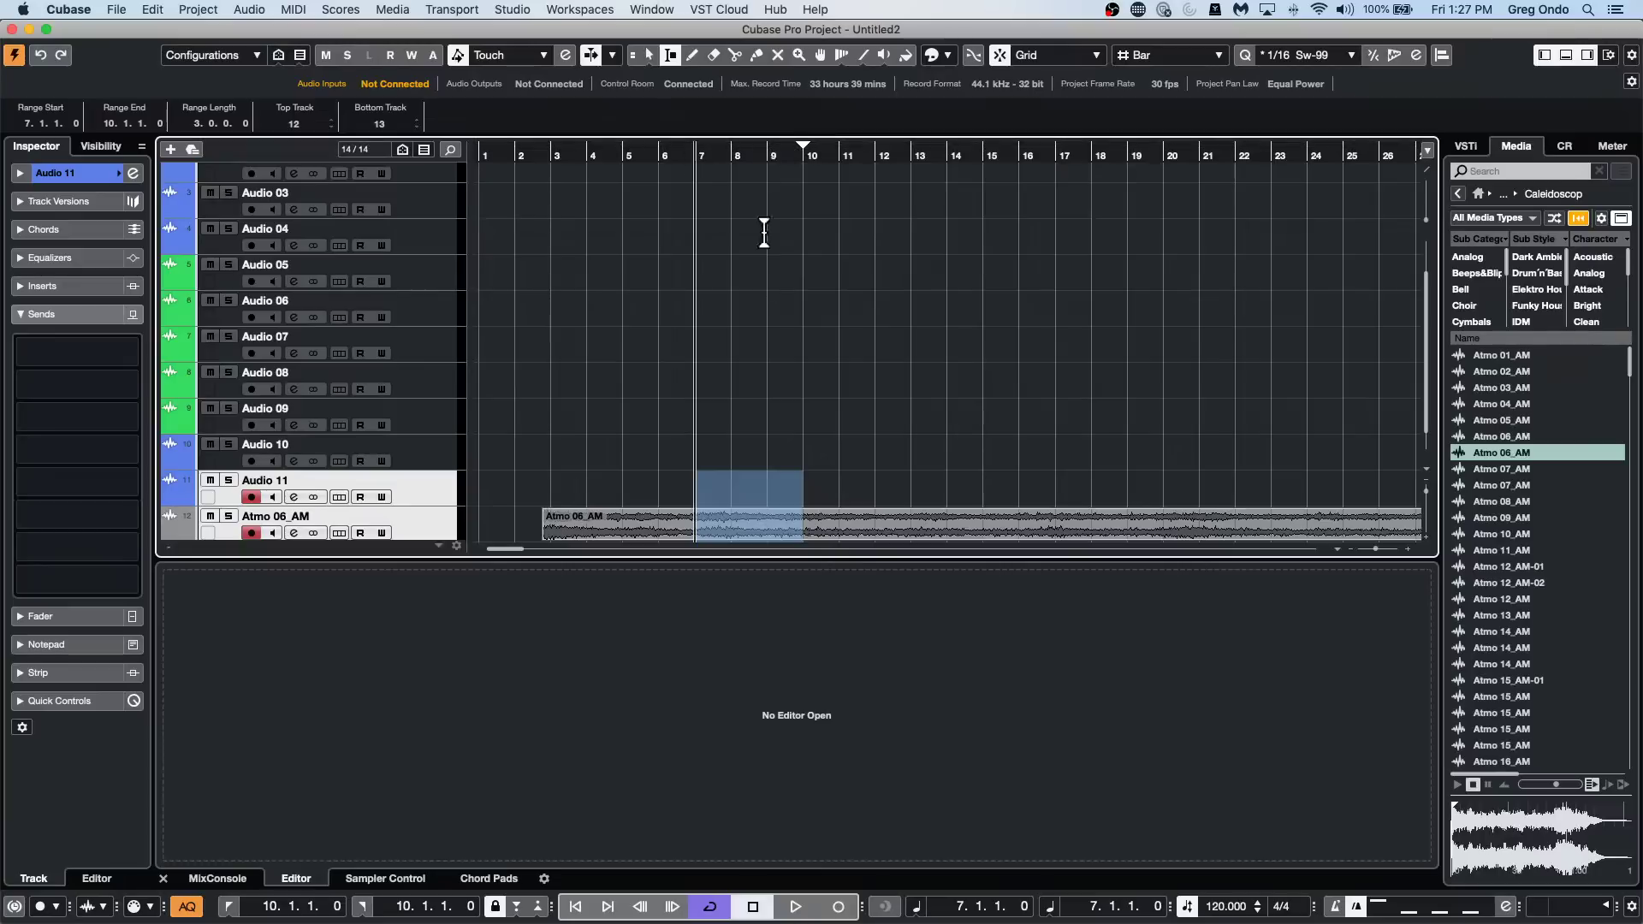
{"action": "left_click_drag", "start_coordinate": [802, 484], "coordinate": [753, 481]}
{"action": "key", "text": "p"}
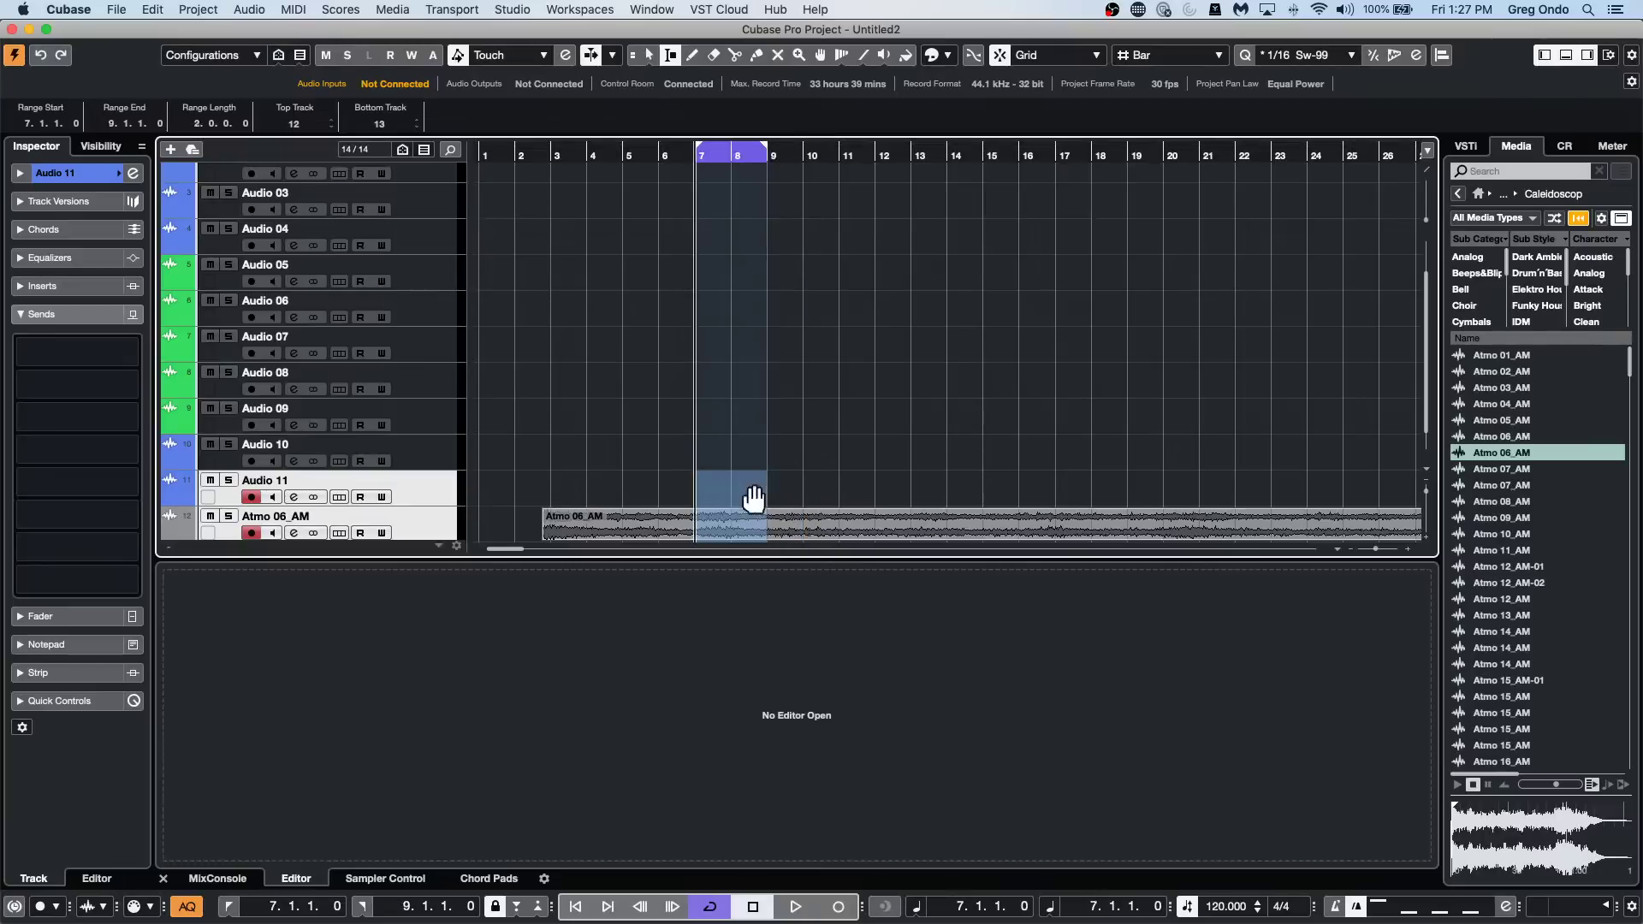
Apply the SpectraLayers extension to the whole Atmo 06_AM event and place the project cursor at bar 8.
{"action": "key", "text": "1"}
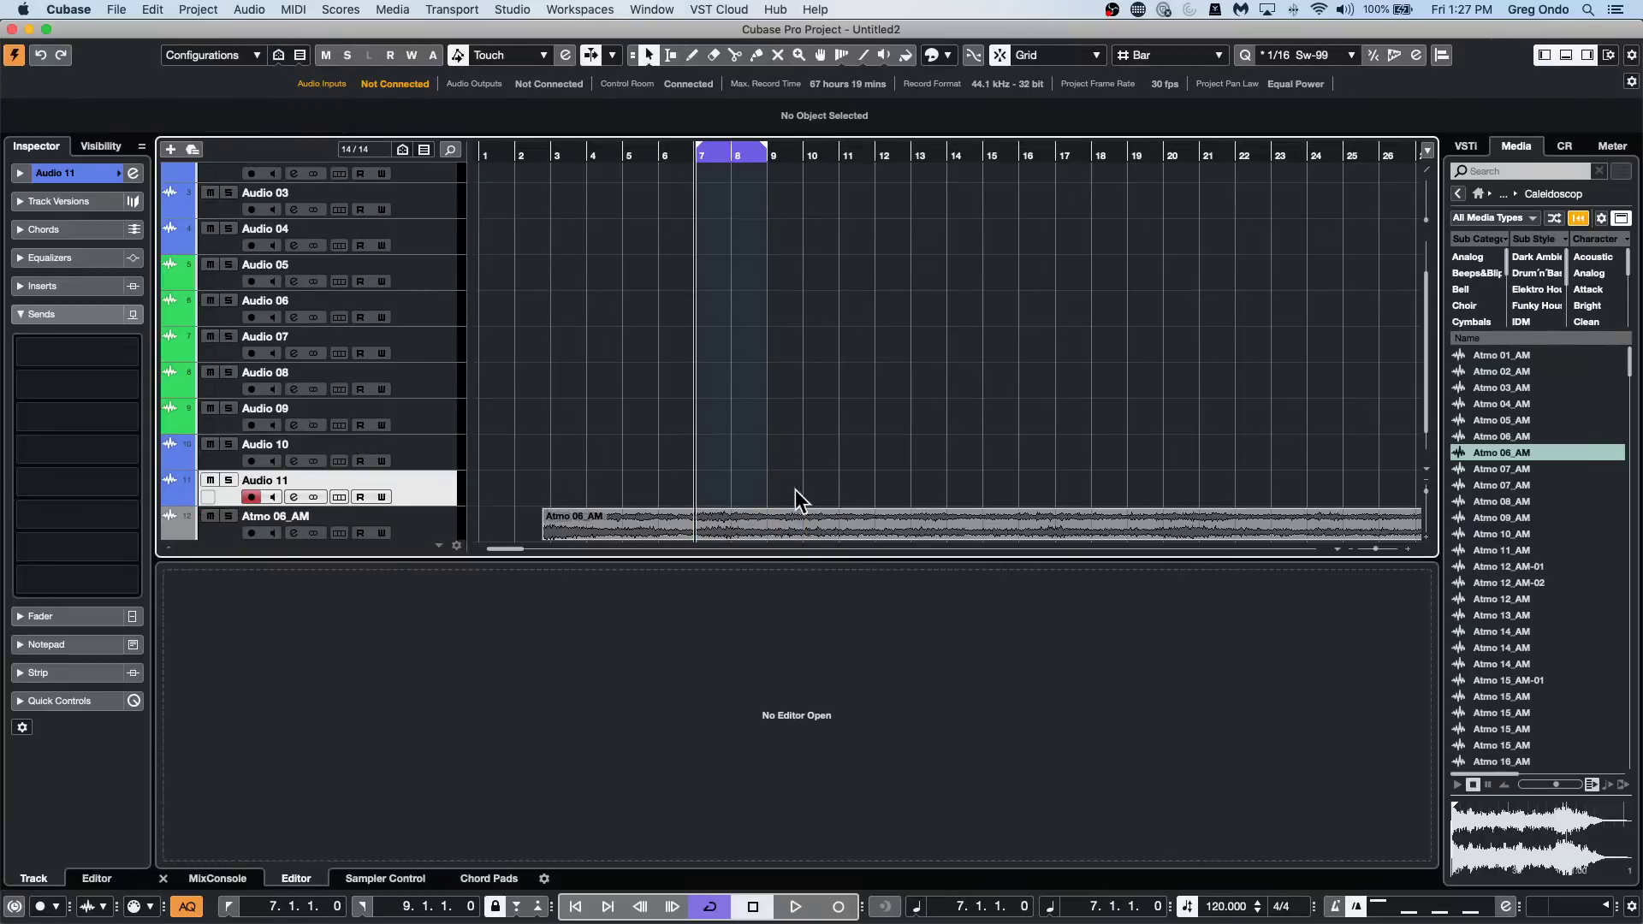
{"action": "left_click", "coordinate": [734, 531]}
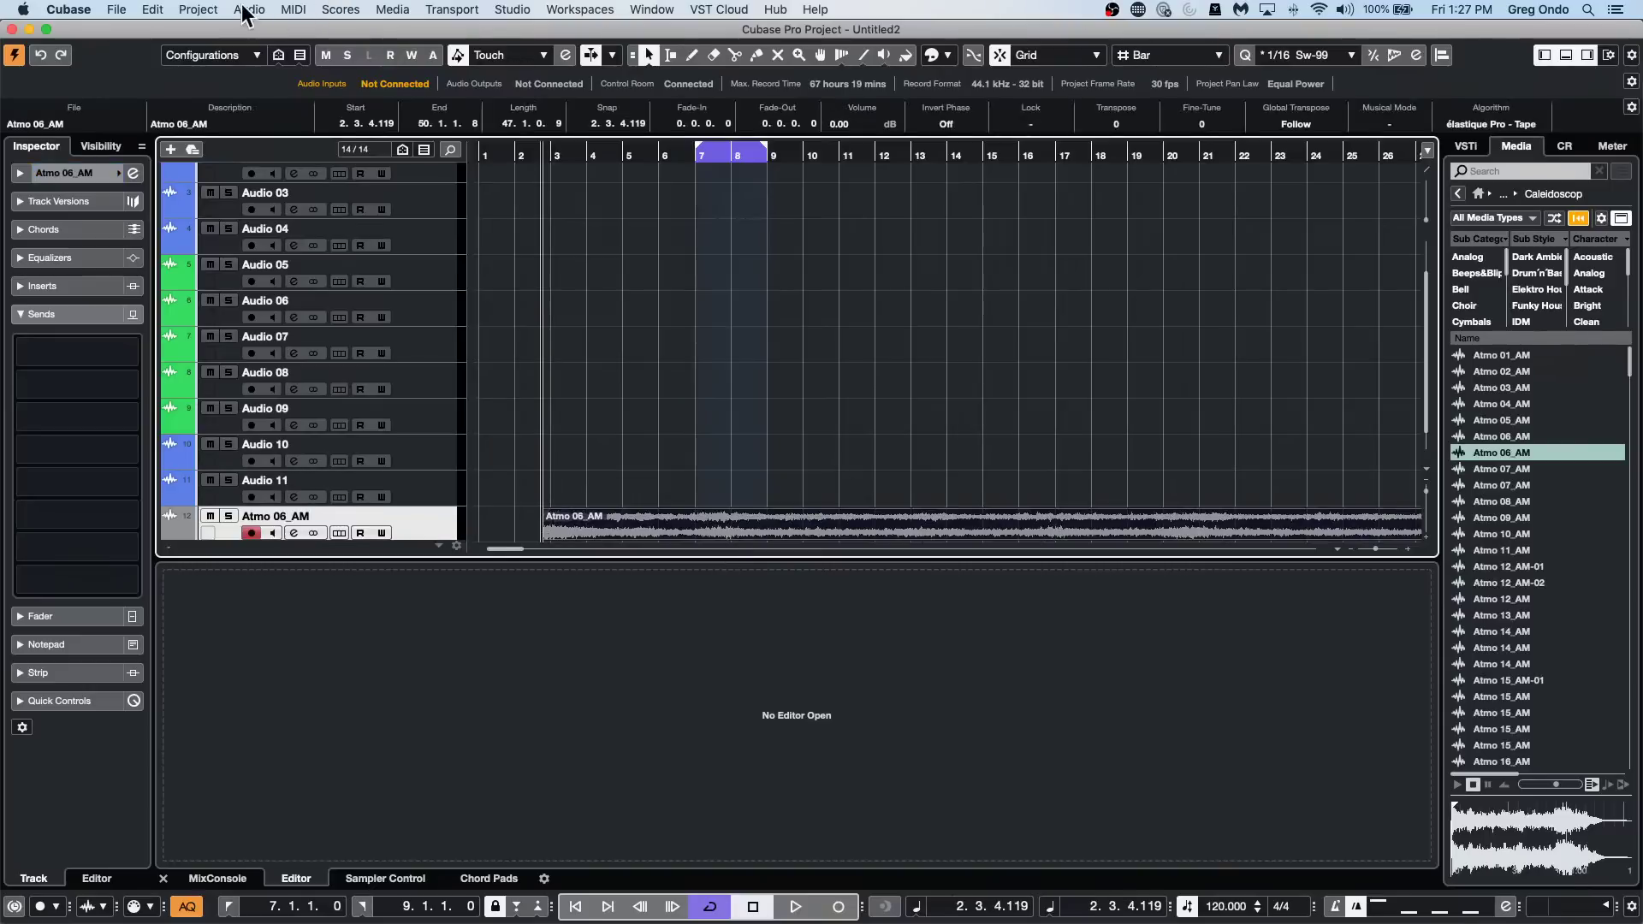
{"action": "left_click", "coordinate": [200, 9]}
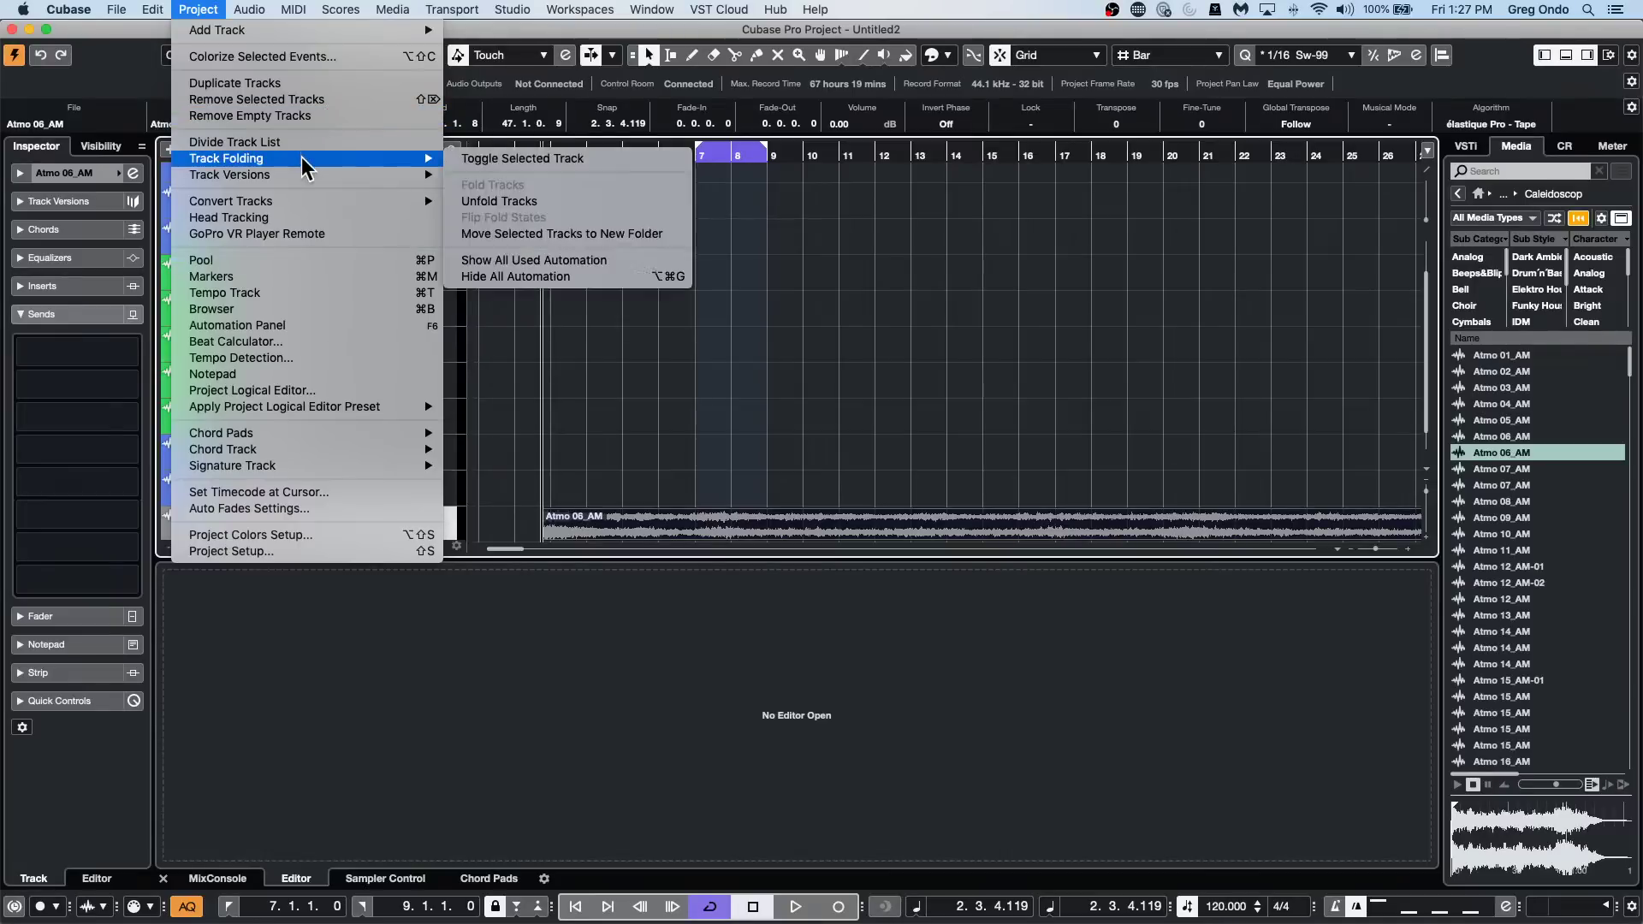
{"action": "mouse_move", "coordinate": [249, 10]}
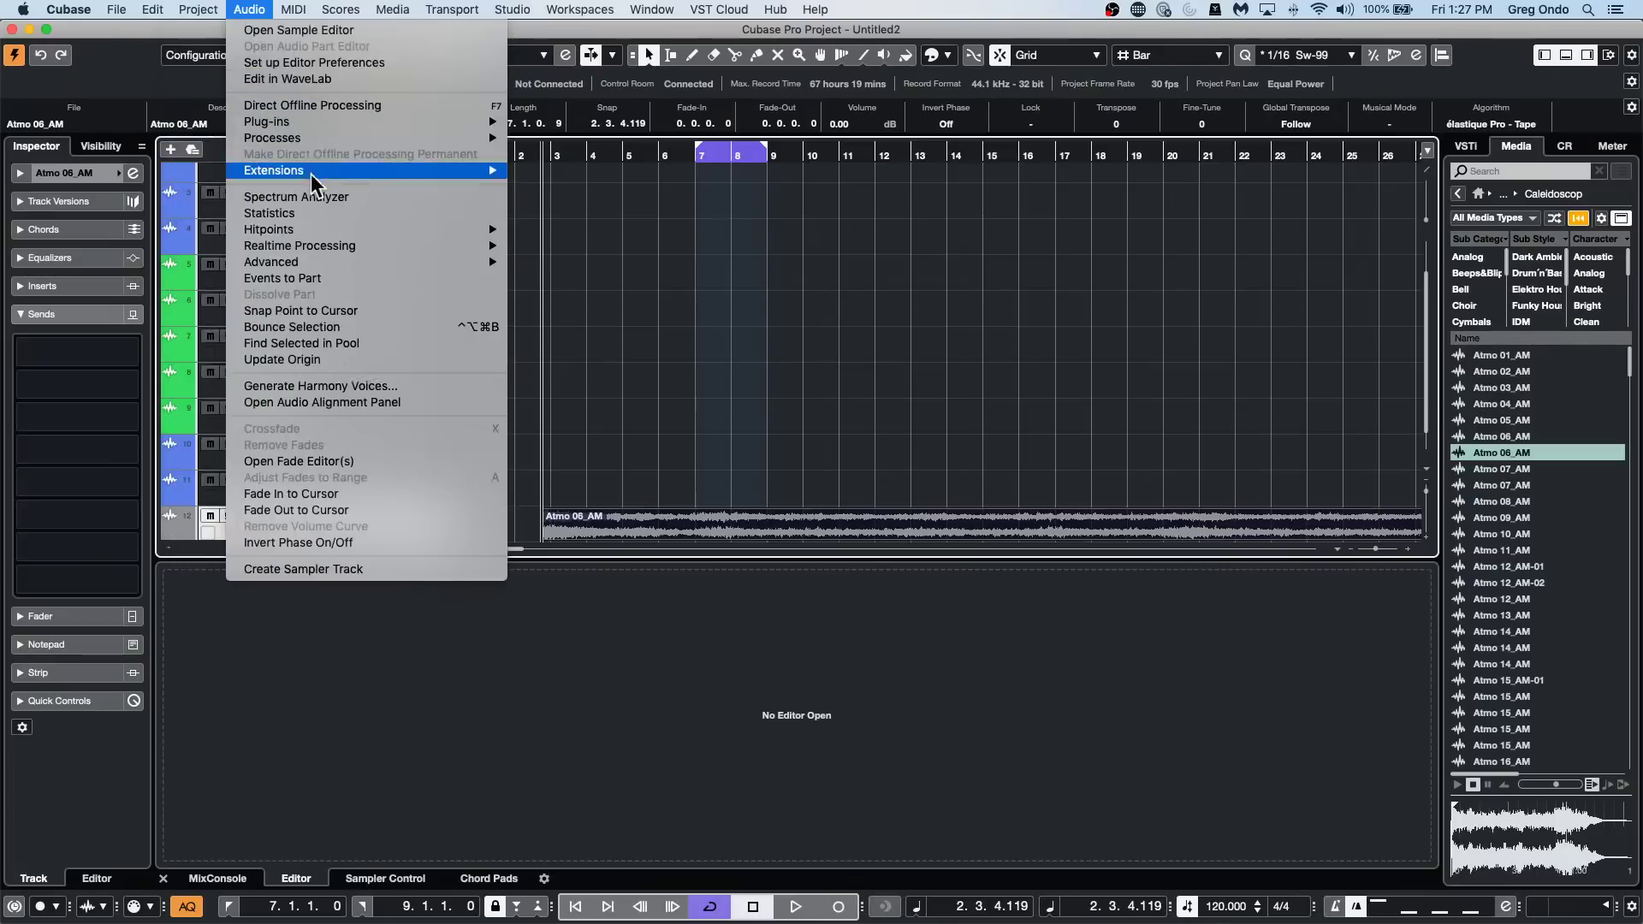
{"action": "mouse_move", "coordinate": [325, 176]}
{"action": "left_click", "coordinate": [659, 174]}
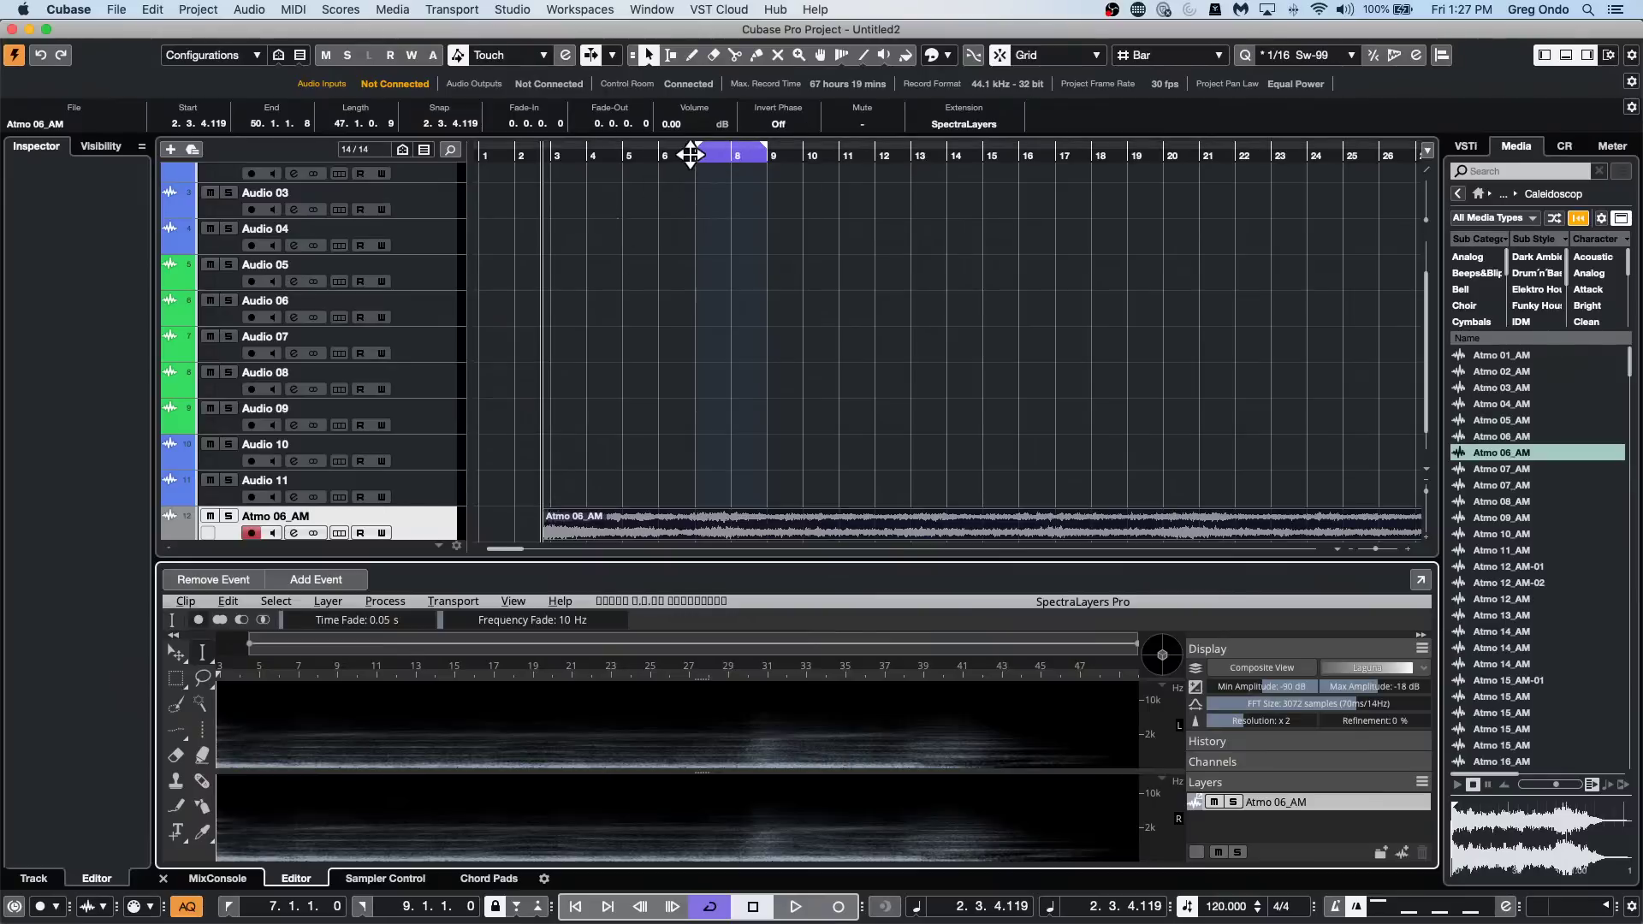
{"action": "left_click_drag", "start_coordinate": [719, 159], "coordinate": [720, 202]}
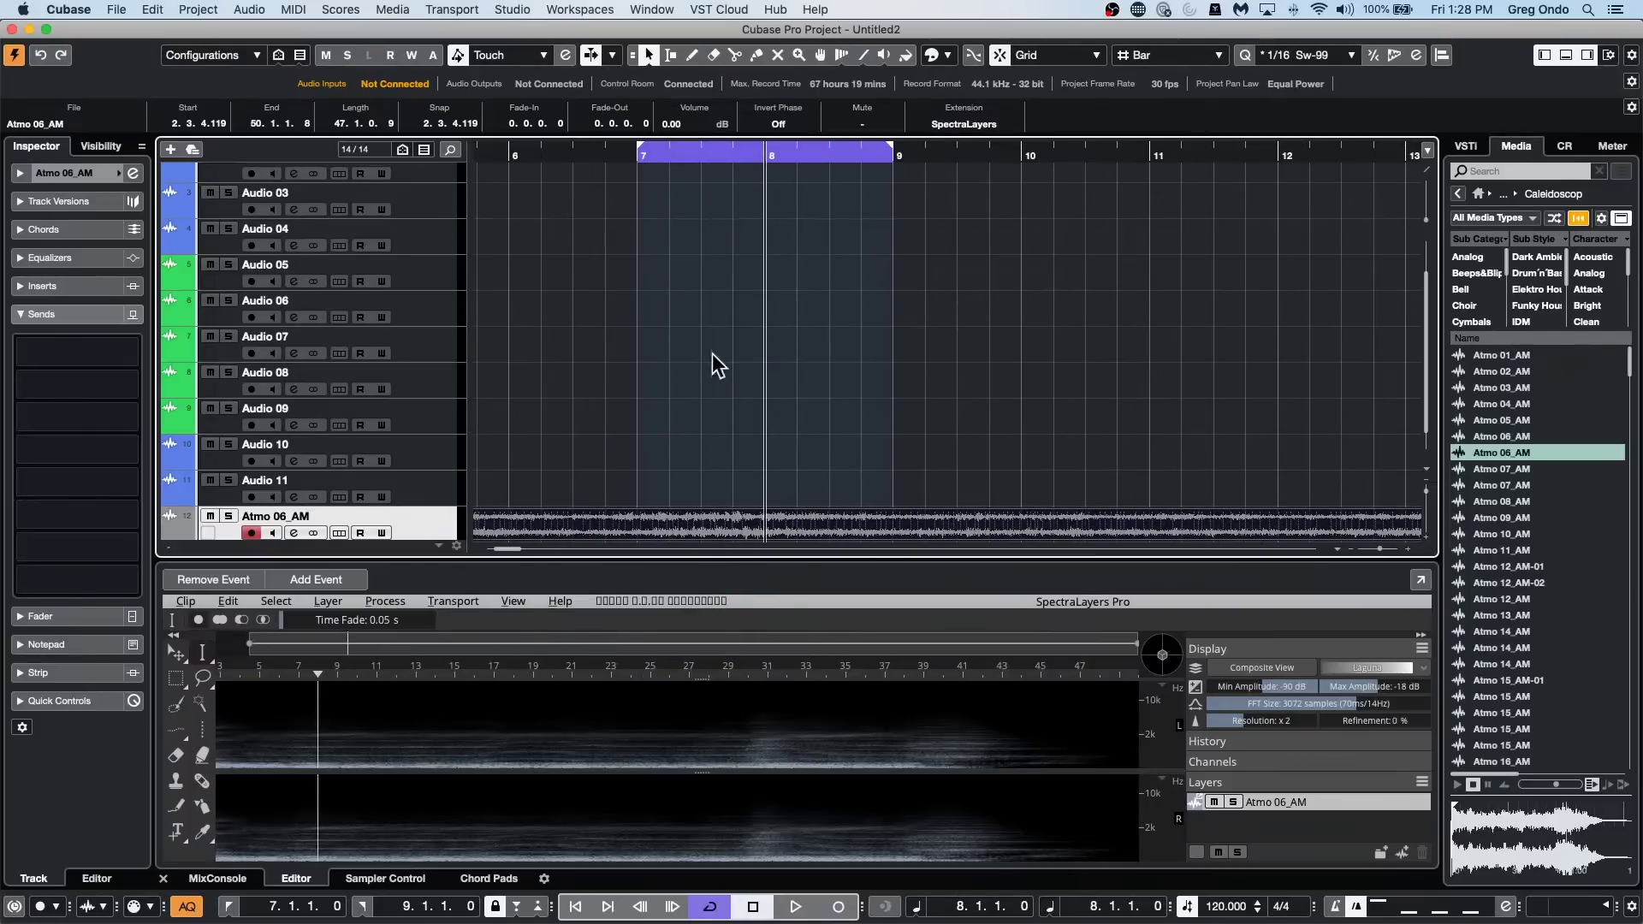
Zoom the project and SpectraLayers timelines, then try the project cursor at different positions, ending near bar 3.
{"action": "left_click_drag", "start_coordinate": [732, 150], "coordinate": [734, 137]}
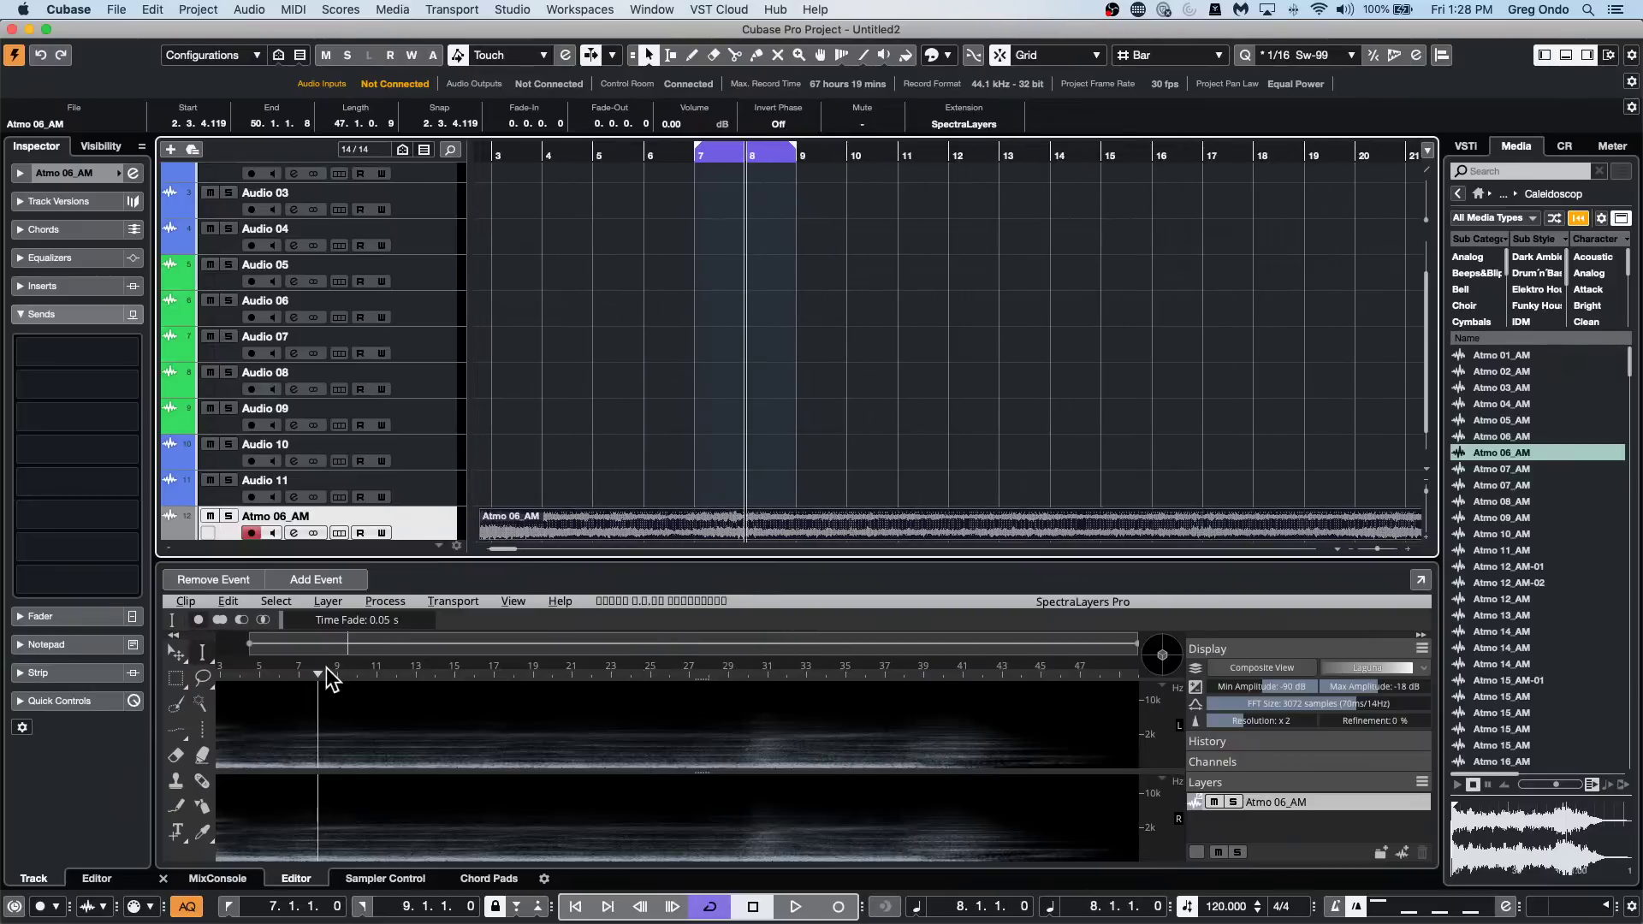
{"action": "left_click_drag", "start_coordinate": [326, 671], "coordinate": [329, 757]}
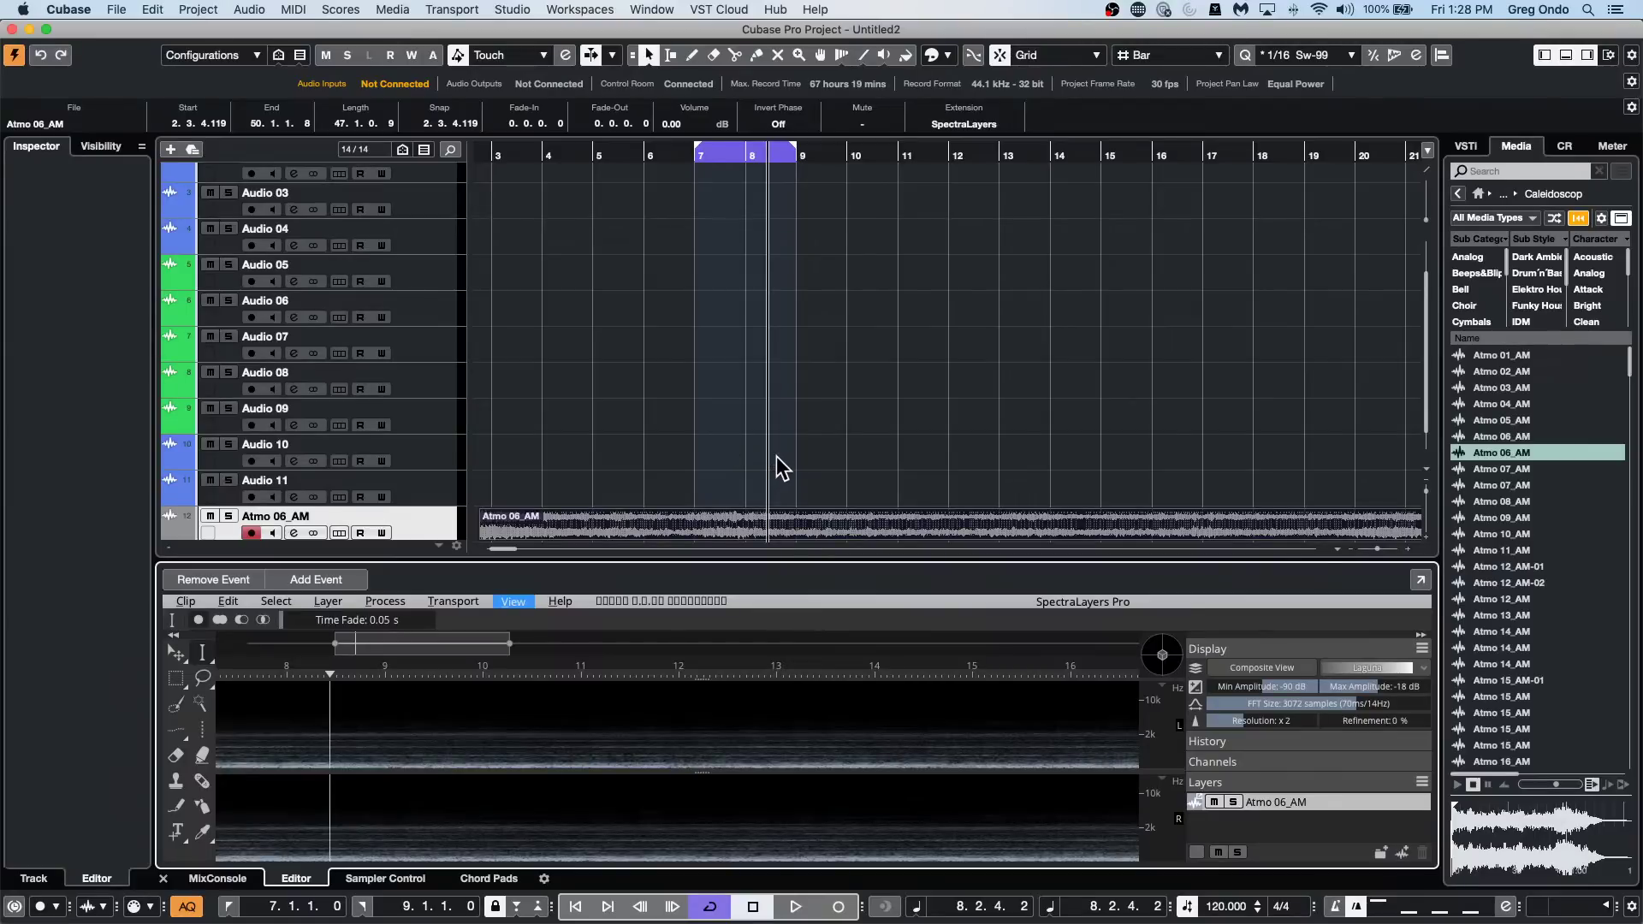
{"action": "mouse_move", "coordinate": [734, 154]}
{"action": "left_mouse_down"}
{"action": "mouse_move", "coordinate": [737, 209]}
{"action": "mouse_move", "coordinate": [742, 161]}
{"action": "left_mouse_up"}
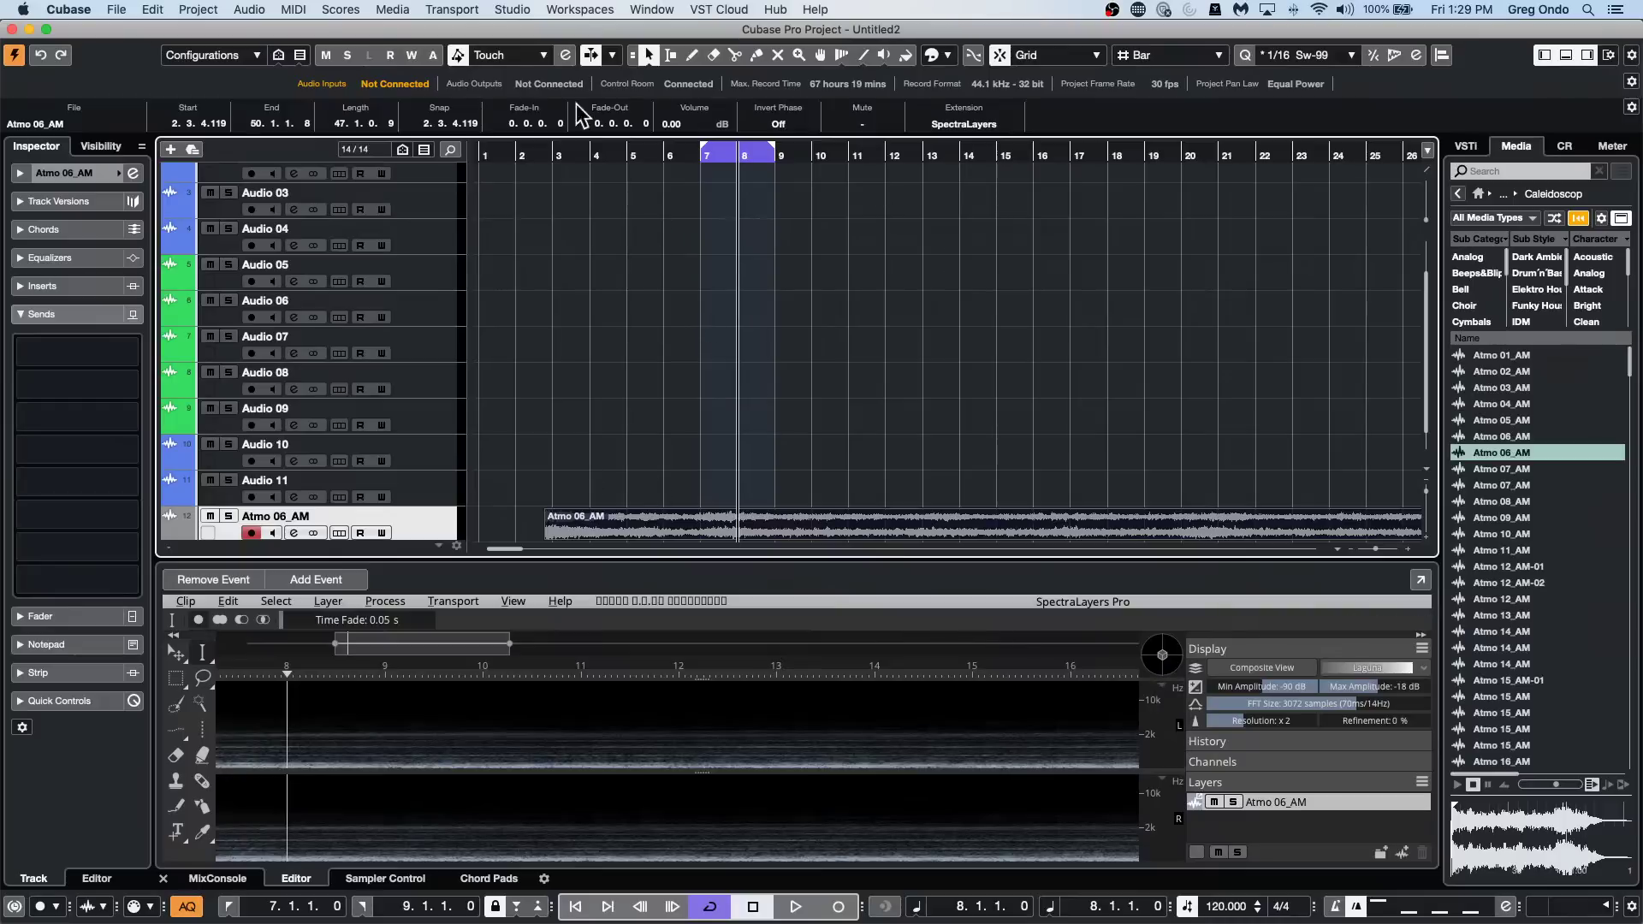
{"action": "left_click", "coordinate": [643, 151]}
{"action": "left_click_drag", "start_coordinate": [643, 151], "coordinate": [553, 154]}
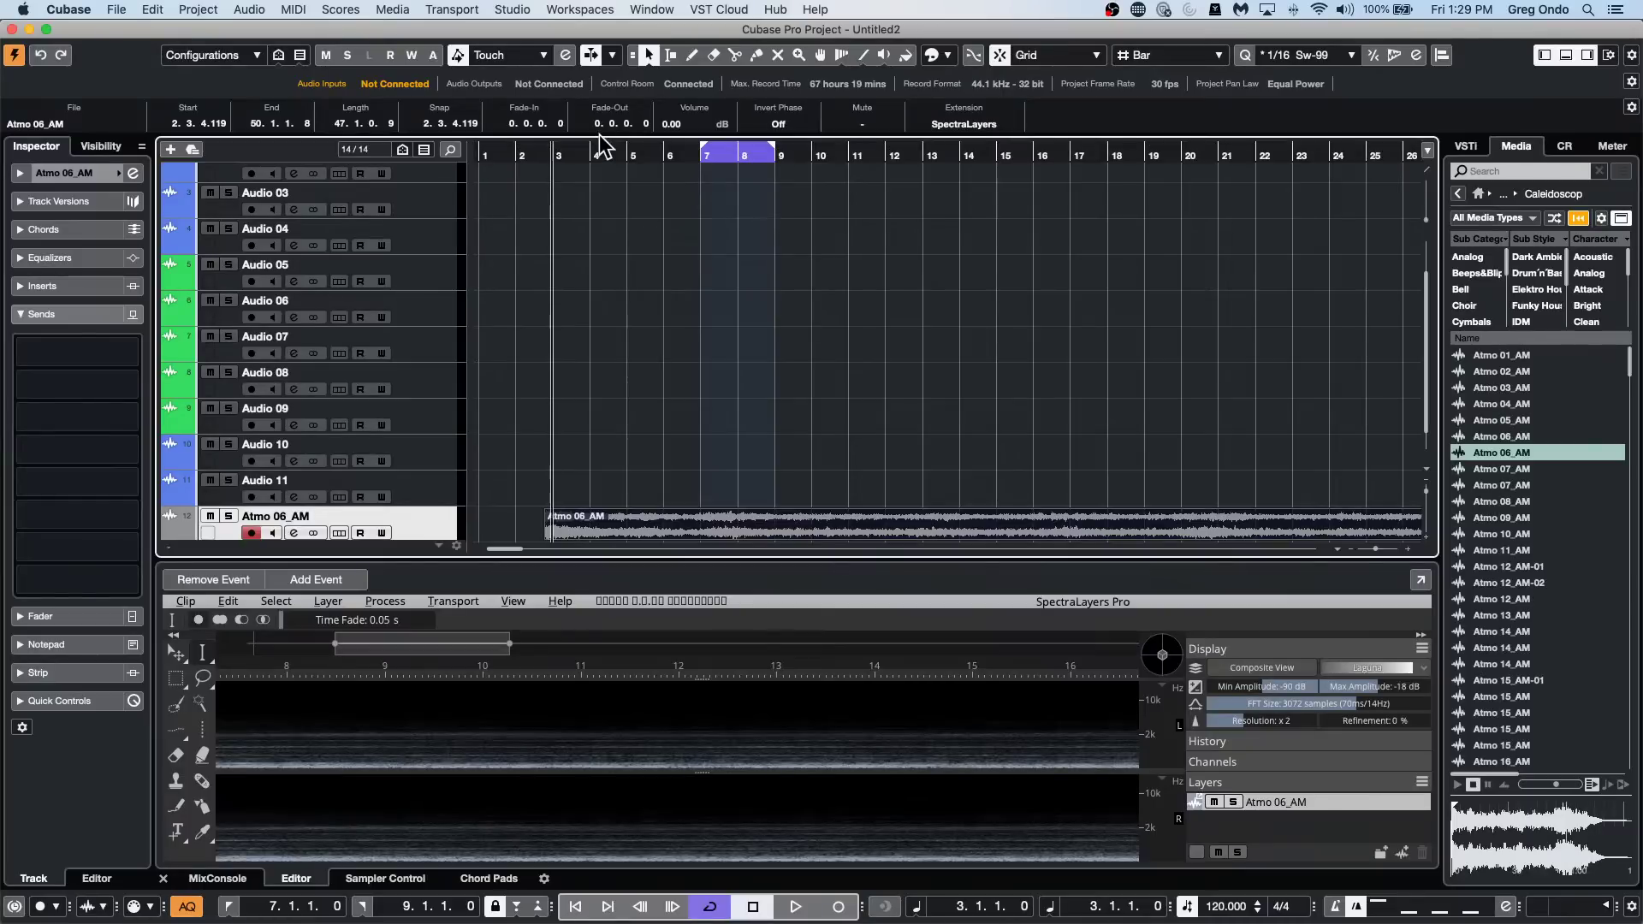
Audition the Atmo 06_AM event from around bar 12 on the SpectraLayers timeline, then stop playback.
{"action": "left_click", "coordinate": [703, 679]}
{"action": "left_click", "coordinate": [705, 672]}
{"action": "key", "text": "space"}
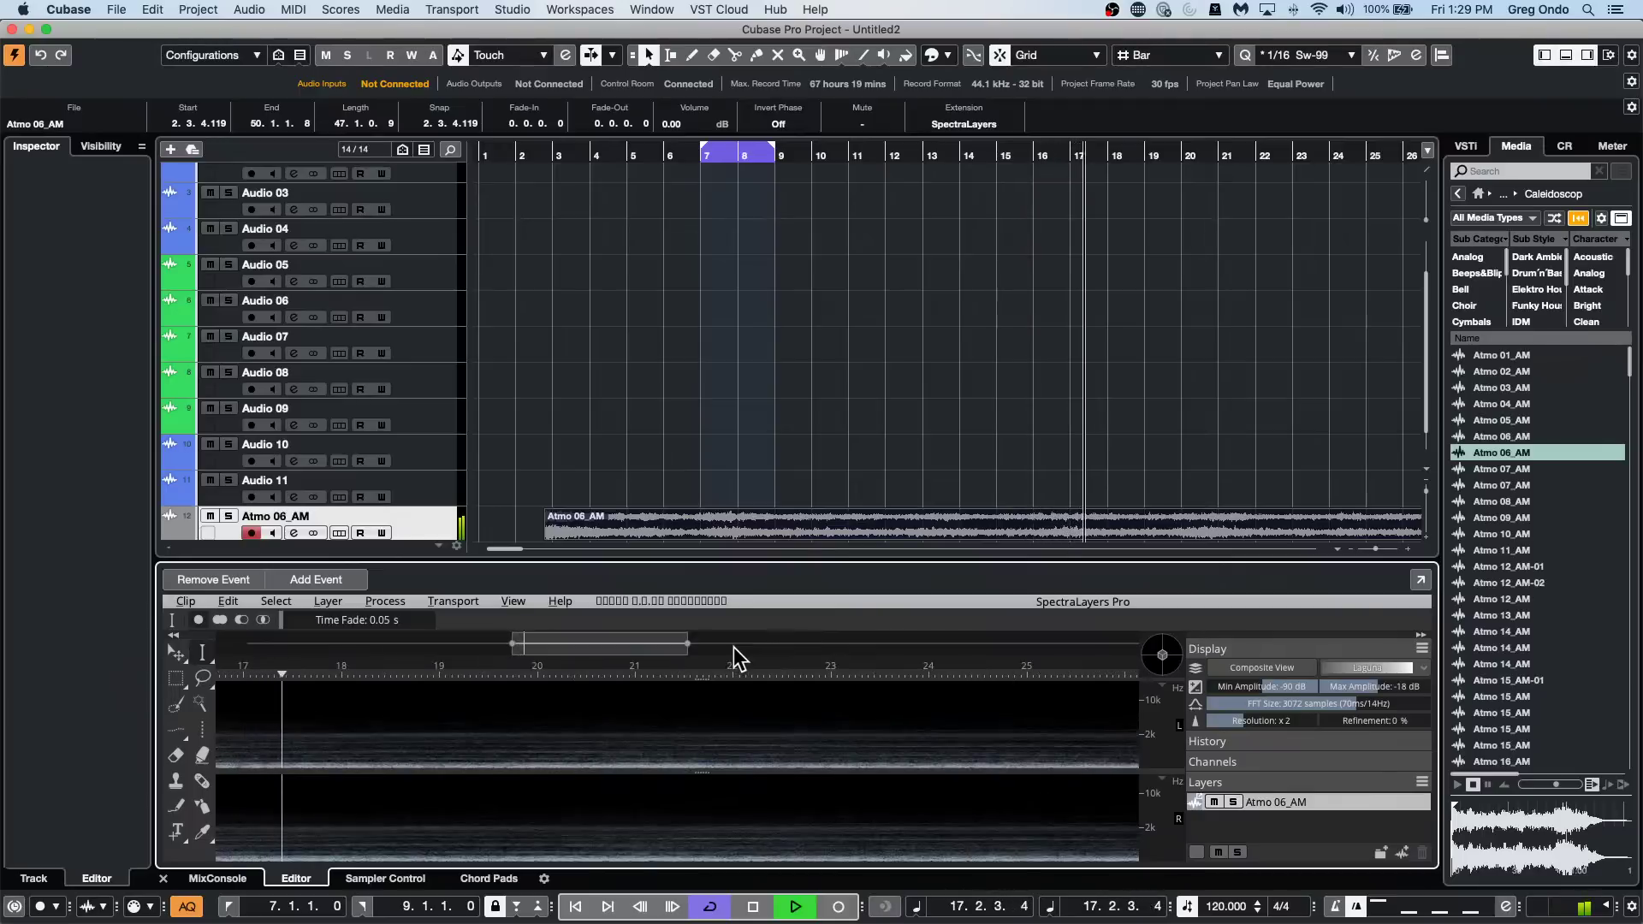
{"action": "key", "text": "space"}
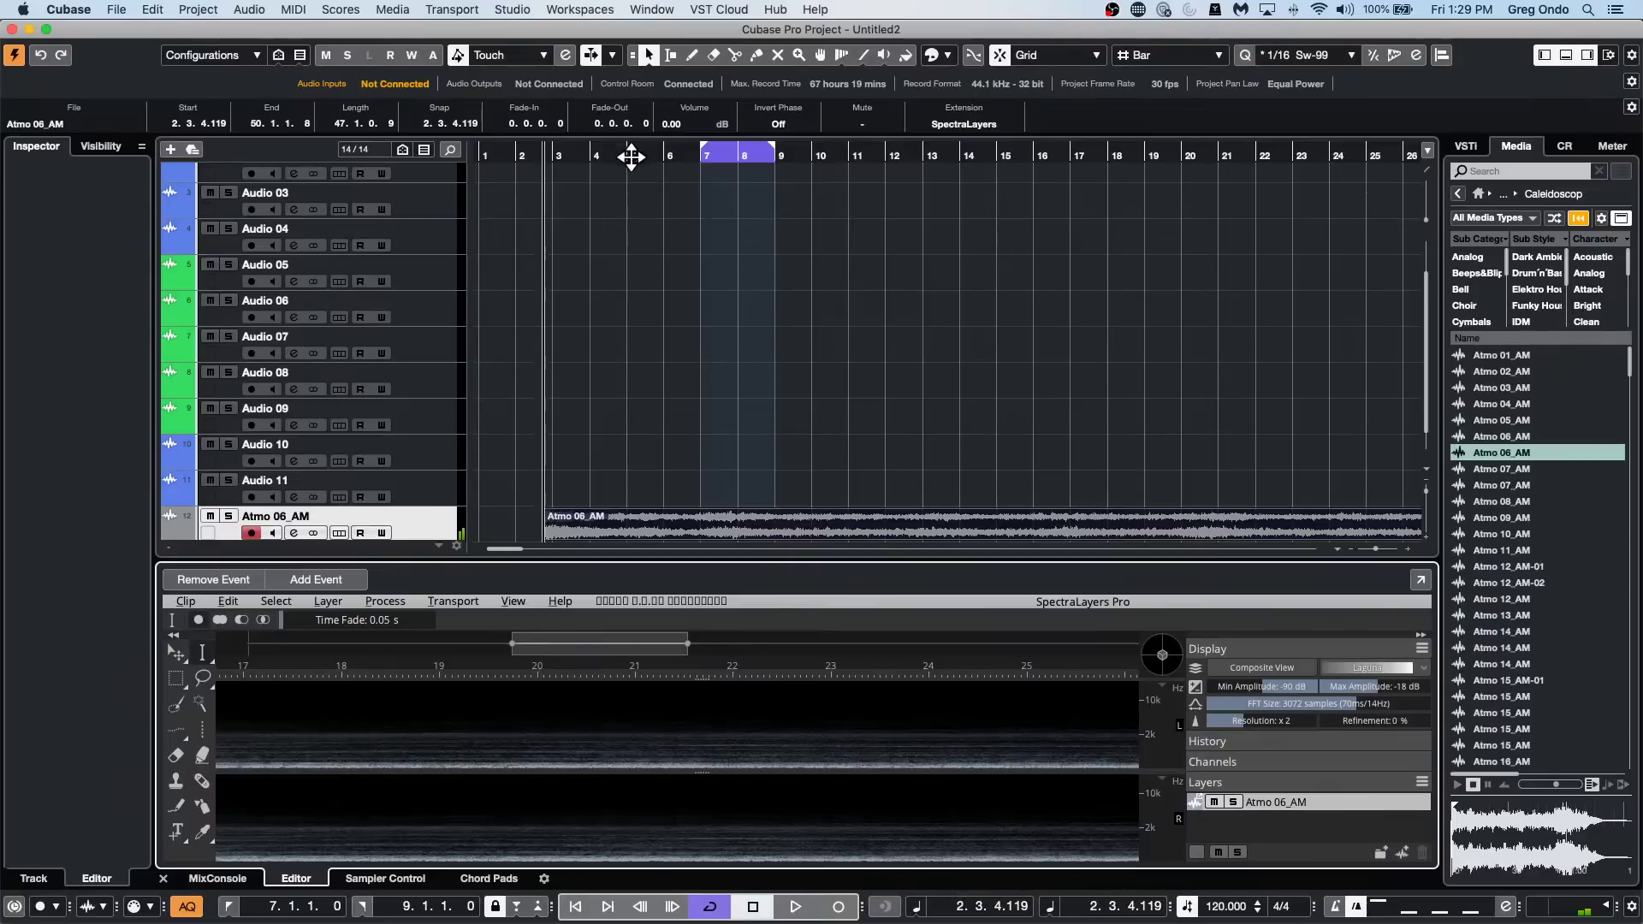
Play and stop the project twice, starting from around bar 3.
{"action": "left_click", "coordinate": [575, 147]}
{"action": "key", "text": "space"}
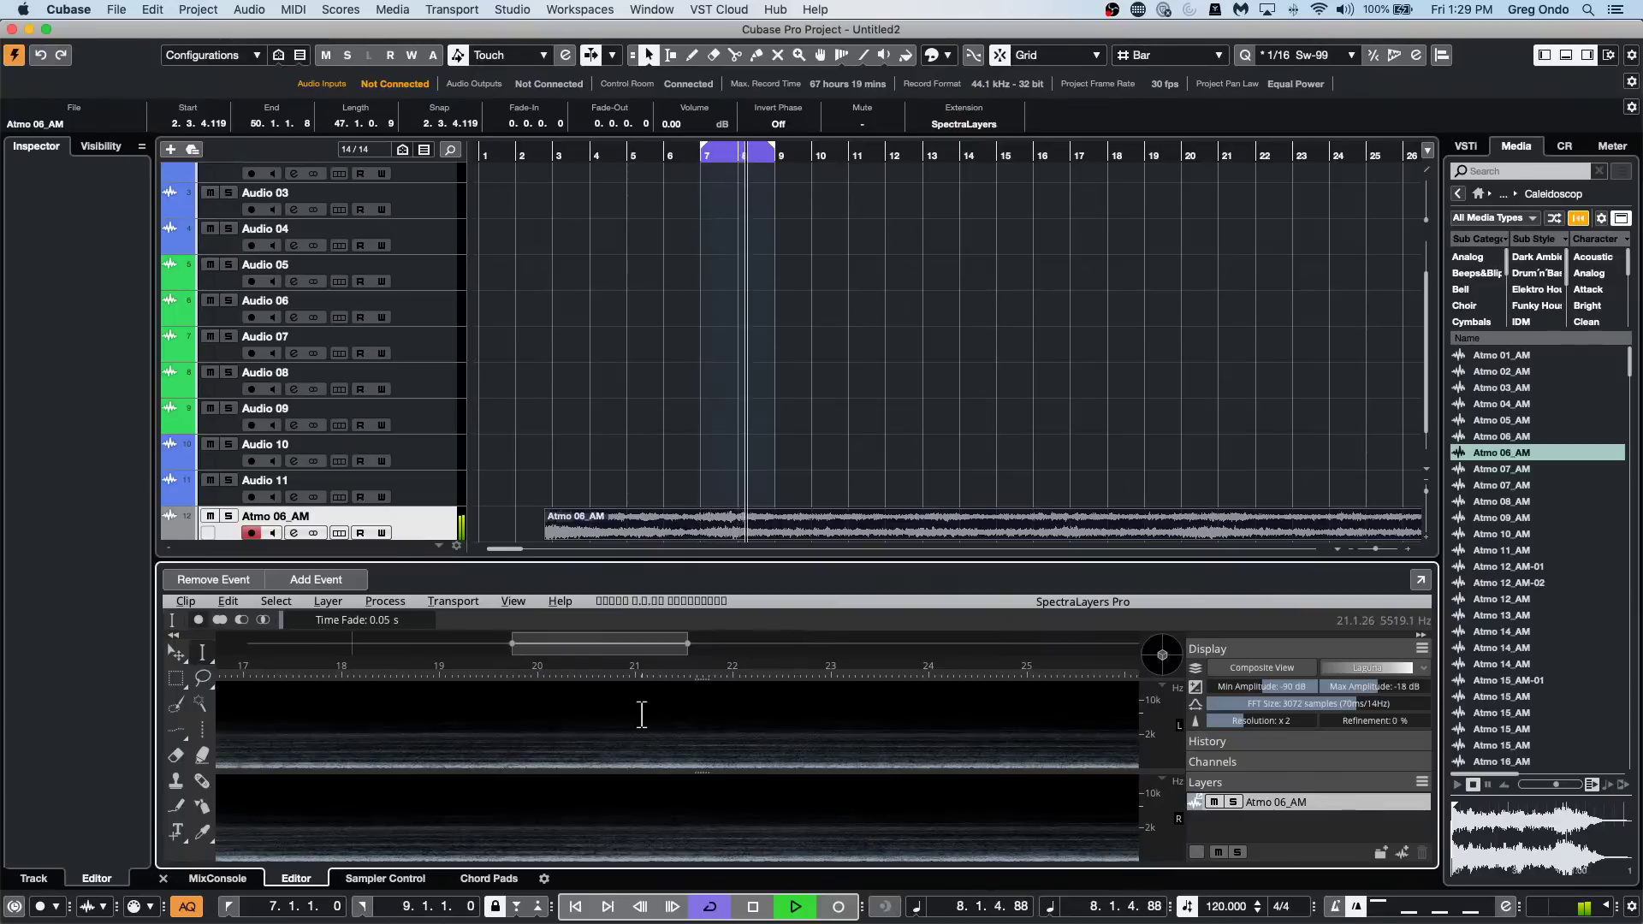
{"action": "key", "text": "space"}
{"action": "key", "text": "space"}
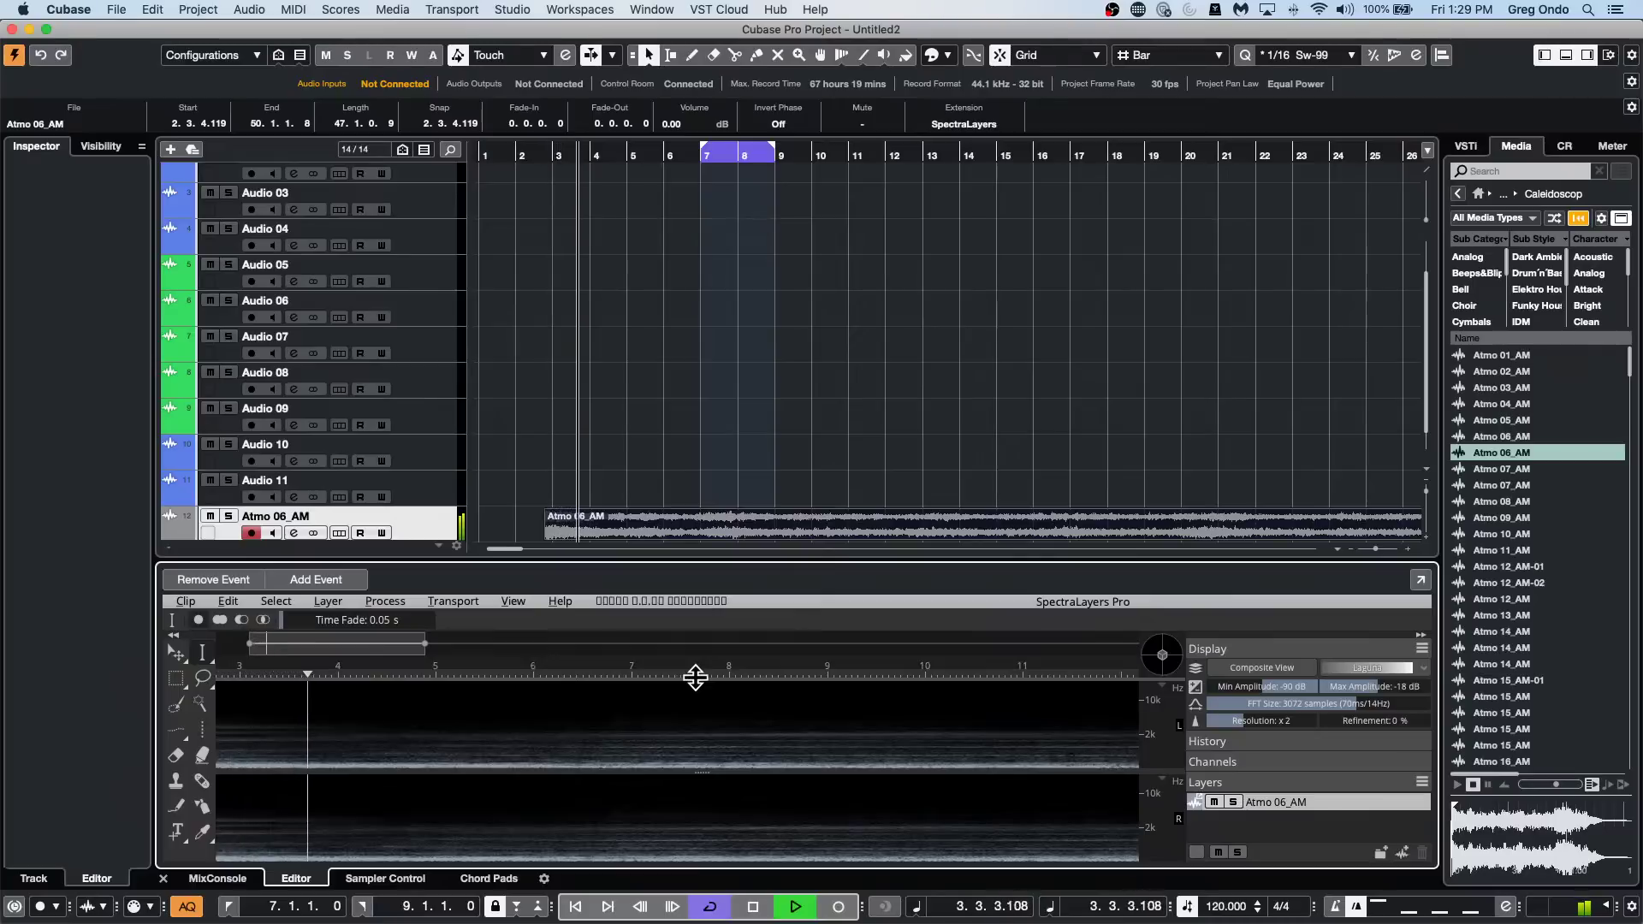
{"action": "key", "text": "space"}
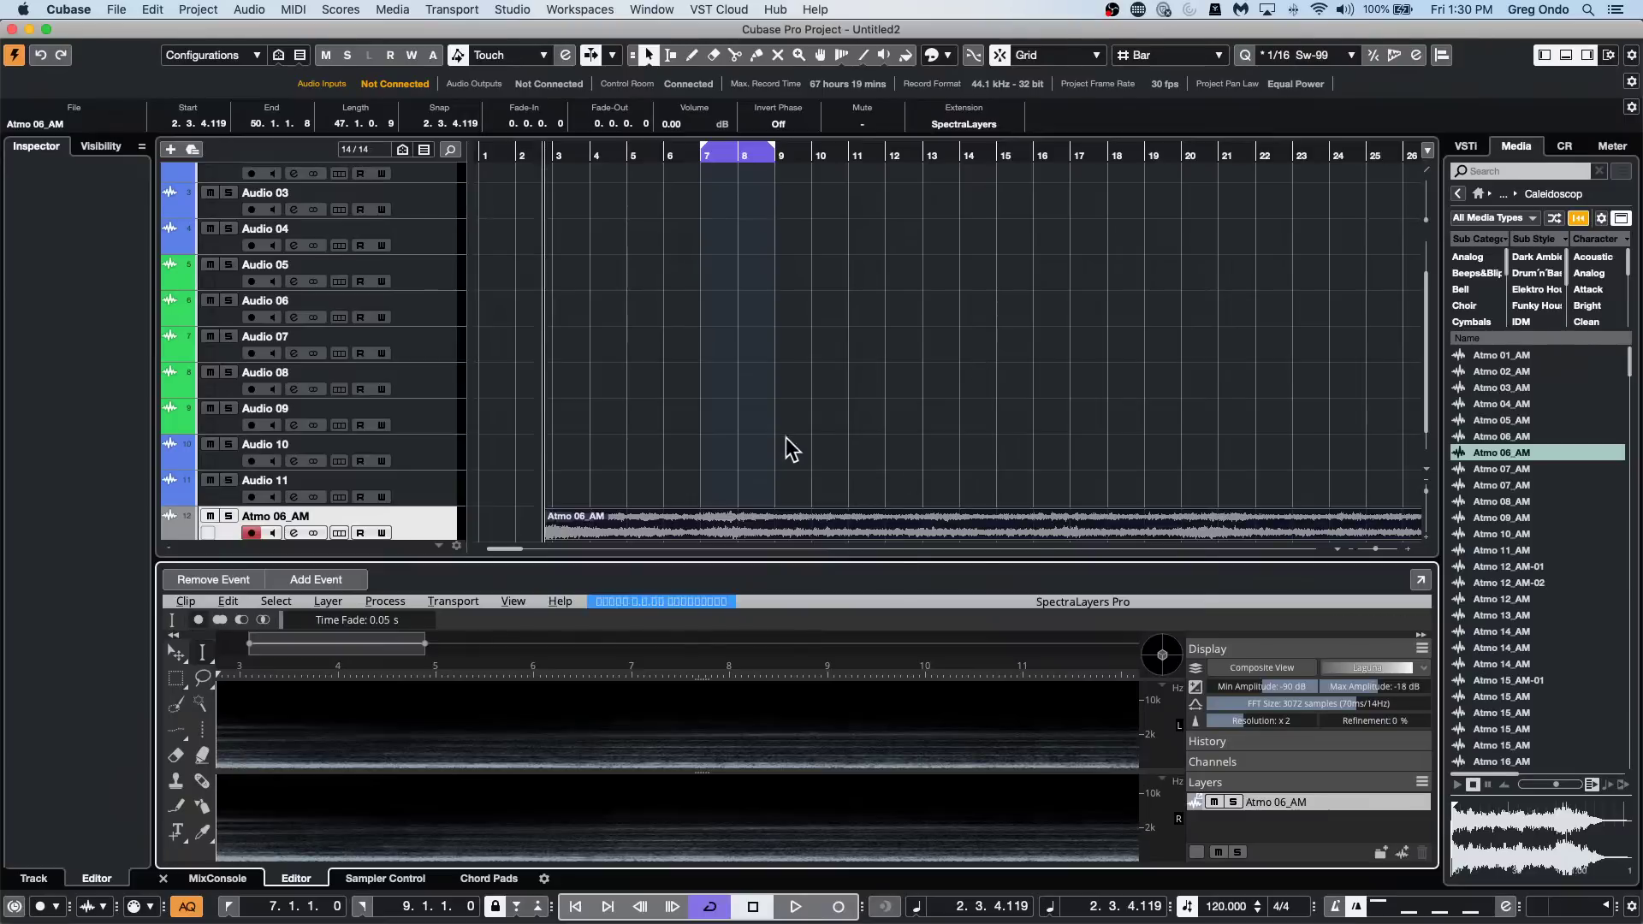
Compare playback started from bar 6 on the project ruler with playback from between bars 5 and 6 on the SpectraLayers timeline.
{"action": "left_click", "coordinate": [668, 159]}
{"action": "key", "text": "space"}
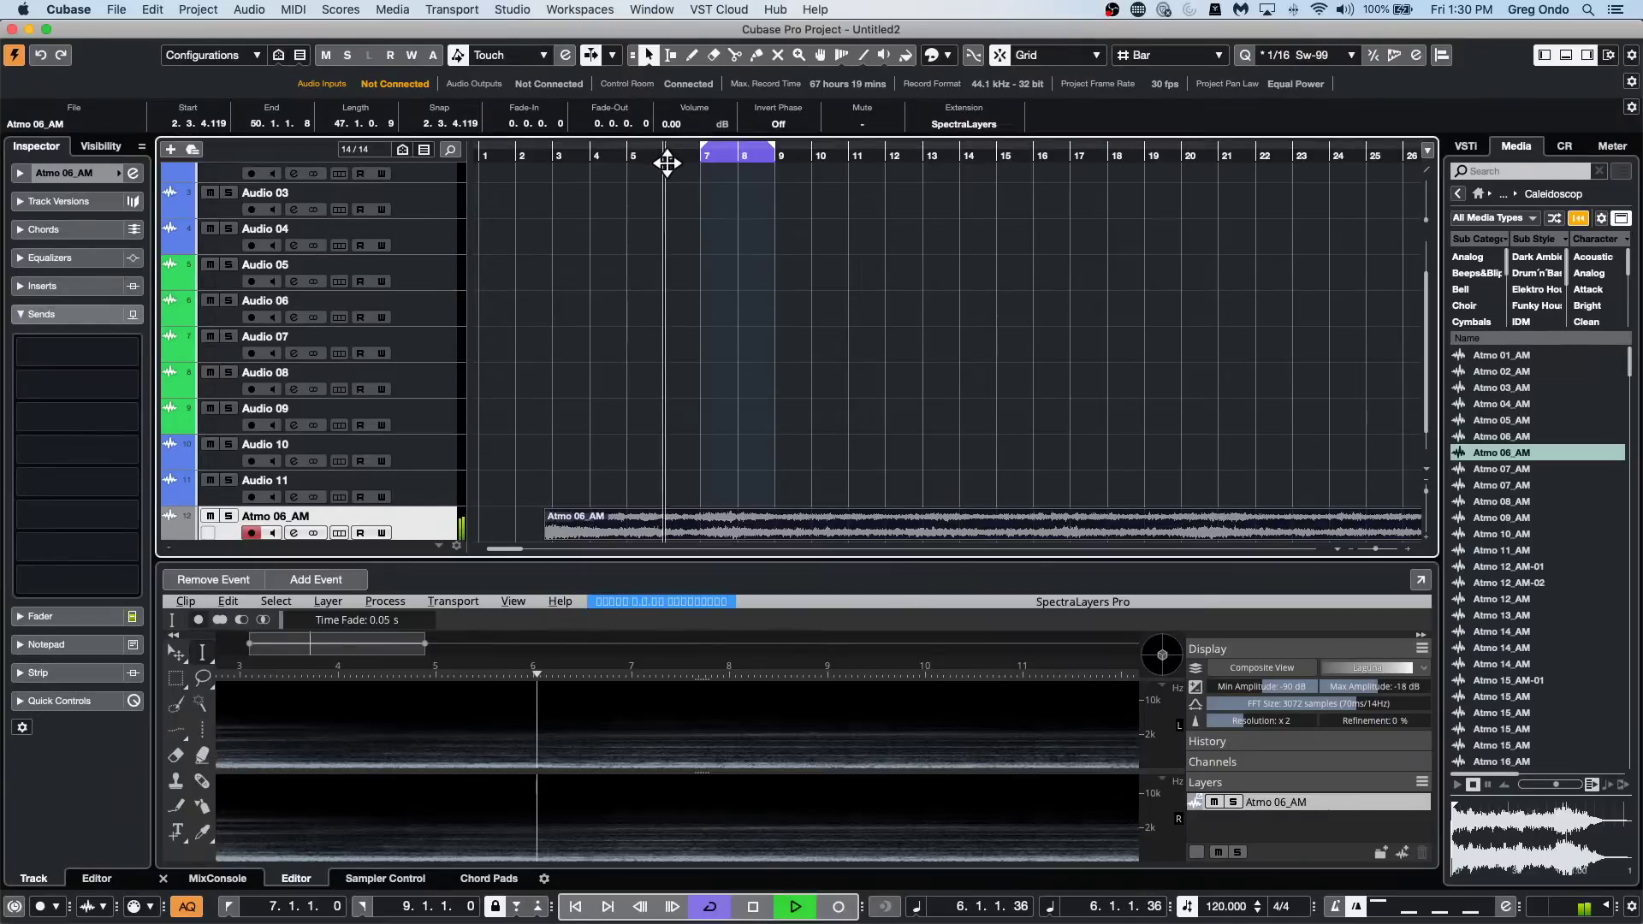
{"action": "key", "text": "space"}
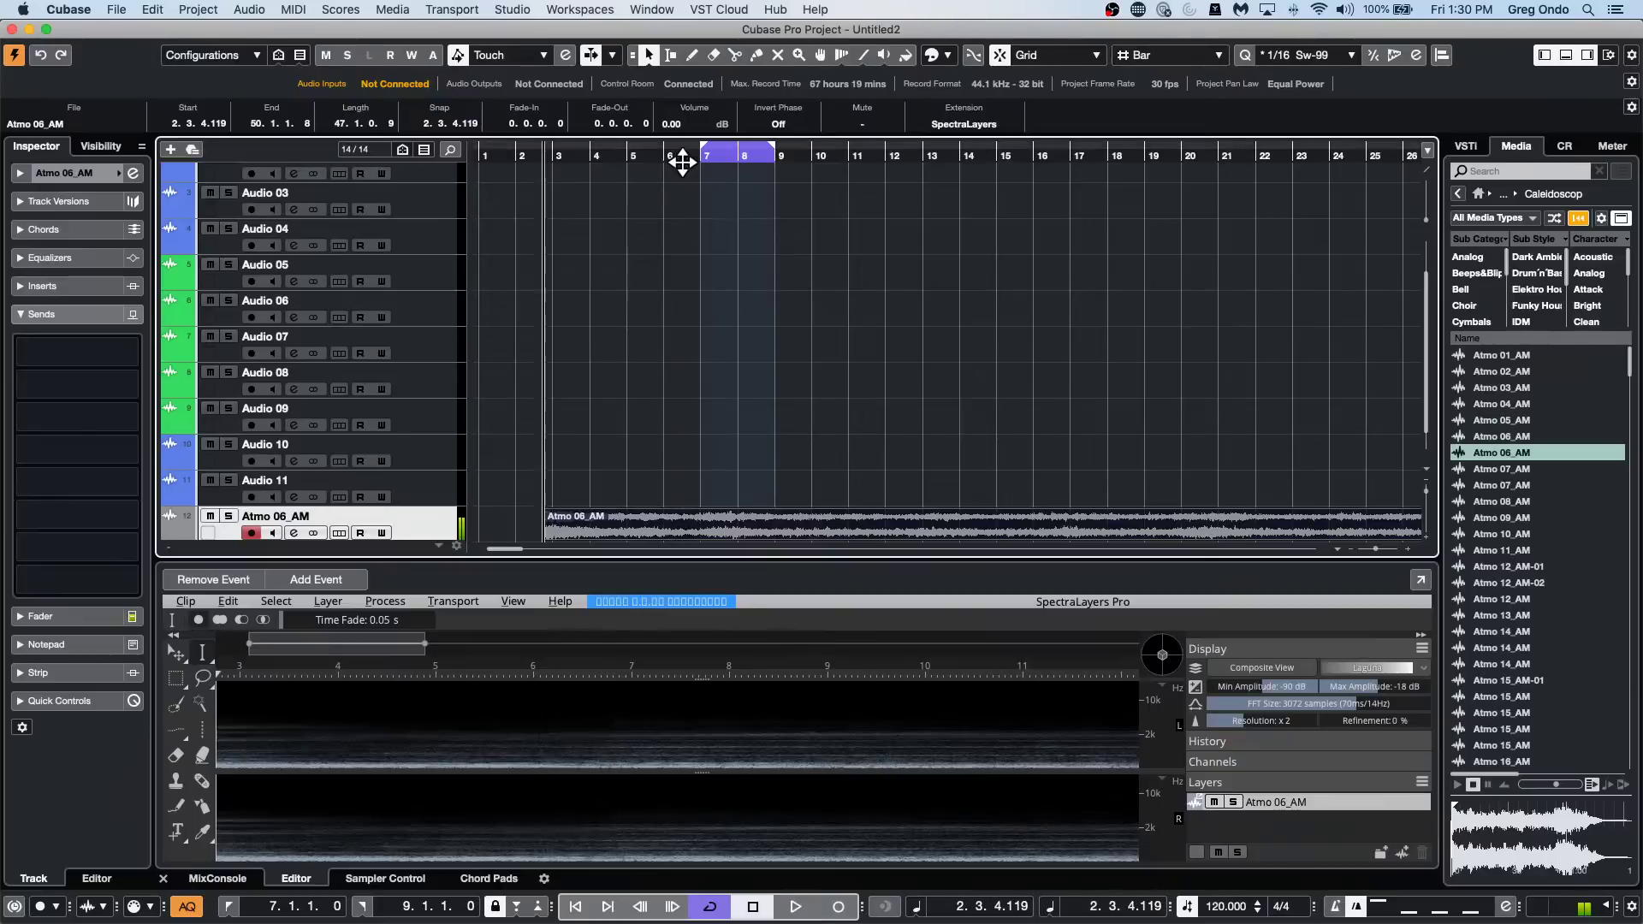
{"action": "left_click", "coordinate": [496, 666]}
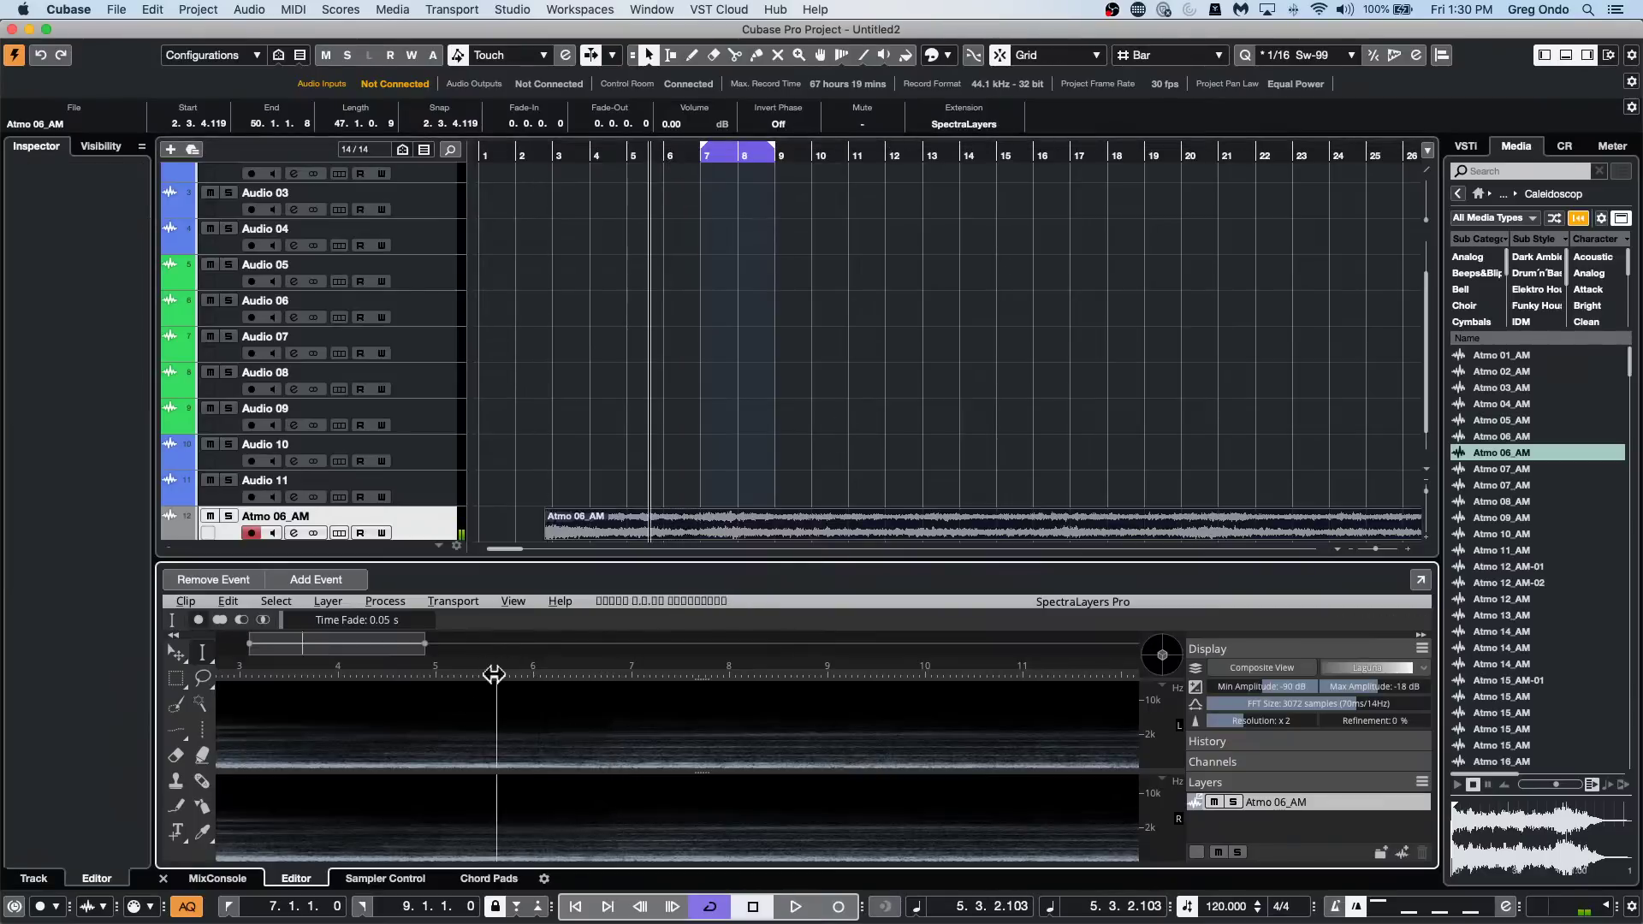
{"action": "key", "text": "space"}
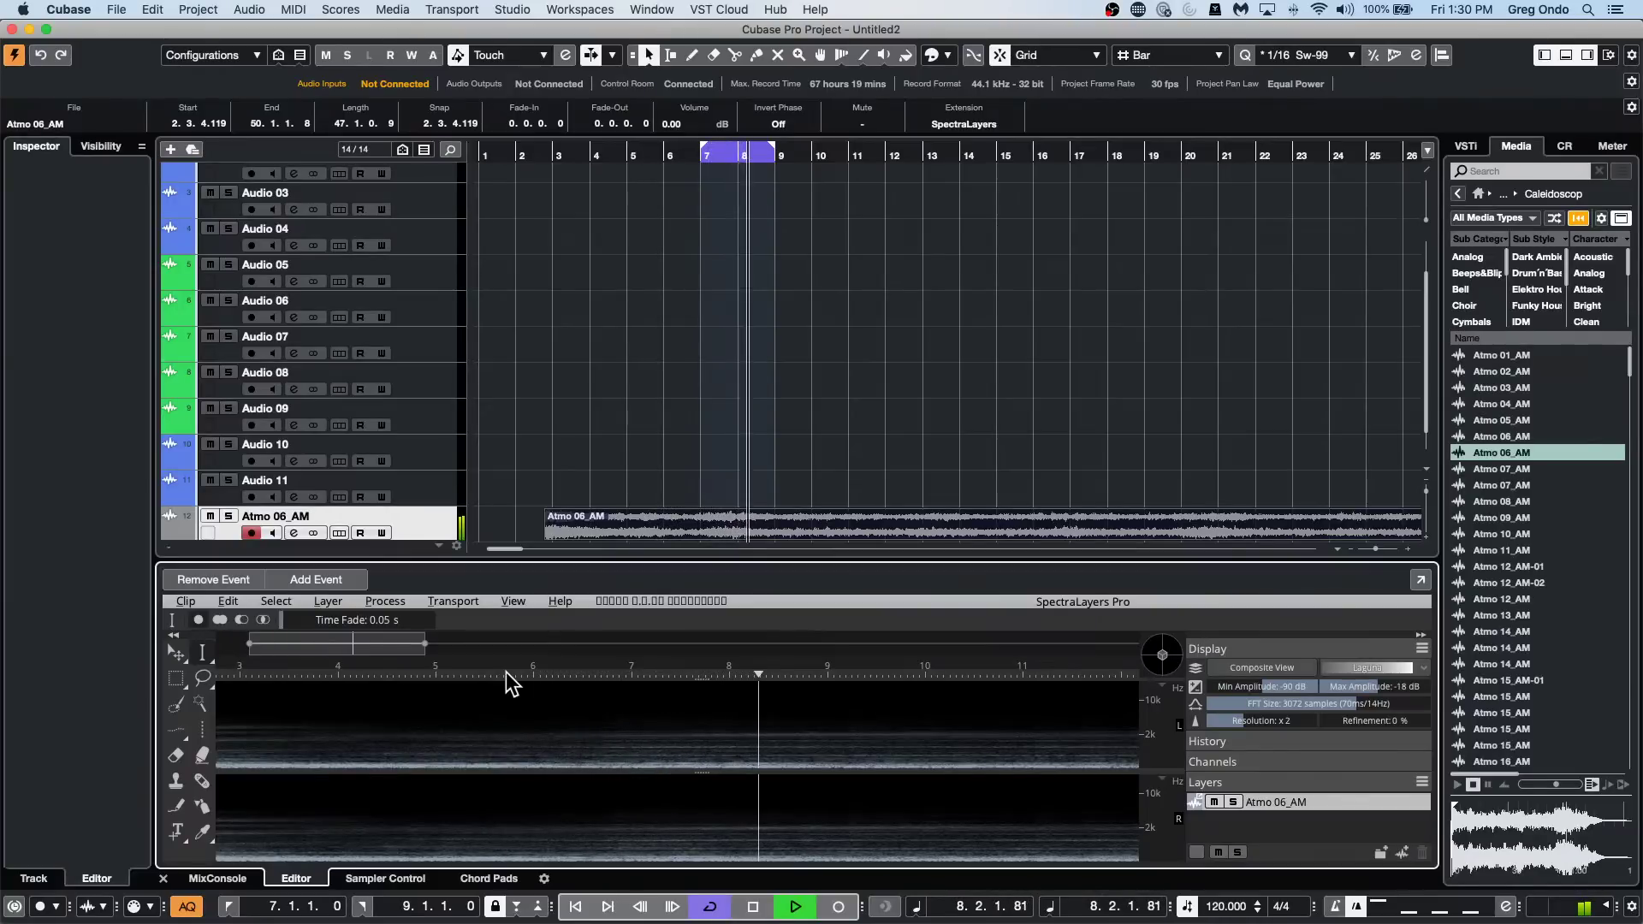
{"action": "key", "text": "space"}
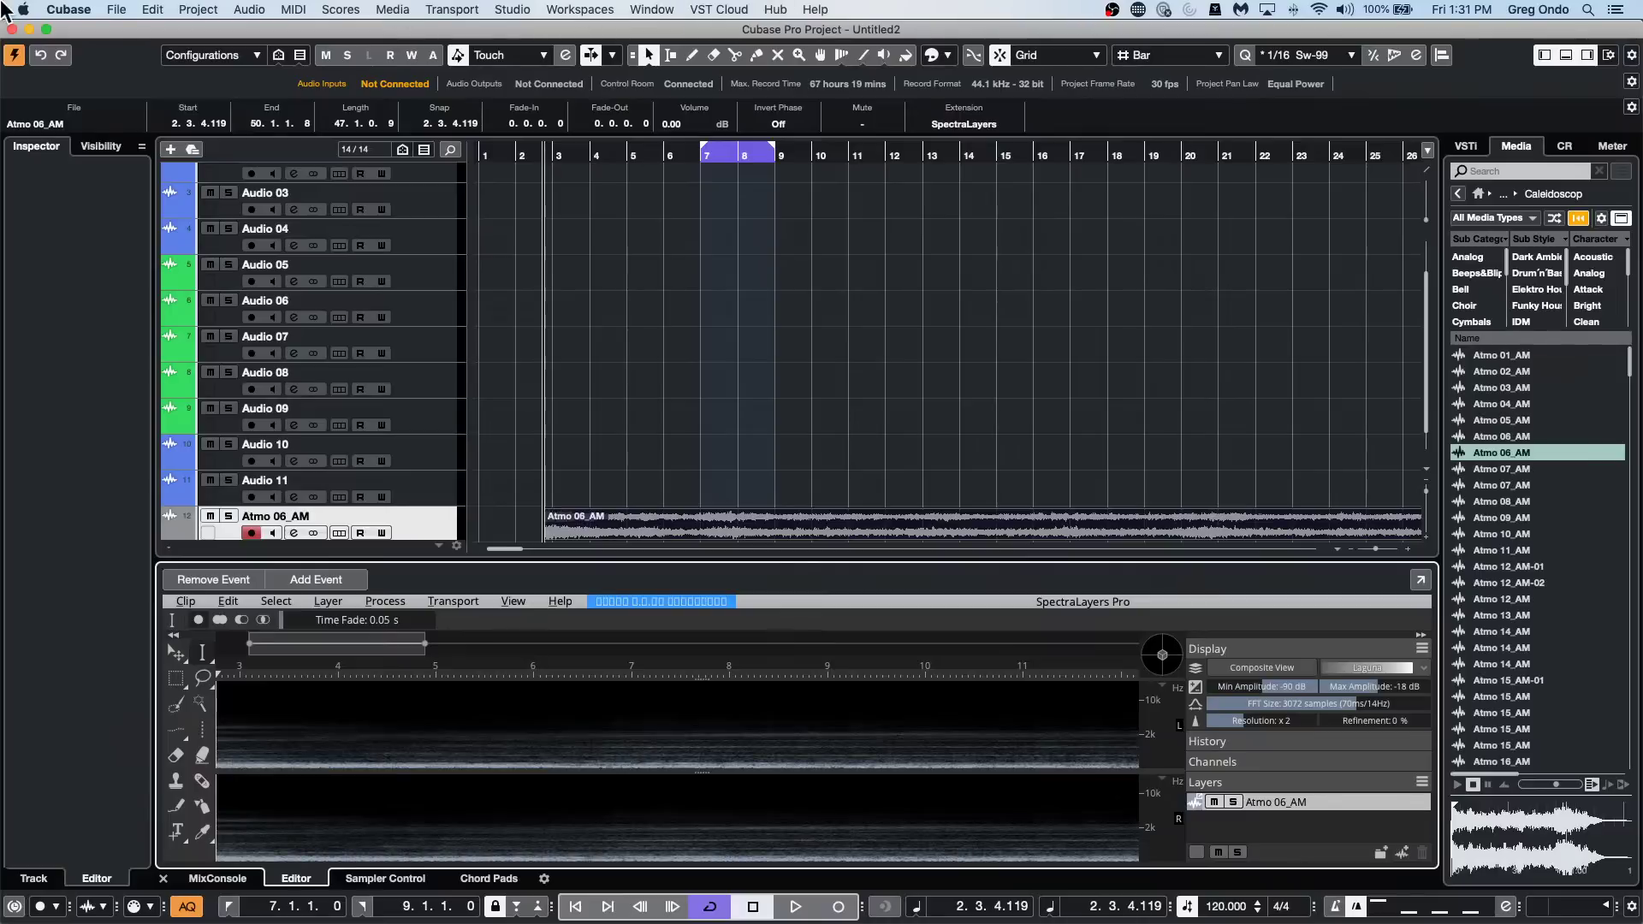
Open the recent project tempo detect jazz.cpr, accept the Projects folder, and activate the project.
{"action": "mouse_move", "coordinate": [116, 9]}
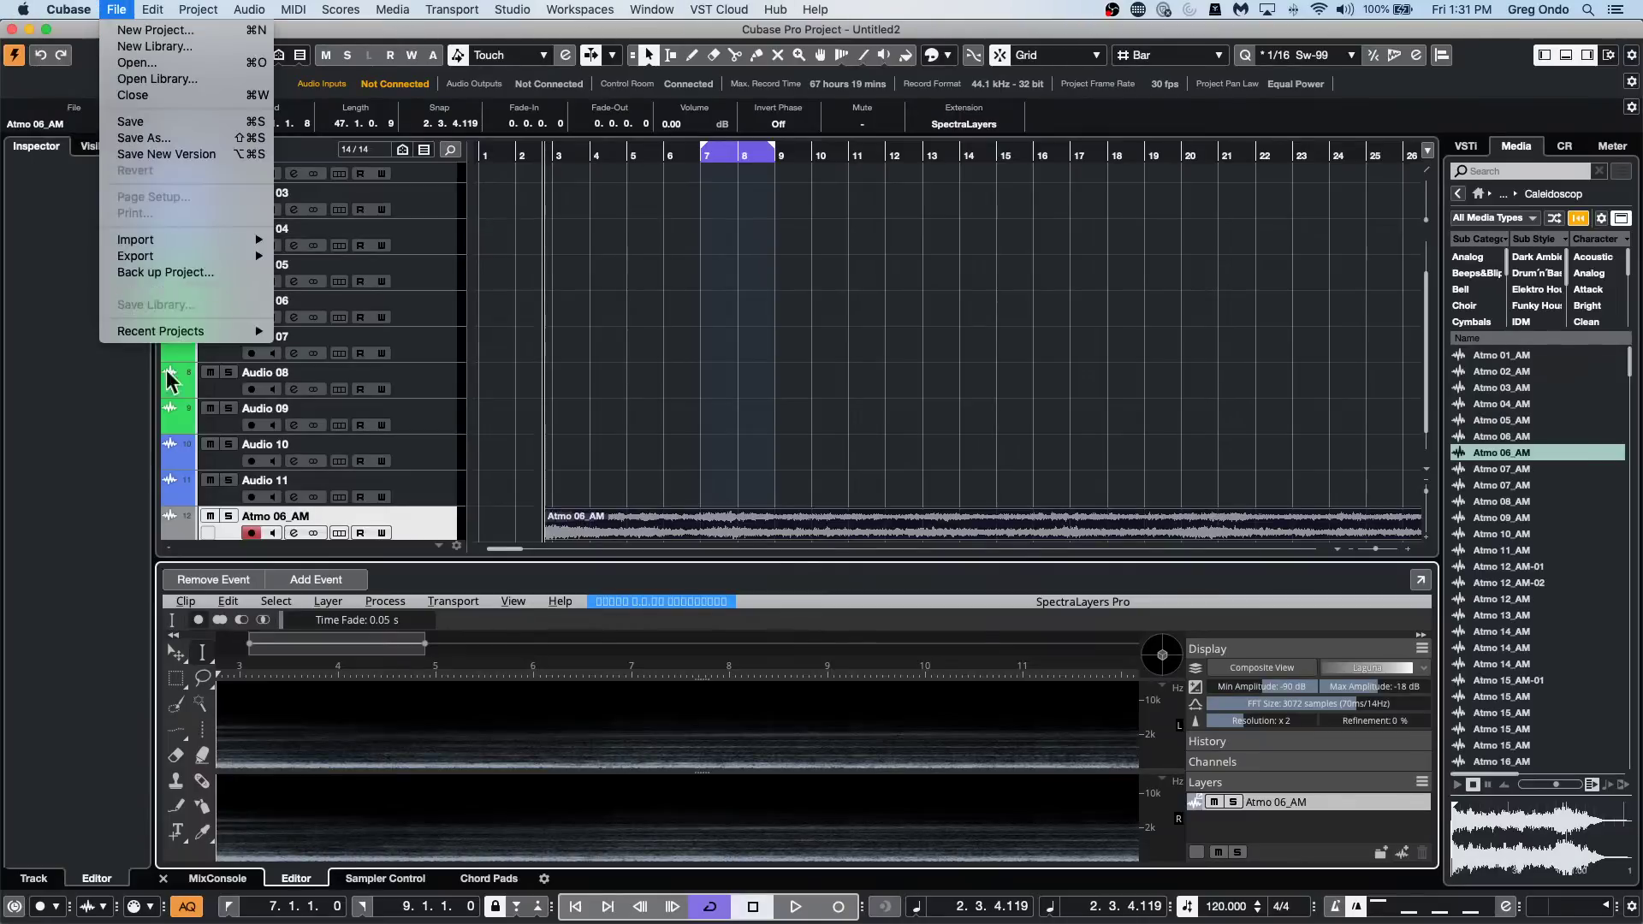
{"action": "mouse_move", "coordinate": [210, 332]}
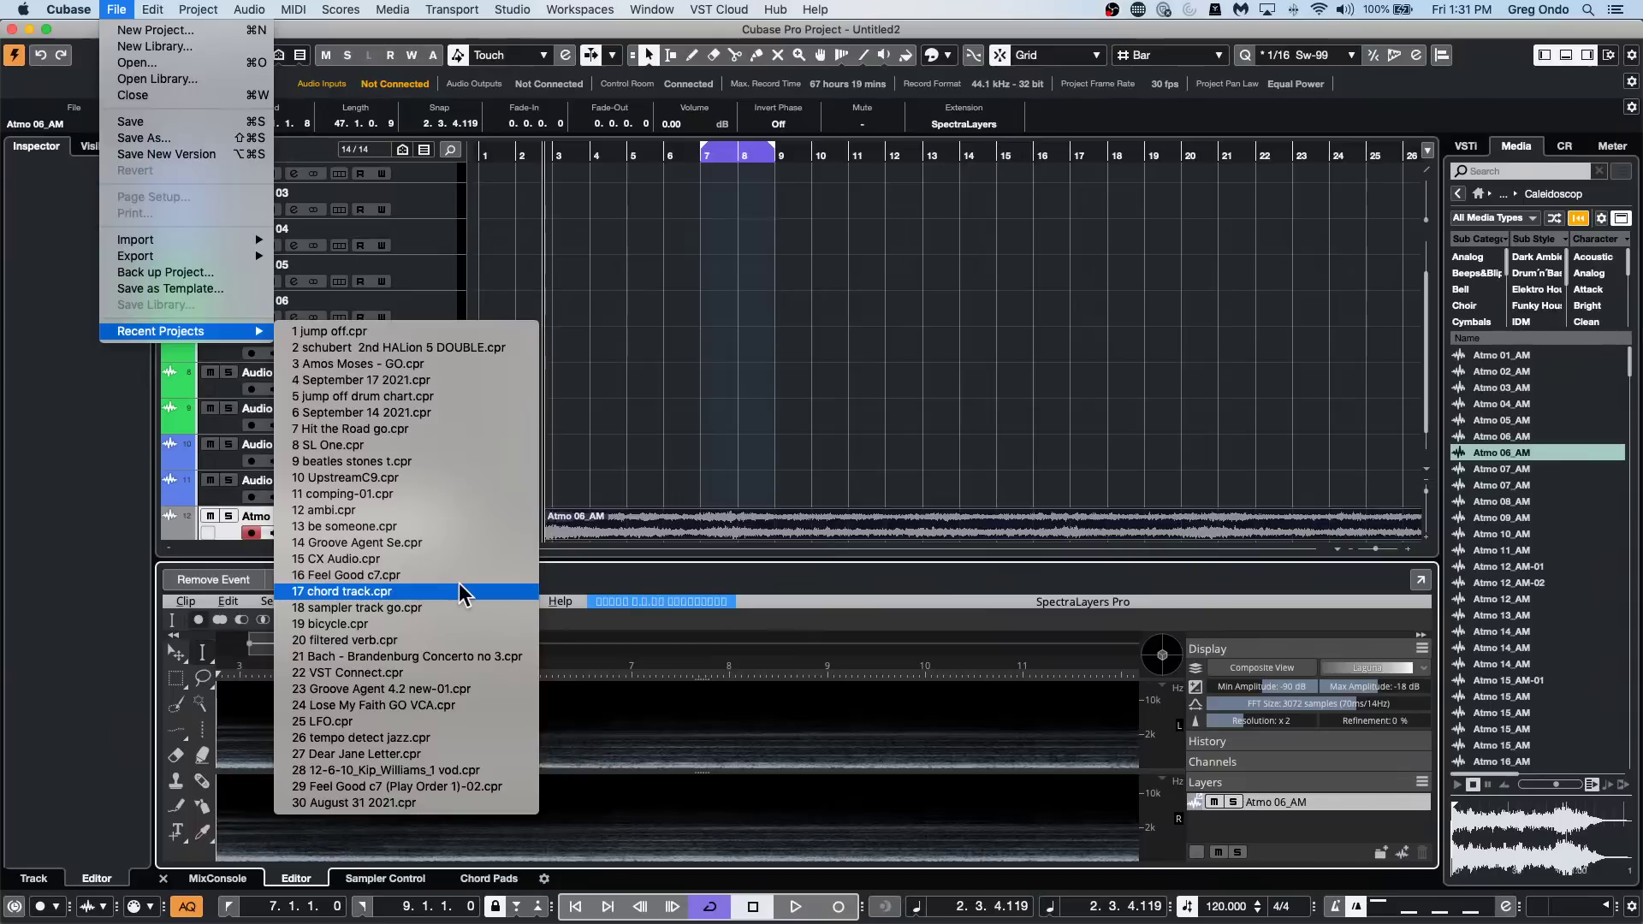
{"action": "left_click", "coordinate": [453, 737]}
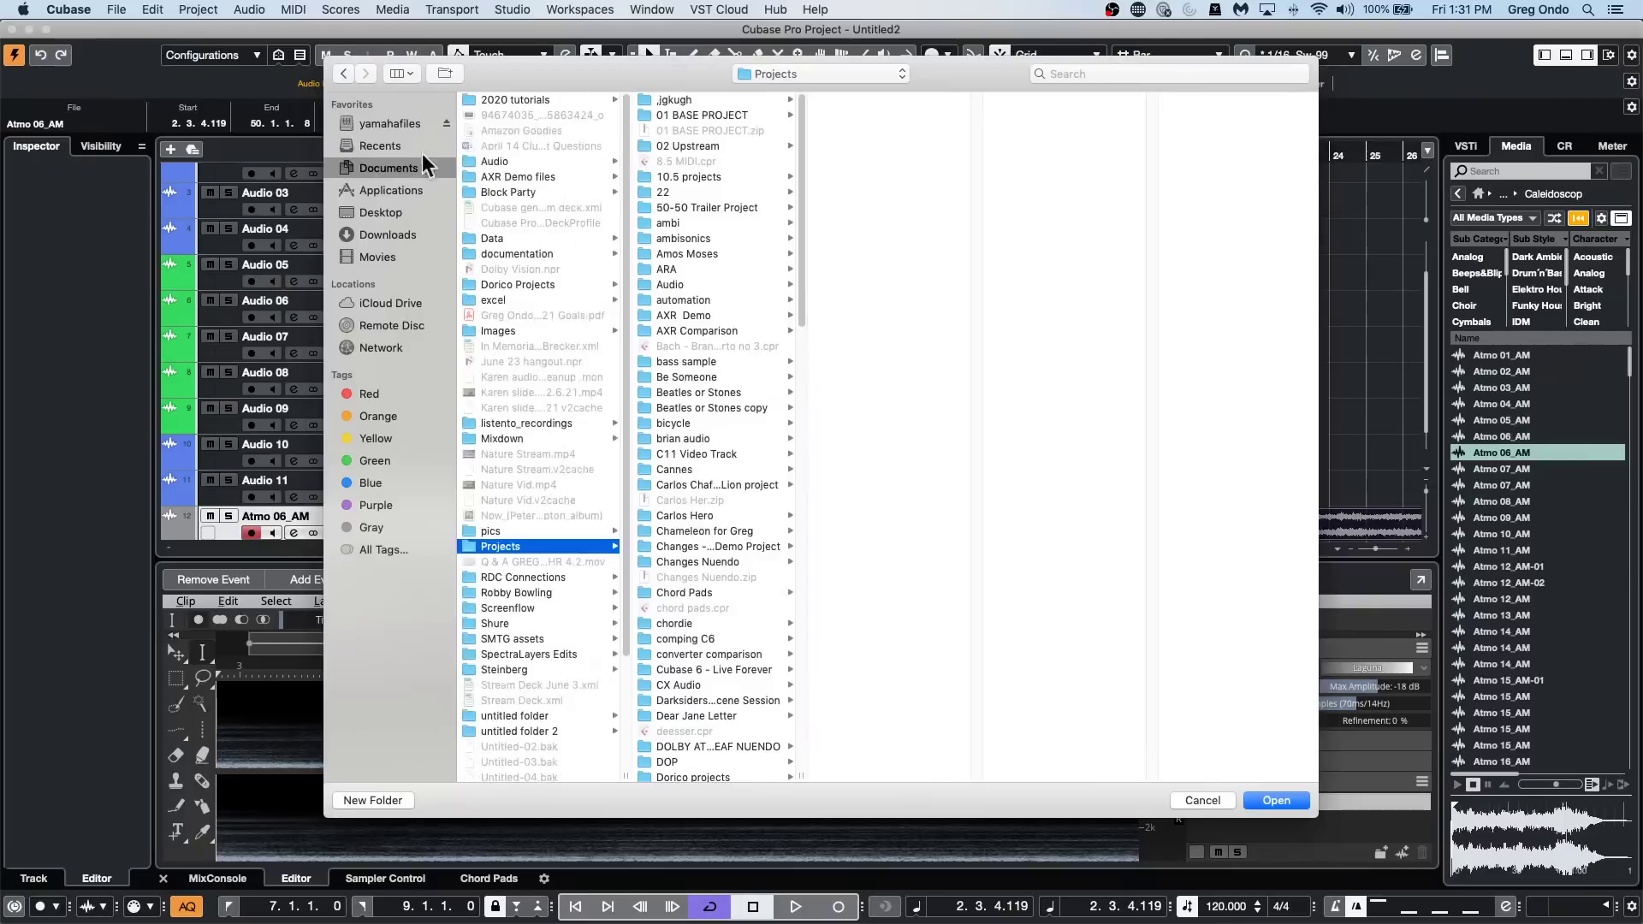
{"action": "key", "text": "Return"}
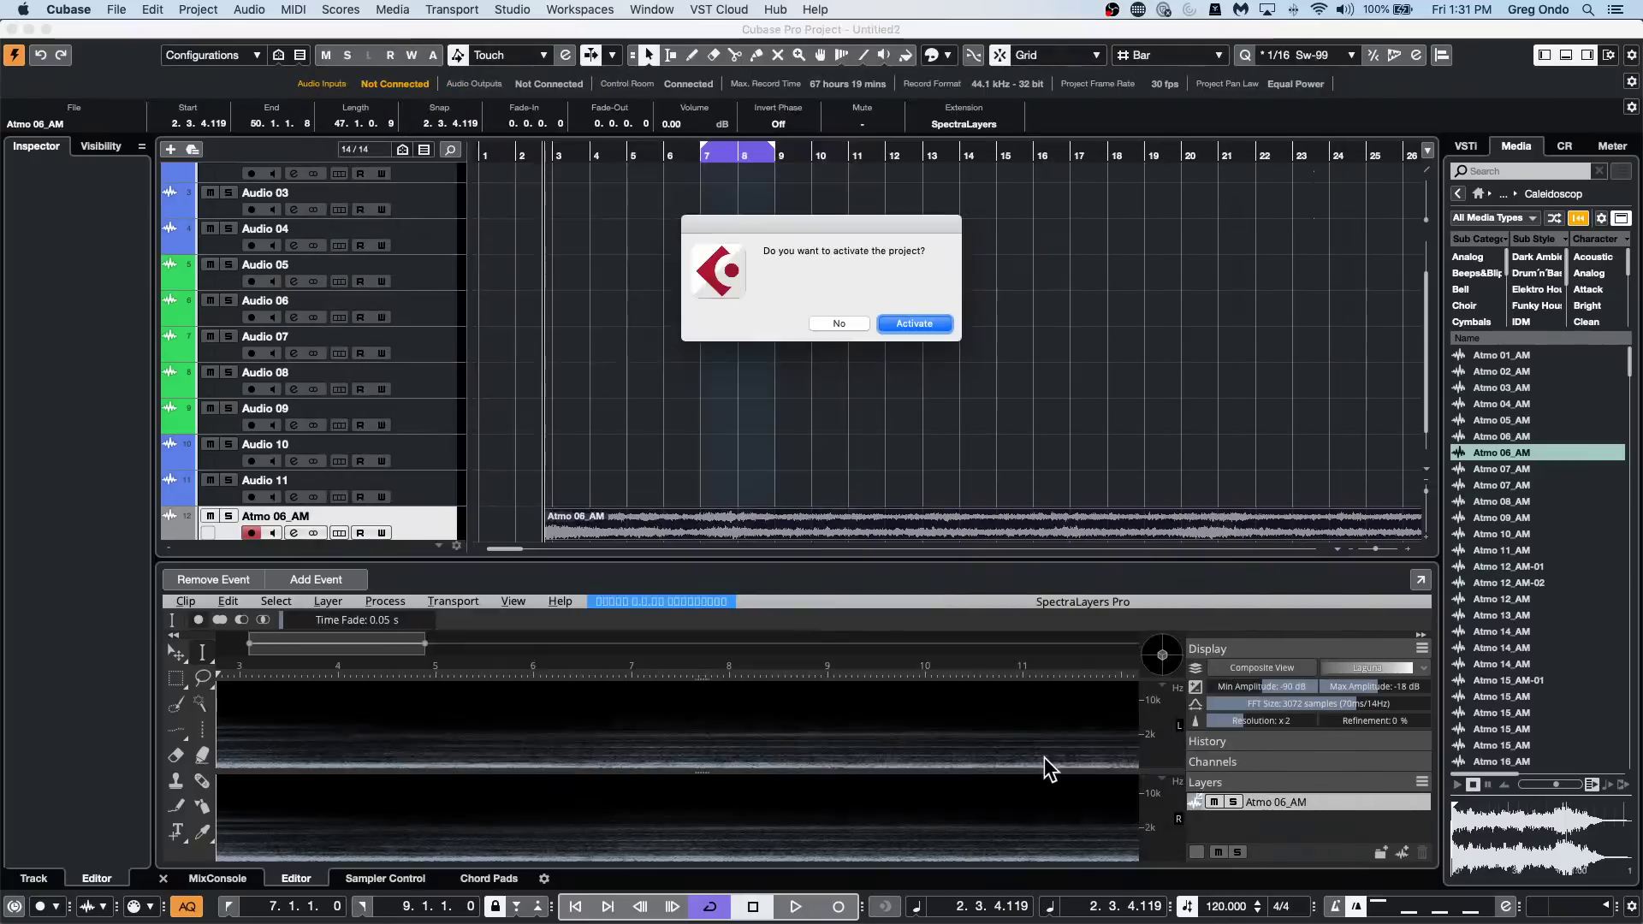
{"action": "key", "text": "Return"}
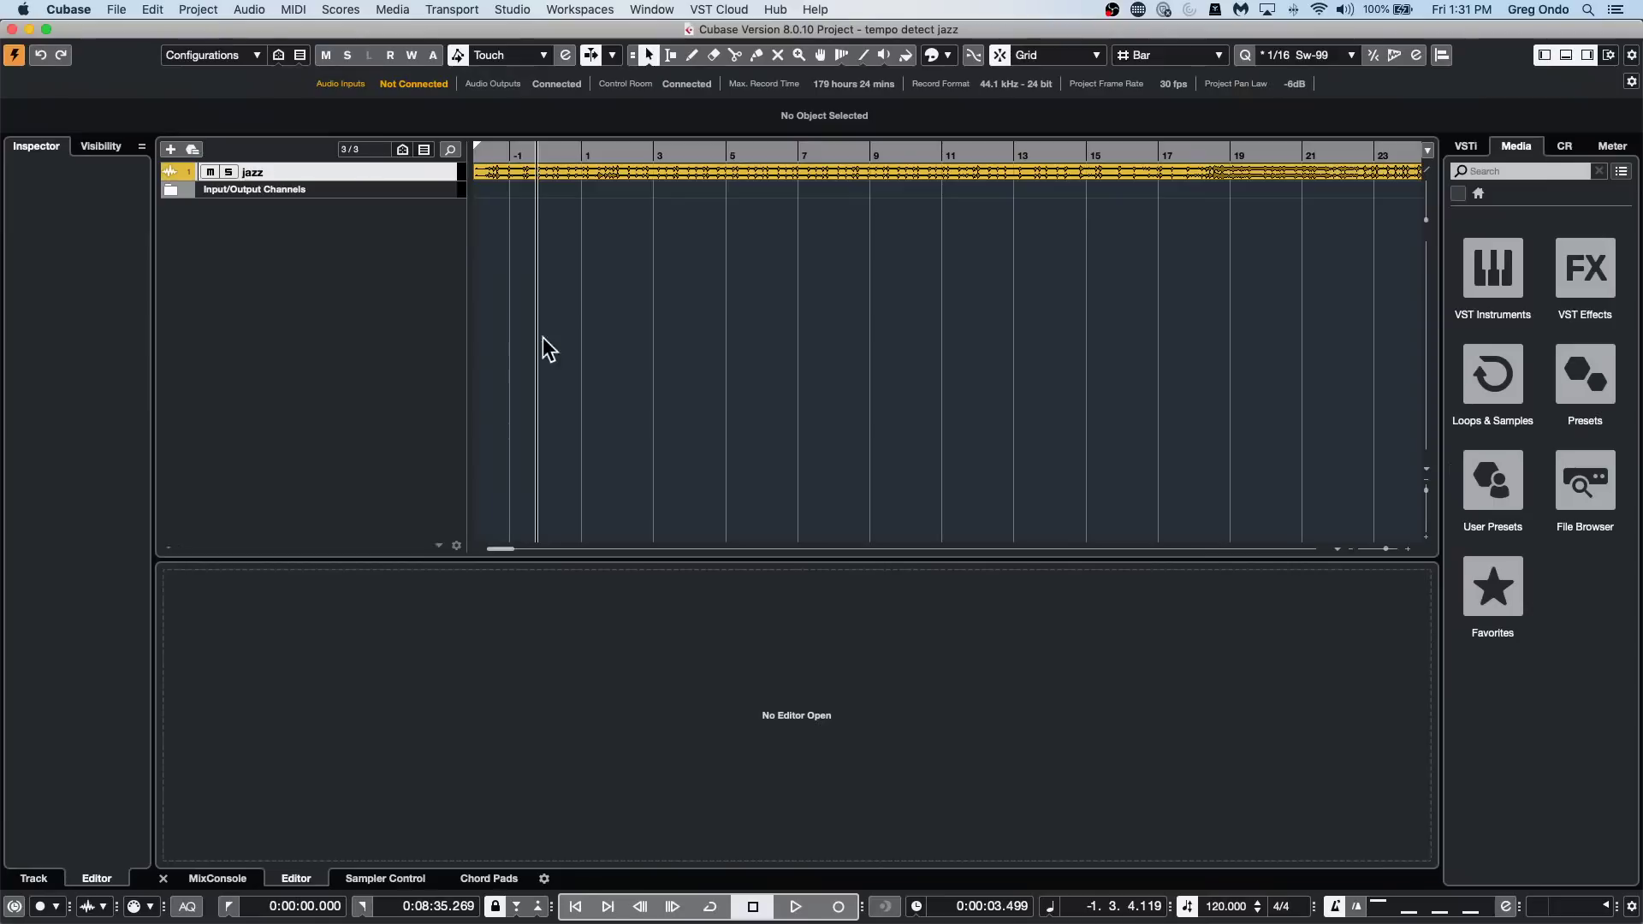
Enlarge the jazz track and set the project's Display Bar Offset to 0 without keeping content at its bar positions.
{"action": "left_click_drag", "start_coordinate": [405, 175], "coordinate": [388, 319]}
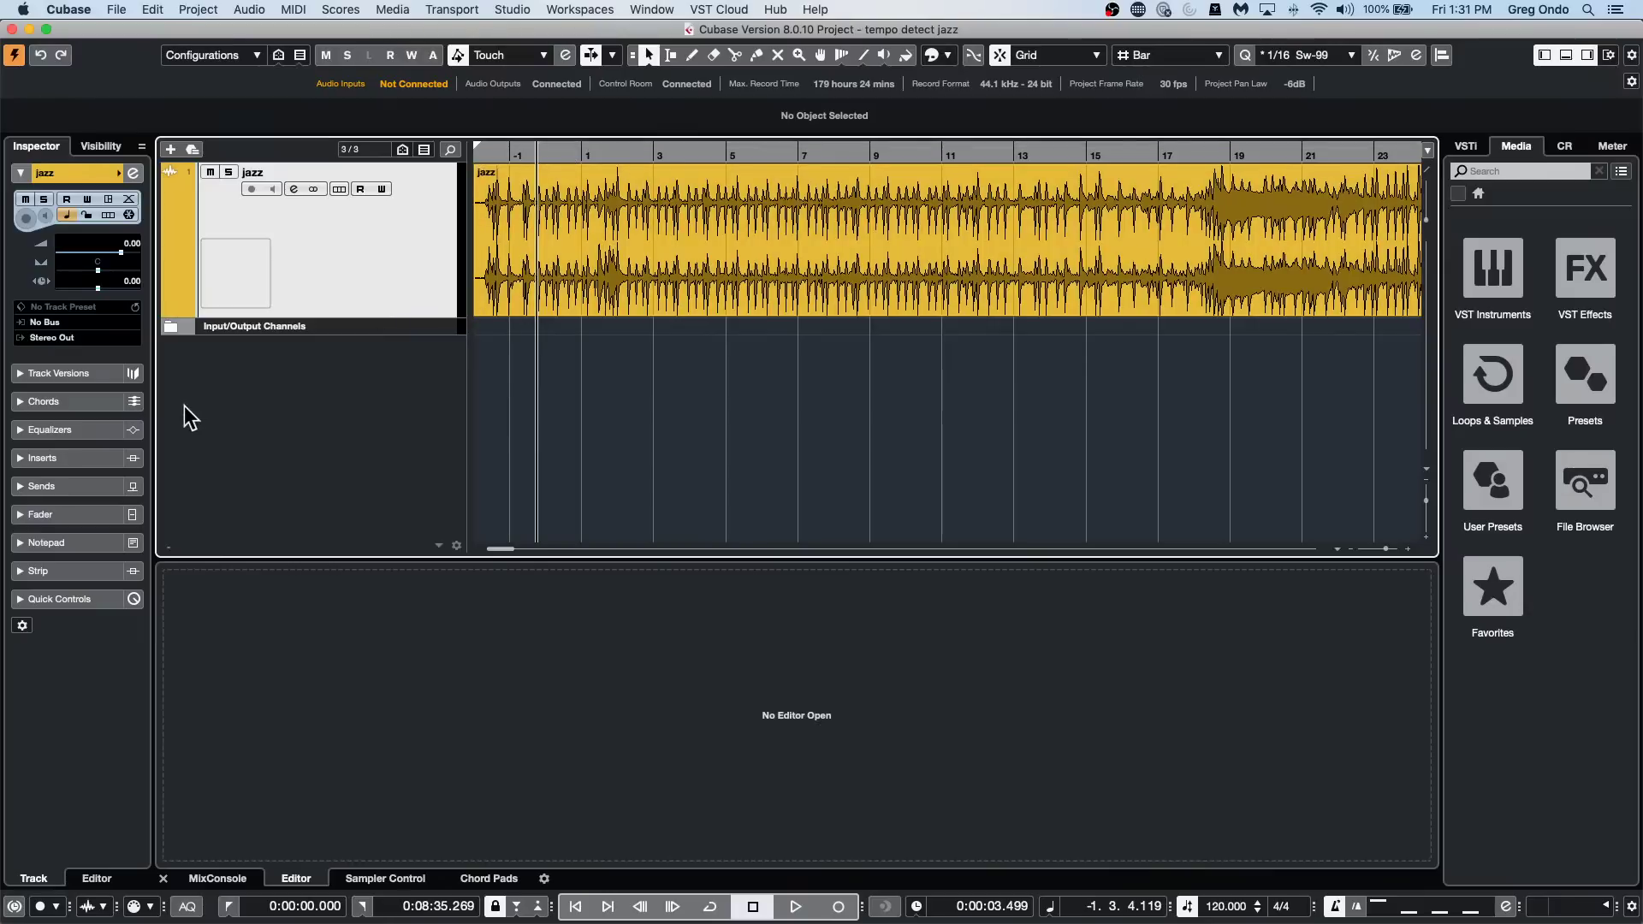
{"action": "key", "text": "shift+s"}
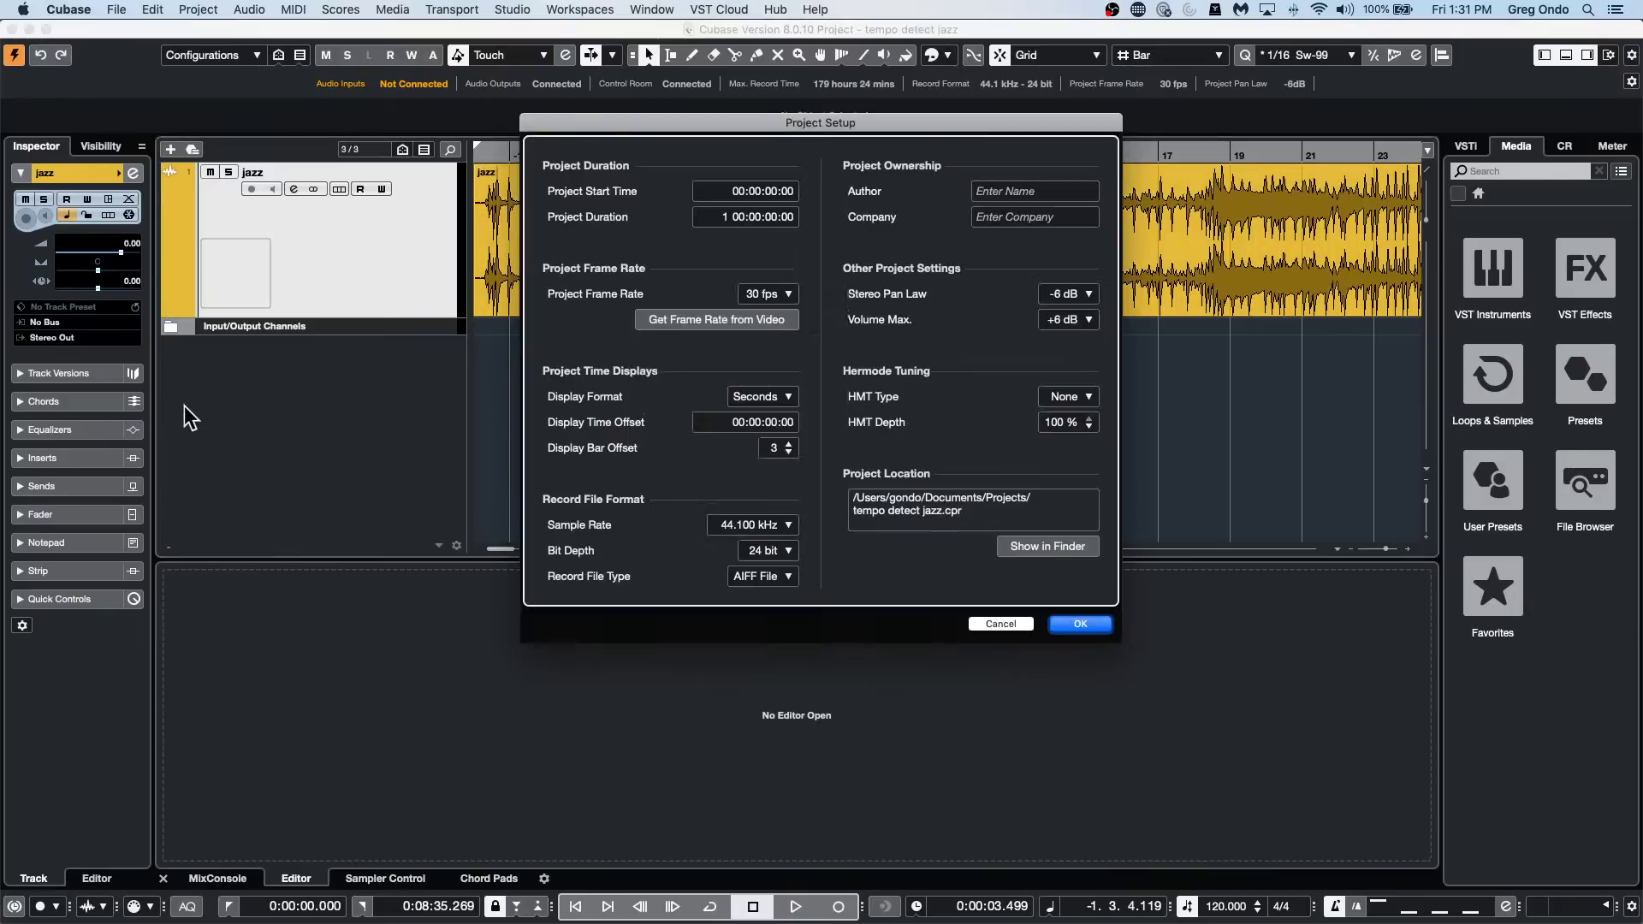
{"action": "left_click", "coordinate": [770, 449]}
{"action": "type", "text": "0"}
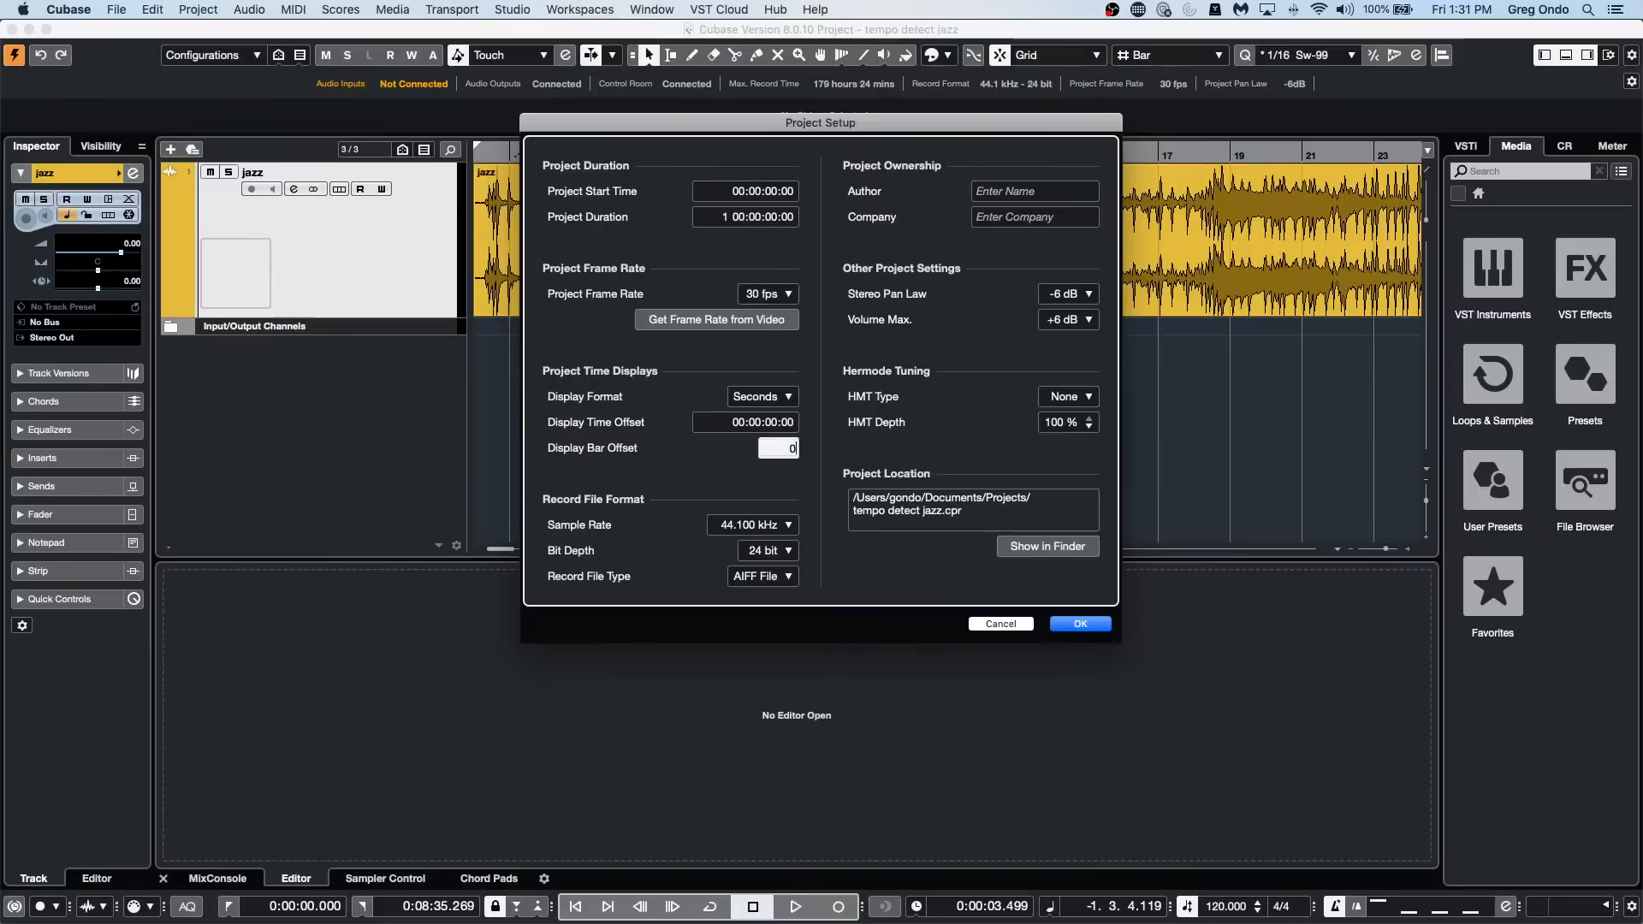
{"action": "key", "text": "Return"}
{"action": "left_click", "coordinate": [1081, 624]}
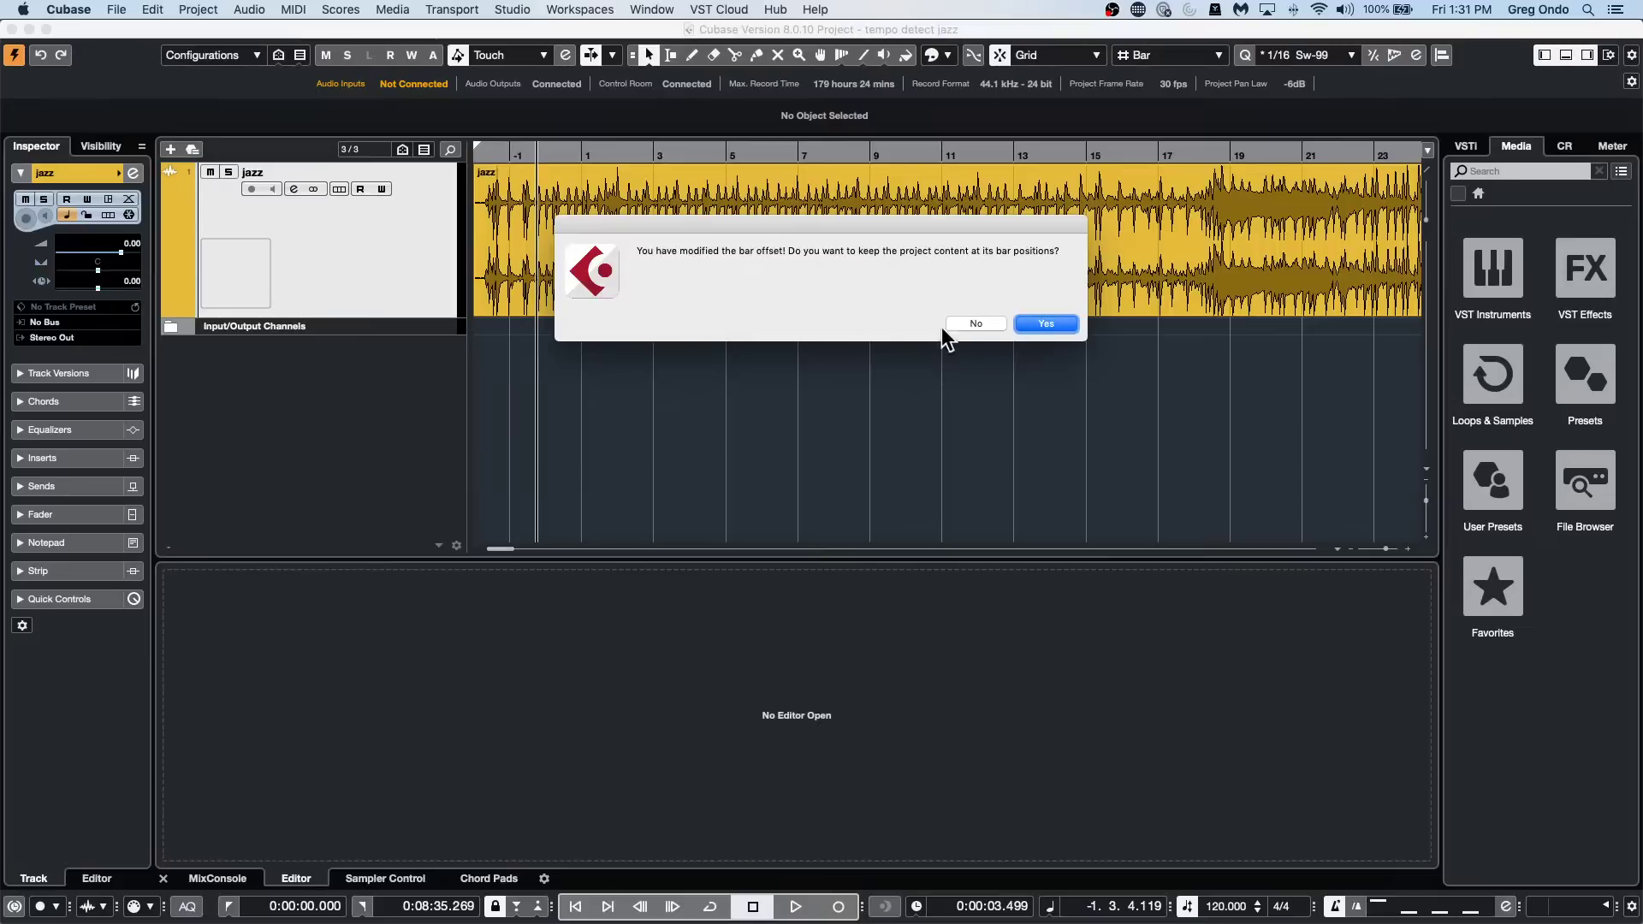
{"action": "left_click", "coordinate": [976, 323]}
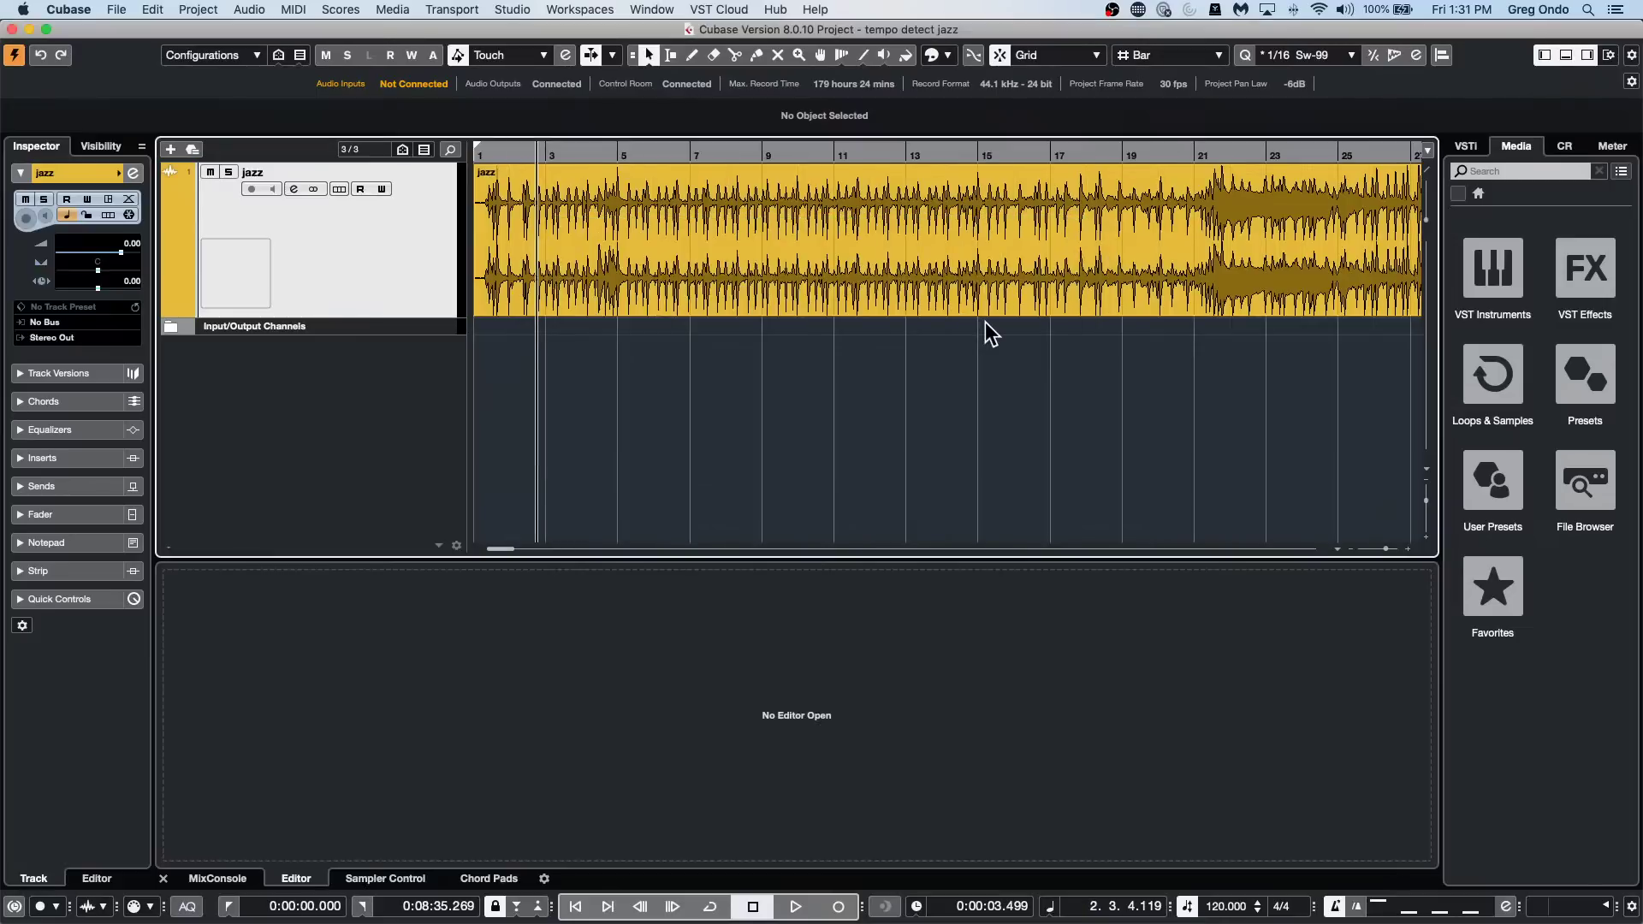
Audition the jazz recording, select its audio event, and stop playback.
{"action": "key", "text": "space"}
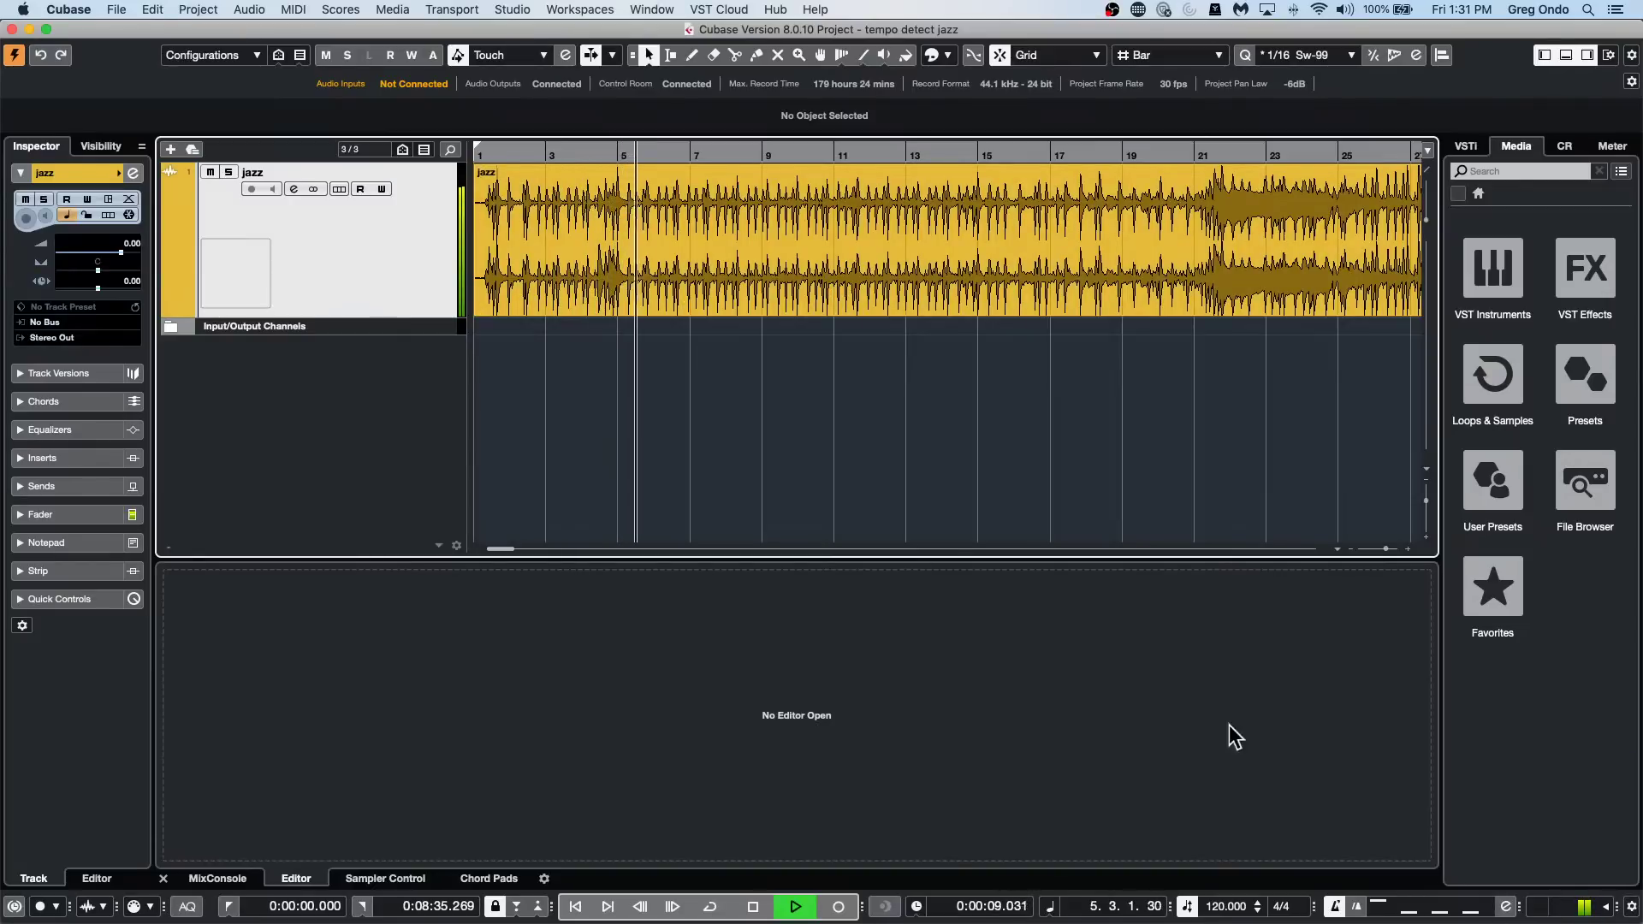
{"action": "left_click", "coordinate": [725, 262]}
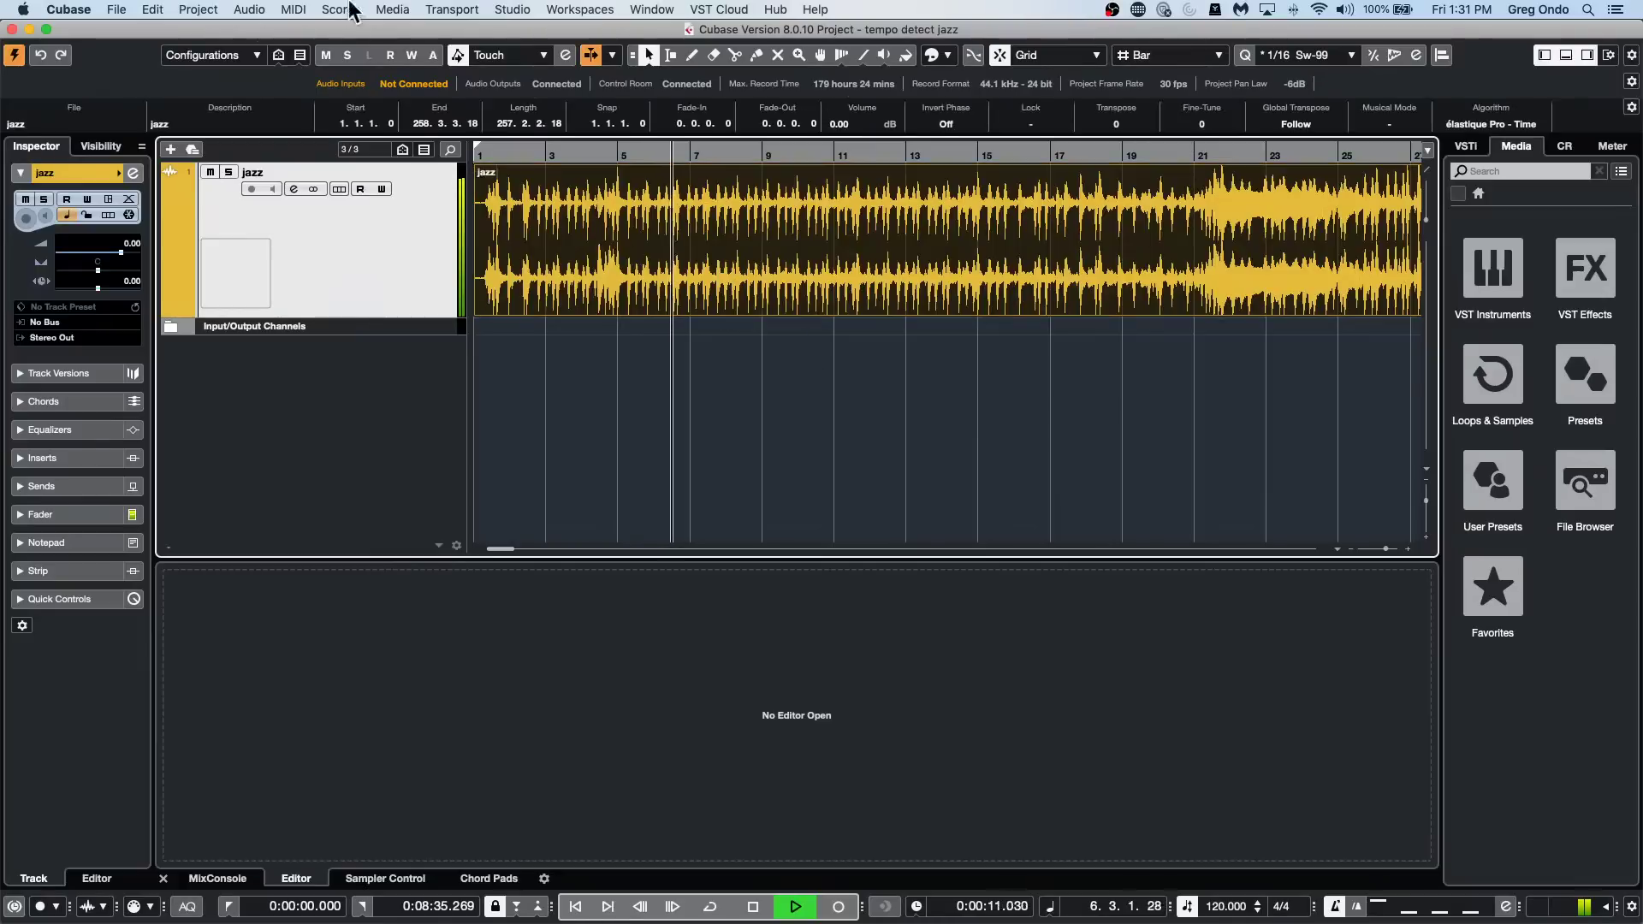
{"action": "left_click", "coordinate": [144, 10]}
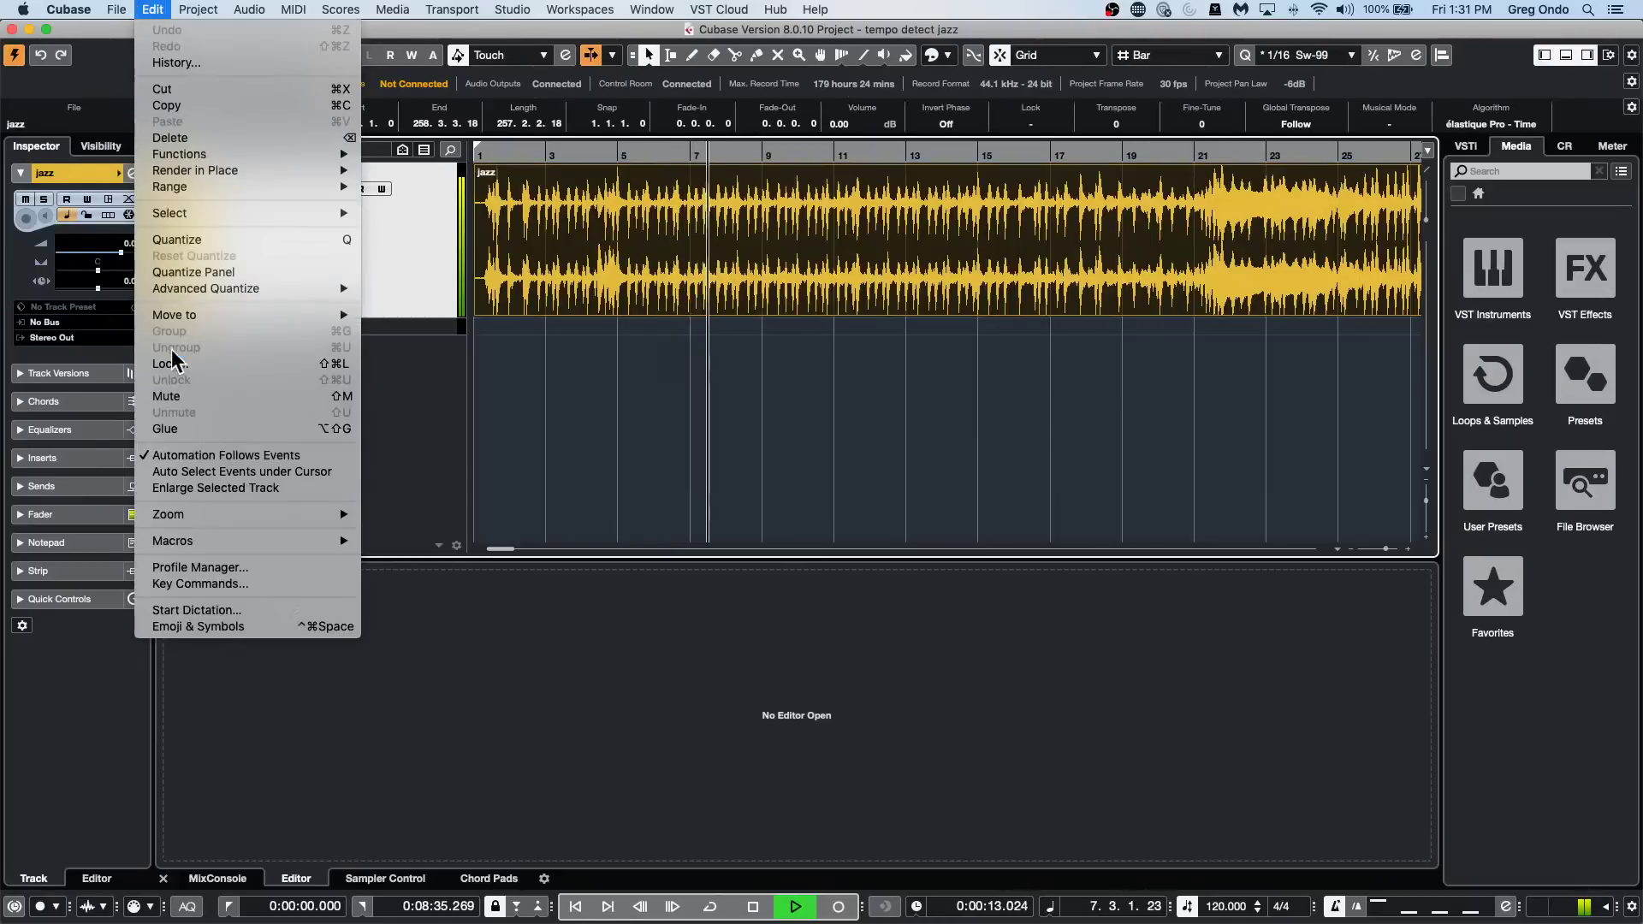
{"action": "left_click", "coordinate": [821, 517]}
{"action": "key", "text": "space"}
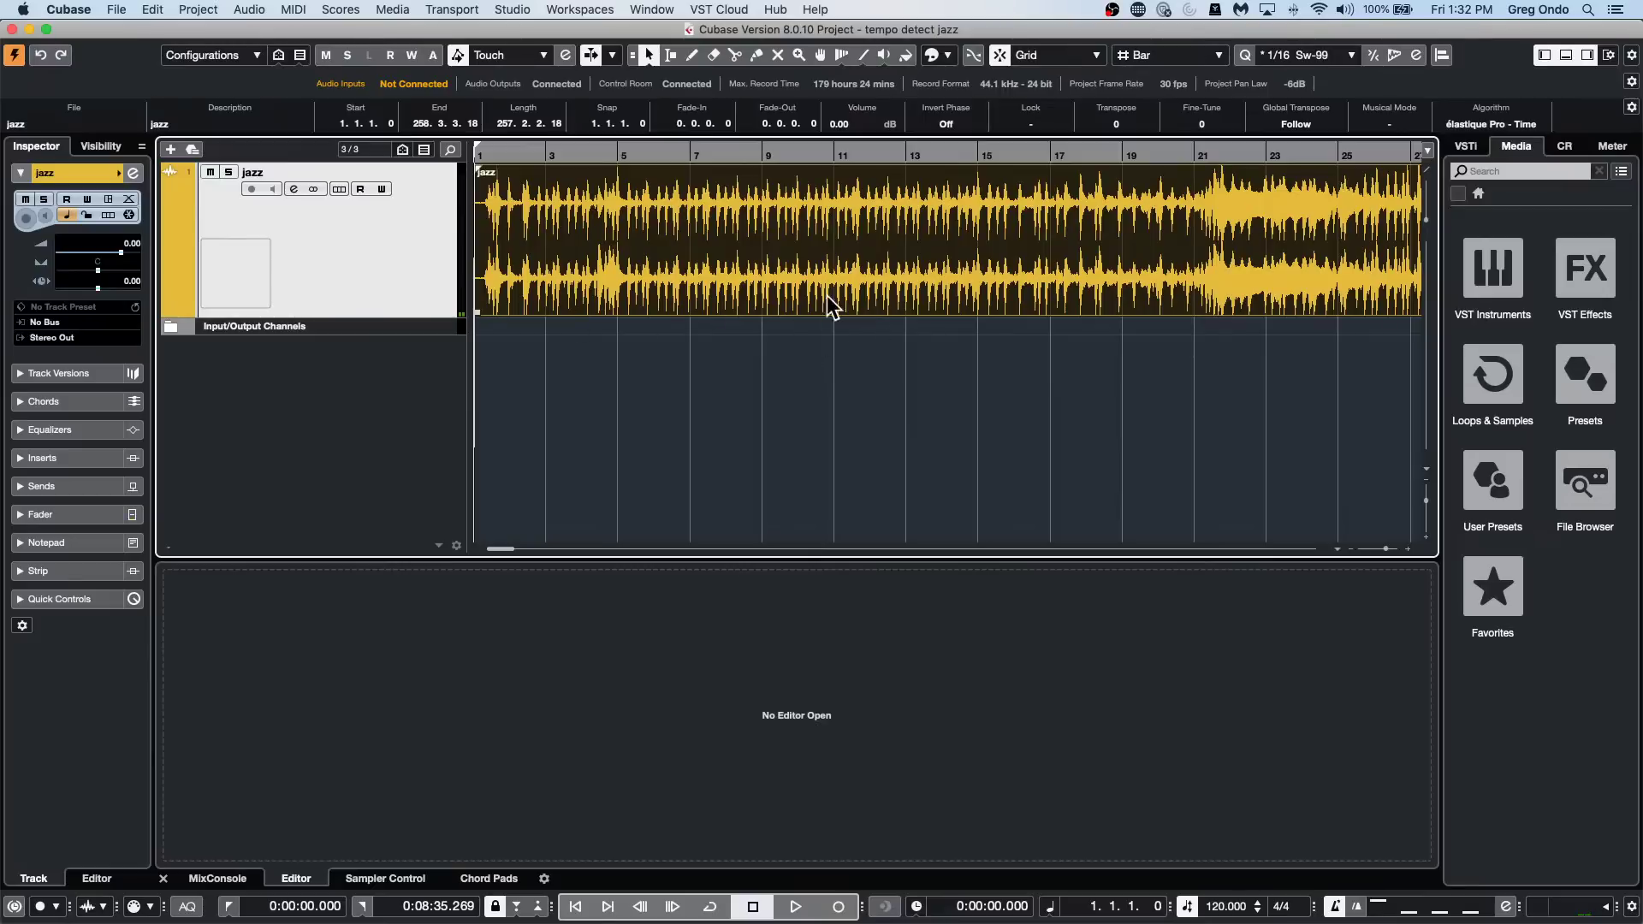
Analyze the jazz event with Tempo Detection, apply Offbeat Correction, and play the result from the start.
{"action": "left_click", "coordinate": [202, 11]}
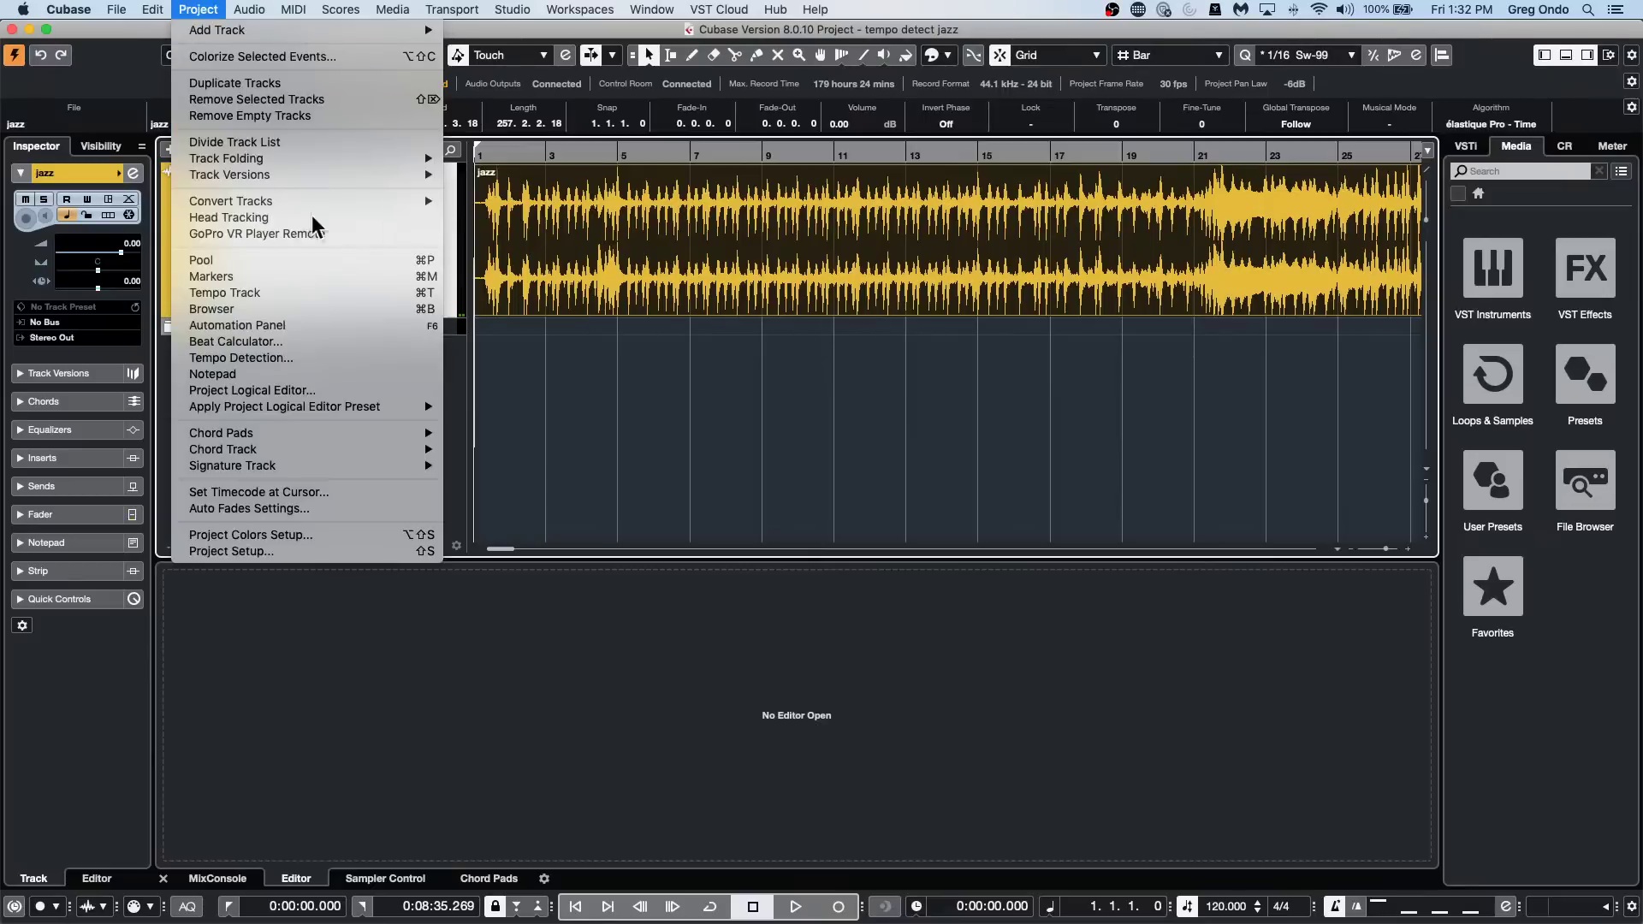
{"action": "left_click", "coordinate": [931, 266]}
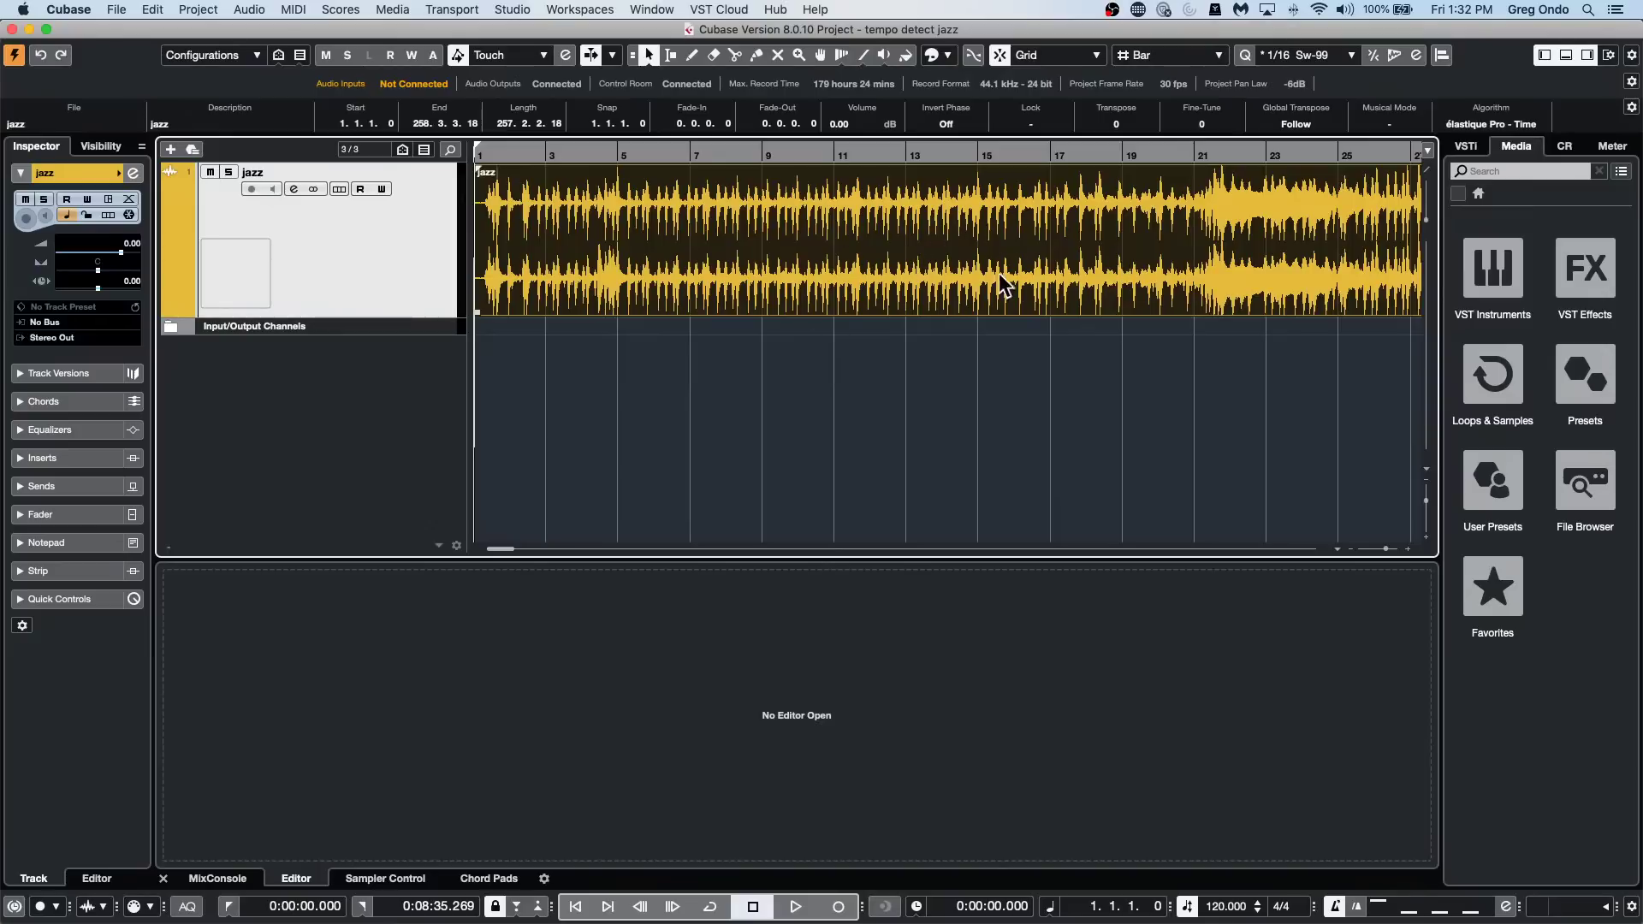
{"action": "left_click", "coordinate": [205, 11]}
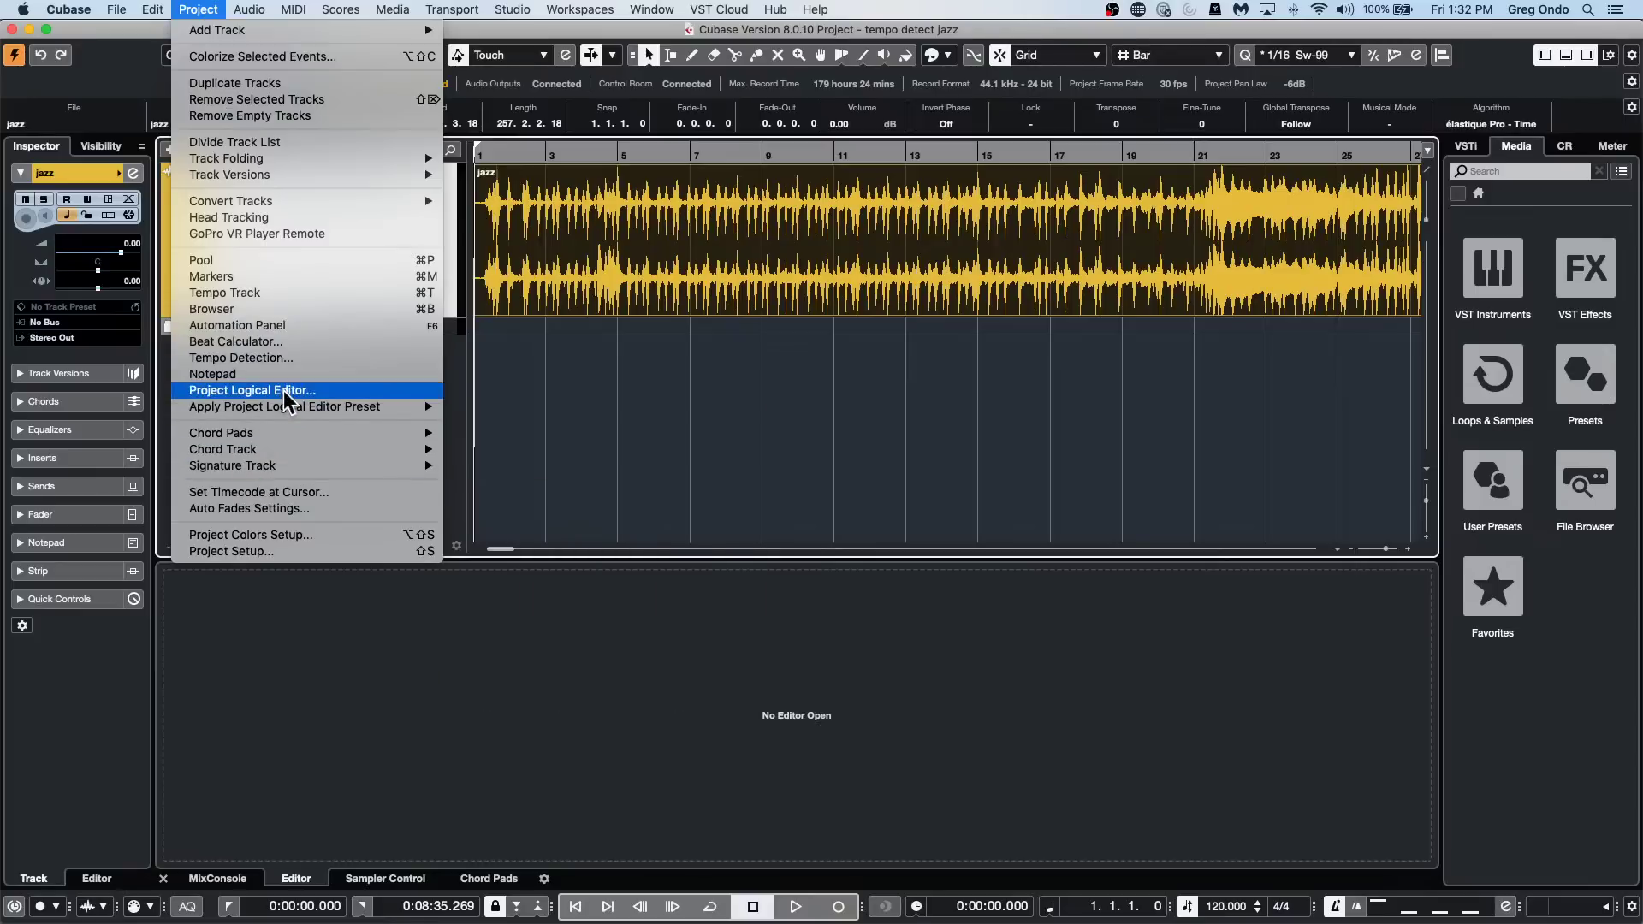
{"action": "left_click", "coordinate": [257, 358]}
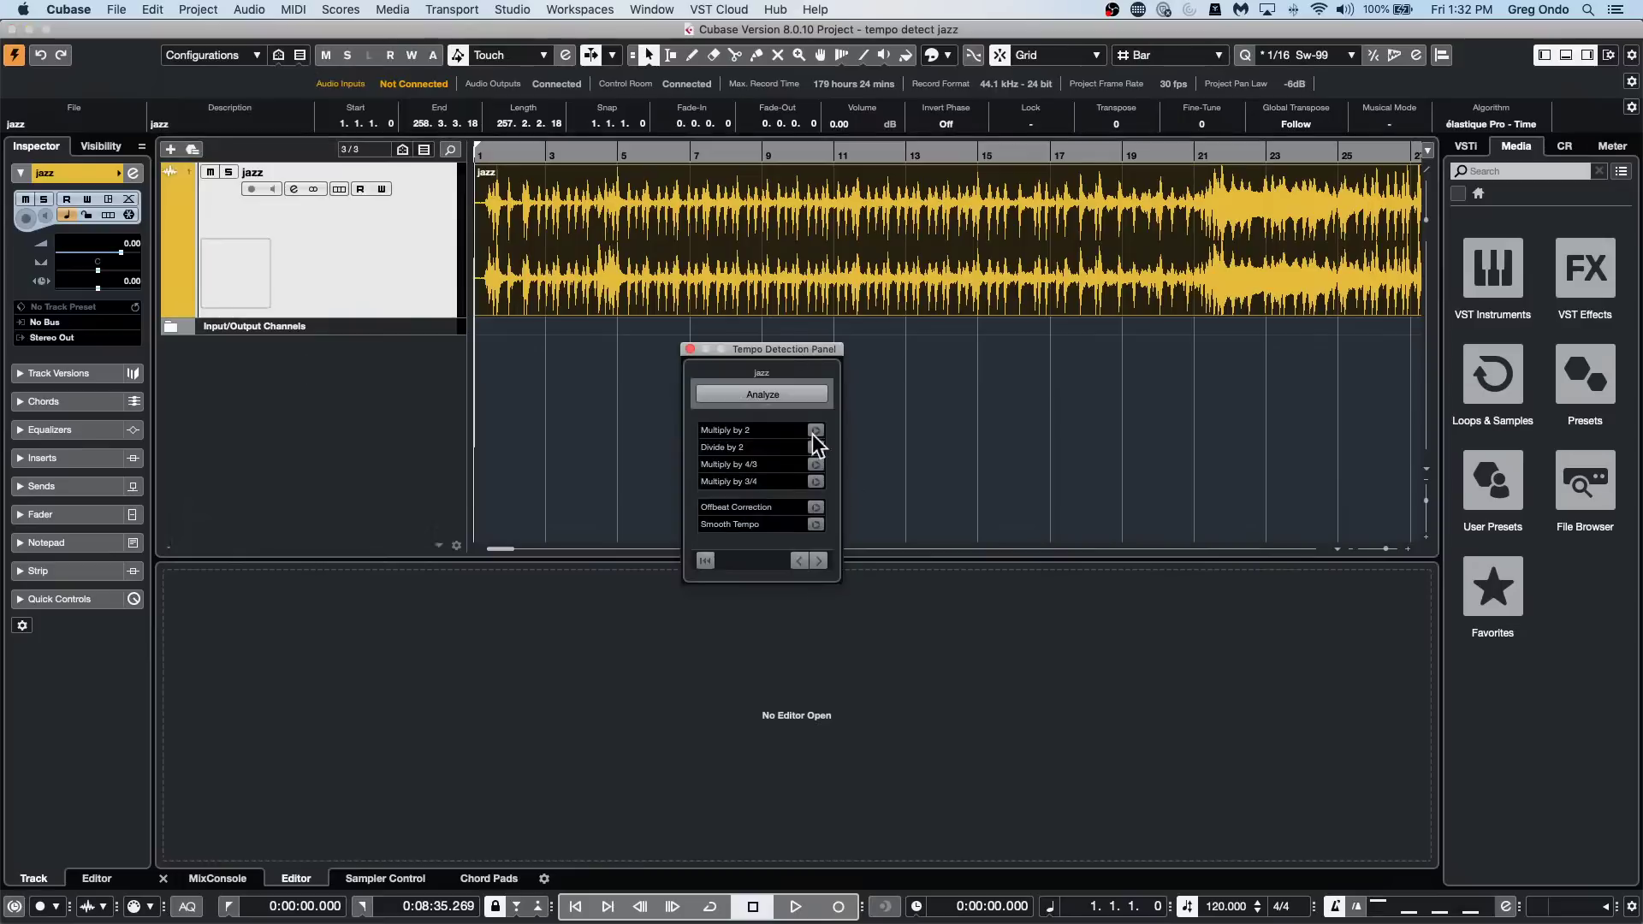
{"action": "left_click", "coordinate": [759, 392]}
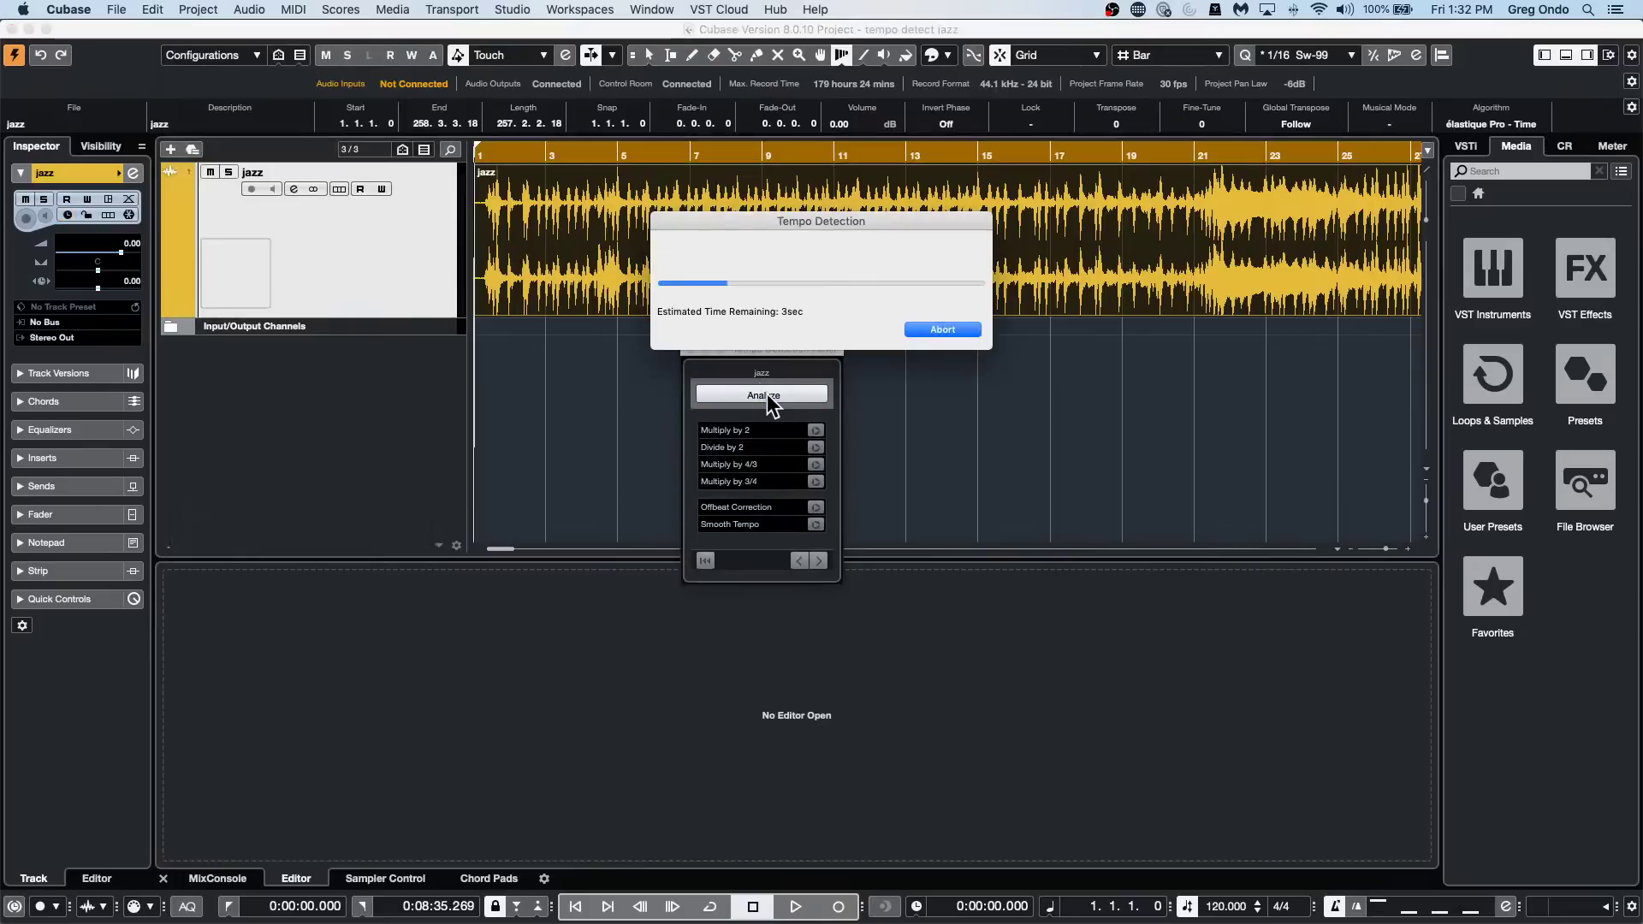
{"action": "left_click", "coordinate": [816, 506]}
{"action": "left_click", "coordinate": [689, 349]}
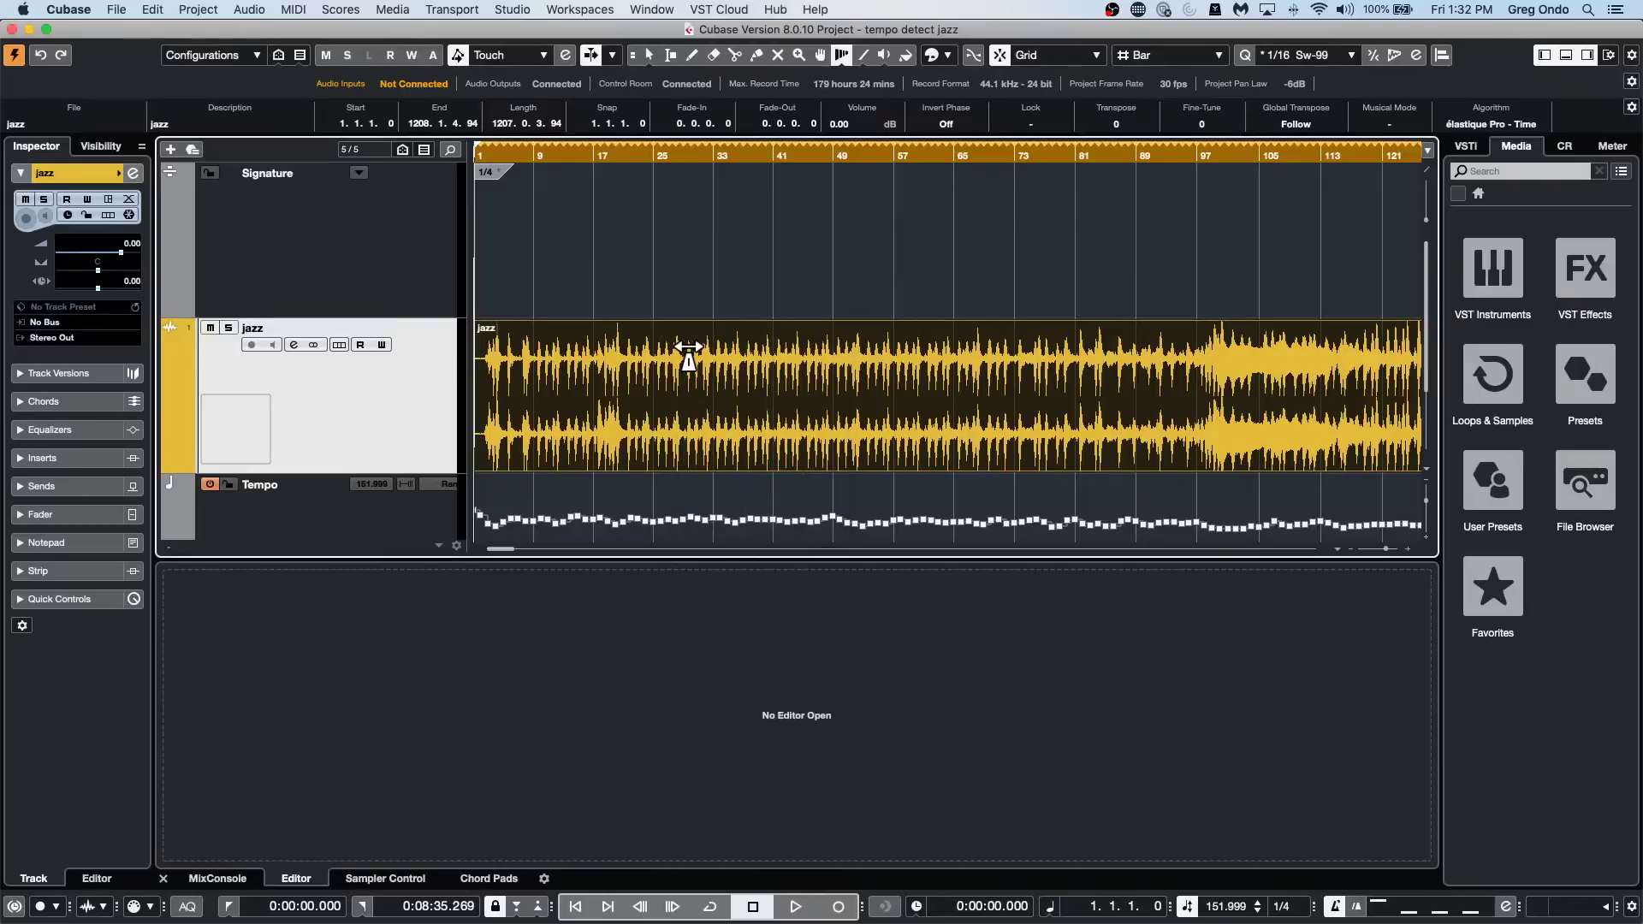
{"action": "key", "text": "space"}
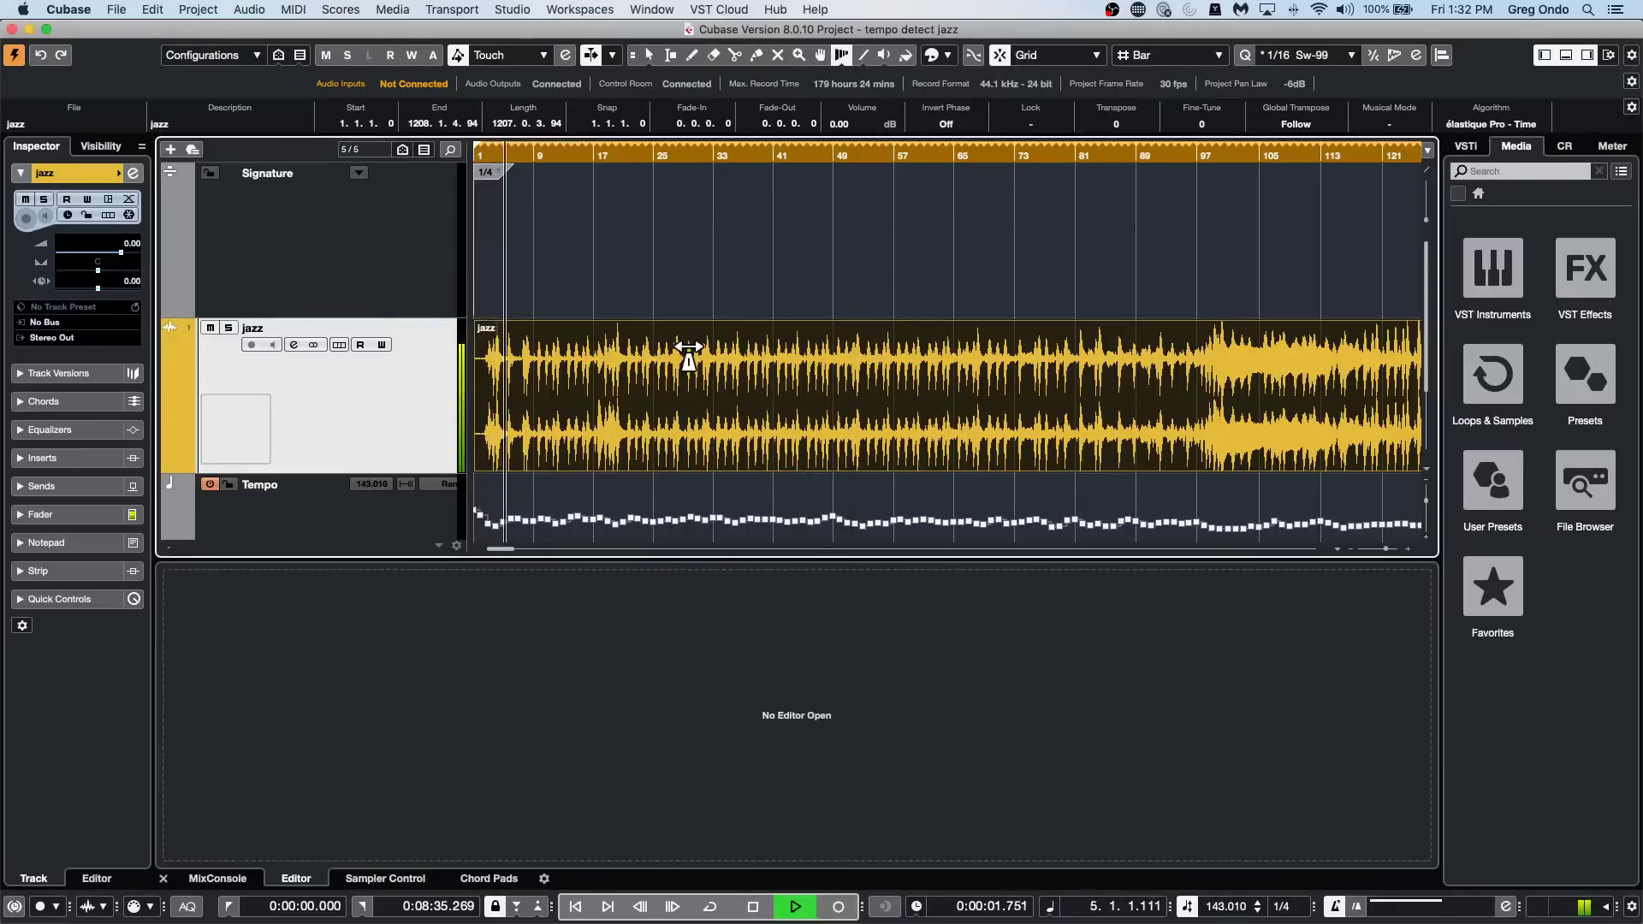
Stop playback and insert a 4/4 time signature at bar 4 on the Signature track.
{"action": "key", "text": "space"}
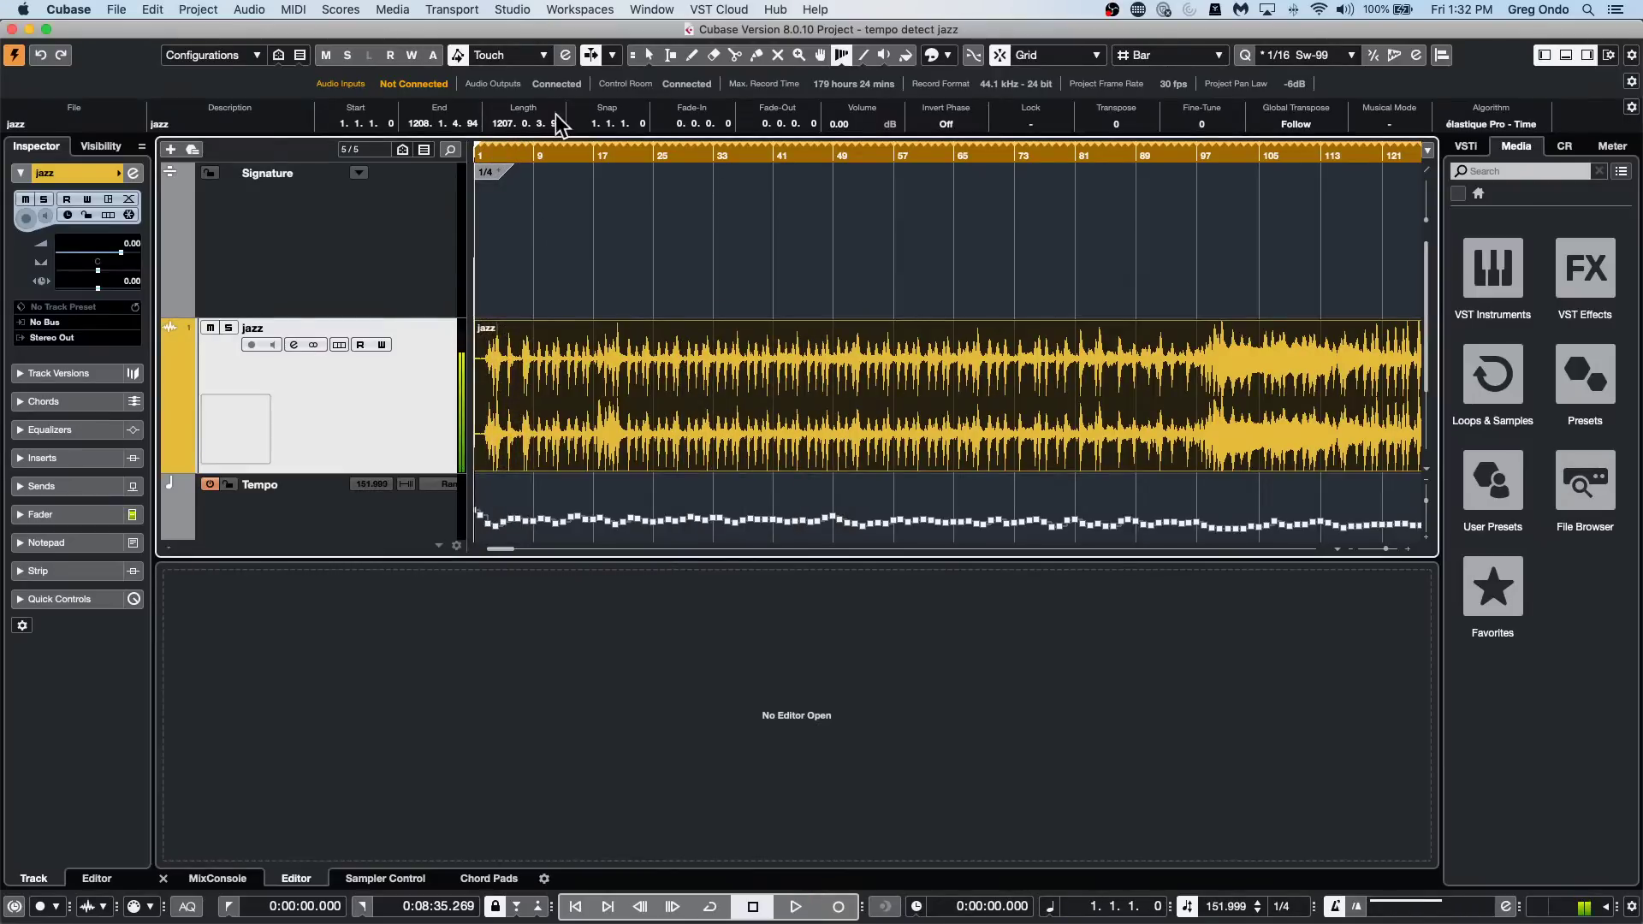
{"action": "left_click_drag", "start_coordinate": [514, 156], "coordinate": [429, 237]}
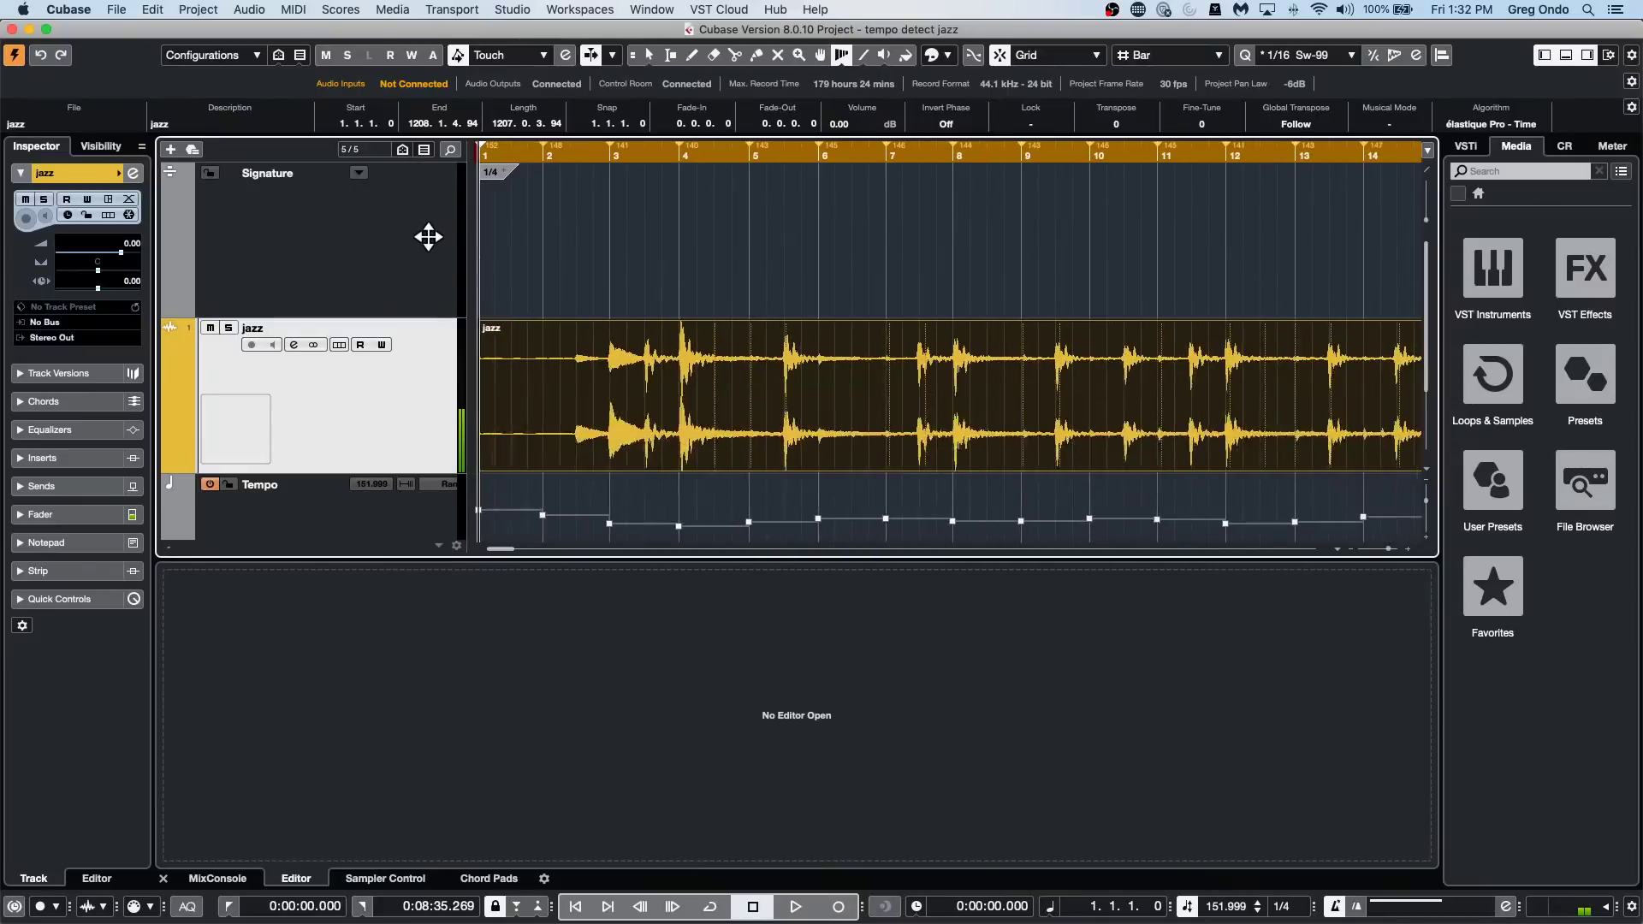
{"action": "right_click", "coordinate": [662, 224]}
{"action": "left_click", "coordinate": [704, 224]}
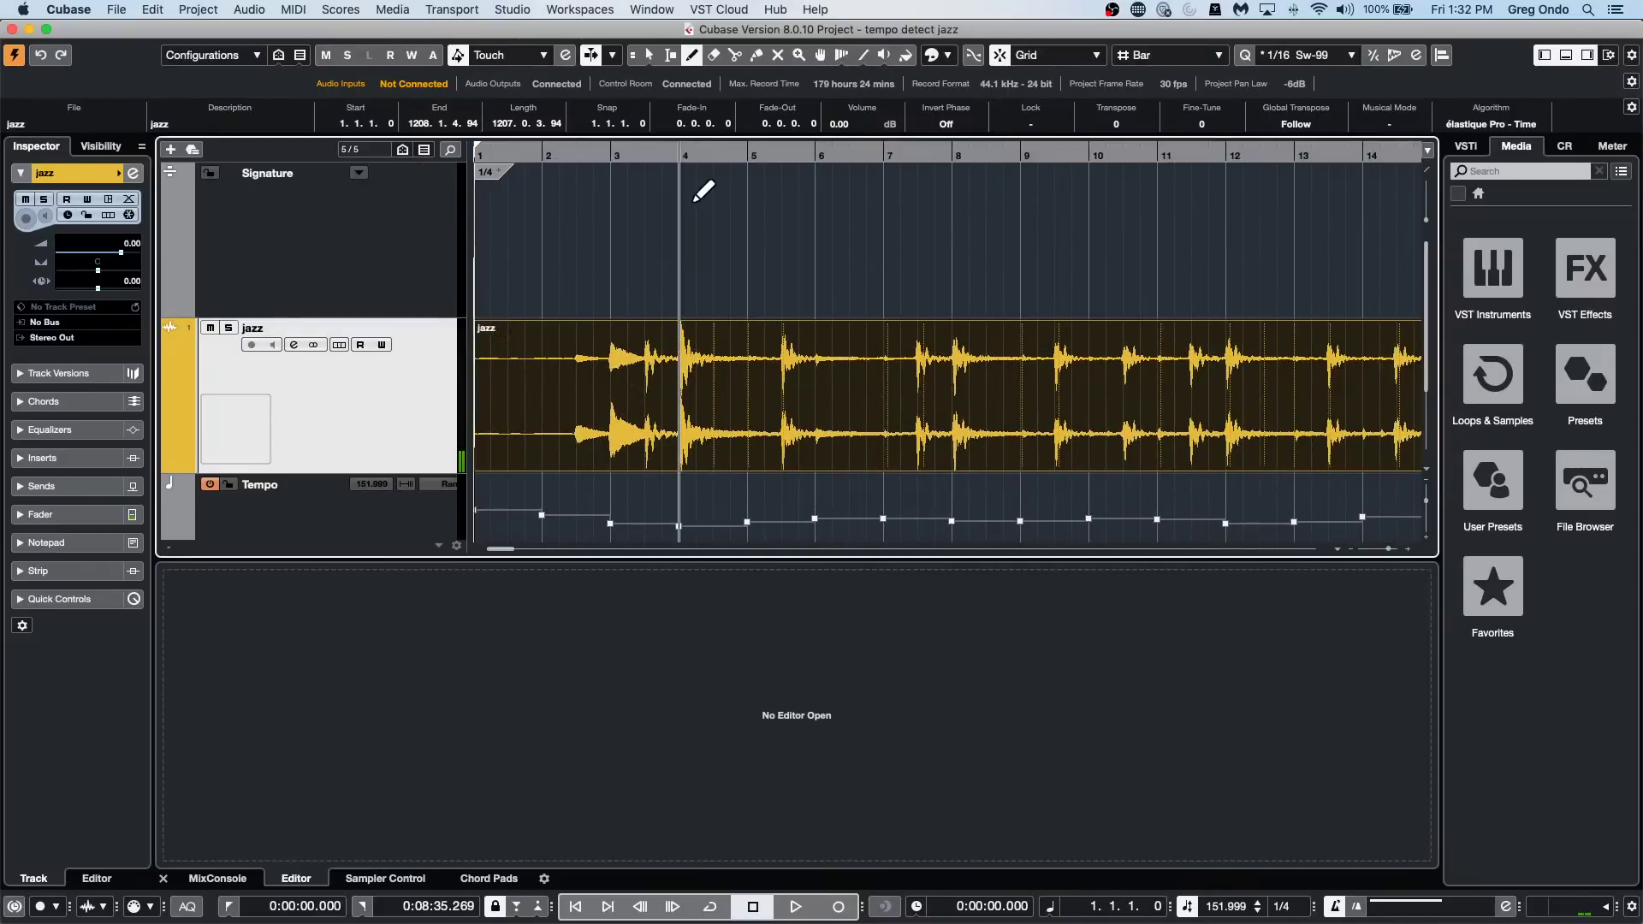
{"action": "left_click", "coordinate": [689, 176]}
Play the jazz recording from the start to check it against the 4/4 bar grid, and stop playback.
{"action": "left_click", "coordinate": [668, 157]}
{"action": "left_click_drag", "start_coordinate": [667, 157], "coordinate": [573, 156]}
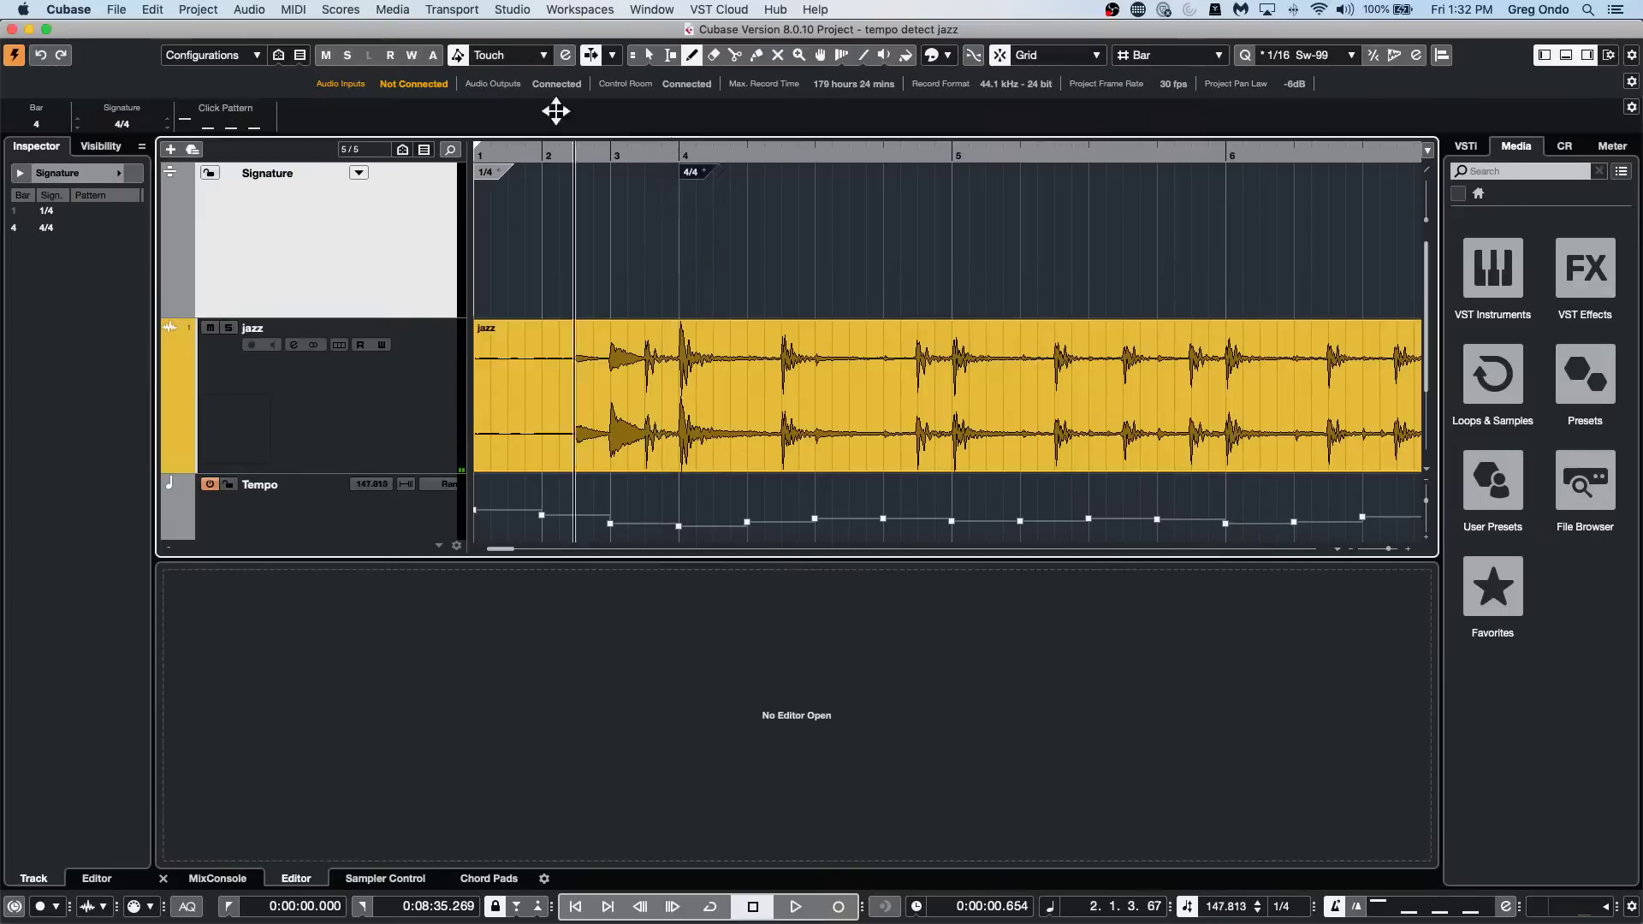
{"action": "key", "text": "Home"}
{"action": "key", "text": "space"}
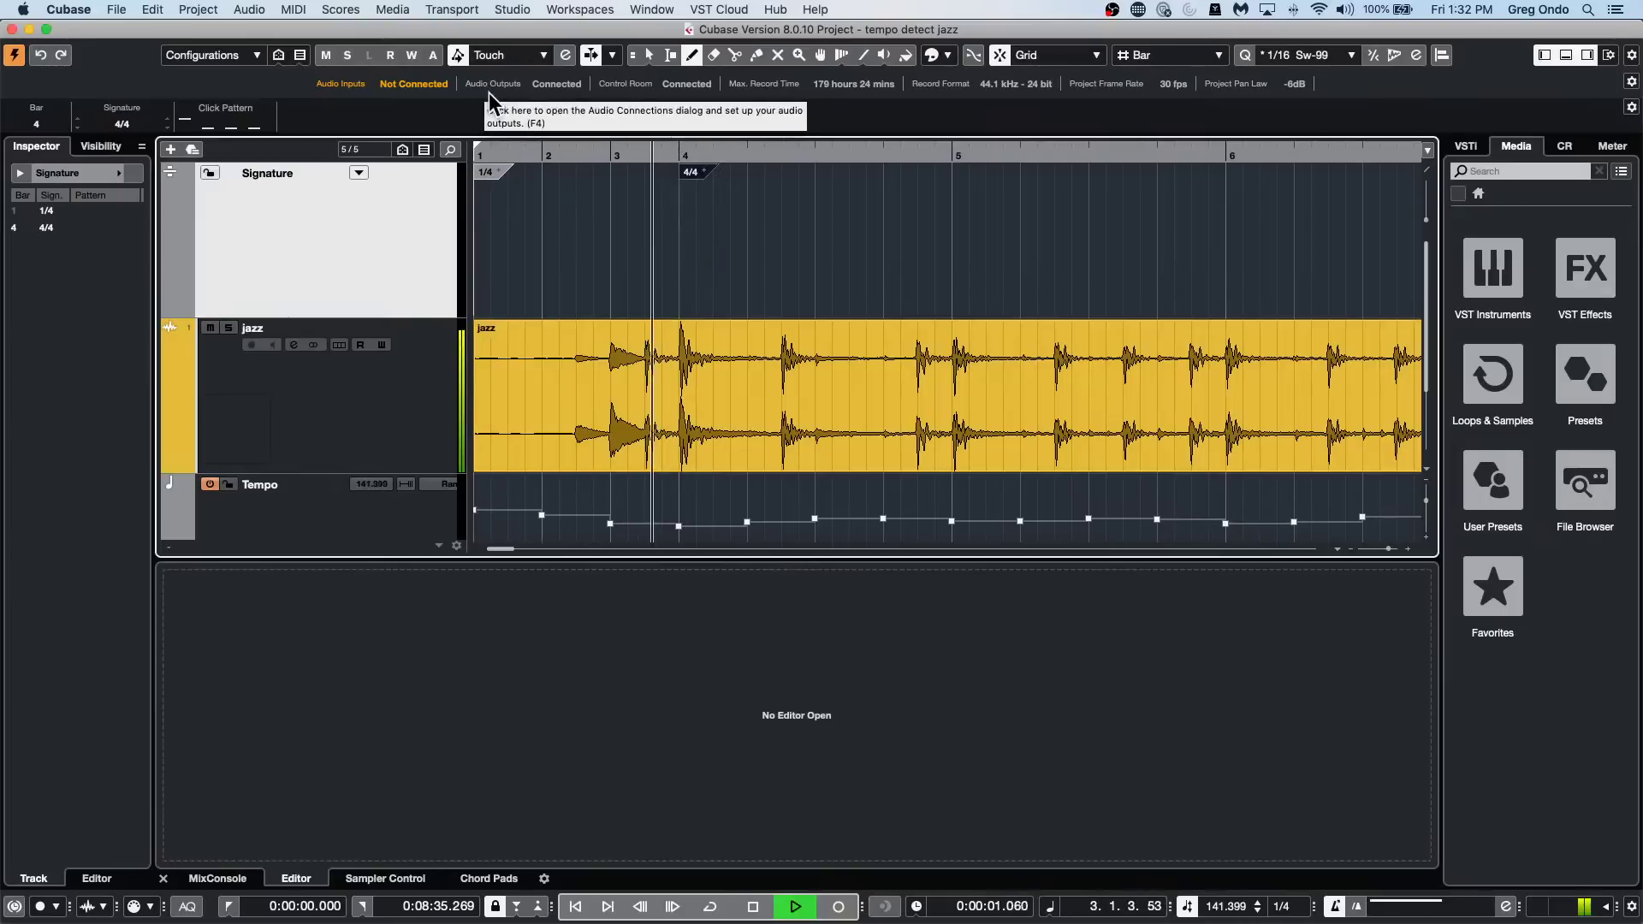
{"action": "key", "text": "g"}
{"action": "key", "text": "g"}
{"action": "key", "text": "g"}
{"action": "key", "text": "g"}
{"action": "key", "text": "g"}
{"action": "key", "text": "g"}
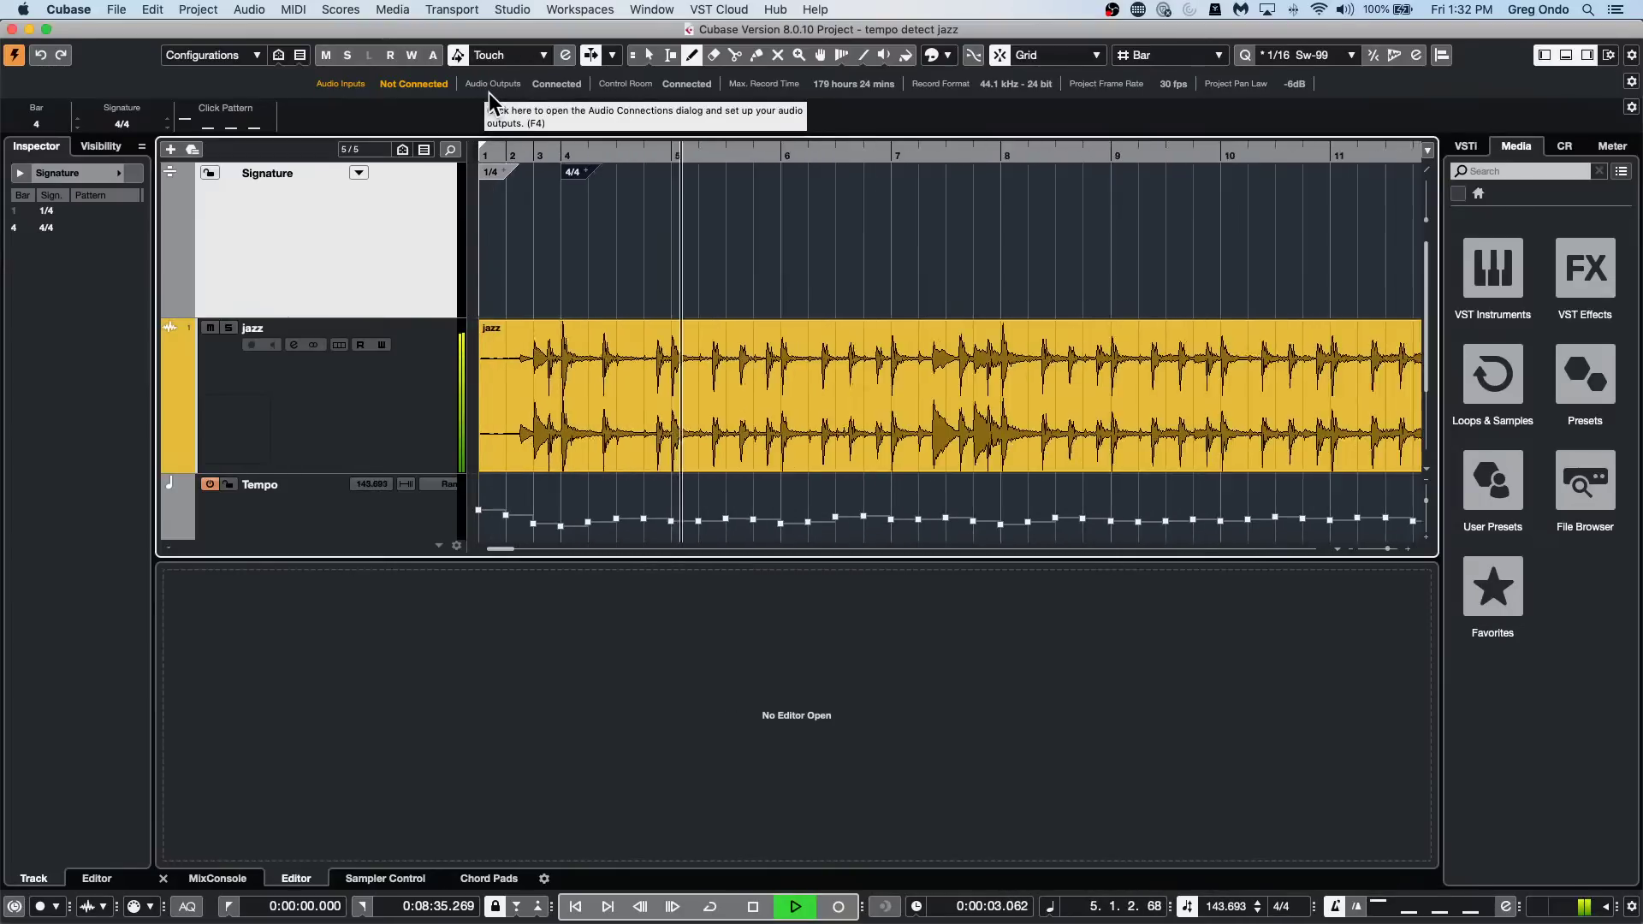
{"action": "key", "text": "g"}
{"action": "key", "text": "g"}
{"action": "key", "text": "g"}
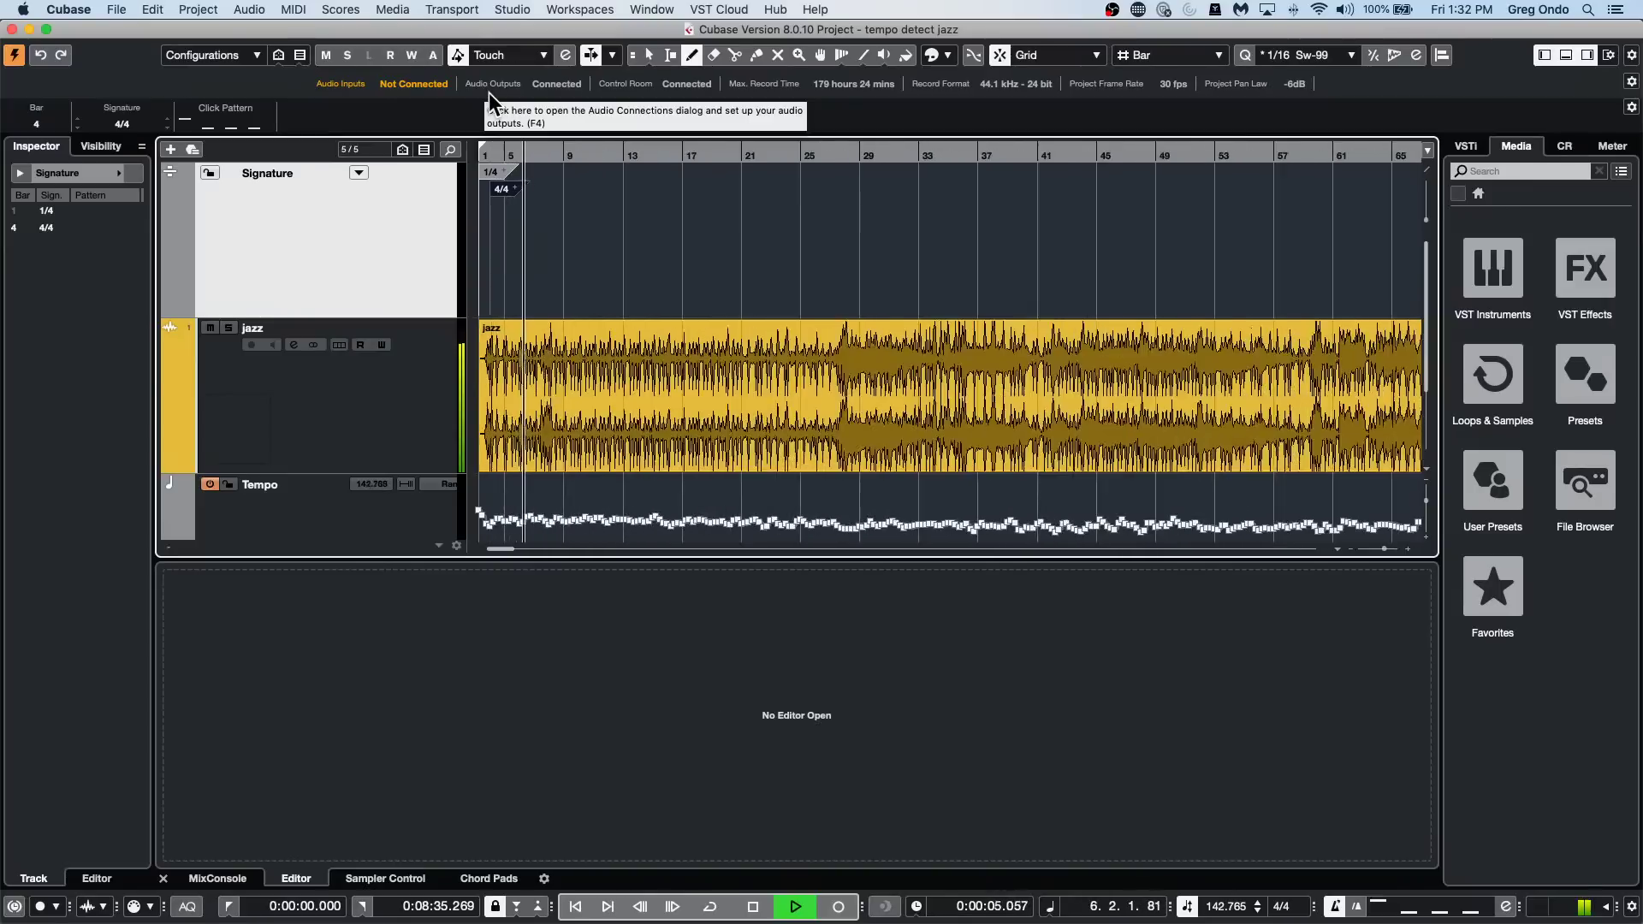
{"action": "scroll", "coordinate": [650, 308], "scroll_direction": "down", "scroll_amount": 2}
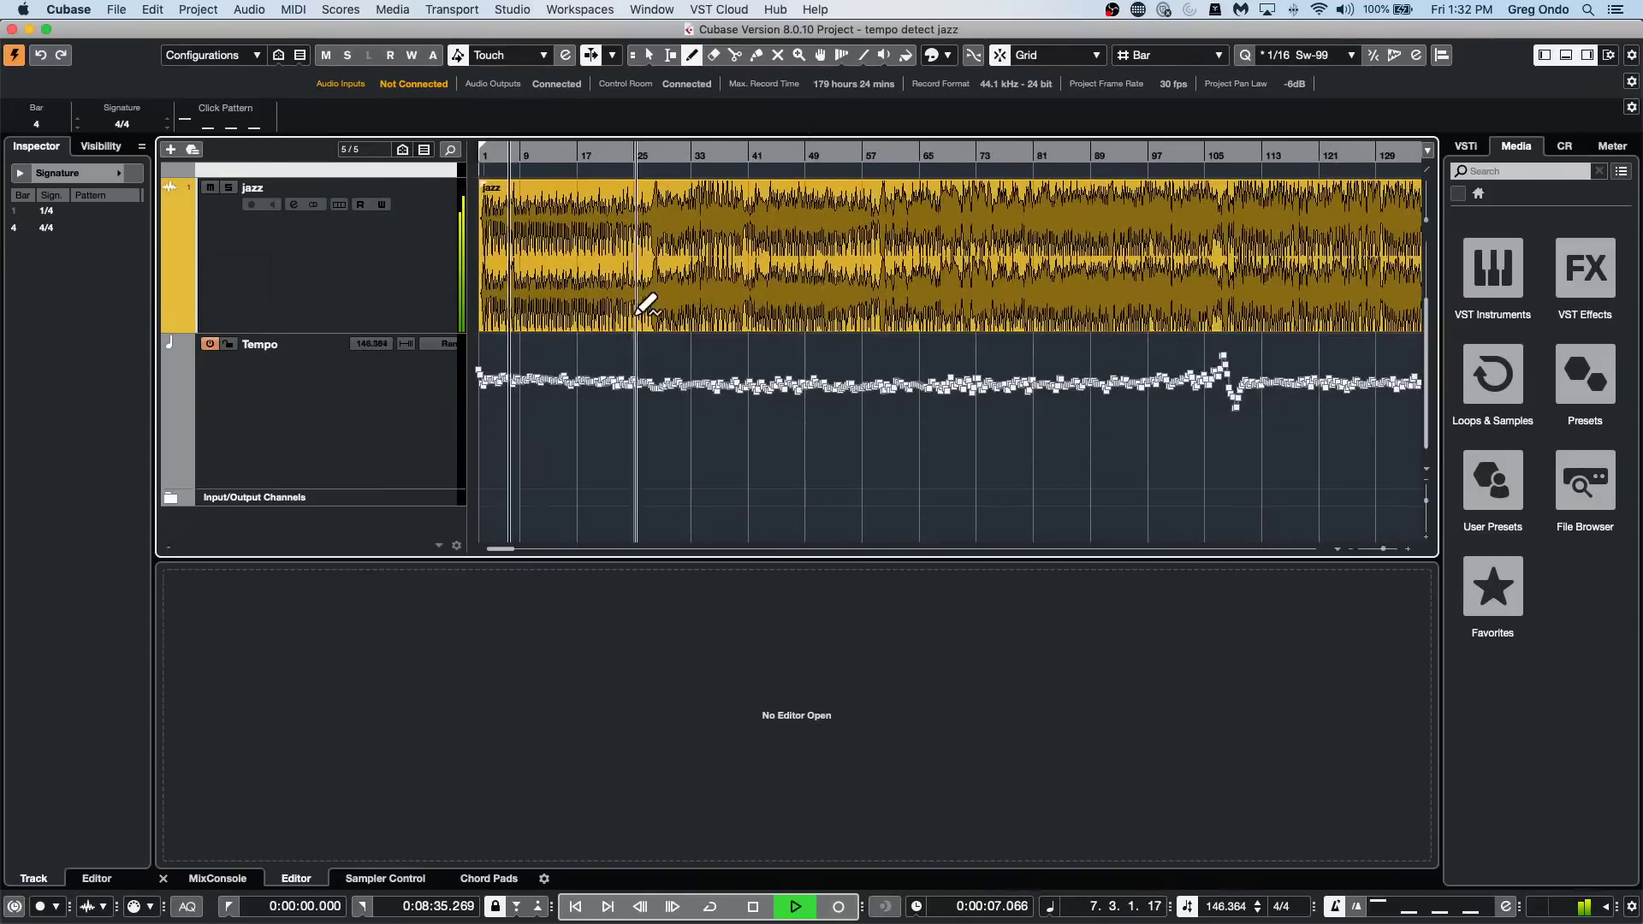
{"action": "key", "text": "space"}
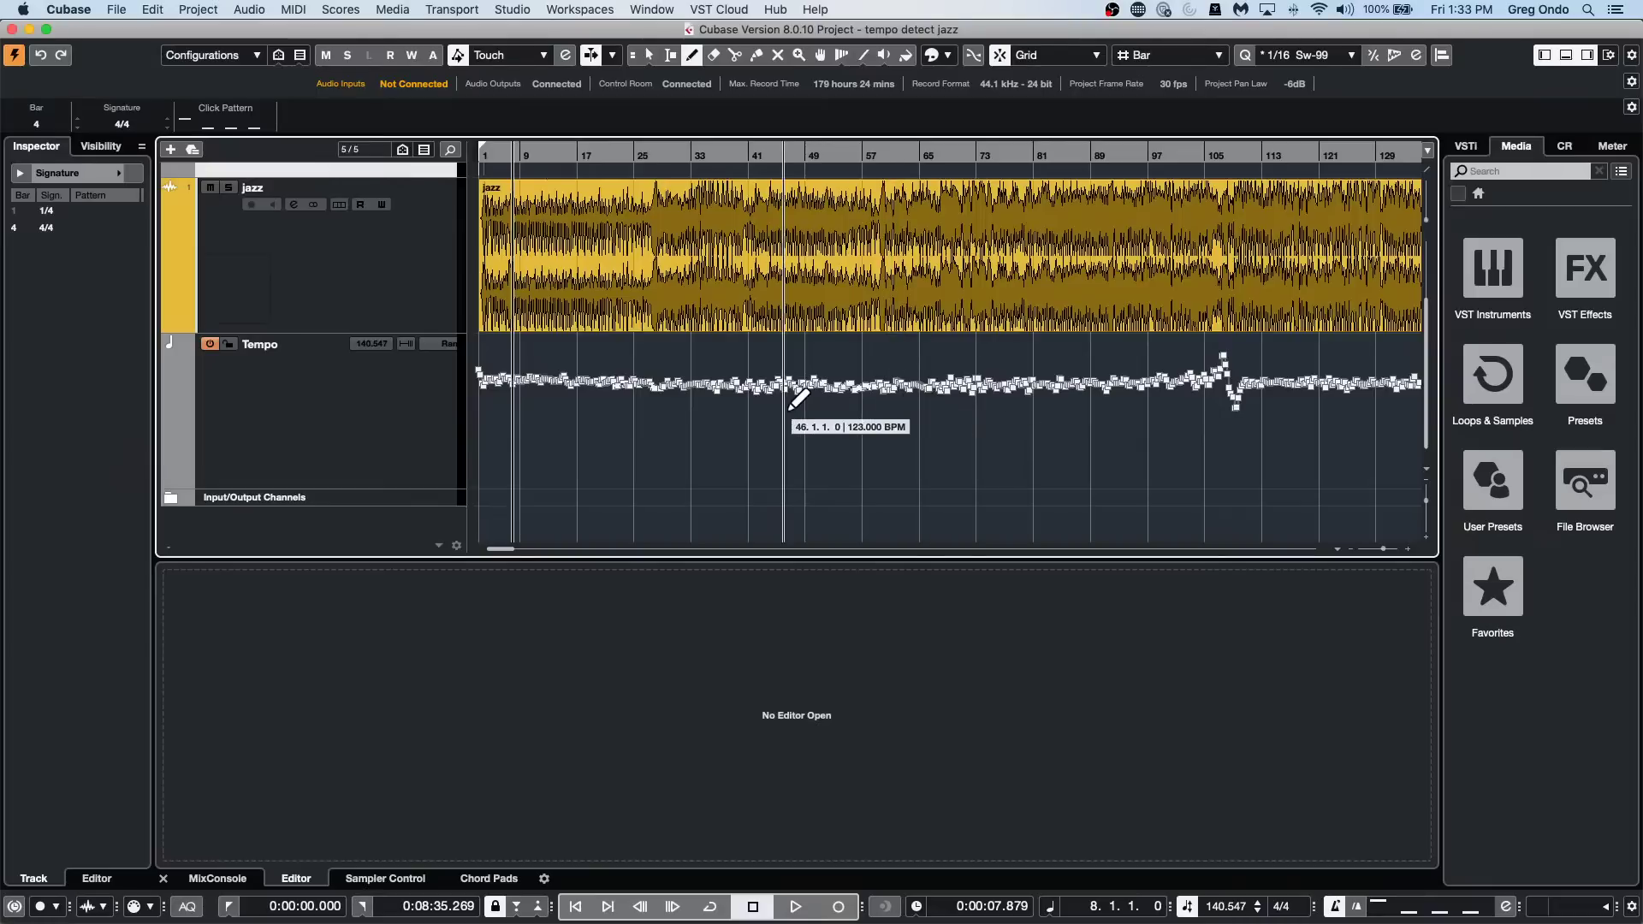
Select the jazz audio event and review the Tempo track's list of tempo points.
{"action": "key", "text": "1"}
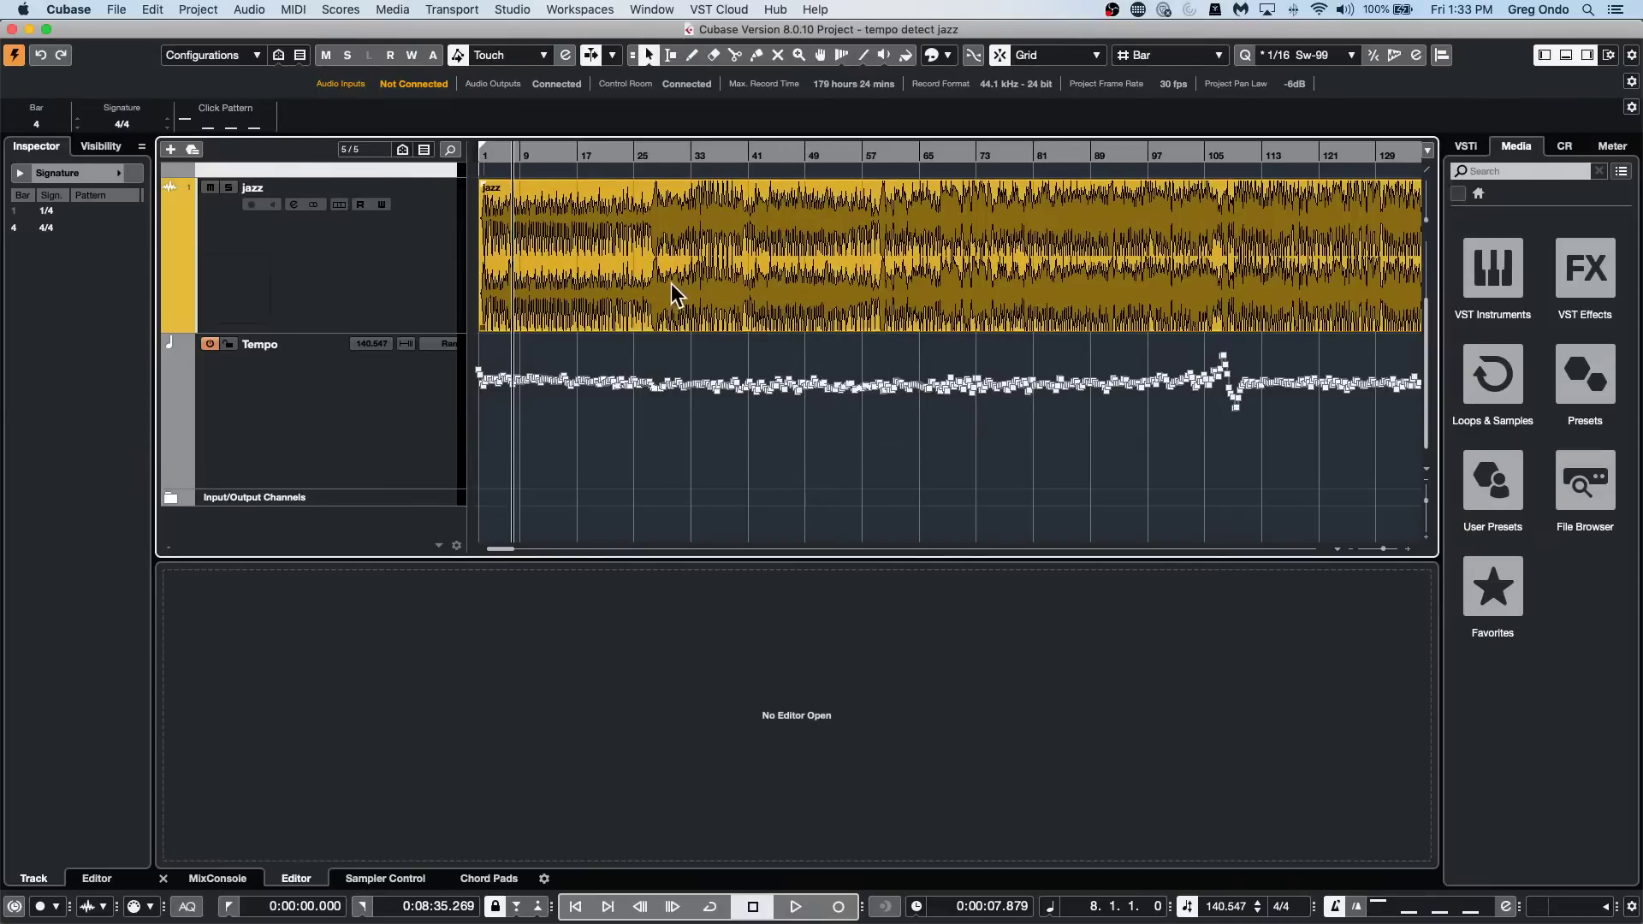
{"action": "left_click", "coordinate": [671, 285]}
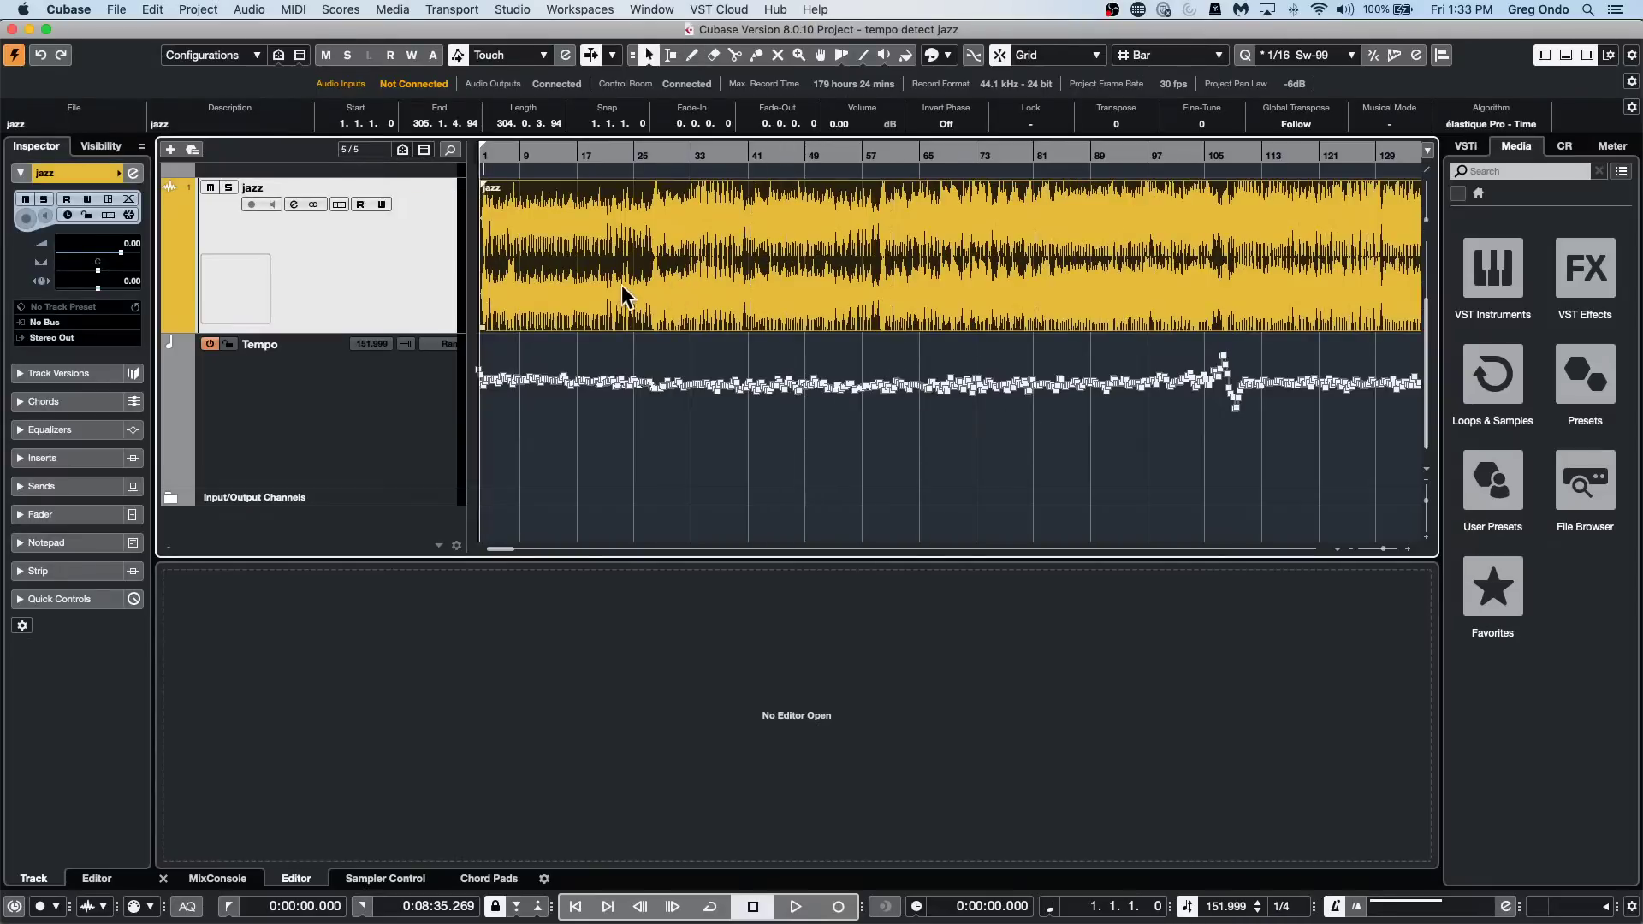
{"action": "left_click", "coordinate": [367, 392]}
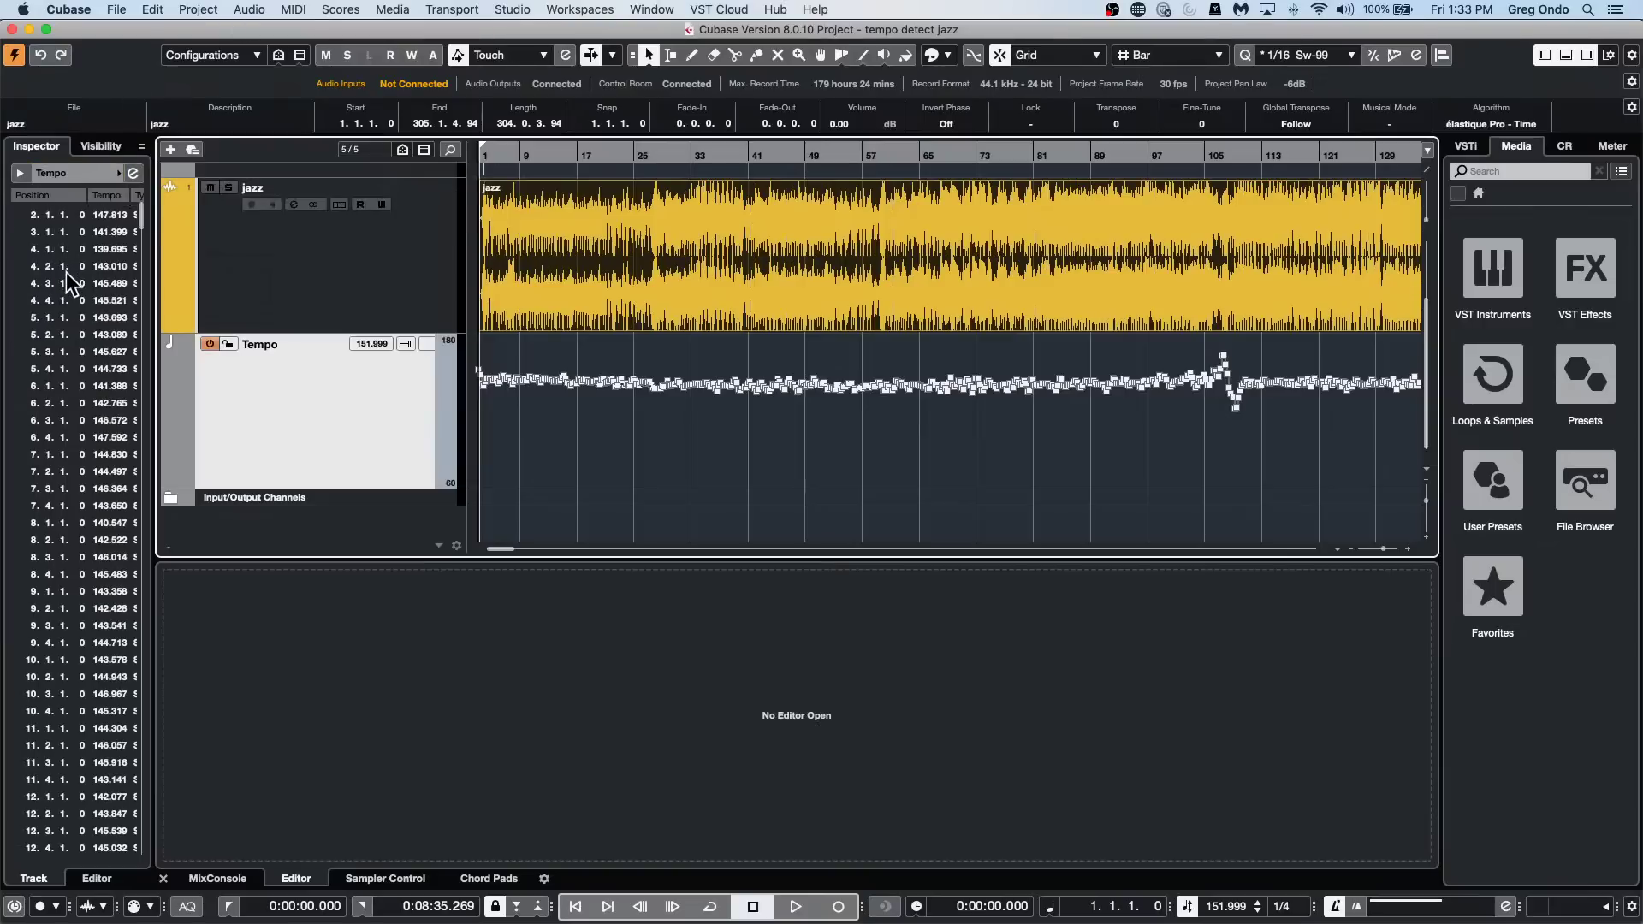
{"action": "scroll", "coordinate": [65, 272], "scroll_direction": "down", "scroll_amount": 4}
{"action": "scroll", "coordinate": [69, 271], "scroll_direction": "up", "scroll_amount": 7}
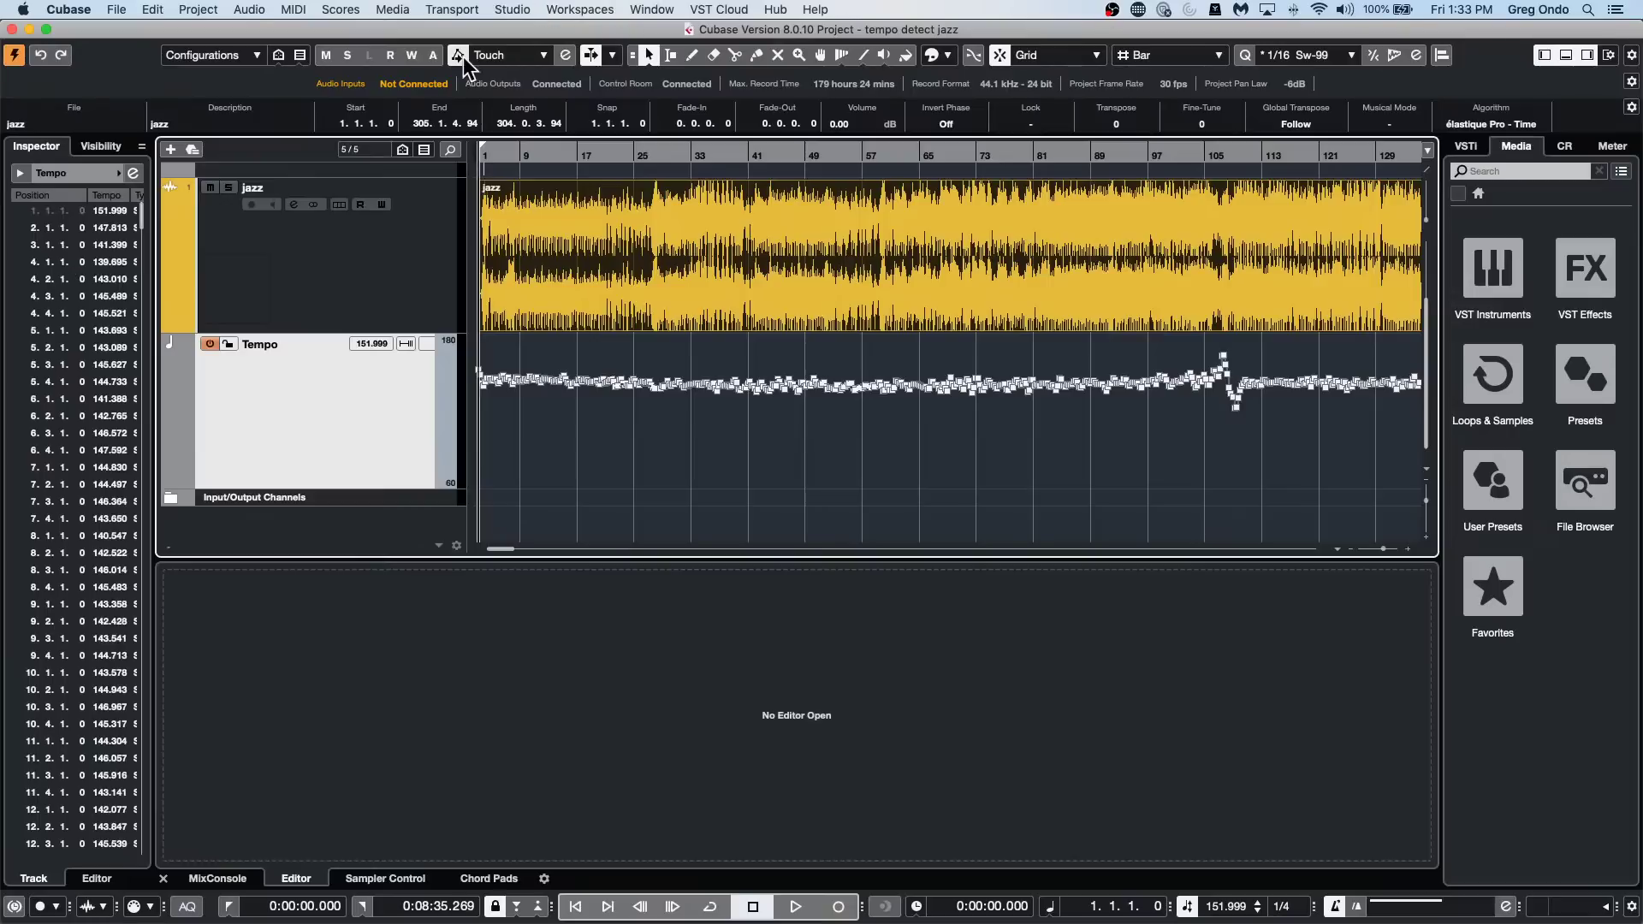
Apply Set Definition From Tempo to the jazz event, saving it in the project only and setting all tracks to musical time base.
{"action": "left_click", "coordinate": [211, 11]}
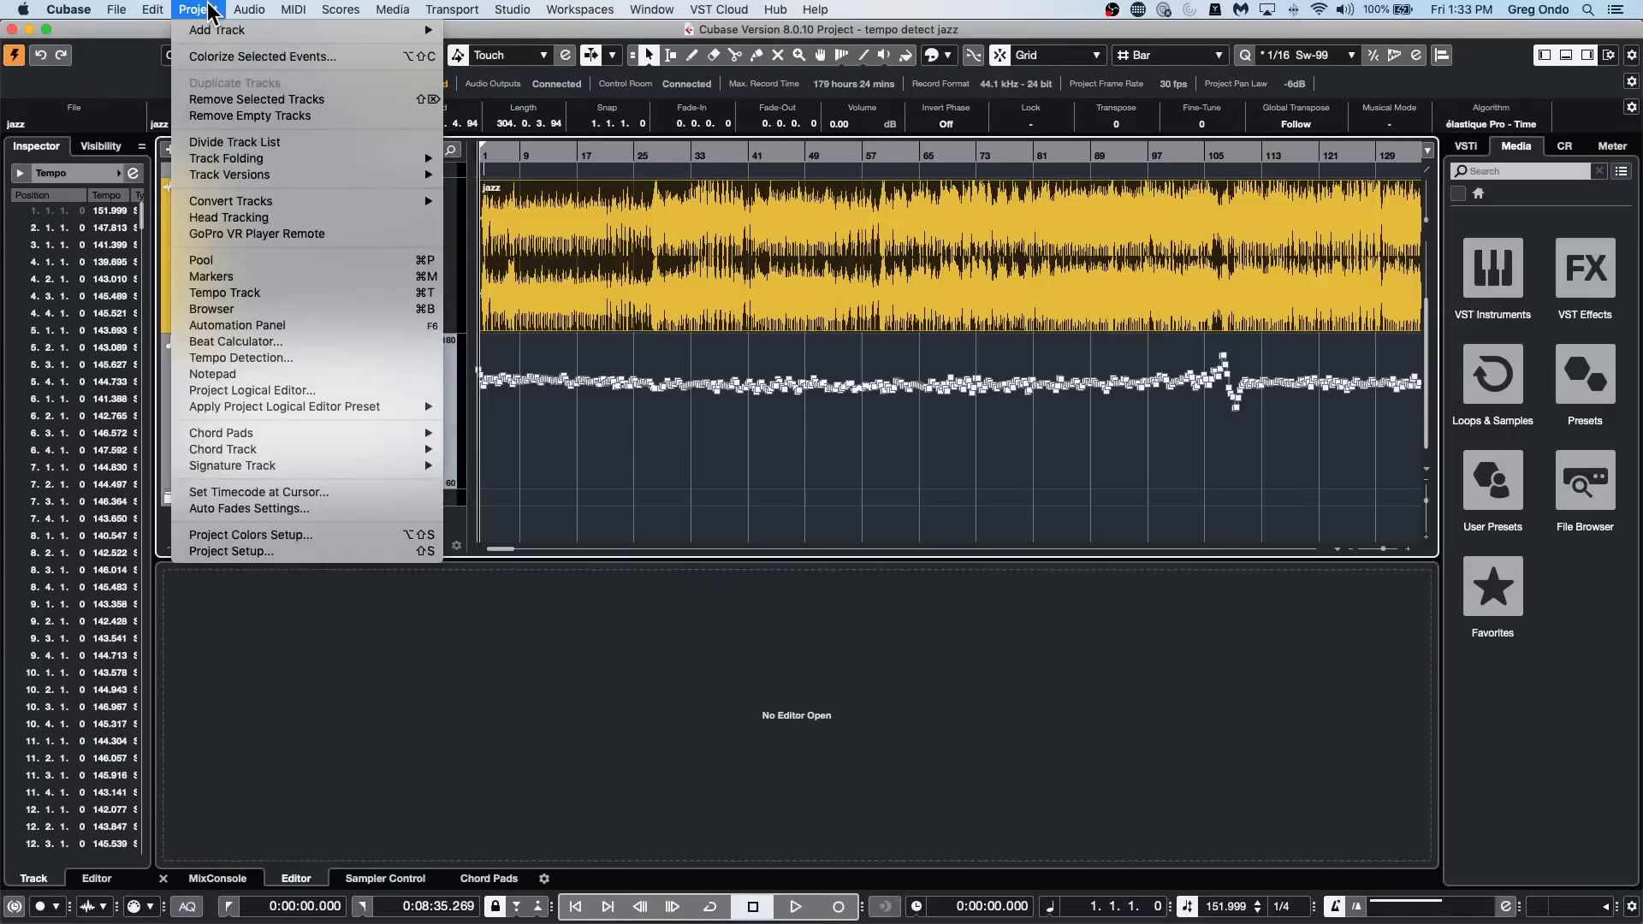
{"action": "mouse_move", "coordinate": [261, 12]}
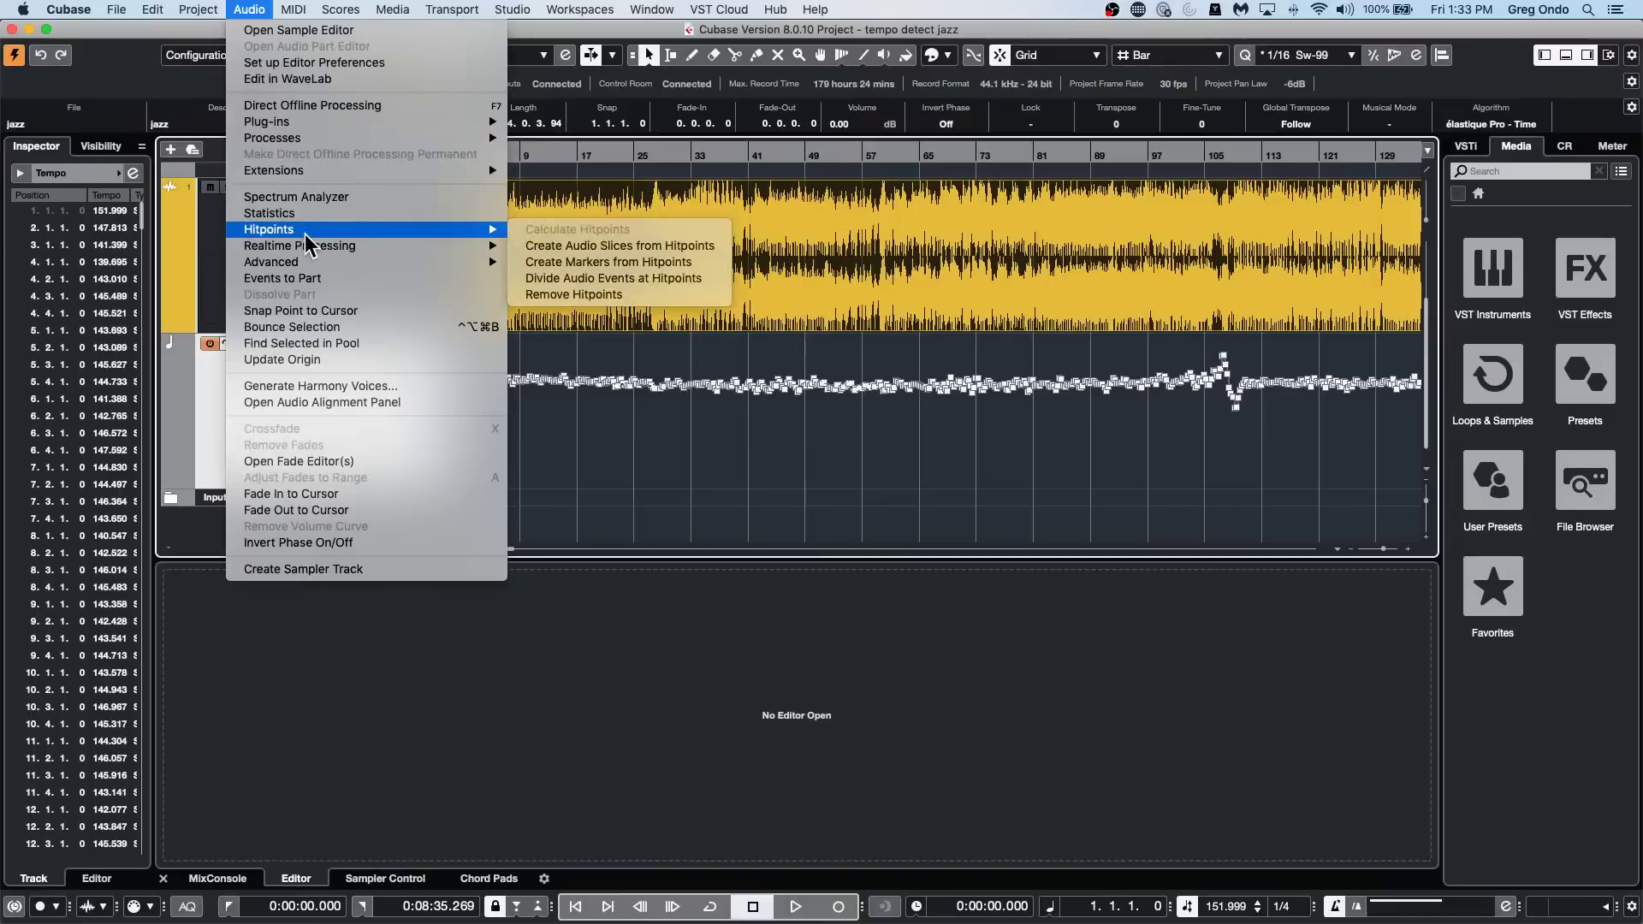
{"action": "mouse_move", "coordinate": [310, 261]}
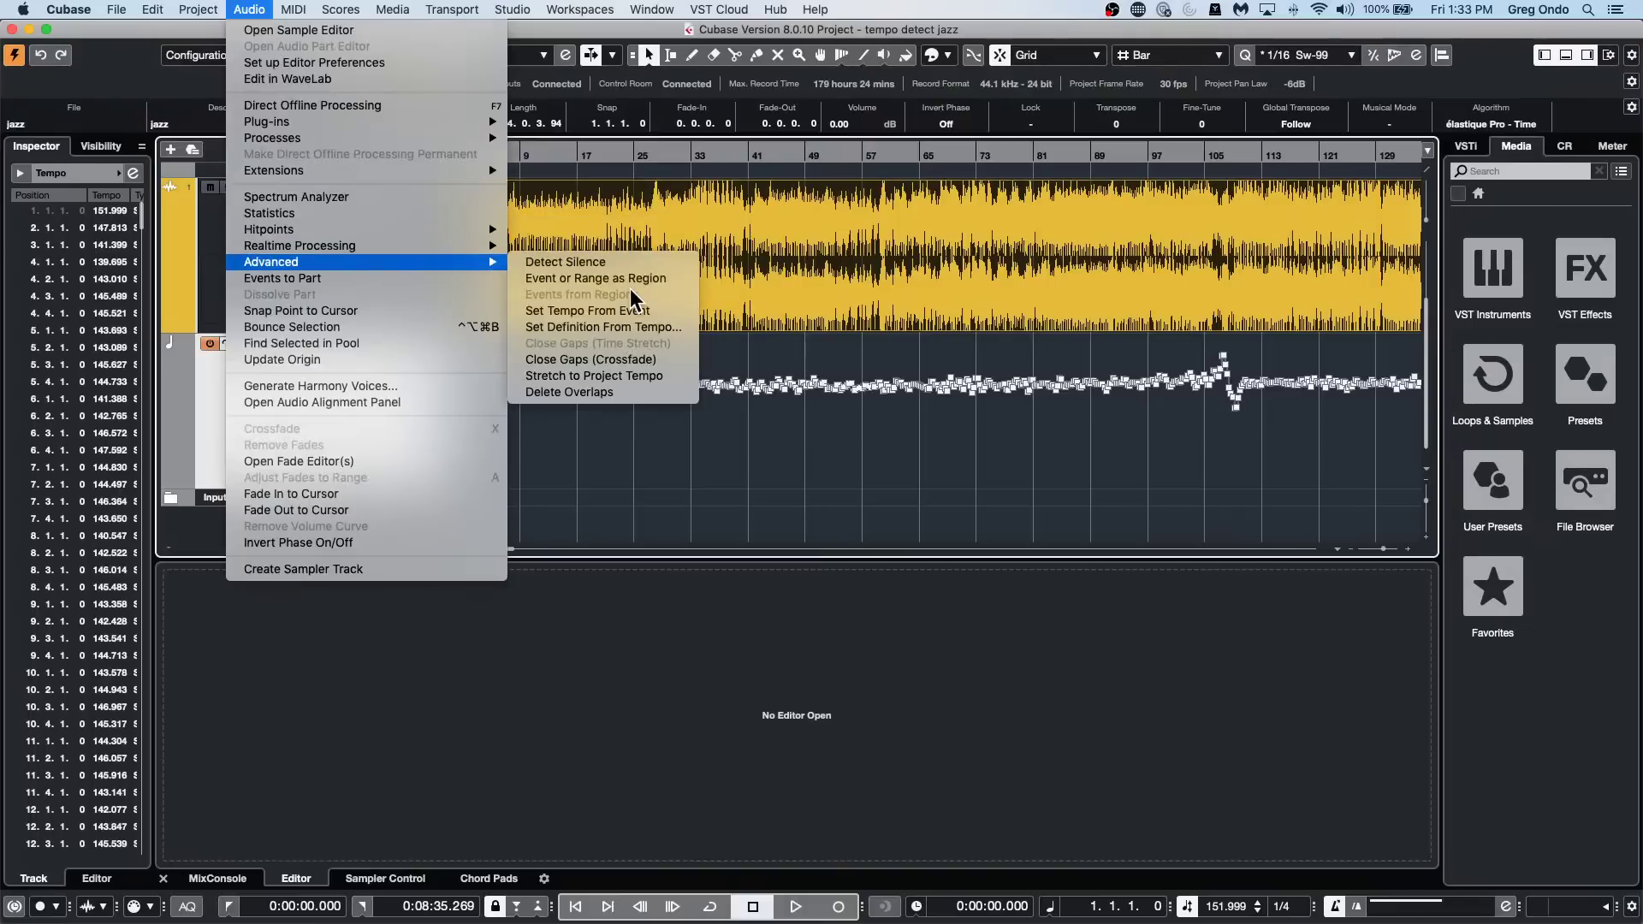
{"action": "left_click", "coordinate": [628, 325]}
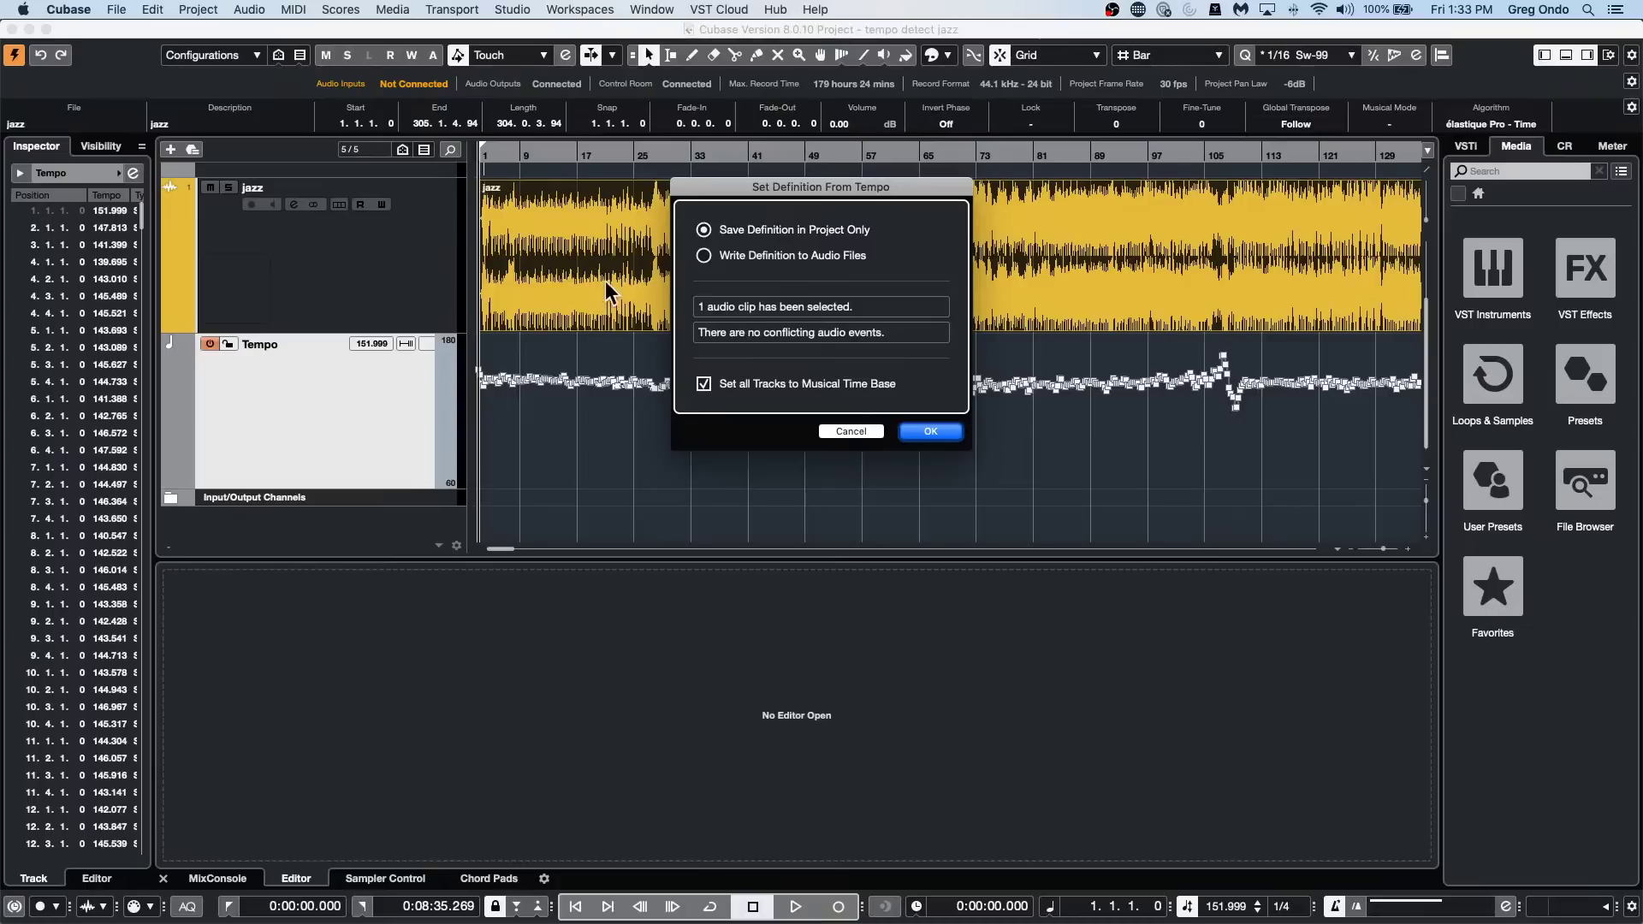
{"action": "left_click_drag", "start_coordinate": [832, 189], "coordinate": [893, 364]}
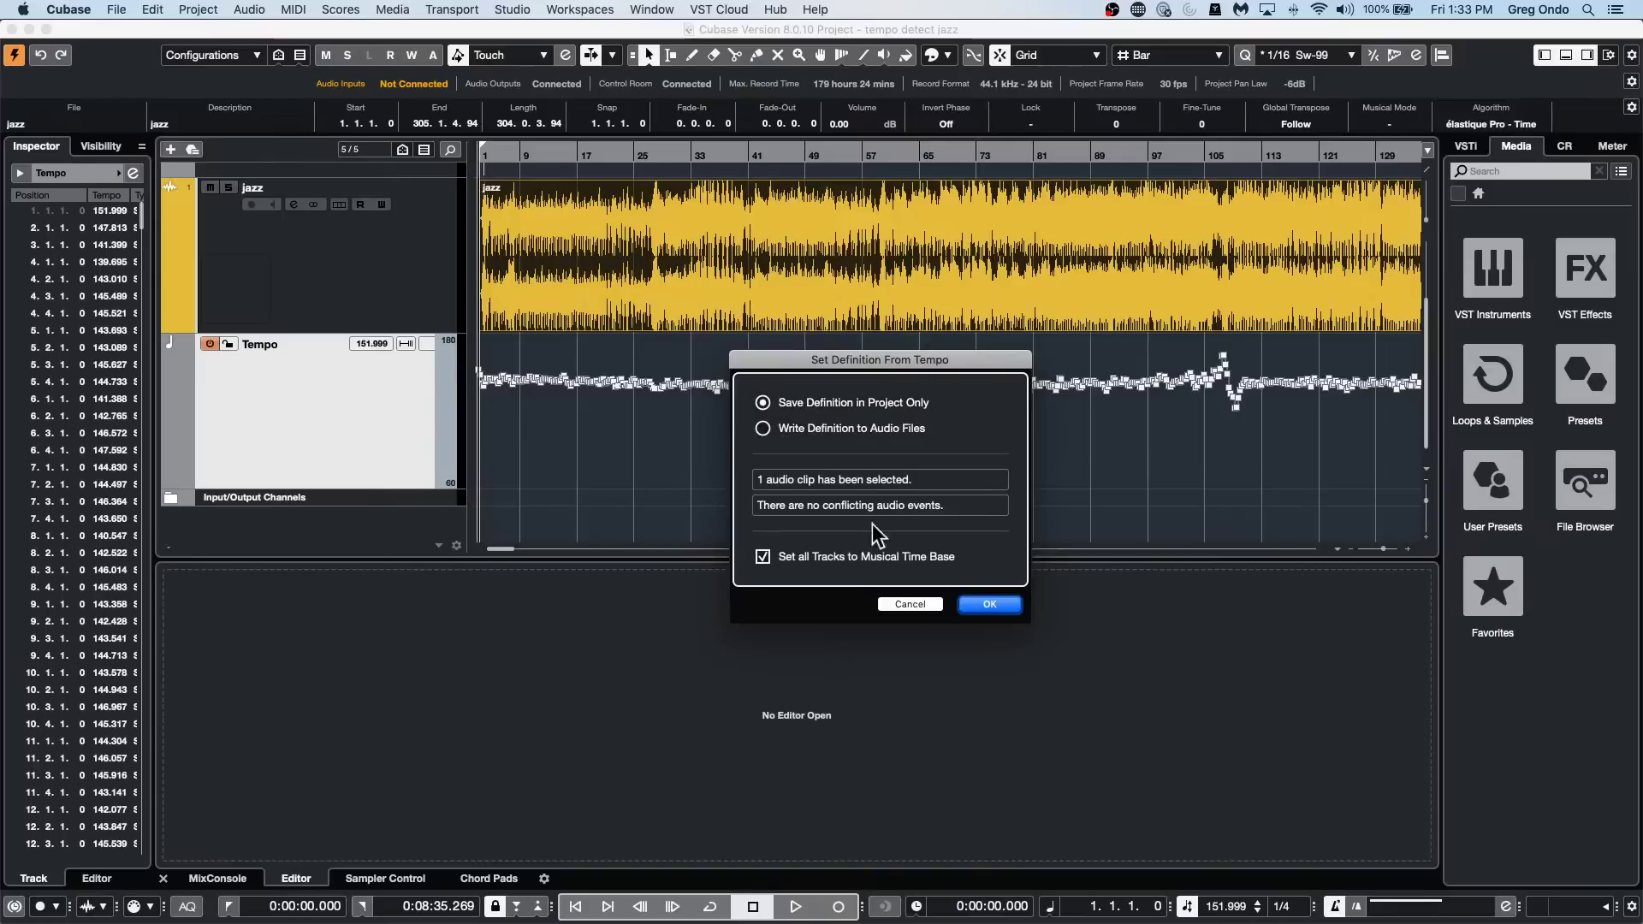
{"action": "left_click", "coordinate": [989, 605]}
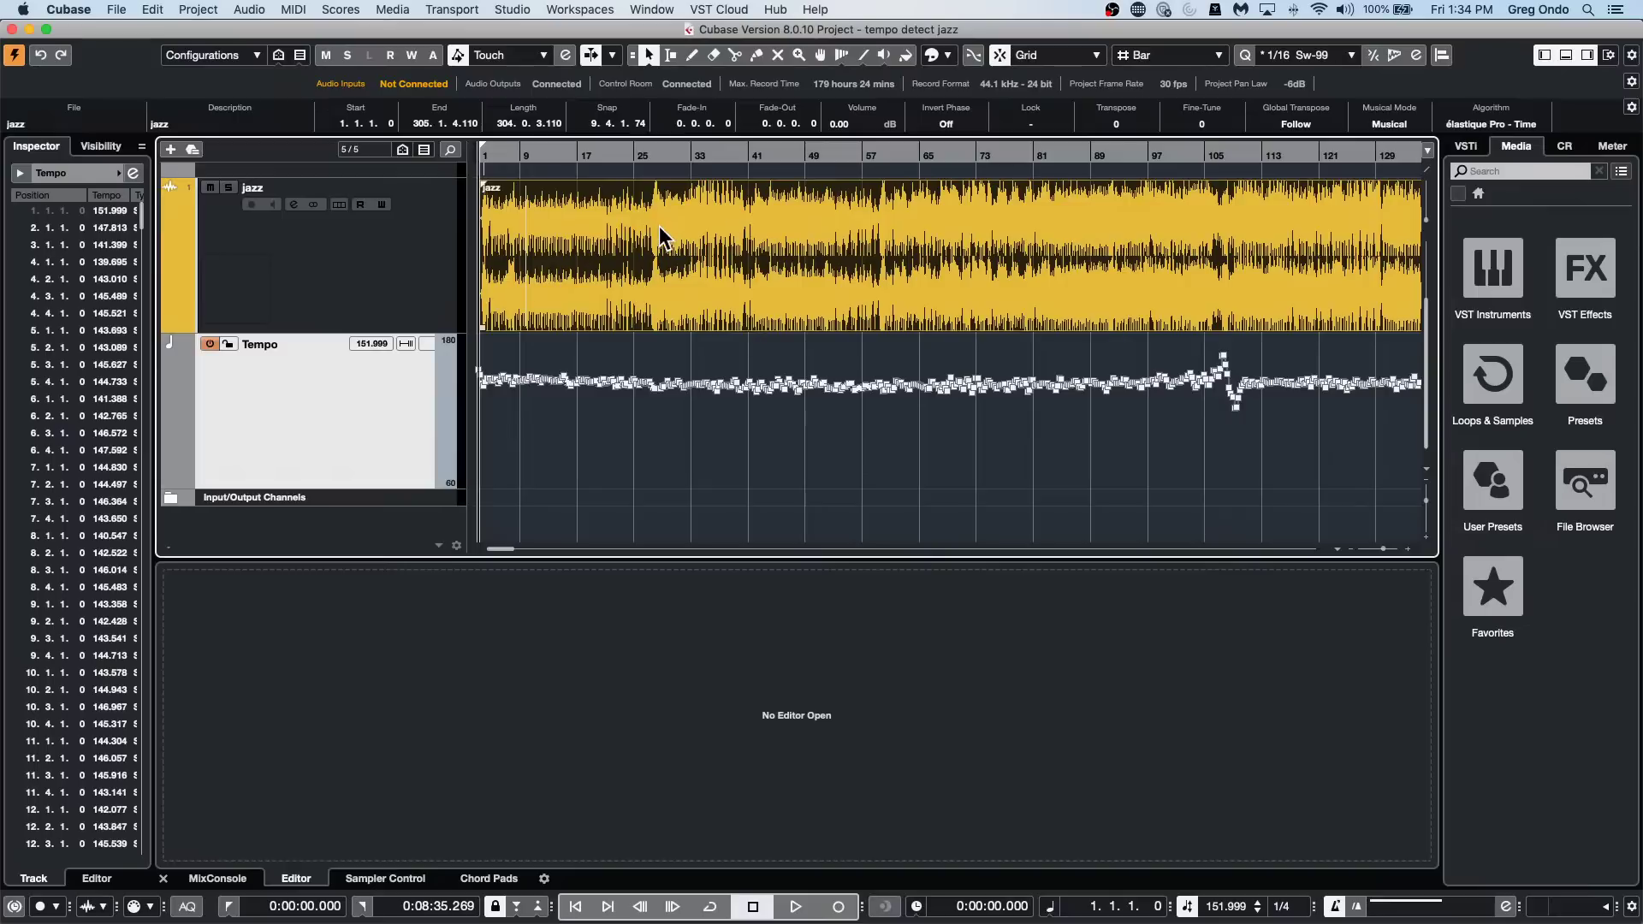
Set the tempo at the project start to 144 BPM.
{"action": "left_click", "coordinate": [1337, 905]}
{"action": "double_click", "coordinate": [1229, 907]}
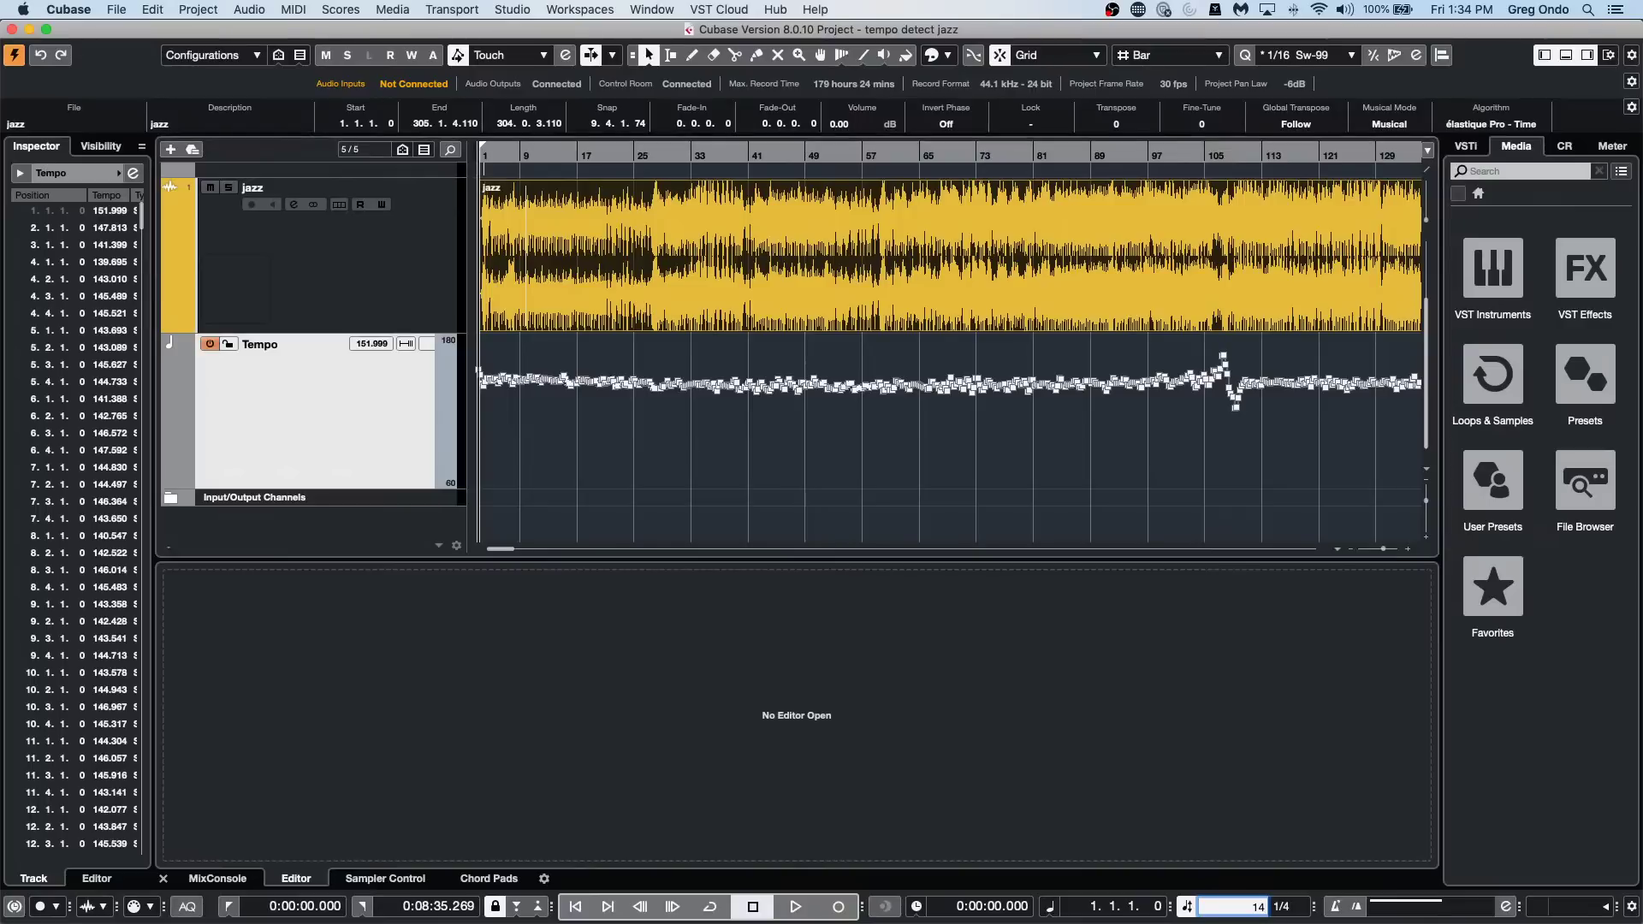
{"action": "key", "text": "Return"}
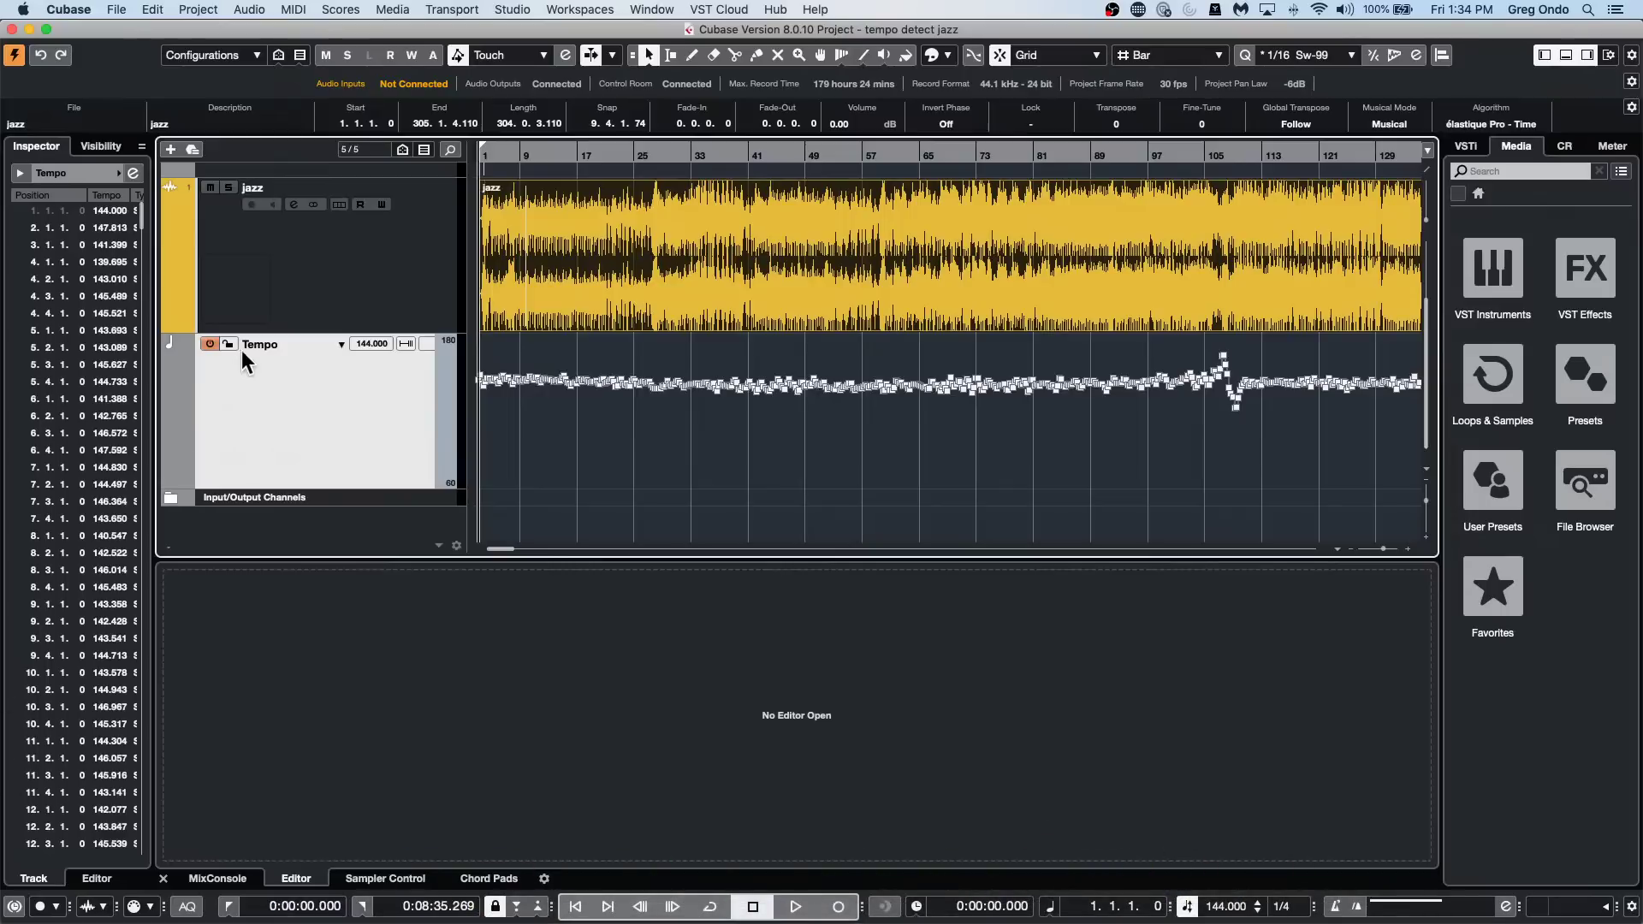
Deactivate the Tempo track, set the fixed tempo to 144 BPM, and play the recording with the metronome click.
{"action": "left_click", "coordinate": [208, 344]}
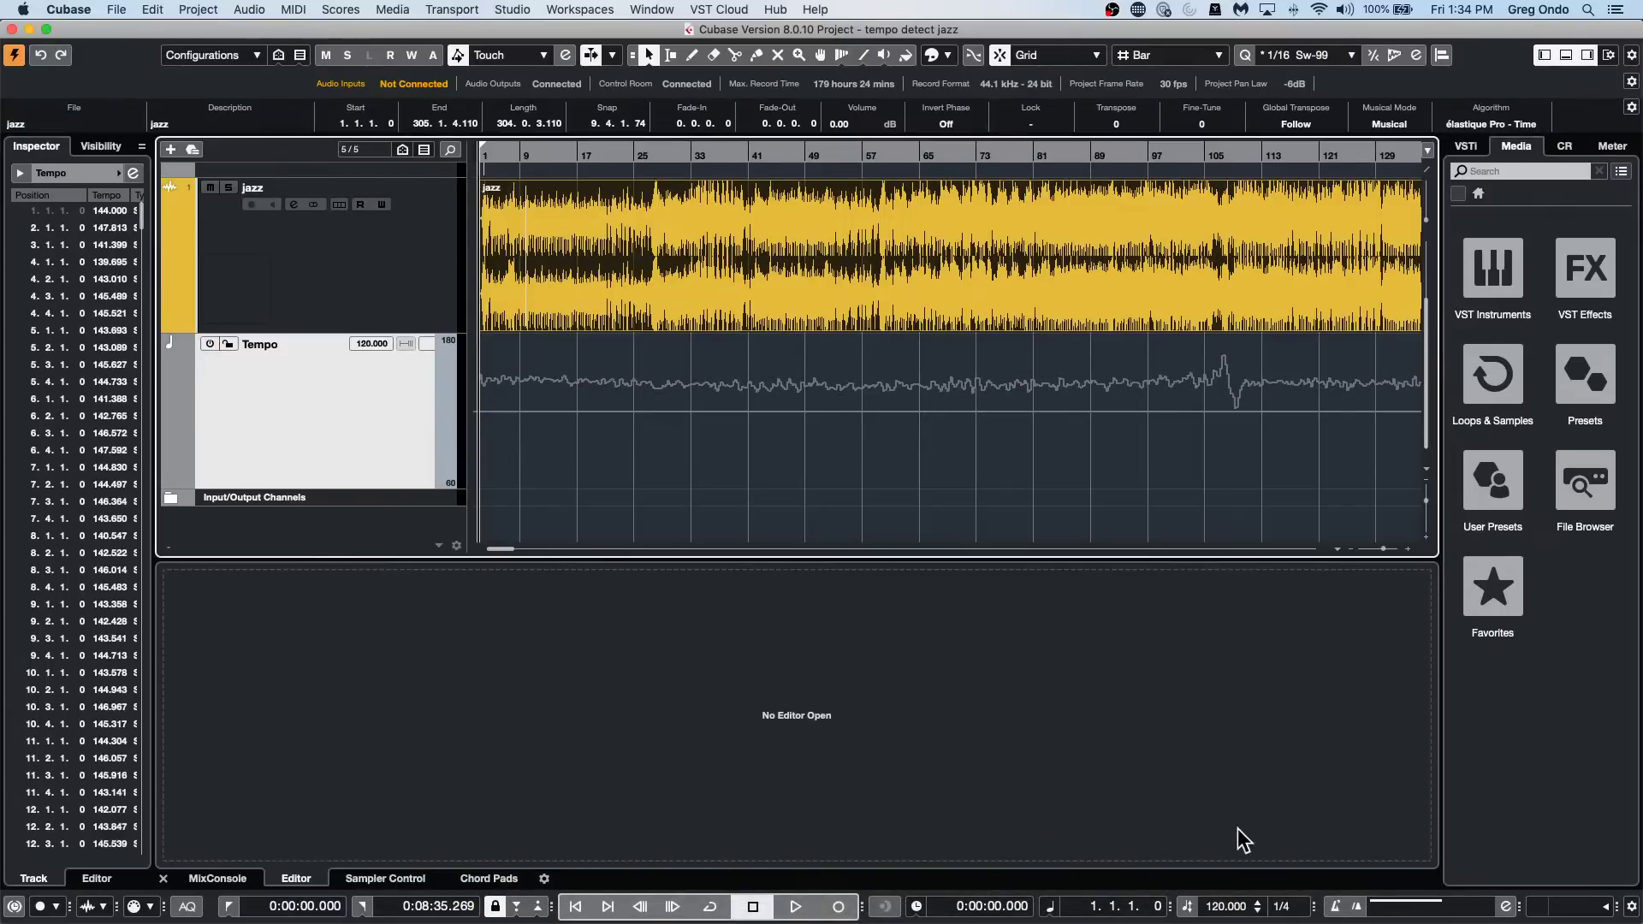
{"action": "left_click", "coordinate": [1217, 905]}
{"action": "type", "text": "144"}
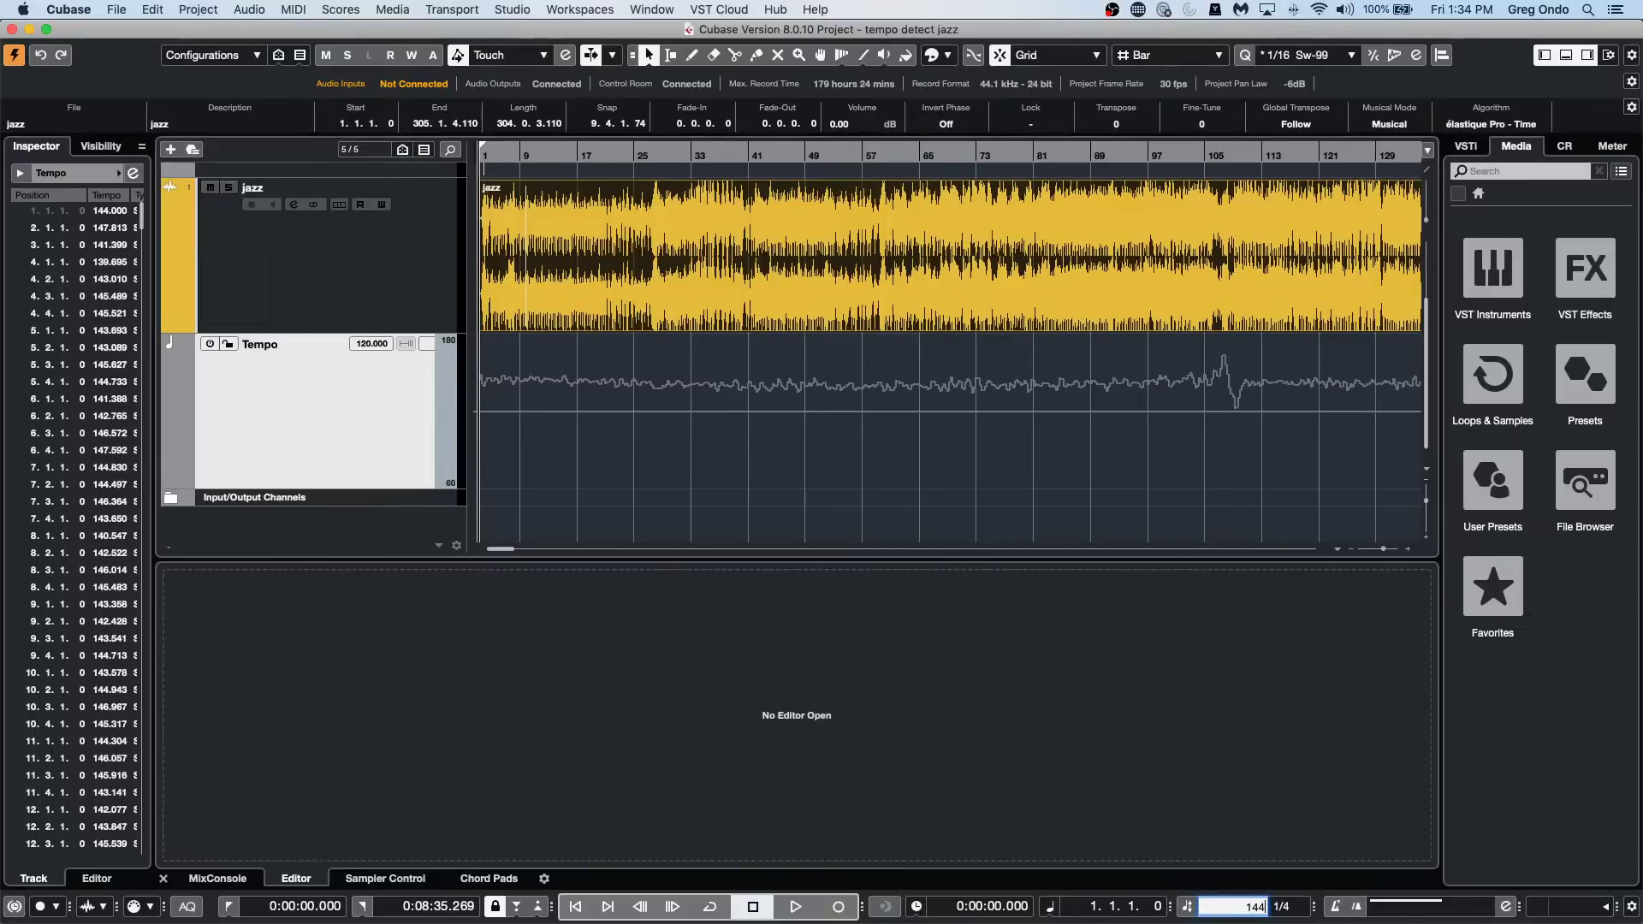
{"action": "key", "text": "Return"}
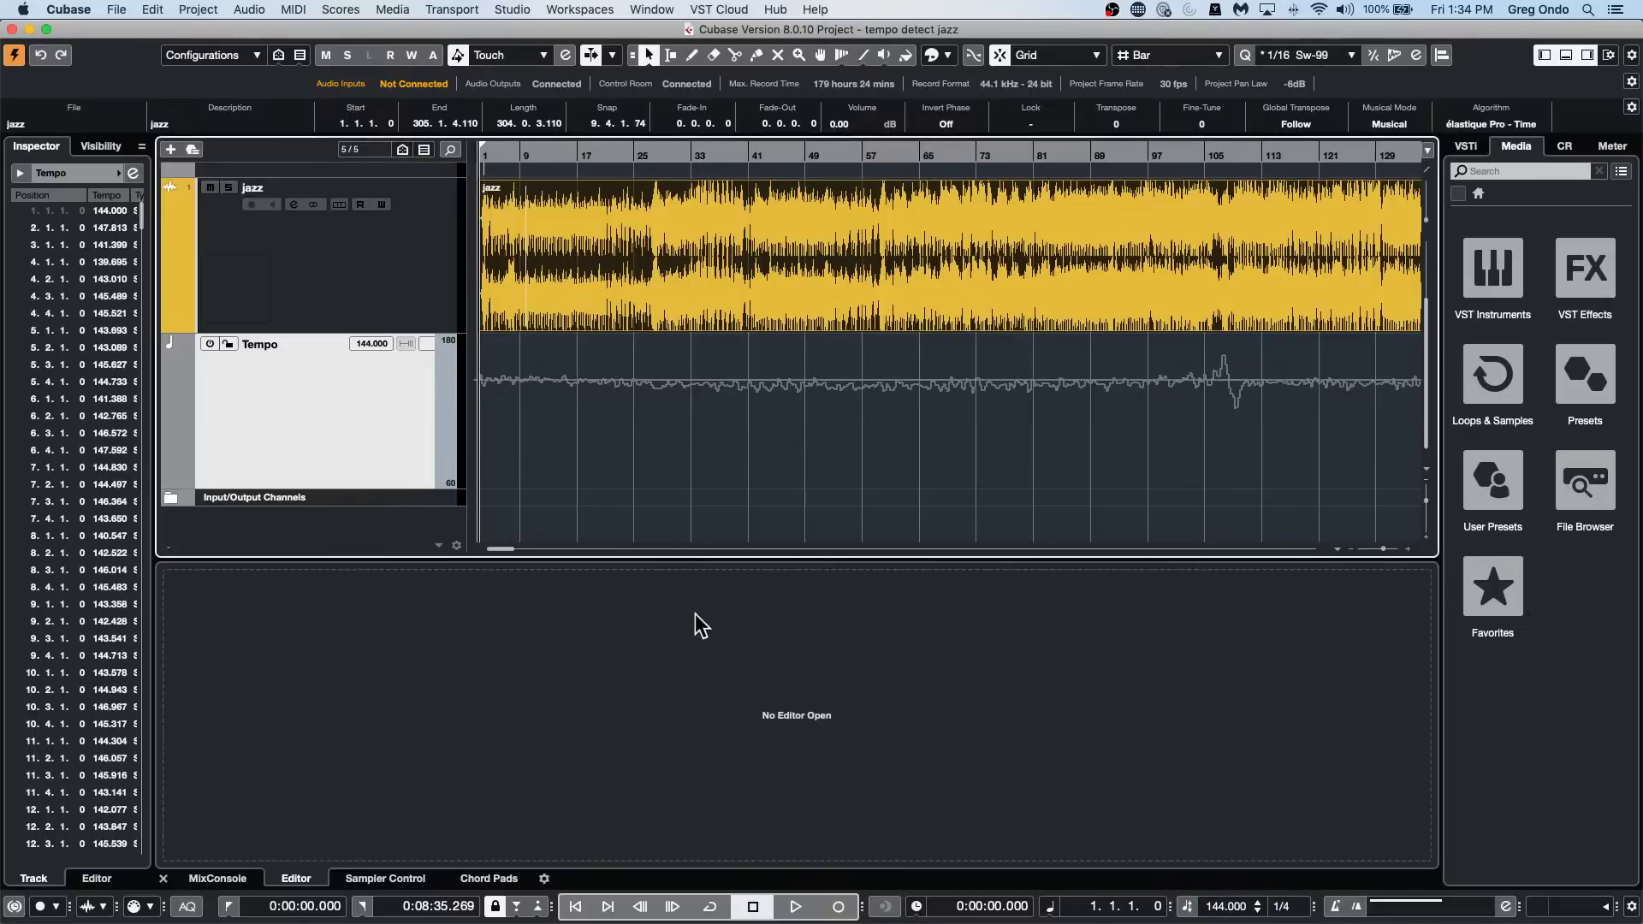
{"action": "key", "text": "space"}
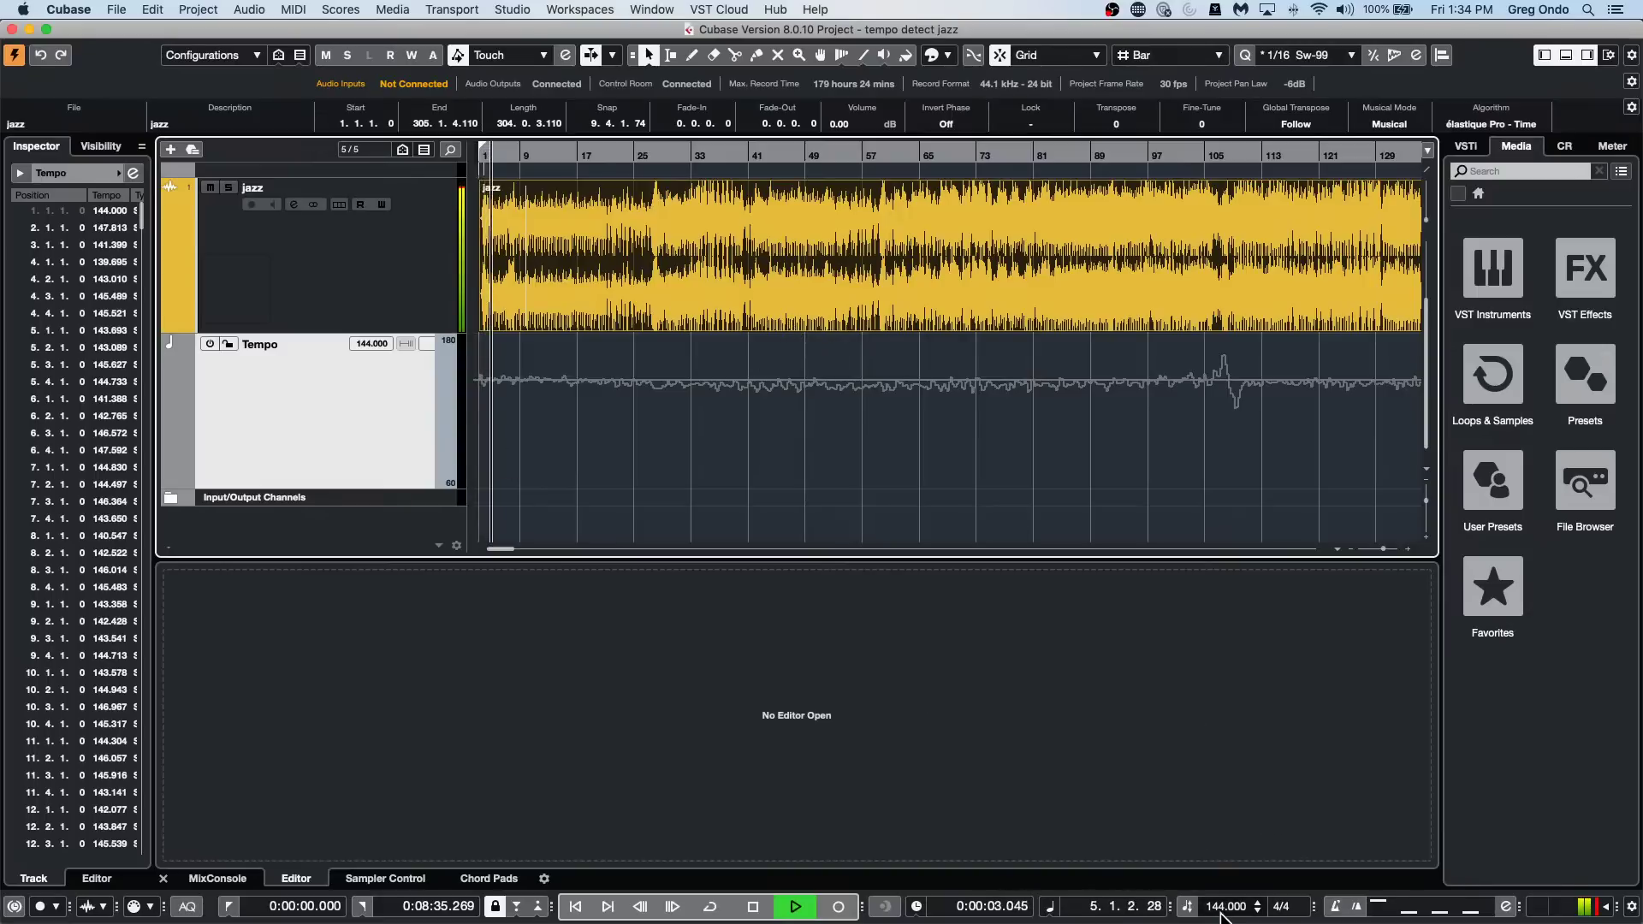
{"action": "left_click", "coordinate": [1335, 908]}
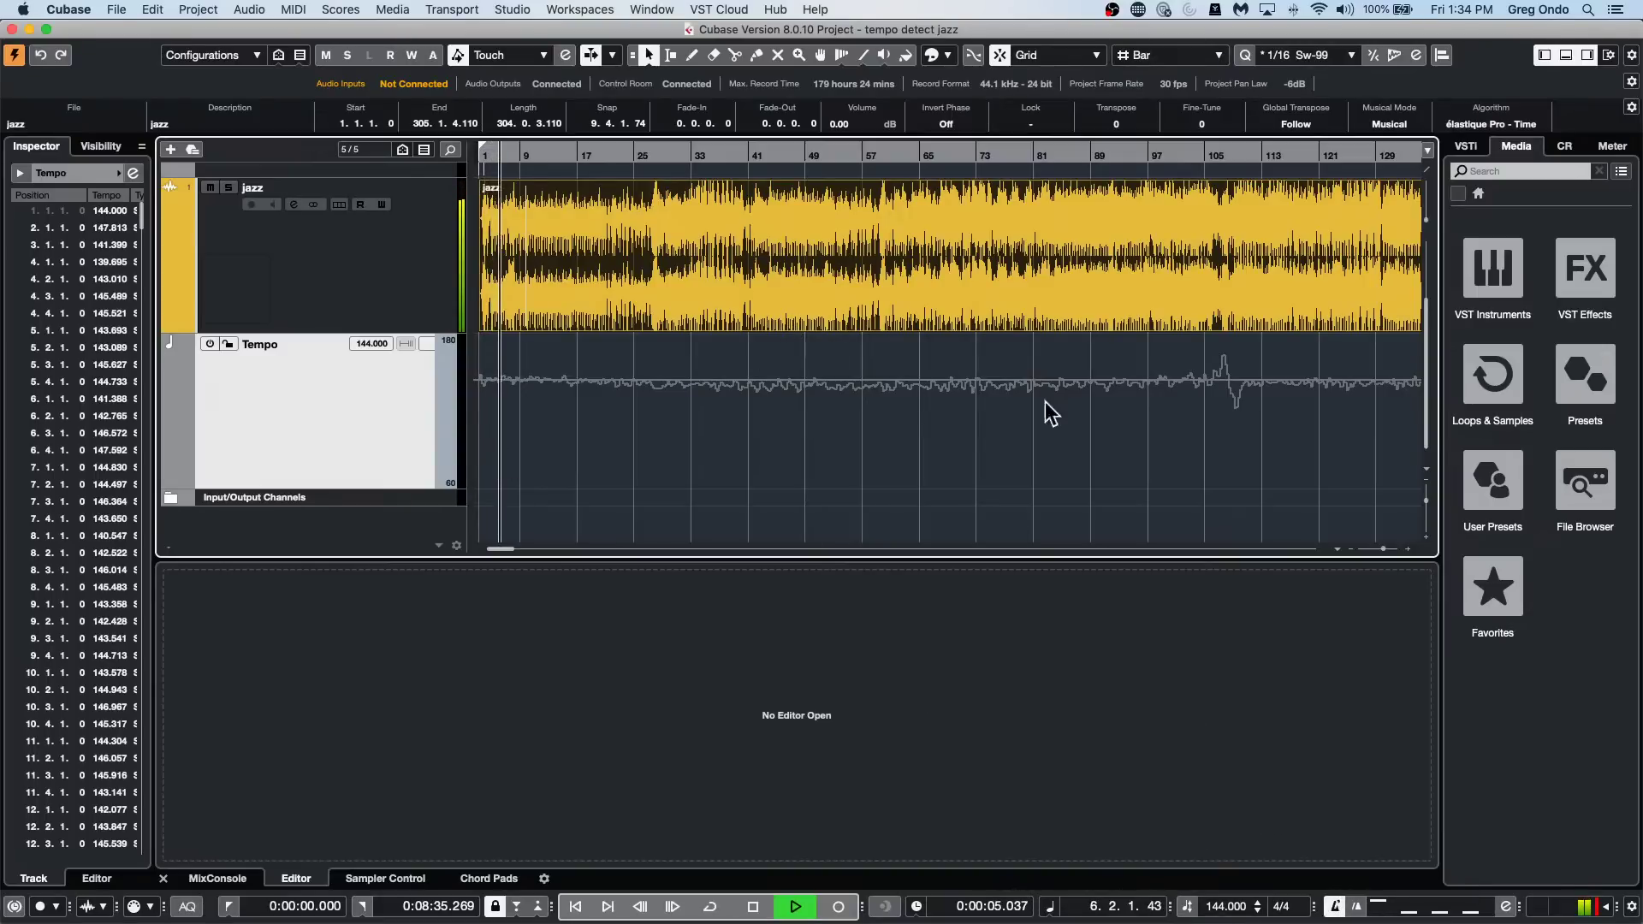
Reactivate the Tempo track and tilt the tempo points from about bar 10 to 30 into a slowdown, reshaping them into a gradual speed-up during playback.
{"action": "left_click", "coordinate": [209, 343]}
{"action": "left_click", "coordinate": [527, 346]}
{"action": "left_click_drag", "start_coordinate": [527, 345], "coordinate": [669, 423]}
{"action": "left_click_drag", "start_coordinate": [672, 347], "coordinate": [672, 387]}
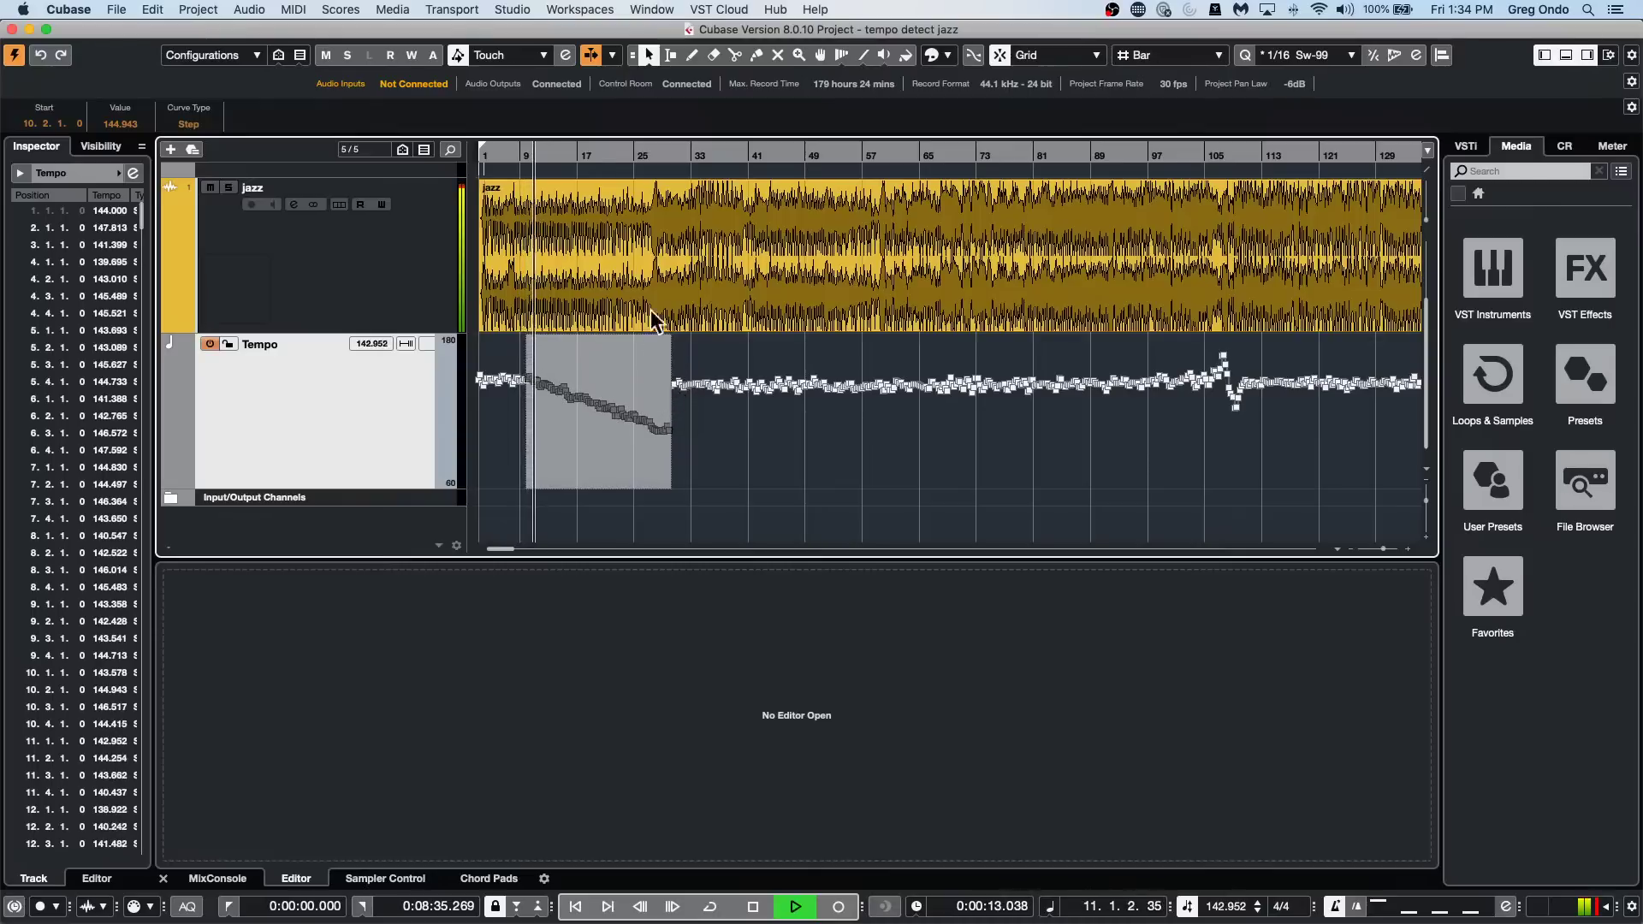
{"action": "left_click", "coordinate": [590, 155]}
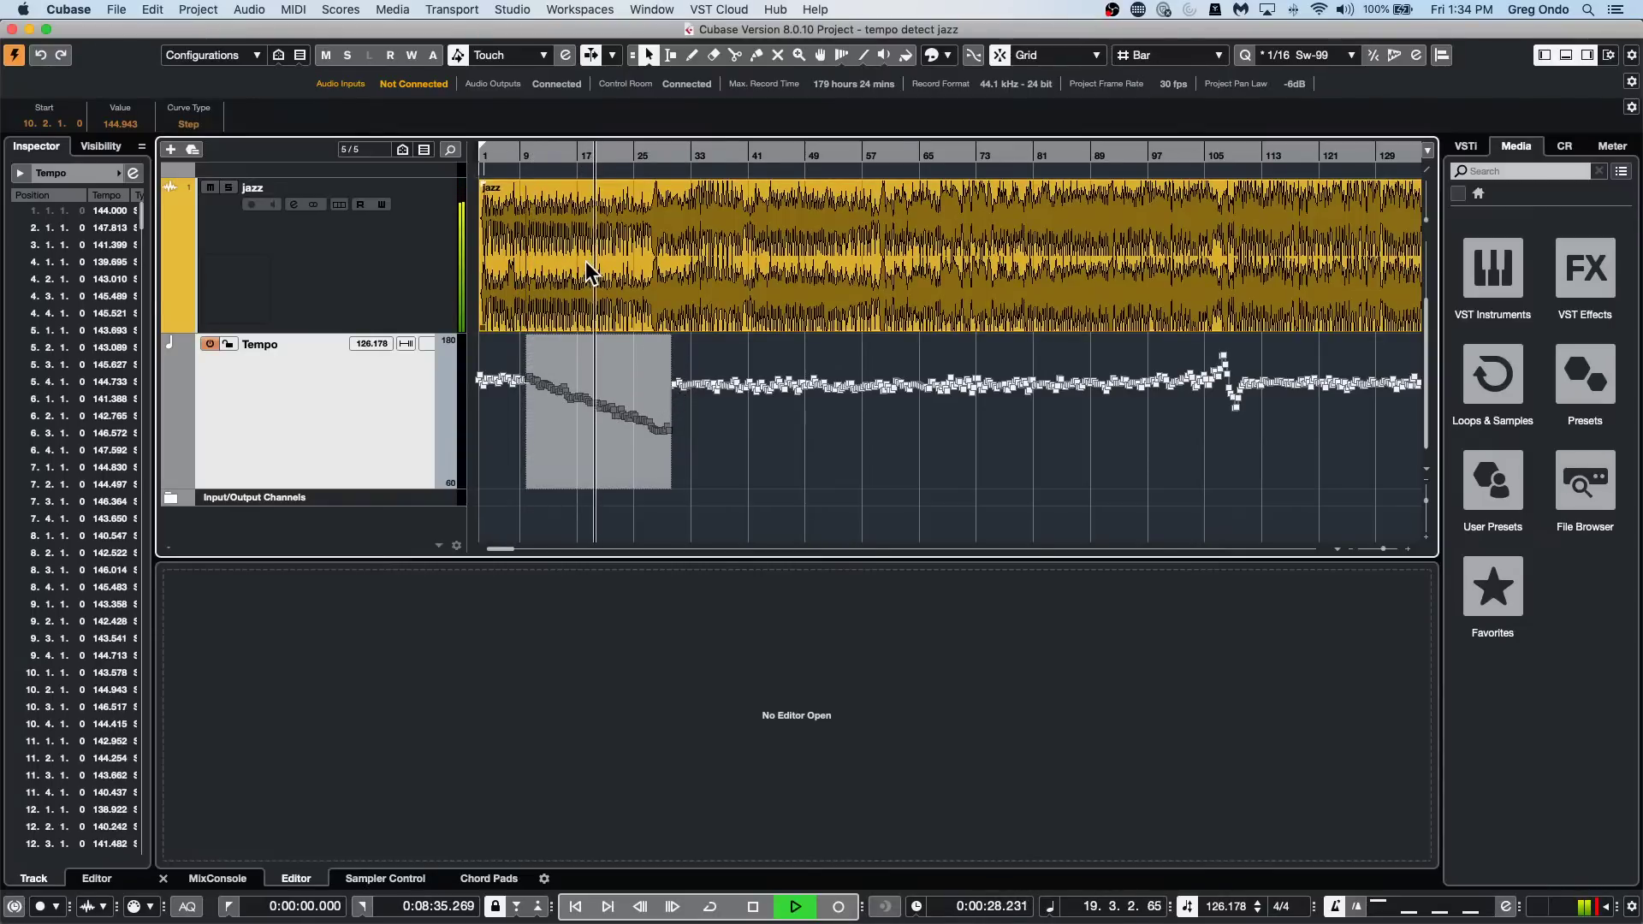
{"action": "left_click_drag", "start_coordinate": [667, 338], "coordinate": [672, 283]}
{"action": "left_click_drag", "start_coordinate": [547, 345], "coordinate": [535, 358]}
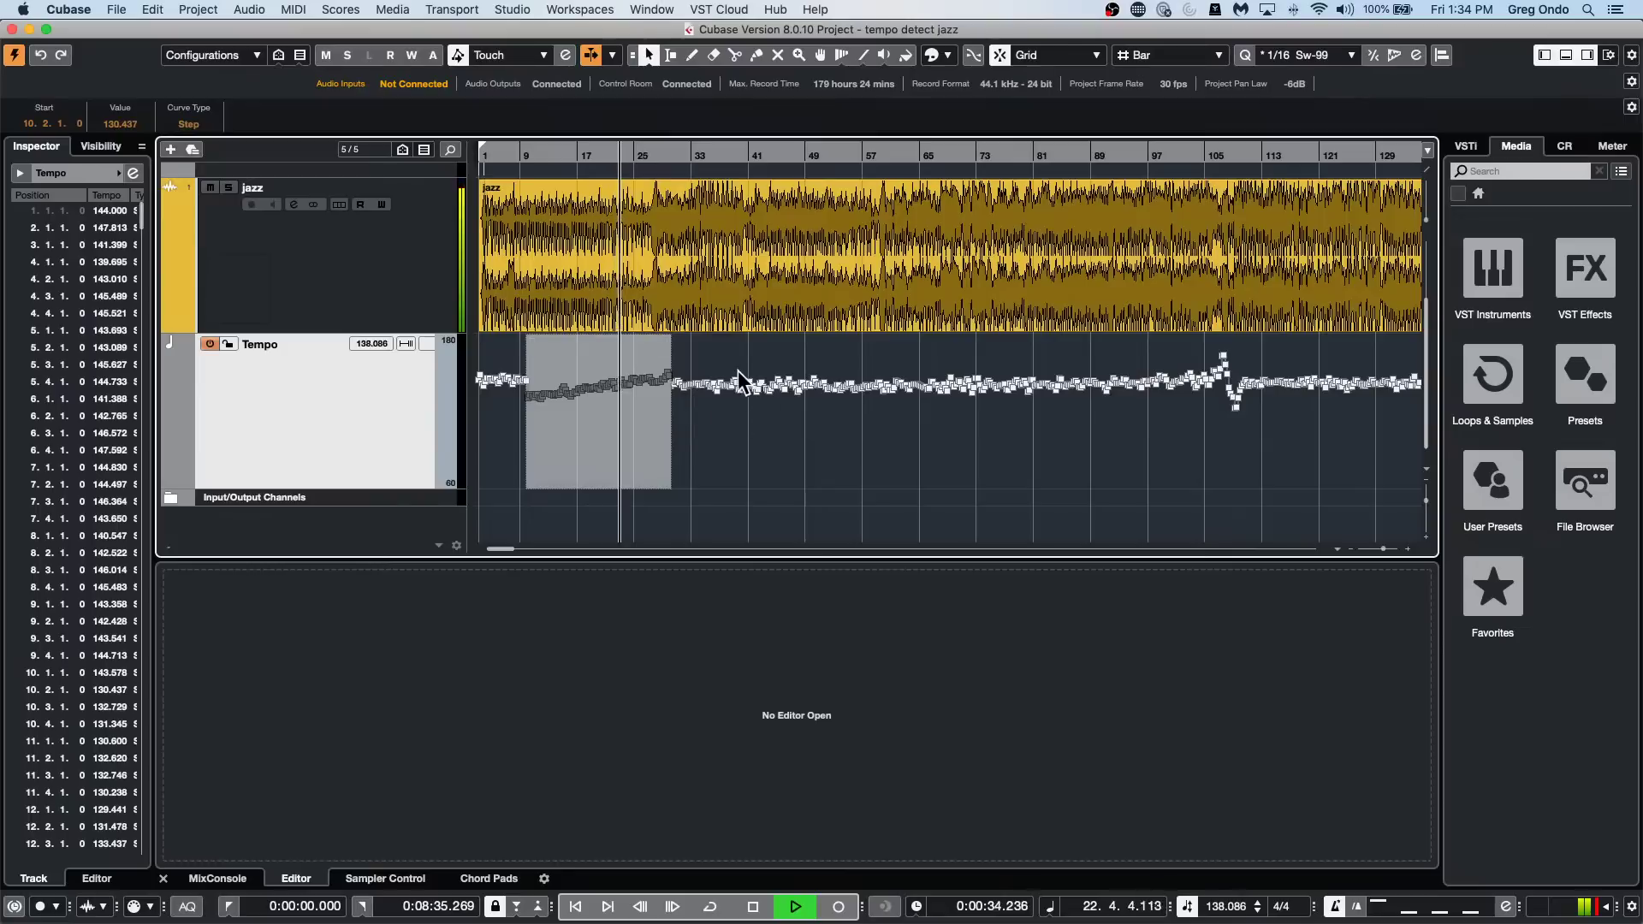
Flatten the tempo variation between about bars 39 and 55, adjust the level of those points to start at about 138 BPM, and stop playback.
{"action": "left_click_drag", "start_coordinate": [733, 359], "coordinate": [845, 436]}
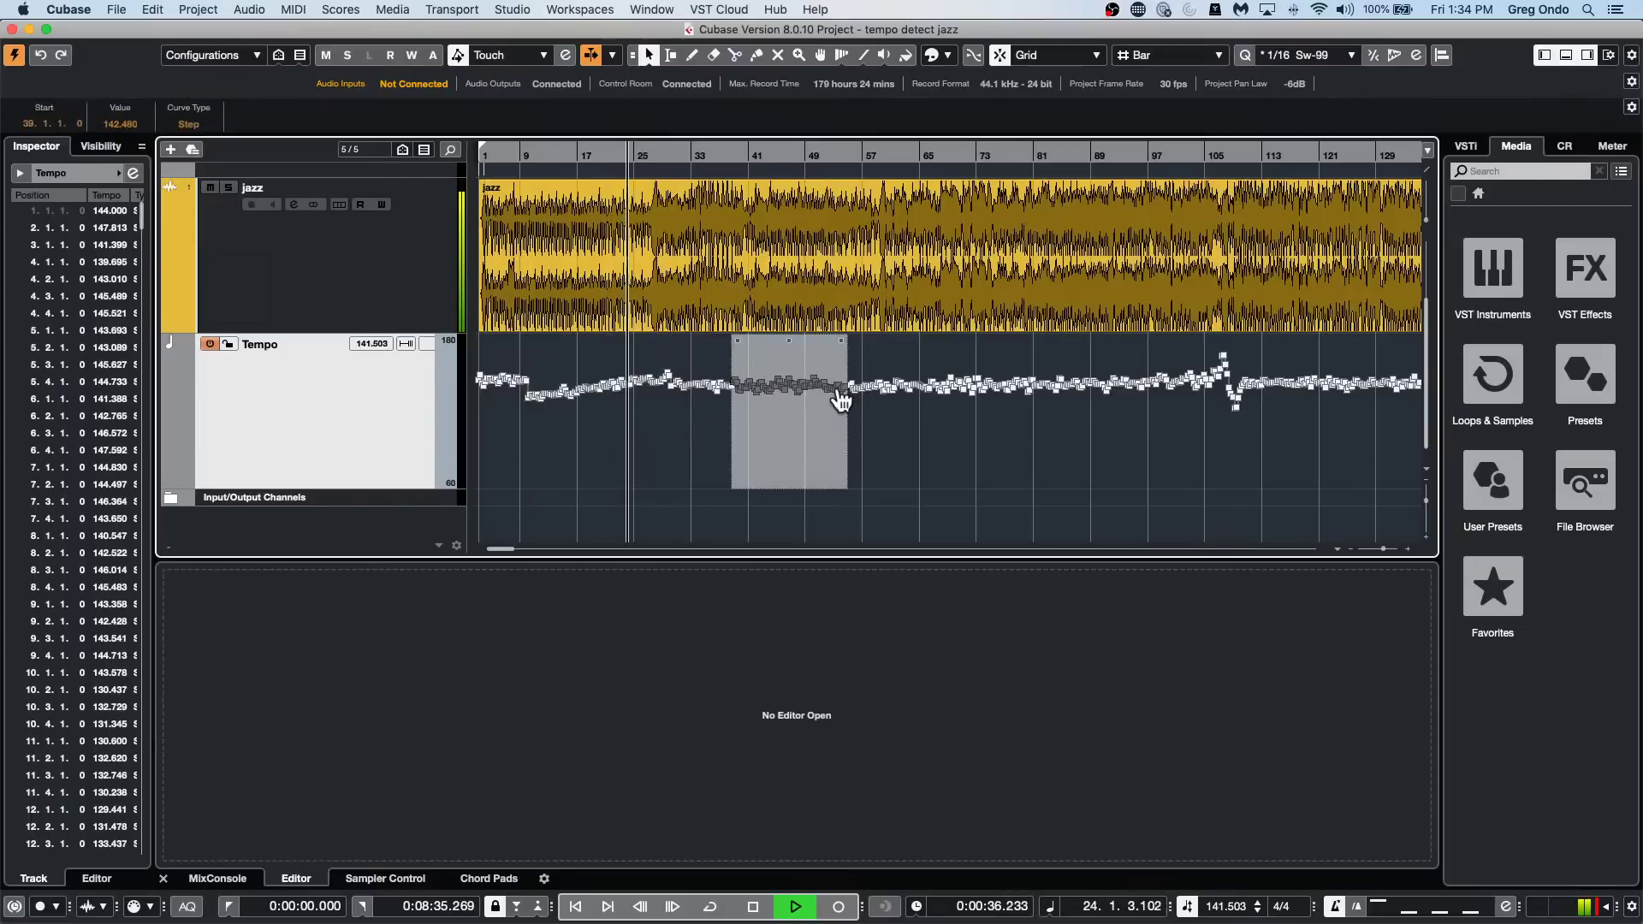
{"action": "left_click_drag", "start_coordinate": [837, 412], "coordinate": [837, 530]}
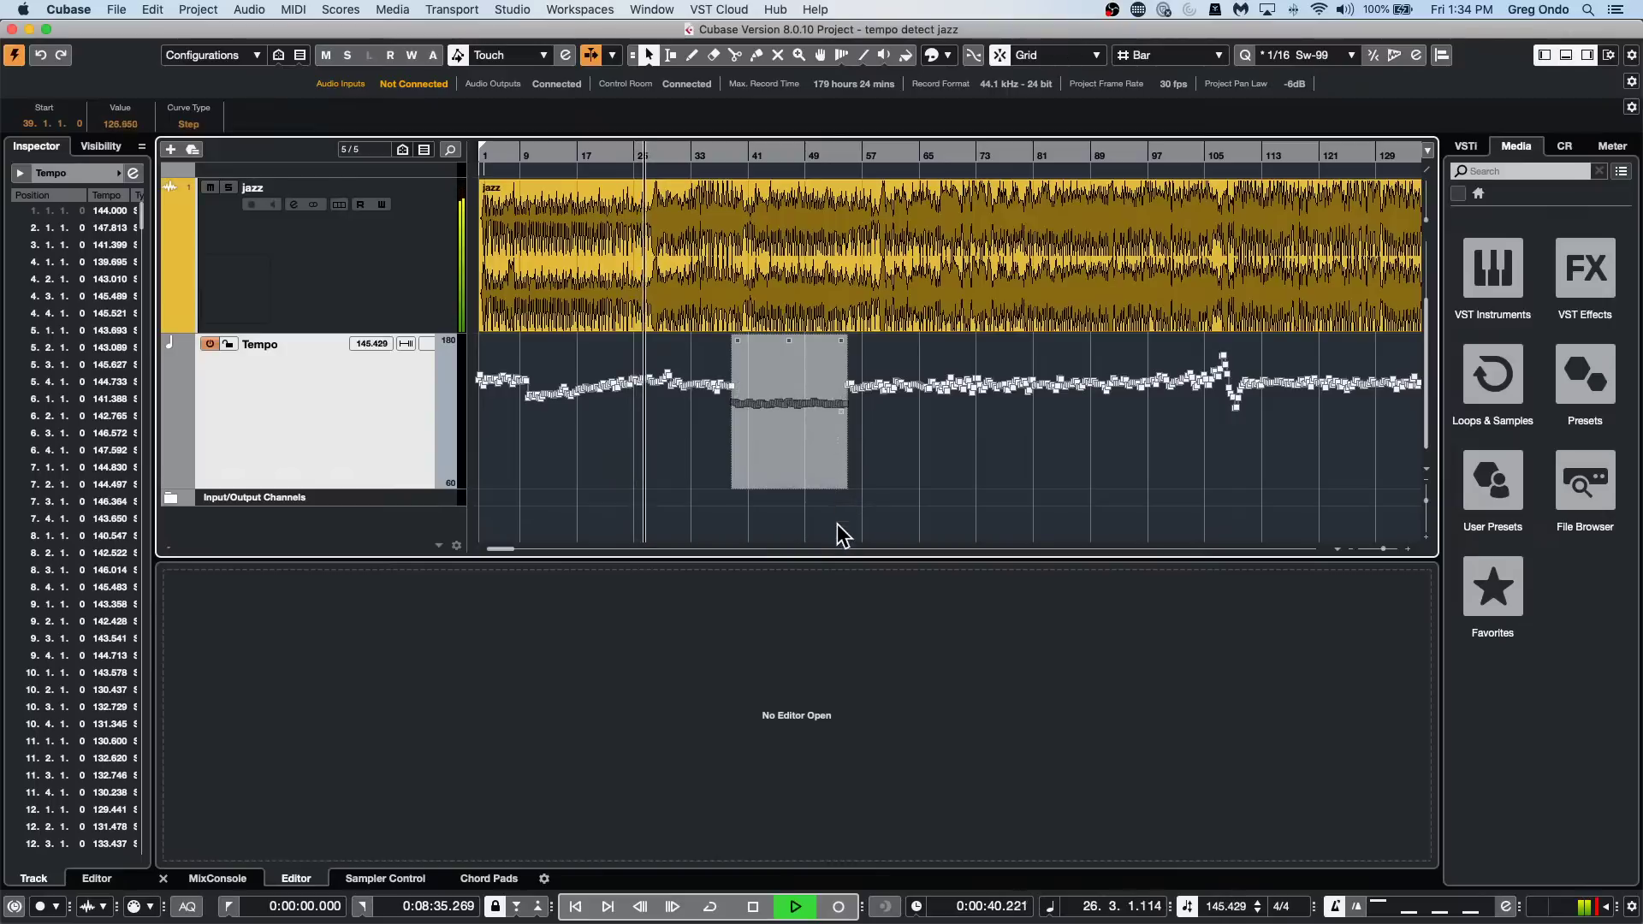
{"action": "left_click_drag", "start_coordinate": [786, 339], "coordinate": [787, 328]}
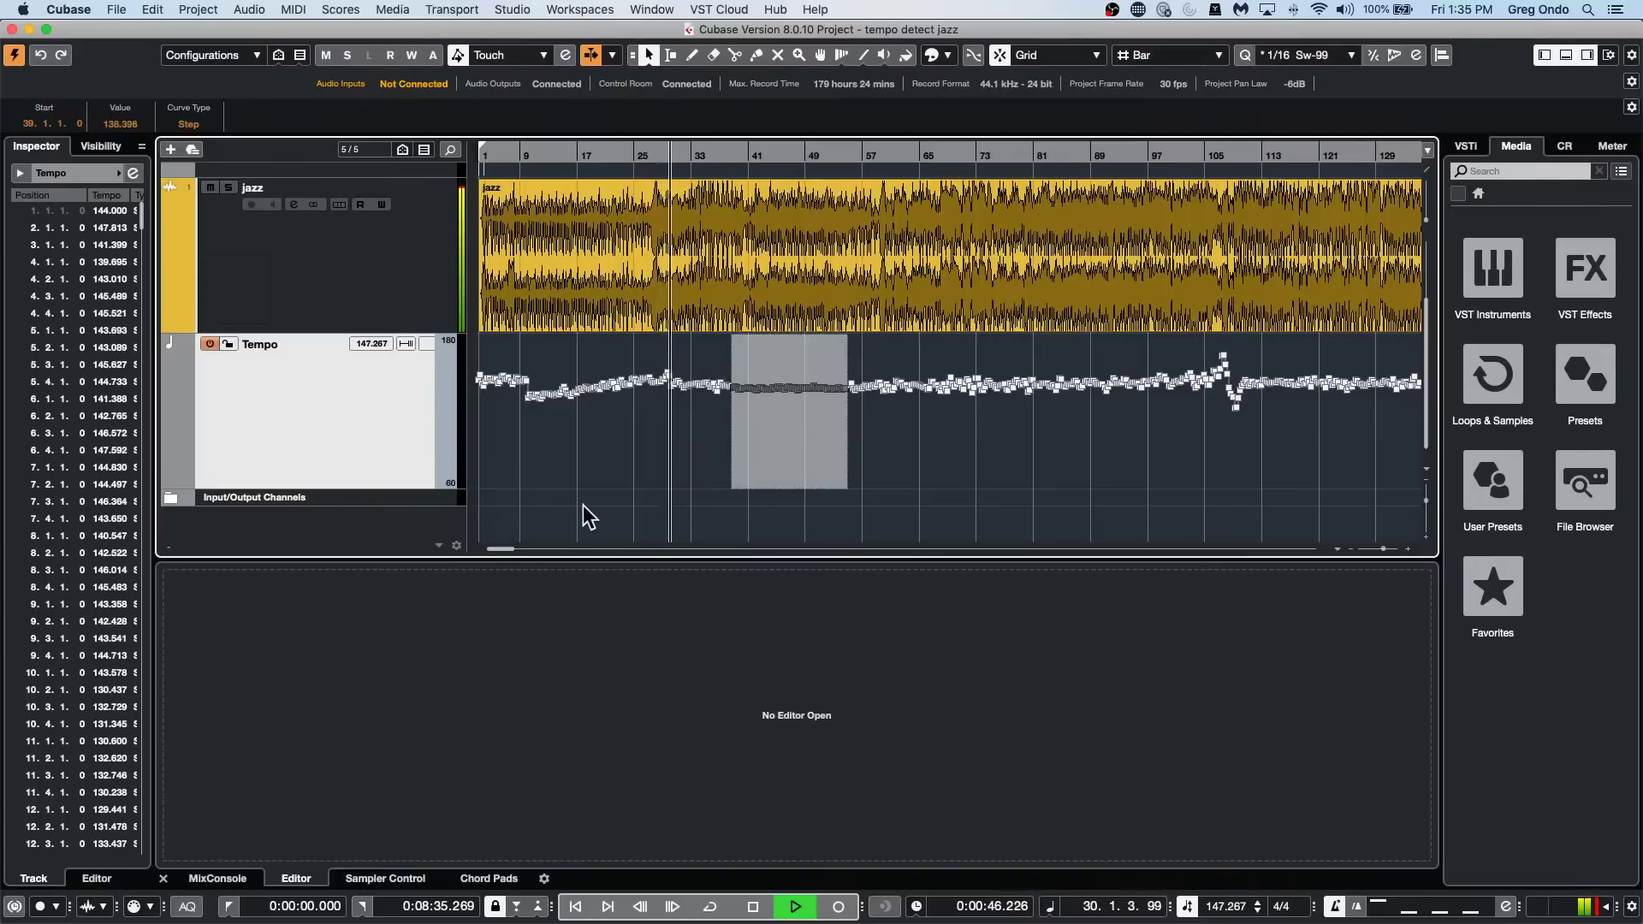
{"action": "key", "text": "space"}
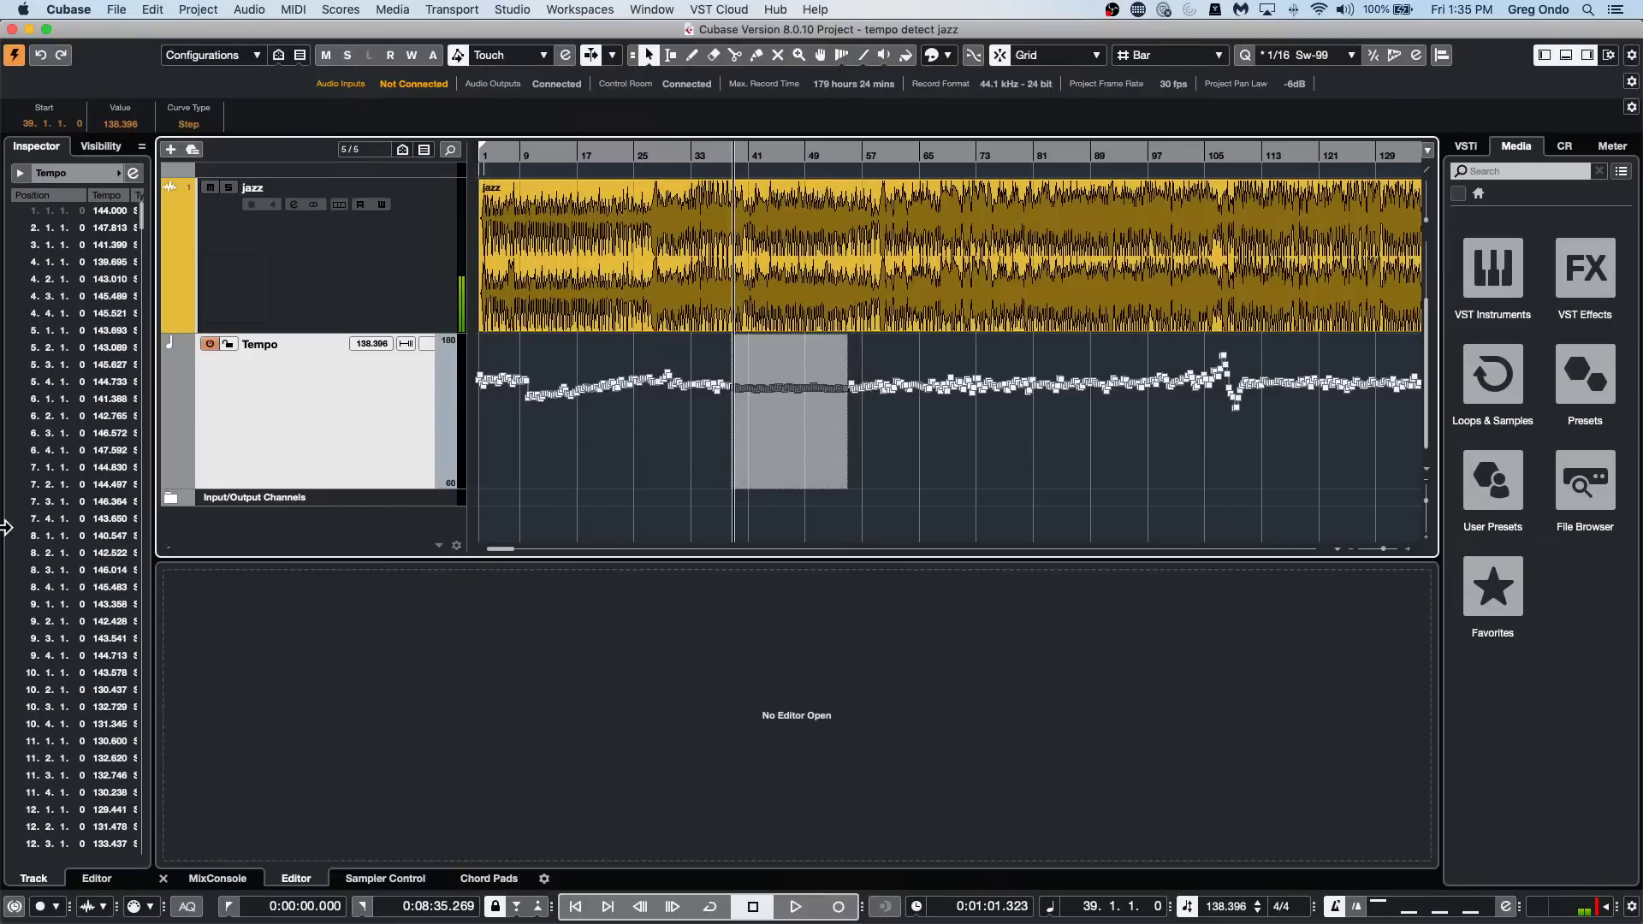
{"action": "mouse_move", "coordinate": [776, 462]}
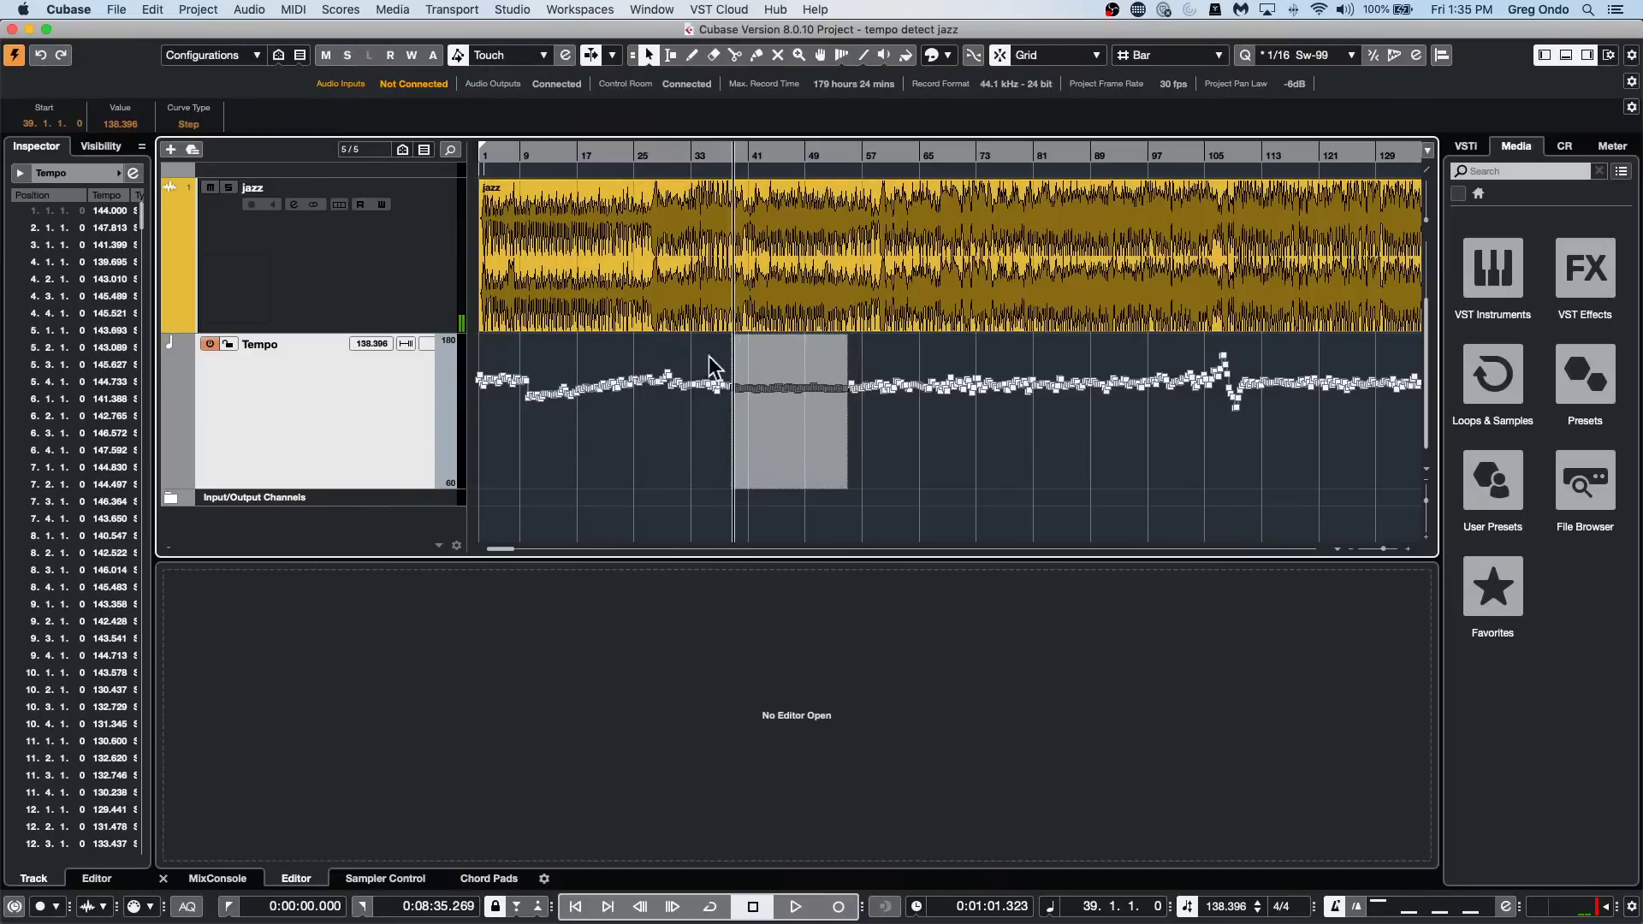
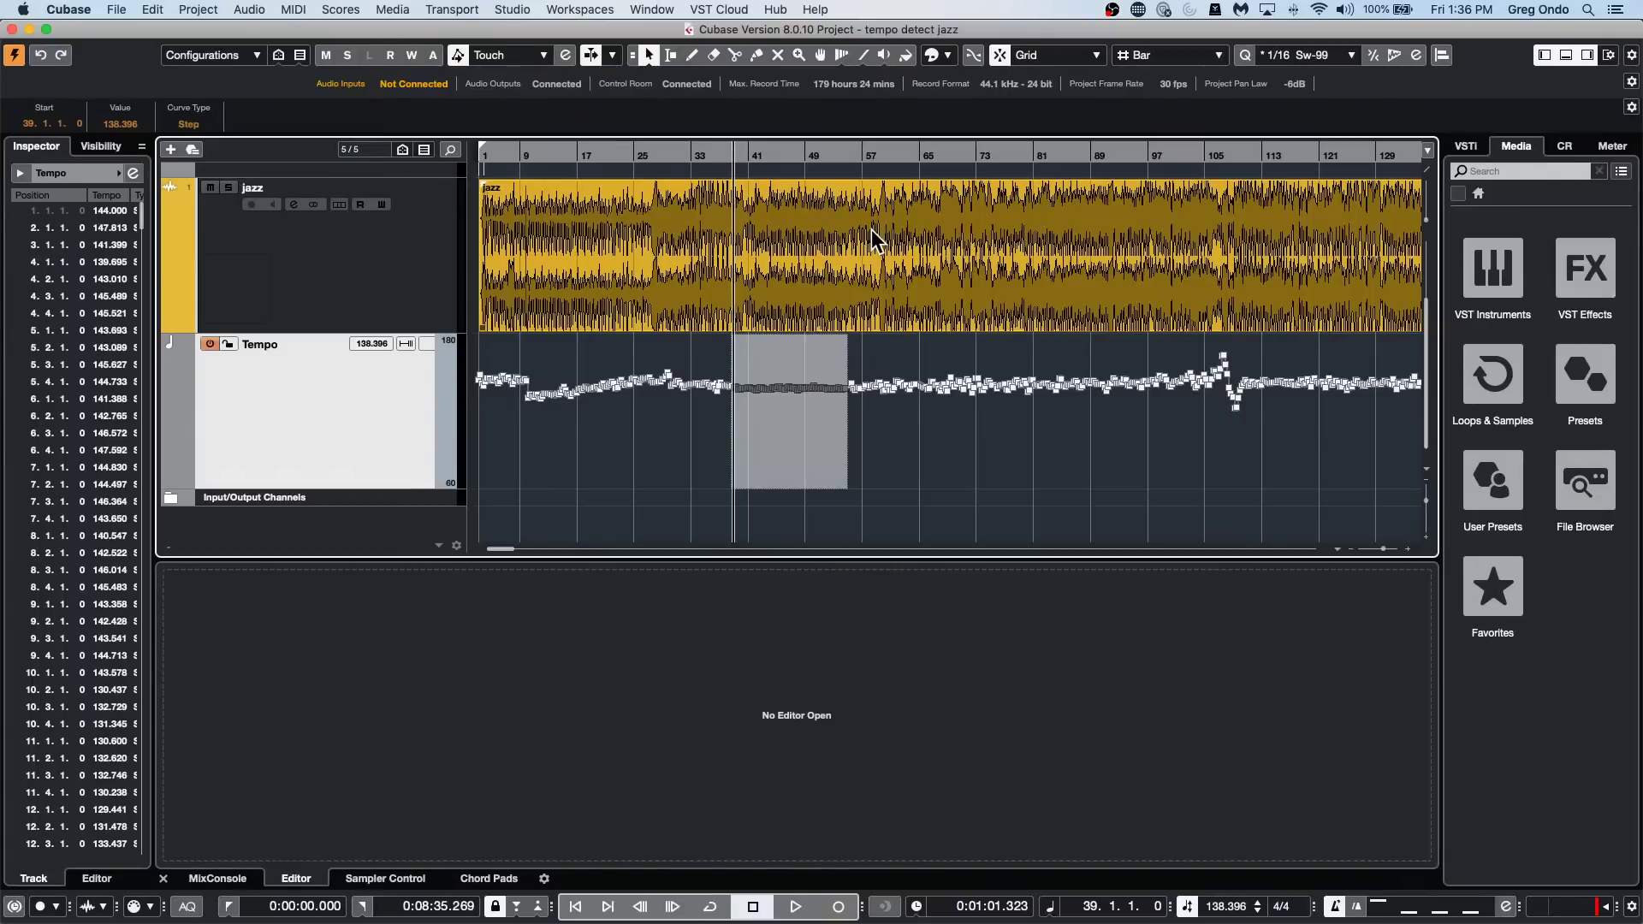
Open the floating Transport Panel, and hide and restore the docked Transport Bar in the window layout setup.
{"action": "key", "text": "F2"}
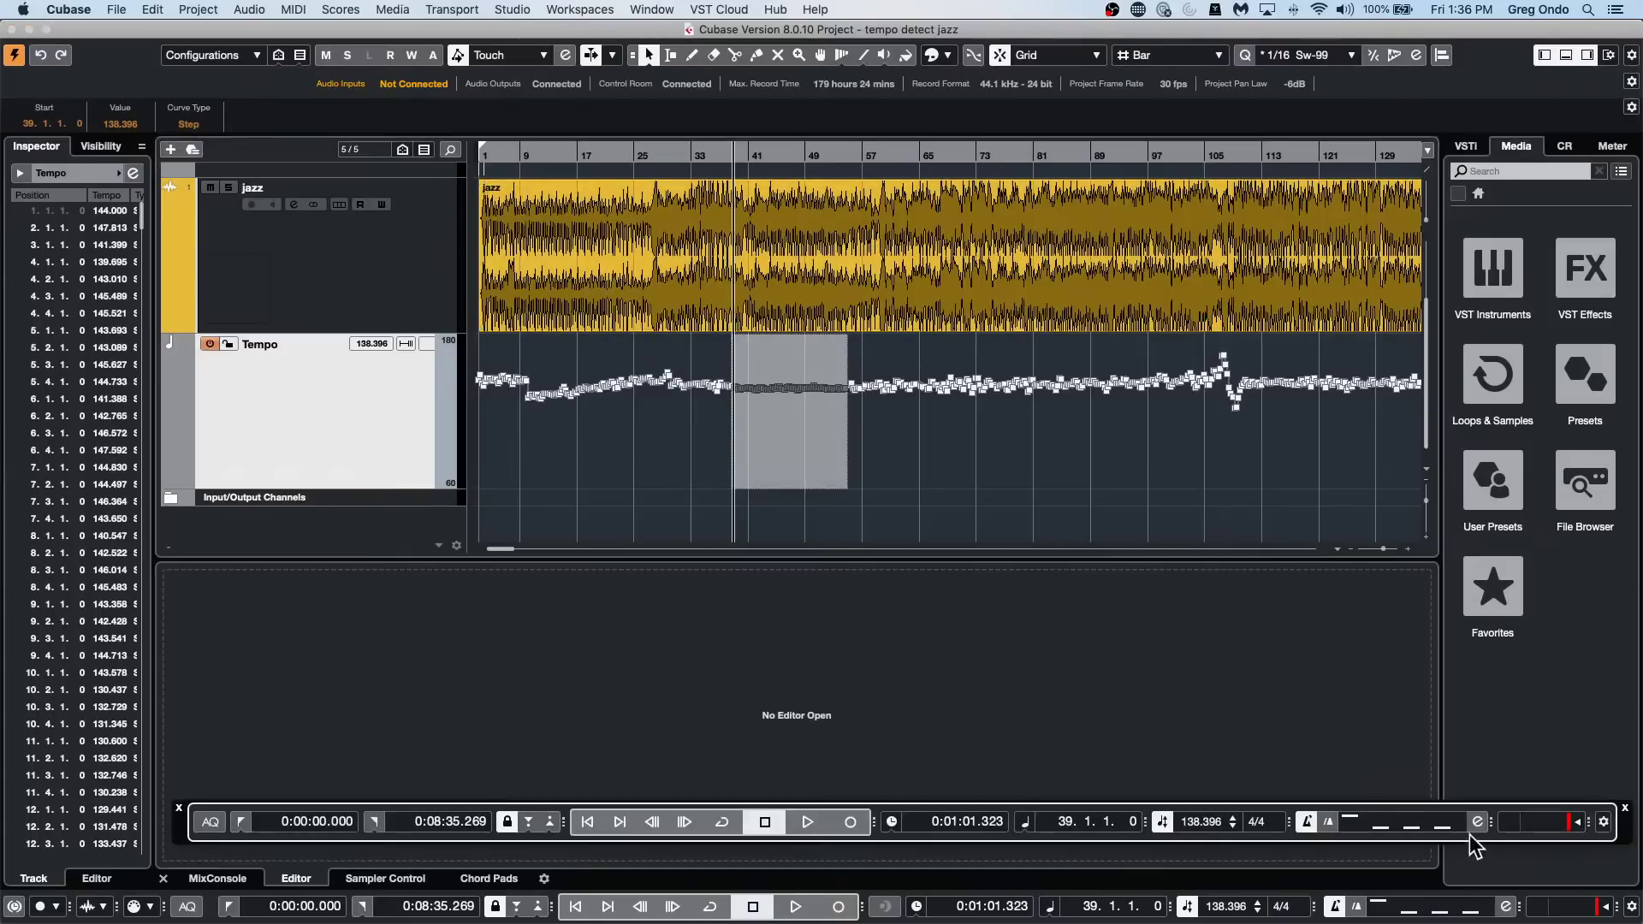
{"action": "left_click", "coordinate": [1609, 56]}
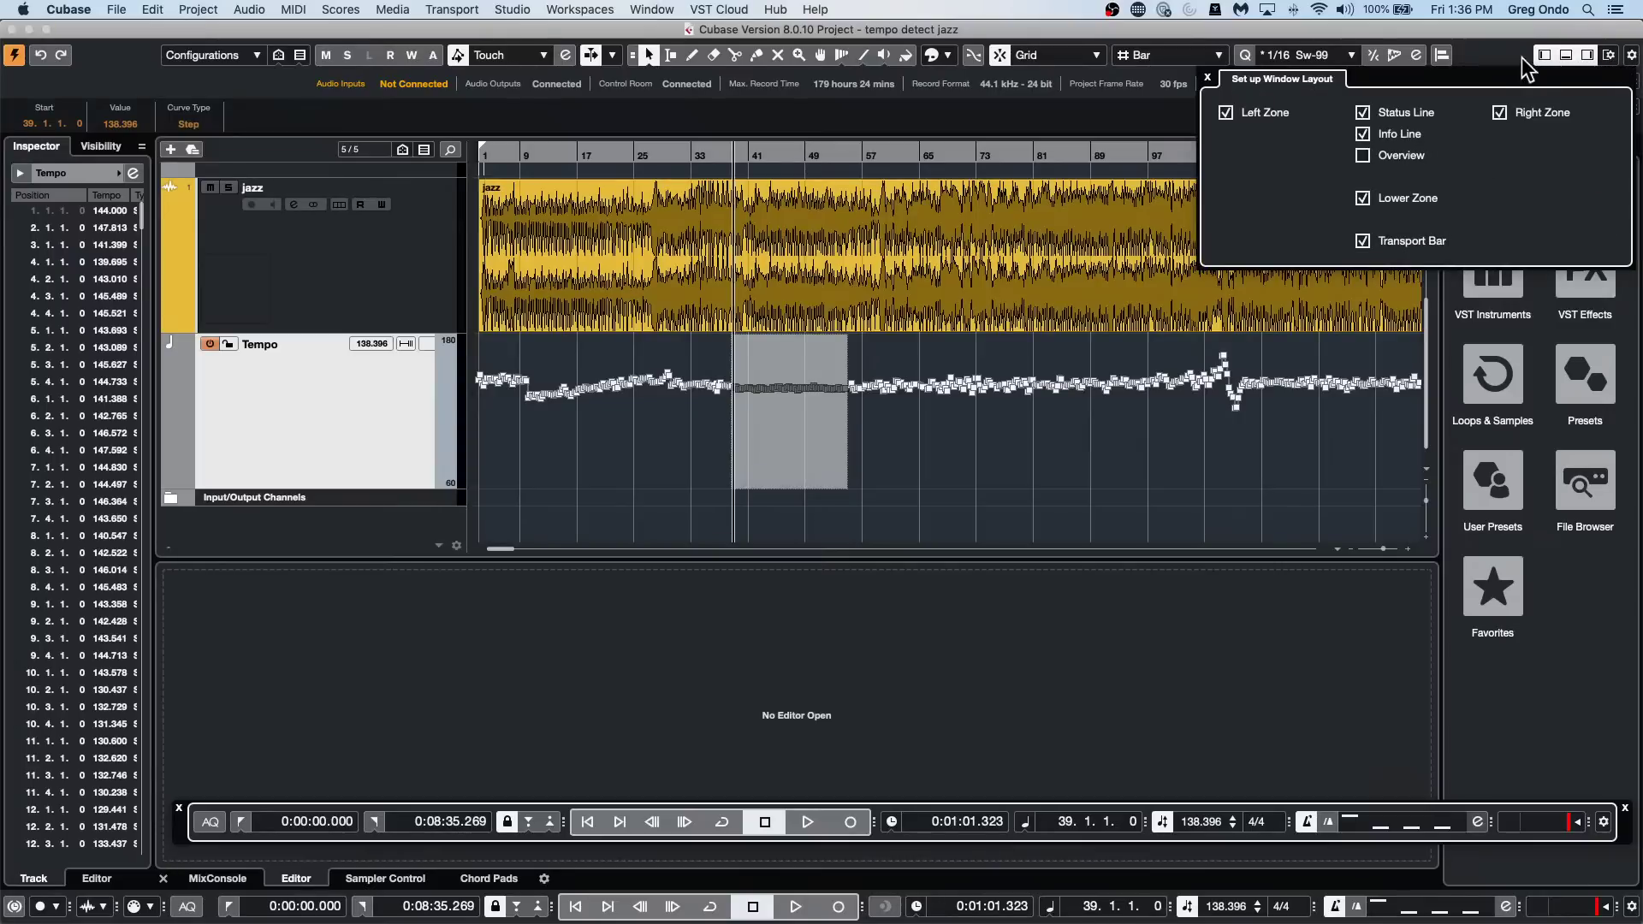
{"action": "left_click", "coordinate": [1362, 240]}
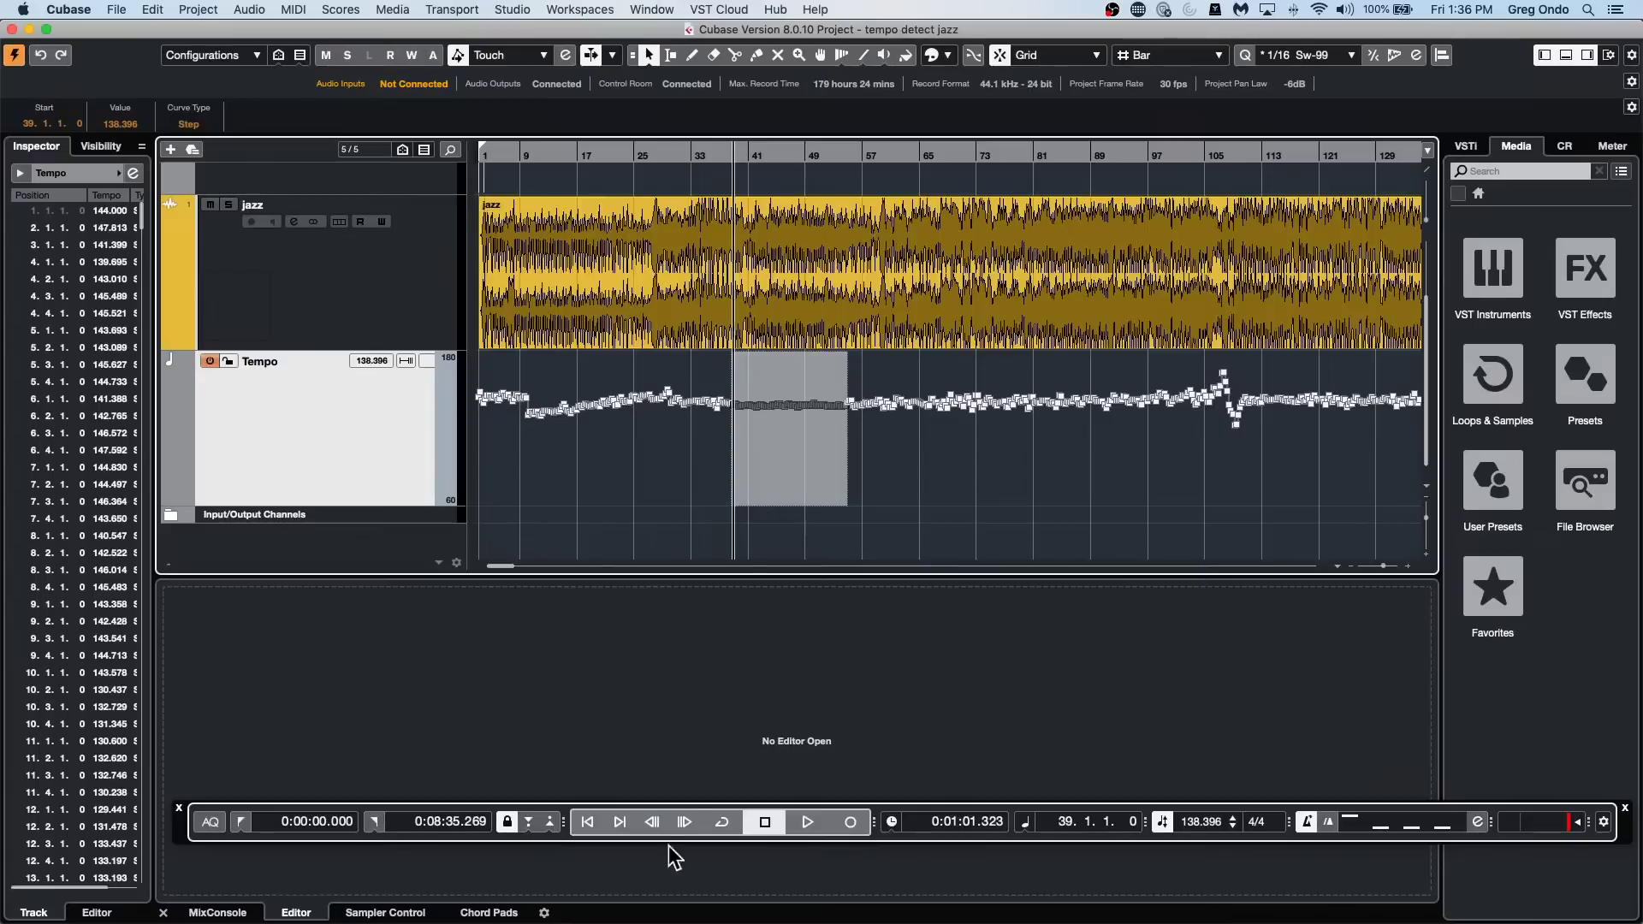
{"action": "left_click", "coordinate": [1608, 55]}
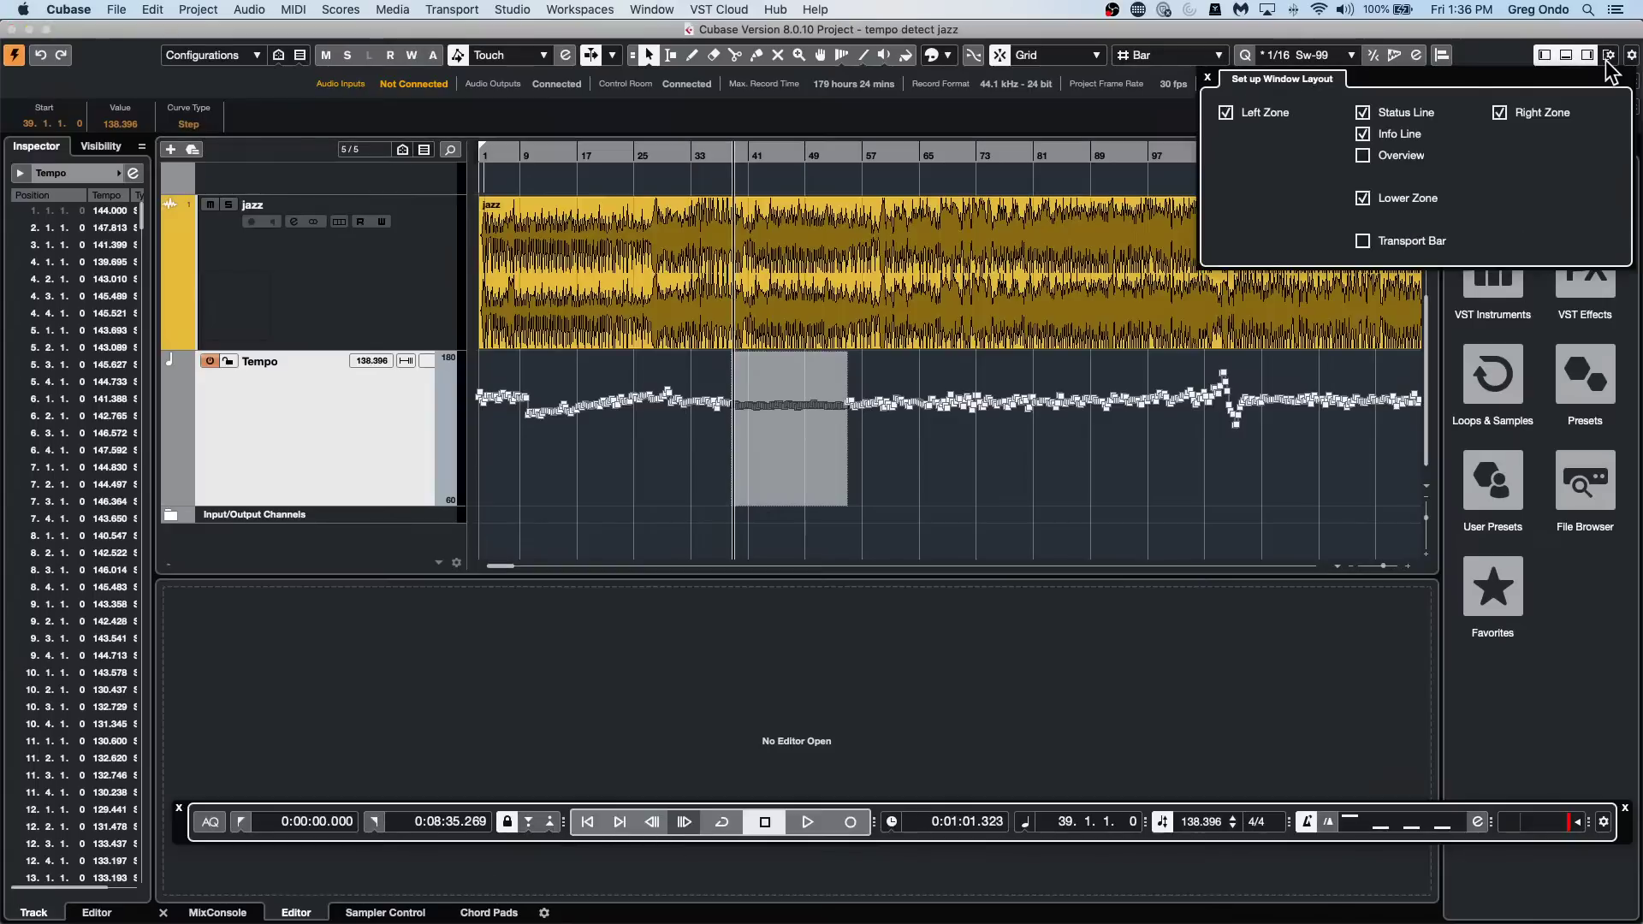
{"action": "left_click", "coordinate": [1362, 241]}
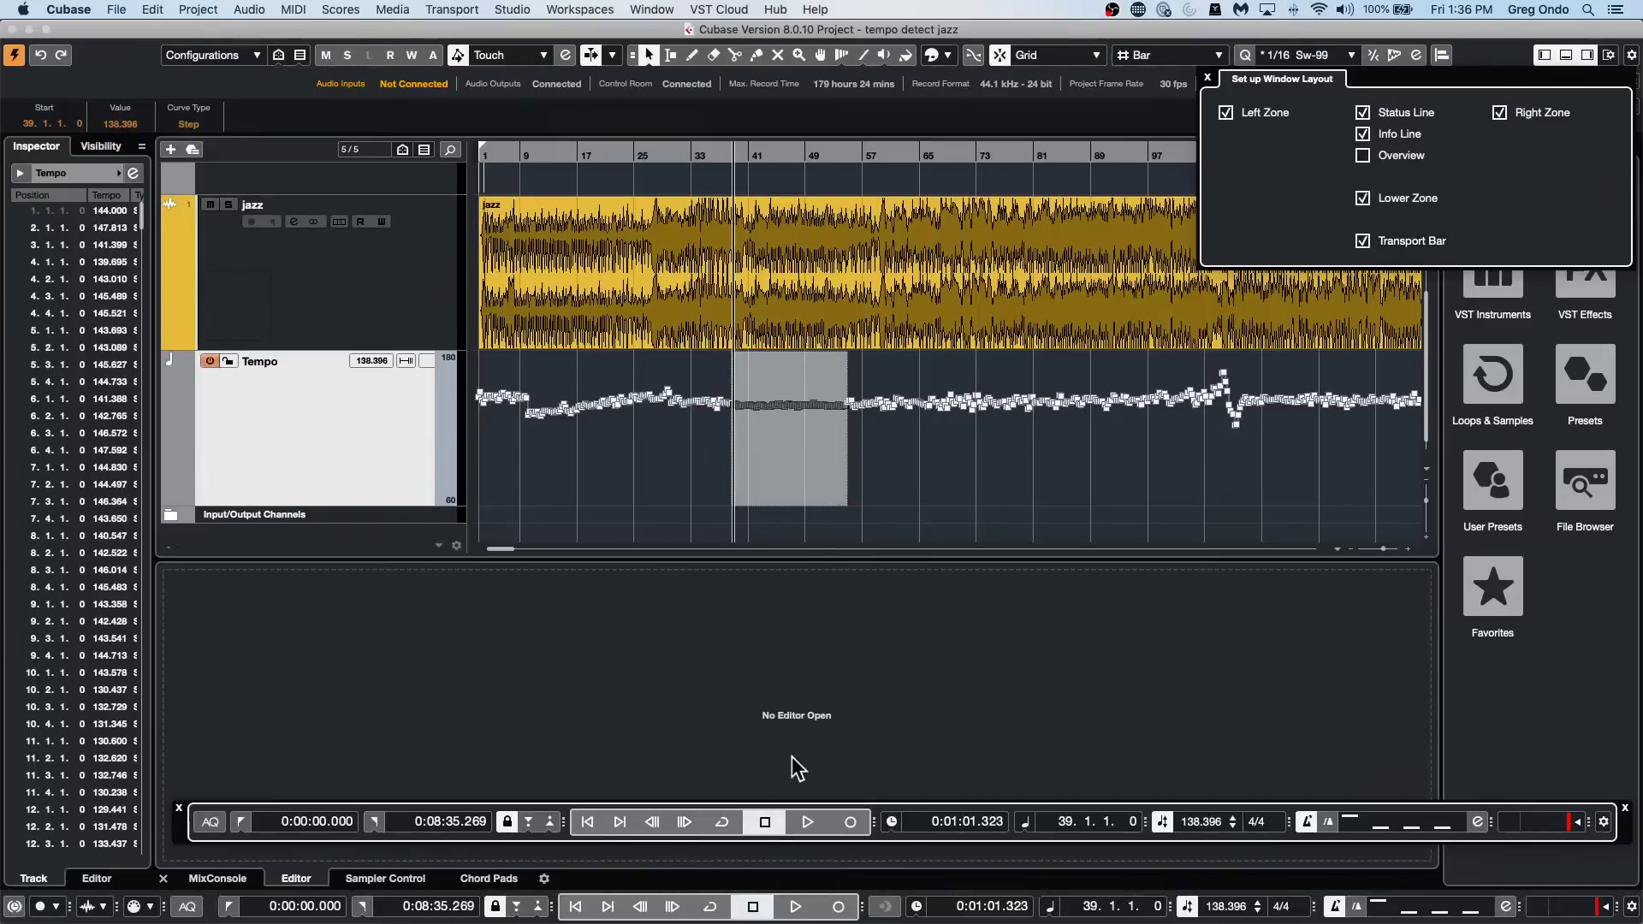
{"action": "left_click", "coordinate": [932, 700]}
Bring the floating Transport Panel to the front and close it.
{"action": "left_click", "coordinate": [652, 10]}
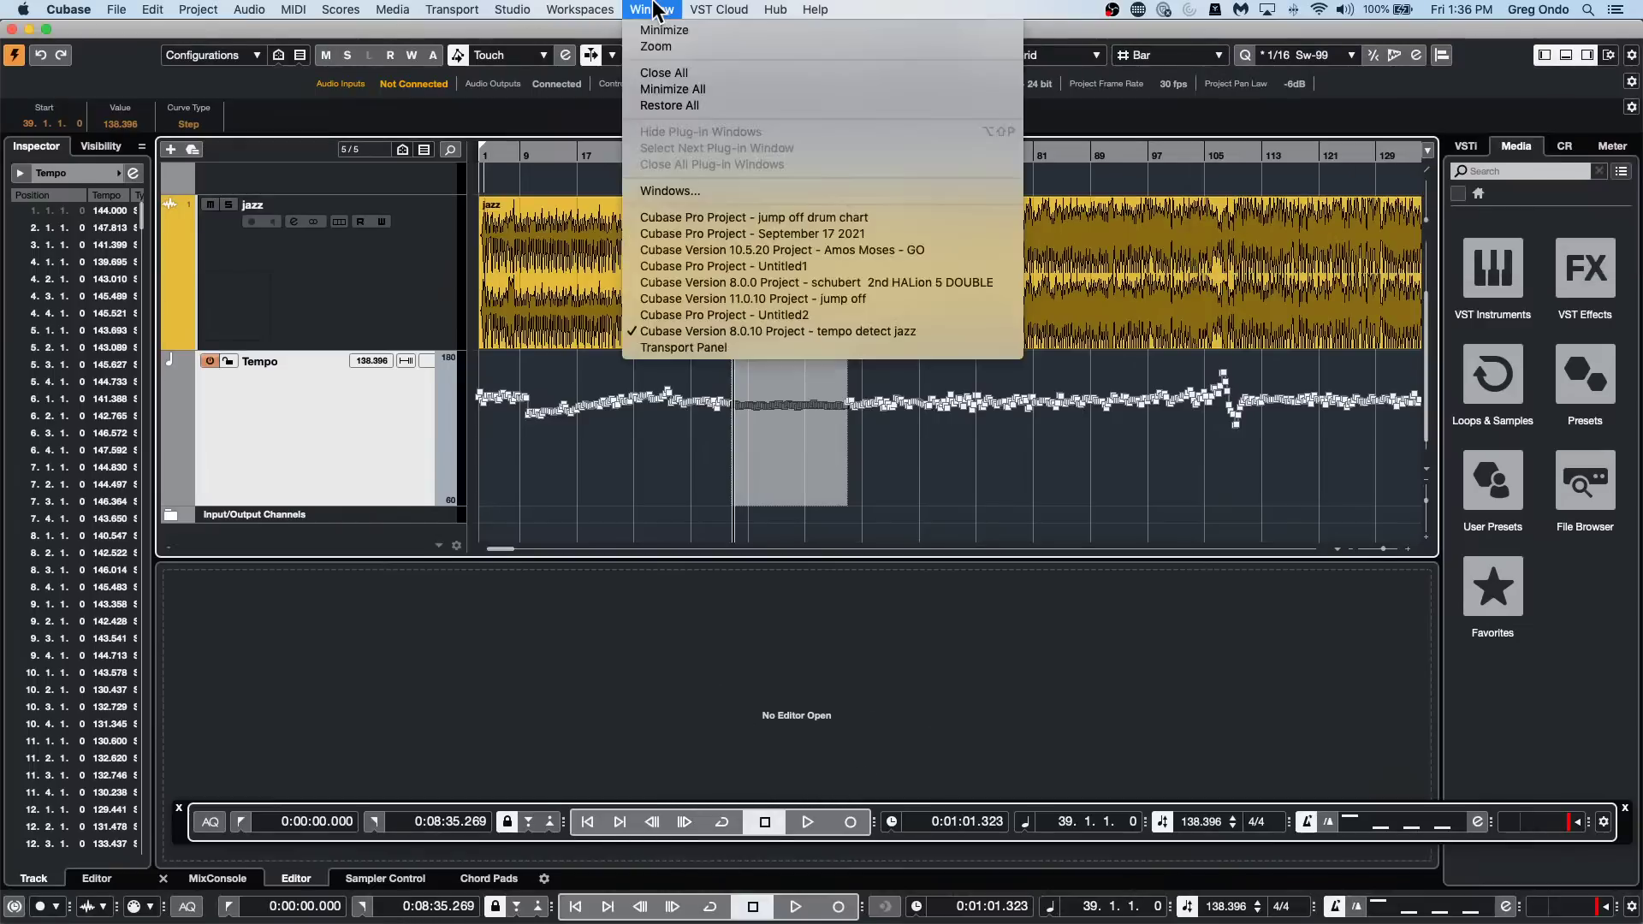
{"action": "left_click", "coordinate": [689, 348]}
{"action": "left_click", "coordinate": [179, 809]}
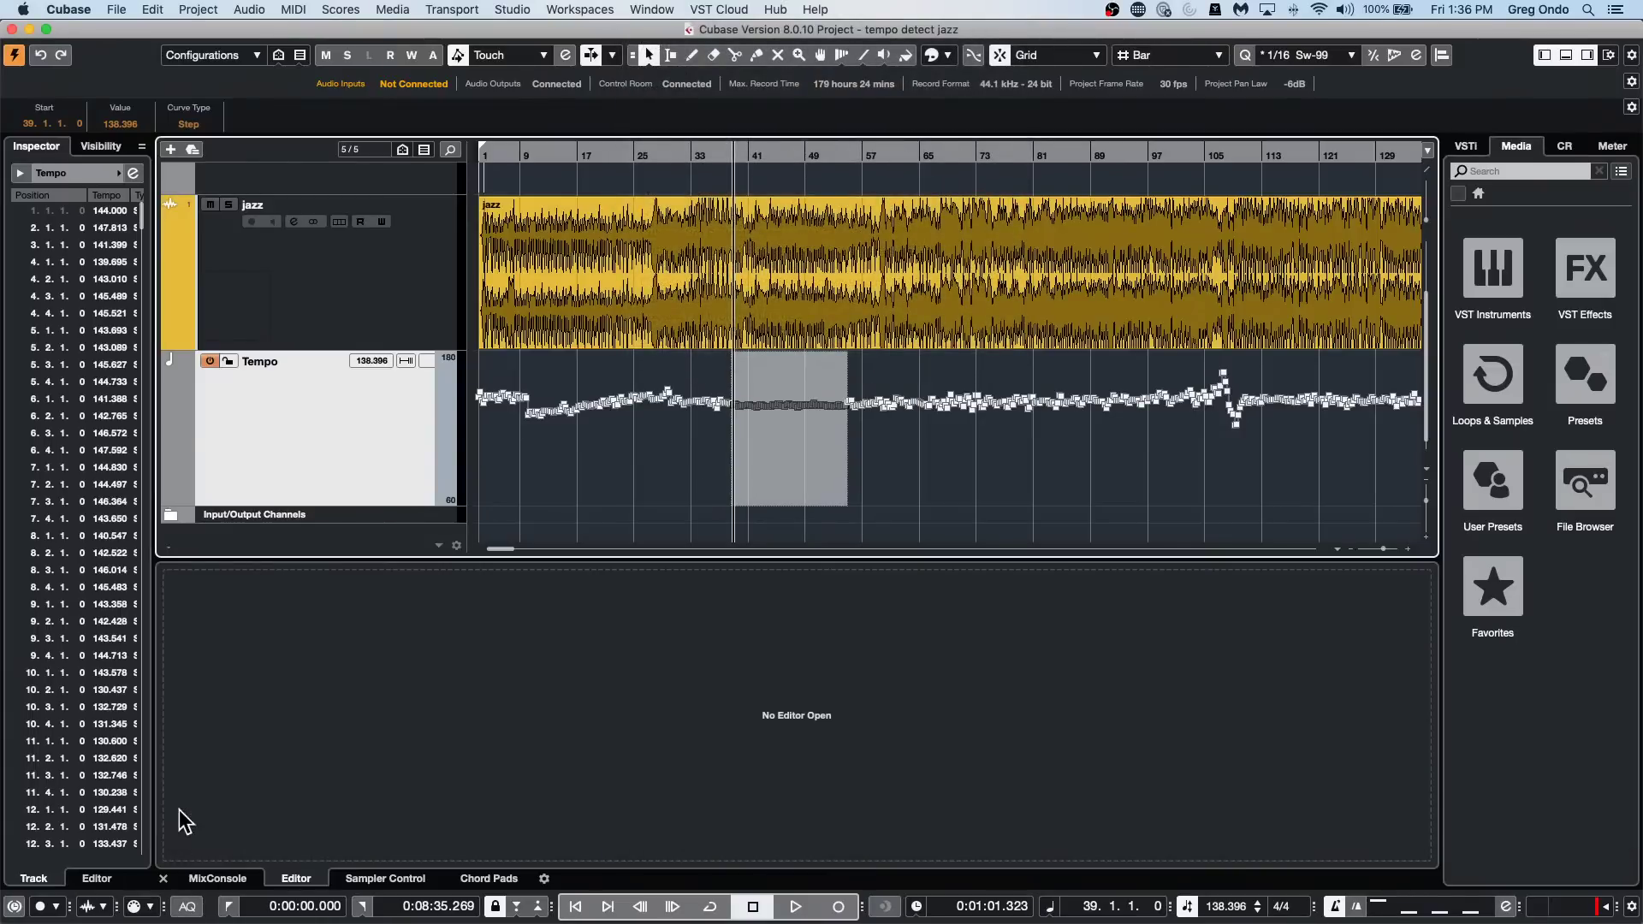
{"action": "left_click", "coordinate": [717, 10]}
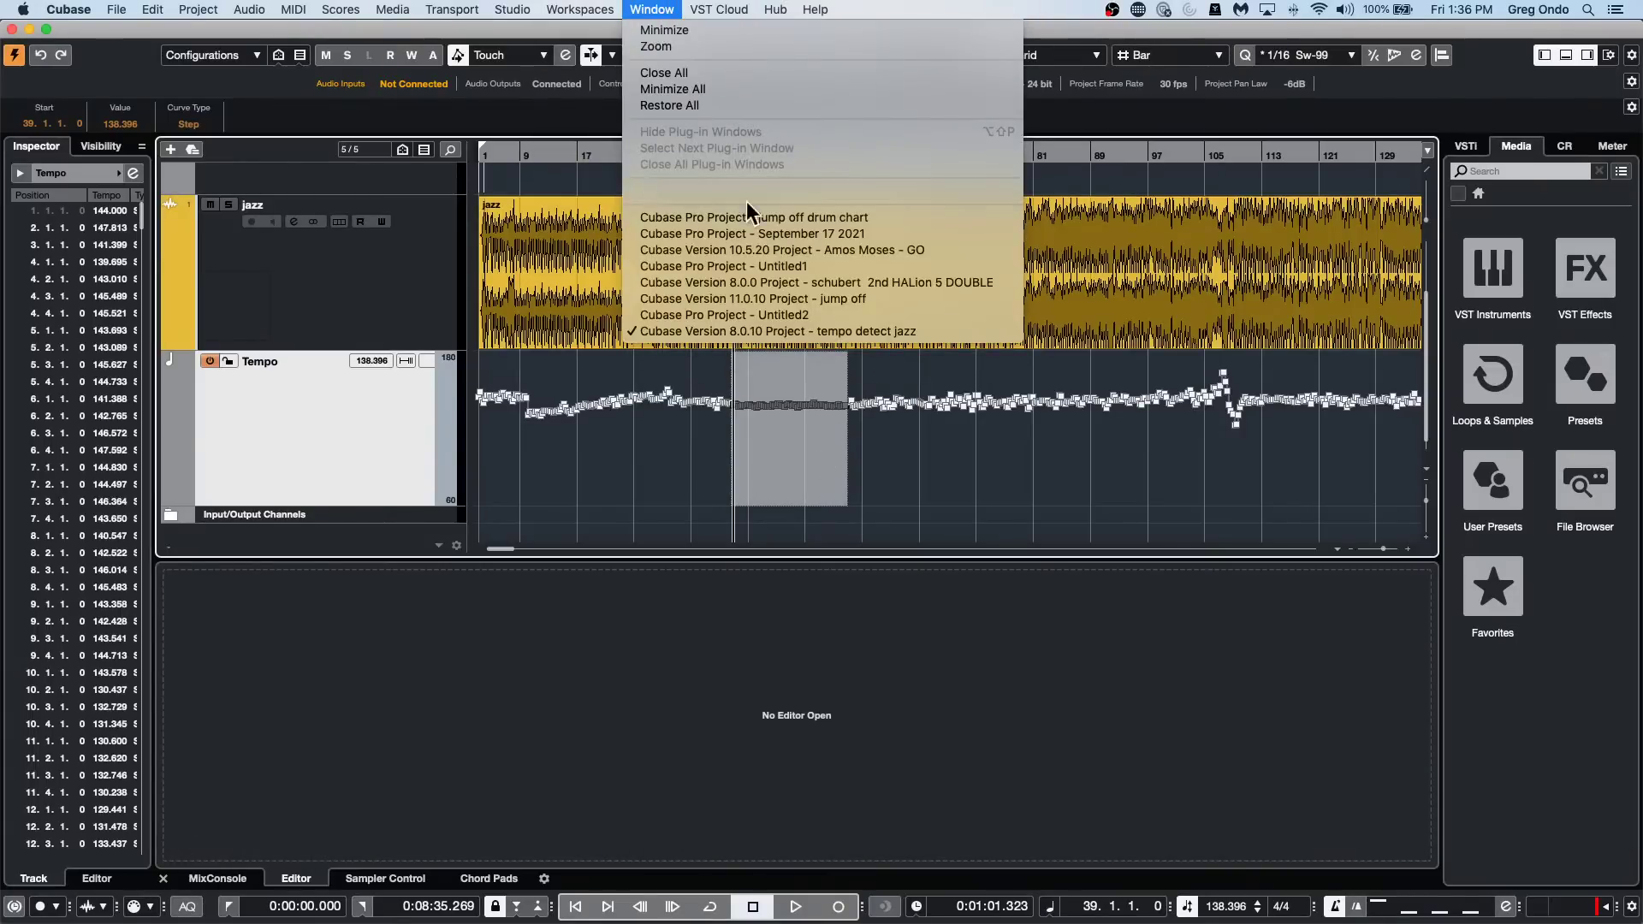
{"action": "left_click", "coordinate": [440, 268]}
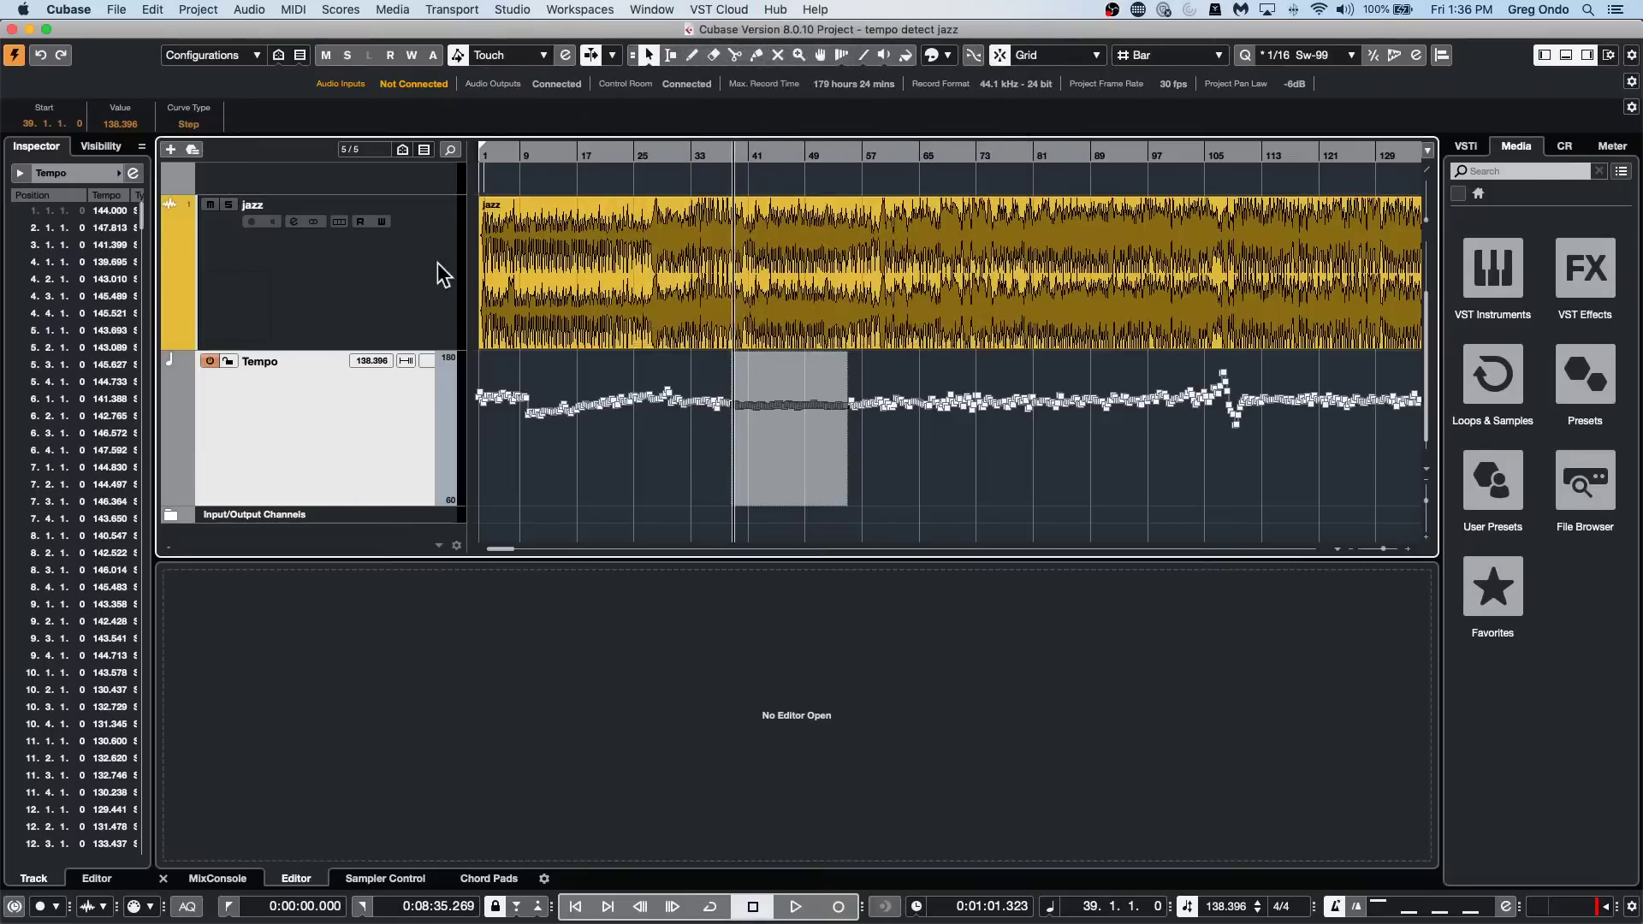
{"action": "left_click", "coordinate": [650, 9]}
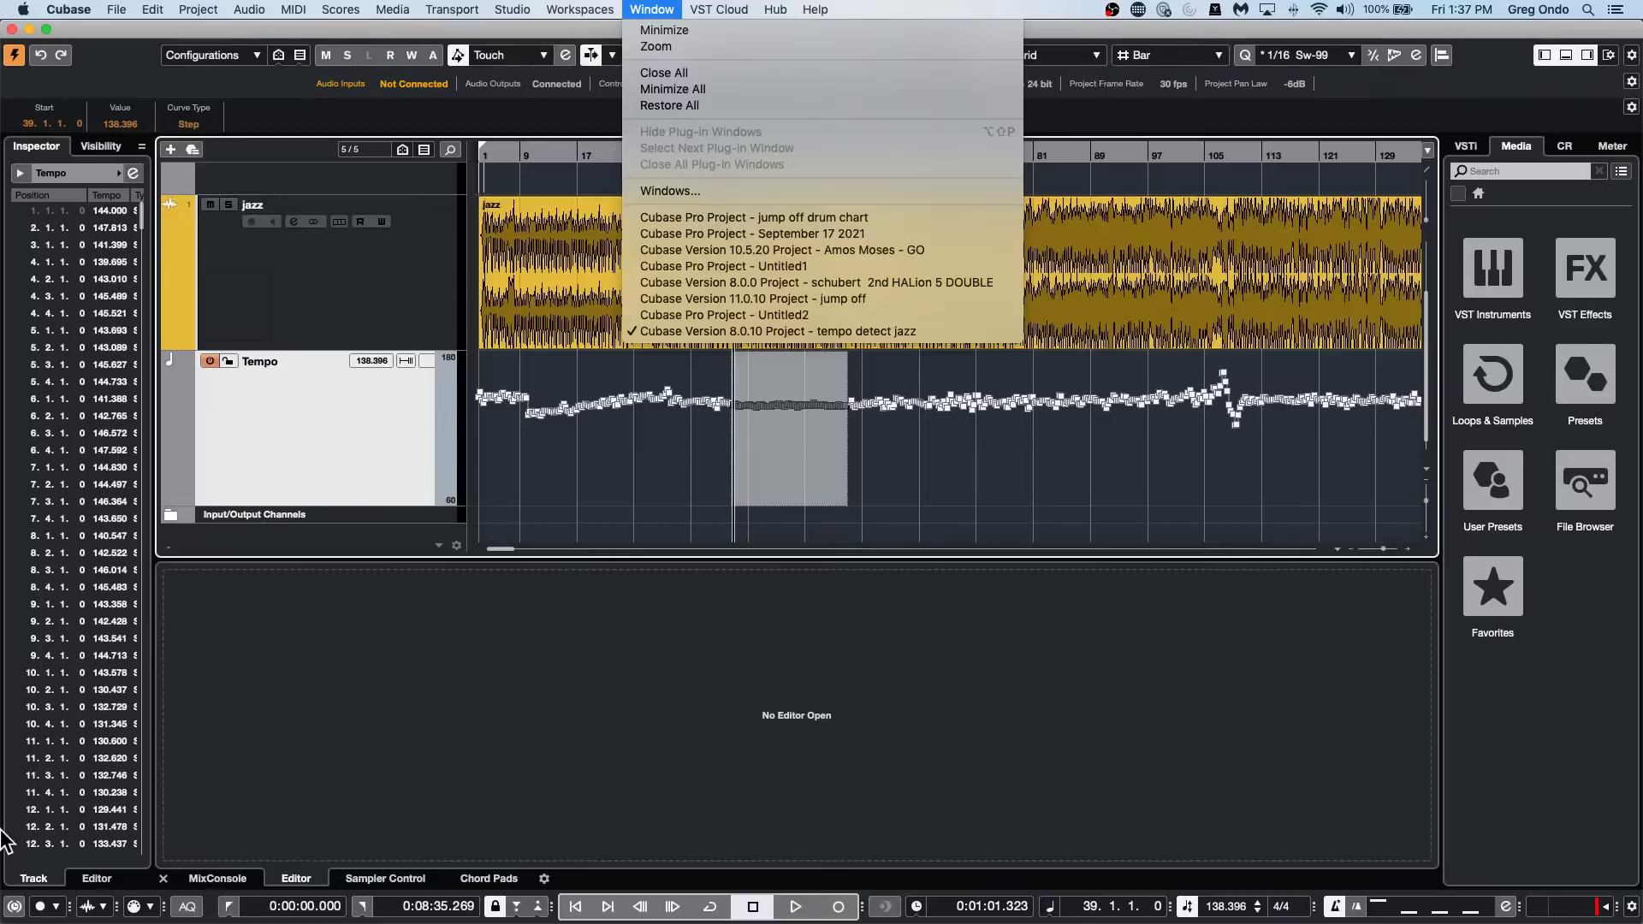
{"action": "key", "text": "Down"}
{"action": "key", "text": "Down"}
{"action": "key", "text": "Down"}
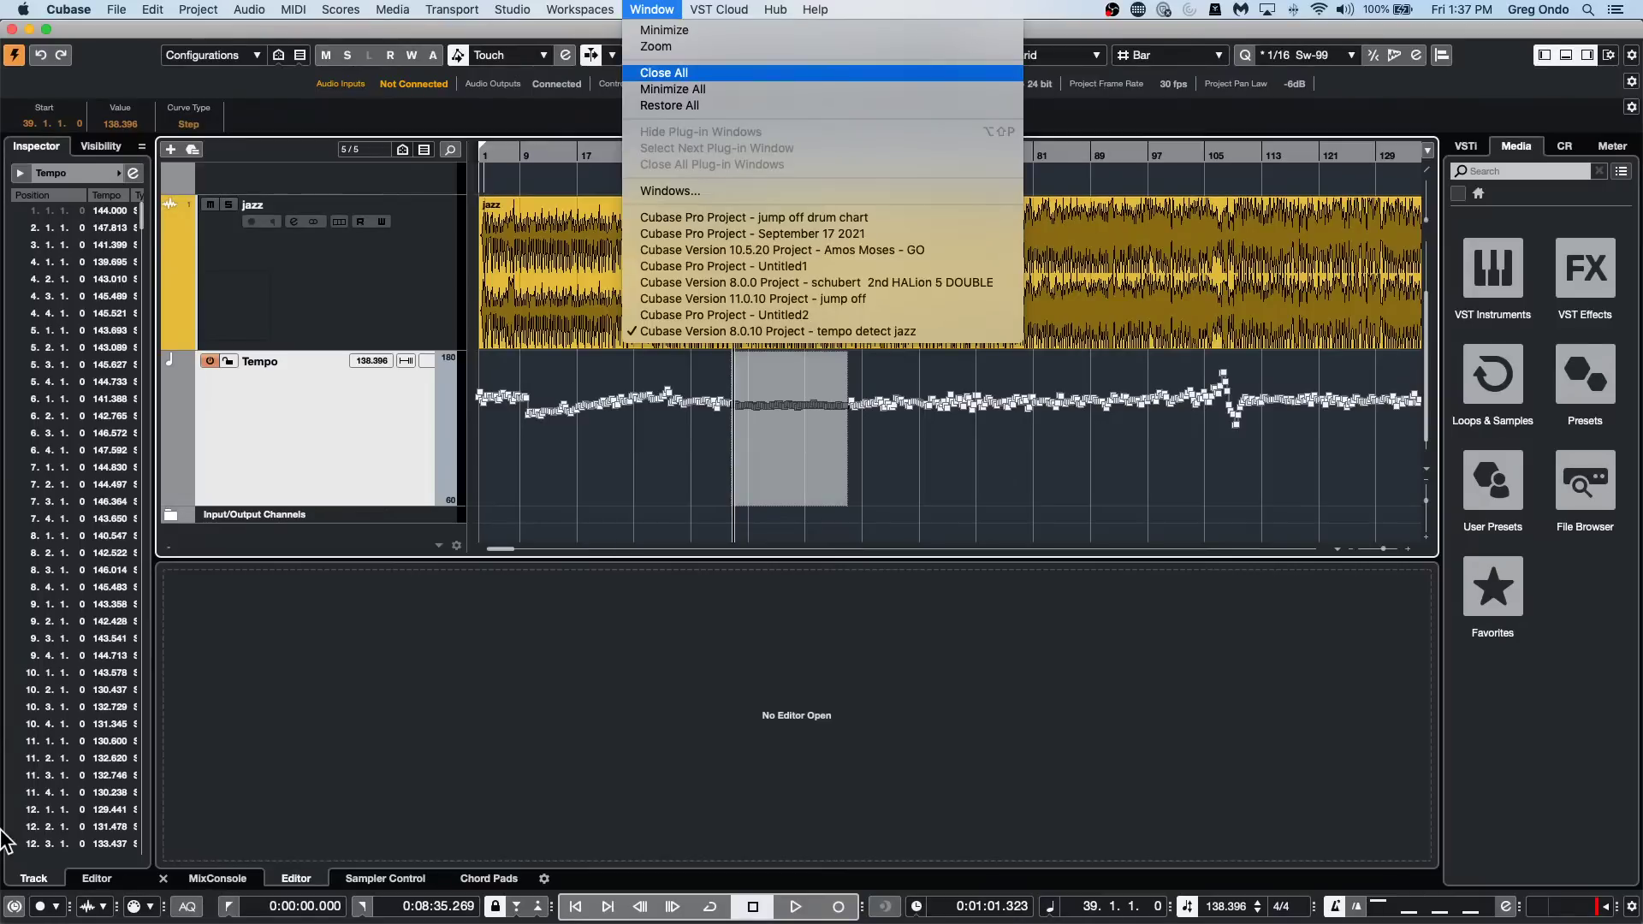
{"action": "key", "text": "Escape"}
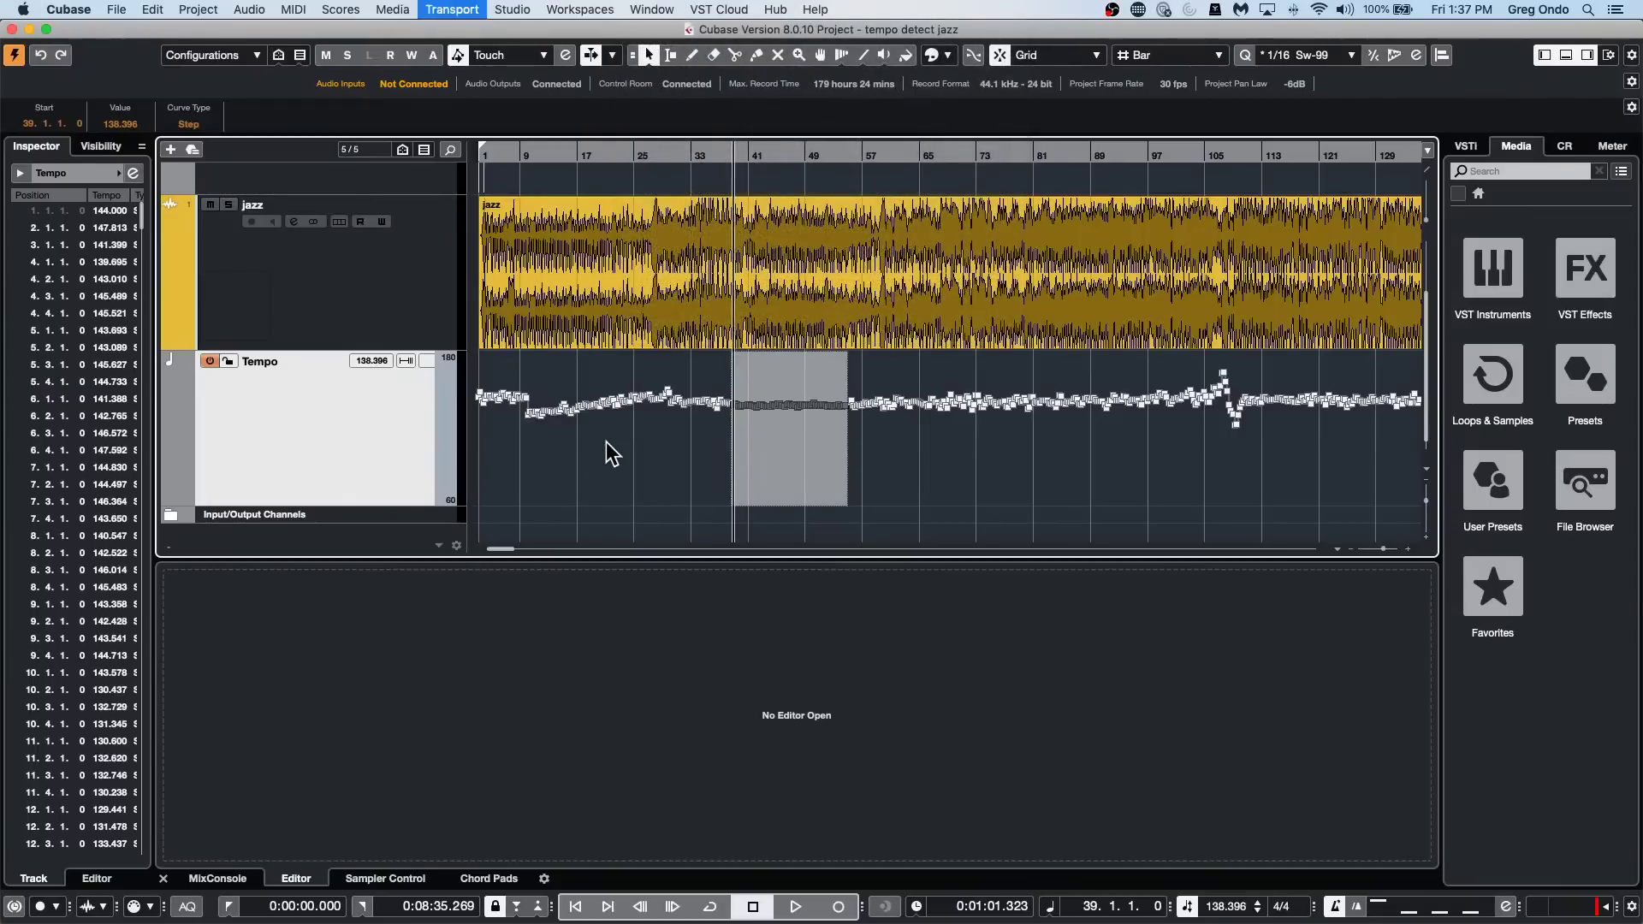
Reopen the floating Transport Panel and deselect the tempo points in the project.
{"action": "left_click", "coordinate": [607, 9]}
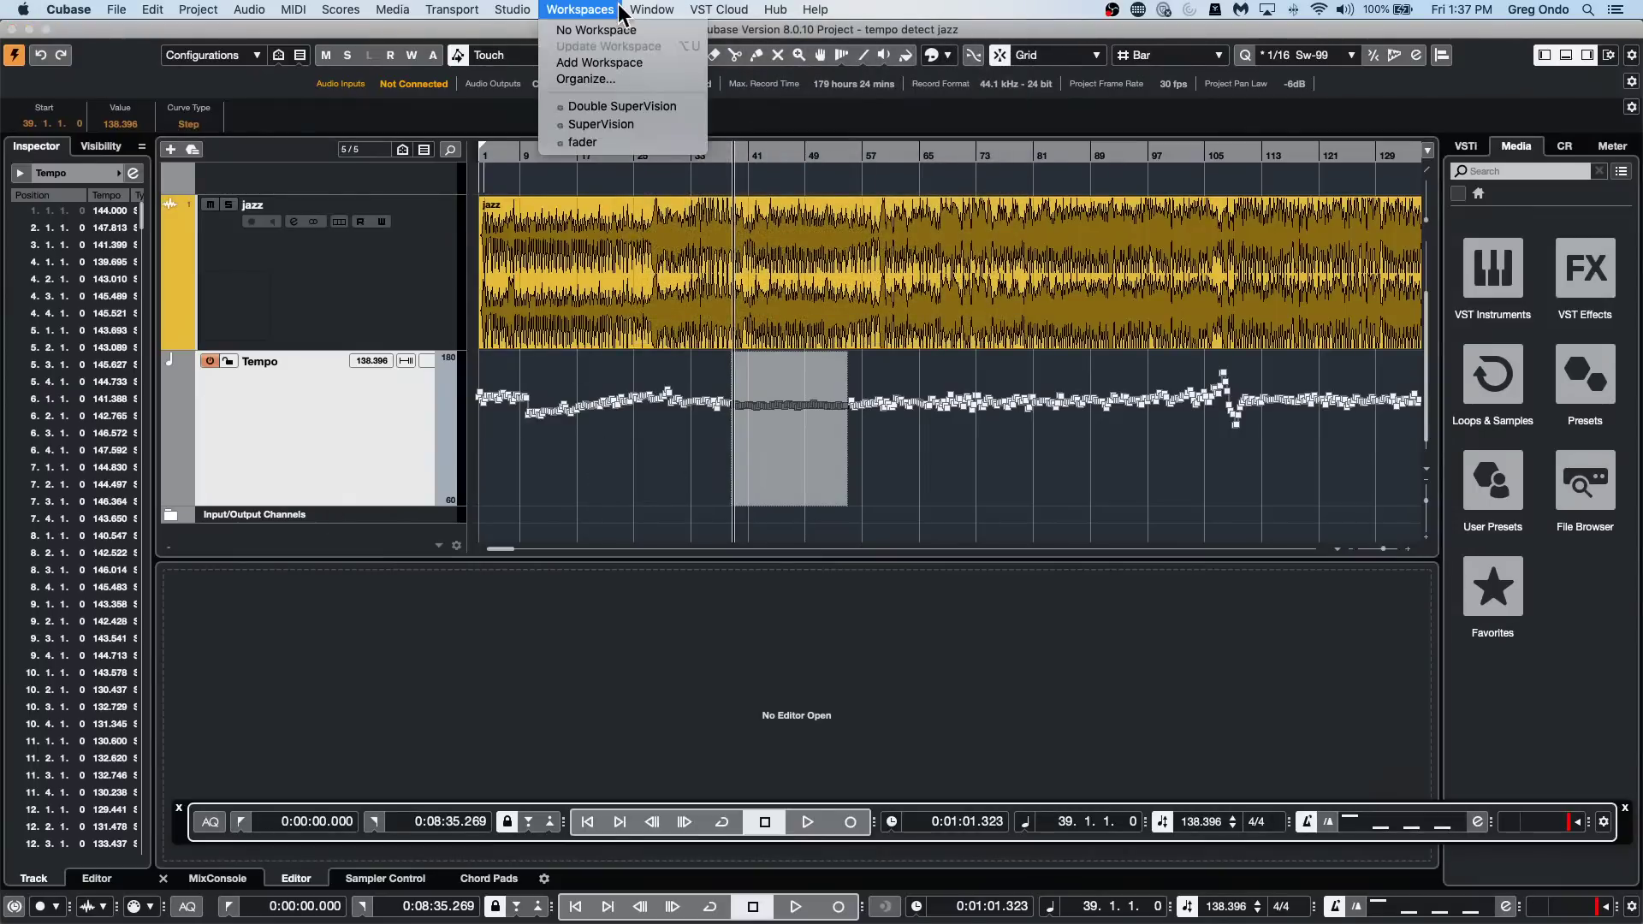
{"action": "mouse_move", "coordinate": [652, 9]}
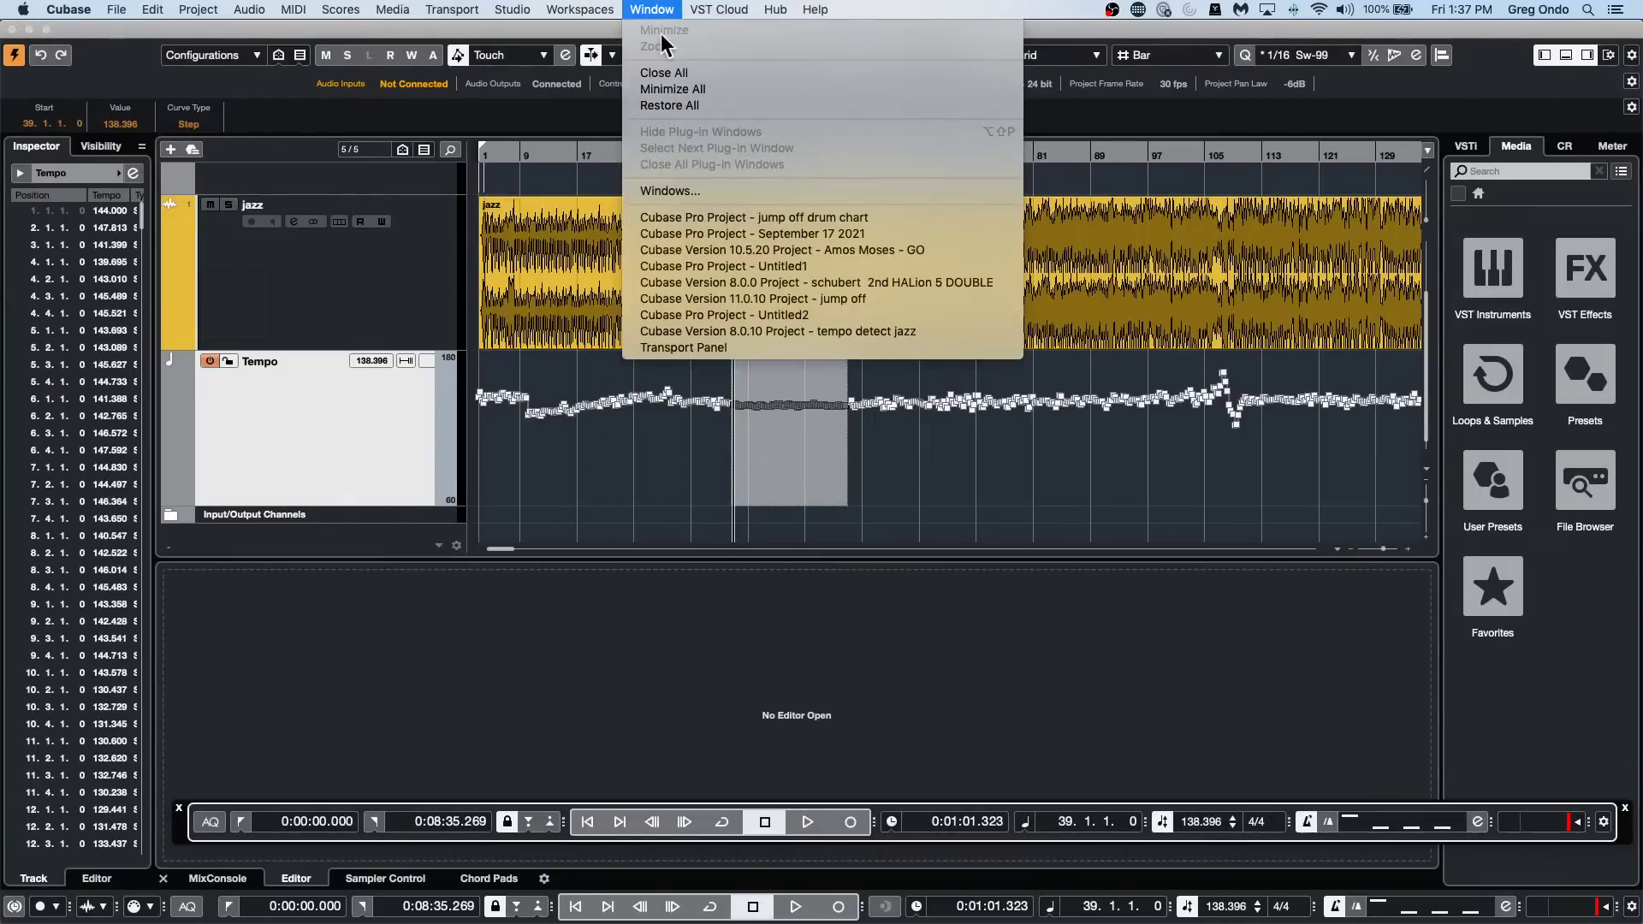
{"action": "left_click", "coordinate": [682, 347]}
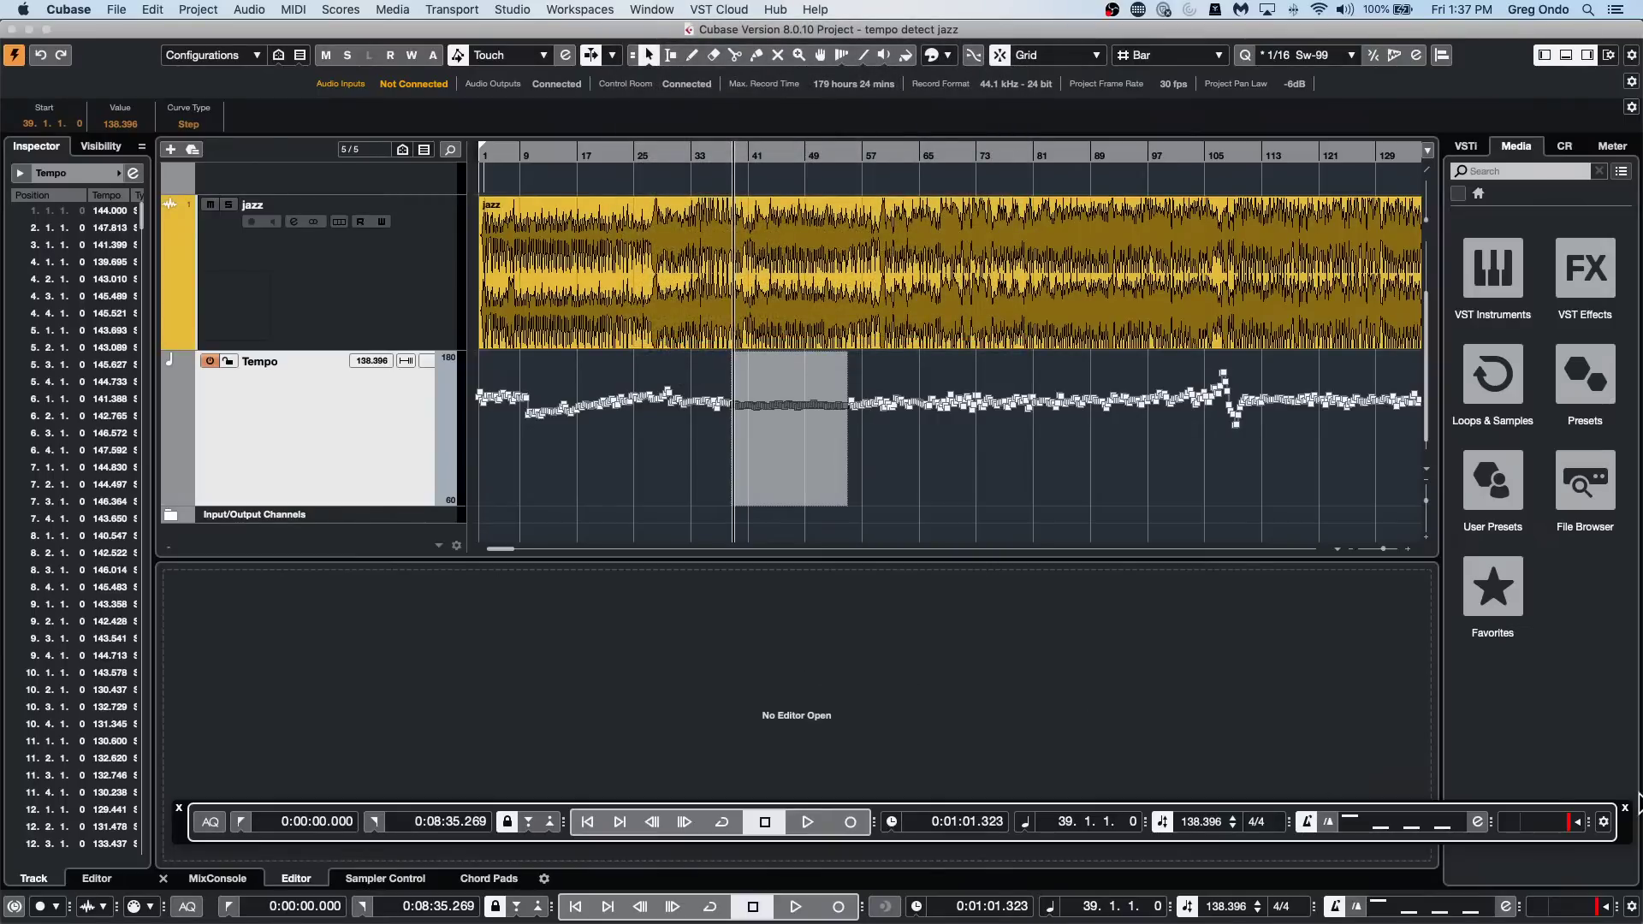
{"action": "left_click", "coordinate": [681, 517]}
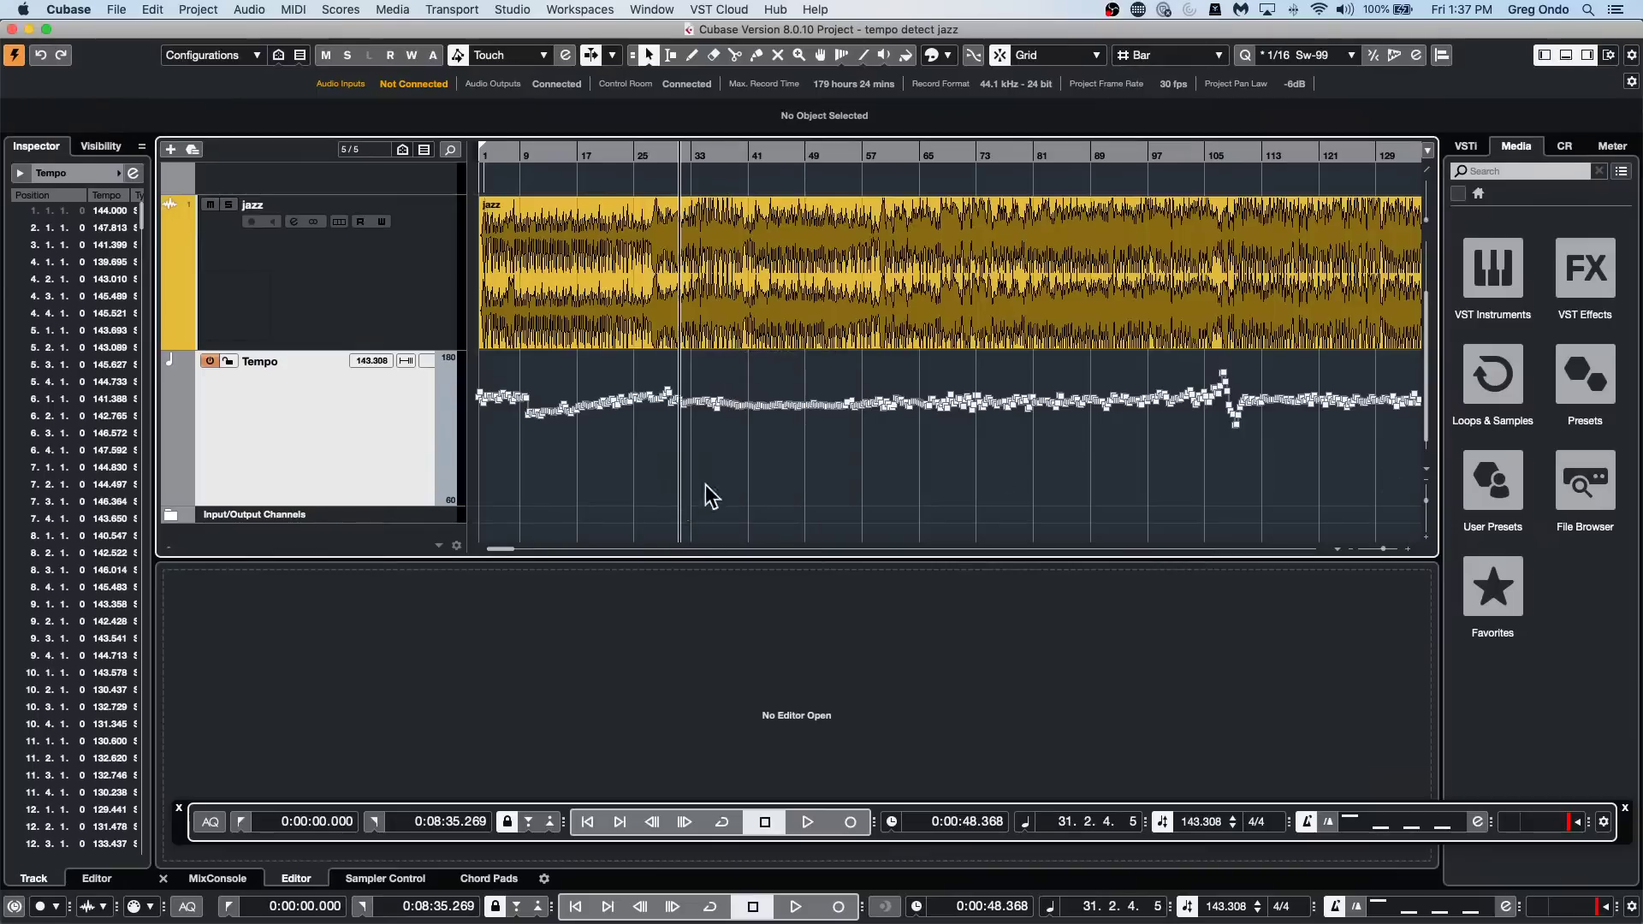
Examine which elements the floating Transport Panel can display, leaving the selection as it is.
{"action": "right_click", "coordinate": [367, 837]}
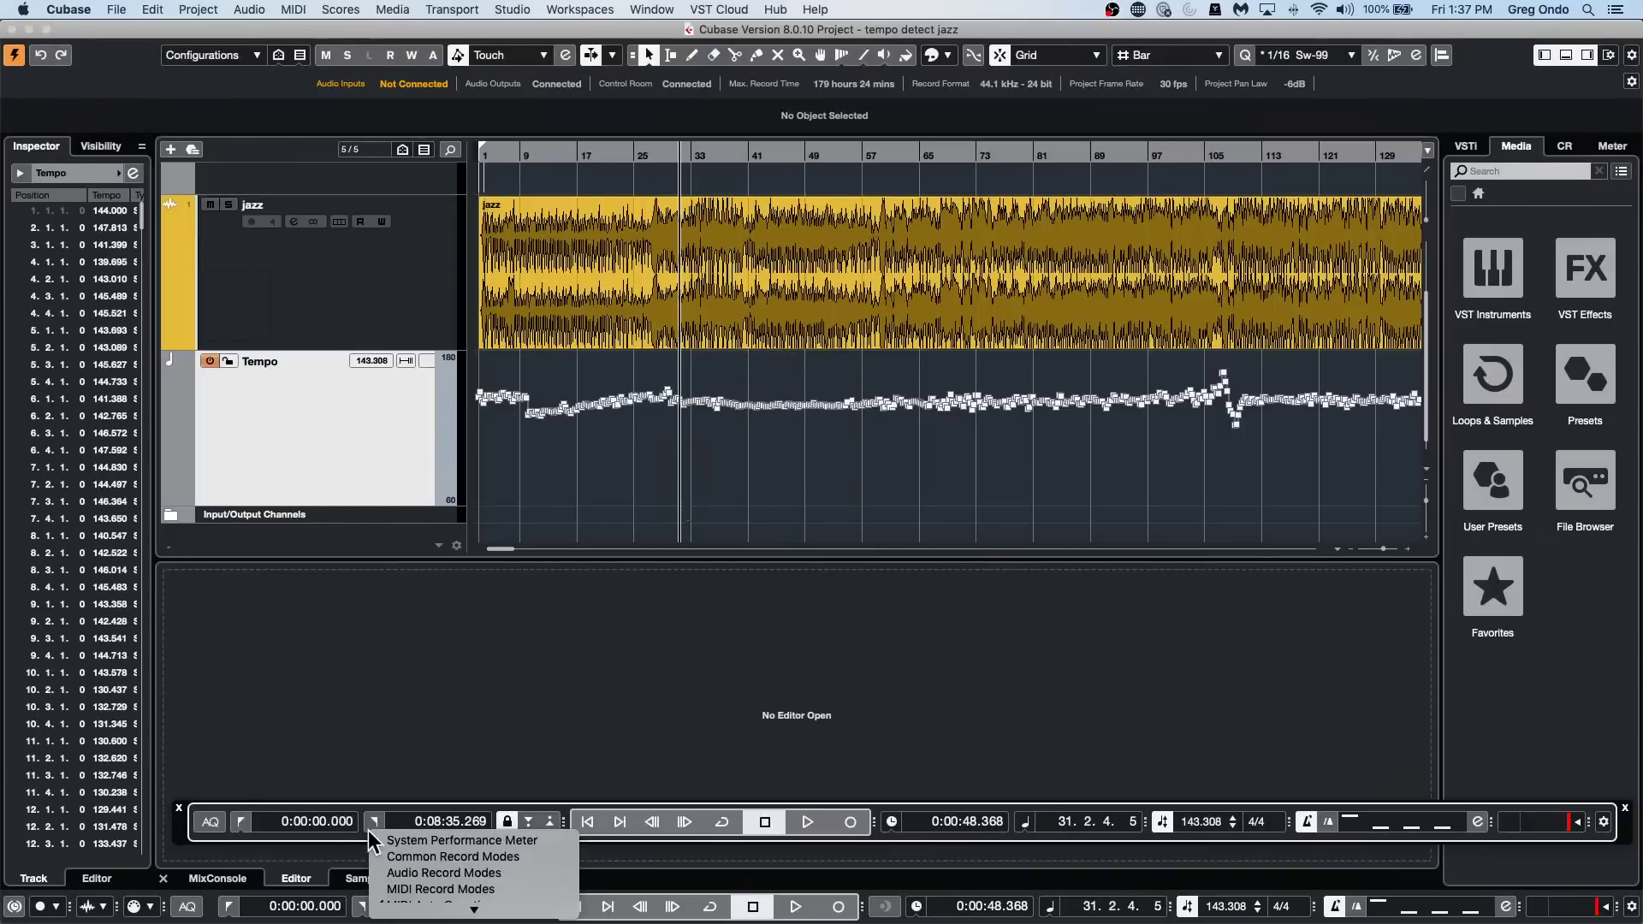
{"action": "mouse_move", "coordinate": [474, 909]}
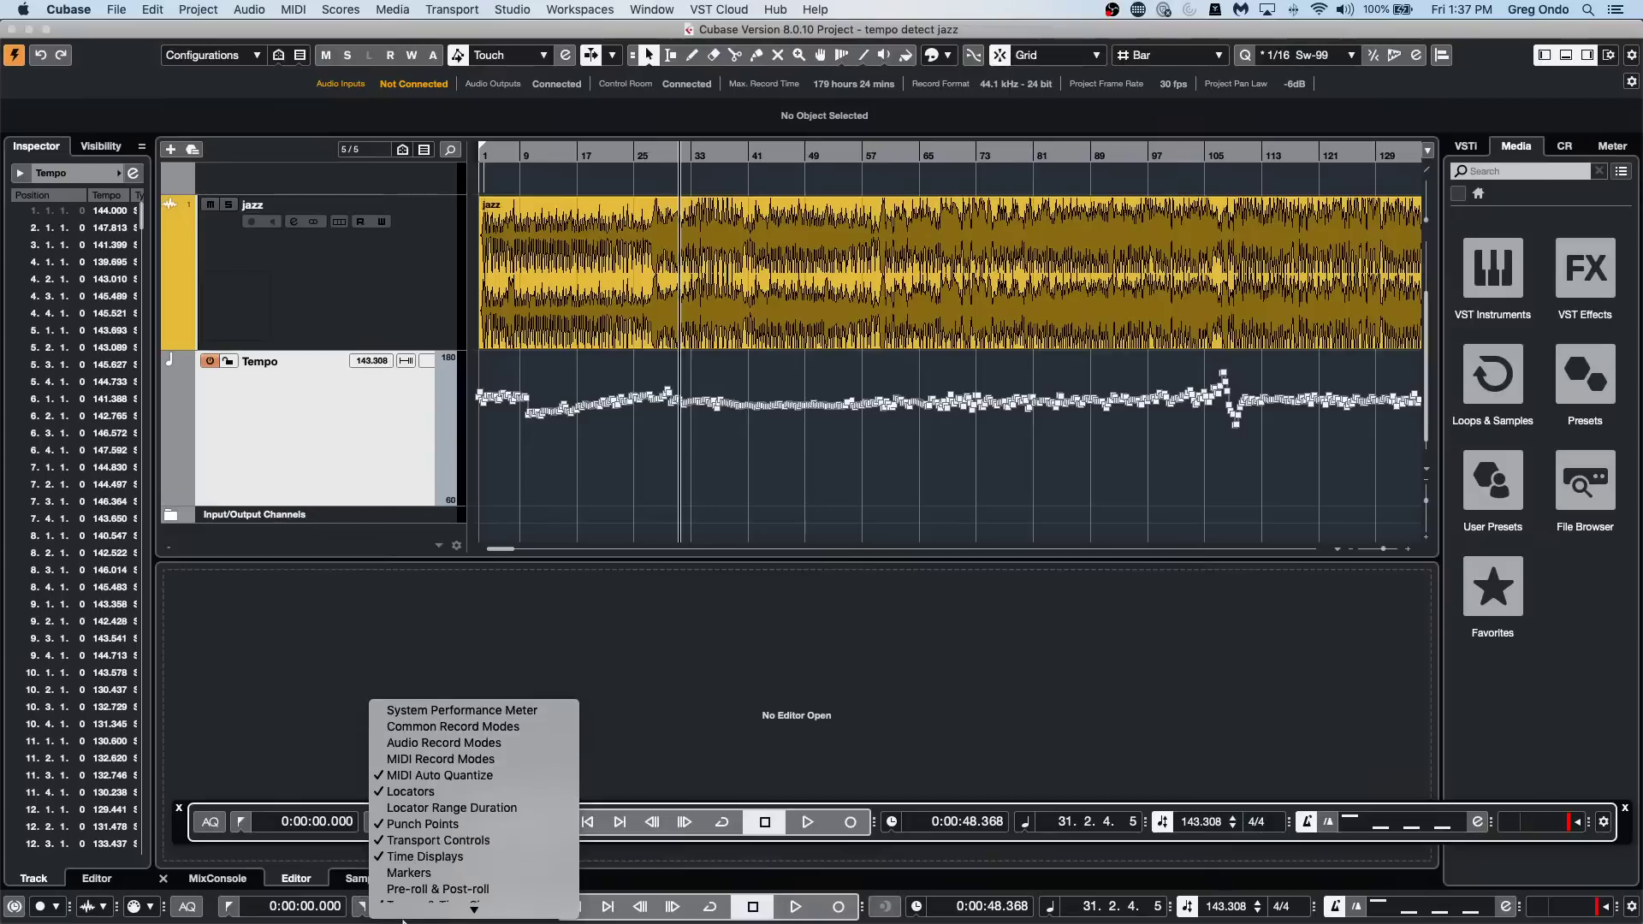
{"action": "left_click", "coordinate": [821, 567]}
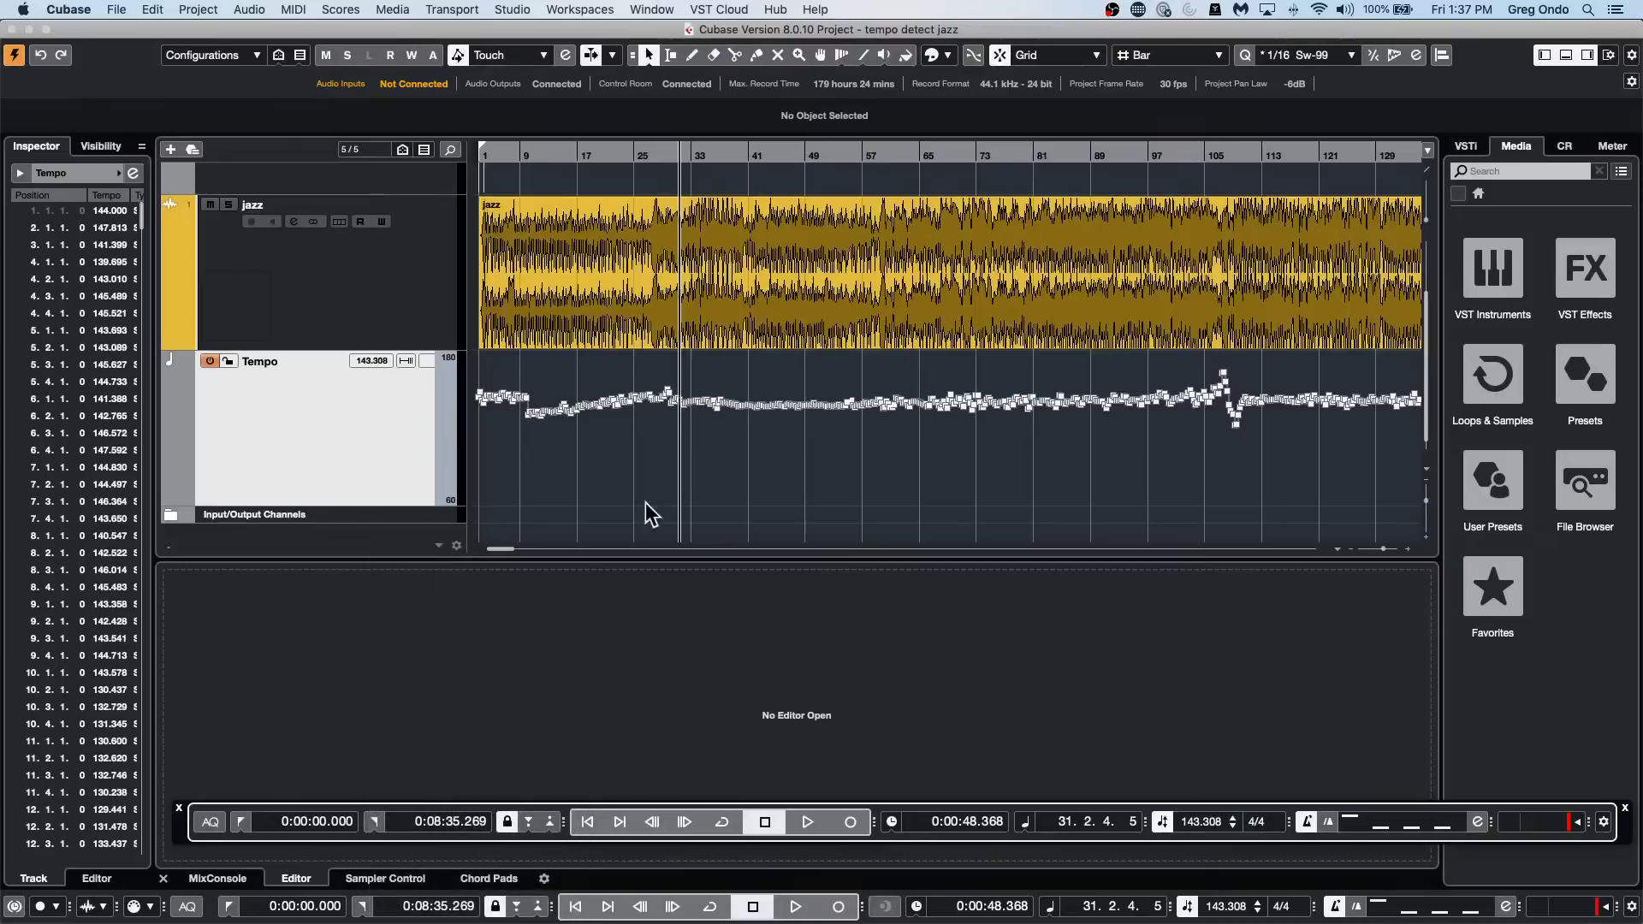
Open the jazz recording in the Sample Editor and shift the floating Transport Panel aside.
{"action": "double_click", "coordinate": [638, 277]}
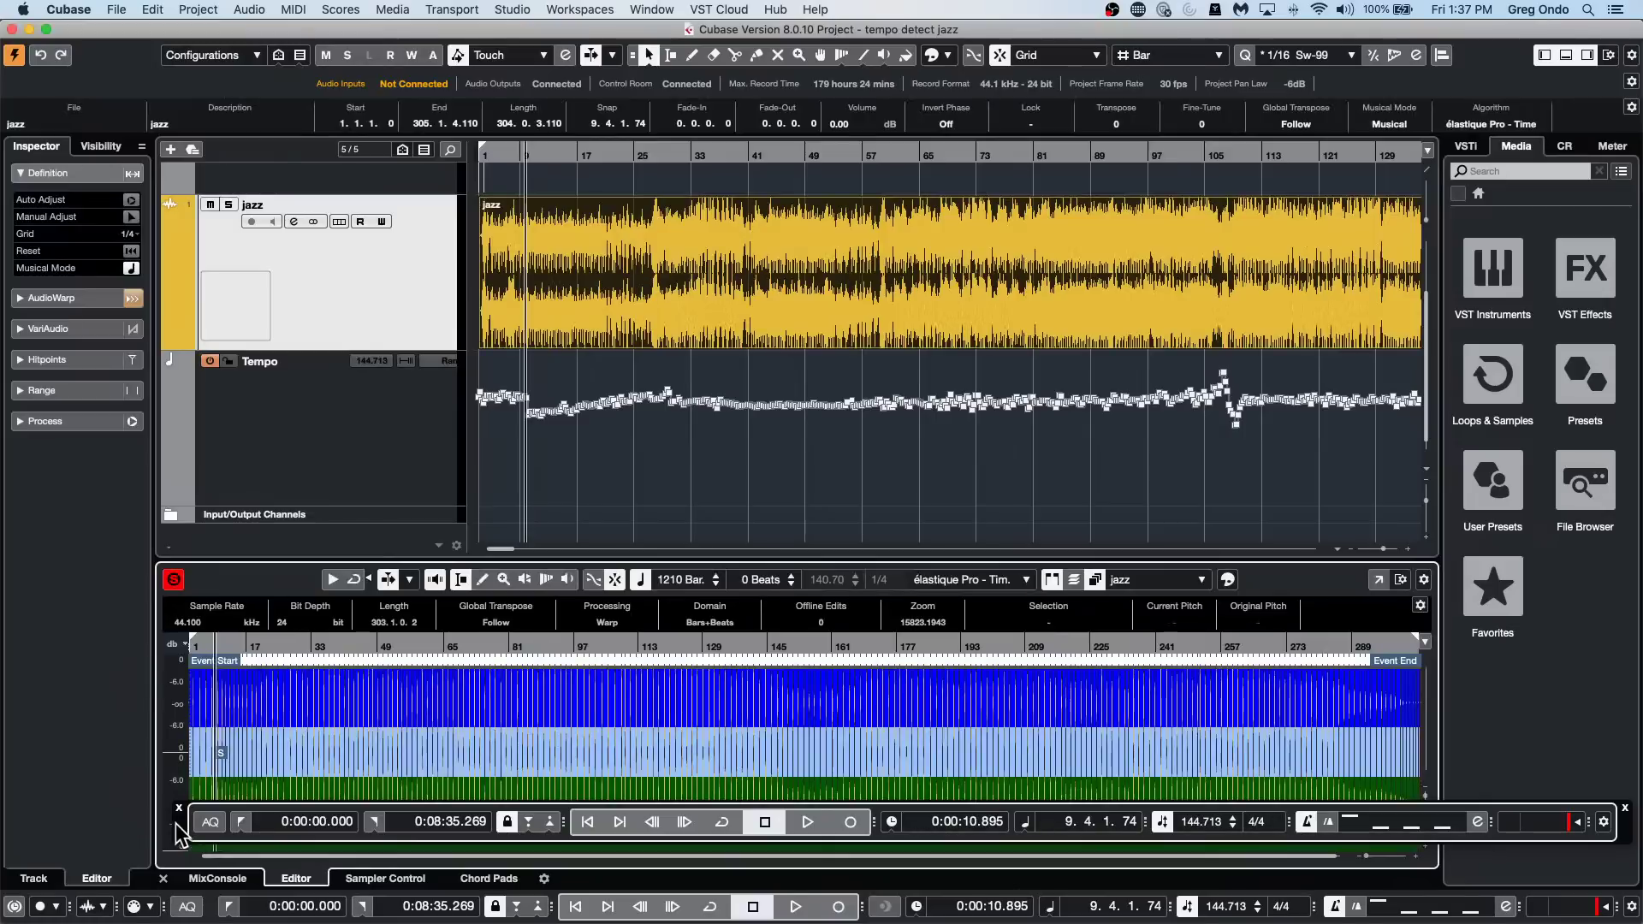
{"action": "left_click_drag", "start_coordinate": [178, 833], "coordinate": [91, 838]}
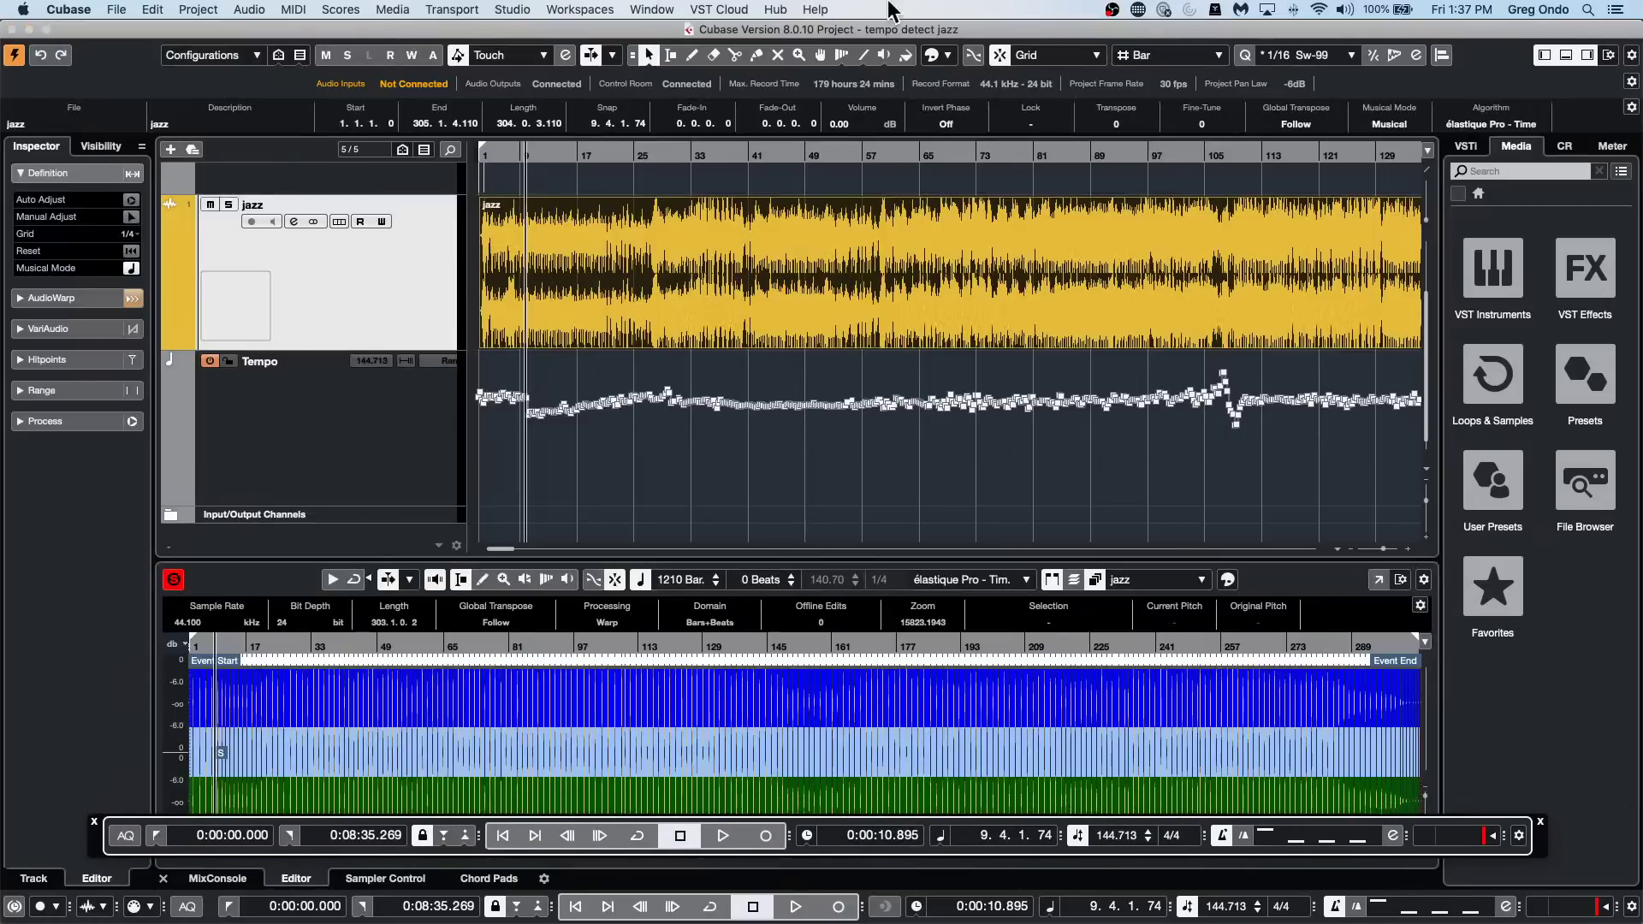
Switch between the Transport Panel and the tempo detect jazz project window, and reposition the panel over the Sample Editor waveform.
{"action": "left_click", "coordinate": [609, 11]}
{"action": "mouse_move", "coordinate": [650, 10]}
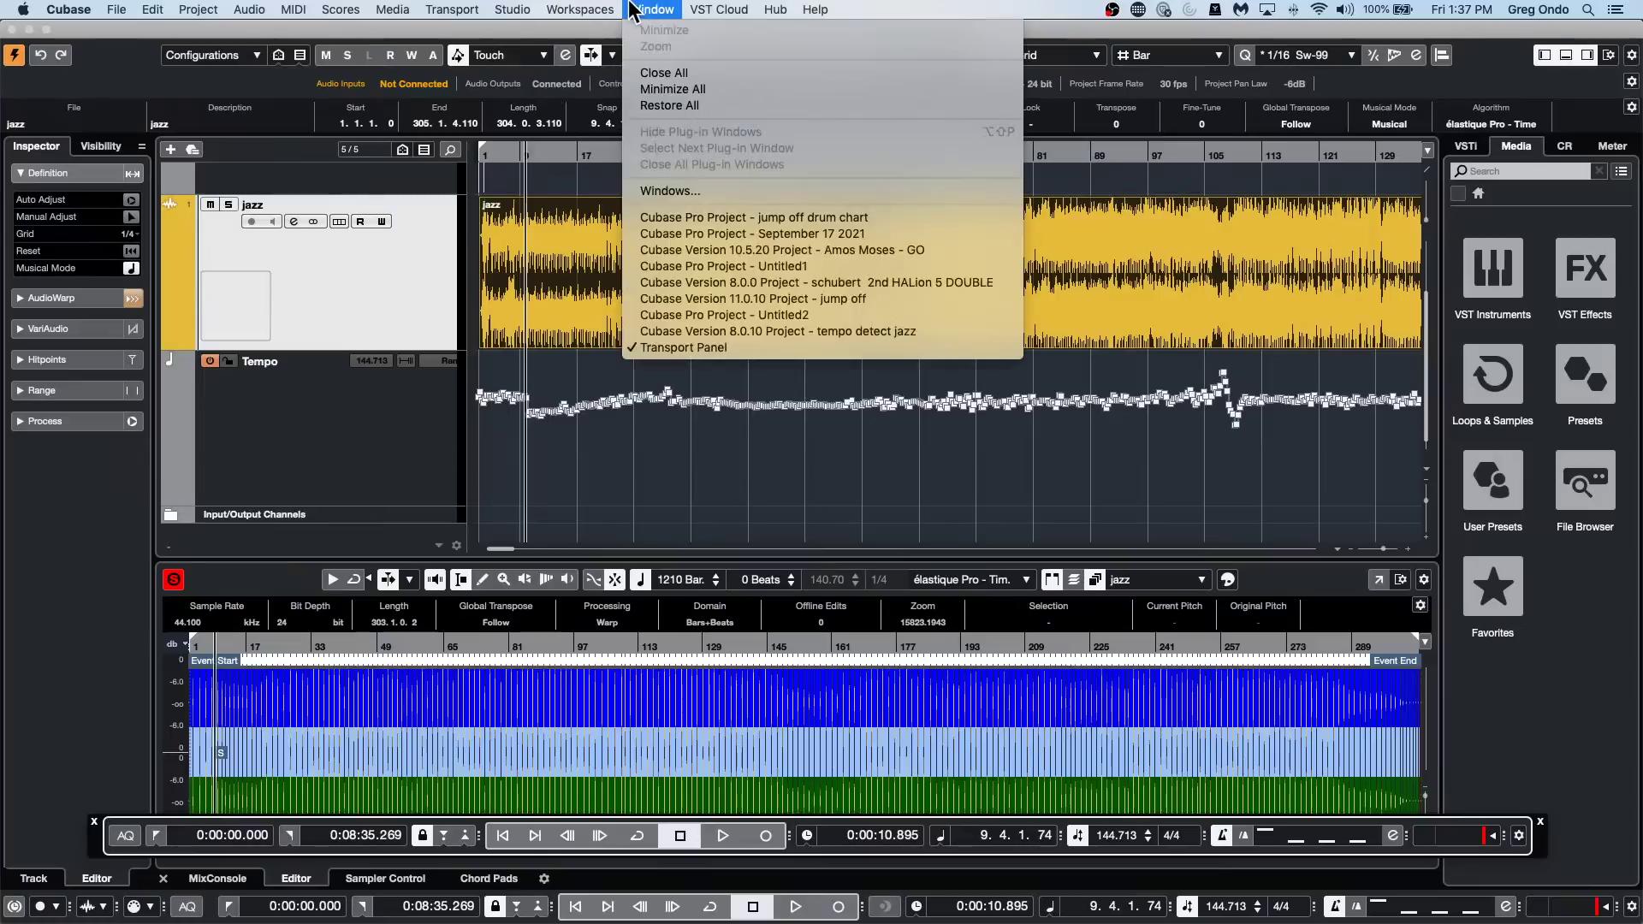
{"action": "left_click", "coordinate": [736, 348]}
{"action": "left_click", "coordinate": [652, 10]}
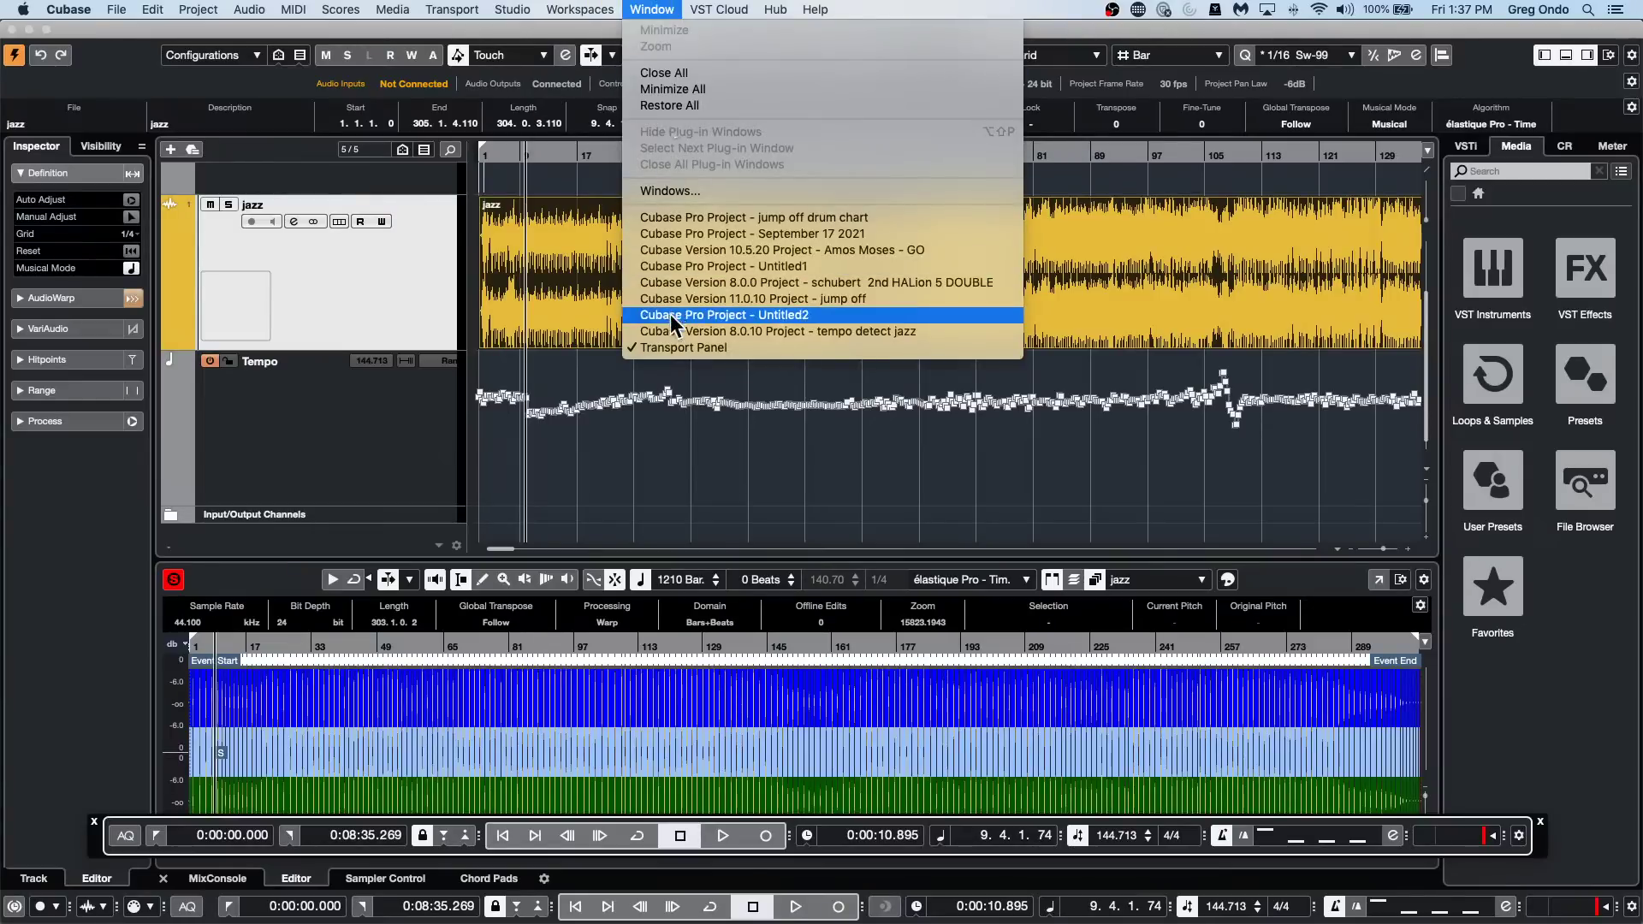
{"action": "left_click", "coordinate": [699, 333]}
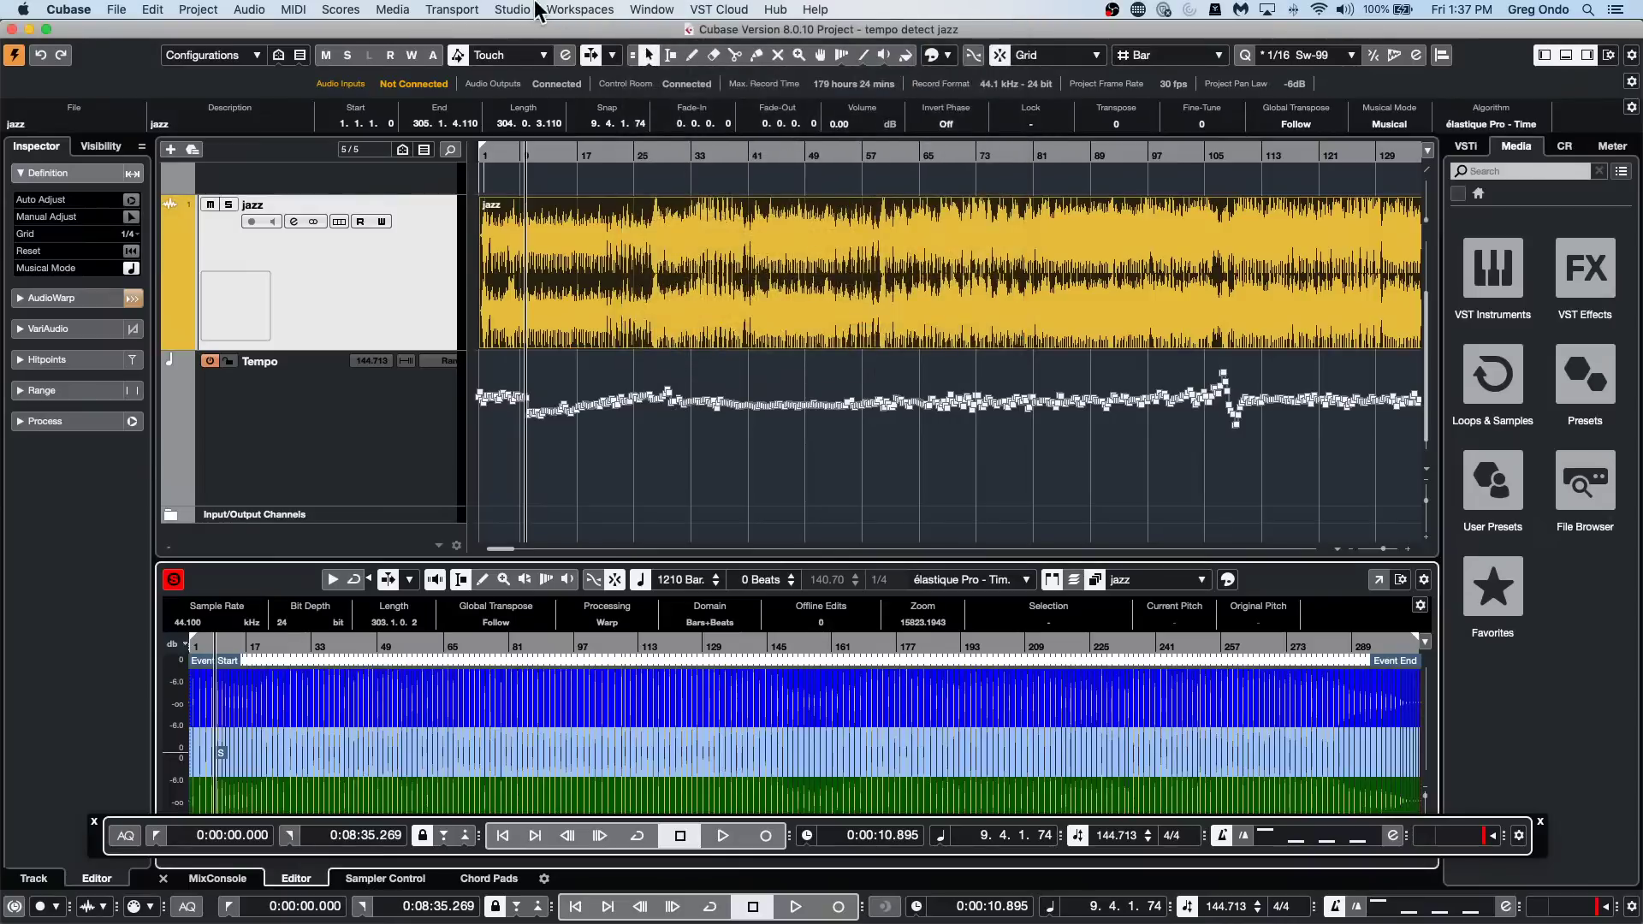
{"action": "left_click", "coordinate": [652, 10]}
{"action": "left_click", "coordinate": [672, 347]}
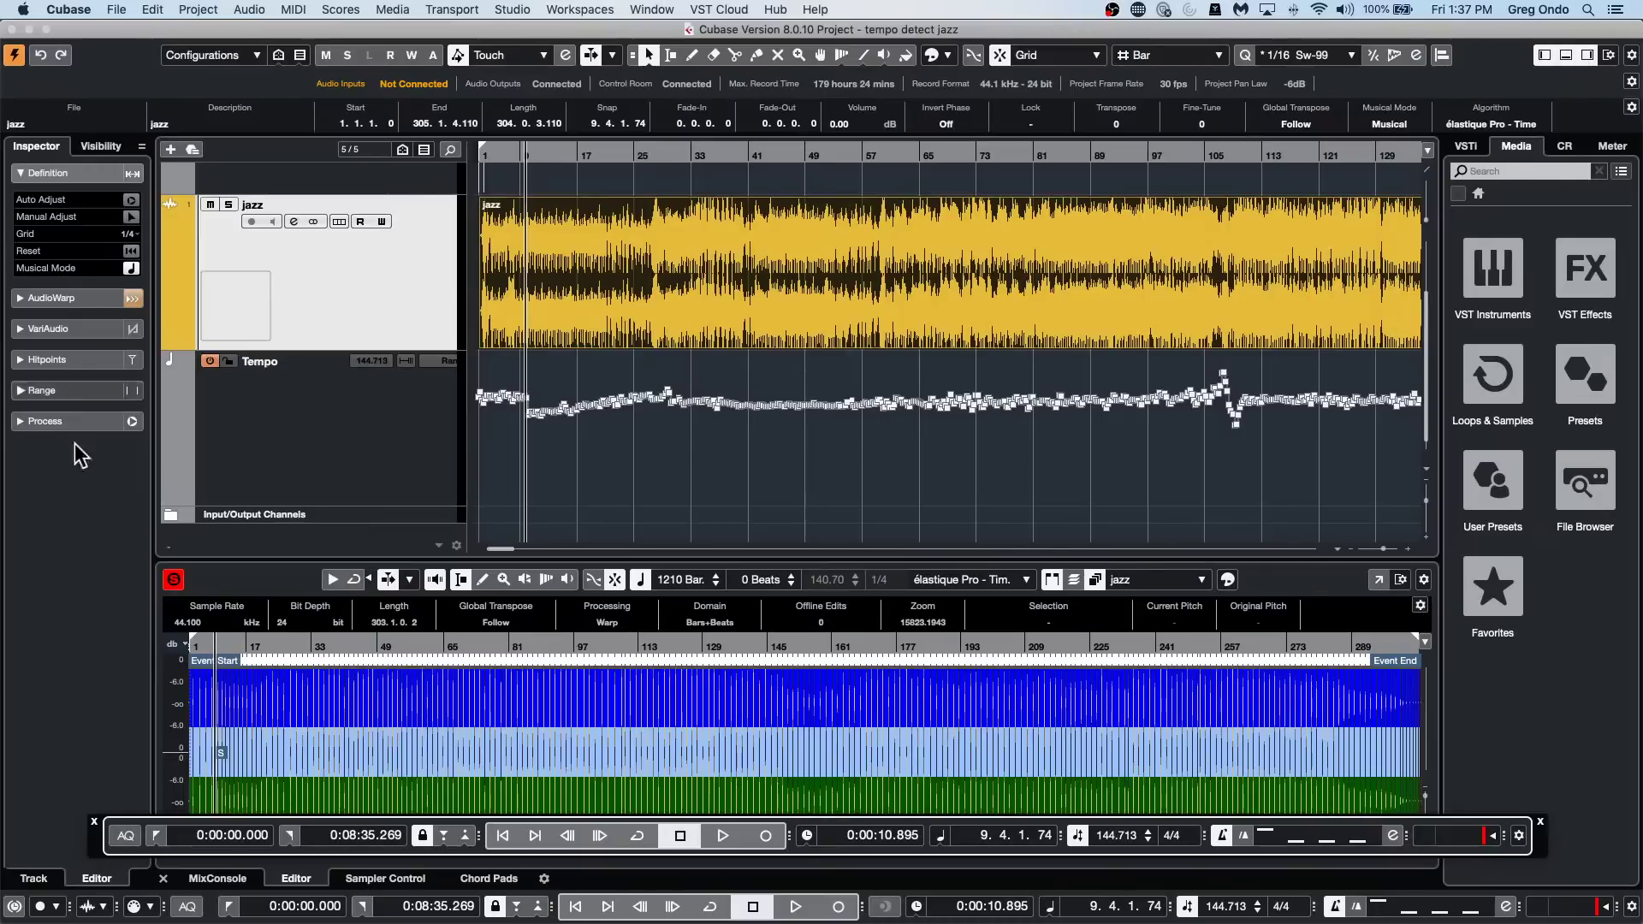
{"action": "left_click_drag", "start_coordinate": [107, 845], "coordinate": [332, 684]}
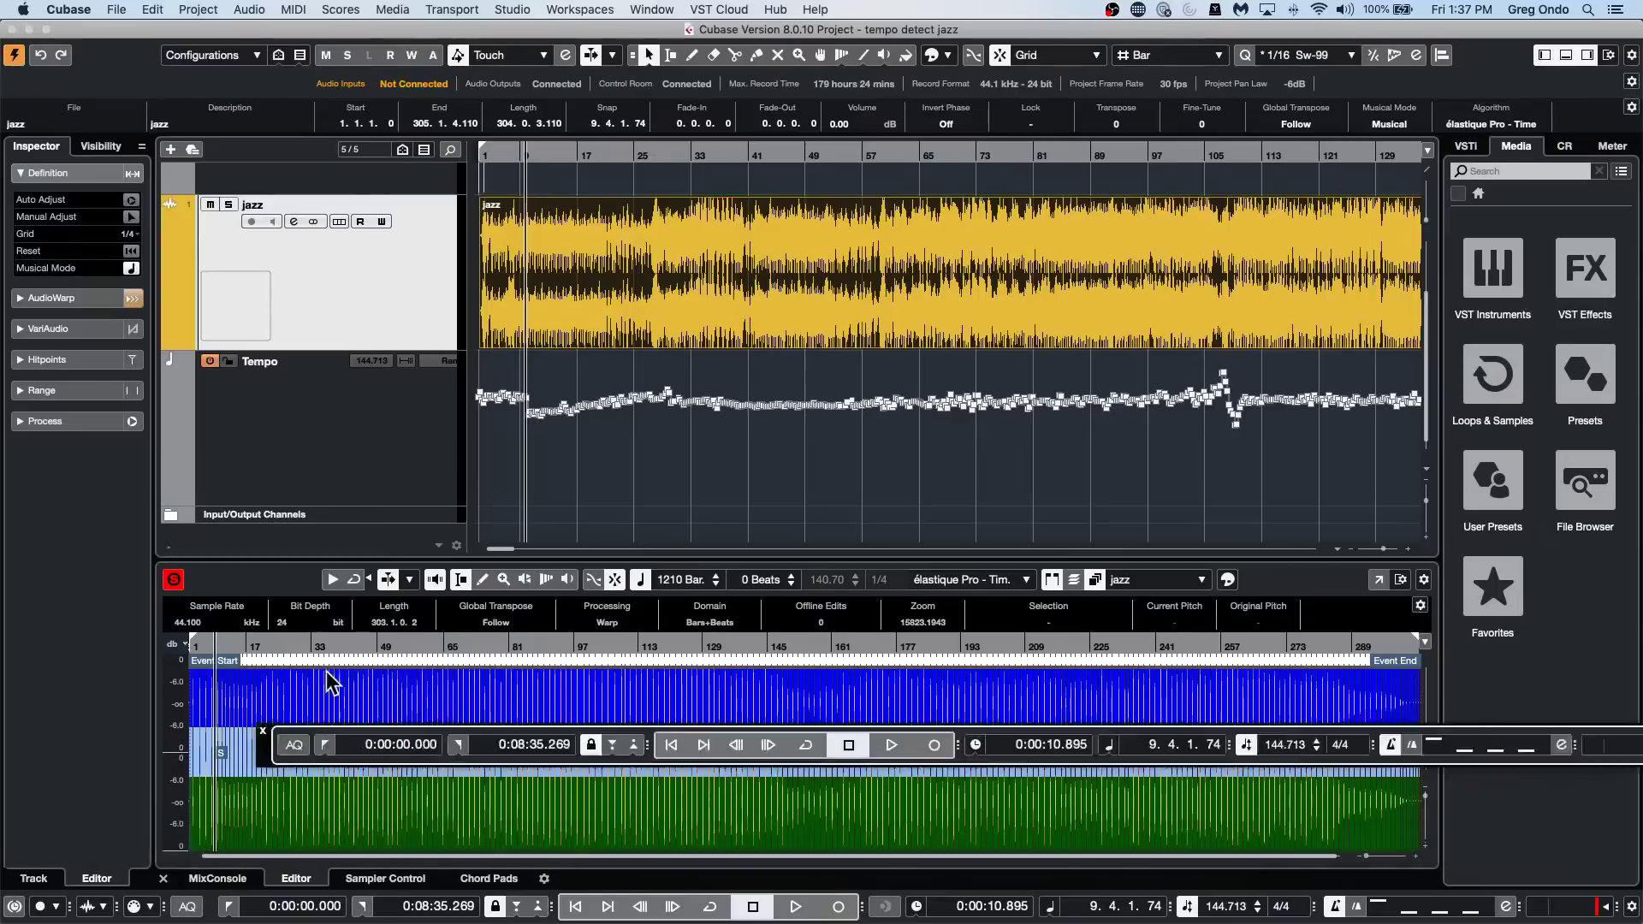
{"action": "left_click_drag", "start_coordinate": [260, 743], "coordinate": [46, 752]}
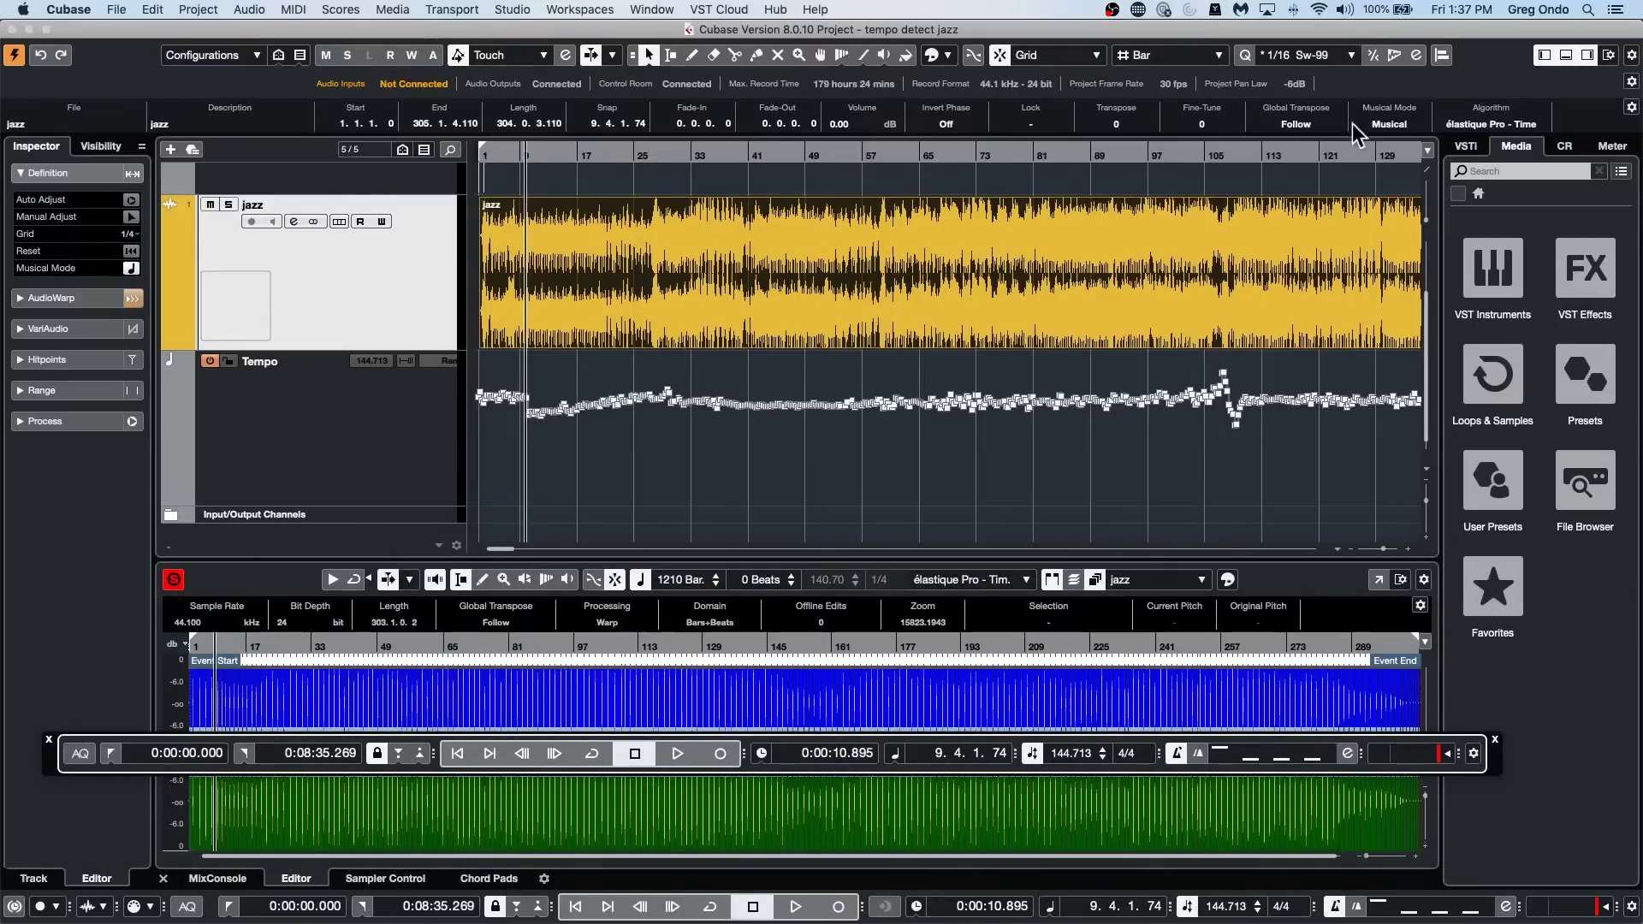
Hide and re-show the project window's Right Zone and Transport Bar.
{"action": "left_click", "coordinate": [1587, 54]}
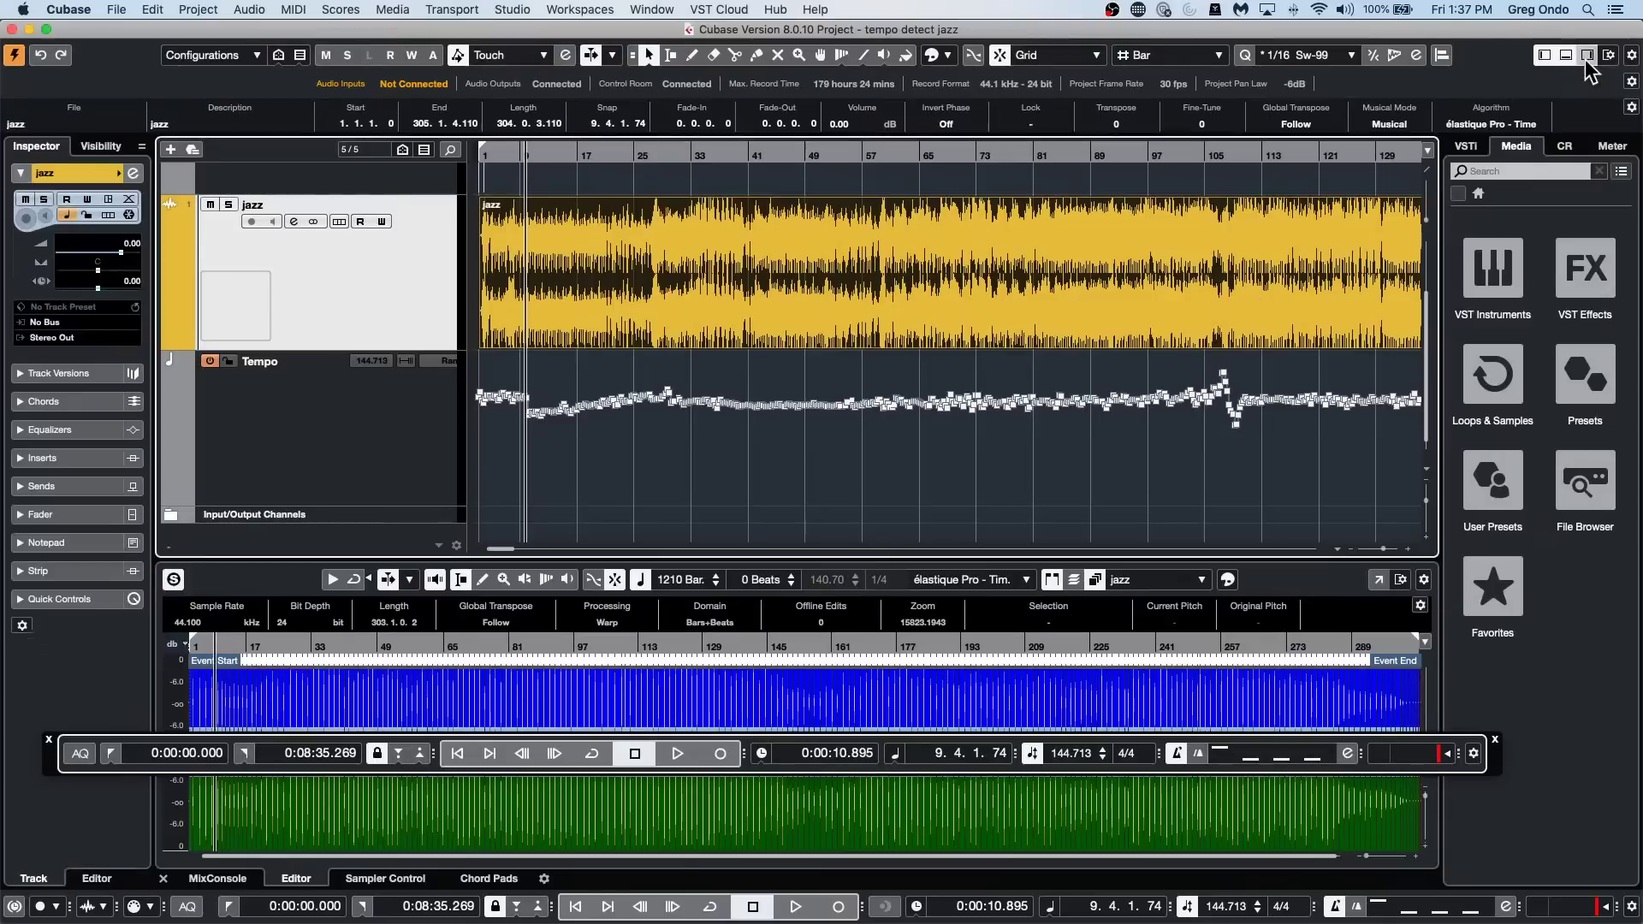
{"action": "left_click", "coordinate": [1587, 55]}
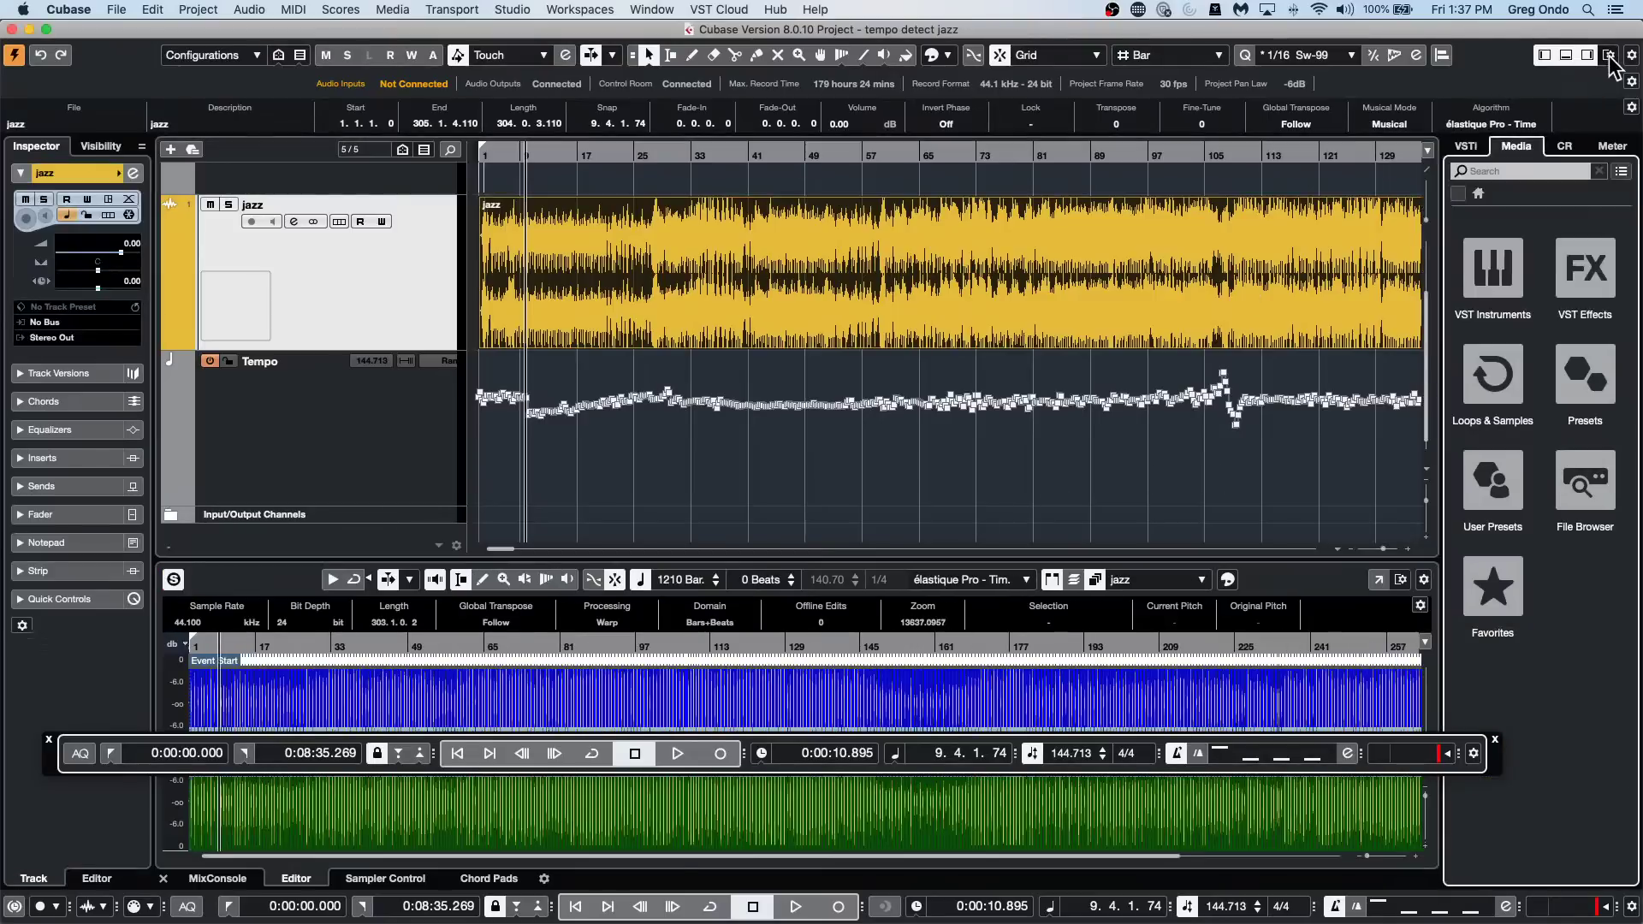
{"action": "left_click", "coordinate": [1609, 55]}
{"action": "left_click", "coordinate": [1368, 243]}
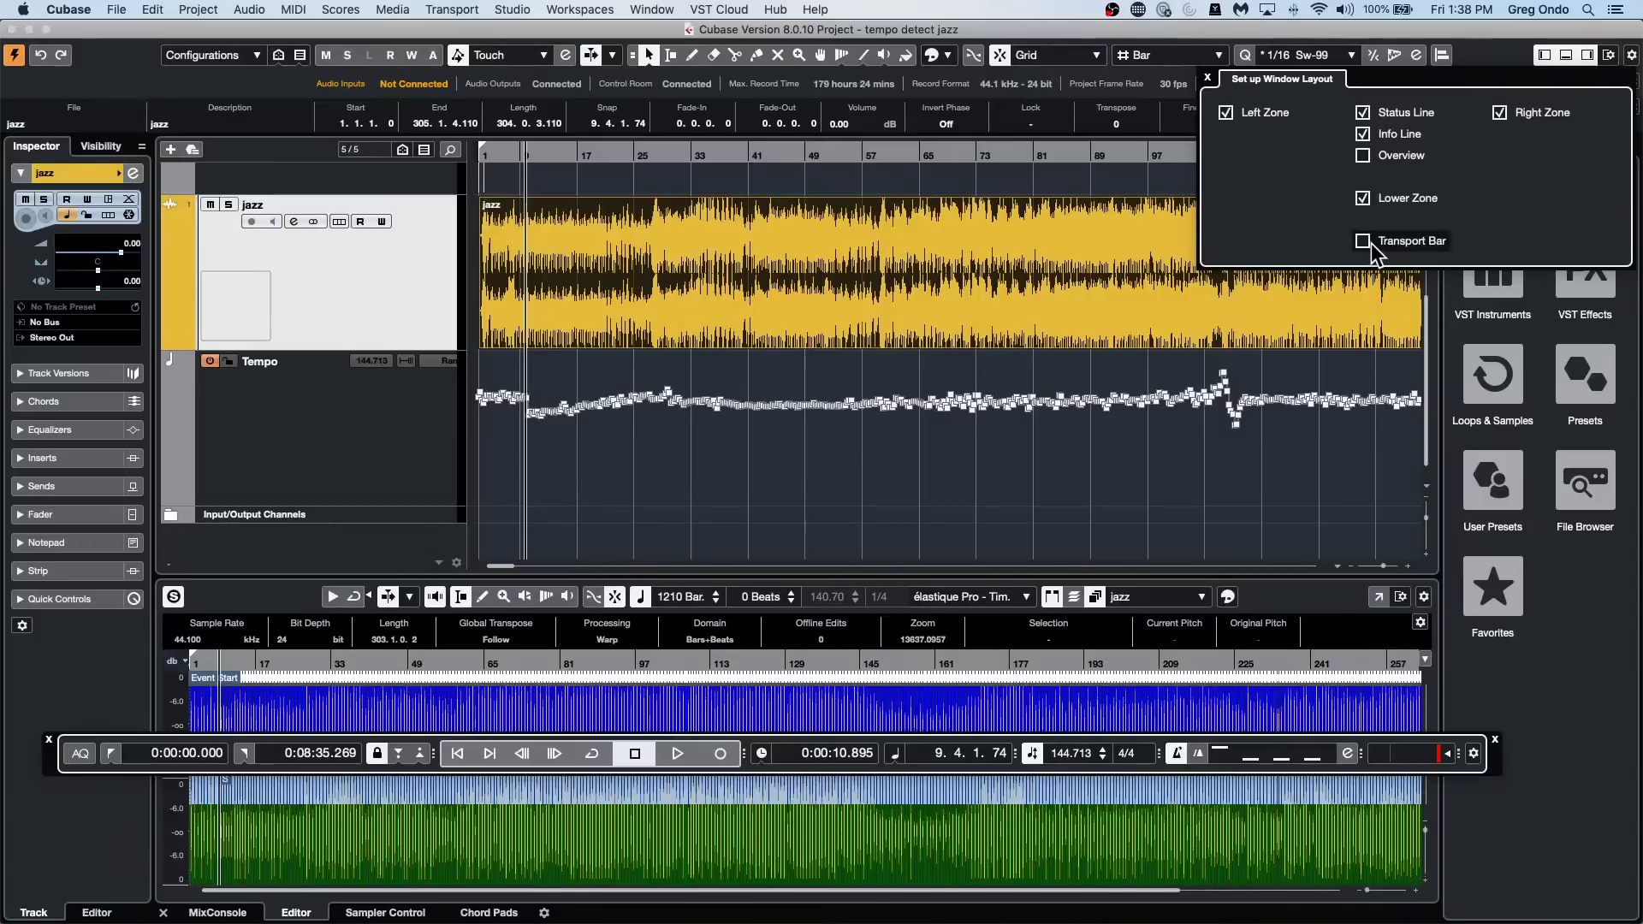
{"action": "left_click", "coordinate": [1368, 243]}
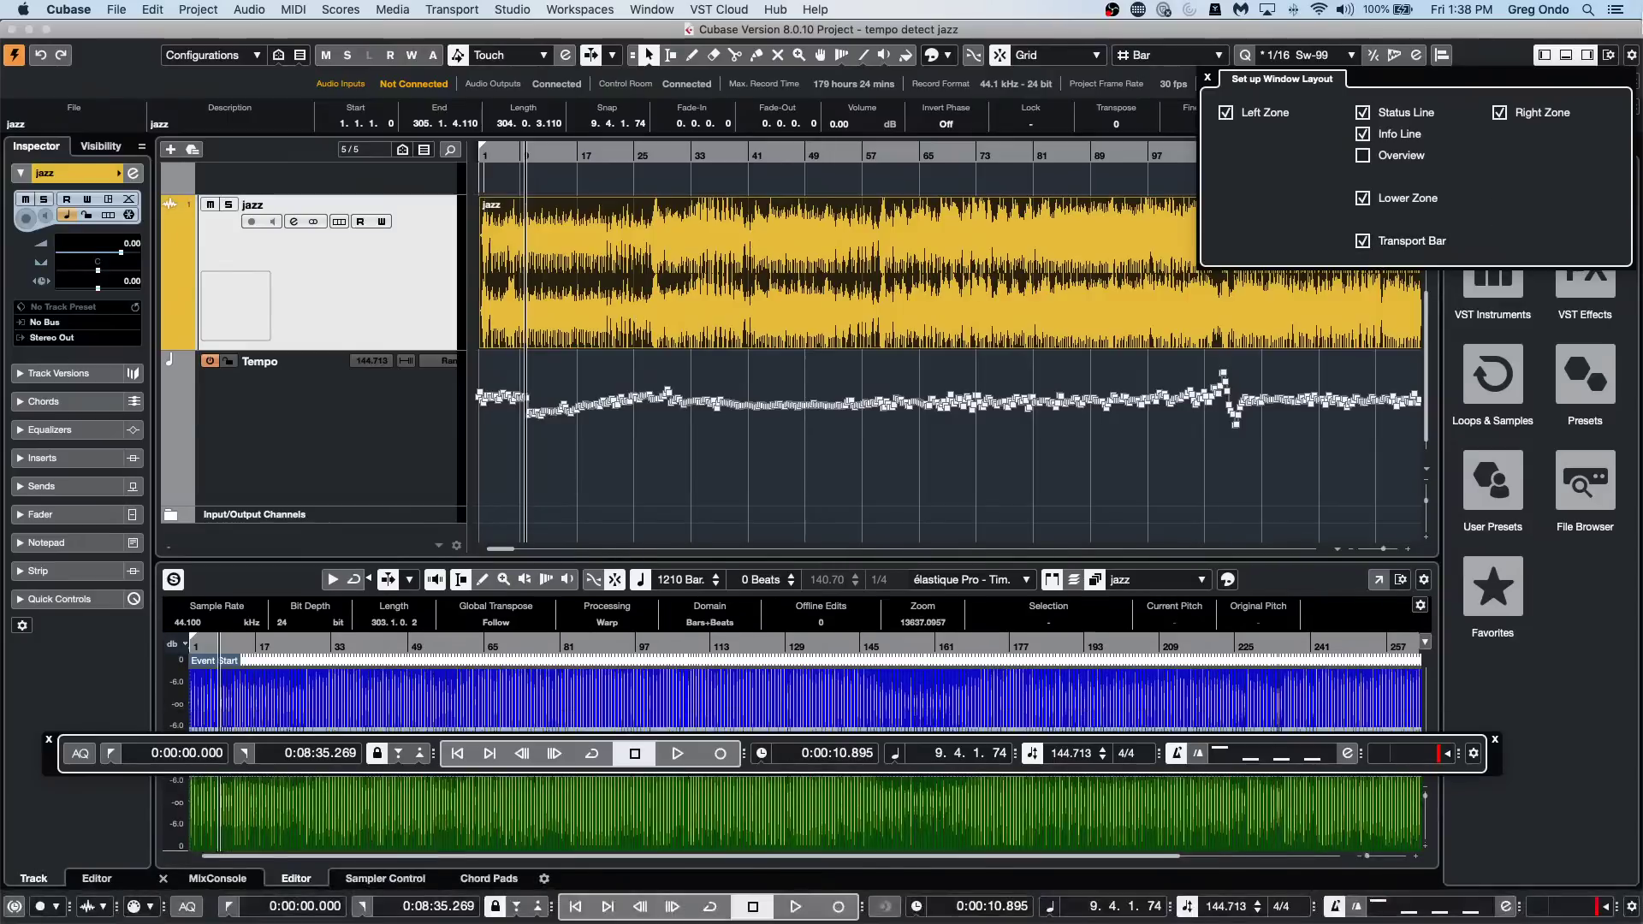
{"action": "left_click", "coordinate": [1609, 56]}
{"action": "left_click", "coordinate": [1608, 56]}
Close the floating Transport Panel and return to the tempo detect jazz project window.
{"action": "left_click", "coordinate": [49, 740]}
{"action": "left_click", "coordinate": [50, 740]}
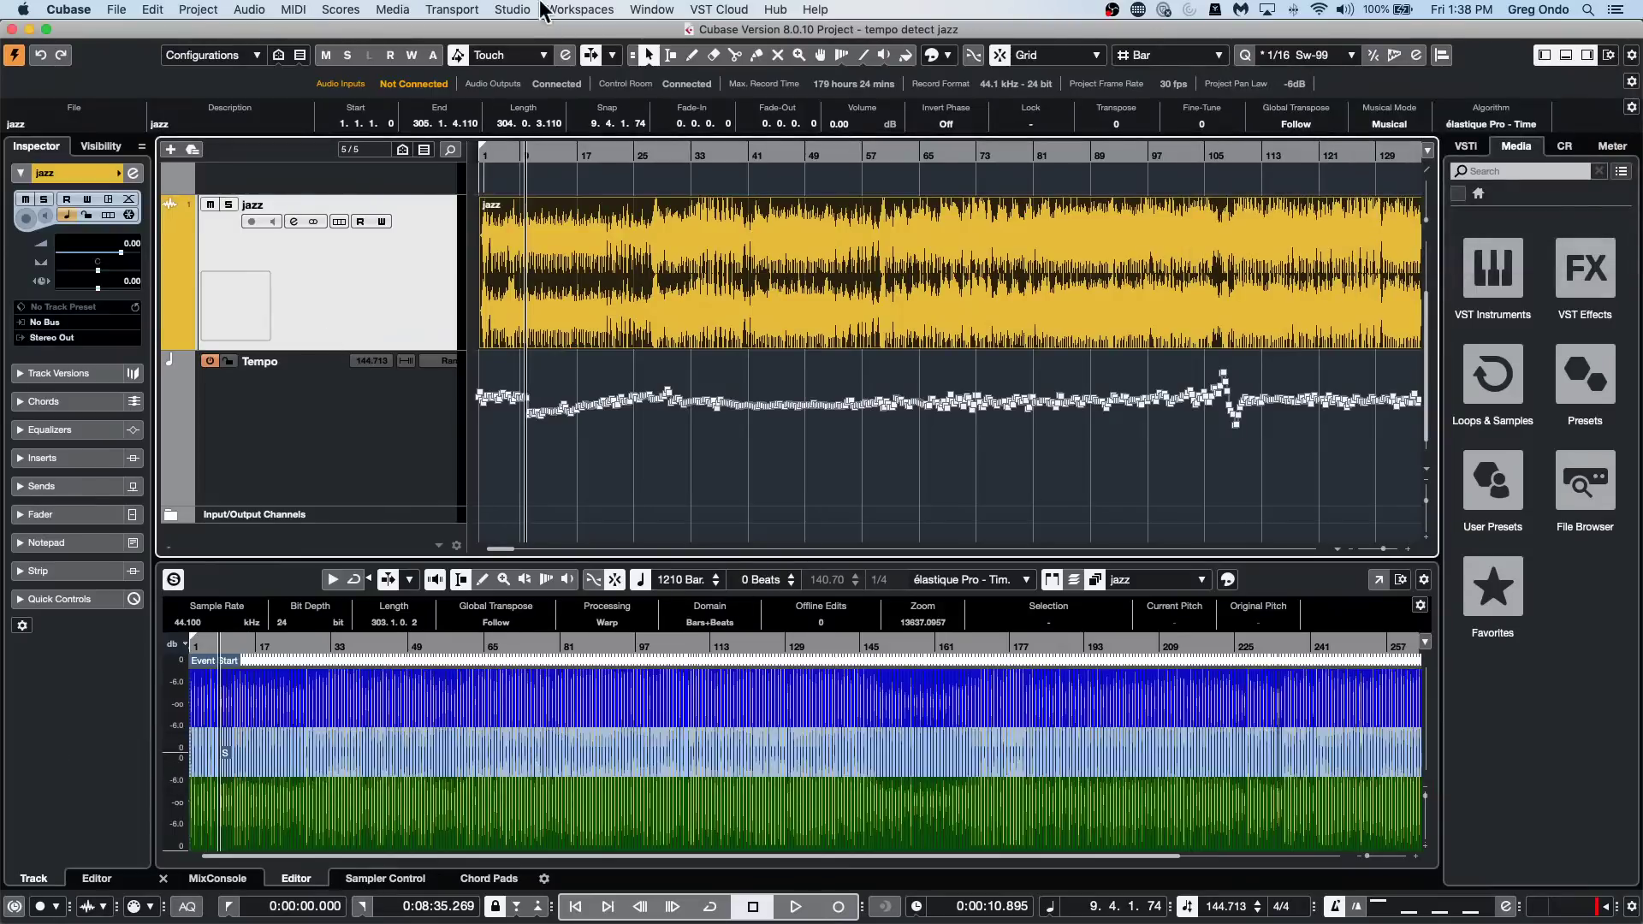
{"action": "left_click", "coordinate": [652, 9]}
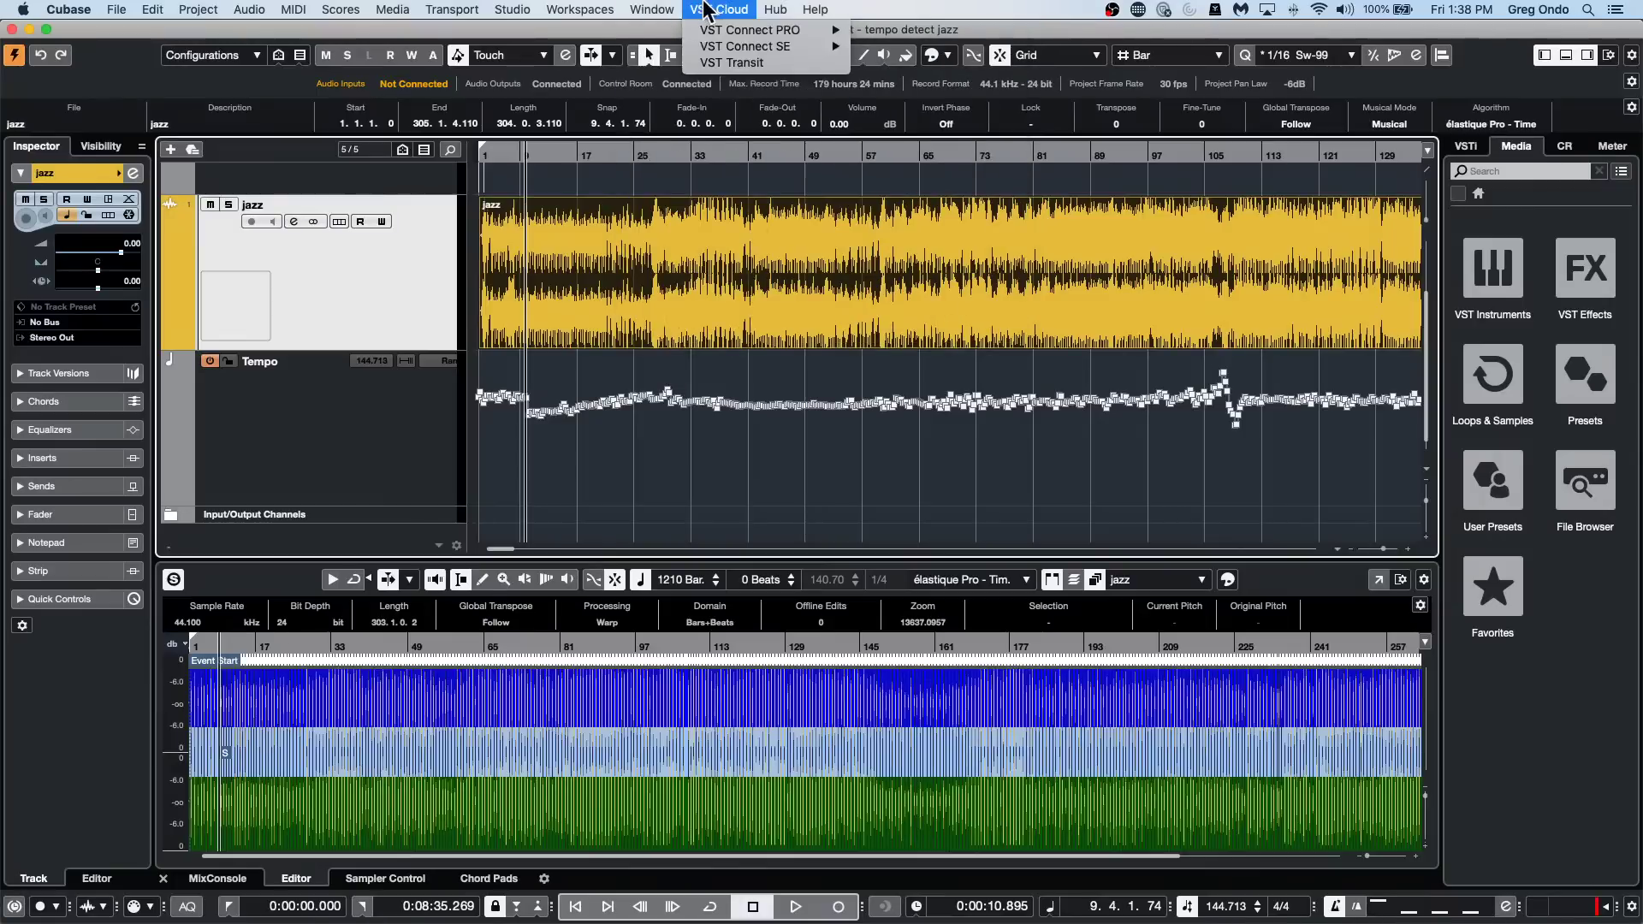
{"action": "mouse_move", "coordinate": [619, 9]}
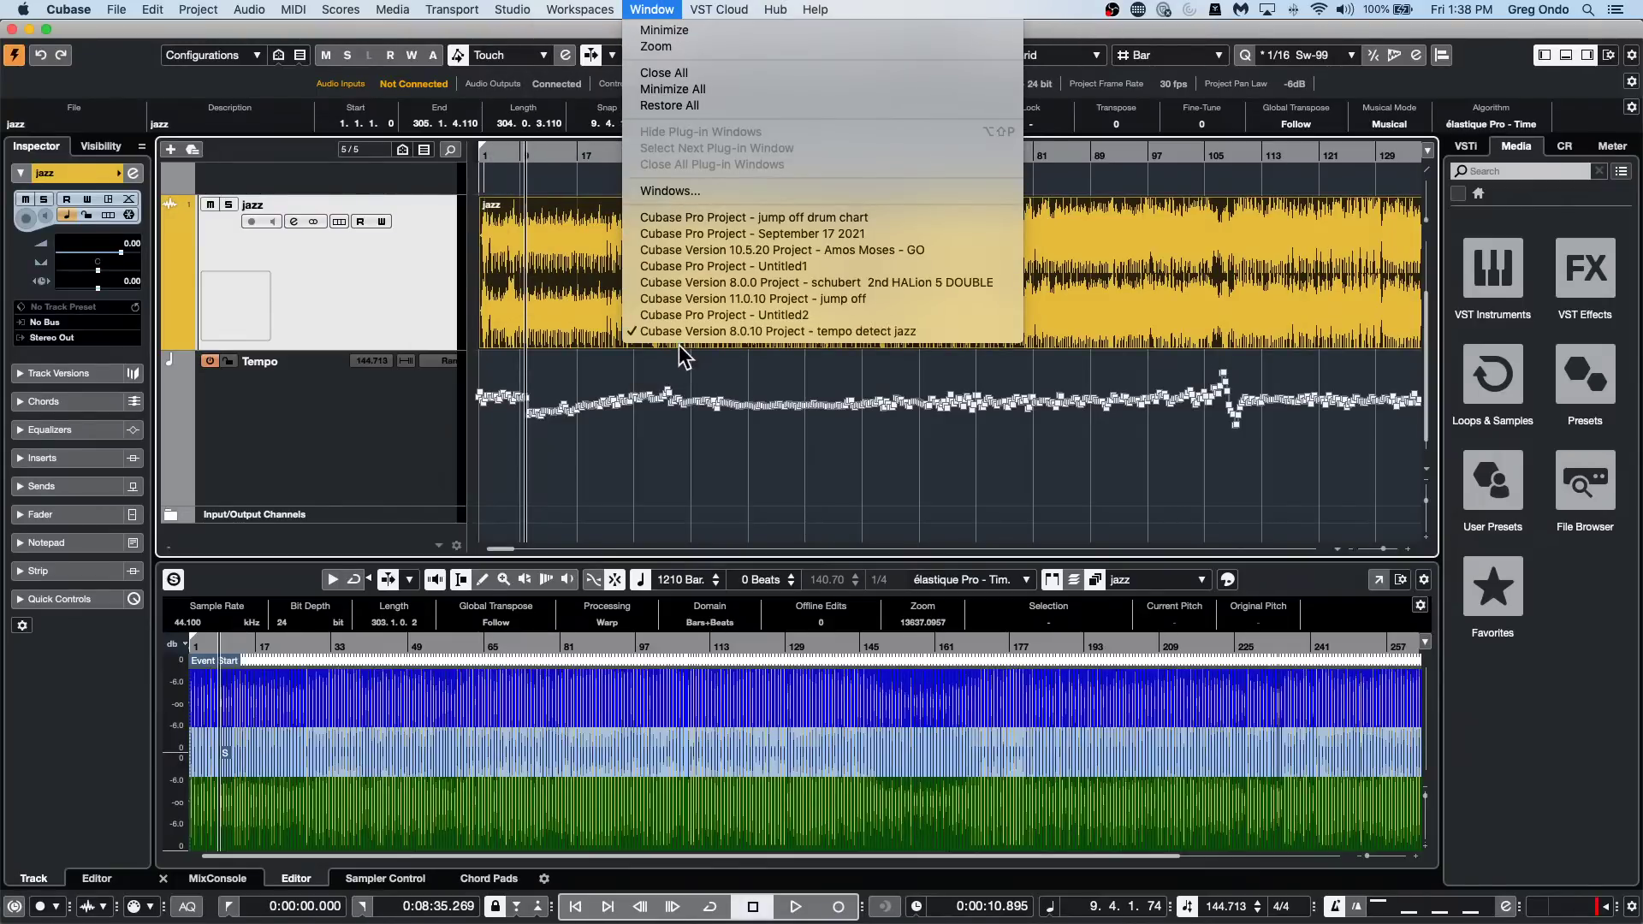
{"action": "left_click", "coordinate": [688, 334]}
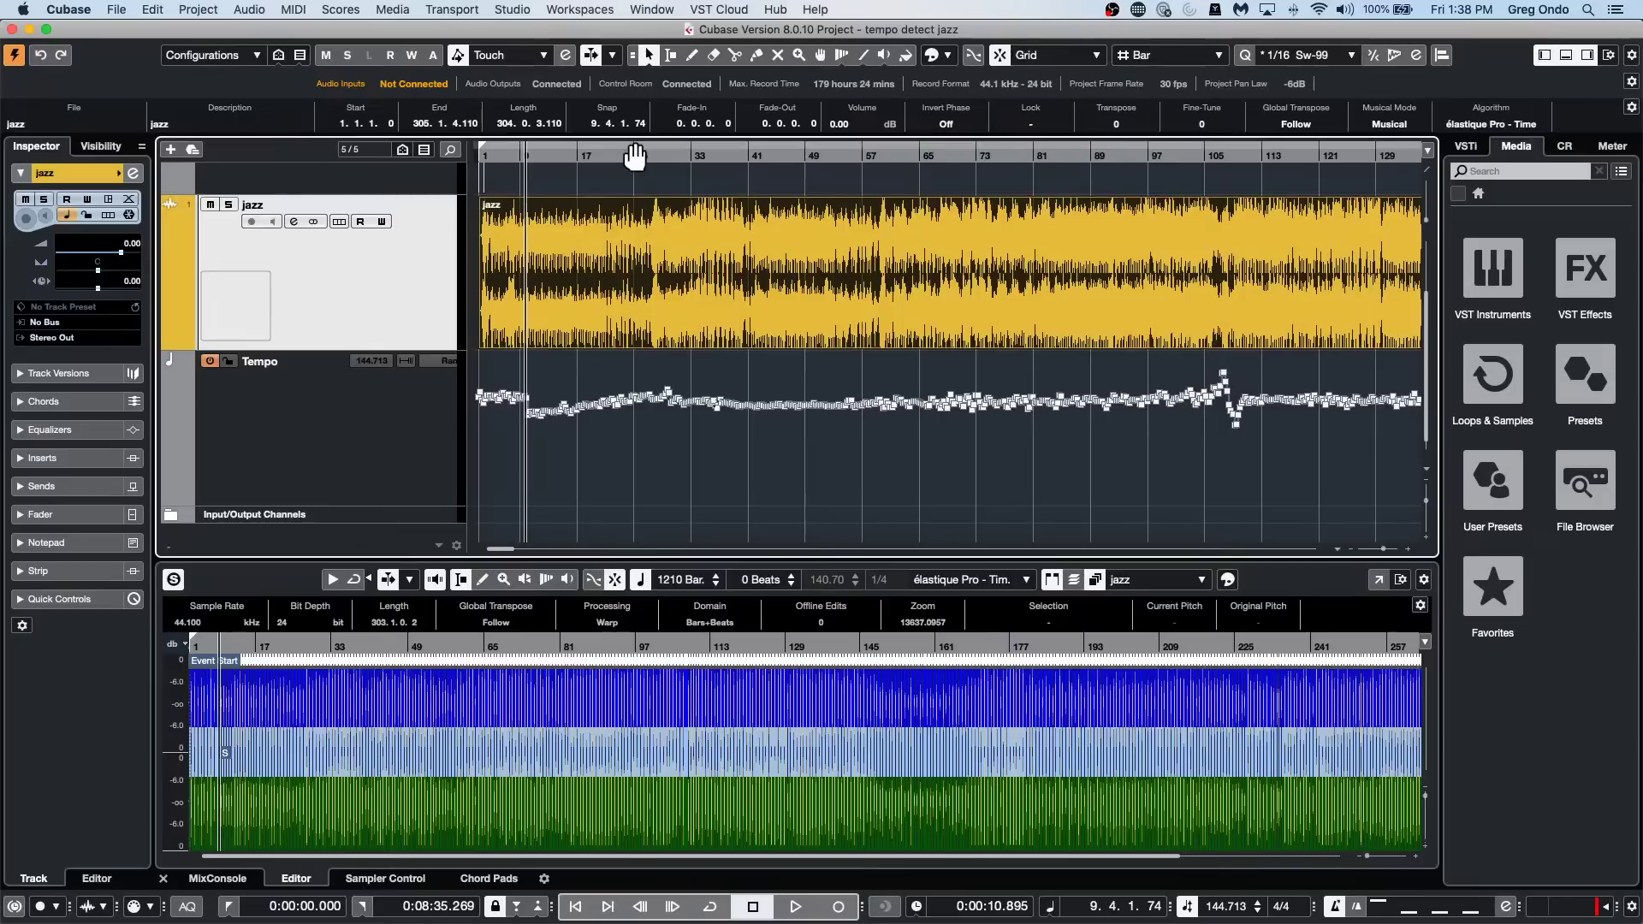
Show the Chord Pads in the jazz project, and open the recent project jump off.cpr.
{"action": "left_click", "coordinate": [474, 881]}
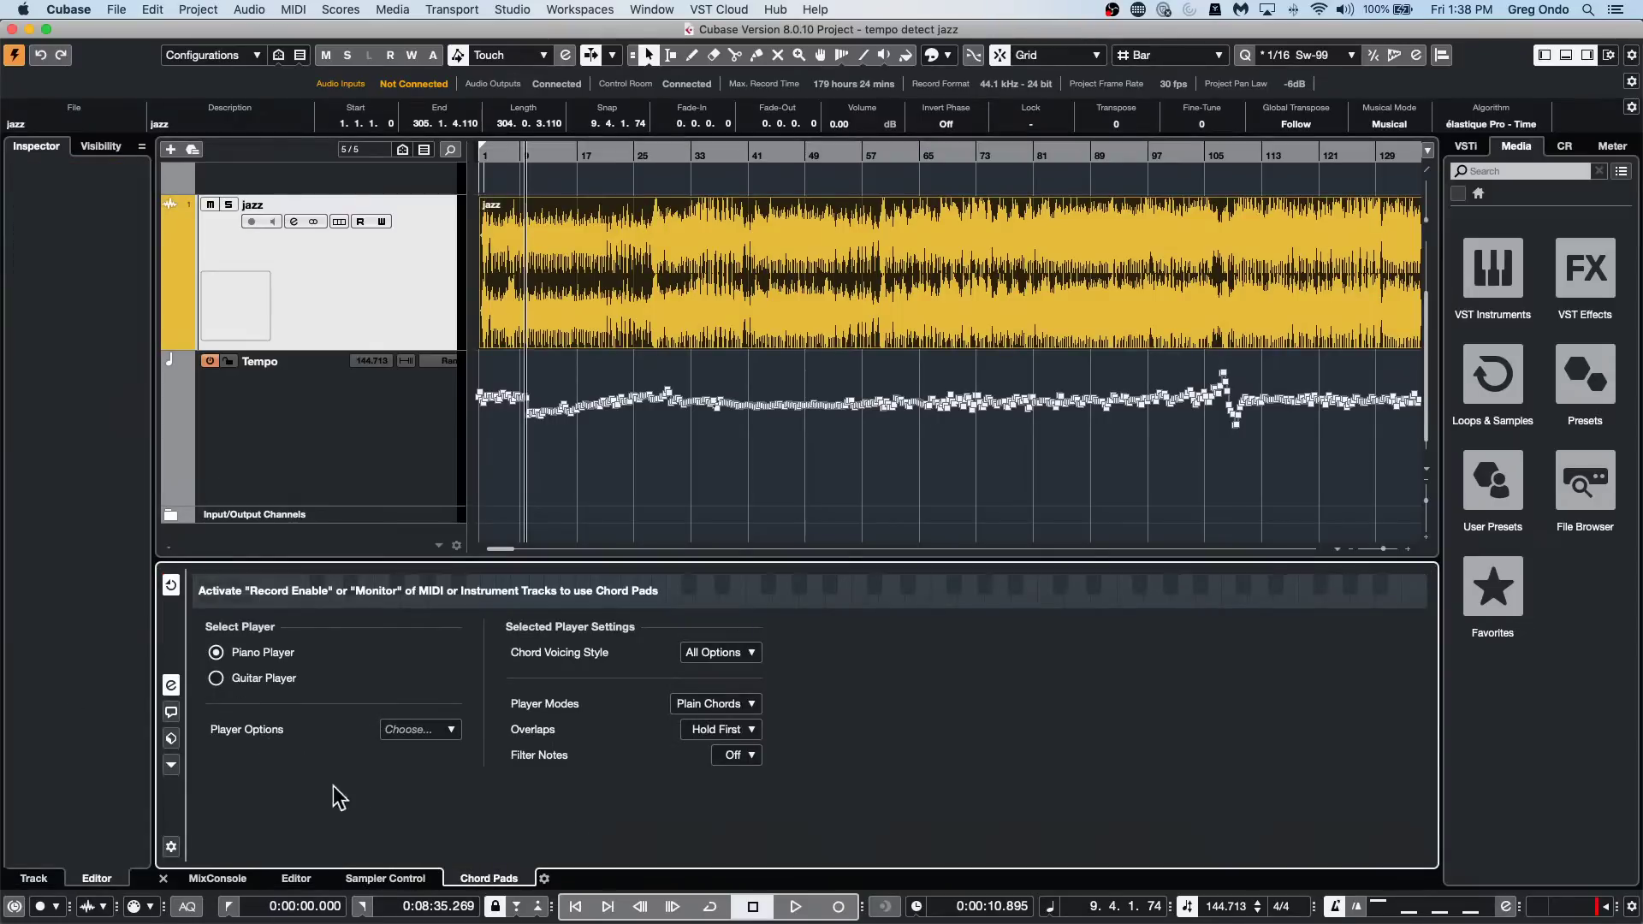
{"action": "left_click", "coordinate": [126, 11]}
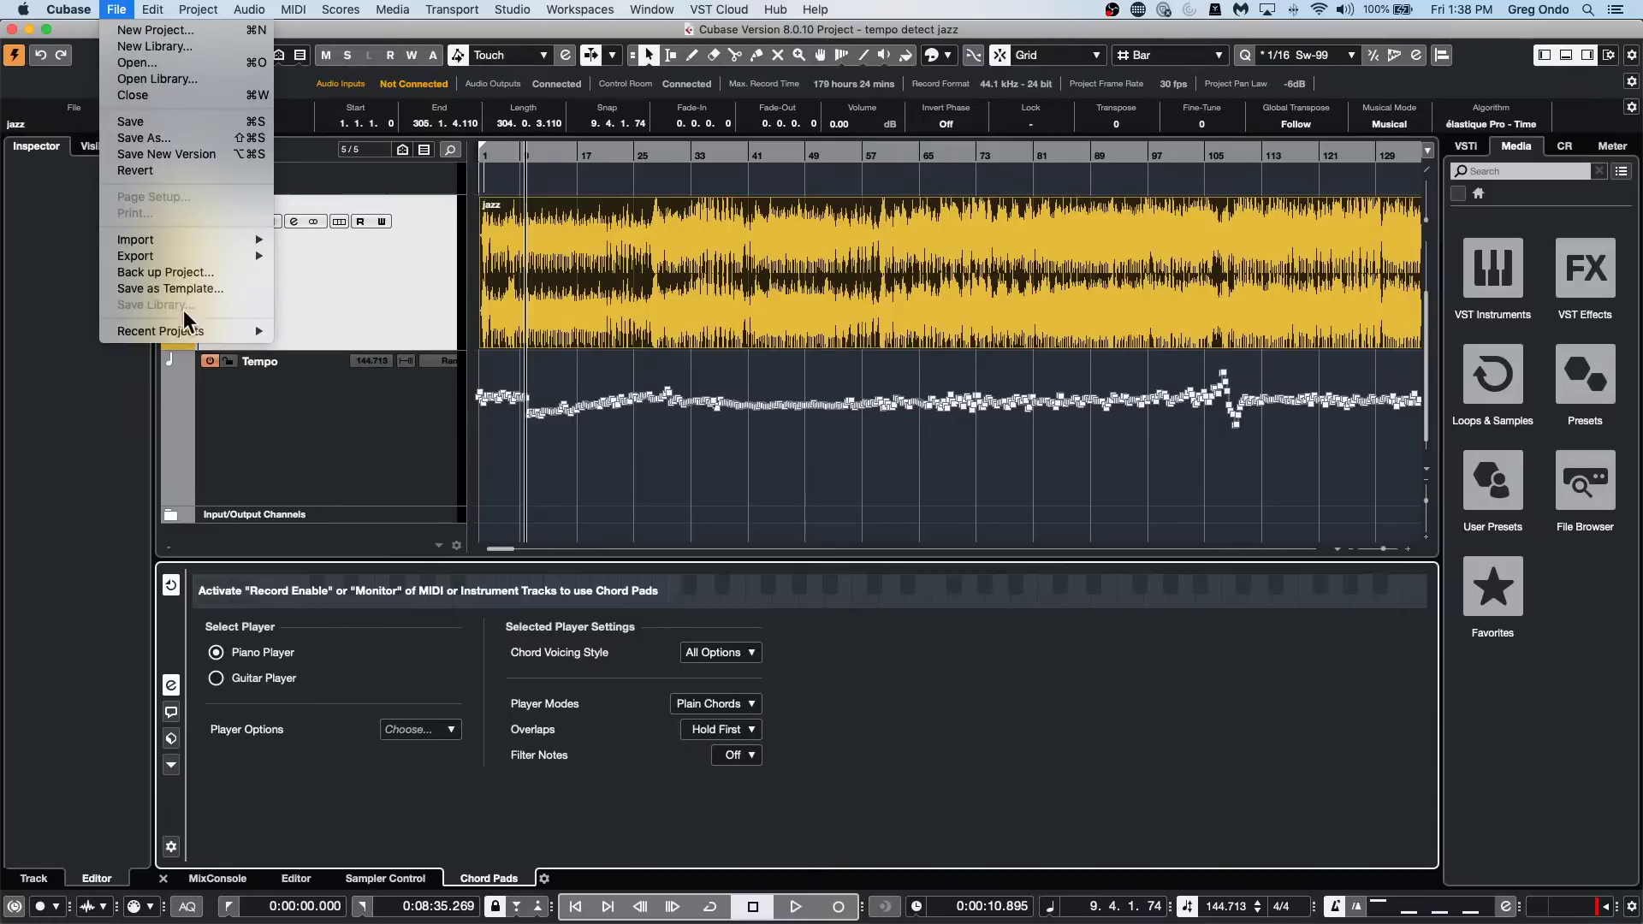
{"action": "mouse_move", "coordinate": [189, 331]}
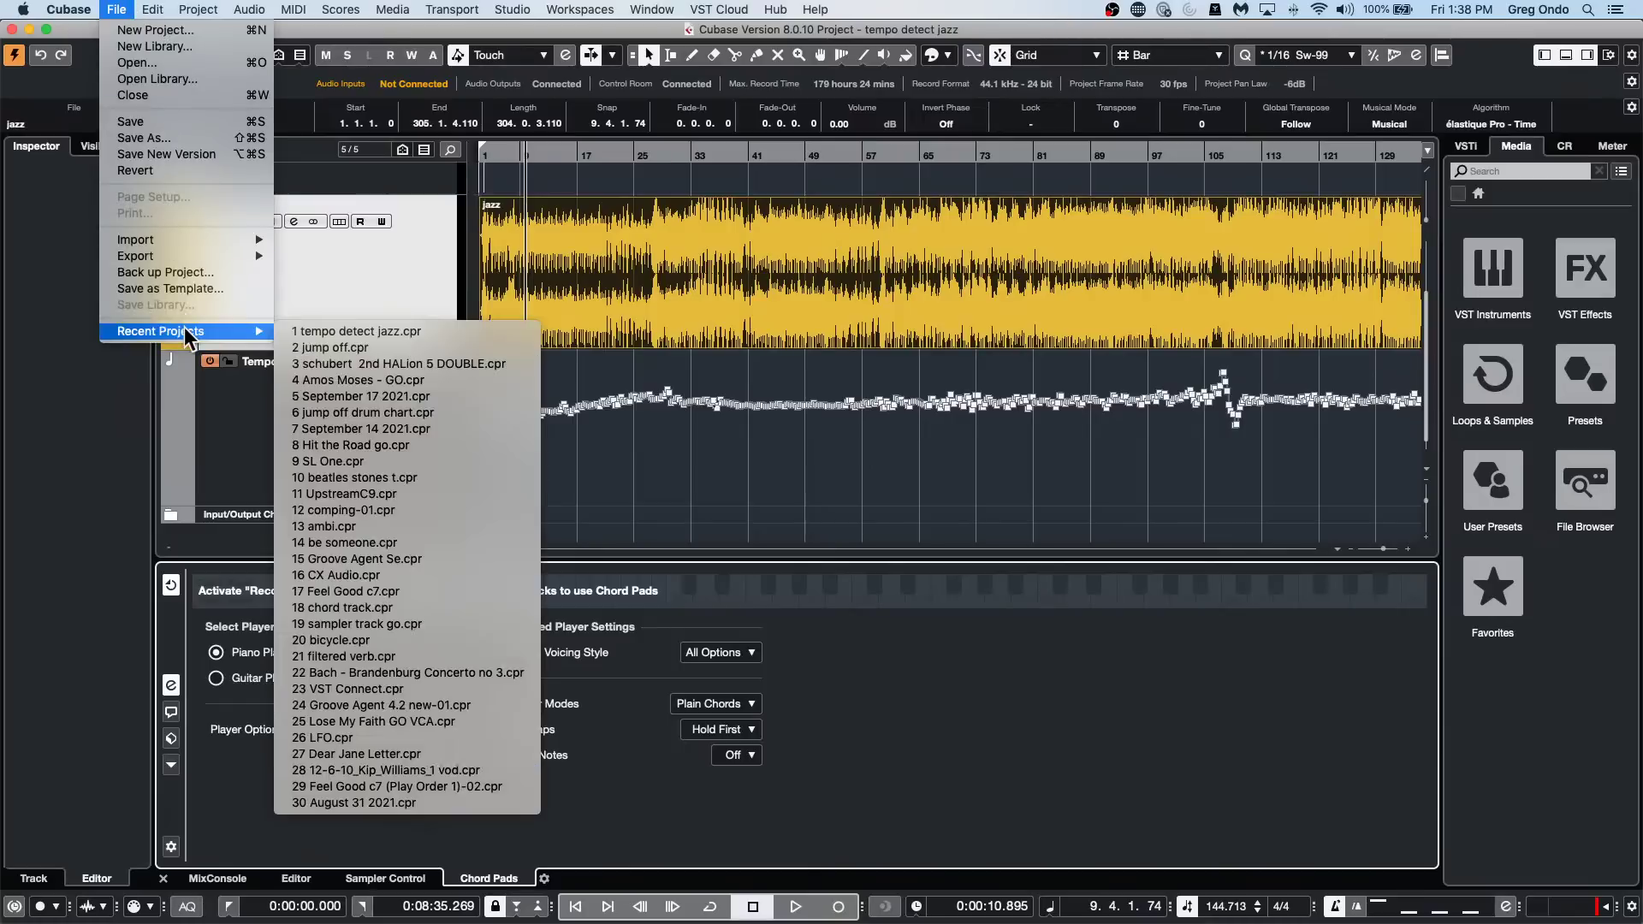
{"action": "left_click", "coordinate": [448, 348]}
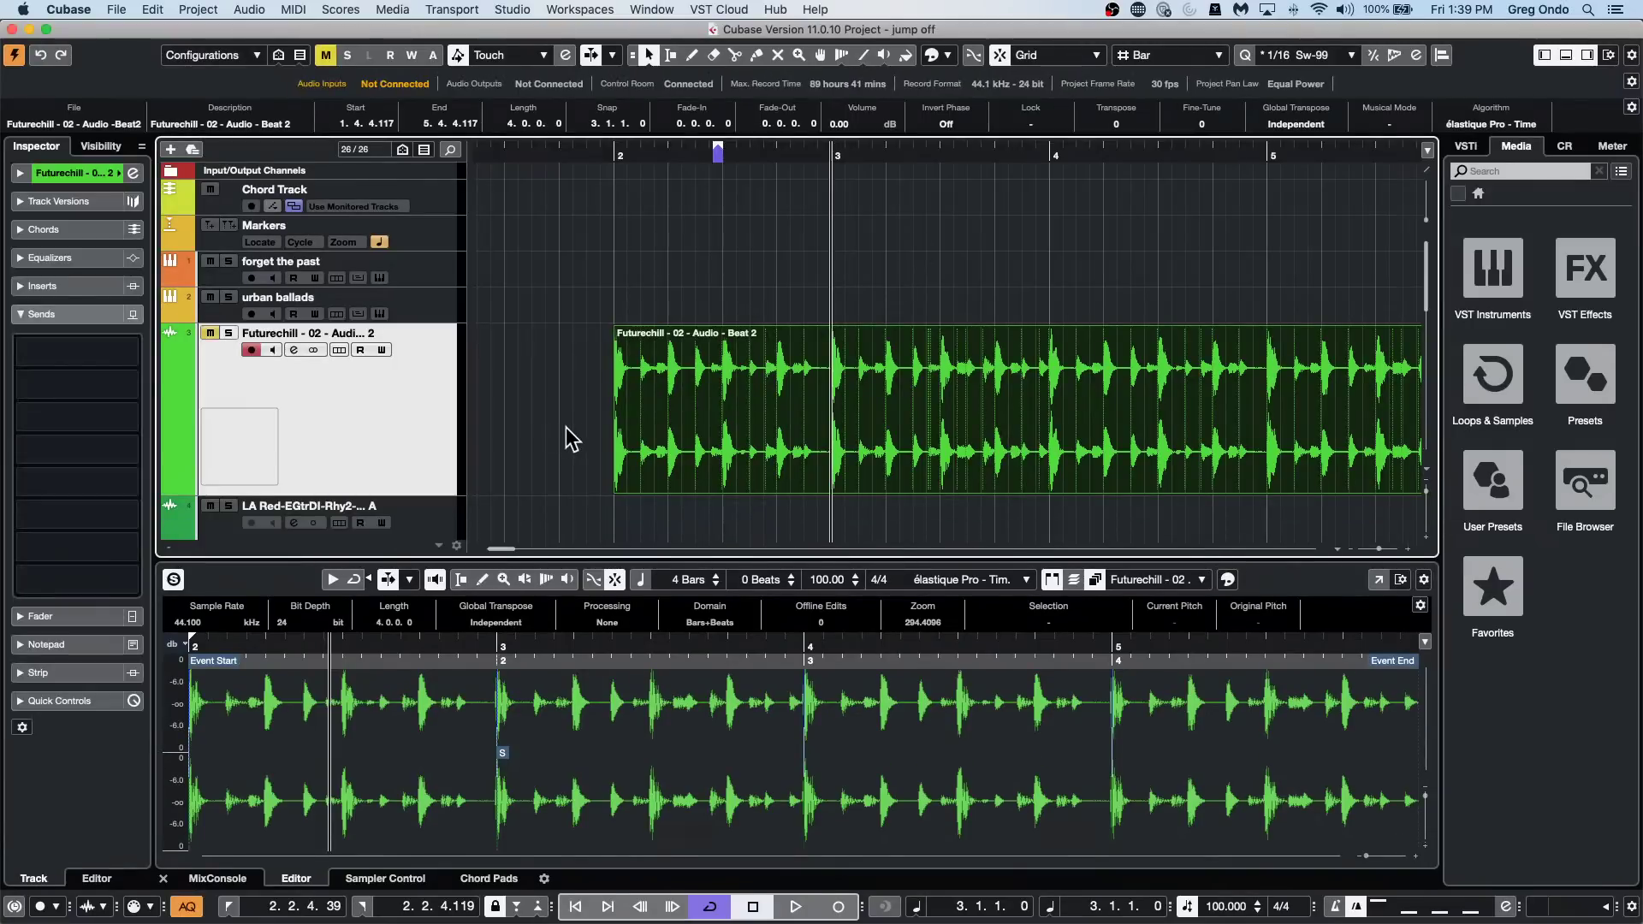
Revert the jump off project to its last saved version.
{"action": "scroll", "coordinate": [566, 438], "scroll_direction": "down", "scroll_amount": 2}
{"action": "scroll", "coordinate": [566, 438], "scroll_direction": "up", "scroll_amount": 2}
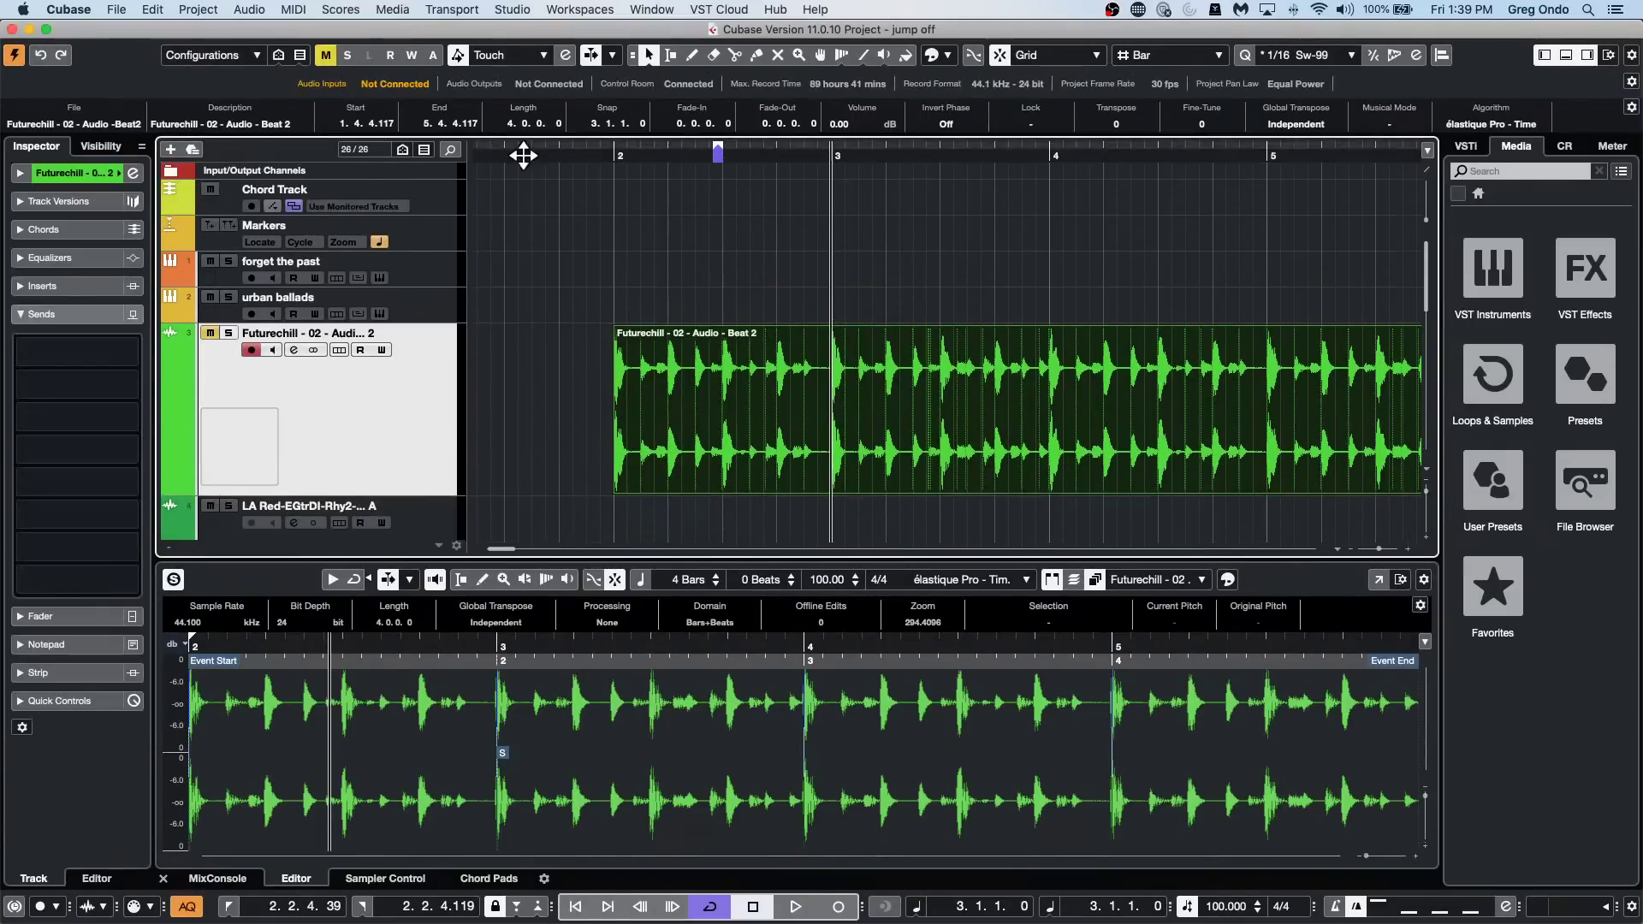
{"action": "left_click", "coordinate": [85, 9]}
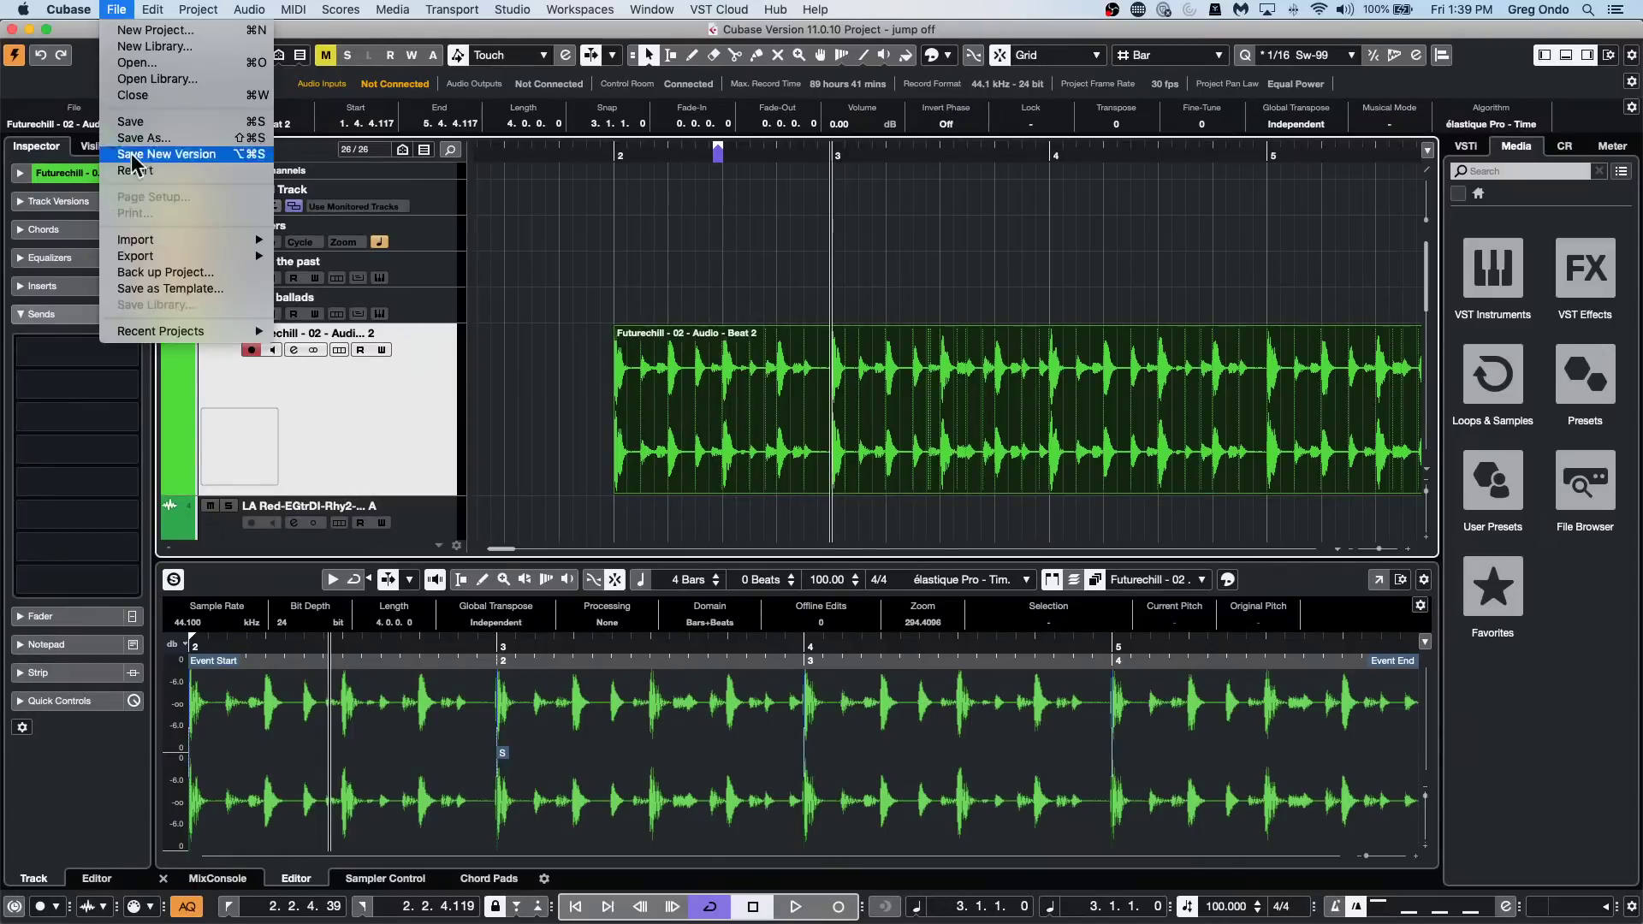
{"action": "left_click", "coordinate": [163, 171]}
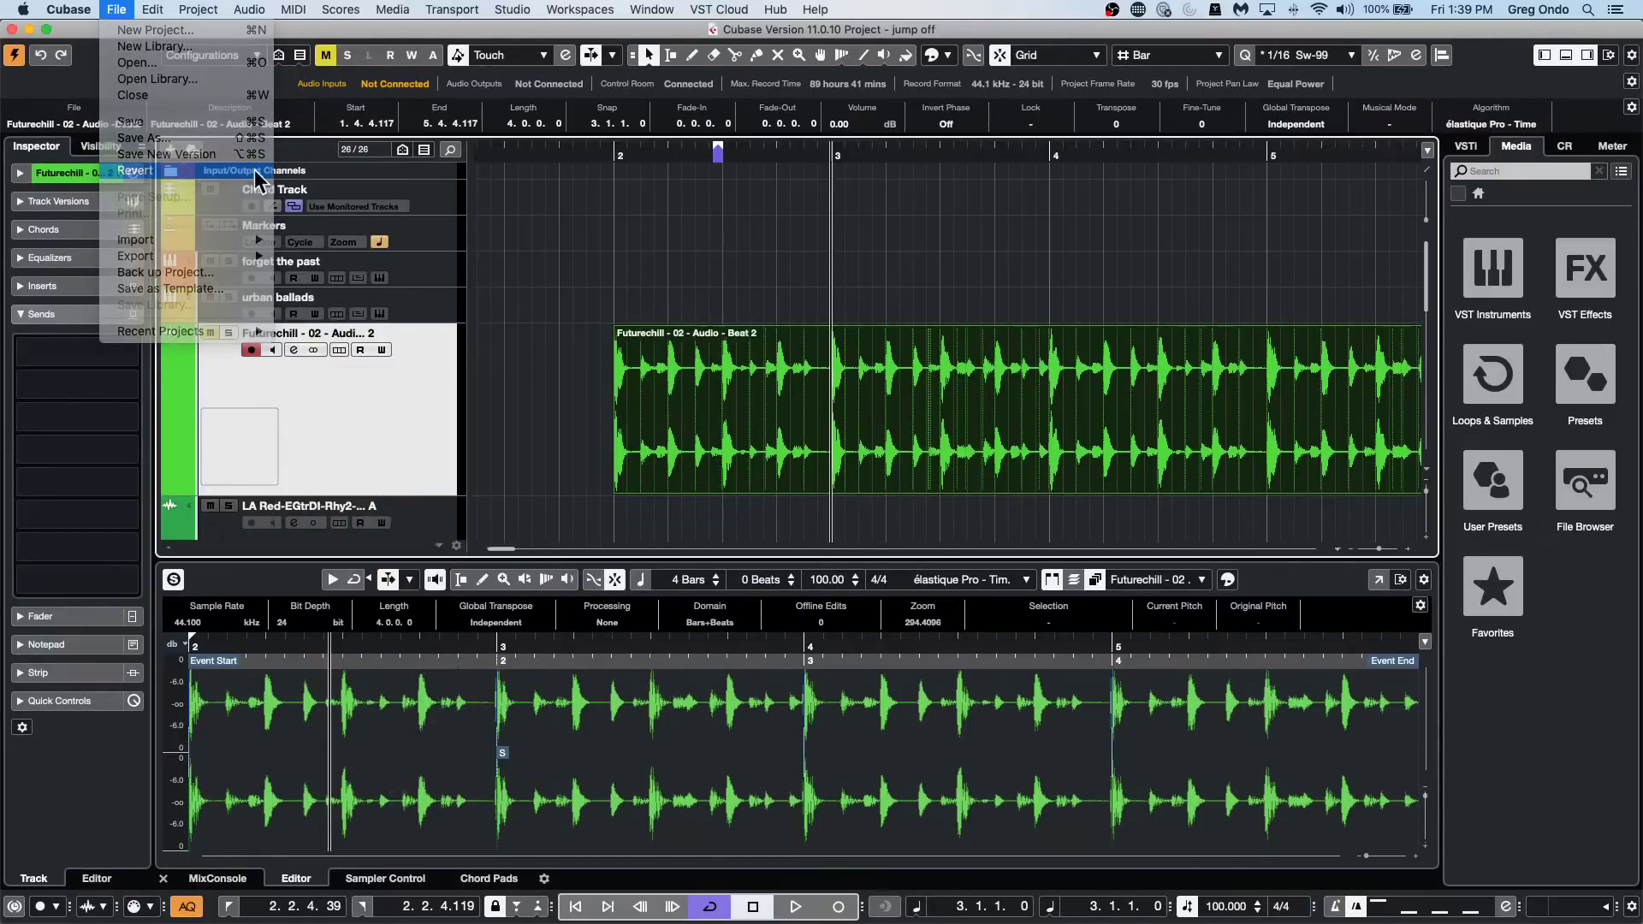
{"action": "left_click", "coordinate": [919, 324]}
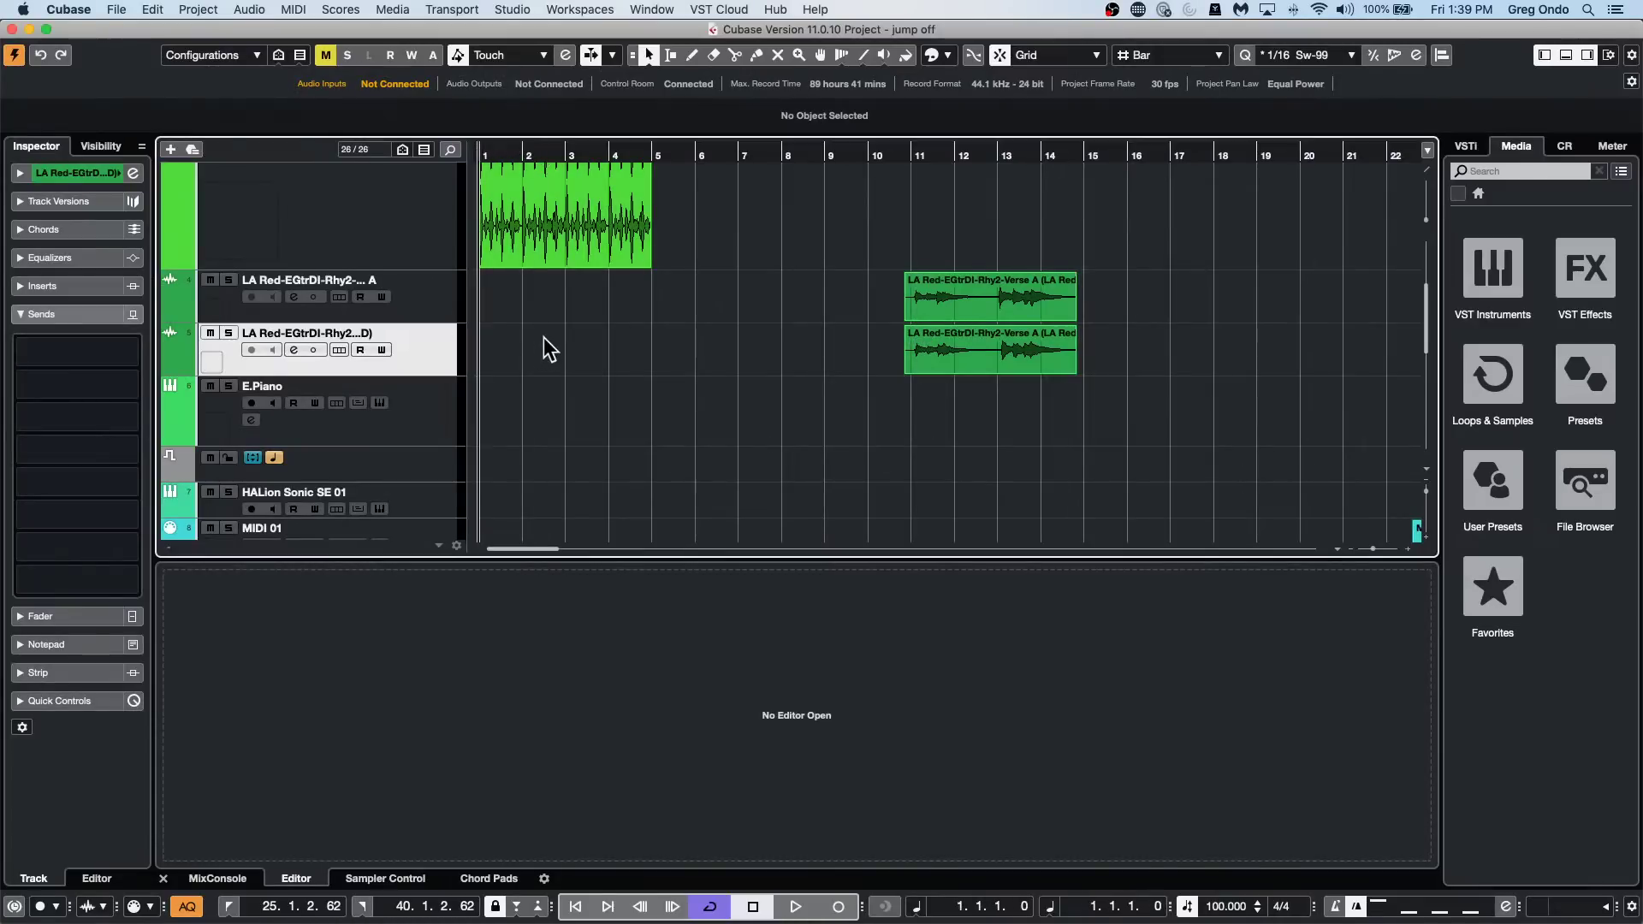
Select the E.Piano track and show the Chord Pads, switching from the player setup to the pads themselves.
{"action": "scroll", "coordinate": [550, 348], "scroll_direction": "up", "scroll_amount": 4}
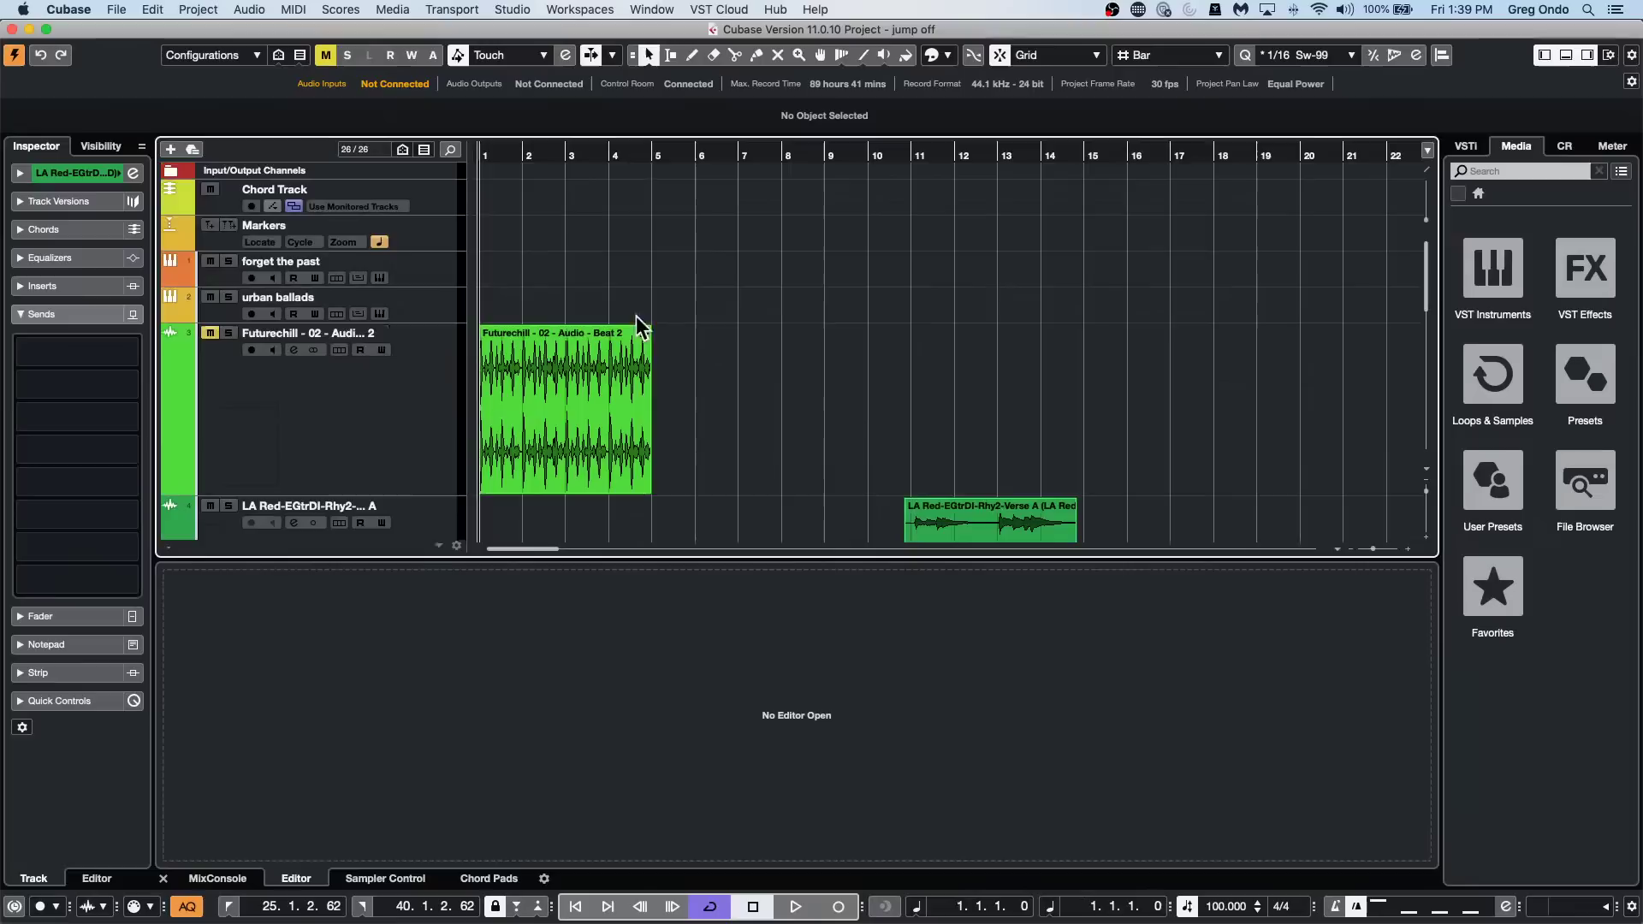
{"action": "scroll", "coordinate": [411, 356], "scroll_direction": "down", "scroll_amount": 4}
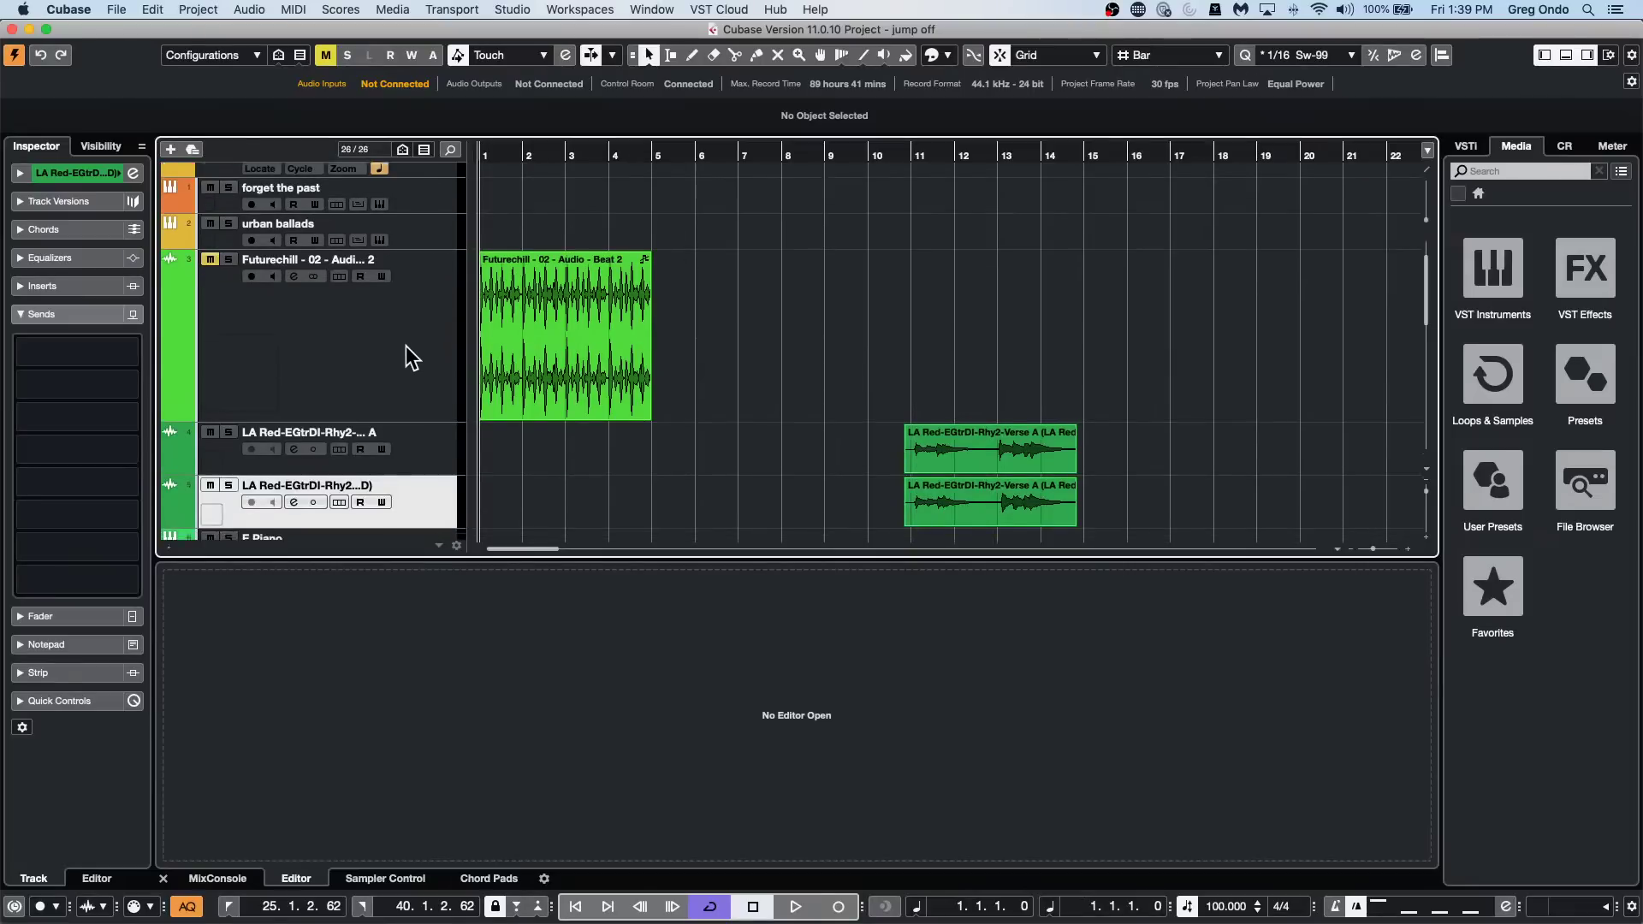
{"action": "scroll", "coordinate": [410, 356], "scroll_direction": "down", "scroll_amount": 1}
{"action": "left_click", "coordinate": [417, 514]}
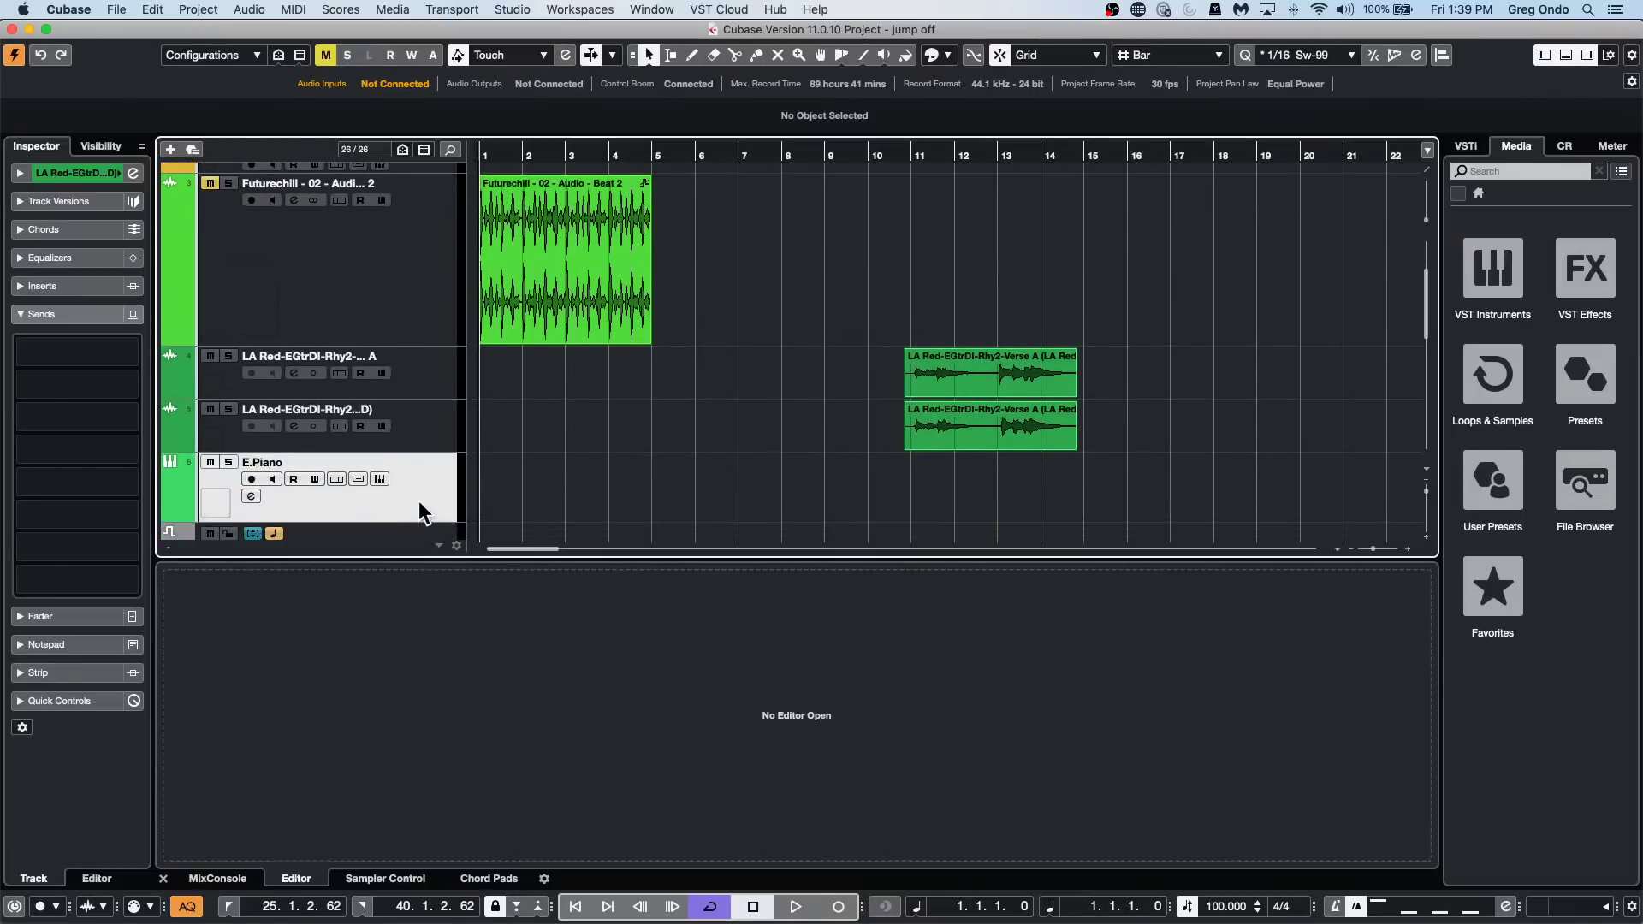
{"action": "left_click", "coordinate": [501, 881]}
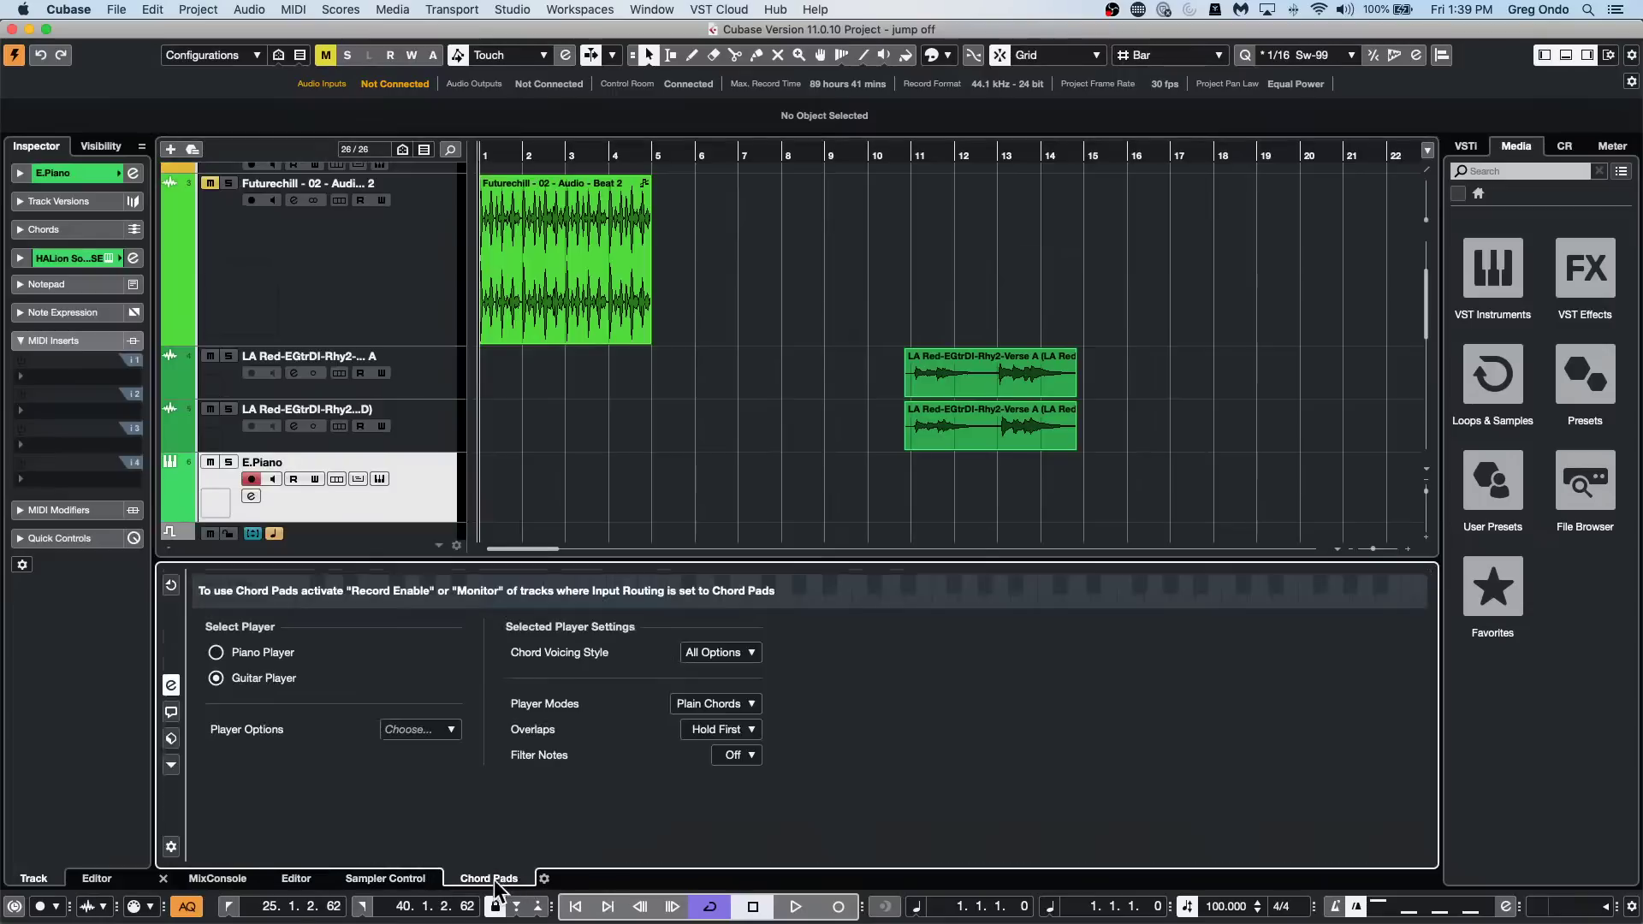
{"action": "left_click", "coordinate": [171, 684]}
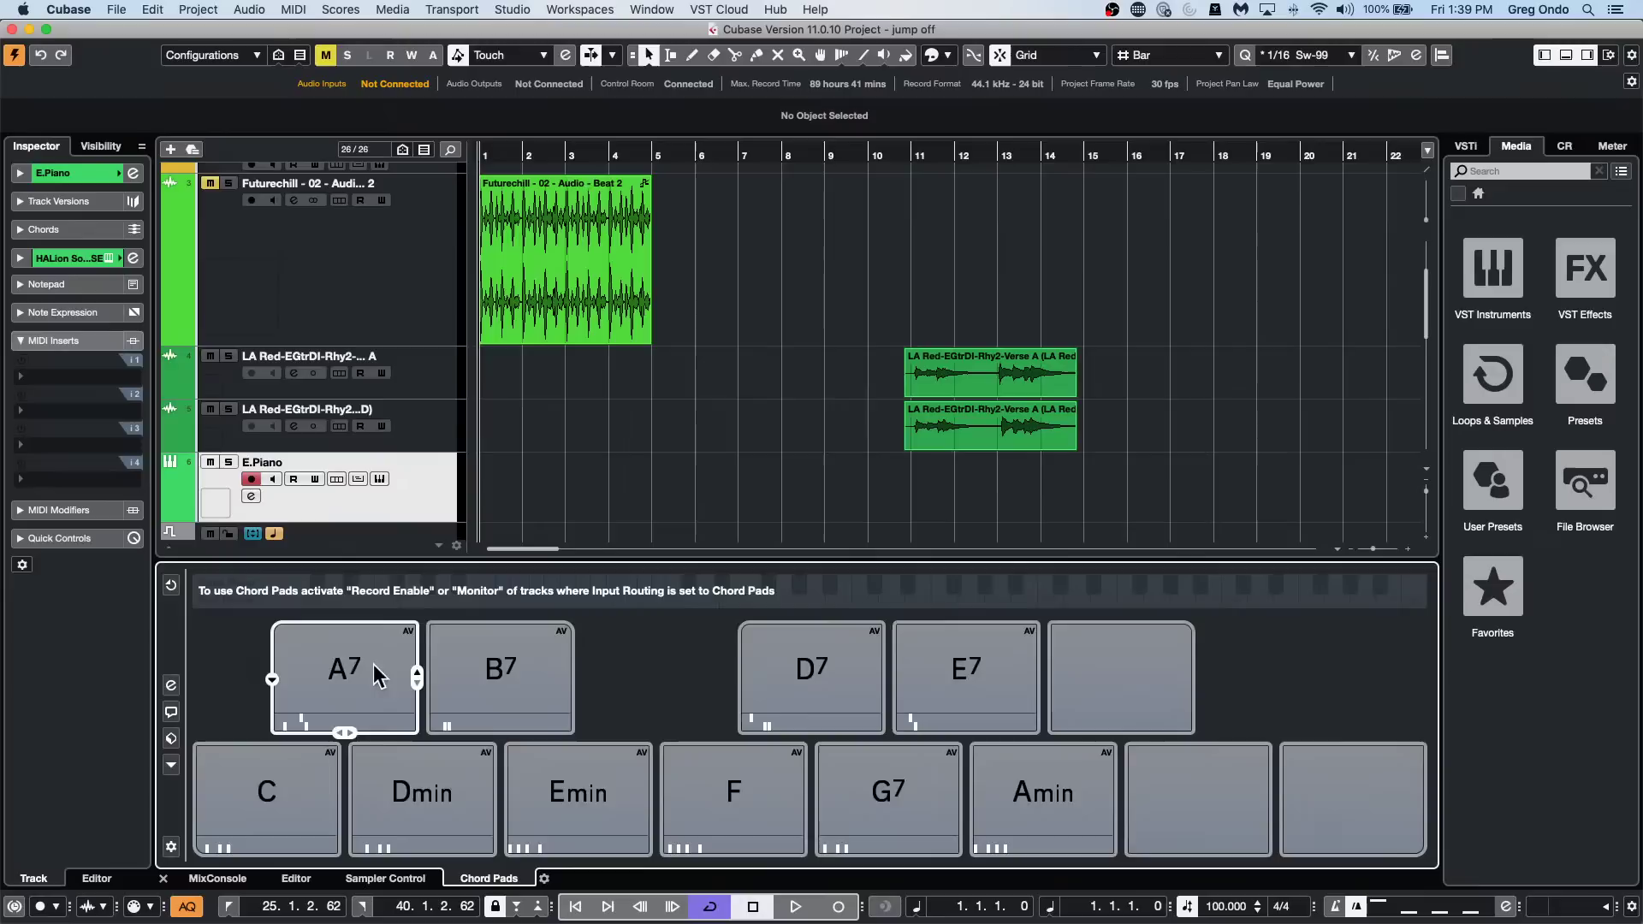
Try the C chord pad, and set the E.Piano track's input routing to Chord Pads.
{"action": "left_click", "coordinate": [267, 791]}
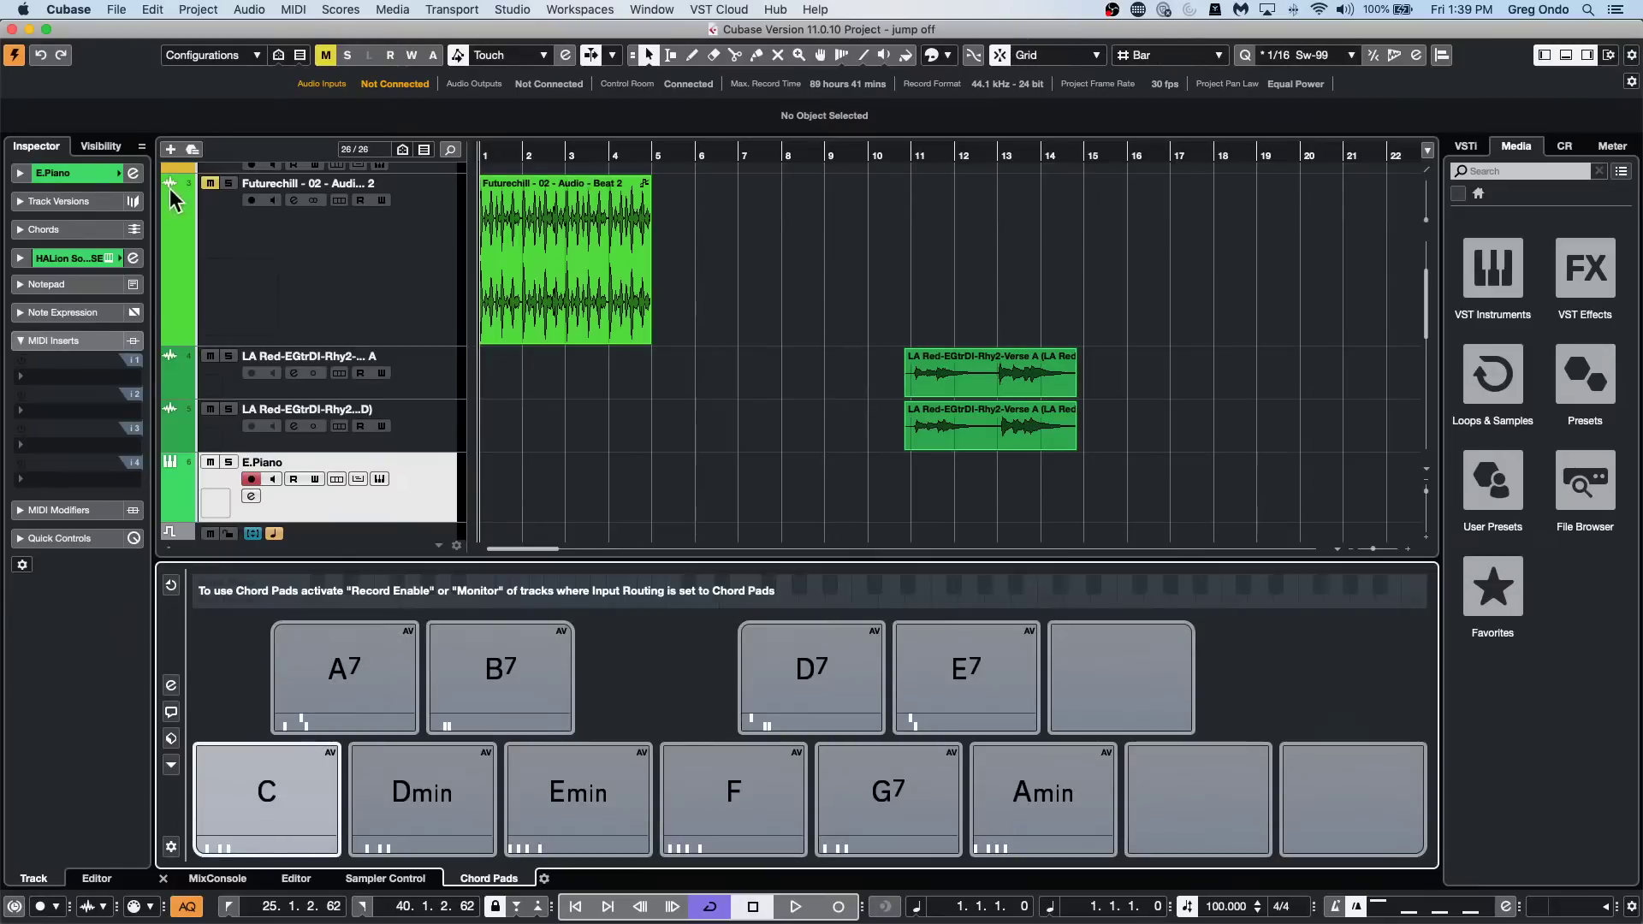
{"action": "left_click", "coordinate": [51, 173]}
{"action": "left_click", "coordinate": [93, 329]}
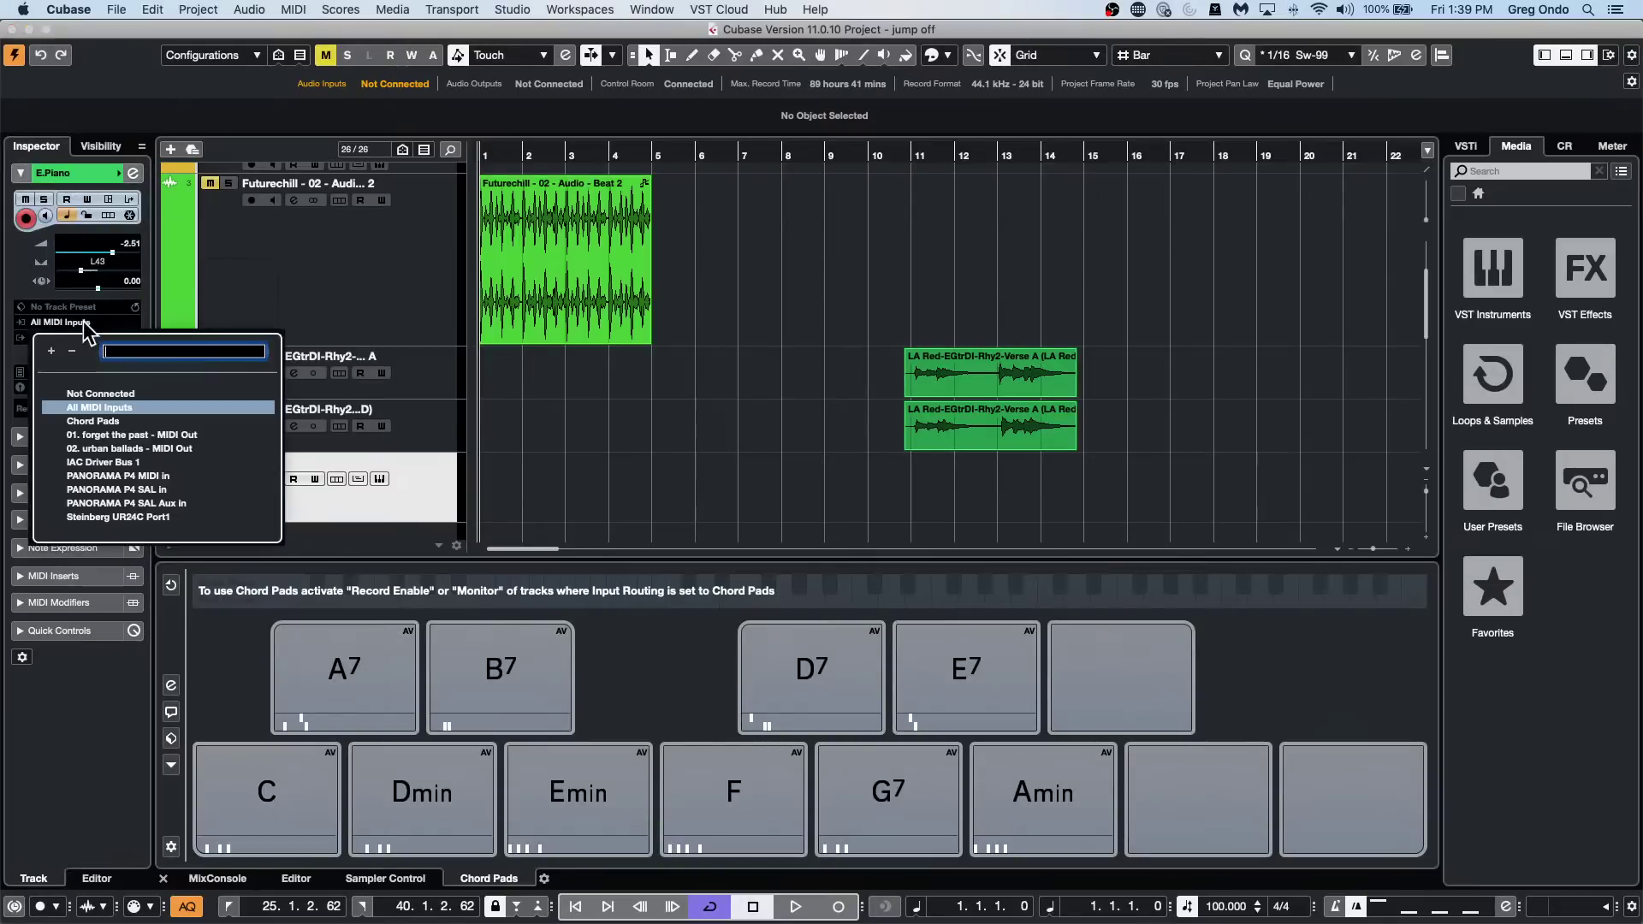
{"action": "left_click", "coordinate": [124, 427]}
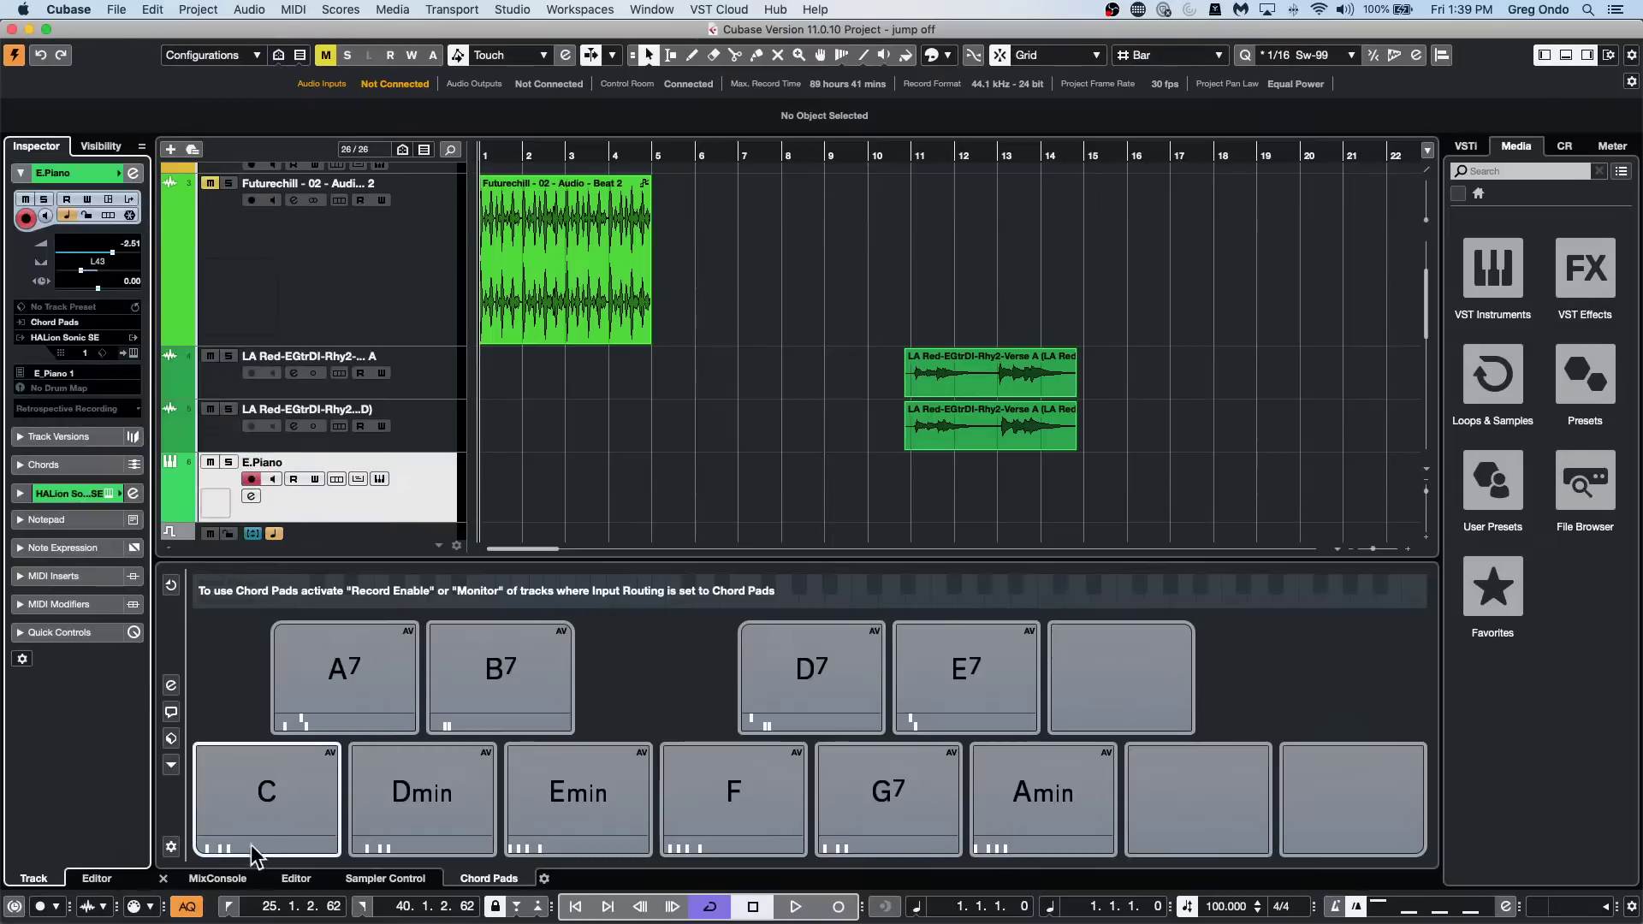
Activate the Chord Pads and play the C pad through the E.Piano track.
{"action": "left_click", "coordinate": [263, 783]}
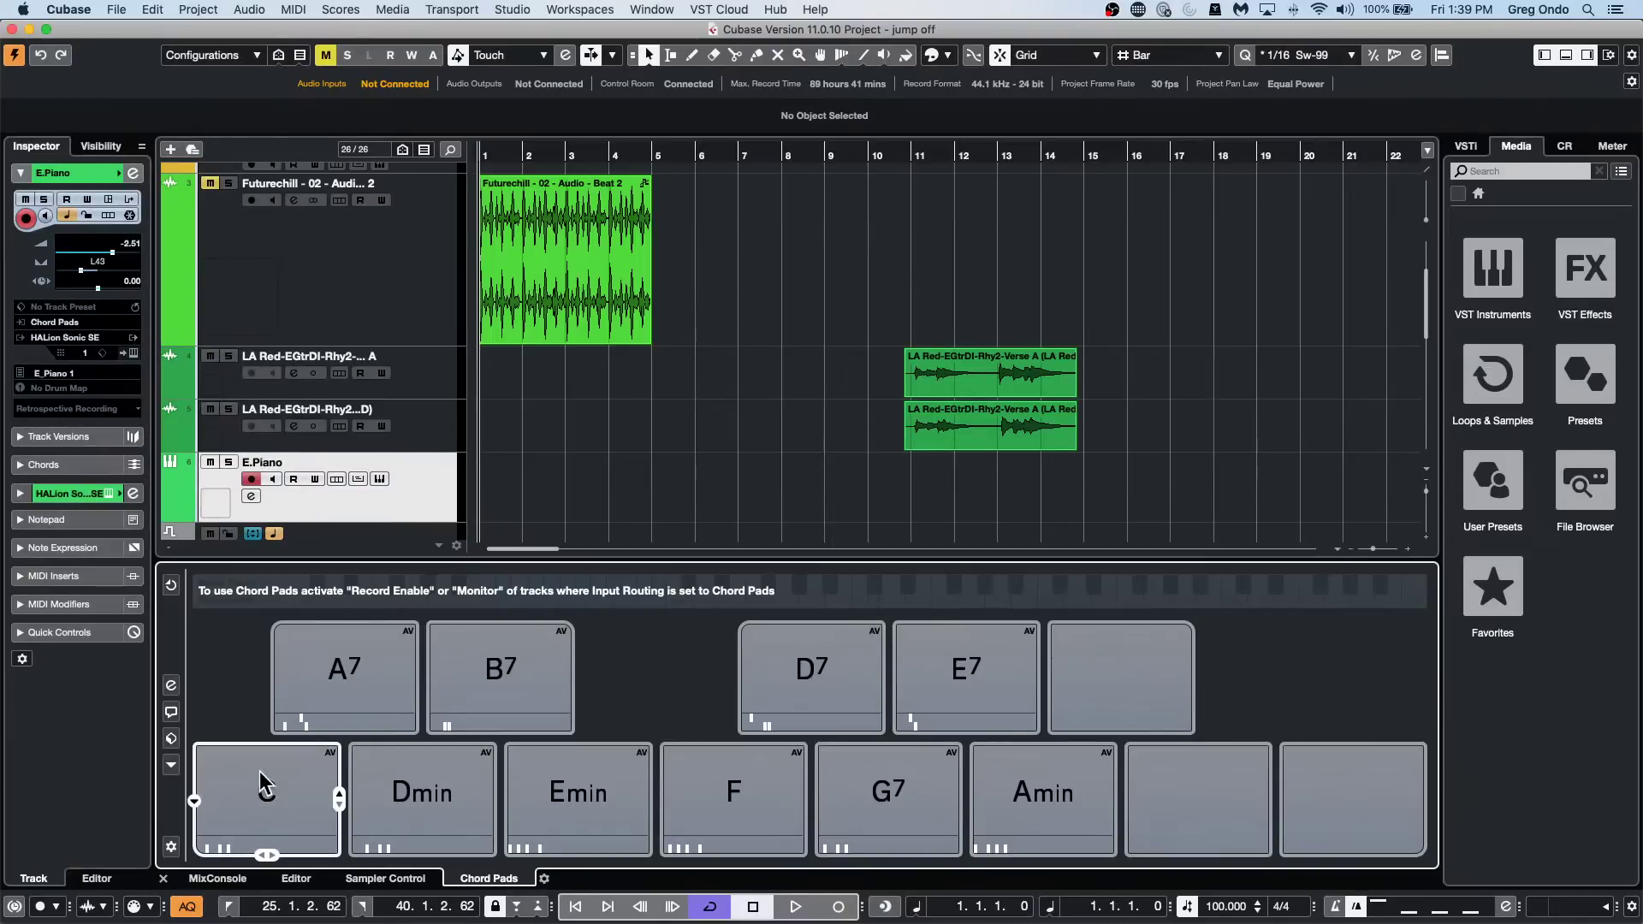
{"action": "left_click", "coordinate": [171, 584]}
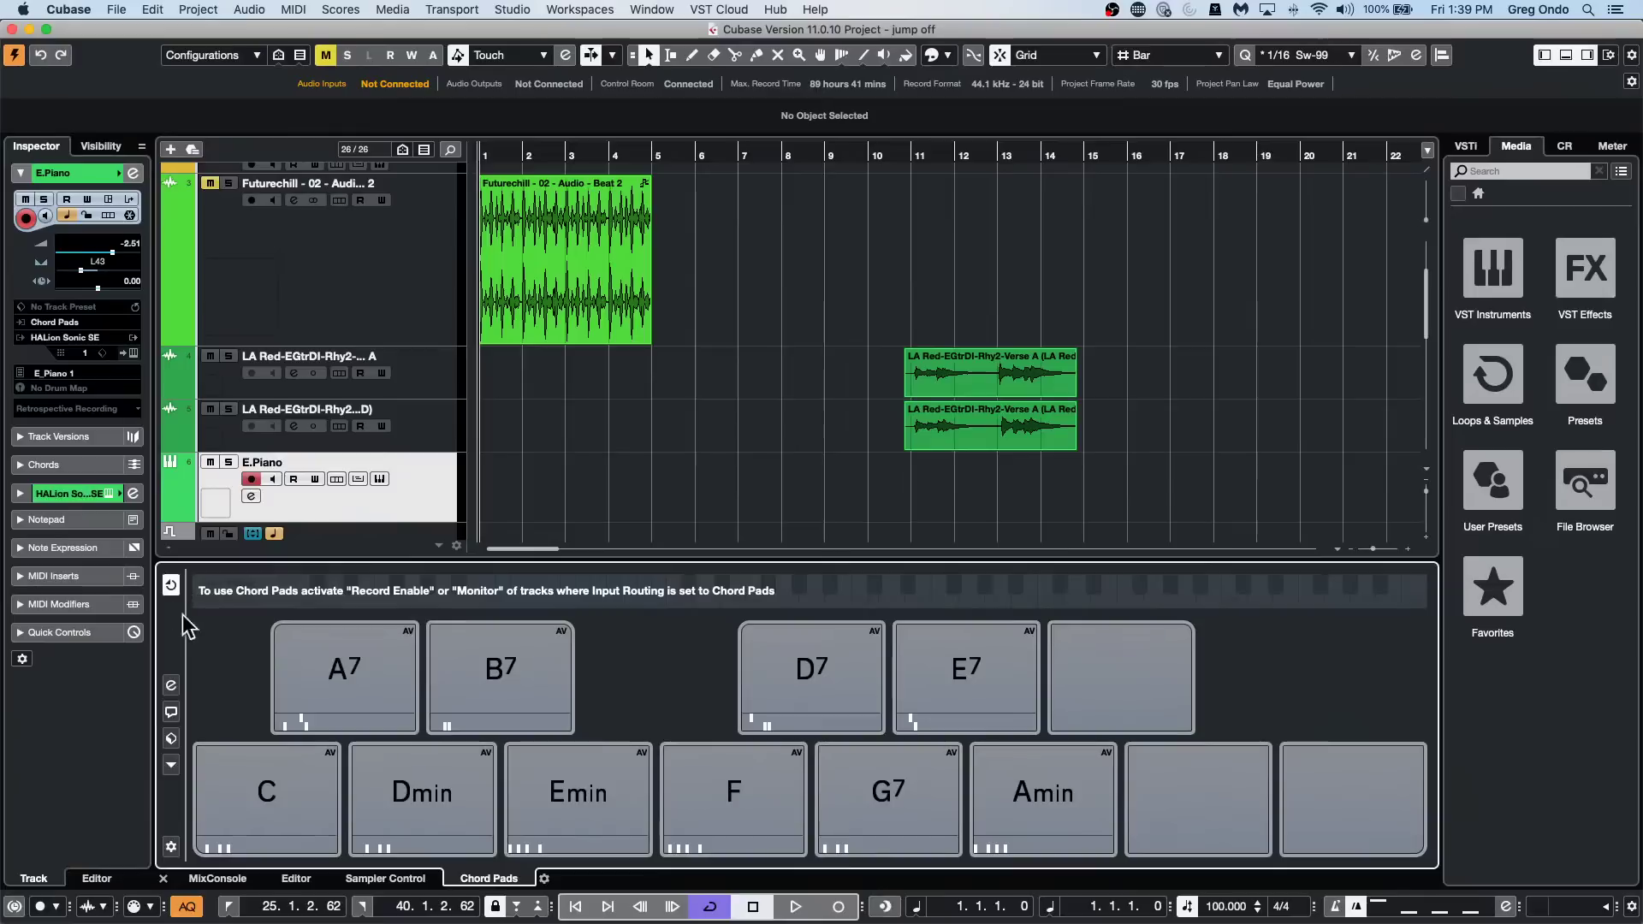
{"action": "left_click", "coordinate": [273, 780]}
{"action": "left_click", "coordinate": [274, 780]}
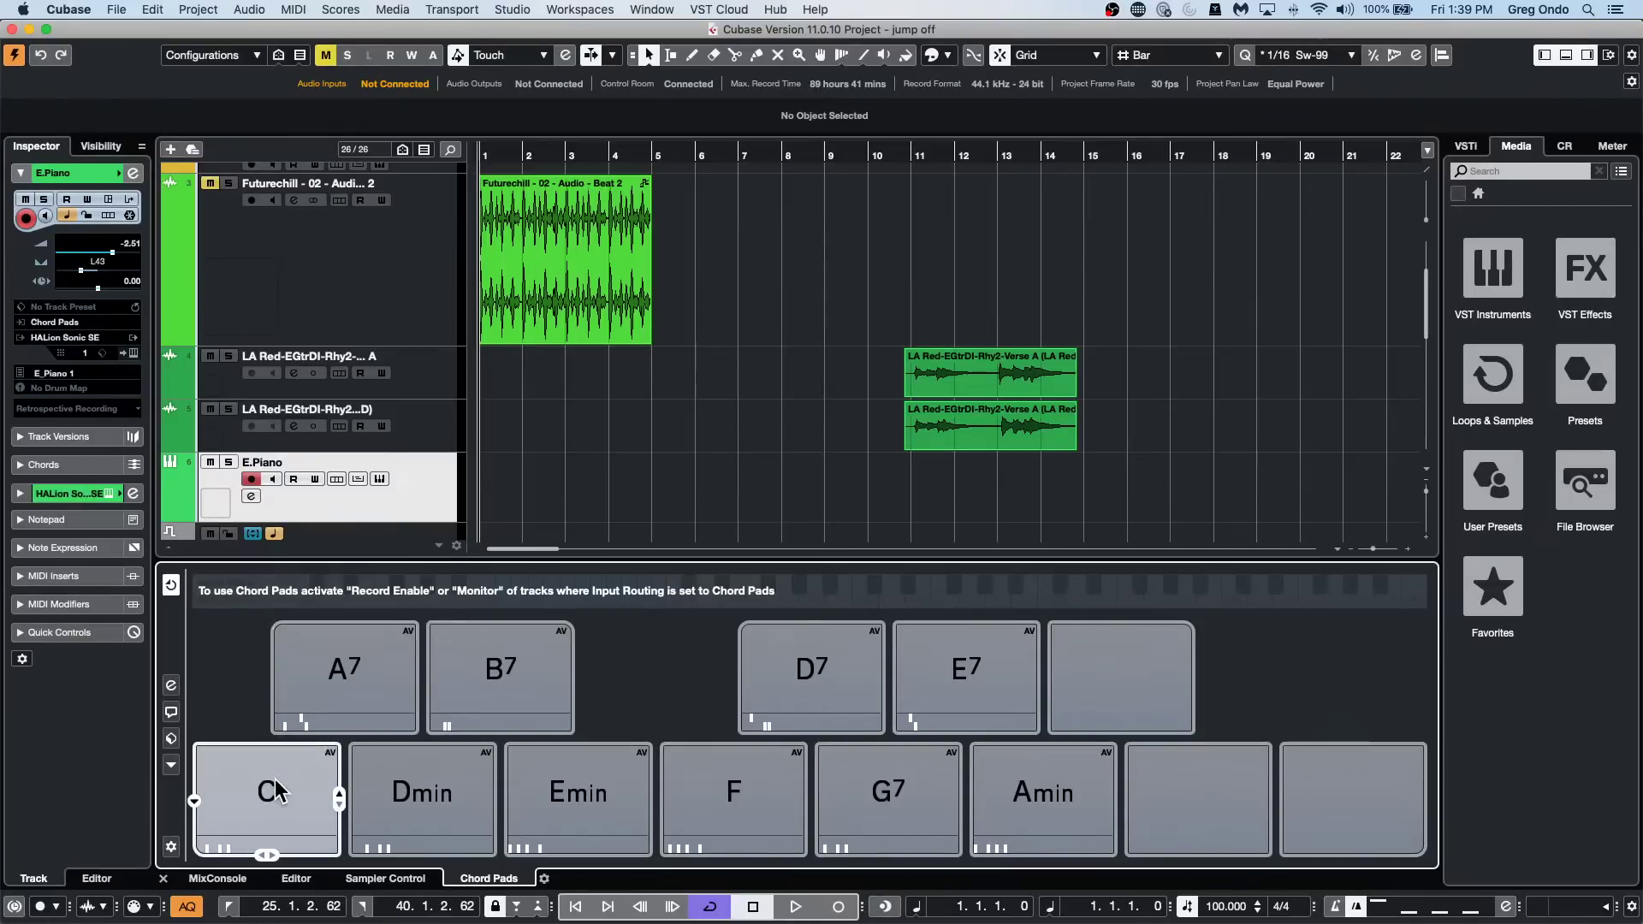
Play the Dmin pad and step through its chord voicings, and try the voicing control on the Emin pad.
{"action": "left_click", "coordinate": [441, 797]}
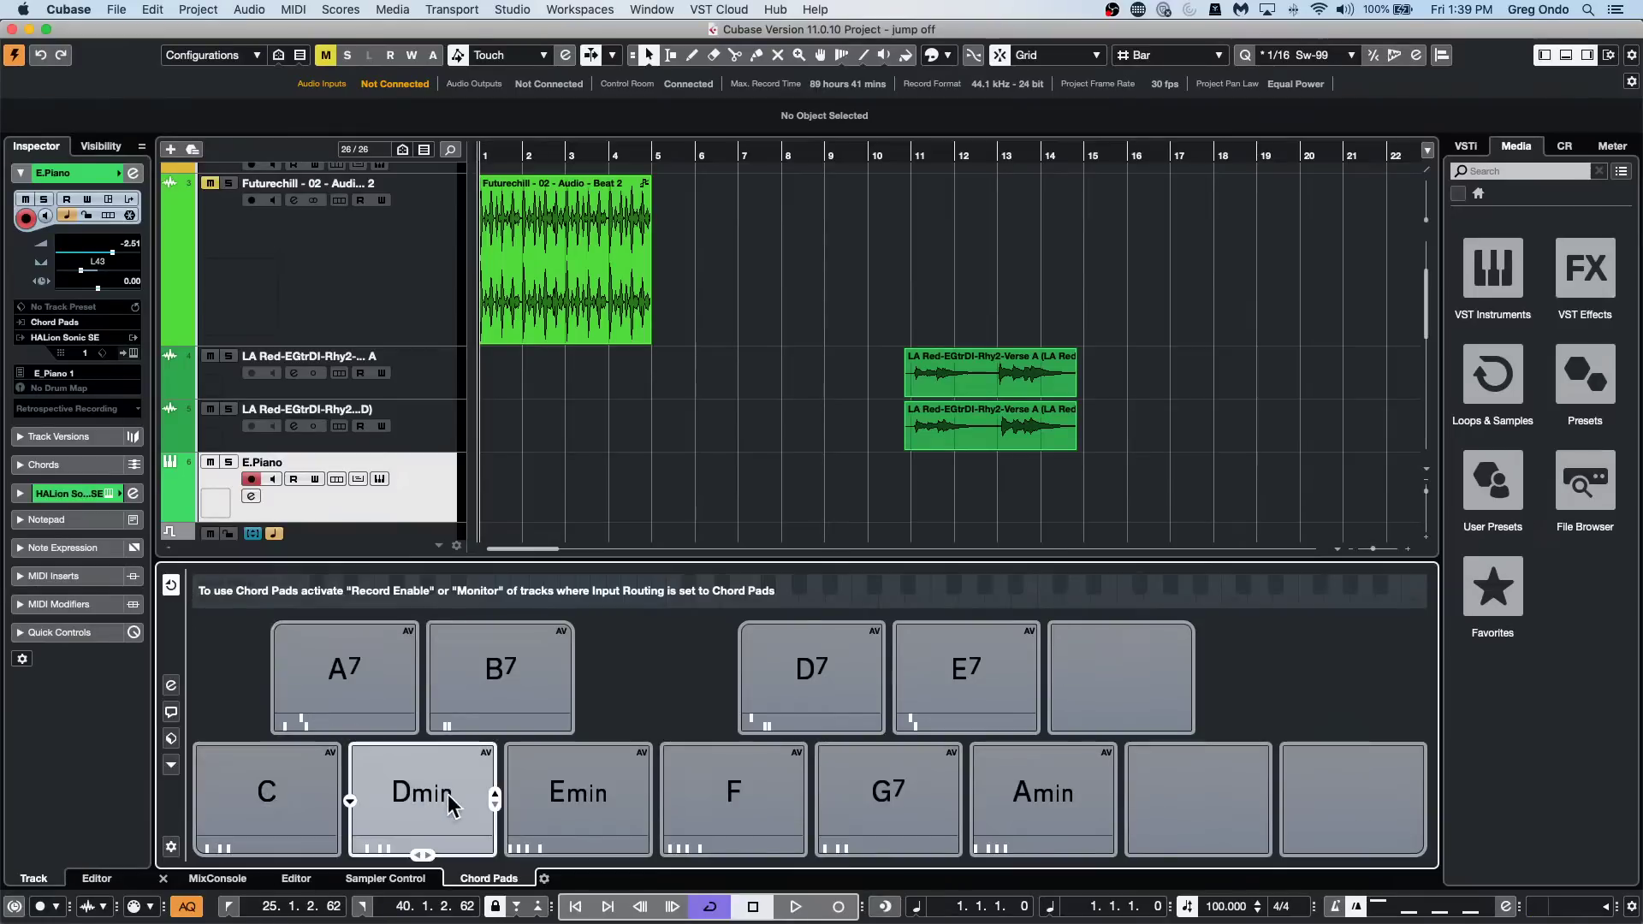
{"action": "left_click", "coordinate": [494, 795]}
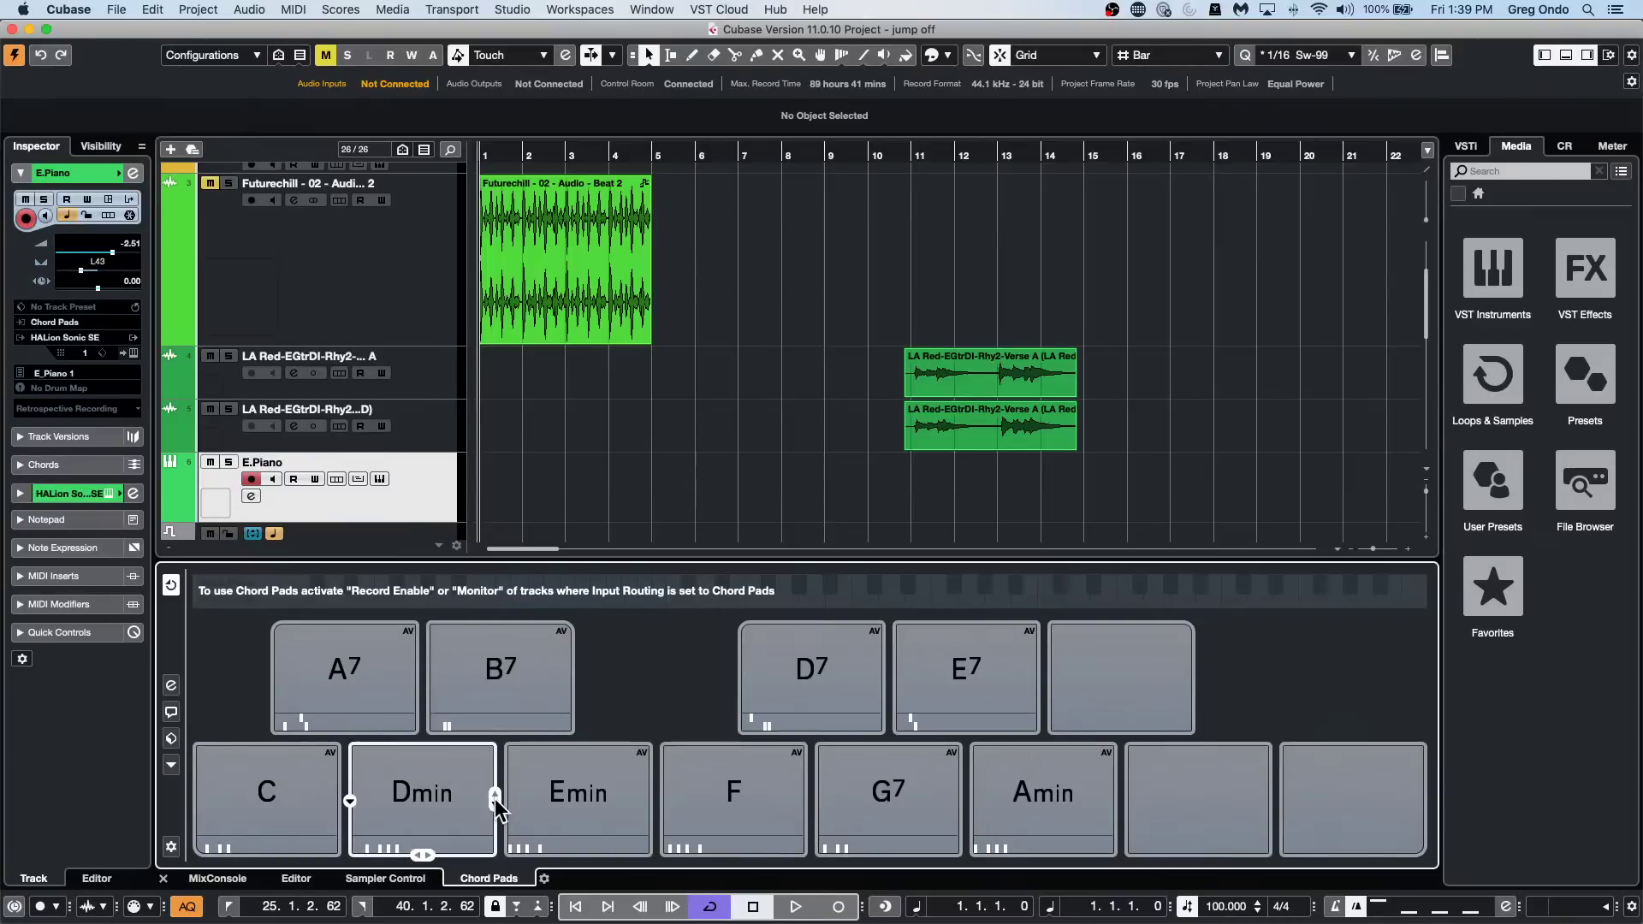
{"action": "left_click", "coordinate": [496, 796]}
{"action": "left_click", "coordinate": [494, 800]}
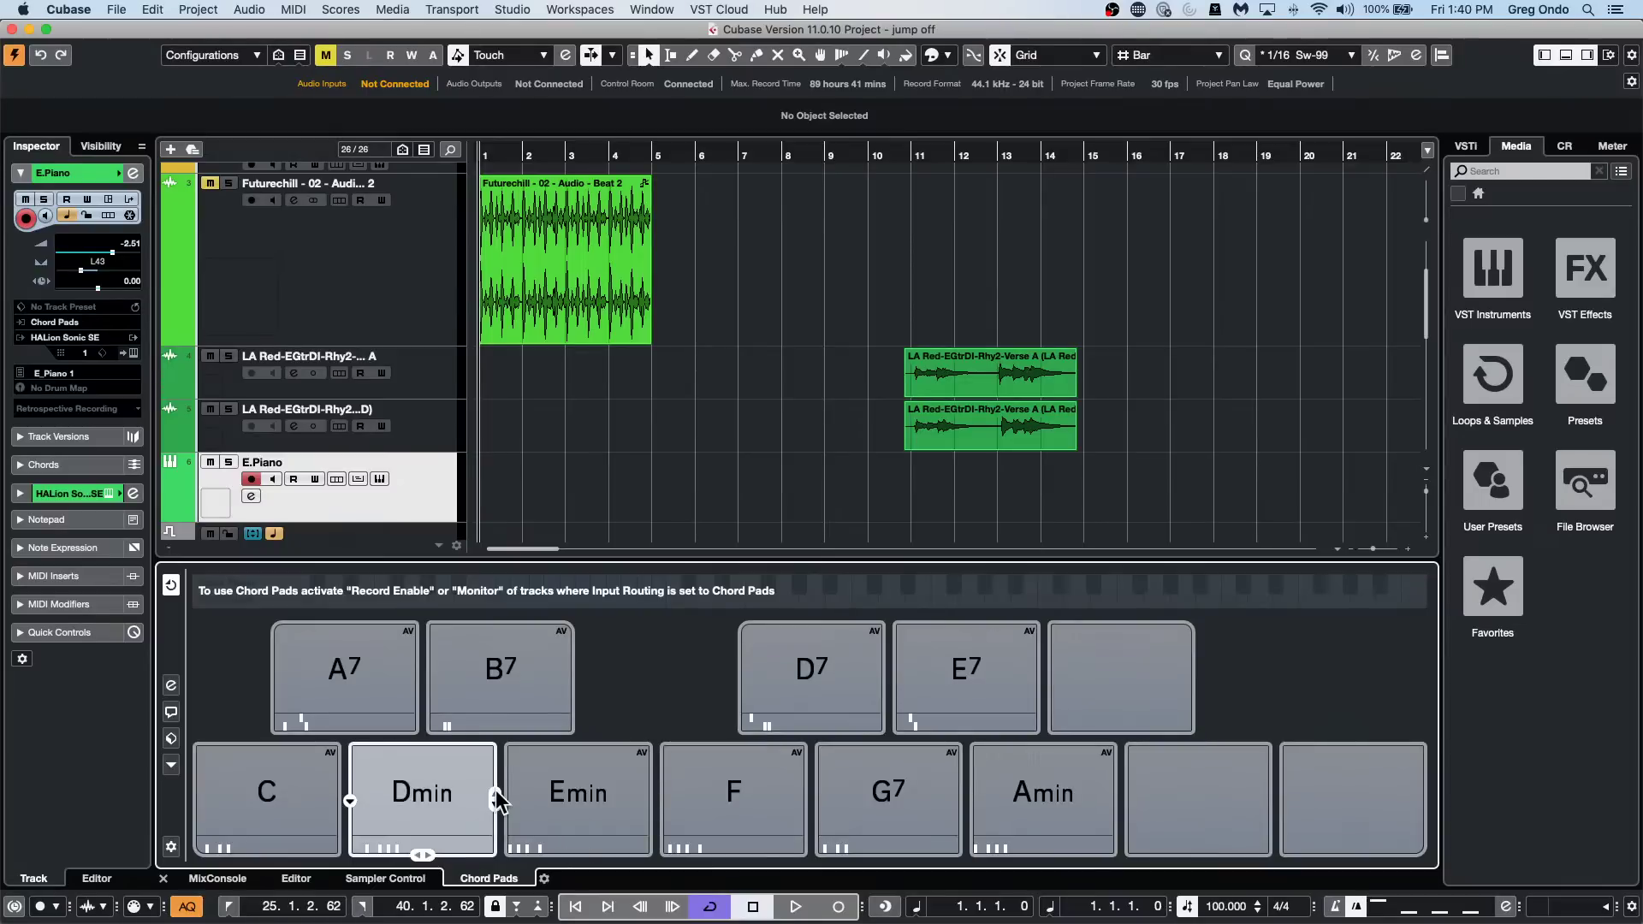
{"action": "left_click", "coordinate": [653, 800]}
Open the E.Piano track's 04 Chorus A part in a separate Key Editor window.
{"action": "left_click_drag", "start_coordinate": [613, 151], "coordinate": [671, 120]}
{"action": "double_click", "coordinate": [830, 499]}
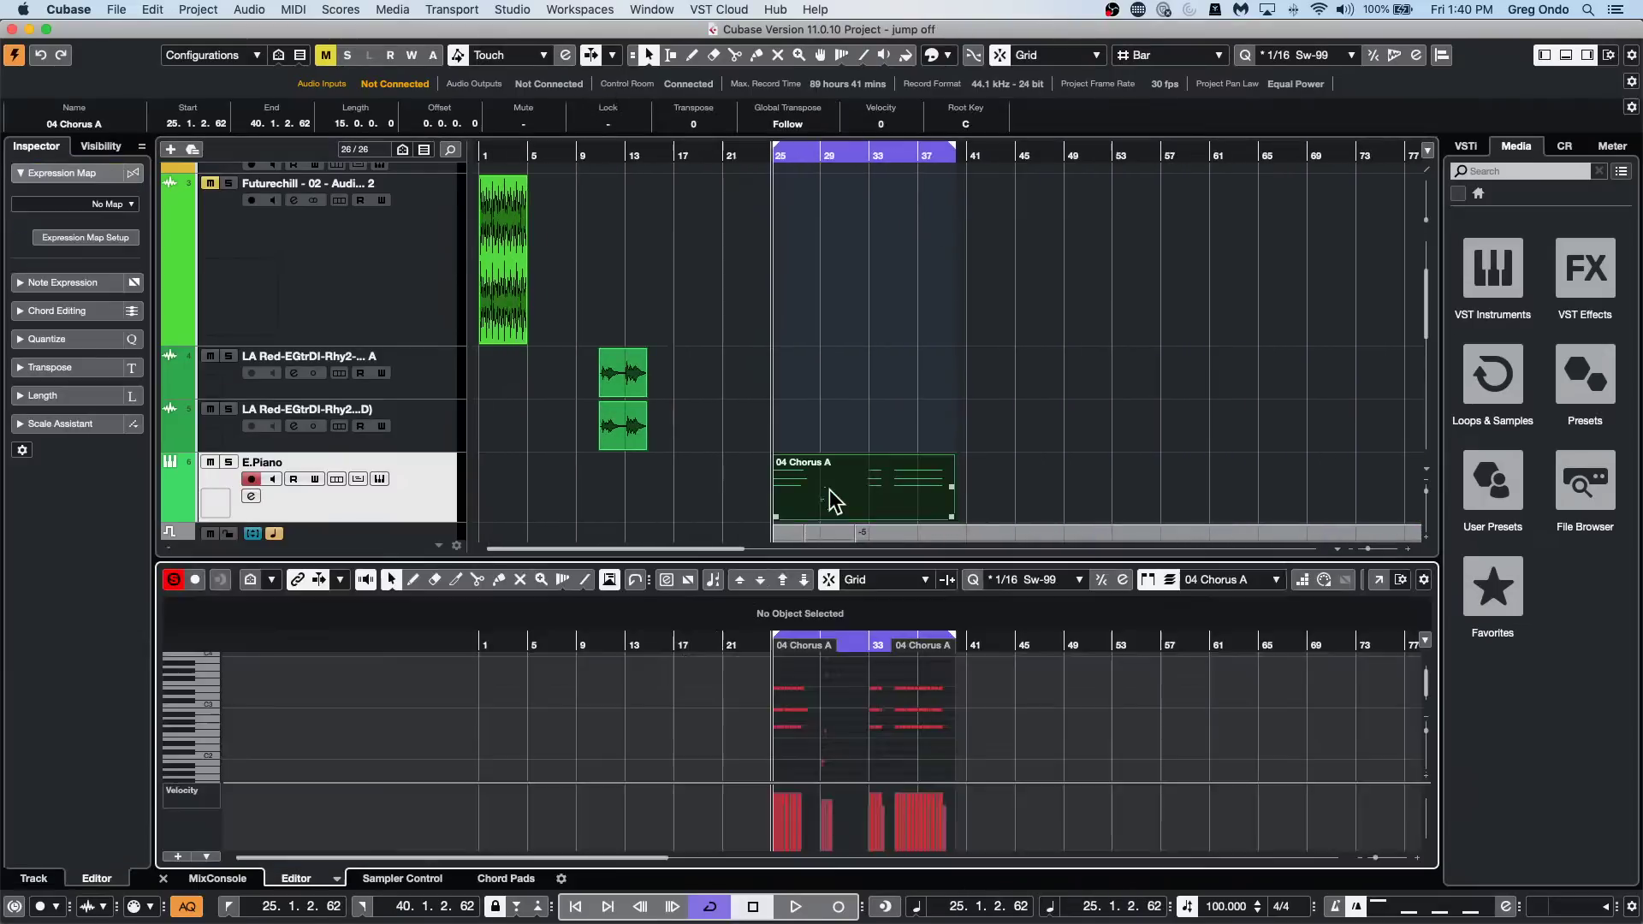
{"action": "left_click", "coordinate": [1377, 580]}
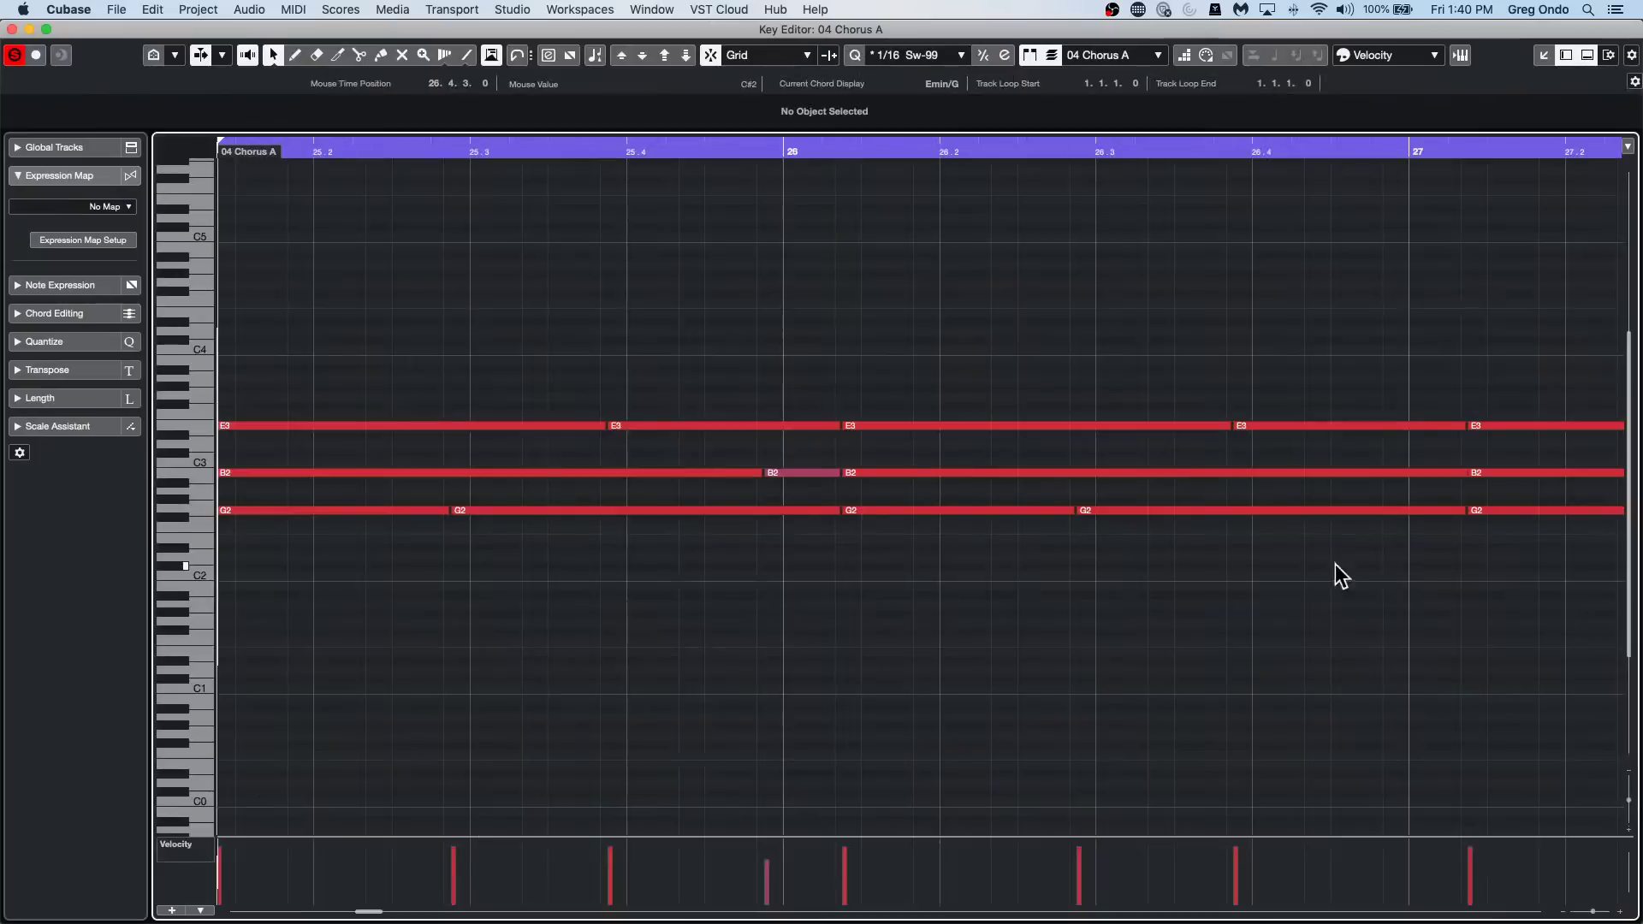
Transpose the row of E3 notes in the opening chords down one octave to E2, toggling the octave once to compare inversions.
{"action": "left_click_drag", "start_coordinate": [527, 148], "coordinate": [522, 98]}
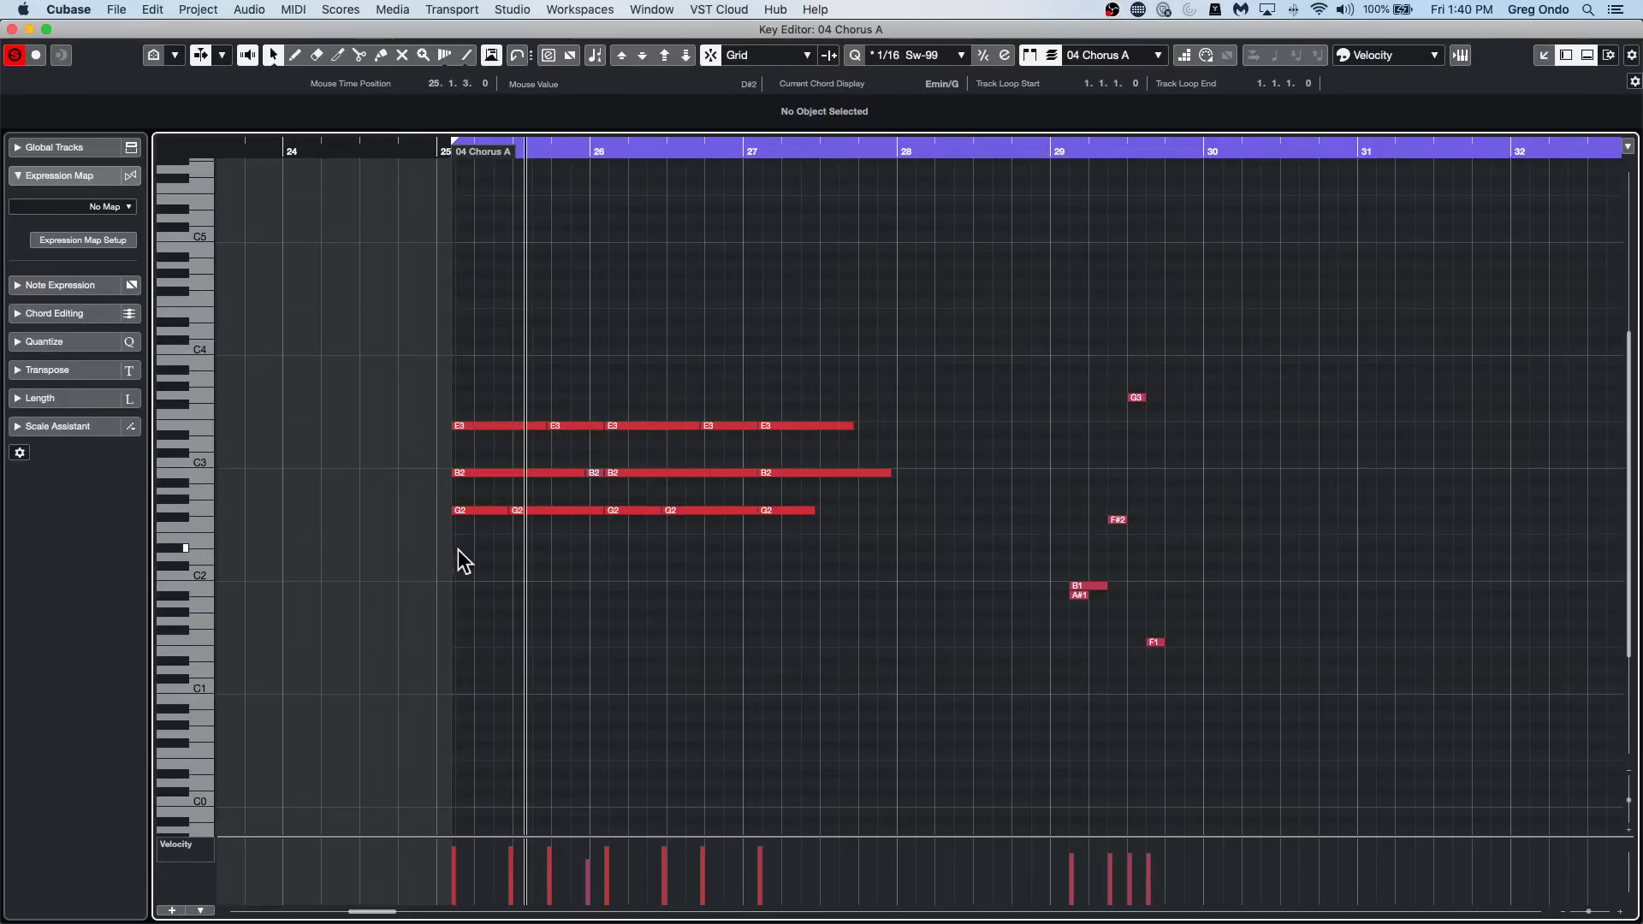
{"action": "left_click_drag", "start_coordinate": [455, 392], "coordinate": [938, 452]}
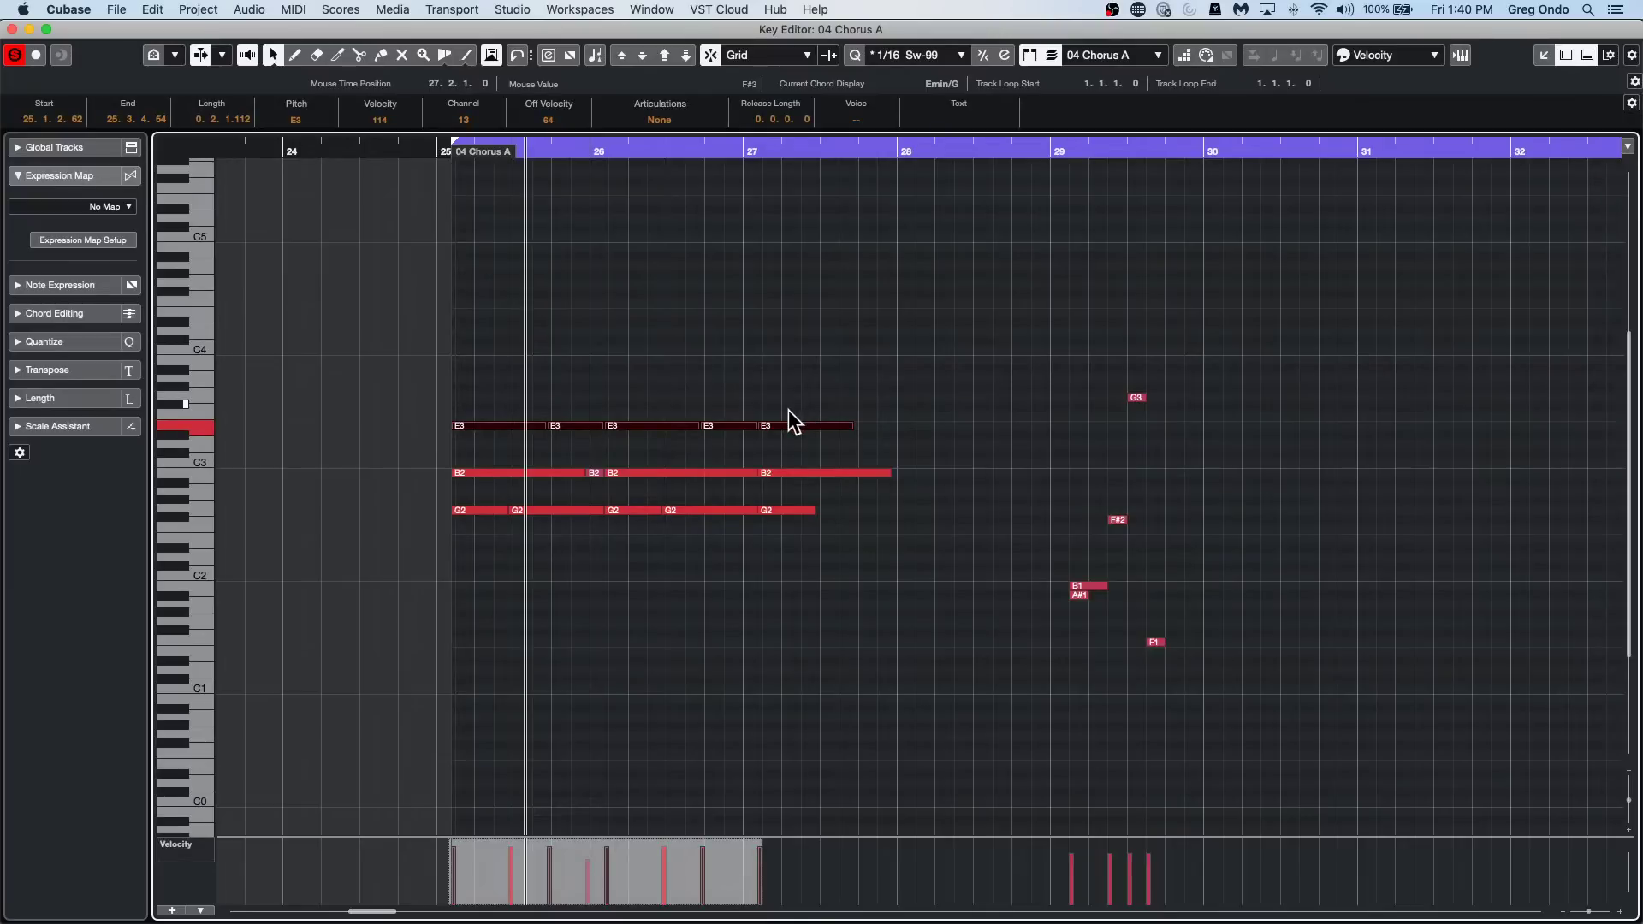
{"action": "key", "text": "shift+Down"}
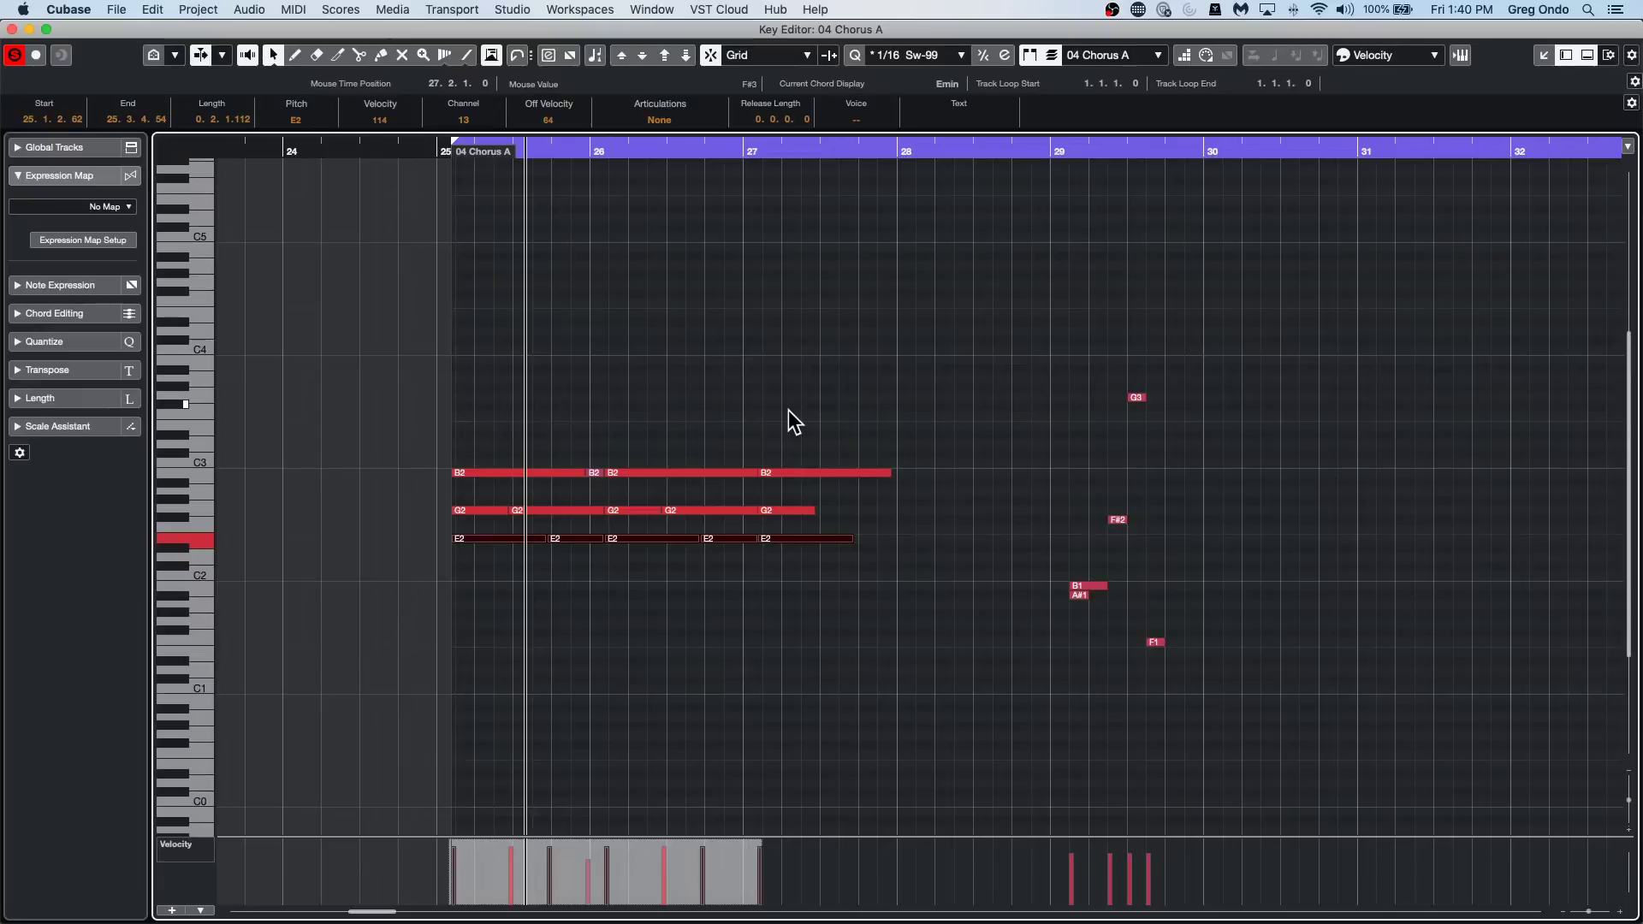
{"action": "key", "text": "shift+Up"}
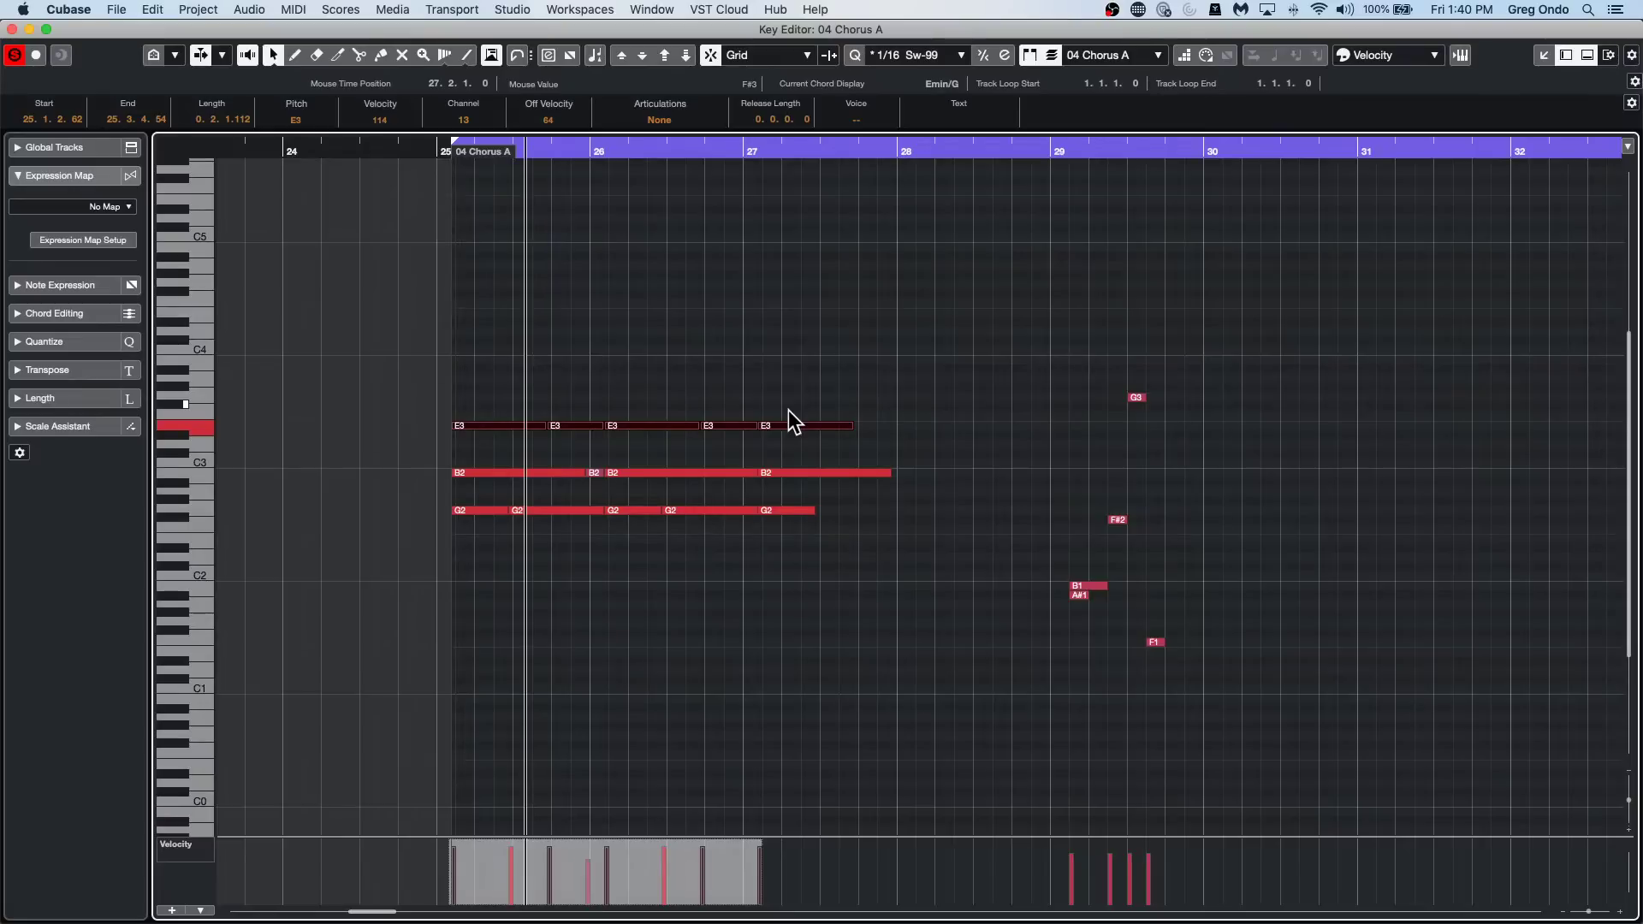
{"action": "key", "text": "shift+Down"}
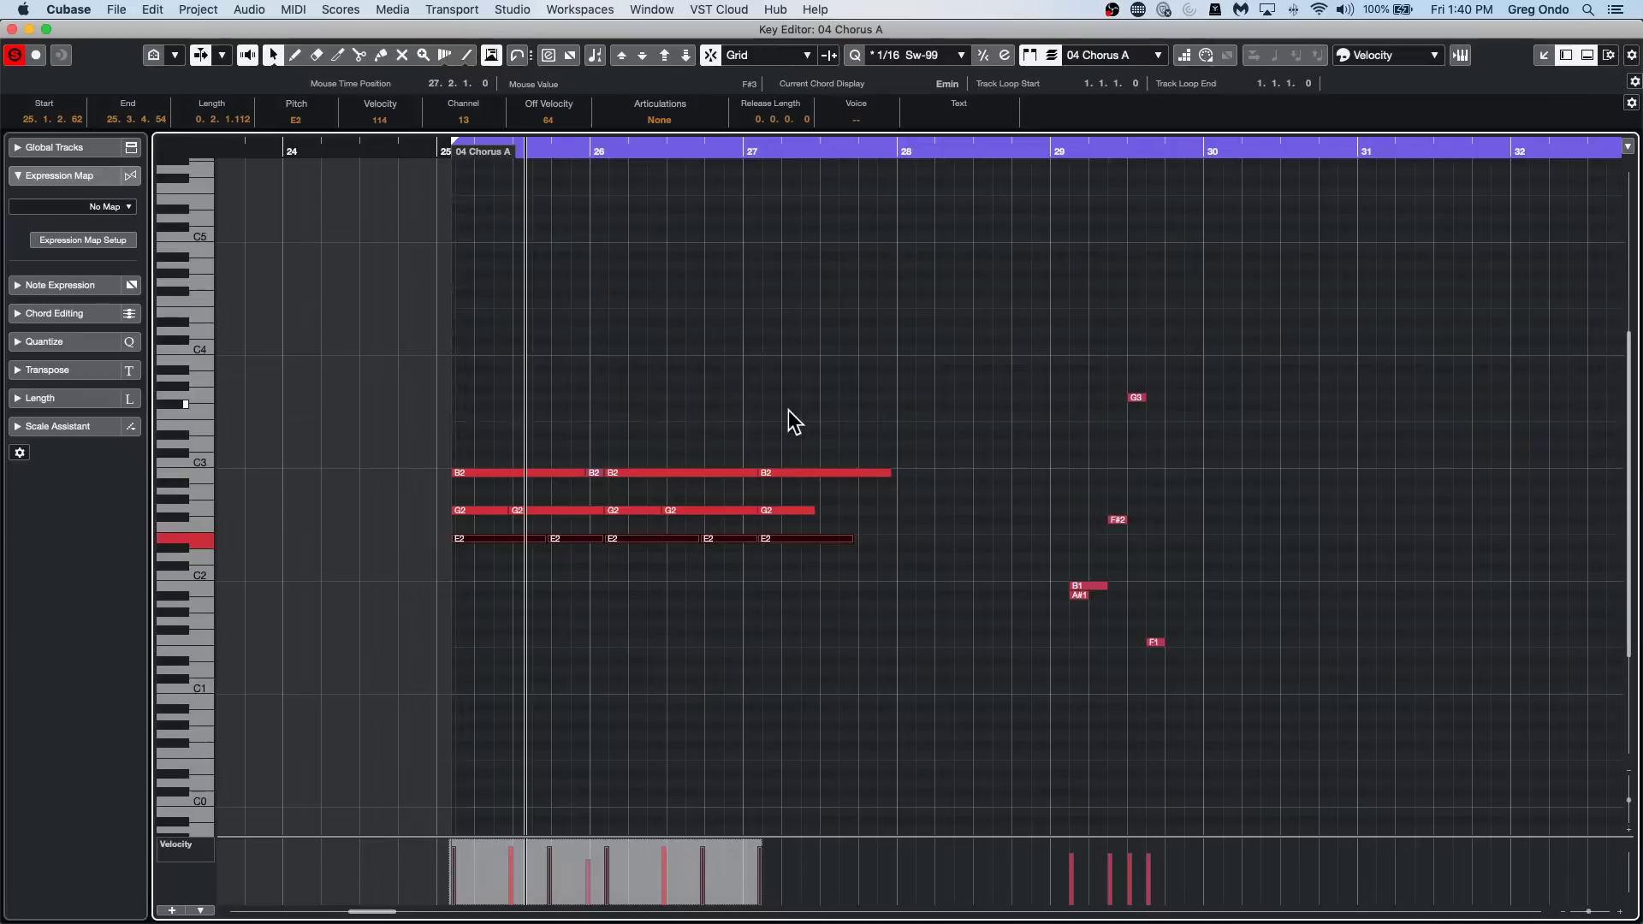
Transpose the row of B2 notes by octaves to B1 and B3 to compare inversions, and return it to B2.
{"action": "left_click_drag", "start_coordinate": [473, 444], "coordinate": [937, 486]}
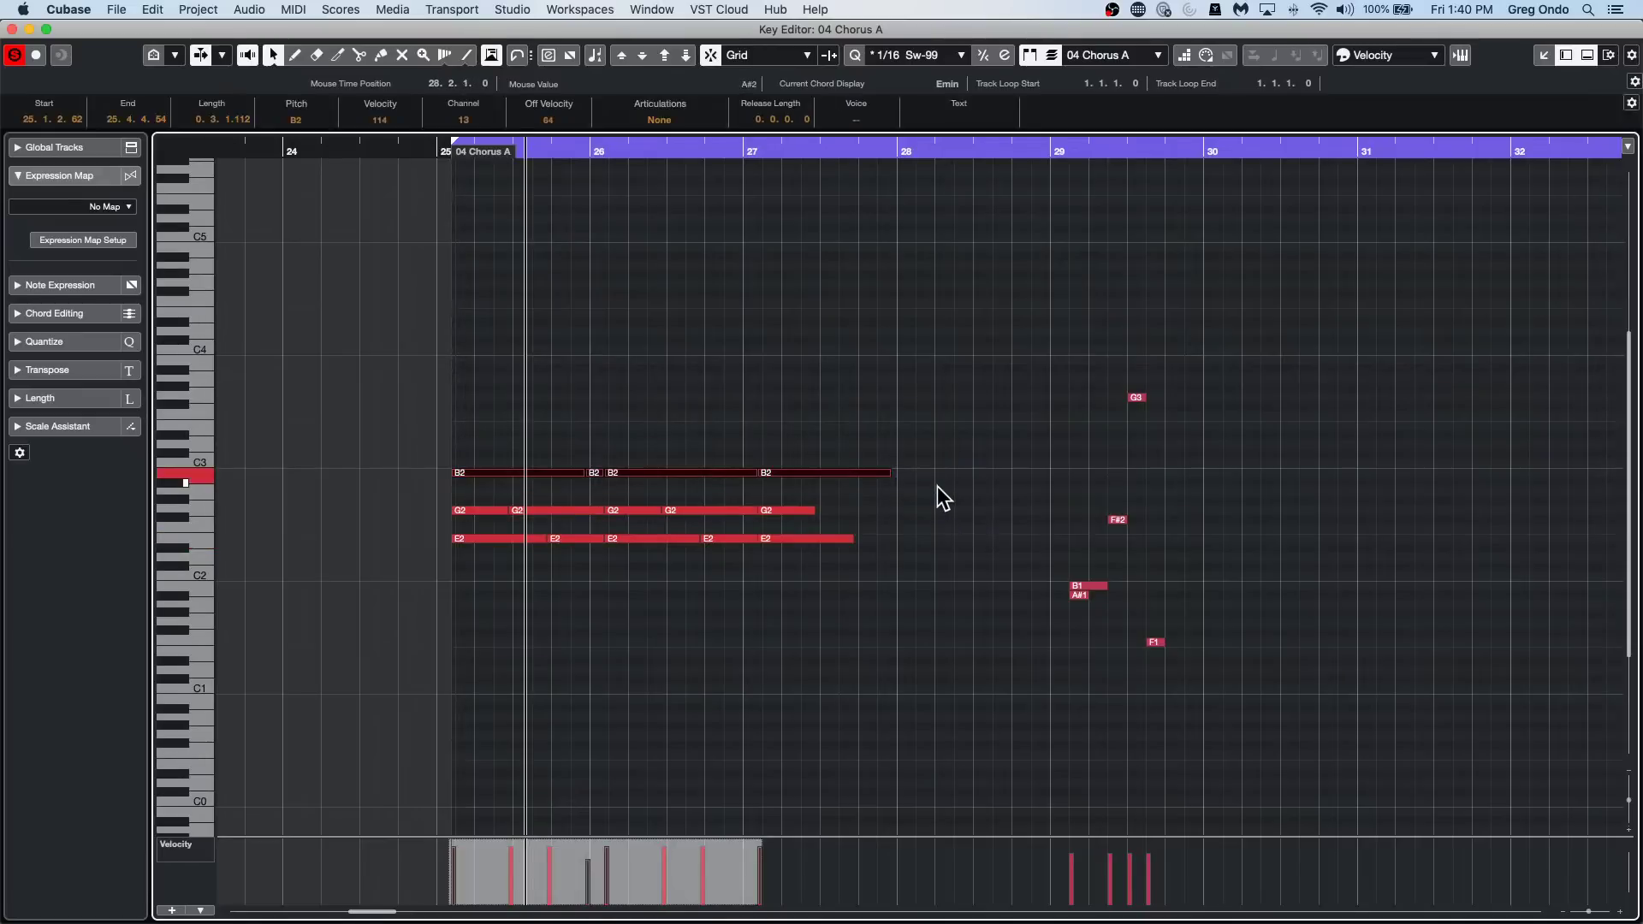
{"action": "key", "text": "shift+Down"}
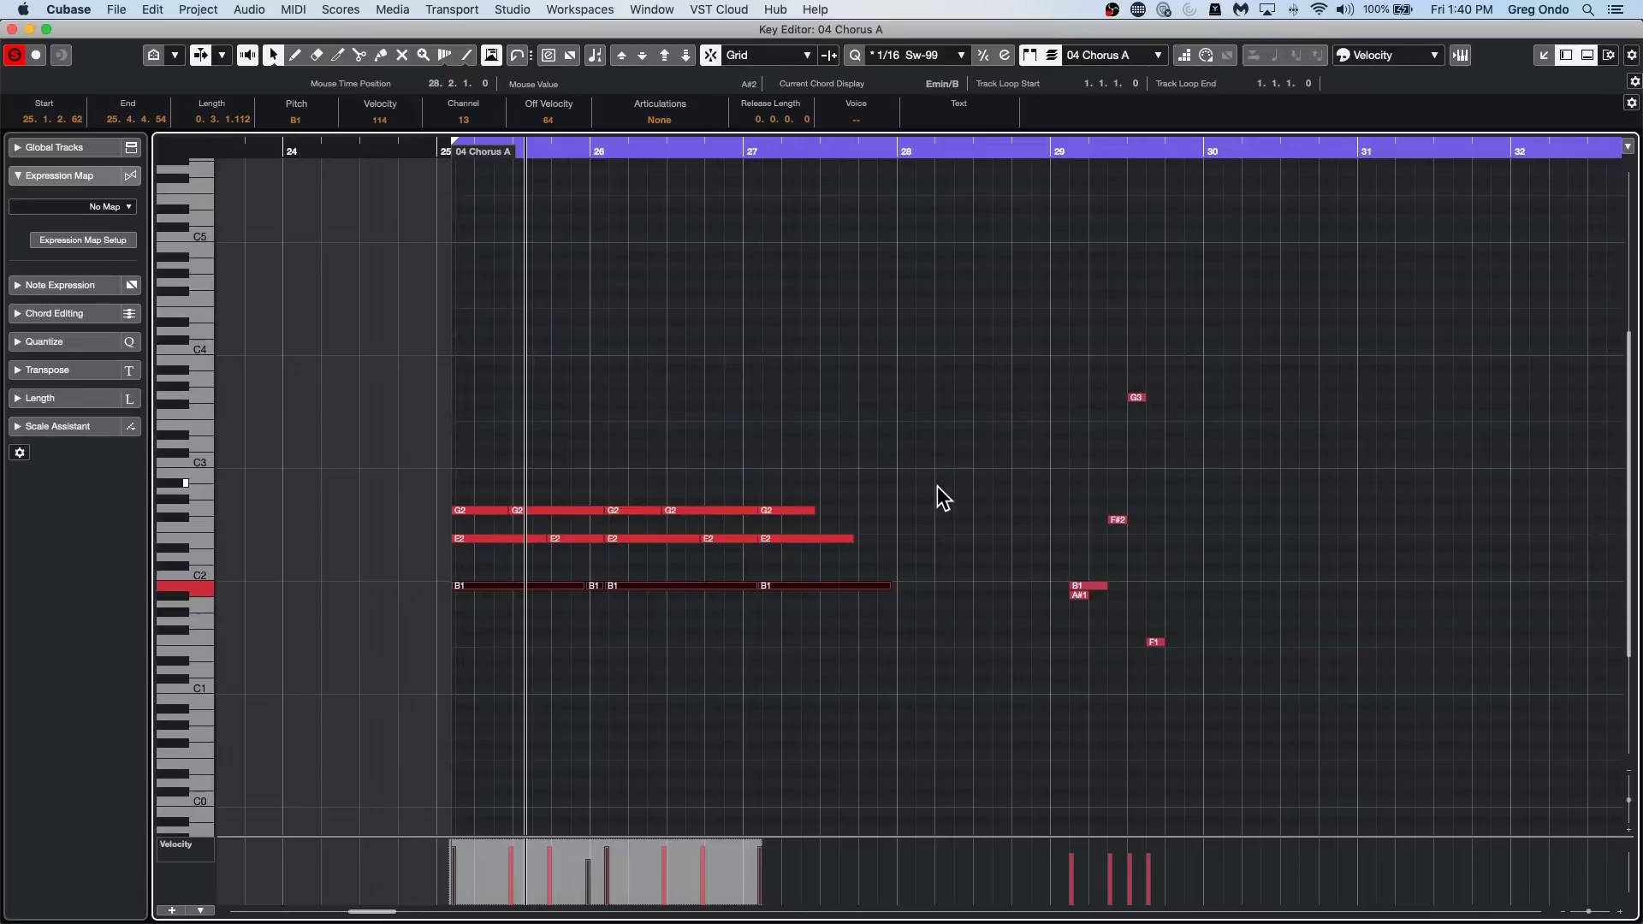
{"action": "key", "text": "shift+Up"}
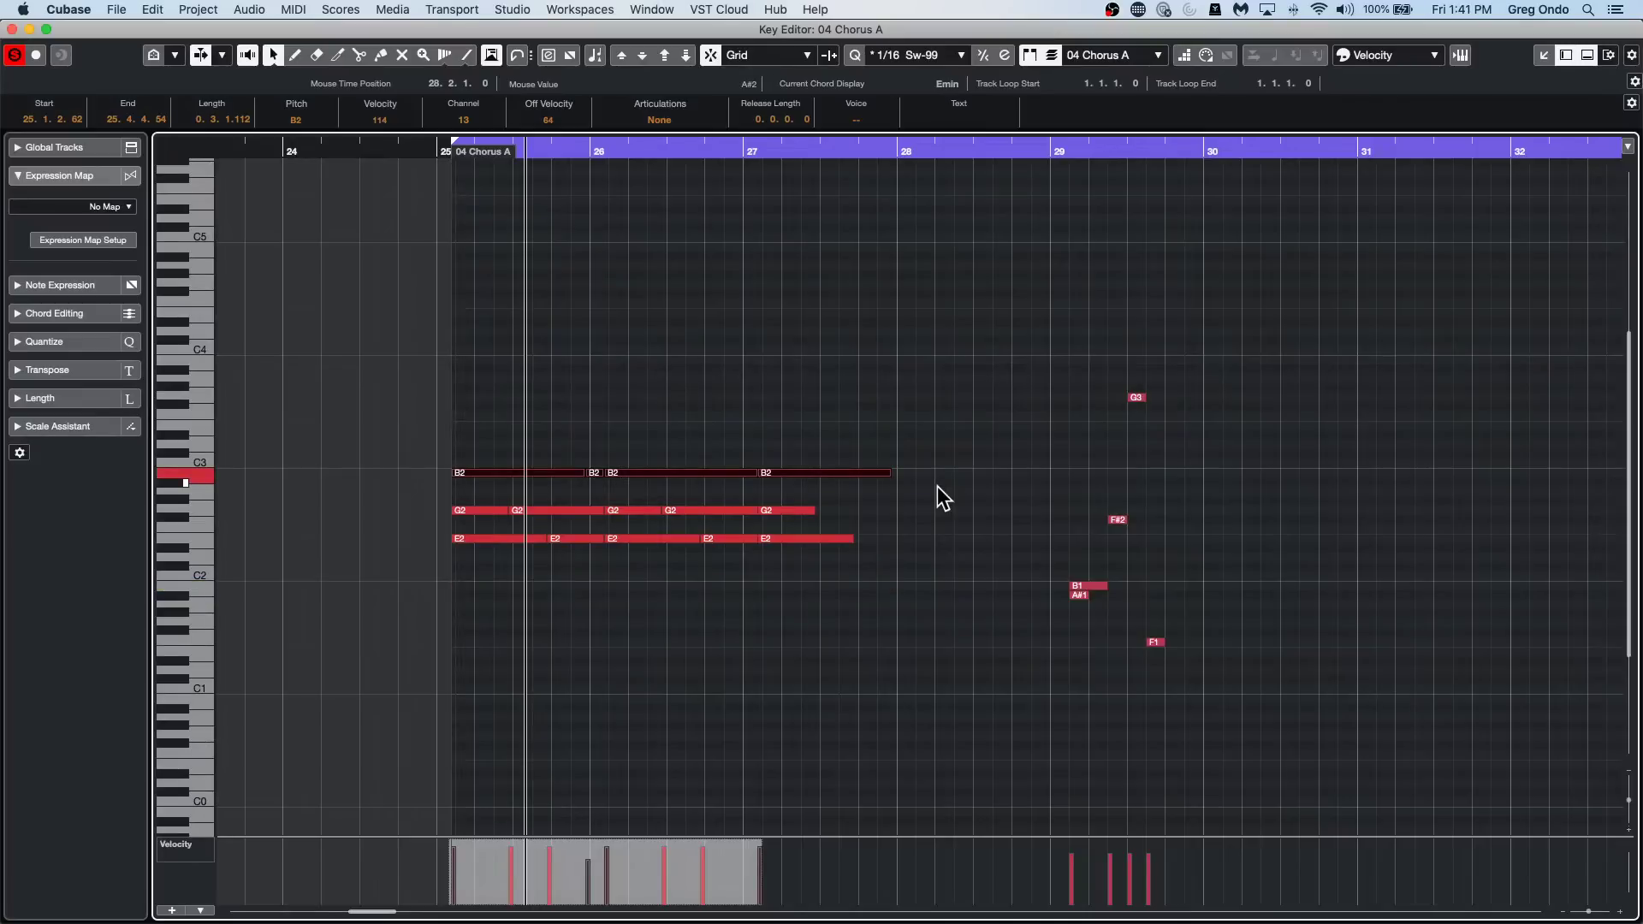
{"action": "key", "text": "shift+Up"}
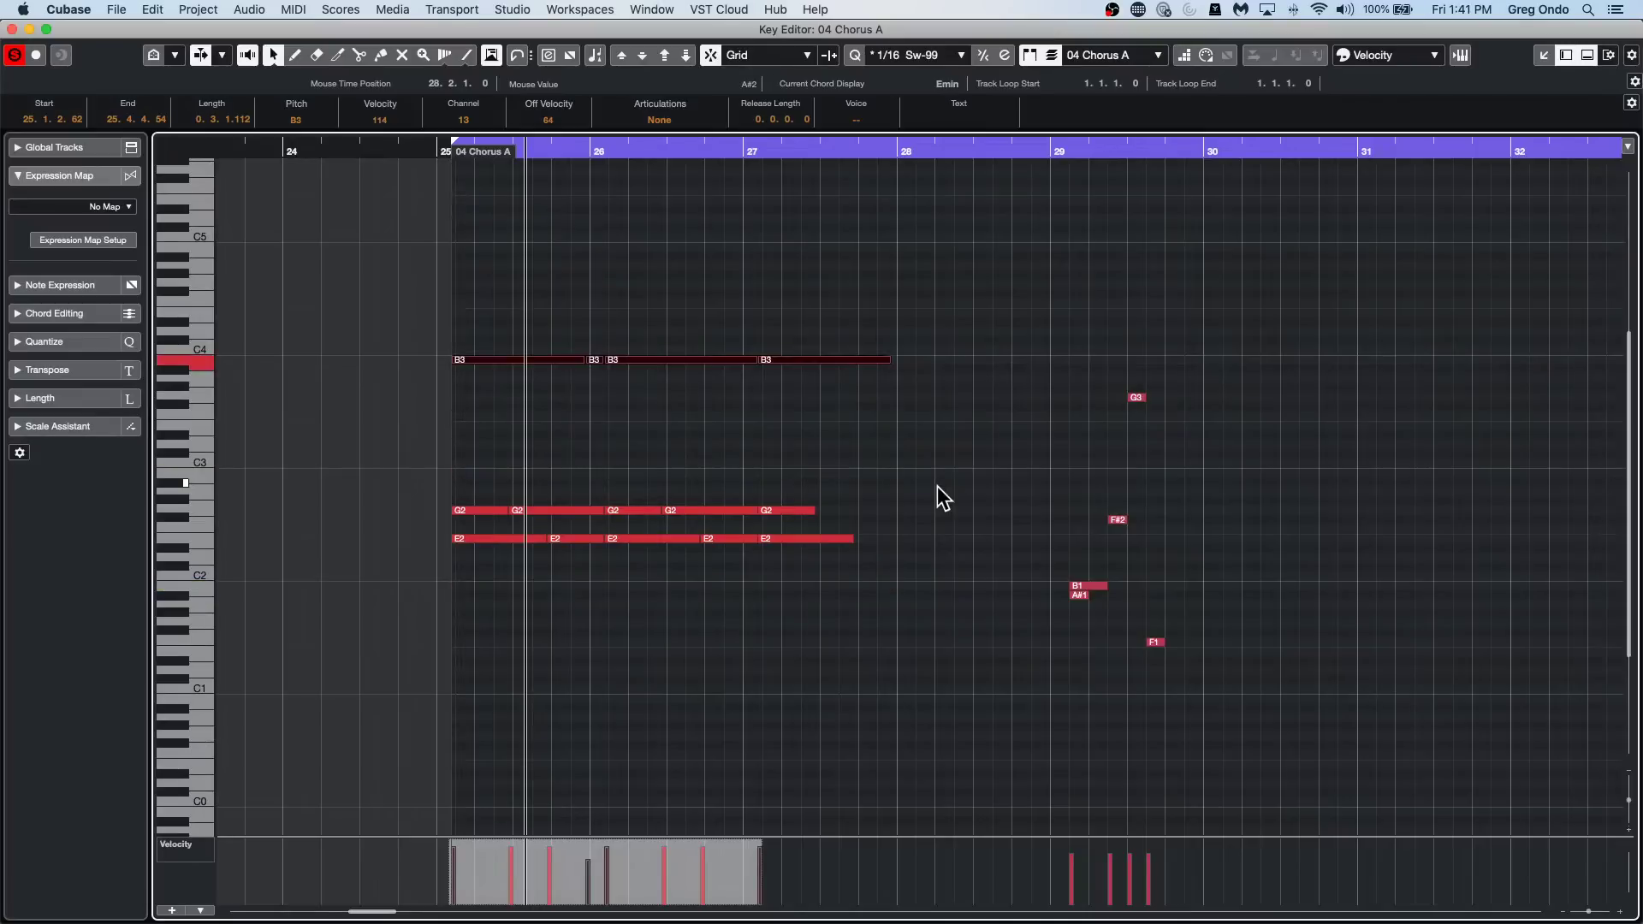
{"action": "key", "text": "shift+Down"}
{"action": "key", "text": "shift+Down"}
{"action": "key", "text": "shift+Up"}
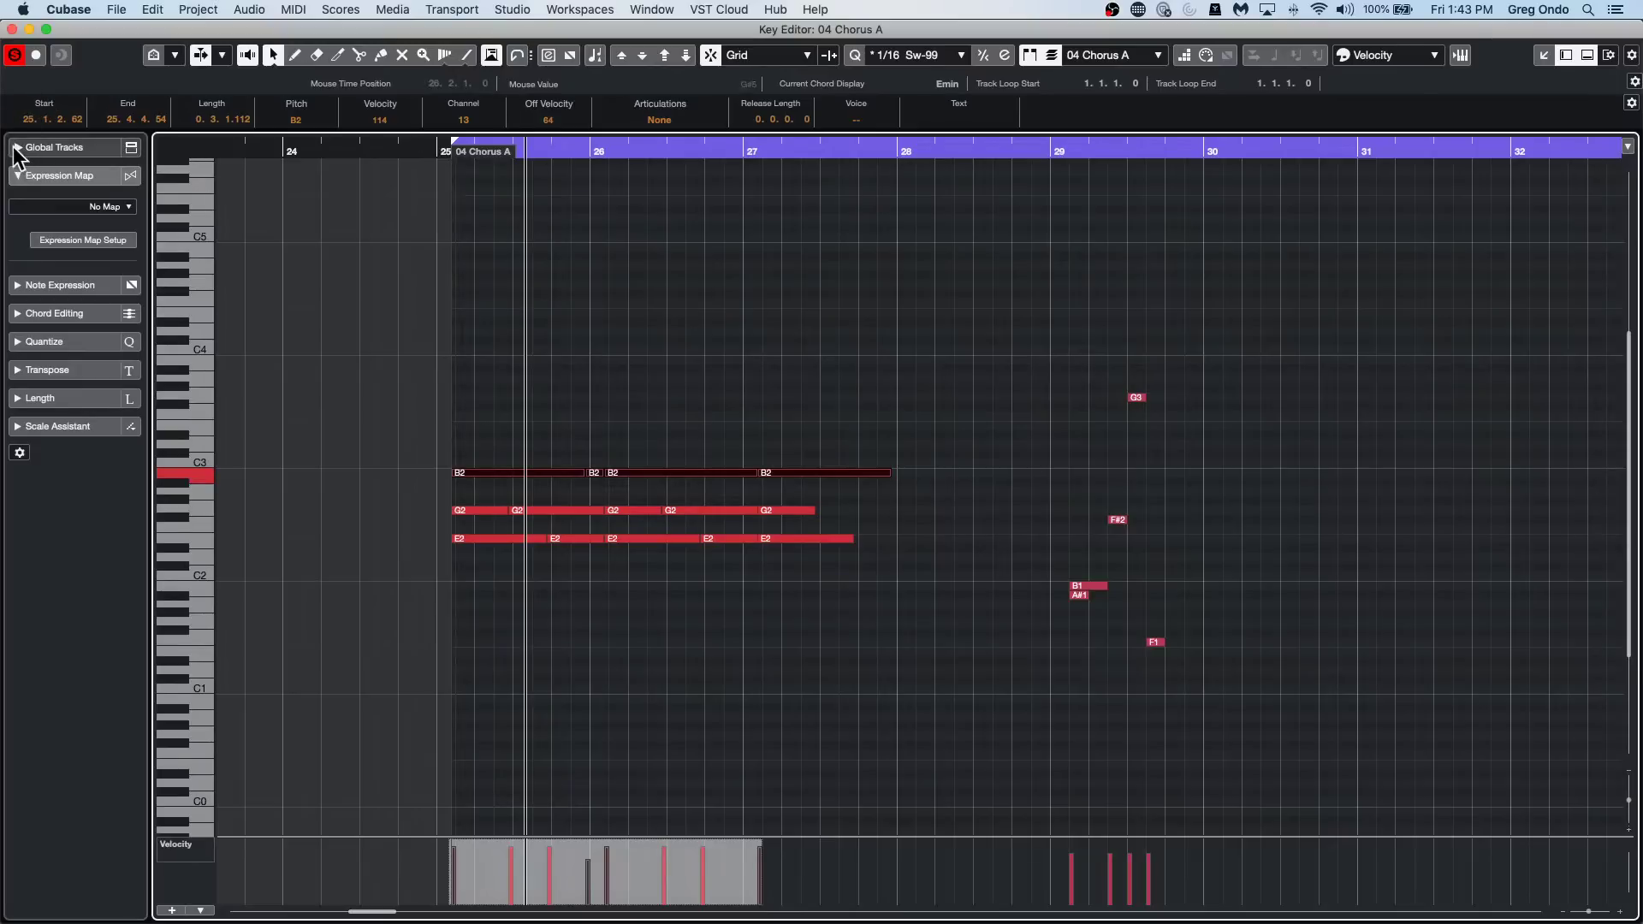
Close the Key Editor window and return to the jump off project window.
{"action": "left_click", "coordinate": [12, 29]}
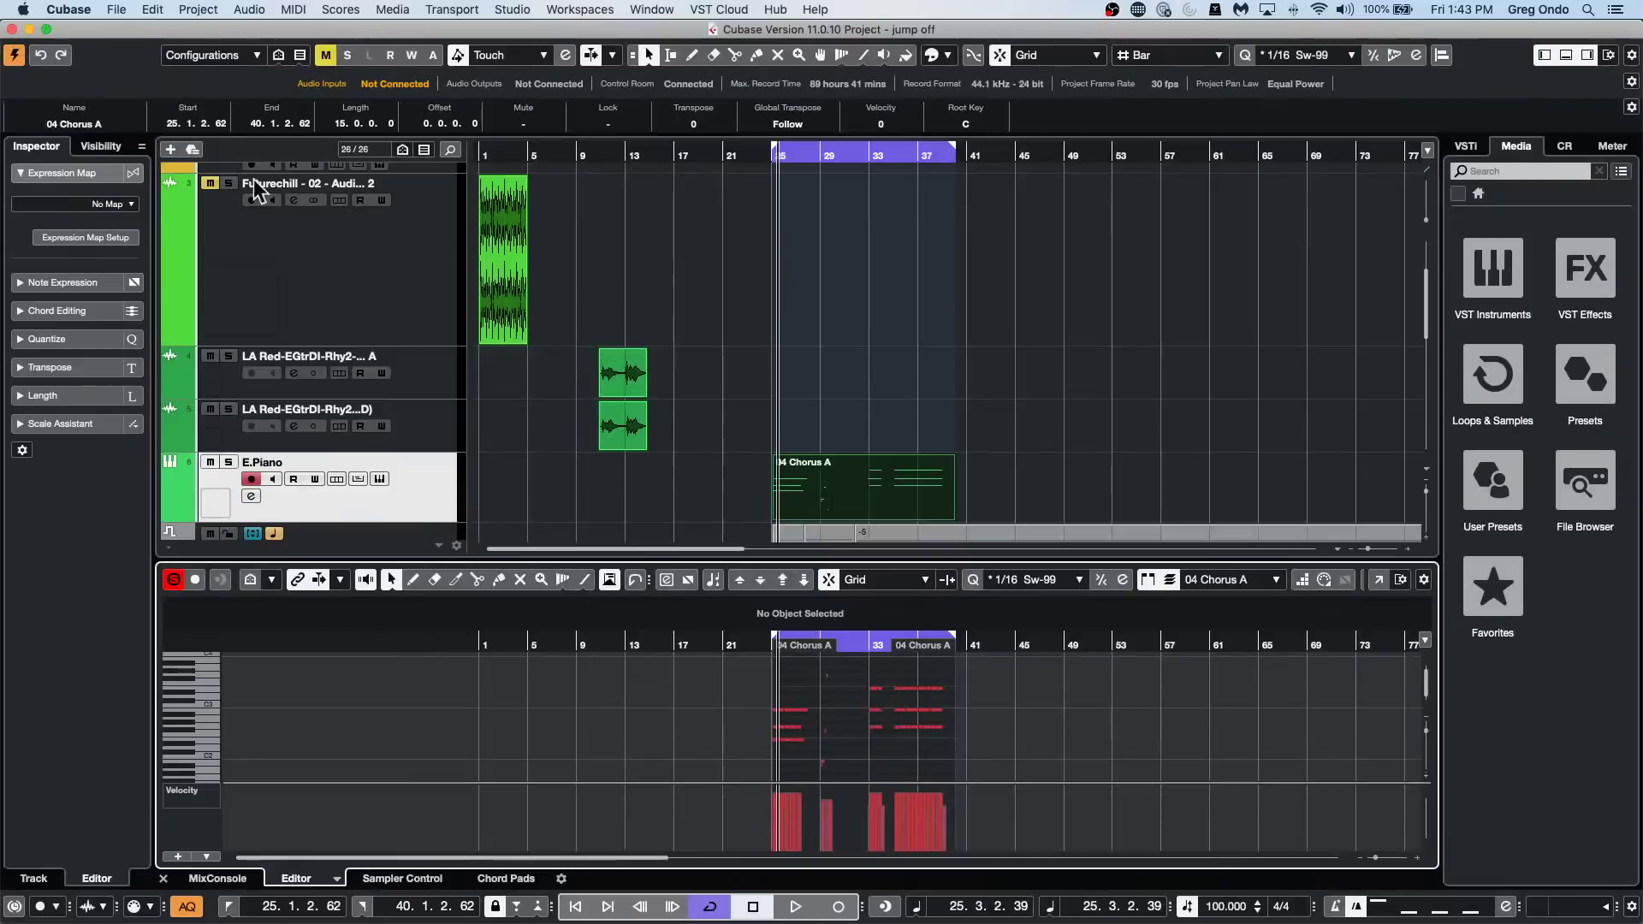
{"action": "left_click_drag", "start_coordinate": [557, 154], "coordinate": [325, 150]}
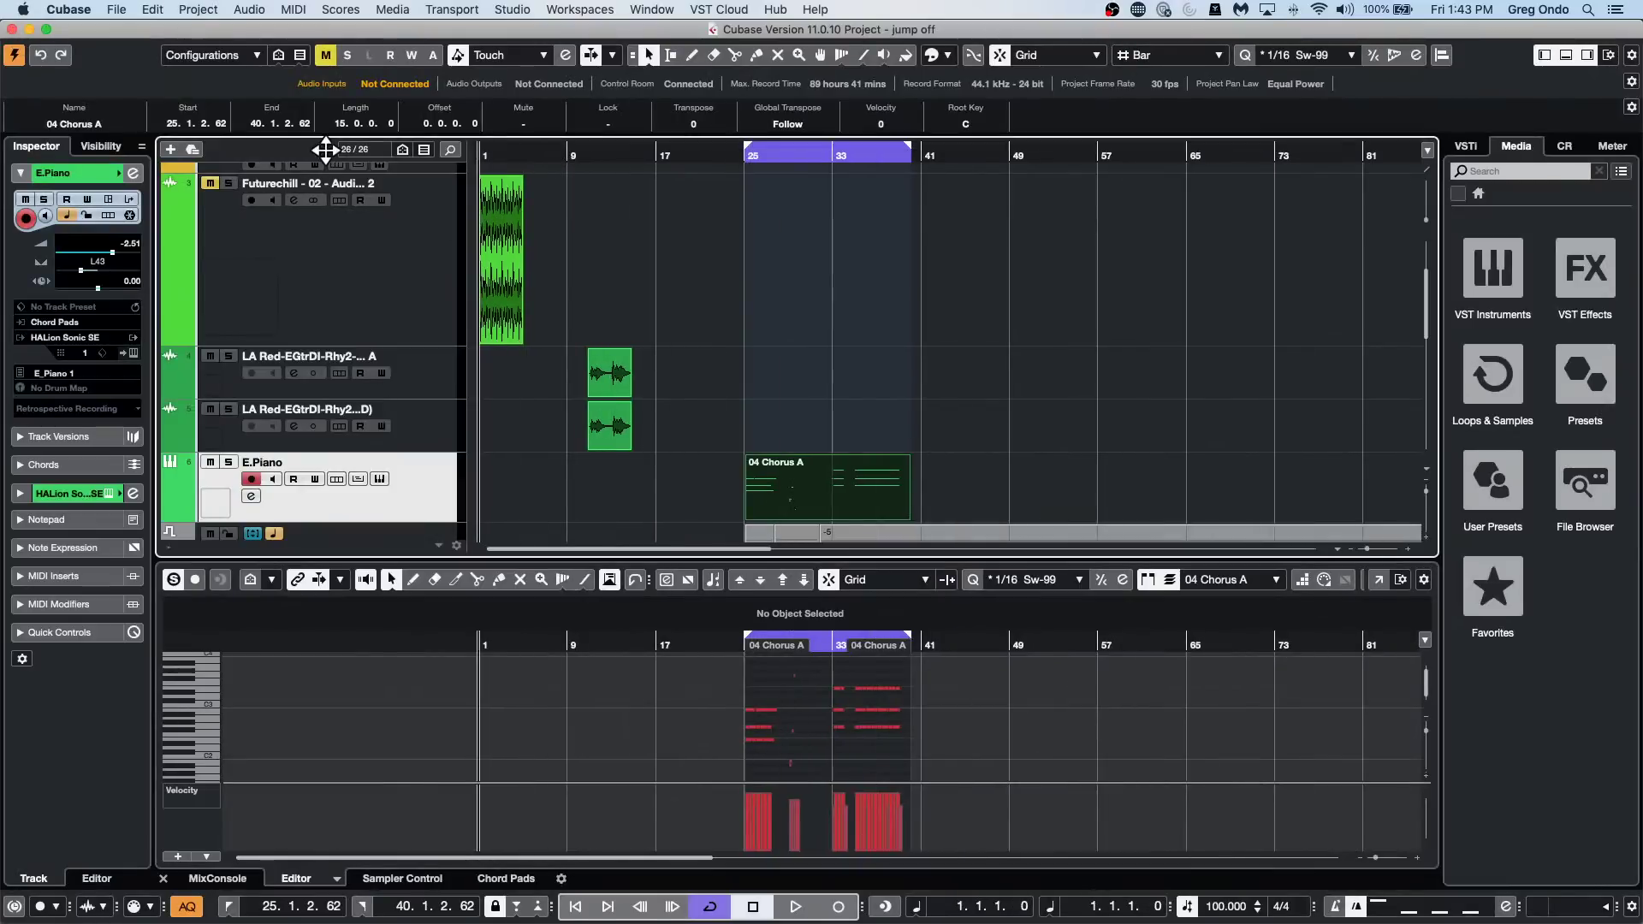
{"action": "scroll", "coordinate": [675, 272], "scroll_direction": "up", "scroll_amount": 4}
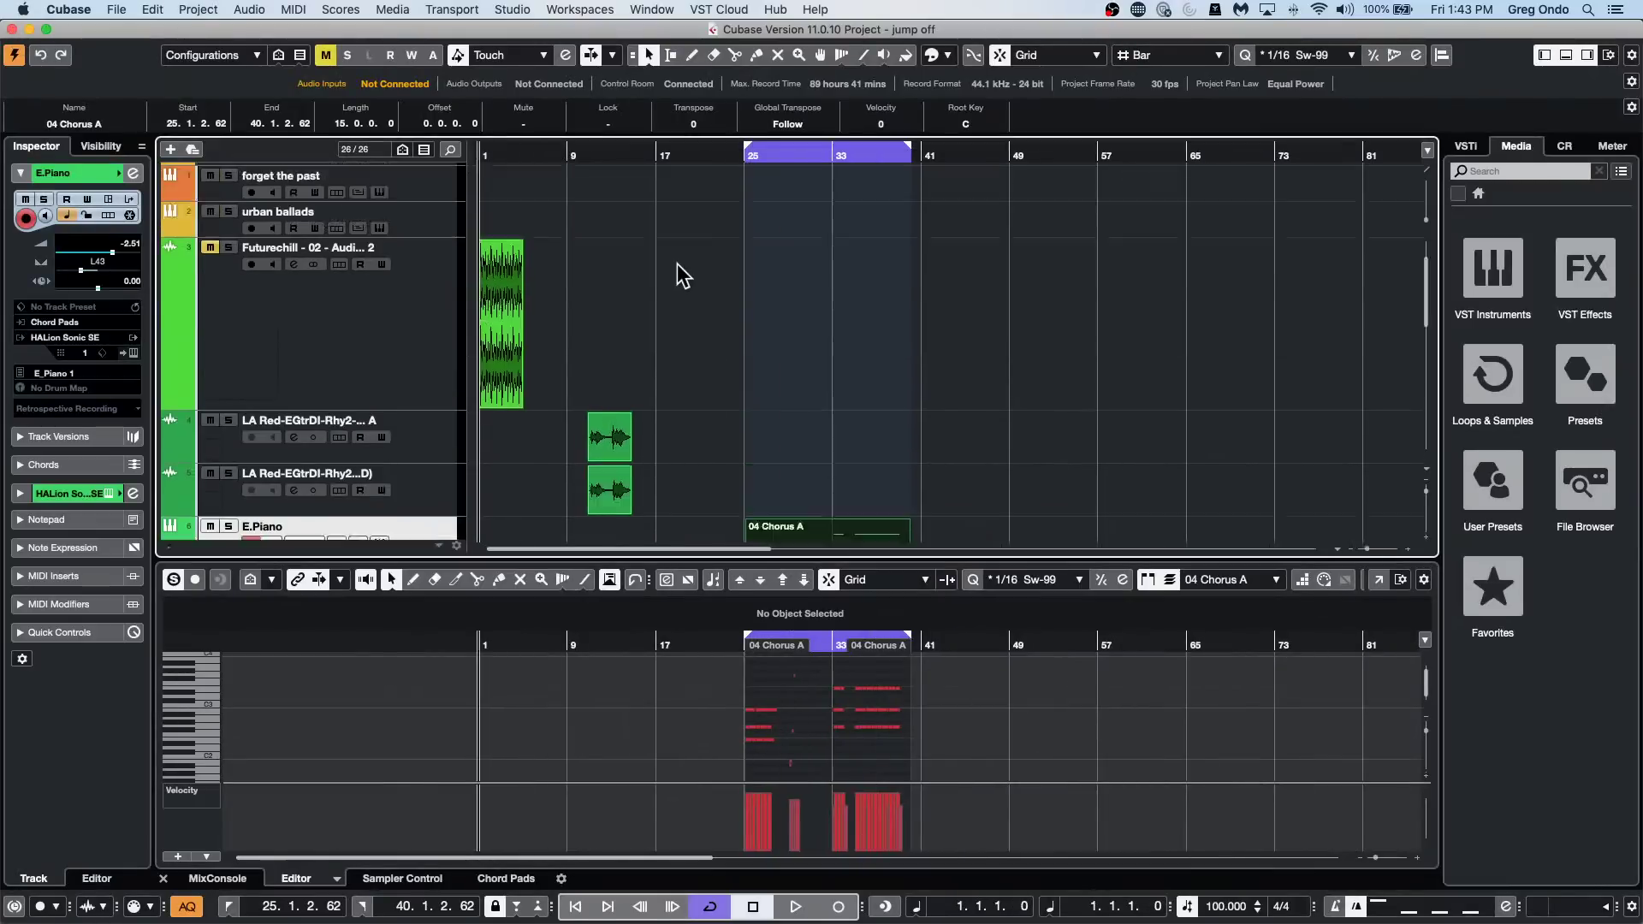
{"action": "left_click", "coordinate": [117, 10]}
{"action": "mouse_move", "coordinate": [227, 333]}
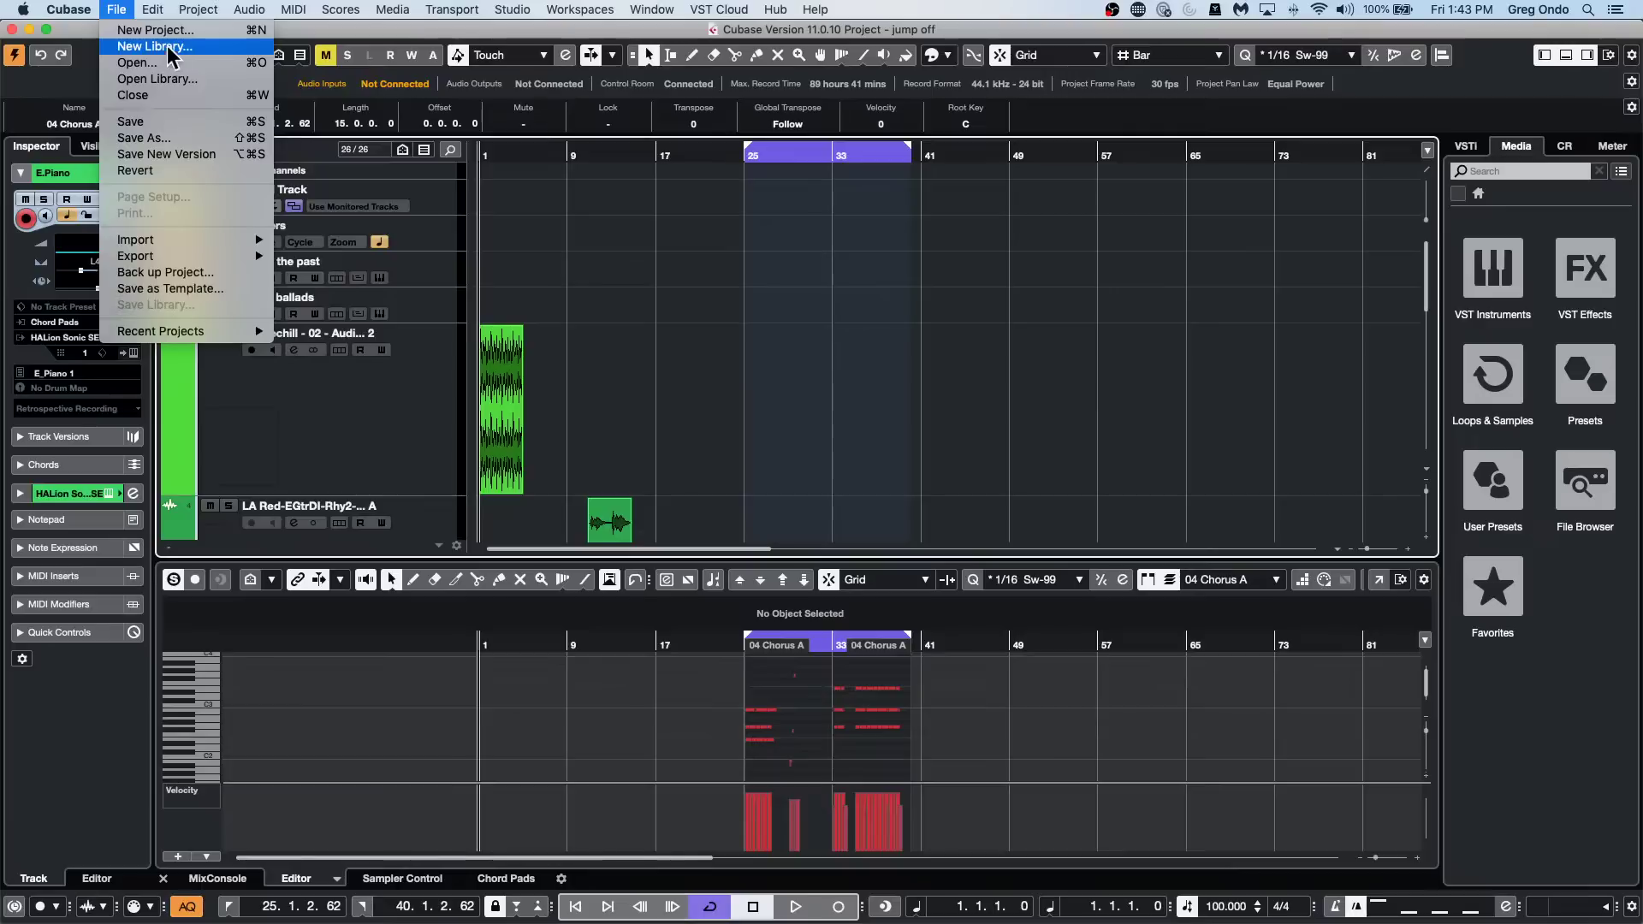
{"action": "mouse_move", "coordinate": [101, 13]}
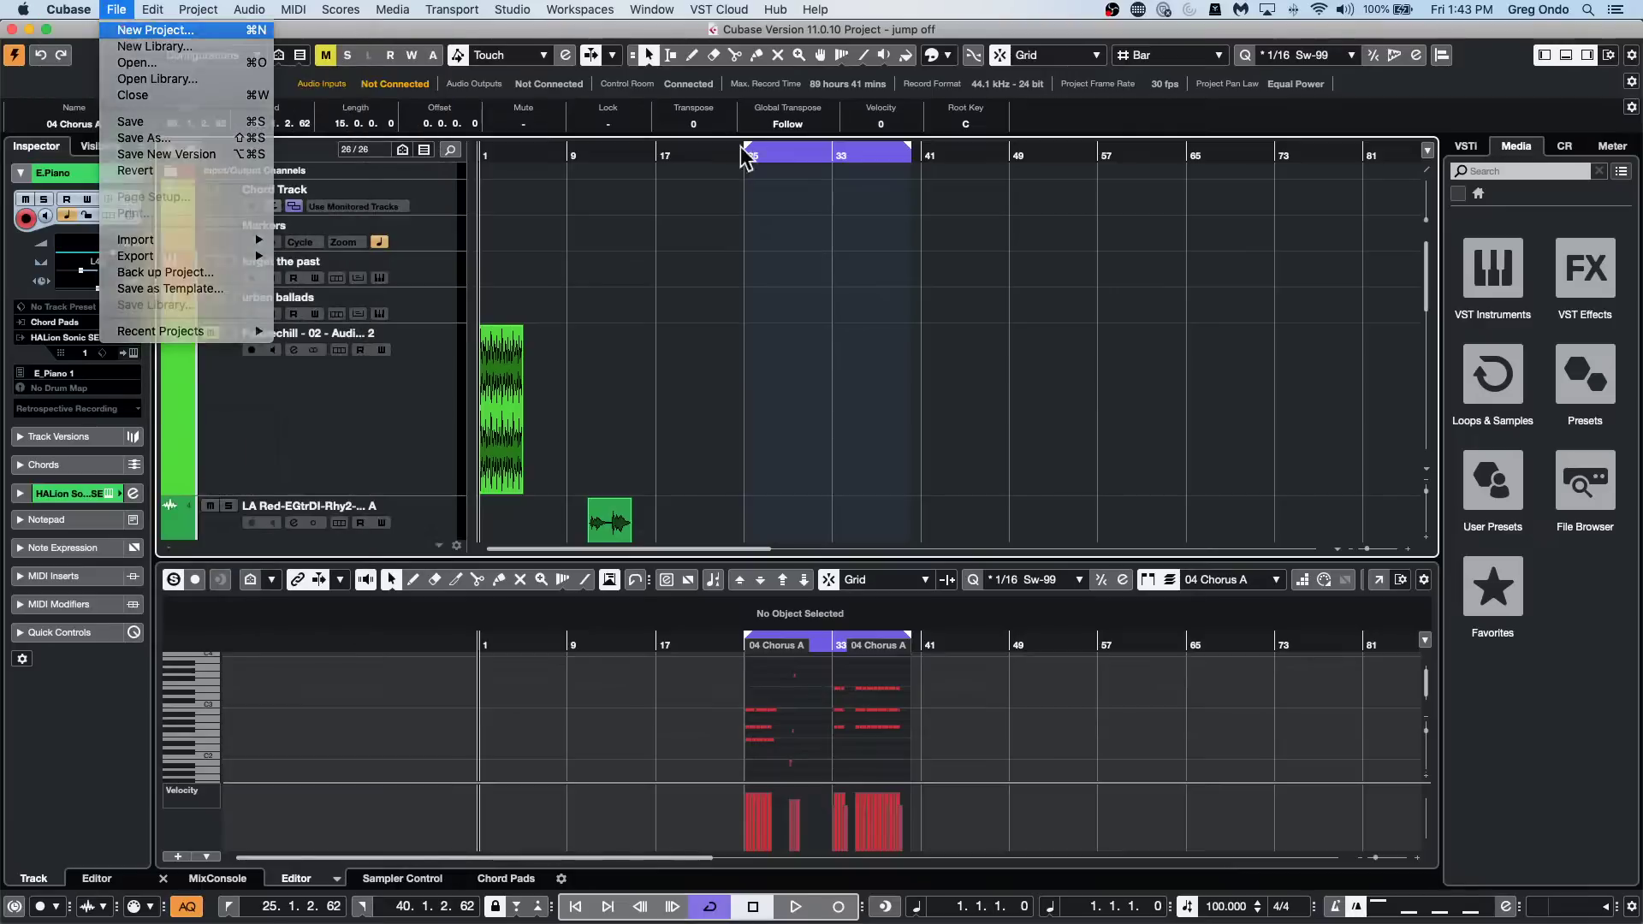
{"action": "left_click", "coordinate": [128, 29]}
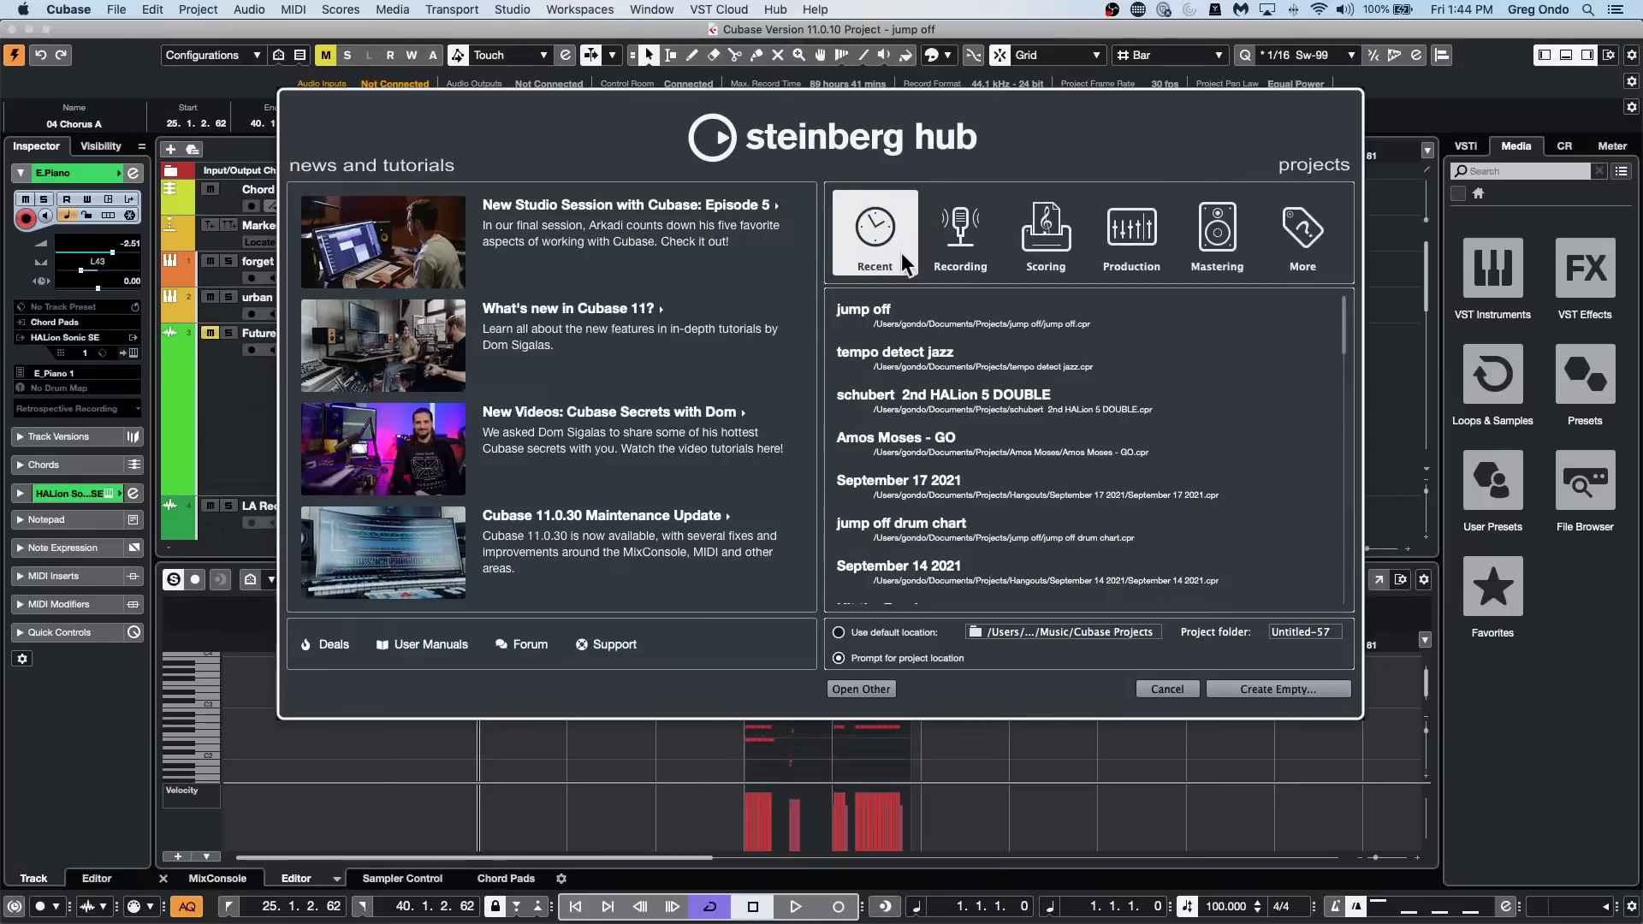
{"action": "left_click", "coordinate": [1185, 690]}
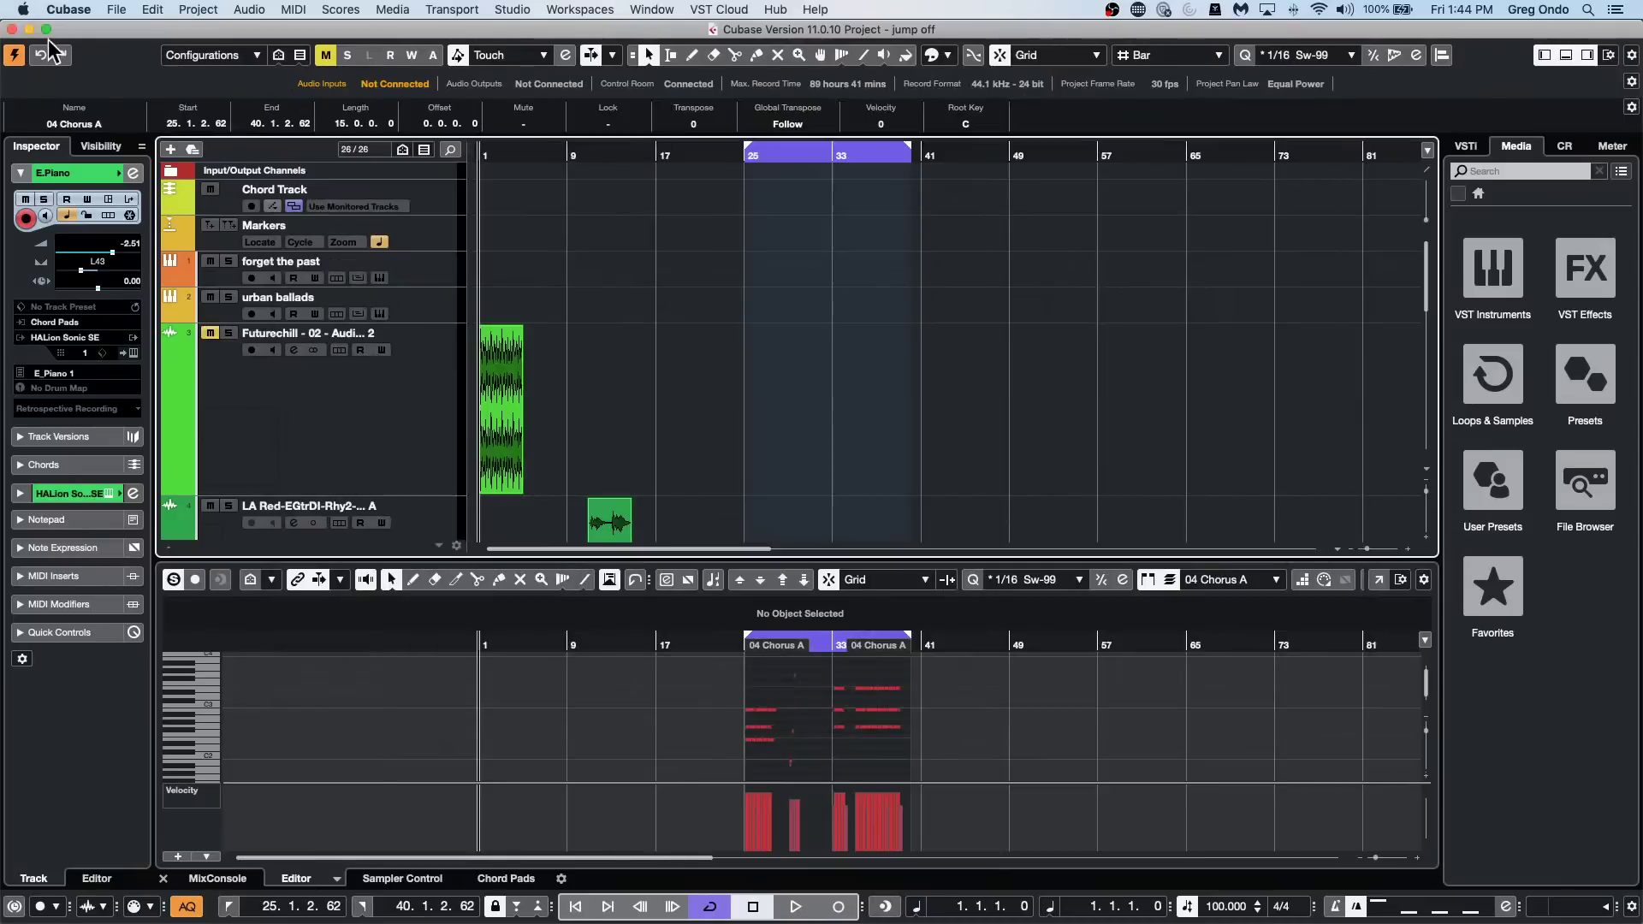
Add one instrument track below the Markers track using Groove Agent SE with stereo audio outputs.
{"action": "right_click", "coordinate": [445, 235]}
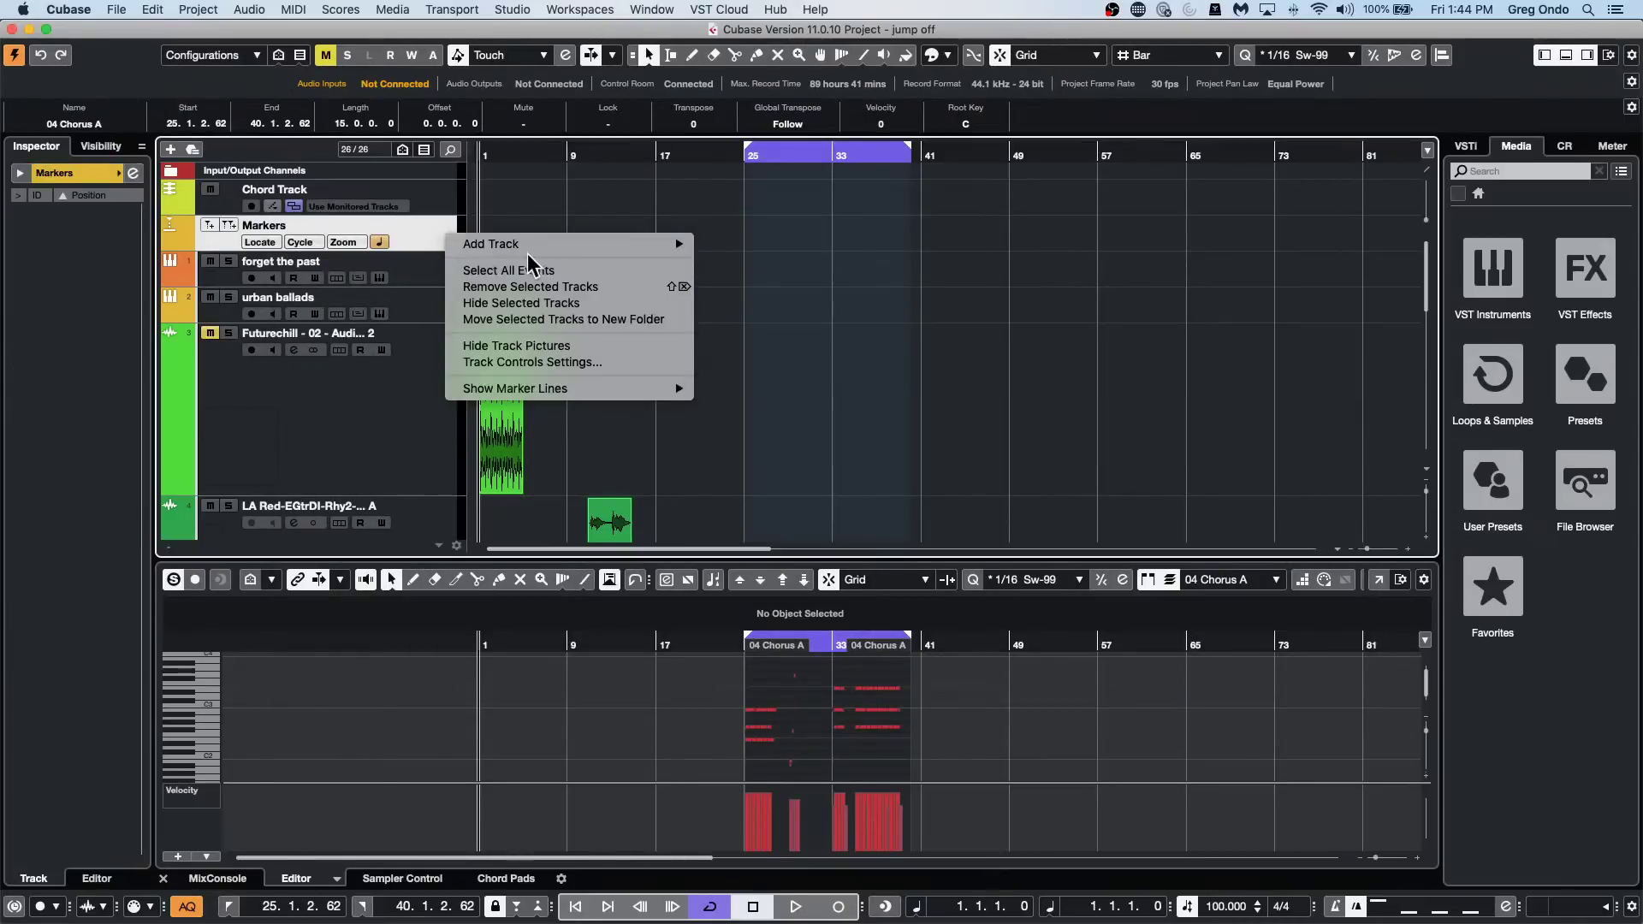
{"action": "mouse_move", "coordinate": [548, 245]}
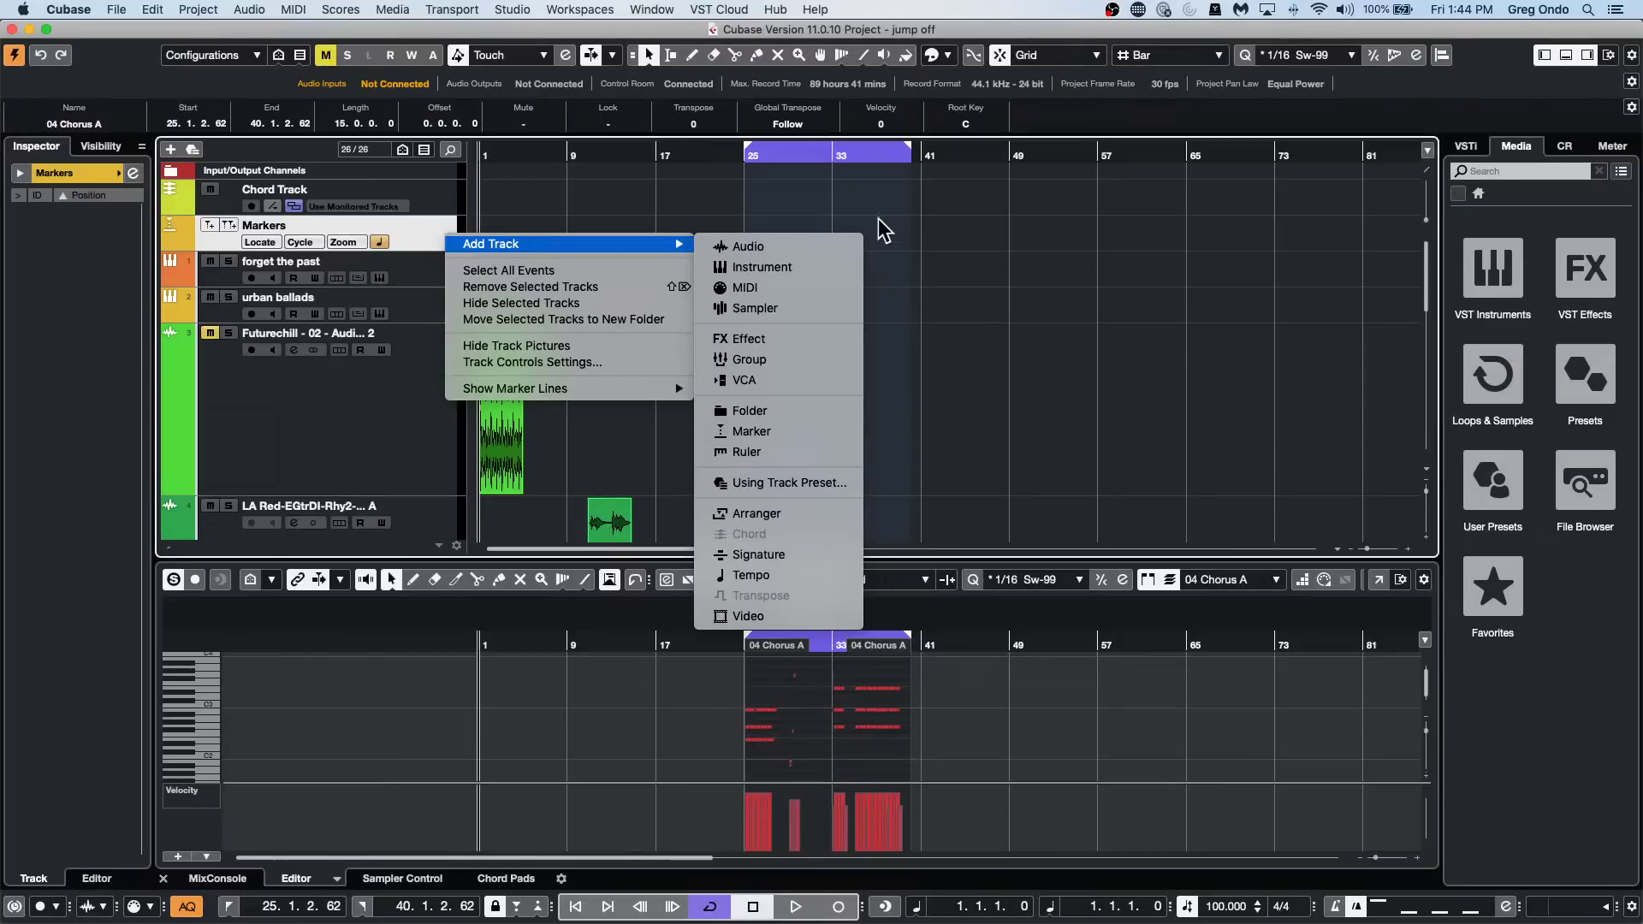
{"action": "left_click", "coordinate": [822, 268]}
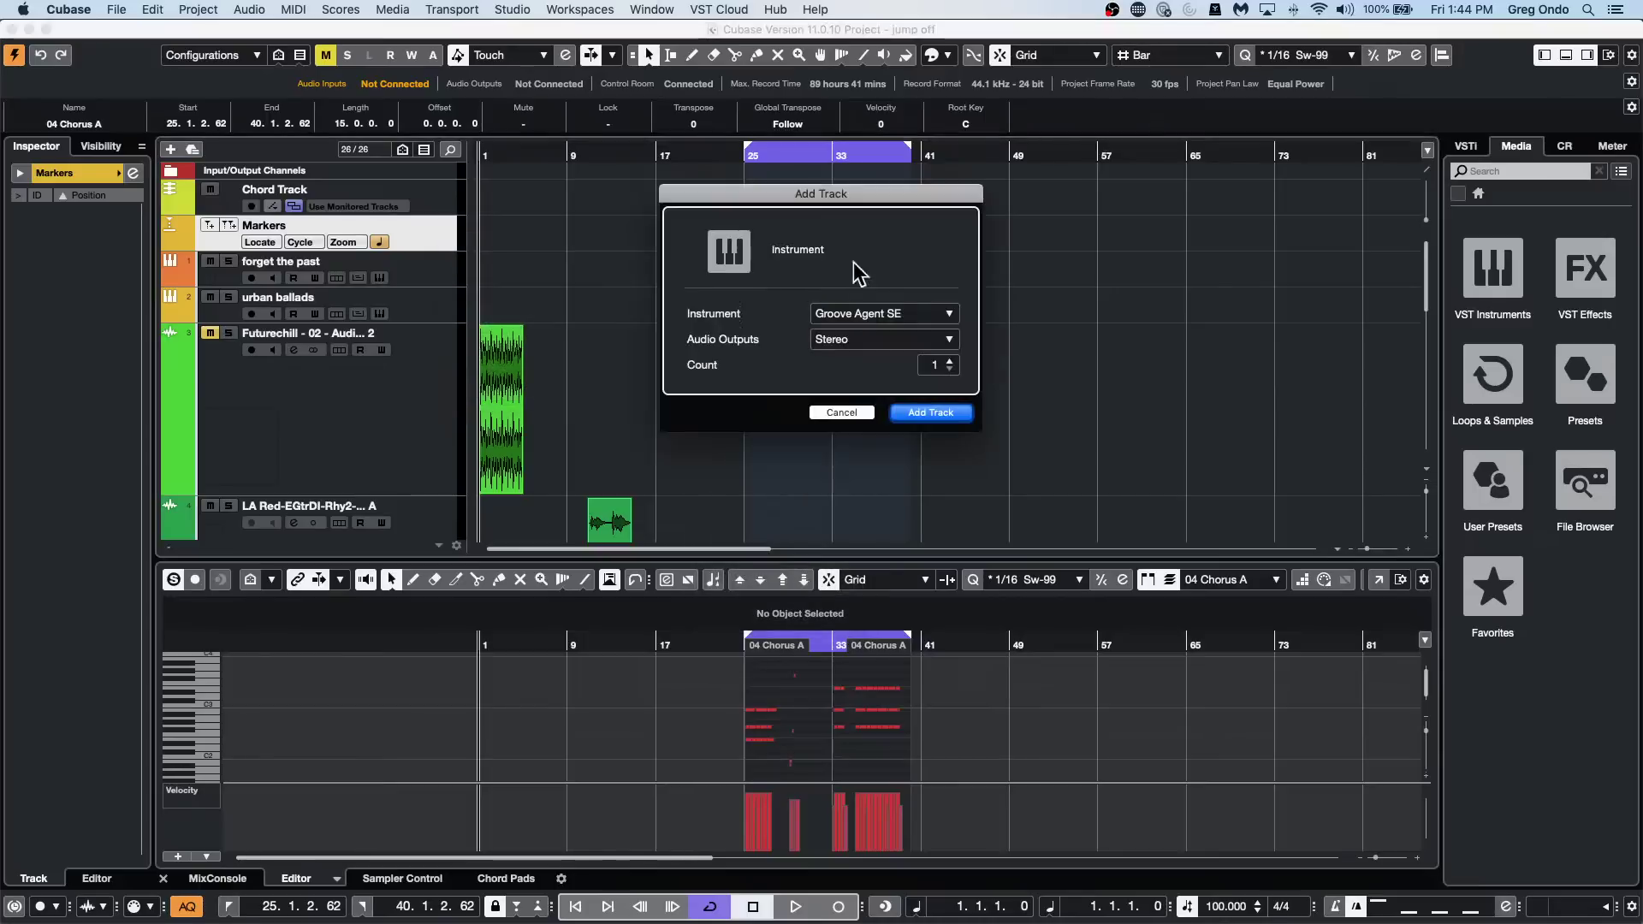
{"action": "left_click", "coordinate": [866, 313]}
{"action": "left_click", "coordinate": [1045, 331]}
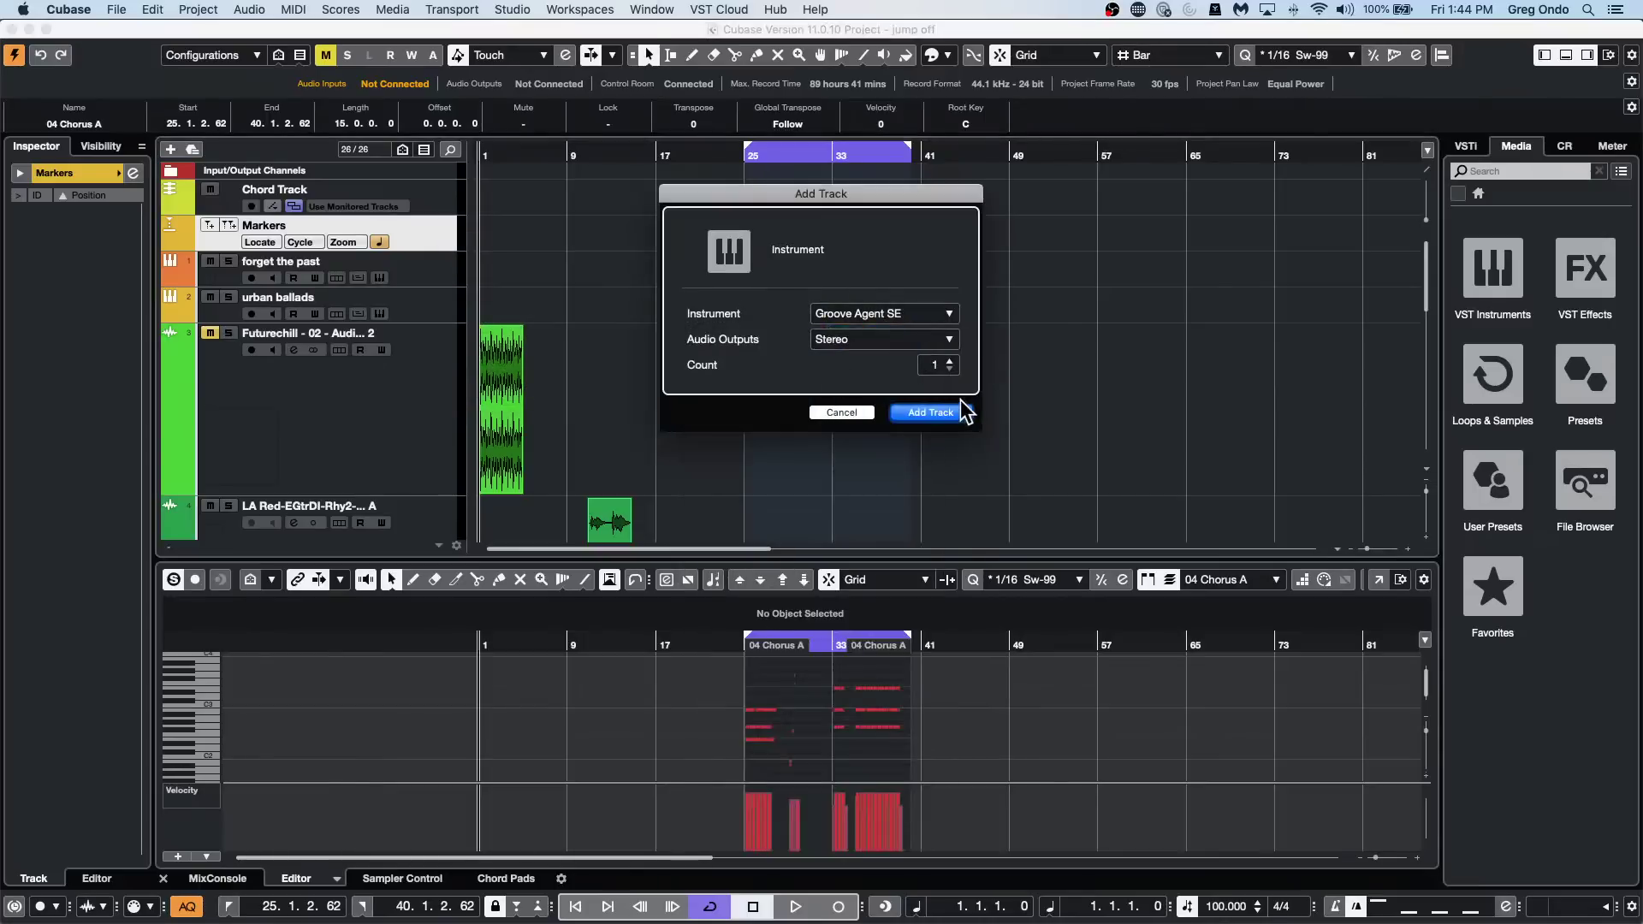
{"action": "key", "text": "Return"}
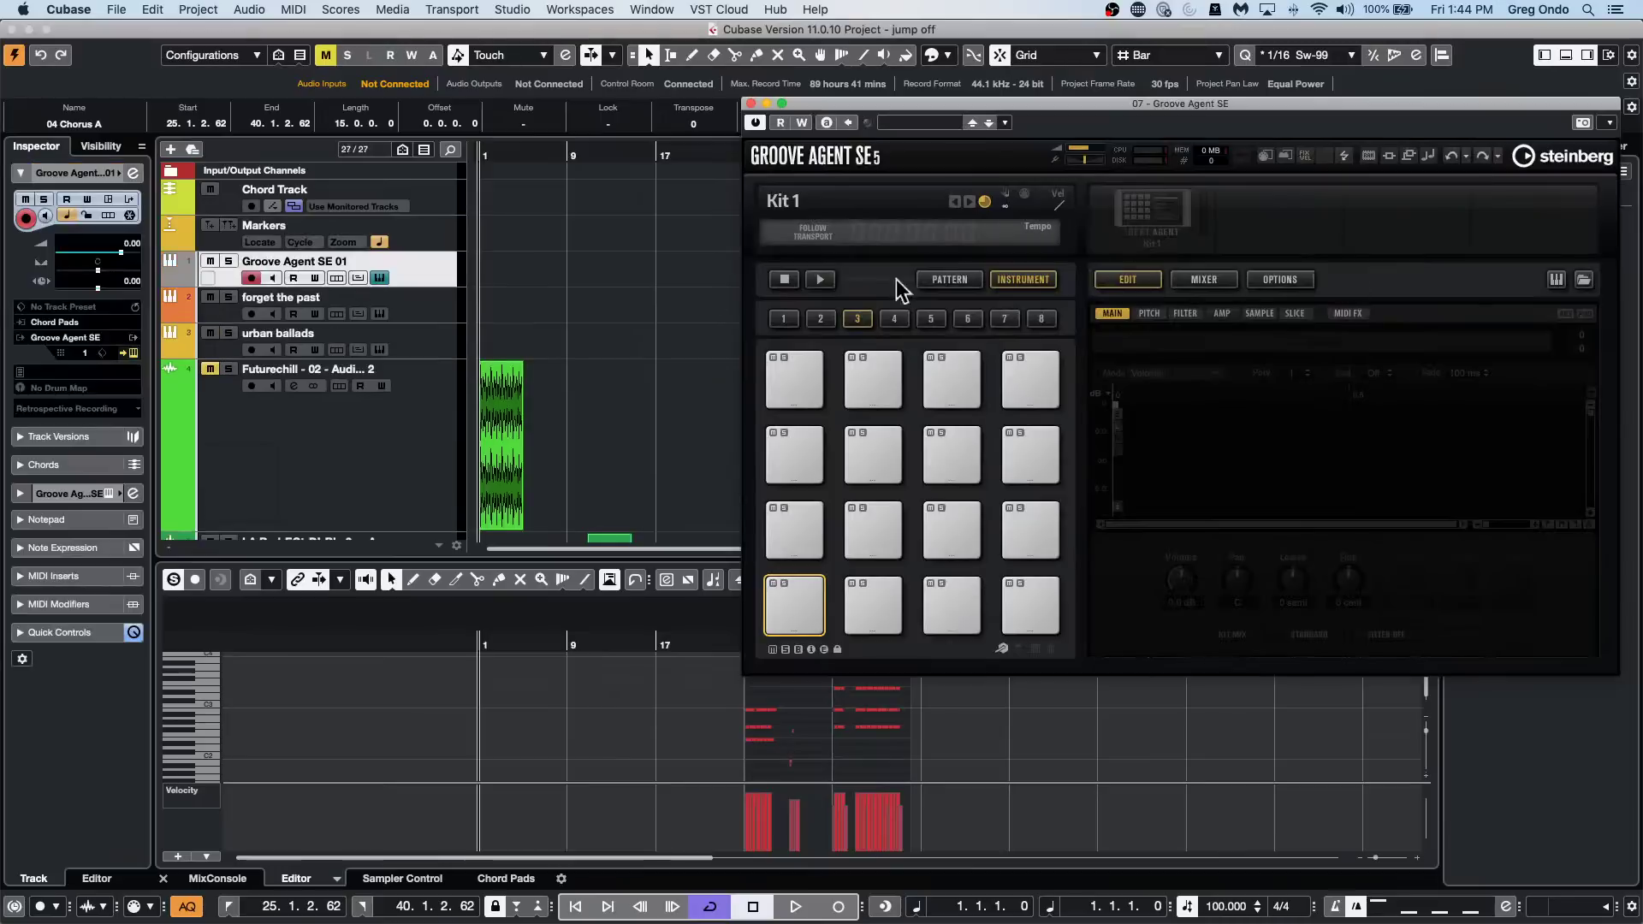
Load the Chemical Composition kit with its patterns from the Laser Beams instrument set into Groove Agent SE's empty kit slot.
{"action": "left_click_drag", "start_coordinate": [893, 101], "coordinate": [464, 96]}
{"action": "right_click", "coordinate": [721, 197]}
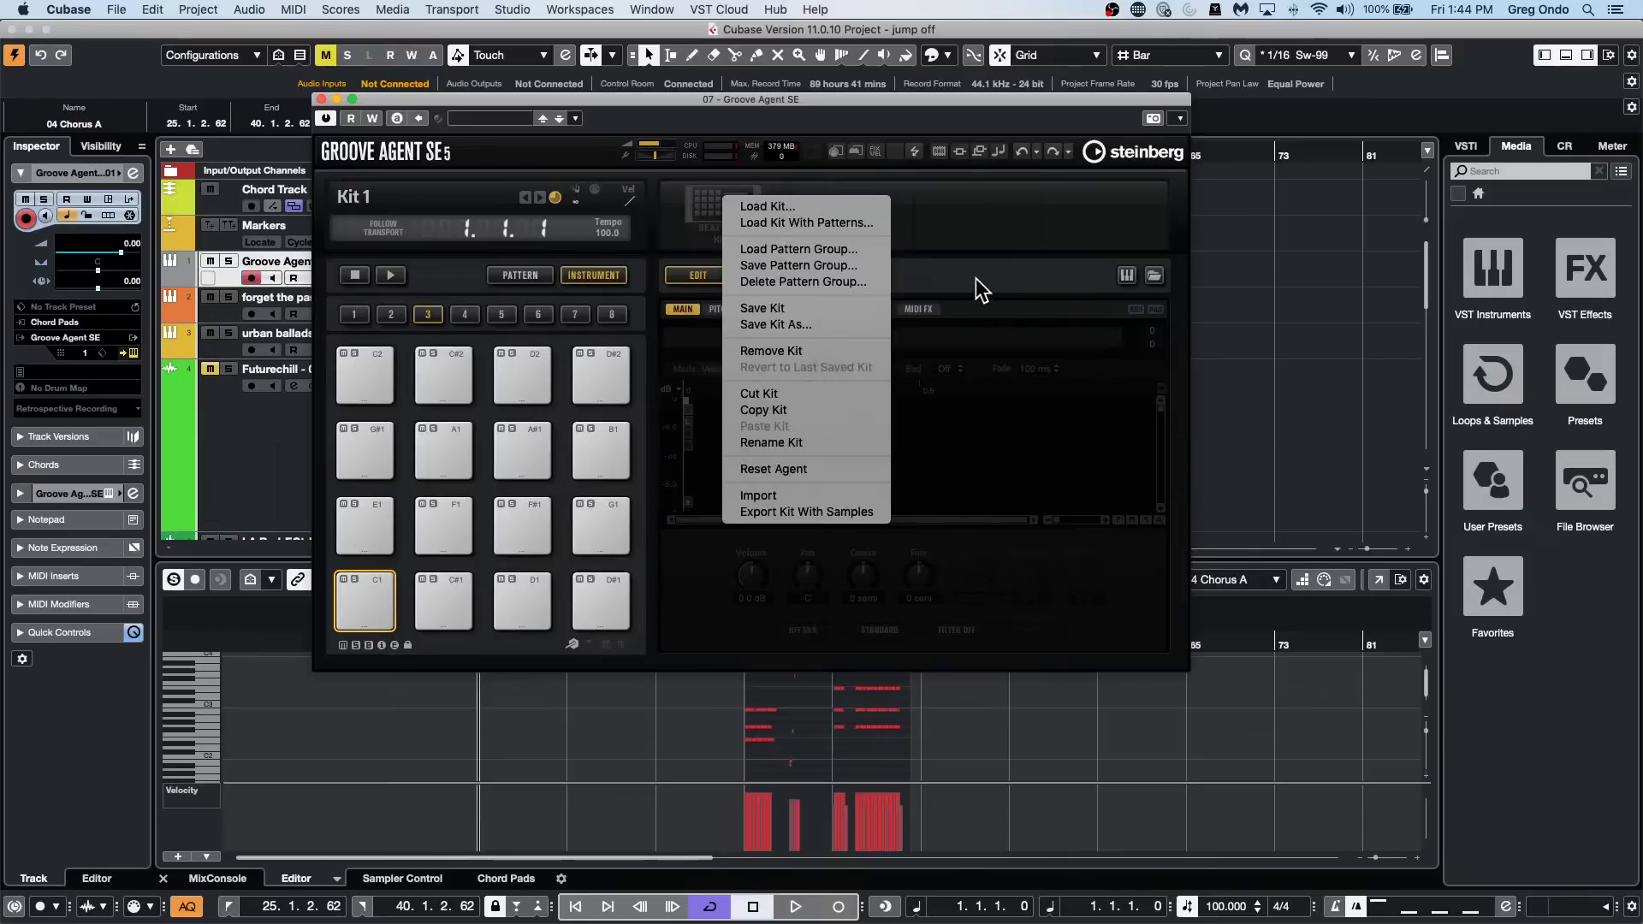
{"action": "left_click", "coordinate": [847, 228]}
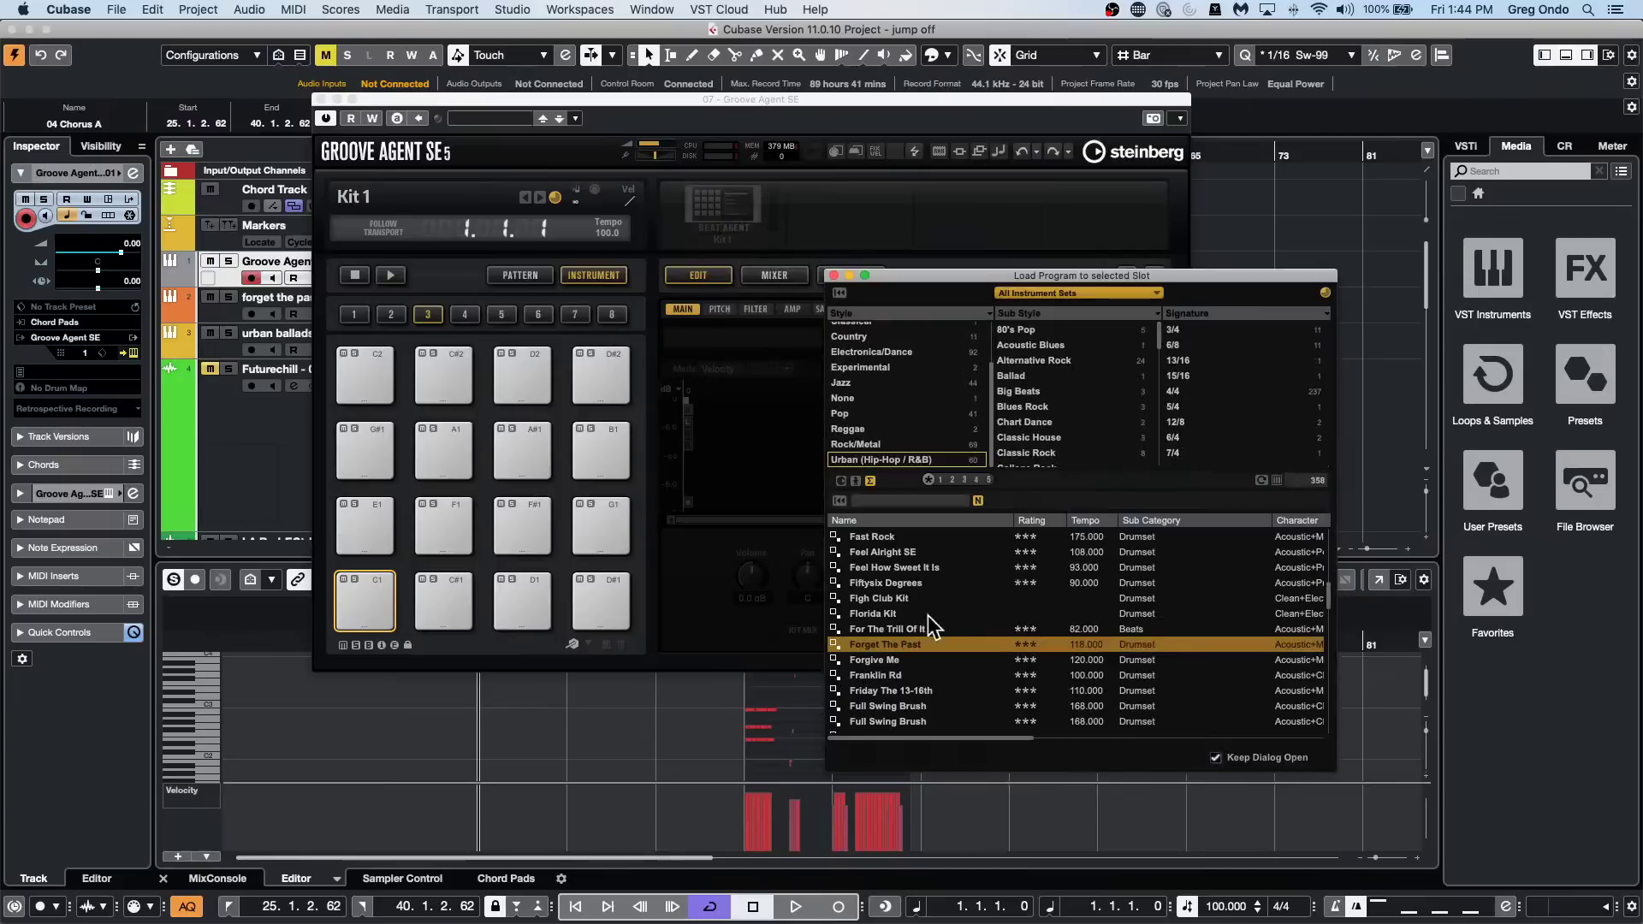
{"action": "left_click", "coordinate": [1092, 294]}
{"action": "left_click", "coordinate": [1068, 395]}
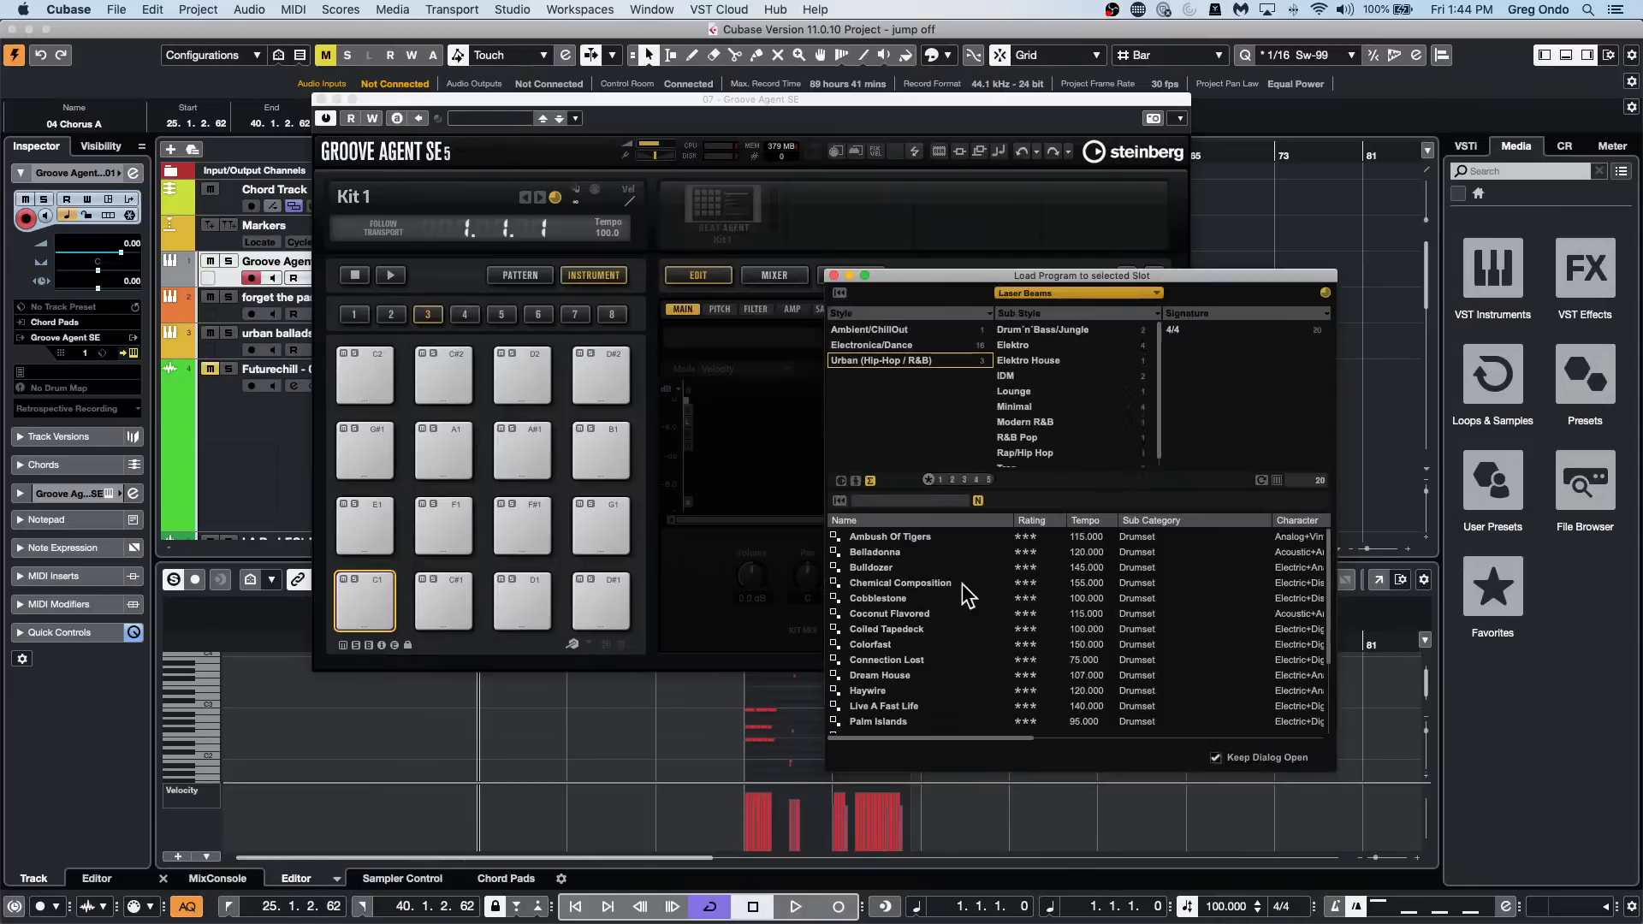
{"action": "double_click", "coordinate": [907, 582]}
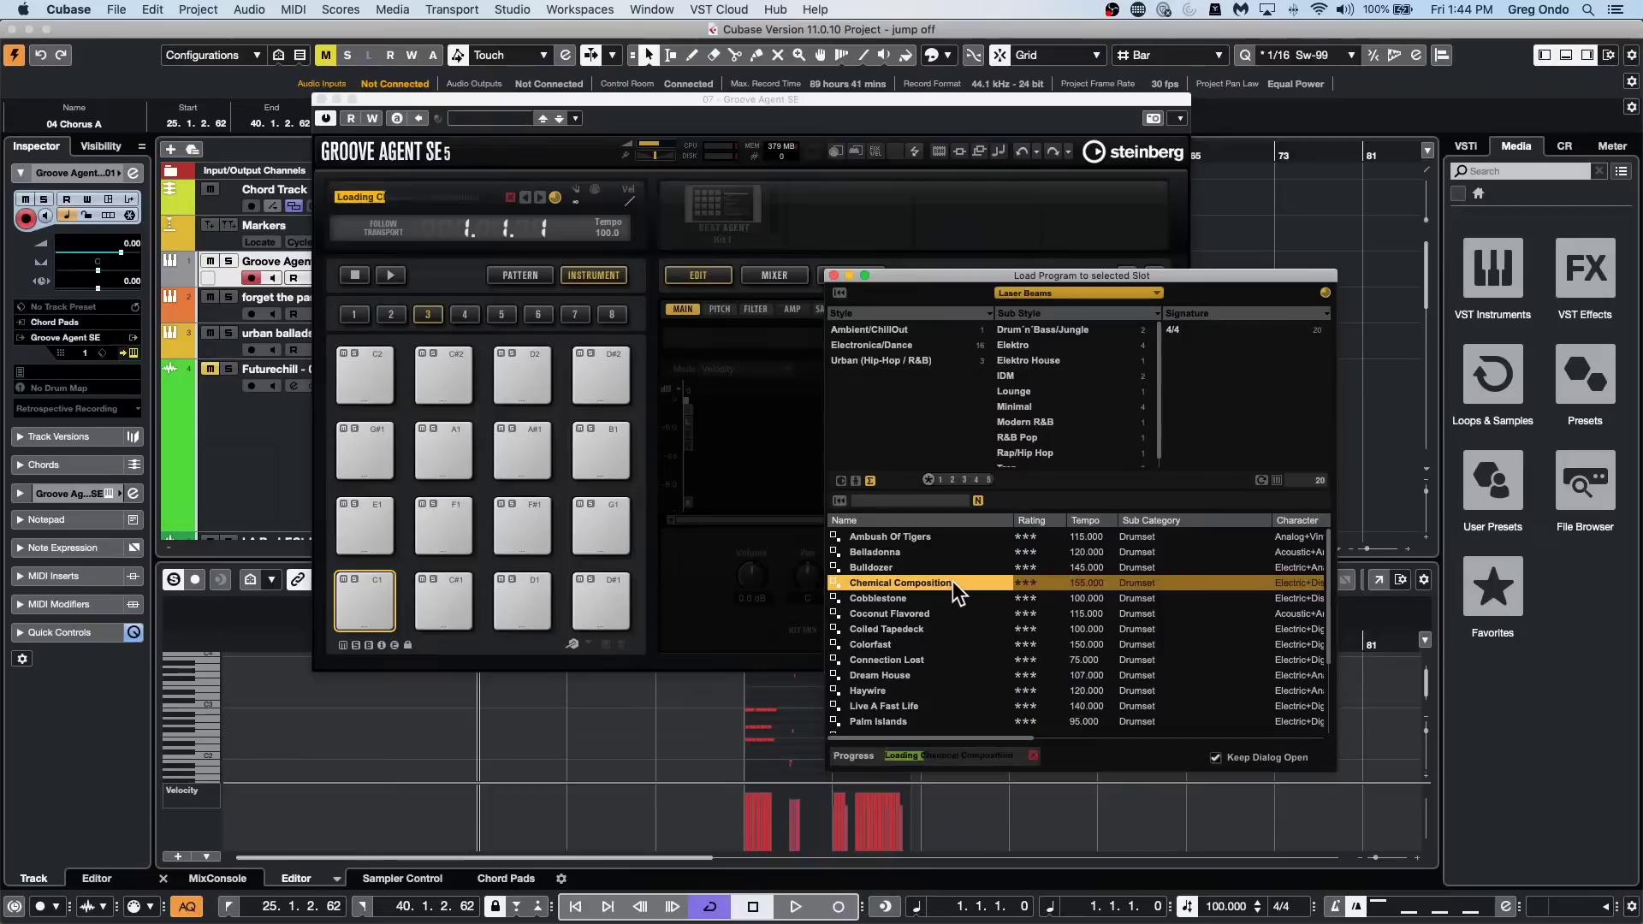
Audition the Kick 1 pad and the kit's Groove 1, Groove 5, Breakdown 1, Groove 6 and Ending pattern pads.
{"action": "left_click", "coordinate": [377, 595]}
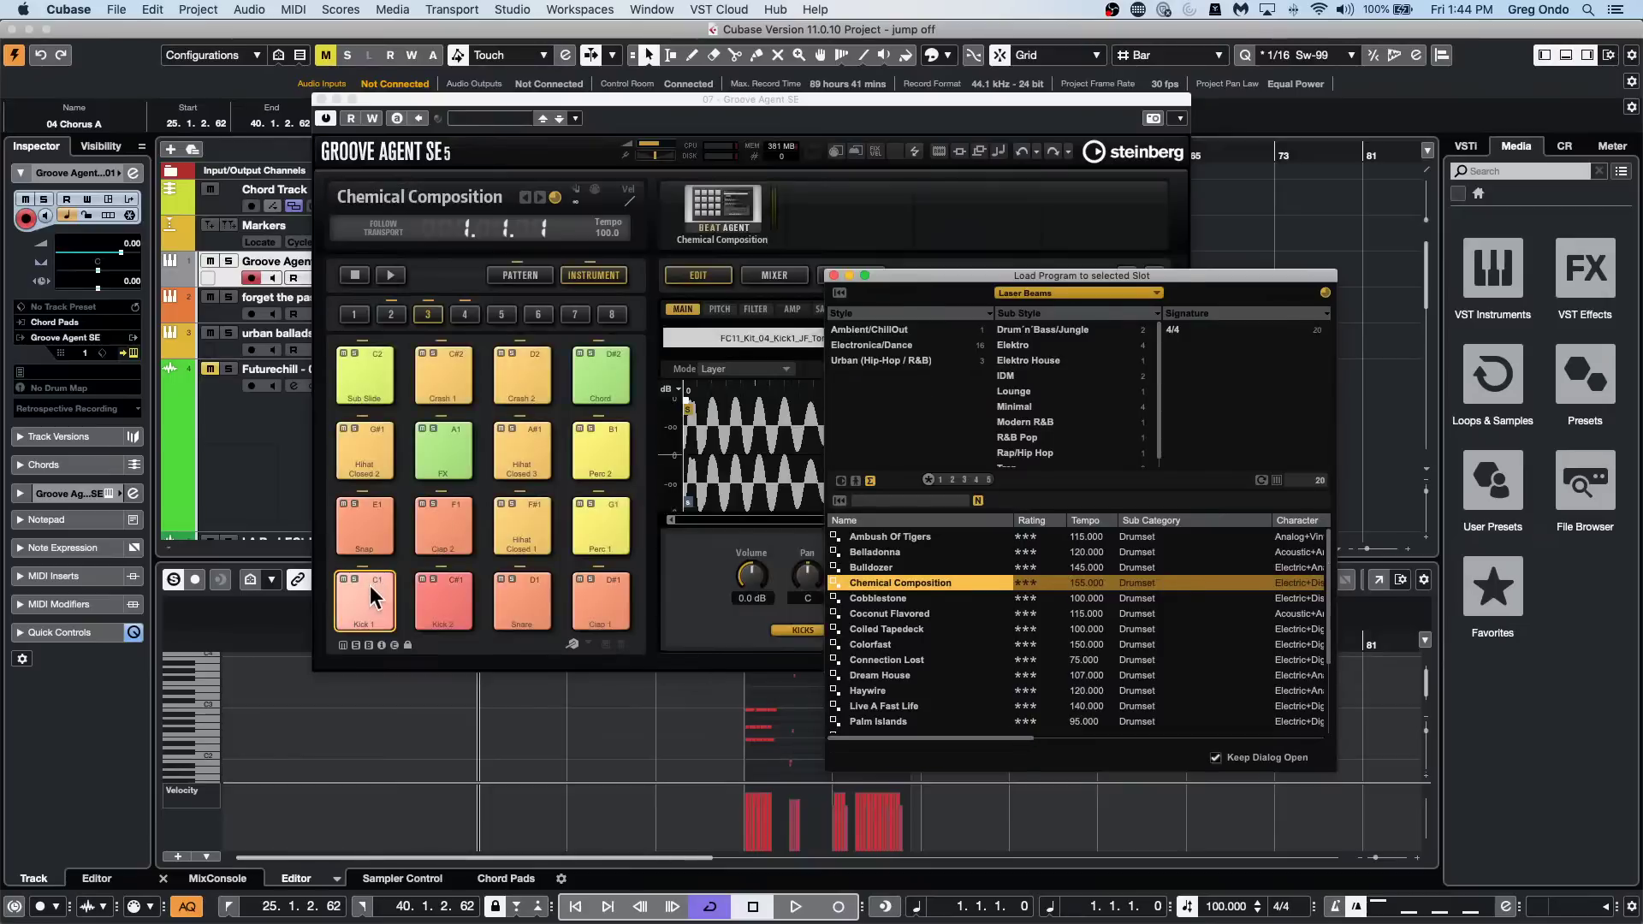
{"action": "left_click", "coordinate": [519, 274]}
{"action": "left_click", "coordinate": [377, 594]}
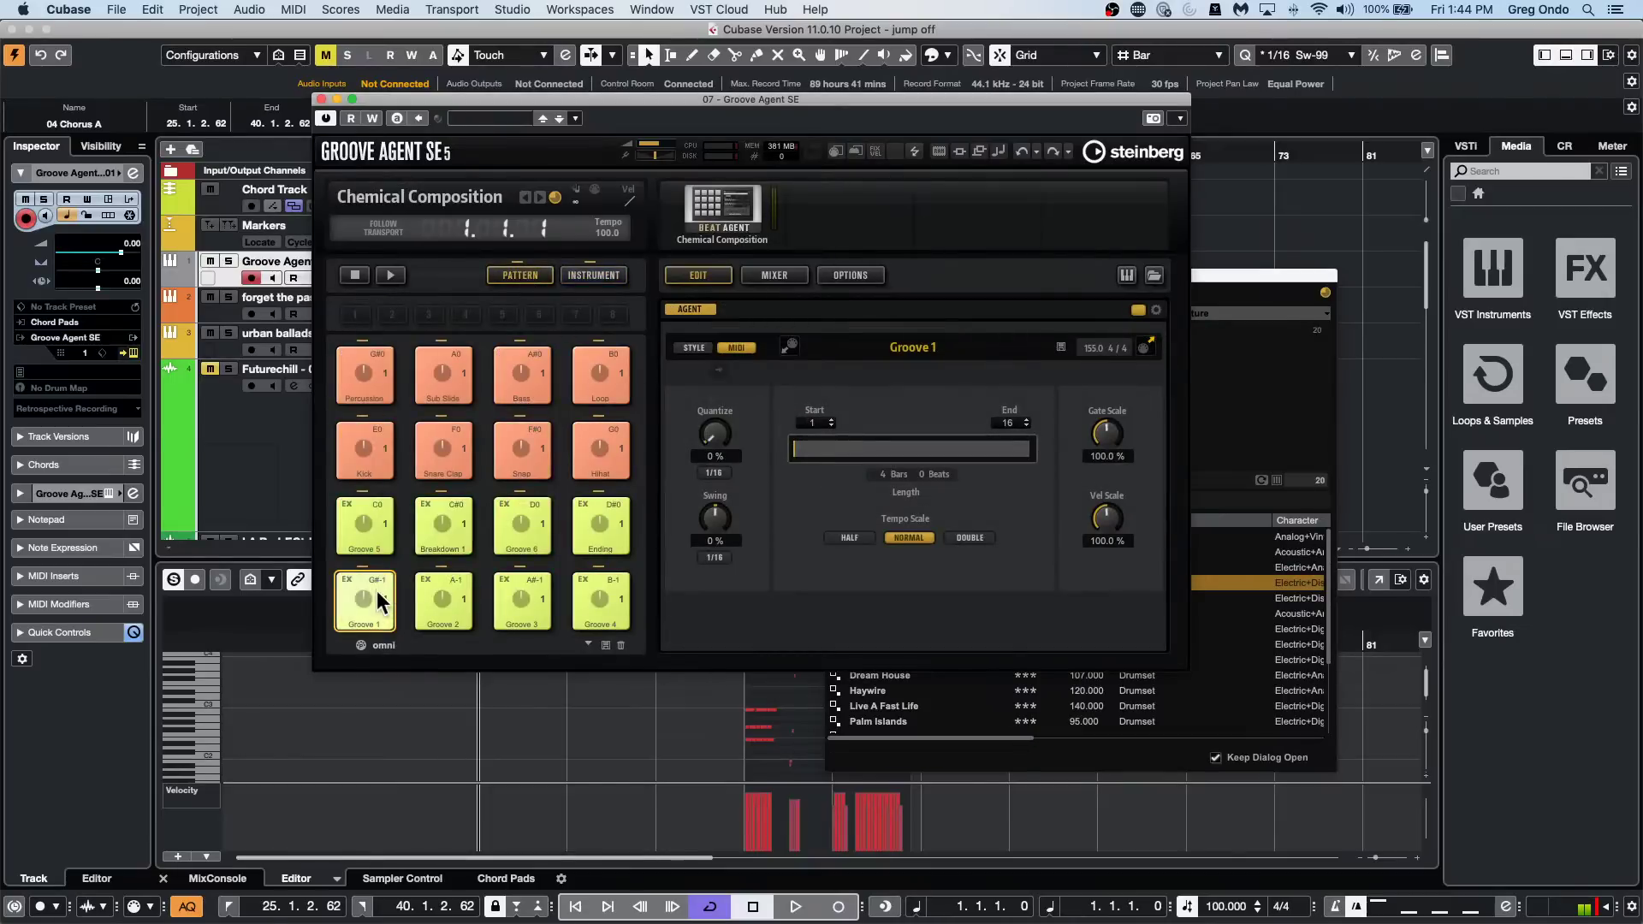
{"action": "left_click", "coordinate": [359, 518]}
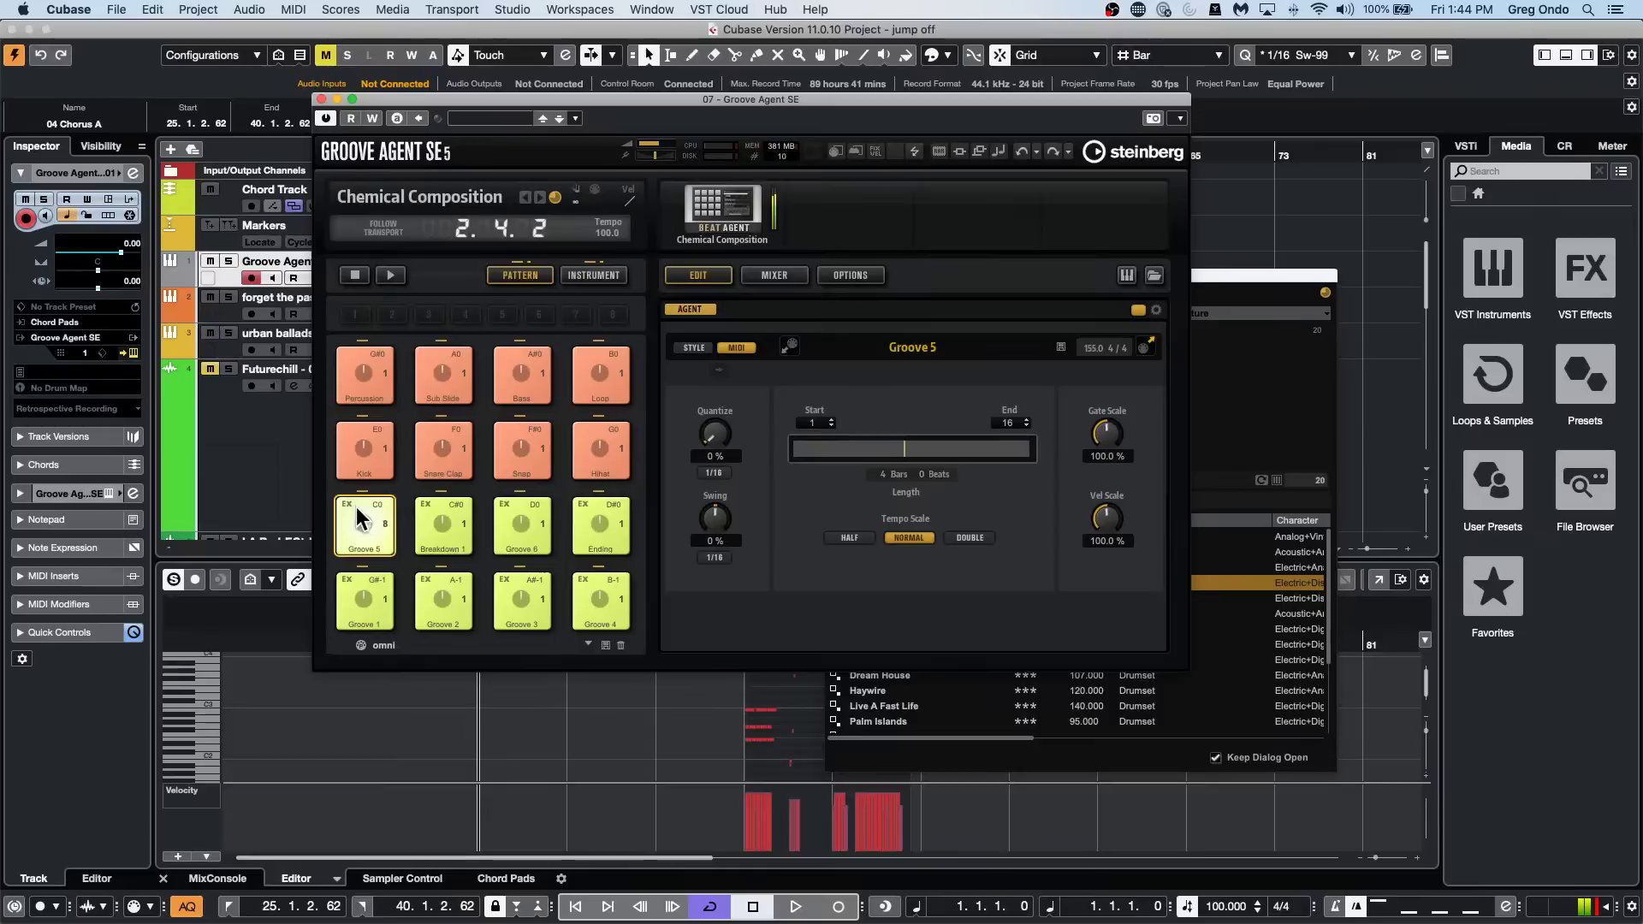
{"action": "left_click", "coordinate": [452, 518]}
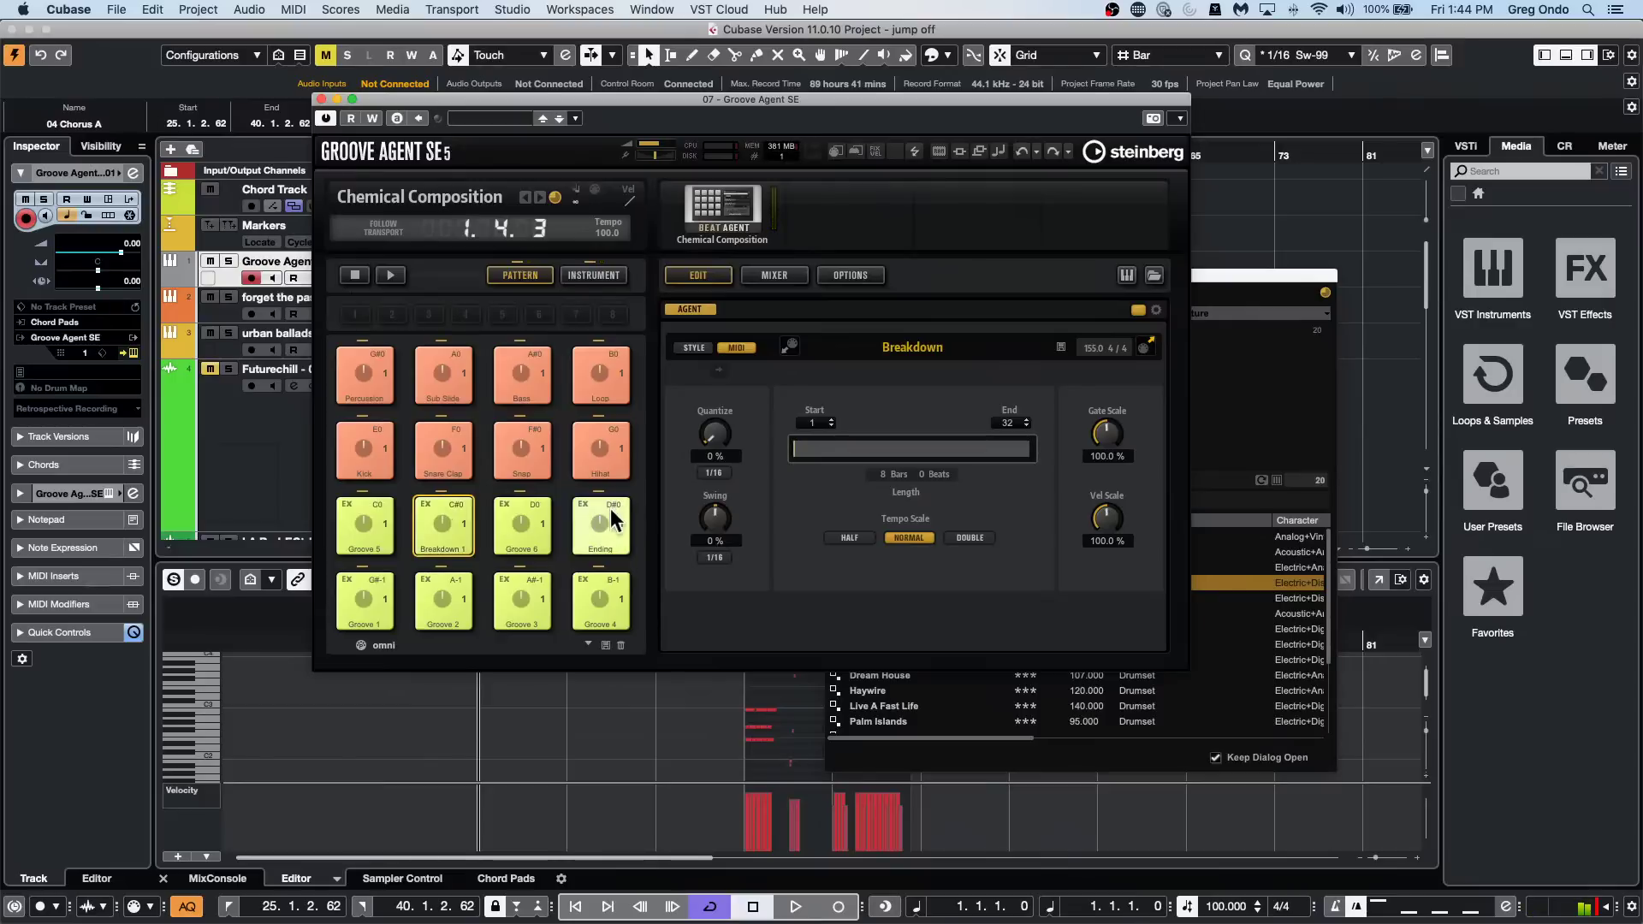
{"action": "left_click", "coordinate": [497, 516]}
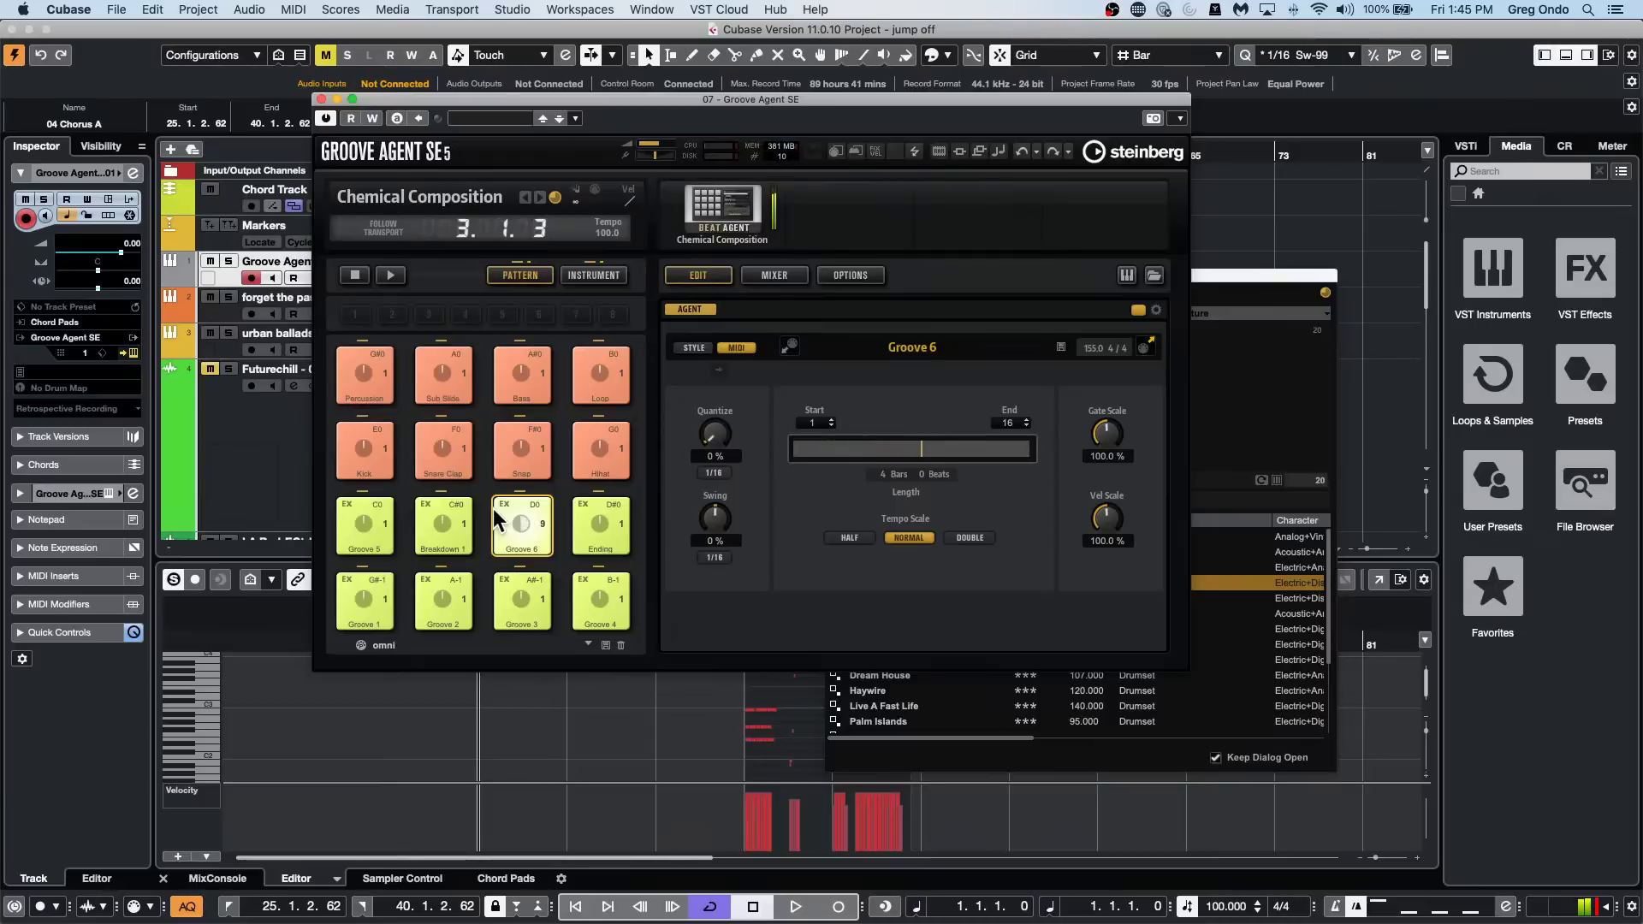
{"action": "left_click", "coordinate": [609, 520]}
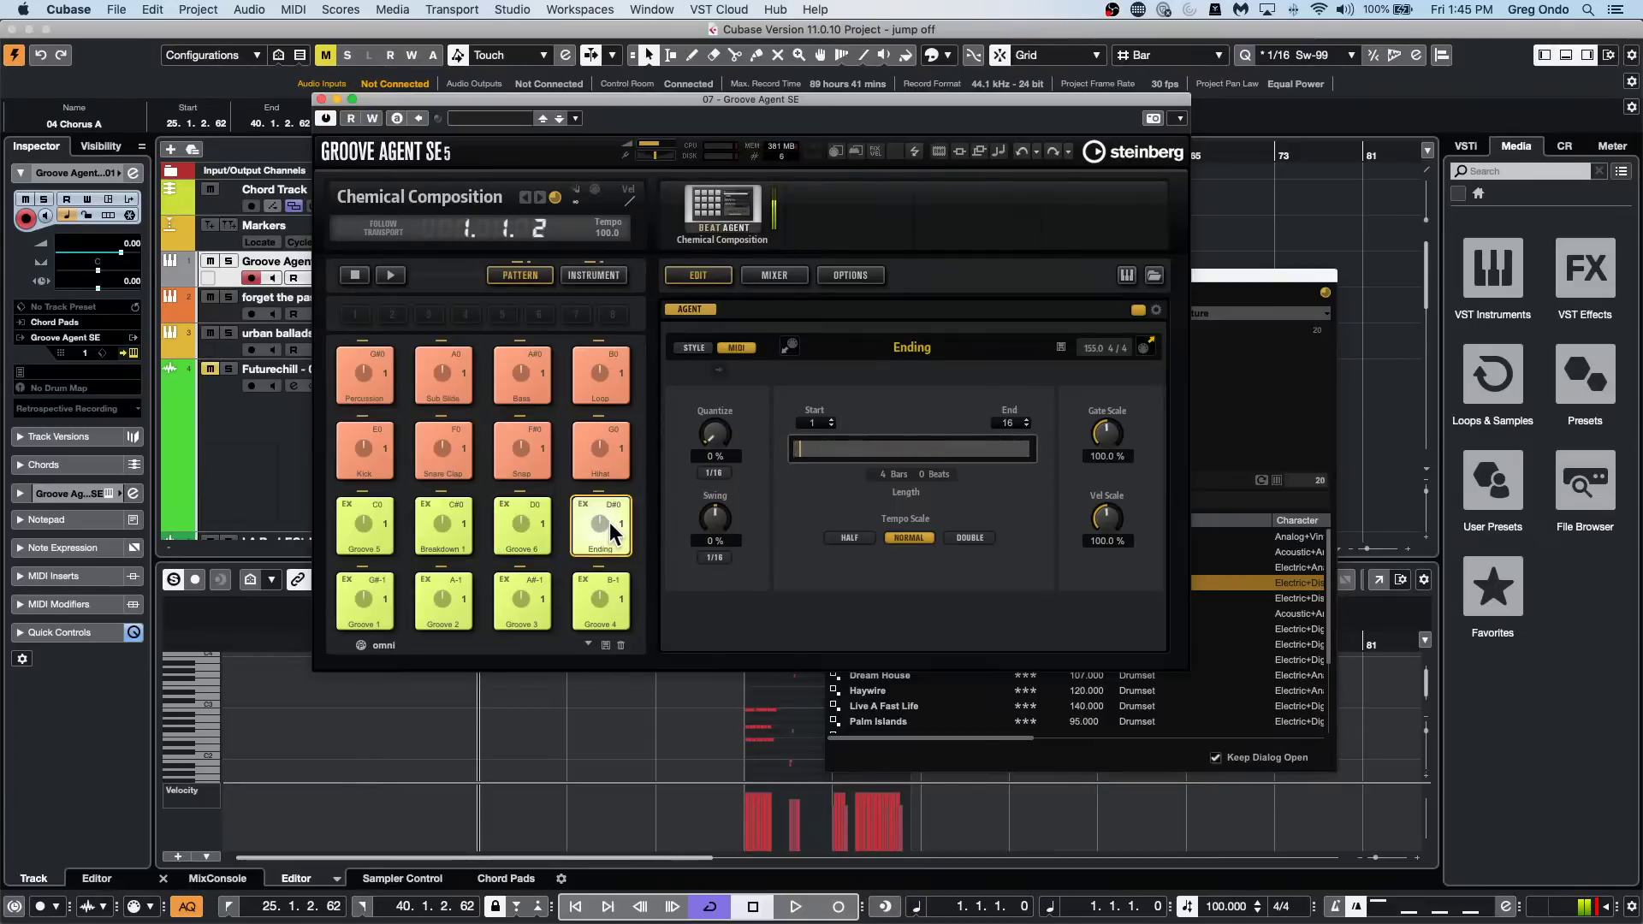
Audition the Groove 6 and Ending pattern pads of the Chemical Composition kit.
{"action": "left_click", "coordinate": [532, 521]}
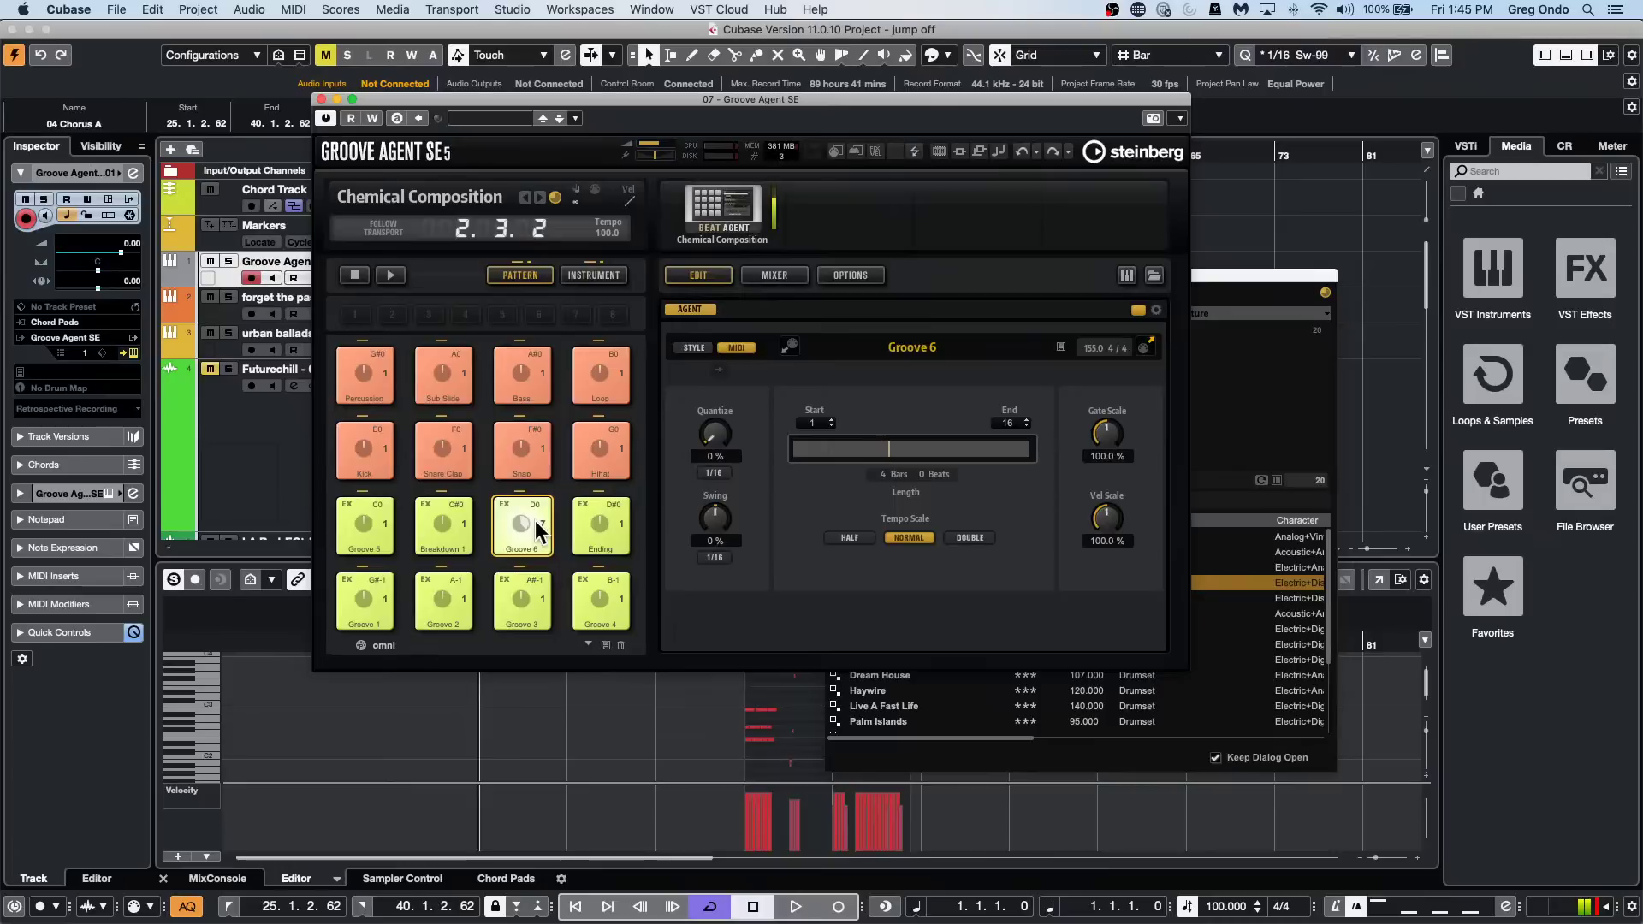
{"action": "left_click_drag", "start_coordinate": [577, 511], "coordinate": [582, 508]}
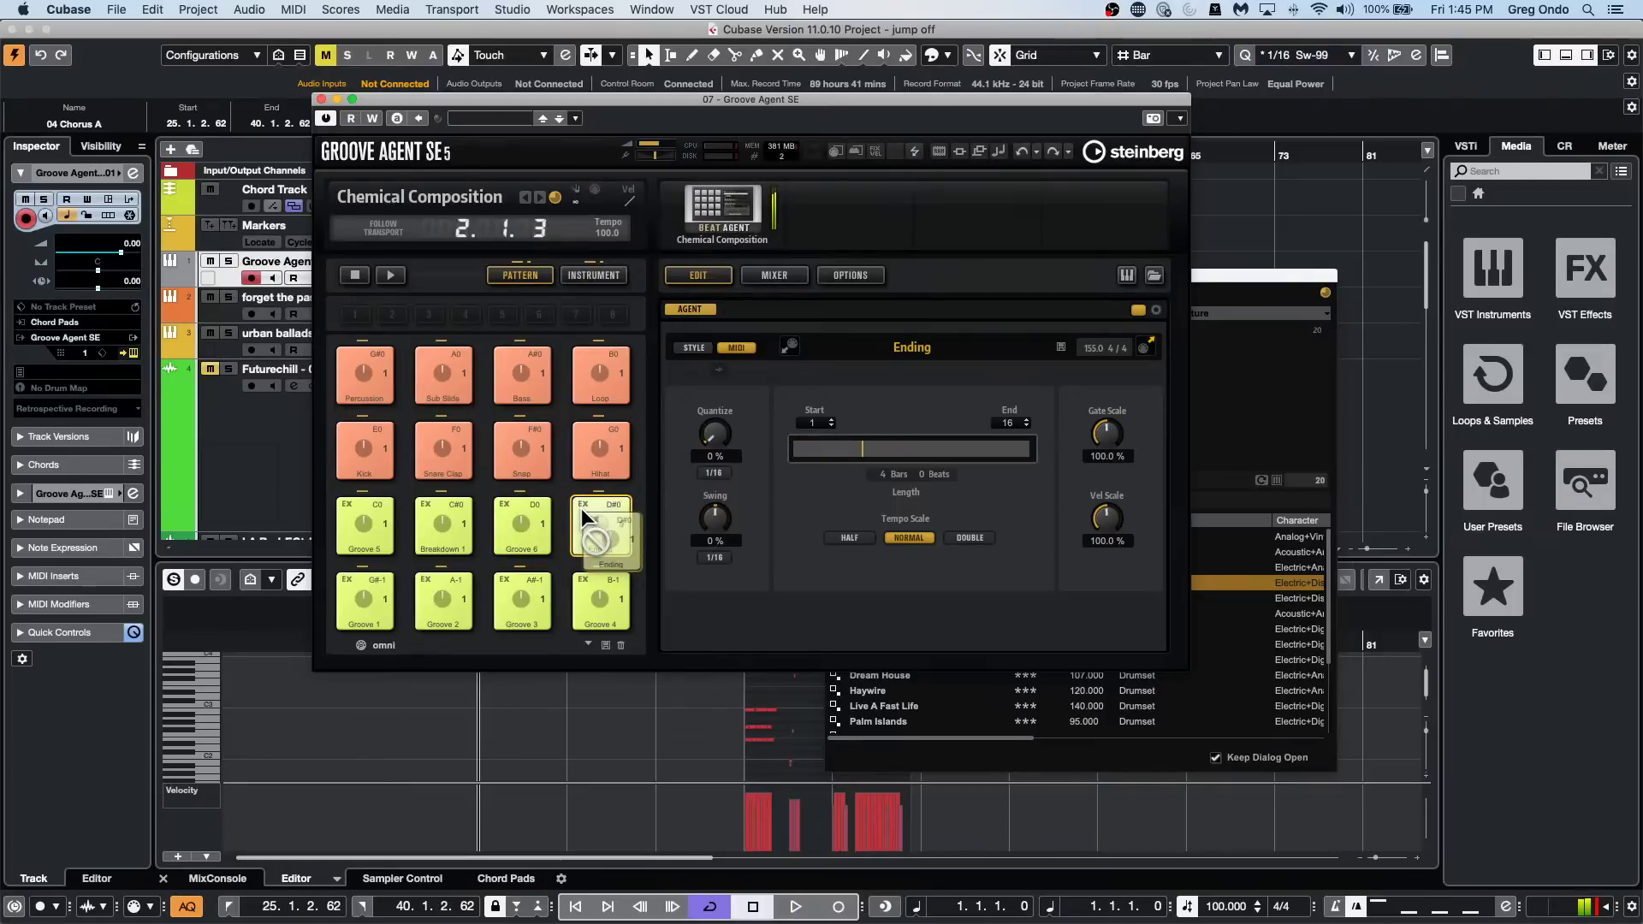
{"action": "left_click_drag", "start_coordinate": [582, 508], "coordinate": [582, 508]}
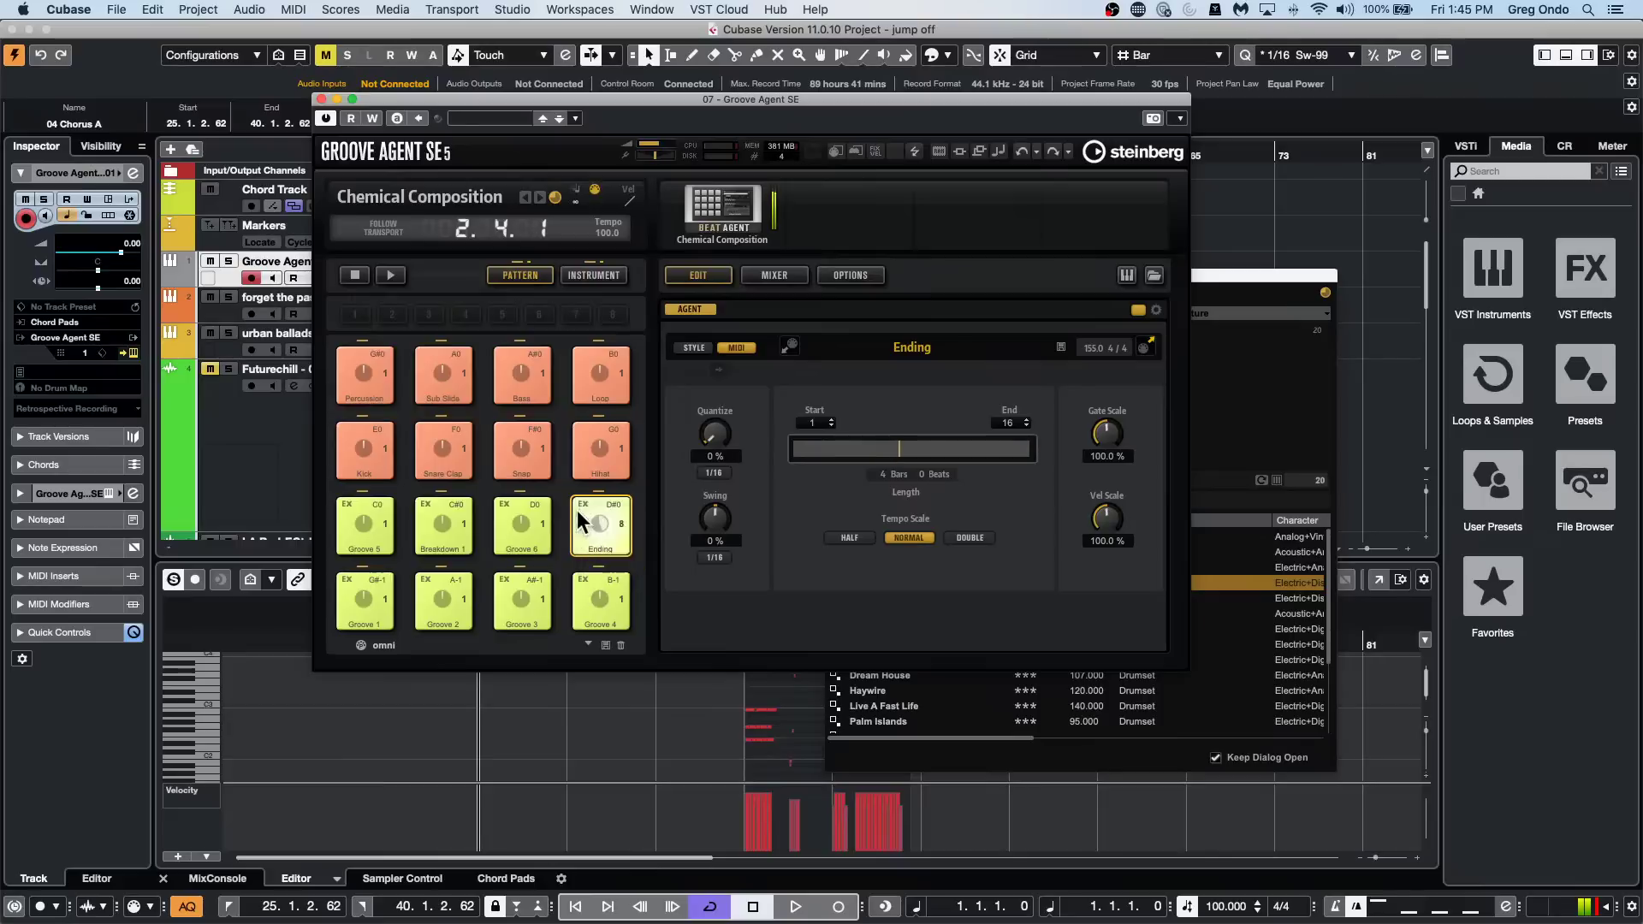
{"action": "left_click", "coordinate": [510, 518]}
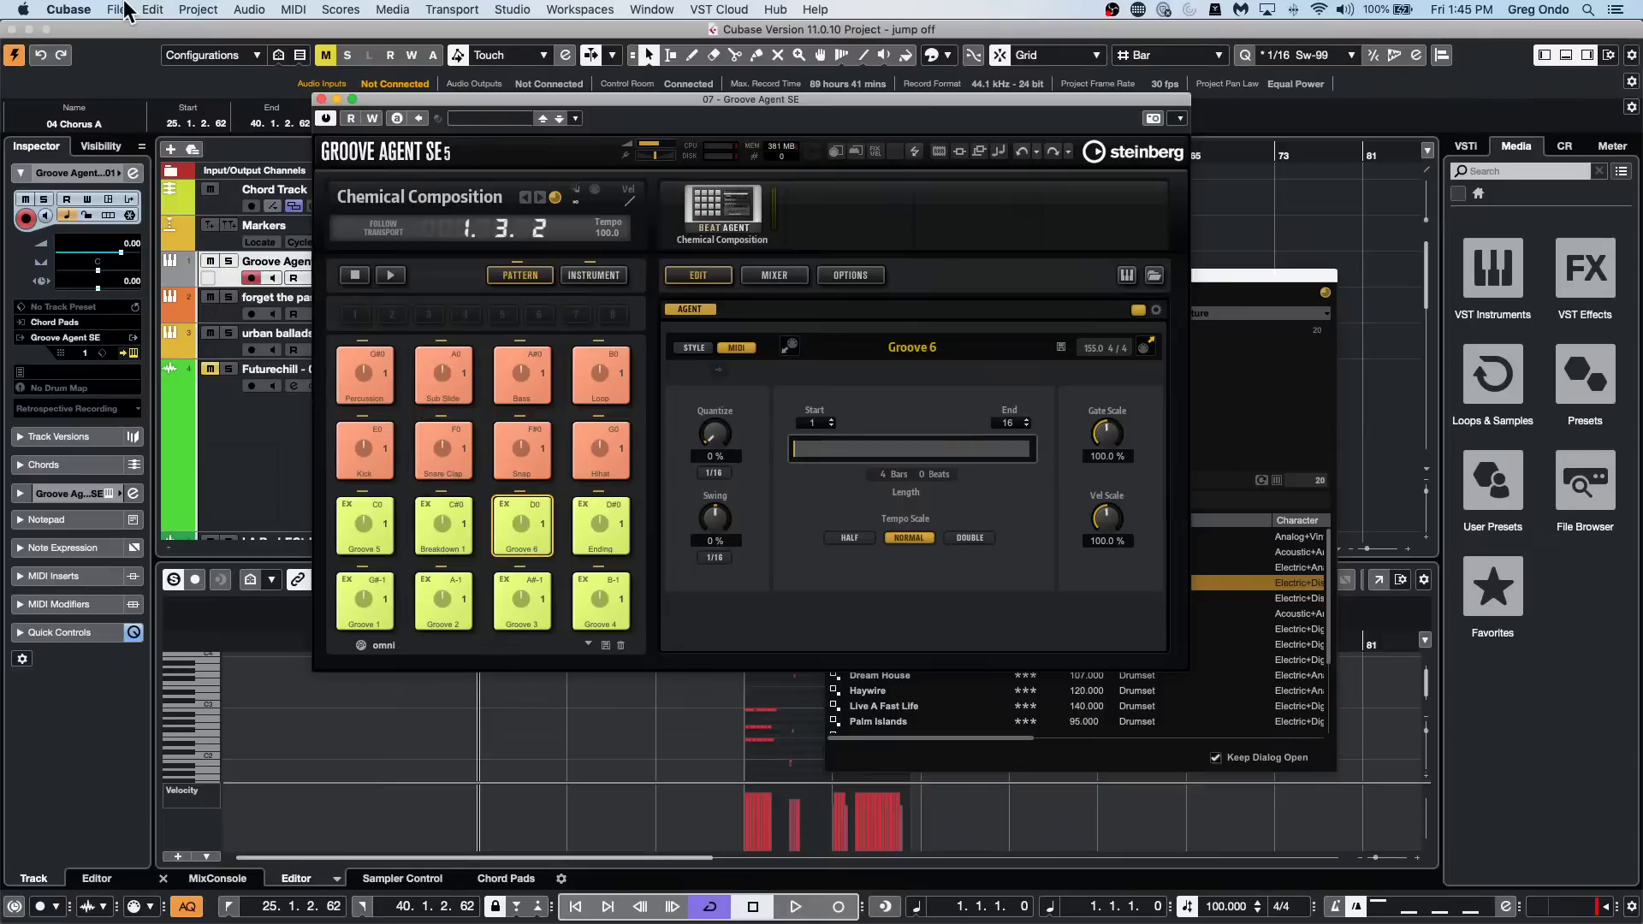
{"action": "left_click", "coordinate": [440, 366]}
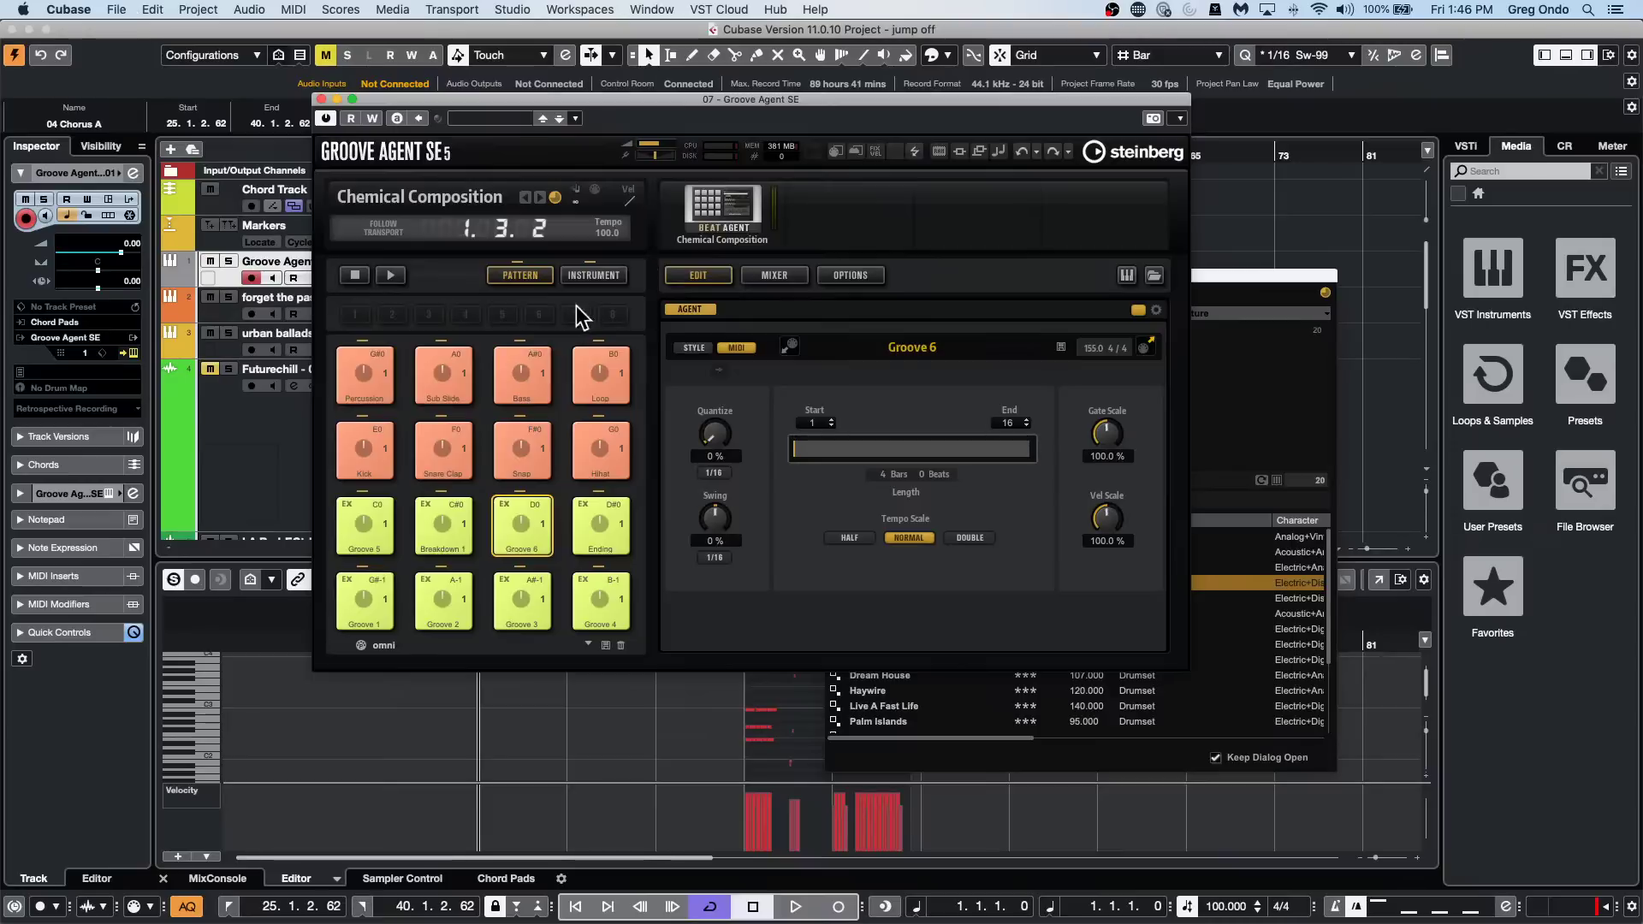
Open the program loader for the kit slot and filter all instrument sets to the Urban (Hip-Hop / R&B) style with no sub style.
{"action": "right_click", "coordinate": [725, 210]}
{"action": "left_click", "coordinate": [783, 231]}
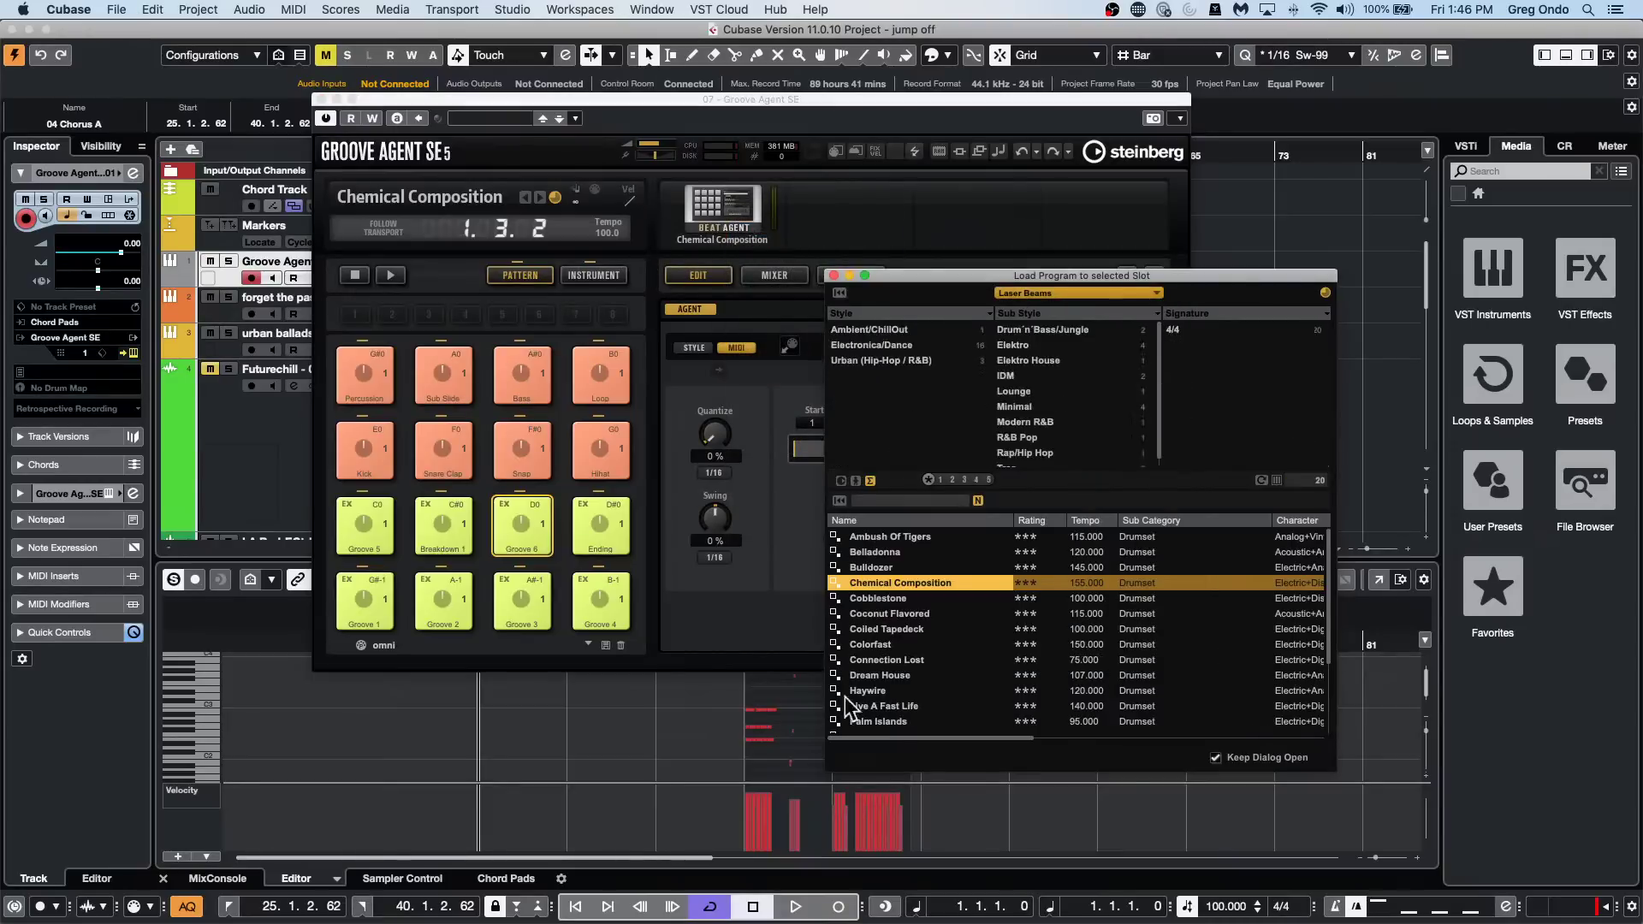
{"action": "left_click", "coordinate": [941, 360]}
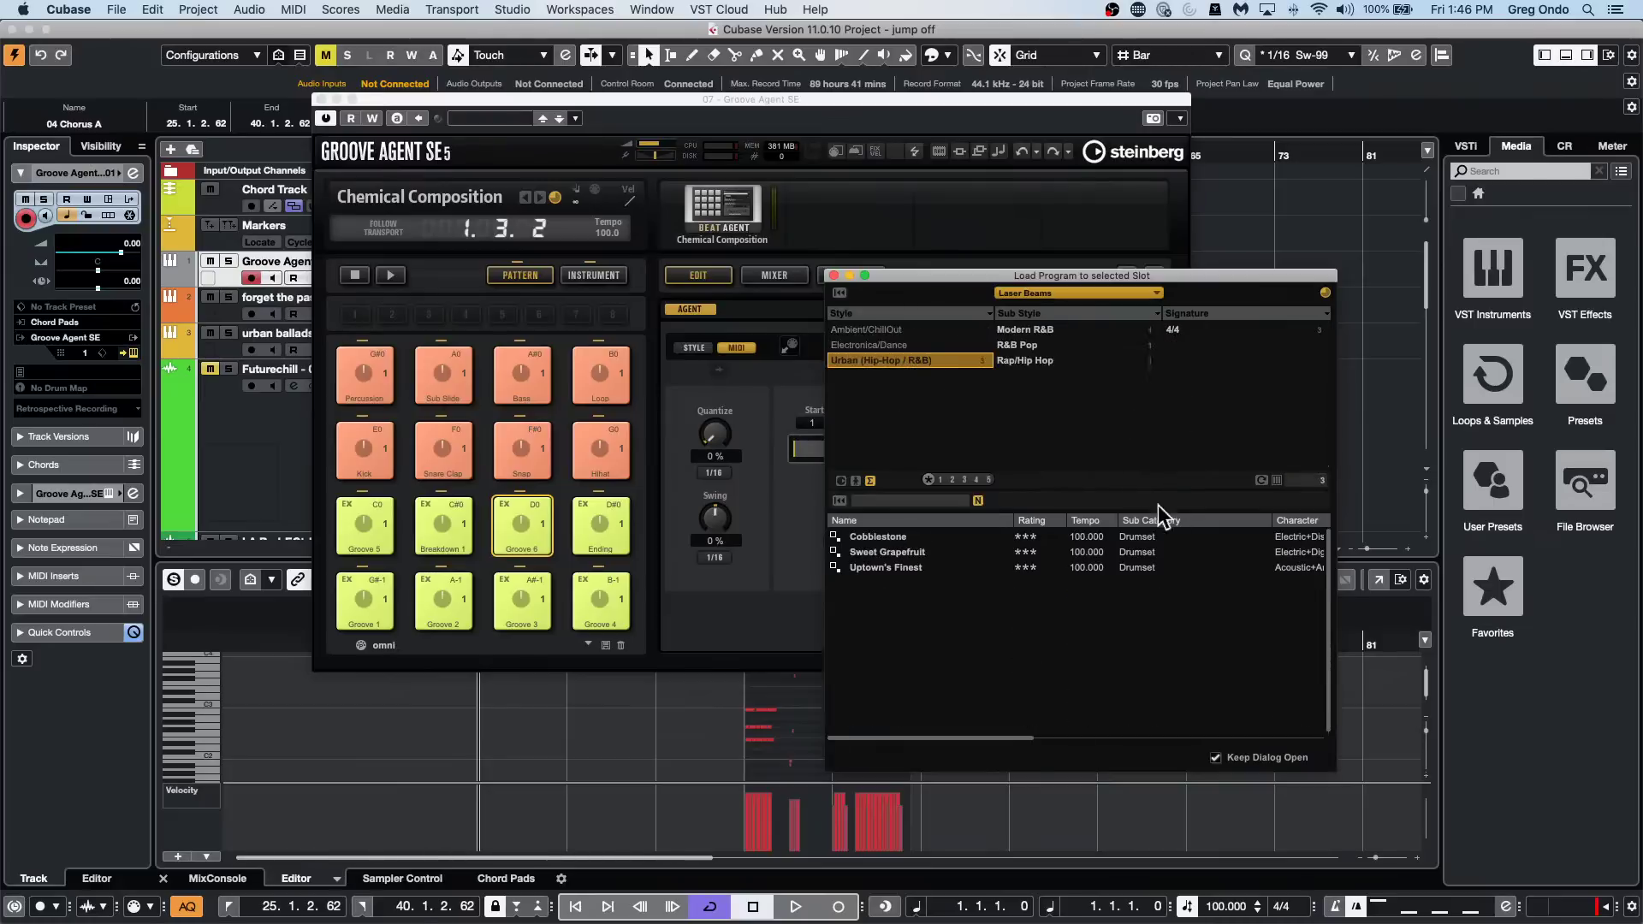
{"action": "left_click", "coordinate": [1027, 328]}
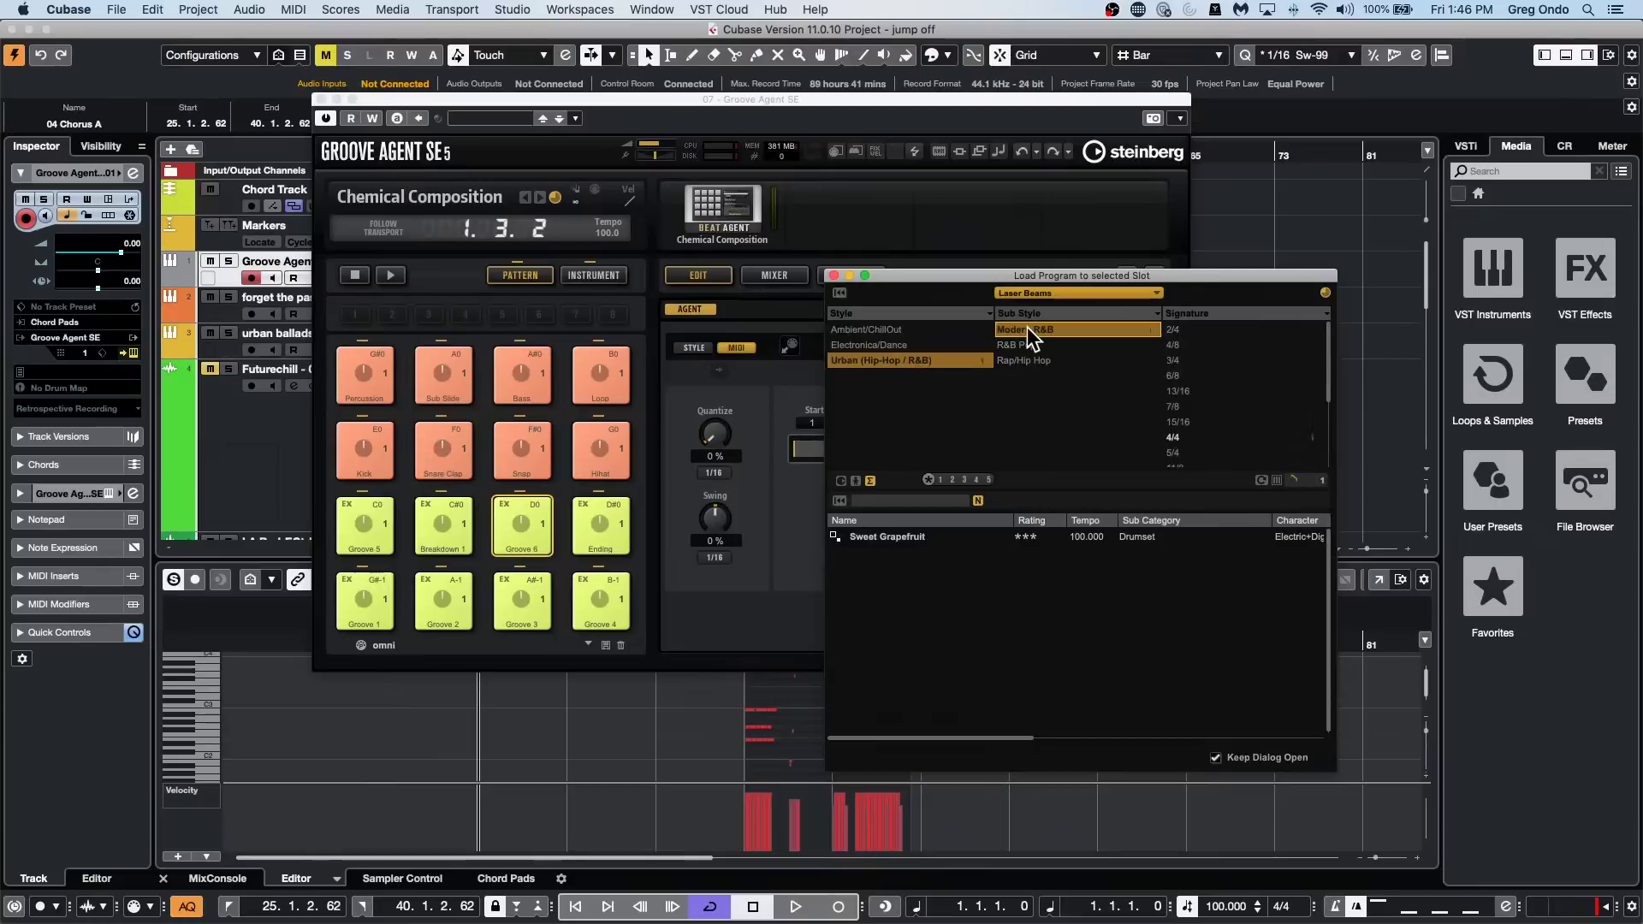
{"action": "left_click", "coordinate": [1042, 295]}
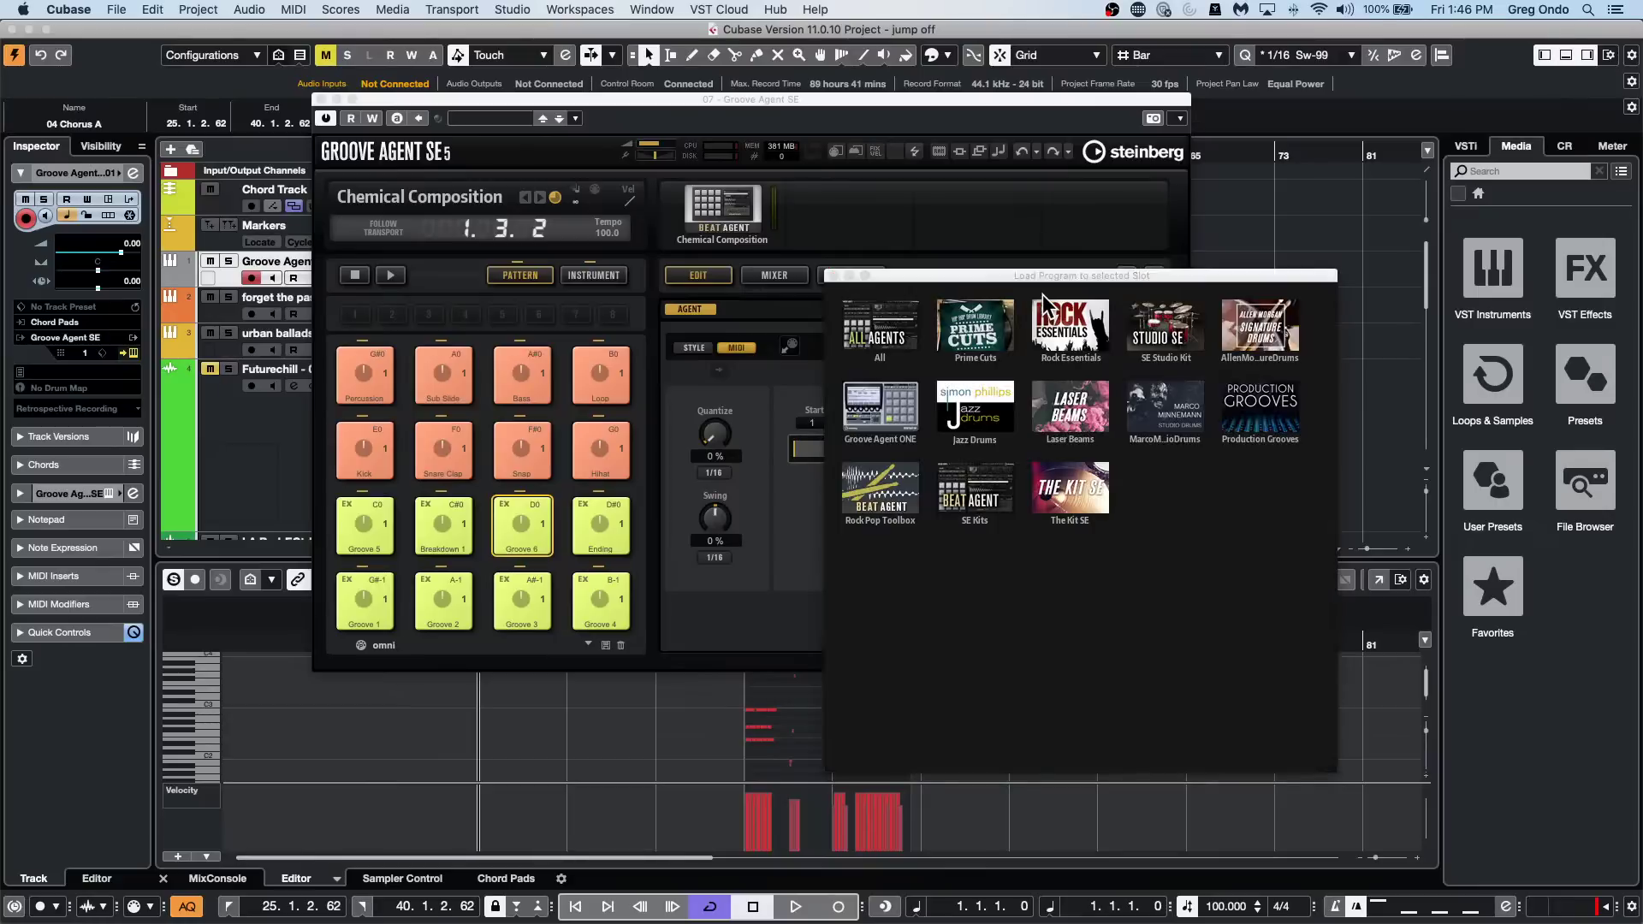
{"action": "left_click", "coordinate": [868, 330]}
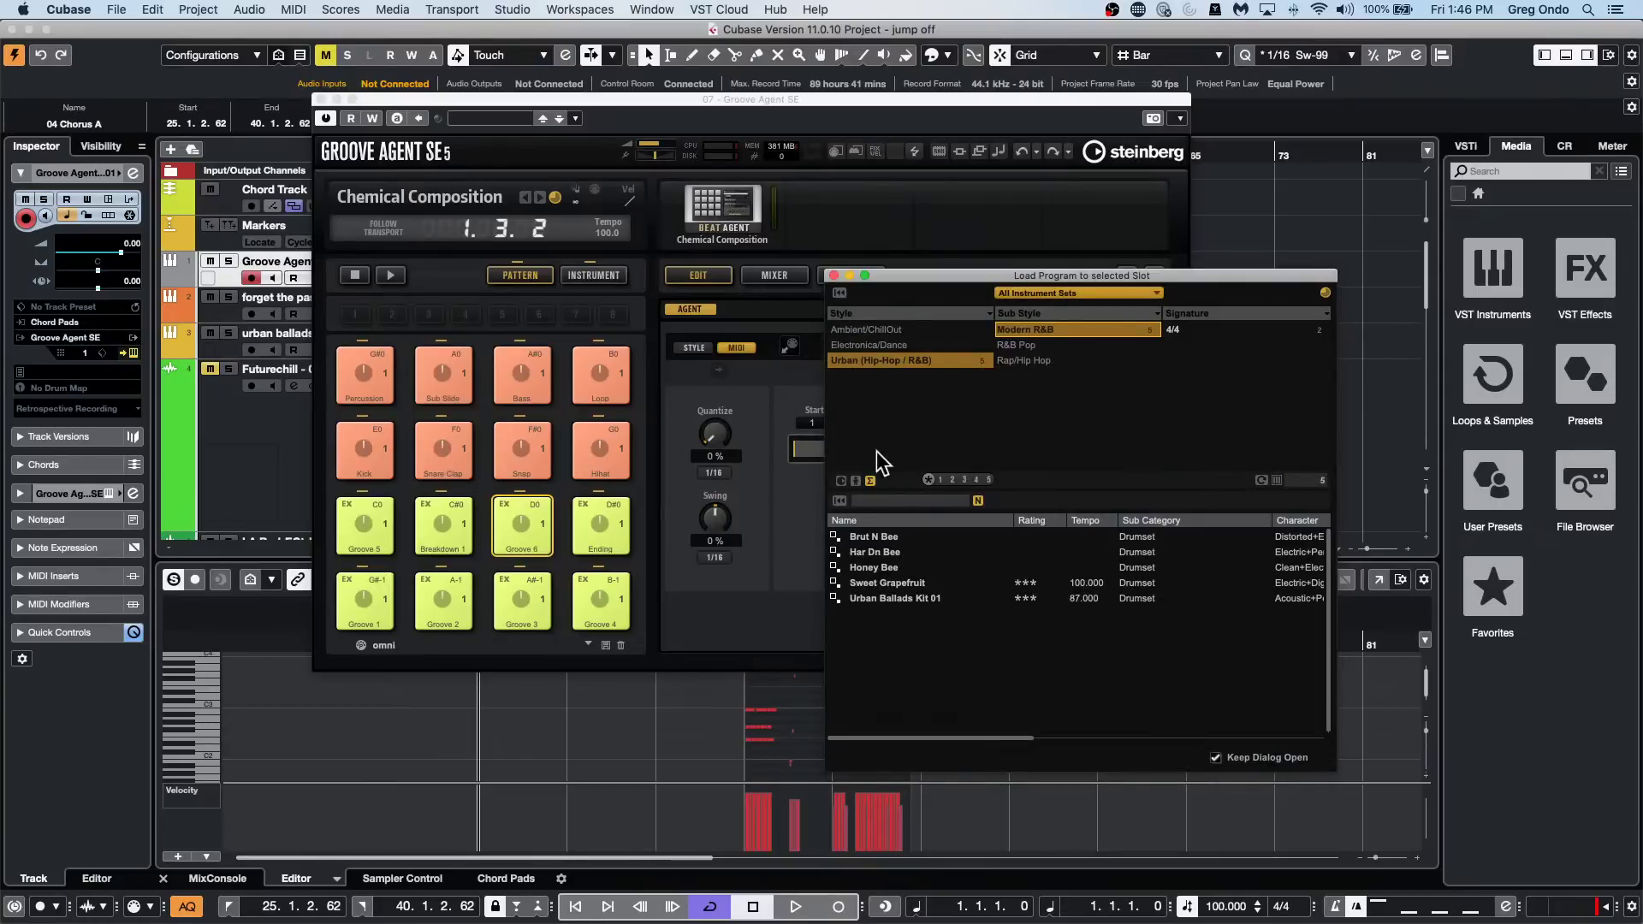
{"action": "left_click", "coordinate": [1072, 328]}
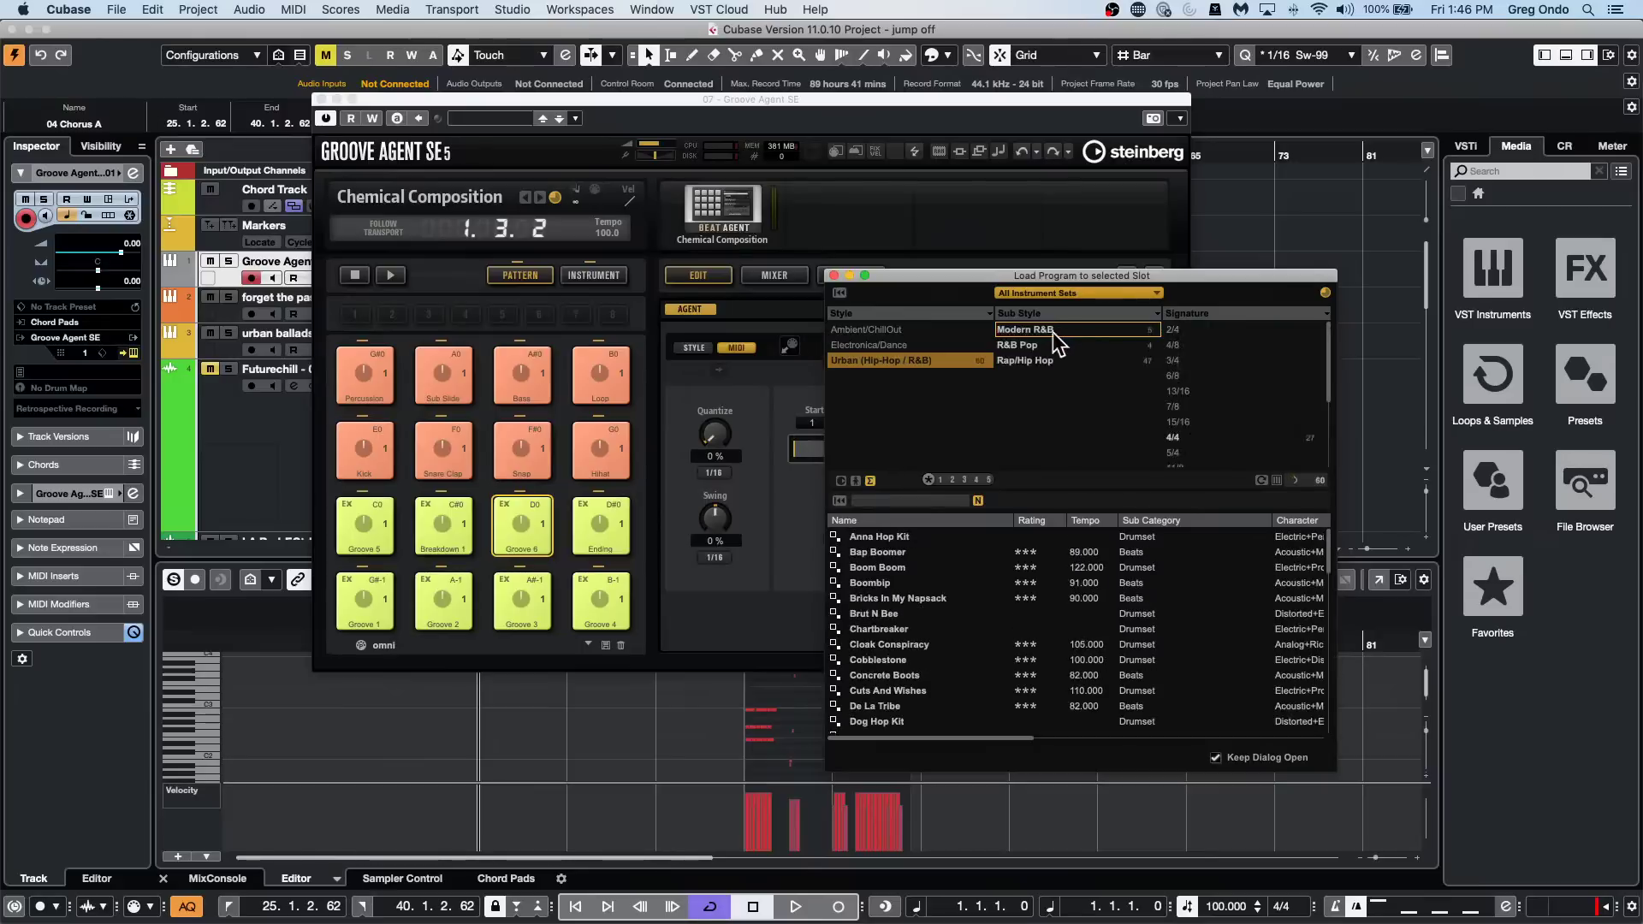
Load the Urban Ballads Kit 01 drum kit into the slot.
{"action": "scroll", "coordinate": [933, 641], "scroll_direction": "down", "scroll_amount": 10}
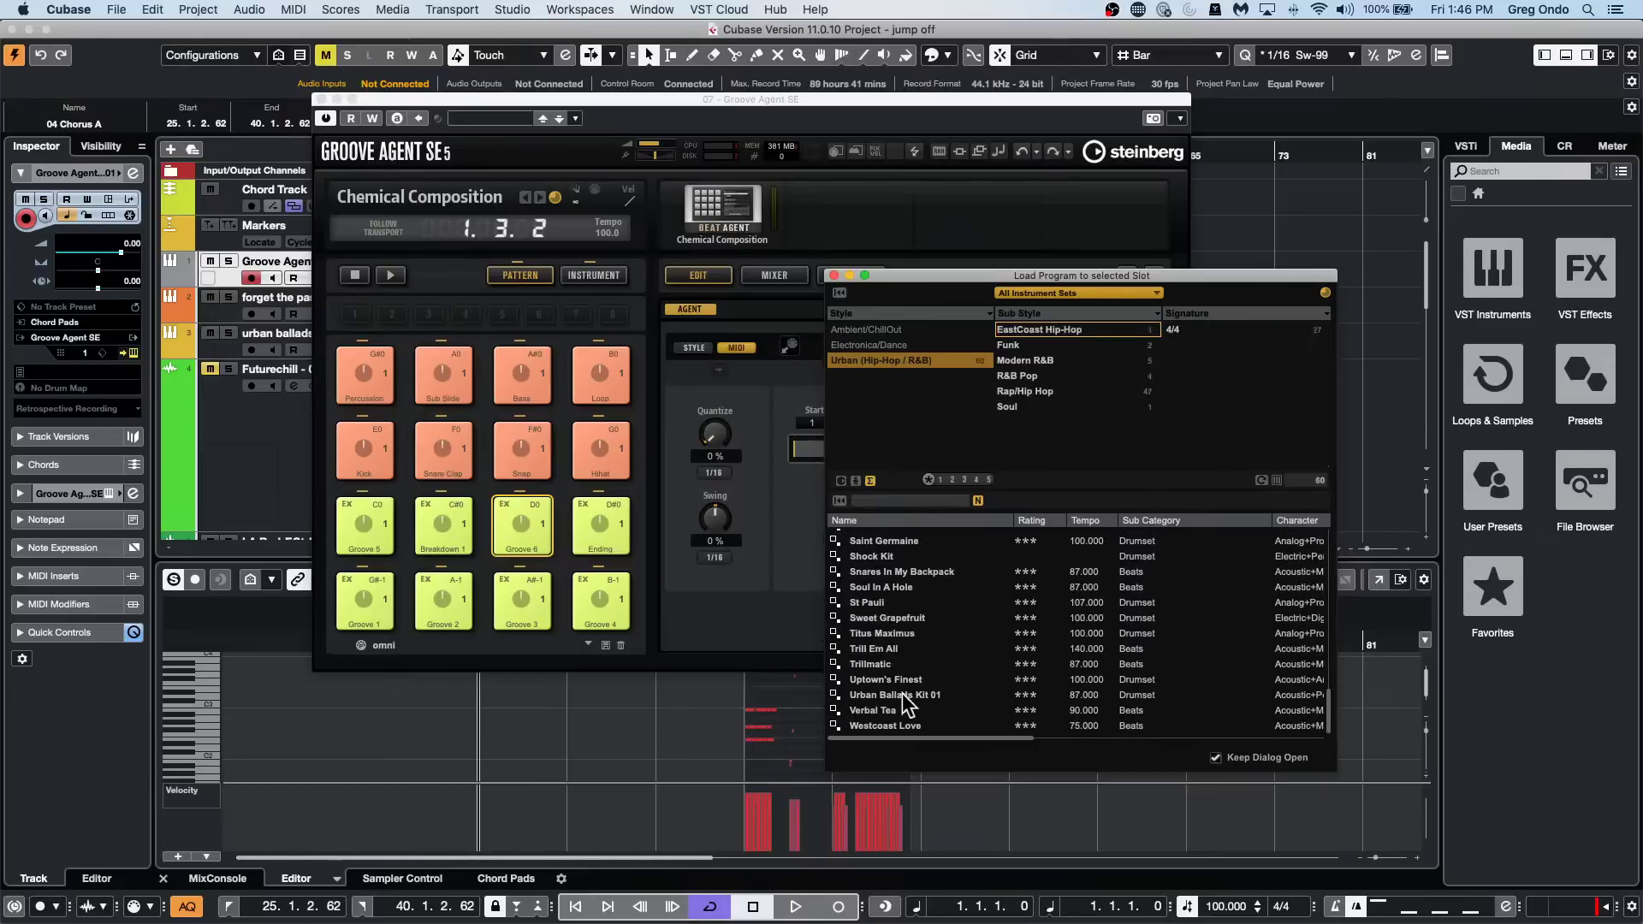
{"action": "left_click", "coordinate": [927, 694]}
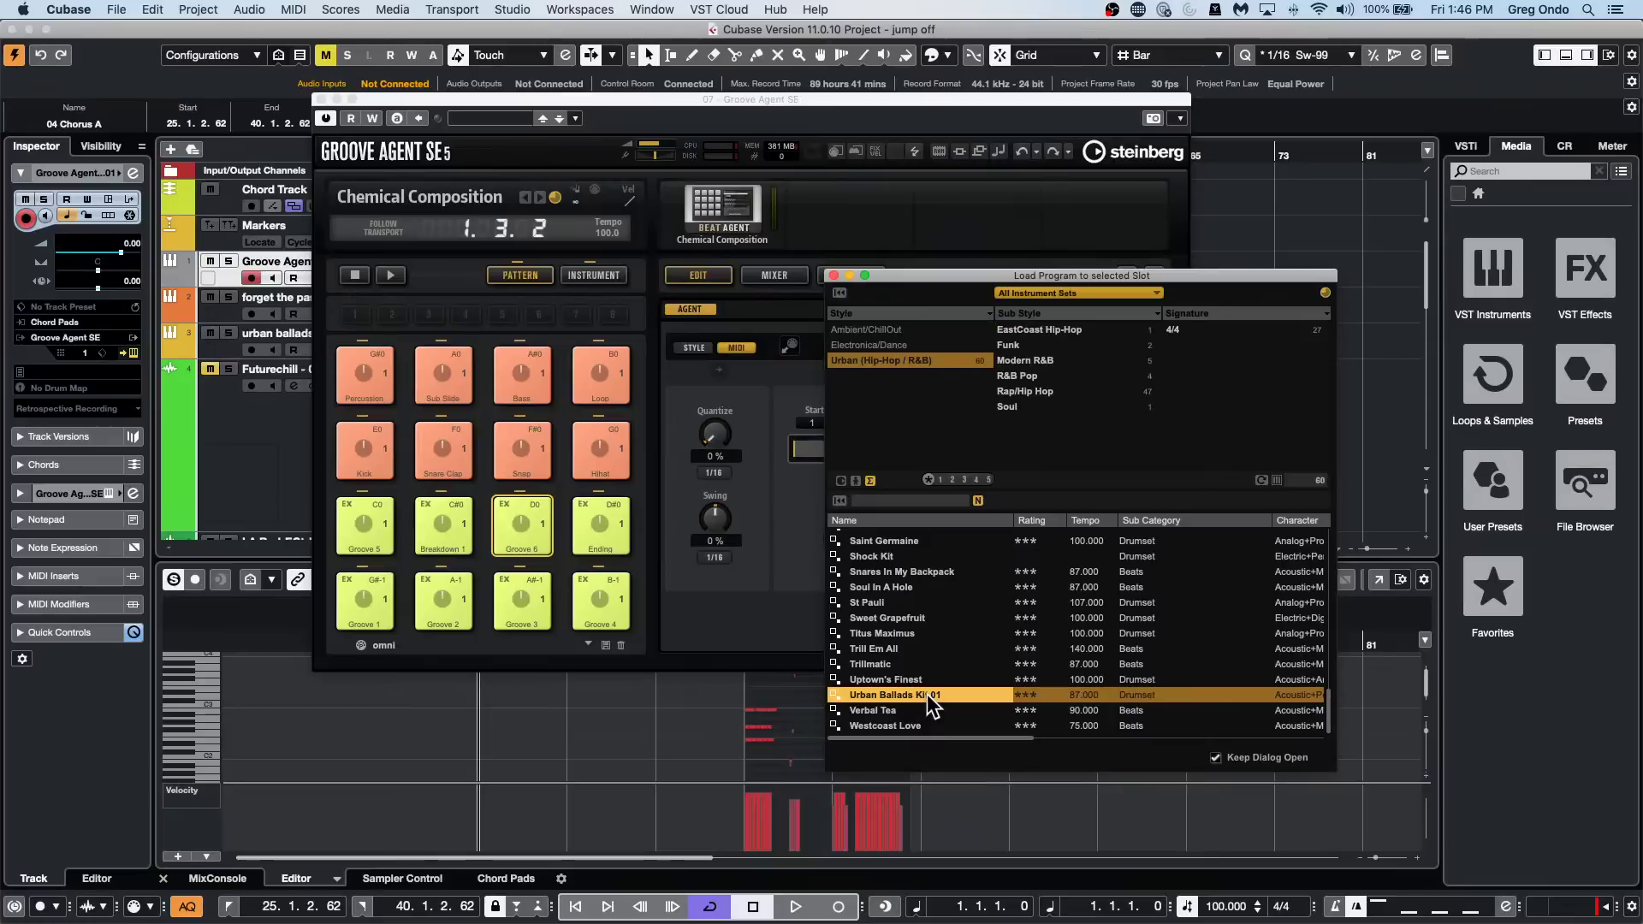
{"action": "double_click", "coordinate": [927, 695]}
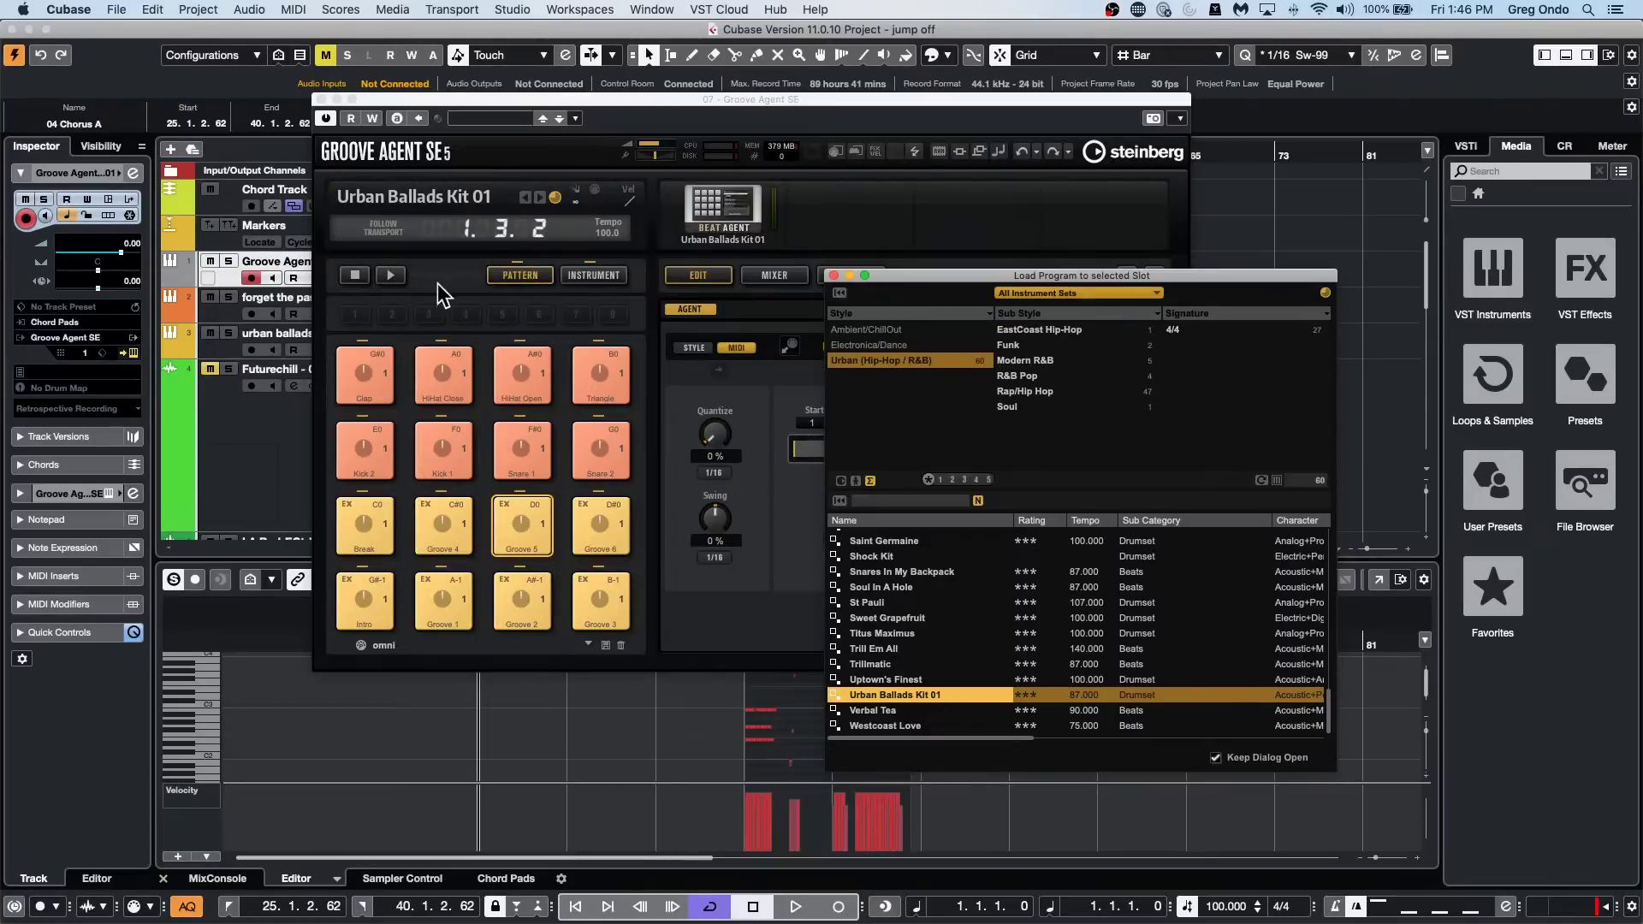
Start the pattern player and audition the Break and Groove 4 patterns of the new kit.
{"action": "left_click", "coordinate": [392, 275]}
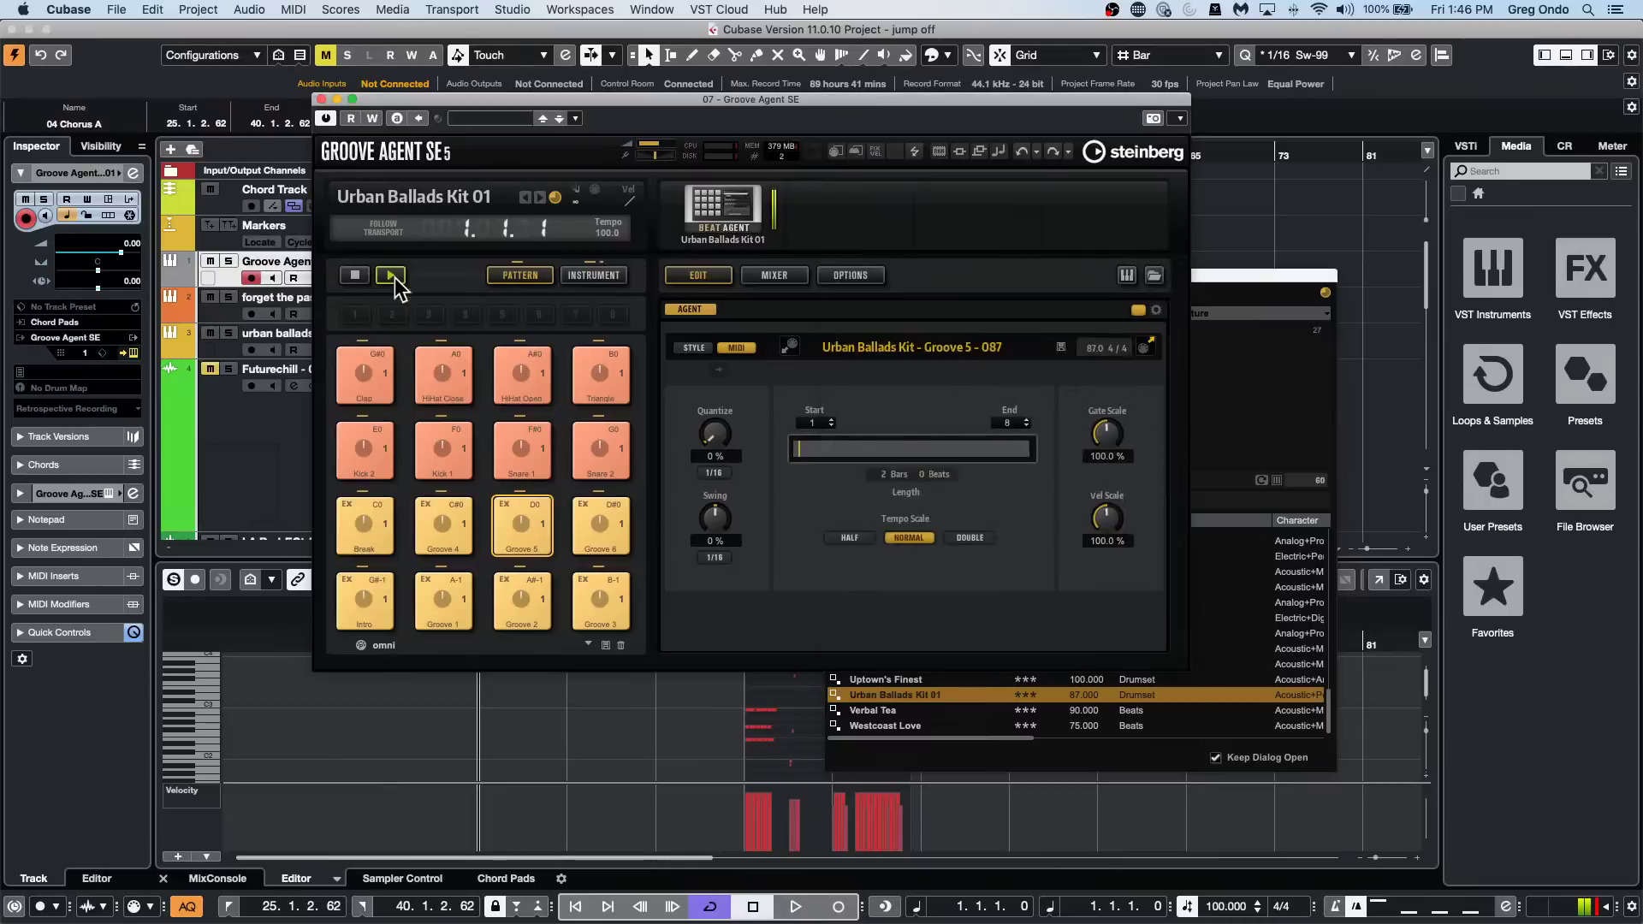
{"action": "left_click", "coordinate": [369, 530]}
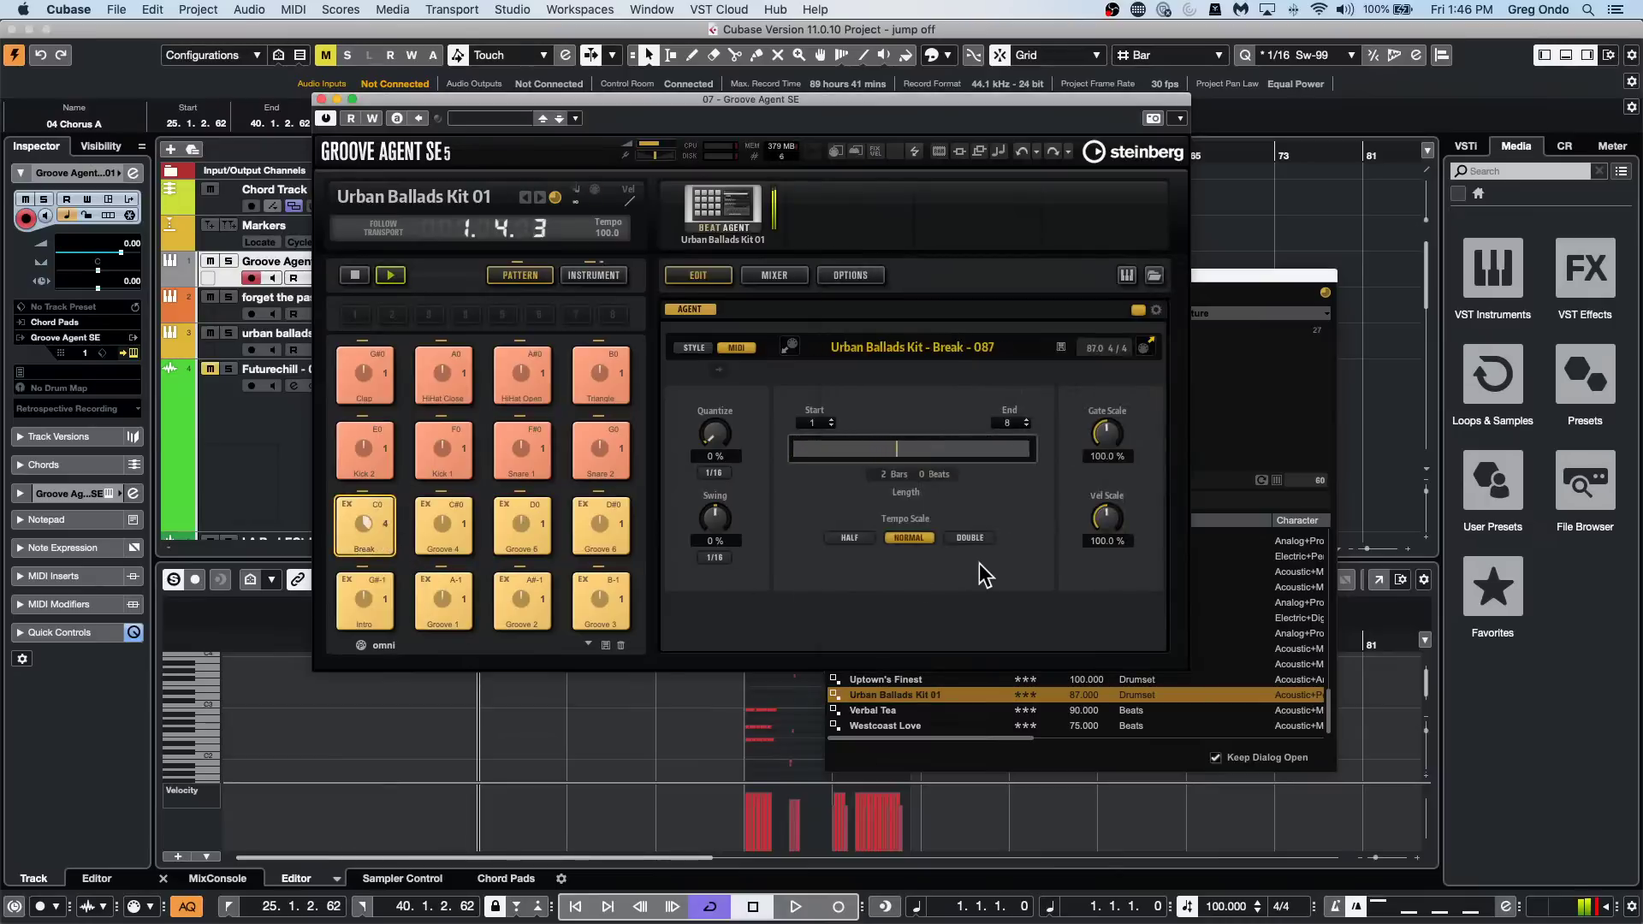
{"action": "left_click", "coordinate": [440, 524]}
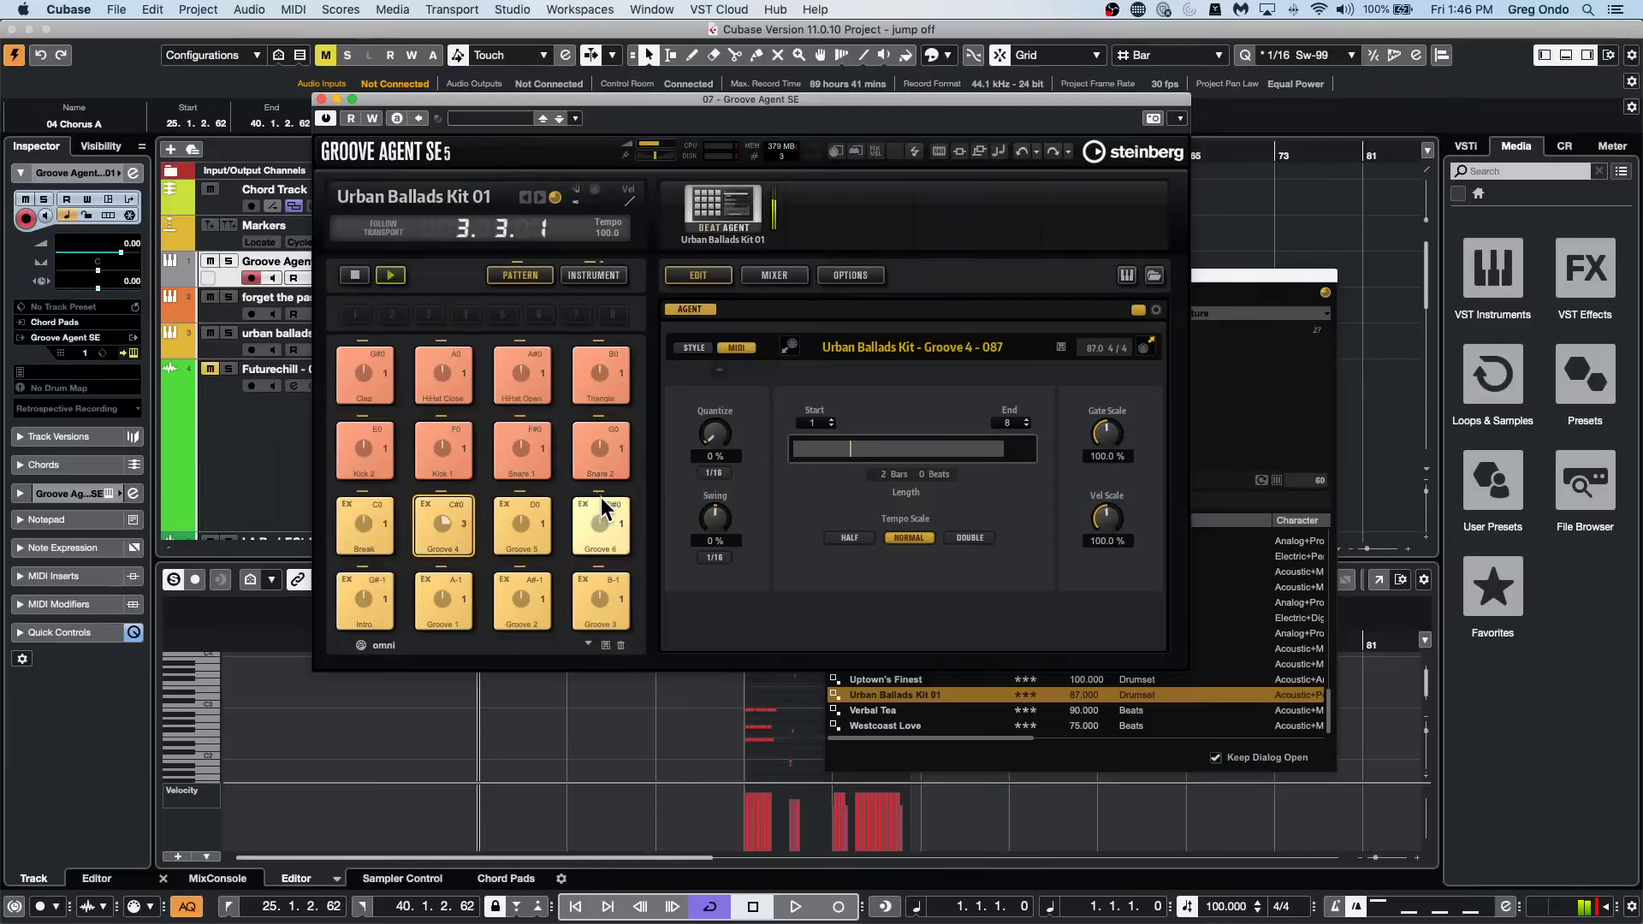
{"action": "key", "text": "space"}
{"action": "key", "text": "space"}
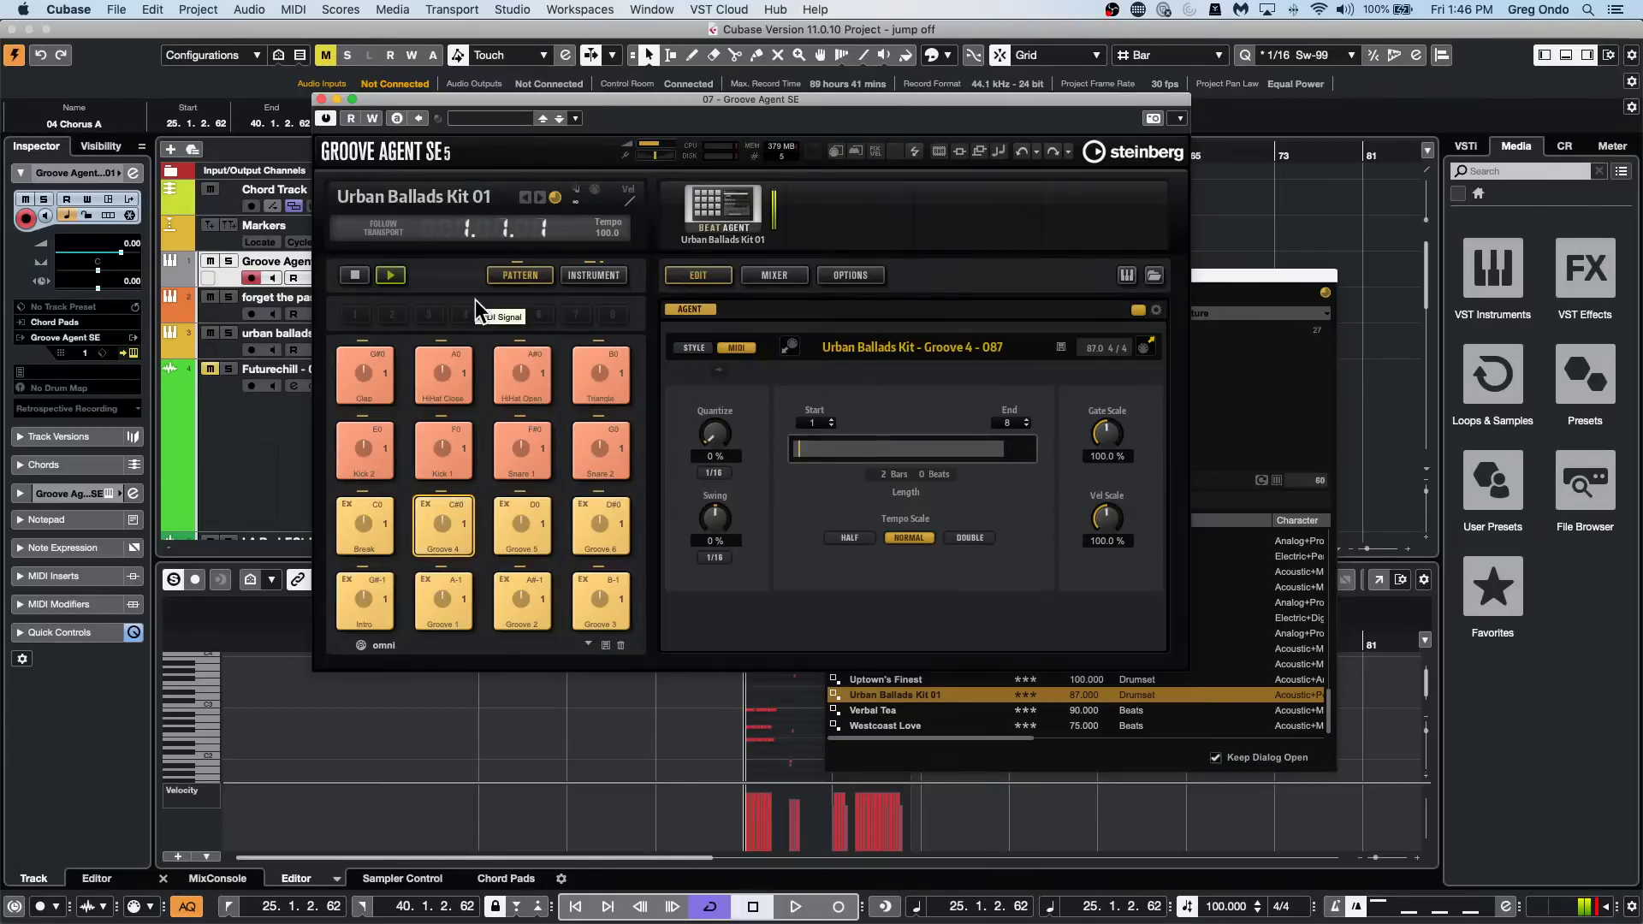
Show the kit's instrument pads and audition the Clap 2, HHat Closed and Tambourine sounds.
{"action": "left_click", "coordinate": [599, 277]}
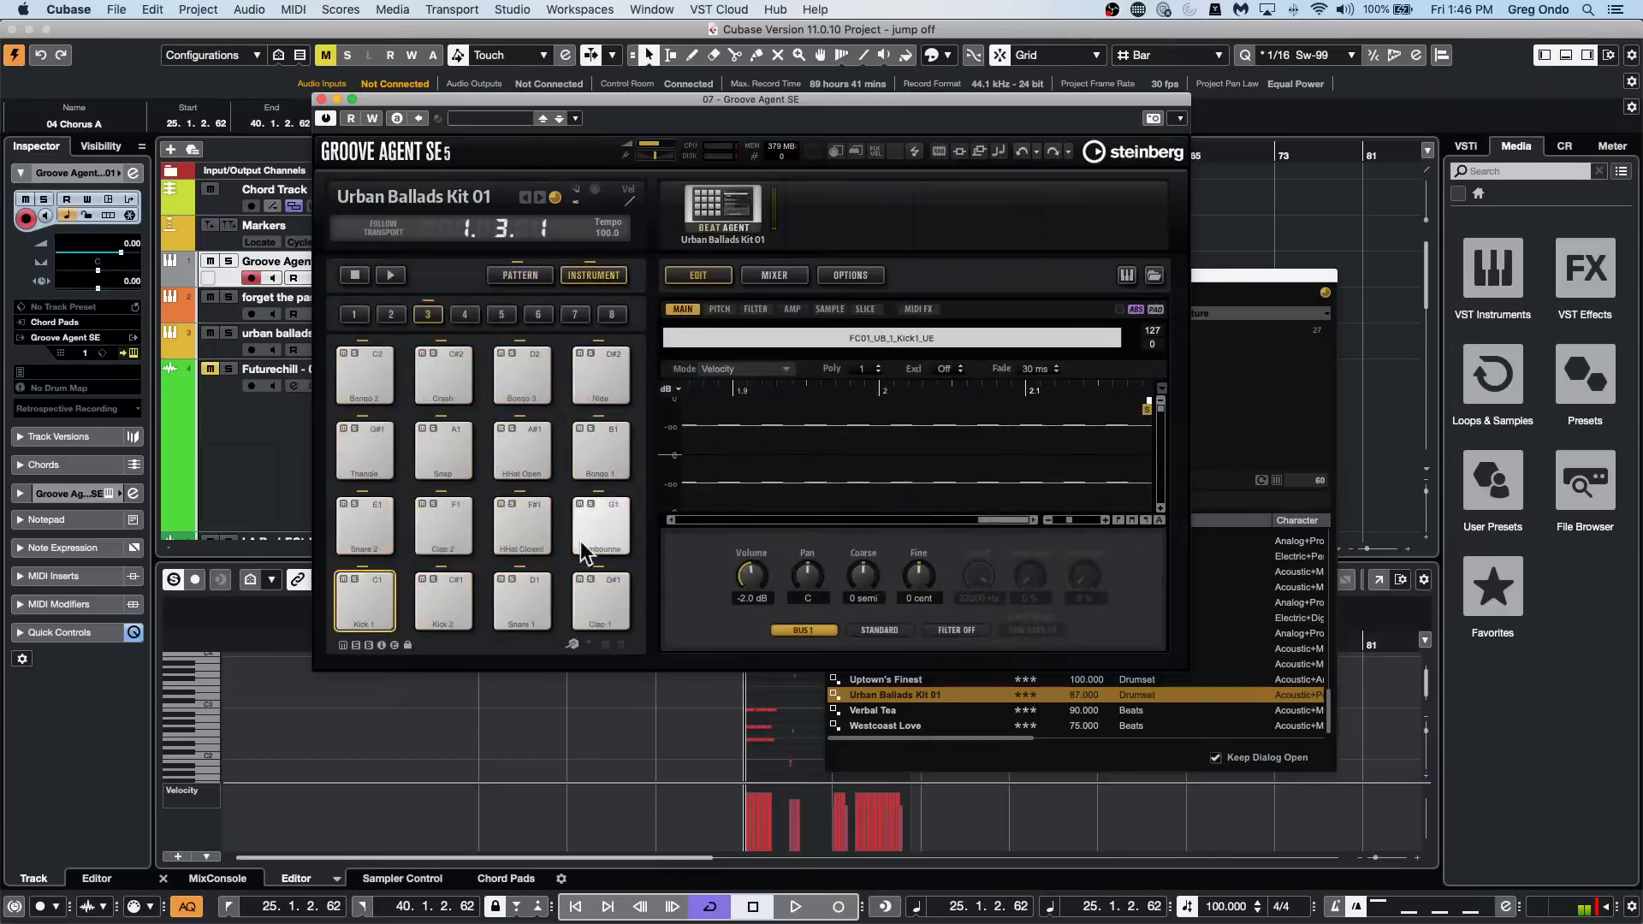
{"action": "left_click", "coordinate": [459, 519]}
{"action": "left_click", "coordinate": [530, 529]}
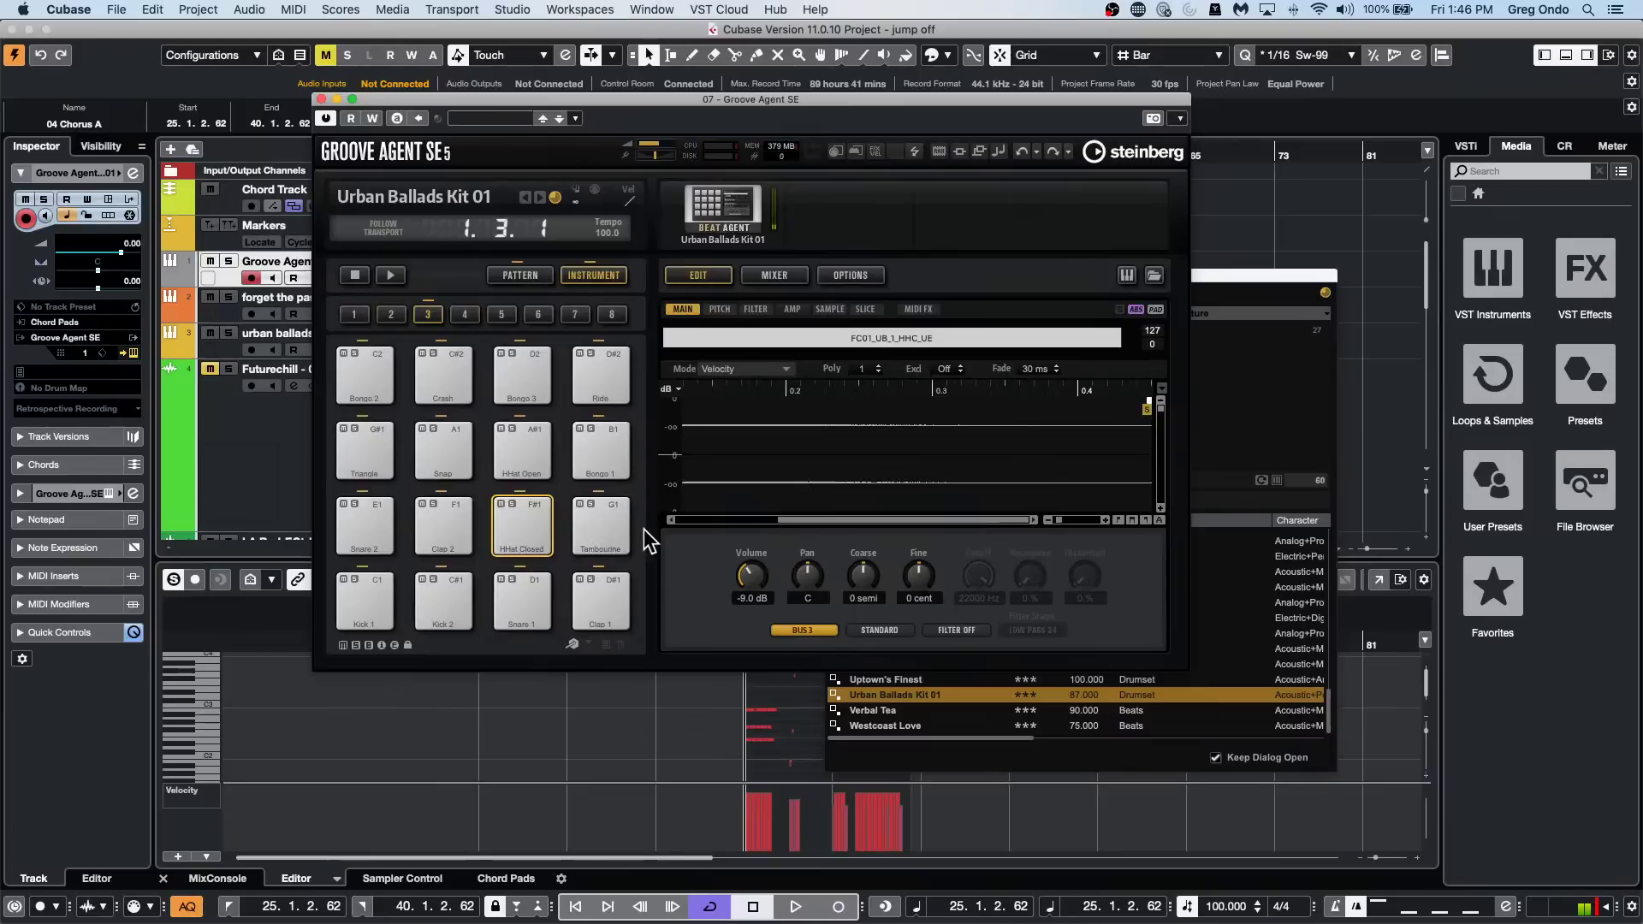
{"action": "left_click", "coordinate": [609, 519]}
Audition the HHat Closed pad repeatedly to examine its sample.
{"action": "left_click", "coordinate": [530, 522]}
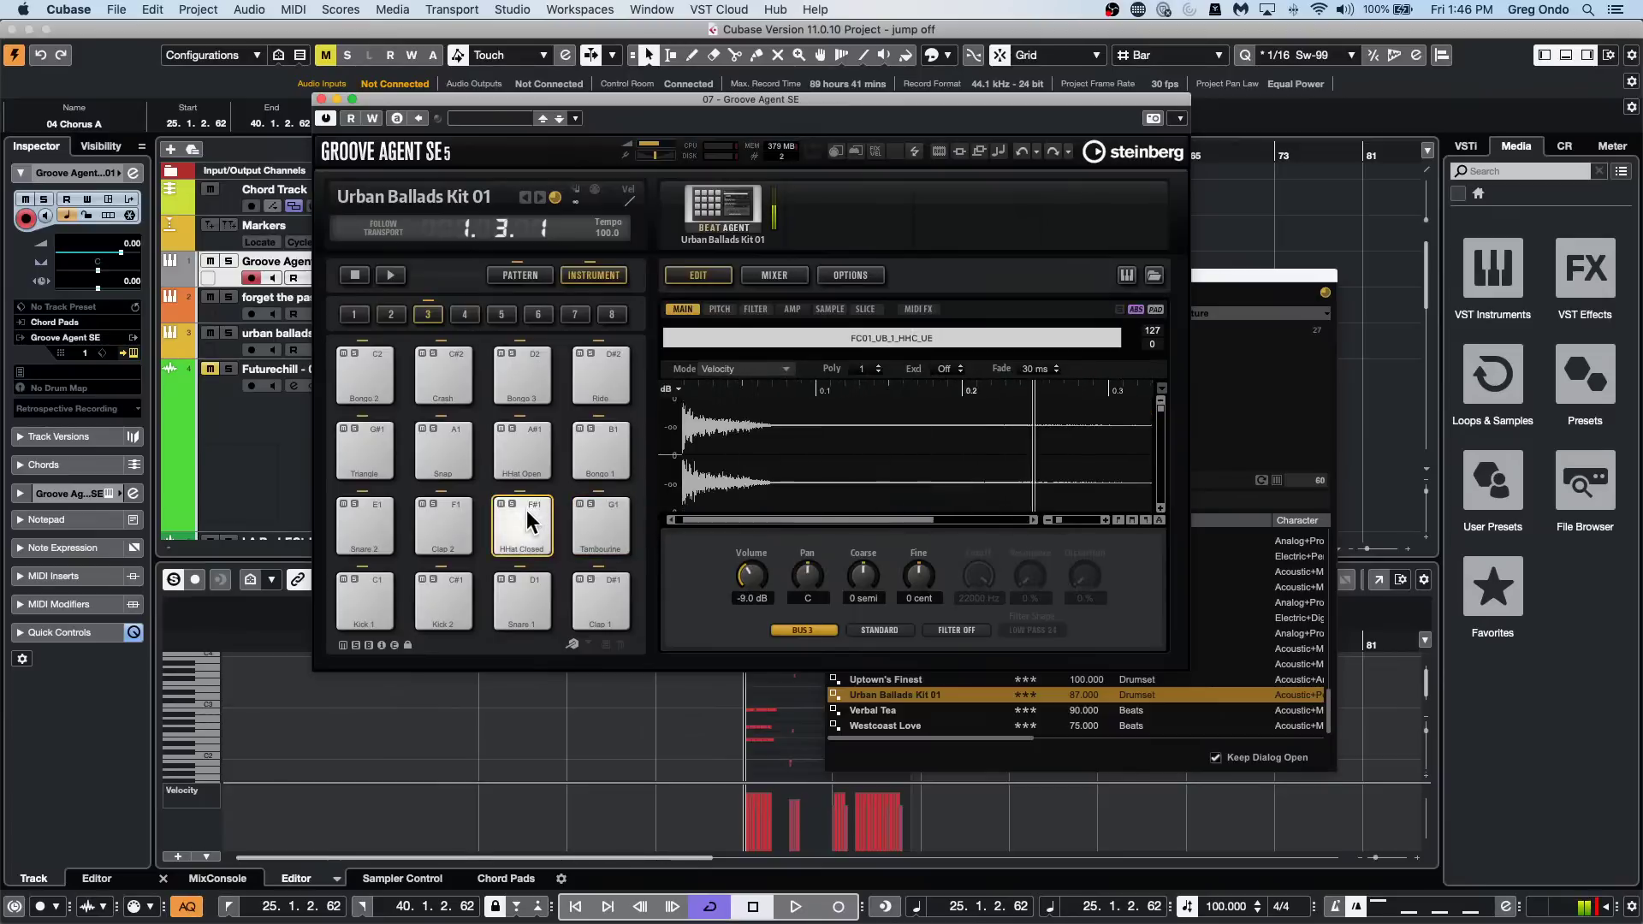
{"action": "left_click", "coordinate": [532, 531]}
{"action": "scroll", "coordinate": [862, 459], "scroll_direction": "right", "scroll_amount": 3}
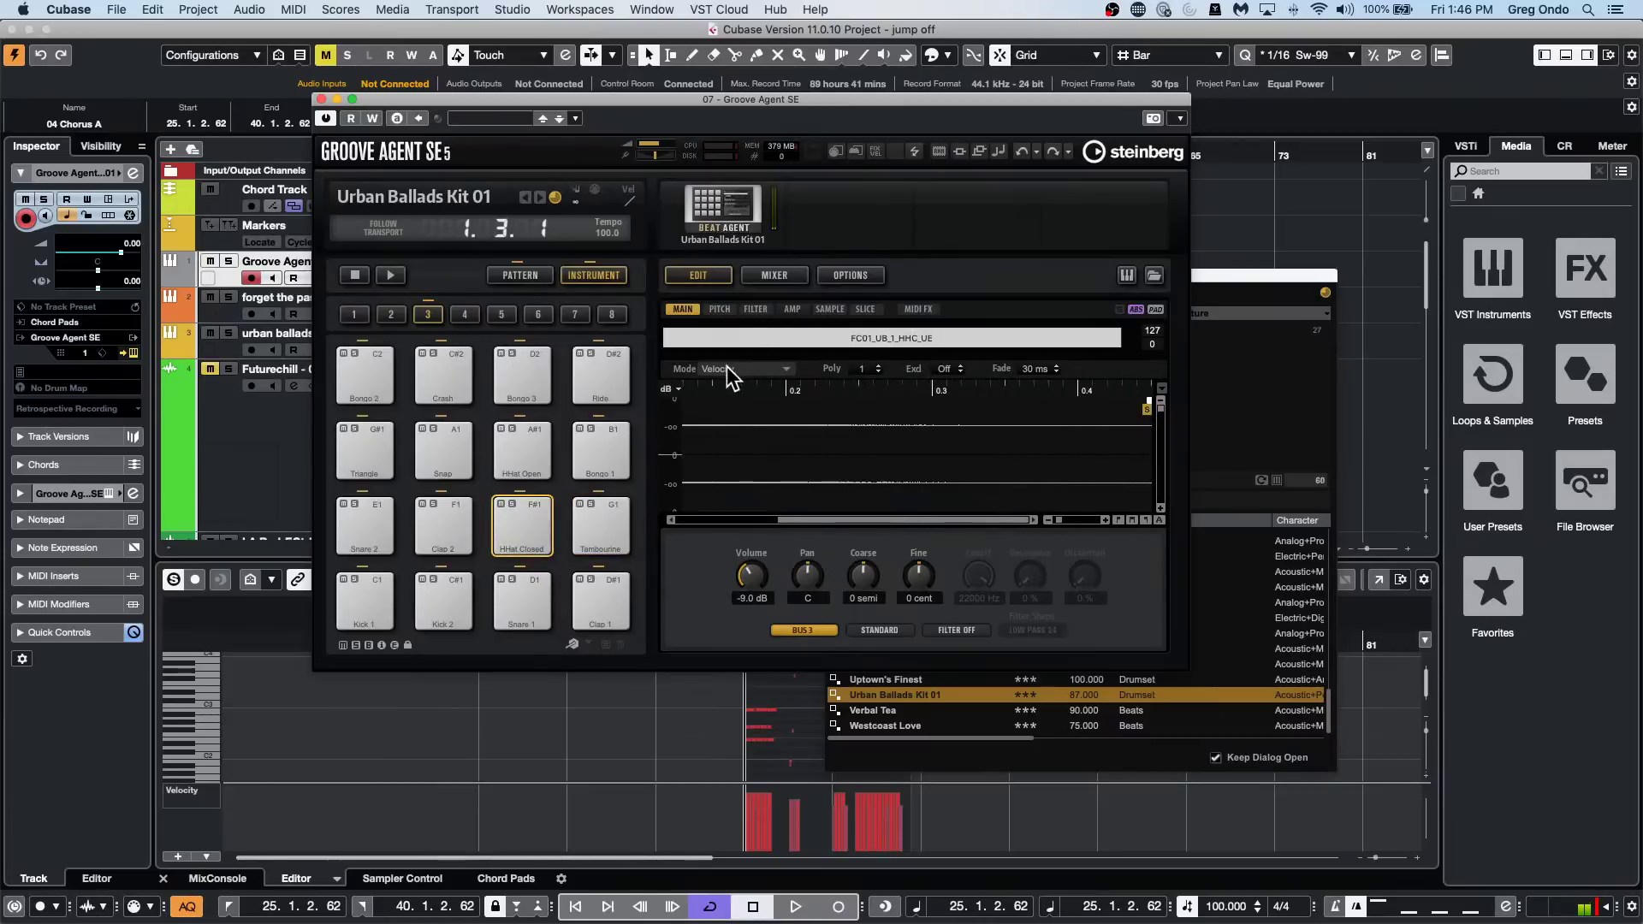
{"action": "left_click", "coordinate": [520, 520]}
{"action": "left_click", "coordinate": [516, 538]}
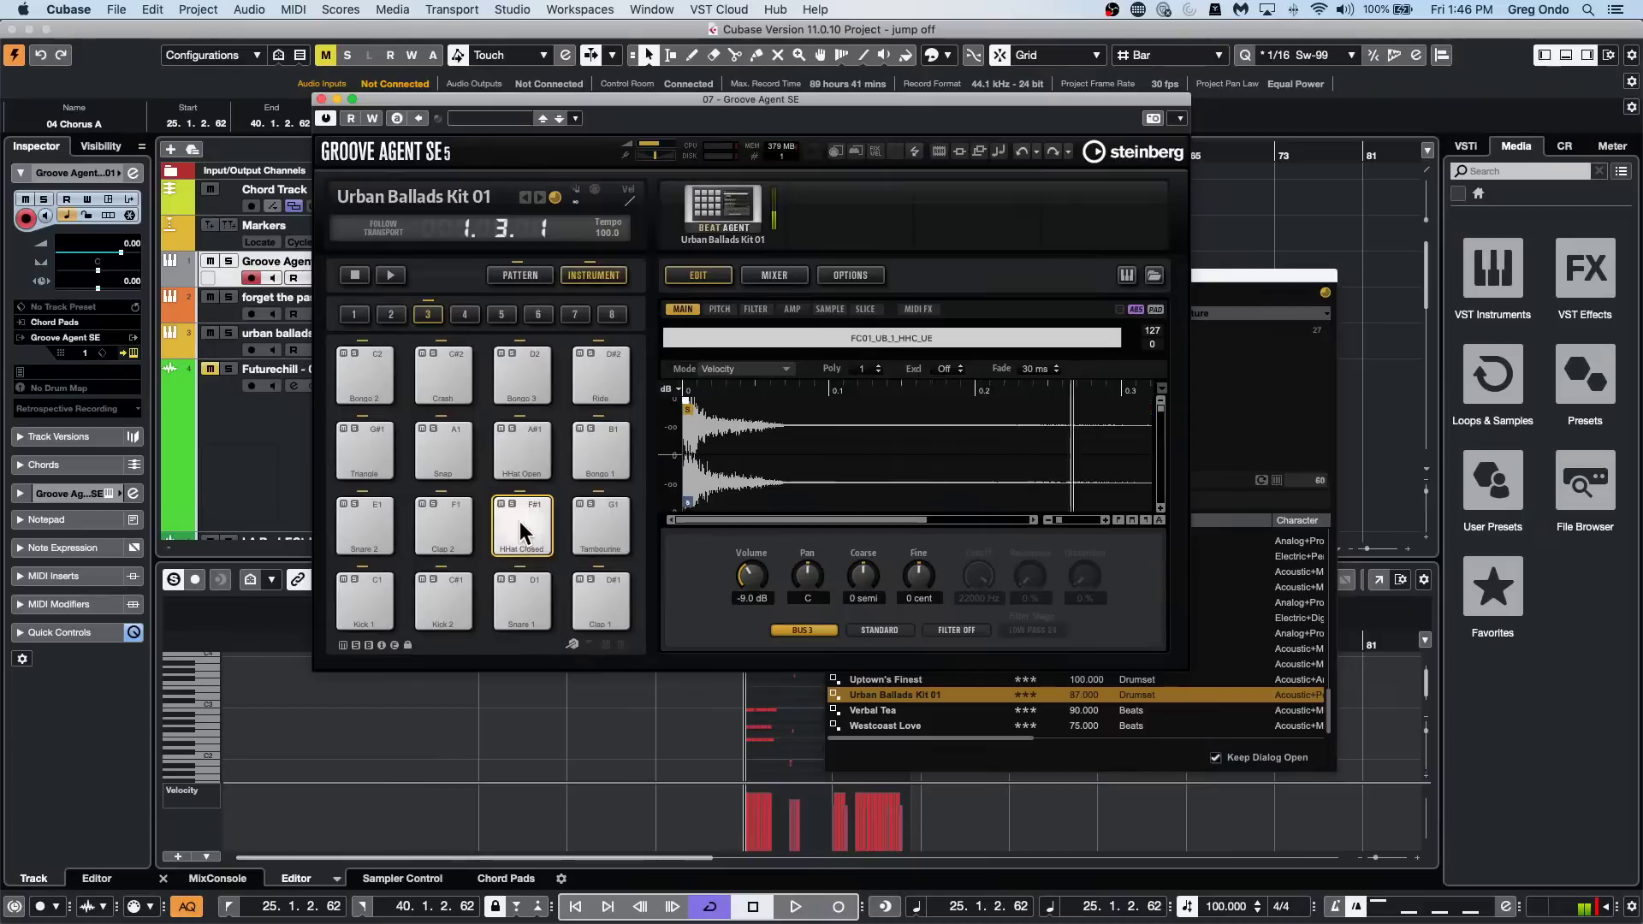
{"action": "left_click", "coordinate": [524, 536]}
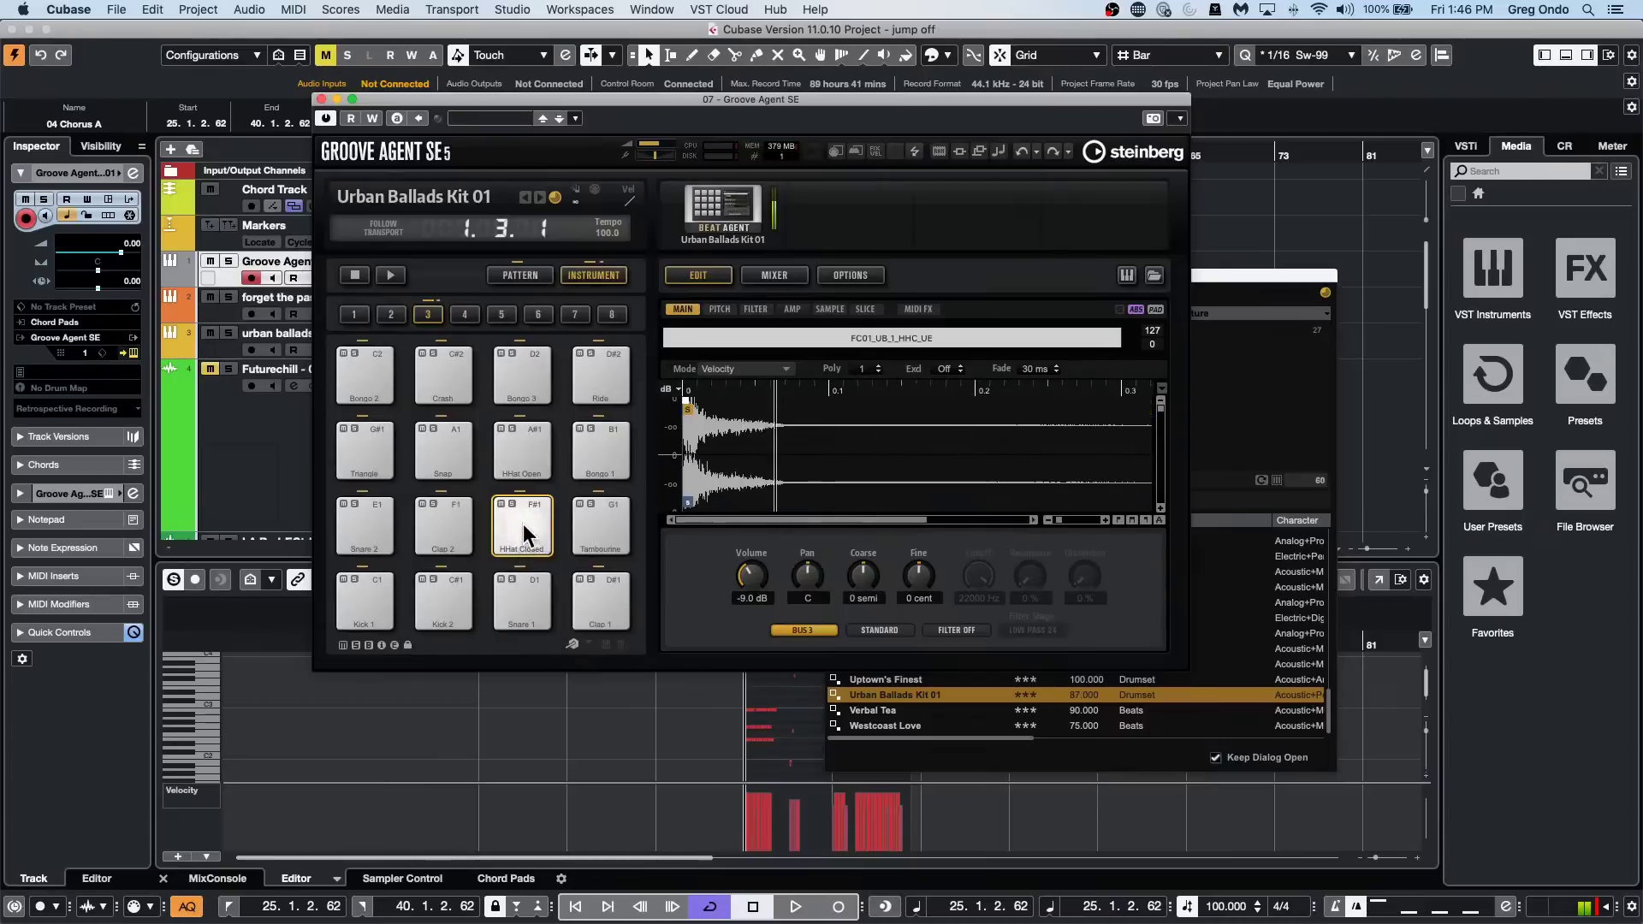
{"action": "left_click", "coordinate": [525, 528]}
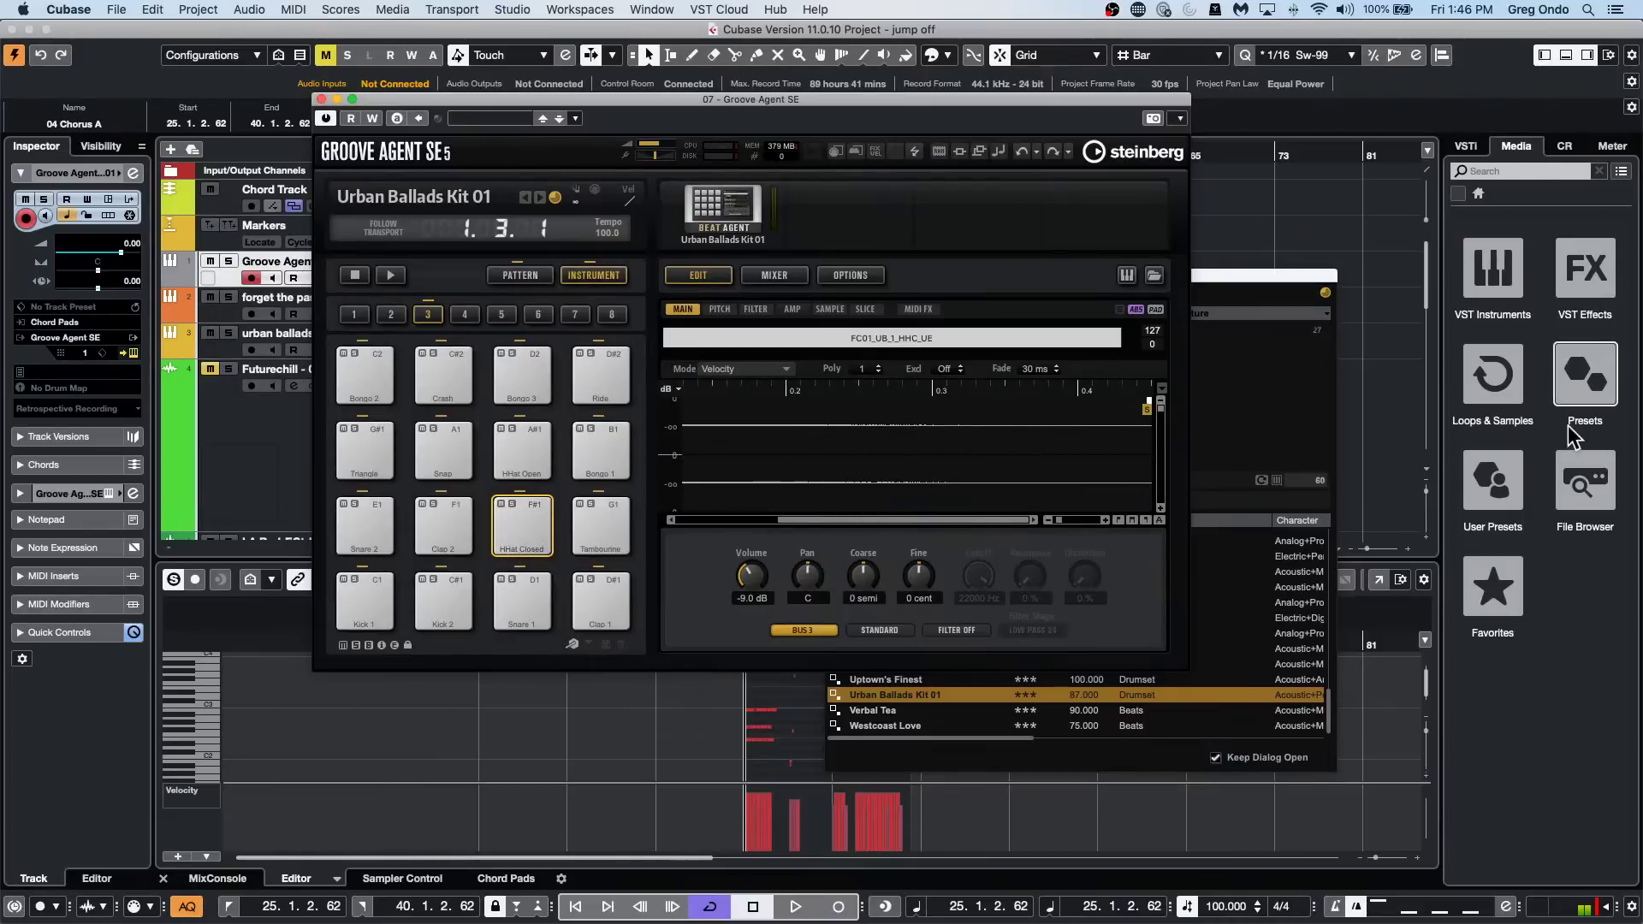
Replace the HHat Closed pad's sample with Techno - Atmo Loop C 03_128bpm from the Analog Techno loops and audition it.
{"action": "left_click", "coordinate": [1522, 381]}
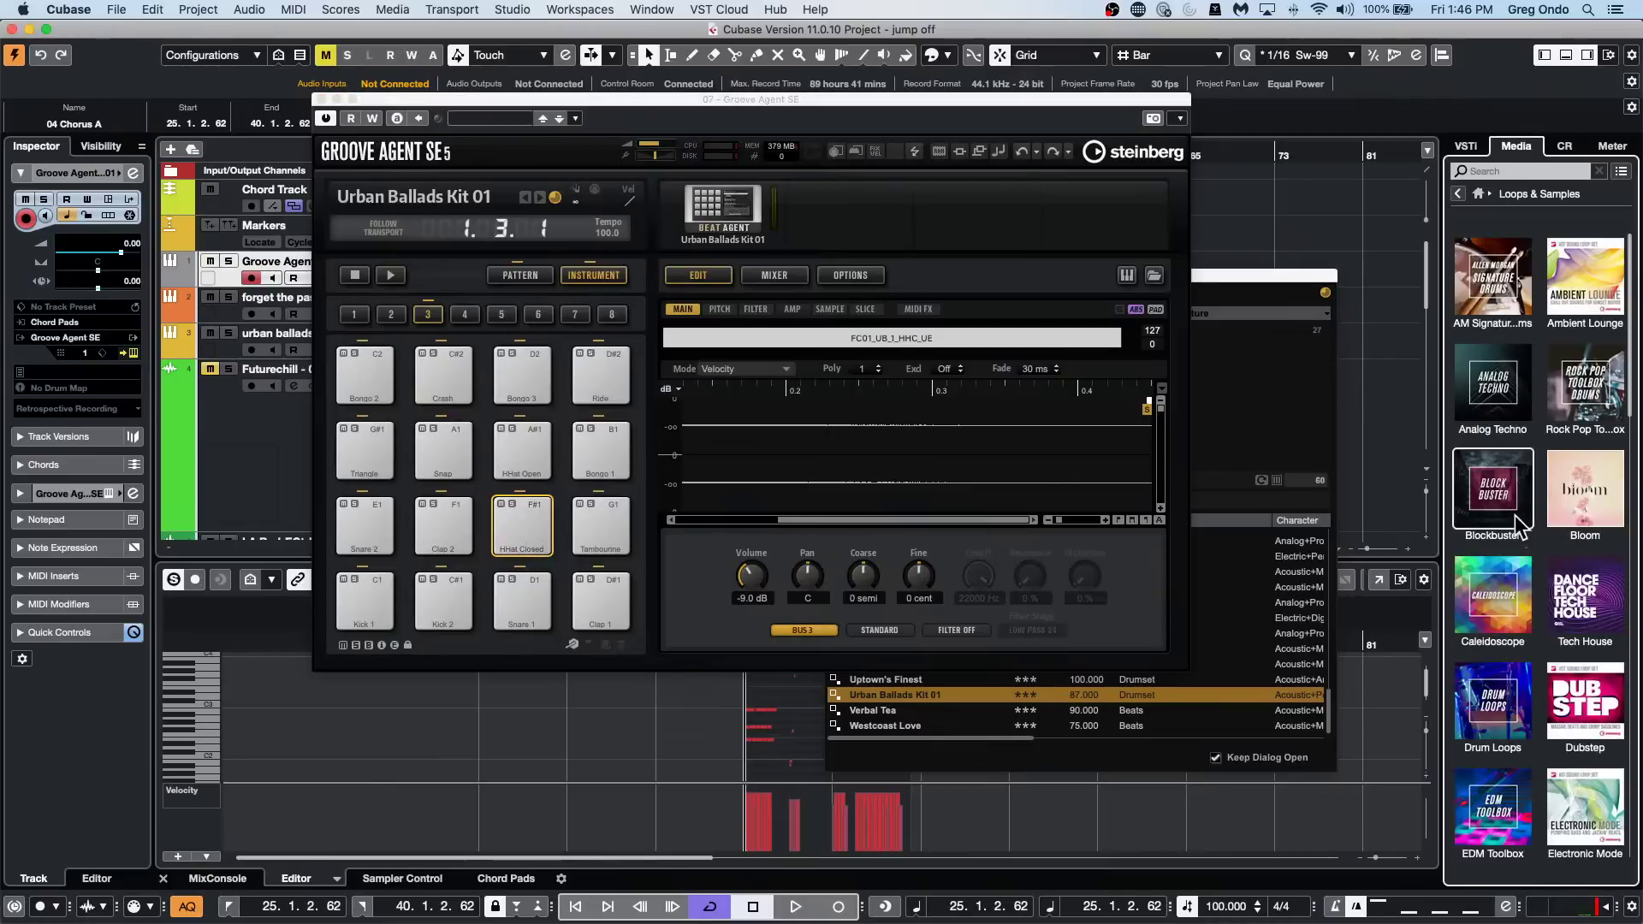
{"action": "left_click", "coordinate": [1493, 399]}
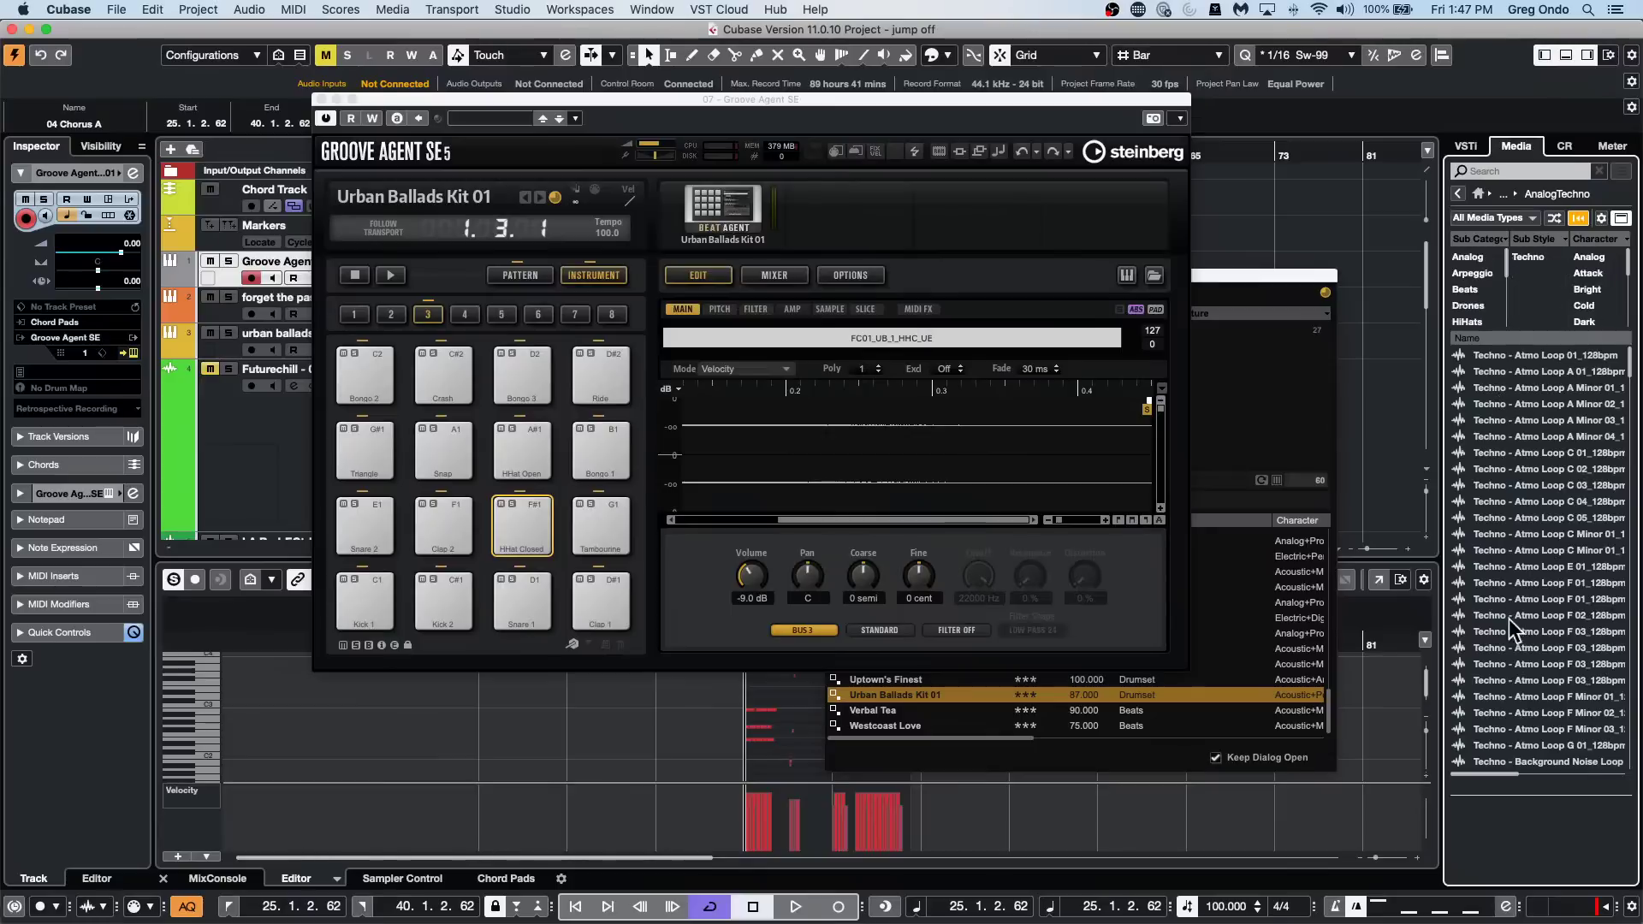
{"action": "left_click", "coordinate": [1523, 485]}
{"action": "left_click_drag", "start_coordinate": [977, 541], "coordinate": [528, 520]}
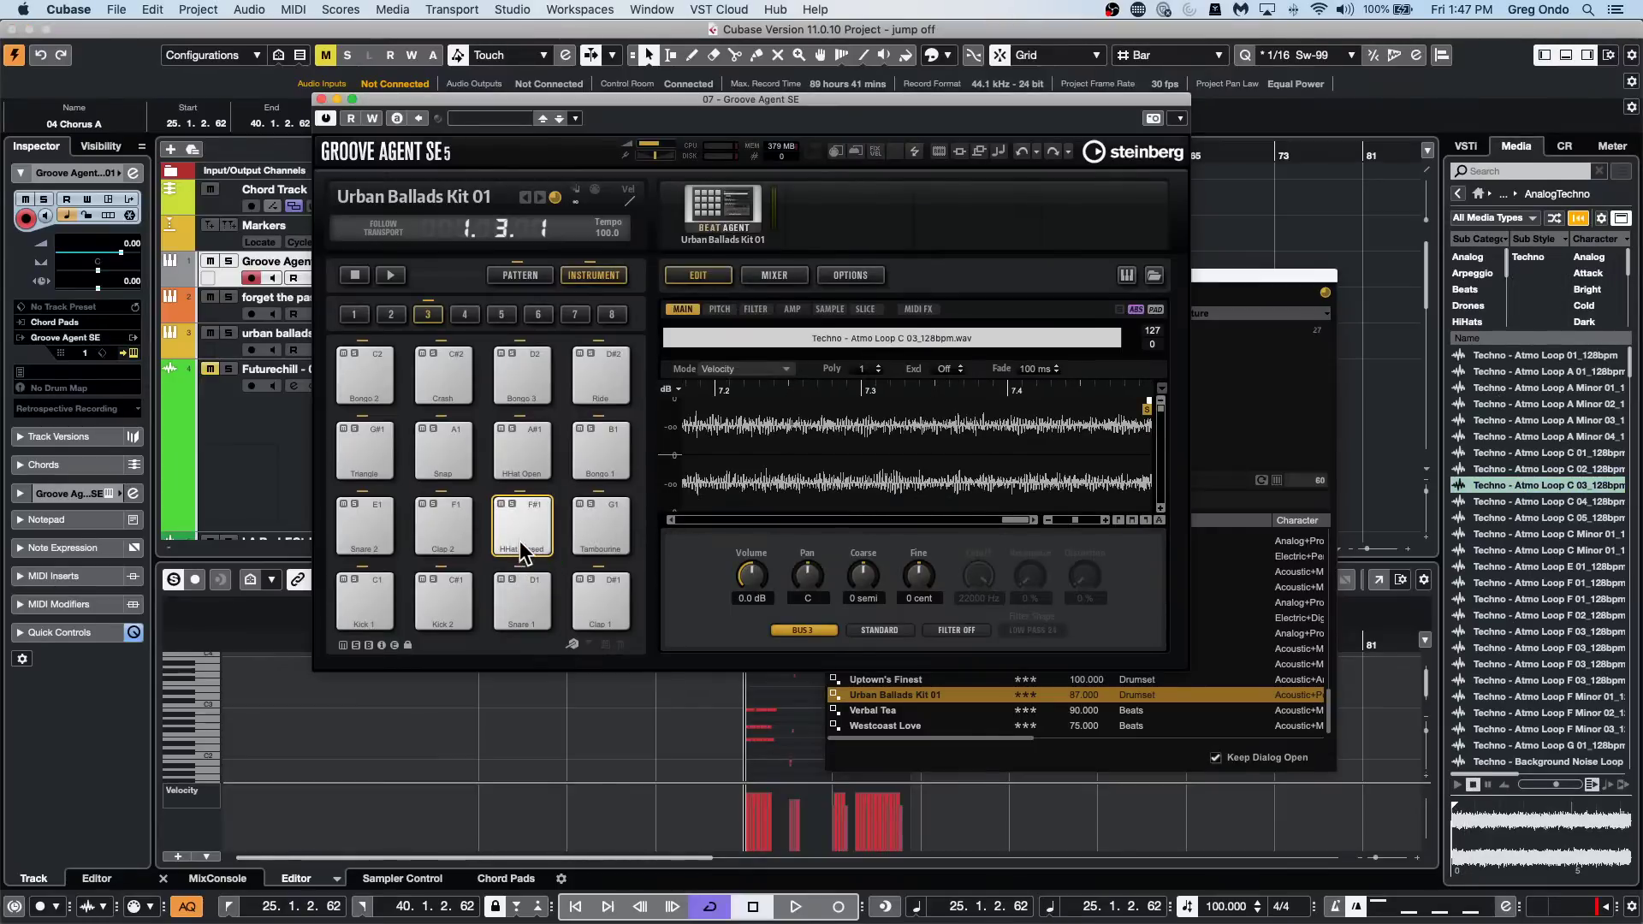
{"action": "left_click", "coordinate": [521, 537]}
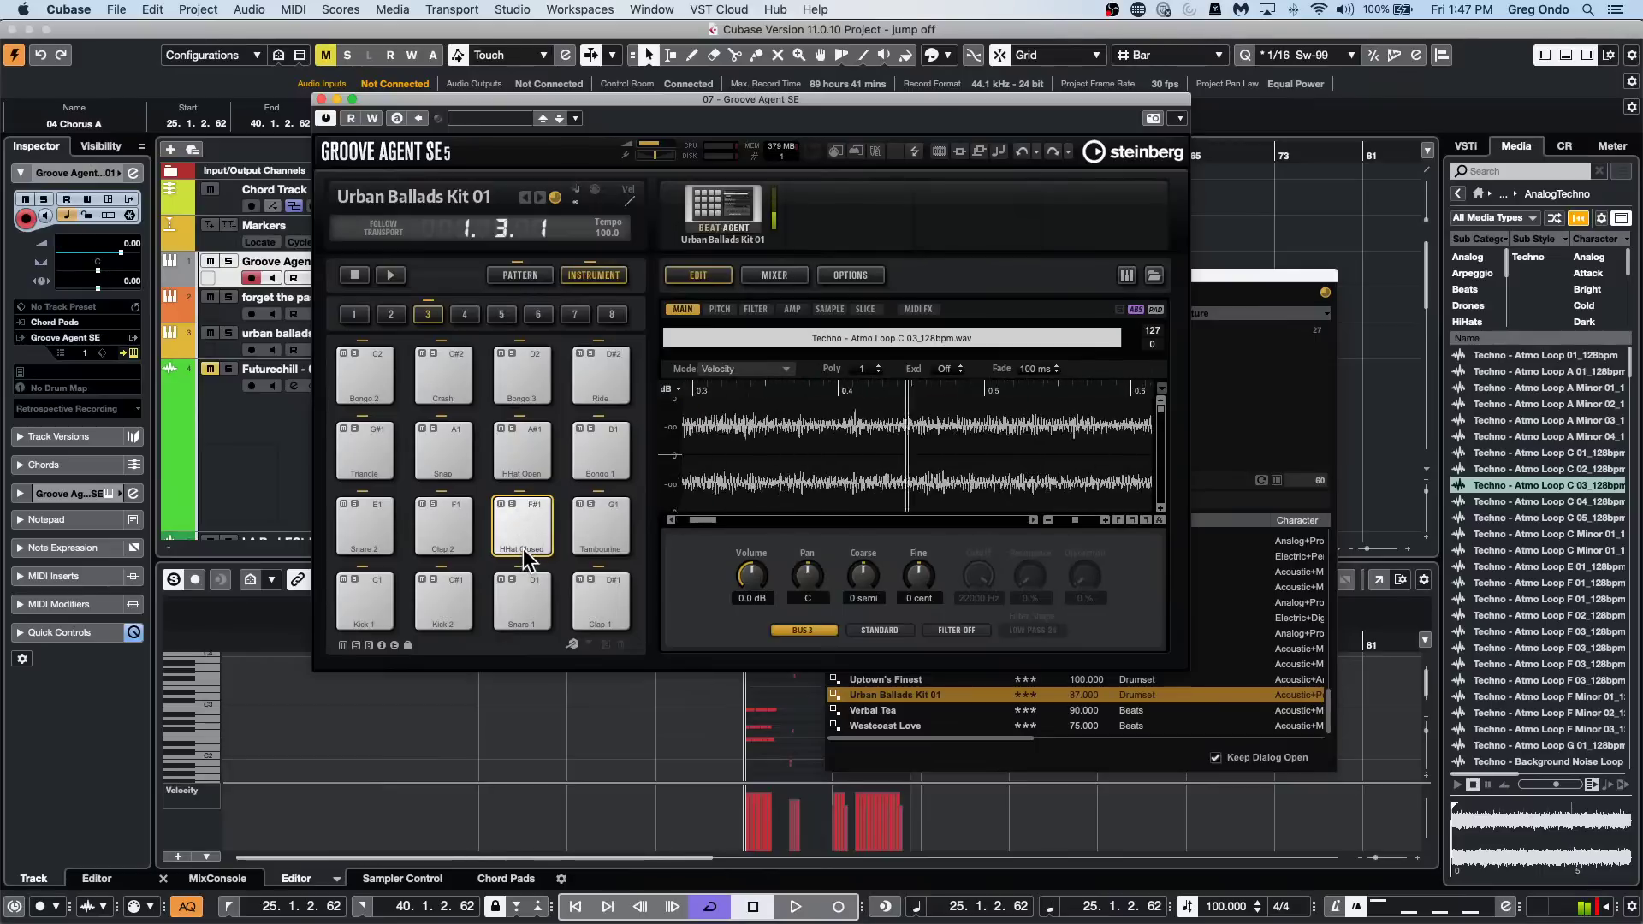
Preview the Techno - Atmo Loop F 01 sample, undo the HHat Closed sample replacement and audition the pad.
{"action": "left_click_drag", "start_coordinate": [1586, 585], "coordinate": [1562, 616]}
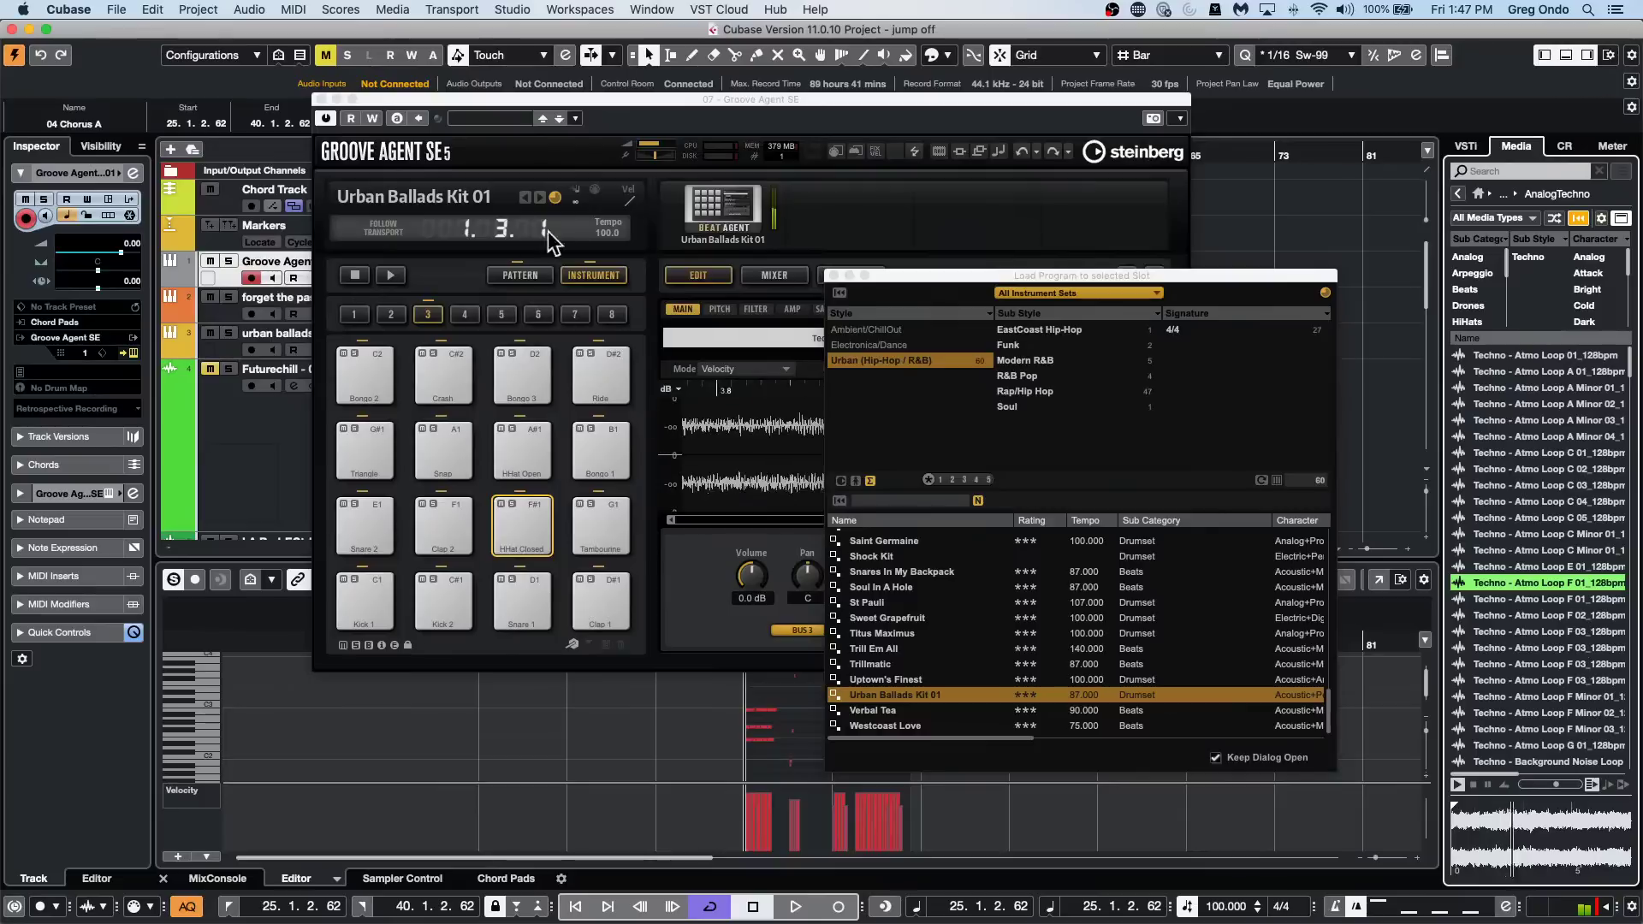
{"action": "left_click", "coordinate": [1021, 150]}
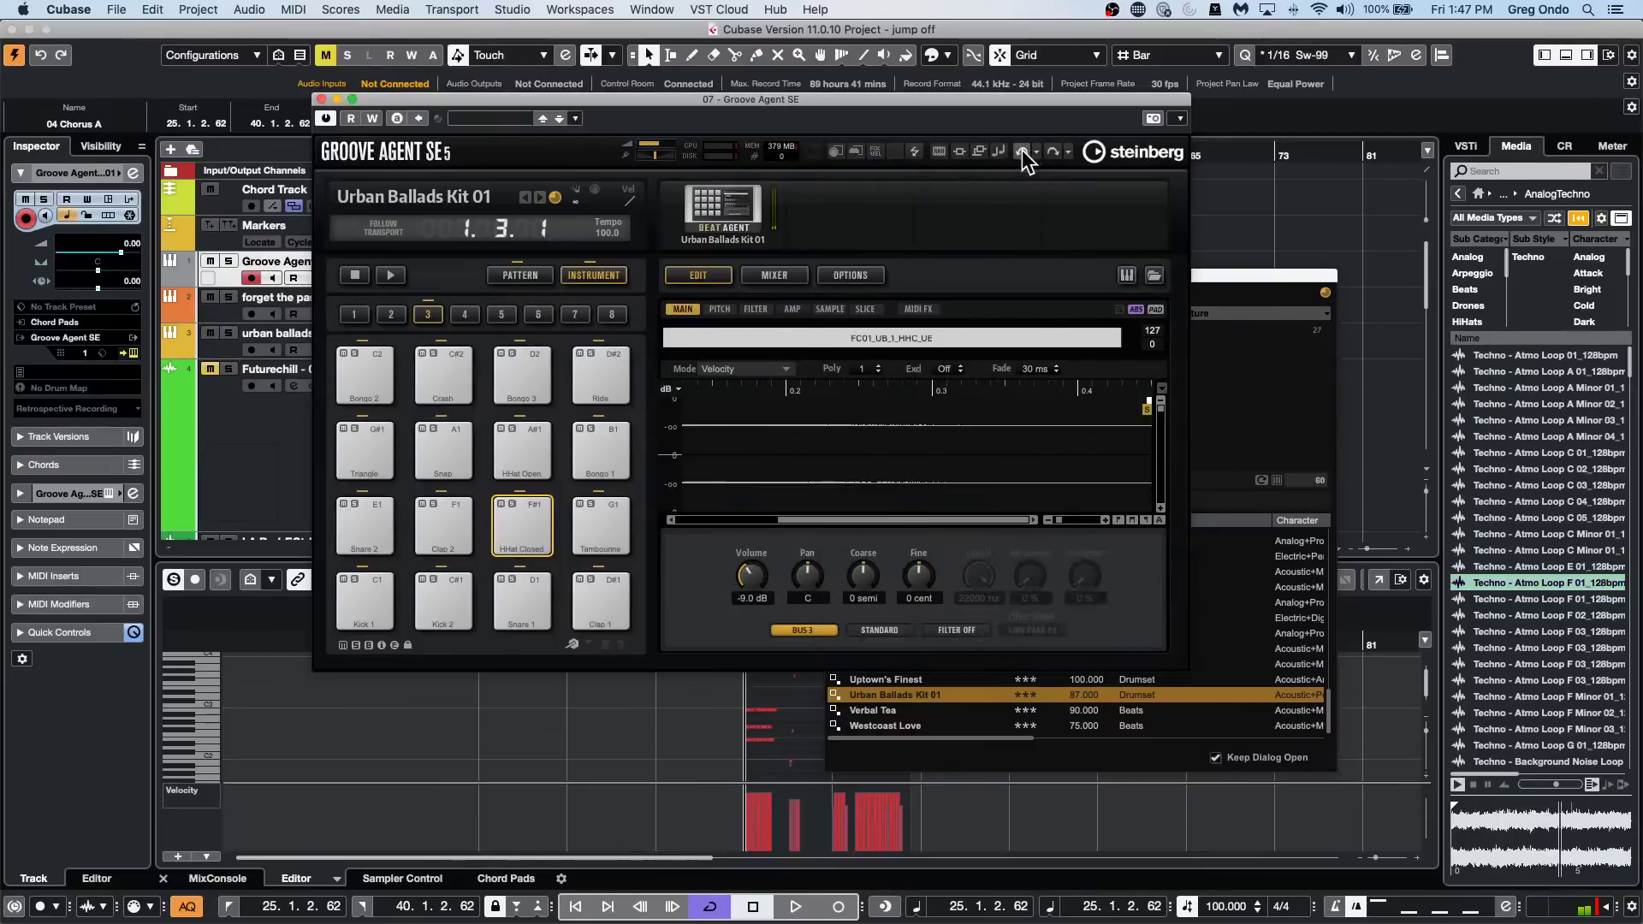
{"action": "left_click", "coordinate": [522, 537]}
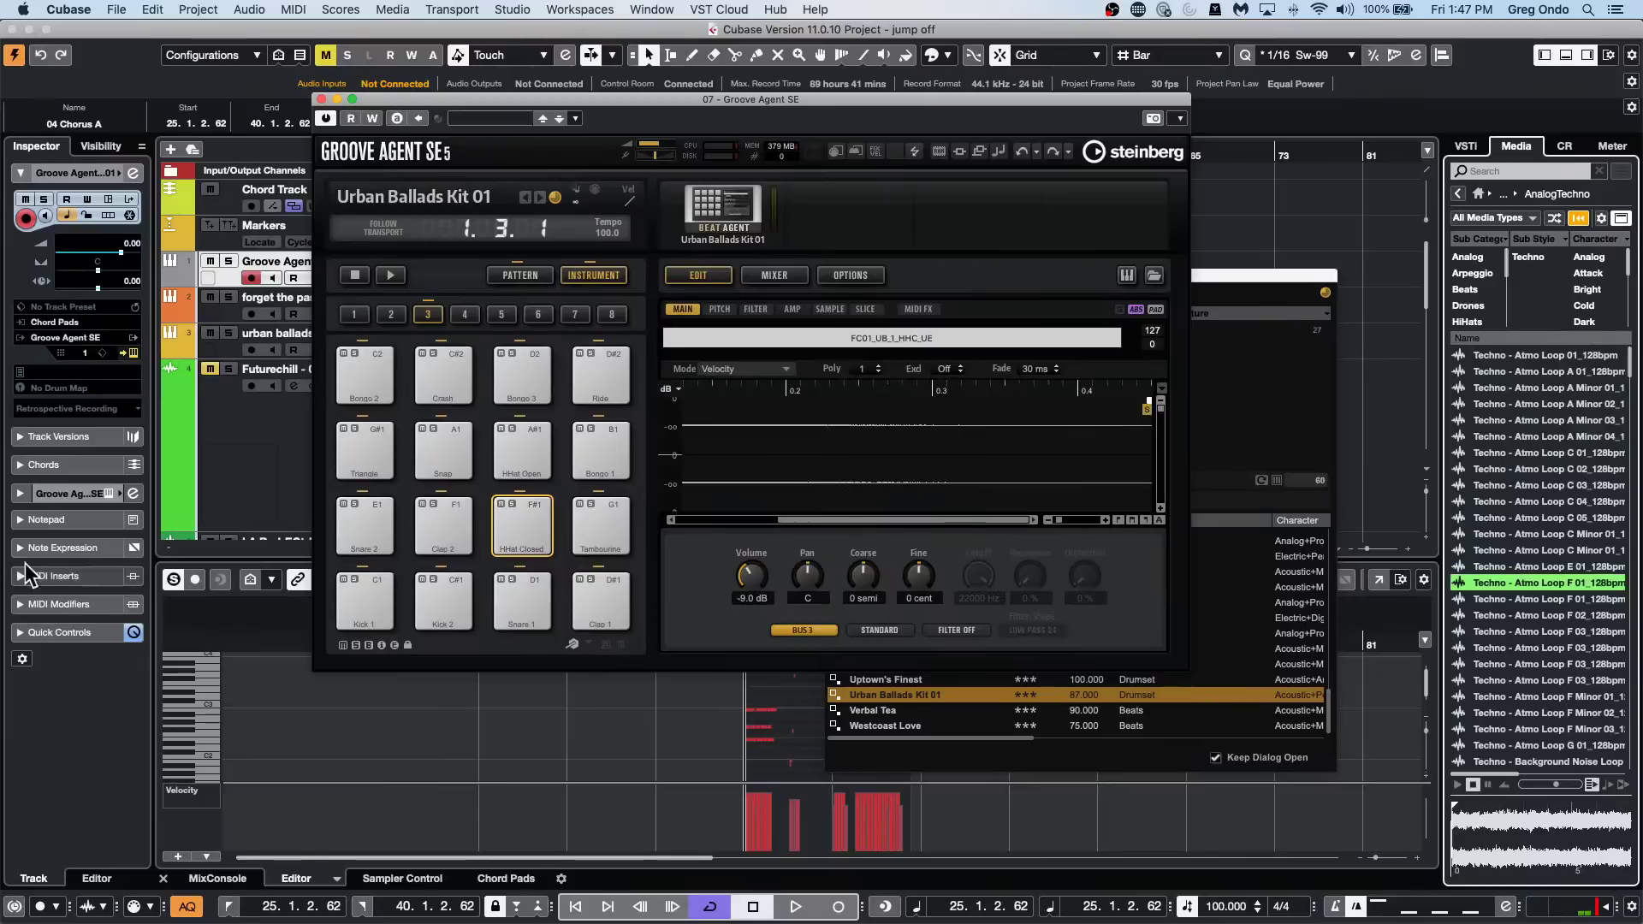
{"action": "left_click", "coordinate": [539, 517]}
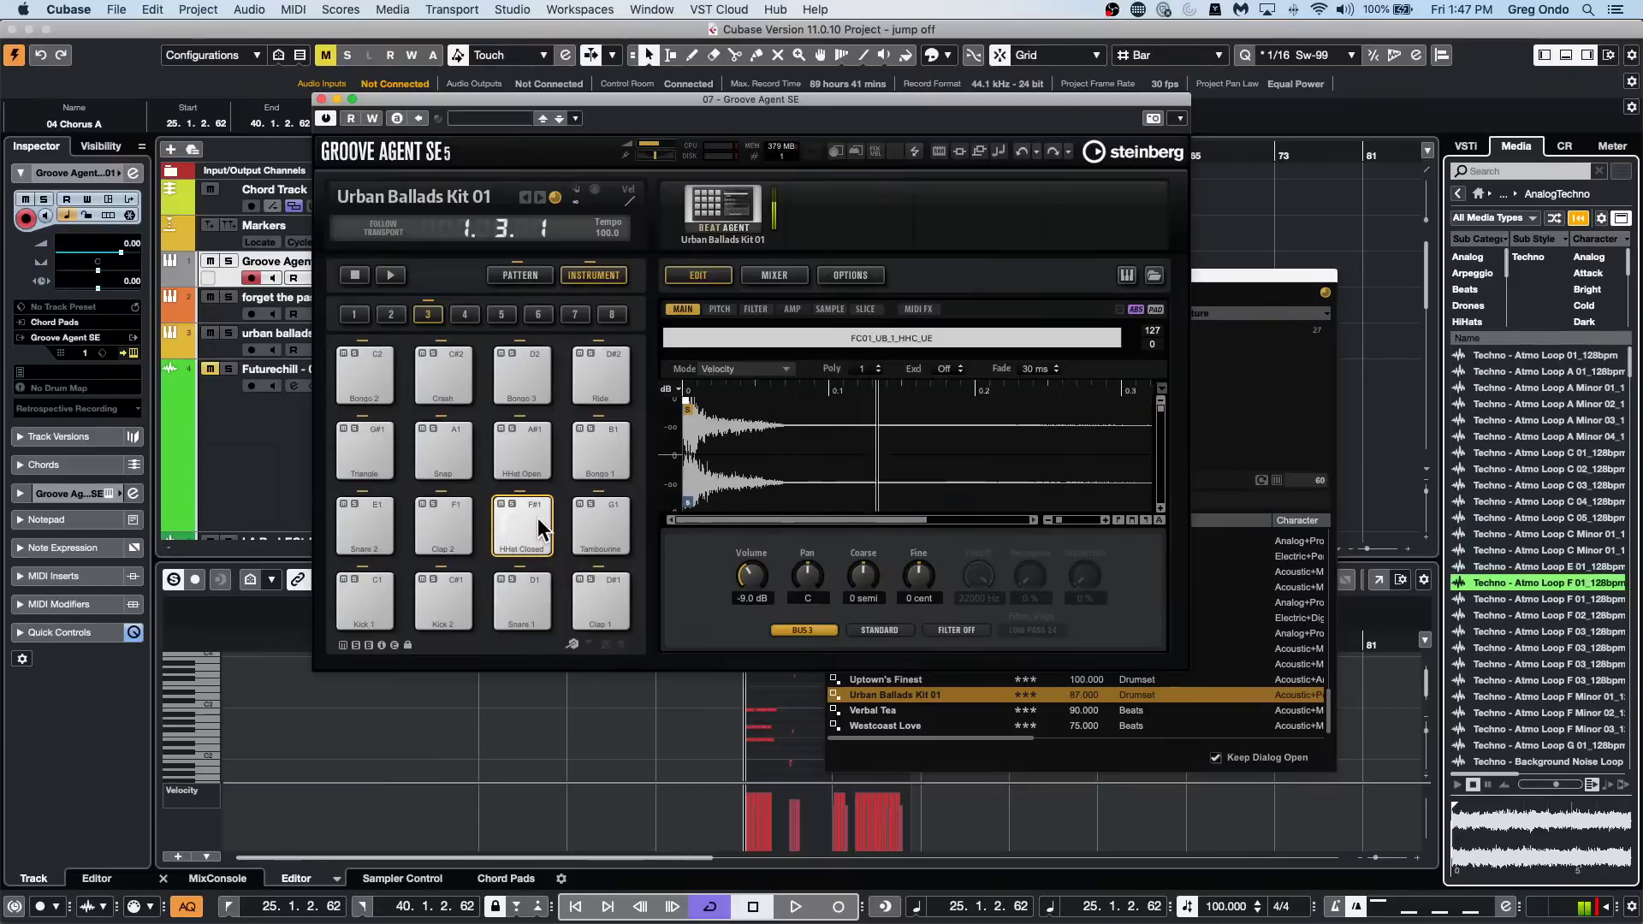
Open the Dancefloor Tech House library, filter it to claps and preview several samples up to Tech_House_Clap_27_BODTH.
{"action": "left_click", "coordinate": [1521, 660]}
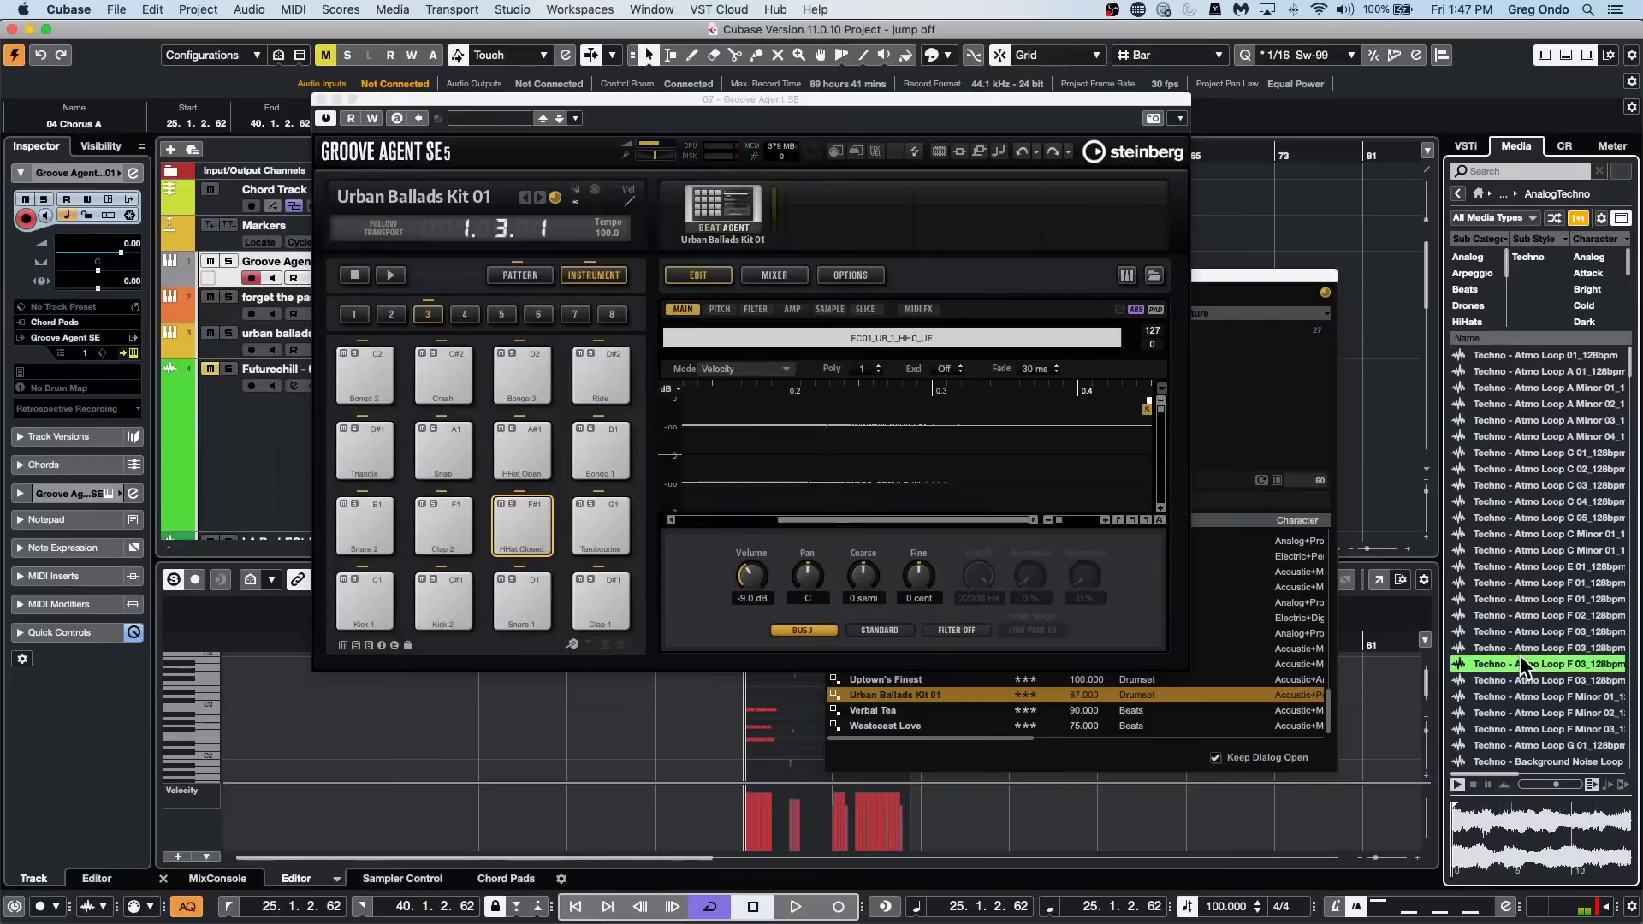
{"action": "left_click", "coordinate": [1459, 206]}
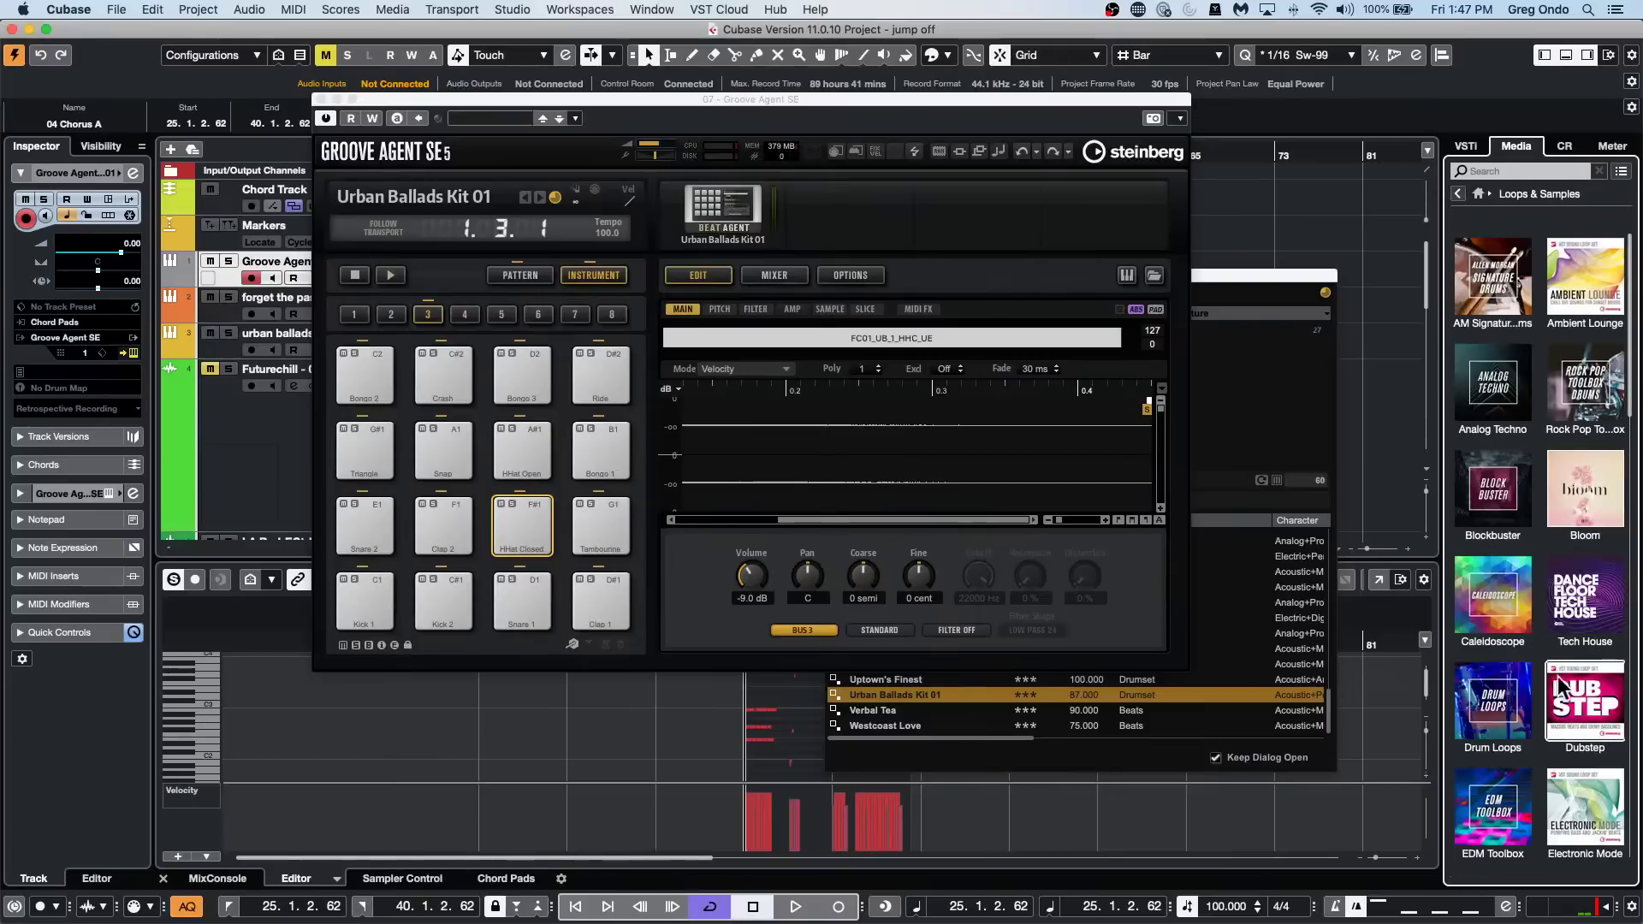
{"action": "left_click", "coordinate": [1588, 588]}
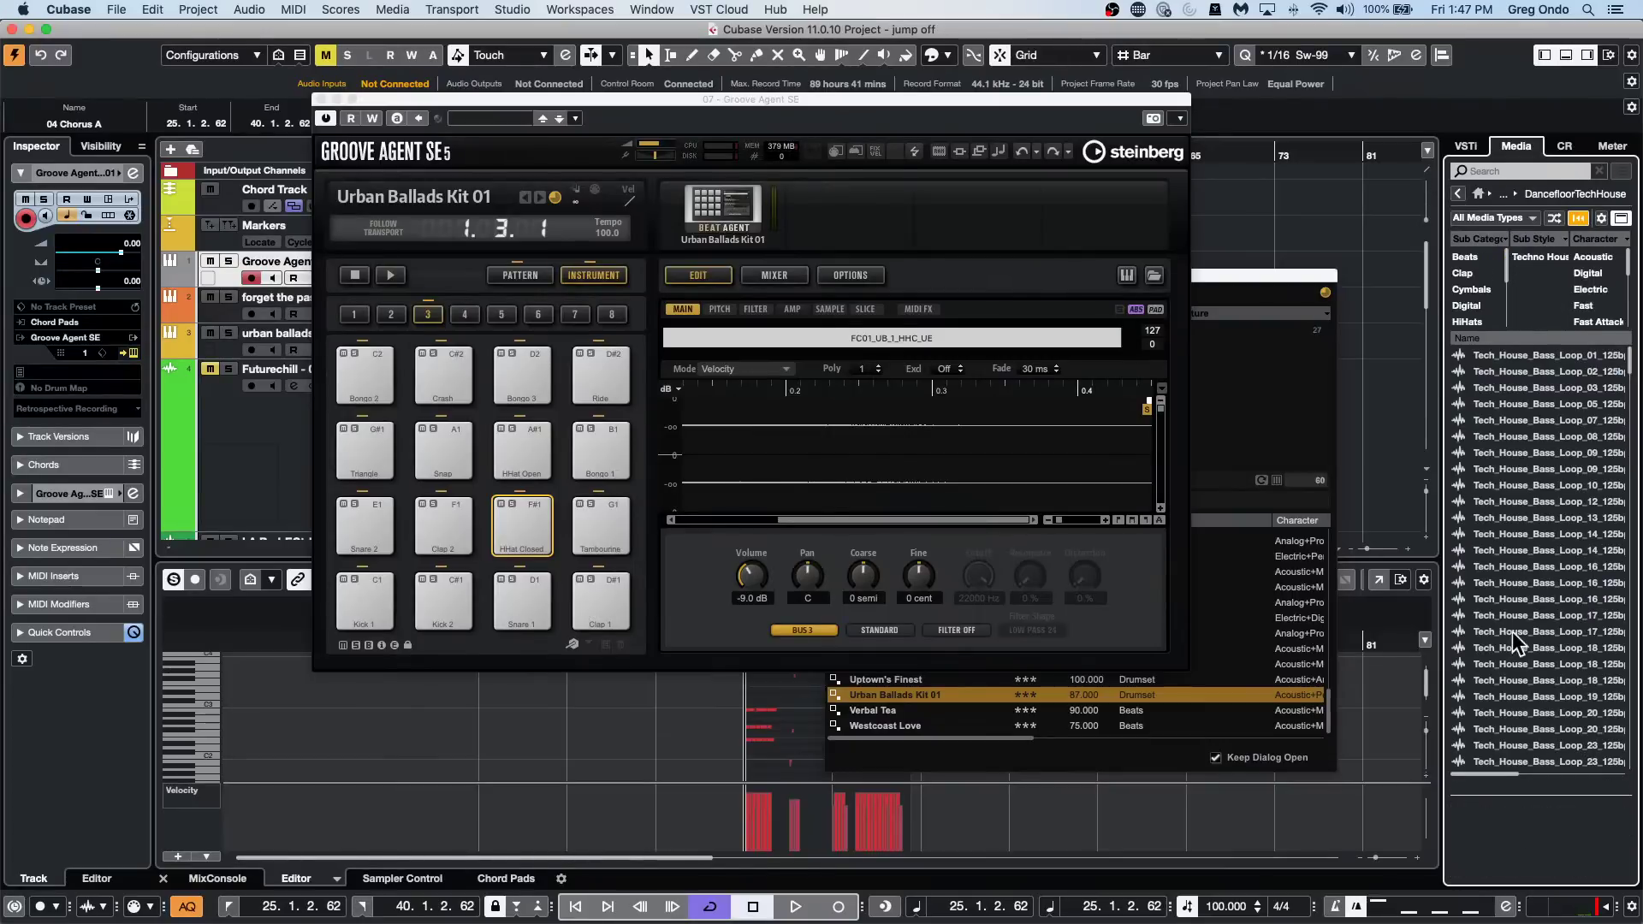
{"action": "left_click", "coordinate": [1476, 271]}
{"action": "left_click", "coordinate": [1501, 460]}
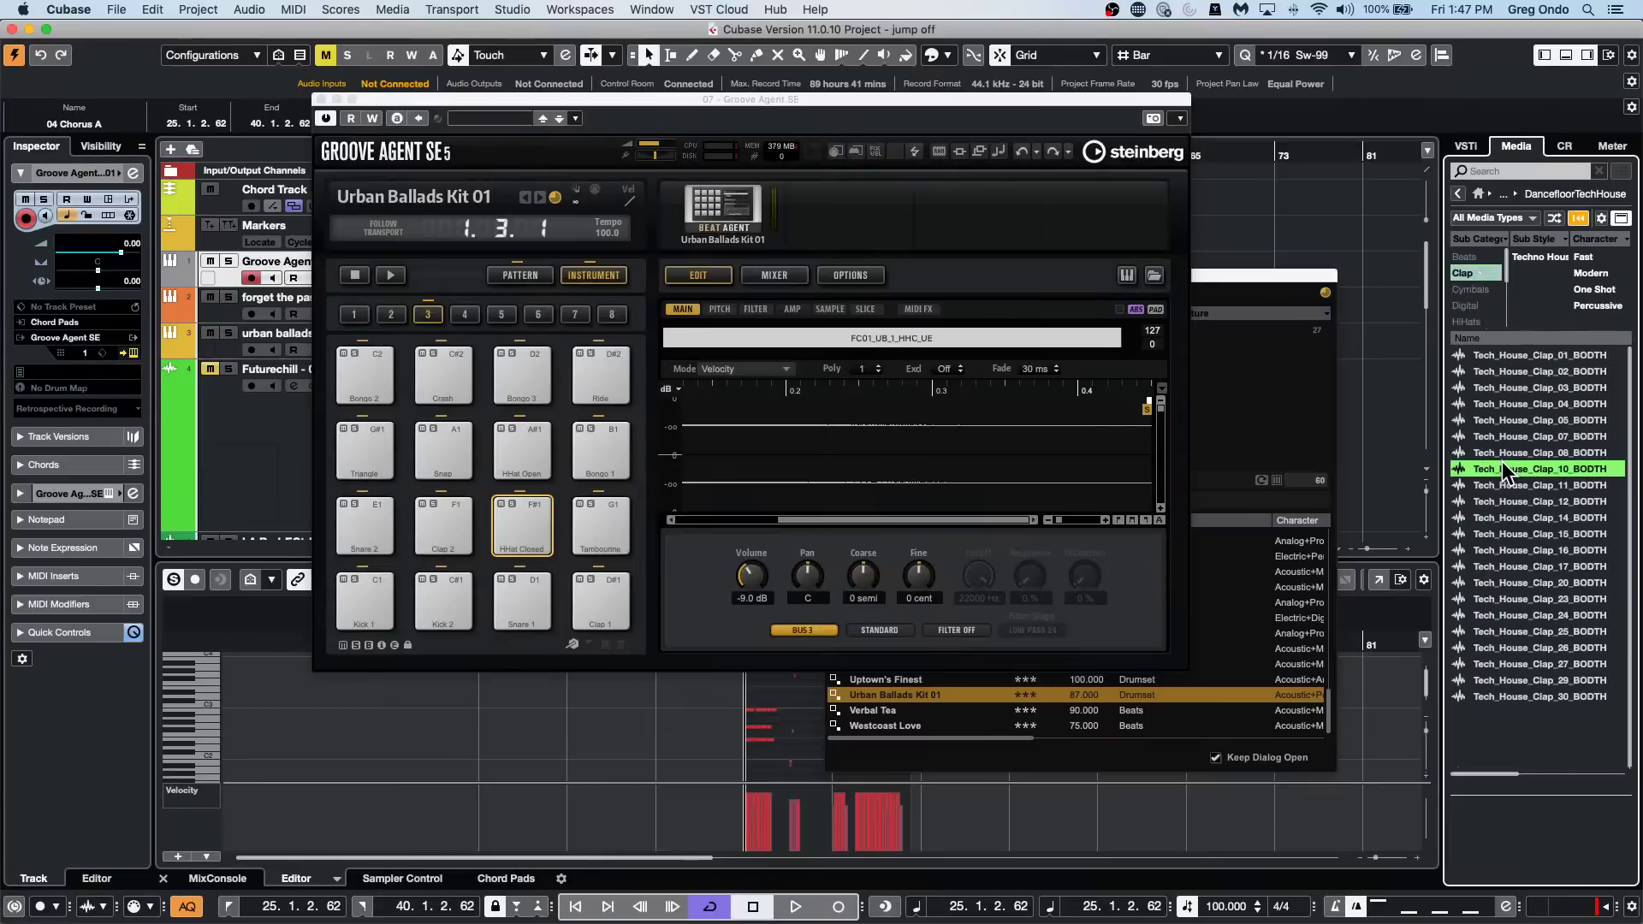
{"action": "left_click", "coordinate": [1502, 532]}
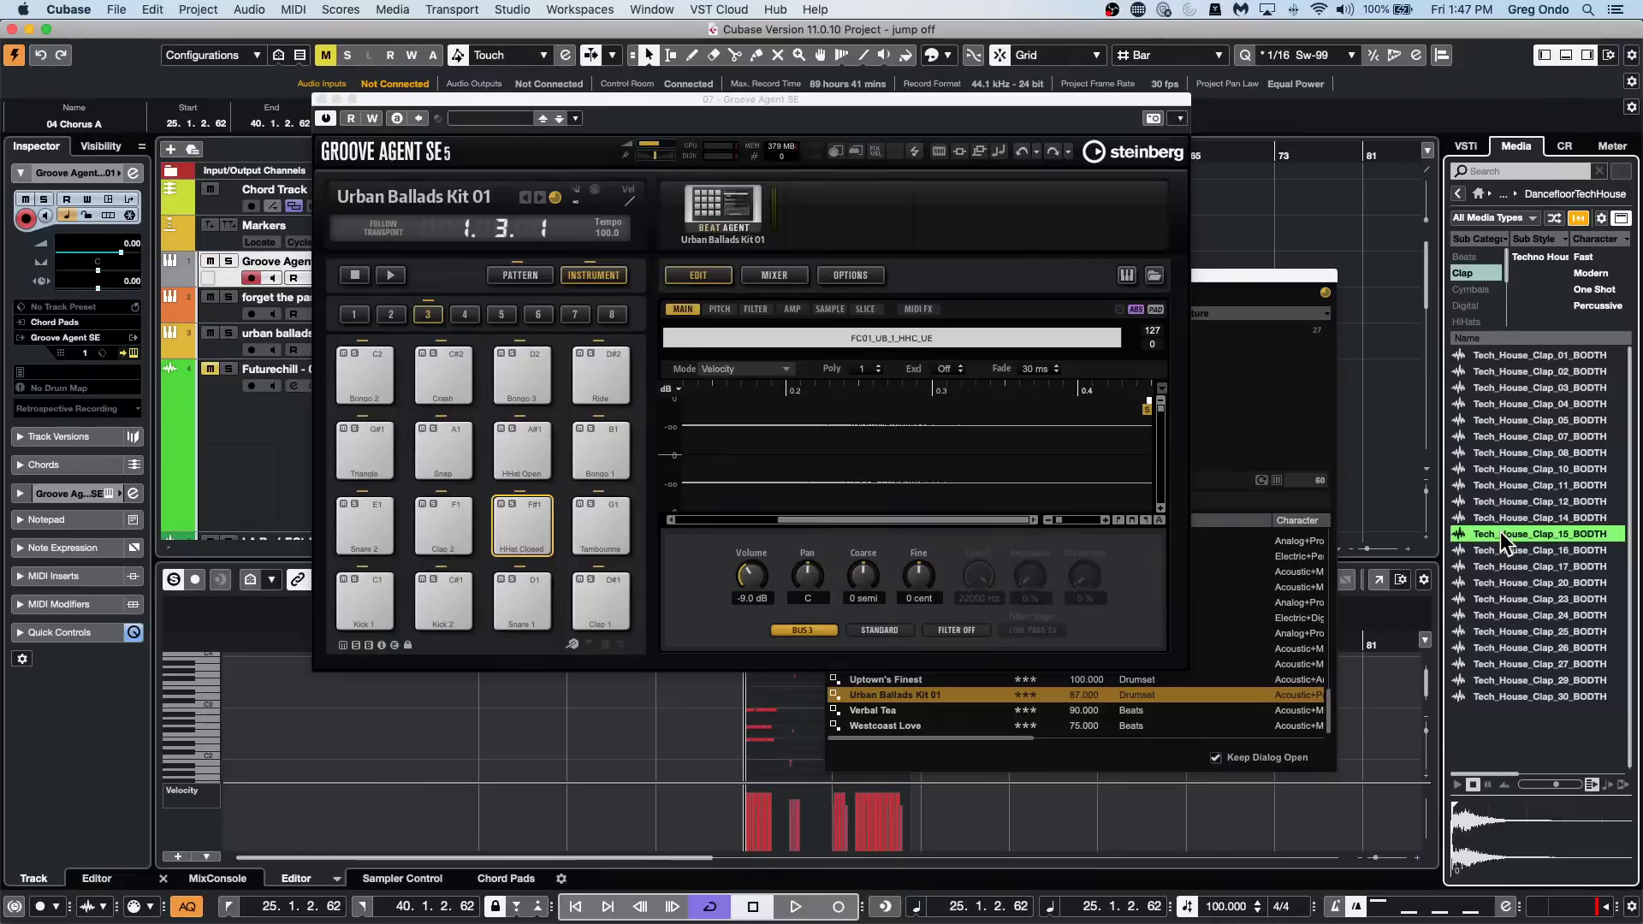
{"action": "left_click", "coordinate": [1516, 405]}
{"action": "left_click", "coordinate": [1500, 666]}
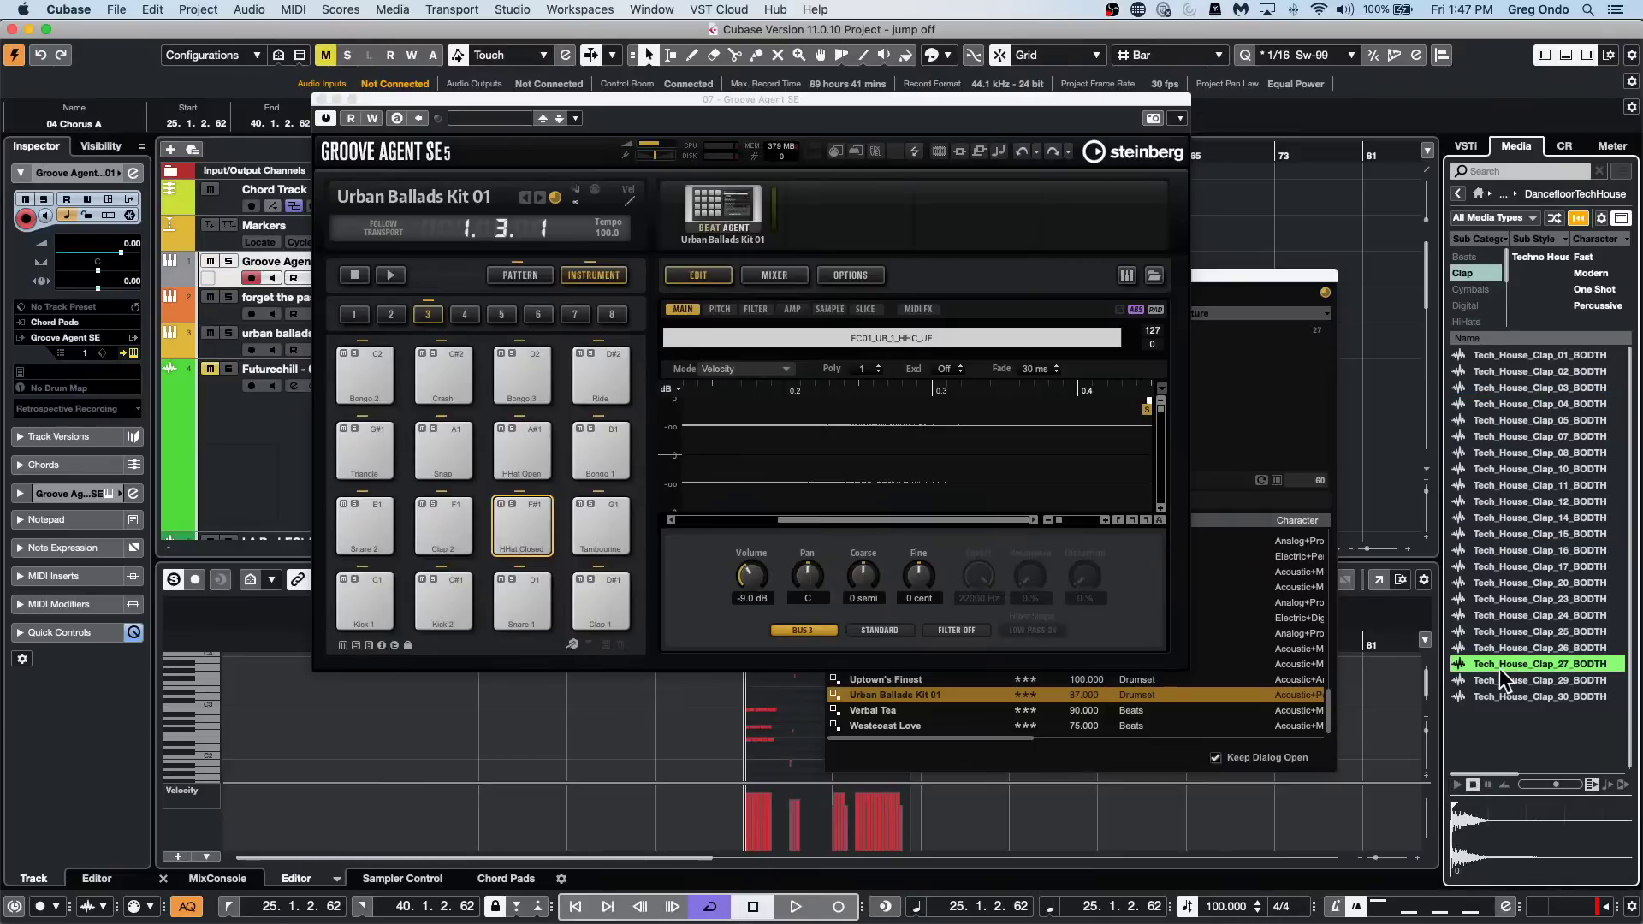
Try replacing the HHat Closed pad's sample with Tech_House_Clap_27_BODTH, audition it, undo each replacement and audition the original.
{"action": "left_click_drag", "start_coordinate": [1500, 669], "coordinate": [503, 518]}
{"action": "left_click", "coordinate": [517, 518]}
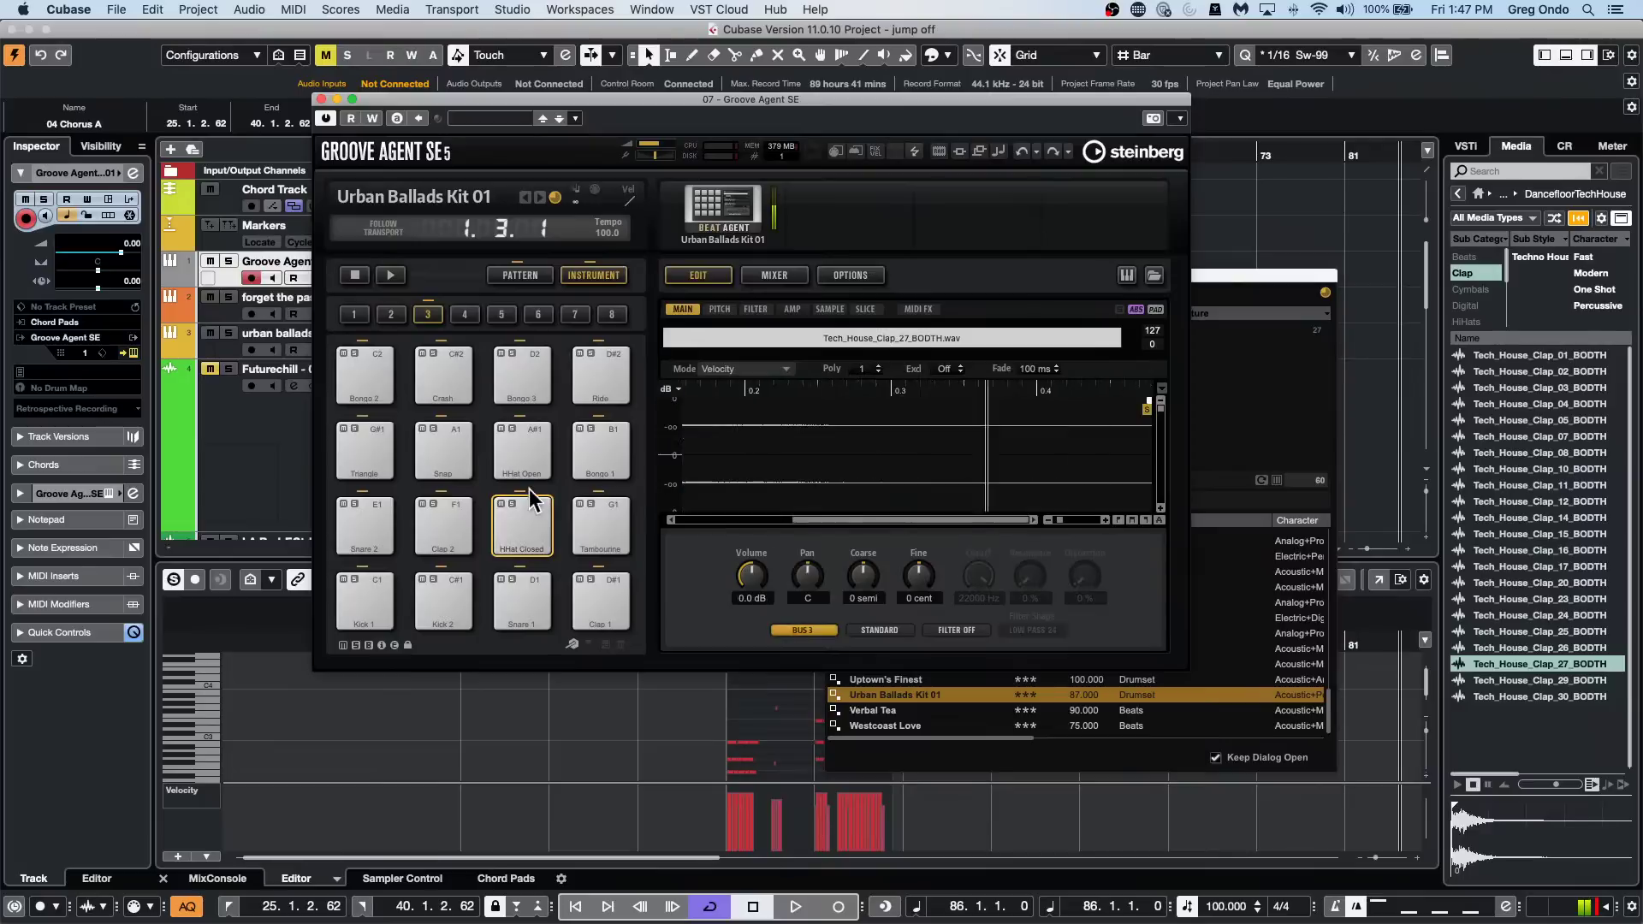
{"action": "left_click", "coordinate": [1022, 151]}
{"action": "left_click_drag", "start_coordinate": [1510, 670], "coordinate": [536, 530]}
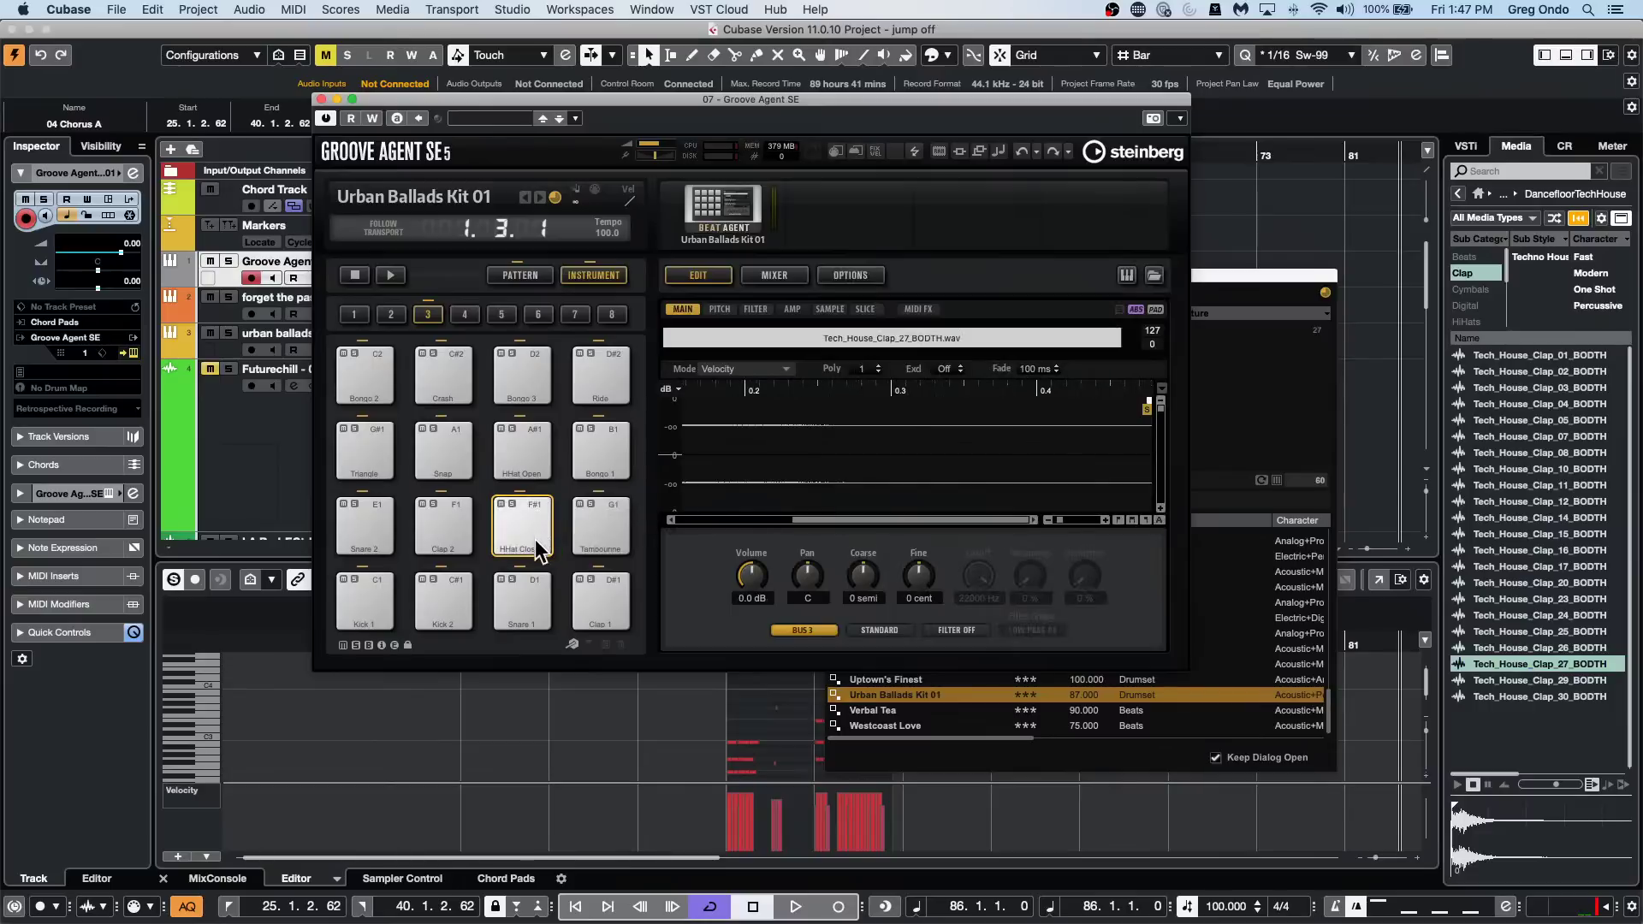
{"action": "scroll", "coordinate": [1009, 432], "scroll_direction": "right", "scroll_amount": 3}
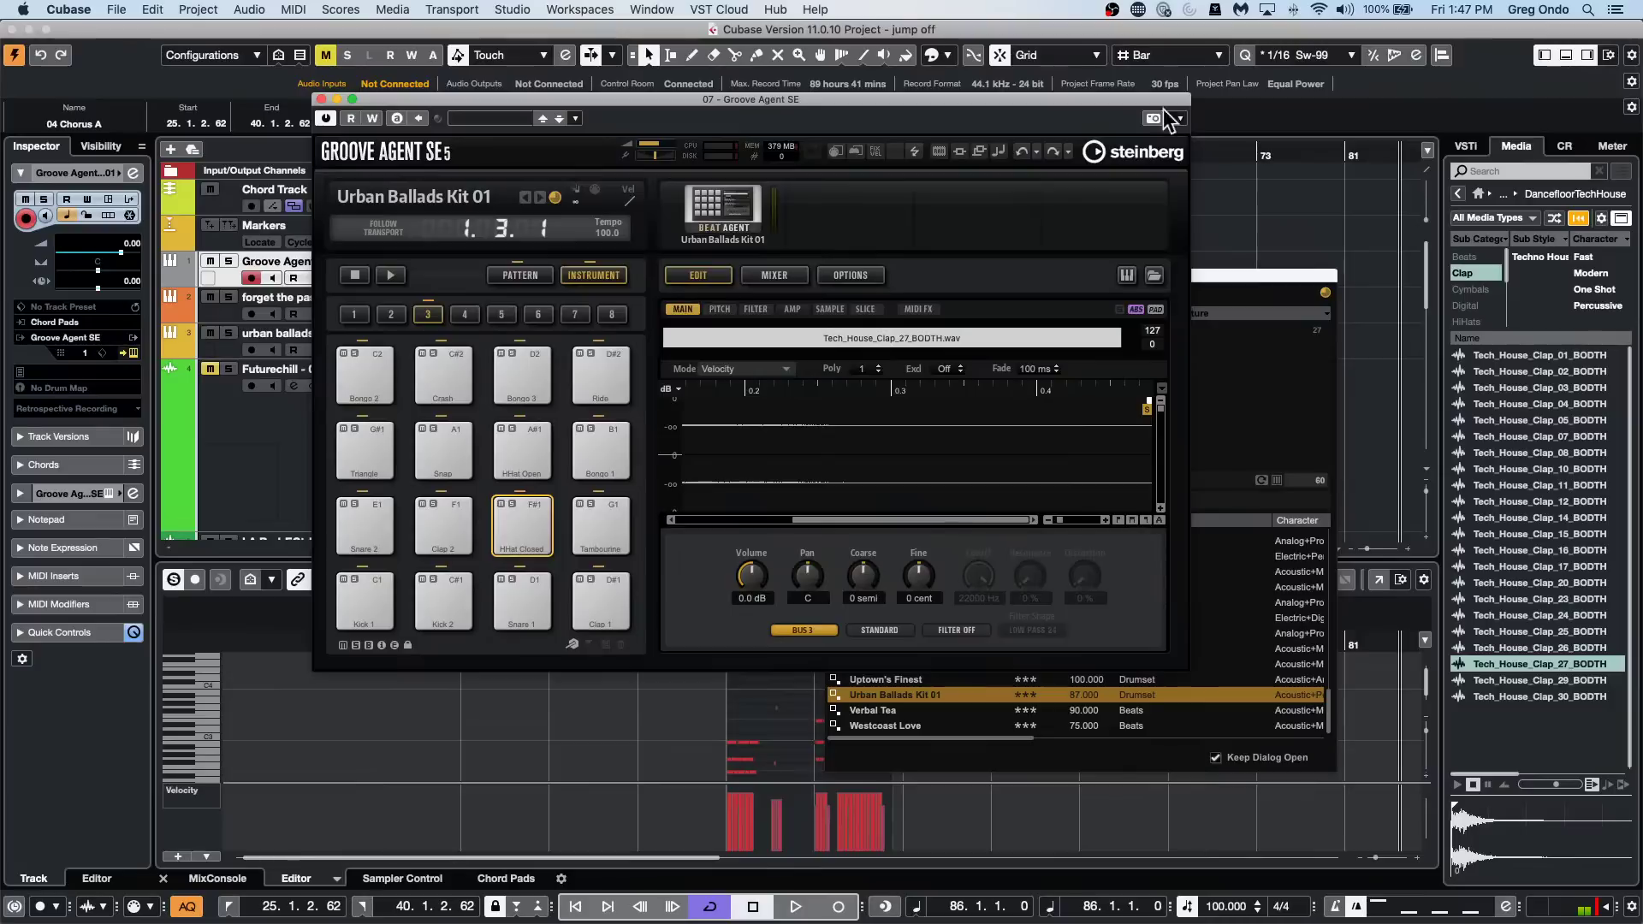
{"action": "left_click", "coordinate": [1024, 151]}
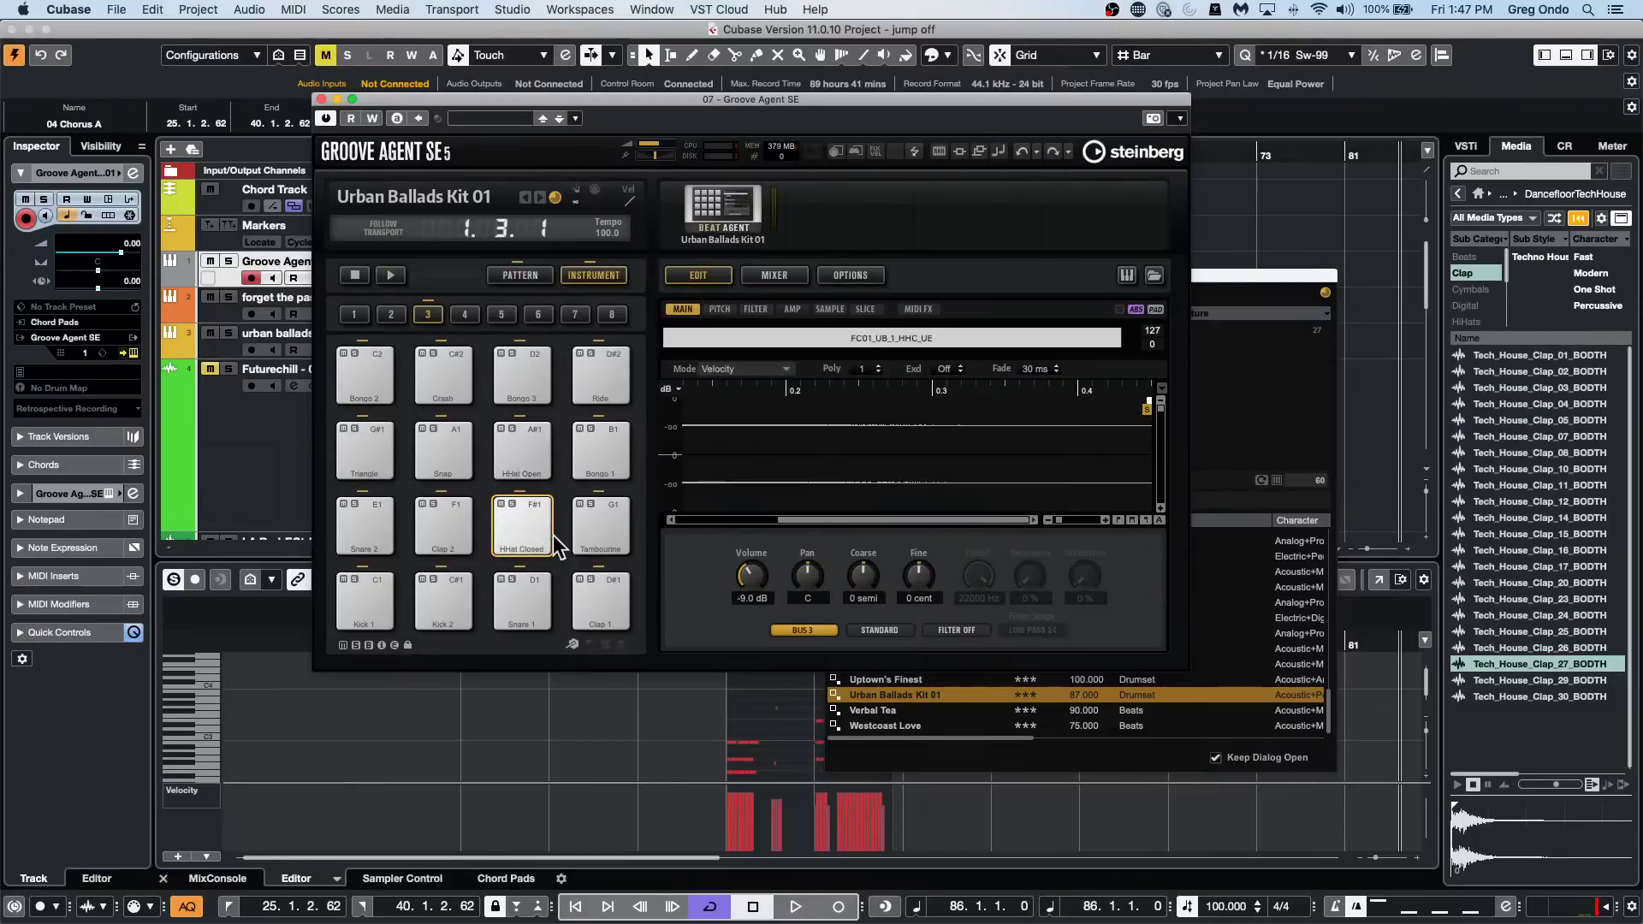
{"action": "left_click", "coordinate": [522, 517]}
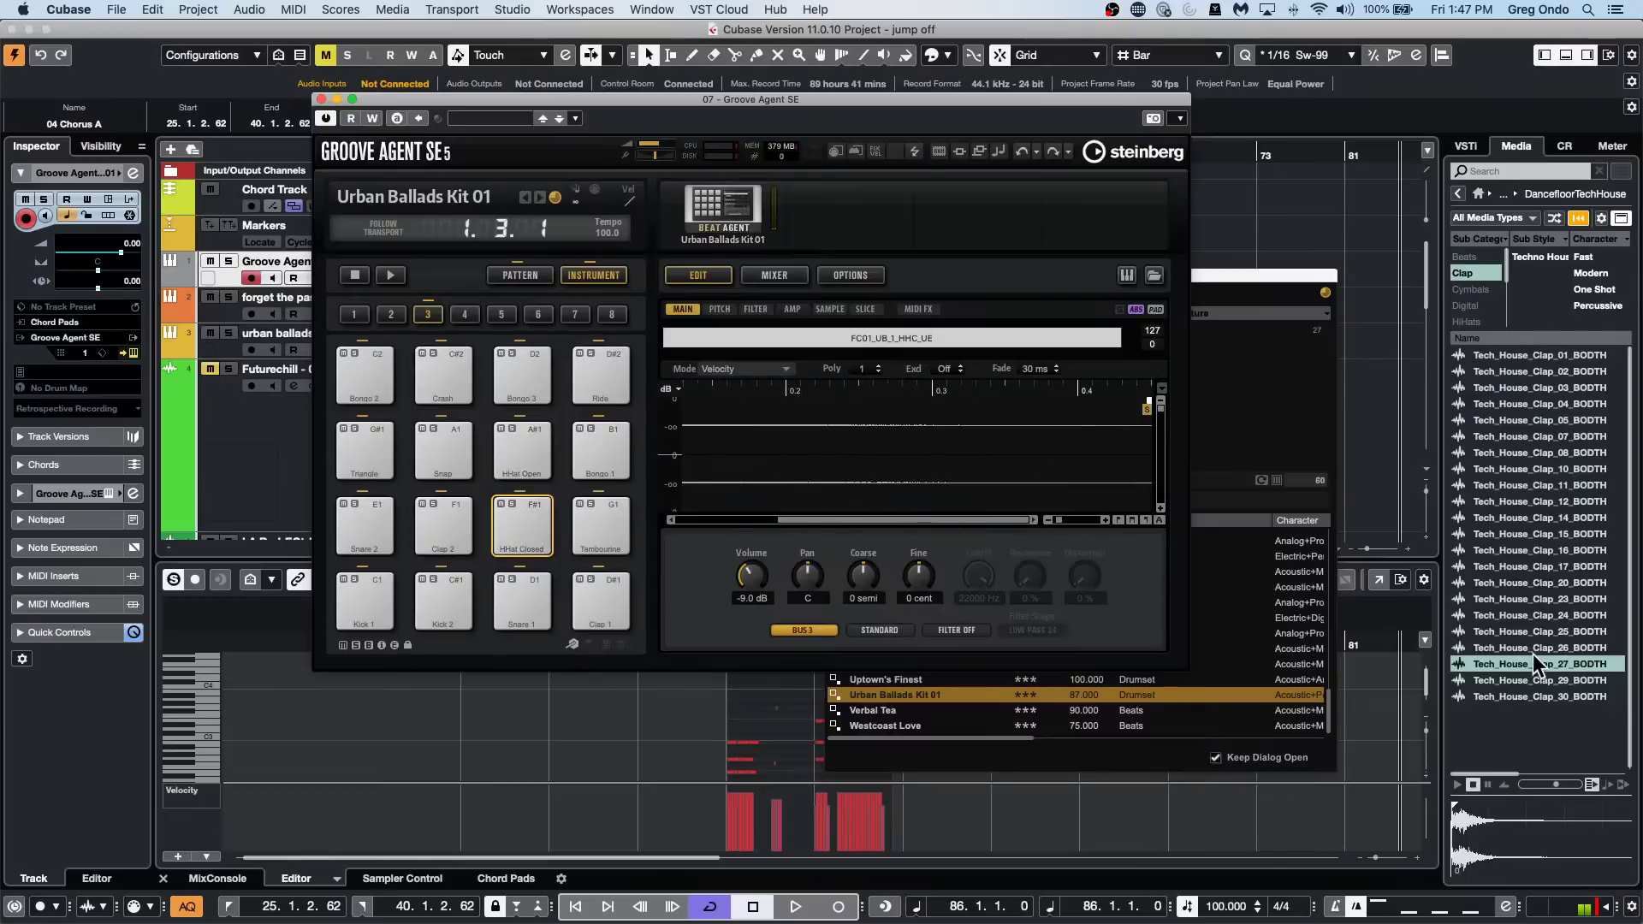
Add Tech_House_Clap_27_BODTH to the HHat Closed pad as a second velocity layer and audition the pad.
{"action": "left_click_drag", "start_coordinate": [1532, 653], "coordinate": [515, 507]}
{"action": "left_click", "coordinate": [523, 541]}
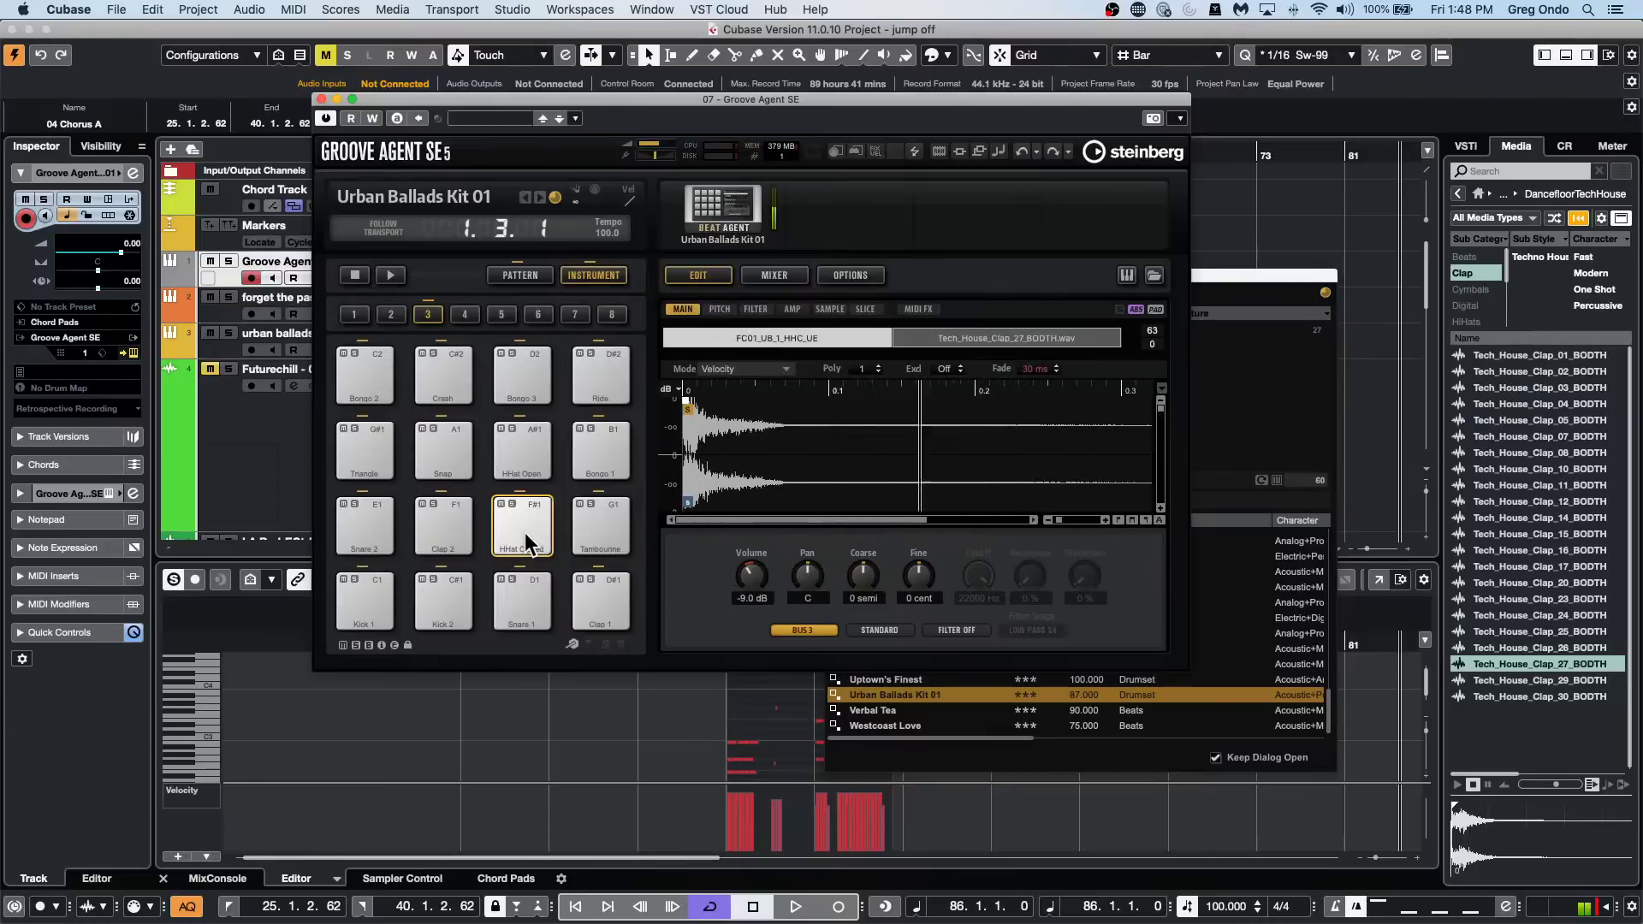
{"action": "left_click", "coordinate": [521, 543]}
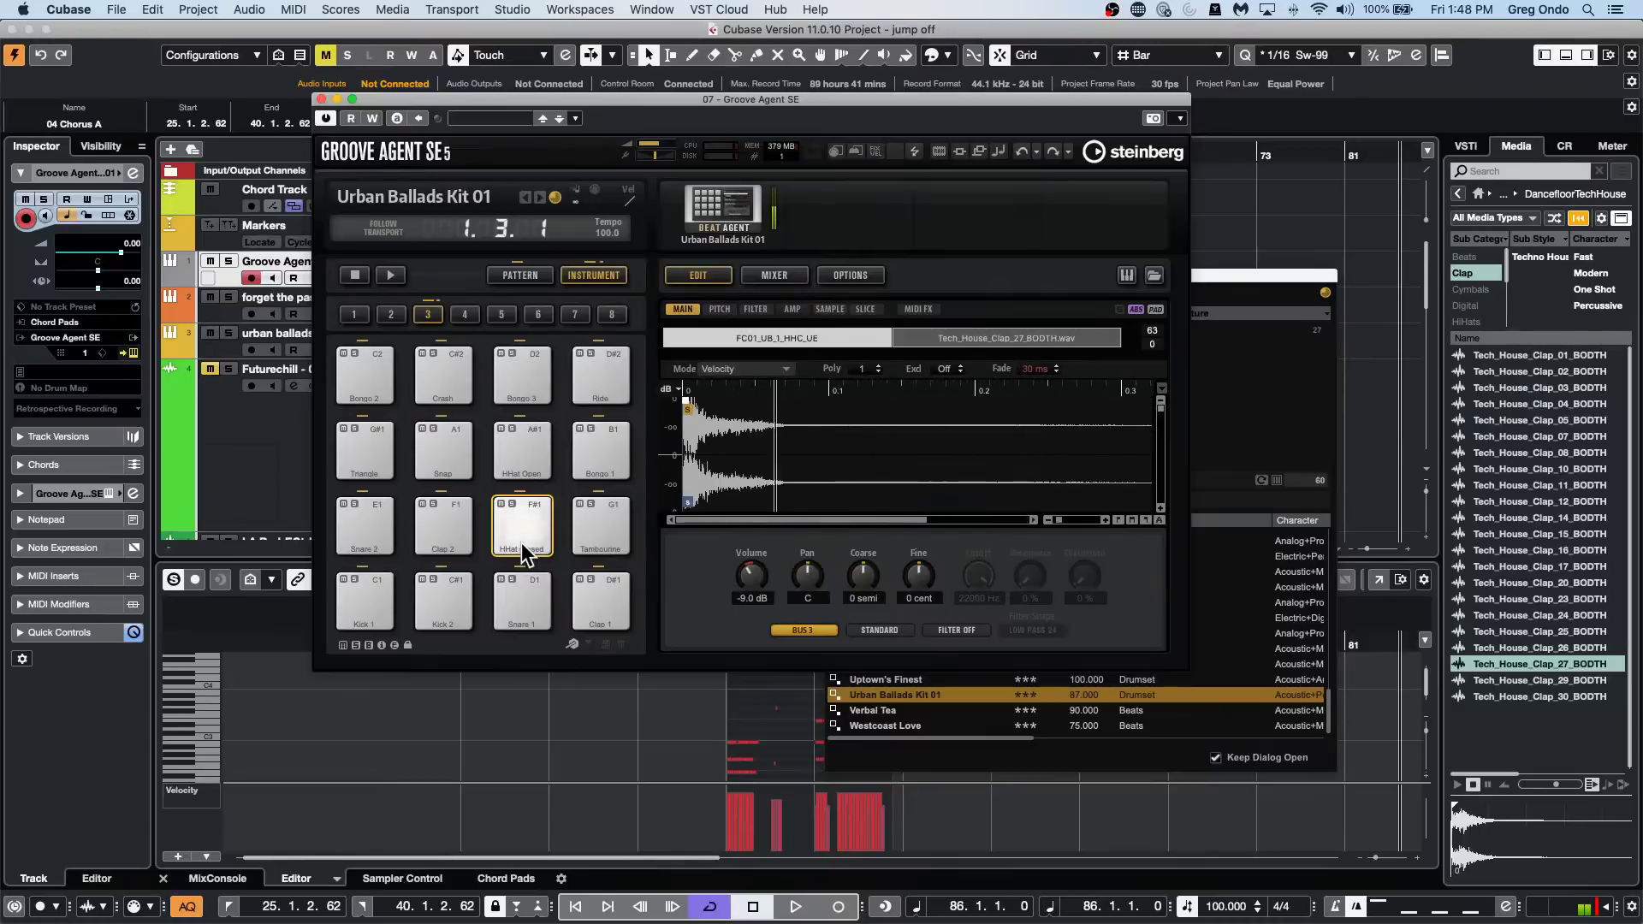
{"action": "left_click", "coordinate": [522, 541]}
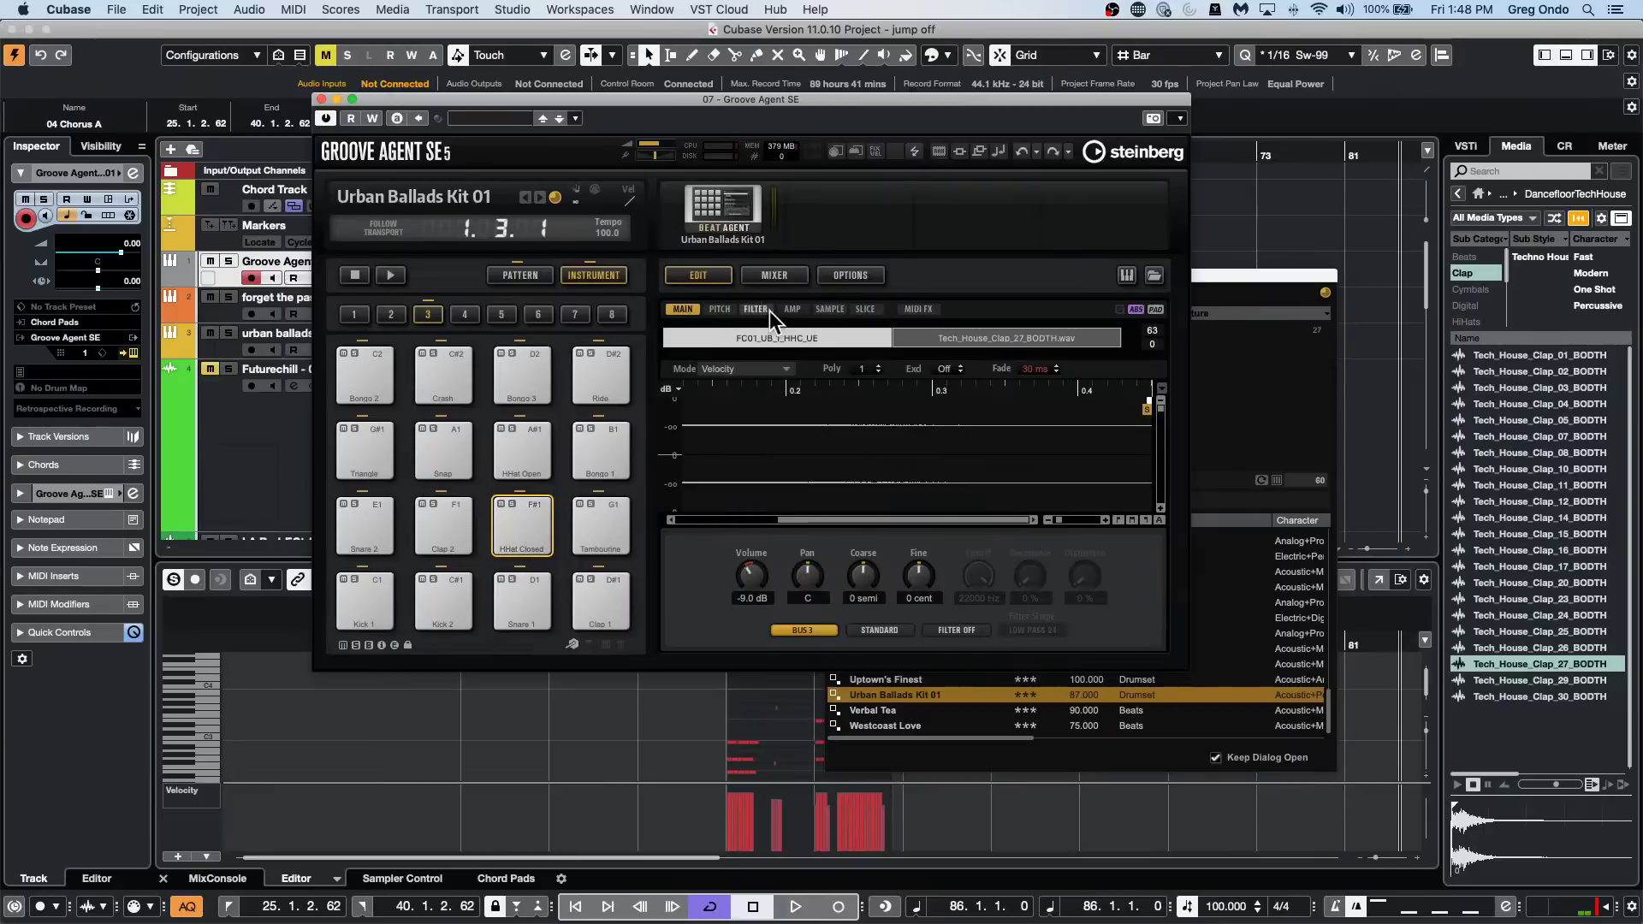
Select the clap layer, audition the HHat Closed pad at different velocities and undo the added layer.
{"action": "left_click", "coordinate": [984, 335]}
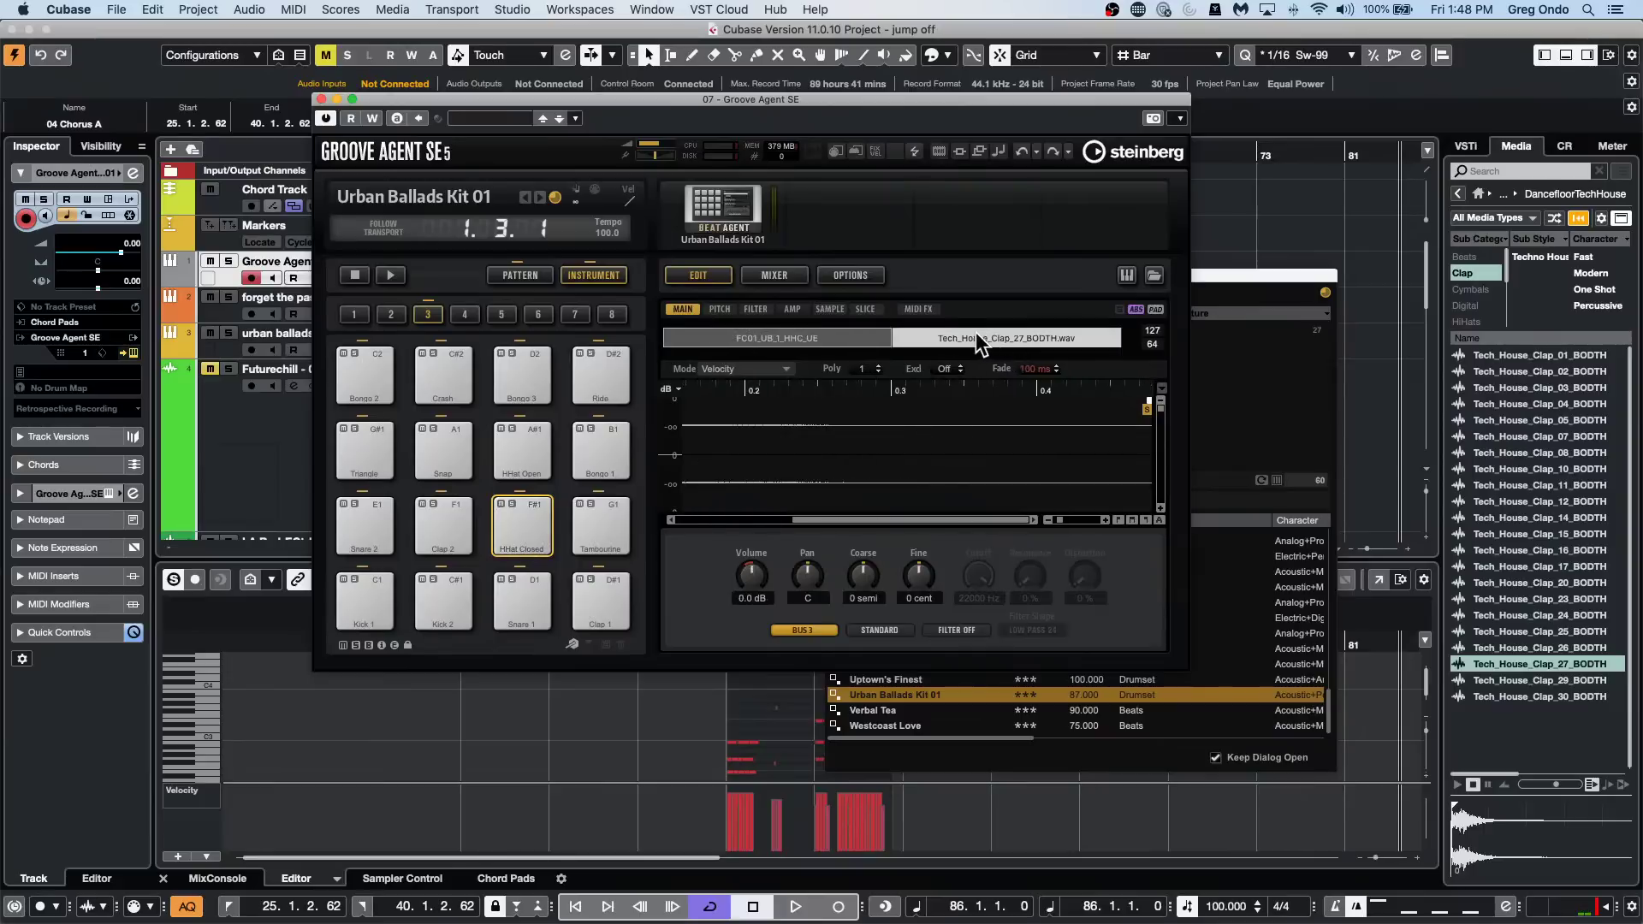
{"action": "left_click", "coordinate": [522, 510]}
{"action": "left_click", "coordinate": [526, 531]}
{"action": "left_click", "coordinate": [526, 509]}
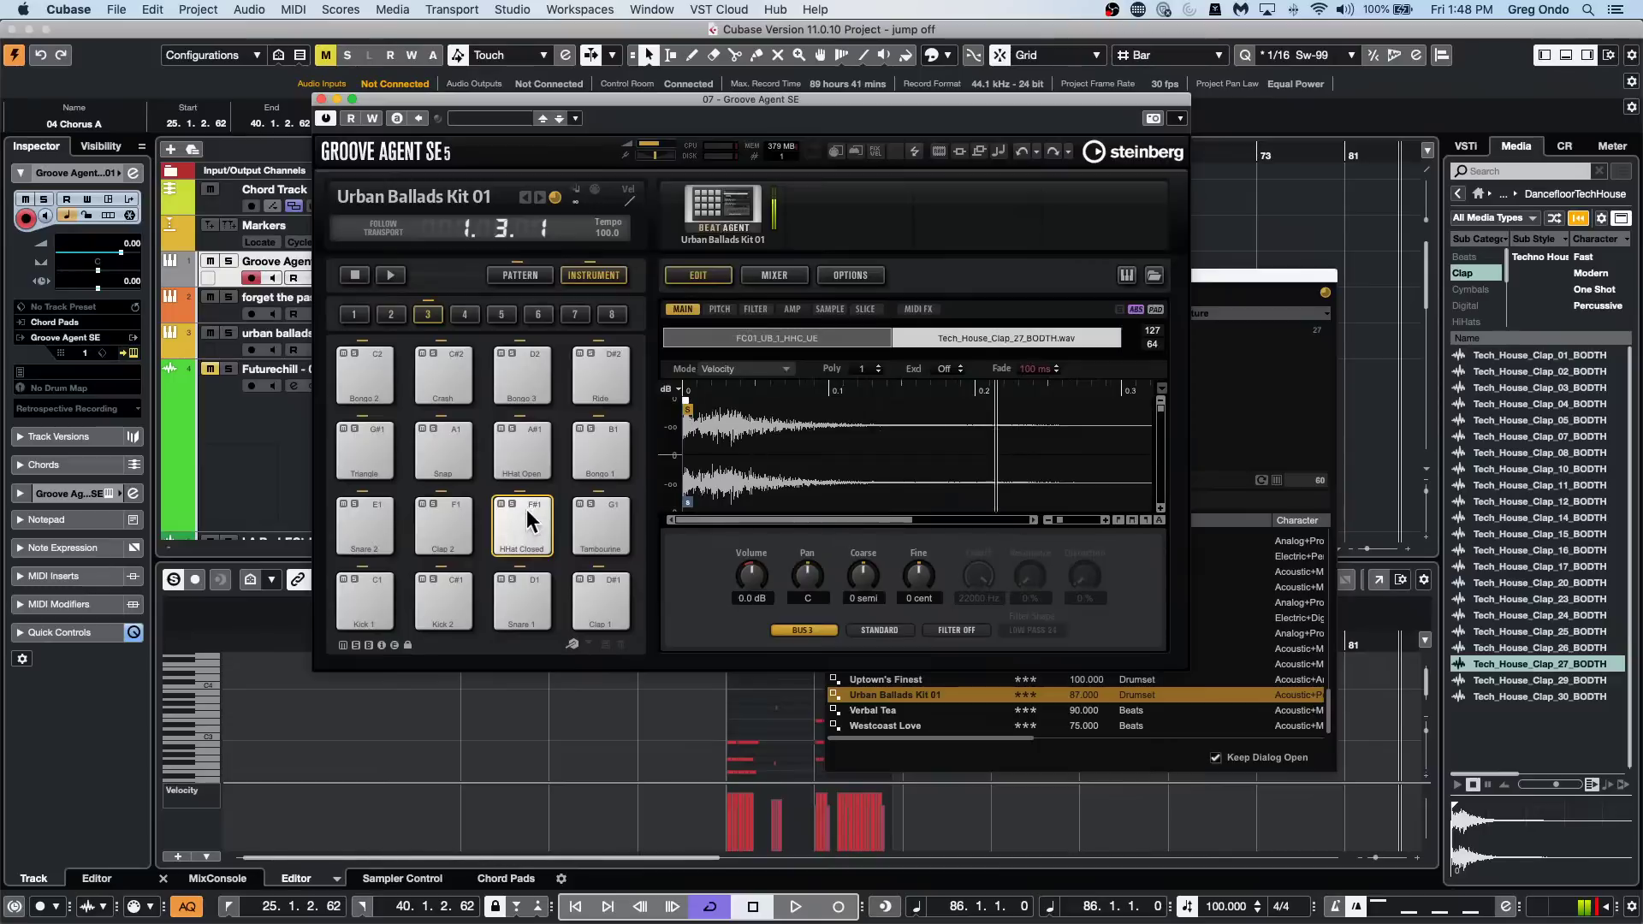
{"action": "left_click", "coordinate": [527, 532]}
{"action": "left_click", "coordinate": [526, 508]}
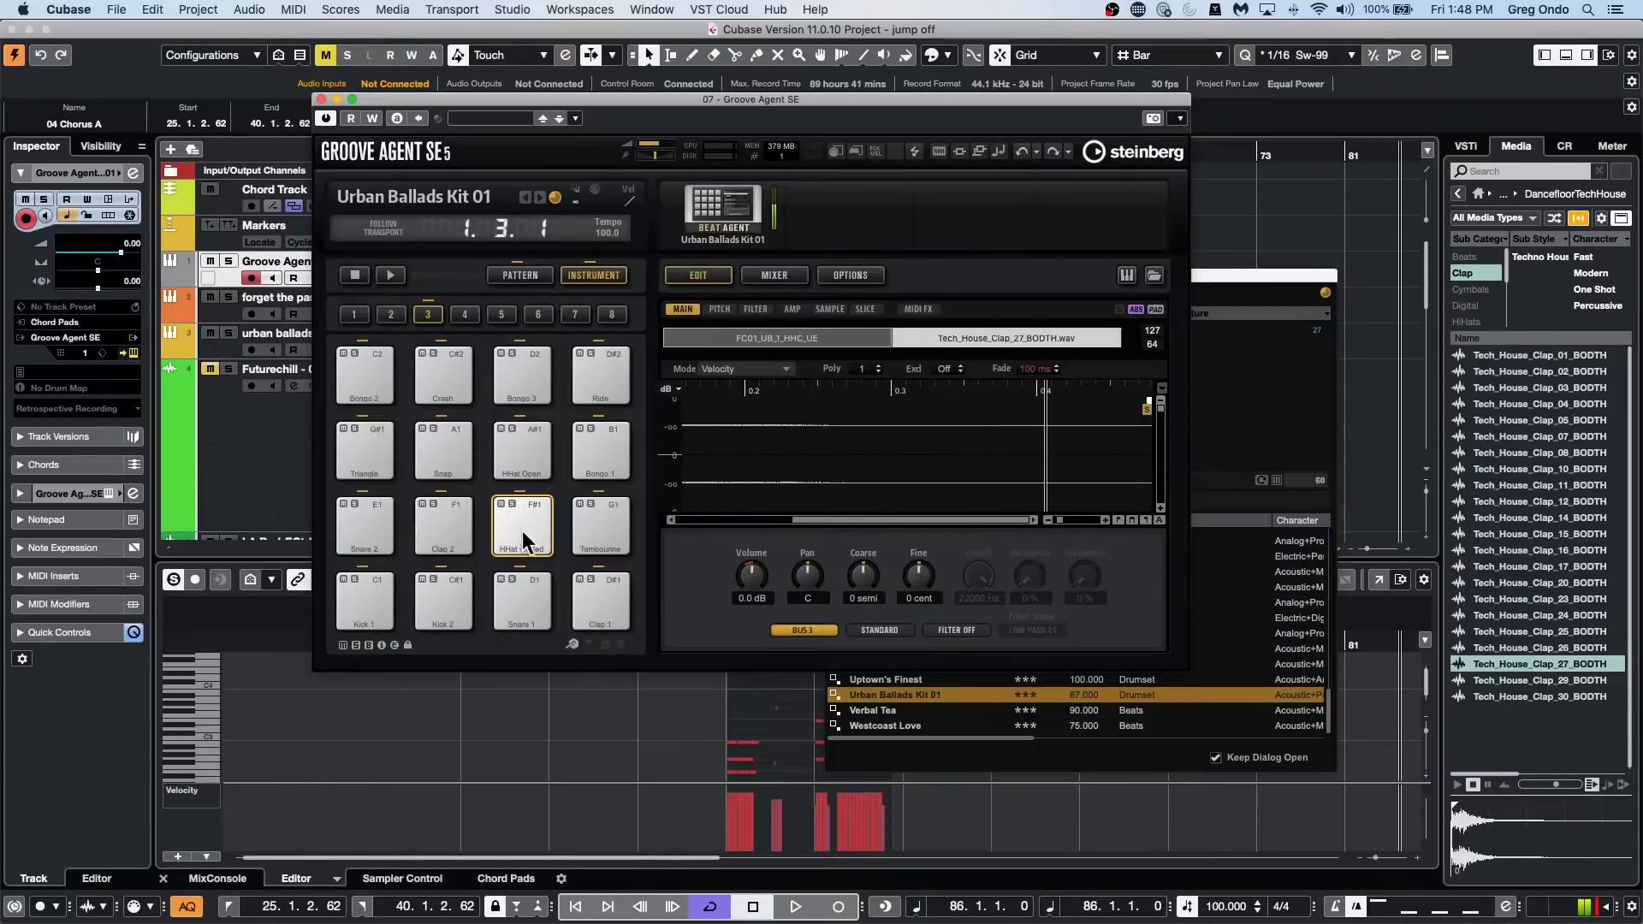
{"action": "left_click", "coordinate": [522, 531]}
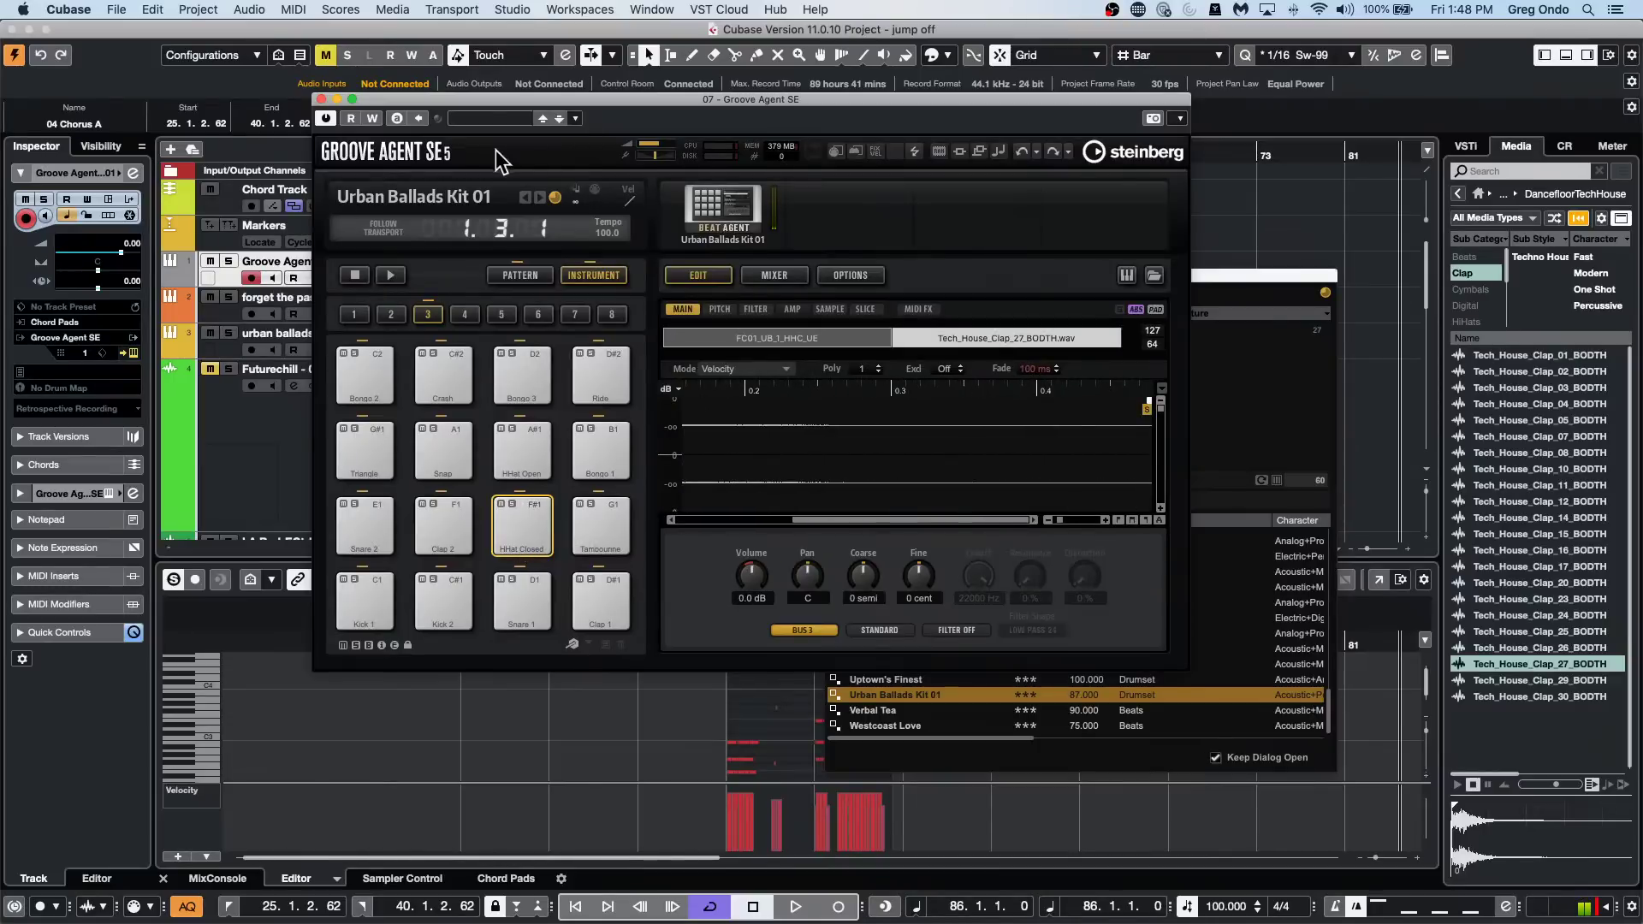
{"action": "left_click", "coordinate": [1022, 153]}
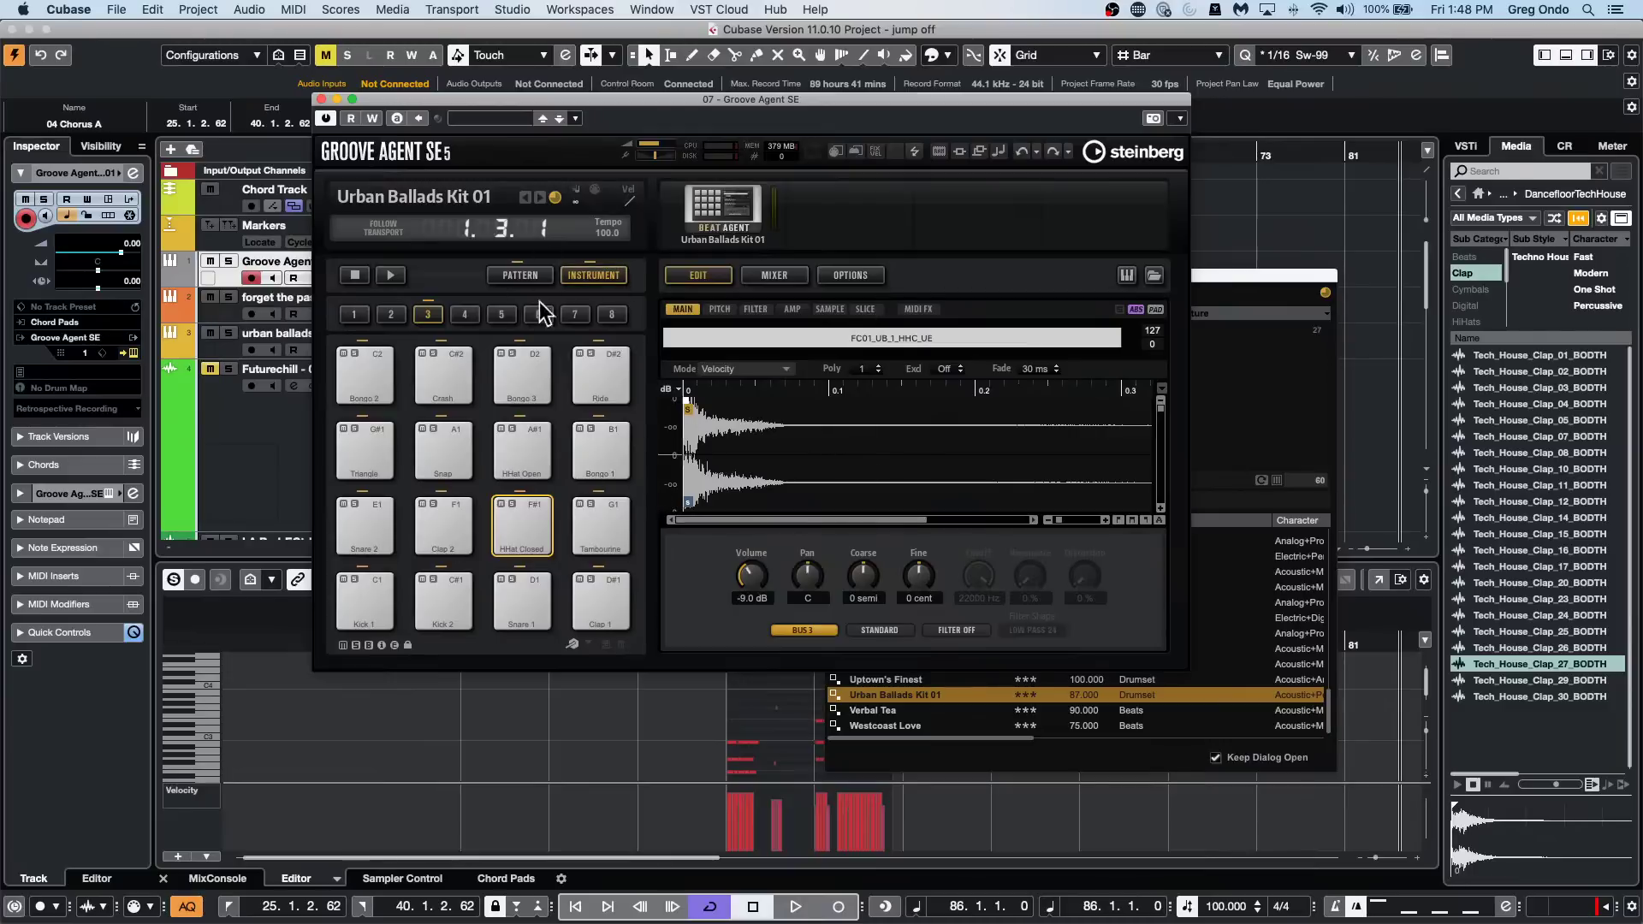
Play the Groove 4 pattern and show the agent mixer together with the kit's instrument pads.
{"action": "left_click", "coordinate": [537, 274]}
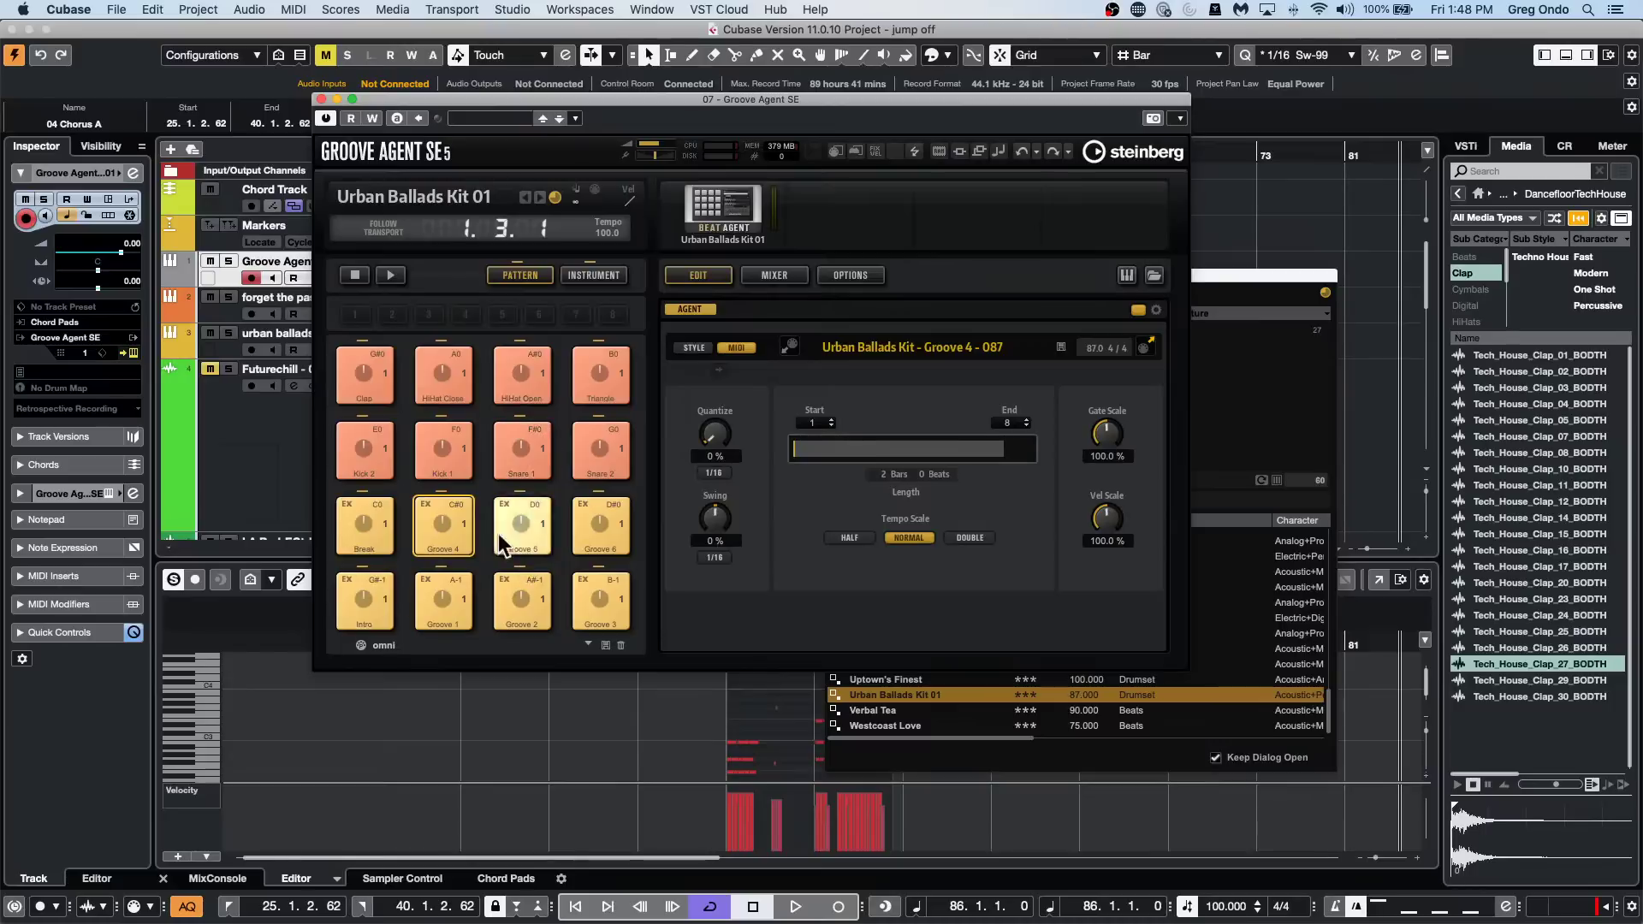
{"action": "left_click", "coordinate": [391, 275]}
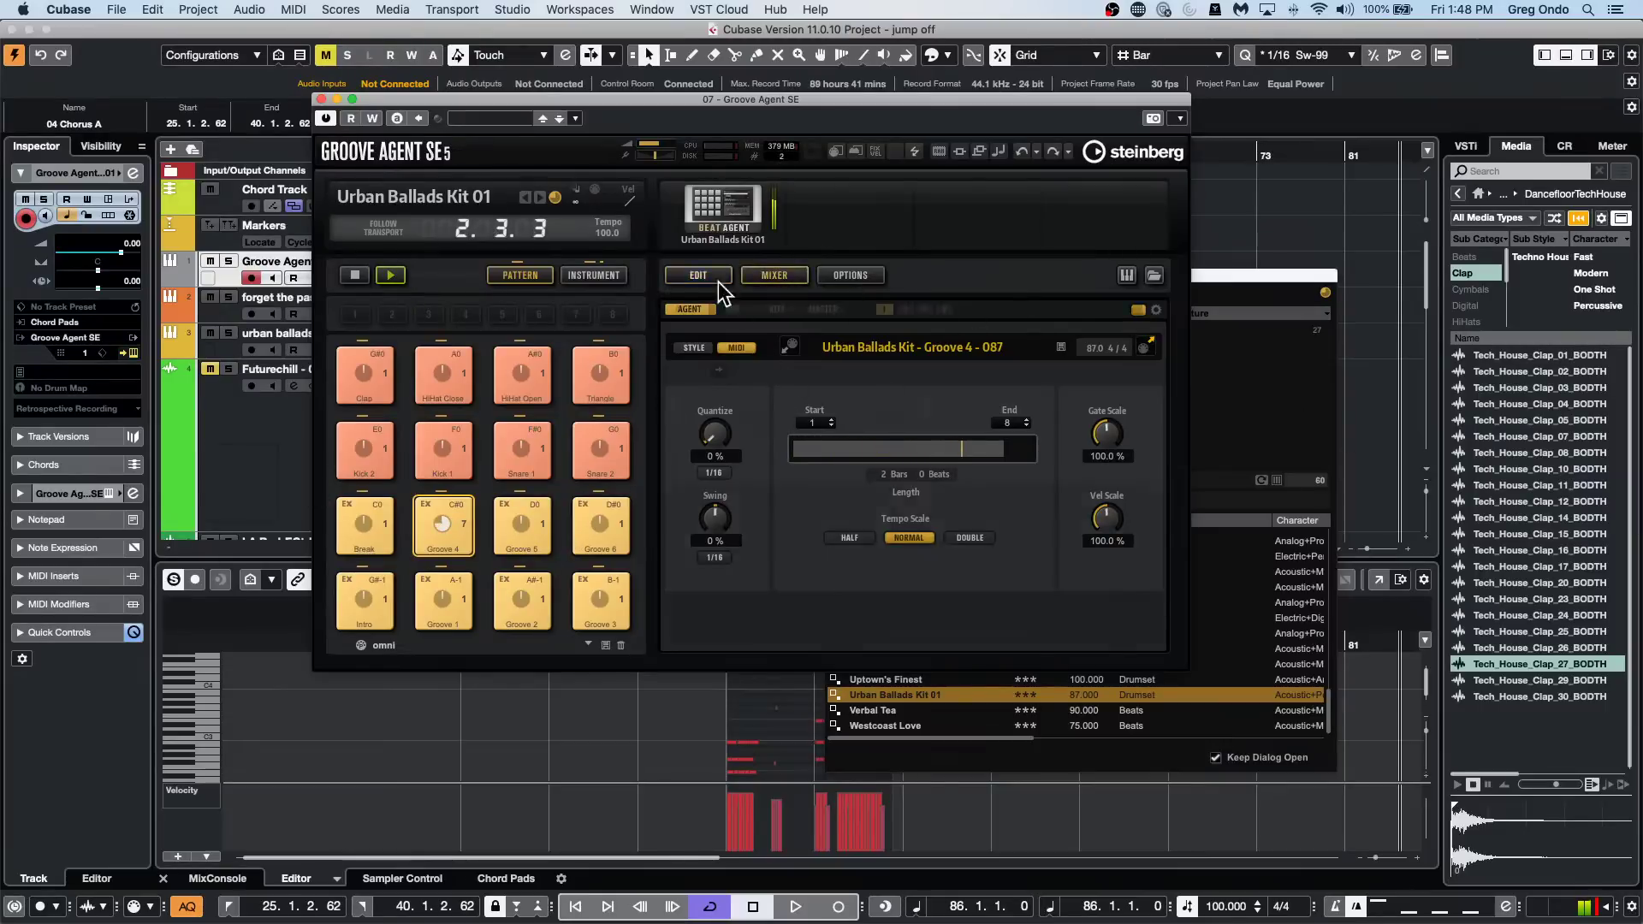
{"action": "left_click", "coordinate": [776, 276]}
{"action": "left_click", "coordinate": [611, 276]}
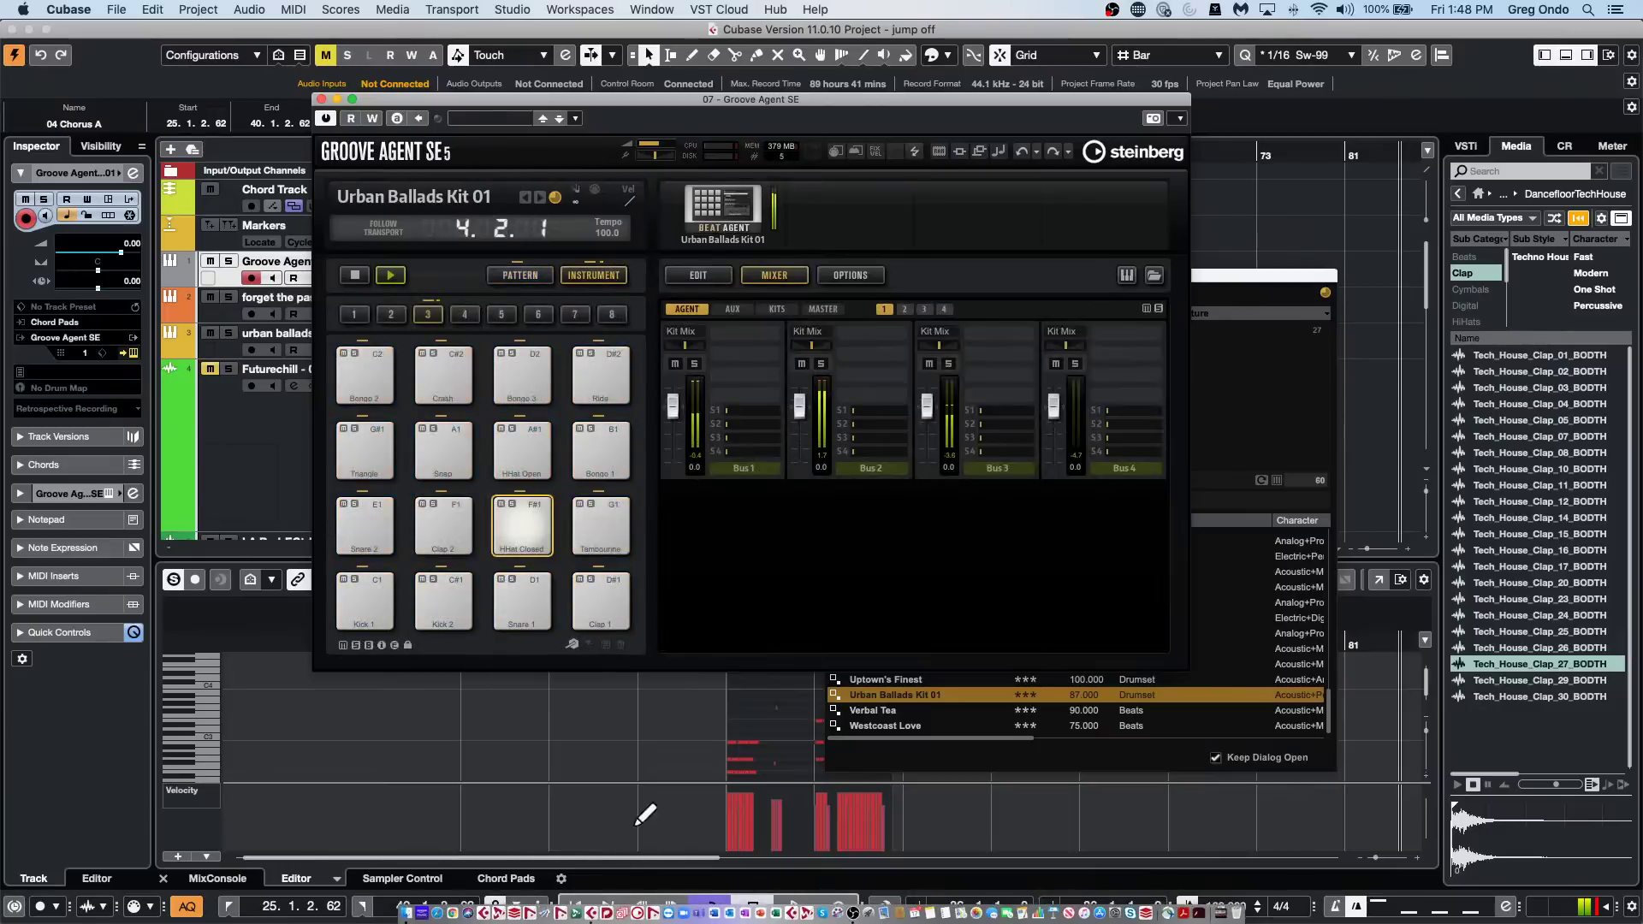
Try a coarse tuning of -10 semitones on the Snare 1 pad, reset it and set the pad's volume to 2.0 dB.
{"action": "left_click", "coordinate": [523, 595]}
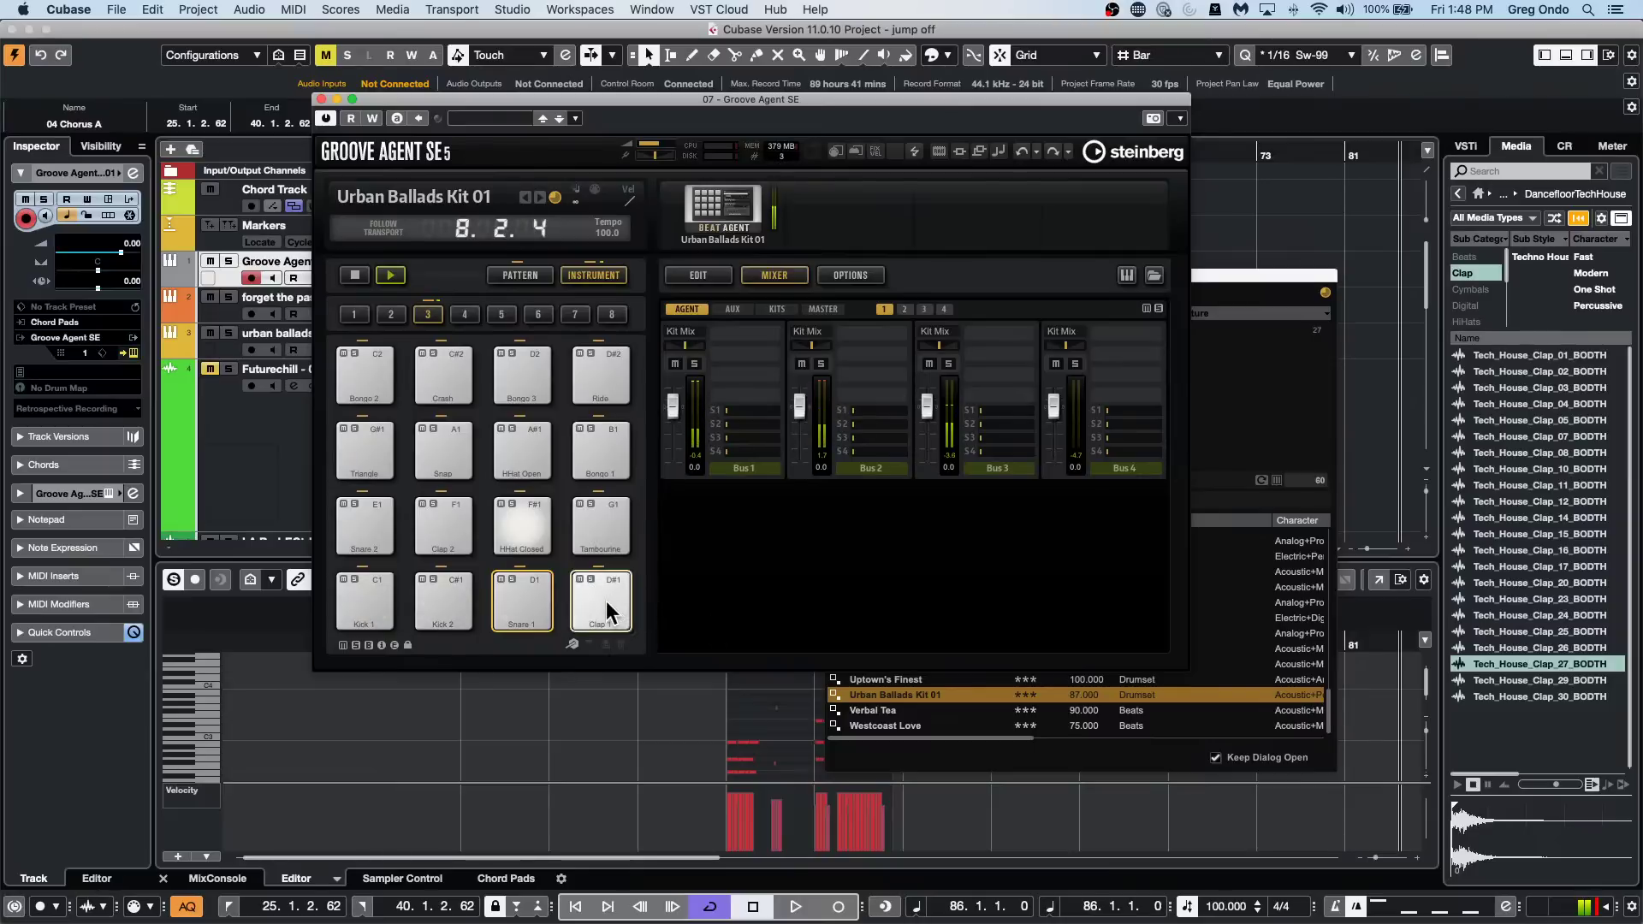
{"action": "left_click", "coordinate": [702, 278]}
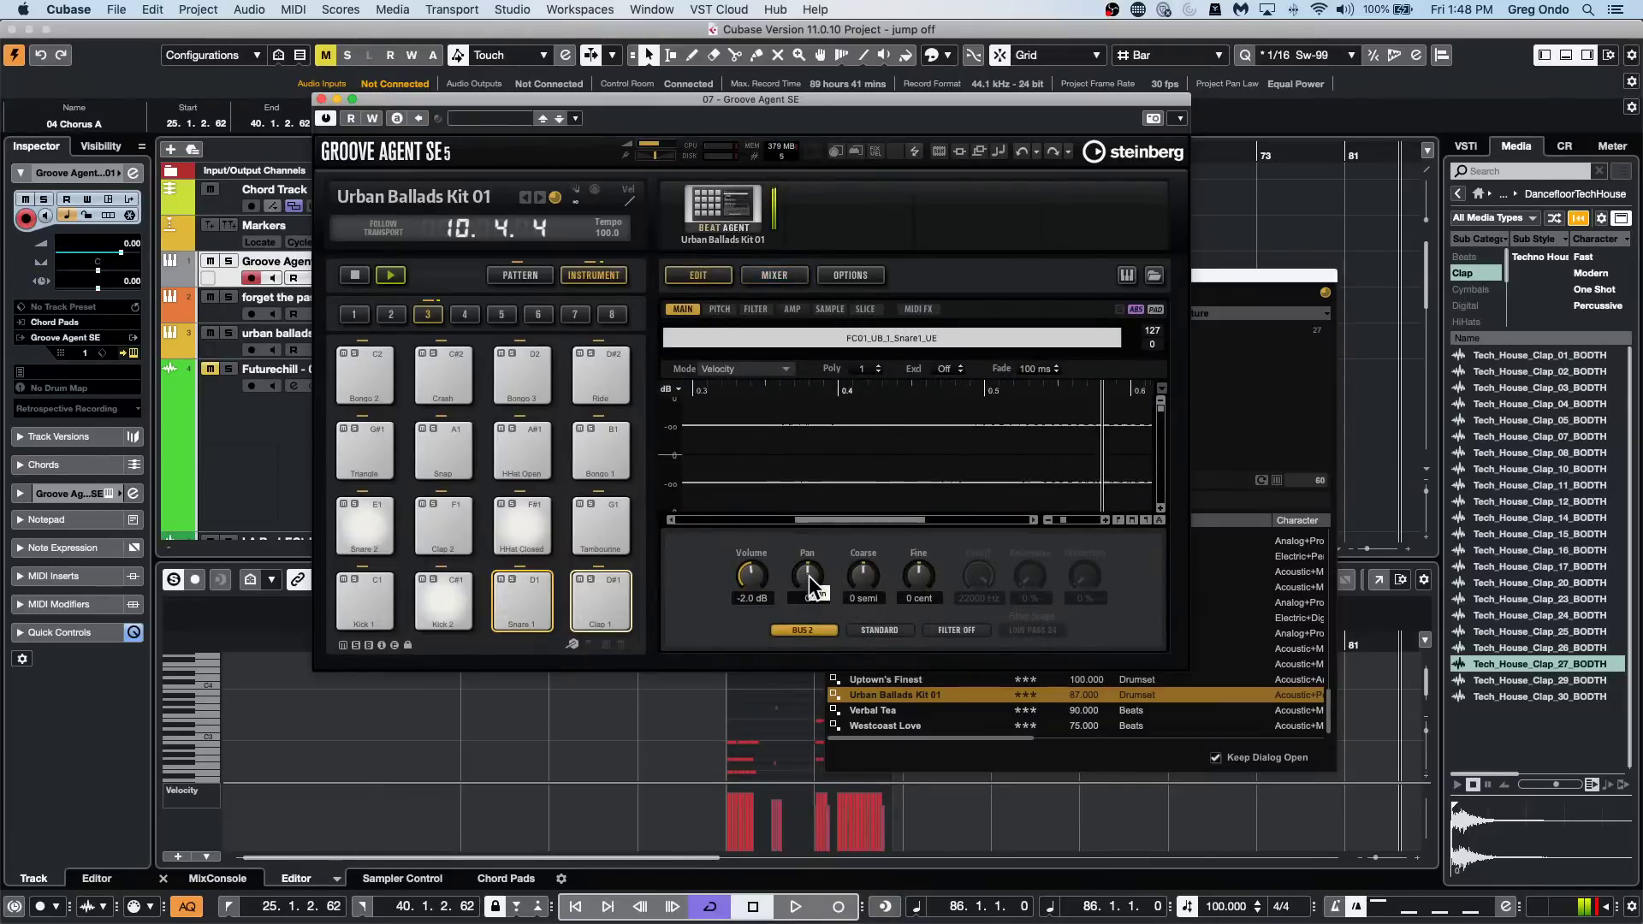
{"action": "left_click_drag", "start_coordinate": [861, 578], "coordinate": [854, 626]}
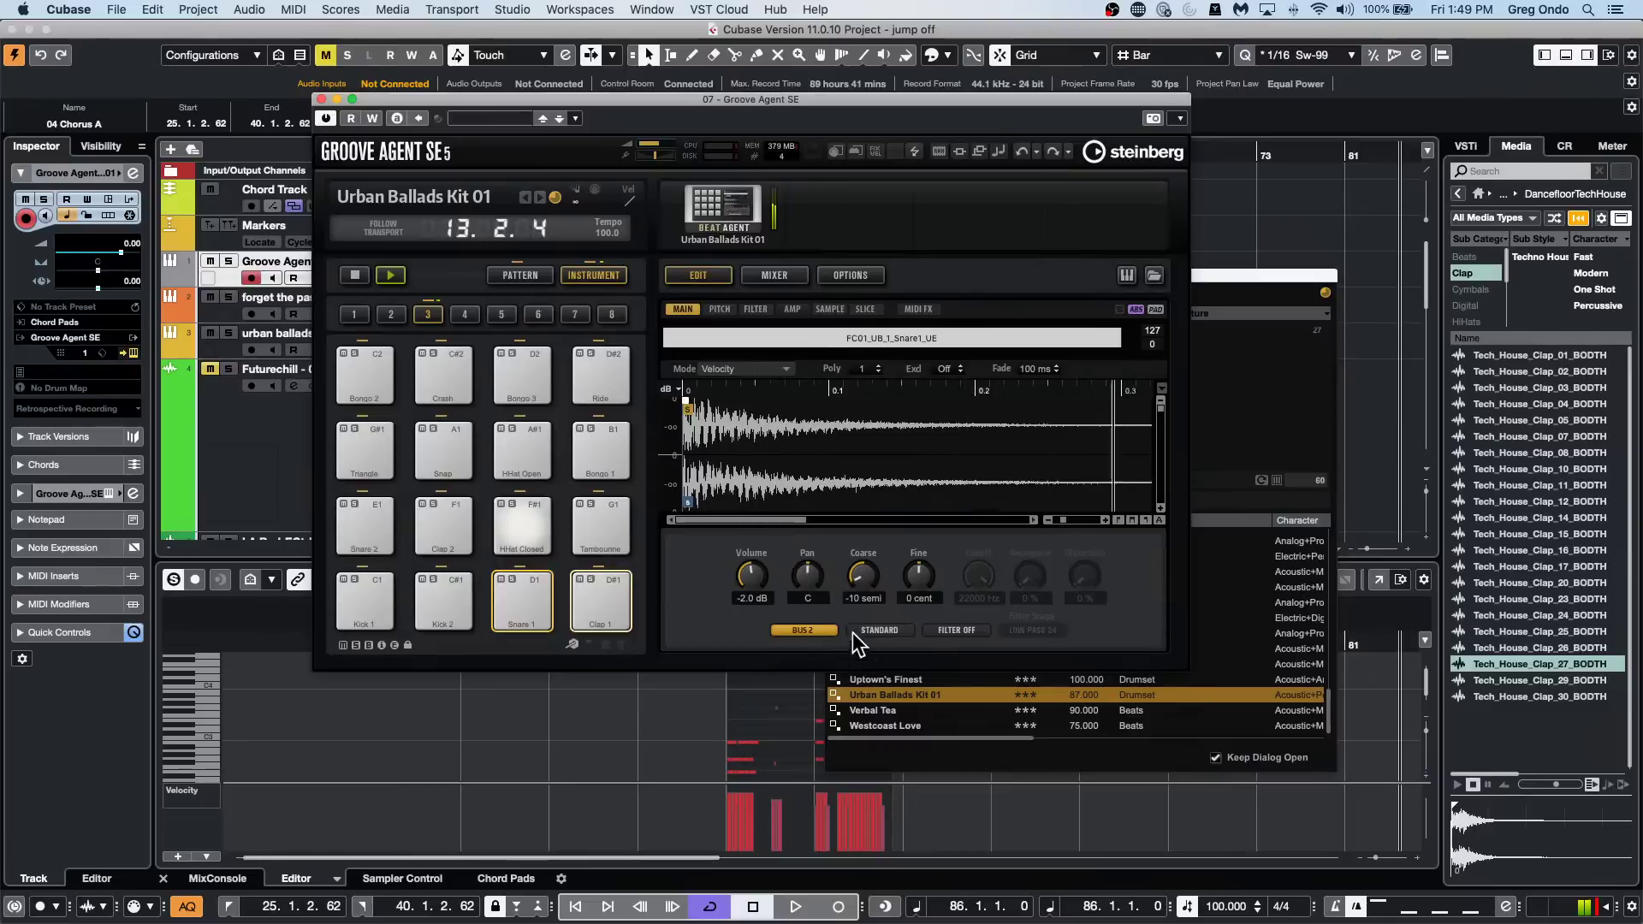
{"action": "left_click", "coordinate": [860, 575], "text": "super"}
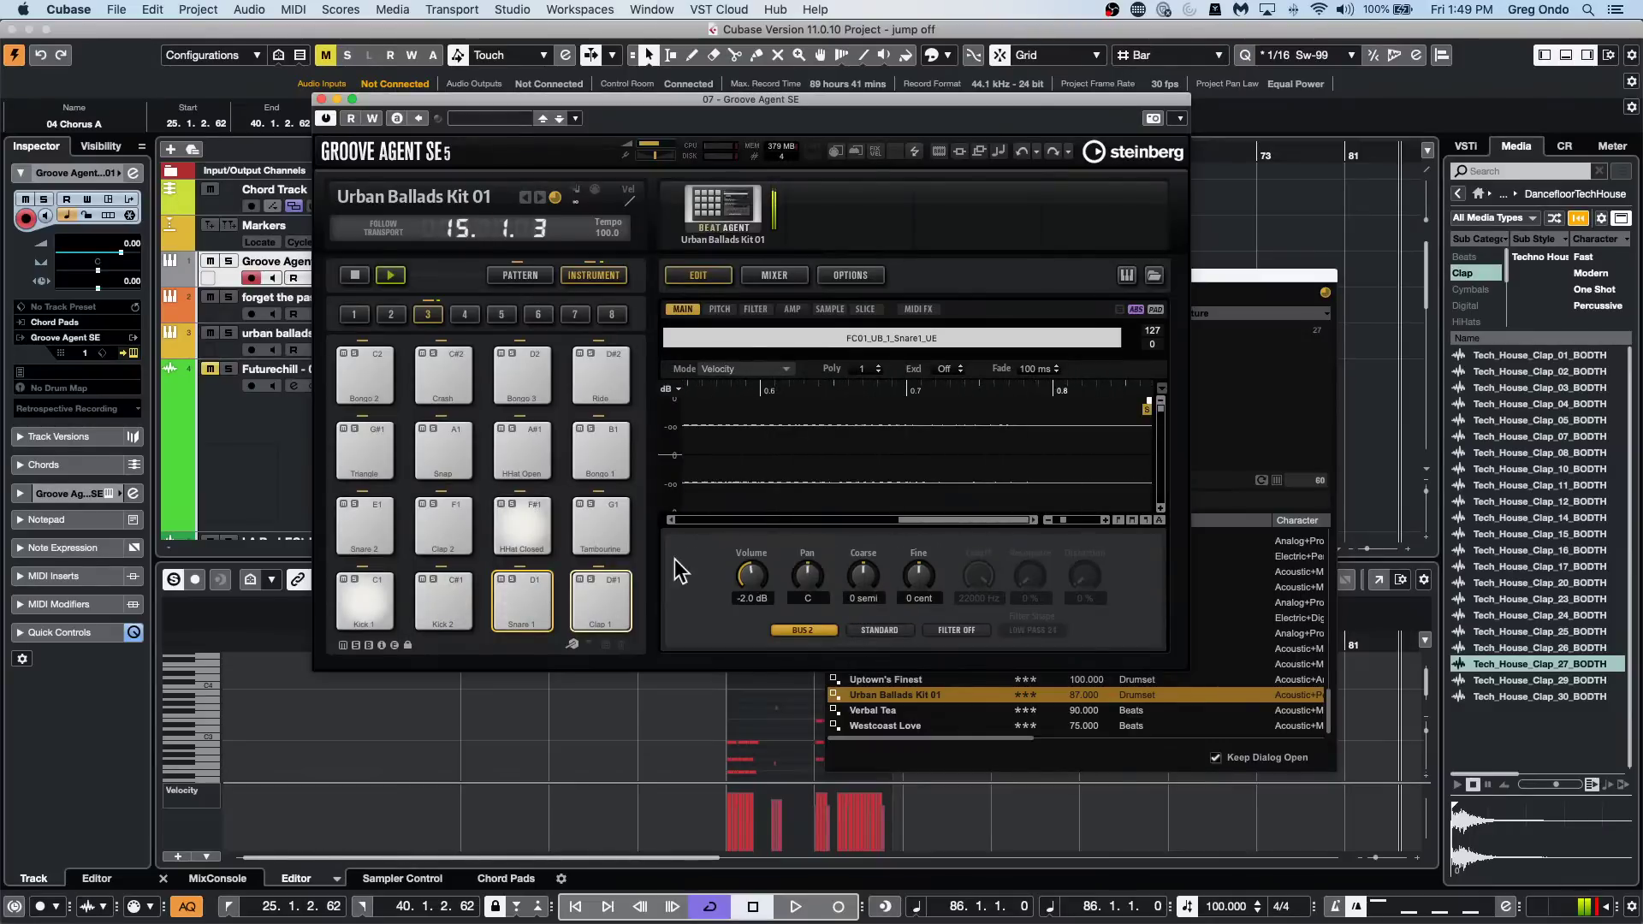
{"action": "left_click_drag", "start_coordinate": [756, 580], "coordinate": [759, 573]}
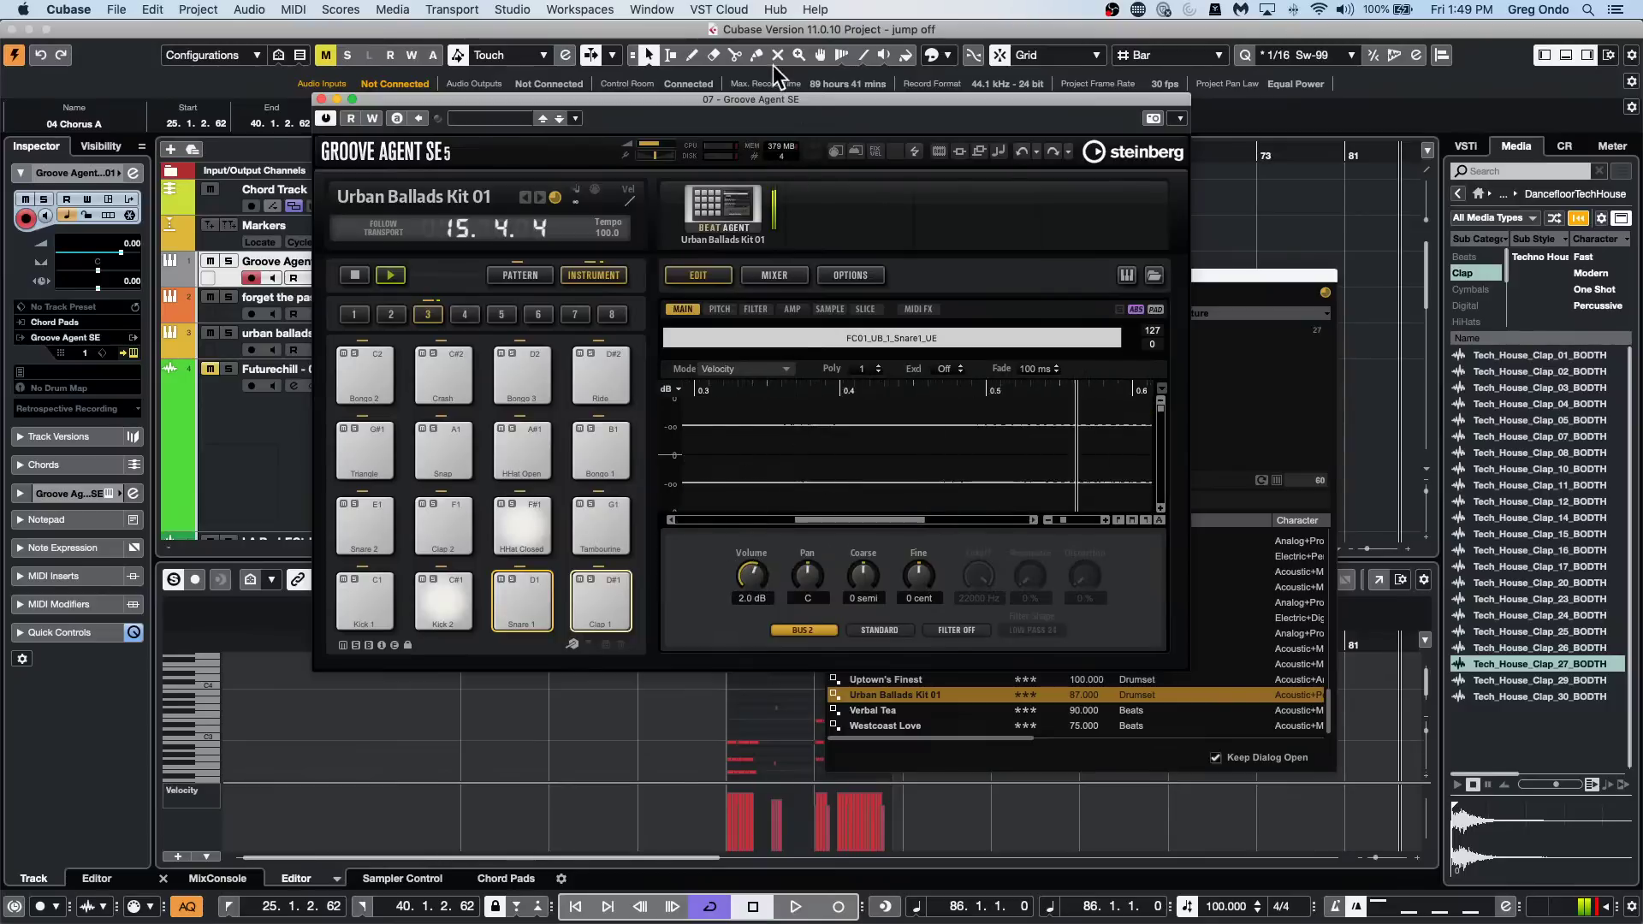
Set Snare 1's pitch envelope amount to 60.00 and reshape the envelope, with node 2 at 85 ms, curve -0.6 and level 17 %.
{"action": "left_click", "coordinate": [721, 308]}
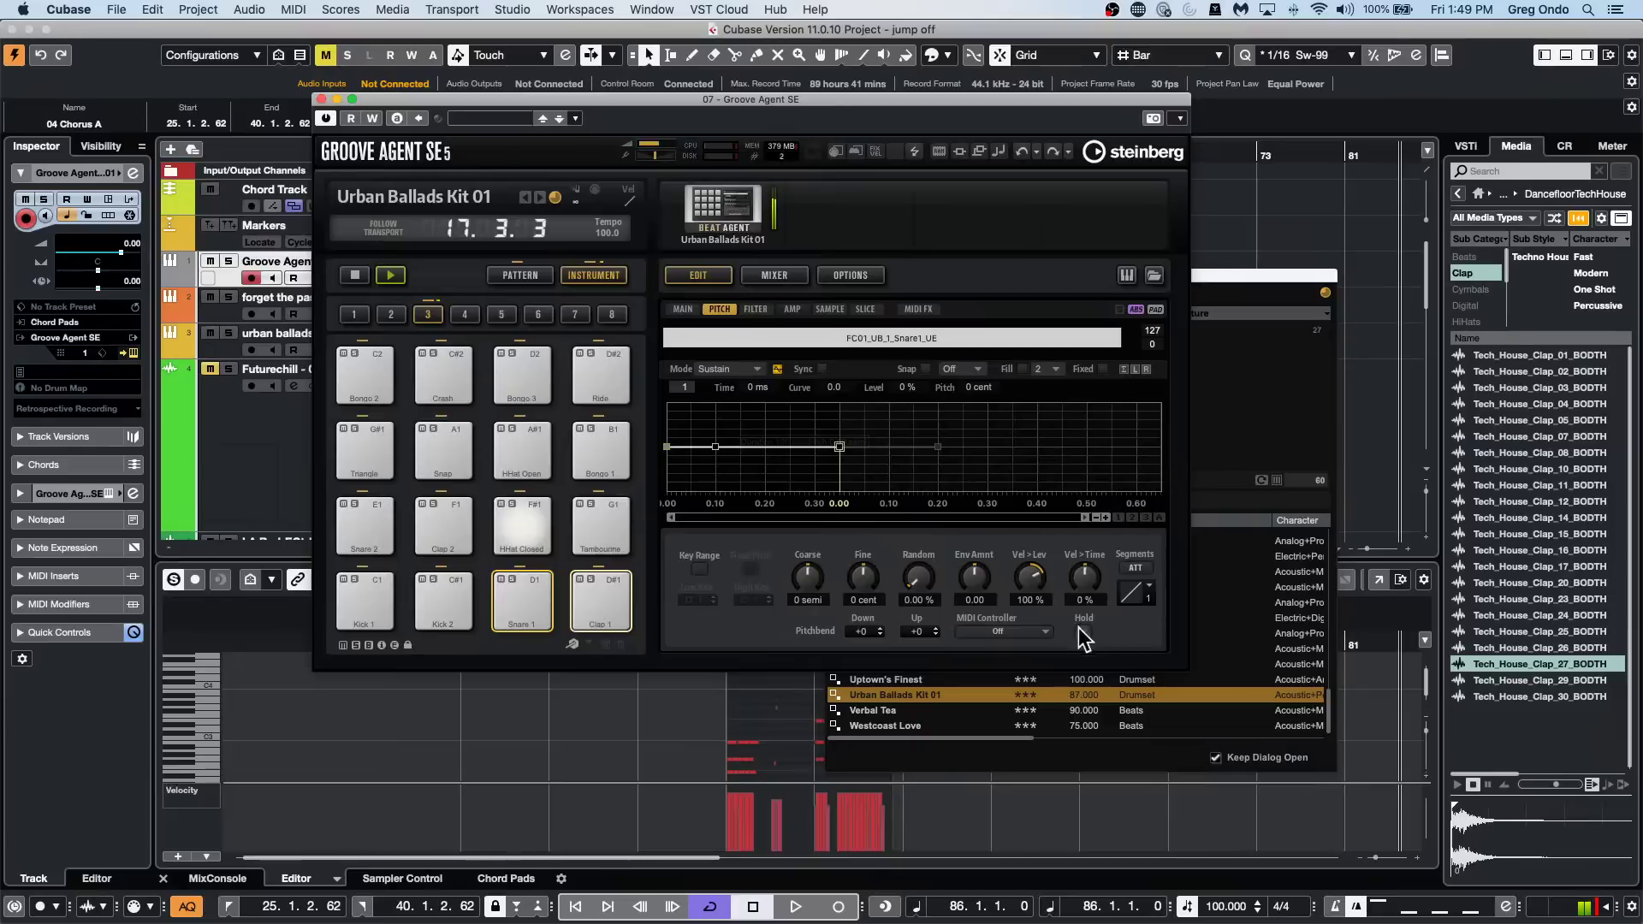
{"action": "left_click_drag", "start_coordinate": [976, 577], "coordinate": [977, 566]}
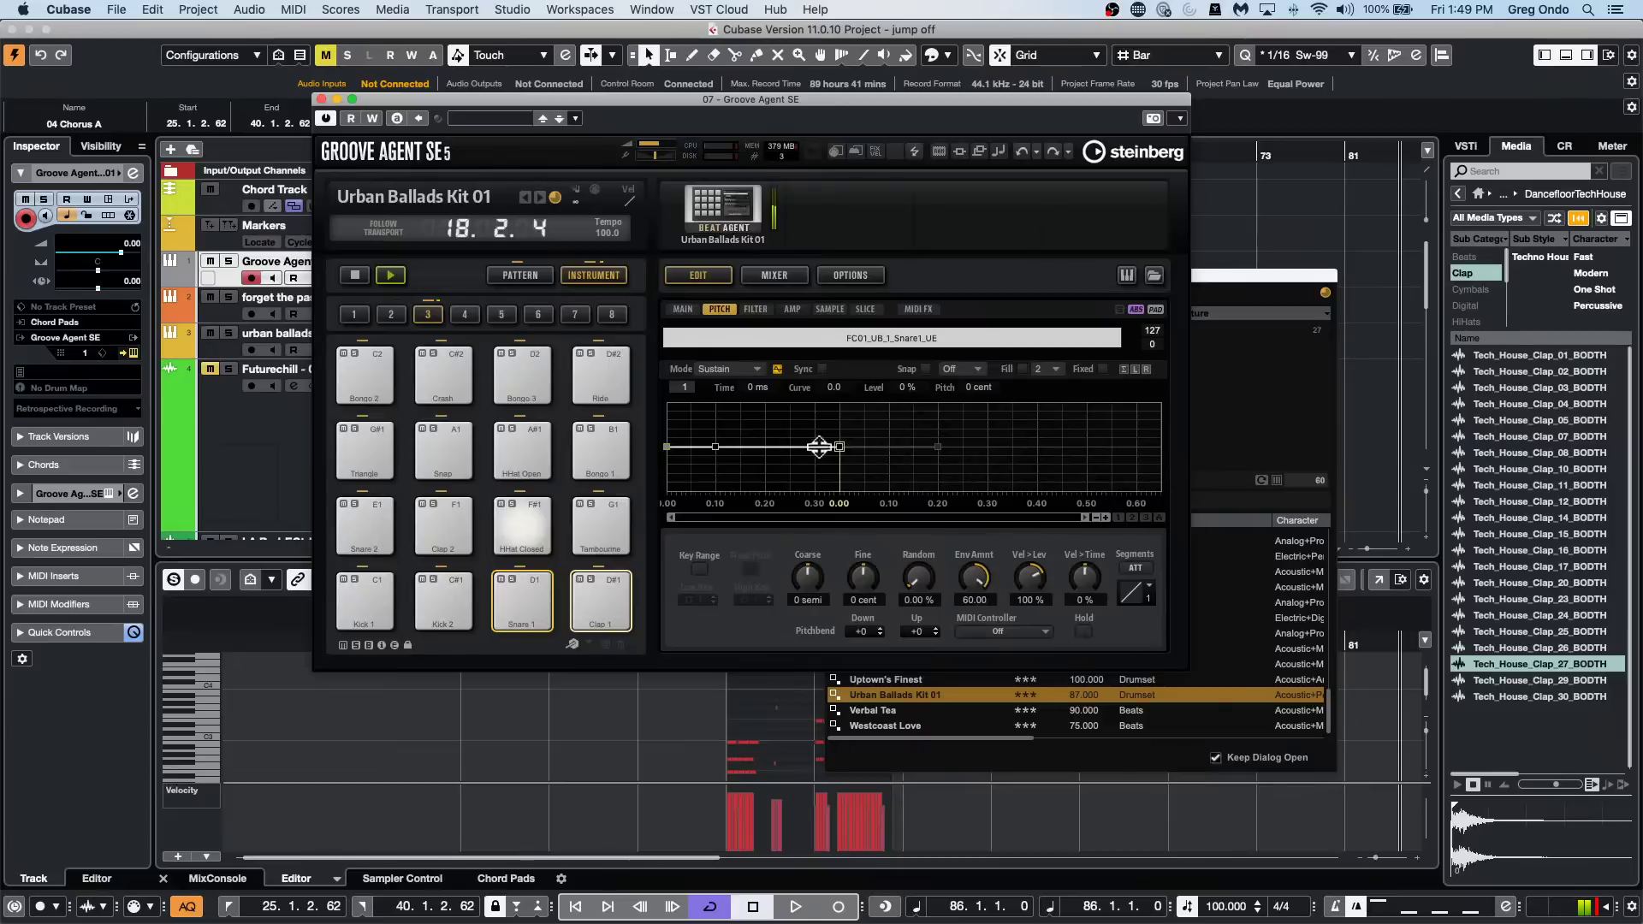
{"action": "left_click_drag", "start_coordinate": [839, 445], "coordinate": [794, 411]}
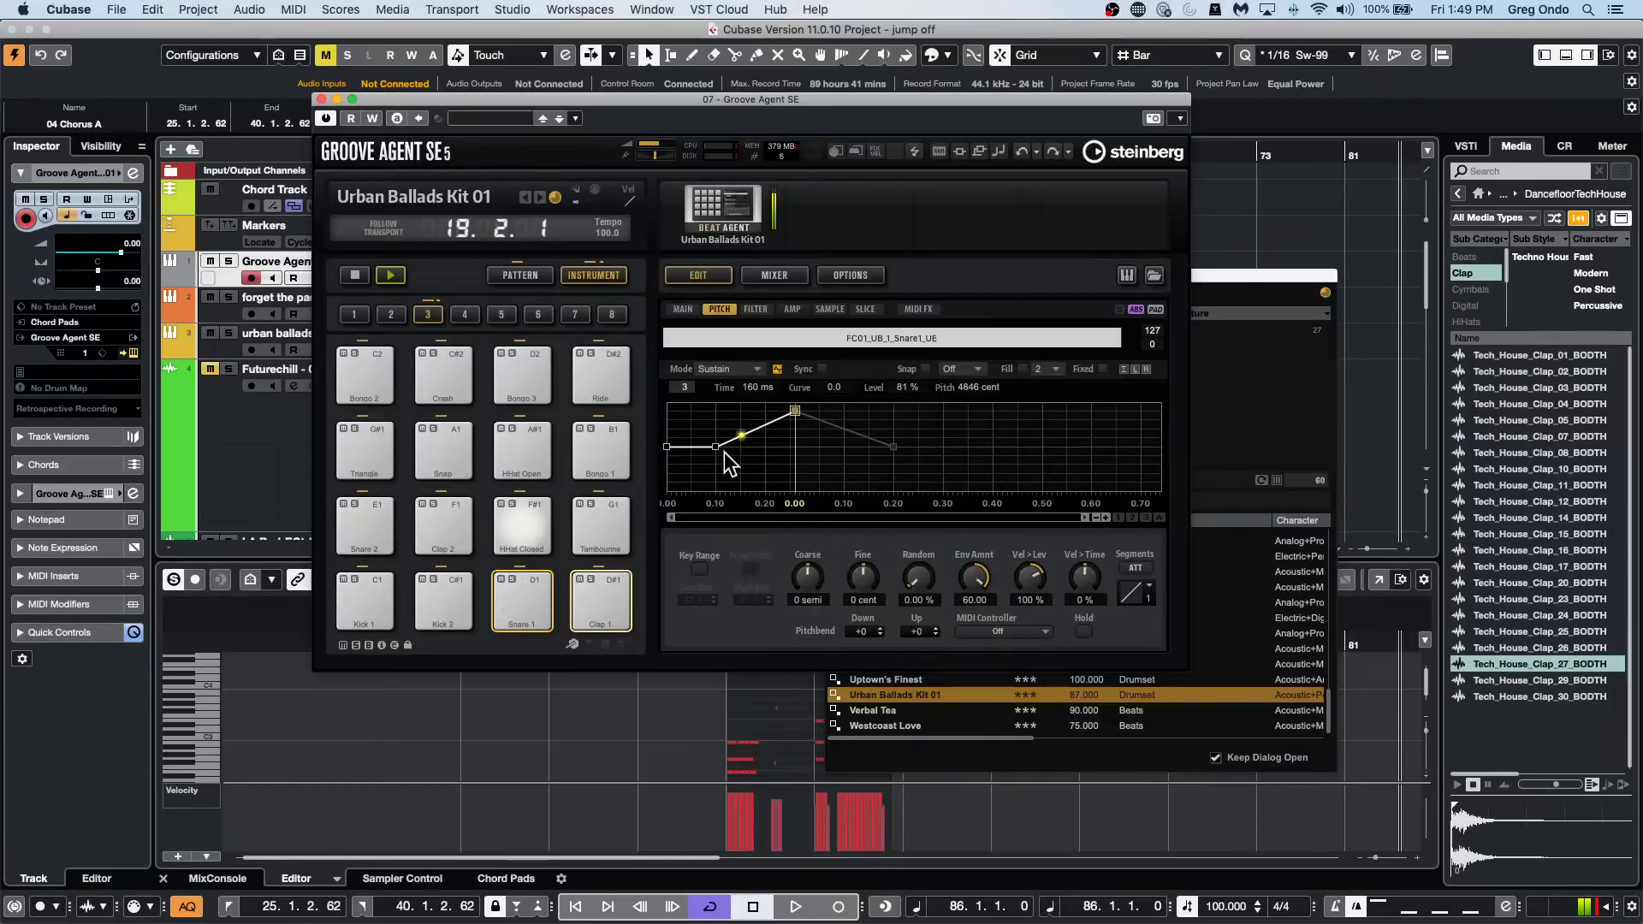
{"action": "mouse_move", "coordinate": [715, 446]}
{"action": "left_mouse_down"}
{"action": "mouse_move", "coordinate": [715, 476]}
{"action": "mouse_move", "coordinate": [729, 461]}
{"action": "mouse_move", "coordinate": [708, 438]}
{"action": "mouse_move", "coordinate": [792, 462]}
{"action": "mouse_move", "coordinate": [718, 427]}
{"action": "left_mouse_up"}
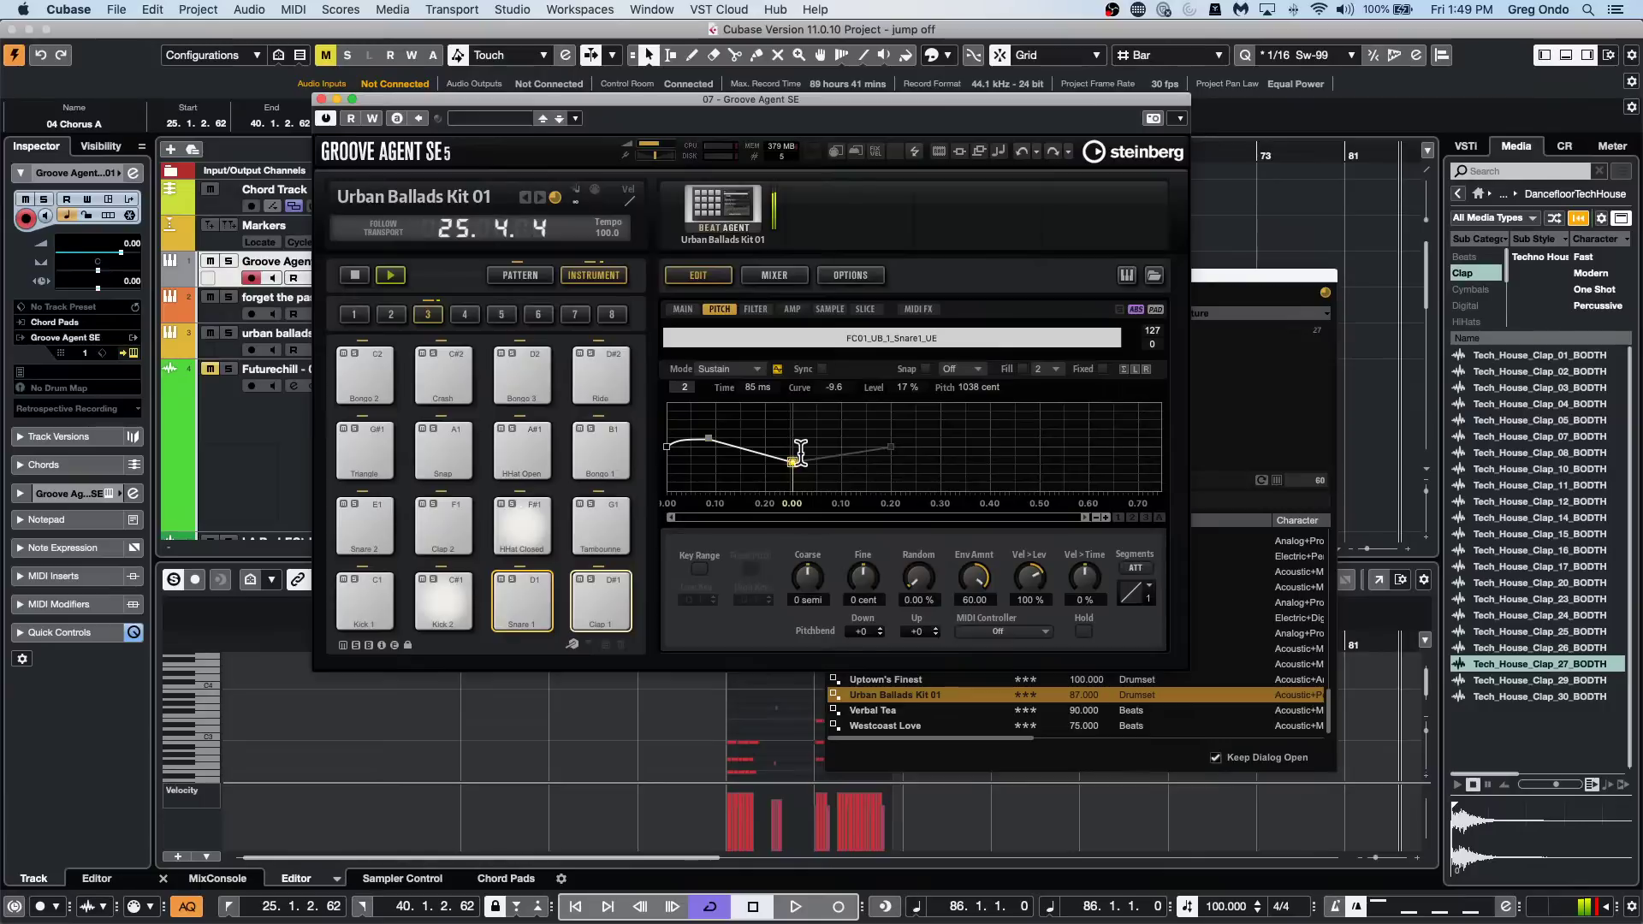
Try different random pitch amounts on the HHat Closed pad and set Random to 37.50 %.
{"action": "left_click", "coordinate": [531, 528]}
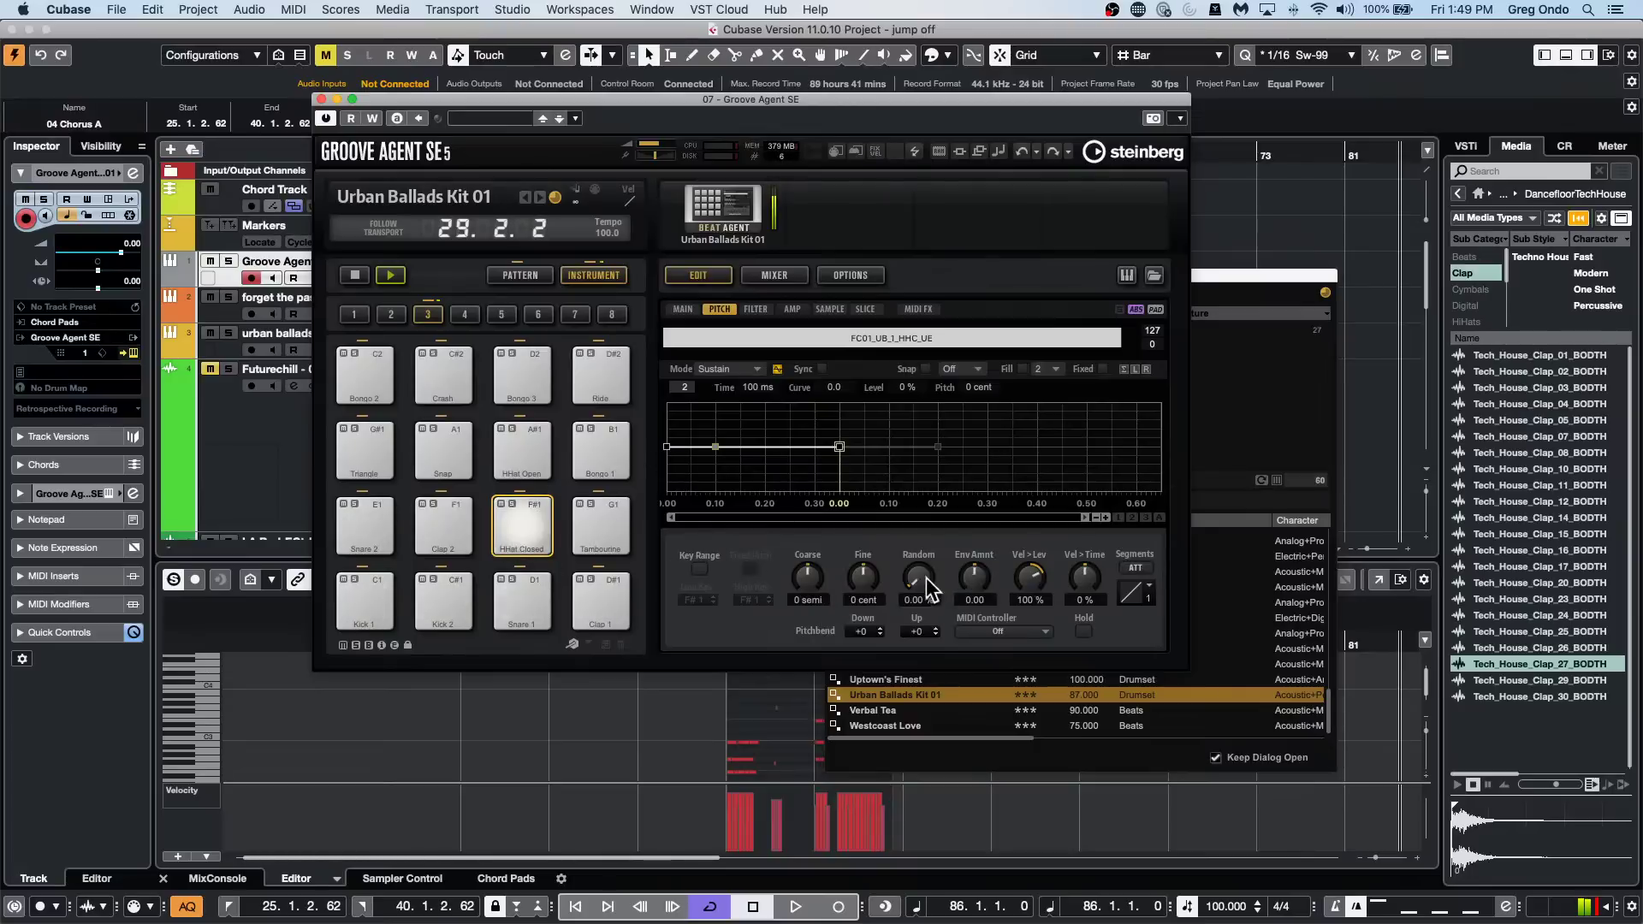
{"action": "mouse_move", "coordinate": [910, 537]}
{"action": "left_mouse_down"}
{"action": "mouse_move", "coordinate": [917, 495]}
{"action": "mouse_move", "coordinate": [907, 530]}
{"action": "left_mouse_up"}
{"action": "left_click_drag", "start_coordinate": [924, 579], "coordinate": [848, 691]}
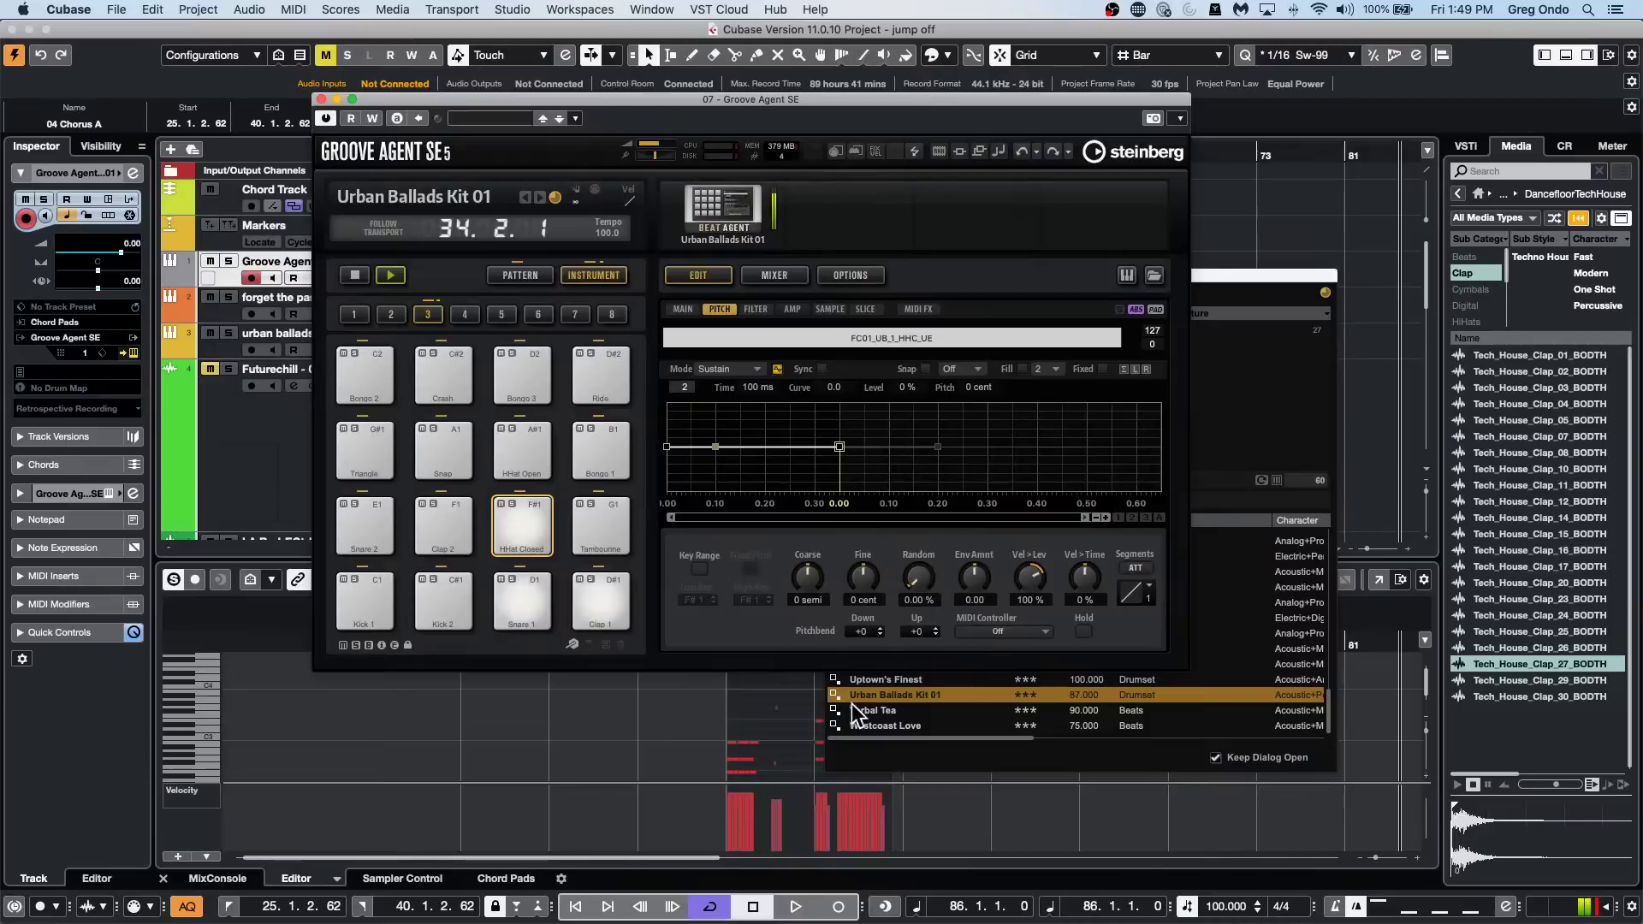
{"action": "left_click_drag", "start_coordinate": [912, 580], "coordinate": [911, 521]}
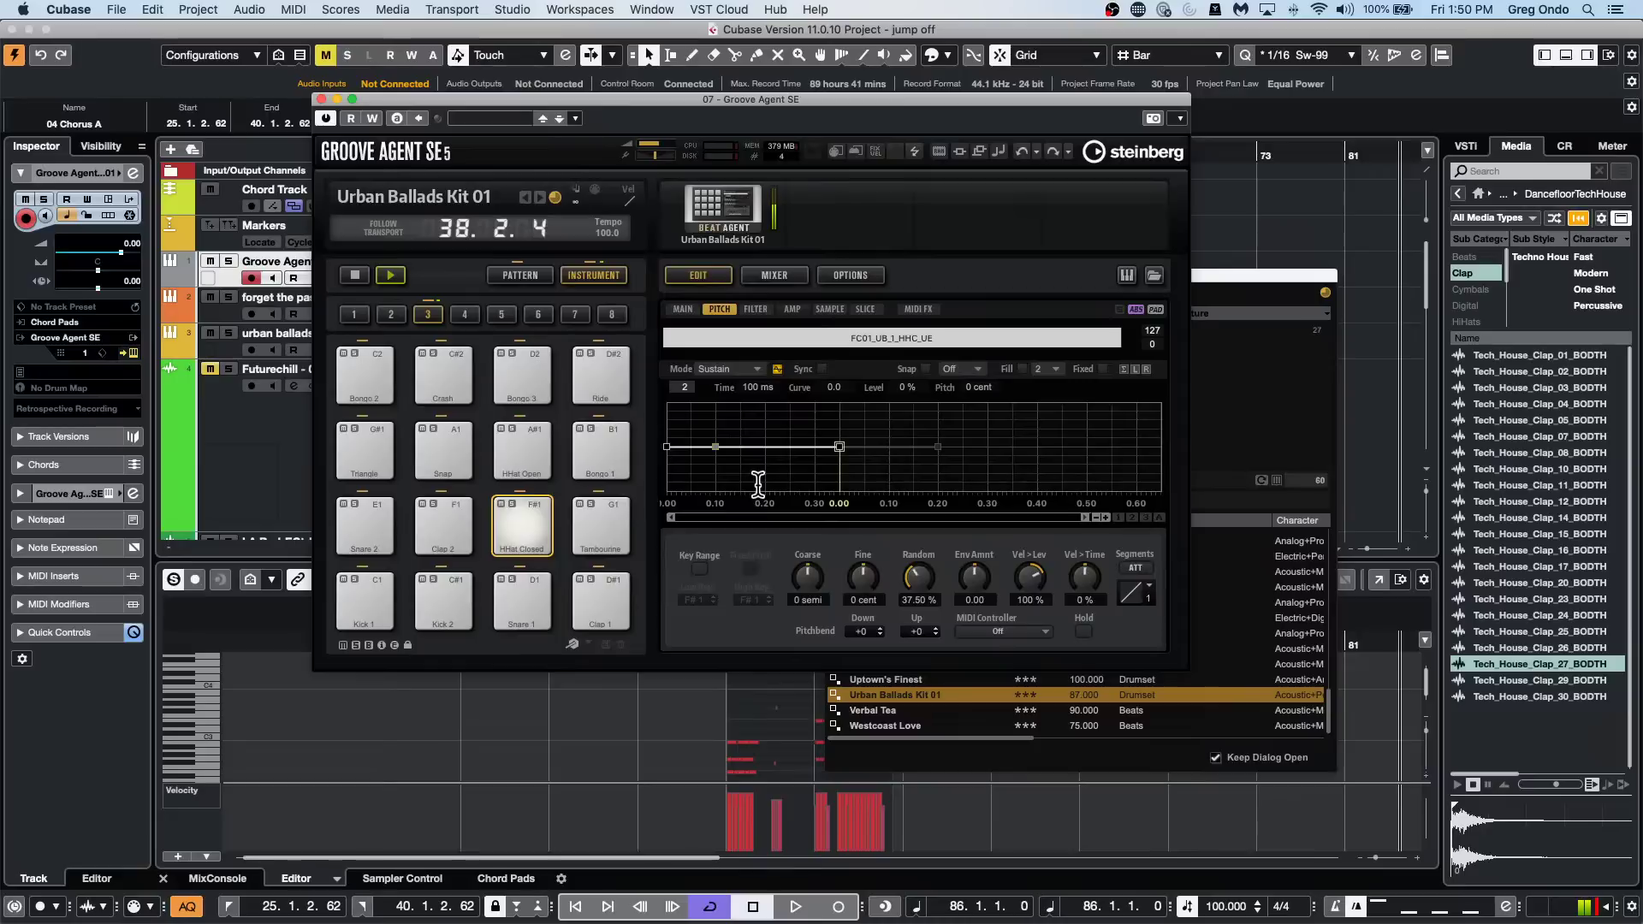
Select the Snare 2 pad and give it a Classic filter.
{"action": "left_click", "coordinate": [373, 526]}
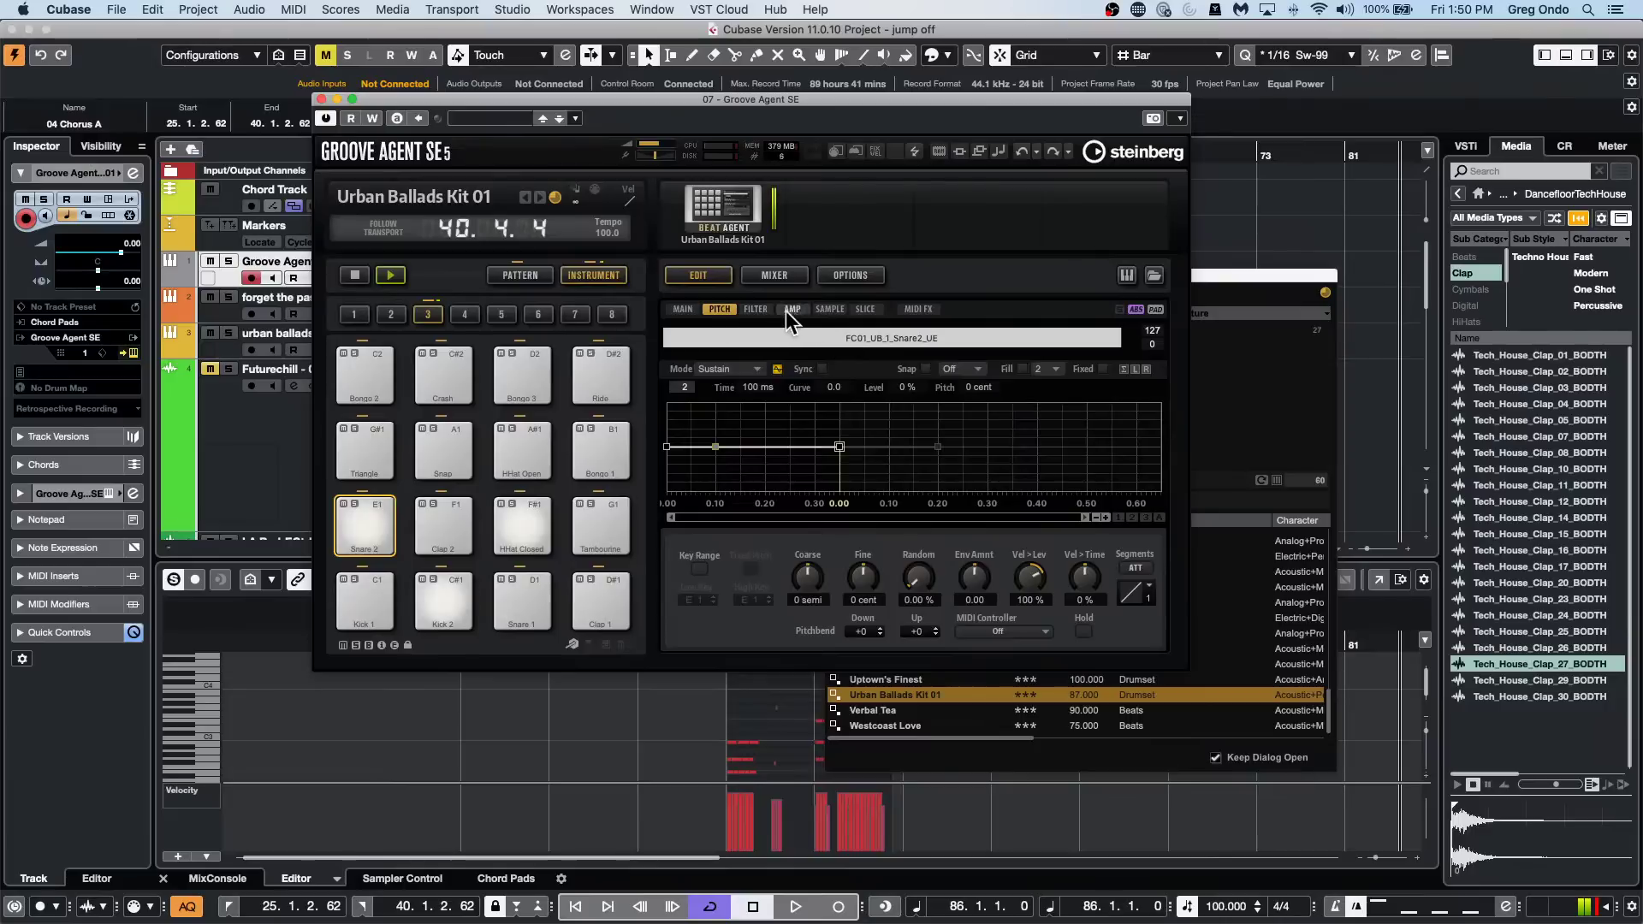
{"action": "left_click", "coordinate": [758, 309]}
{"action": "left_click", "coordinate": [889, 629]}
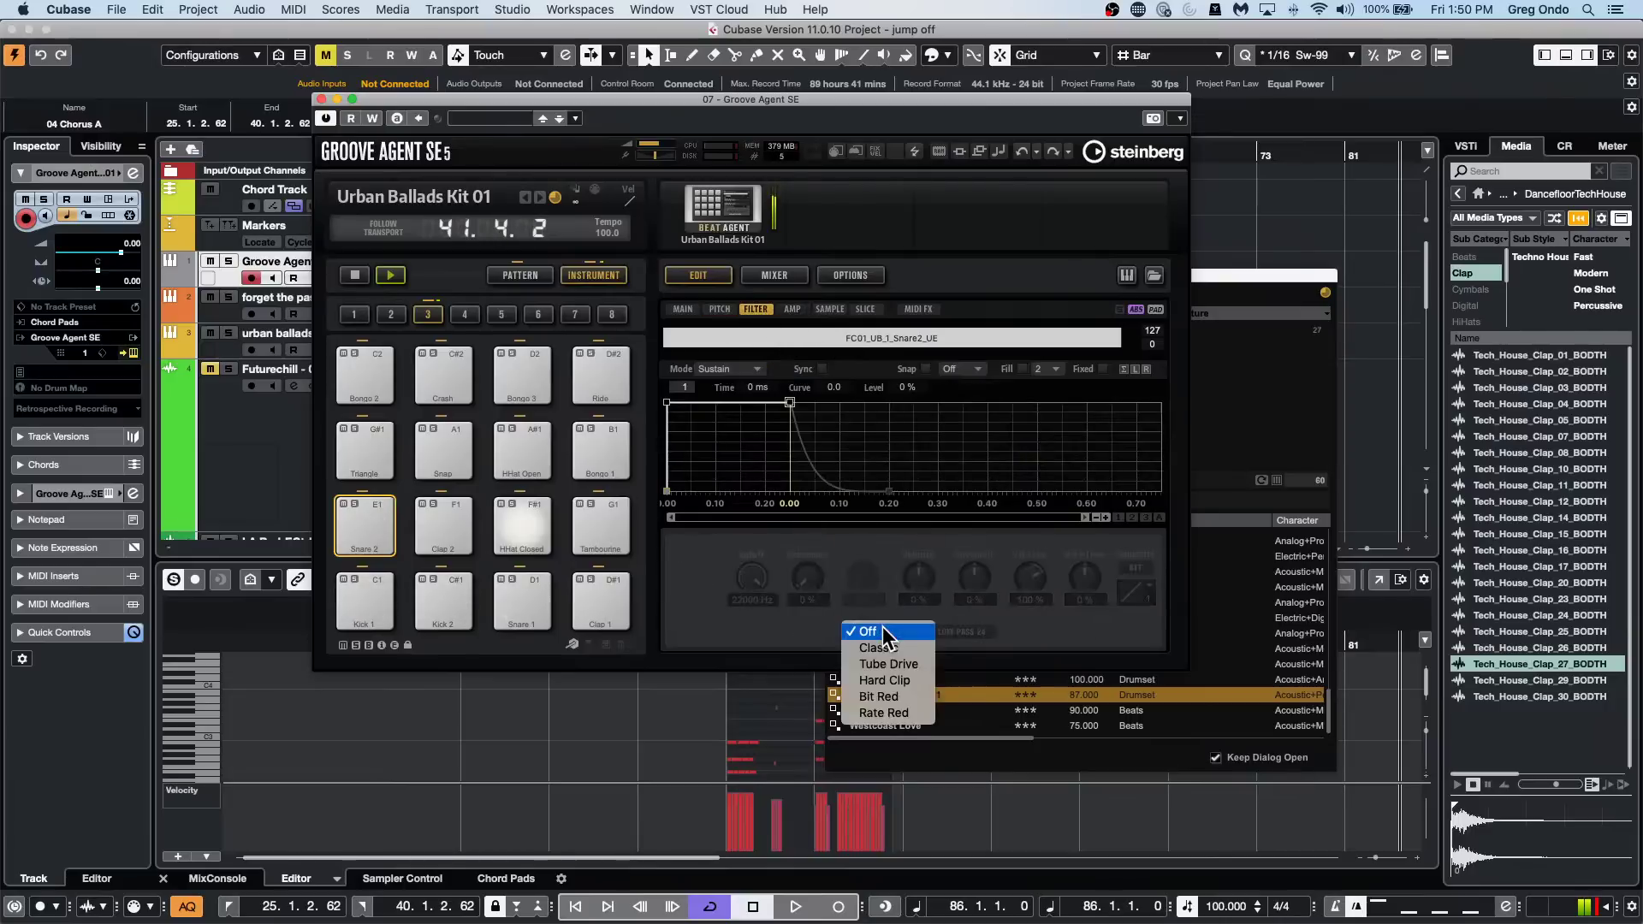
{"action": "left_click", "coordinate": [890, 642]}
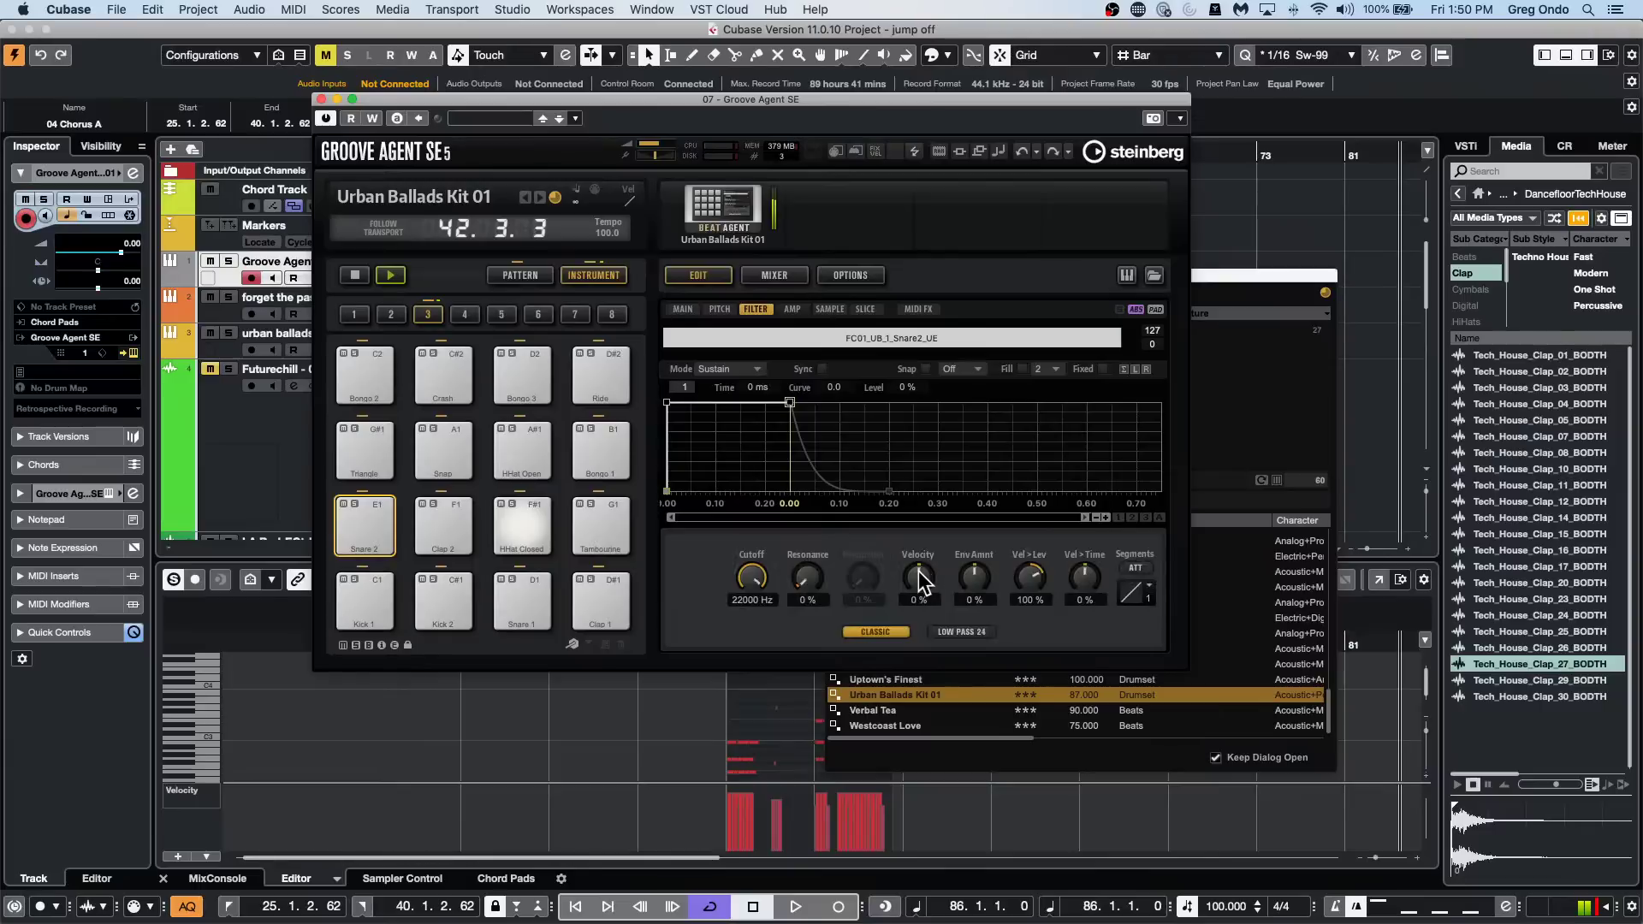
Set Snare 2's filter cutoff to 2650 Hz and its resonance to 89 %.
{"action": "left_click_drag", "start_coordinate": [811, 560], "coordinate": [809, 511]}
{"action": "left_click_drag", "start_coordinate": [760, 564], "coordinate": [816, 532]}
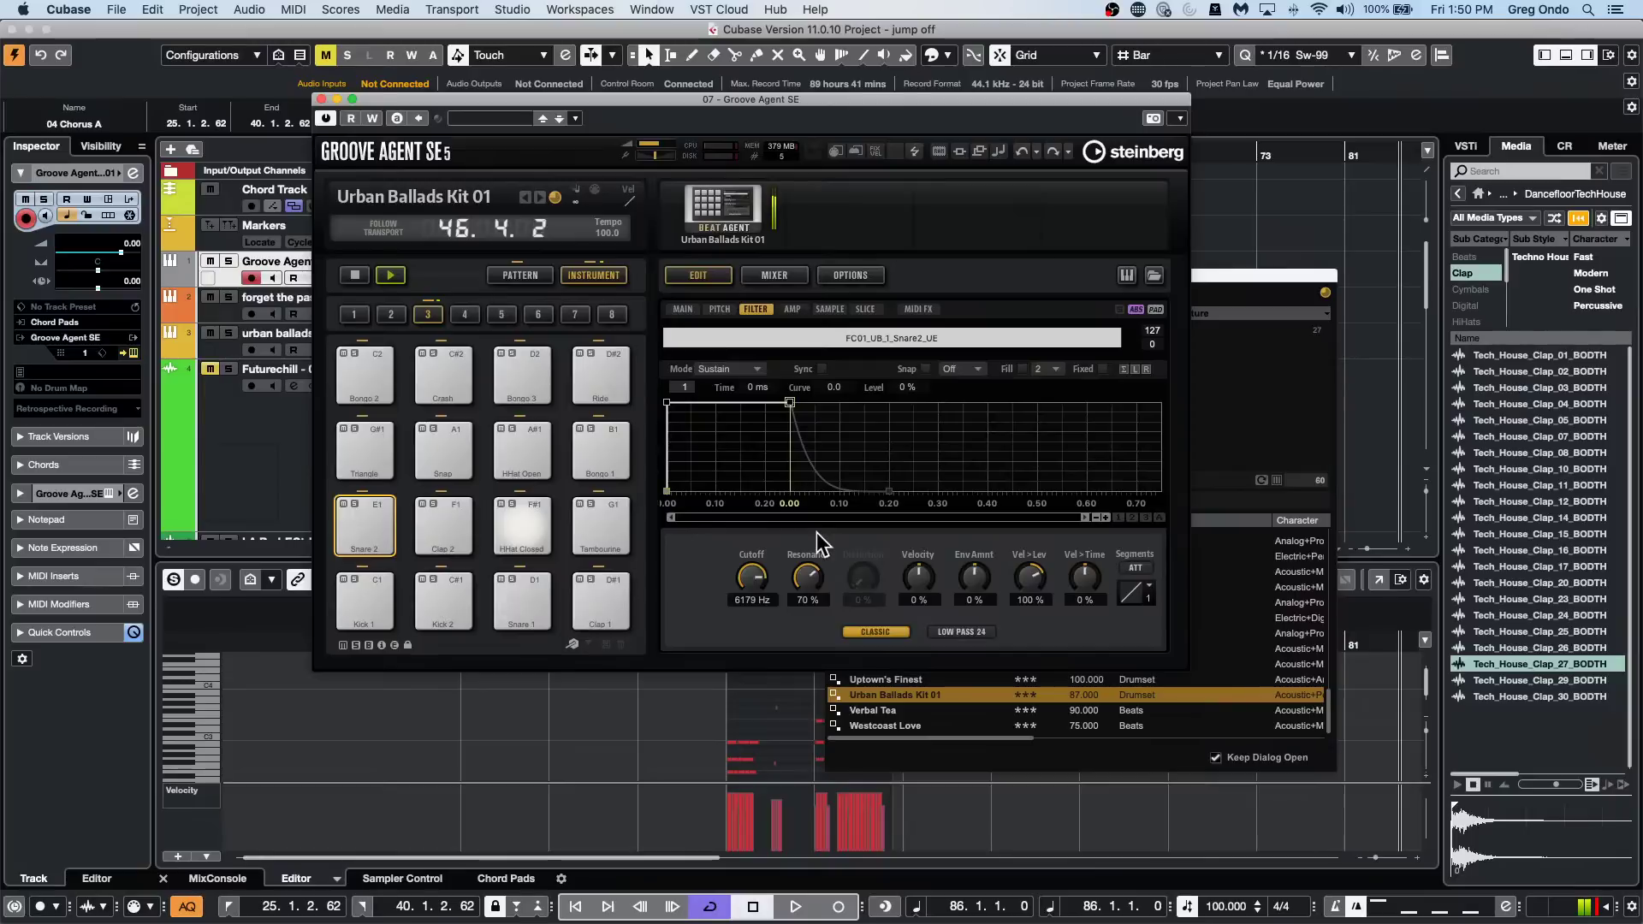
{"action": "mouse_move", "coordinate": [816, 532]}
{"action": "left_mouse_down"}
{"action": "mouse_move", "coordinate": [790, 590]}
{"action": "mouse_move", "coordinate": [823, 542]}
{"action": "left_mouse_up"}
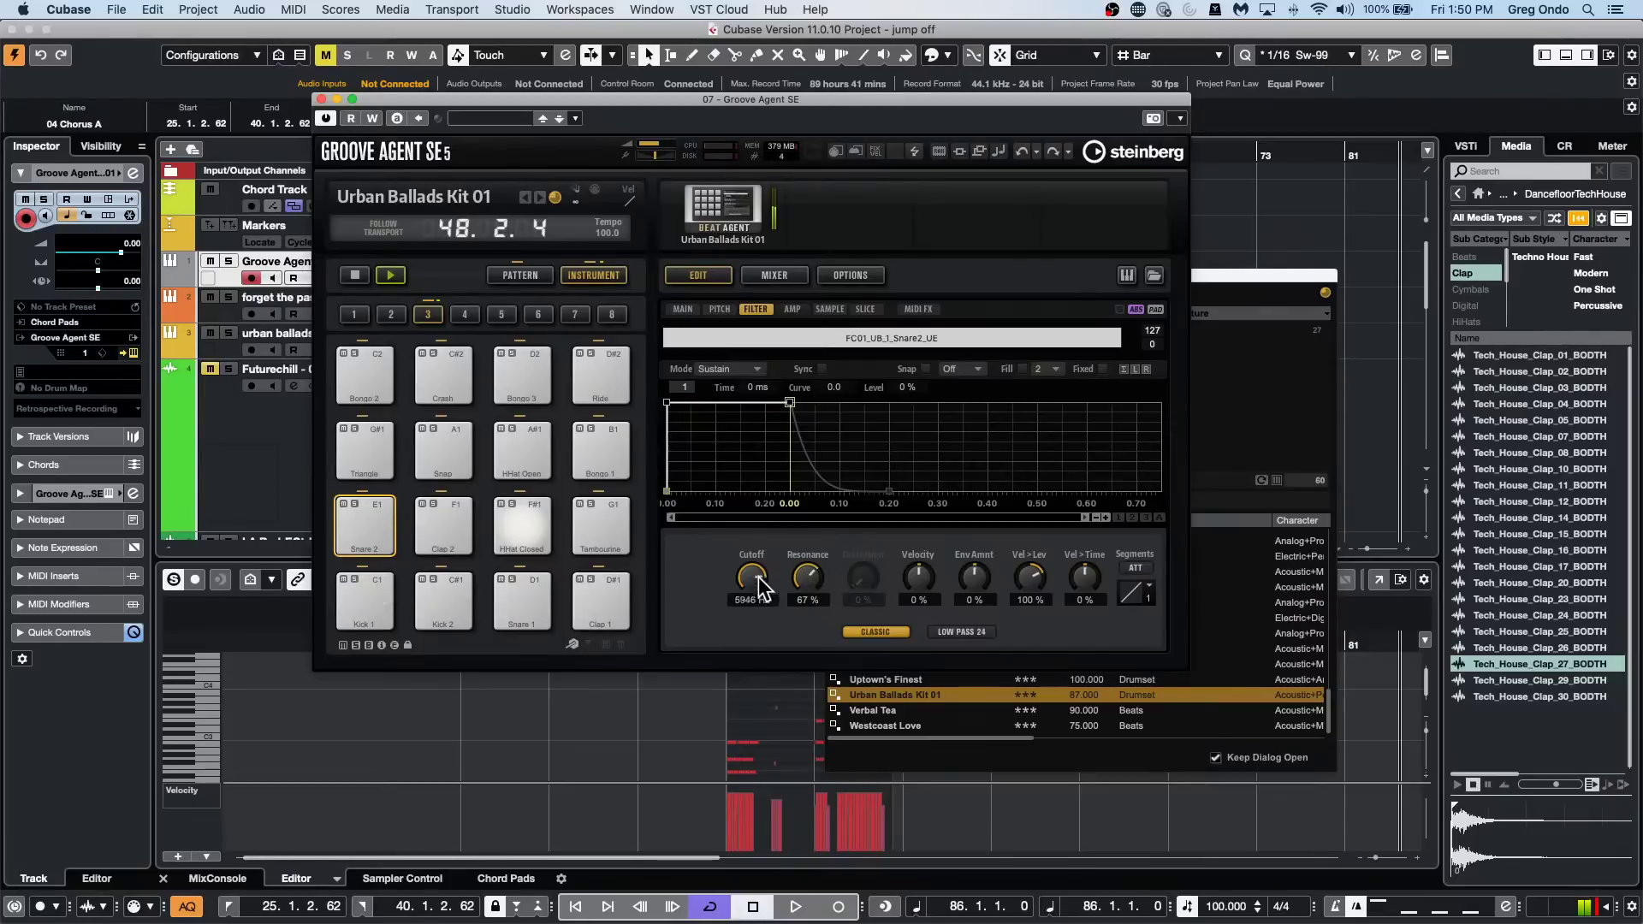
{"action": "scroll", "coordinate": [757, 594], "scroll_direction": "down", "scroll_amount": 5}
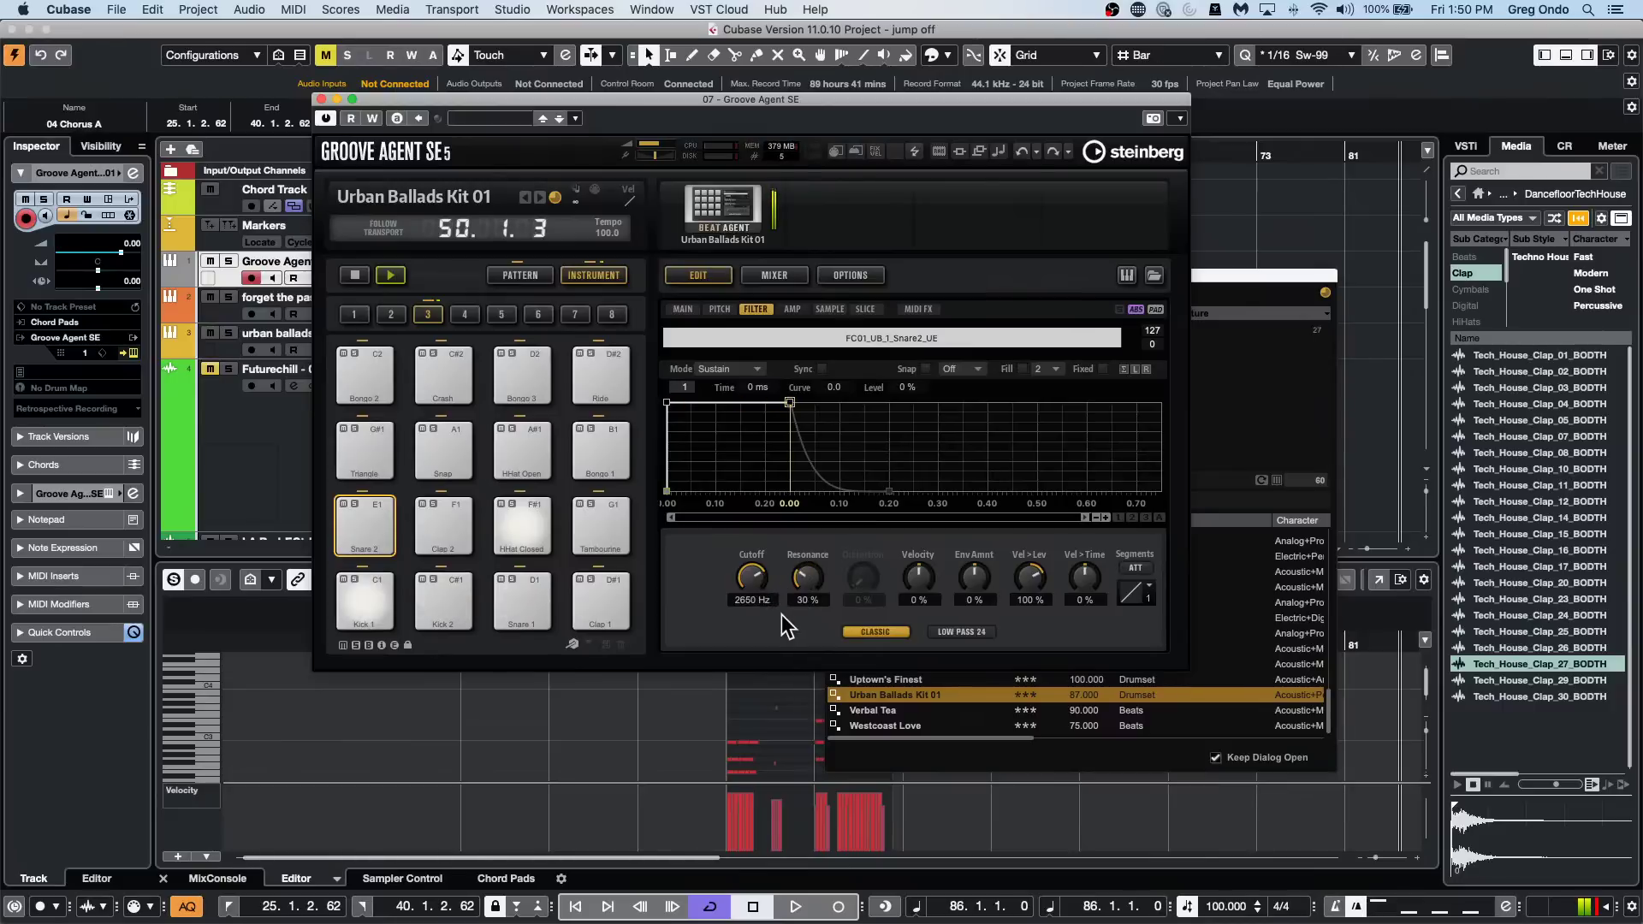
{"action": "scroll", "coordinate": [801, 575], "scroll_direction": "up", "scroll_amount": 5}
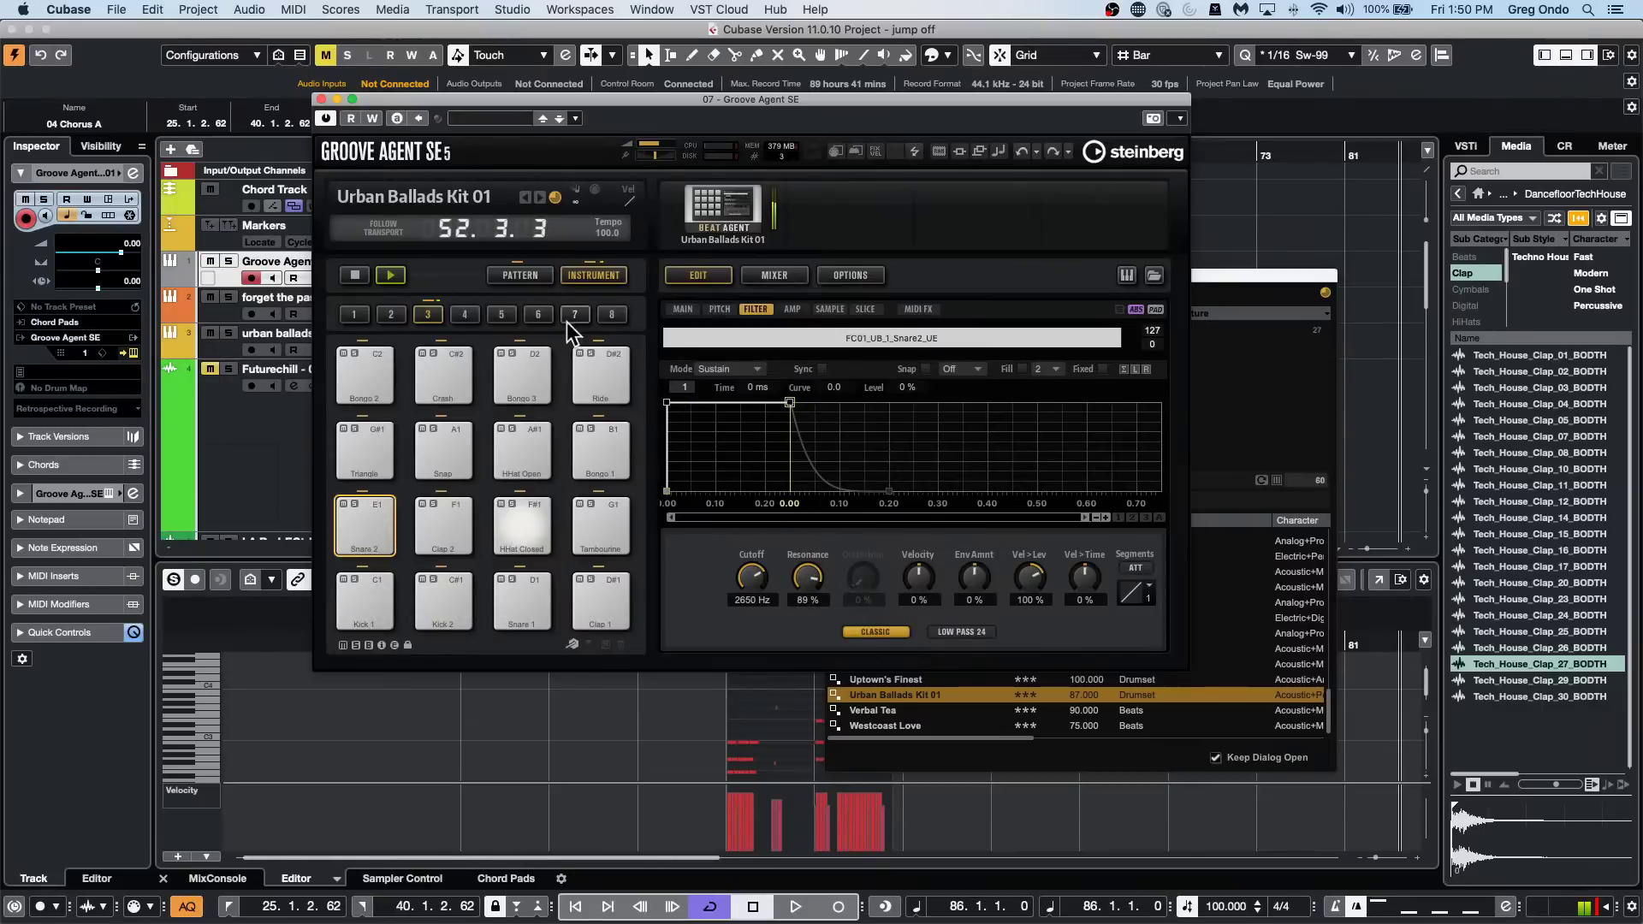
Set Snare 2's filter envelope amount to 100 % and reshape the envelope, adding a node and ending with node 3 at 93 ms, level 0 %.
{"action": "left_click_drag", "start_coordinate": [667, 402], "coordinate": [699, 455]}
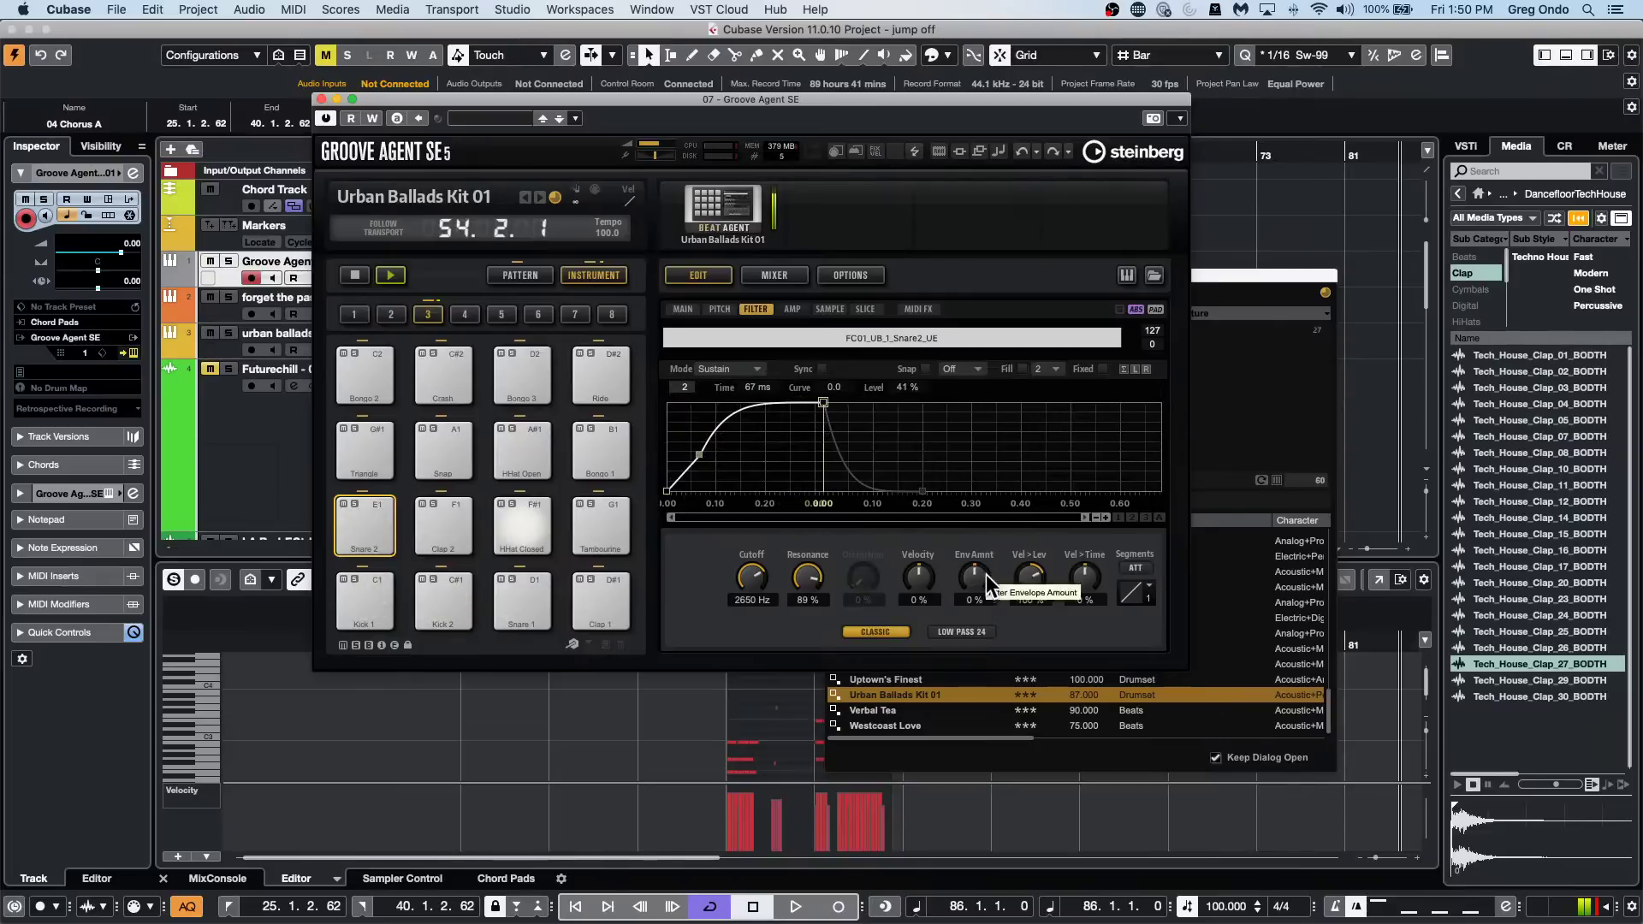
{"action": "left_click", "coordinate": [821, 403]}
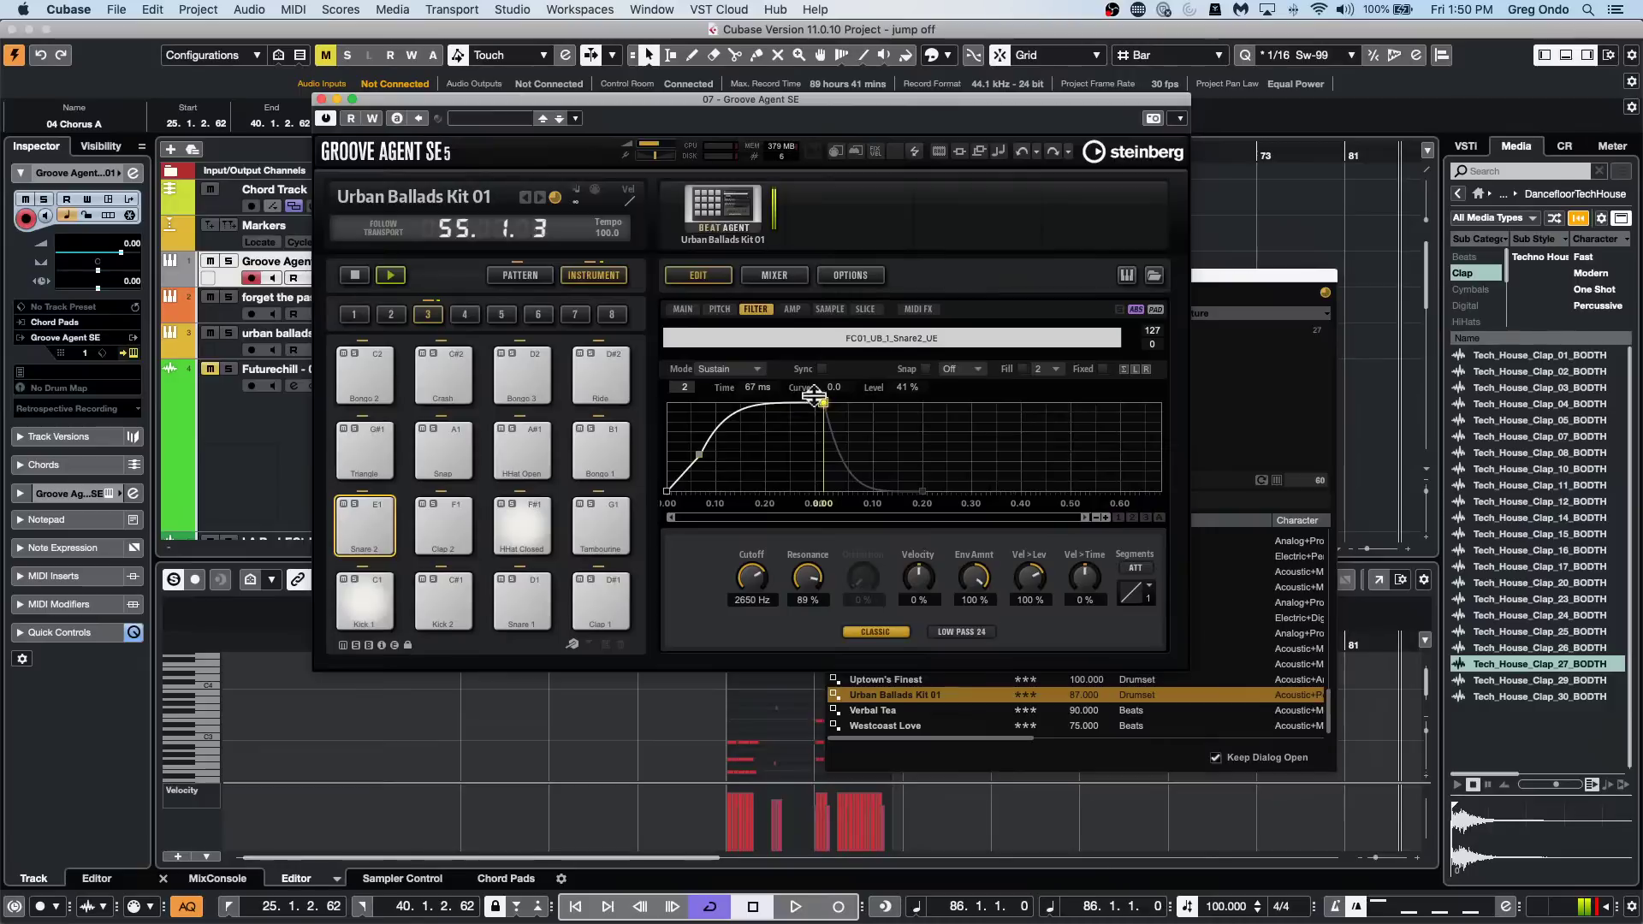
{"action": "left_click_drag", "start_coordinate": [821, 403], "coordinate": [821, 442]}
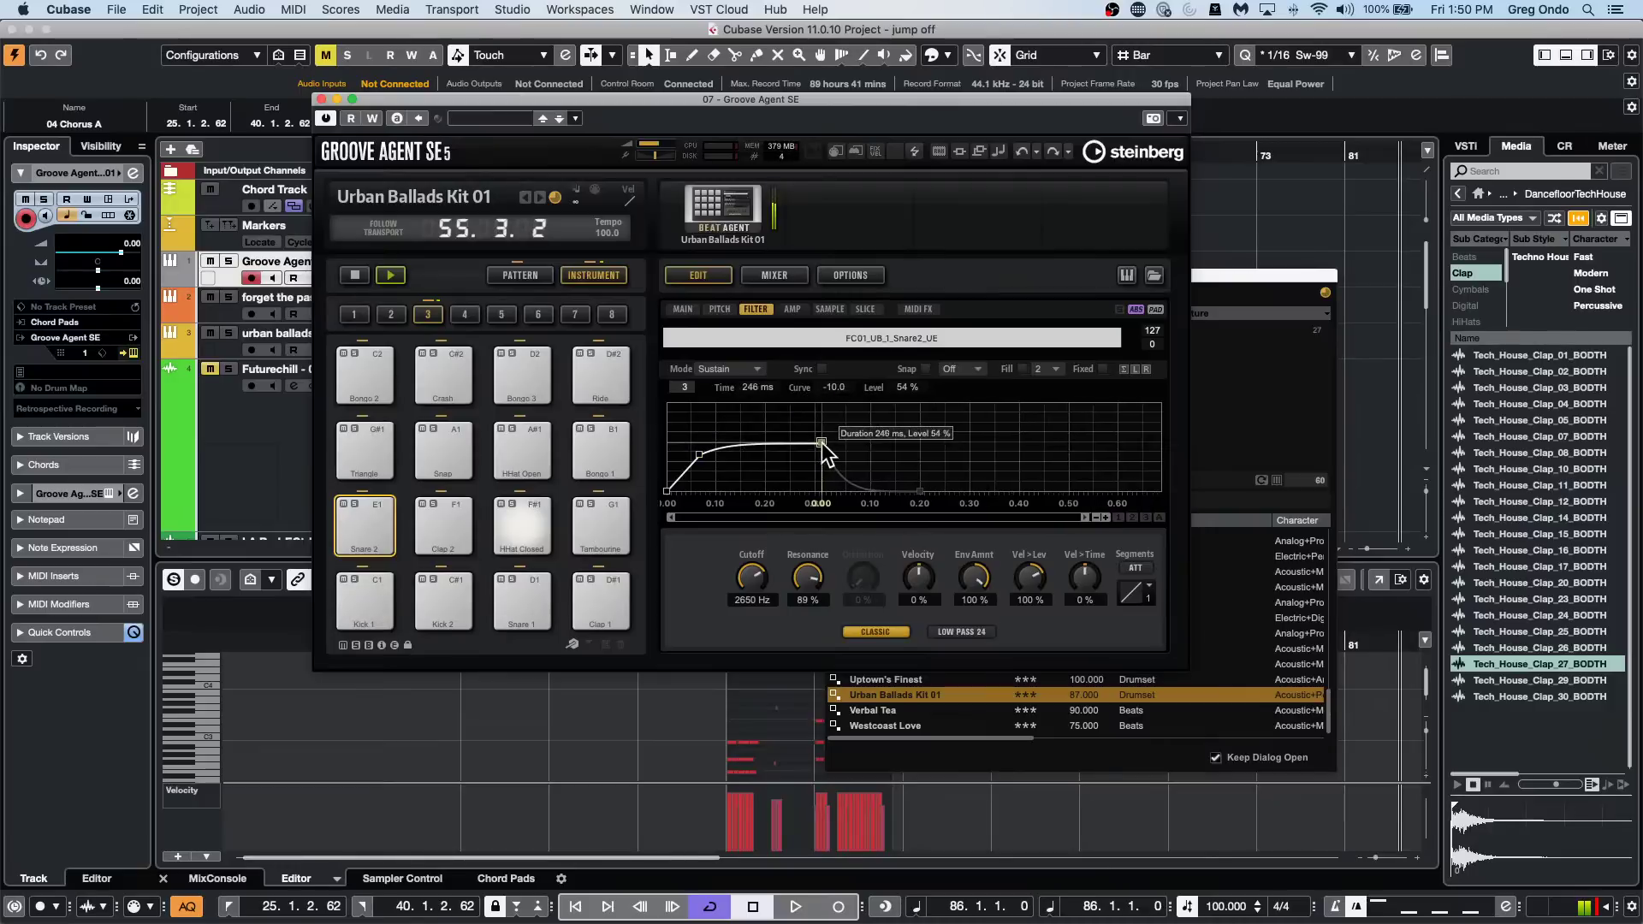
{"action": "double_click", "coordinate": [758, 442]}
{"action": "left_click_drag", "start_coordinate": [757, 441], "coordinate": [809, 475]}
{"action": "left_click_drag", "start_coordinate": [754, 471], "coordinate": [758, 435]}
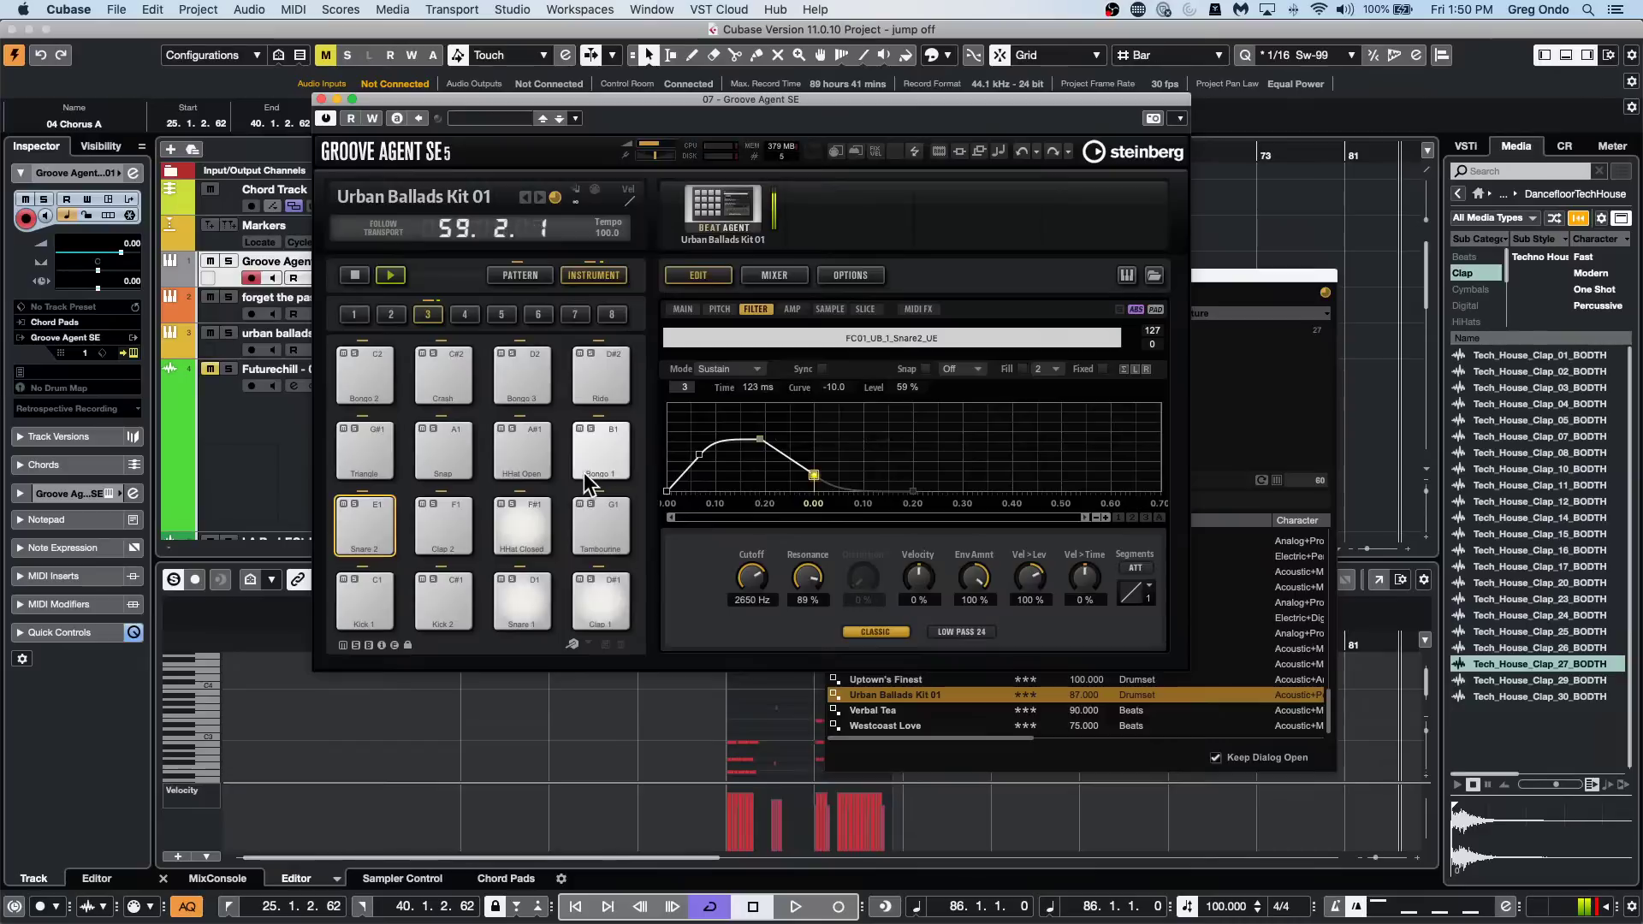
{"action": "left_click_drag", "start_coordinate": [759, 439], "coordinate": [748, 501]}
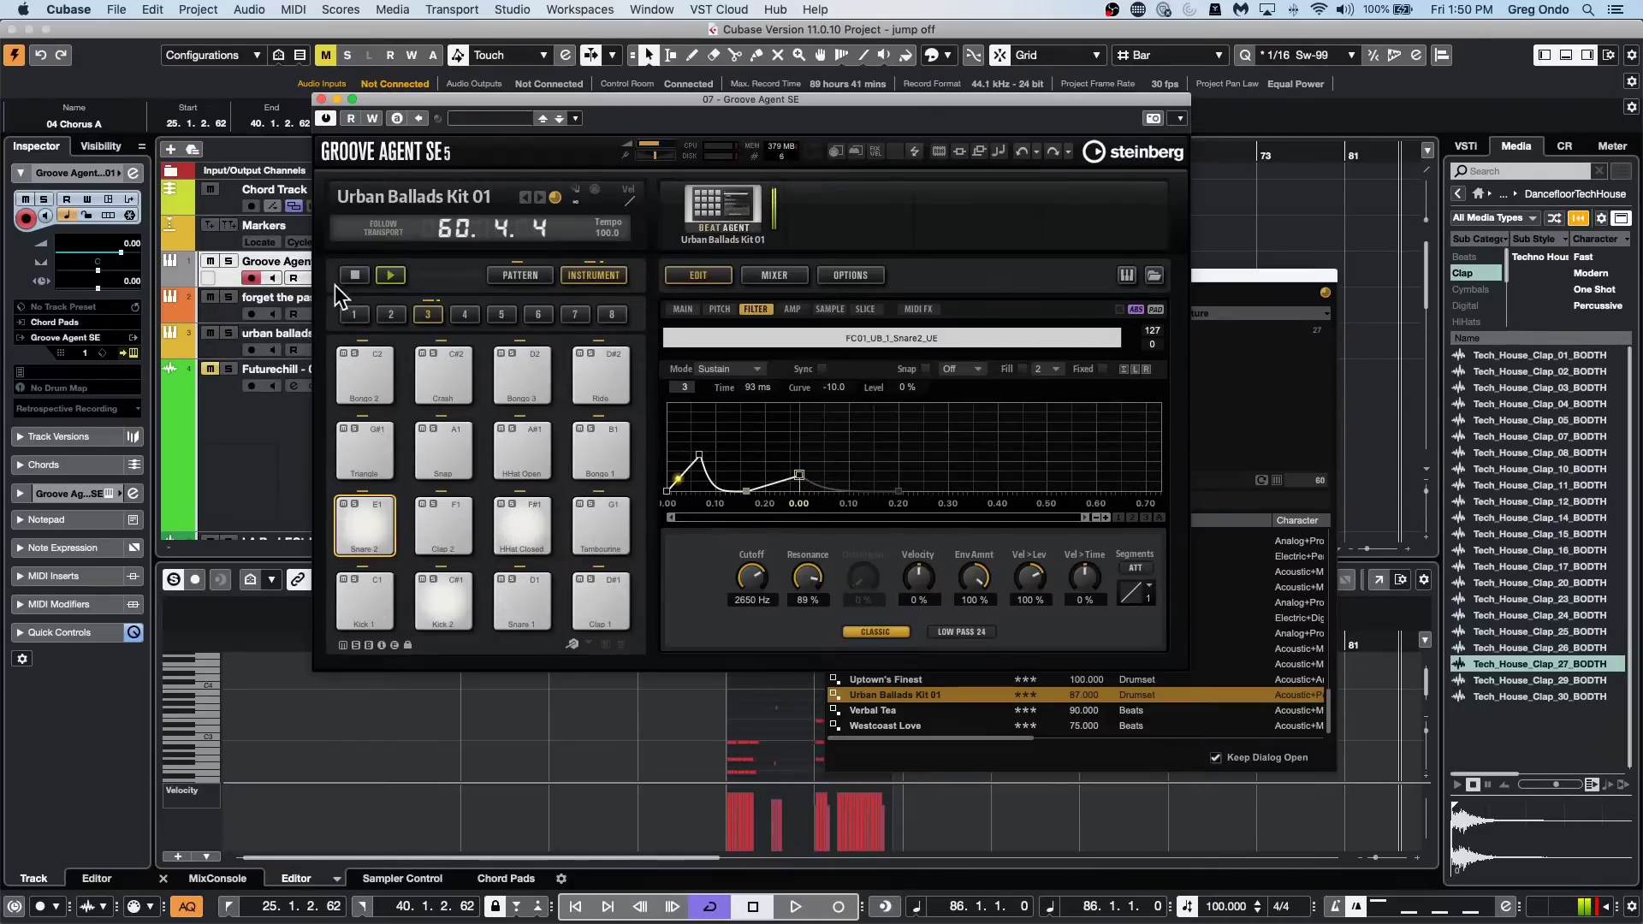
Stop the playing pattern and select the Snare 1 pad.
{"action": "left_click", "coordinate": [355, 275]}
{"action": "left_click", "coordinate": [466, 595]}
{"action": "left_click", "coordinate": [528, 602]}
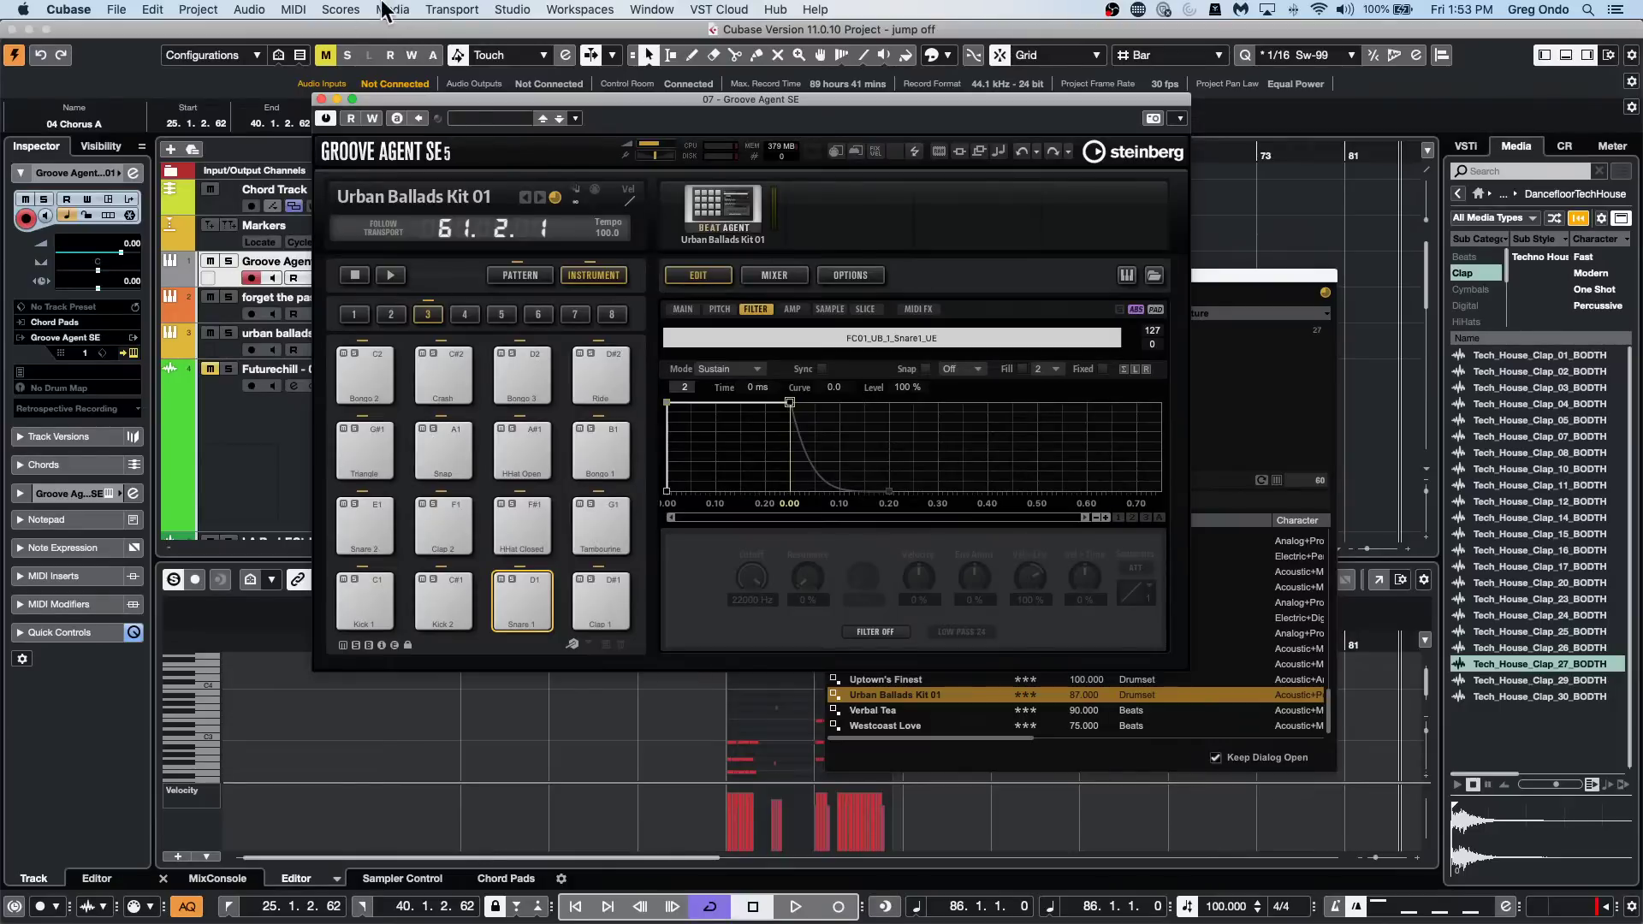
Close the Groove Agent SE window and show the hitpoints of the Futurechill - 02 beat event in the Sample Editor.
{"action": "left_click", "coordinate": [322, 98]}
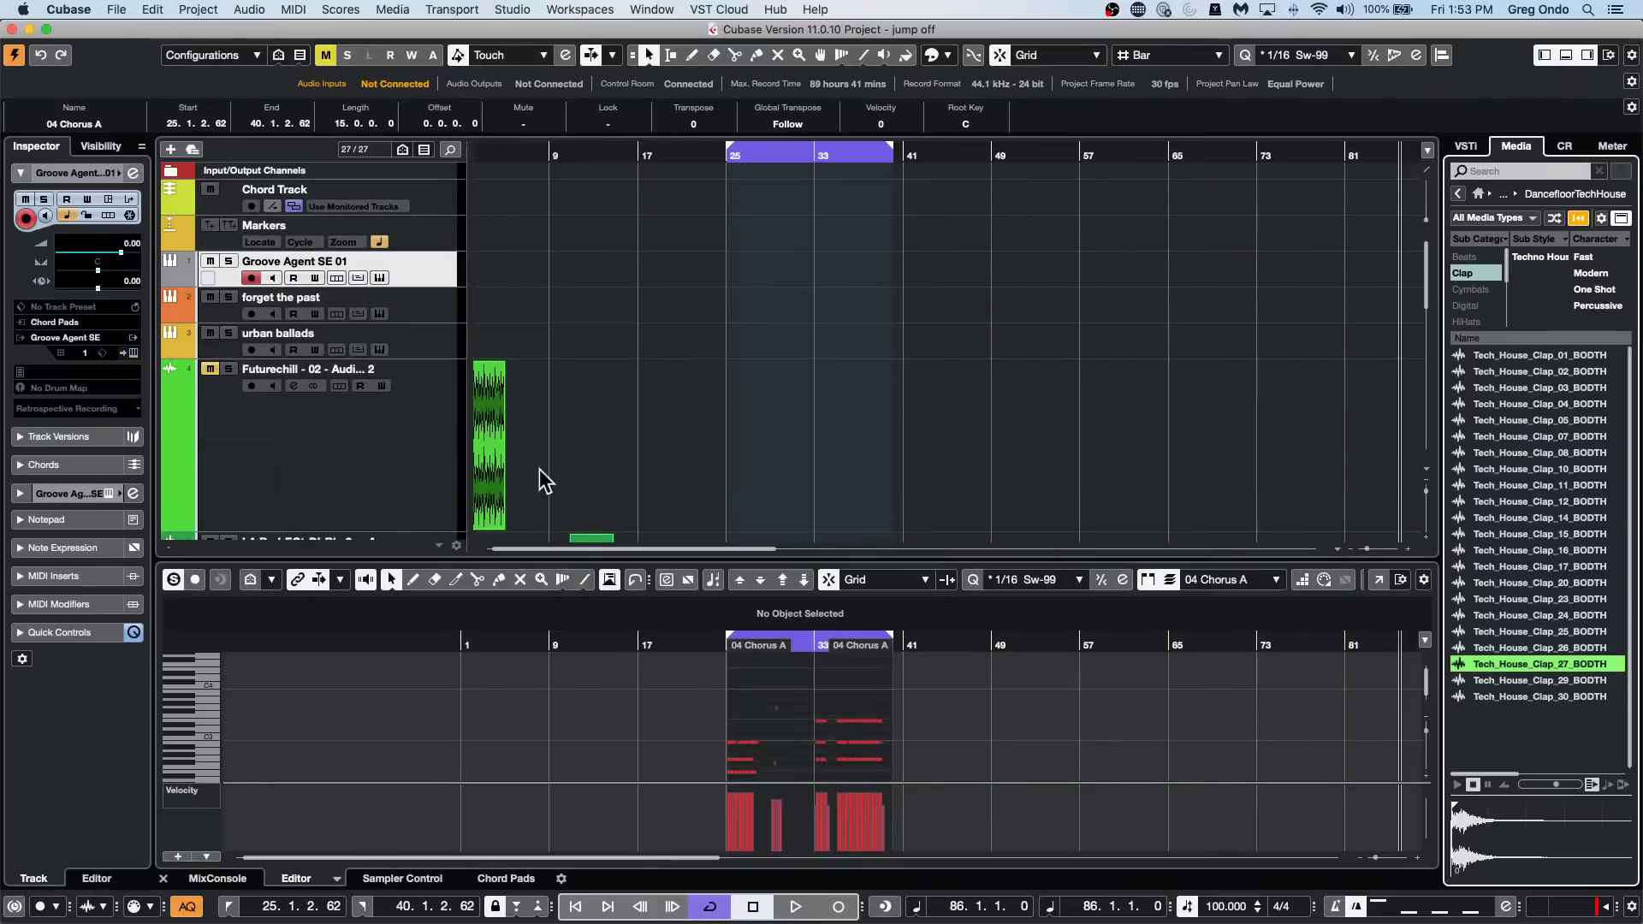
{"action": "left_click", "coordinate": [475, 414]}
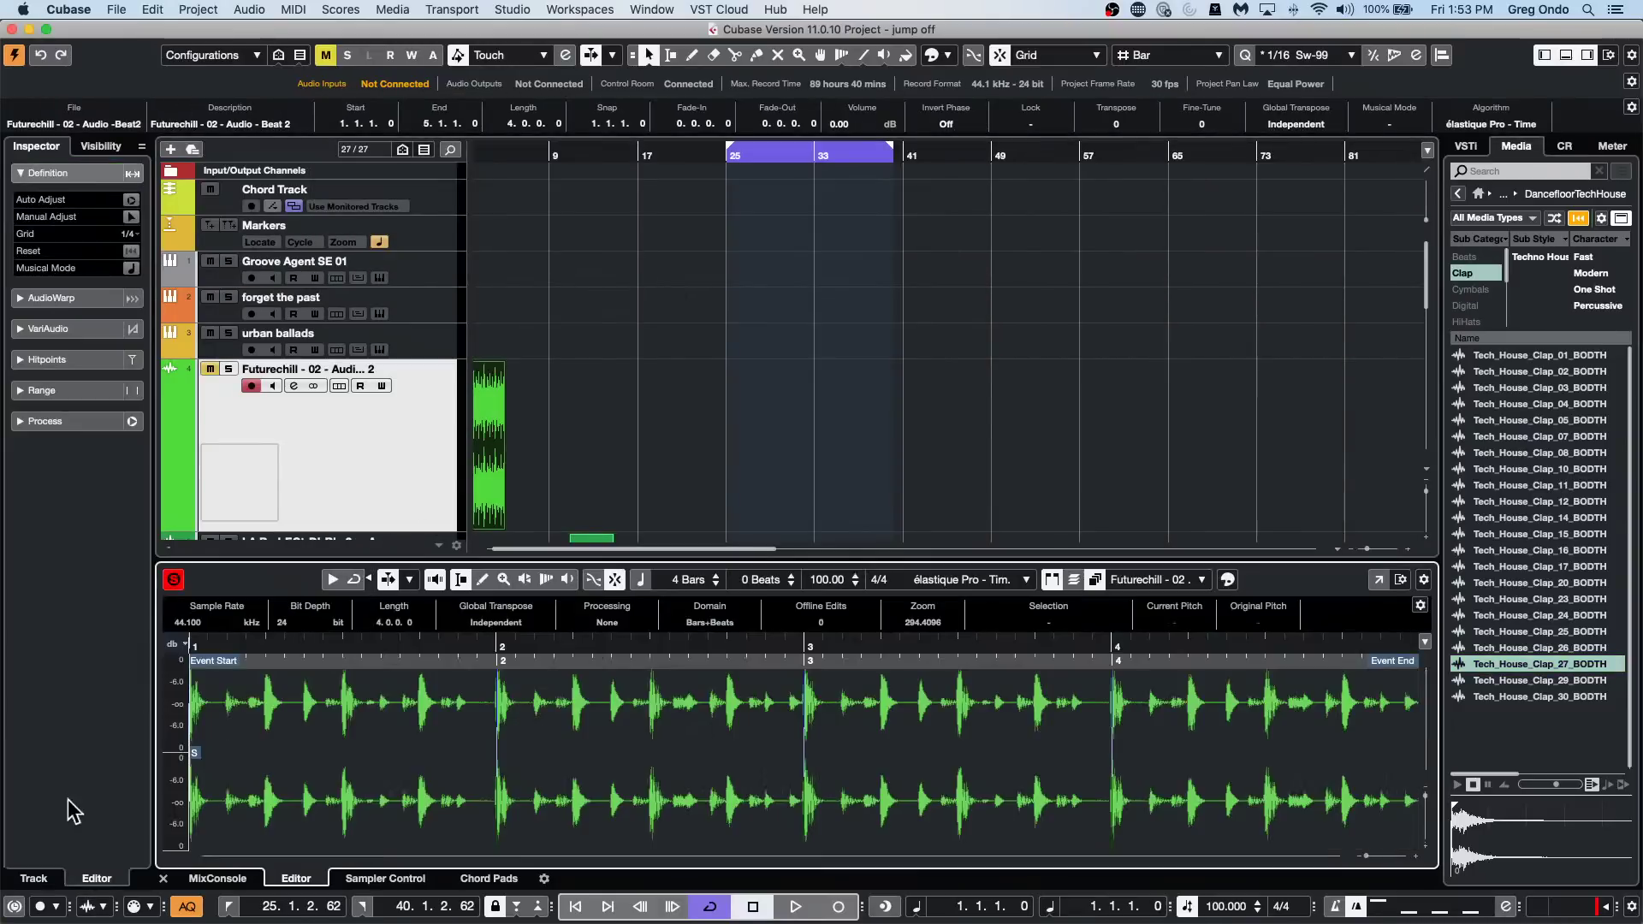
{"action": "left_click", "coordinate": [75, 364]}
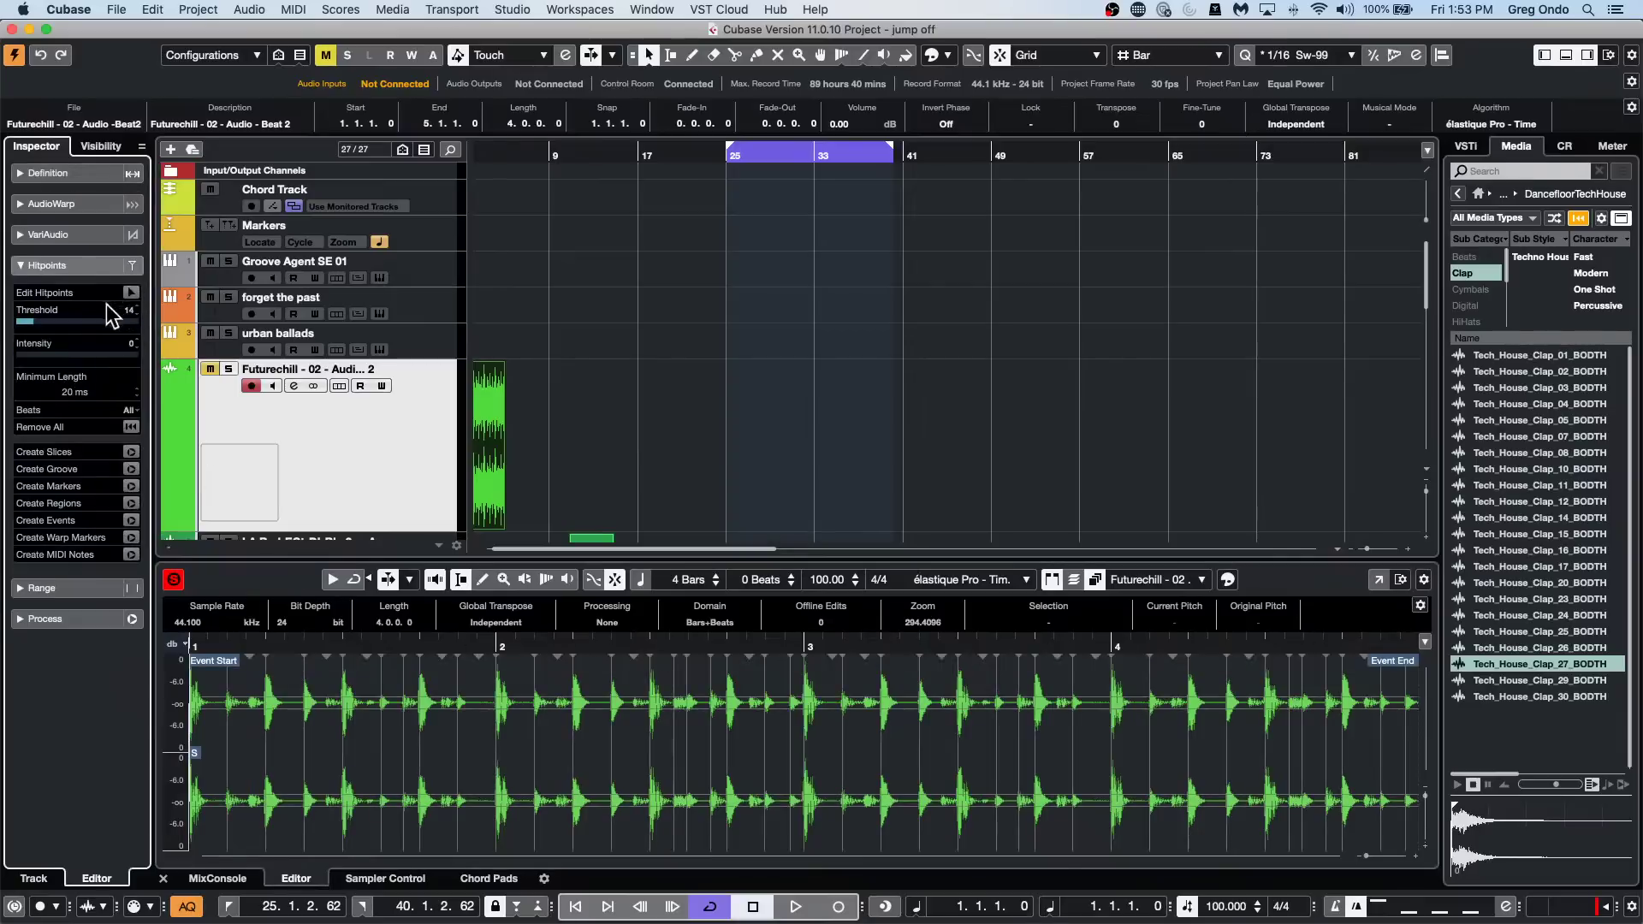
Try hitpoint thresholds of 4 and 17 on the Futurechill beat.
{"action": "left_click_drag", "start_coordinate": [112, 314], "coordinate": [22, 325]}
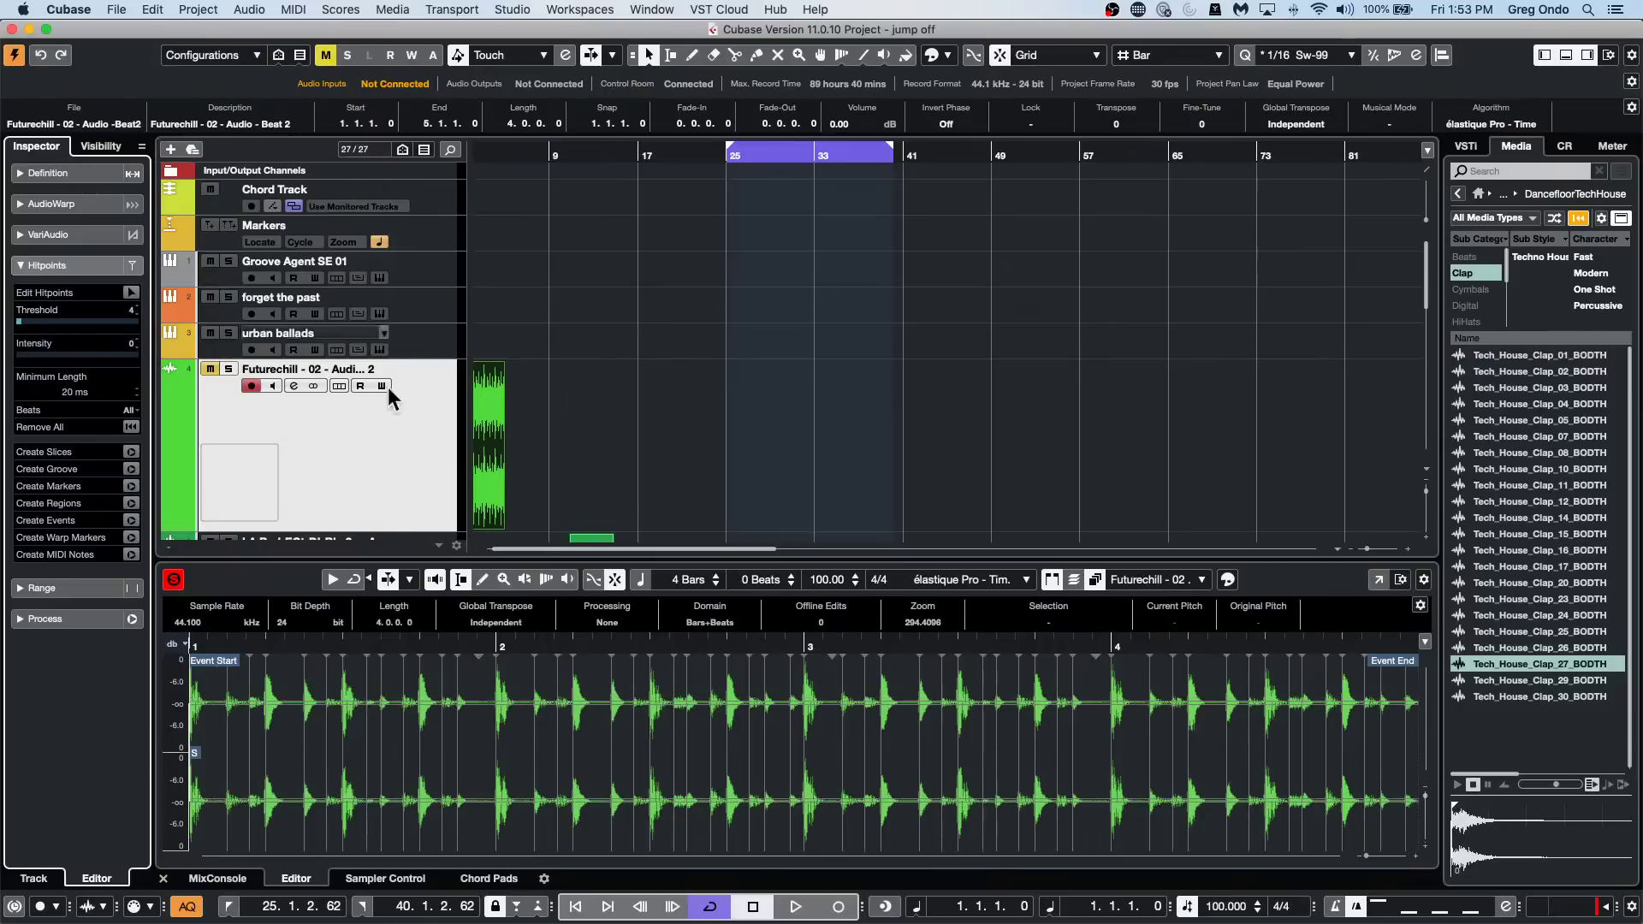
{"action": "left_click_drag", "start_coordinate": [217, 646], "coordinate": [95, 643]}
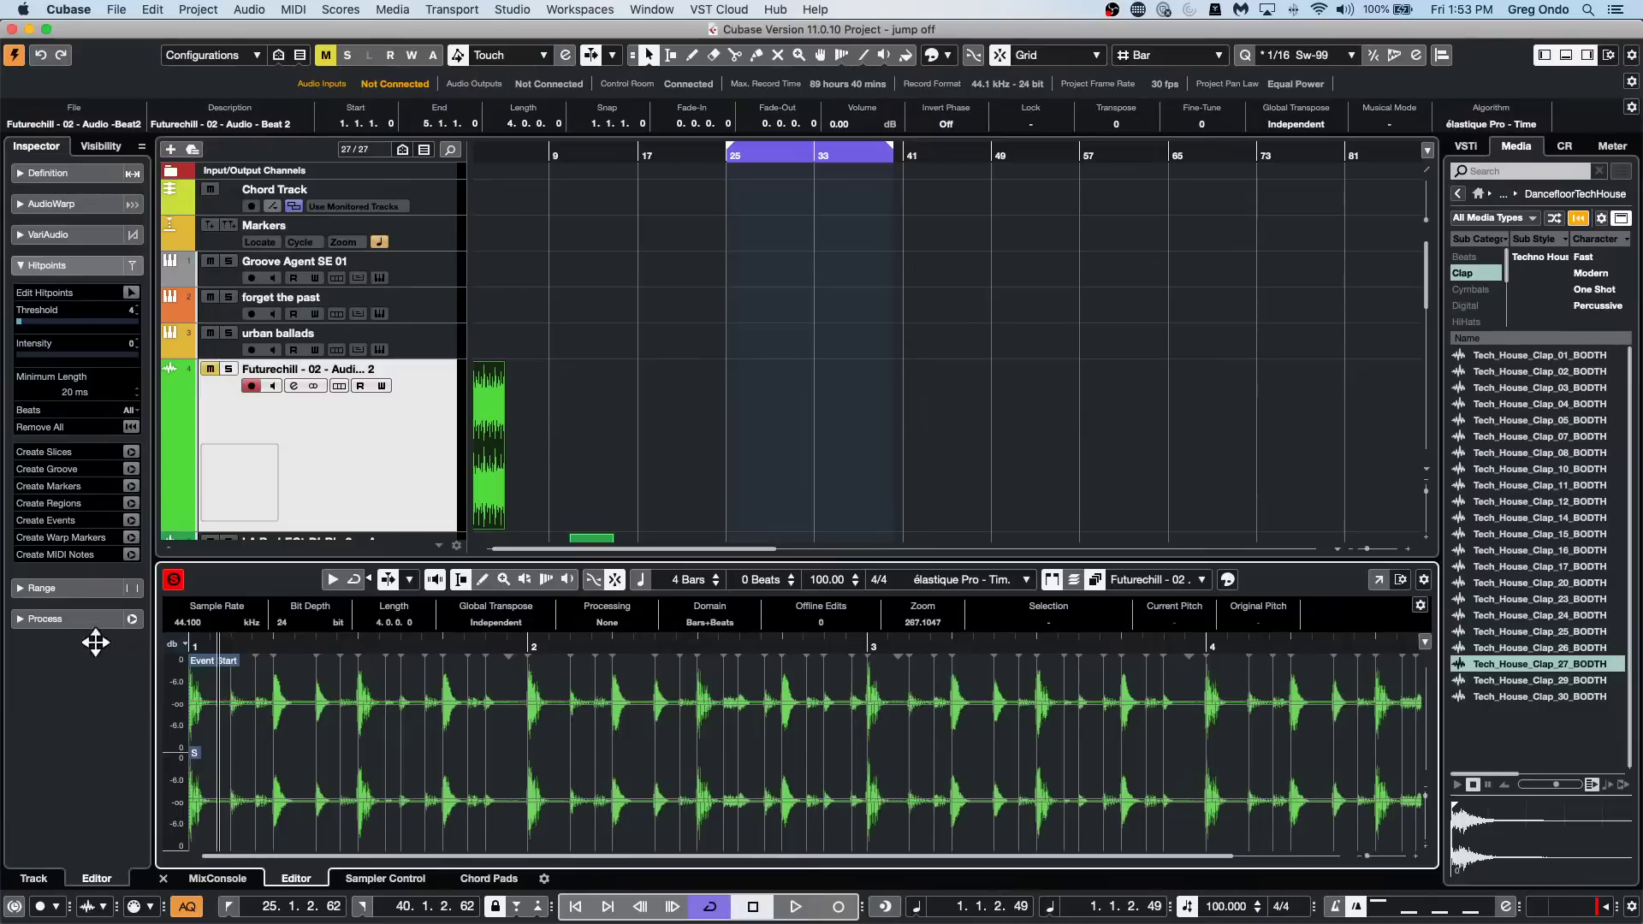
{"action": "left_click", "coordinate": [291, 647]}
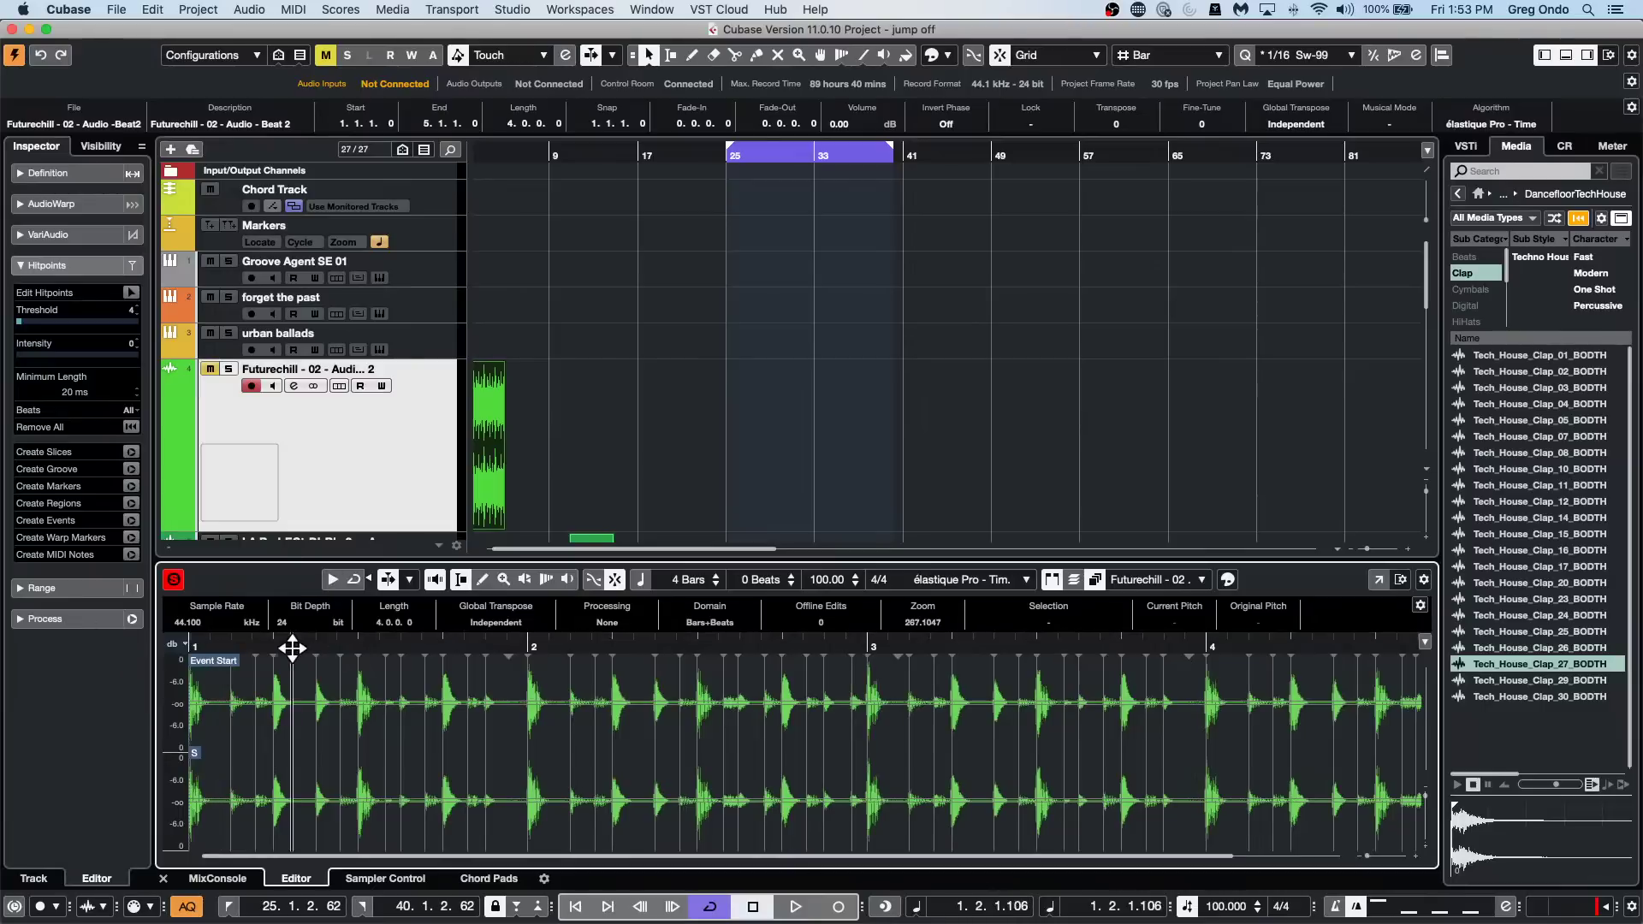
{"action": "key", "text": "Home"}
{"action": "left_click", "coordinate": [24, 326]}
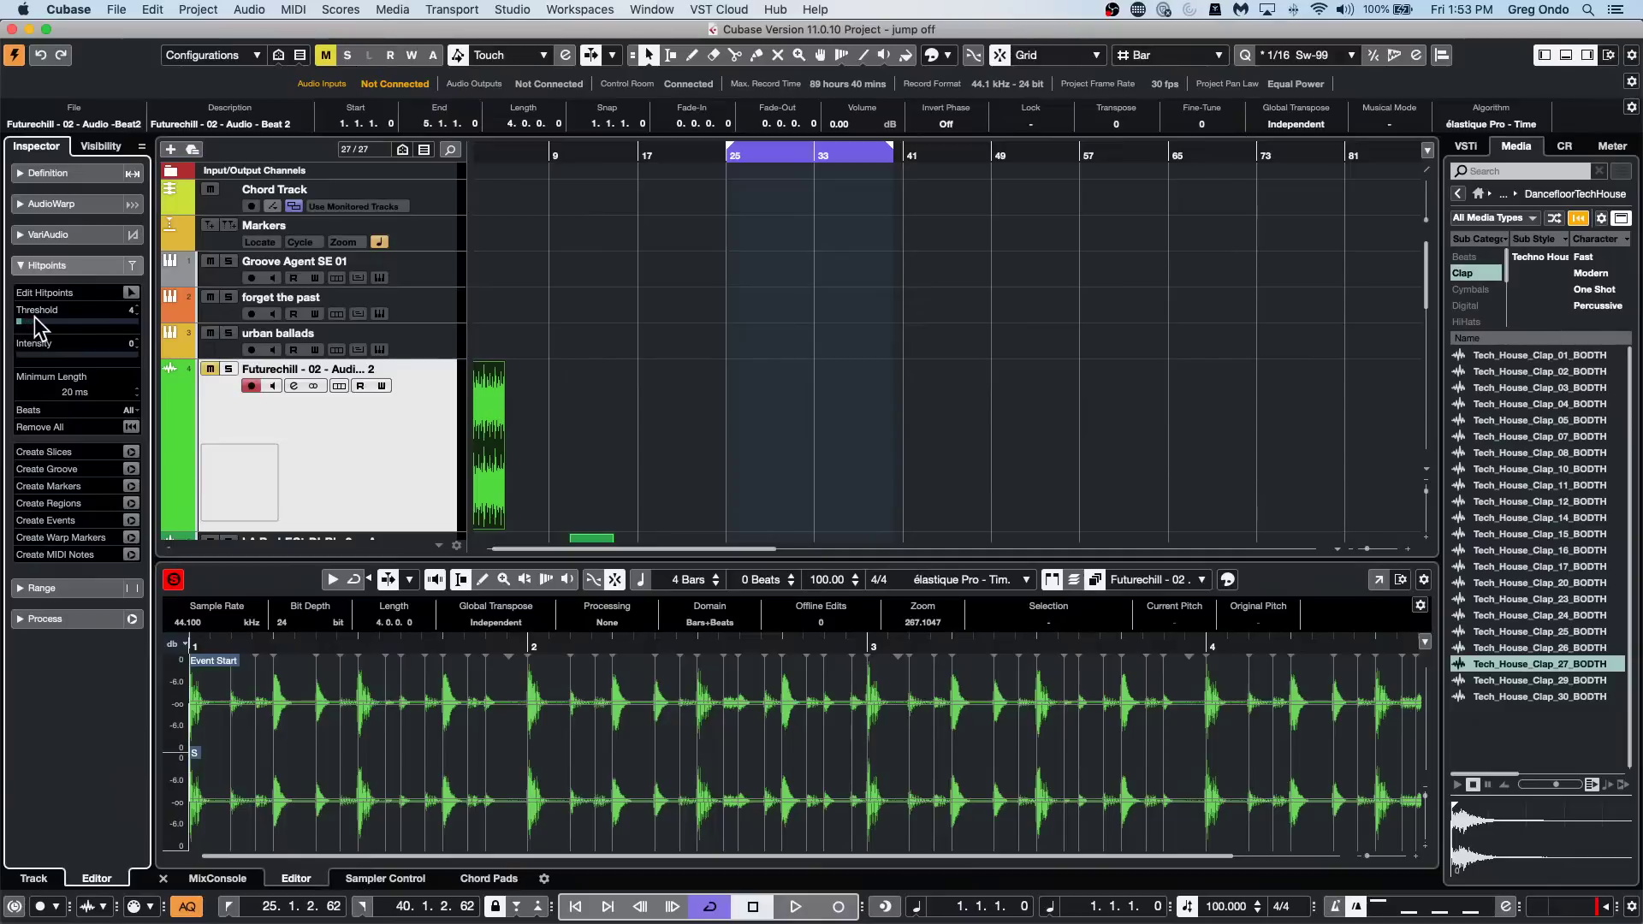
{"action": "mouse_move", "coordinate": [44, 320]}
{"action": "left_mouse_down"}
{"action": "mouse_move", "coordinate": [167, 342]}
{"action": "mouse_move", "coordinate": [4, 338]}
{"action": "mouse_move", "coordinate": [37, 331]}
{"action": "left_mouse_up"}
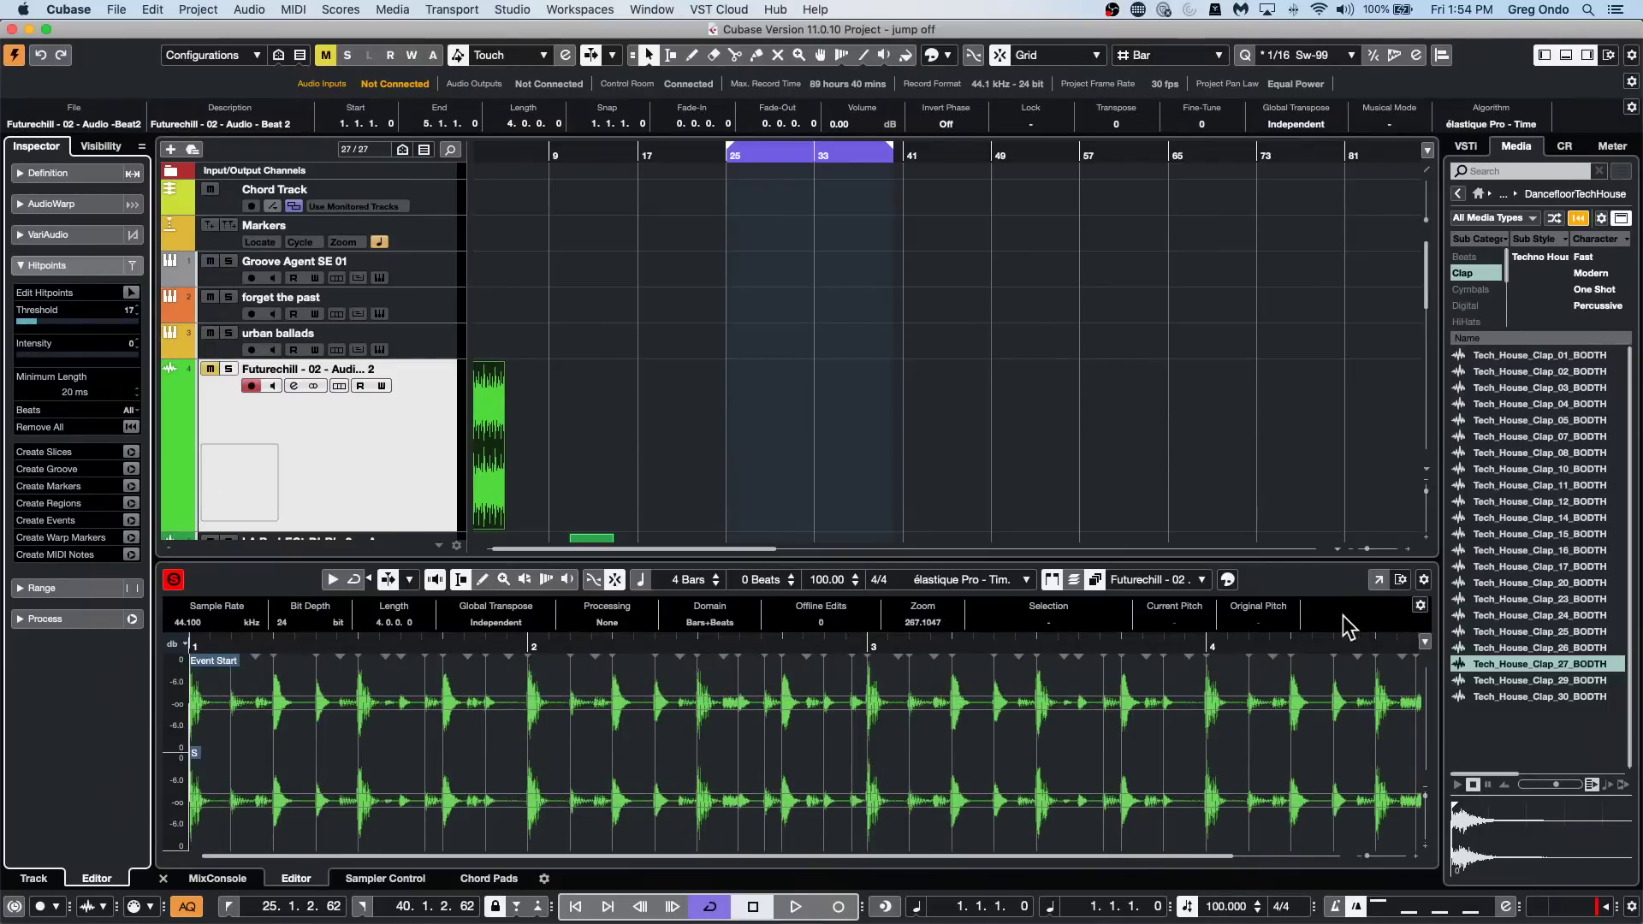
Open the Sample Editor in its own window and set the beat's hitpoint threshold to 25.
{"action": "left_click", "coordinate": [1378, 581]}
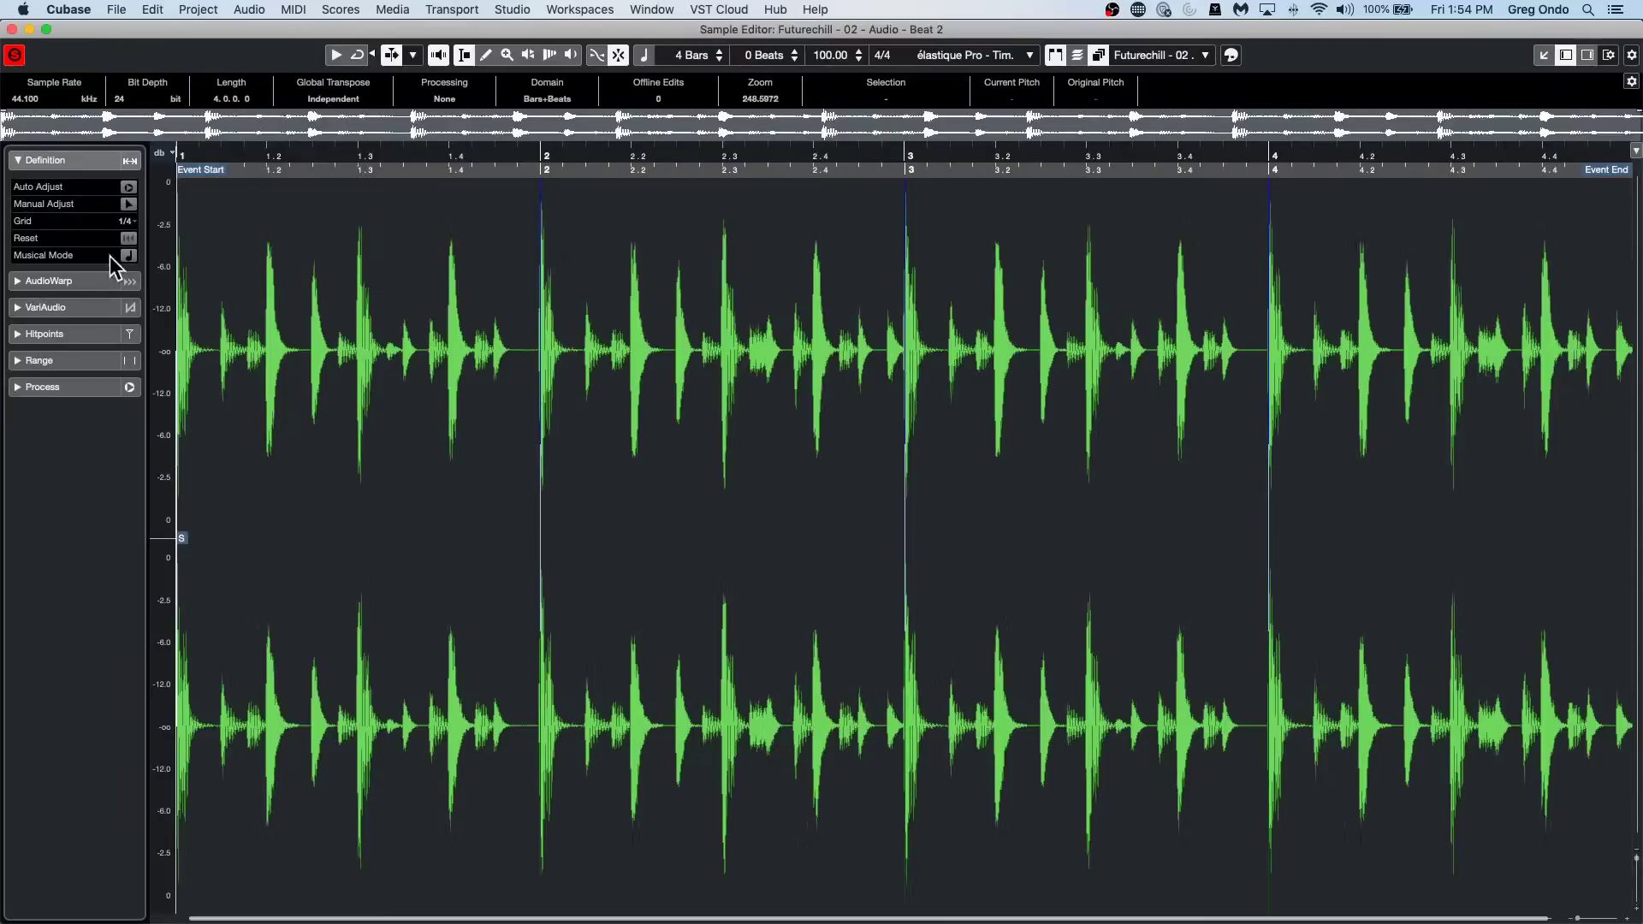
{"action": "left_click", "coordinate": [74, 333]}
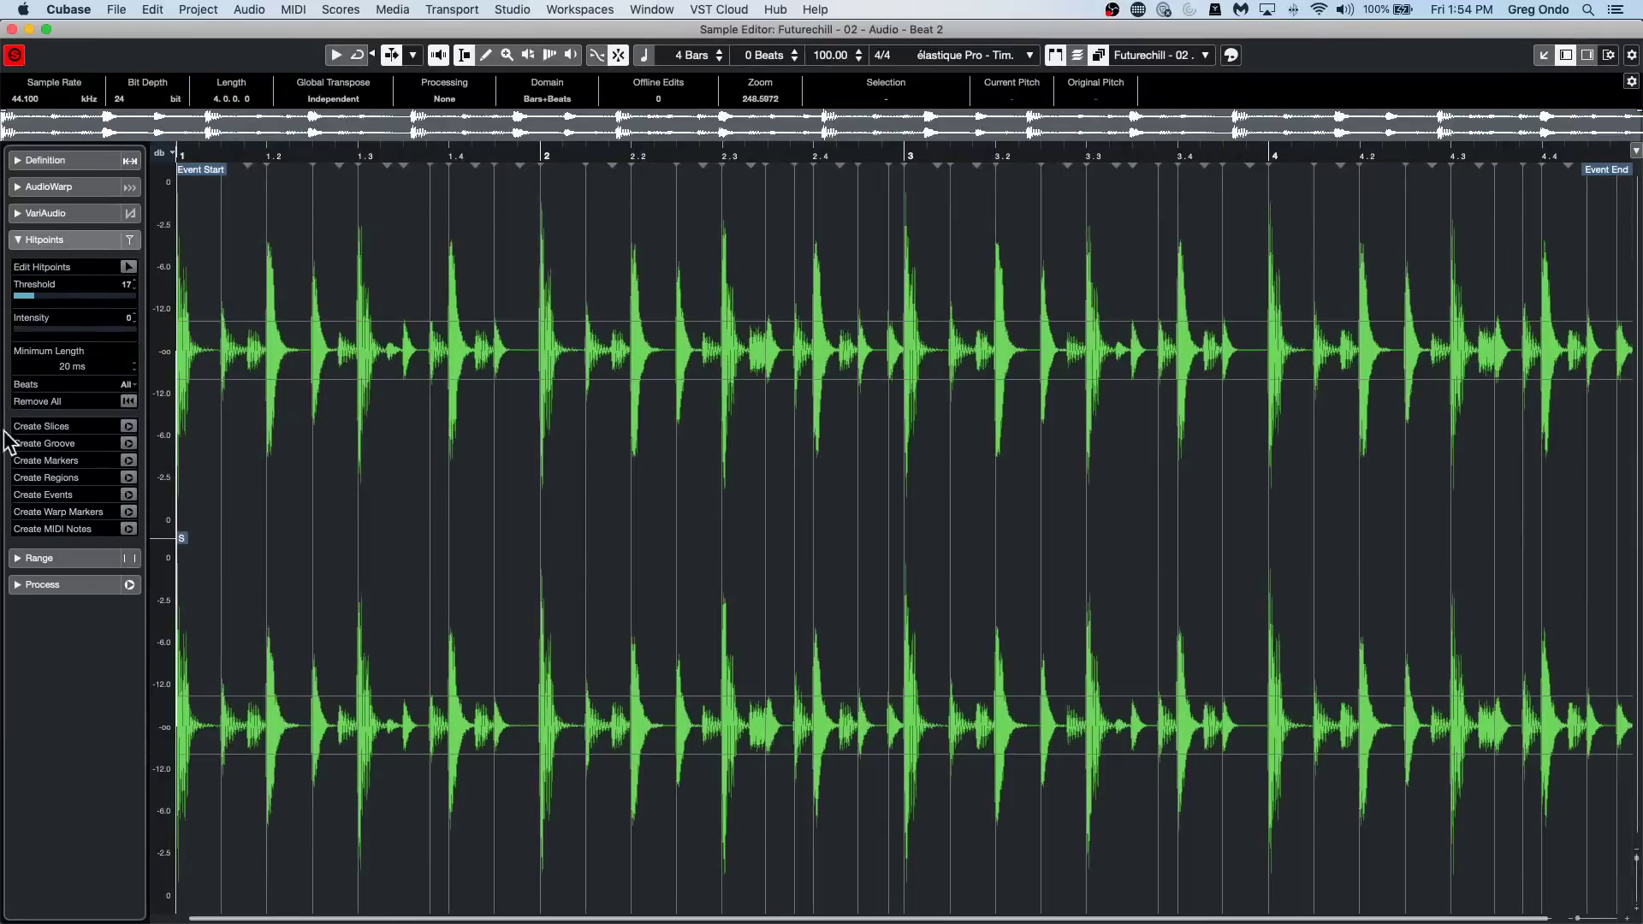
{"action": "mouse_move", "coordinate": [23, 300]}
{"action": "left_mouse_down"}
{"action": "mouse_move", "coordinate": [3, 296]}
{"action": "mouse_move", "coordinate": [31, 300]}
{"action": "left_mouse_up"}
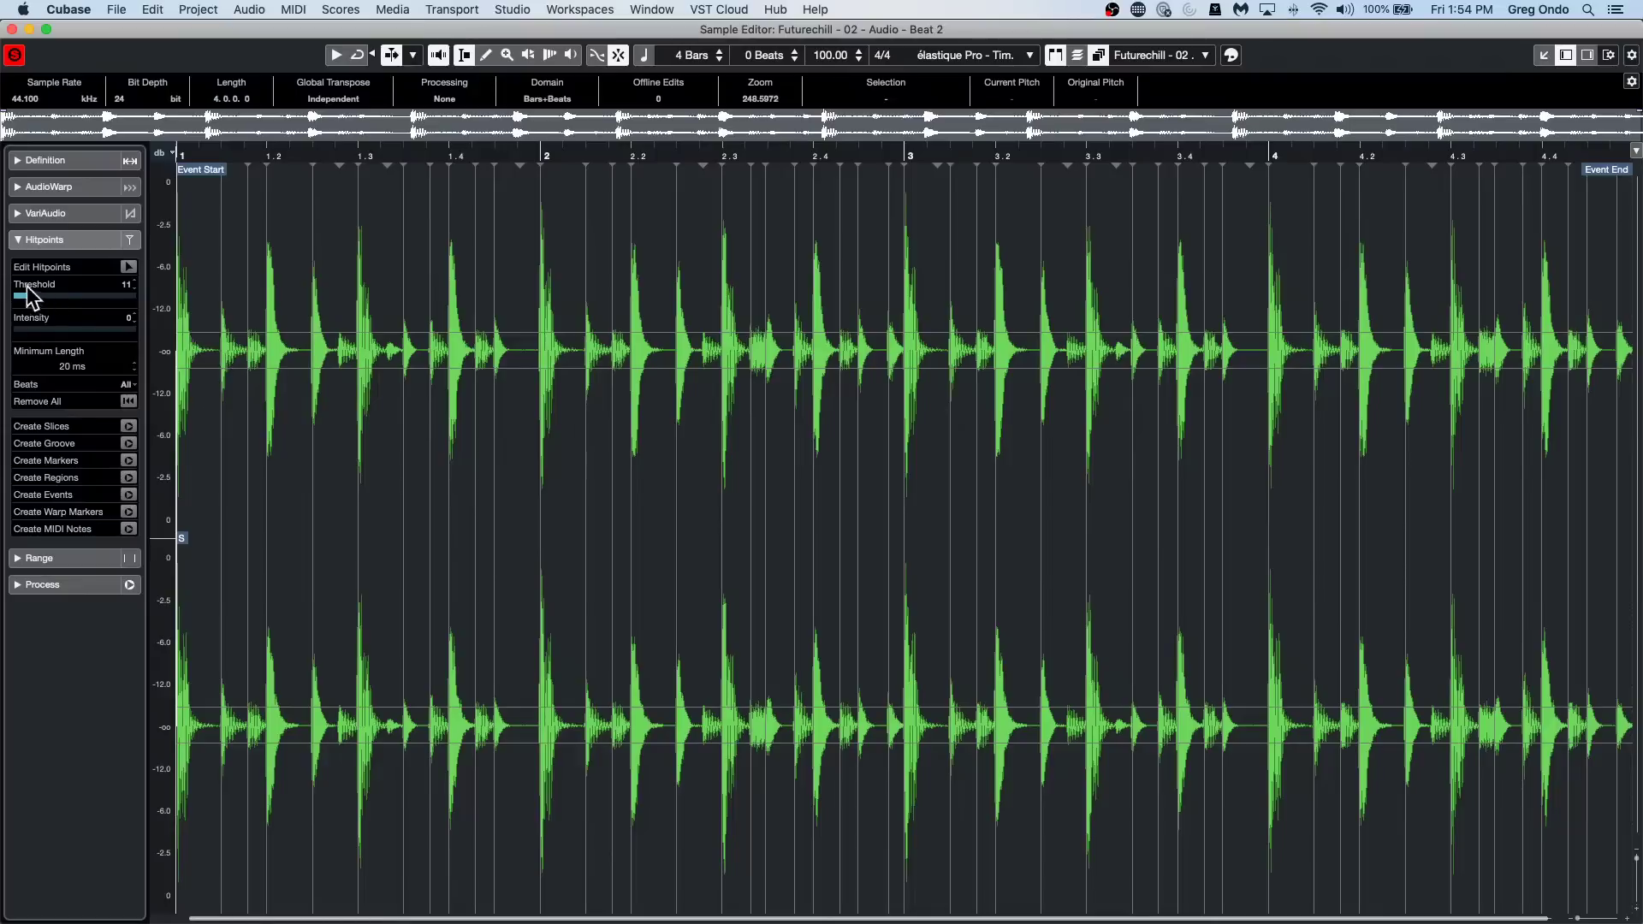
{"action": "left_click_drag", "start_coordinate": [32, 297], "coordinate": [42, 293]}
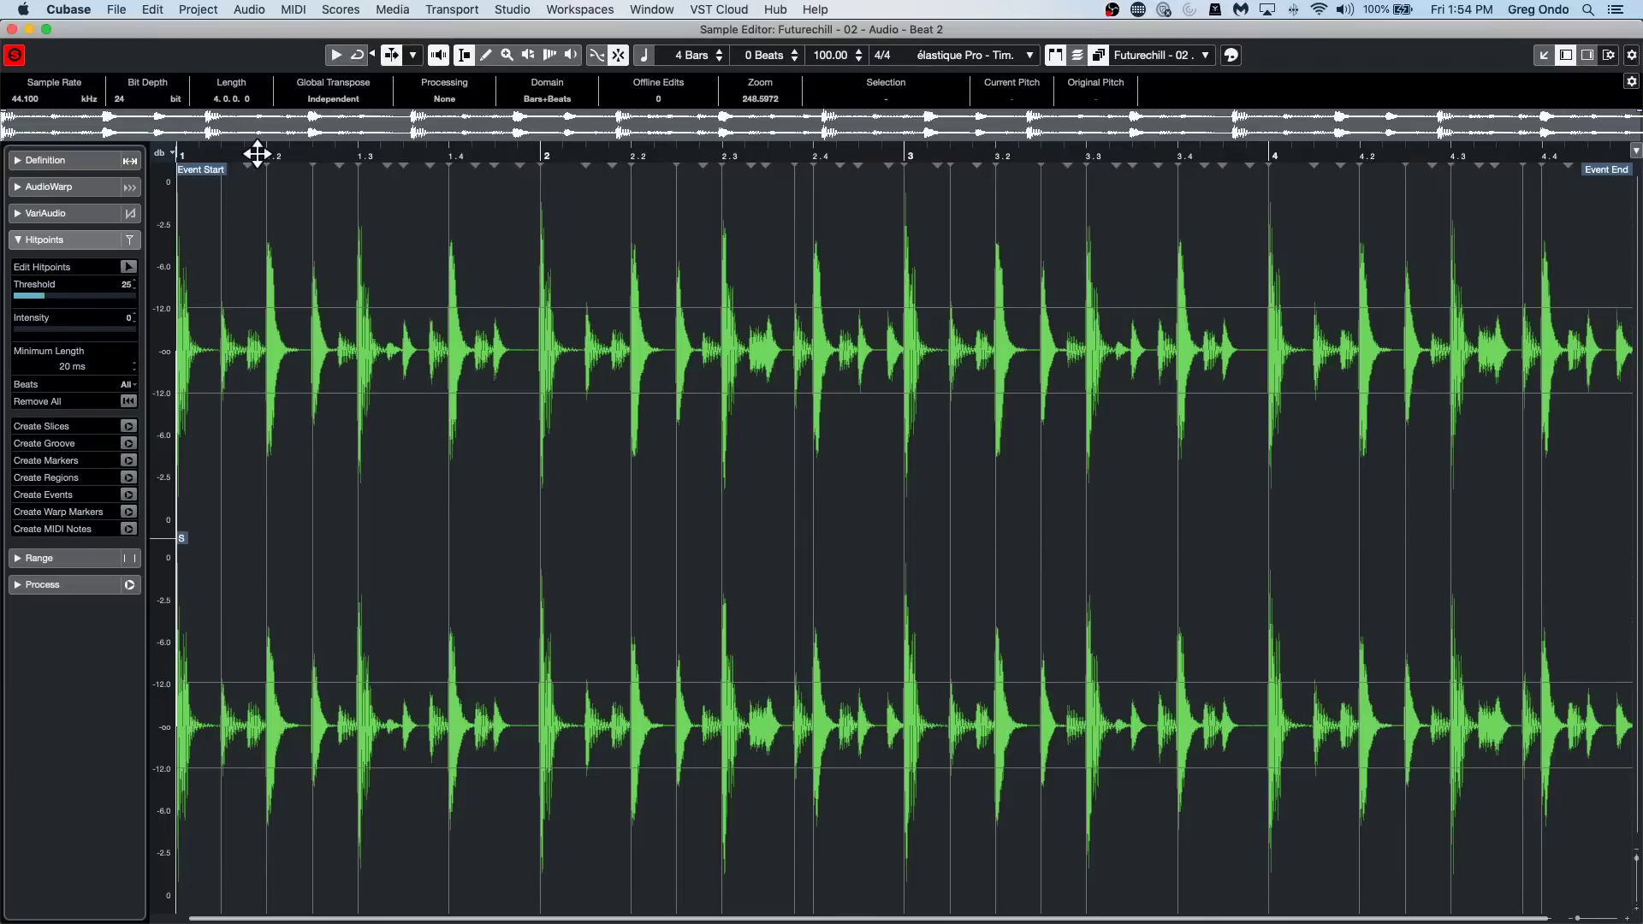
Try to add a hitpoint between beats 1.2 and 1.3 with the Draw tool.
{"action": "left_click_drag", "start_coordinate": [257, 154], "coordinate": [232, 157]}
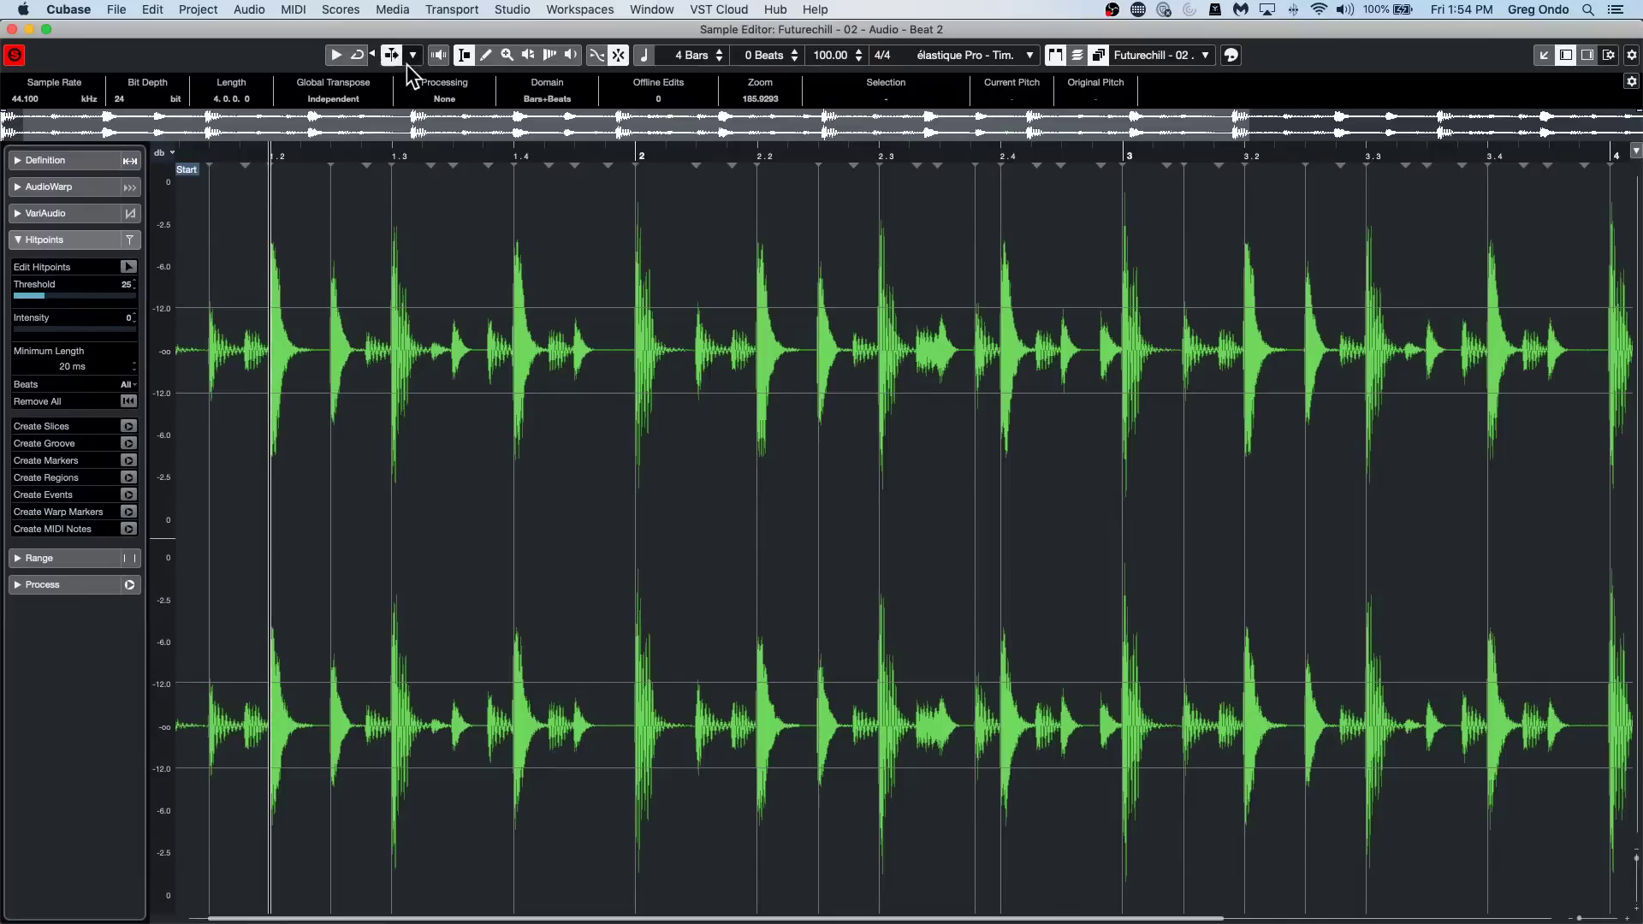
{"action": "left_click", "coordinate": [442, 54]}
{"action": "left_click", "coordinate": [486, 55]}
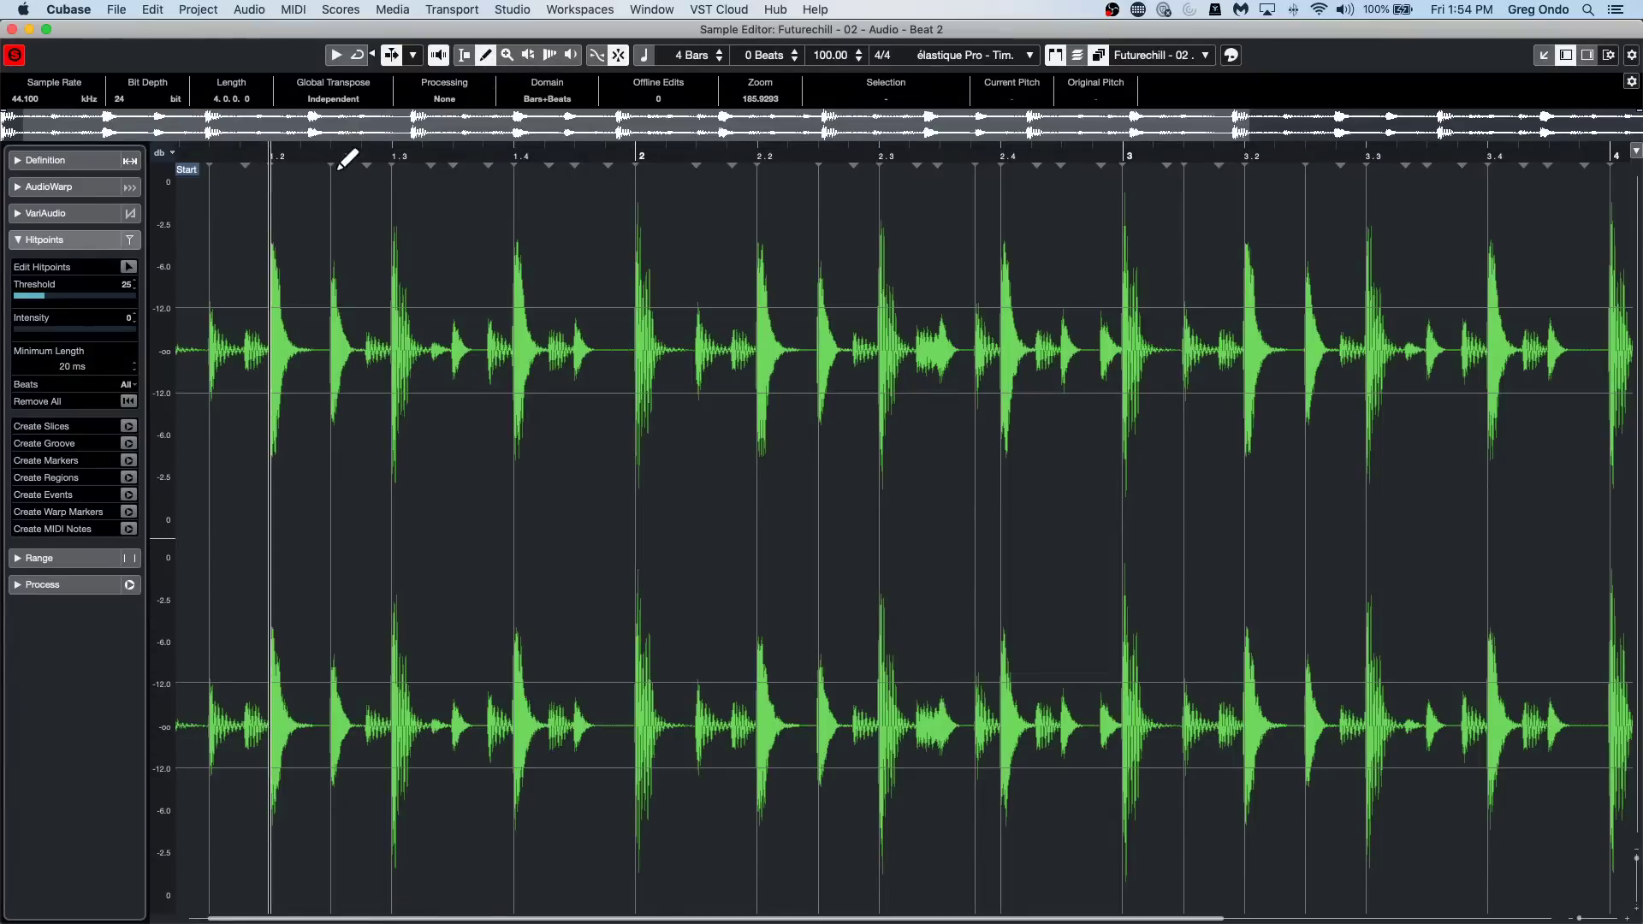
{"action": "left_click", "coordinate": [308, 170]}
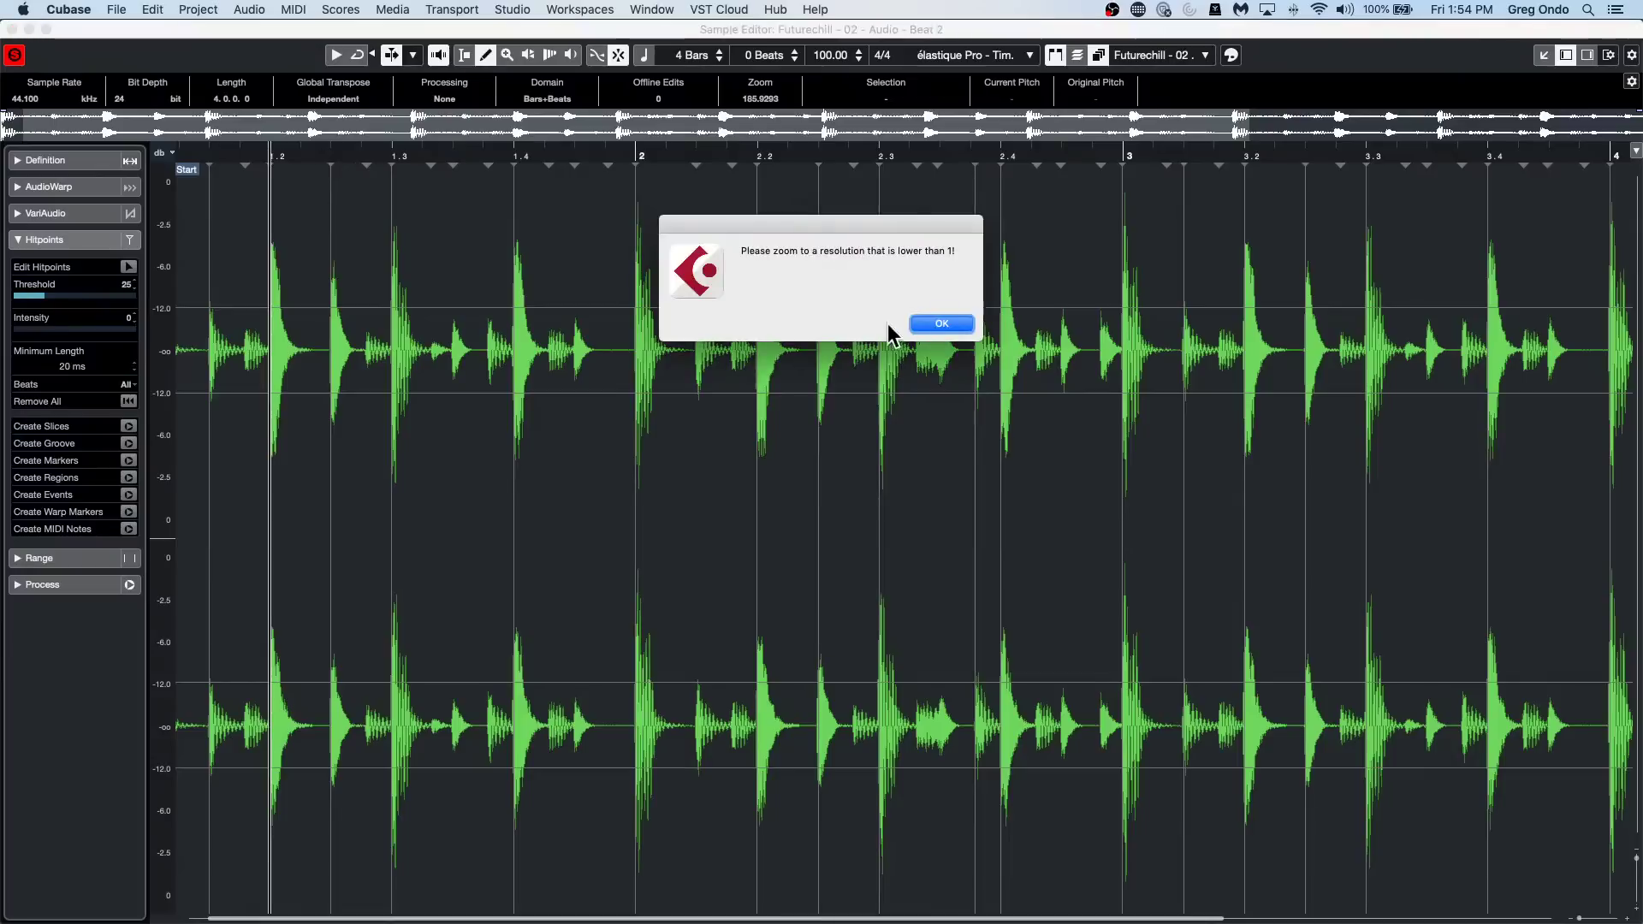
{"action": "left_click", "coordinate": [941, 327]}
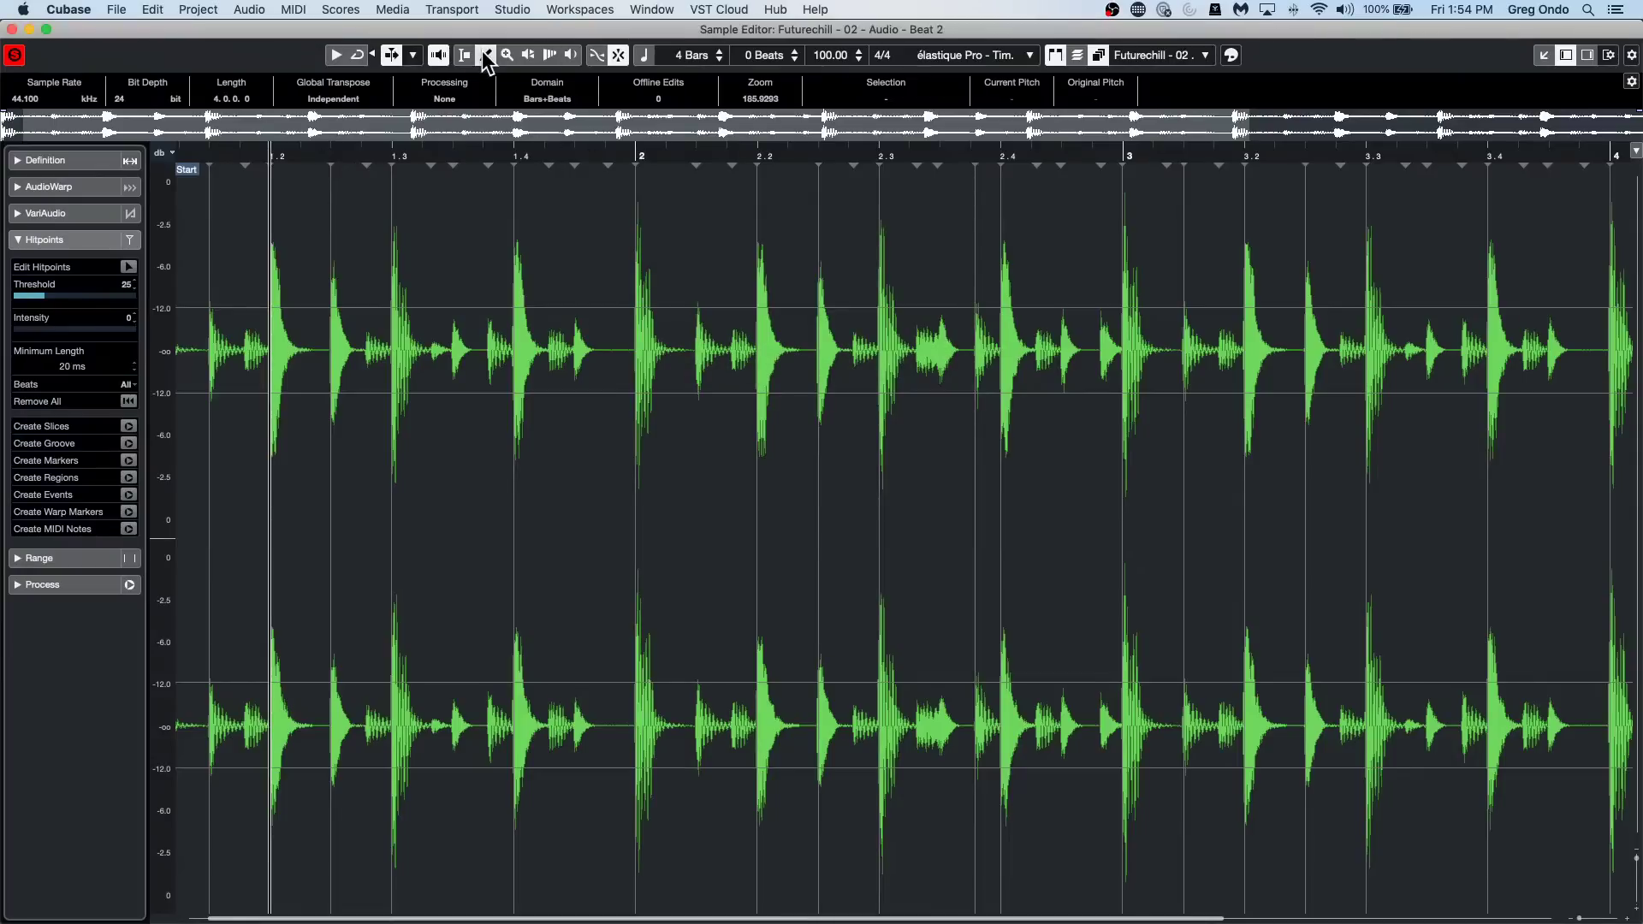
Switch to the Play tool, turn snapping off and mark a ruler position between beats 1.2 and 1.3.
{"action": "left_click", "coordinate": [571, 54]}
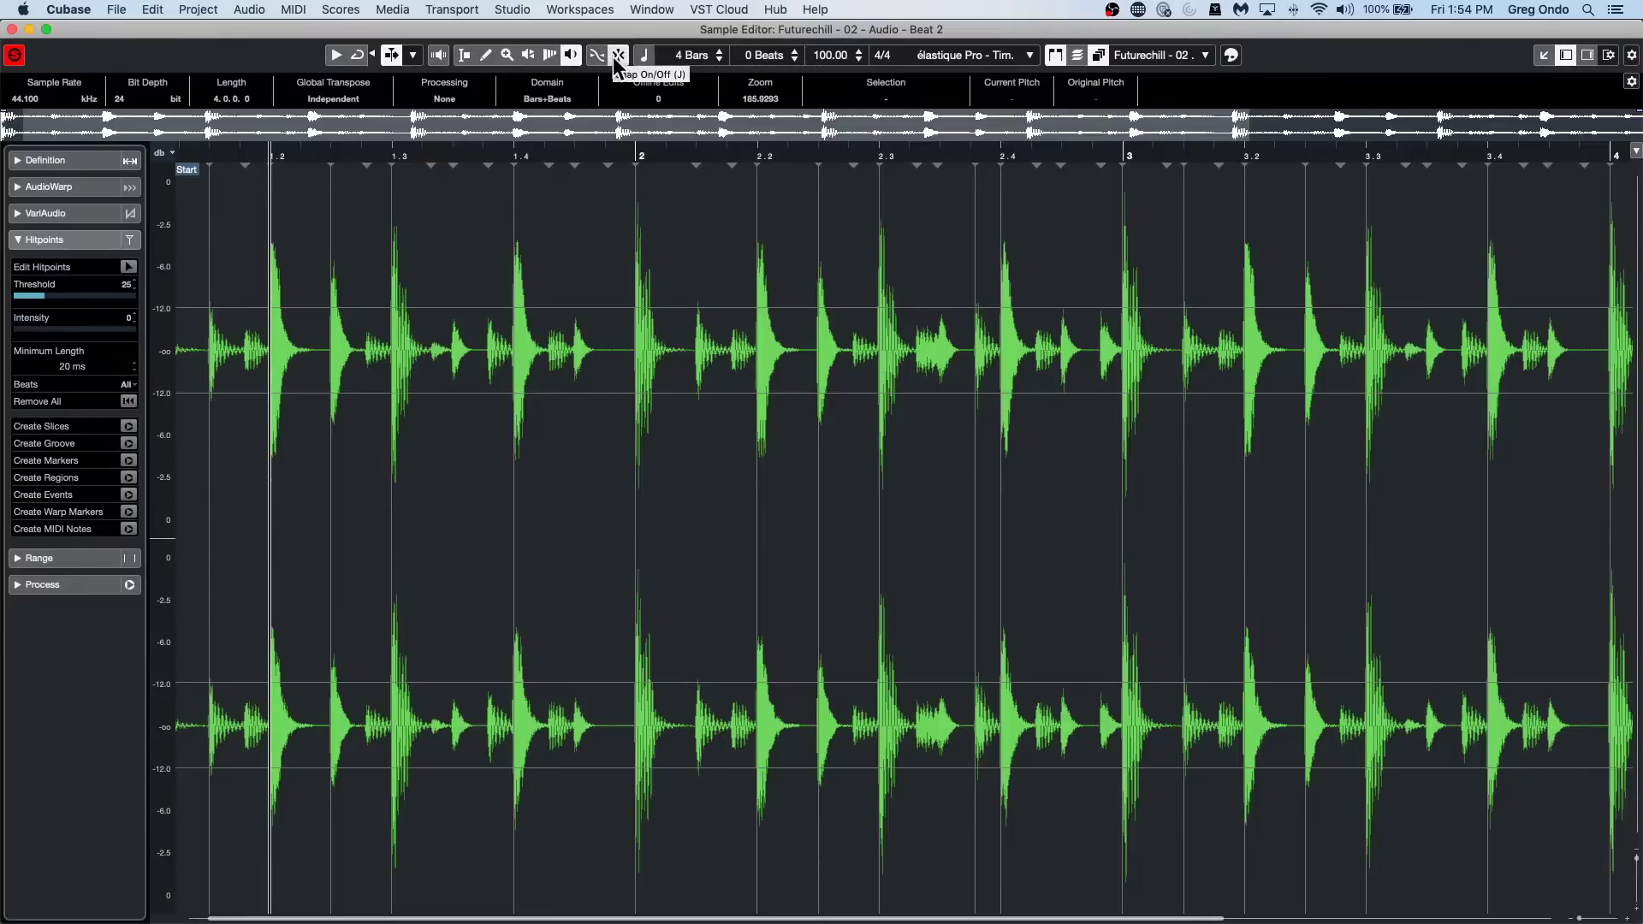
{"action": "left_click", "coordinate": [440, 55]}
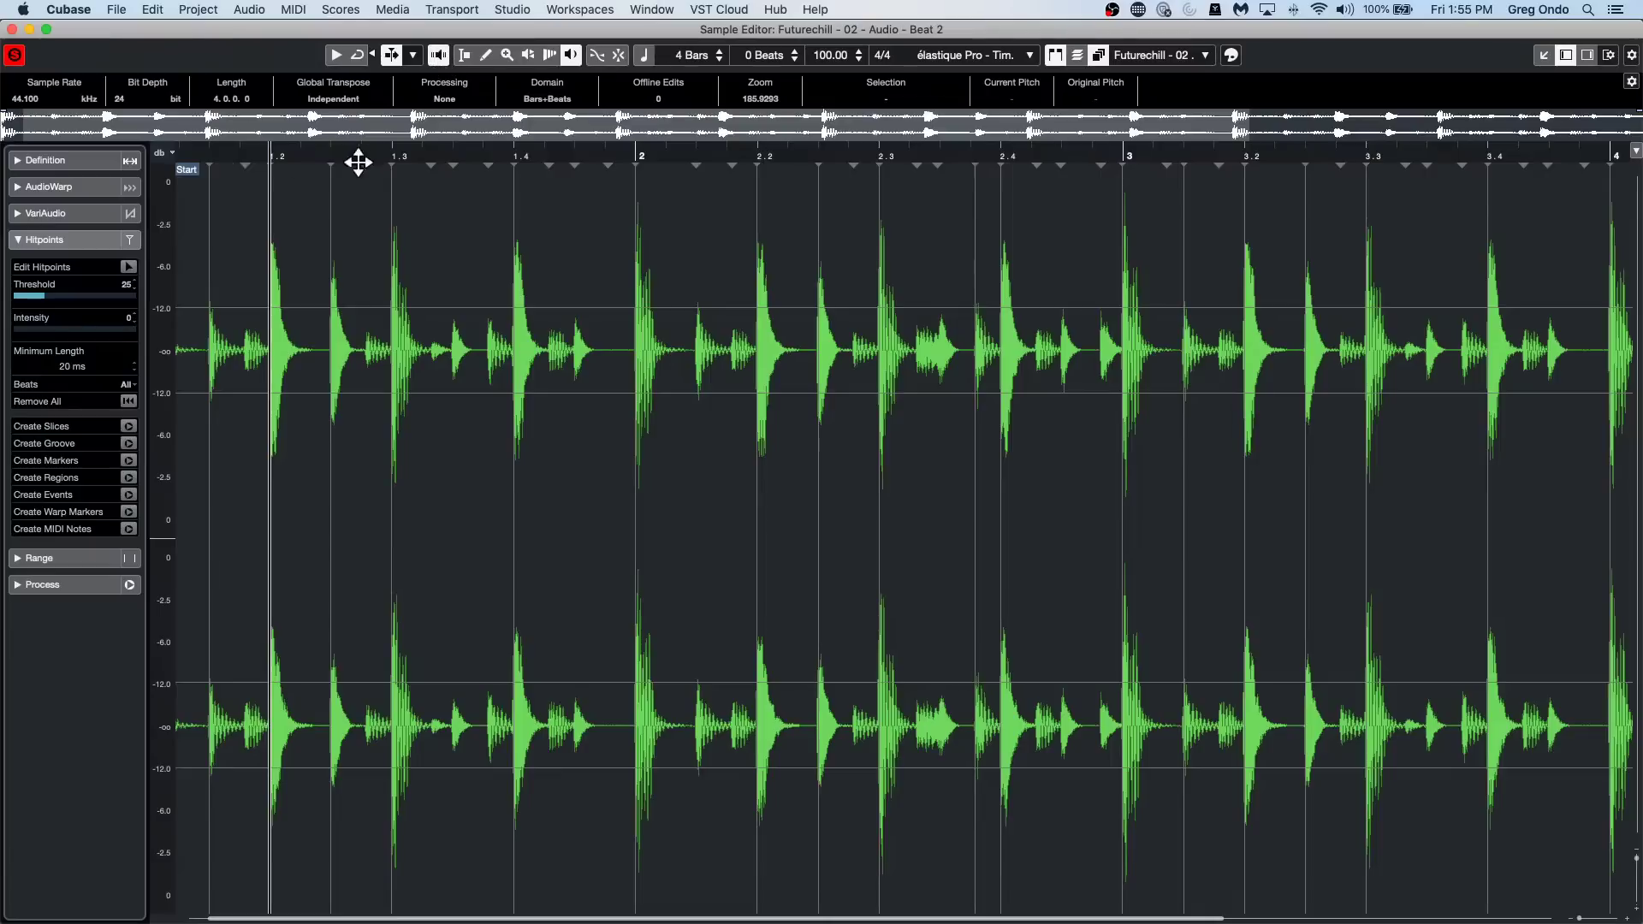
{"action": "left_click", "coordinate": [305, 160]}
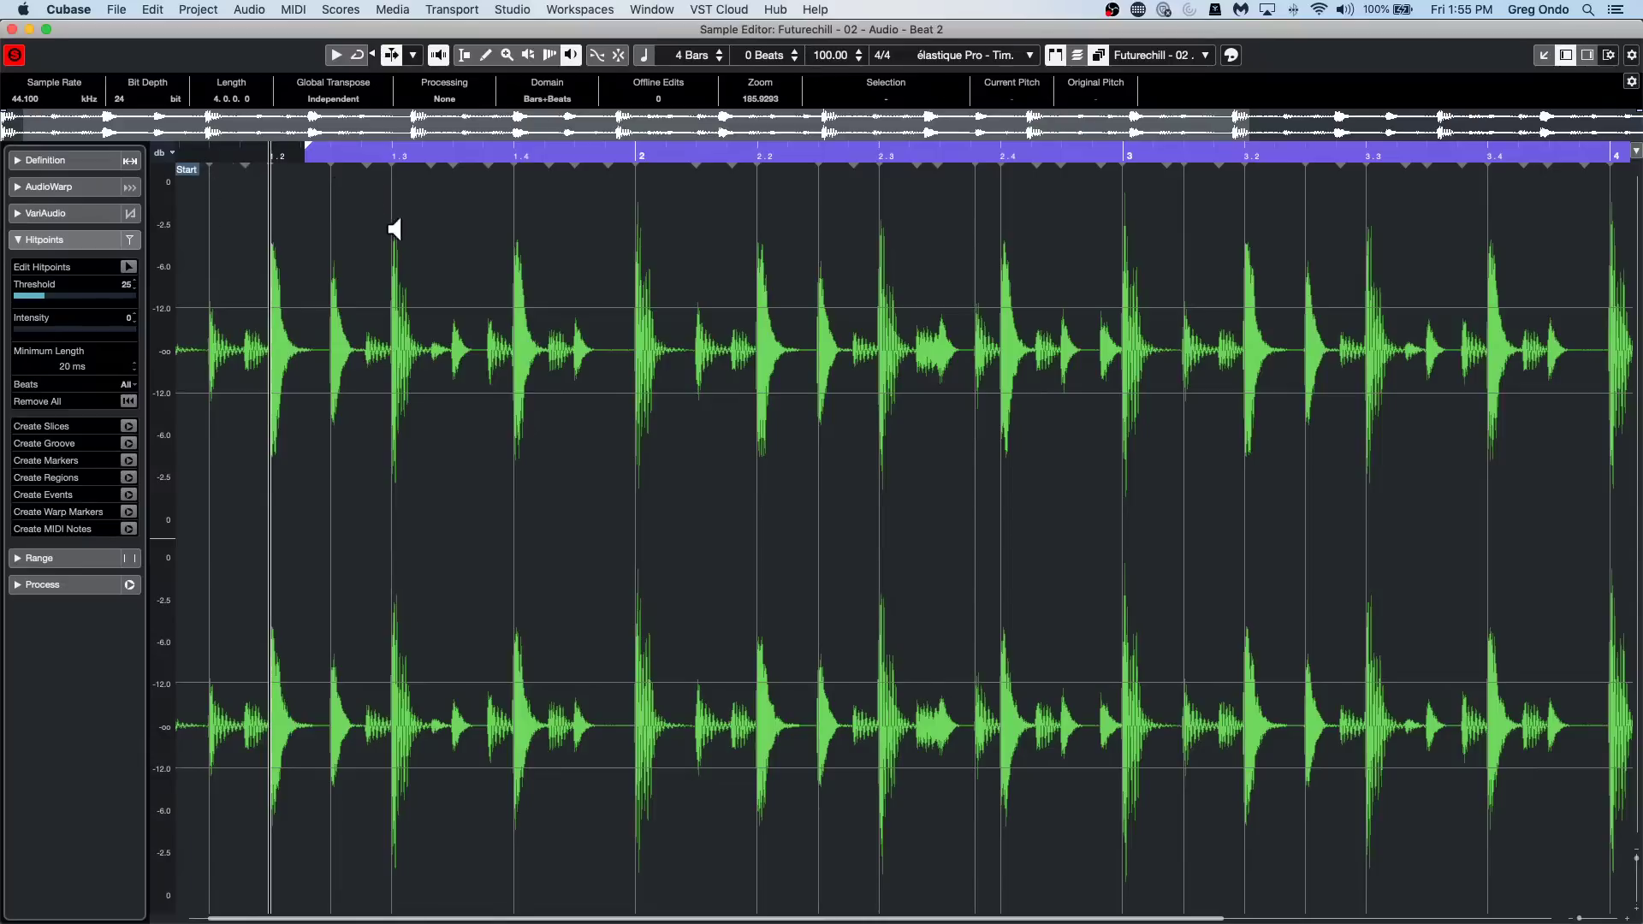
Switch to the Range Selection tool and mark a short range just before beat 1.3 in the Futurechill waveform.
{"action": "right_click", "coordinate": [422, 244]}
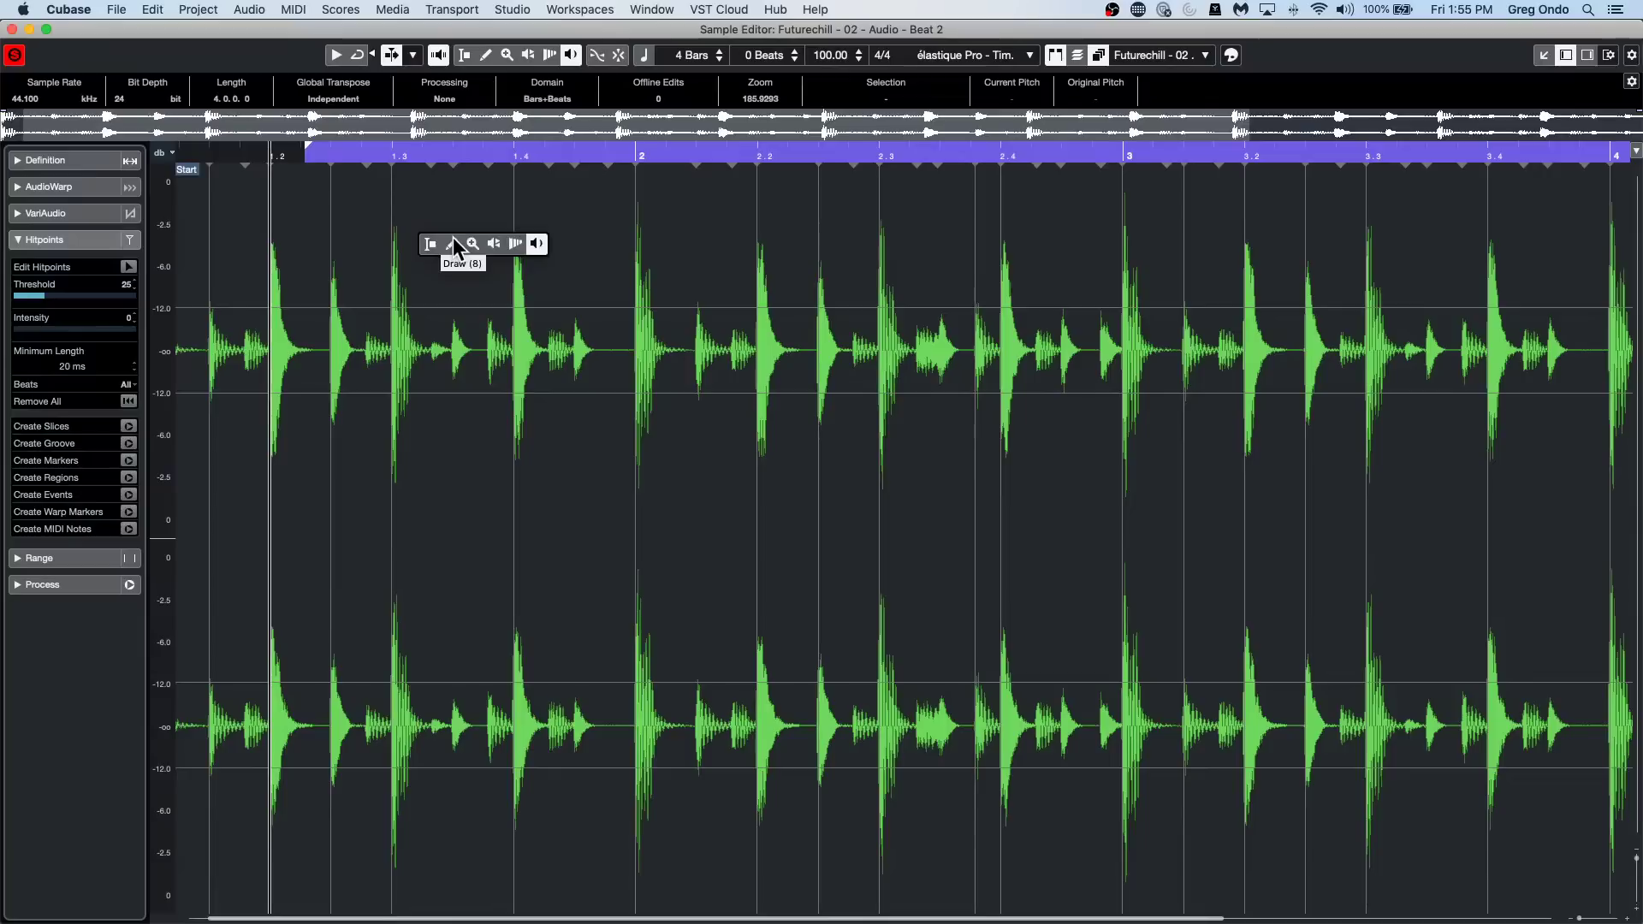
{"action": "left_click", "coordinate": [451, 244]}
{"action": "right_click", "coordinate": [371, 175]}
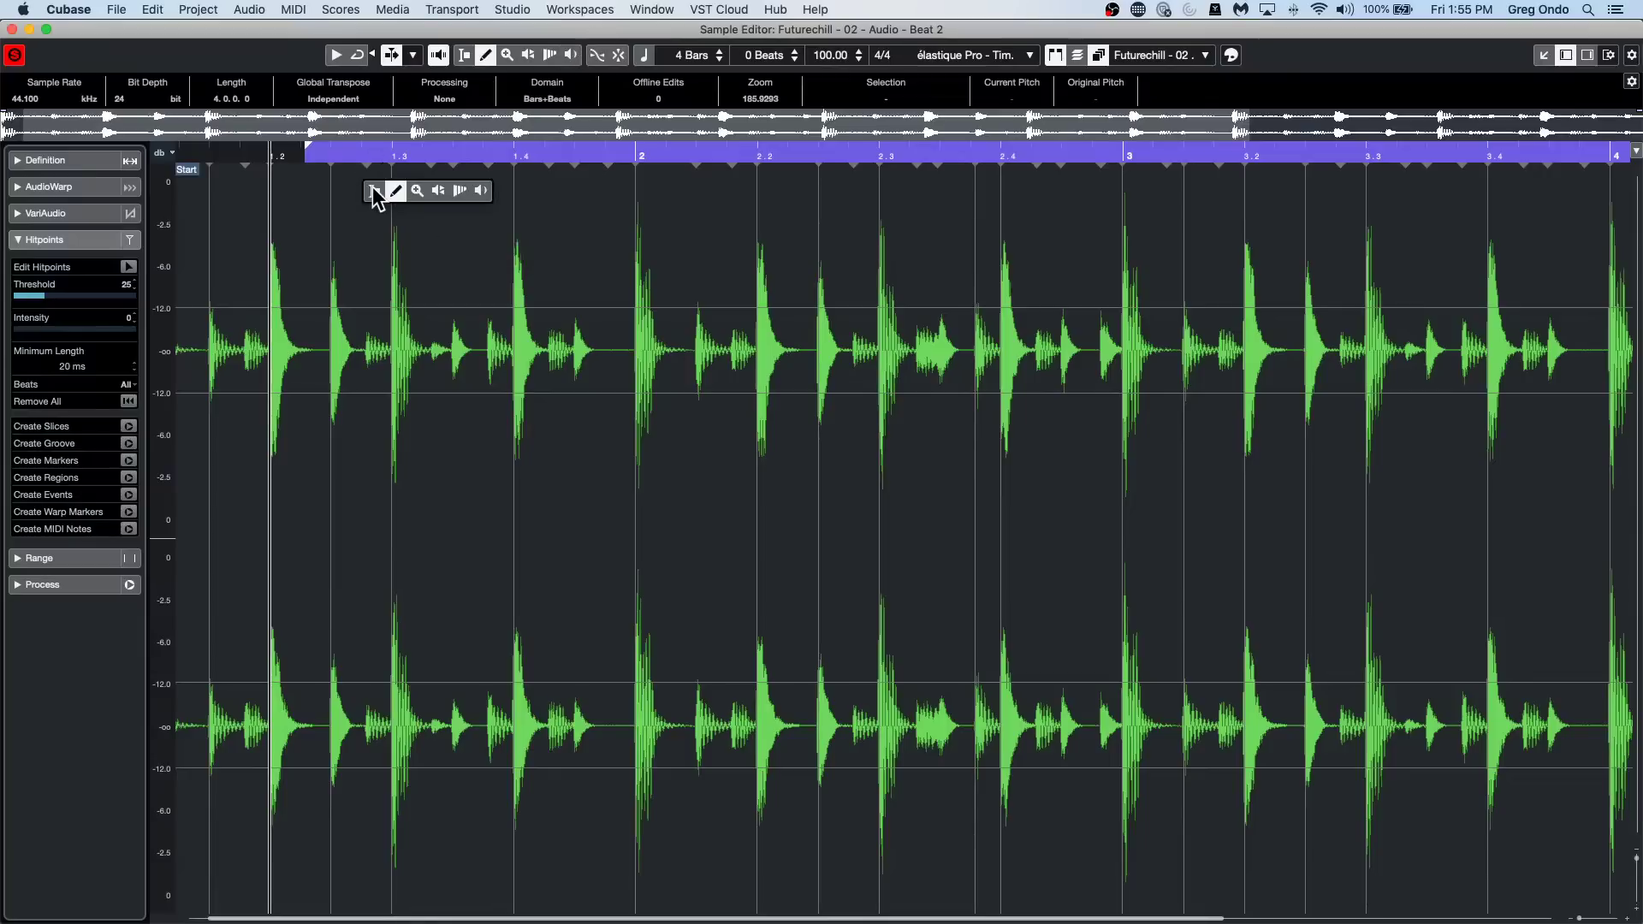
{"action": "key", "text": "1"}
{"action": "left_click", "coordinate": [370, 197]}
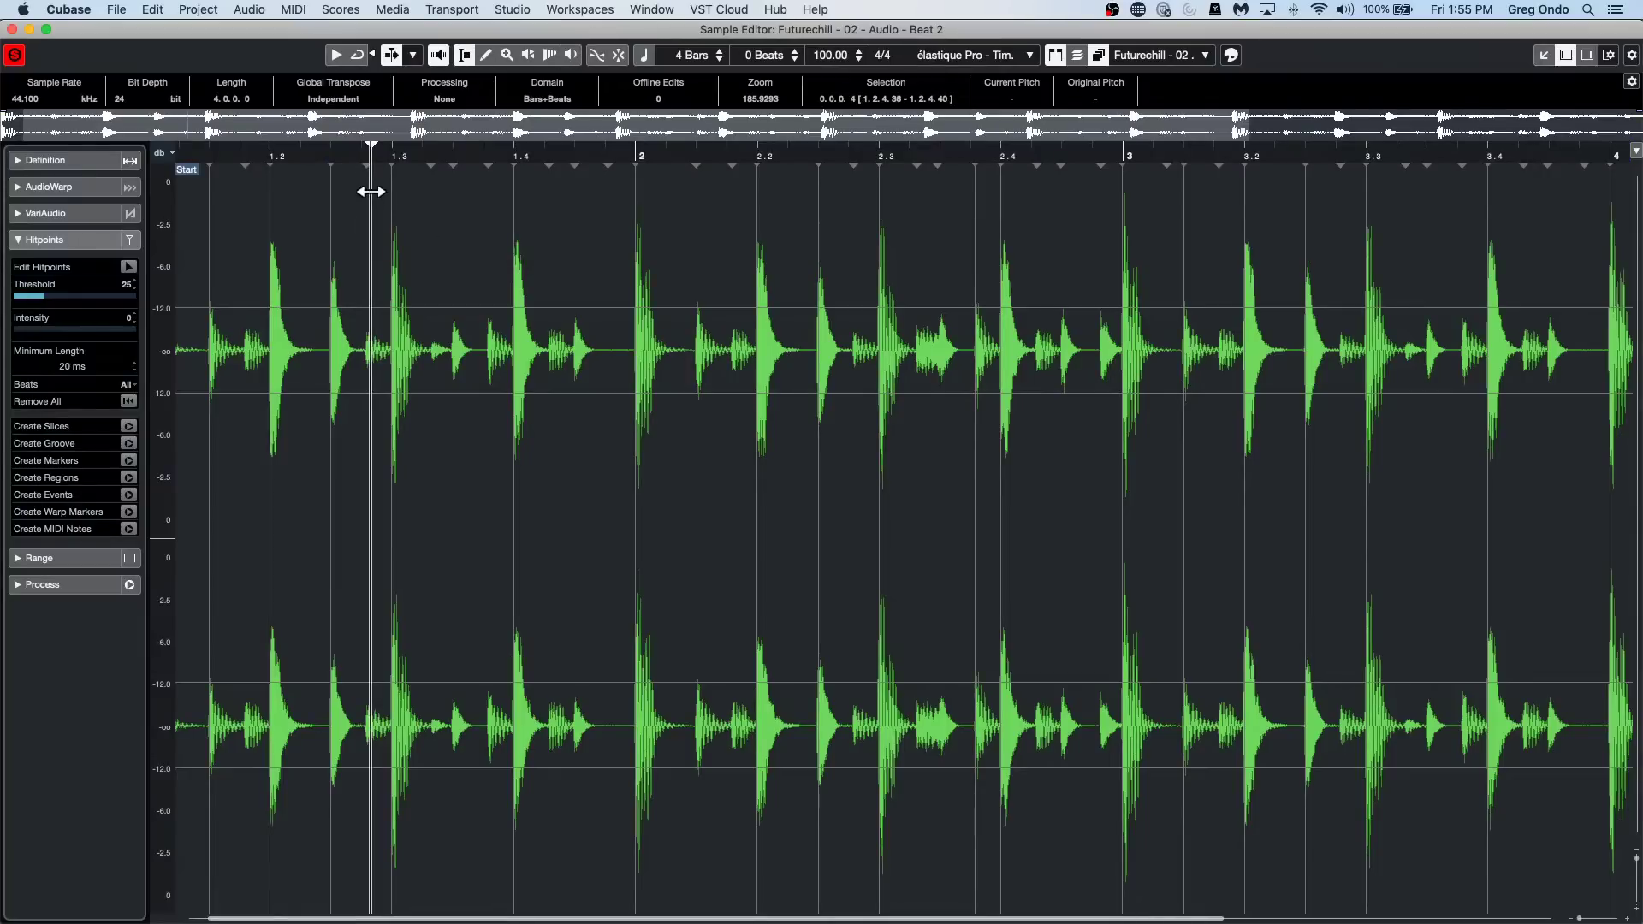
{"action": "left_click", "coordinate": [333, 176]}
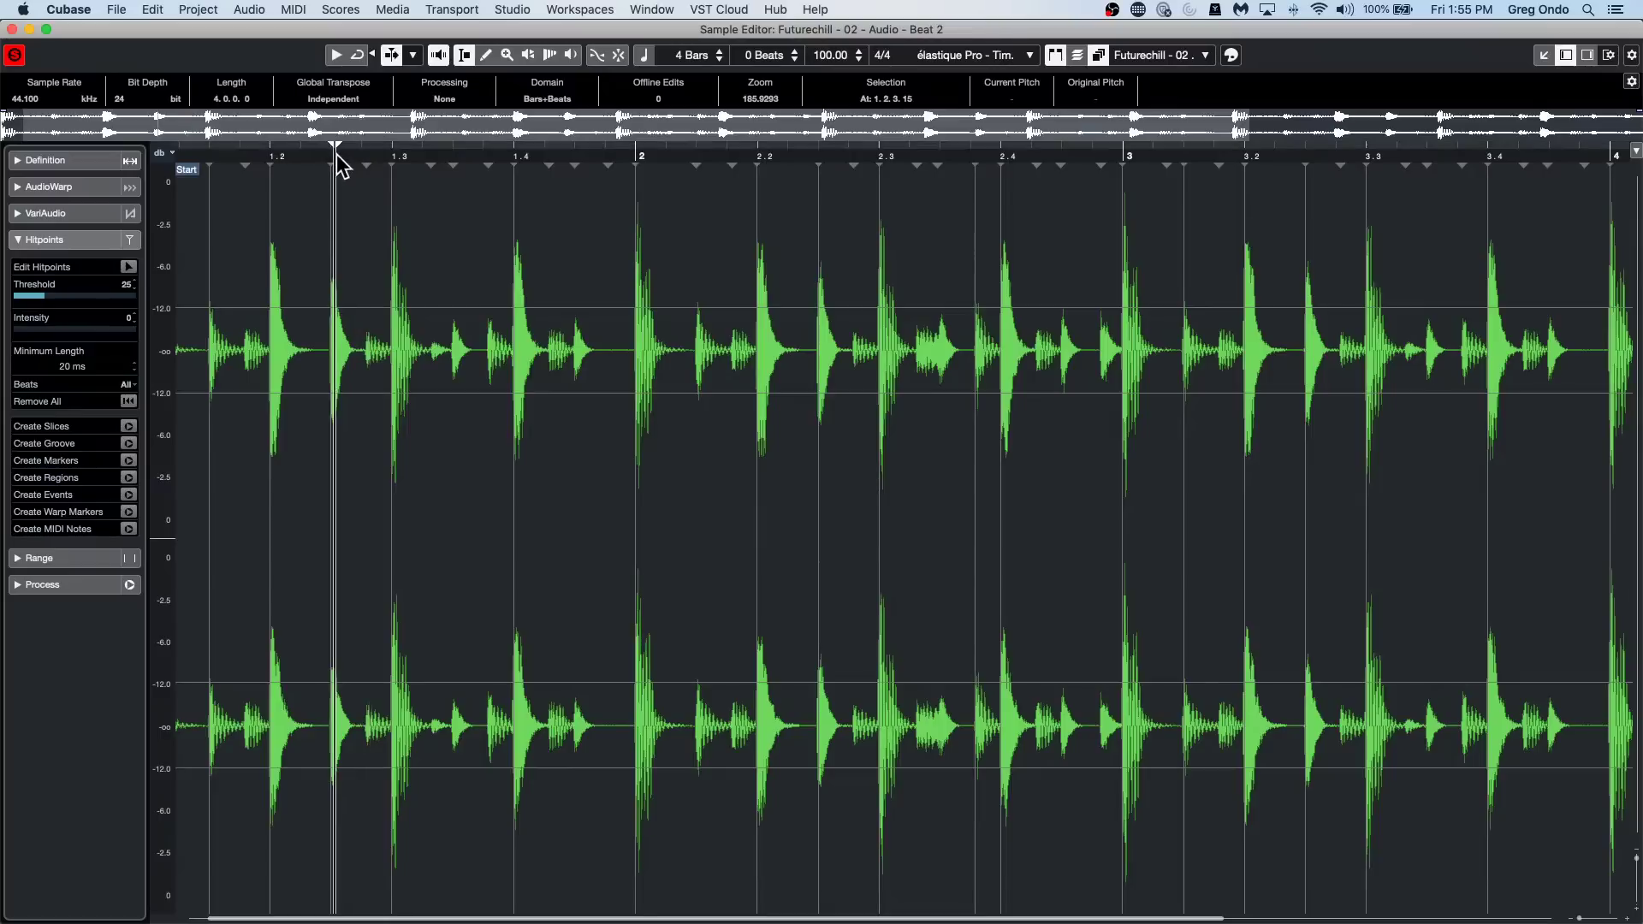
{"action": "left_click_drag", "start_coordinate": [362, 173], "coordinate": [444, 231]}
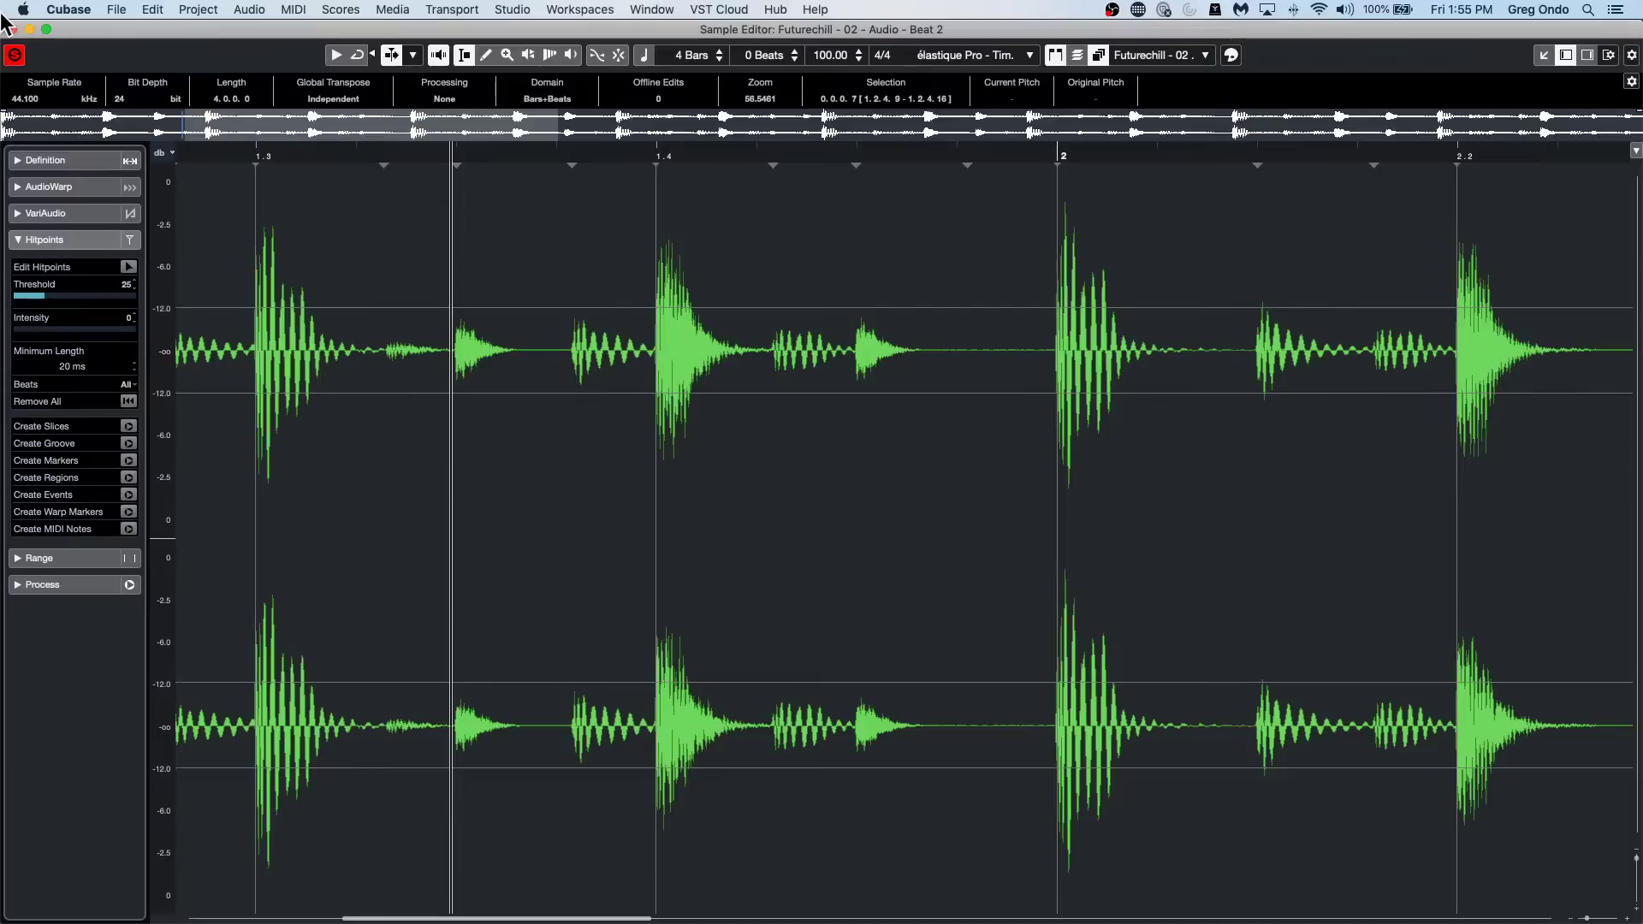
Set the hitpoint threshold to 0 and mark a short range between beats 1.3 and 1.4.
{"action": "left_click_drag", "start_coordinate": [33, 296], "coordinate": [10, 300]}
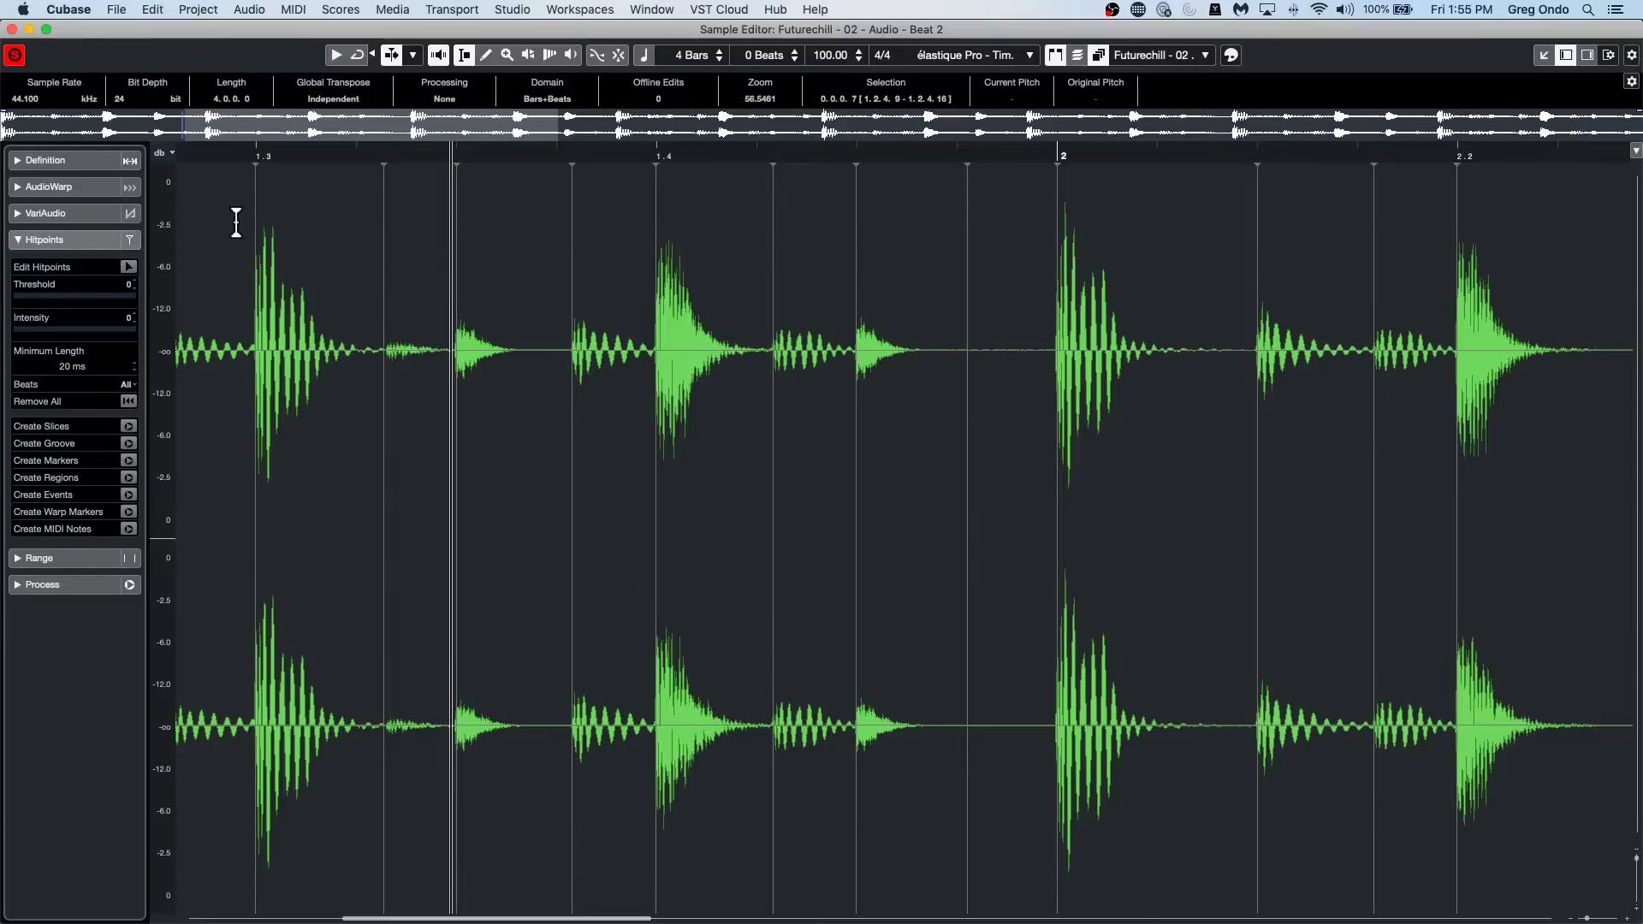
{"action": "left_click", "coordinate": [367, 177]}
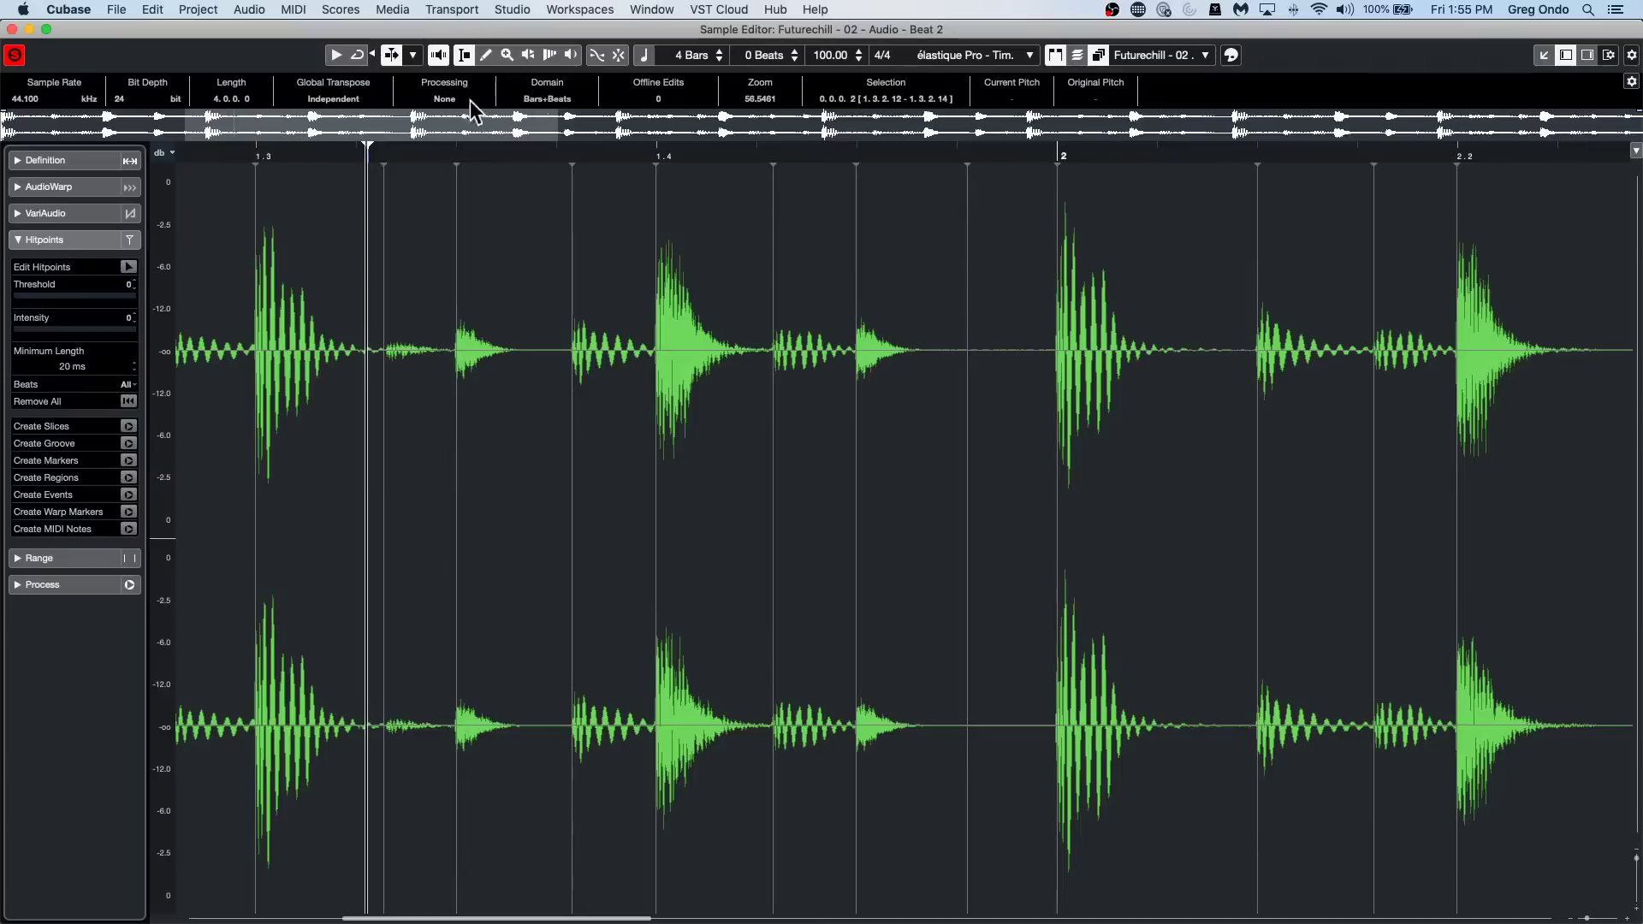
Try to add a hitpoint between beats 1.3 and 1.4 with the Draw tool, then return to the Range Selection tool.
{"action": "left_click", "coordinate": [485, 55]}
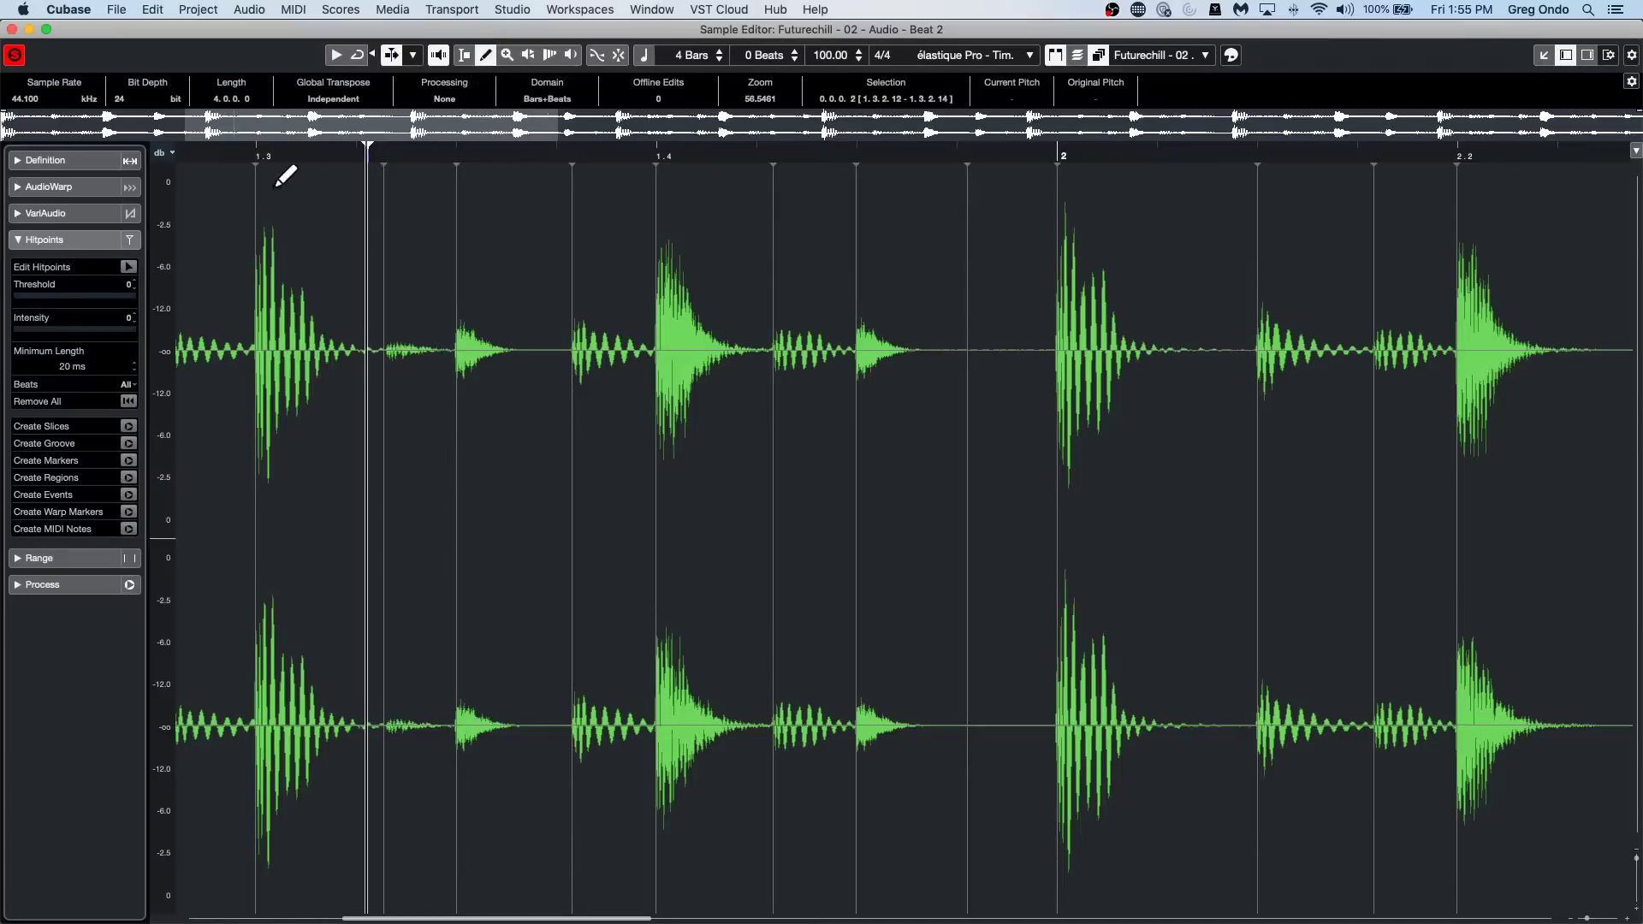
{"action": "left_click", "coordinate": [356, 212]}
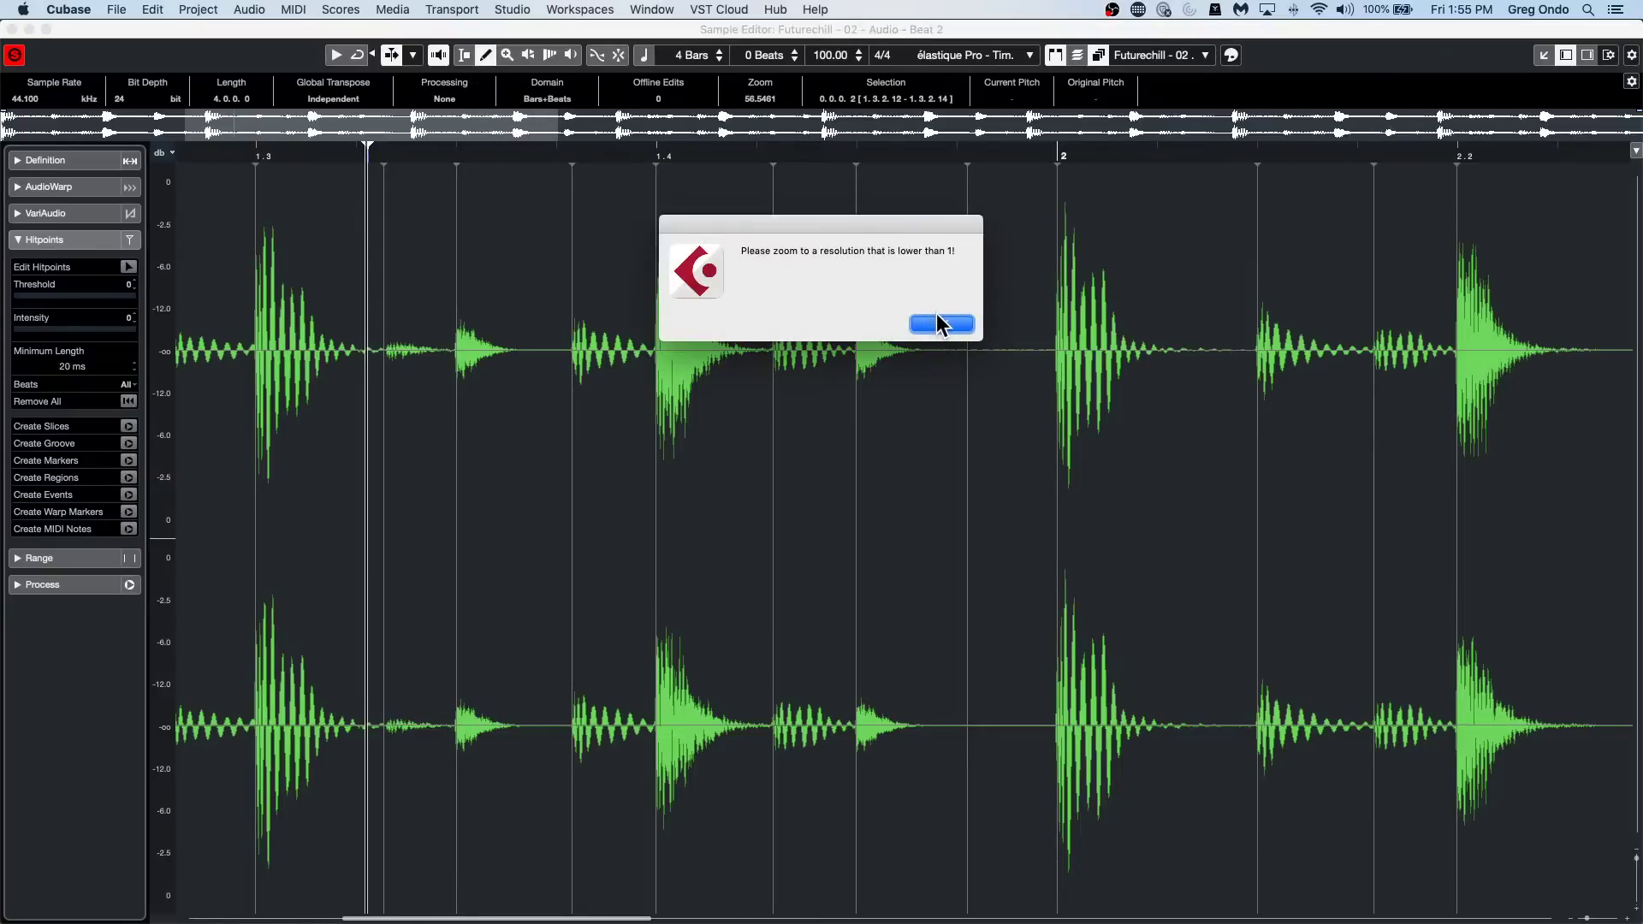
{"action": "left_click", "coordinate": [941, 323]}
{"action": "left_click", "coordinate": [464, 55]}
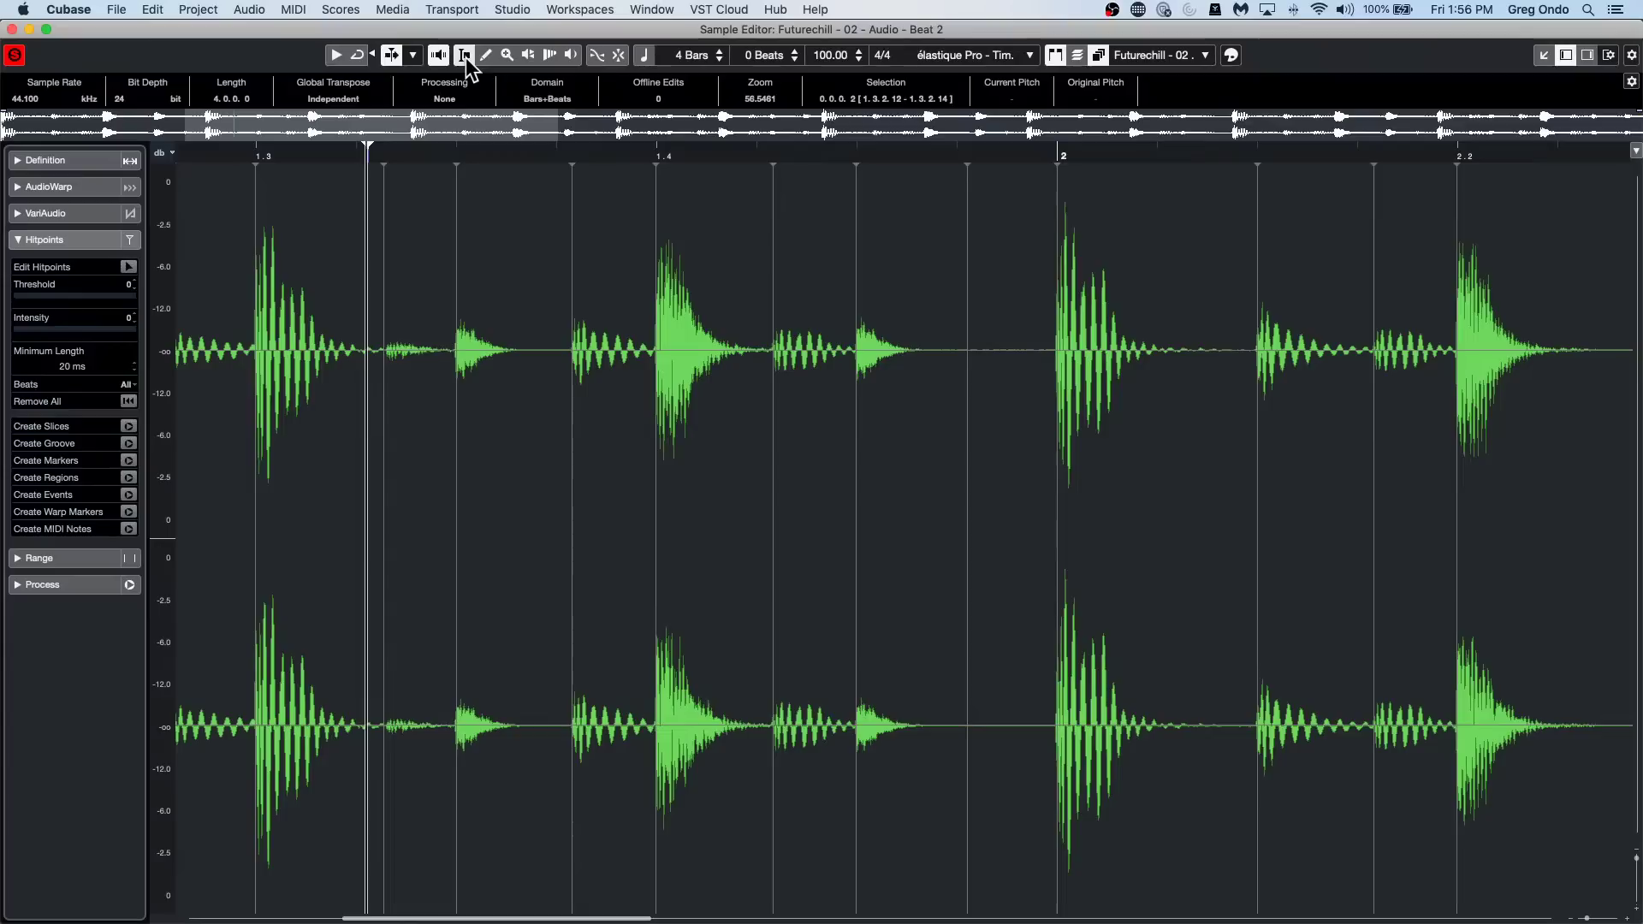
Close the separate Sample Editor window and show the MixConsole in the project window.
{"action": "left_click", "coordinate": [12, 29]}
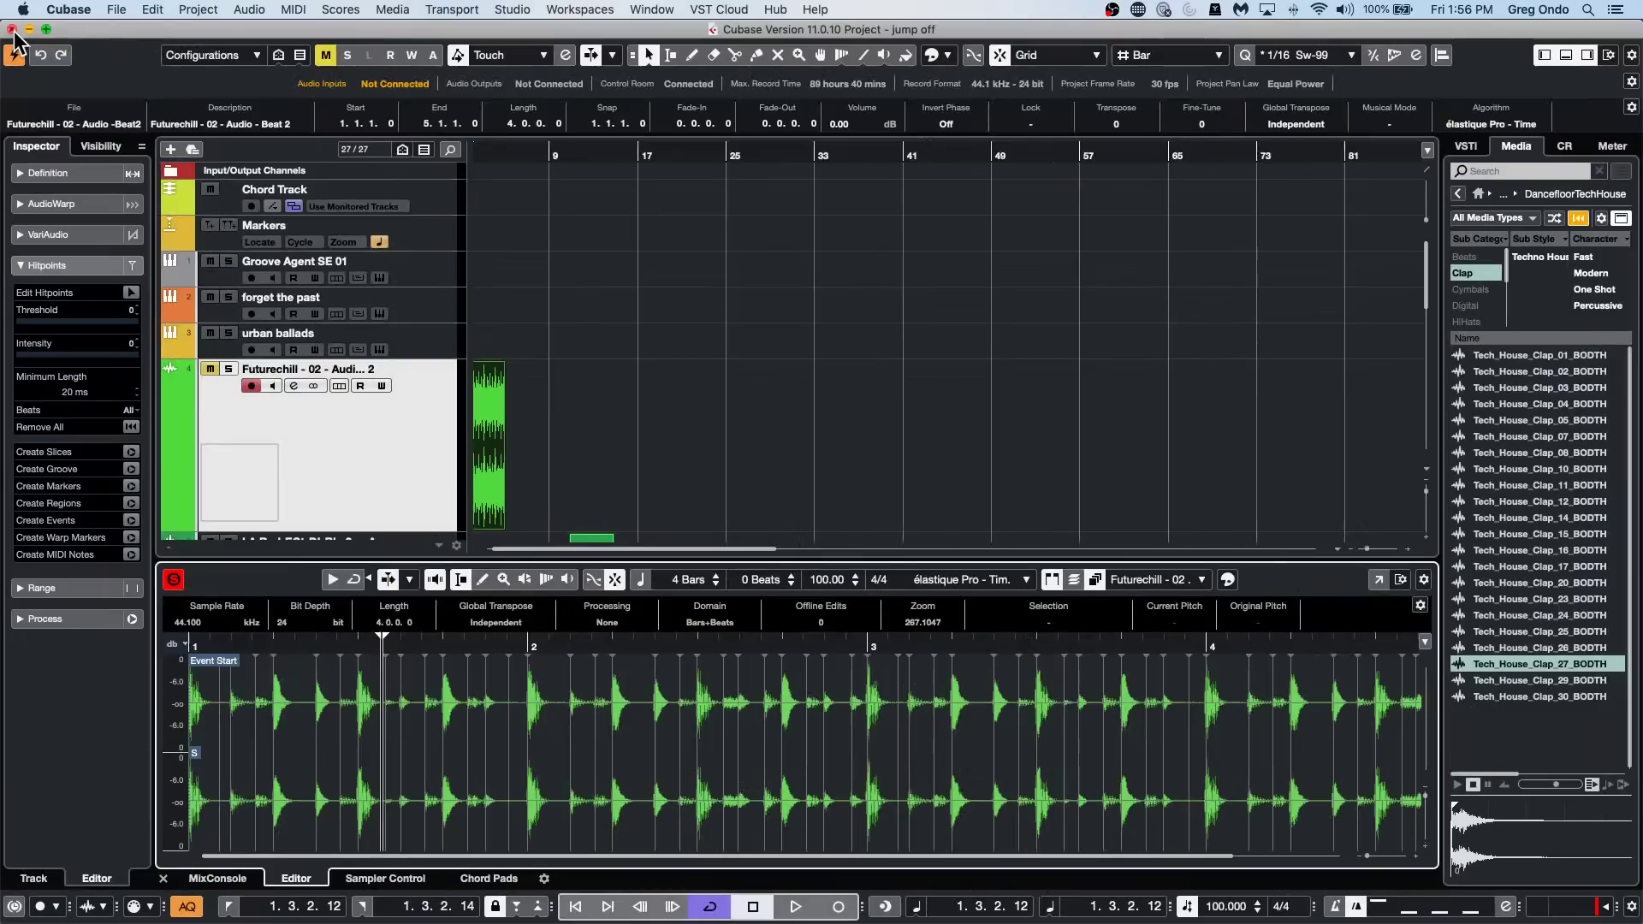
{"action": "left_click", "coordinate": [229, 878]}
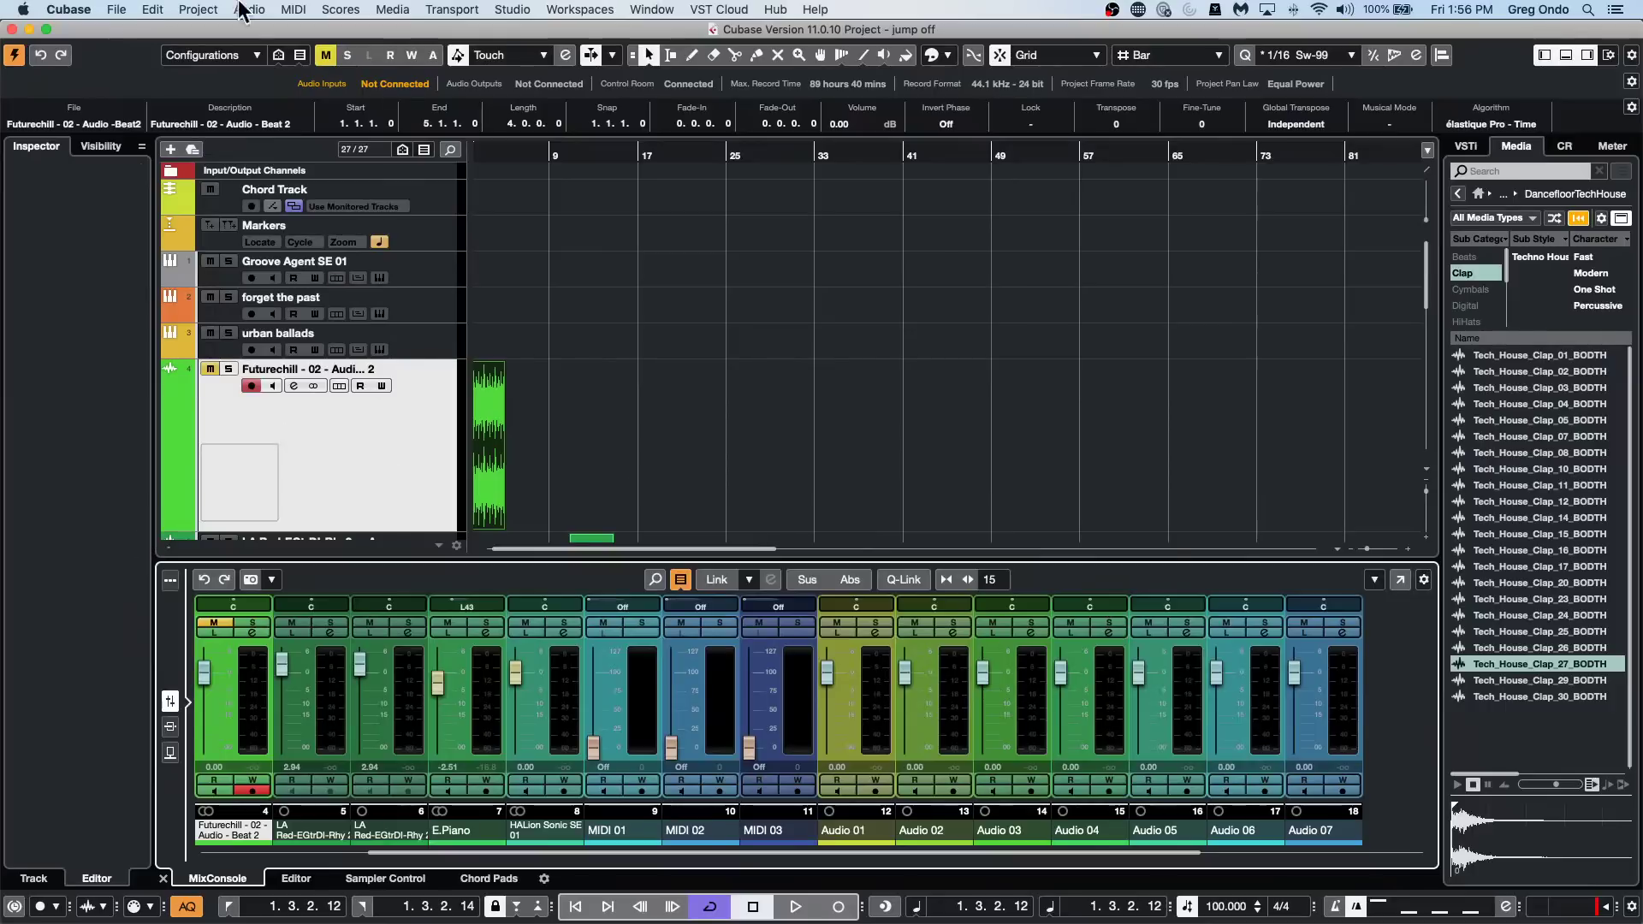
{"action": "left_click", "coordinate": [120, 10]}
{"action": "left_click", "coordinate": [156, 31]}
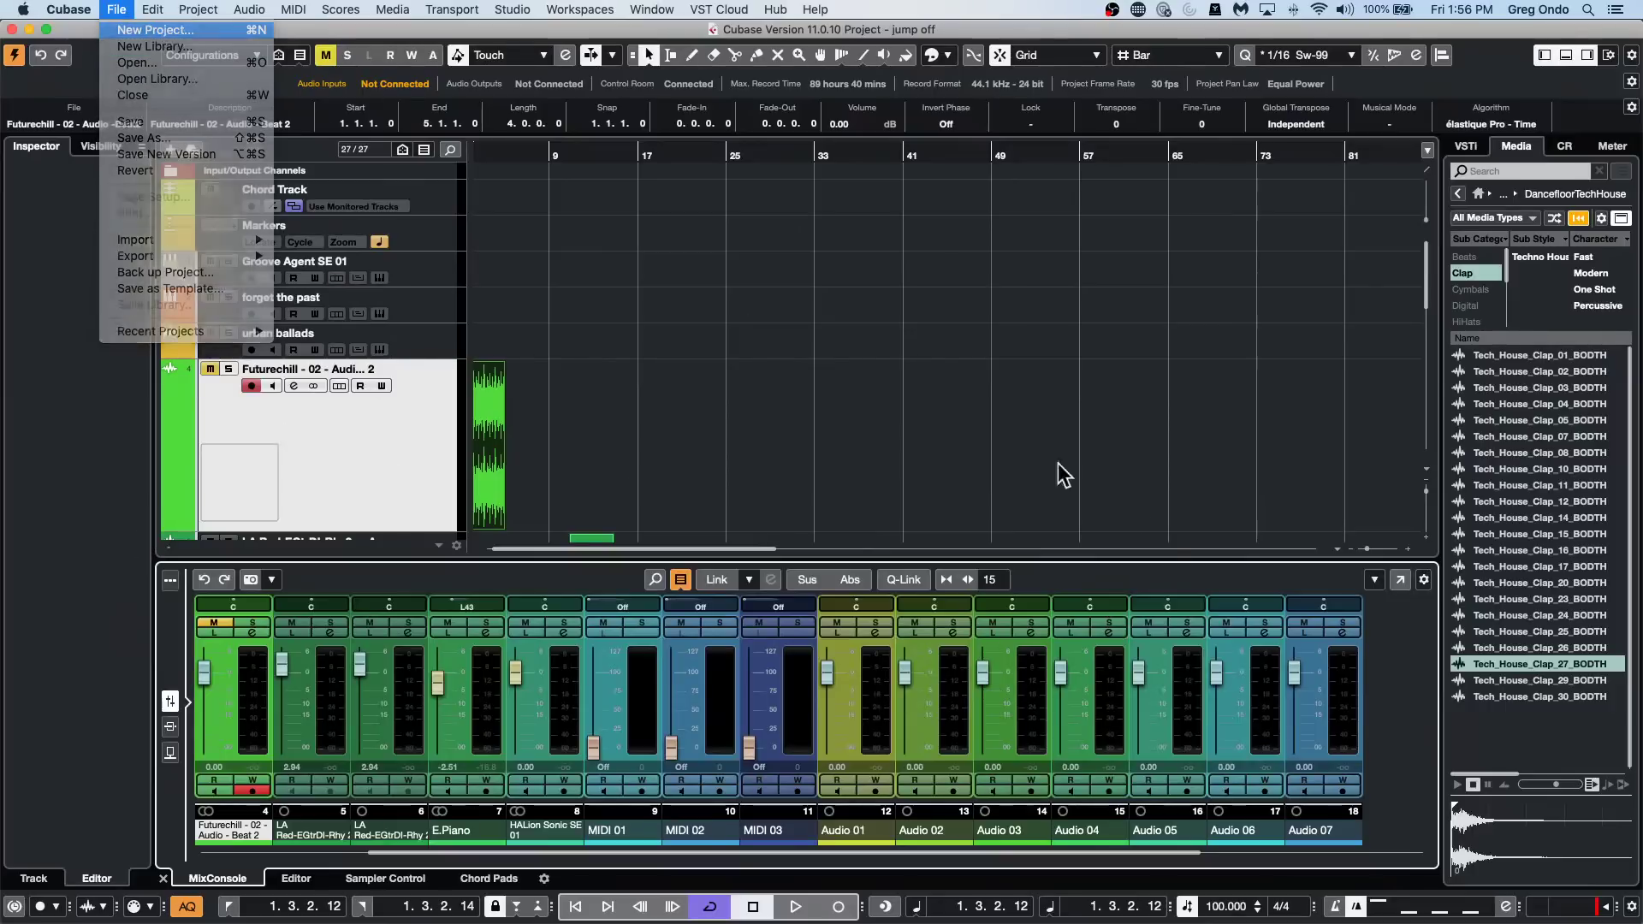
{"action": "left_click", "coordinate": [1302, 689]}
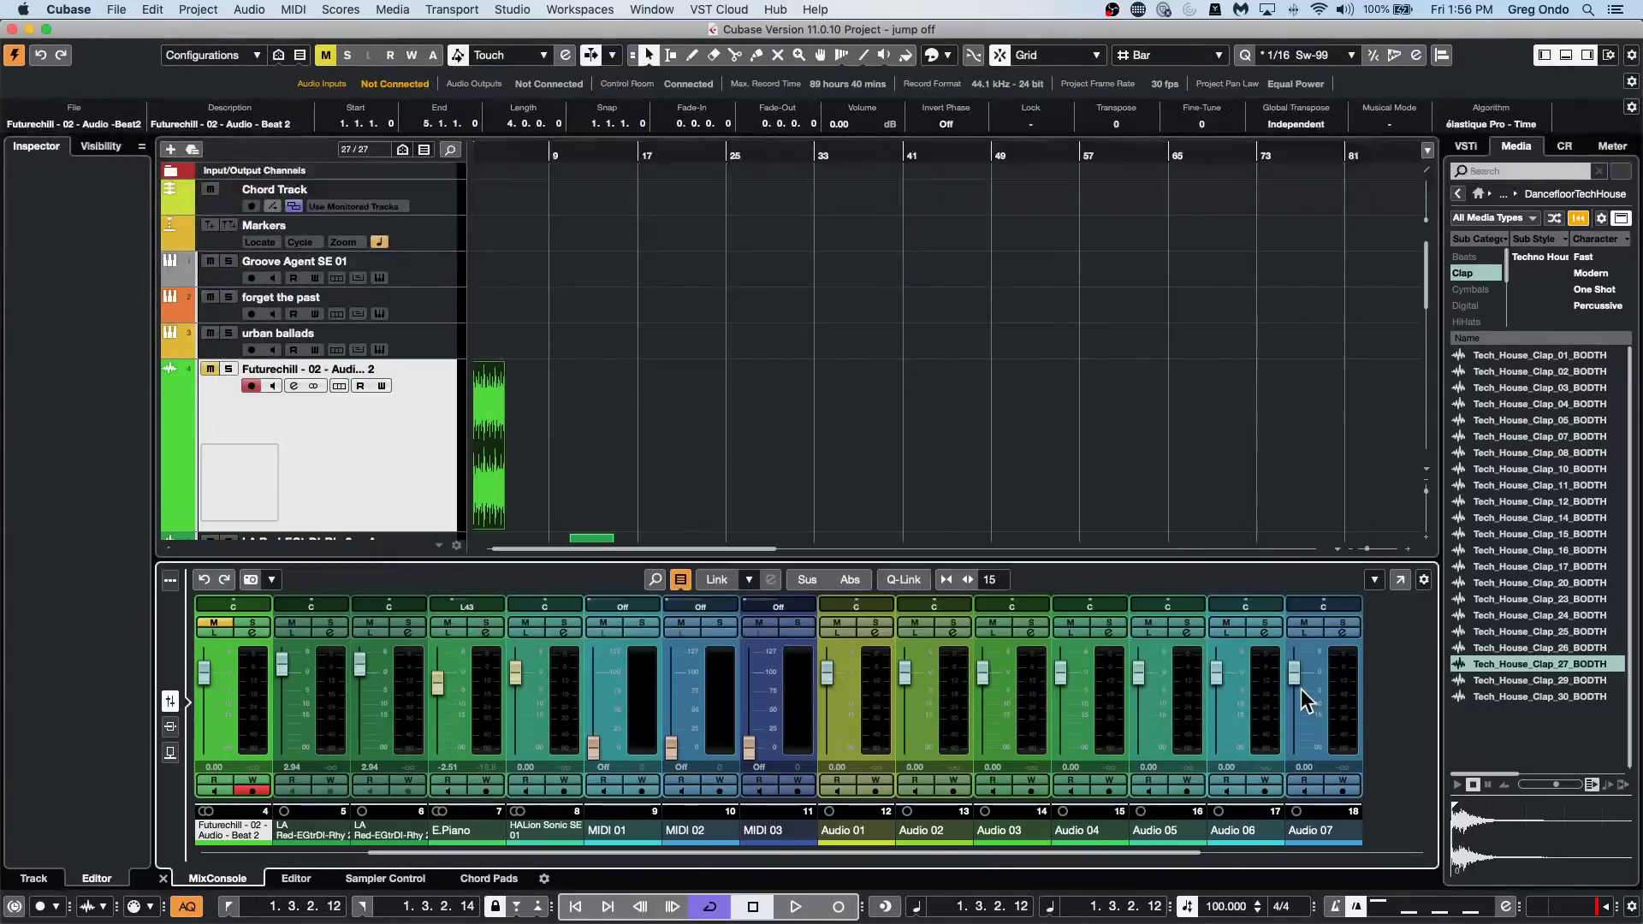
{"action": "left_click", "coordinate": [1202, 800]}
Open the recent project Amos Moses - GO.cpr.
{"action": "left_click", "coordinate": [143, 11]}
{"action": "mouse_move", "coordinate": [118, 10]}
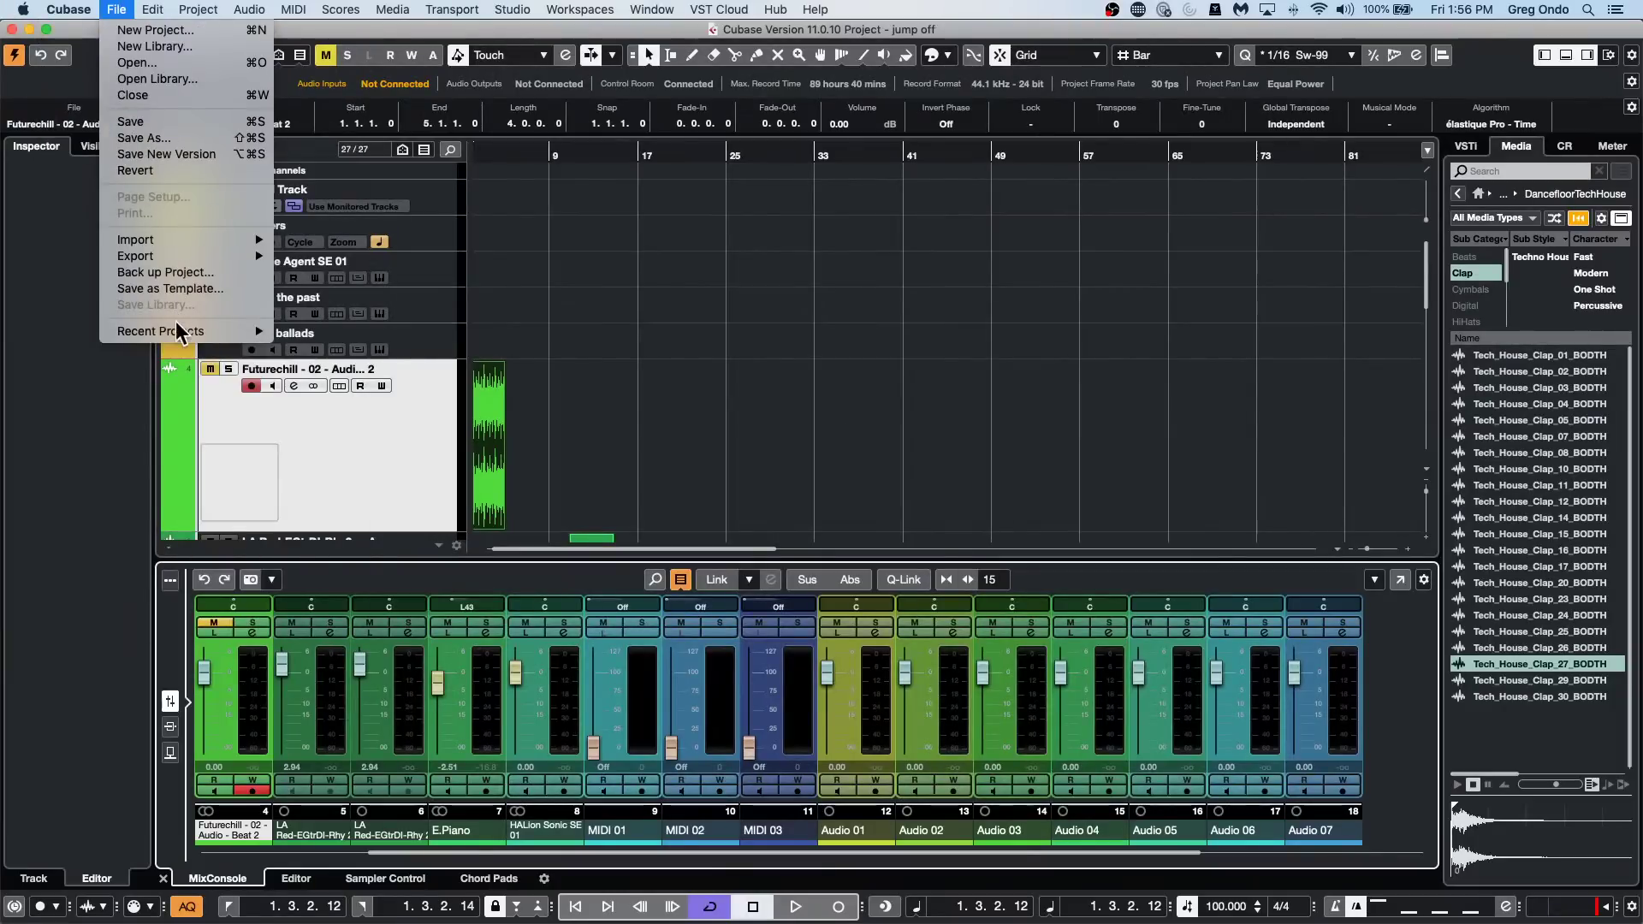
{"action": "mouse_move", "coordinate": [180, 331]}
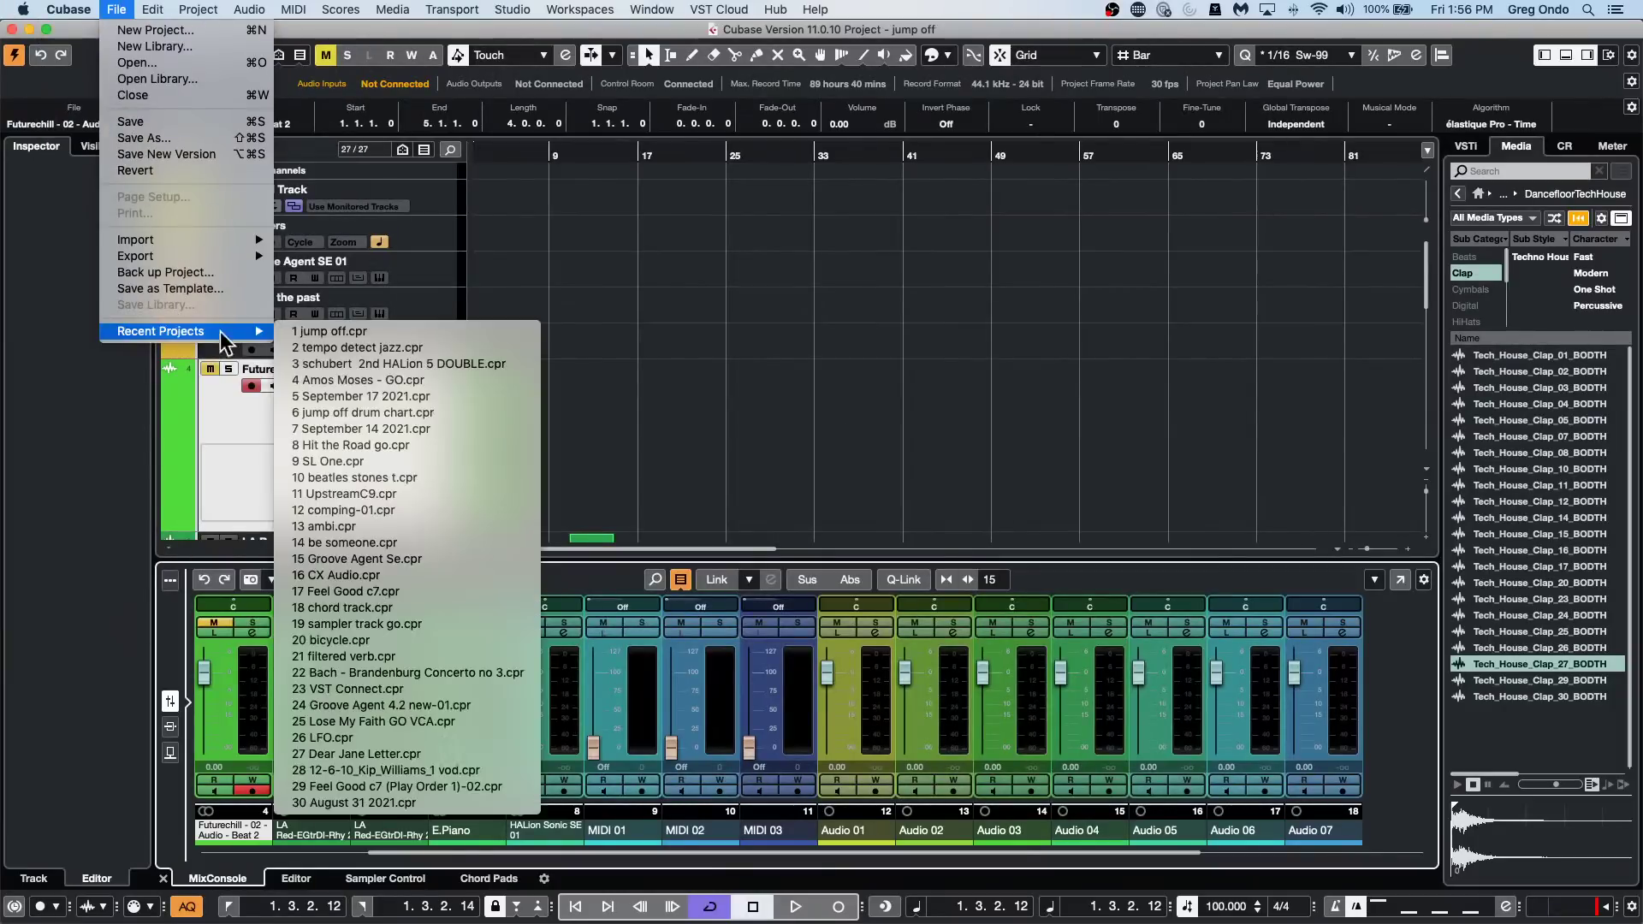
{"action": "left_click", "coordinate": [511, 378]}
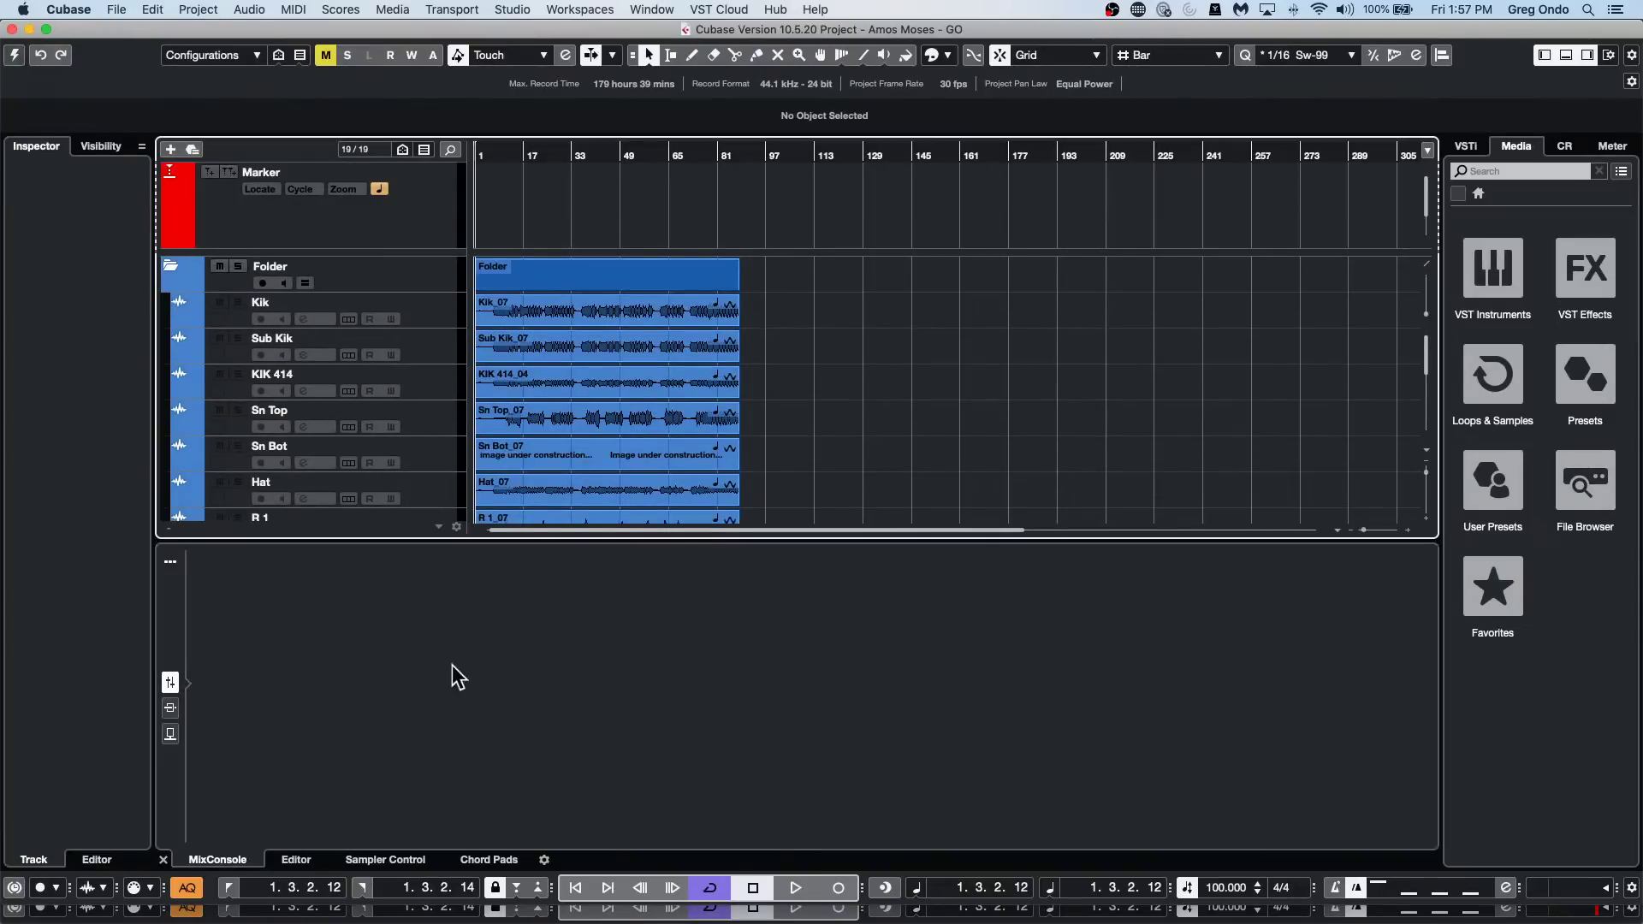
Show the project window's MixConsole and hide the drum Folder with all its tracks.
{"action": "left_click", "coordinate": [217, 859]}
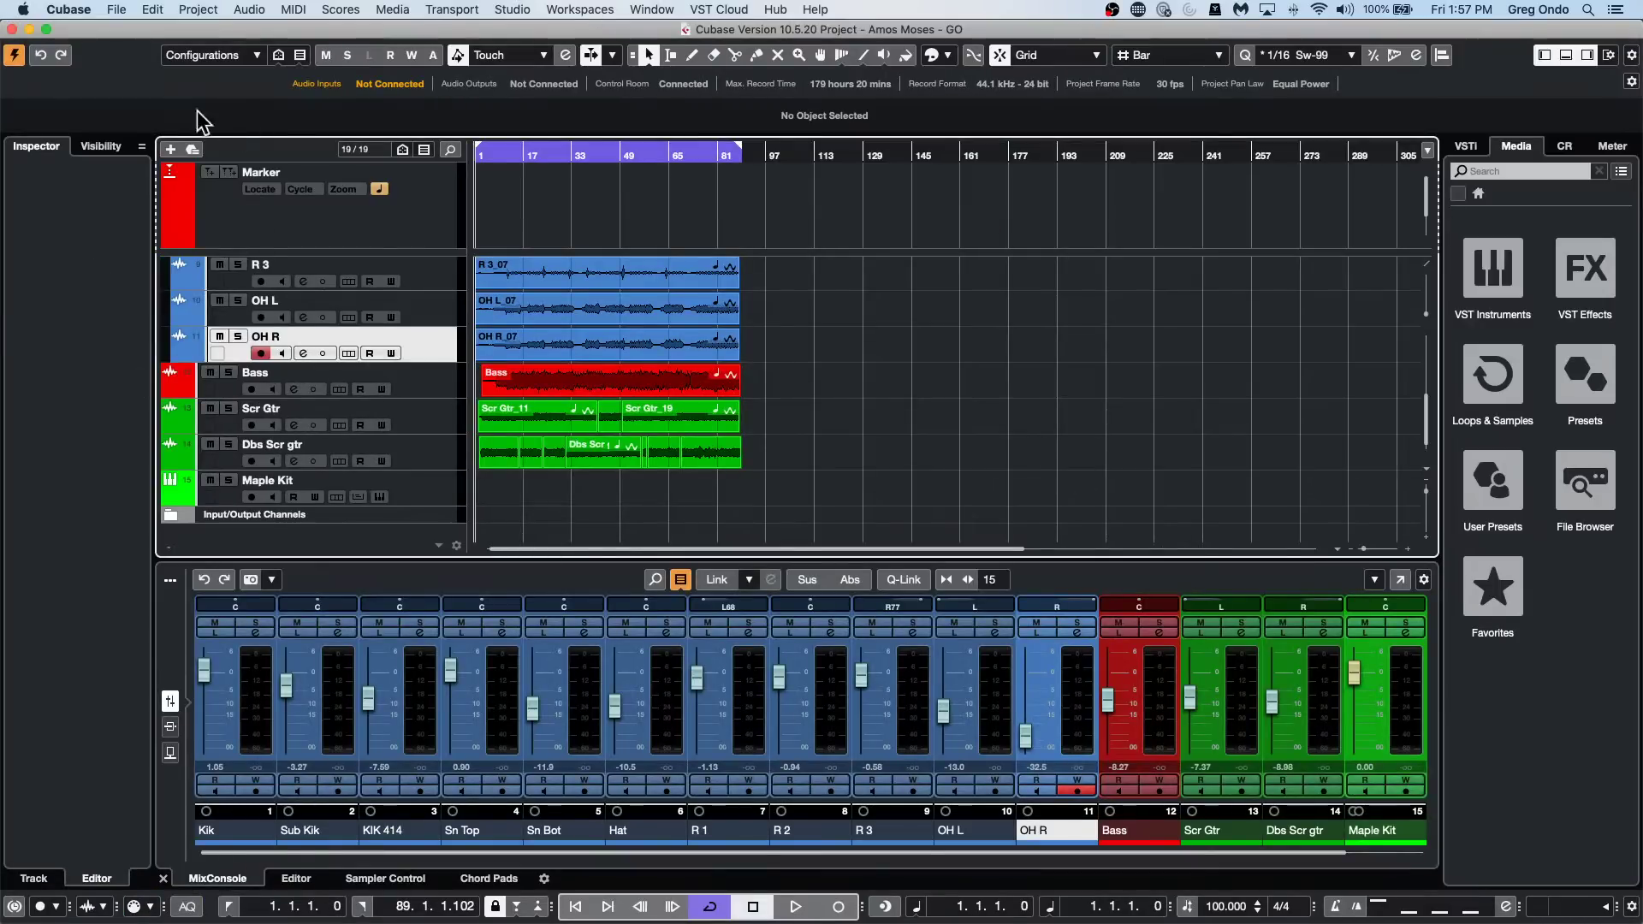
{"action": "left_click", "coordinate": [100, 147]}
{"action": "left_click", "coordinate": [21, 196]}
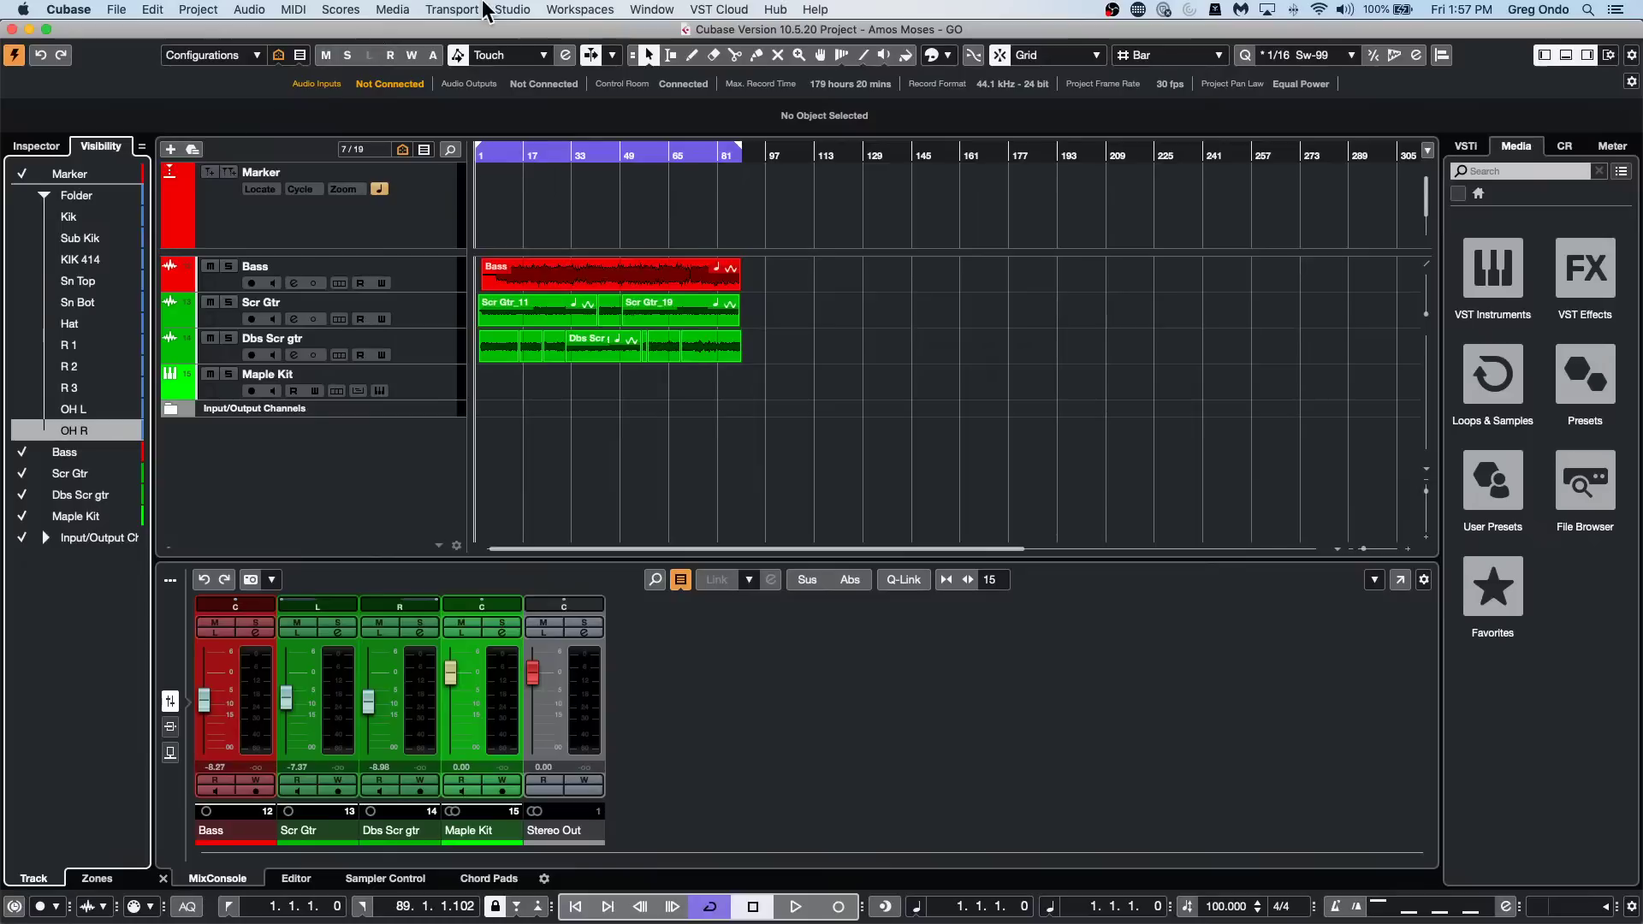
Open the main MixConsole in its own window.
{"action": "left_click", "coordinate": [513, 10]}
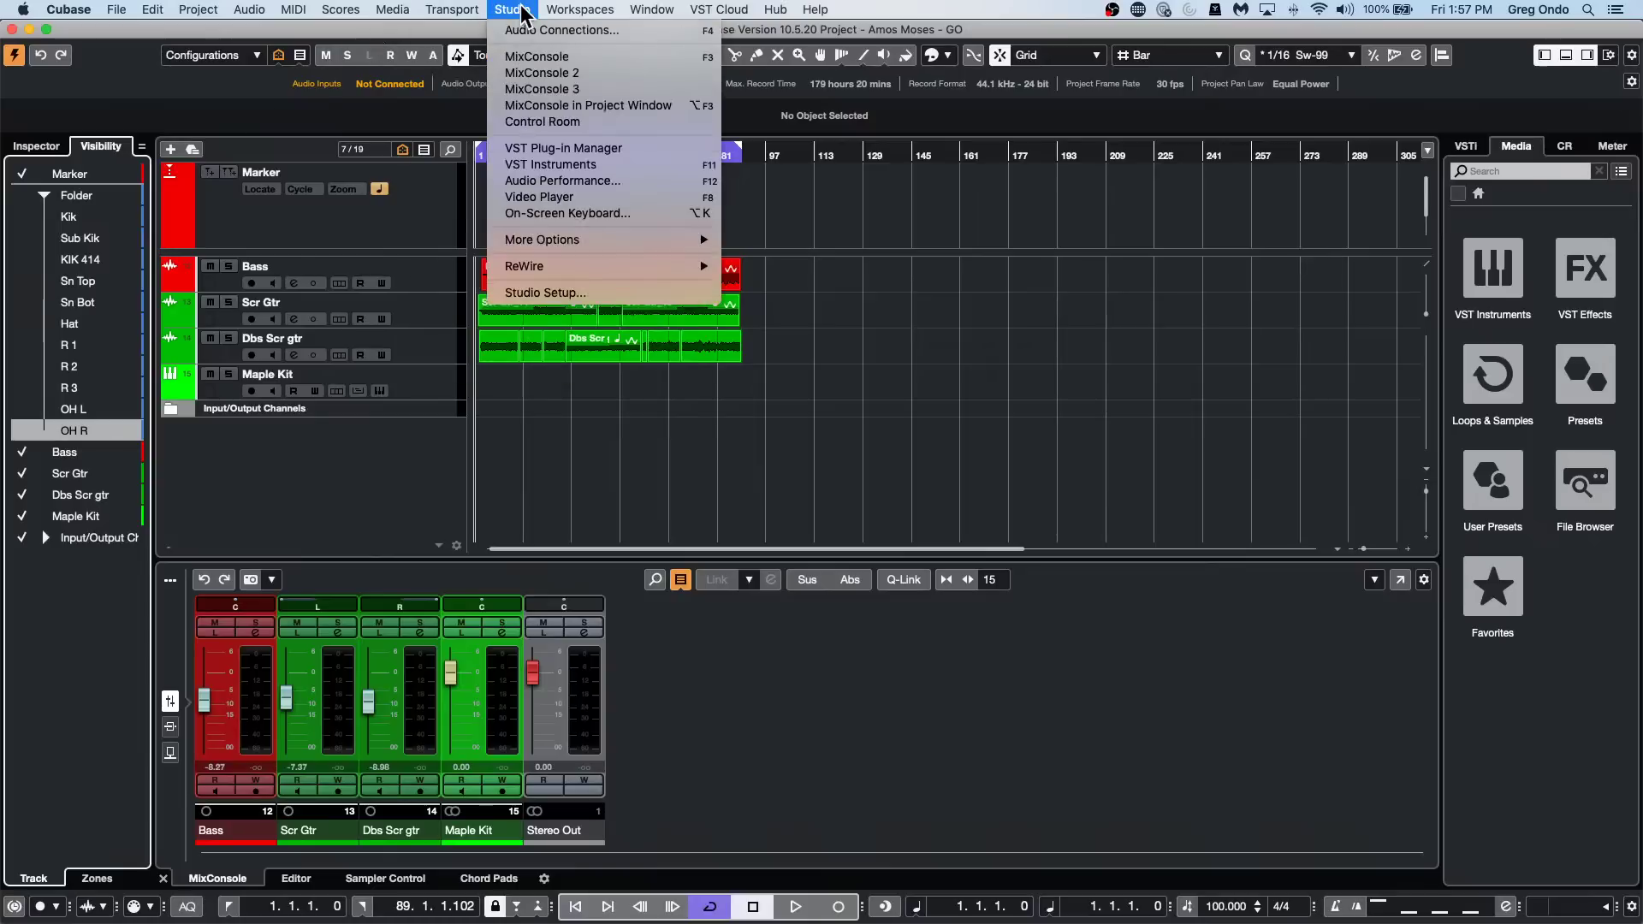
{"action": "left_click", "coordinate": [526, 57]}
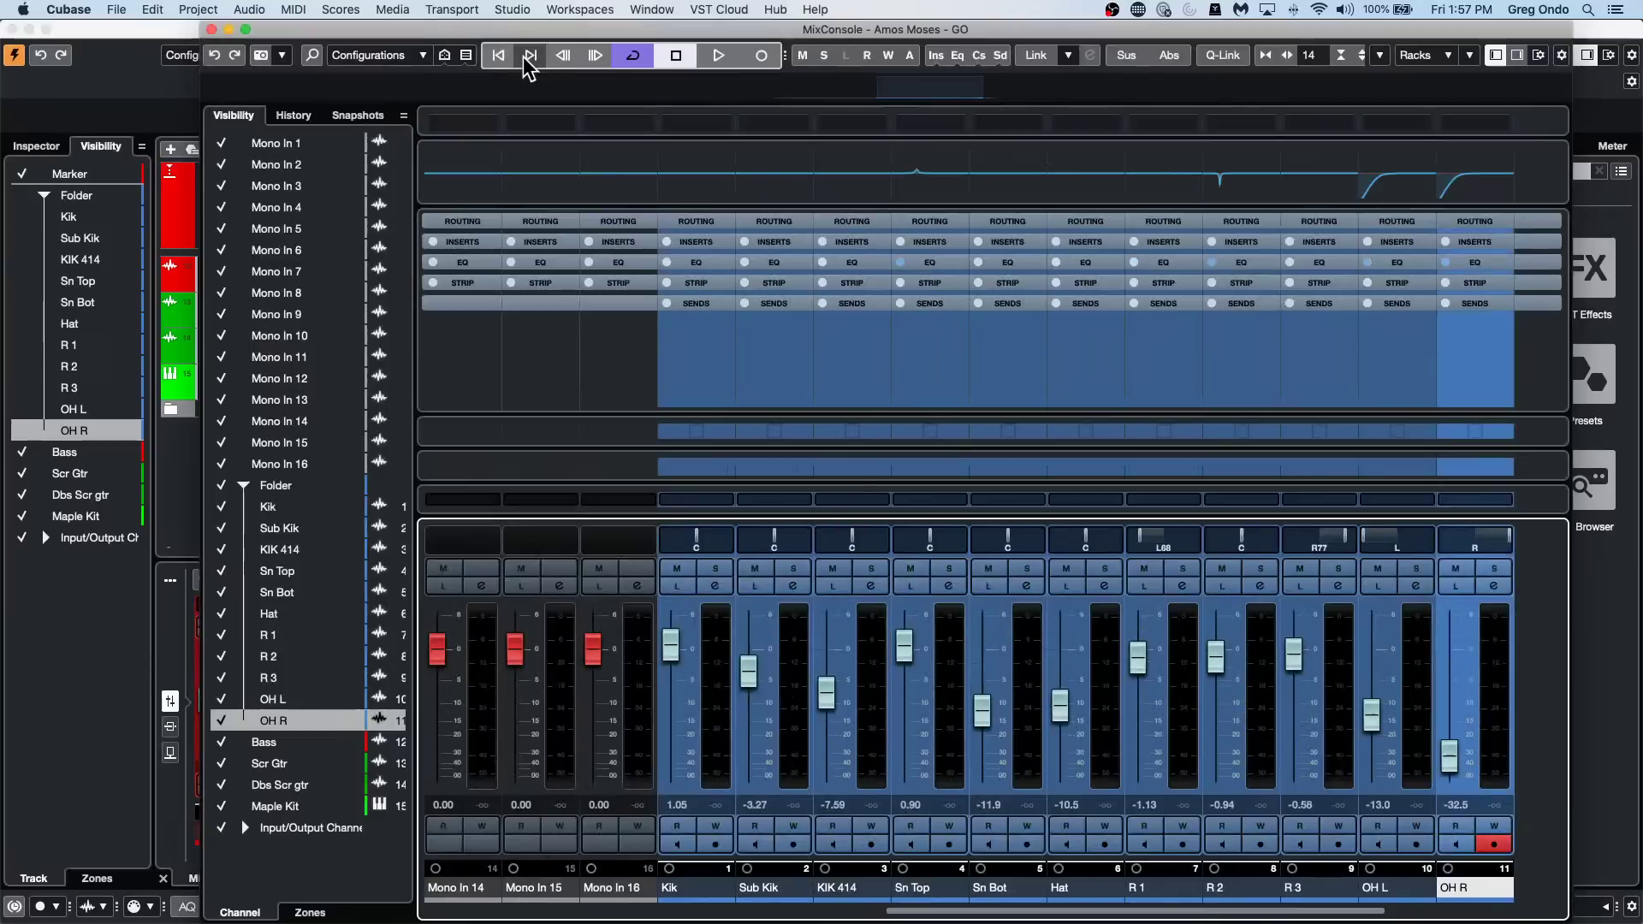
{"action": "left_click", "coordinate": [424, 57]}
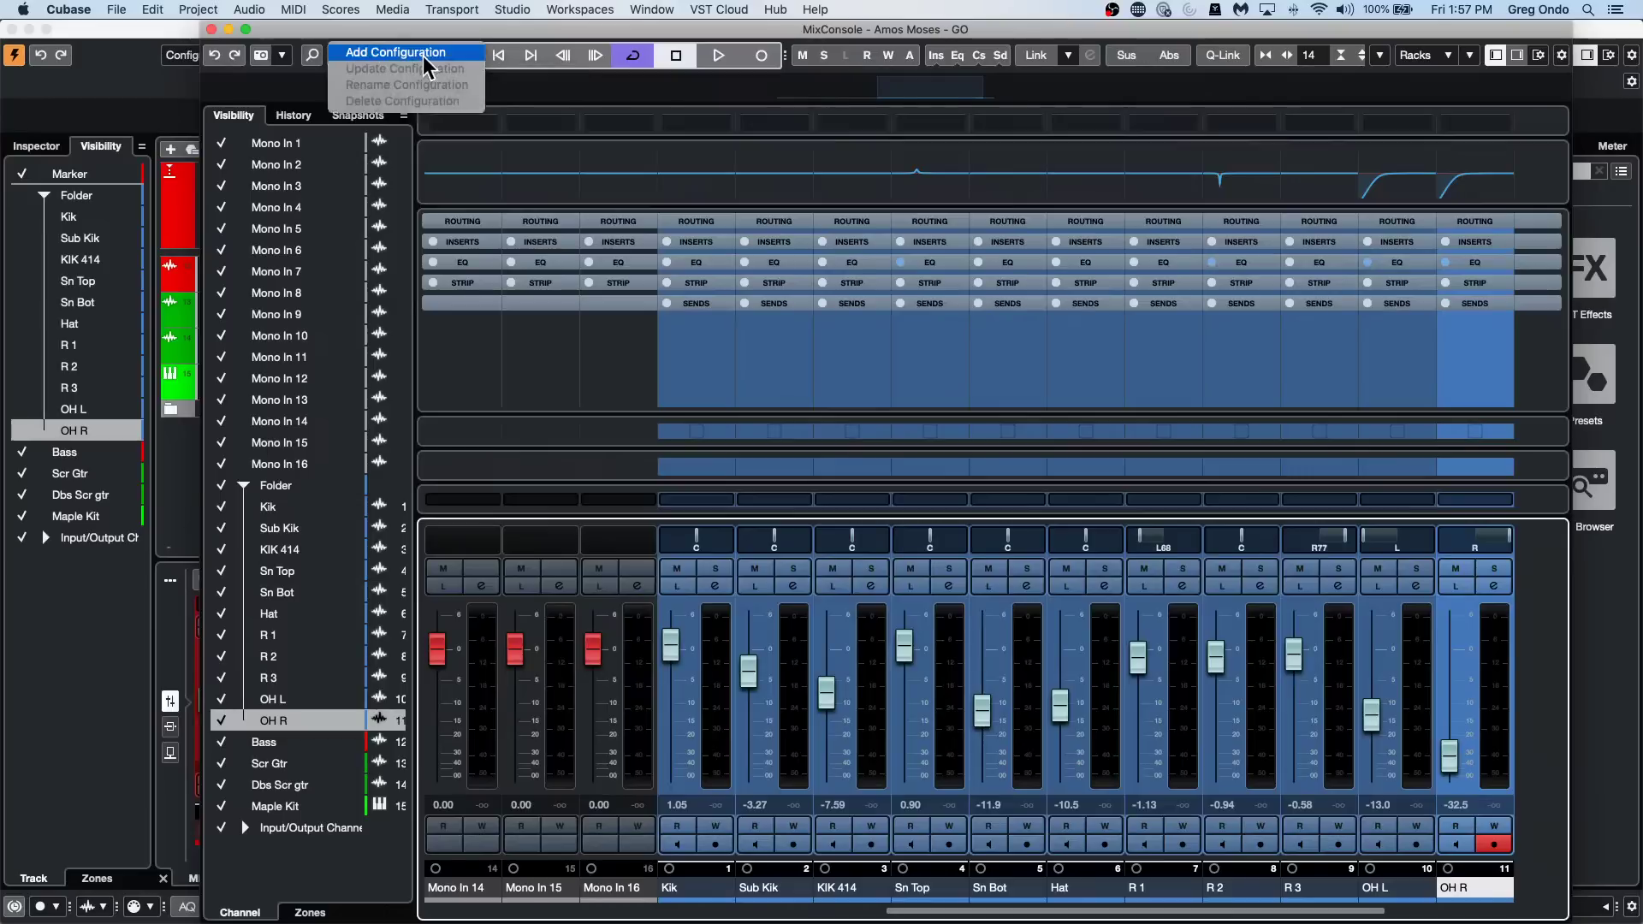
{"action": "left_click", "coordinate": [524, 99]}
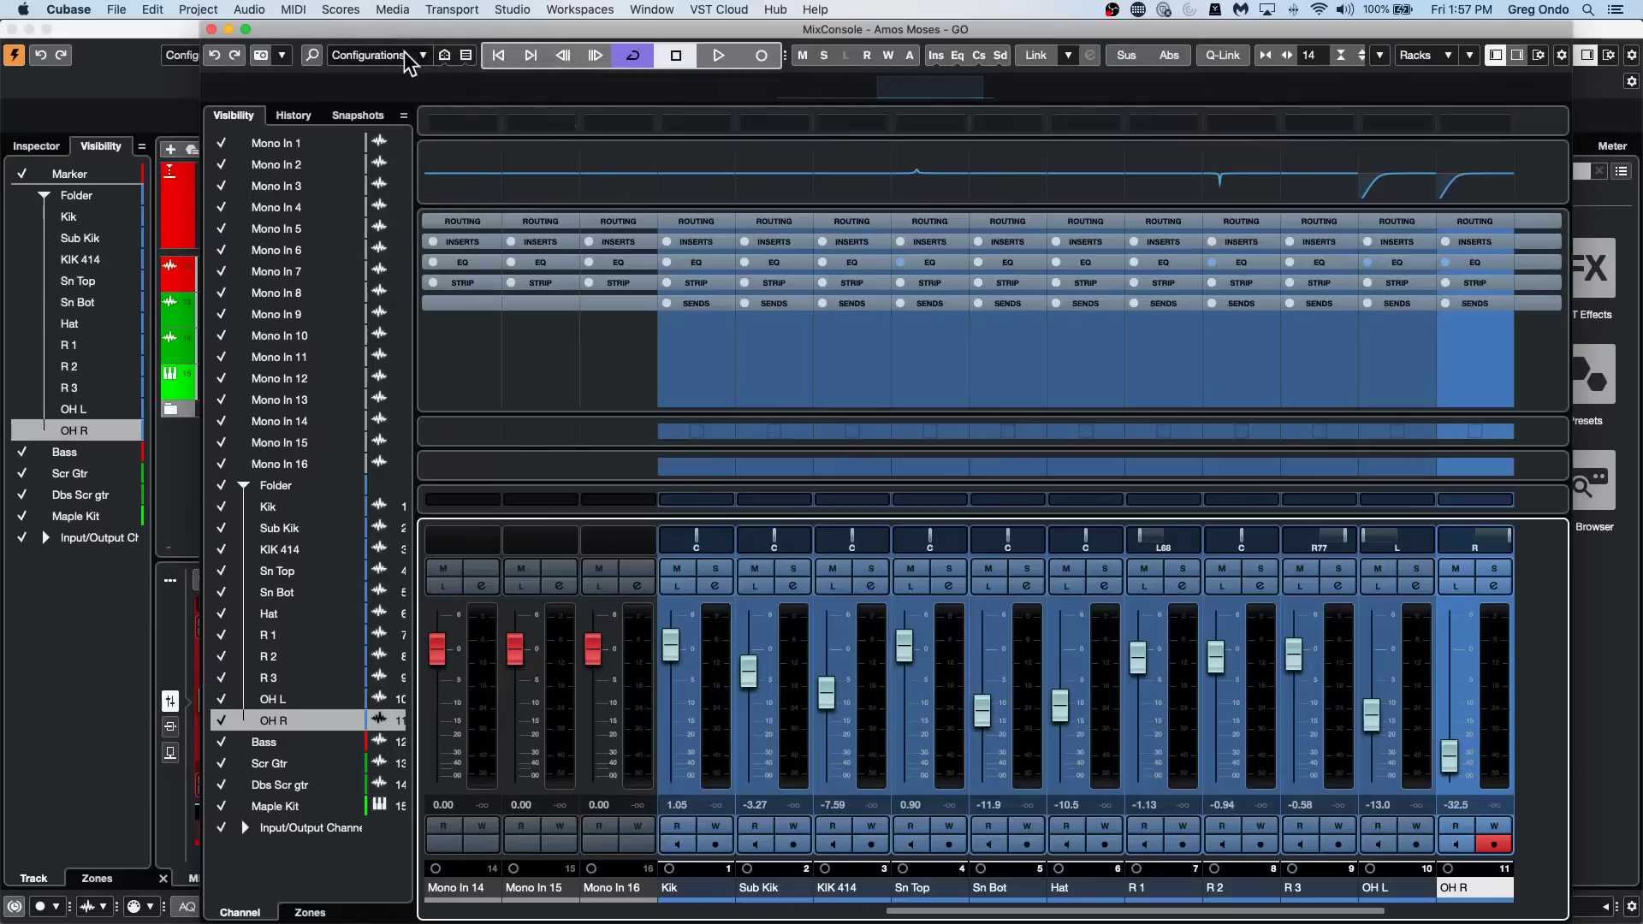
{"action": "left_click", "coordinate": [440, 58]}
{"action": "left_click", "coordinate": [364, 70]}
Filter the main MixConsole to show only input channels and close its window.
{"action": "left_click", "coordinate": [466, 56]}
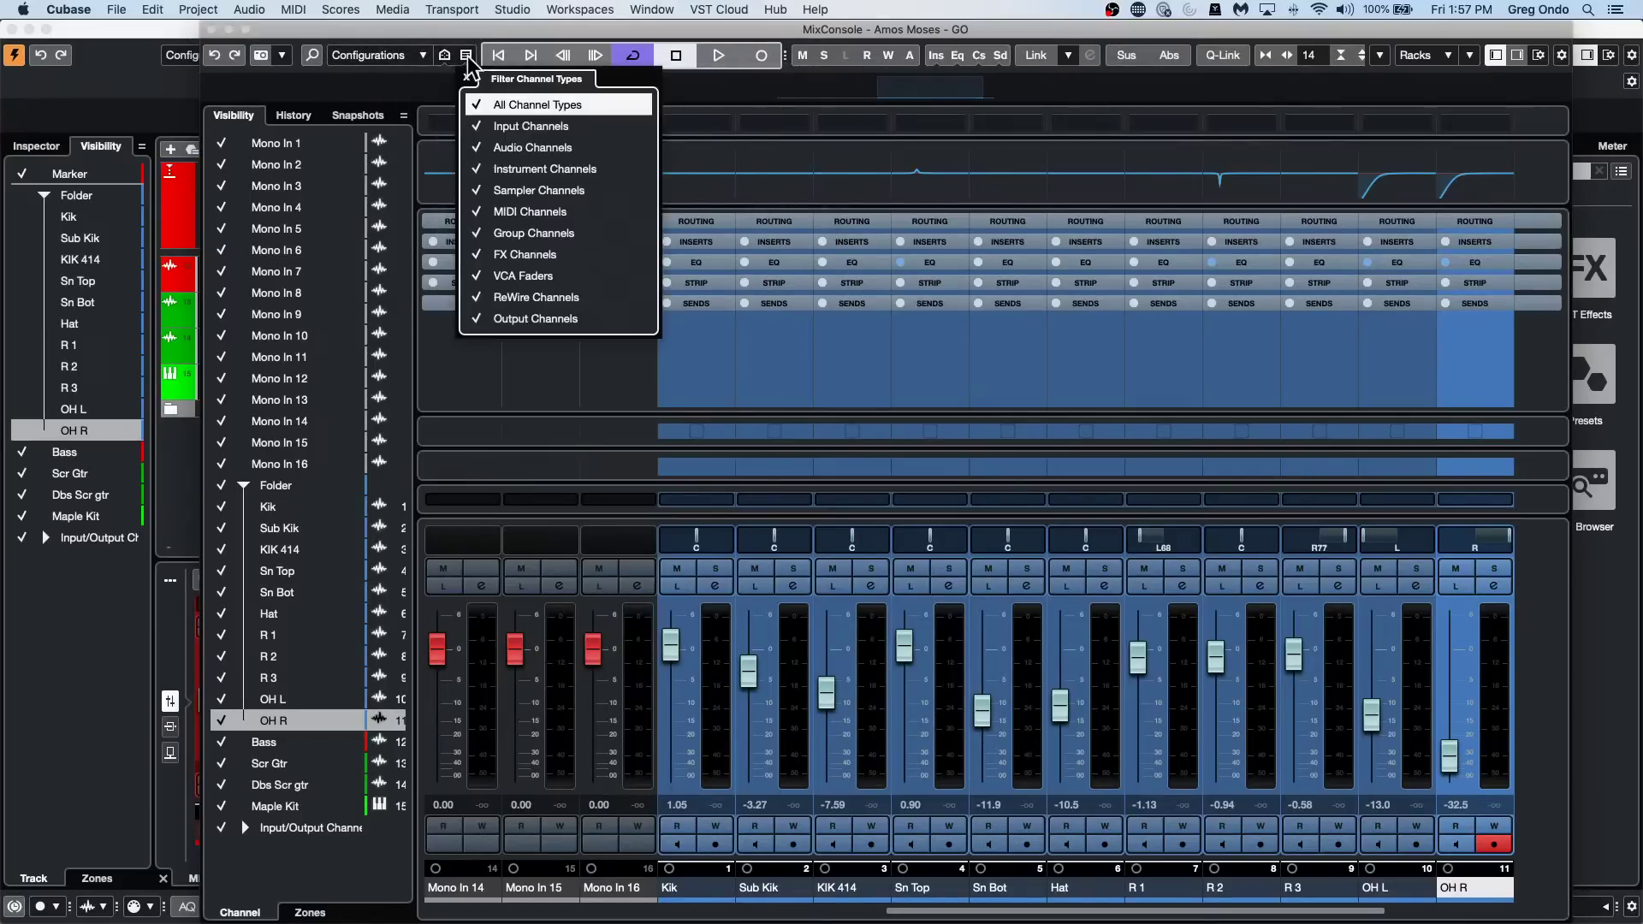
{"action": "left_click", "coordinate": [477, 107]}
{"action": "left_click", "coordinate": [479, 126]}
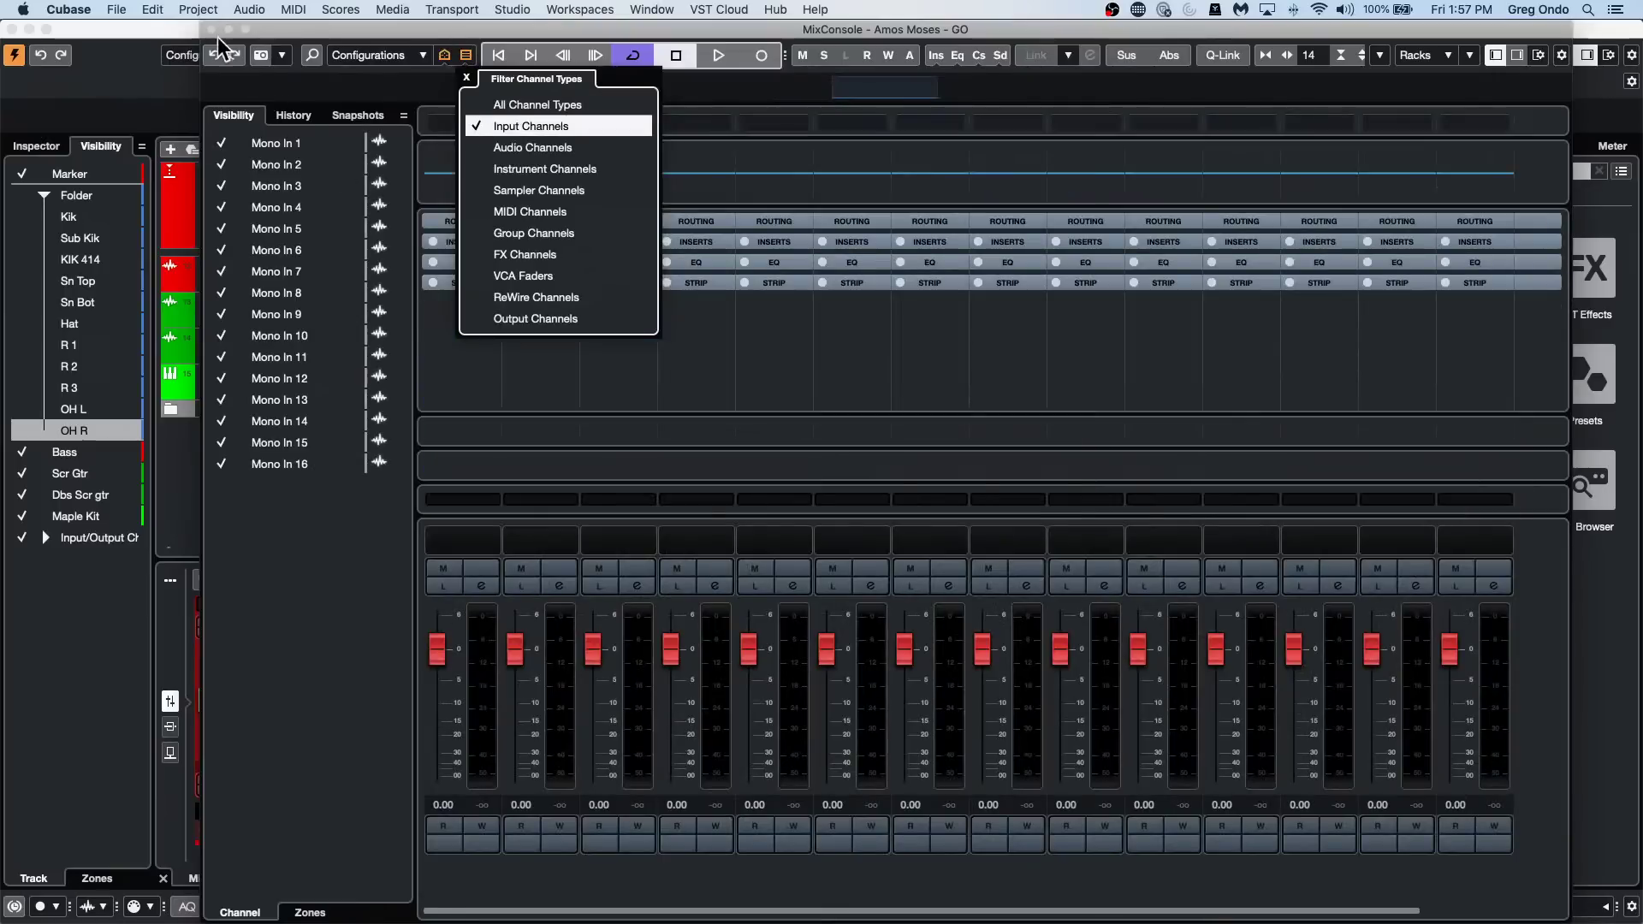
{"action": "left_click", "coordinate": [212, 36]}
Open MixConsole 2 and filter out its input channels.
{"action": "left_click", "coordinate": [582, 10]}
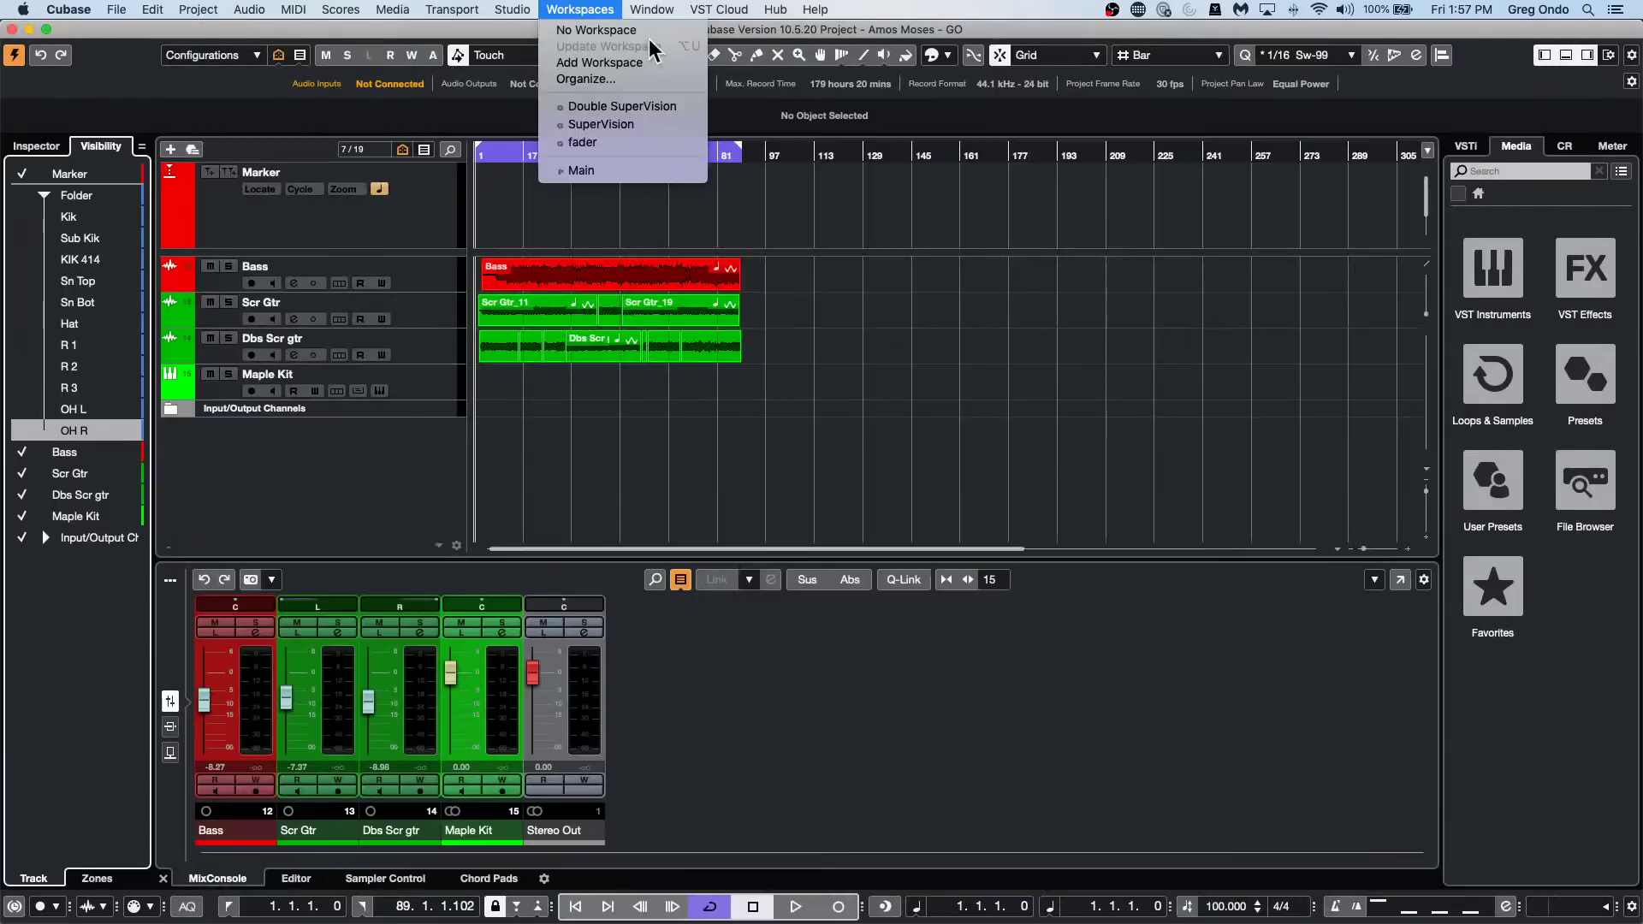
{"action": "mouse_move", "coordinate": [528, 10]}
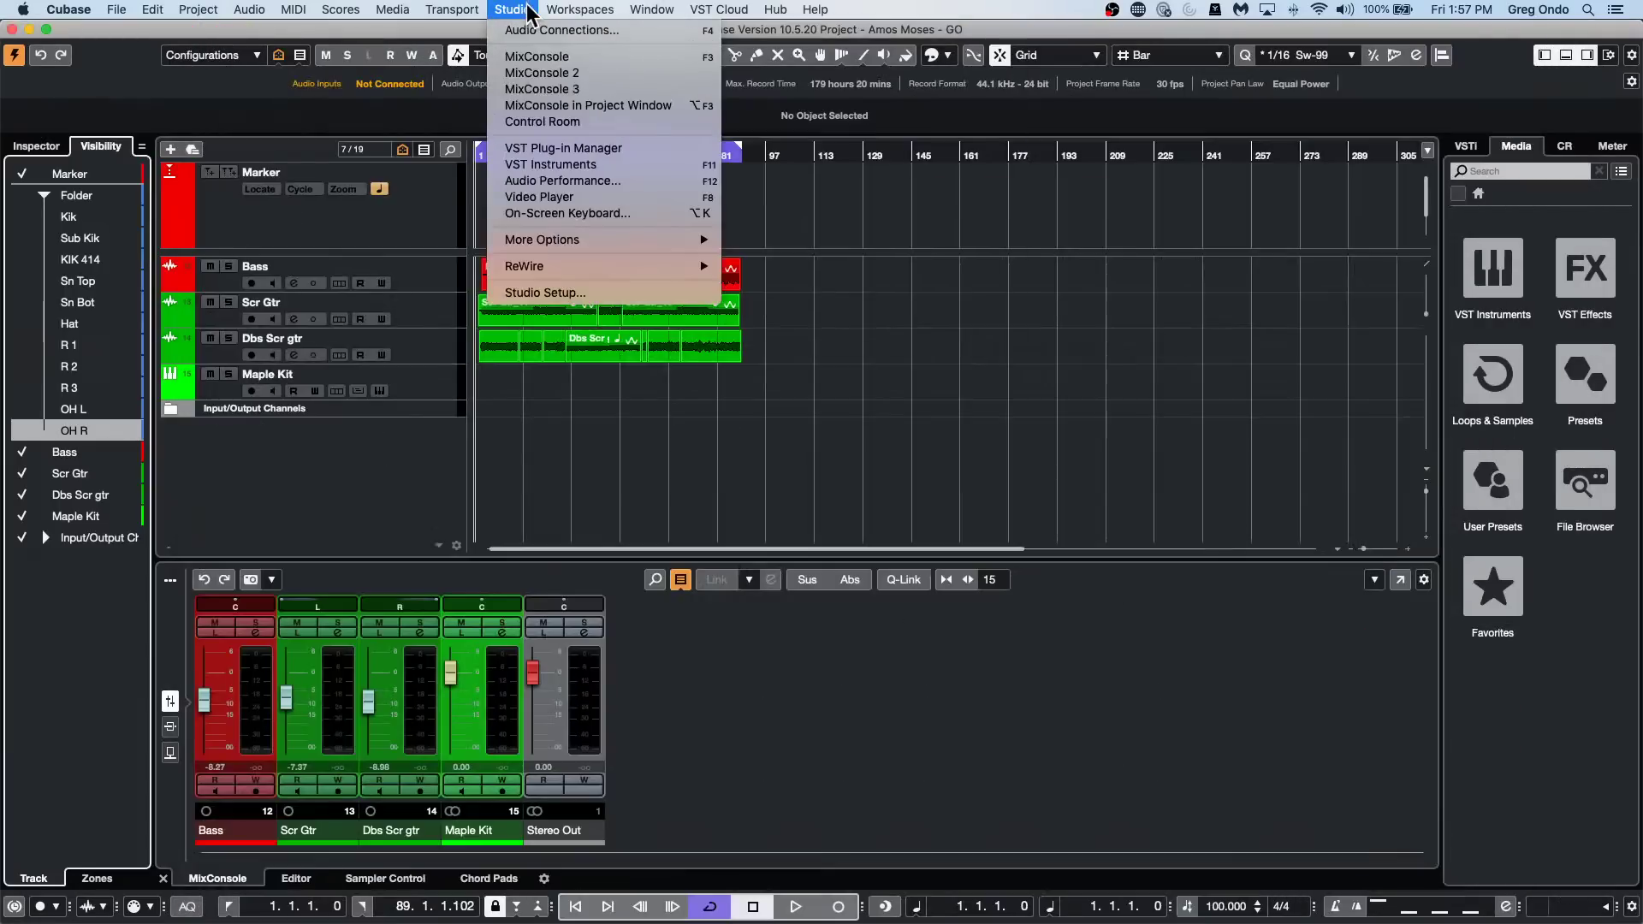
{"action": "left_click", "coordinate": [538, 75]}
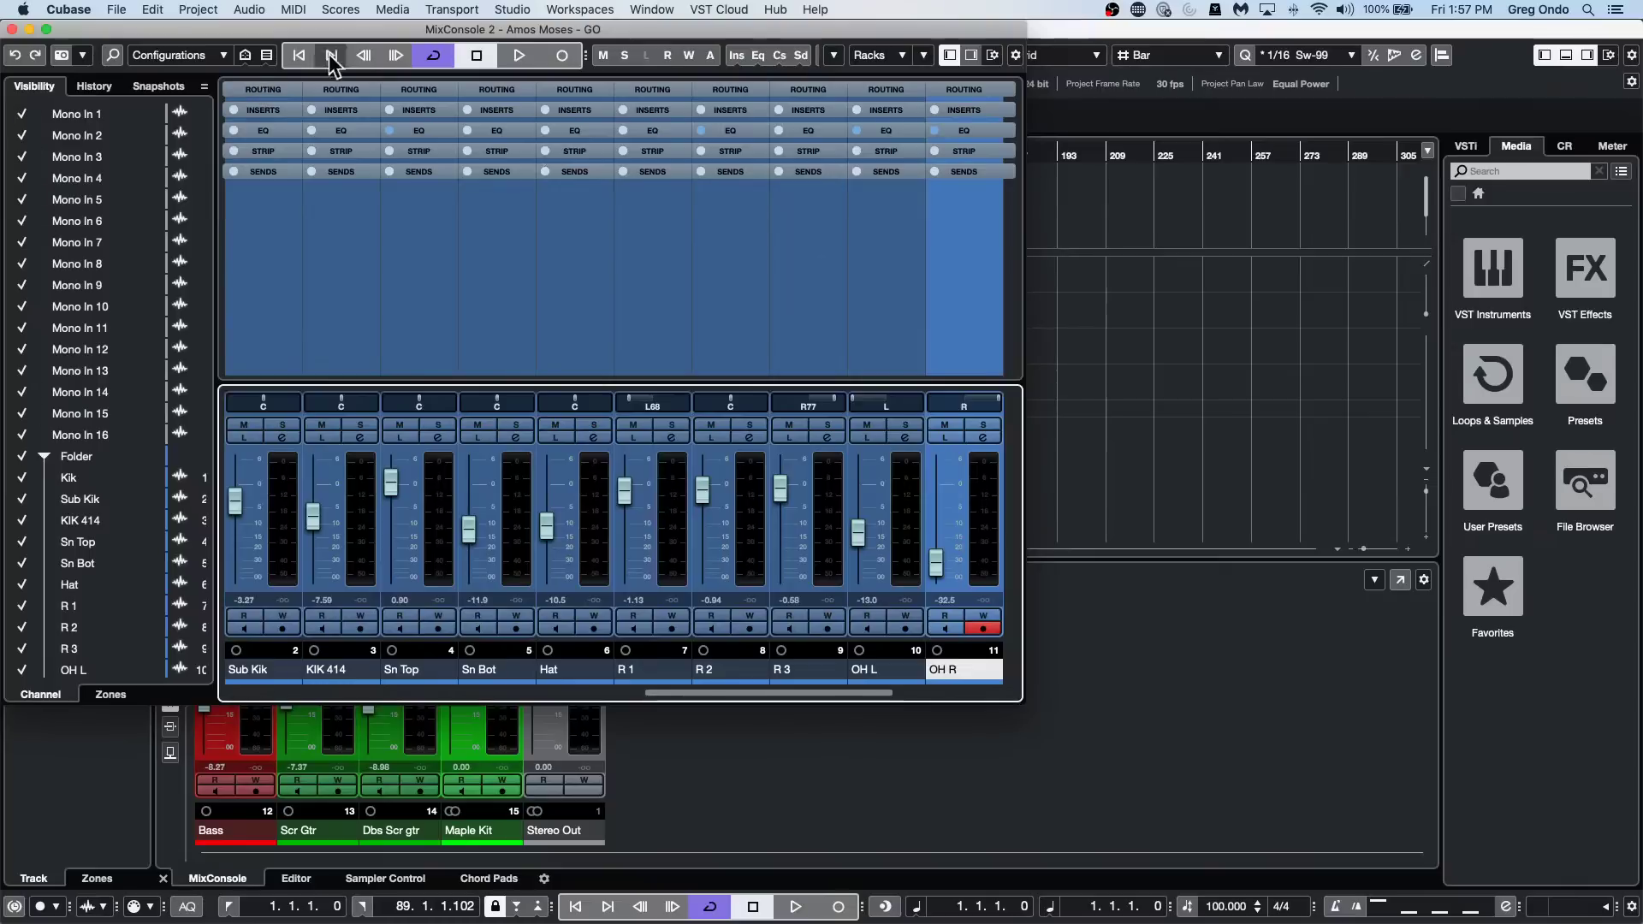
{"action": "left_click", "coordinate": [266, 56]}
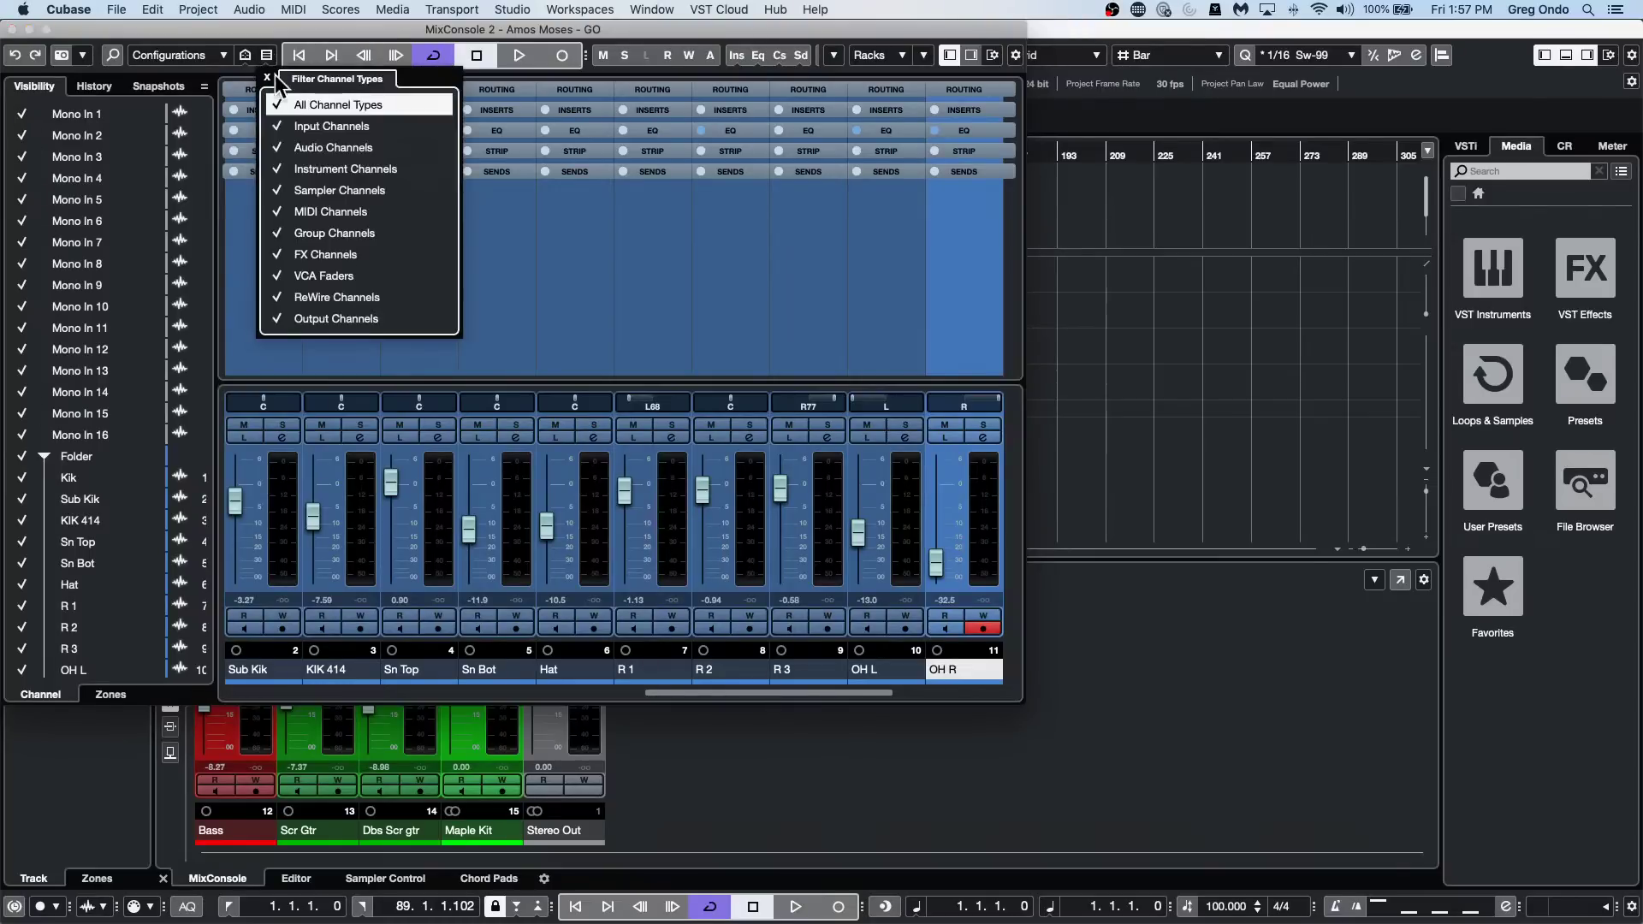
{"action": "left_click", "coordinate": [282, 126]}
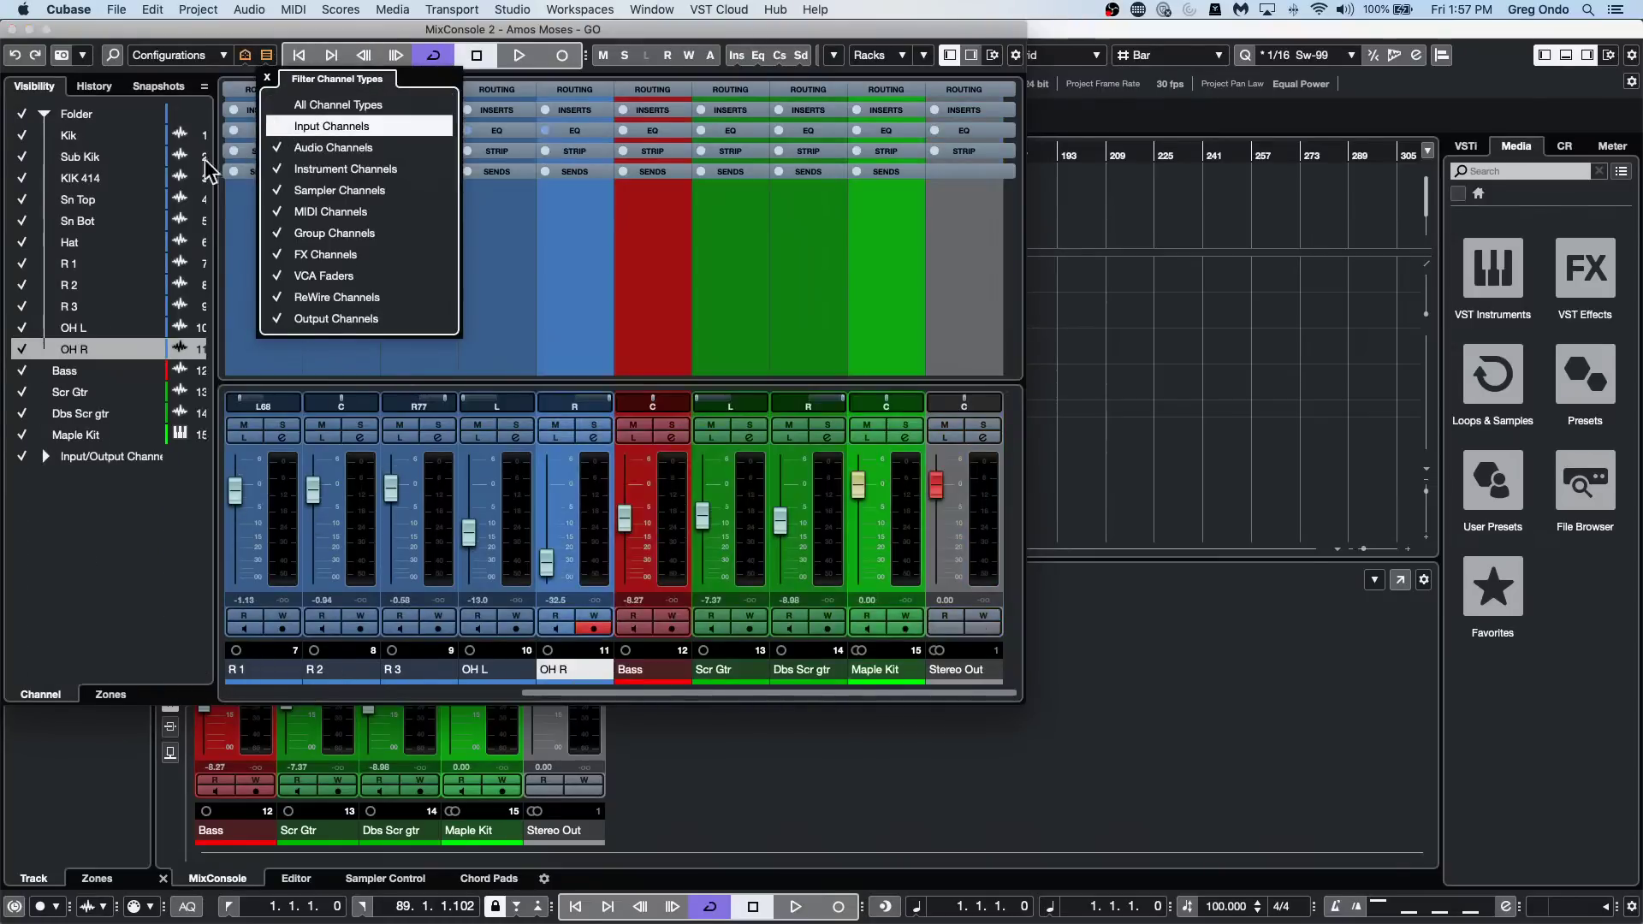
{"action": "left_click", "coordinate": [30, 372]}
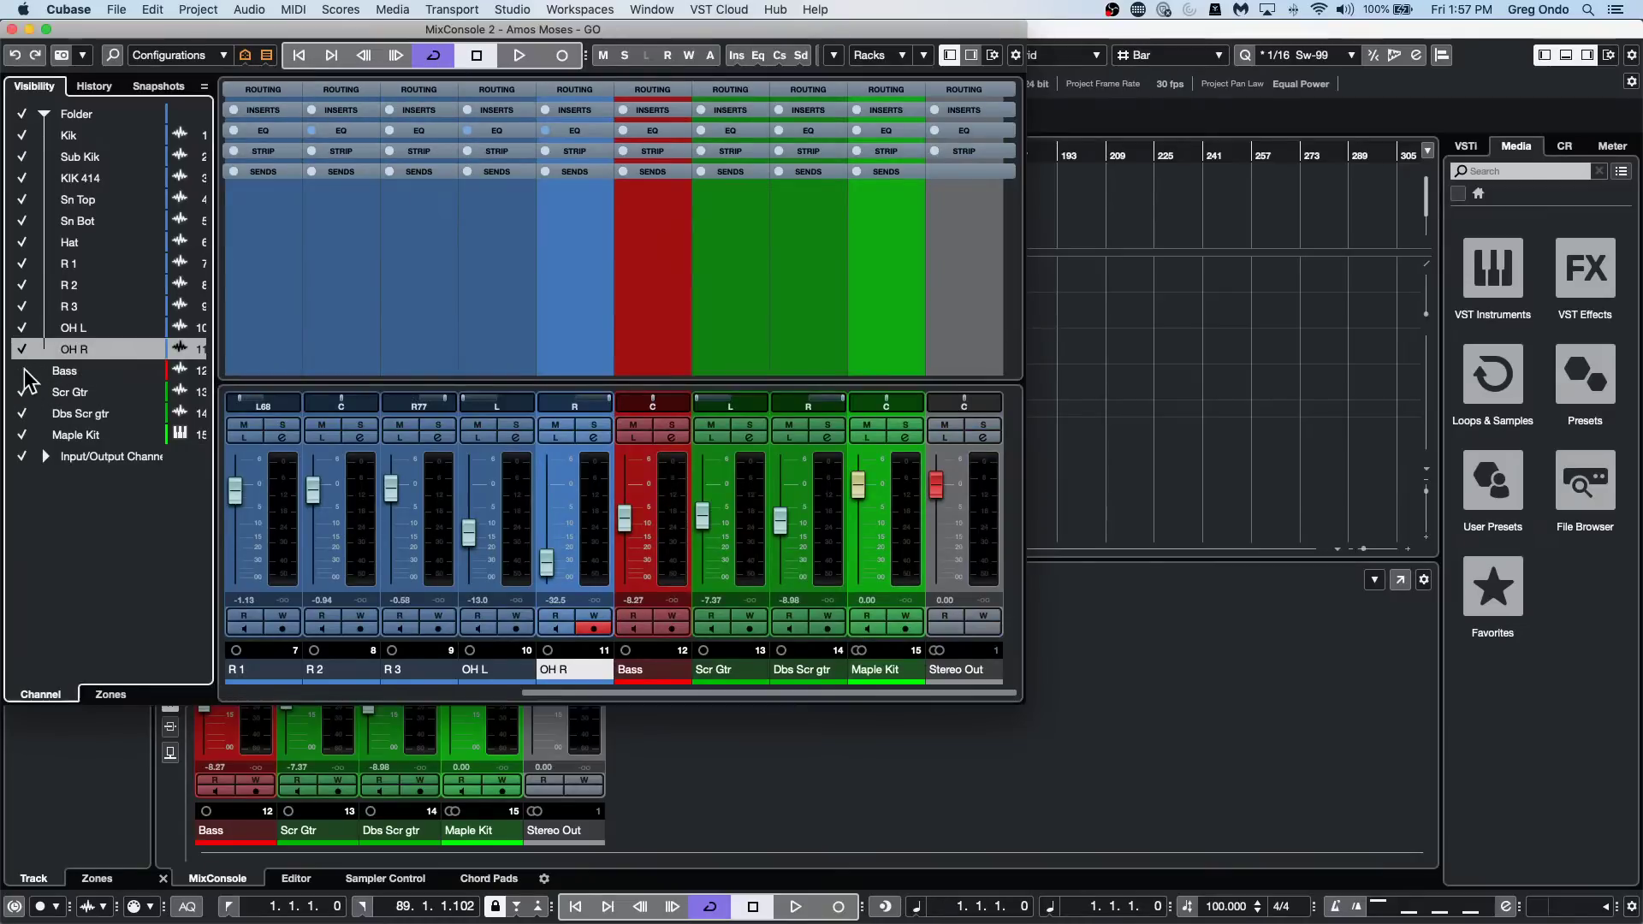
Hide Bass, Scr Gtr, Dbs Scr gtr, Maple Kit and the Input/Output Channels in MixConsole 2, leaving the drums, and close it.
{"action": "left_click", "coordinate": [22, 370]}
{"action": "left_click", "coordinate": [23, 413]}
{"action": "left_click", "coordinate": [22, 392]}
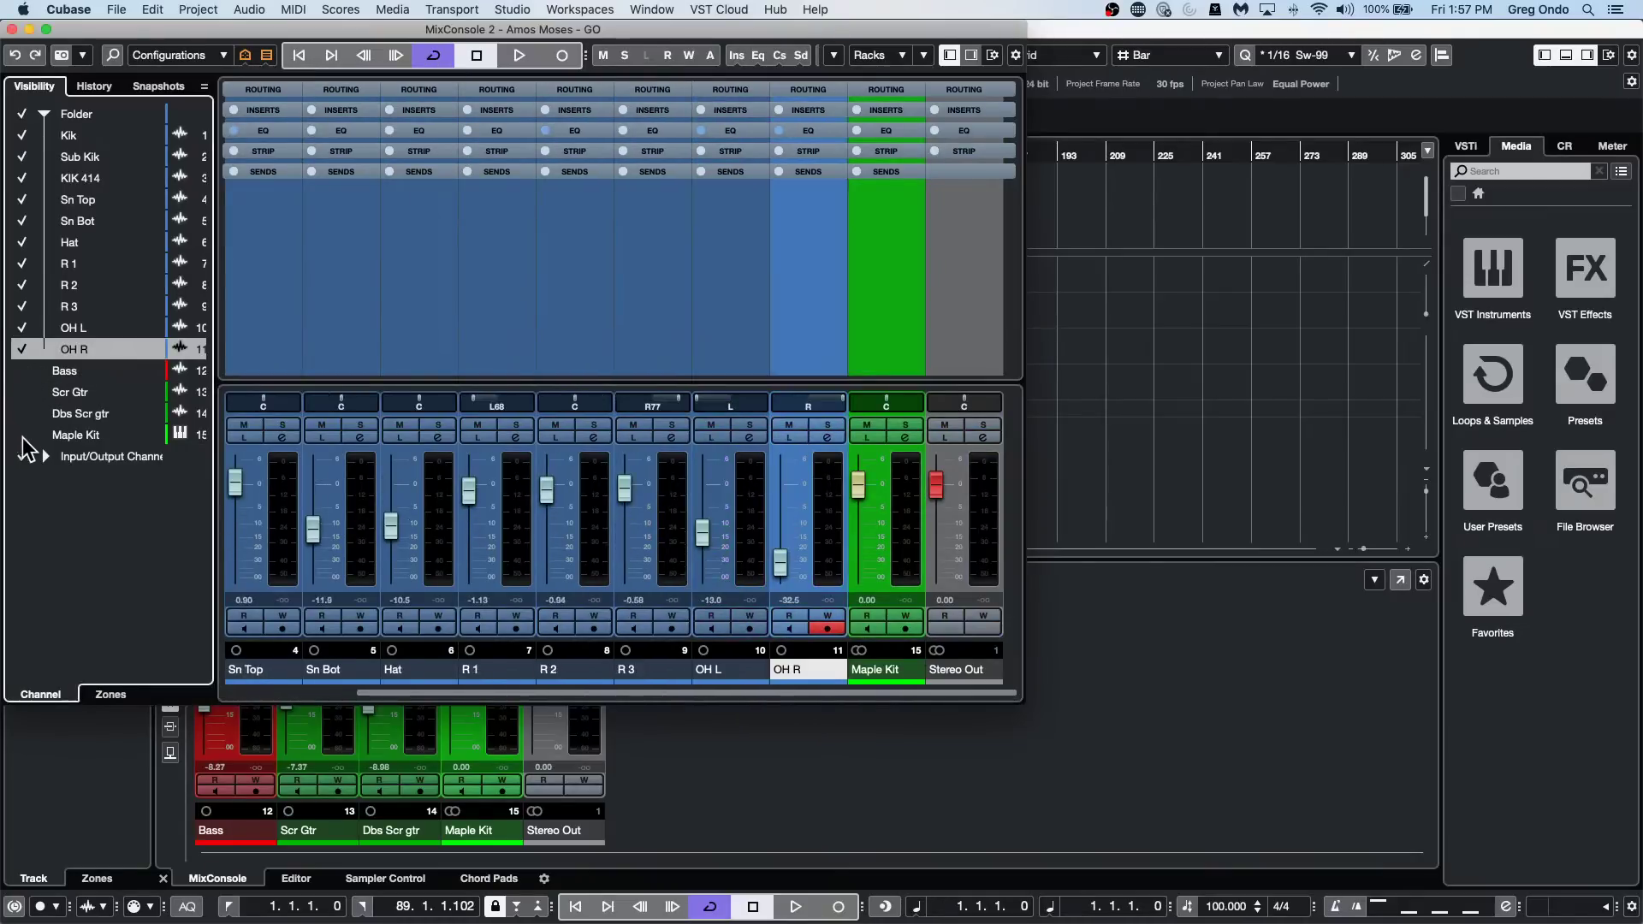
{"action": "left_click", "coordinate": [22, 434]}
{"action": "left_click", "coordinate": [23, 457]}
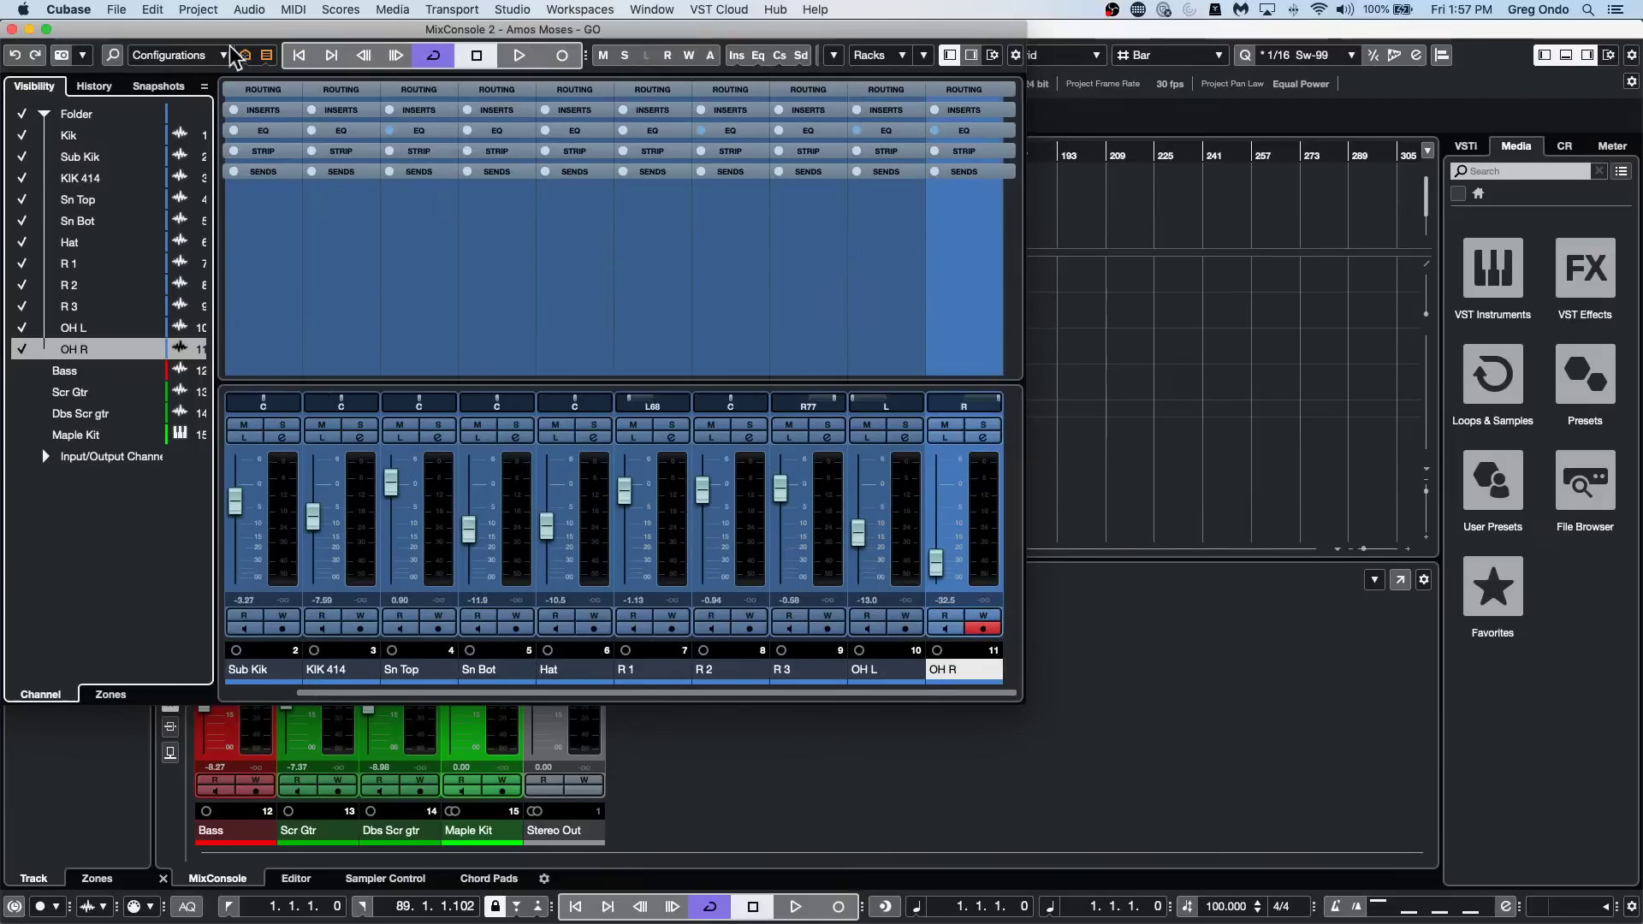
{"action": "left_click", "coordinate": [12, 29]}
Reopen the main MixConsole window with its input channel view.
{"action": "left_click", "coordinate": [512, 9]}
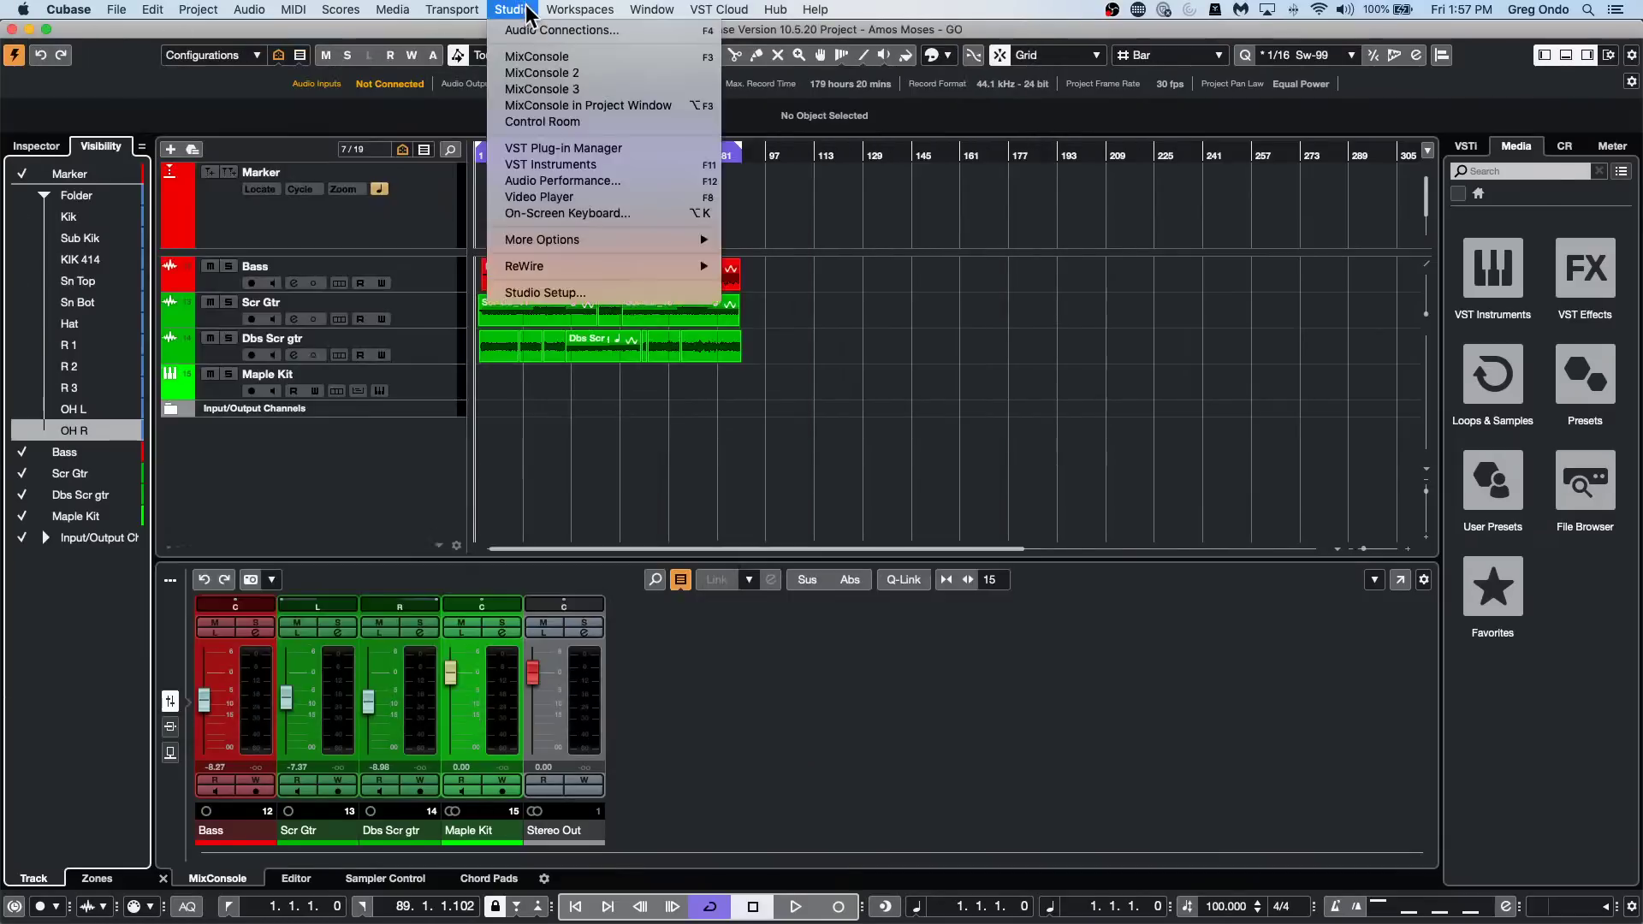
{"action": "mouse_move", "coordinate": [608, 10]}
{"action": "mouse_move", "coordinate": [513, 9]}
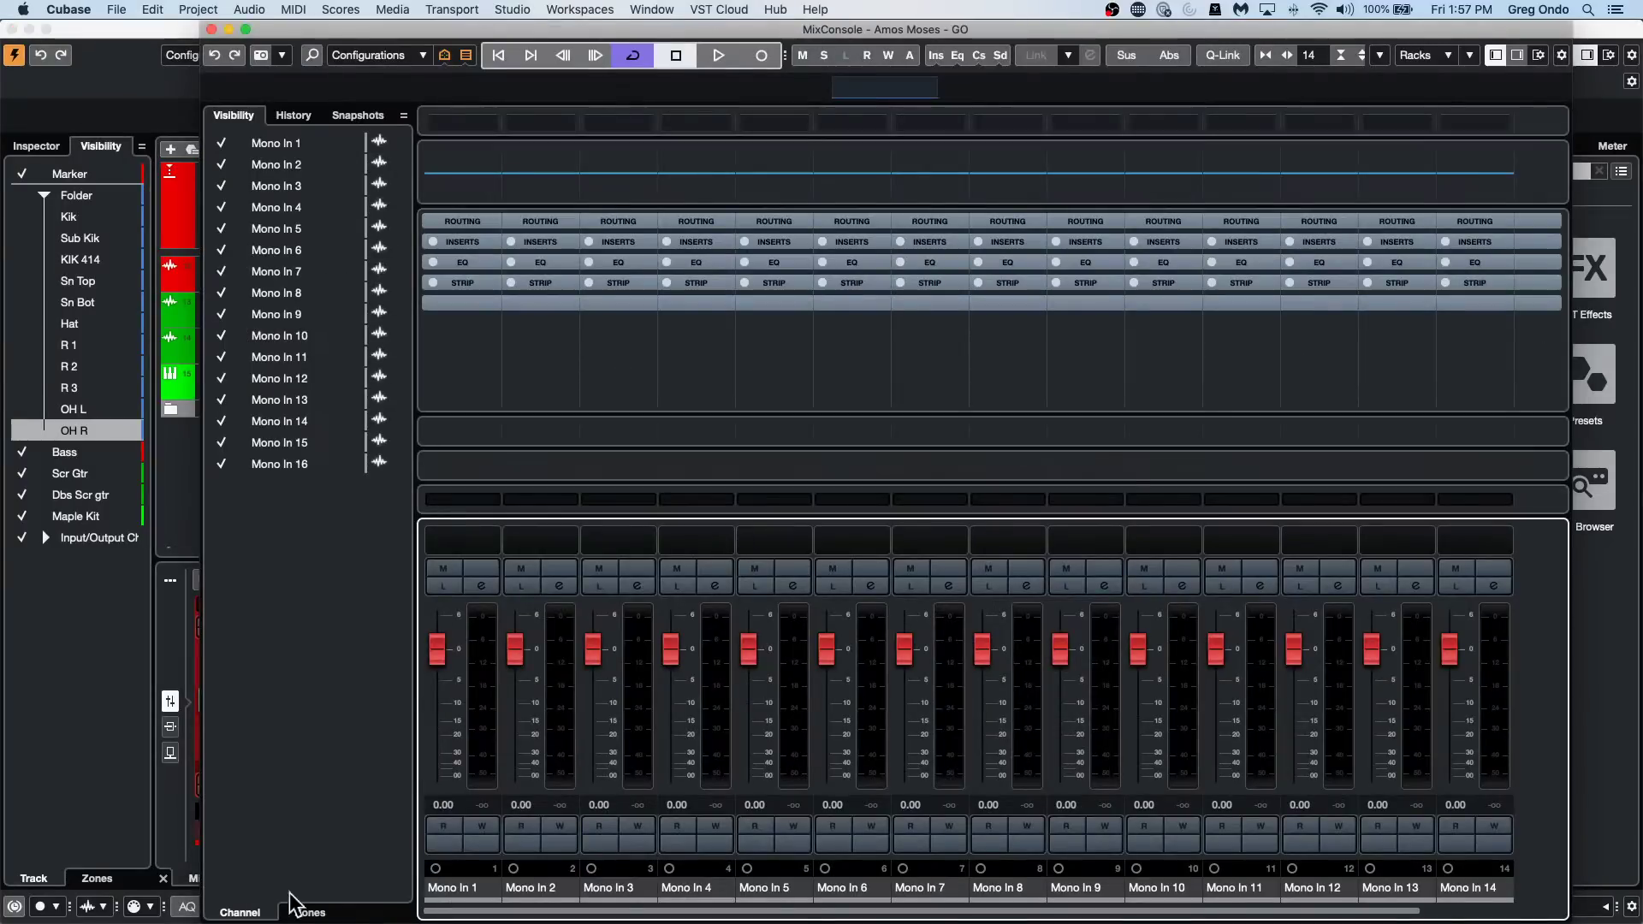
Open MixConsole 2 to view its drum channels, and close both MixConsole windows.
{"action": "left_click", "coordinate": [527, 10]}
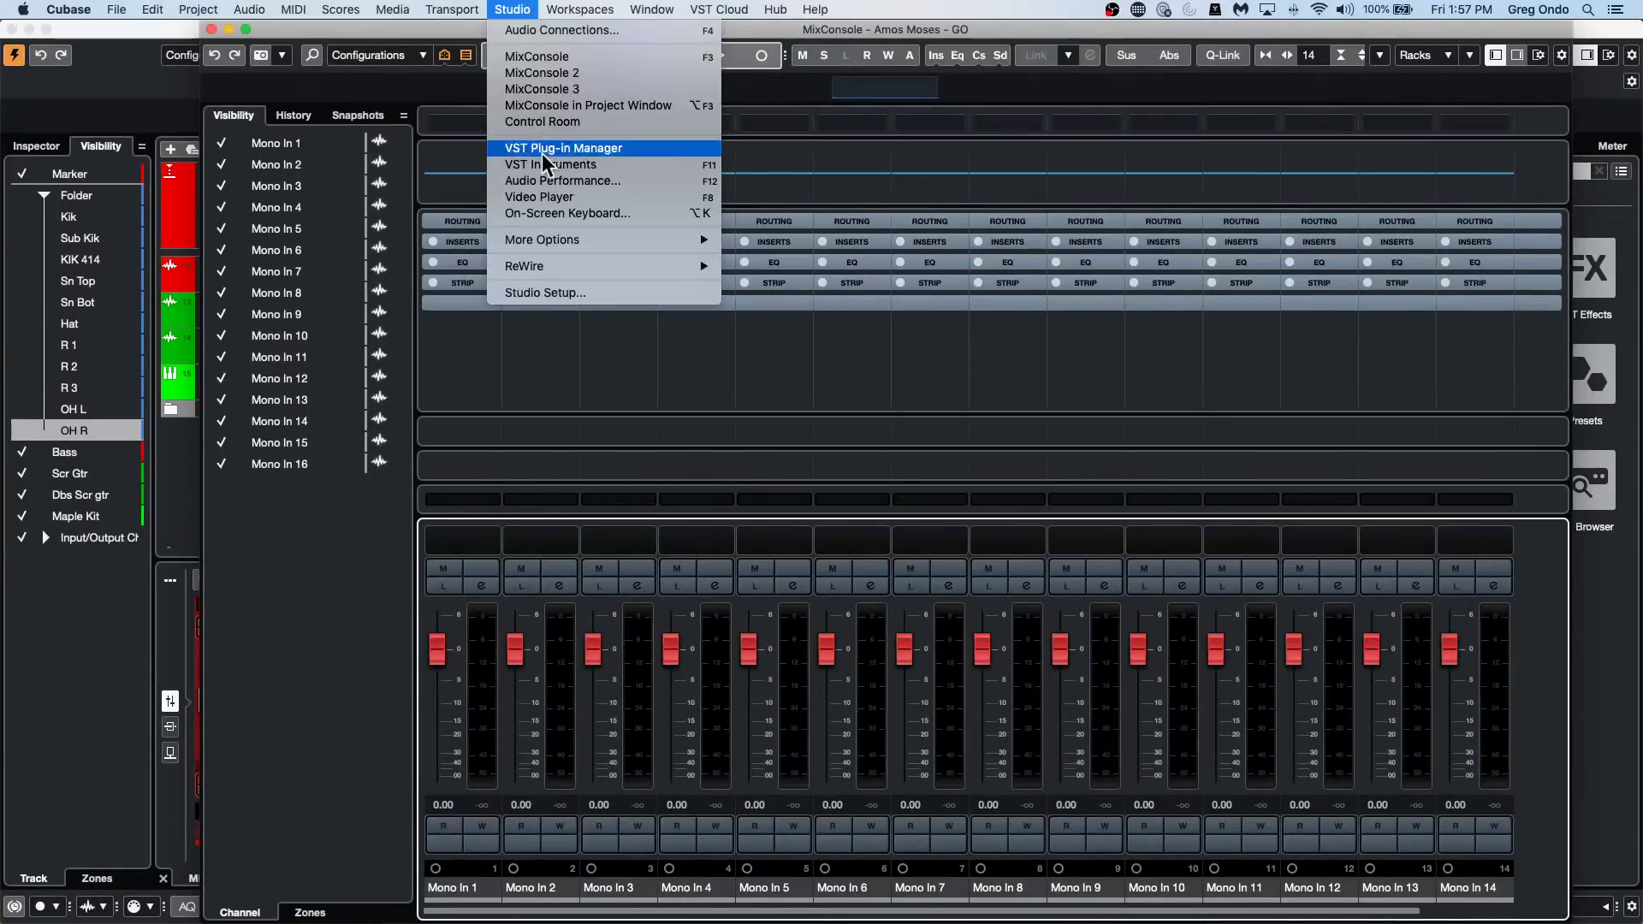
{"action": "left_click", "coordinate": [561, 72]}
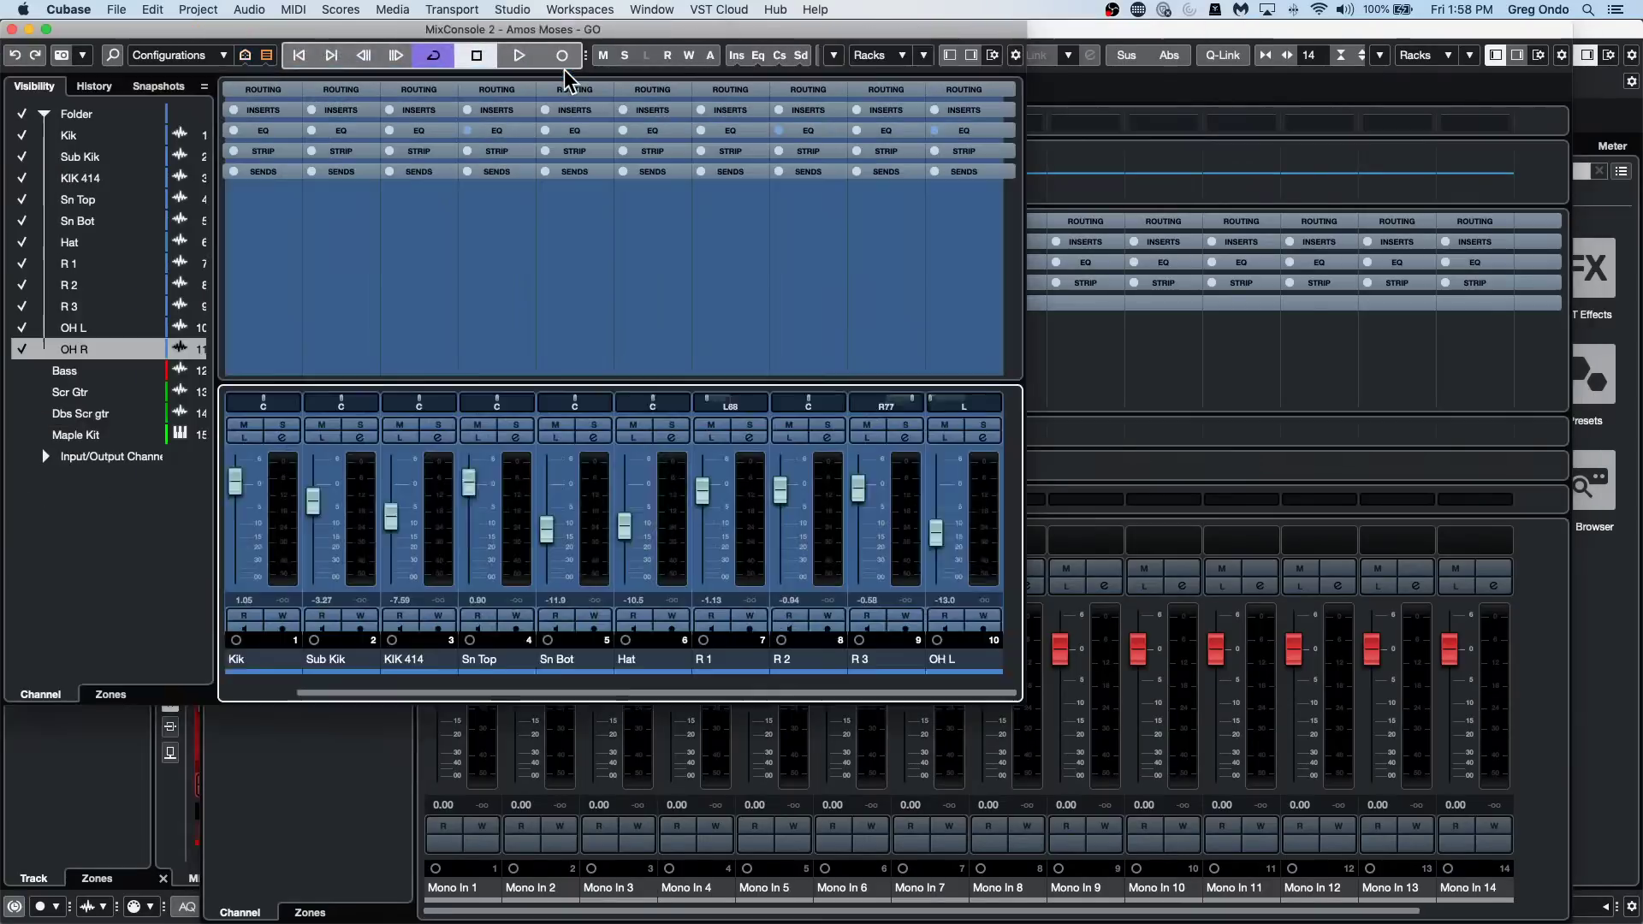
{"action": "left_click", "coordinate": [11, 29]}
{"action": "left_click", "coordinate": [210, 29]}
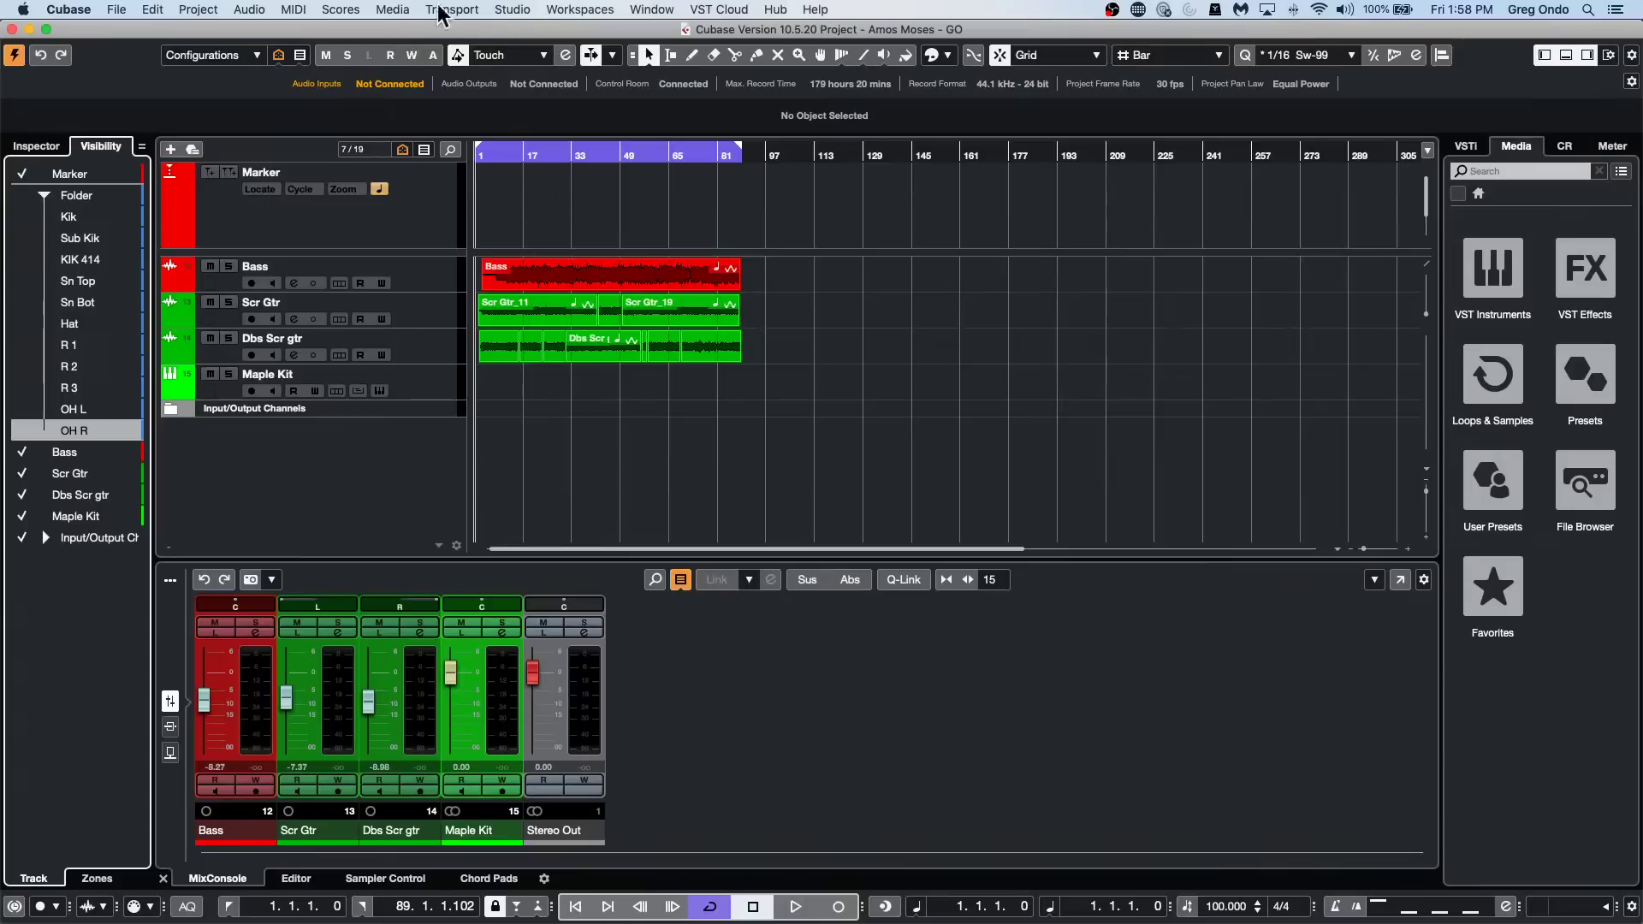
Open the main MixConsole window with the input channels again.
{"action": "left_click", "coordinate": [392, 10]}
{"action": "mouse_move", "coordinate": [153, 17]}
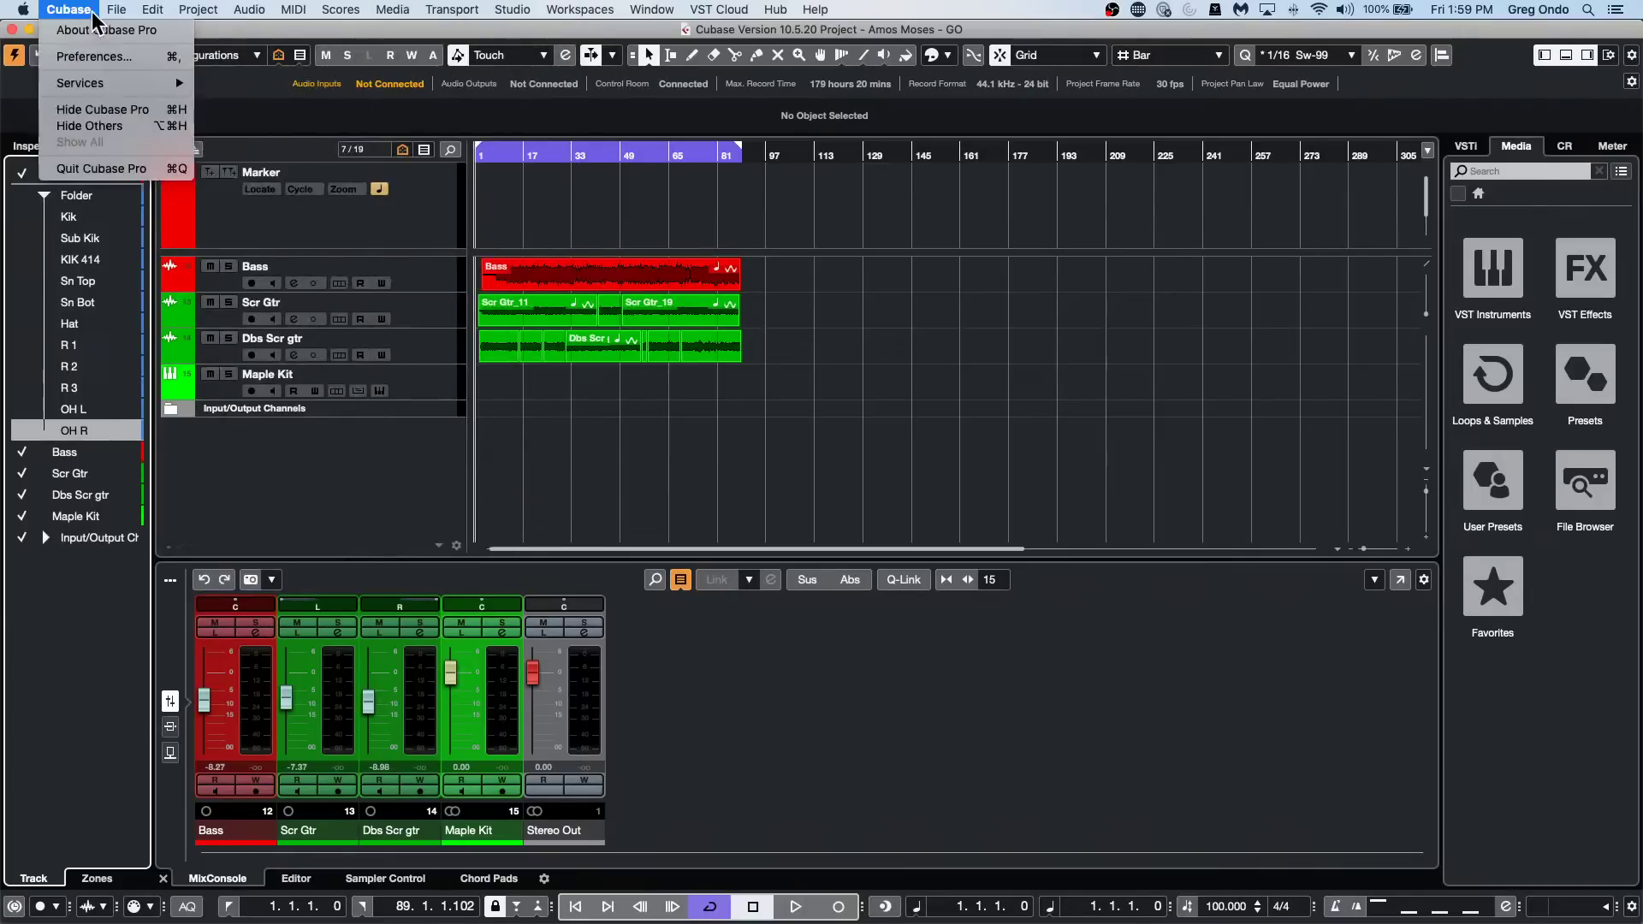
{"action": "mouse_move", "coordinate": [474, 12]}
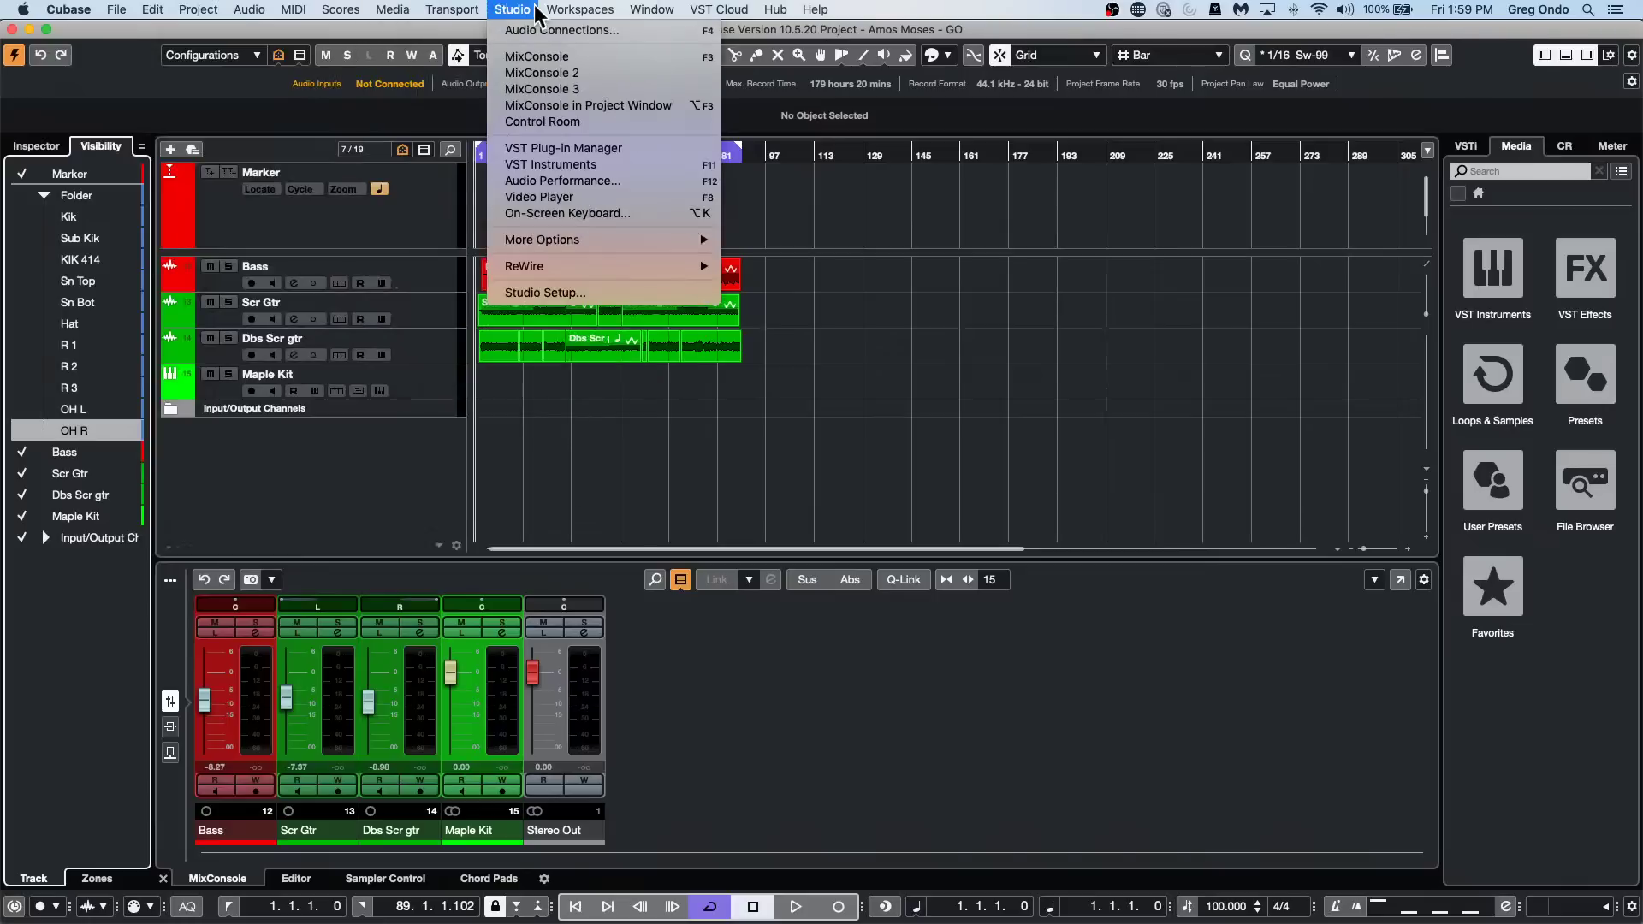
{"action": "left_click", "coordinate": [564, 58]}
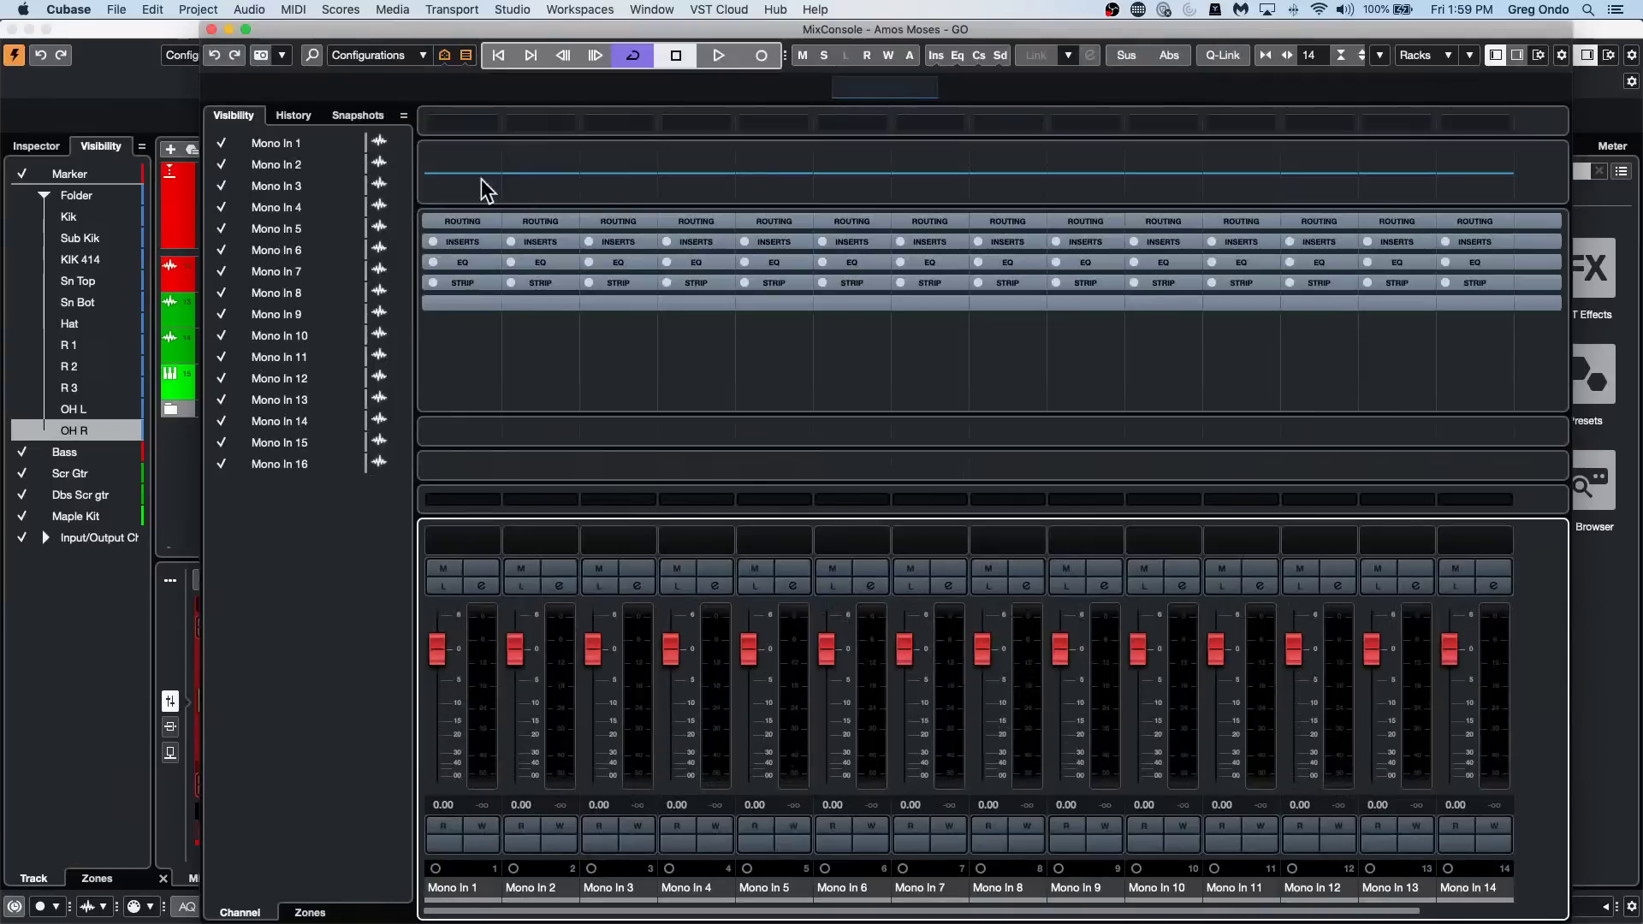
Open the Key Commands settings, collapse the Devices (Studio) category and look through the list of command categories.
{"action": "left_click", "coordinate": [82, 11]}
{"action": "mouse_move", "coordinate": [116, 12]}
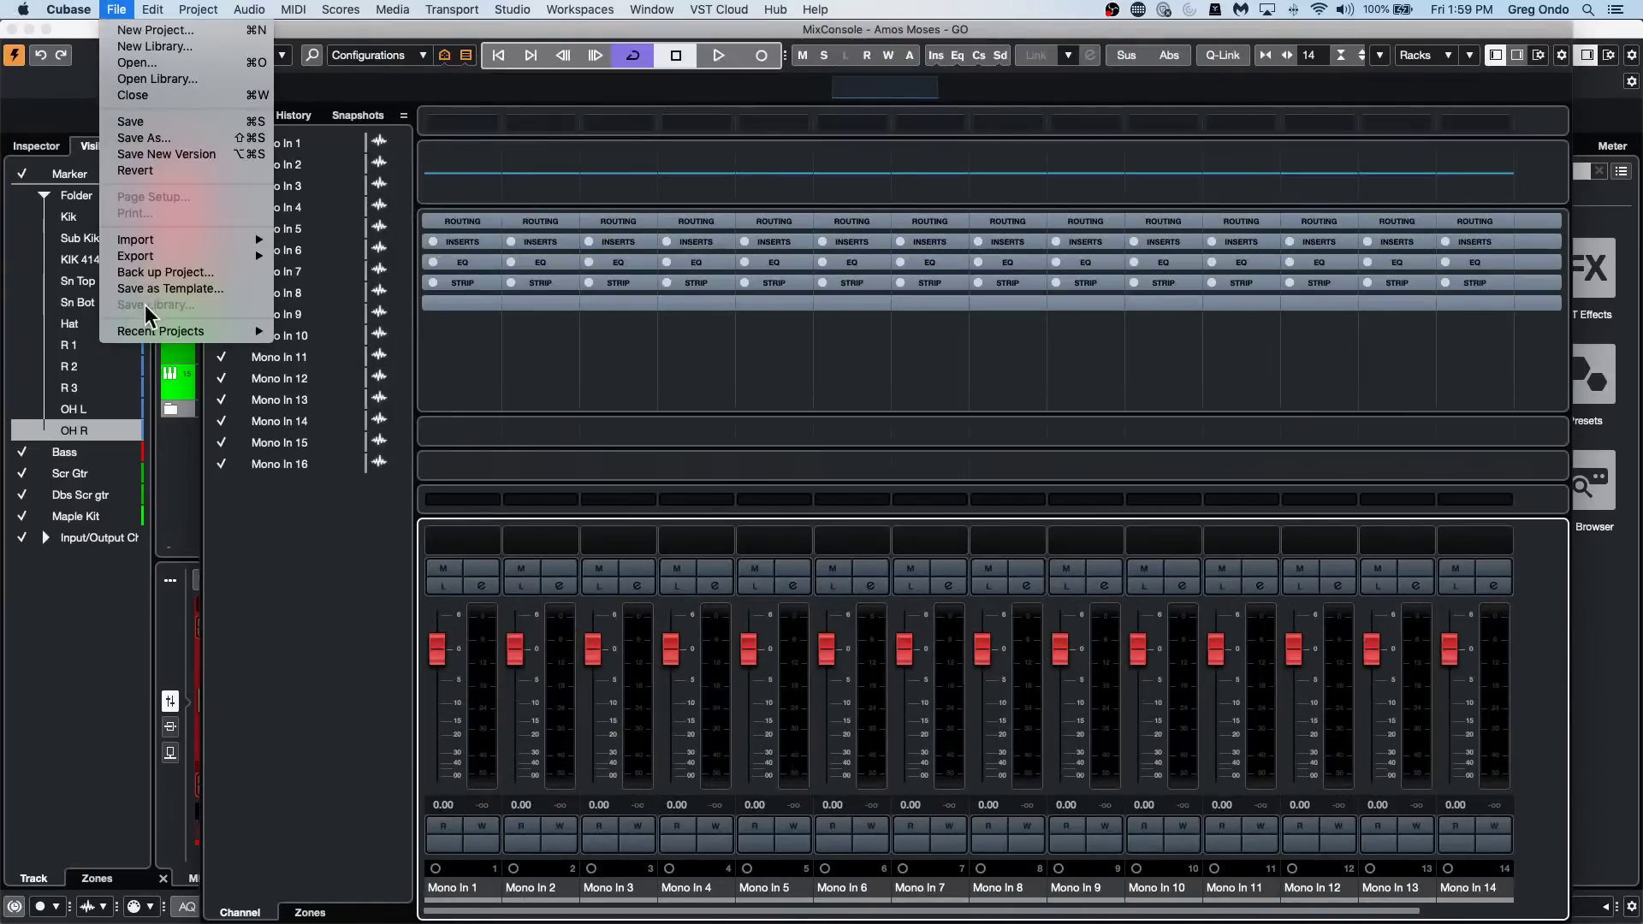
{"action": "mouse_move", "coordinate": [154, 333]}
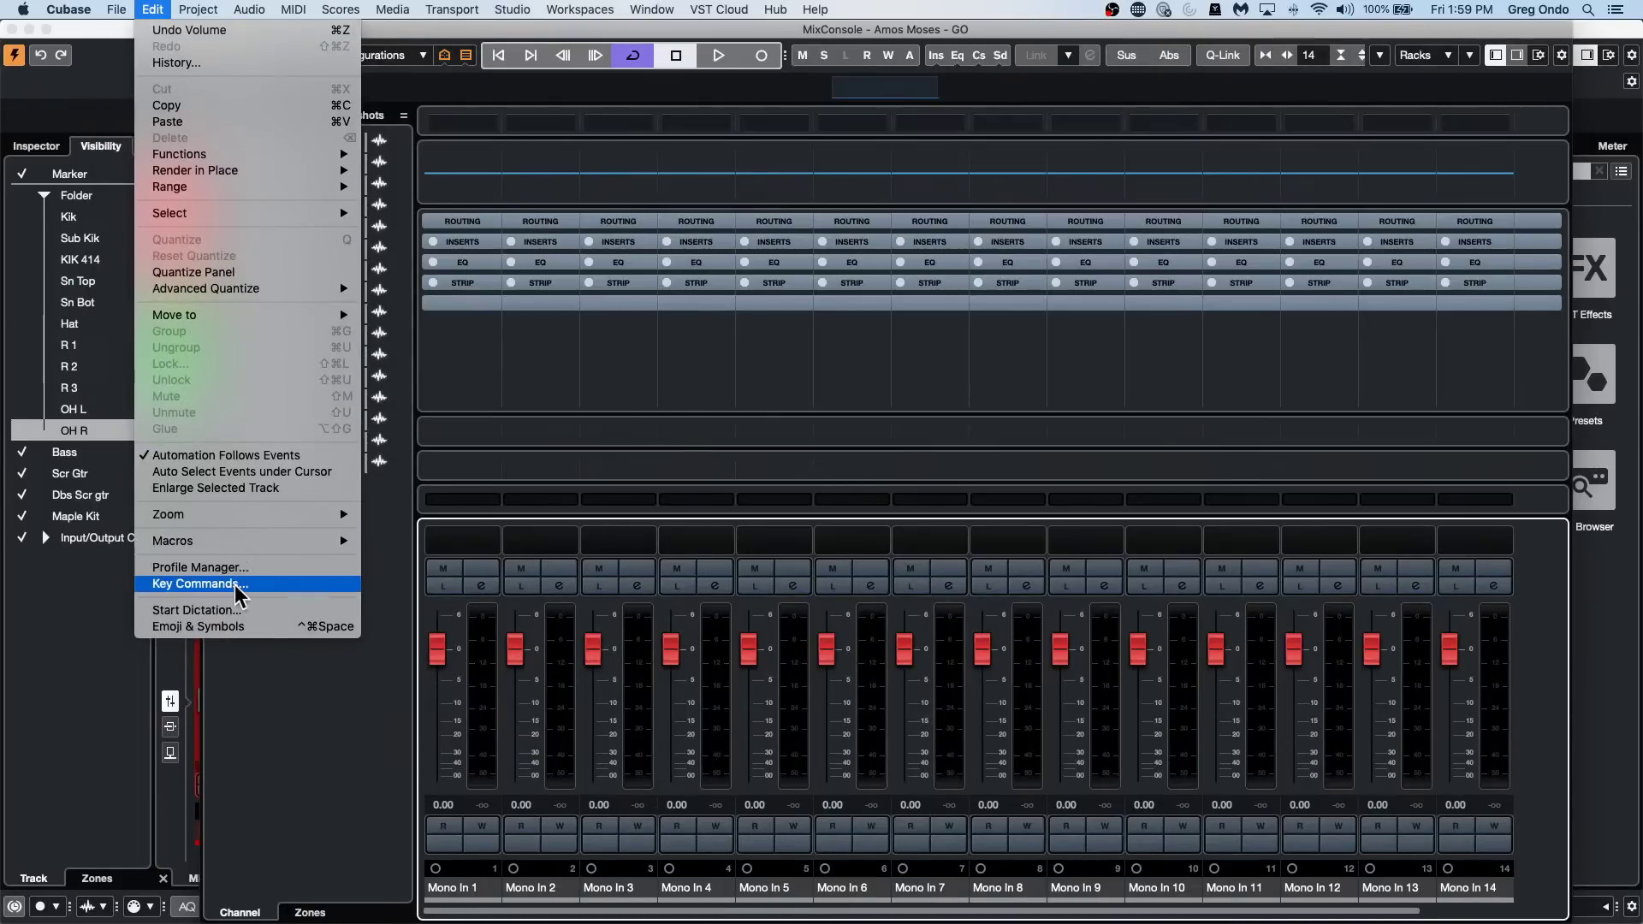
{"action": "left_click", "coordinate": [235, 583]}
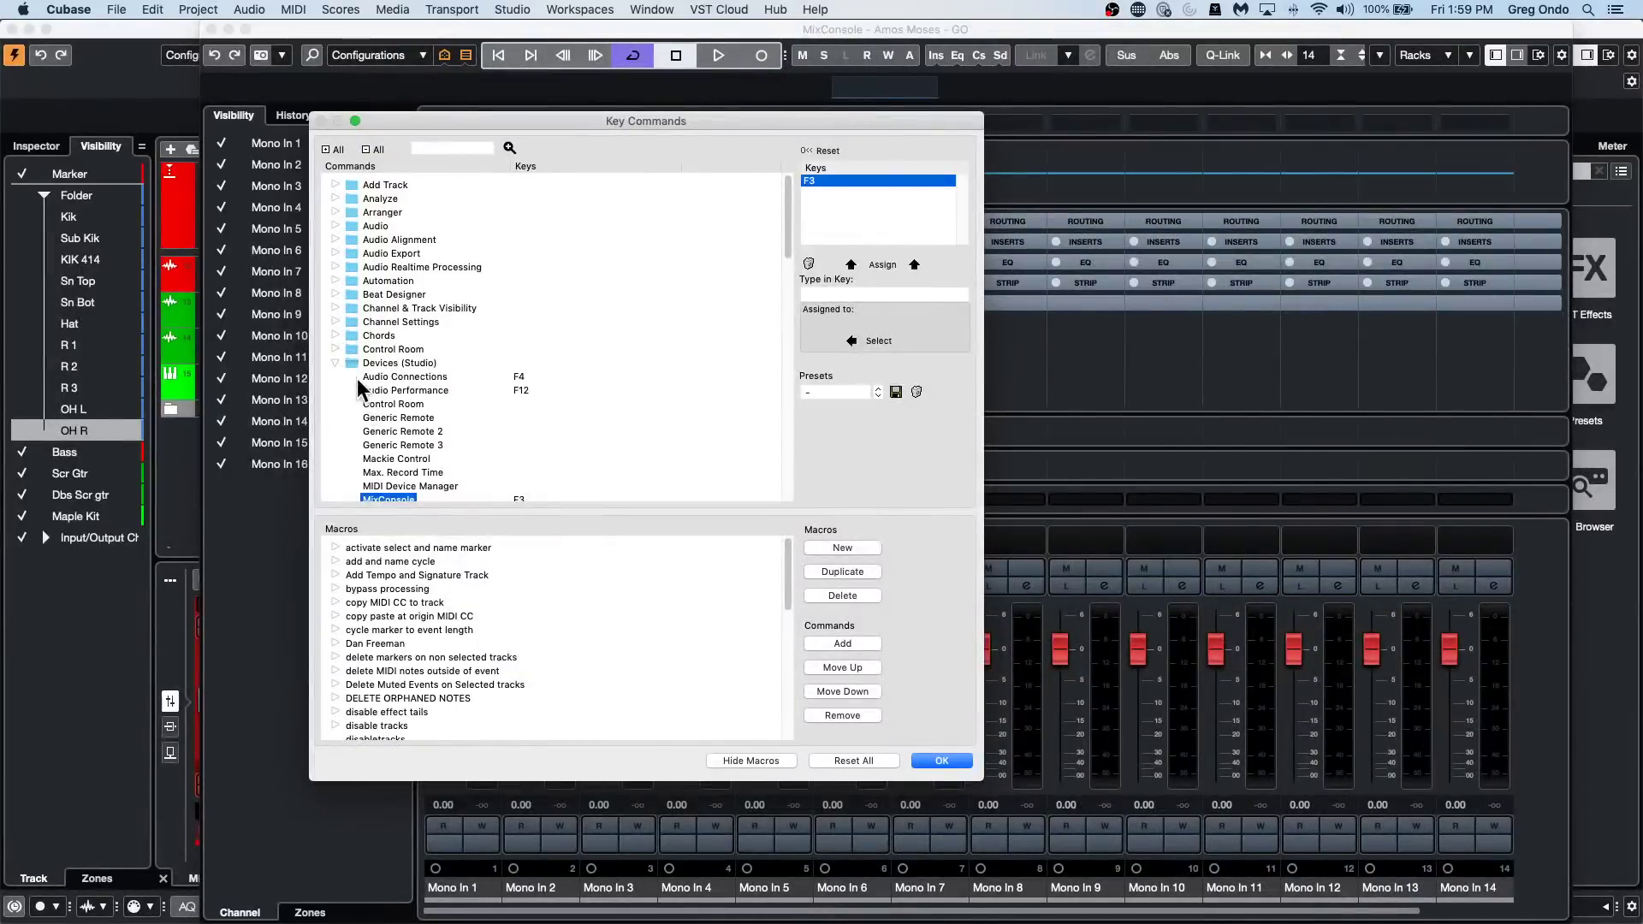
{"action": "left_click", "coordinate": [335, 363]}
{"action": "scroll", "coordinate": [414, 391], "scroll_direction": "down", "scroll_amount": 15}
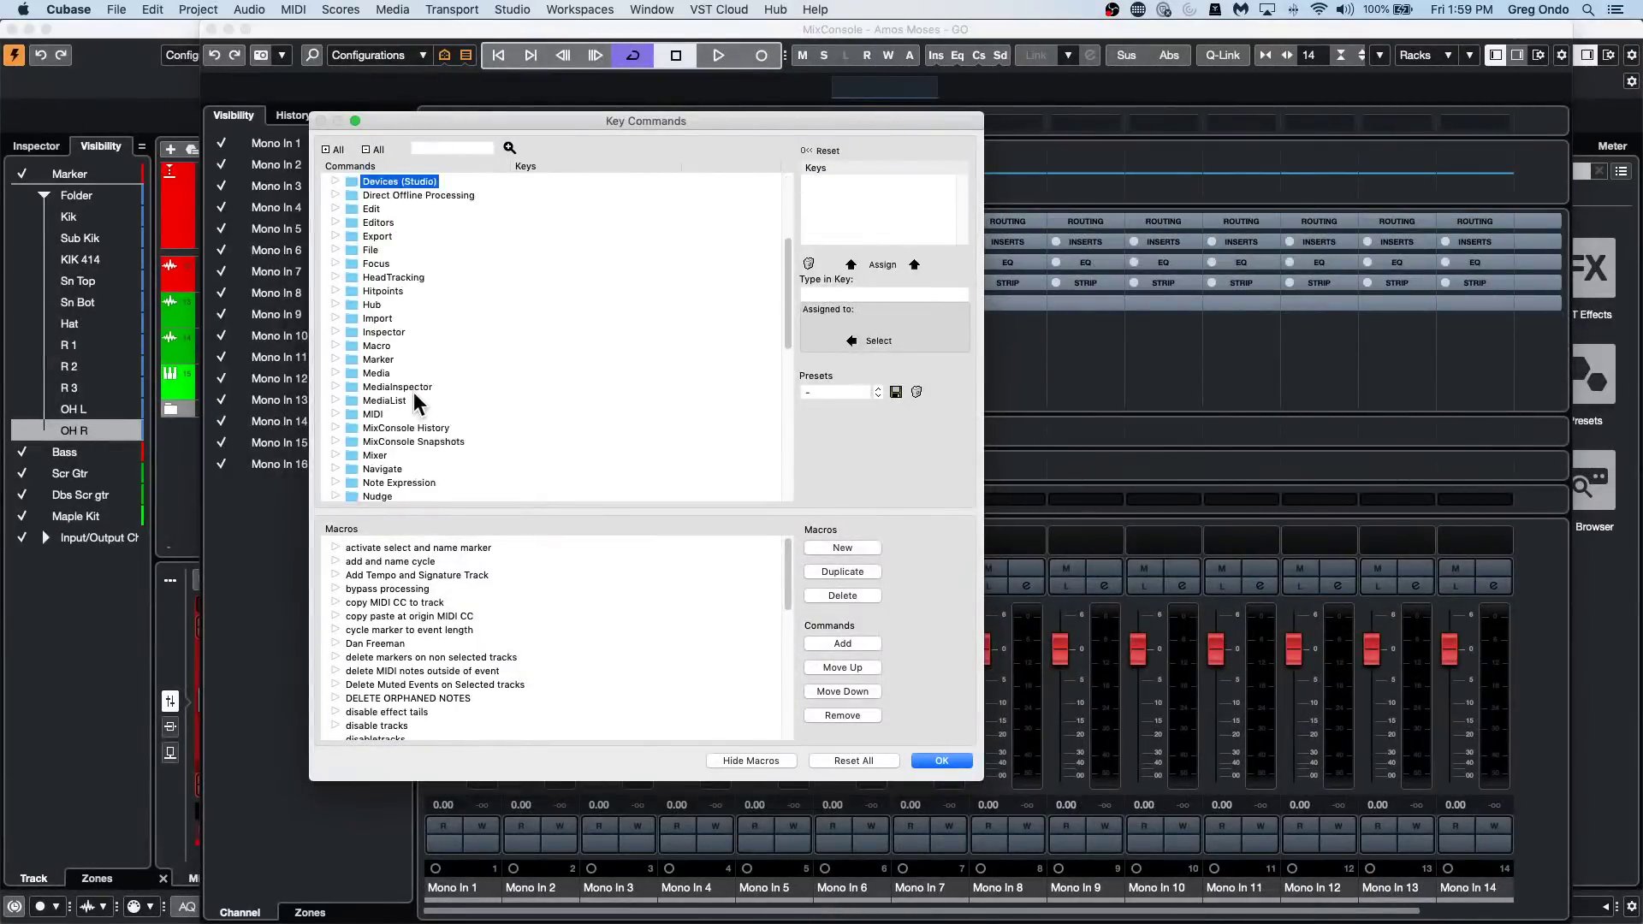
{"action": "scroll", "coordinate": [414, 392], "scroll_direction": "down", "scroll_amount": 2}
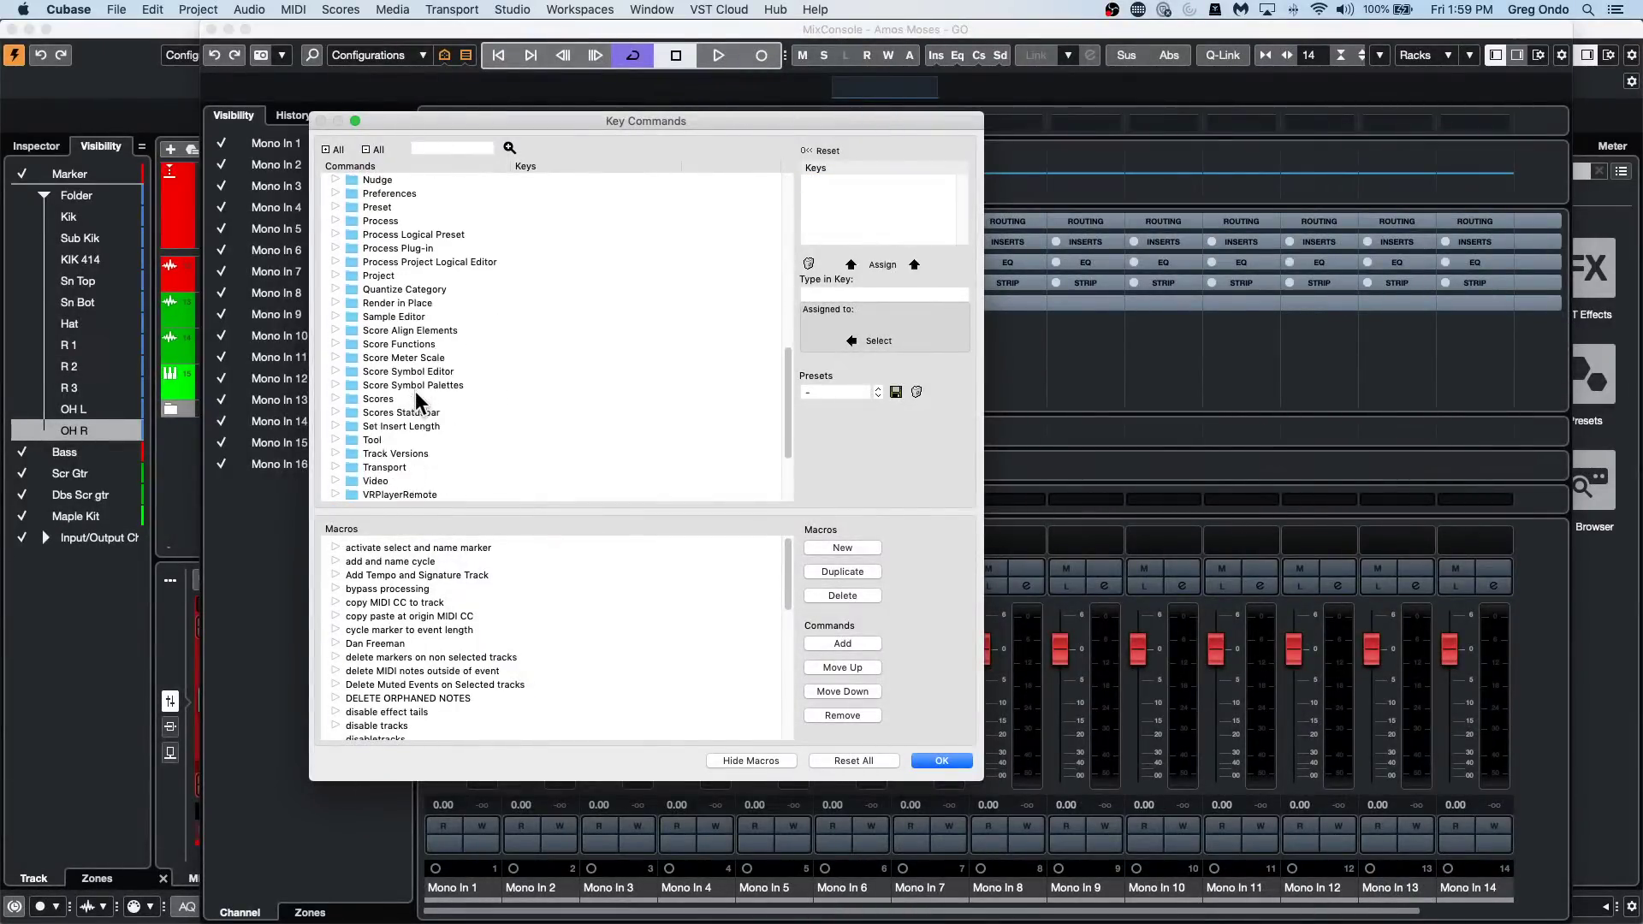
{"action": "scroll", "coordinate": [547, 399], "scroll_direction": "down", "scroll_amount": 2}
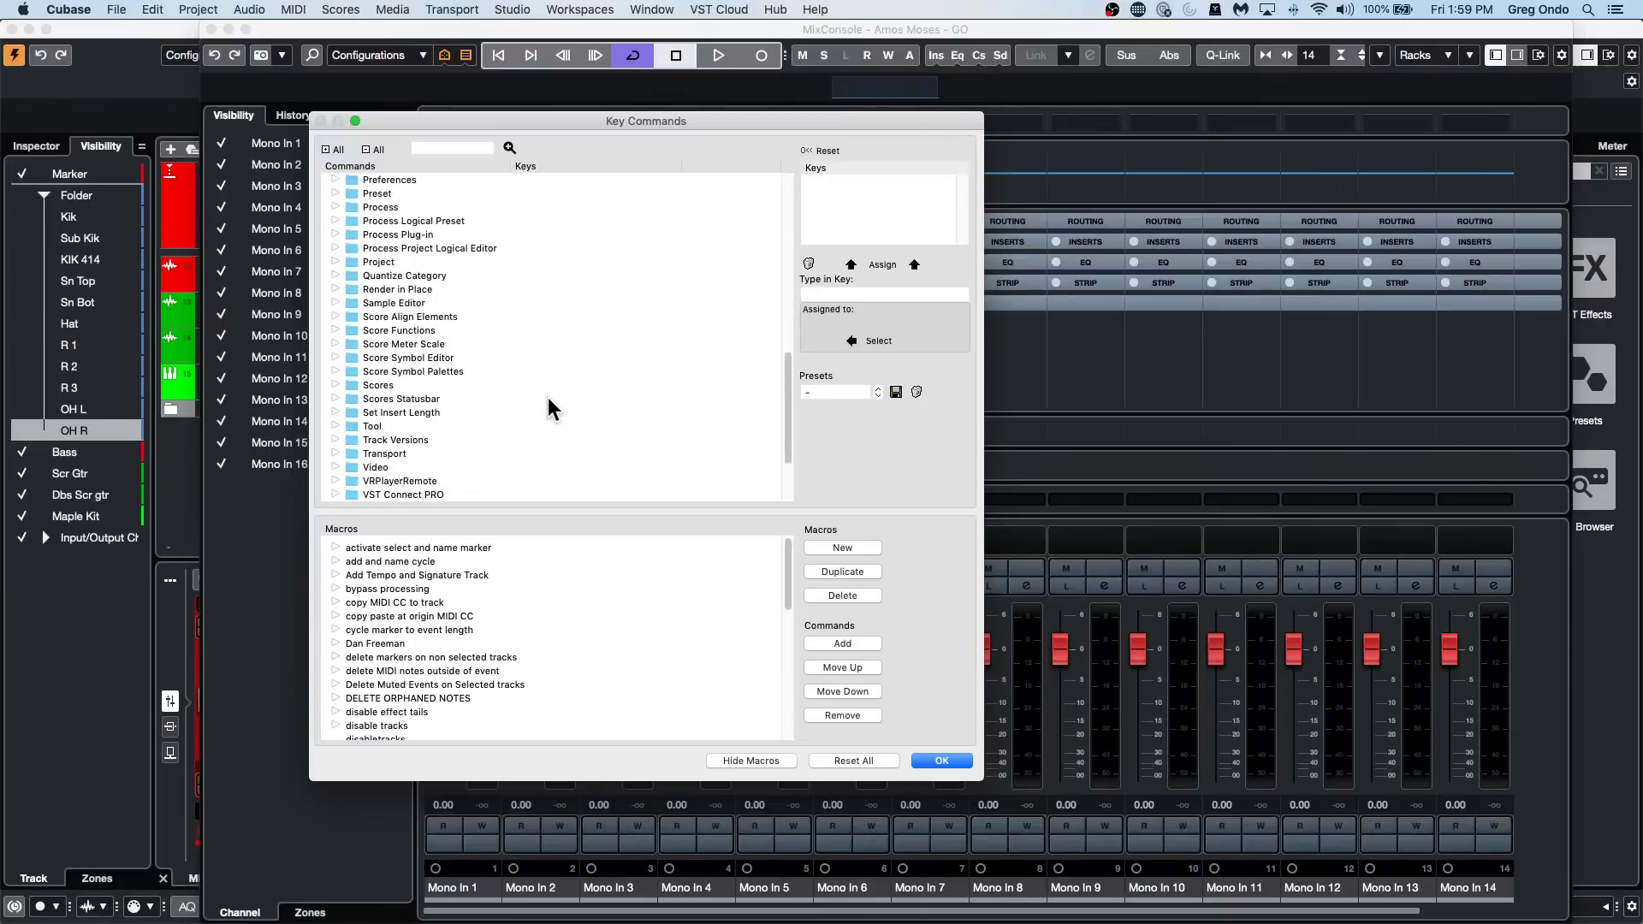
{"action": "scroll", "coordinate": [548, 397], "scroll_direction": "down", "scroll_amount": 1}
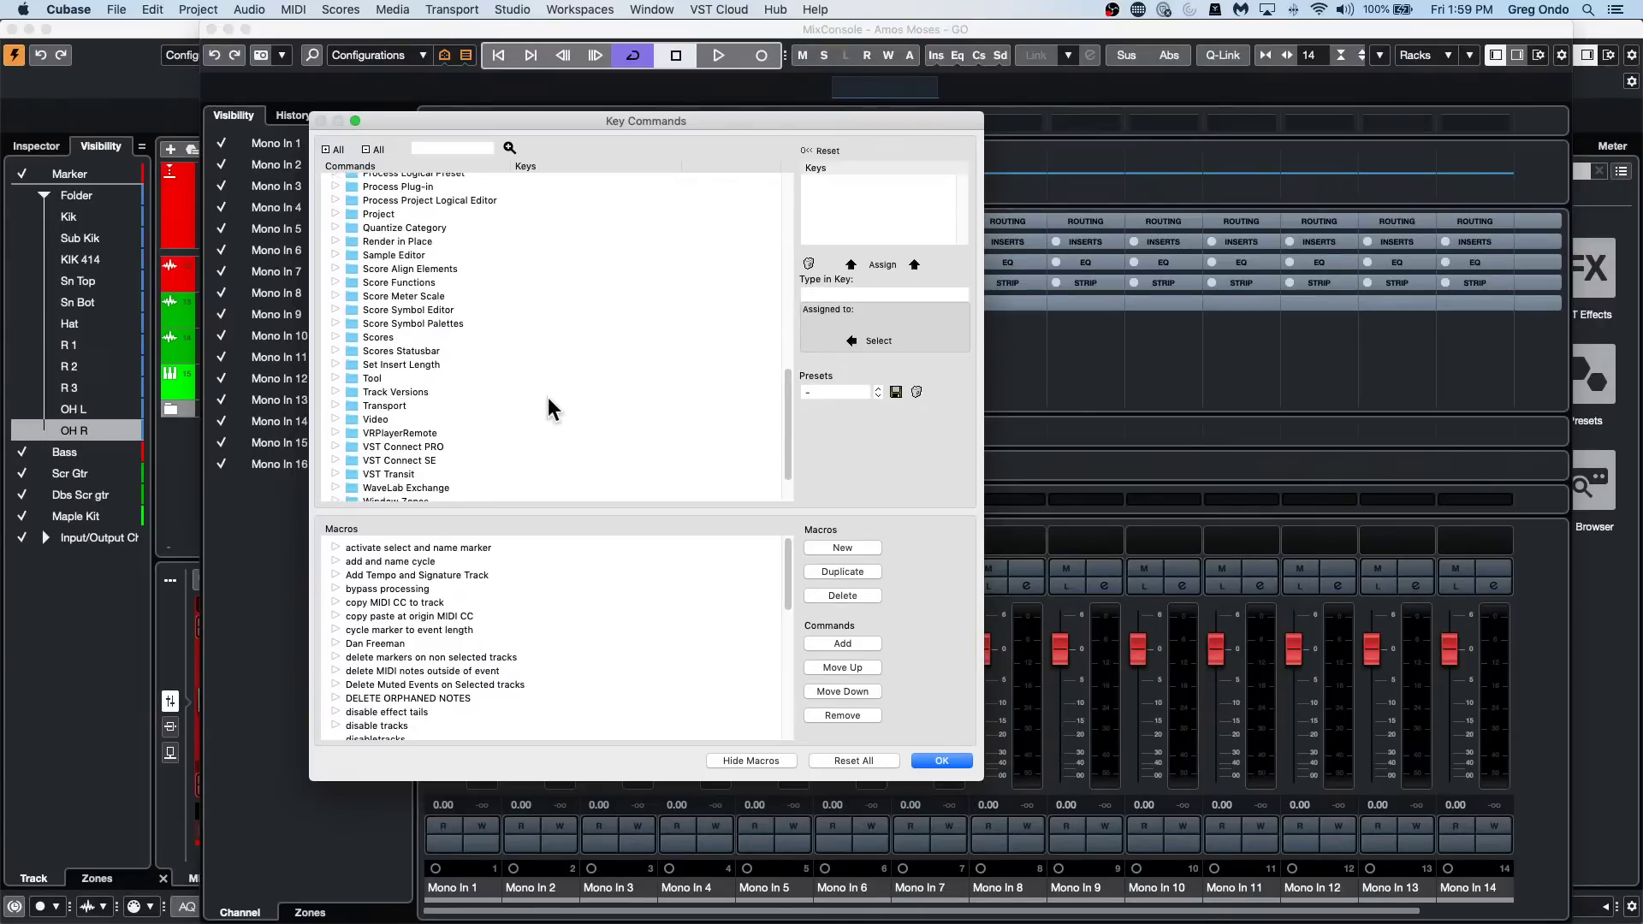
{"action": "key", "text": "d"}
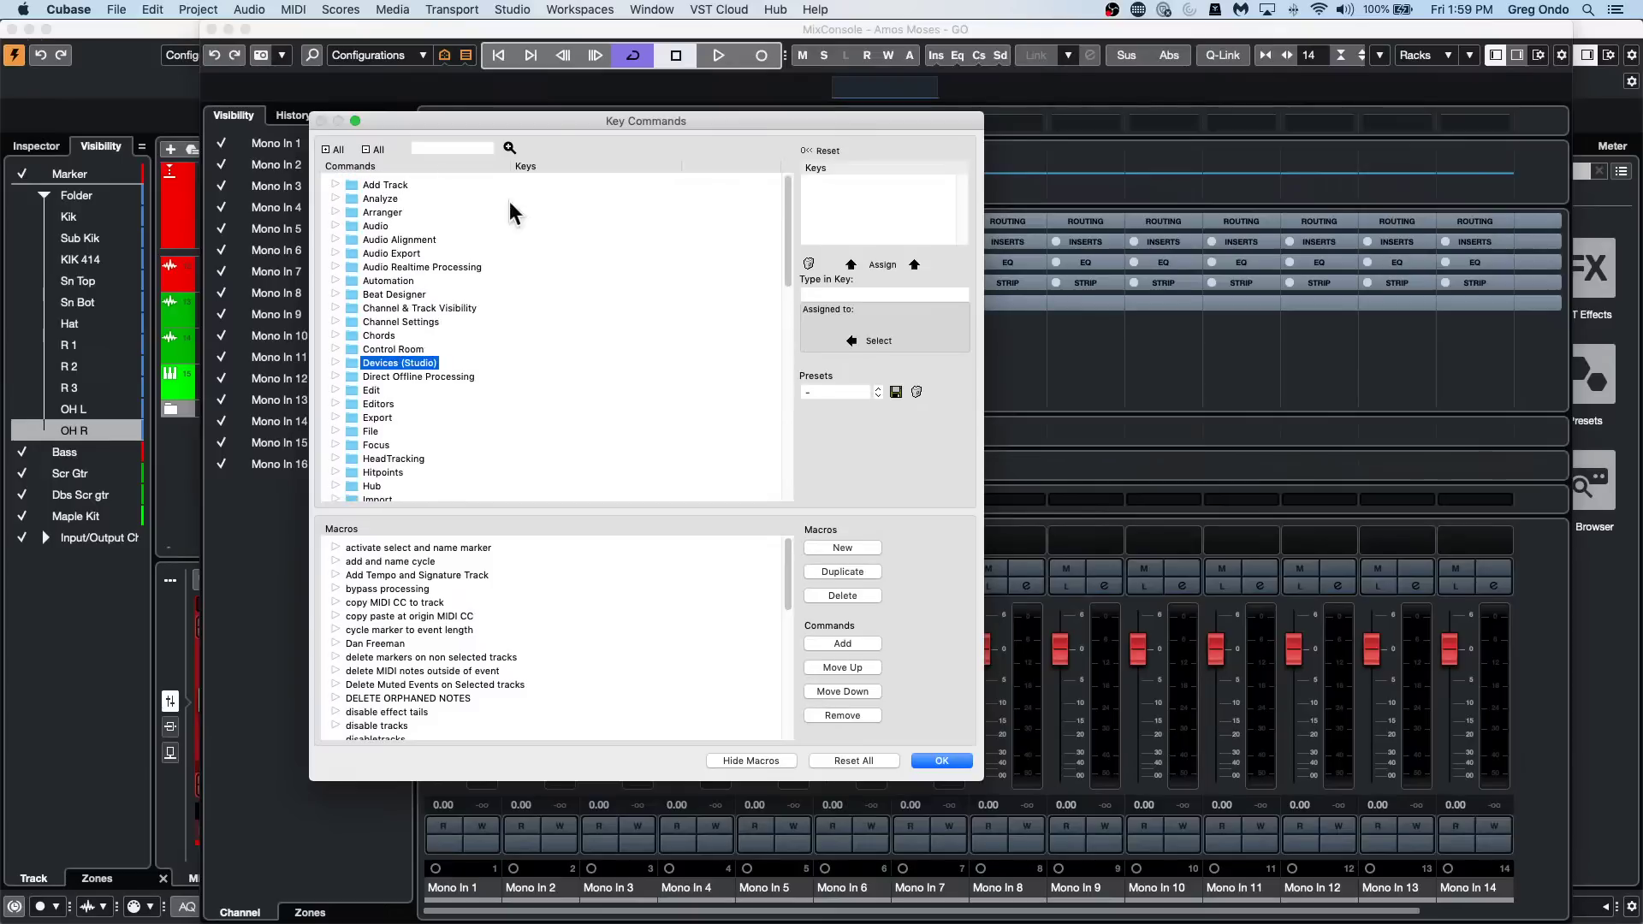
Search the key commands for "visibility" and look through the Channel & Track Visibility commands.
{"action": "left_click", "coordinate": [440, 148]}
{"action": "type", "text": "vi"}
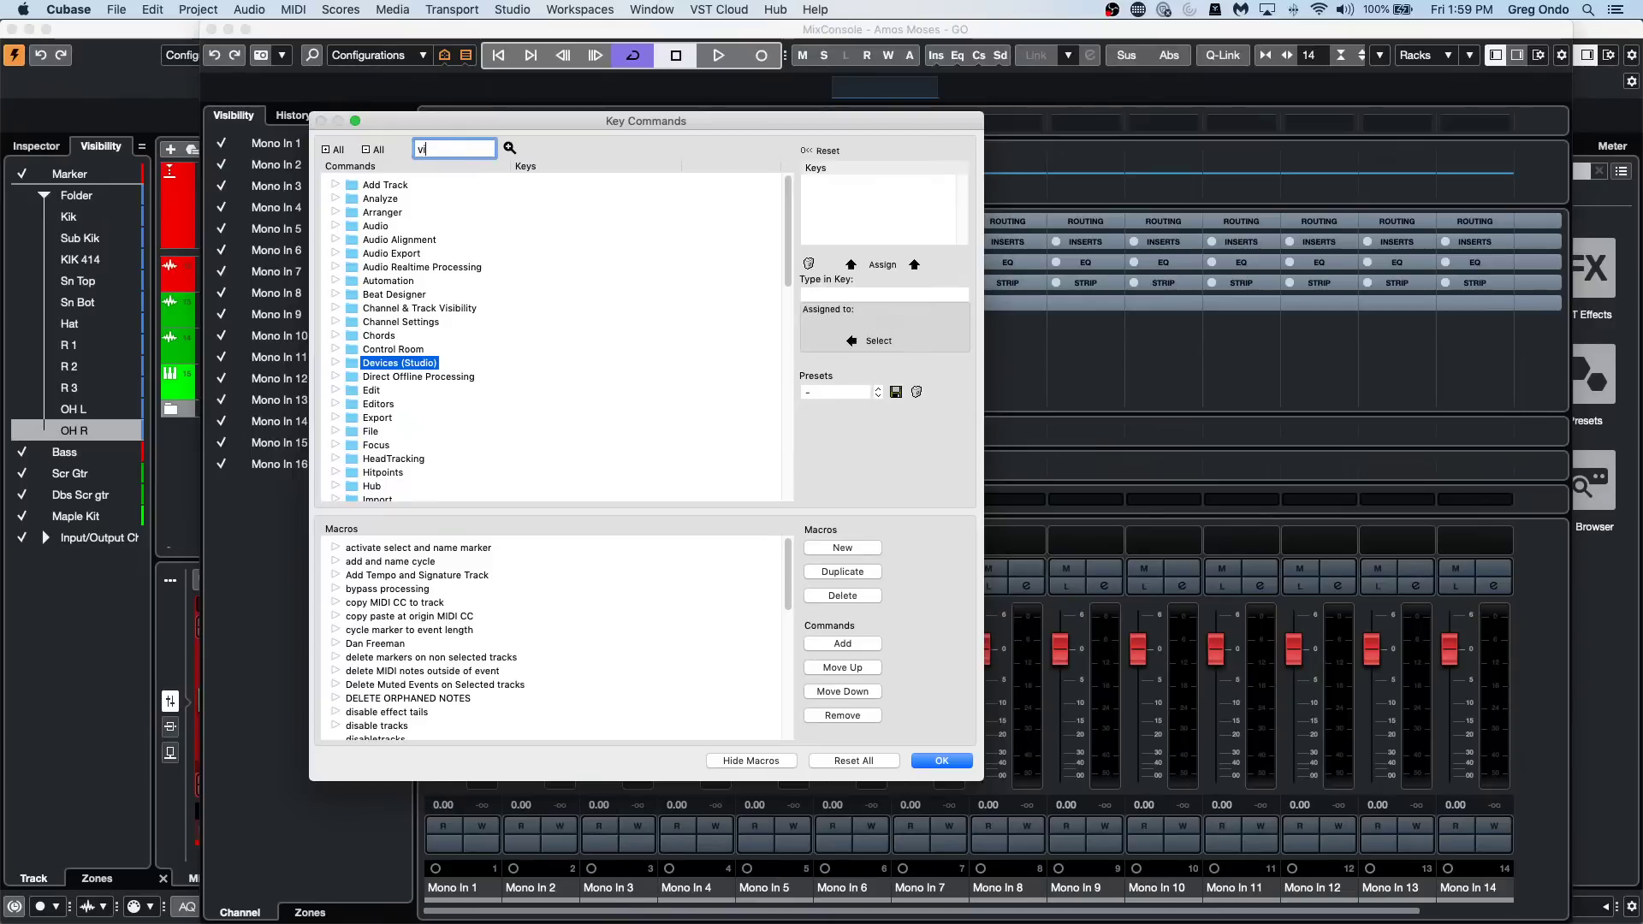
{"action": "type", "text": "sibility"}
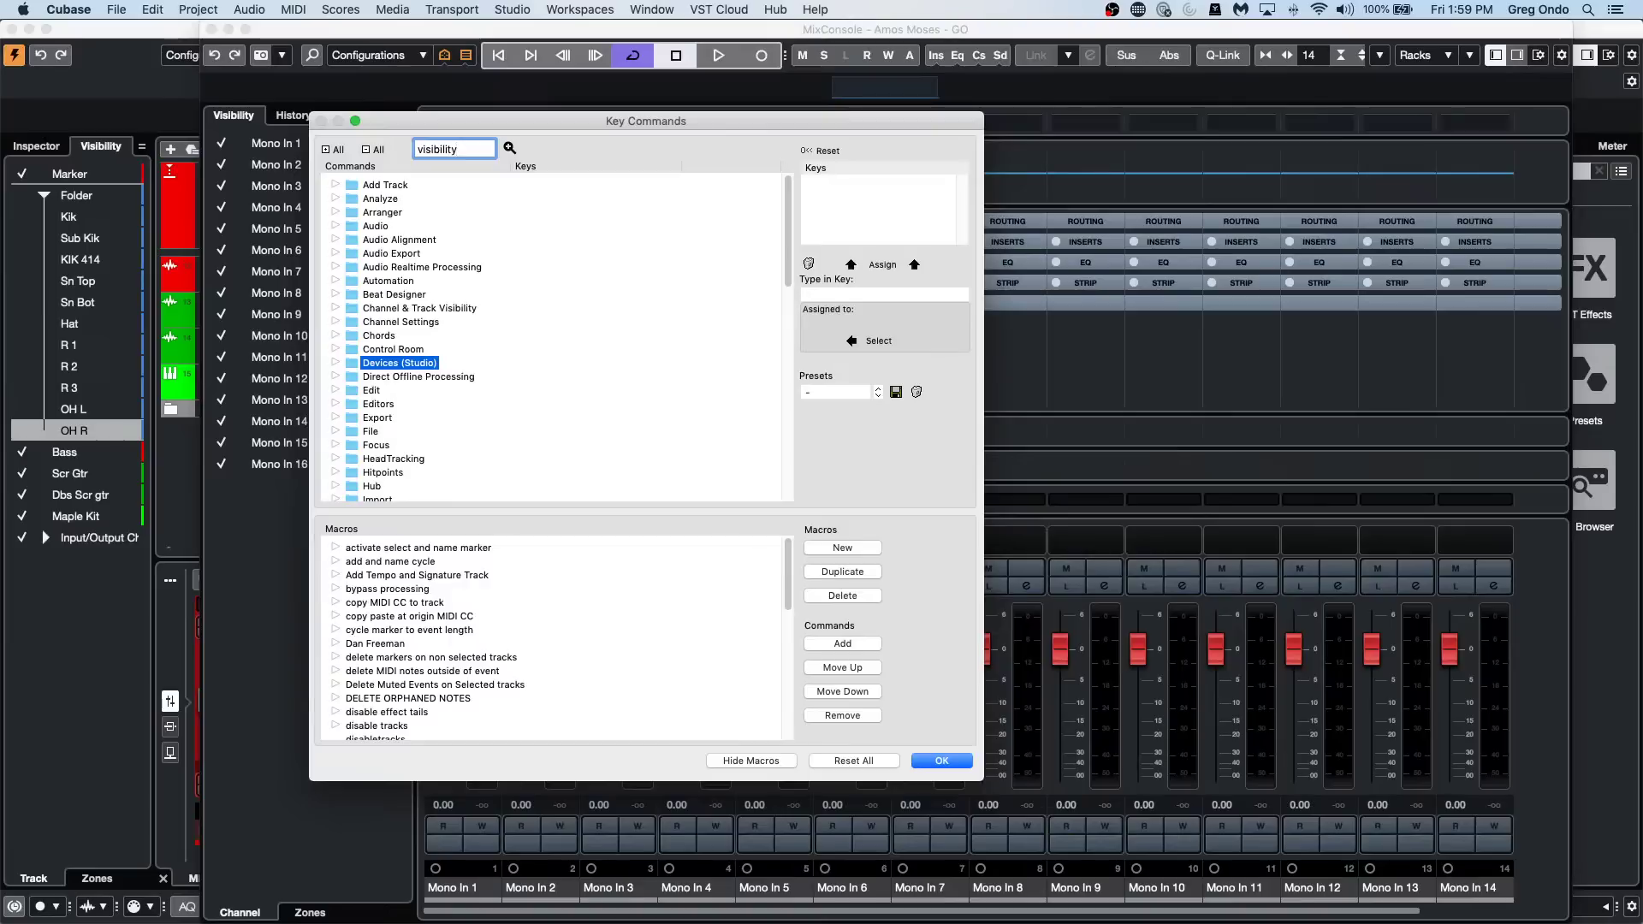
{"action": "left_click", "coordinate": [509, 149]}
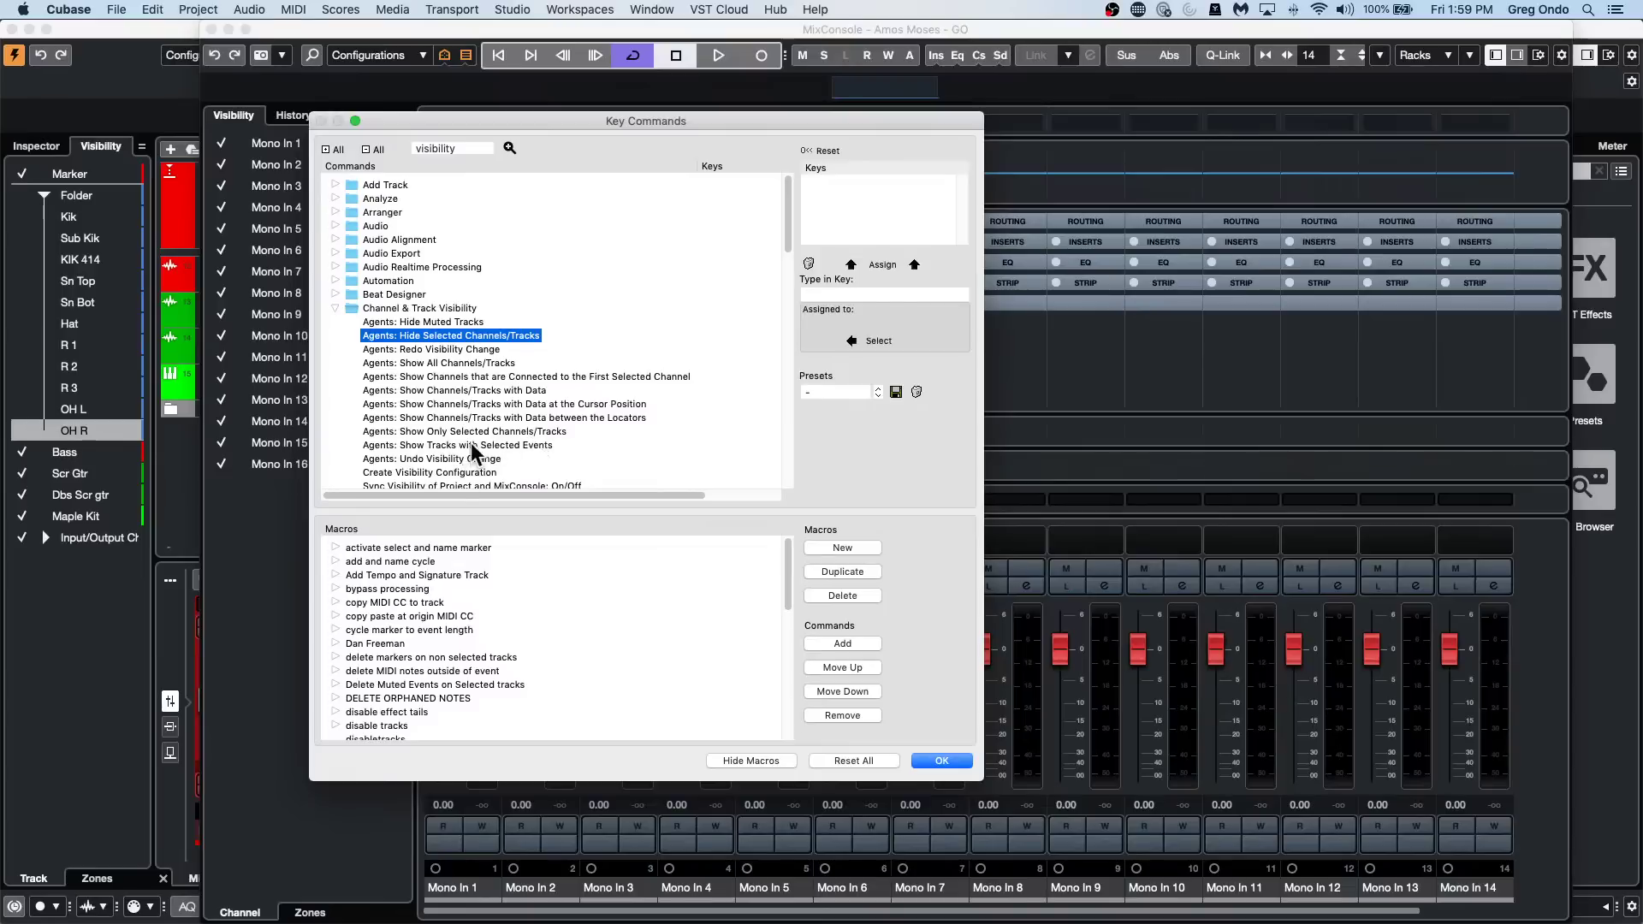
{"action": "scroll", "coordinate": [511, 436], "scroll_direction": "down", "scroll_amount": 1}
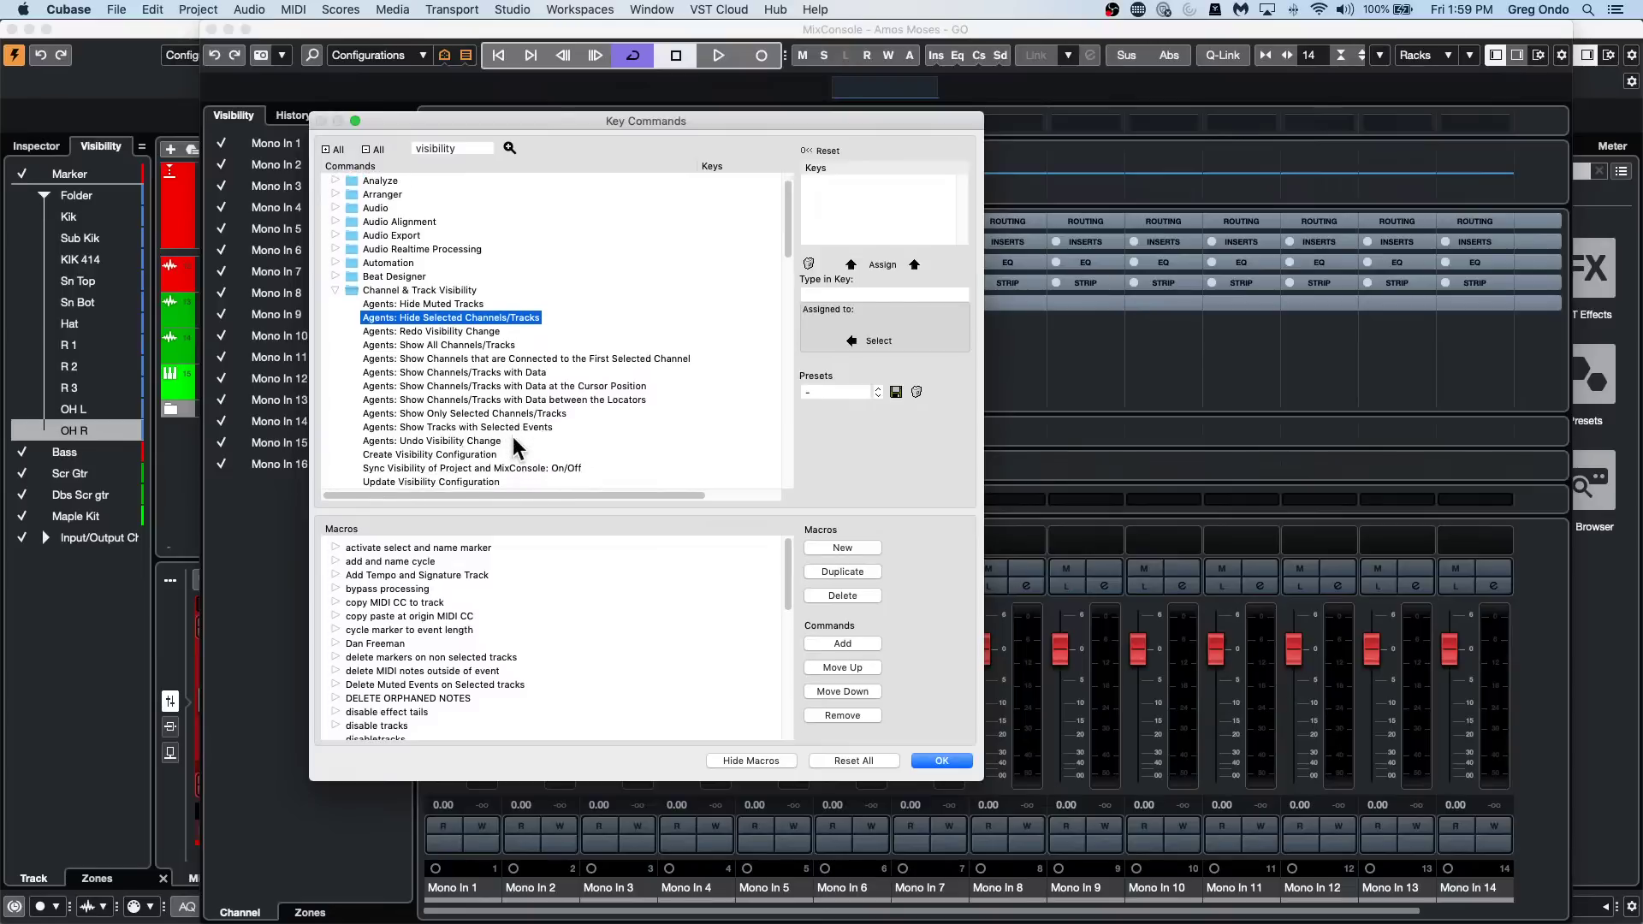
Assign Command+Option+V to "Agents: Show Tracks with Selected Events" and accept the key command settings.
{"action": "left_click", "coordinate": [472, 426]}
{"action": "scroll", "coordinate": [486, 491], "scroll_direction": "right", "scroll_amount": 5}
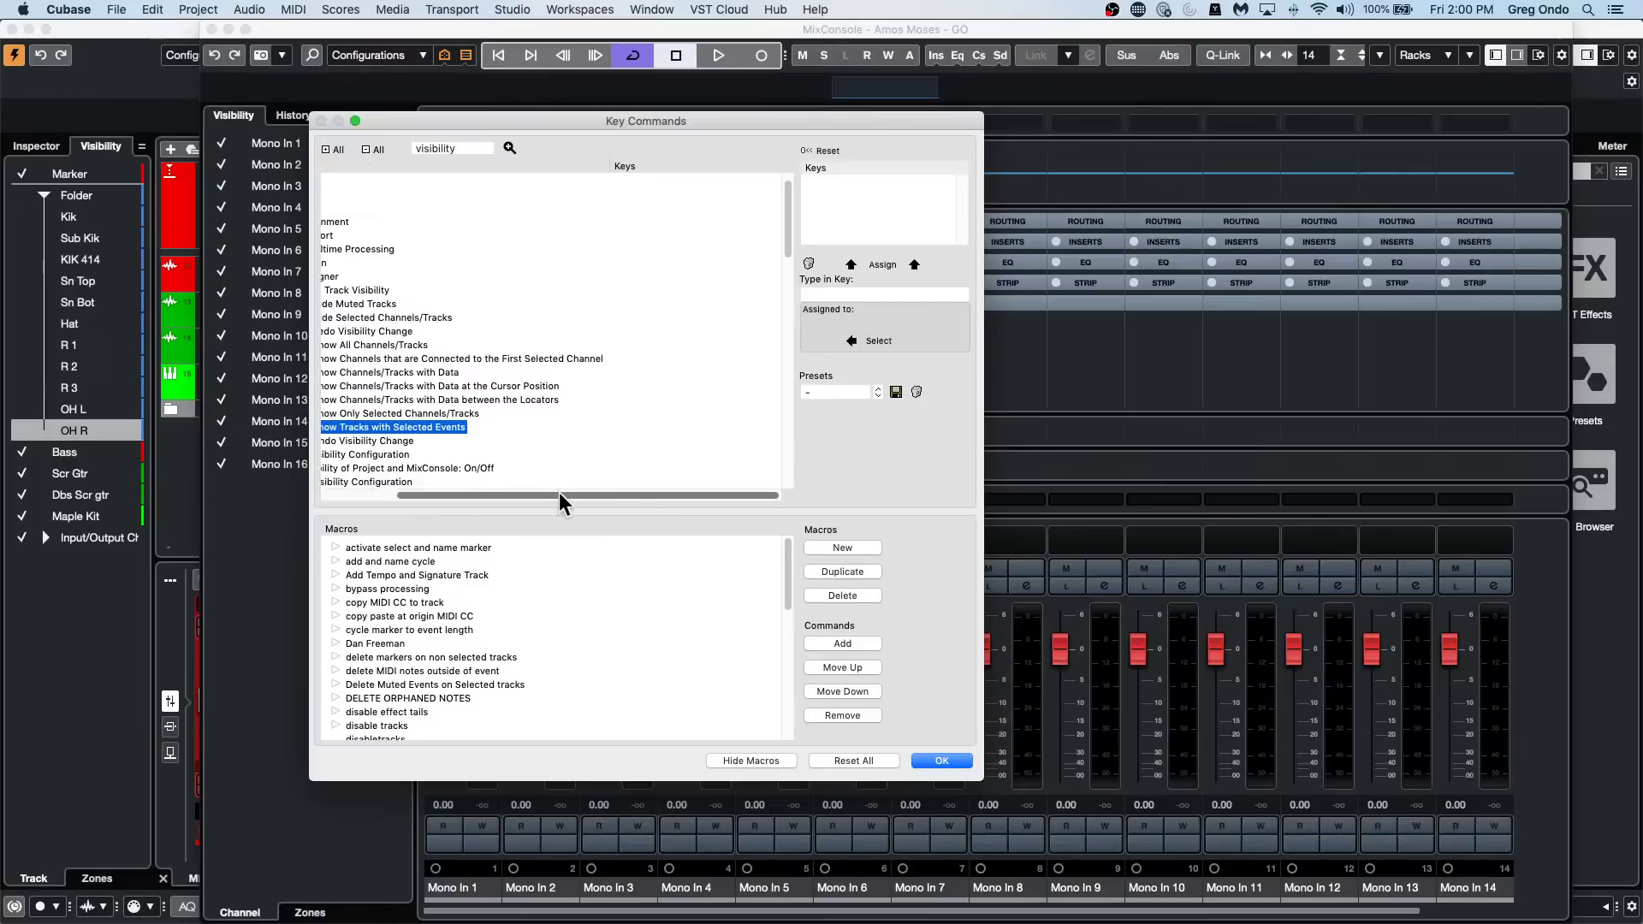
{"action": "left_click_drag", "start_coordinate": [558, 491], "coordinate": [371, 493]}
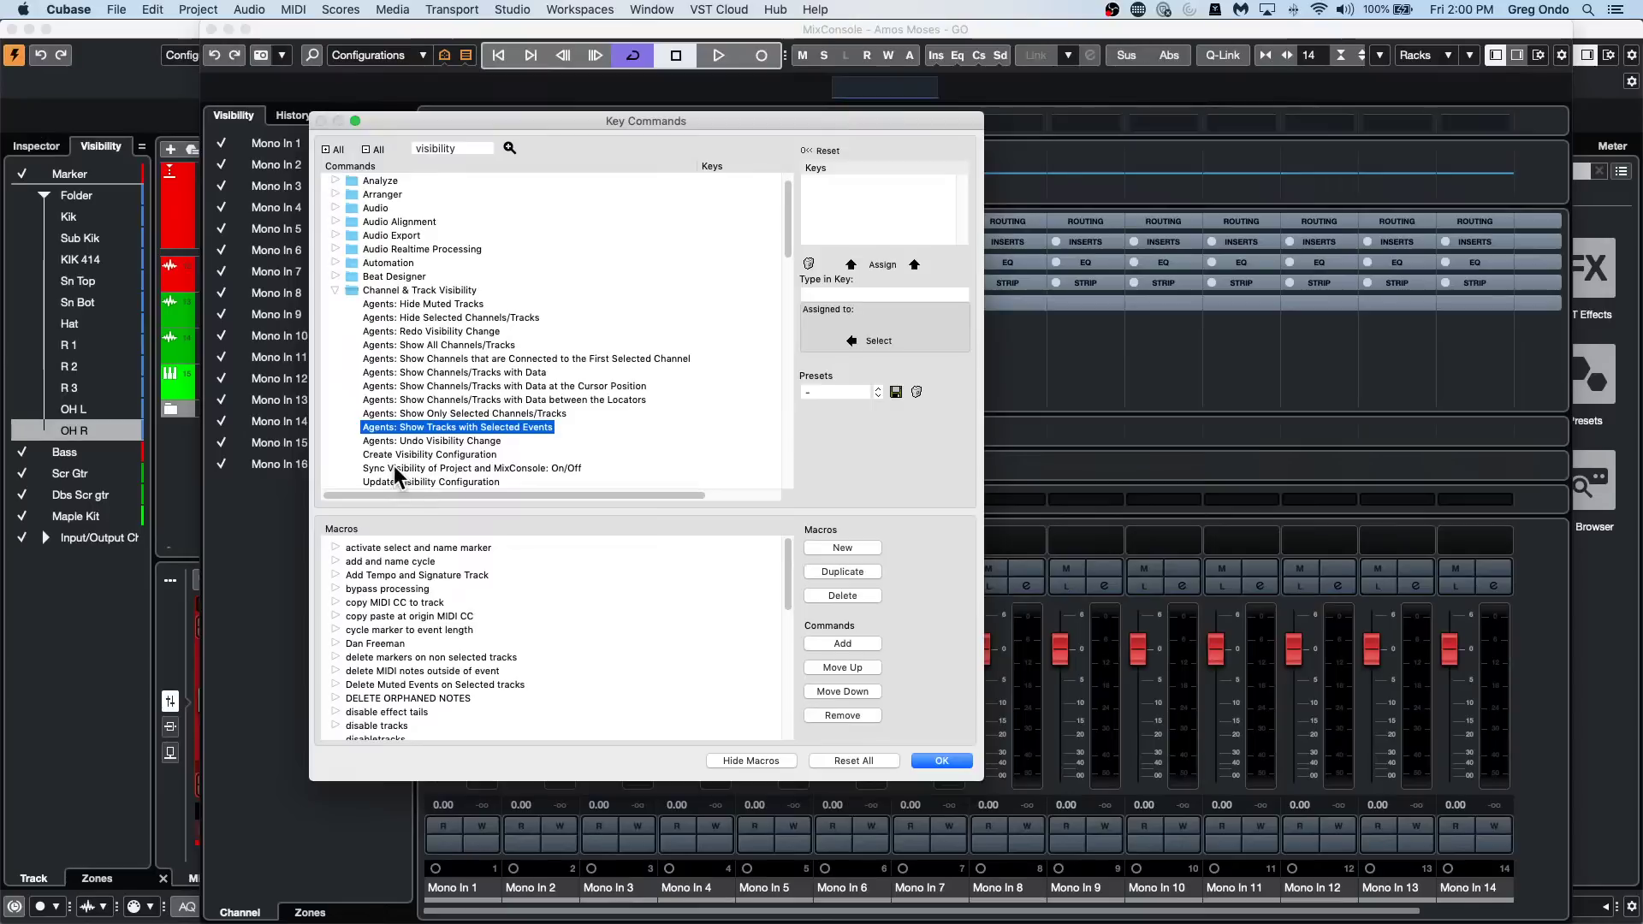
{"action": "left_click", "coordinate": [895, 292]}
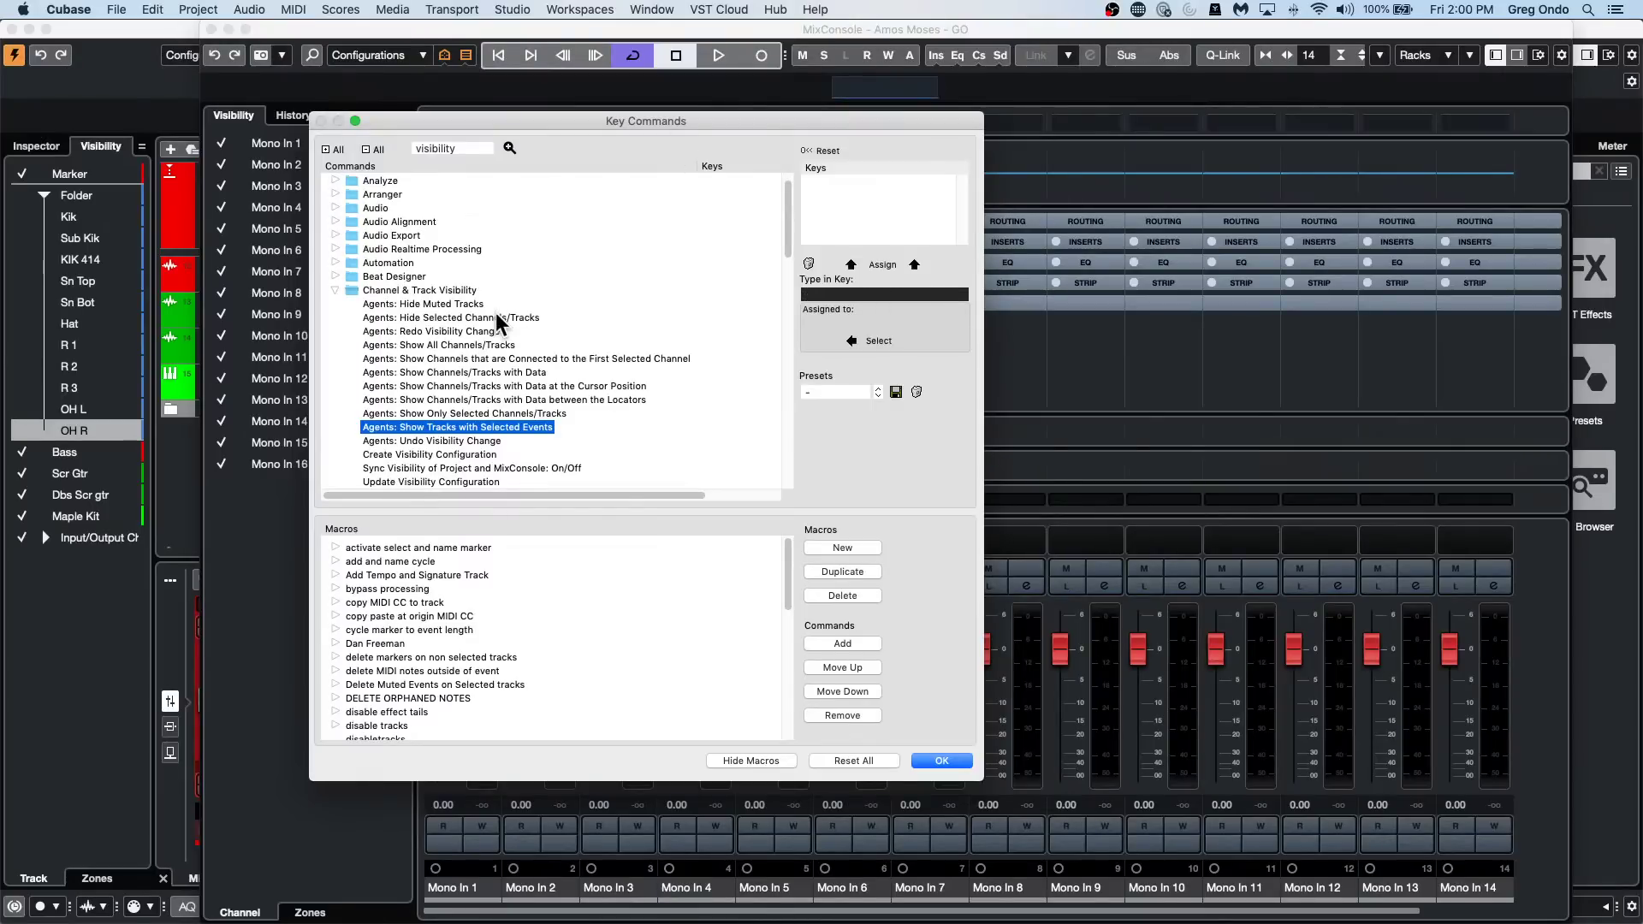
{"action": "key", "text": "super+alt+shift+v"}
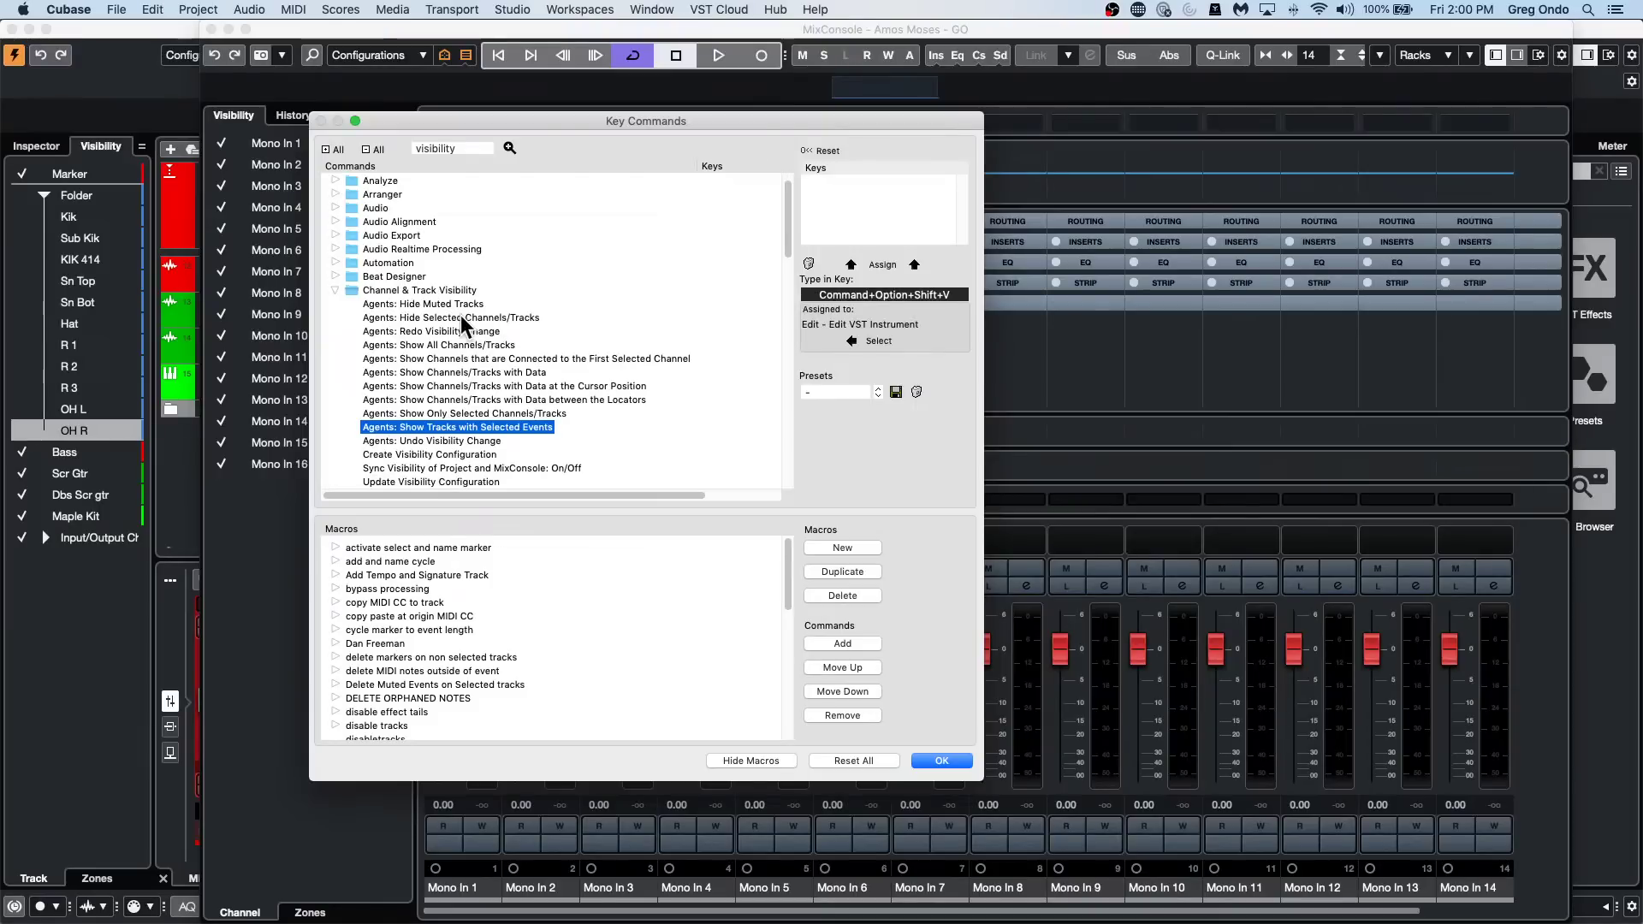
{"action": "key", "text": "super+alt+v"}
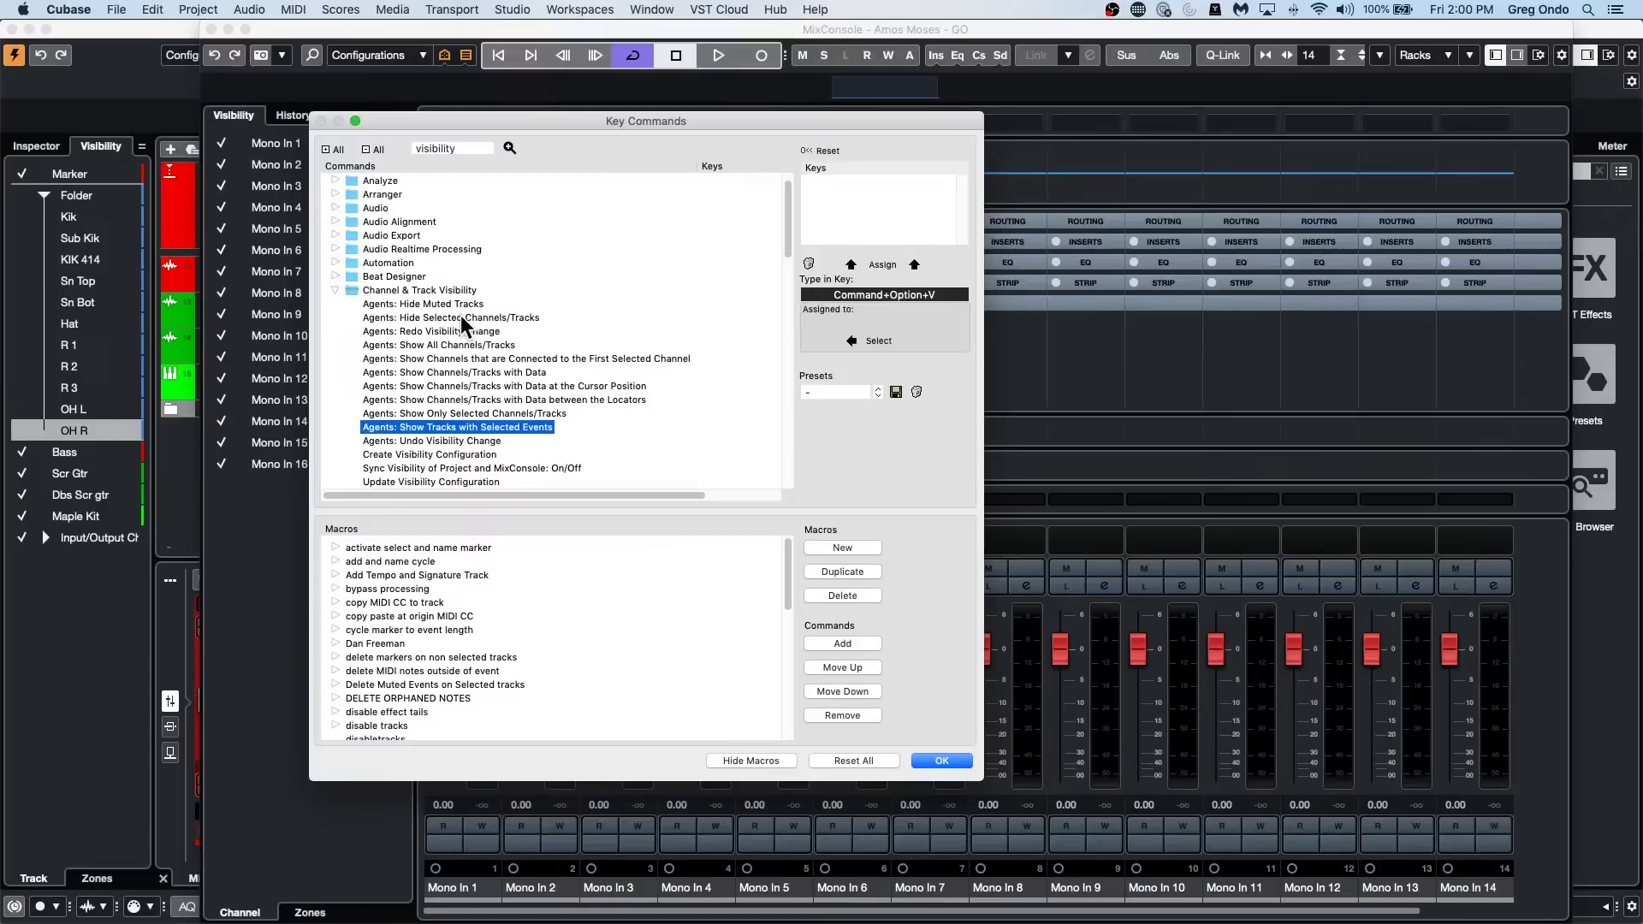
{"action": "left_click", "coordinate": [851, 264]}
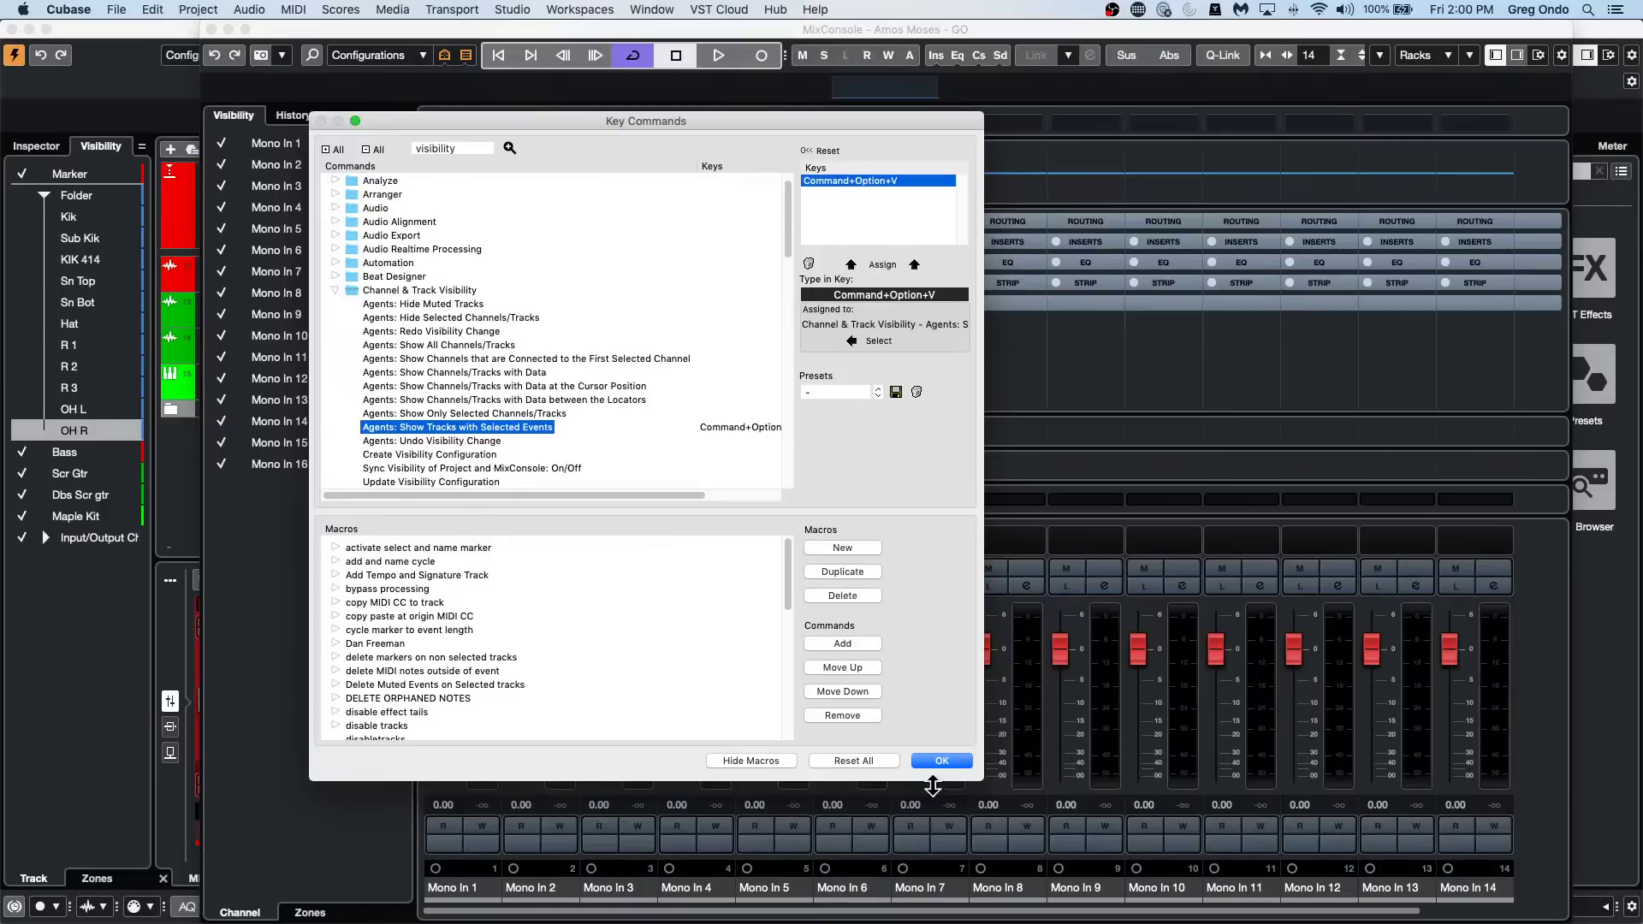
{"action": "left_click", "coordinate": [941, 760]}
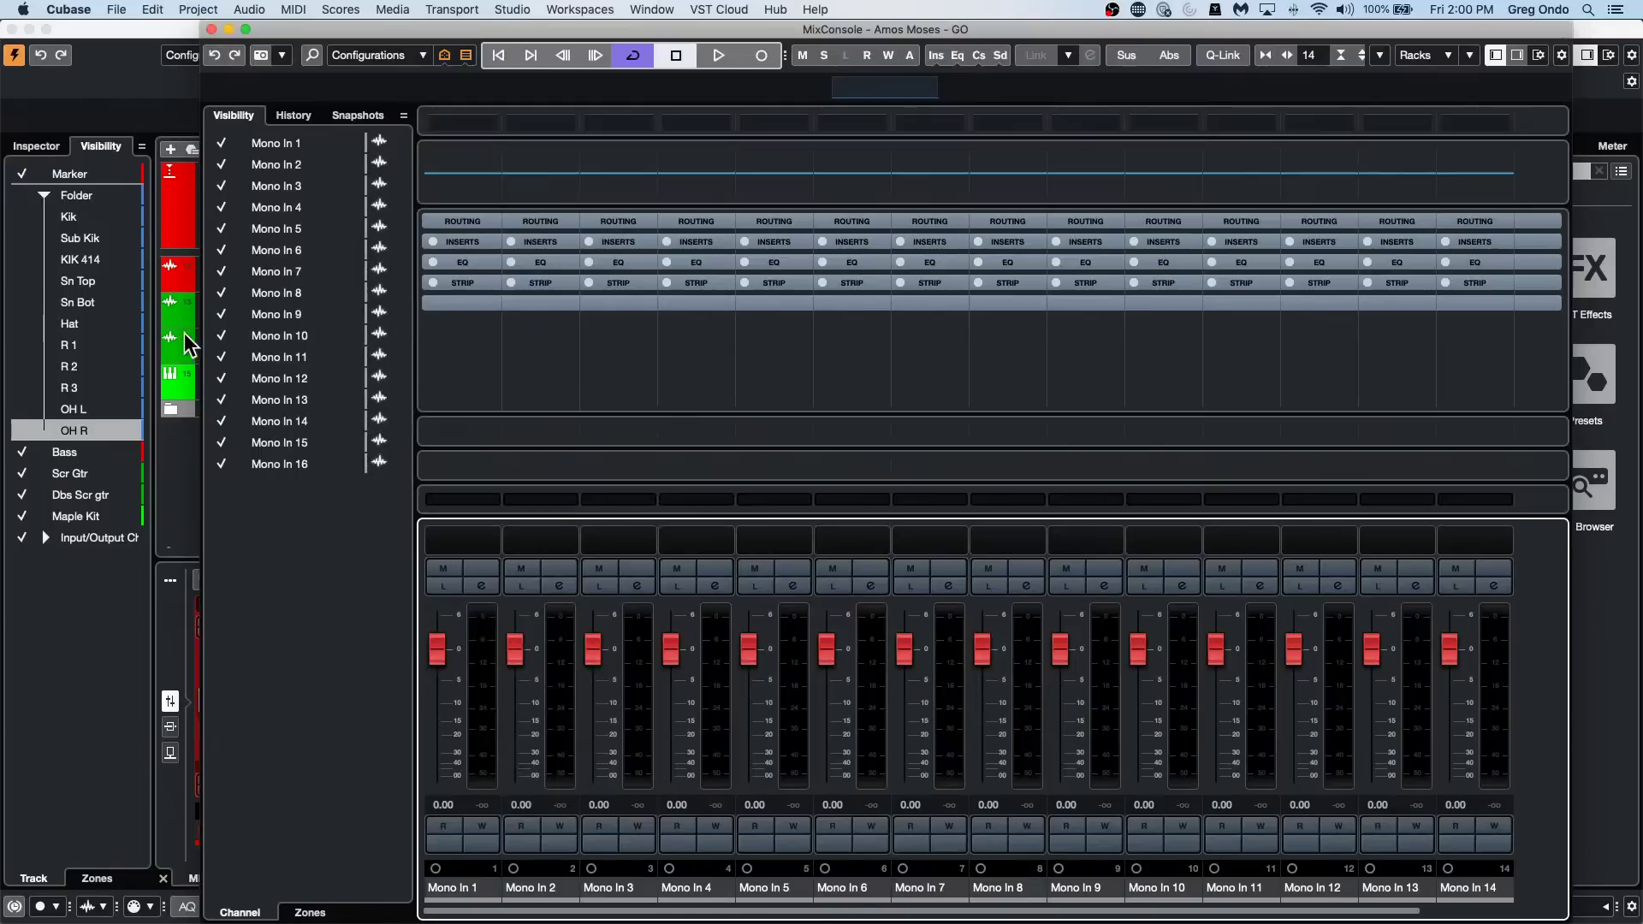
Show the drum folder's tracks and try the Show Tracks with Selected Events command with Kik through Sn Top selected.
{"action": "key", "text": "super+alt+v"}
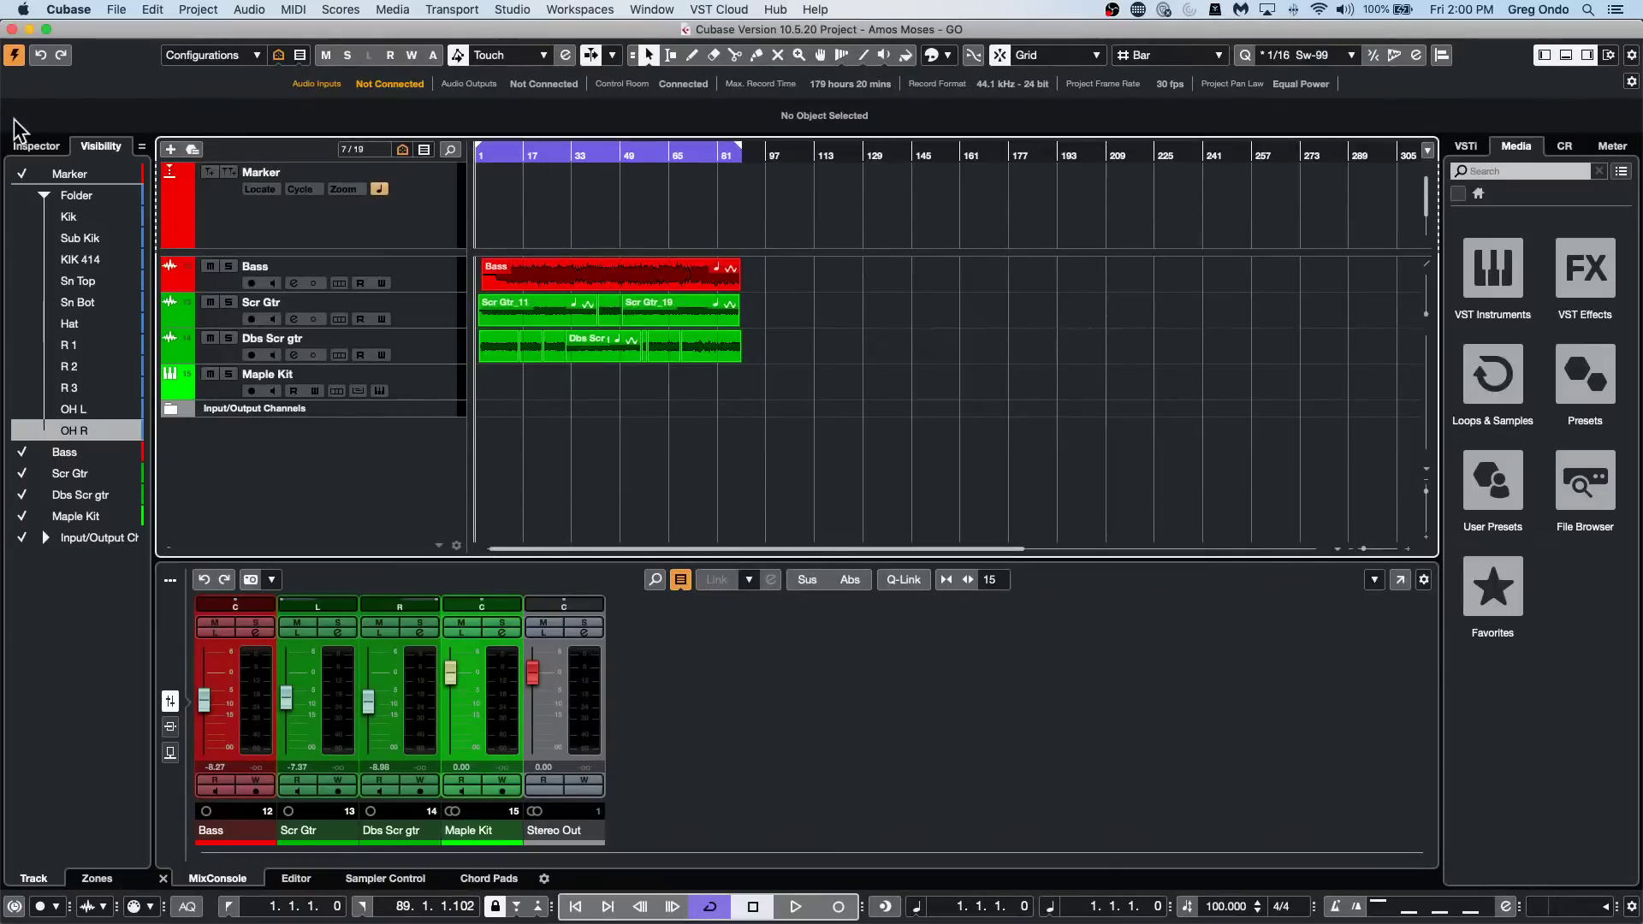
{"action": "left_click", "coordinate": [23, 195]}
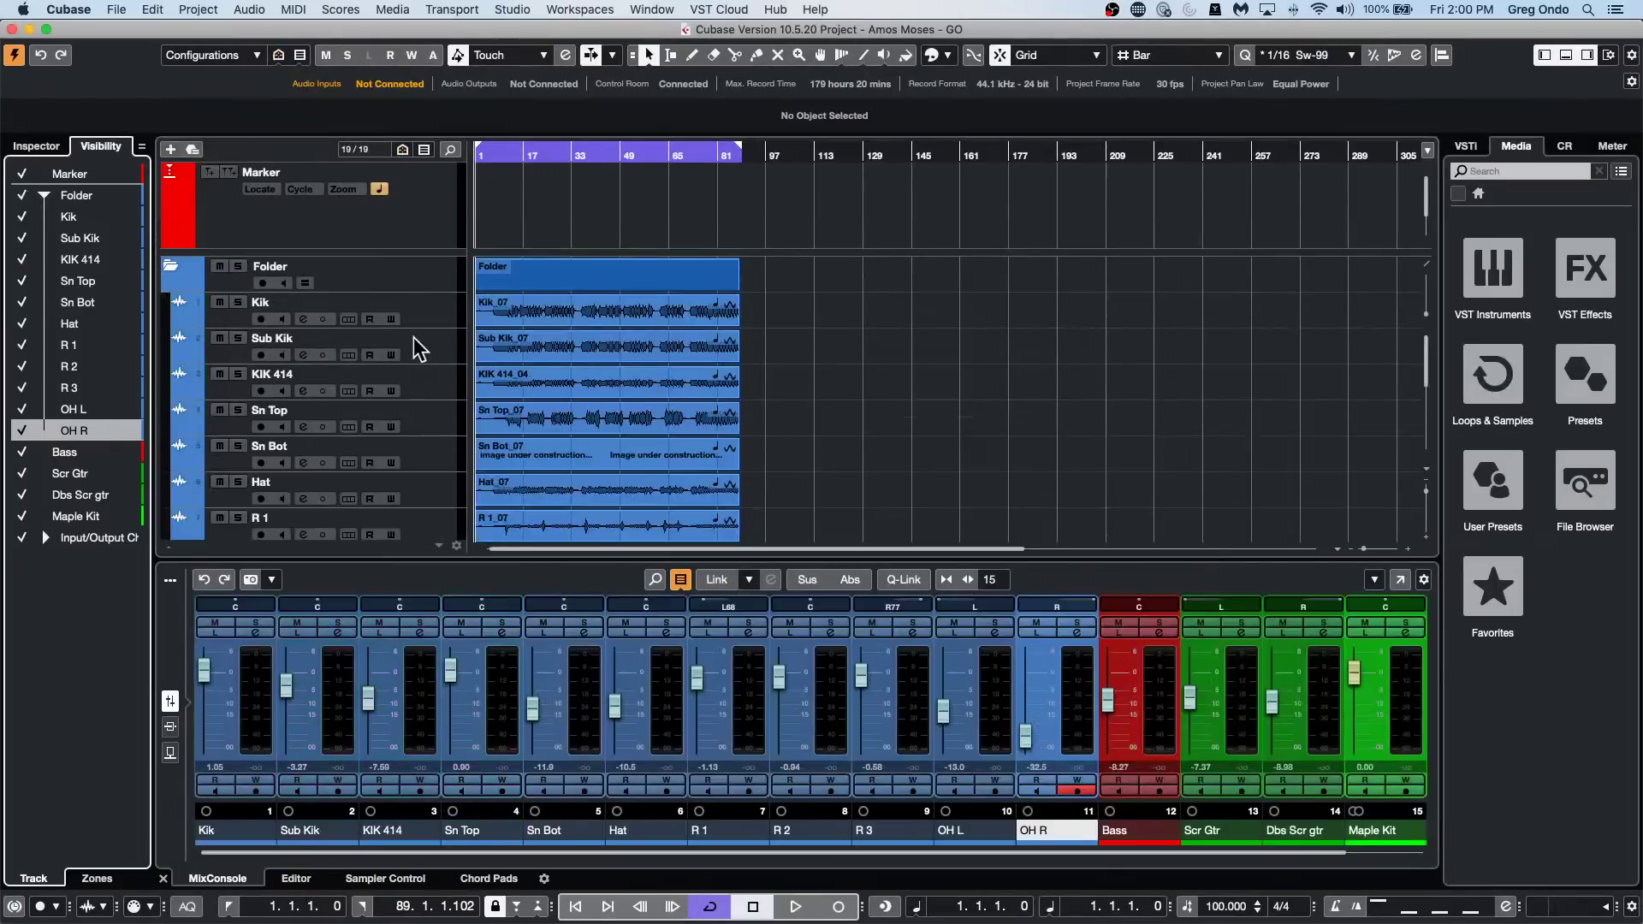
{"action": "left_click", "coordinate": [436, 322]}
{"action": "left_click", "coordinate": [445, 418], "text": "shift"}
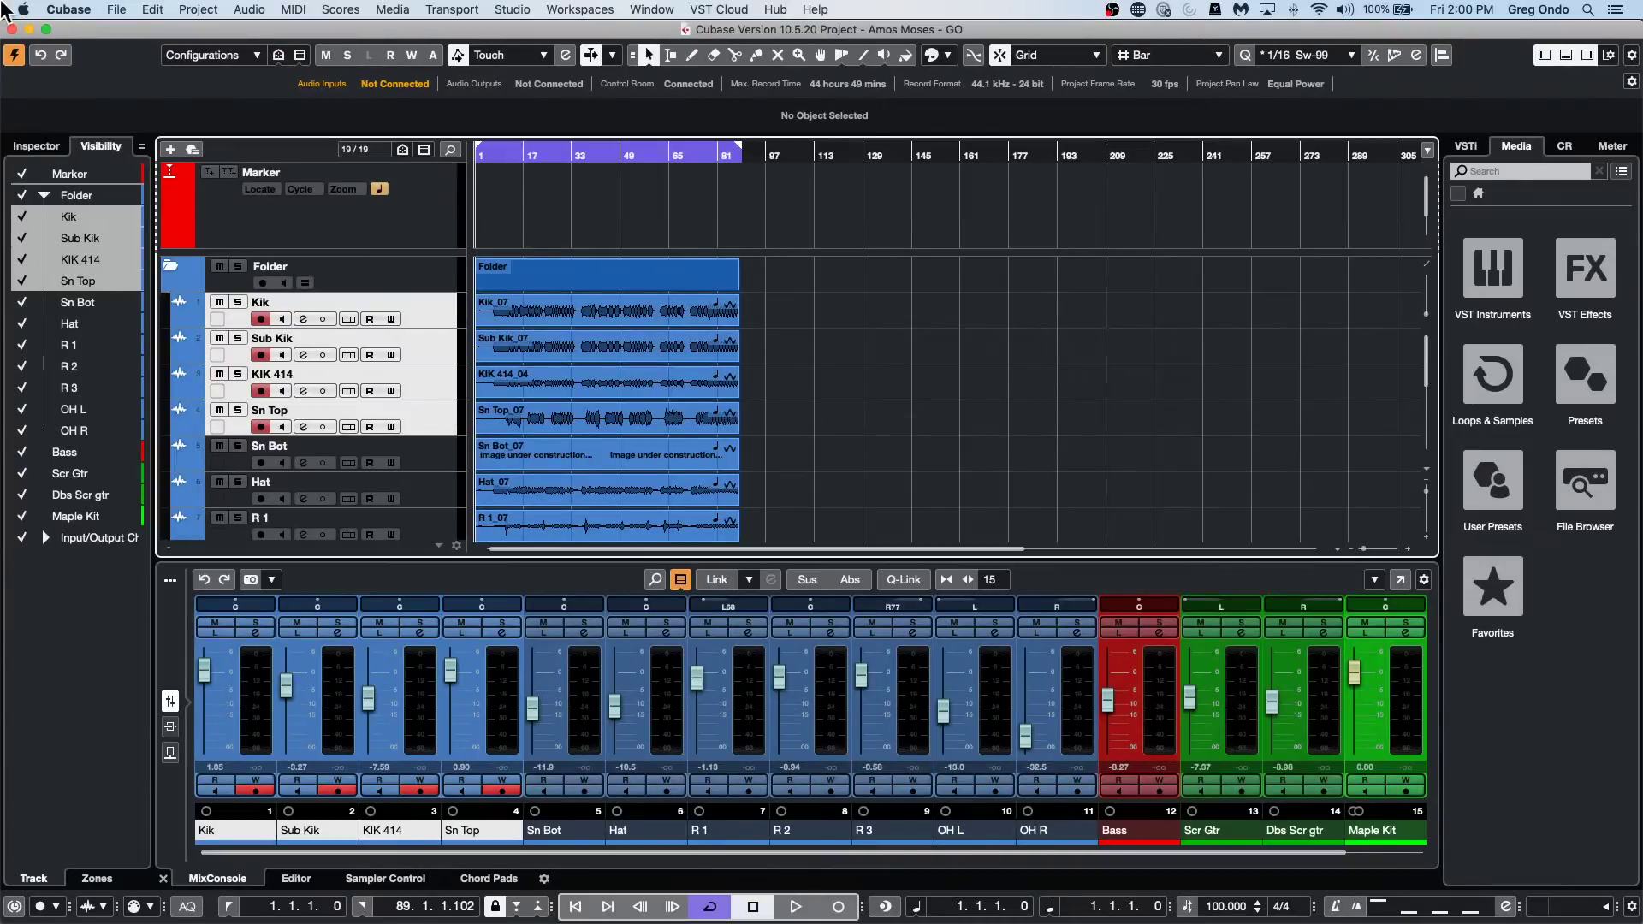
{"action": "key", "text": "ctrl+z"}
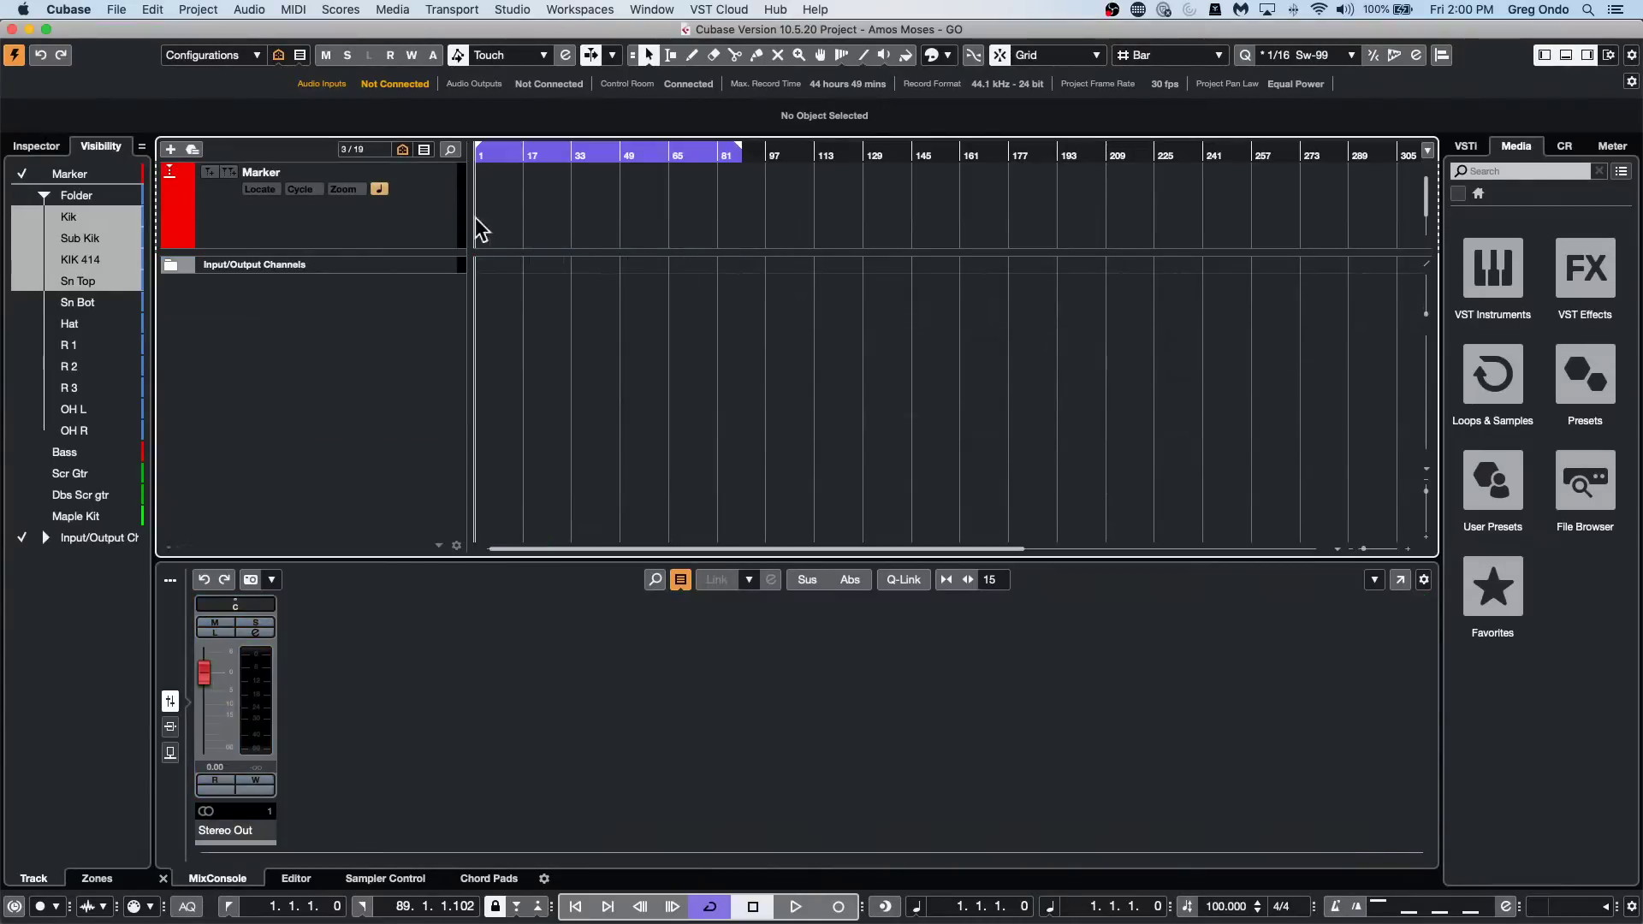
Show the drum folder again and try the Show Tracks with Selected Events command with the Sn Bot track selected.
{"action": "left_click", "coordinate": [23, 196]}
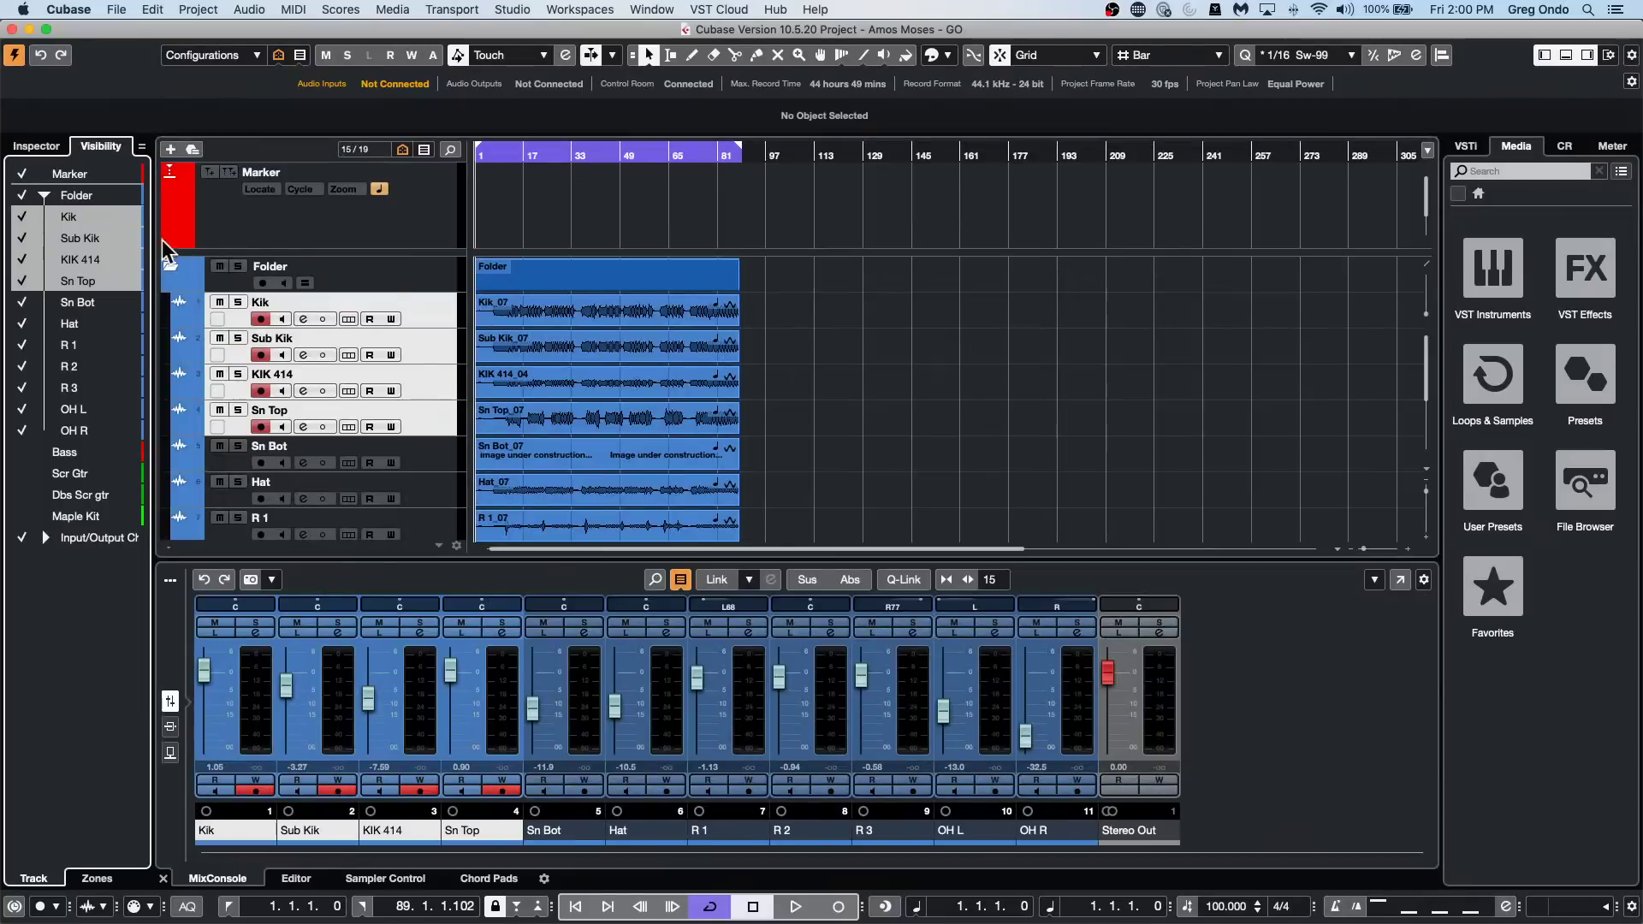
{"action": "left_click", "coordinate": [439, 463]}
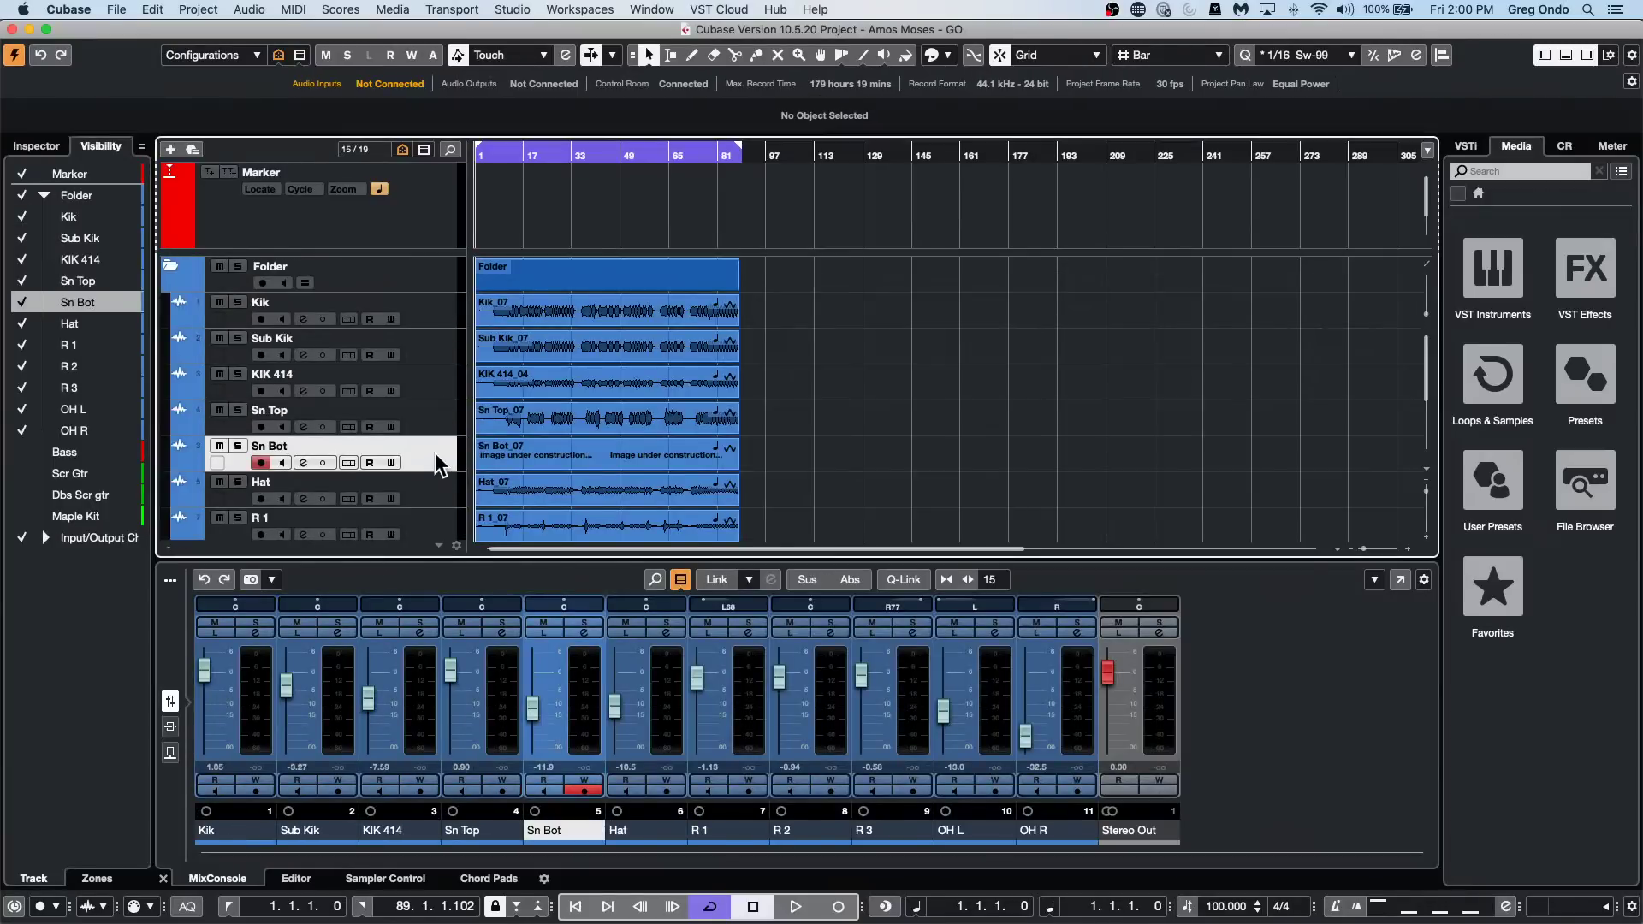
{"action": "key", "text": "shift+h"}
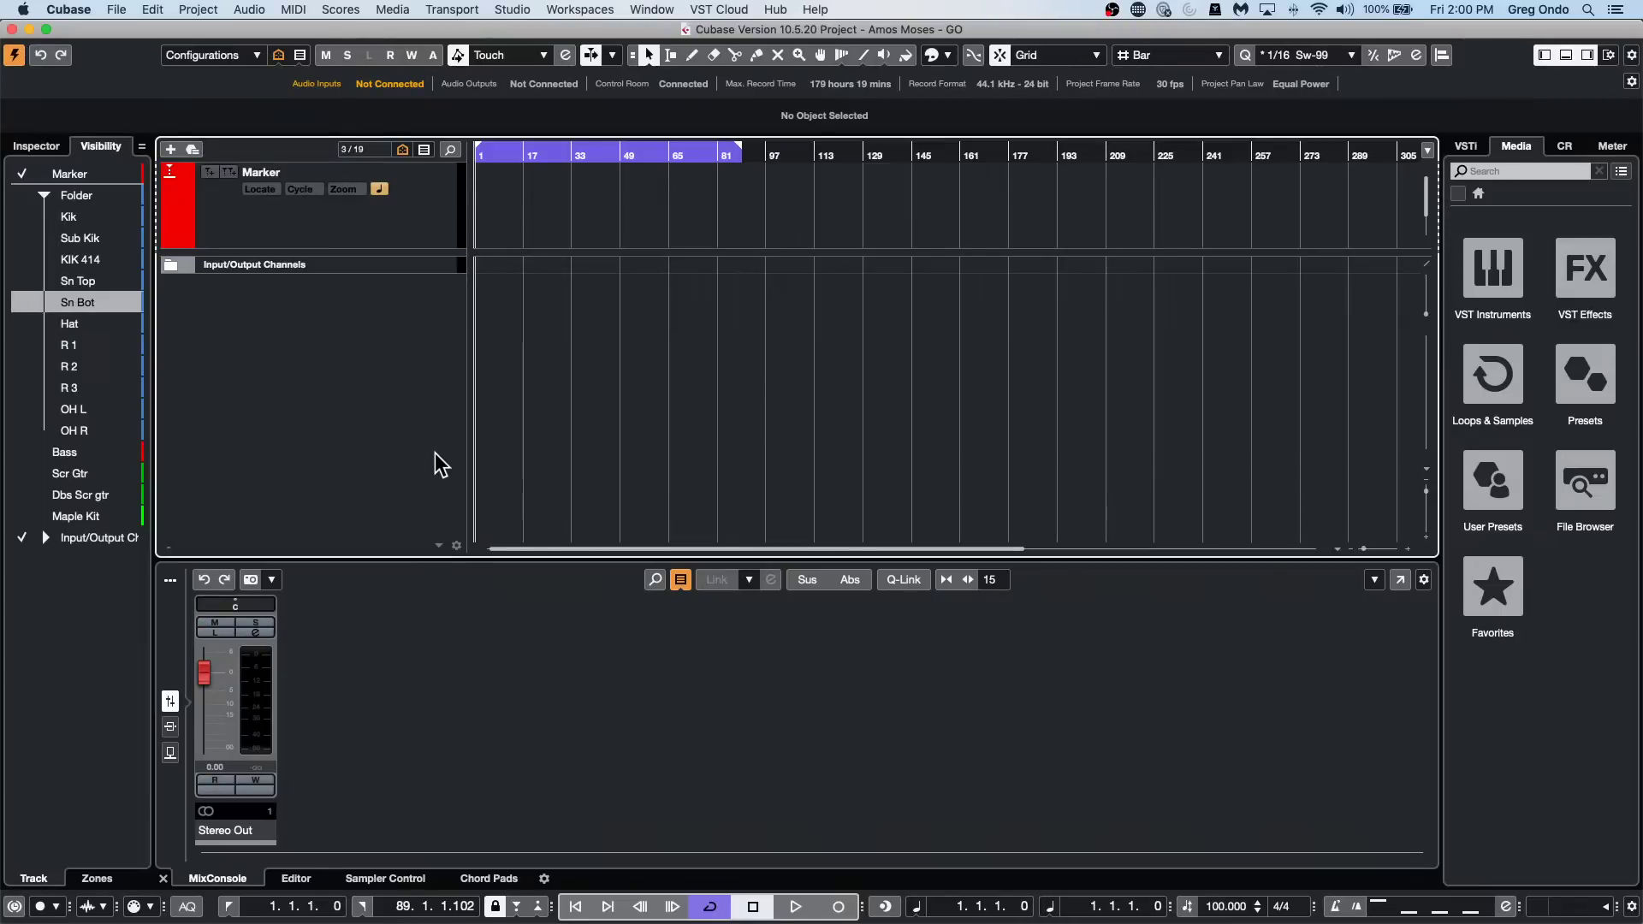
Make the drum folder, Bass, Scr Gtr, Dbs Scr gtr and Maple Kit tracks visible in the project.
{"action": "left_click", "coordinate": [522, 9]}
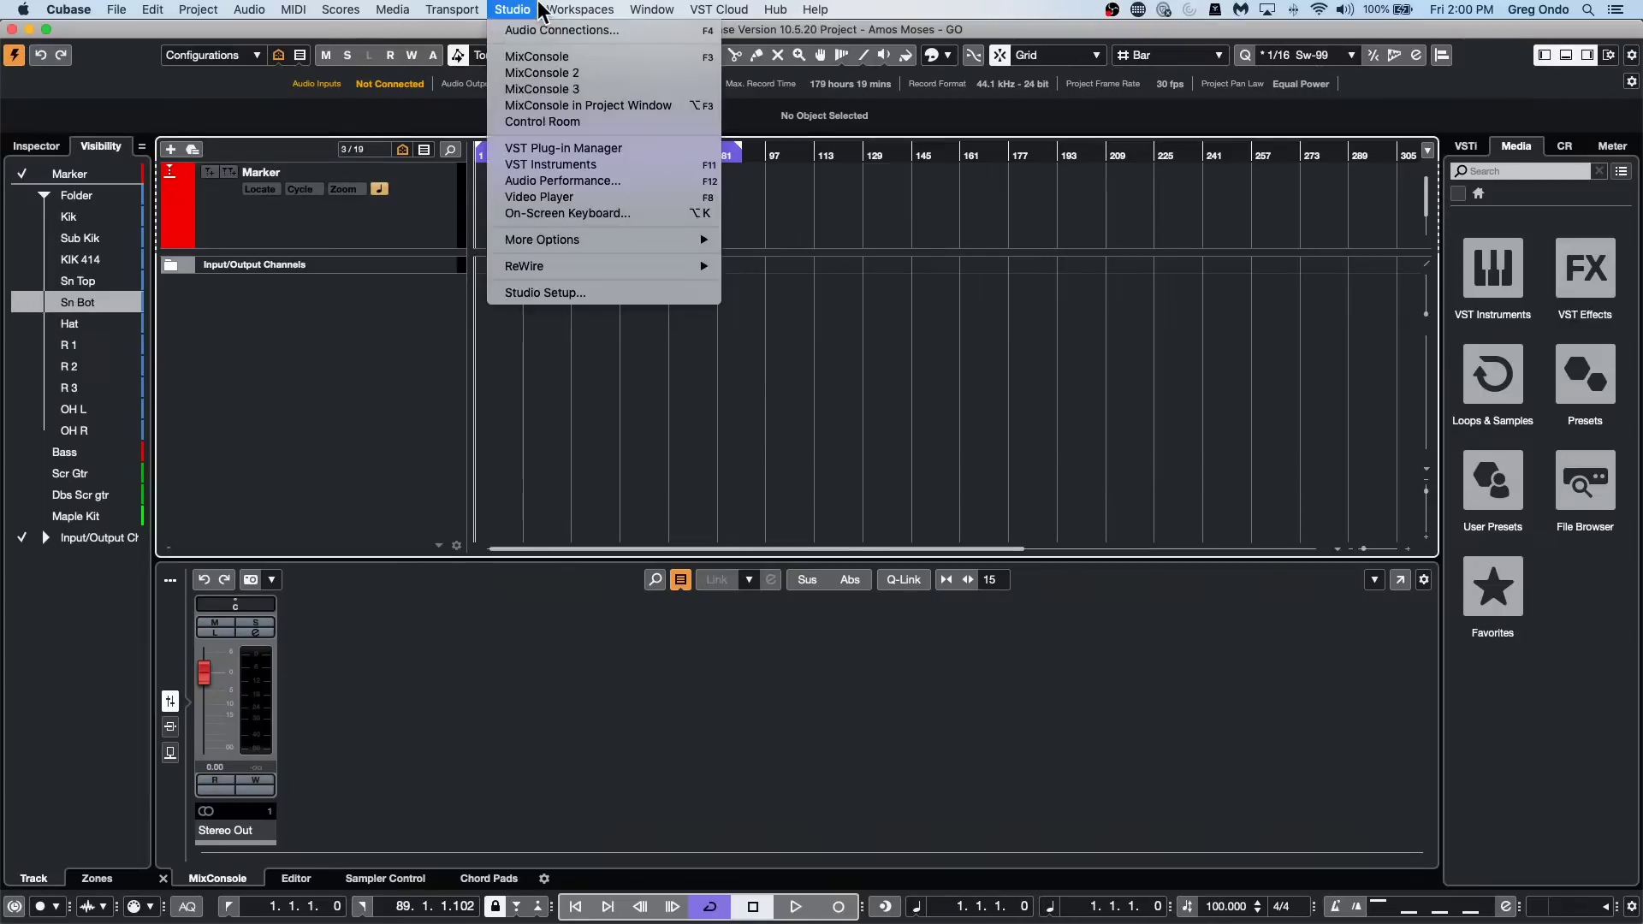
{"action": "left_click", "coordinate": [524, 58]}
{"action": "left_click", "coordinate": [22, 195]}
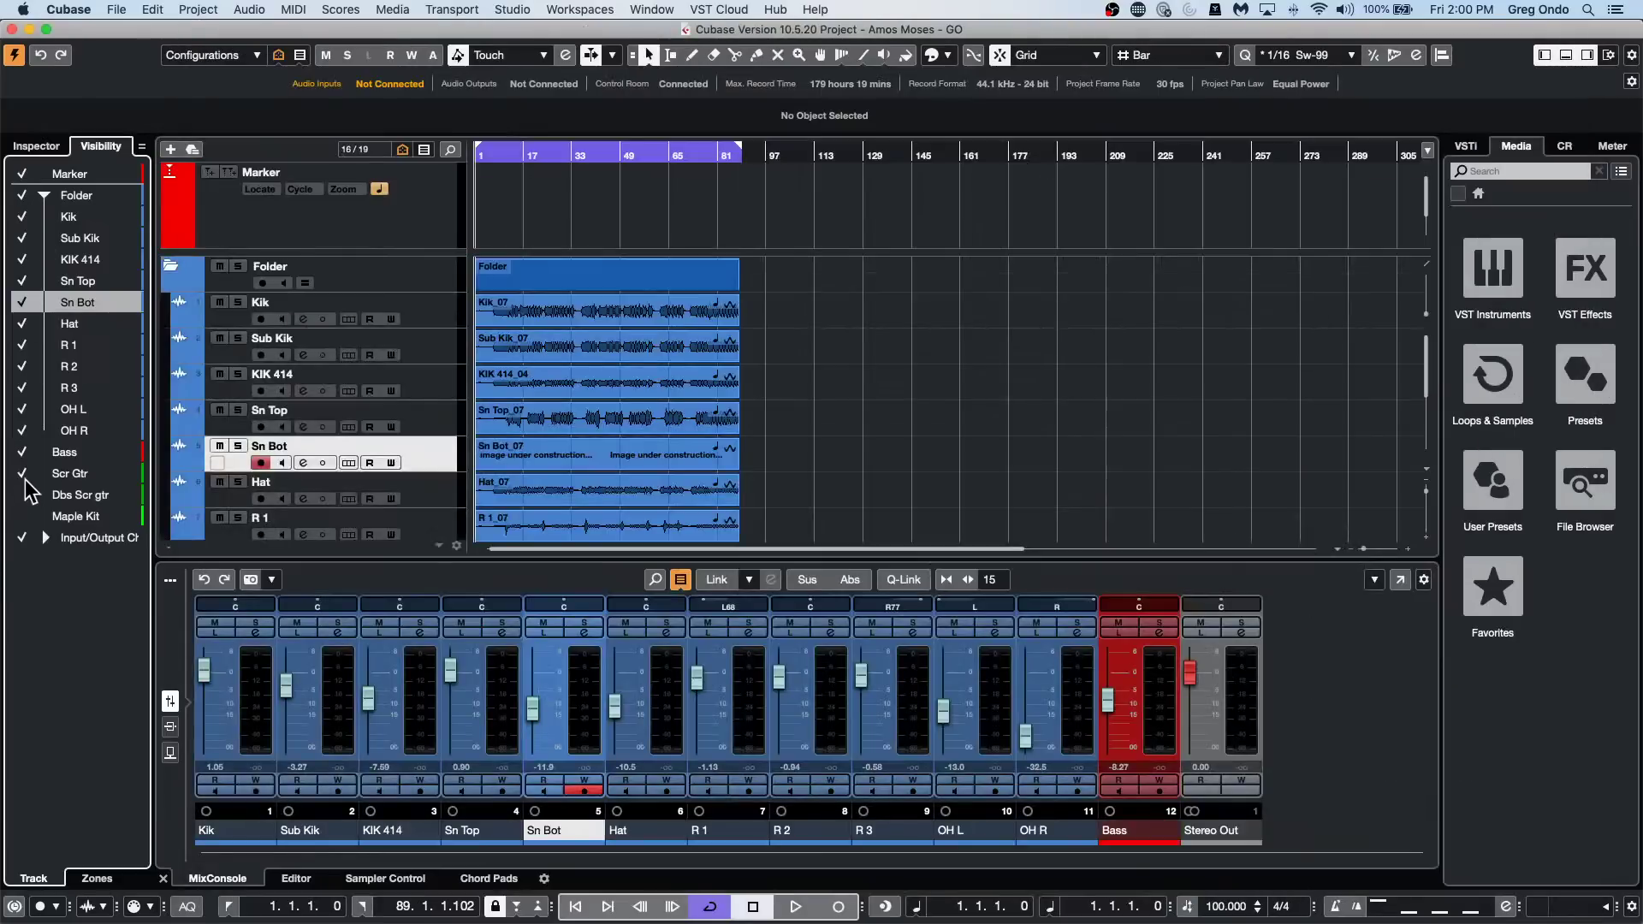
{"action": "left_click", "coordinate": [21, 473]}
{"action": "left_click", "coordinate": [21, 516]}
{"action": "left_click", "coordinate": [22, 494]}
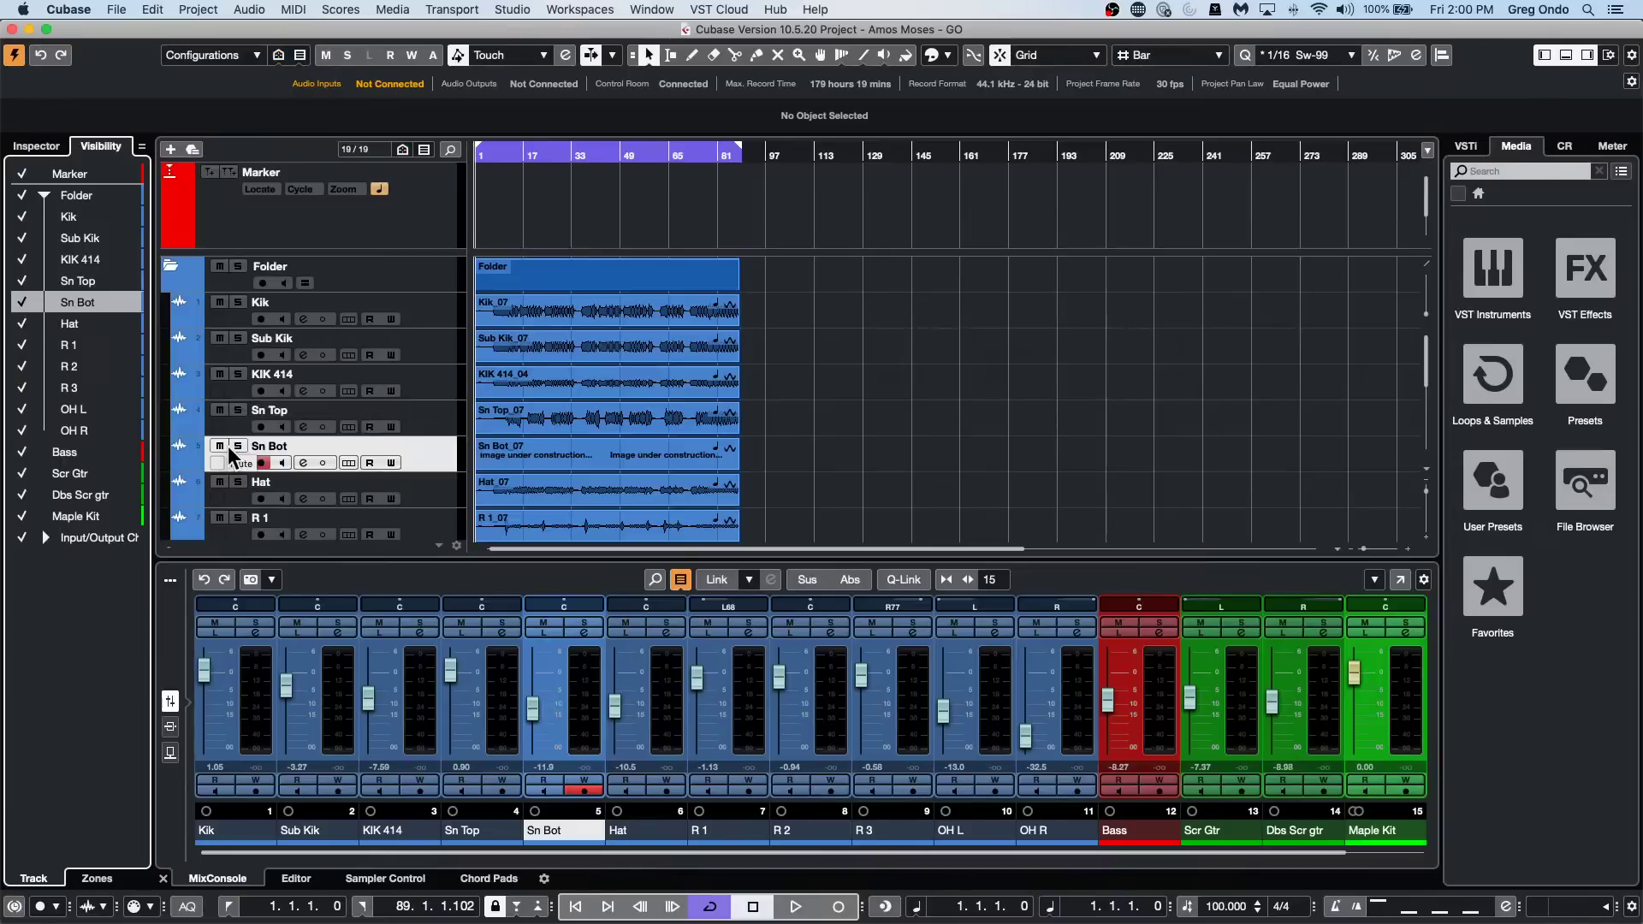
Open the MixConsole window and set its channel type filter to show All Channel Types.
{"action": "key", "text": "F3"}
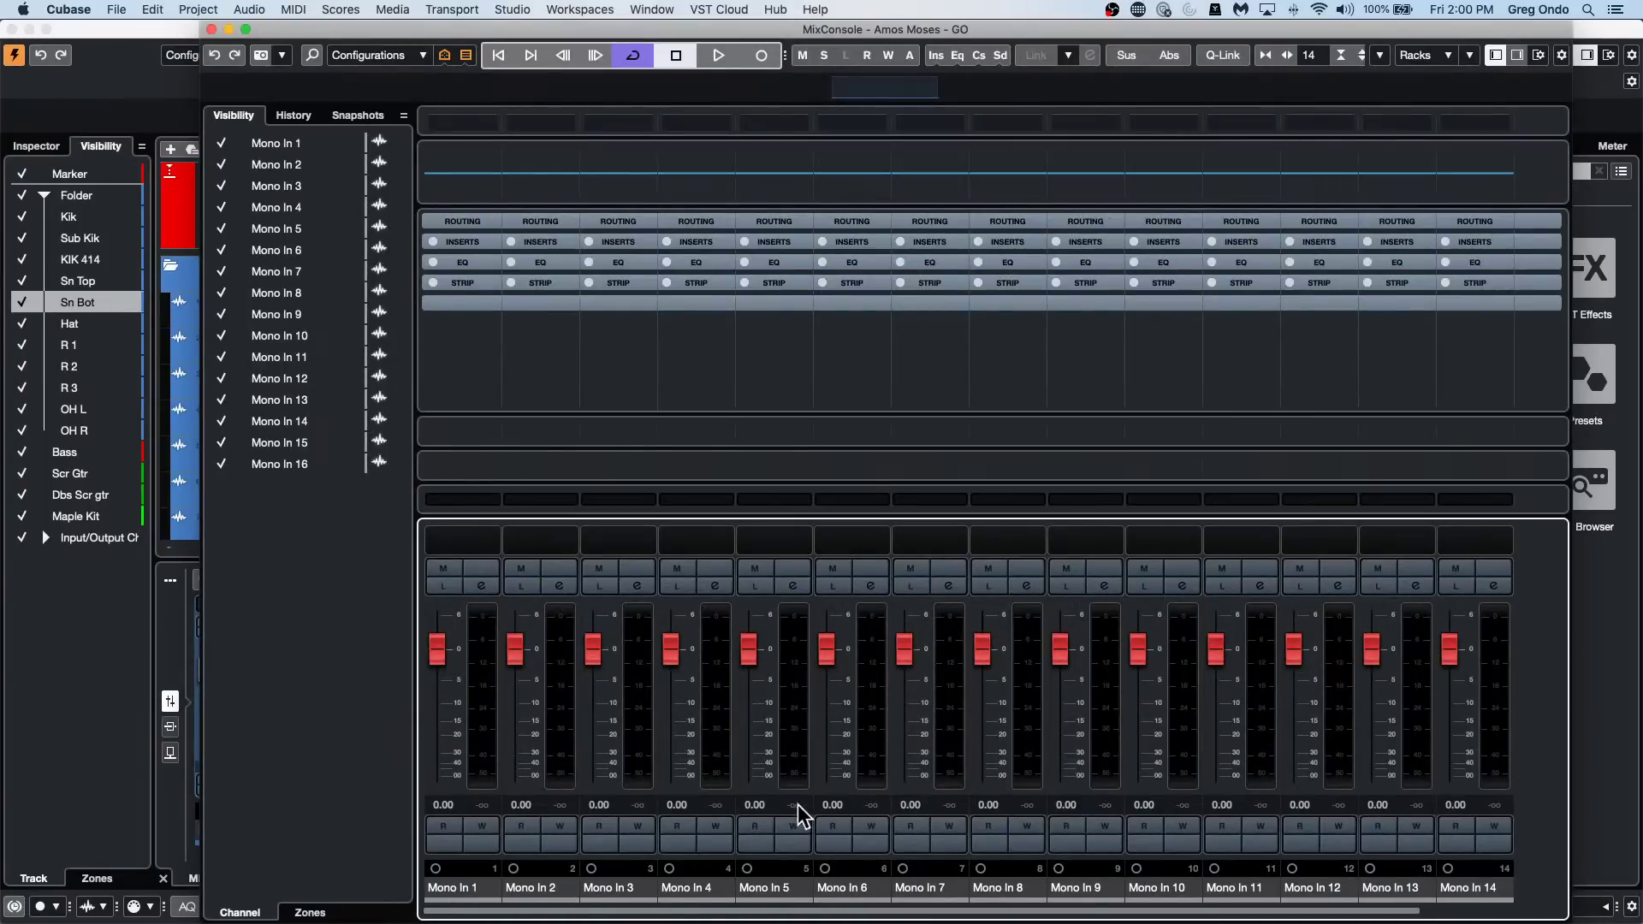
{"action": "left_click", "coordinate": [352, 56]}
{"action": "left_click", "coordinate": [508, 74]}
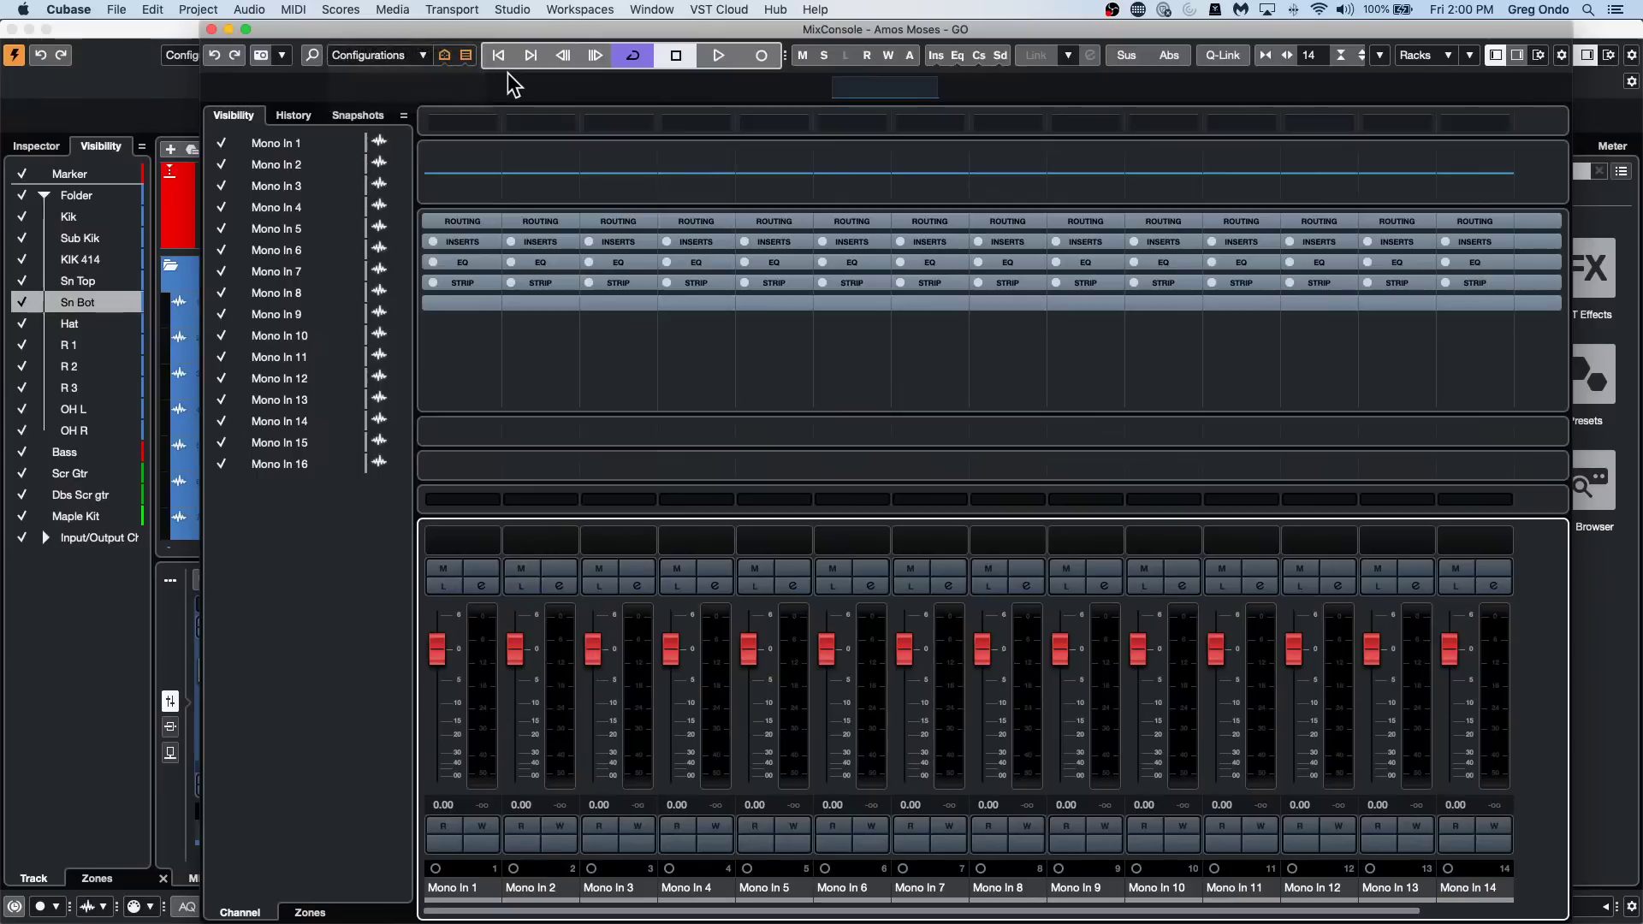
{"action": "left_click", "coordinate": [466, 55]}
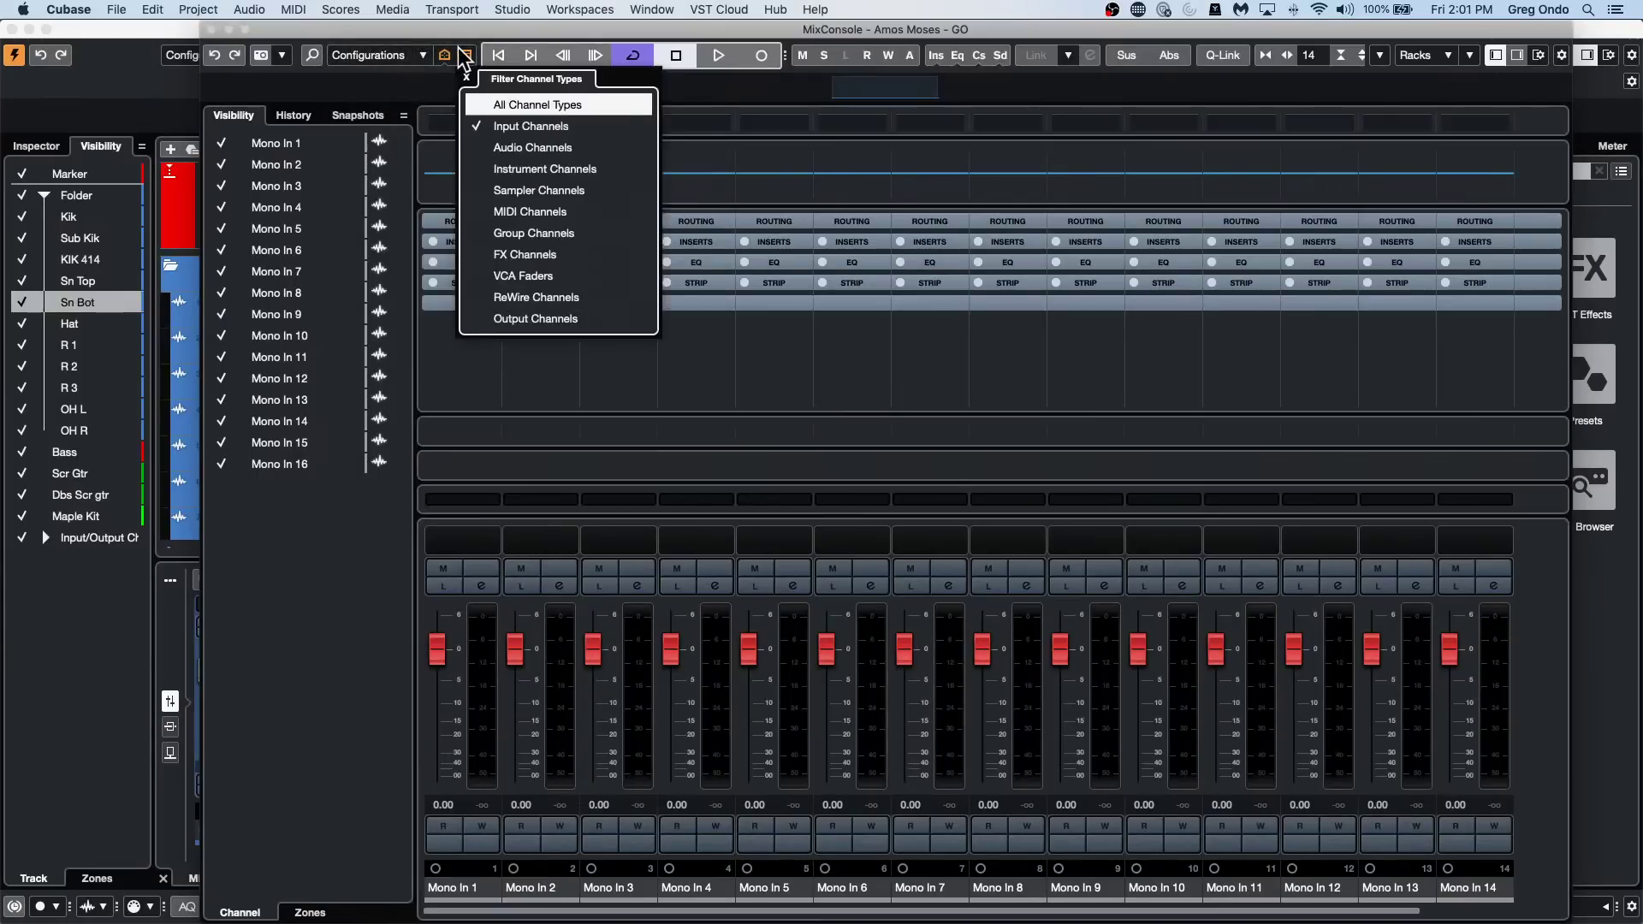
{"action": "left_click", "coordinate": [476, 104]}
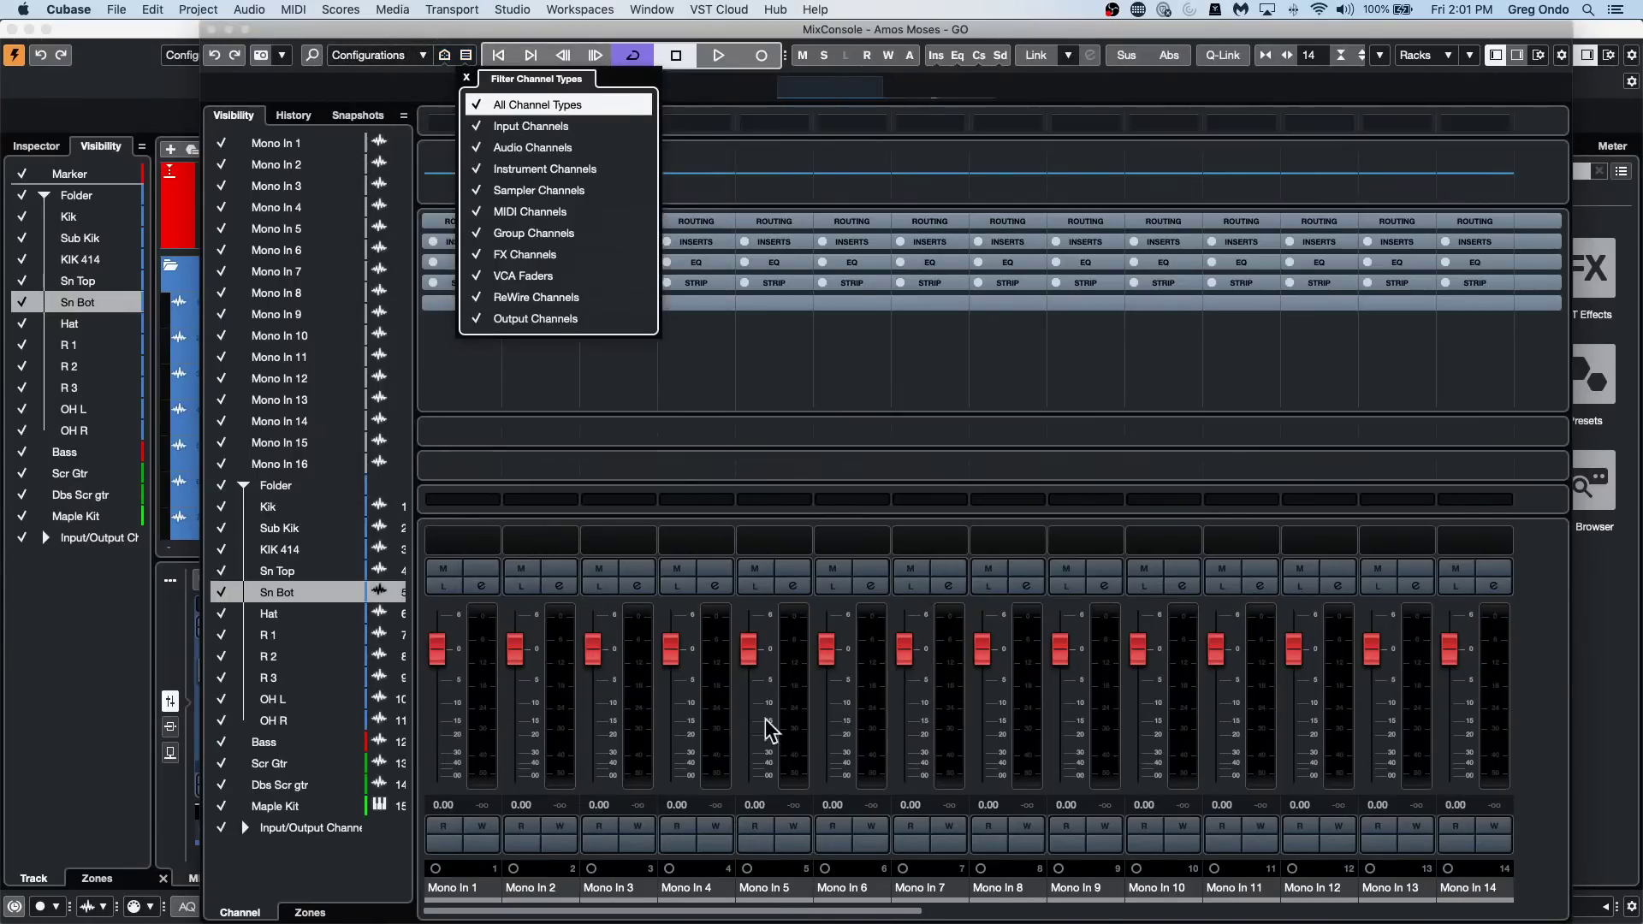
{"action": "left_click", "coordinate": [500, 913]}
{"action": "left_click_drag", "start_coordinate": [500, 911], "coordinate": [1089, 911]}
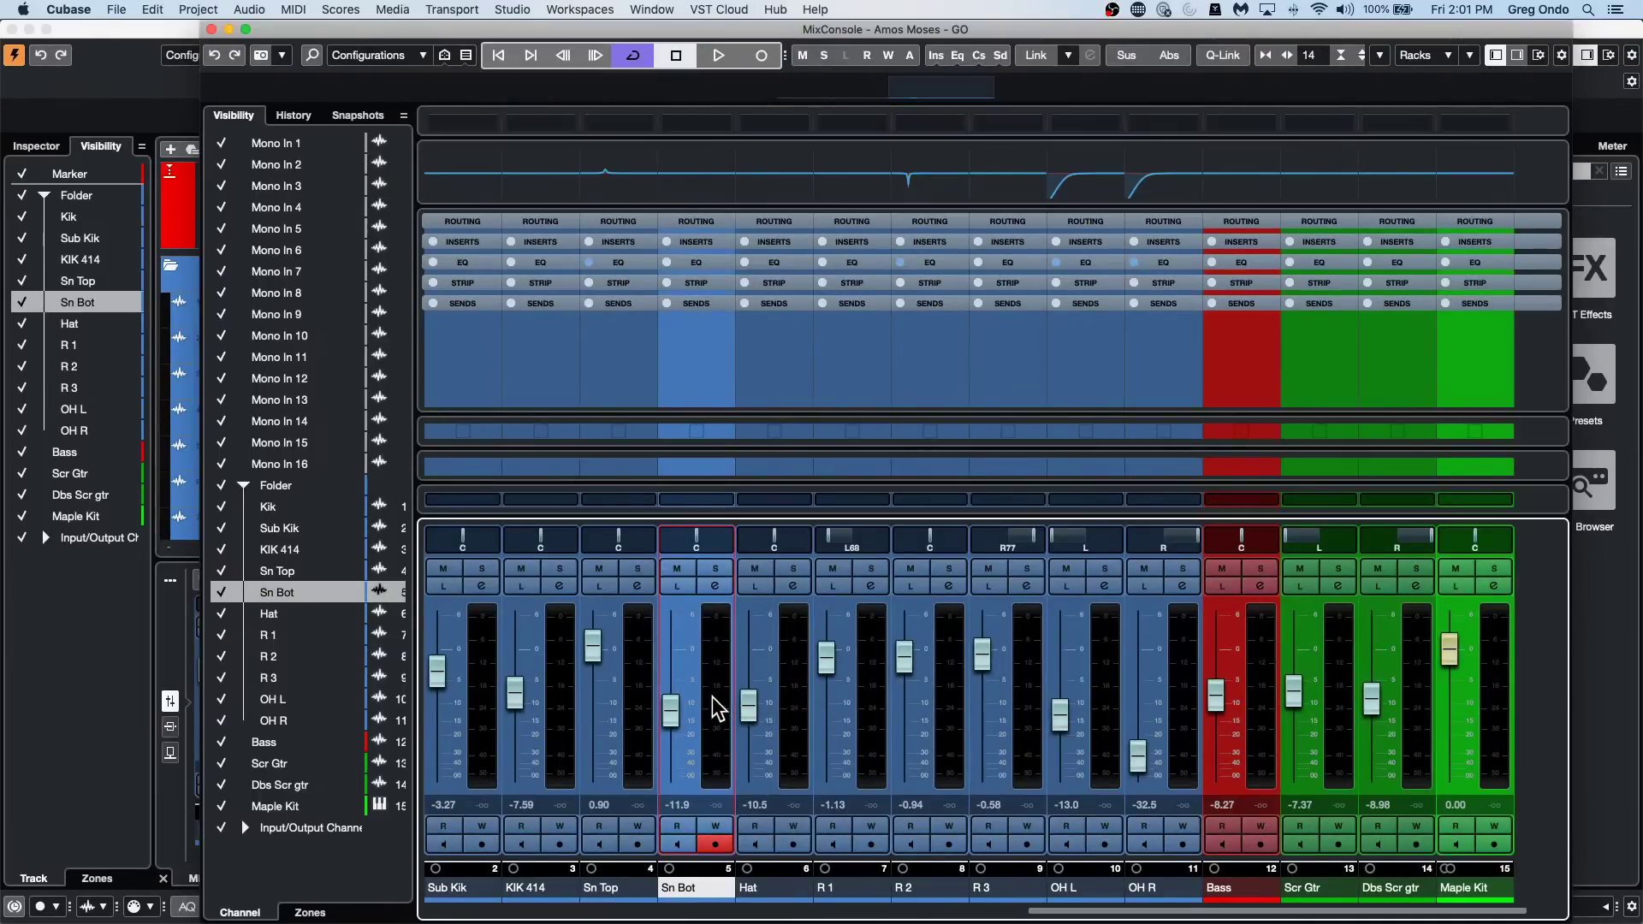
Assign Command+Option+Shift+H to "Agents: Hide Selected Channels/Tracks" and accept the key command settings.
{"action": "left_click", "coordinate": [117, 11]}
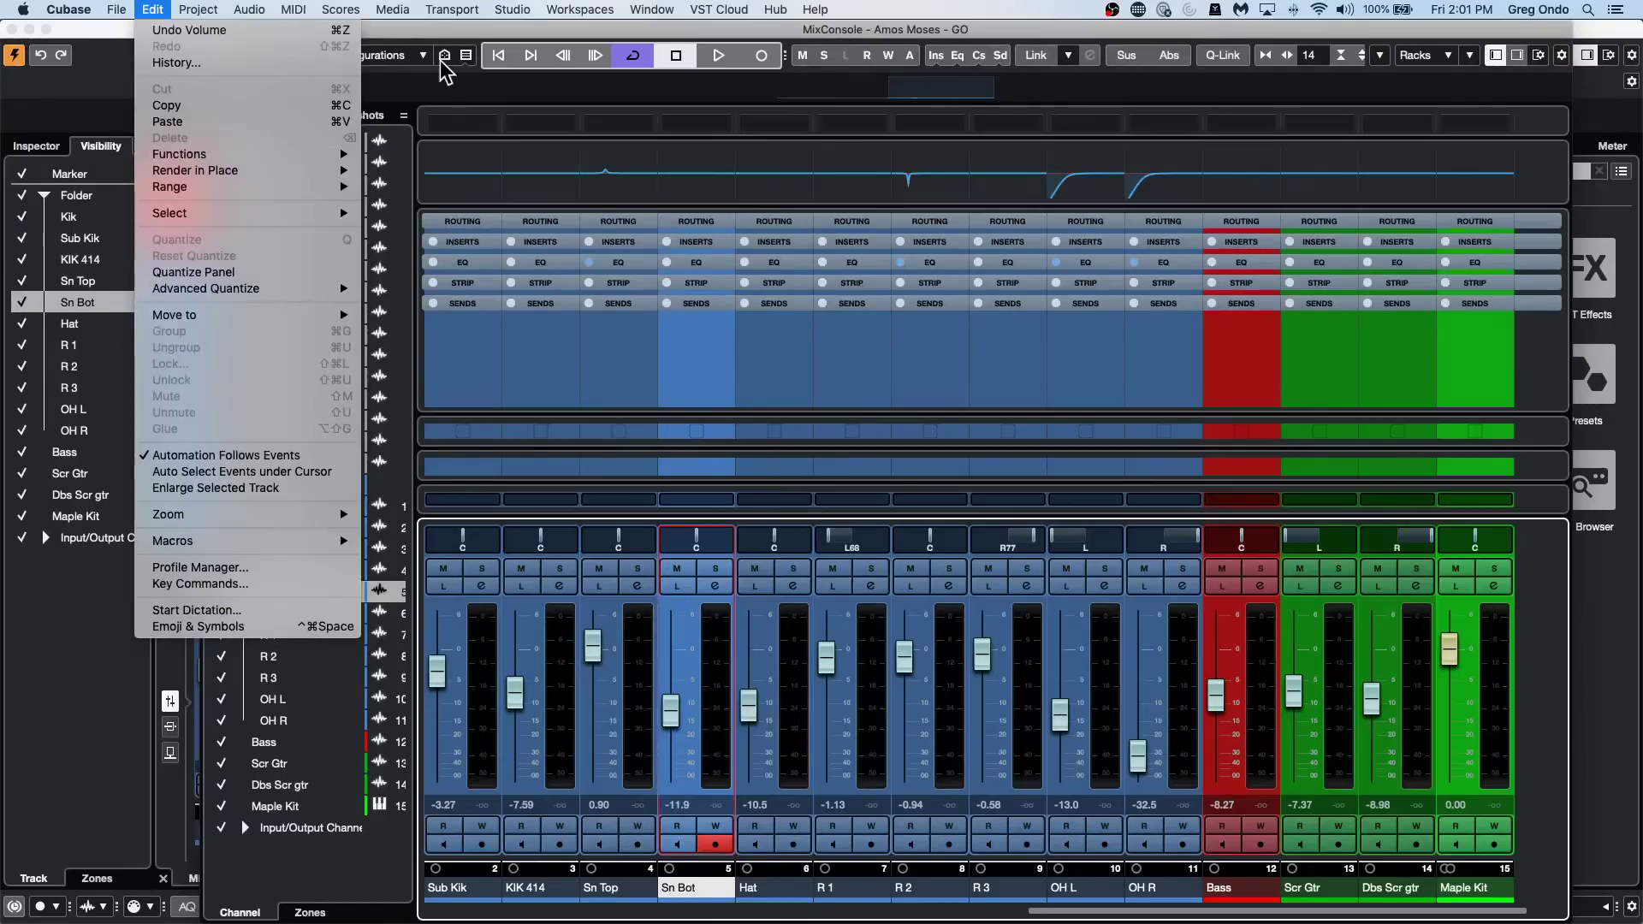
{"action": "mouse_move", "coordinate": [177, 19]}
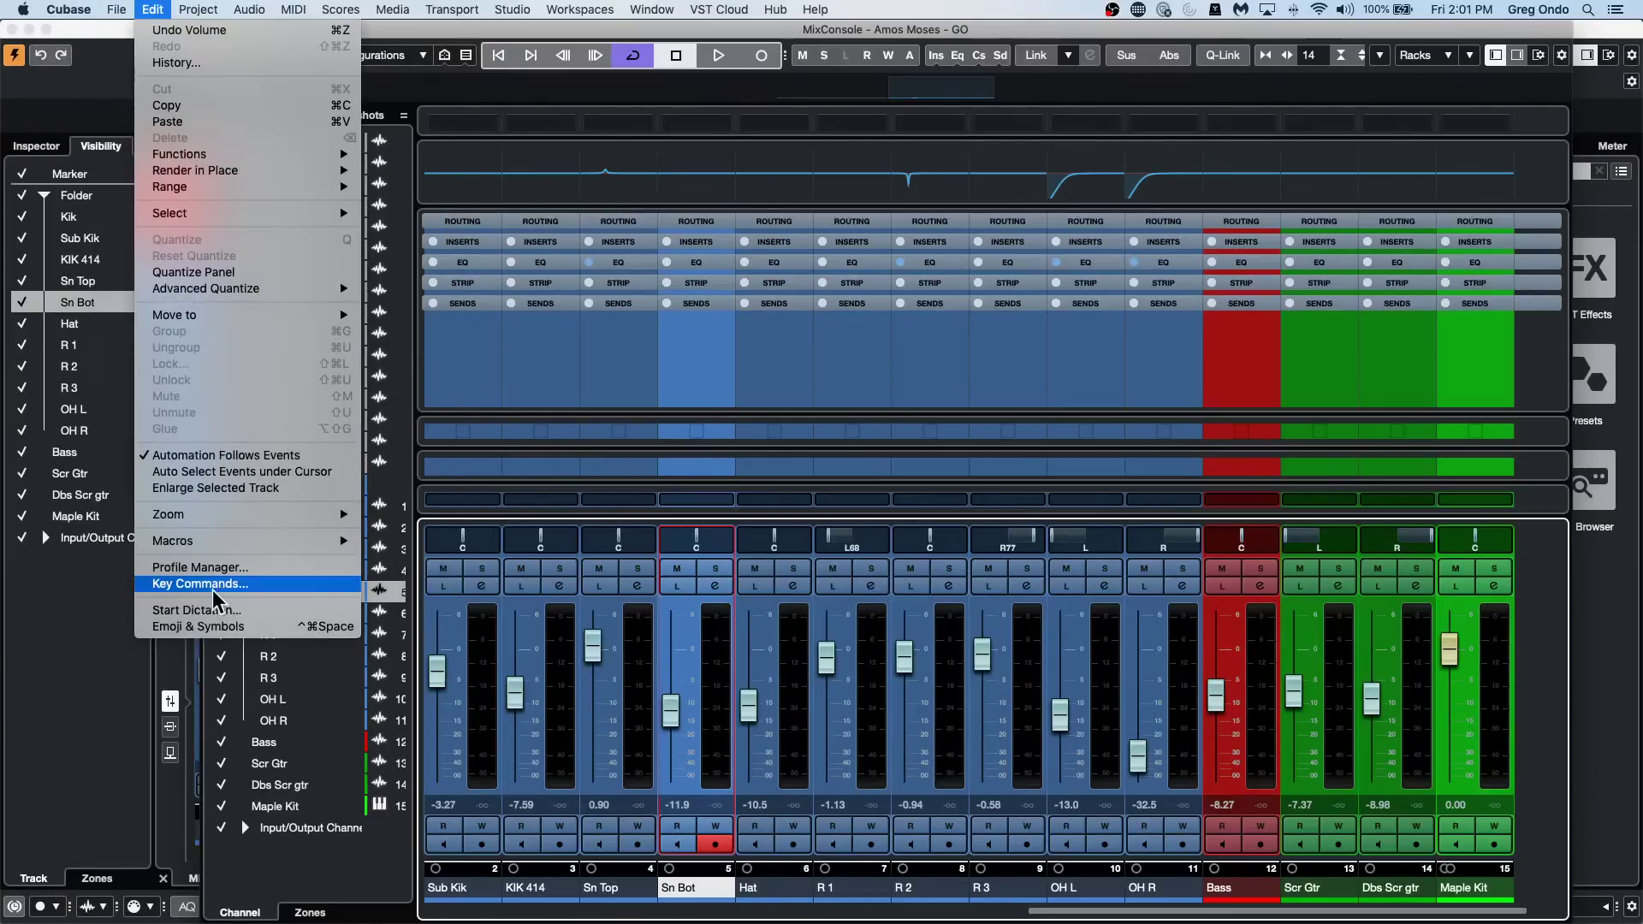
{"action": "left_click", "coordinate": [216, 585]}
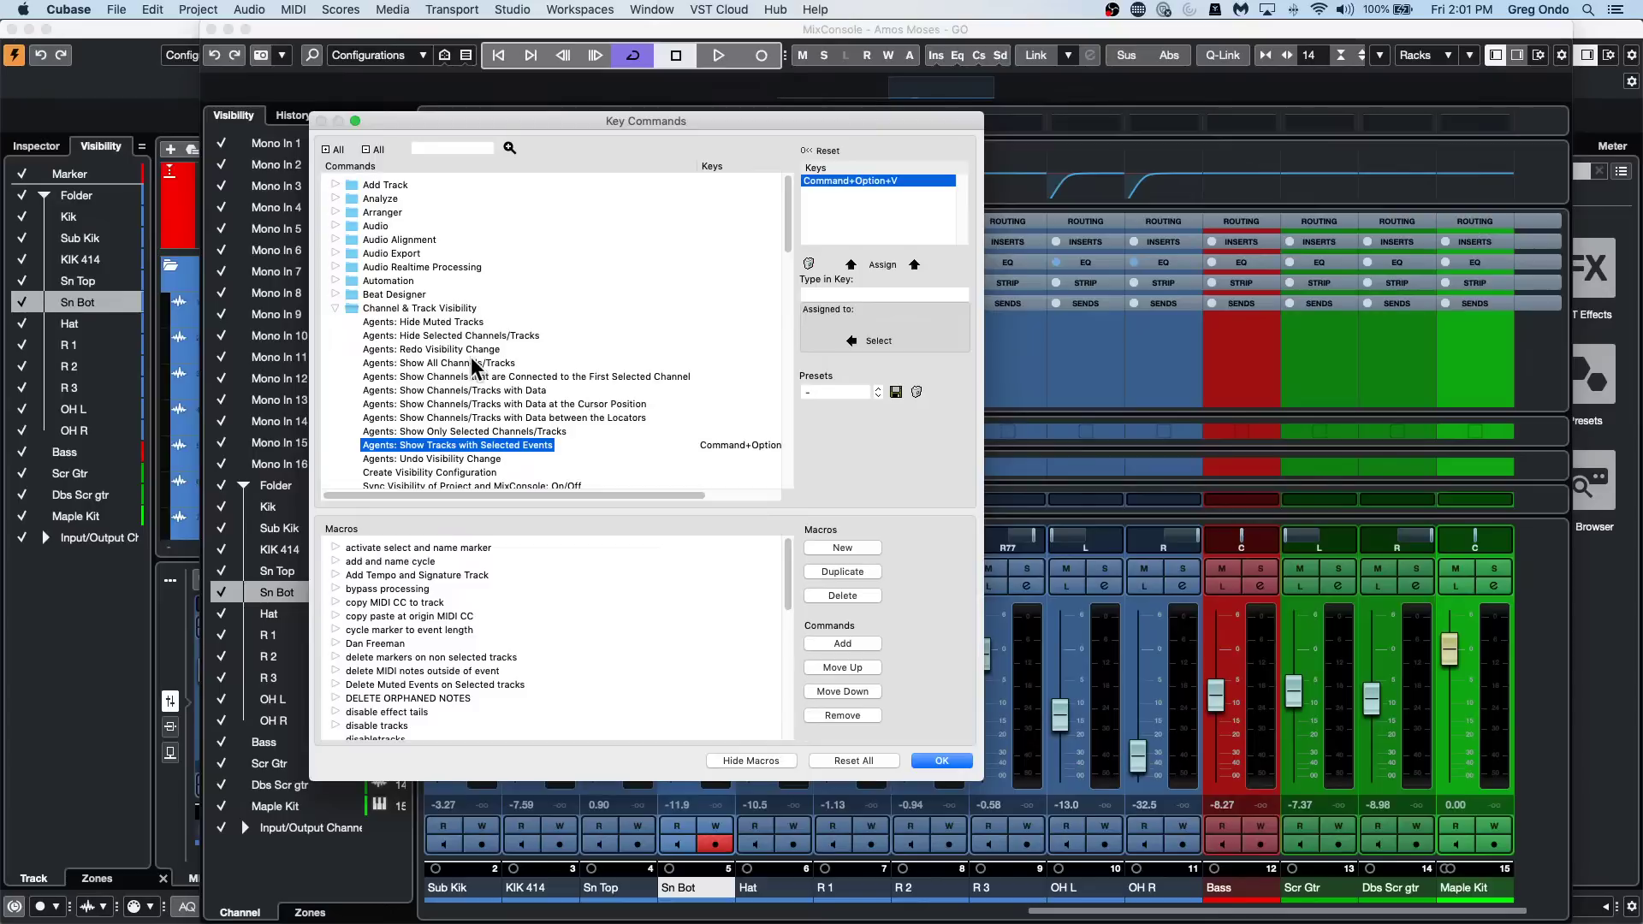
{"action": "left_click", "coordinate": [494, 335]}
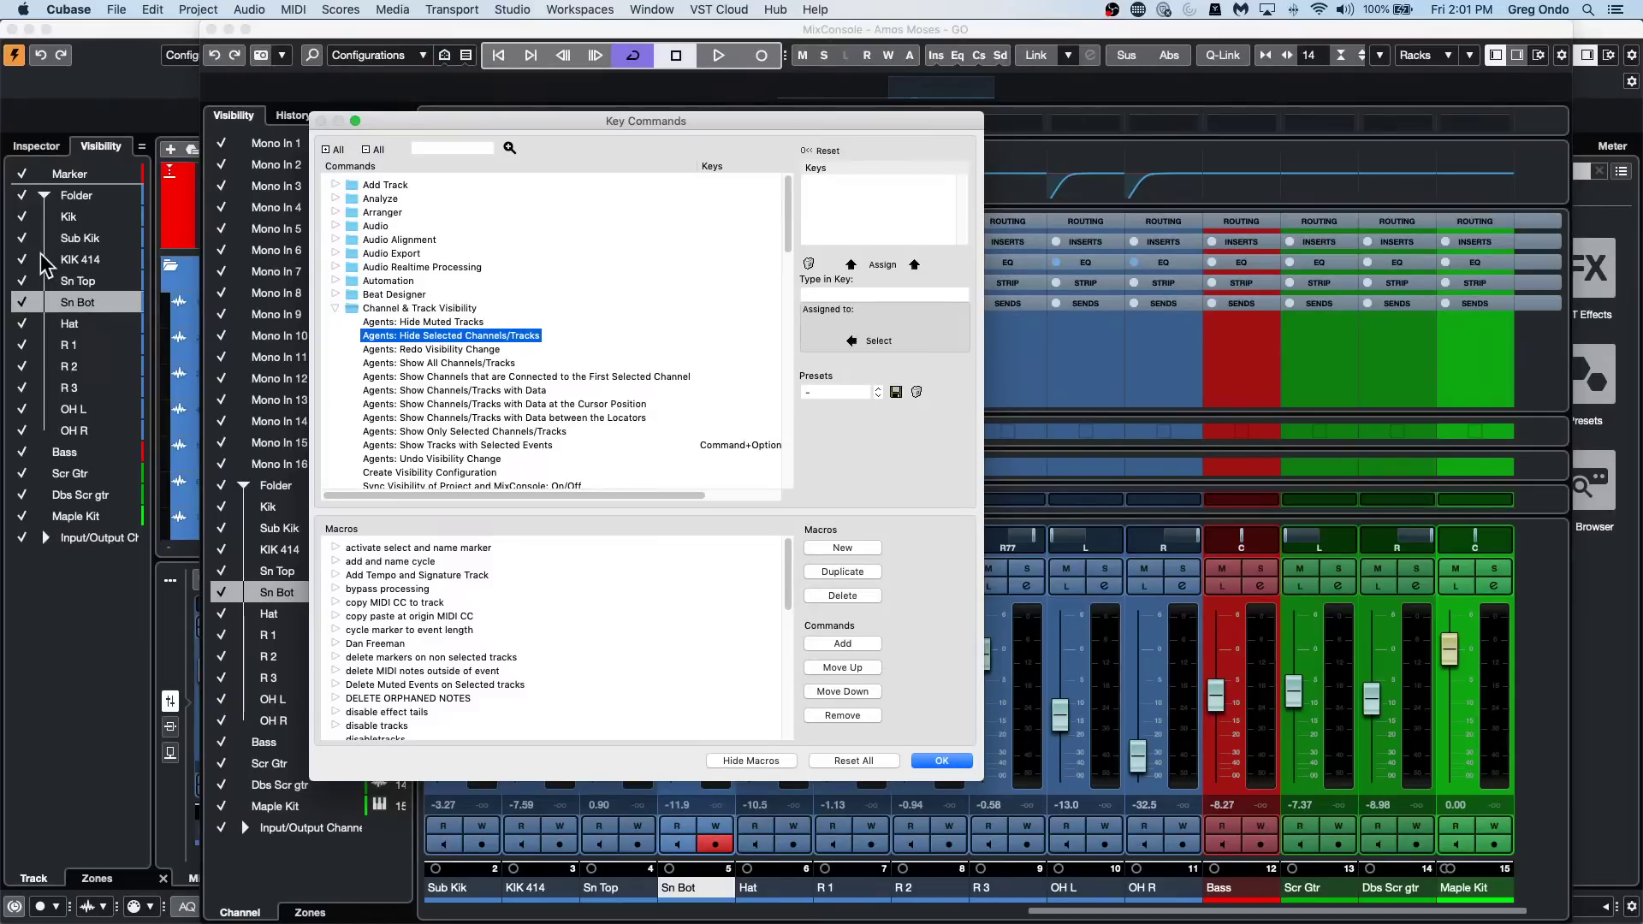
{"action": "left_click", "coordinate": [826, 295]}
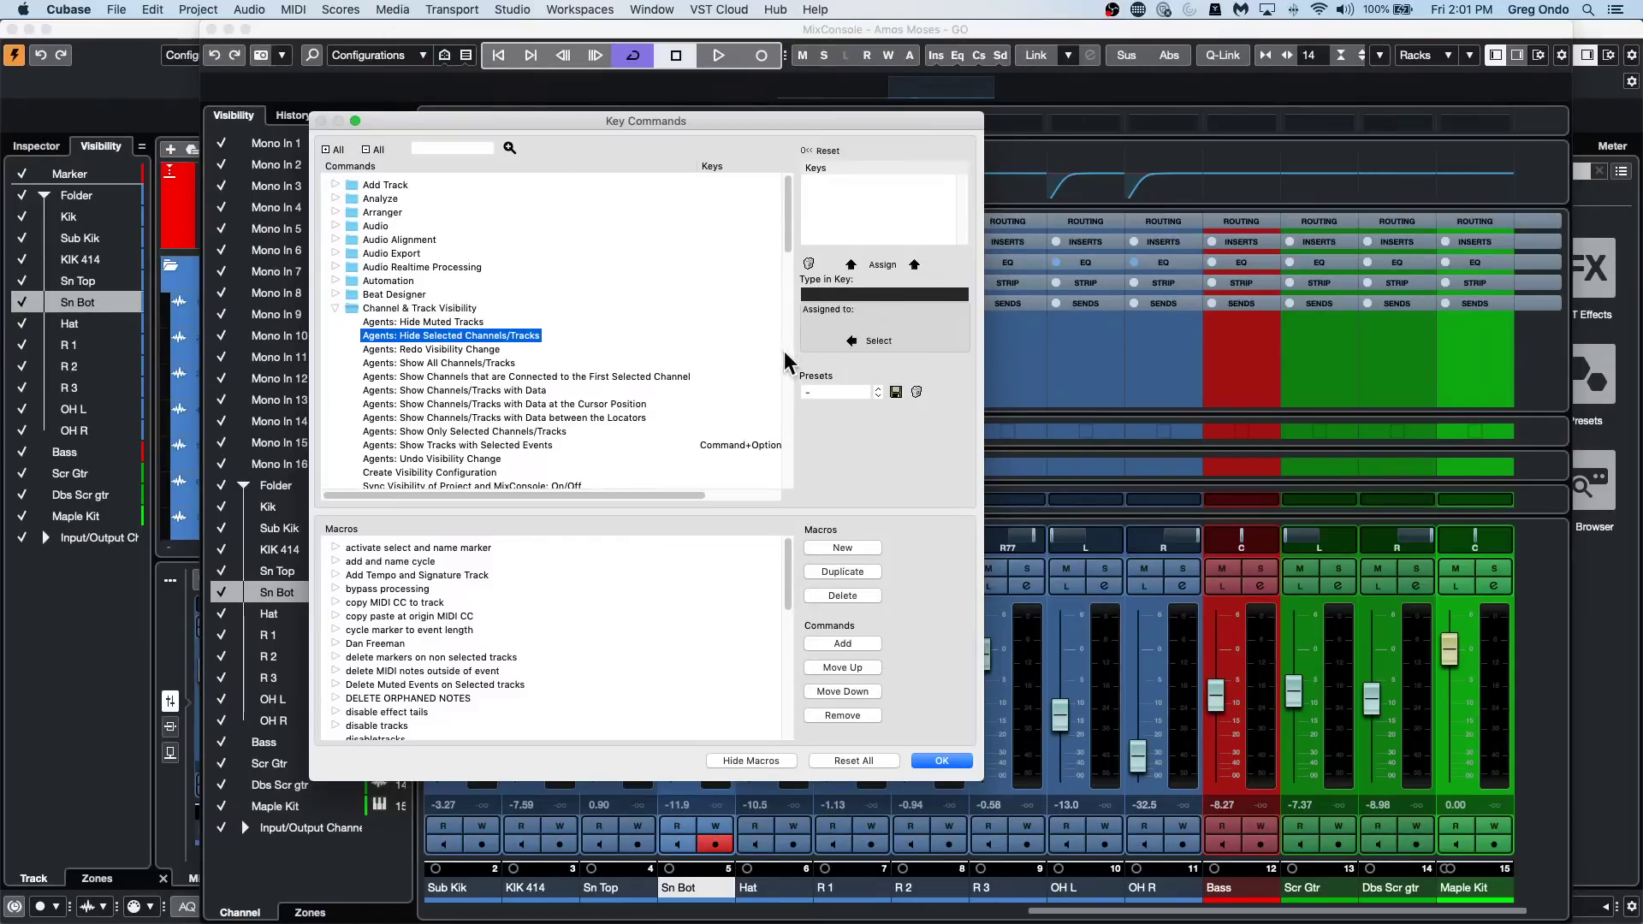
{"action": "key", "text": "super+alt+h"}
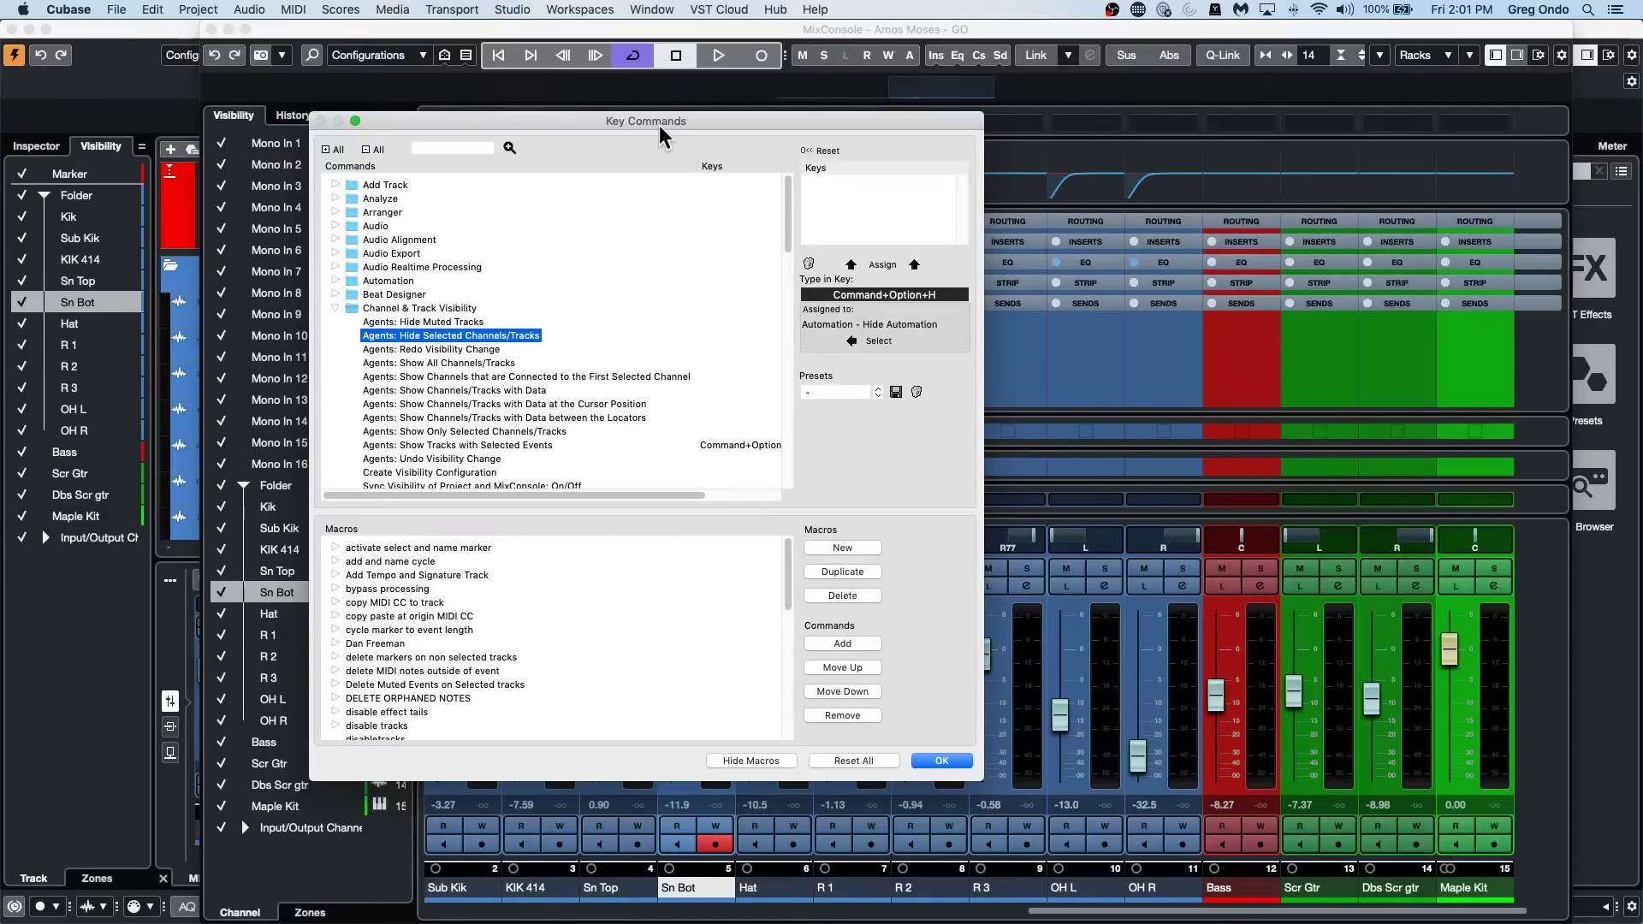
{"action": "key", "text": "super+alt+shift+h"}
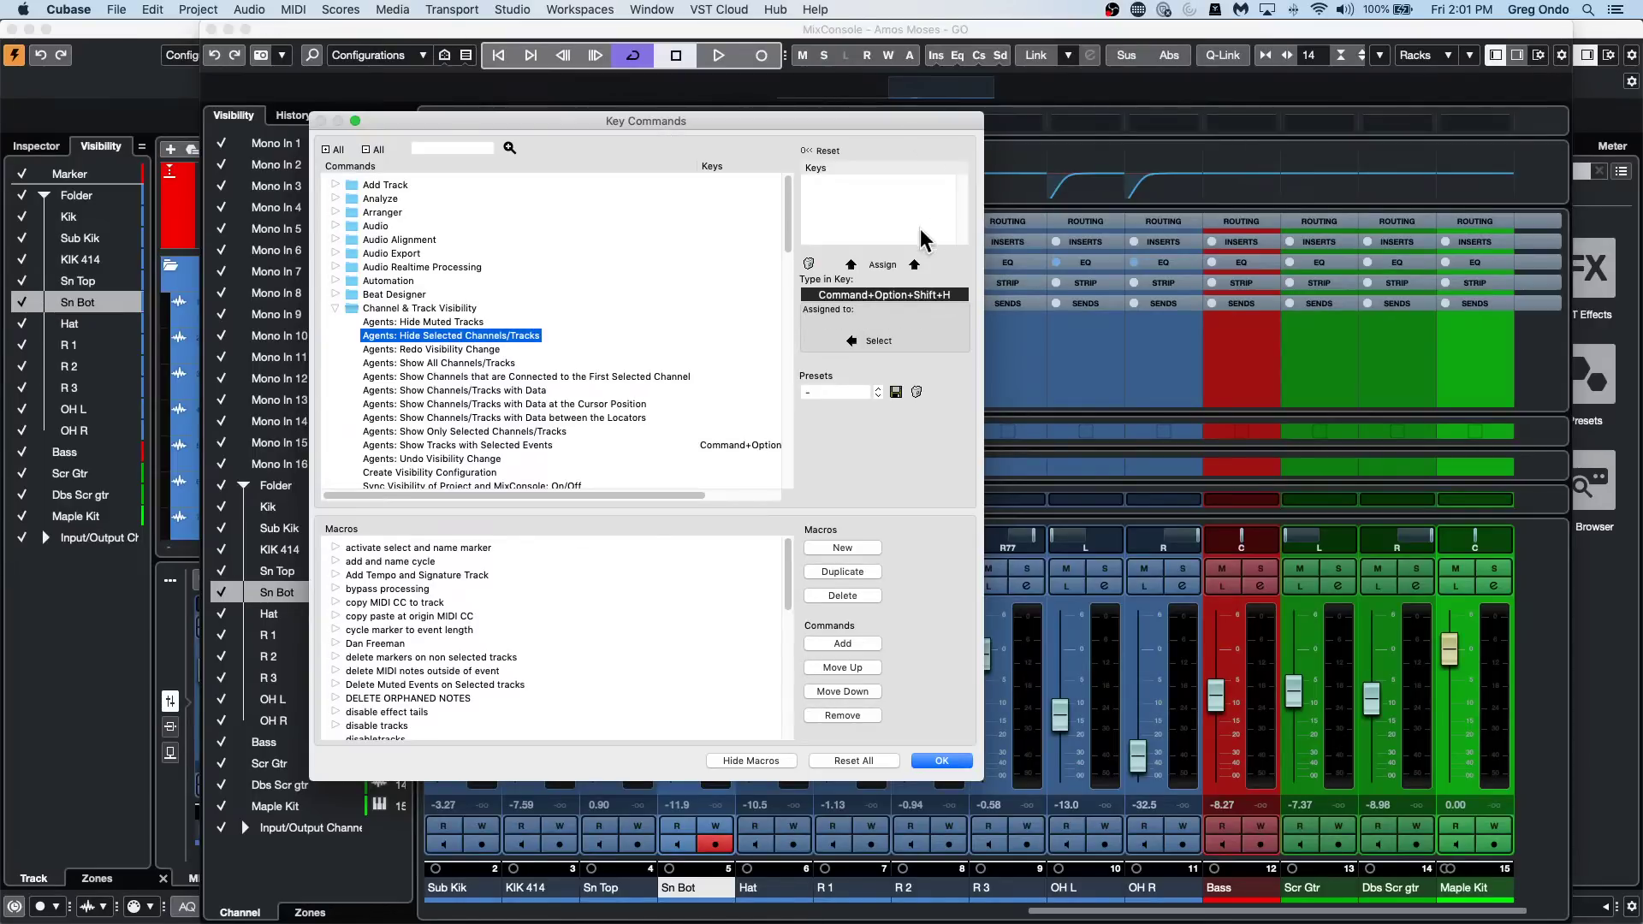
{"action": "left_click", "coordinate": [881, 264]}
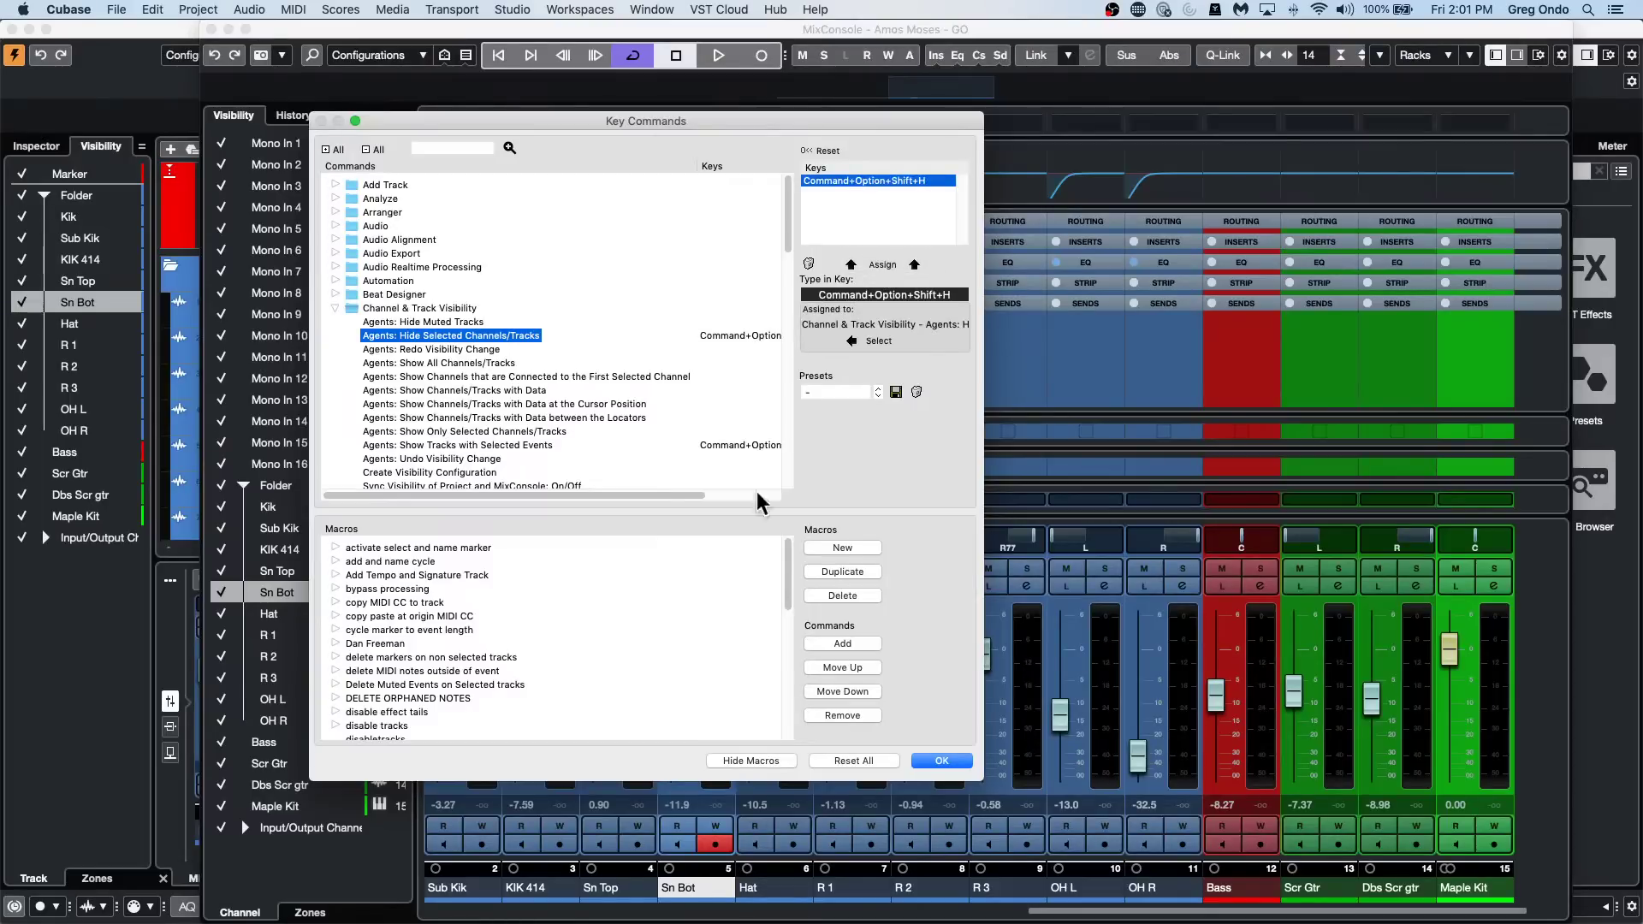
{"action": "left_click", "coordinate": [941, 761]}
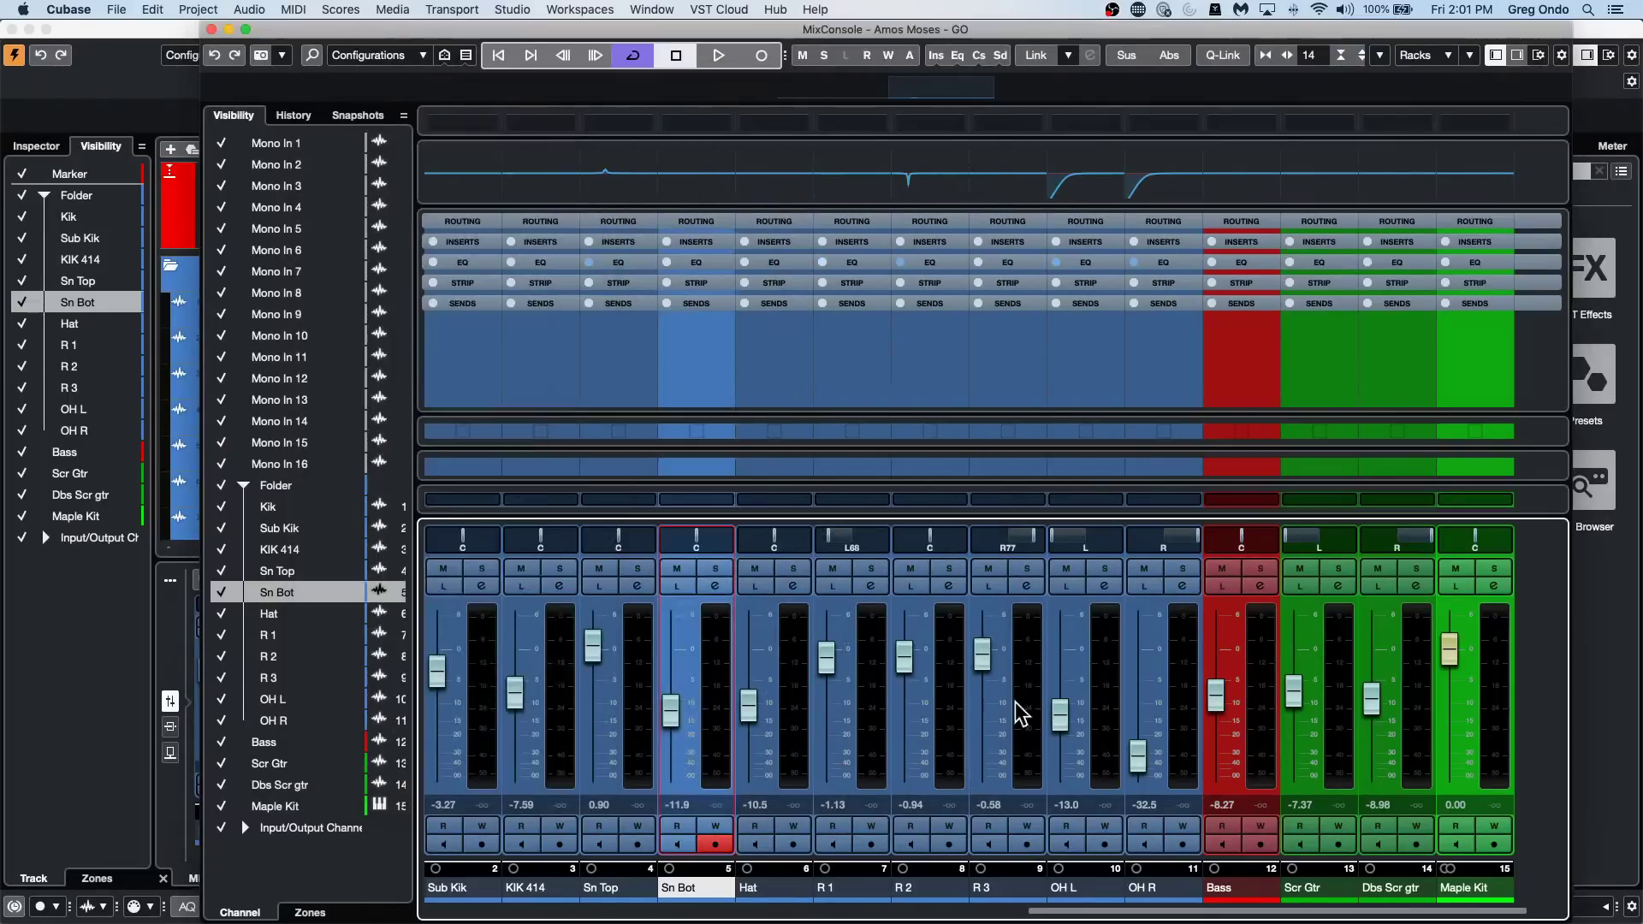
{"action": "left_click", "coordinate": [871, 727]}
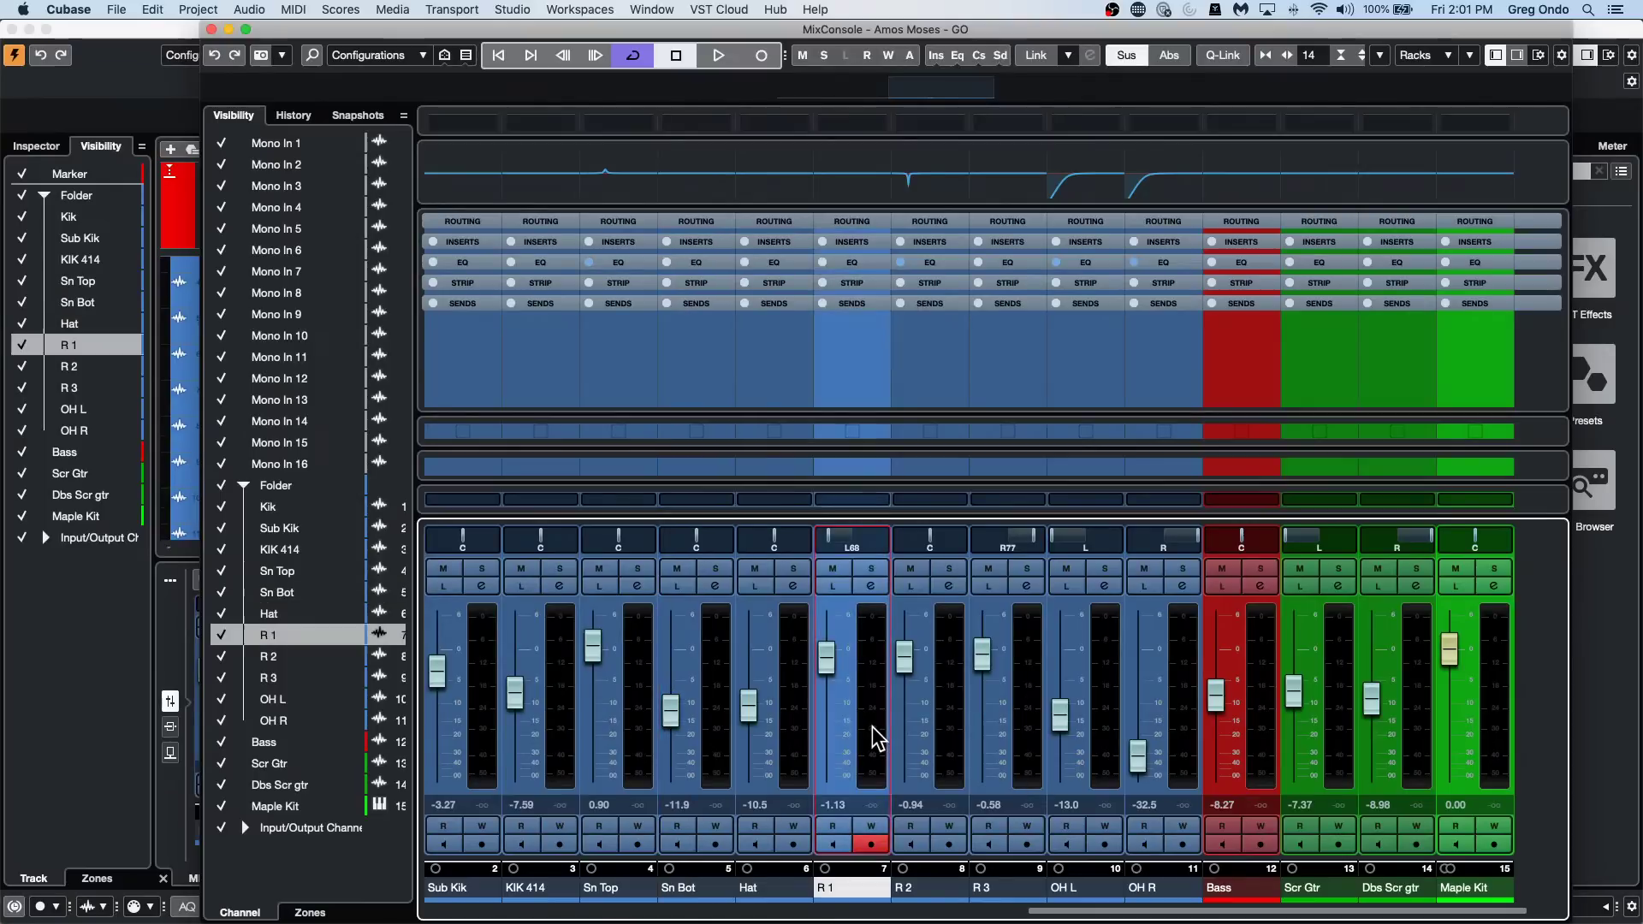
{"action": "left_click", "coordinate": [946, 716], "text": "shift"}
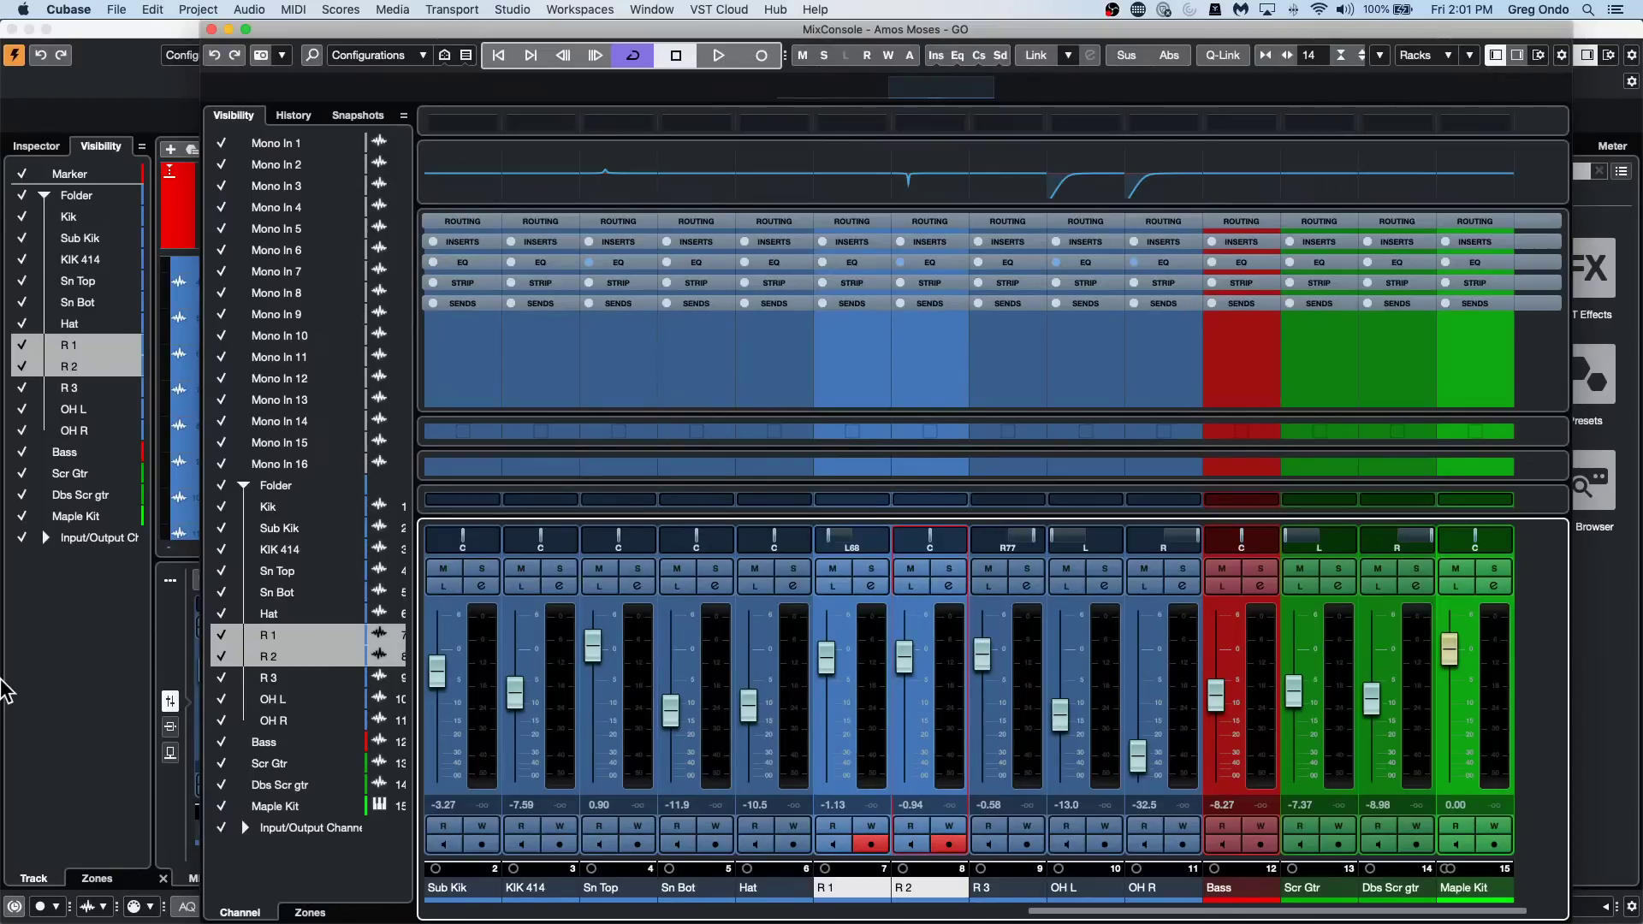
{"action": "left_click", "coordinate": [1268, 720]}
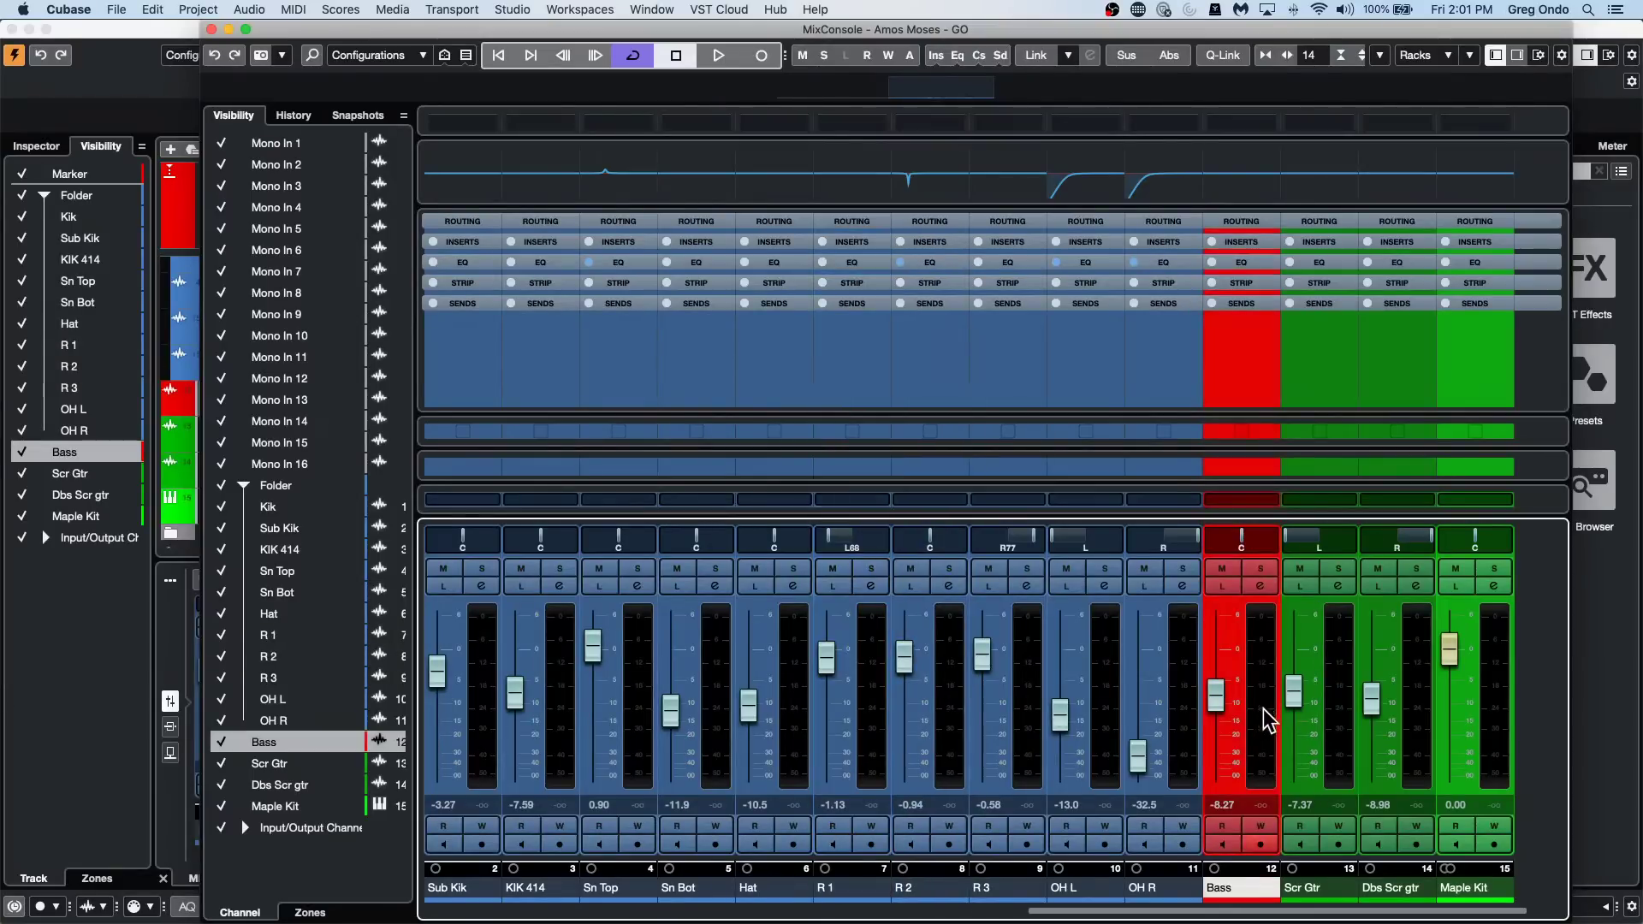
Hide the Scr Gtr and Dbs Scr gtr channels and the Bass channel in the MixConsole with the Hide Selected Channels/Tracks key command.
{"action": "left_click", "coordinate": [1339, 725]}
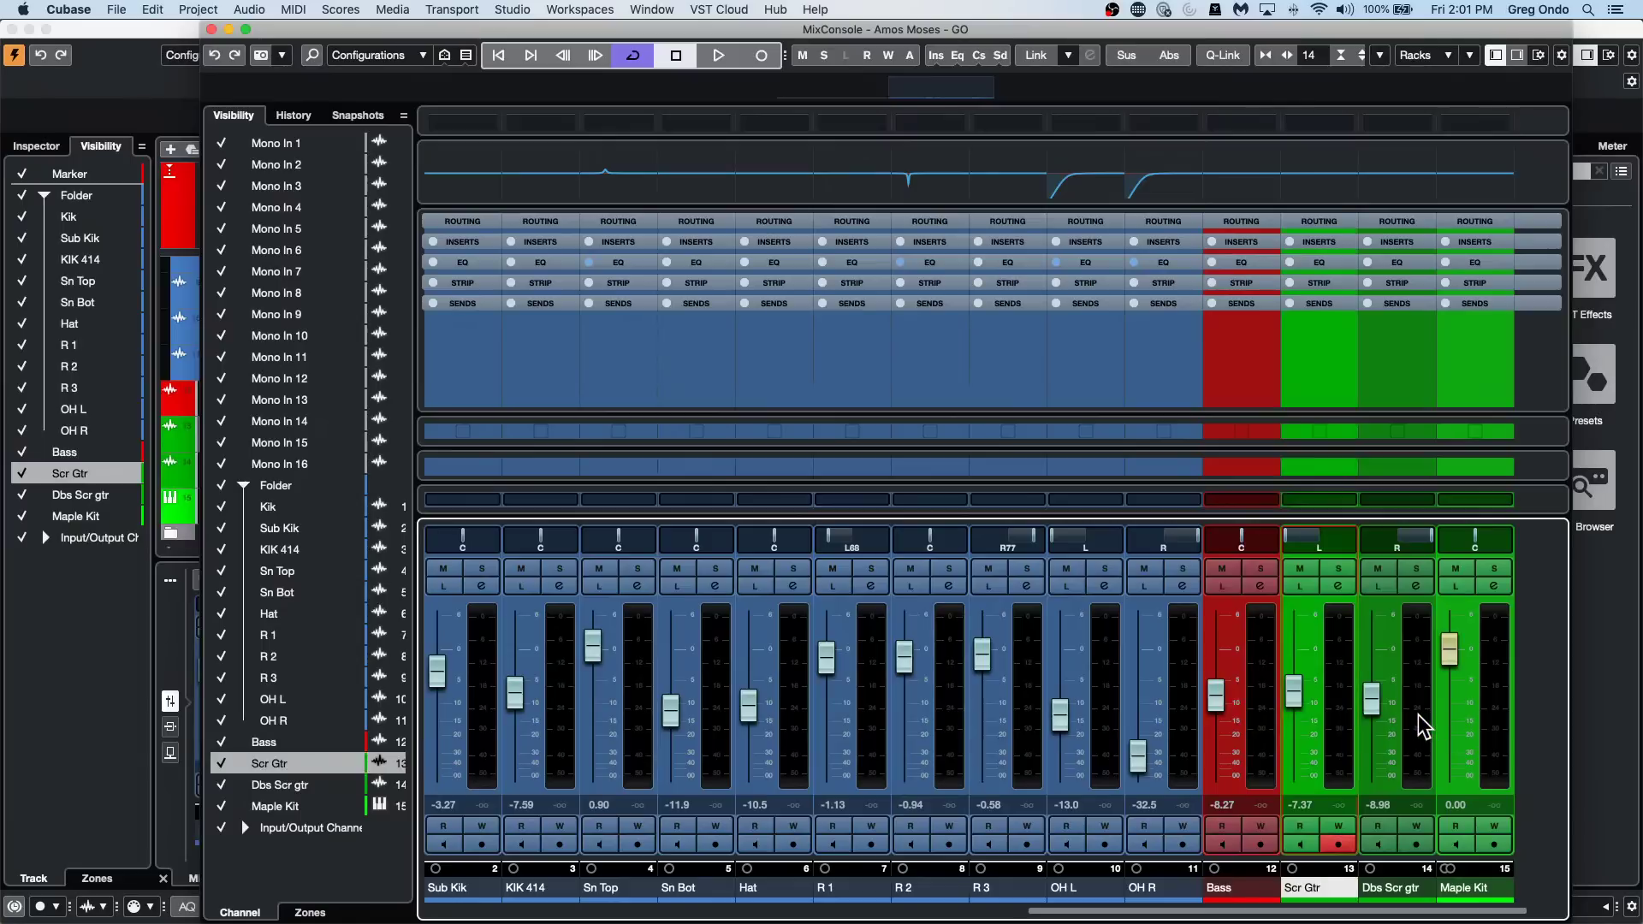
{"action": "left_click", "coordinate": [1422, 725], "text": "shift"}
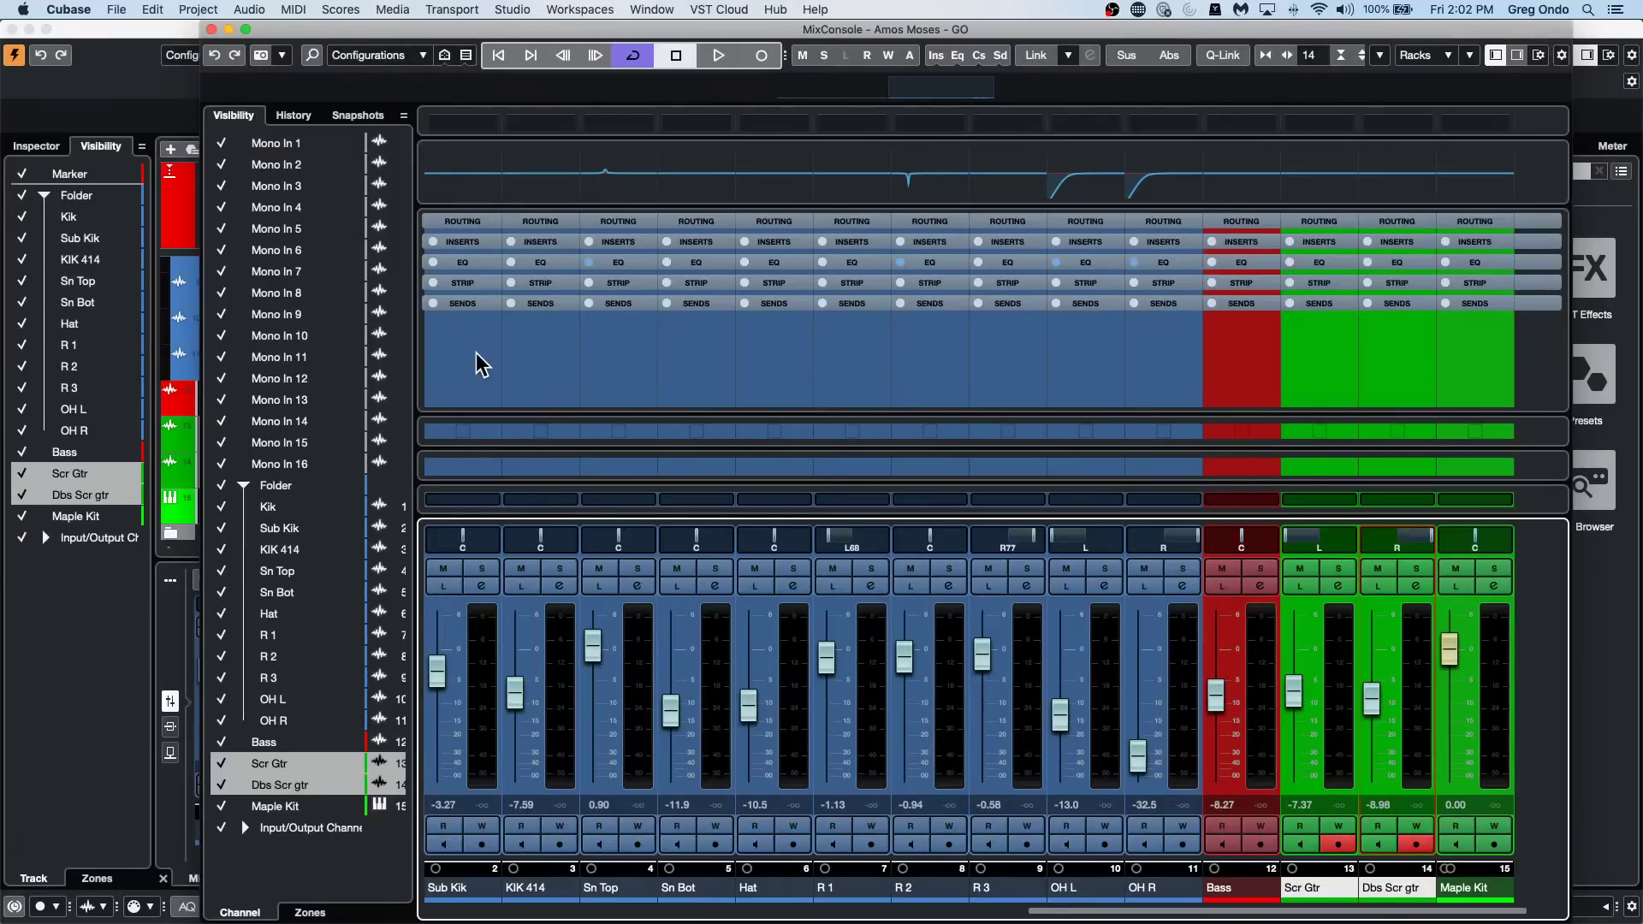
{"action": "key", "text": "h"}
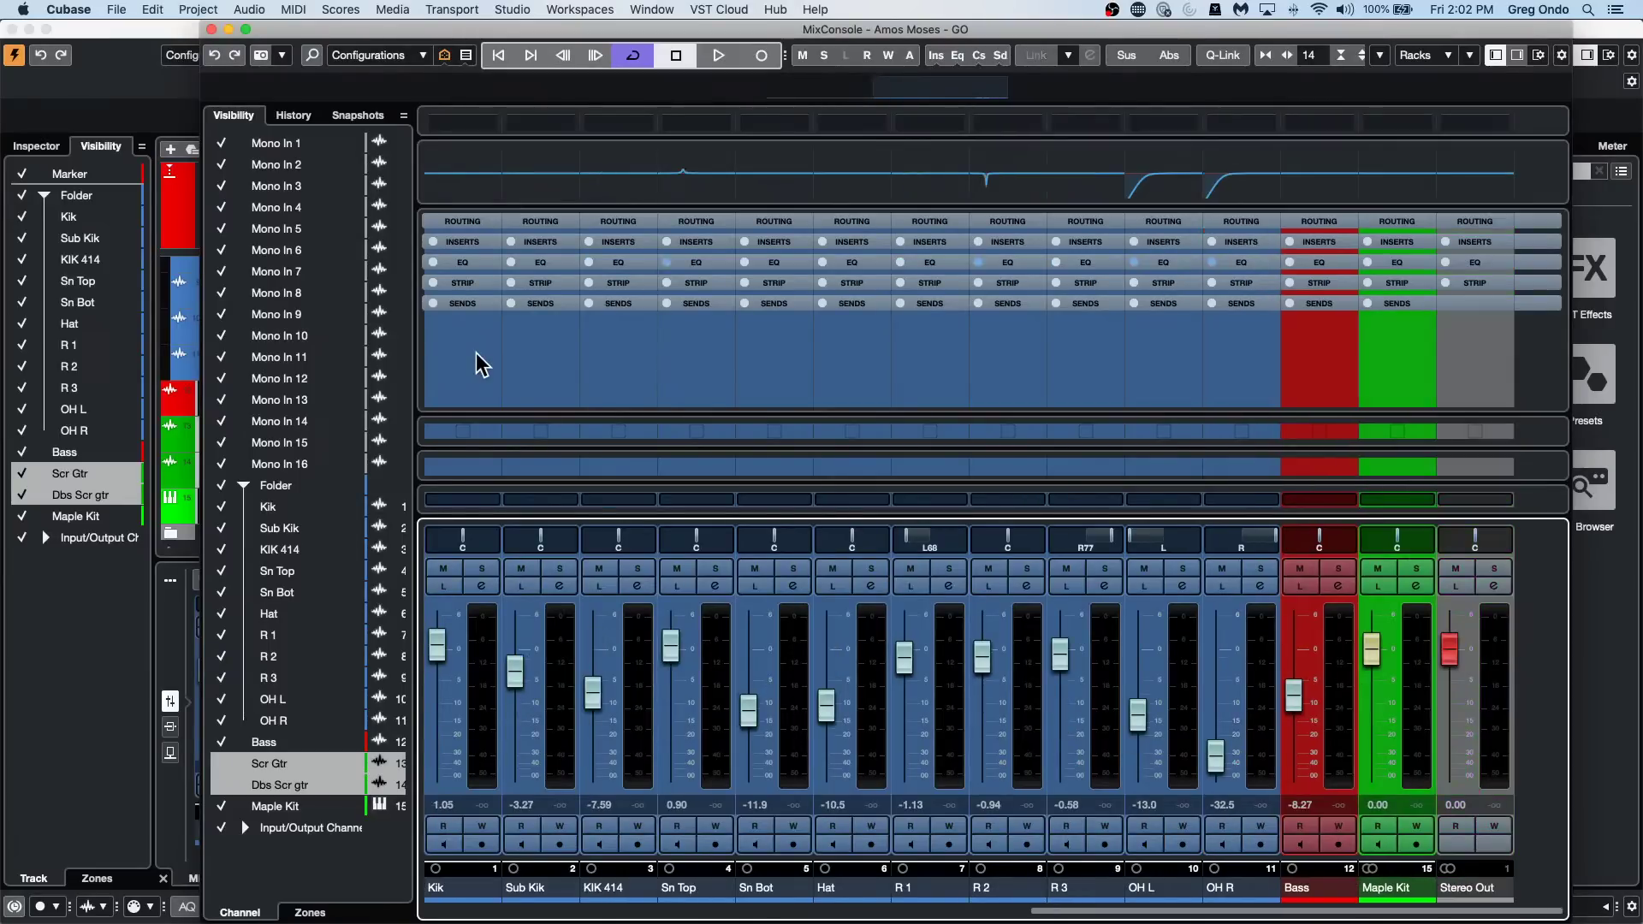
{"action": "left_click", "coordinate": [1345, 717]}
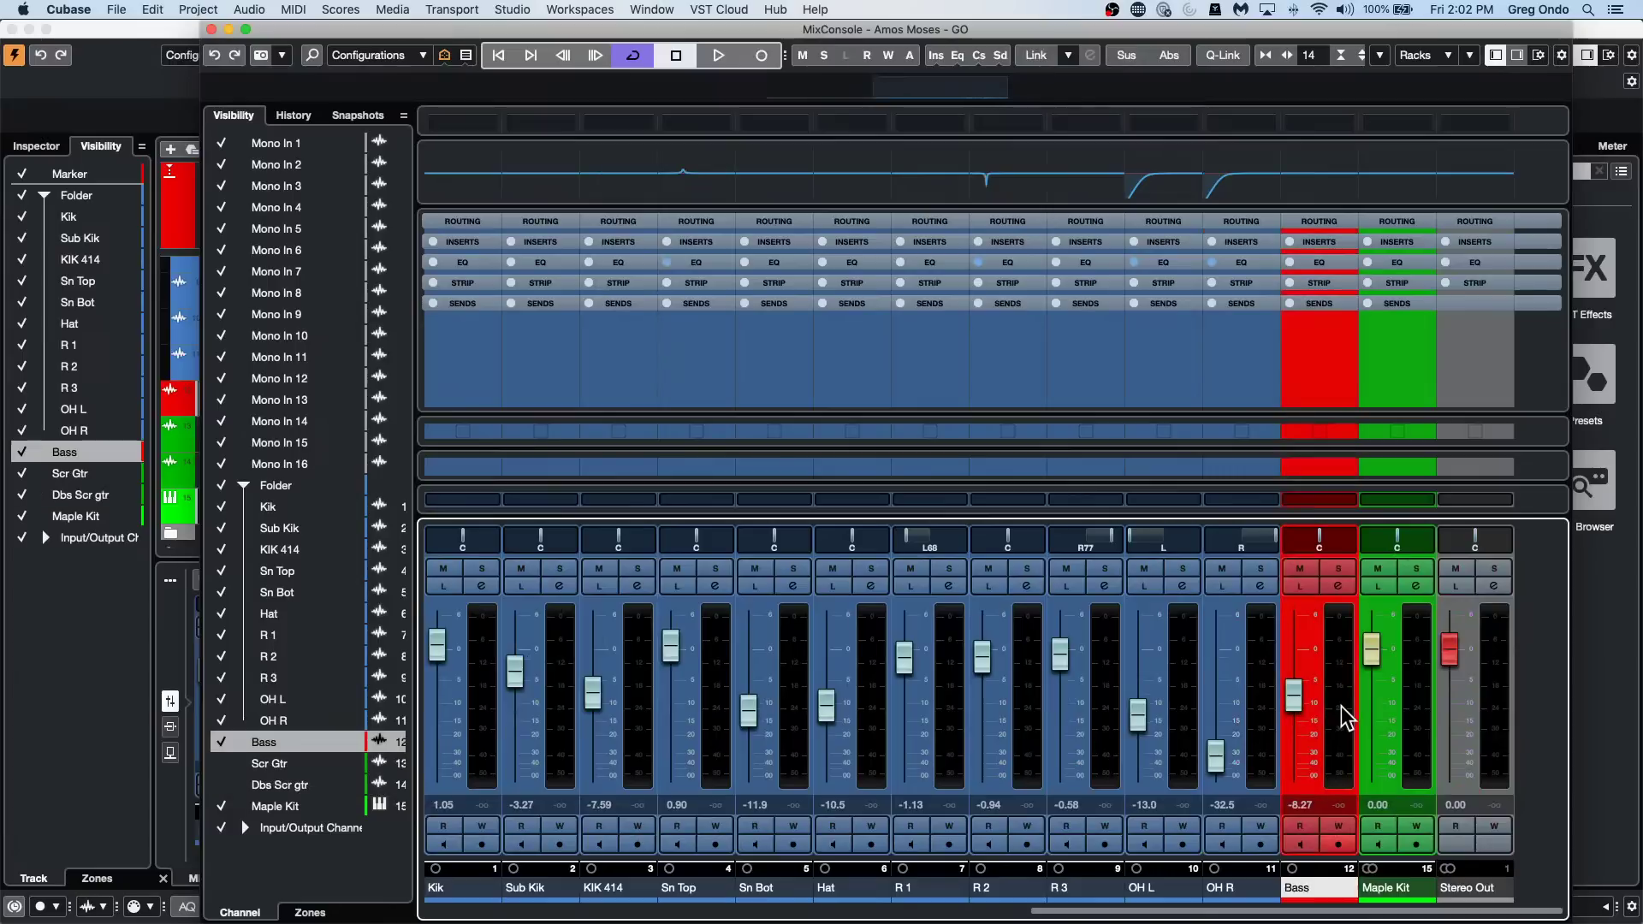
{"action": "key", "text": "h"}
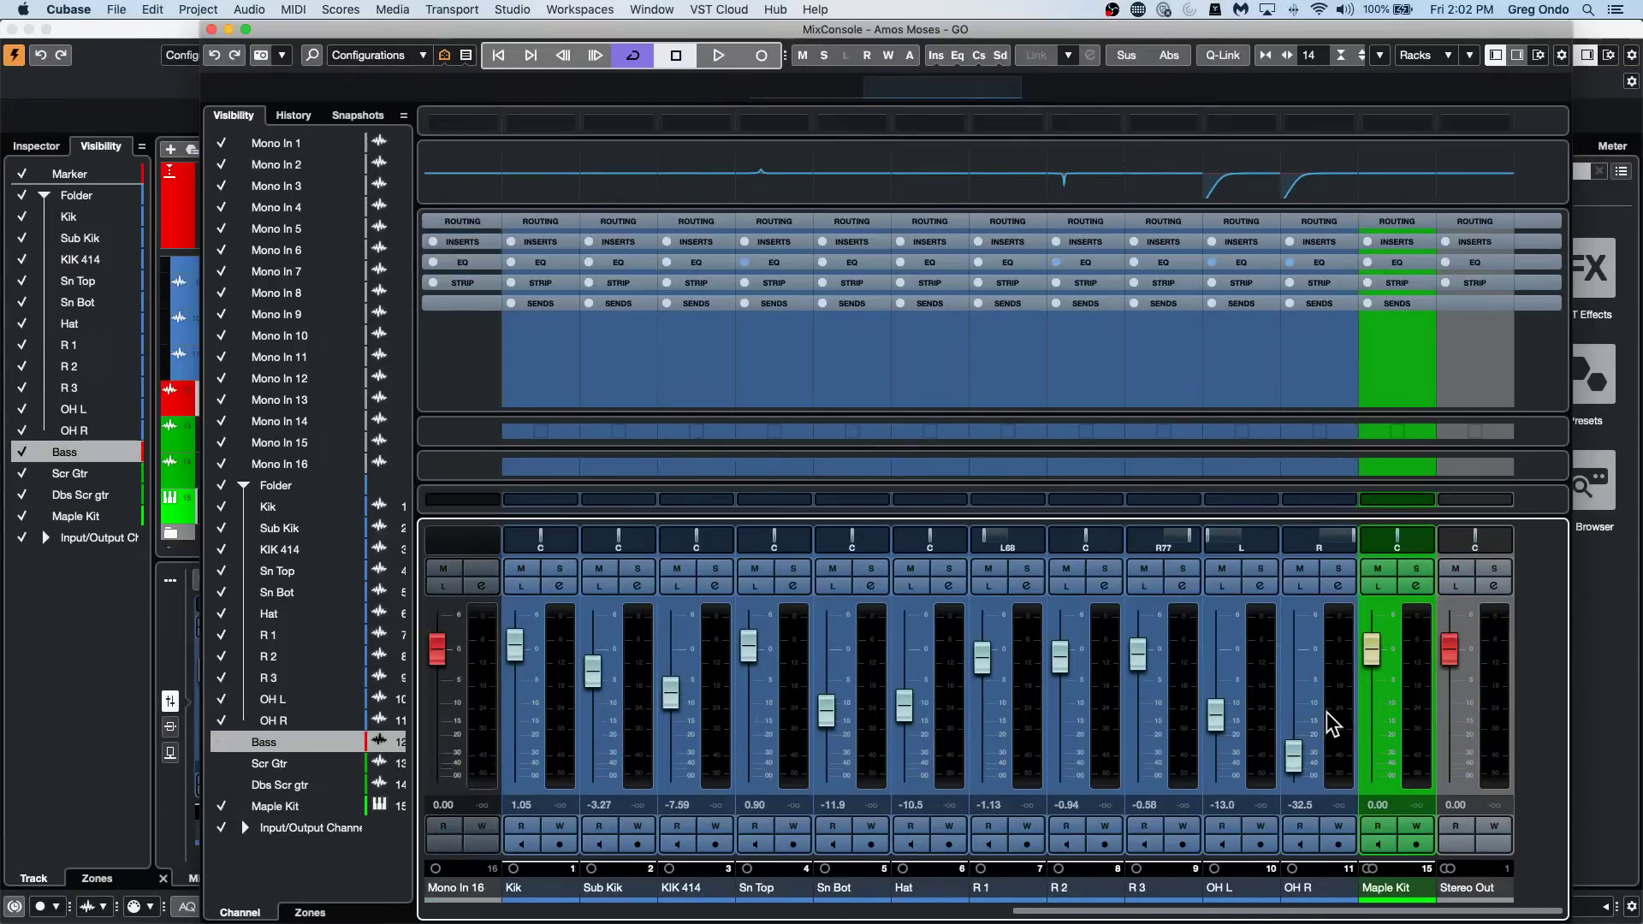
Hide the Kik through Sn Top channels in the MixConsole with the Hide Selected Channels/Tracks key command.
{"action": "left_click", "coordinate": [556, 680]}
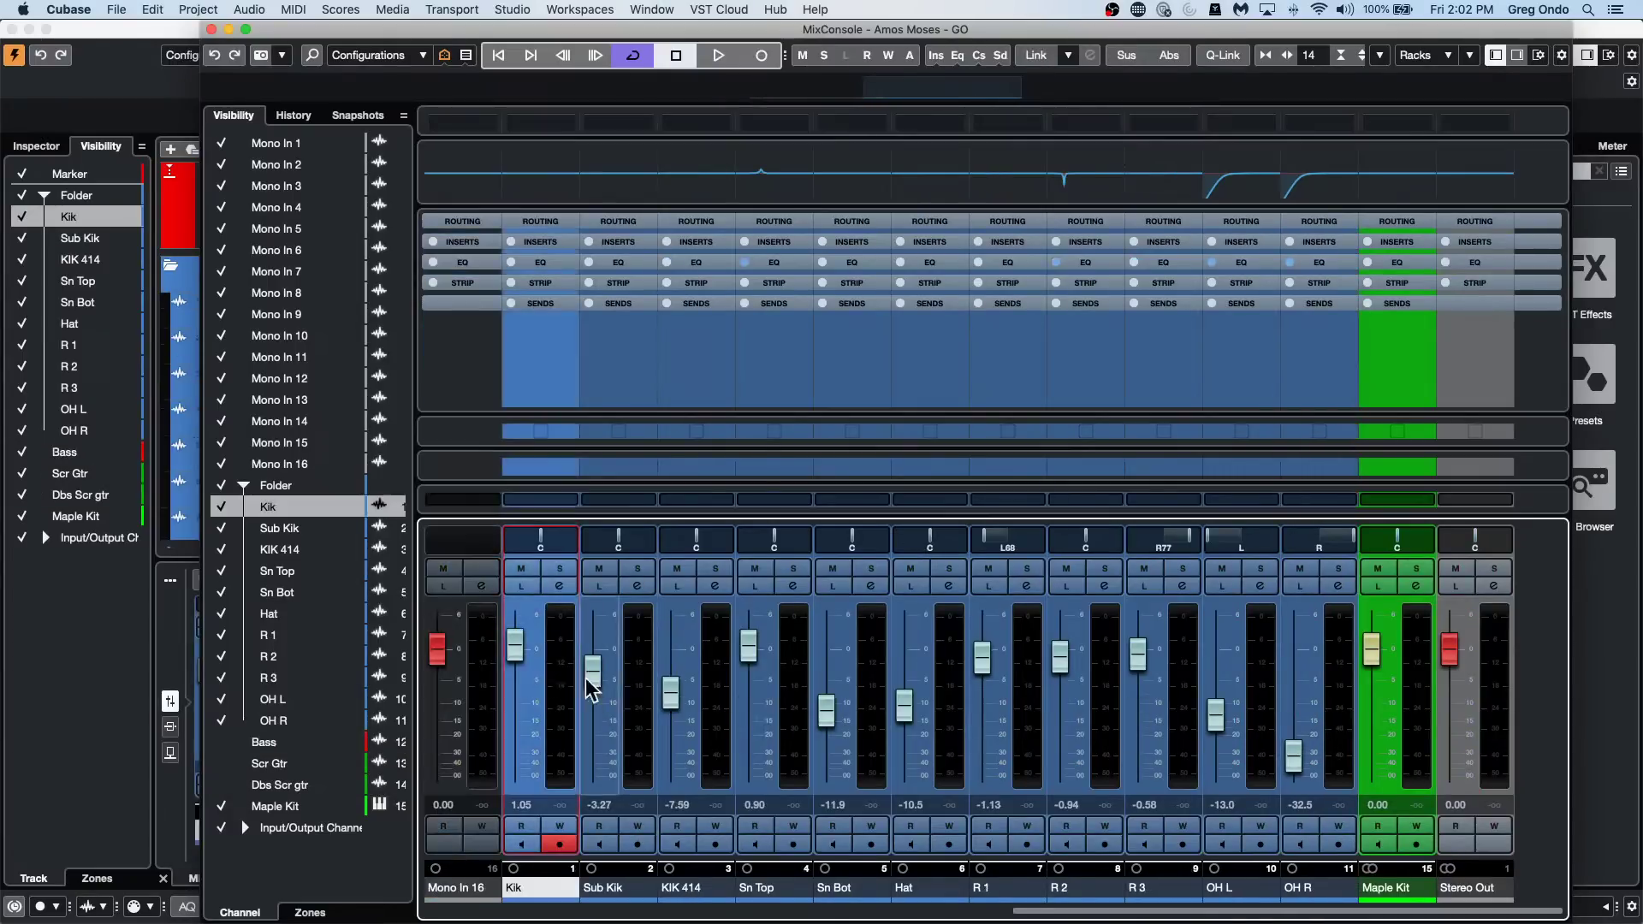
{"action": "left_click", "coordinate": [786, 692], "text": "shift"}
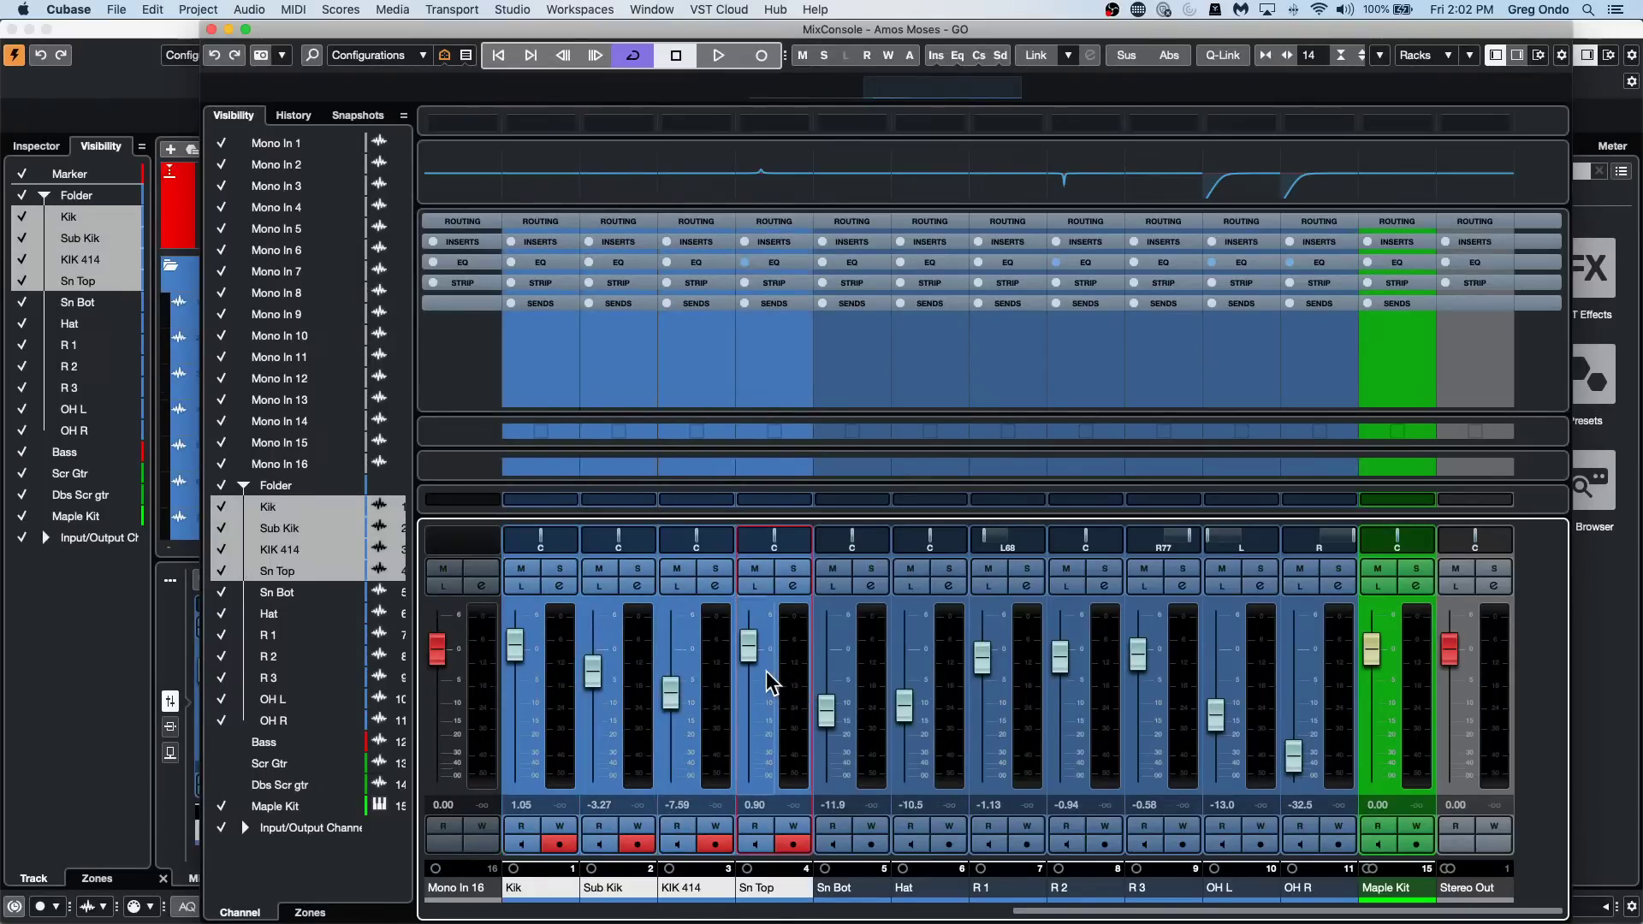
{"action": "key", "text": "ctrl+h"}
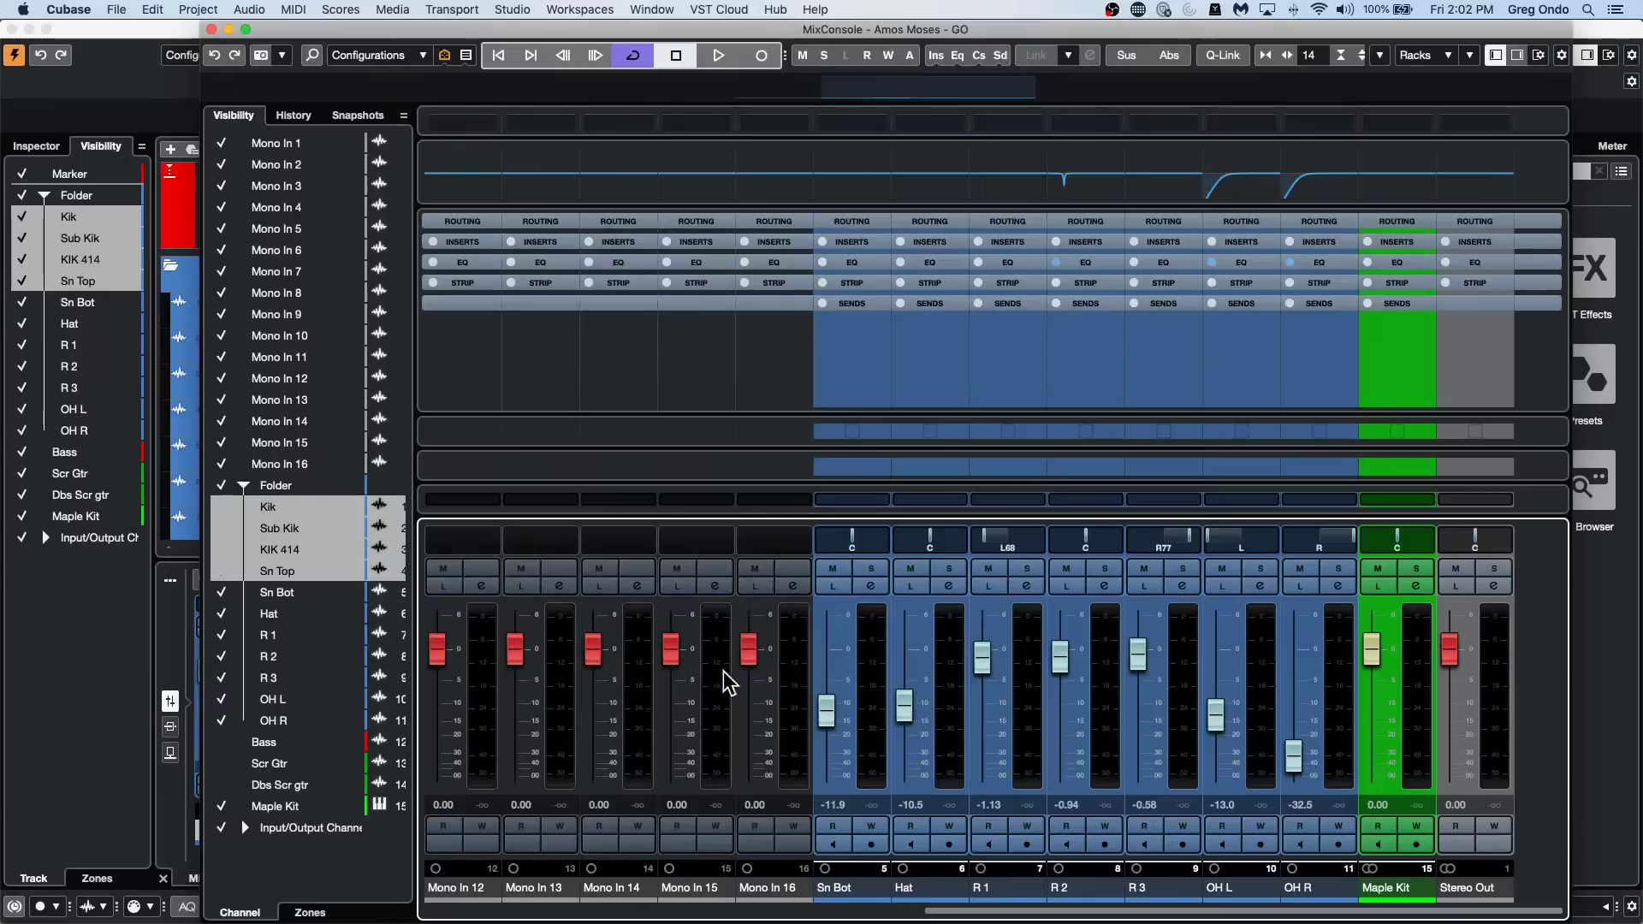
Close the MixConsole and hide the Sn Top through R 1 tracks in the Project window with the Hide Selected Channels/Tracks key command.
{"action": "left_click", "coordinate": [288, 640]}
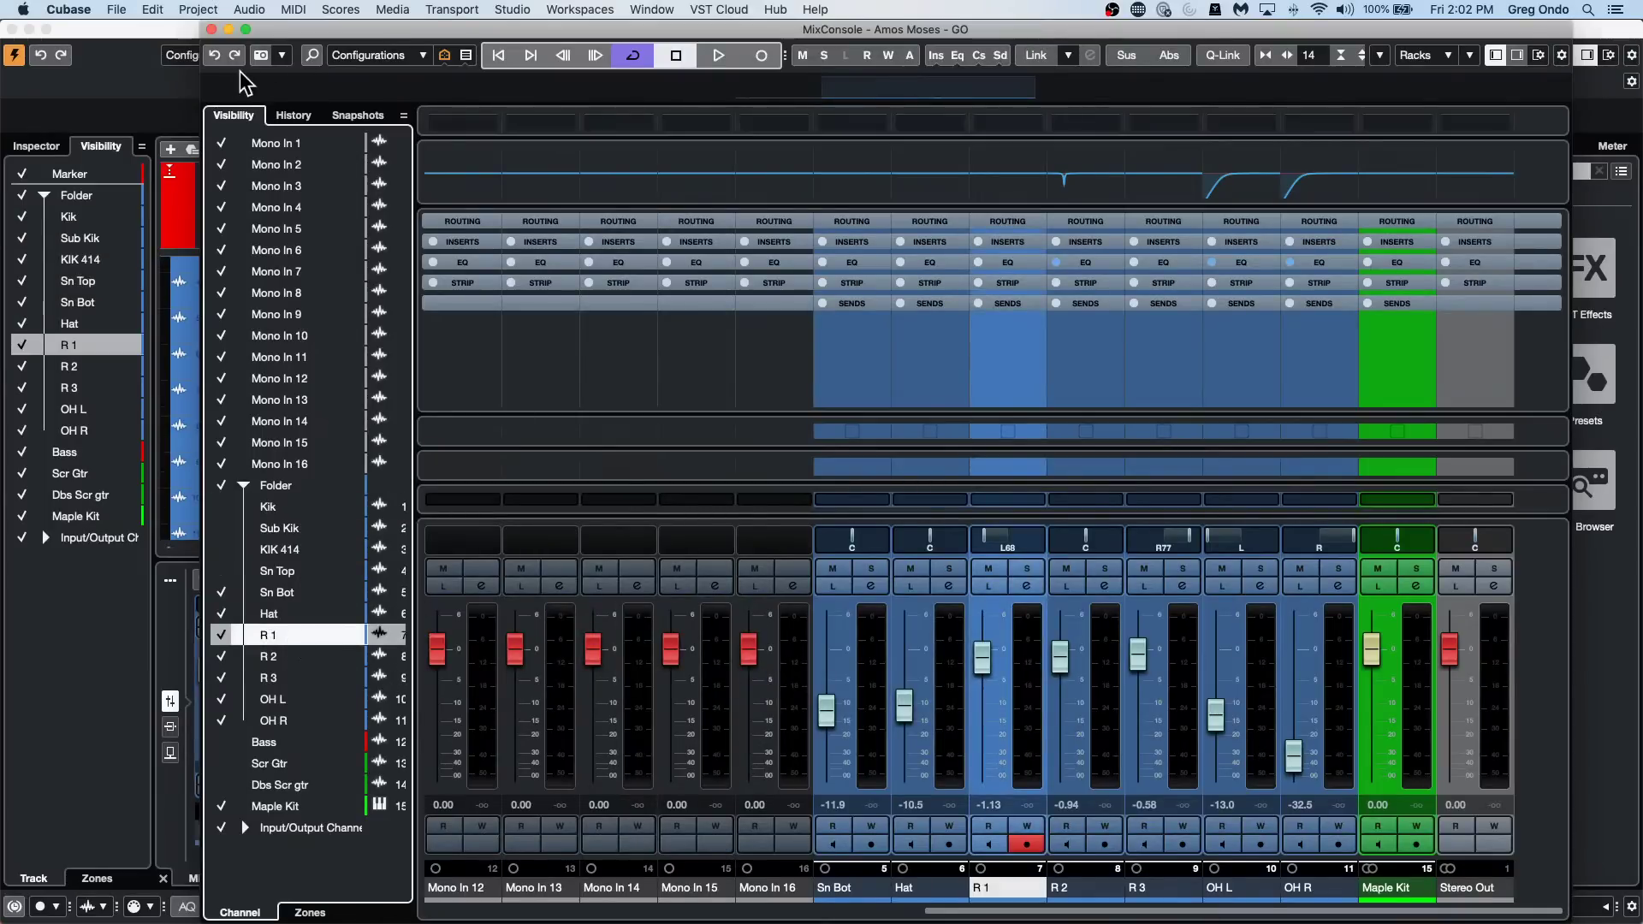
{"action": "left_click", "coordinate": [211, 30]}
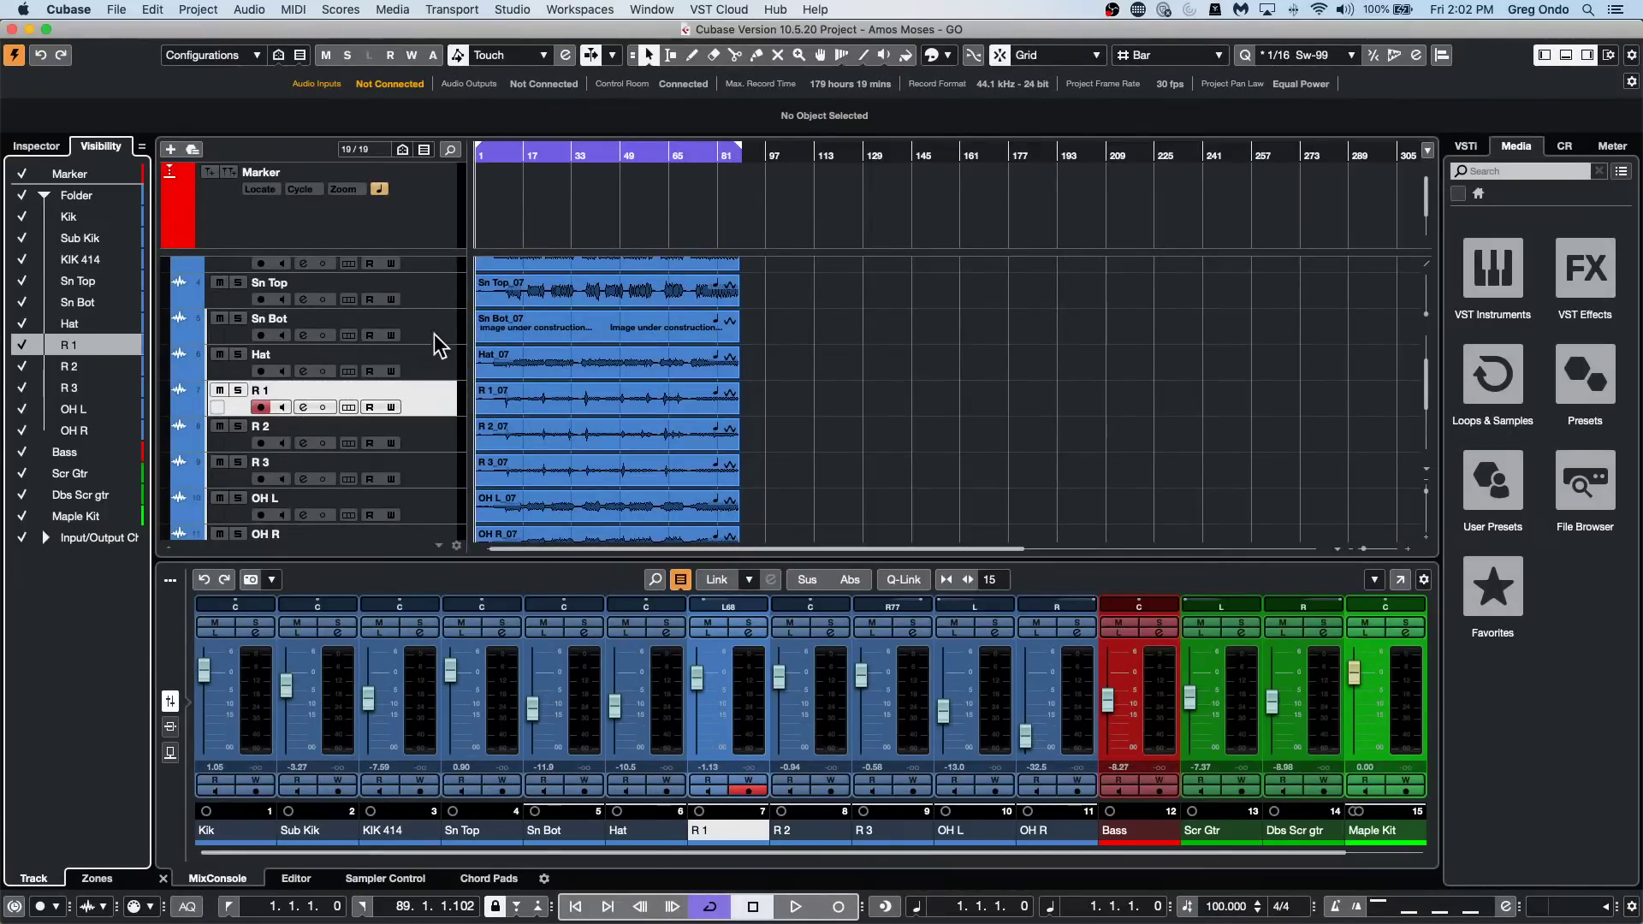
{"action": "left_click", "coordinate": [430, 297], "text": "shift"}
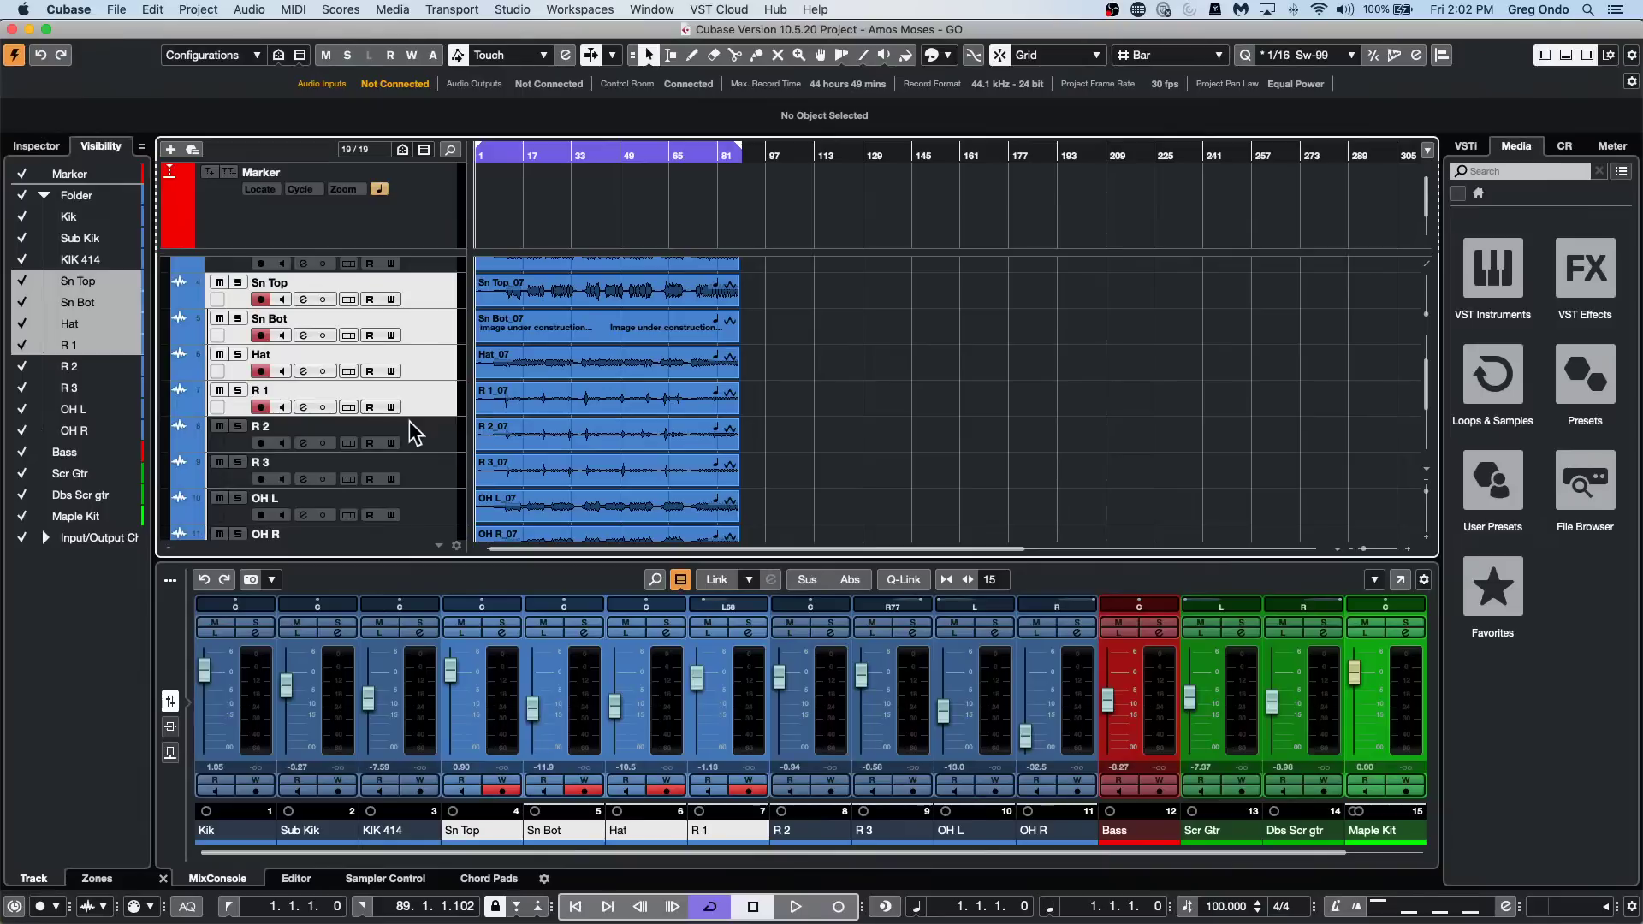
{"action": "key", "text": "ctrl+h"}
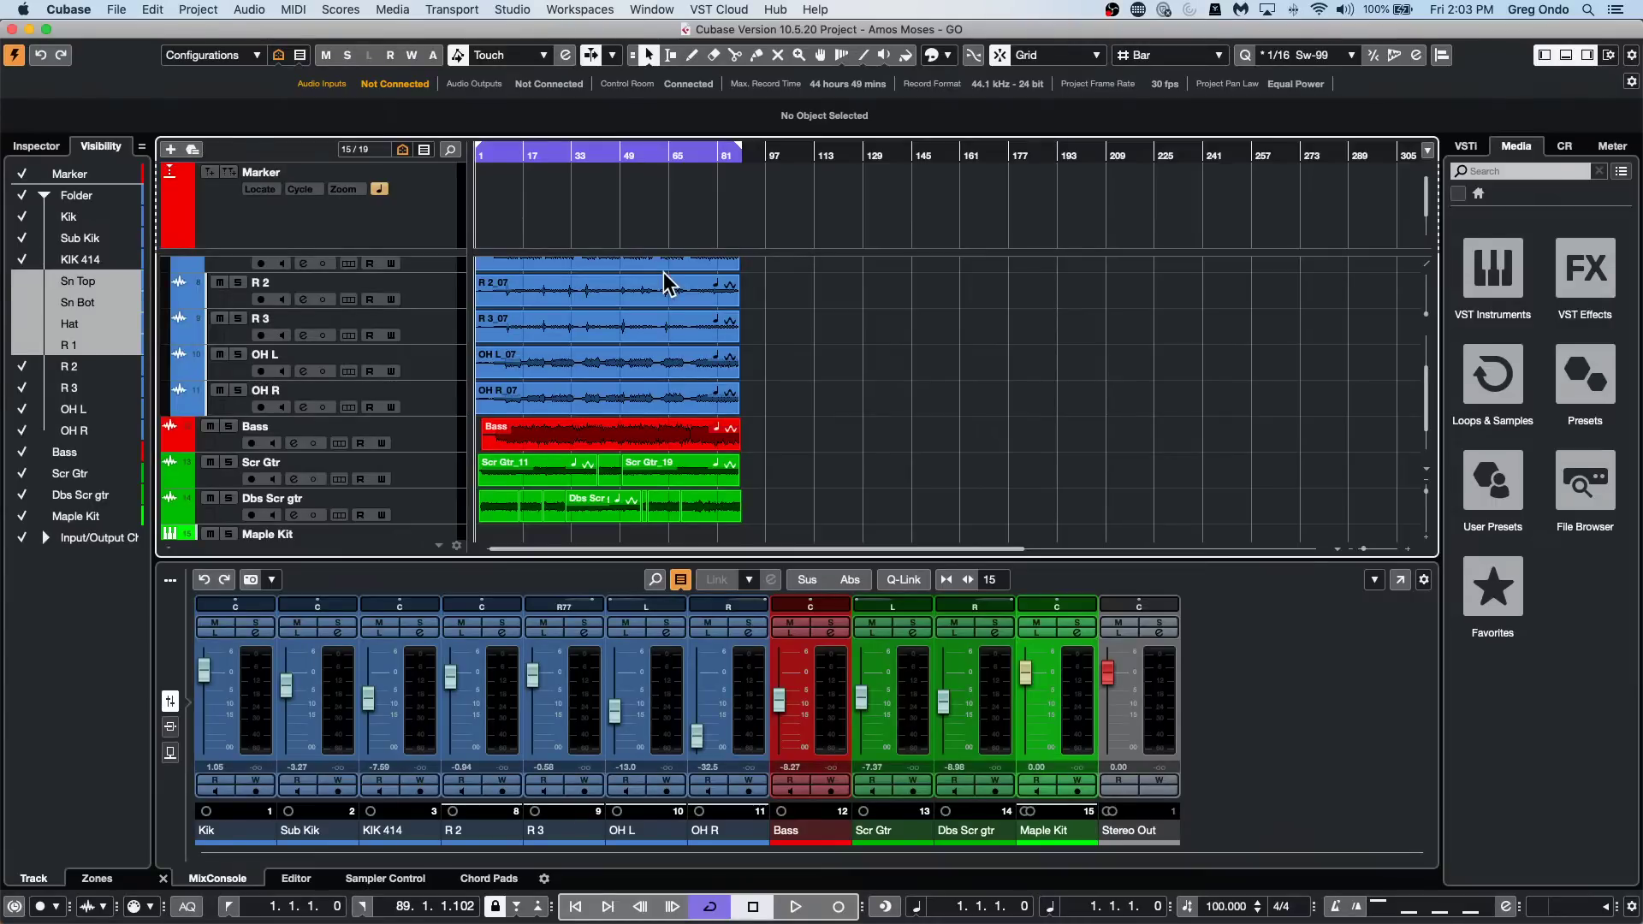
Start playback from the MixConsole and expand its window to fill the screen.
{"action": "key", "text": "F3"}
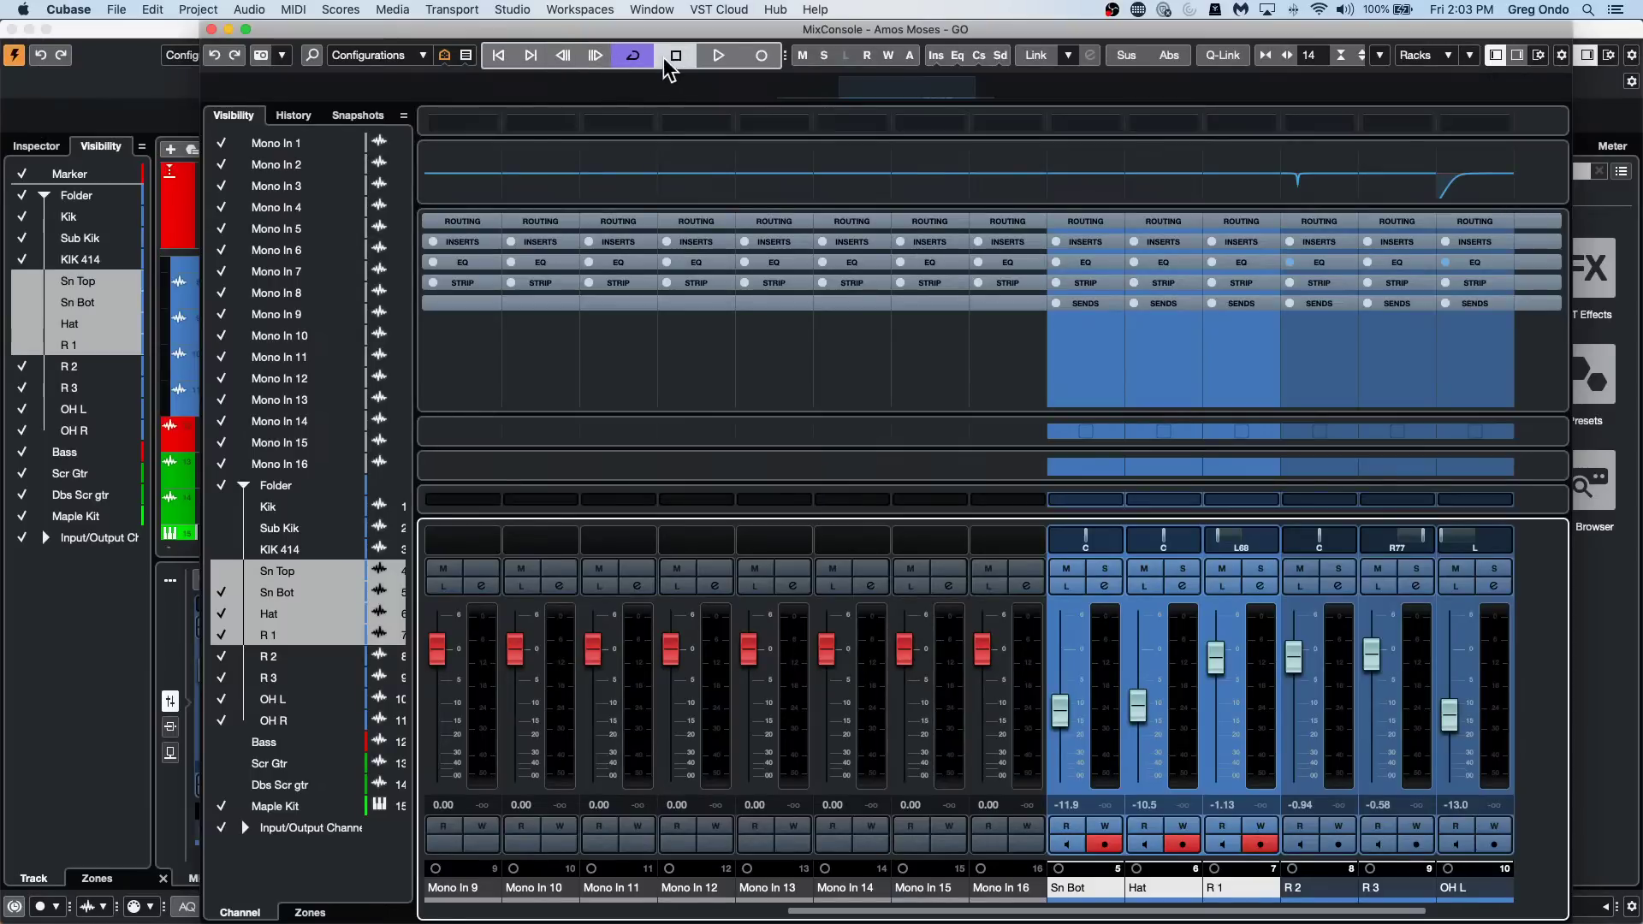
{"action": "left_click", "coordinate": [718, 55]}
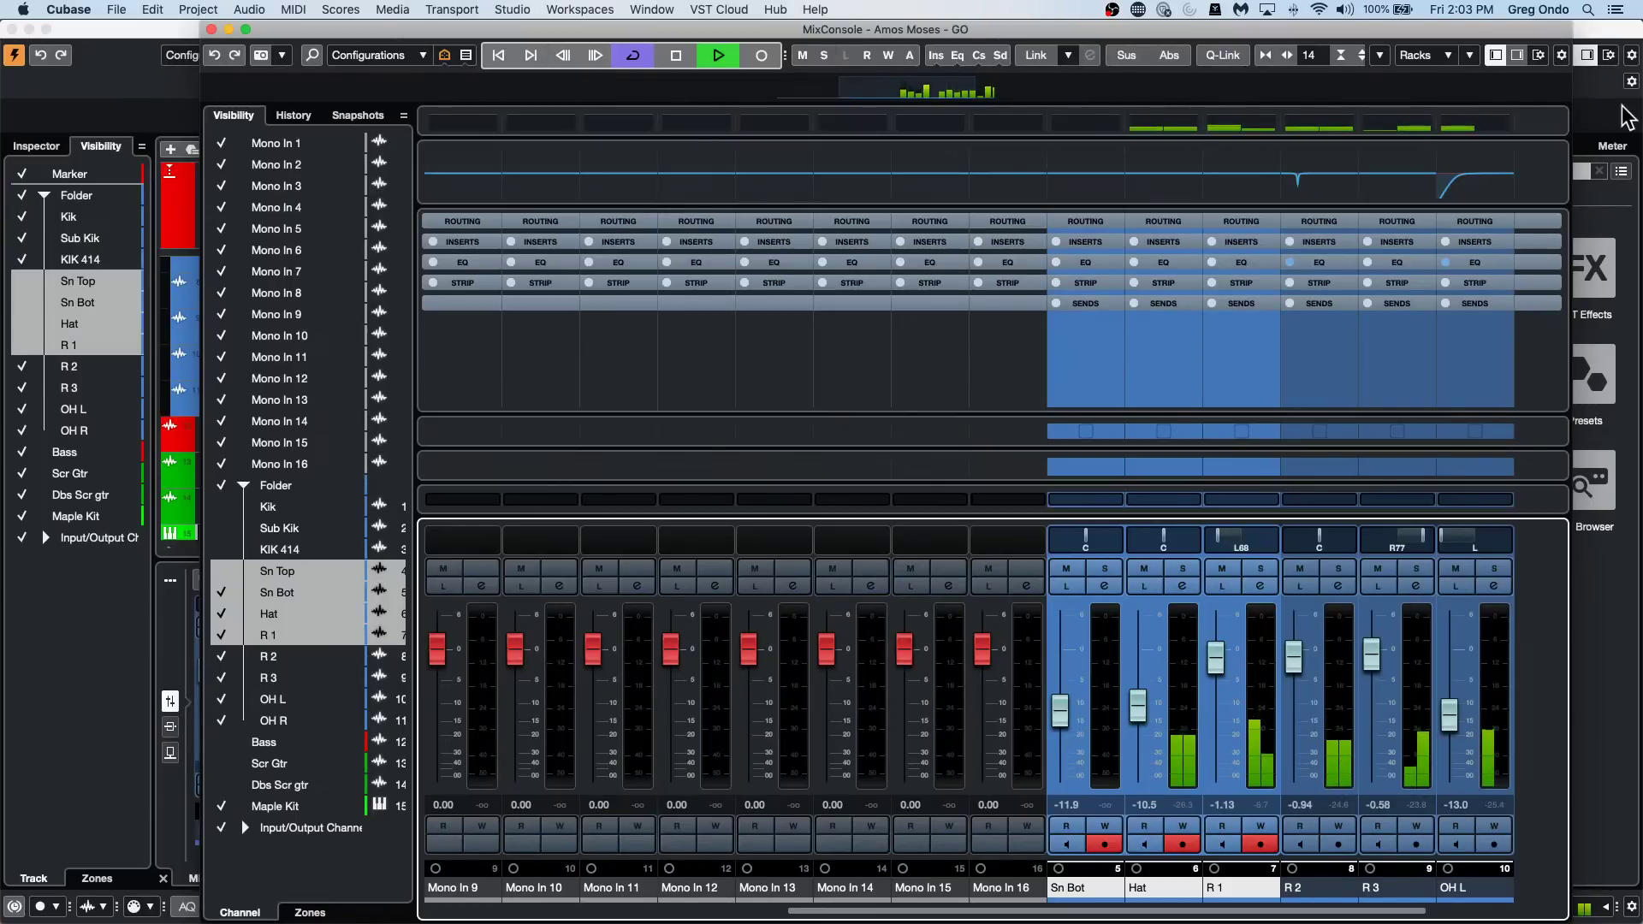
{"action": "left_click", "coordinate": [245, 30]}
Remove the Transport Buttons from the MixConsole toolbar and show them again.
{"action": "right_click", "coordinate": [1625, 48]}
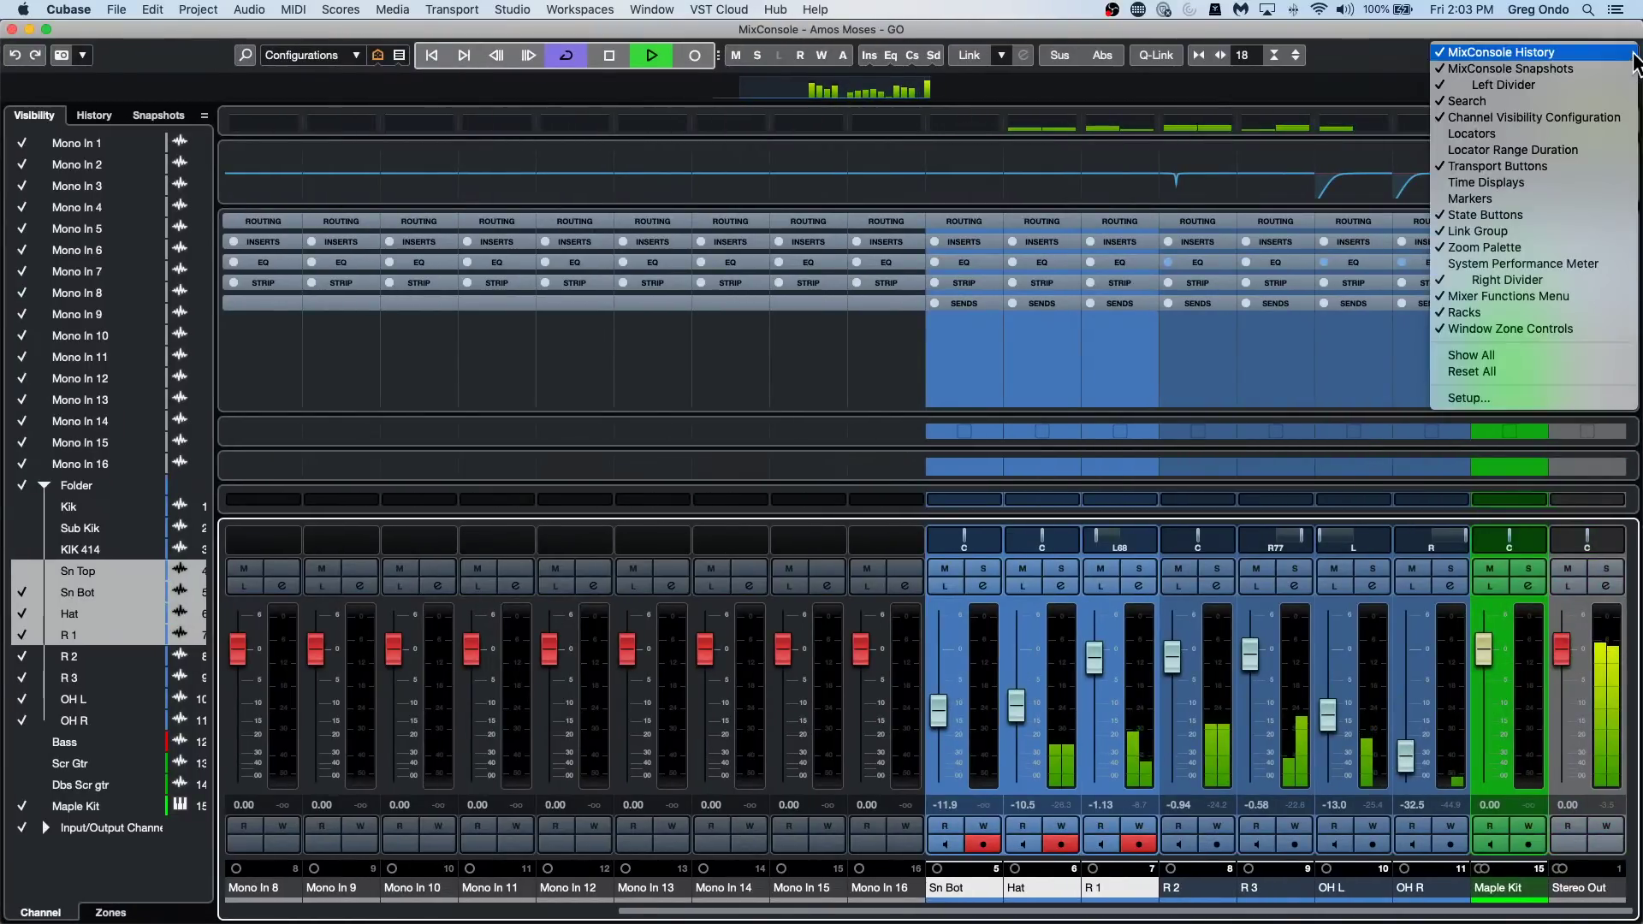
{"action": "left_click", "coordinate": [1504, 166]}
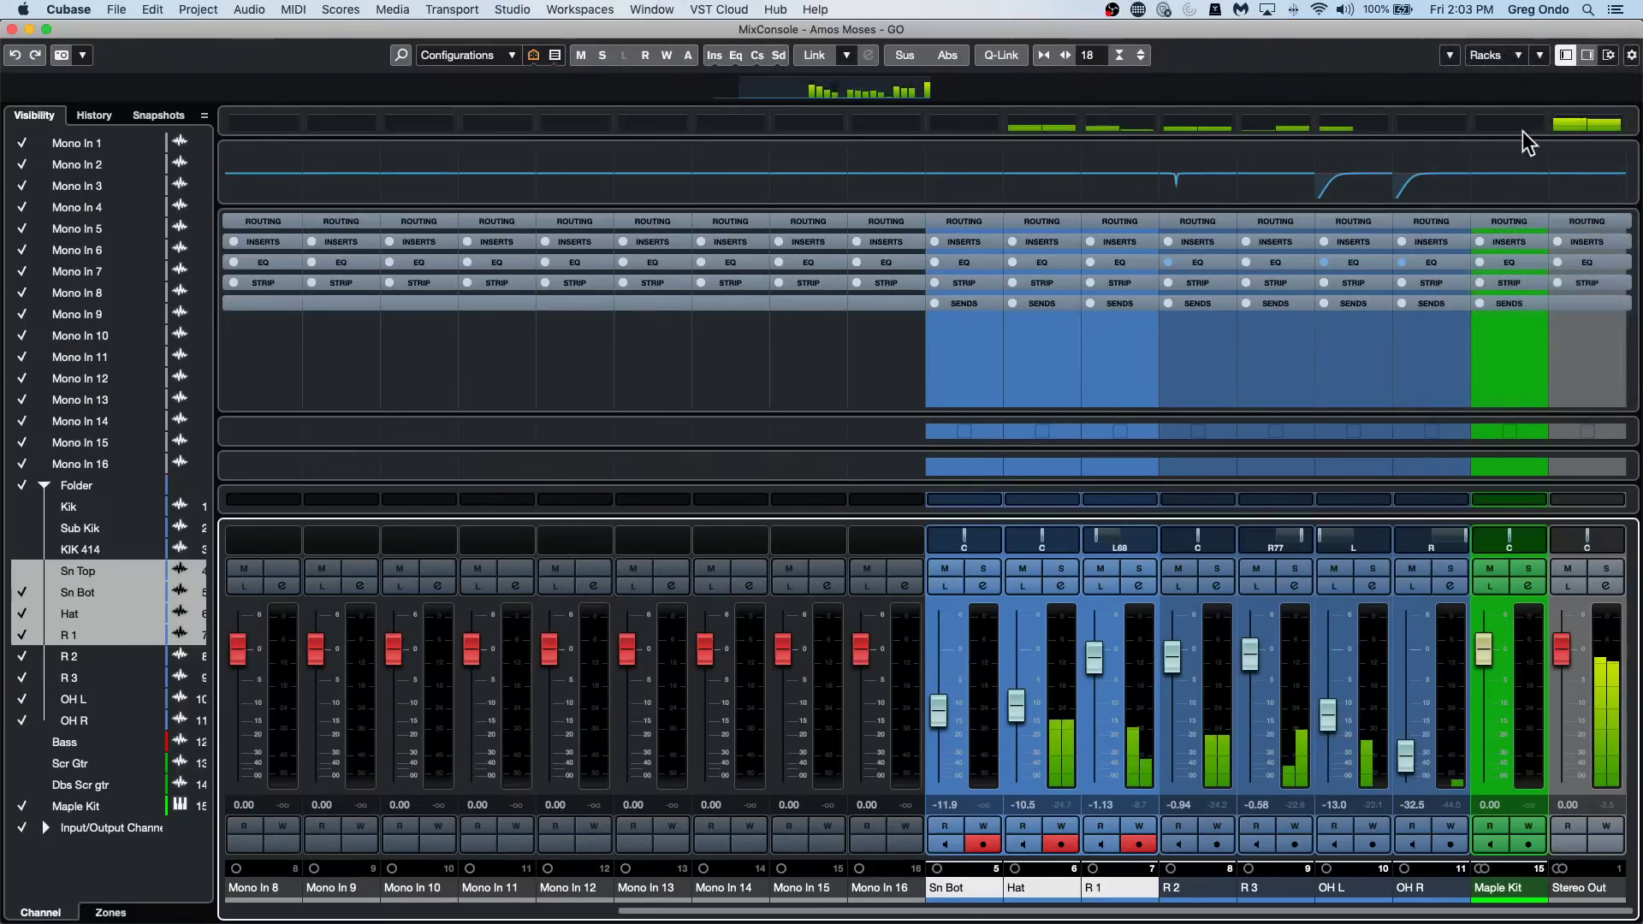
{"action": "left_click", "coordinate": [1625, 57]}
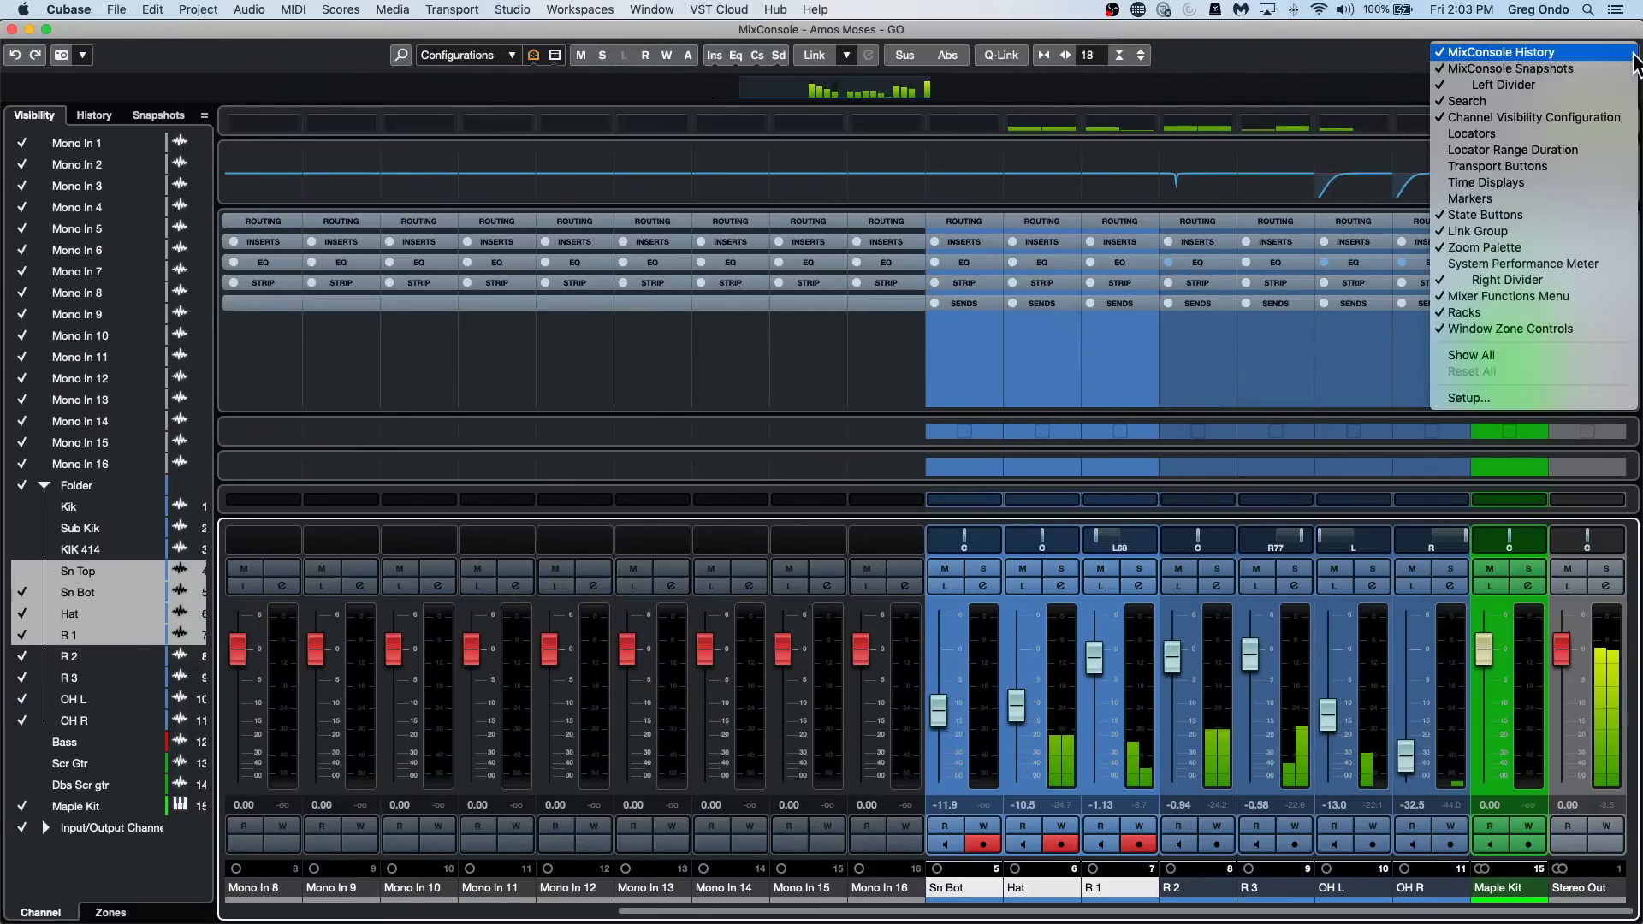
{"action": "left_click", "coordinate": [1506, 166]}
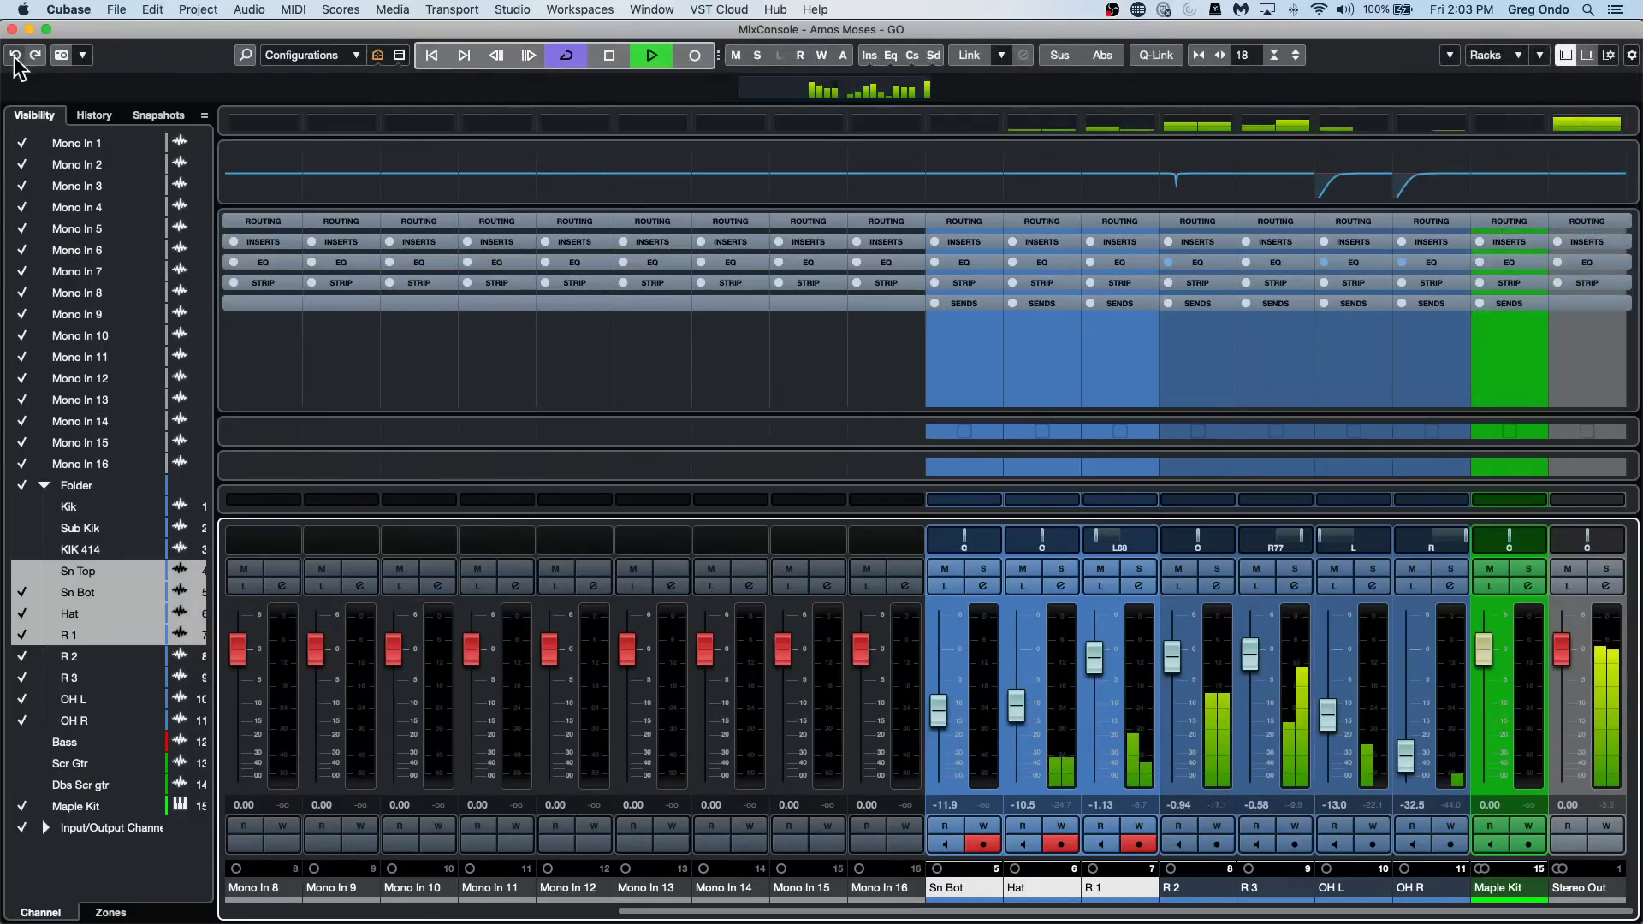
Close the MixConsole window and stop playback in the Amos Moses - GO project.
{"action": "left_click", "coordinate": [11, 29]}
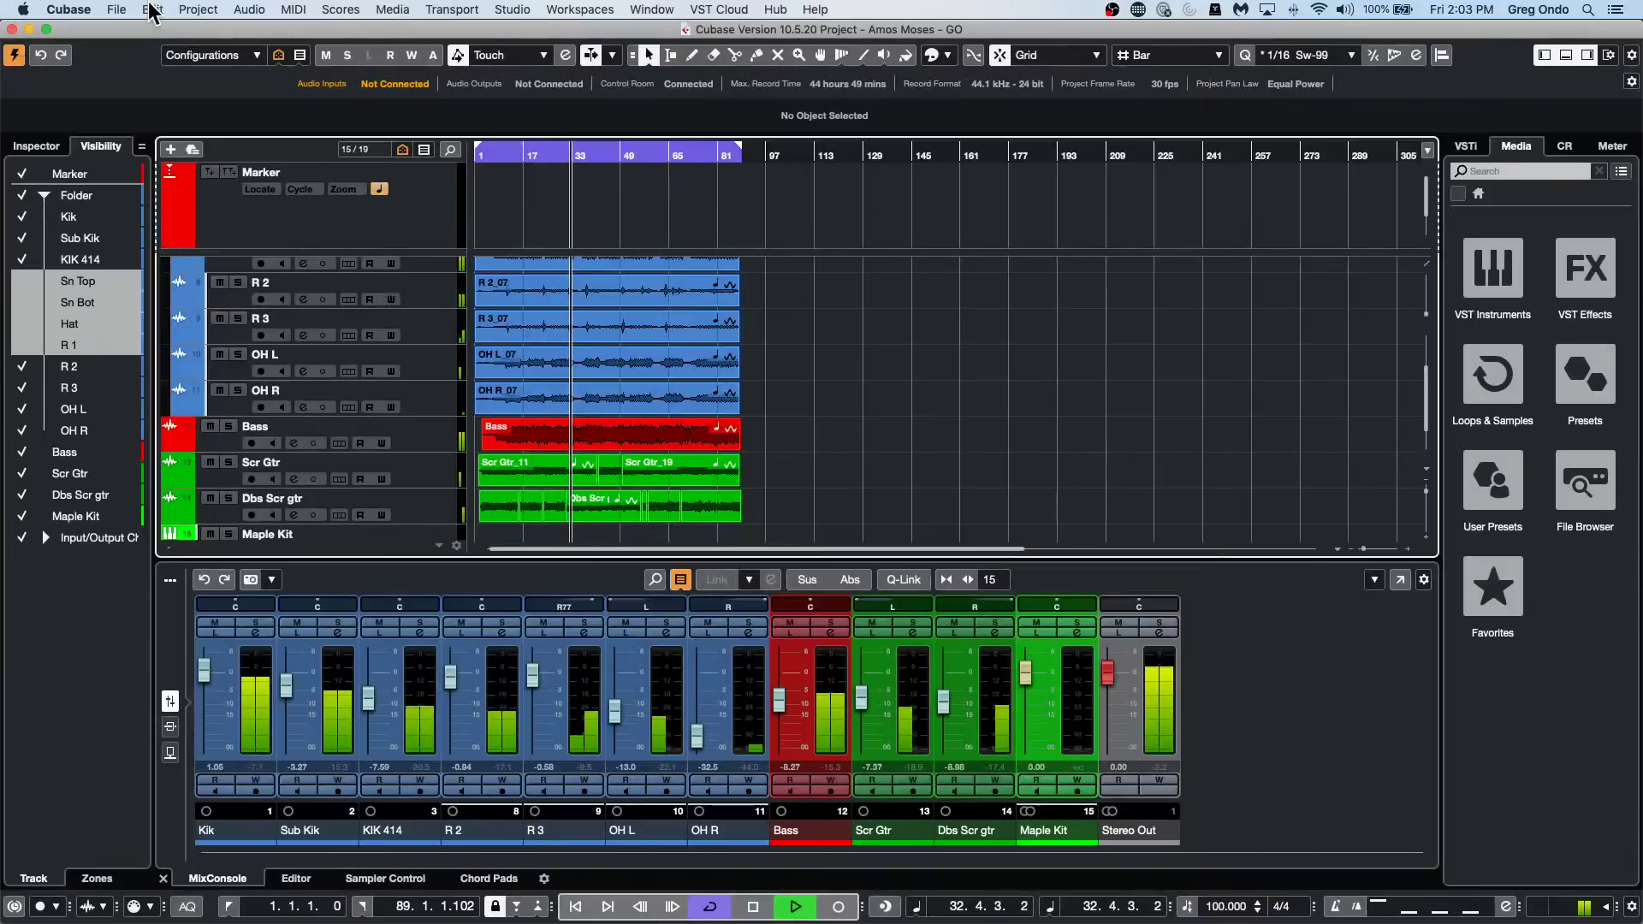
{"action": "key", "text": "space"}
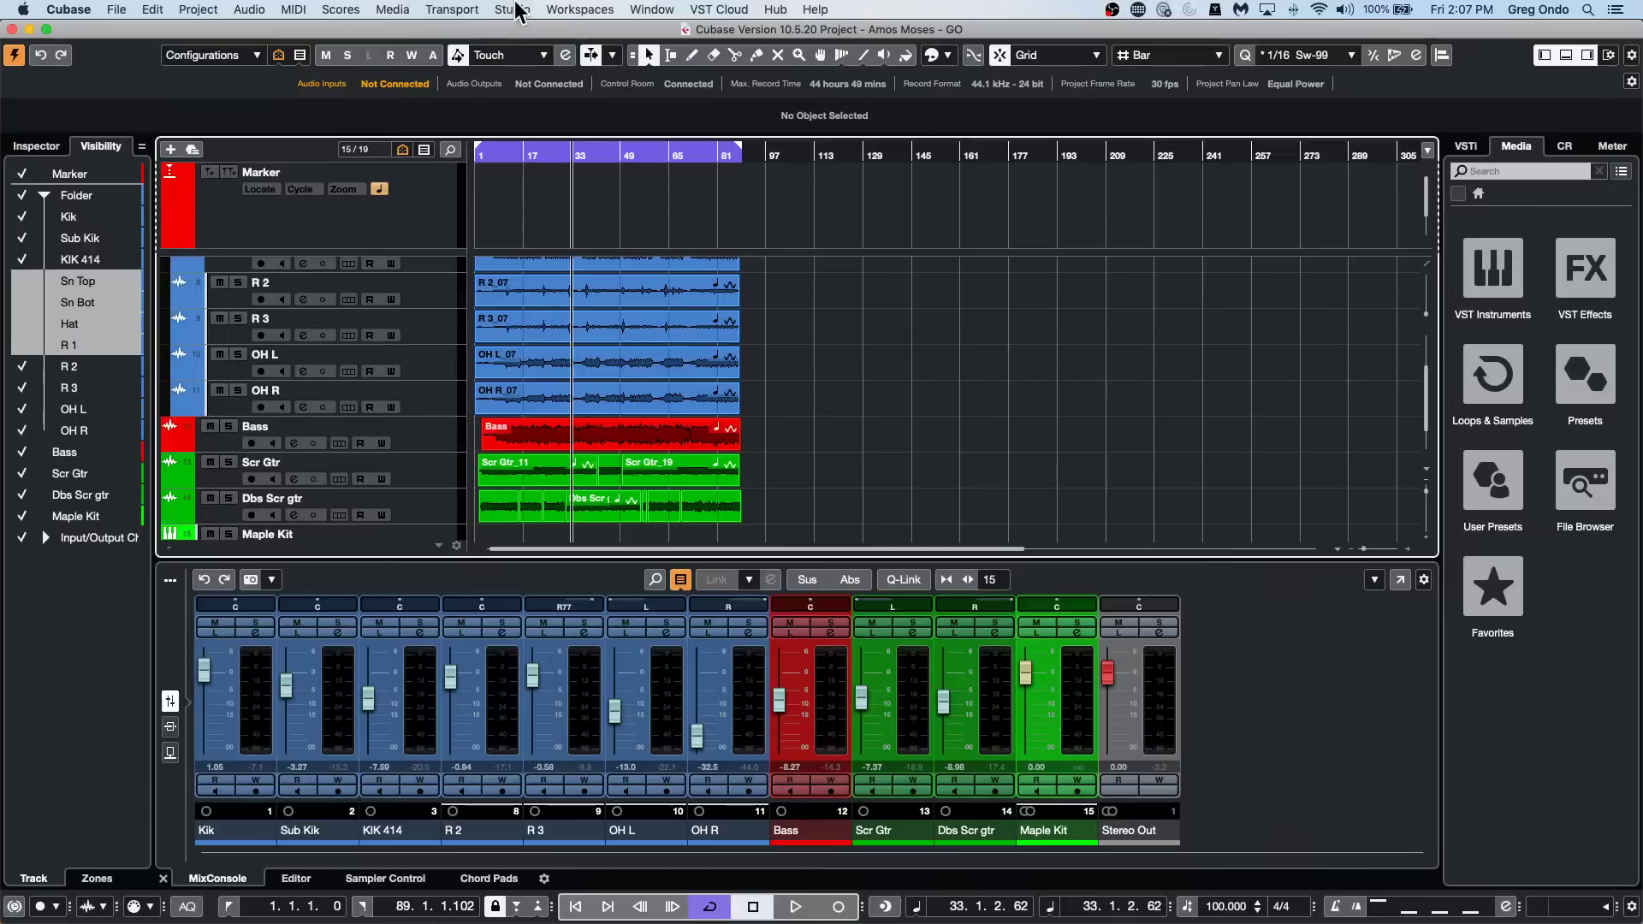
Bring up the September 17 2021 project and move its window down so the Amos Moses - GO project shows behind it.
{"action": "left_click", "coordinate": [651, 10]}
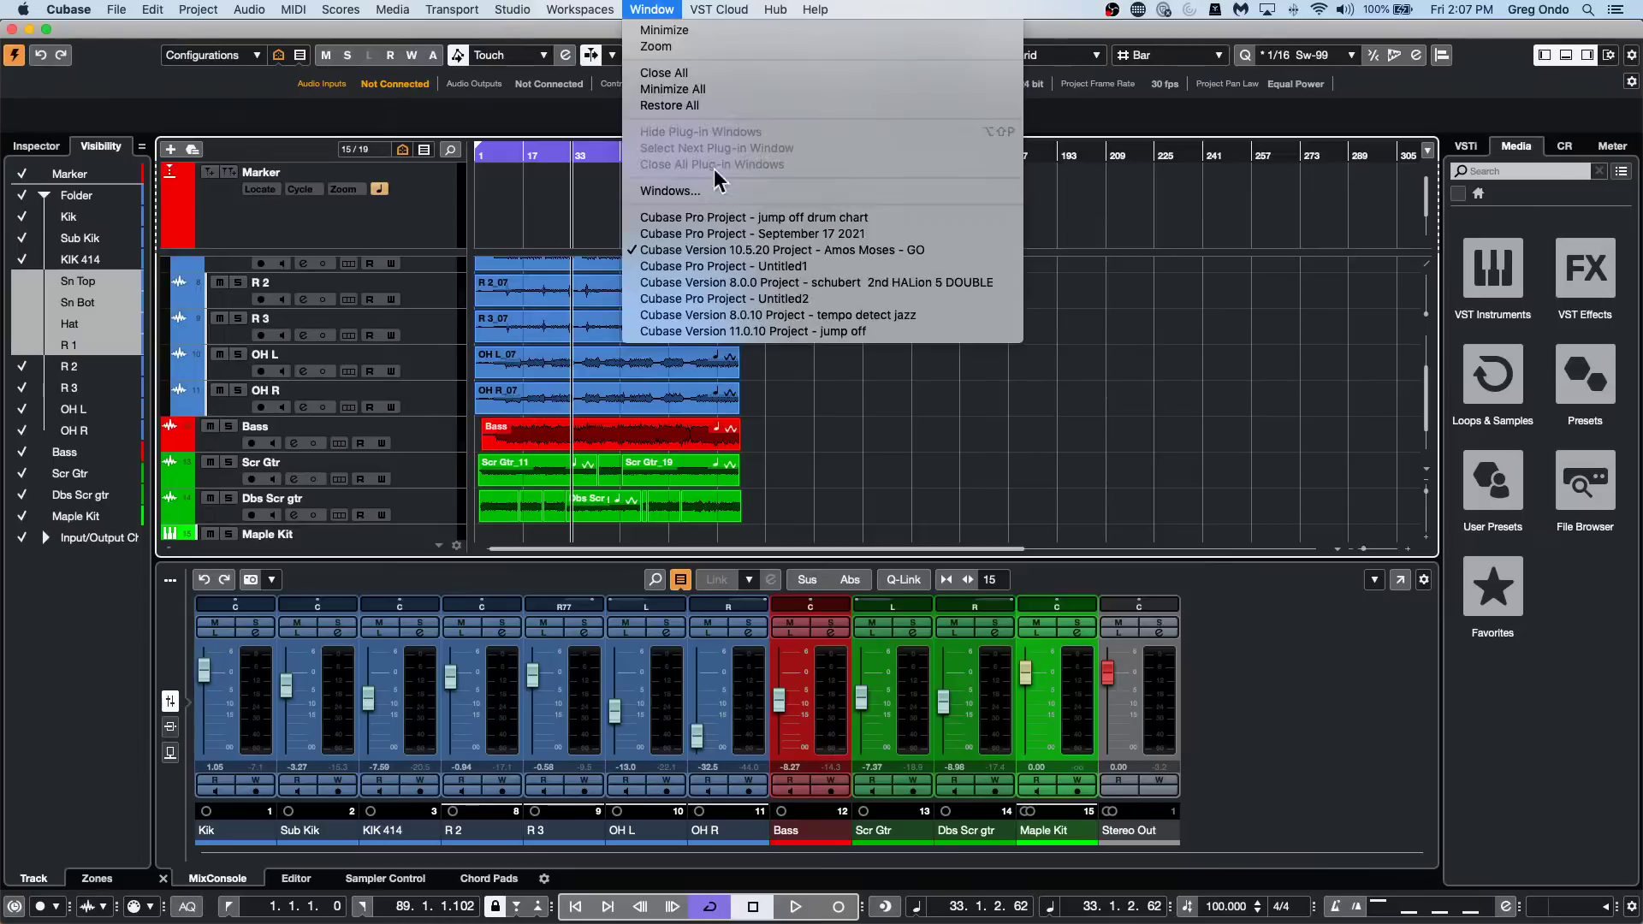
{"action": "left_click", "coordinate": [749, 234]}
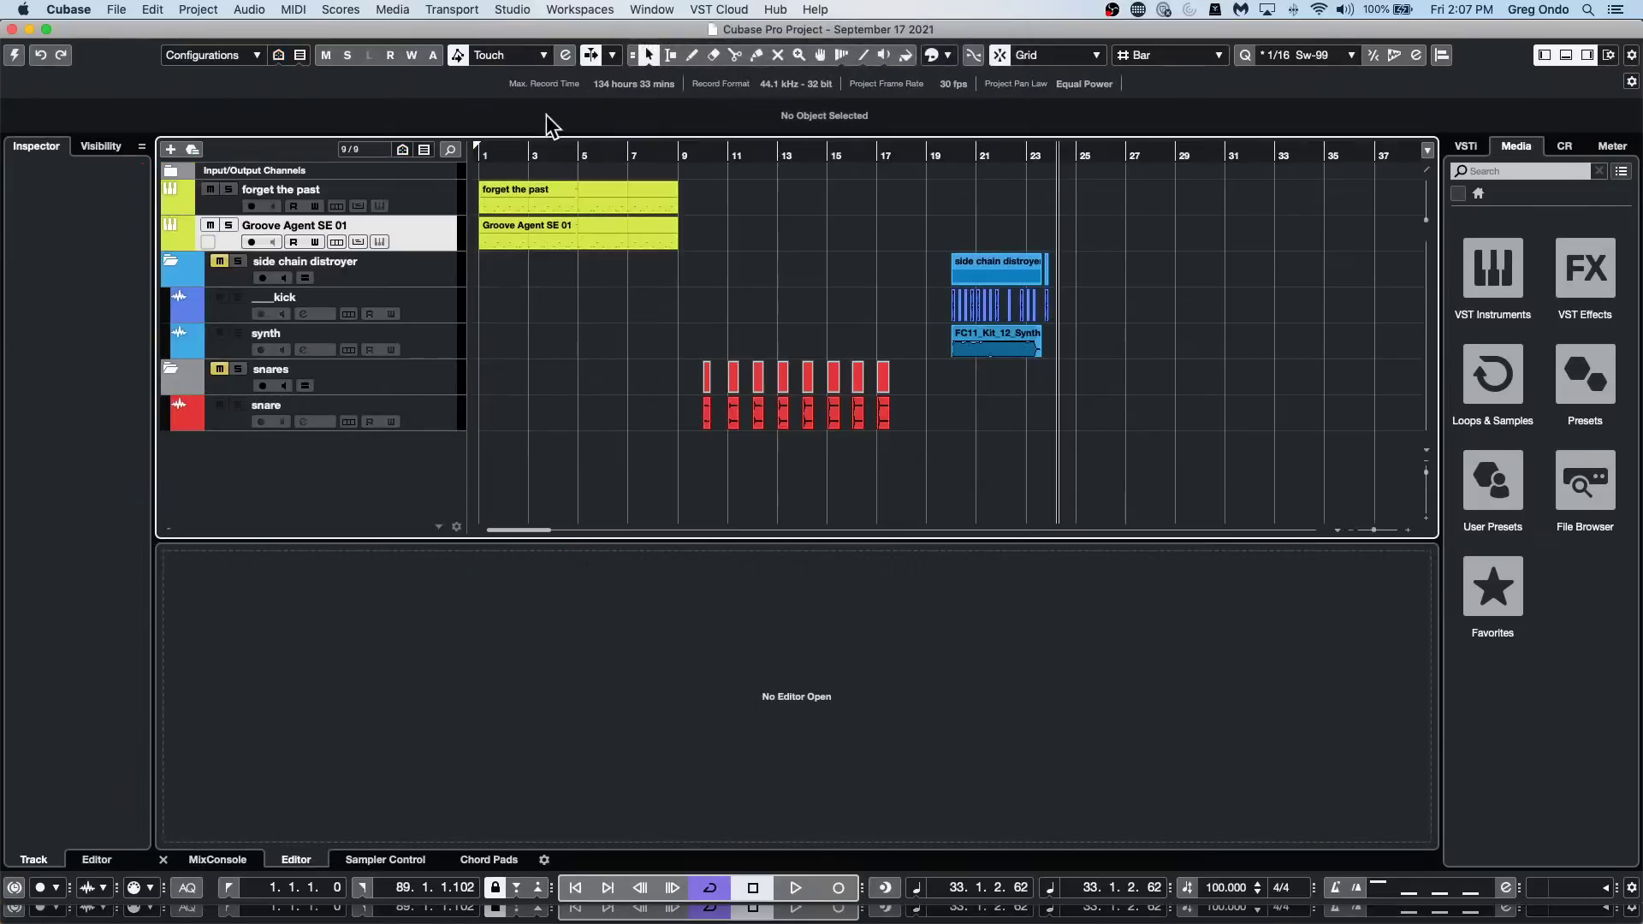
{"action": "left_click_drag", "start_coordinate": [408, 28], "coordinate": [136, 467]}
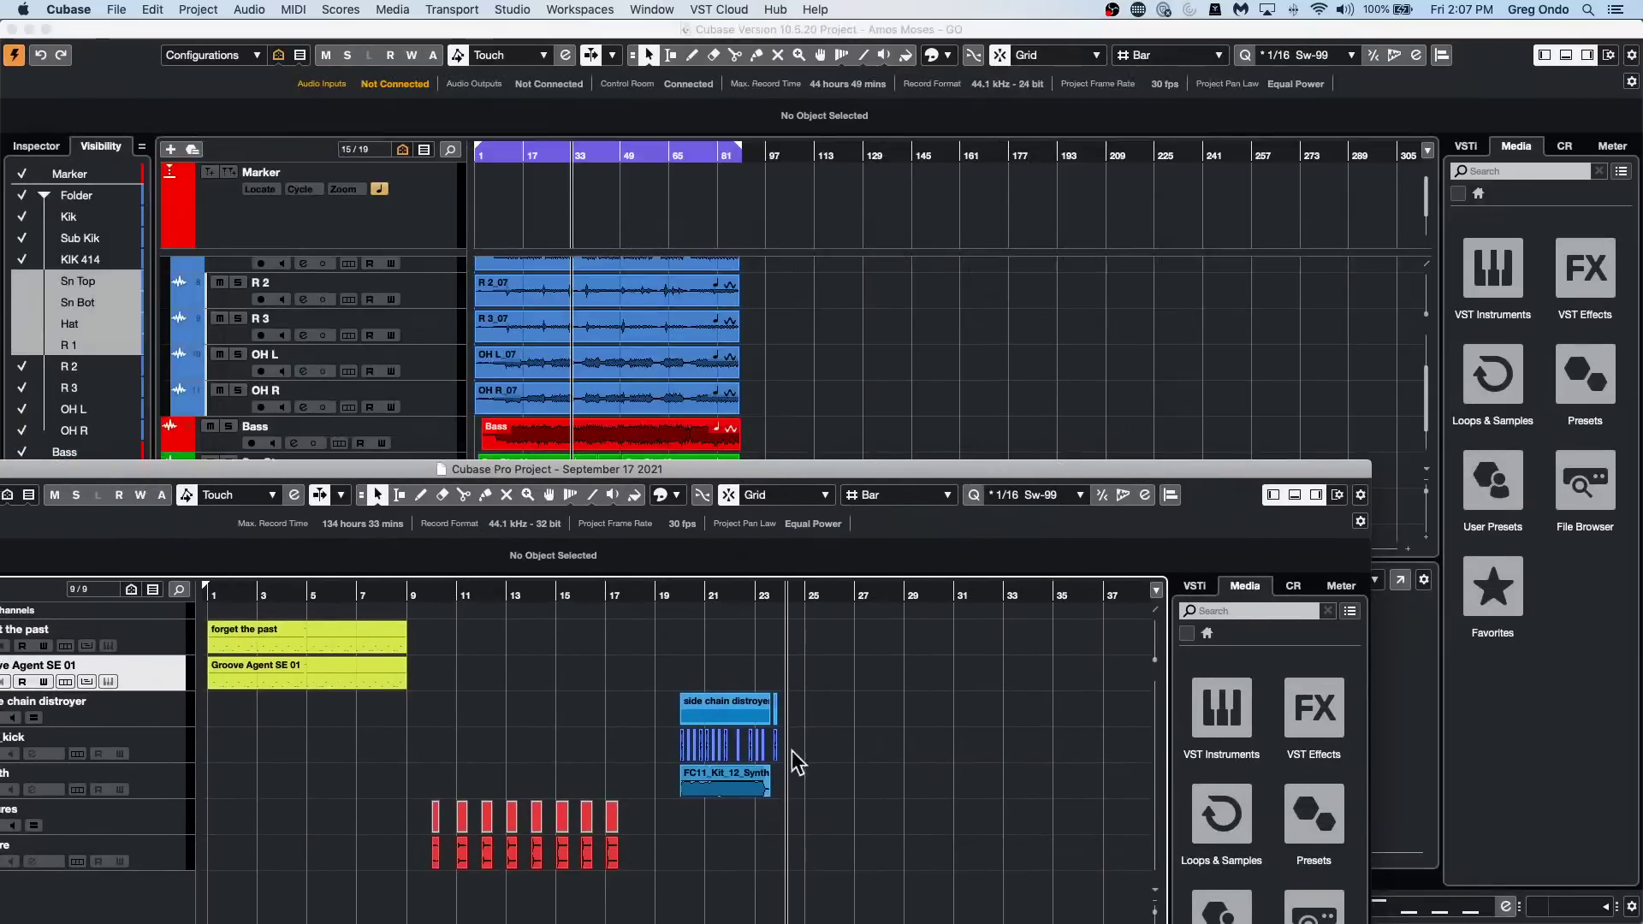
Copy the synth and snare audio events from the September 17 2021 project into the empty area after the song in Amos Moses - GO.
{"action": "left_click_drag", "start_coordinate": [826, 761], "coordinate": [624, 781]}
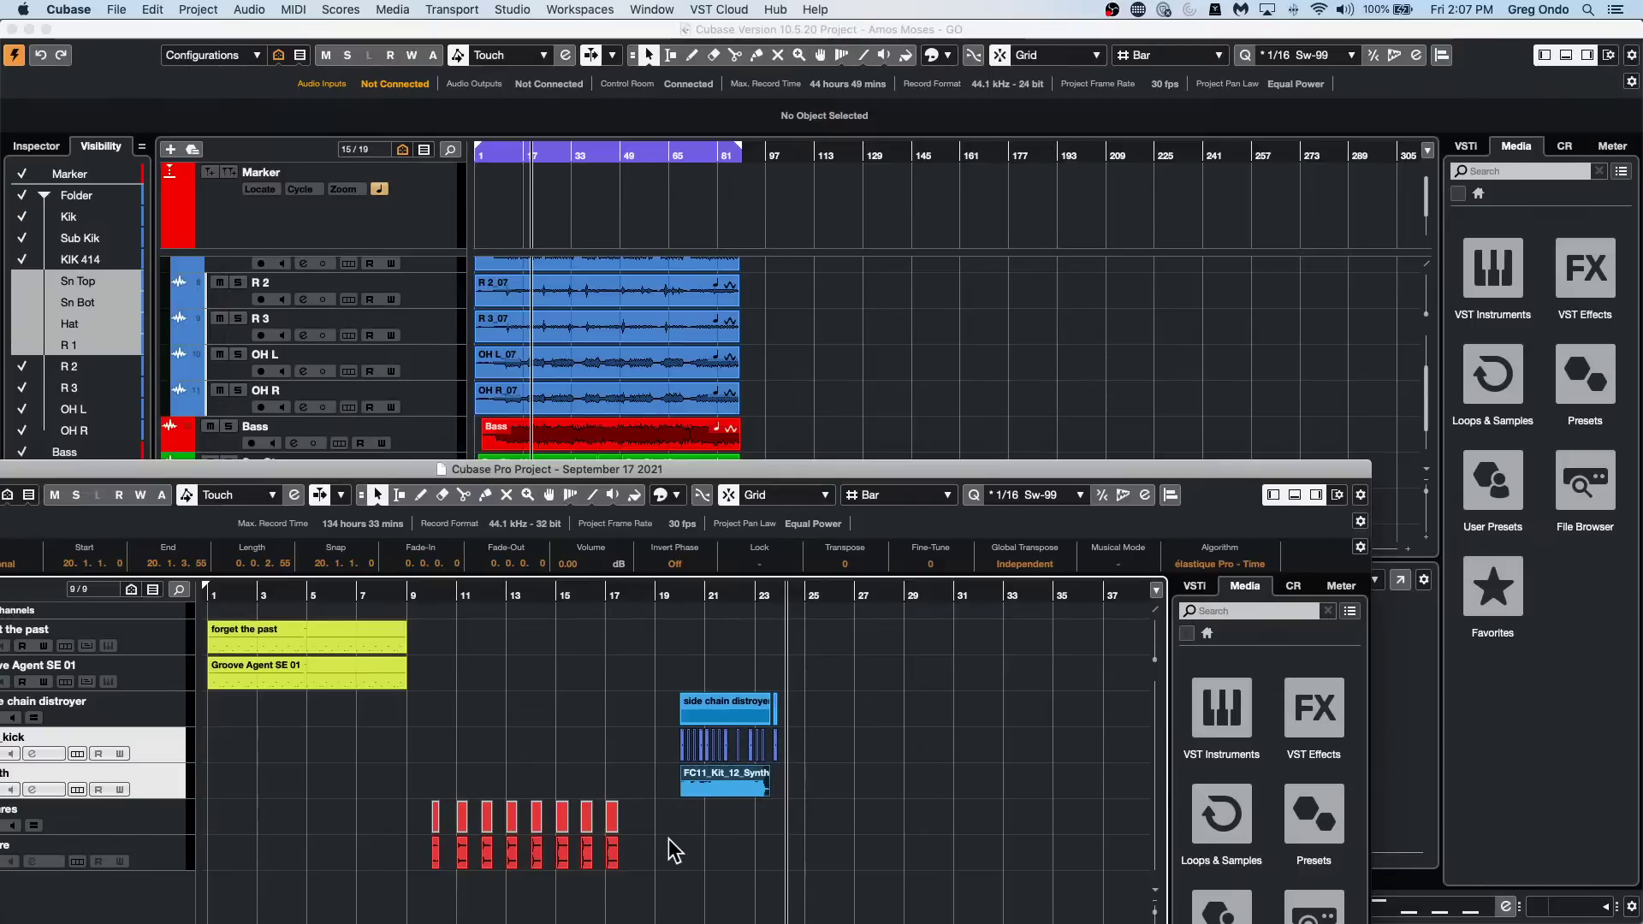
{"action": "left_click_drag", "start_coordinate": [669, 840], "coordinate": [362, 886]}
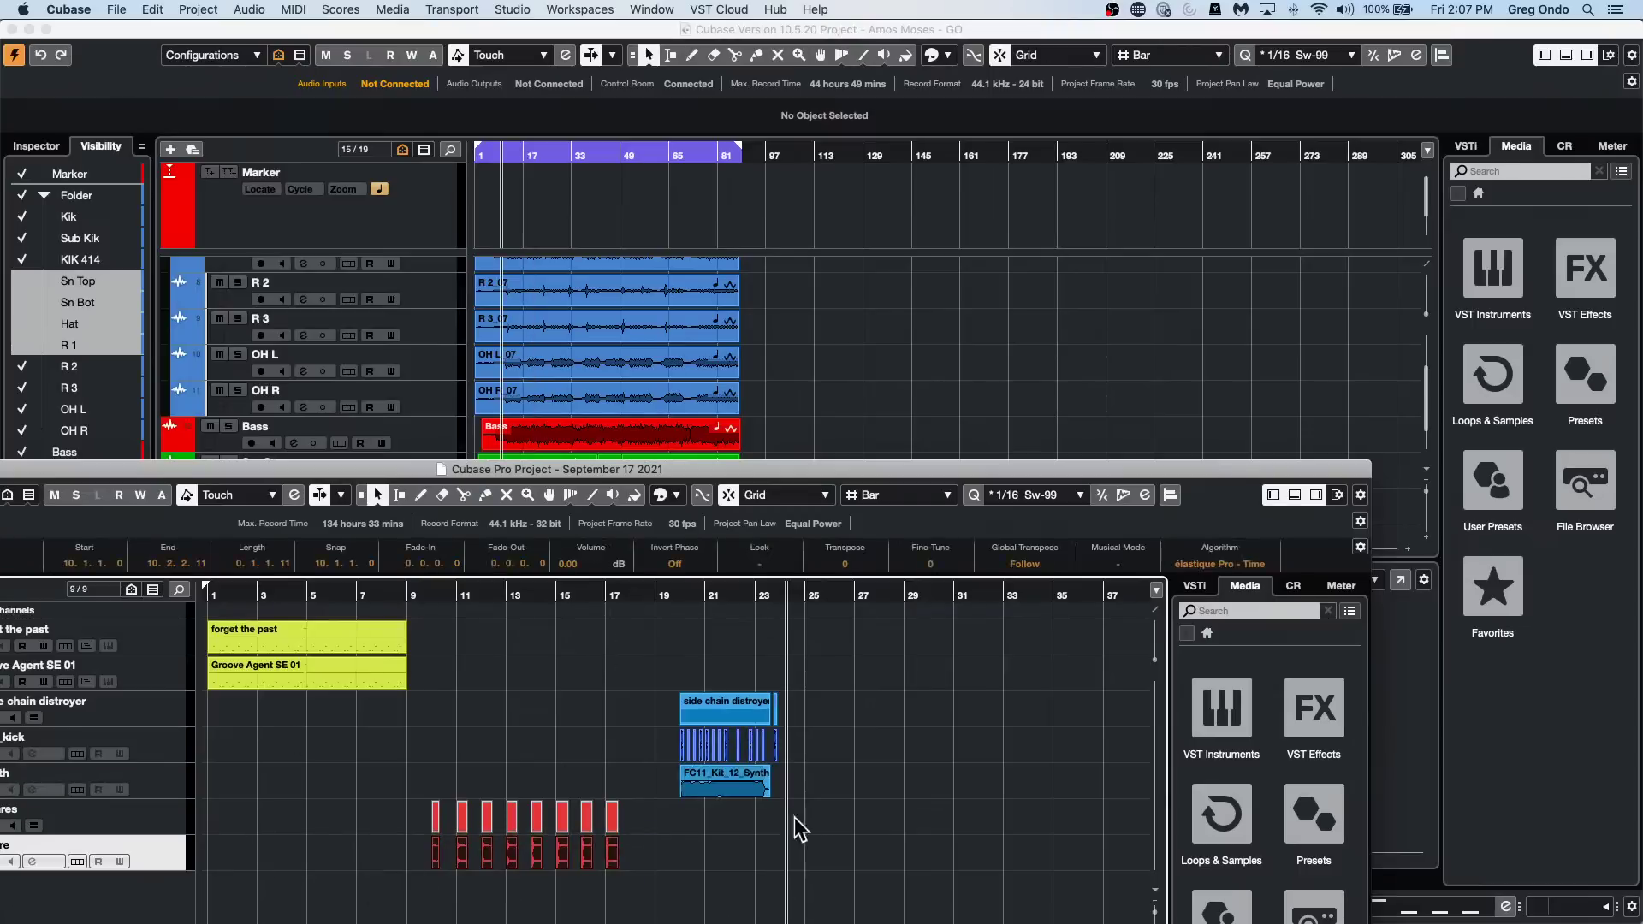
{"action": "left_click_drag", "start_coordinate": [834, 759], "coordinate": [1039, 385]}
{"action": "scroll", "coordinate": [966, 417], "scroll_direction": "down", "scroll_amount": 2}
{"action": "scroll", "coordinate": [966, 417], "scroll_direction": "up", "scroll_amount": 6}
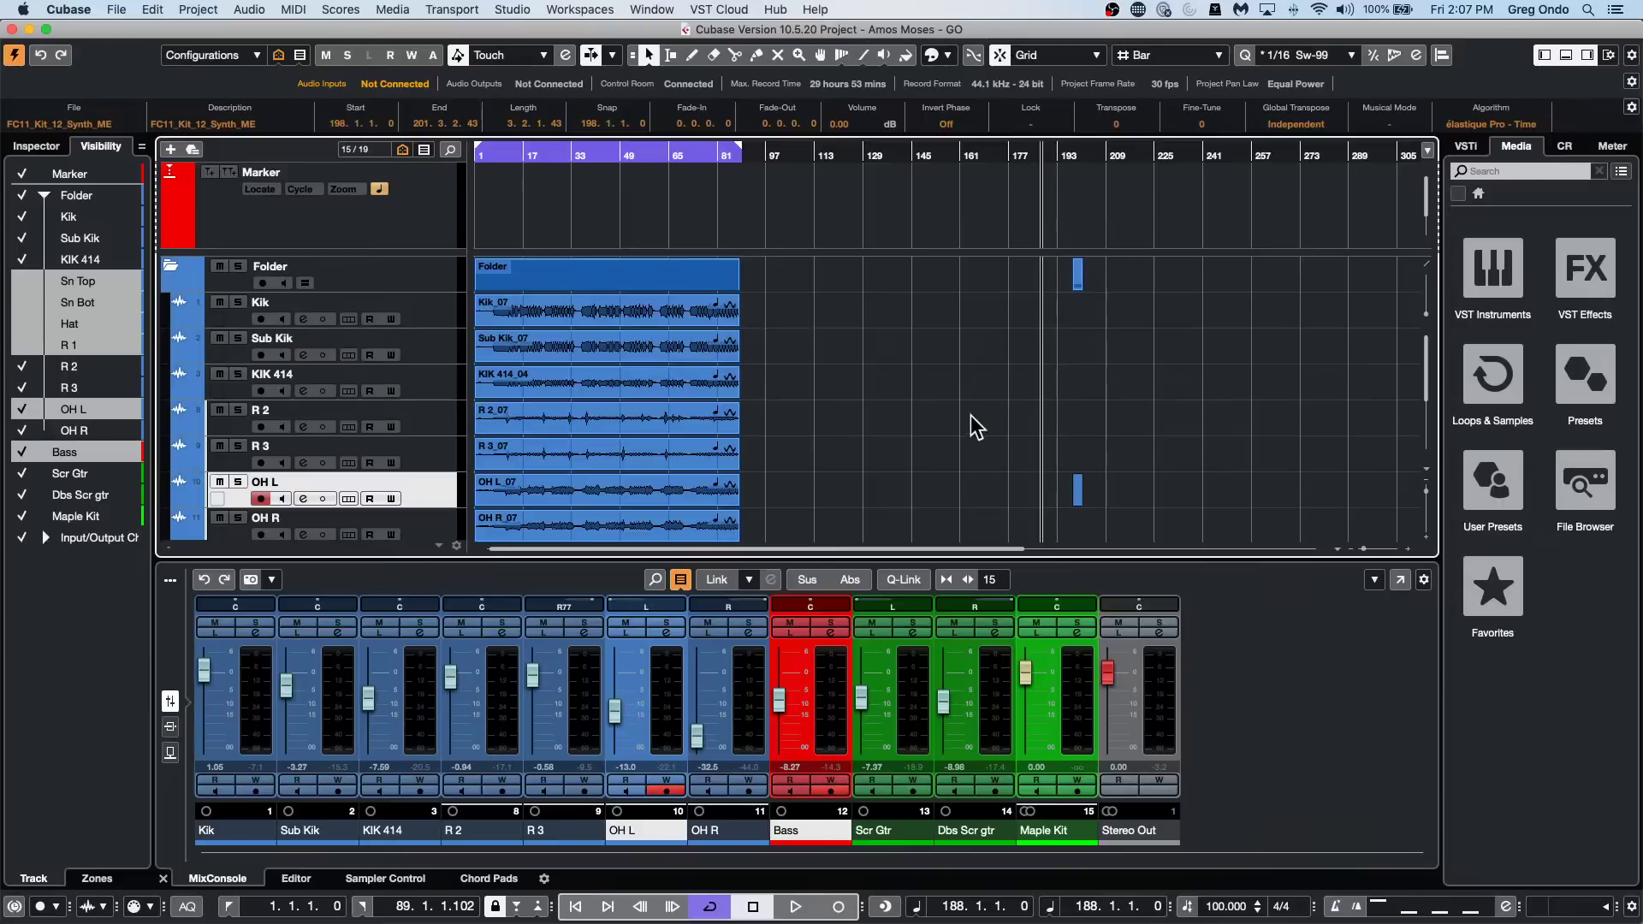
{"action": "left_click_drag", "start_coordinate": [946, 154], "coordinate": [946, 100]}
{"action": "scroll", "coordinate": [1064, 402], "scroll_direction": "down", "scroll_amount": 3}
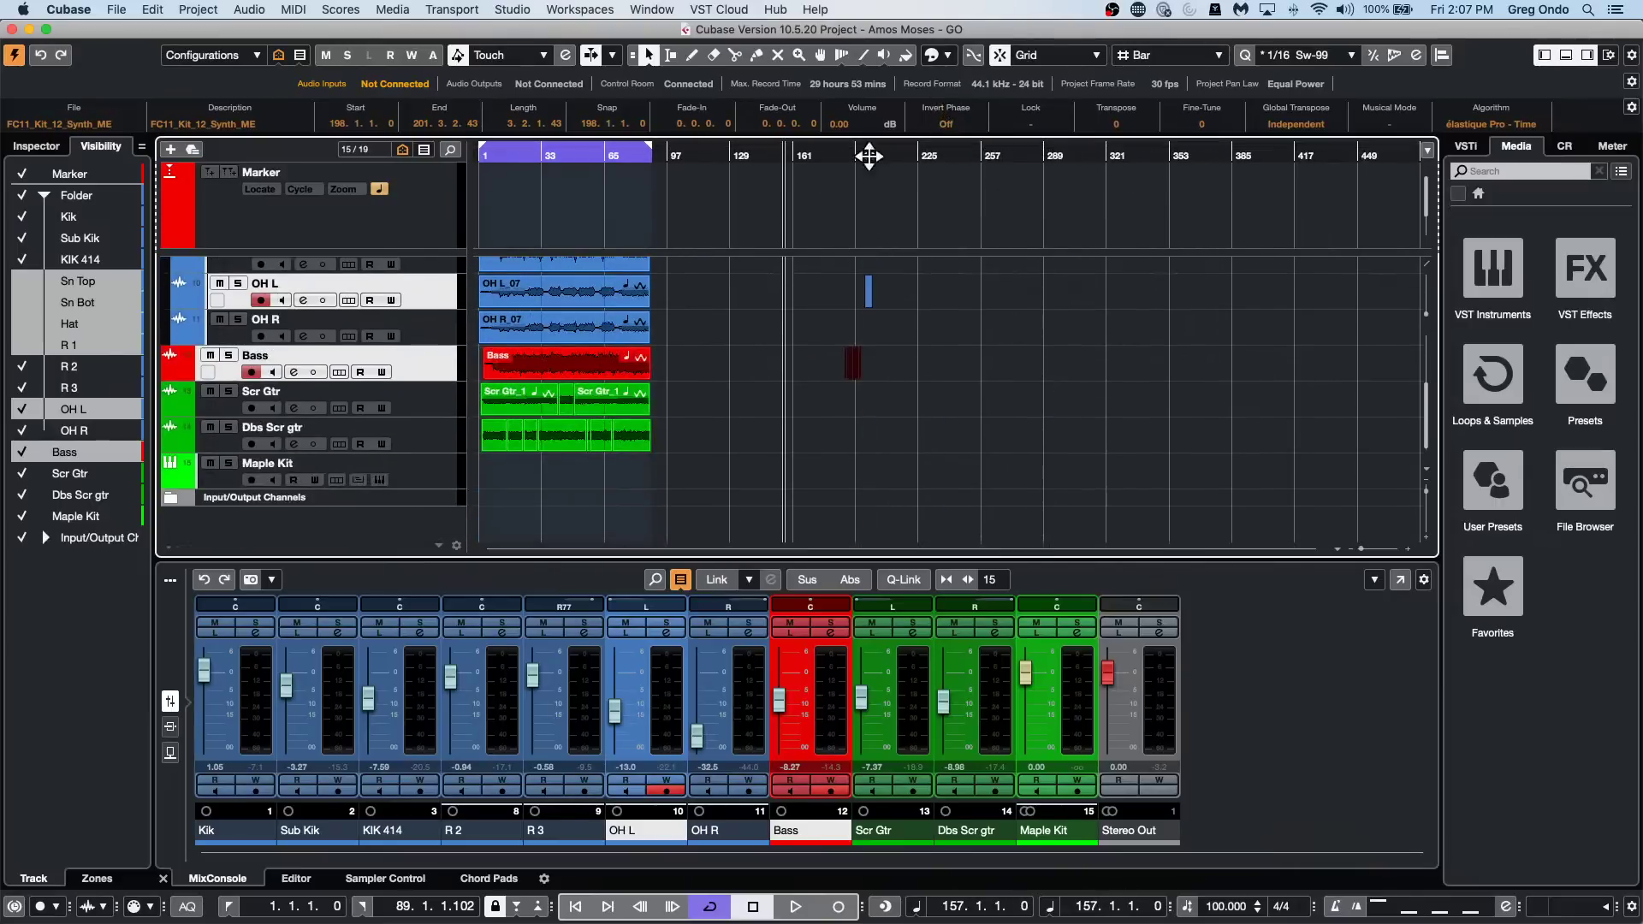
{"action": "left_click_drag", "start_coordinate": [868, 154], "coordinate": [854, 261]}
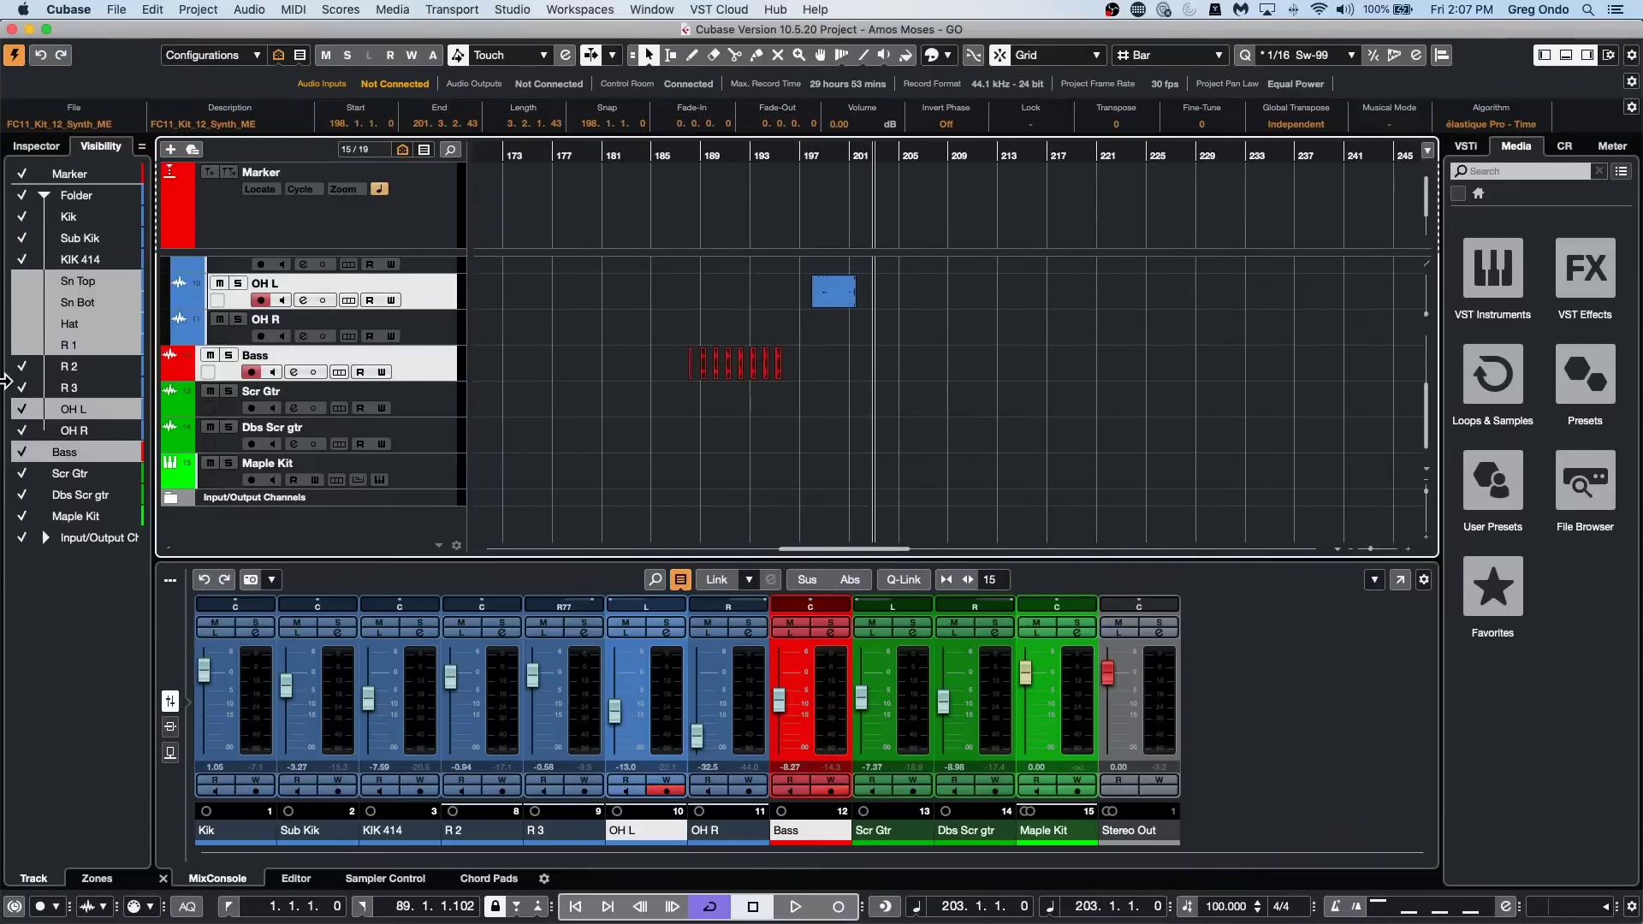
Delete the copied synth and snare events and return the cursor to the project start.
{"action": "key", "text": "Delete"}
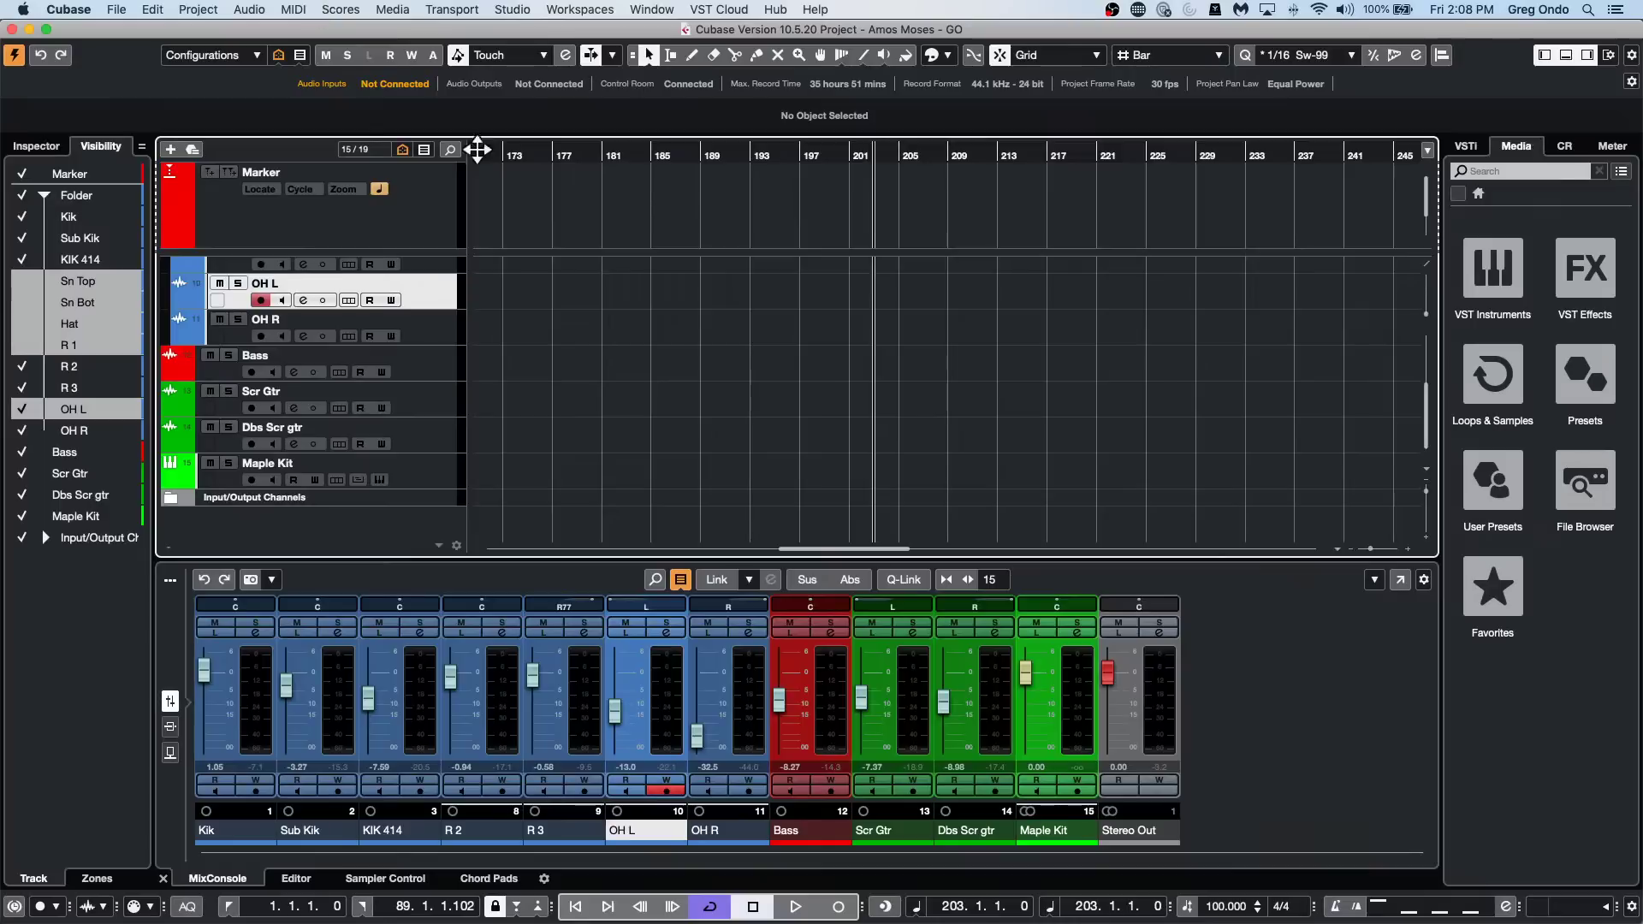
{"action": "left_click", "coordinate": [580, 157]}
{"action": "key", "text": "Home"}
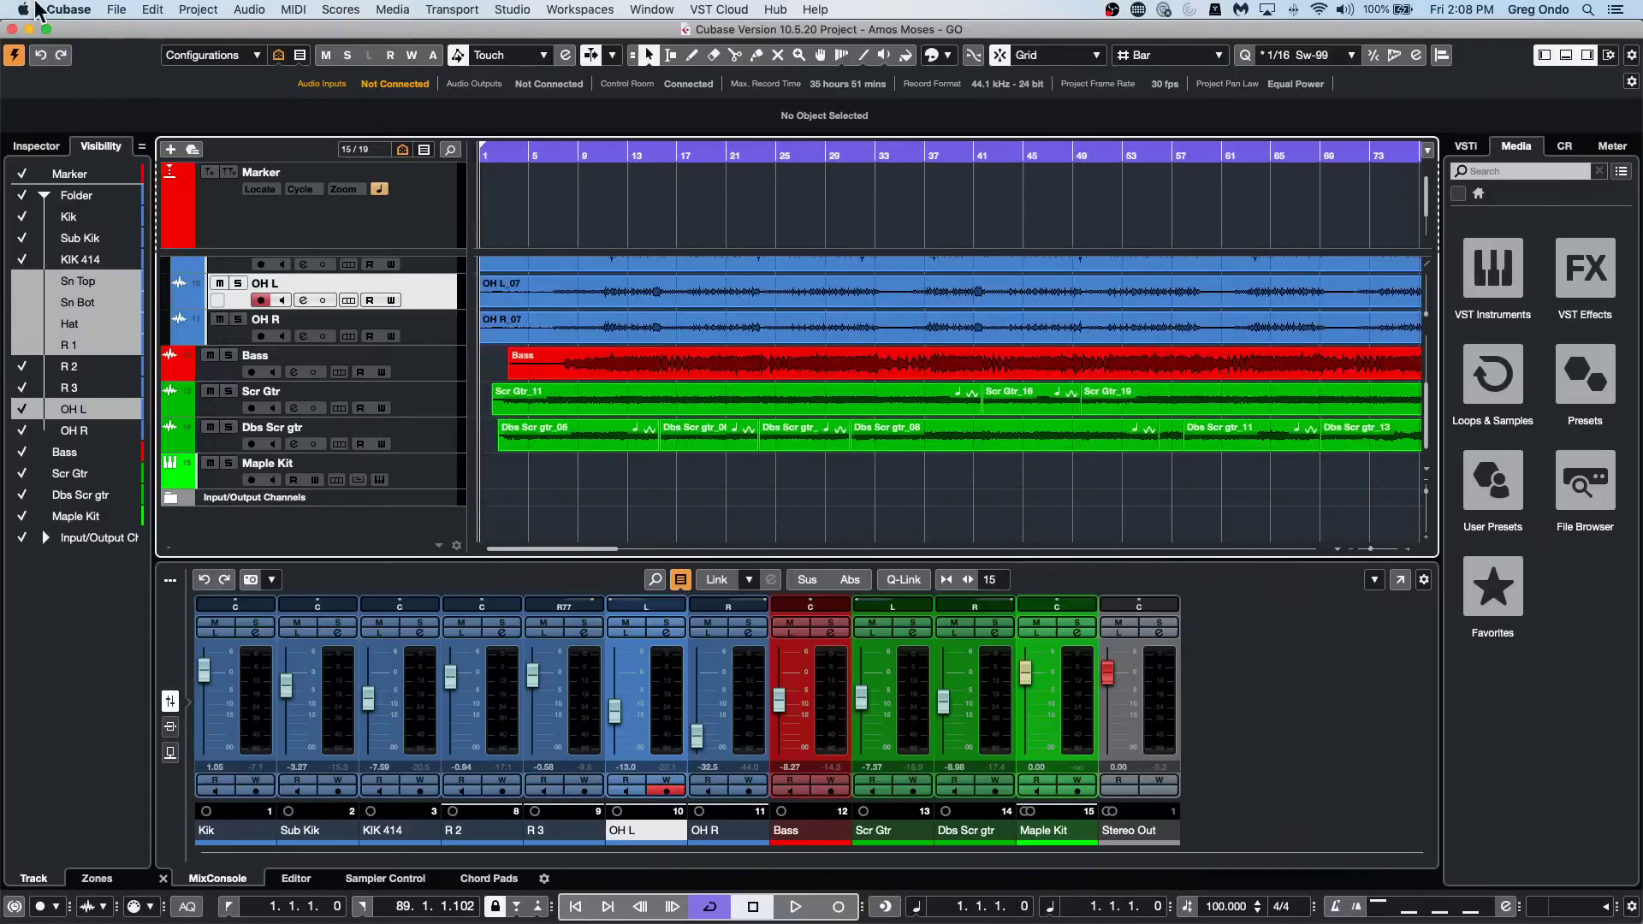
Create a new empty project, using the September 17 2021 folder as its project folder.
{"action": "left_click", "coordinate": [116, 10]}
{"action": "mouse_move", "coordinate": [175, 335]}
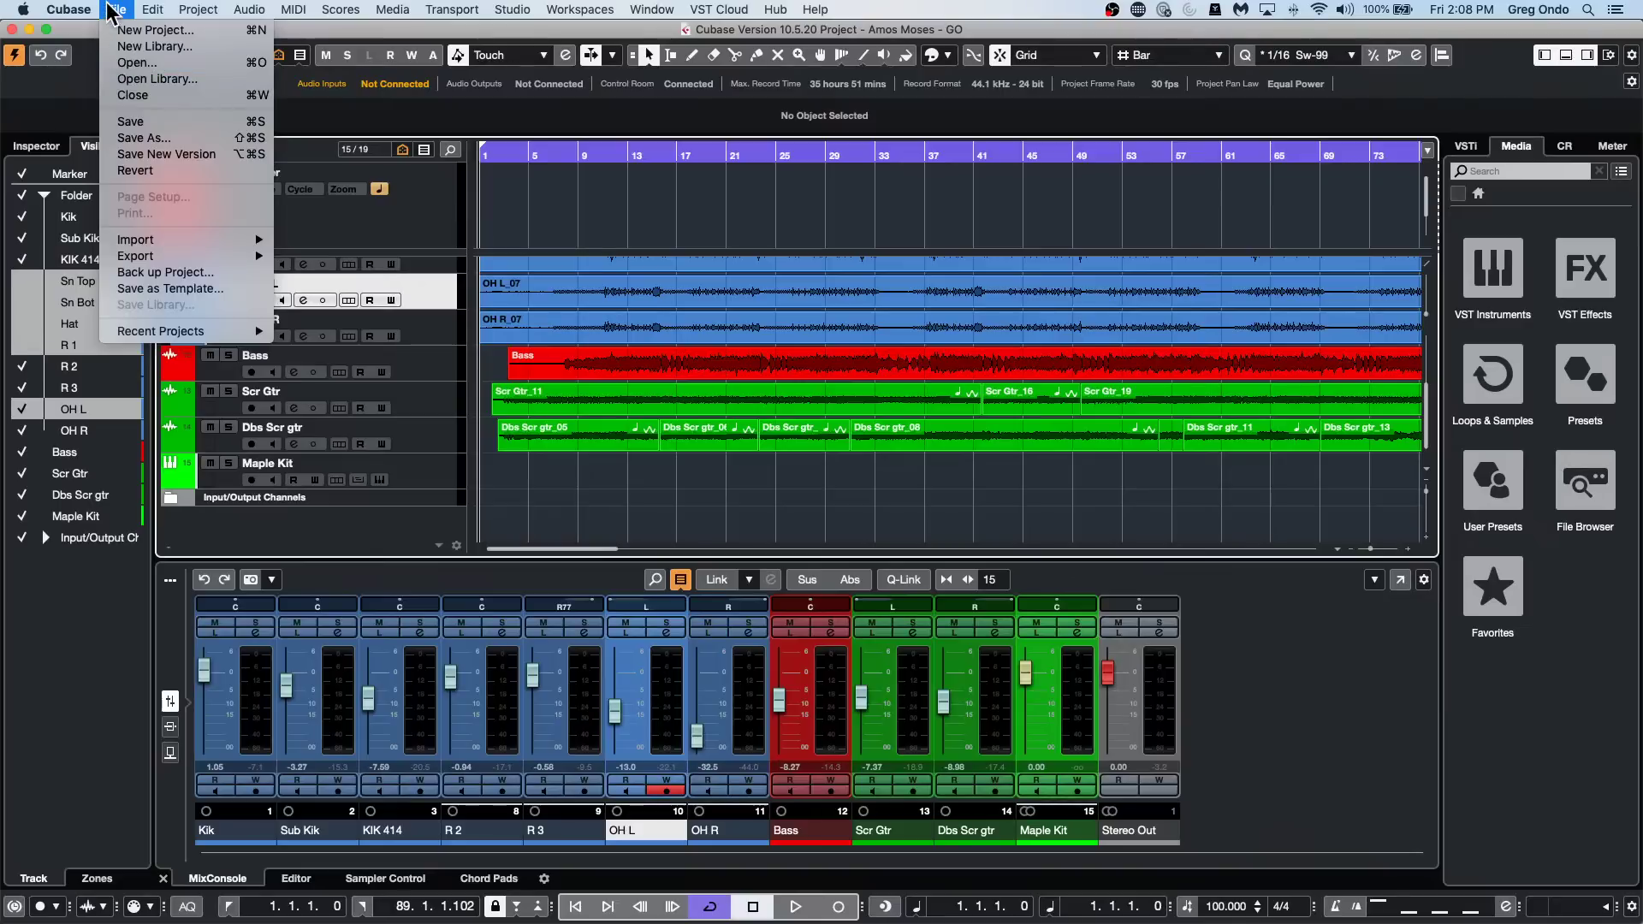
{"action": "left_click", "coordinate": [152, 31]}
{"action": "left_click", "coordinate": [1333, 689]}
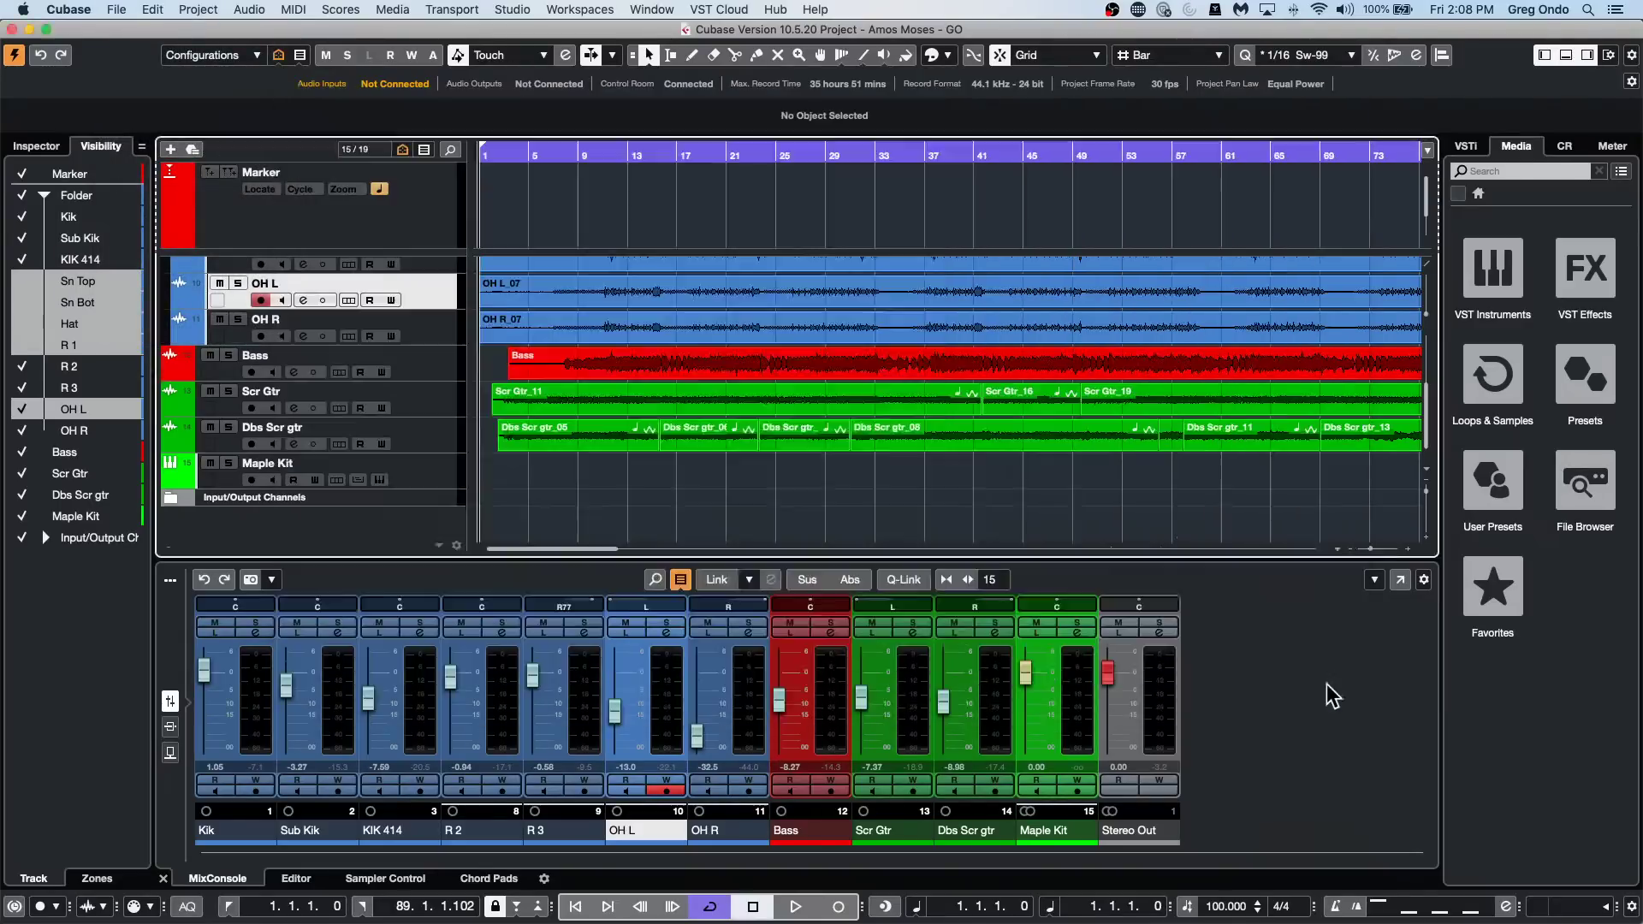
{"action": "left_click", "coordinate": [1274, 801]}
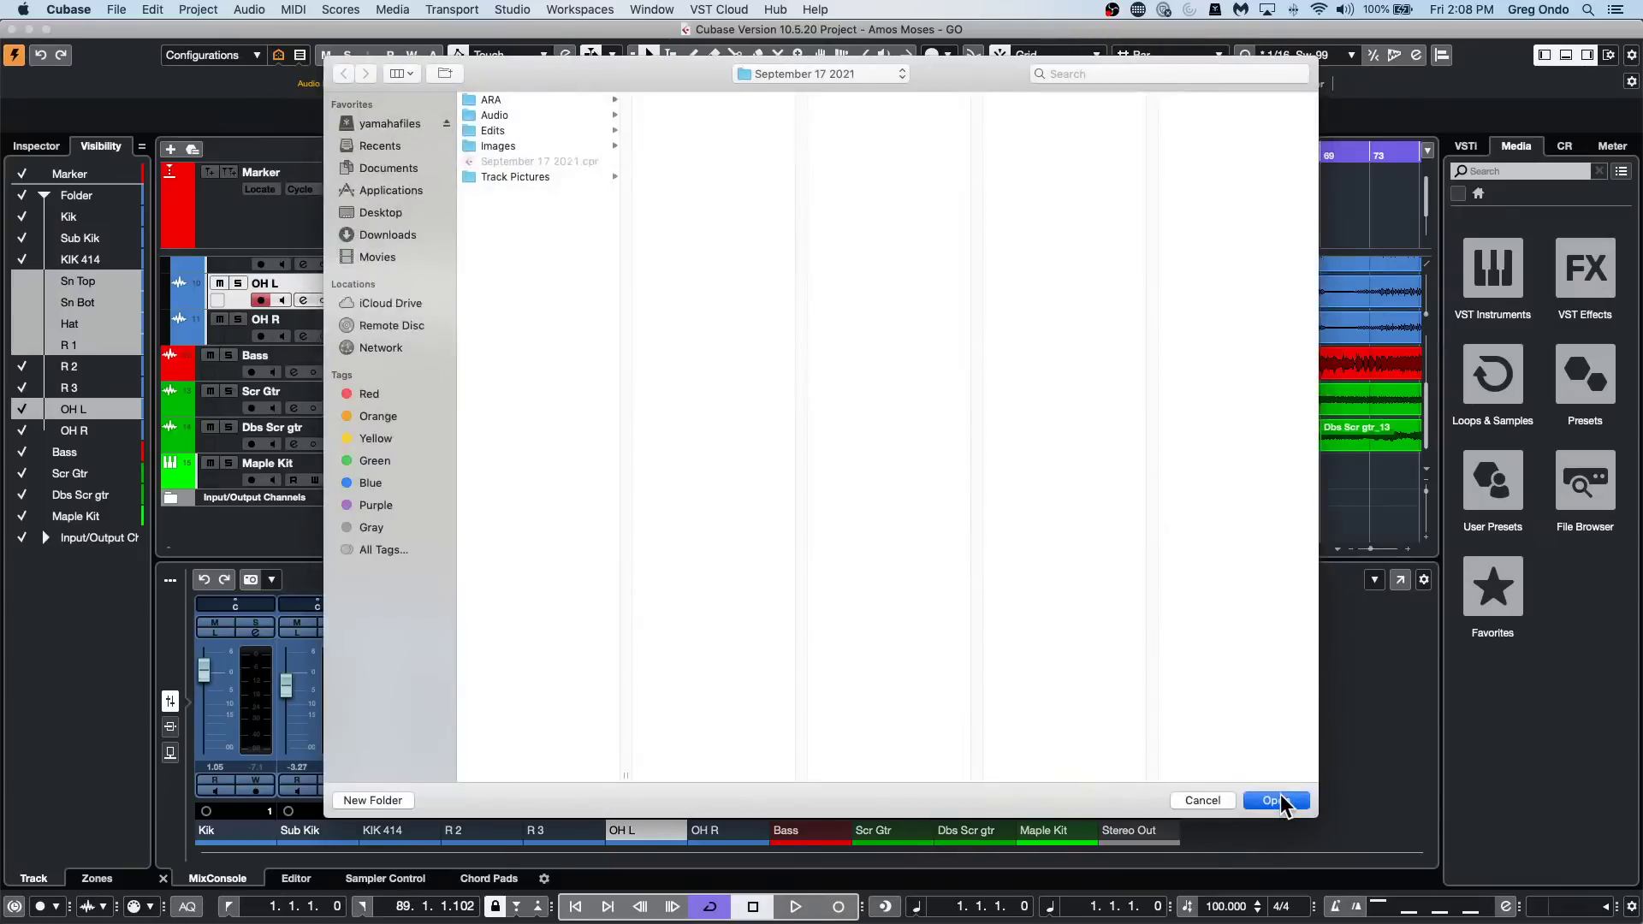
Add one instrument track with Backbone as the instrument, routed to Stereo Out.
{"action": "right_click", "coordinate": [296, 201]}
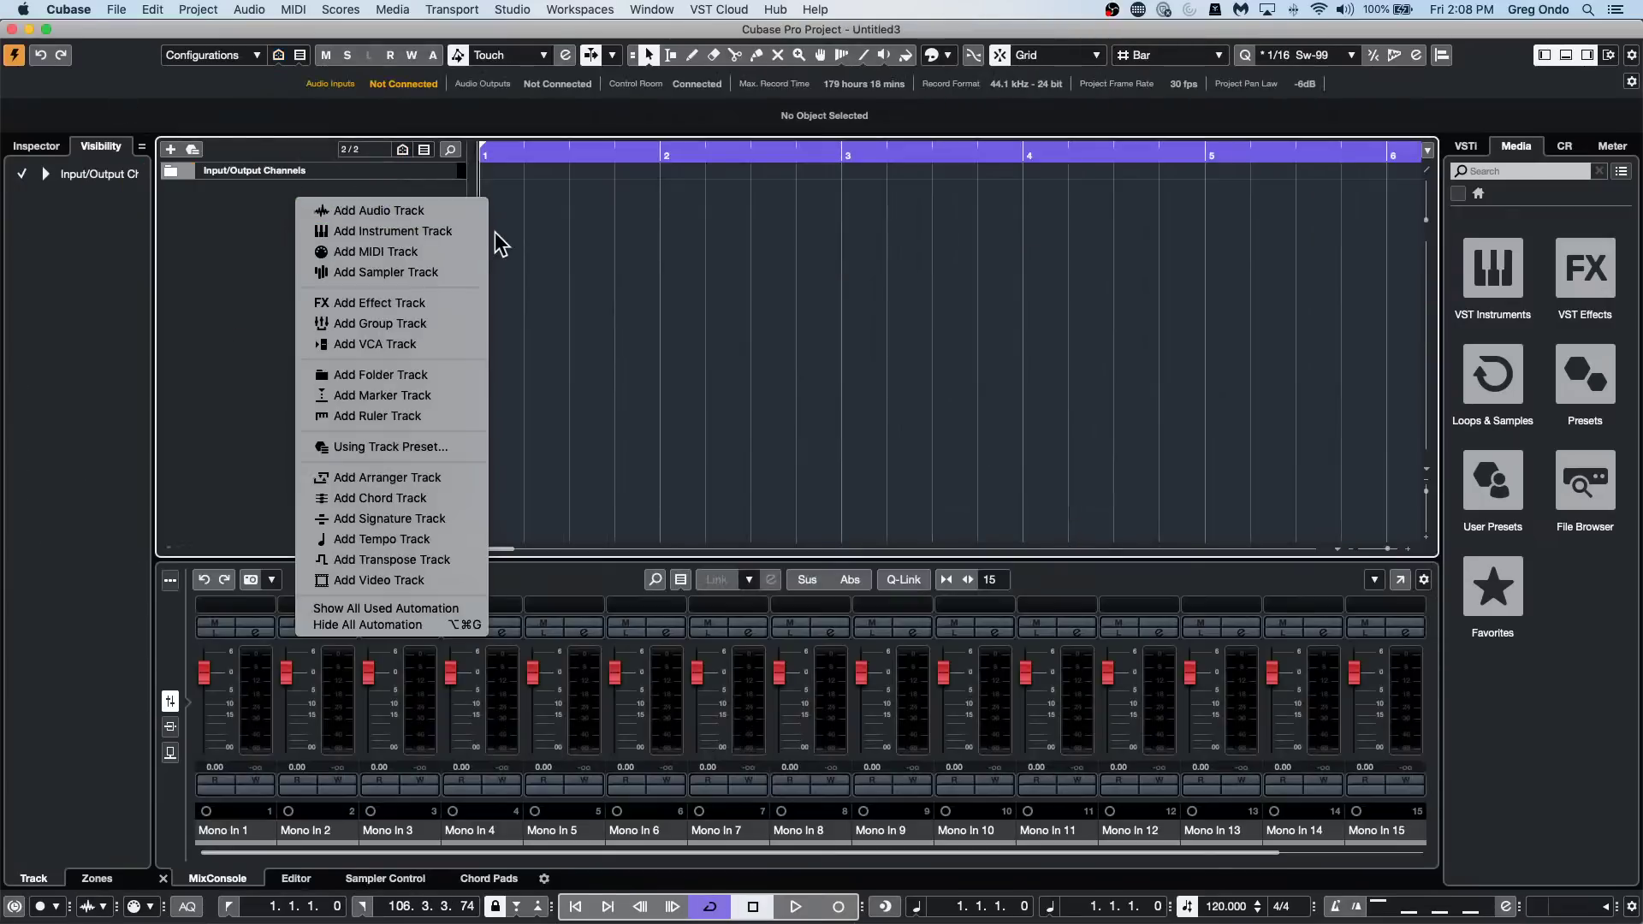
{"action": "left_click", "coordinate": [423, 230]}
{"action": "left_click", "coordinate": [895, 315]}
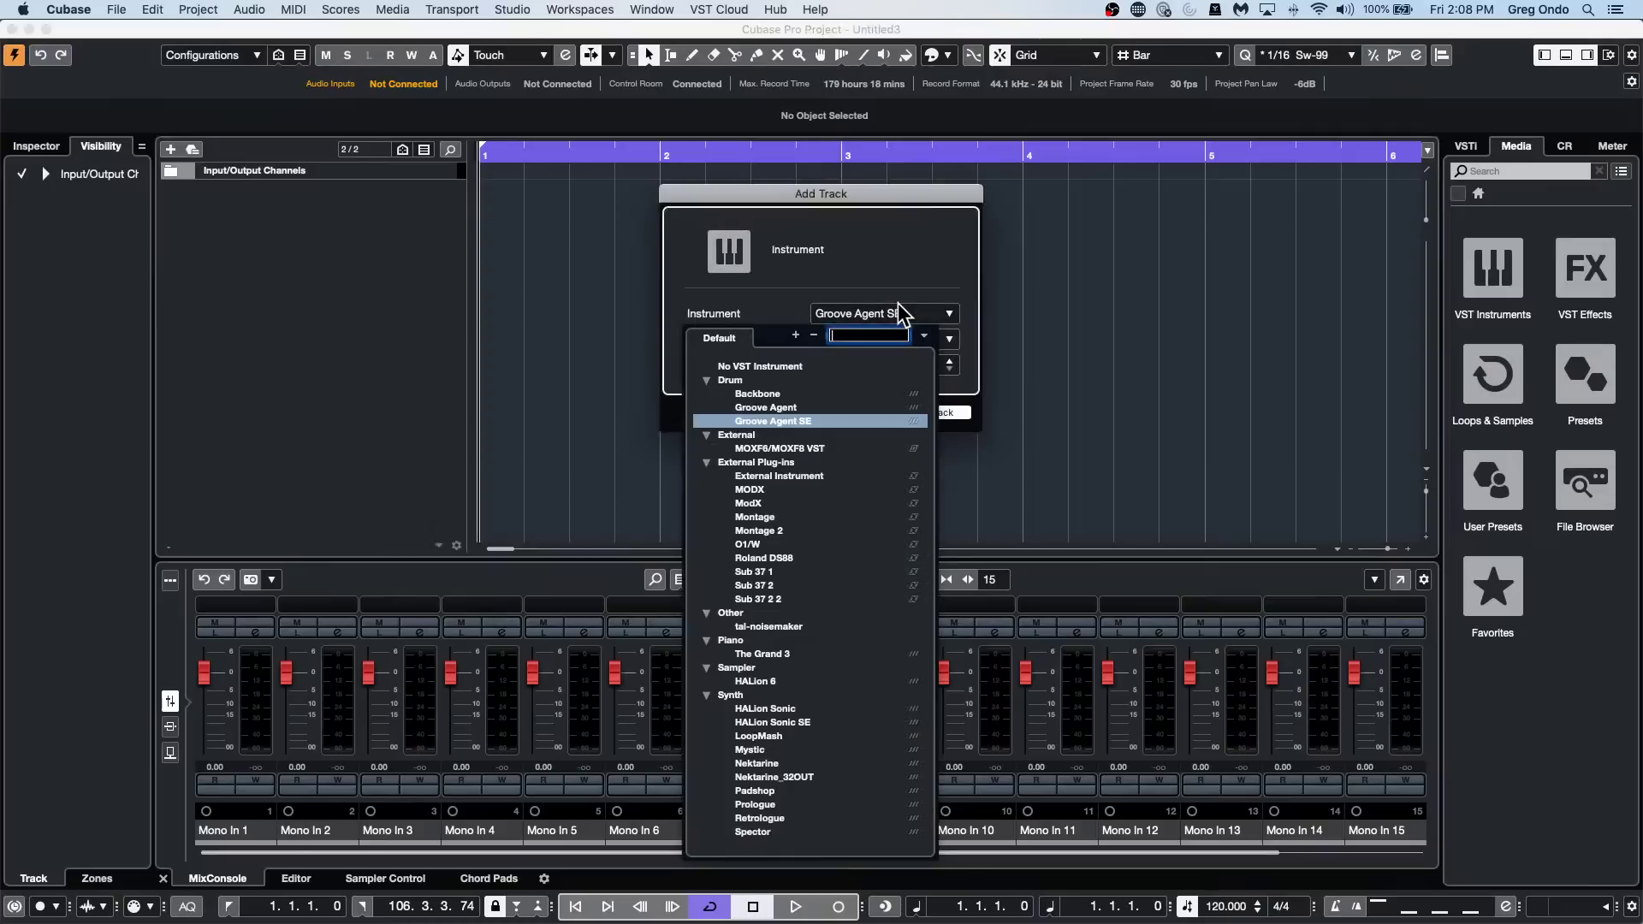
{"action": "left_click", "coordinate": [780, 395]}
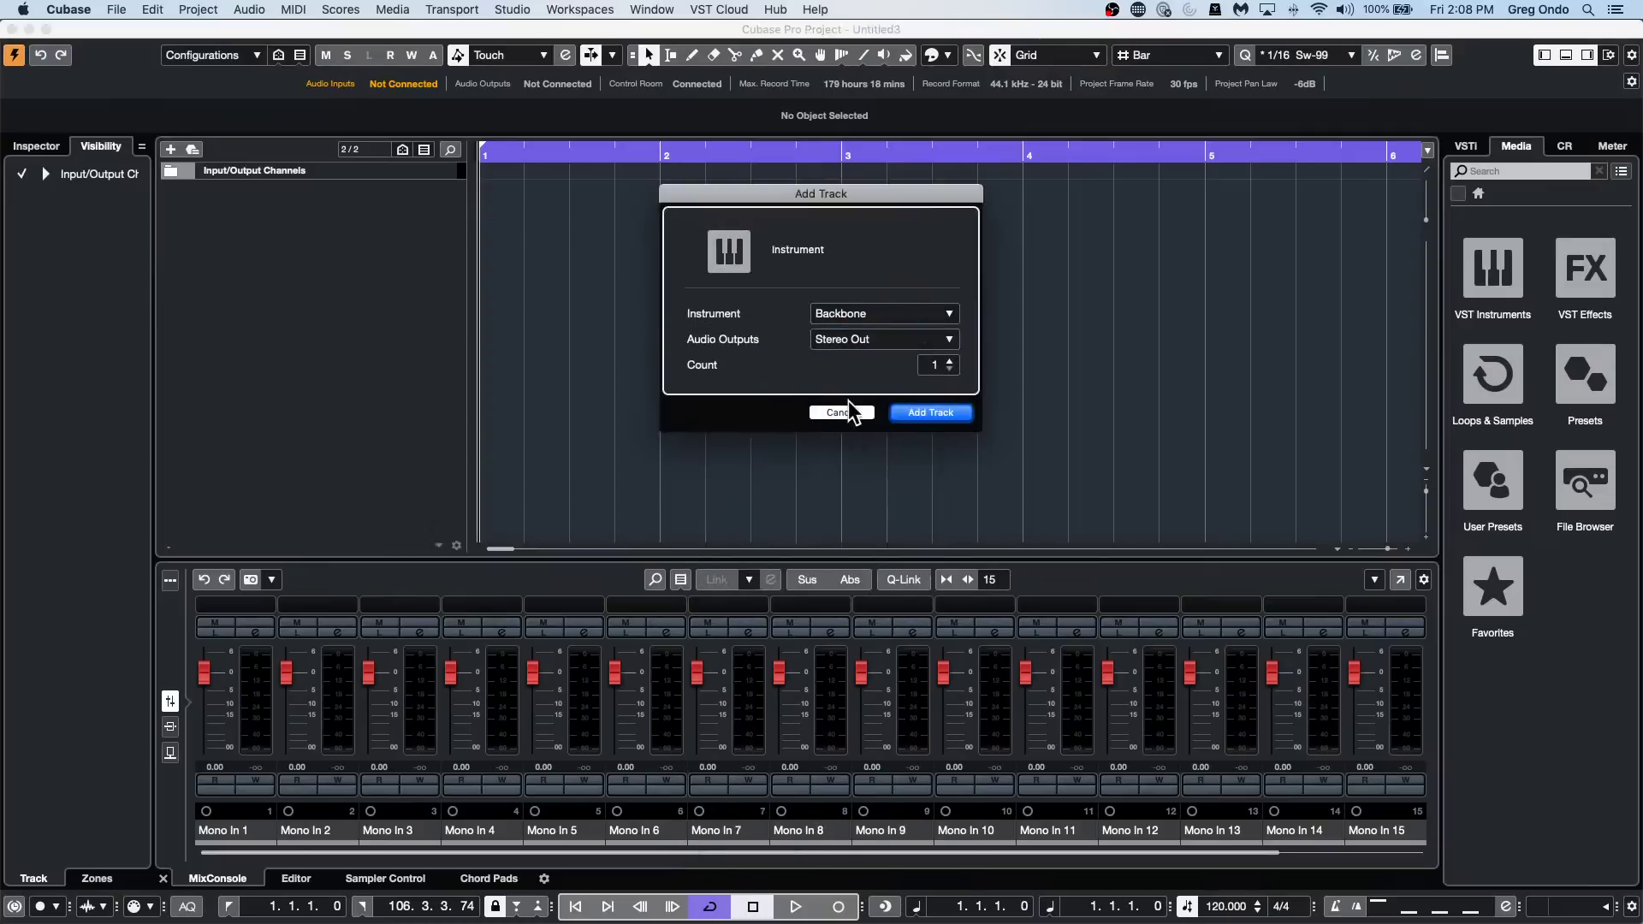
{"action": "left_click", "coordinate": [945, 417]}
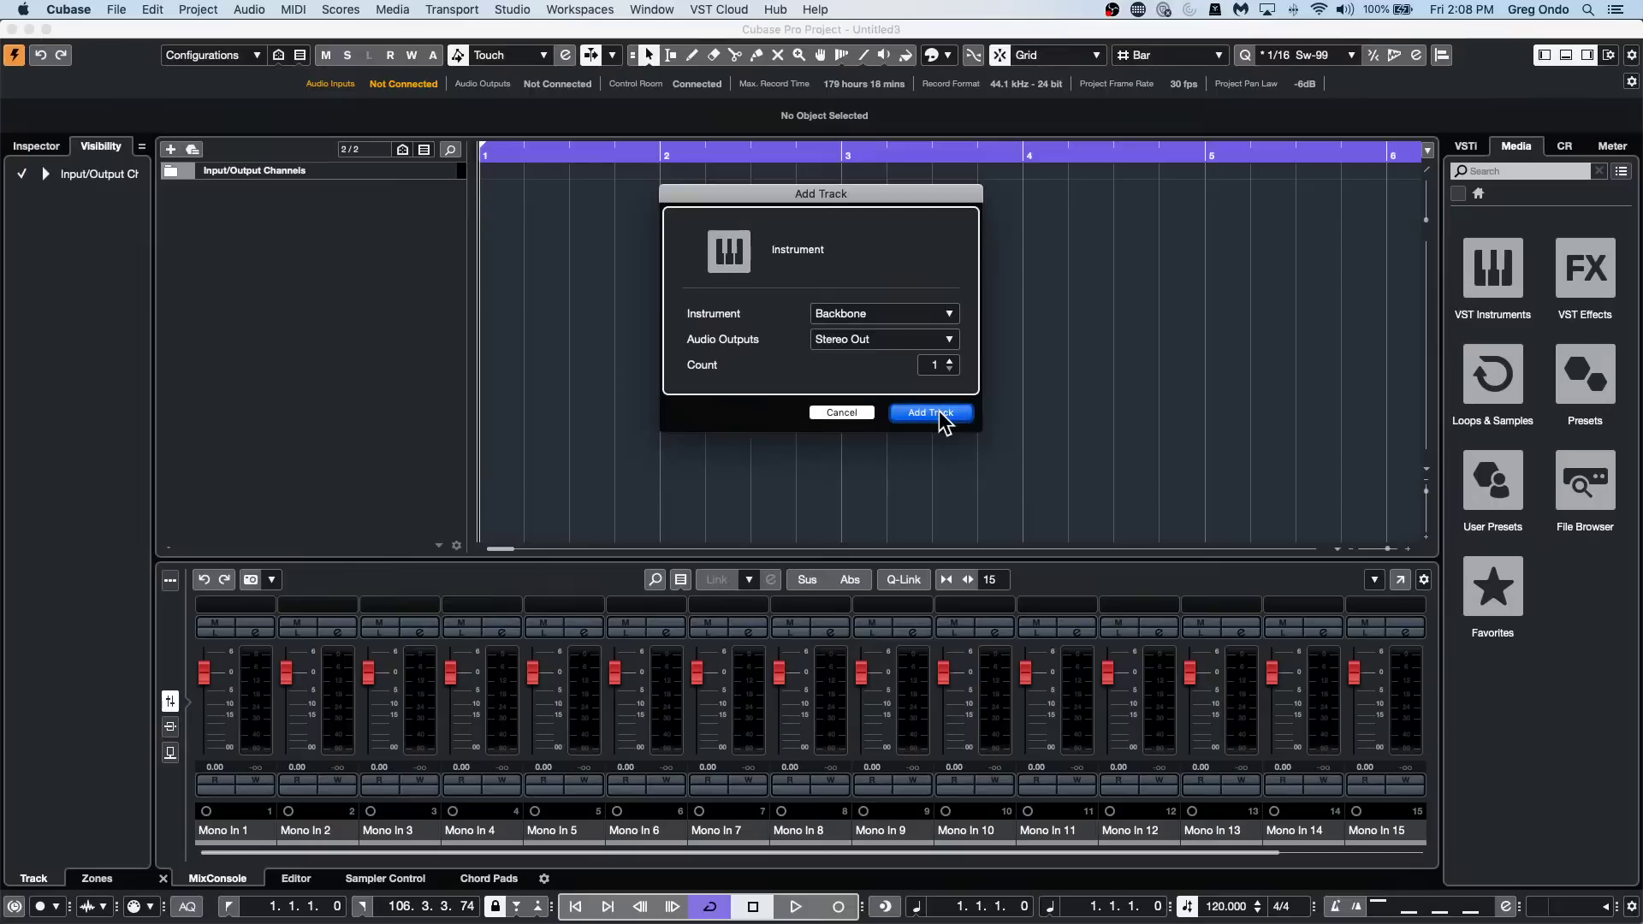
{"action": "left_click", "coordinate": [936, 414]}
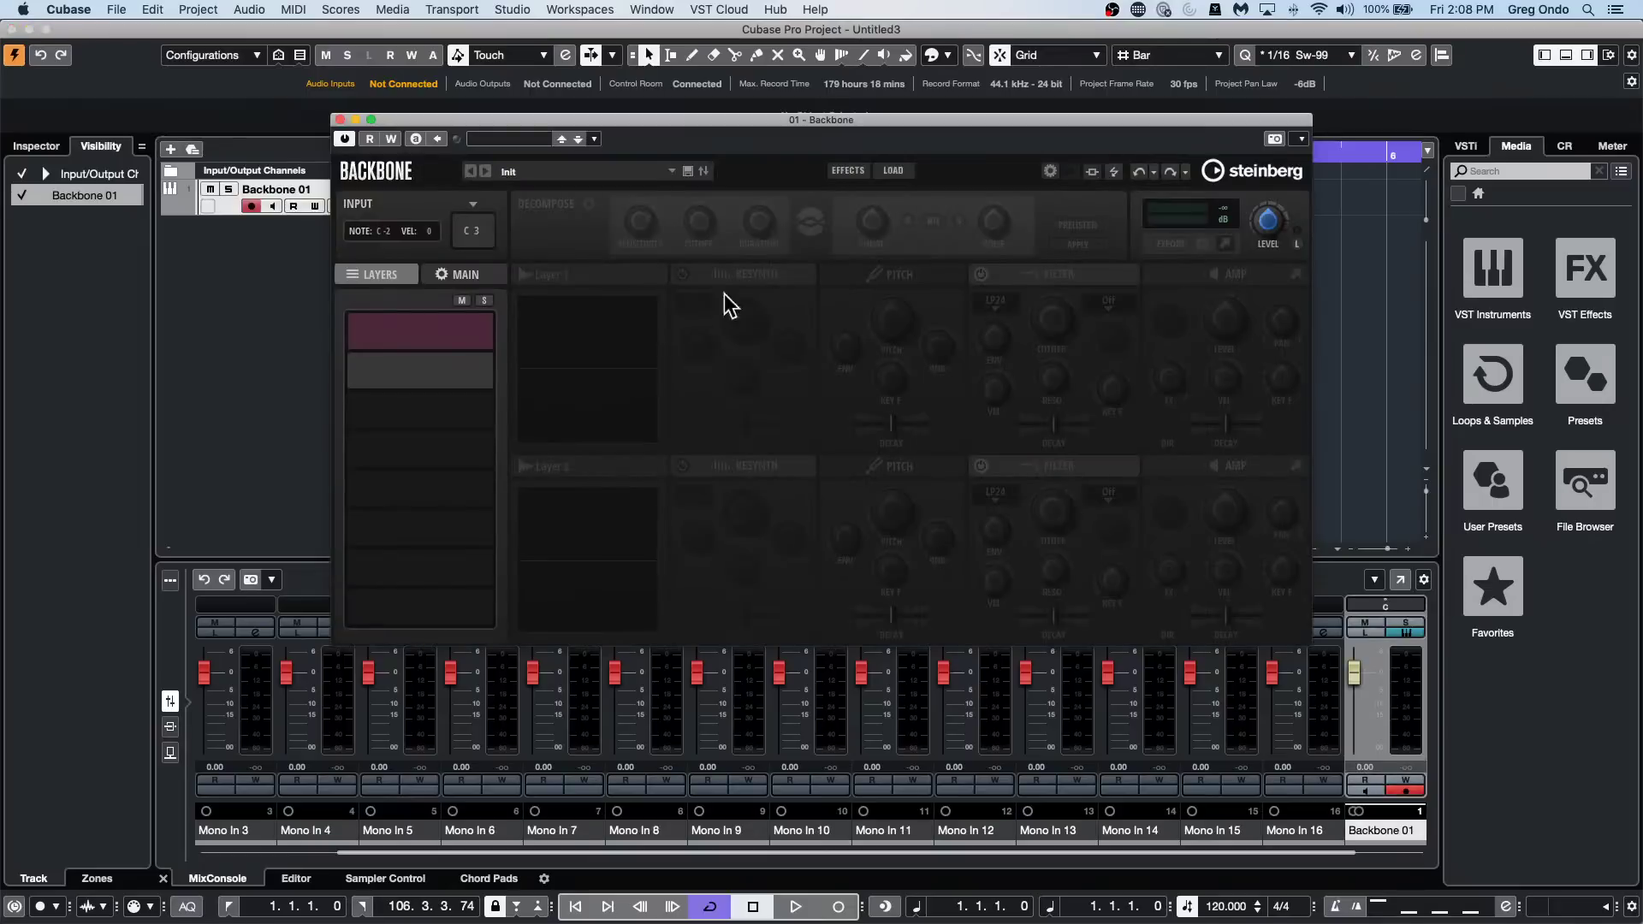
Load the Kick 003 preset into Backbone and dismiss the Load Program dialog.
{"action": "left_click", "coordinate": [491, 135]}
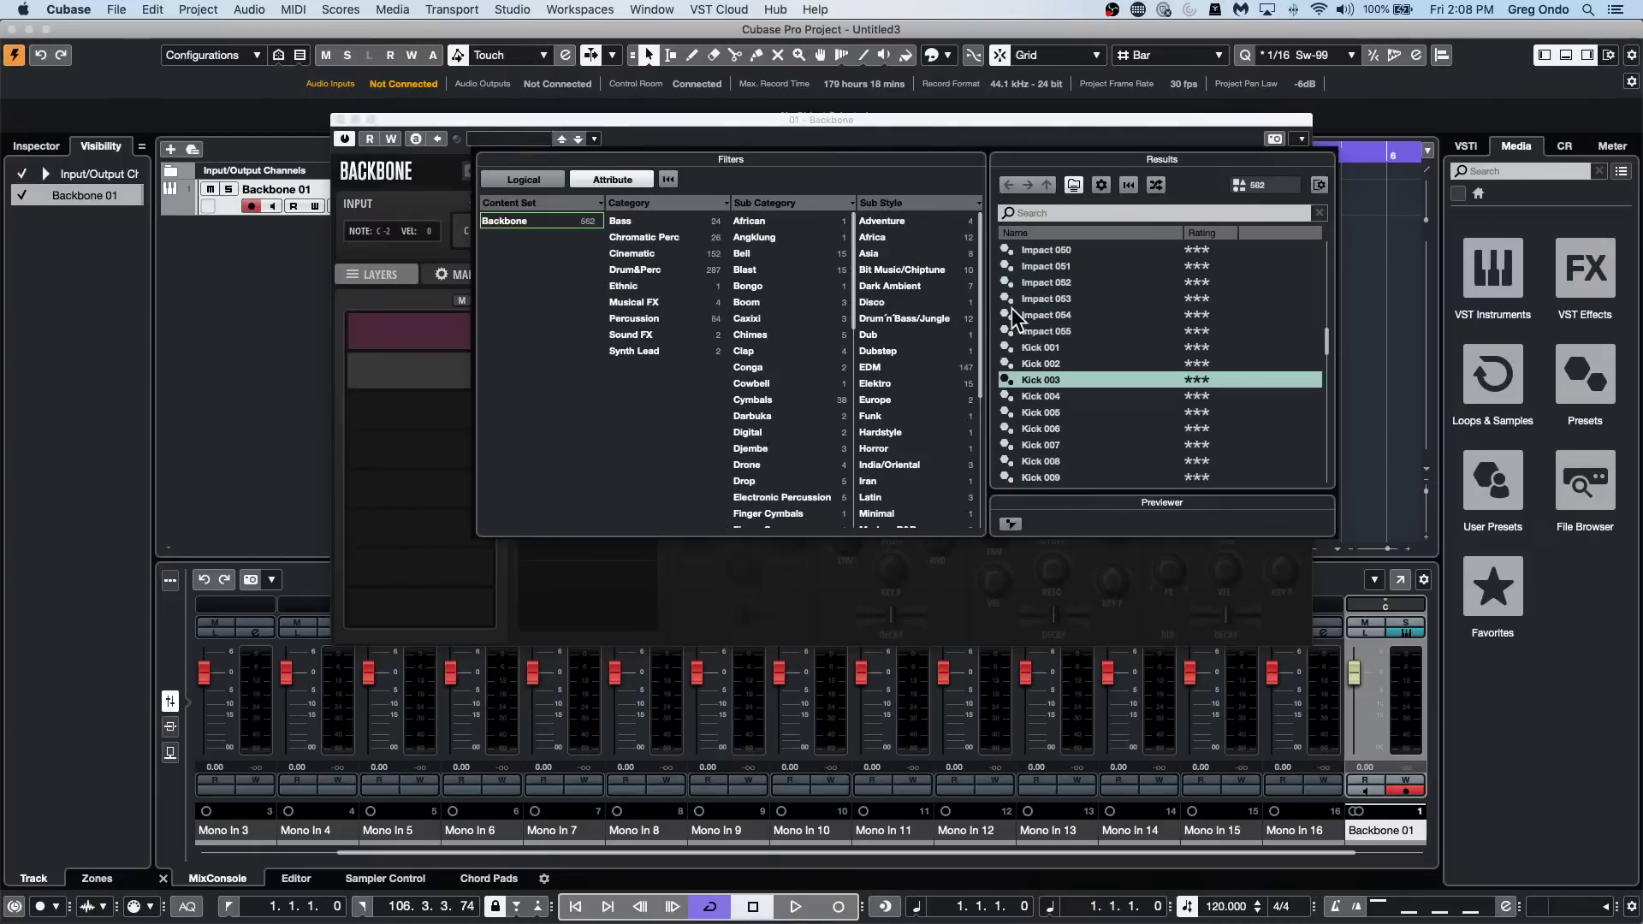
{"action": "double_click", "coordinate": [1107, 381]}
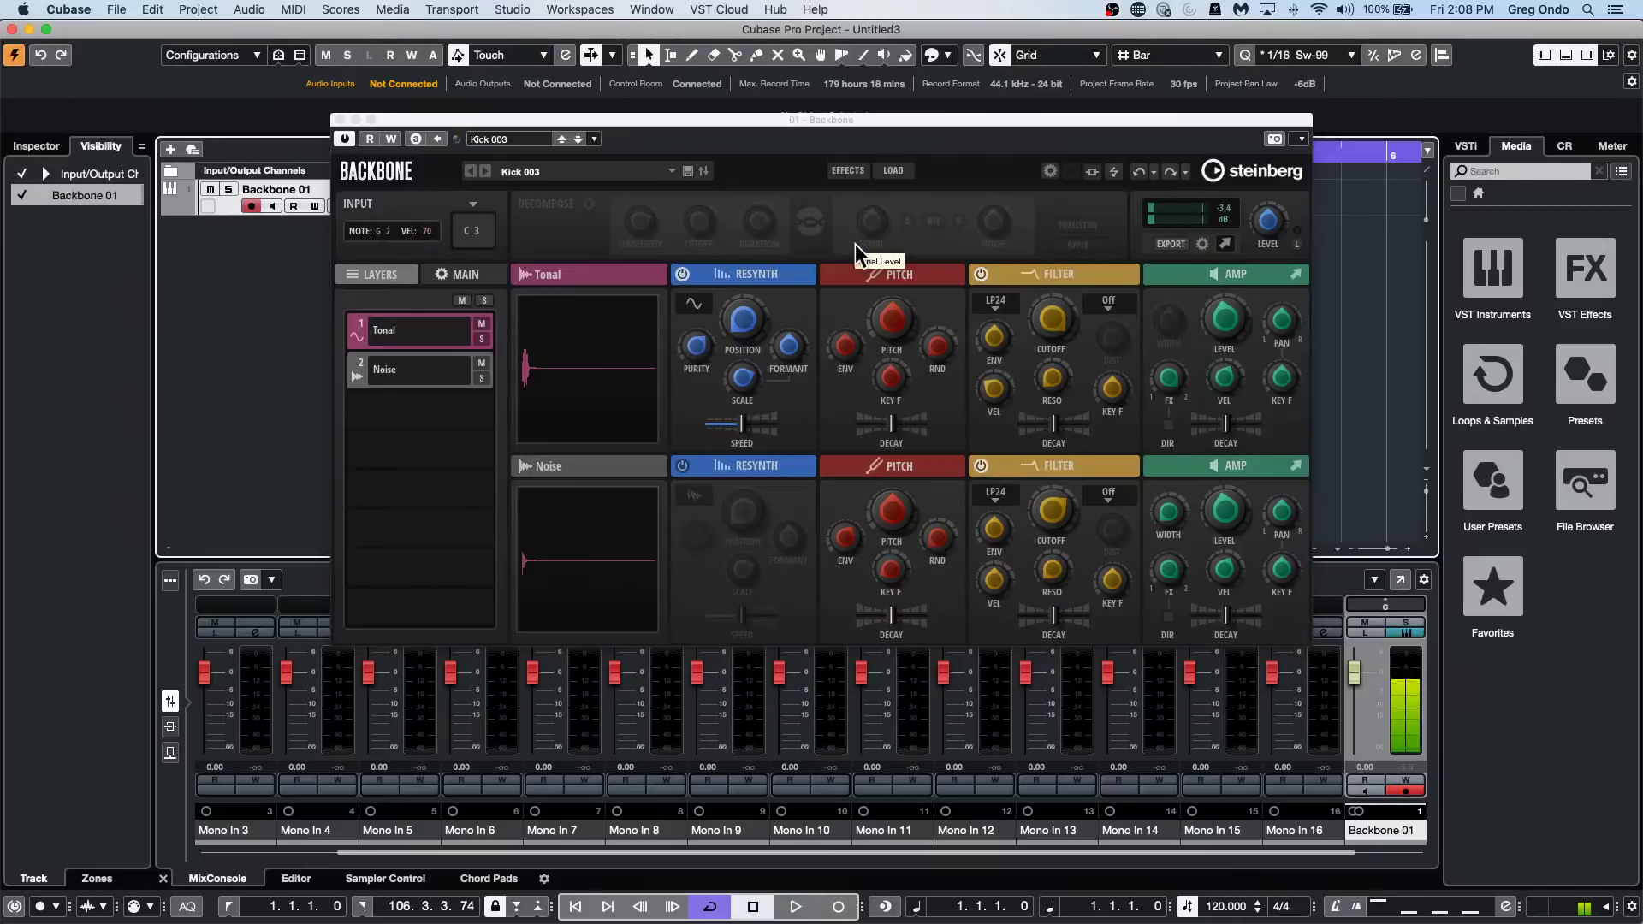
{"action": "left_click", "coordinate": [546, 173]}
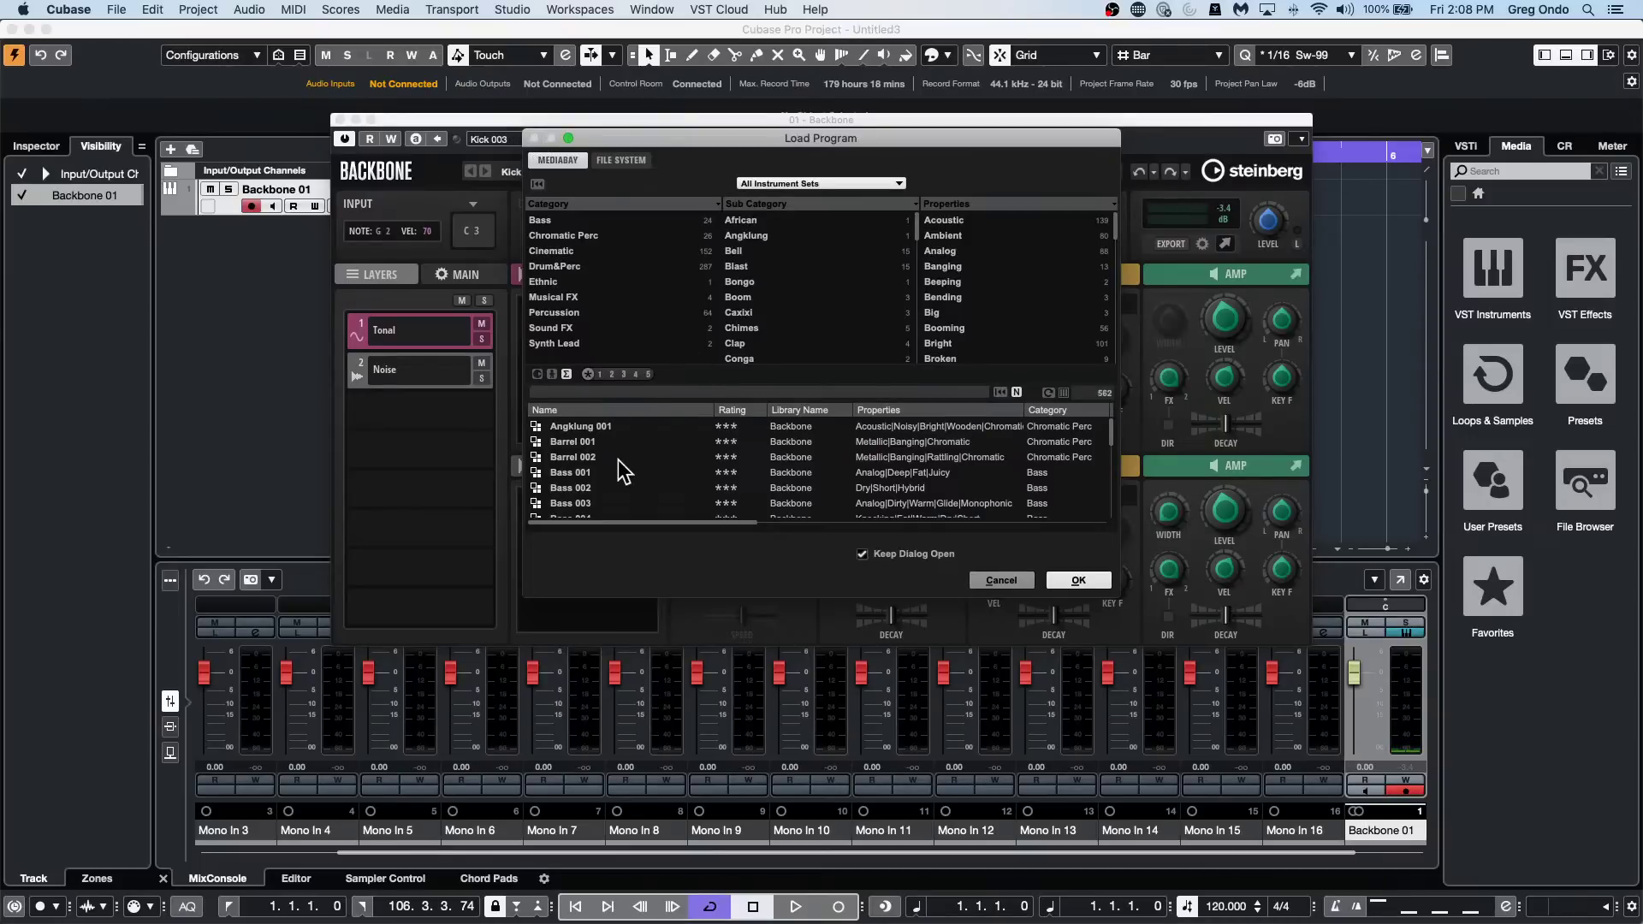
{"action": "left_click", "coordinate": [1001, 580]}
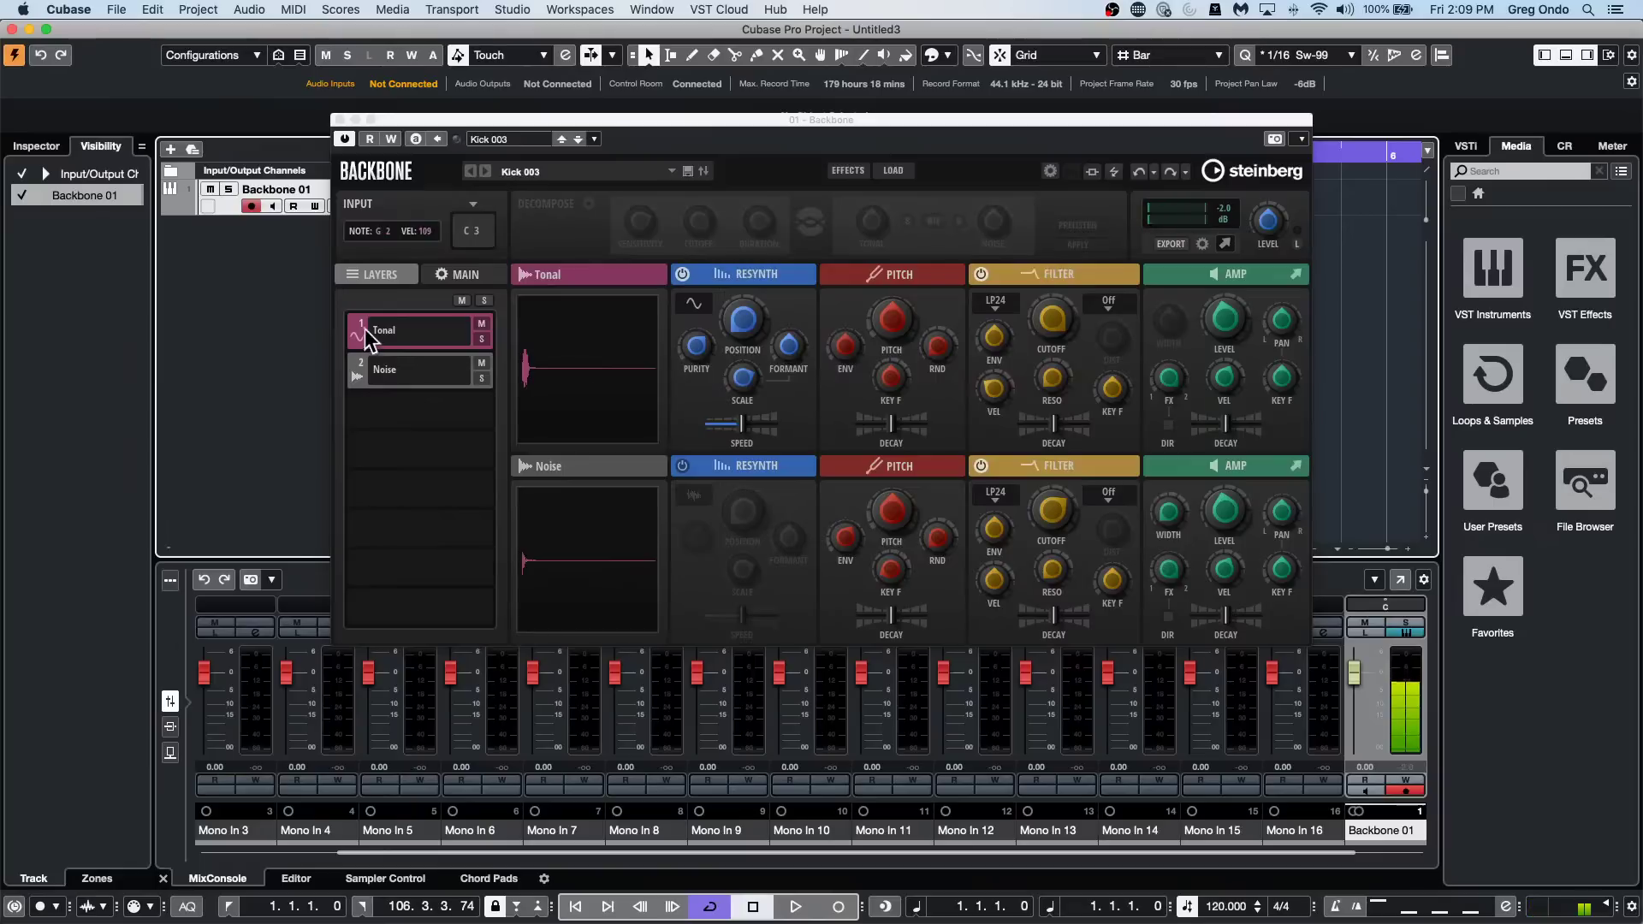
Add one instrument track with Groove Agent SE as the instrument, routed to Stereo Out.
{"action": "right_click", "coordinate": [298, 255]}
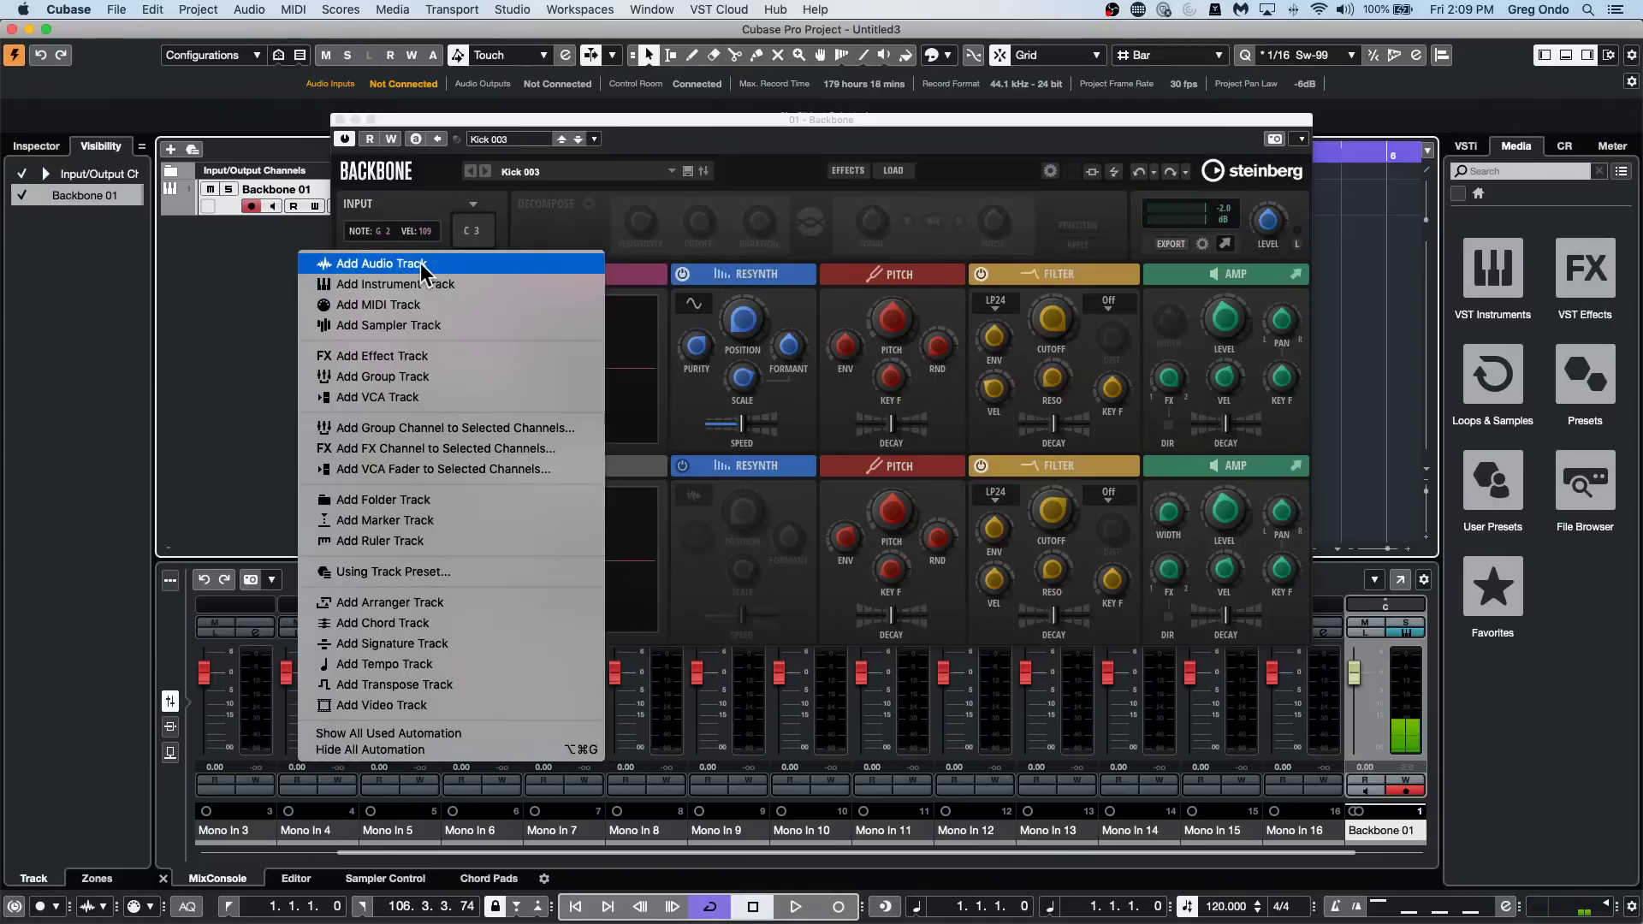
{"action": "left_click", "coordinate": [376, 284]}
{"action": "left_click", "coordinate": [834, 315]}
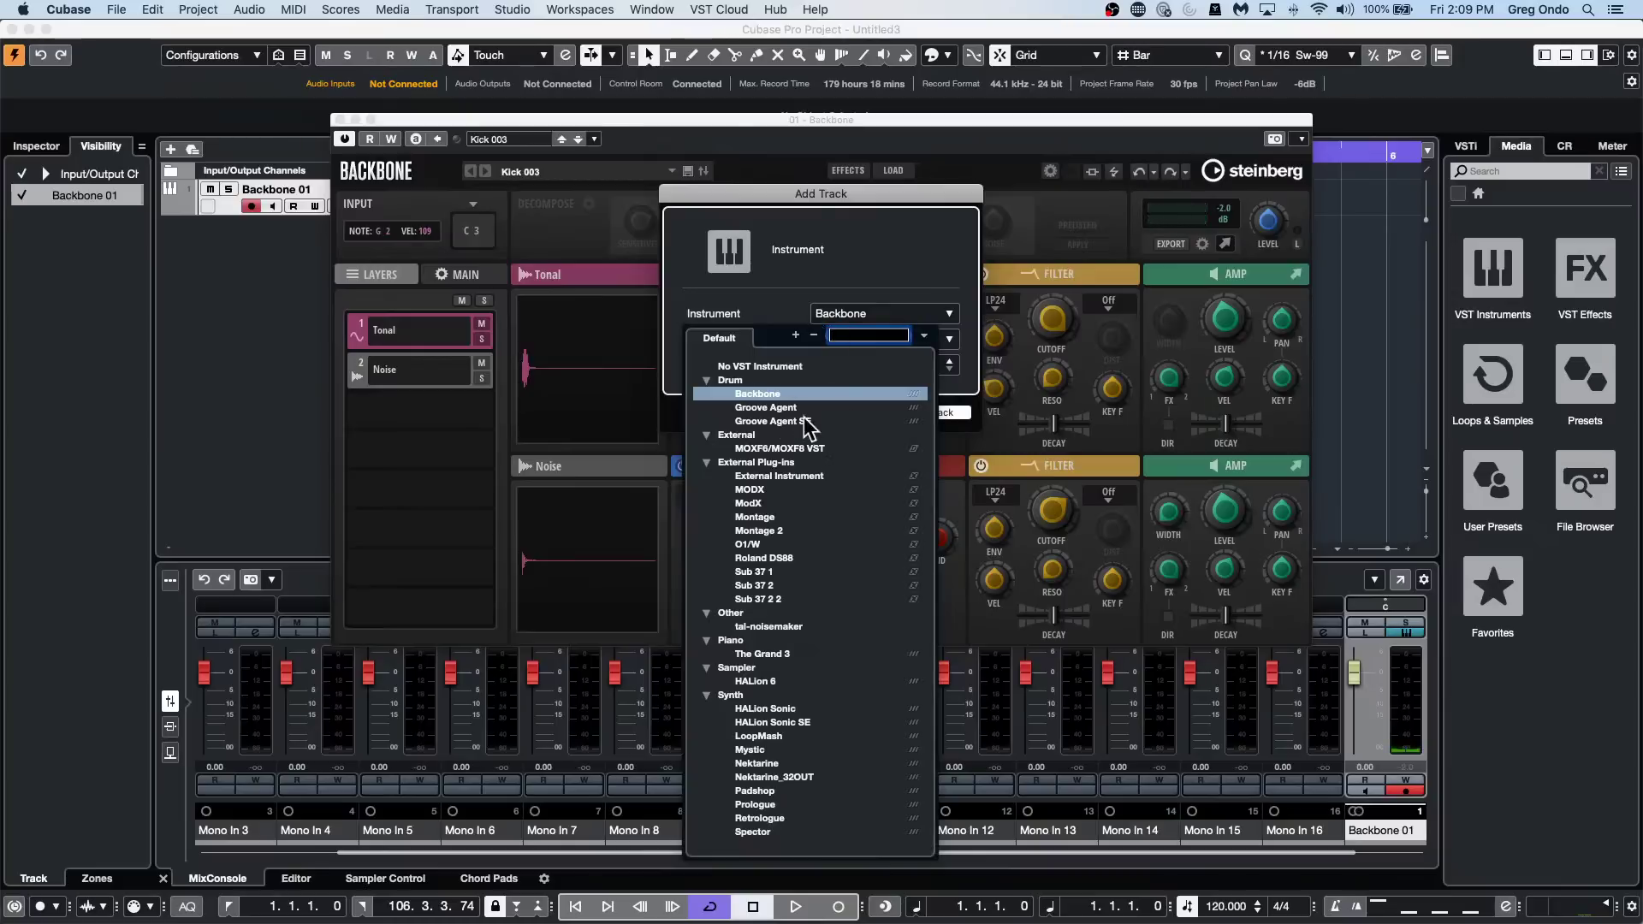
{"action": "left_click", "coordinate": [778, 421]}
{"action": "left_click", "coordinate": [933, 414]}
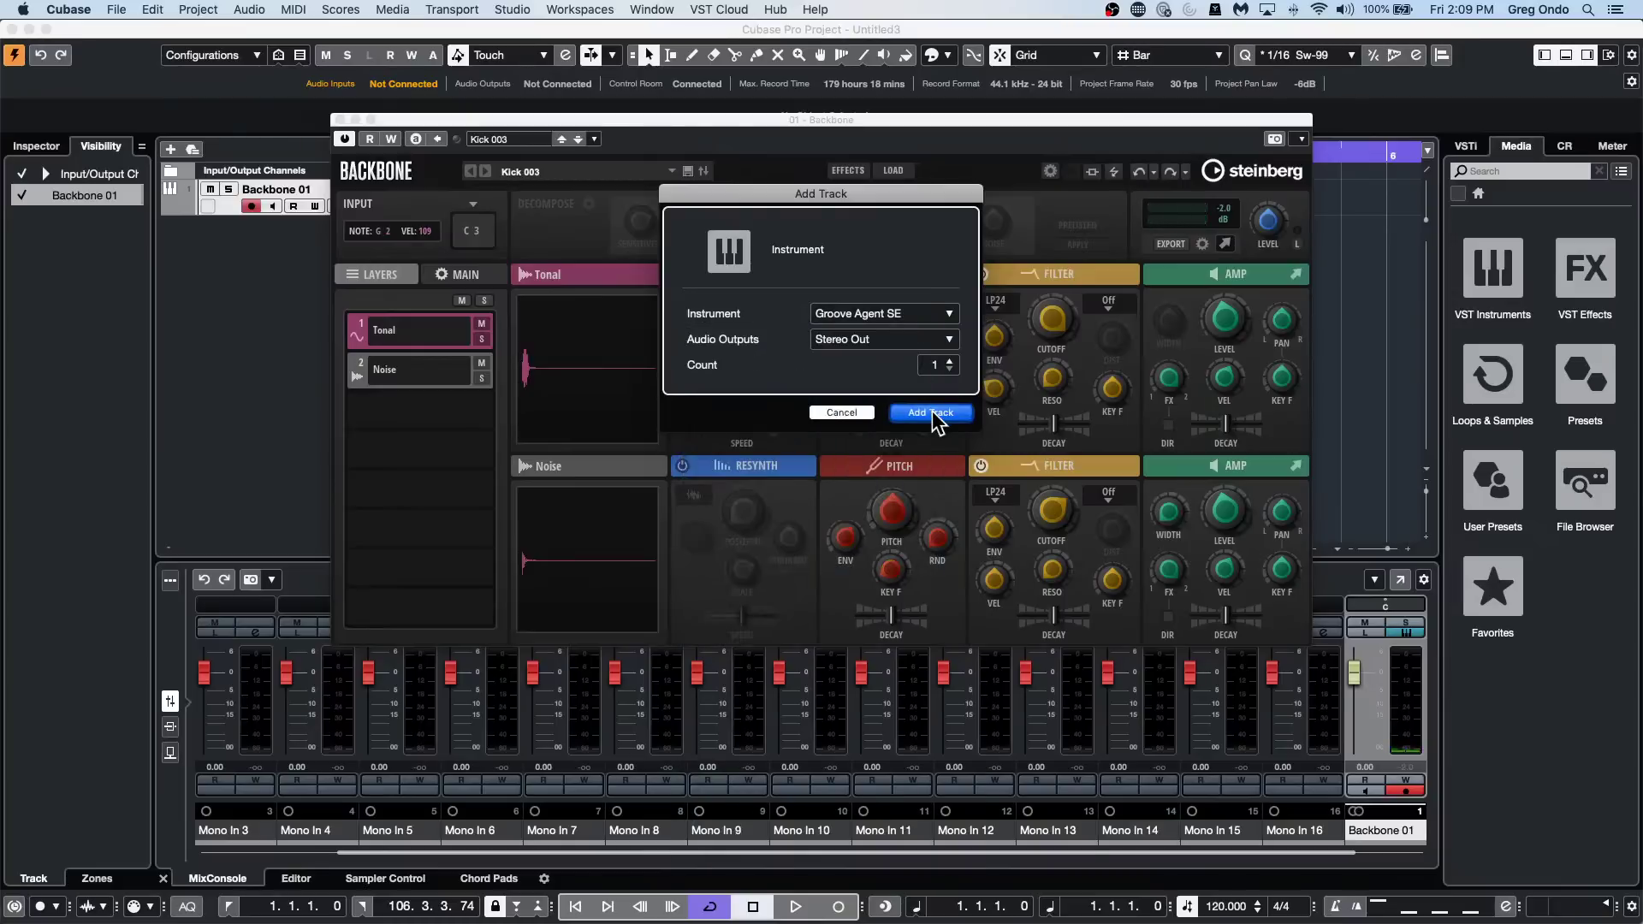
Search the Groove Agent SE kits for "house", load House Kit 01 and audition its Kick 2 and Snare 1 pads.
{"action": "right_click", "coordinate": [1477, 408]}
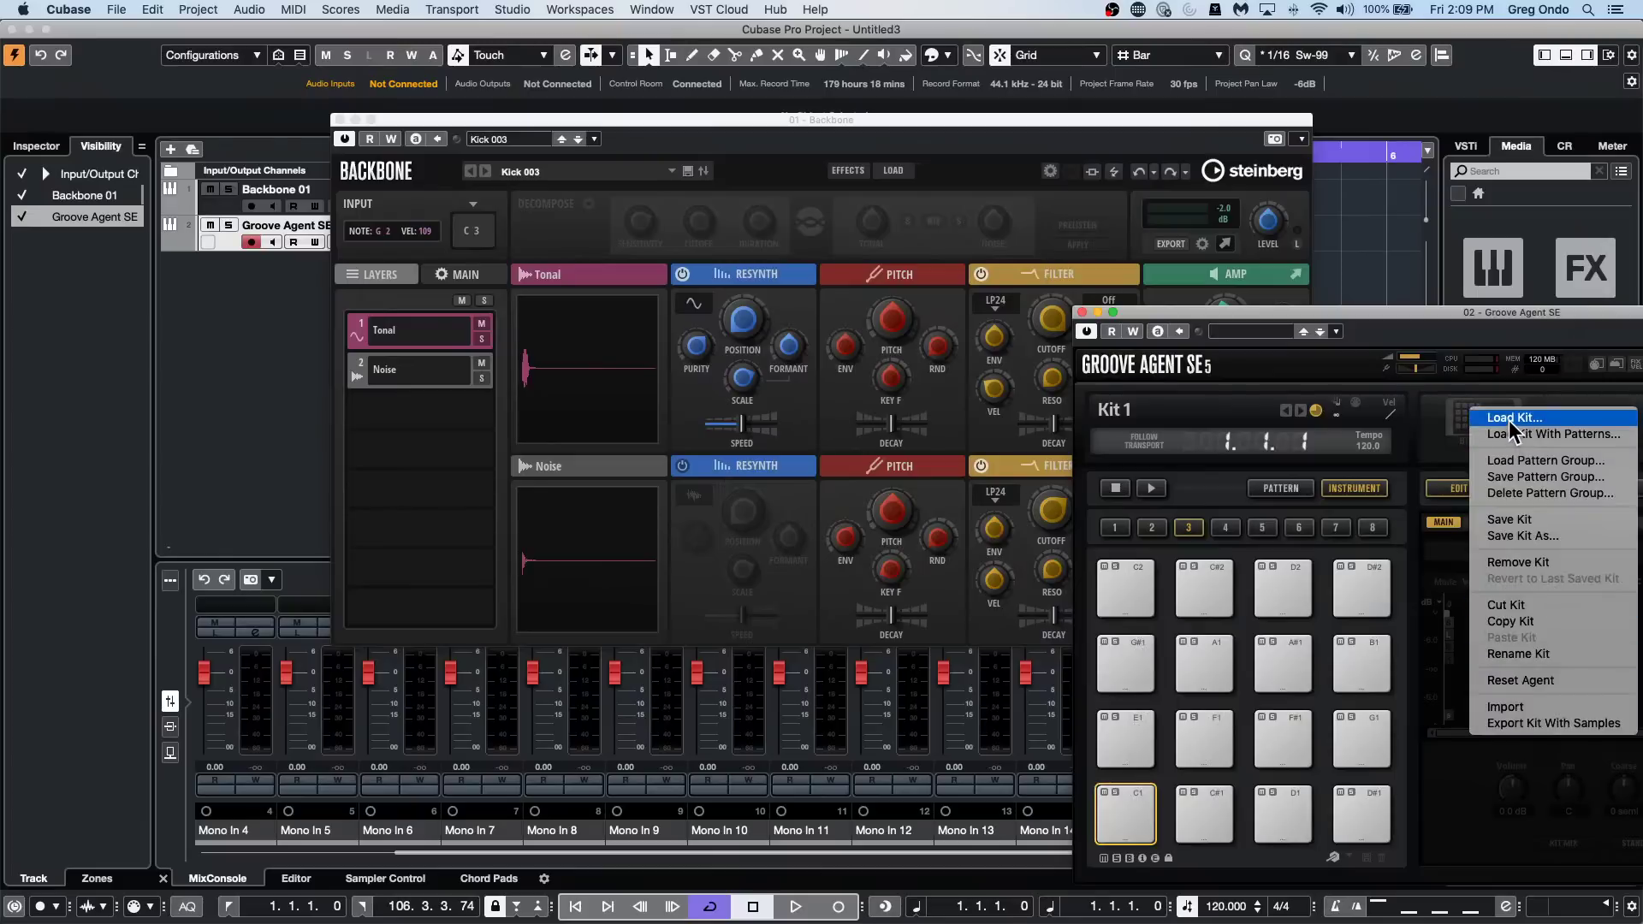
{"action": "left_click", "coordinate": [1492, 417]}
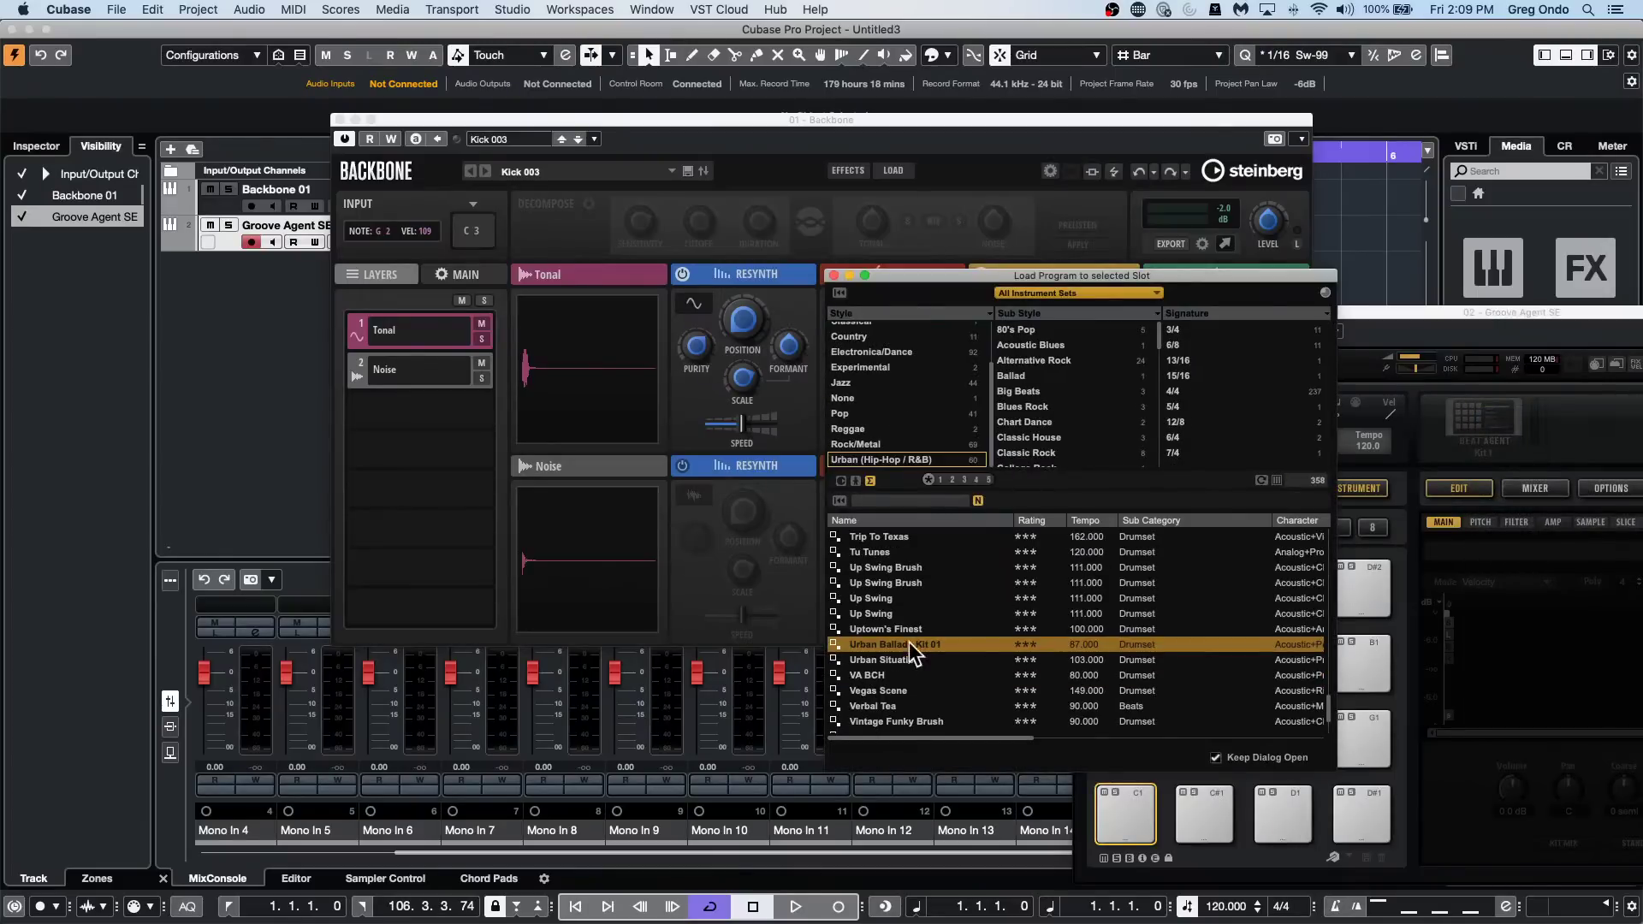
{"action": "left_click", "coordinate": [898, 501]}
{"action": "type", "text": "house"}
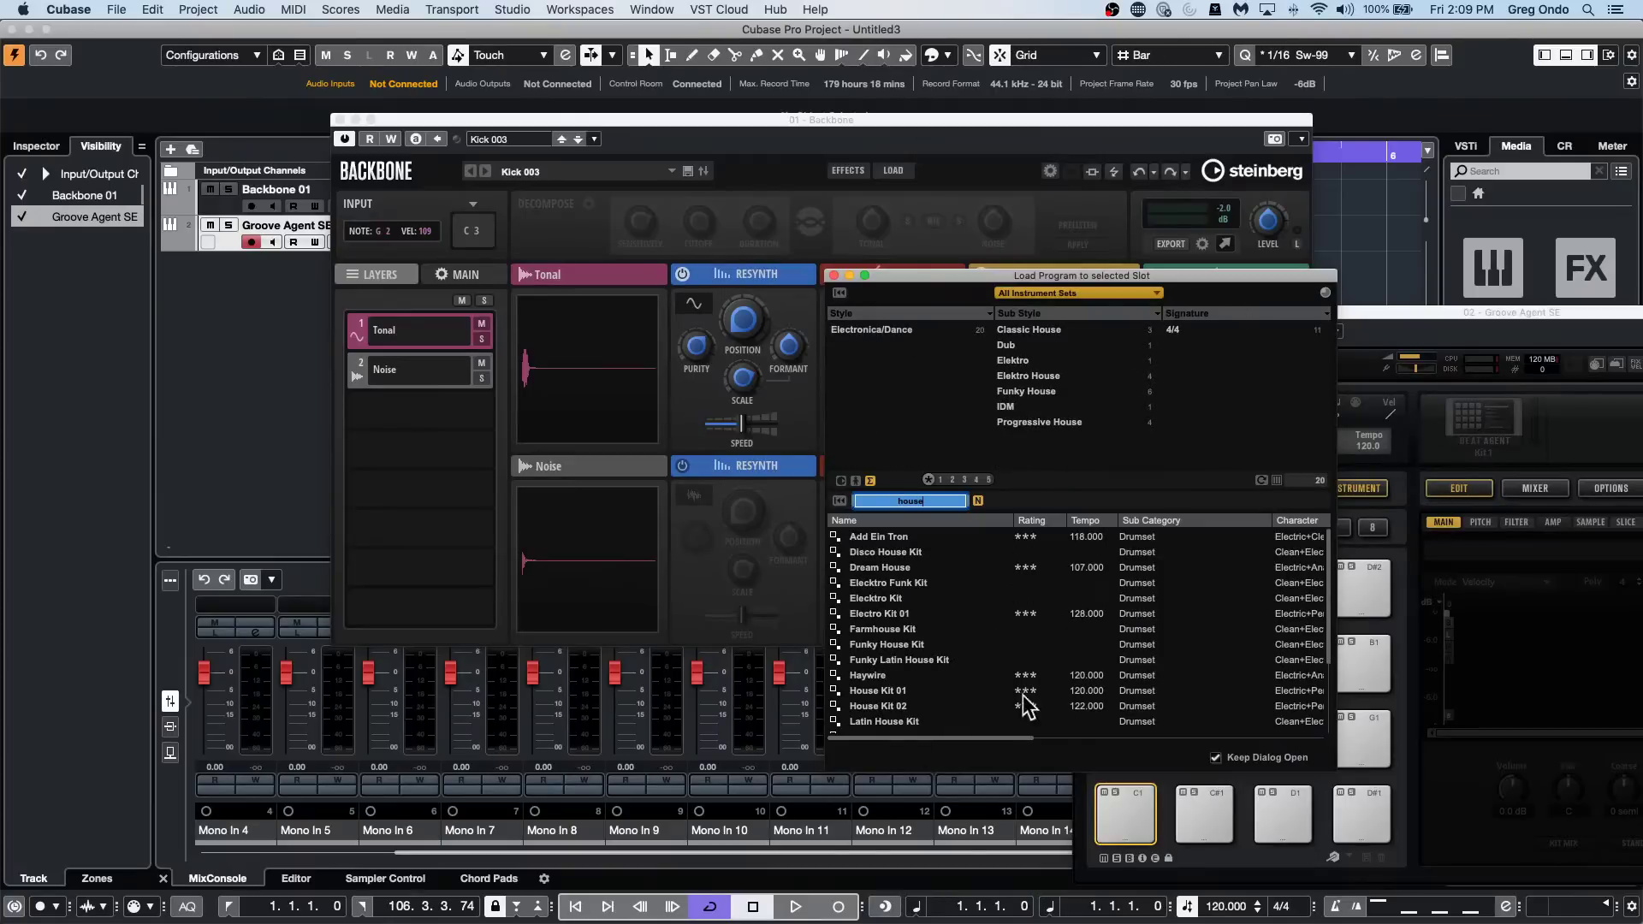
{"action": "left_click", "coordinate": [900, 690]}
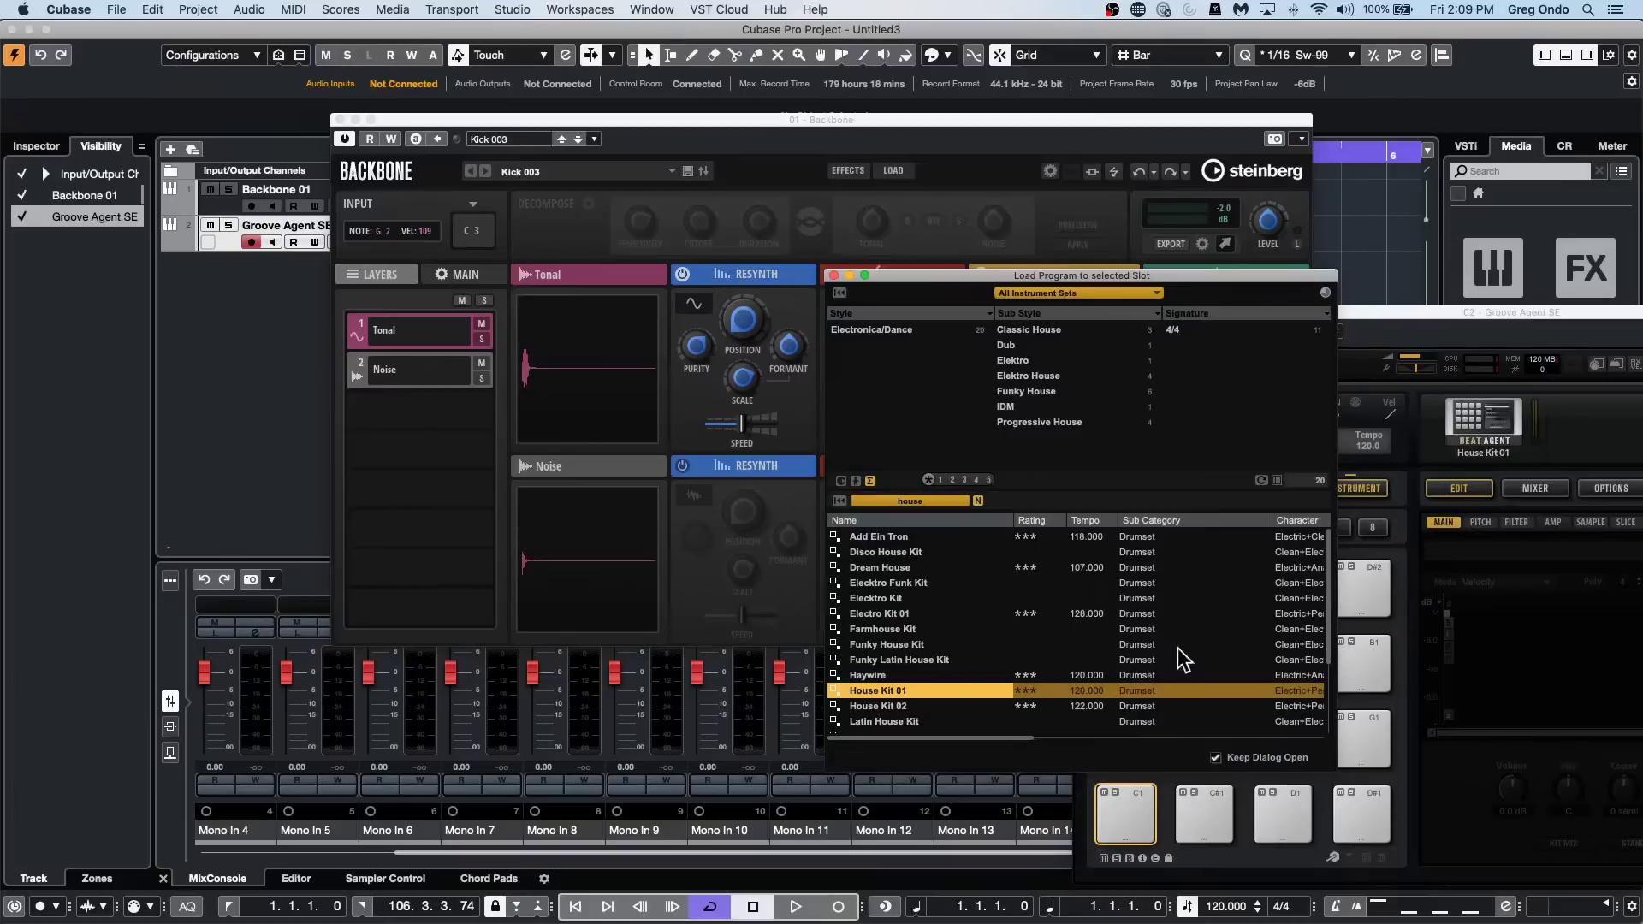
{"action": "left_click", "coordinate": [1216, 813]}
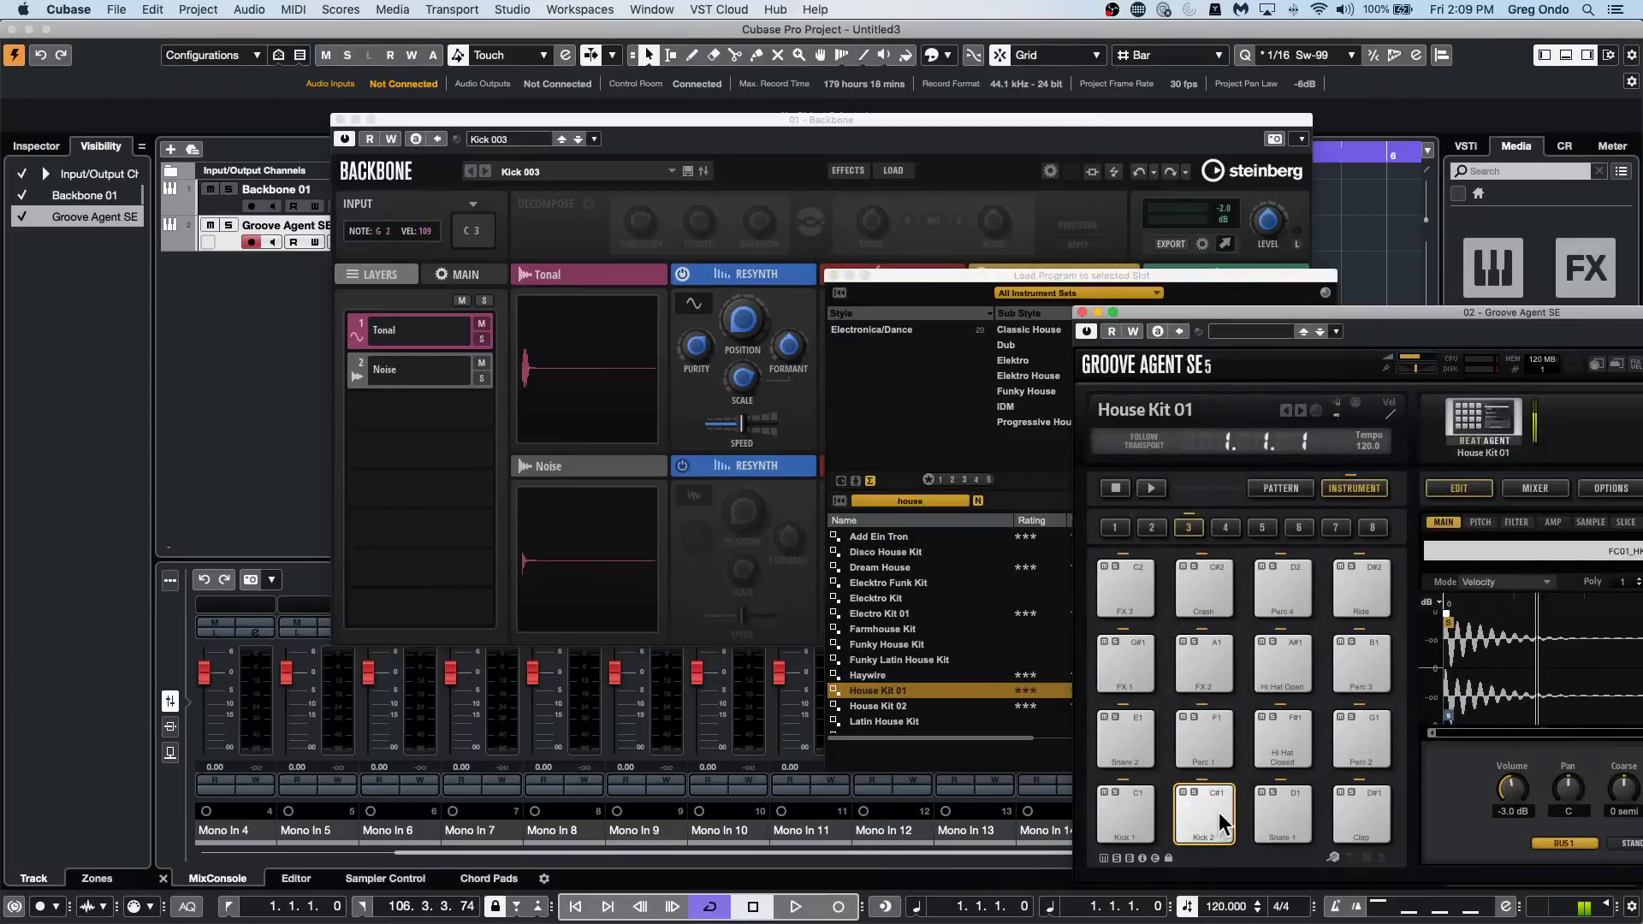
{"action": "left_click", "coordinate": [1297, 809]}
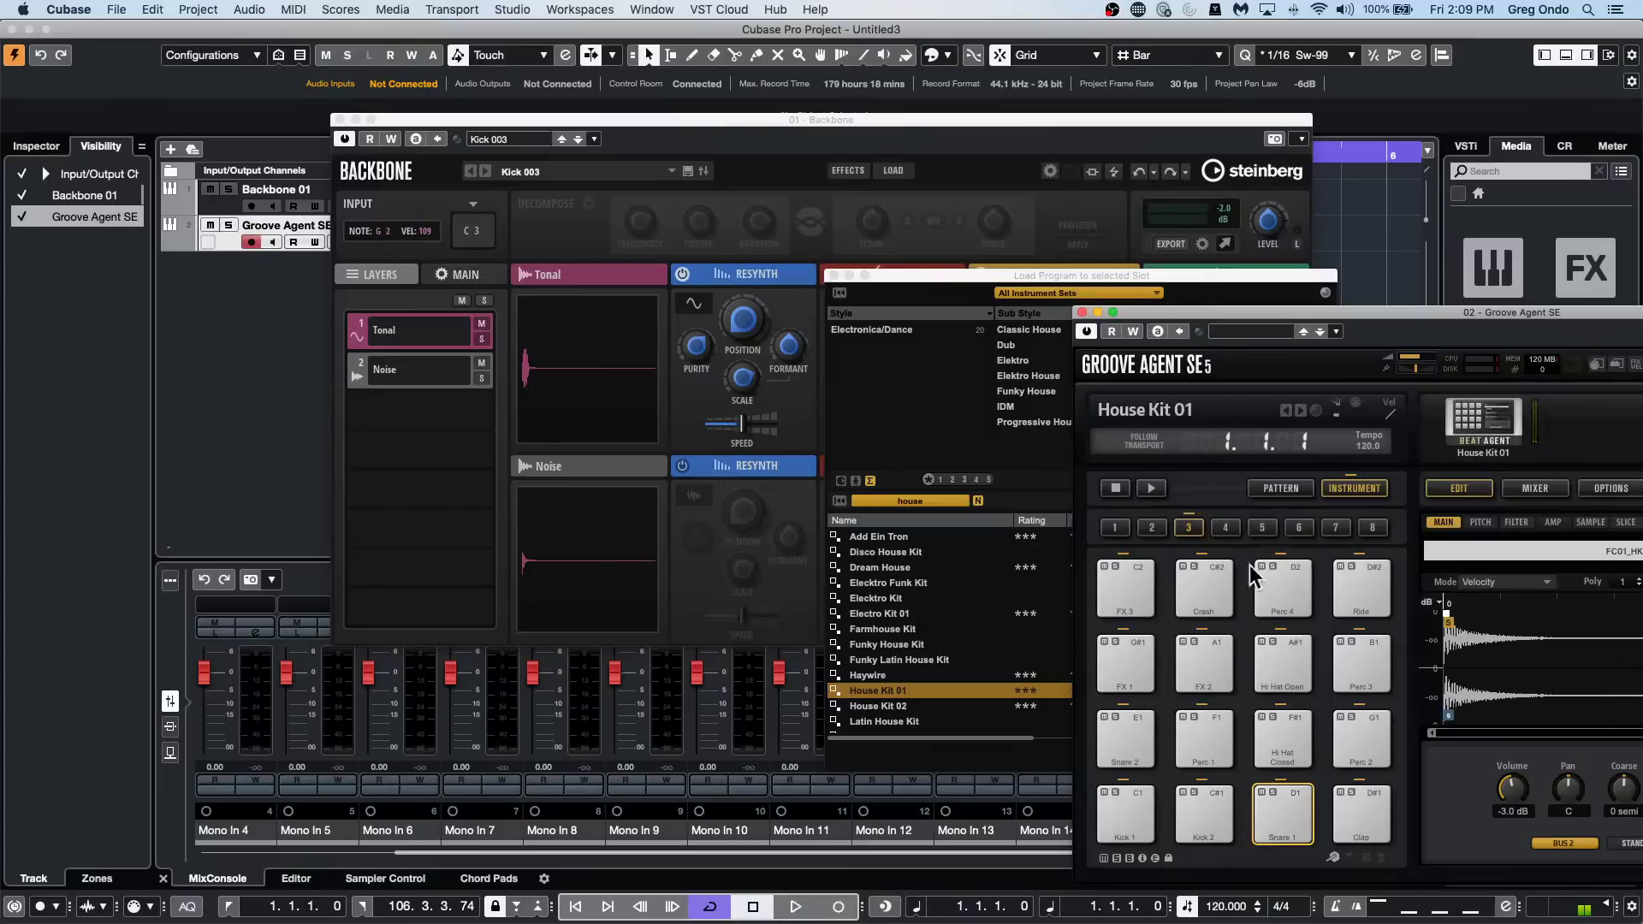
Select the Backbone 01 track and switch back to the Groove Agent SE track.
{"action": "left_click", "coordinate": [229, 207]}
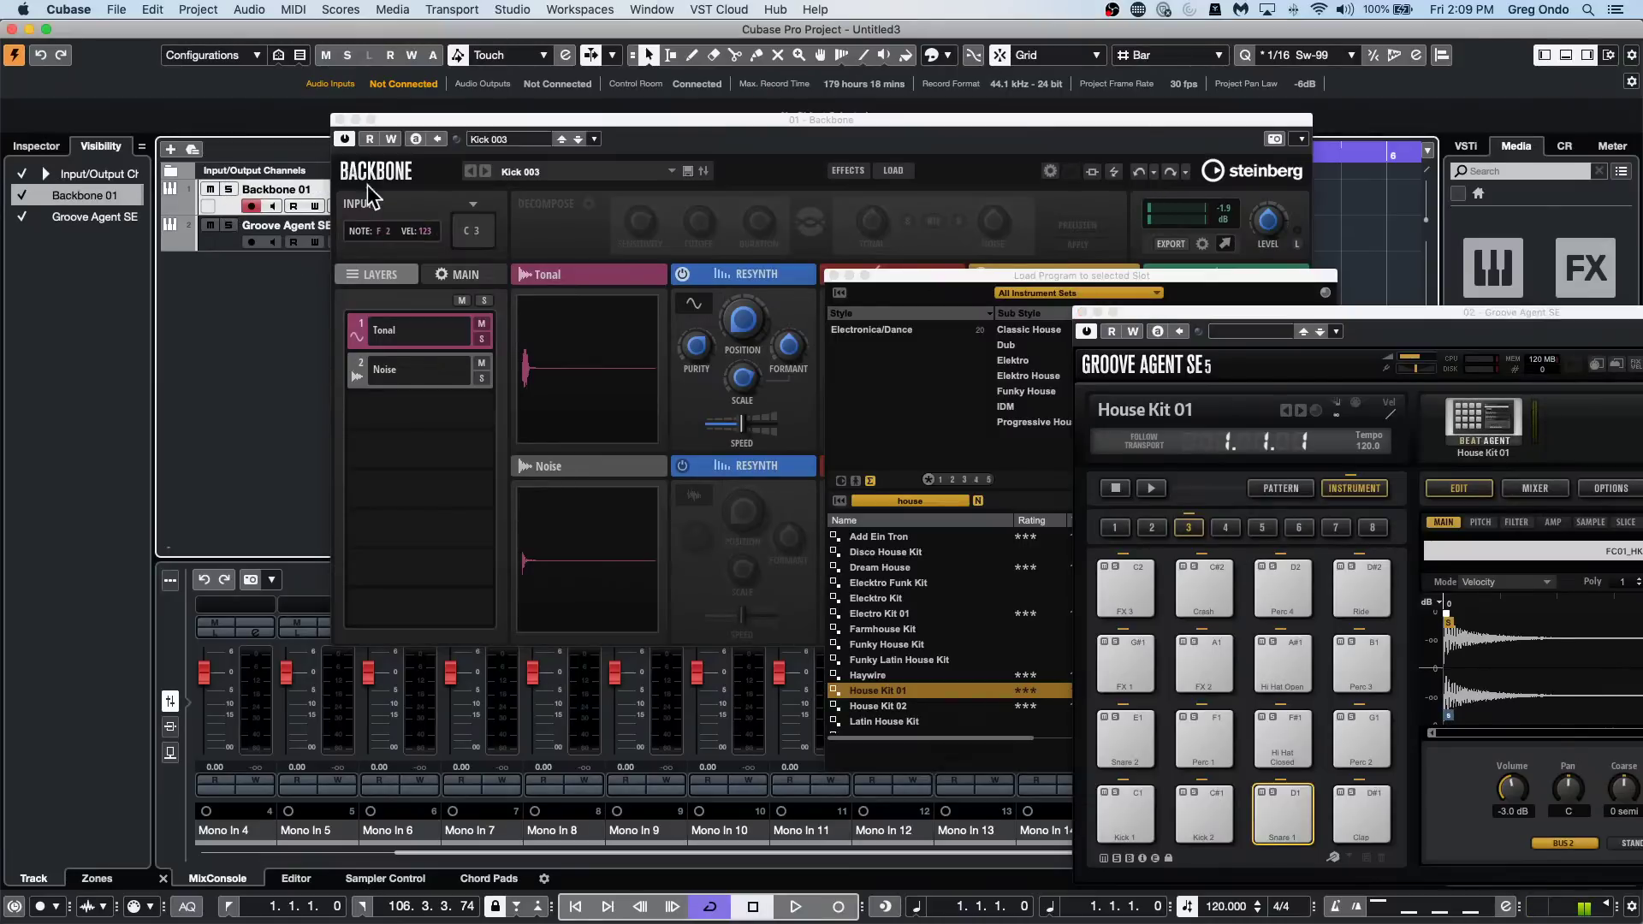
{"action": "left_click", "coordinate": [210, 225]}
{"action": "left_click", "coordinate": [210, 226]}
{"action": "left_click", "coordinate": [221, 244]}
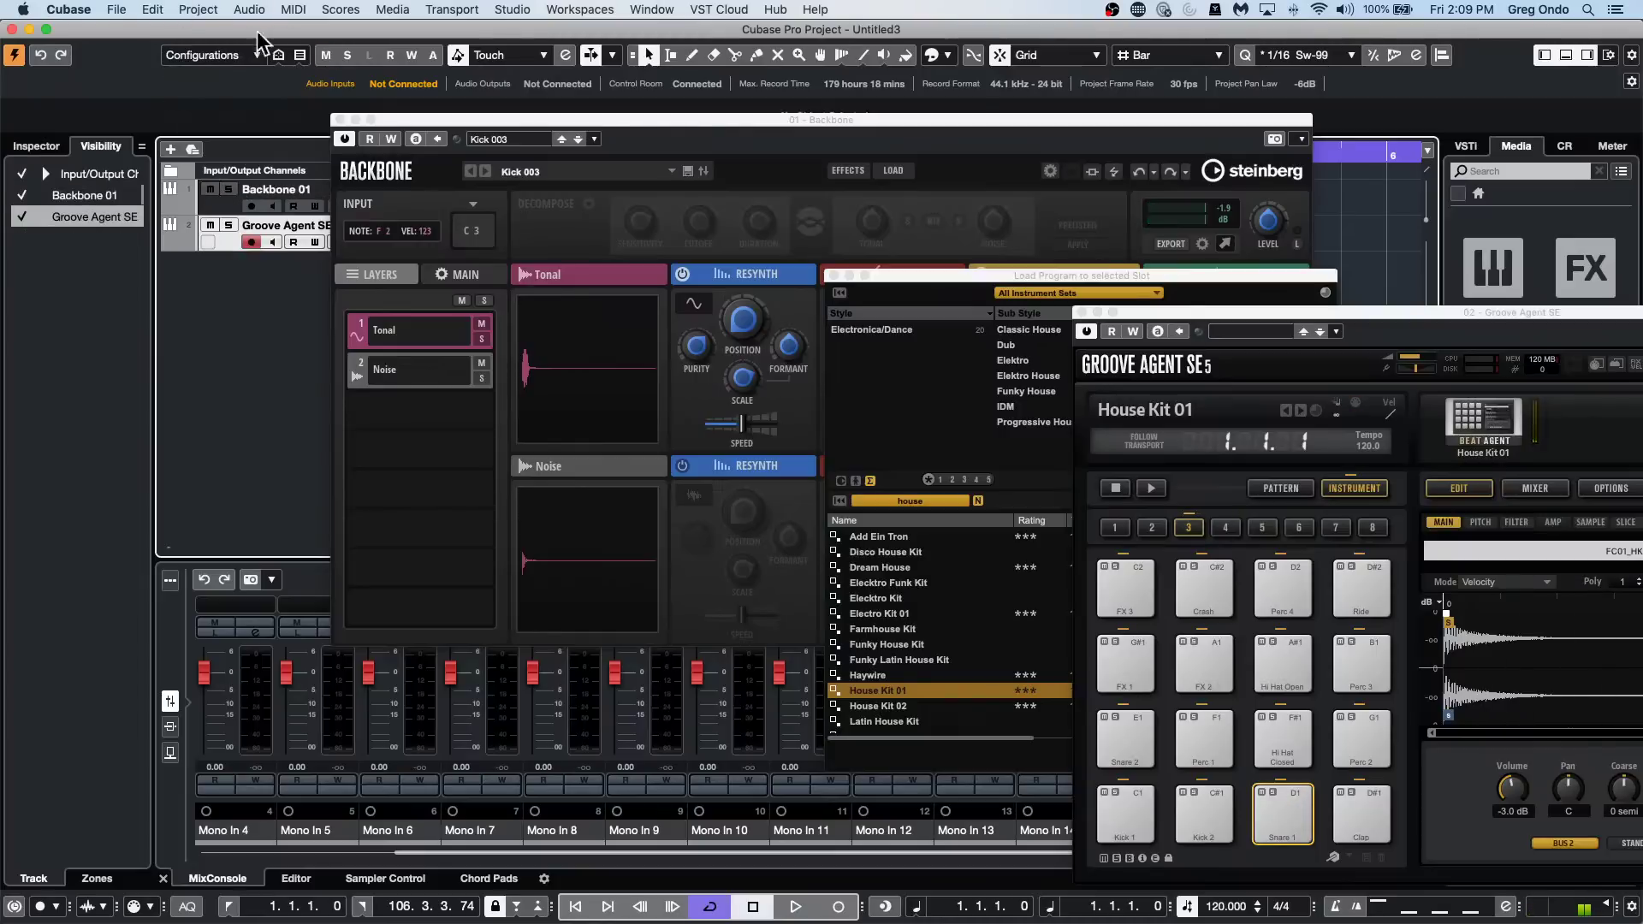
{"action": "right_click", "coordinate": [261, 274]}
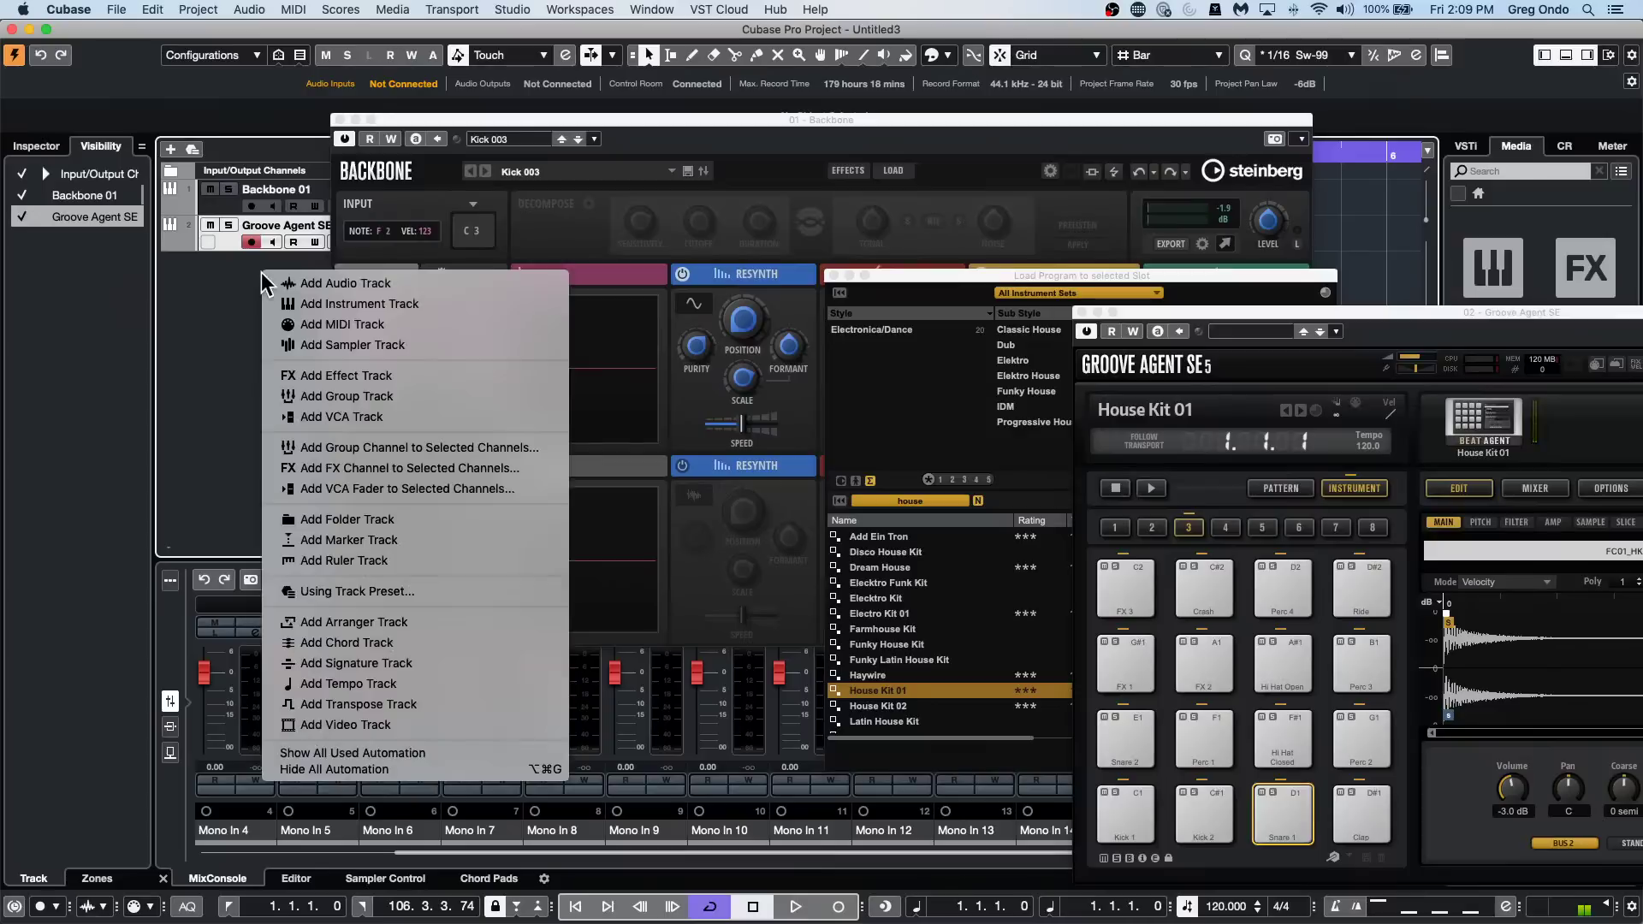
{"action": "left_click", "coordinate": [360, 283]}
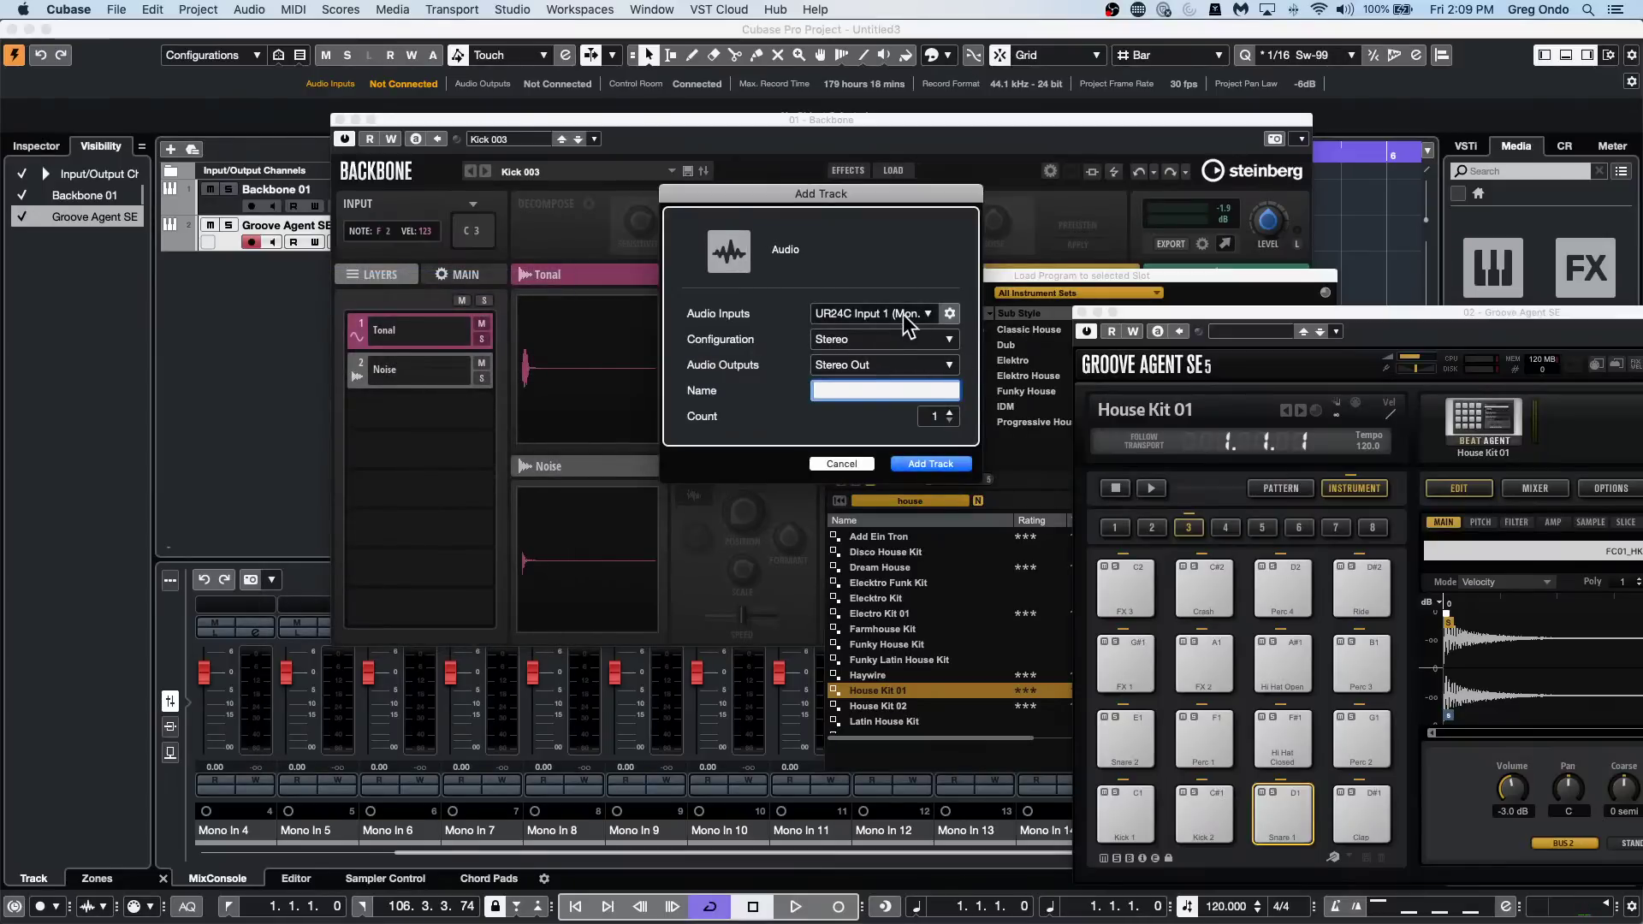
{"action": "left_click", "coordinate": [841, 463]}
Add one instrument track with HALion Sonic SE as the instrument, routed to Stereo Out.
{"action": "right_click", "coordinate": [213, 307]}
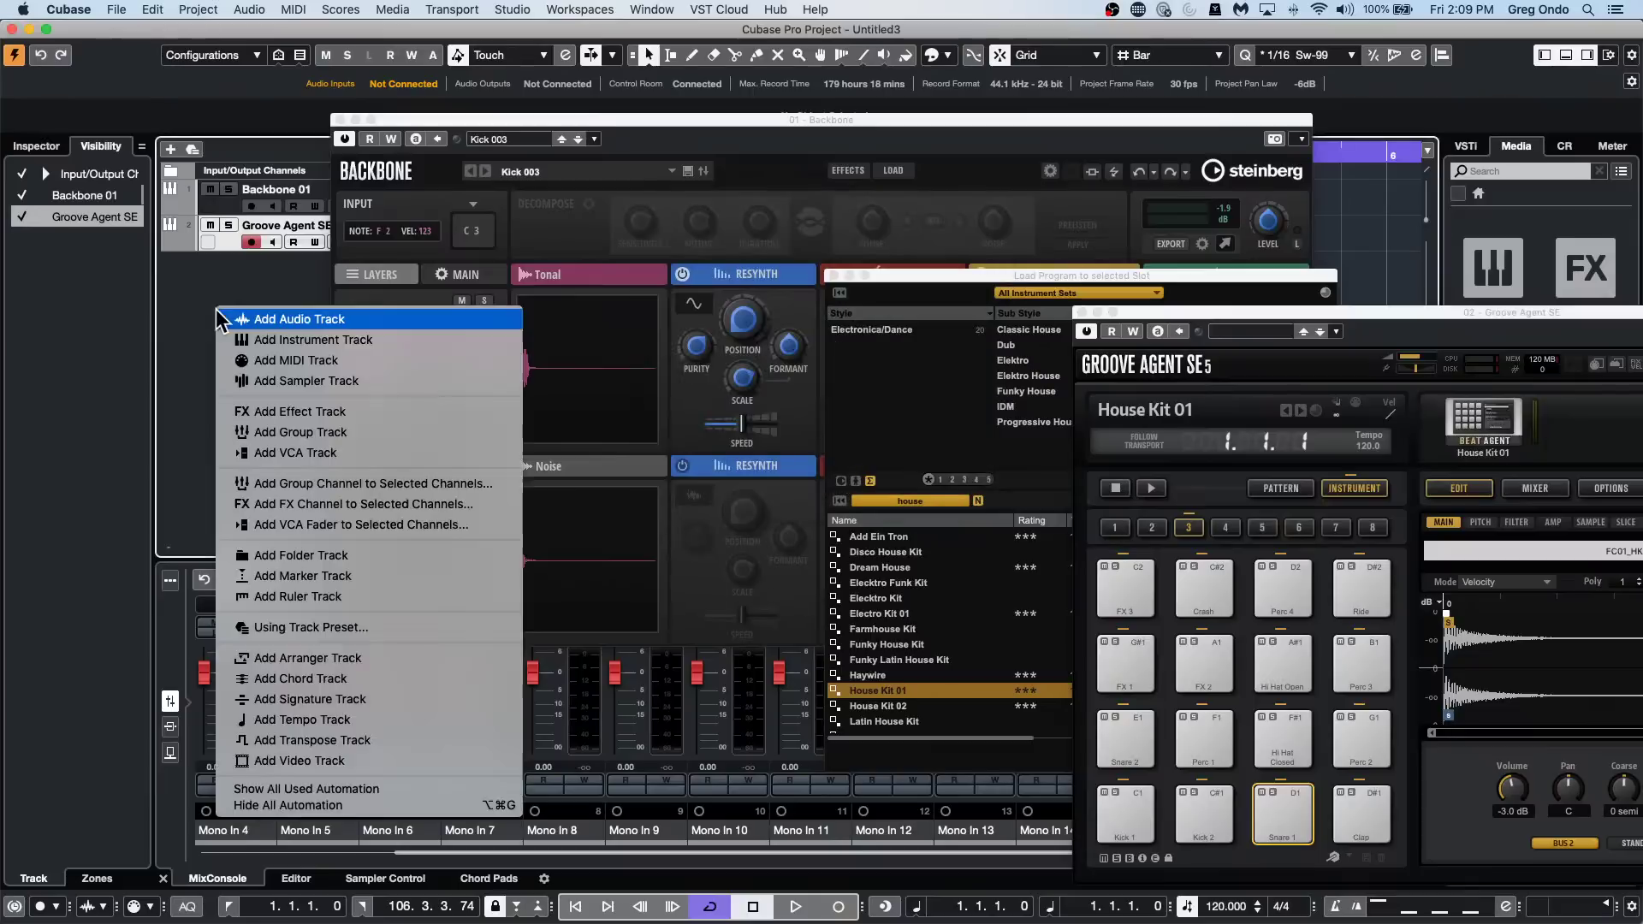
{"action": "left_click", "coordinate": [345, 340]}
{"action": "left_click", "coordinate": [863, 314]}
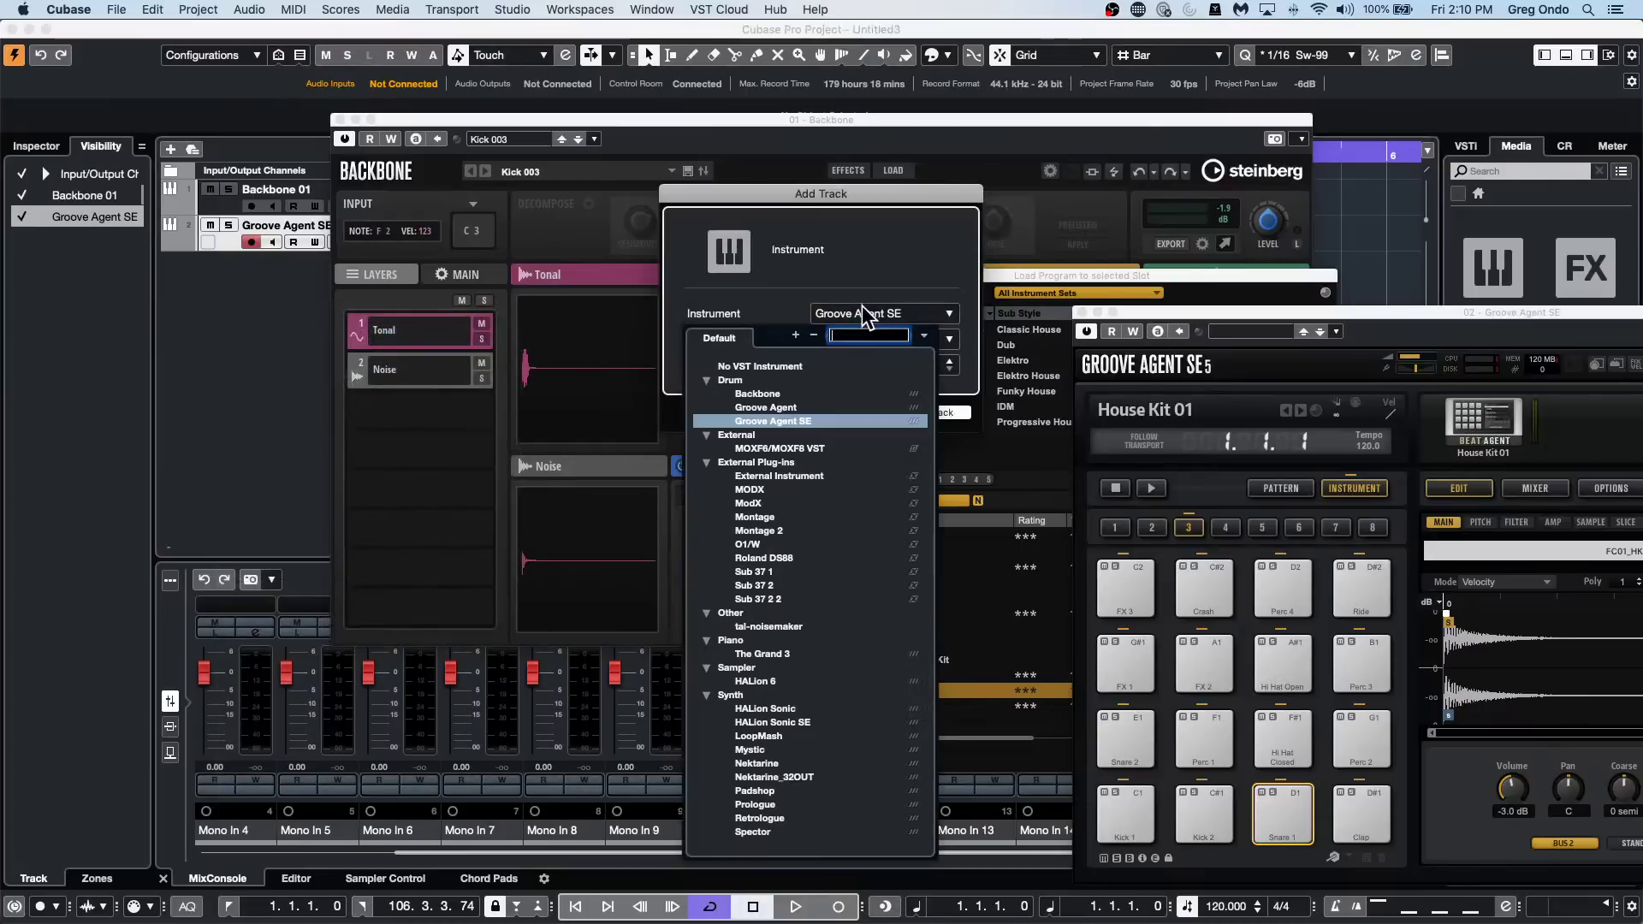
{"action": "left_click", "coordinate": [806, 722]}
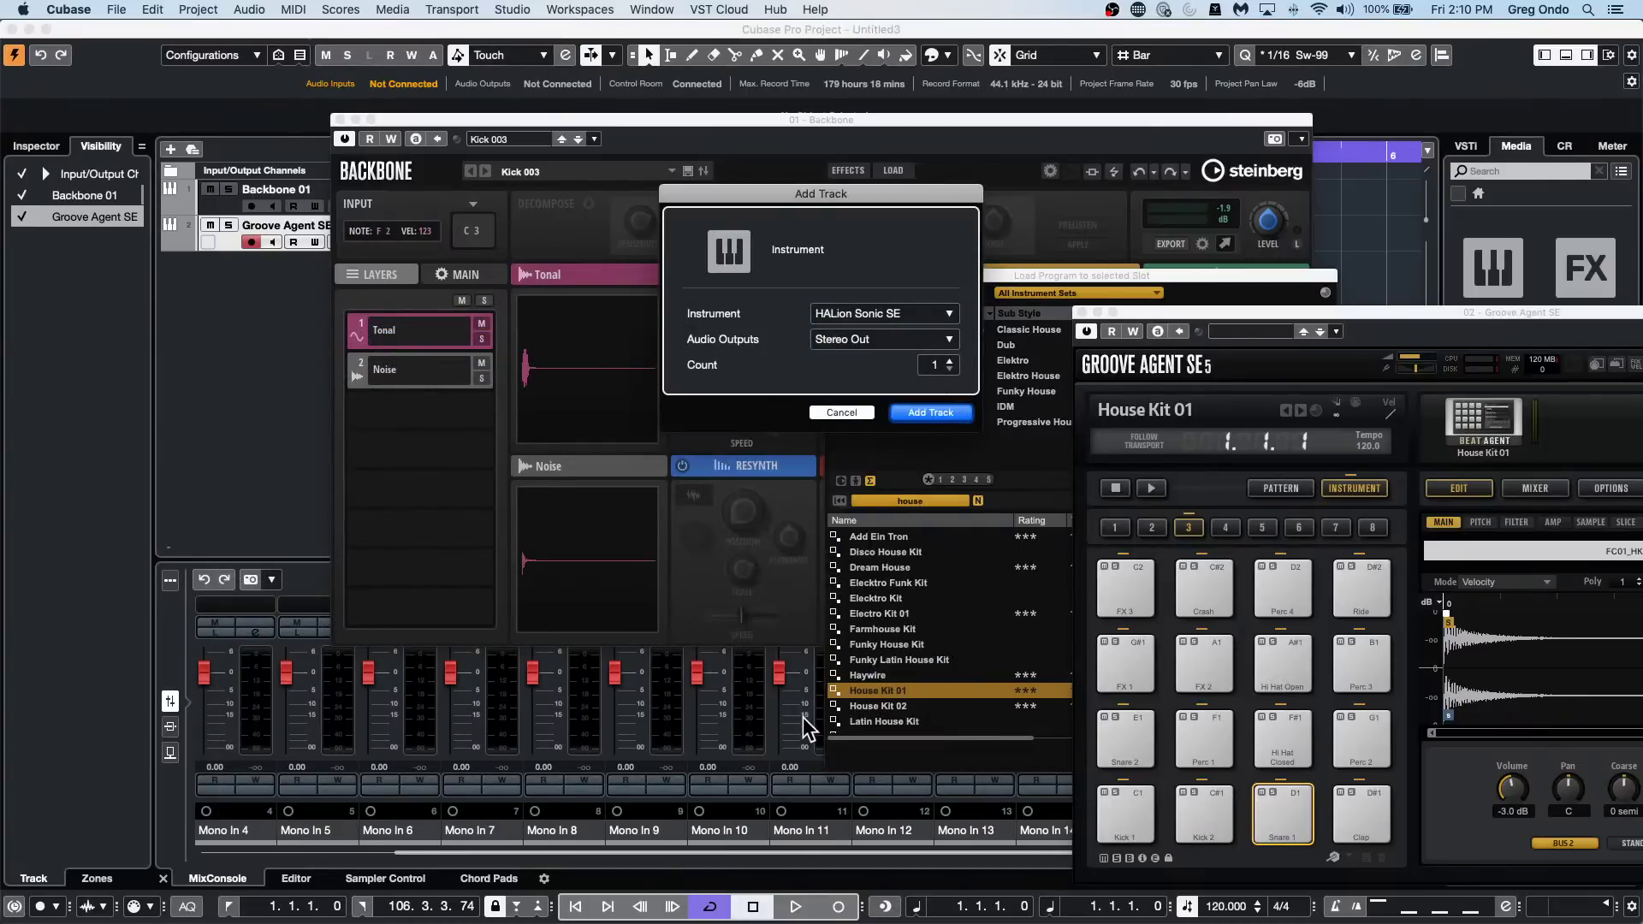
{"action": "left_click", "coordinate": [928, 415]}
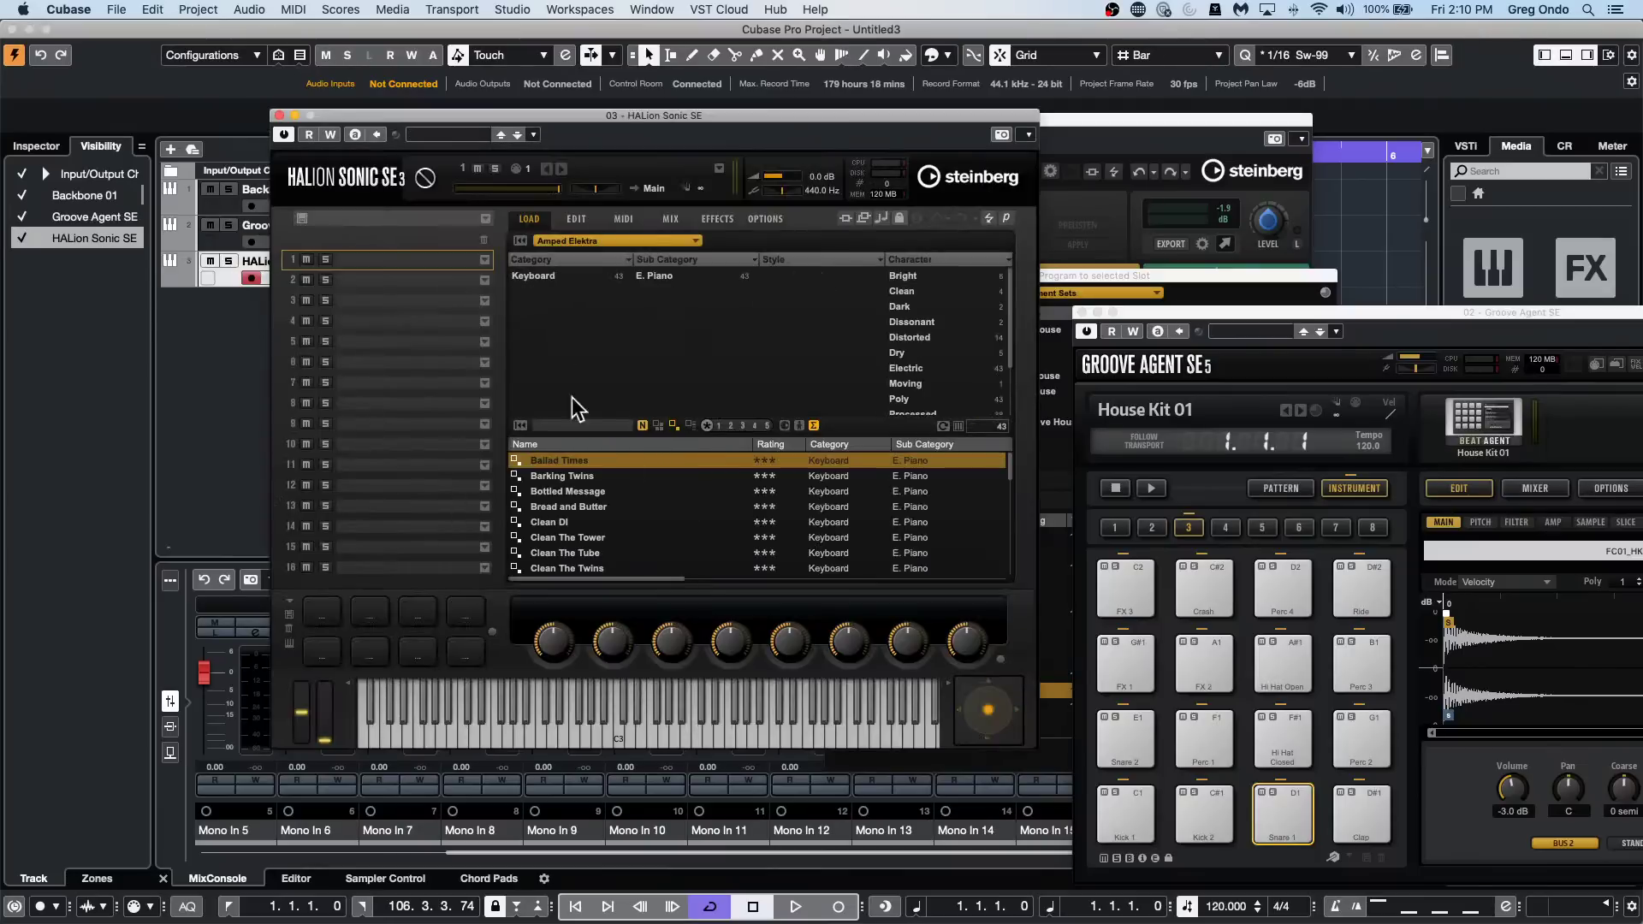
Filter all HALion Sonic SE instrument sets to Drum&Perc, try Kick Halls (x2), and load Latin Percussion into slot 1.
{"action": "left_click", "coordinate": [557, 241]}
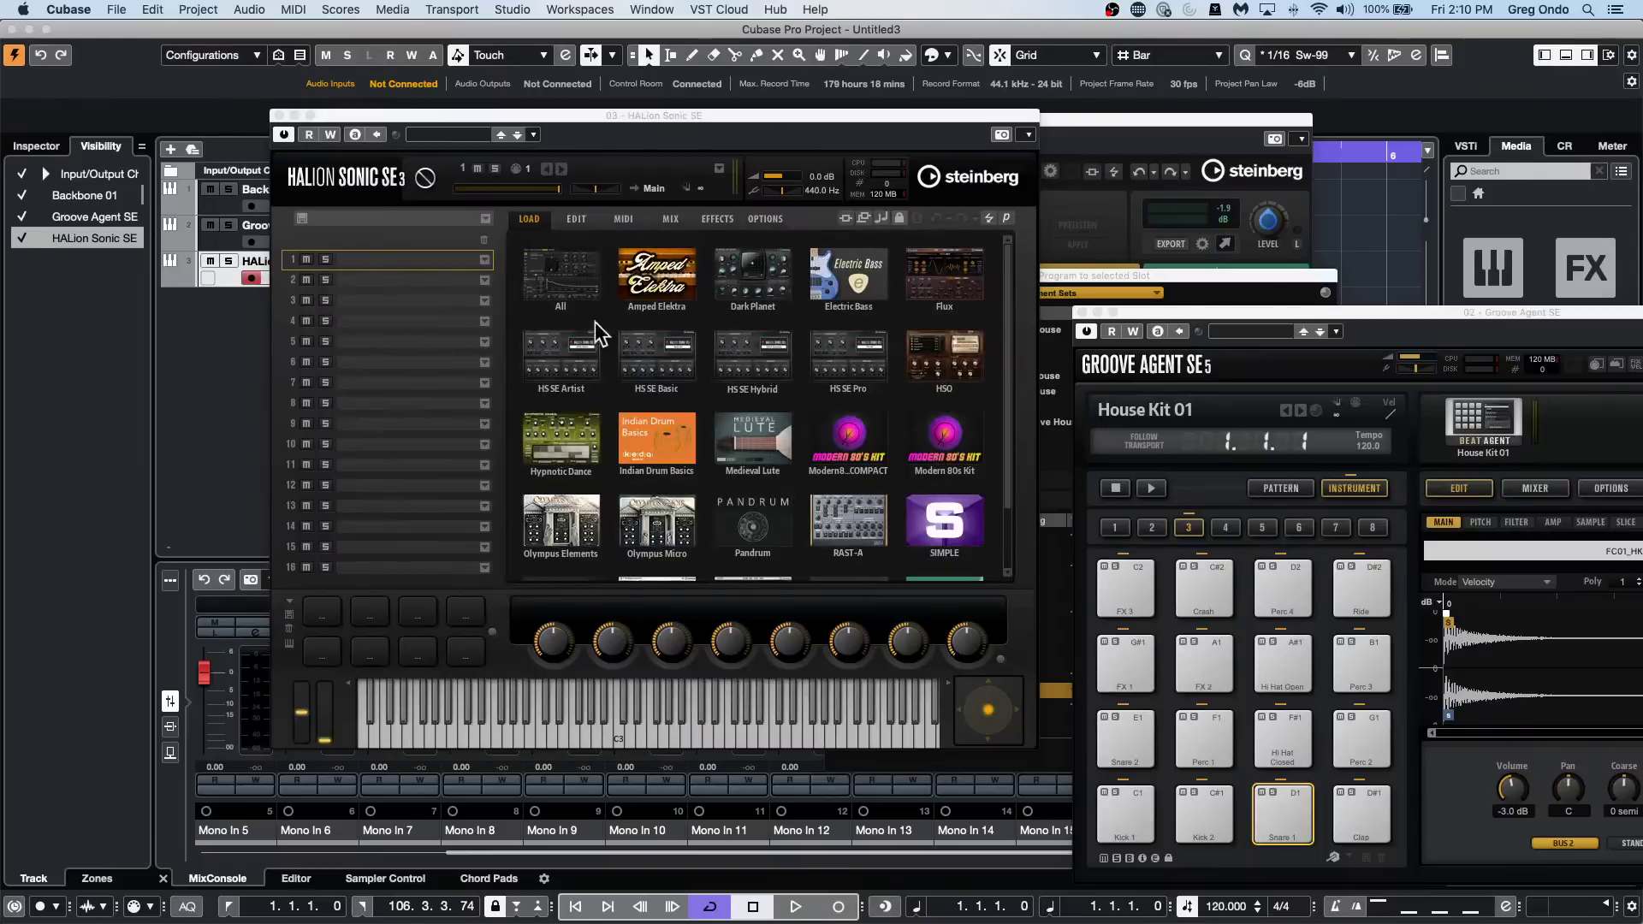
{"action": "left_click", "coordinate": [561, 278]}
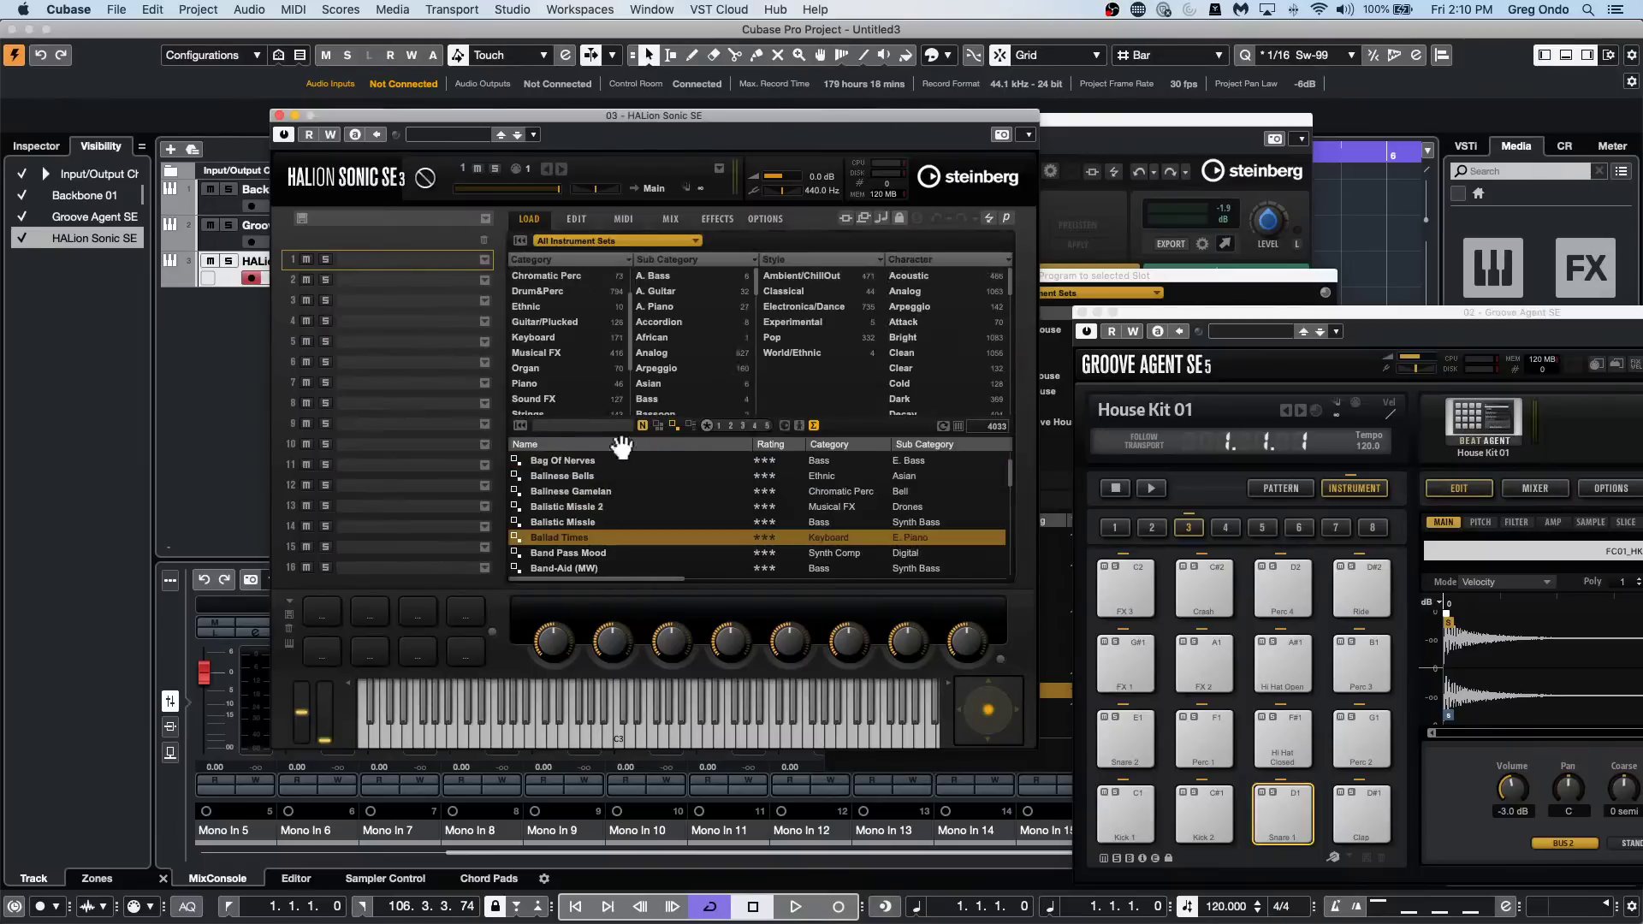
{"action": "left_click", "coordinate": [558, 290]}
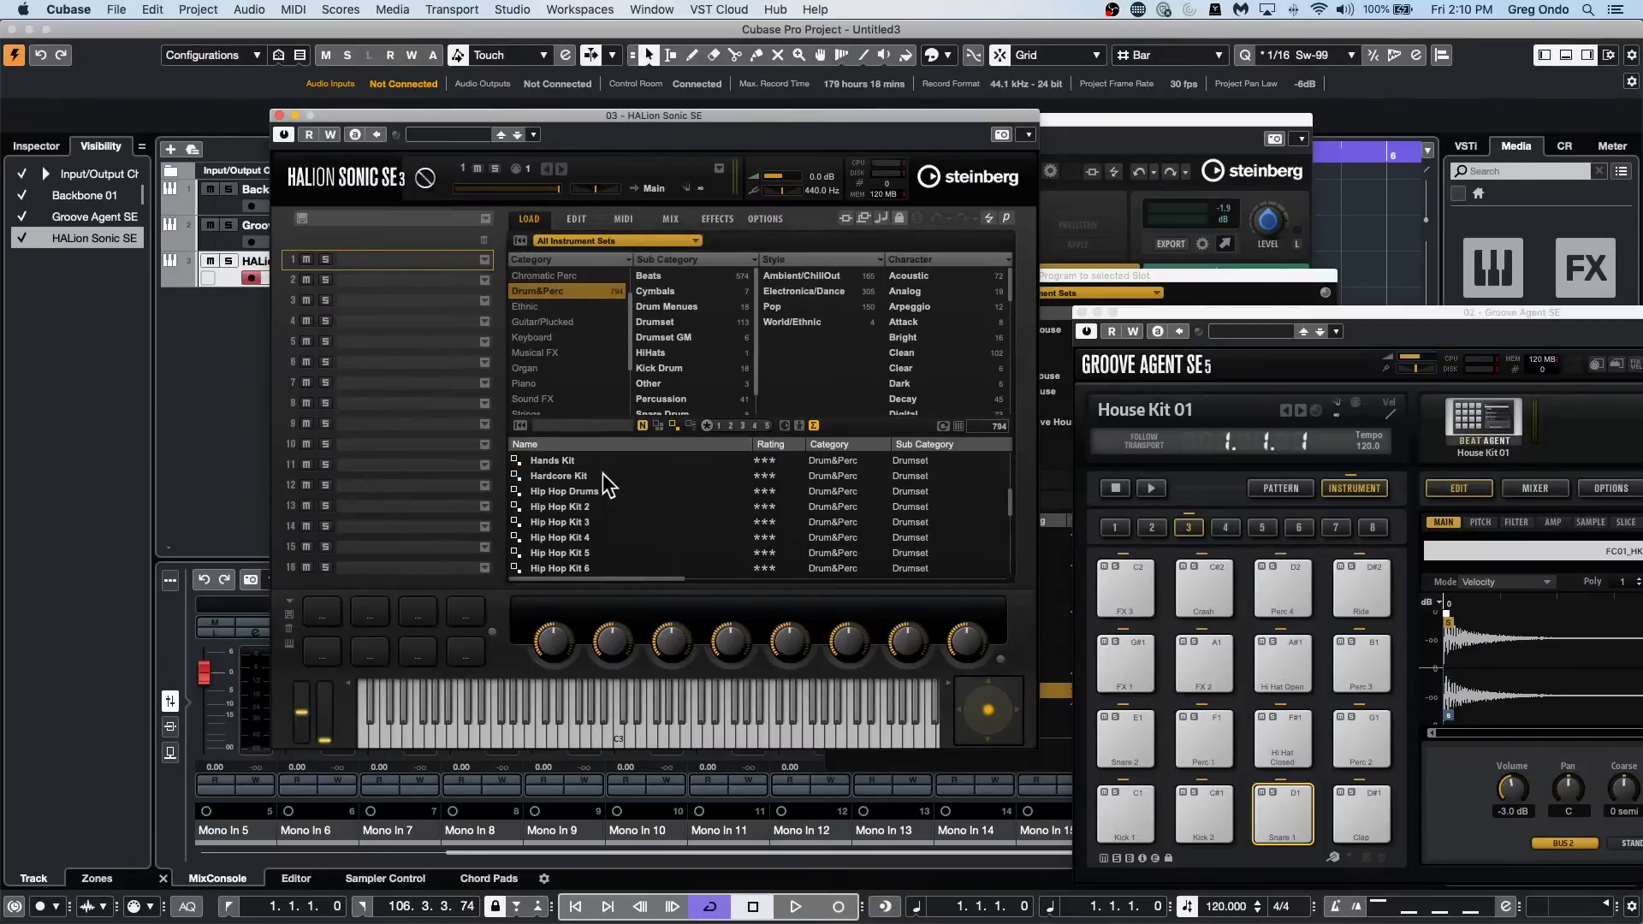
{"action": "scroll", "coordinate": [634, 513], "scroll_direction": "down", "scroll_amount": 5}
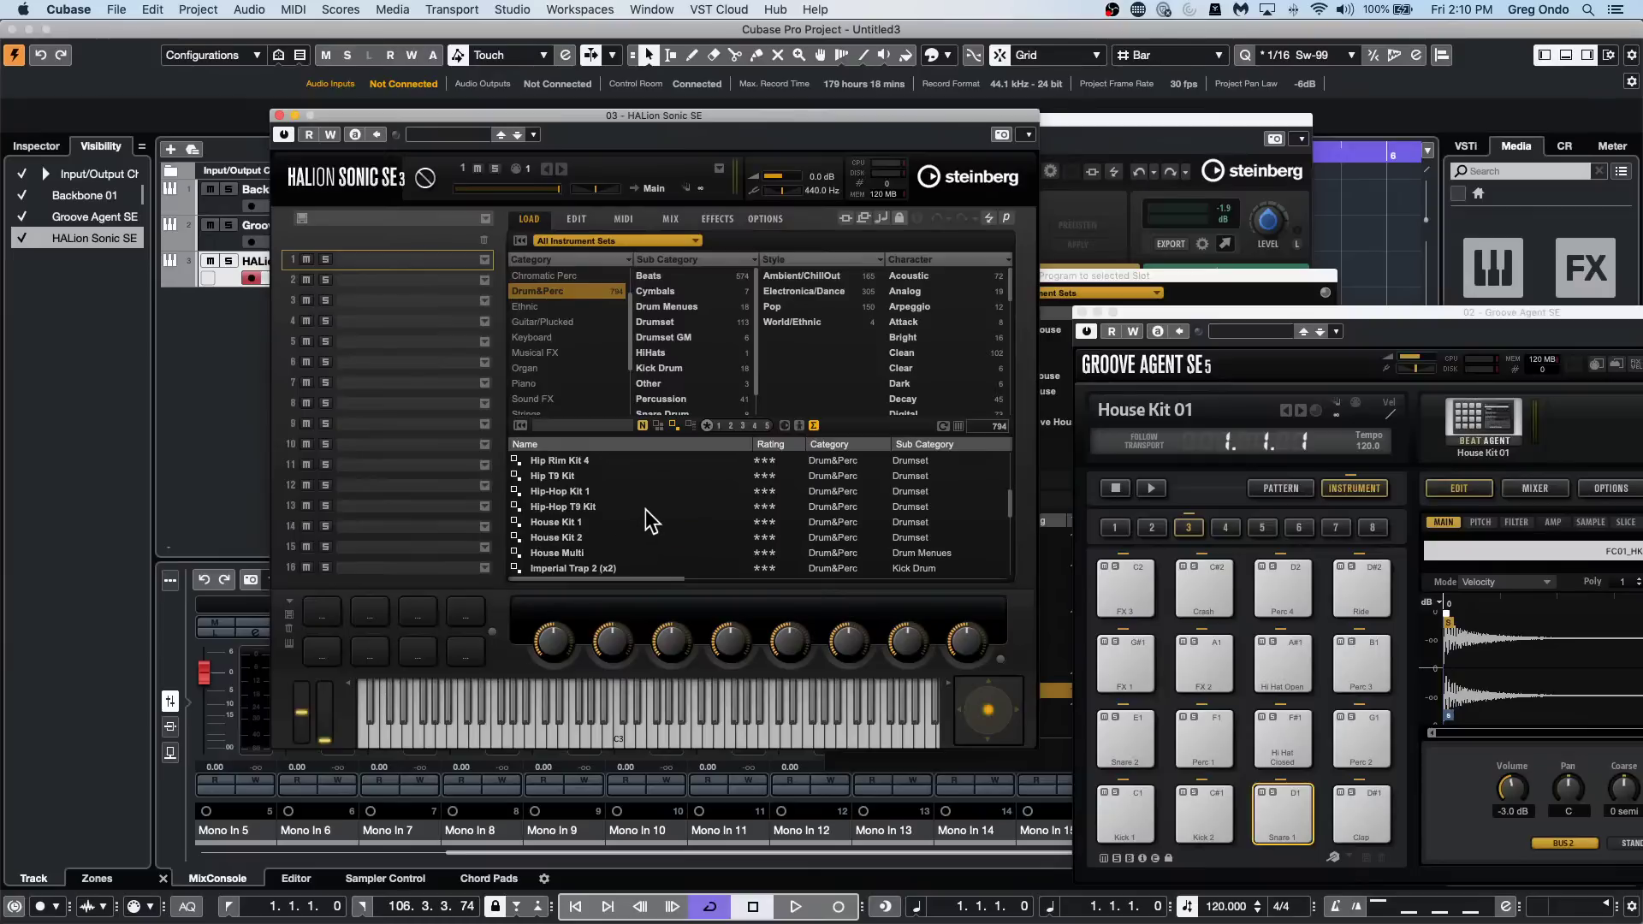
{"action": "scroll", "coordinate": [646, 510], "scroll_direction": "down", "scroll_amount": 4}
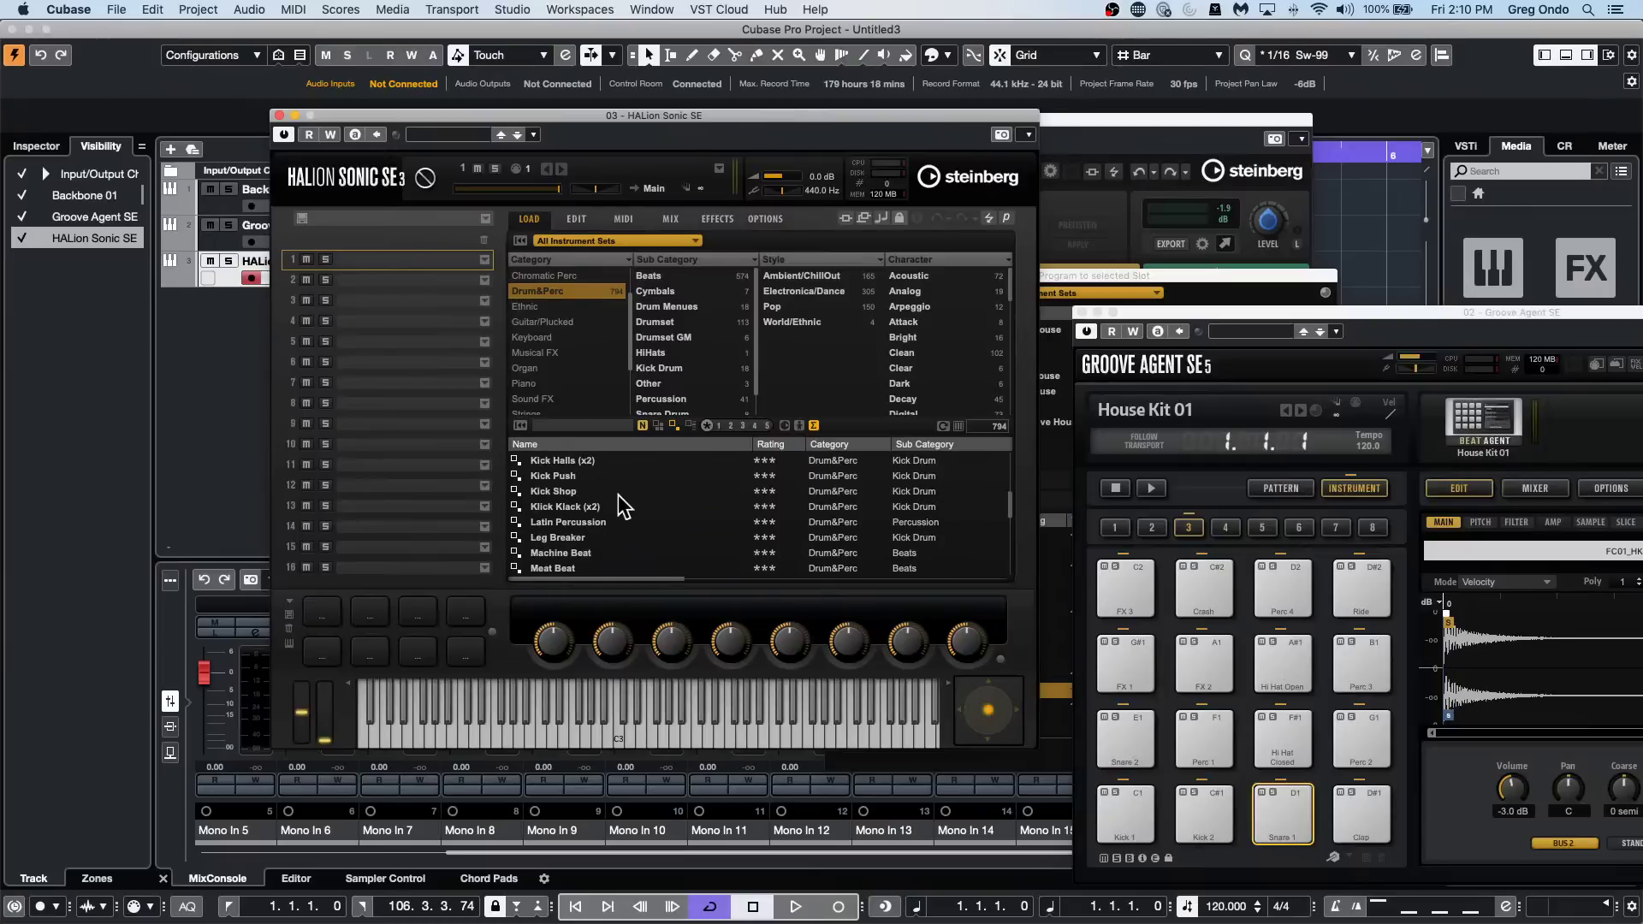
{"action": "double_click", "coordinate": [566, 461]}
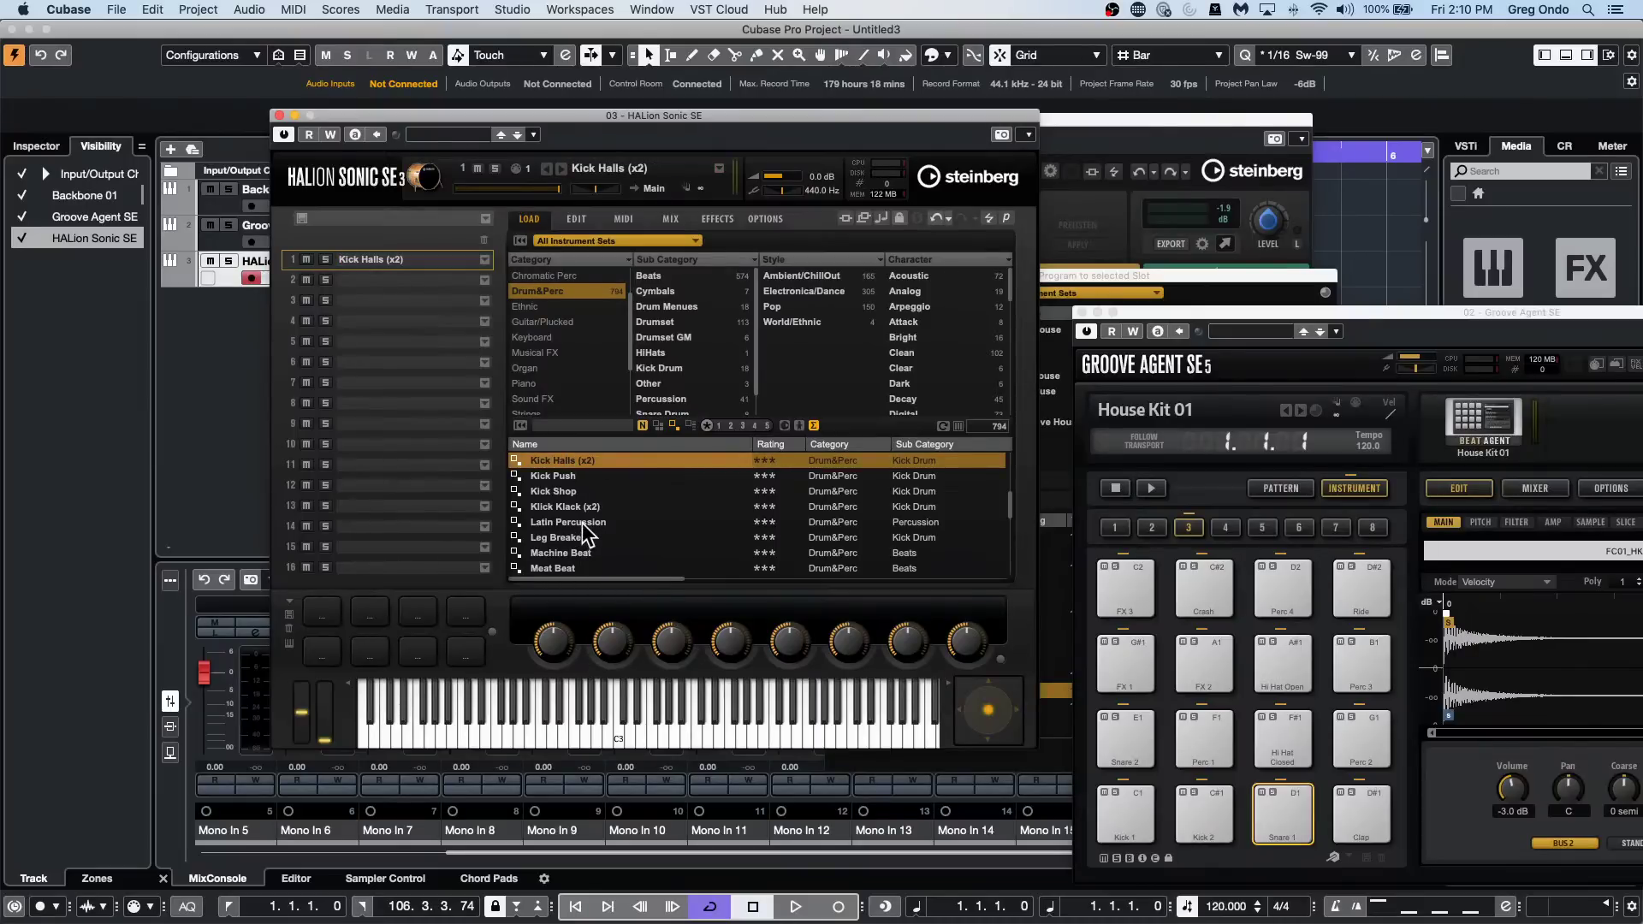
{"action": "double_click", "coordinate": [572, 522]}
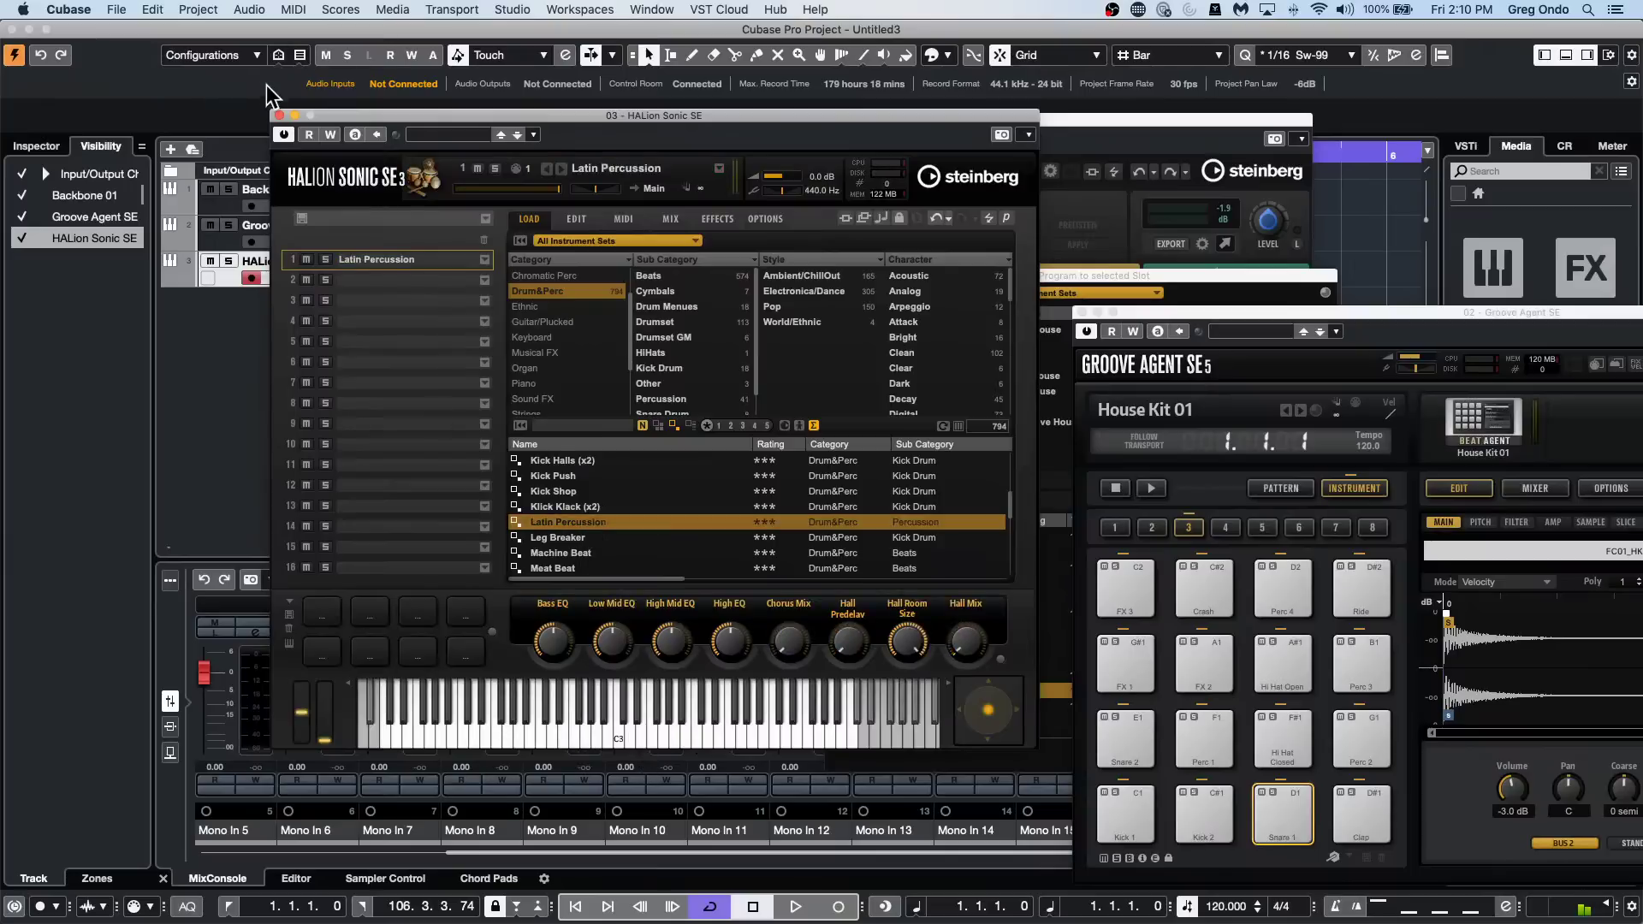
Close the HALion Sonic SE, Backbone and Groove Agent SE instrument windows.
{"action": "left_click", "coordinate": [279, 115]}
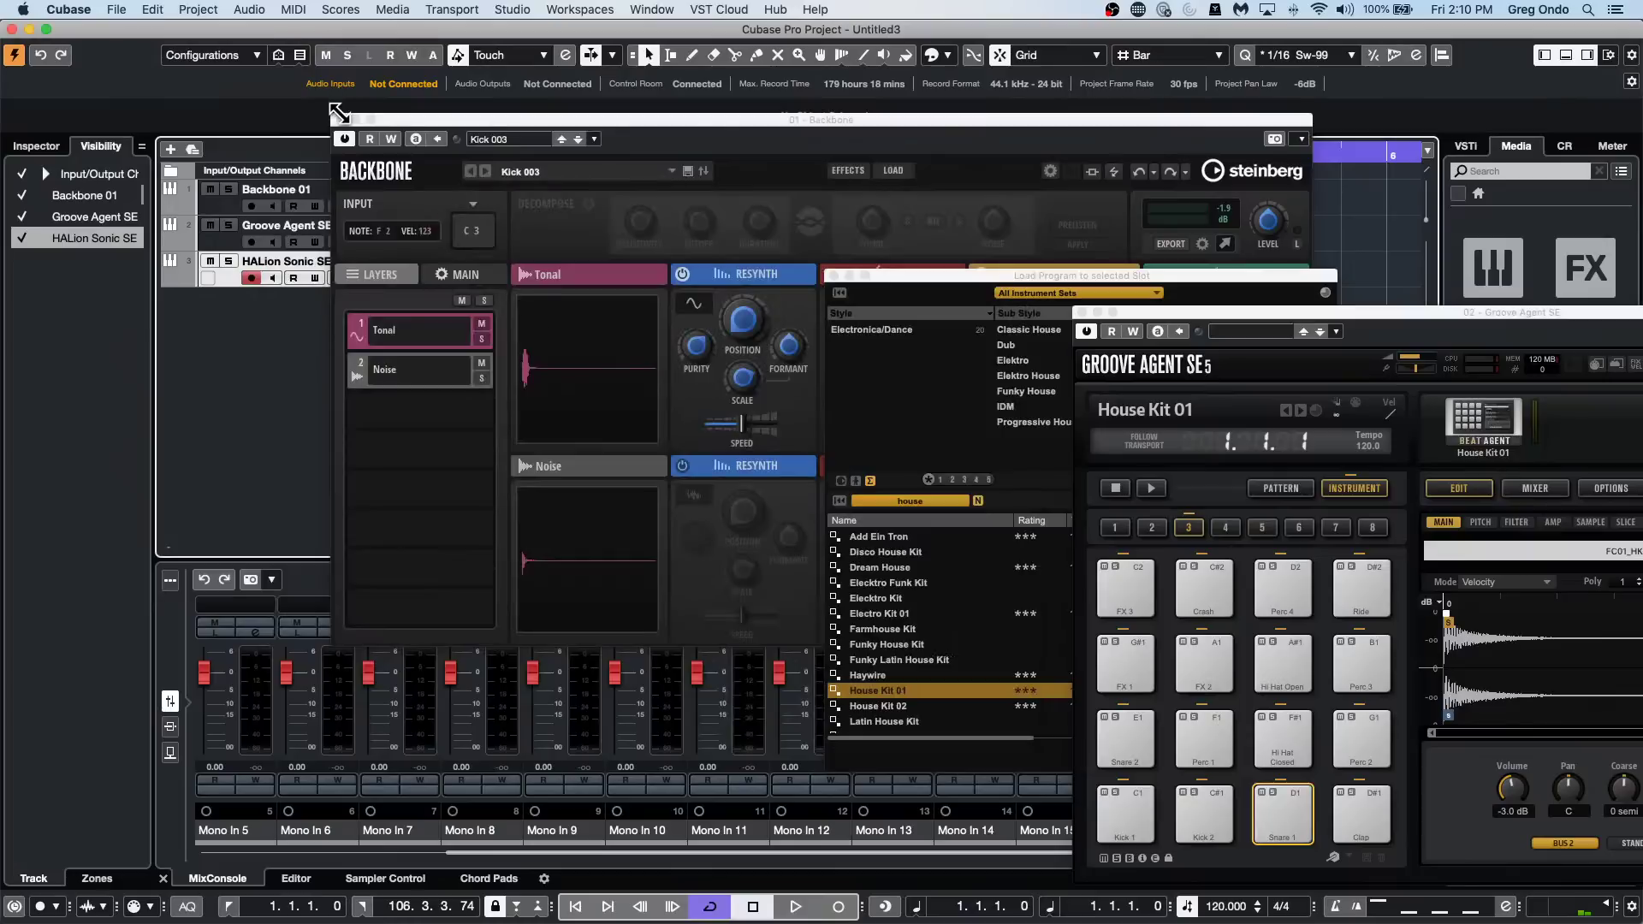
{"action": "left_click", "coordinate": [337, 120]}
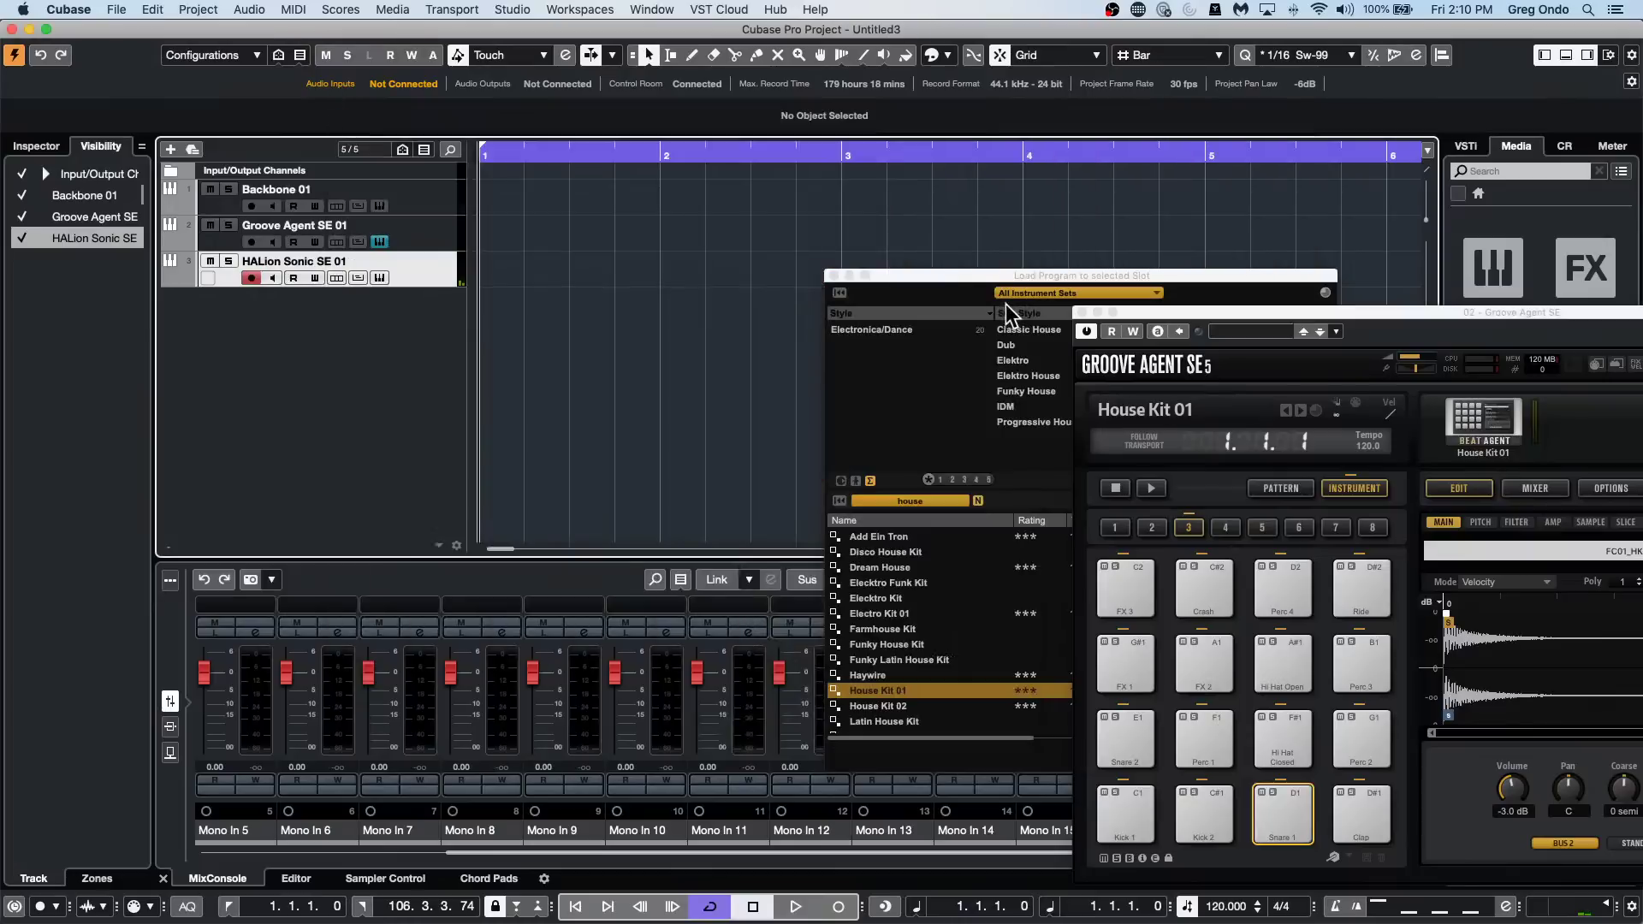
{"action": "left_click", "coordinate": [1082, 313]}
Draw a two-bar MIDI part on the HALion Sonic SE 01 track from bar 1 to bar 3 and return to the selection tool.
{"action": "right_click", "coordinate": [509, 272]}
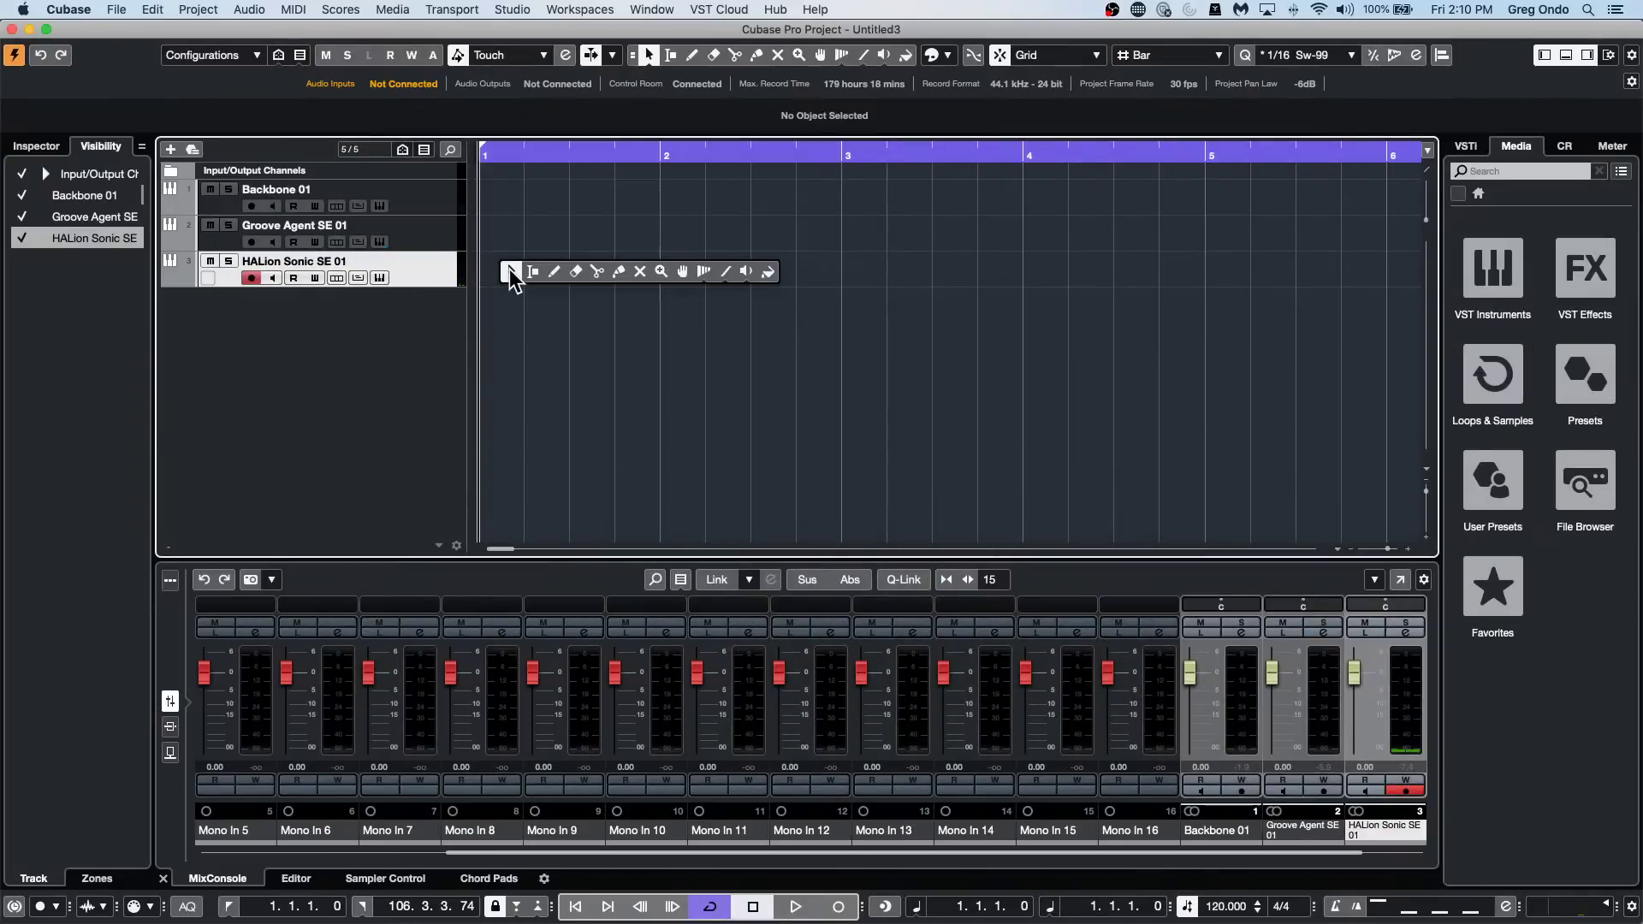
{"action": "left_click", "coordinate": [553, 272]}
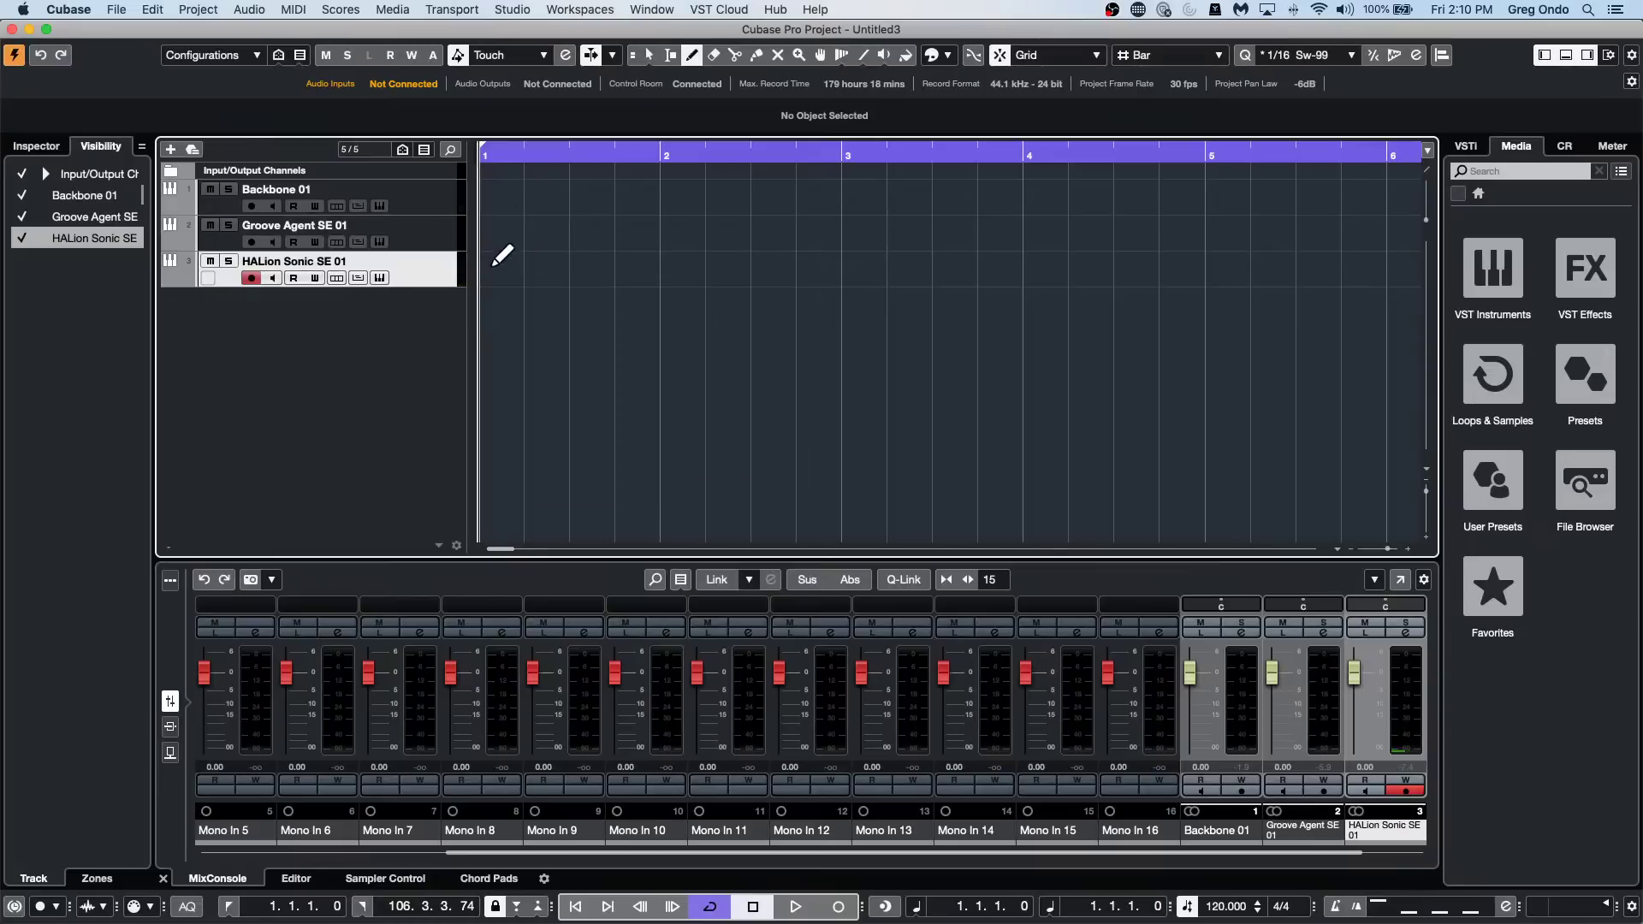
{"action": "left_click_drag", "start_coordinate": [494, 265], "coordinate": [840, 272]}
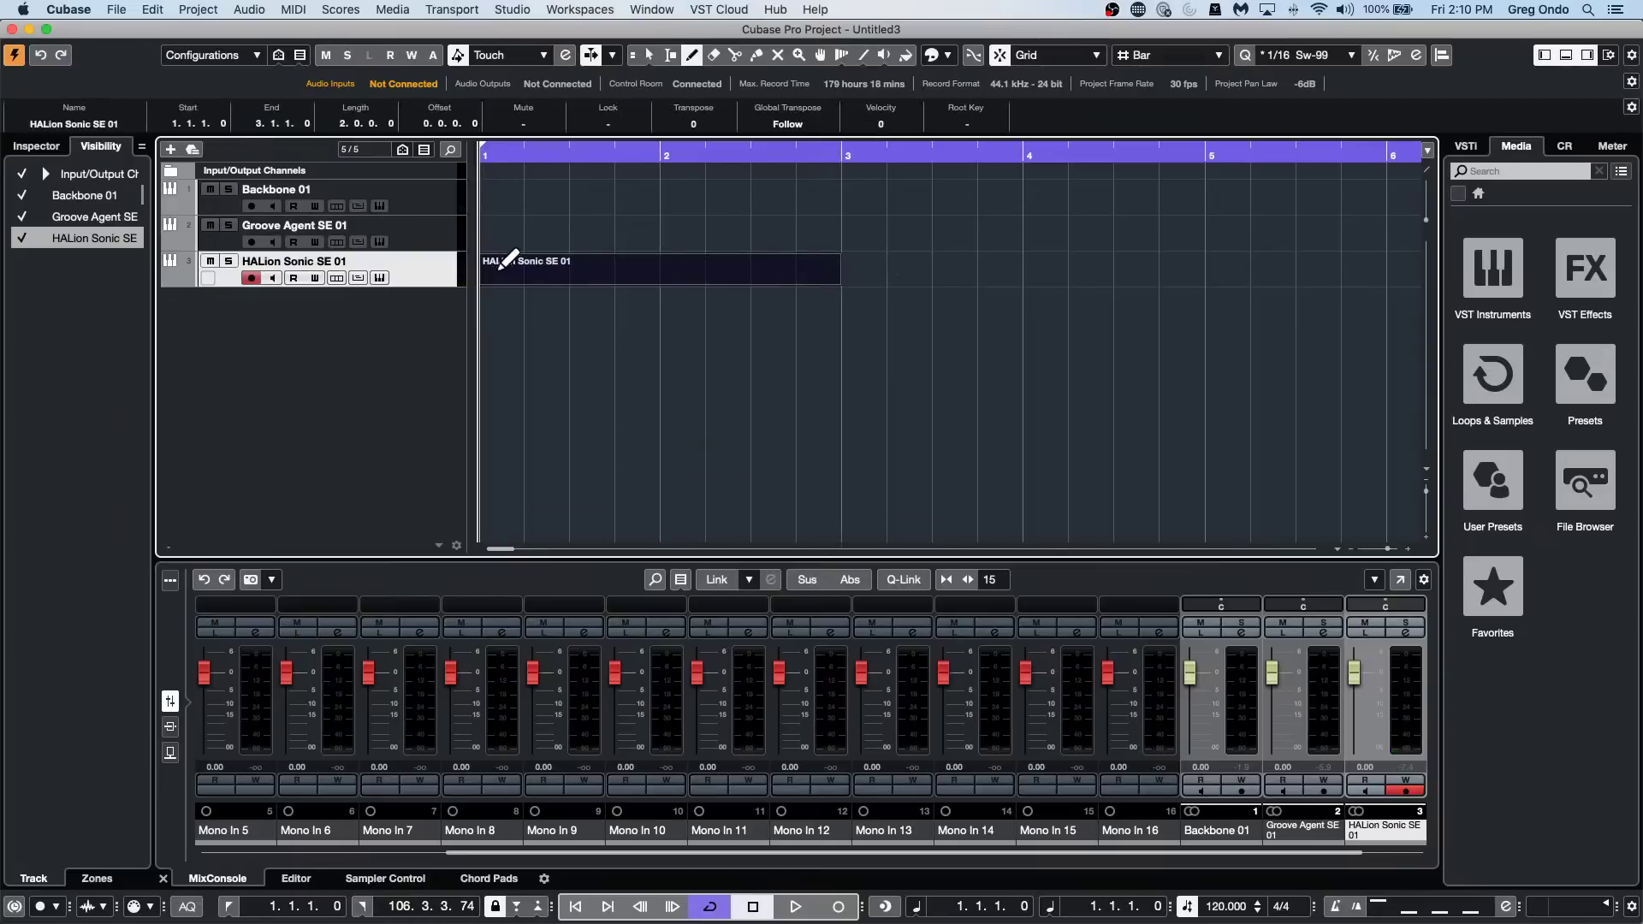
{"action": "key", "text": "1"}
Open the HALion Sonic SE 01 part for editing in the lower zone and switch its editor to the Drum Editor.
{"action": "double_click", "coordinate": [530, 275]}
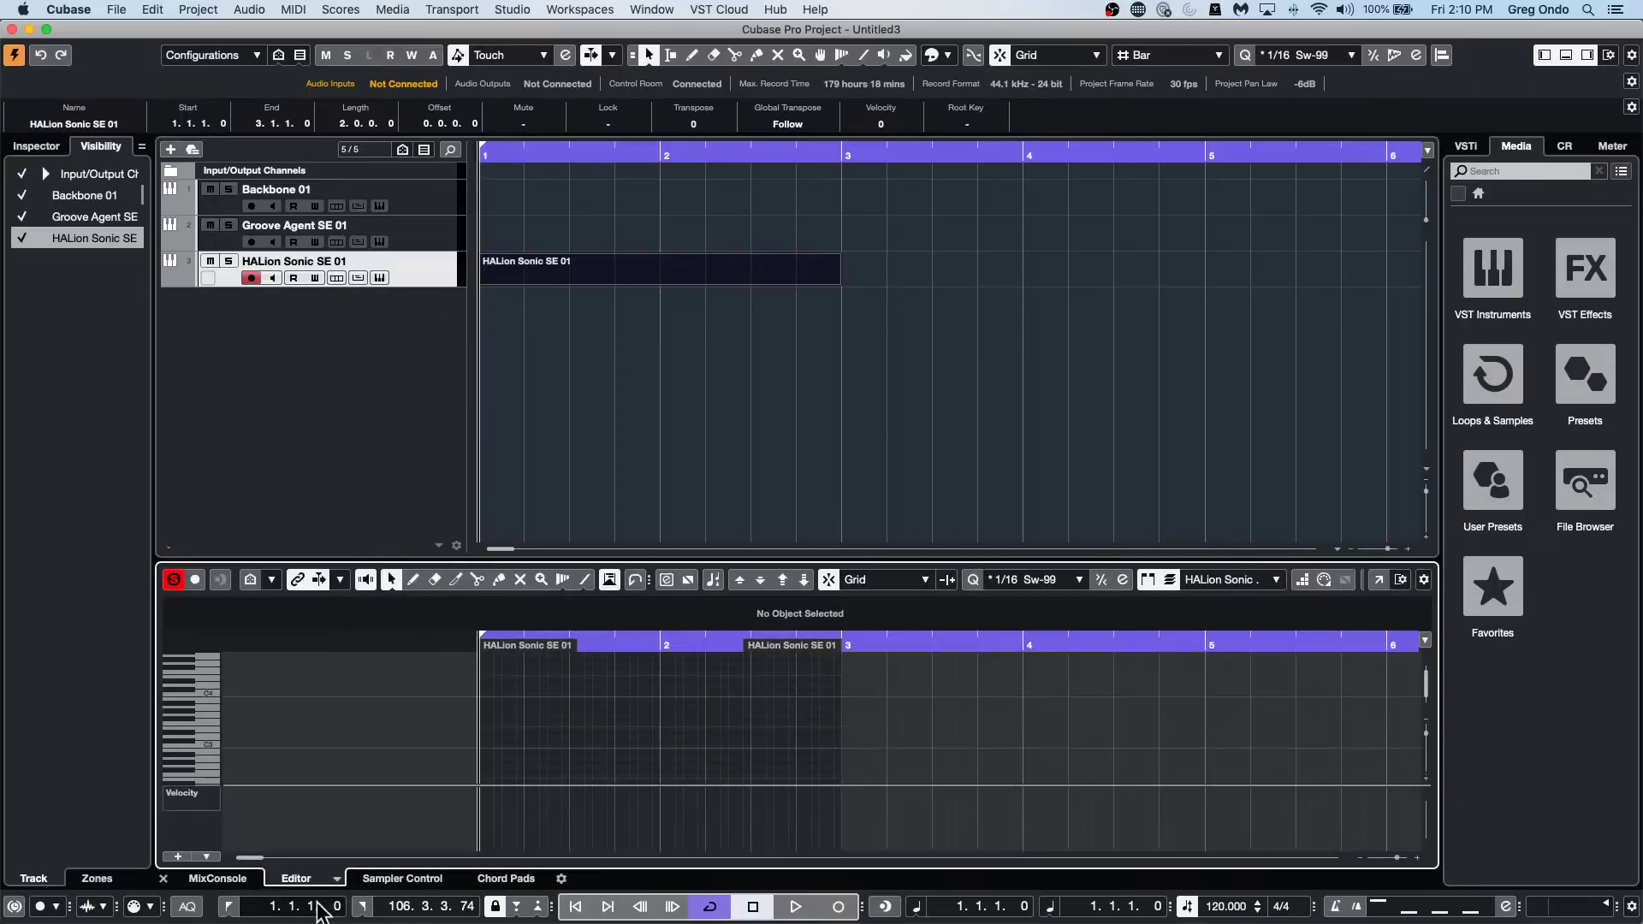
{"action": "left_click", "coordinate": [336, 879]}
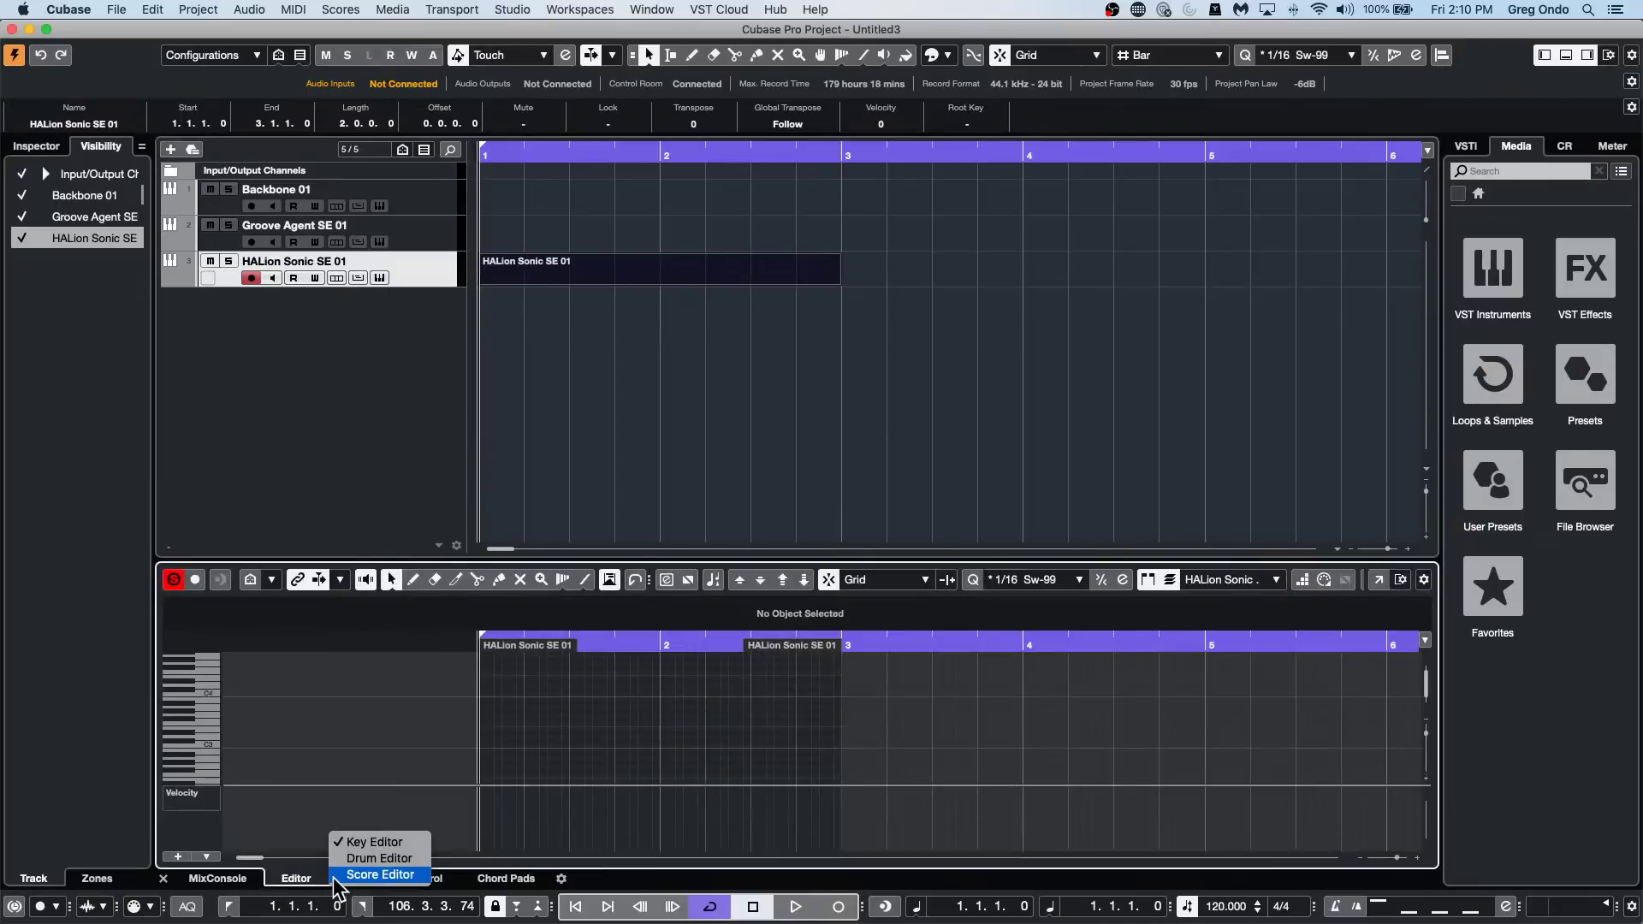
{"action": "left_click", "coordinate": [379, 858]}
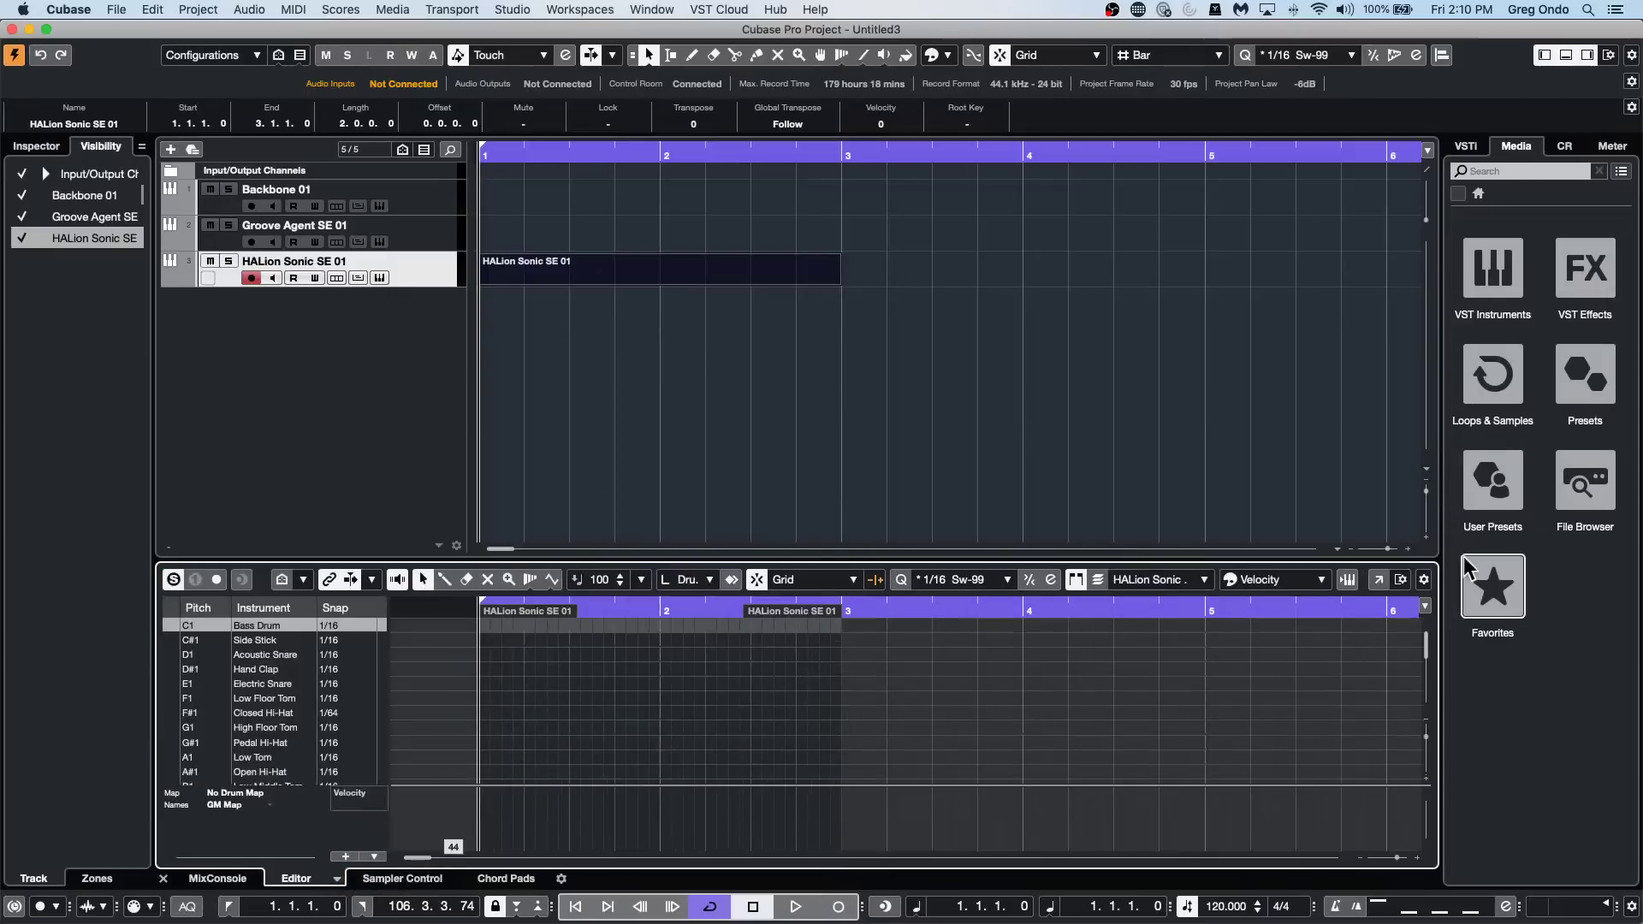
Examine the HALion part's drum list columns in a separate, widened Drum Editor window and close it.
{"action": "left_click", "coordinate": [1381, 580]}
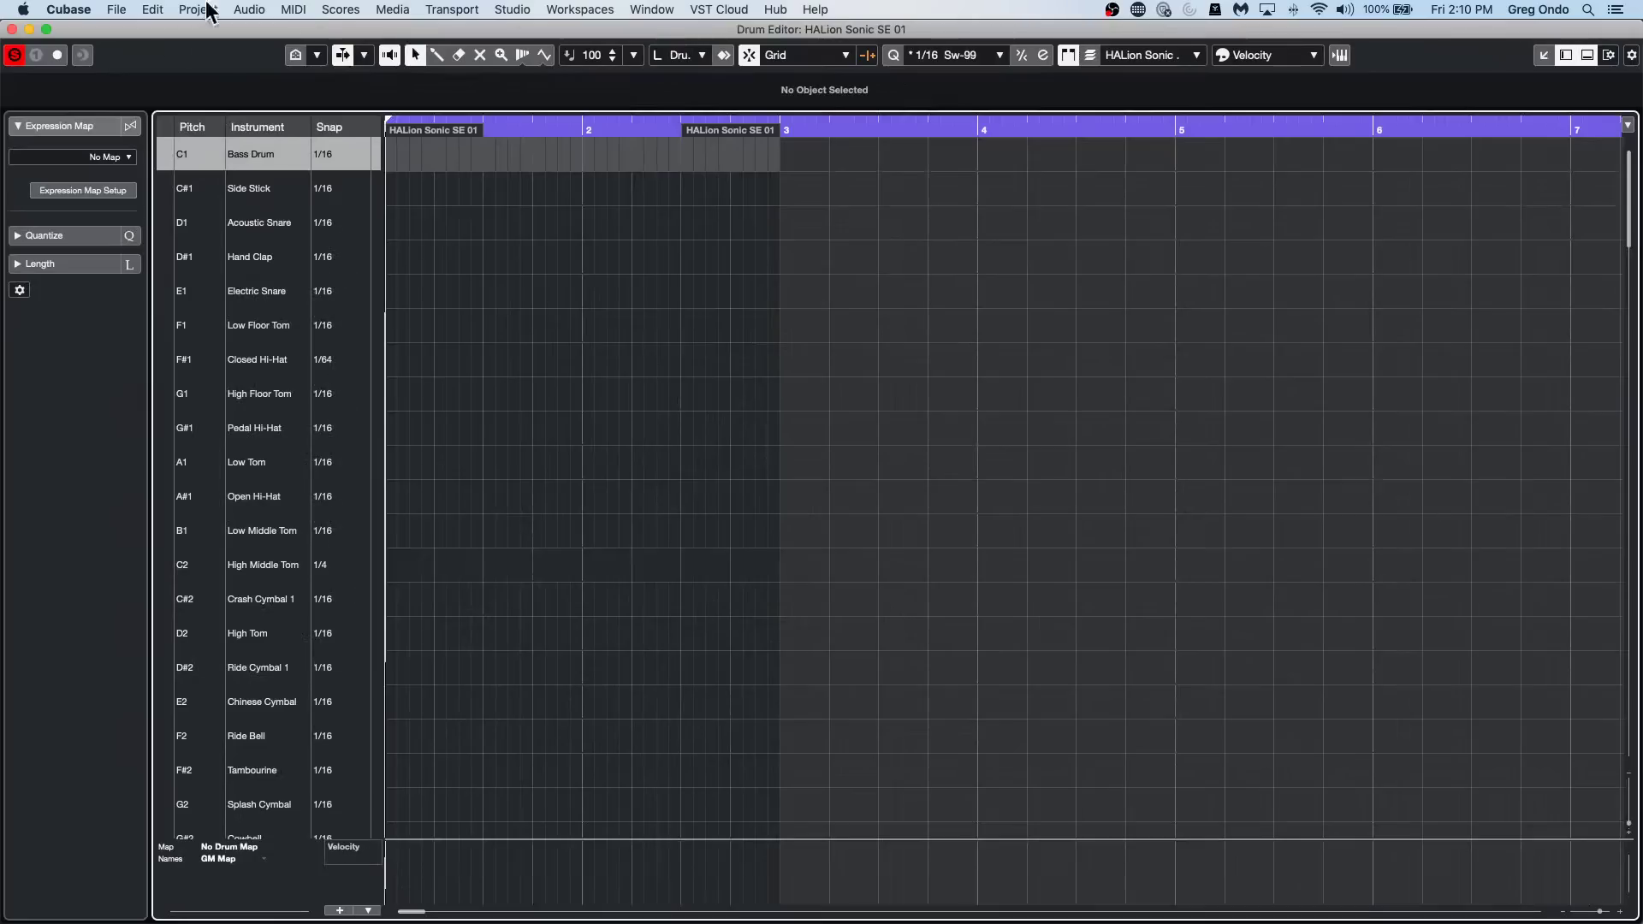
{"action": "left_click_drag", "start_coordinate": [382, 354], "coordinate": [852, 357]}
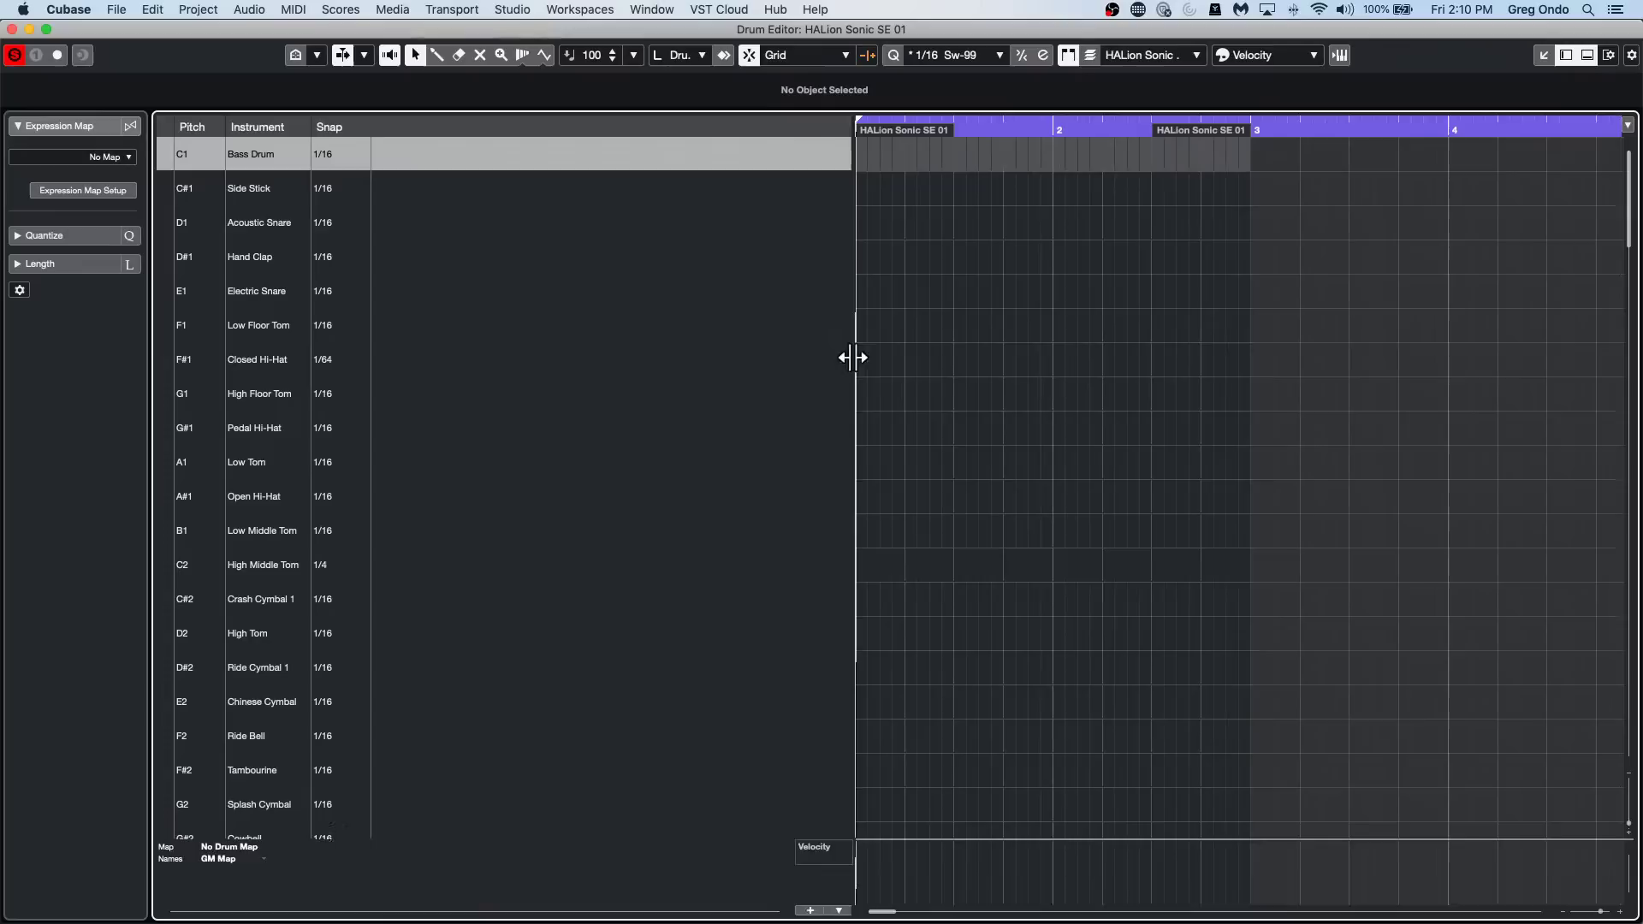
{"action": "left_click", "coordinate": [11, 29]}
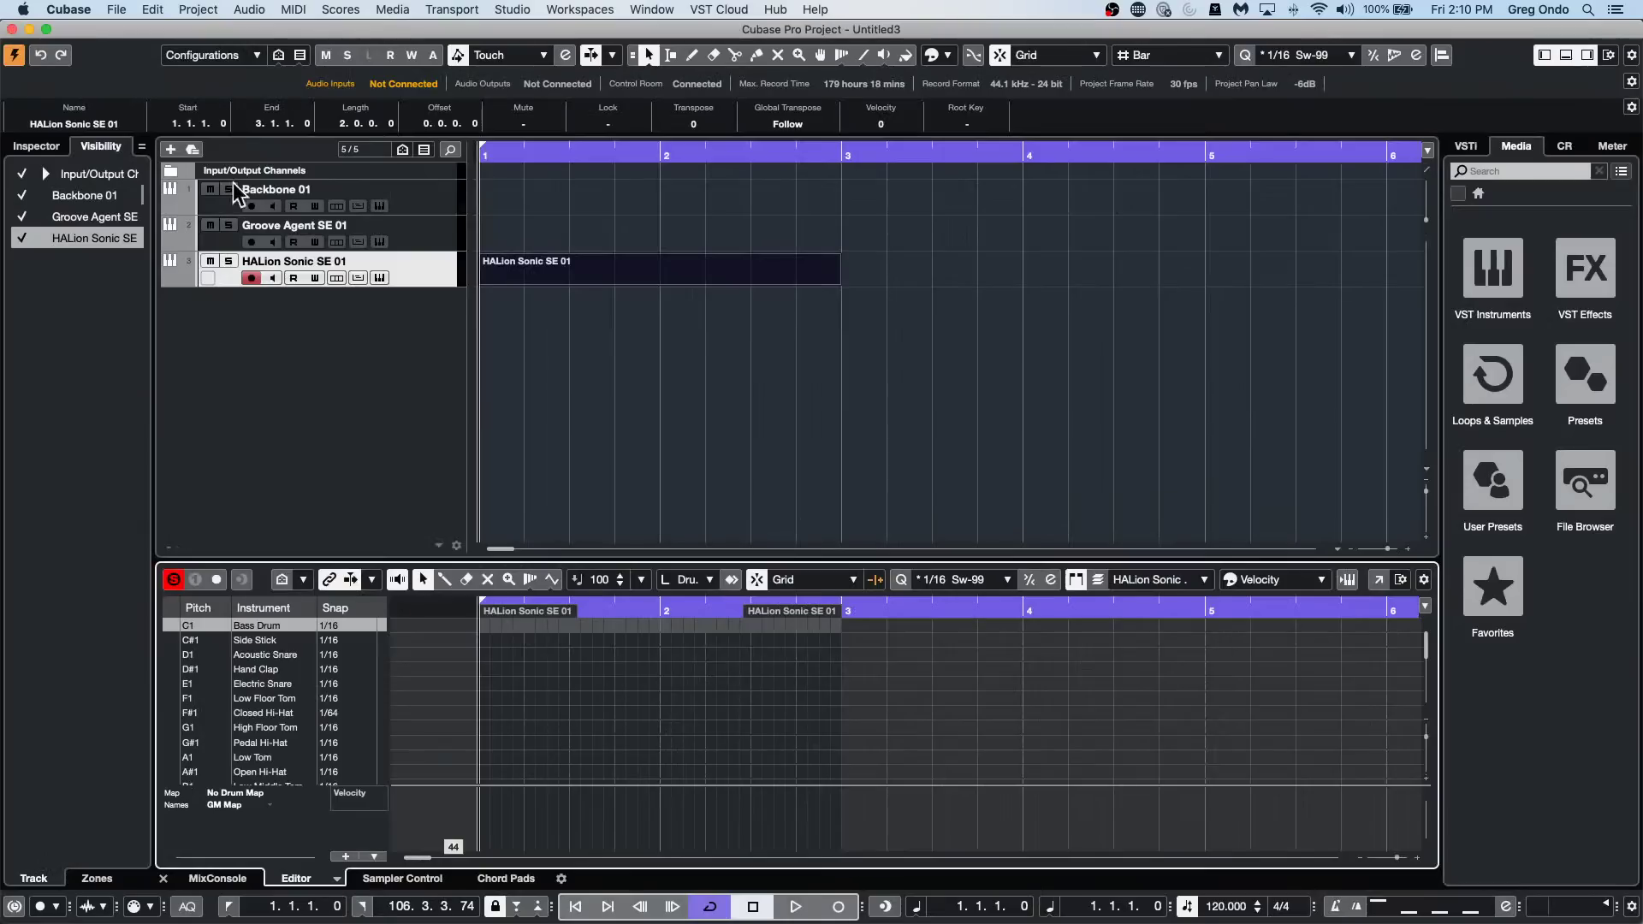
Move the two-bar part to the Groove Agent SE 01 track and create a drum map from that track's instrument.
{"action": "left_click", "coordinate": [438, 241]}
{"action": "left_click_drag", "start_coordinate": [546, 283], "coordinate": [547, 248]}
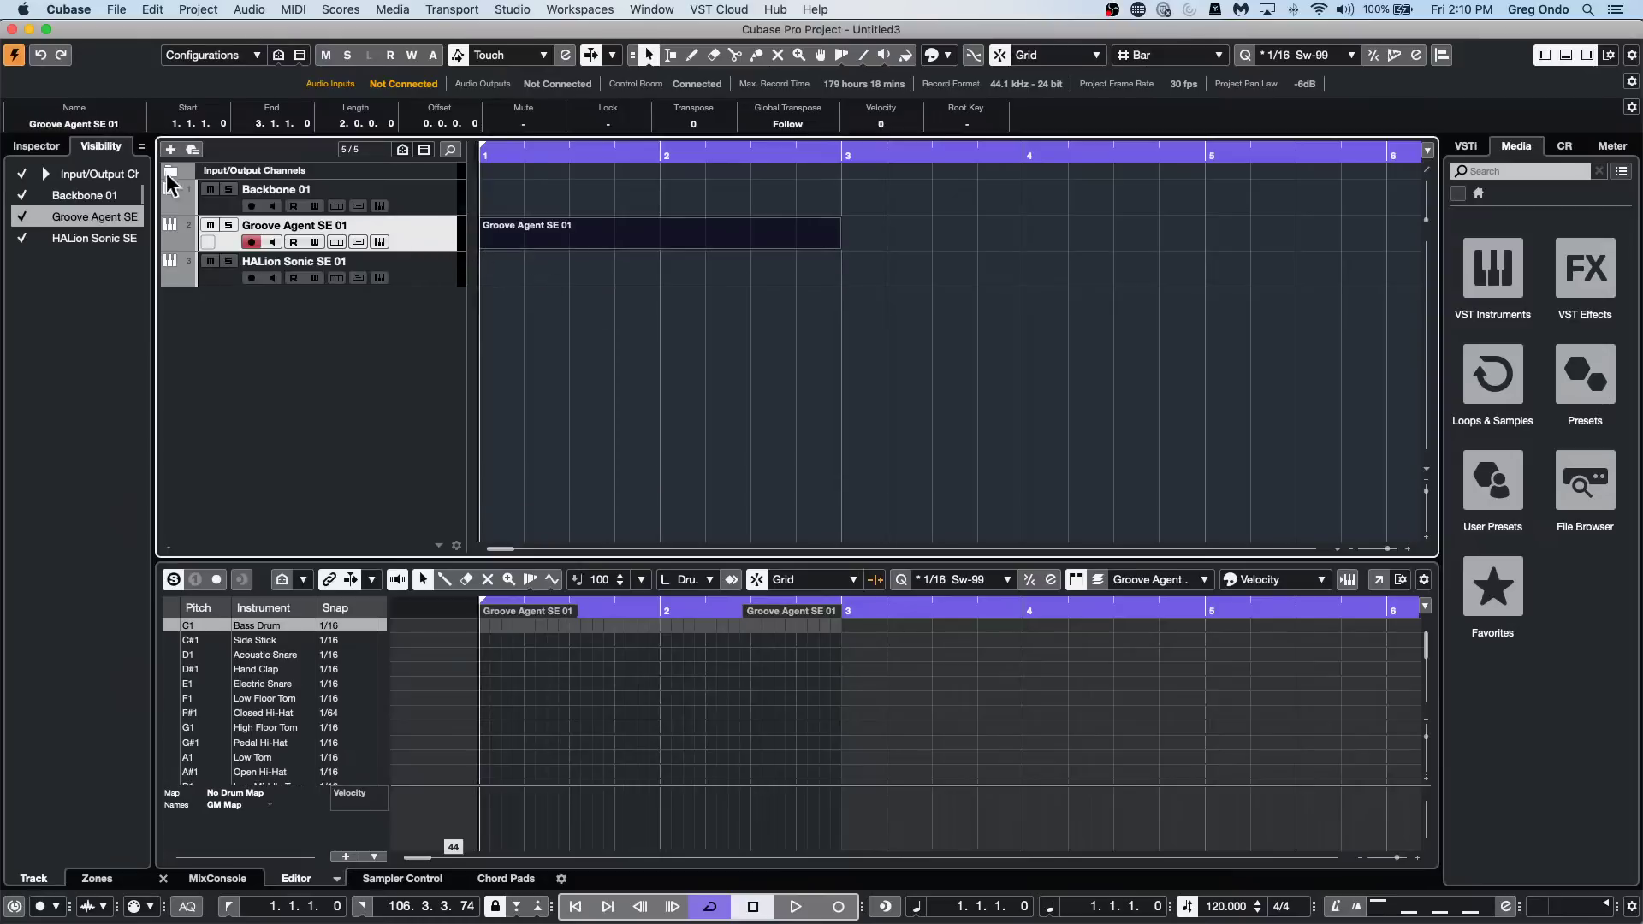
{"action": "left_click", "coordinate": [41, 148]}
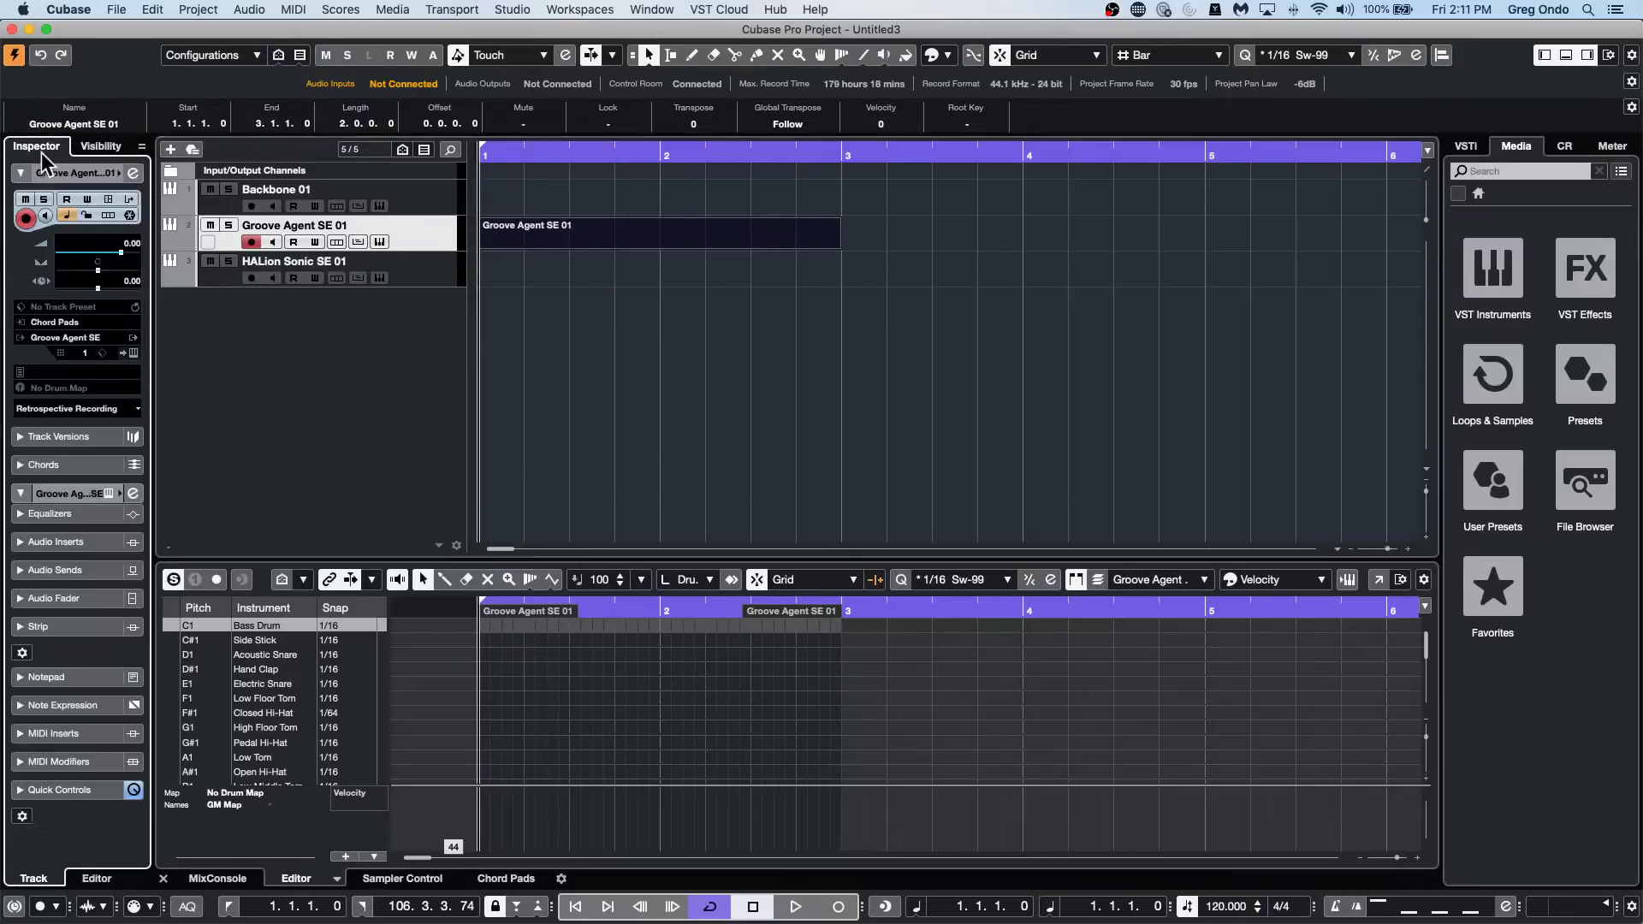
{"action": "left_click", "coordinate": [77, 337]}
{"action": "left_click", "coordinate": [383, 362]}
{"action": "left_click", "coordinate": [74, 388]}
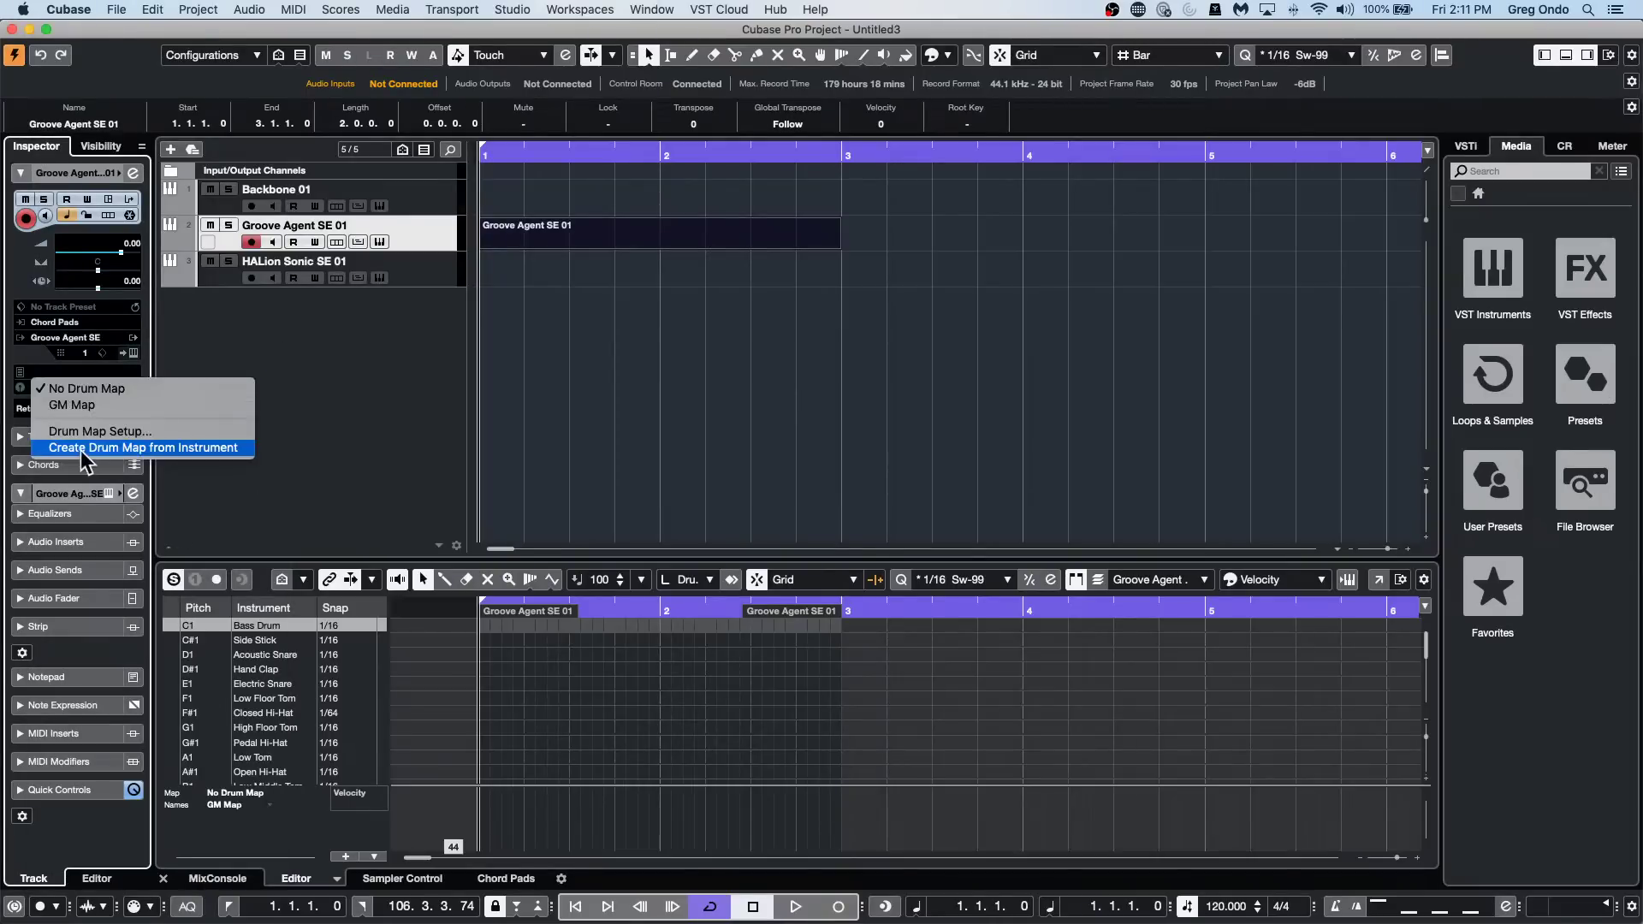
{"action": "left_click", "coordinate": [86, 451]}
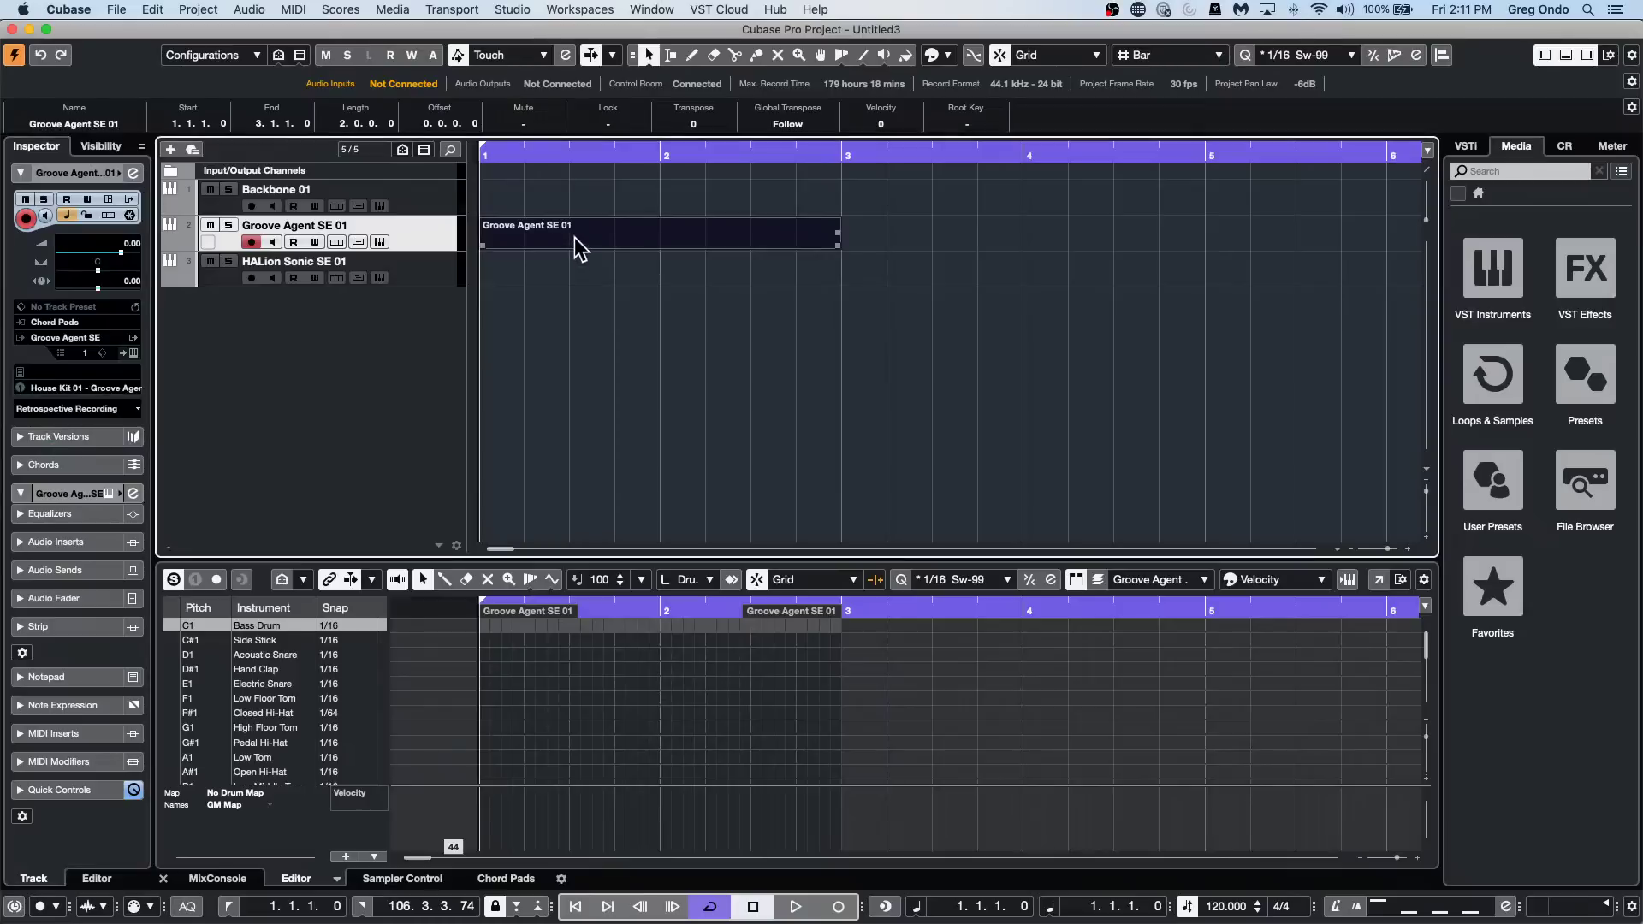
Examine the House Kit 01 drum map's note, channel and output columns in a separate Drum Editor window, select Snare 1, and close the window.
{"action": "left_click", "coordinate": [1378, 579]}
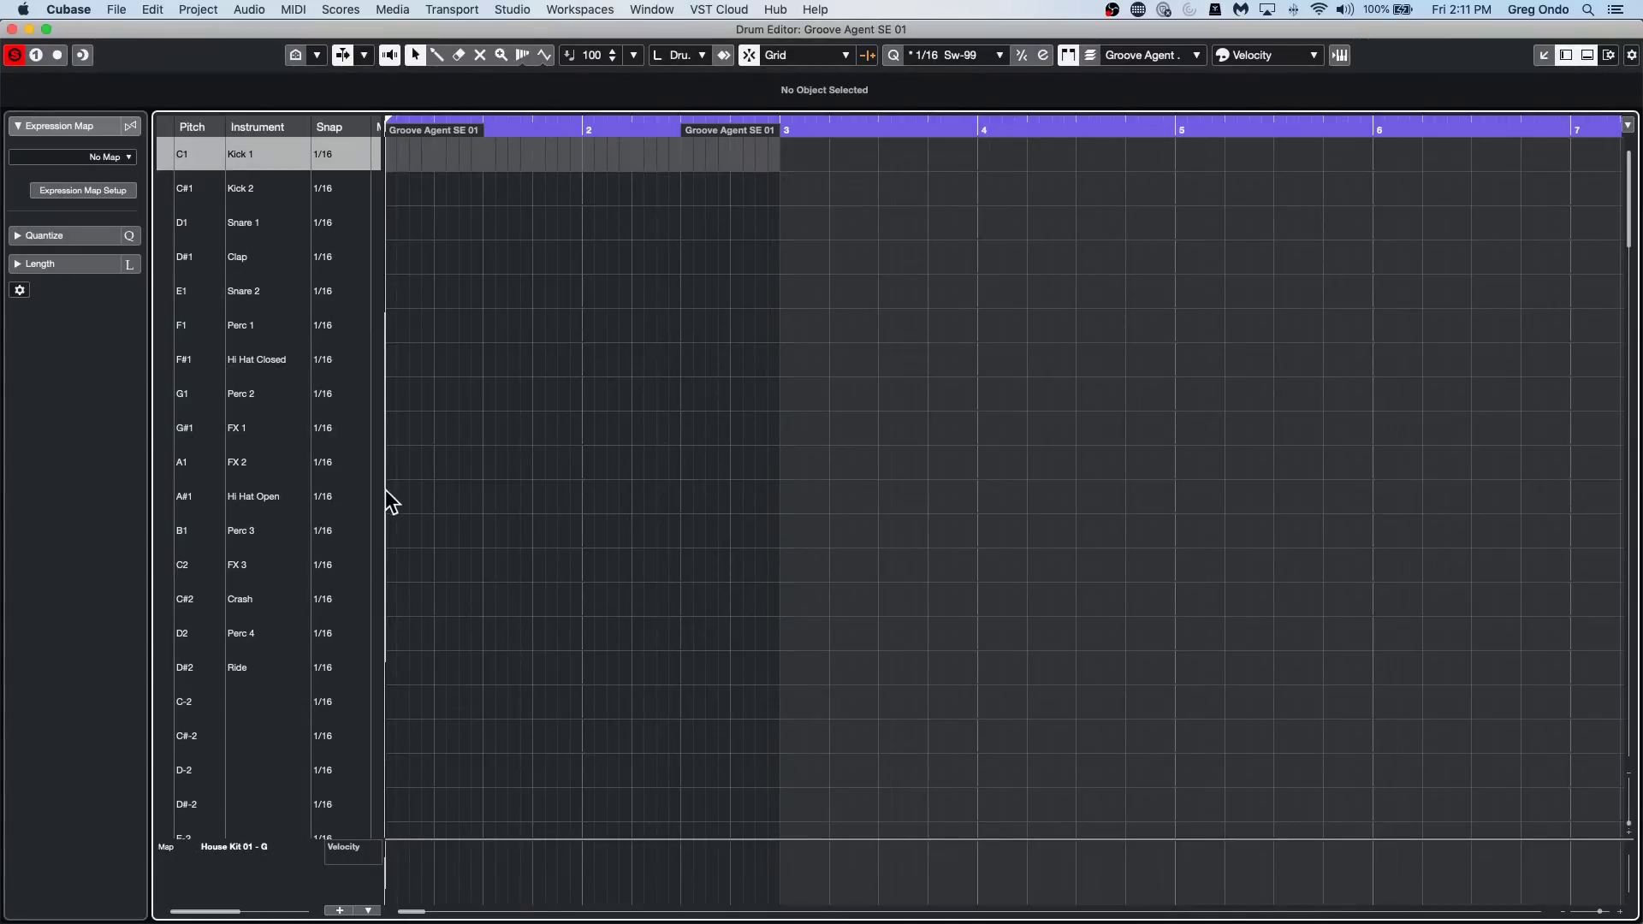
{"action": "left_click_drag", "start_coordinate": [385, 494], "coordinate": [755, 493]}
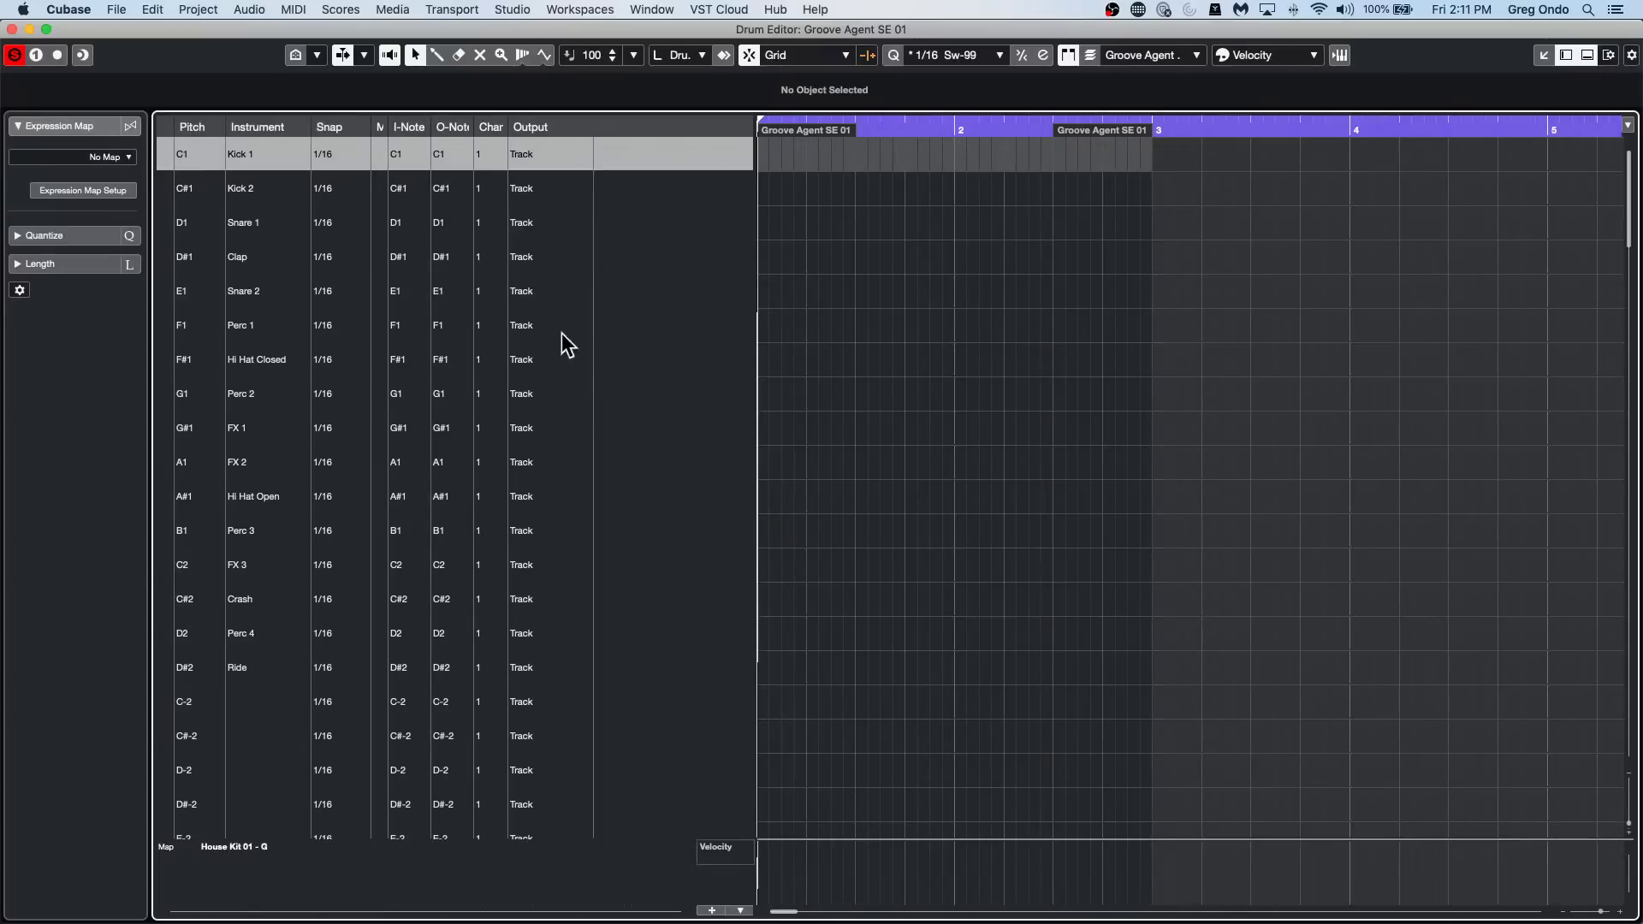
{"action": "left_click", "coordinate": [164, 225]}
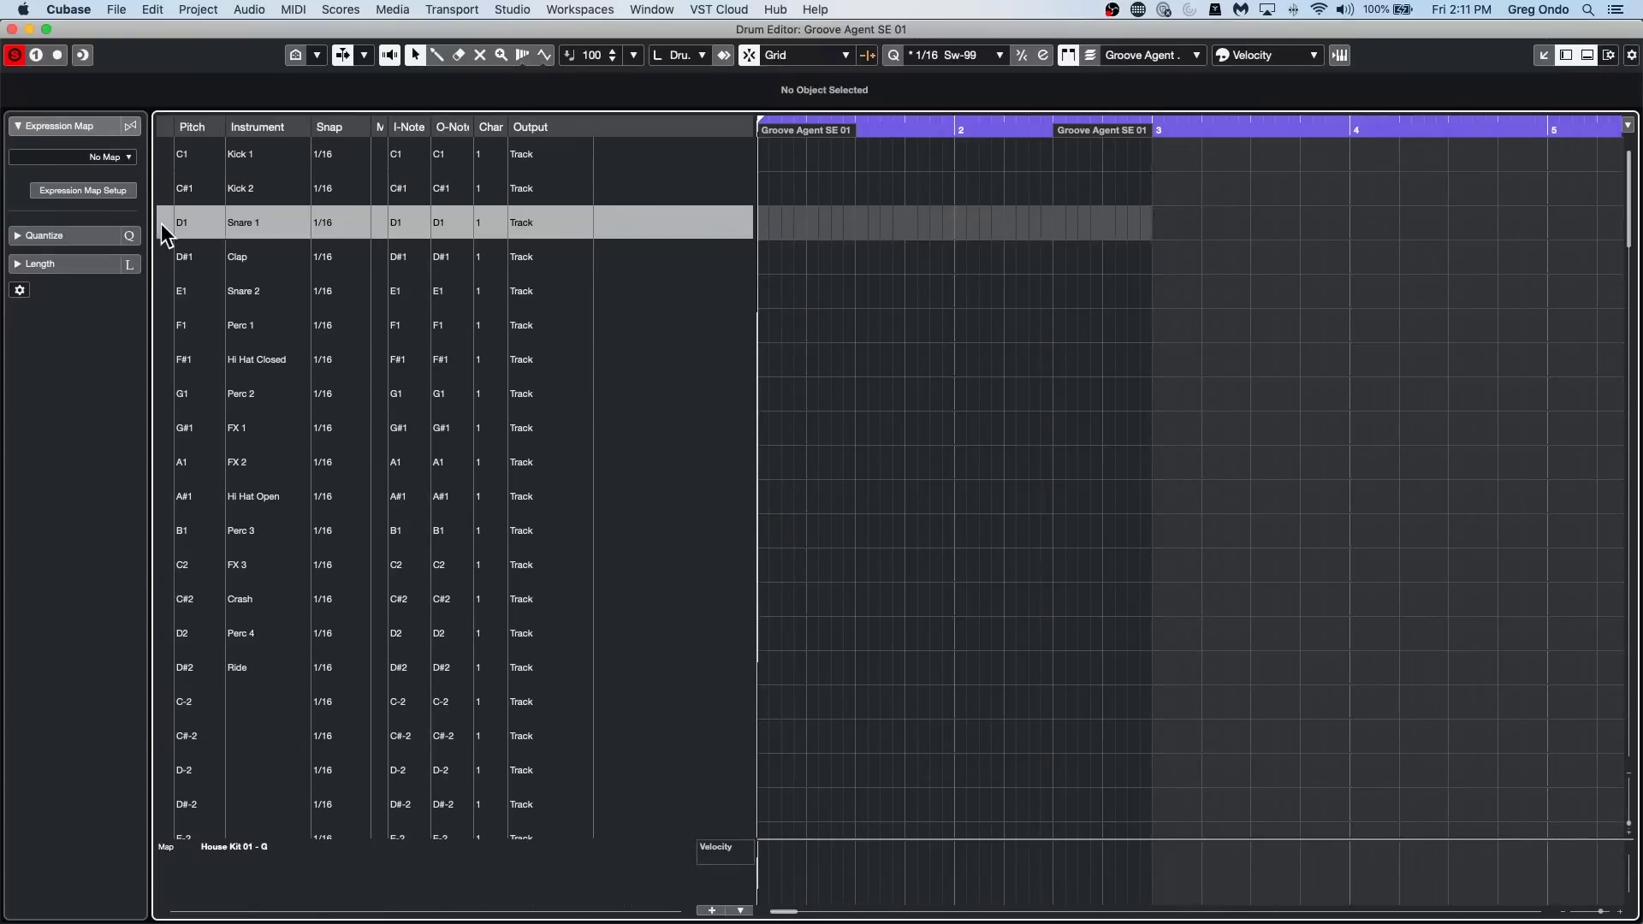
{"action": "right_click", "coordinate": [537, 230]}
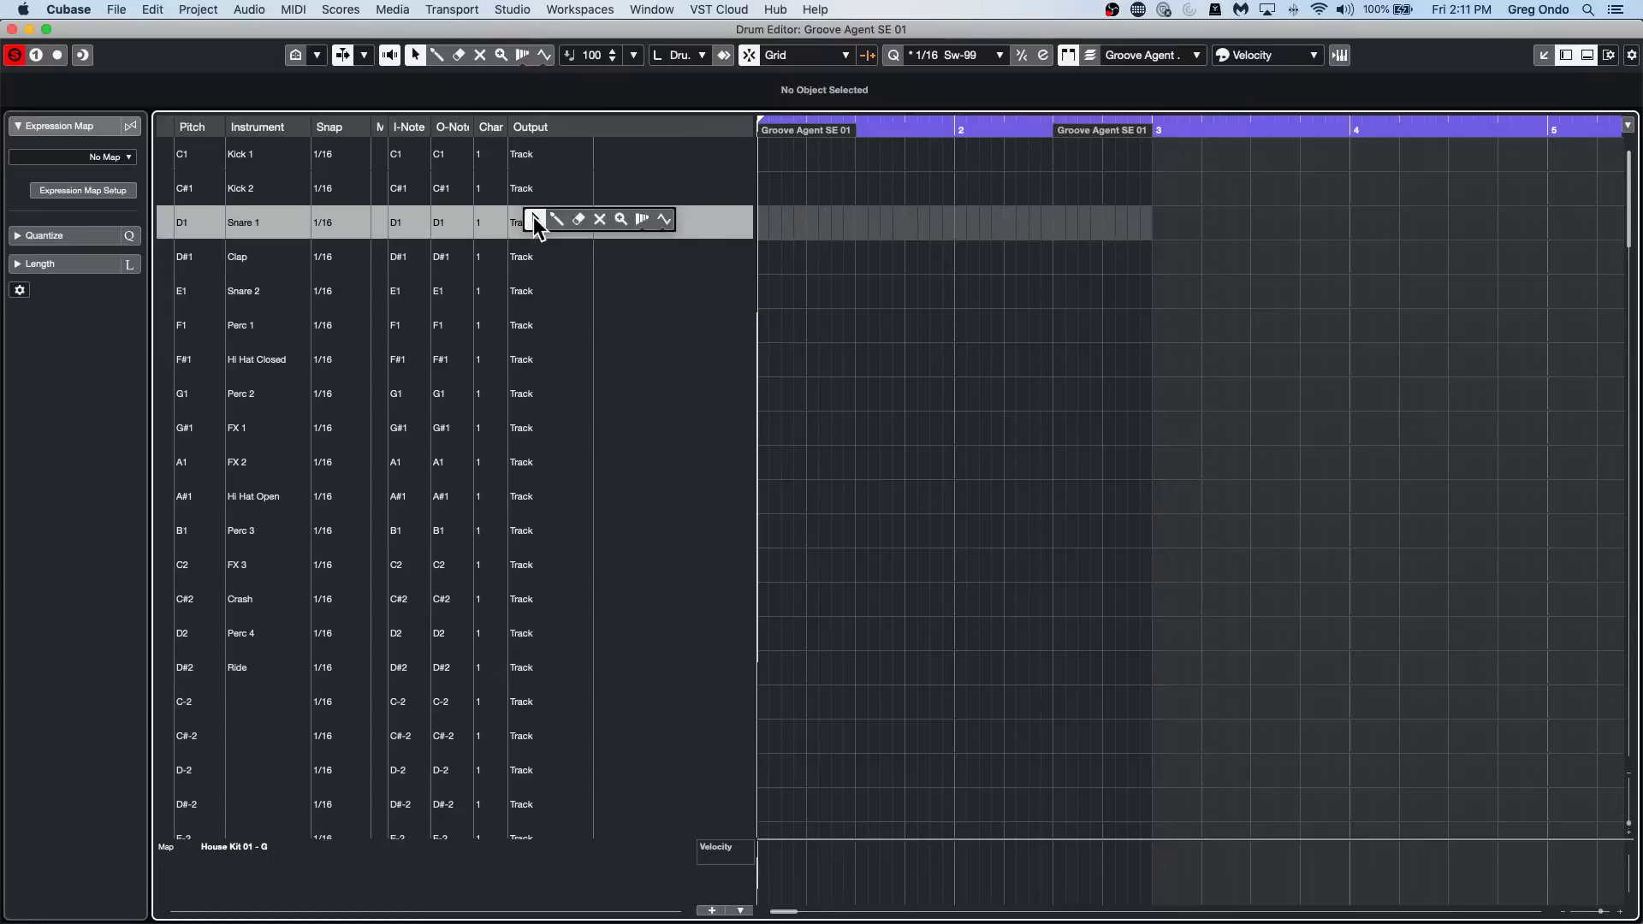
{"action": "left_click", "coordinate": [537, 229]}
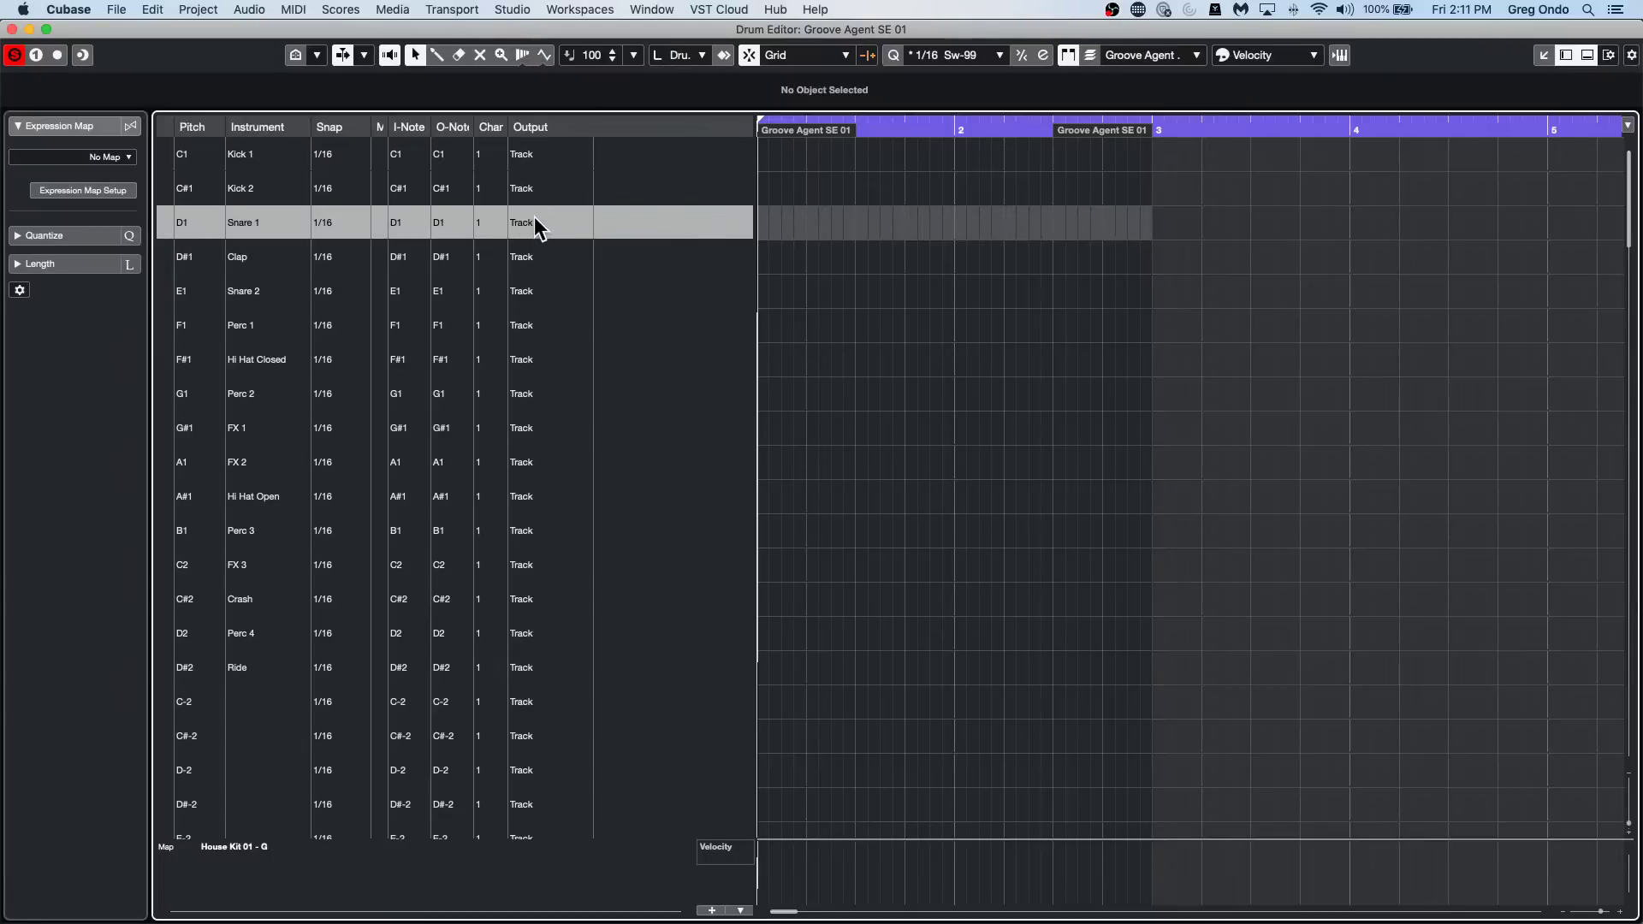
{"action": "double_click", "coordinate": [143, 26]}
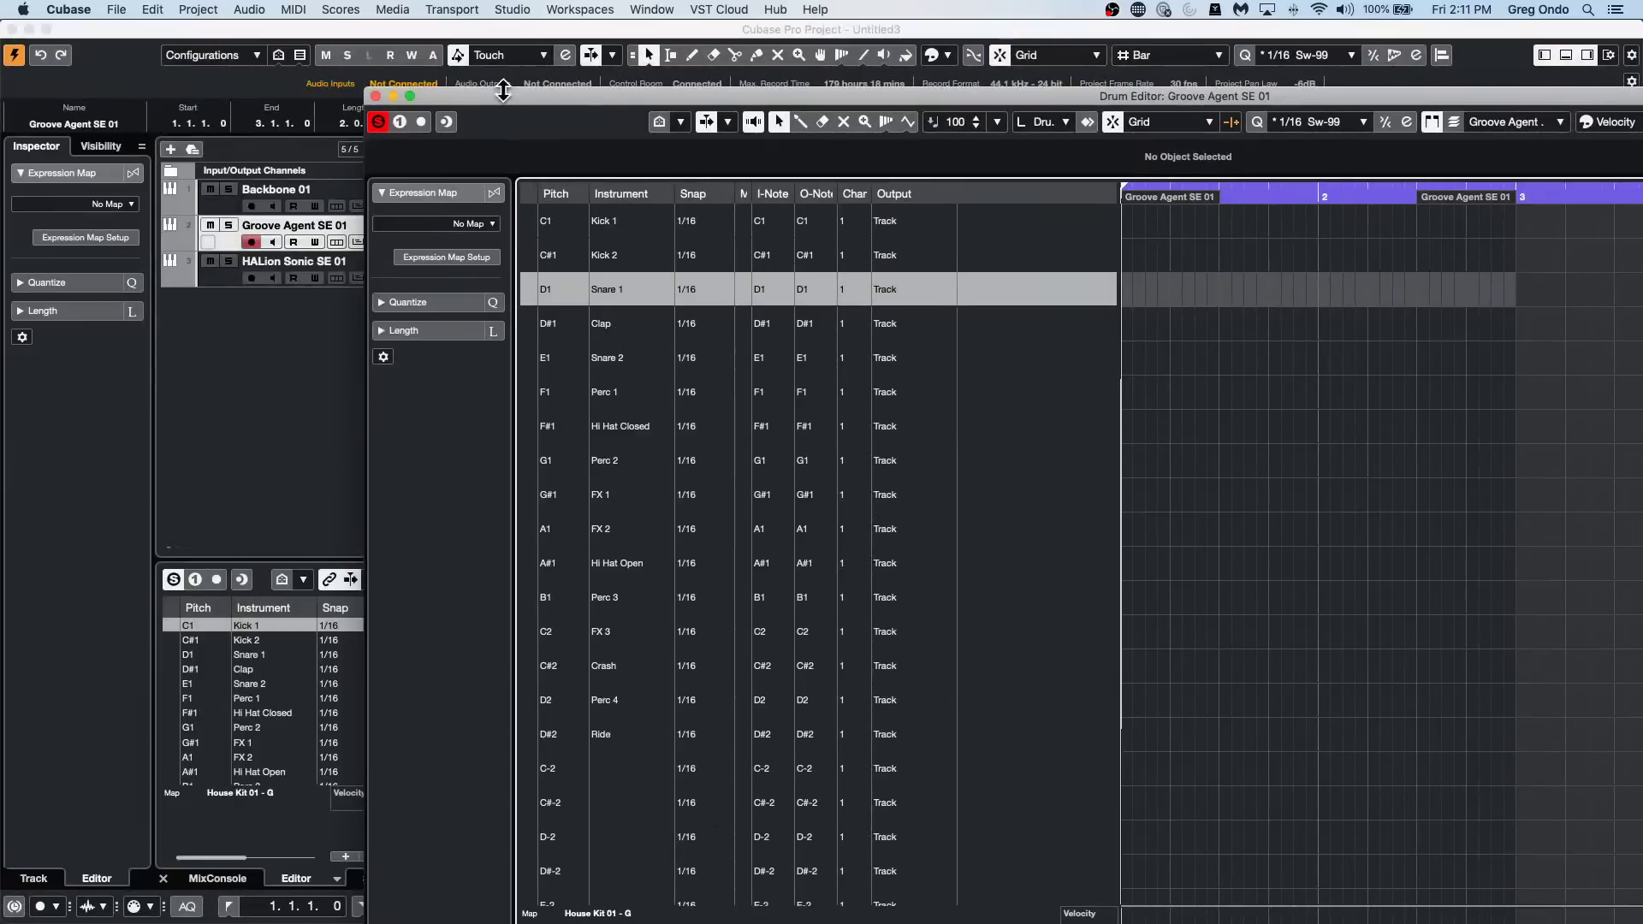
{"action": "left_click", "coordinate": [375, 96]}
Add a MIDI track below the Groove Agent SE 01 track.
{"action": "right_click", "coordinate": [275, 333]}
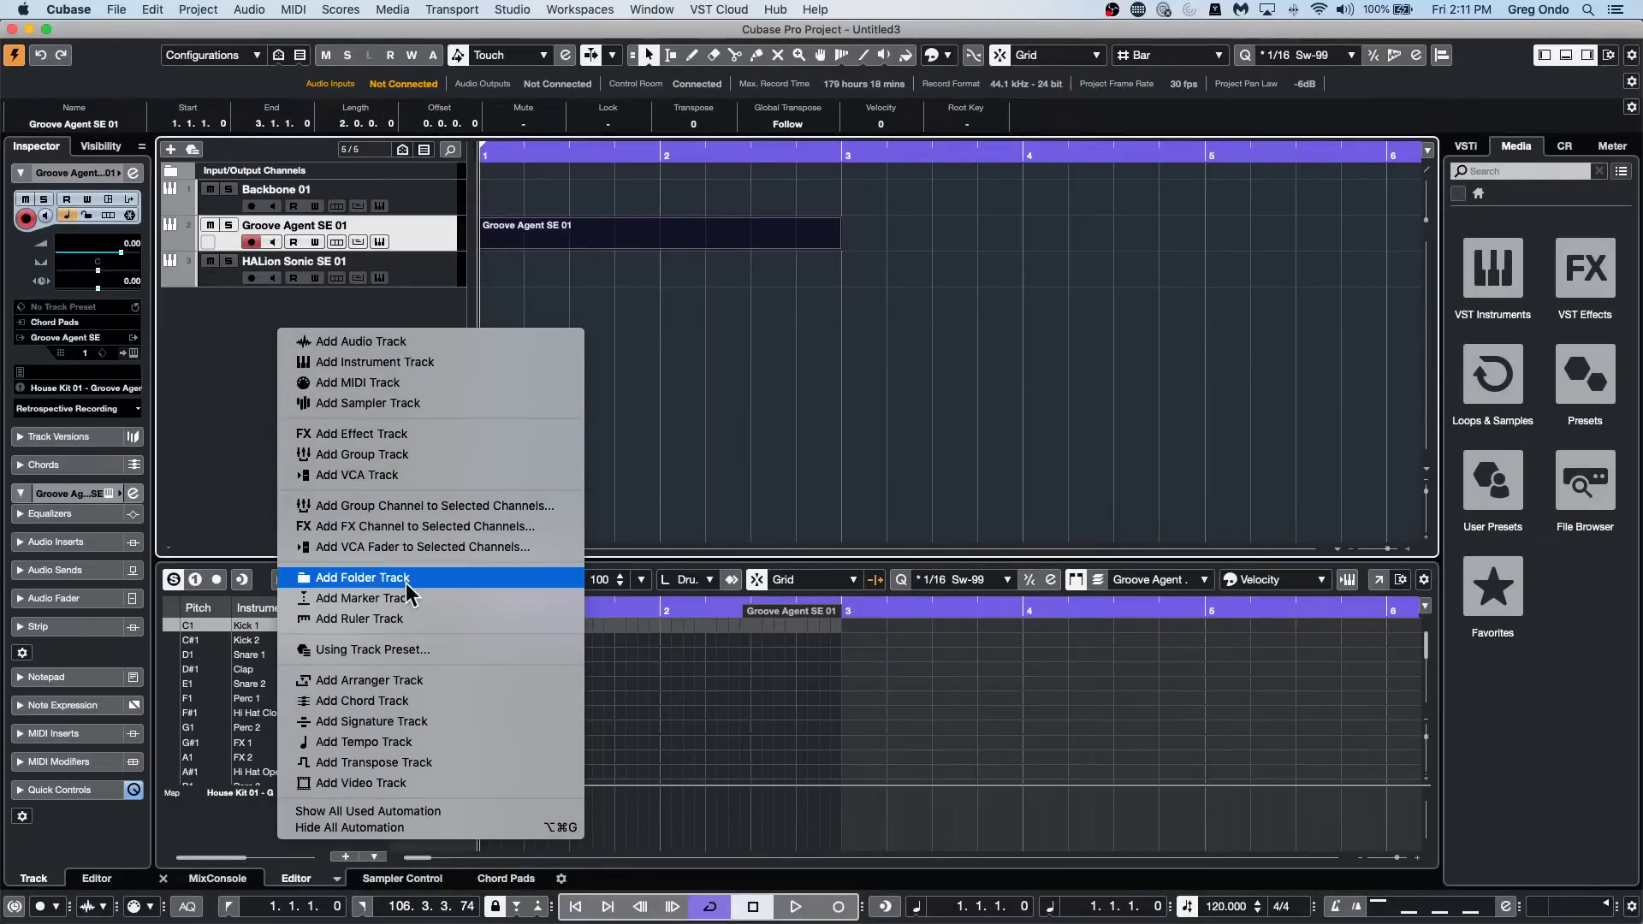
{"action": "left_click", "coordinate": [425, 386]}
{"action": "left_click", "coordinate": [951, 387]}
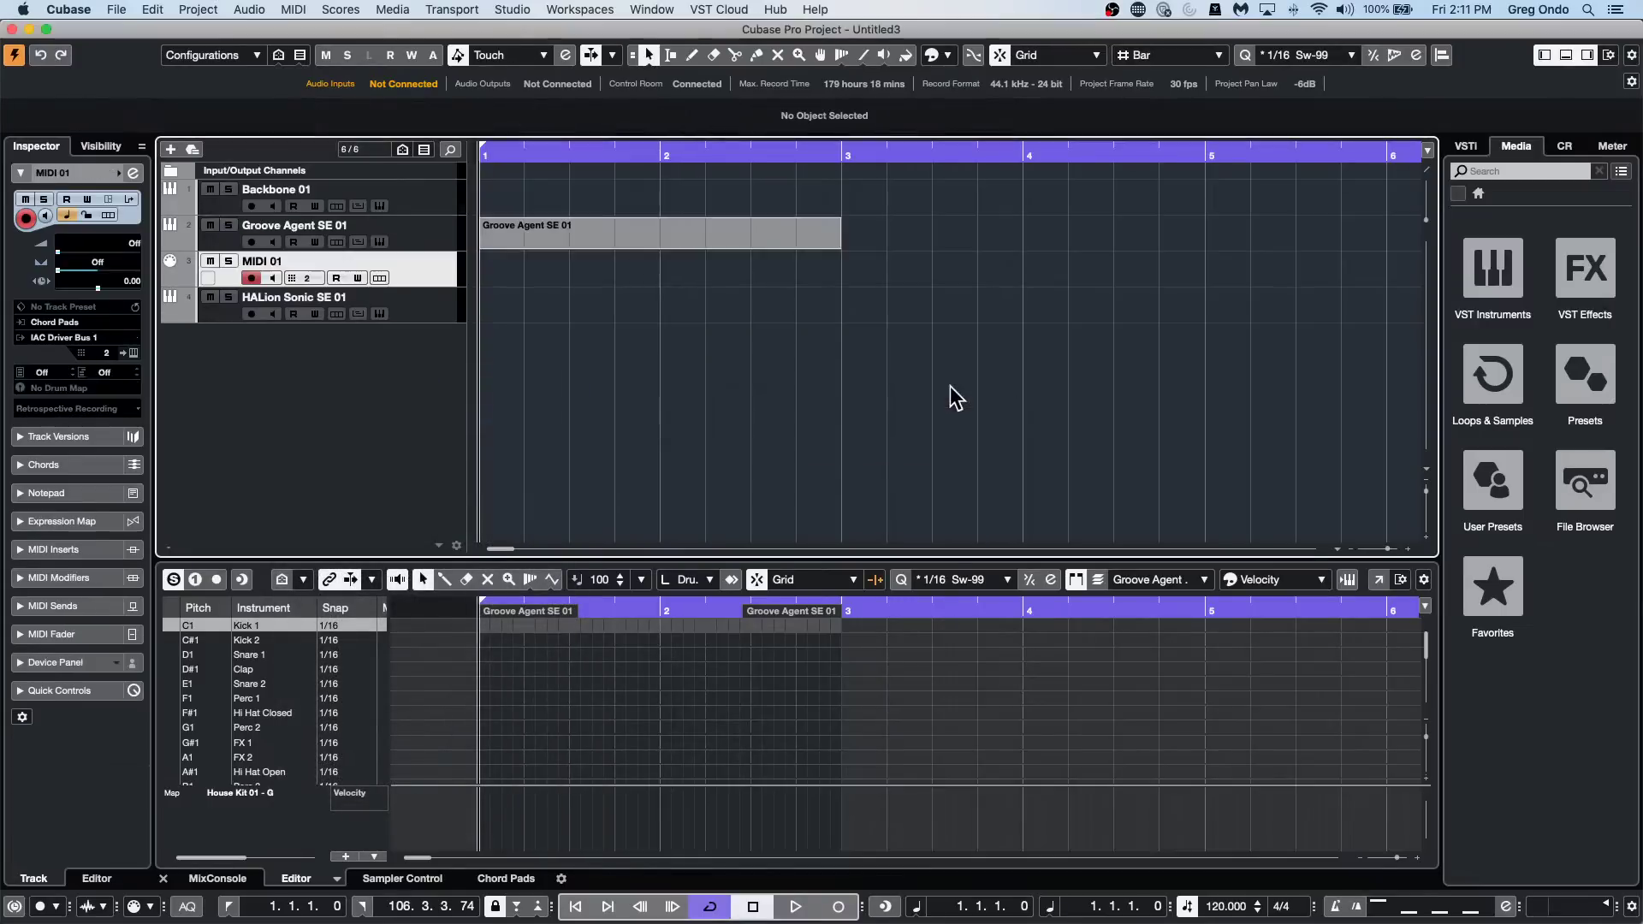
Route the MIDI 01 track to 02. Groove Agent SE - Main and create a drum map from that instrument.
{"action": "left_click", "coordinate": [69, 338]}
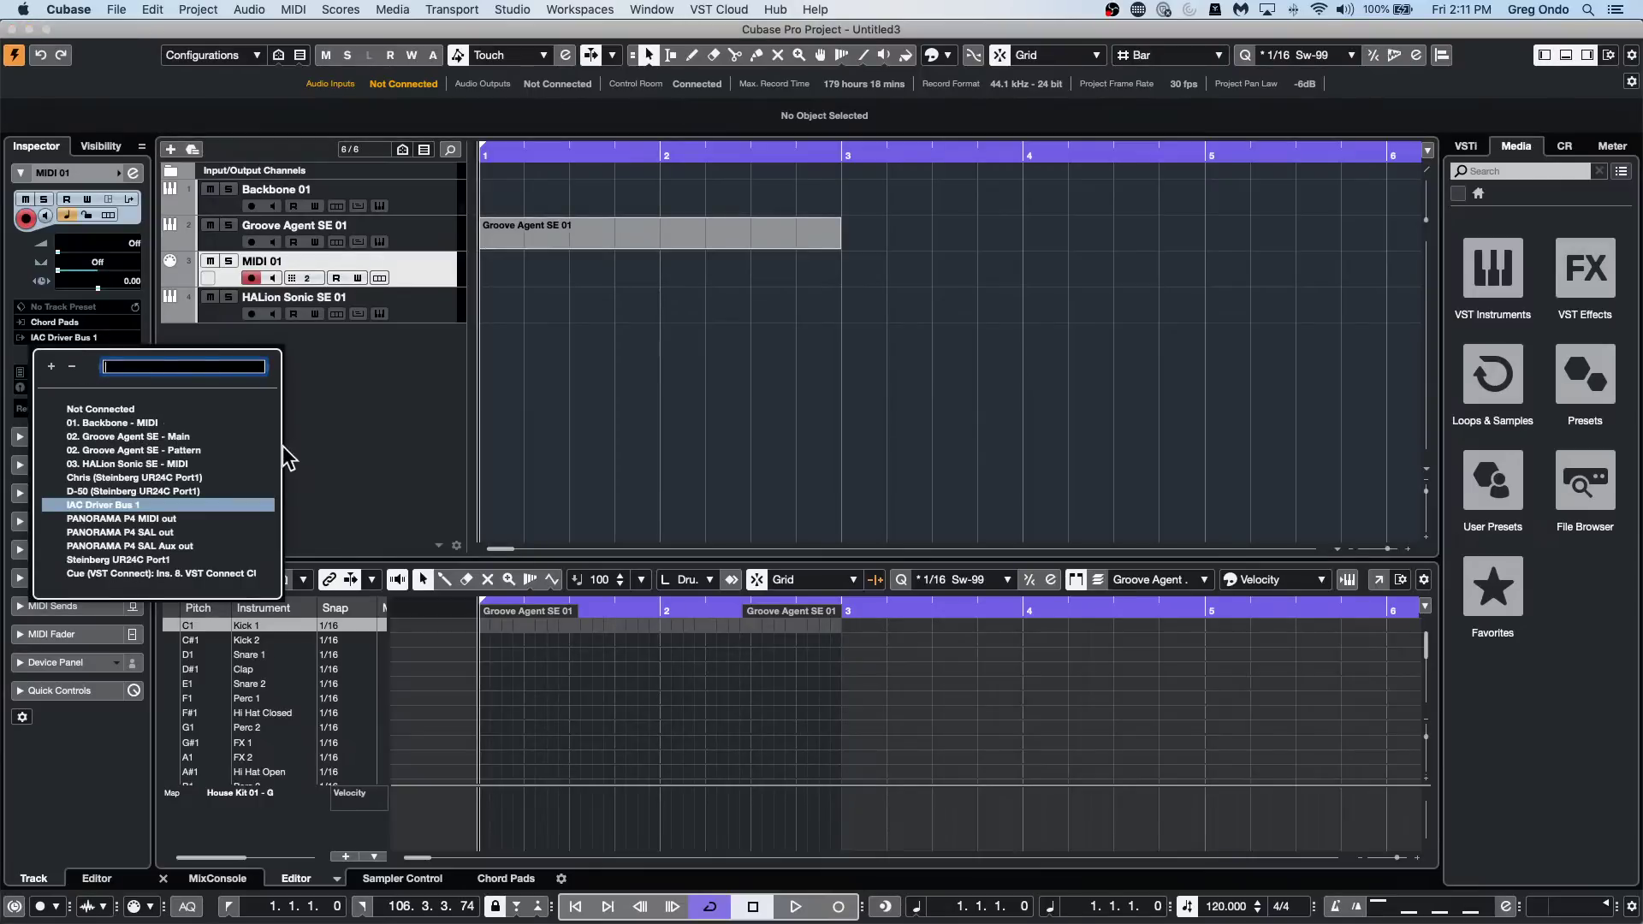
{"action": "left_click", "coordinate": [142, 438]}
{"action": "left_click", "coordinate": [82, 387]}
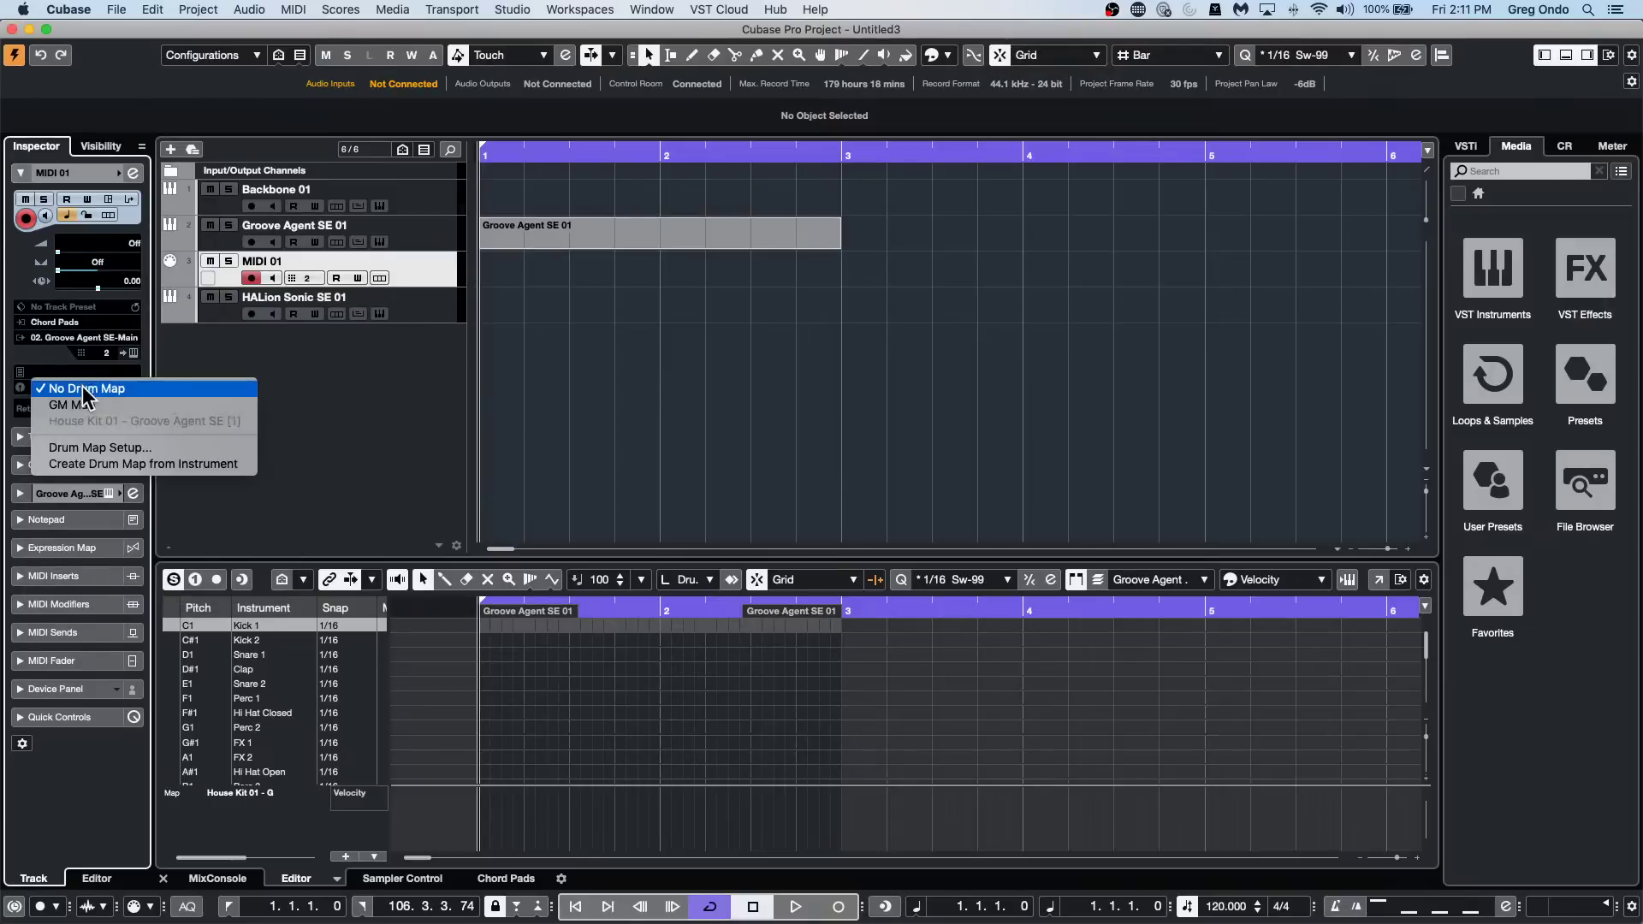
{"action": "left_click", "coordinate": [125, 464]}
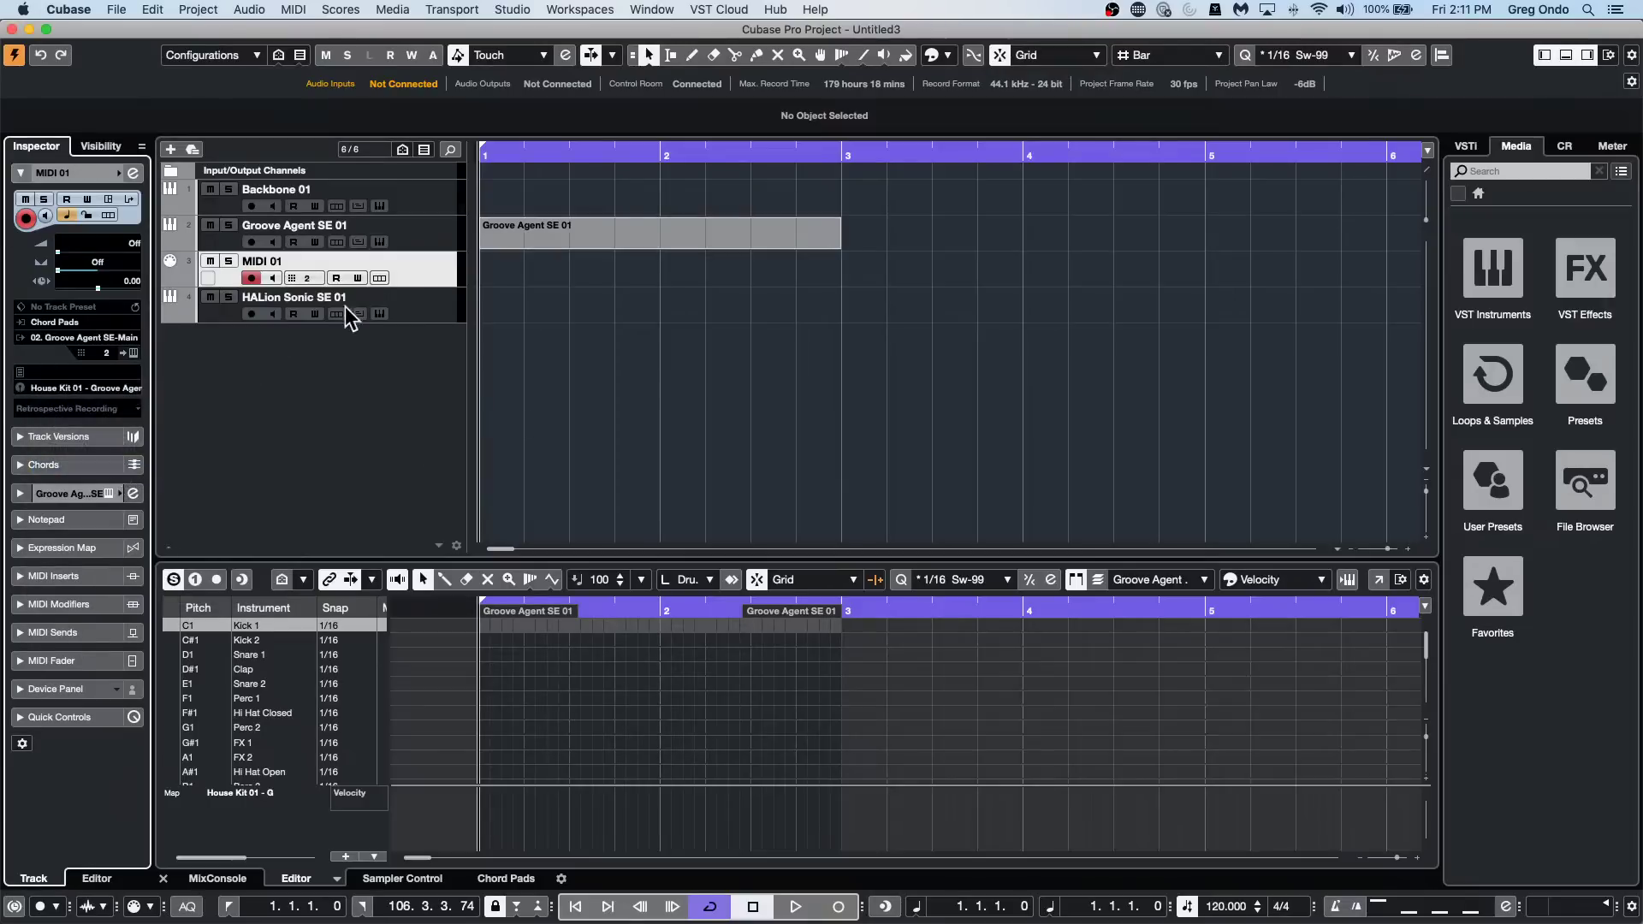
Create a part on the MIDI 01 track and examine its drum map columns in a separate, widened Drum Editor window, then close it.
{"action": "double_click", "coordinate": [547, 276]}
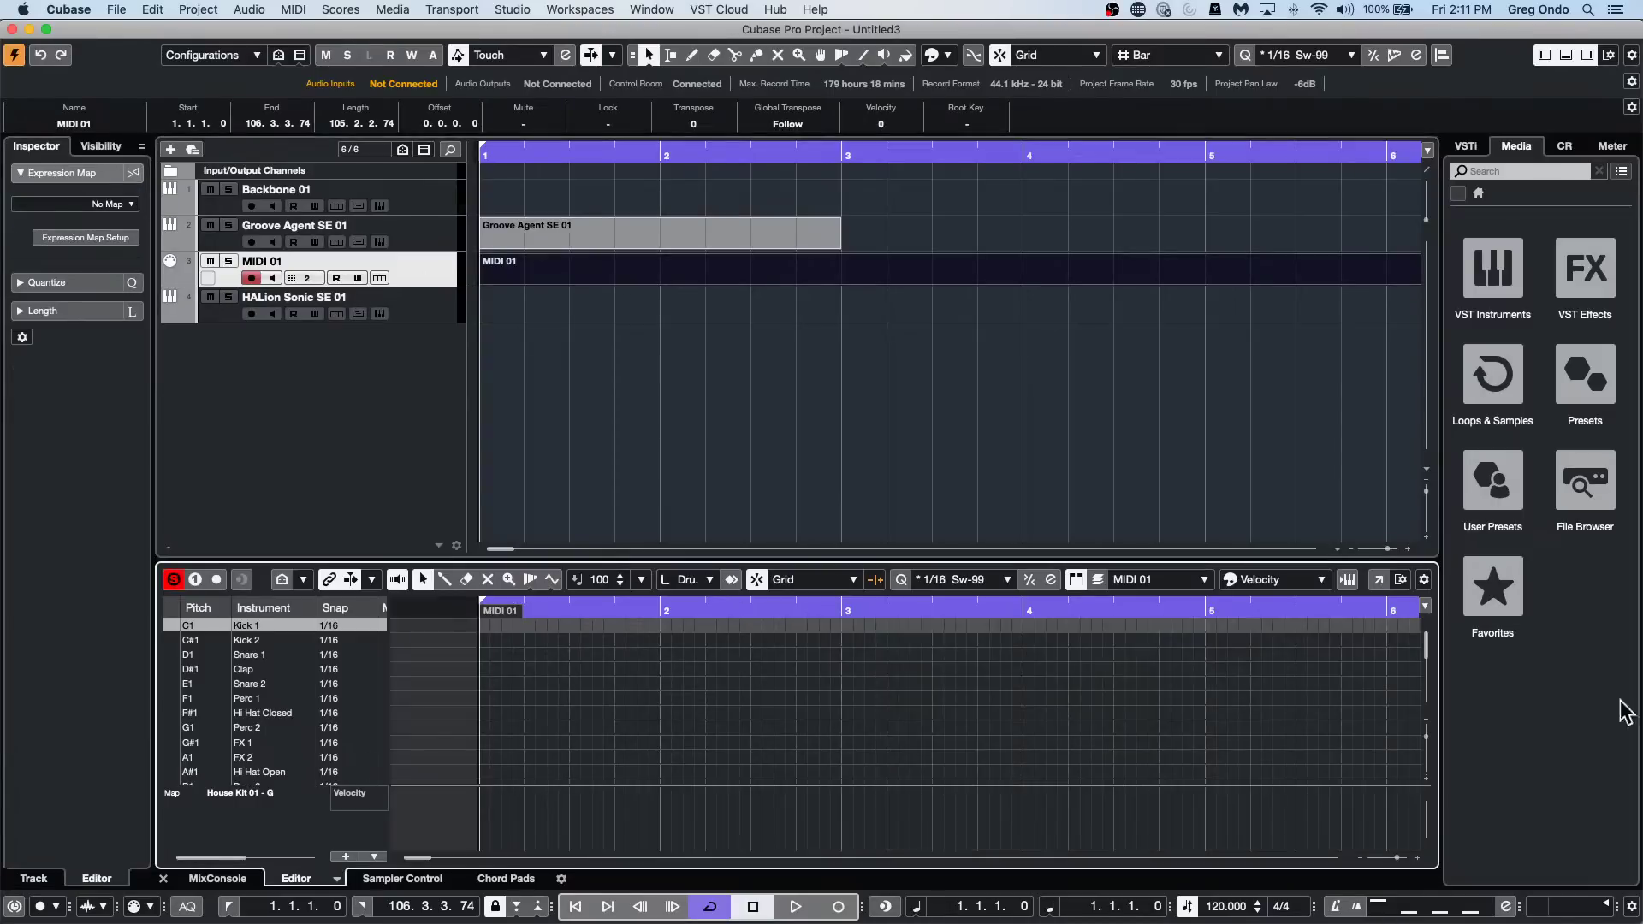
{"action": "left_click", "coordinate": [1378, 580]}
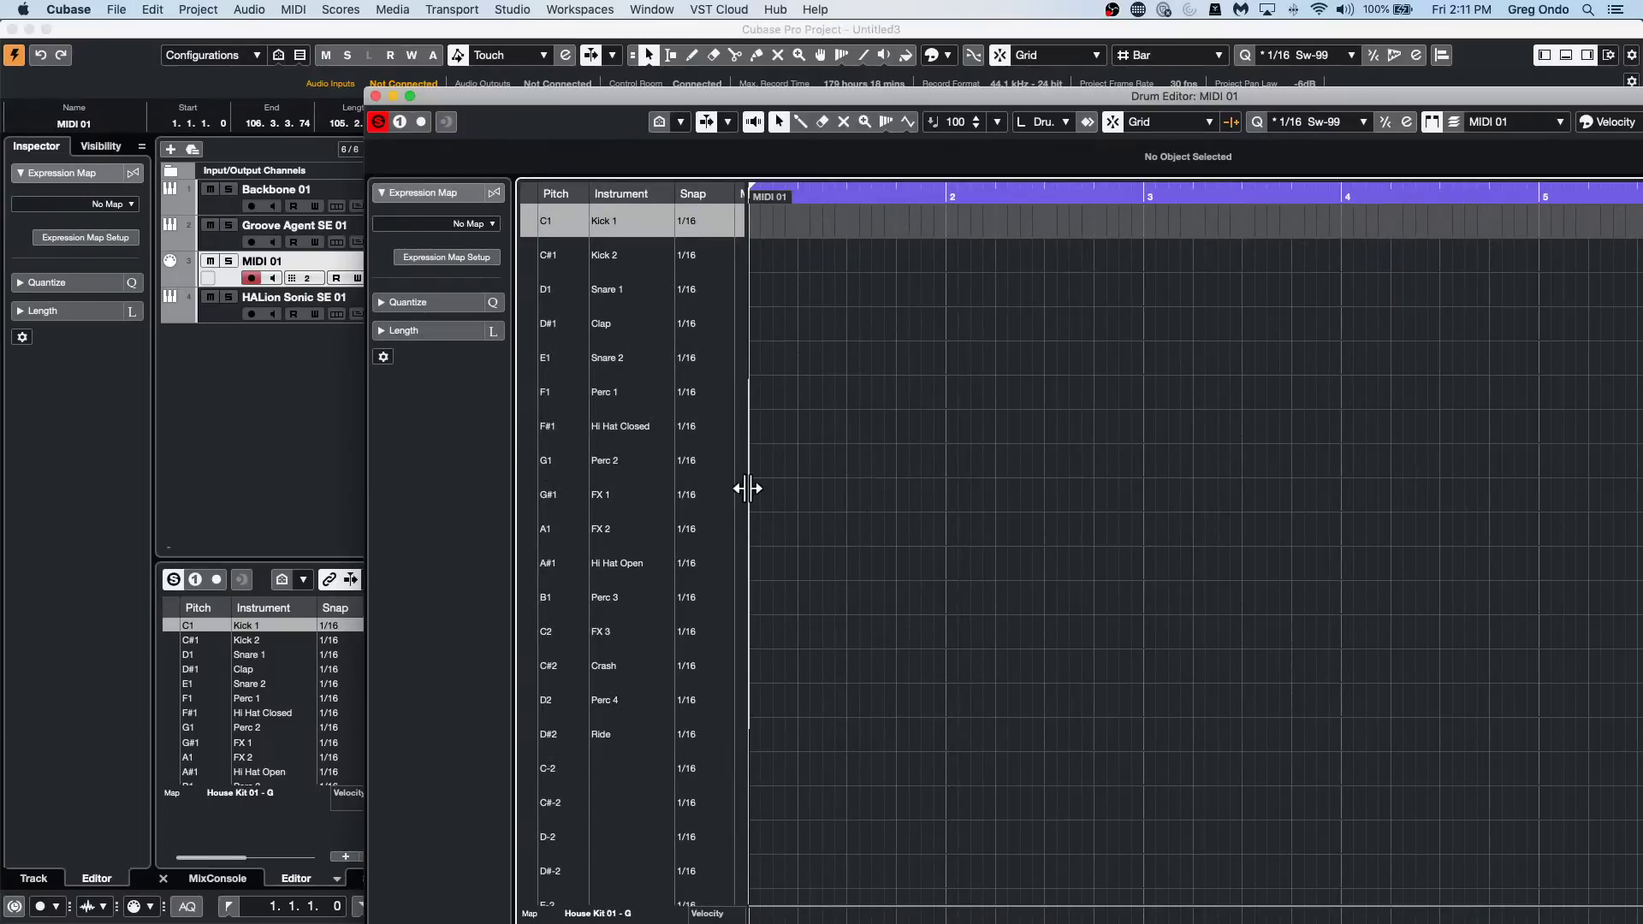
{"action": "left_click_drag", "start_coordinate": [748, 484], "coordinate": [1202, 475]}
{"action": "left_click", "coordinate": [894, 330]}
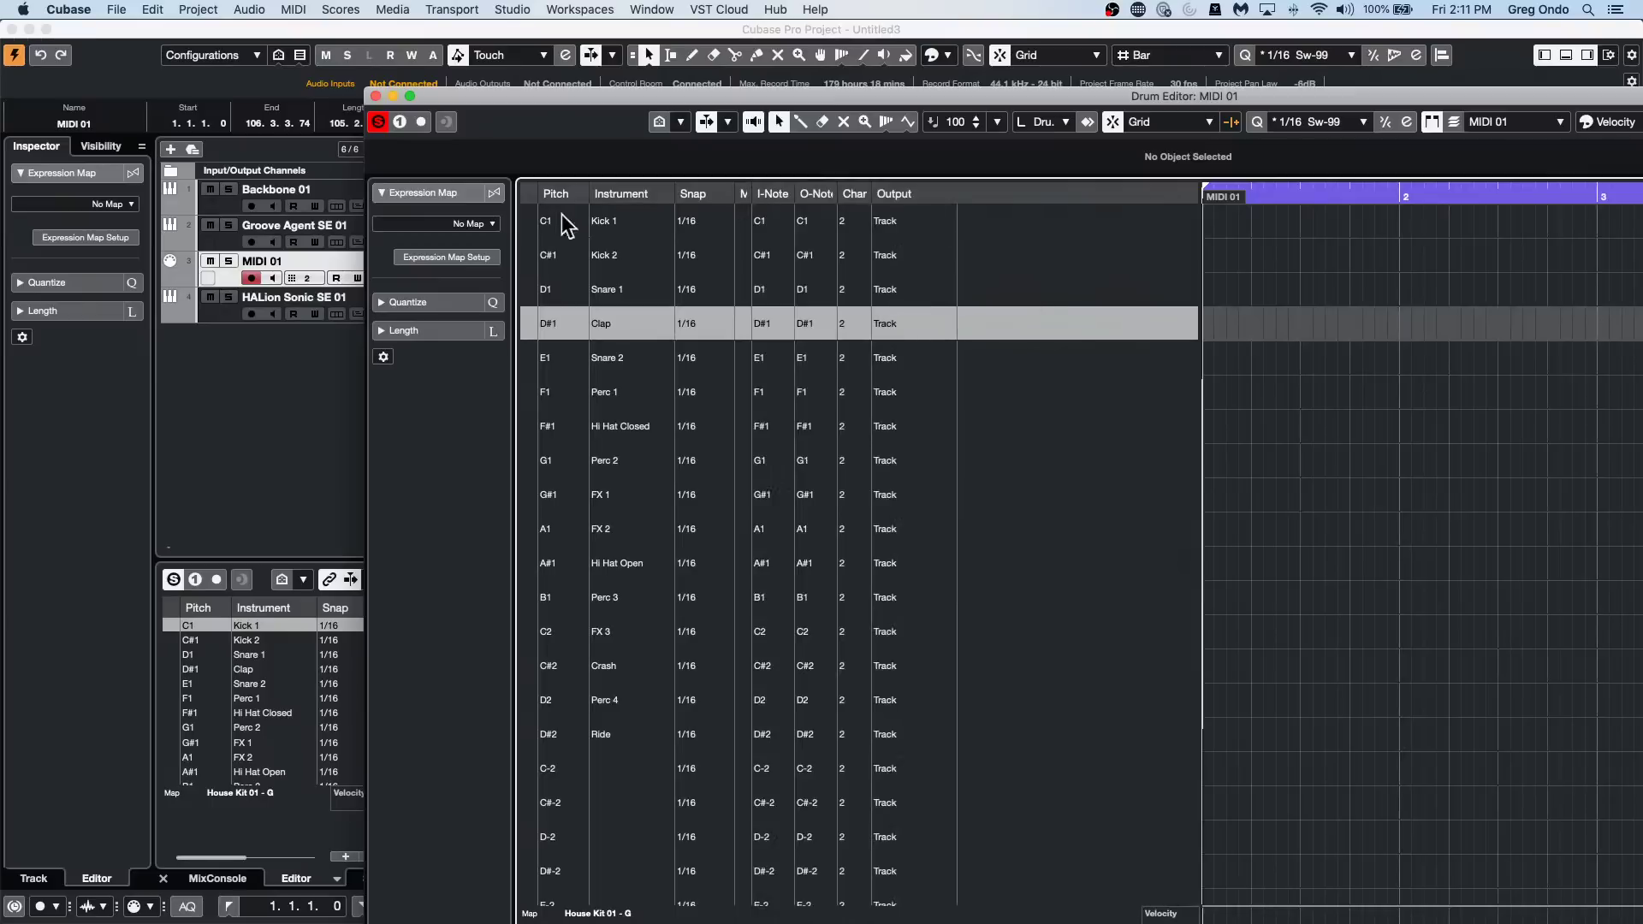
{"action": "left_click", "coordinate": [376, 95]}
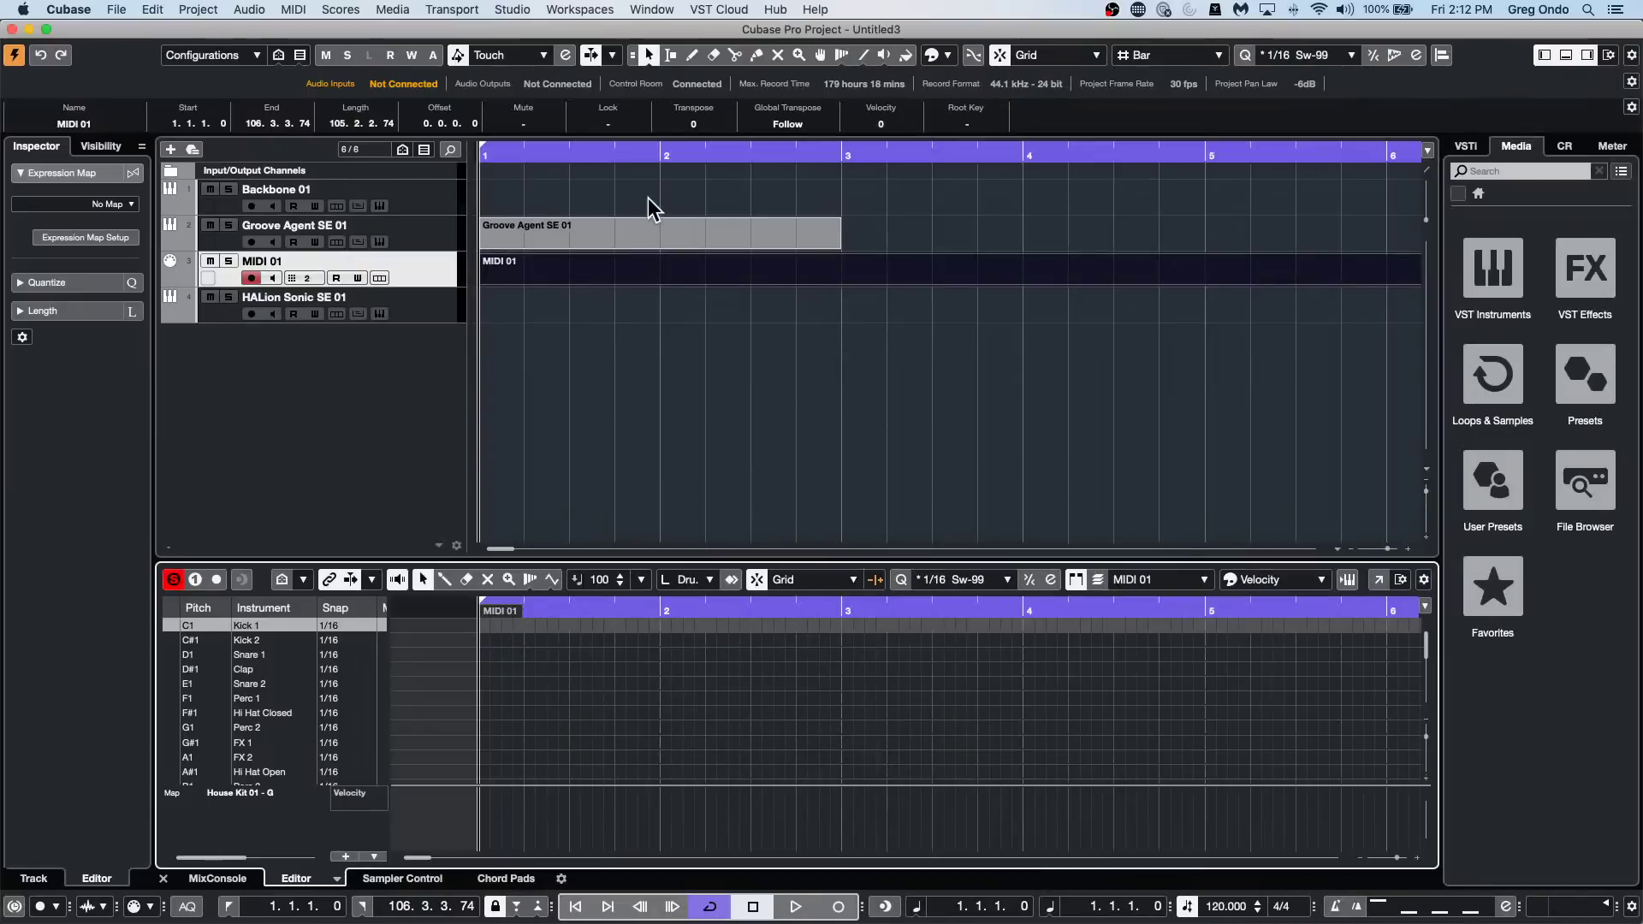
Examine the Groove Agent SE 01 part's drum map columns in a maximized Drum Editor window, select Clap, and close the window.
{"action": "left_click", "coordinate": [415, 196]}
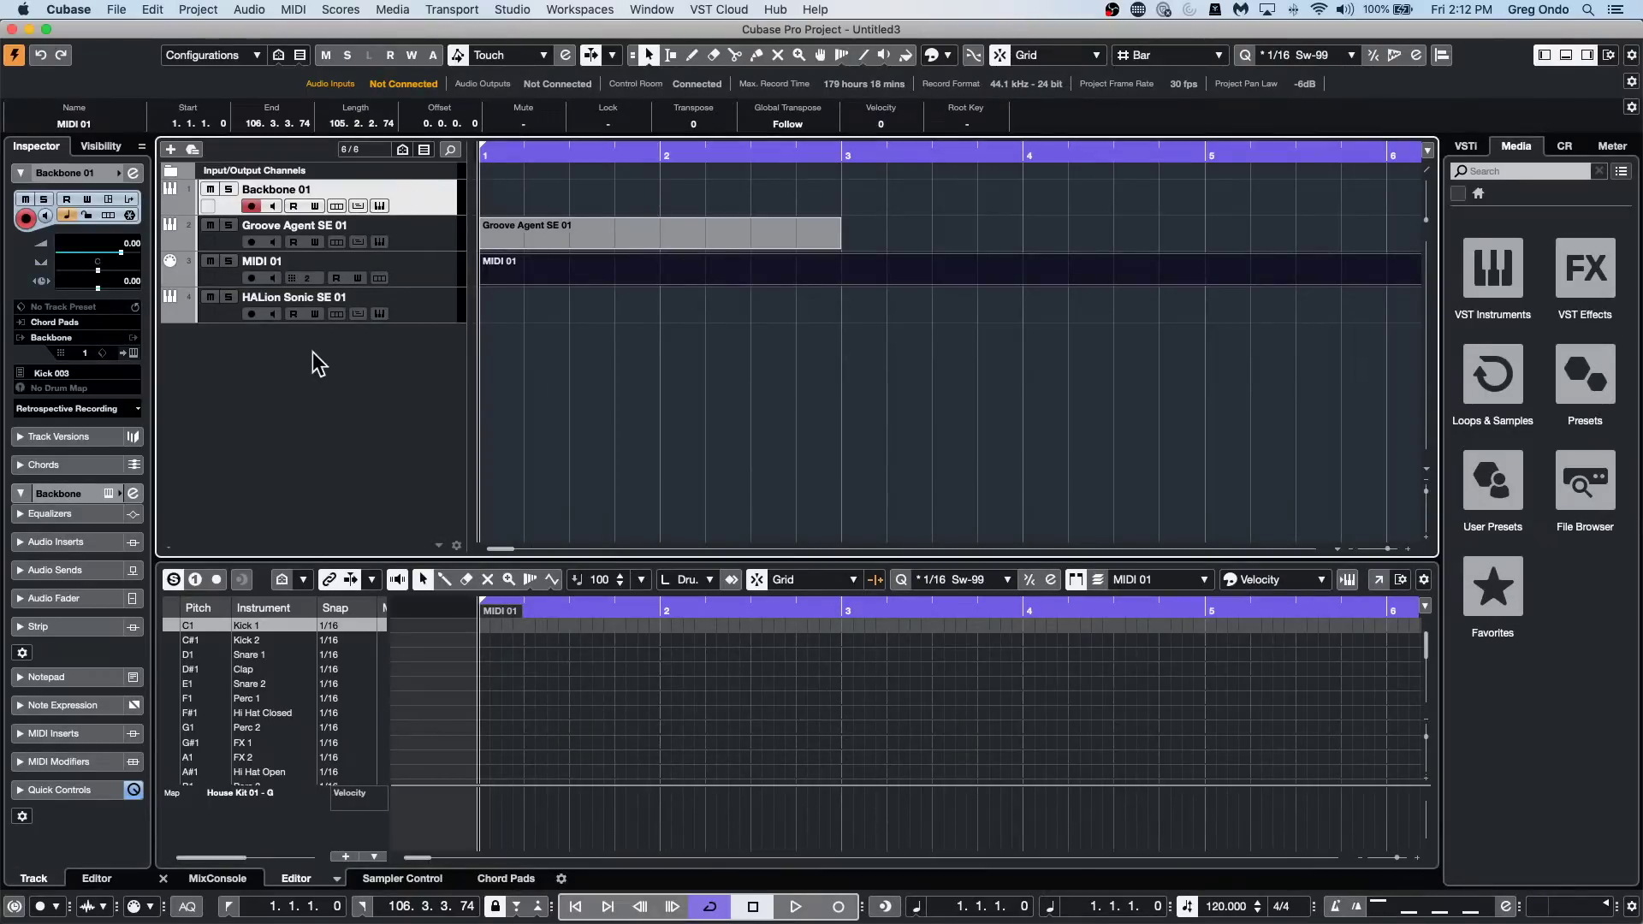
{"action": "left_click", "coordinate": [443, 267]}
{"action": "left_click", "coordinate": [498, 235]}
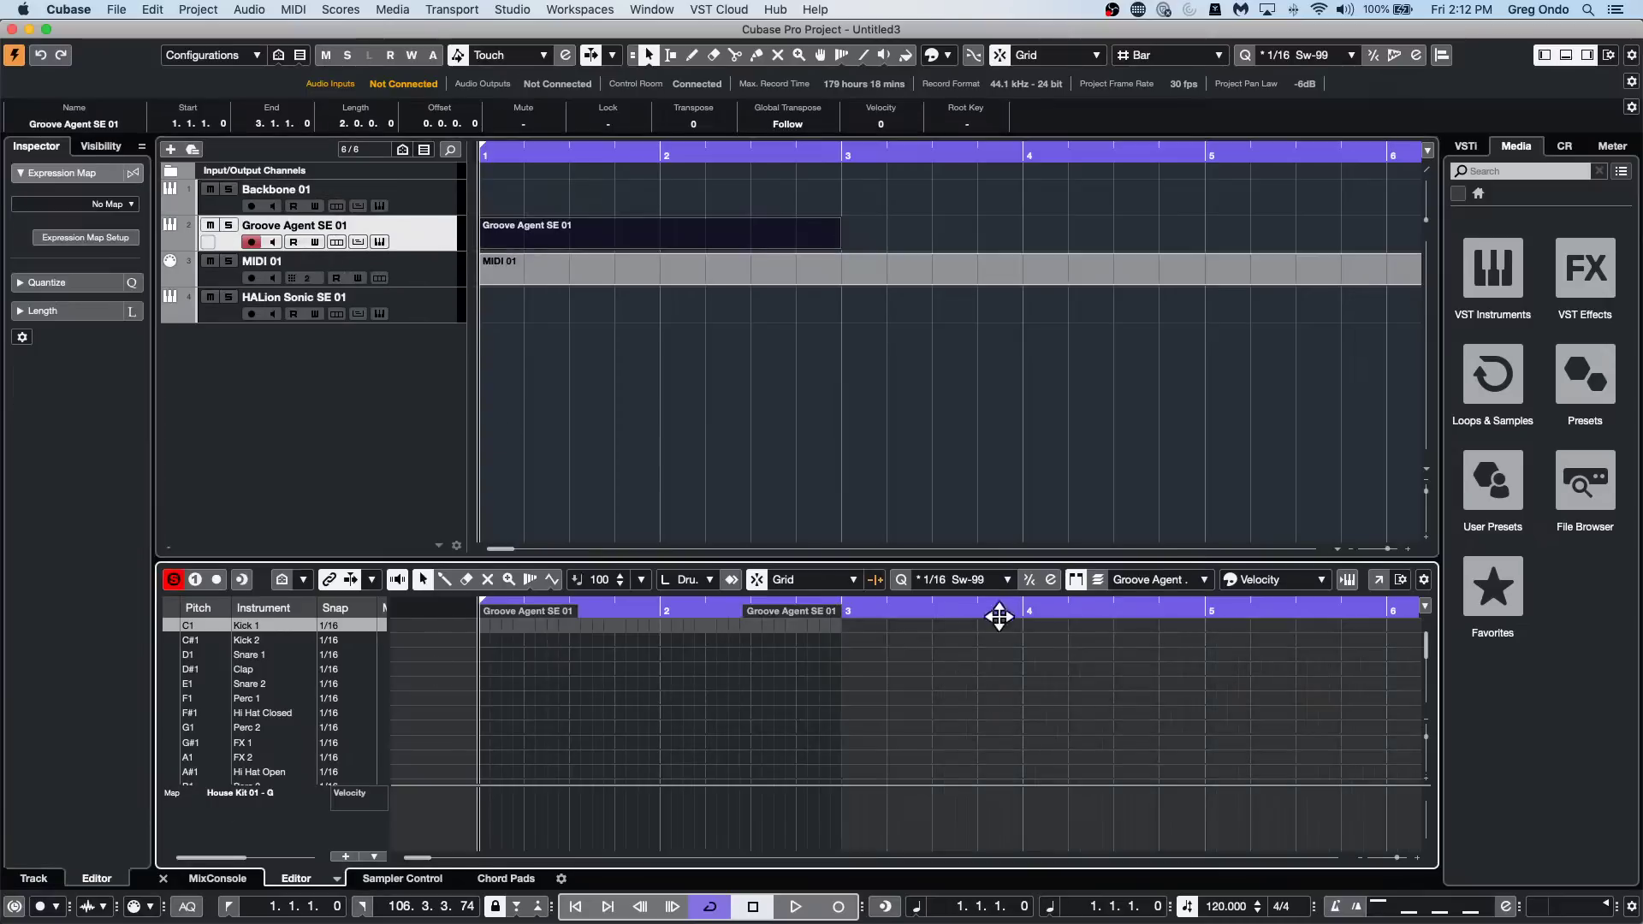
{"action": "left_click", "coordinate": [1375, 580]}
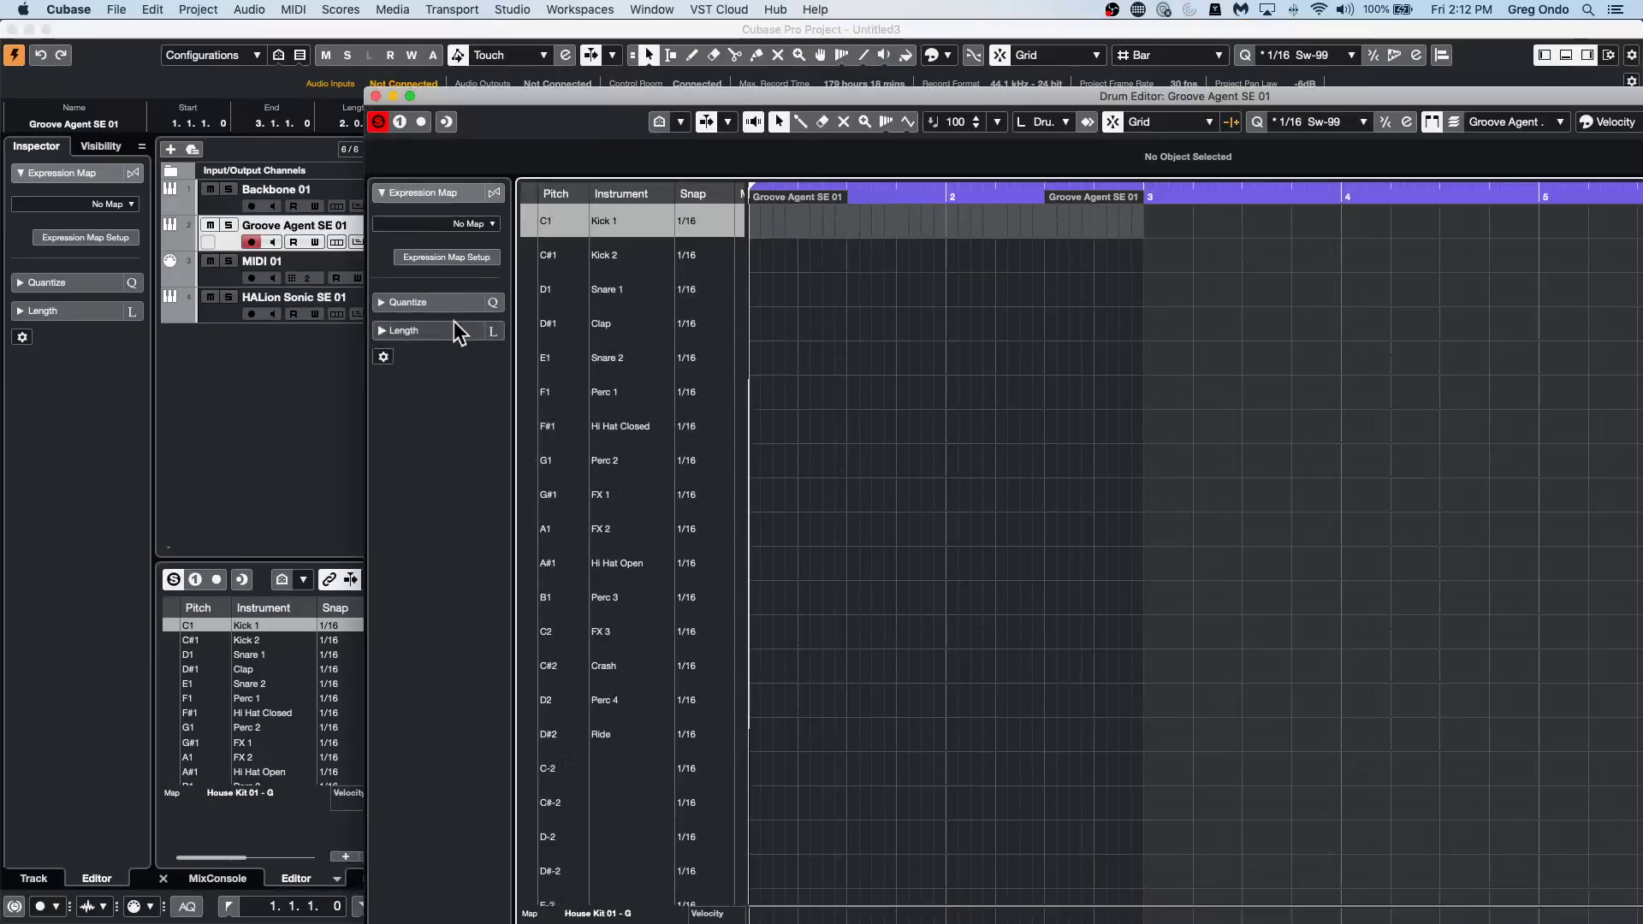
{"action": "left_click", "coordinate": [408, 95]}
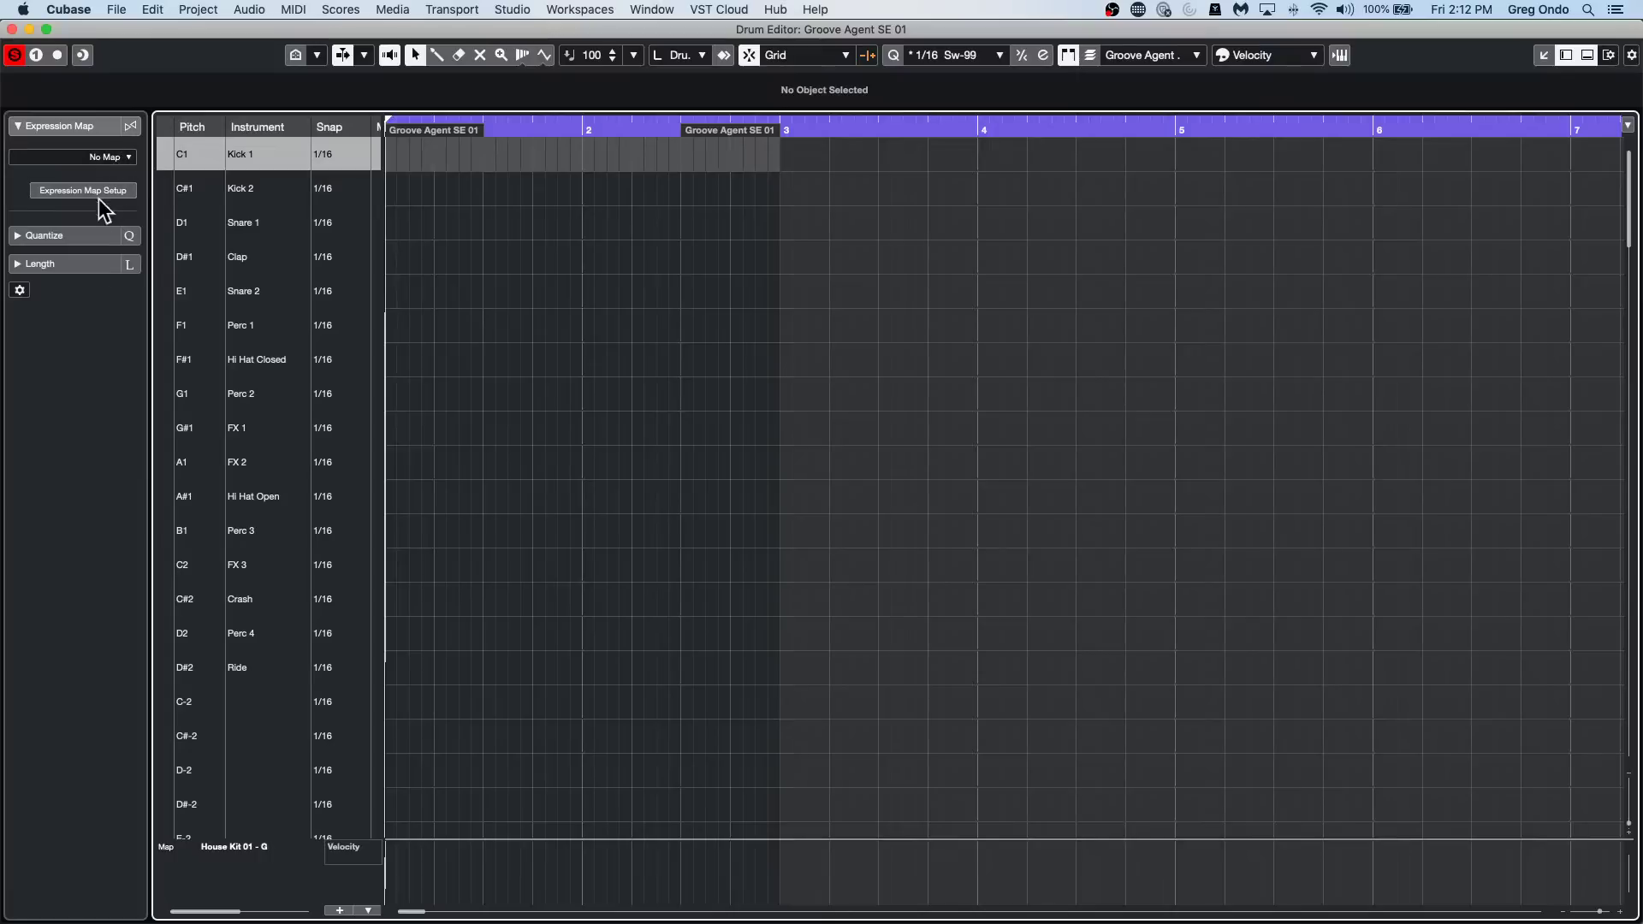
{"action": "left_click_drag", "start_coordinate": [382, 414], "coordinate": [1191, 393]}
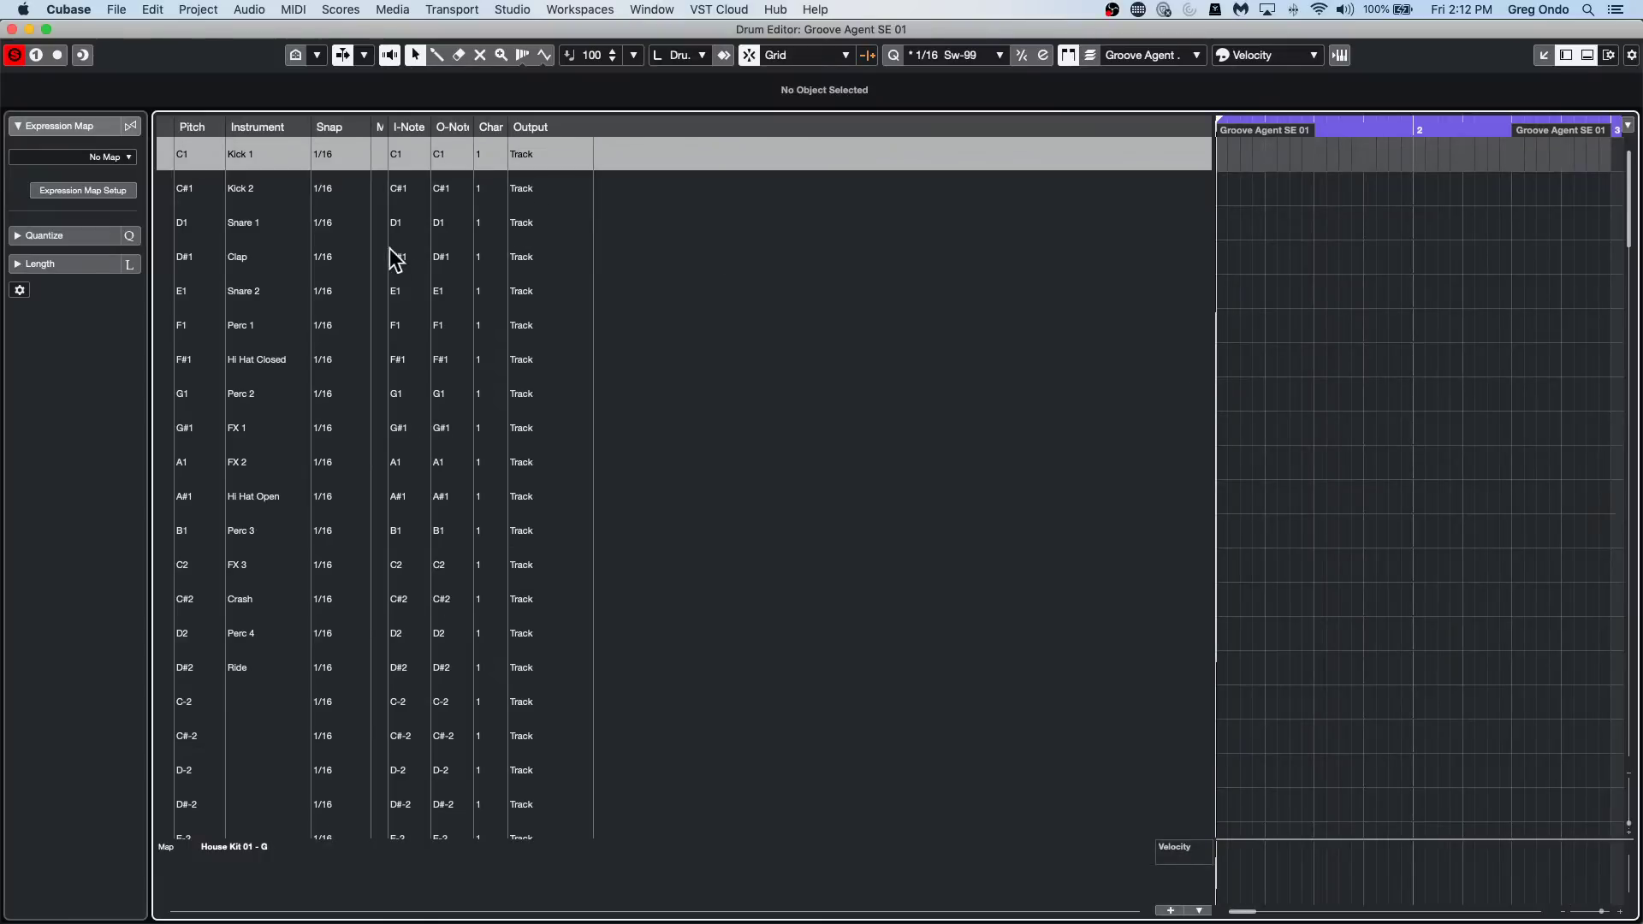
{"action": "left_click", "coordinate": [451, 265]}
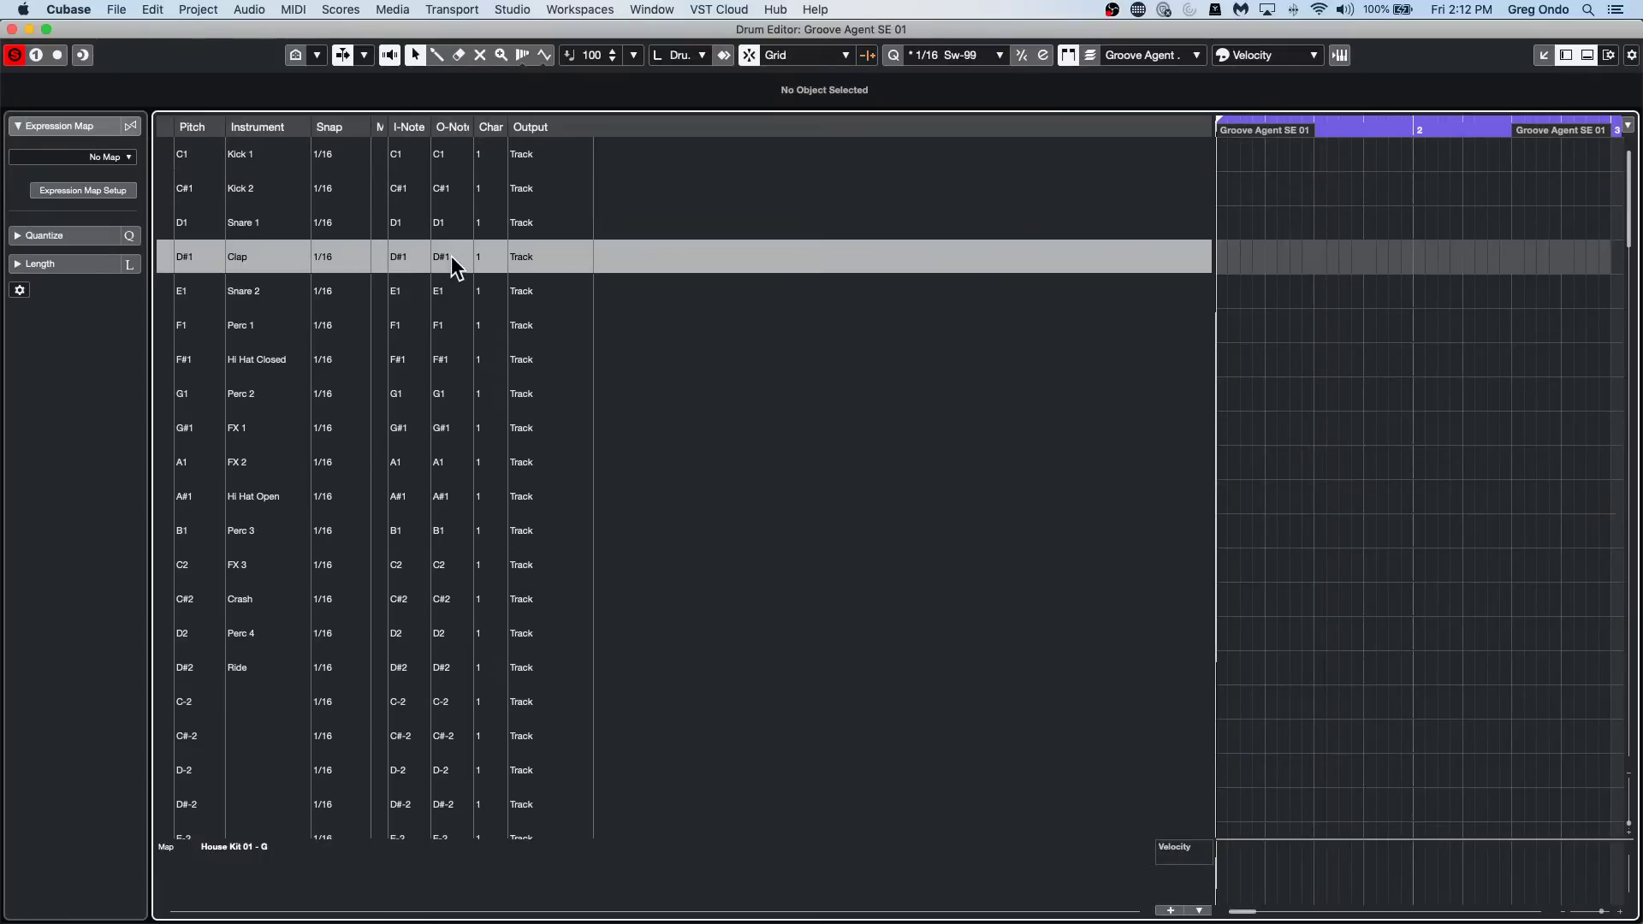
{"action": "scroll", "coordinate": [449, 265], "scroll_direction": "down", "scroll_amount": 5}
{"action": "scroll", "coordinate": [451, 267], "scroll_direction": "up", "scroll_amount": 5}
{"action": "left_click", "coordinate": [12, 29]}
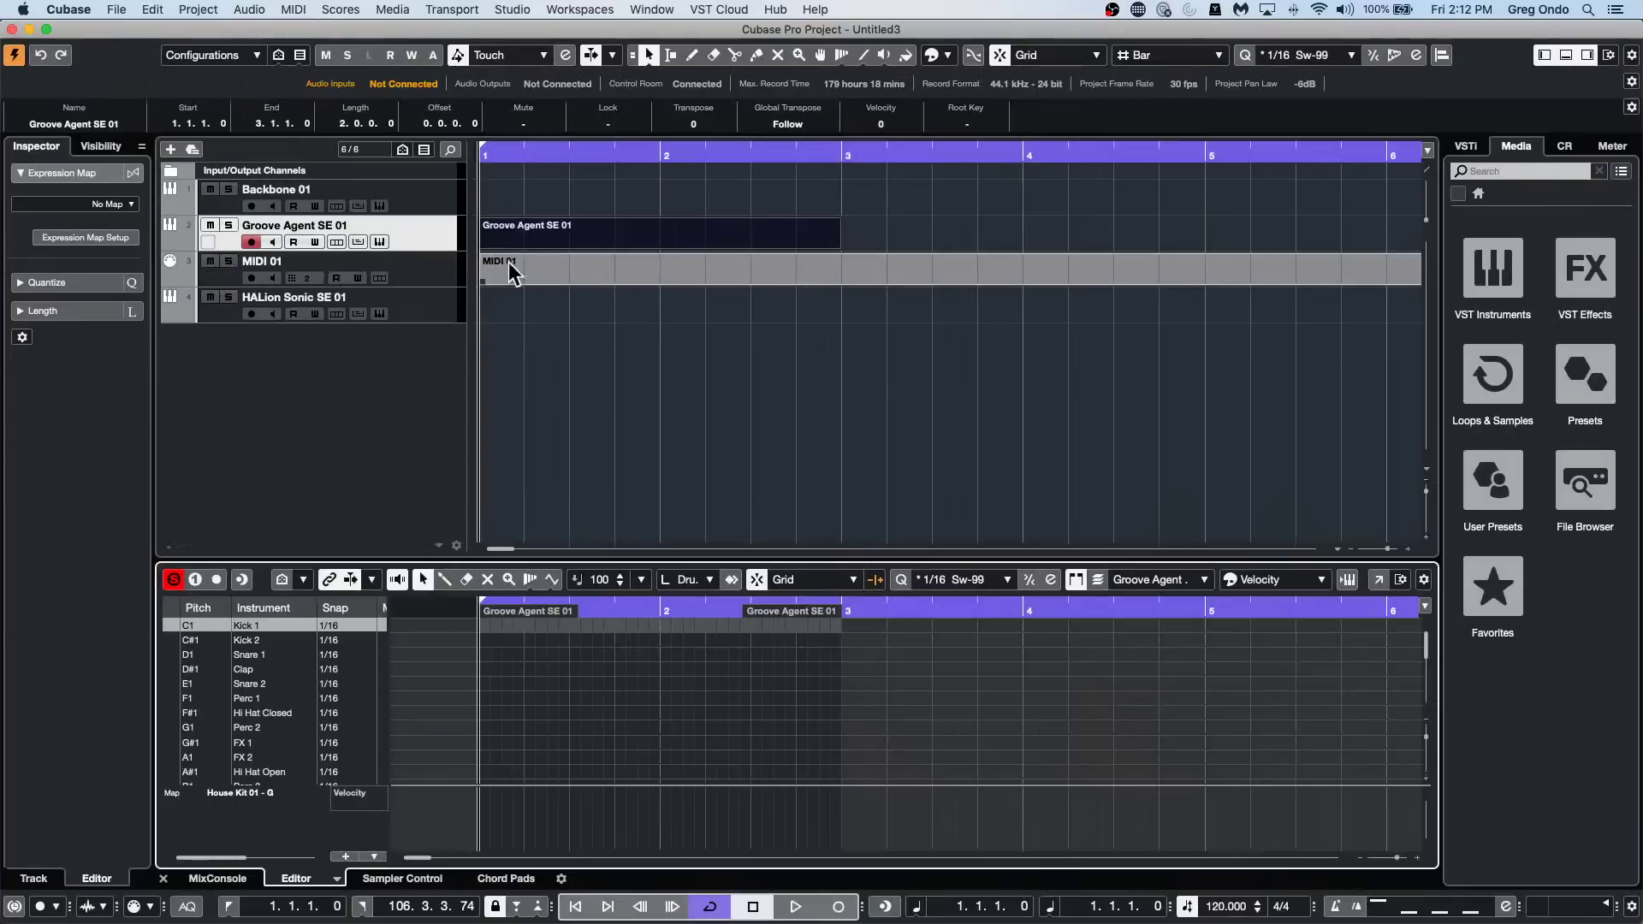
Open the MIDI 01 part in a separate Drum Editor window, widen its drum list, and select Clap to examine its channel and output.
{"action": "left_click", "coordinate": [440, 274]}
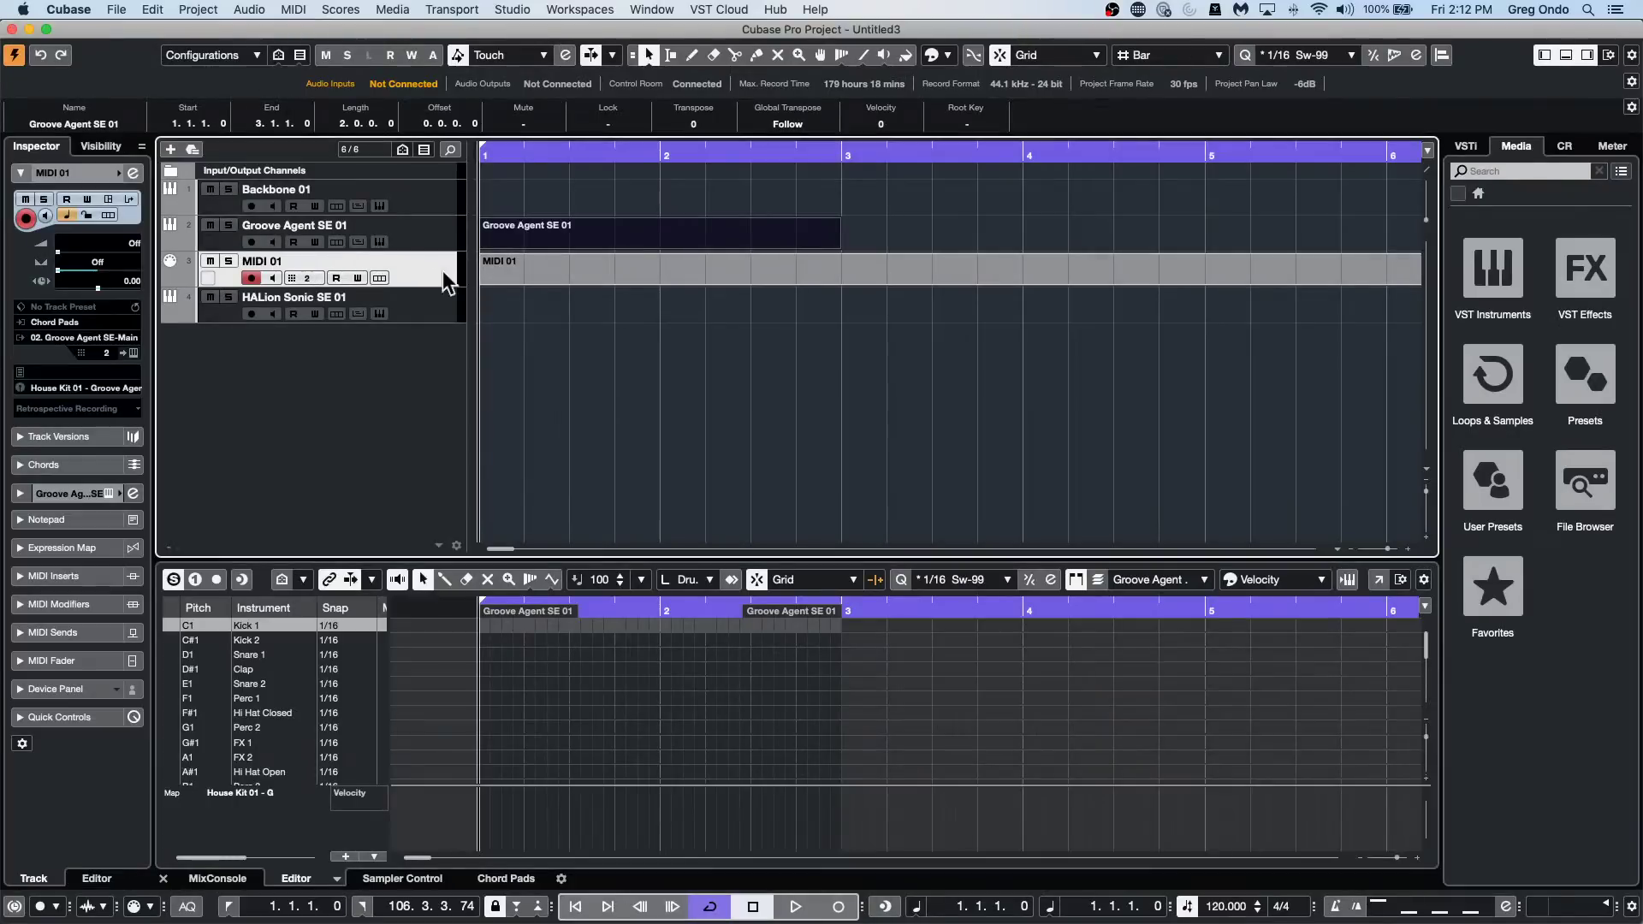
{"action": "left_click", "coordinate": [541, 265]}
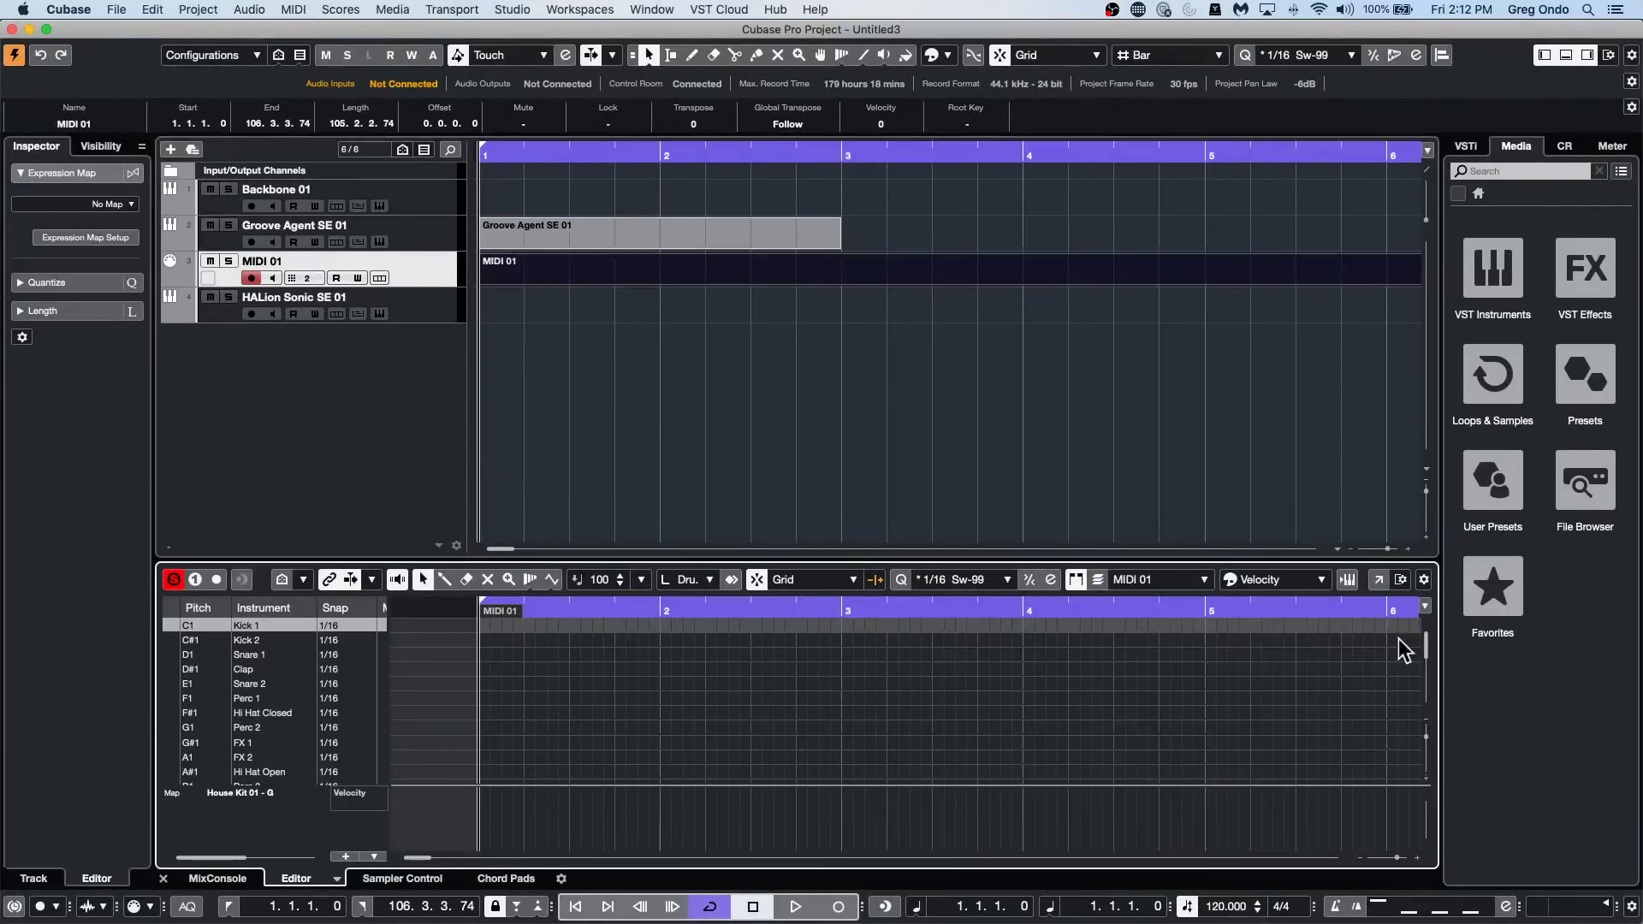
{"action": "left_click", "coordinate": [1377, 579]}
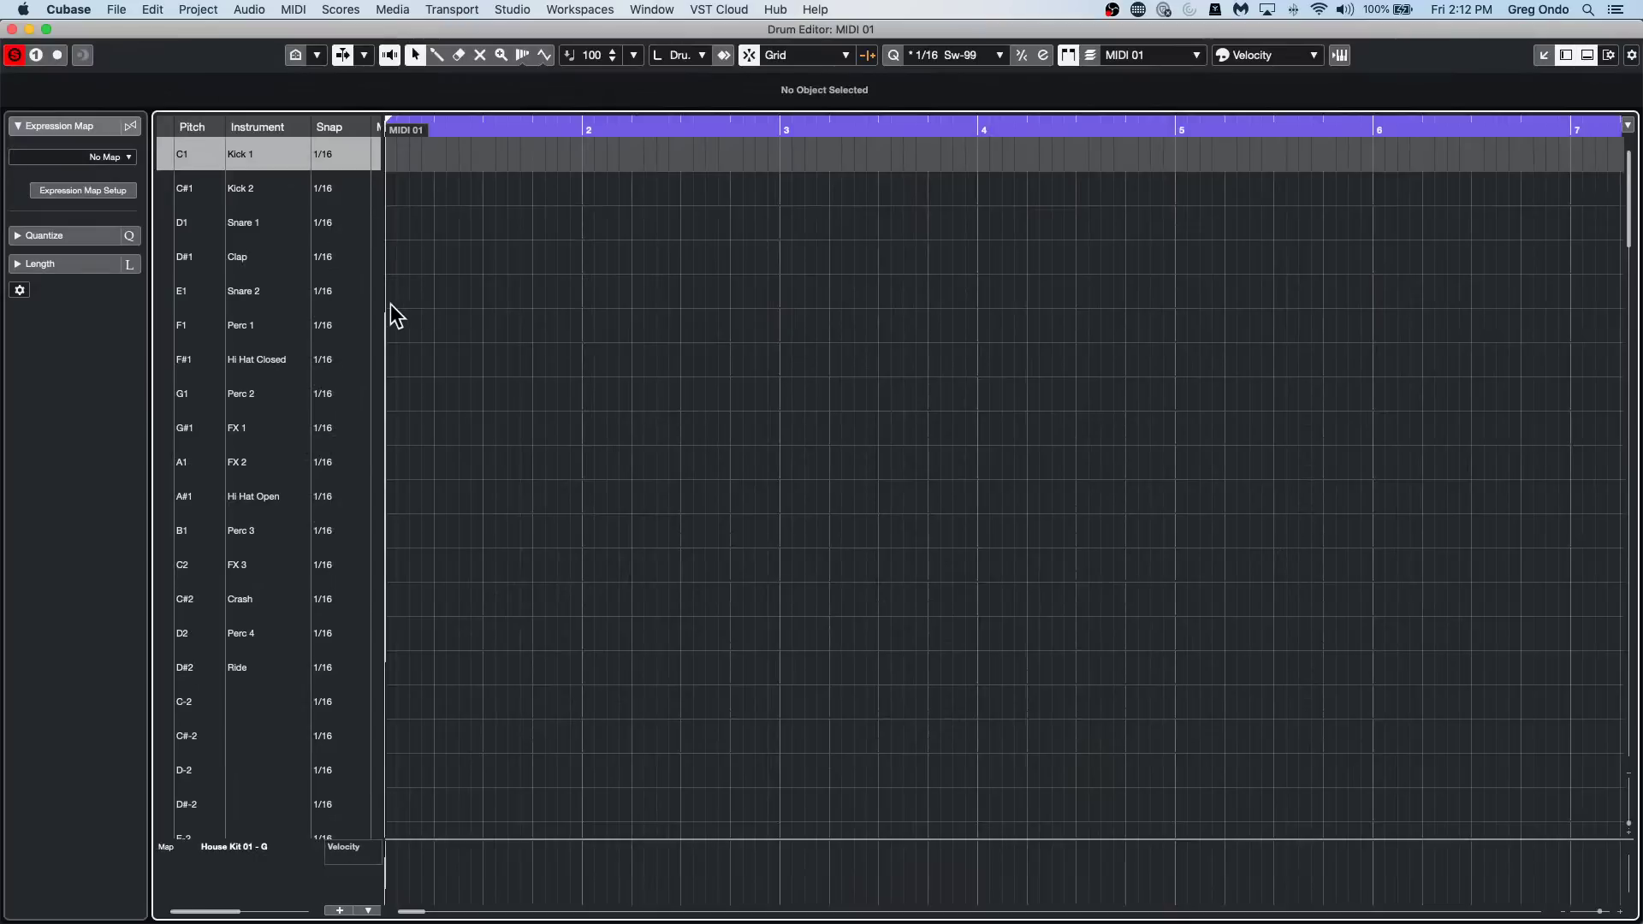
{"action": "left_click_drag", "start_coordinate": [383, 318], "coordinate": [668, 315]}
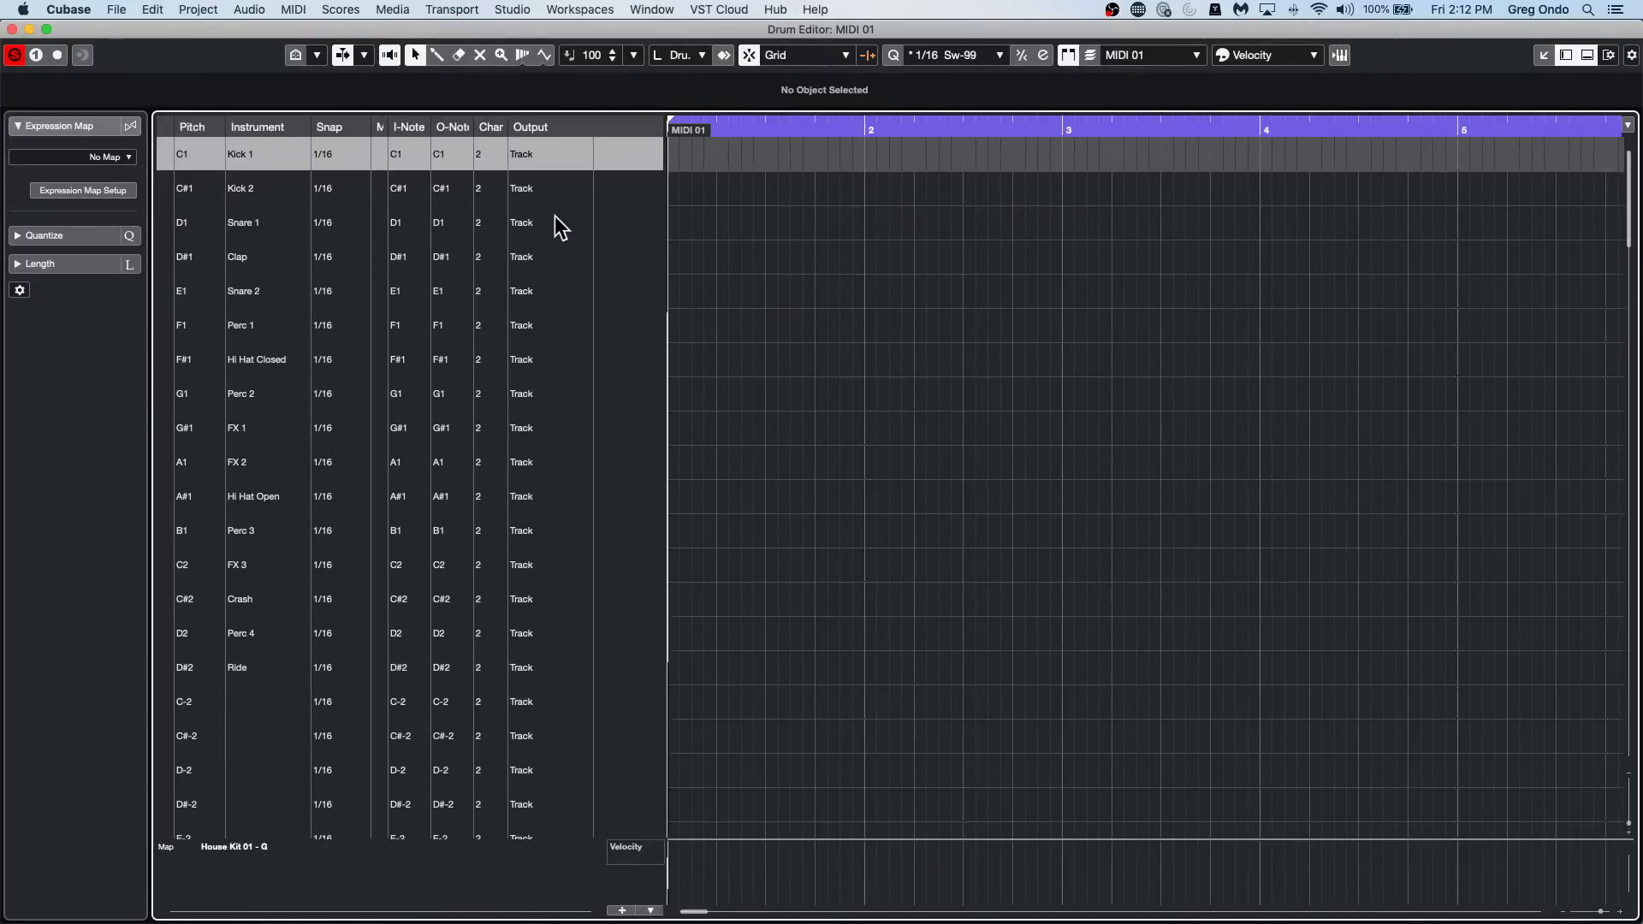
{"action": "left_click", "coordinate": [524, 262]}
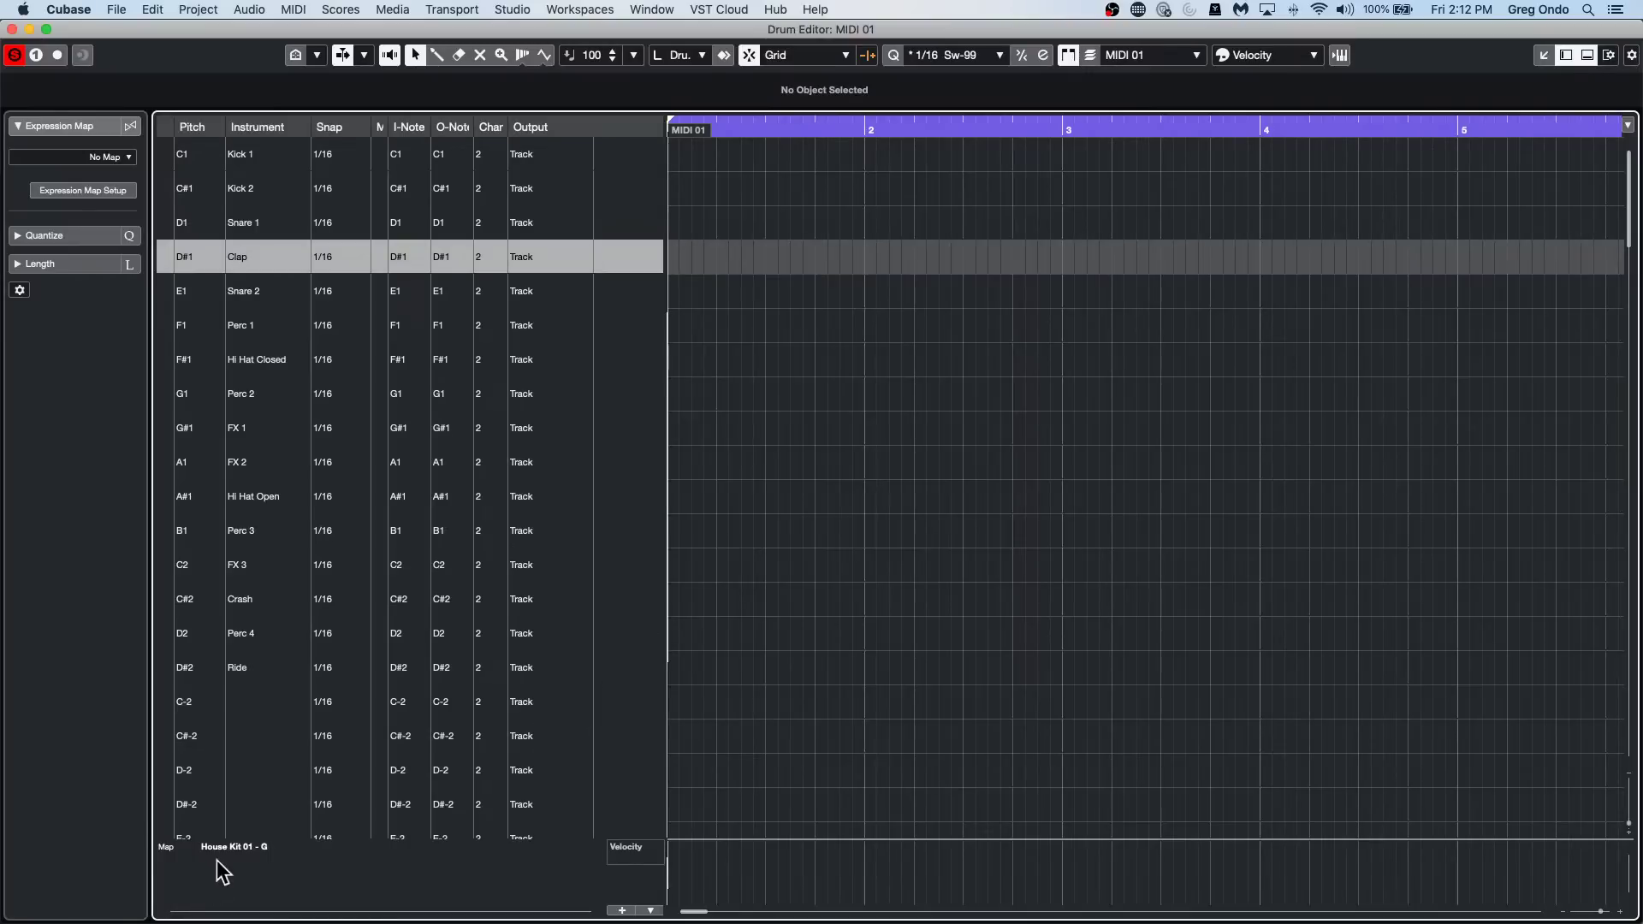
Open Drum Map Setup from the MIDI 01 drum map and set its output to 02. Groove Agent SE - Main.
{"action": "left_click", "coordinate": [240, 848]}
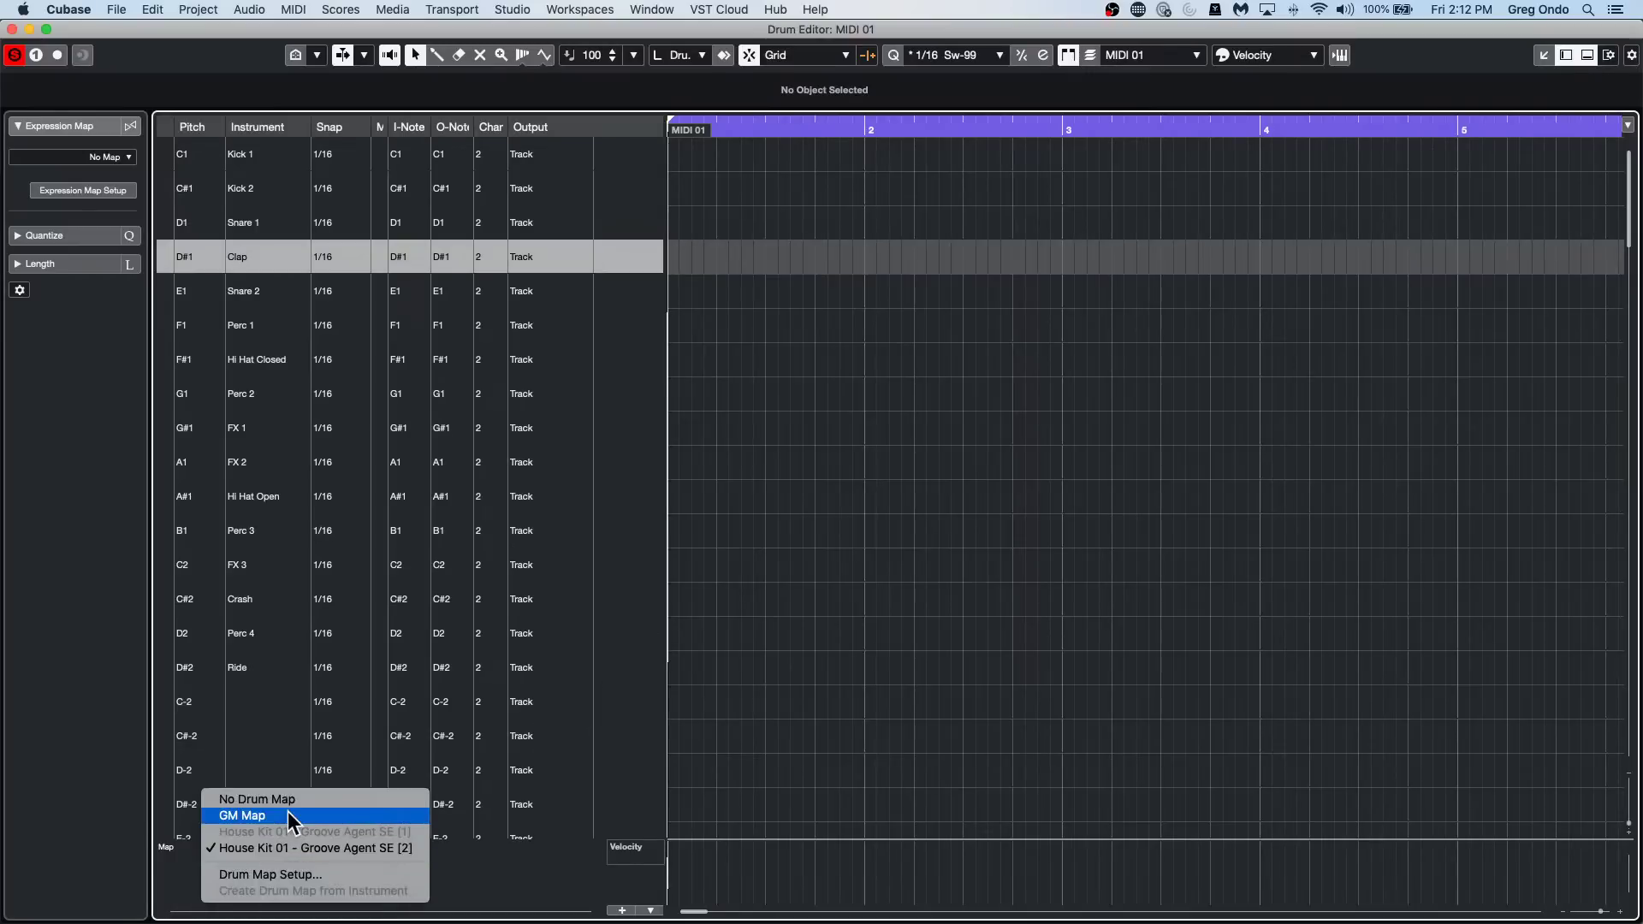
{"action": "left_click", "coordinate": [270, 874]}
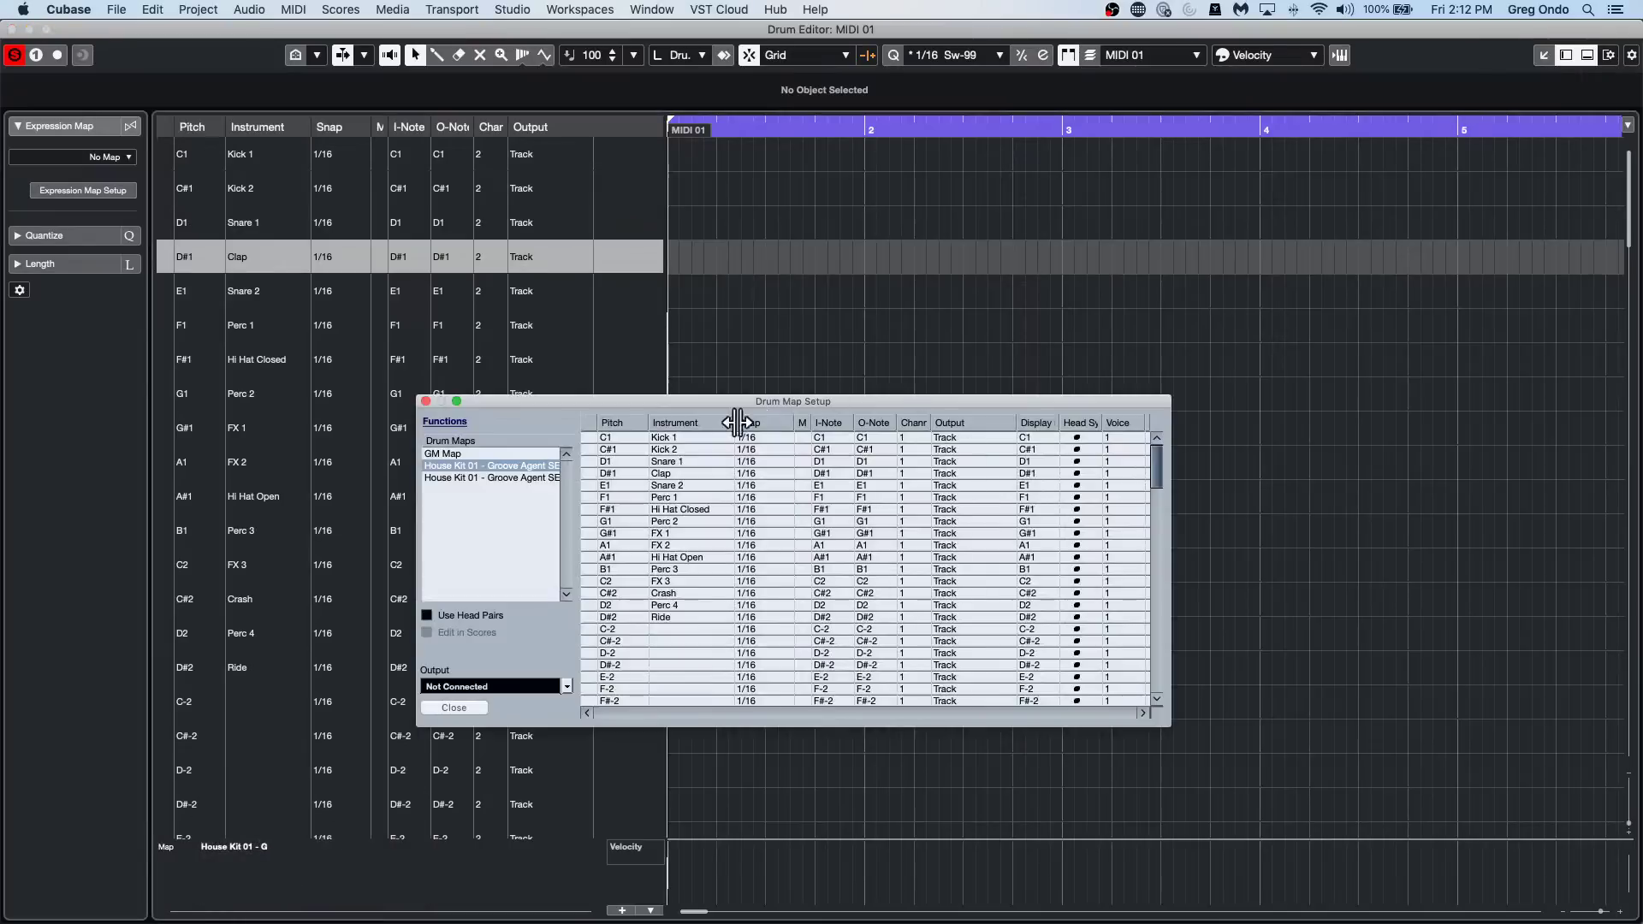
{"action": "left_click", "coordinate": [971, 438]}
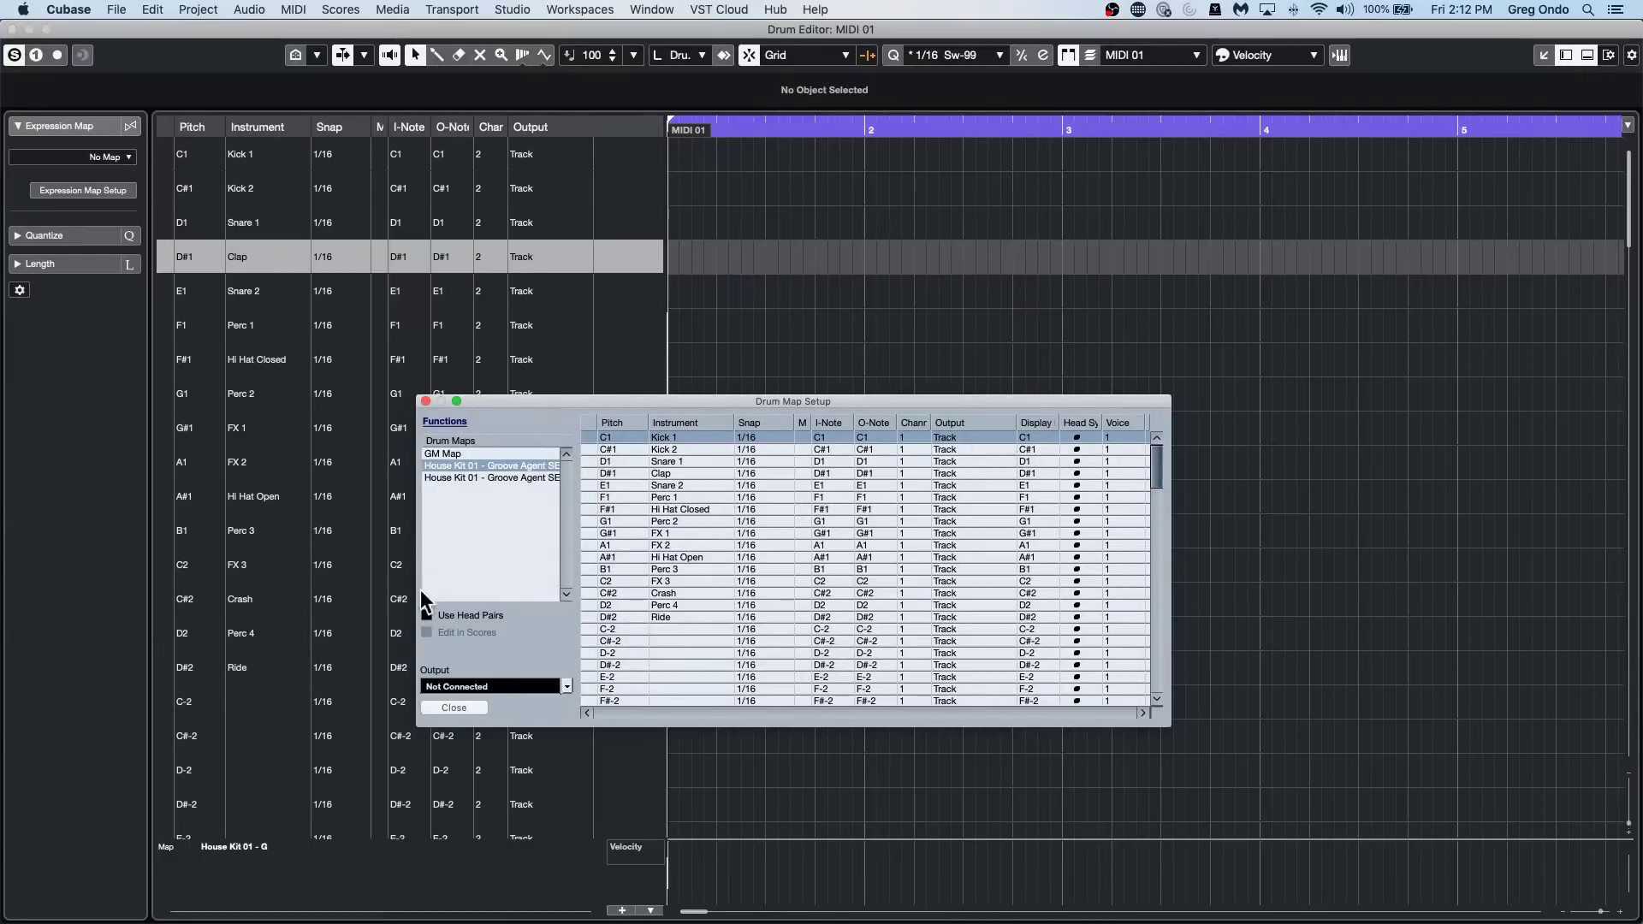
{"action": "left_click", "coordinate": [476, 685]}
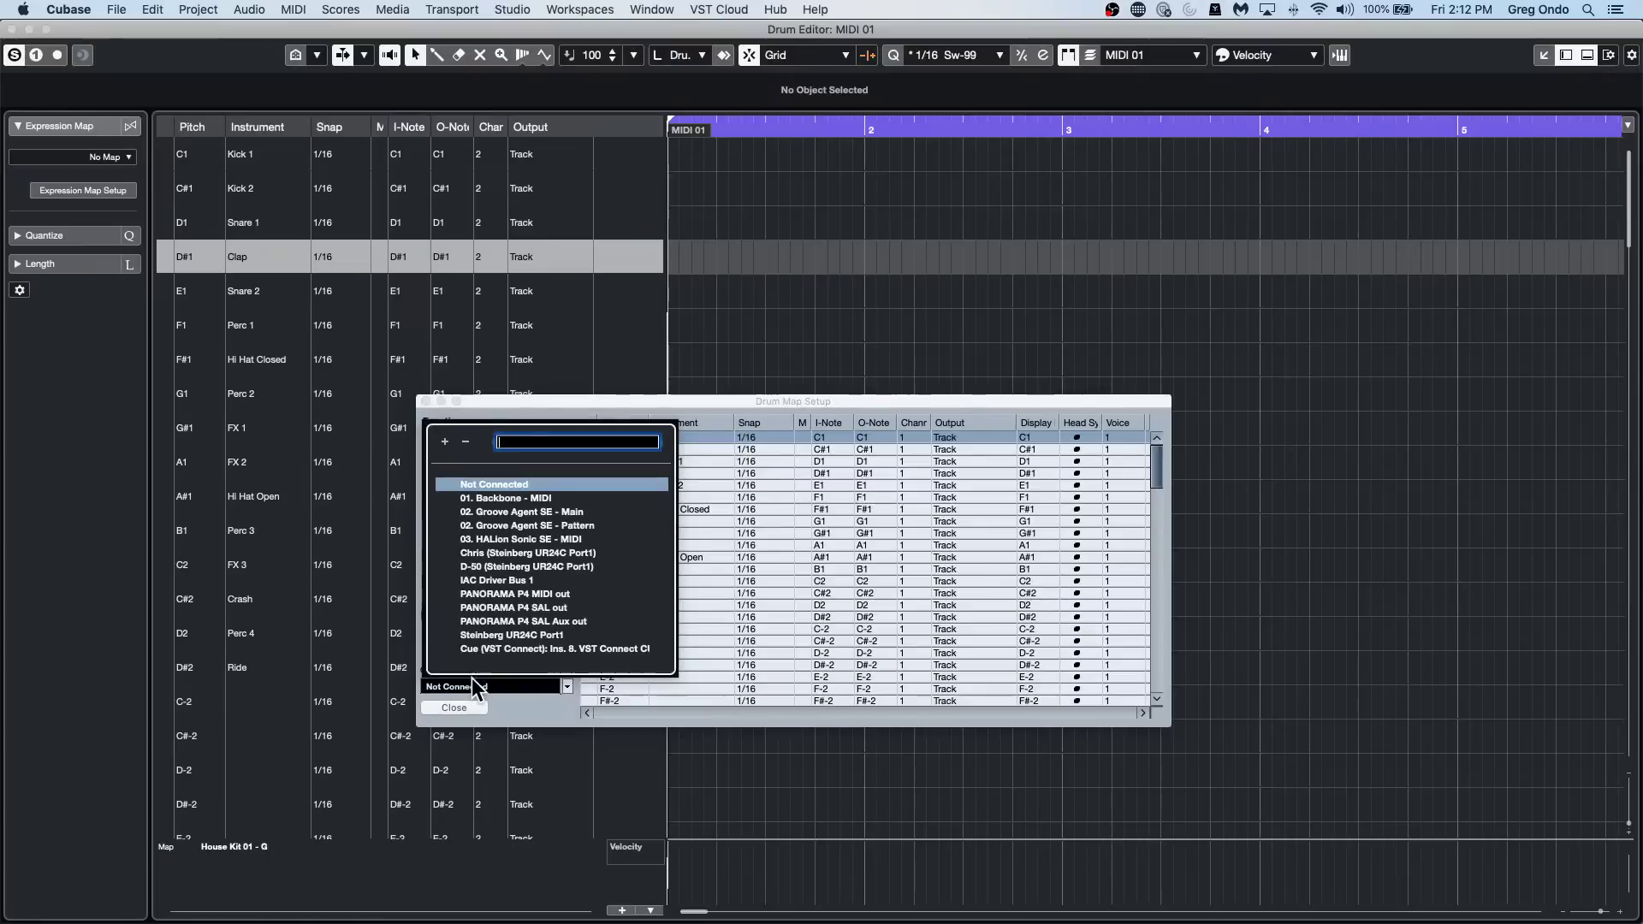
{"action": "left_click", "coordinate": [532, 510]}
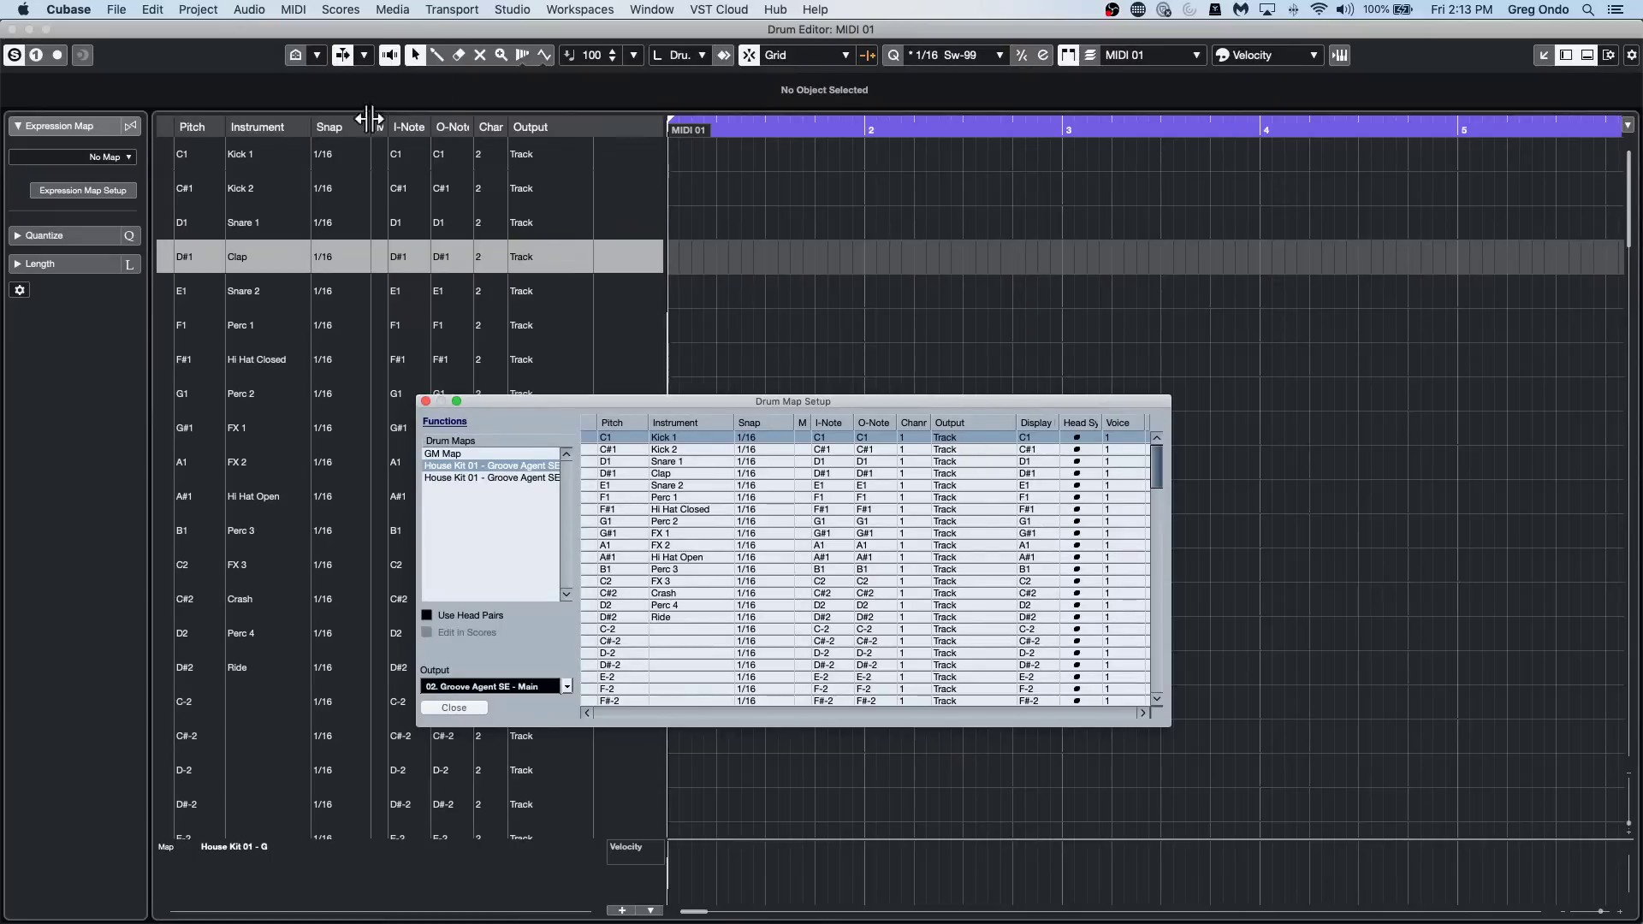
Examine the GM Map's sounds and the Bass Drum output choices in Drum Map Setup, and close the Drum Editor window.
{"action": "left_click", "coordinate": [540, 267]}
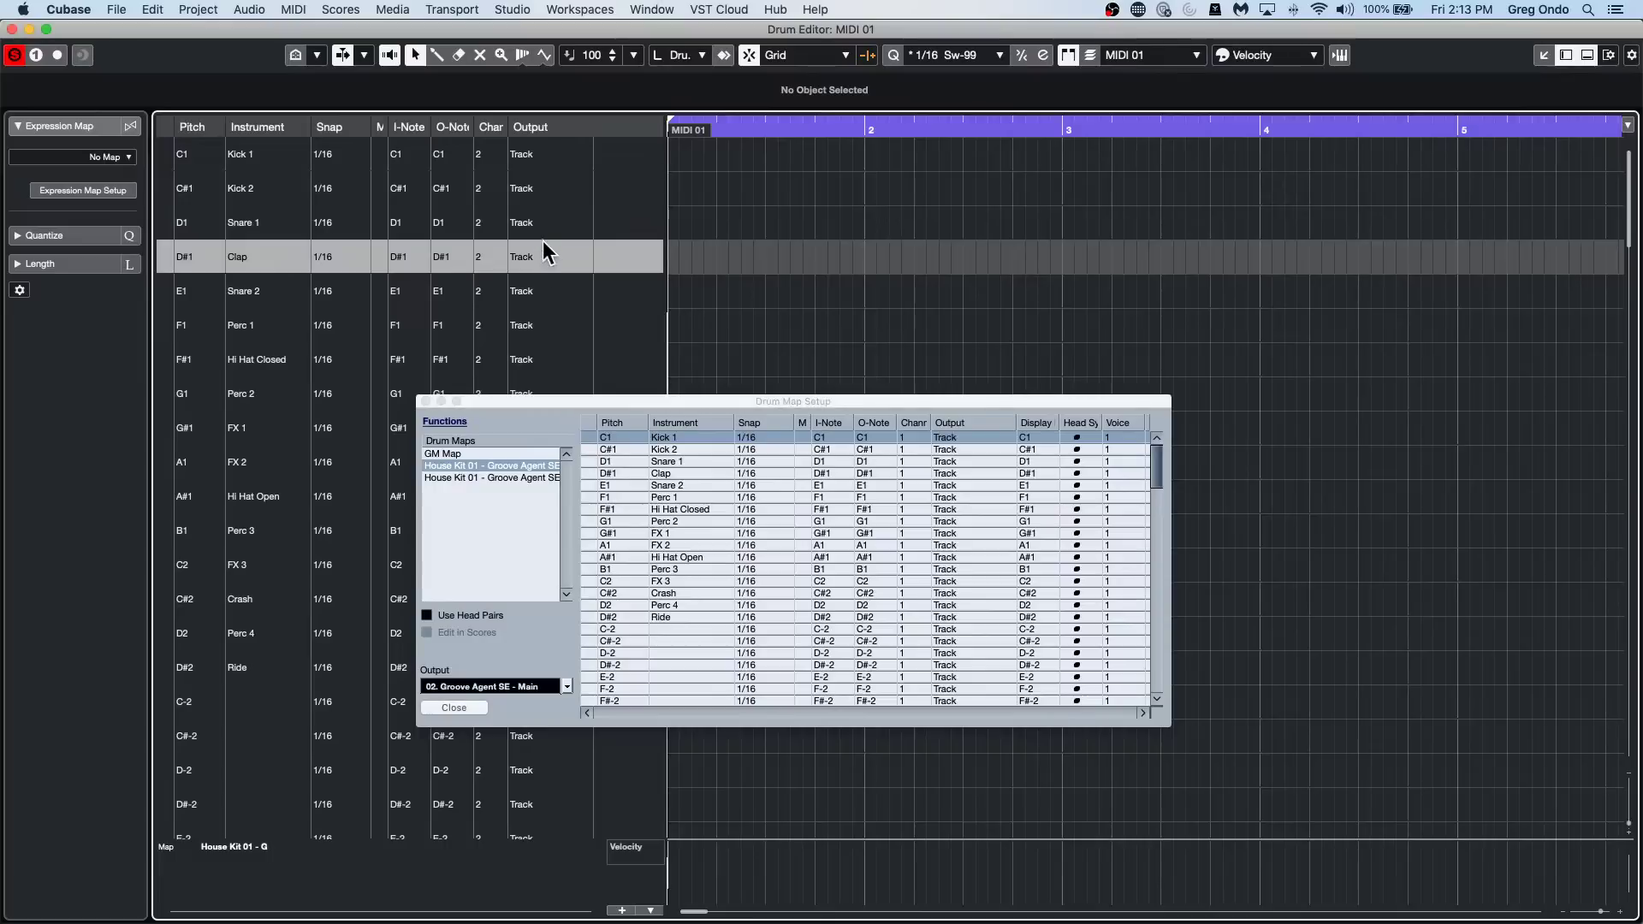
{"action": "left_click", "coordinate": [474, 451]}
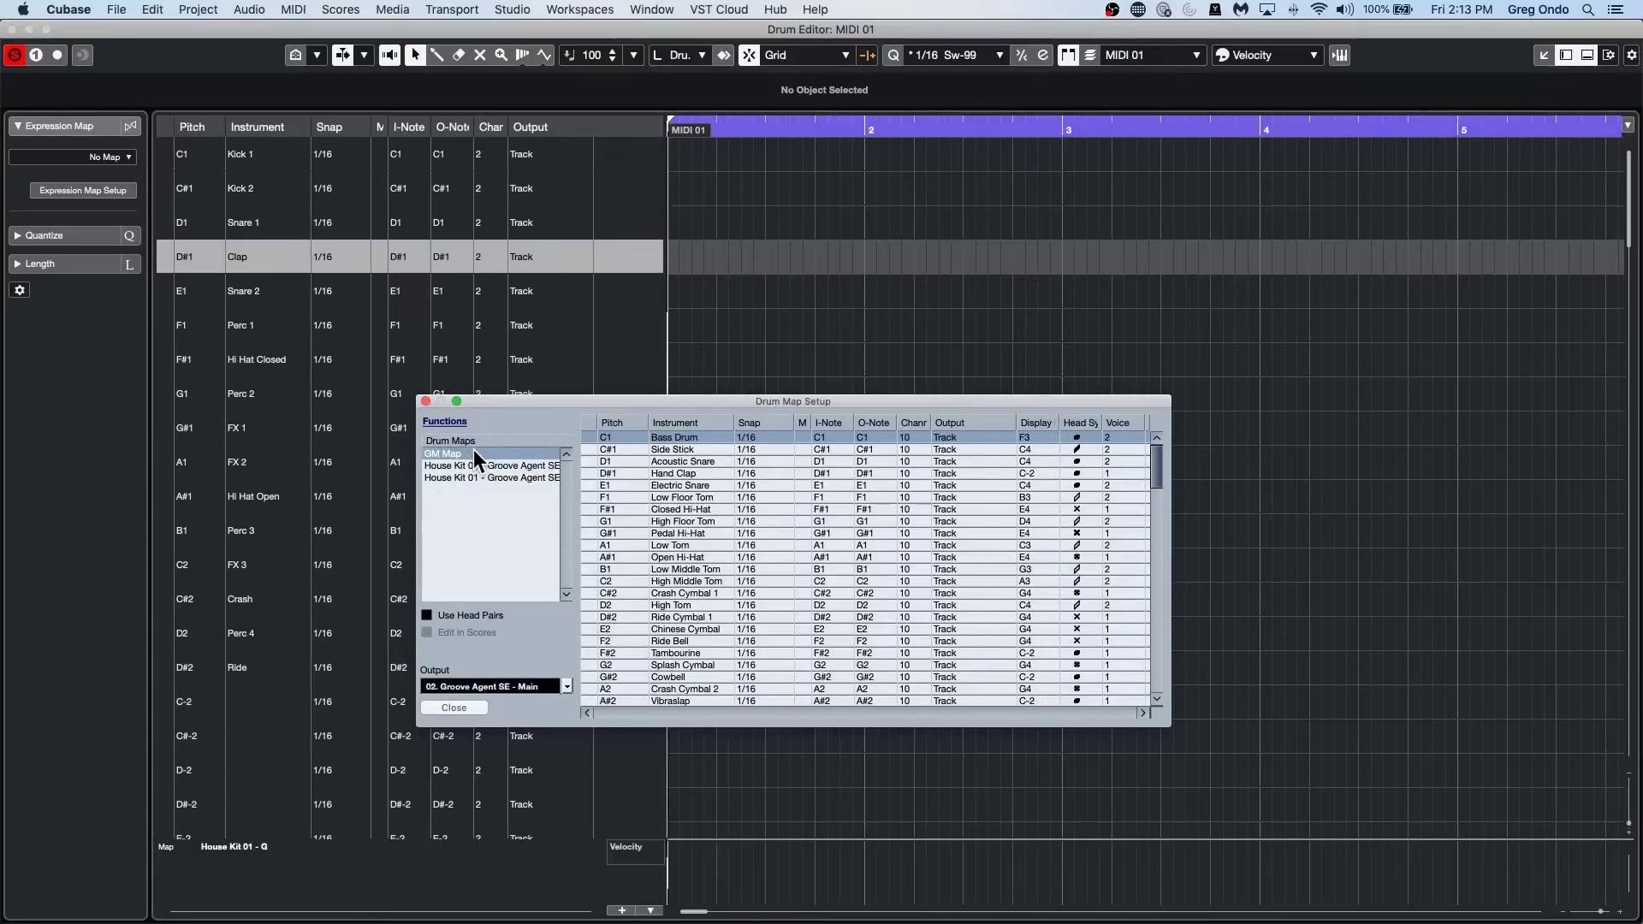
{"action": "left_click", "coordinate": [963, 434]}
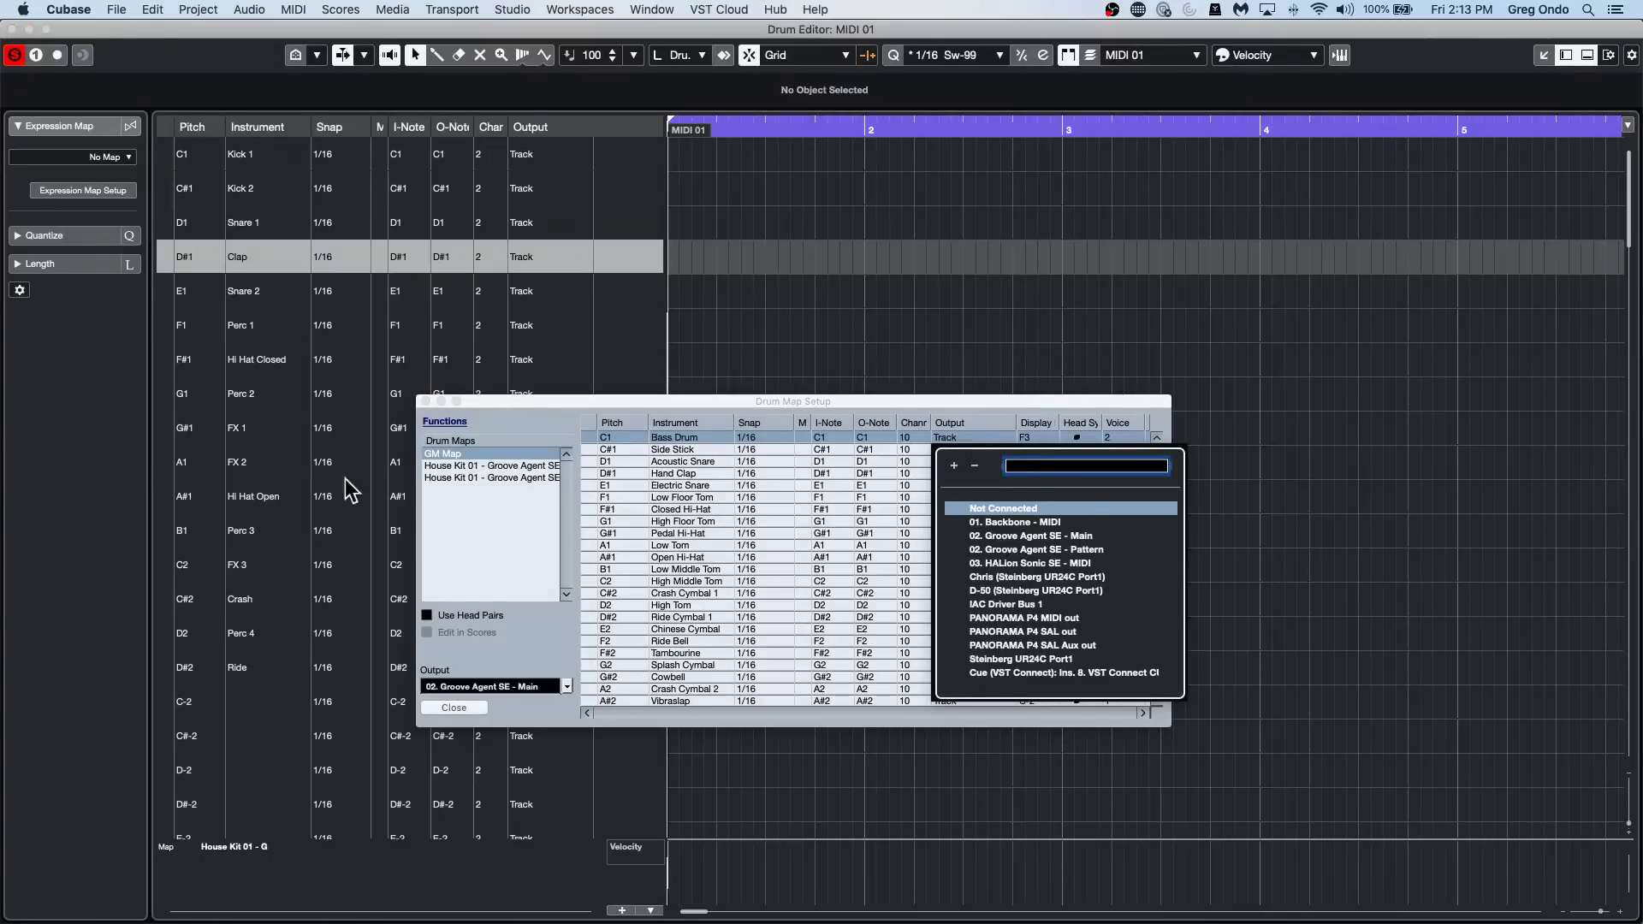
{"action": "left_click", "coordinate": [449, 450]}
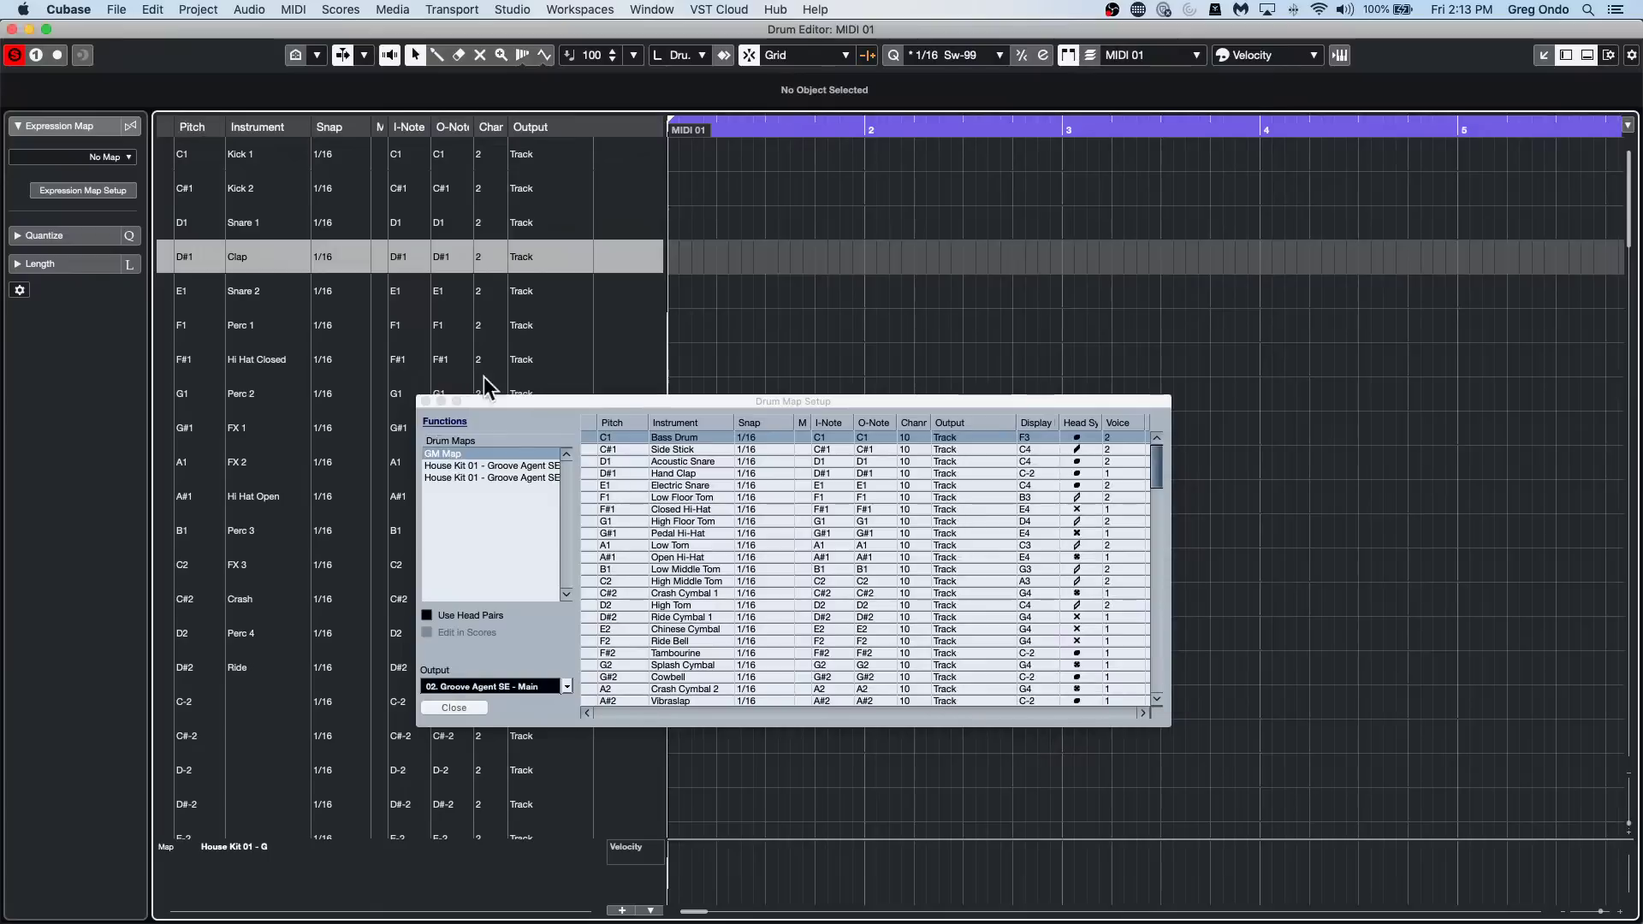
{"action": "left_click", "coordinate": [126, 162]}
{"action": "left_click", "coordinate": [80, 310]}
{"action": "left_click", "coordinate": [12, 29]}
{"action": "left_click", "coordinate": [78, 176]}
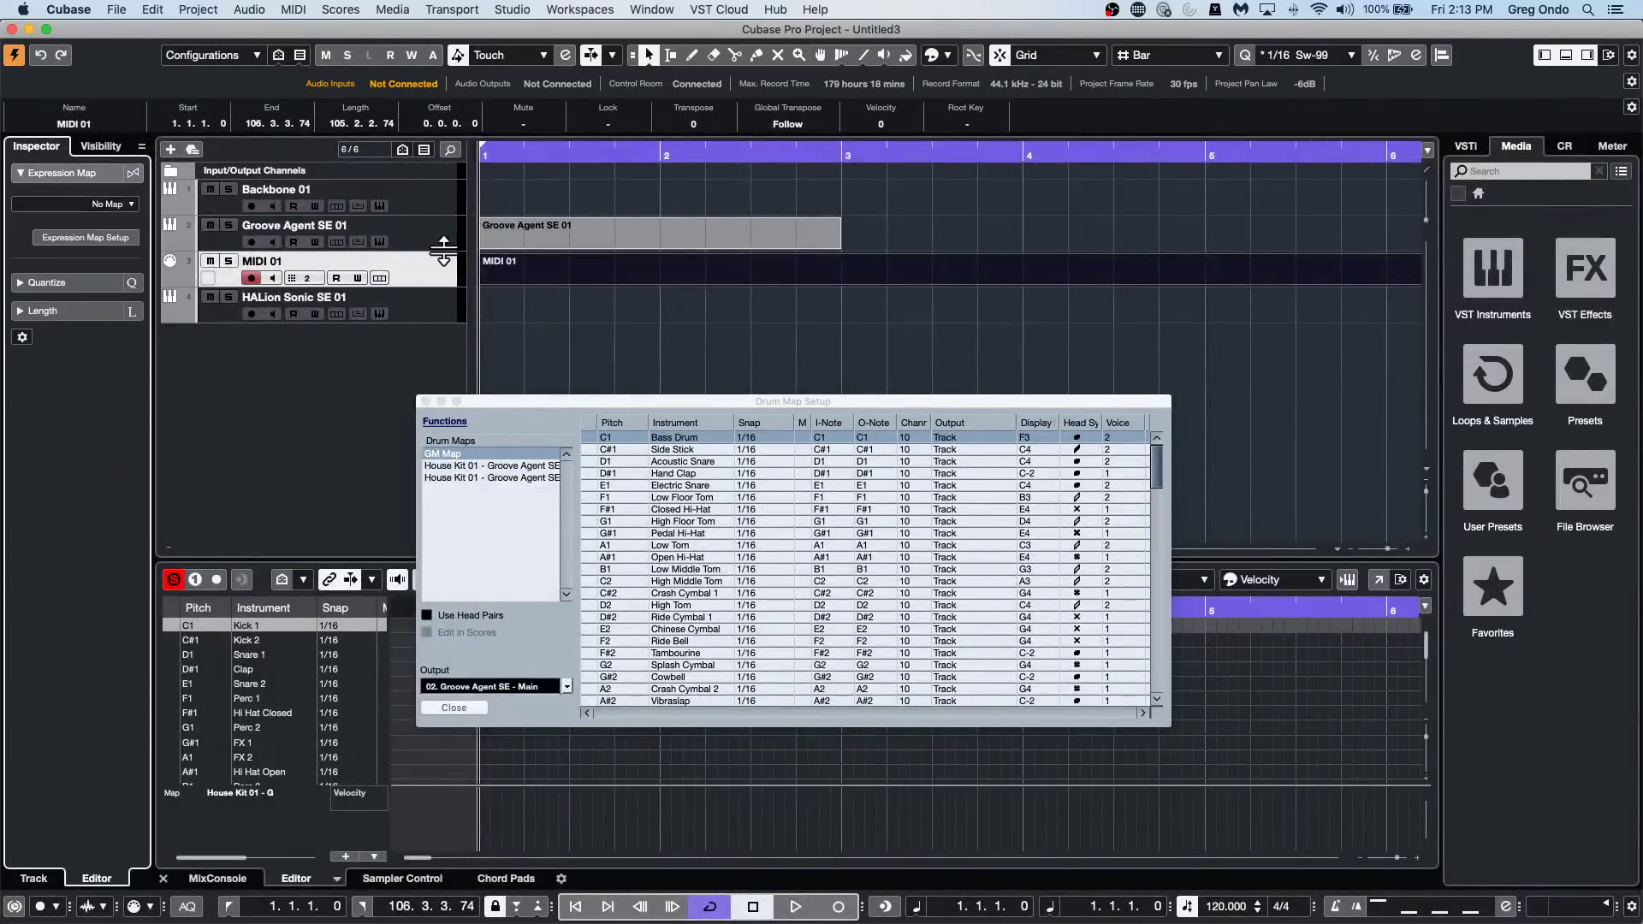
Assign the GM Map drum map to the Groove Agent SE 01 track.
{"action": "left_click", "coordinate": [518, 238]}
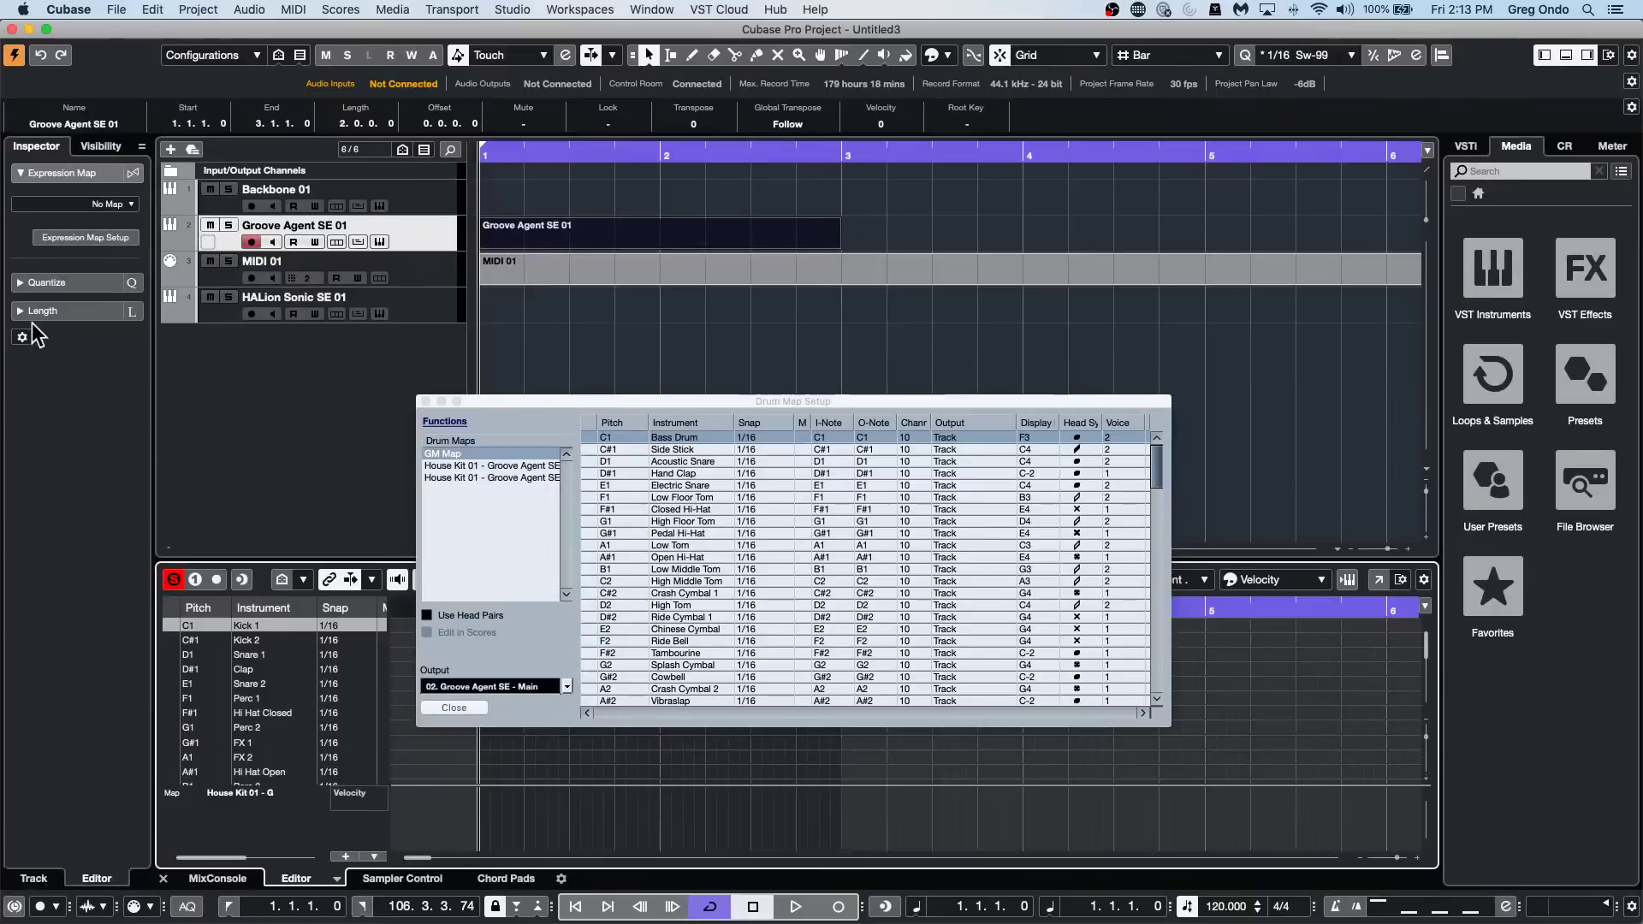
{"action": "left_click", "coordinate": [85, 175]}
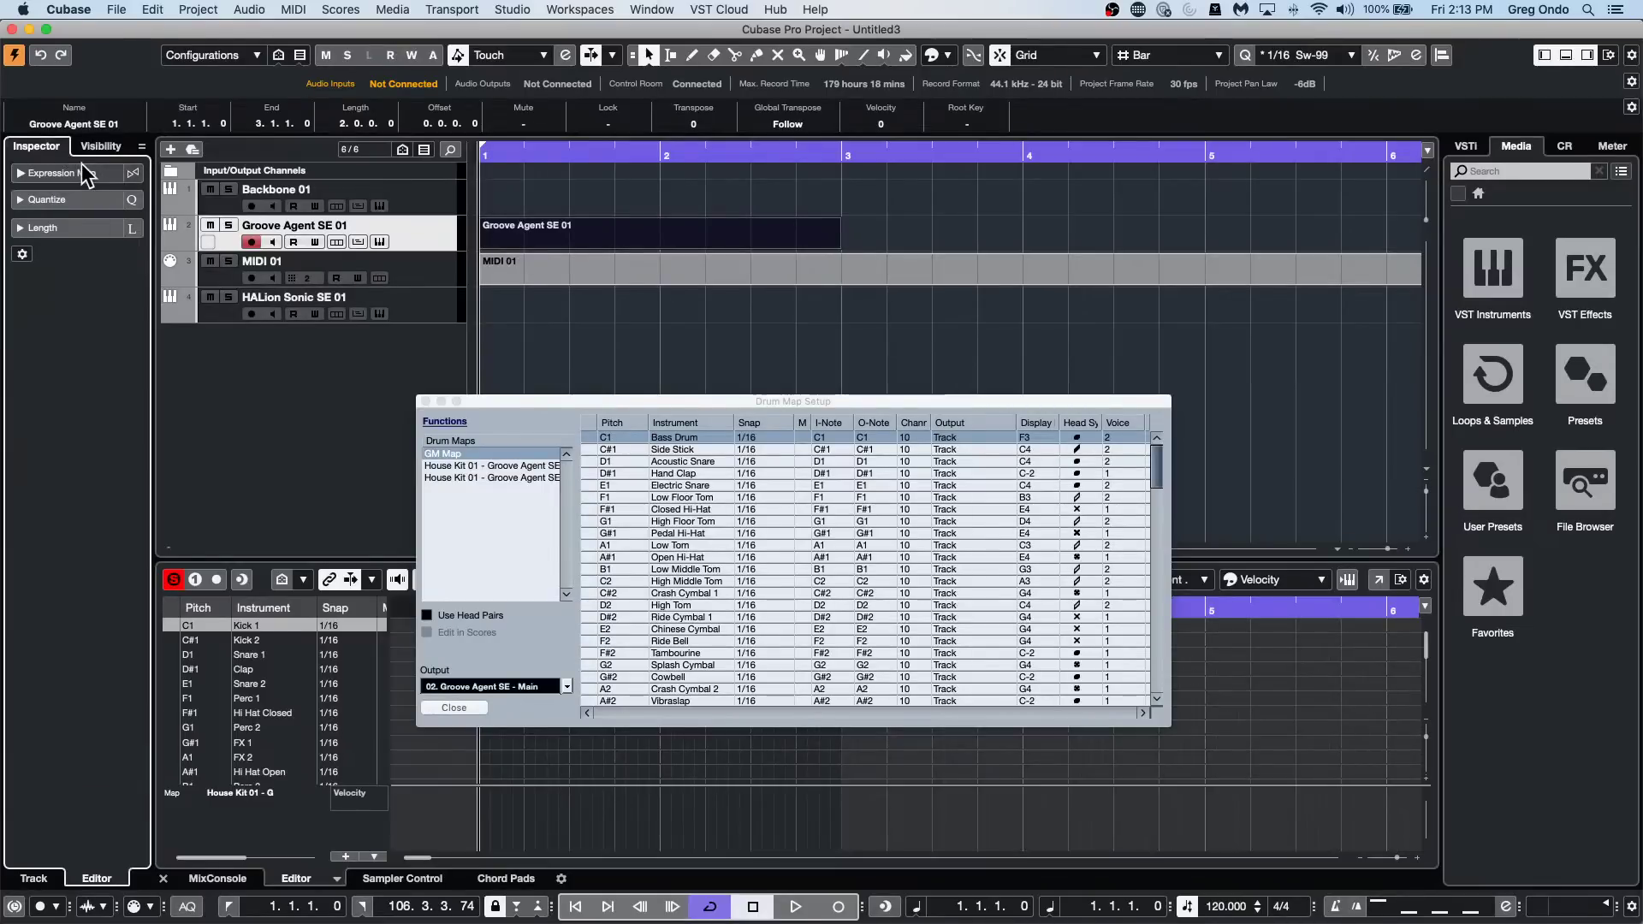
{"action": "left_click", "coordinate": [443, 236]}
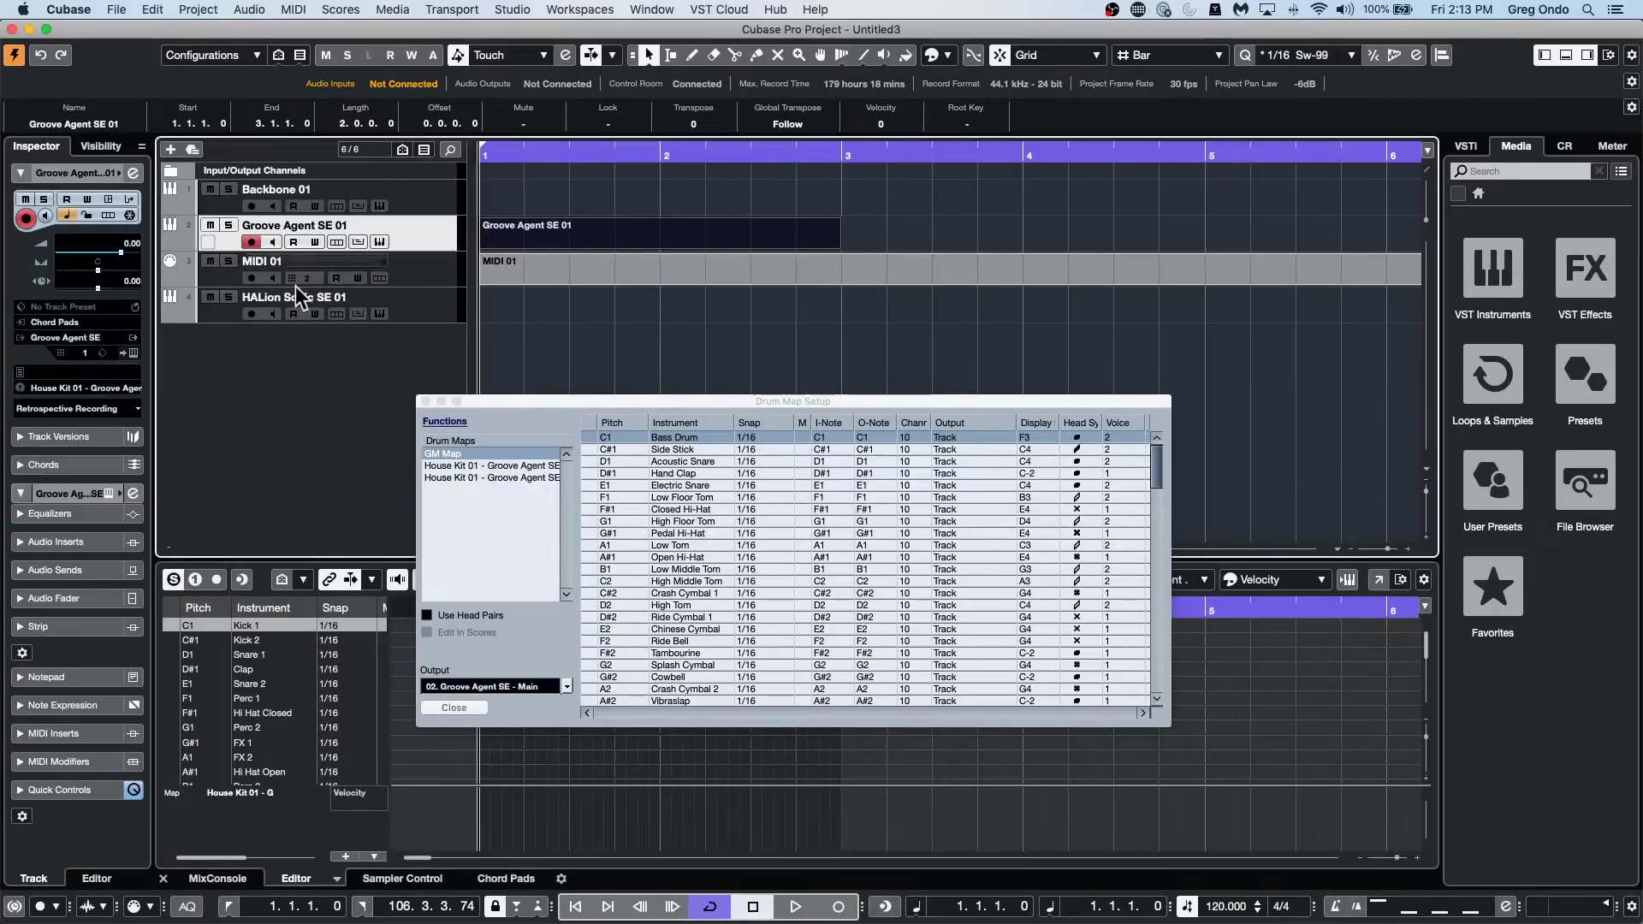
{"action": "left_click", "coordinate": [90, 387]}
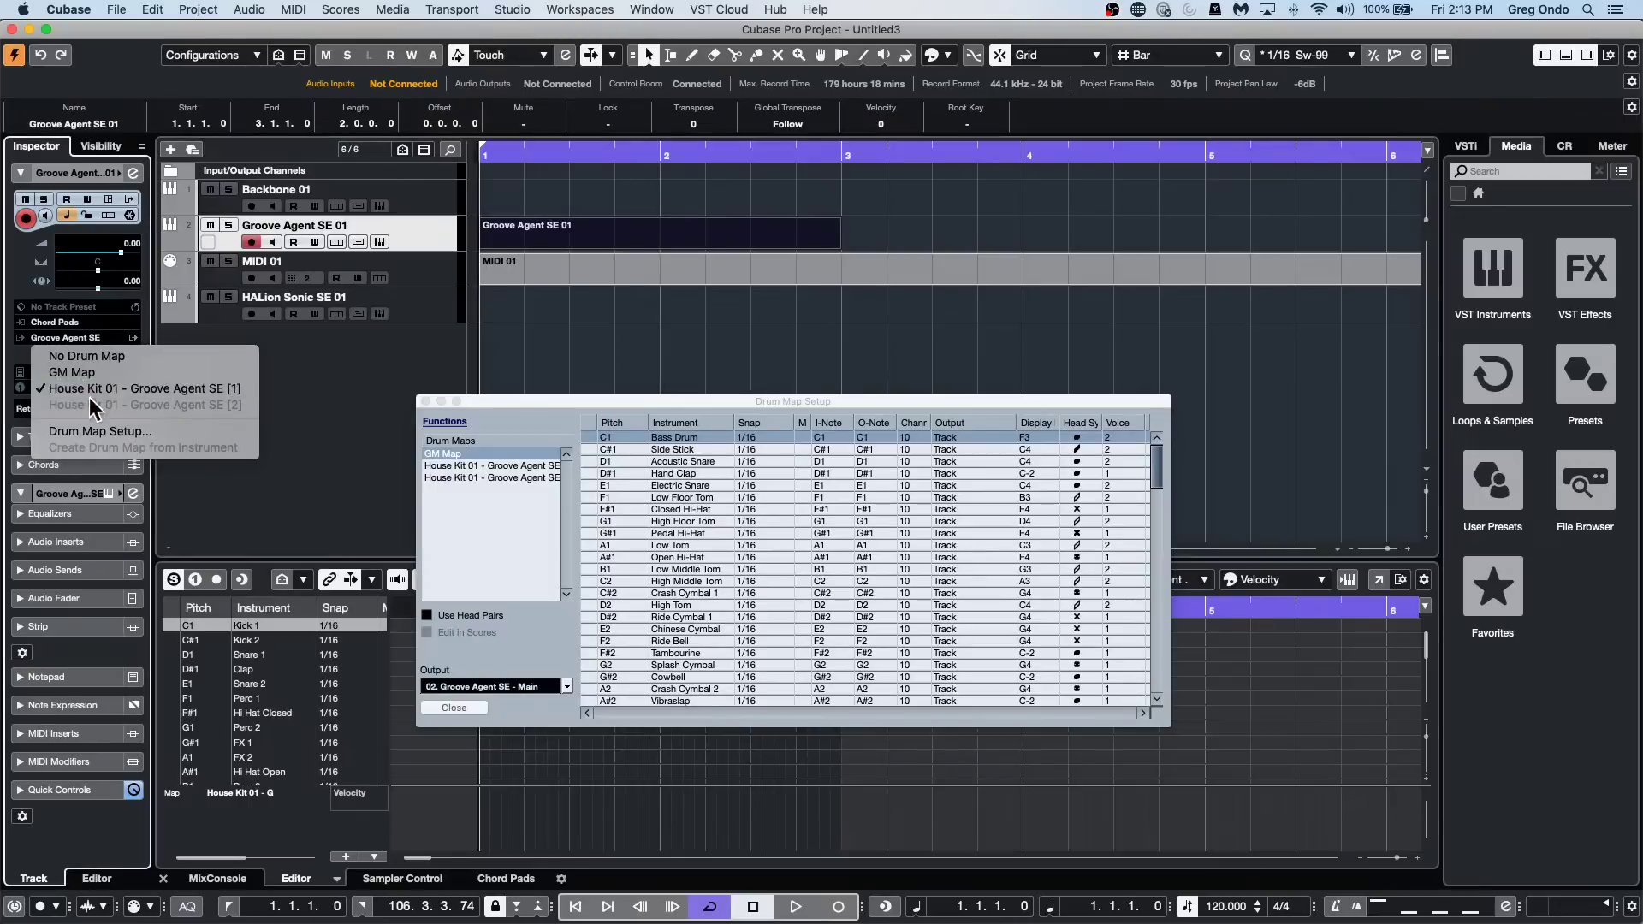
{"action": "left_click", "coordinate": [86, 373]}
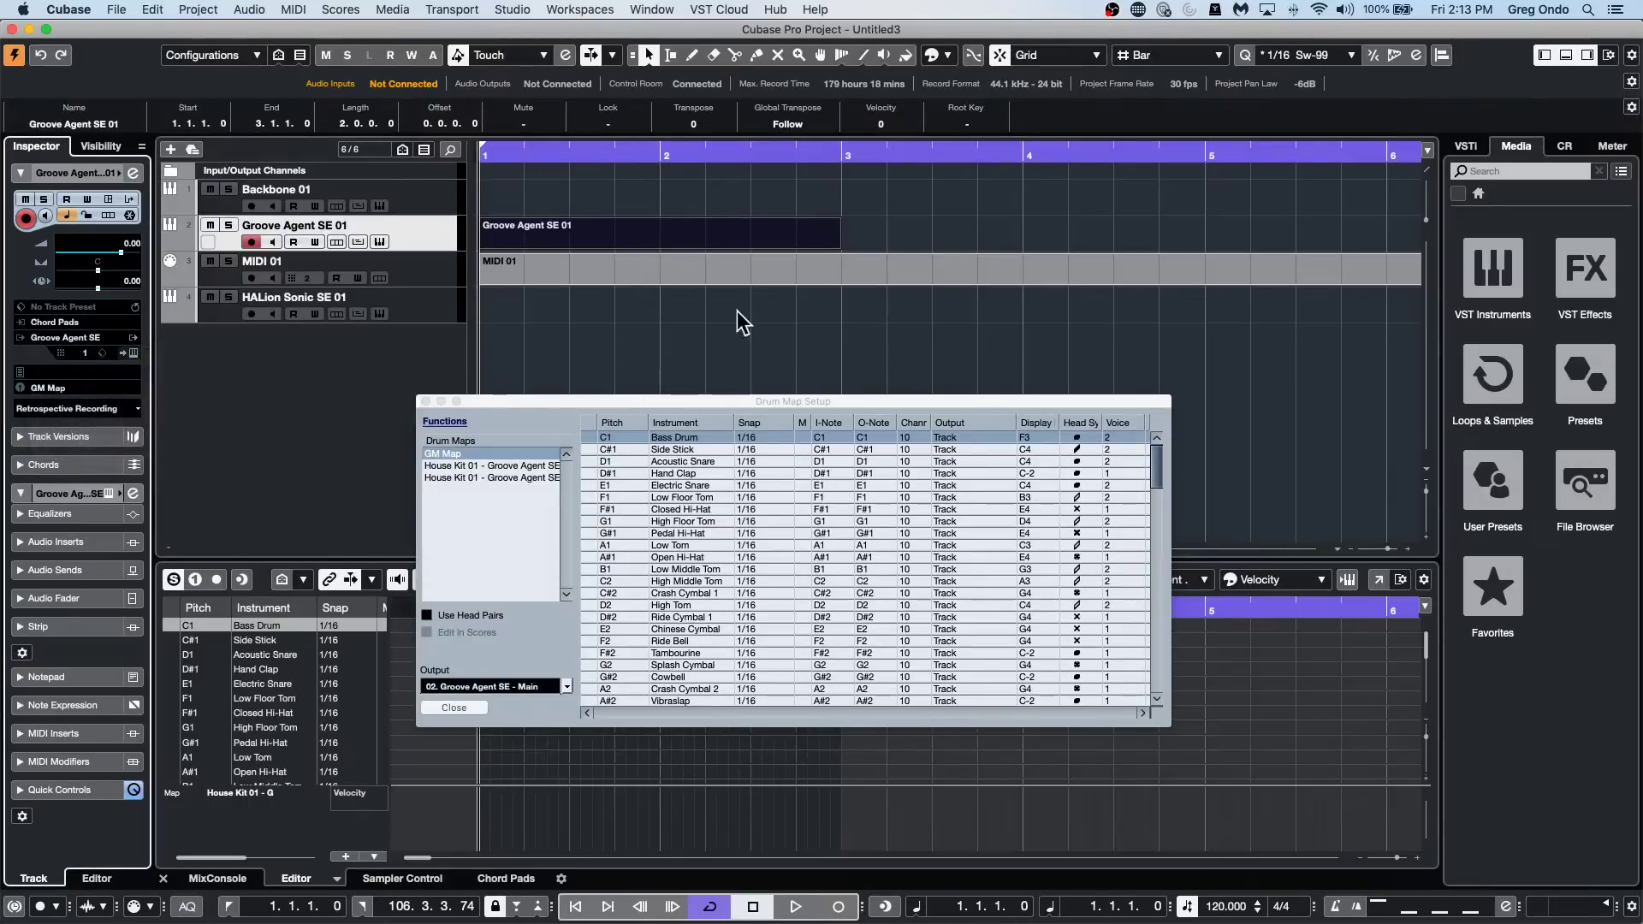
Open the Groove Agent SE 01 part in a separate Drum Editor window and widen its drum list to show the Output column.
{"action": "double_click", "coordinate": [601, 234]}
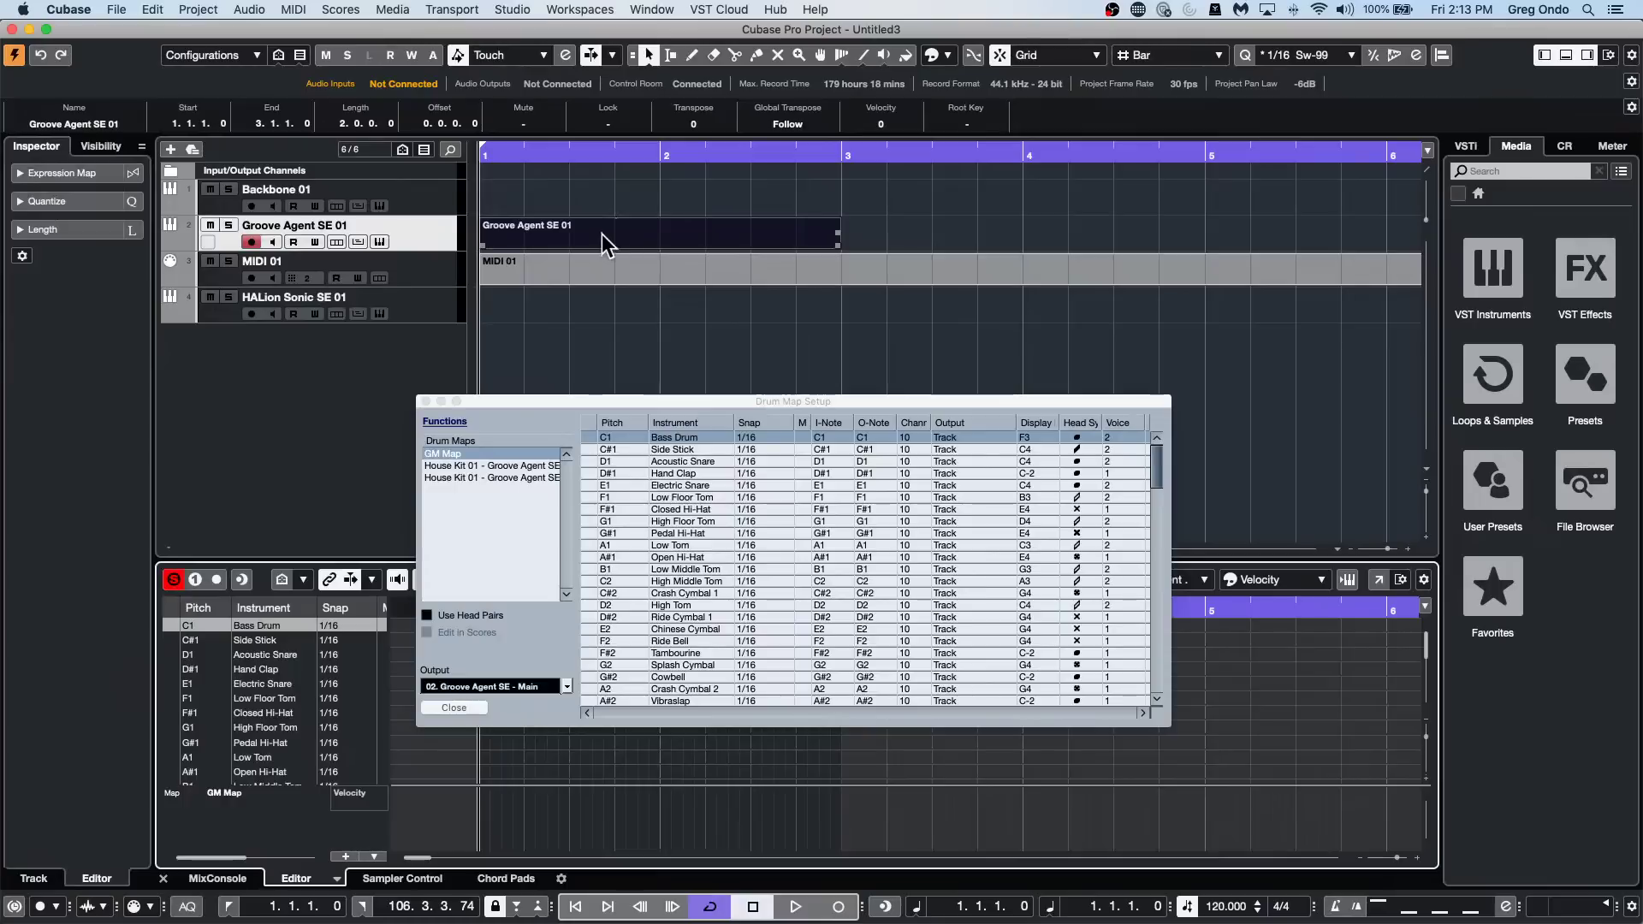
{"action": "left_click", "coordinate": [1378, 580]}
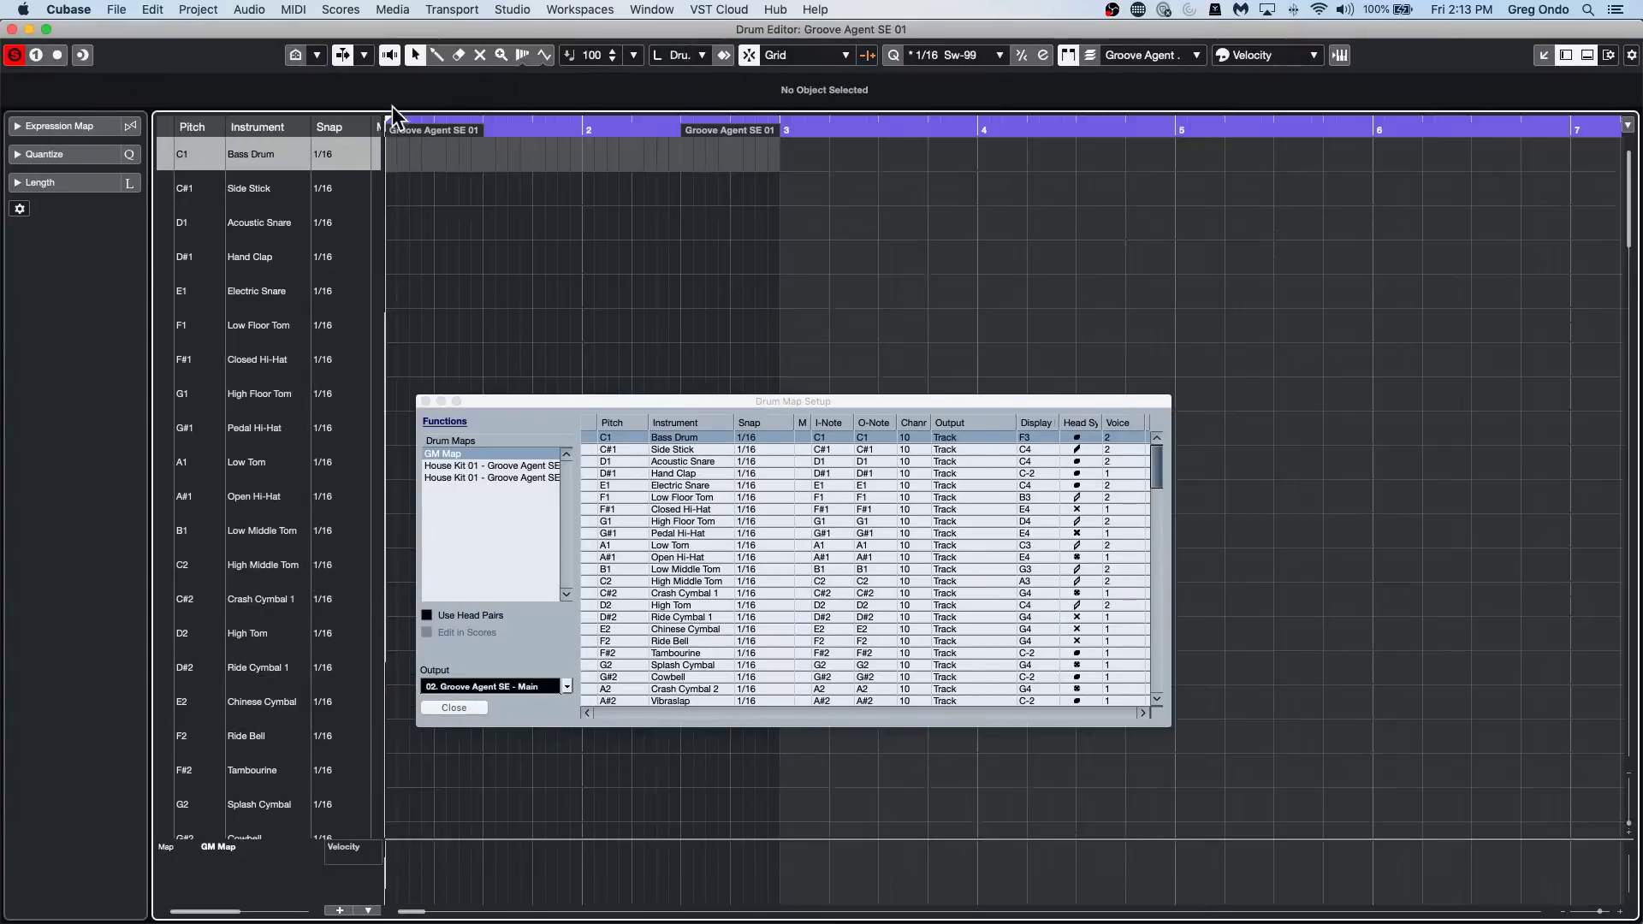
{"action": "left_click_drag", "start_coordinate": [382, 182], "coordinate": [650, 182]}
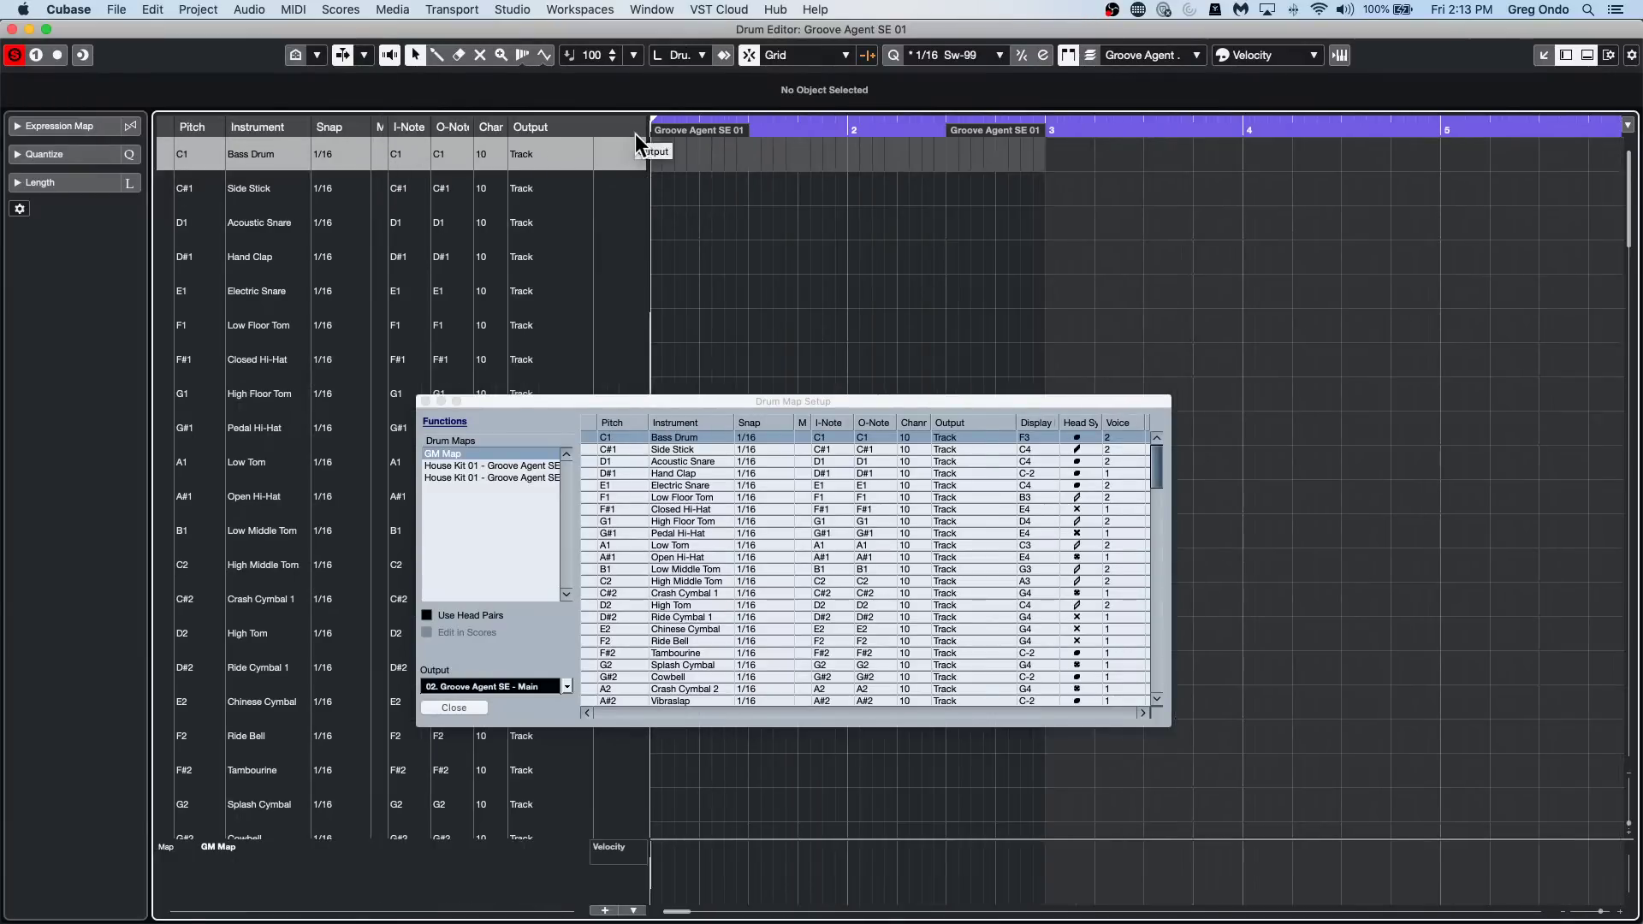
{"action": "left_click", "coordinate": [493, 156]}
{"action": "left_click", "coordinate": [503, 195]}
{"action": "left_click", "coordinate": [525, 154]}
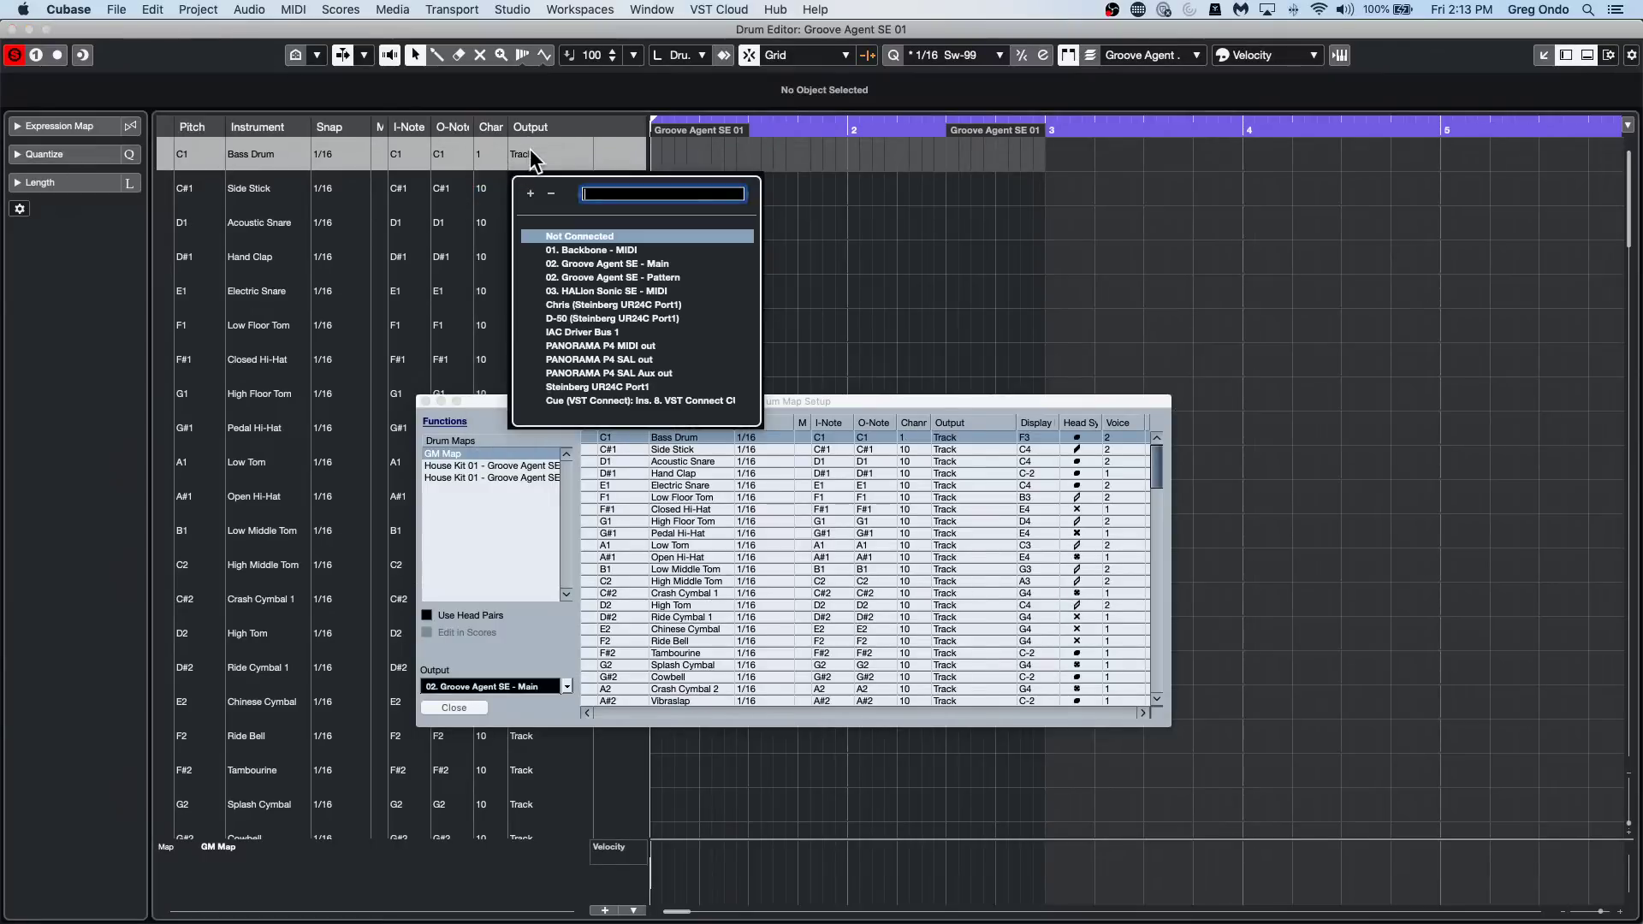
{"action": "left_click", "coordinate": [634, 249]}
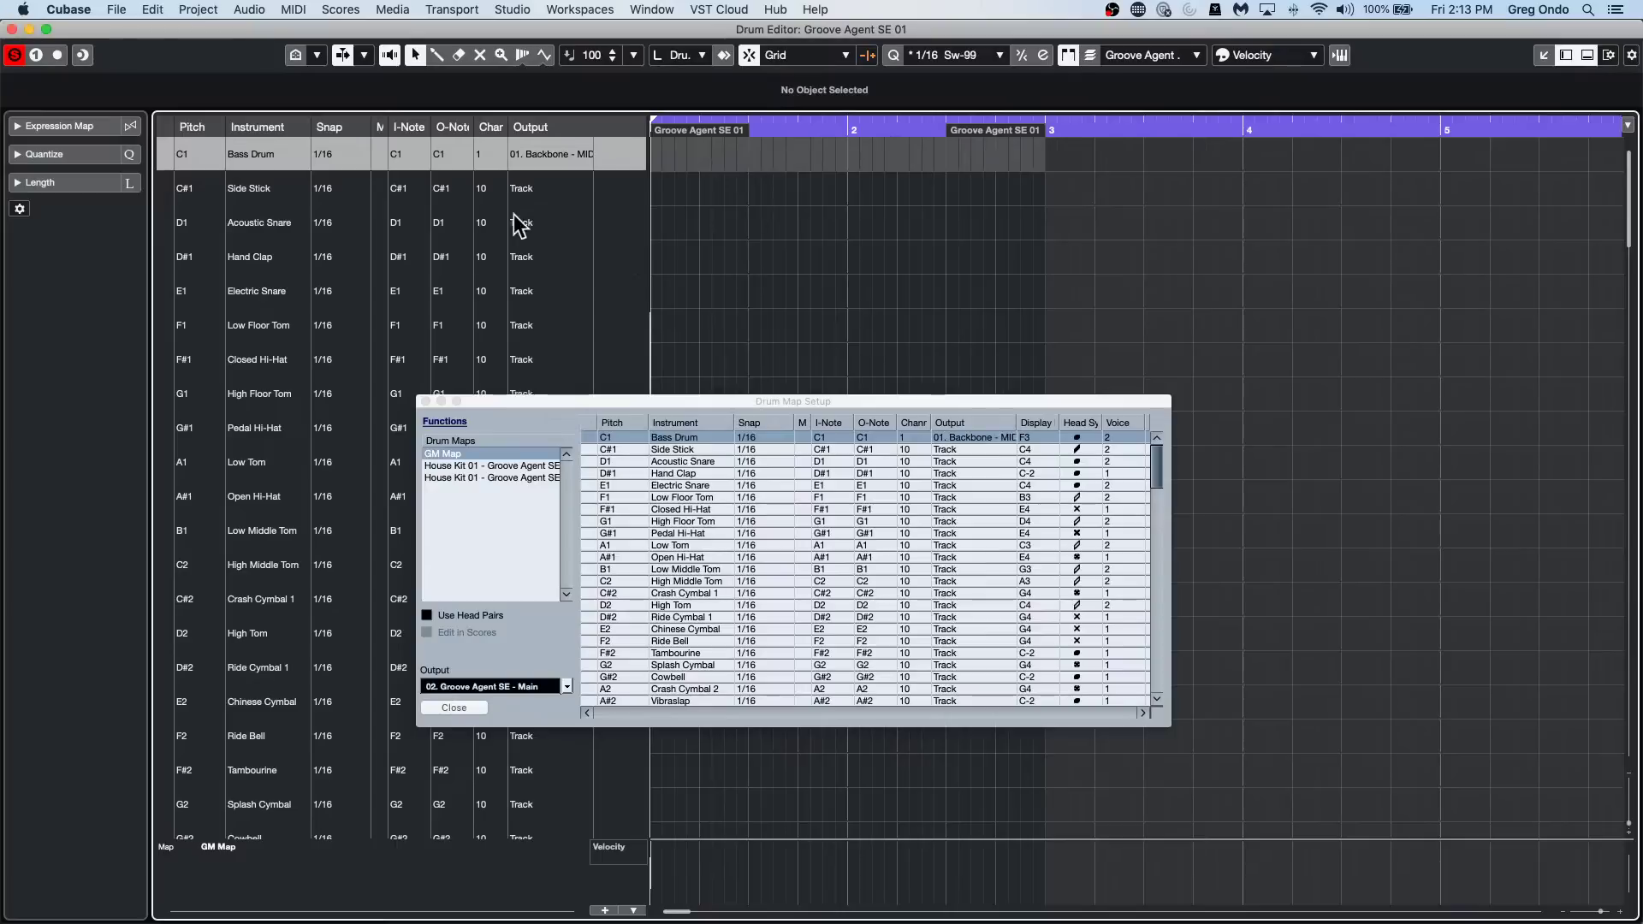
Route the Bass Drum and Side Stick outputs to 02. Groove Agent SE.
{"action": "left_click", "coordinate": [568, 166]}
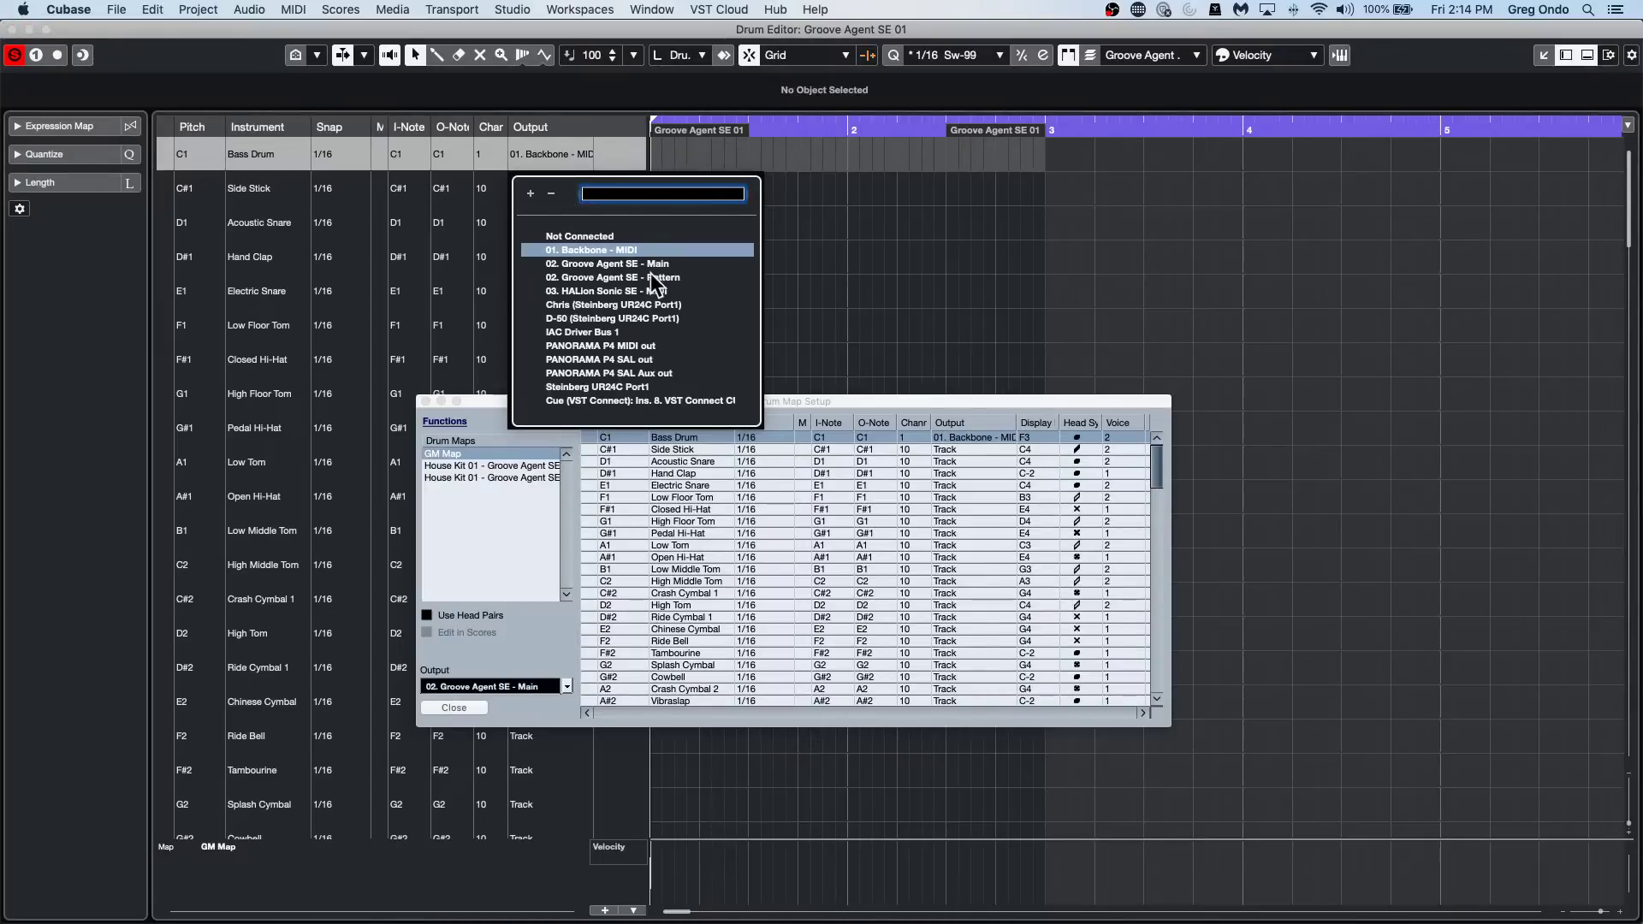
{"action": "left_click", "coordinate": [630, 274]}
{"action": "left_click", "coordinate": [563, 195]}
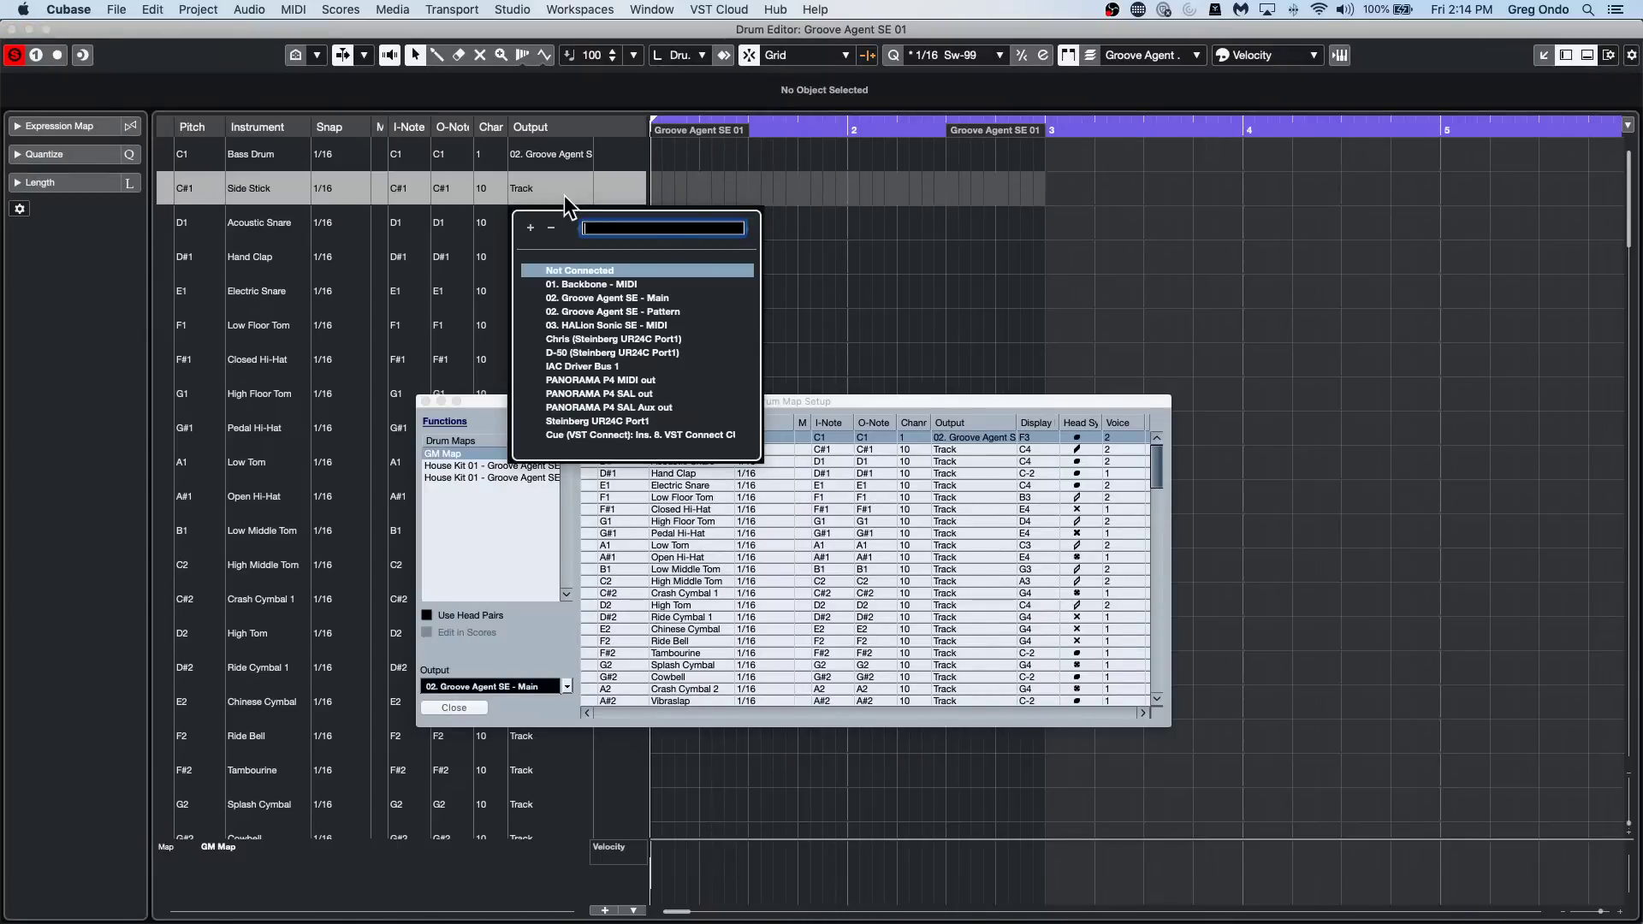
{"action": "left_click", "coordinate": [651, 308]}
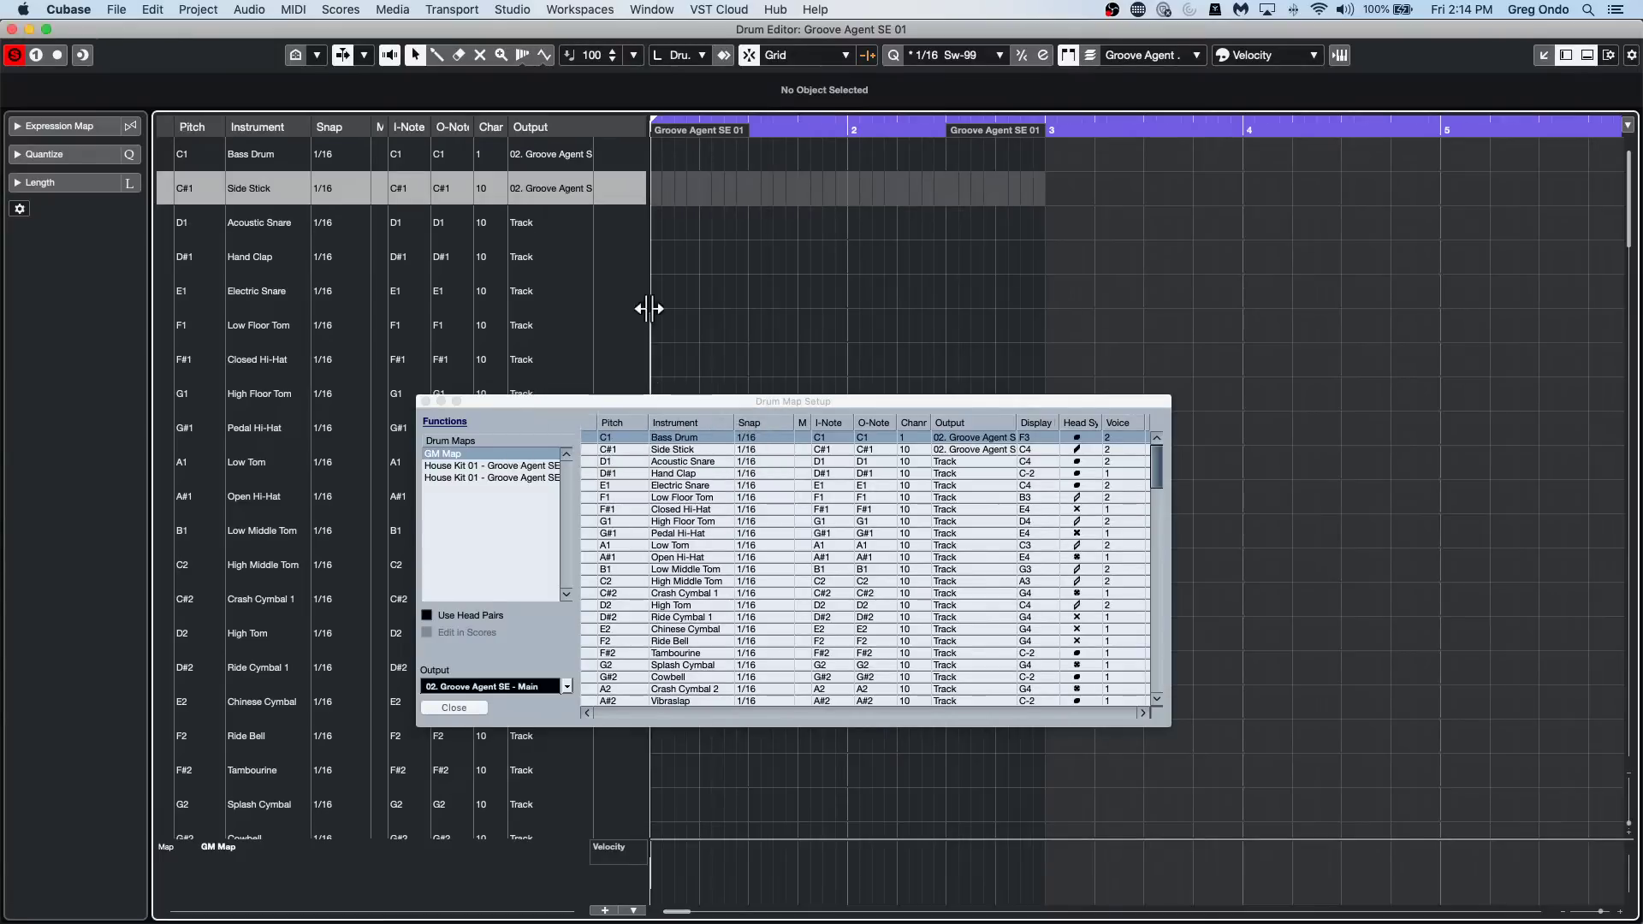
Route the Electric Snare's output to 03. HALion Sonic SE - MIDI and recheck its output choices.
{"action": "left_click", "coordinate": [556, 291]}
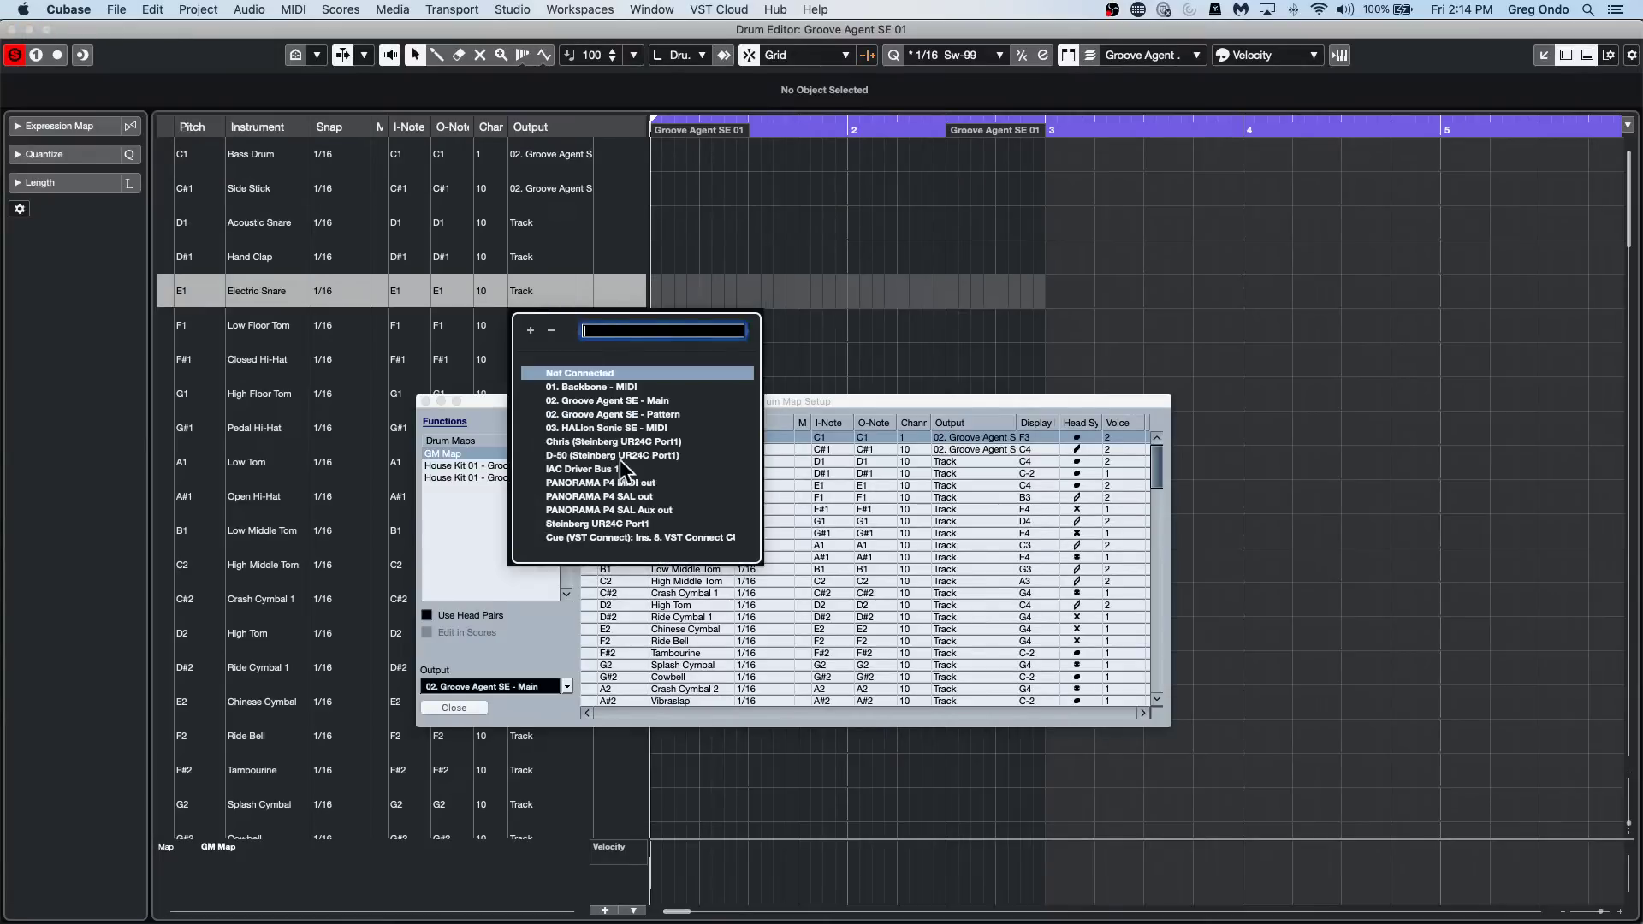
{"action": "left_click", "coordinate": [616, 426]}
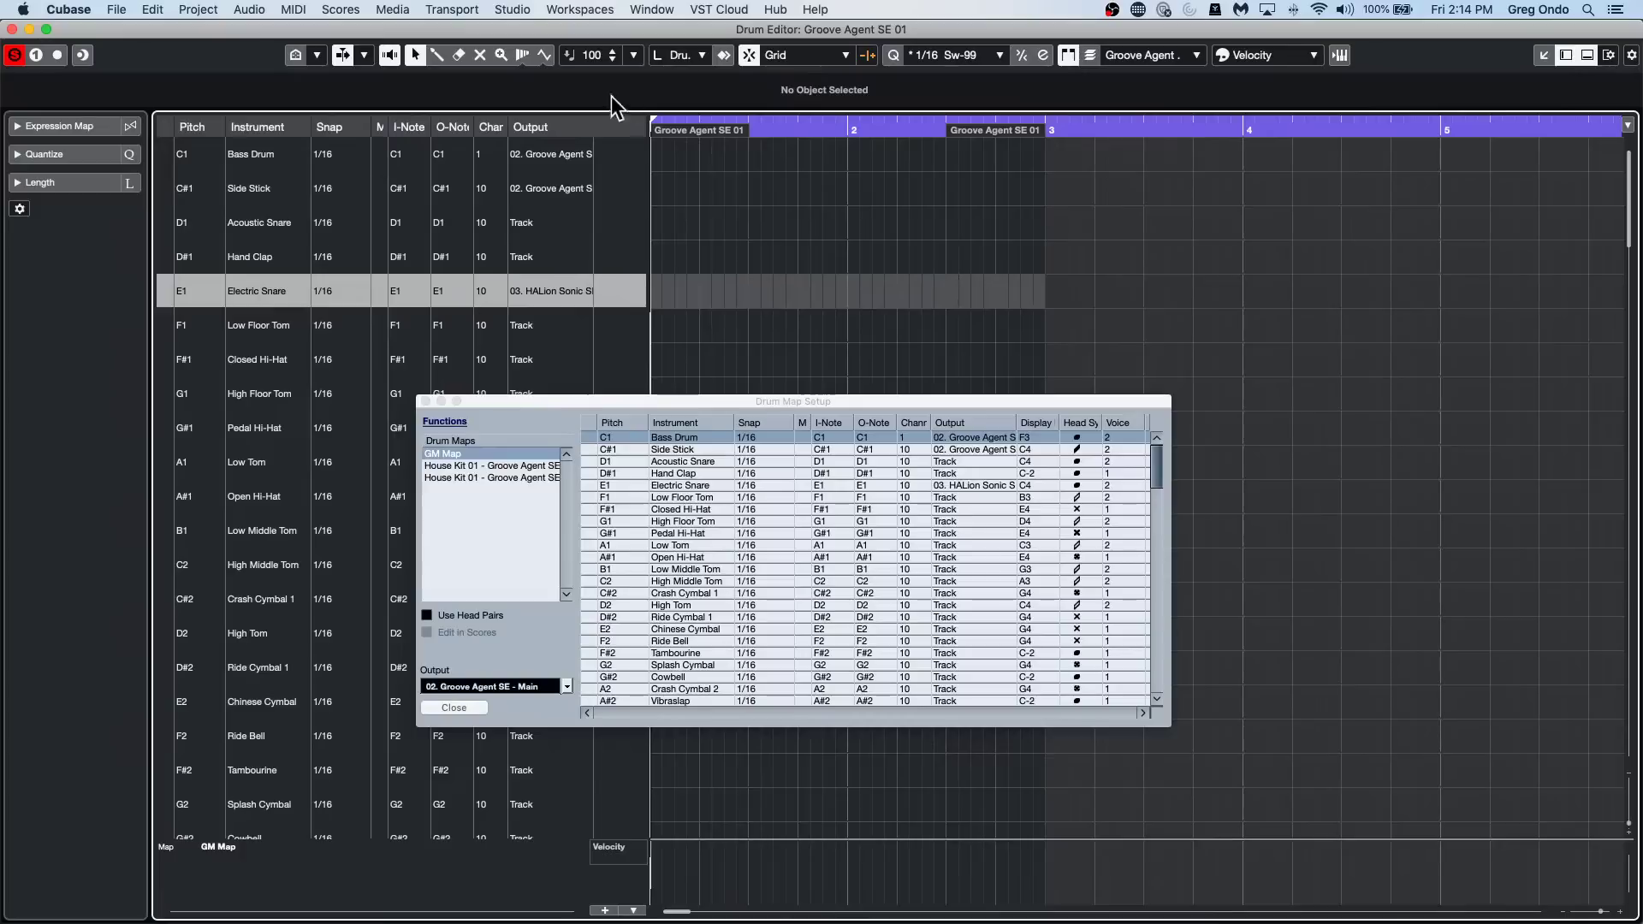
{"action": "left_click", "coordinate": [568, 290]}
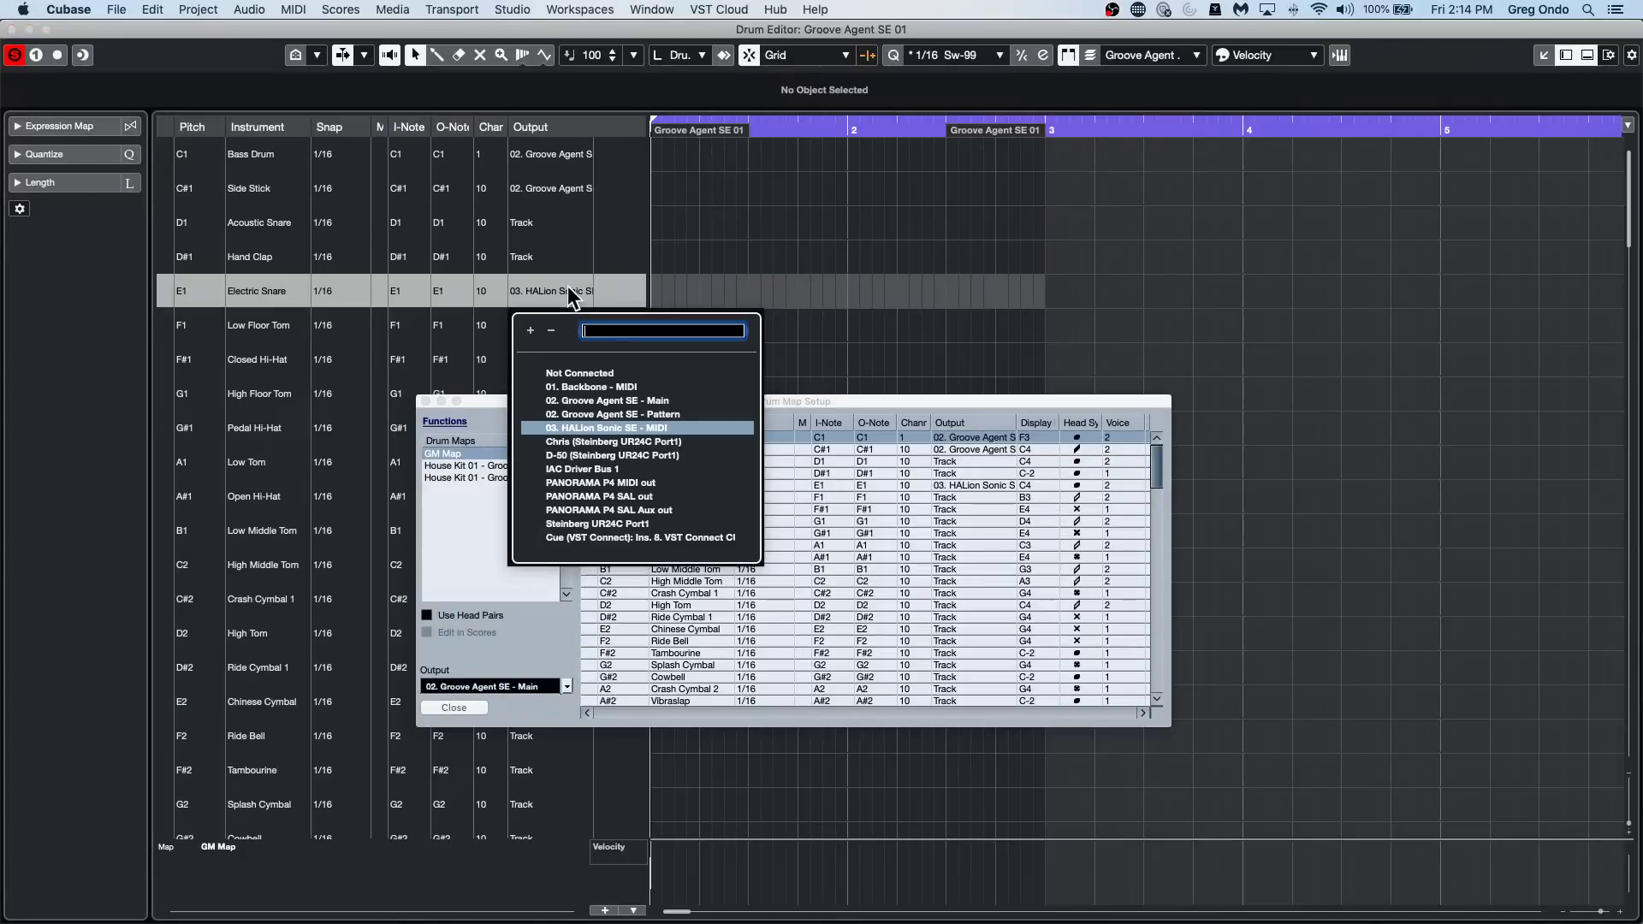
{"action": "left_click", "coordinate": [560, 285]}
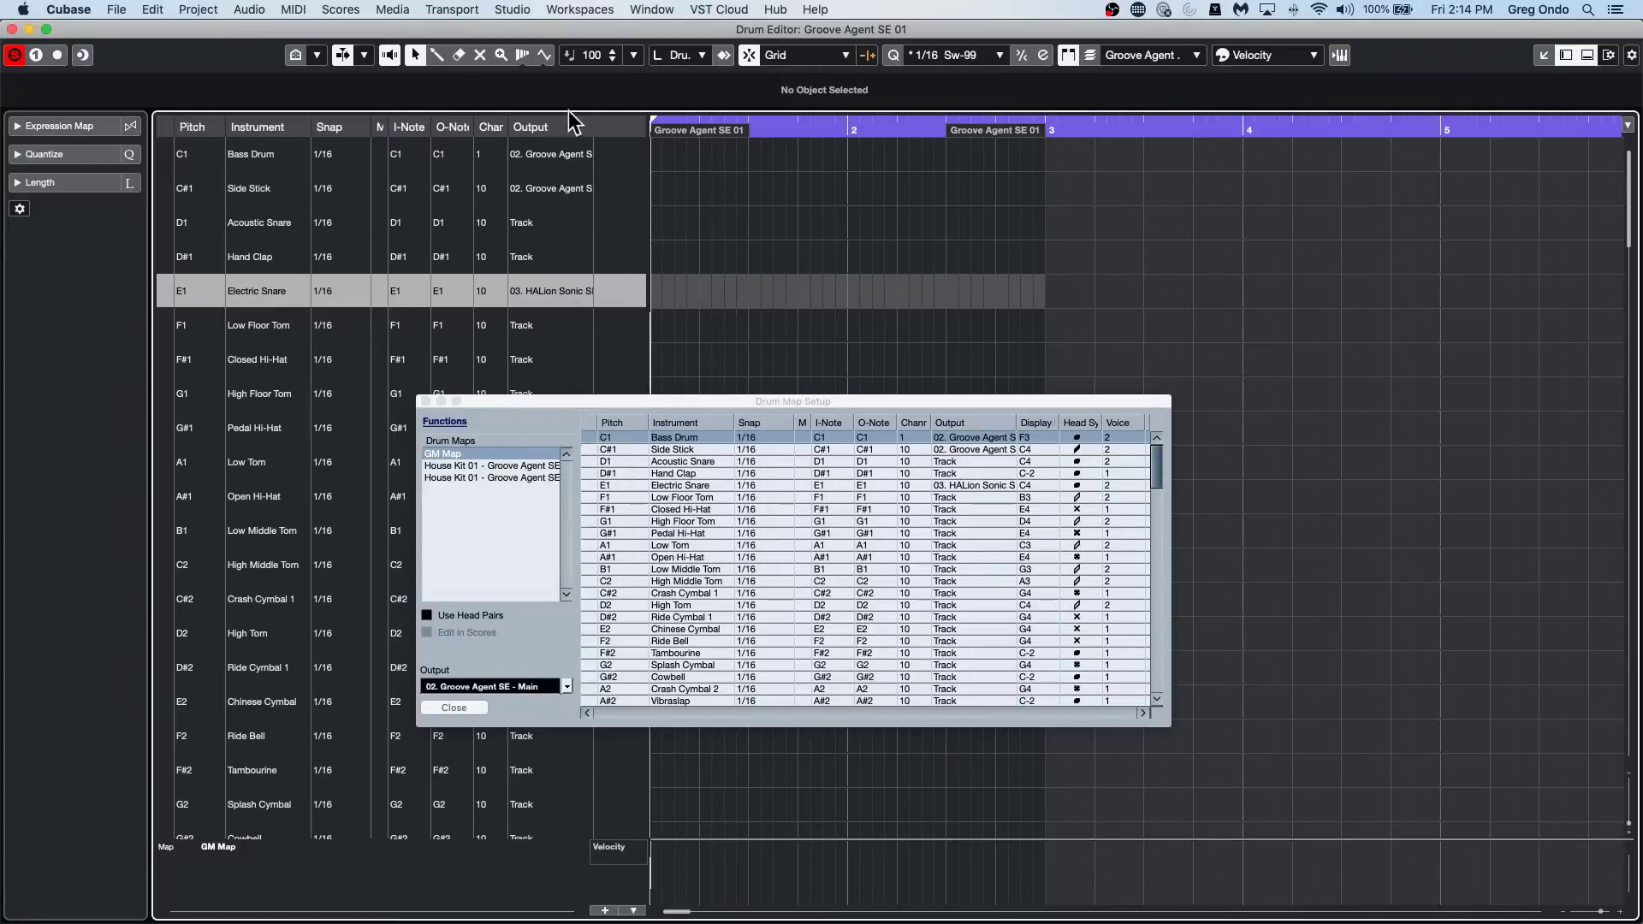
{"action": "left_click", "coordinate": [561, 294]}
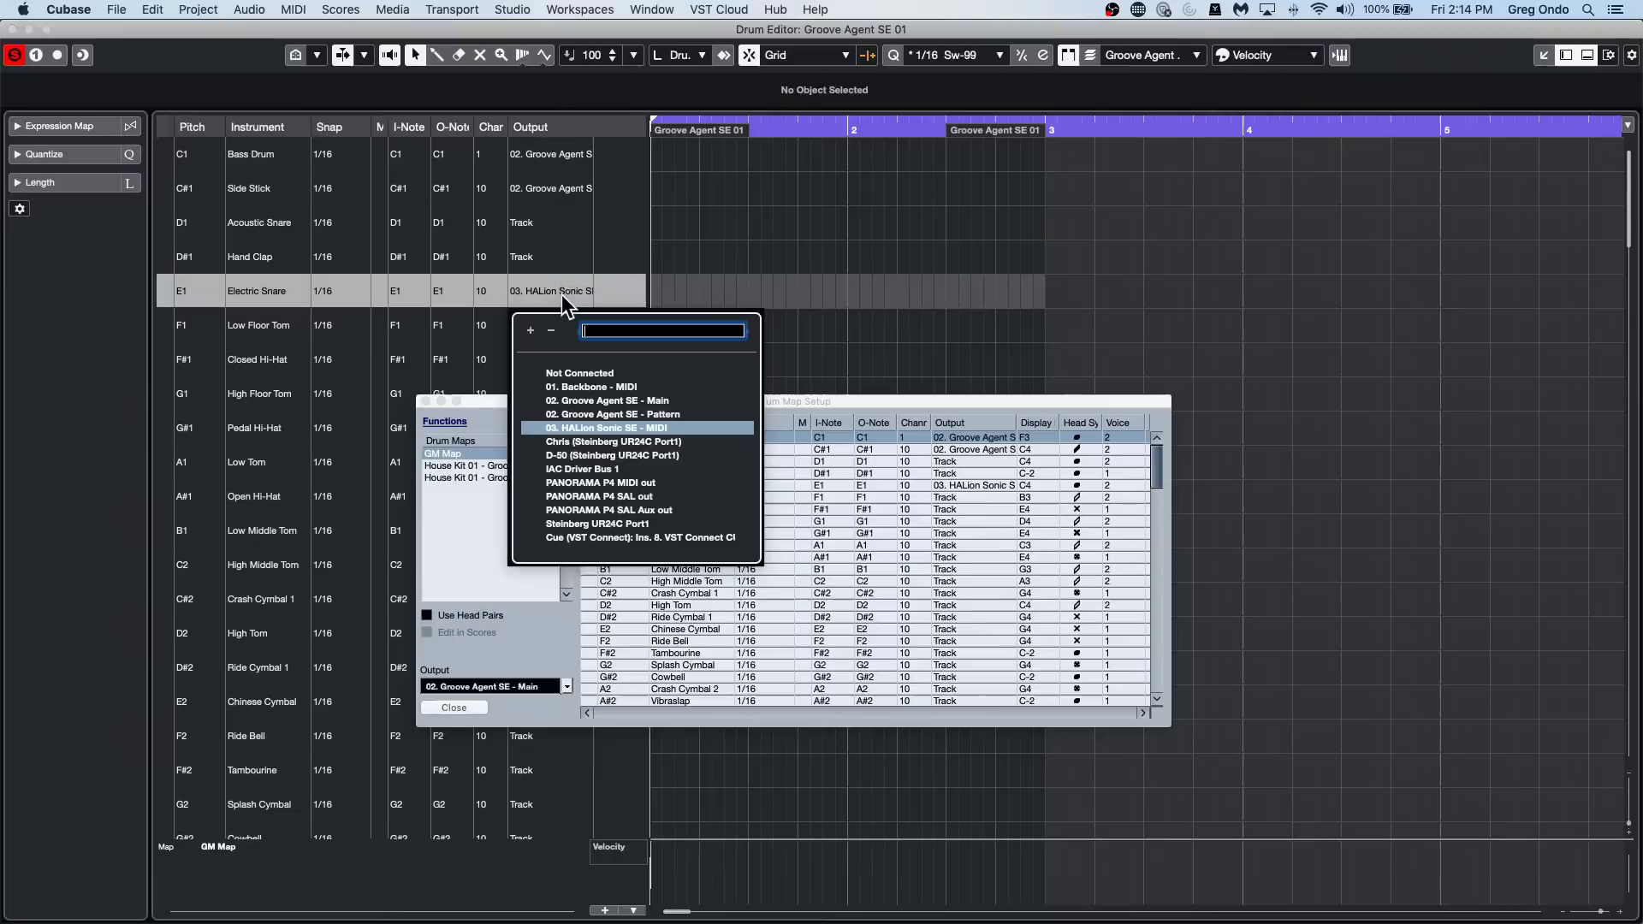
Set the Electric Snare's output note to G#1 and its channel to 1.
{"action": "left_click", "coordinate": [454, 290]}
{"action": "double_click", "coordinate": [454, 290]}
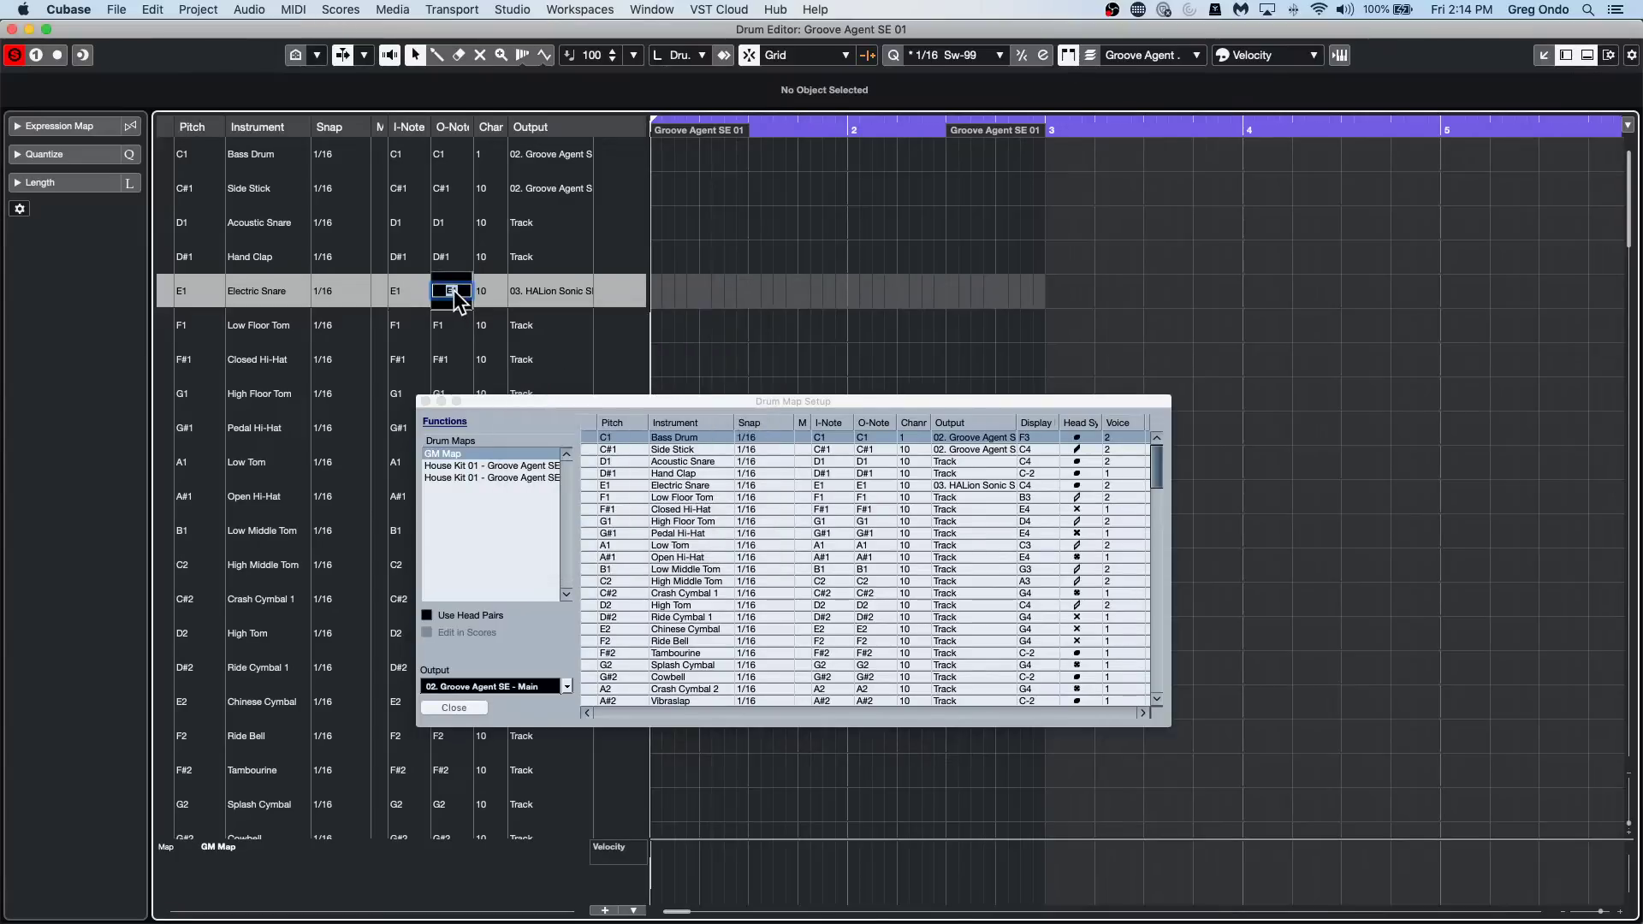
{"action": "scroll", "coordinate": [453, 290], "scroll_direction": "up", "scroll_amount": 4}
{"action": "left_click", "coordinate": [560, 289]}
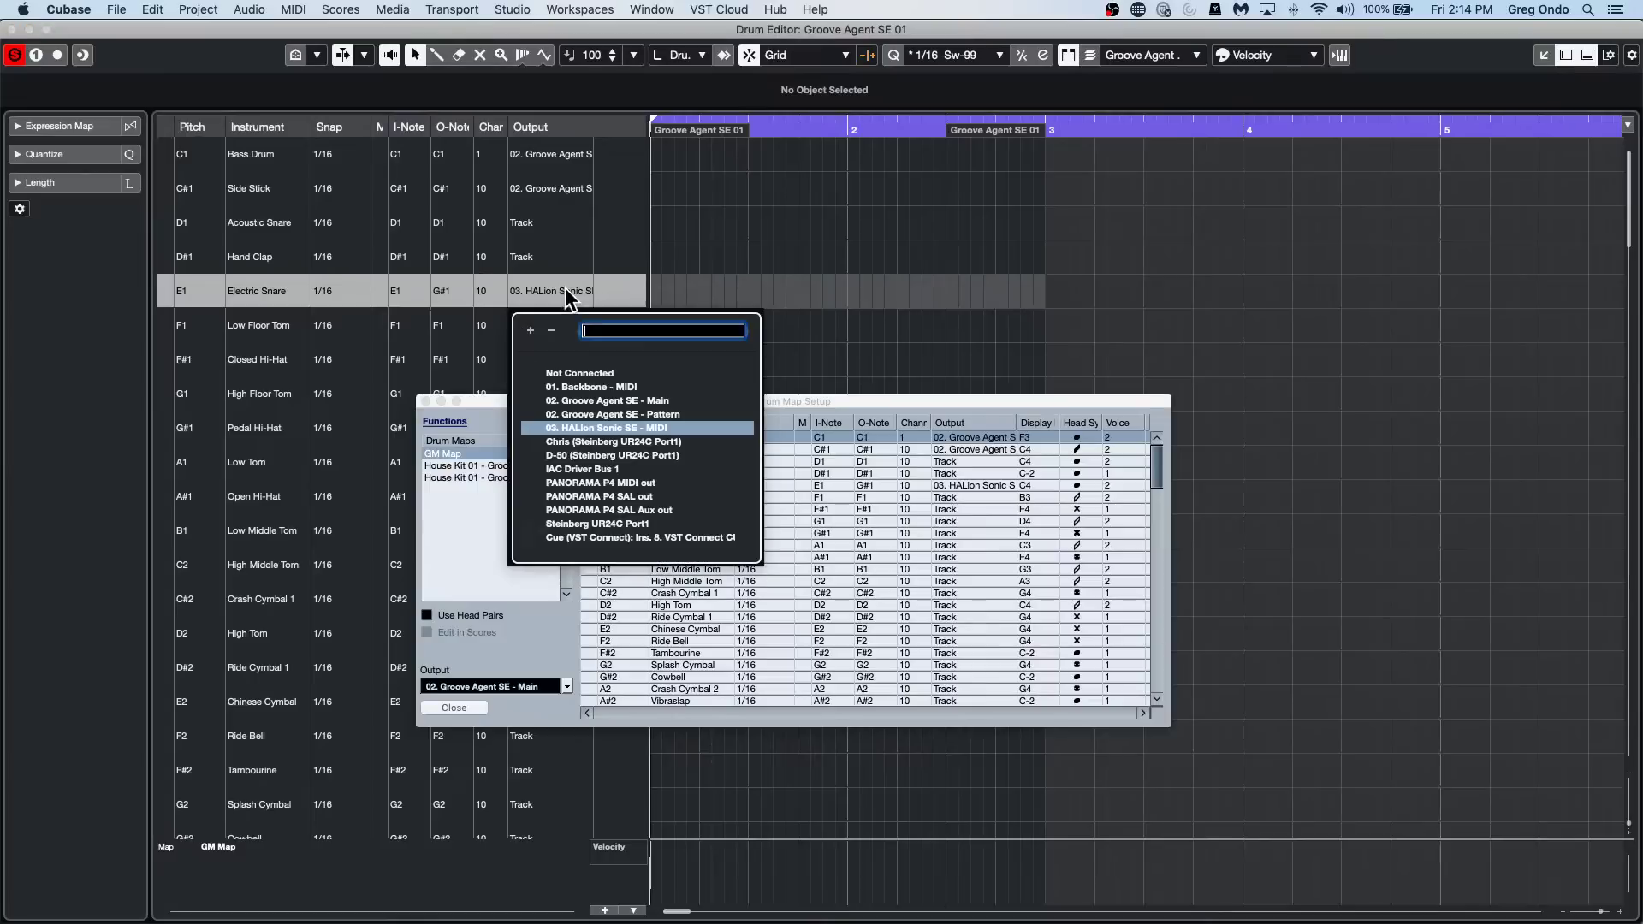
{"action": "left_click", "coordinate": [488, 295]}
{"action": "left_click", "coordinate": [488, 295]}
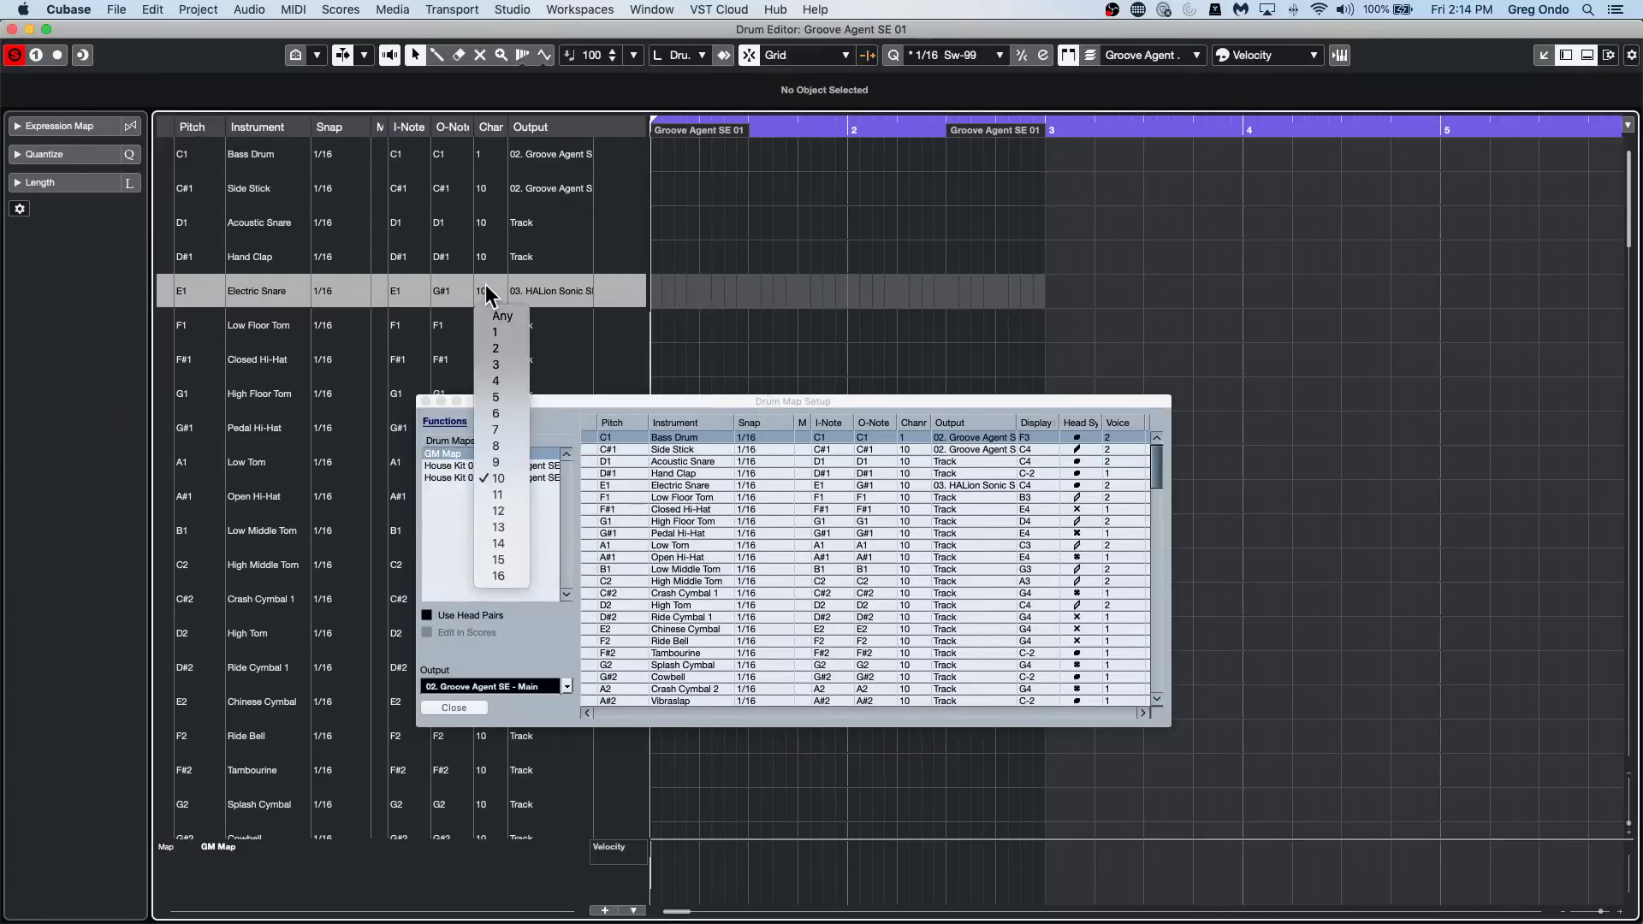
{"action": "left_click", "coordinate": [503, 332]}
Review the Electric Snare's output choices once more, and close the Drum Editor and Drum Map Setup windows.
{"action": "left_click", "coordinate": [571, 289]}
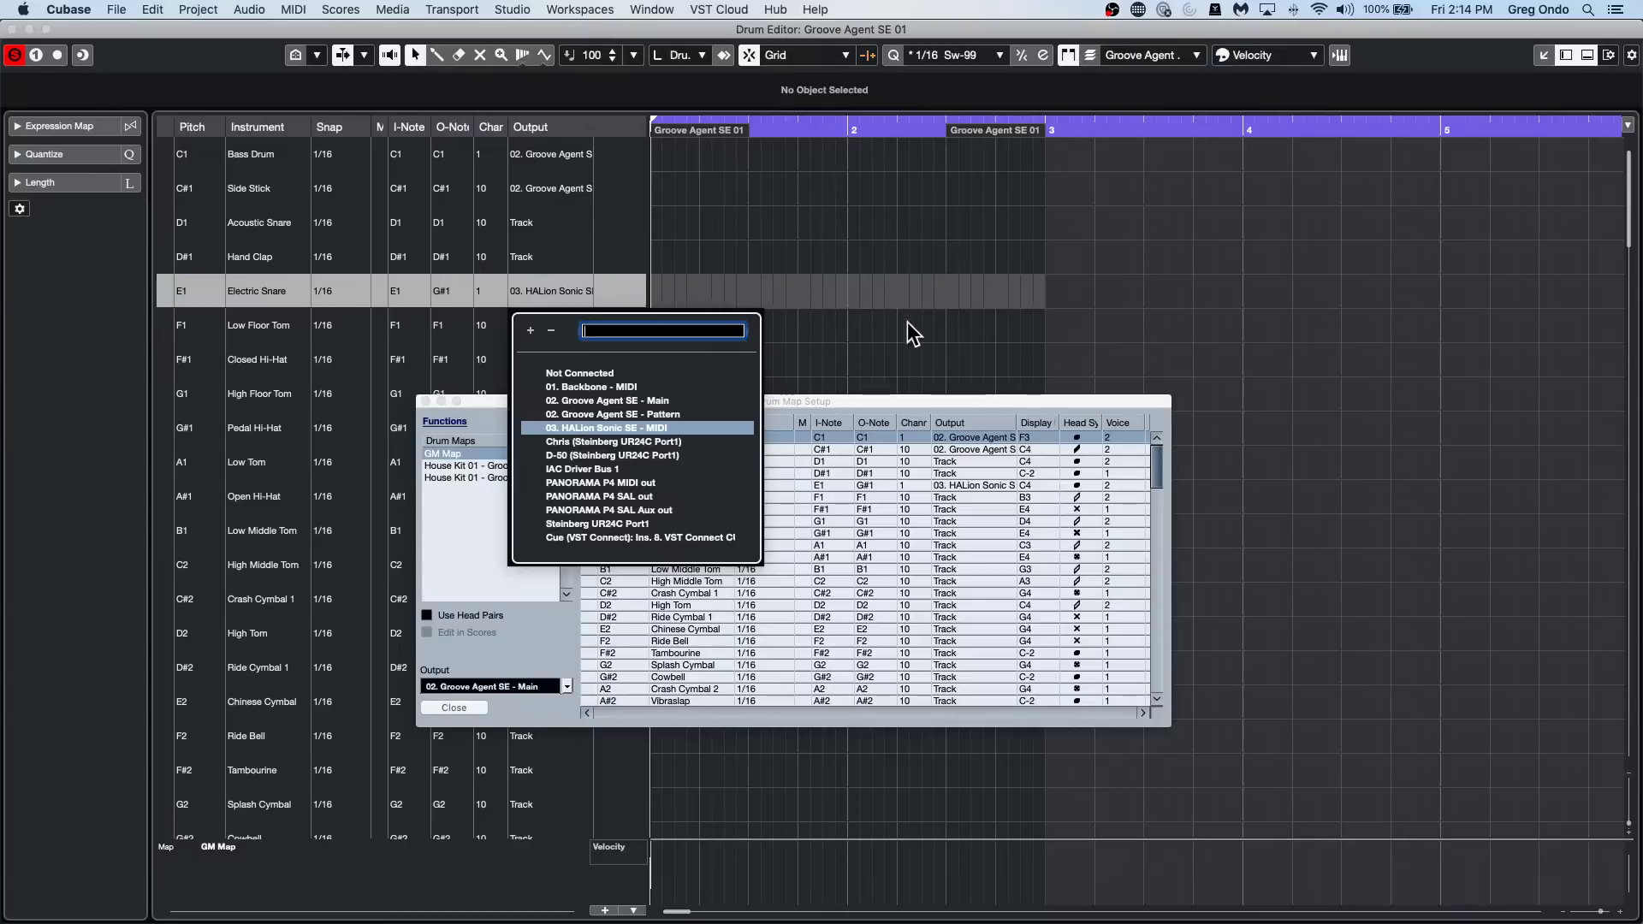
{"action": "left_click", "coordinate": [12, 29]}
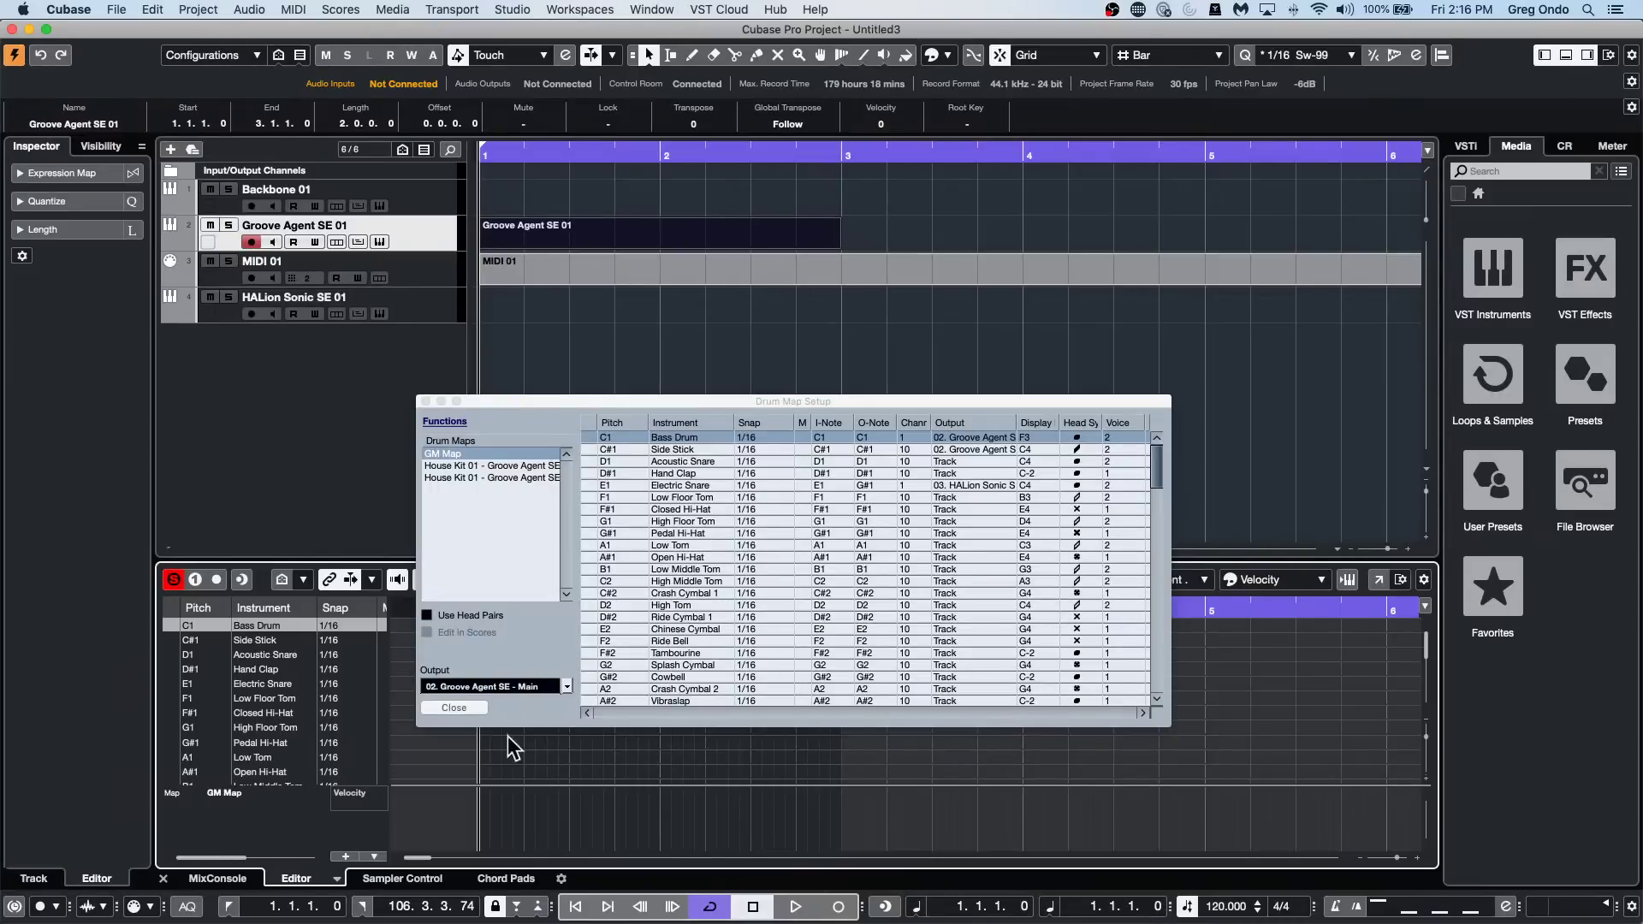
{"action": "left_click", "coordinate": [440, 402]}
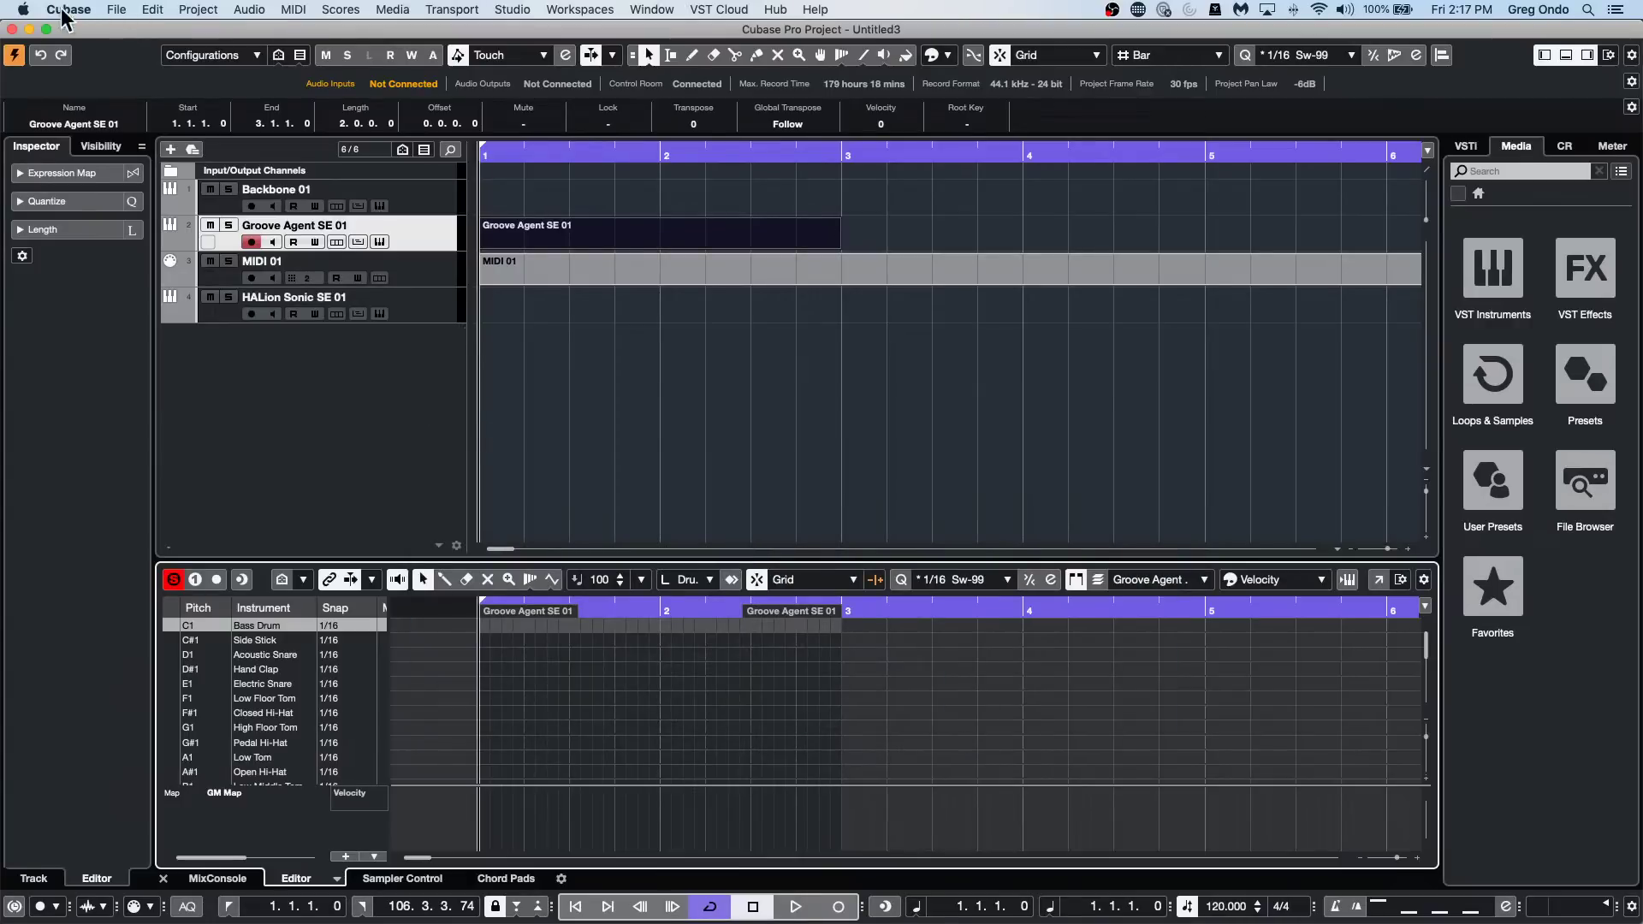
Open the recent project Amos Moses - GO.cpr and activate it.
{"action": "left_click", "coordinate": [116, 10]}
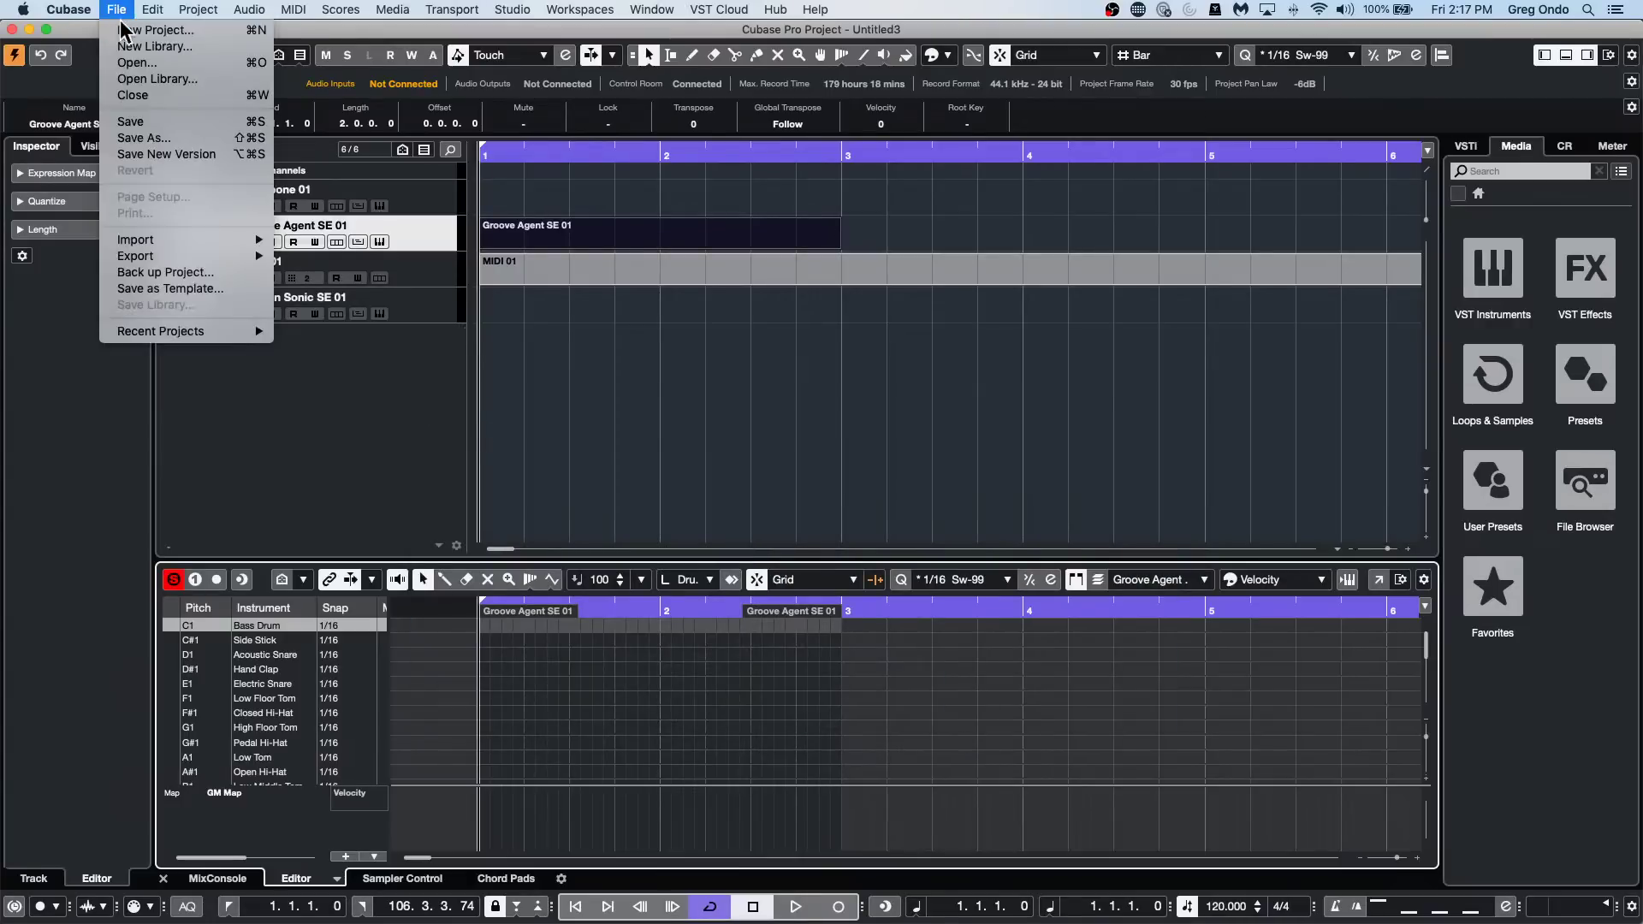
{"action": "mouse_move", "coordinate": [167, 338]}
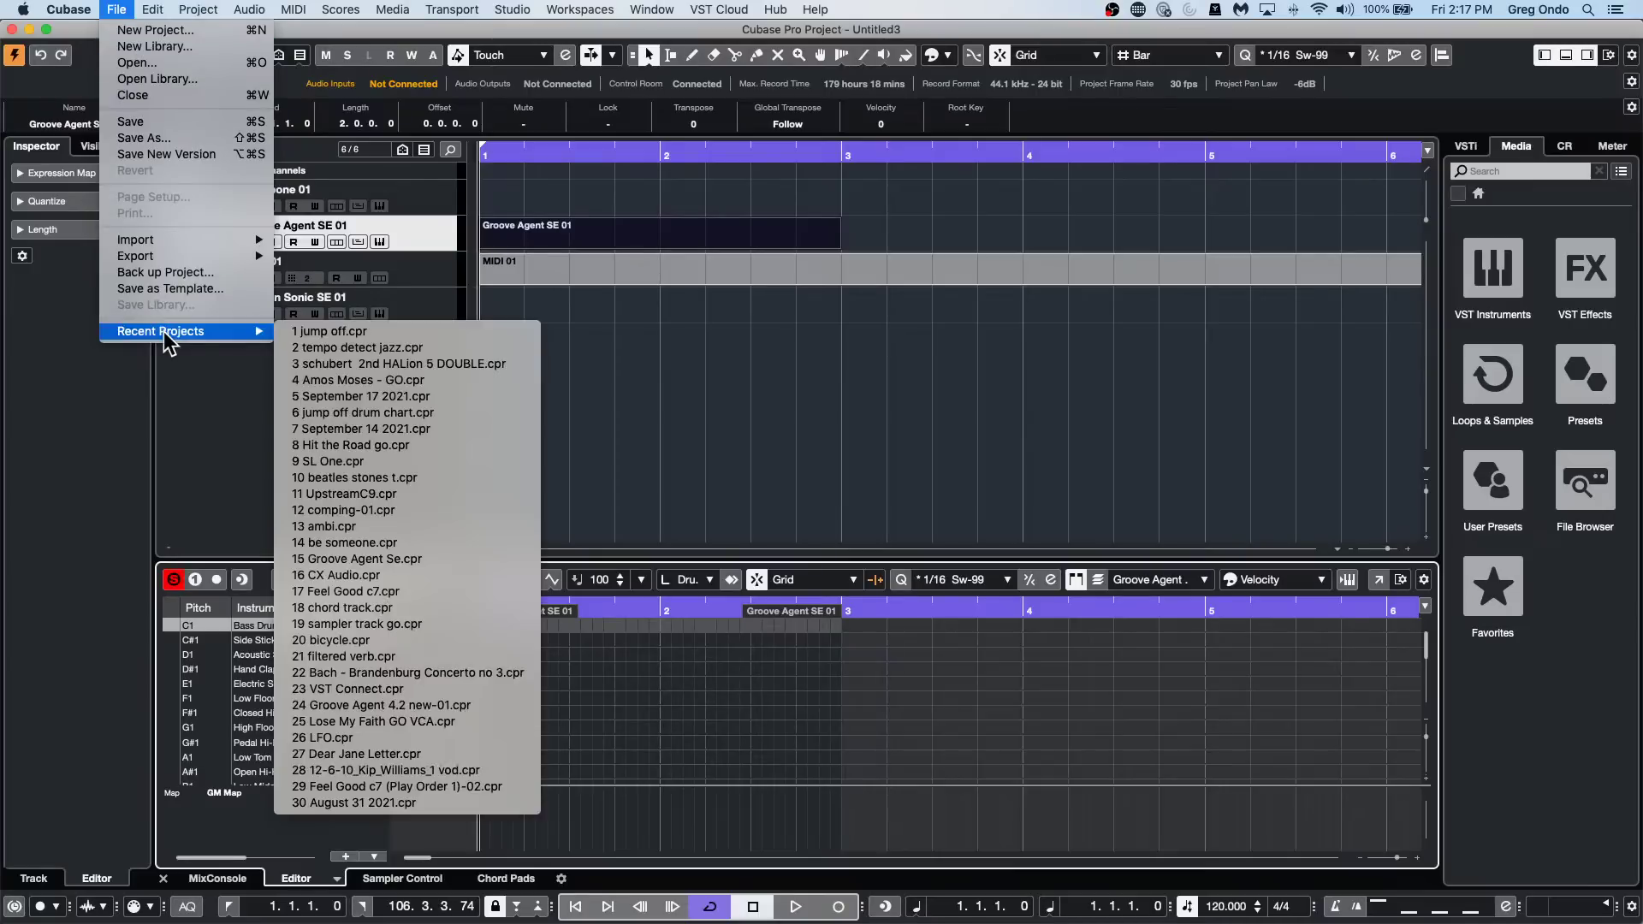
{"action": "left_click", "coordinate": [421, 380]}
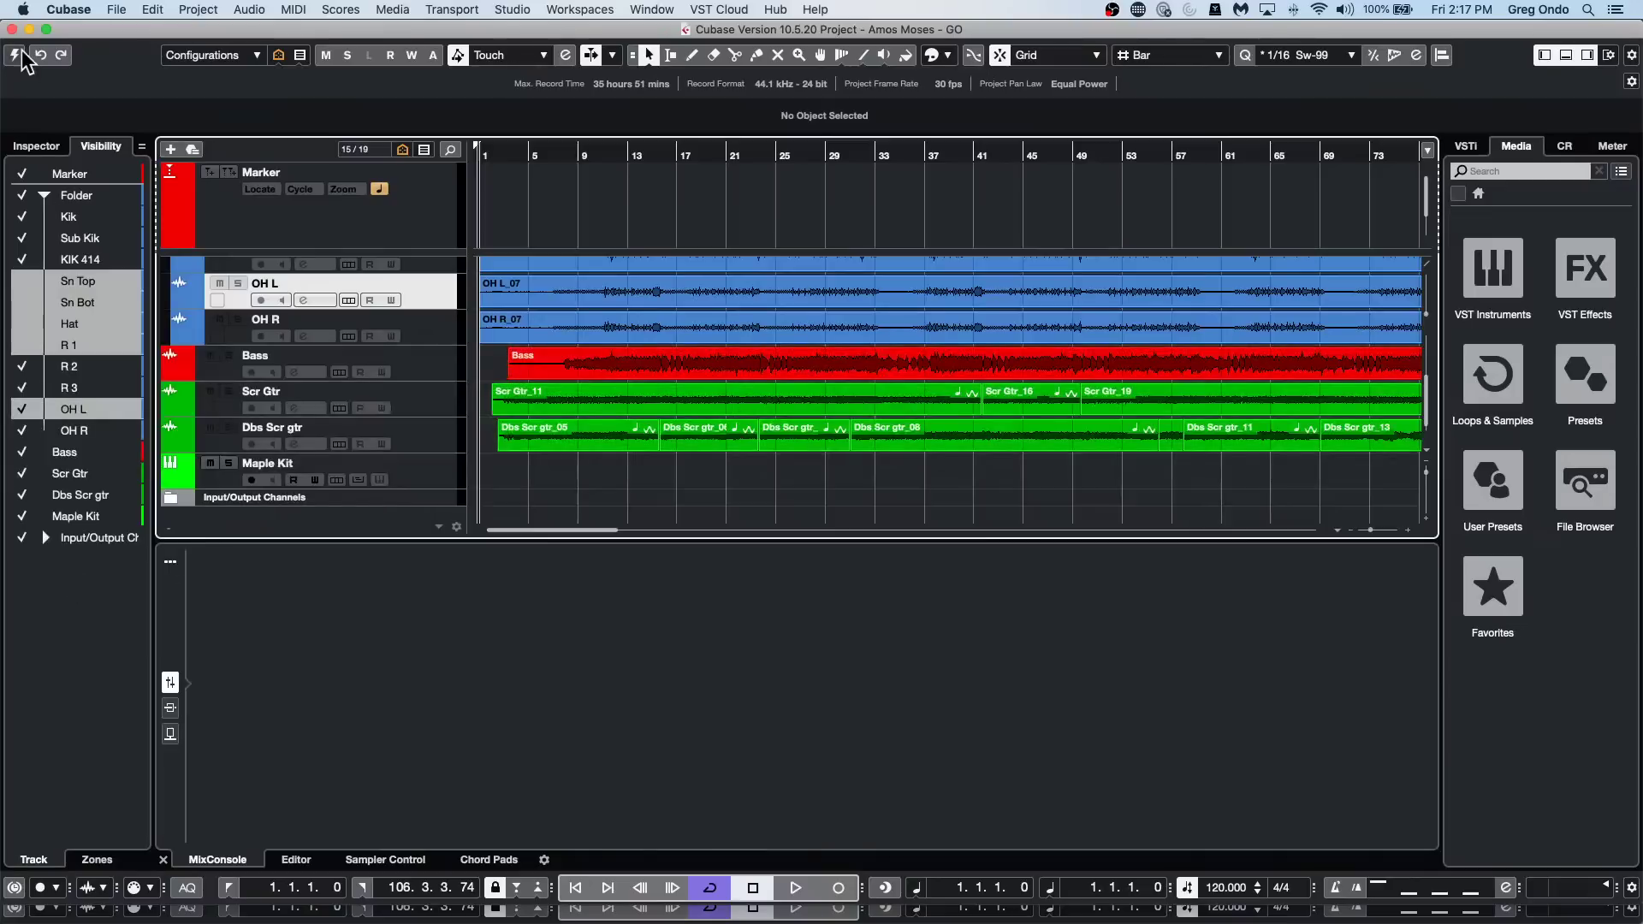
{"action": "left_click", "coordinate": [15, 54]}
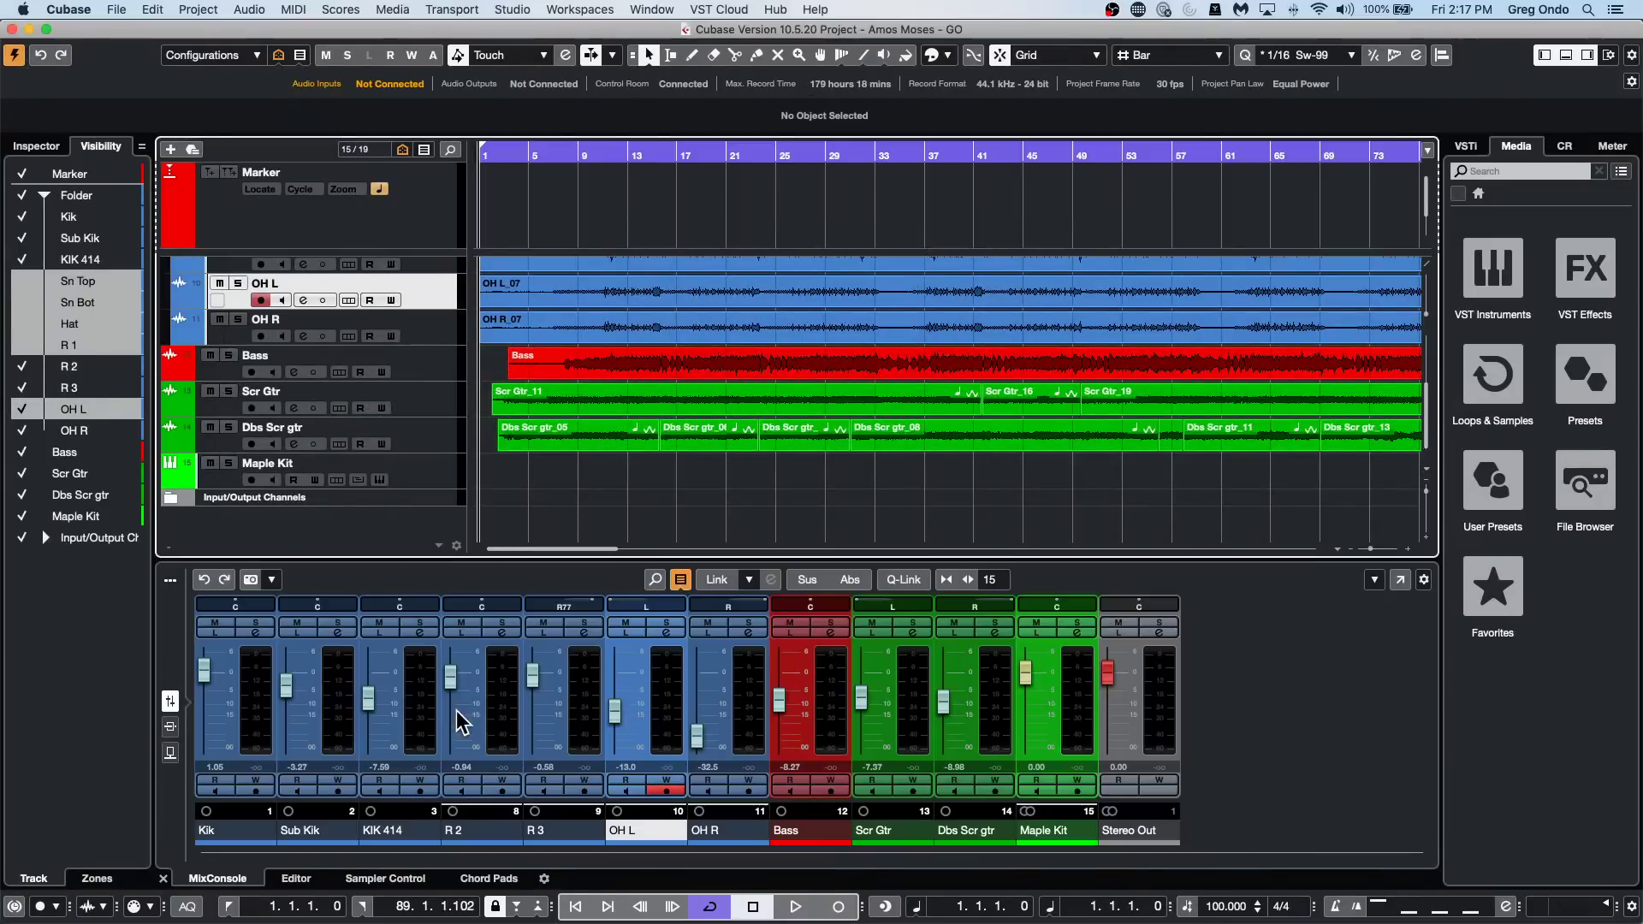
Select the mixer channels from Kik through Maple Kit, enable Q-Link, and lower their faders together until Scr Gtr is at -8.94.
{"action": "left_click", "coordinate": [246, 696]}
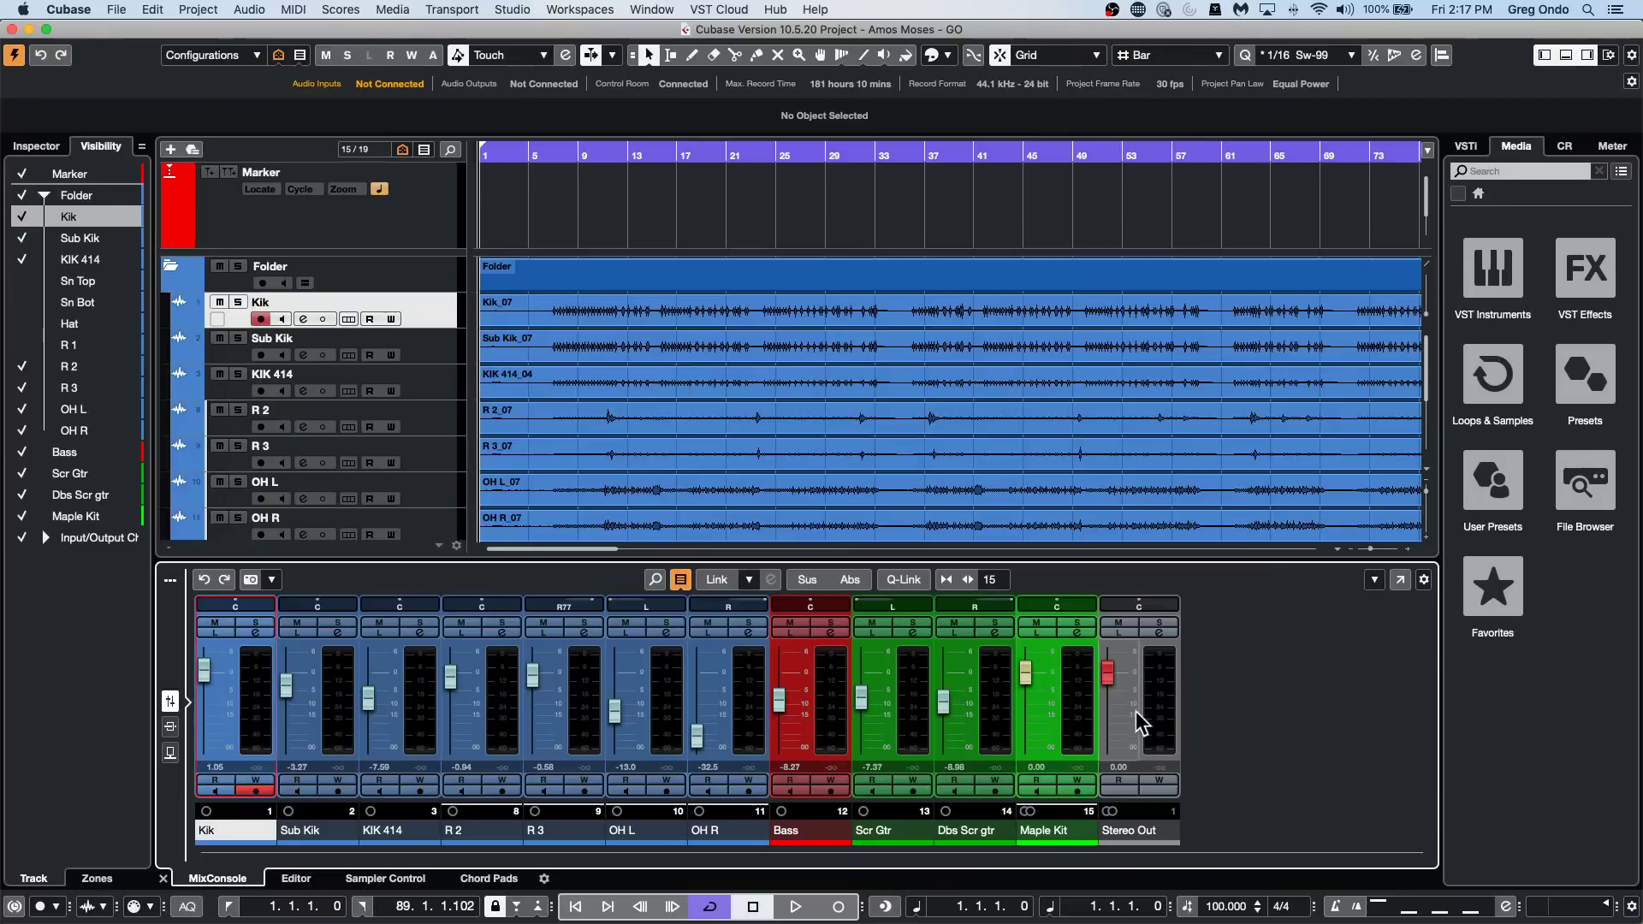
{"action": "left_click", "coordinate": [1074, 710], "text": "shift"}
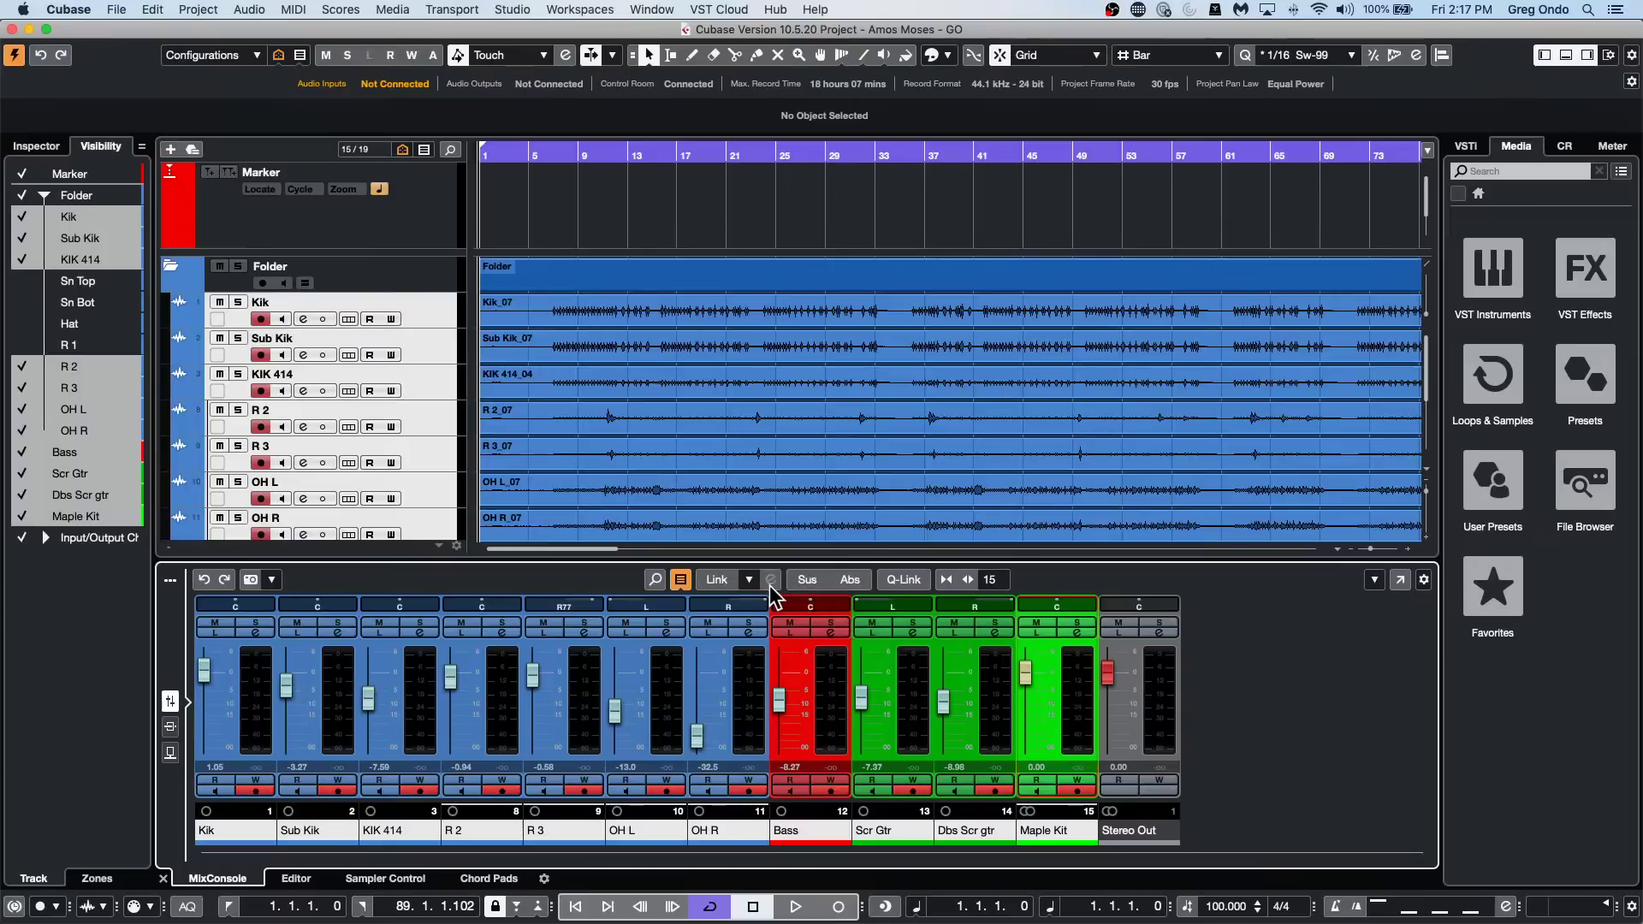
{"action": "left_click", "coordinate": [895, 579]}
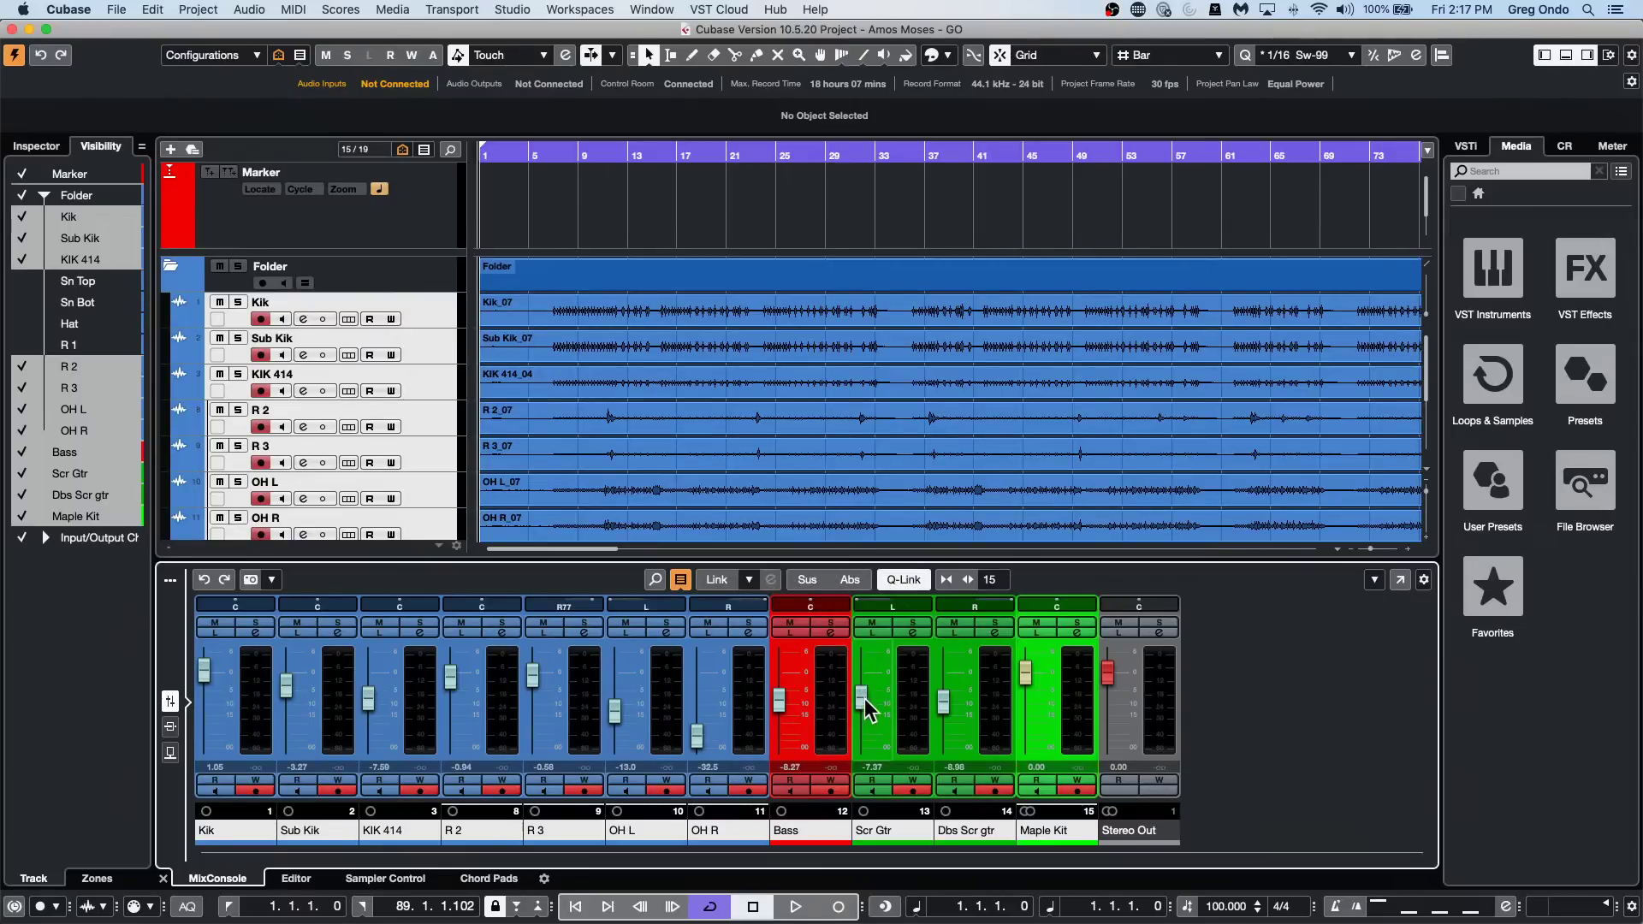
{"action": "mouse_move", "coordinate": [864, 698]}
{"action": "left_mouse_down"}
{"action": "mouse_move", "coordinate": [868, 679]}
{"action": "mouse_move", "coordinate": [860, 714]}
{"action": "mouse_move", "coordinate": [862, 700]}
{"action": "left_mouse_up"}
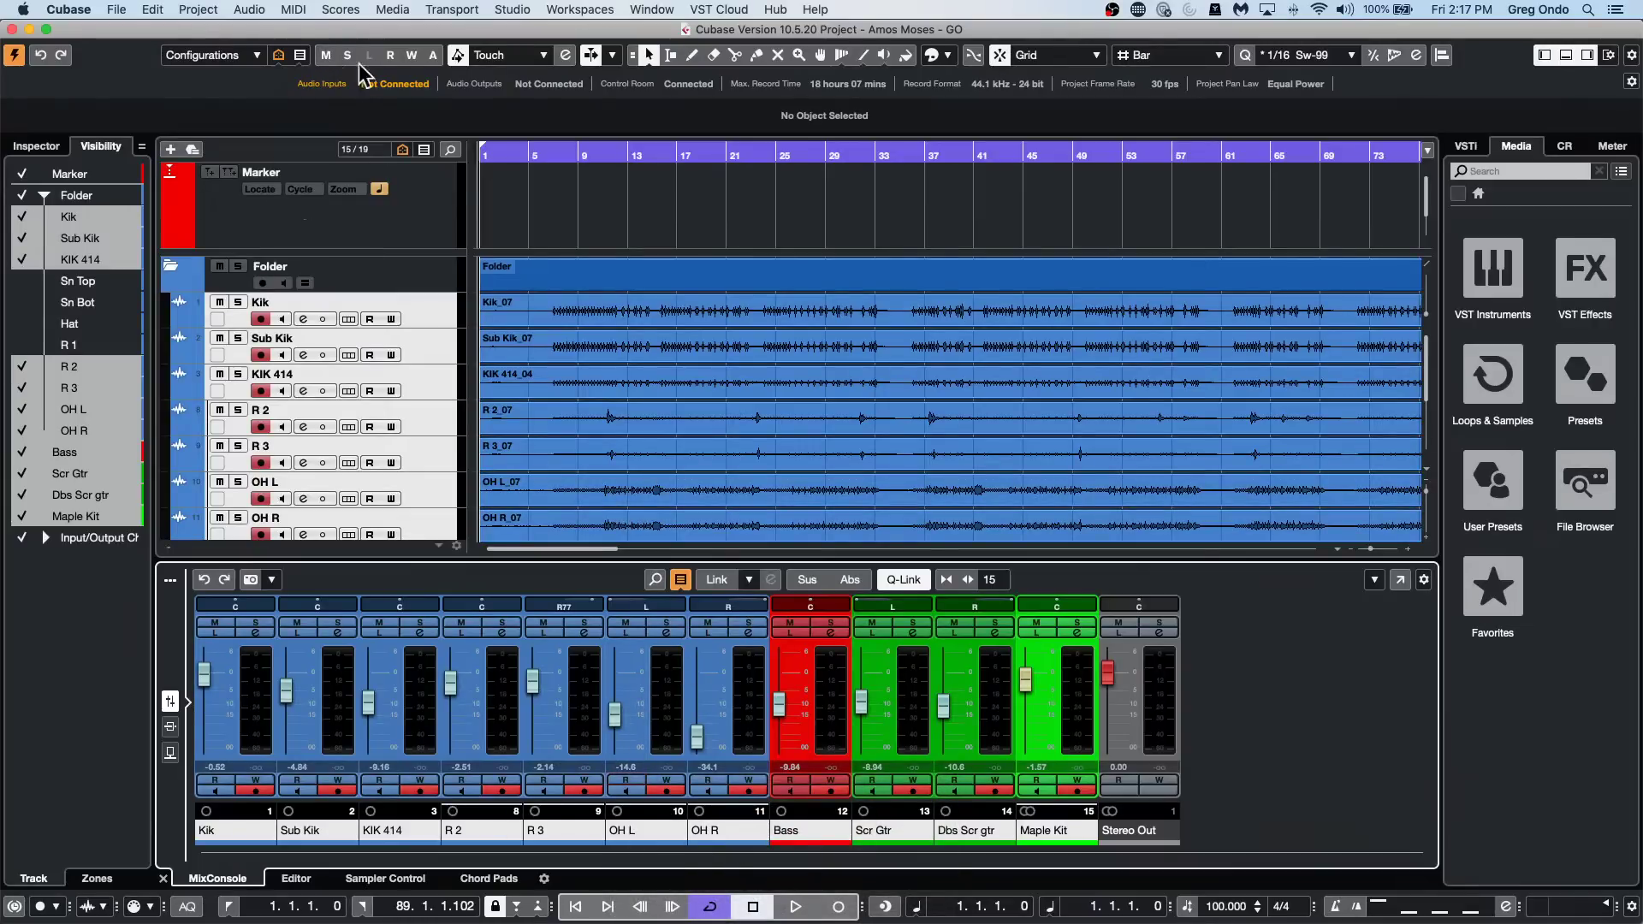
Enable write automation on all tracks and lower the Q-Linked Scr Gtr fader during playback to record volume automation on the selected channels.
{"action": "left_click", "coordinate": [411, 55]}
{"action": "key", "text": "space"}
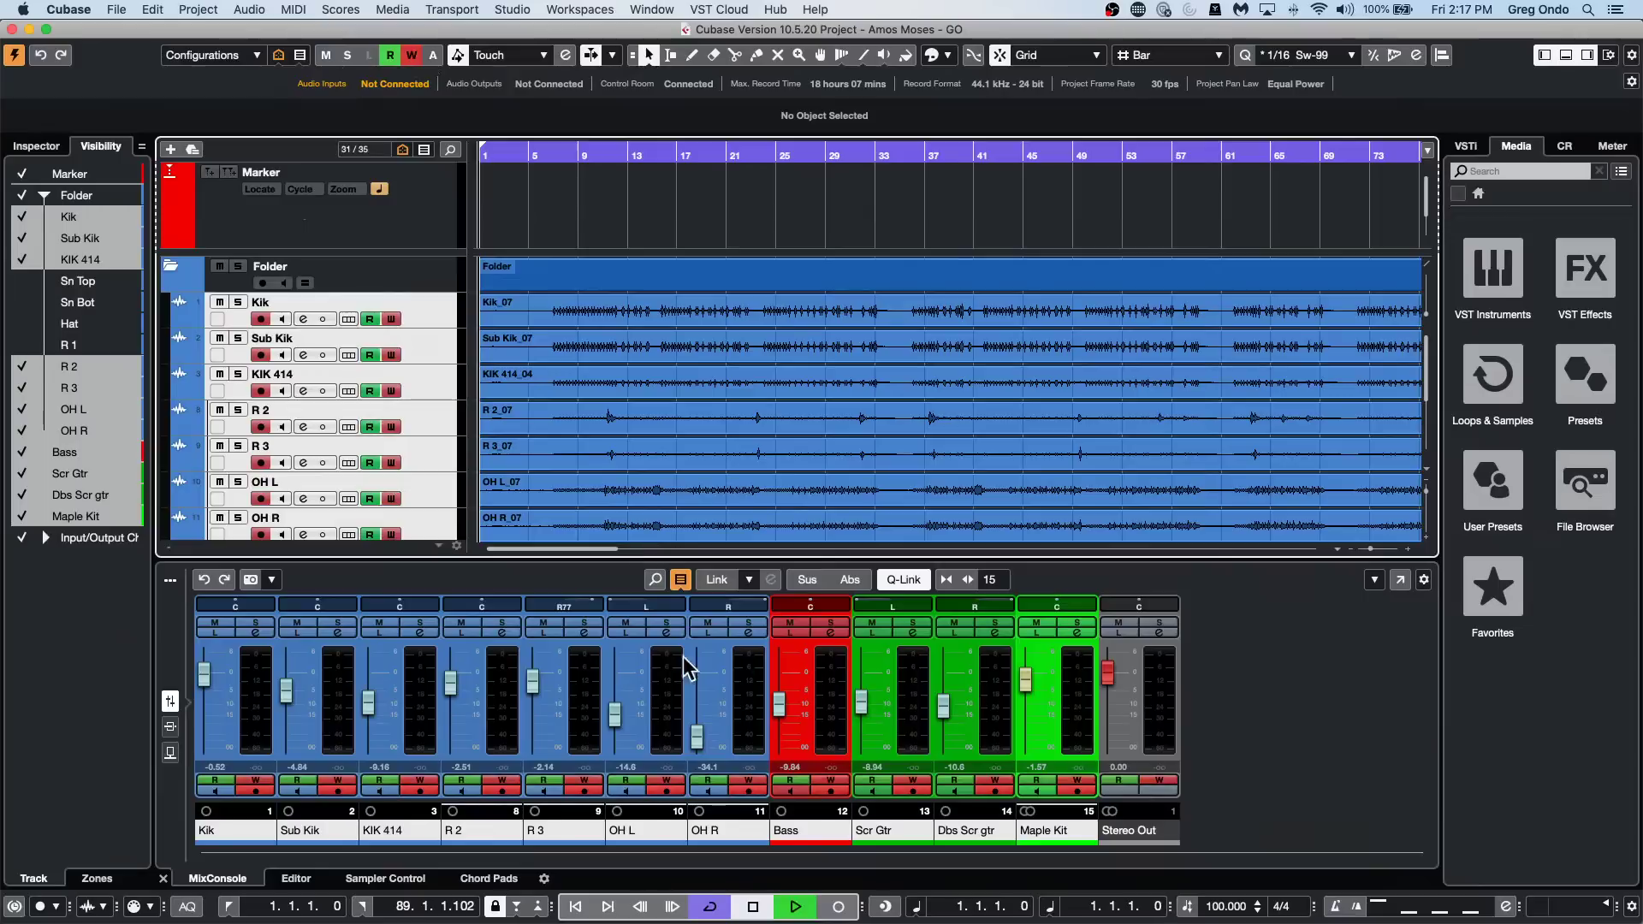
{"action": "left_click", "coordinate": [542, 160]}
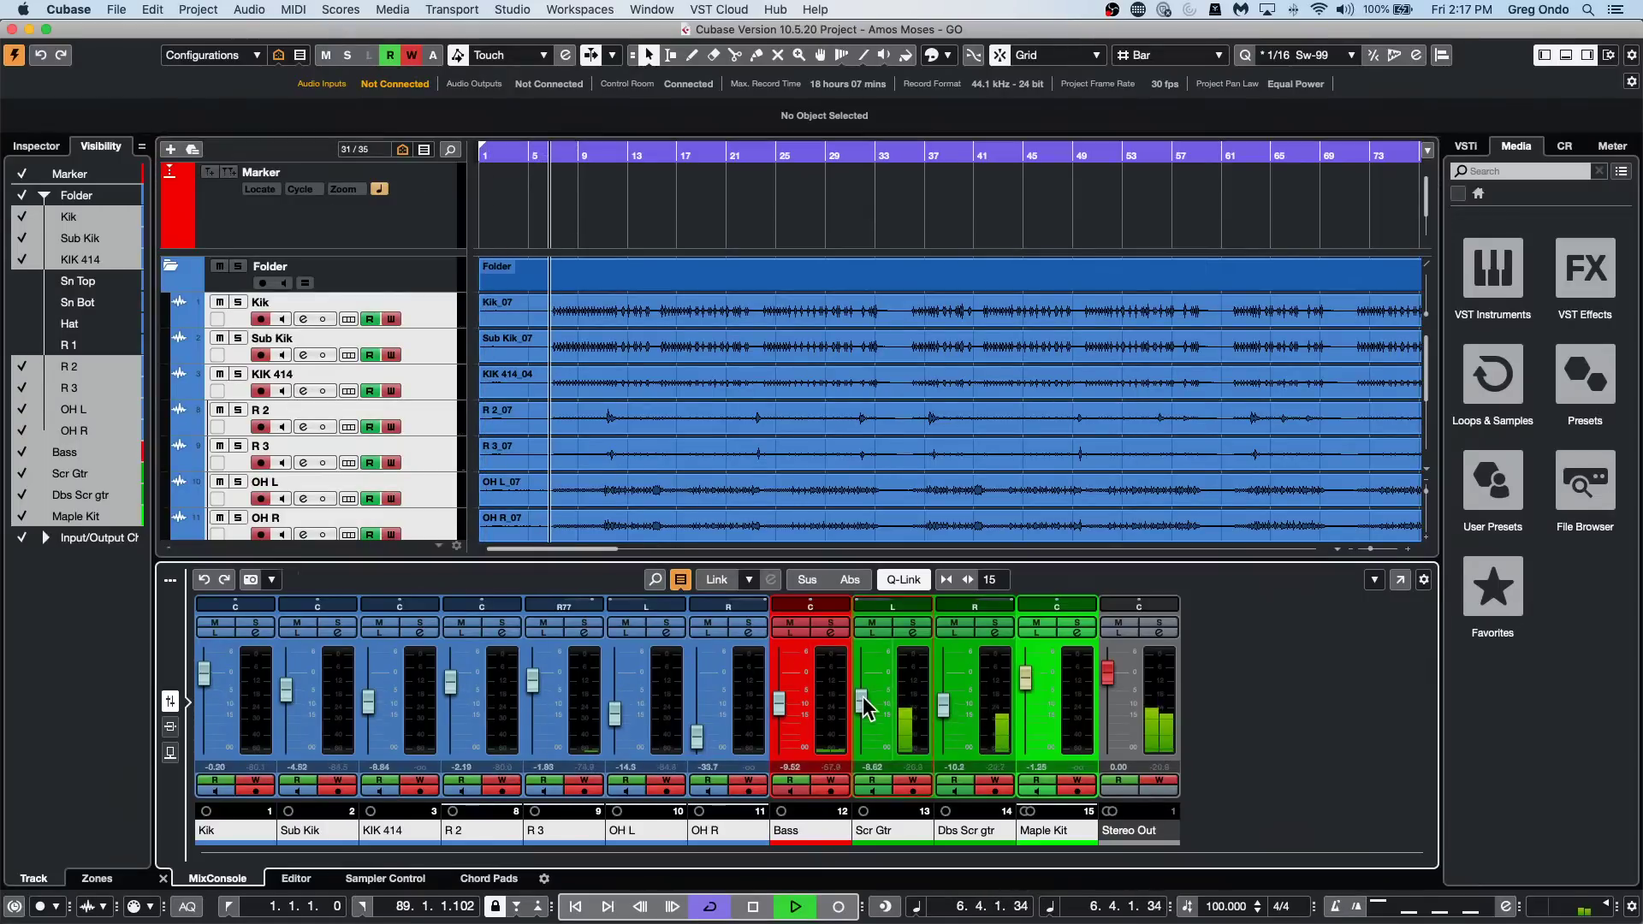
{"action": "mouse_move", "coordinate": [862, 696]}
{"action": "left_mouse_down"}
{"action": "mouse_move", "coordinate": [869, 727]}
{"action": "mouse_move", "coordinate": [872, 709]}
{"action": "left_mouse_up"}
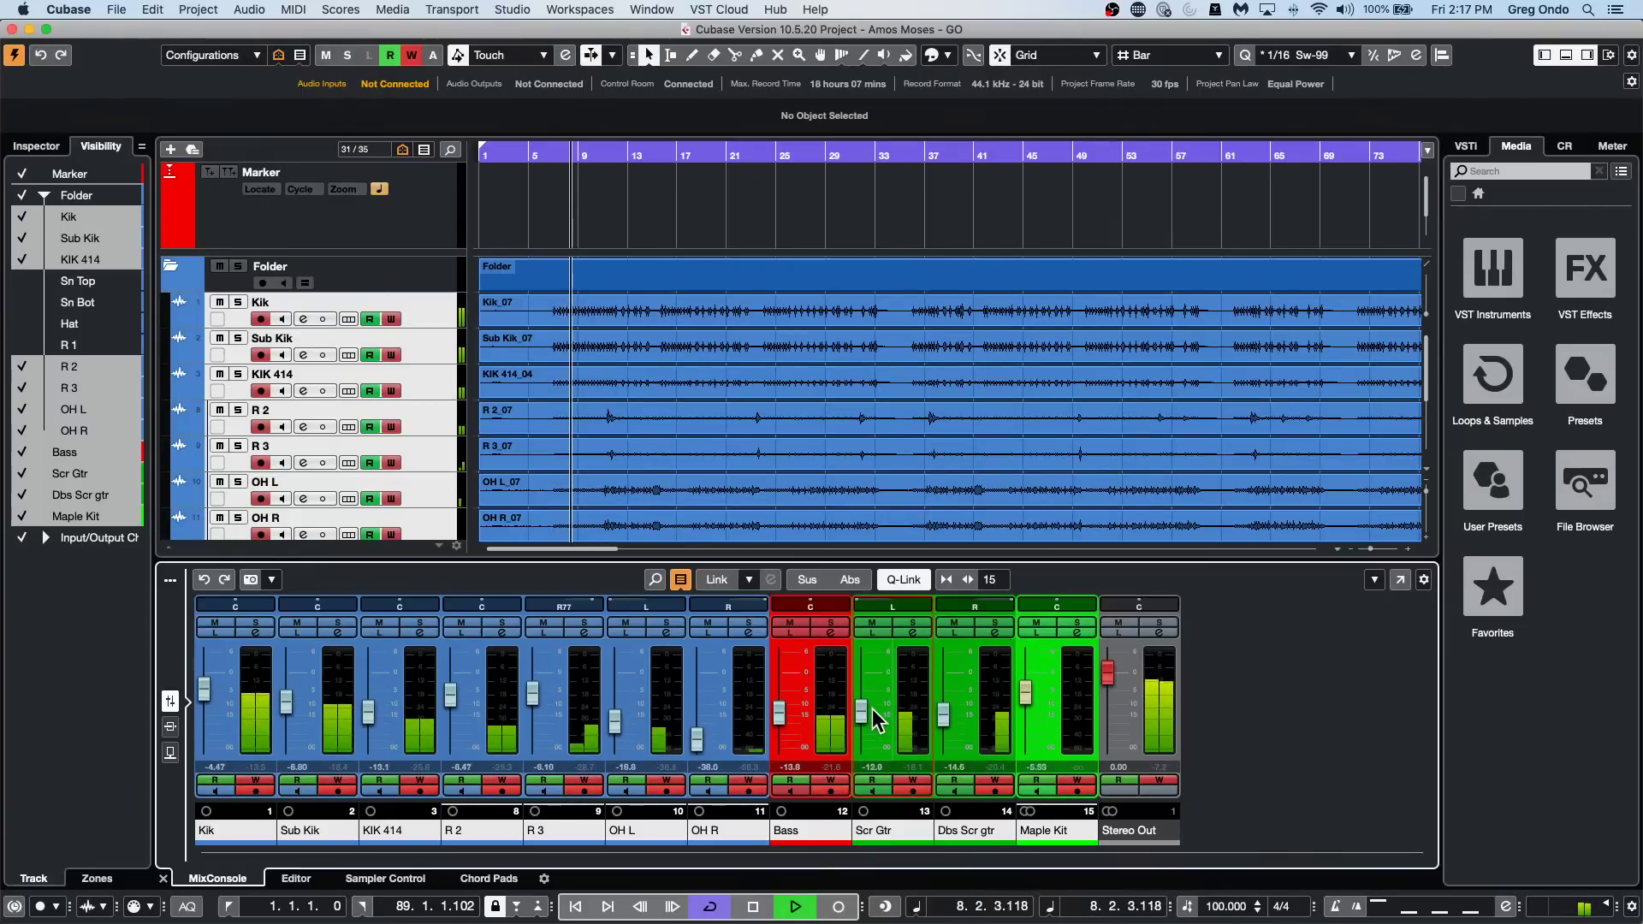
{"action": "key", "text": "space"}
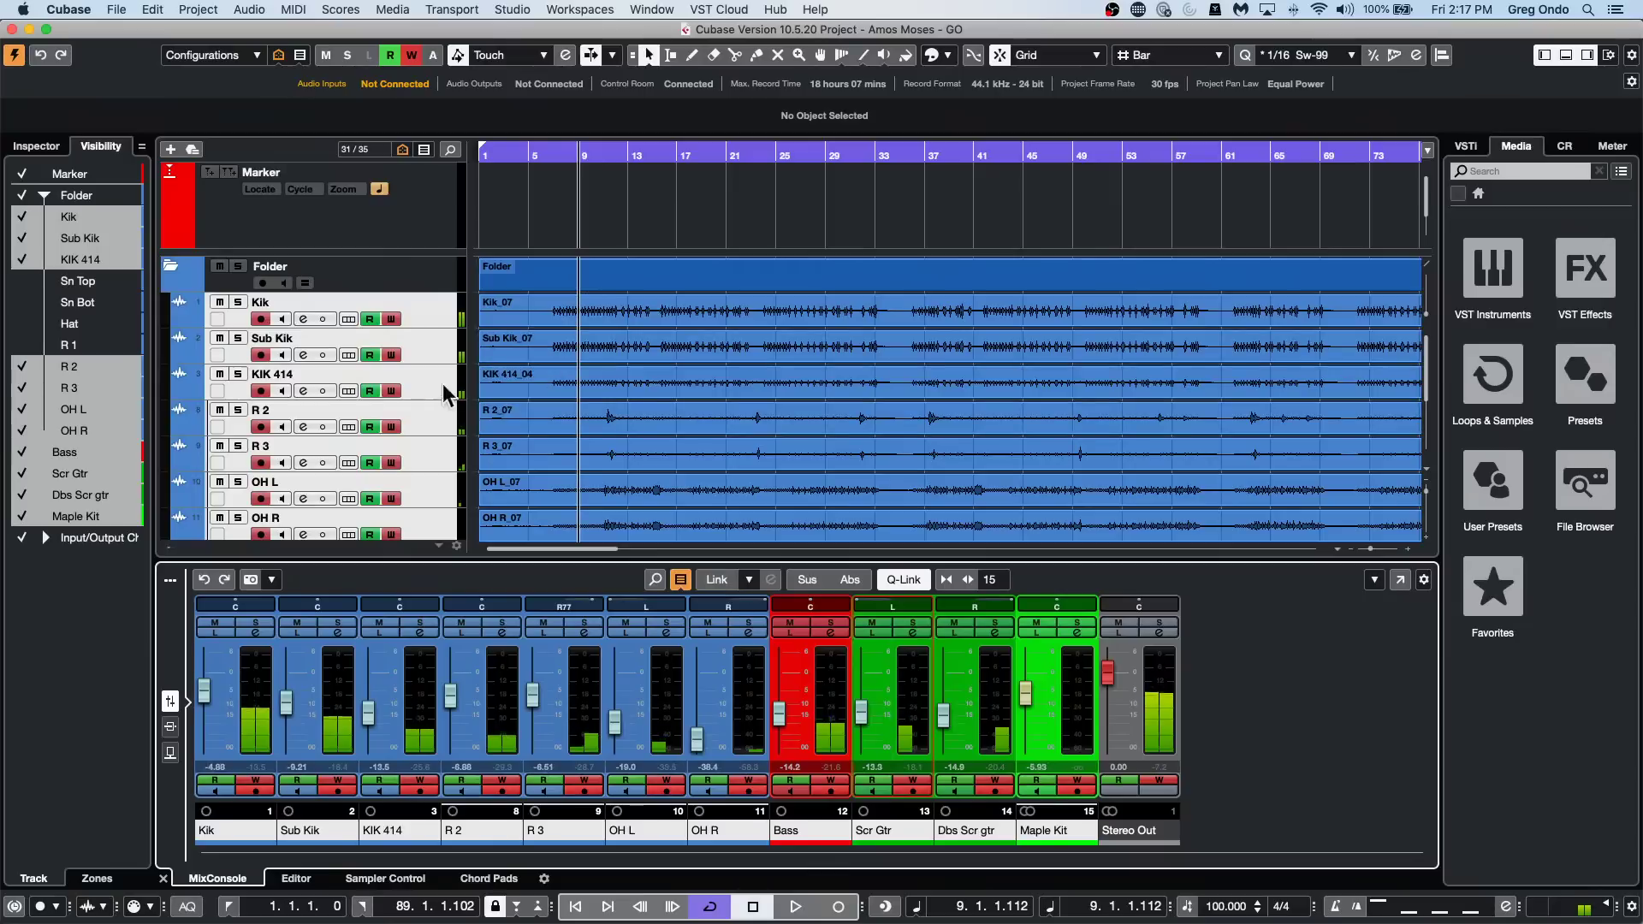
Show the volume automation lanes of all tracks using the Automation Panel.
{"action": "left_click", "coordinate": [256, 10]}
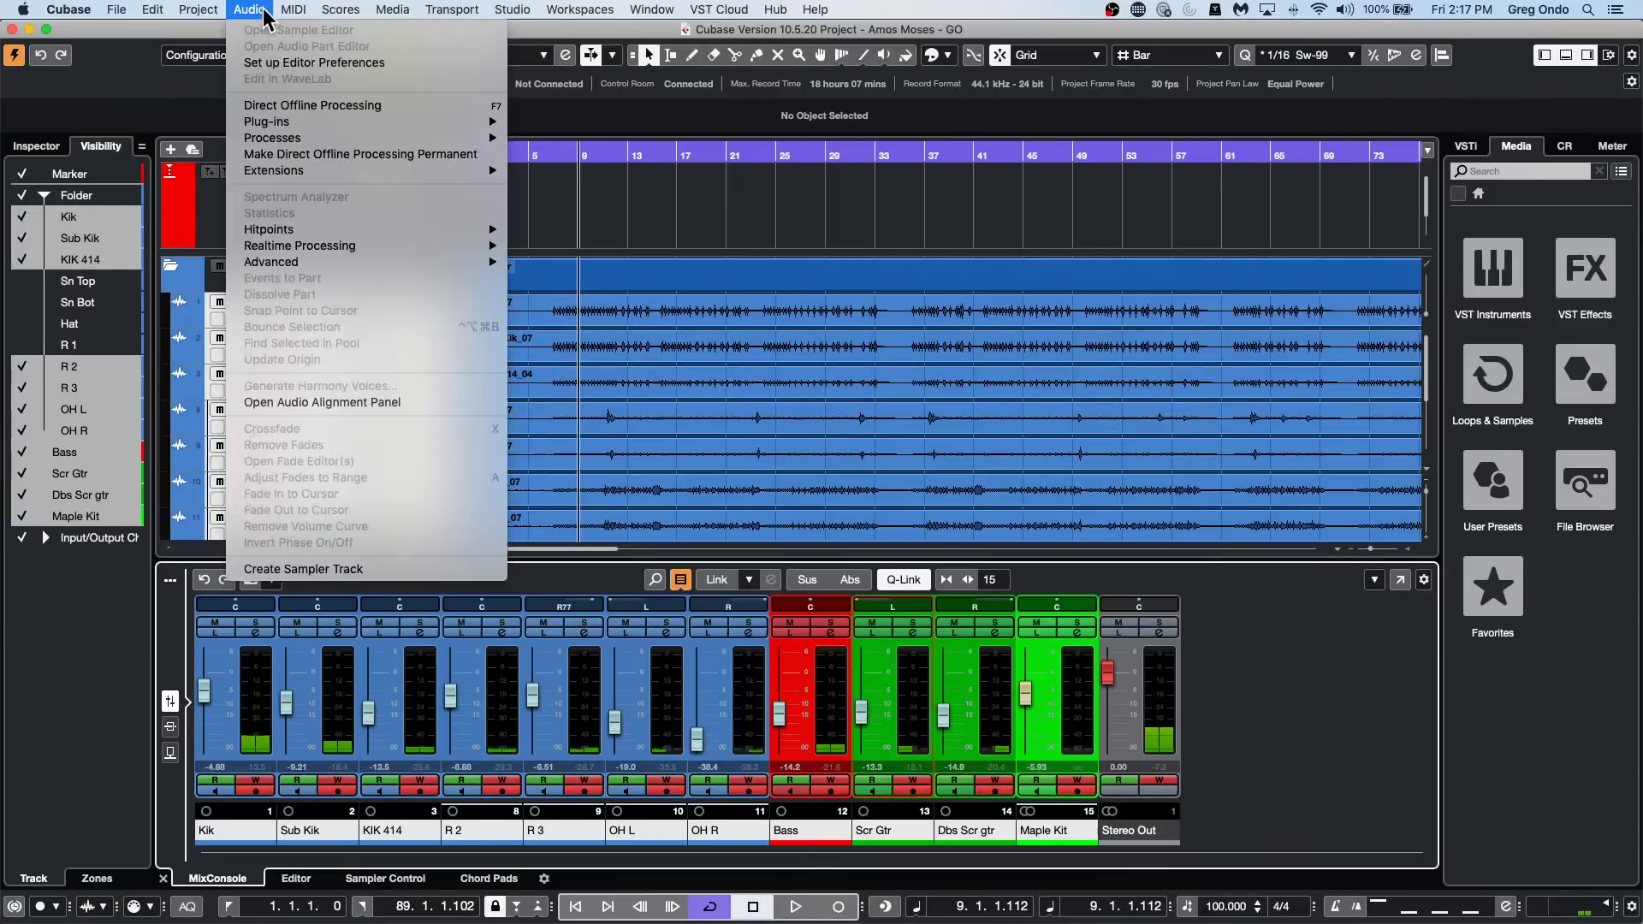
{"action": "left_click", "coordinate": [617, 210]}
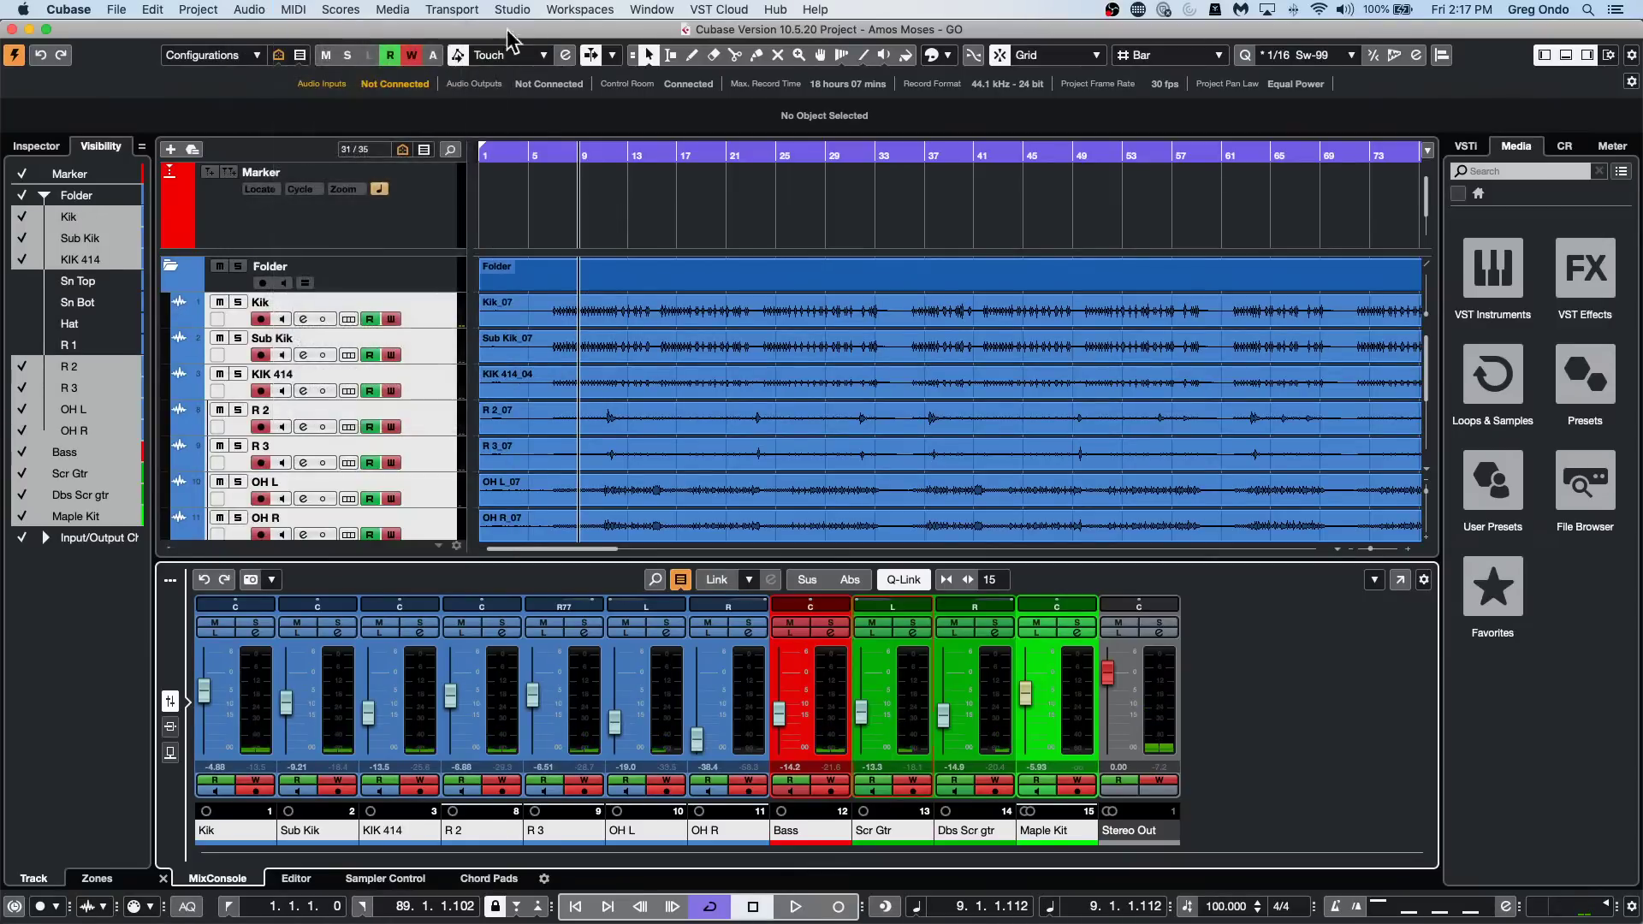
{"action": "left_click", "coordinate": [564, 55]}
{"action": "left_click", "coordinate": [1279, 308]}
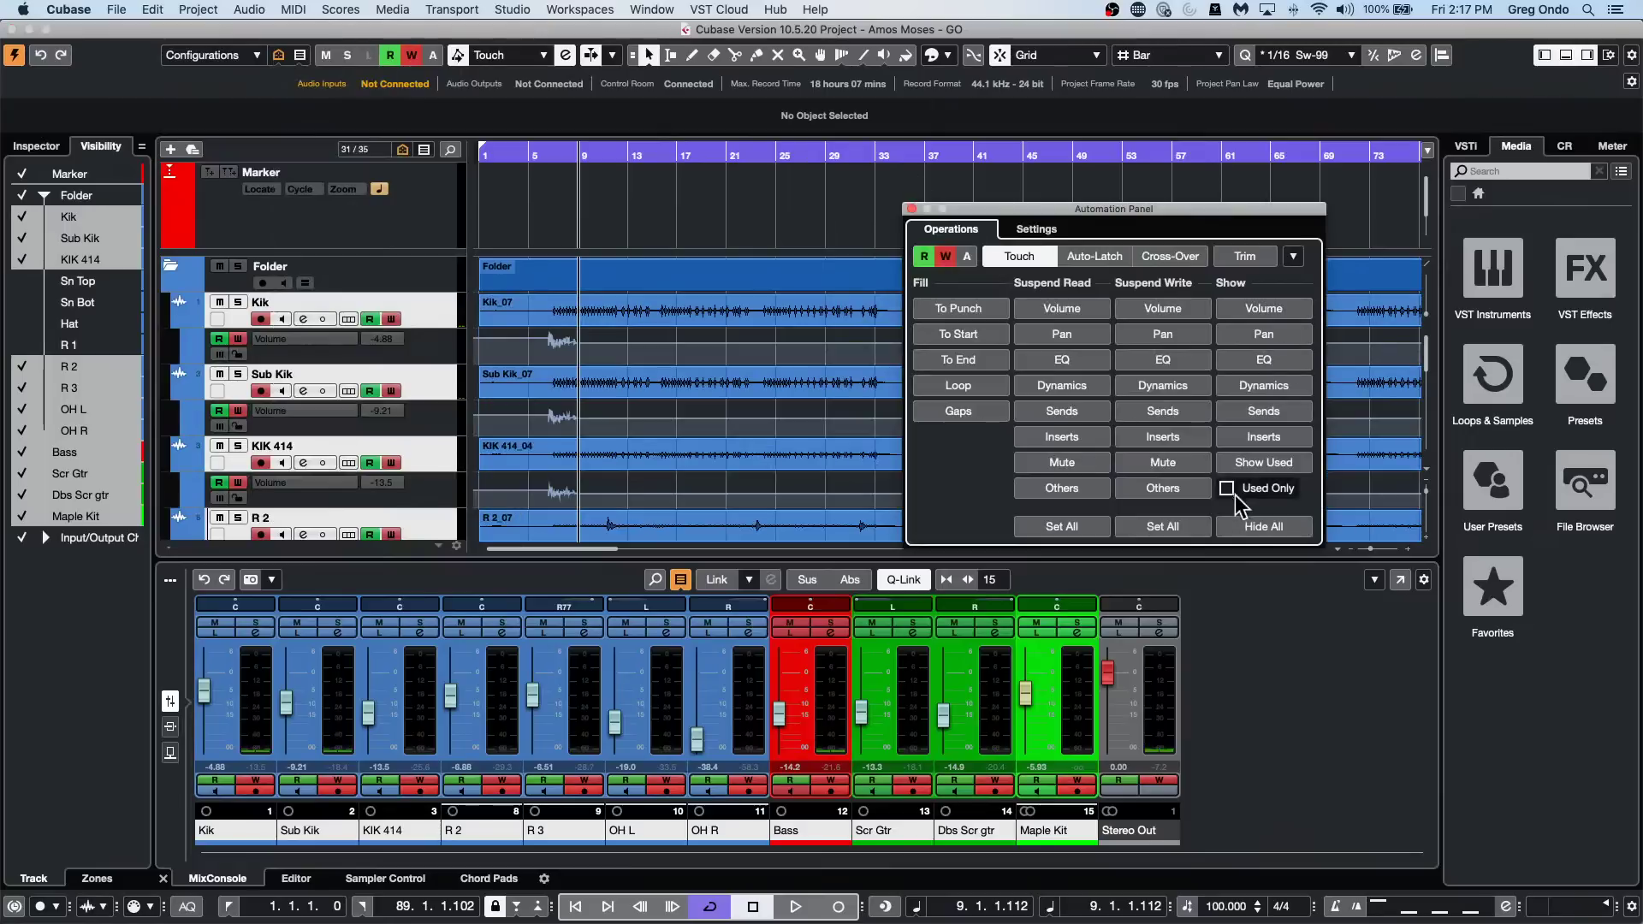
{"action": "left_click", "coordinate": [911, 209]}
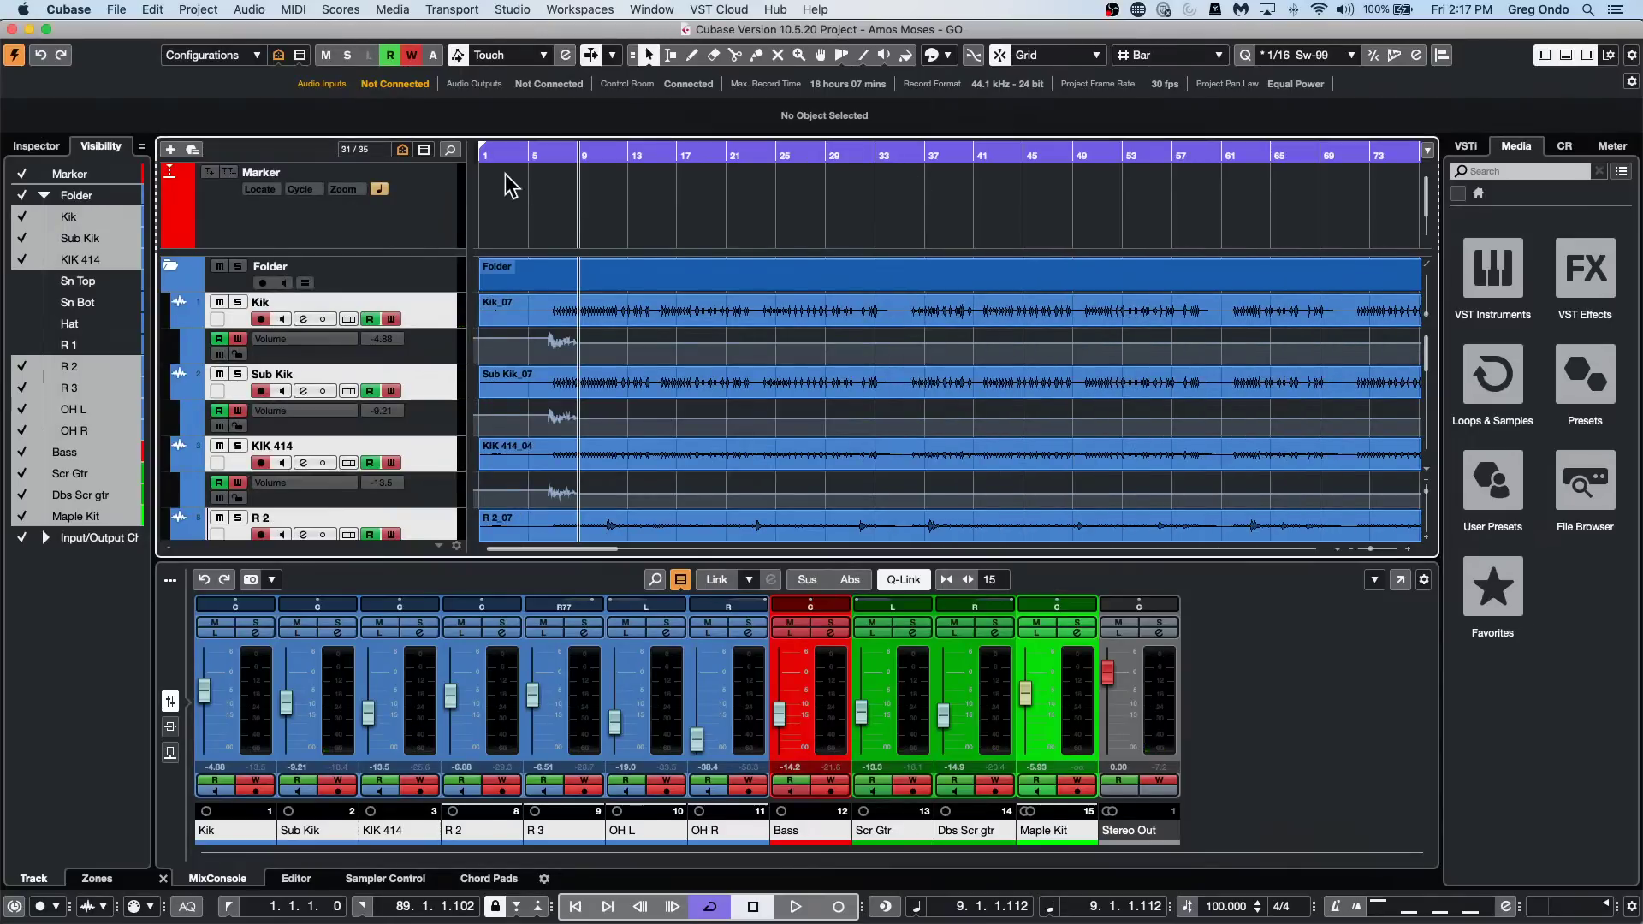
Set the cursor at bar 4 and add a VCA fader to the selected channels from Kik through Maple Kit.
{"action": "left_click_drag", "start_coordinate": [513, 157], "coordinate": [517, 202]}
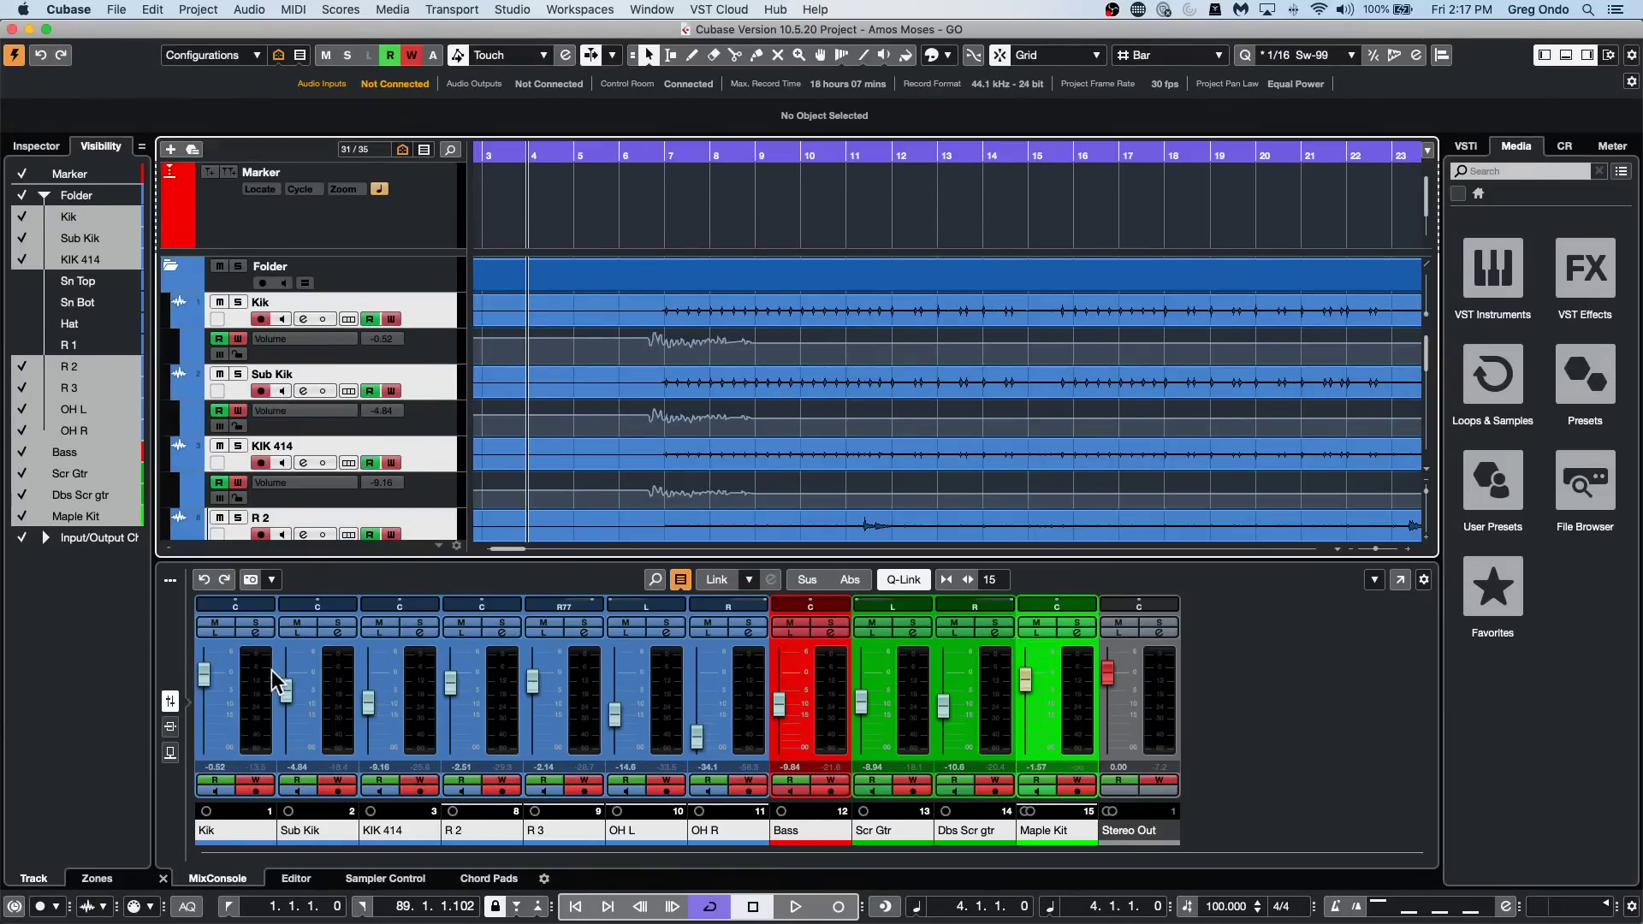
{"action": "left_click", "coordinate": [261, 694]}
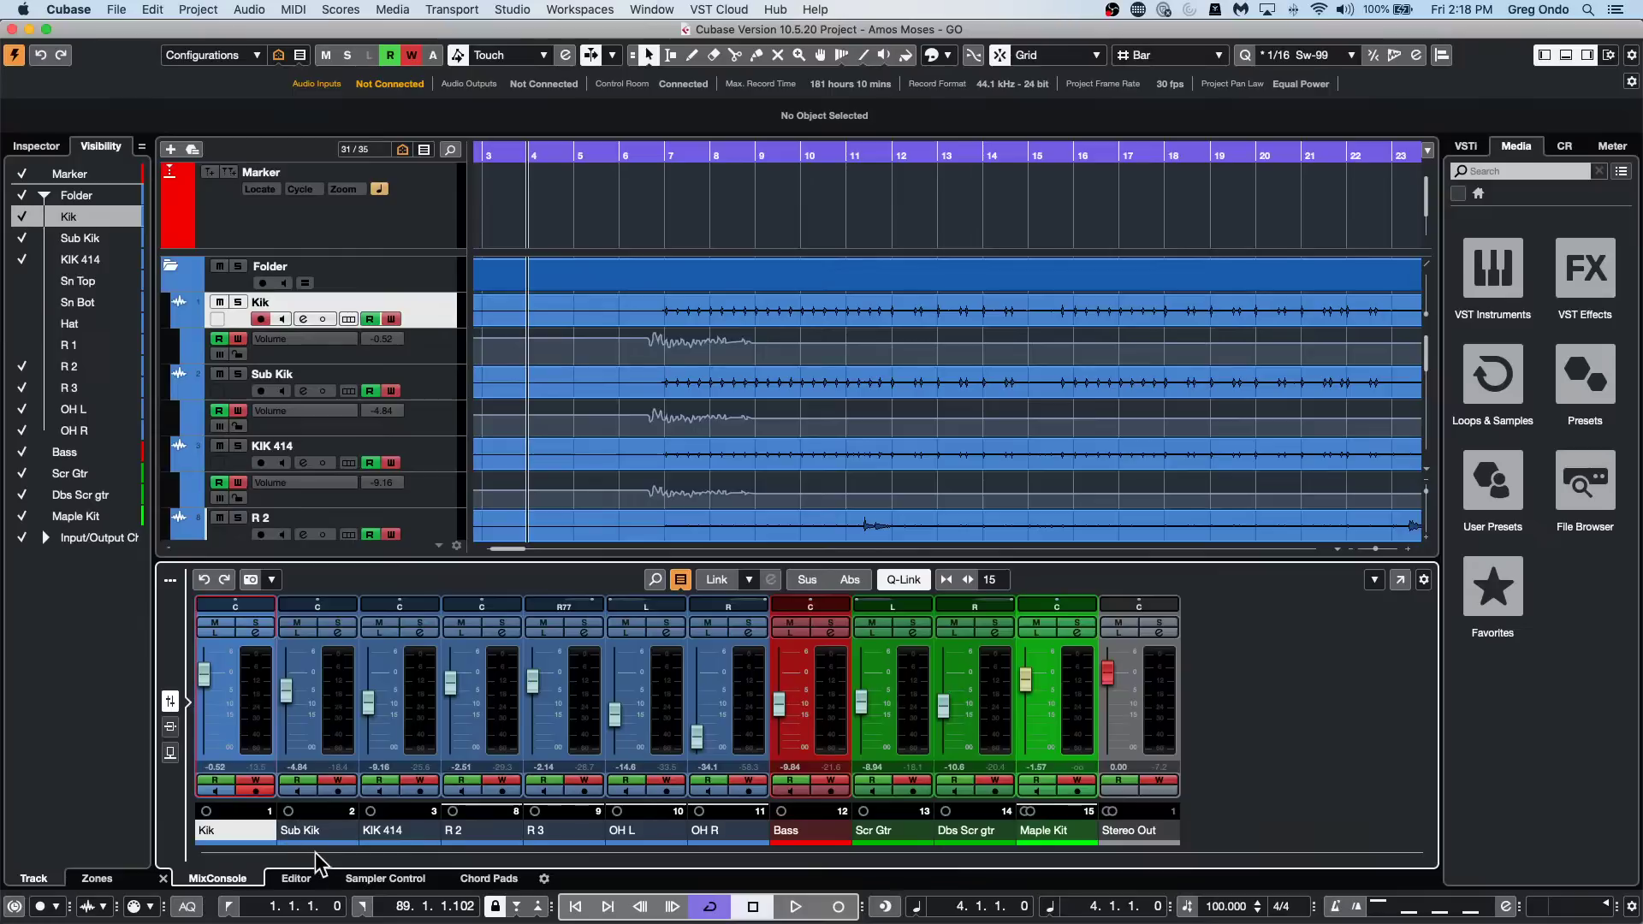
{"action": "left_click", "coordinate": [1074, 714], "text": "shift"}
{"action": "right_click", "coordinate": [1071, 698]}
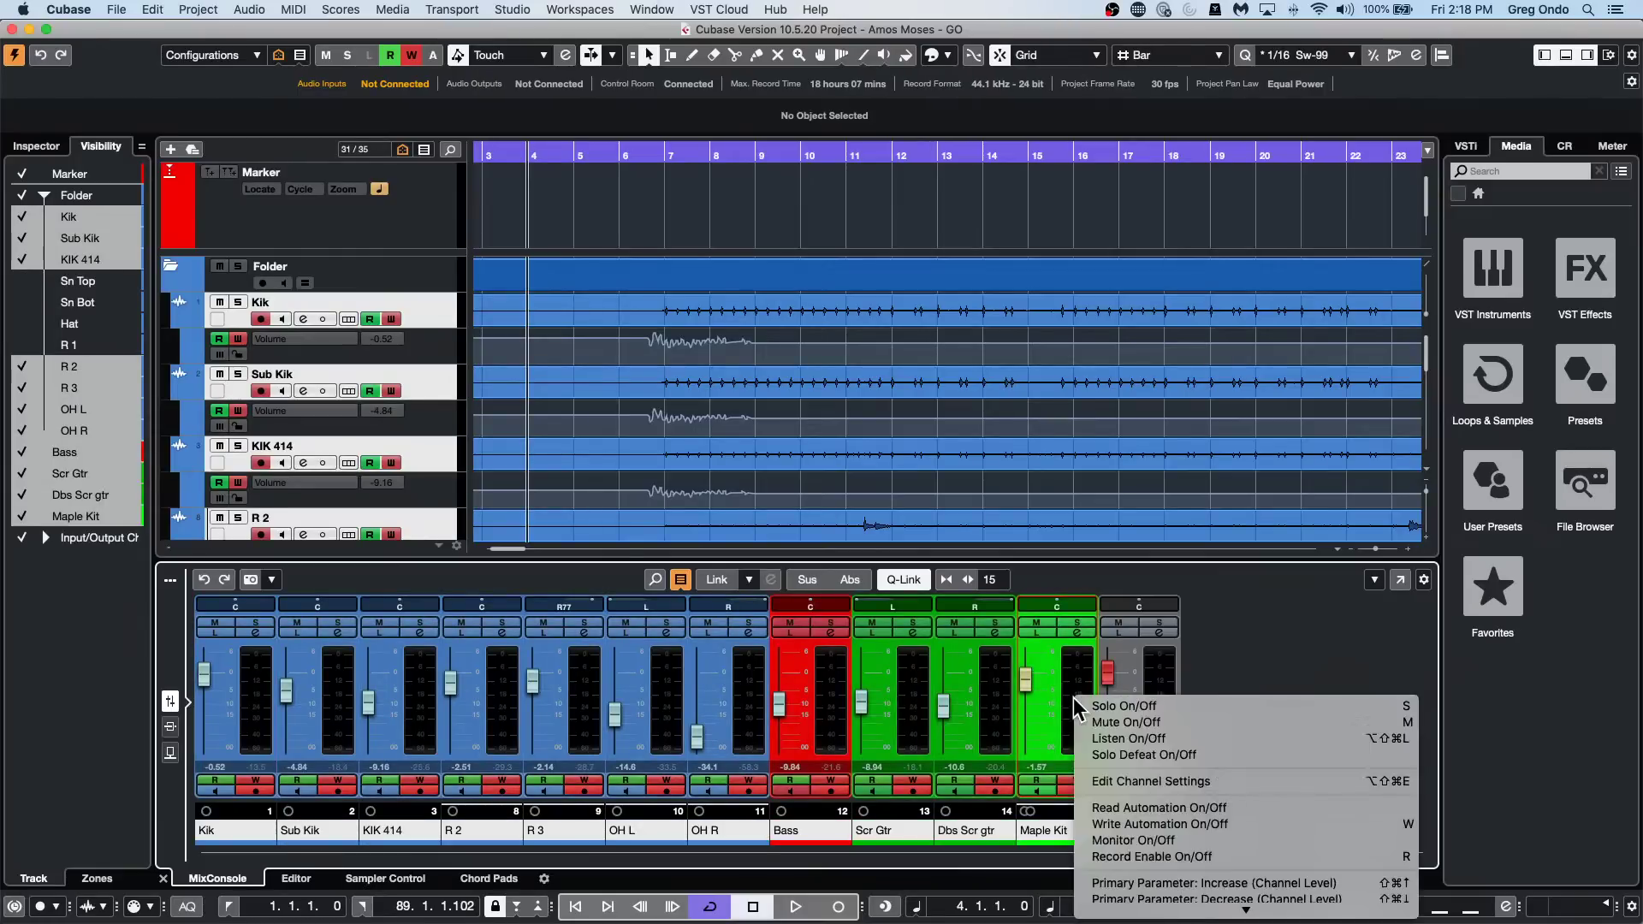
{"action": "mouse_move", "coordinate": [1093, 914]}
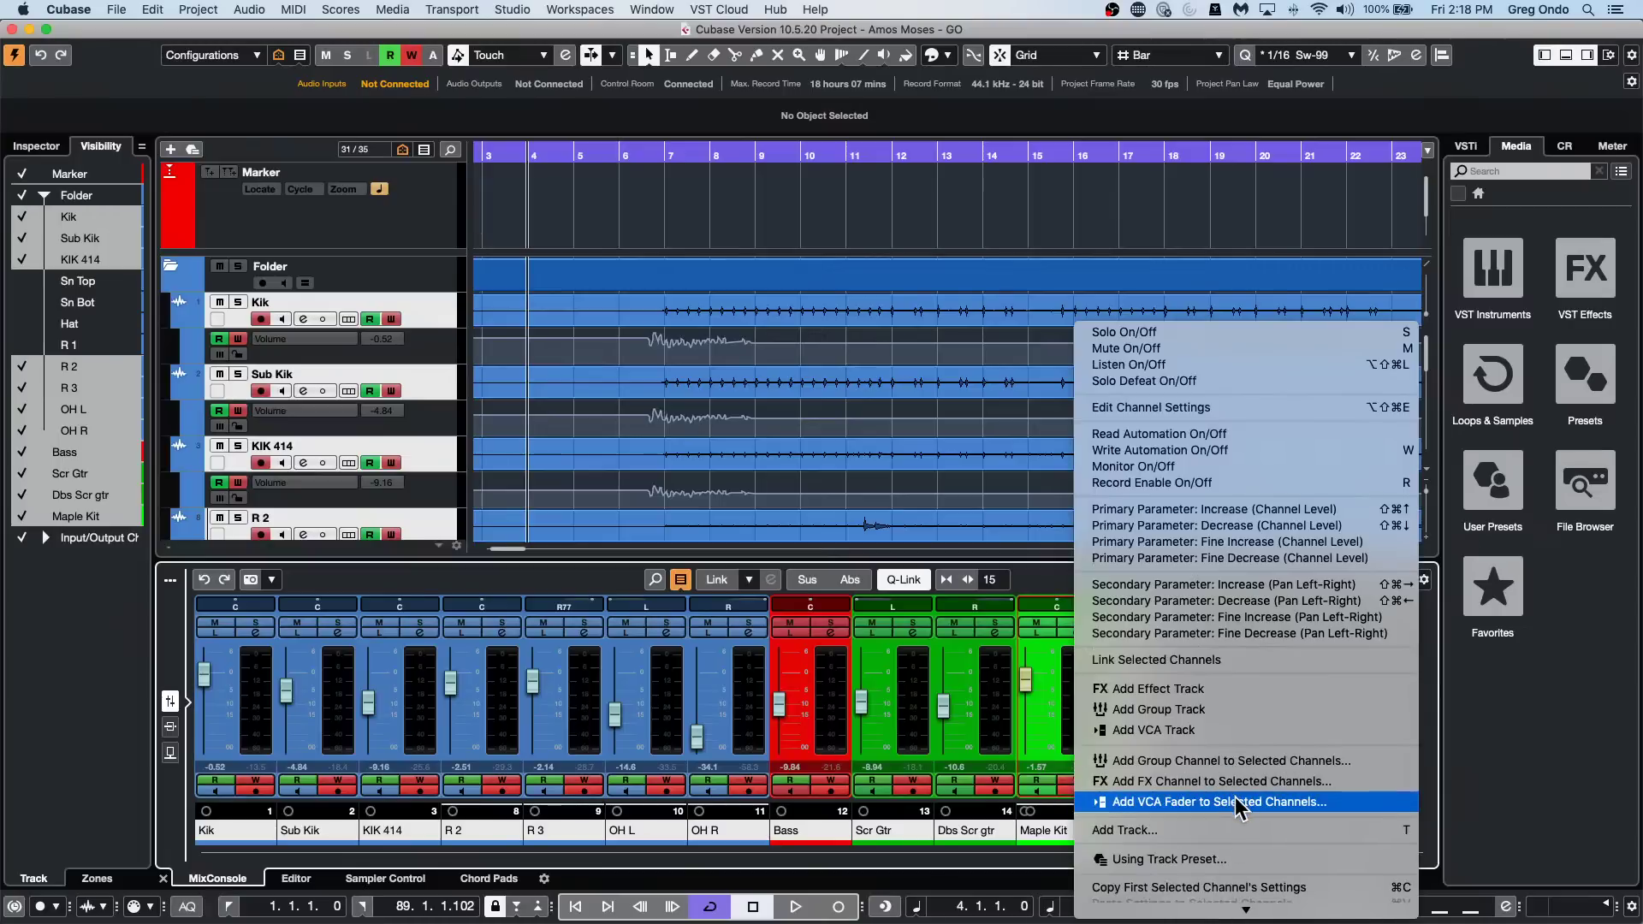
{"action": "left_click", "coordinate": [1236, 802]}
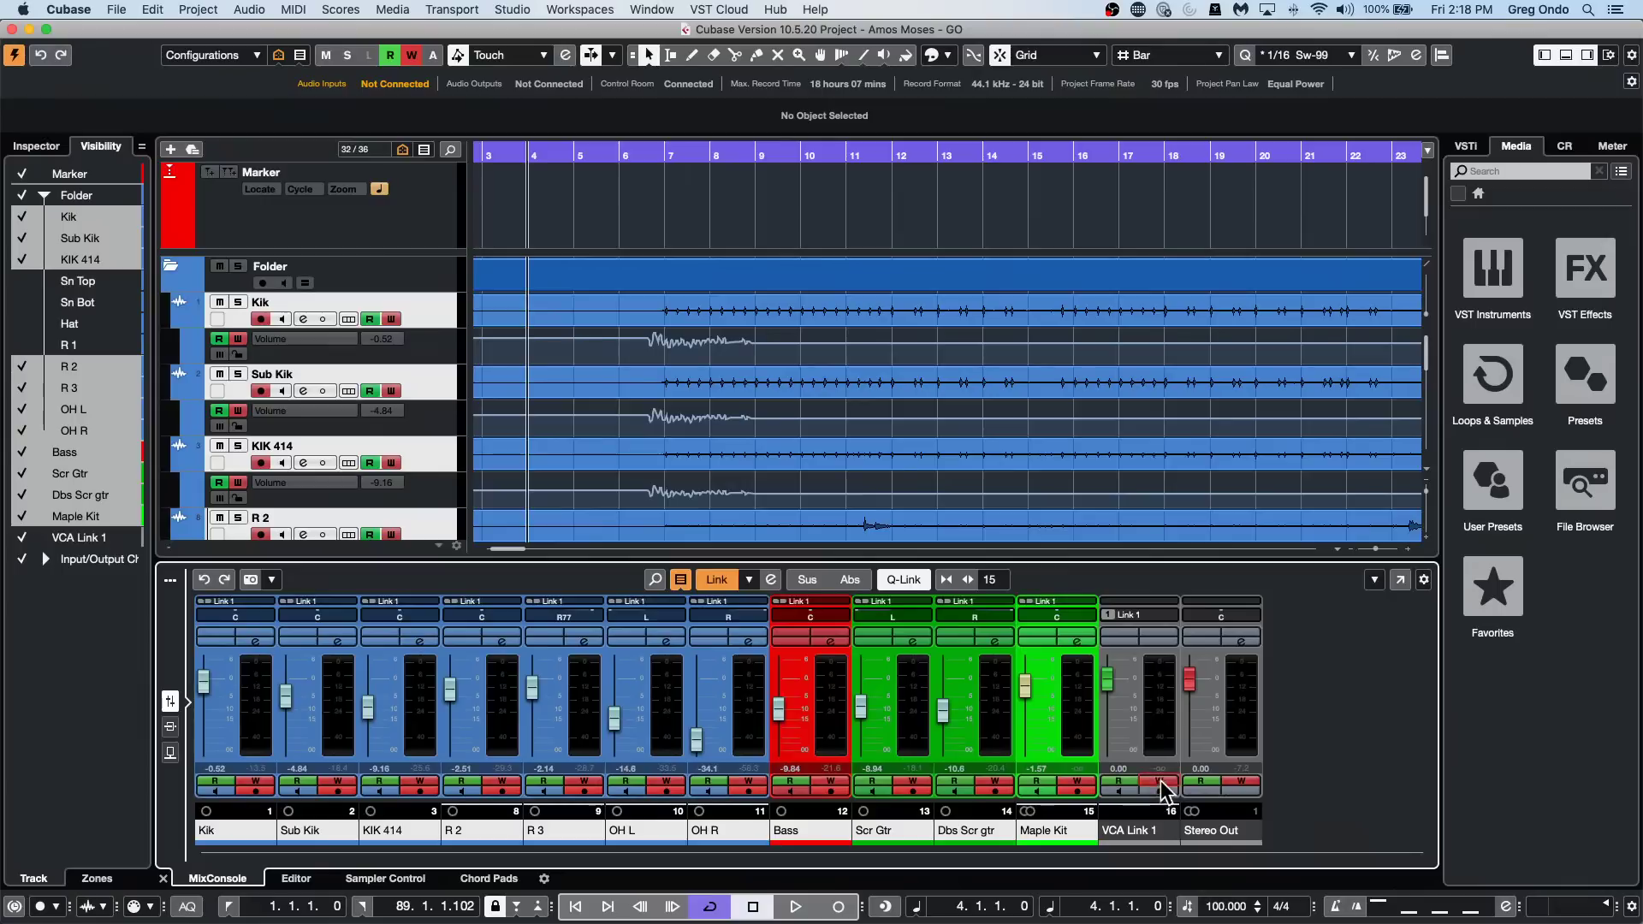
Play from bar 4 while moving the VCA Link 1 fader to write its volume automation.
{"action": "key", "text": "space"}
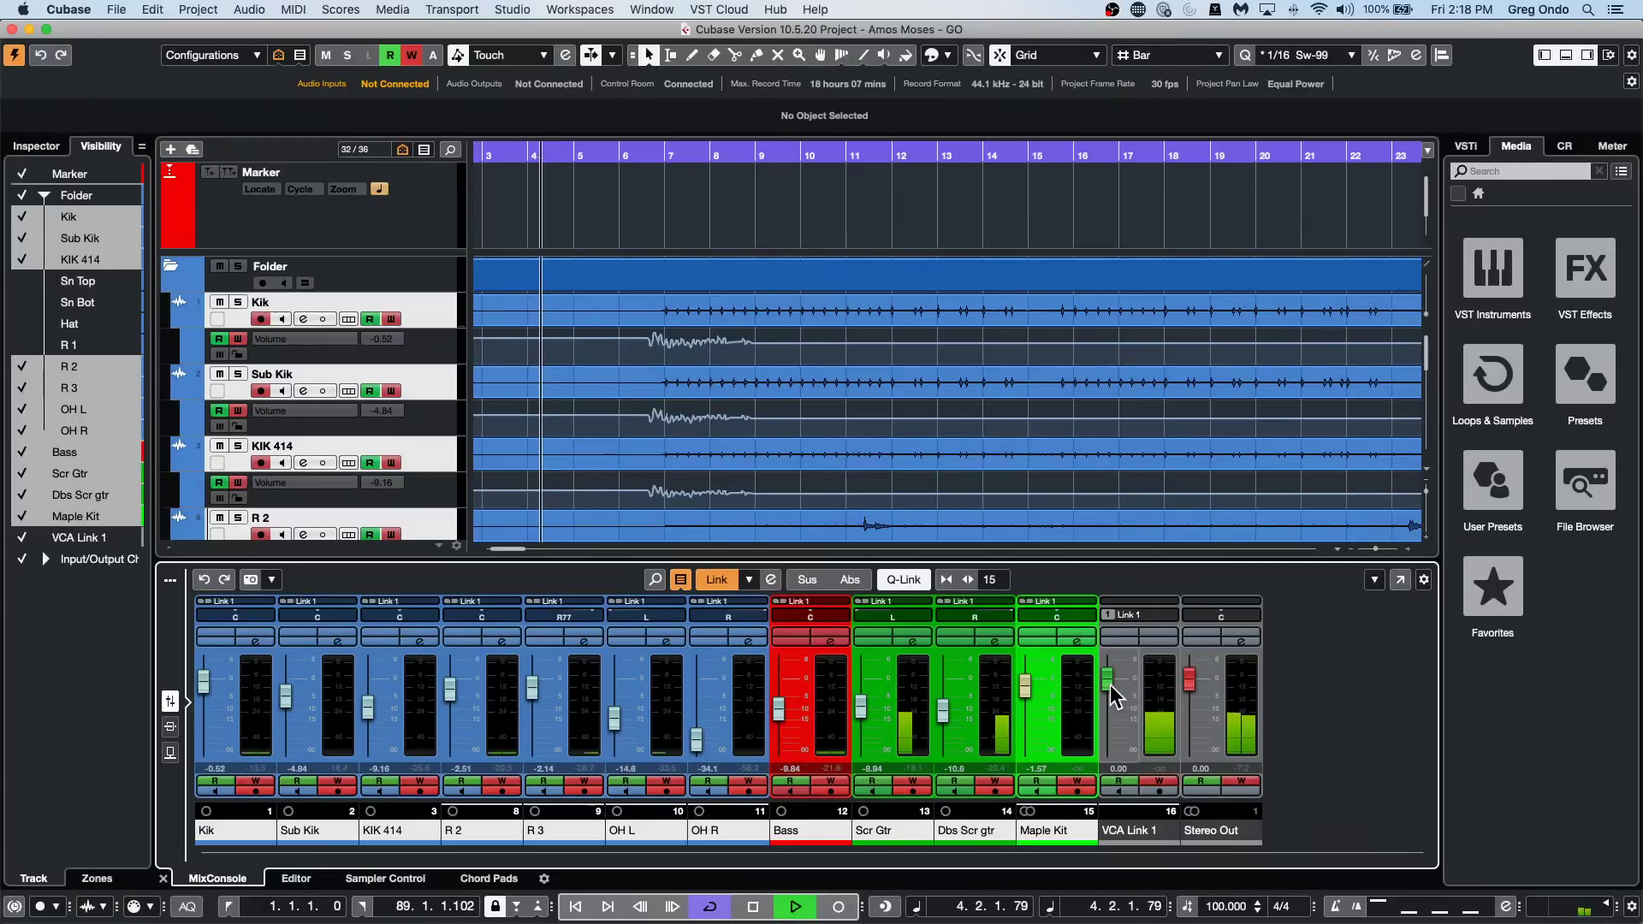
{"action": "mouse_move", "coordinate": [1108, 685]}
{"action": "left_mouse_down"}
{"action": "mouse_move", "coordinate": [1117, 723]}
{"action": "mouse_move", "coordinate": [1118, 660]}
{"action": "mouse_move", "coordinate": [1121, 696]}
{"action": "left_mouse_up"}
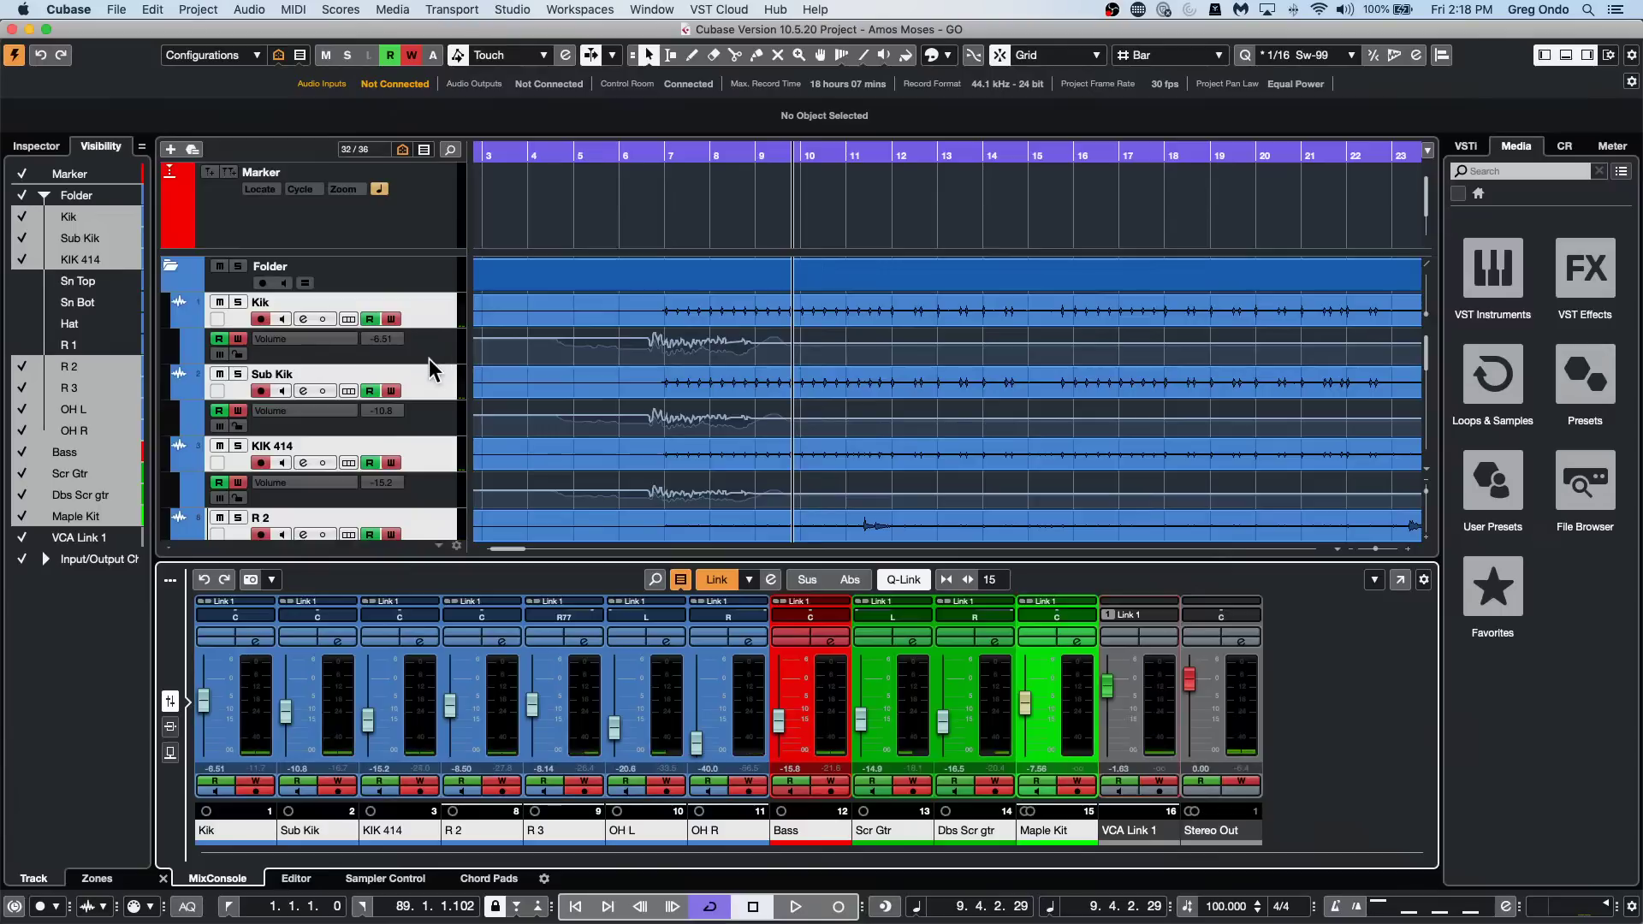
Enlarge the Kik volume automation lane and combine the automation of the VCA and its linked channels.
{"action": "left_click_drag", "start_coordinate": [429, 362], "coordinate": [427, 447]}
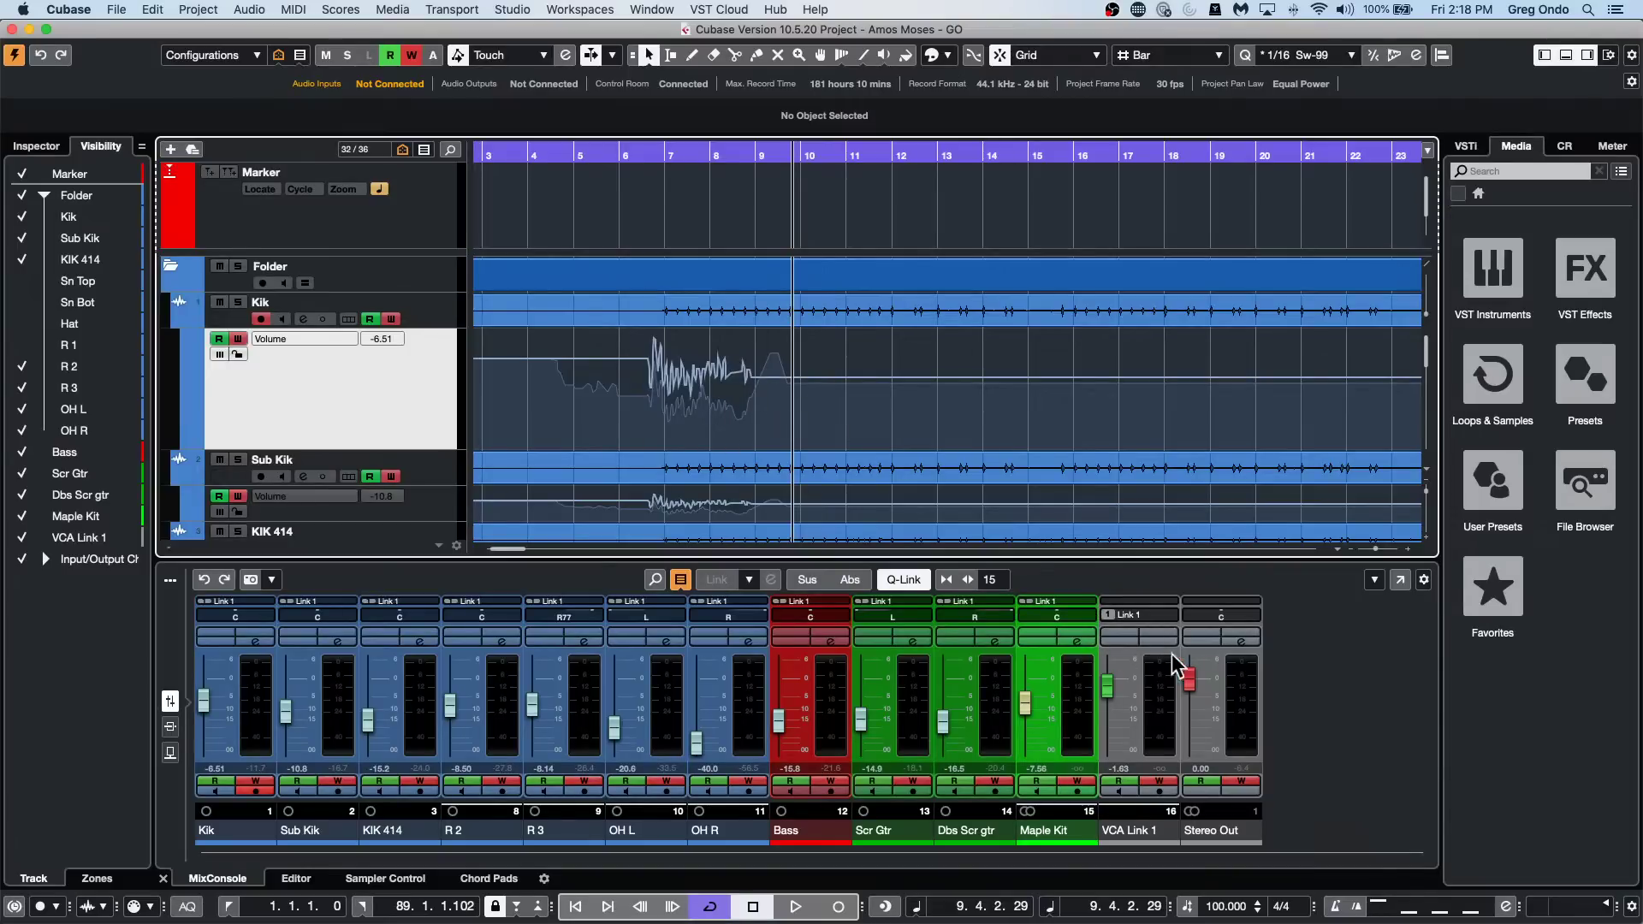
{"action": "left_click", "coordinate": [1169, 614]}
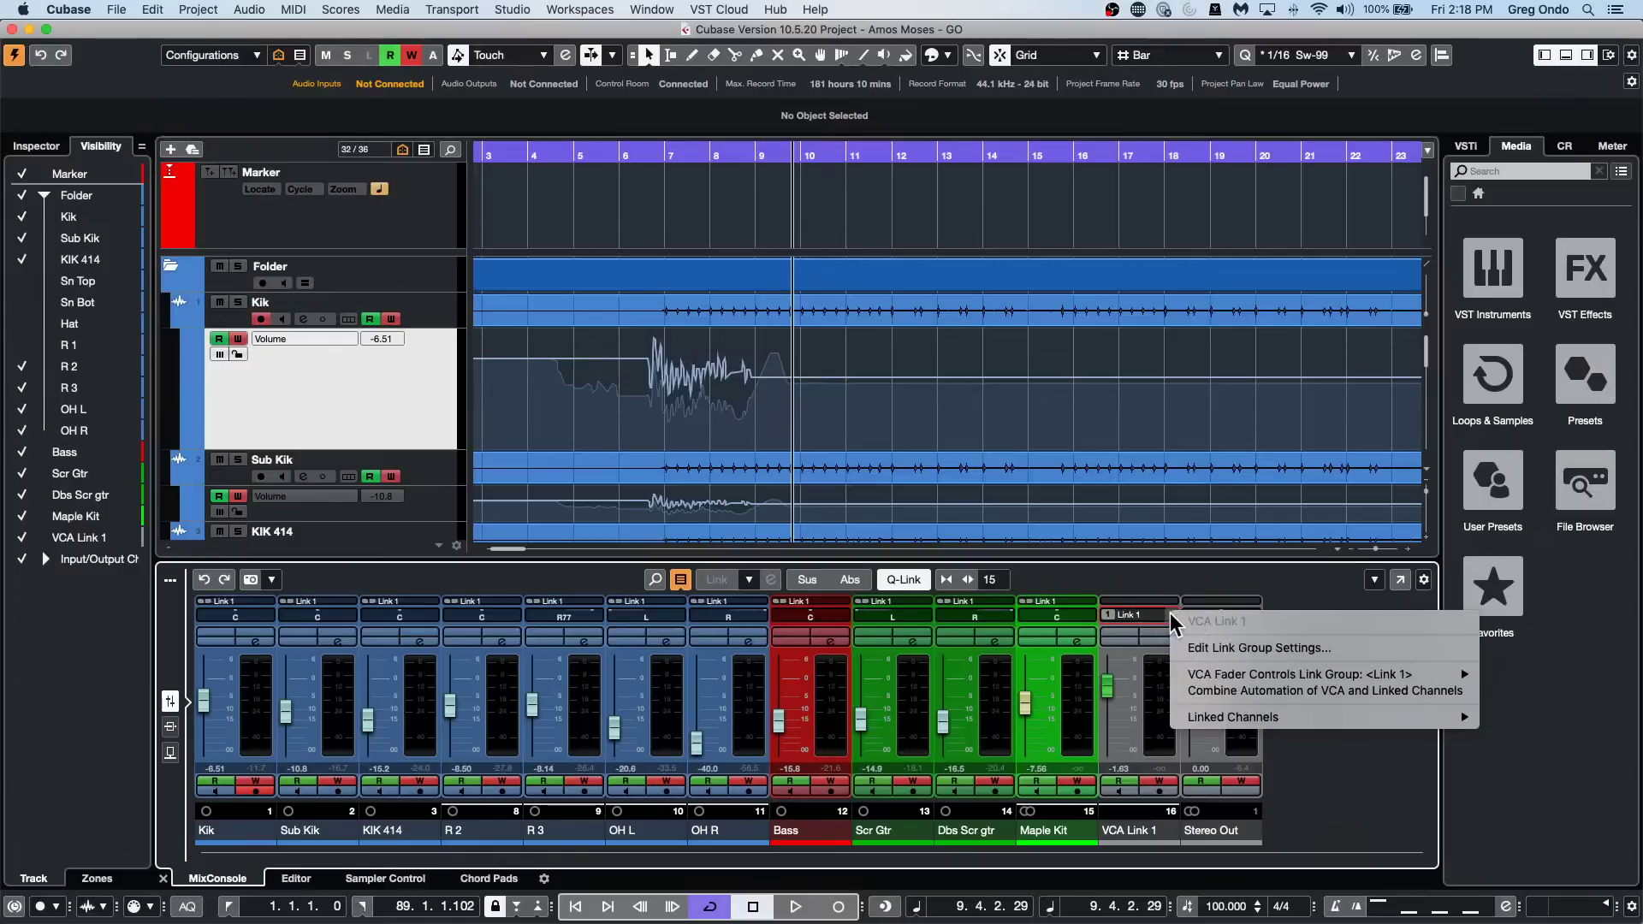
{"action": "left_click", "coordinate": [1233, 691]}
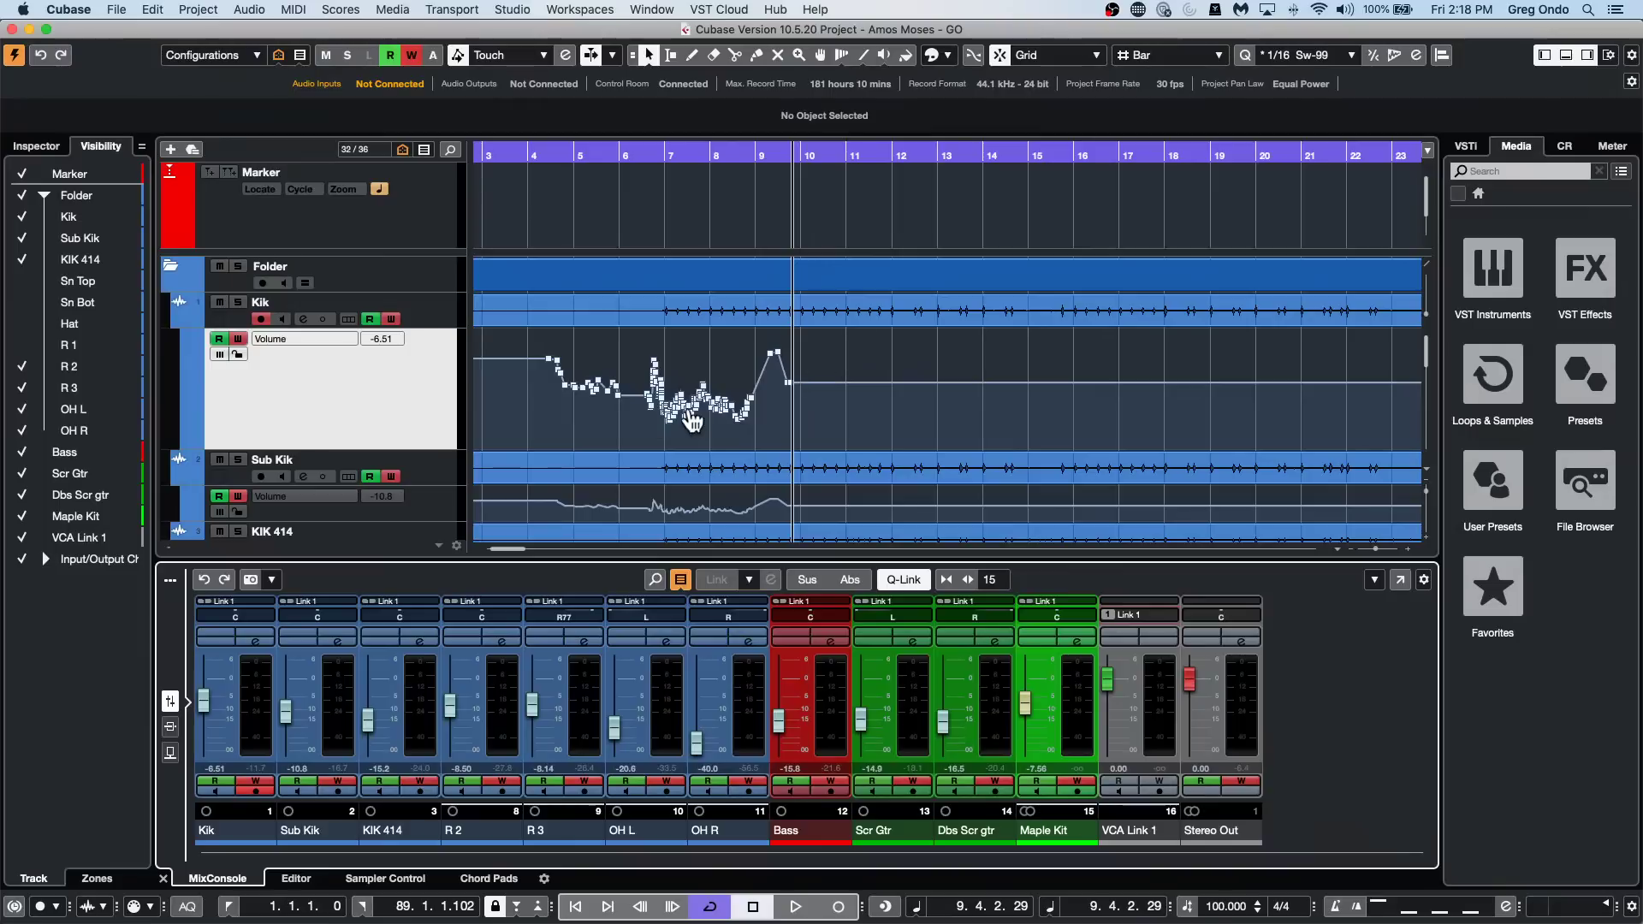
{"action": "mouse_move", "coordinate": [689, 423]}
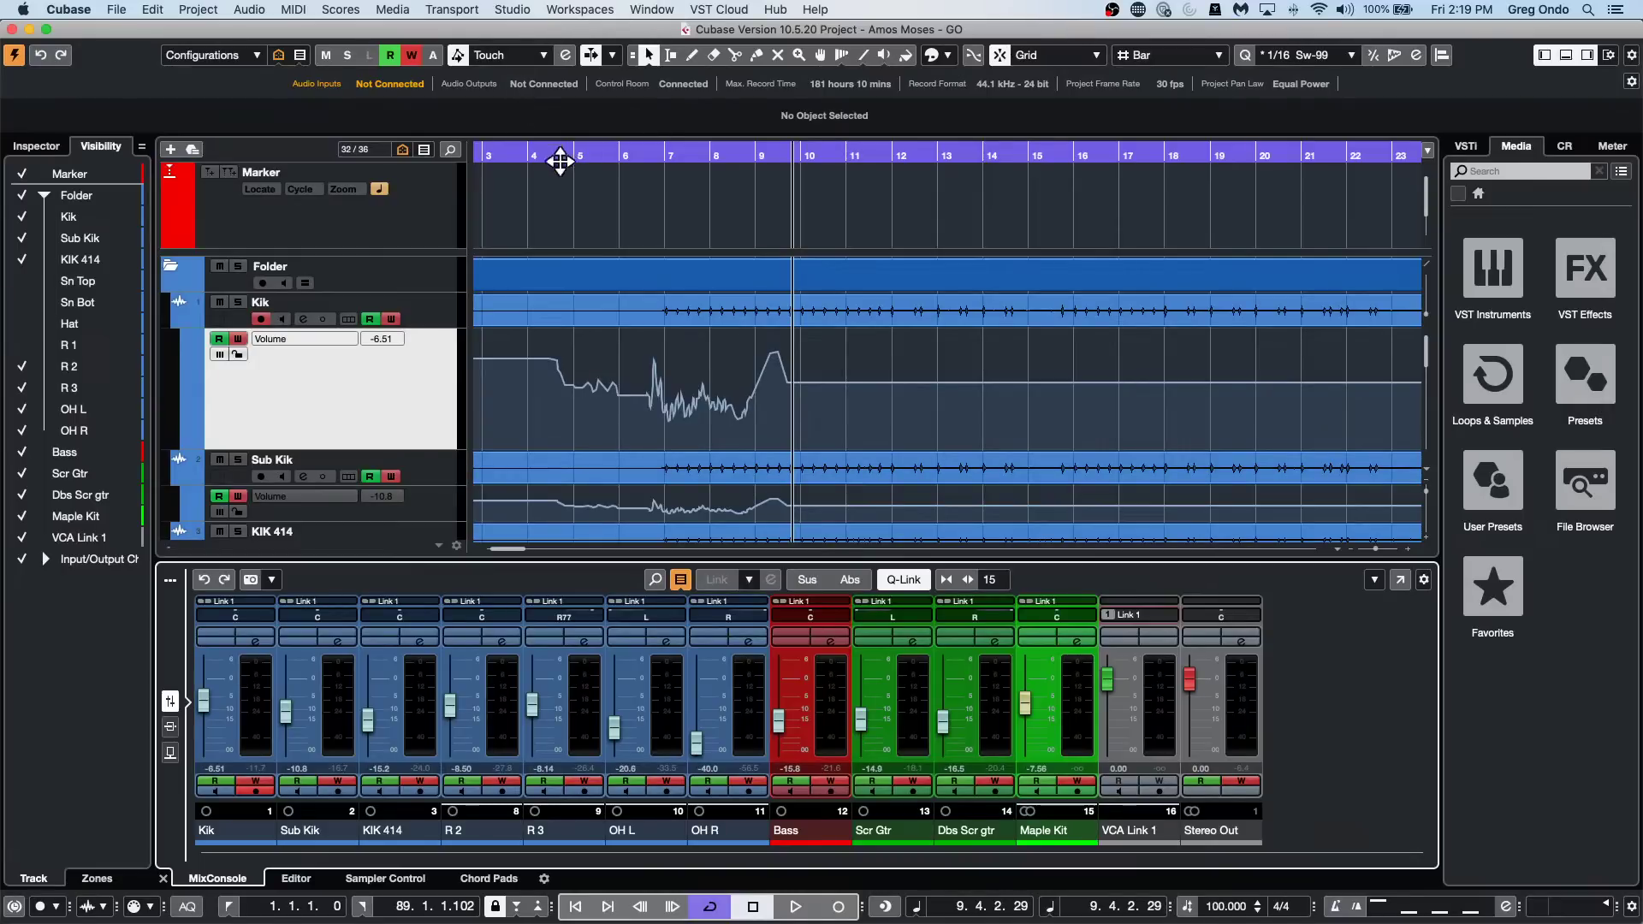
Switch to the tempo detect jazz project and arrange its window beside the Amos Moses project window.
{"action": "left_click_drag", "start_coordinate": [559, 155], "coordinate": [479, 474]}
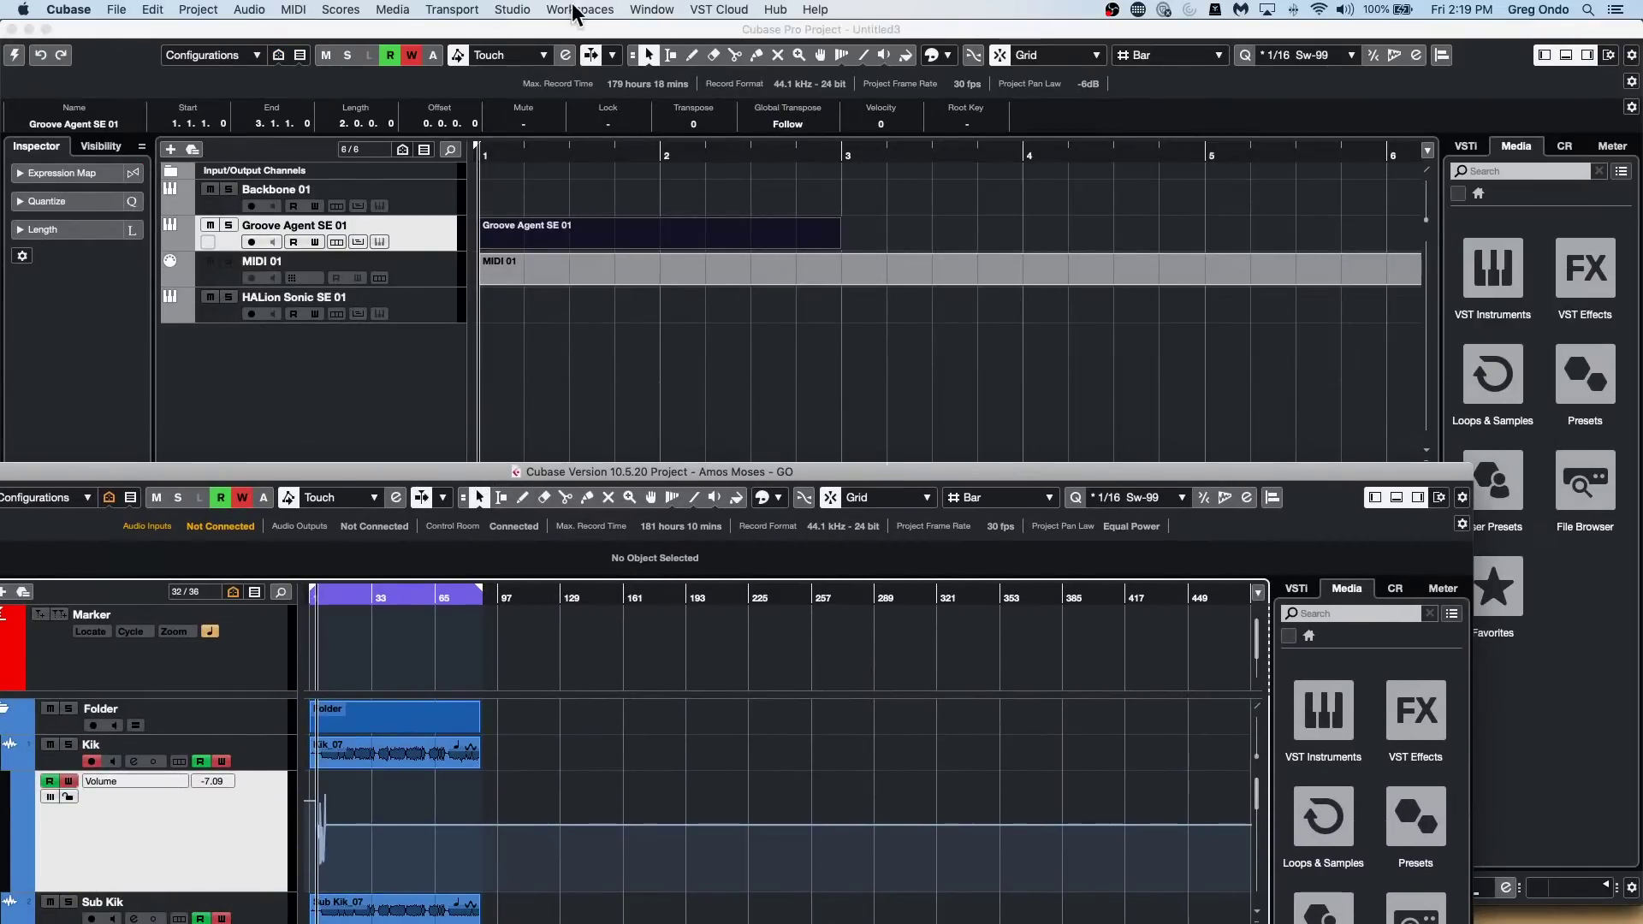
{"action": "left_click", "coordinate": [736, 10]}
{"action": "mouse_move", "coordinate": [652, 9]}
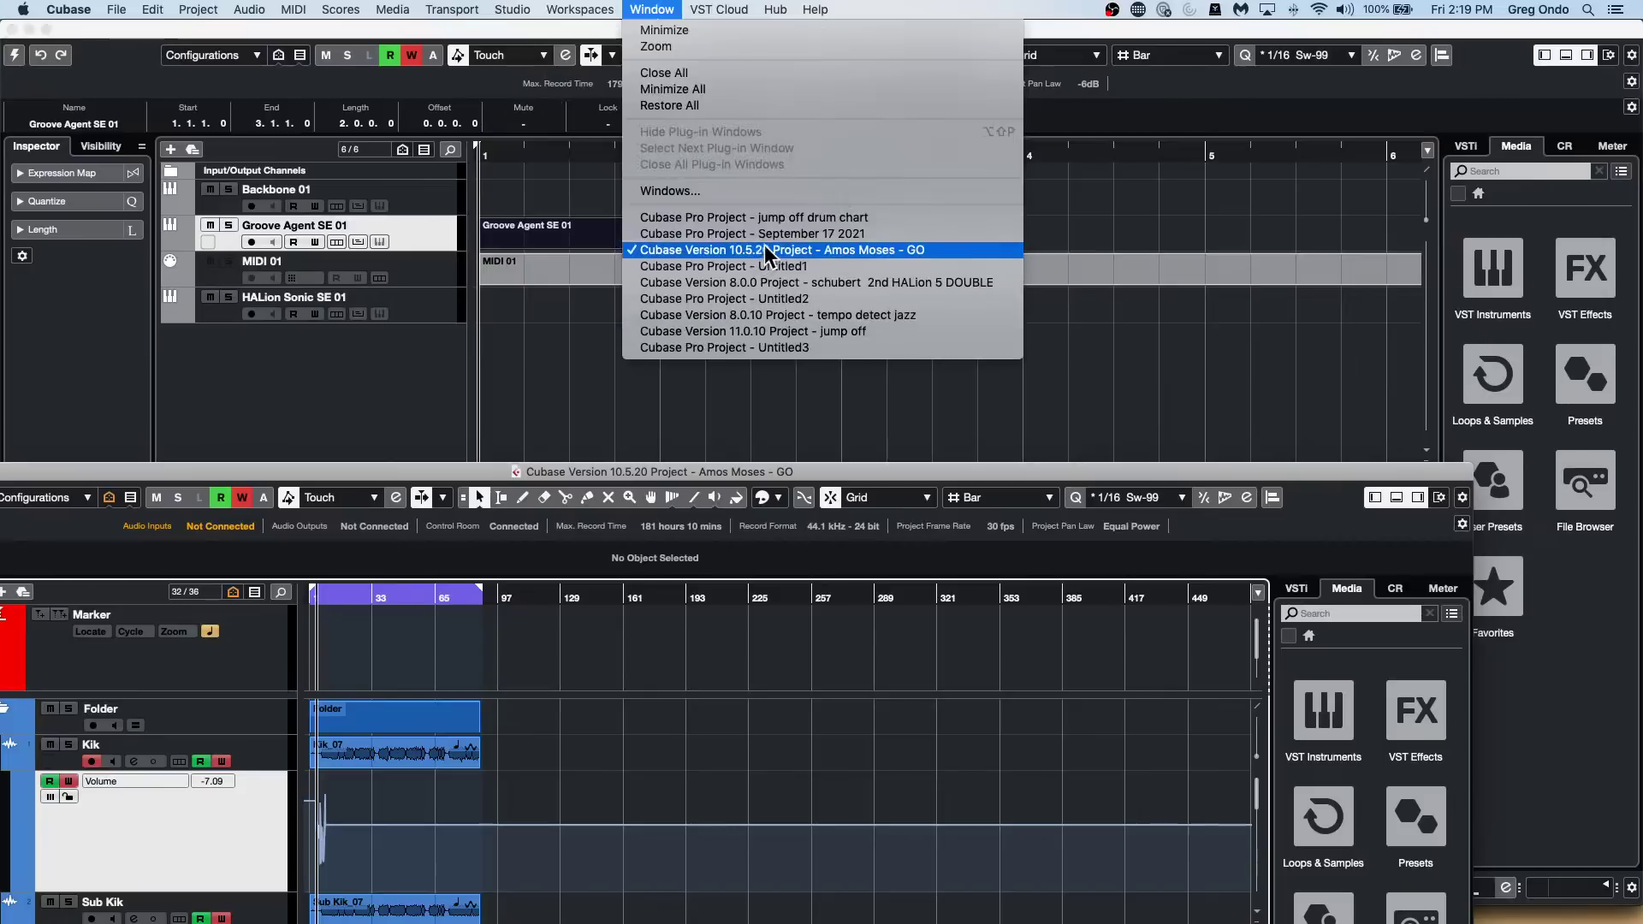
{"action": "left_click", "coordinate": [748, 314]}
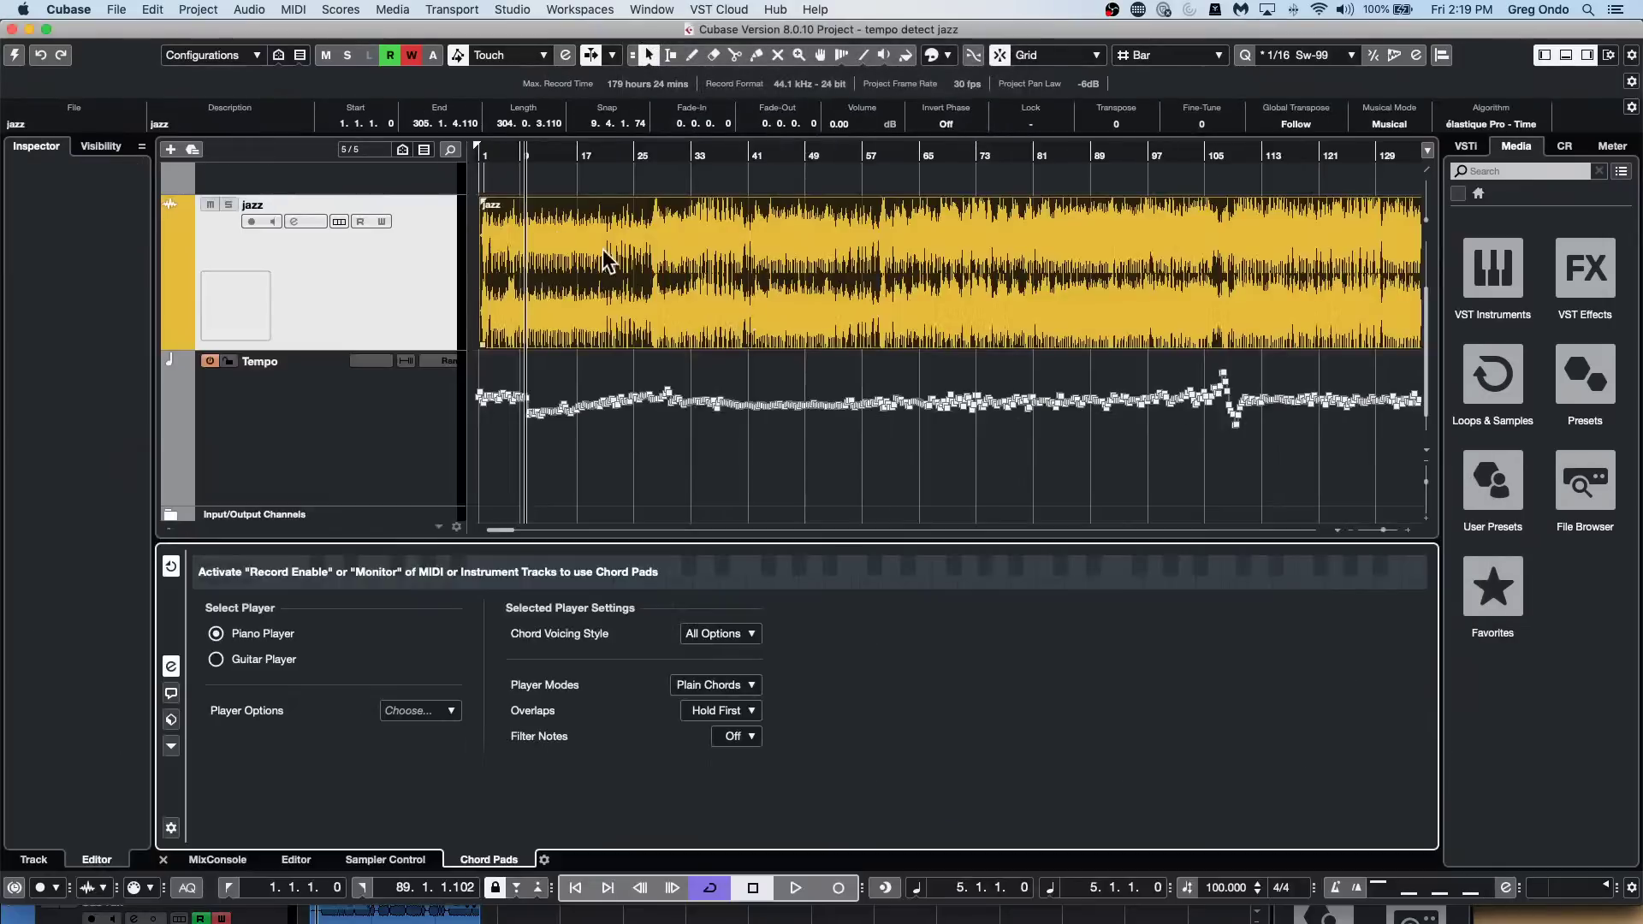
{"action": "left_click_drag", "start_coordinate": [294, 26], "coordinate": [1024, 272]}
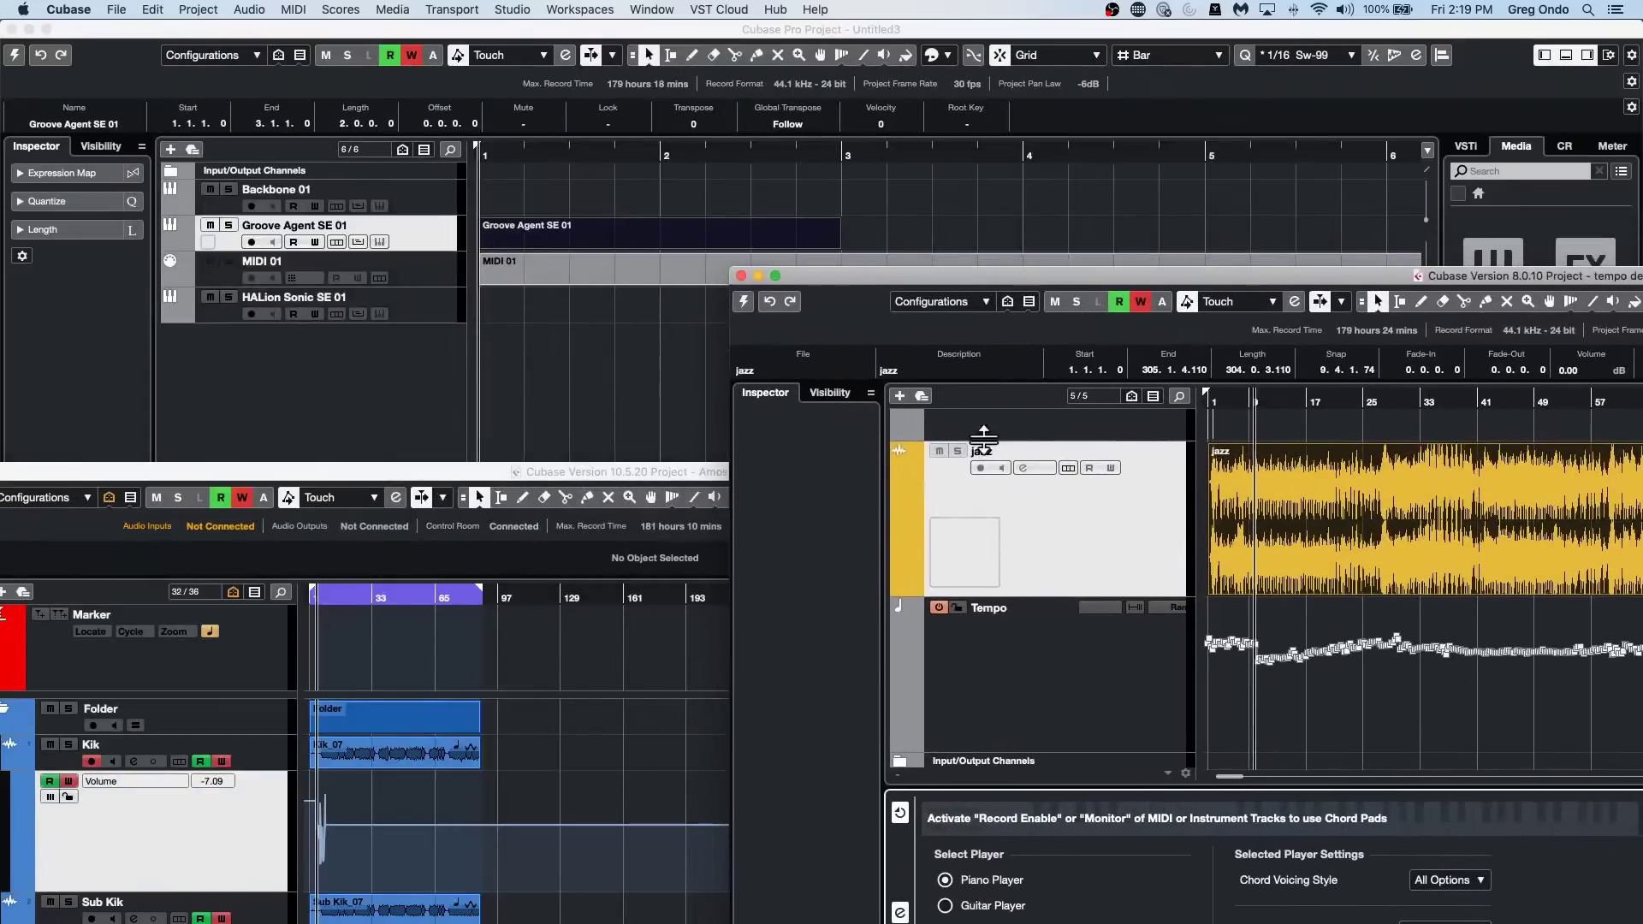
Copy the jazz audio event onto the Amos Moses project's Kik track at about bar 185, and maximize that project window.
{"action": "left_click_drag", "start_coordinate": [1338, 550], "coordinate": [689, 764]}
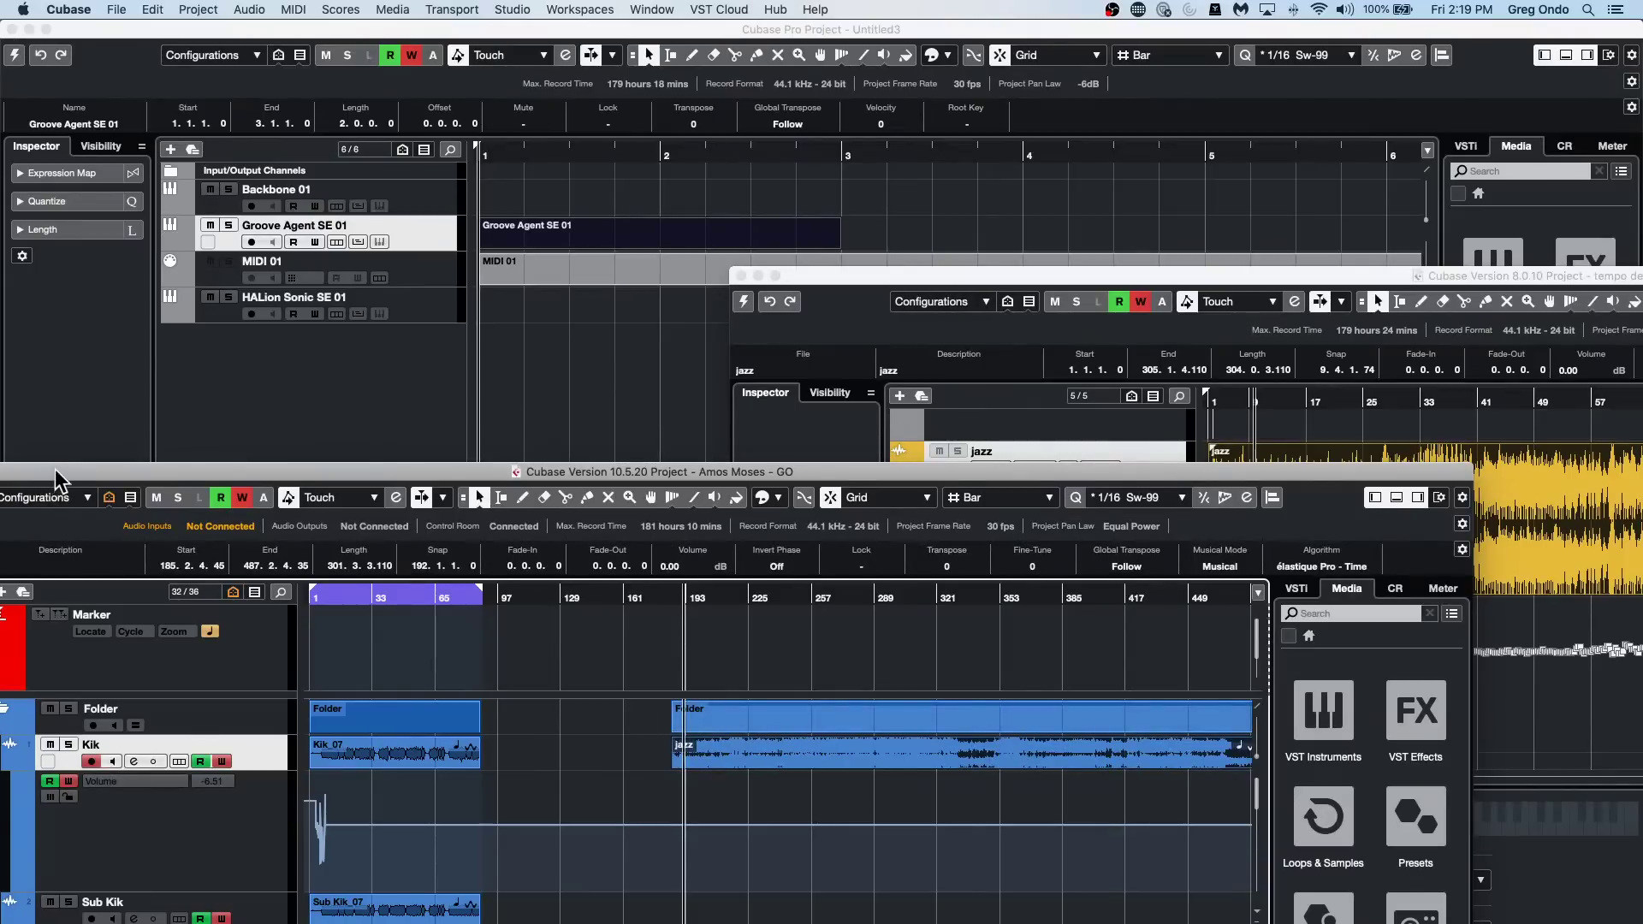
{"action": "left_click_drag", "start_coordinate": [55, 469], "coordinate": [306, 392]}
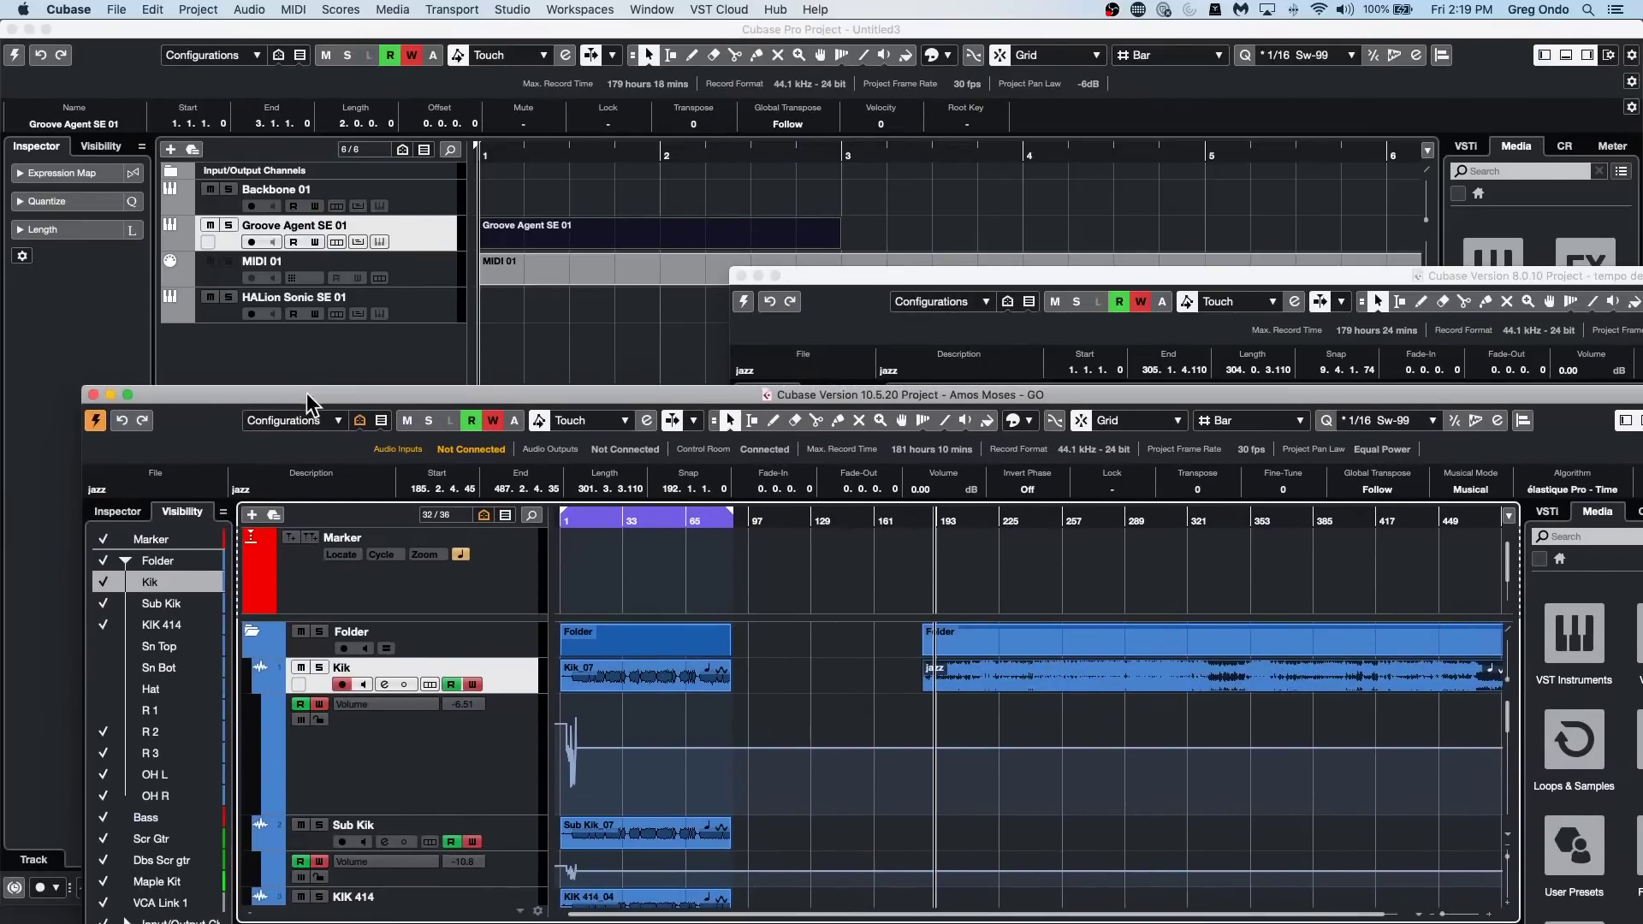
{"action": "left_click", "coordinate": [128, 395]}
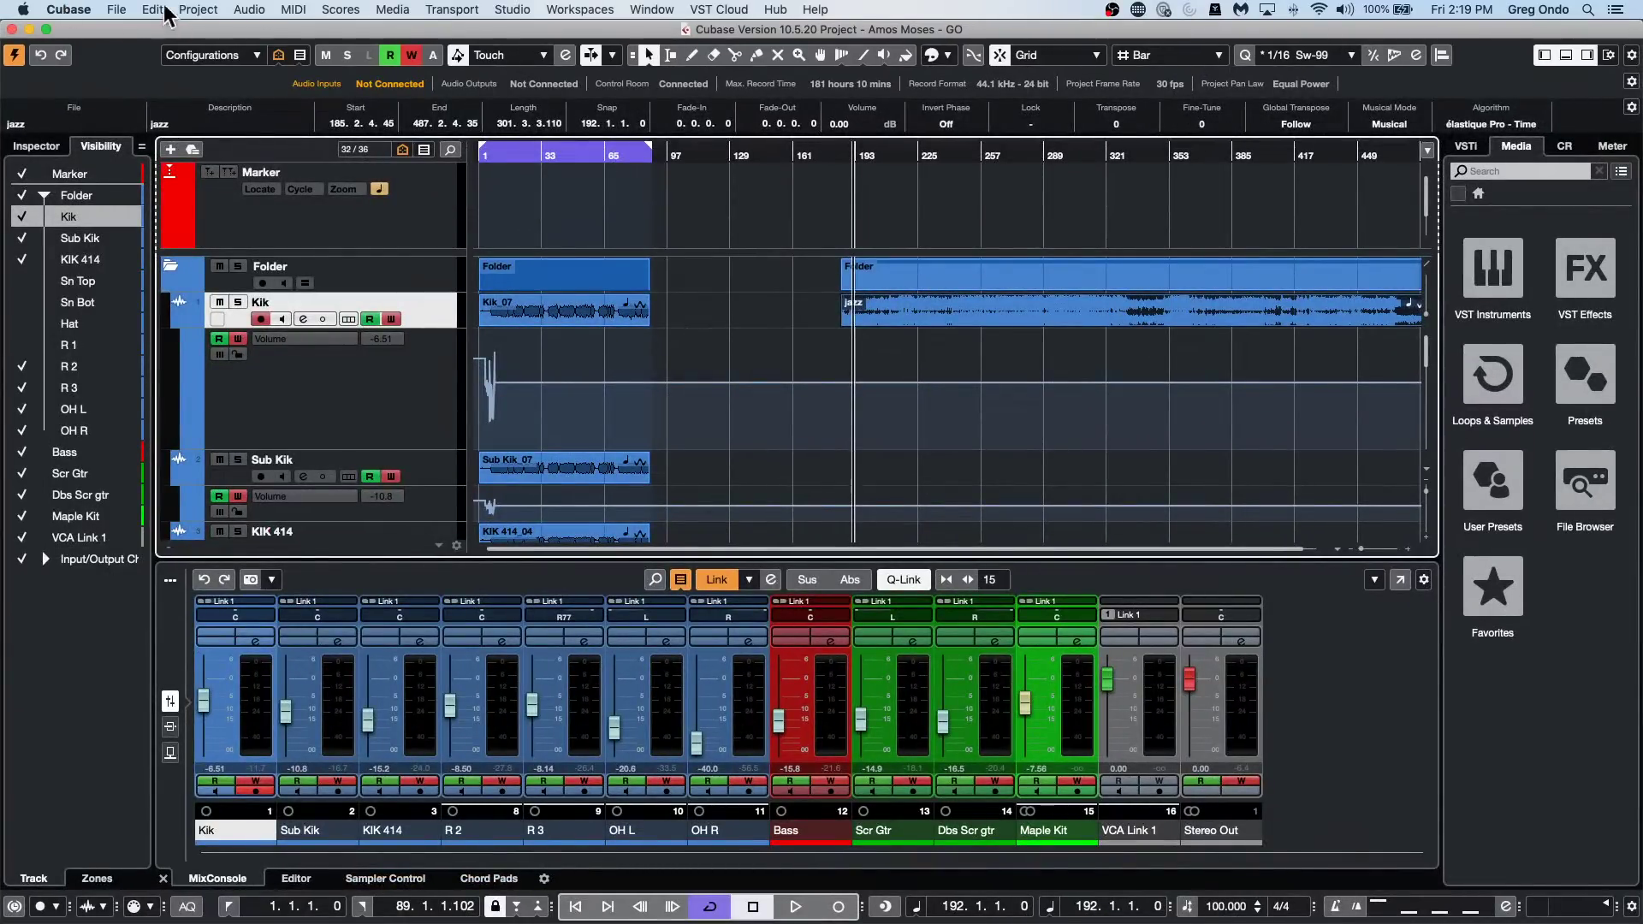
Import all tracks from the bicycle project as new tracks, with events and channel settings, at their absolute positions.
{"action": "left_click", "coordinate": [112, 10]}
{"action": "mouse_move", "coordinate": [161, 243]}
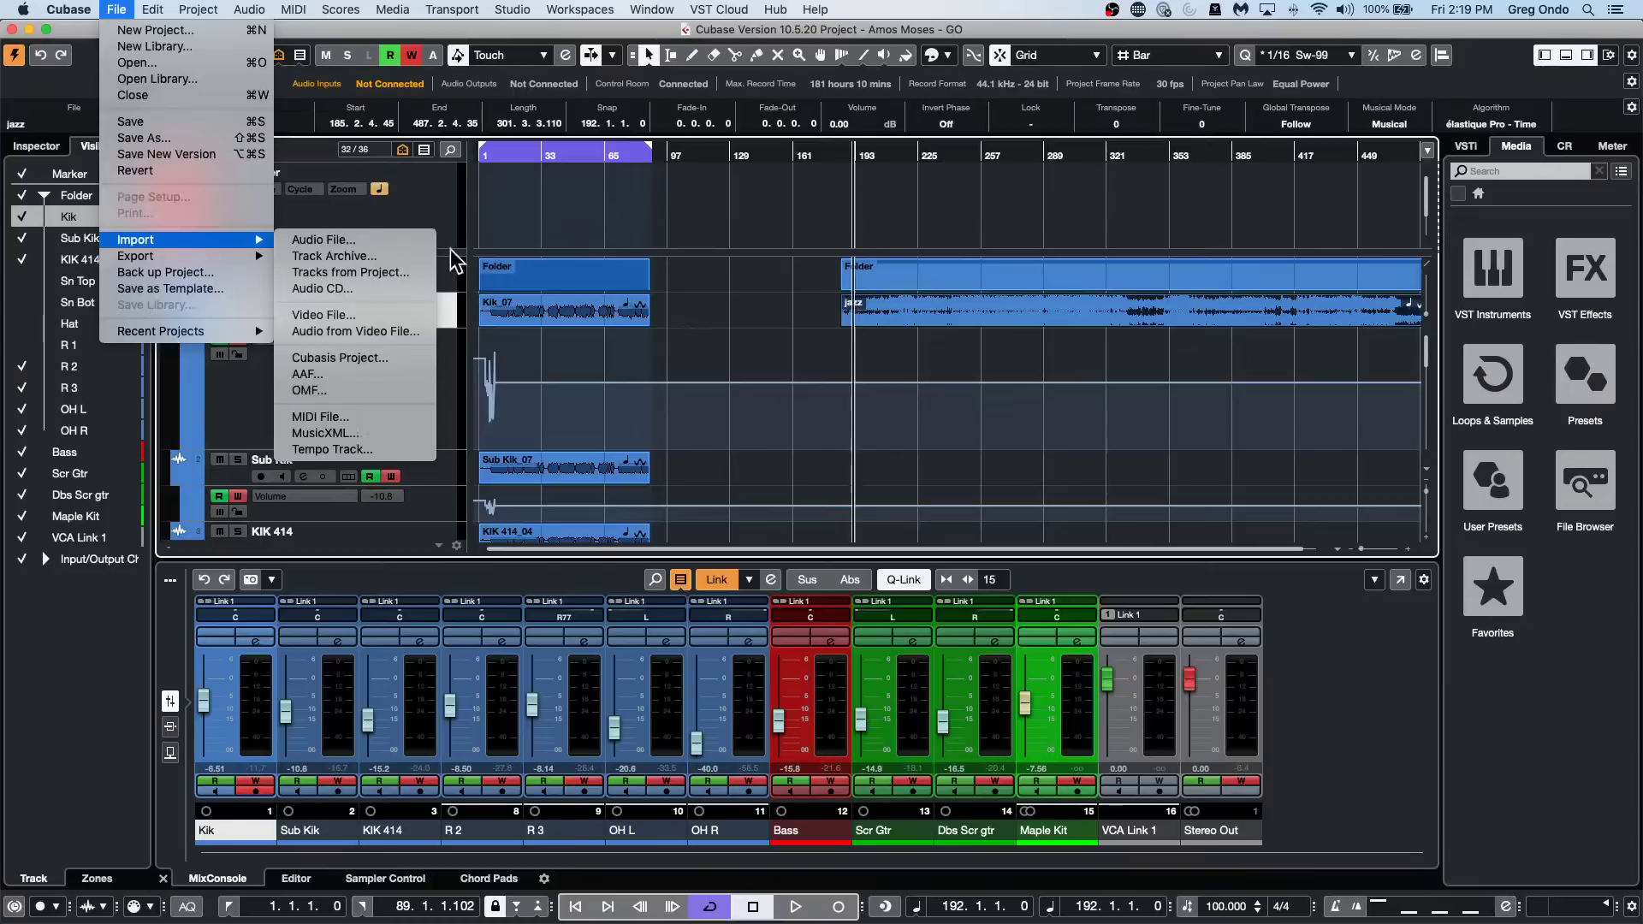
{"action": "left_click", "coordinate": [350, 272]}
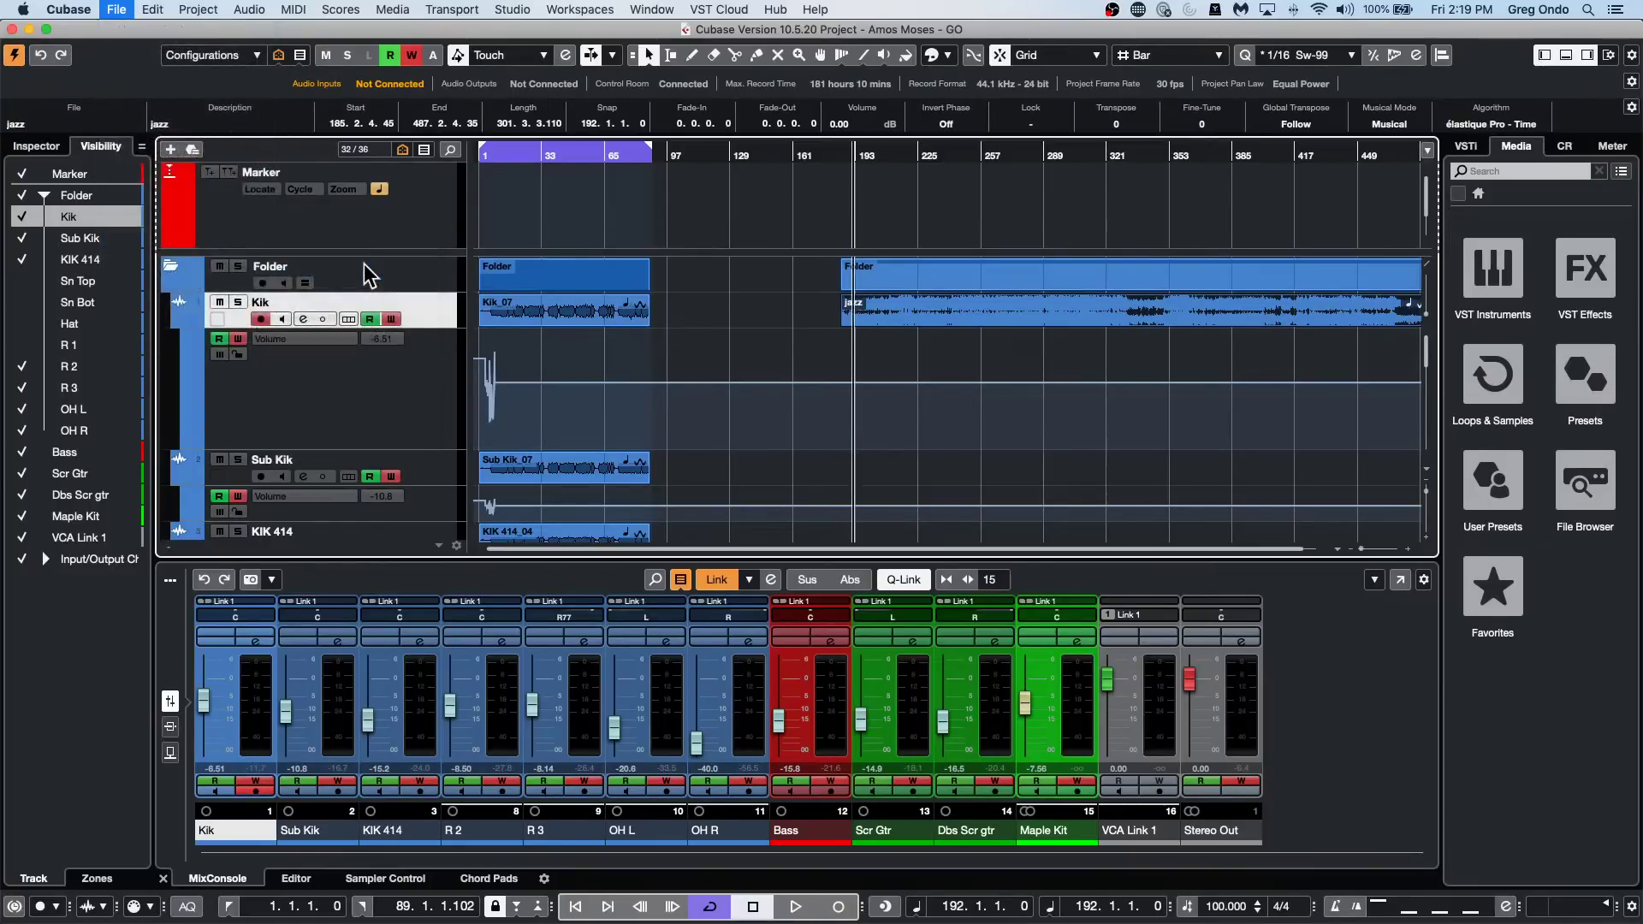
{"action": "scroll", "coordinate": [684, 257], "scroll_direction": "up", "scroll_amount": 1}
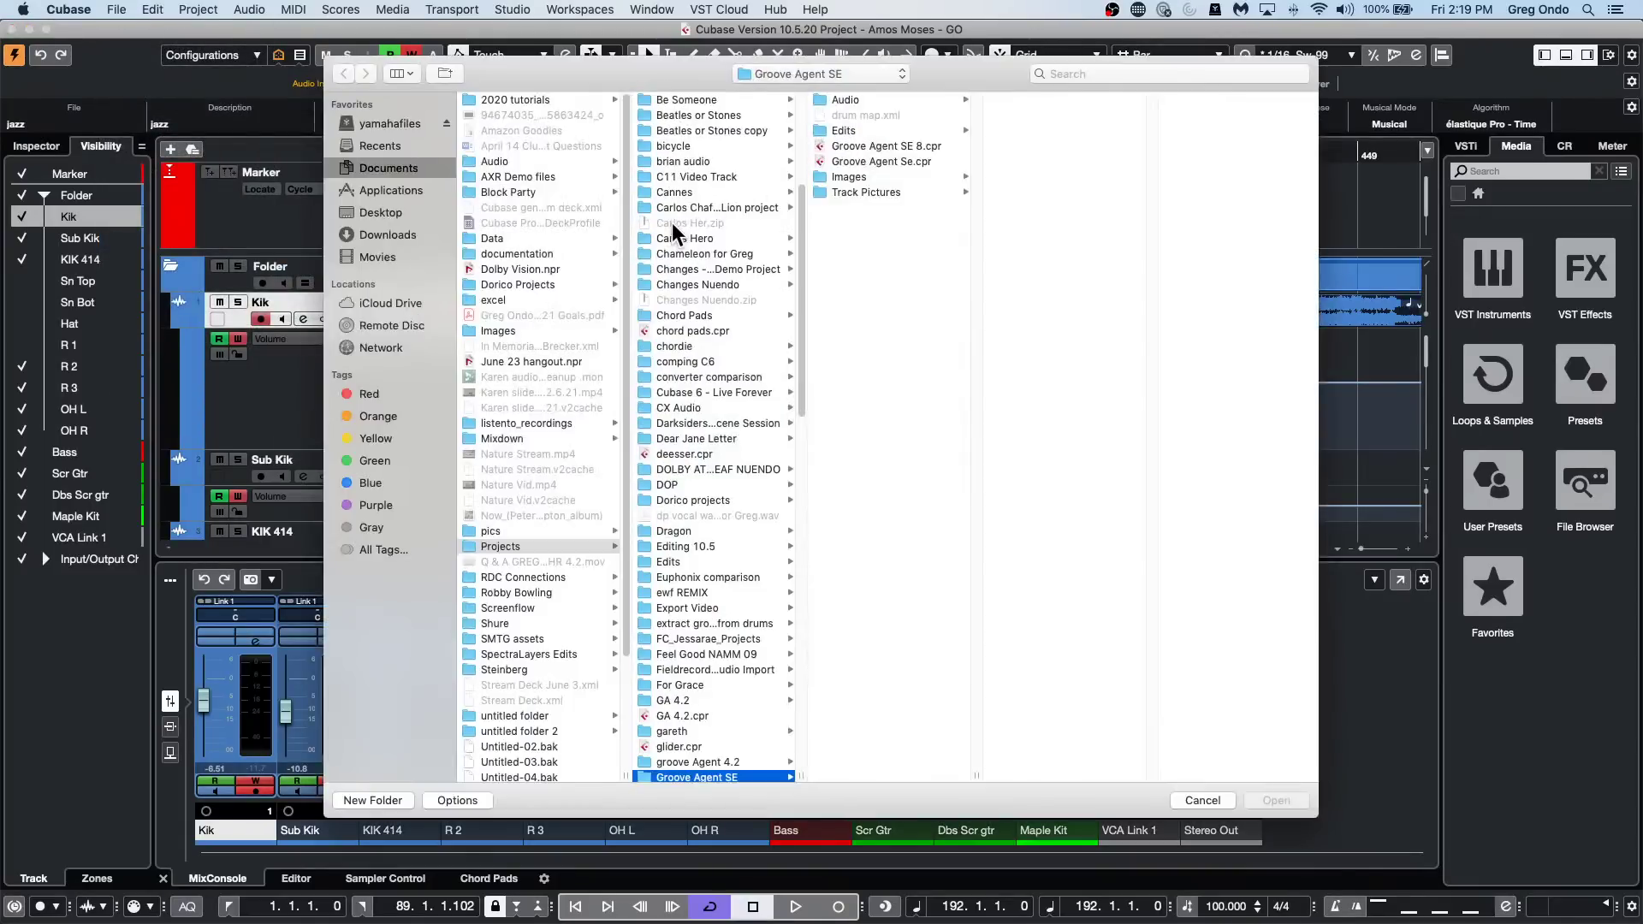
{"action": "left_click", "coordinate": [685, 149]}
{"action": "double_click", "coordinate": [847, 130]}
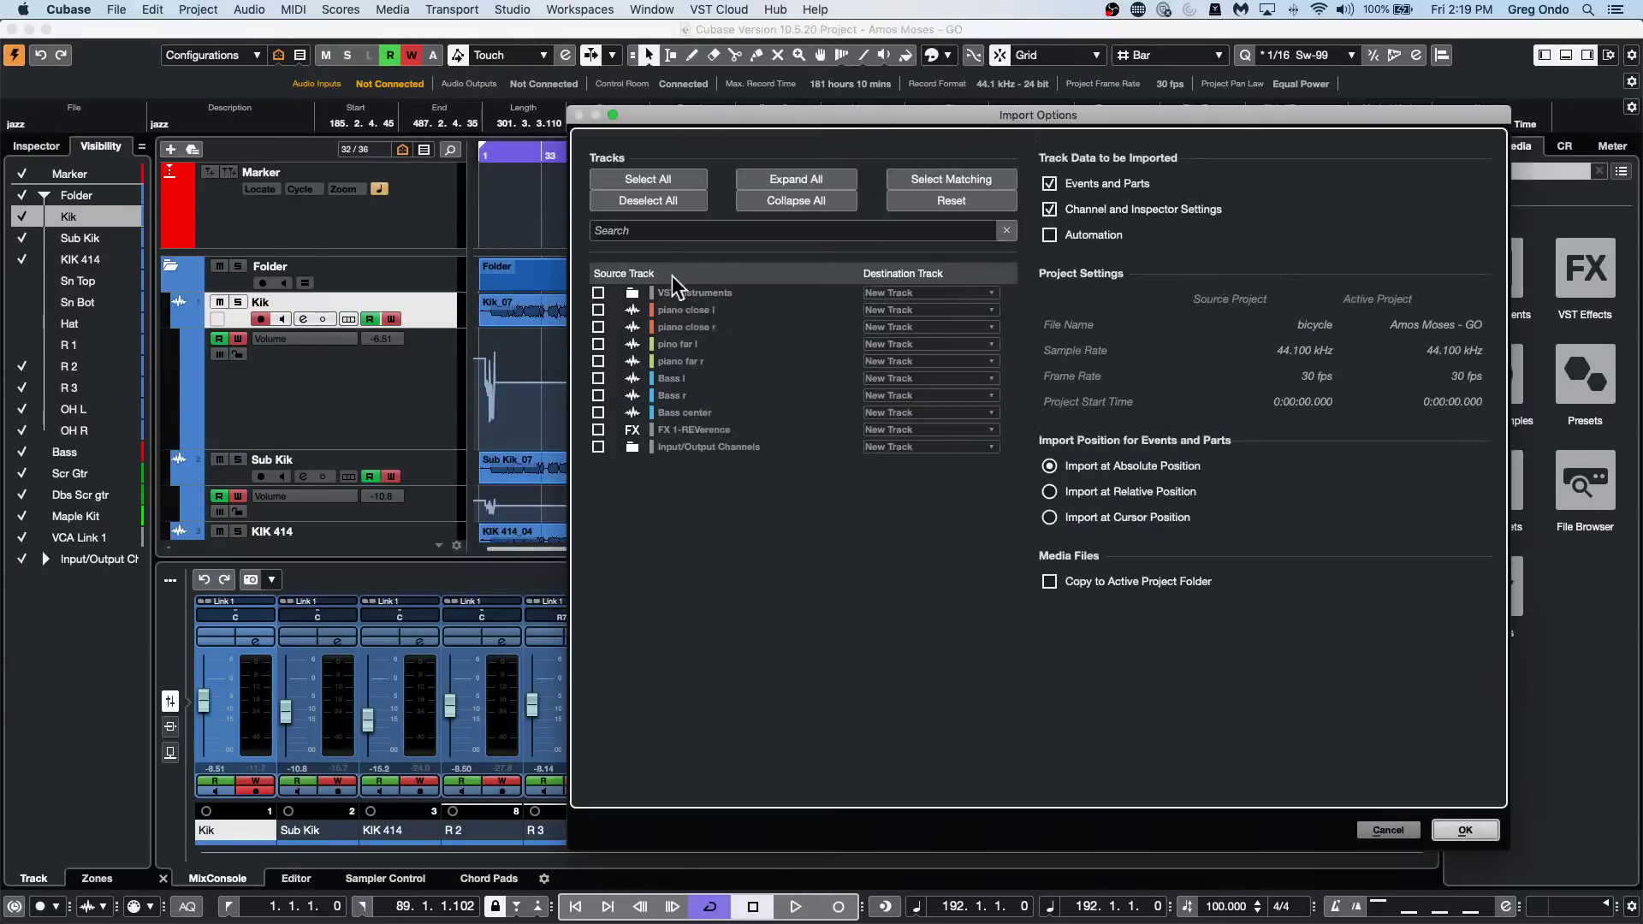
{"action": "left_click", "coordinate": [663, 182]}
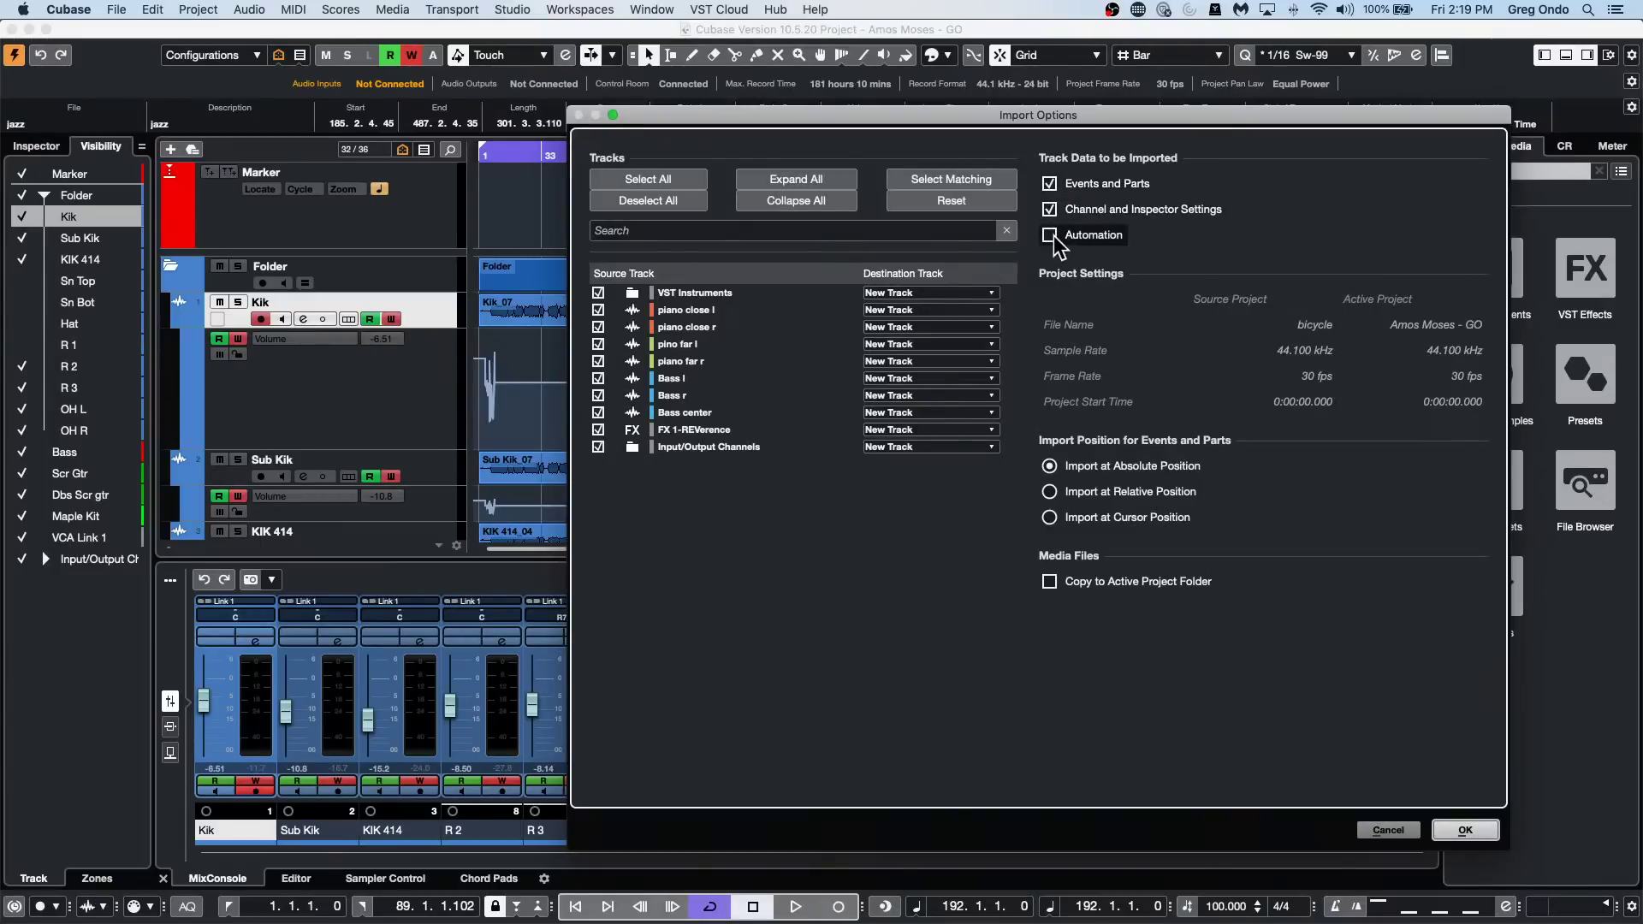
{"action": "left_click", "coordinate": [1459, 826]}
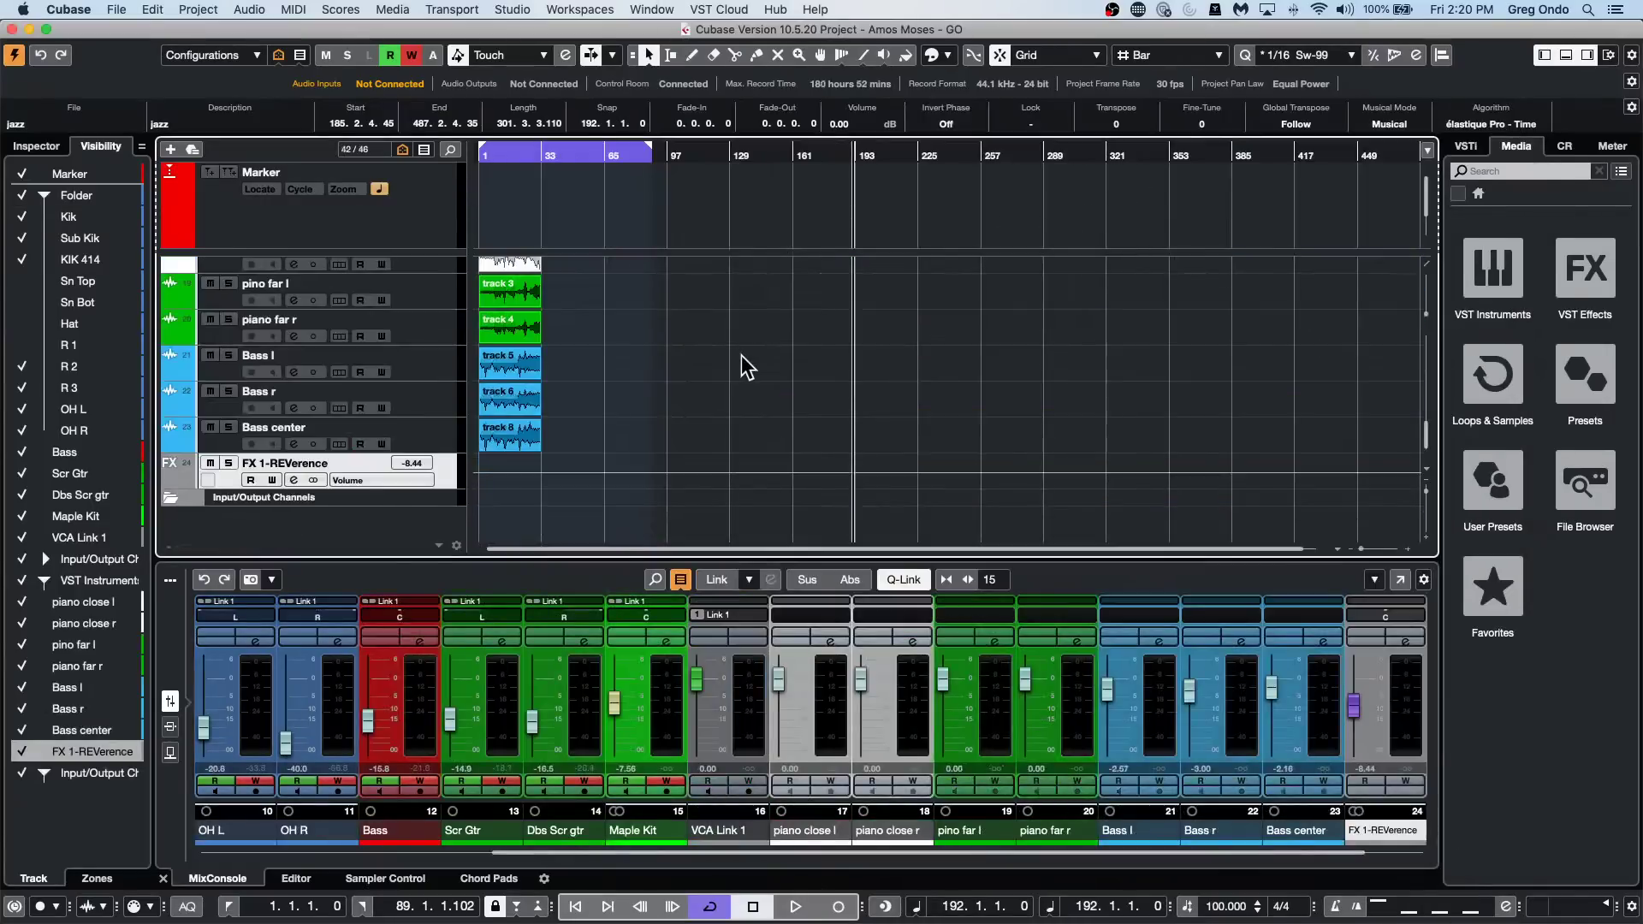
{"action": "scroll", "coordinate": [367, 359], "scroll_direction": "up", "scroll_amount": 3}
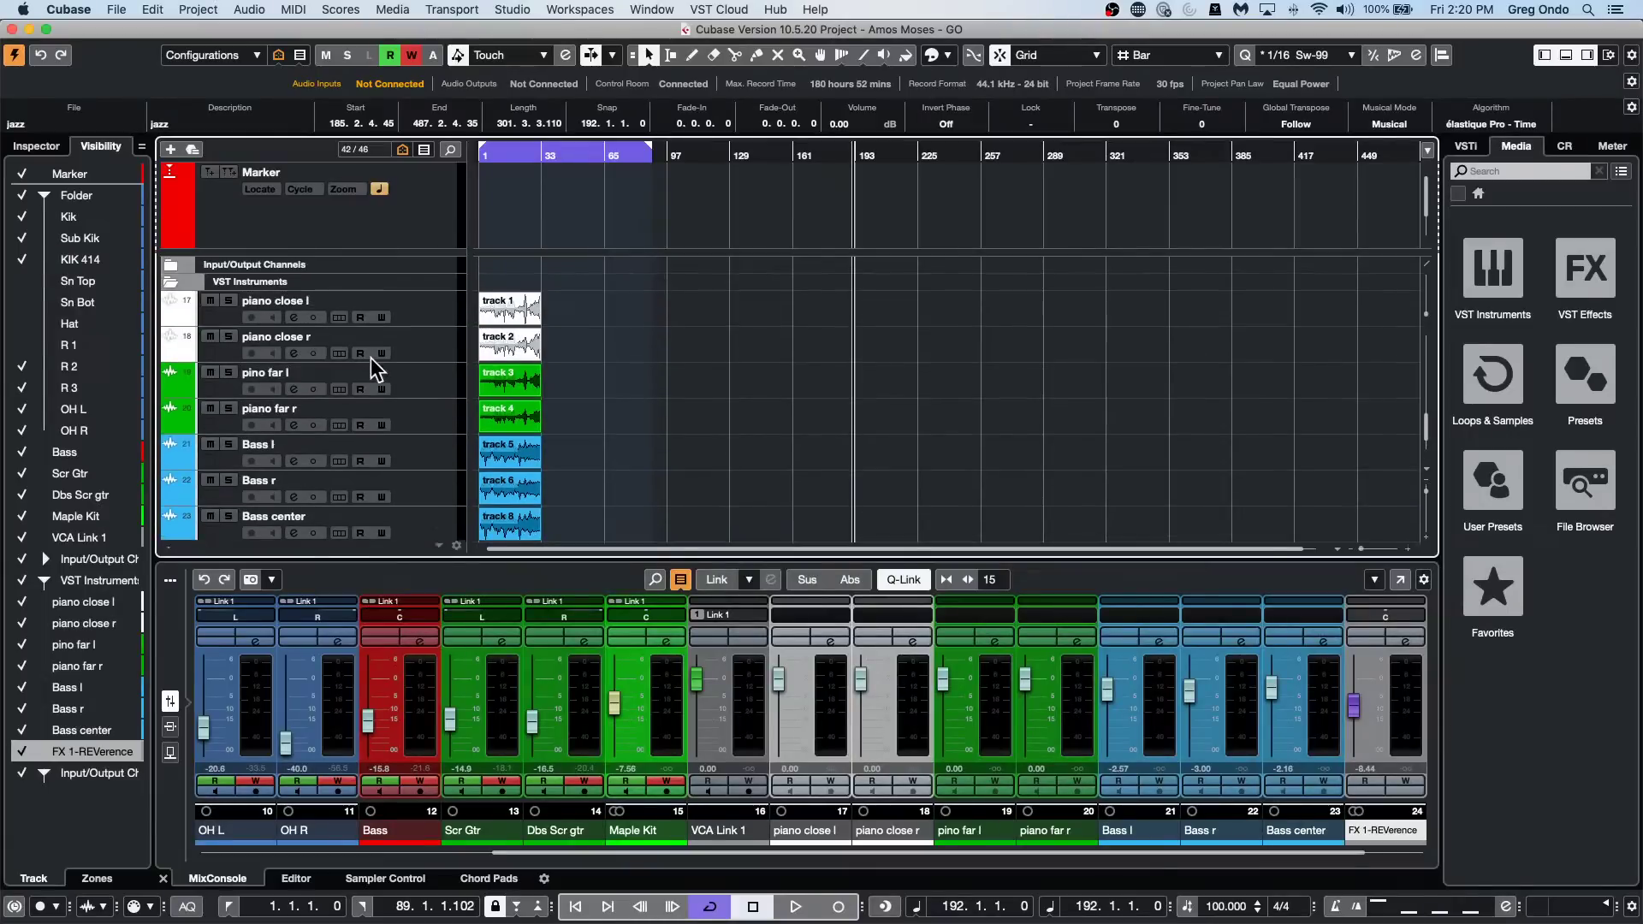
{"action": "left_click", "coordinate": [115, 10]}
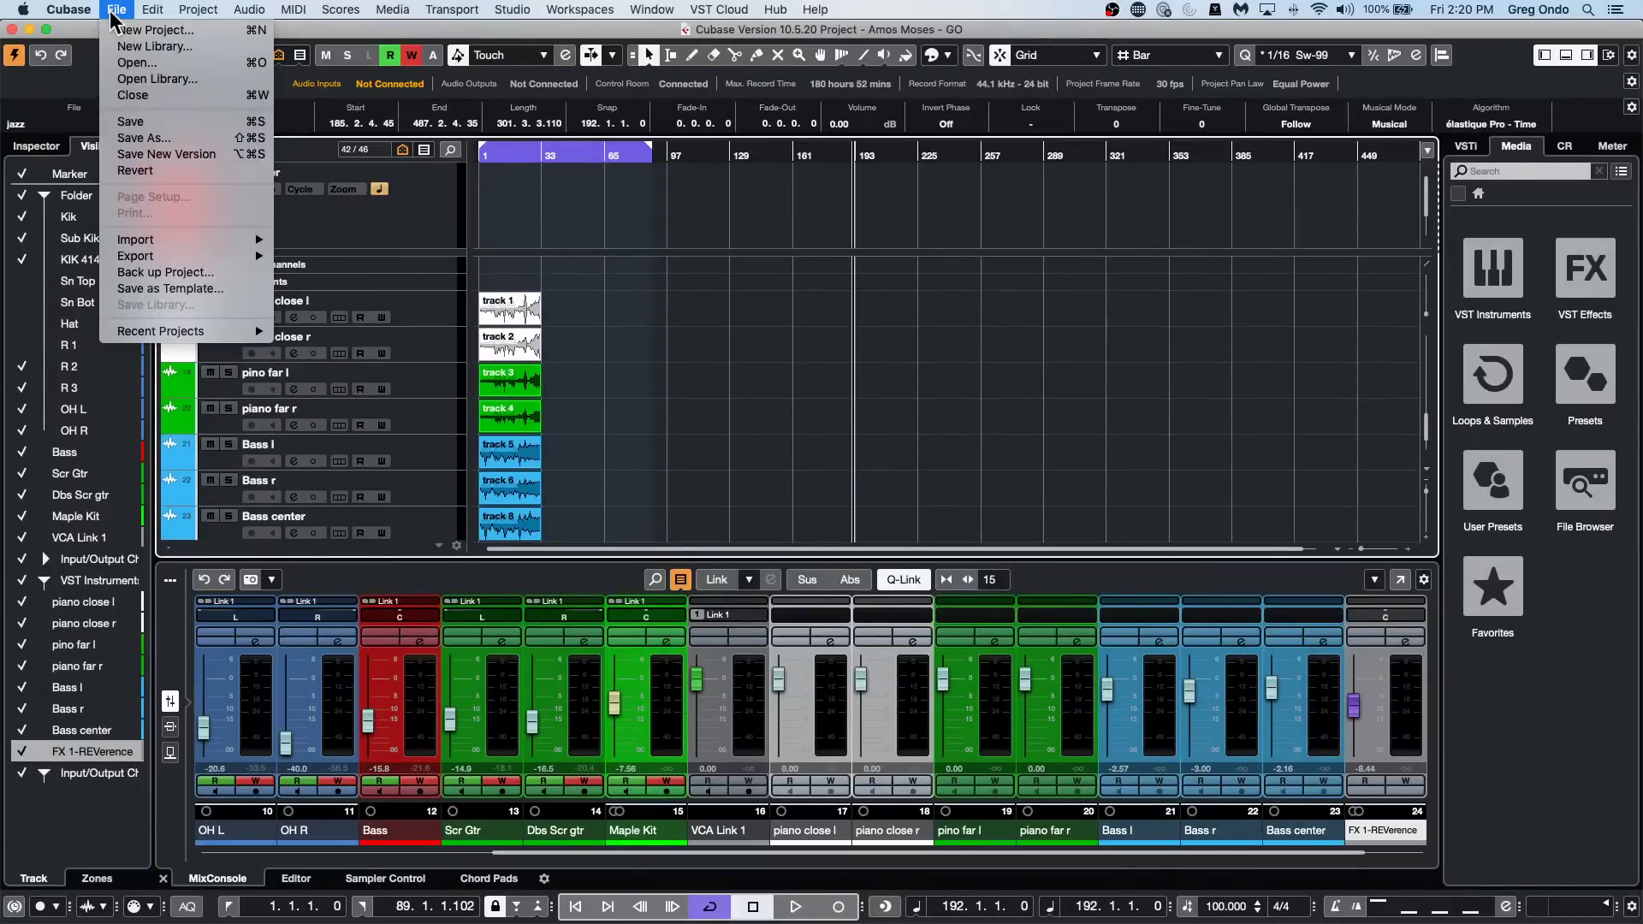
{"action": "mouse_move", "coordinate": [154, 241]}
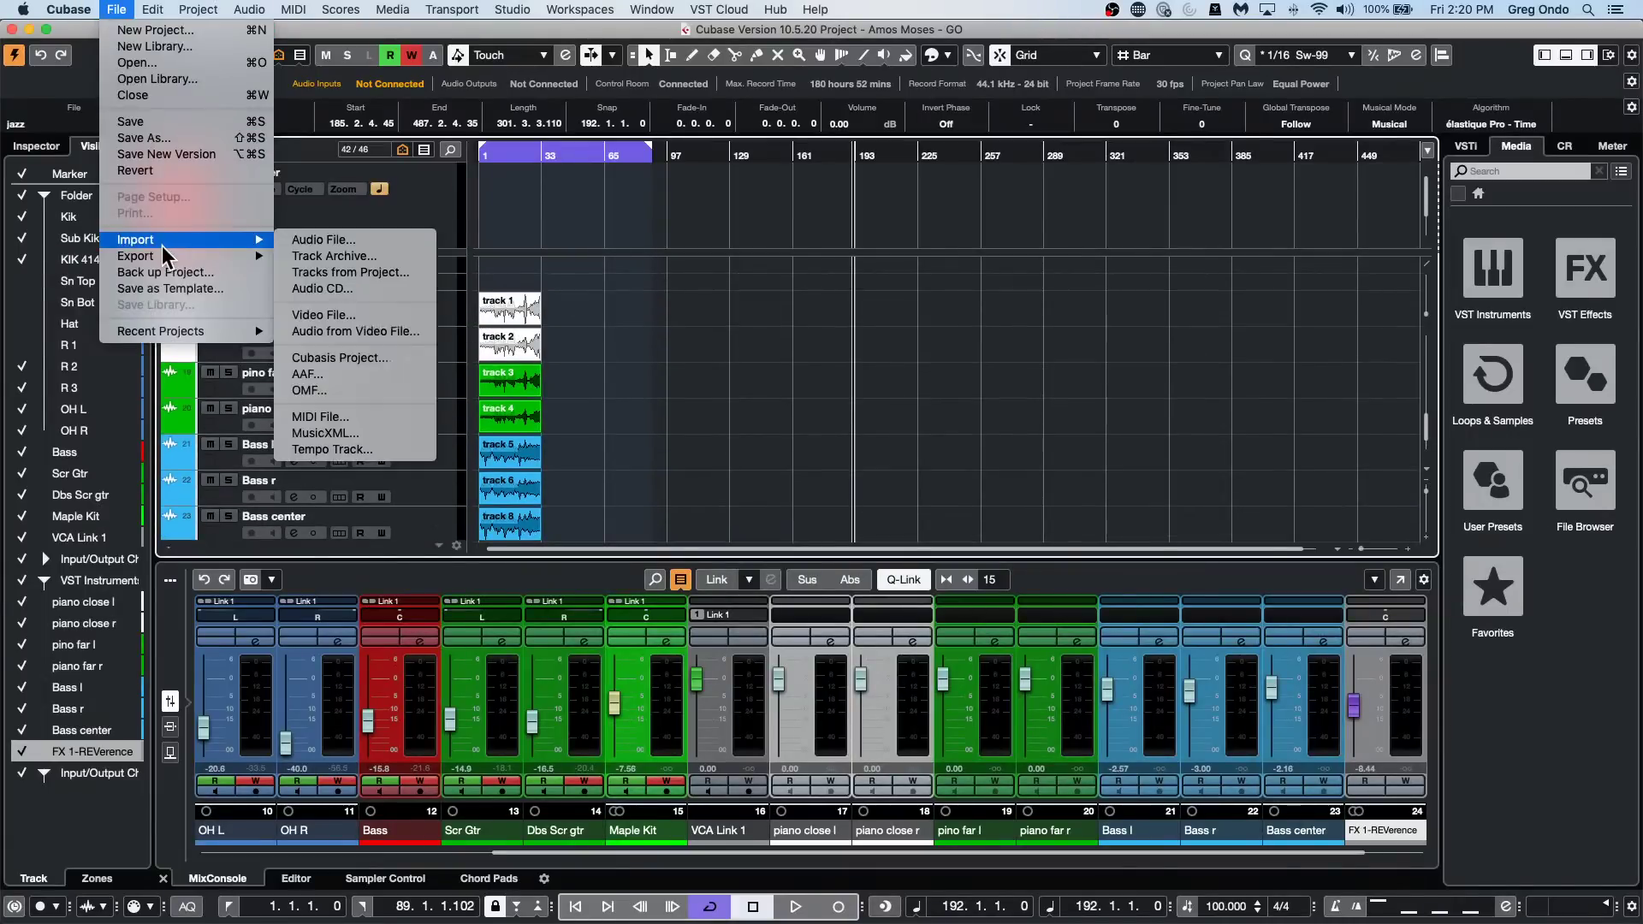
{"action": "left_click", "coordinate": [685, 334]}
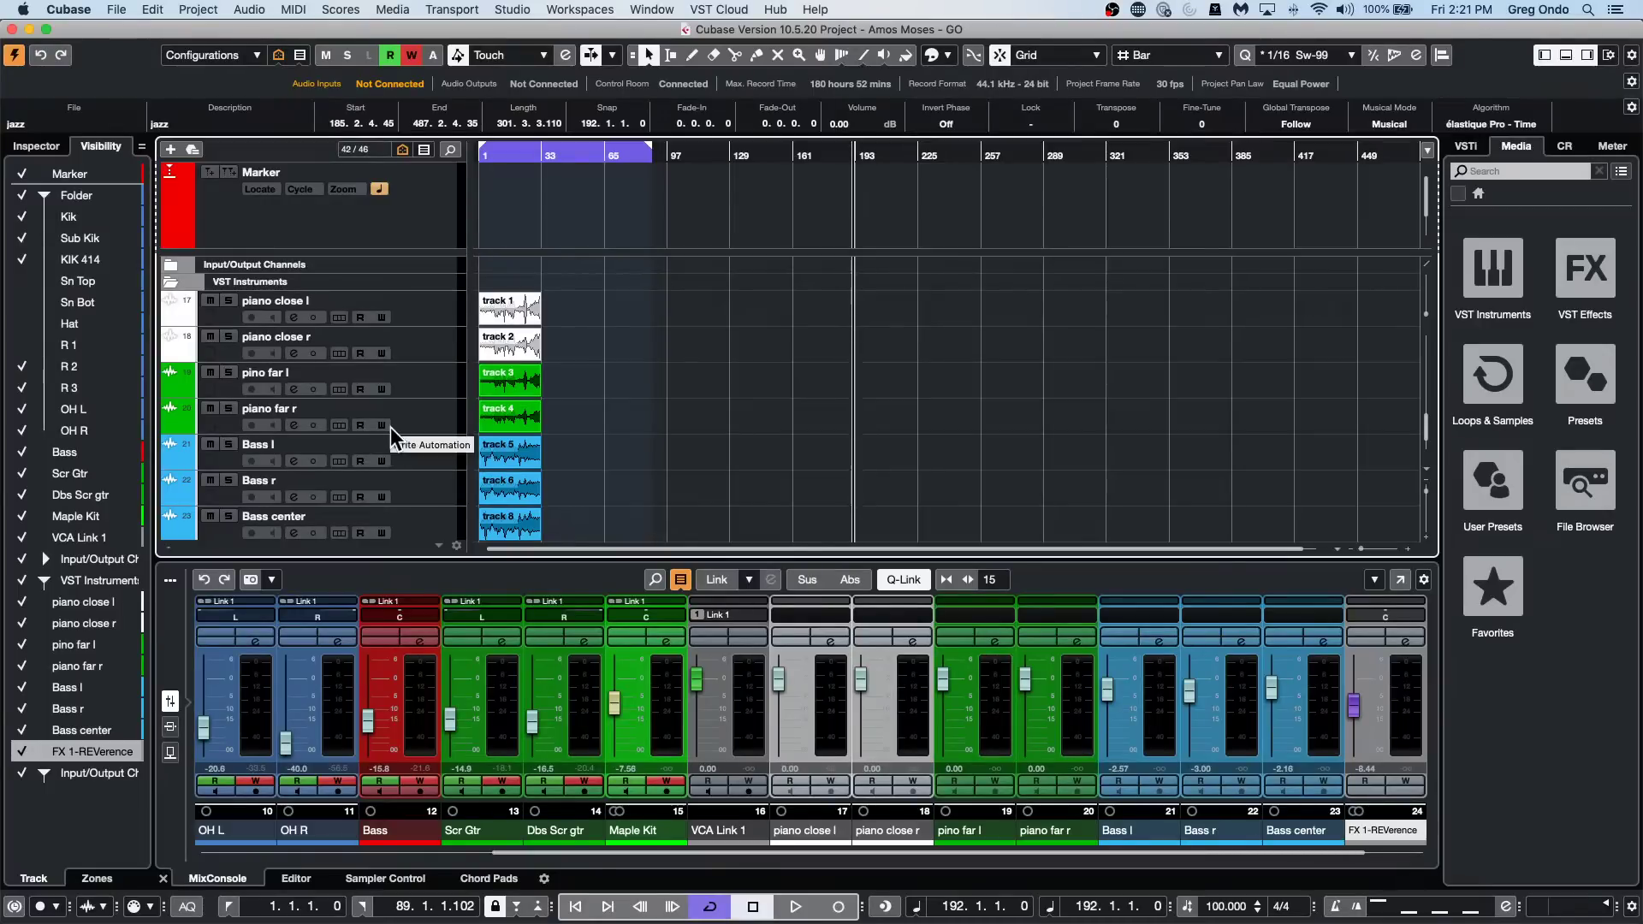
Show the floating transport panel and close it again.
{"action": "key", "text": "F2"}
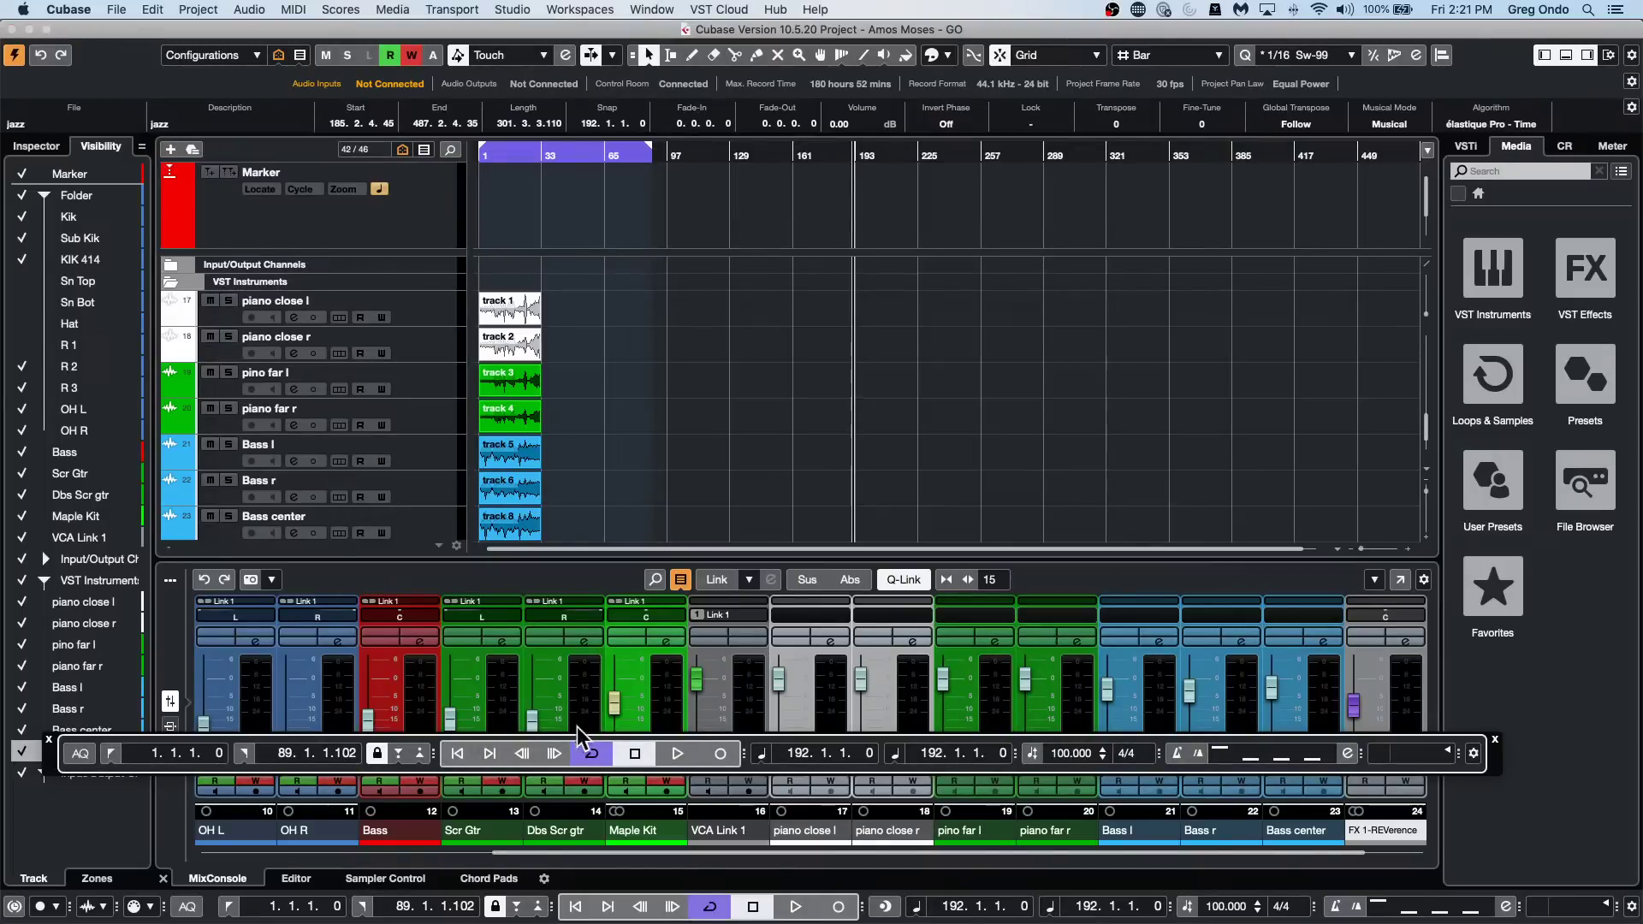
{"action": "left_click", "coordinate": [49, 739]}
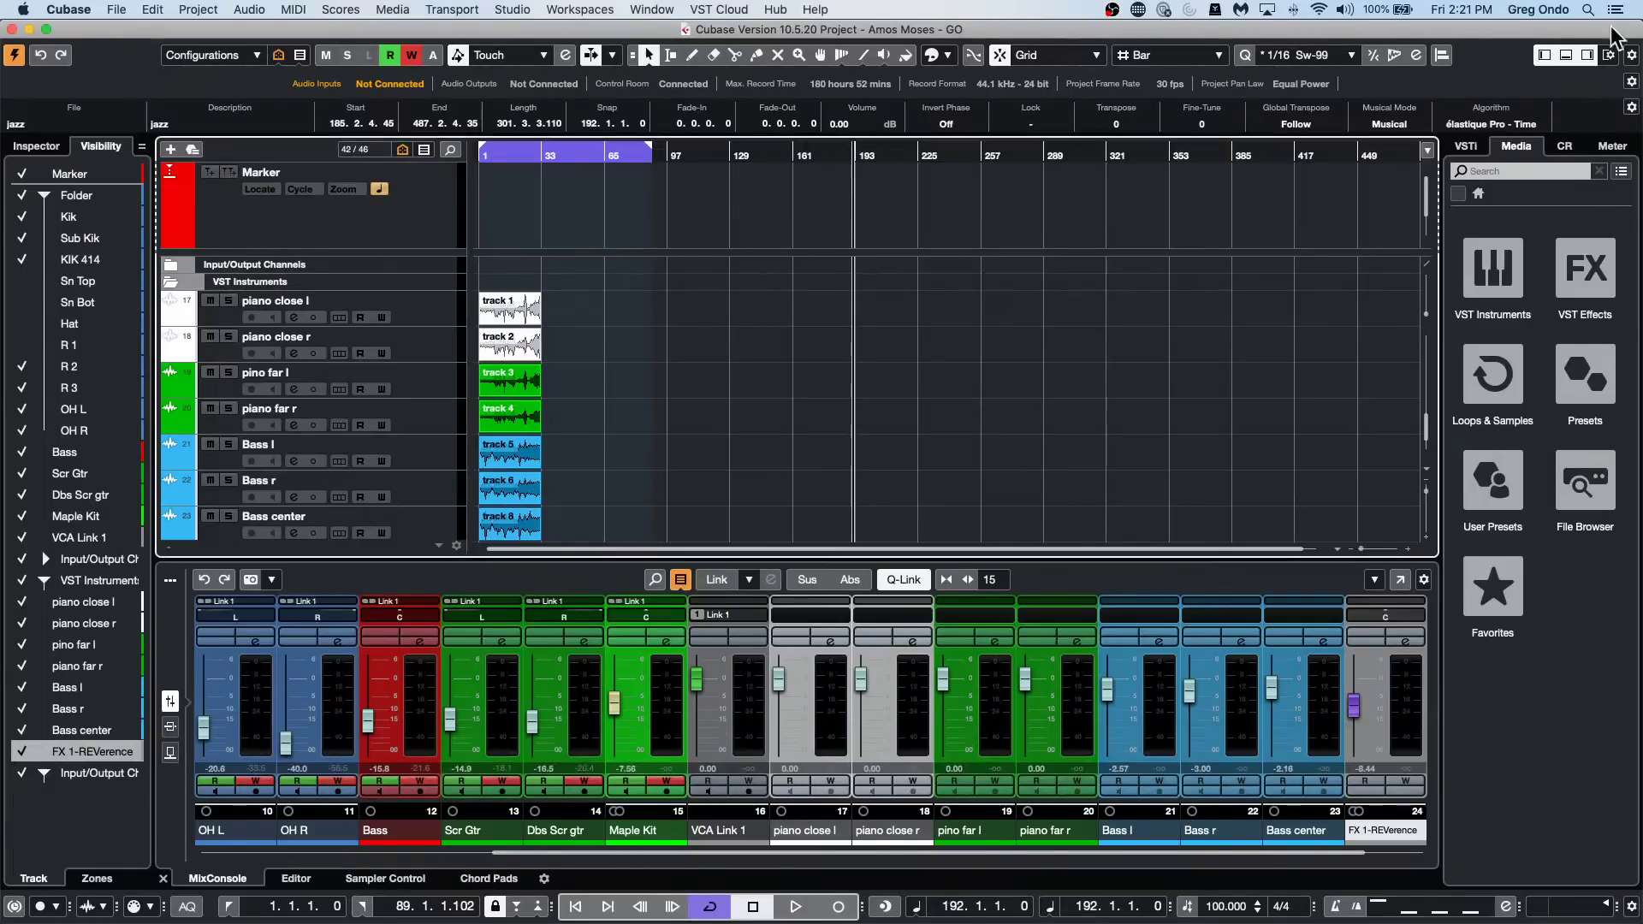
Show the overview line in the project window and use it to zoom in on the arrangement around bar 21.
{"action": "left_click", "coordinate": [1608, 56]}
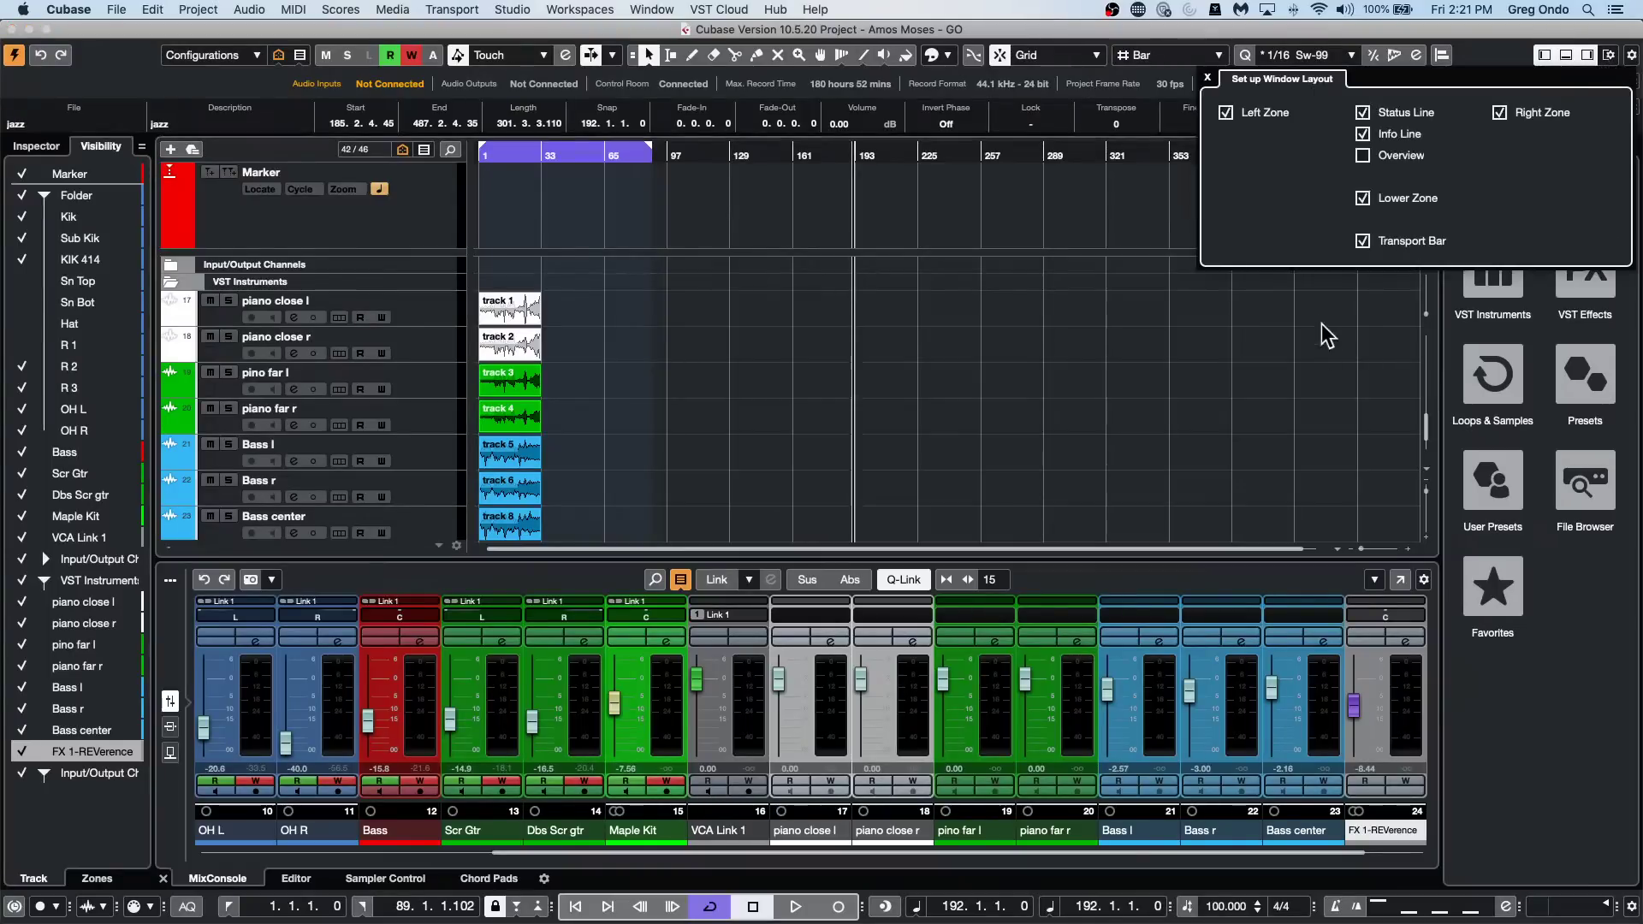
{"action": "left_click", "coordinate": [1363, 156]}
{"action": "left_click", "coordinate": [1363, 156]}
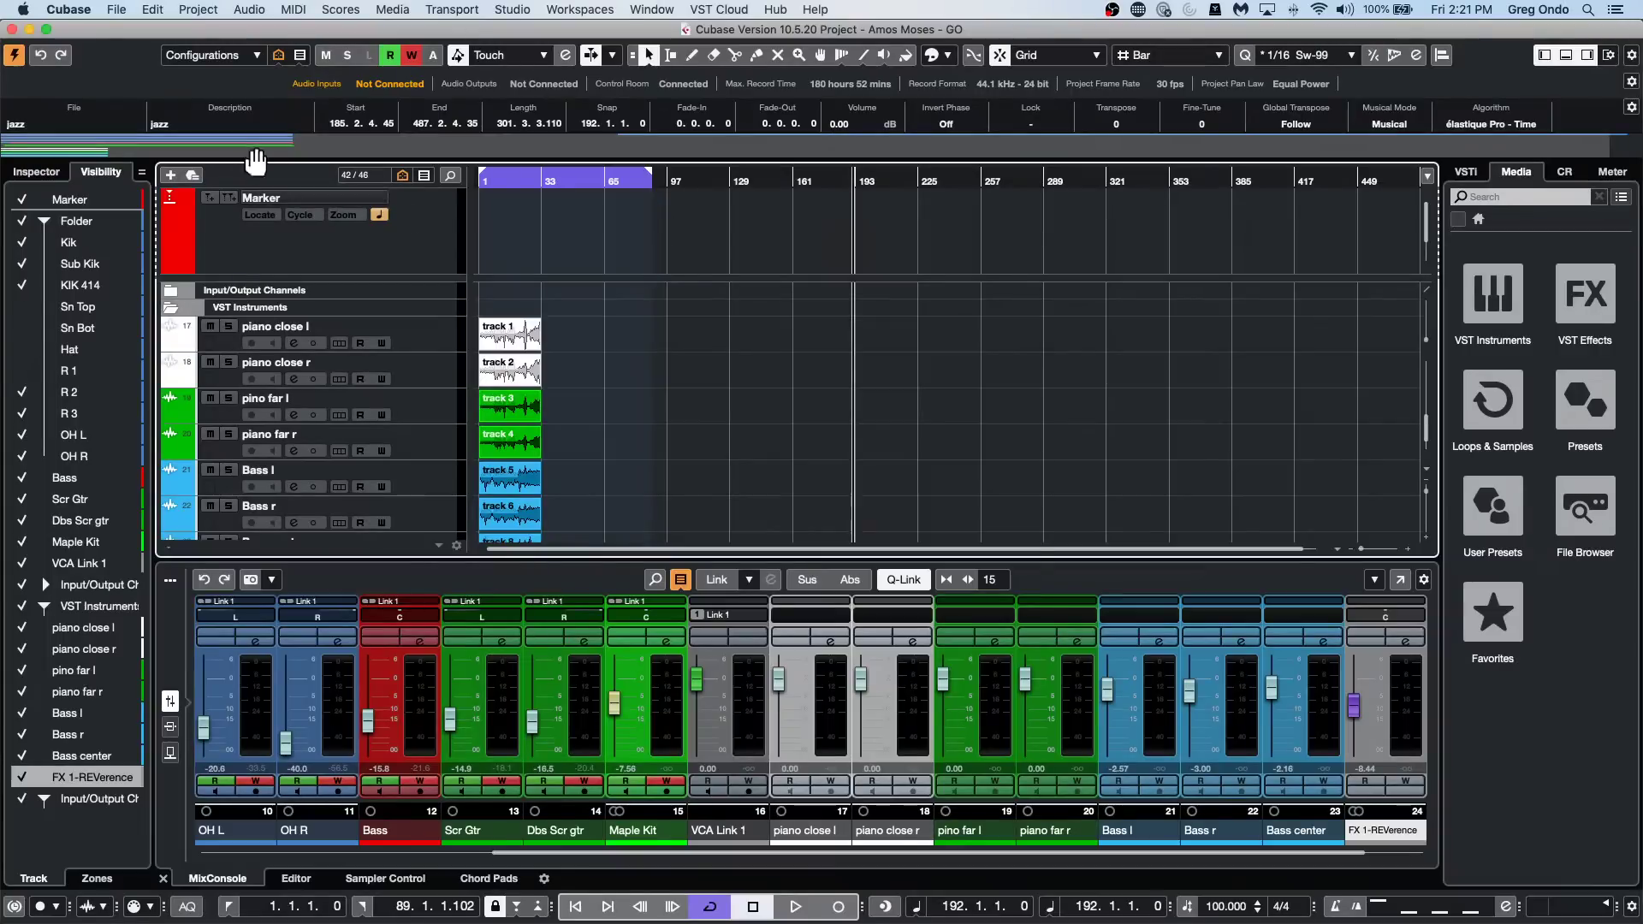
{"action": "left_click", "coordinate": [154, 139]}
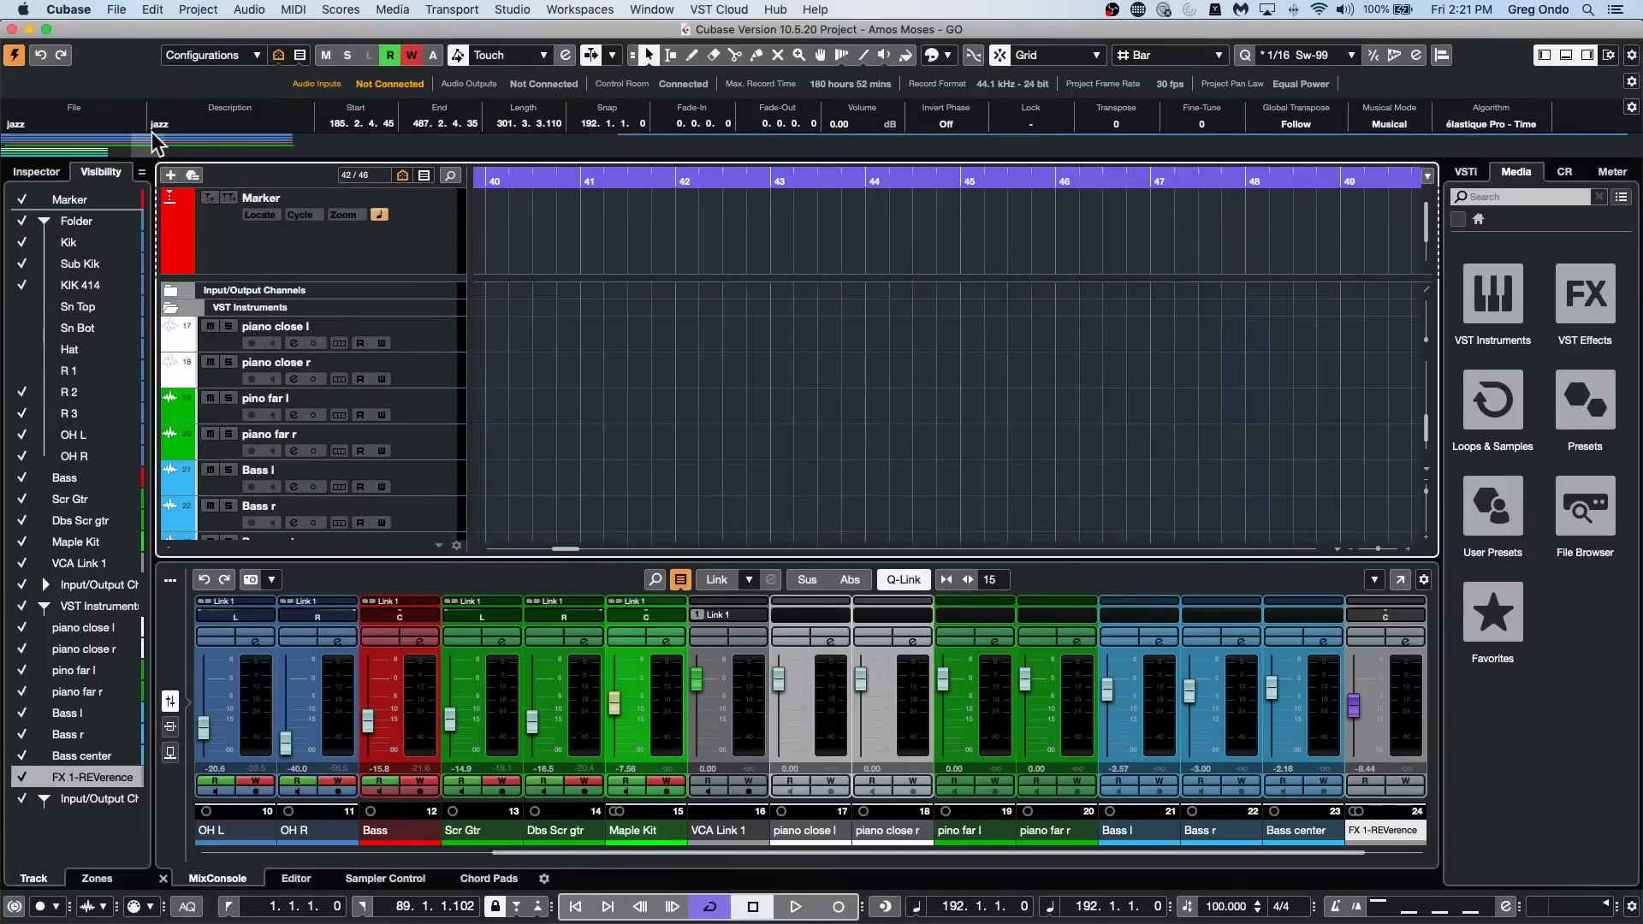
{"action": "left_click_drag", "start_coordinate": [146, 140], "coordinate": [75, 135]}
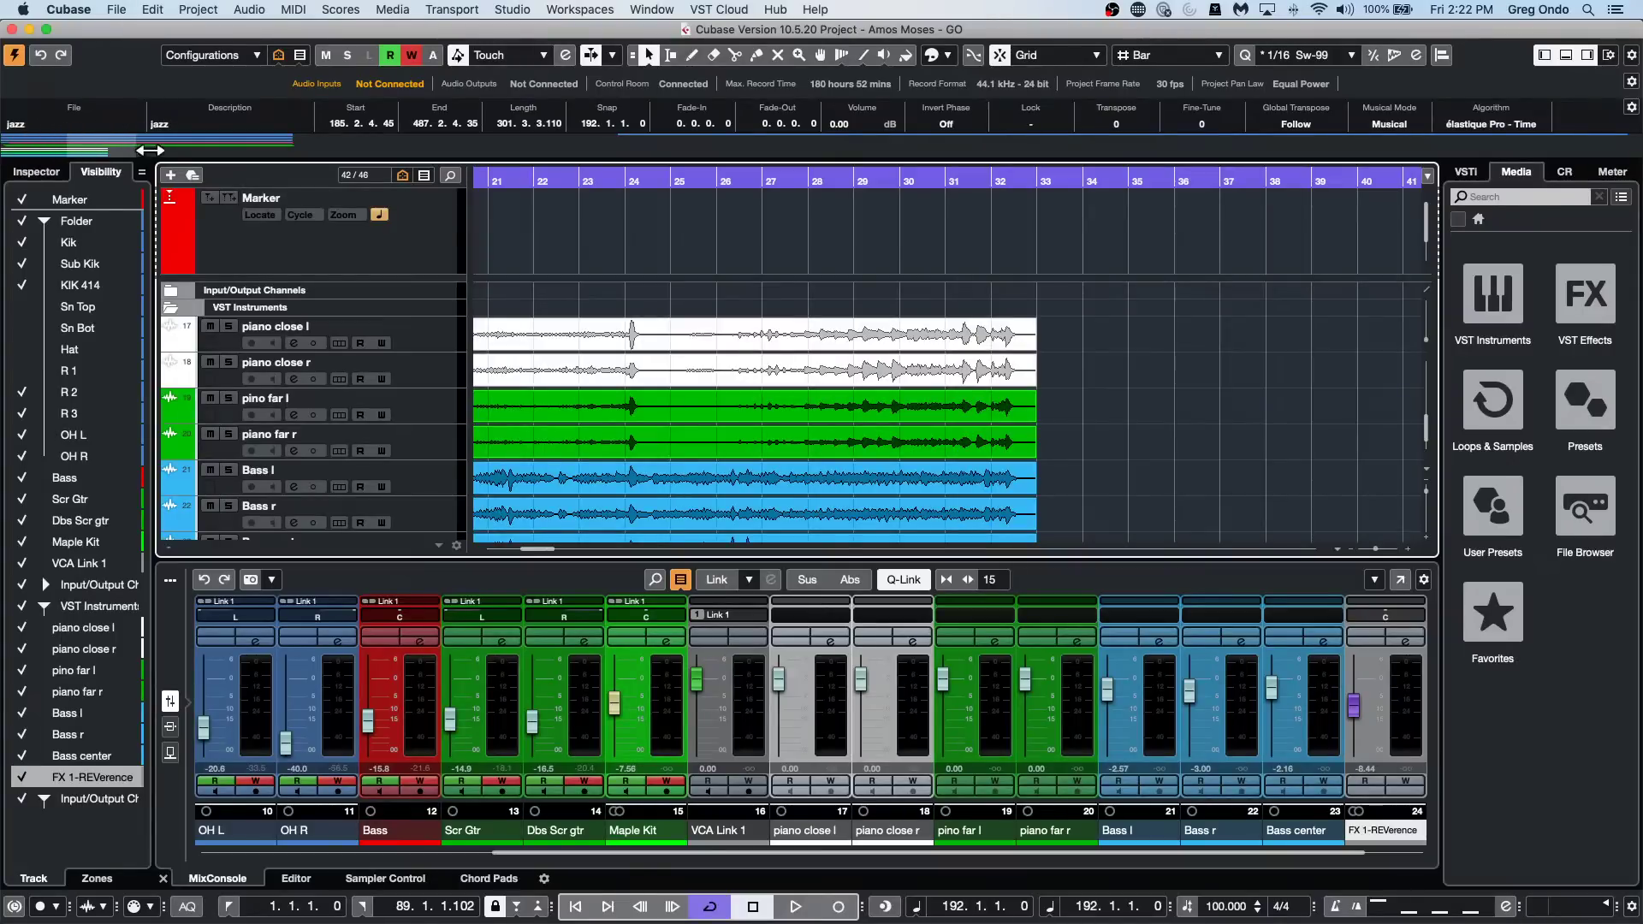
{"action": "left_click_drag", "start_coordinate": [167, 145], "coordinate": [23, 138]}
Hide the right zone, restore it, and bring up the window layout options.
{"action": "left_click", "coordinate": [1587, 55]}
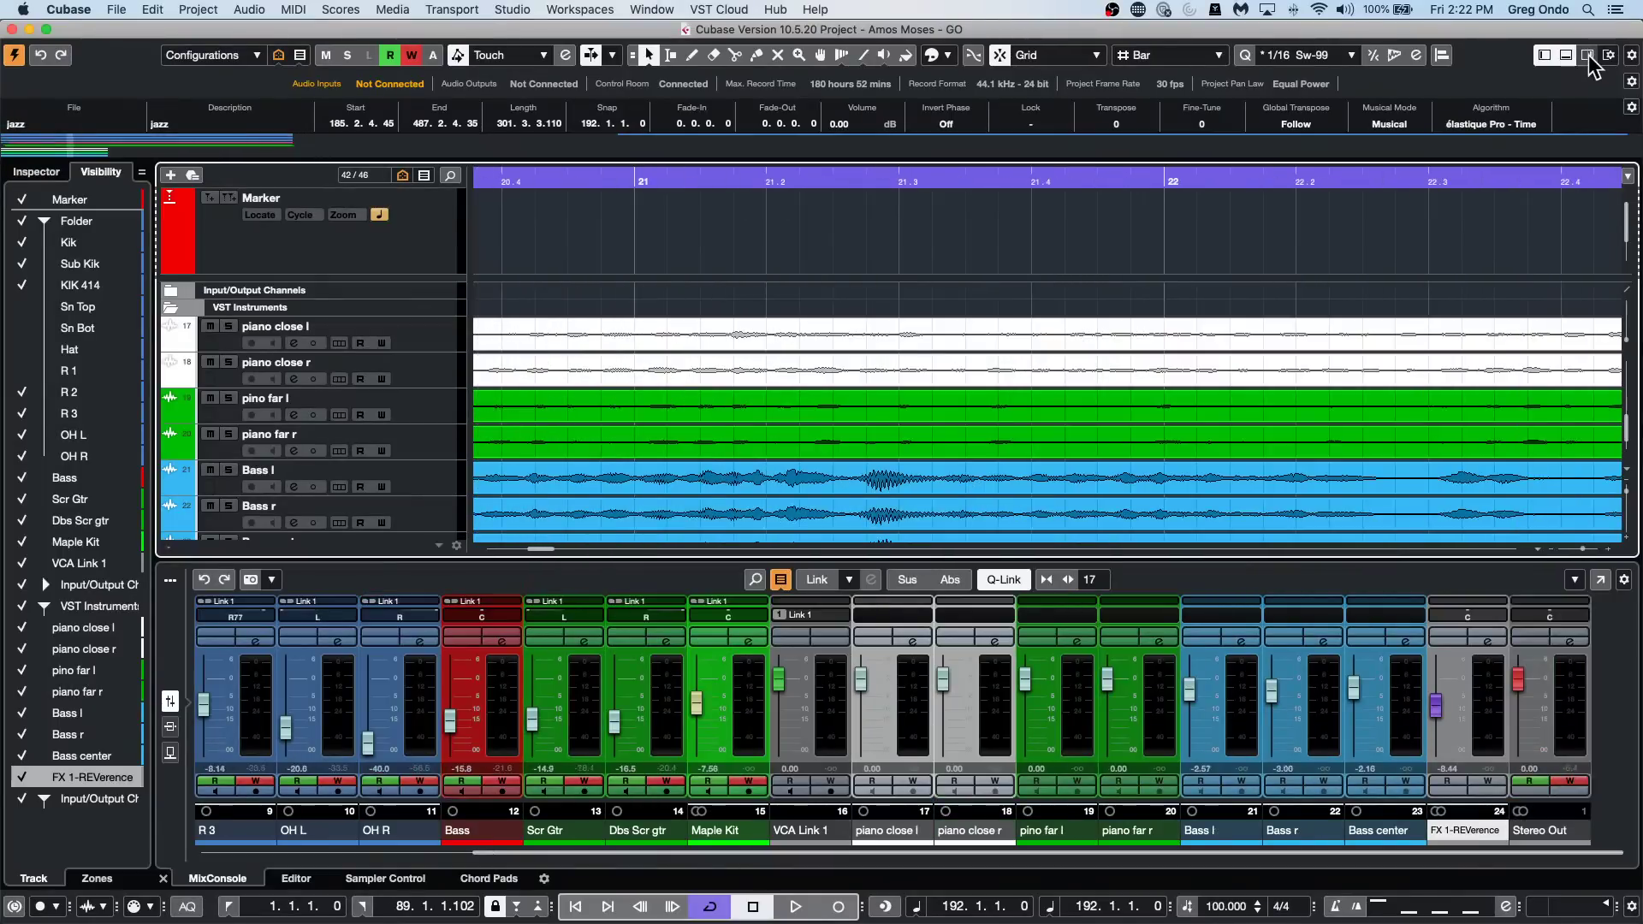
{"action": "left_click", "coordinate": [1587, 55]}
{"action": "left_click", "coordinate": [1609, 55]}
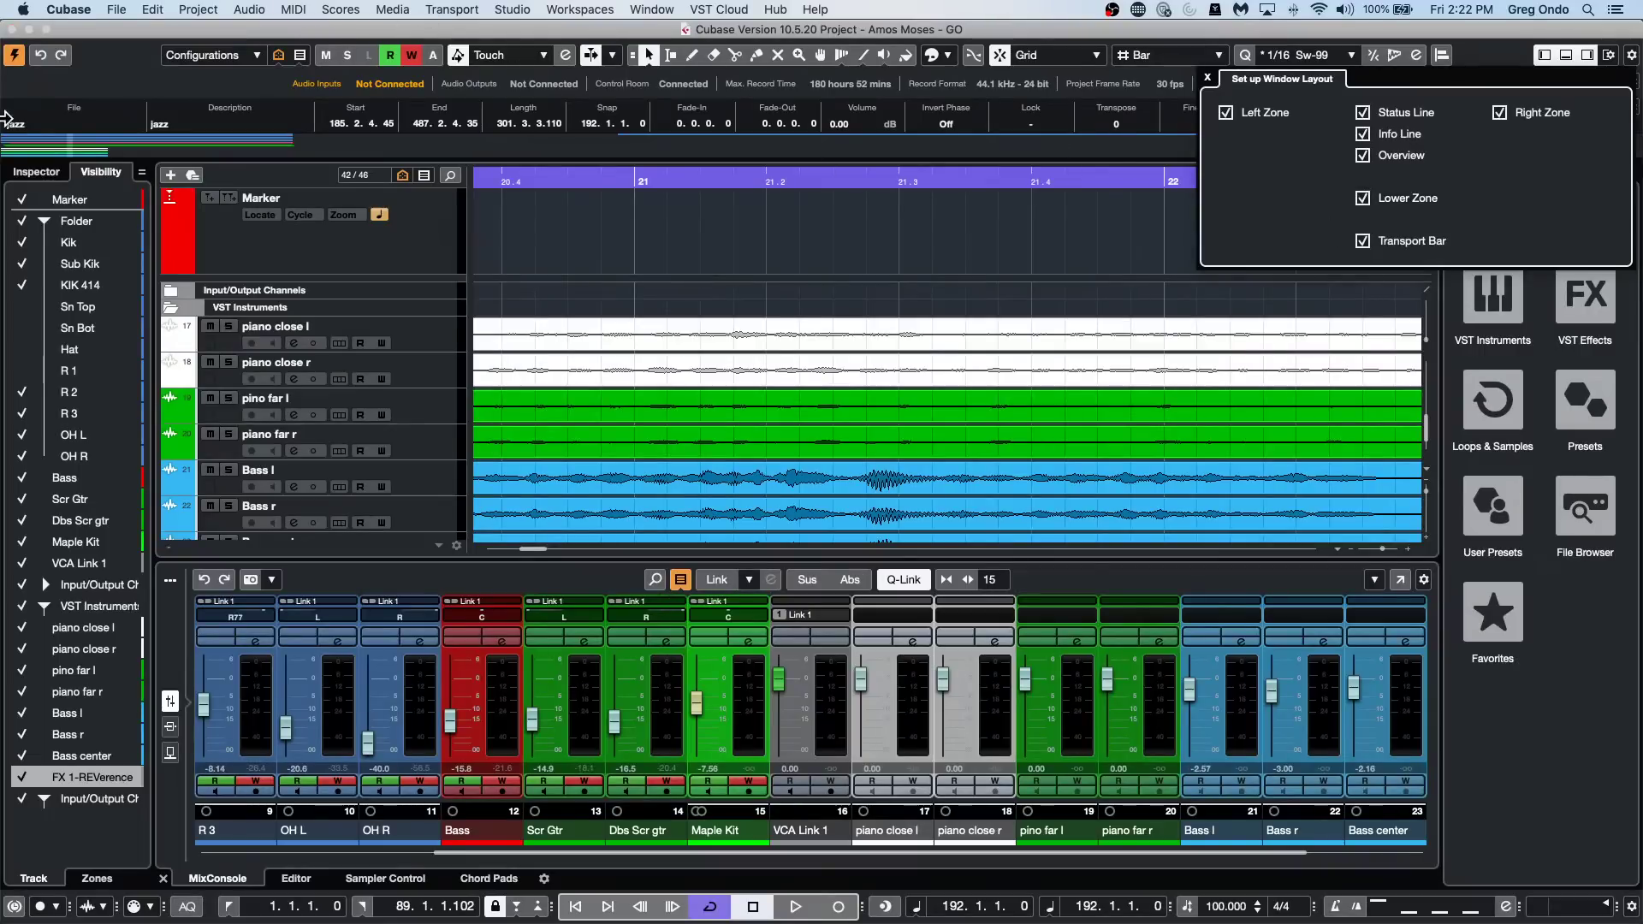
Open the recent project UpstreamC9.cpr, activate it, and dismiss the missing files list without resolving the files.
{"action": "left_click", "coordinate": [117, 11]}
{"action": "mouse_move", "coordinate": [154, 256]}
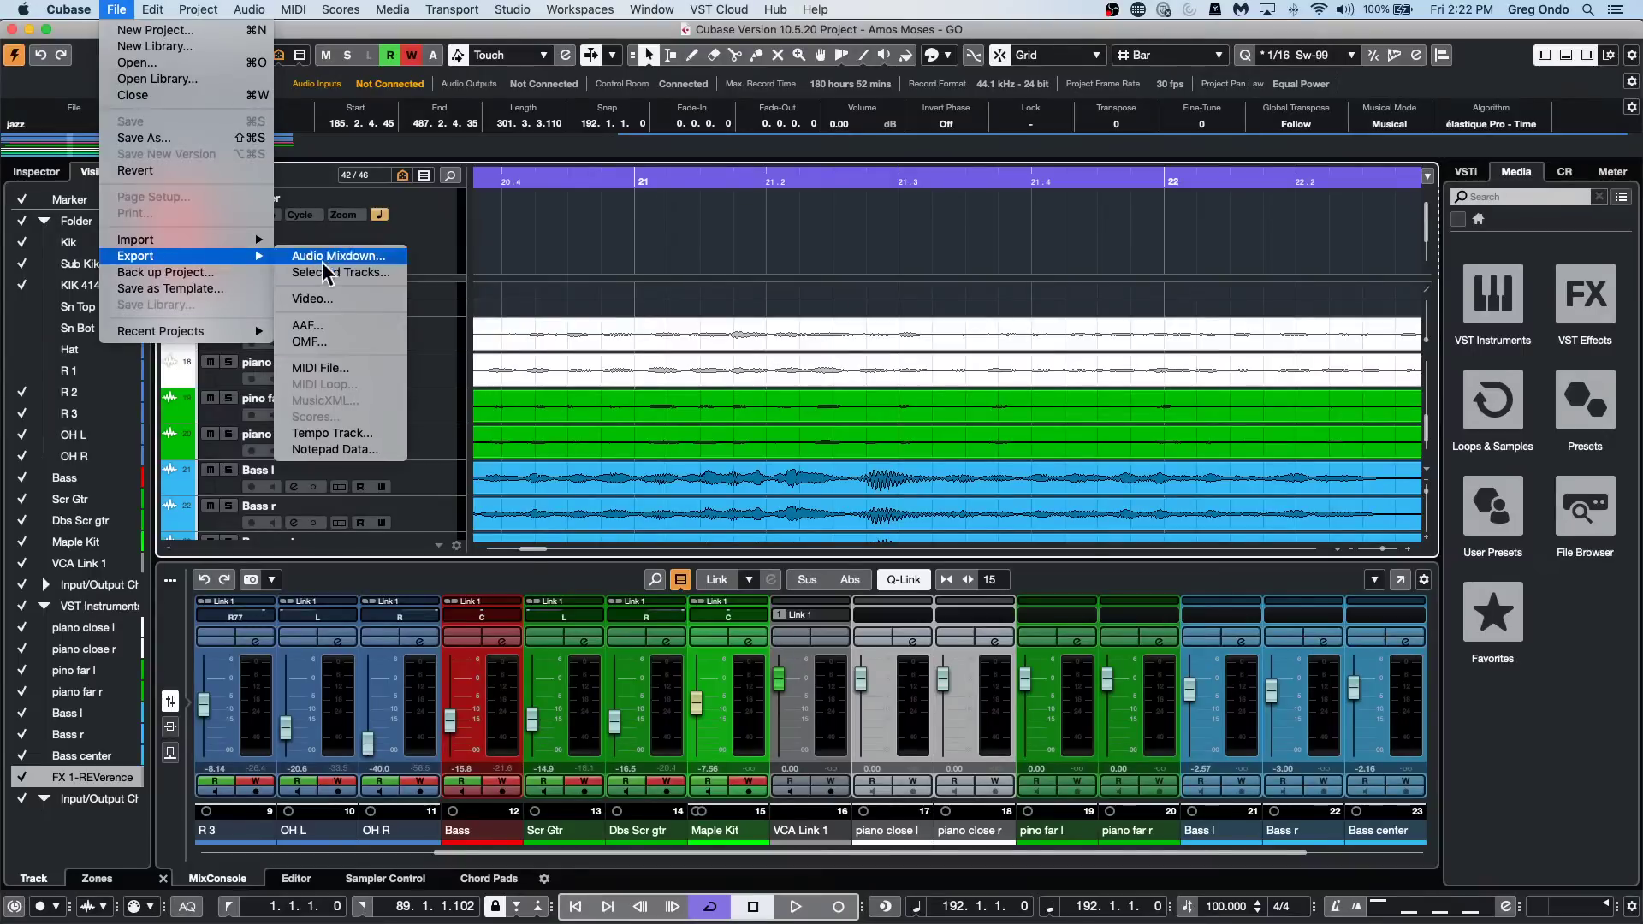
{"action": "mouse_move", "coordinate": [235, 332]}
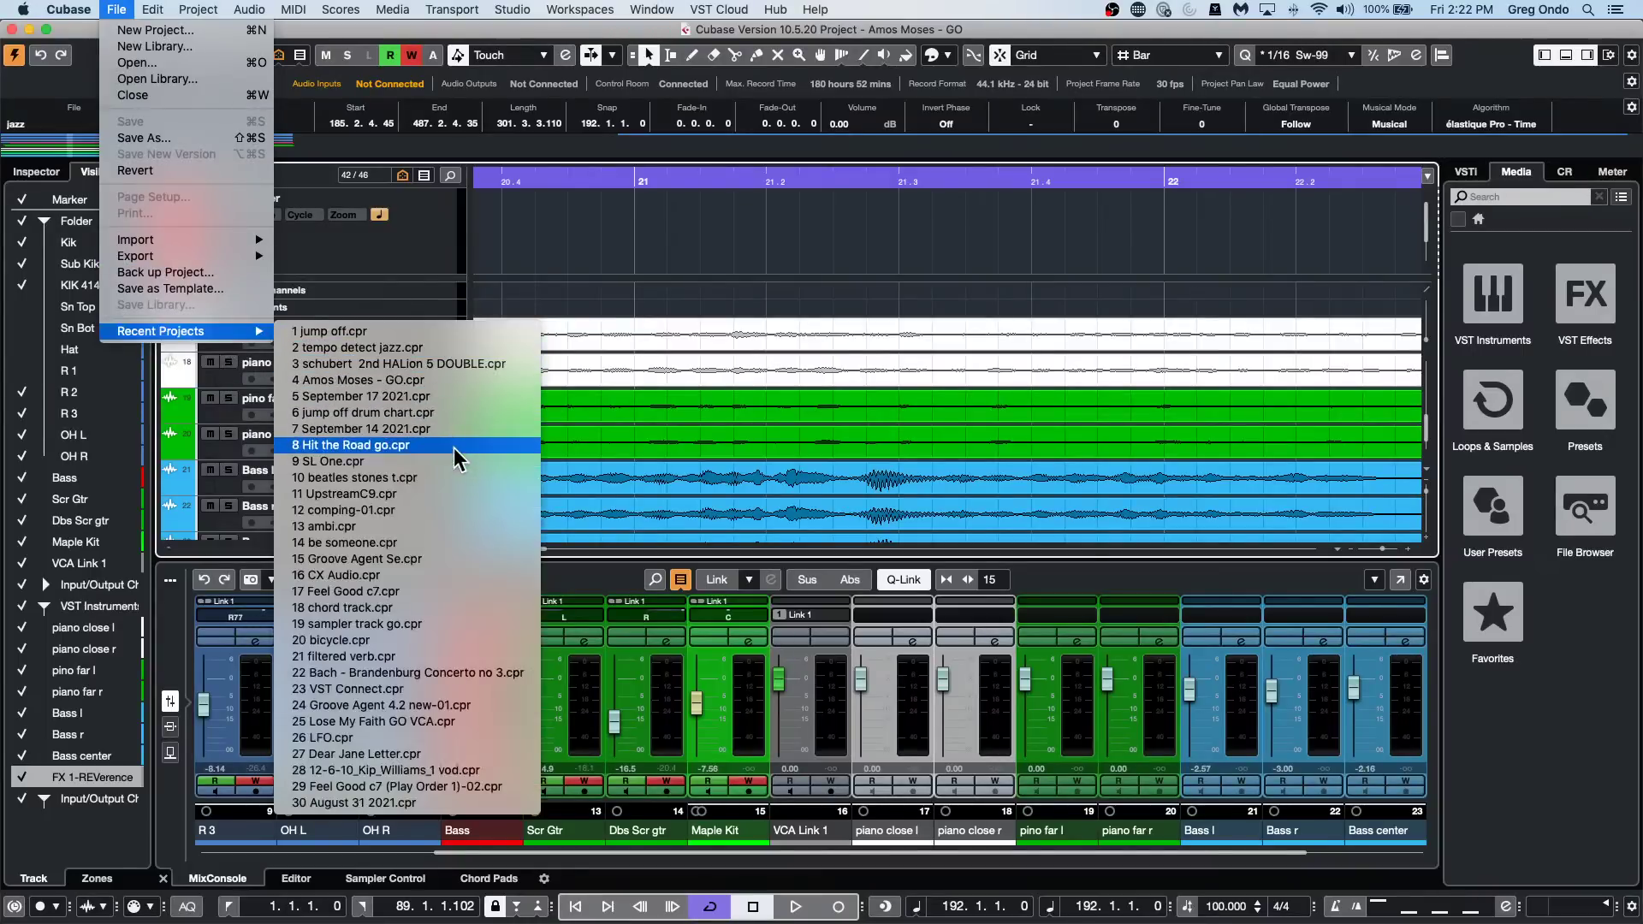
{"action": "left_click", "coordinate": [452, 495]}
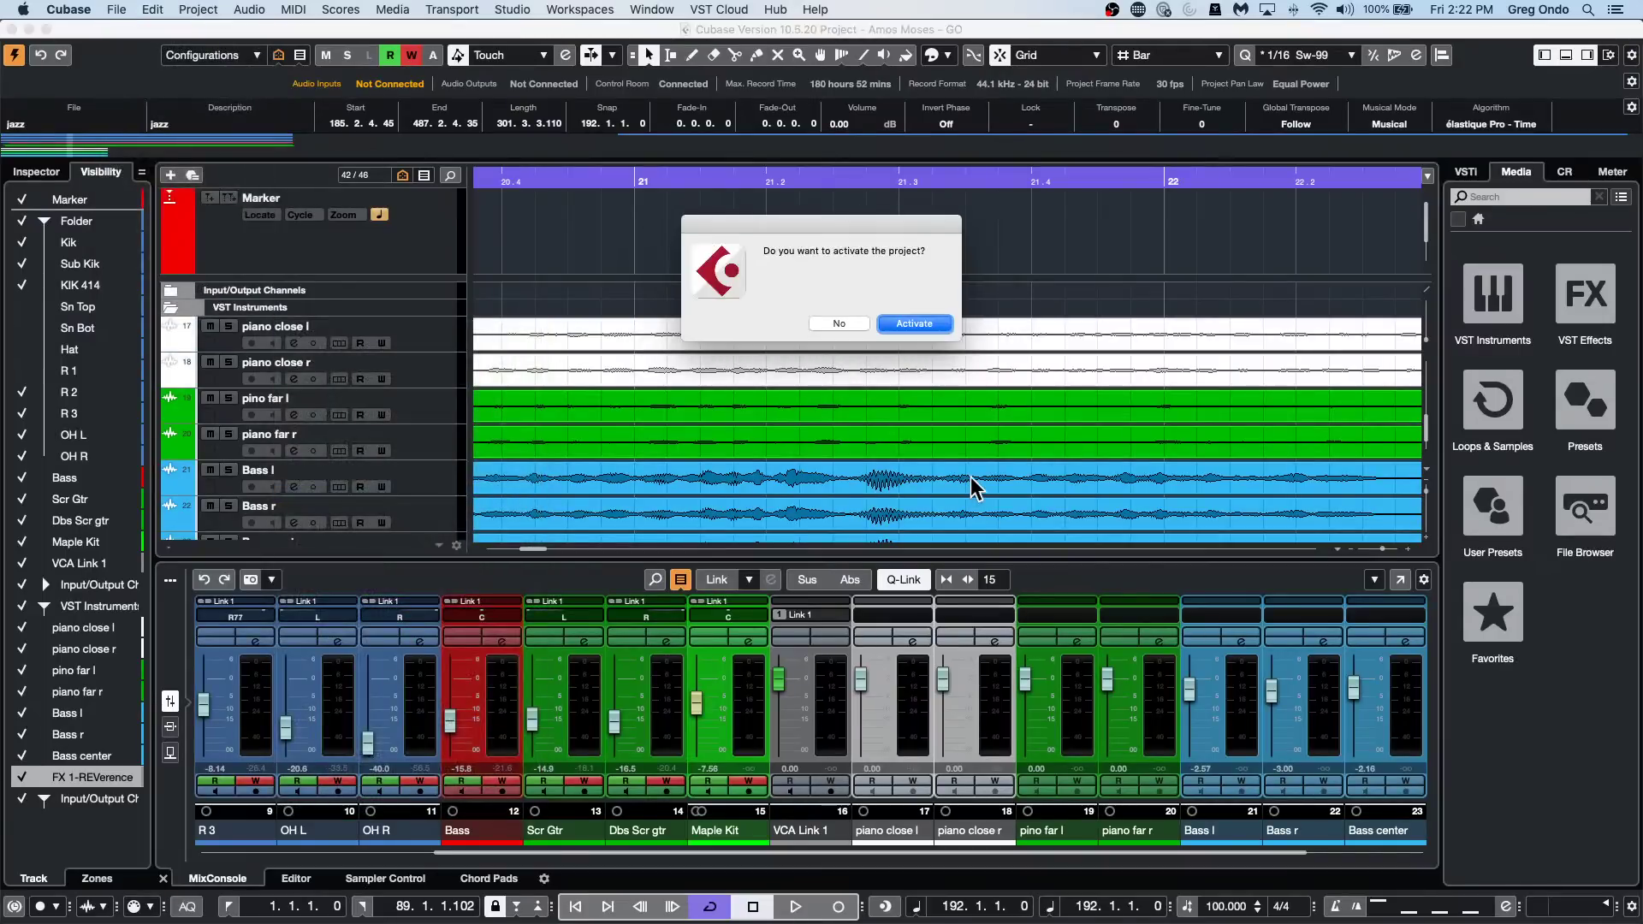
{"action": "key", "text": "Return"}
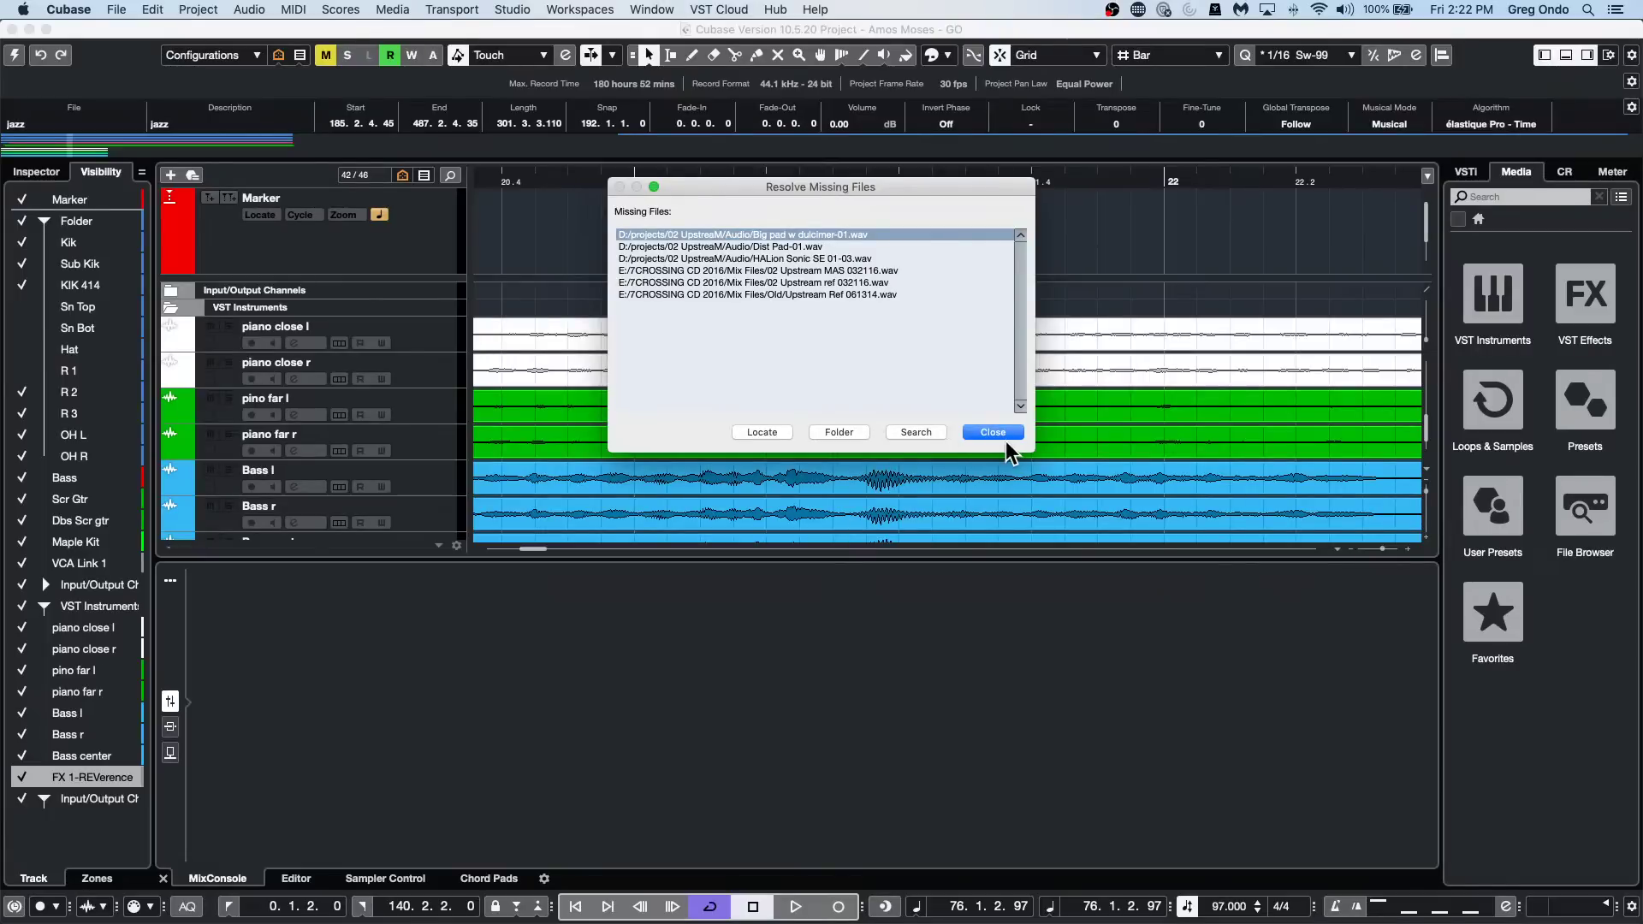
{"action": "left_click", "coordinate": [1007, 440]}
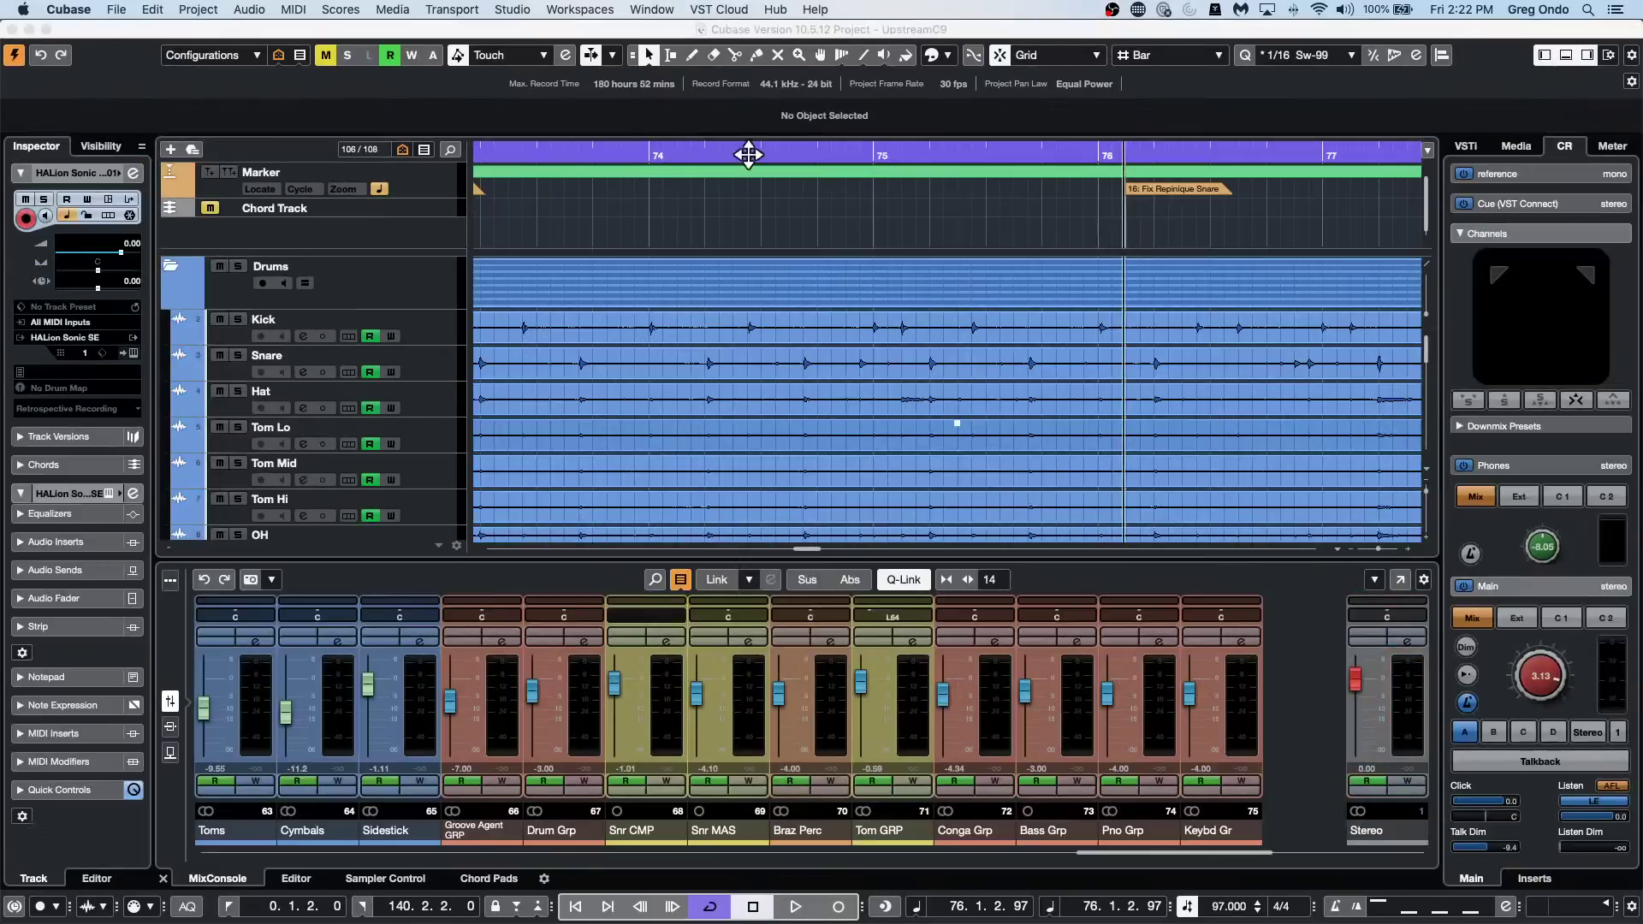
Show the overview line in the UpstreamC9 project and use it to view the arrangement around bars 52 to 58.
{"action": "left_click", "coordinate": [1599, 57]}
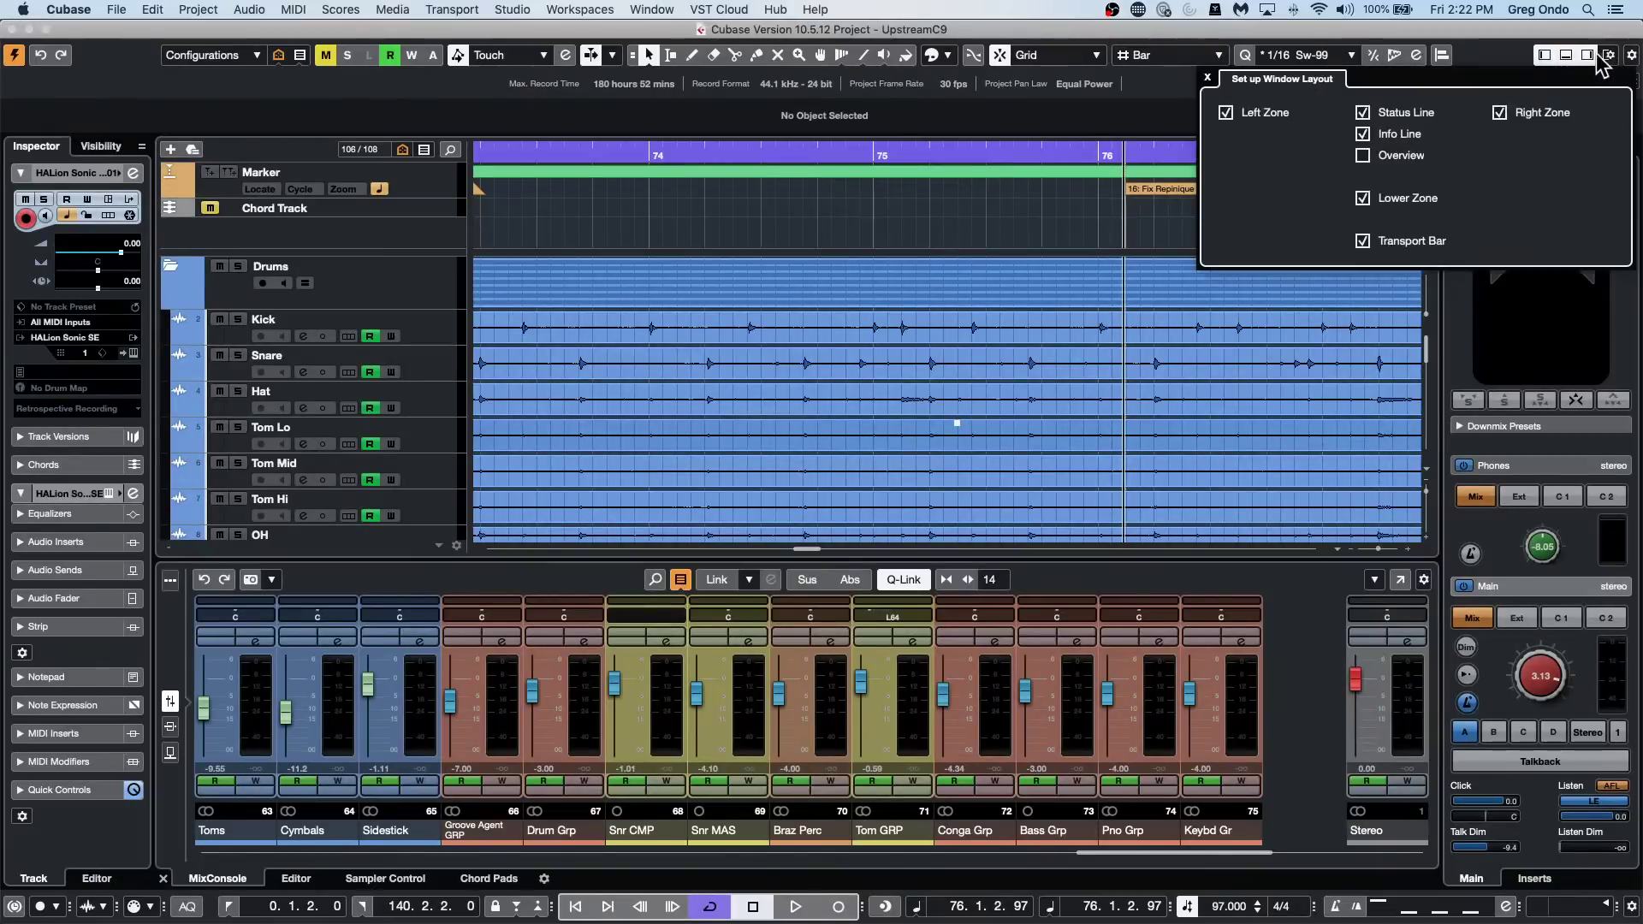
{"action": "left_click", "coordinate": [1362, 155]}
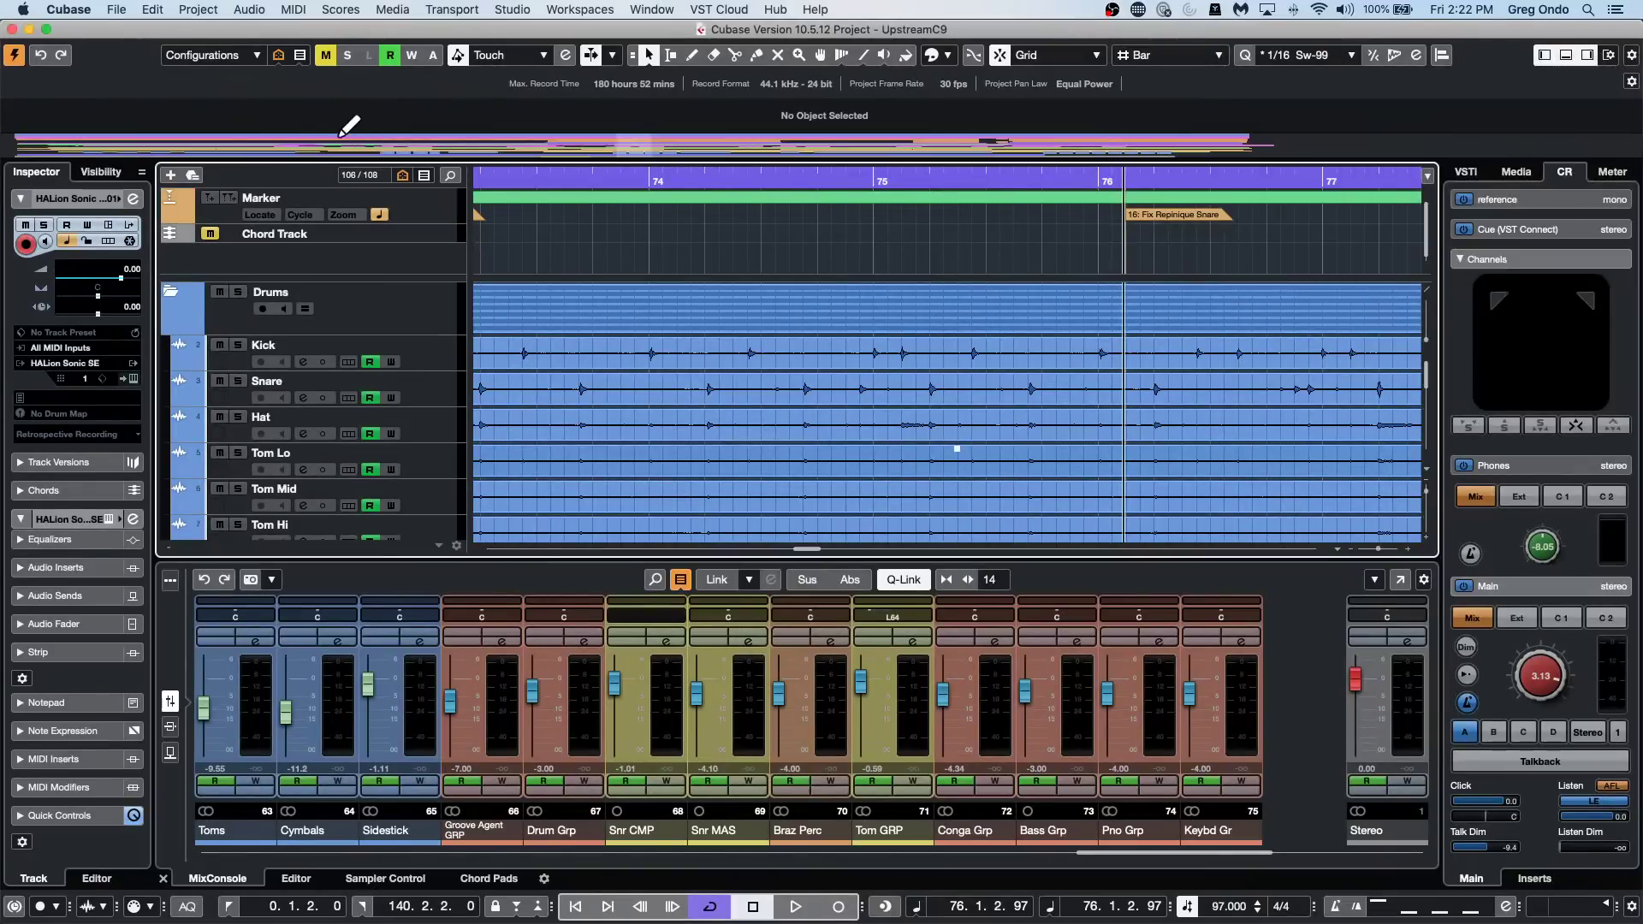
{"action": "left_click_drag", "start_coordinate": [434, 152], "coordinate": [481, 144]}
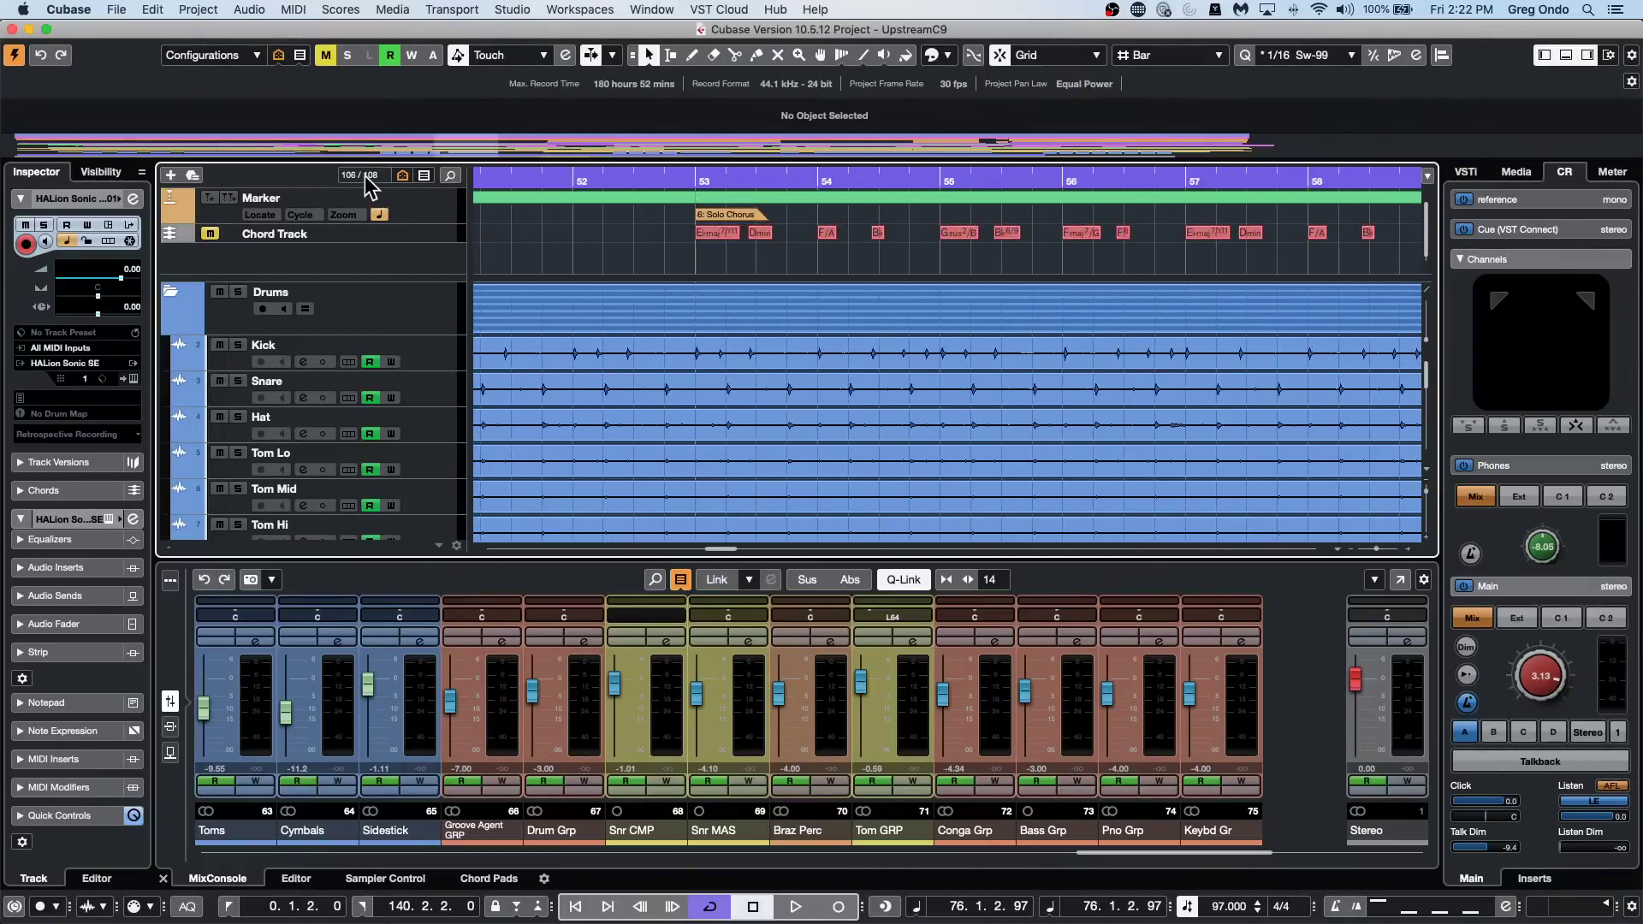
Bring up the floating transport panel in the UpstreamC9 project and dismiss it.
{"action": "key", "text": "F2"}
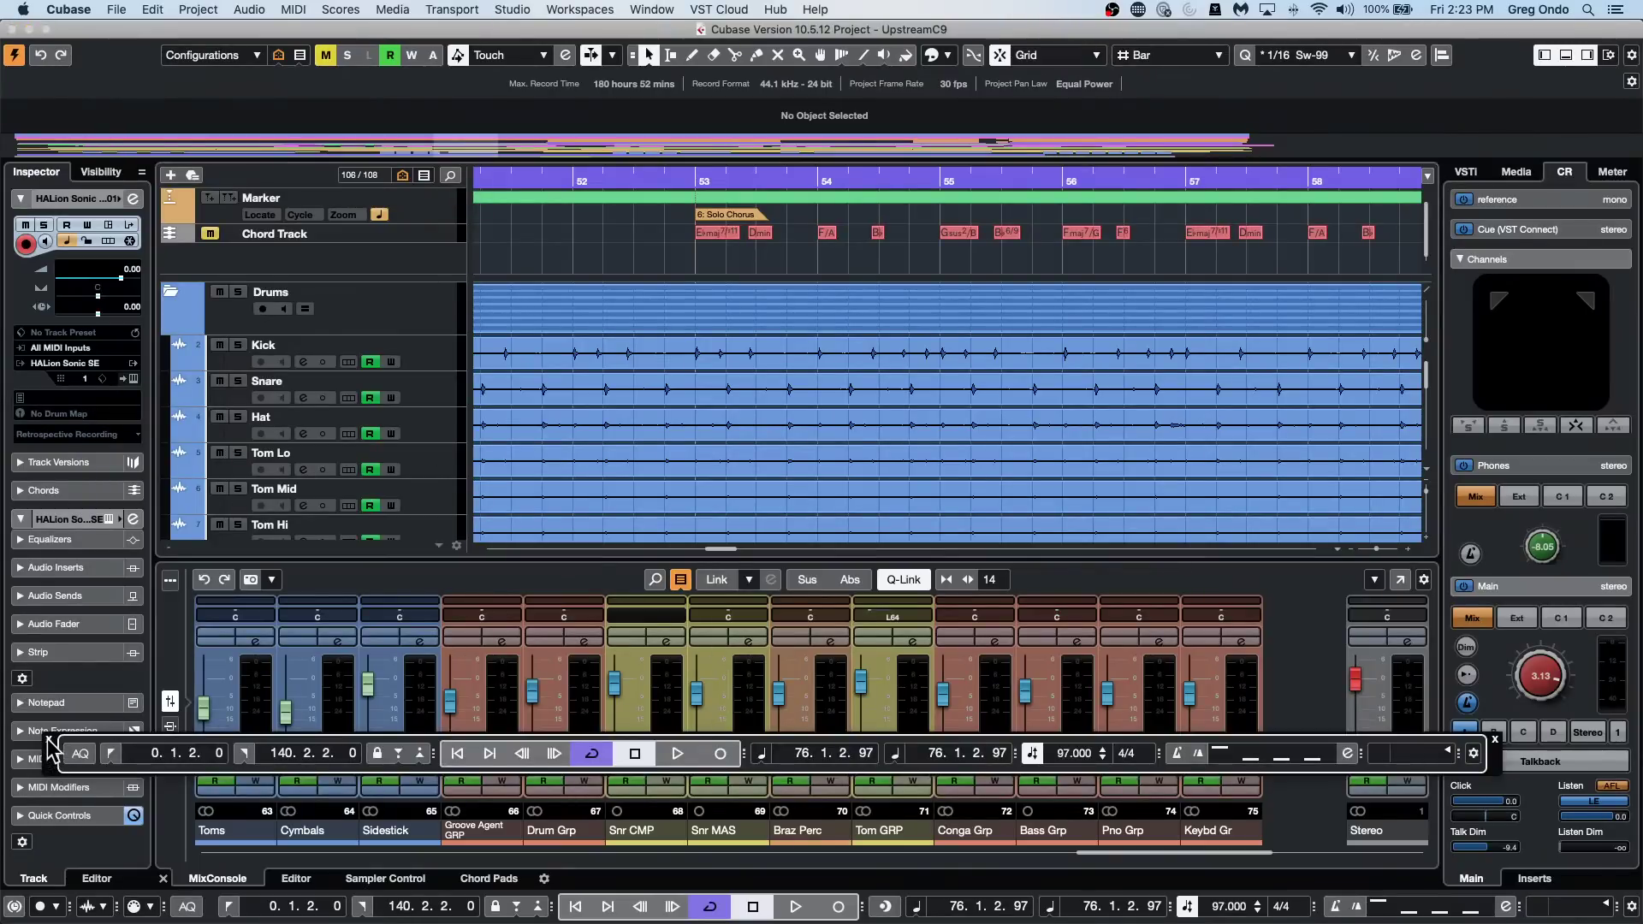
{"action": "left_click", "coordinate": [49, 744]}
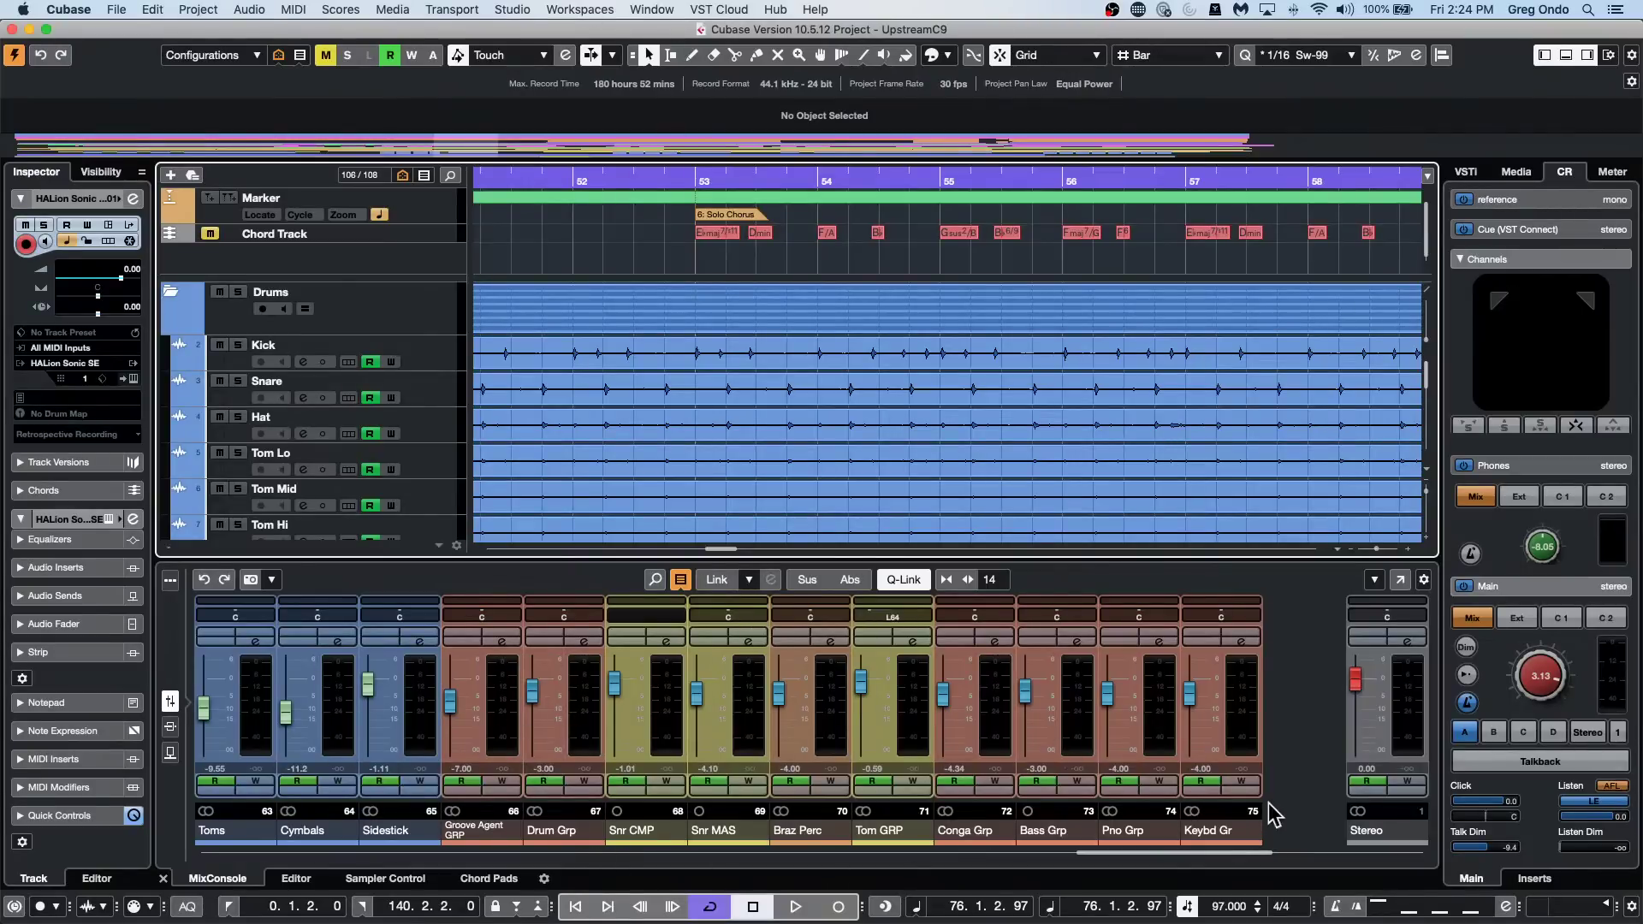
Select the mixer channels from Kick through OH, look through their channel commands, and turn on Abs mode.
{"action": "left_click_drag", "start_coordinate": [1167, 854], "coordinate": [259, 828]}
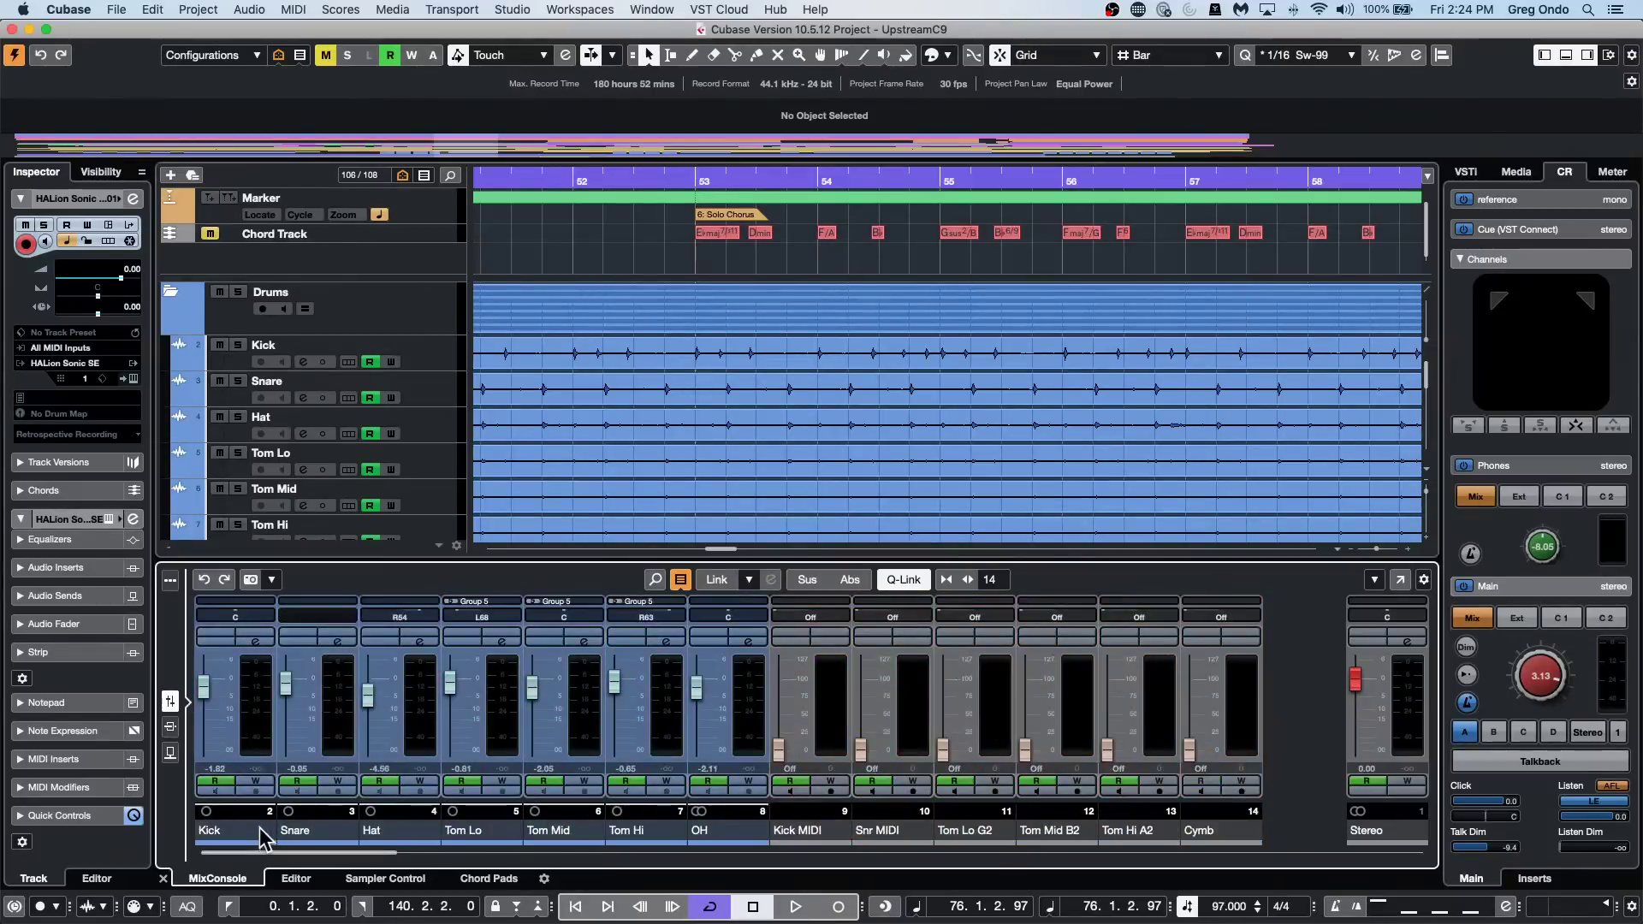
{"action": "left_click", "coordinate": [253, 716]}
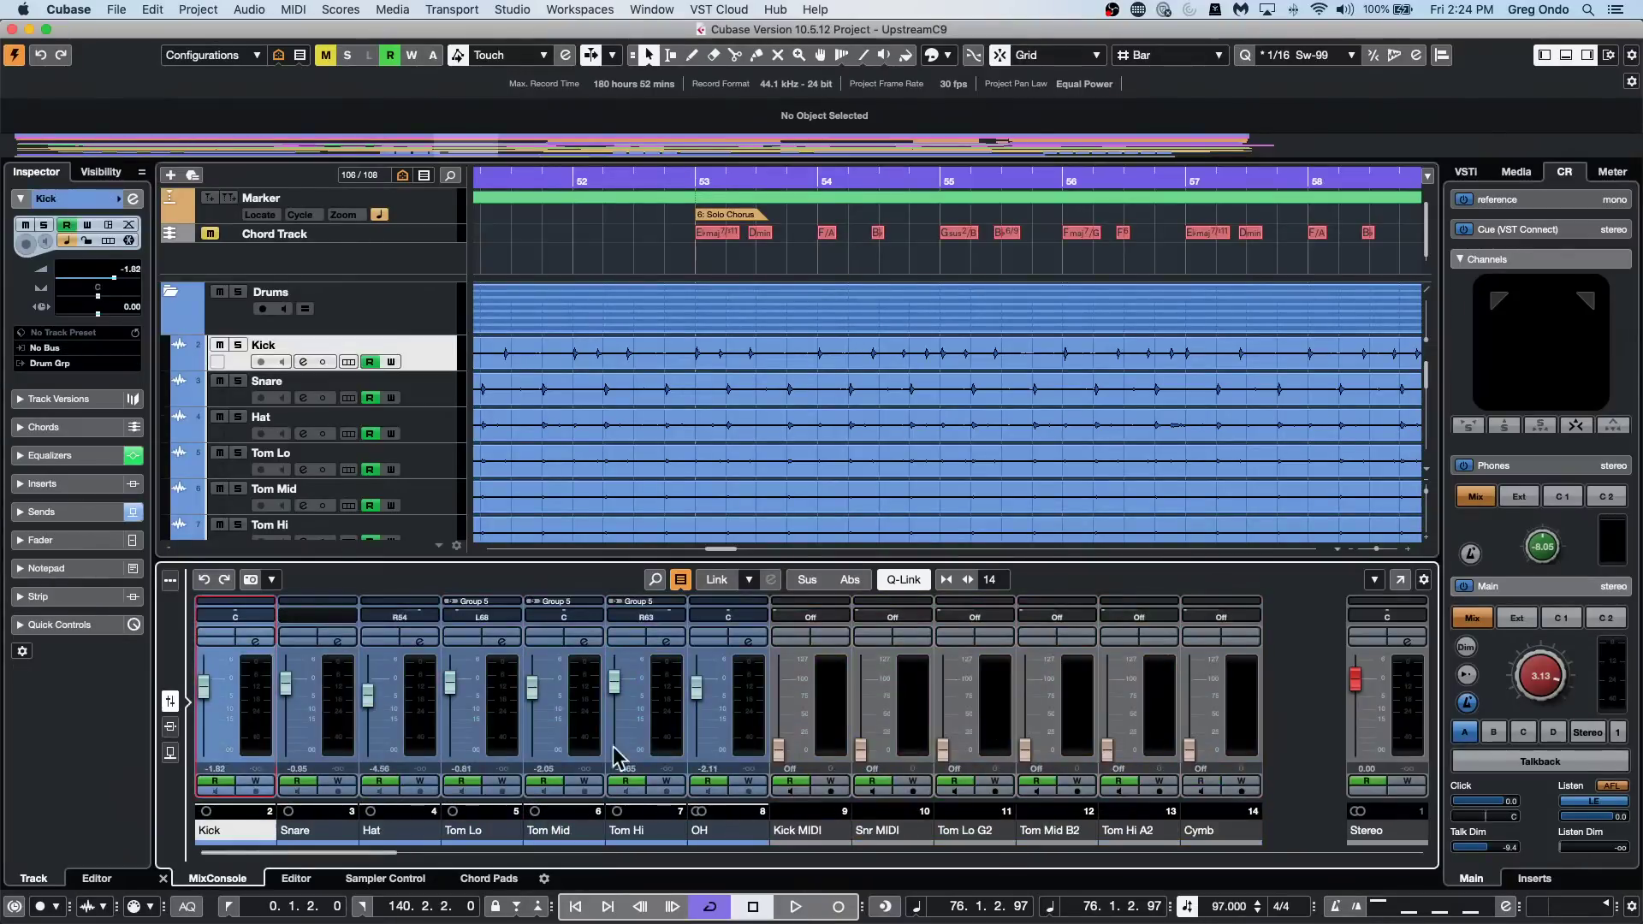
{"action": "left_click", "coordinate": [739, 690], "text": "shift"}
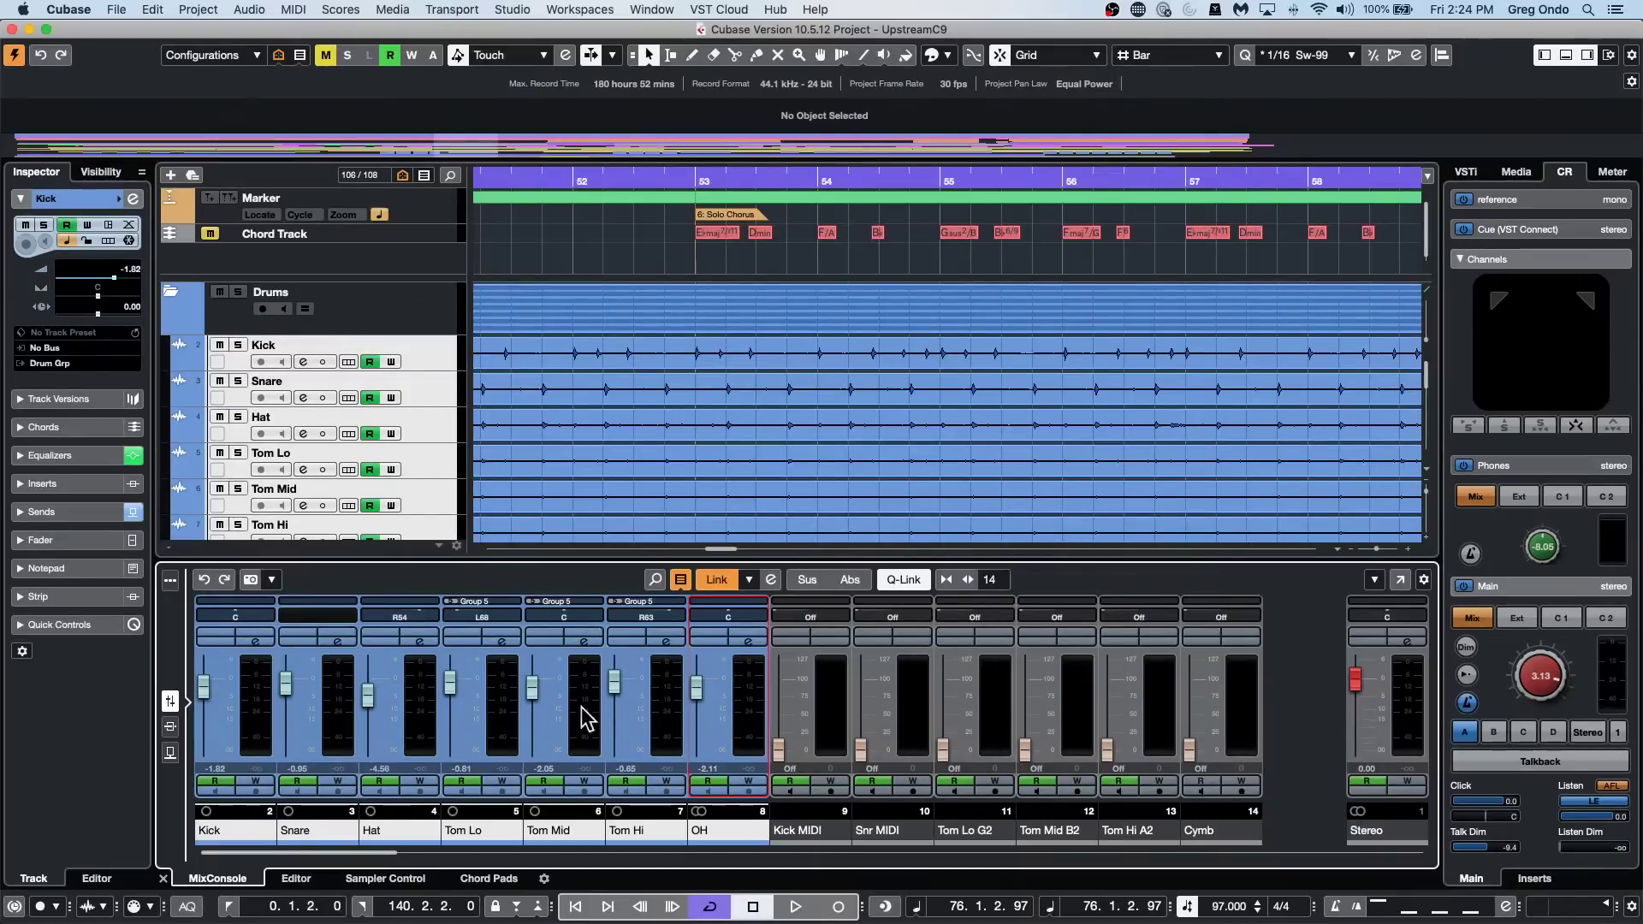
{"action": "right_click", "coordinate": [528, 689]}
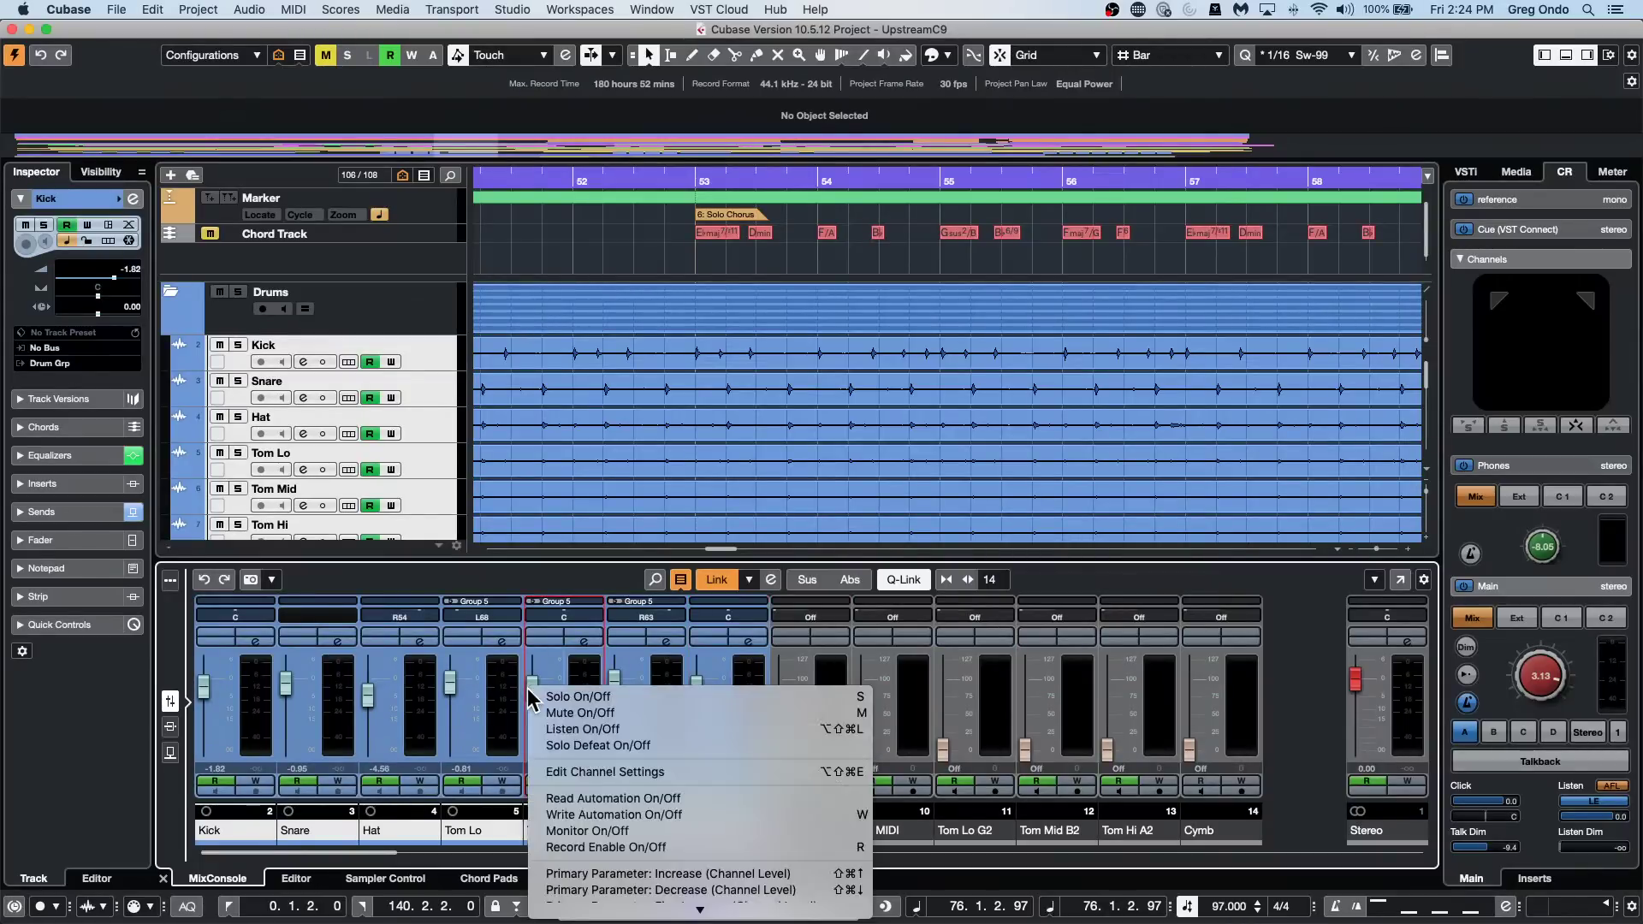
{"action": "mouse_move", "coordinate": [612, 920]}
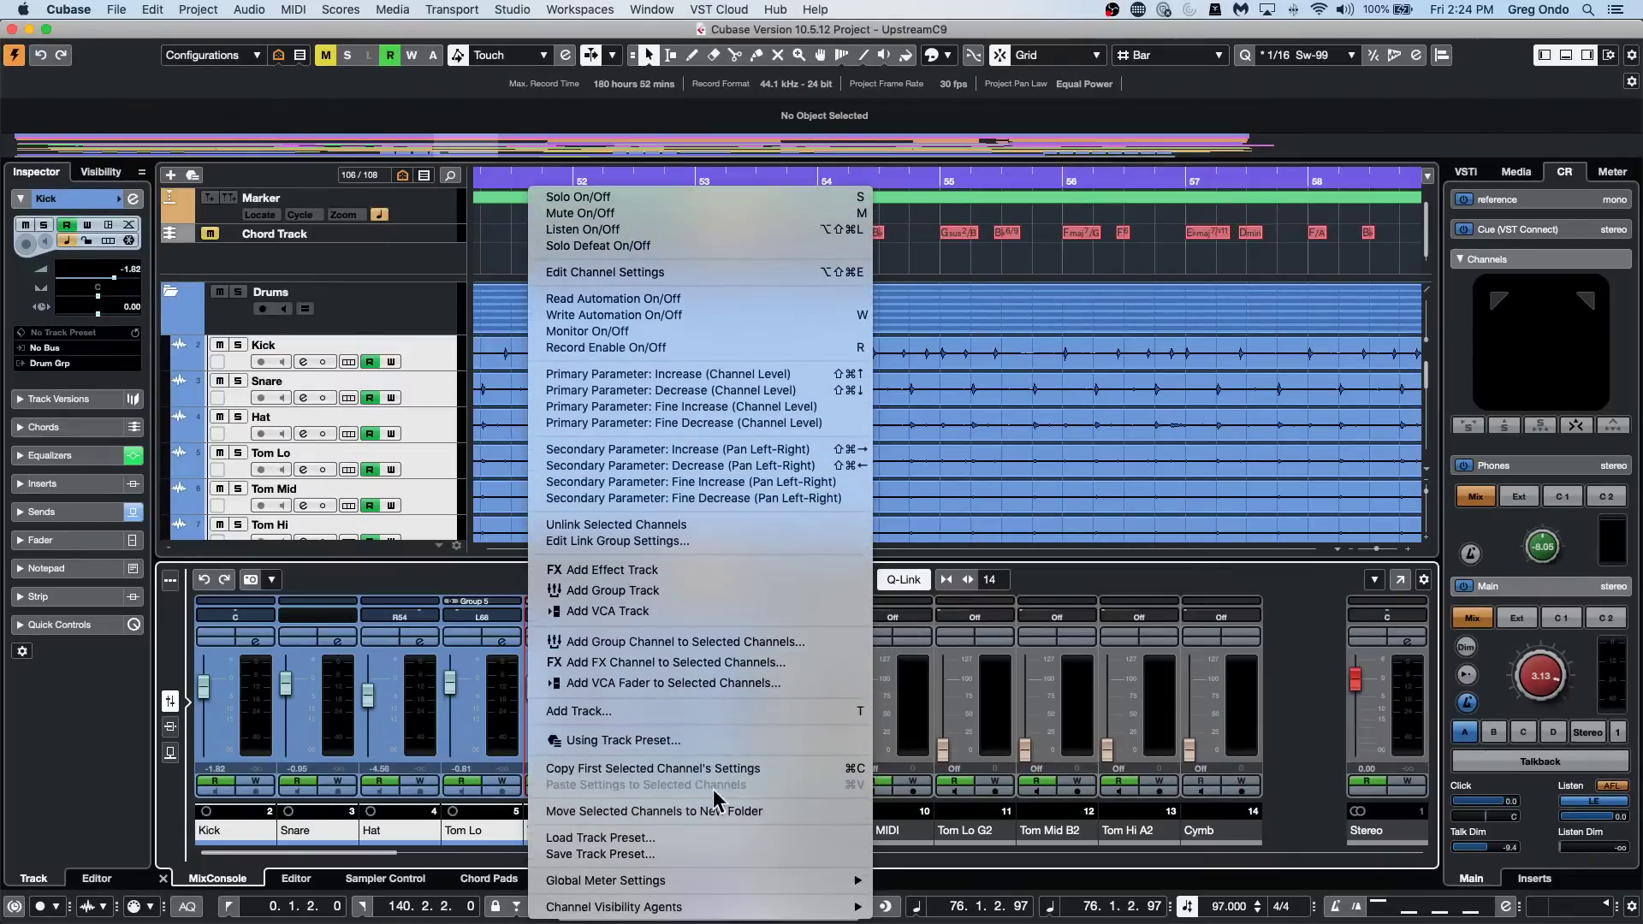
{"action": "left_click", "coordinate": [439, 718]}
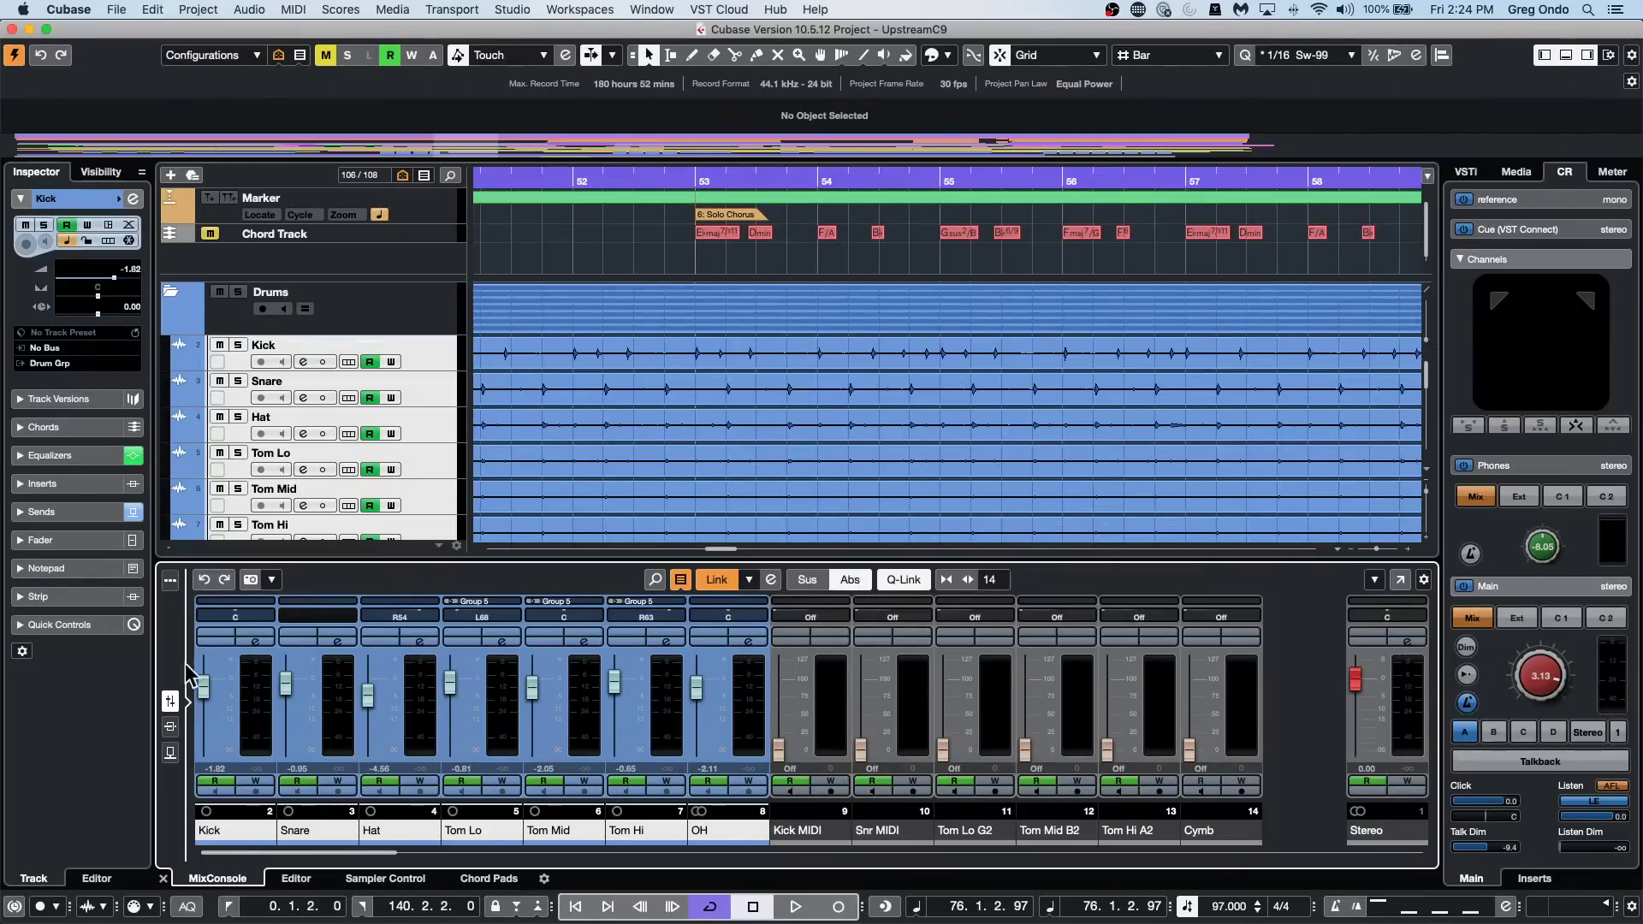
Reset the selected drum faders to 0.00 together, lower them all to about -10.2, and undo these level changes.
{"action": "left_click", "coordinate": [371, 691], "text": "super"}
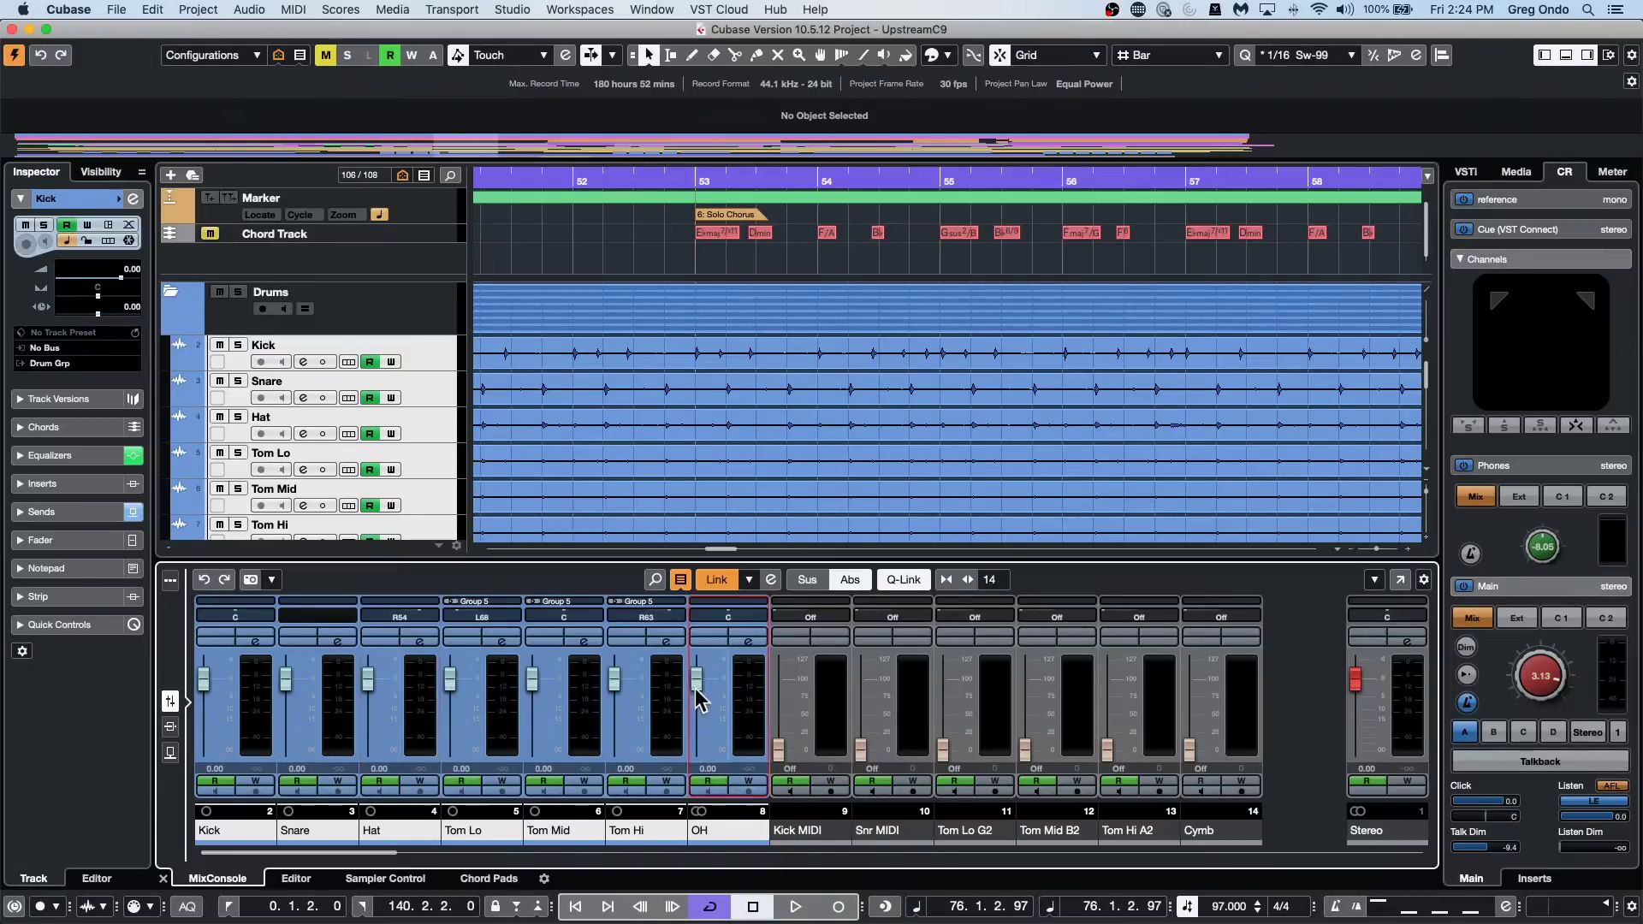
{"action": "left_click_drag", "start_coordinate": [696, 680], "coordinate": [697, 710]}
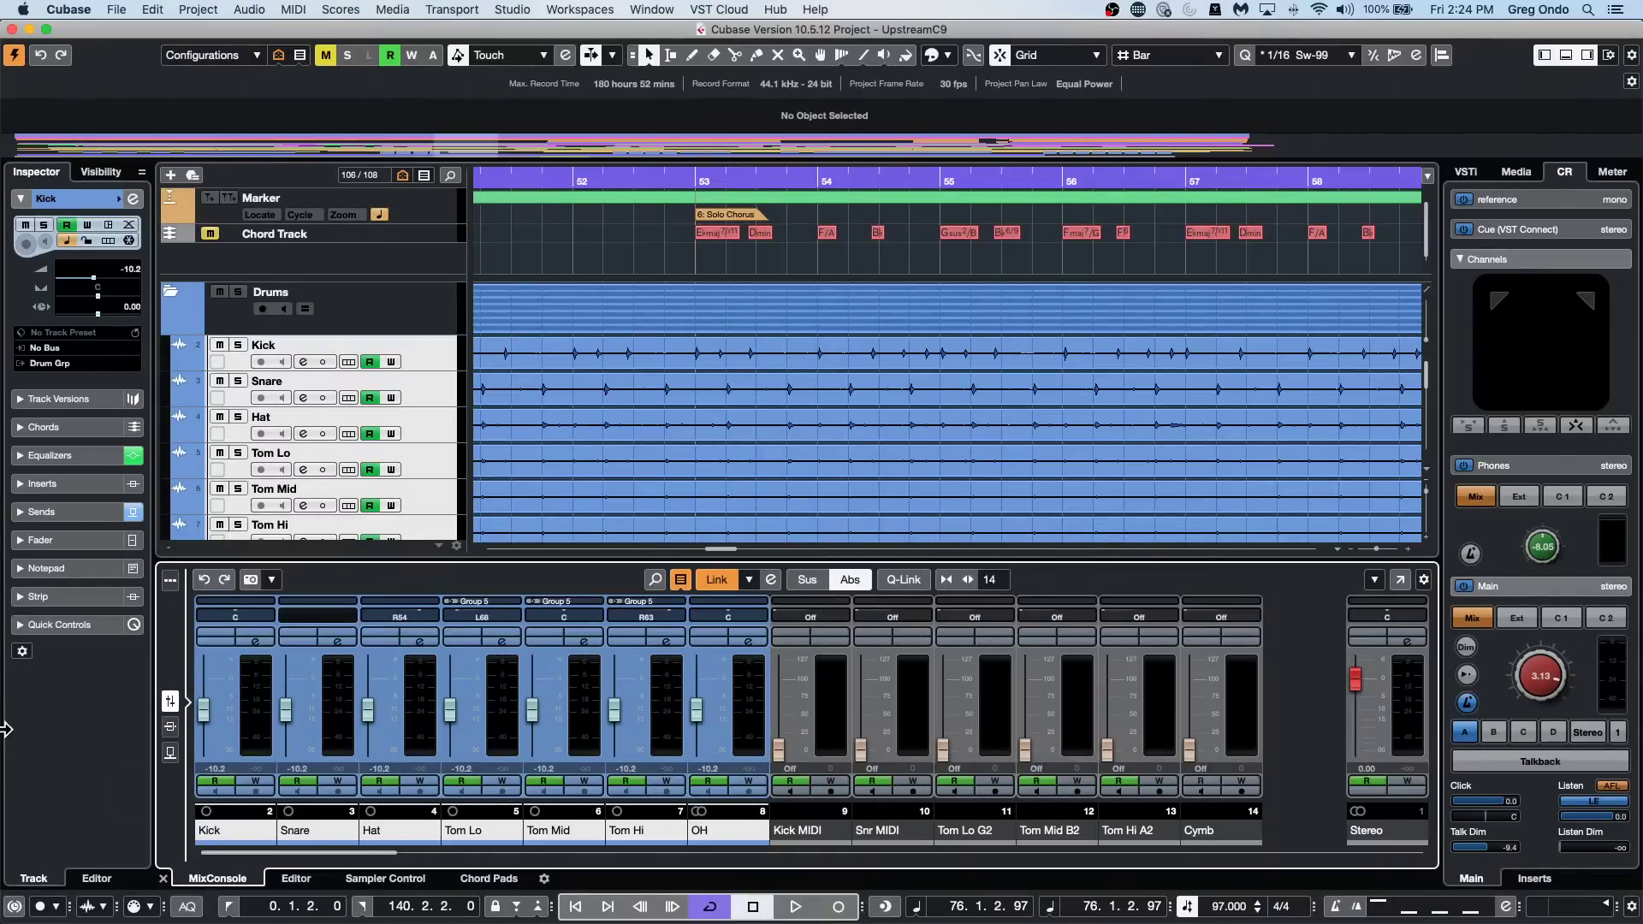
{"action": "key", "text": "super+z"}
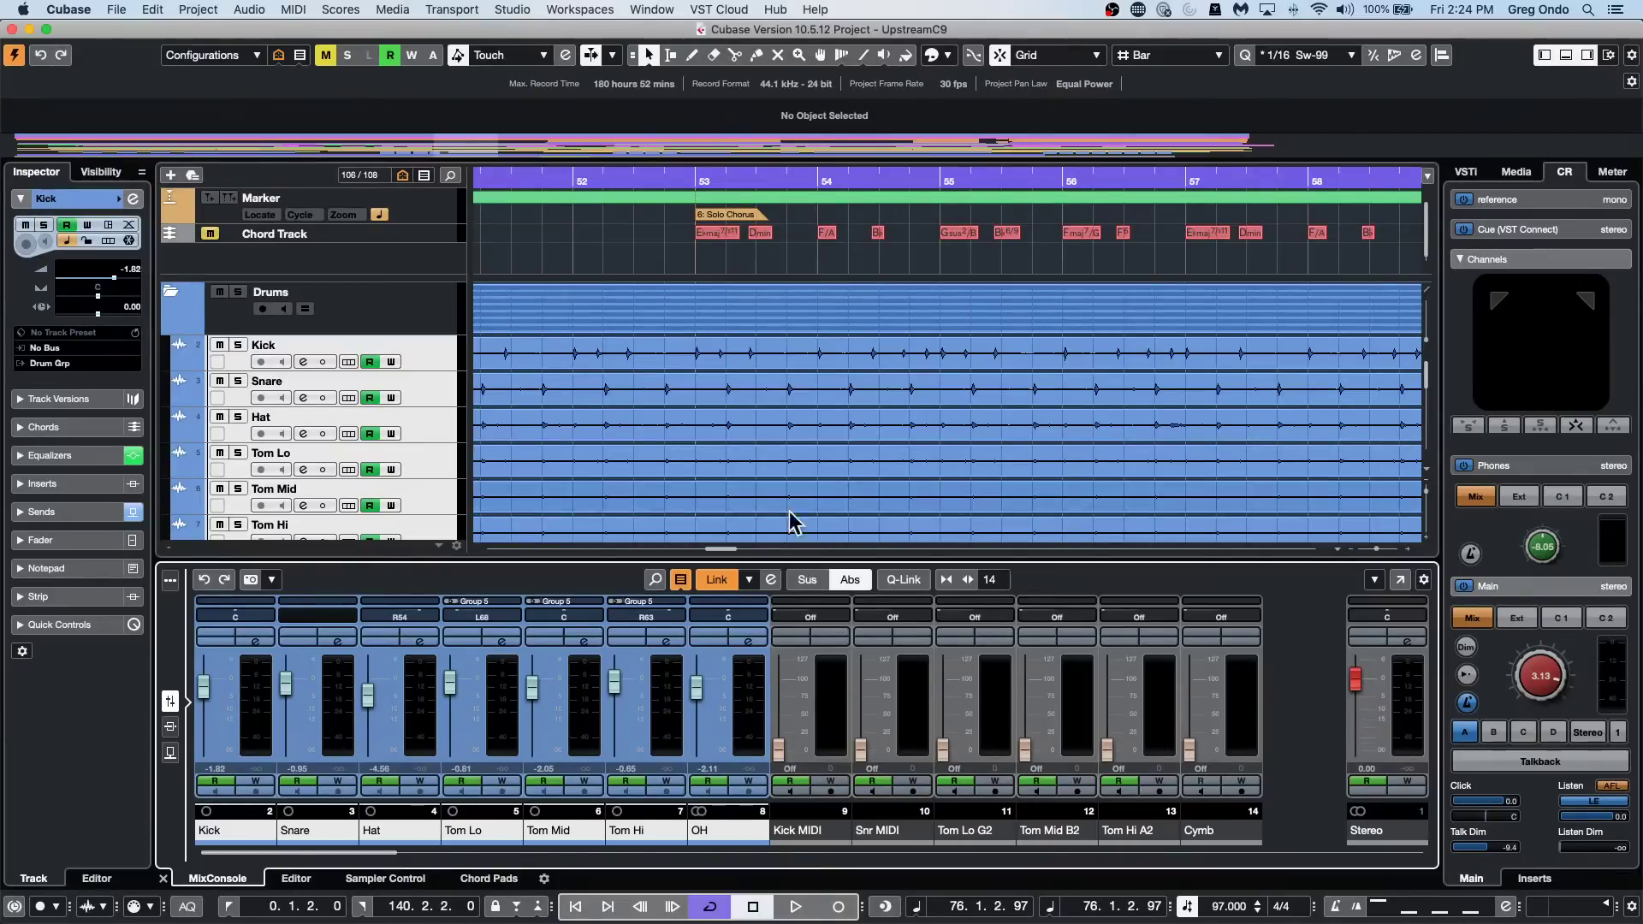
Lower only the OH fader to about -12.2, and reset it to 0.00.
{"action": "left_click_drag", "start_coordinate": [697, 687], "coordinate": [698, 717]}
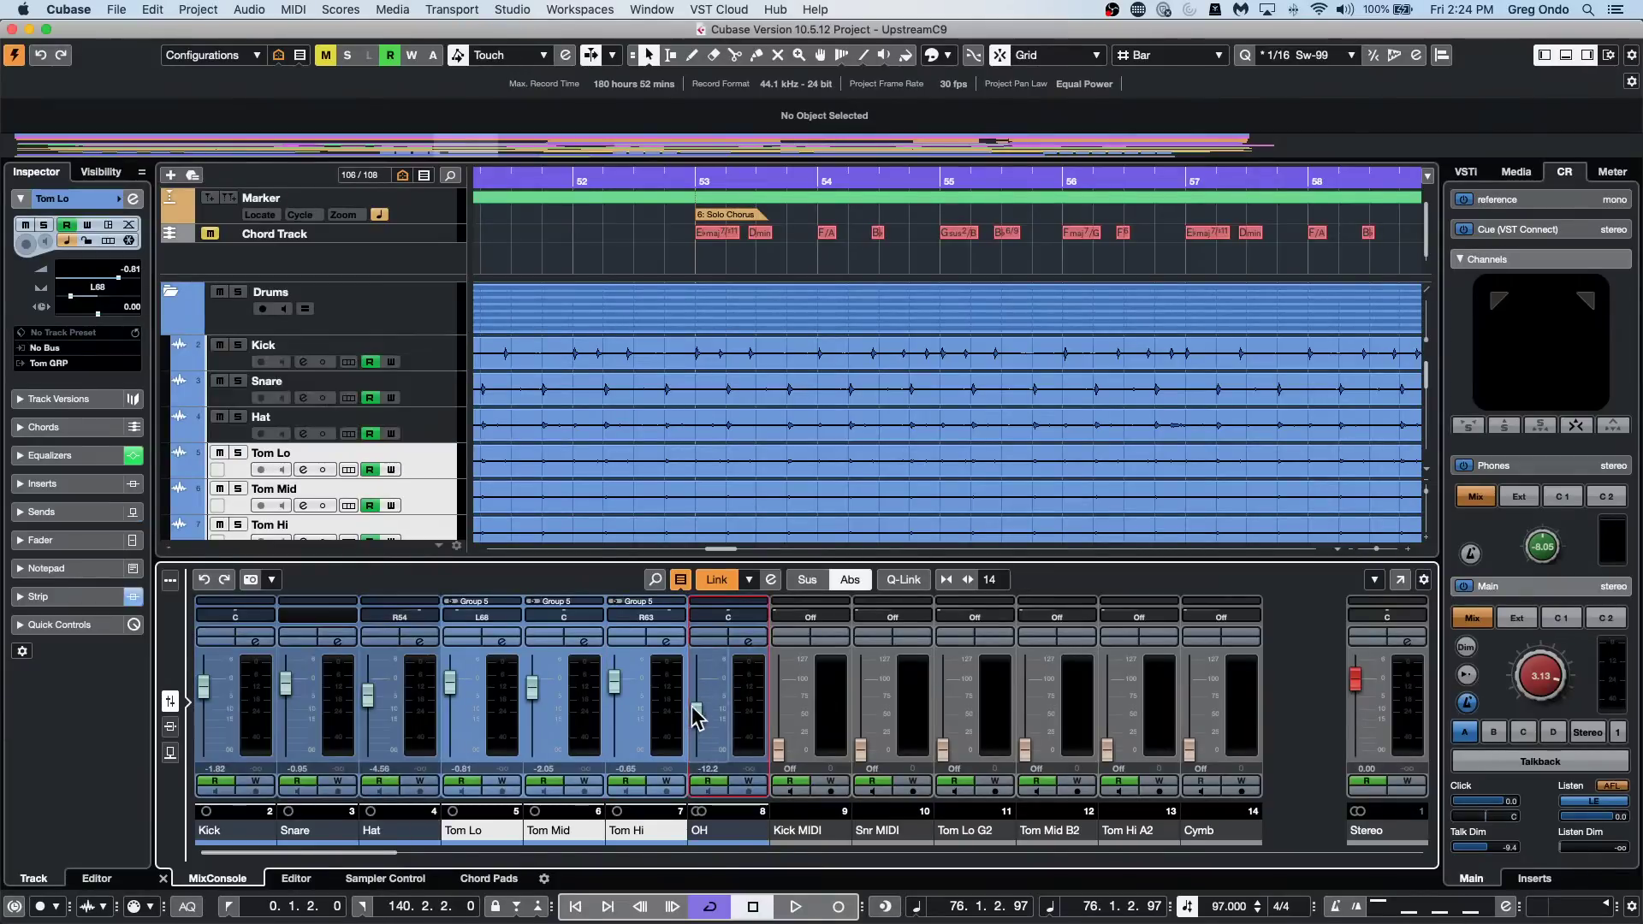
{"action": "left_click", "coordinate": [743, 703]}
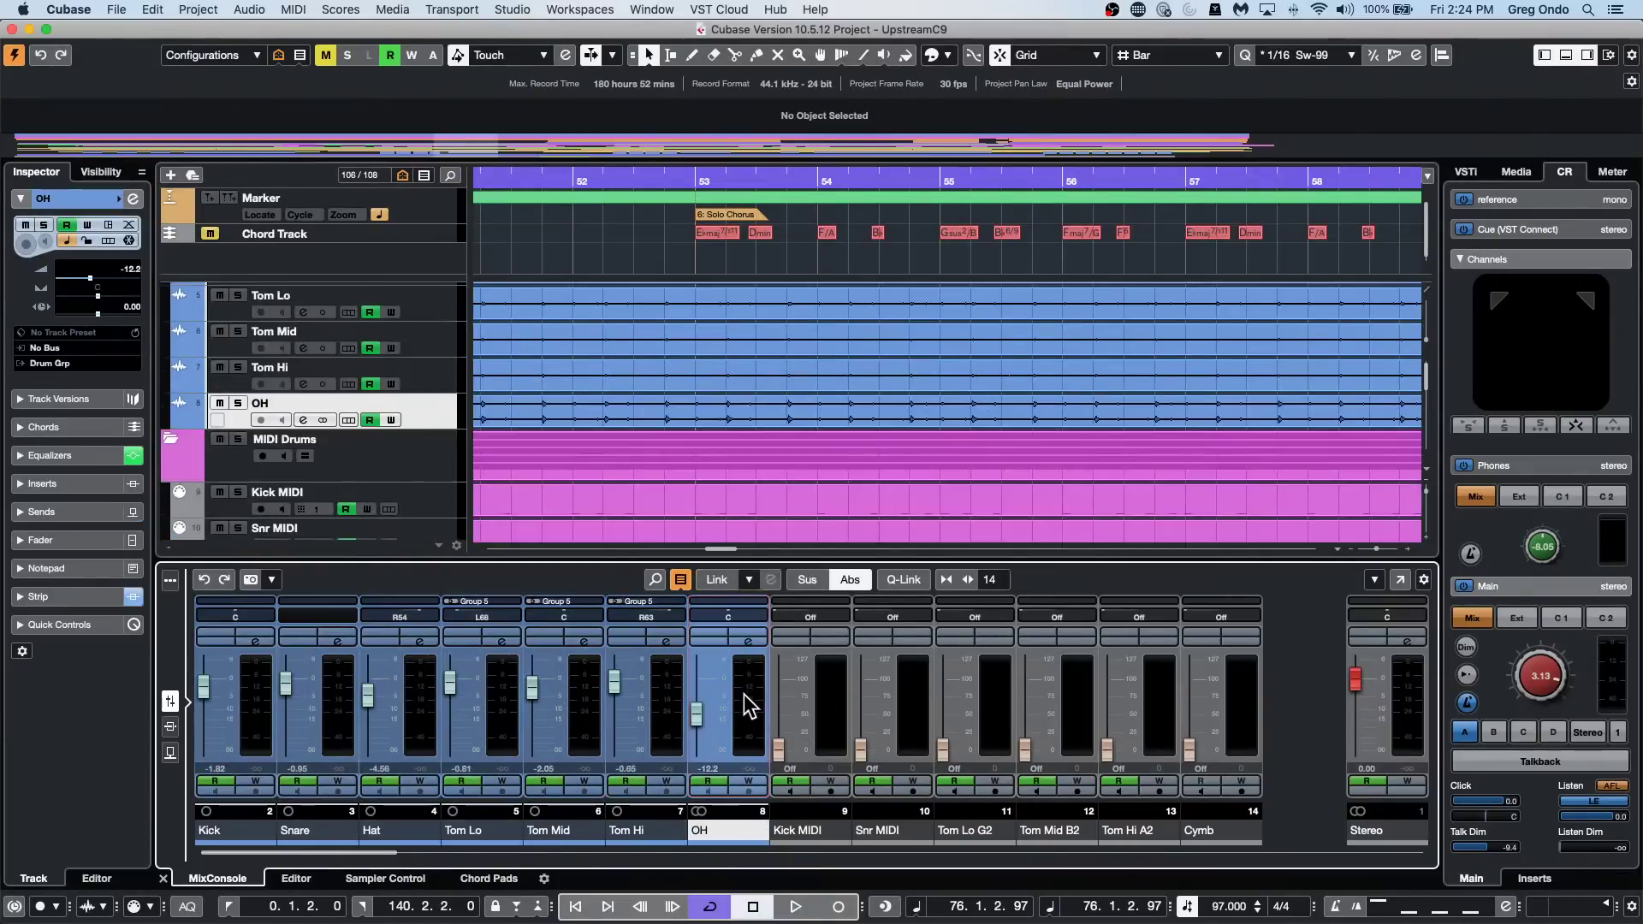
{"action": "left_click", "coordinate": [700, 689], "text": "super"}
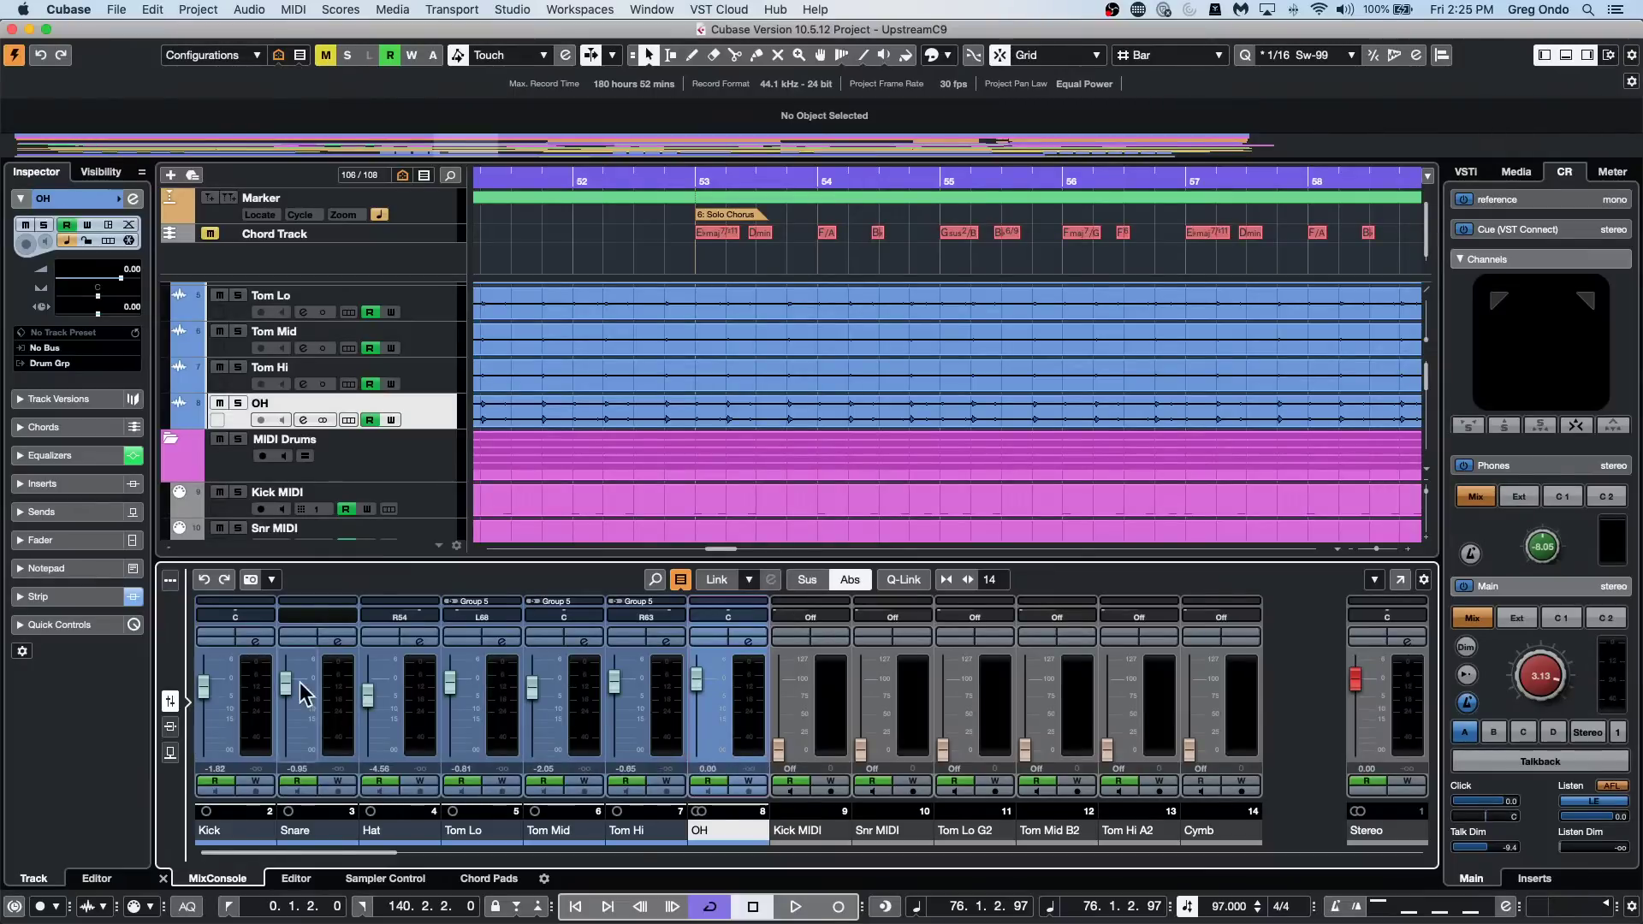
Select the Kick through OH channels again, lower only the OH fader to about -1.19, and turn off Abs mode.
{"action": "left_click", "coordinate": [250, 697], "text": "shift"}
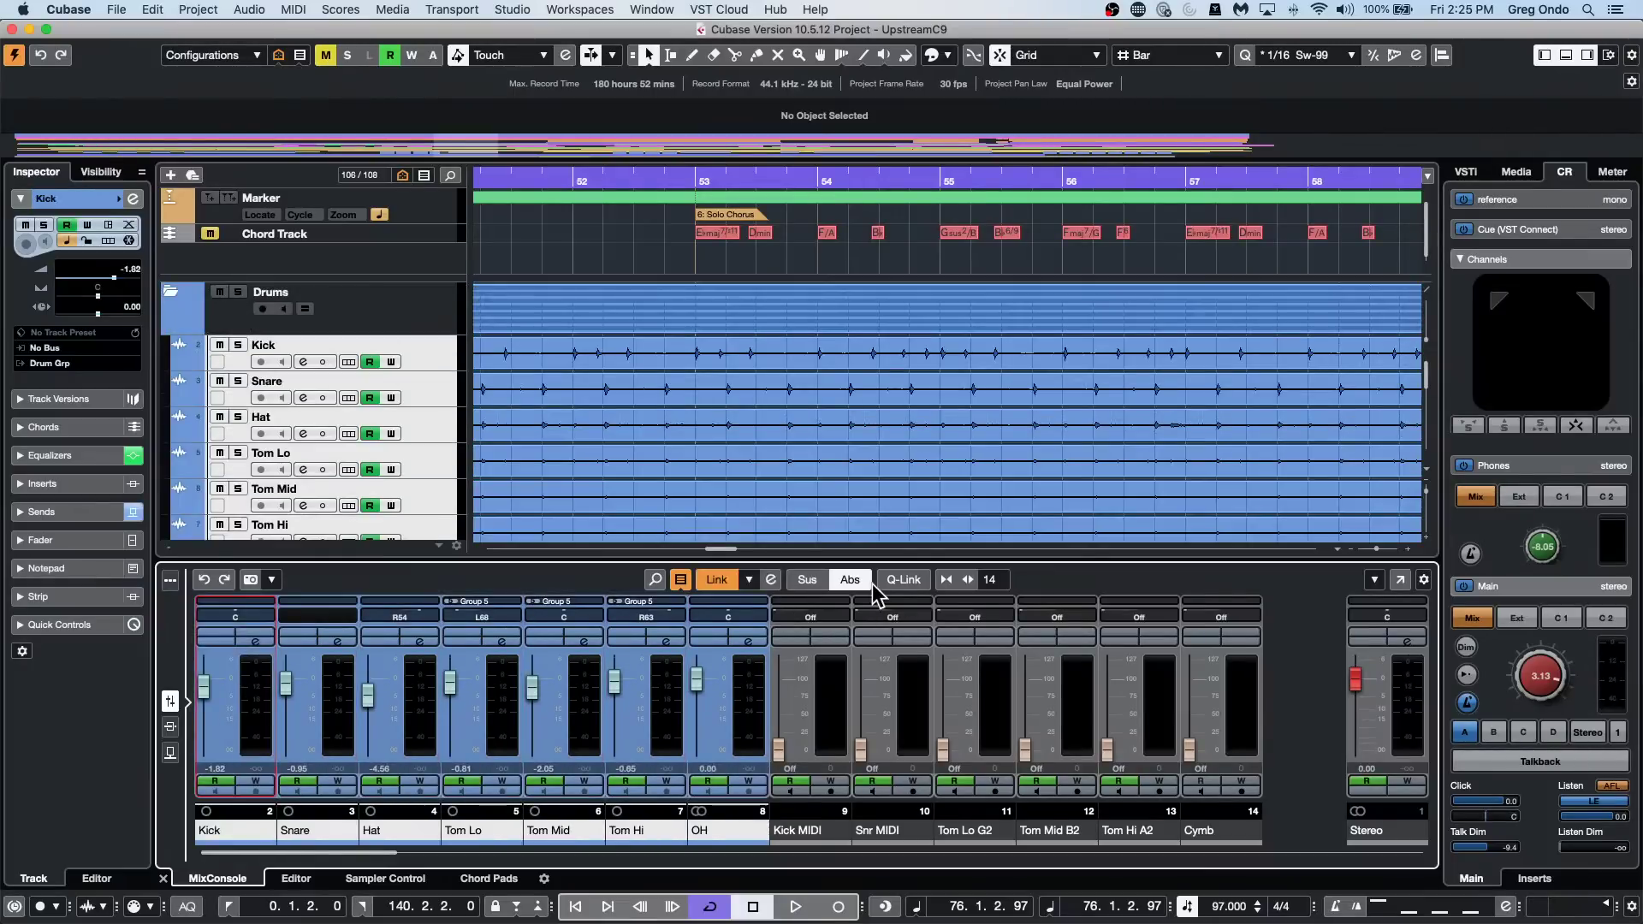
{"action": "left_click_drag", "start_coordinate": [696, 679], "coordinate": [696, 698]}
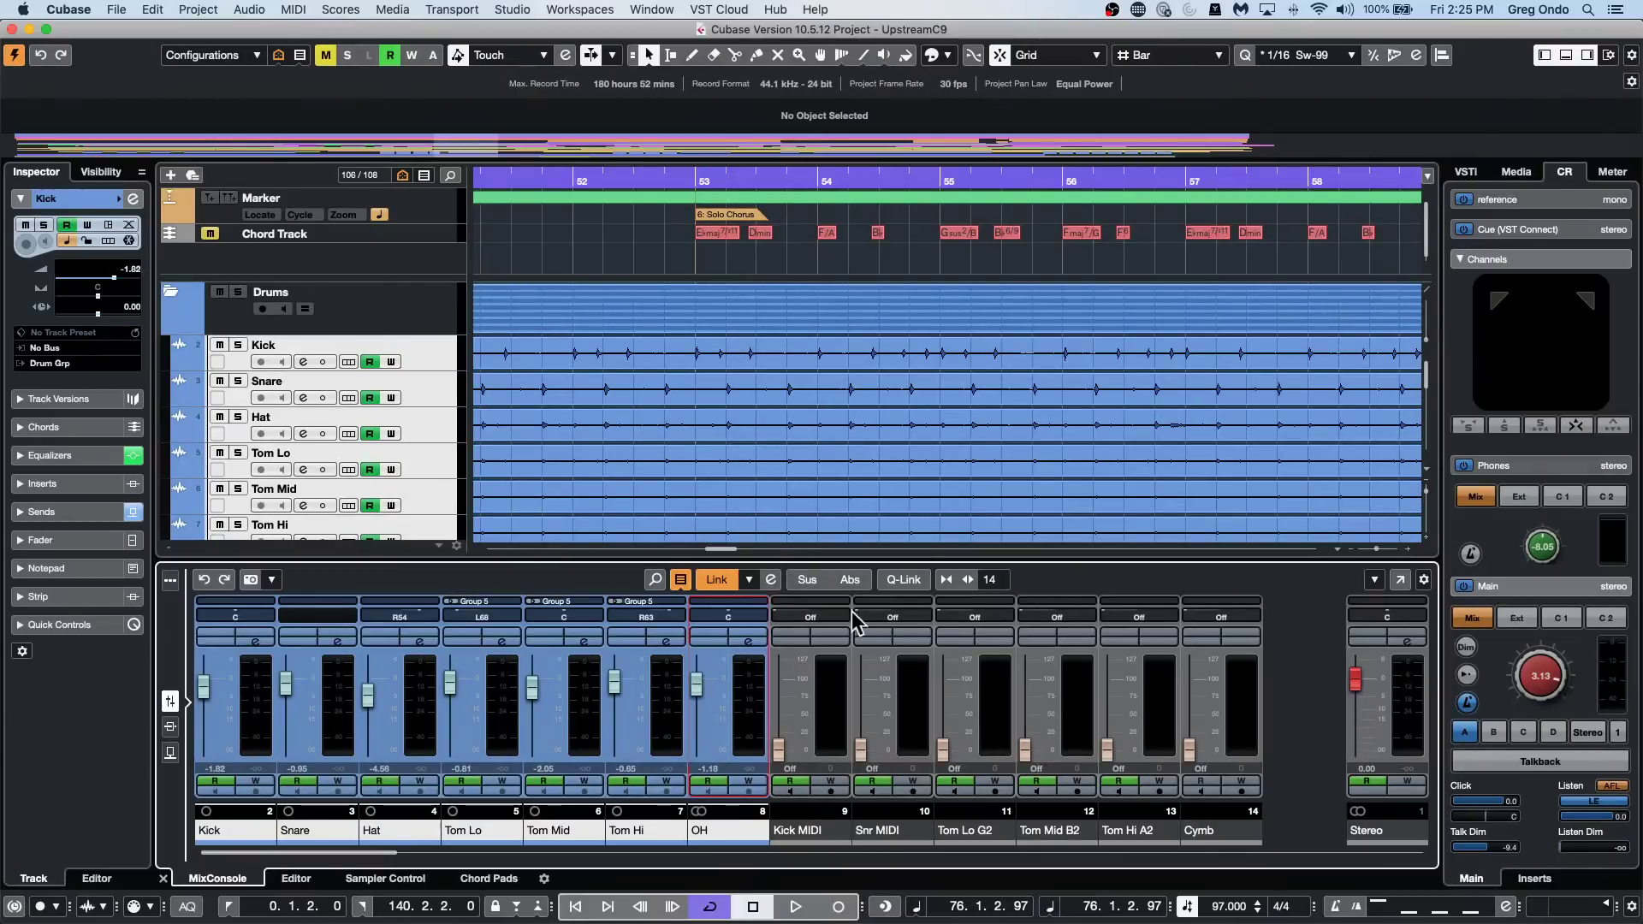
Turn on Q-Link, lower the selected drum faders with OH at about -10.2, and match them all at about -9.51 in Abs mode.
{"action": "left_click", "coordinate": [899, 582]}
{"action": "left_click_drag", "start_coordinate": [696, 683], "coordinate": [727, 719]}
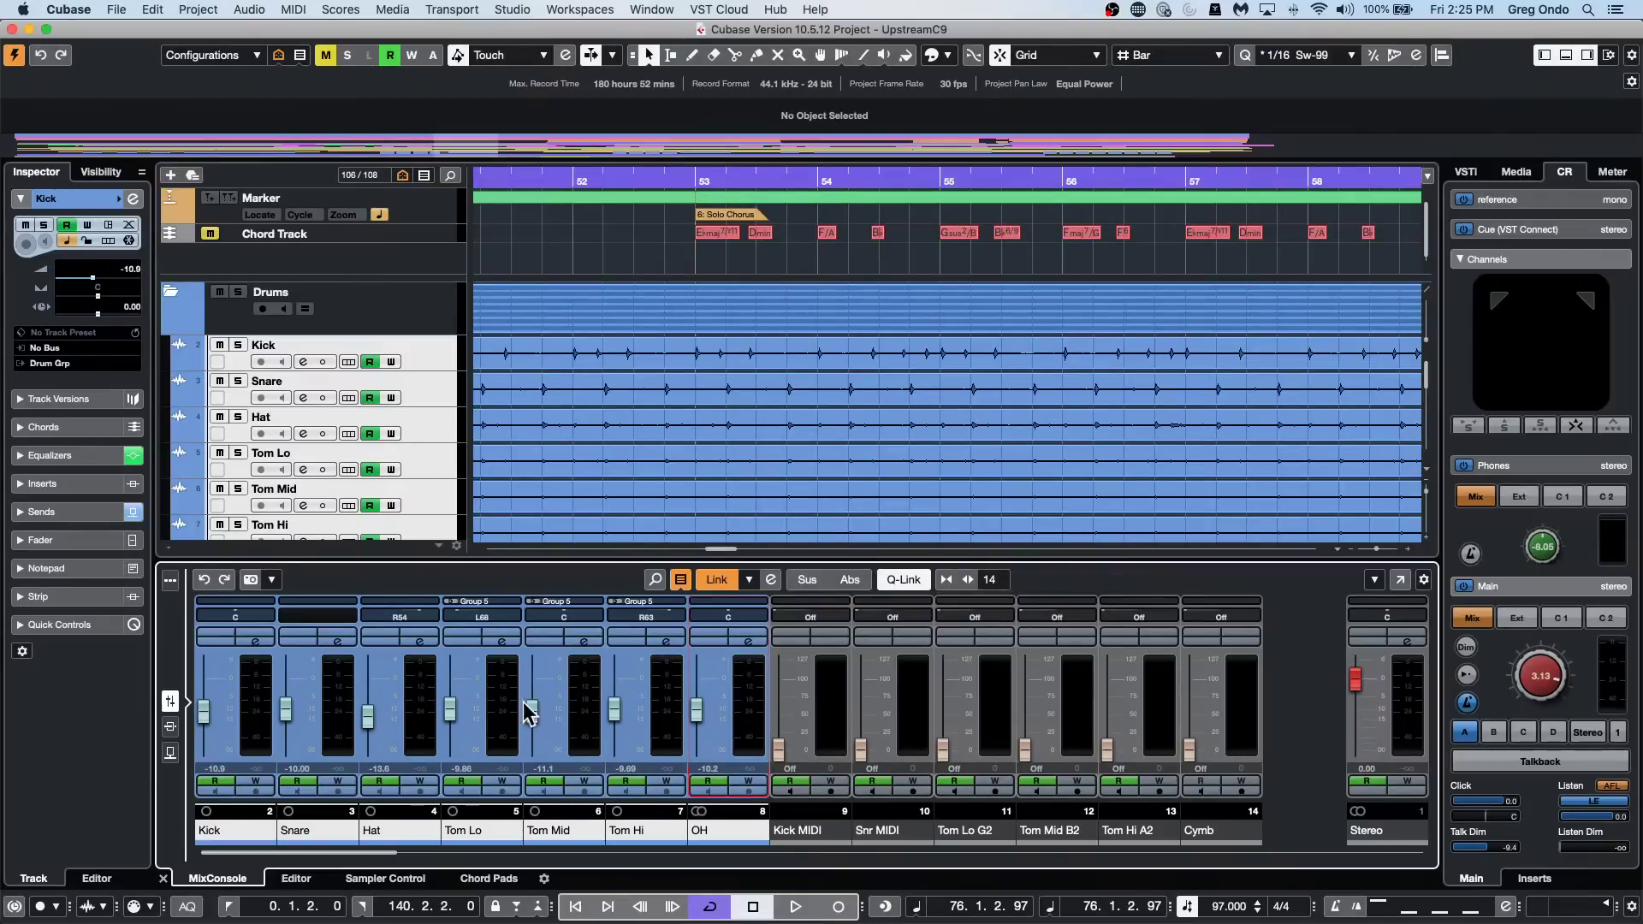
{"action": "left_click", "coordinate": [849, 580]}
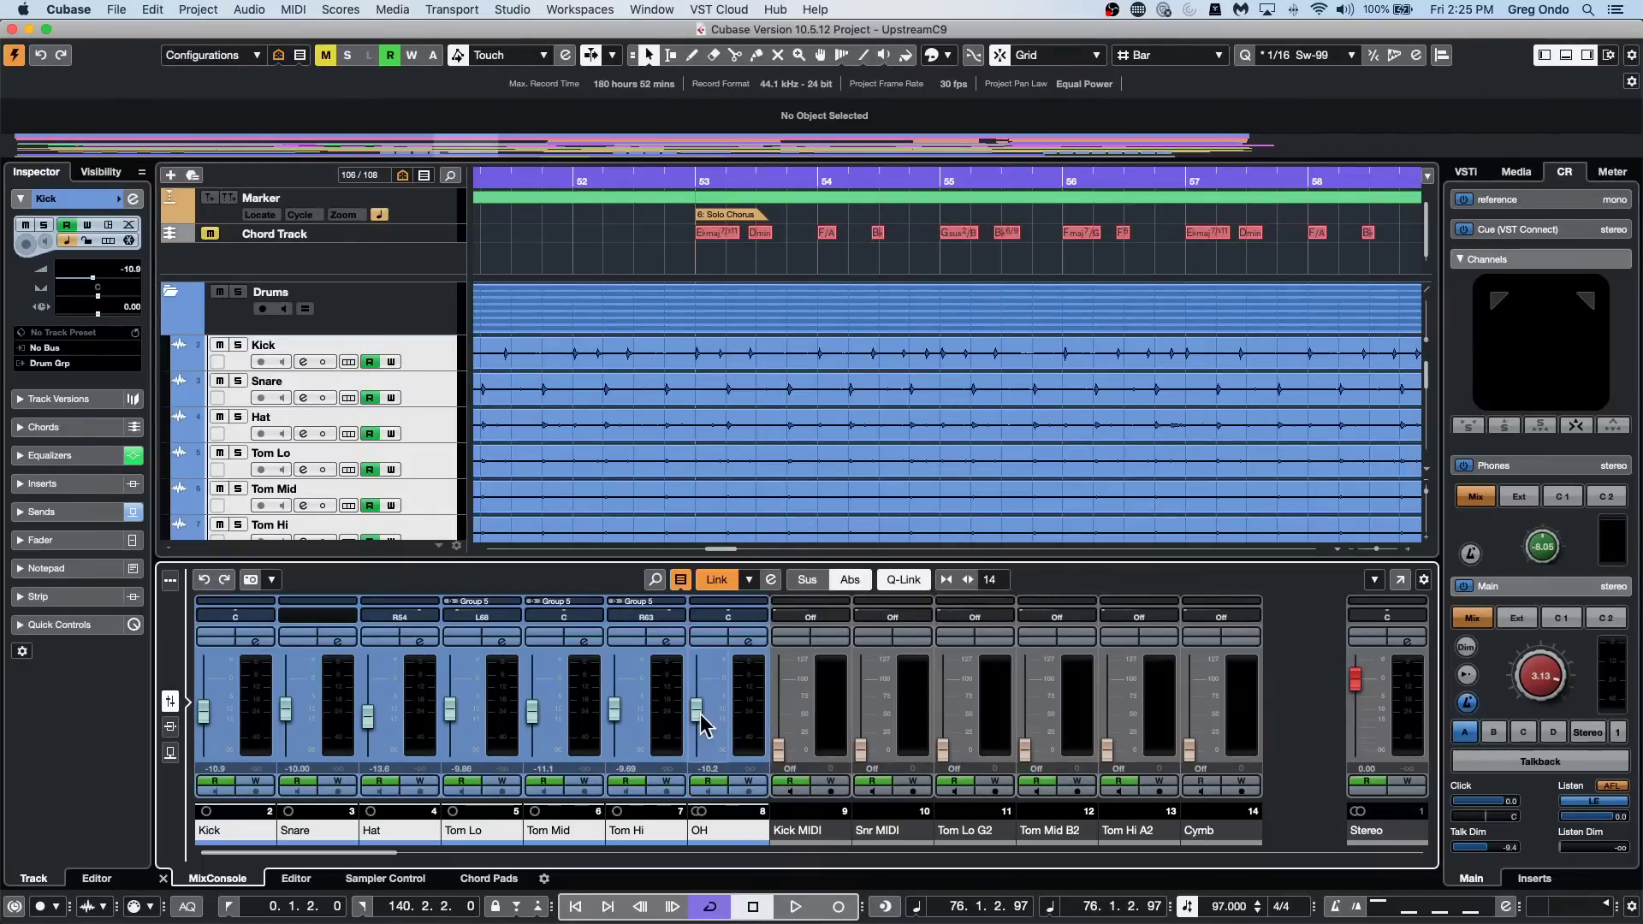
{"action": "left_click_drag", "start_coordinate": [698, 719], "coordinate": [700, 719]}
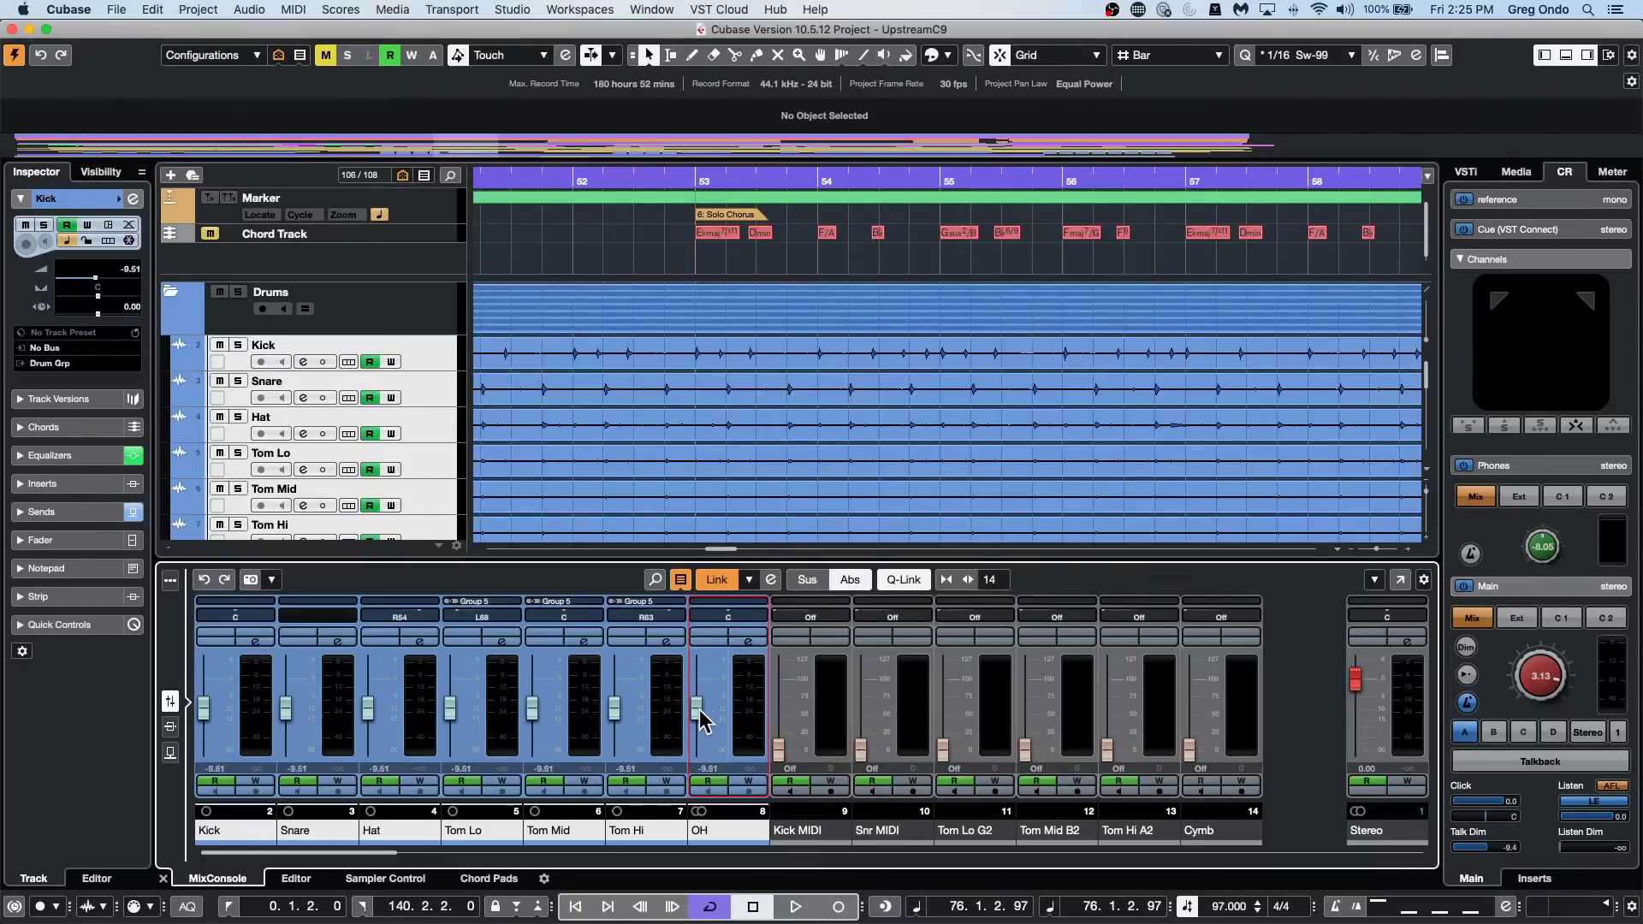
Reset the linked drum faders to 0.00, set them all to -20 through the OH level, and reset them to 0.00 again.
{"action": "left_click", "coordinate": [699, 718], "text": "super"}
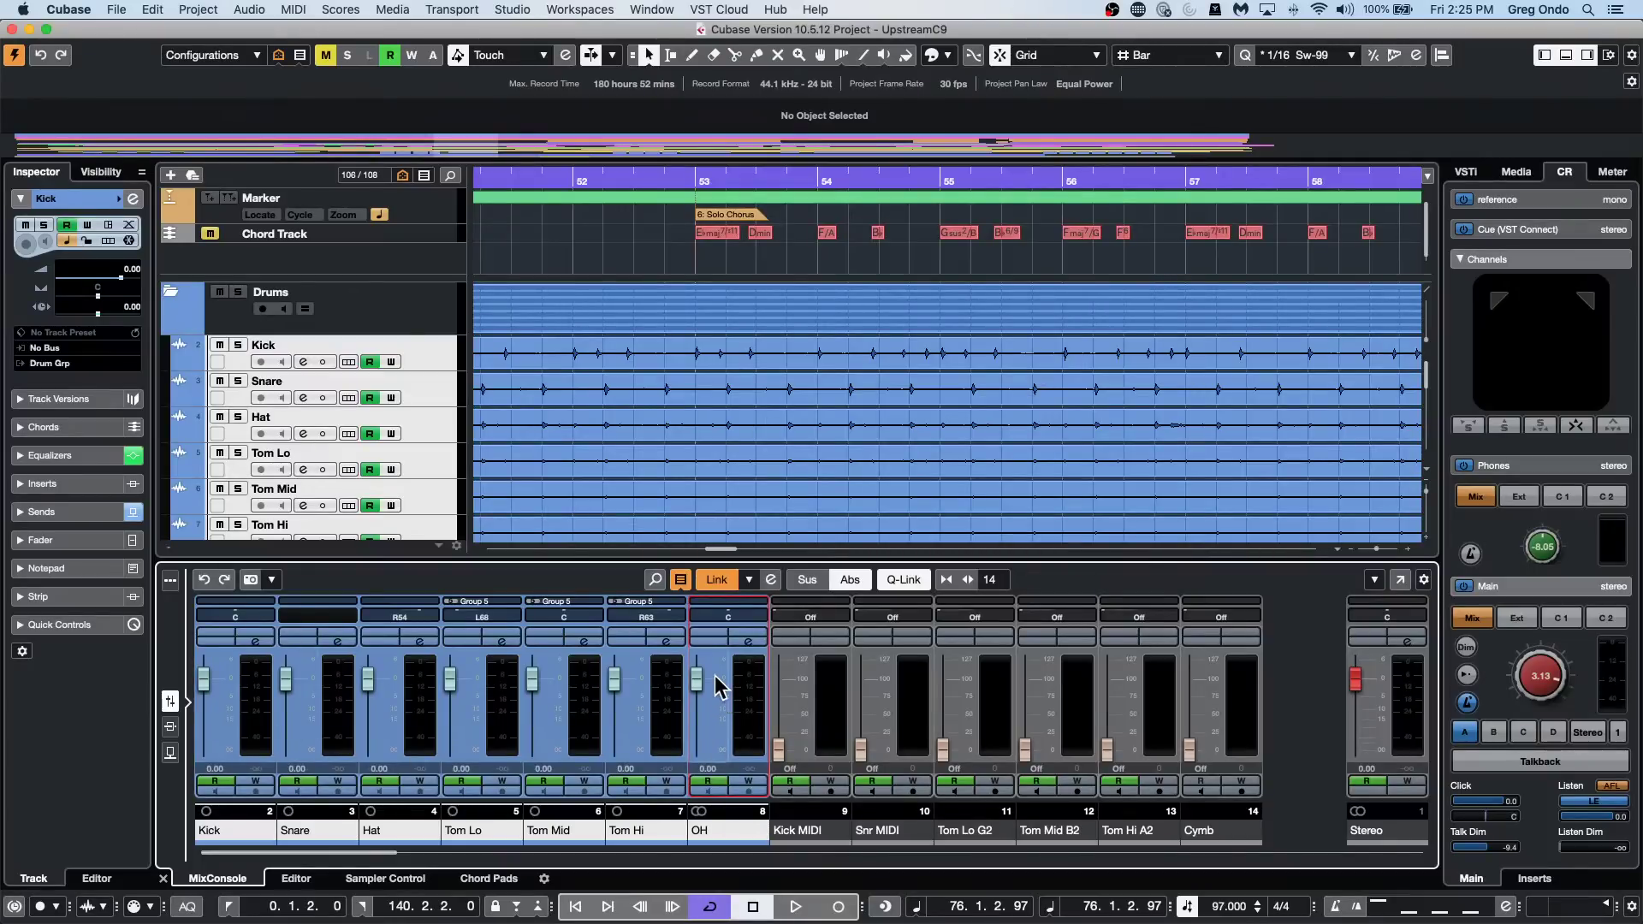
{"action": "double_click", "coordinate": [708, 767]}
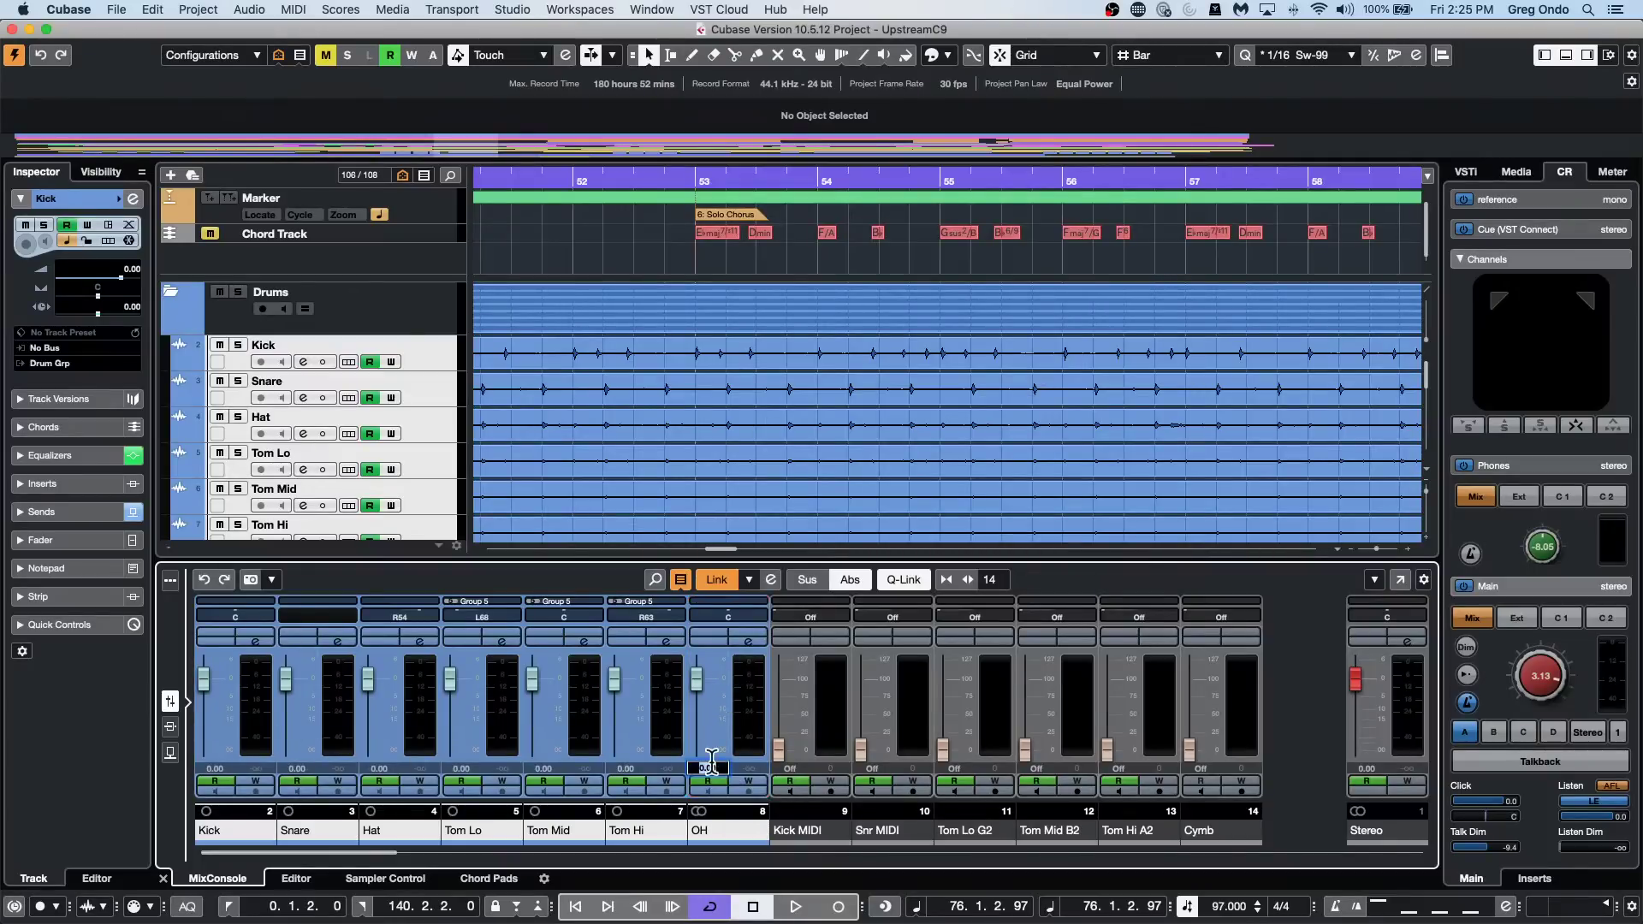
{"action": "type", "text": "-20"}
{"action": "key", "text": "Return"}
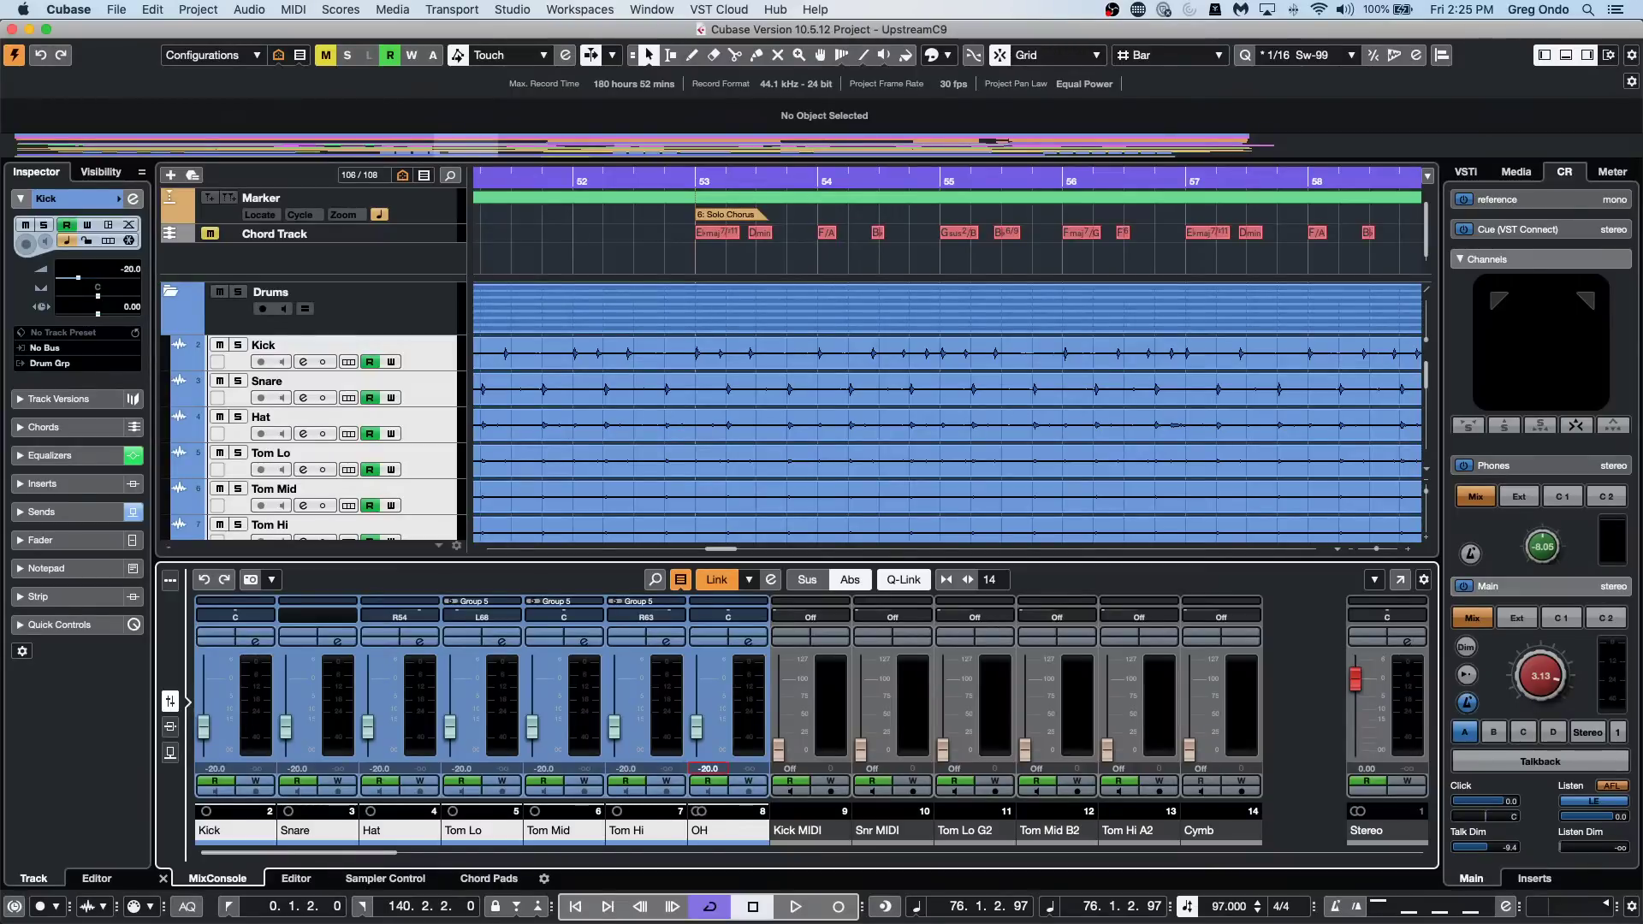
{"action": "left_click", "coordinate": [694, 689], "text": "super"}
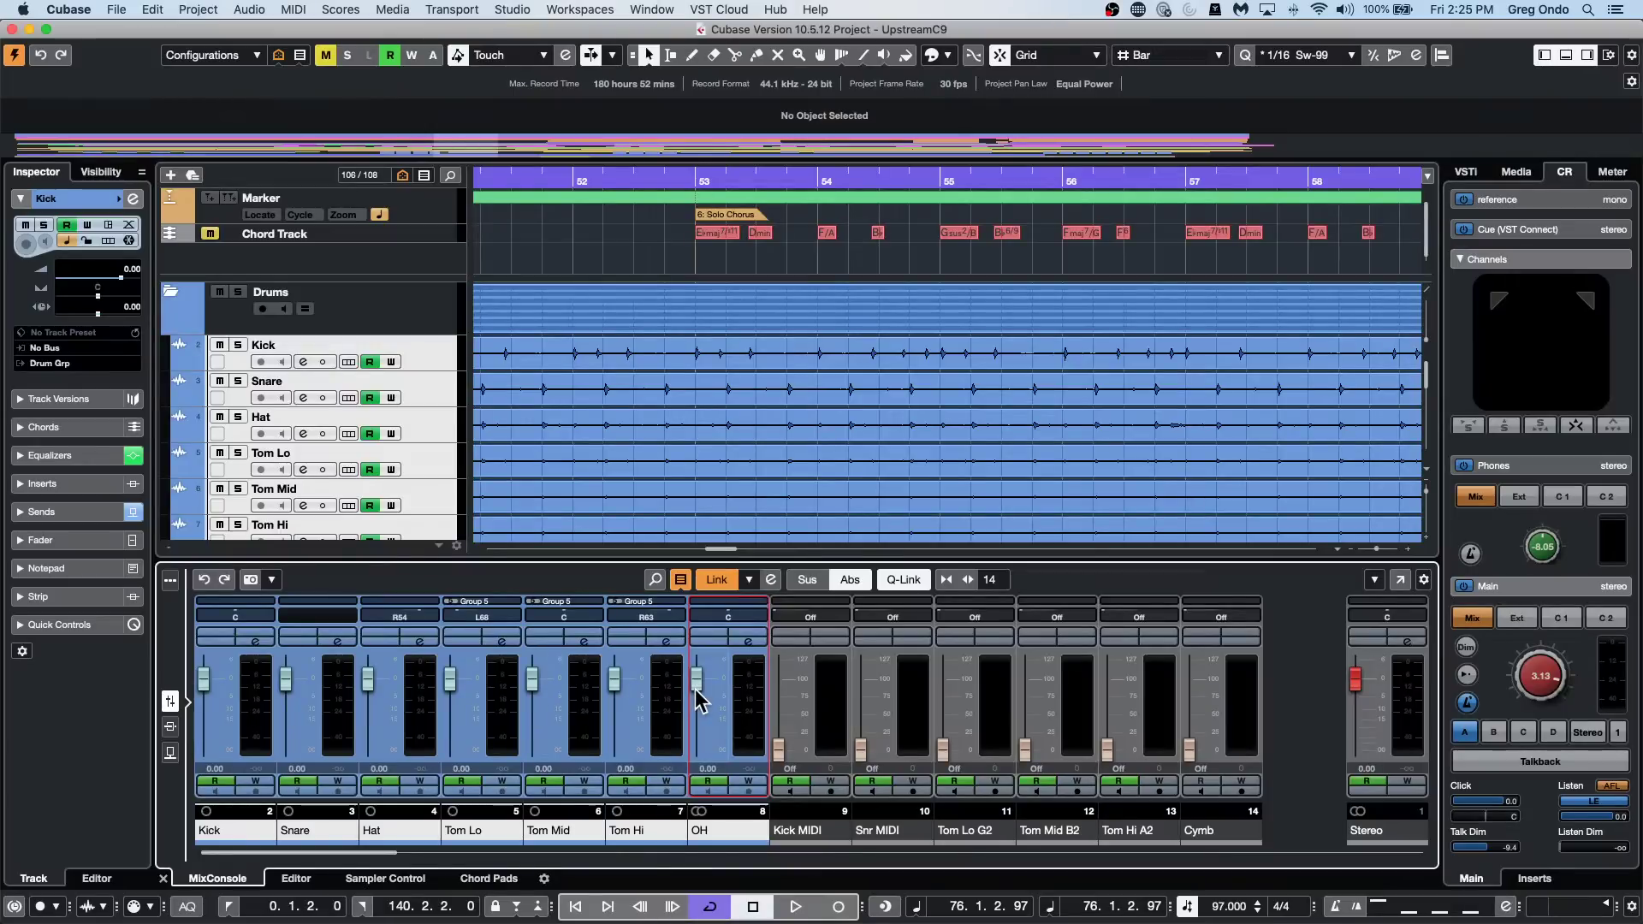
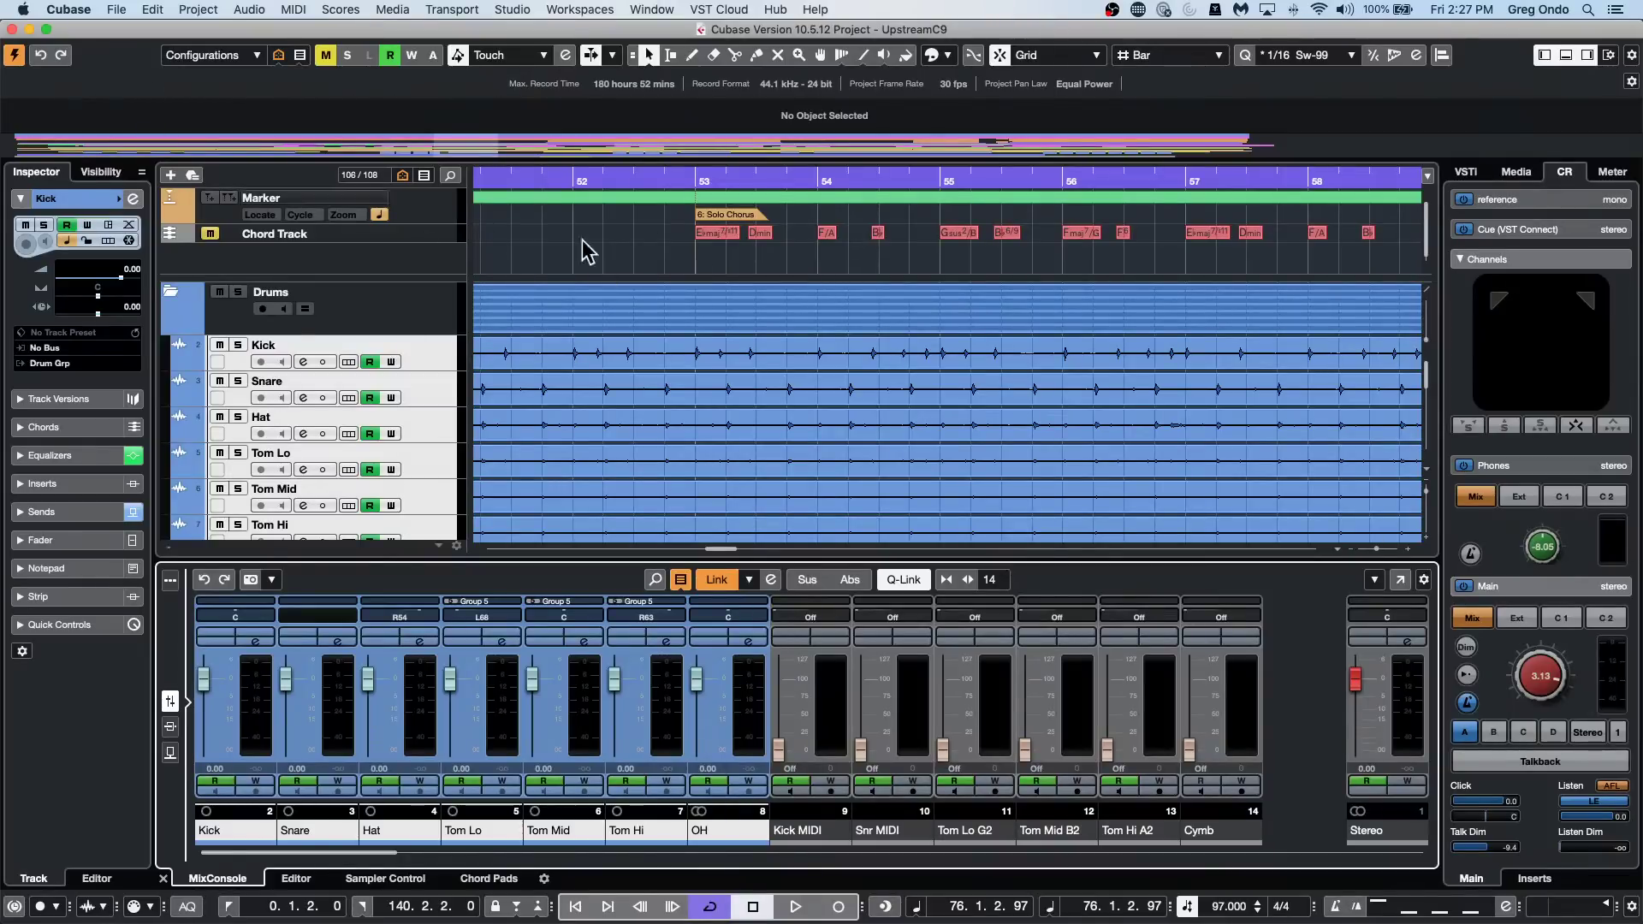
Open the recent project beatles stones t.cpr and activate it.
{"action": "left_click", "coordinate": [116, 10]}
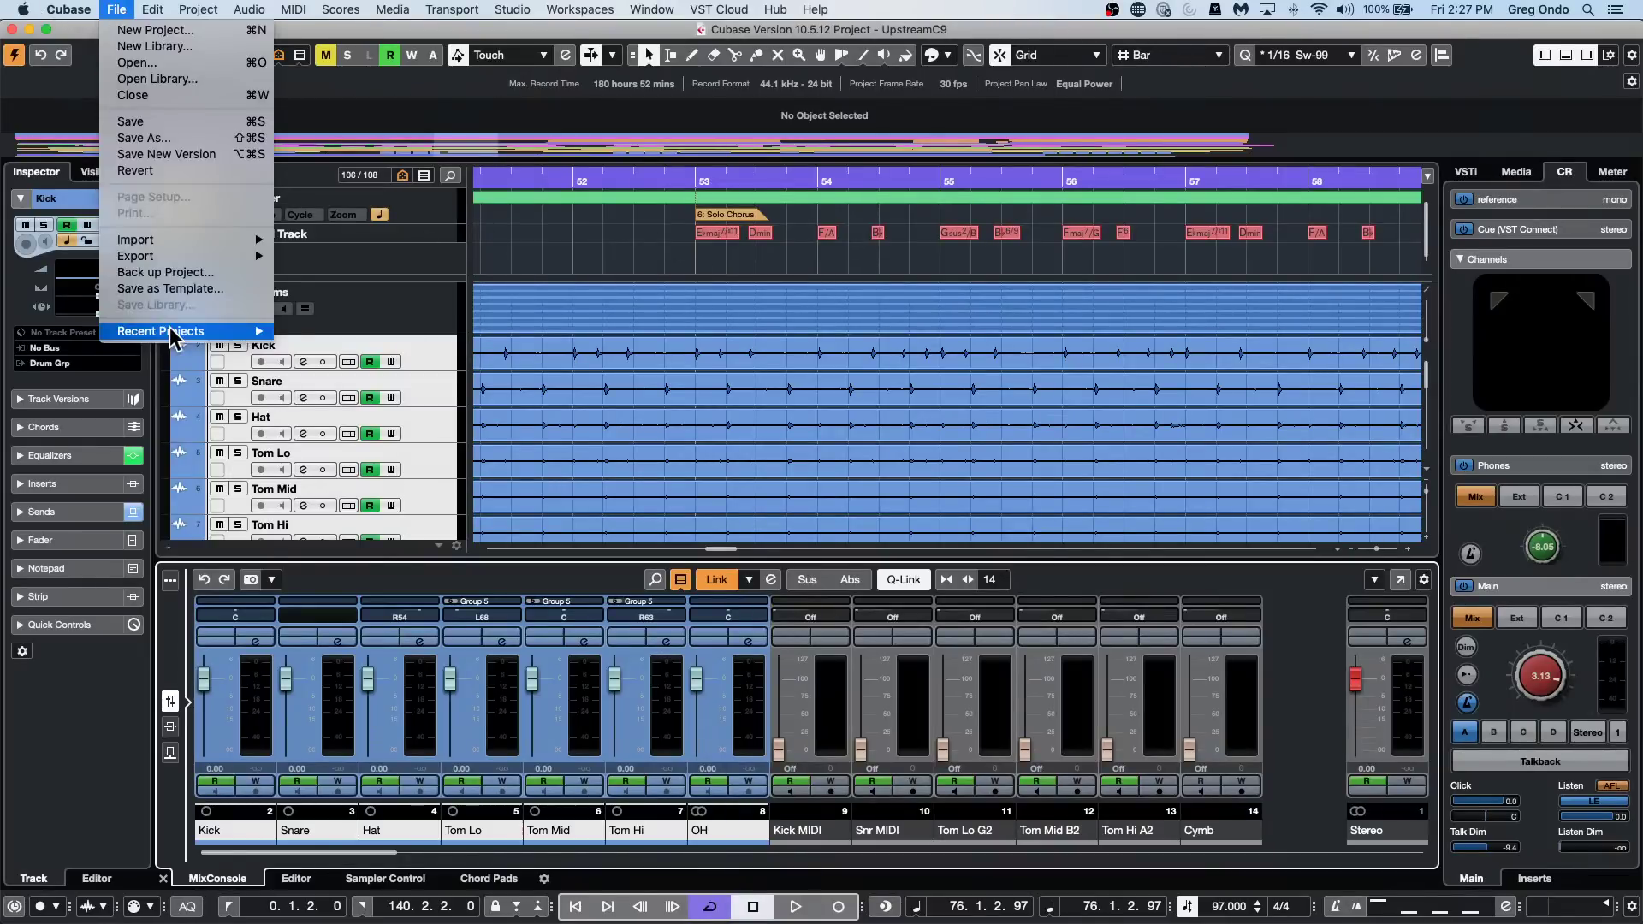
{"action": "mouse_move", "coordinate": [235, 331]}
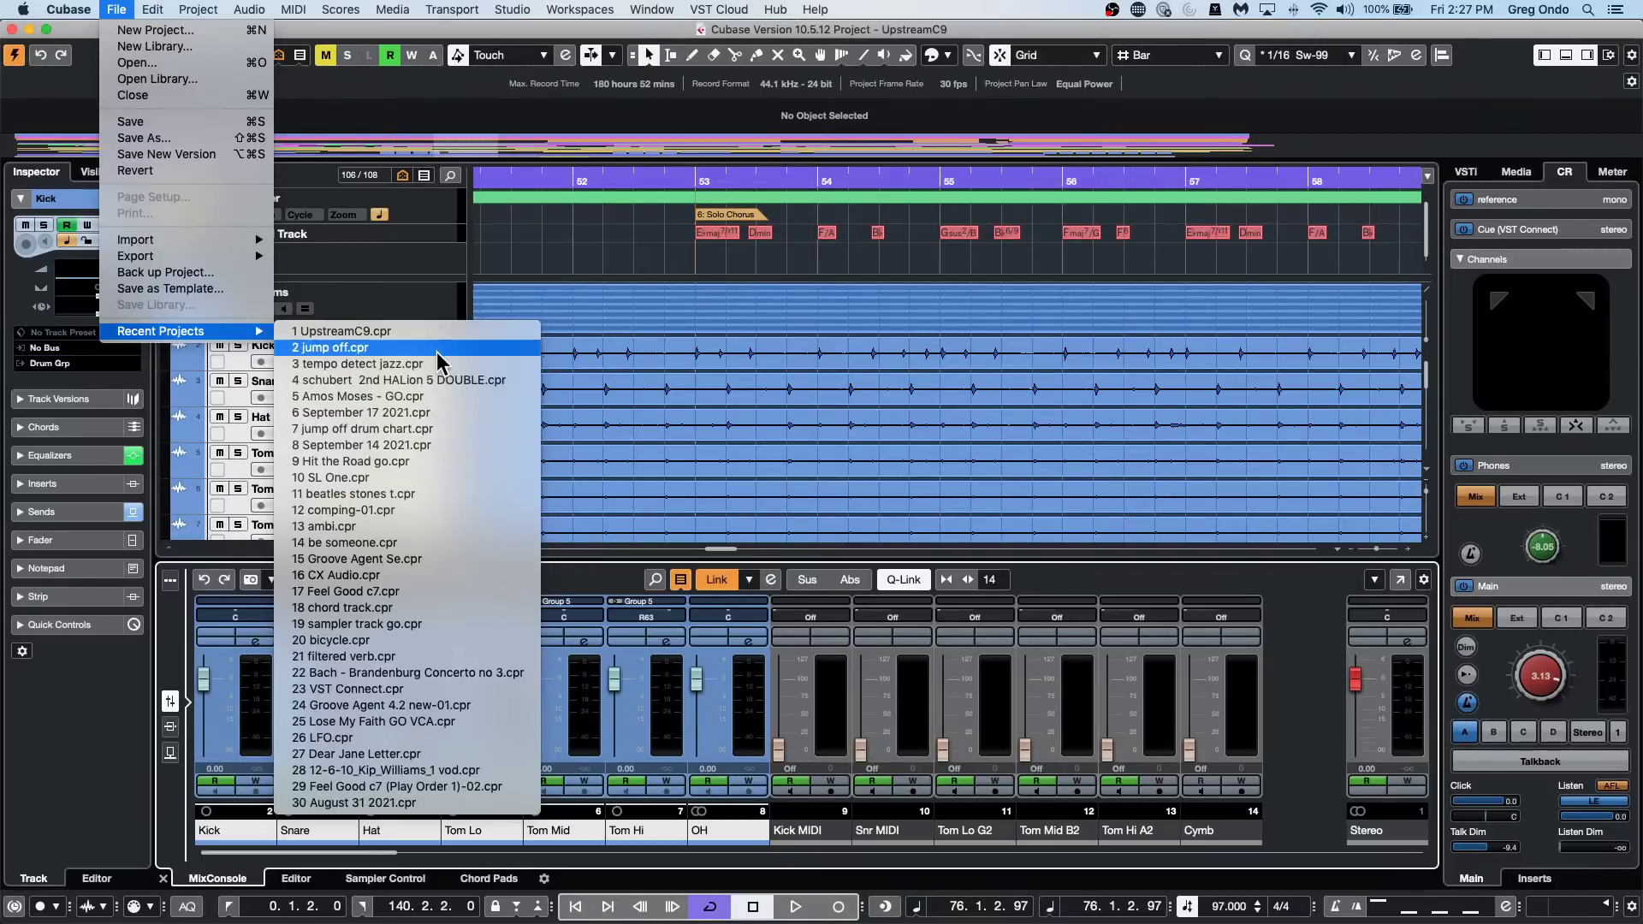
{"action": "left_click", "coordinate": [429, 494]}
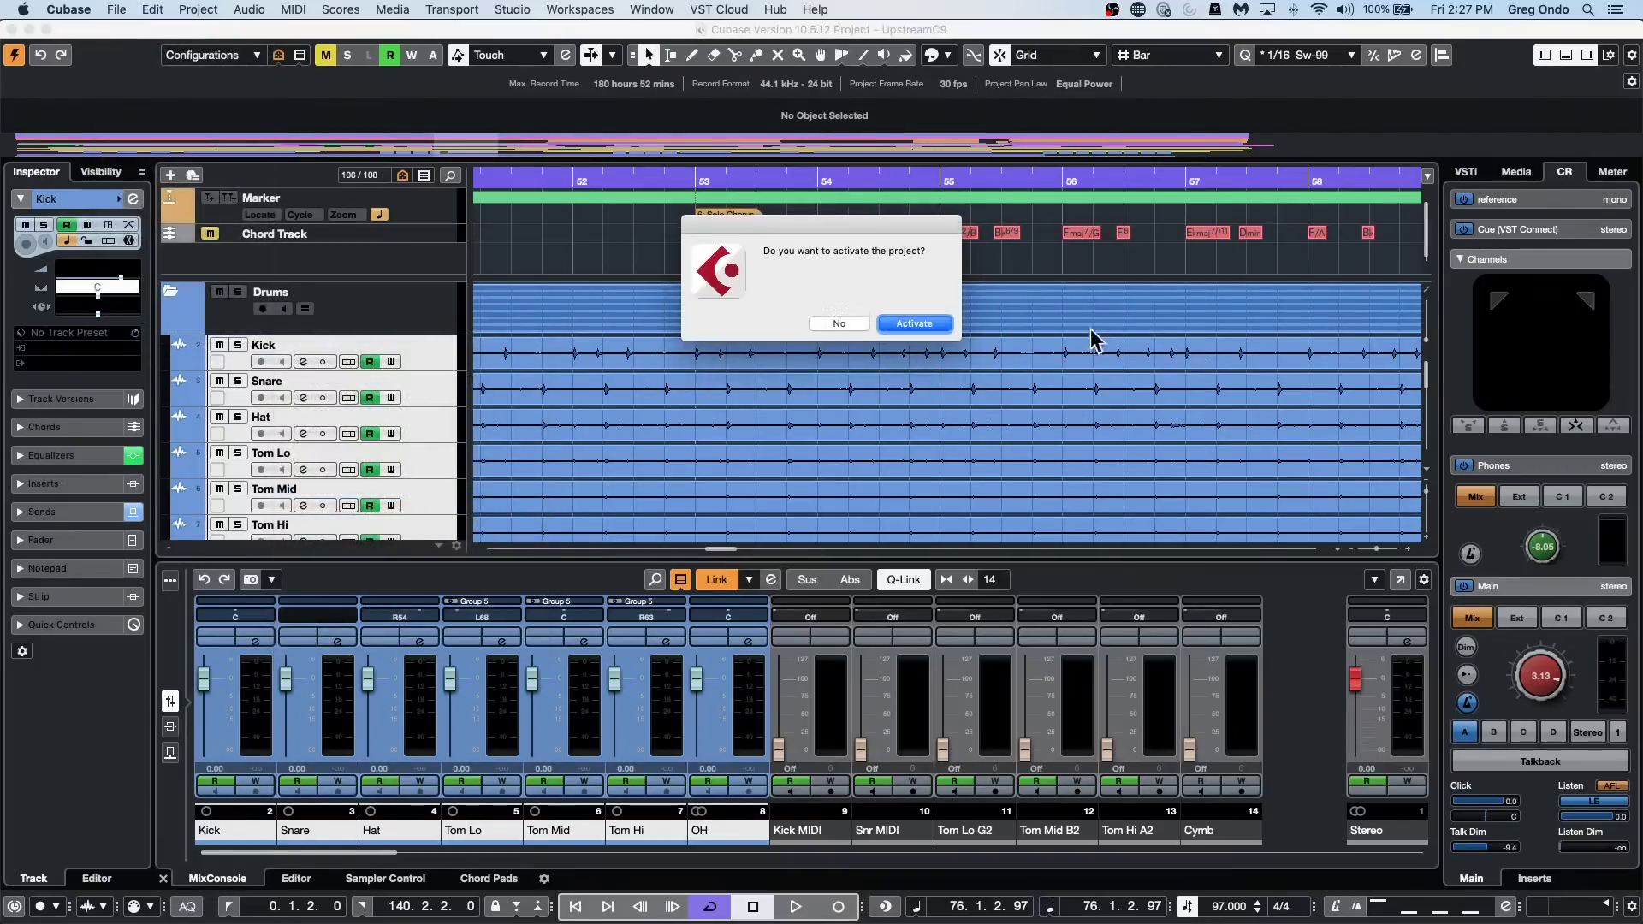
{"action": "left_click", "coordinate": [938, 326]}
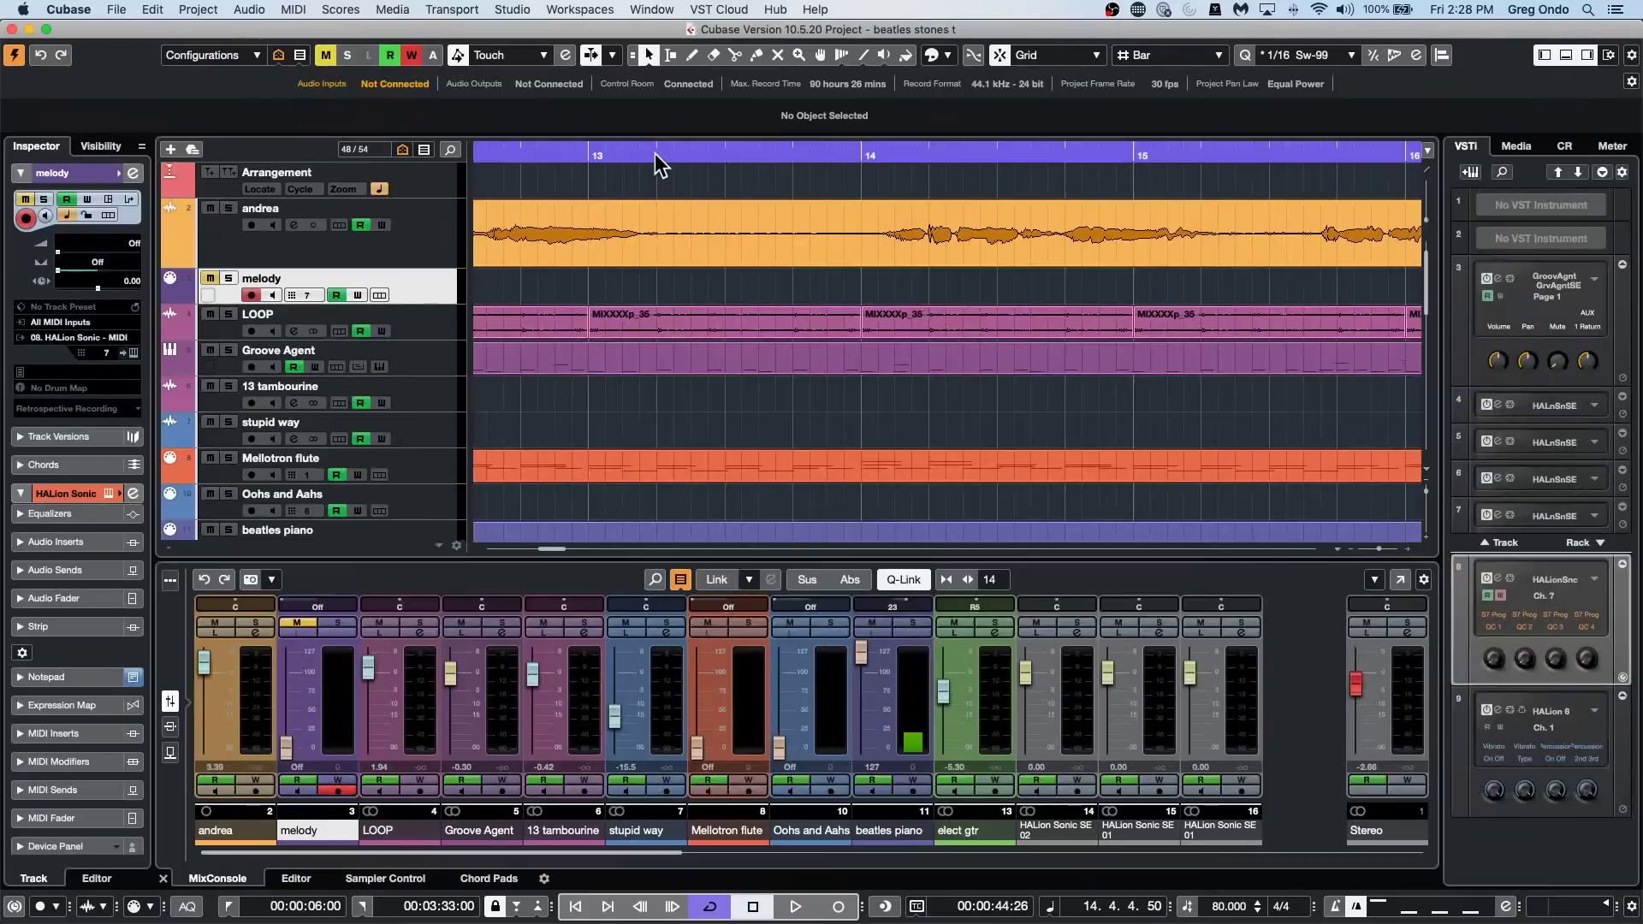
Start playback around bar 13 with the whole arrangement in view, and solo the Mellotron flute track.
{"action": "left_click_drag", "start_coordinate": [657, 159], "coordinate": [658, 56]}
{"action": "key", "text": "space"}
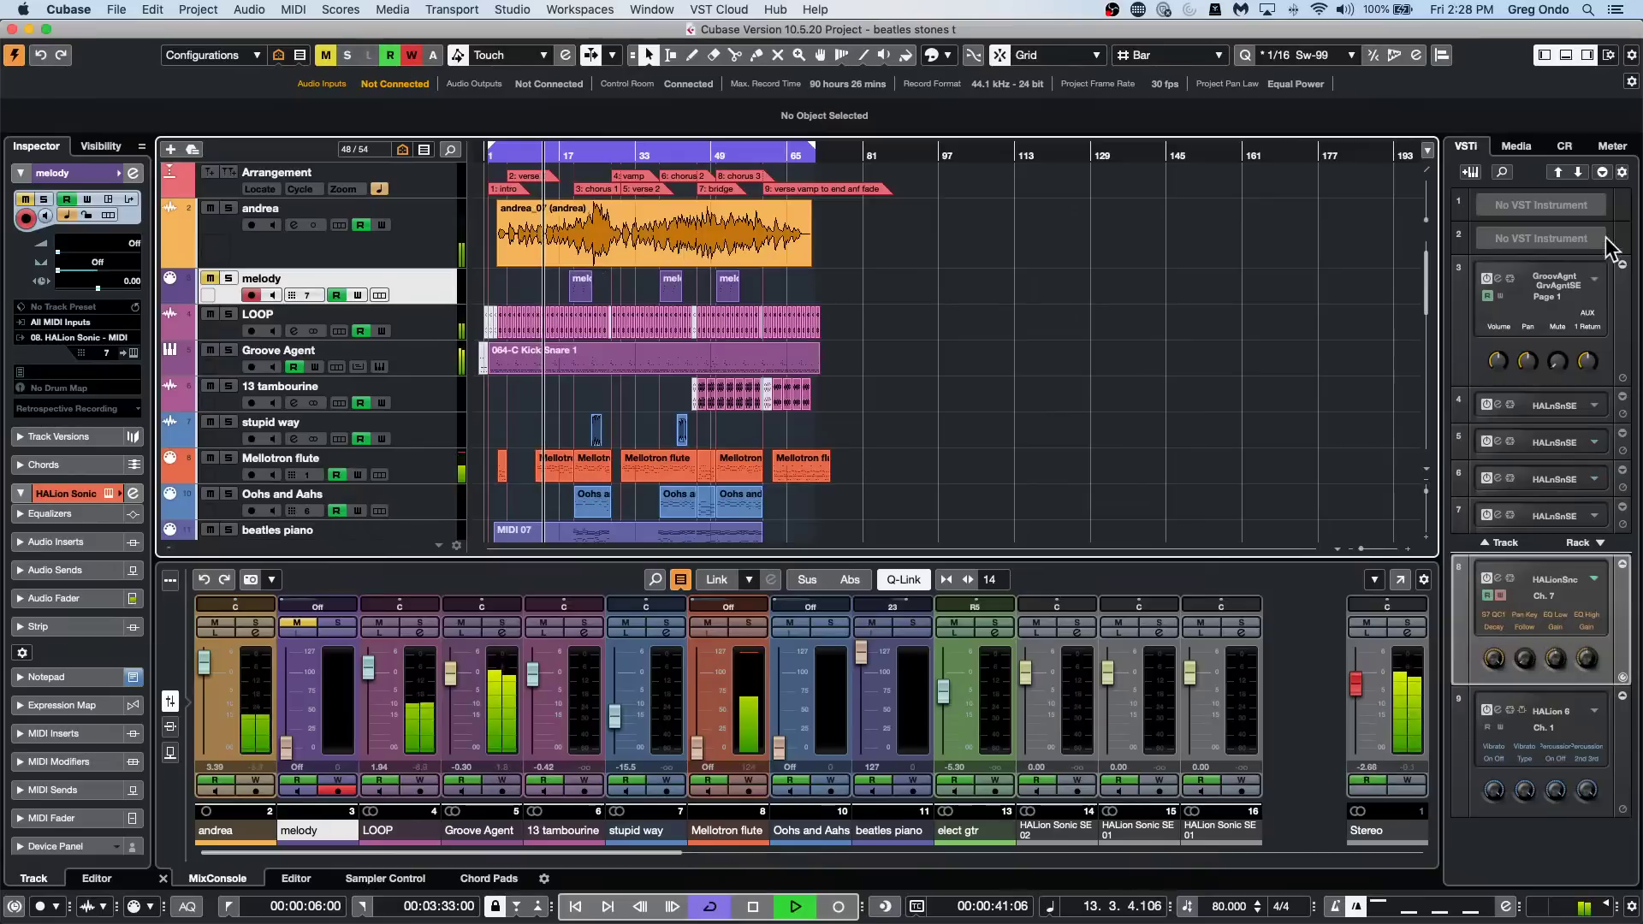
{"action": "left_click", "coordinate": [1607, 905]}
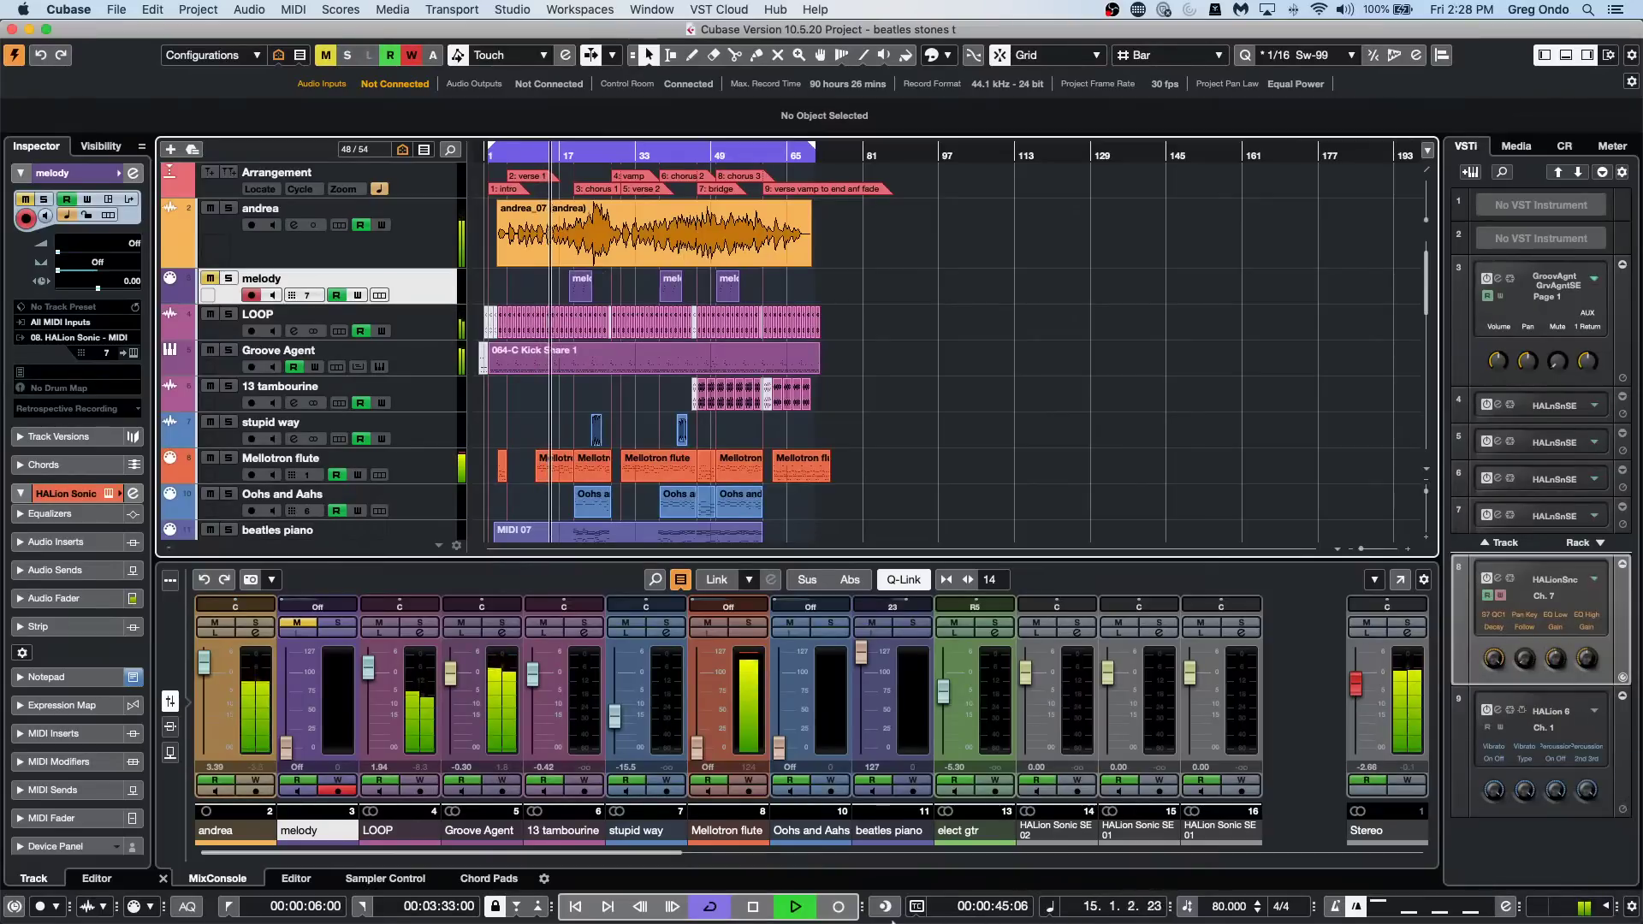
{"action": "left_click", "coordinate": [230, 459]}
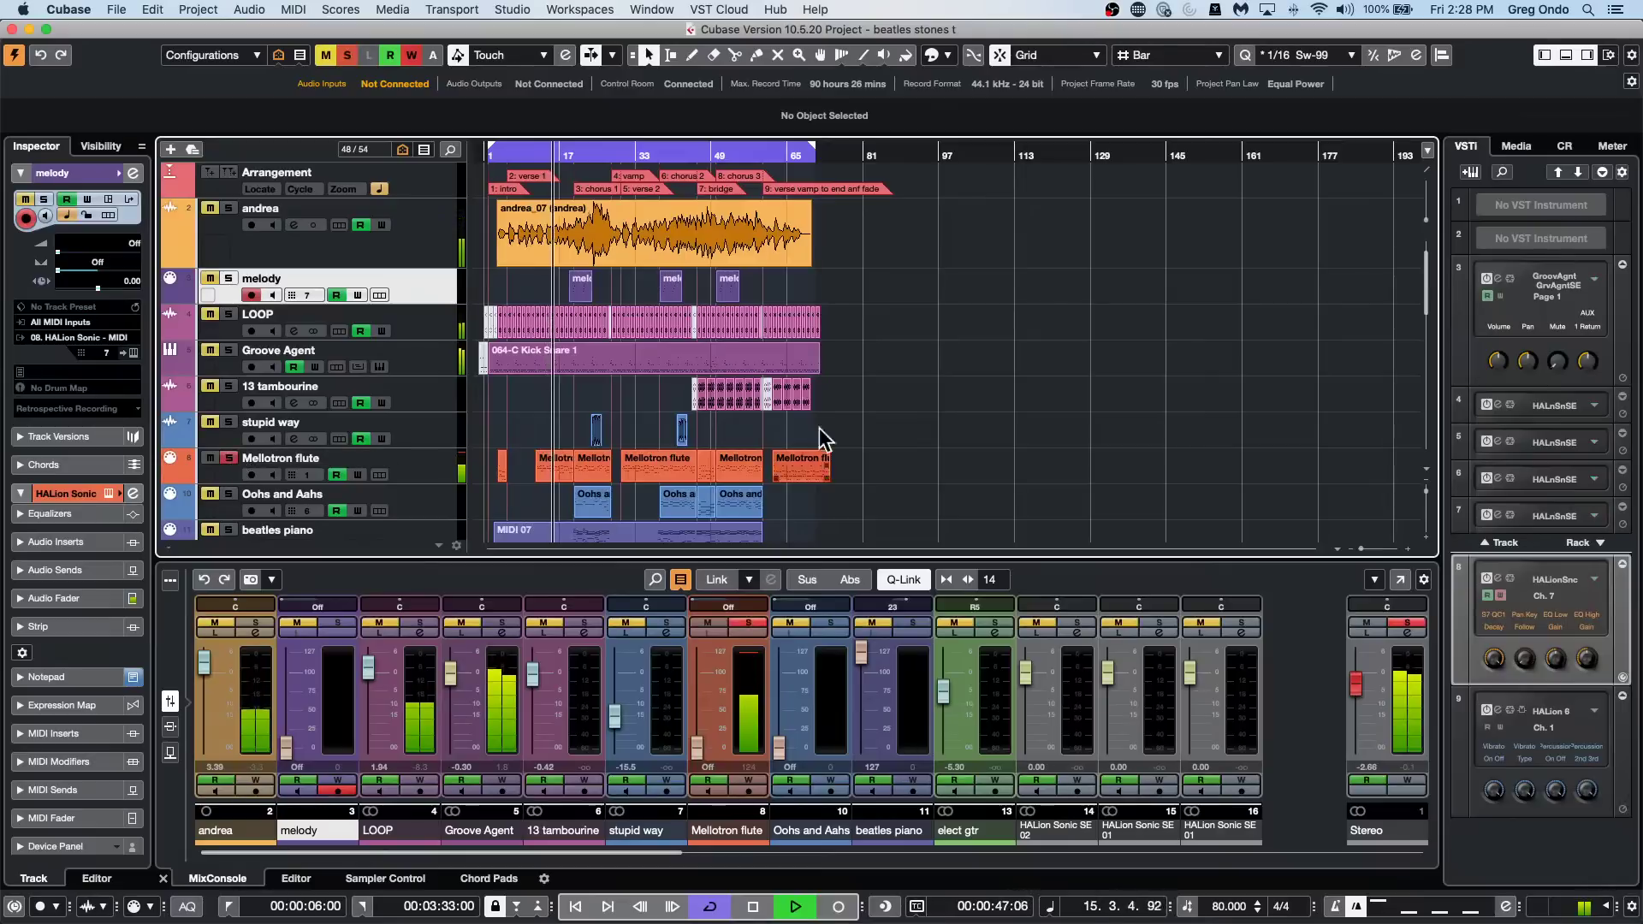
Move playback back to around bar 8 and open the Mellotron flute part starting at bar 12 in a separate Key Editor window.
{"action": "double_click", "coordinate": [551, 464]}
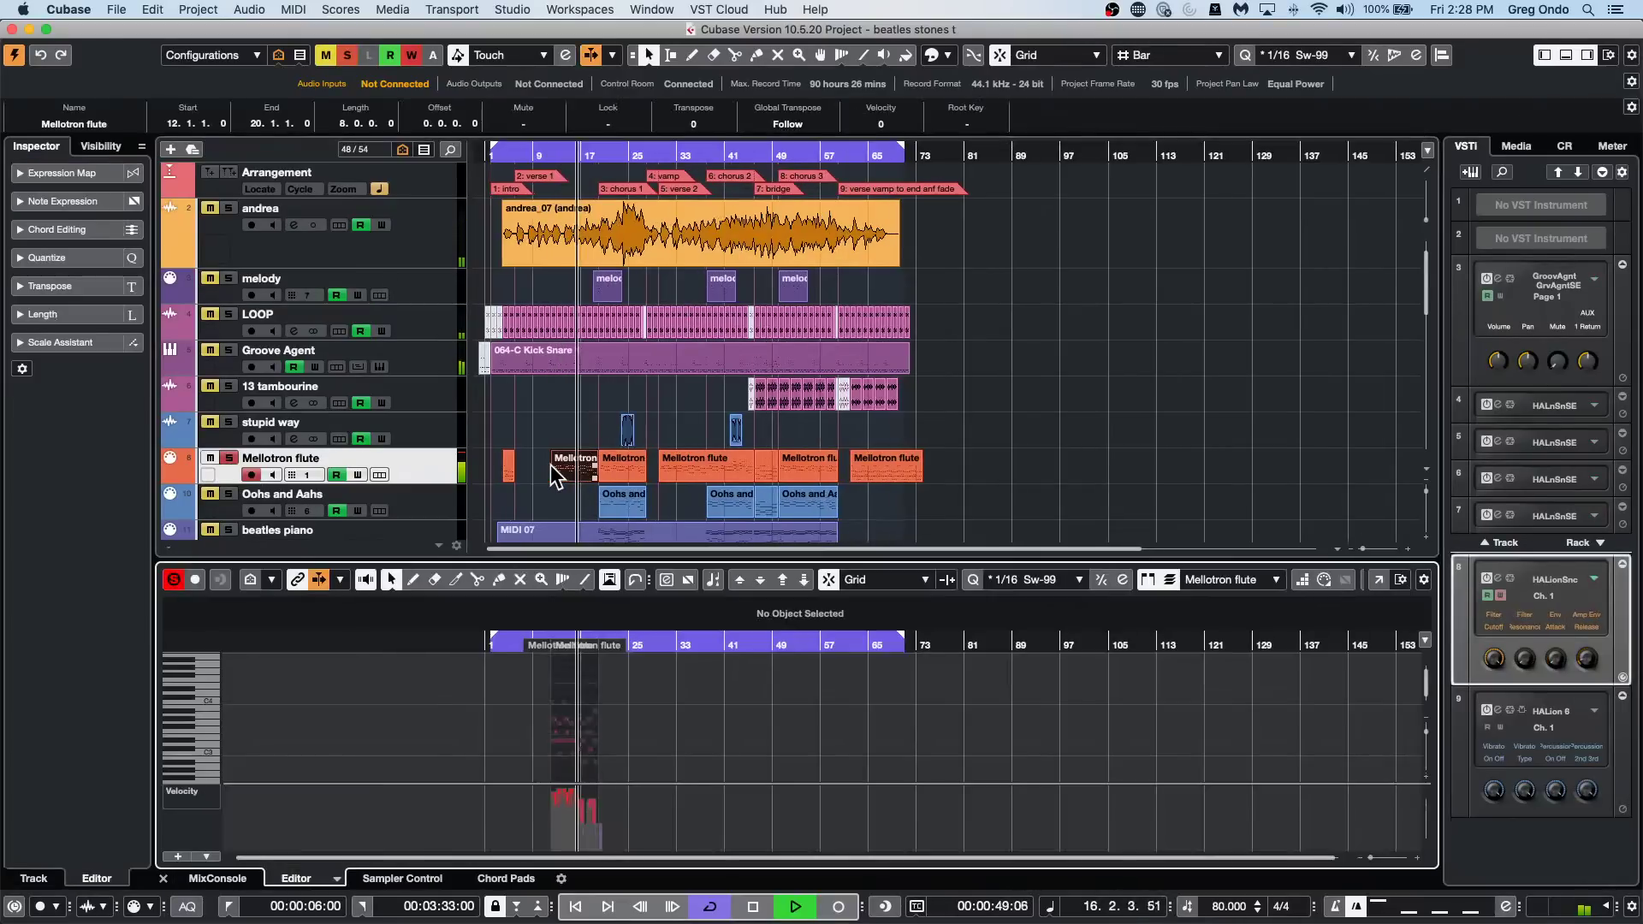
{"action": "key", "text": "h"}
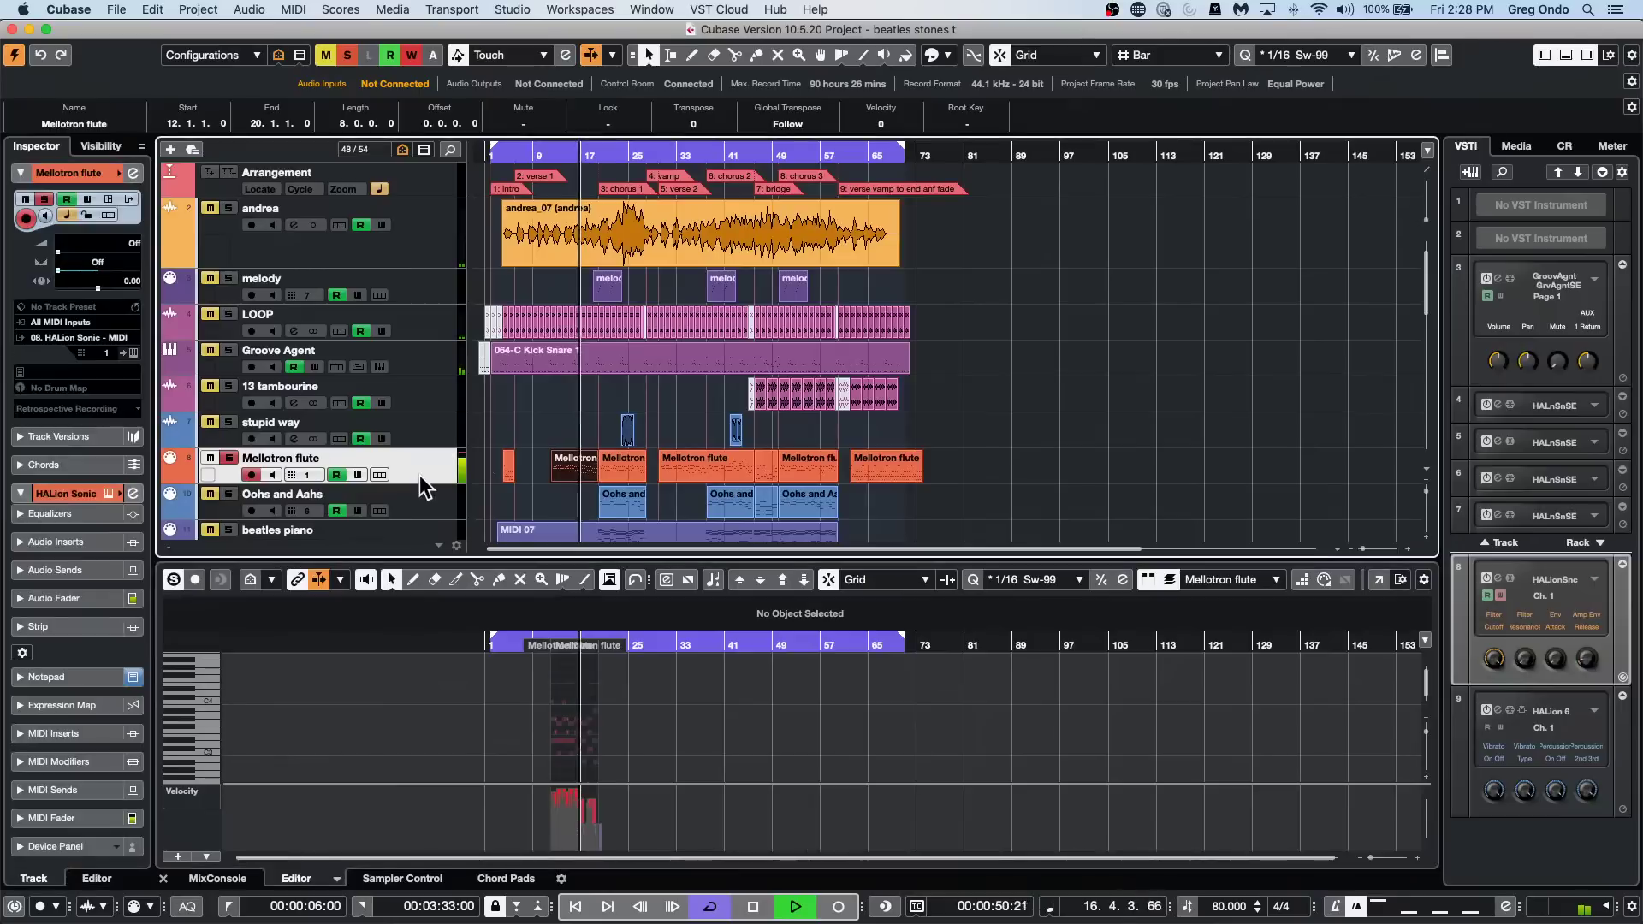
{"action": "left_click", "coordinate": [525, 467]}
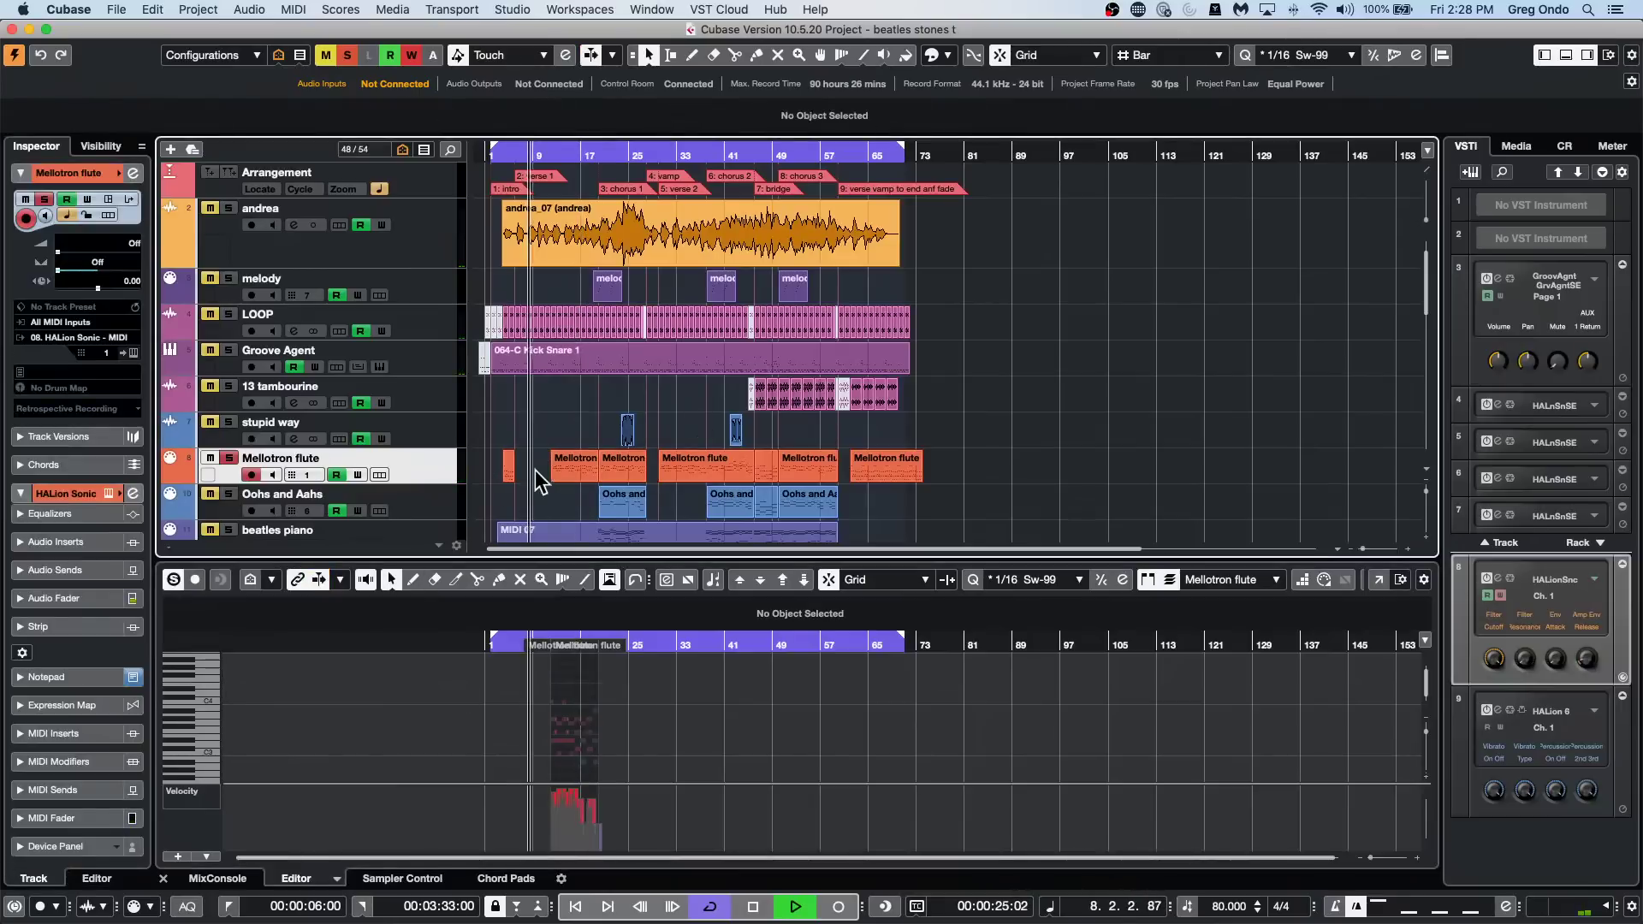
{"action": "left_click", "coordinate": [564, 466]}
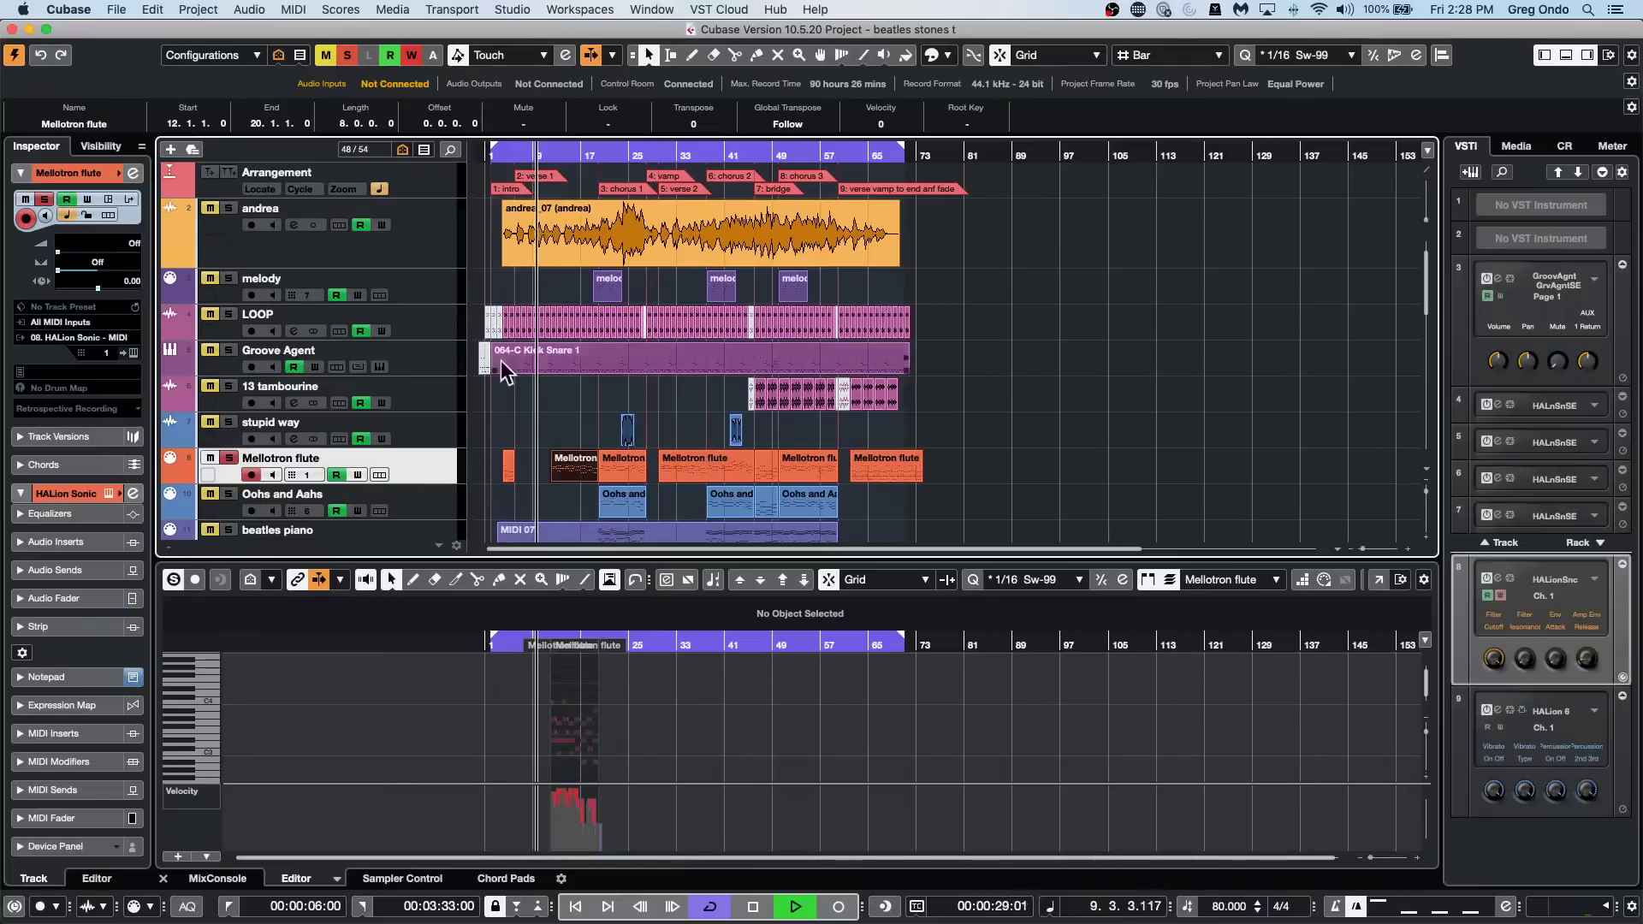
{"action": "left_click", "coordinate": [537, 472]}
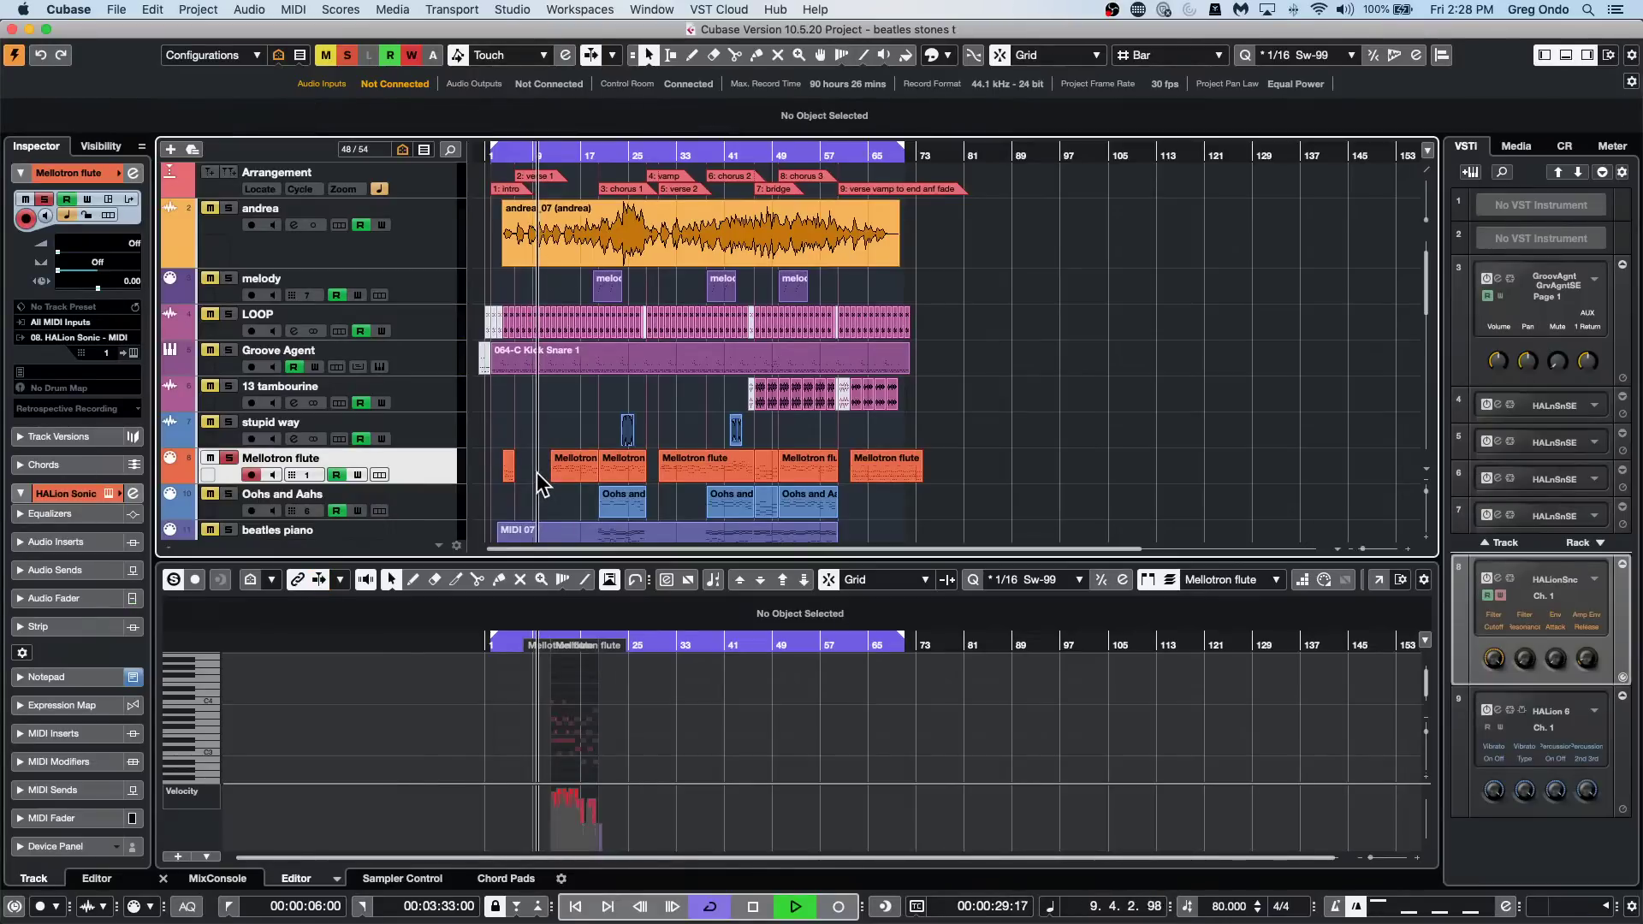
{"action": "key", "text": "Return"}
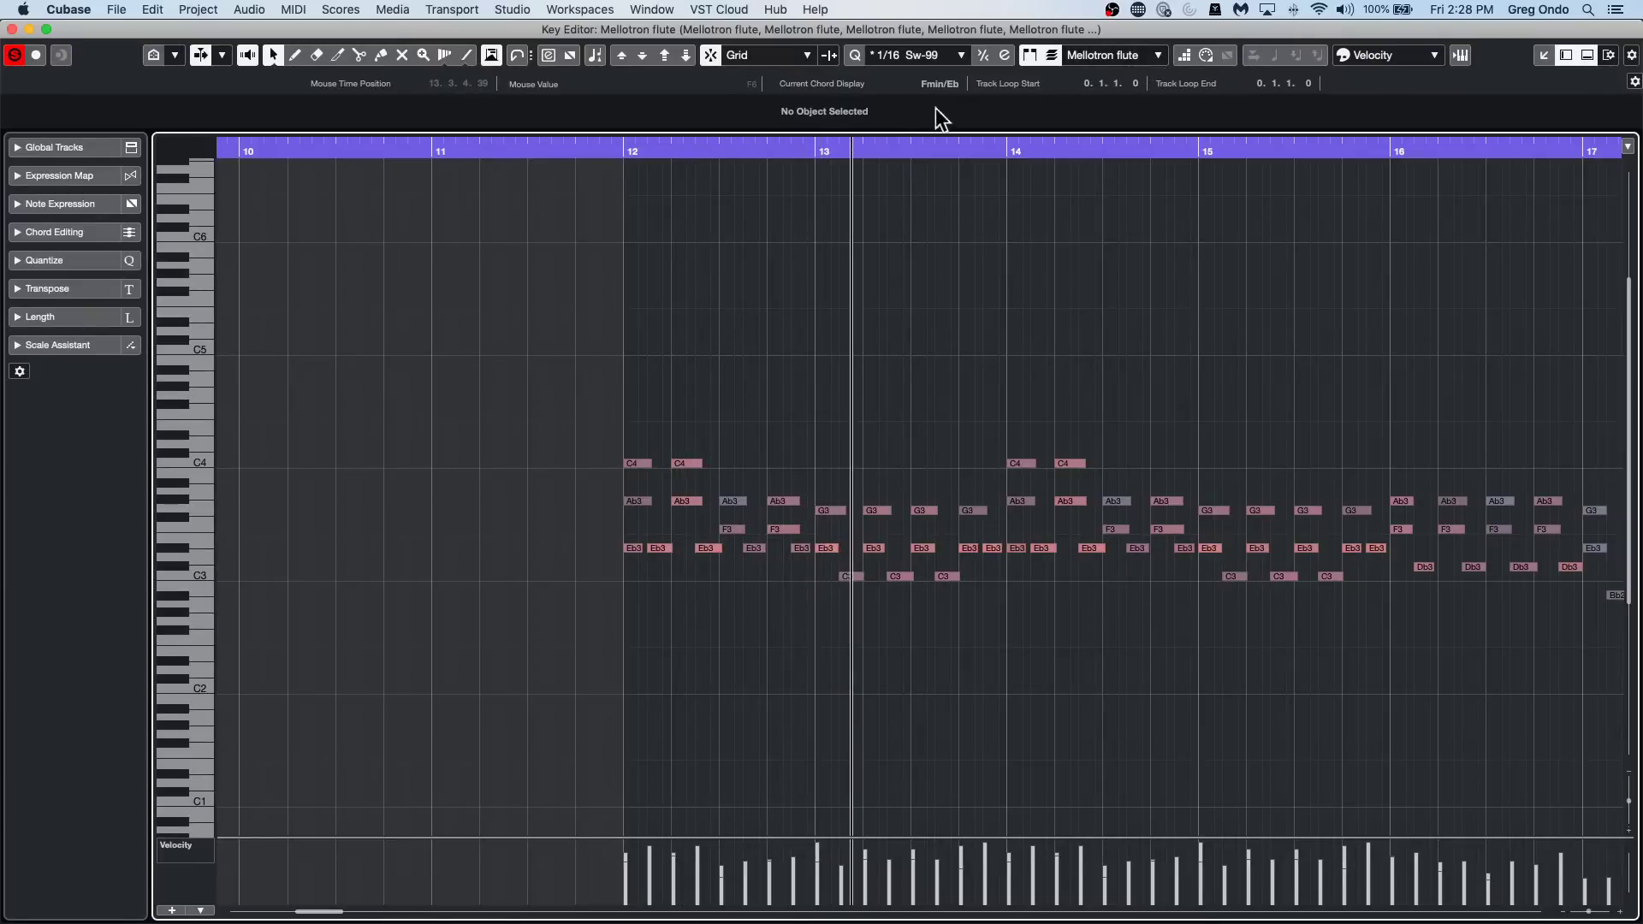
Quantize all notes of the Mellotron flute part starting at bar 12 to 1/2, and undo the quantization.
{"action": "left_click", "coordinate": [926, 58]}
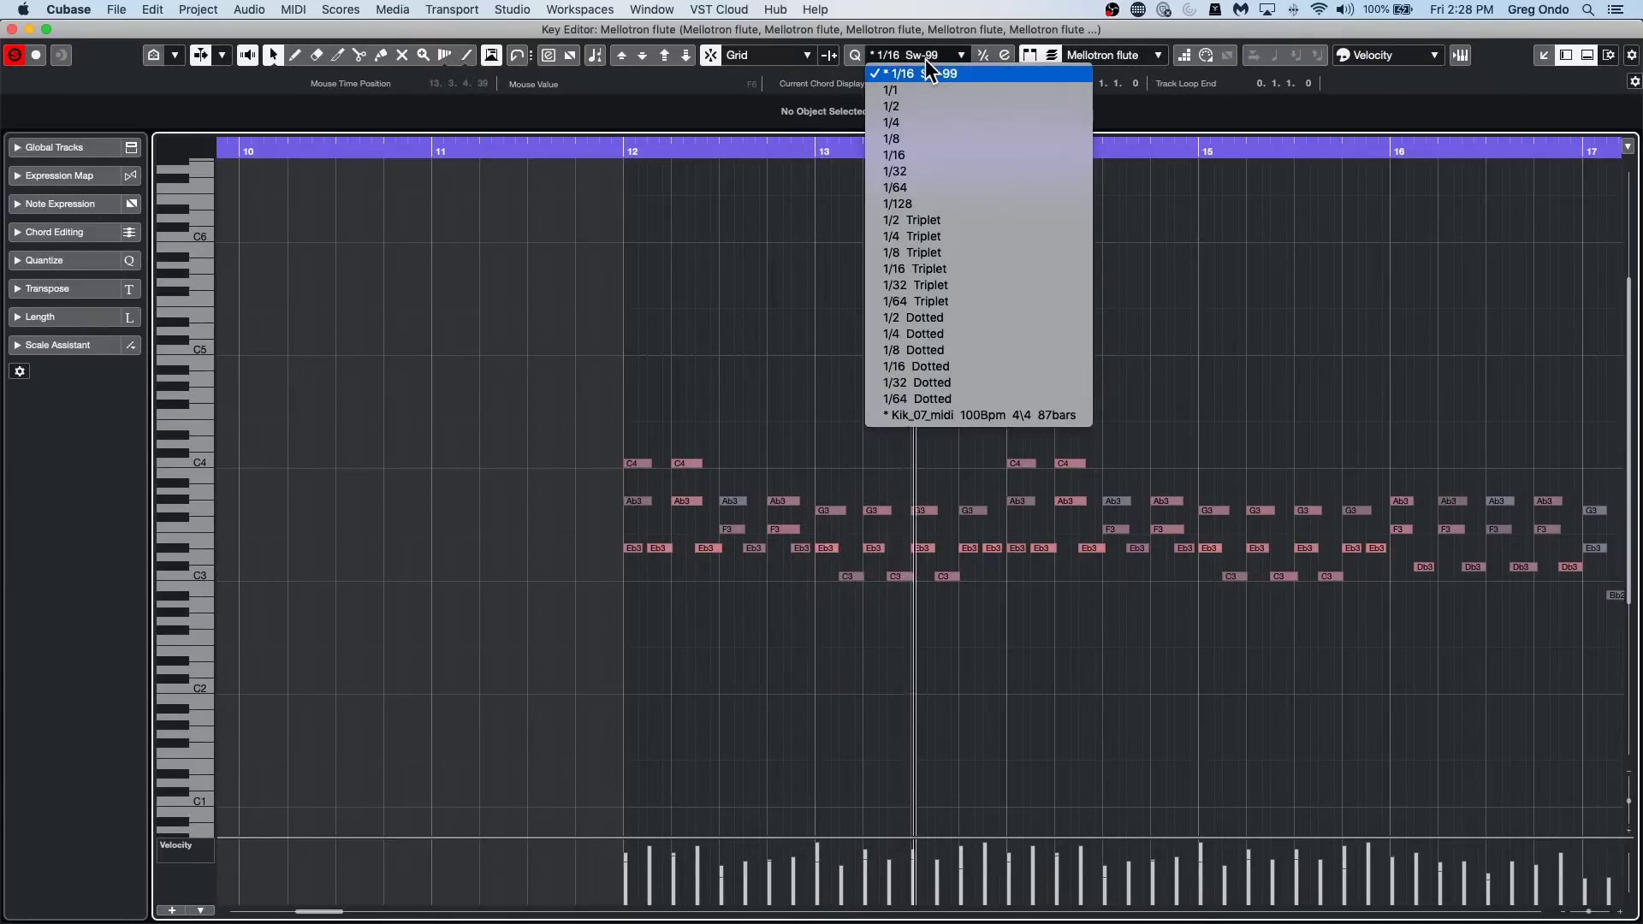
{"action": "left_click", "coordinate": [970, 106]}
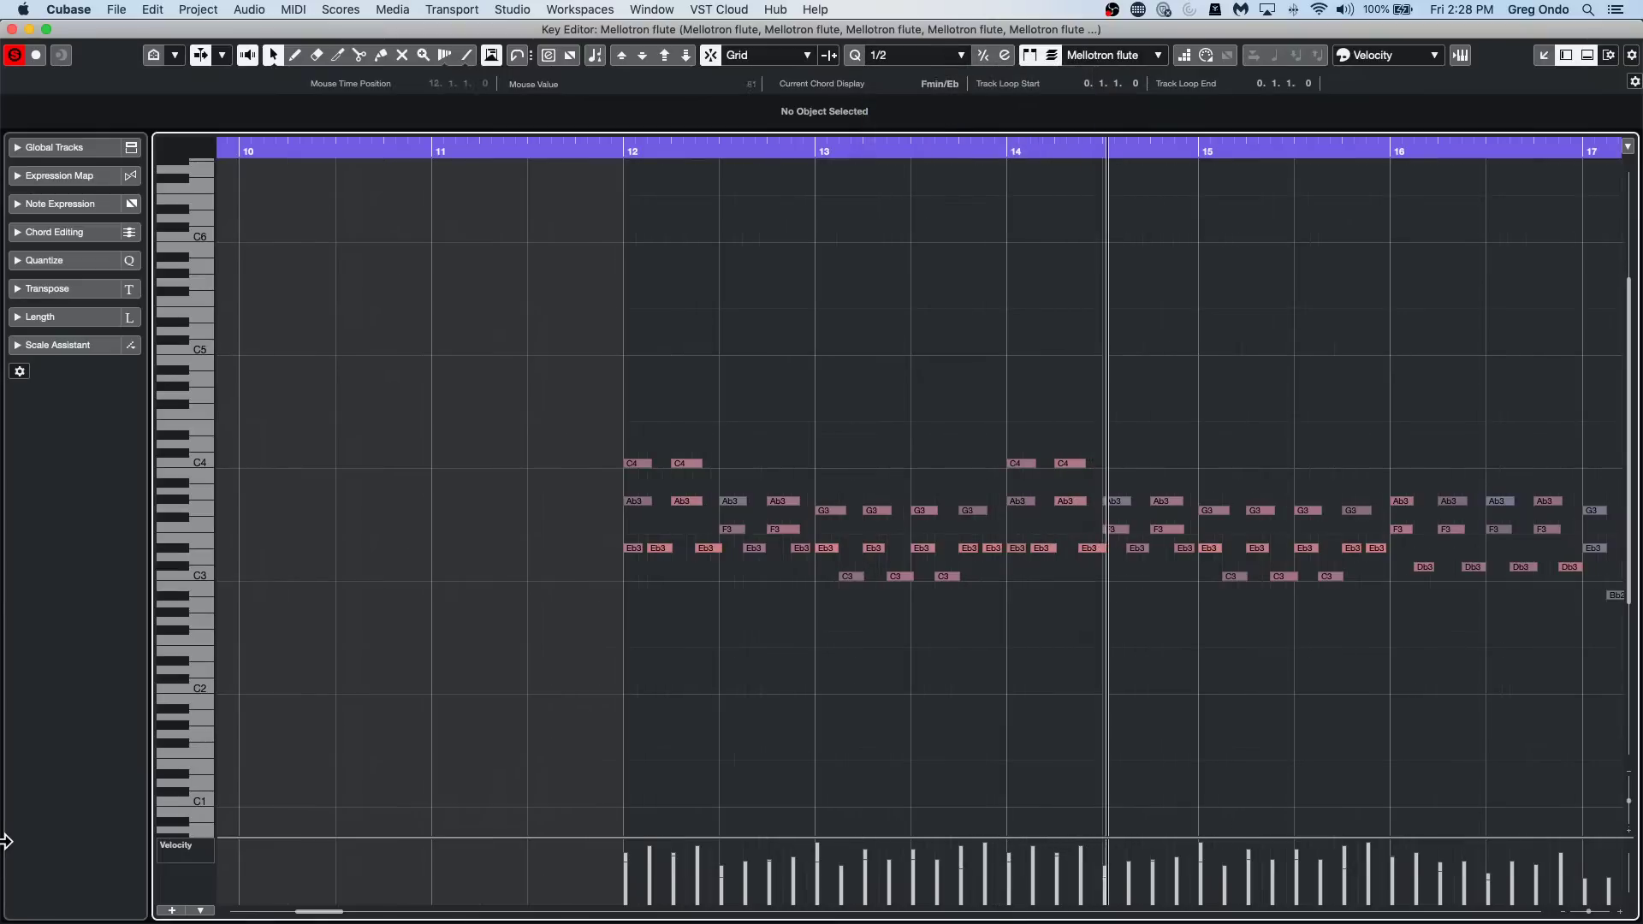
{"action": "key", "text": "super+a"}
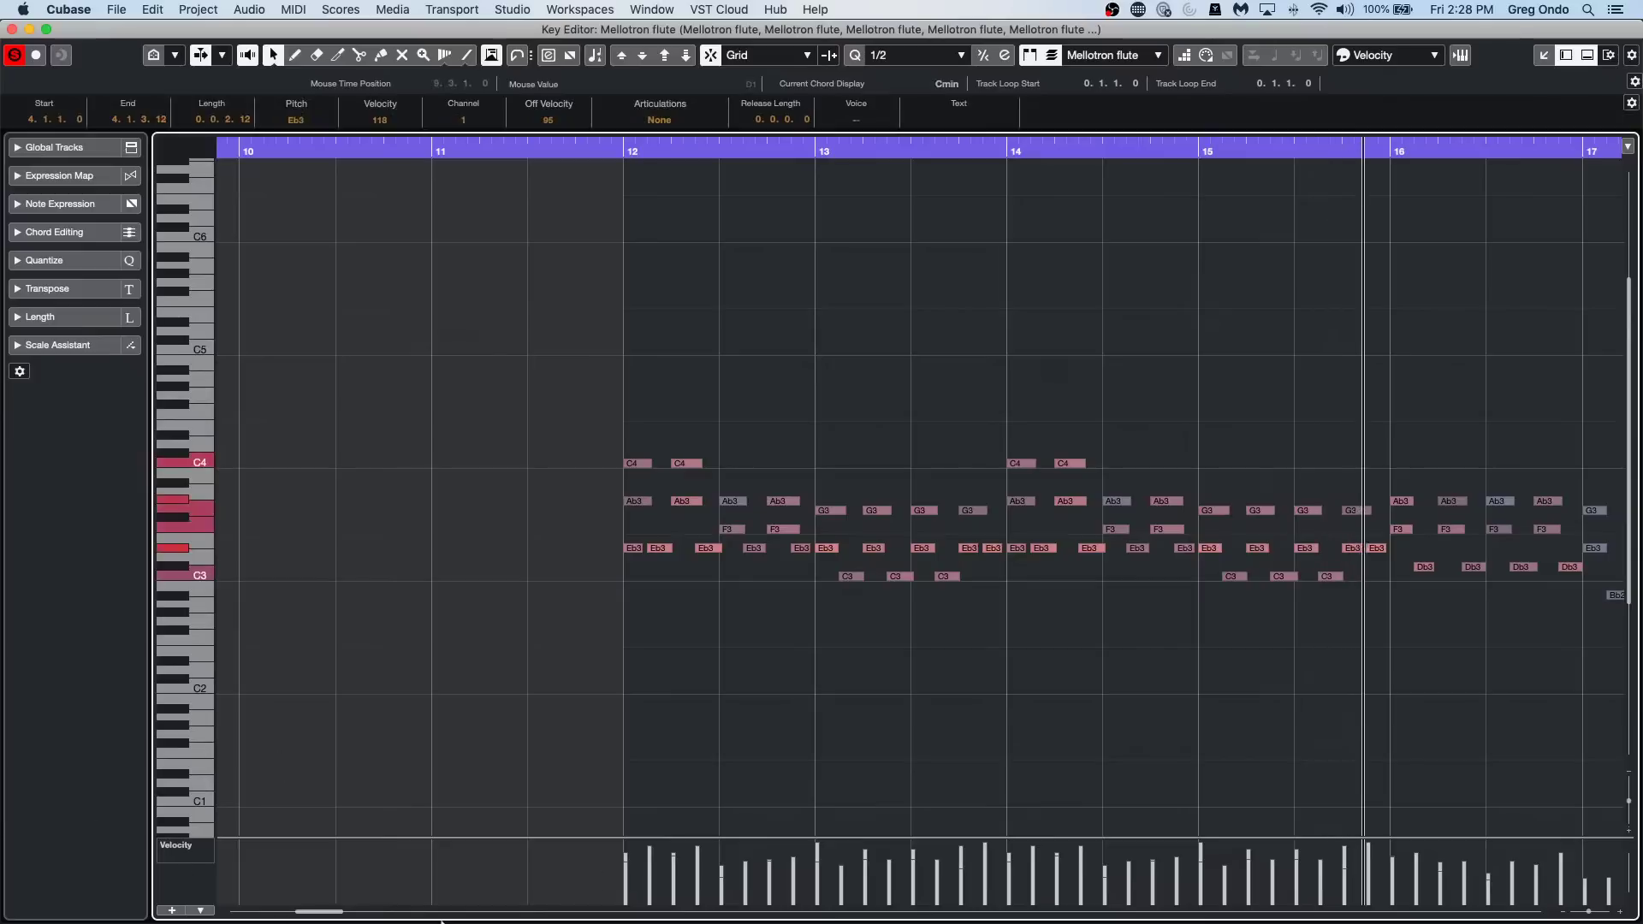
{"action": "left_click", "coordinate": [649, 643]}
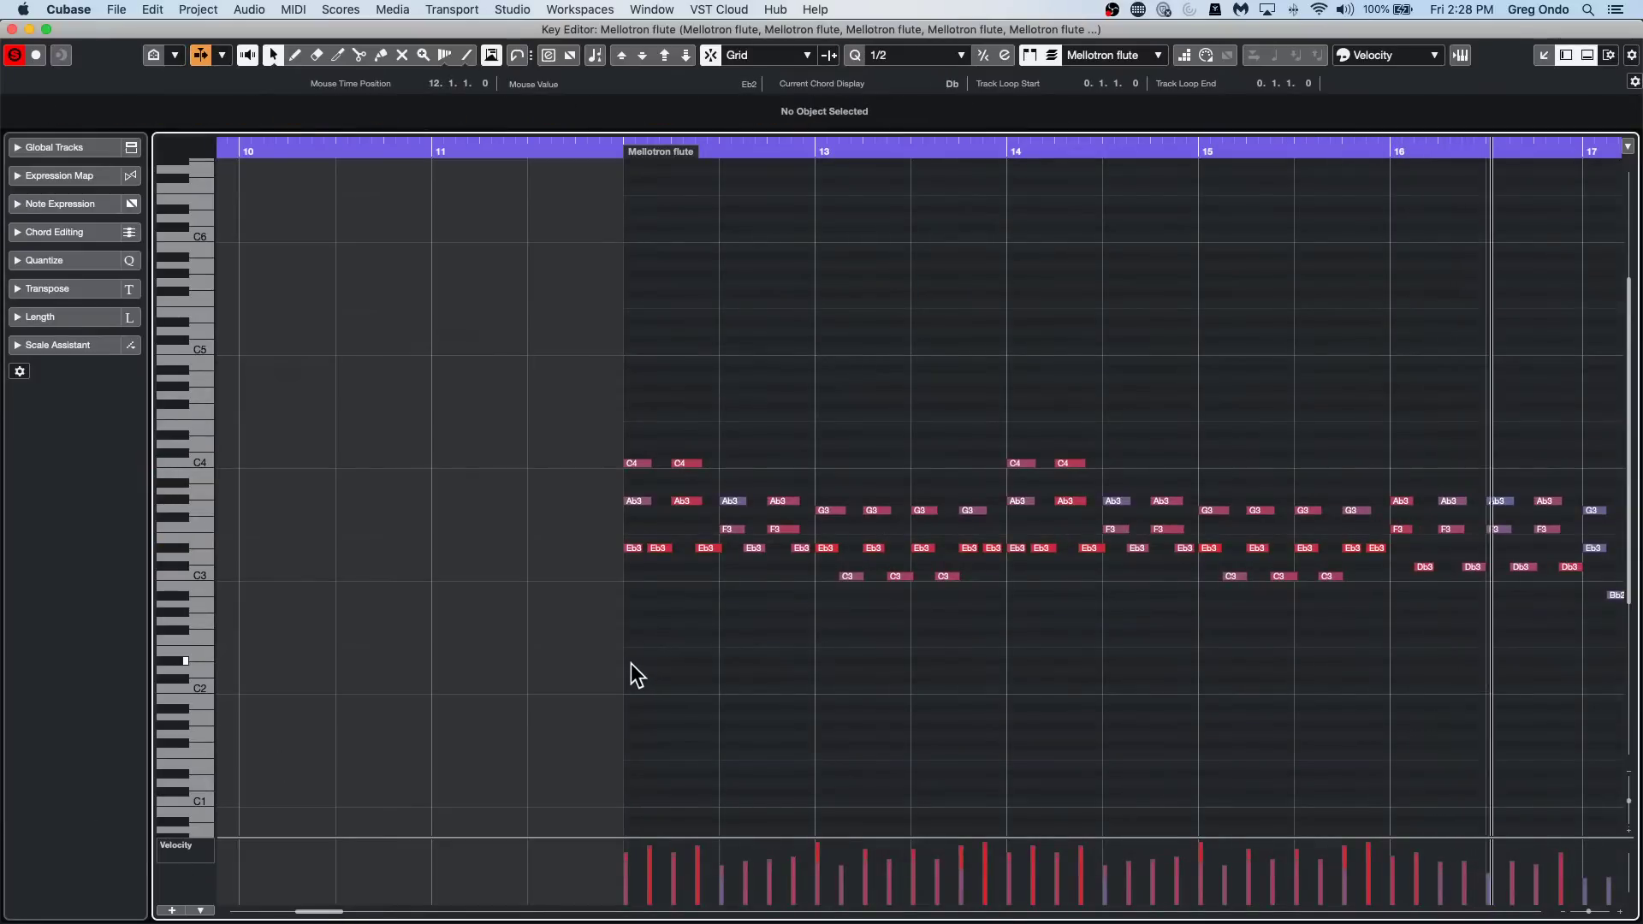
{"action": "key", "text": "super+a"}
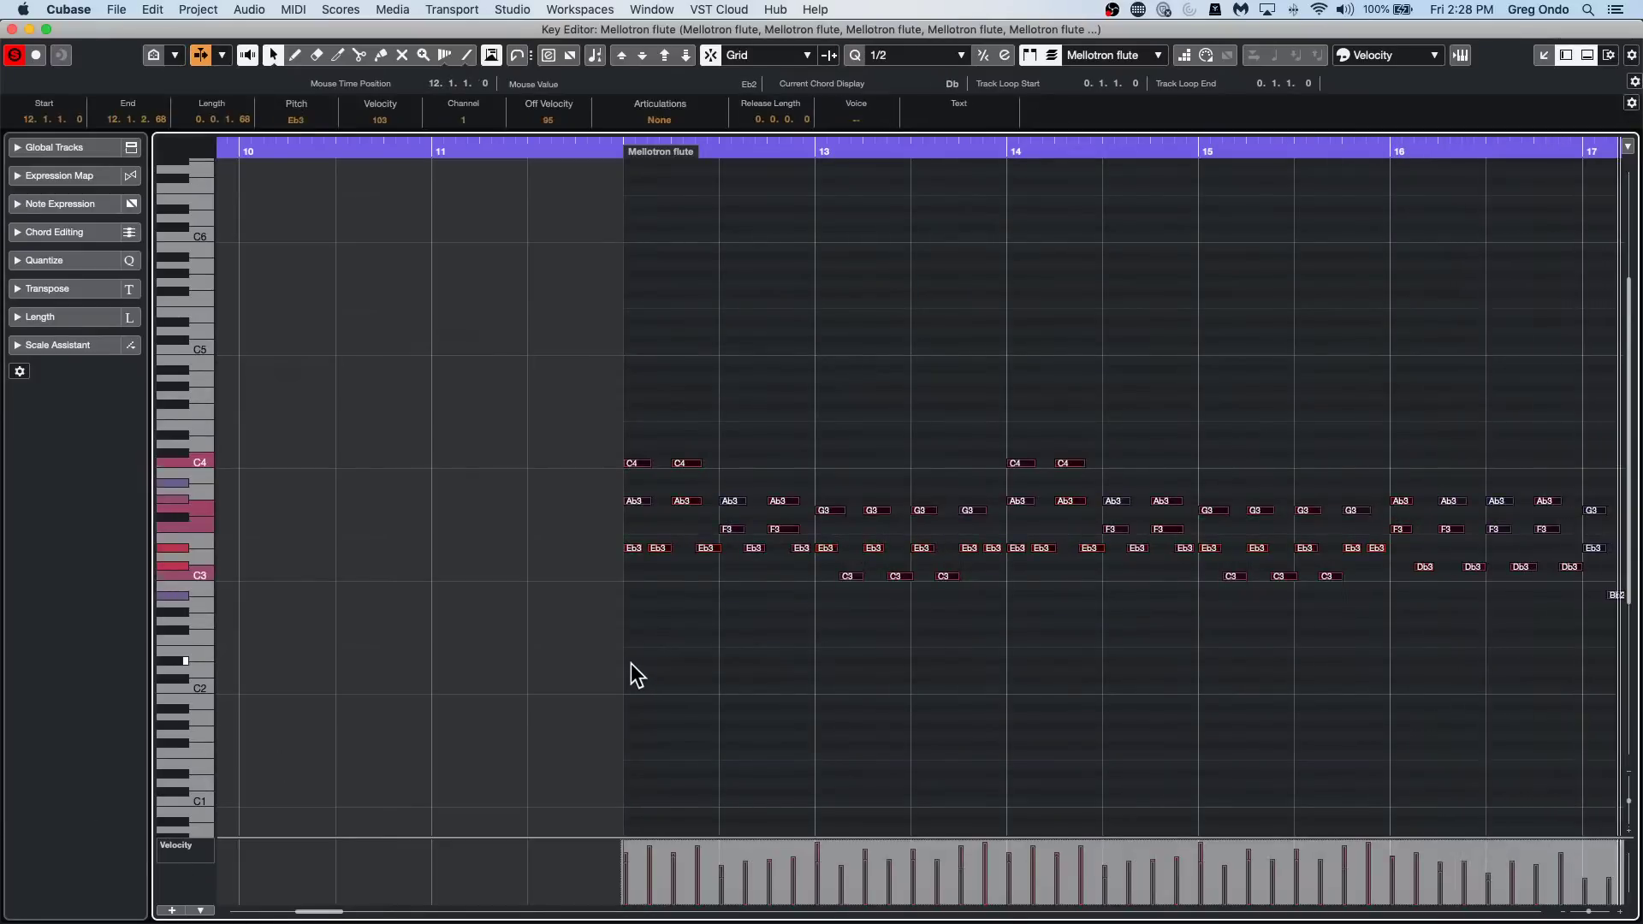
{"action": "key", "text": "super+z"}
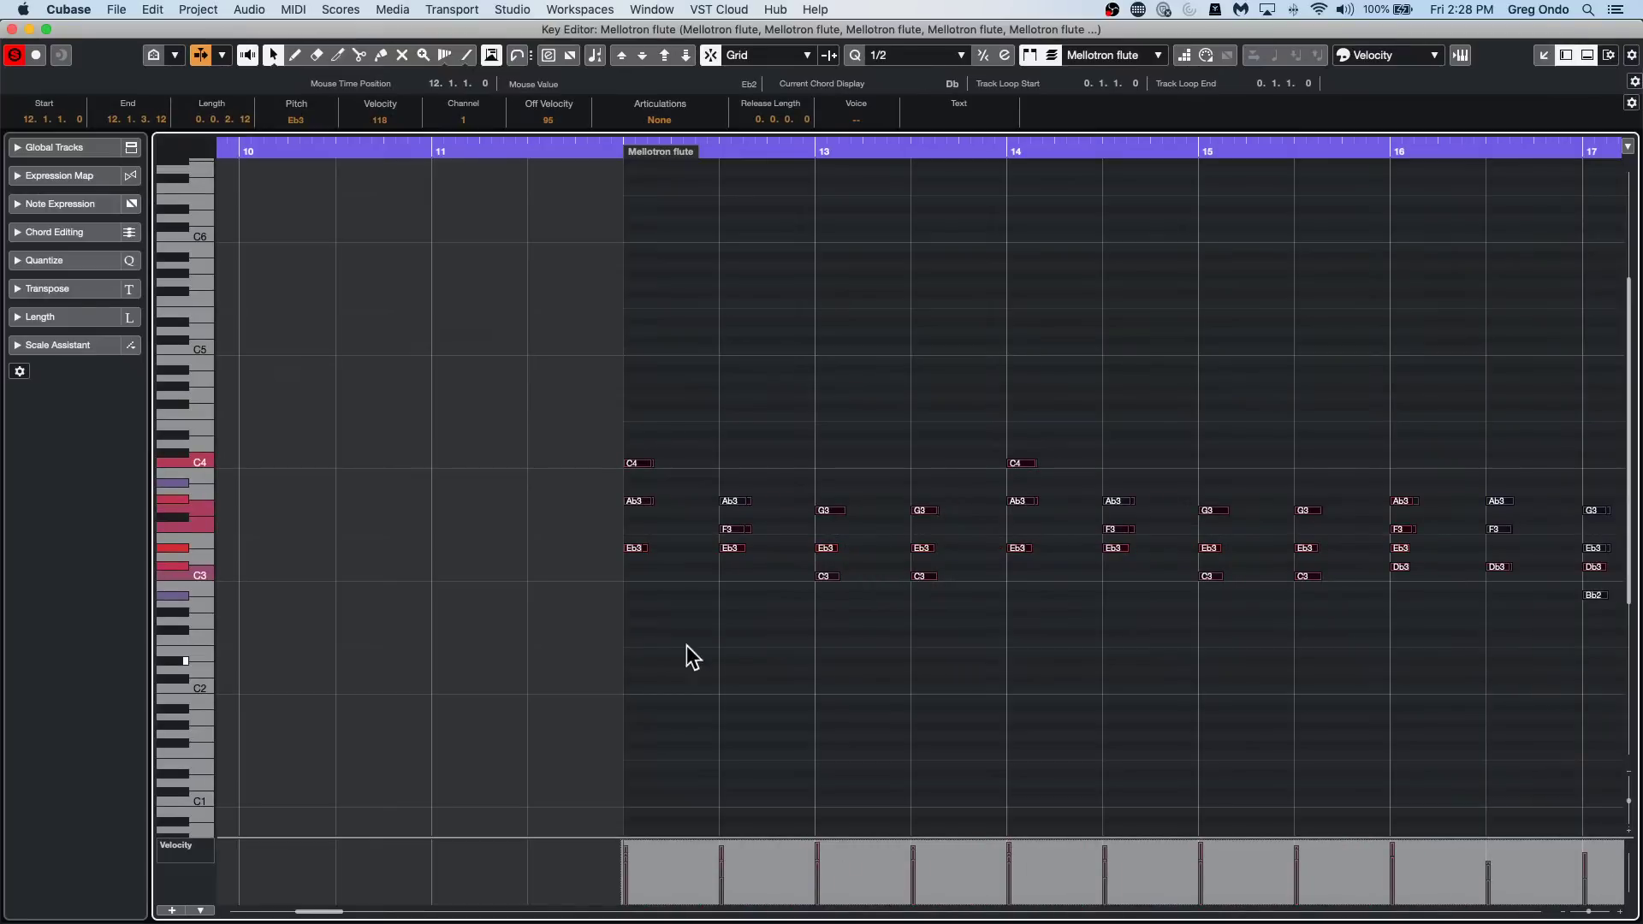
{"action": "key", "text": "super+shift+z"}
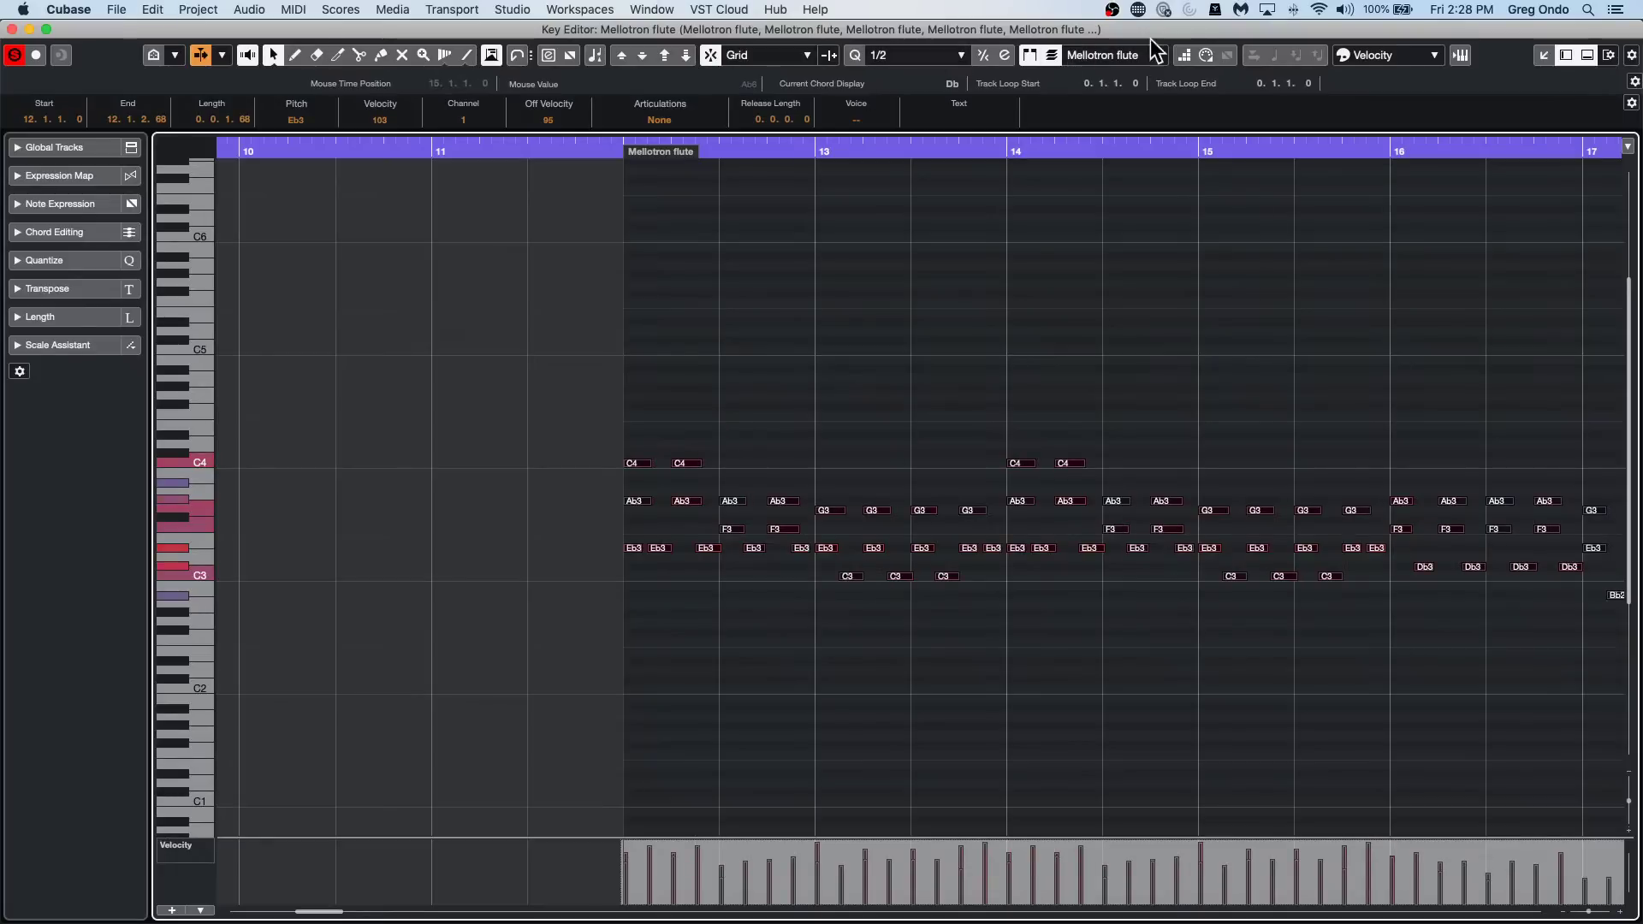
Quantize the selected Mellotron flute notes to 1/8 Triplet, play the result, and undo the quantization.
{"action": "left_click", "coordinate": [949, 46]}
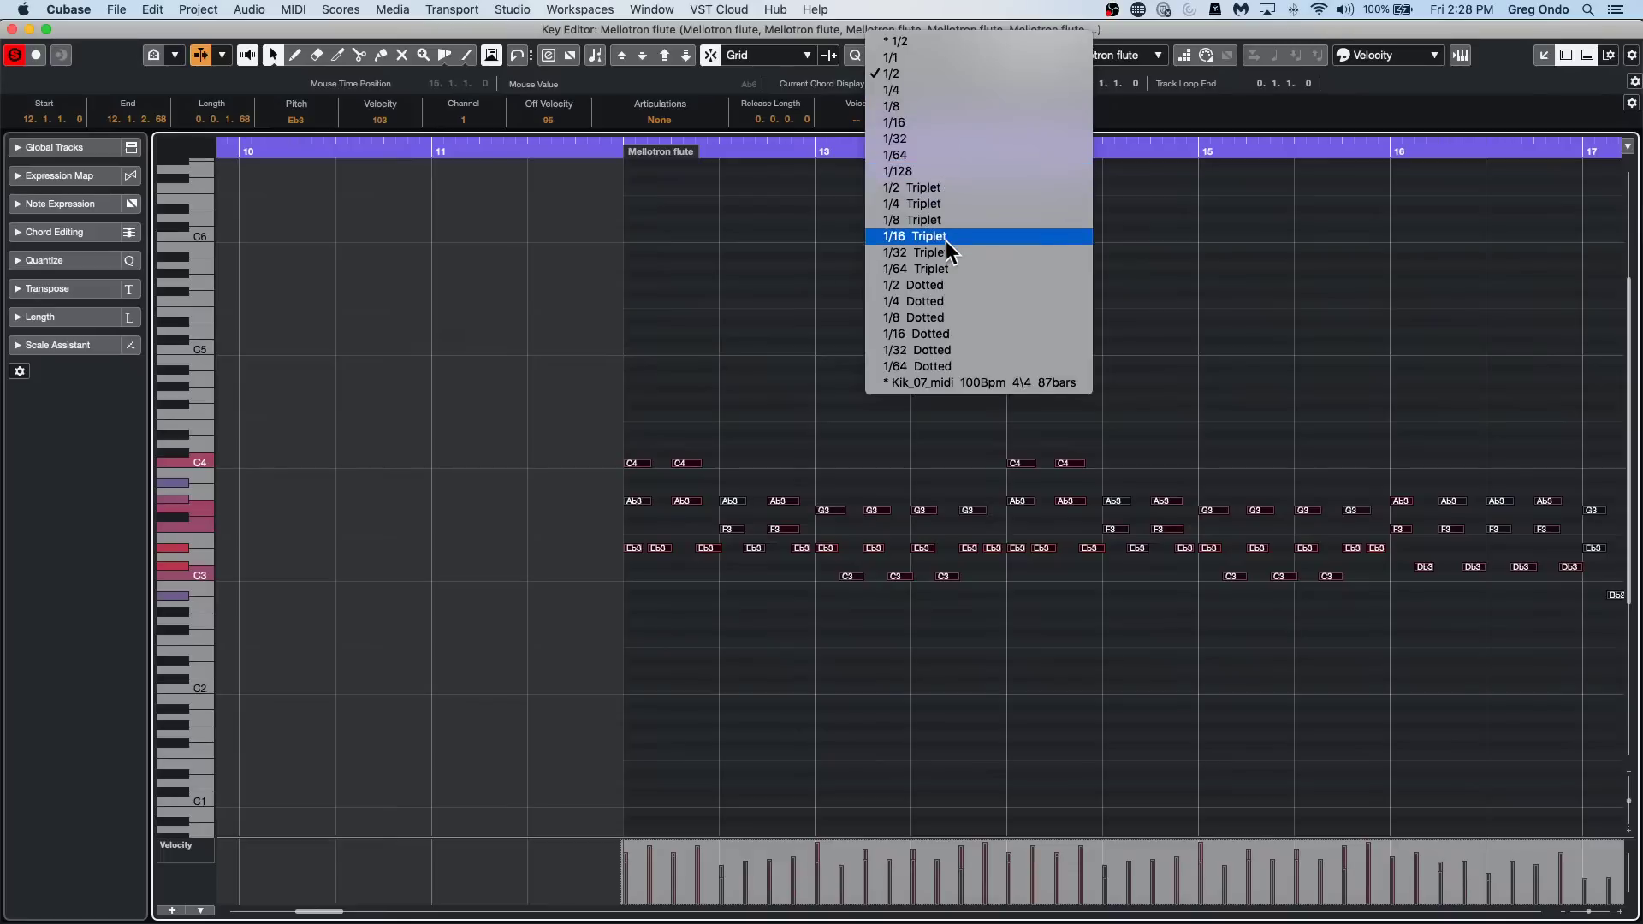
{"action": "left_click", "coordinate": [958, 222]}
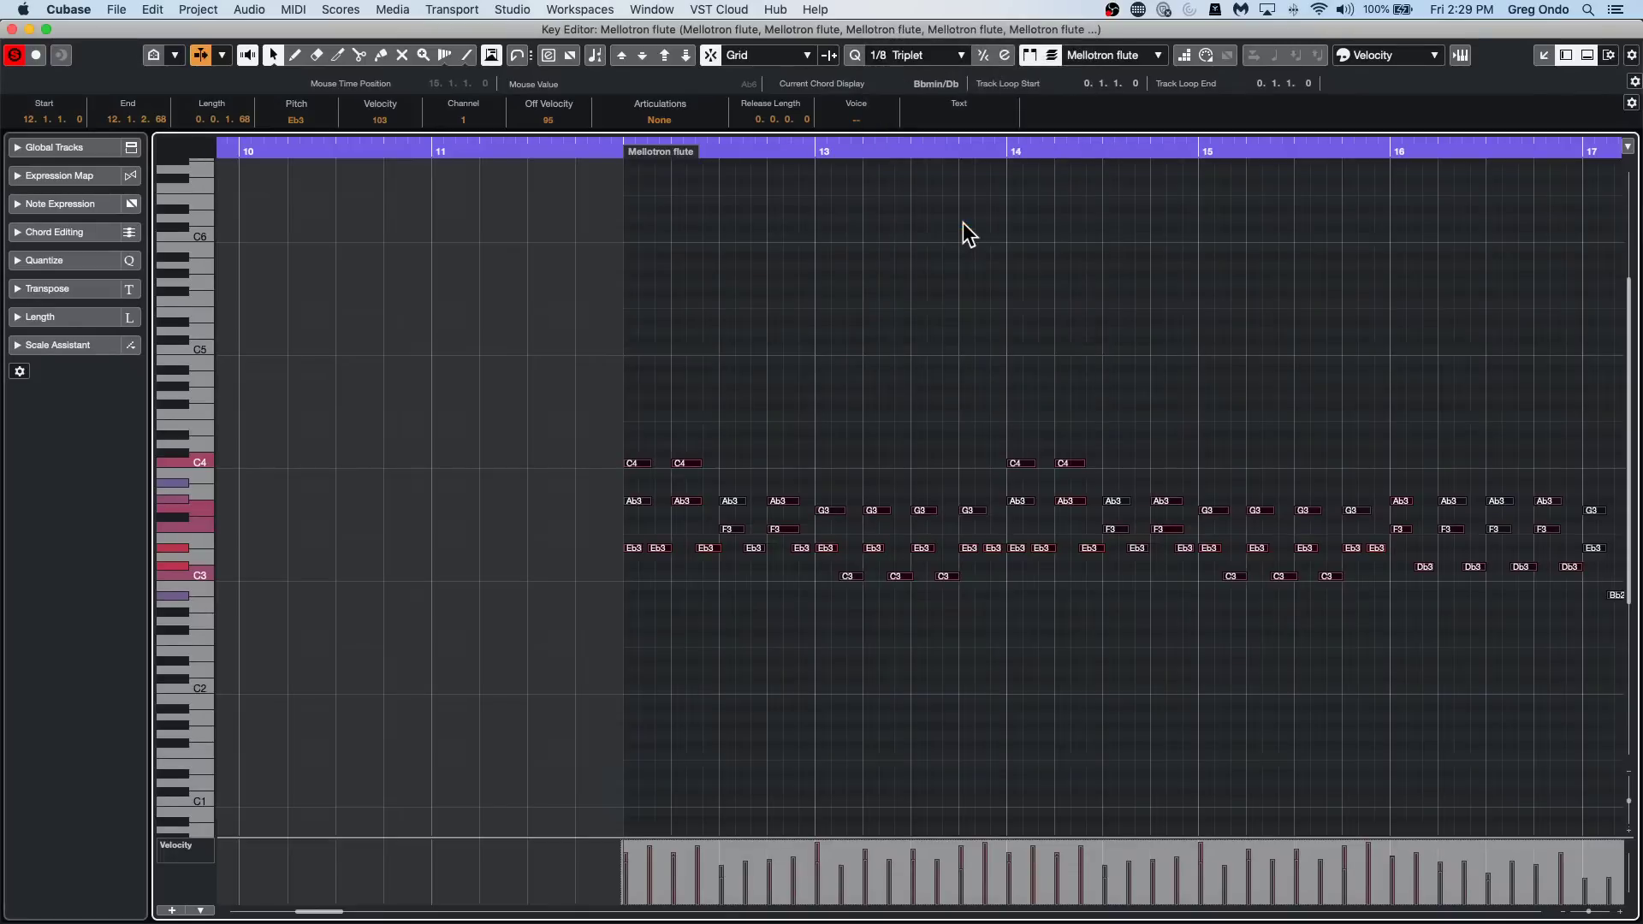
{"action": "key", "text": "q"}
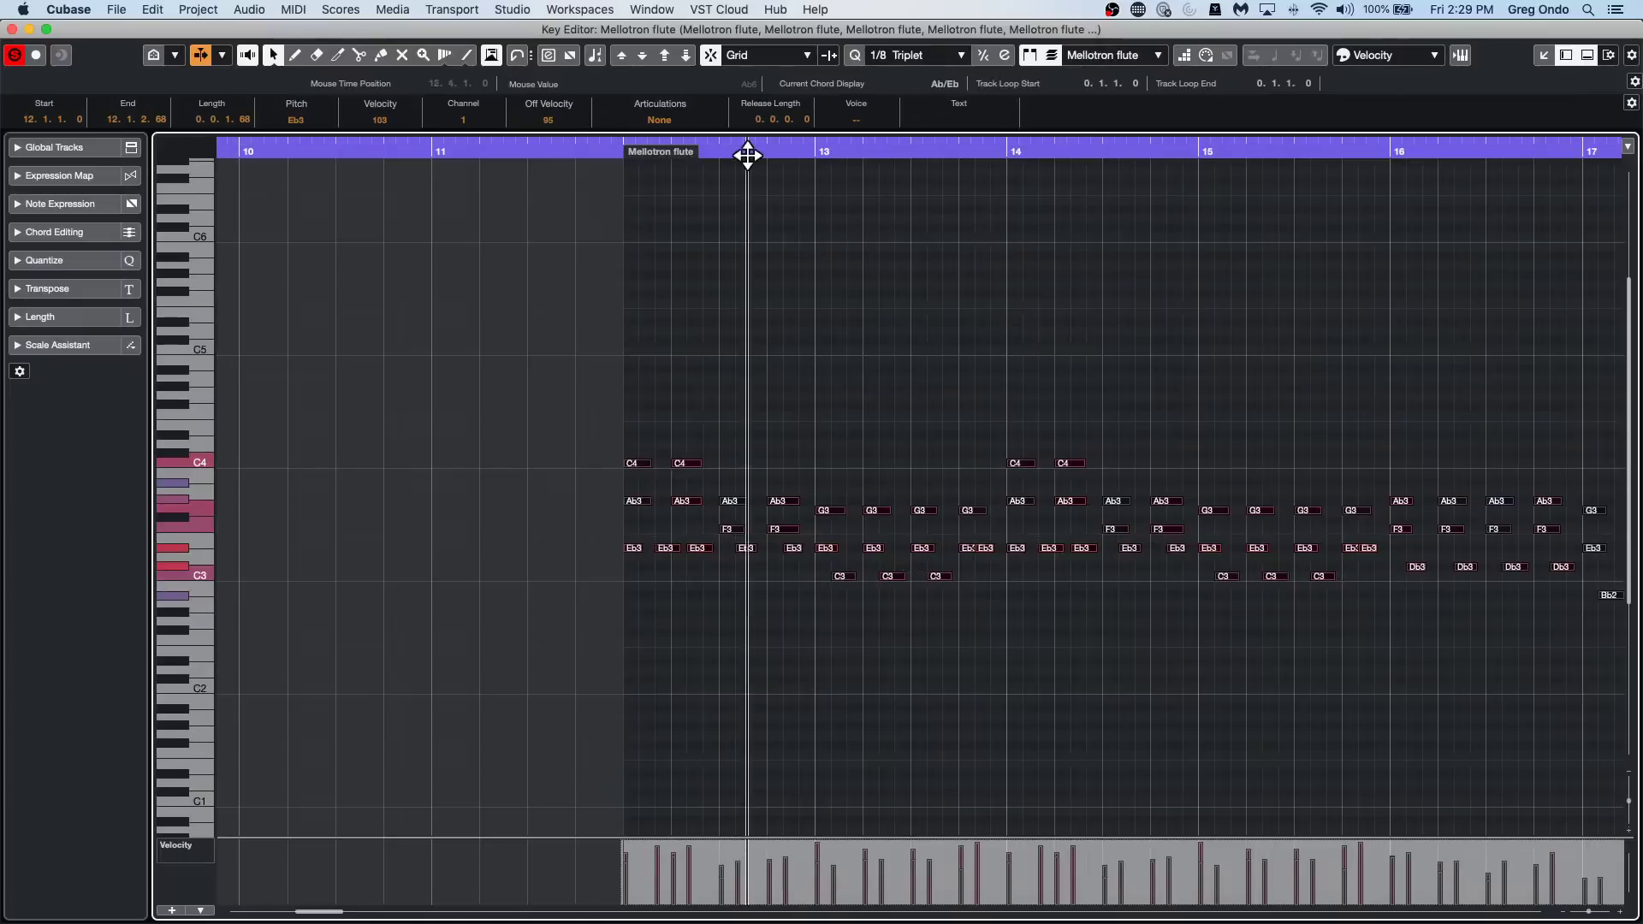
{"action": "key", "text": "space"}
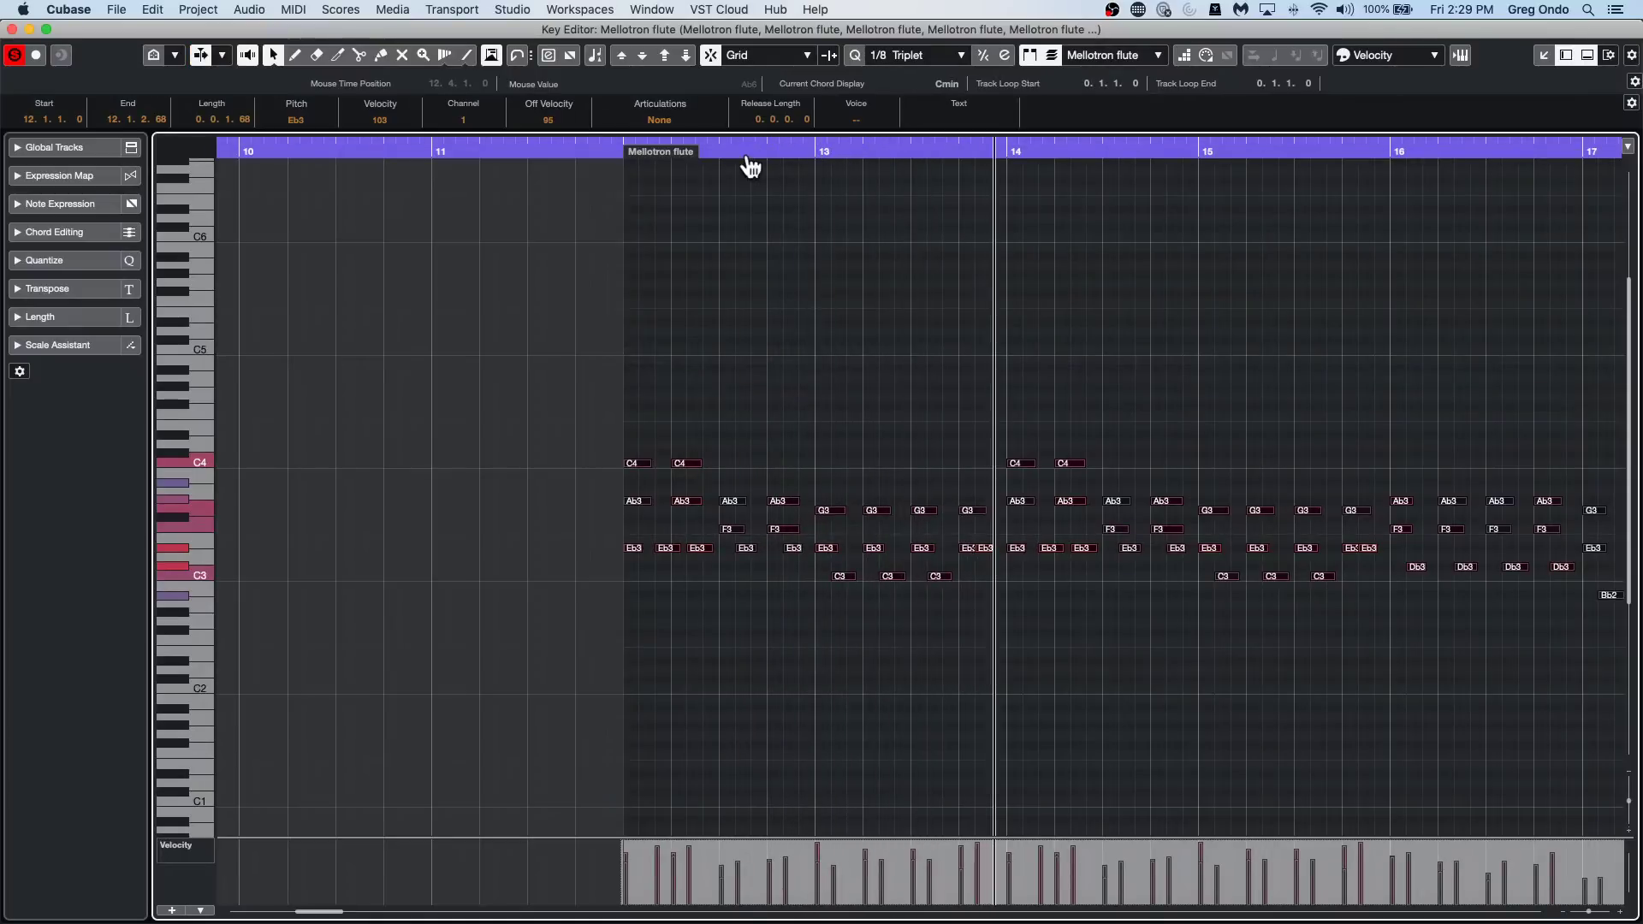
{"action": "key", "text": "super+z"}
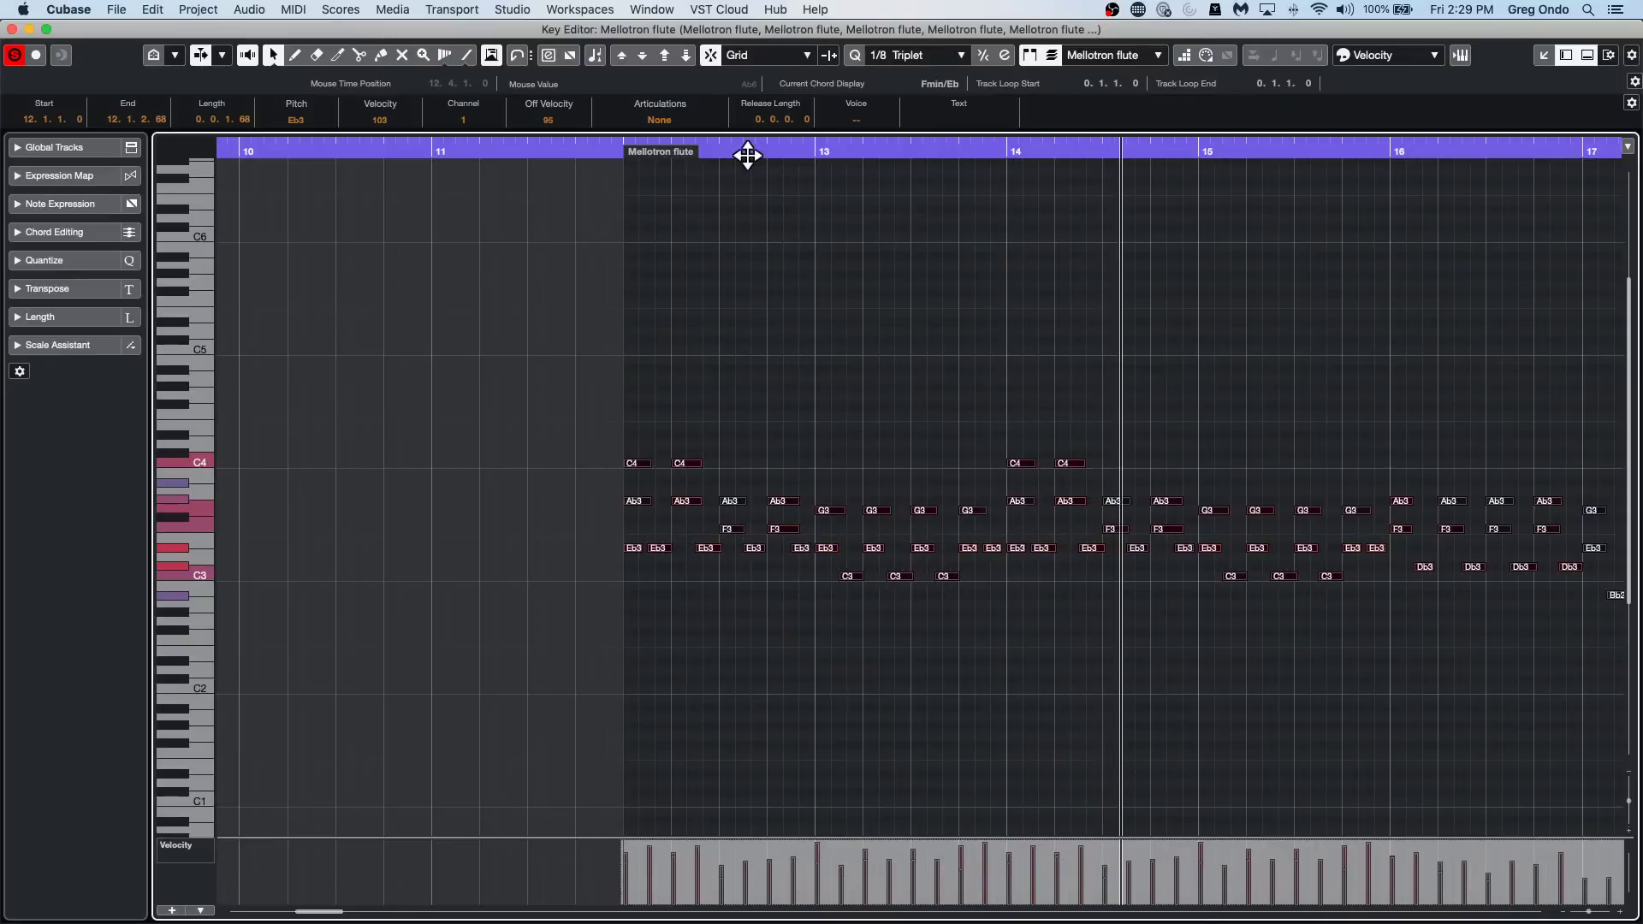
{"action": "key", "text": "space"}
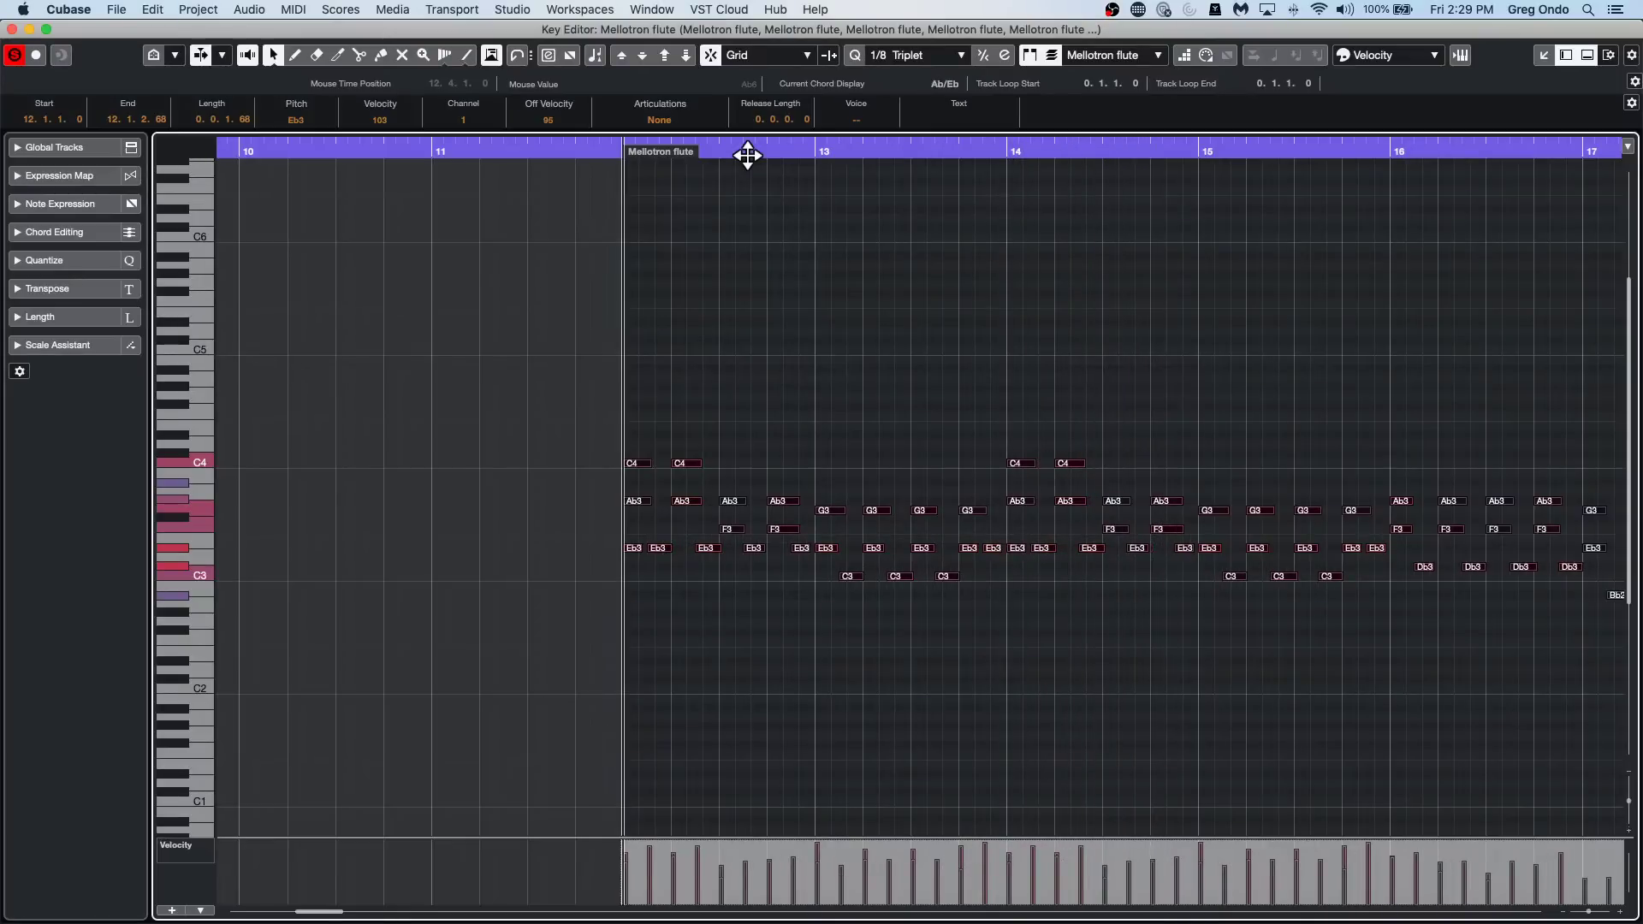
Close the separate Key Editor window of the Mellotron flute part starting at bar 12.
{"action": "left_click", "coordinate": [928, 56]}
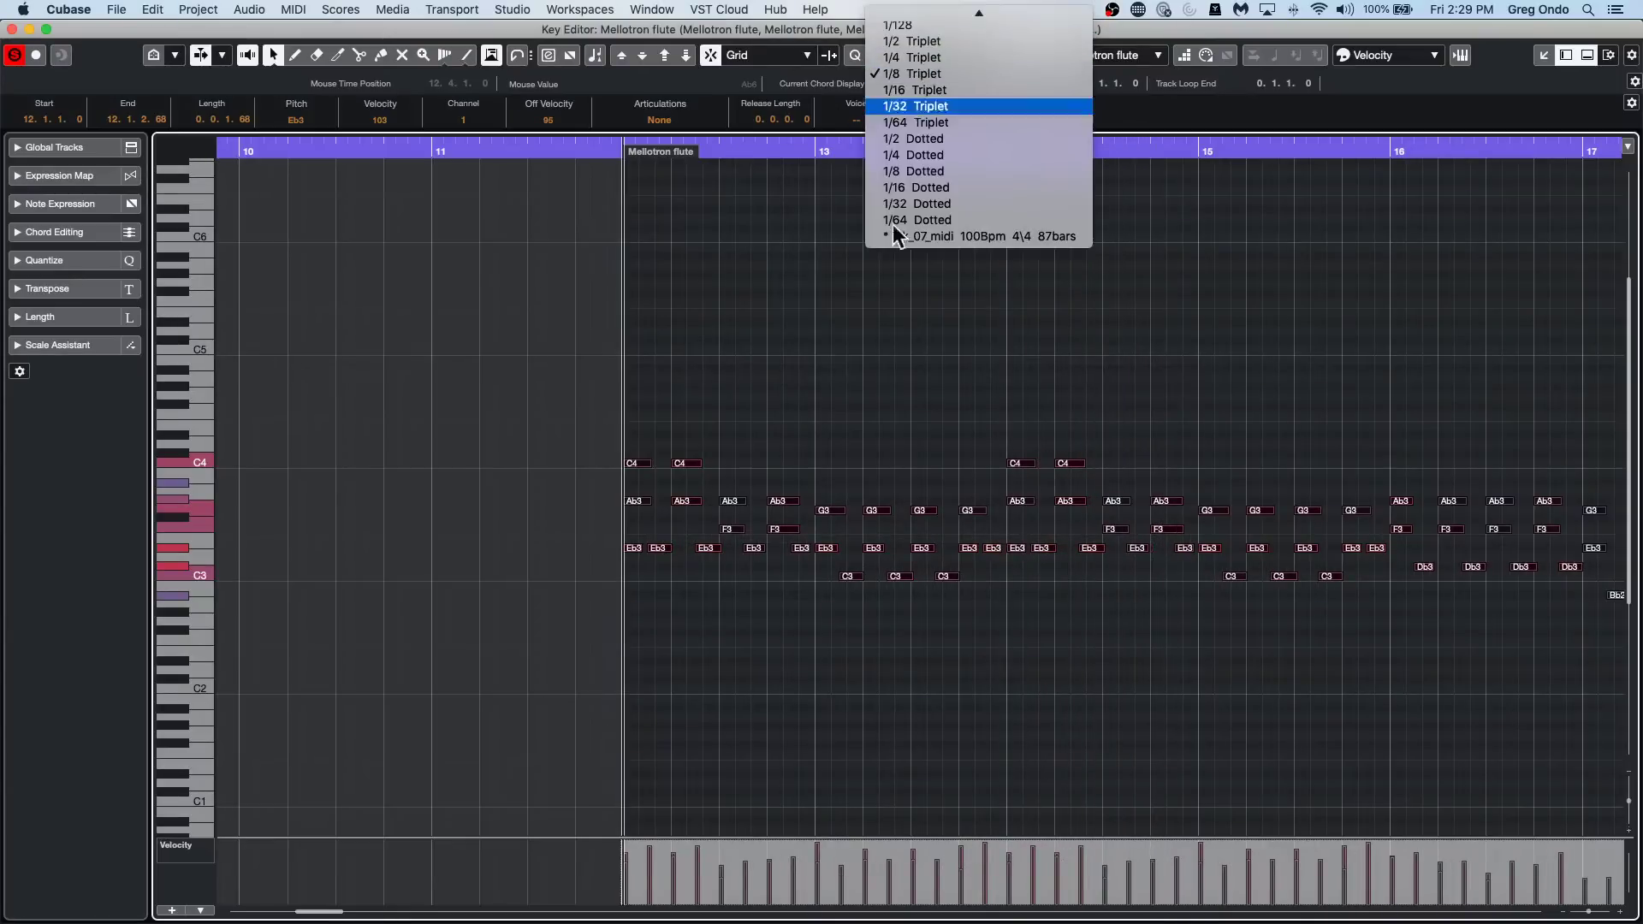
{"action": "left_click", "coordinate": [10, 31]}
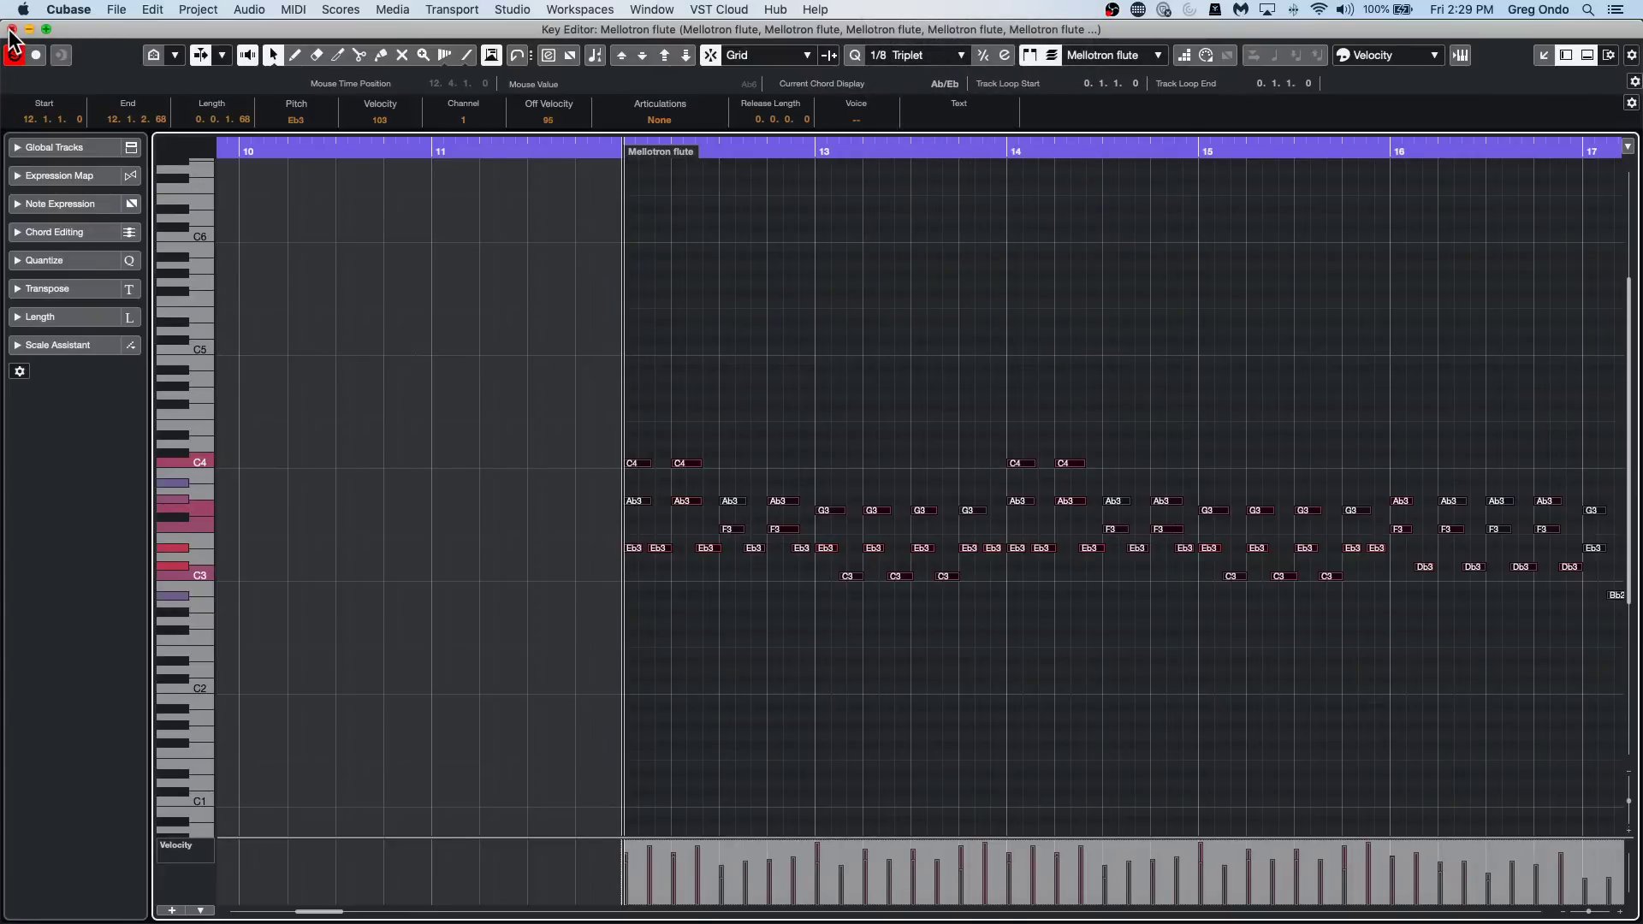
{"action": "left_click", "coordinate": [11, 30]}
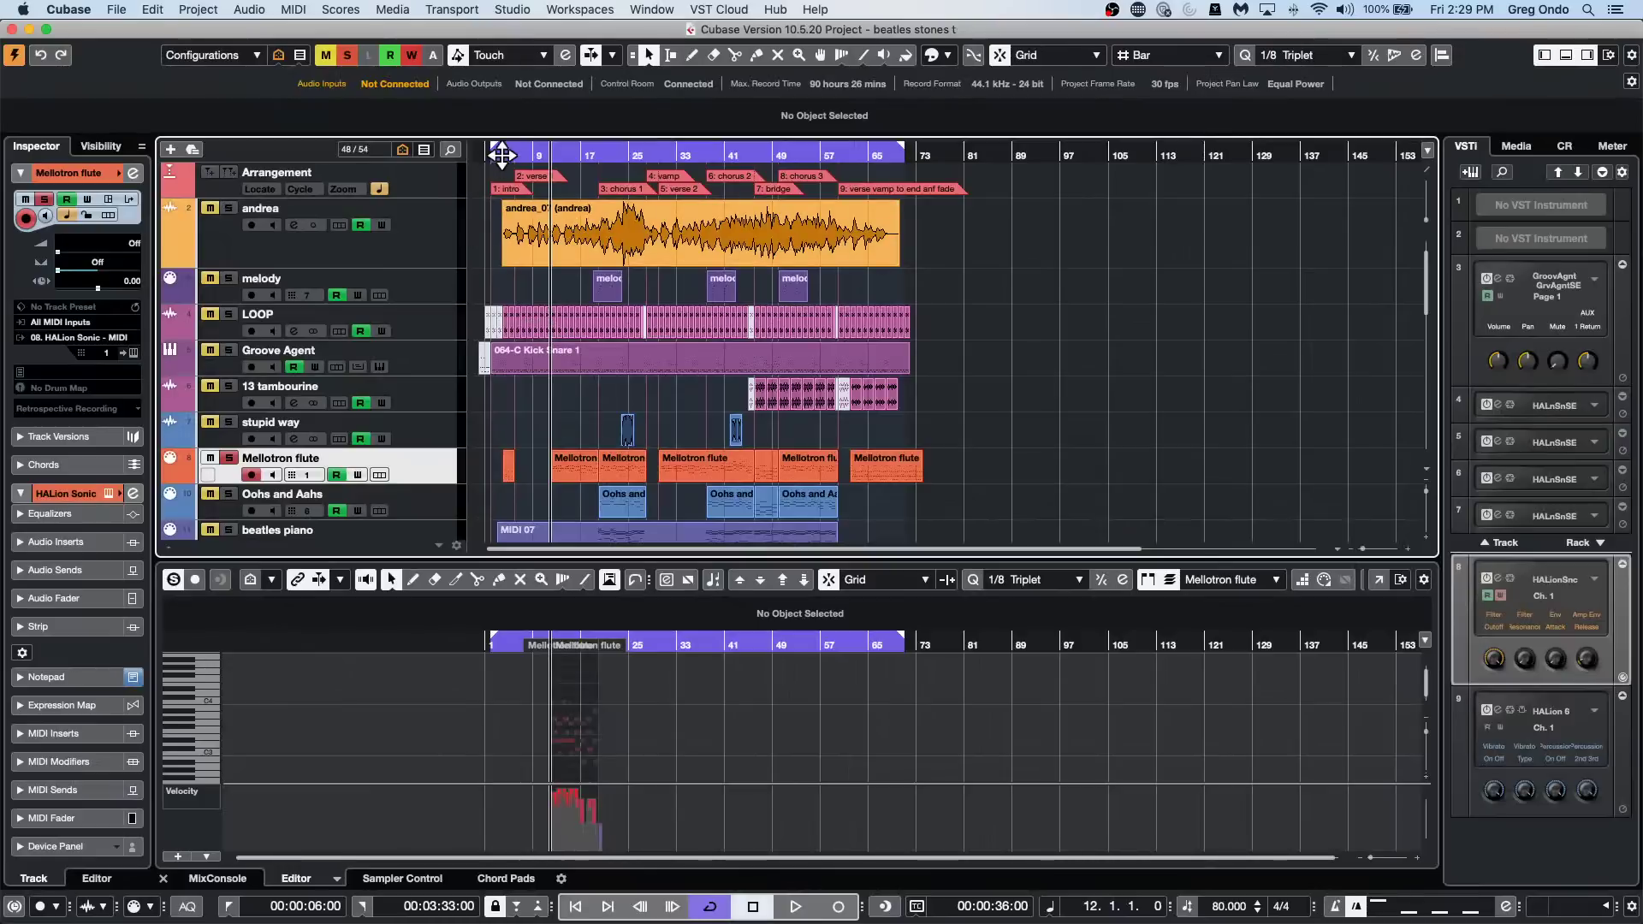
Select the LOOP track's audio event at bar 7 and create a groove quantize preset from its hitpoints.
{"action": "left_click_drag", "start_coordinate": [503, 154], "coordinate": [520, 253]}
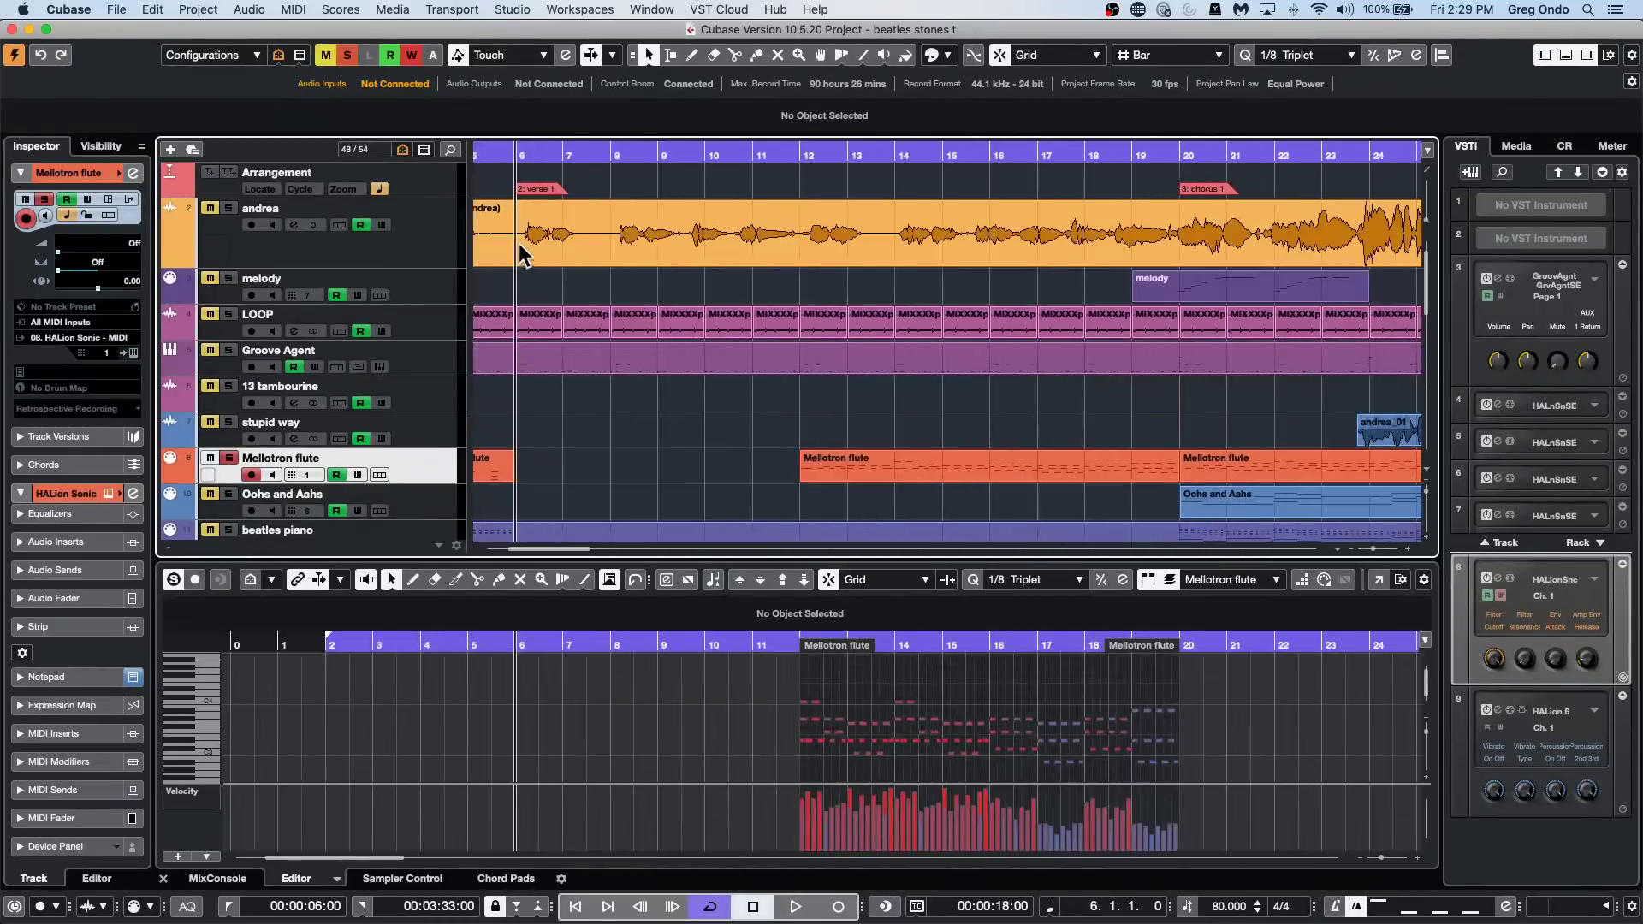
{"action": "left_click", "coordinate": [590, 323]}
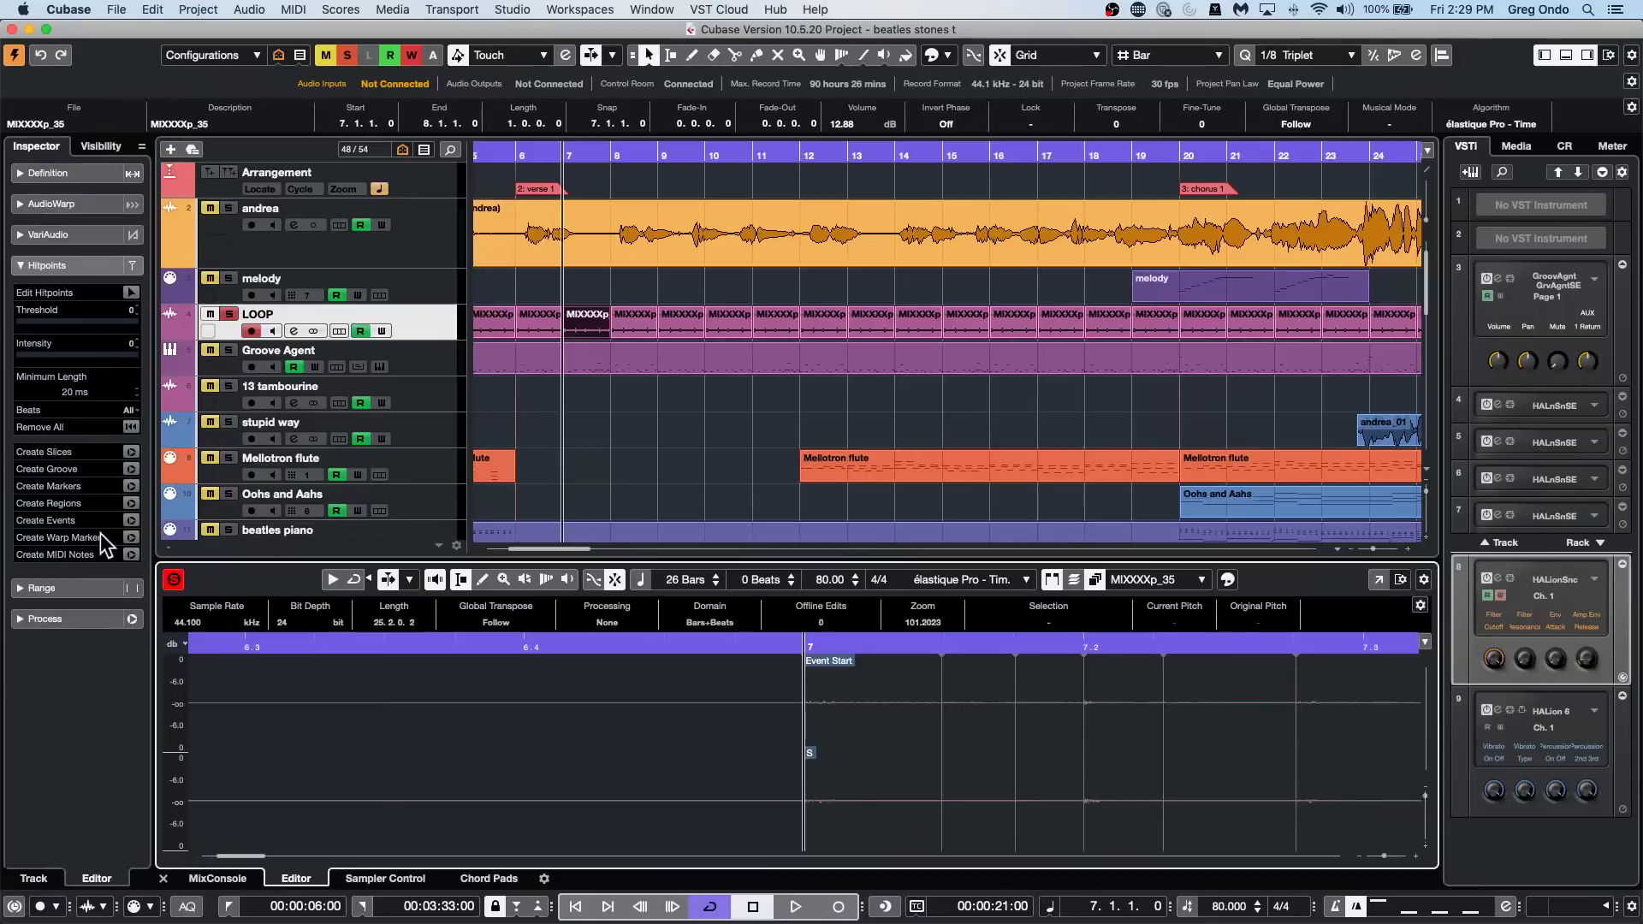
{"action": "left_click", "coordinate": [130, 469]}
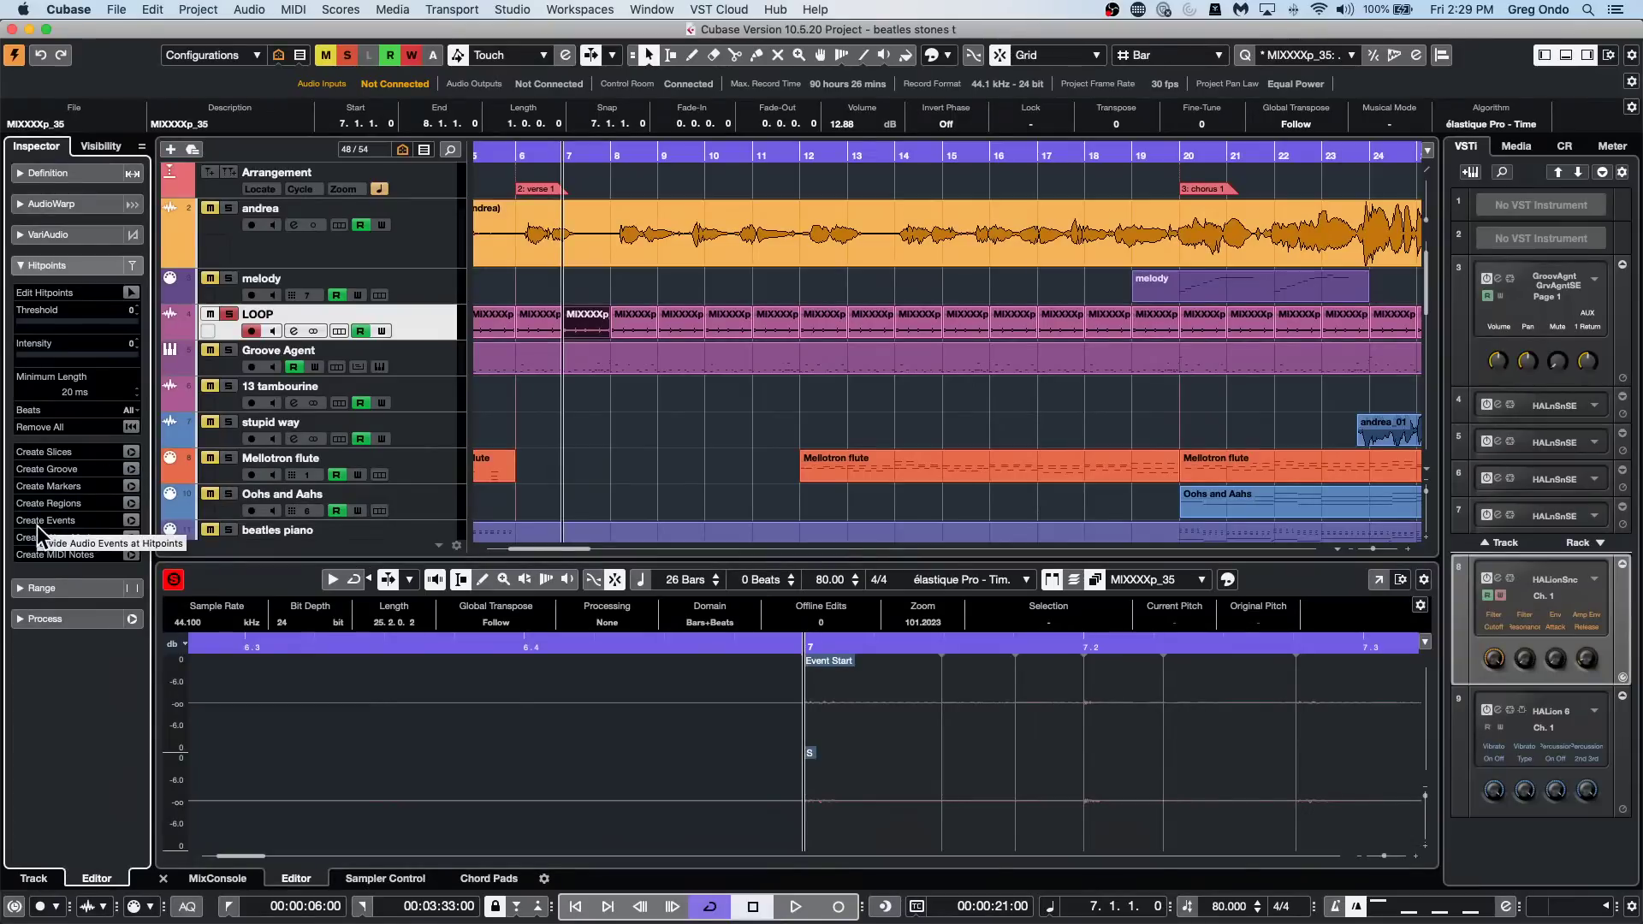
{"action": "left_click_drag", "start_coordinate": [785, 650], "coordinate": [790, 590]}
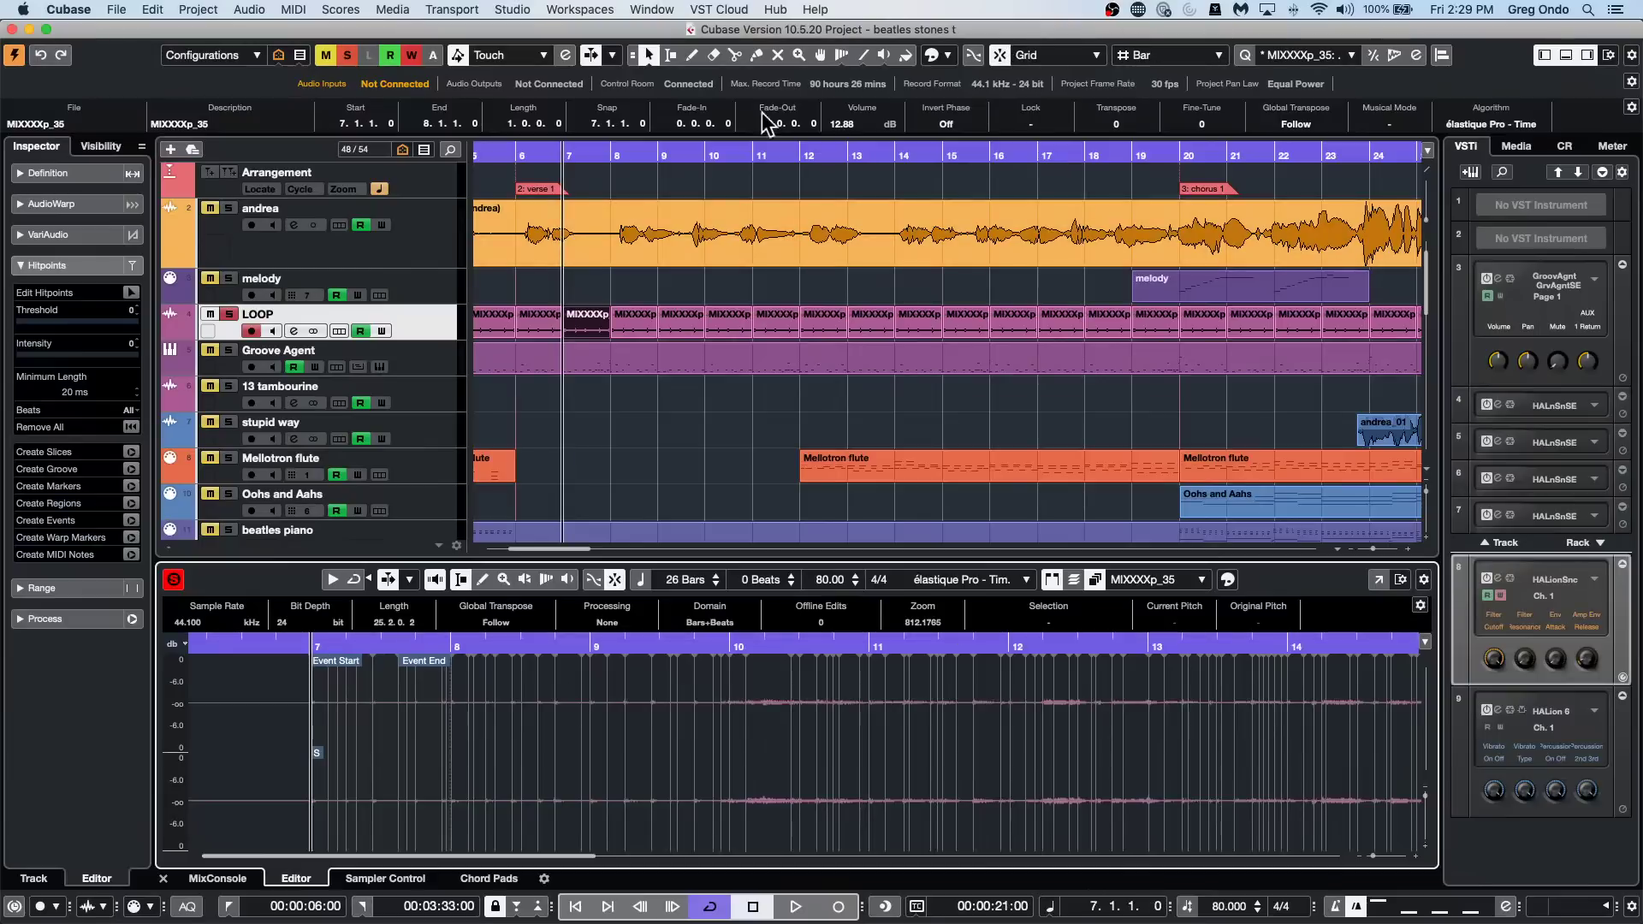
Look through the quantize presets including the new MIXXXXp_35 groove, and set the quantize preset to 1/8.
{"action": "left_click", "coordinate": [1322, 55]}
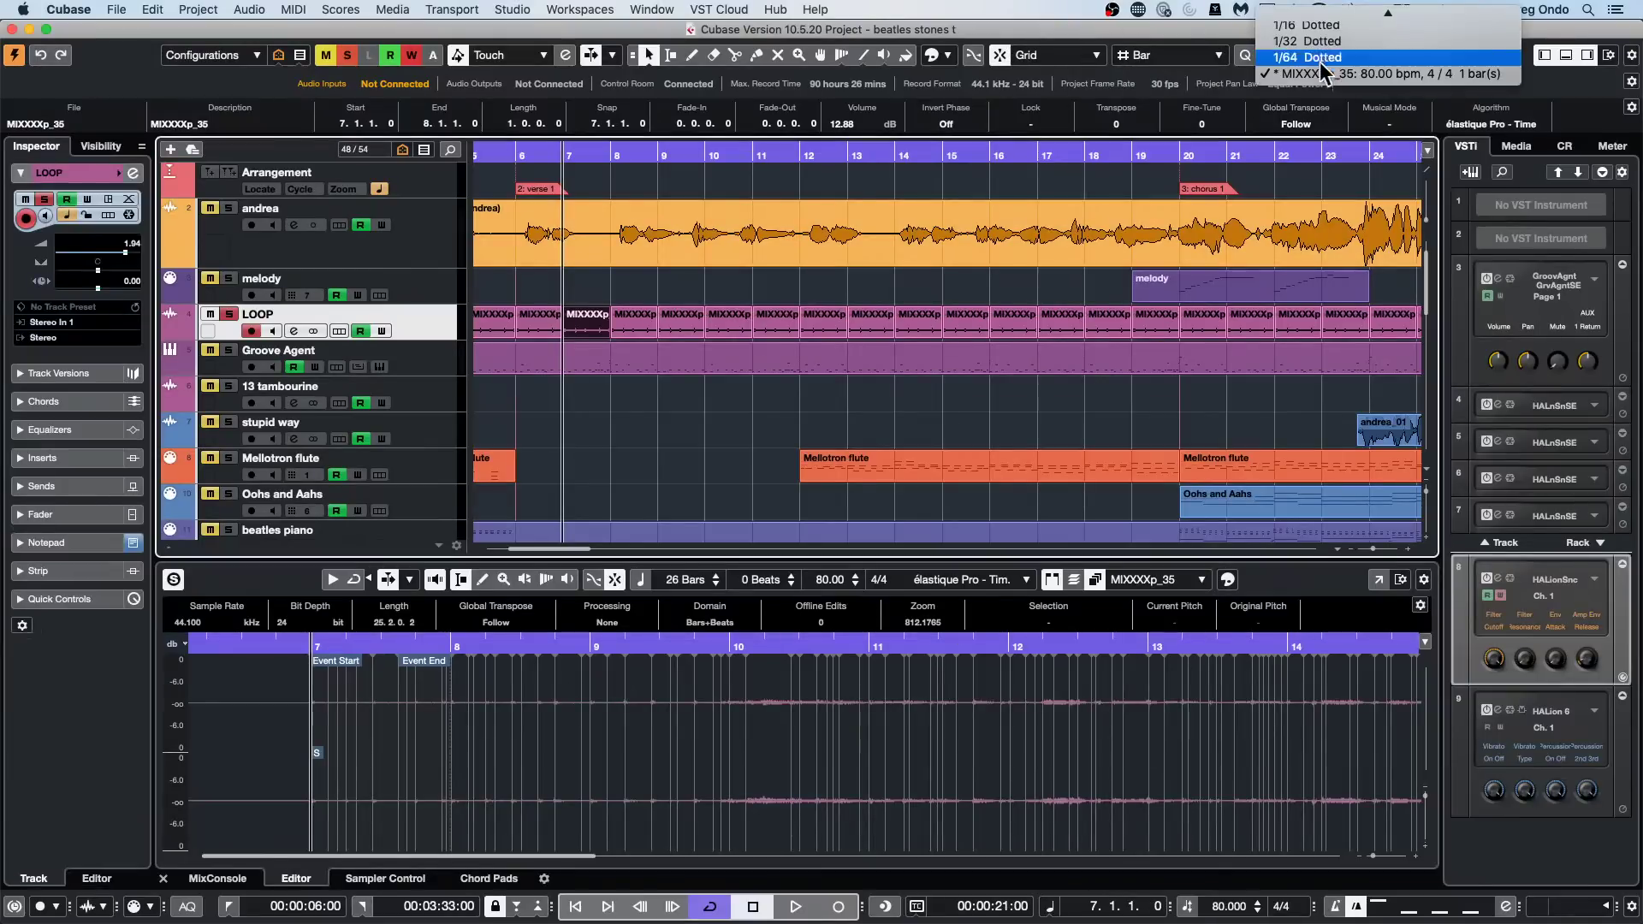
{"action": "scroll", "coordinate": [1335, 53], "scroll_direction": "up", "scroll_amount": 8}
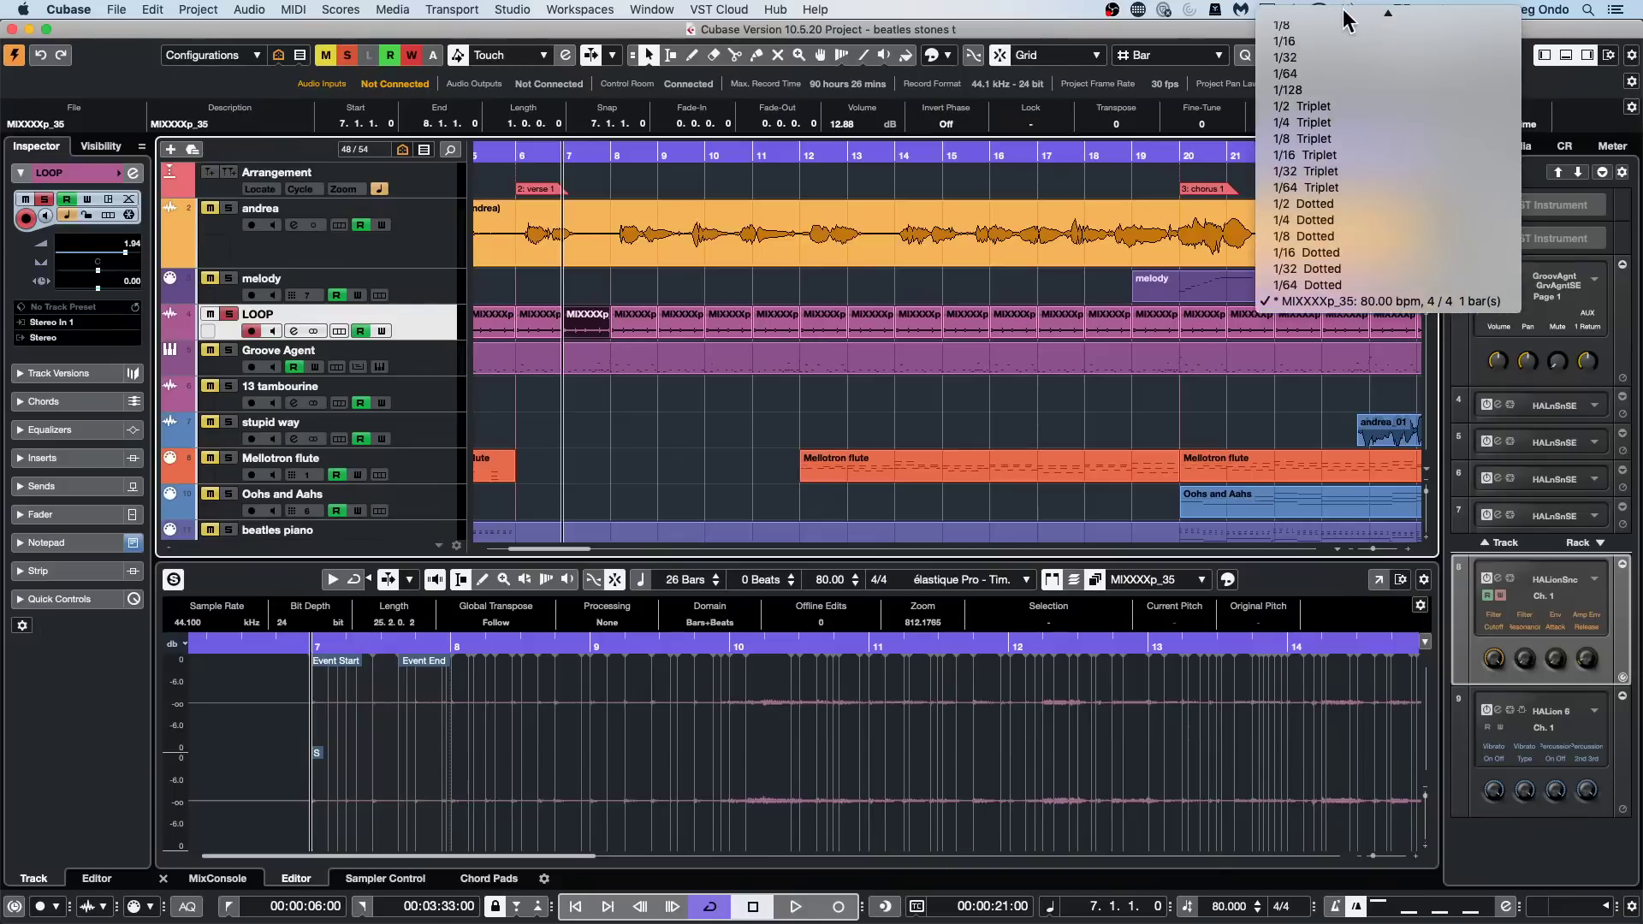
{"action": "left_click", "coordinate": [826, 417]}
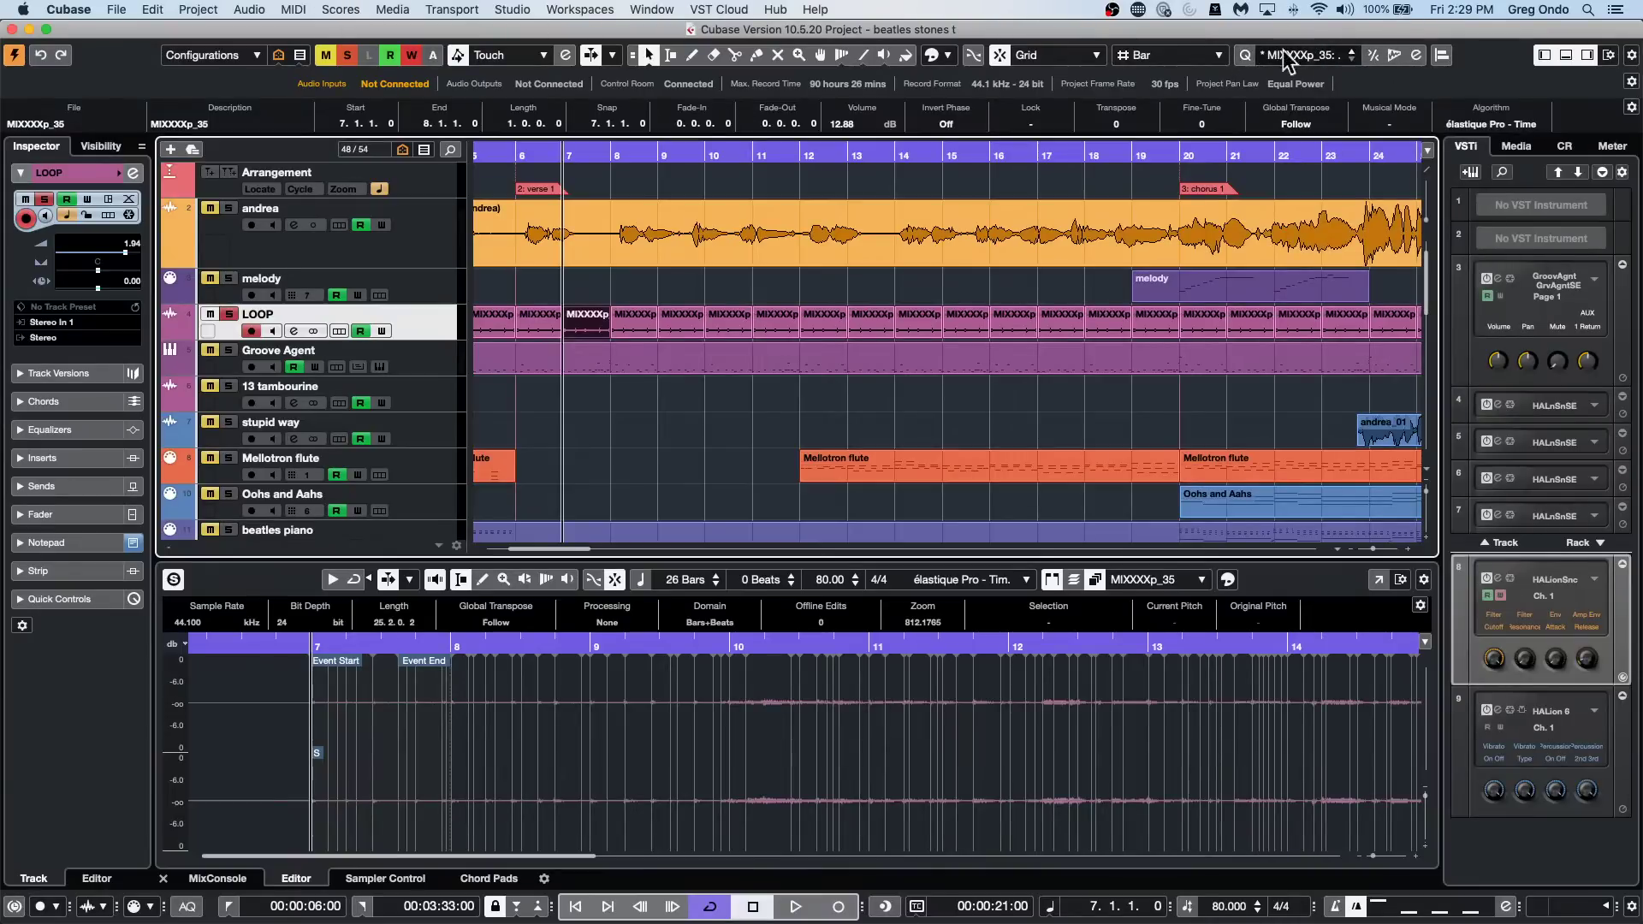
{"action": "left_click", "coordinate": [1330, 67]}
{"action": "scroll", "coordinate": [1326, 16], "scroll_direction": "up", "scroll_amount": 4}
{"action": "scroll", "coordinate": [1326, 15], "scroll_direction": "up", "scroll_amount": 1}
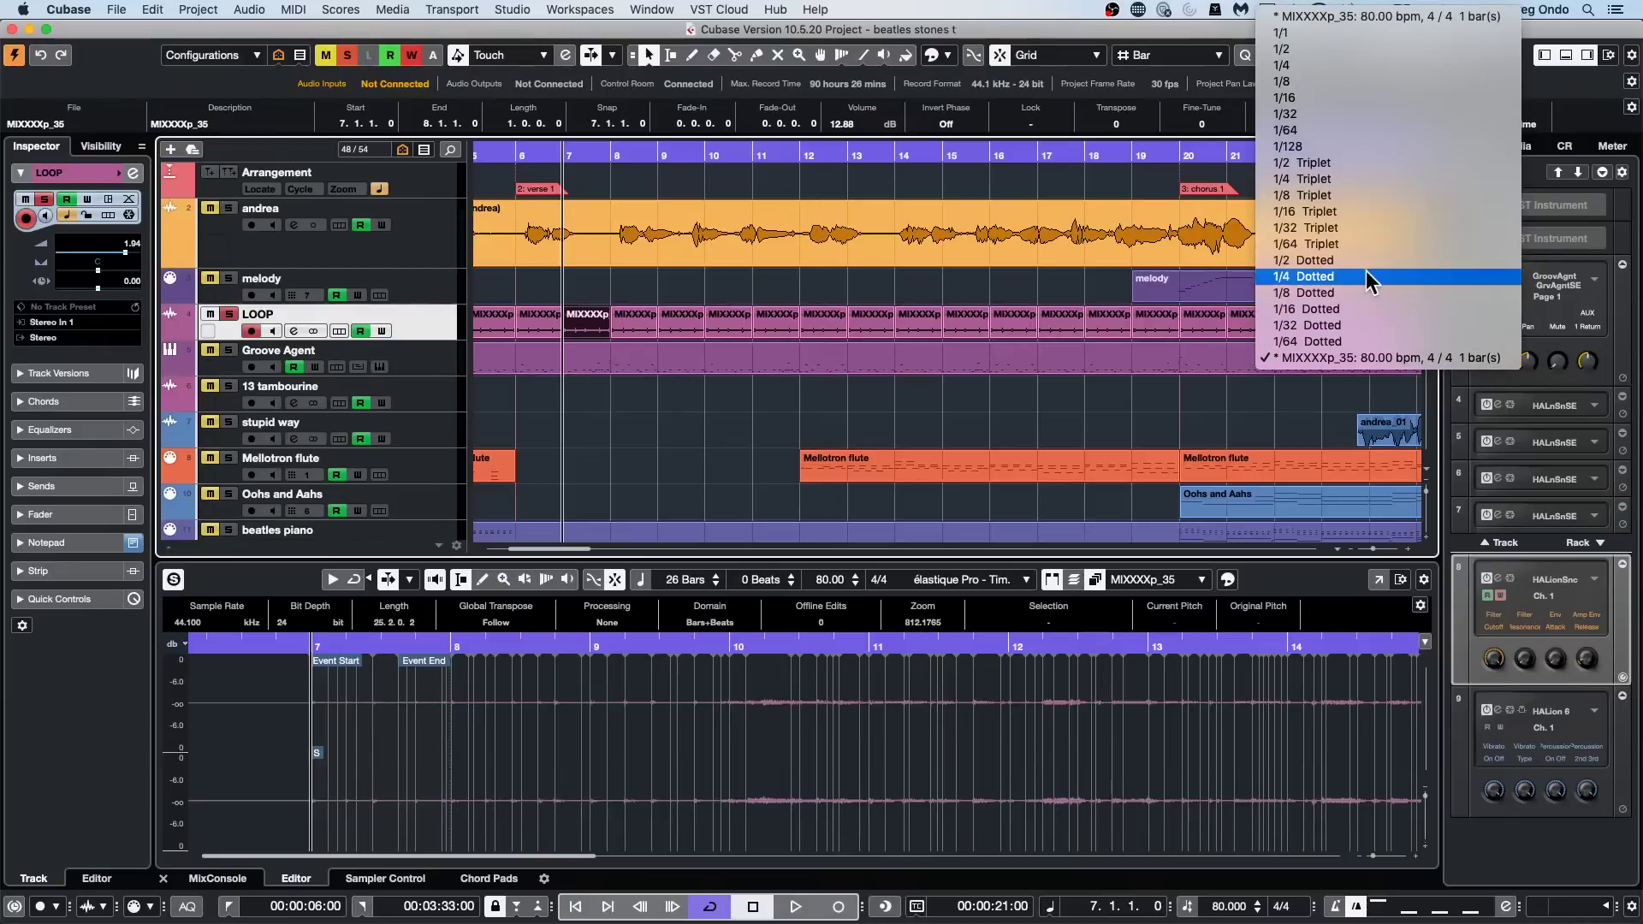
{"action": "left_click", "coordinate": [1339, 80]}
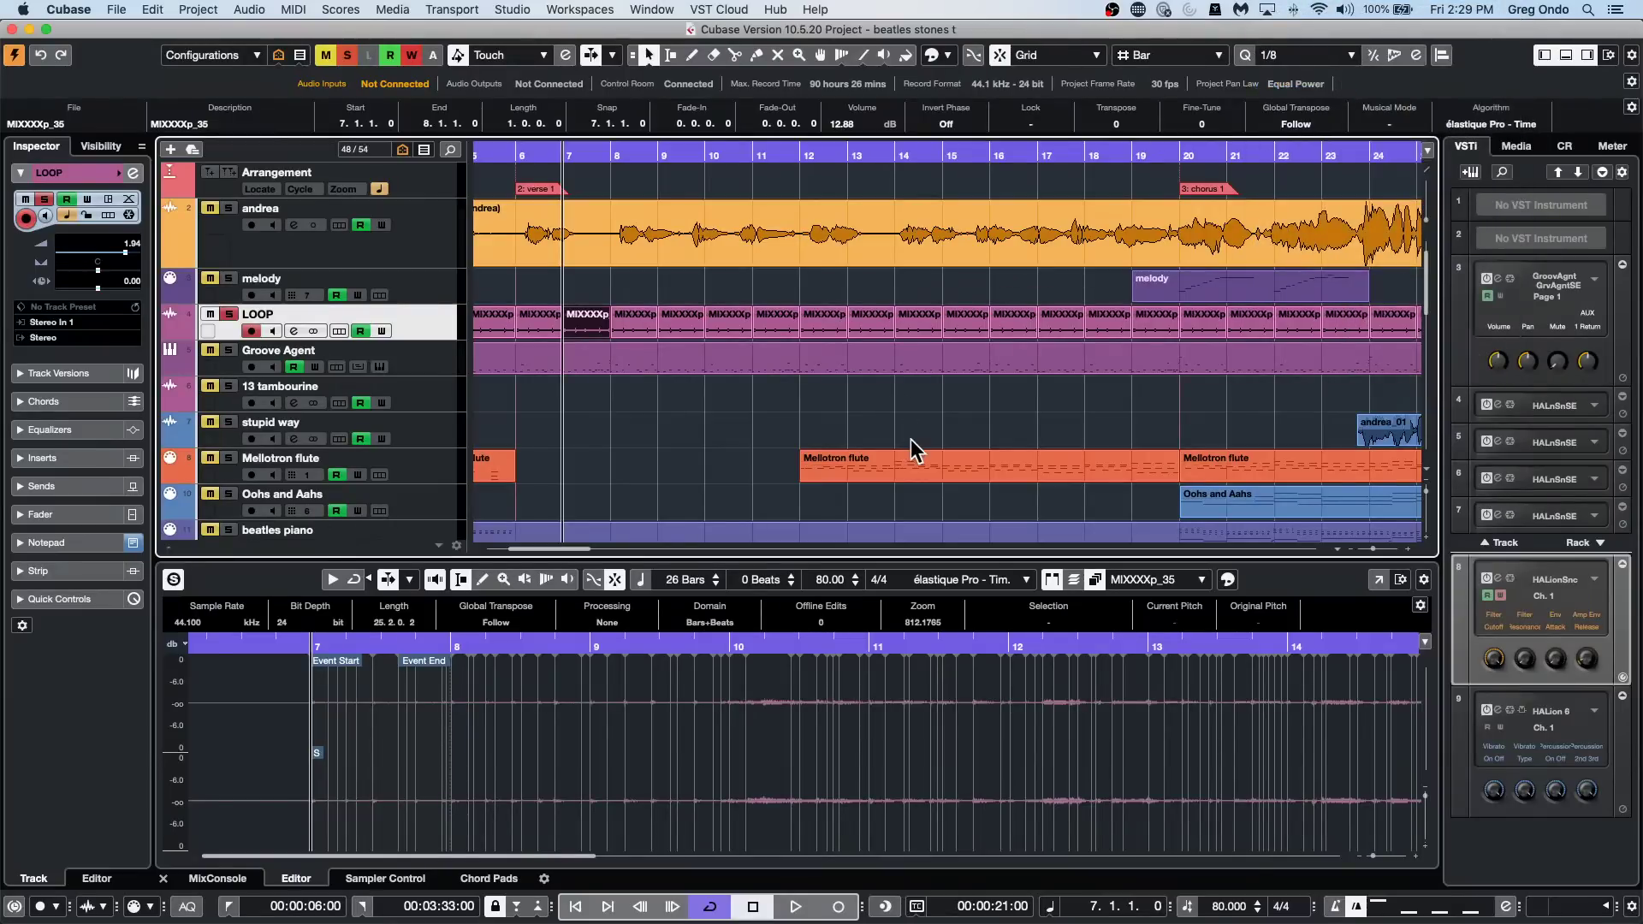
Open the Mellotron flute part starting at bar 4 in a separate Key Editor window.
{"action": "left_click", "coordinate": [917, 462]}
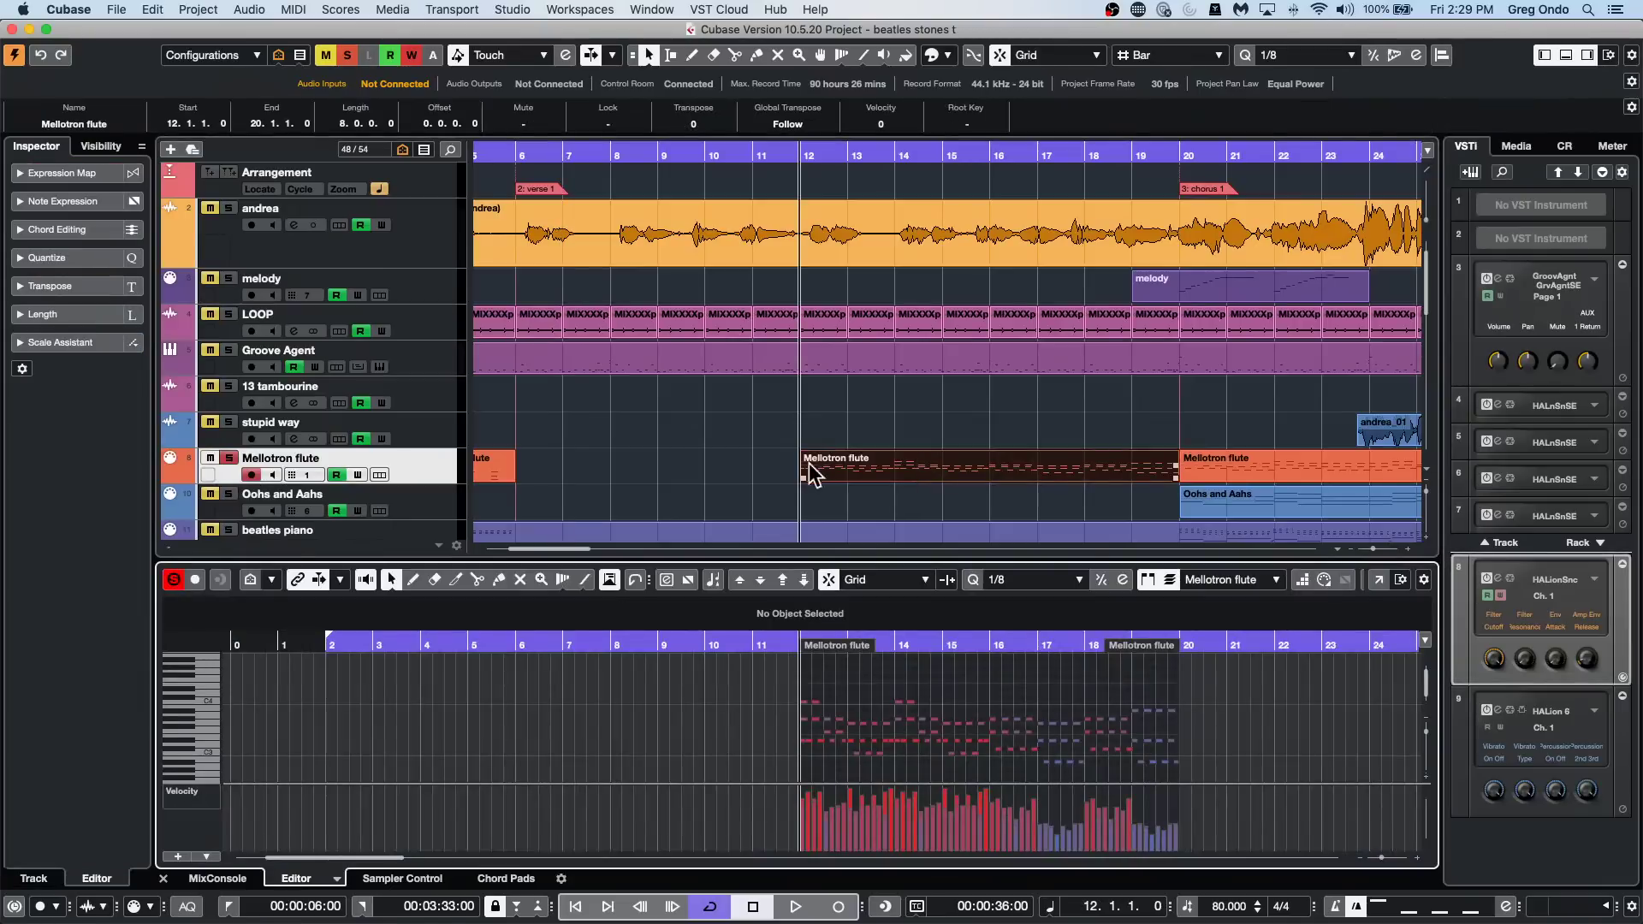
{"action": "left_click", "coordinate": [700, 464]}
{"action": "key", "text": "Return"}
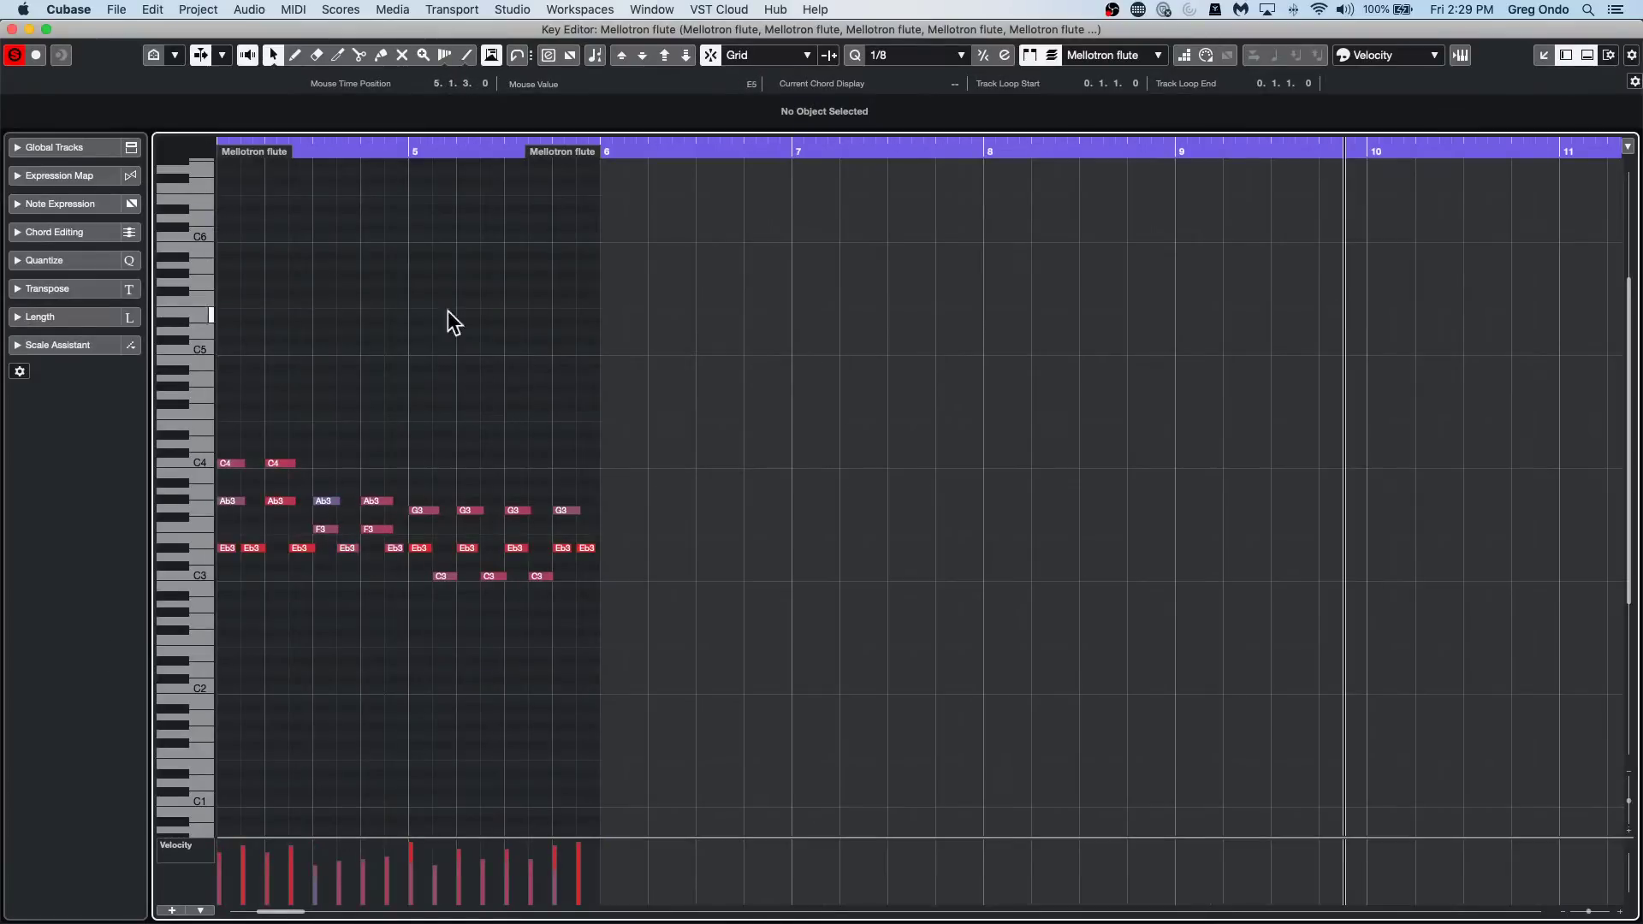
{"action": "left_click_drag", "start_coordinate": [374, 151], "coordinate": [752, 231]}
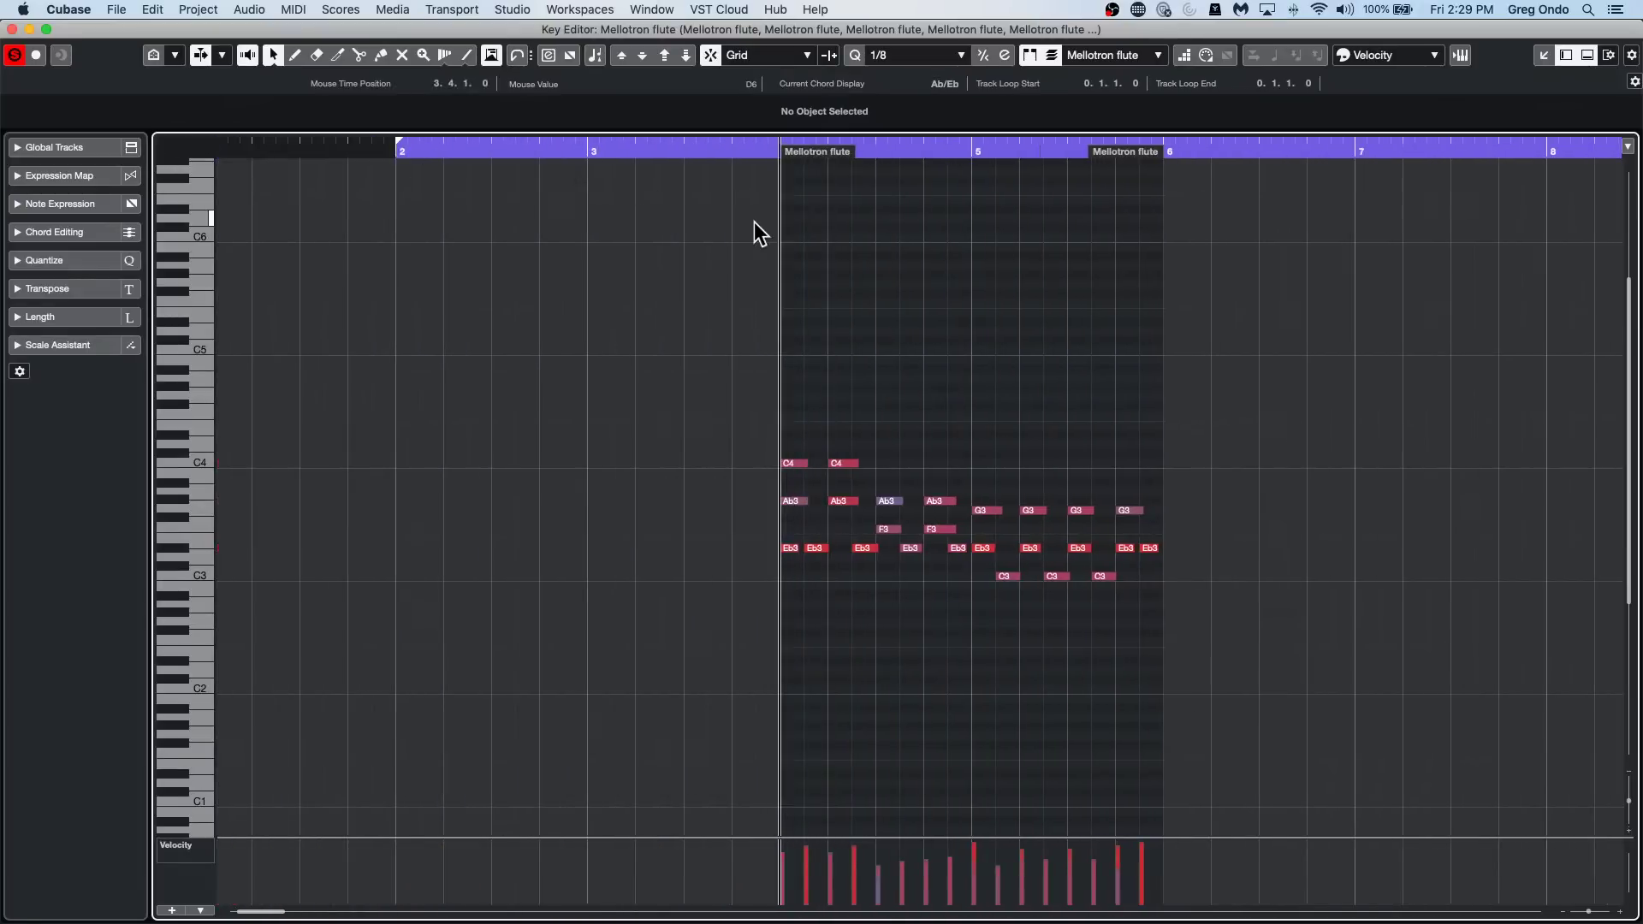
Play the Mellotron flute part from bar 4 to listen to its notes.
{"action": "key", "text": "space"}
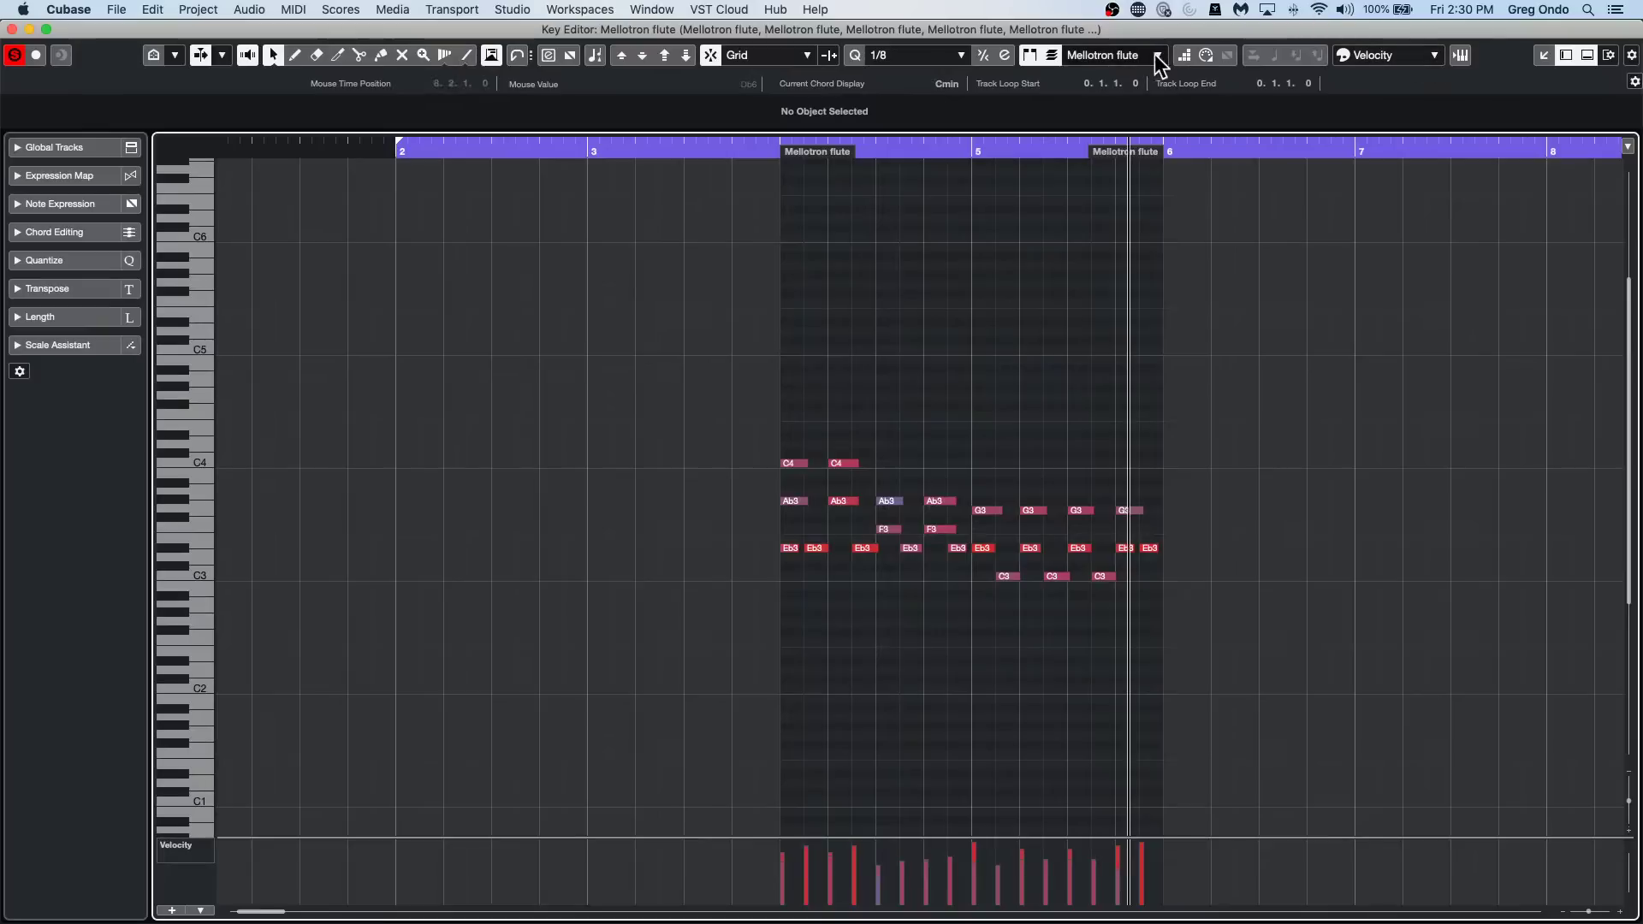
{"action": "left_click", "coordinate": [912, 54]}
{"action": "left_click", "coordinate": [650, 265]}
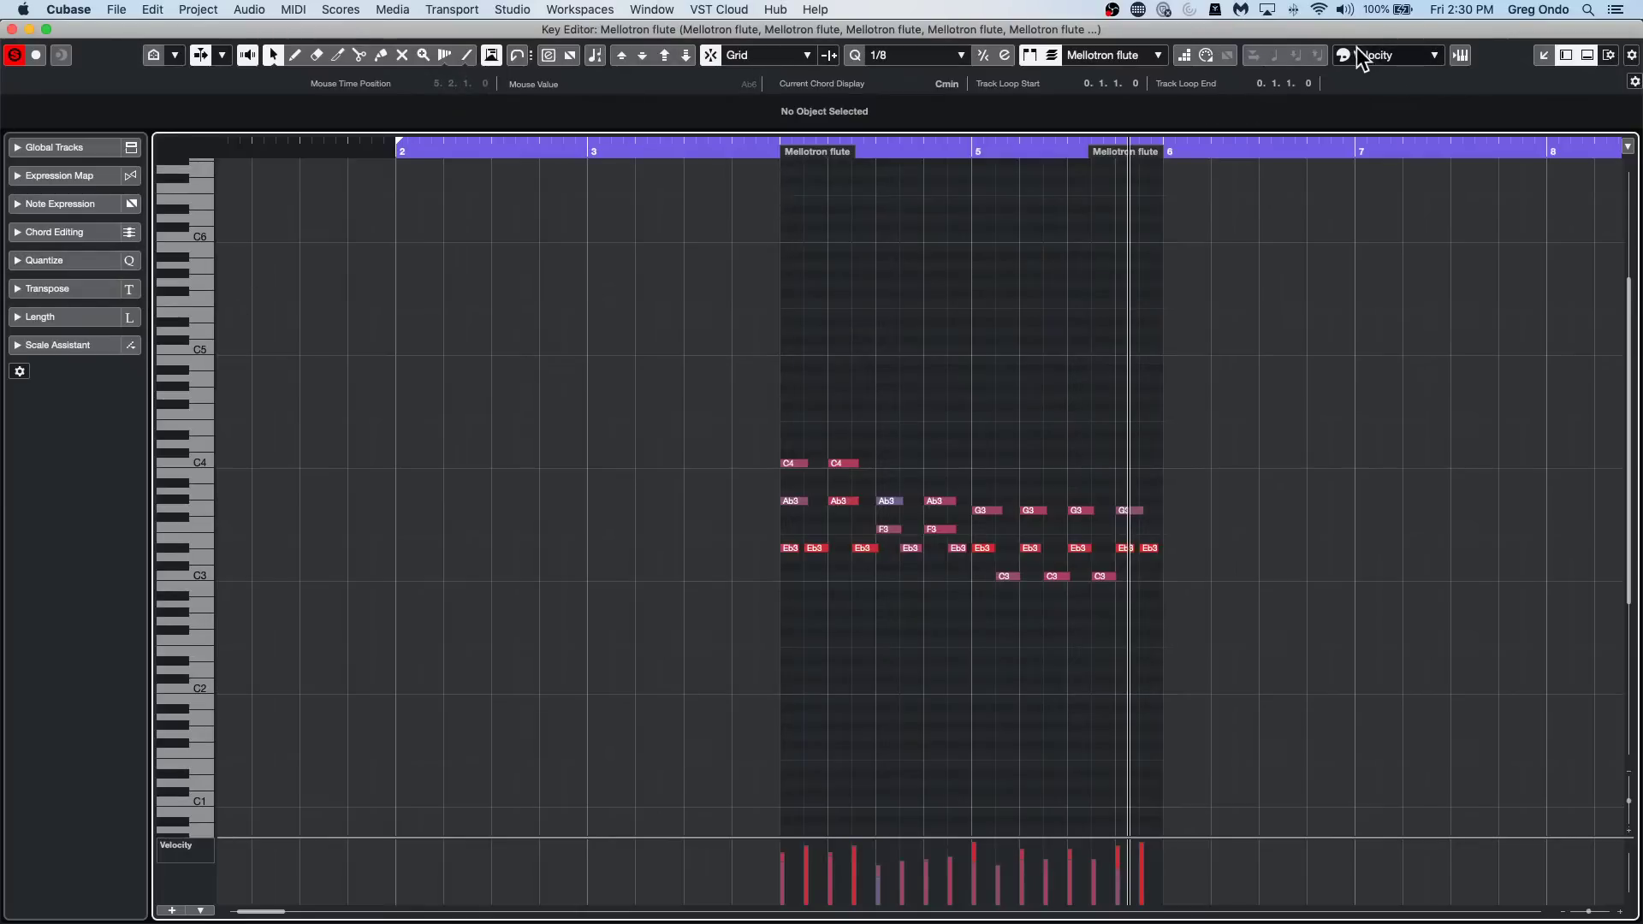
Select the C4 and Ab3 notes at beat 4.2 and shorten them so that Ab3 ends at 4.2.3.69.
{"action": "left_click_drag", "start_coordinate": [856, 155], "coordinate": [669, 378]}
{"action": "left_click_drag", "start_coordinate": [623, 429], "coordinate": [640, 548]}
{"action": "key", "text": "l"}
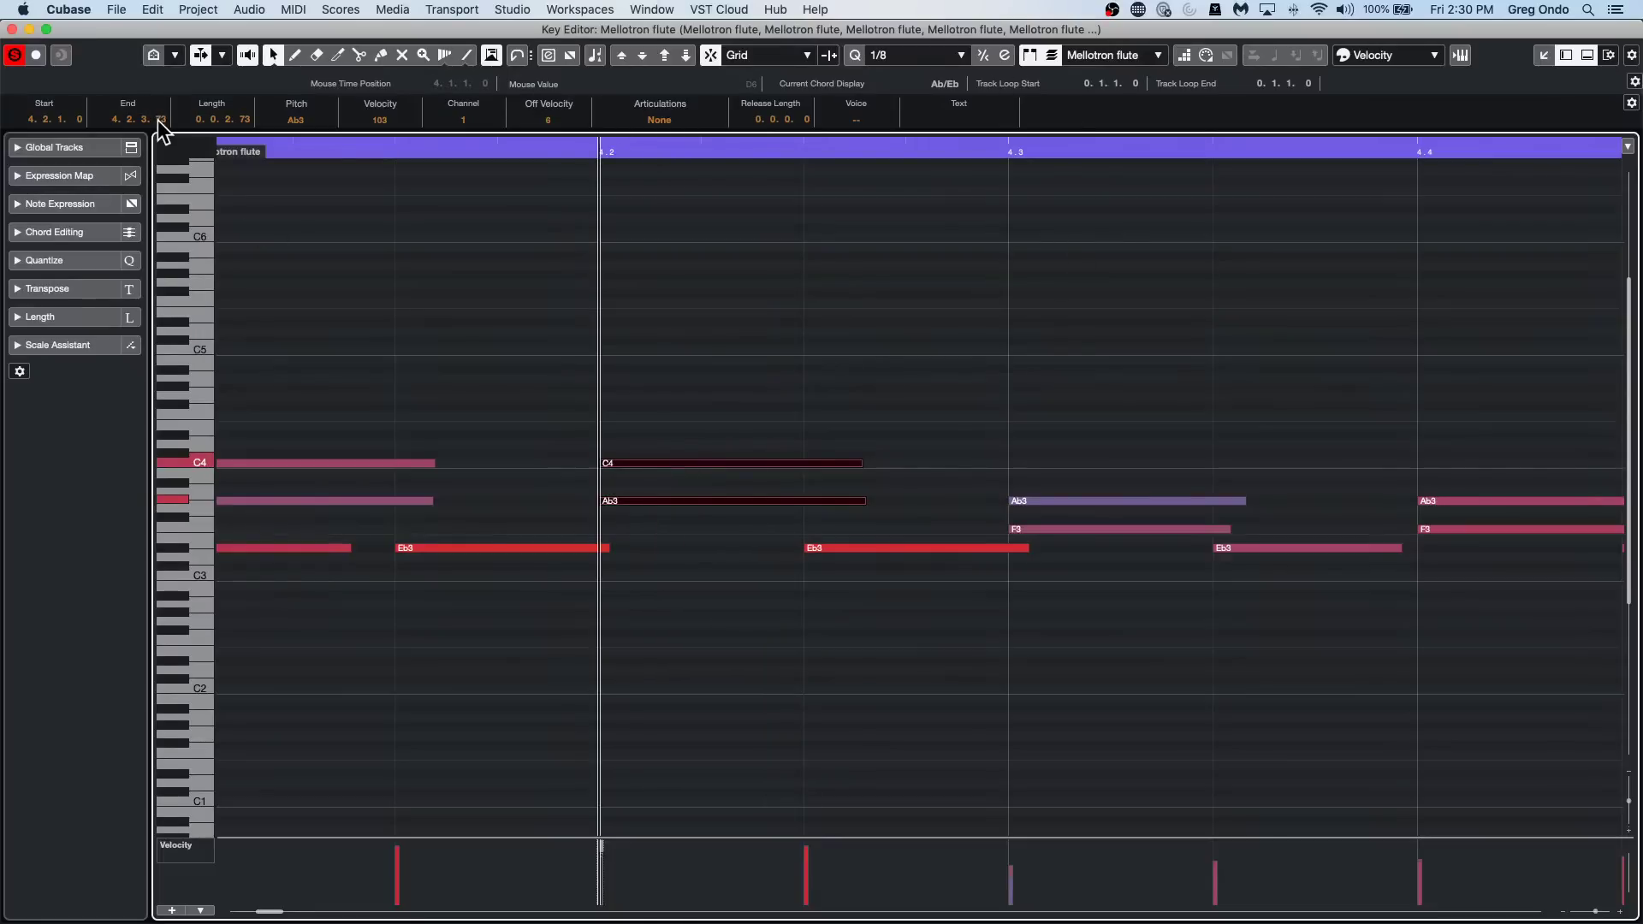
{"action": "scroll", "coordinate": [158, 119], "scroll_direction": "down", "scroll_amount": 4}
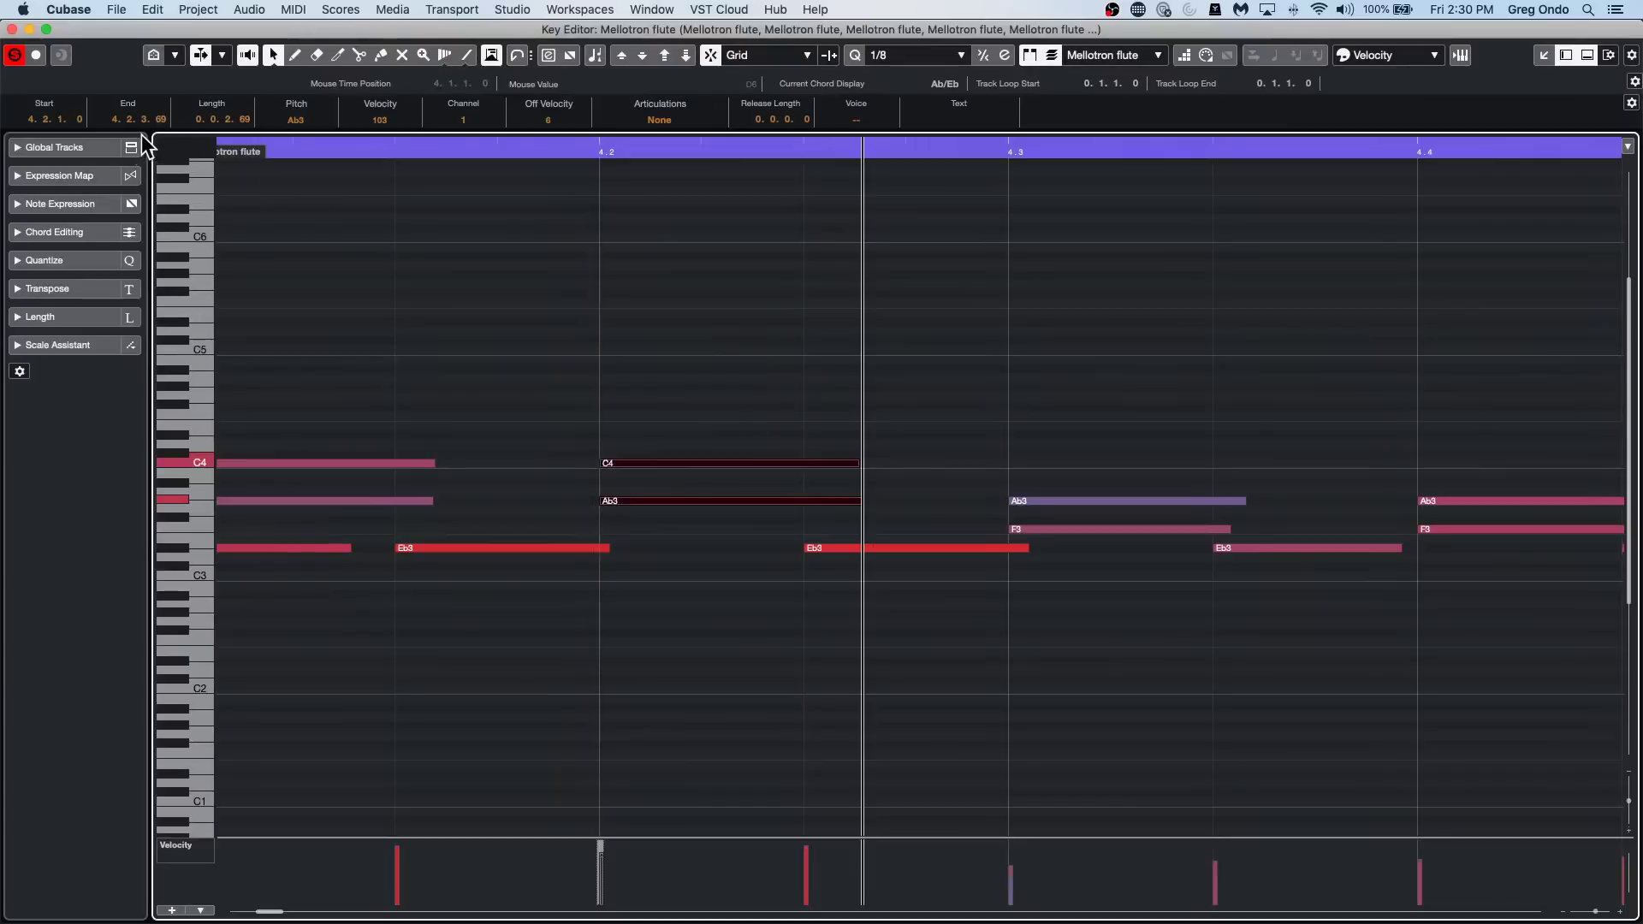
Shift the selected C4 and Ab3 notes slightly ahead of beat 4.2, to a start of 4.1.4.112.
{"action": "scroll", "coordinate": [60, 122], "scroll_direction": "down", "scroll_amount": 3}
{"action": "scroll", "coordinate": [60, 121], "scroll_direction": "up", "scroll_amount": 4}
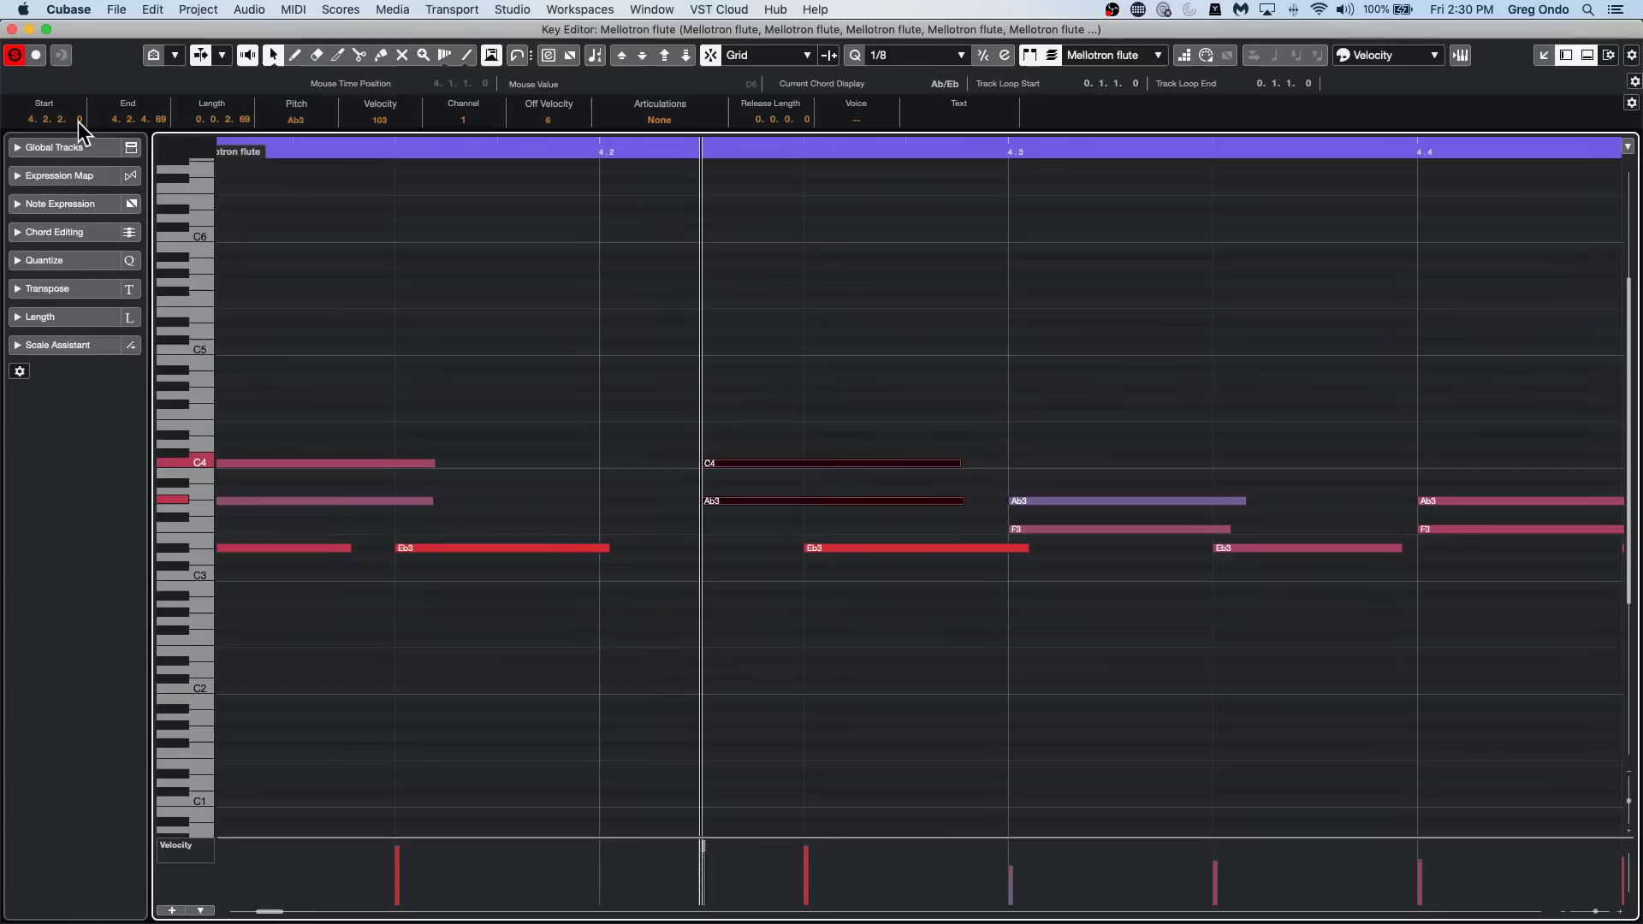
{"action": "scroll", "coordinate": [78, 121], "scroll_direction": "down", "scroll_amount": 17}
{"action": "scroll", "coordinate": [79, 121], "scroll_direction": "down", "scroll_amount": 20}
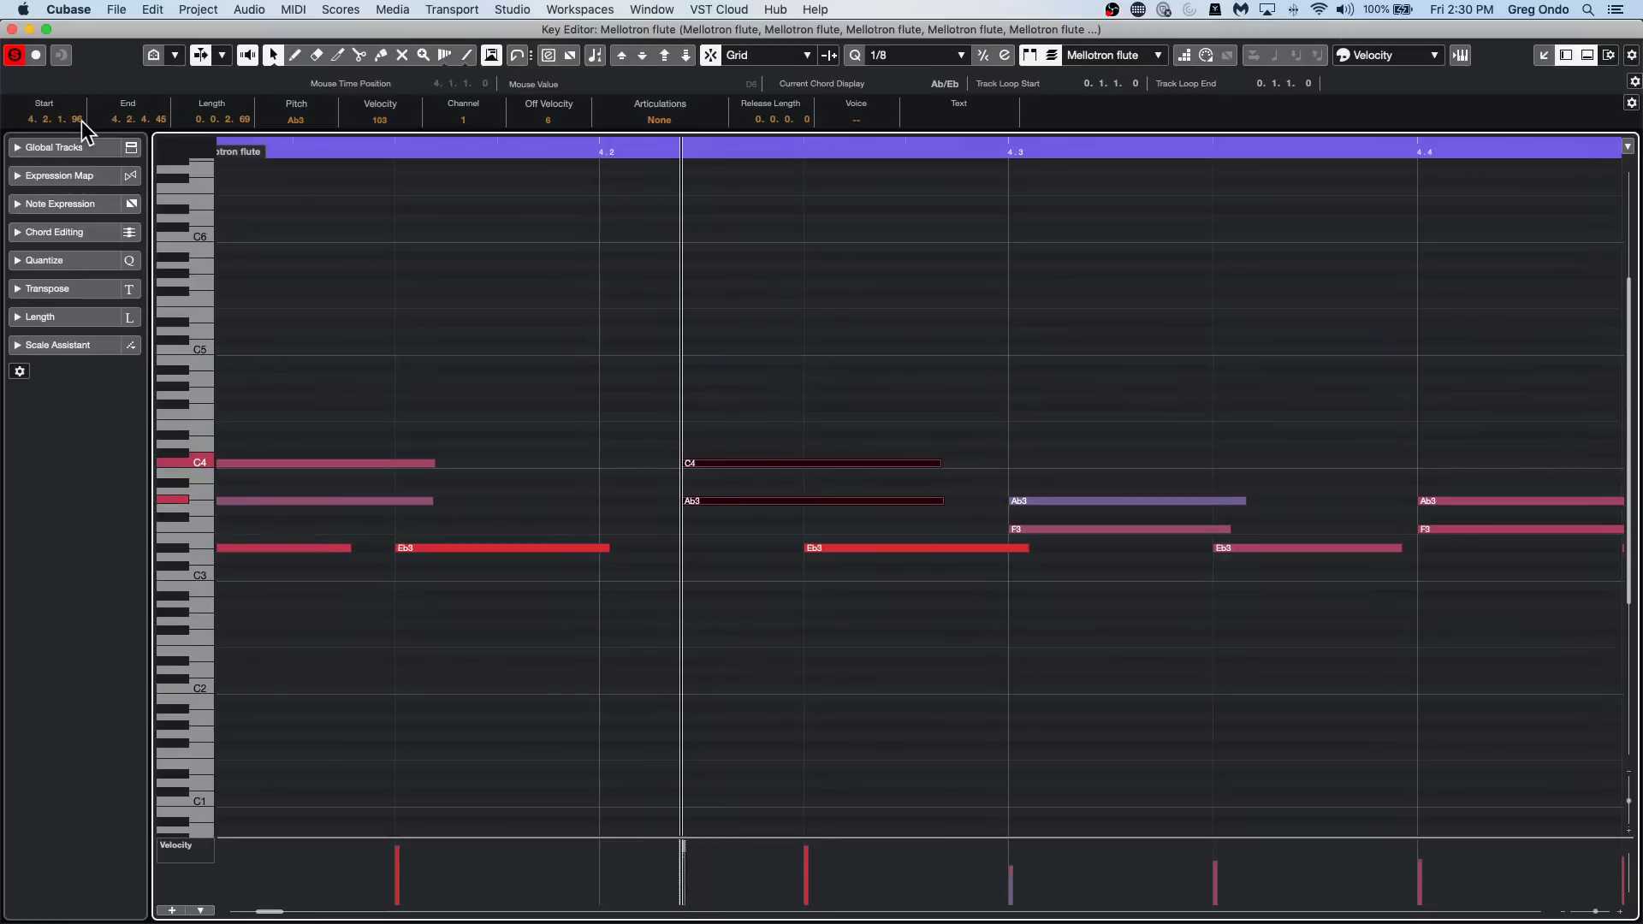
{"action": "scroll", "coordinate": [84, 123], "scroll_direction": "down", "scroll_amount": 10}
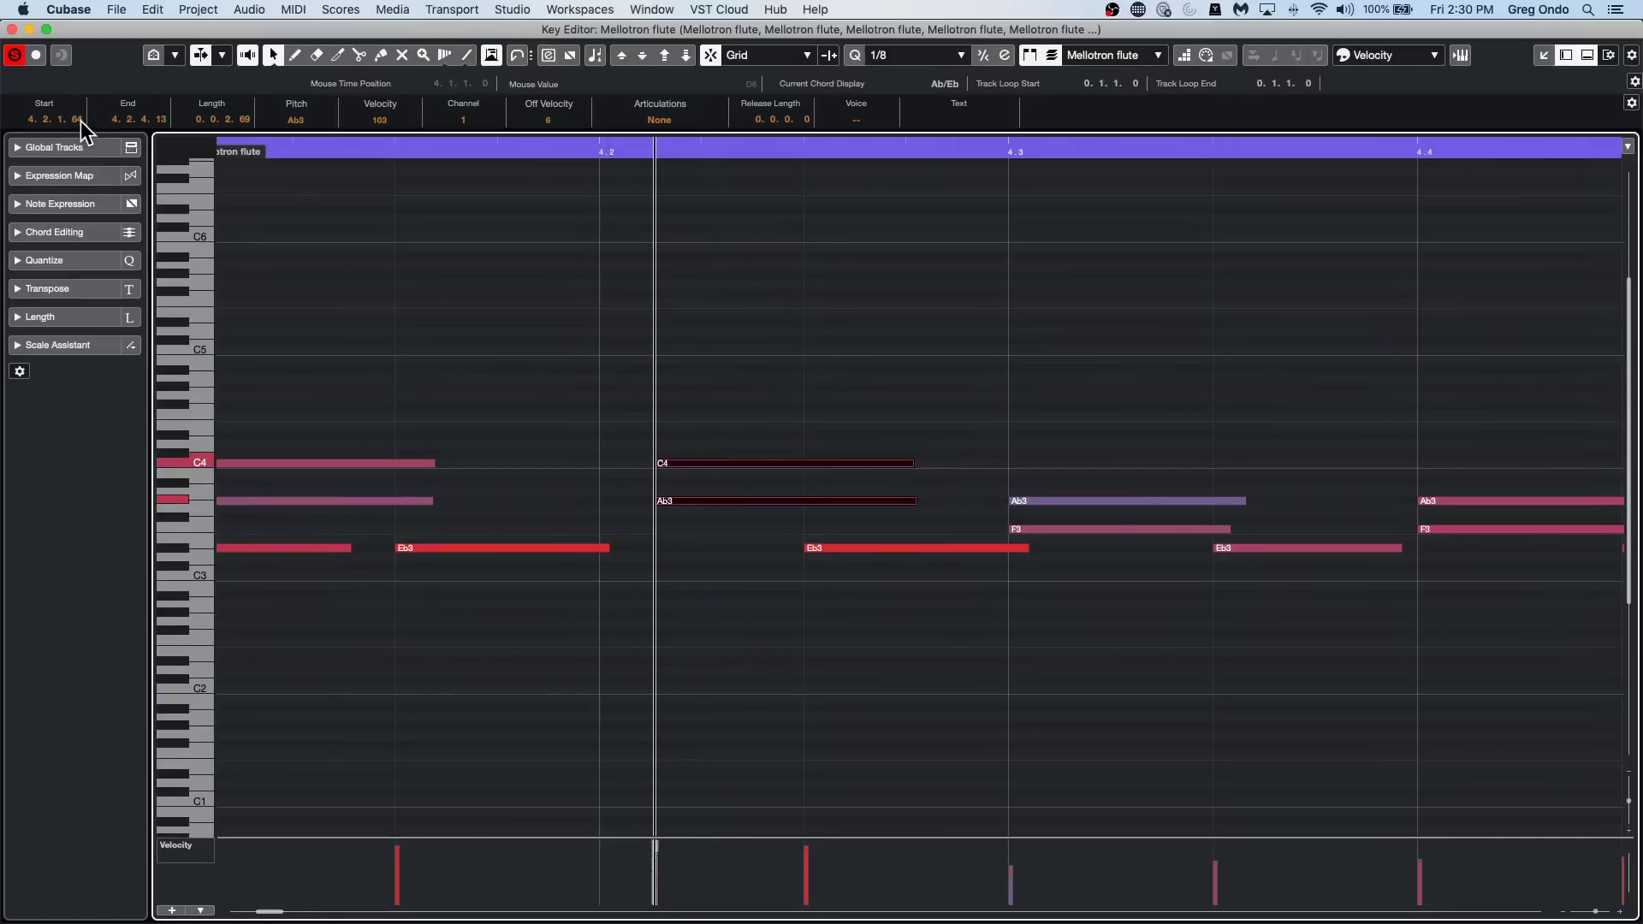
{"action": "scroll", "coordinate": [82, 118], "scroll_direction": "down", "scroll_amount": 20}
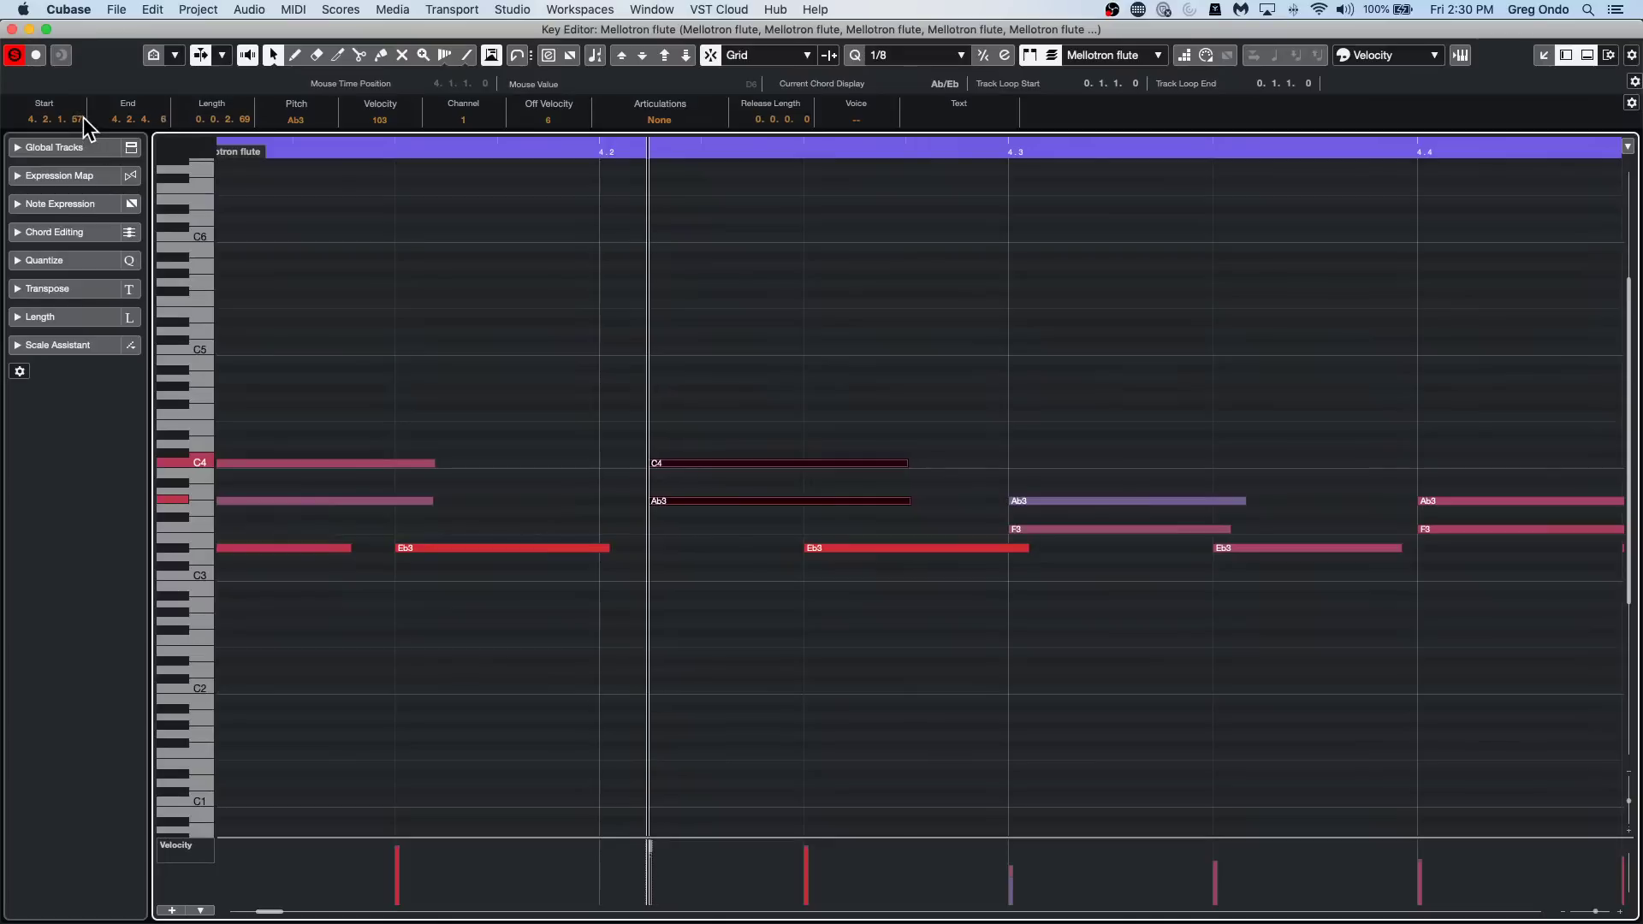
{"action": "scroll", "coordinate": [78, 118], "scroll_direction": "down", "scroll_amount": 20}
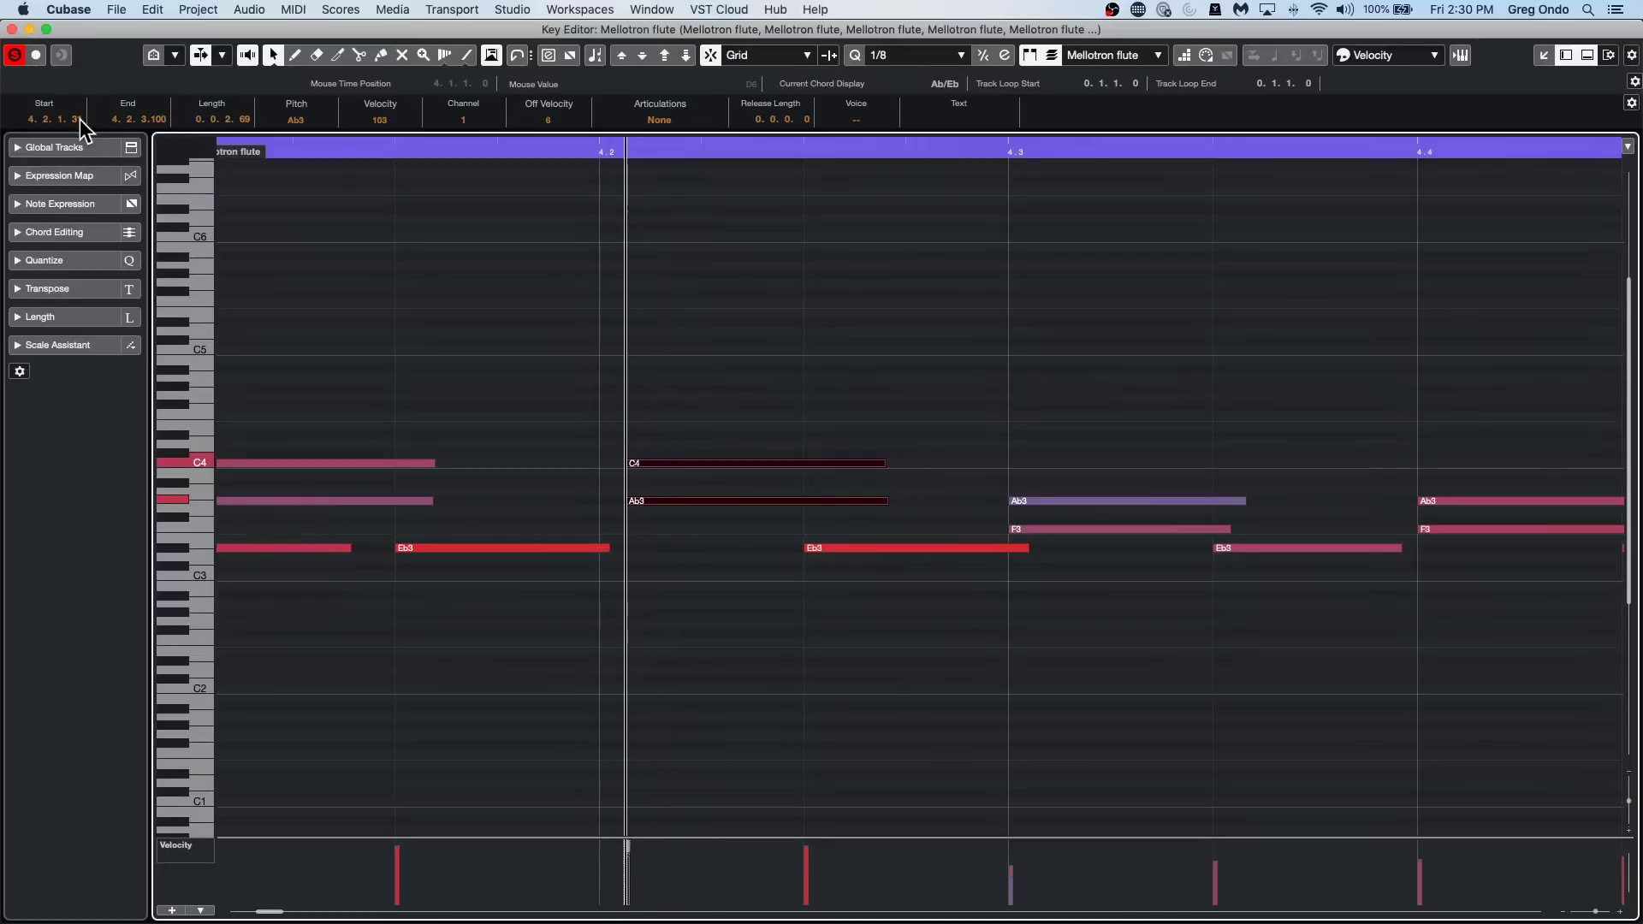
{"action": "scroll", "coordinate": [80, 121], "scroll_direction": "down", "scroll_amount": 14}
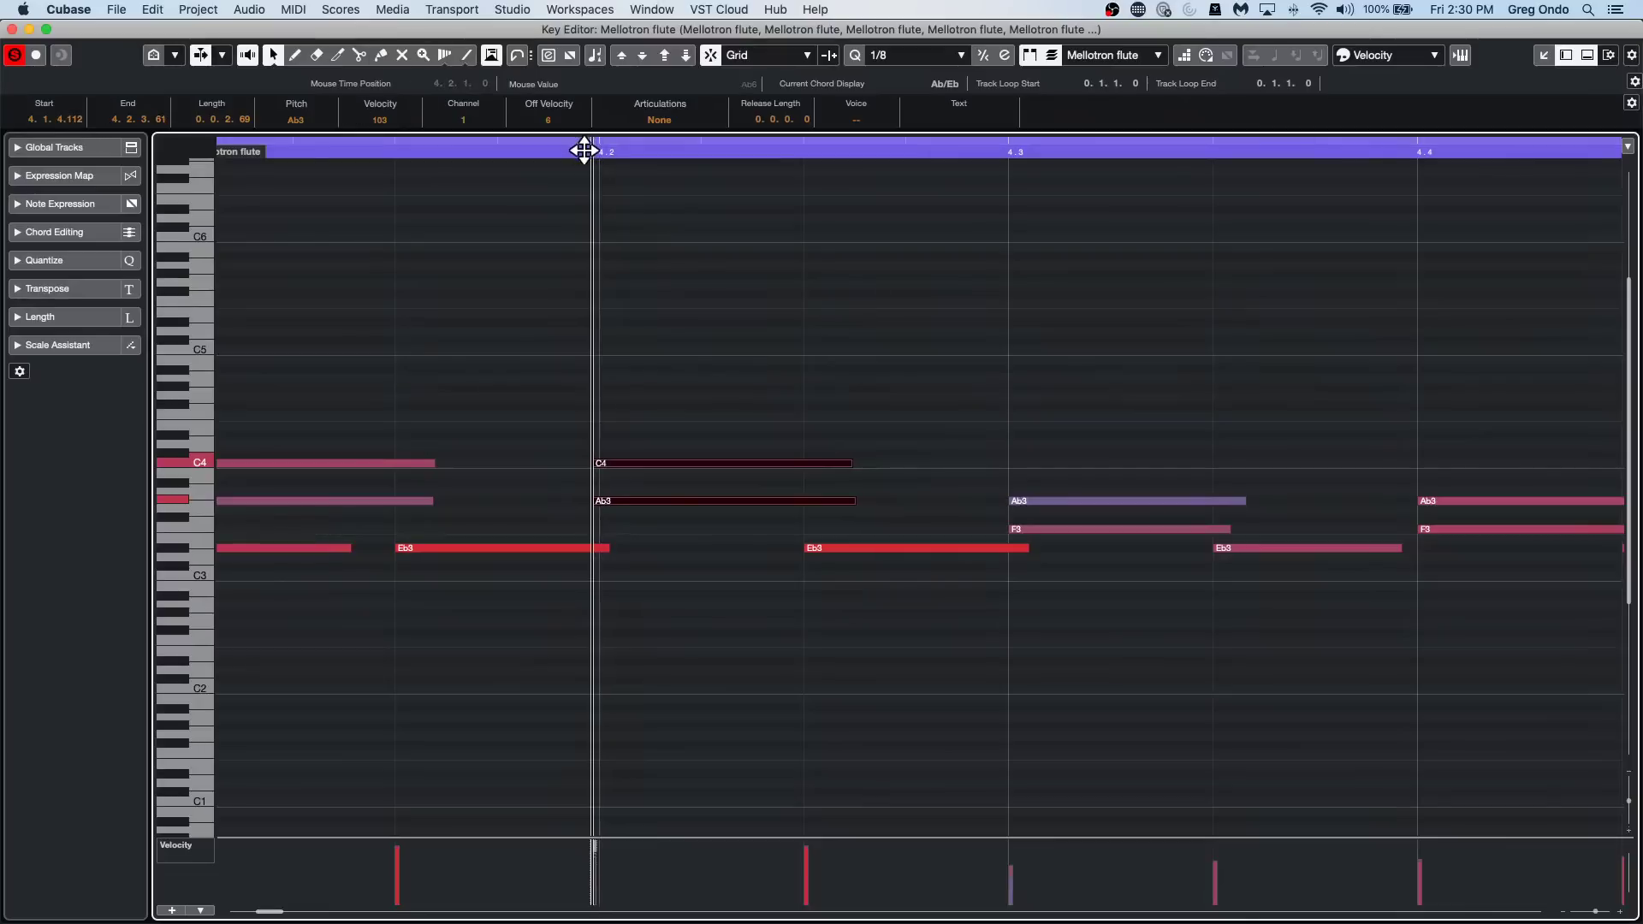
Open the Quantize Panel beside the early C4 and Ab3 notes and enable the iterative quantize mode at 66%.
{"action": "left_click_drag", "start_coordinate": [584, 156], "coordinate": [603, 281]}
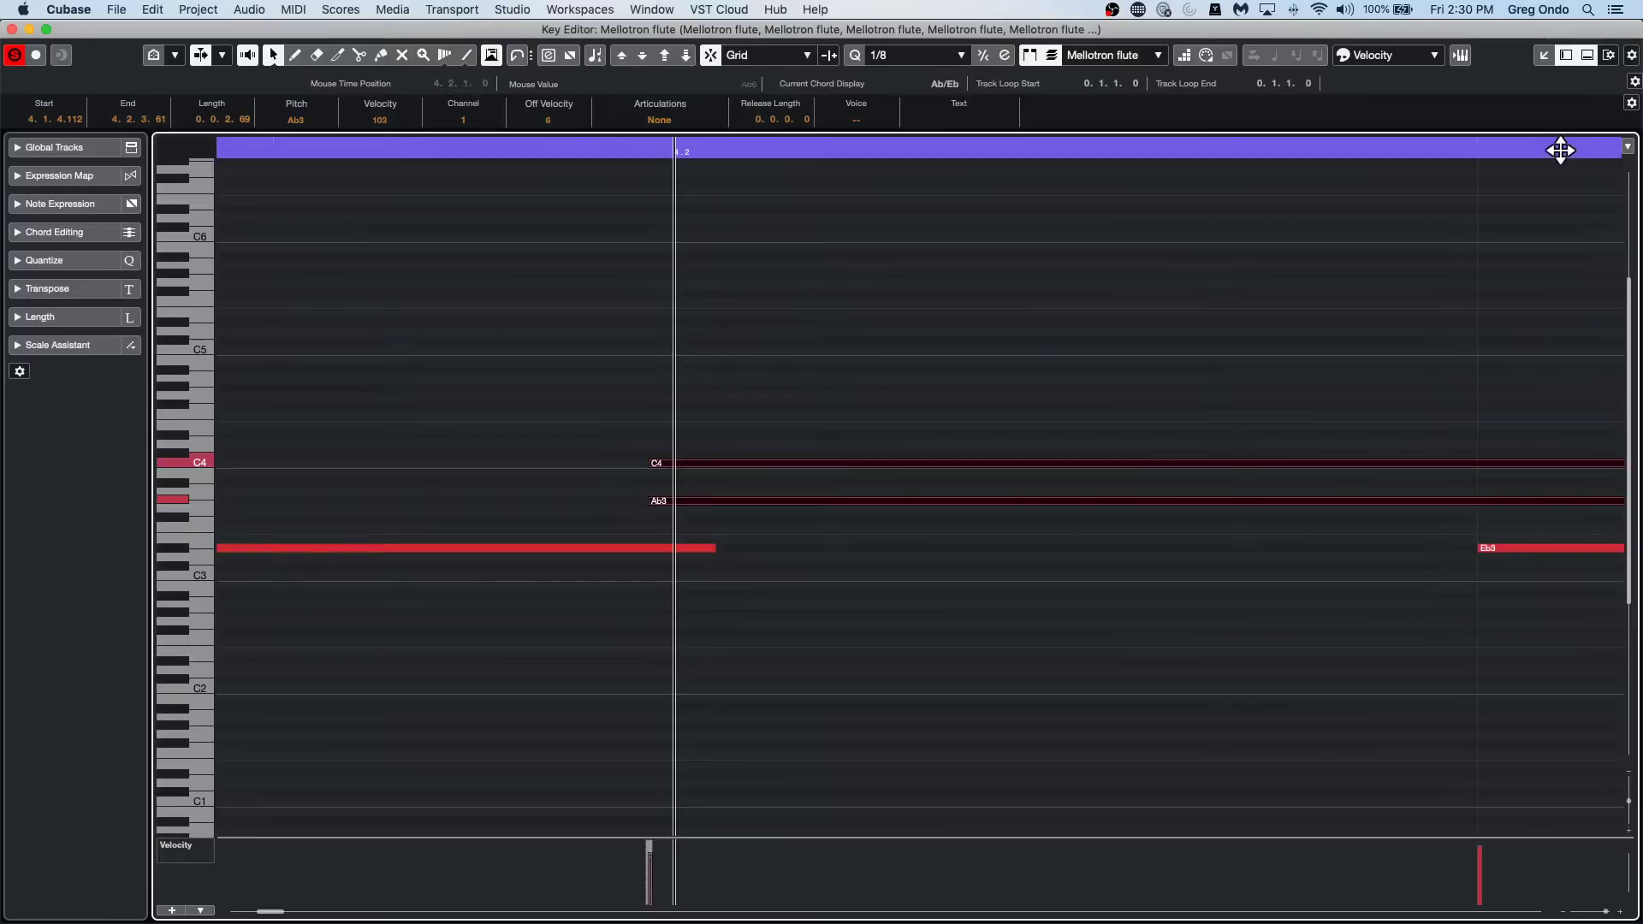
{"action": "left_click", "coordinate": [293, 10]}
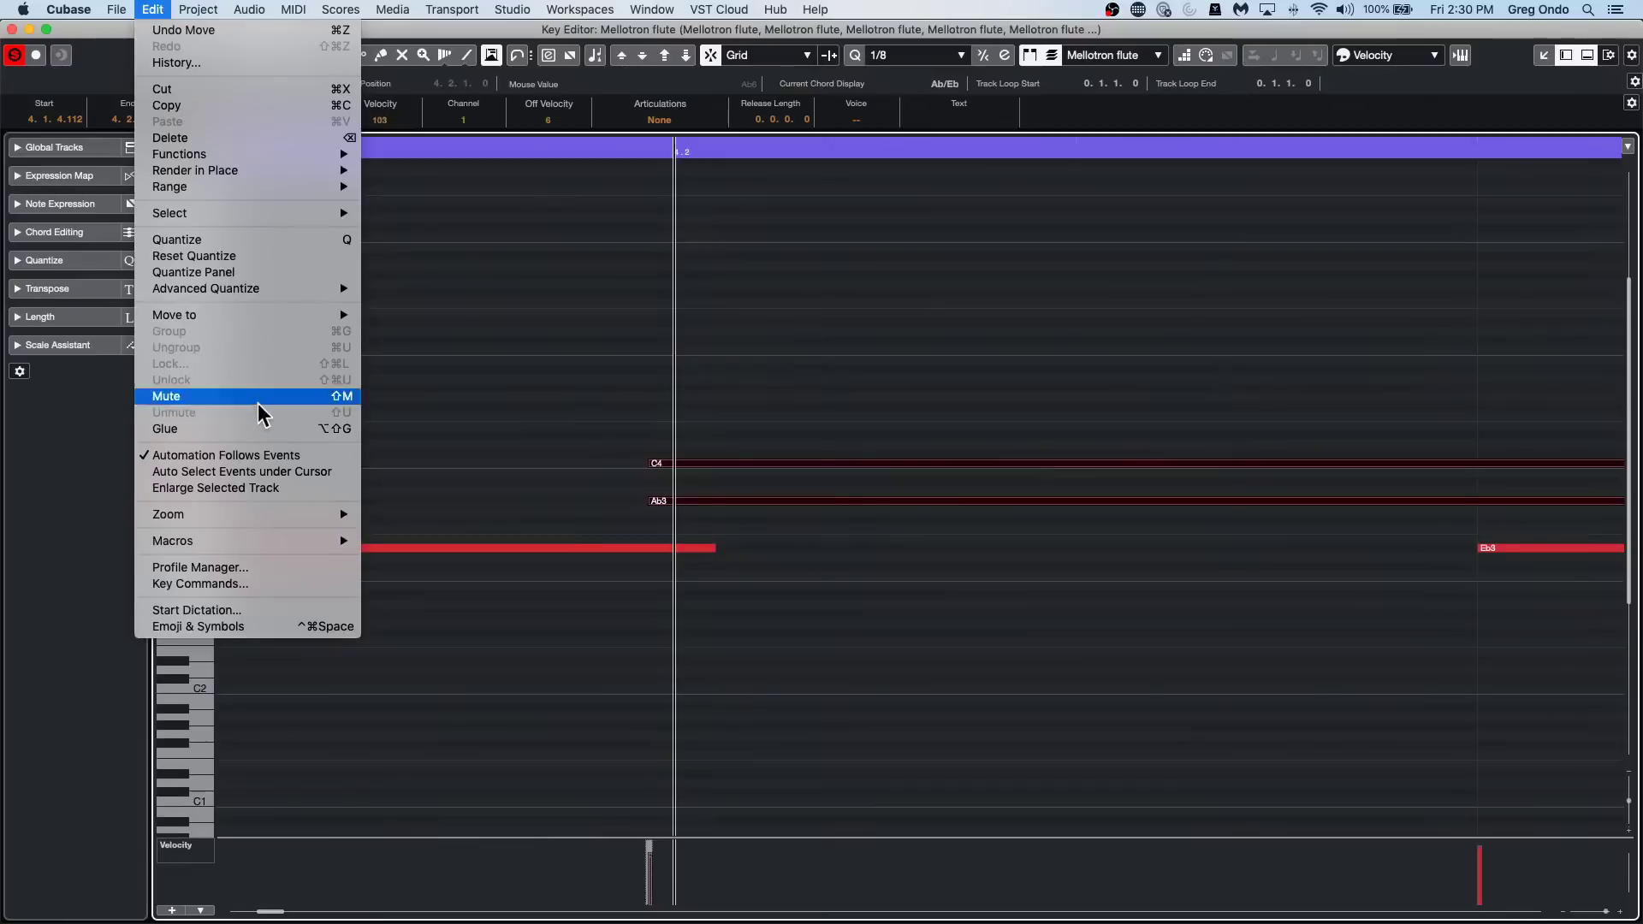
{"action": "left_click", "coordinate": [286, 272]}
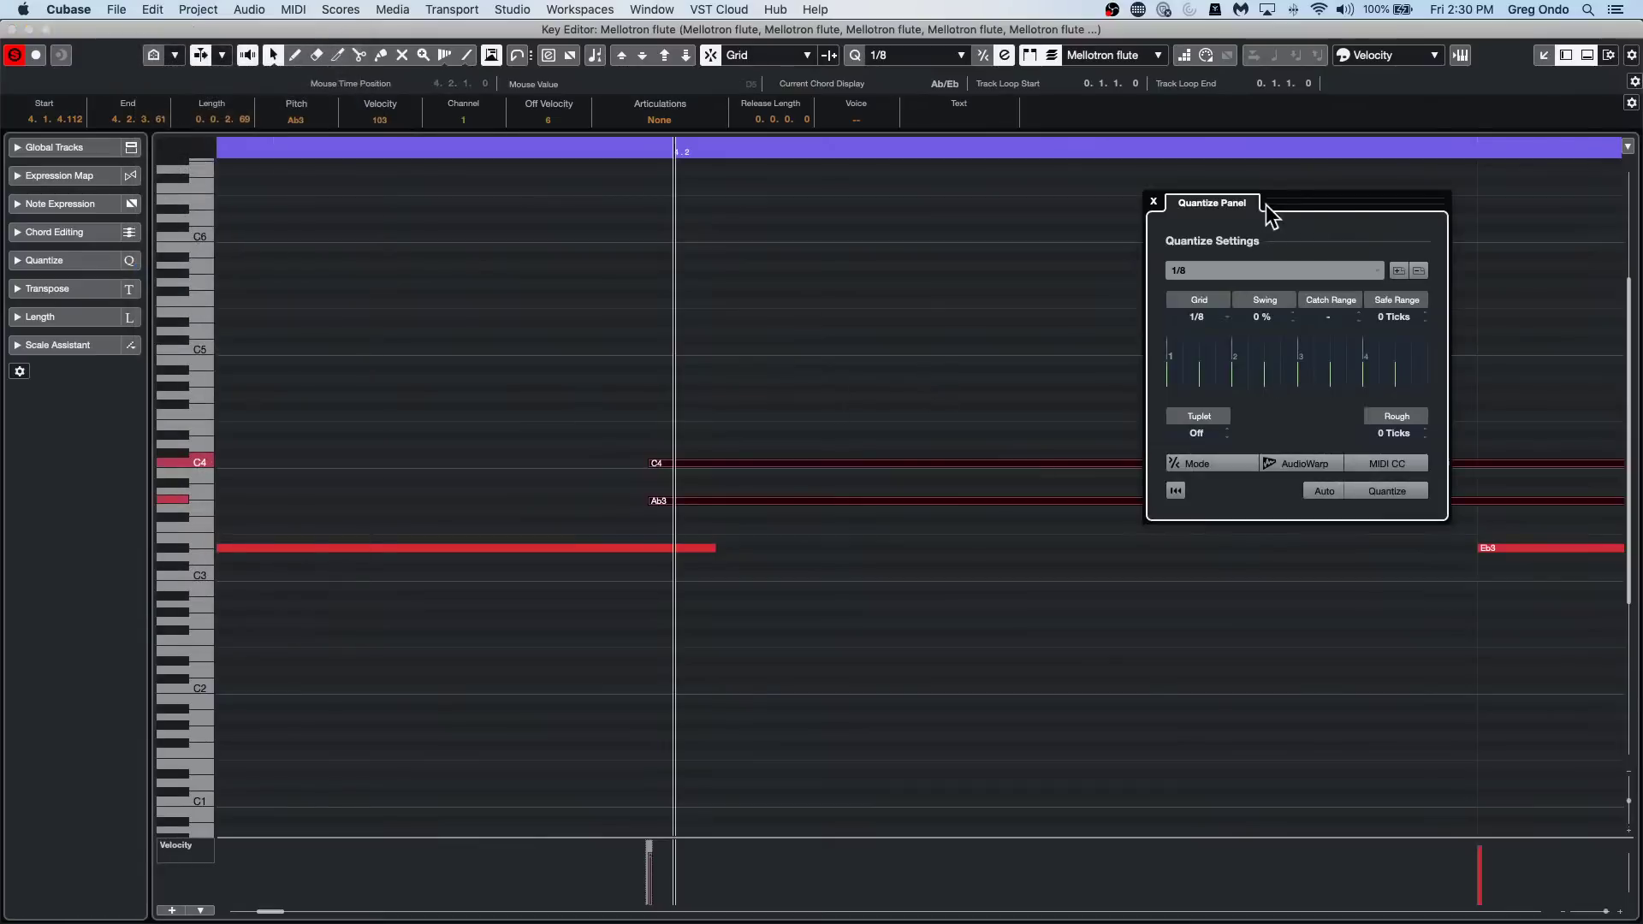
{"action": "left_click_drag", "start_coordinate": [1228, 208], "coordinate": [804, 381]}
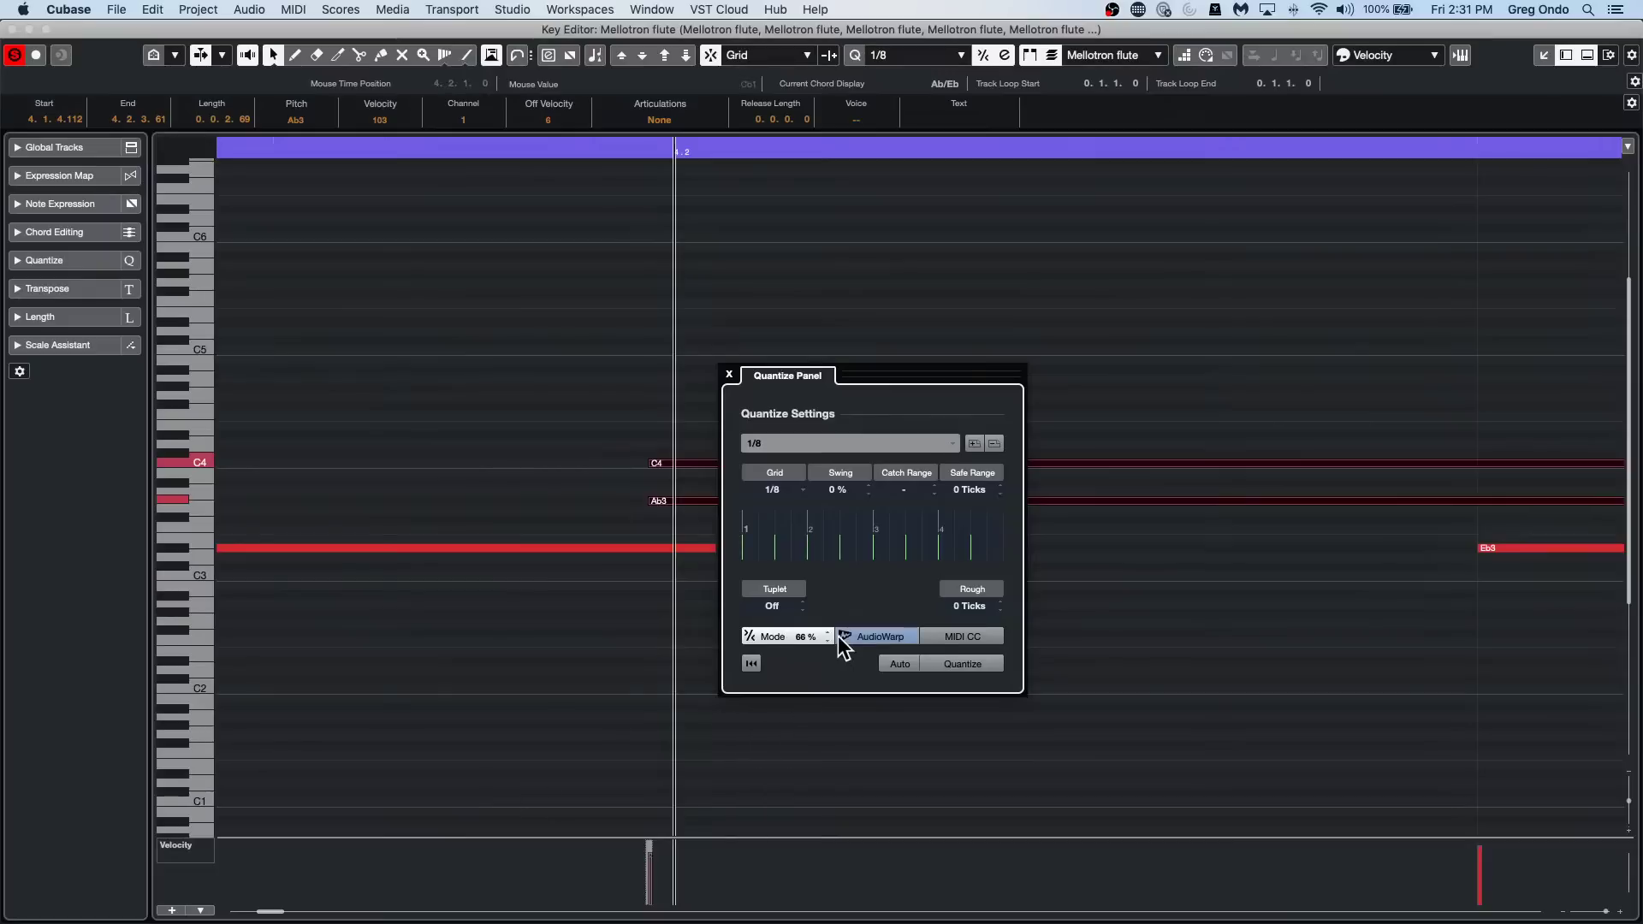
Quantize the selected C4 and Ab3 notes towards the 1/8 grid with a strength of 66%.
{"action": "left_click", "coordinate": [678, 151]}
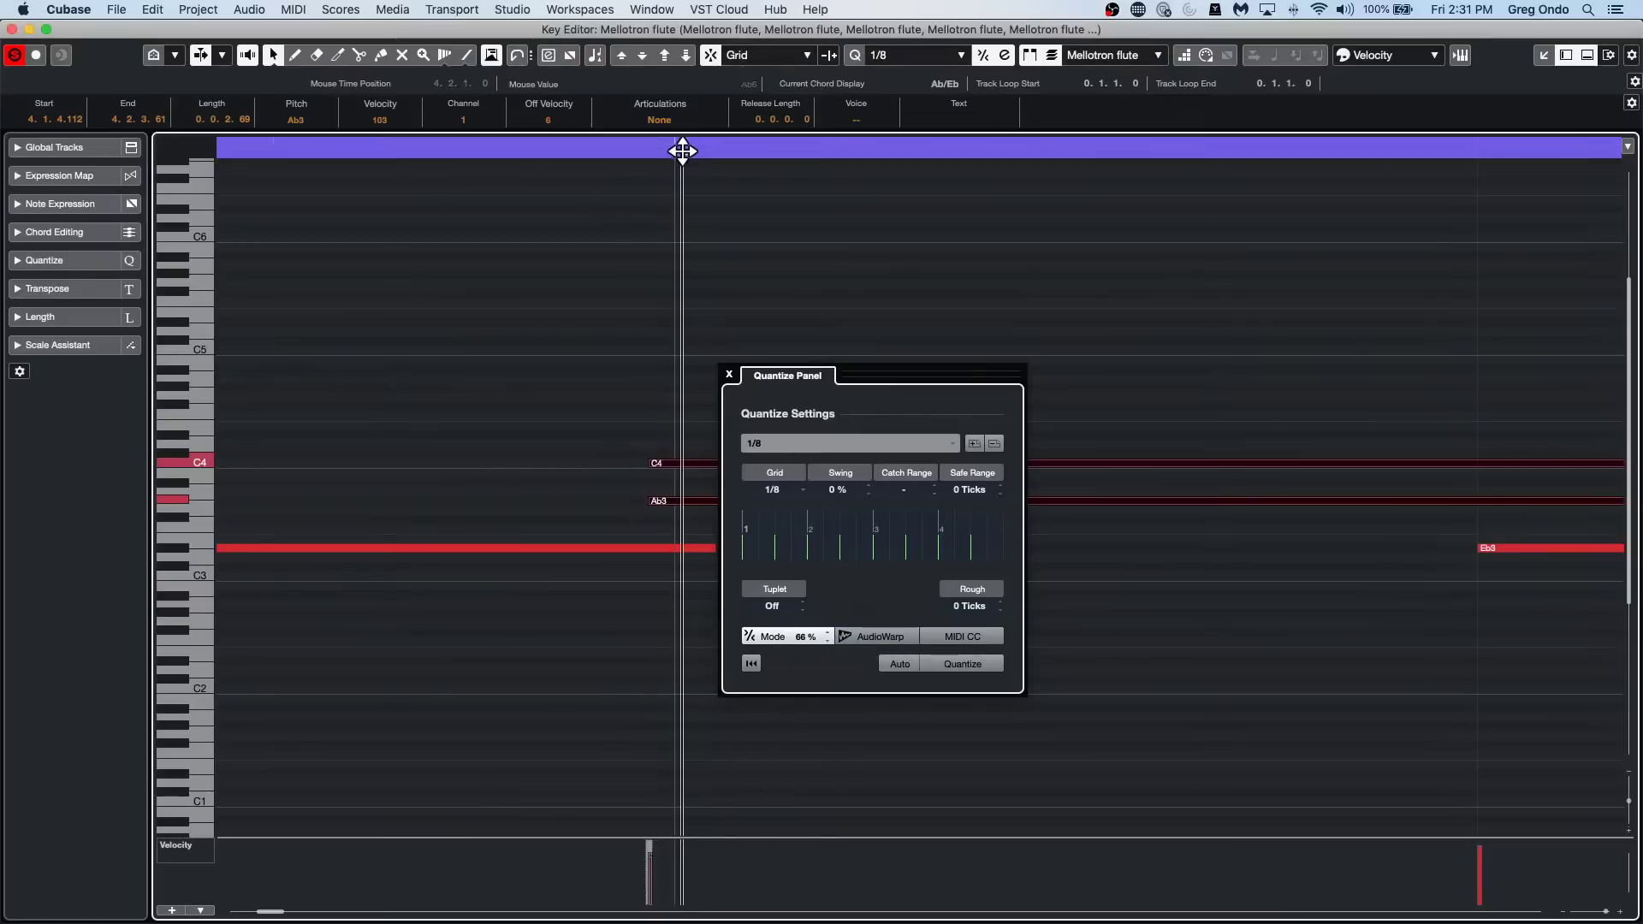
{"action": "left_click", "coordinate": [670, 573]}
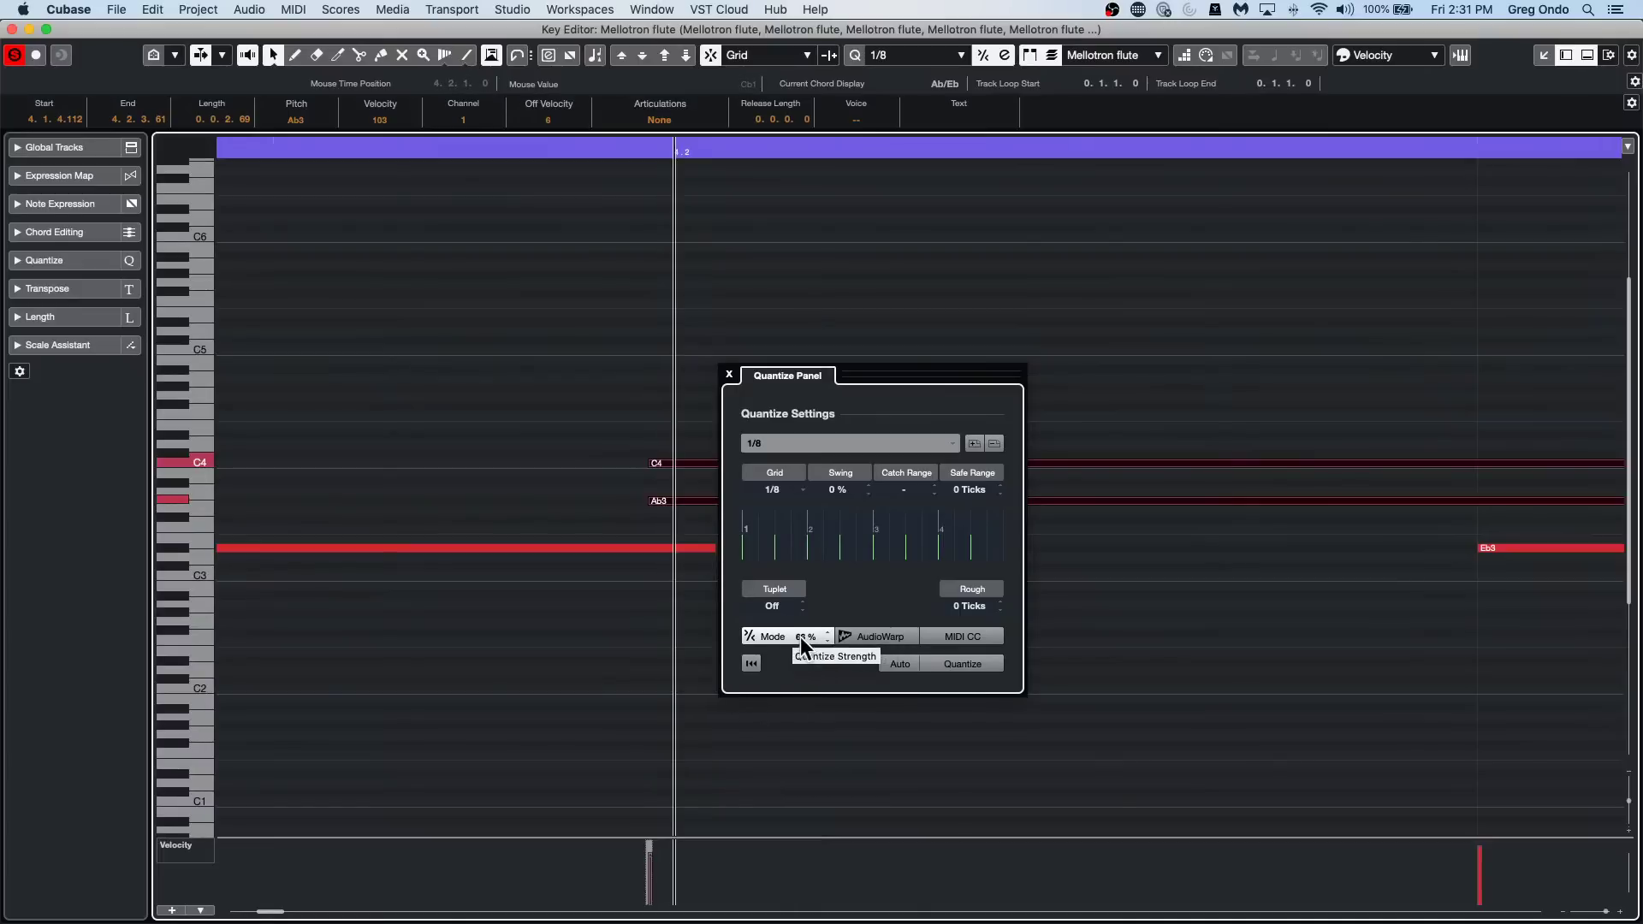
{"action": "left_click", "coordinate": [984, 664]}
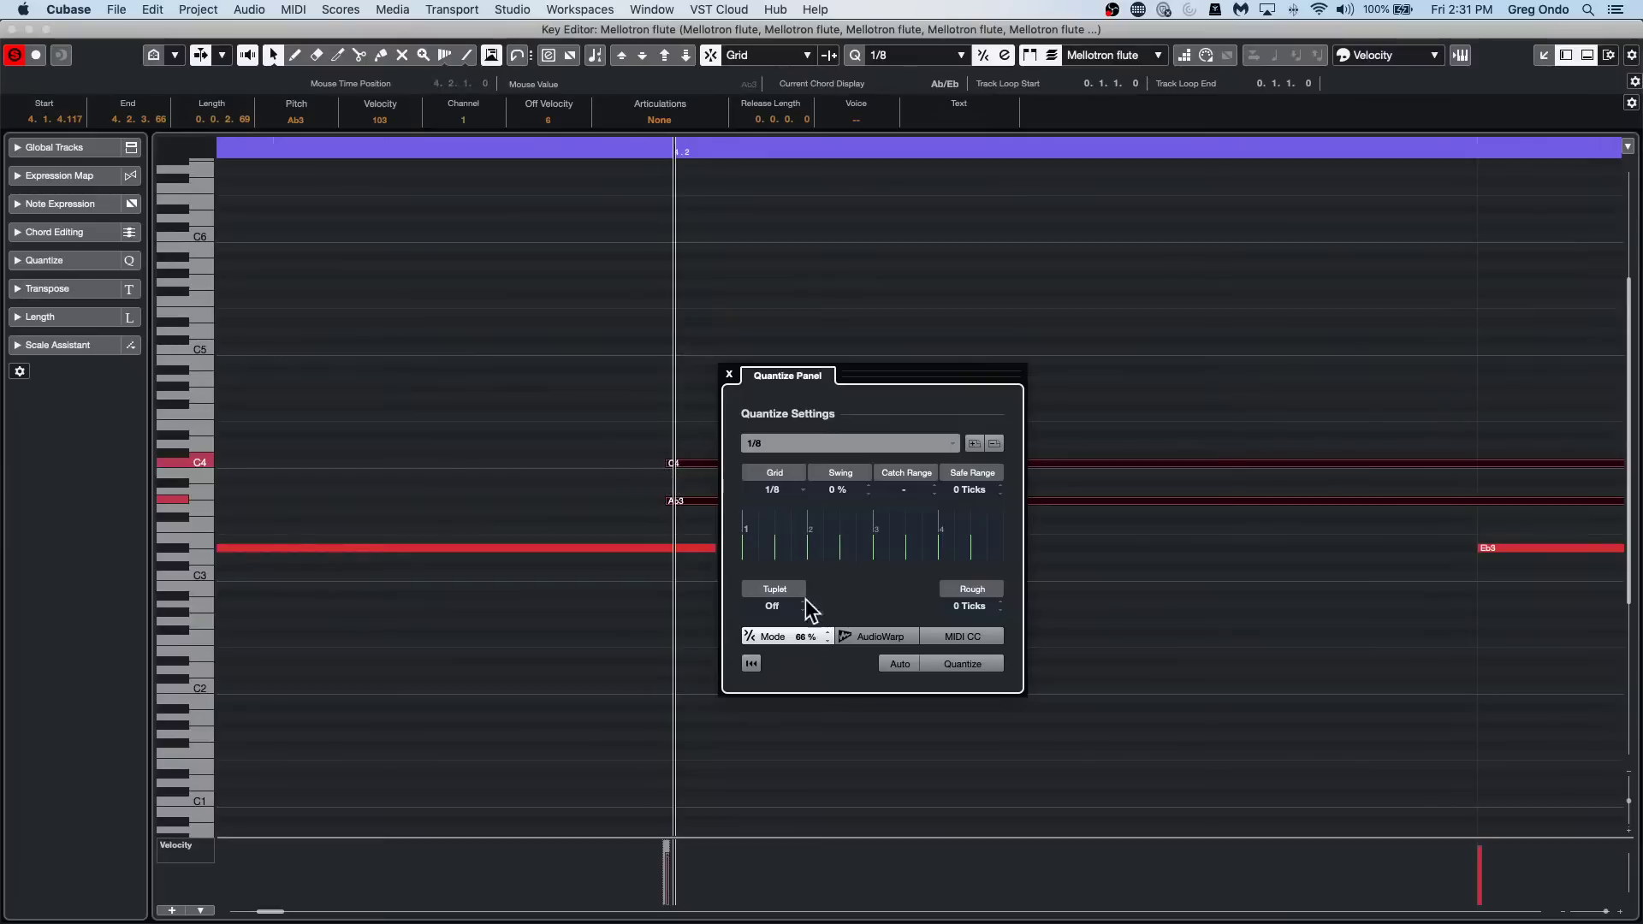
Undo the partial quantization and quantize the C4 and Ab3 notes fully to 1/8 with the iterative mode off.
{"action": "left_click", "coordinate": [772, 637]}
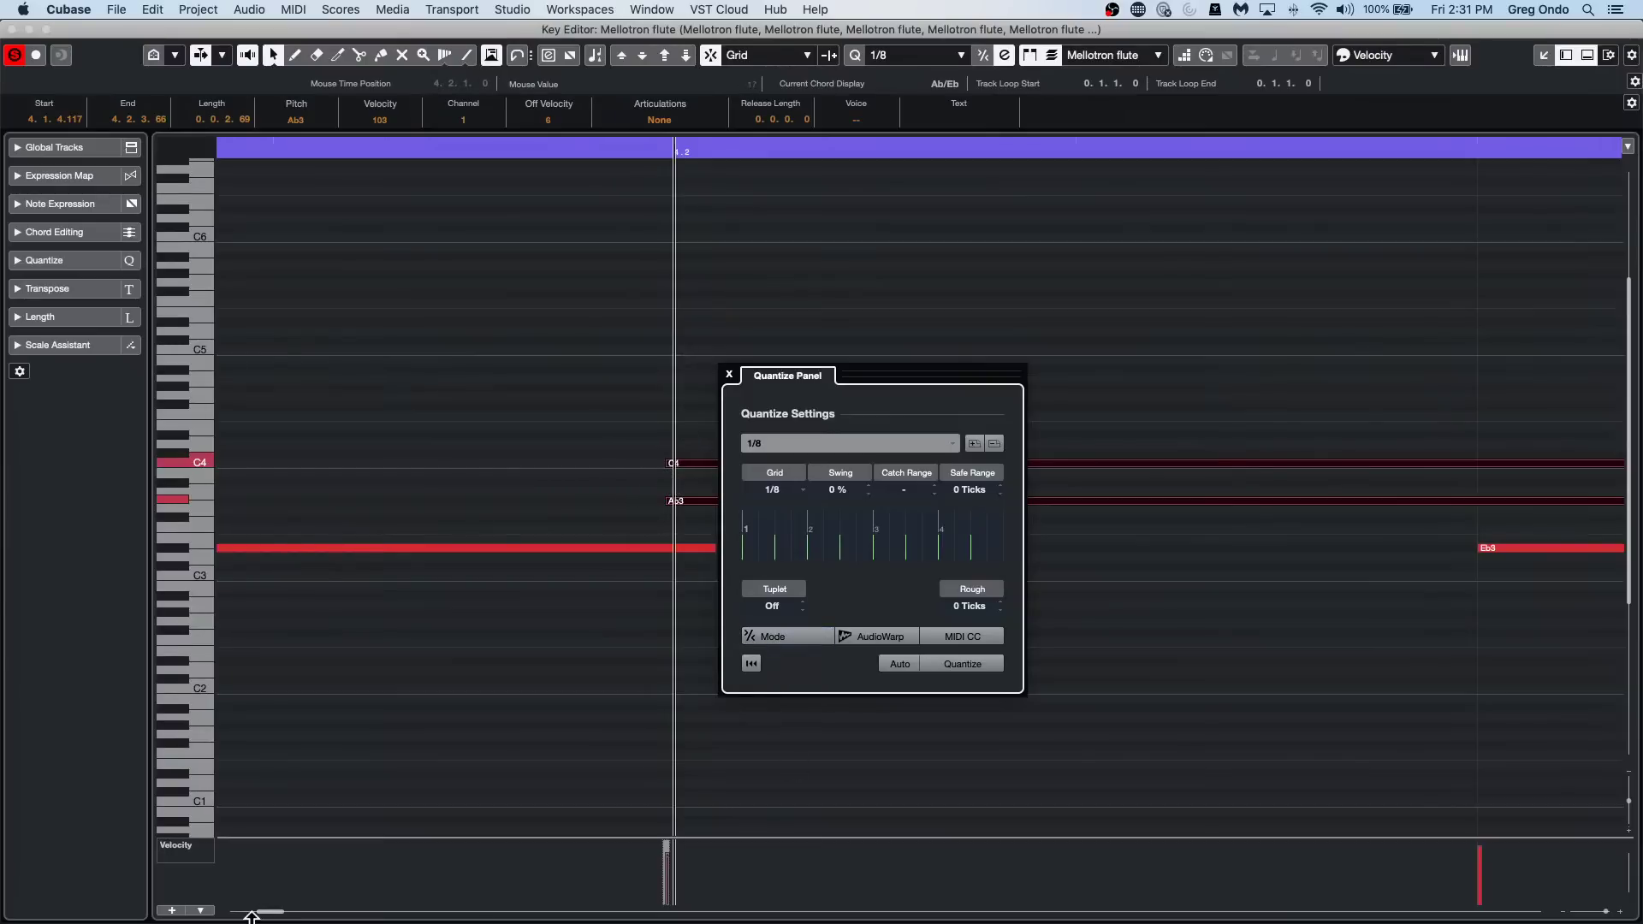
{"action": "key", "text": "super+z"}
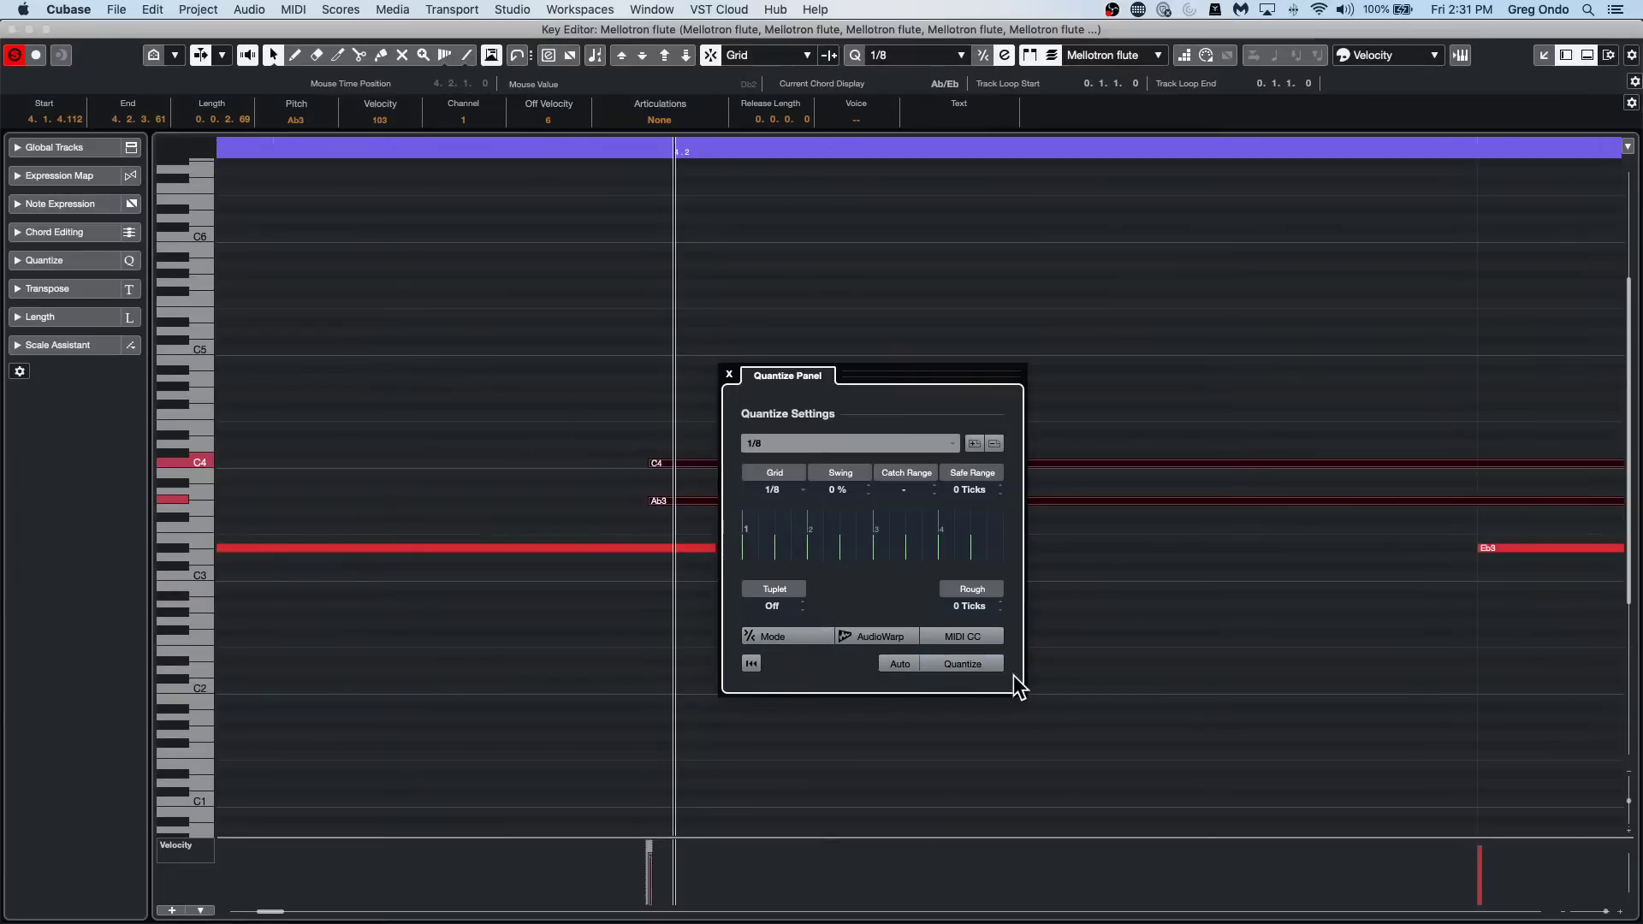
{"action": "left_click", "coordinate": [977, 670]}
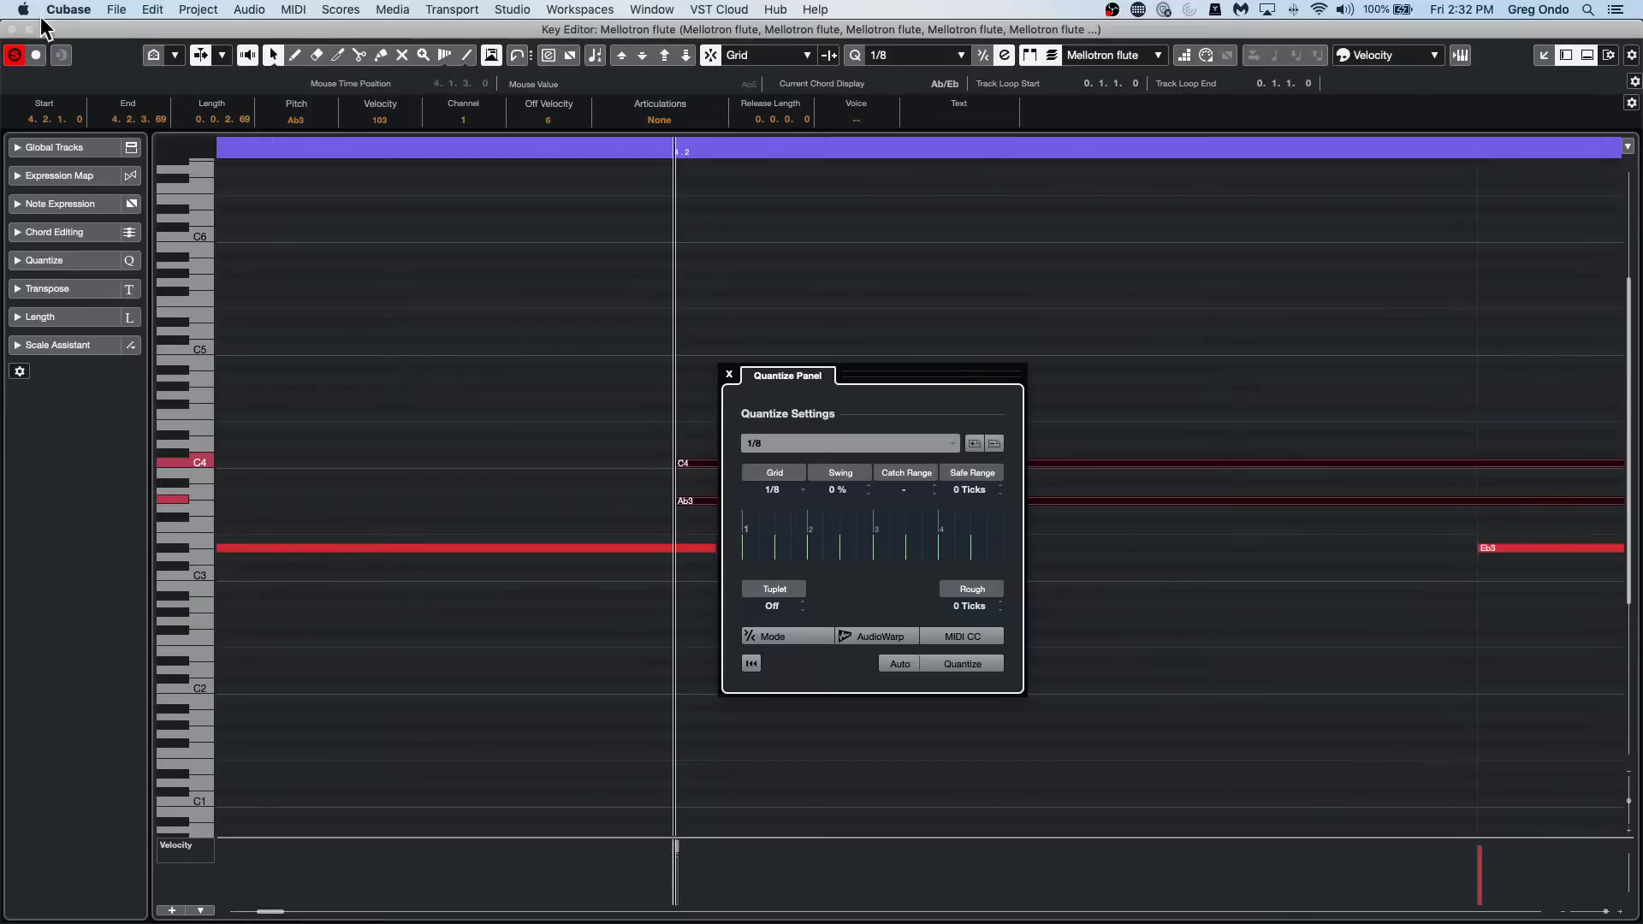
Close the Key Editor and the Quantize Panel to return to the arrangement in the Project window.
{"action": "left_click", "coordinate": [12, 29]}
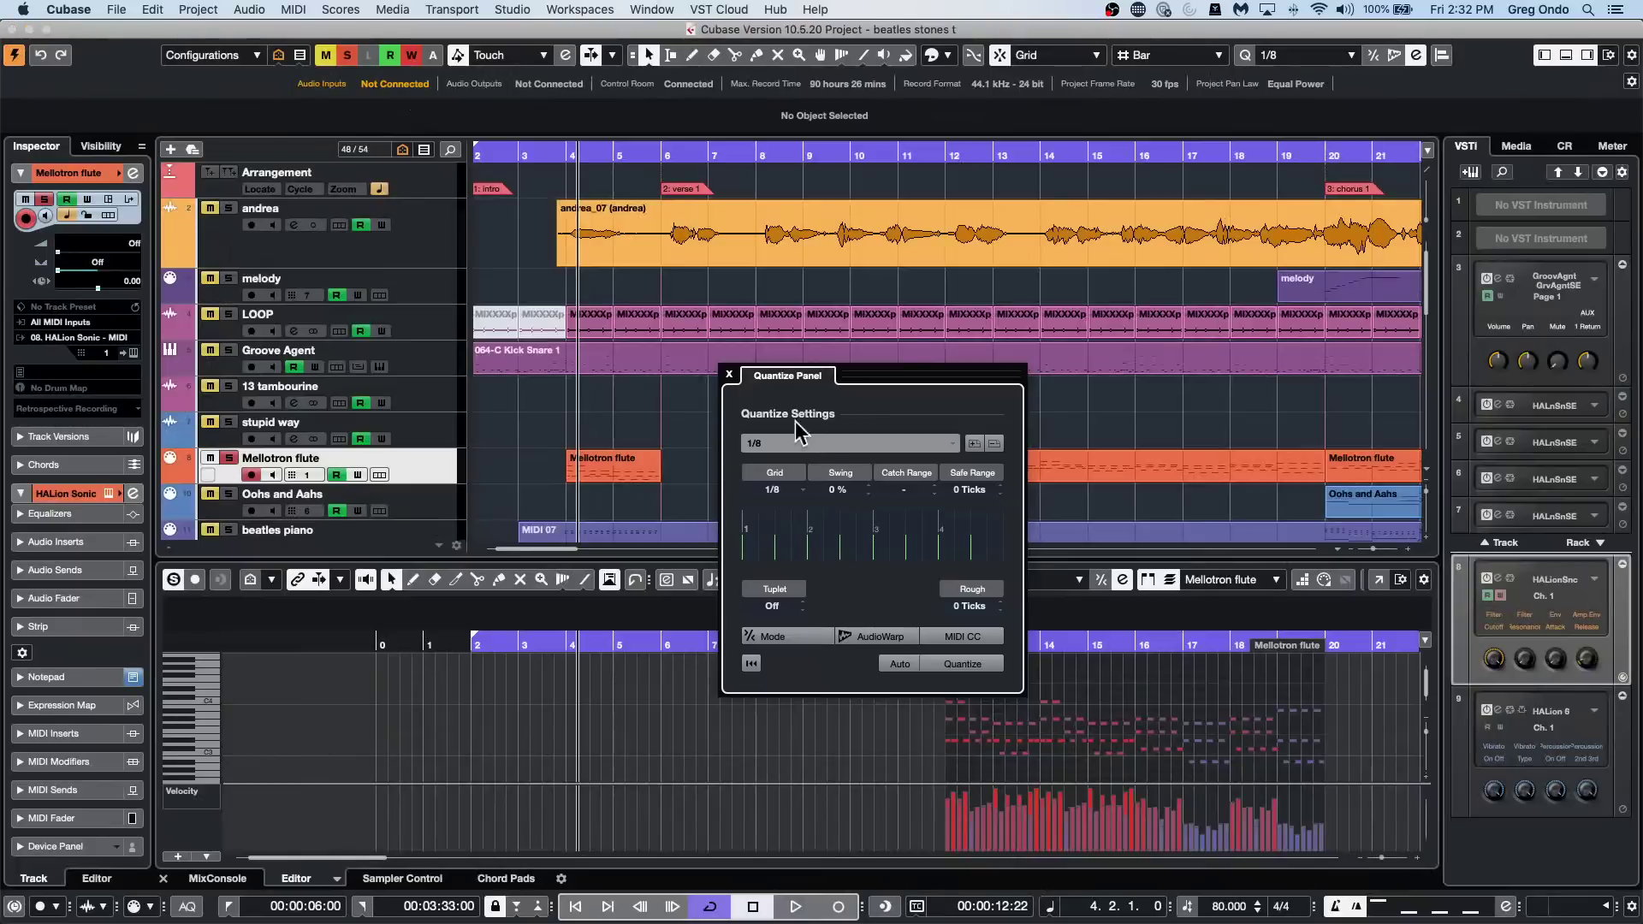
{"action": "left_click", "coordinate": [727, 375]}
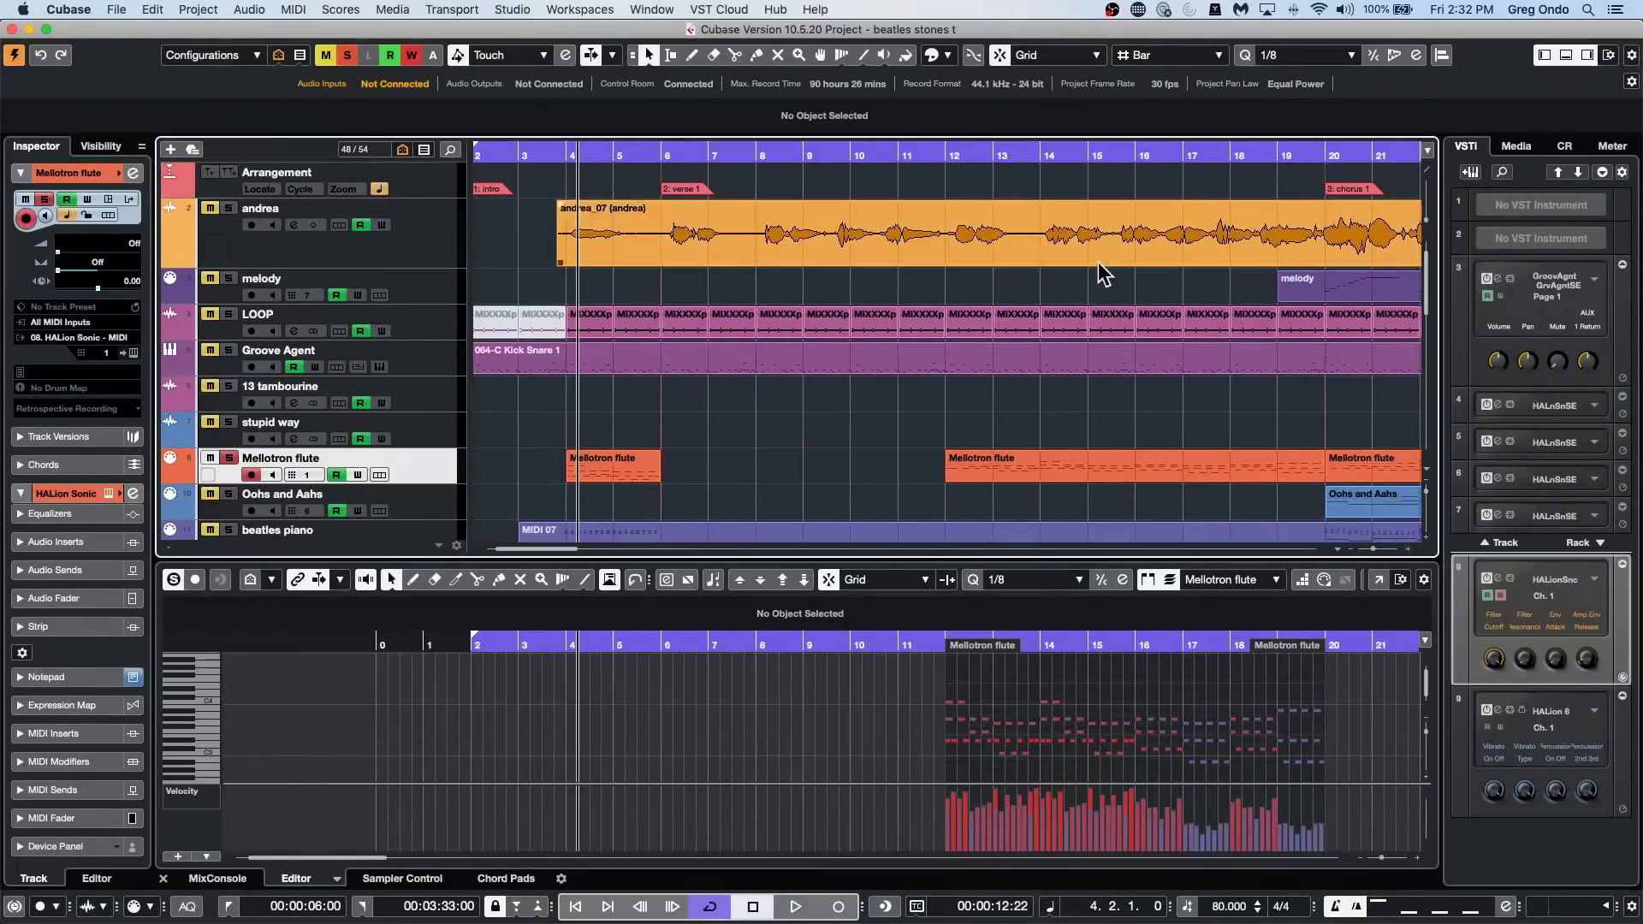
{"action": "left_click_drag", "start_coordinate": [737, 155], "coordinate": [734, 126]}
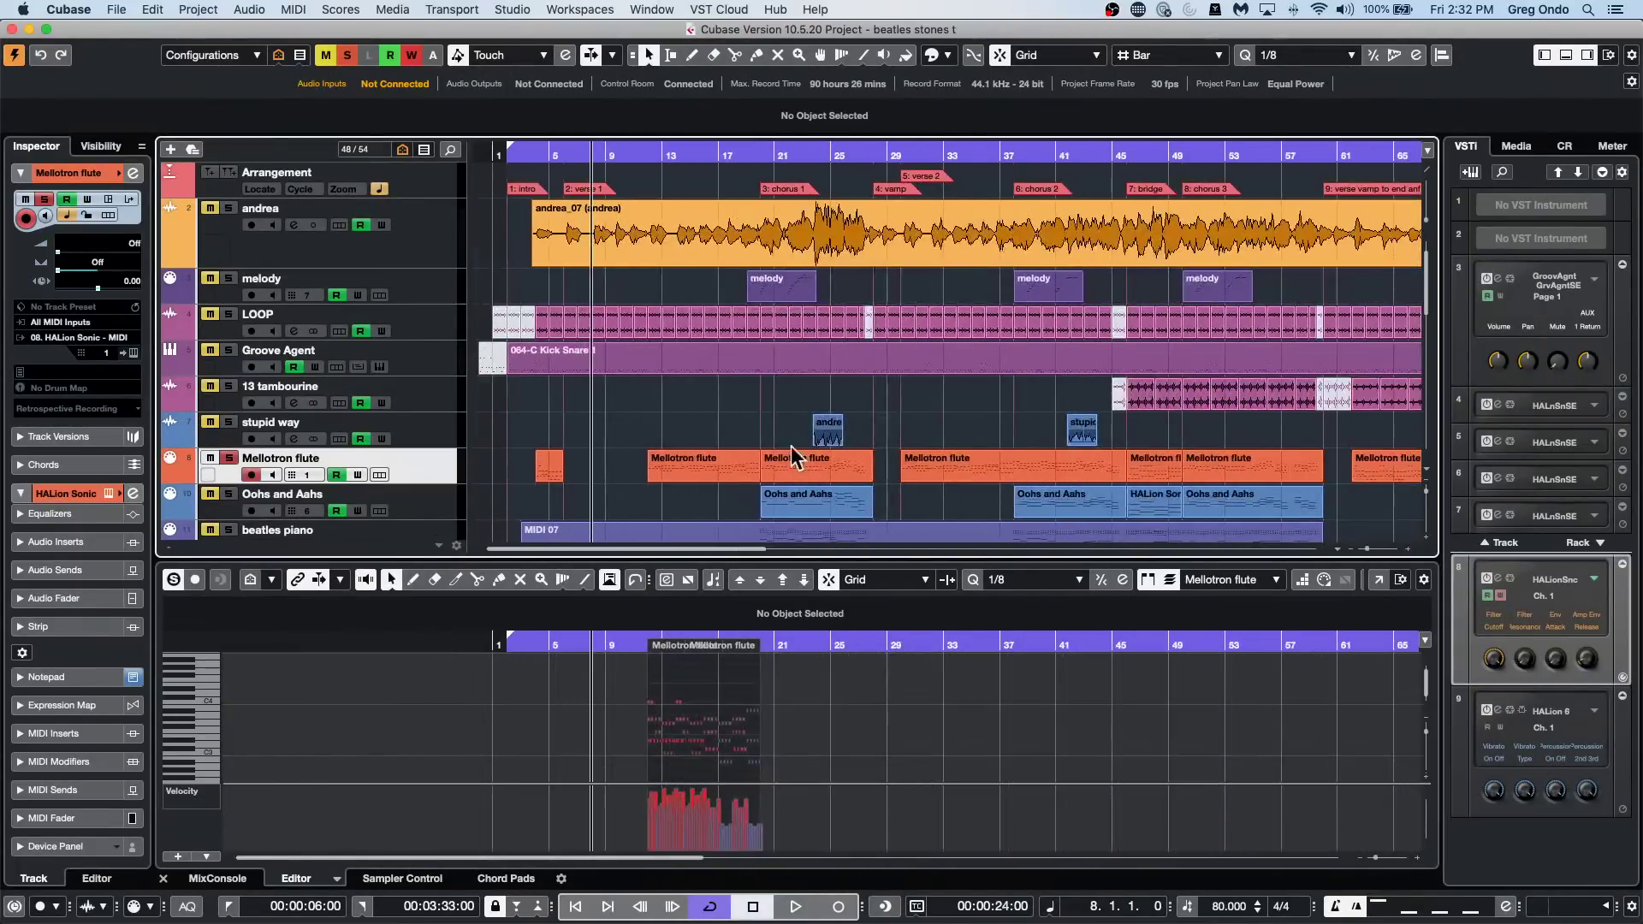
Set the Mellotron flute track's color to orange, Color 2.
{"action": "left_click", "coordinate": [740, 478]}
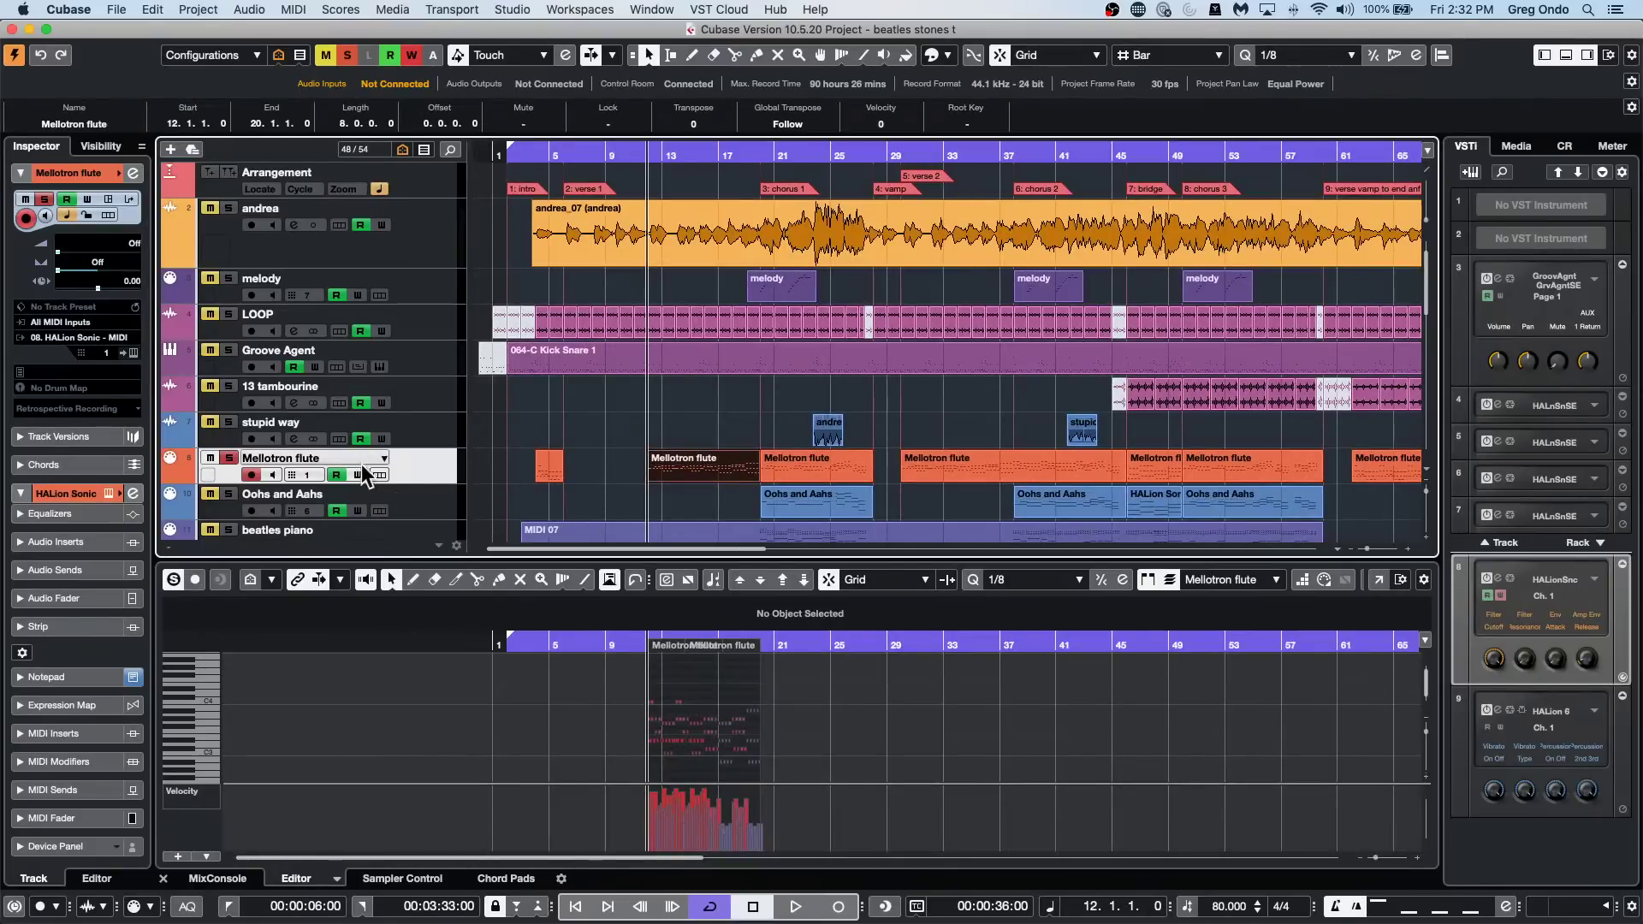
{"action": "left_click", "coordinate": [117, 172]}
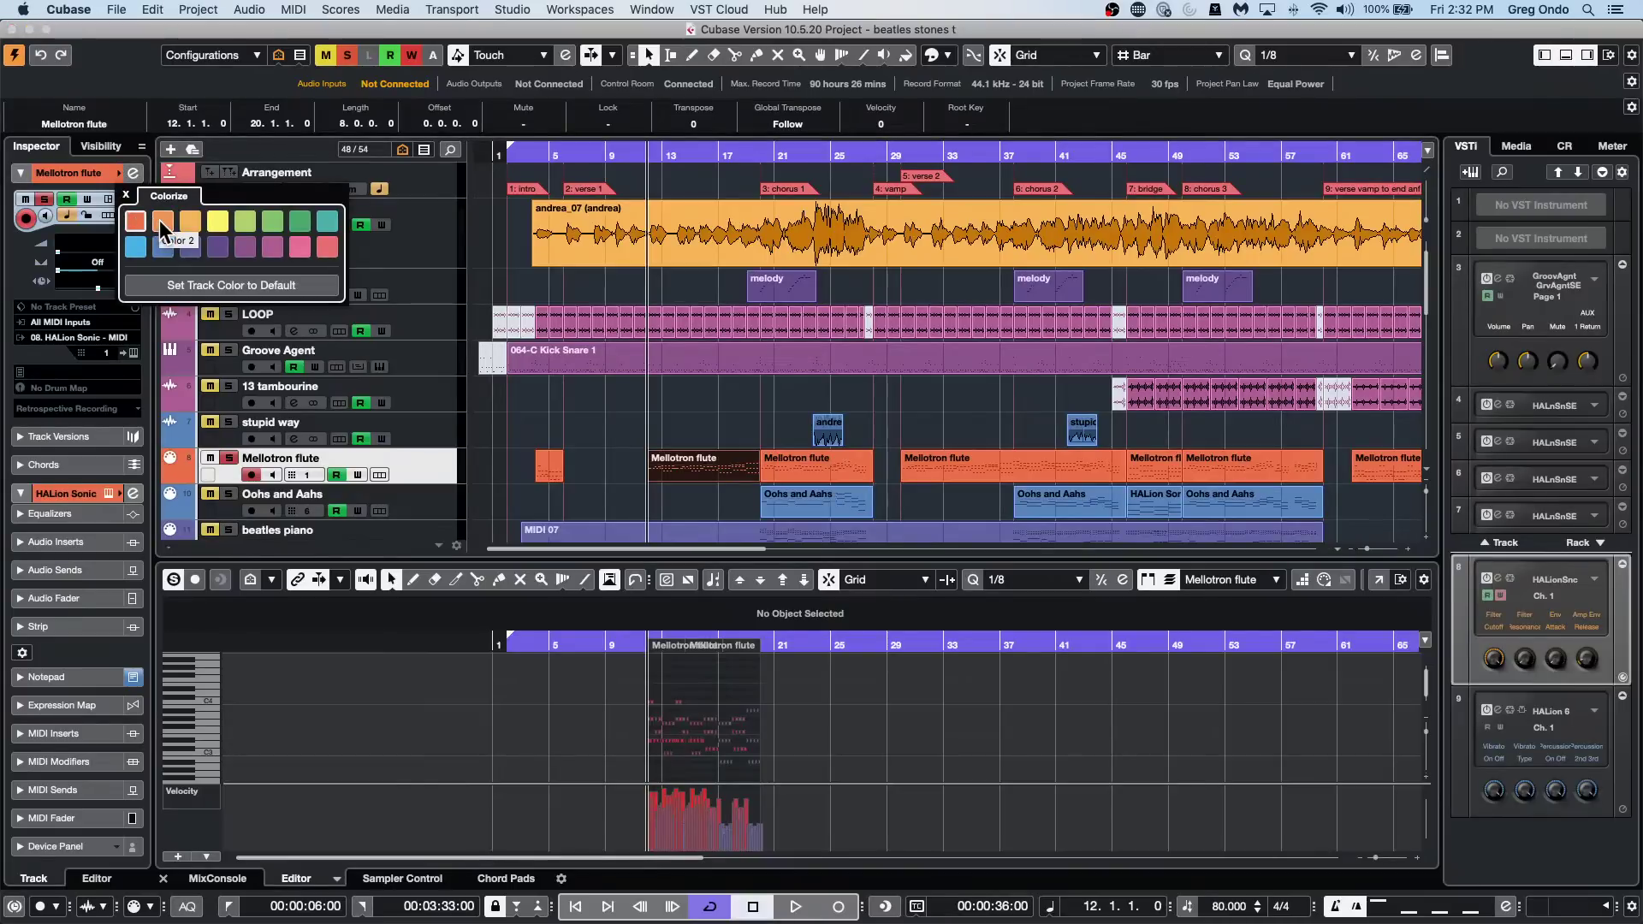
{"action": "left_click", "coordinate": [159, 219]}
{"action": "left_click", "coordinate": [634, 414]}
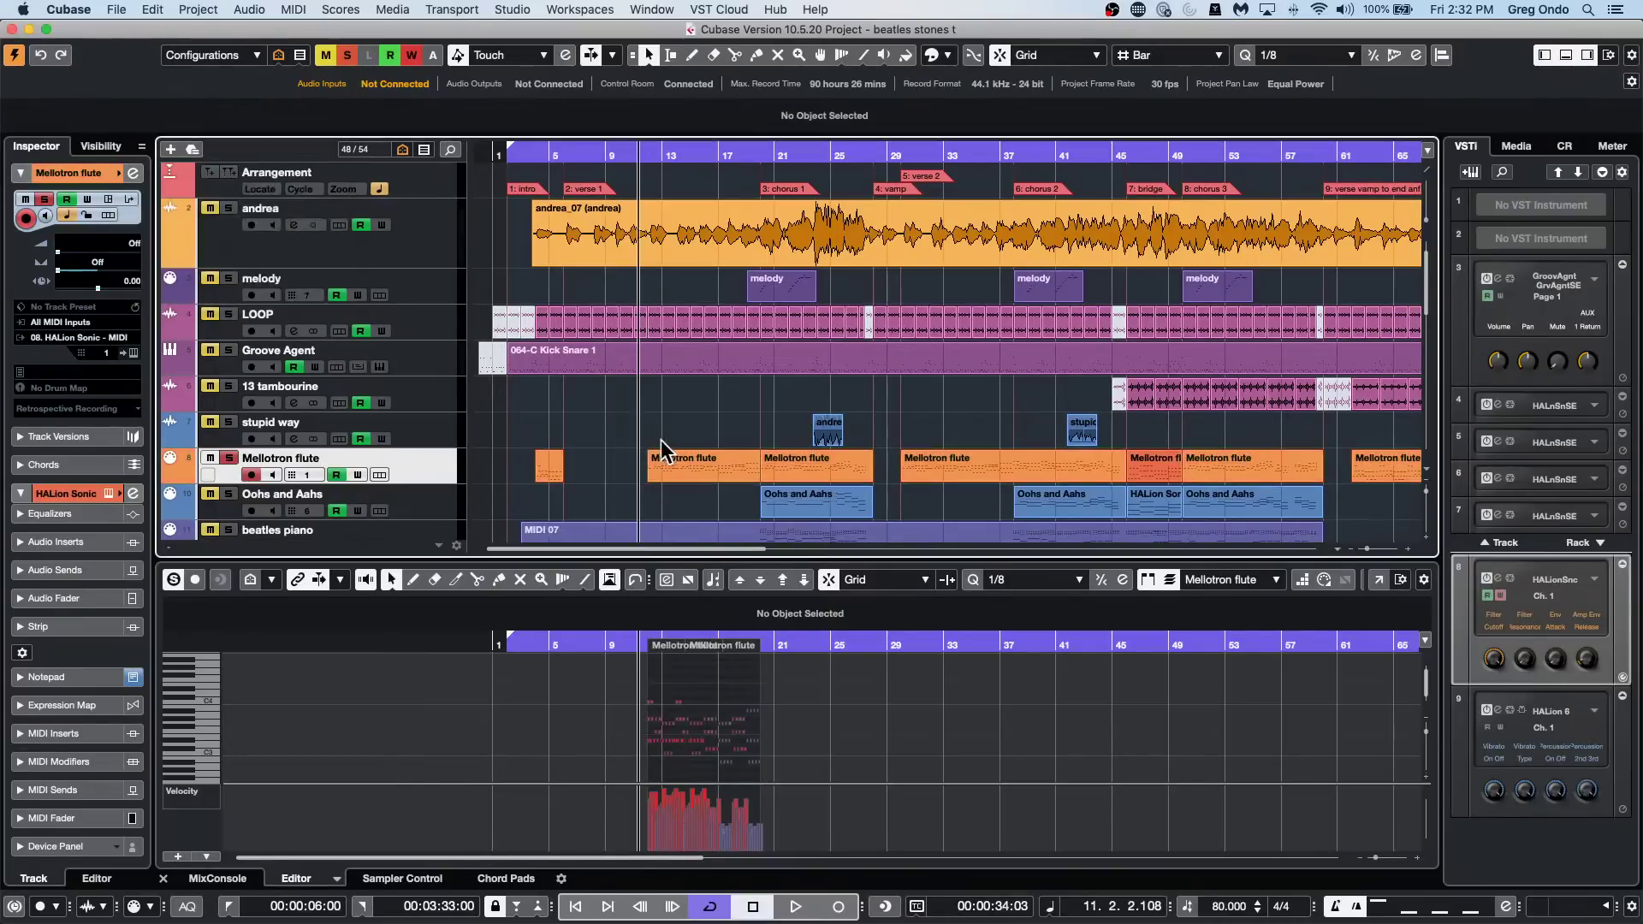
Color only the Mellotron flute part starting at bar 12 yellow, and clear the selection.
{"action": "left_click", "coordinate": [707, 458]}
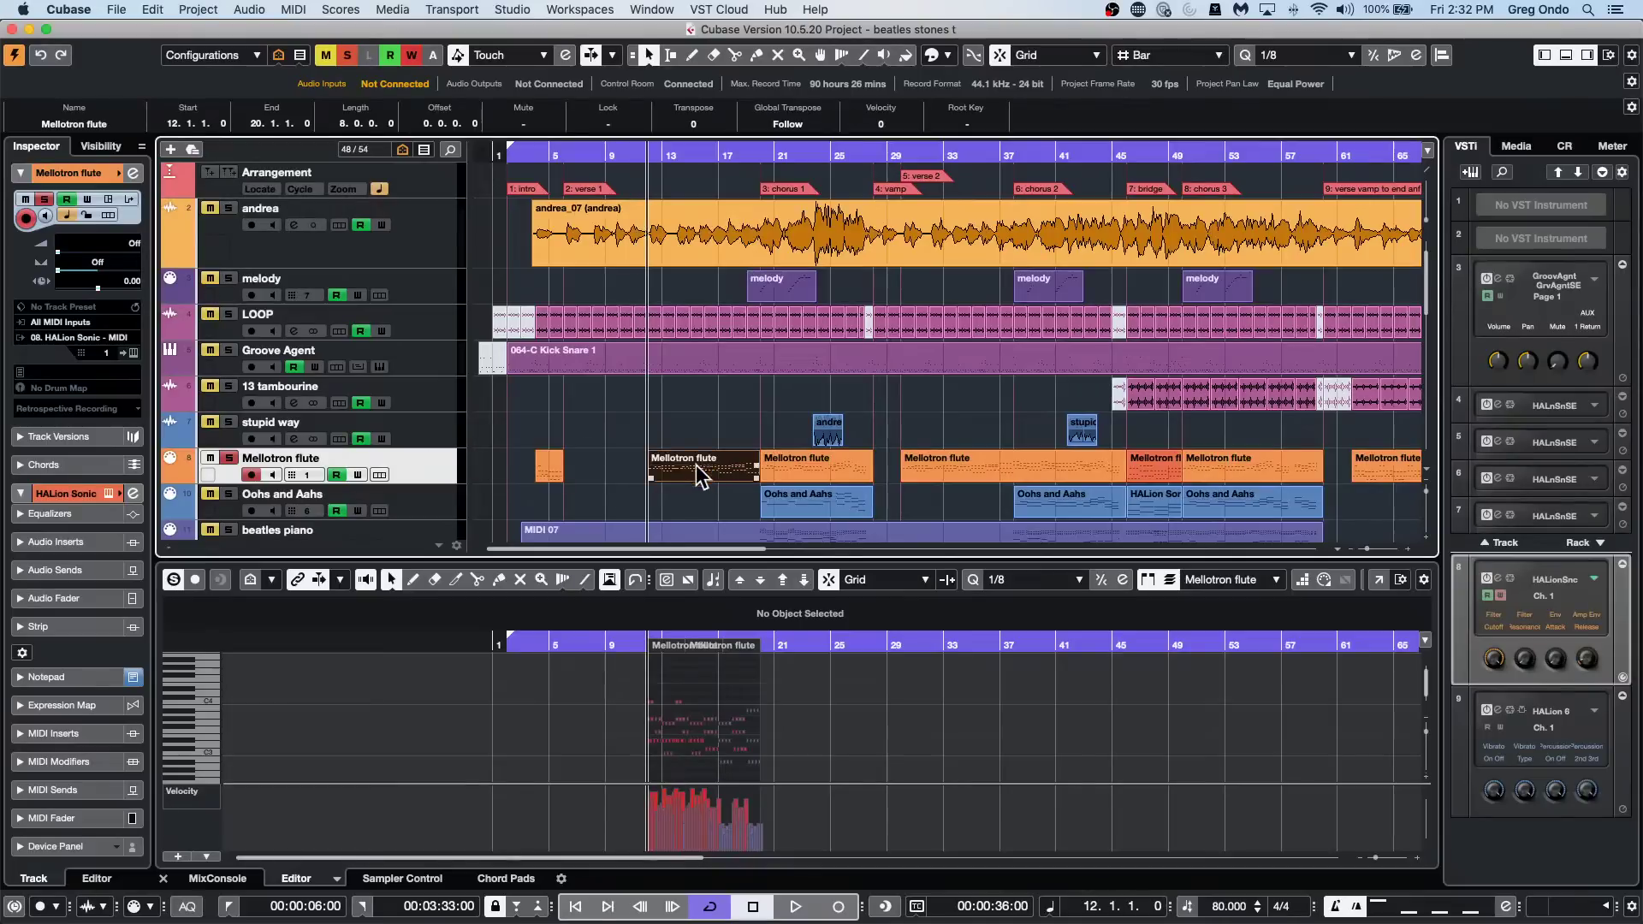
{"action": "left_click", "coordinate": [905, 55]}
{"action": "left_click", "coordinate": [947, 55]}
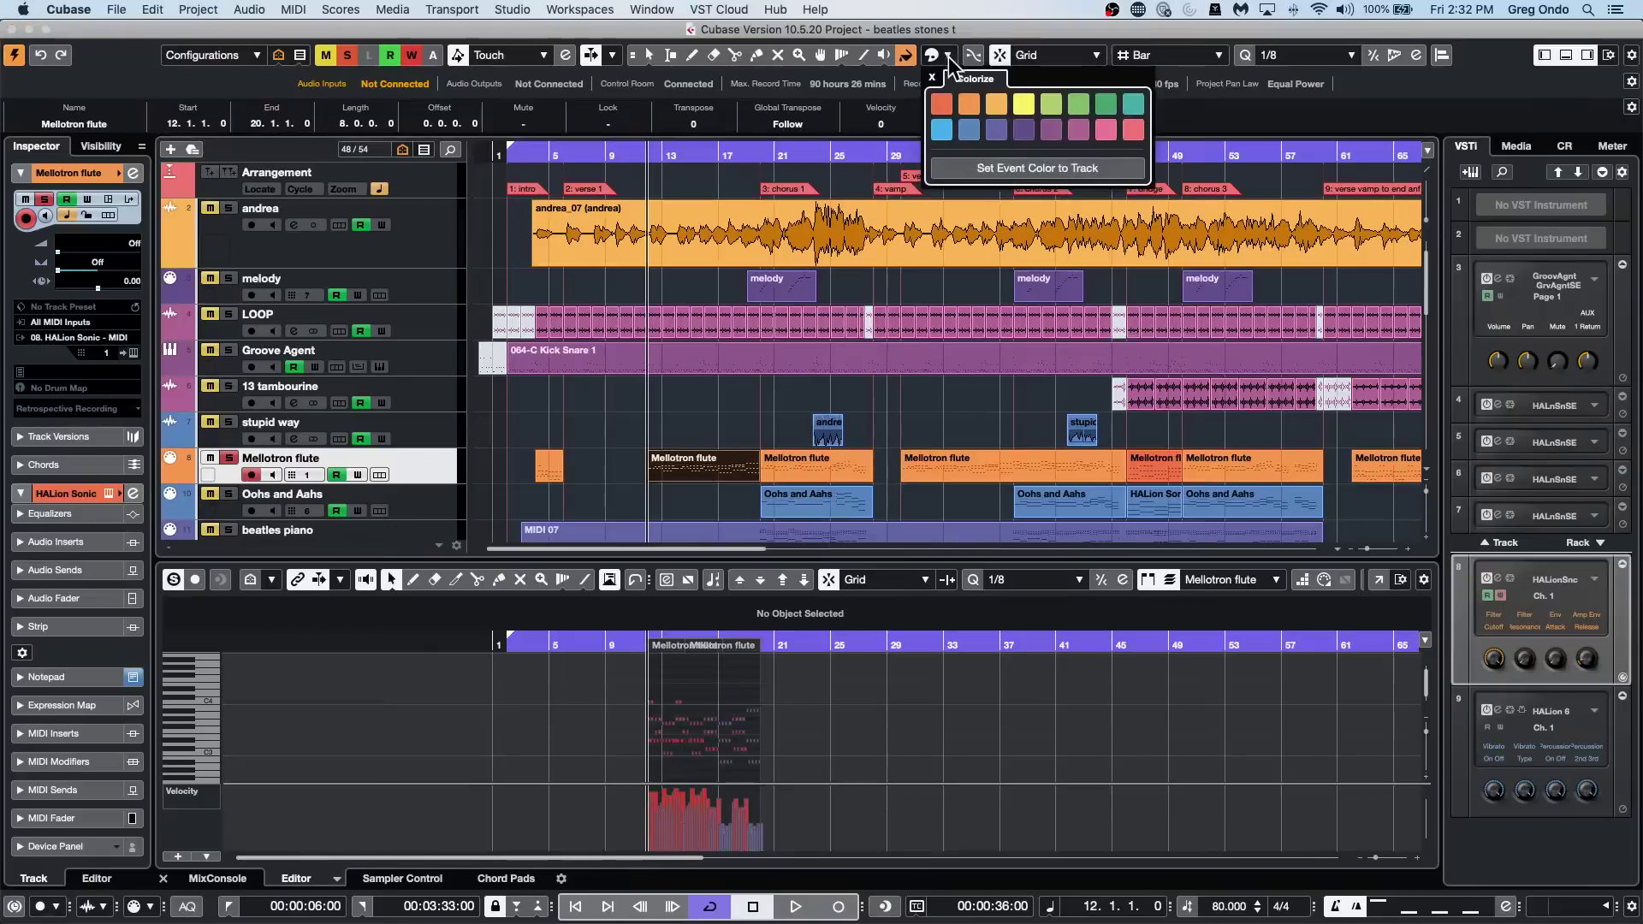
{"action": "left_click", "coordinate": [1023, 105]}
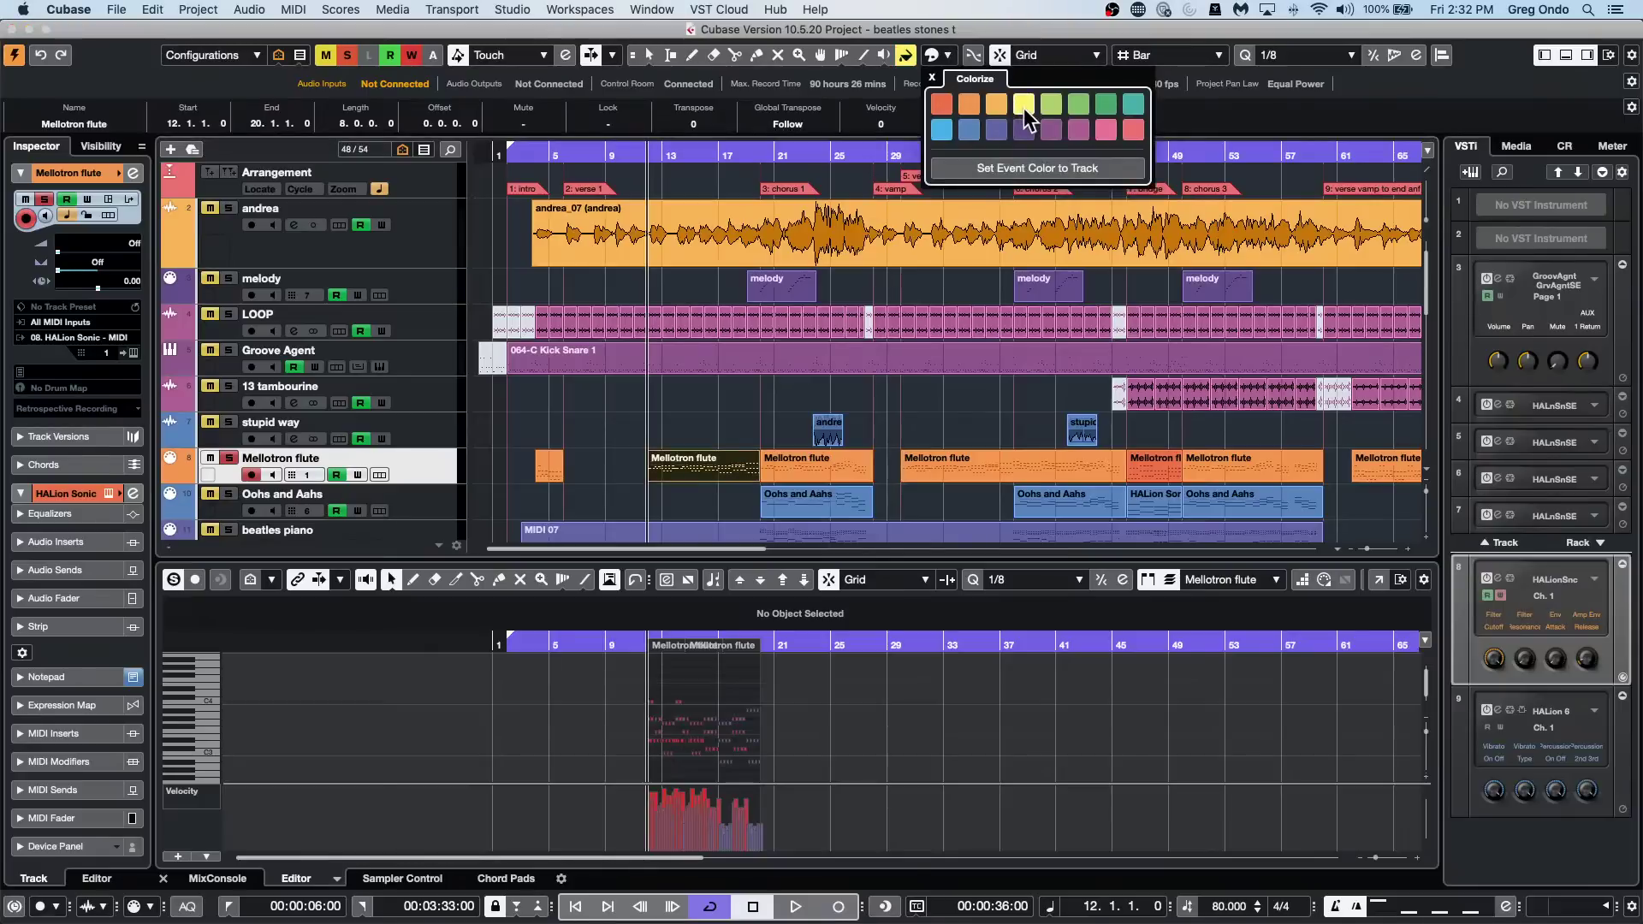
{"action": "left_click", "coordinate": [924, 403]}
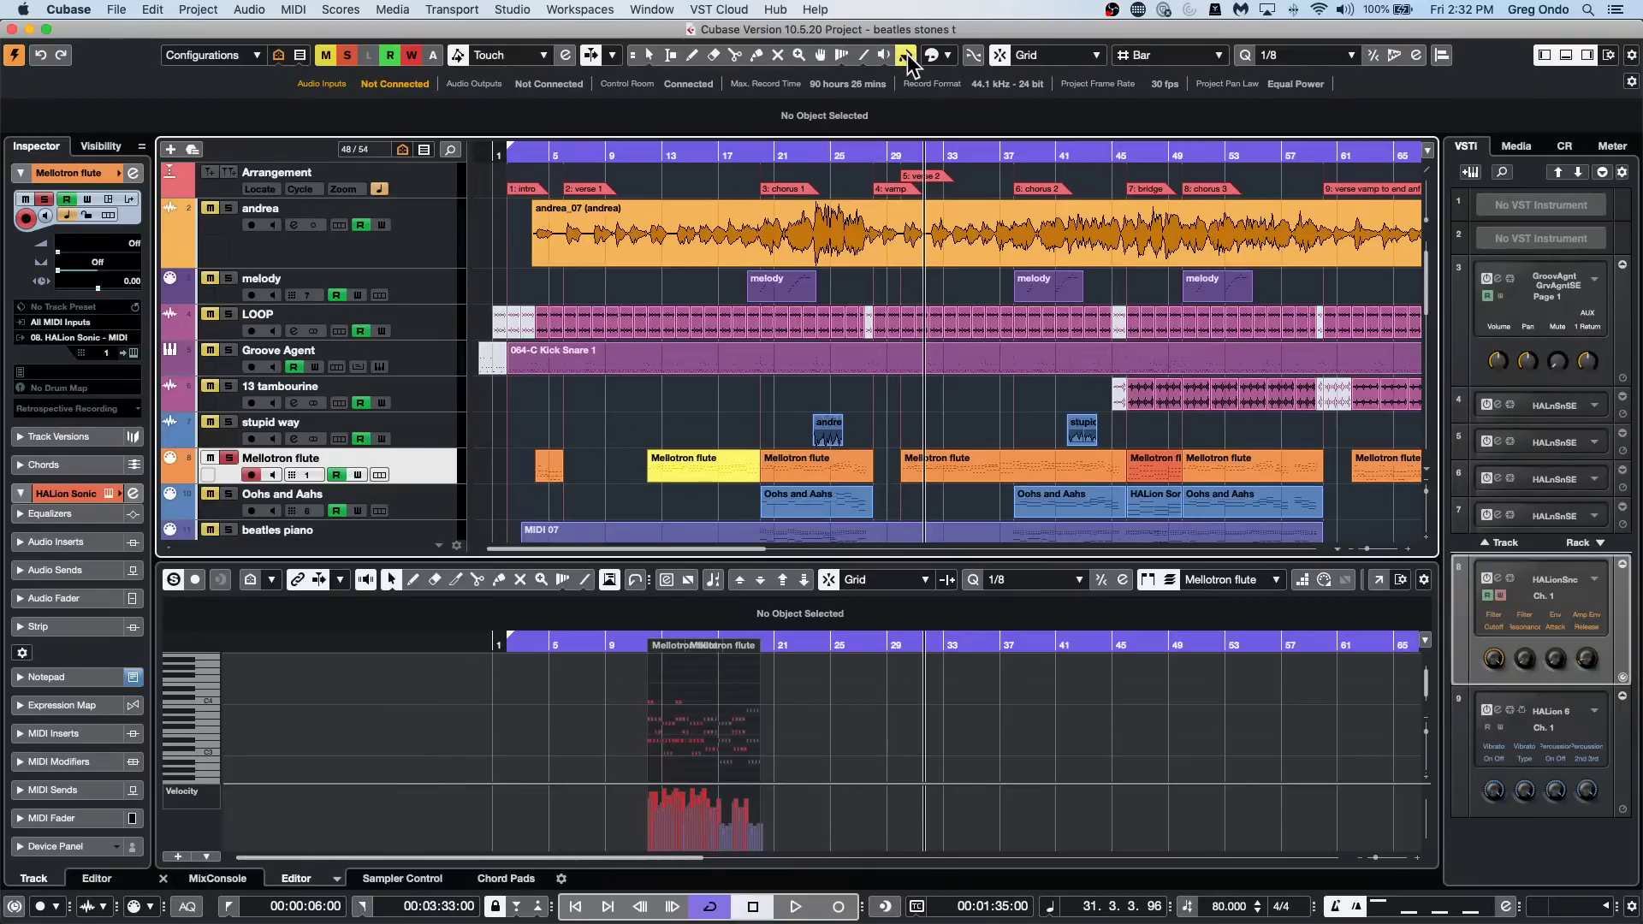
With no event selected, recolor the Mellotron flute track green and after that magenta.
{"action": "left_click", "coordinate": [948, 56]}
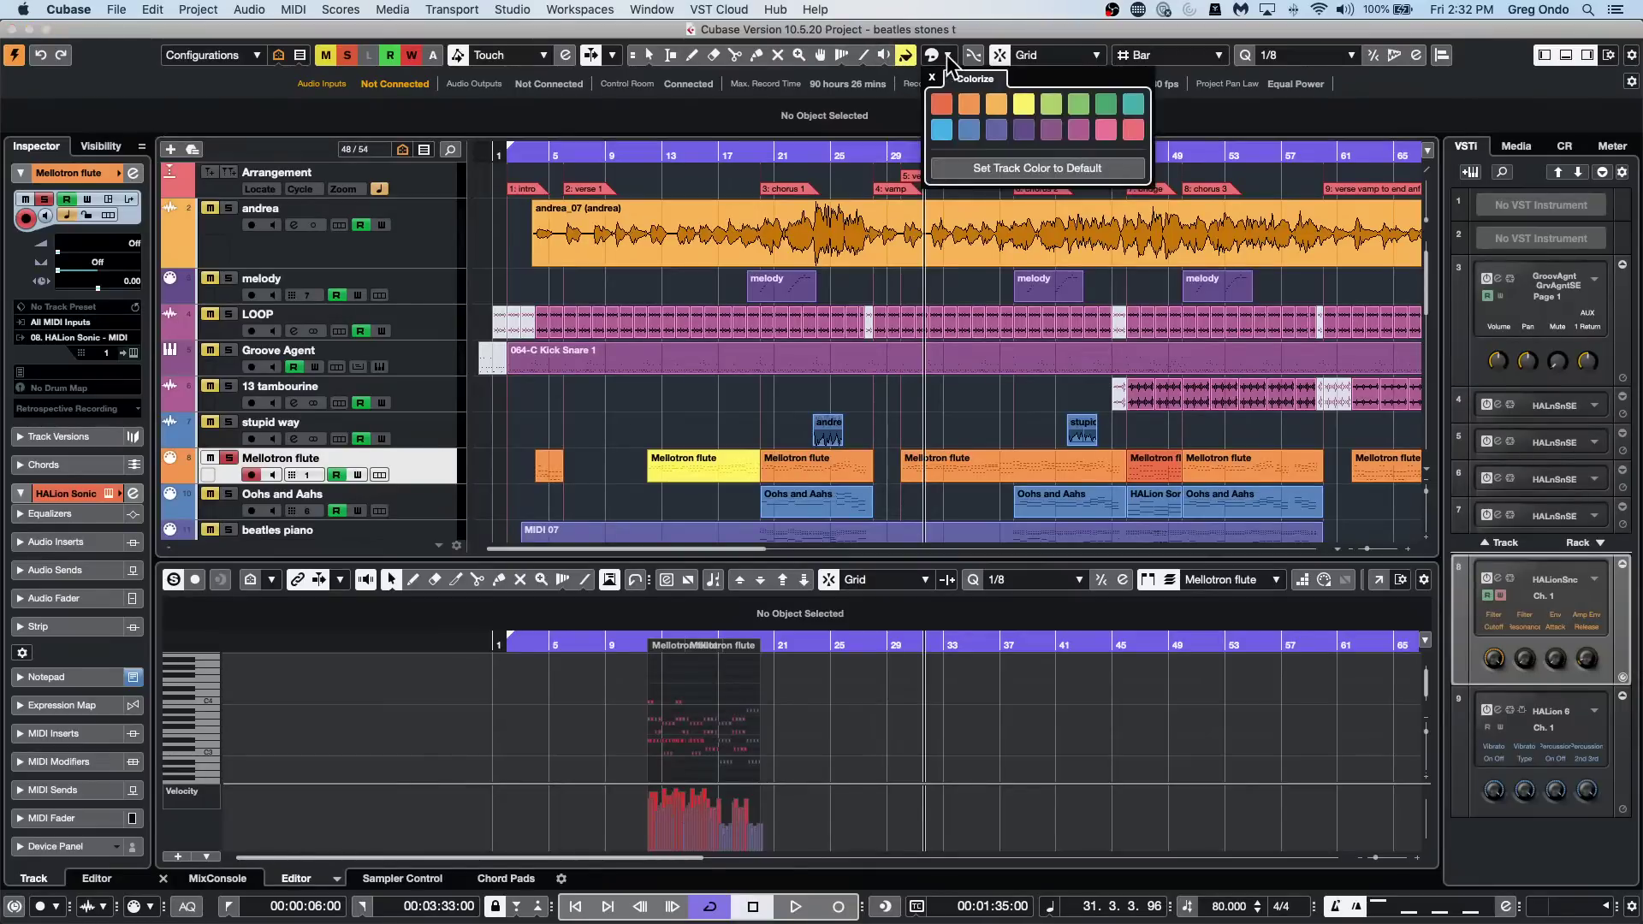
{"action": "left_click", "coordinate": [1079, 105]}
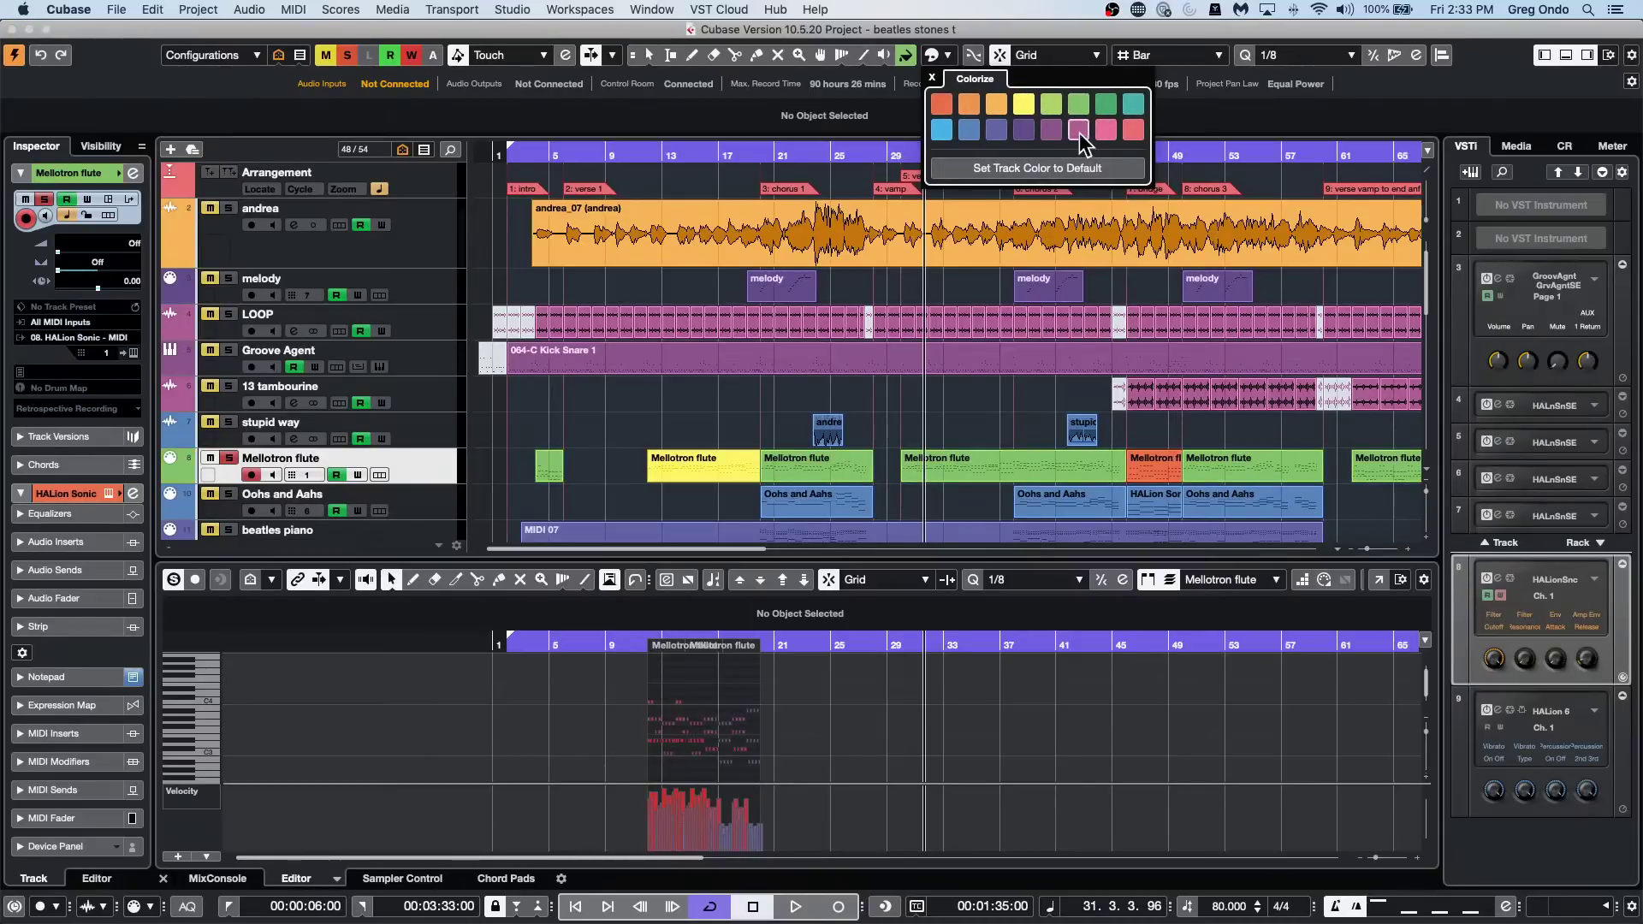
{"action": "left_click", "coordinate": [1080, 129]}
{"action": "left_click", "coordinate": [606, 439]}
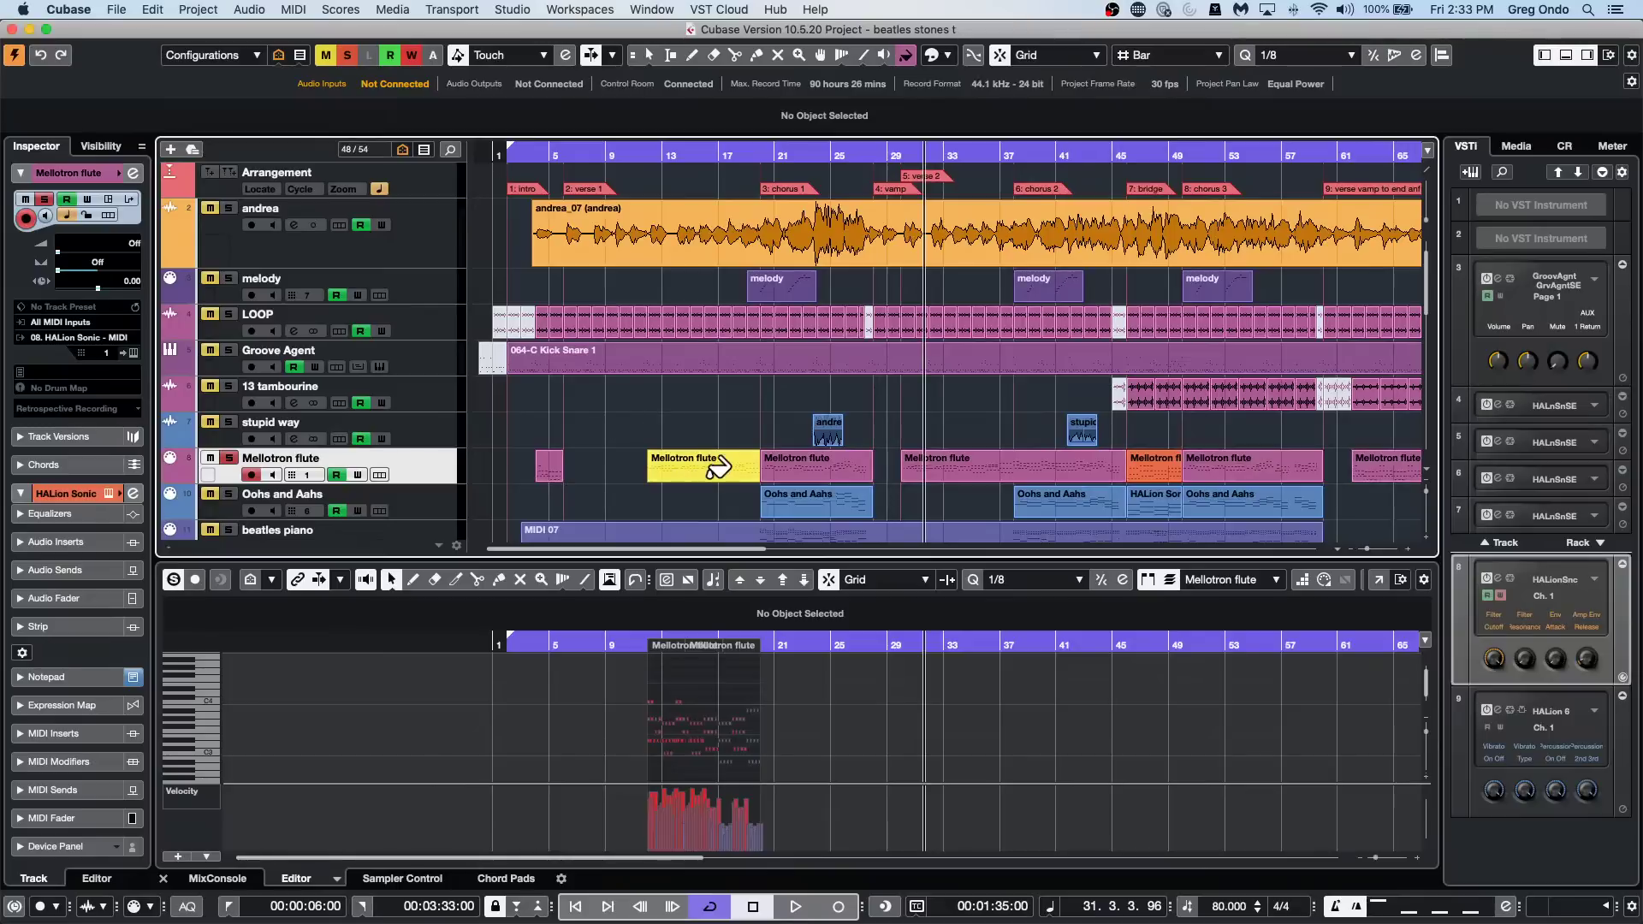
Color the Mellotron flute part starting at bar 12 pink, and deselect it.
{"action": "key", "text": "1"}
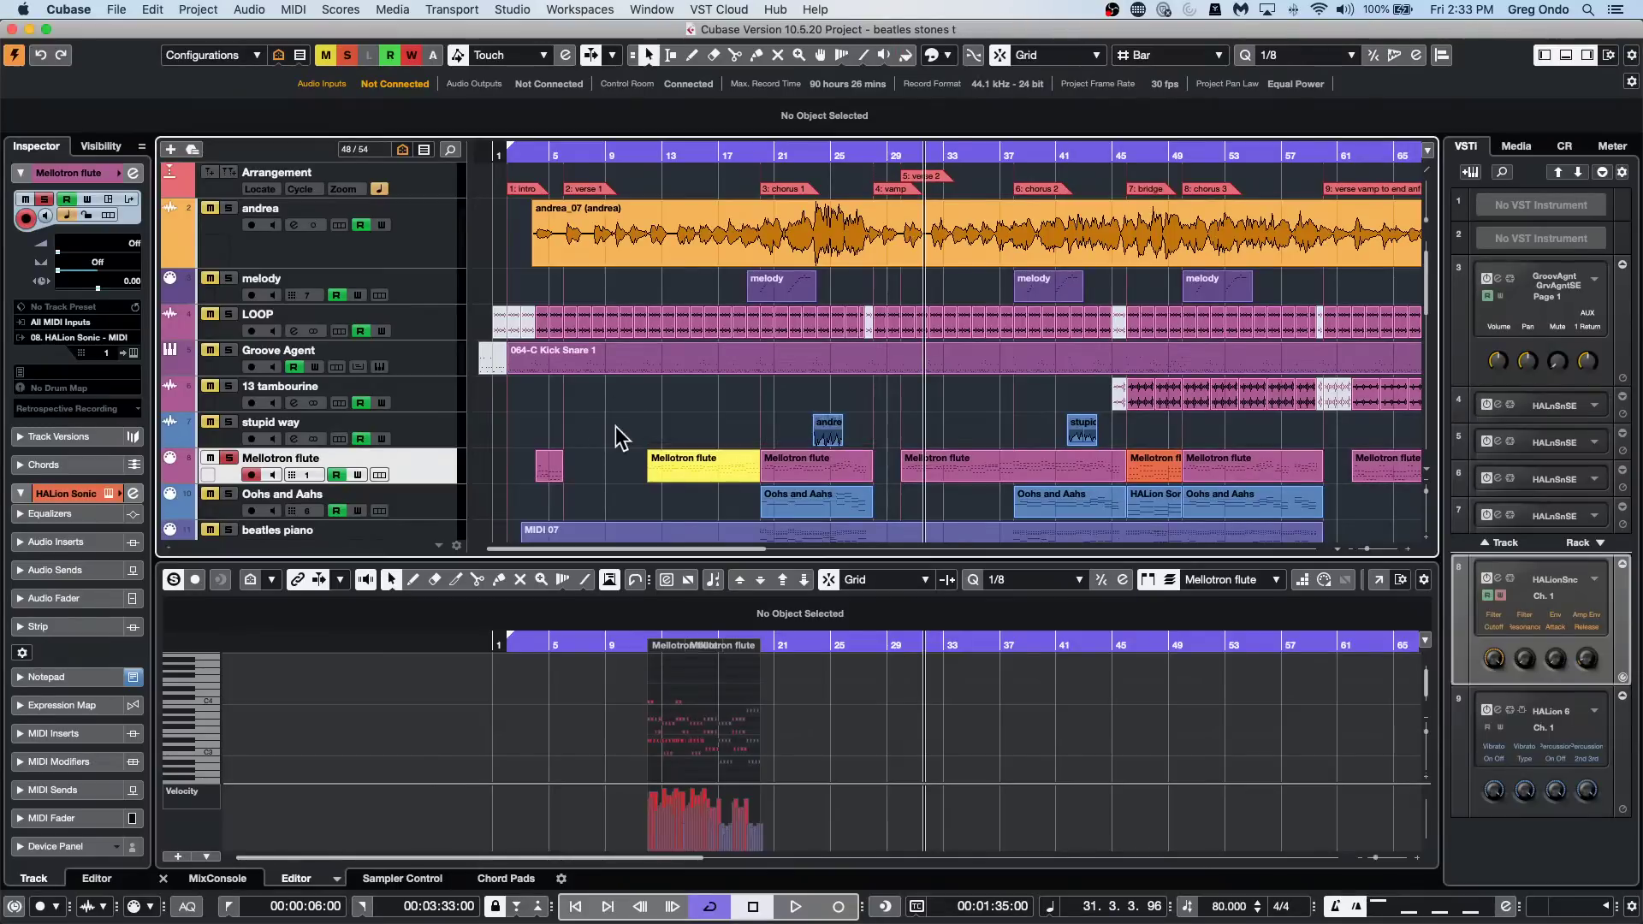
{"action": "left_click", "coordinate": [680, 466]}
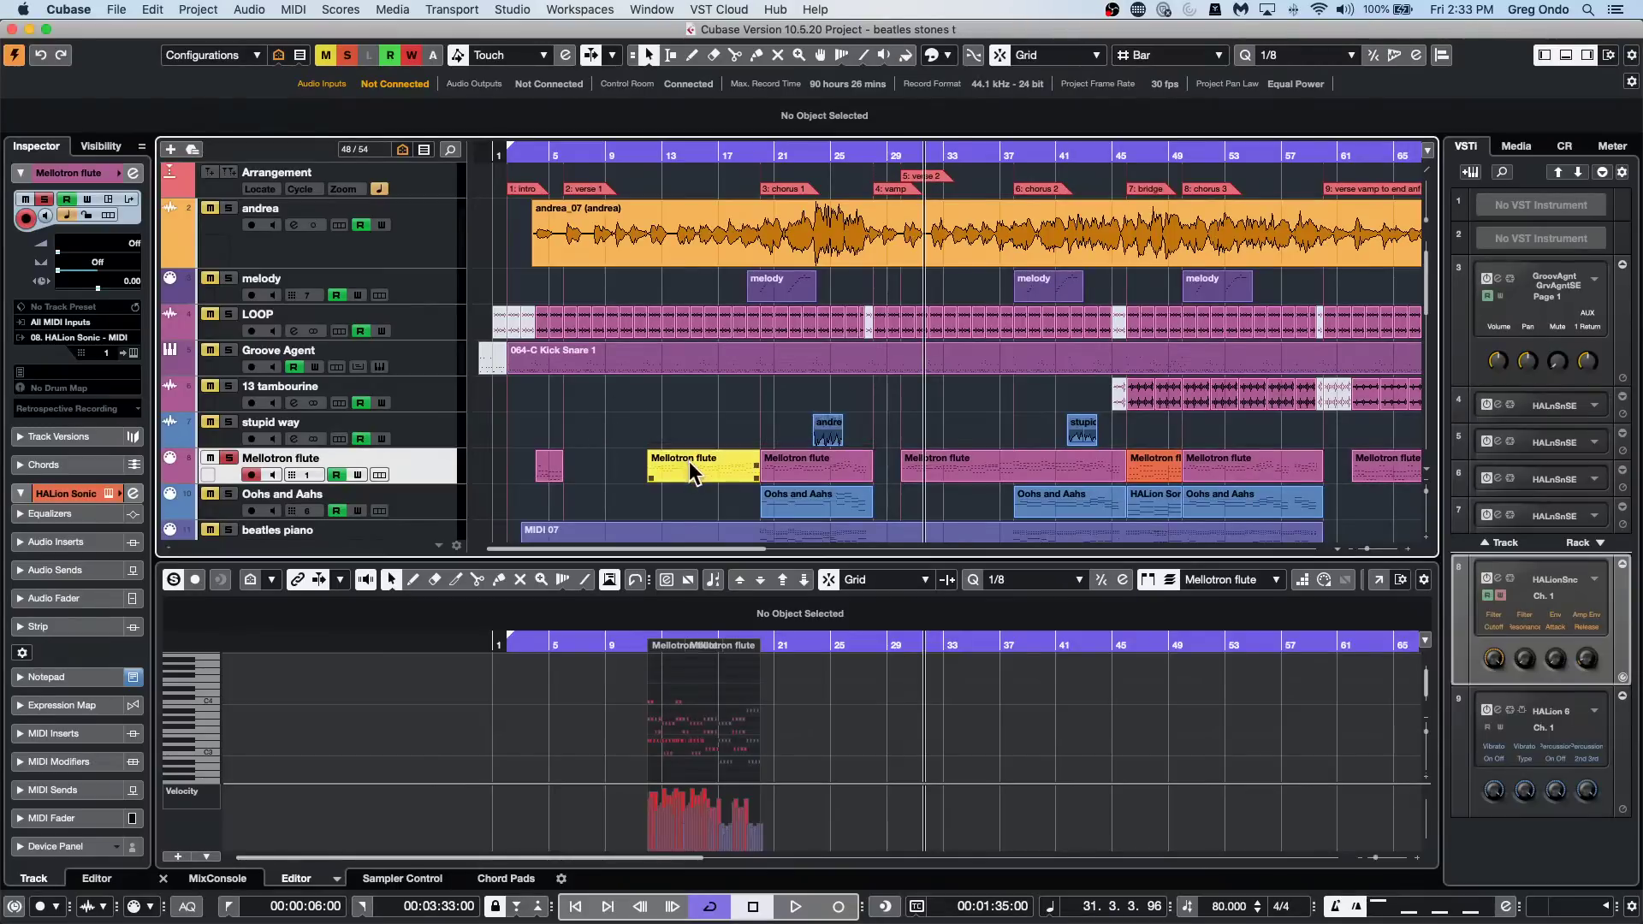
{"action": "left_click", "coordinate": [947, 55]}
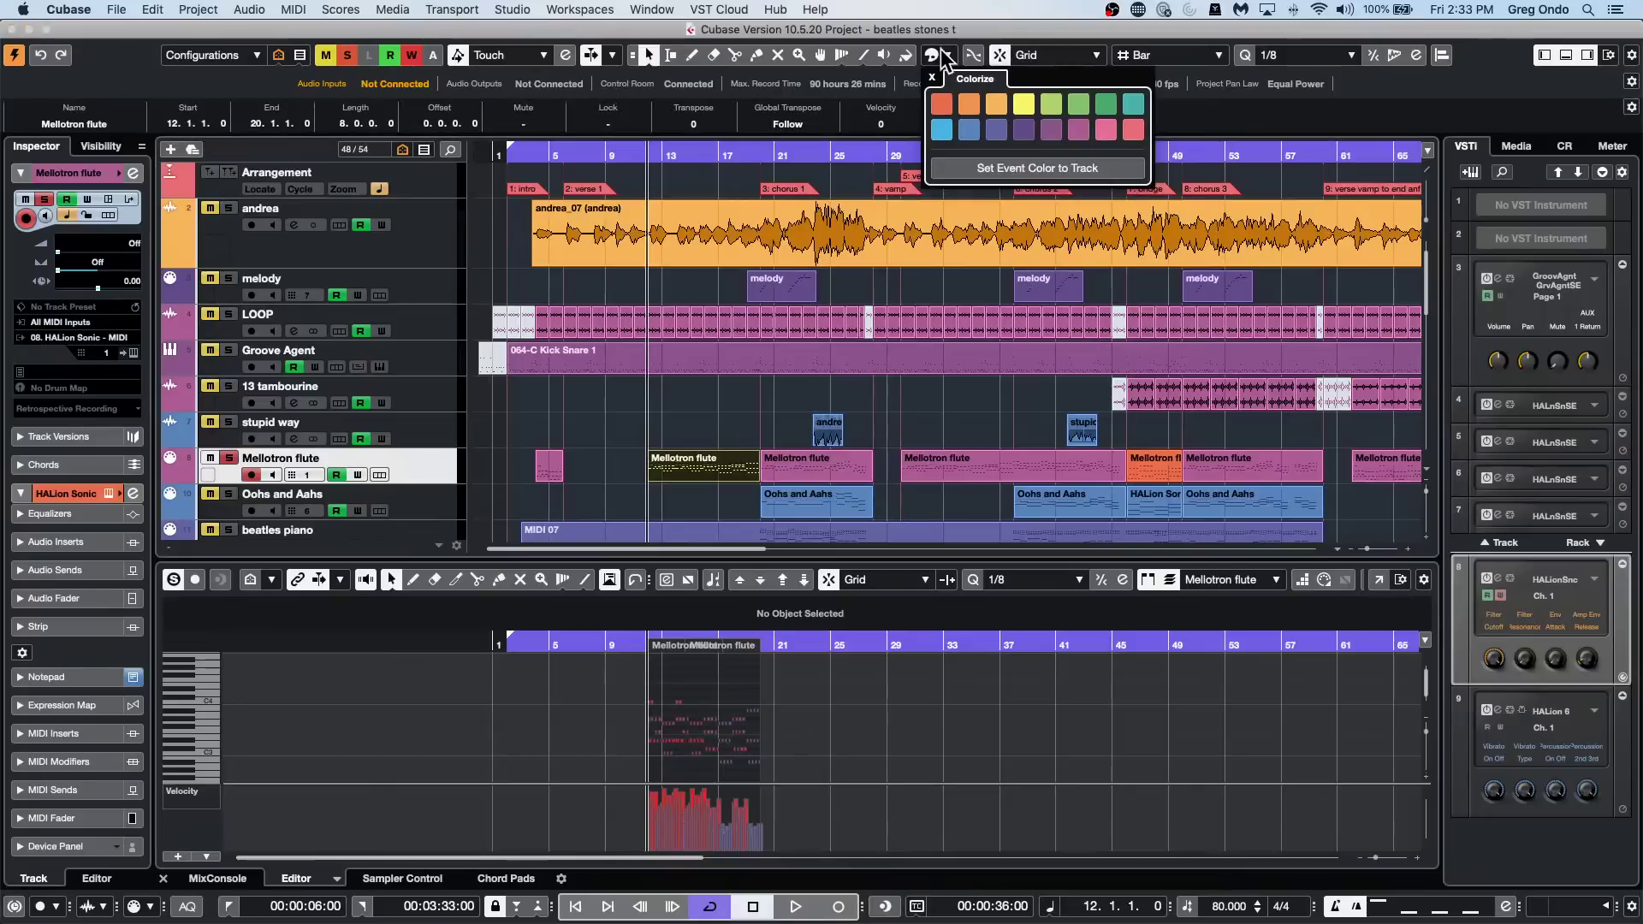
{"action": "left_click", "coordinate": [1106, 128]}
{"action": "left_click", "coordinate": [690, 407]}
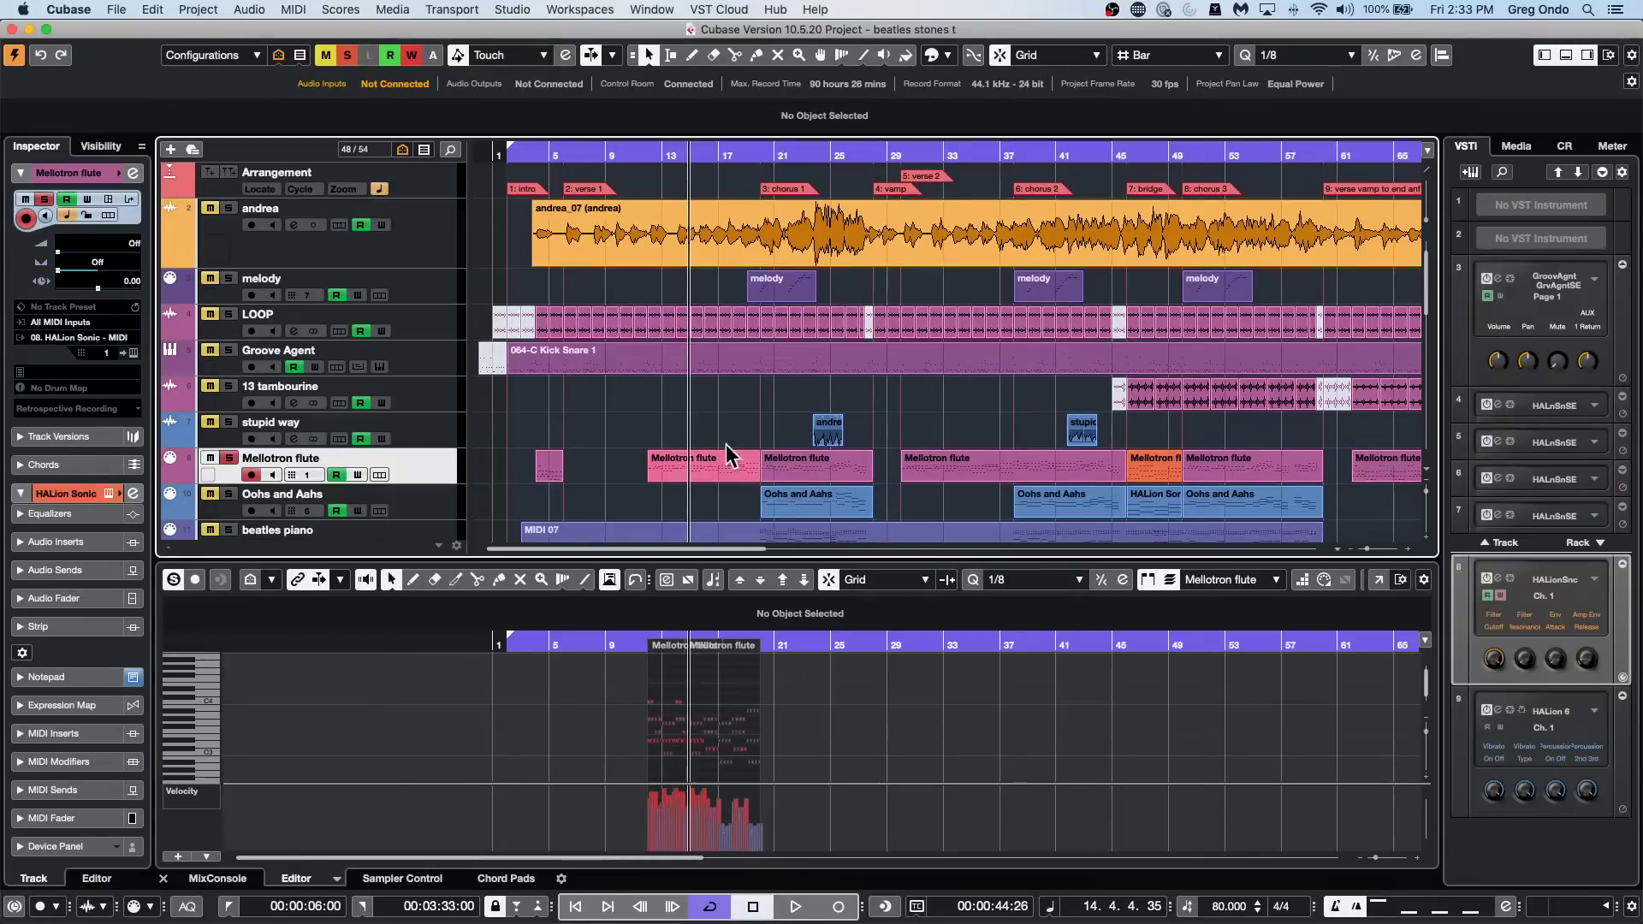
Color the short Mellotron flute part in the bridge at bar 46 yellow, and deselect it.
{"action": "left_click", "coordinate": [1155, 466]}
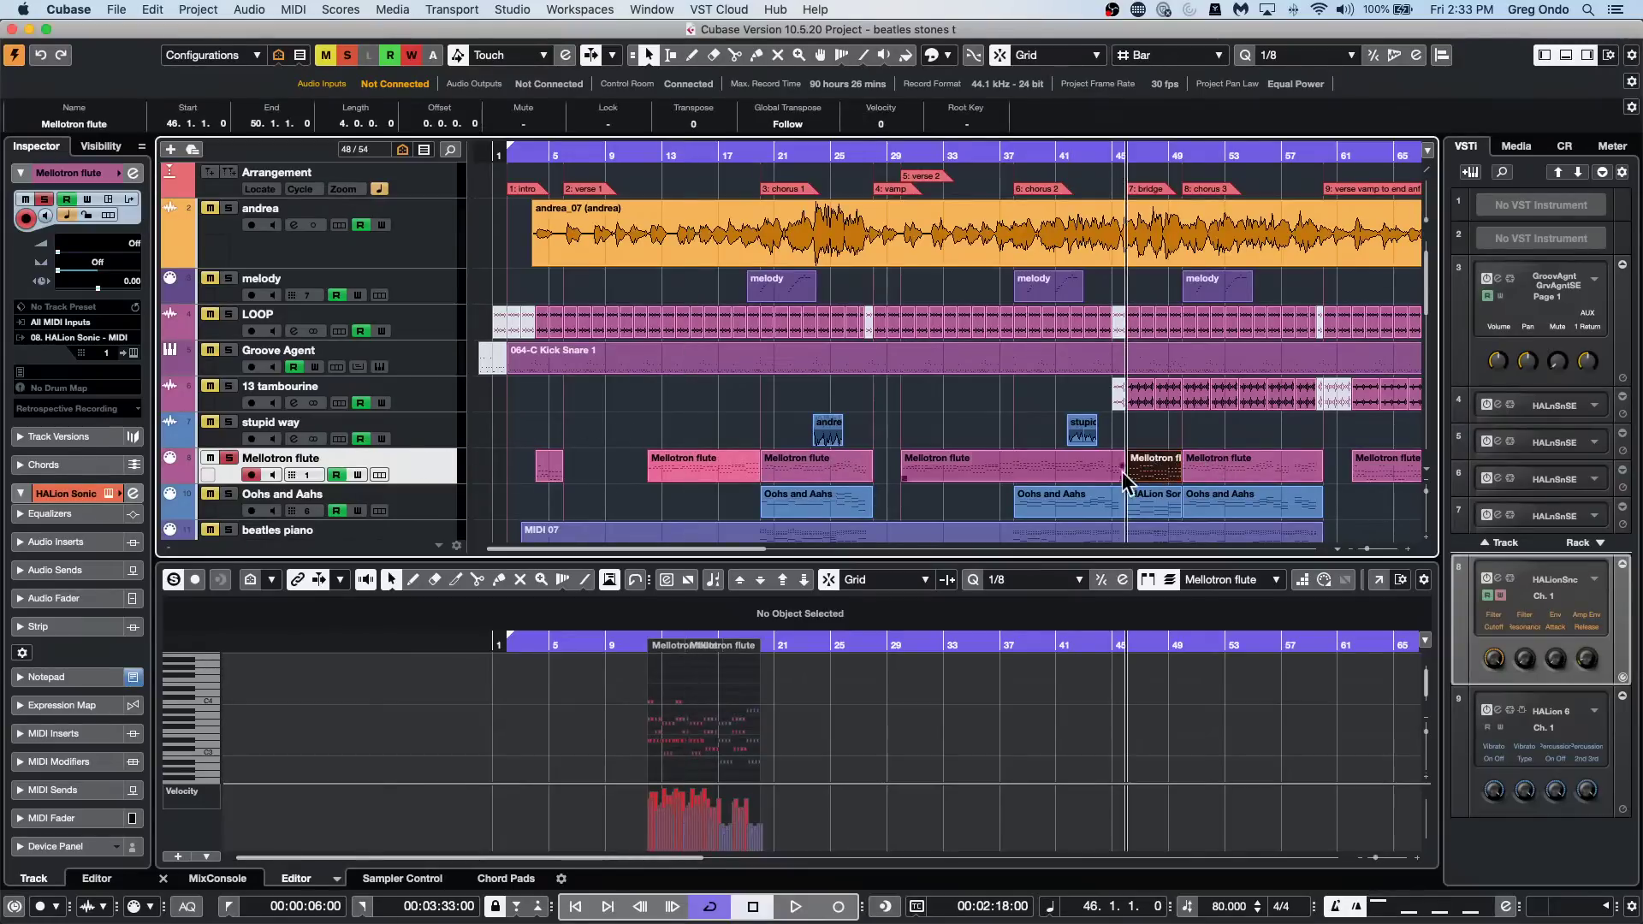
{"action": "left_click", "coordinate": [948, 55]}
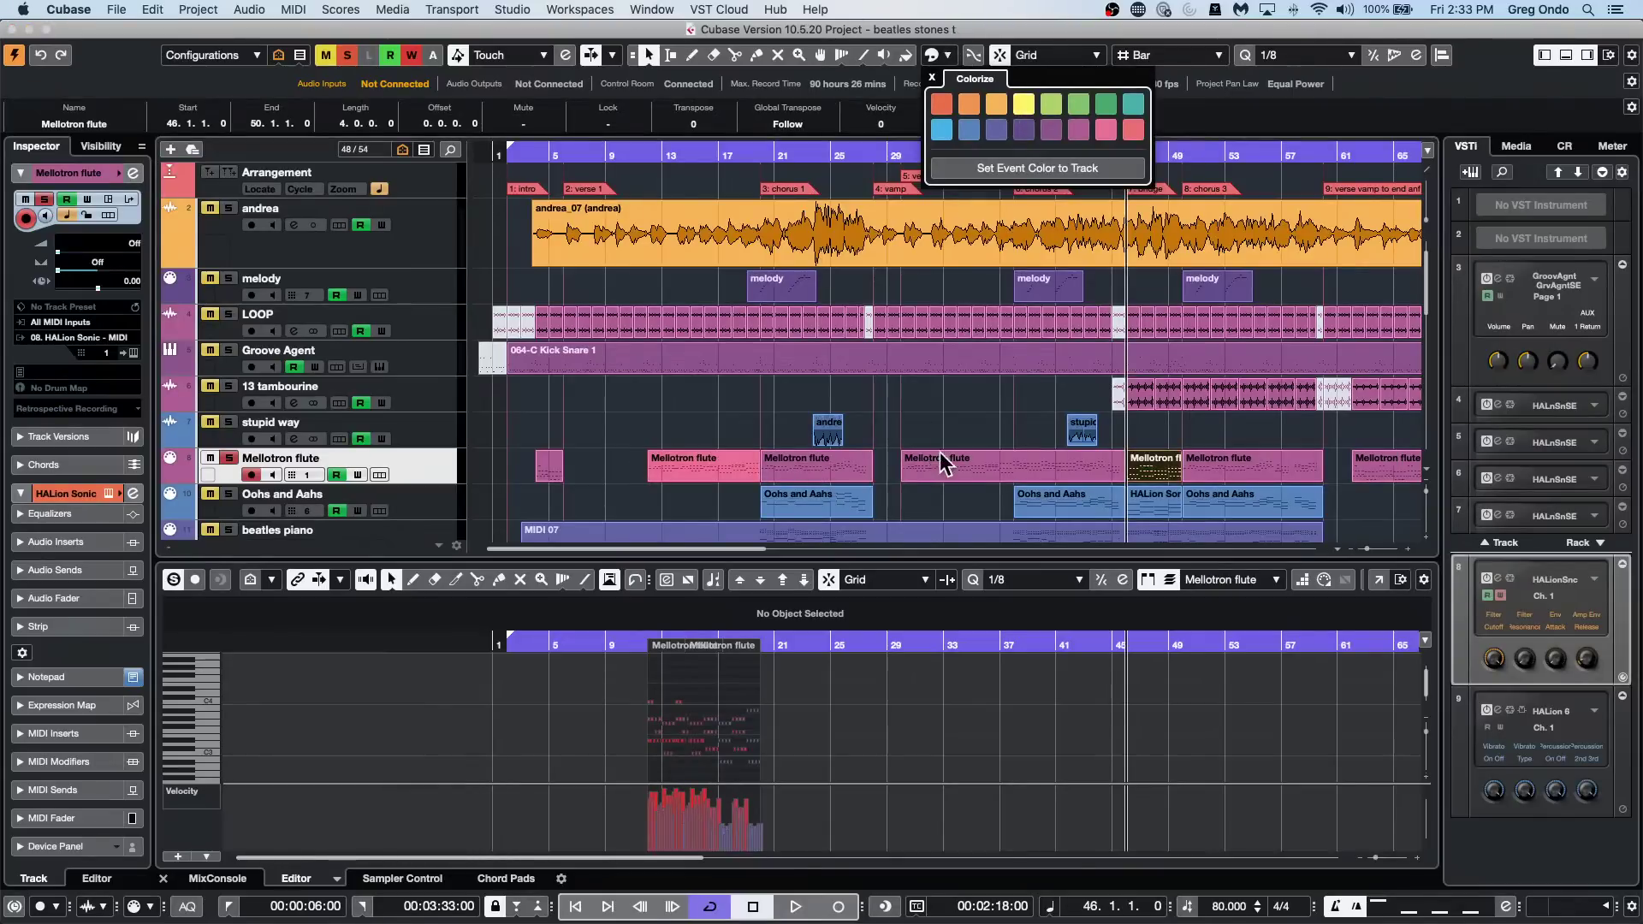
{"action": "key", "text": "Escape"}
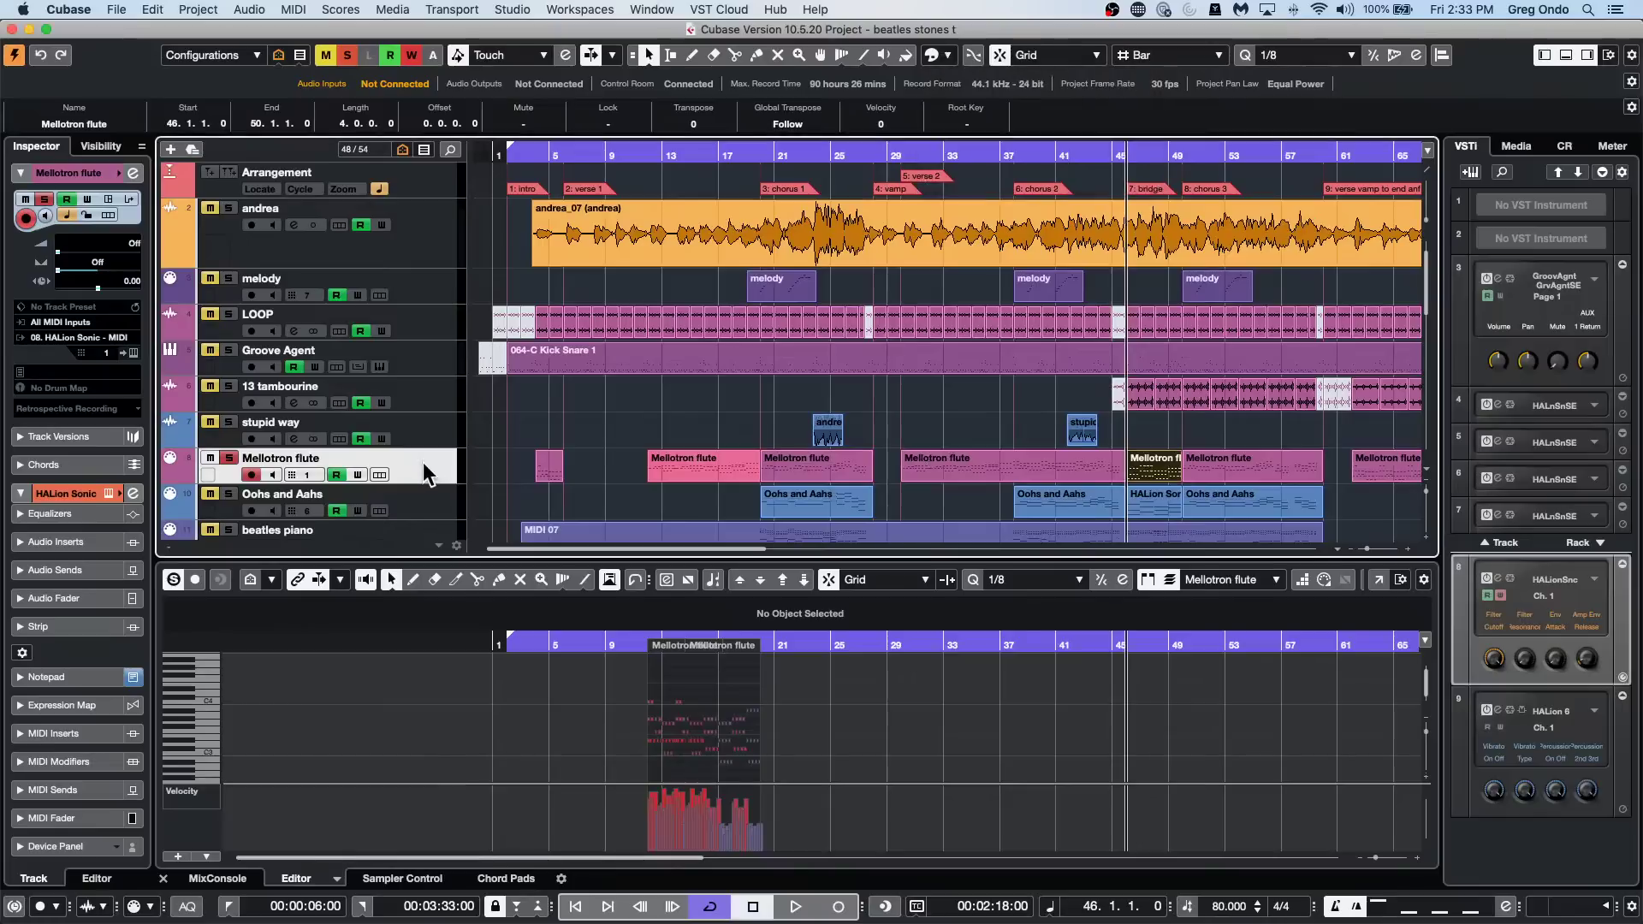
{"action": "left_click", "coordinate": [948, 399]}
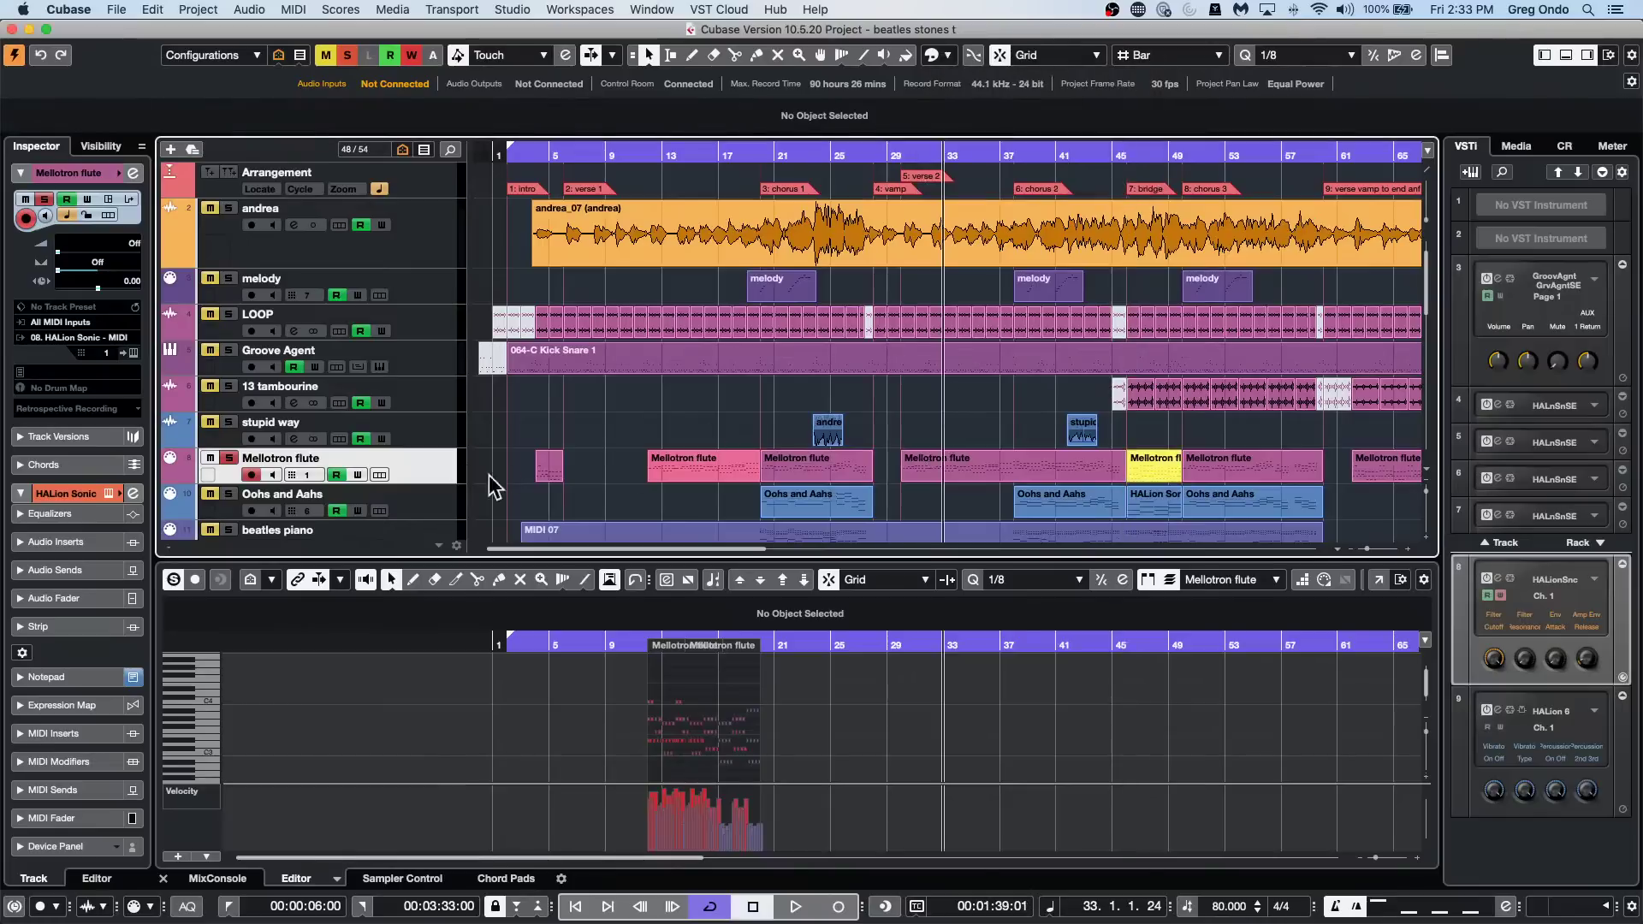
Set the Mellotron flute track's color to light orange with no event selected, and close the color palette.
{"action": "left_click", "coordinate": [946, 56]}
{"action": "left_click", "coordinate": [996, 104]}
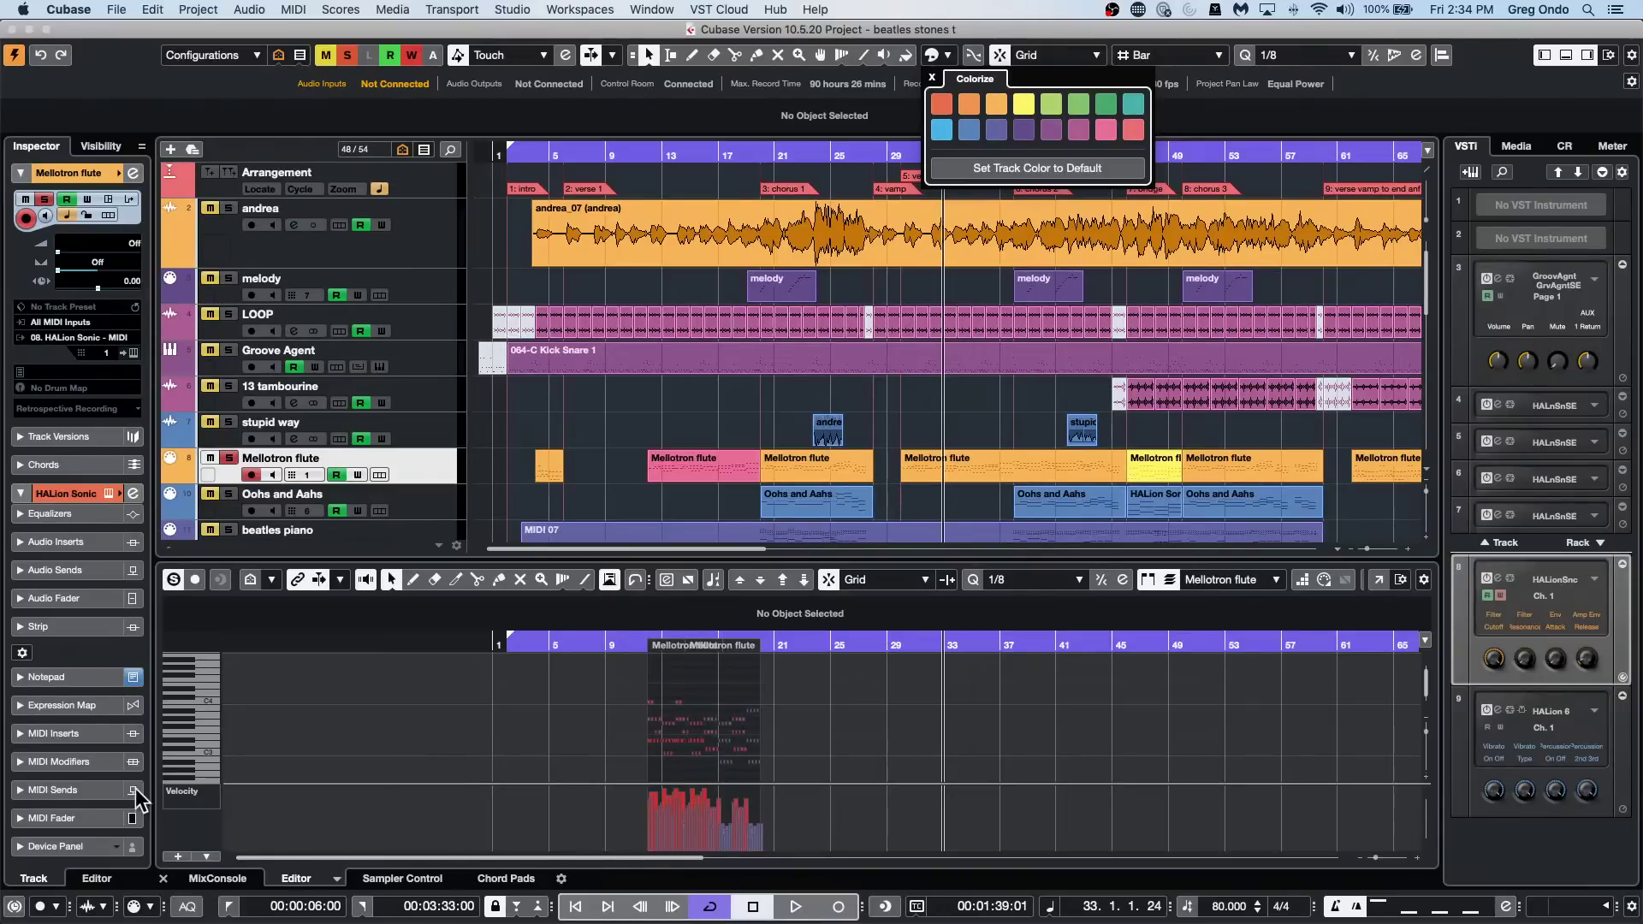
{"action": "left_click", "coordinate": [189, 908]}
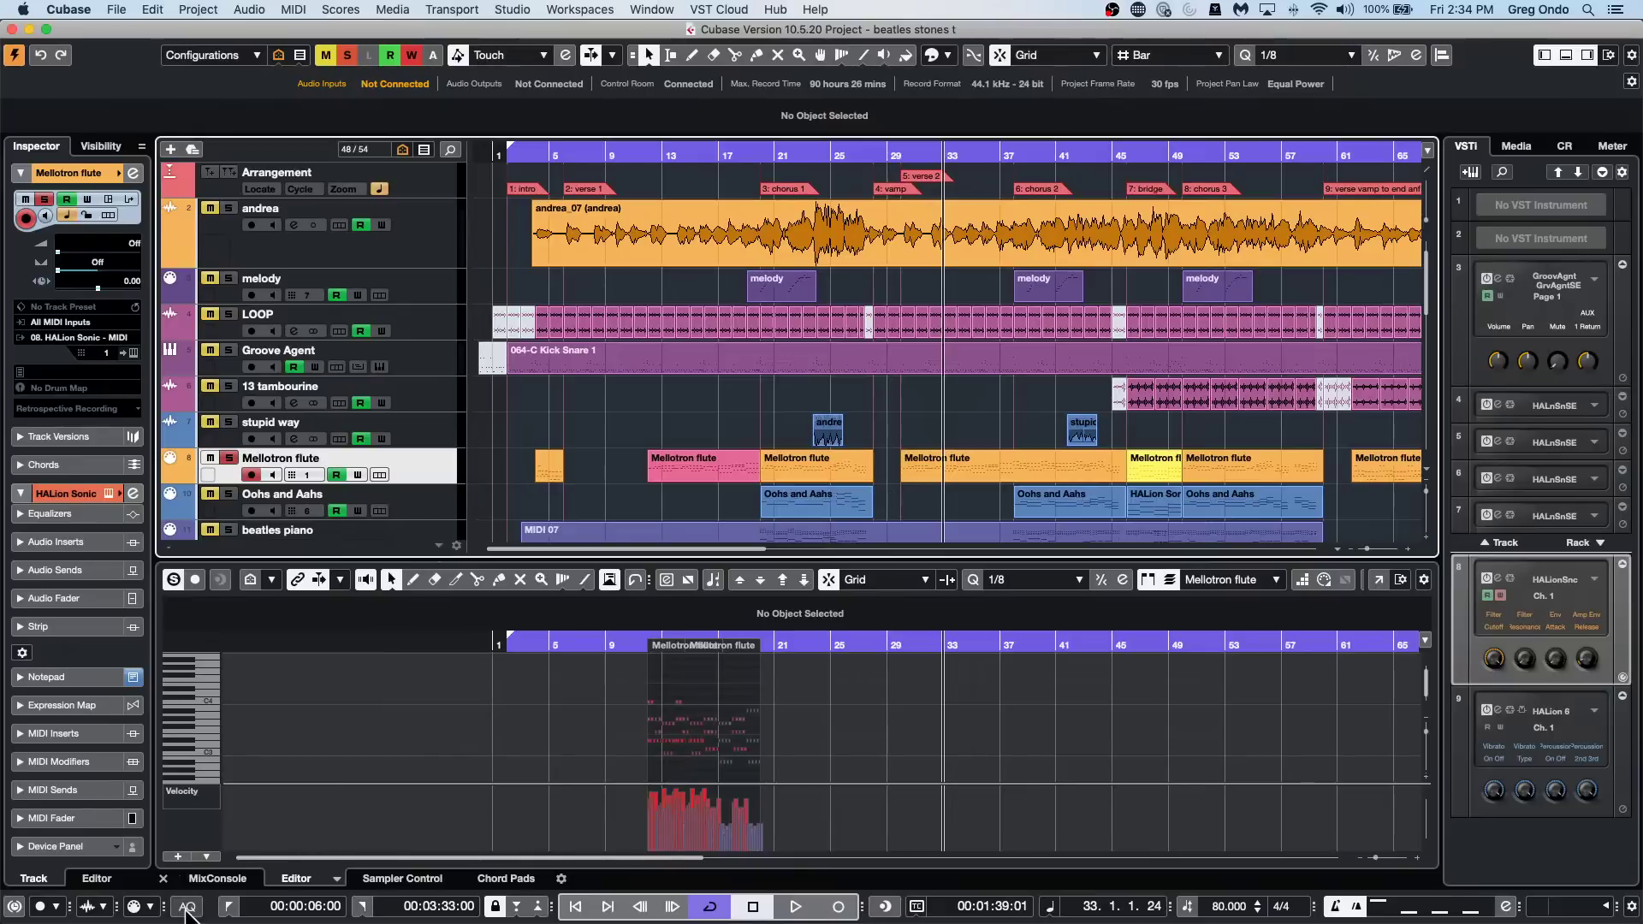
Switch Auto Quantize for MIDI recording on, and off again.
{"action": "left_click", "coordinate": [188, 908]}
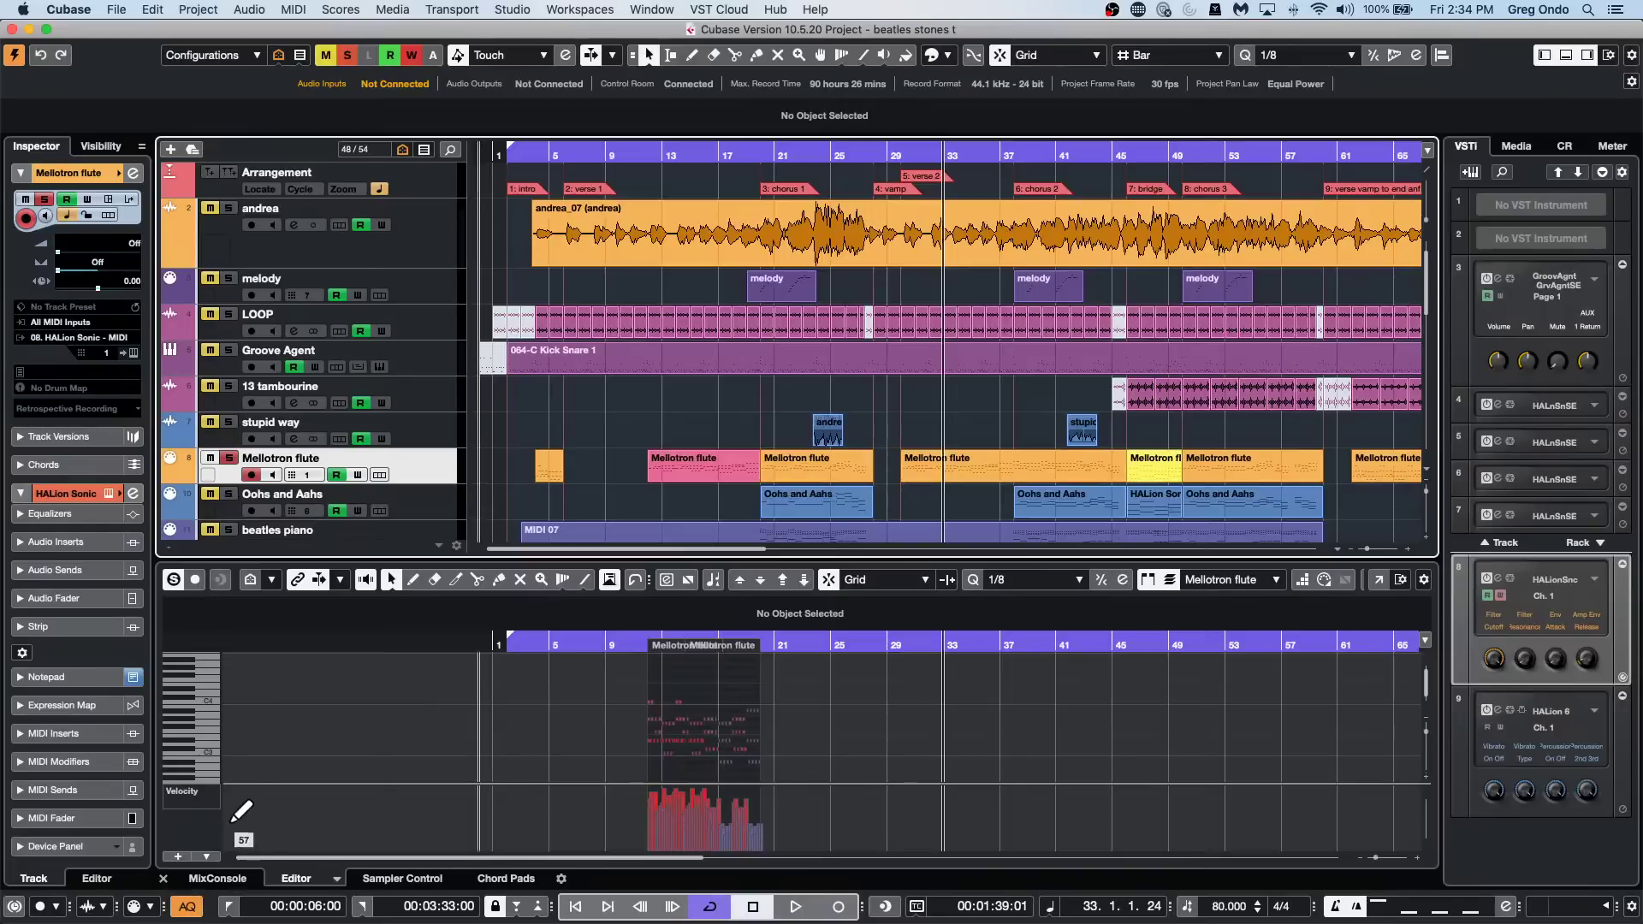
{"action": "left_click", "coordinate": [184, 909]}
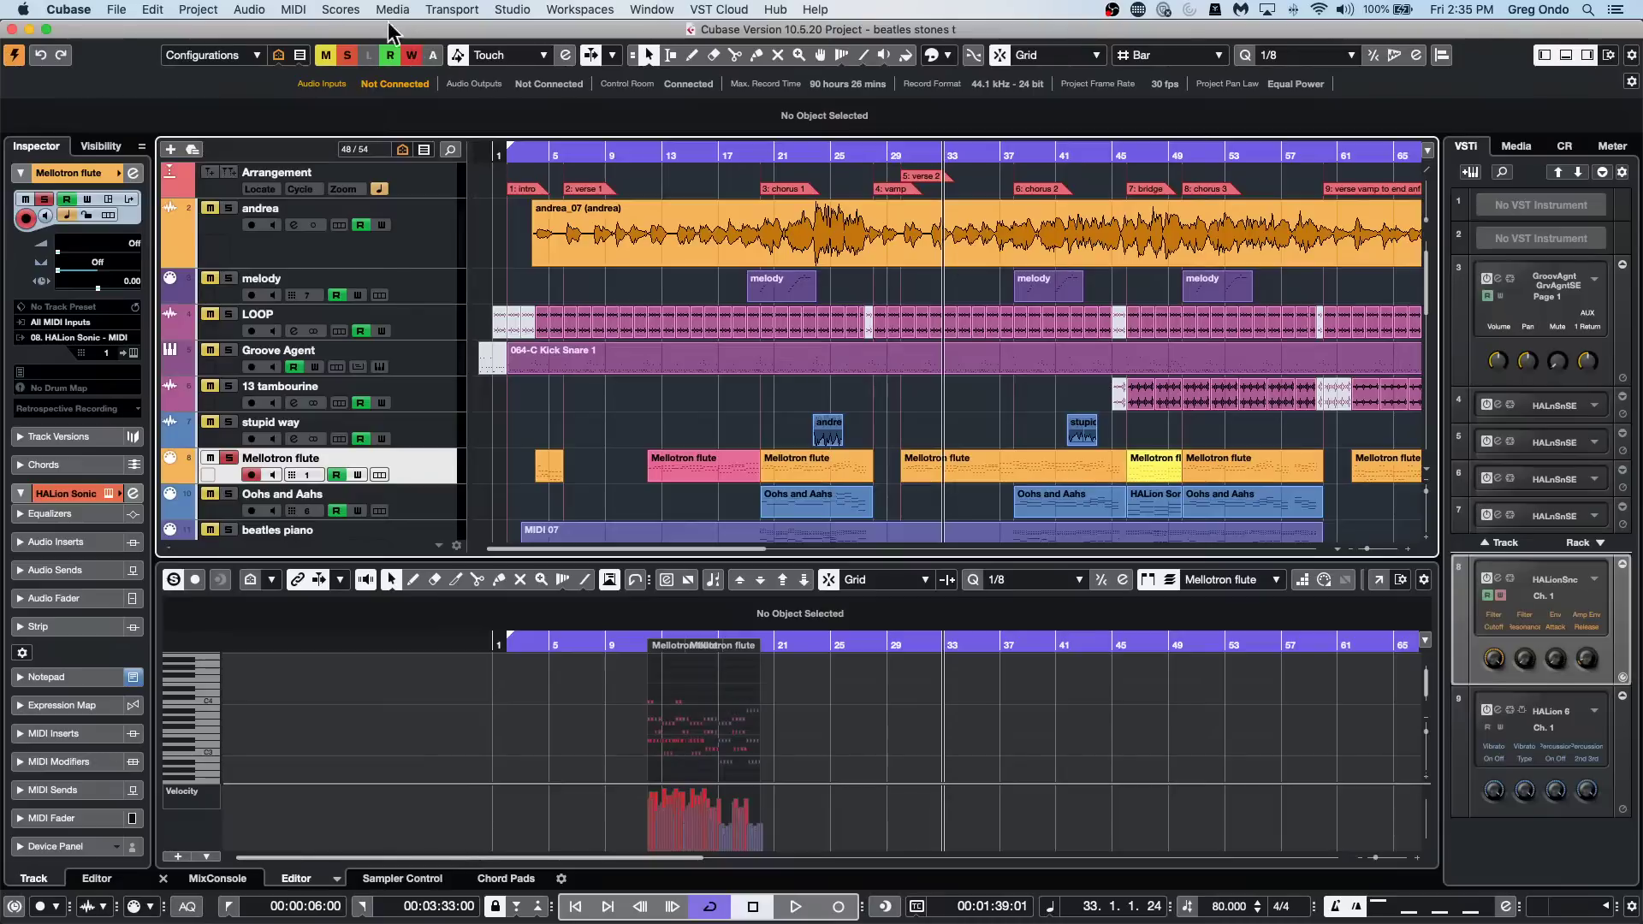
Analyze the andrea_07 vocal event's frequency content with the Spectrum Analyzer.
{"action": "left_click", "coordinate": [683, 235]}
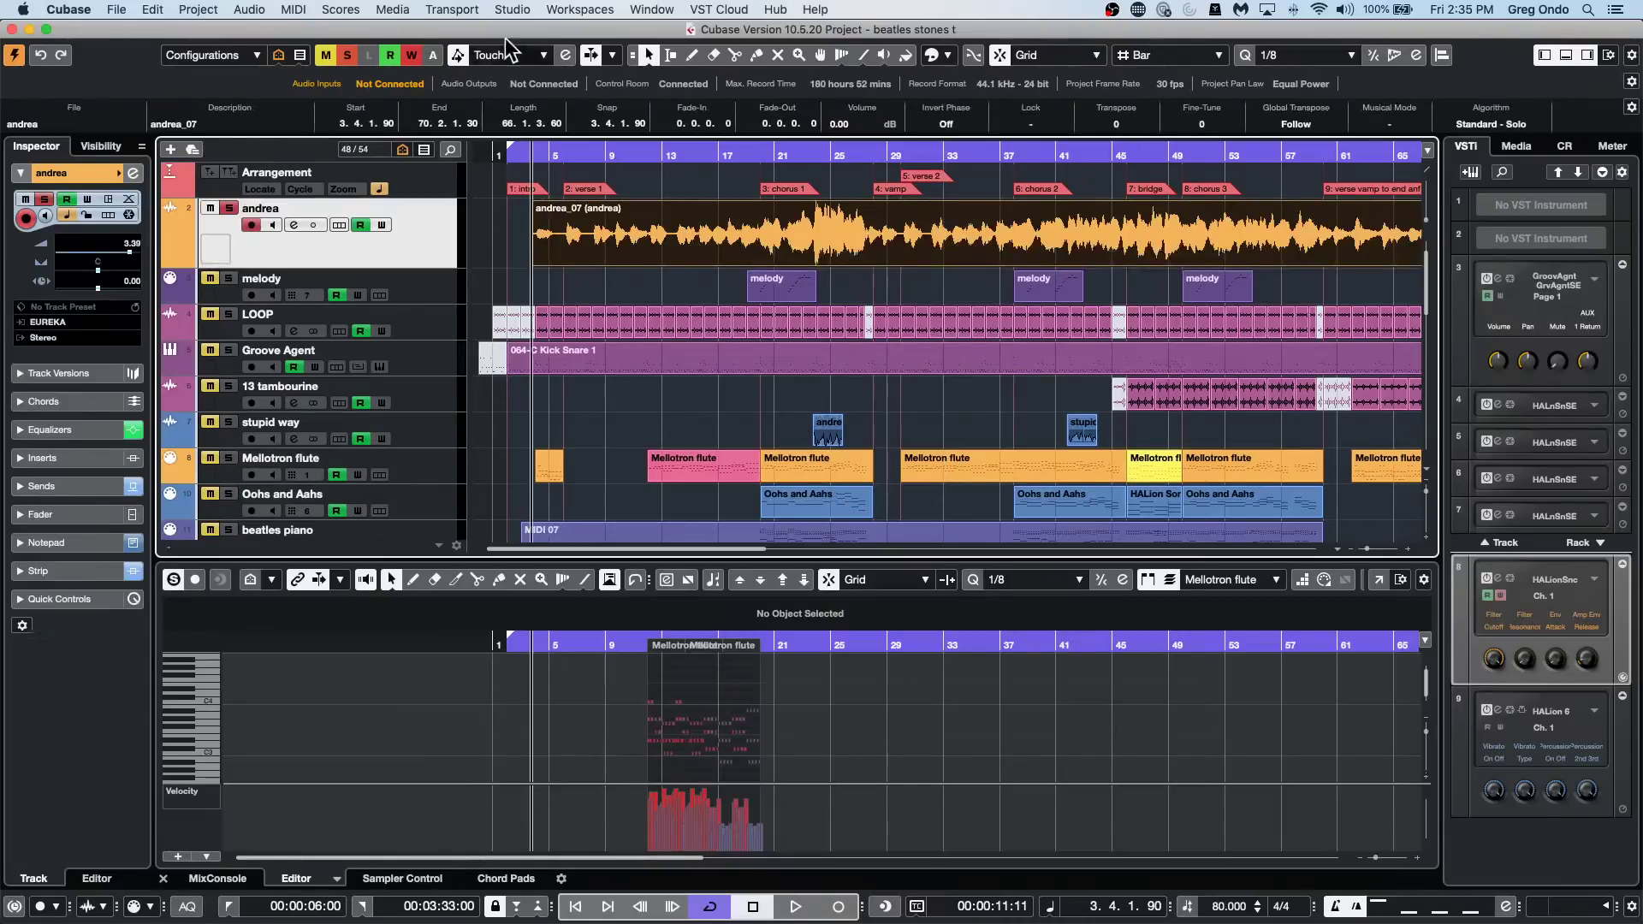
{"action": "left_click", "coordinate": [391, 10]}
{"action": "mouse_move", "coordinate": [340, 9]}
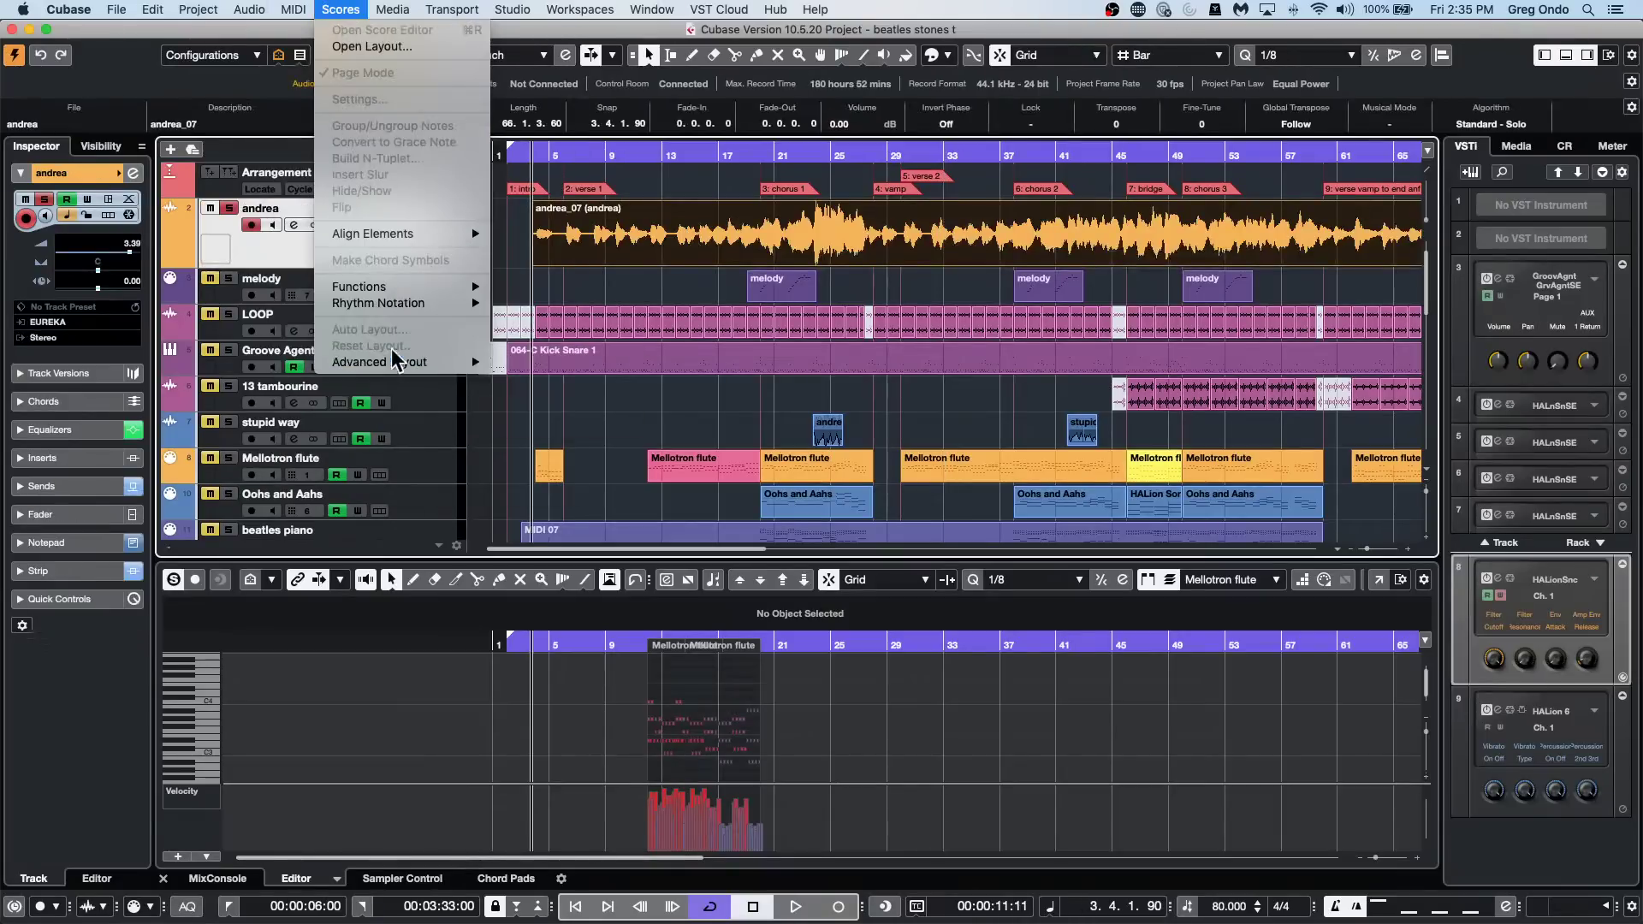
{"action": "mouse_move", "coordinate": [398, 10]}
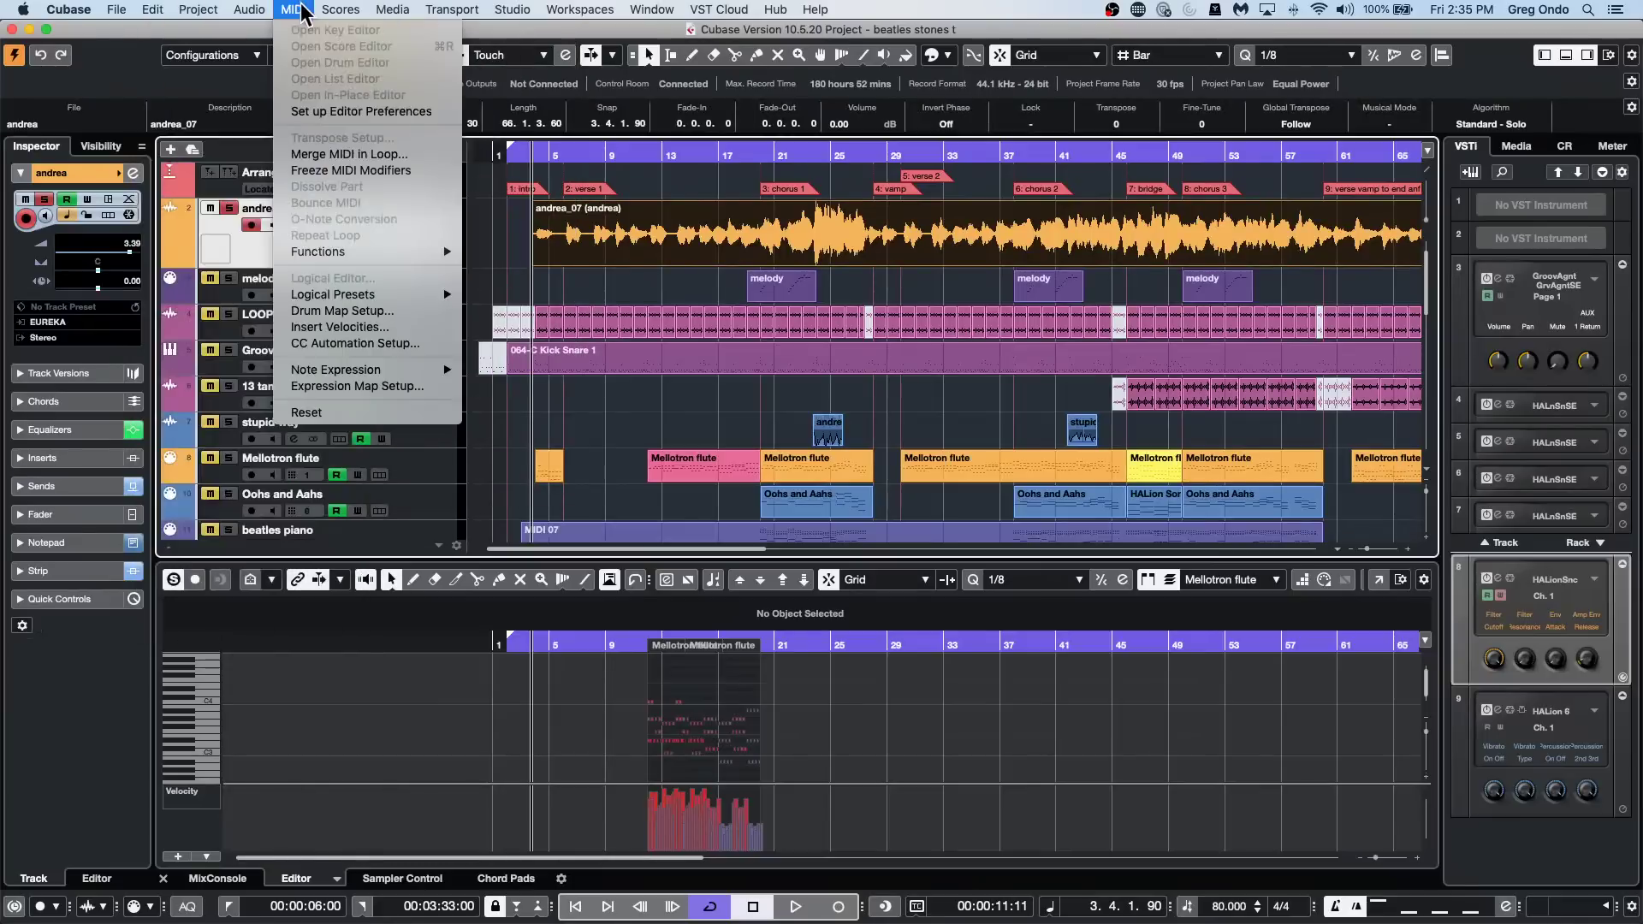
{"action": "mouse_move", "coordinate": [242, 9]}
{"action": "mouse_move", "coordinate": [279, 123]}
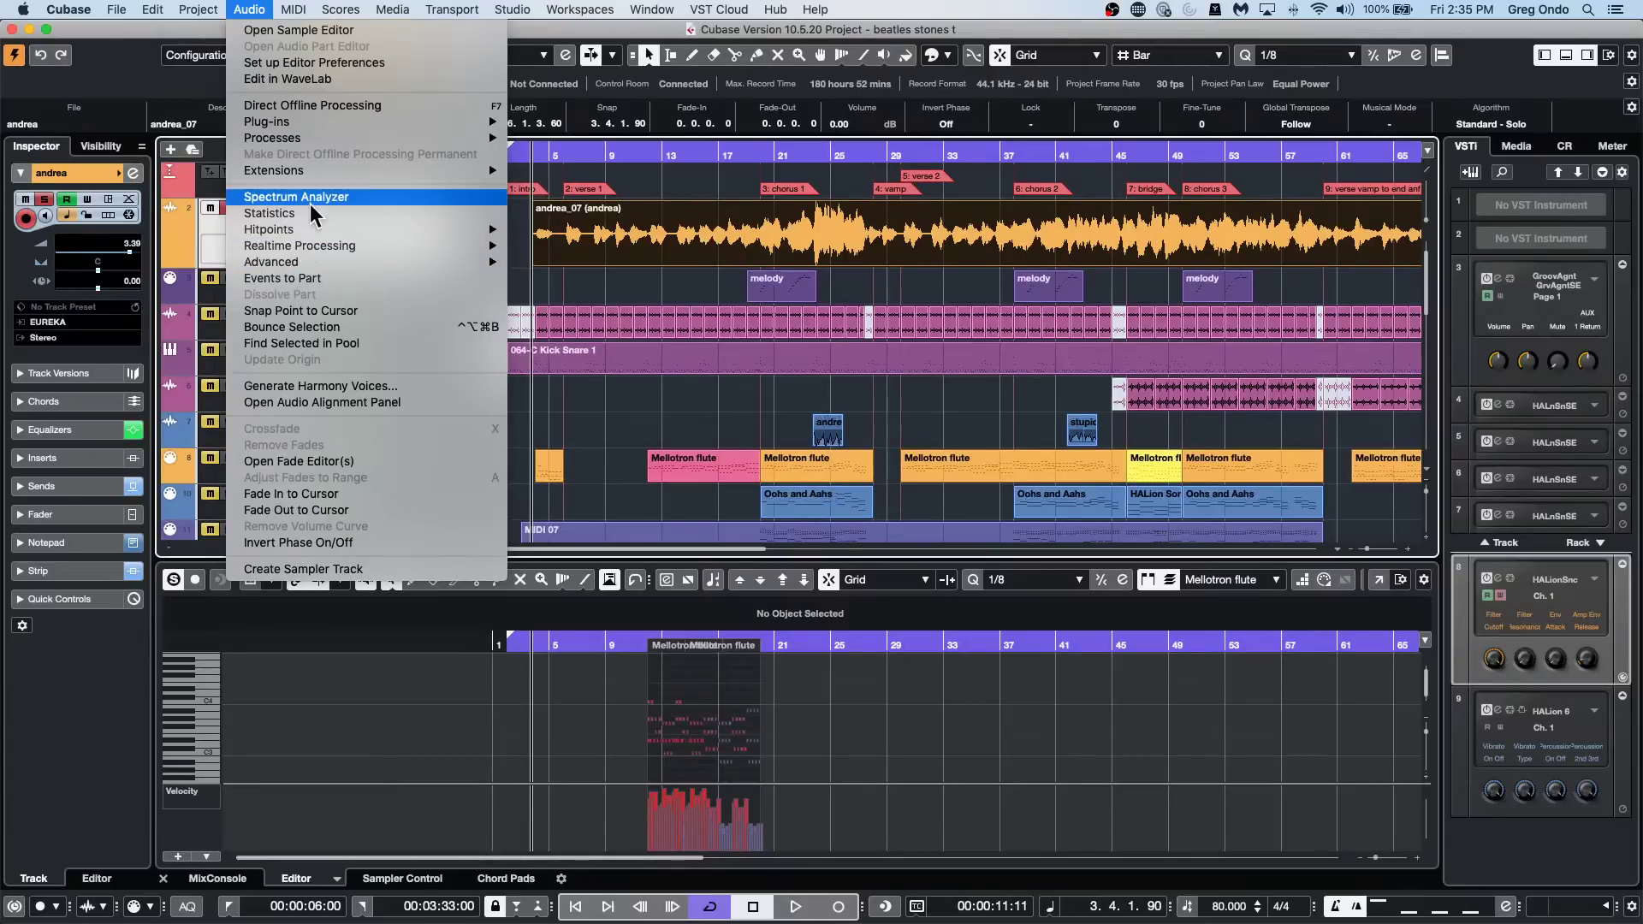
{"action": "mouse_move", "coordinate": [313, 262]}
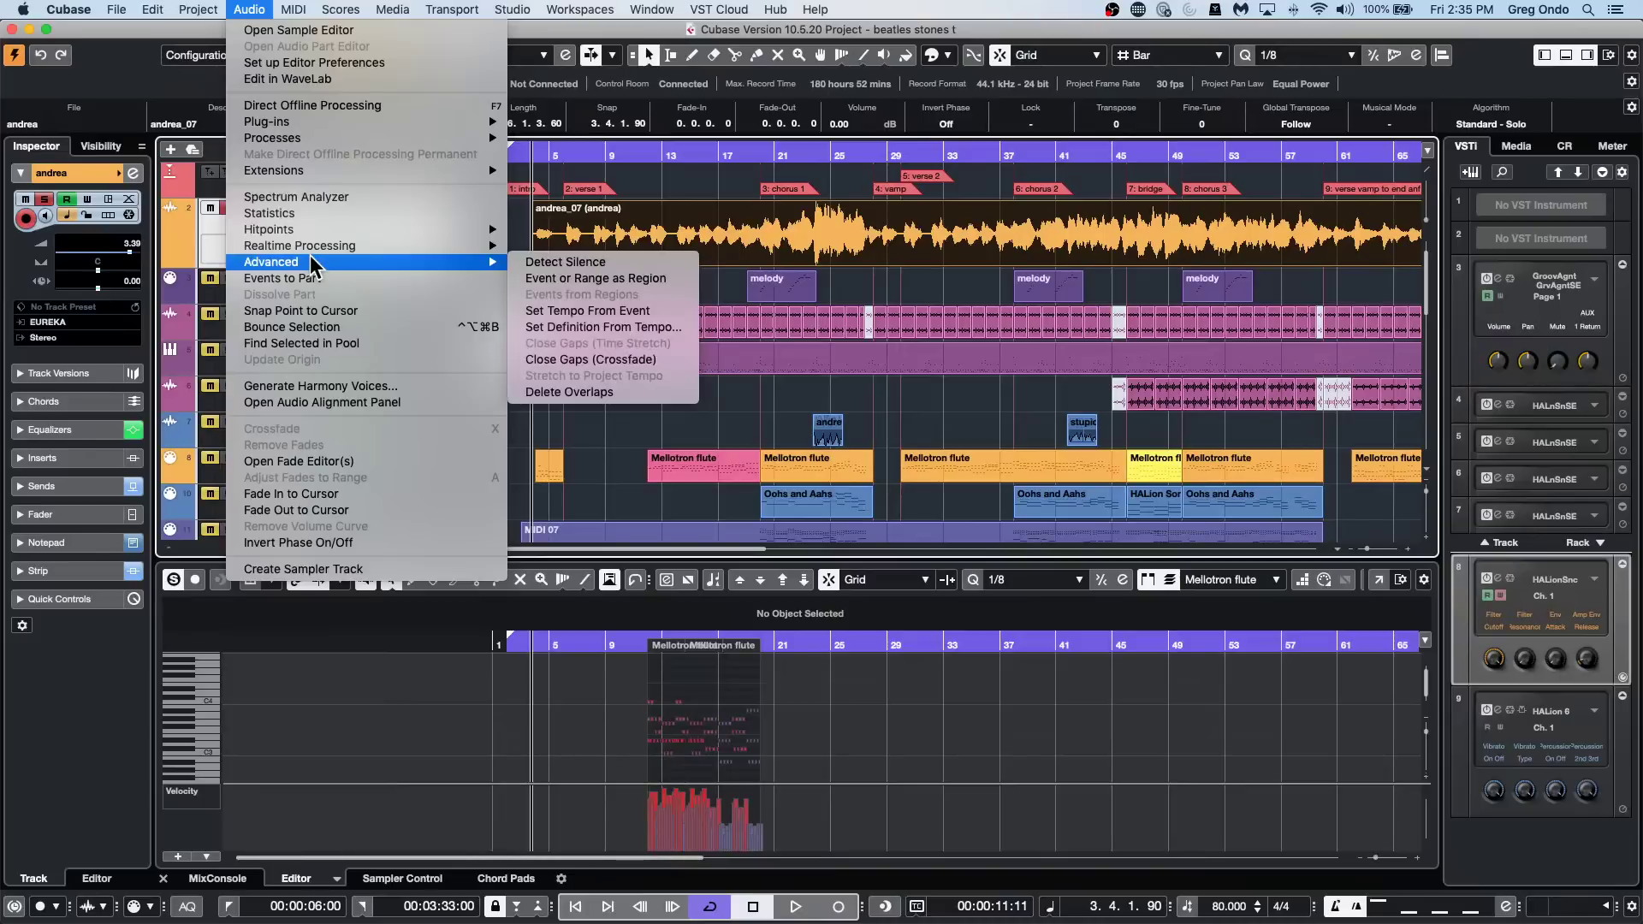
{"action": "mouse_move", "coordinate": [331, 178]}
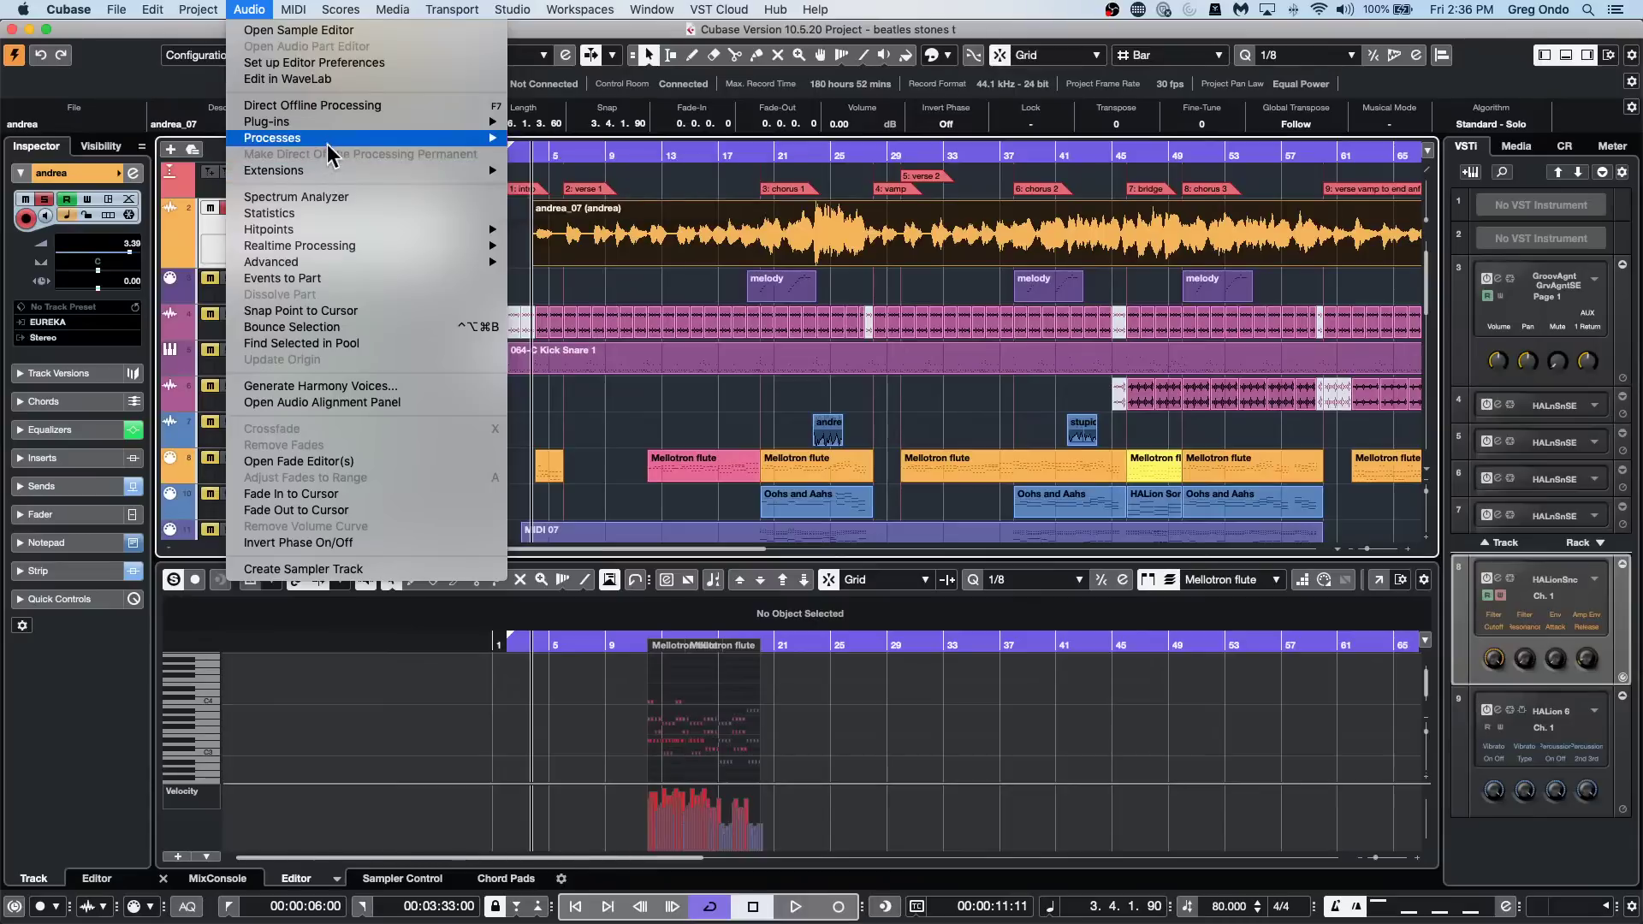
{"action": "mouse_move", "coordinate": [328, 137]}
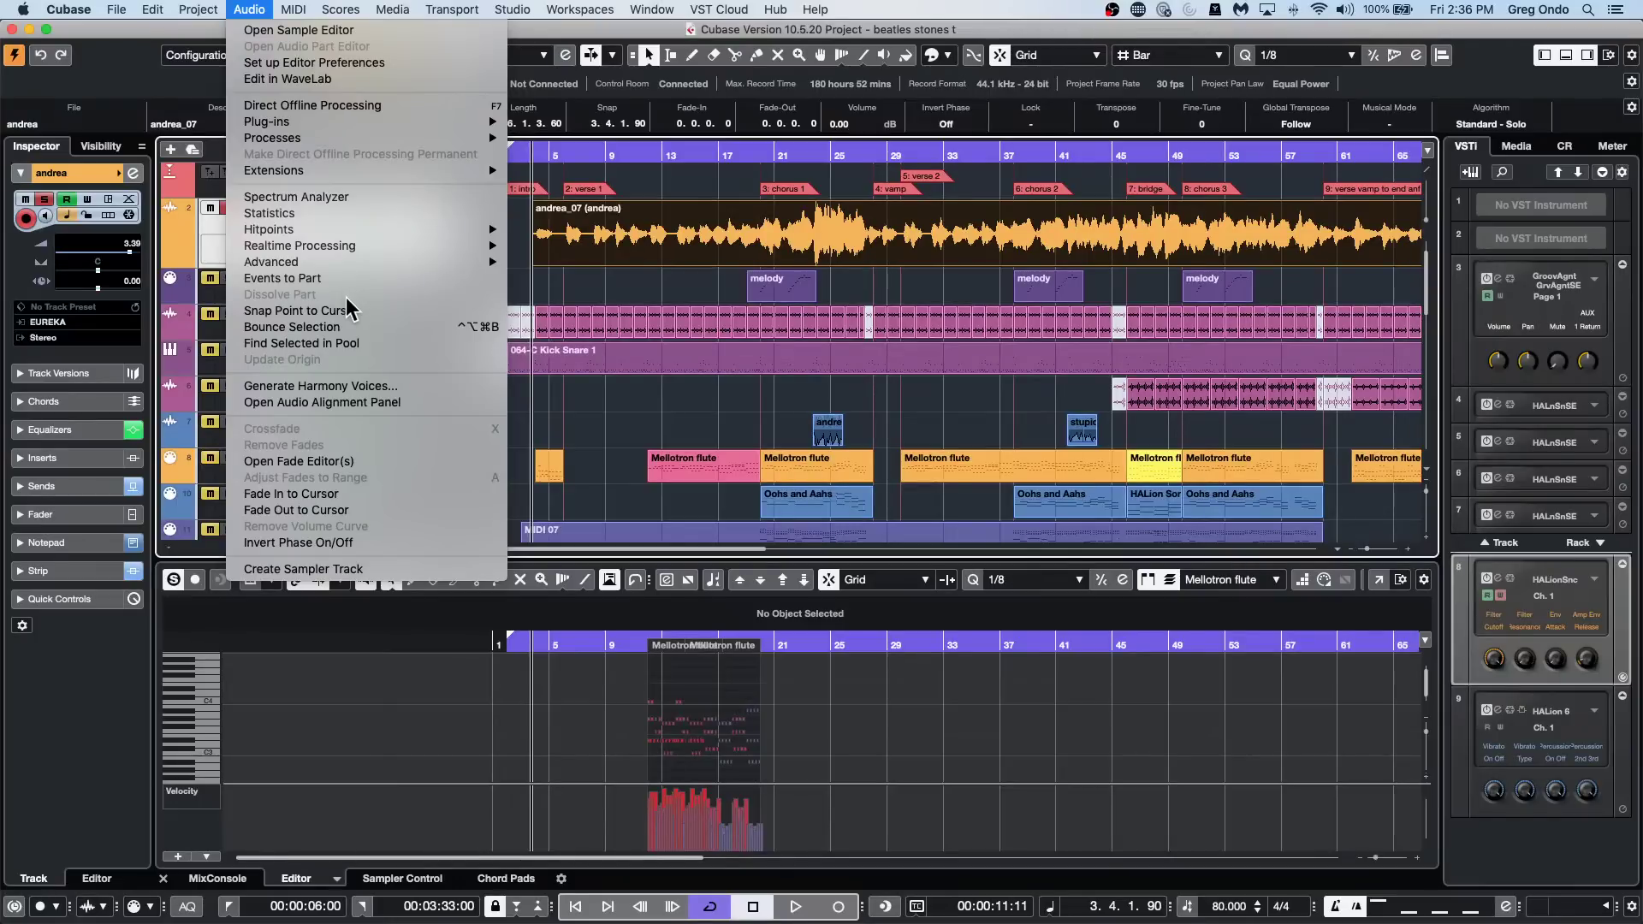
{"action": "left_click", "coordinate": [725, 402]}
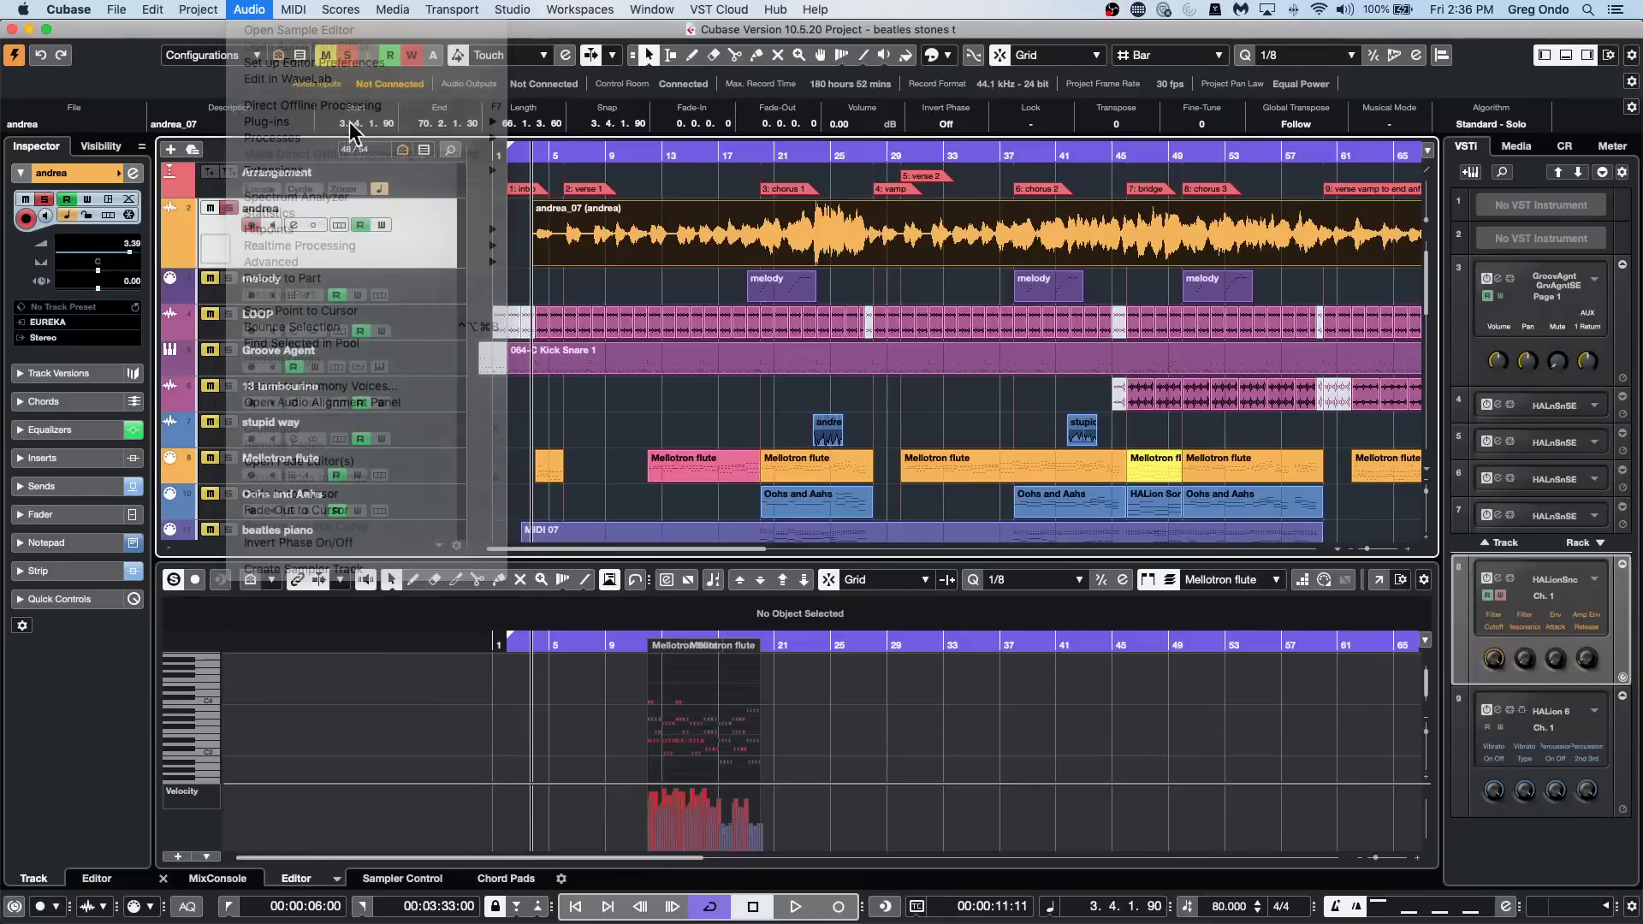
{"action": "left_click", "coordinate": [249, 10]}
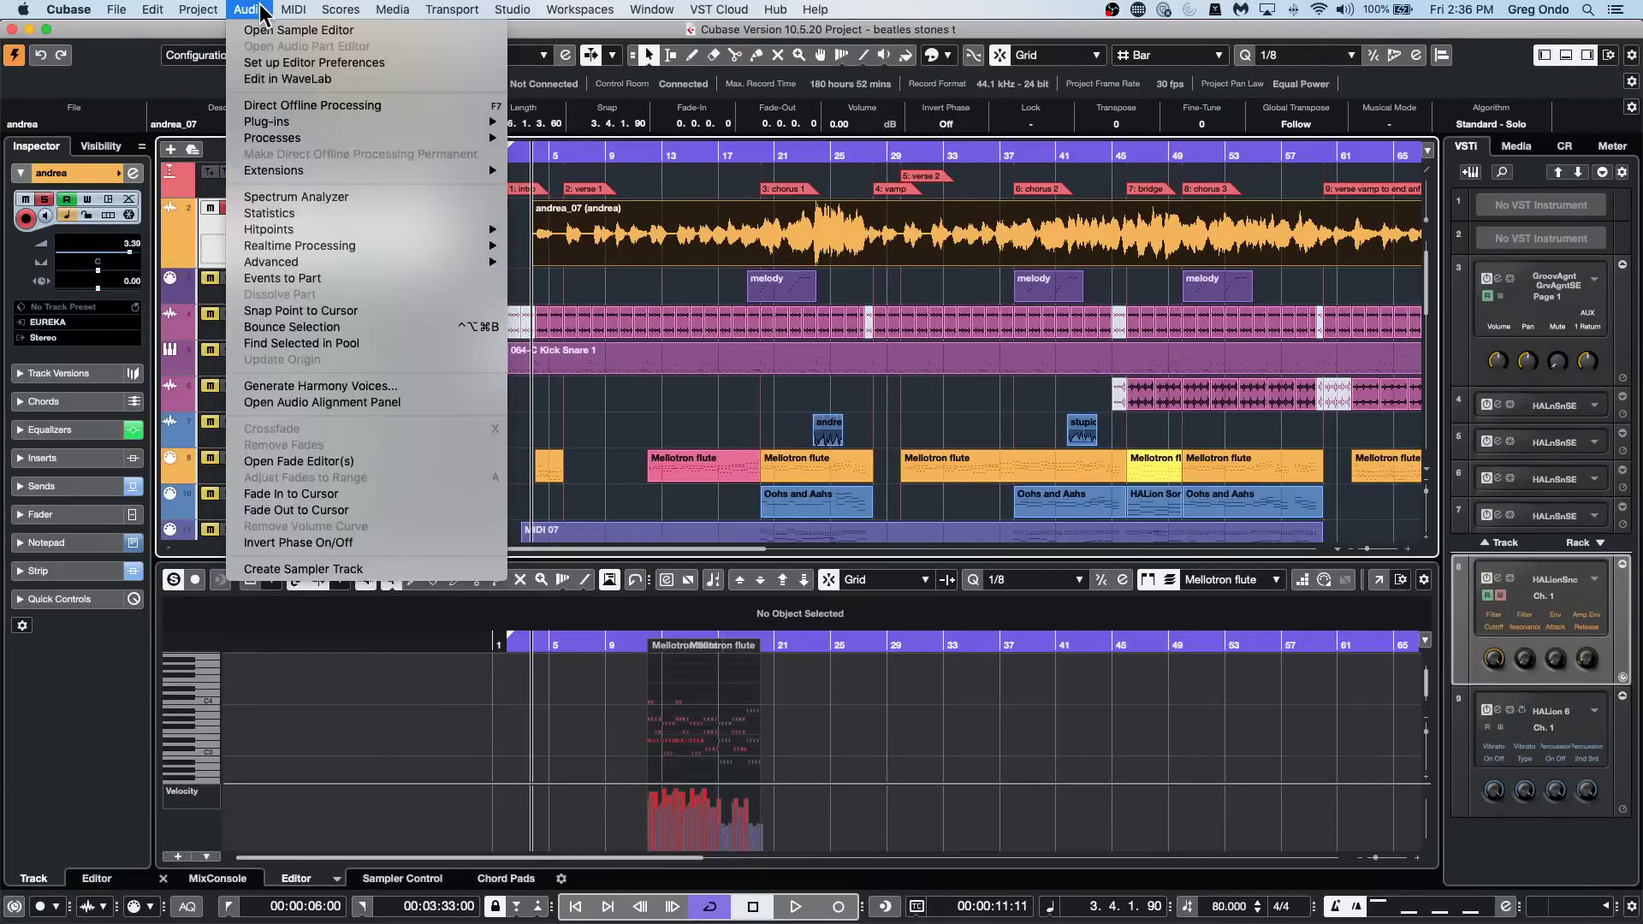
{"action": "left_click", "coordinate": [318, 199]}
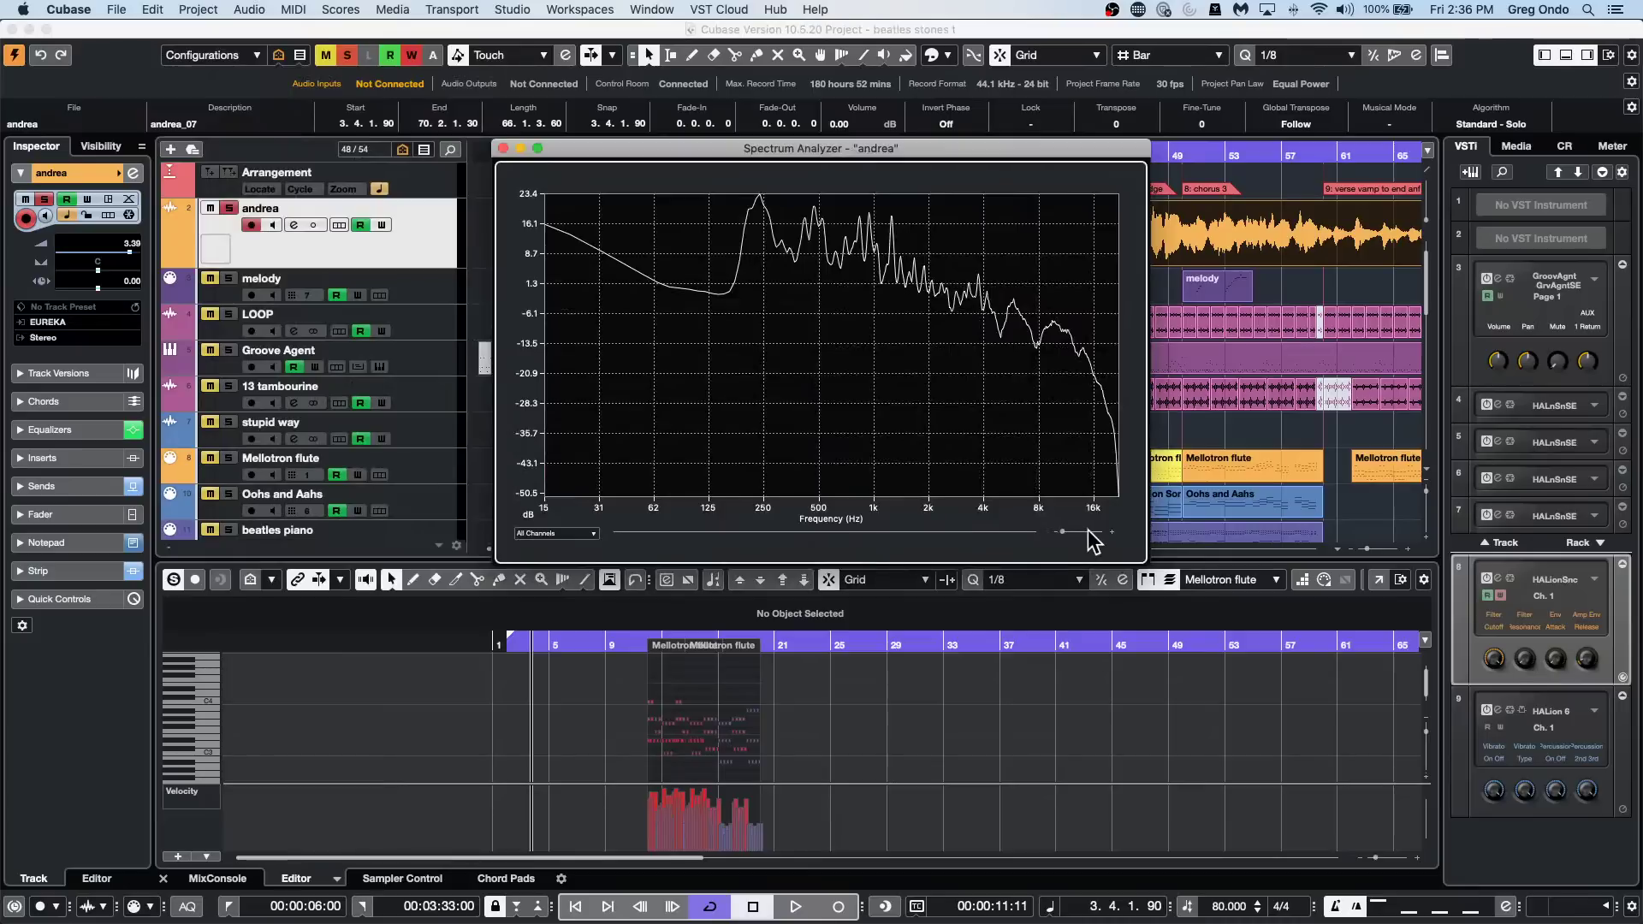
Adjust the frequency curve display of the andrea vocal and close the Spectrum Analyzer.
{"action": "left_click_drag", "start_coordinate": [1063, 536], "coordinate": [1038, 535]}
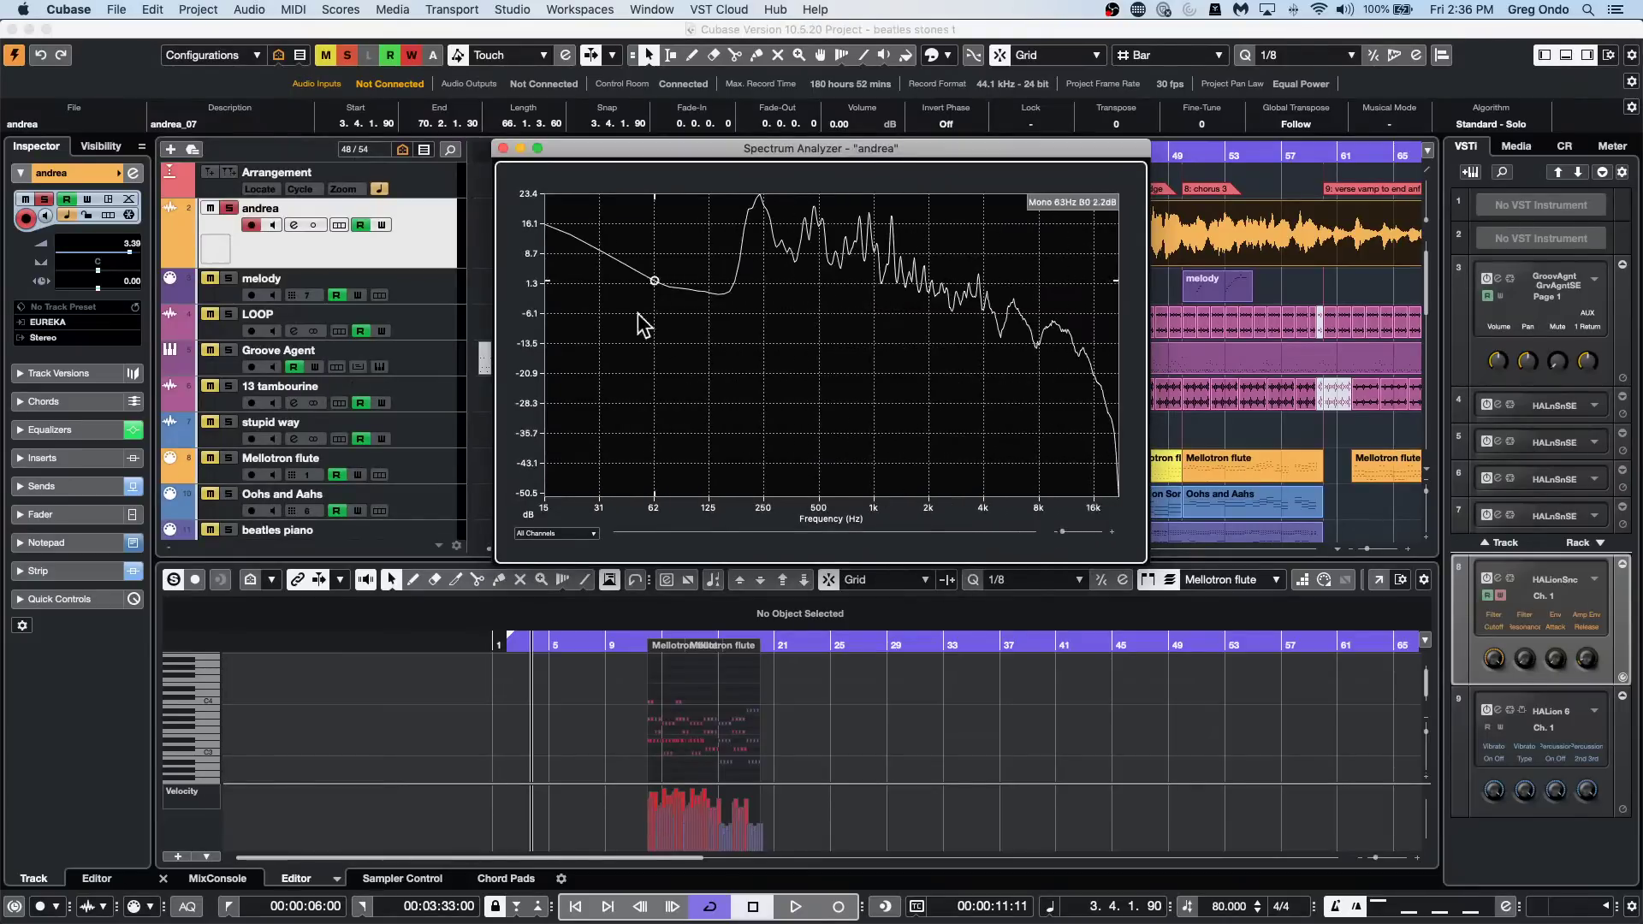
{"action": "left_click", "coordinate": [503, 148]}
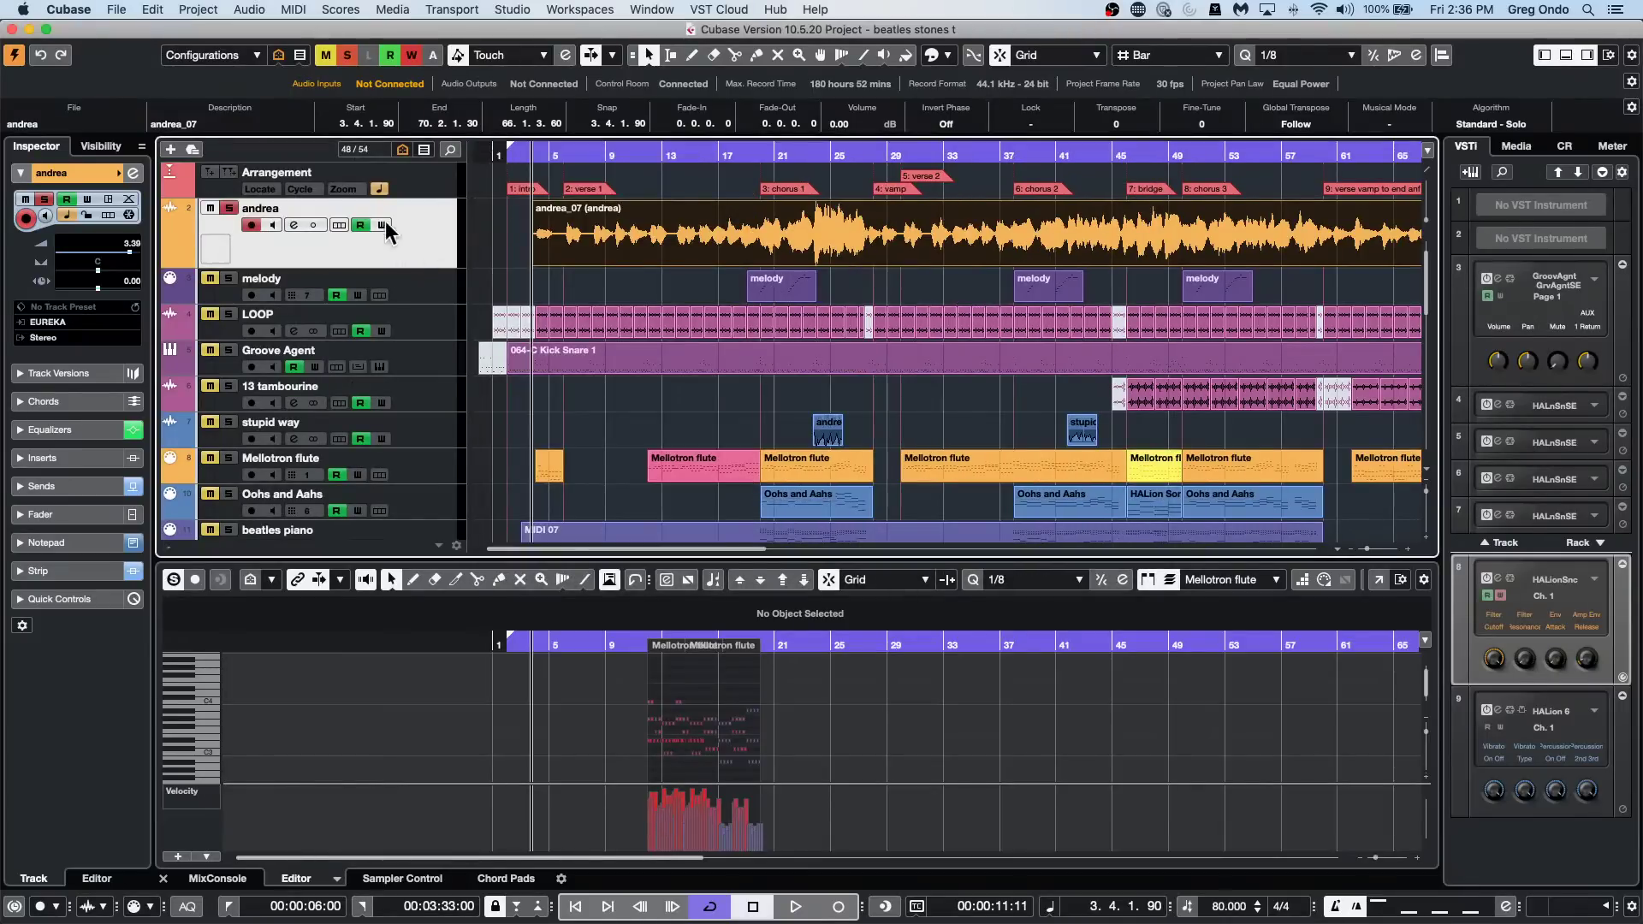
Insert the SuperVision analyzer in the andrea track's first insert slot.
{"action": "left_click", "coordinate": [64, 458]}
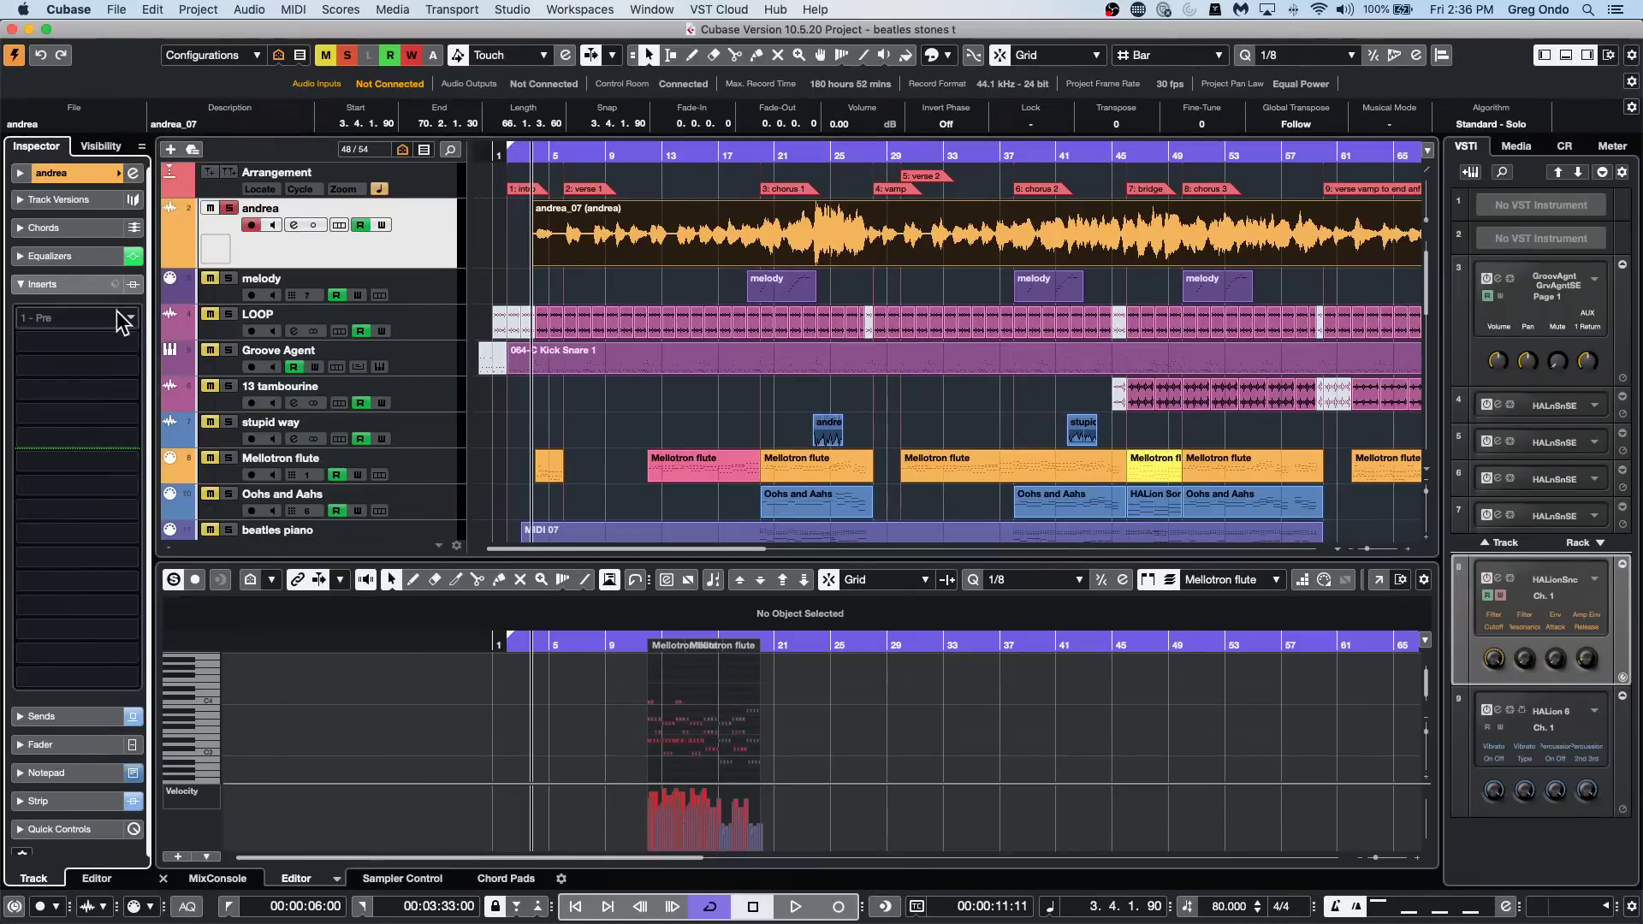
{"action": "left_click", "coordinate": [124, 319]}
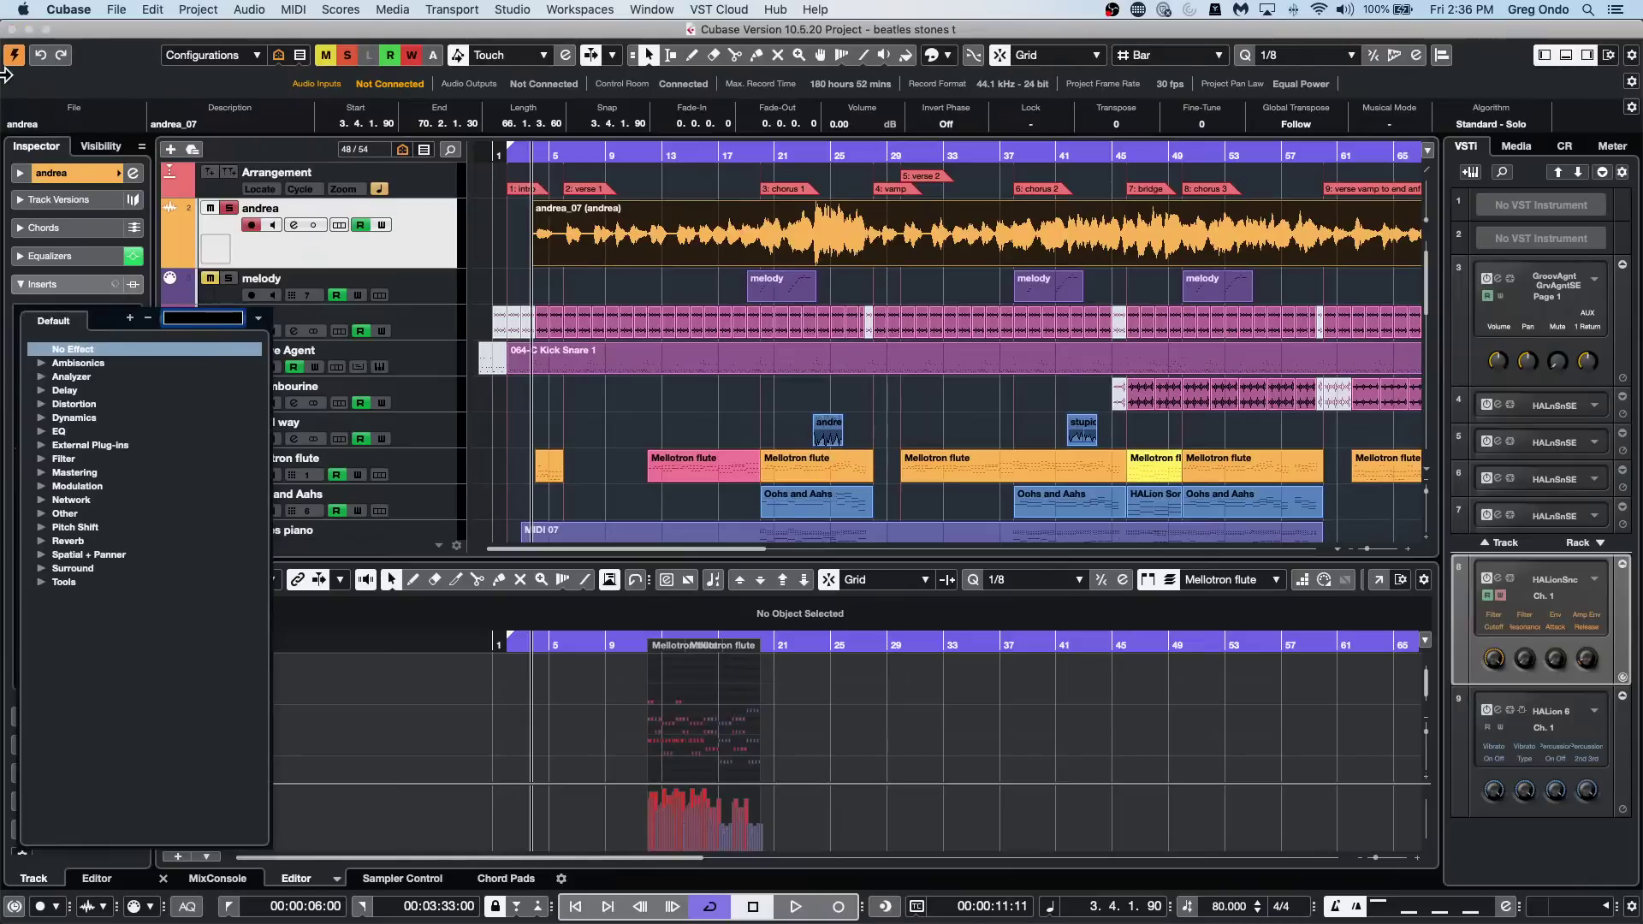
{"action": "type", "text": "sco"}
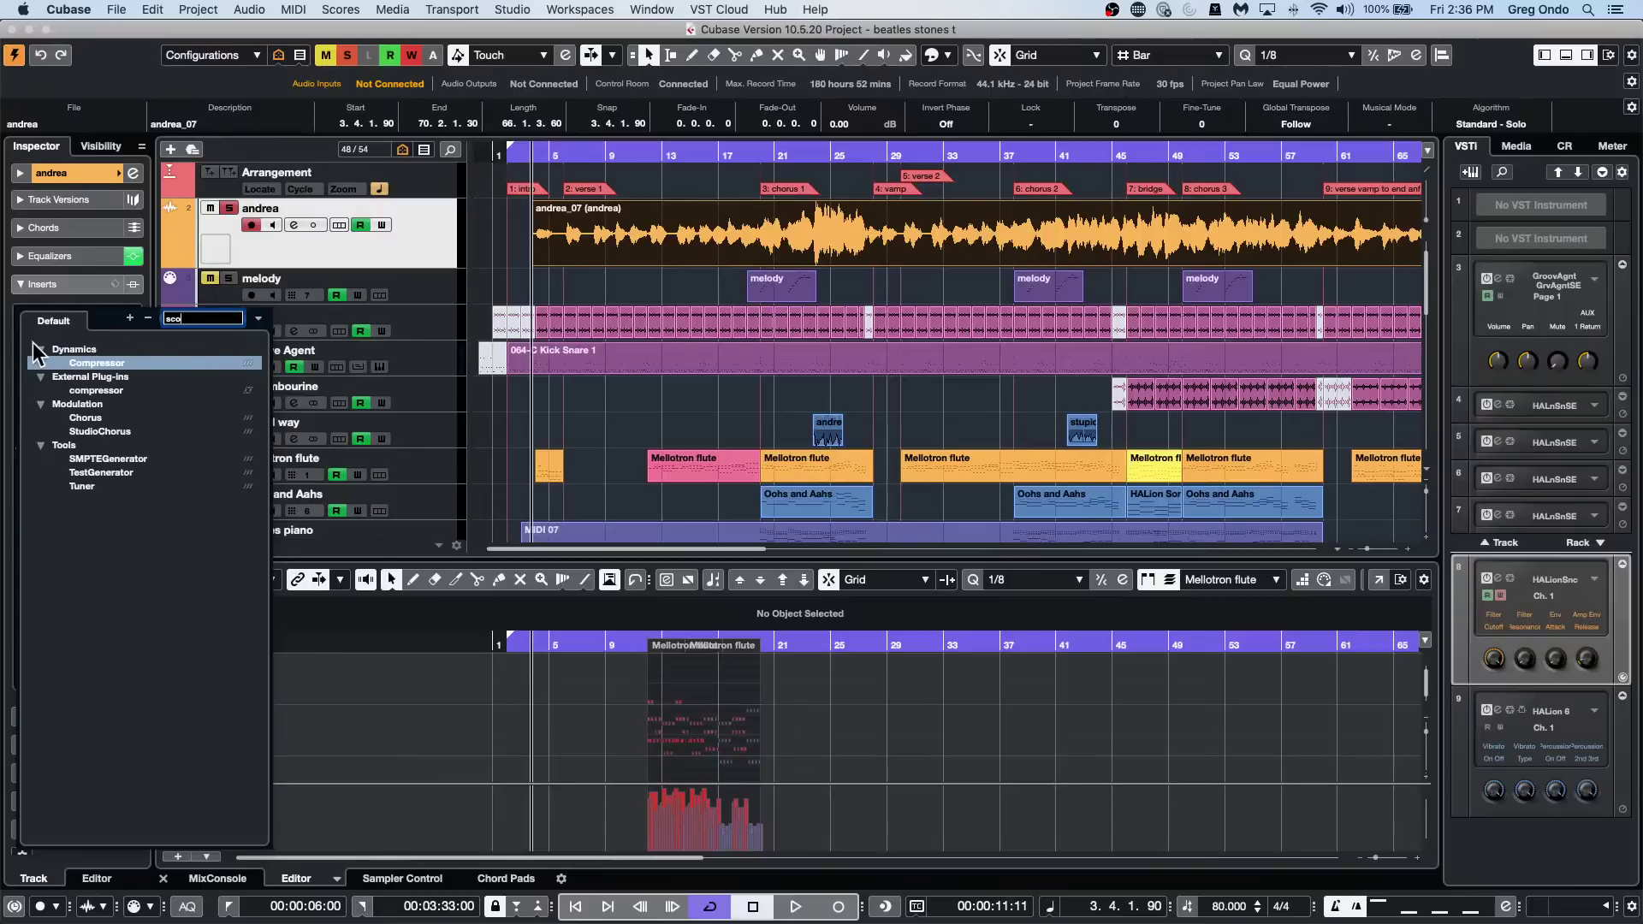
{"action": "left_click", "coordinate": [295, 241]}
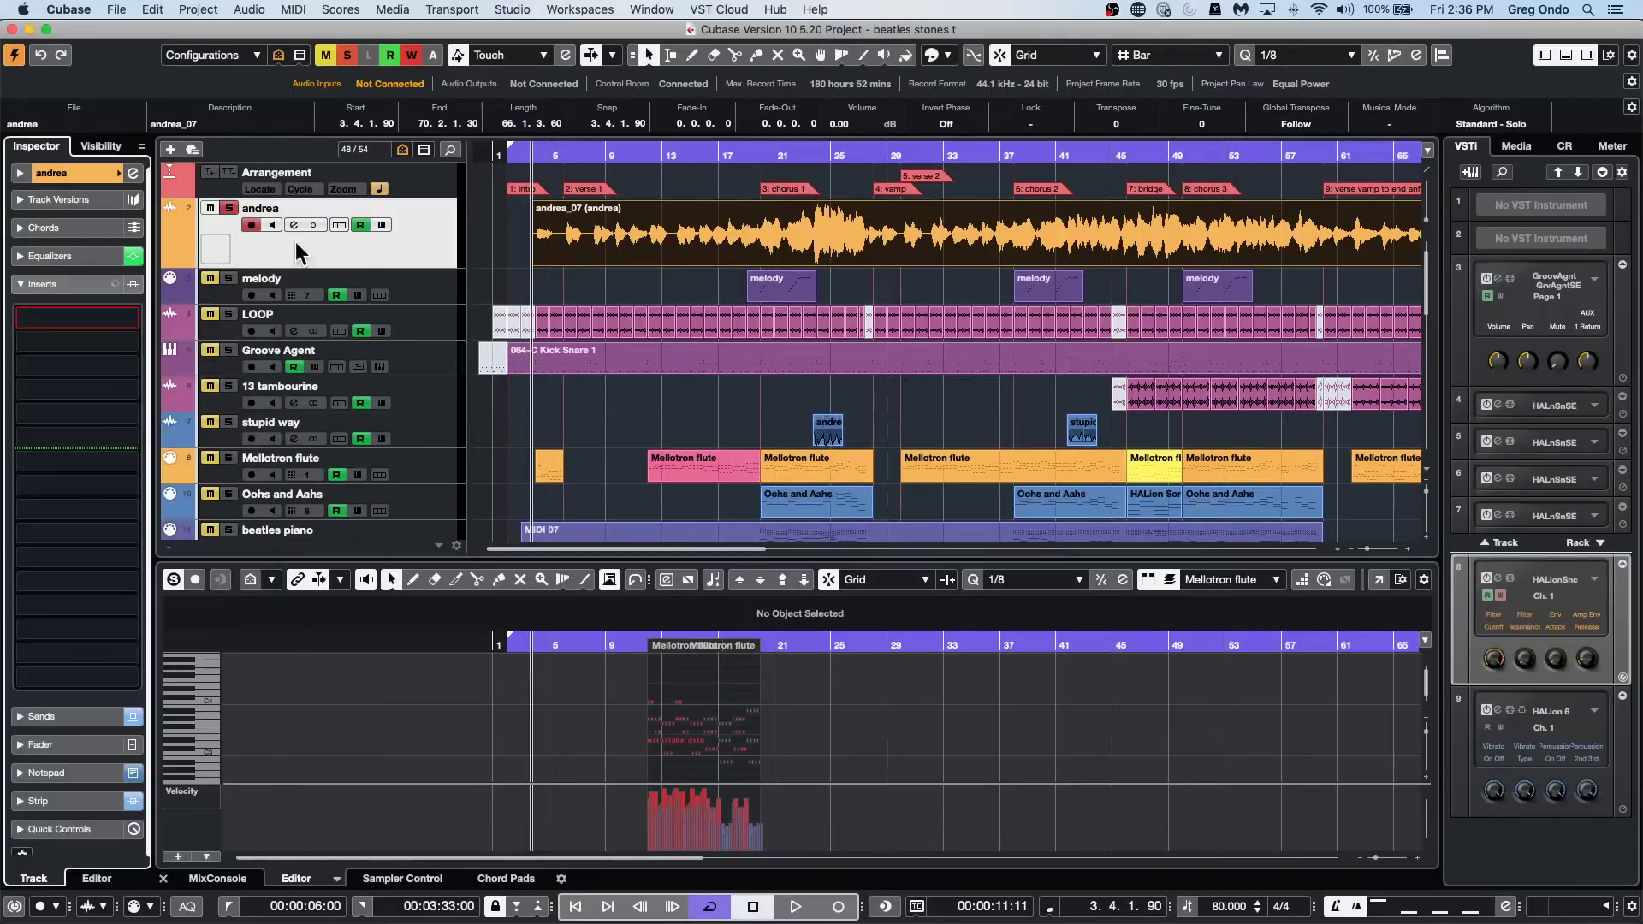
{"action": "left_click", "coordinate": [85, 320]}
{"action": "left_click", "coordinate": [40, 376]}
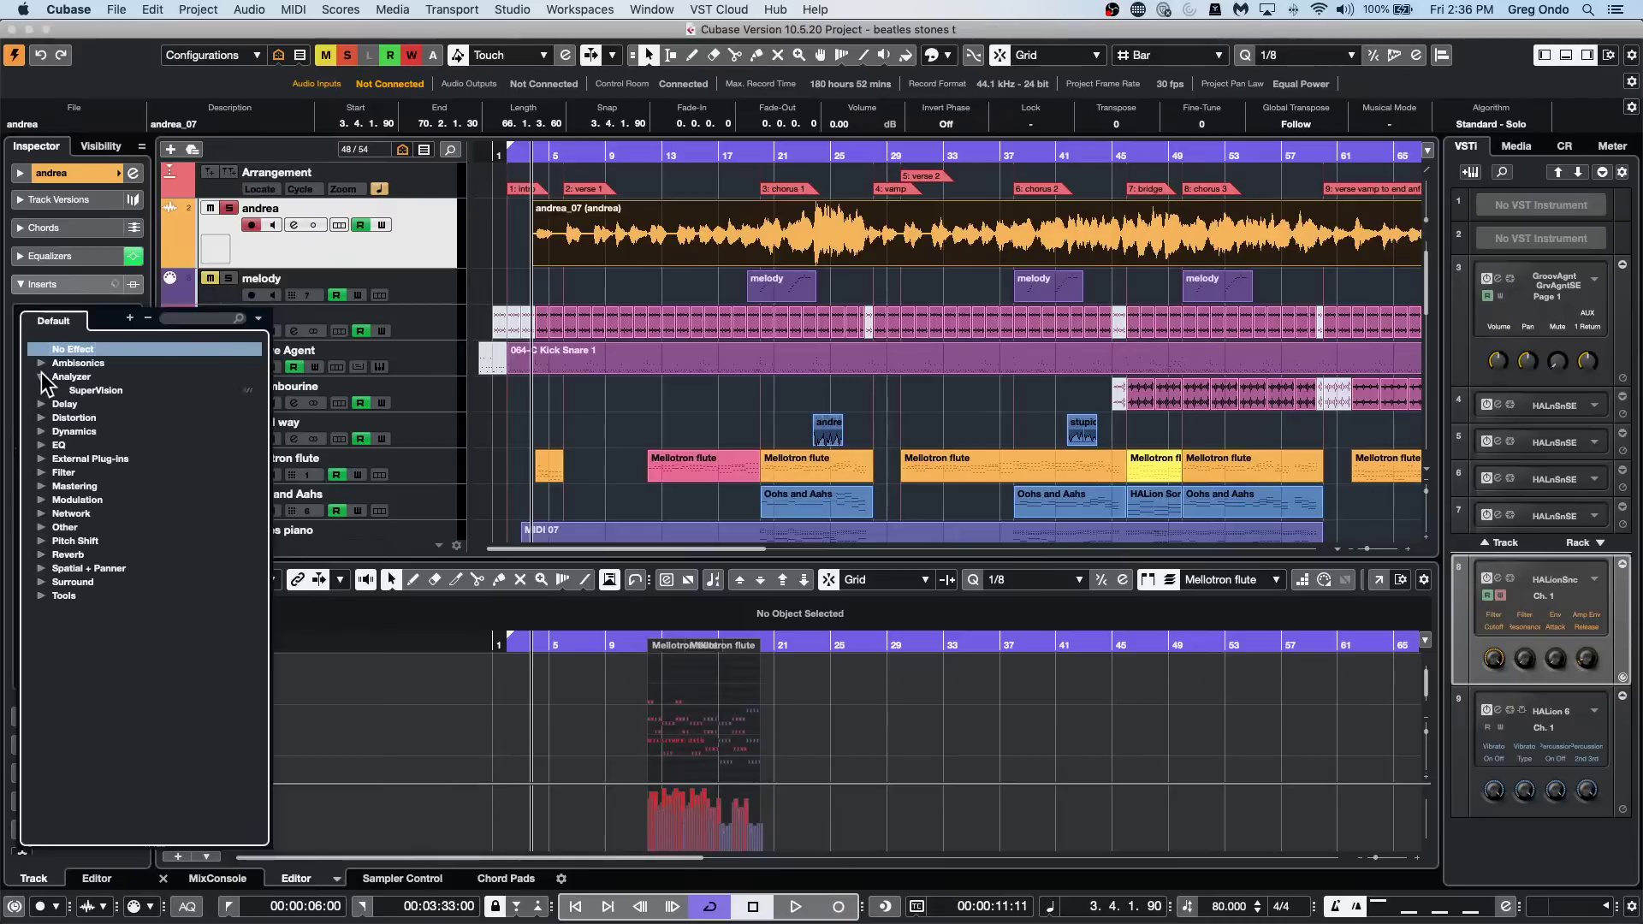
{"action": "left_click", "coordinate": [93, 392]}
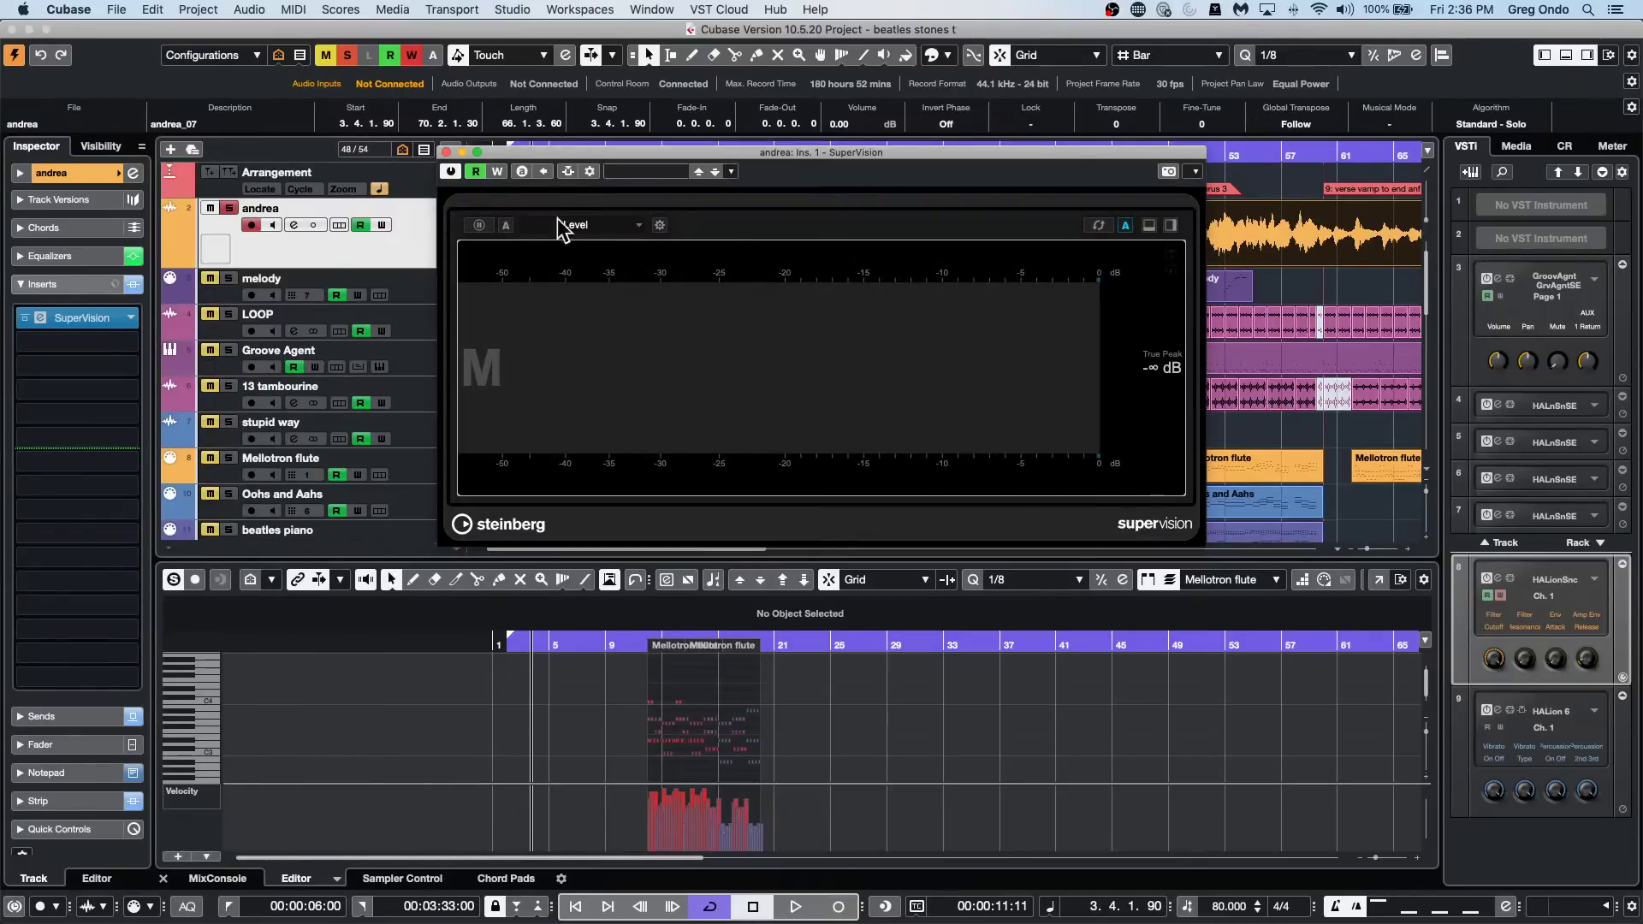
Play the andrea vocal to watch its level in SuperVision, stop playback, and remove SuperVision from the track.
{"action": "key", "text": "space"}
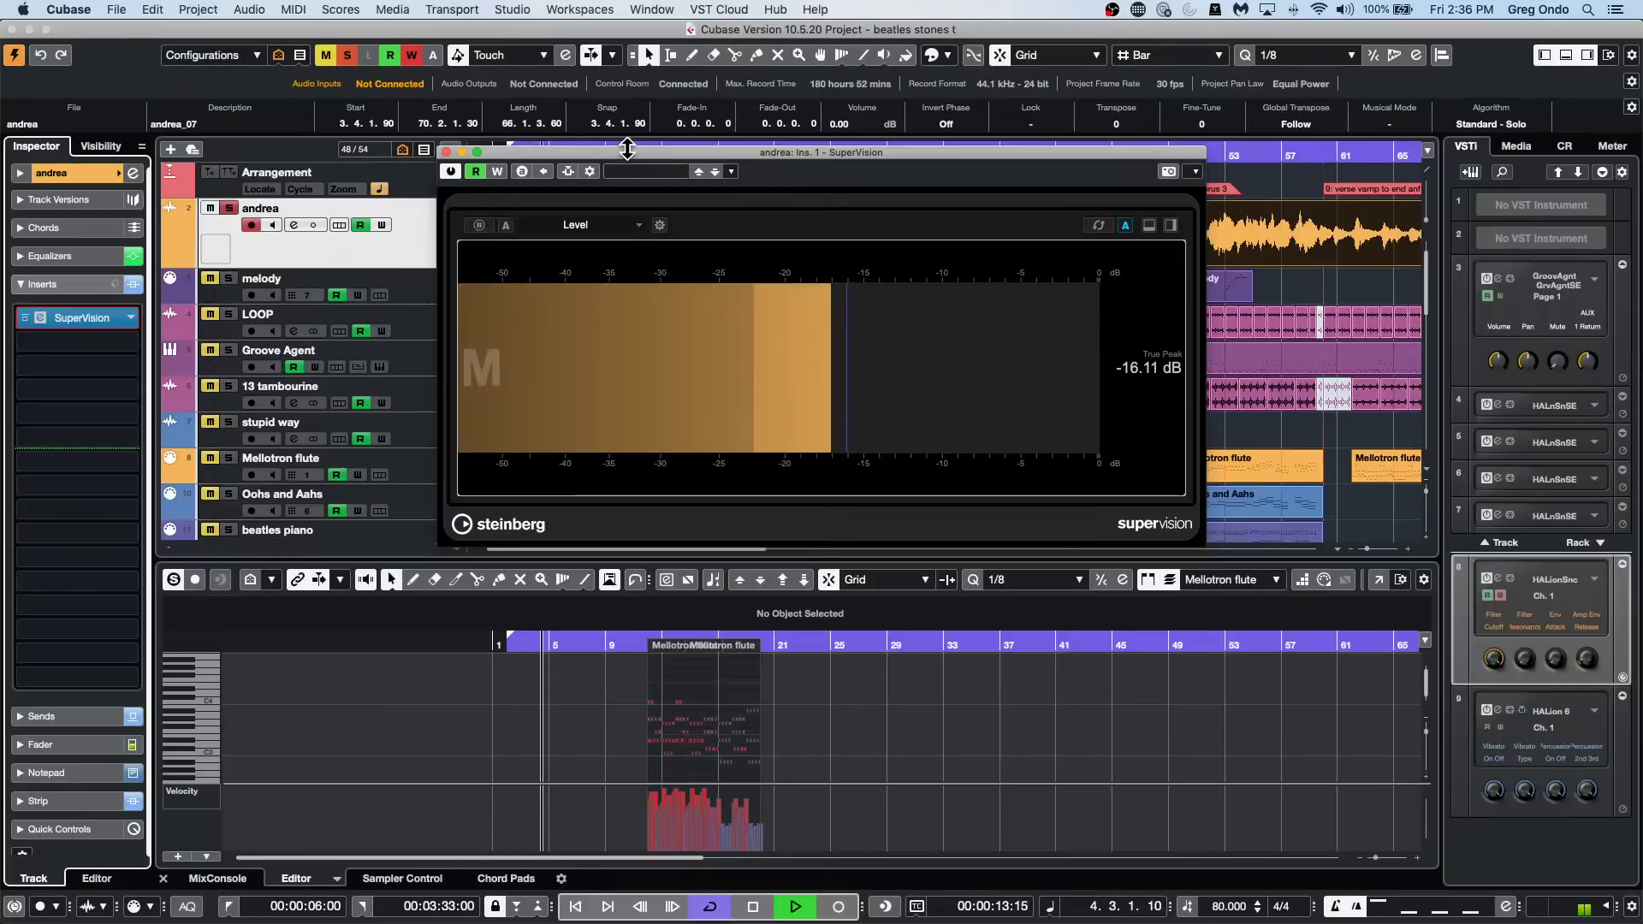
{"action": "left_click_drag", "start_coordinate": [526, 153], "coordinate": [339, 211]}
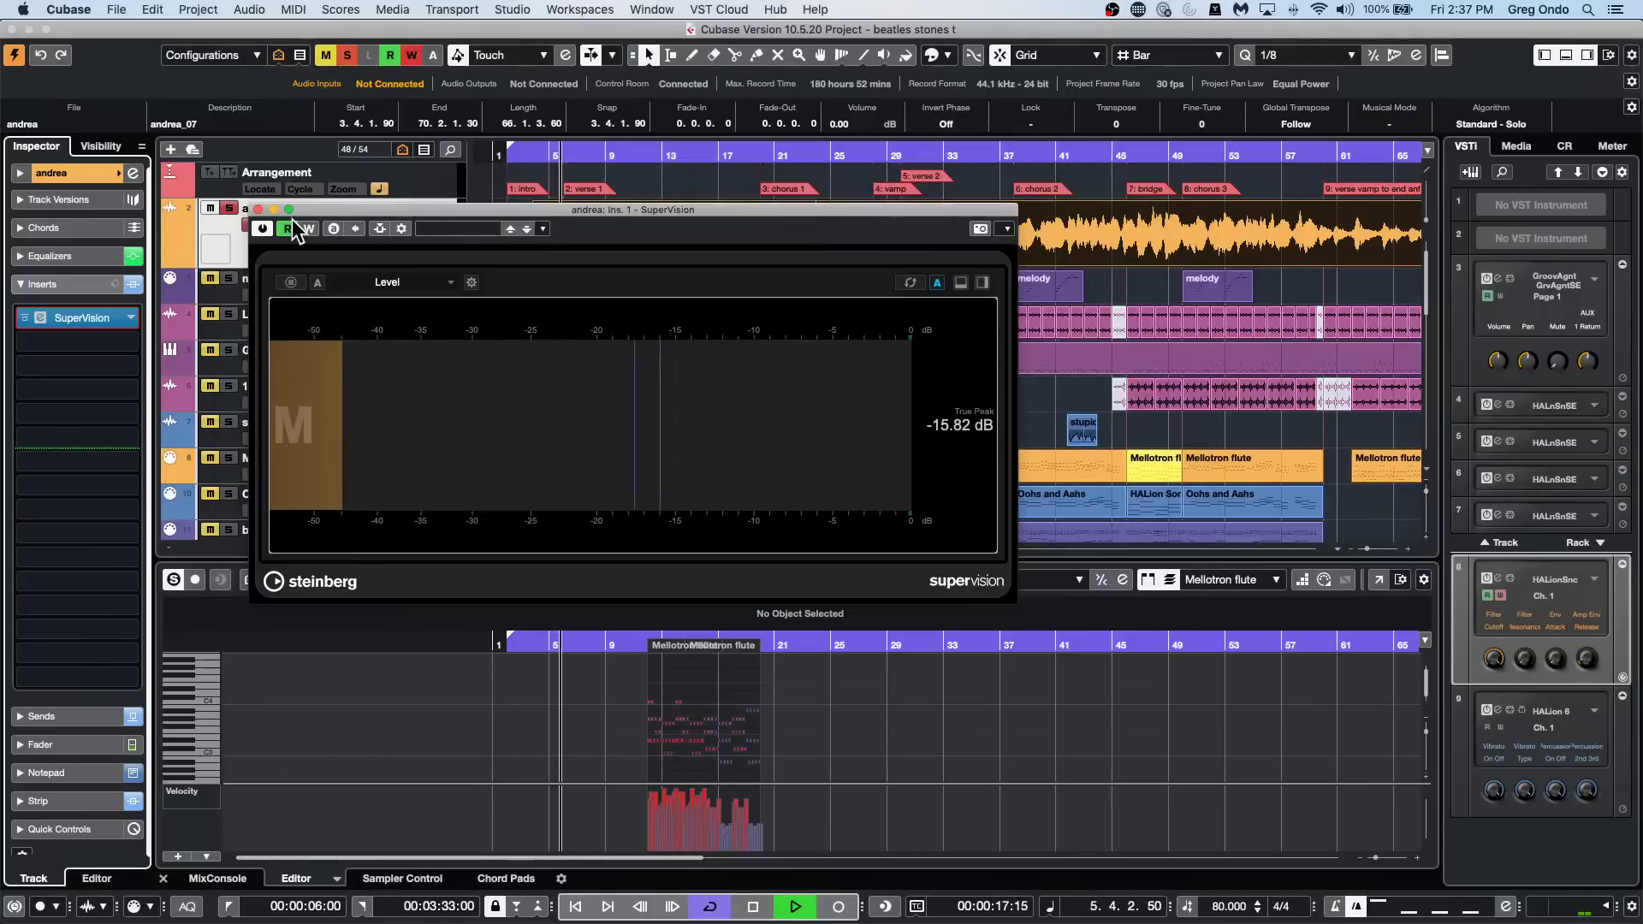
{"action": "key", "text": "space"}
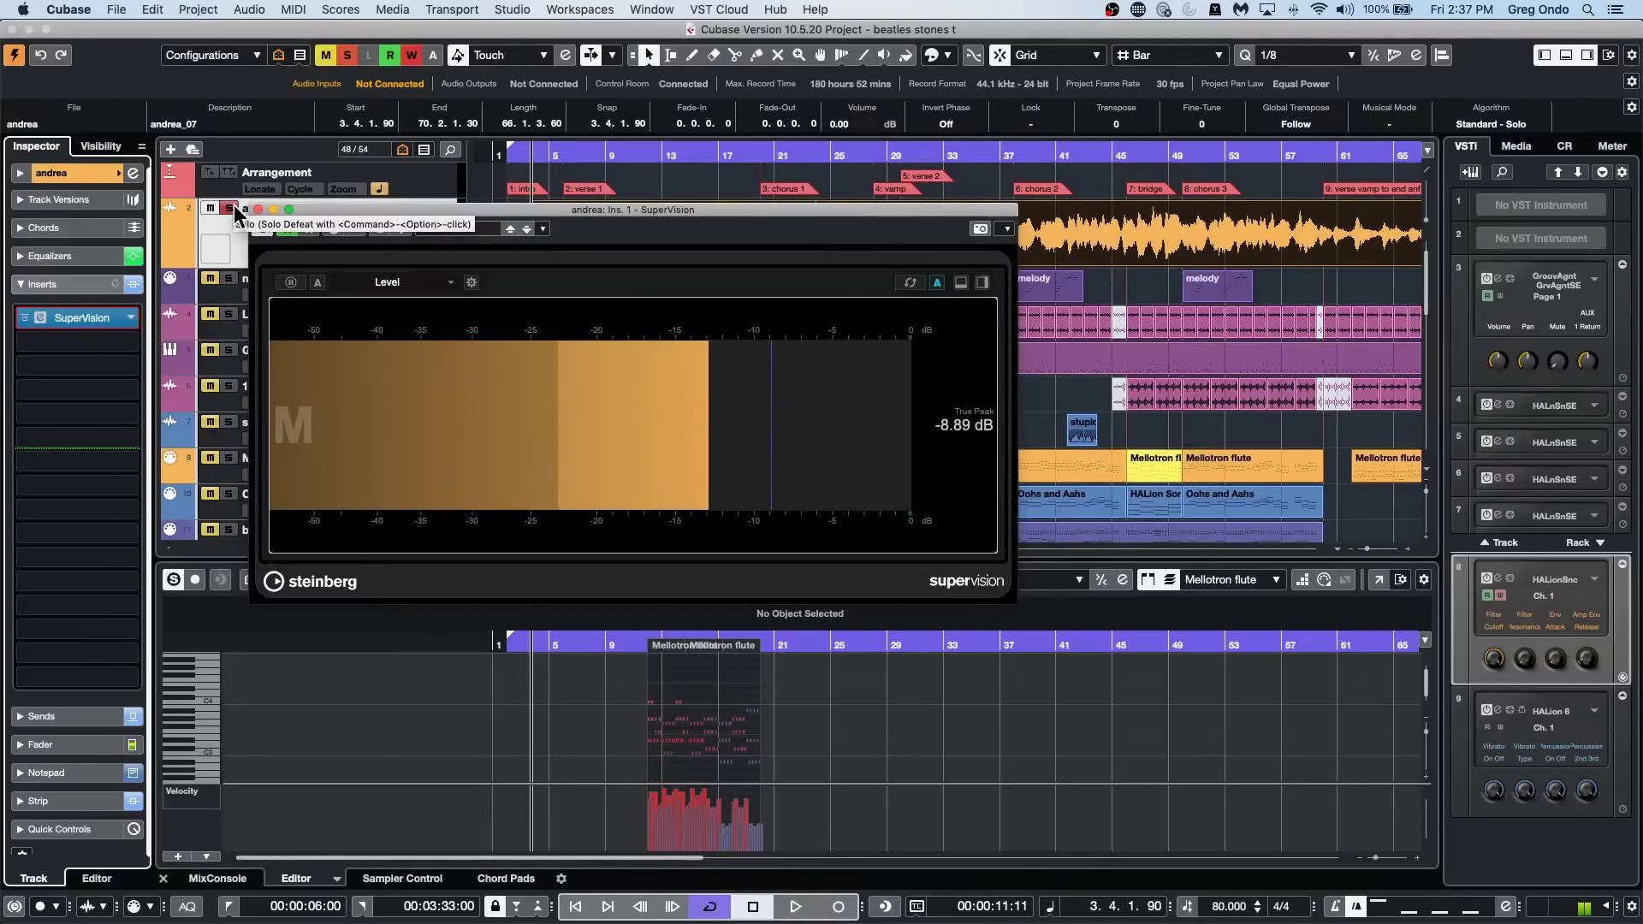
{"action": "left_click", "coordinate": [81, 318], "text": "alt"}
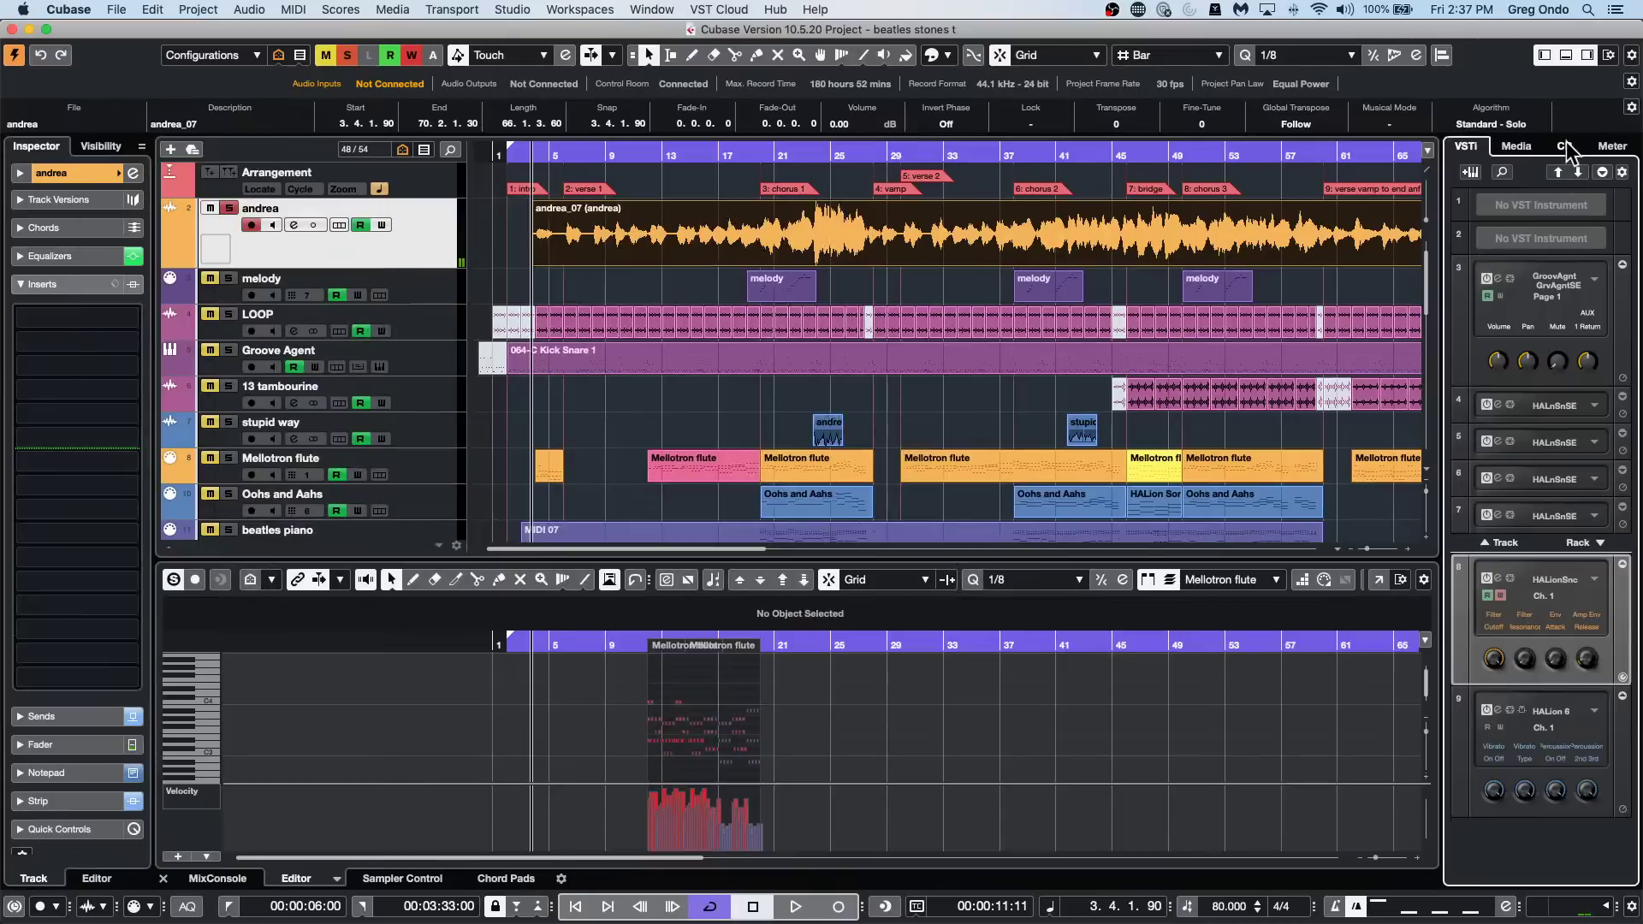
Show the Control Room's inserts and open the SuperVision in its second slot.
{"action": "left_click", "coordinate": [1564, 145]}
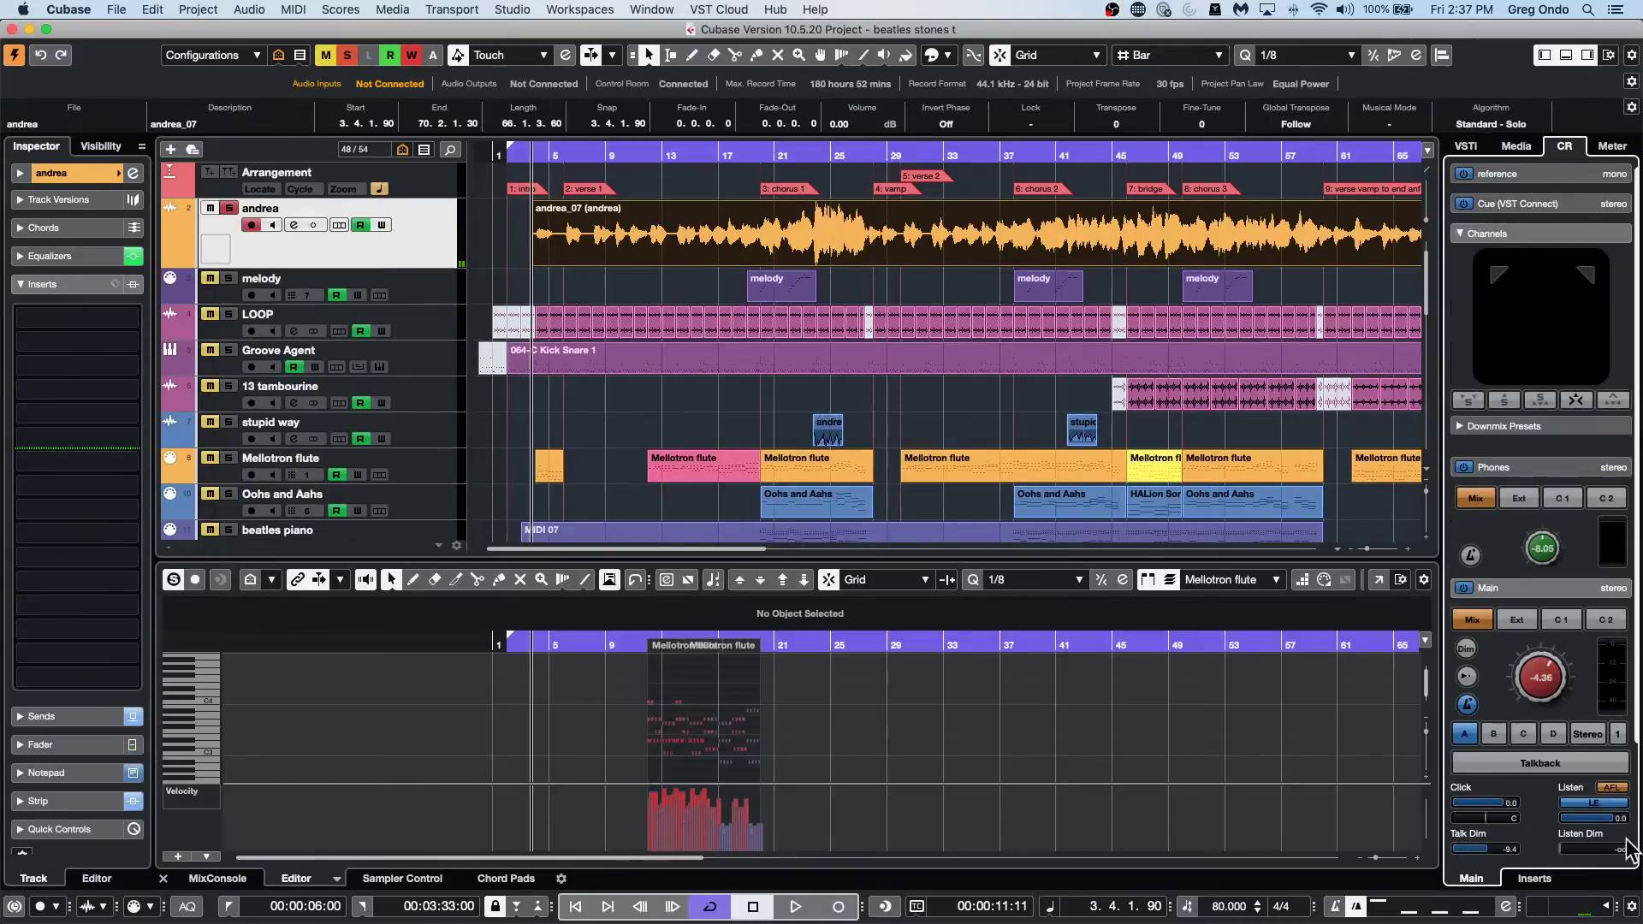
{"action": "left_click", "coordinate": [1549, 879]}
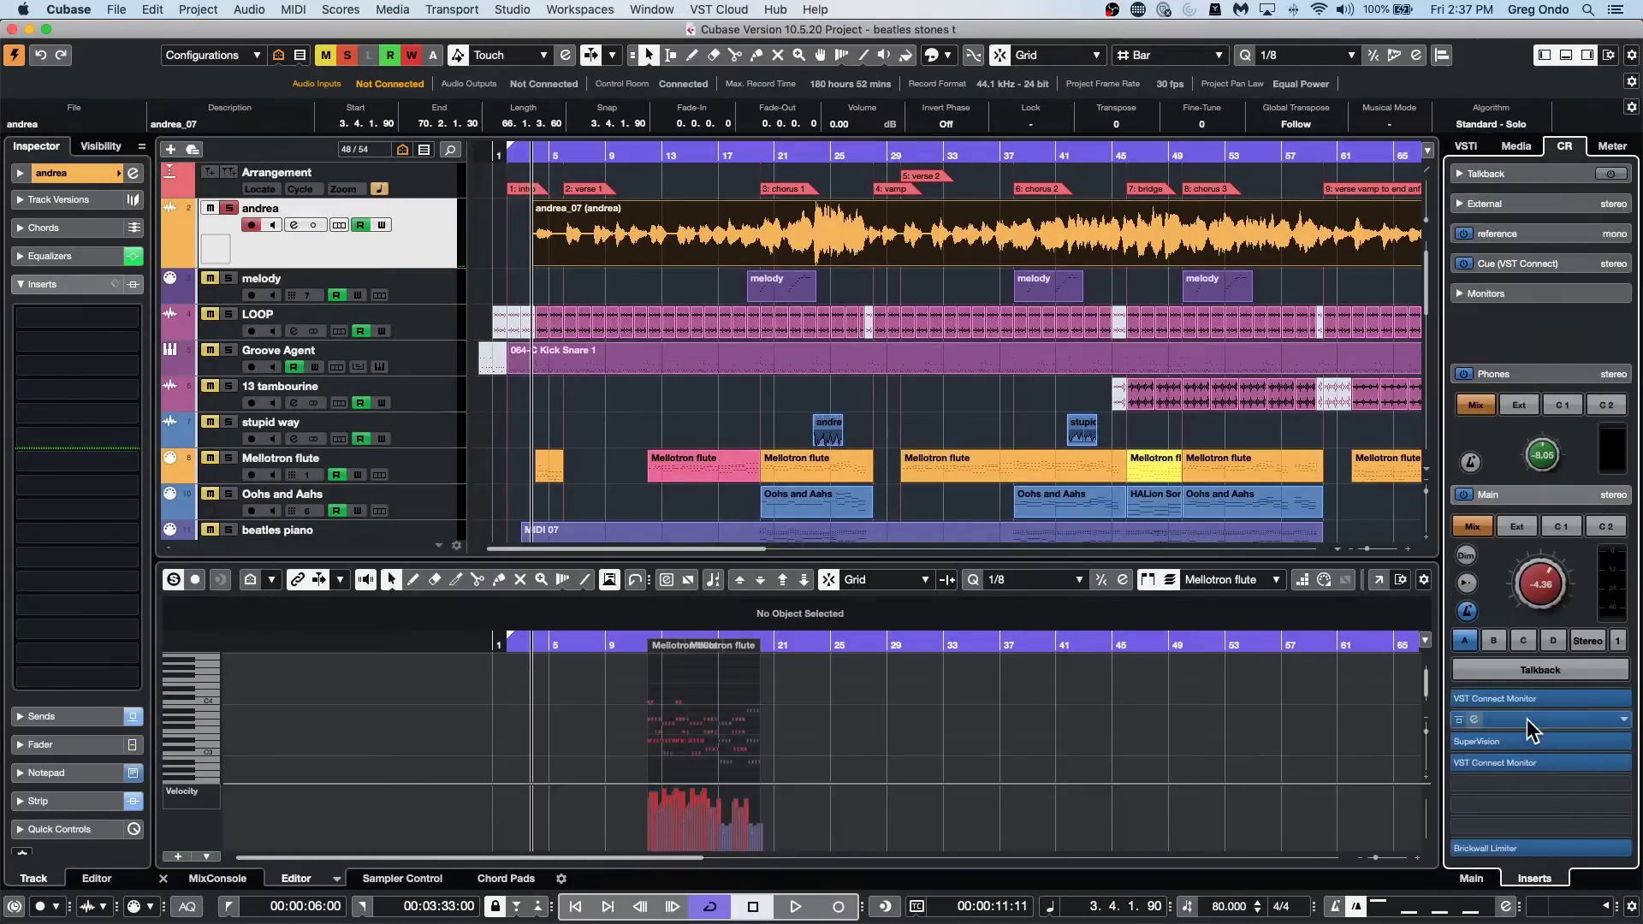
{"action": "left_click", "coordinate": [1526, 719]}
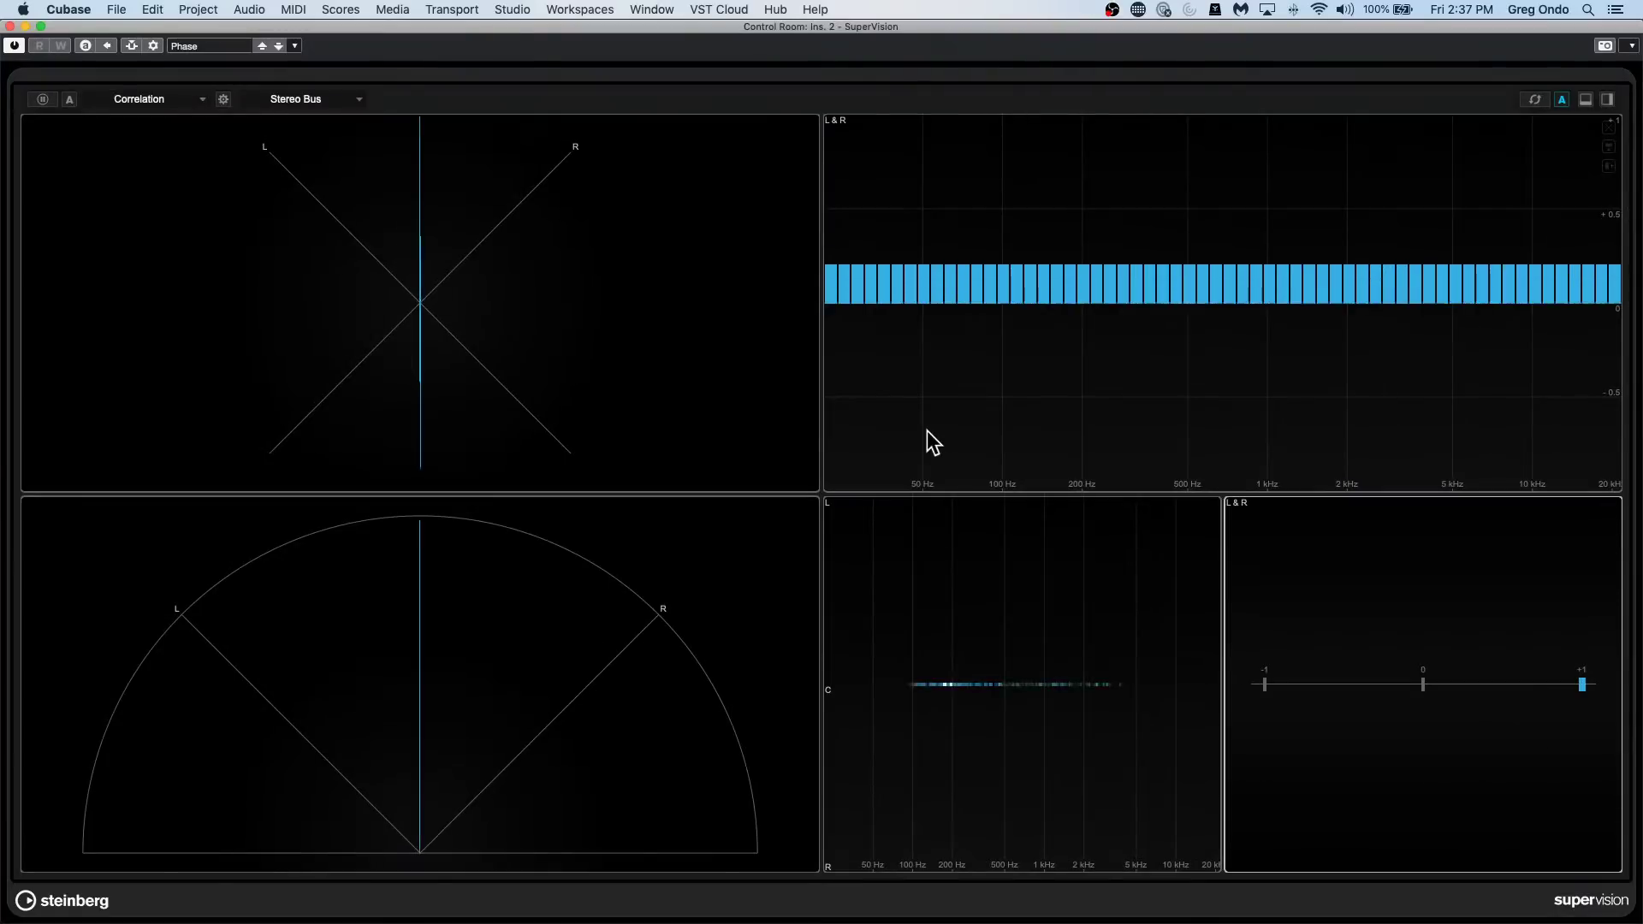
Look through SuperVision's presets and available module types, and close its window.
{"action": "left_click", "coordinate": [194, 46]}
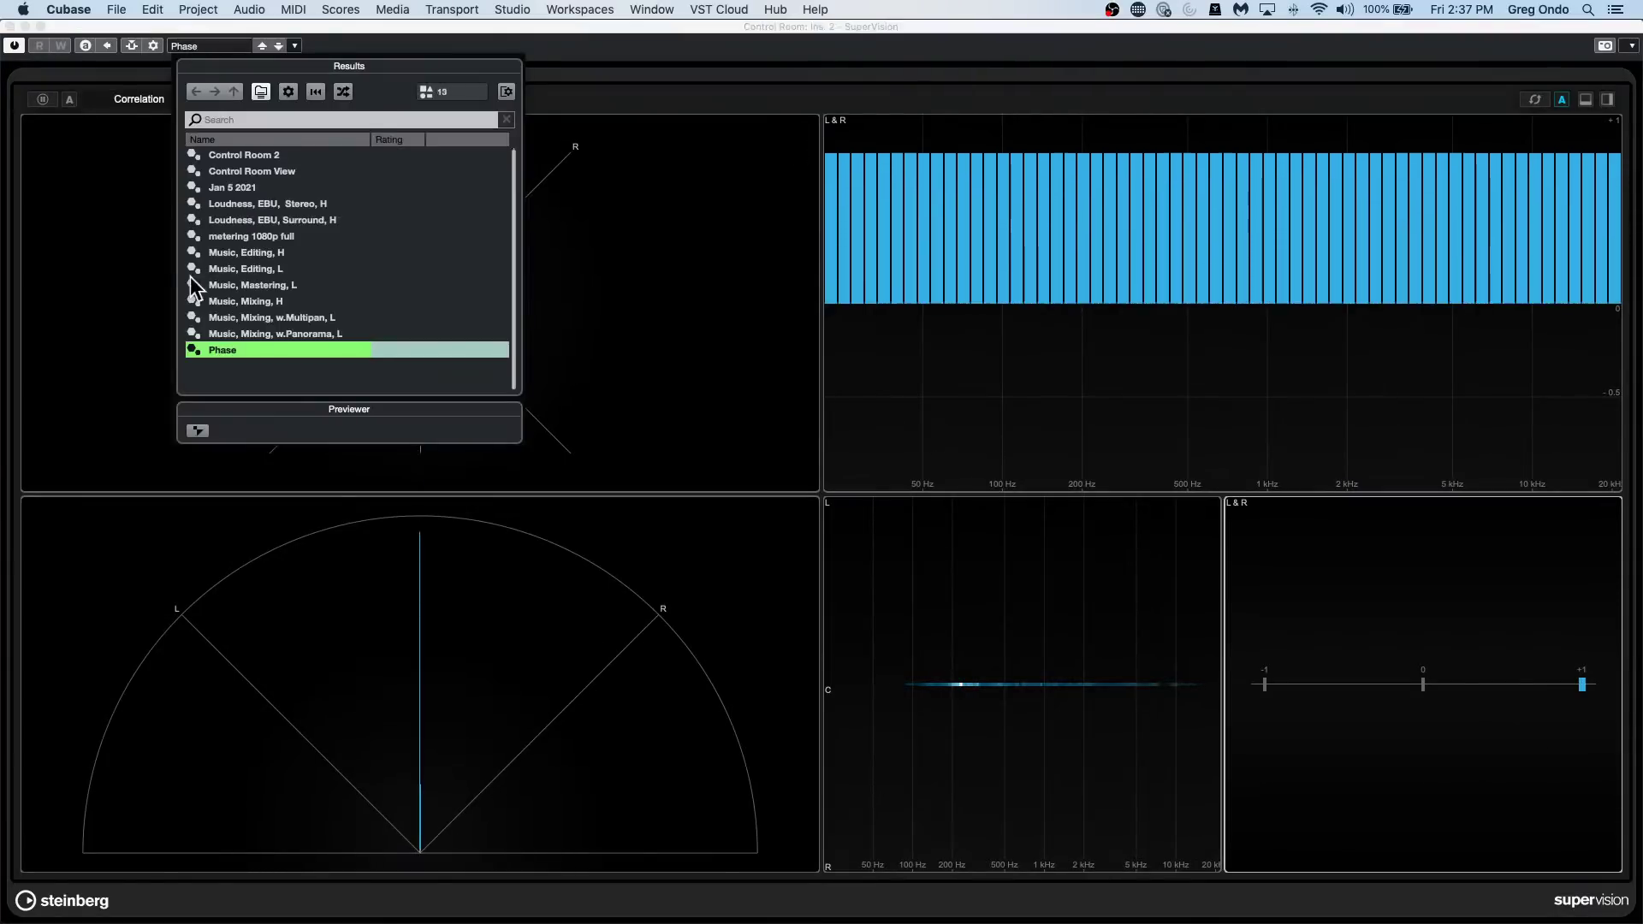
{"action": "left_click", "coordinate": [110, 106]}
{"action": "left_click", "coordinate": [131, 97]}
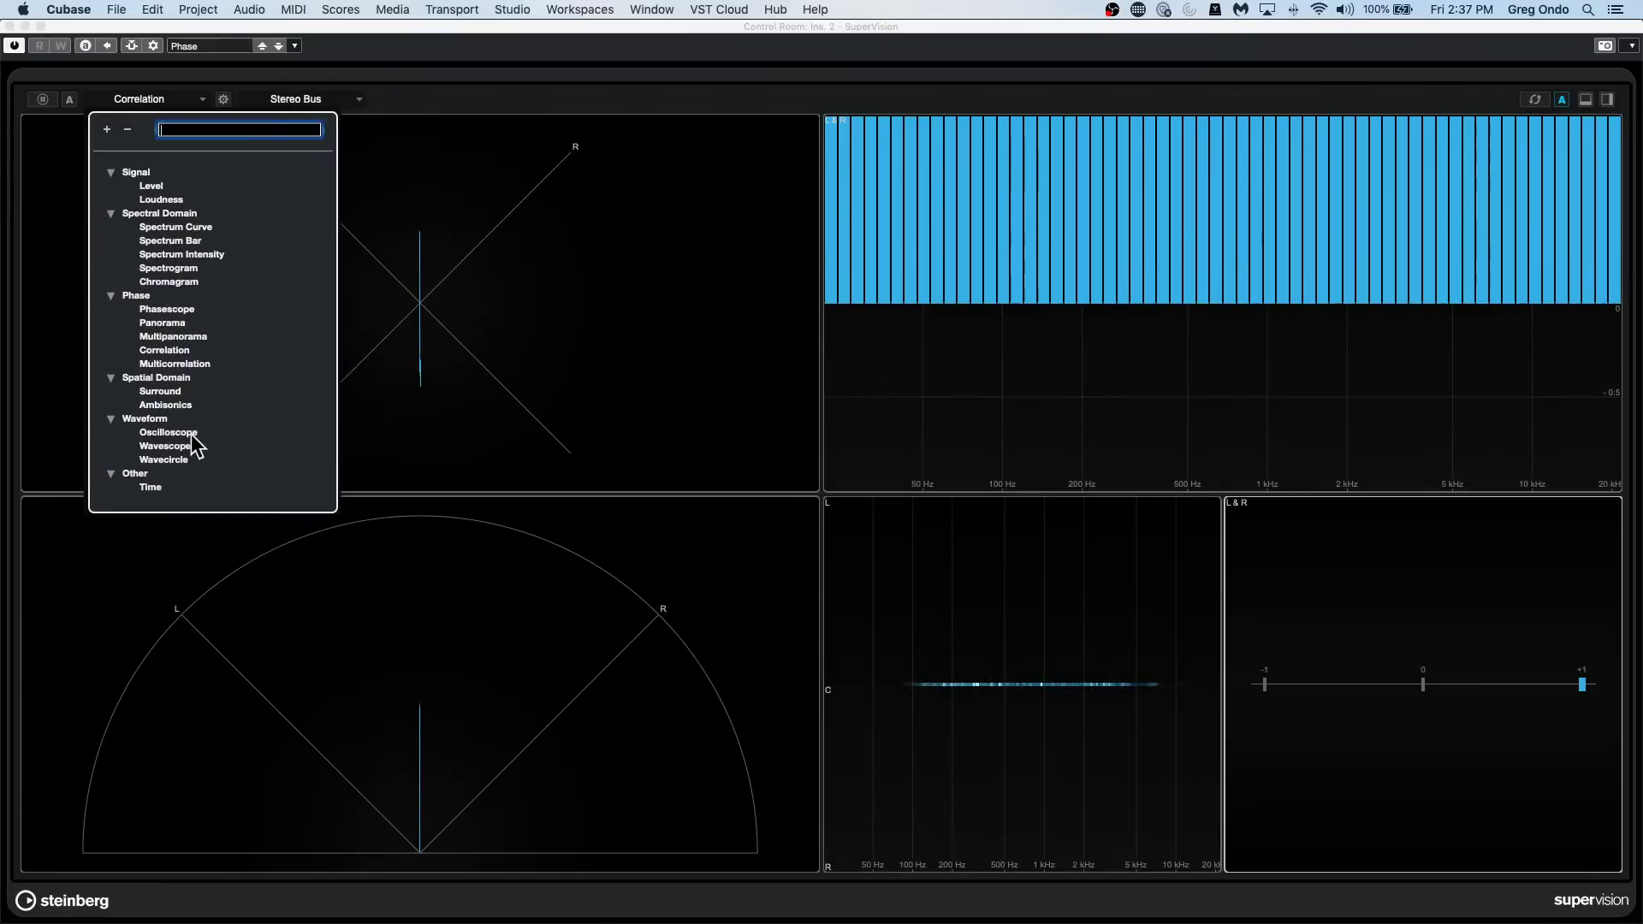
{"action": "left_click", "coordinate": [564, 646]}
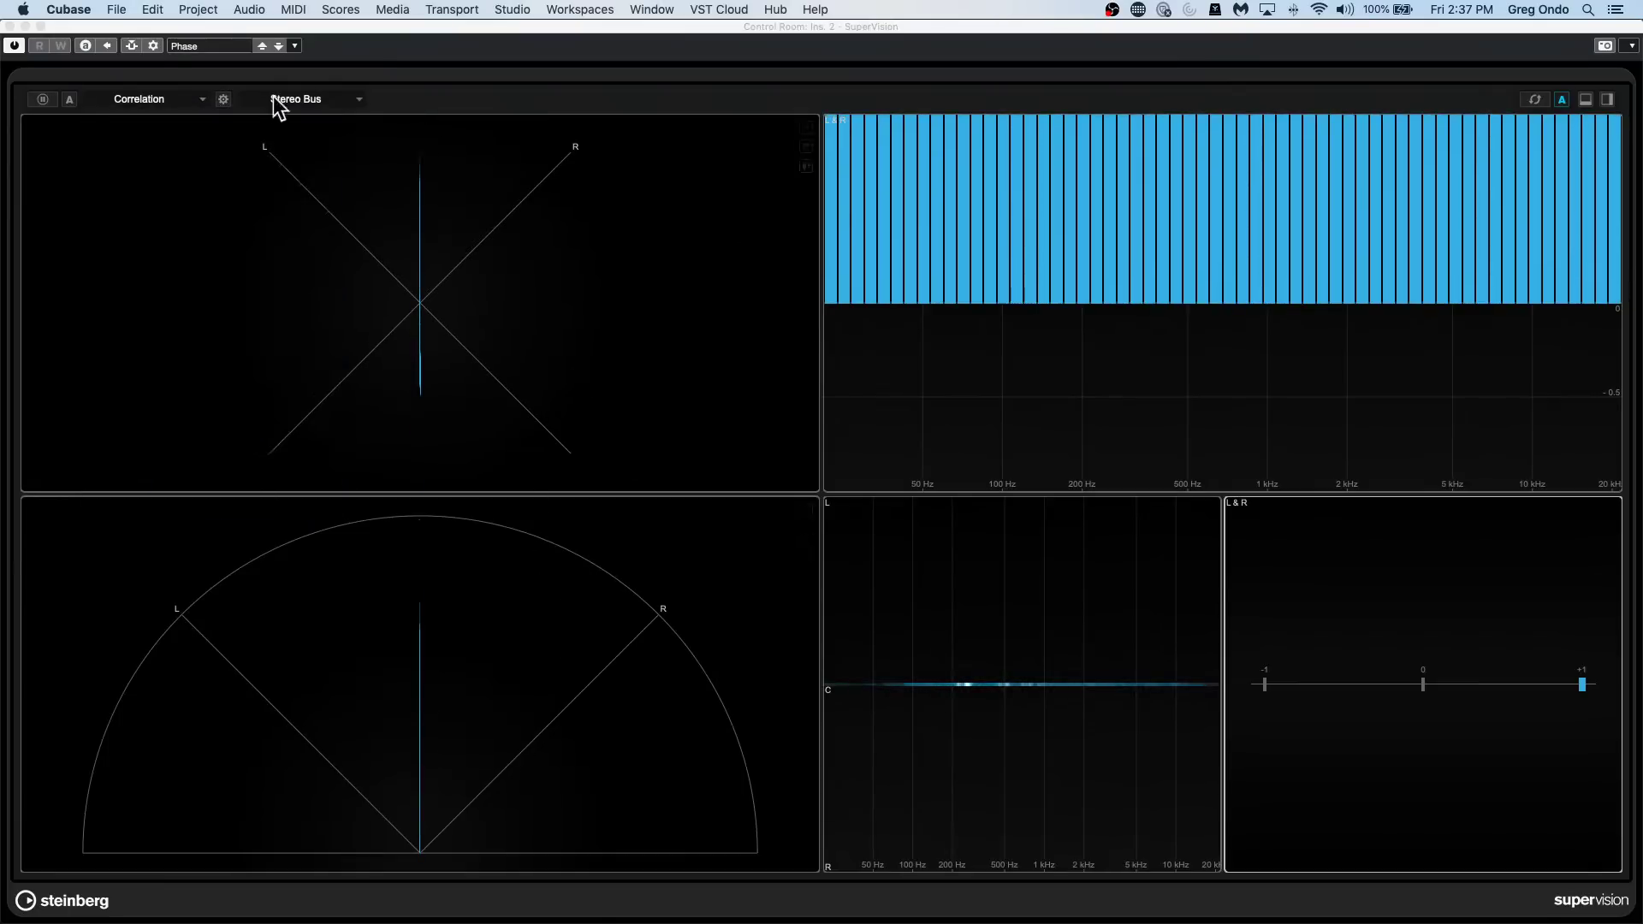
{"action": "left_click", "coordinate": [10, 27]}
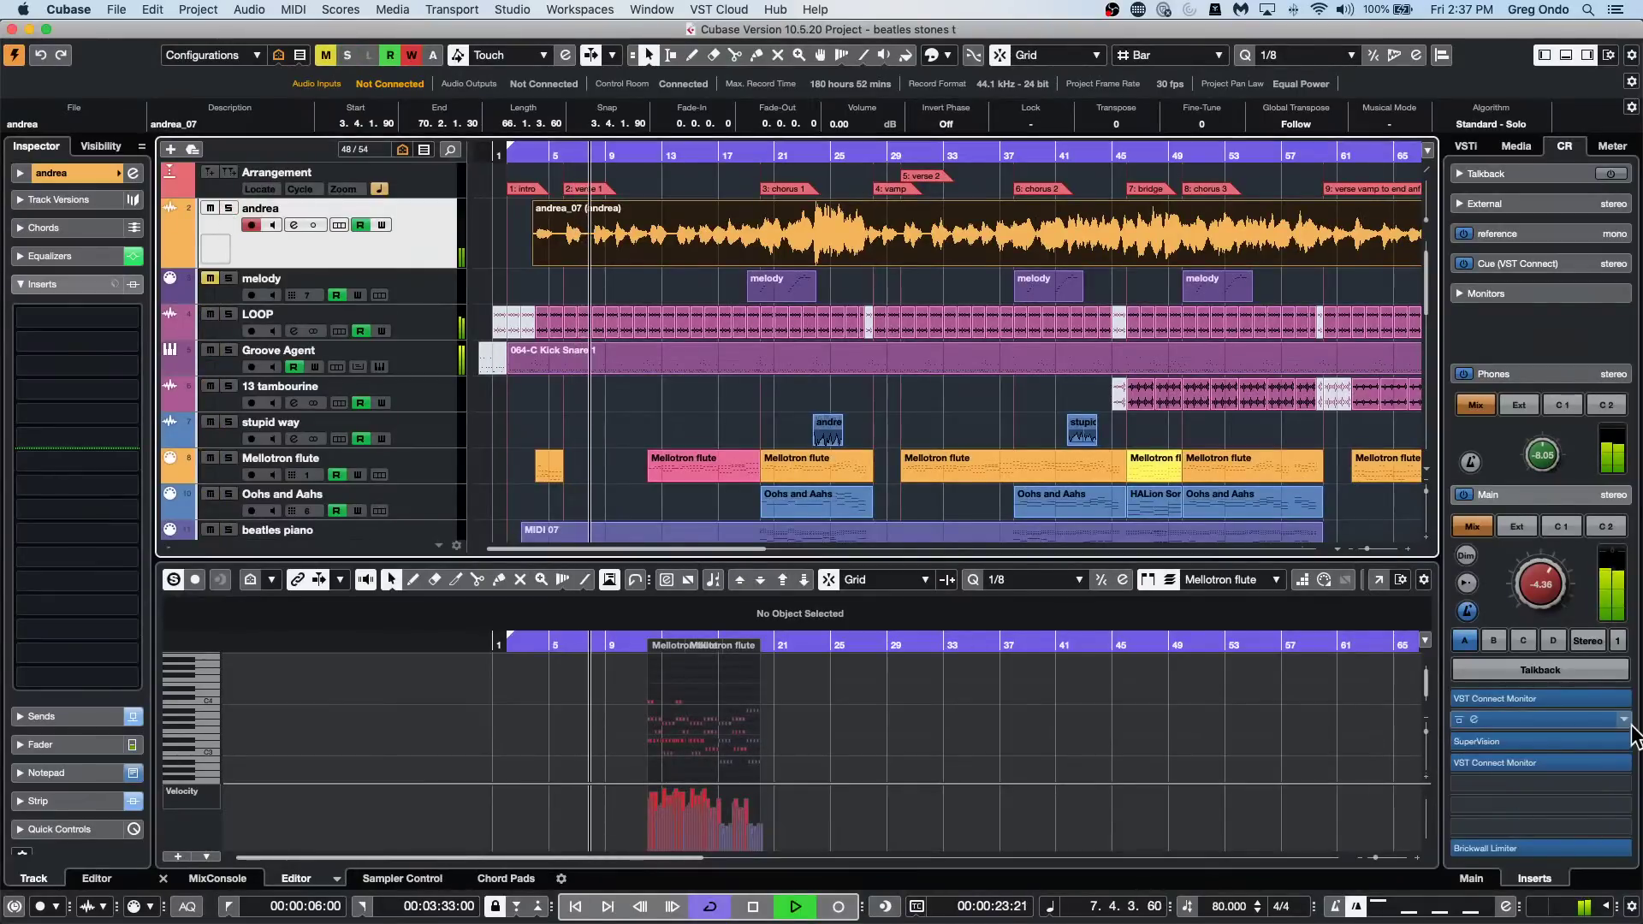
Load the Control Room View preset into the SuperVision in the Control Room's third insert slot.
{"action": "left_click", "coordinate": [1542, 743]}
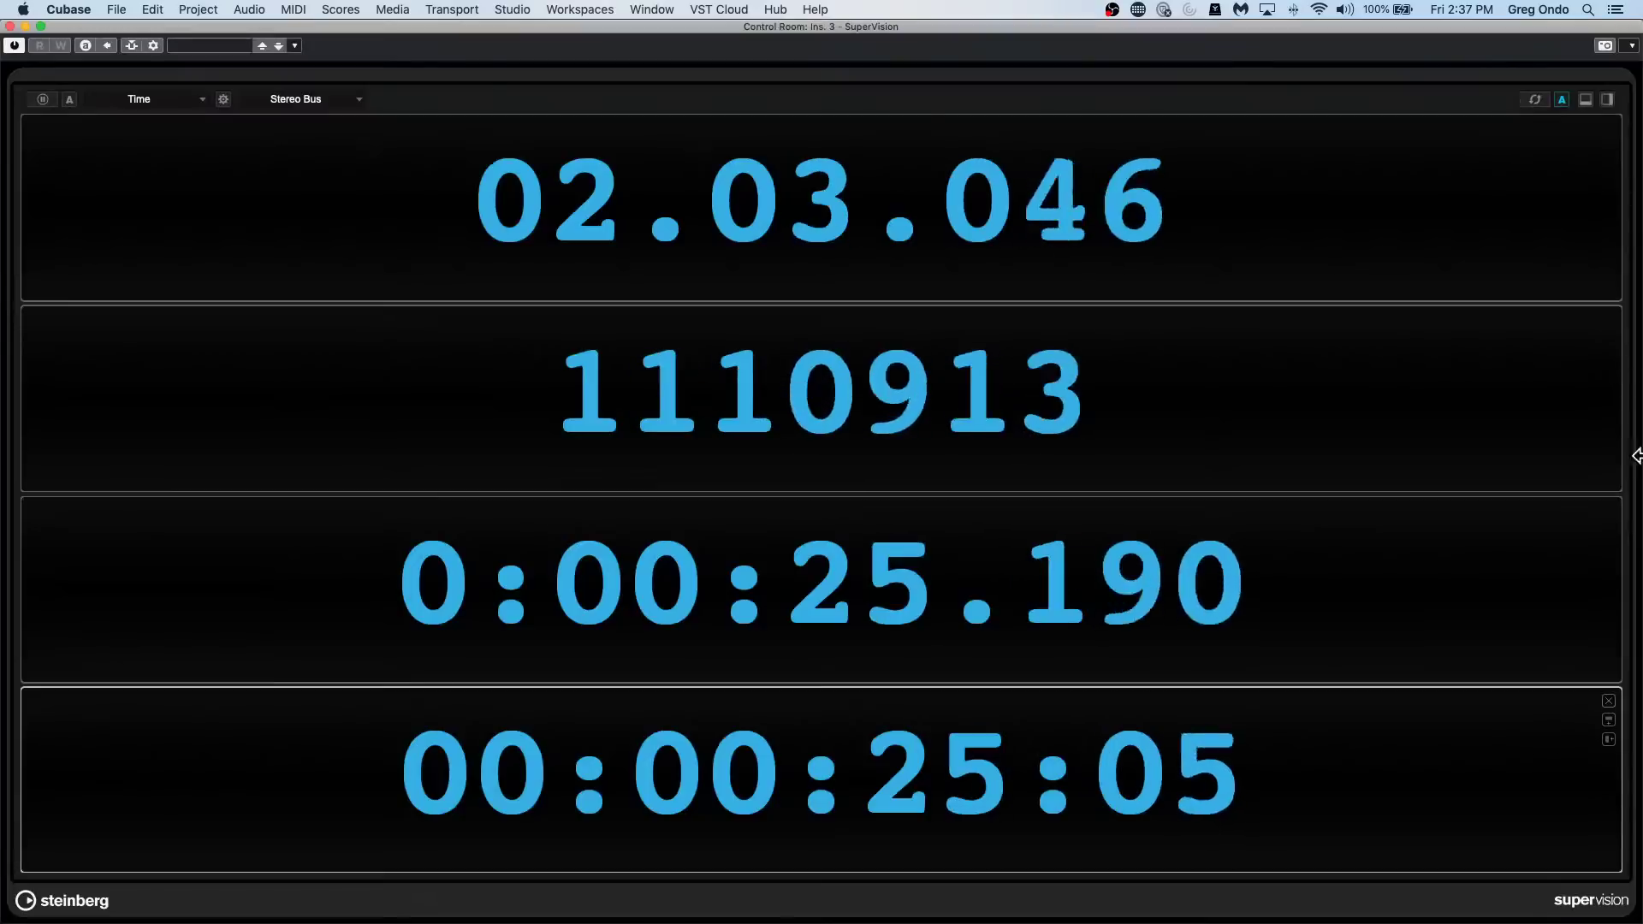
{"action": "left_click", "coordinate": [227, 46]}
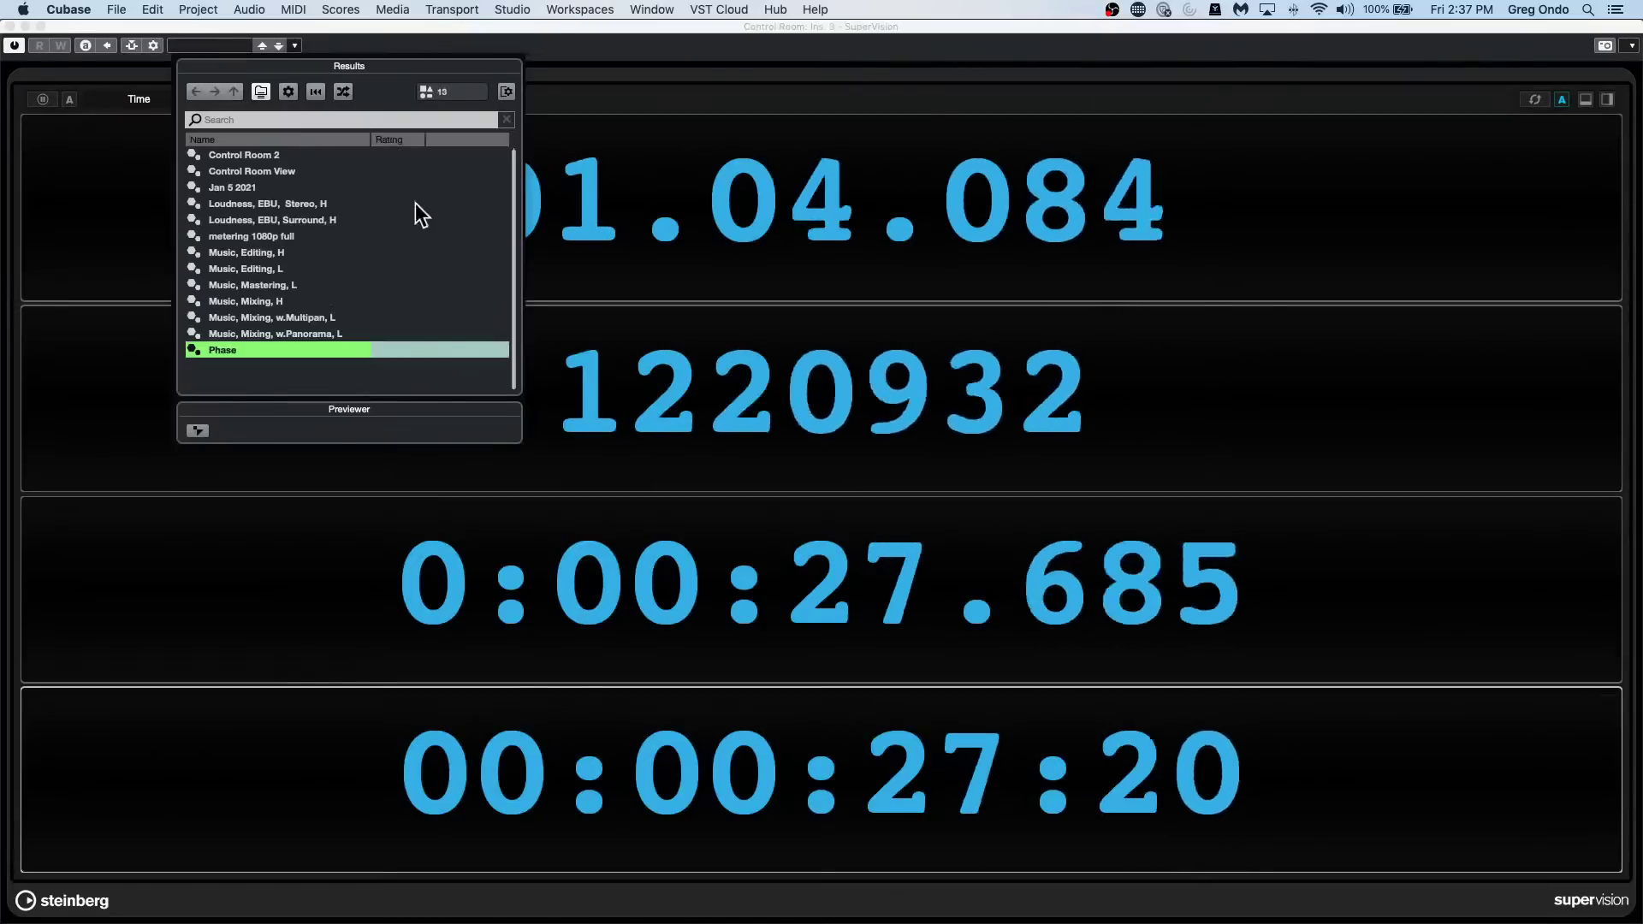
{"action": "double_click", "coordinate": [289, 177]}
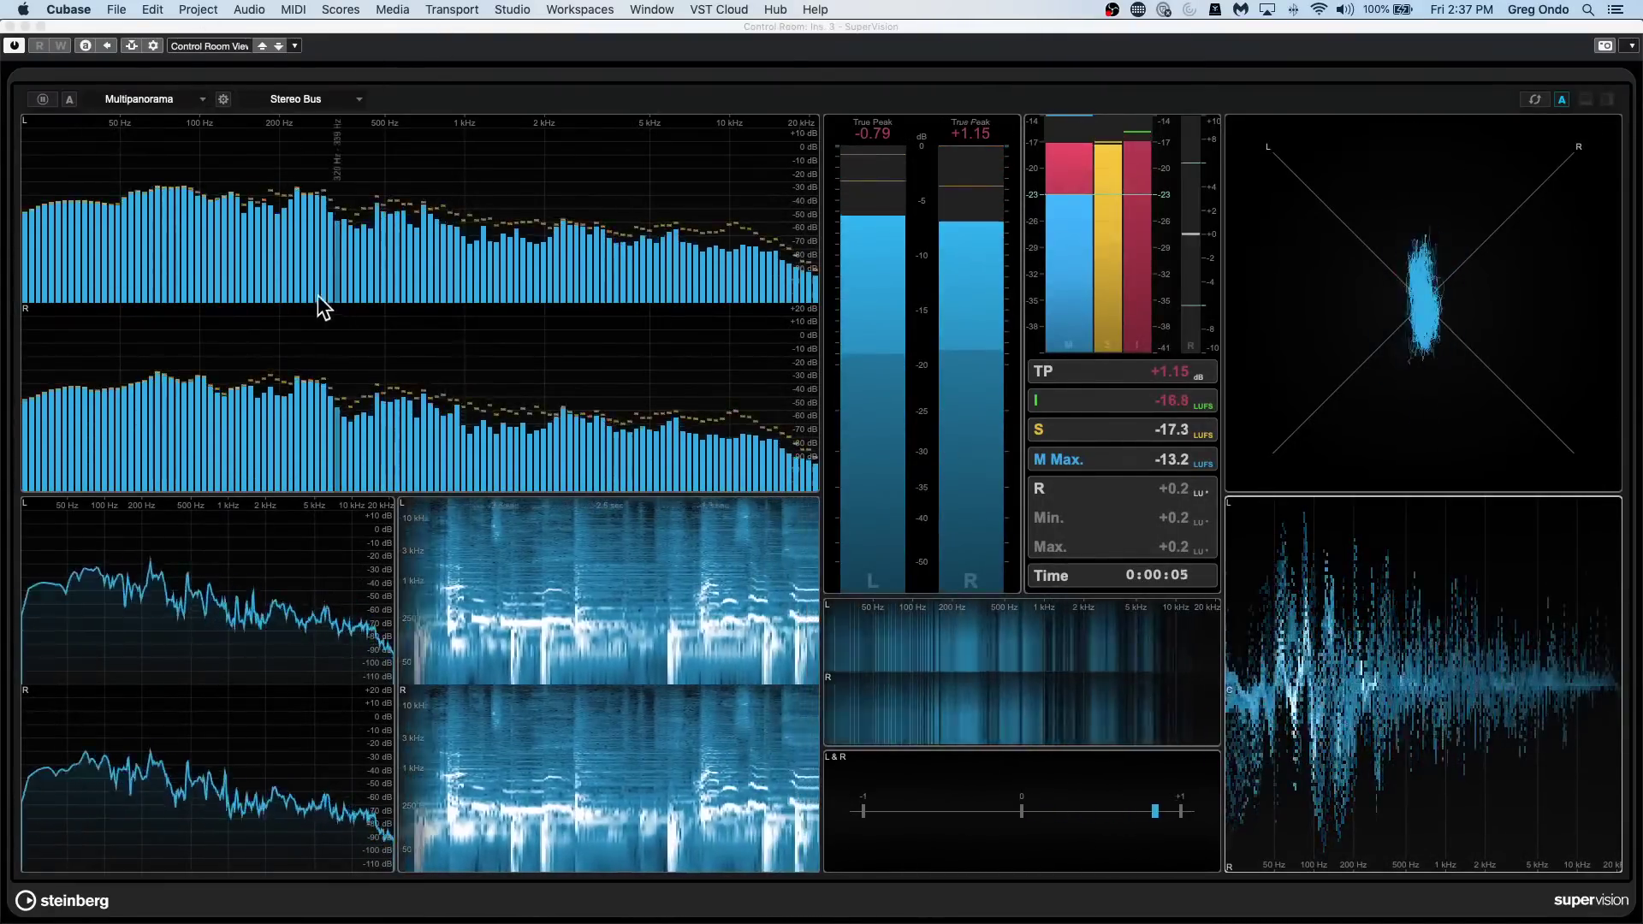
Change the large Spectrum Bar module in SuperVision to Oscilloscope.
{"action": "left_click", "coordinate": [257, 244]}
{"action": "left_click", "coordinate": [174, 108]}
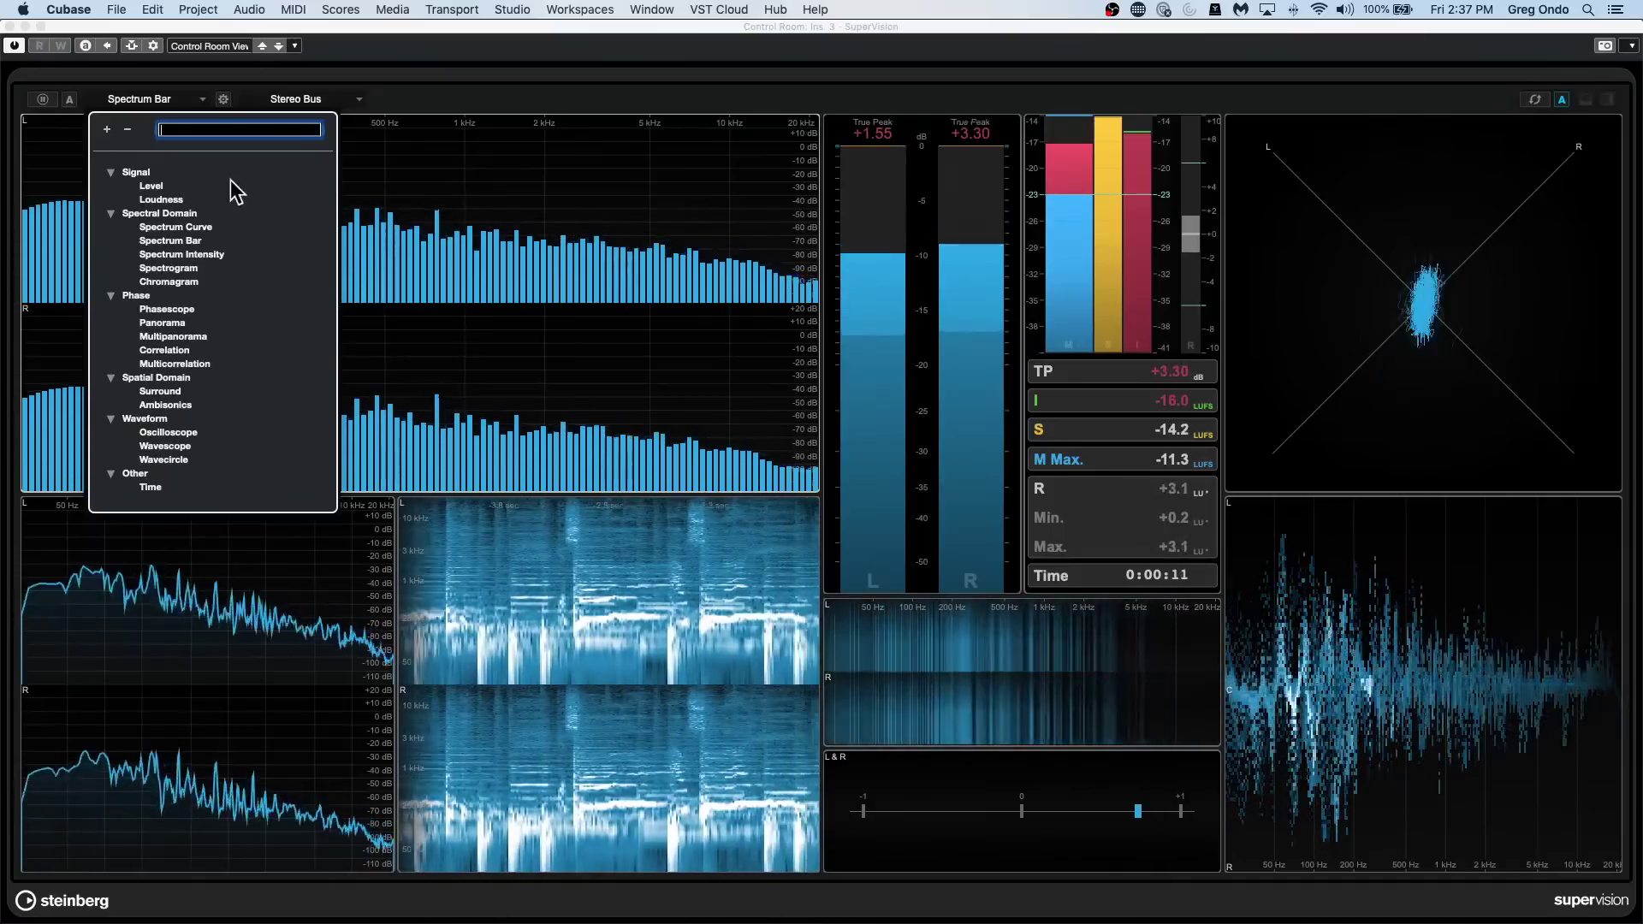
{"action": "left_click", "coordinate": [192, 434]}
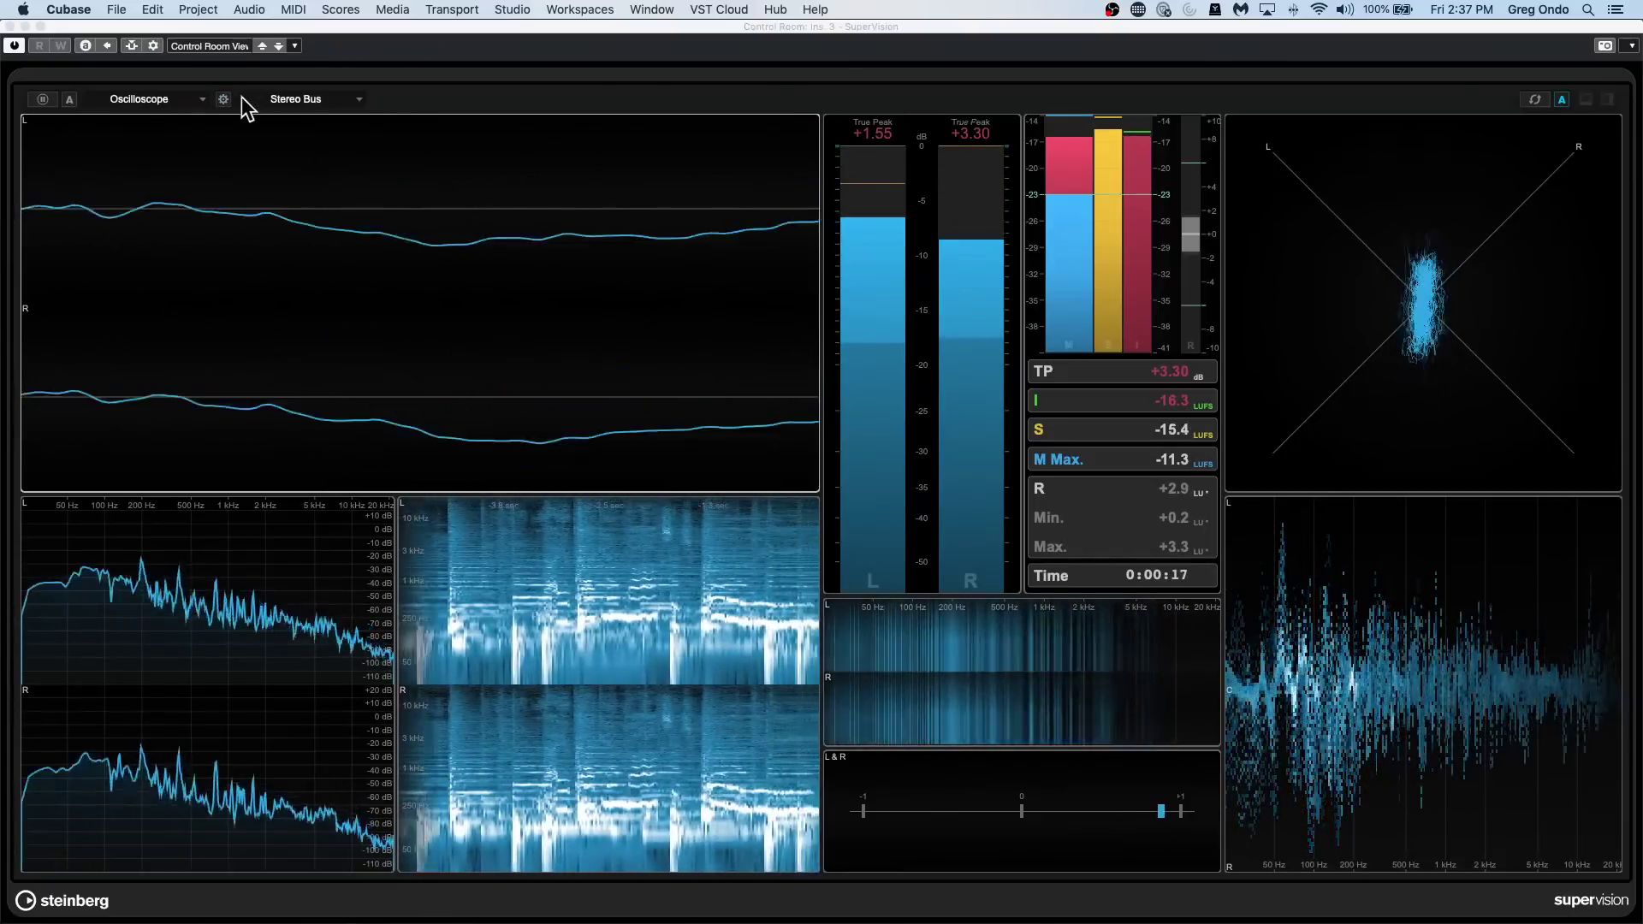
Set the Oscilloscope module's zoom to 57 % and its frequency to 20.1 Hz, and close the module settings.
{"action": "left_click", "coordinate": [223, 99]}
{"action": "left_click_drag", "start_coordinate": [782, 268], "coordinate": [798, 221]}
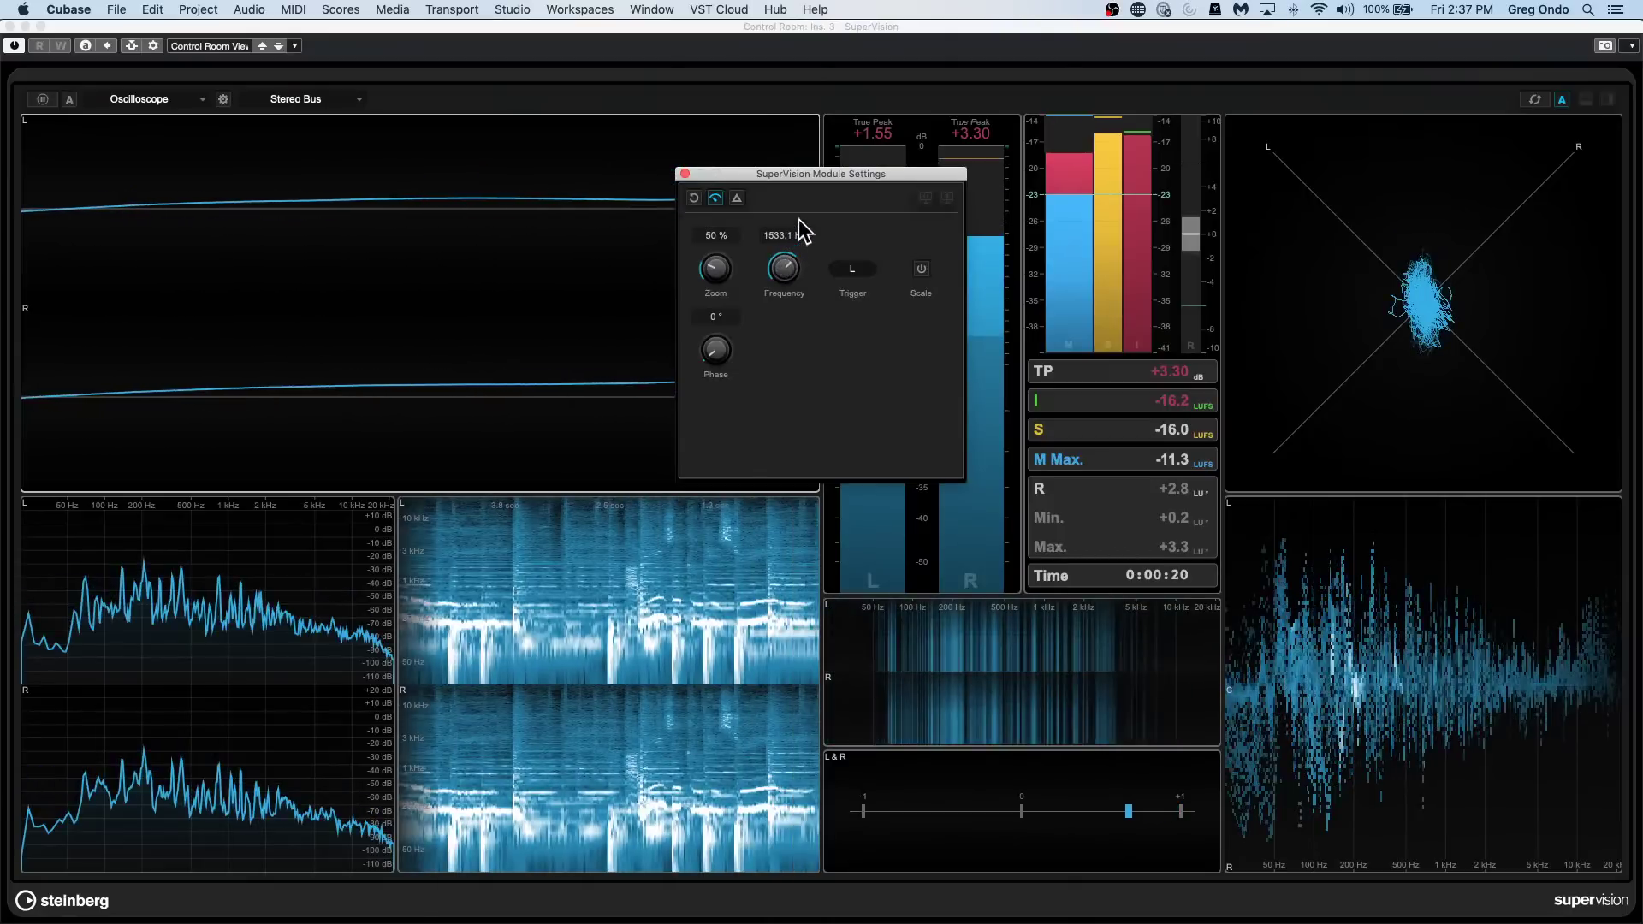
{"action": "left_click_drag", "start_coordinate": [798, 272], "coordinate": [722, 271]}
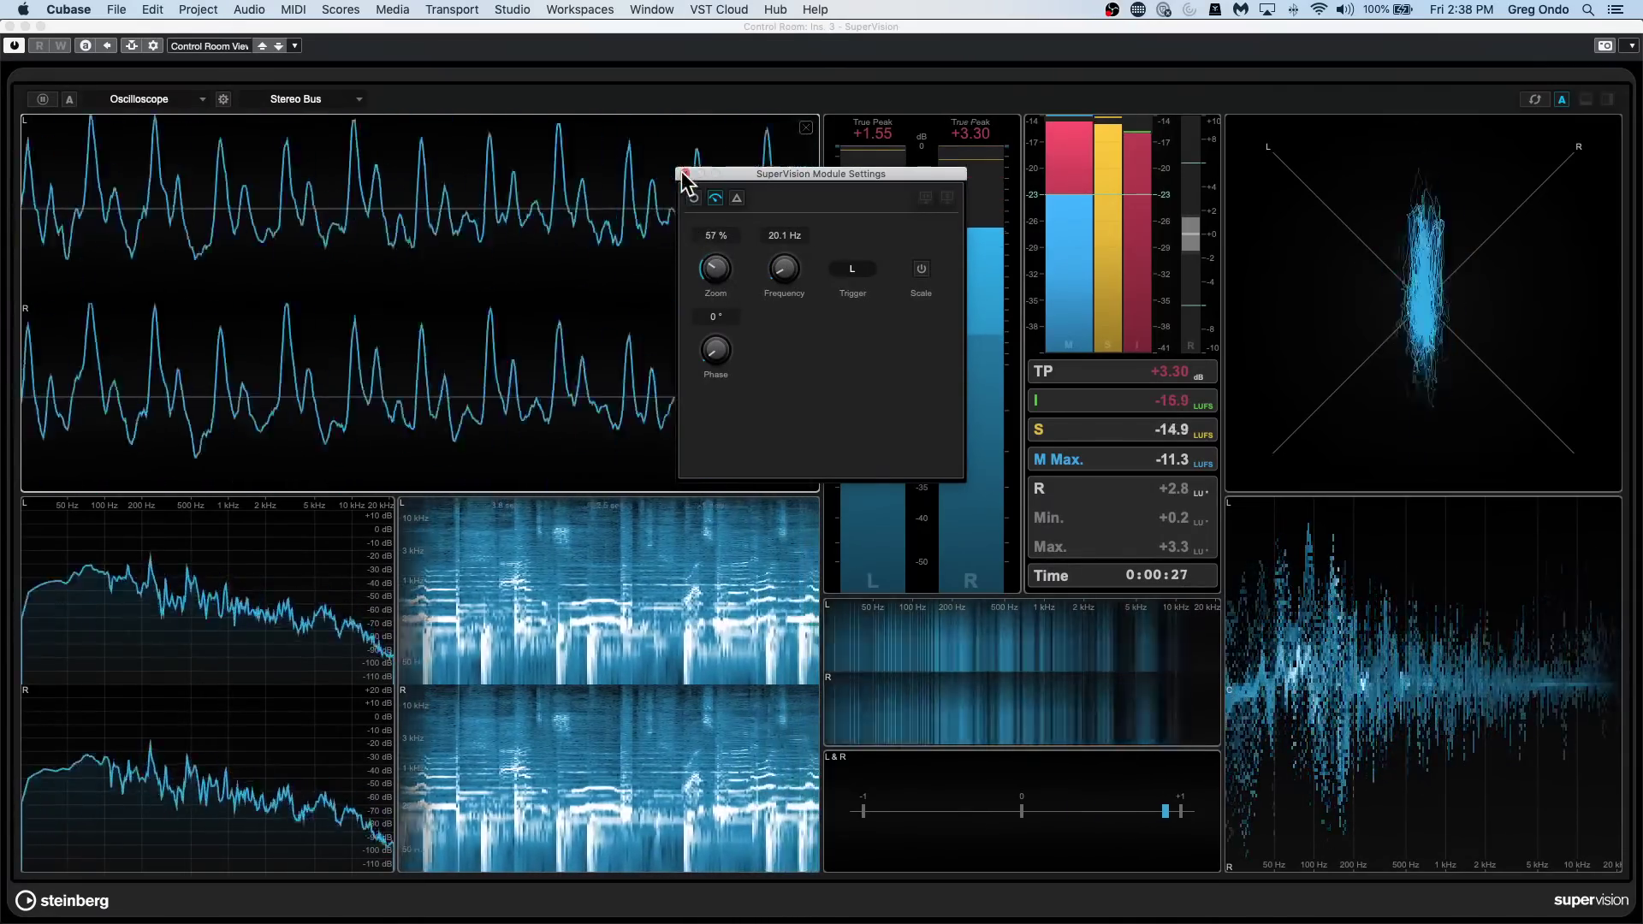
{"action": "left_click", "coordinate": [682, 174]}
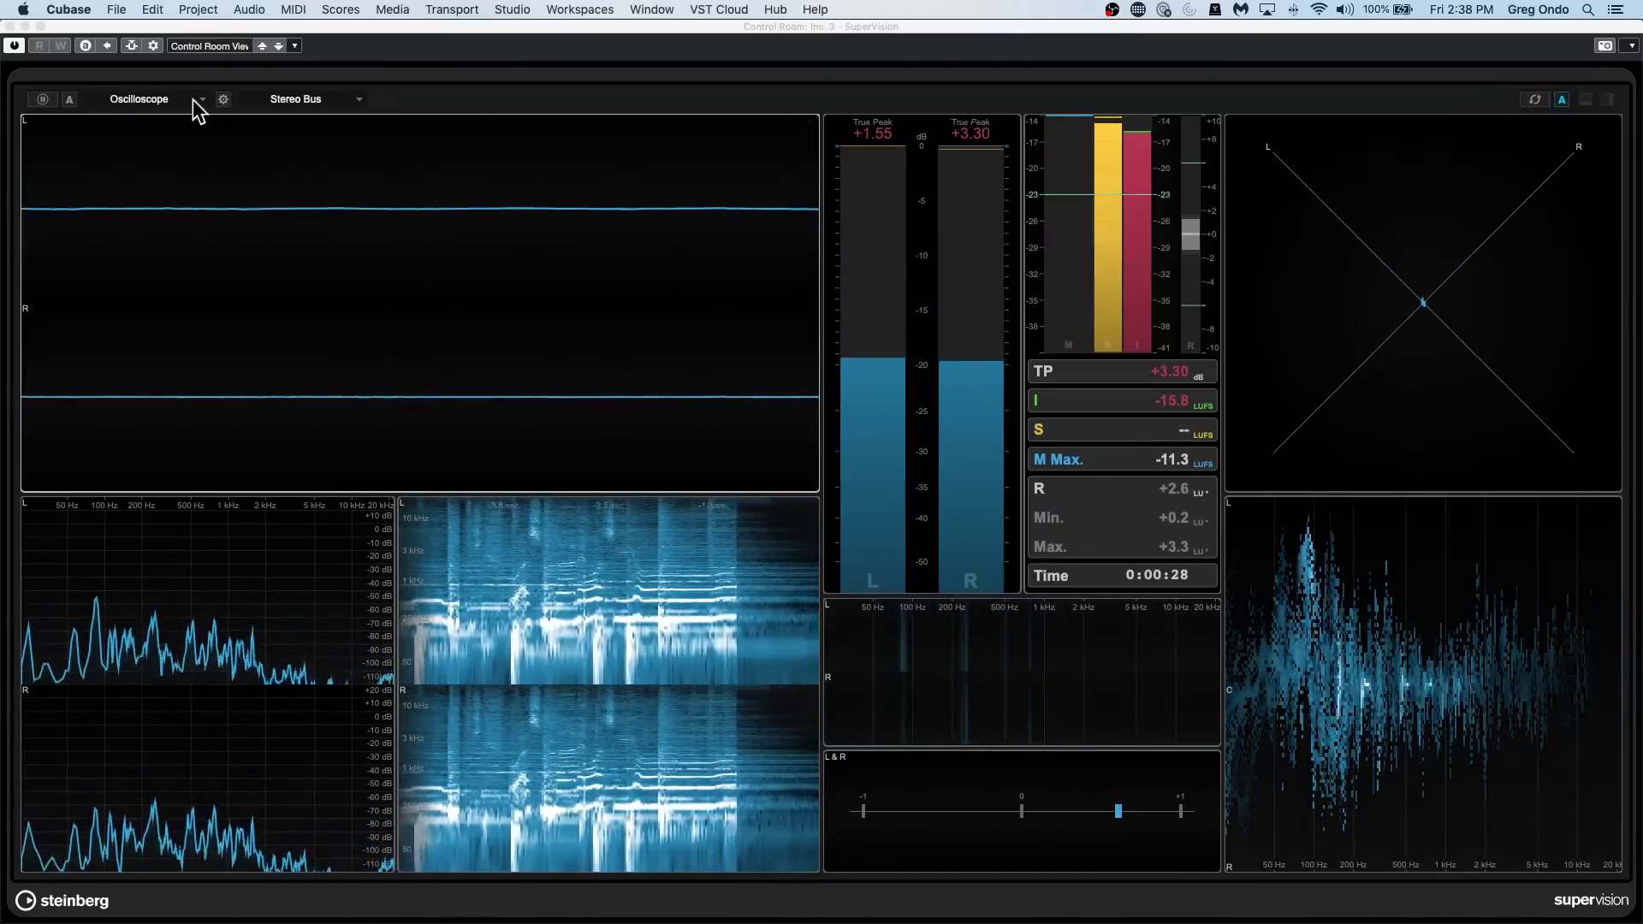
Review the list of SuperVision module types with the Oscilloscope module selected, and close the plug-in window.
{"action": "left_click", "coordinate": [133, 100]}
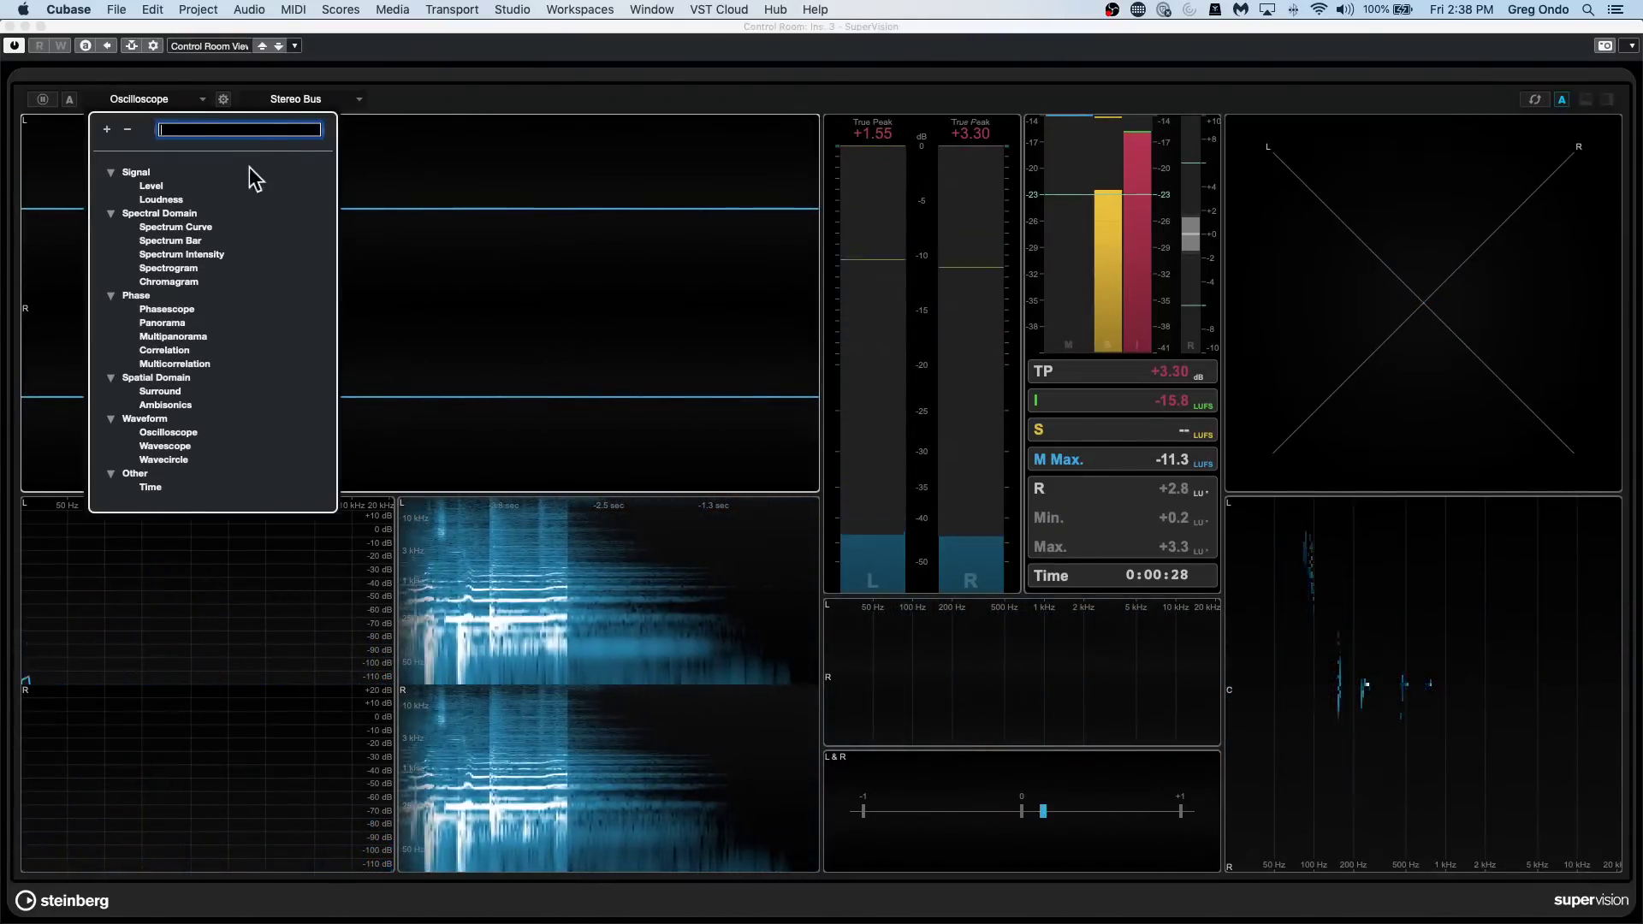
{"action": "left_click", "coordinate": [799, 319]}
{"action": "left_click", "coordinate": [140, 101]}
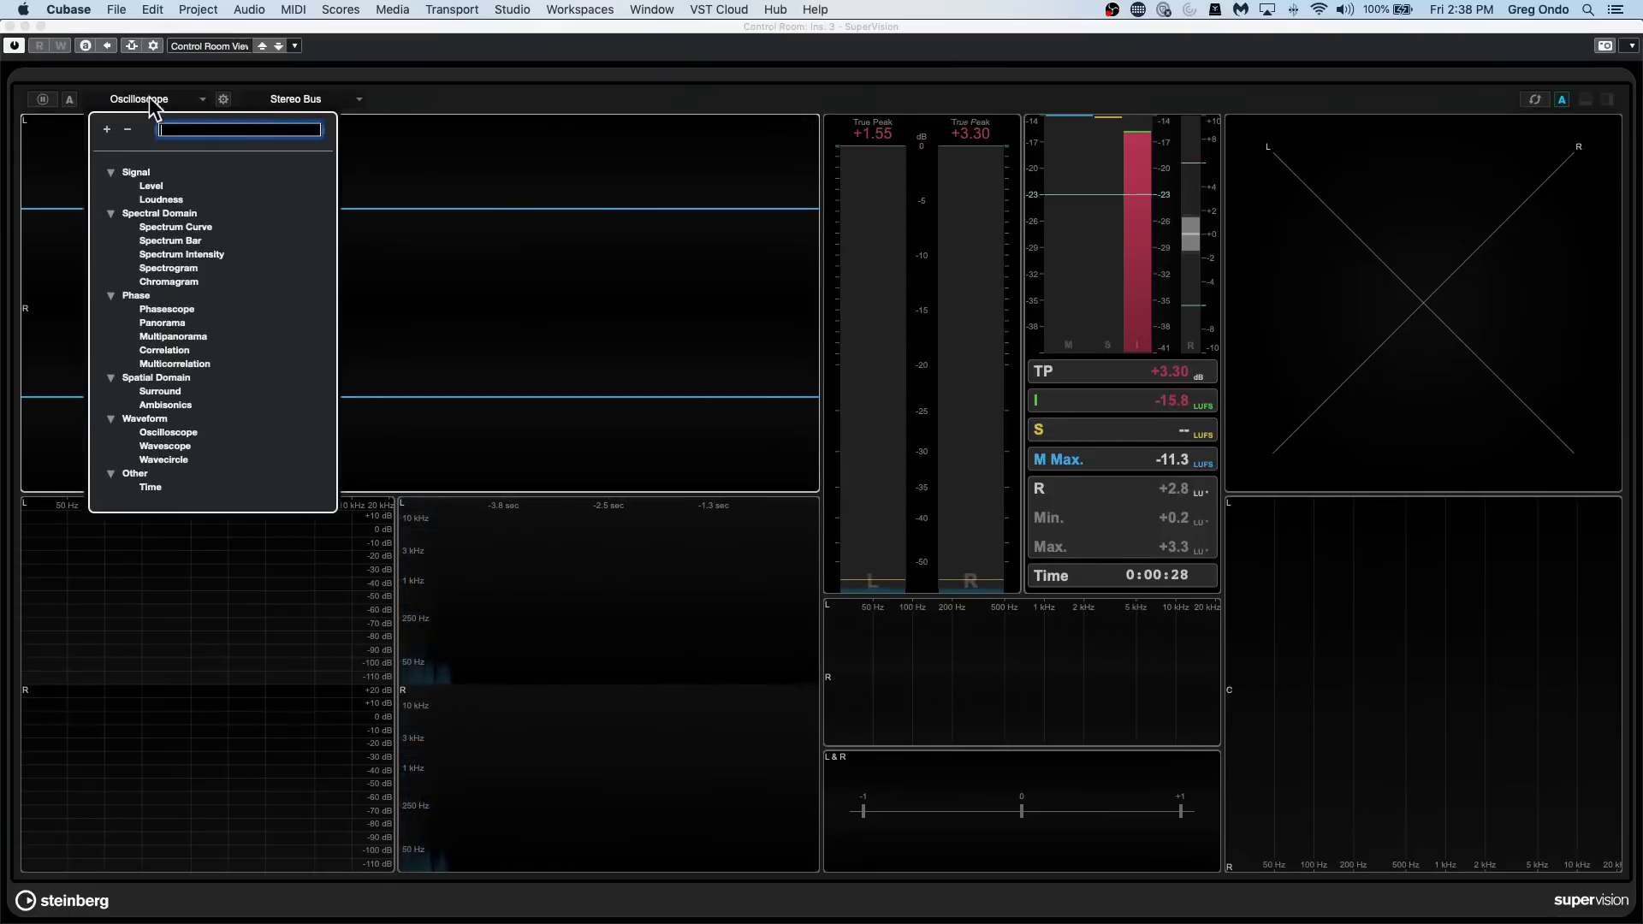
{"action": "left_click", "coordinate": [9, 29]}
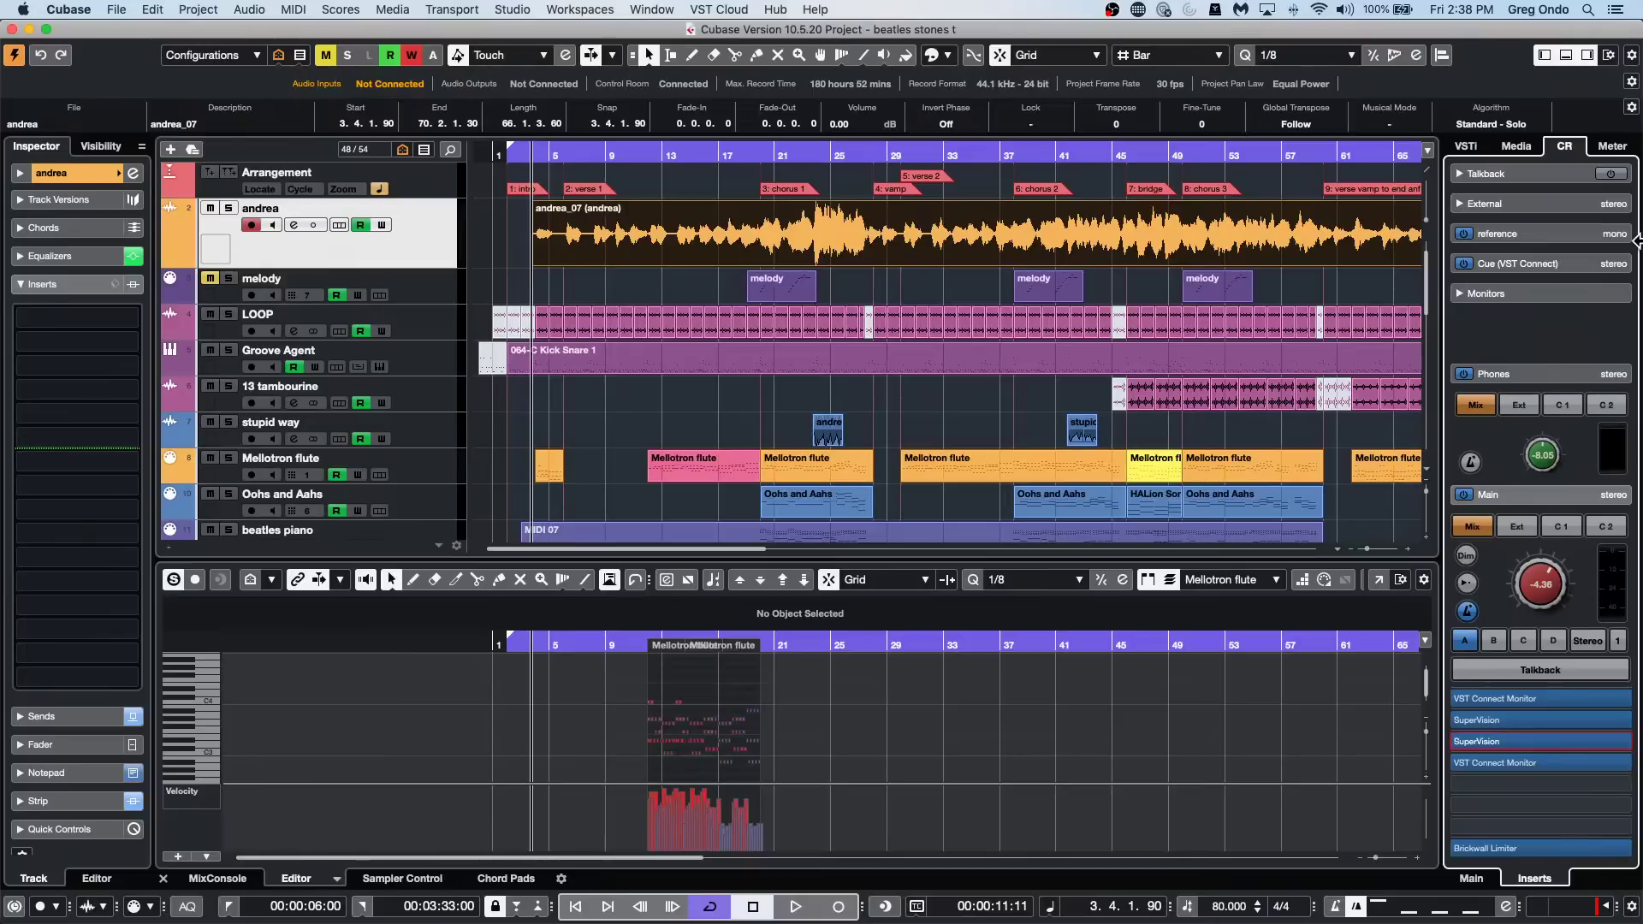
Open MediaBay and run a quick disk rescan of the Apollo folder under VST Sound.
{"action": "left_click", "coordinate": [512, 10]}
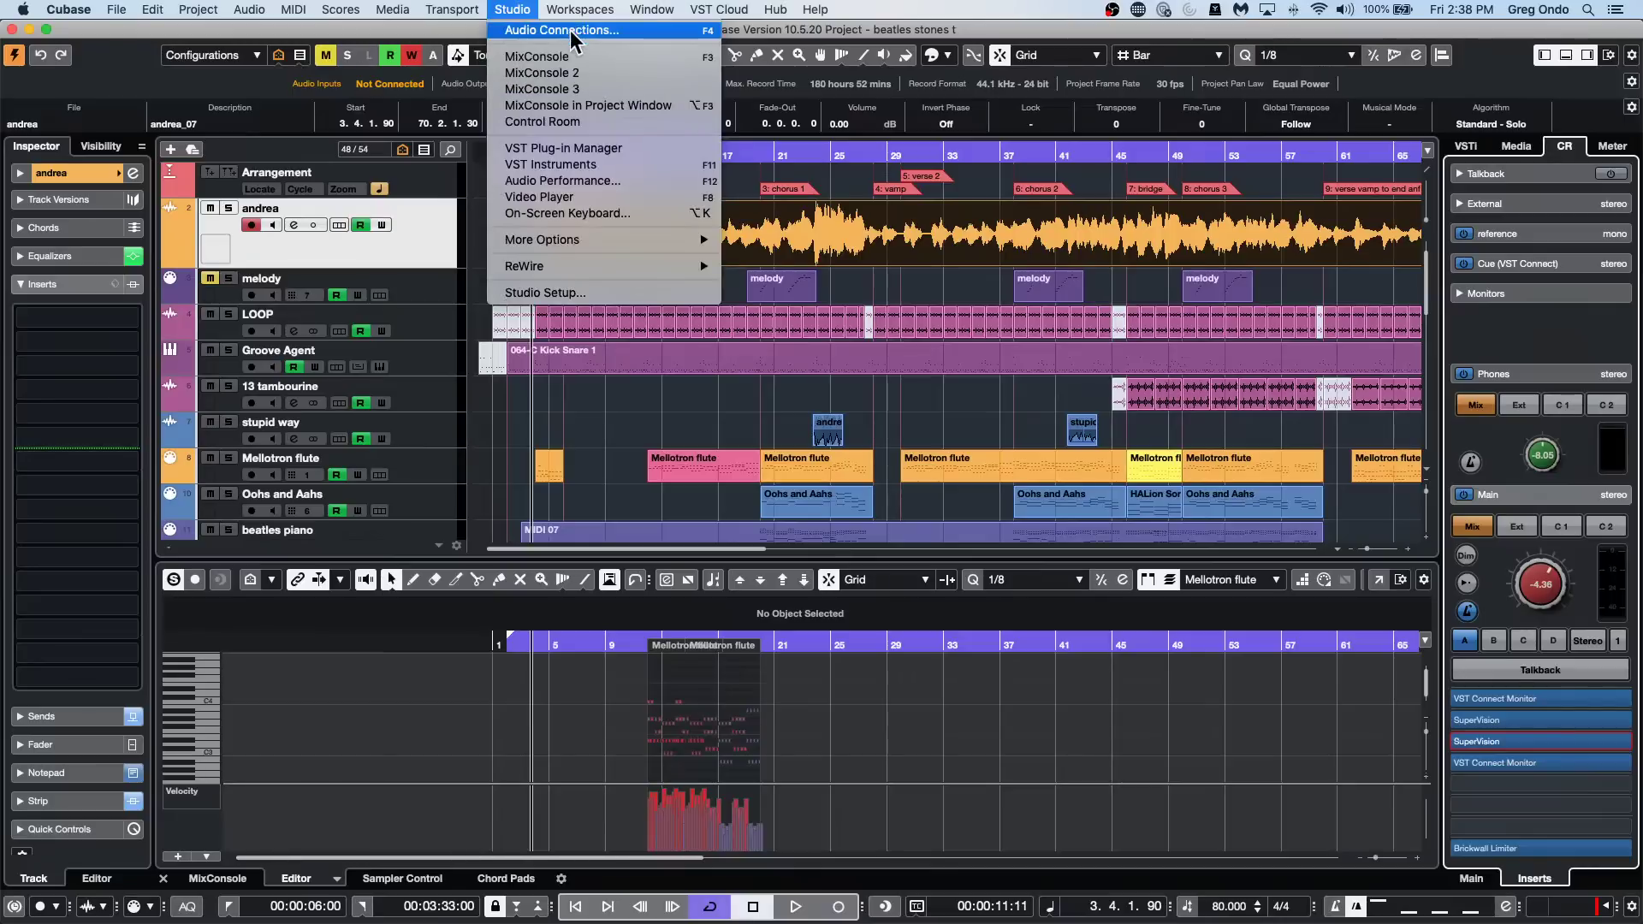
{"action": "mouse_move", "coordinate": [393, 9]}
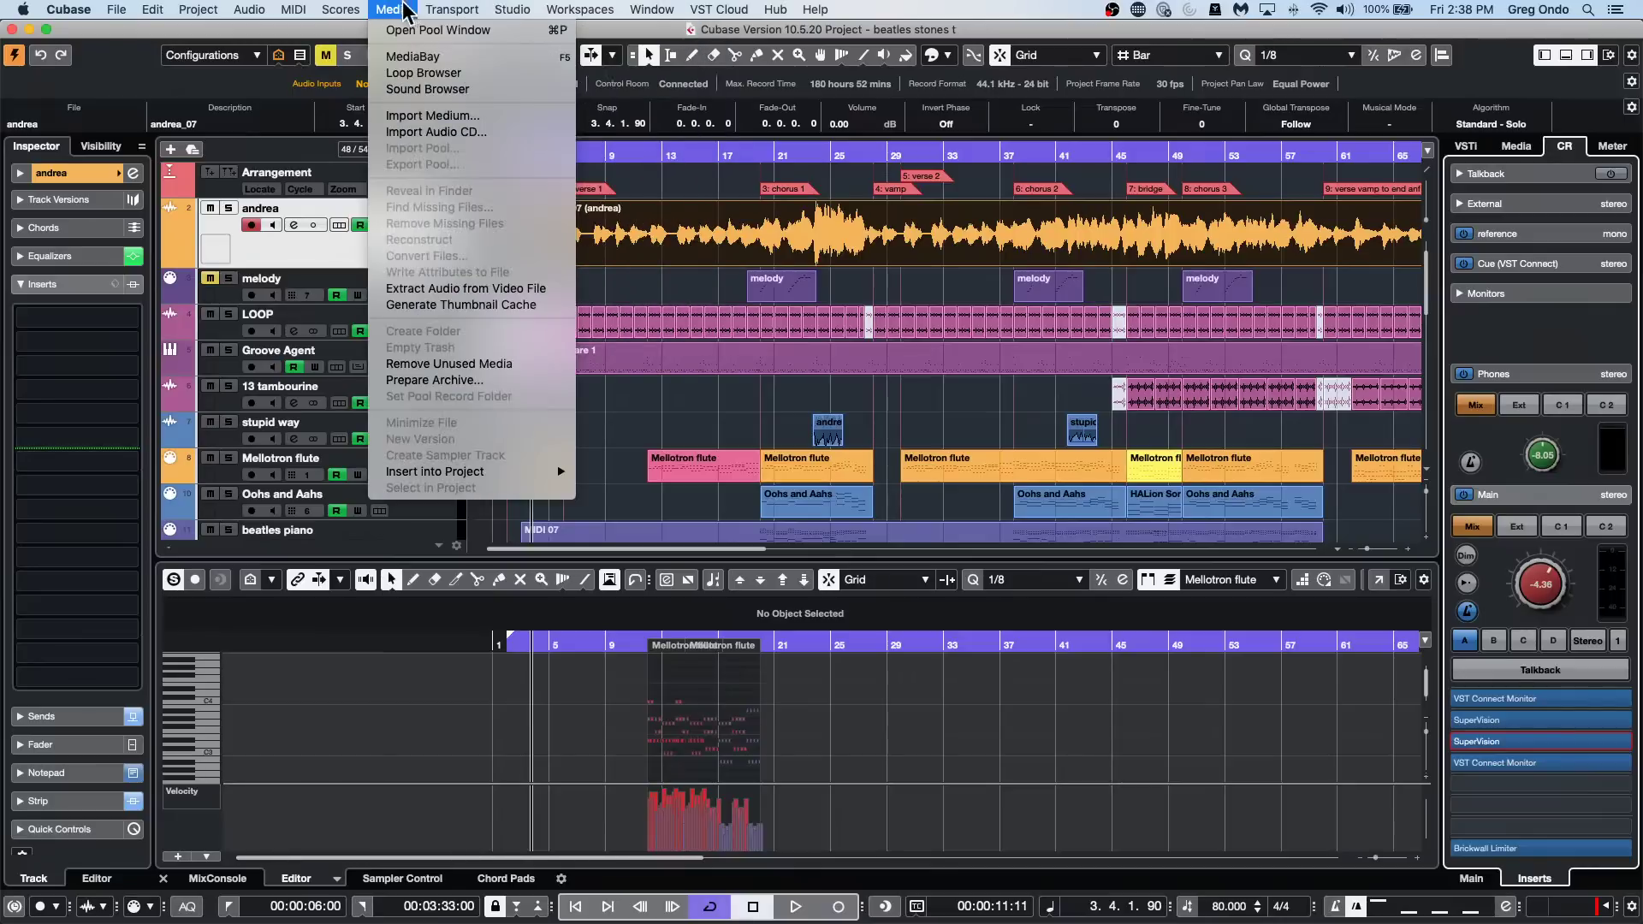
{"action": "left_click", "coordinate": [416, 56]}
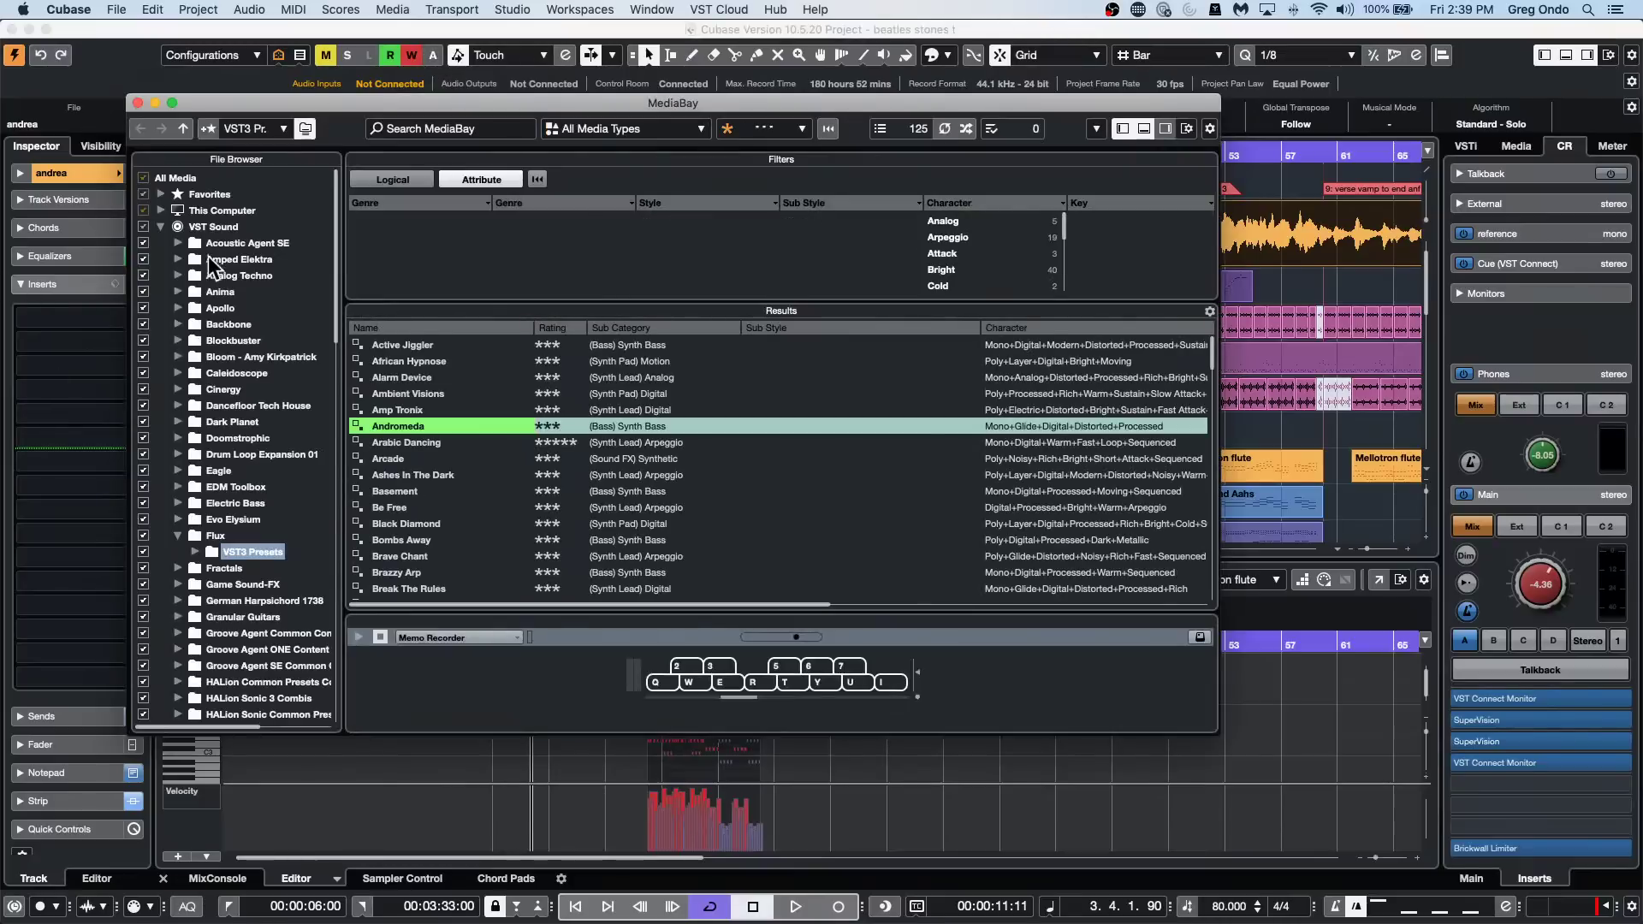
{"action": "left_click", "coordinate": [173, 227]}
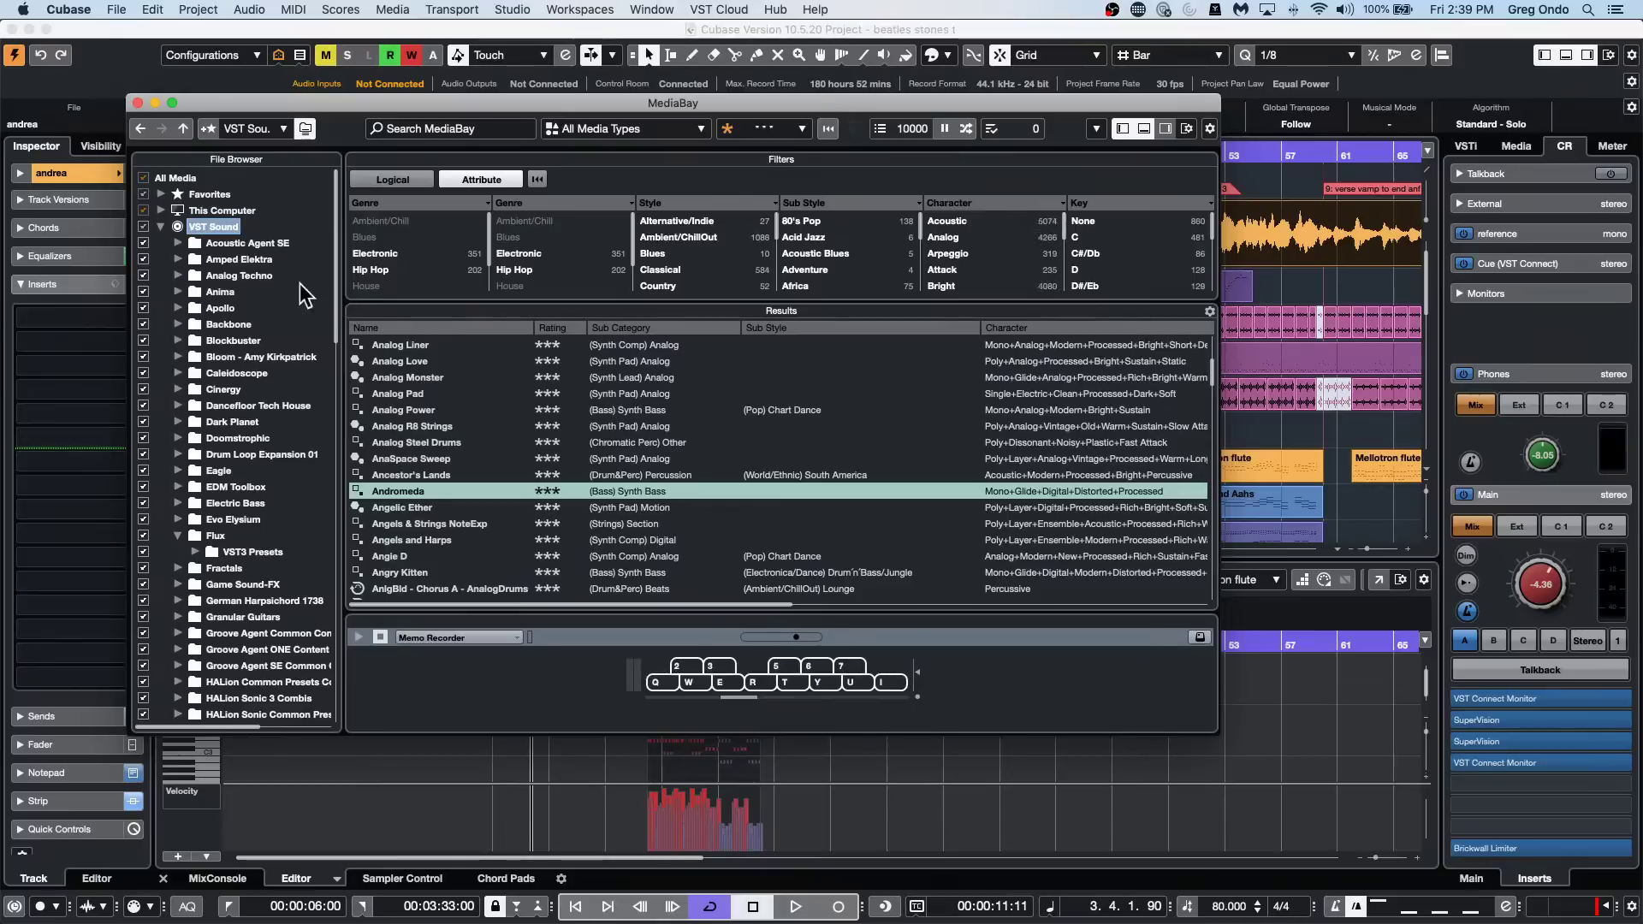
{"action": "right_click", "coordinate": [228, 309]}
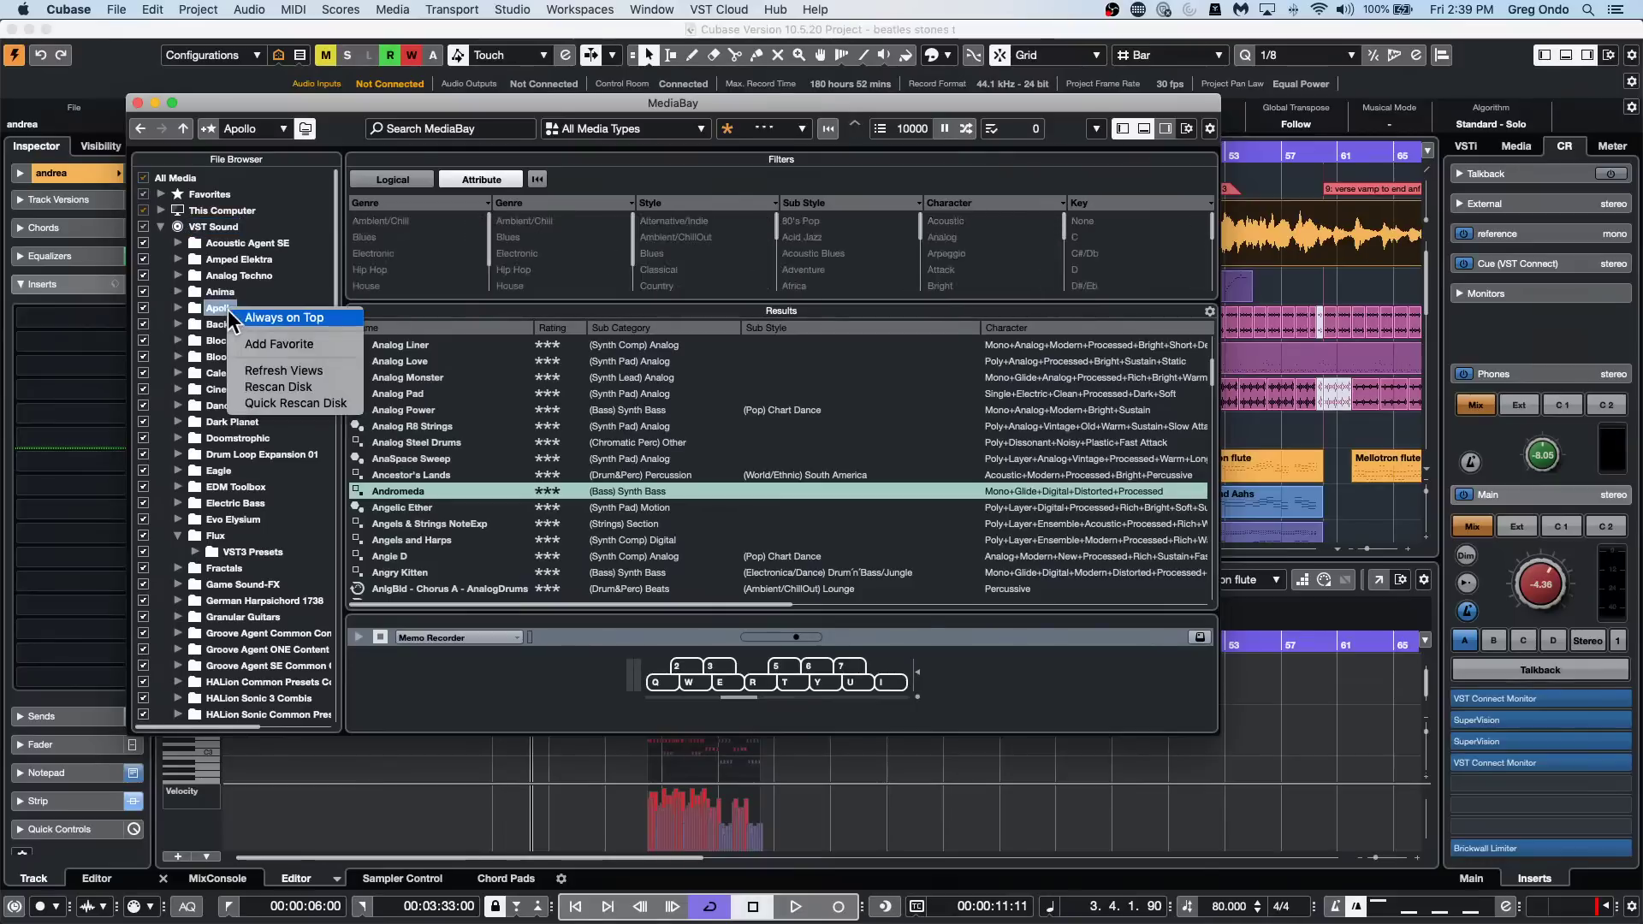
{"action": "left_click", "coordinate": [264, 407]}
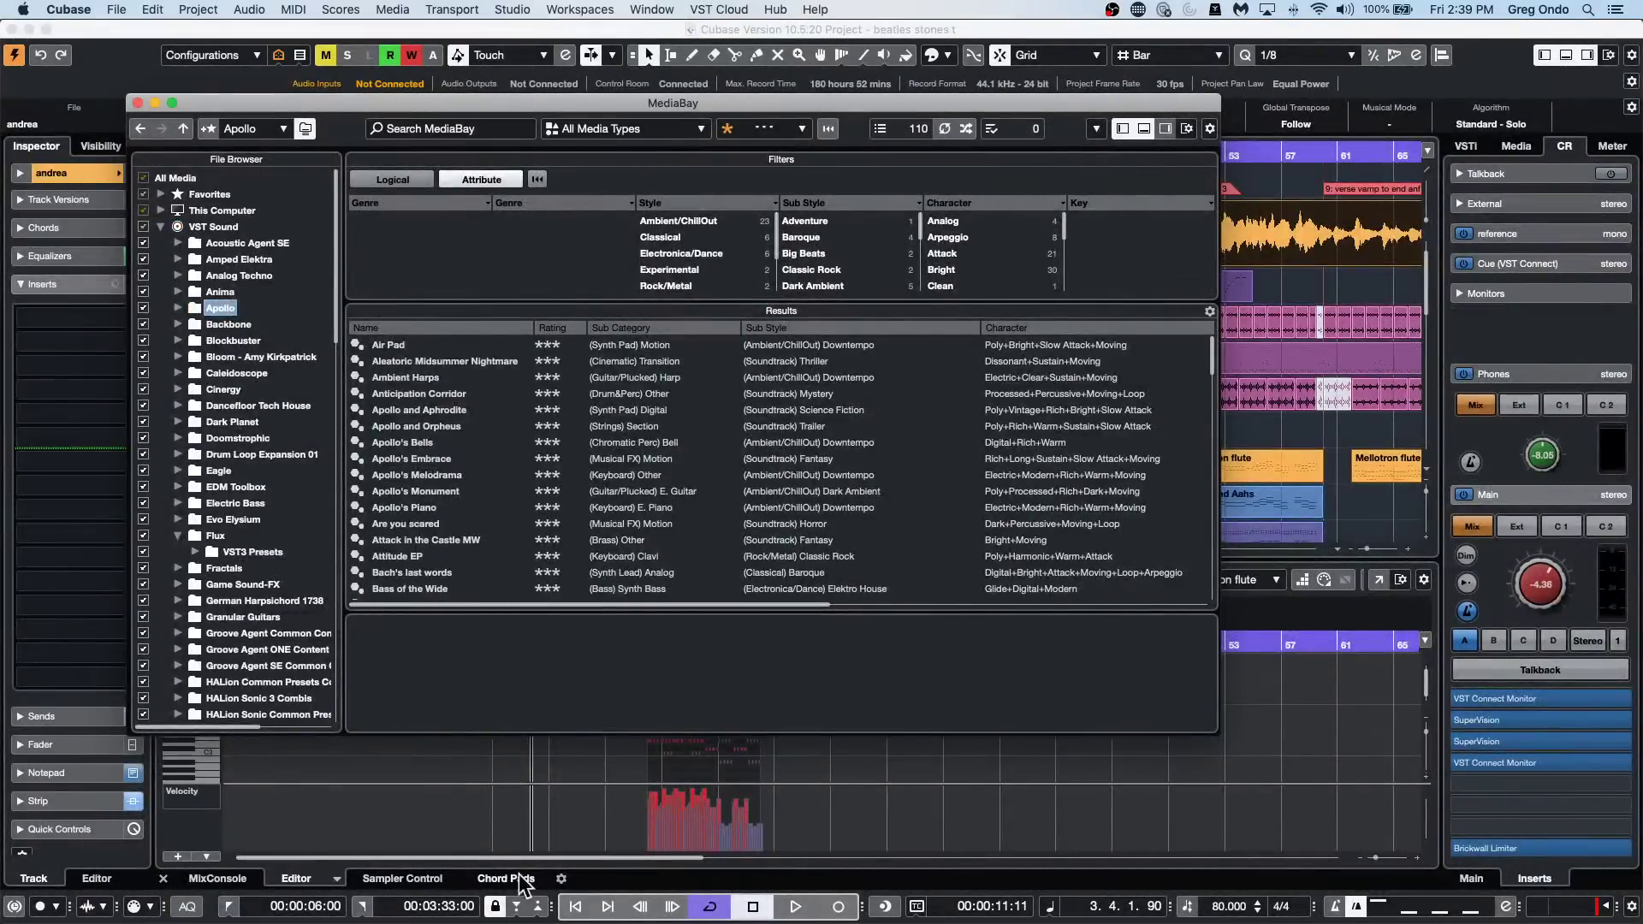
Switch to Finder, open the Preferences folder inside the user's Library, and widen the window.
{"action": "mouse_move", "coordinate": [766, 921]}
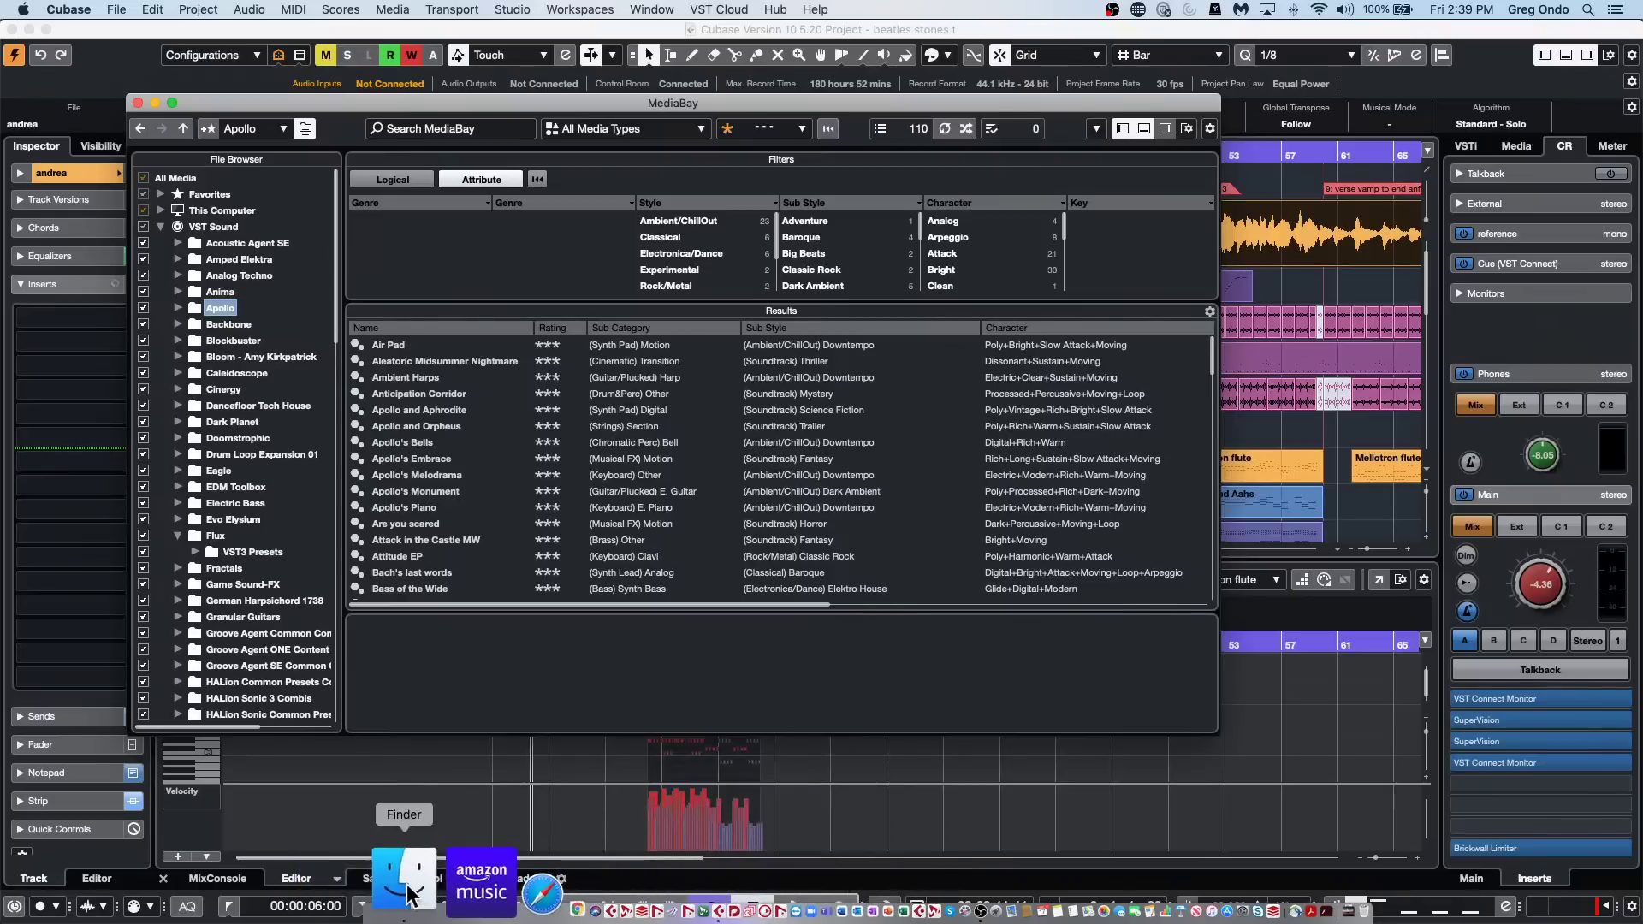
{"action": "left_click", "coordinate": [409, 891]}
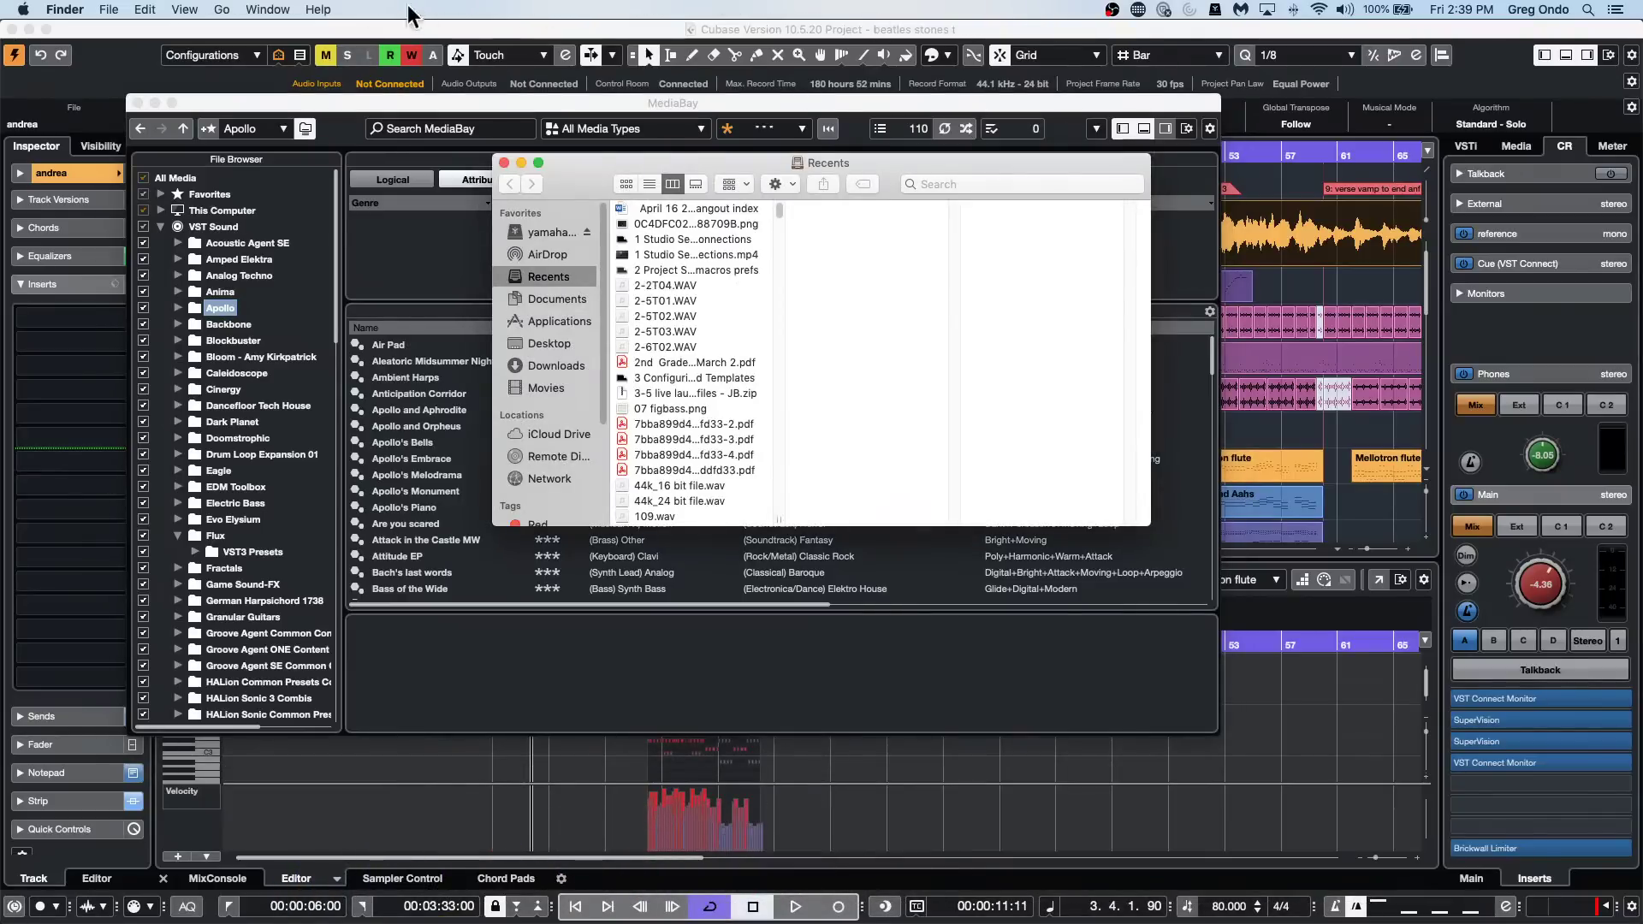
{"action": "left_click", "coordinate": [224, 9]}
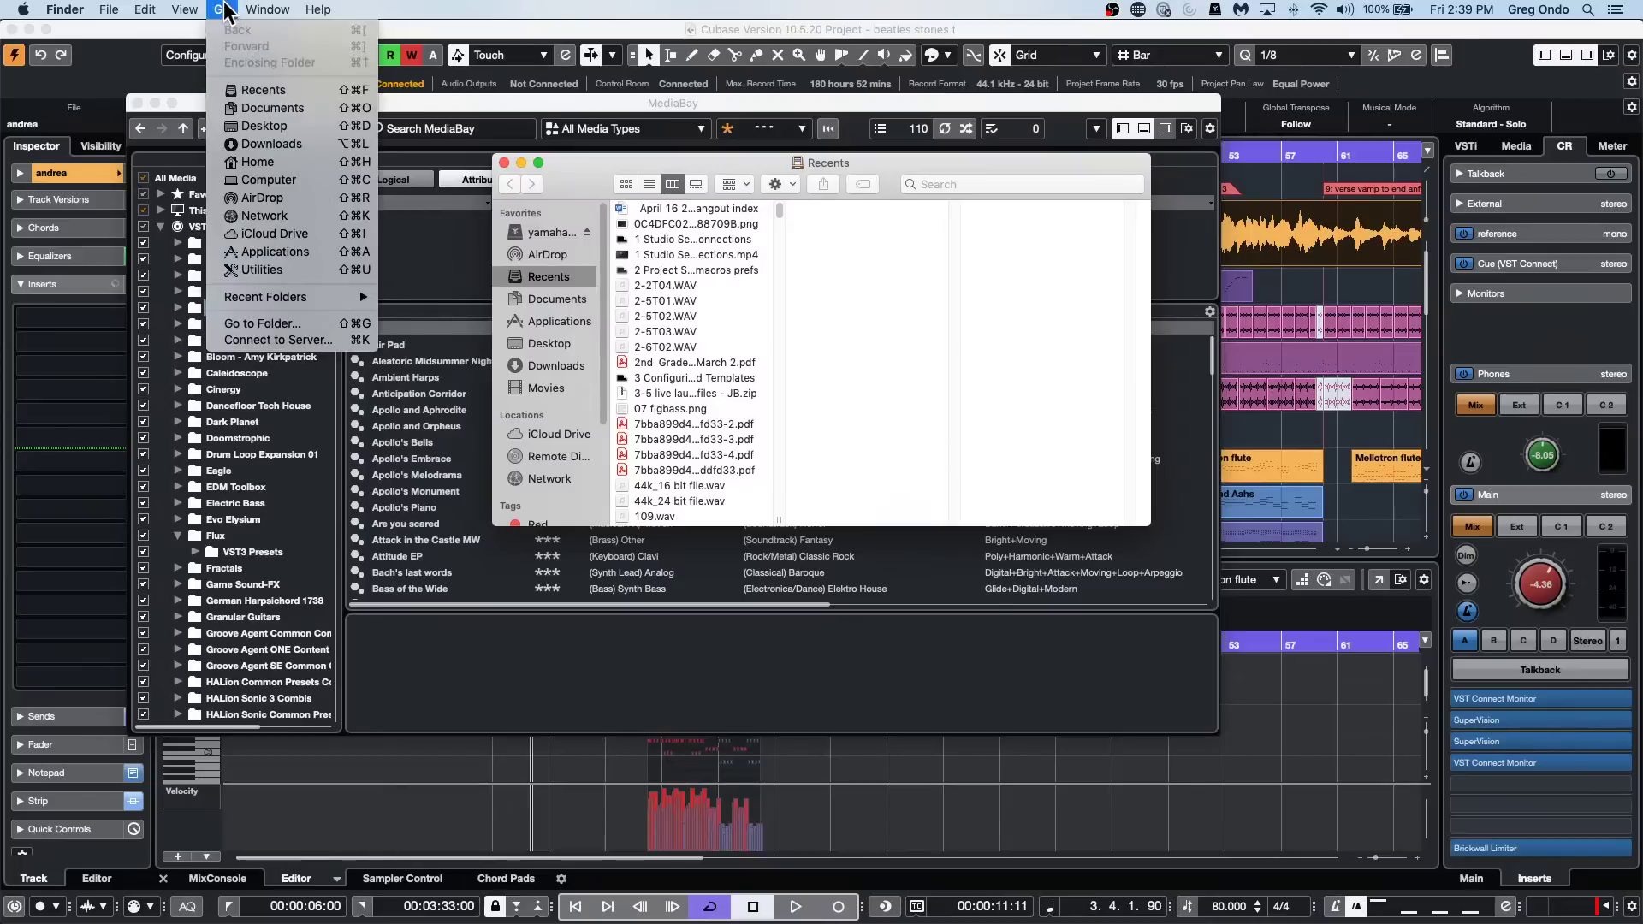
{"action": "key", "text": "alt"}
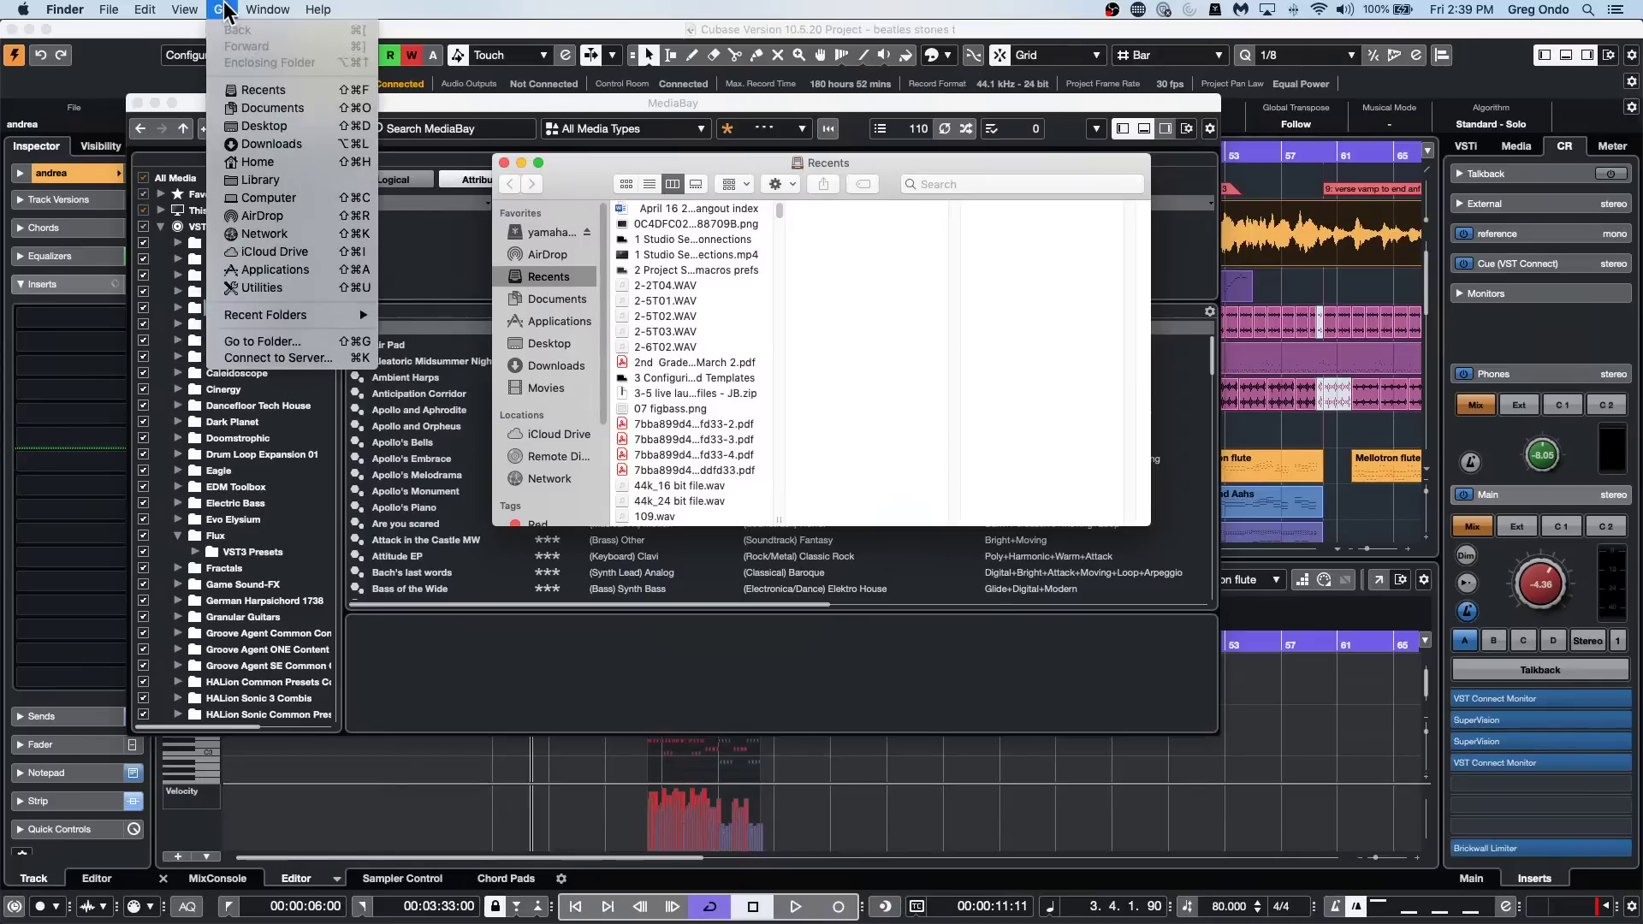
{"action": "left_click", "coordinate": [256, 179]}
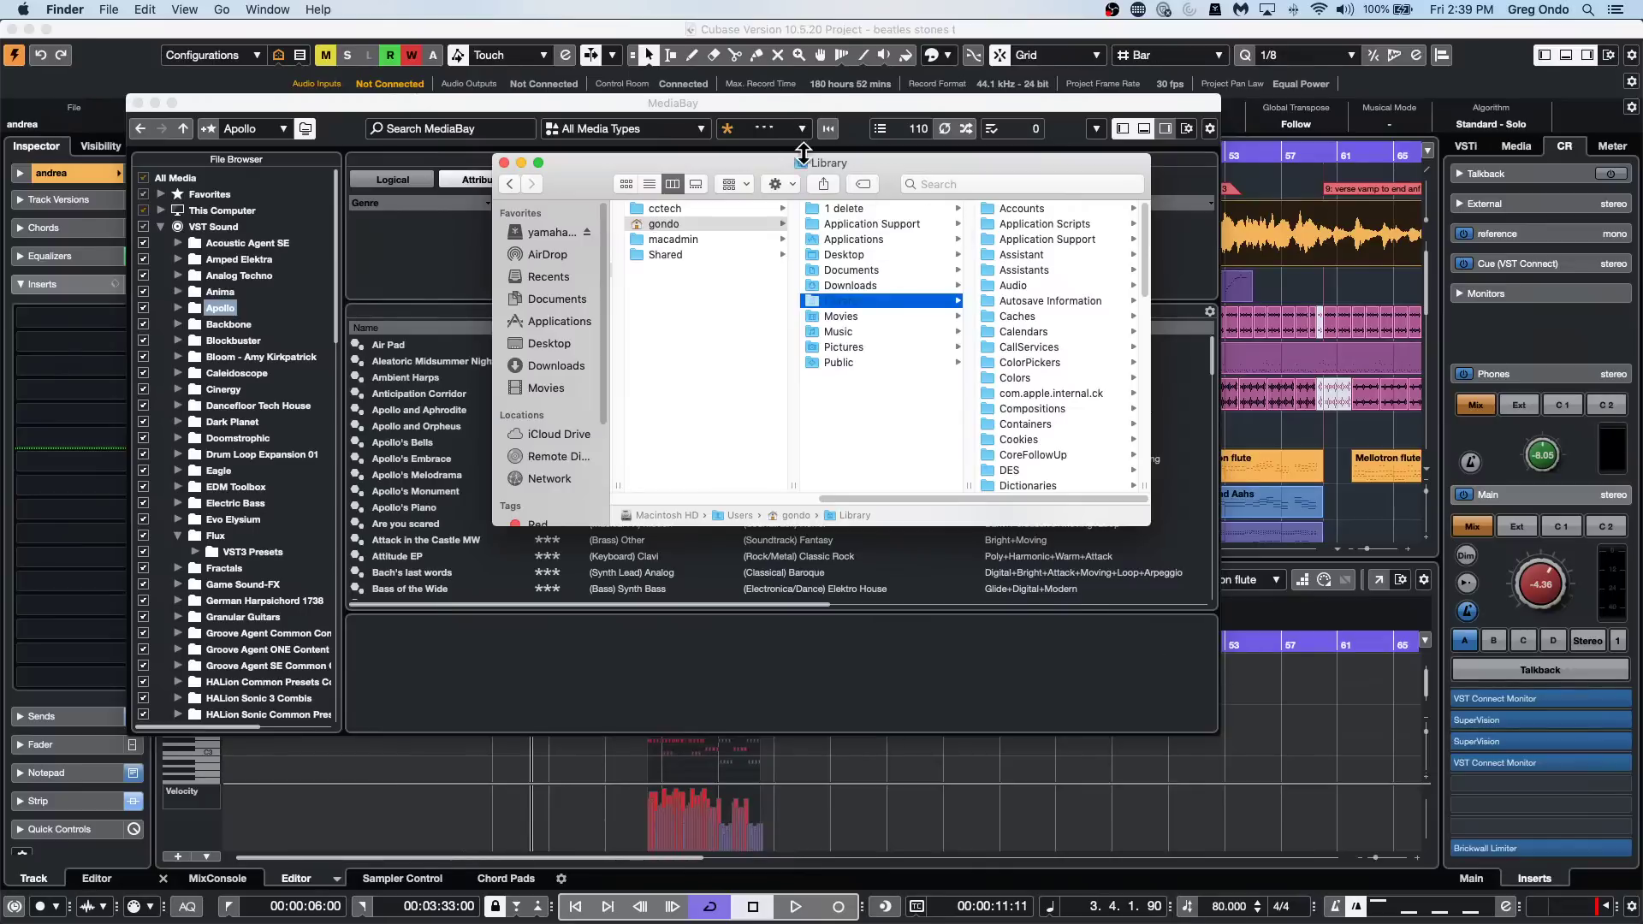
{"action": "left_click_drag", "start_coordinate": [799, 167], "coordinate": [547, 182]}
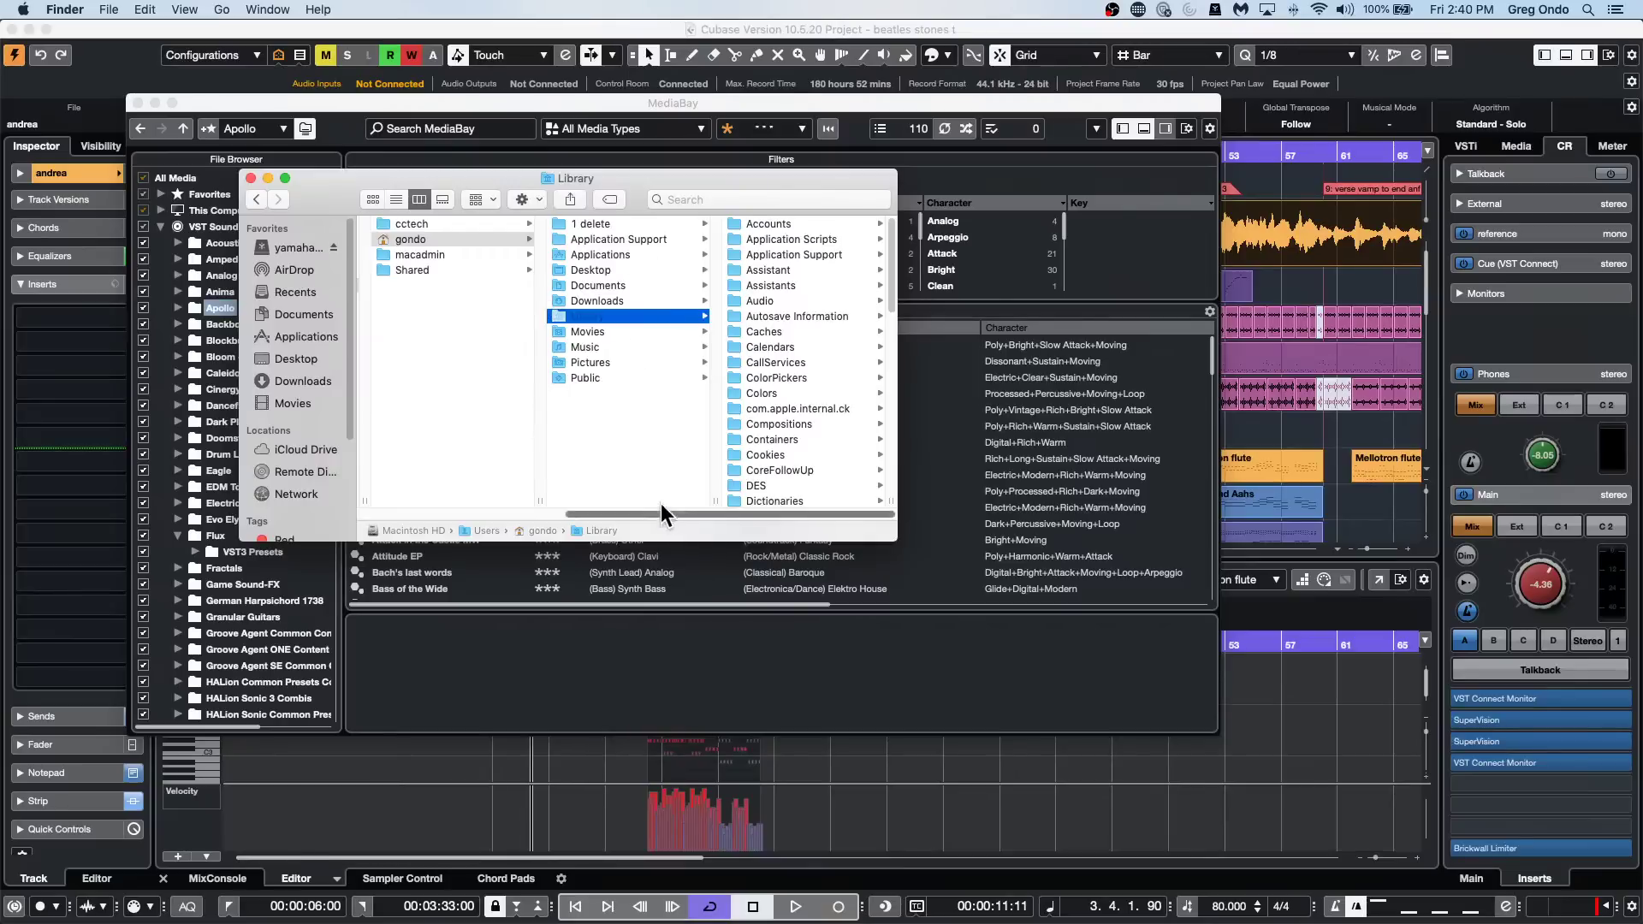
{"action": "scroll", "coordinate": [734, 374], "scroll_direction": "down", "scroll_amount": 1}
{"action": "scroll", "coordinate": [733, 374], "scroll_direction": "down", "scroll_amount": 10}
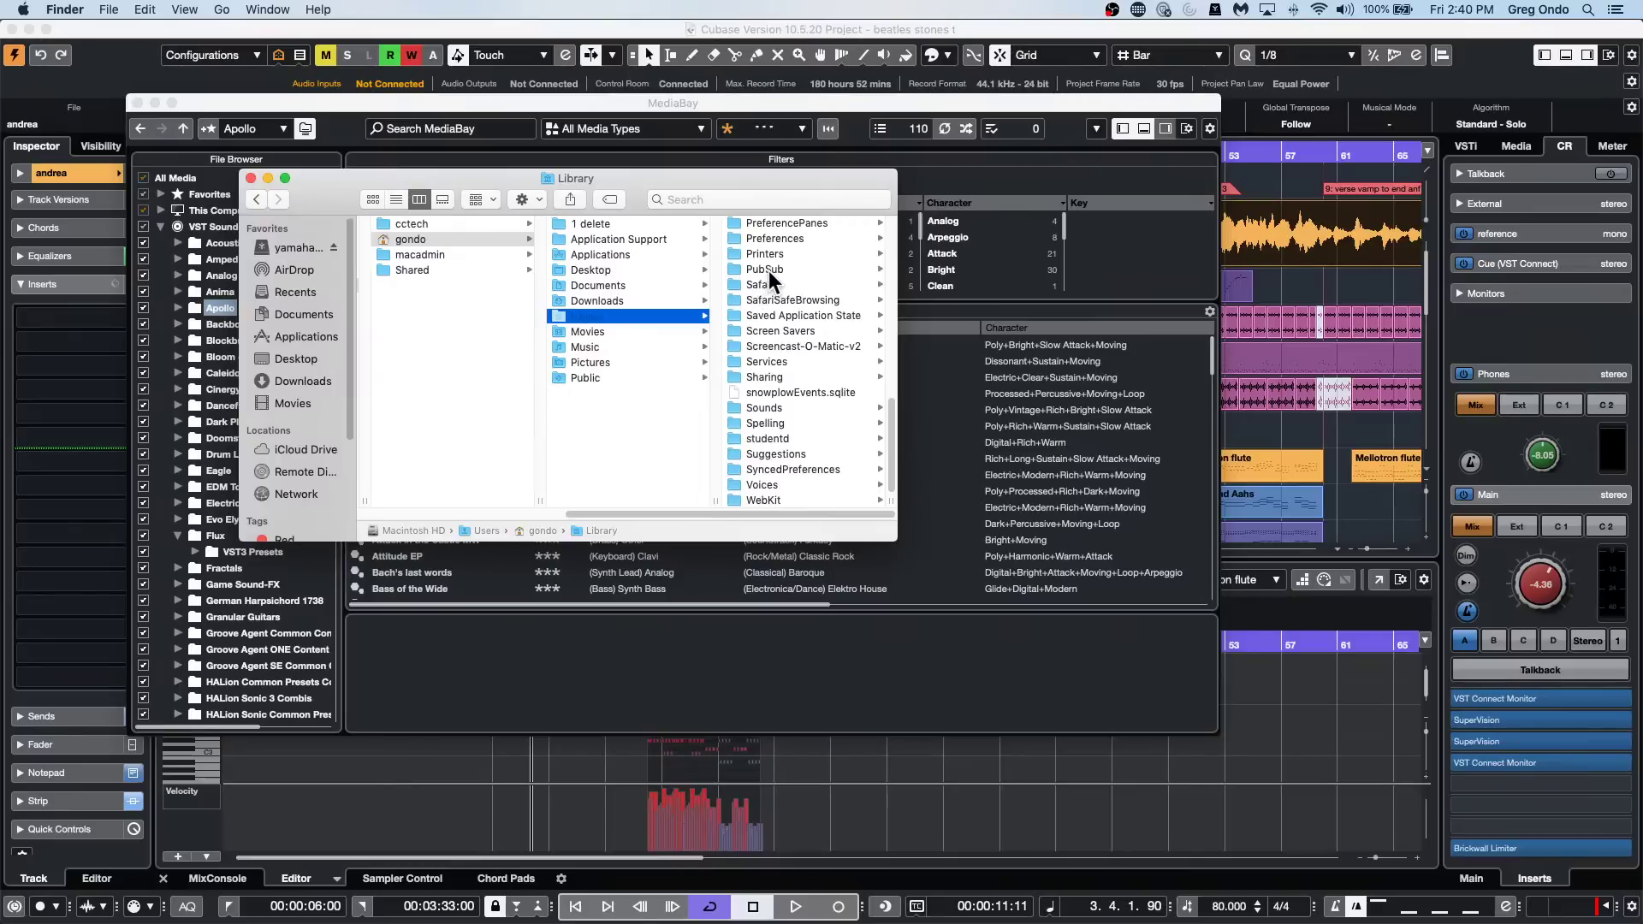
{"action": "left_click", "coordinate": [796, 239]}
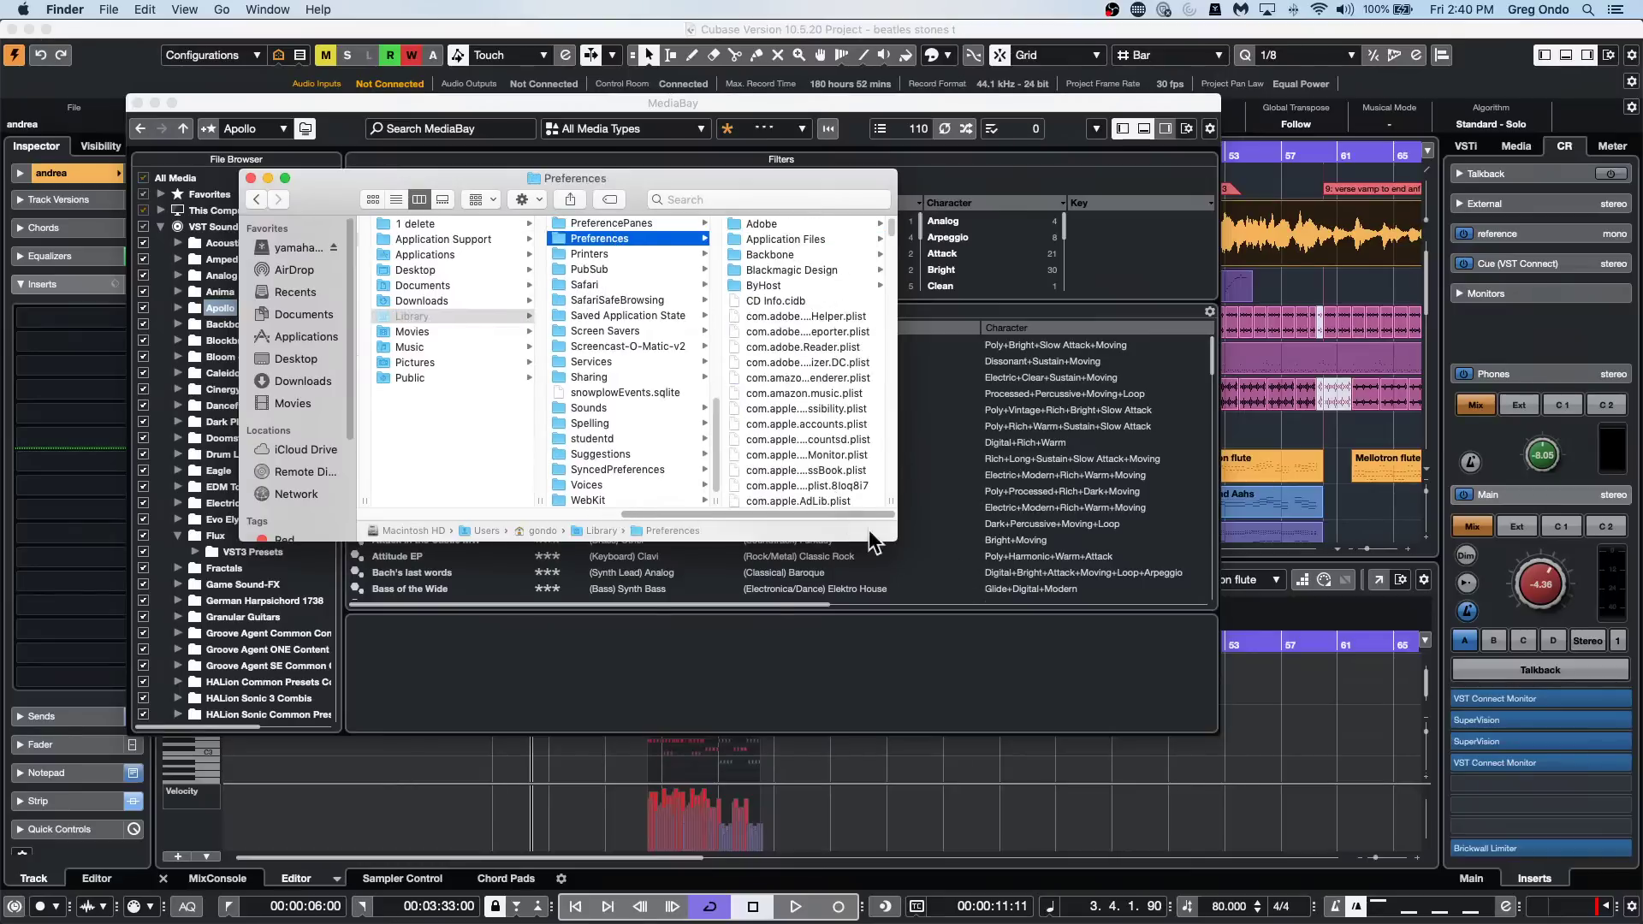
{"action": "left_click_drag", "start_coordinate": [893, 543], "coordinate": [1091, 557]}
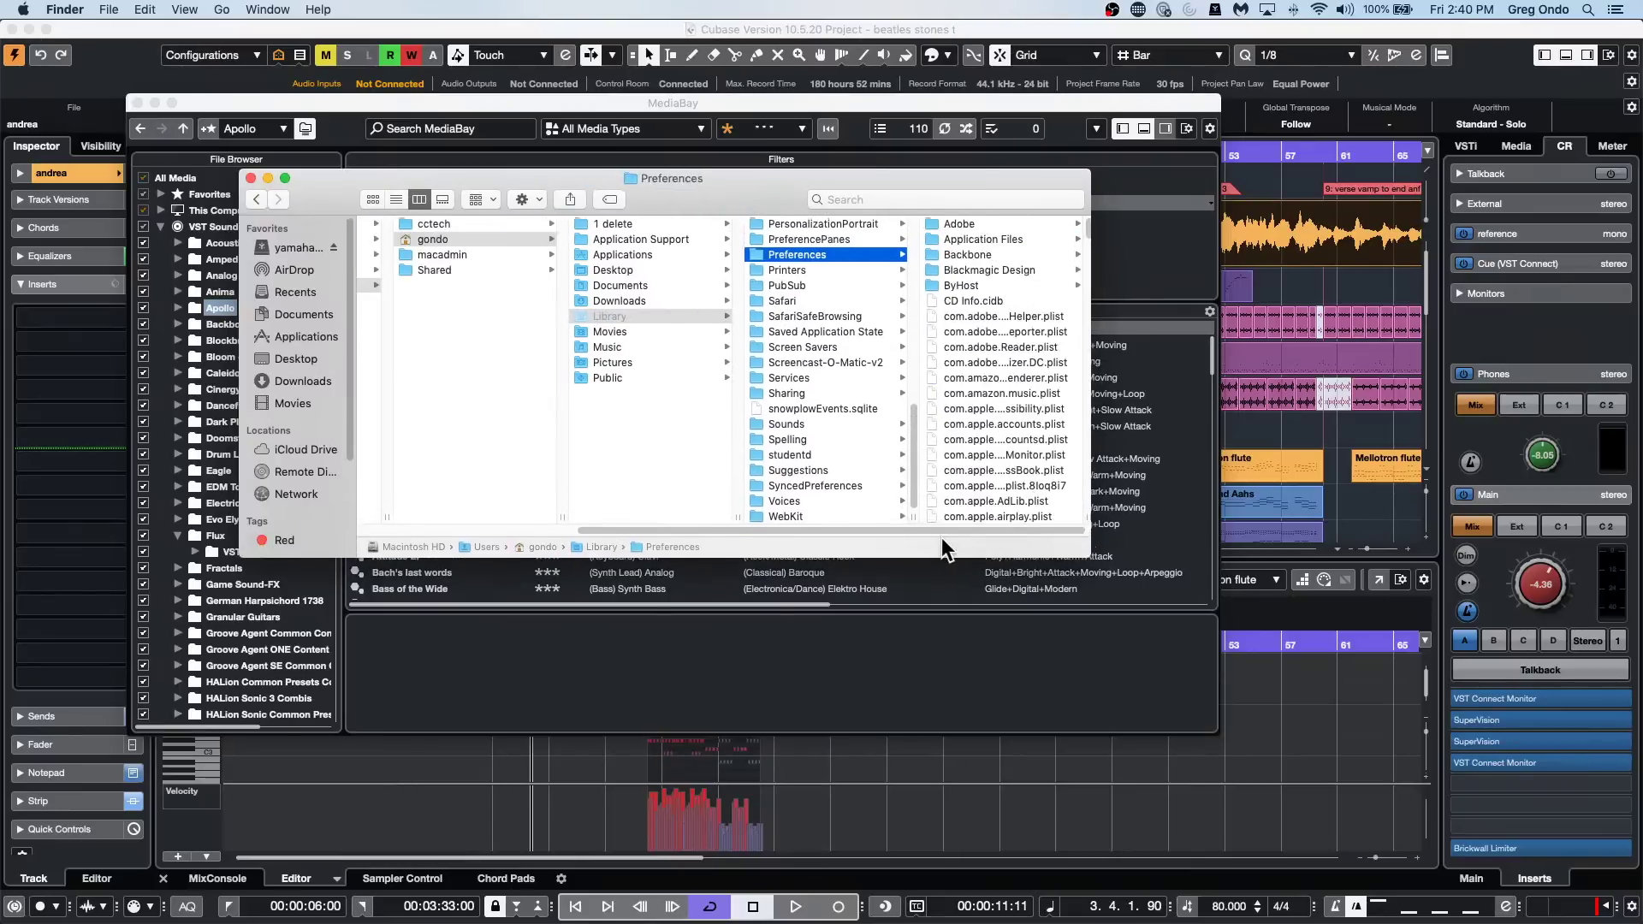
Find and open the Cubase 11 folder within Preferences, and enlarge the Finder window to show its files.
{"action": "scroll", "coordinate": [967, 414], "scroll_direction": "down", "scroll_amount": 10}
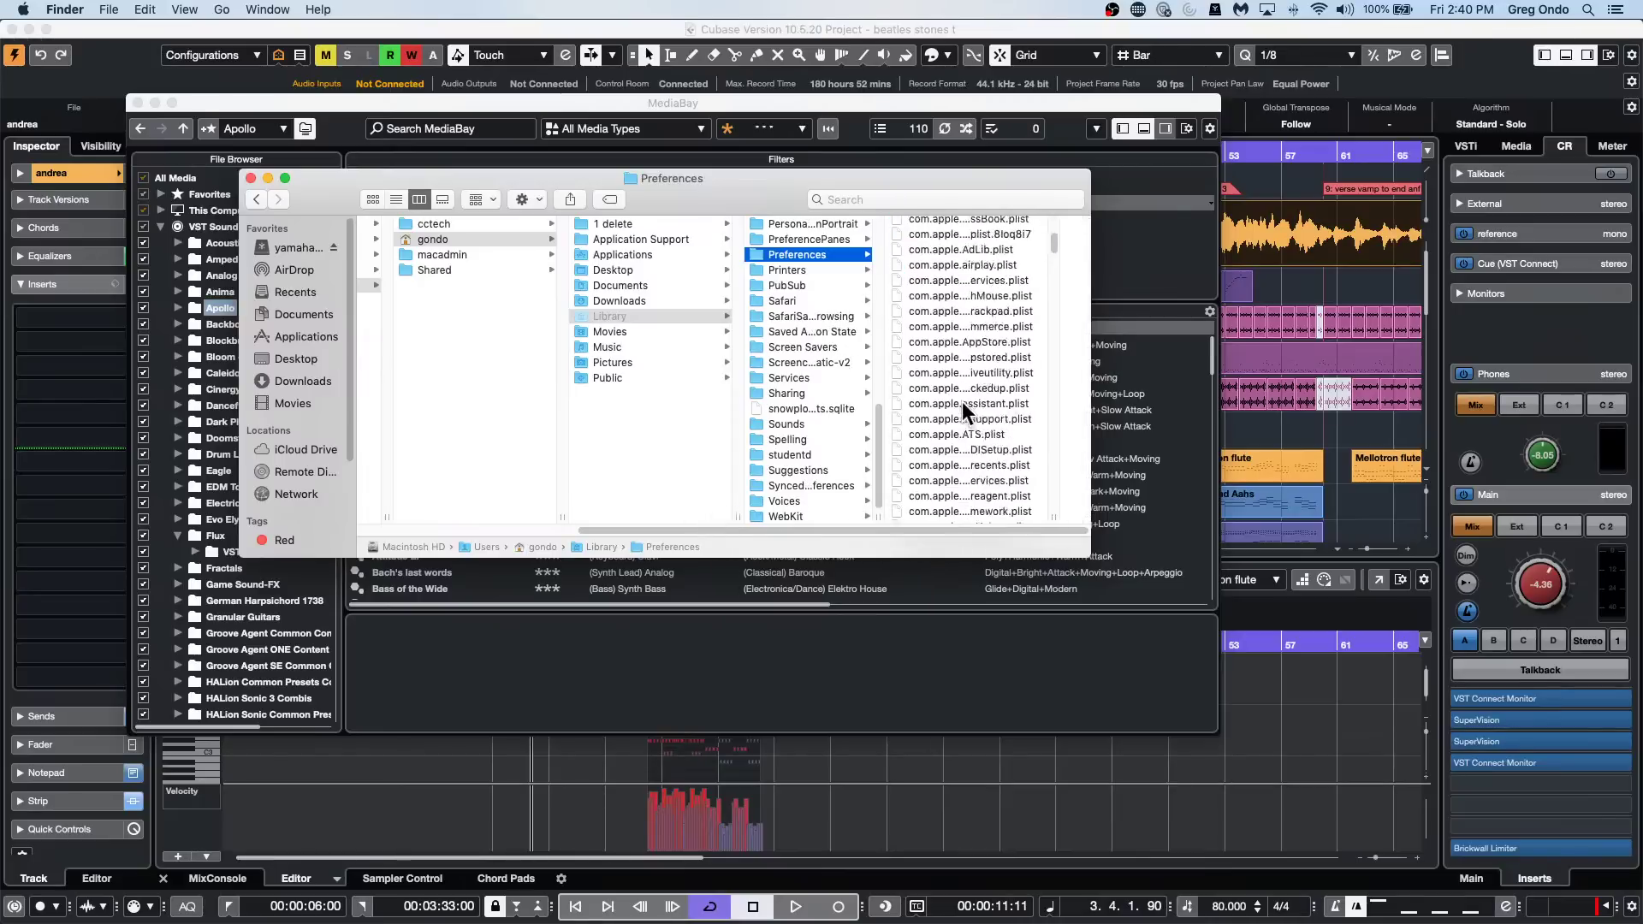
{"action": "scroll", "coordinate": [960, 410], "scroll_direction": "down", "scroll_amount": 15}
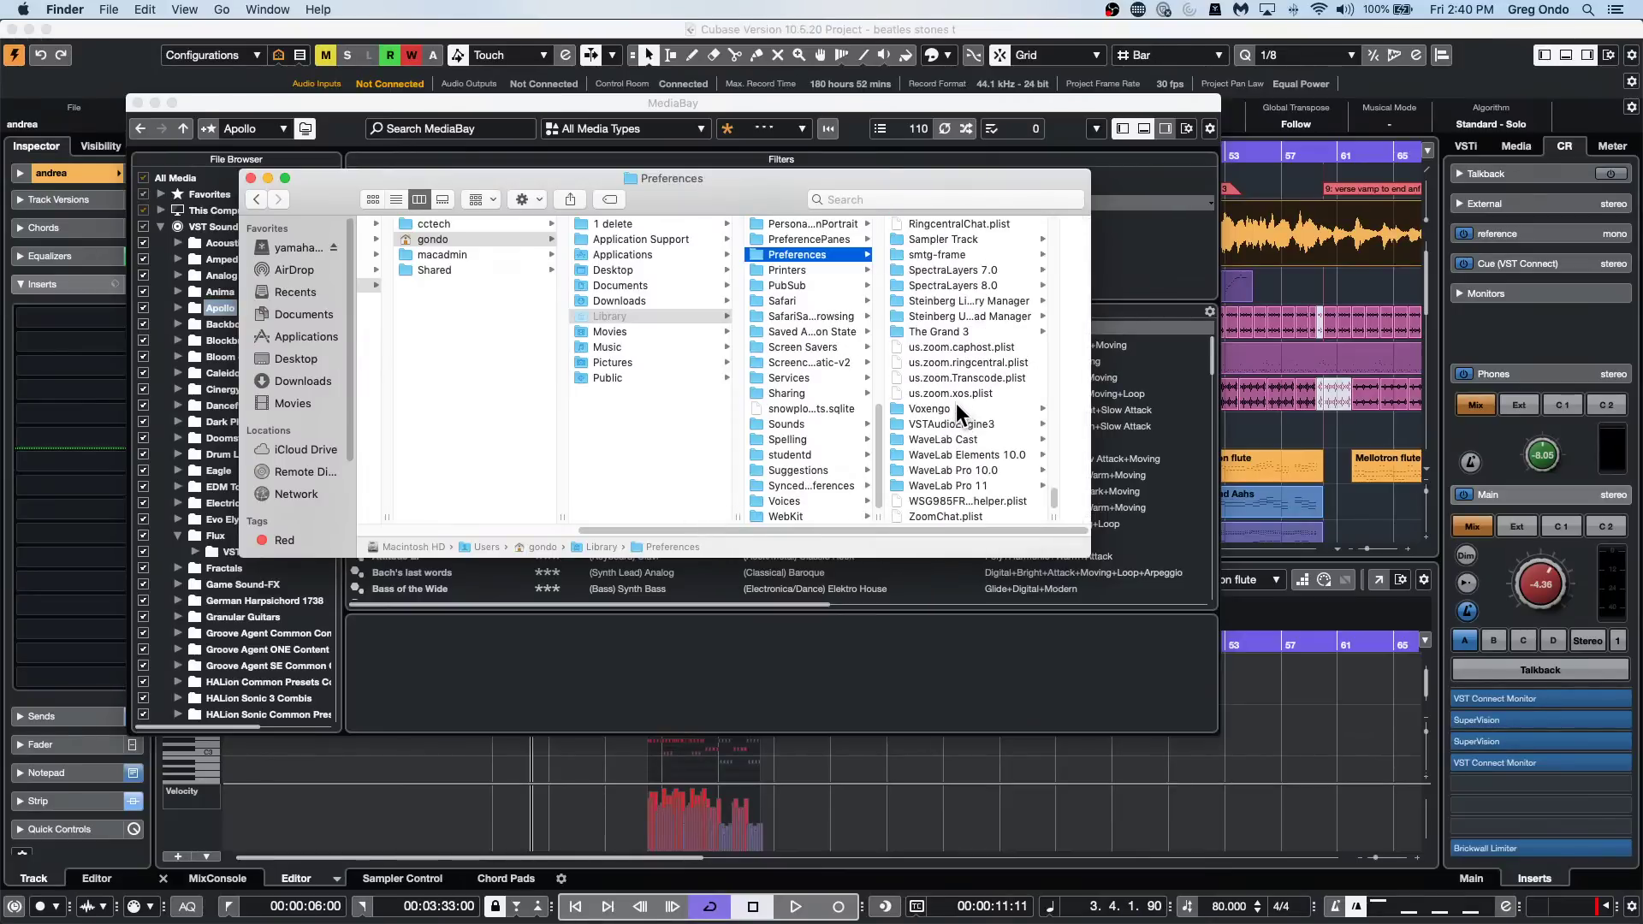
{"action": "scroll", "coordinate": [957, 403], "scroll_direction": "up", "scroll_amount": 3}
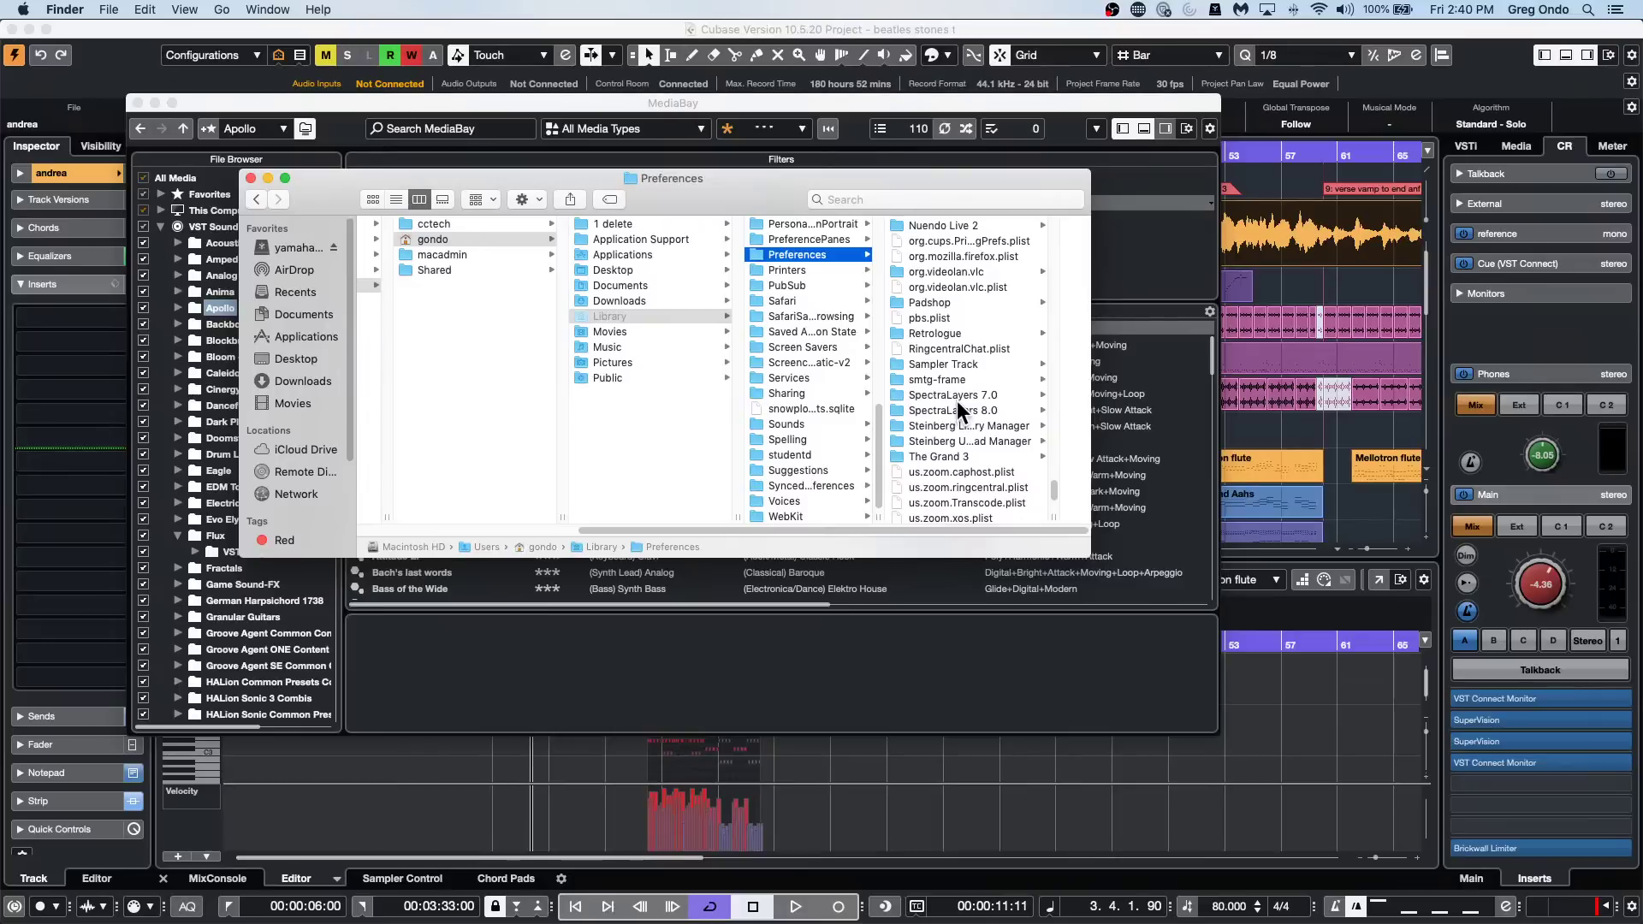
{"action": "scroll", "coordinate": [956, 401], "scroll_direction": "up", "scroll_amount": 3}
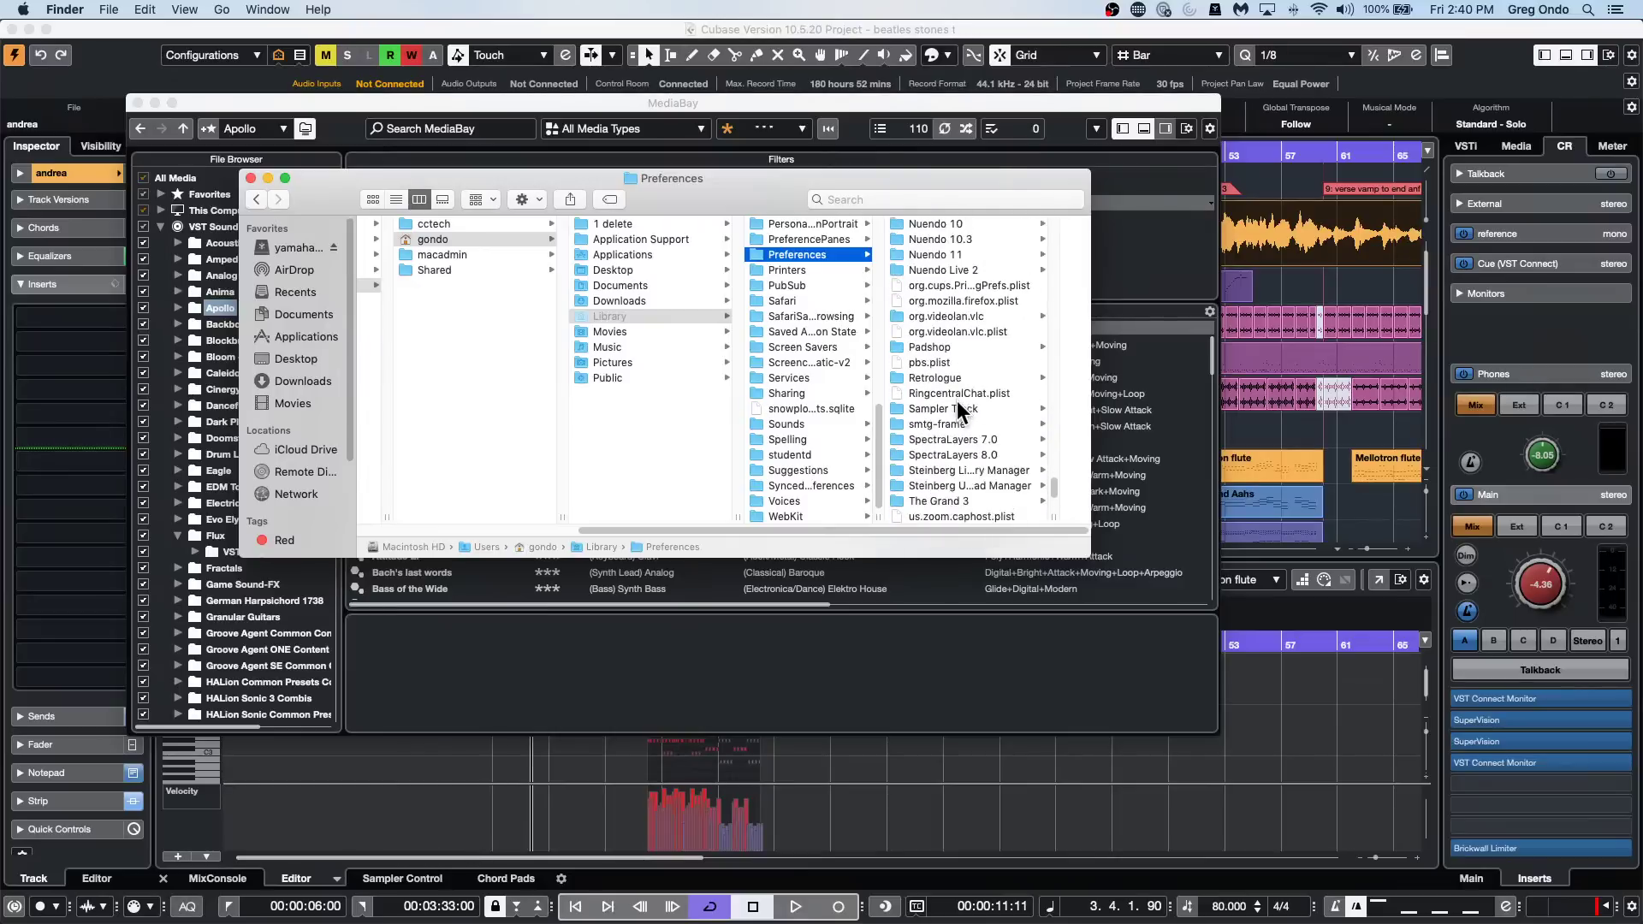
{"action": "scroll", "coordinate": [957, 400], "scroll_direction": "up", "scroll_amount": 15}
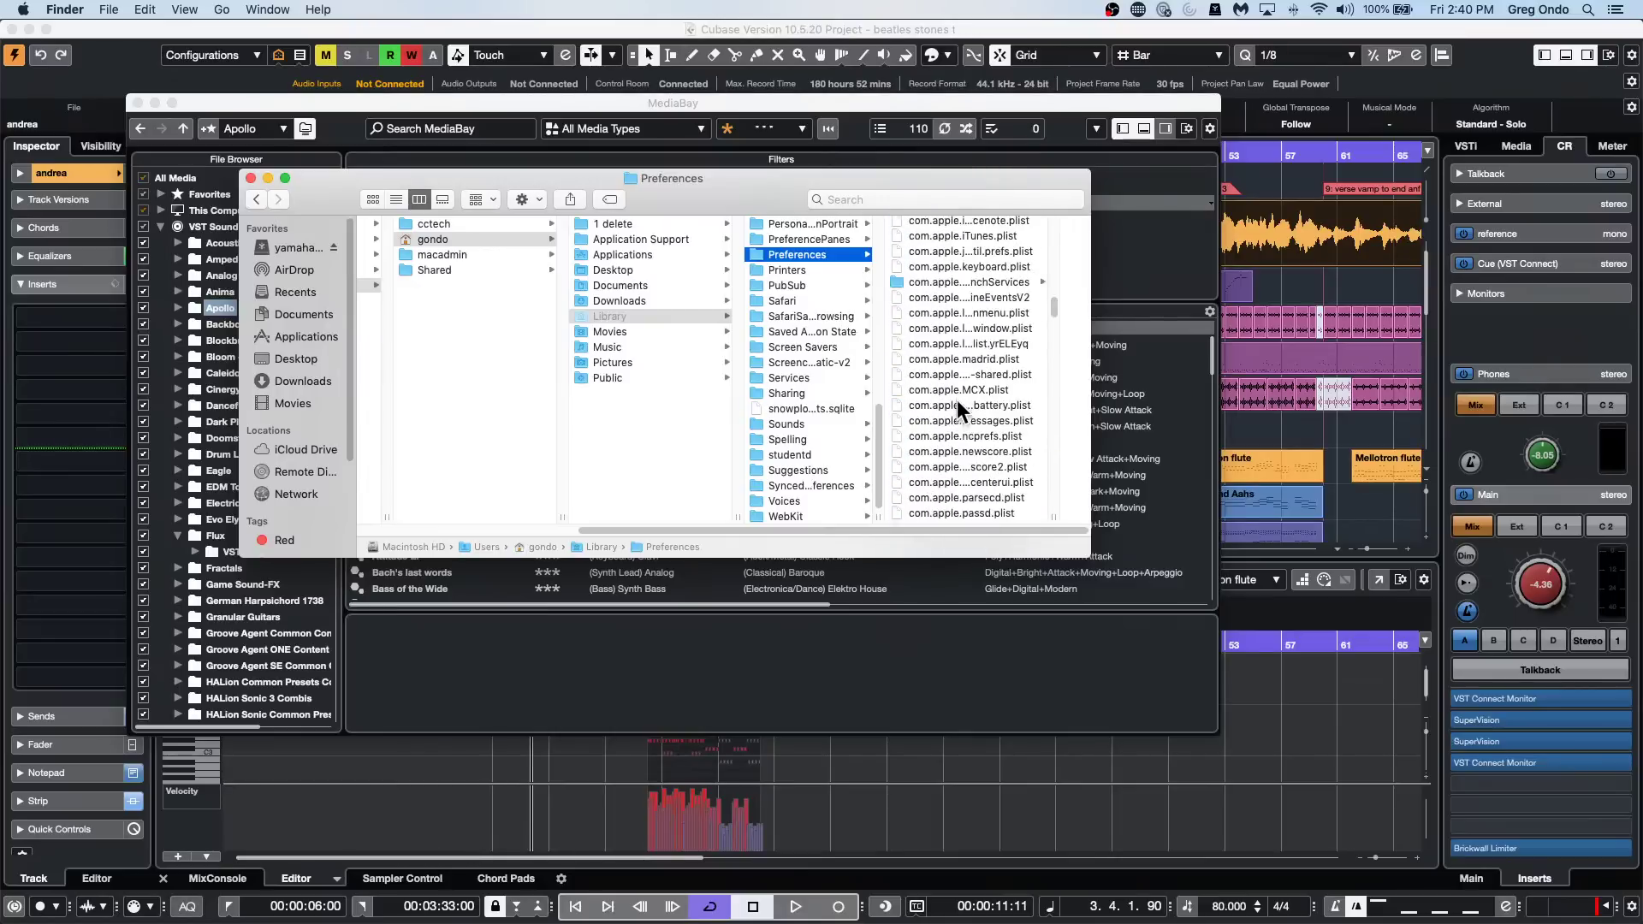
{"action": "scroll", "coordinate": [957, 398], "scroll_direction": "up", "scroll_amount": 10}
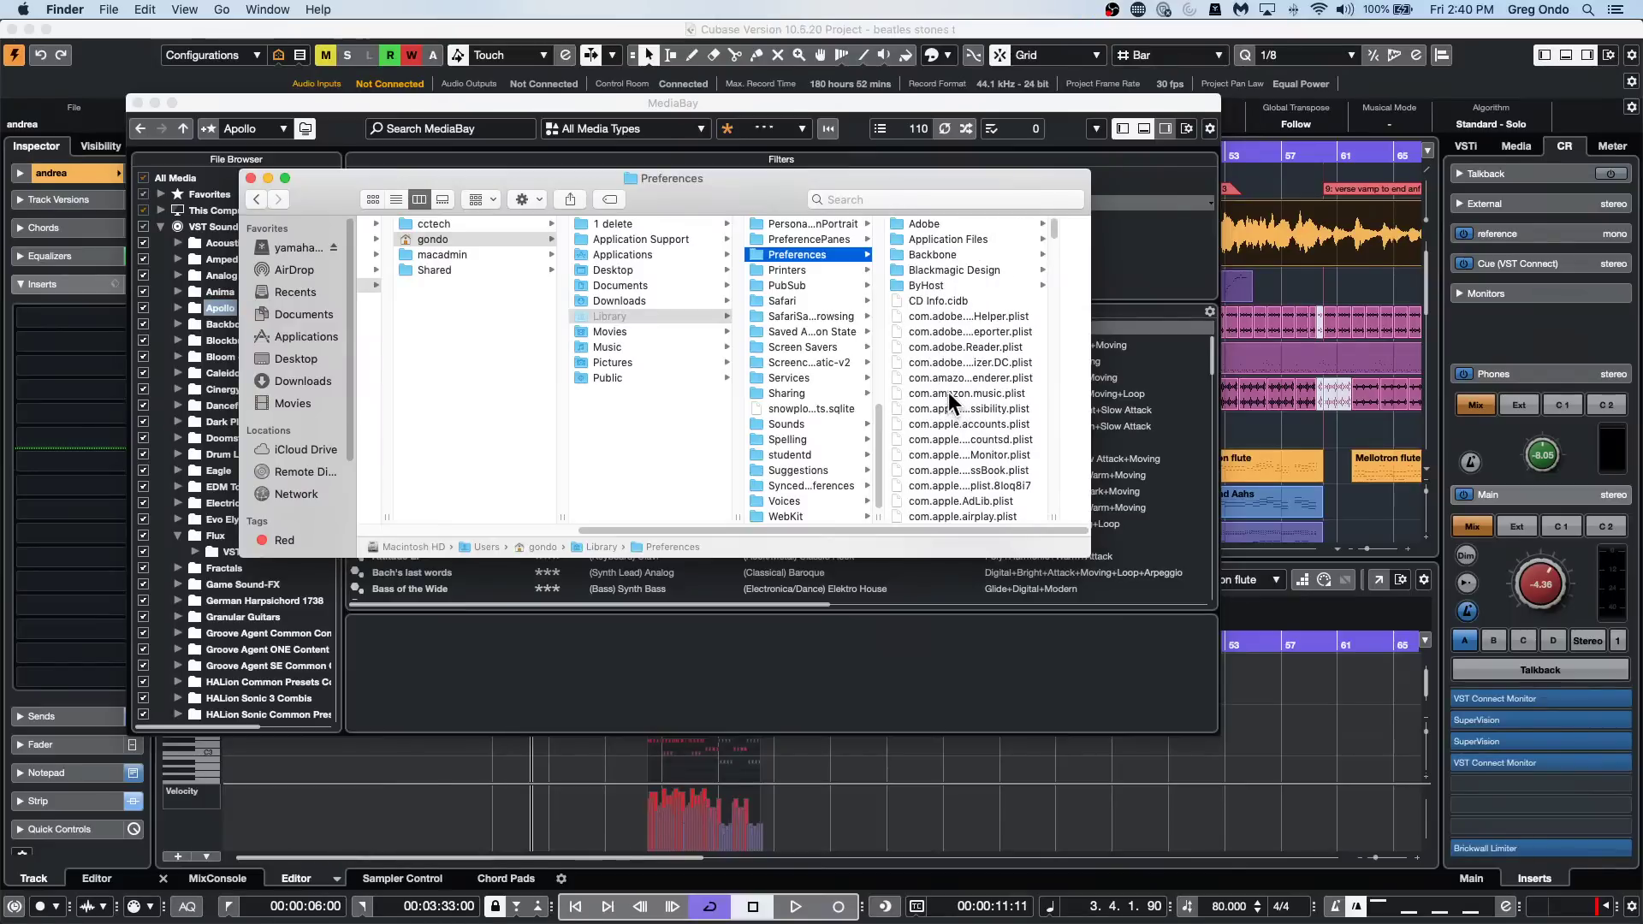
{"action": "scroll", "coordinate": [950, 395], "scroll_direction": "down", "scroll_amount": 10}
{"action": "scroll", "coordinate": [954, 395], "scroll_direction": "down", "scroll_amount": 15}
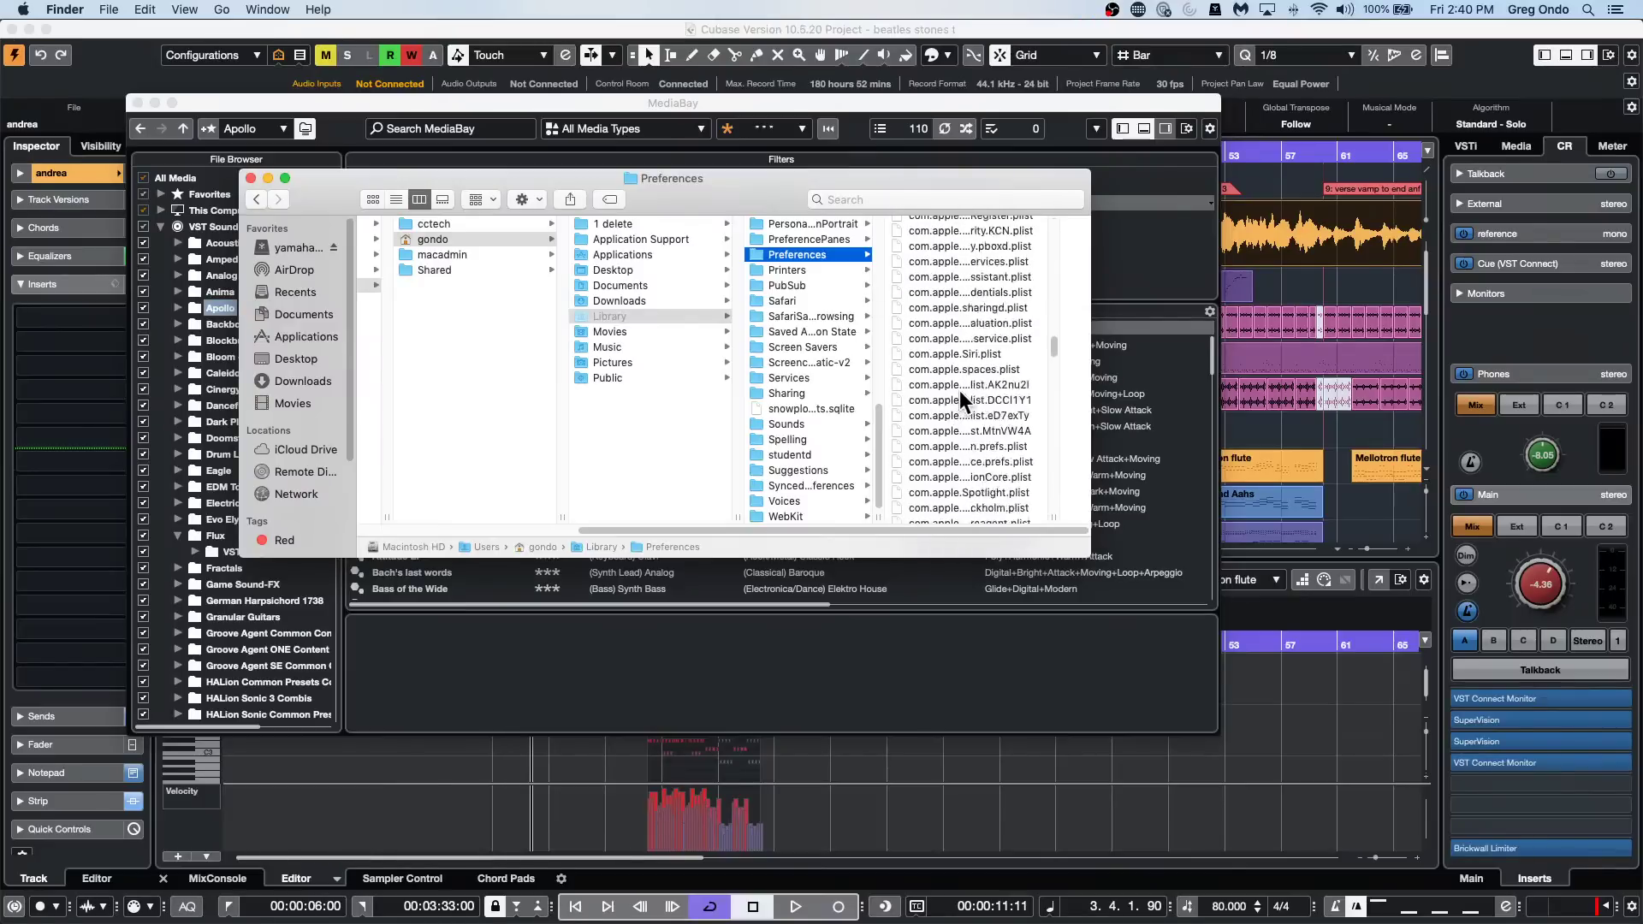
{"action": "scroll", "coordinate": [960, 396], "scroll_direction": "up", "scroll_amount": 5}
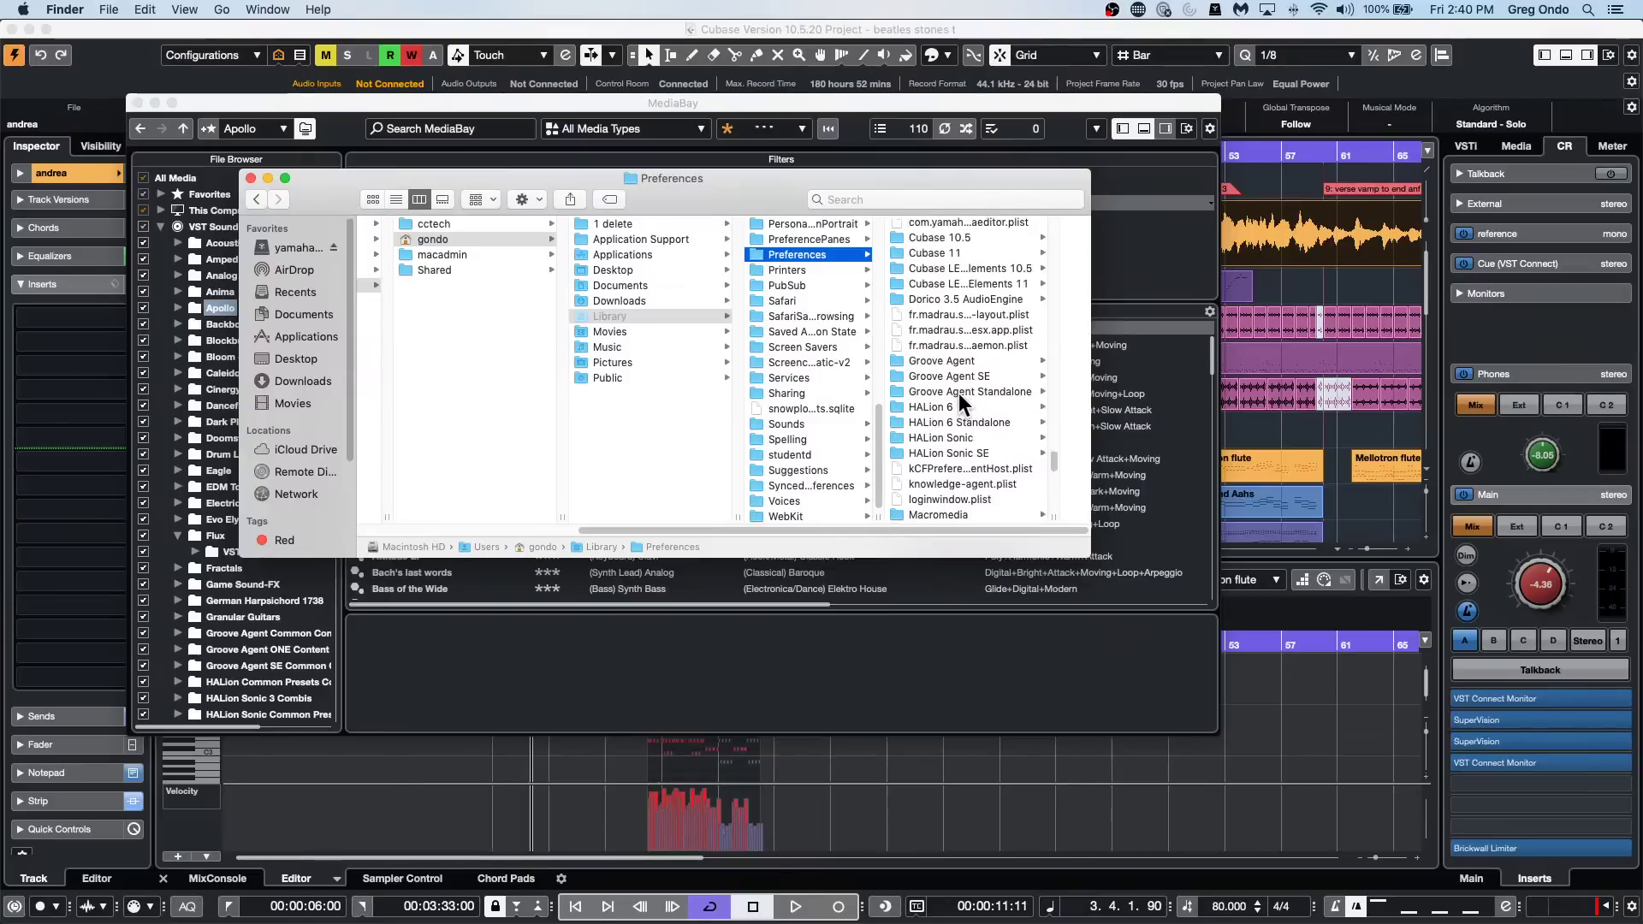
{"action": "left_click", "coordinate": [941, 261]}
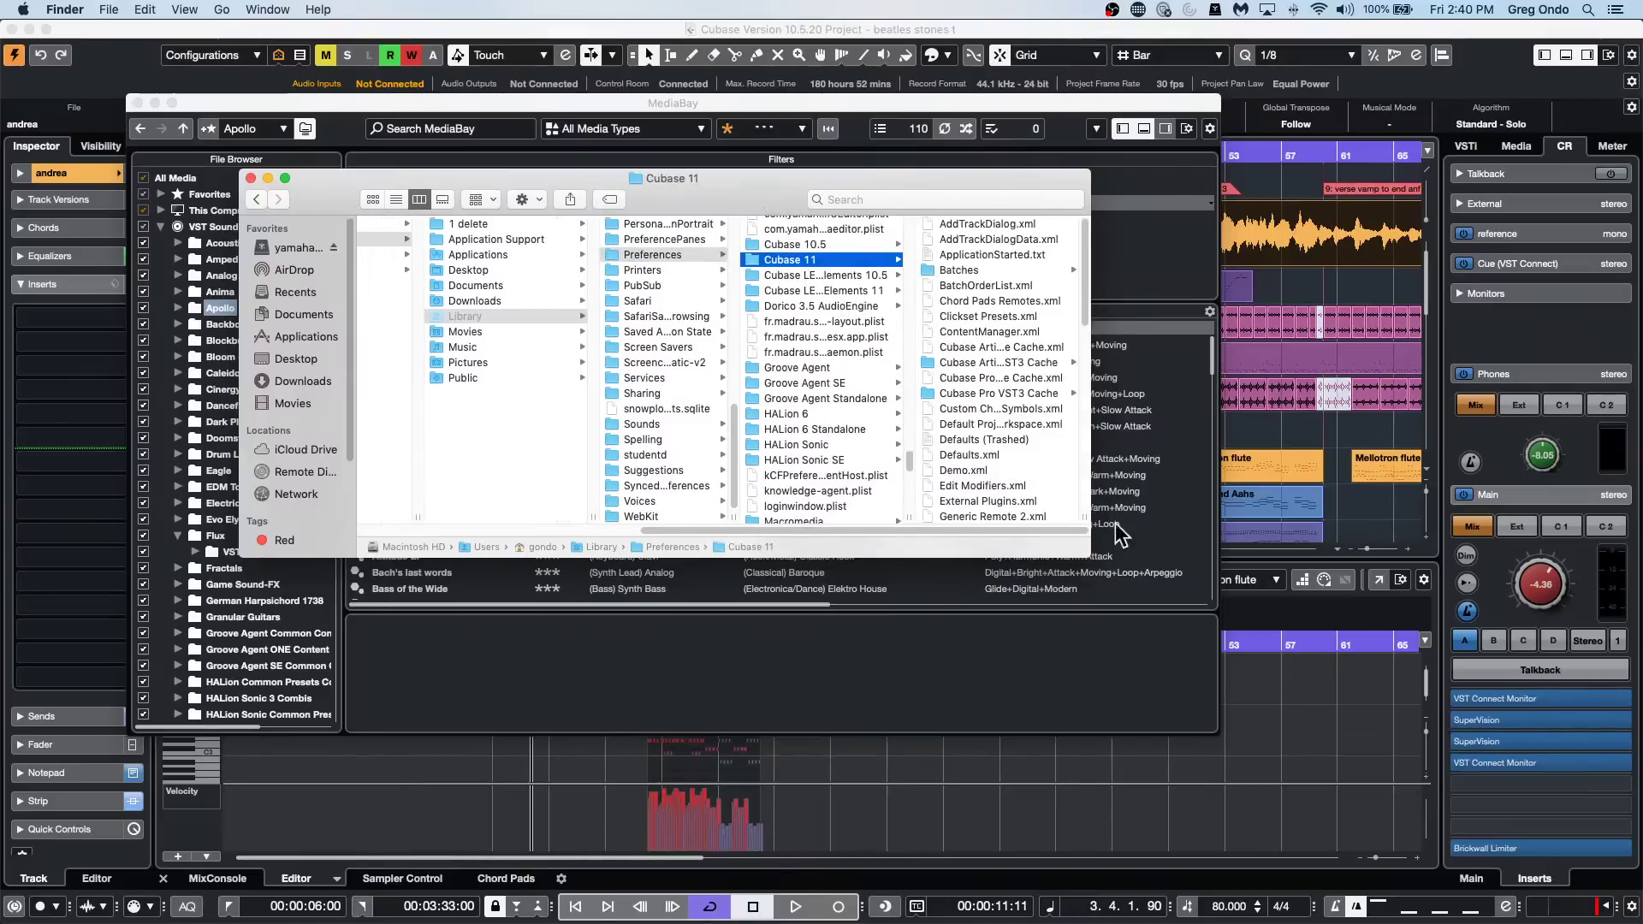
{"action": "left_click_drag", "start_coordinate": [1088, 561], "coordinate": [1335, 813]}
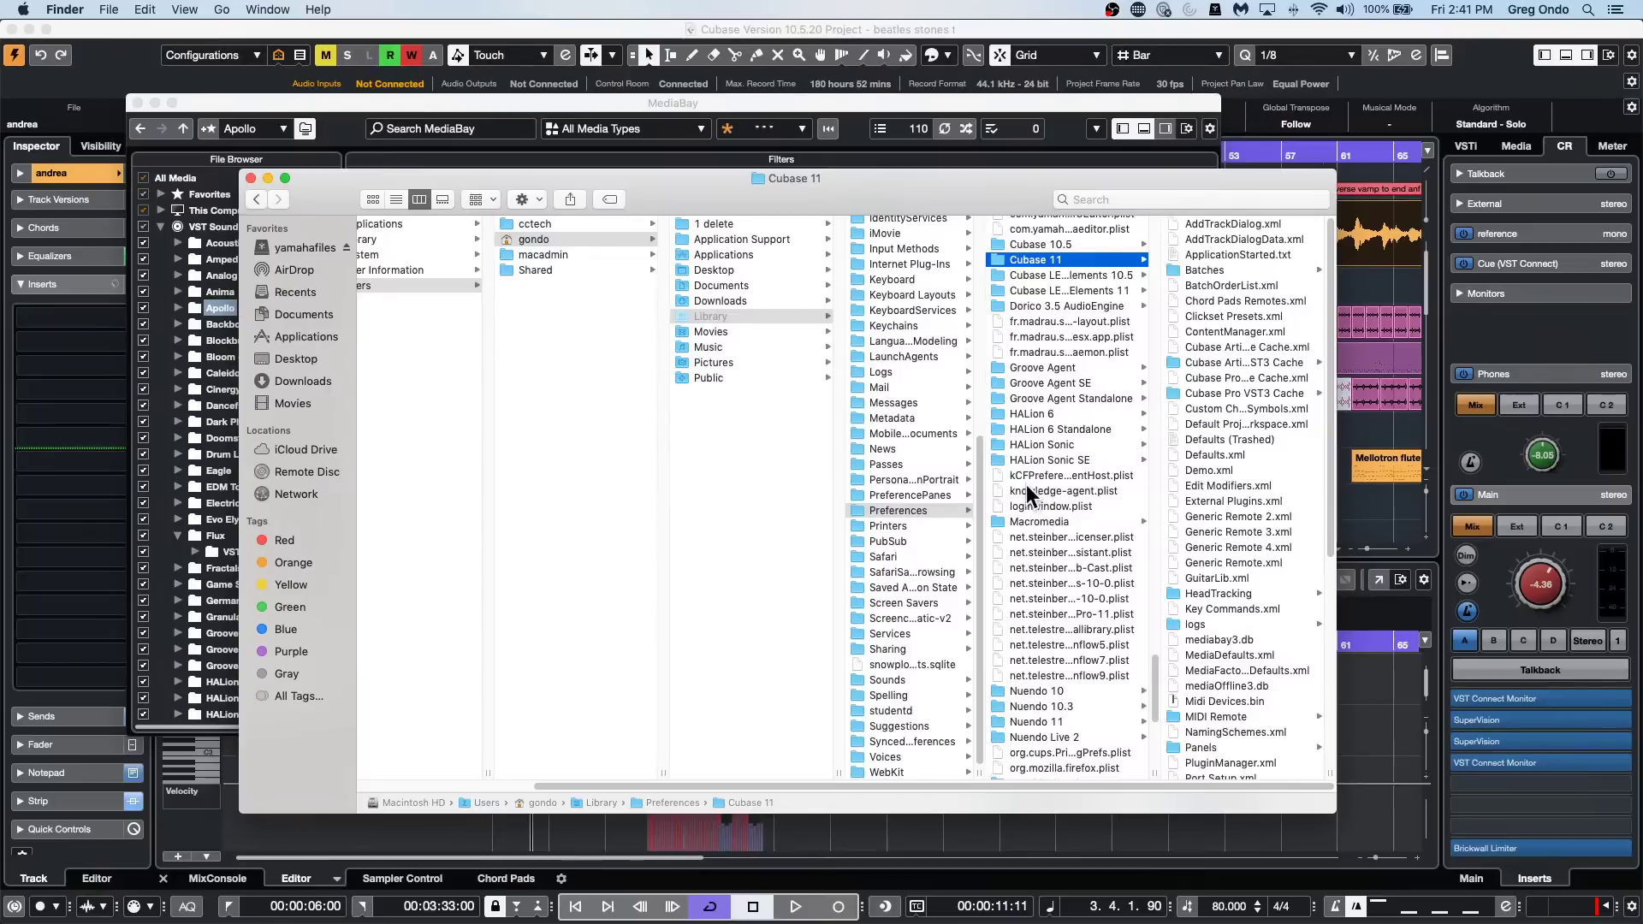
Return to Cubase and show the Loops & Samples content in the project window's media browser.
{"action": "left_click", "coordinate": [1513, 146]}
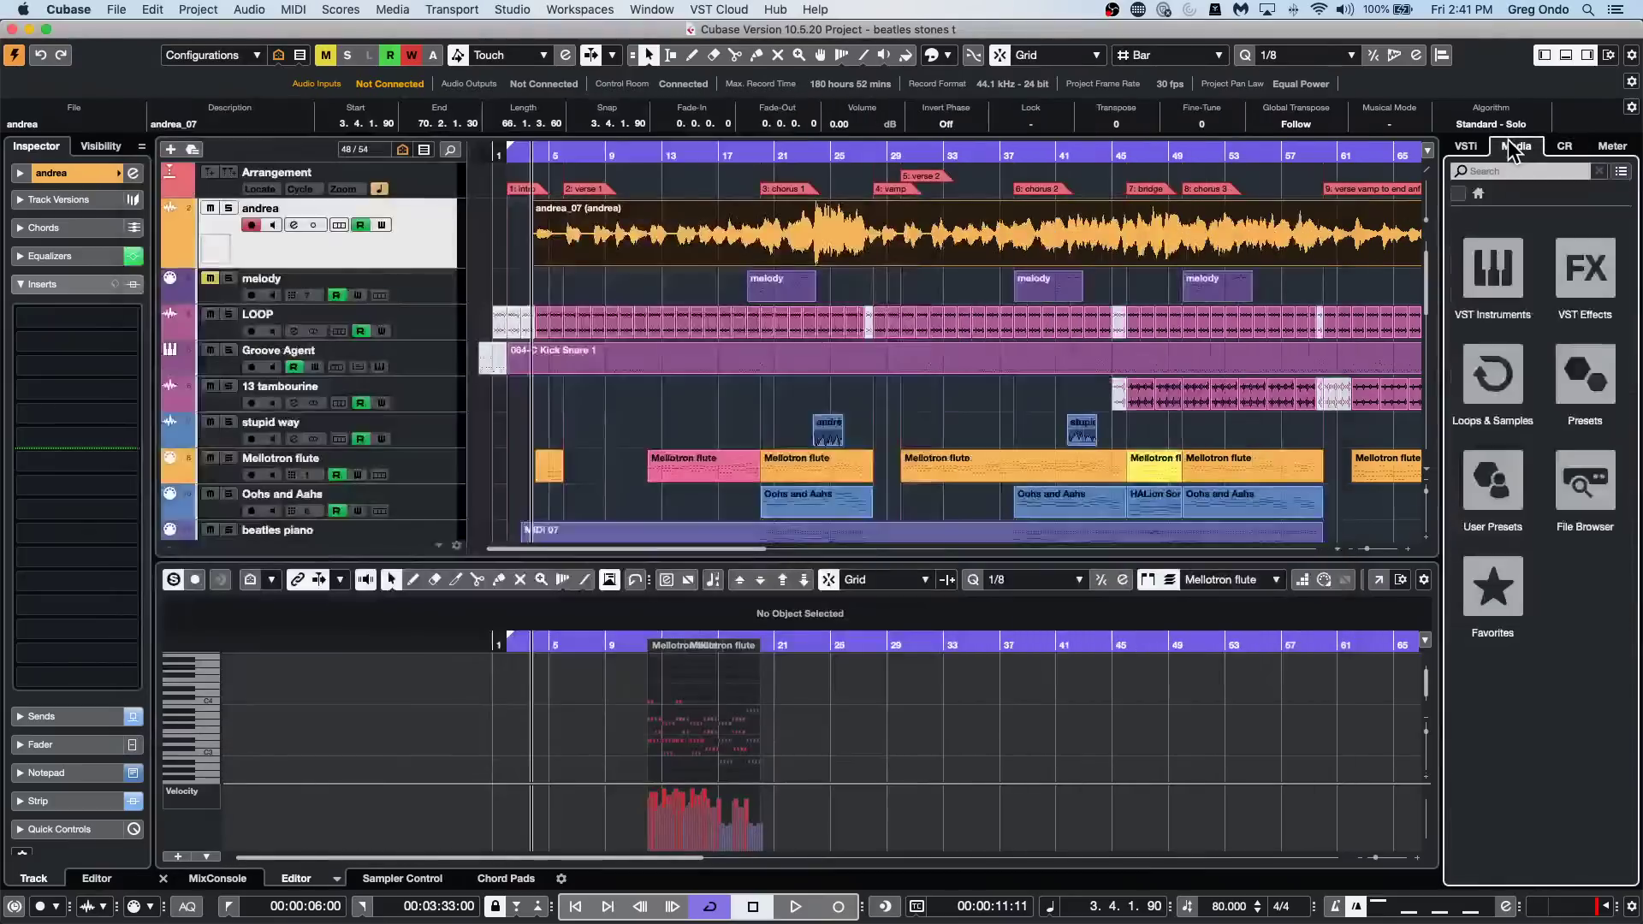
{"action": "left_click", "coordinate": [1490, 369]}
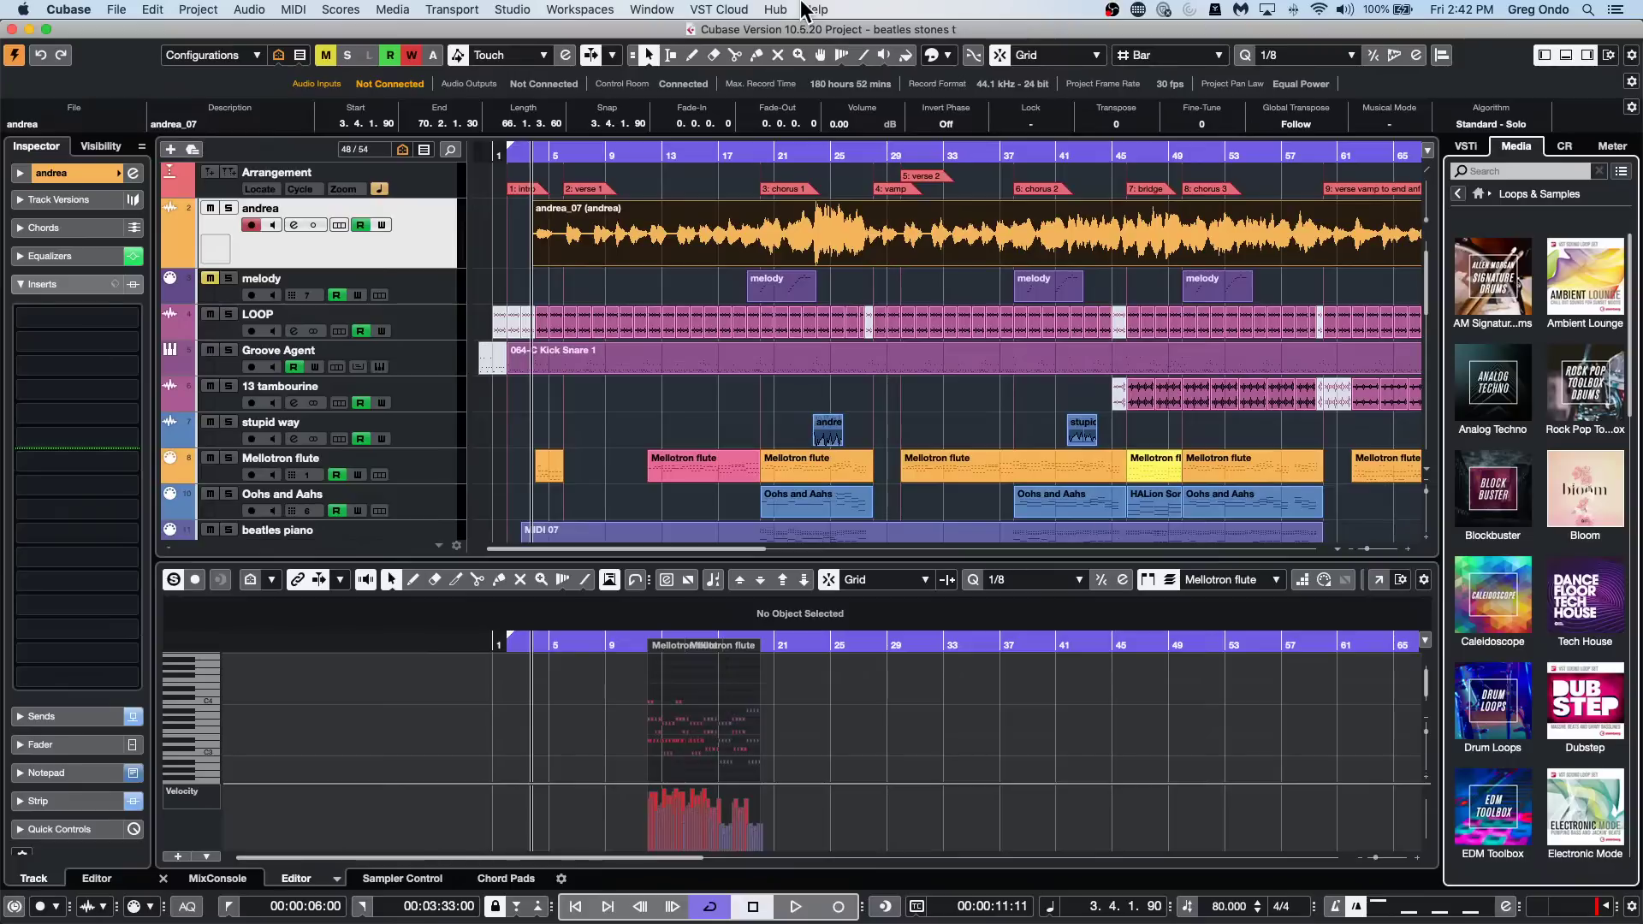
Open the recent project Hit the Road go.cpr and activate it.
{"action": "left_click", "coordinate": [116, 10]}
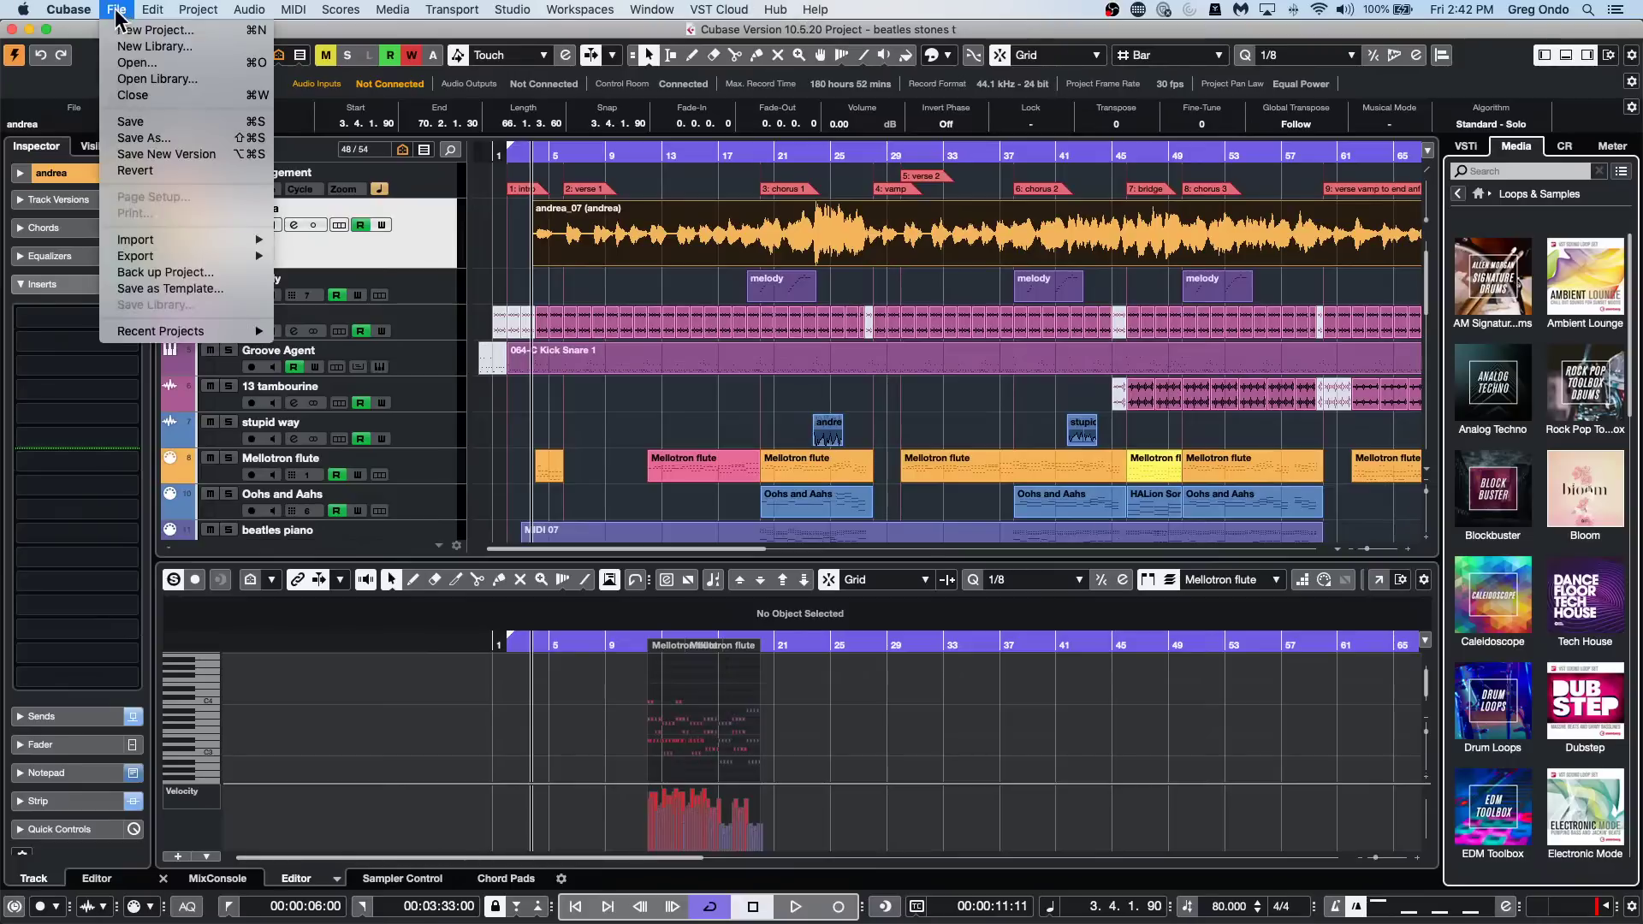
{"action": "mouse_move", "coordinate": [142, 330]}
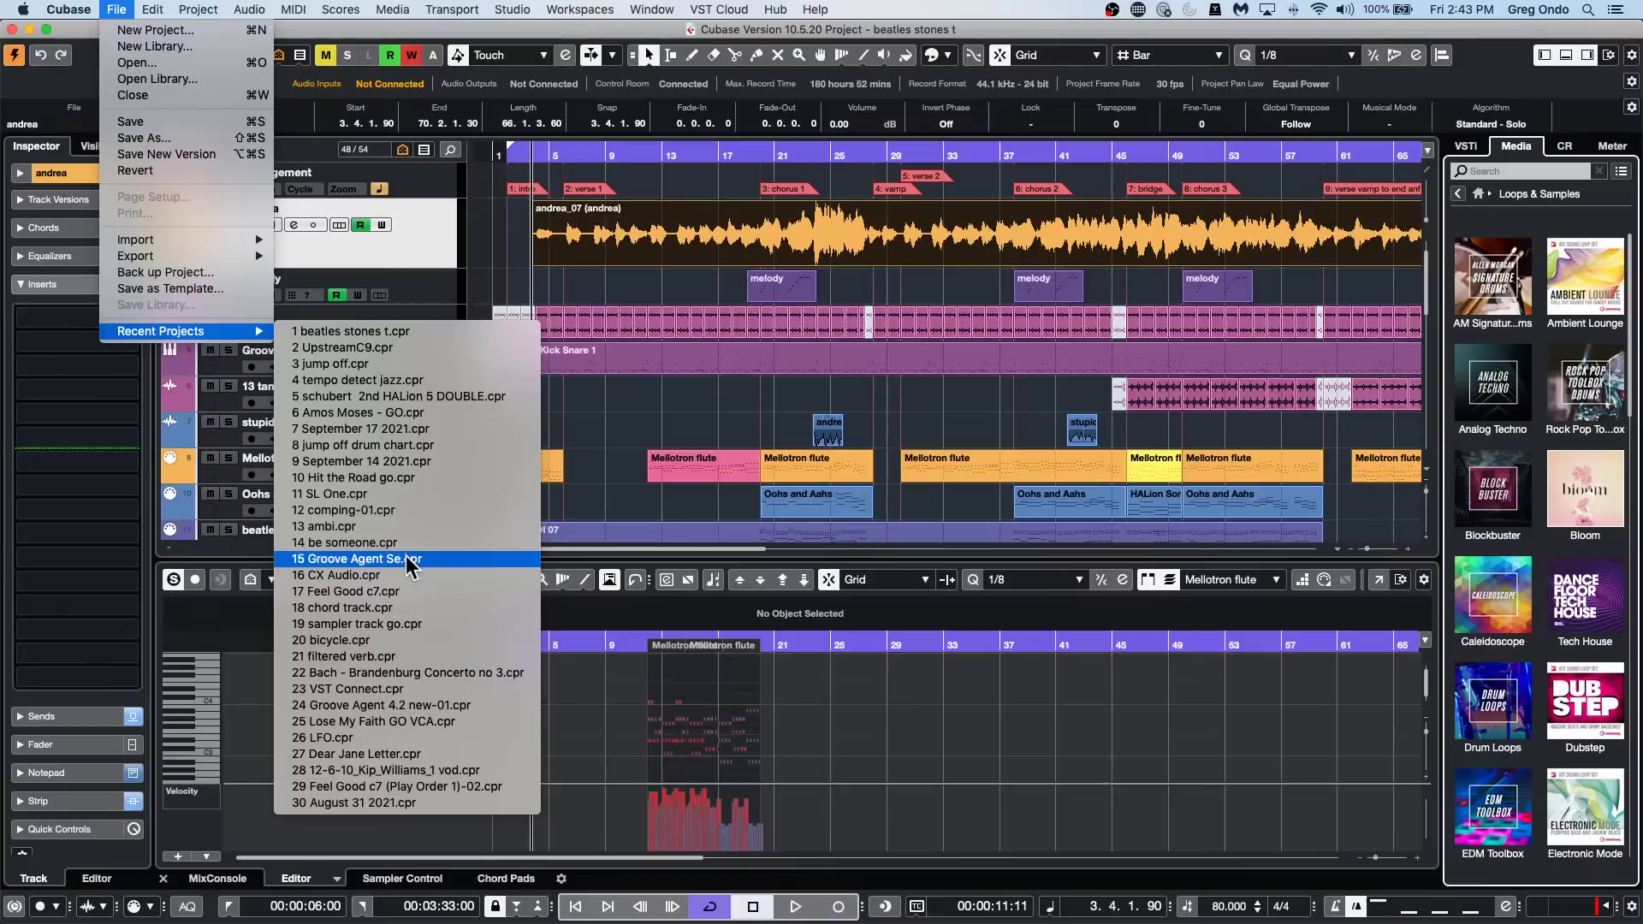
{"action": "left_click", "coordinate": [406, 481]}
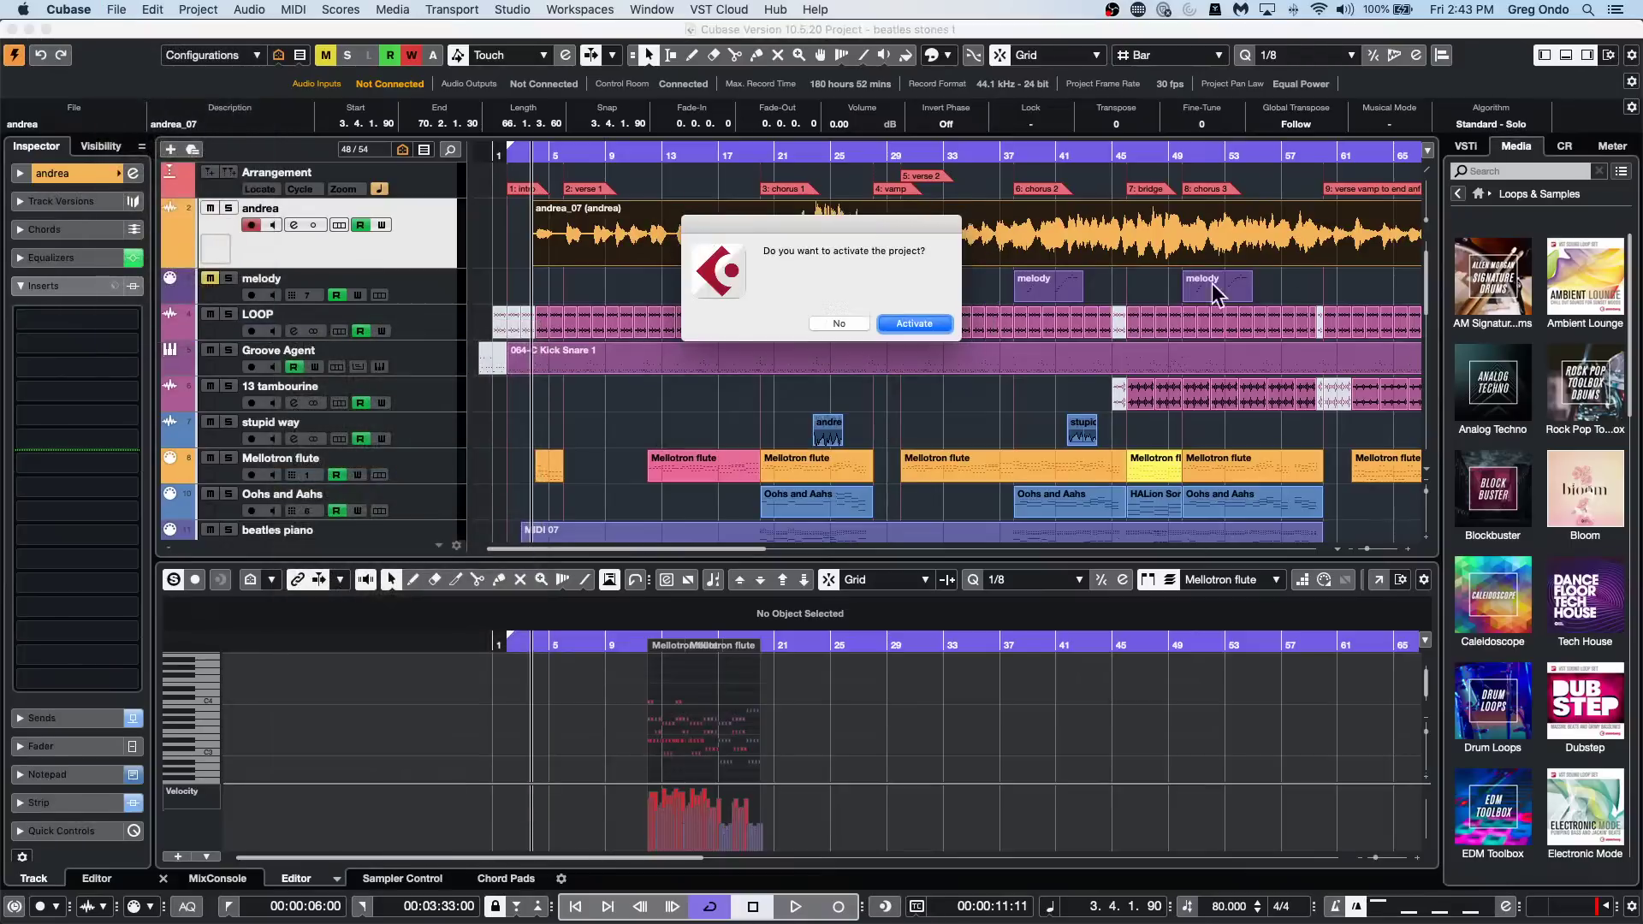
{"action": "left_click", "coordinate": [905, 316]}
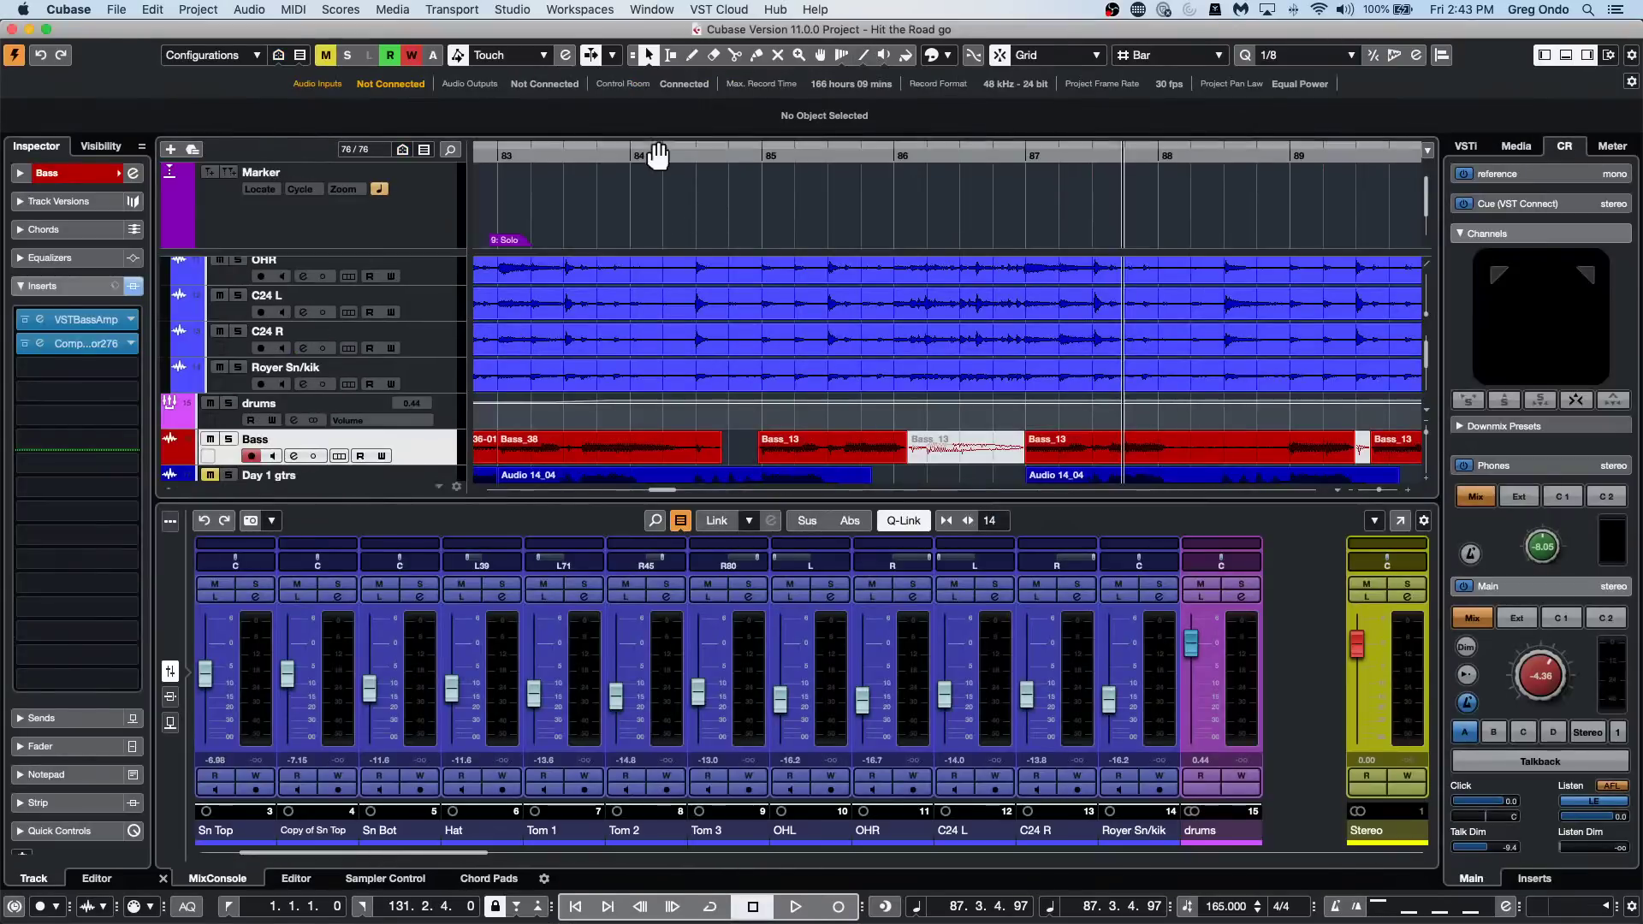
Select all events on the Bass track and bounce the selection, replacing the original events.
{"action": "left_click_drag", "start_coordinate": [657, 156], "coordinate": [667, 72]}
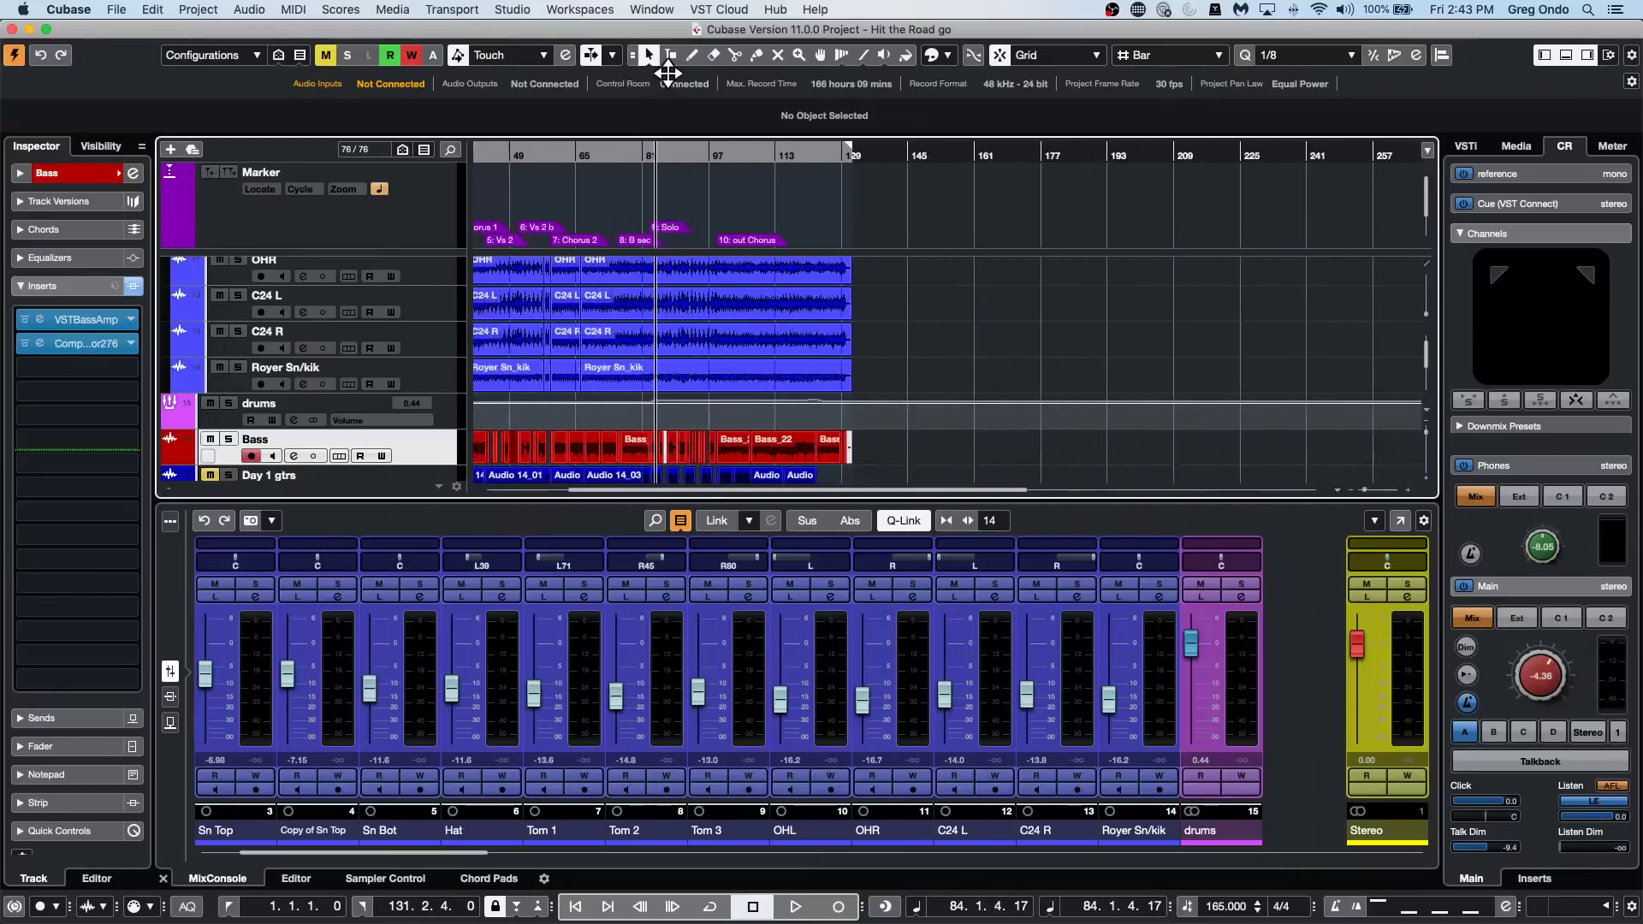
{"action": "left_click_drag", "start_coordinate": [866, 444], "coordinate": [509, 458]}
{"action": "left_click", "coordinate": [197, 10]}
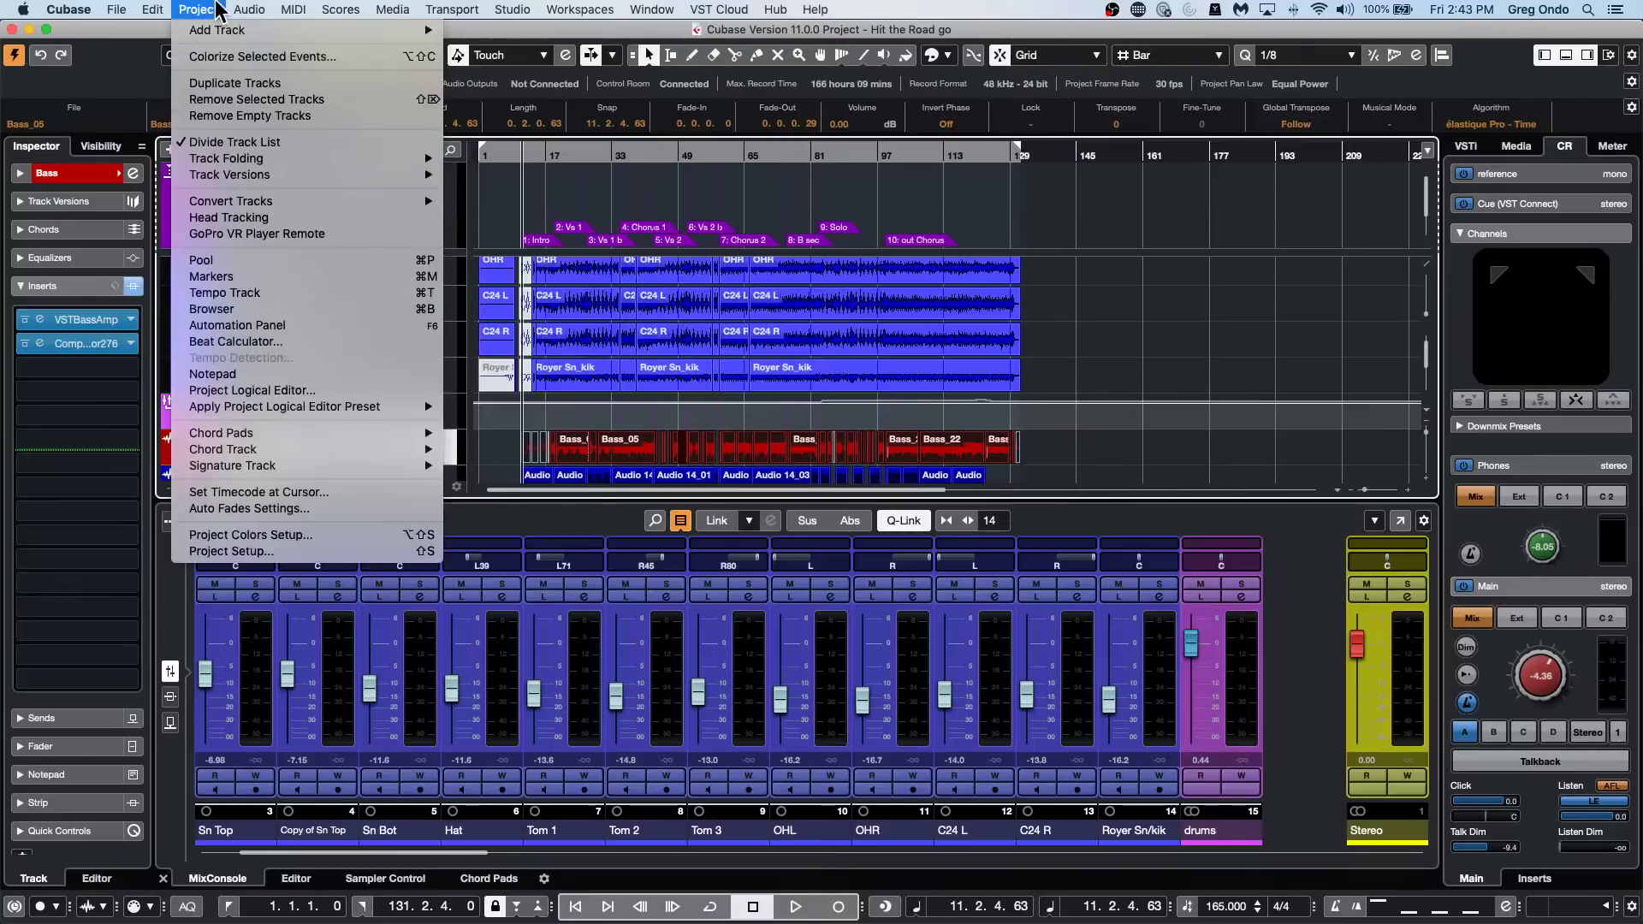
{"action": "mouse_move", "coordinate": [245, 11]}
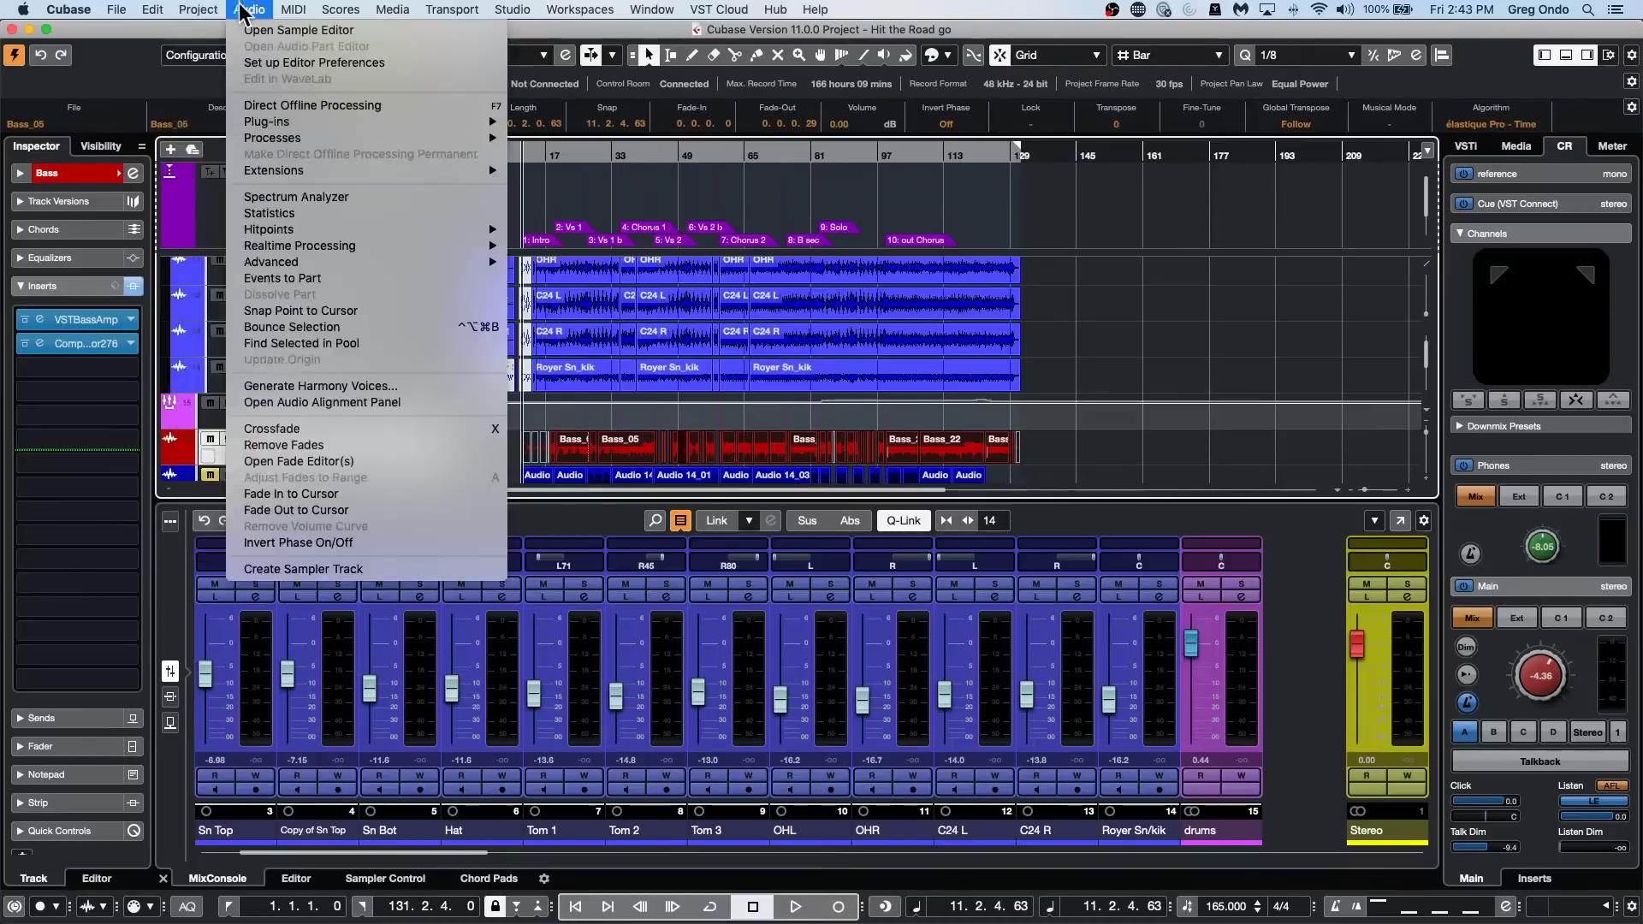
{"action": "left_click", "coordinate": [325, 329]}
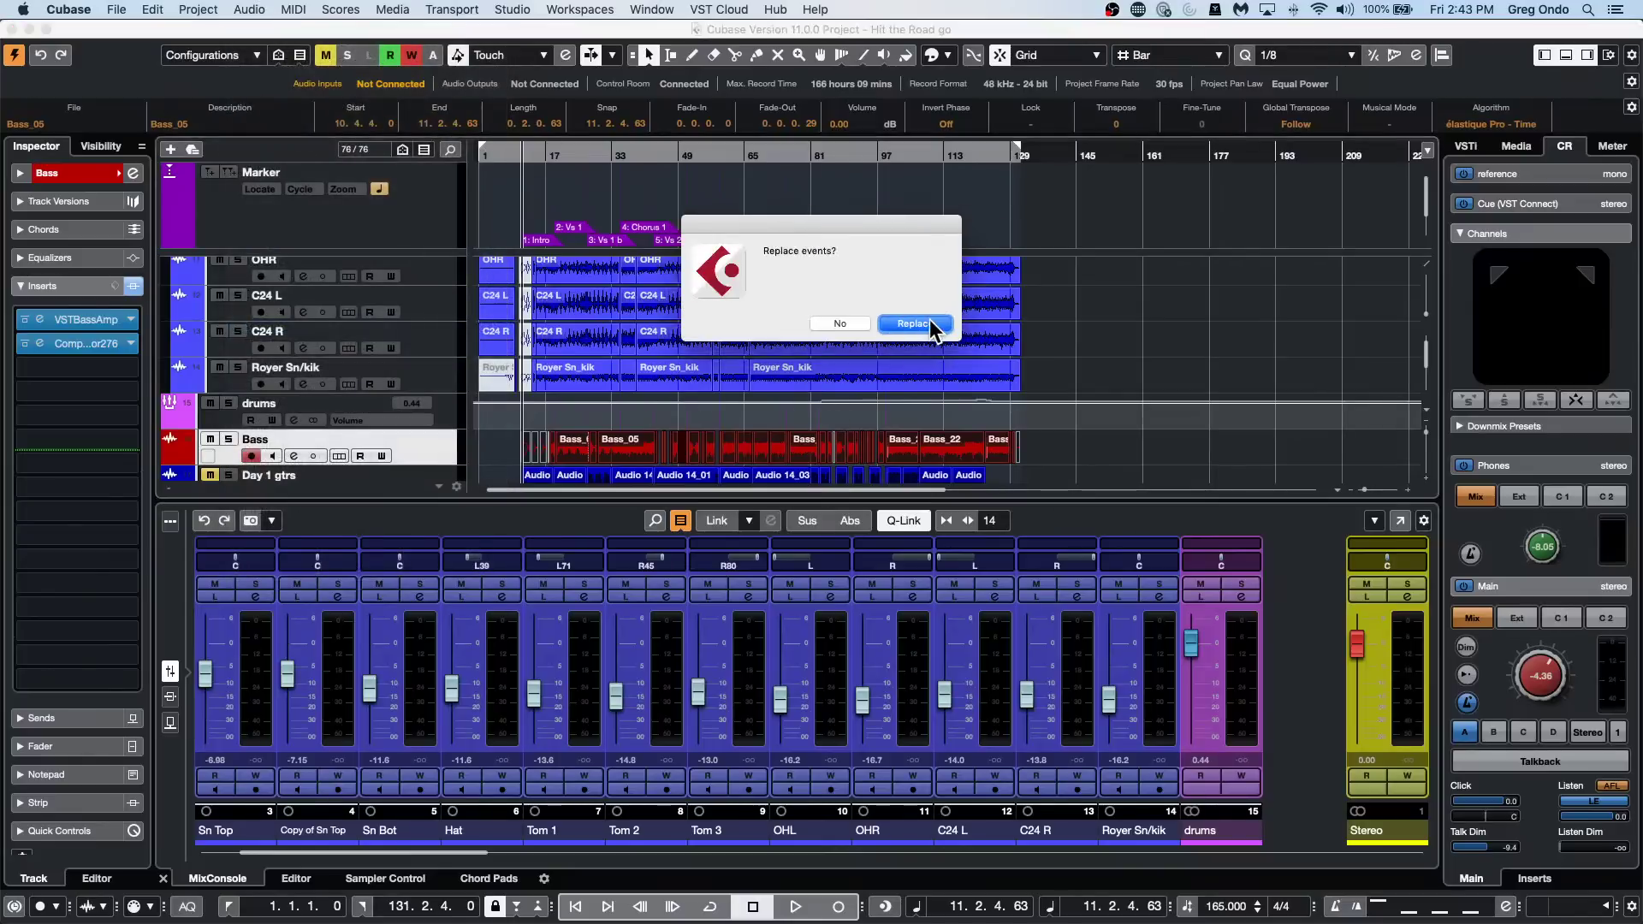
{"action": "left_click", "coordinate": [930, 324]}
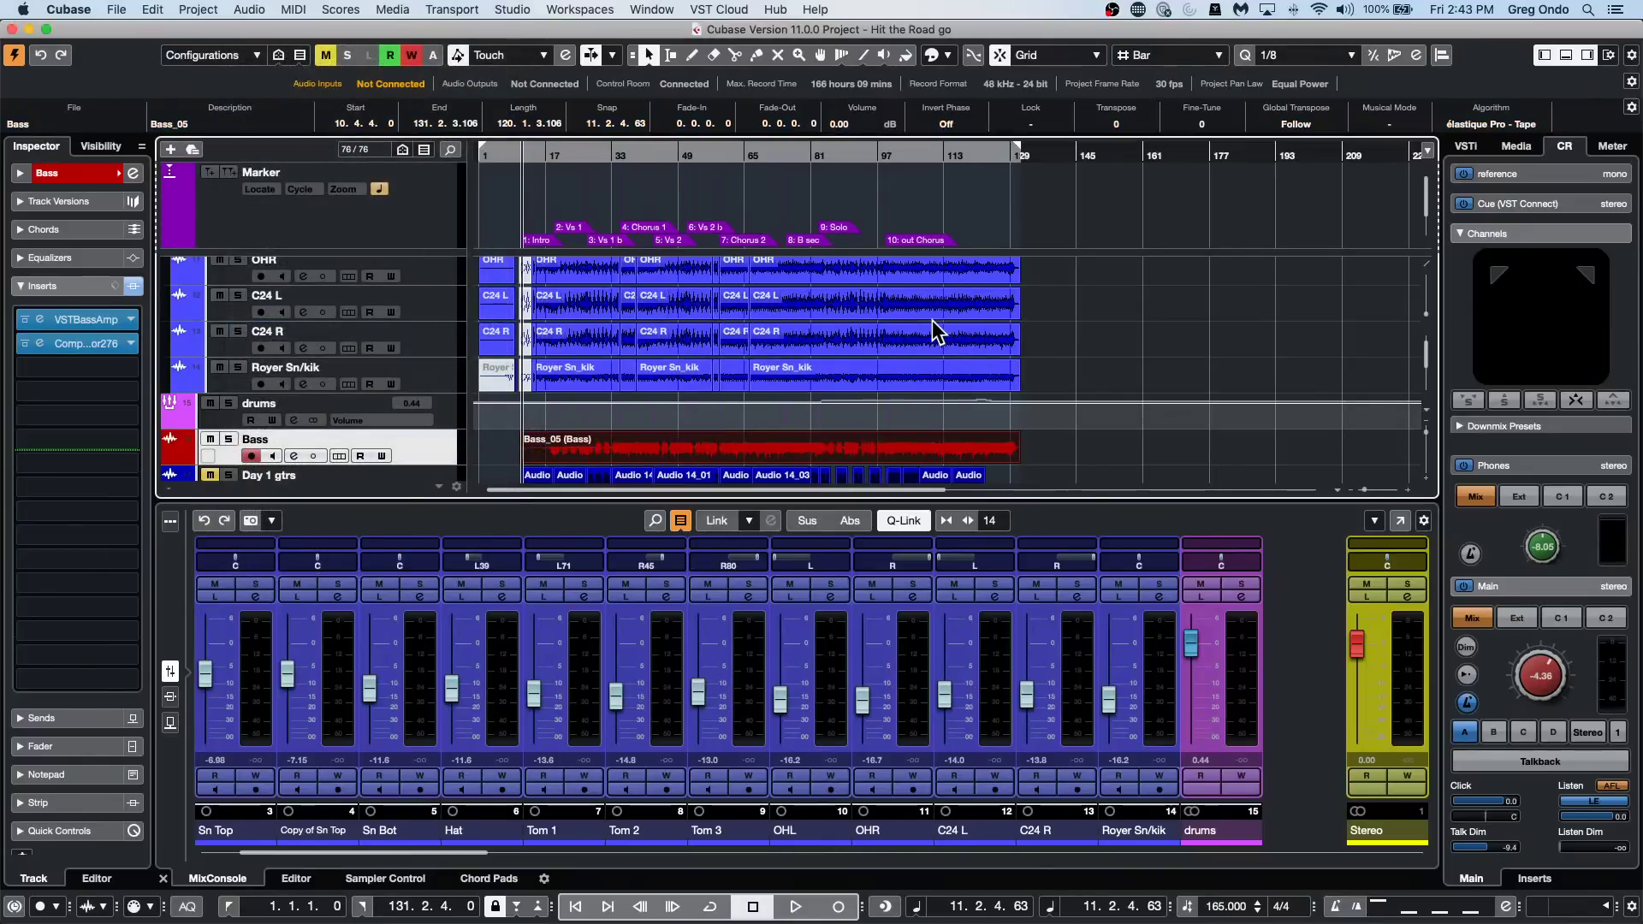
Open the bounced Bass event for editing, enable hitpoint editing, and set the hitpoint threshold to 4.
{"action": "double_click", "coordinate": [689, 442]}
{"action": "left_click", "coordinate": [265, 590]}
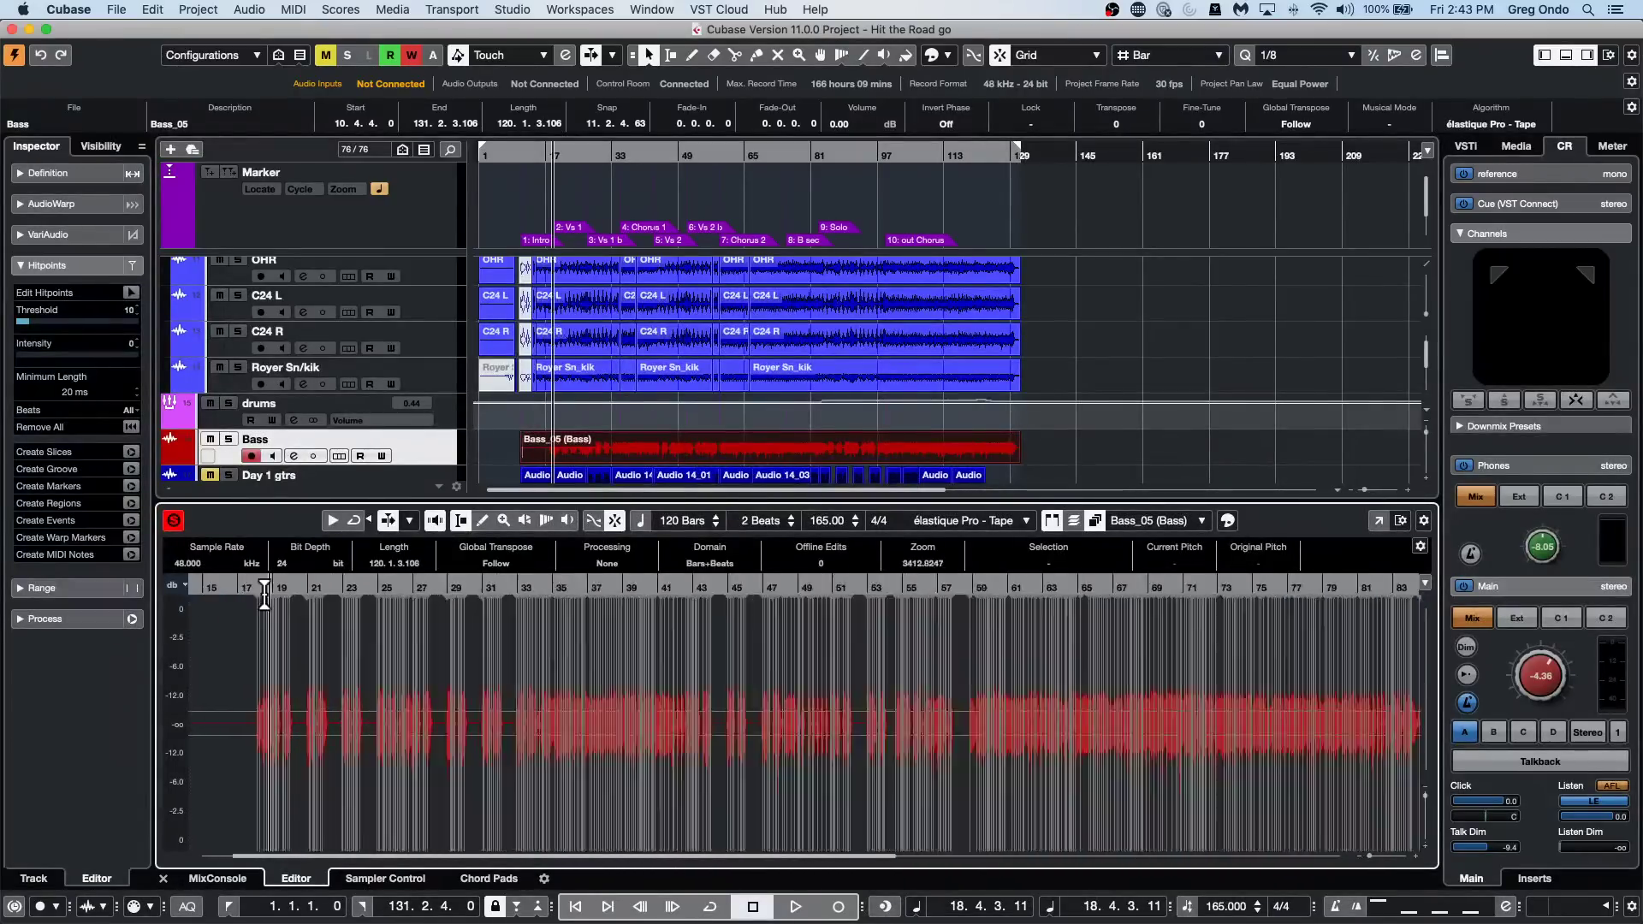
{"action": "left_click_drag", "start_coordinate": [265, 597], "coordinate": [255, 647]}
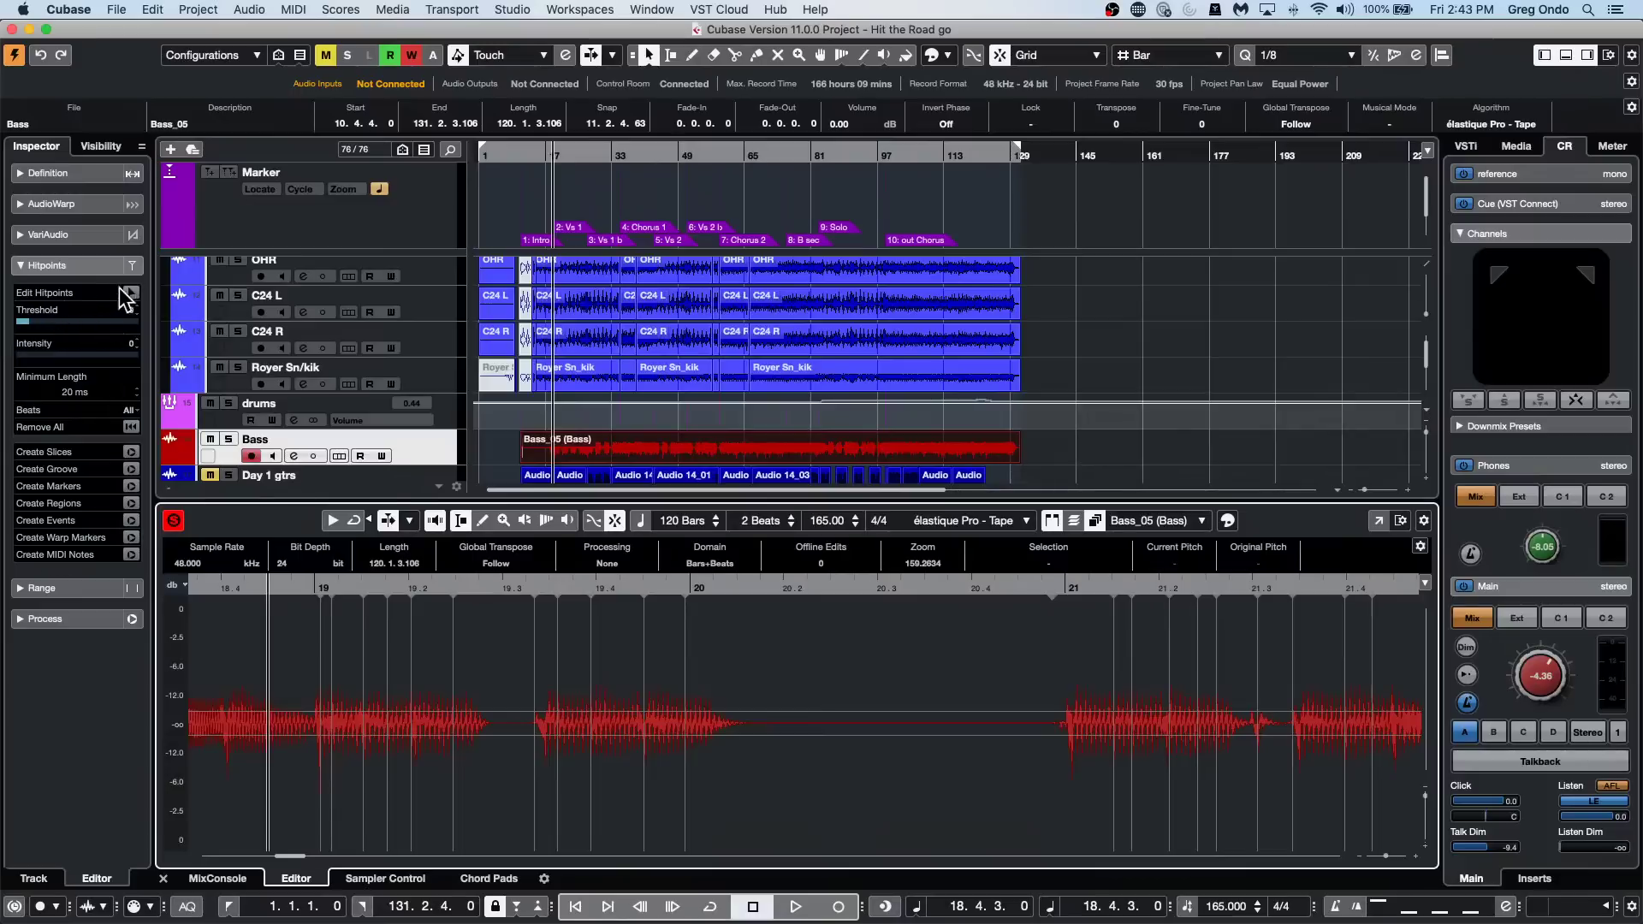
{"action": "left_click", "coordinate": [128, 293]}
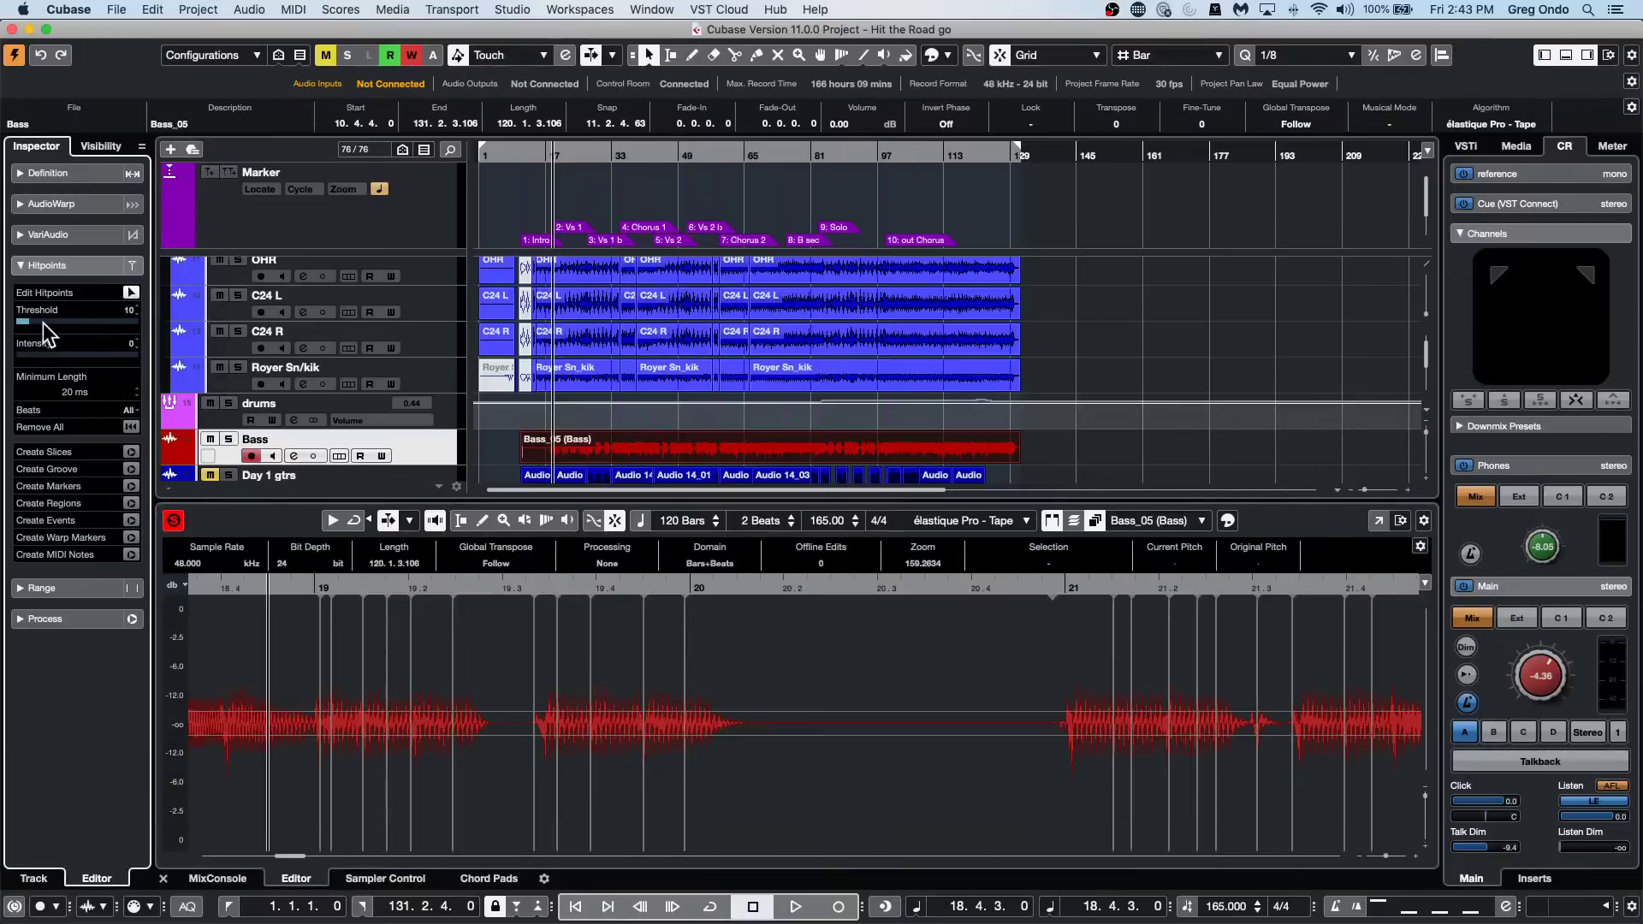
{"action": "mouse_move", "coordinate": [29, 320]}
{"action": "left_mouse_down"}
{"action": "mouse_move", "coordinate": [7, 322]}
{"action": "mouse_move", "coordinate": [65, 320]}
{"action": "mouse_move", "coordinate": [50, 321]}
{"action": "left_mouse_up"}
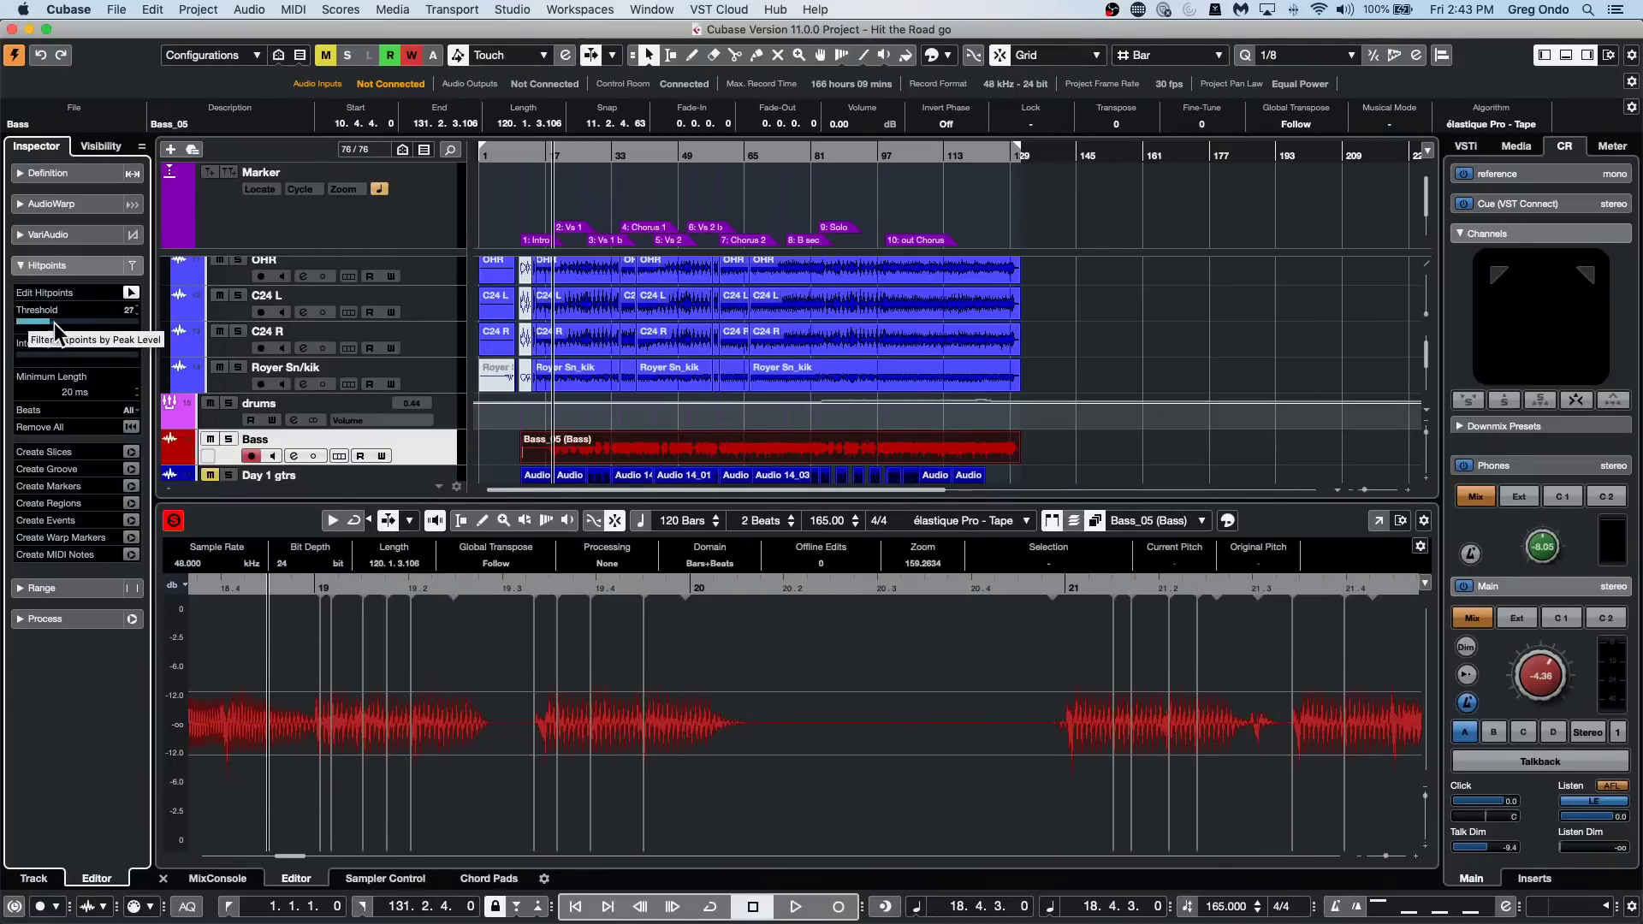
{"action": "left_click_drag", "start_coordinate": [462, 584], "coordinate": [460, 531]}
{"action": "left_click_drag", "start_coordinate": [40, 322], "coordinate": [22, 322]}
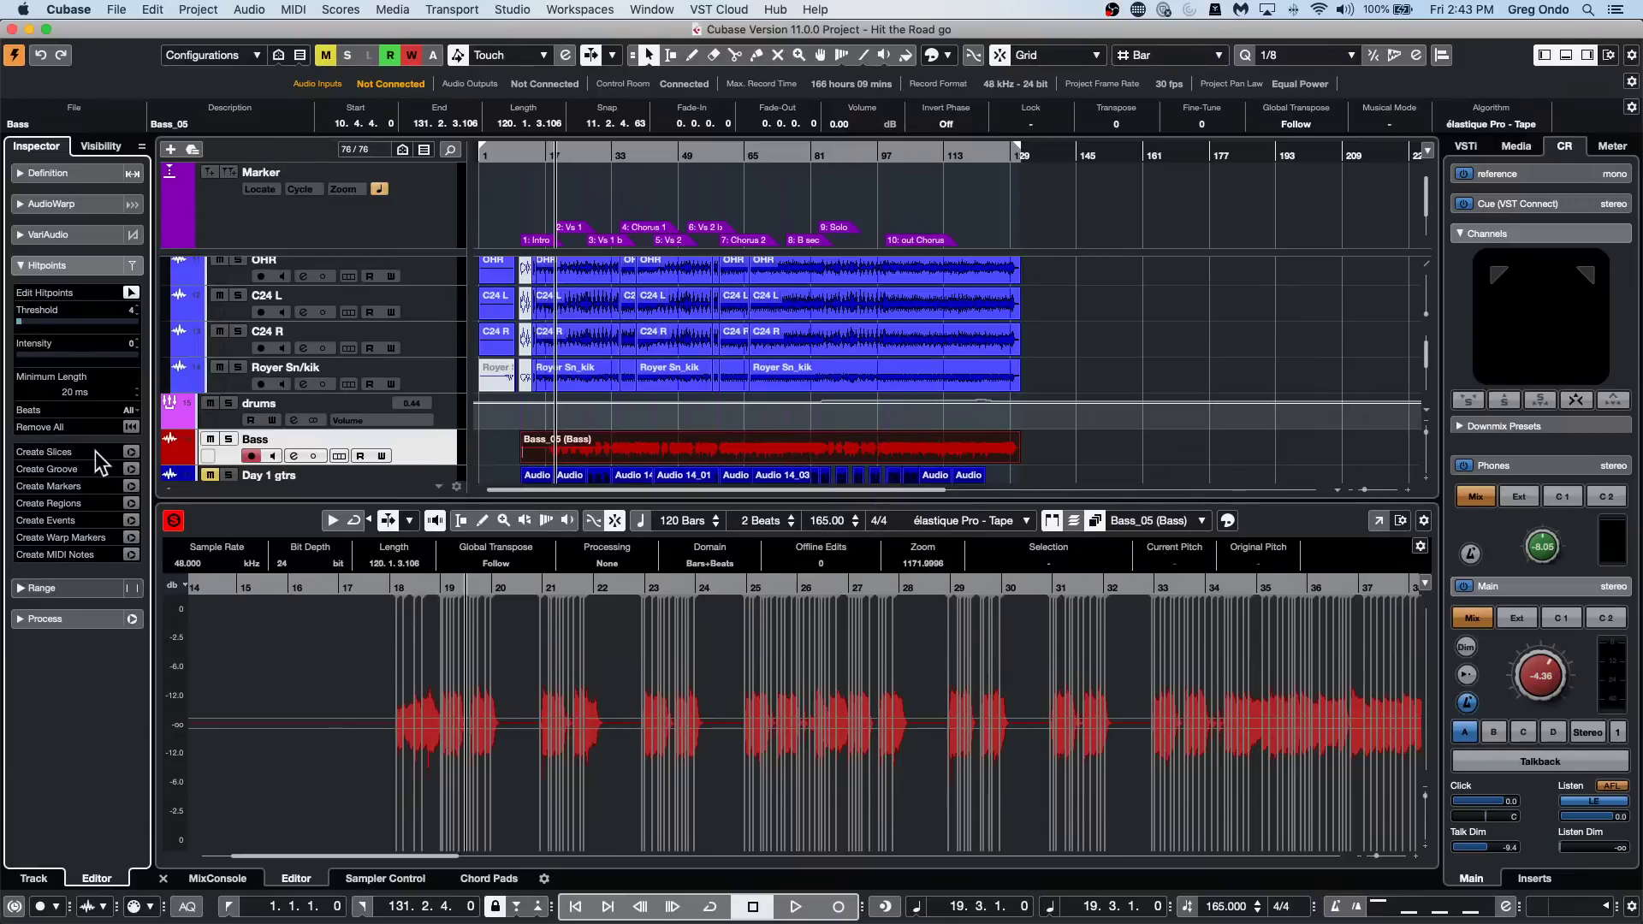
Create warp markers from the Bass event's hitpoints and play back the bass.
{"action": "left_click", "coordinate": [130, 537]}
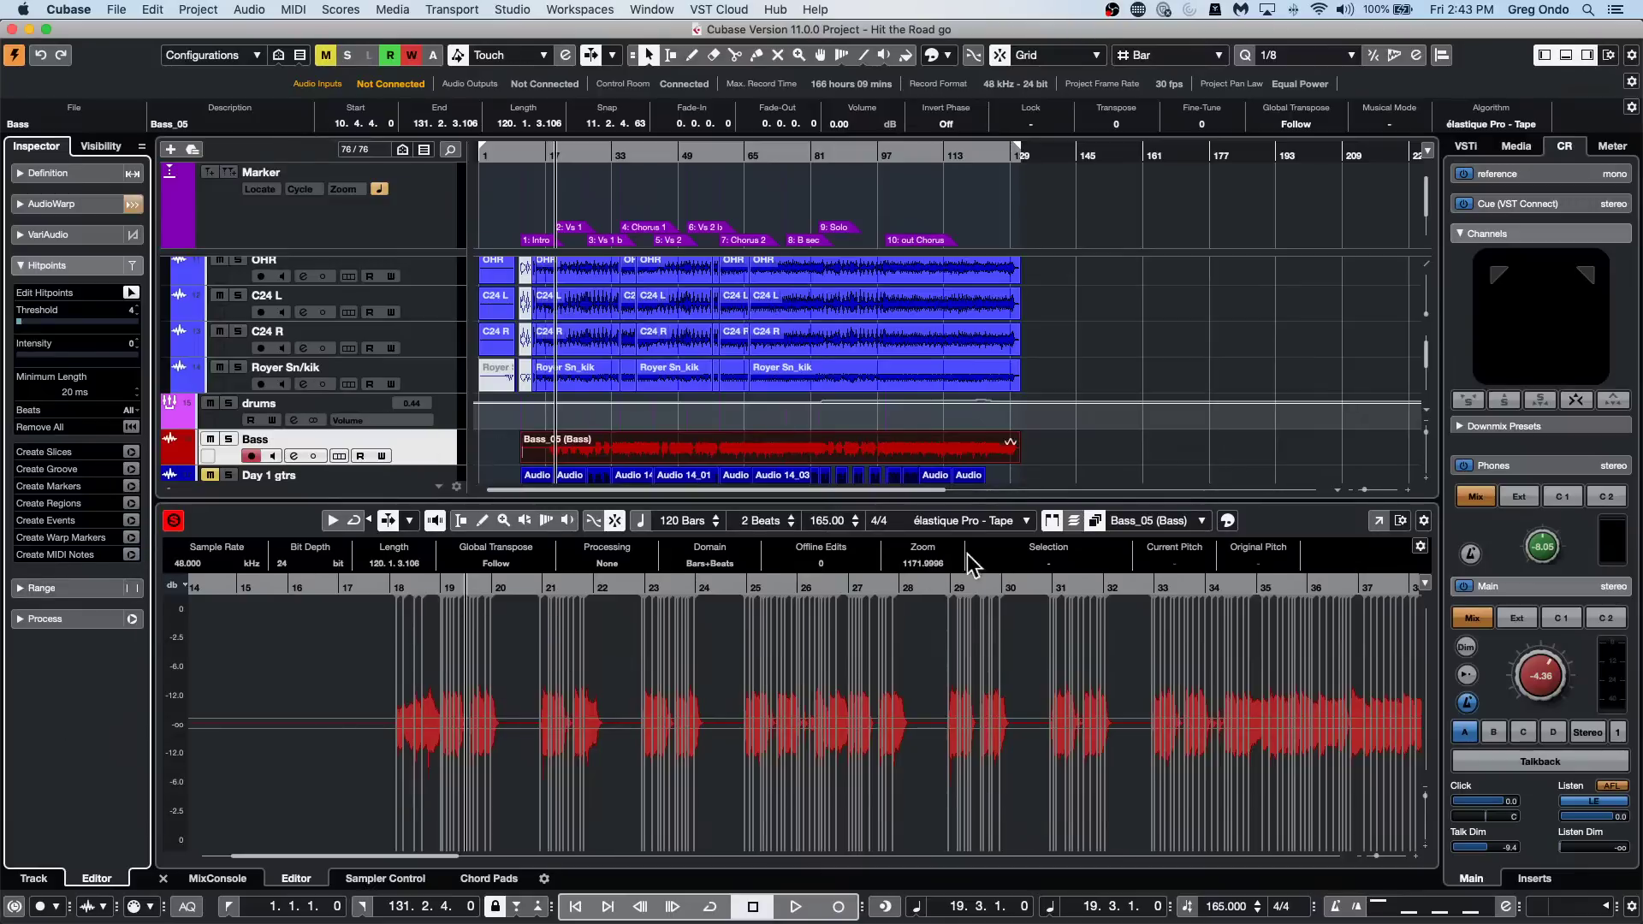
{"action": "left_click_drag", "start_coordinate": [534, 587], "coordinate": [528, 628]}
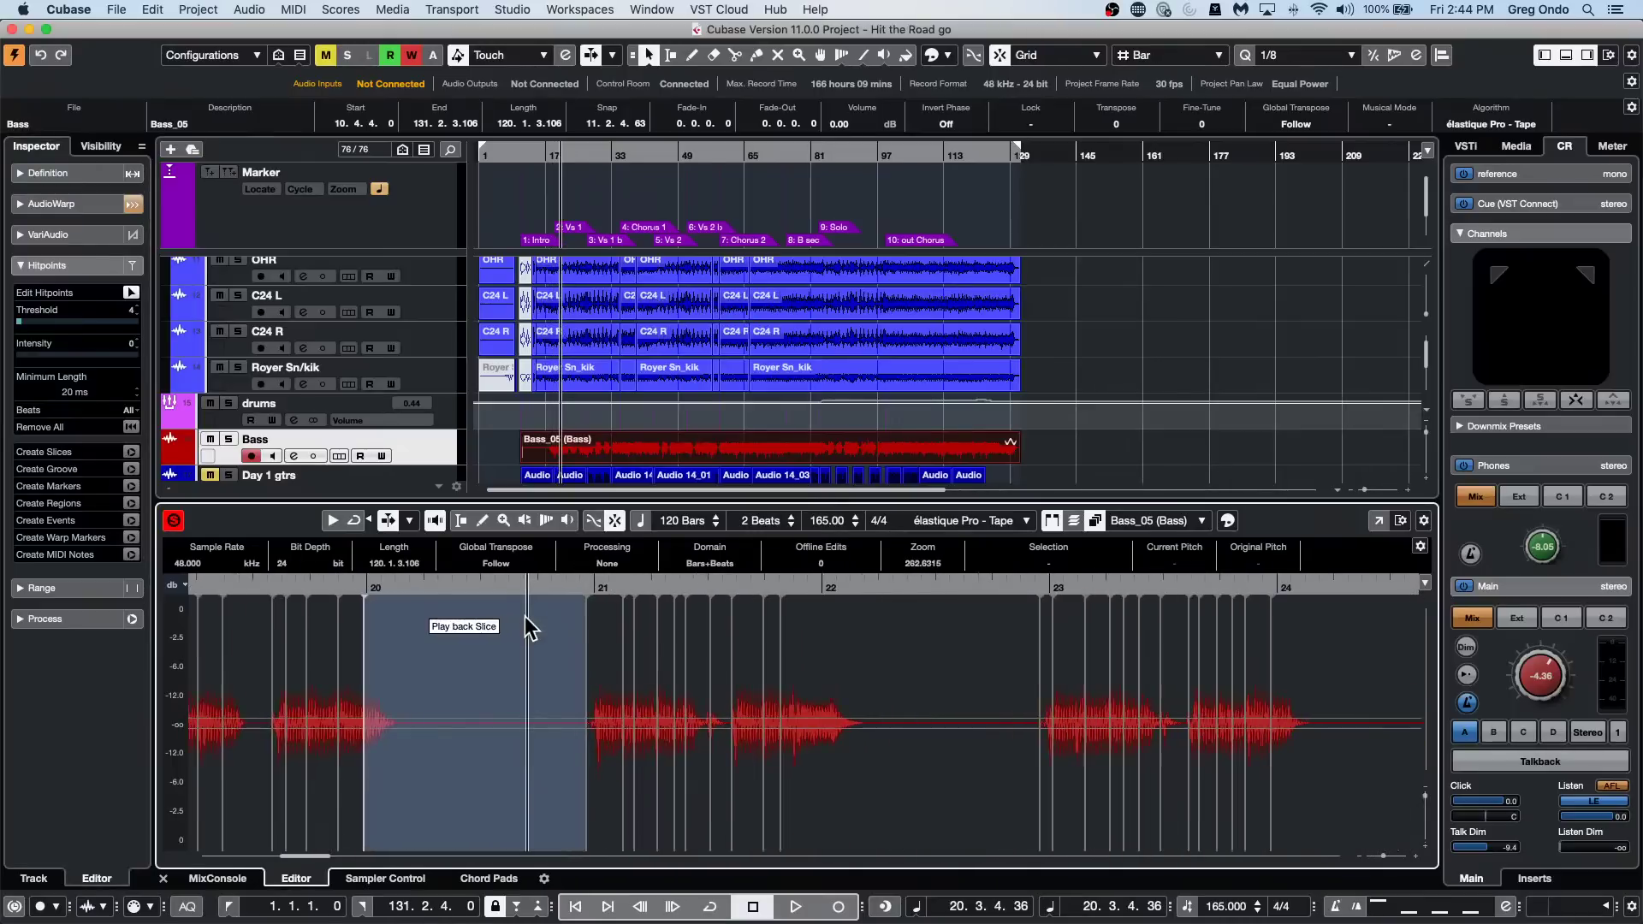
{"action": "scroll", "coordinate": [525, 623], "scroll_direction": "up", "scroll_amount": 2}
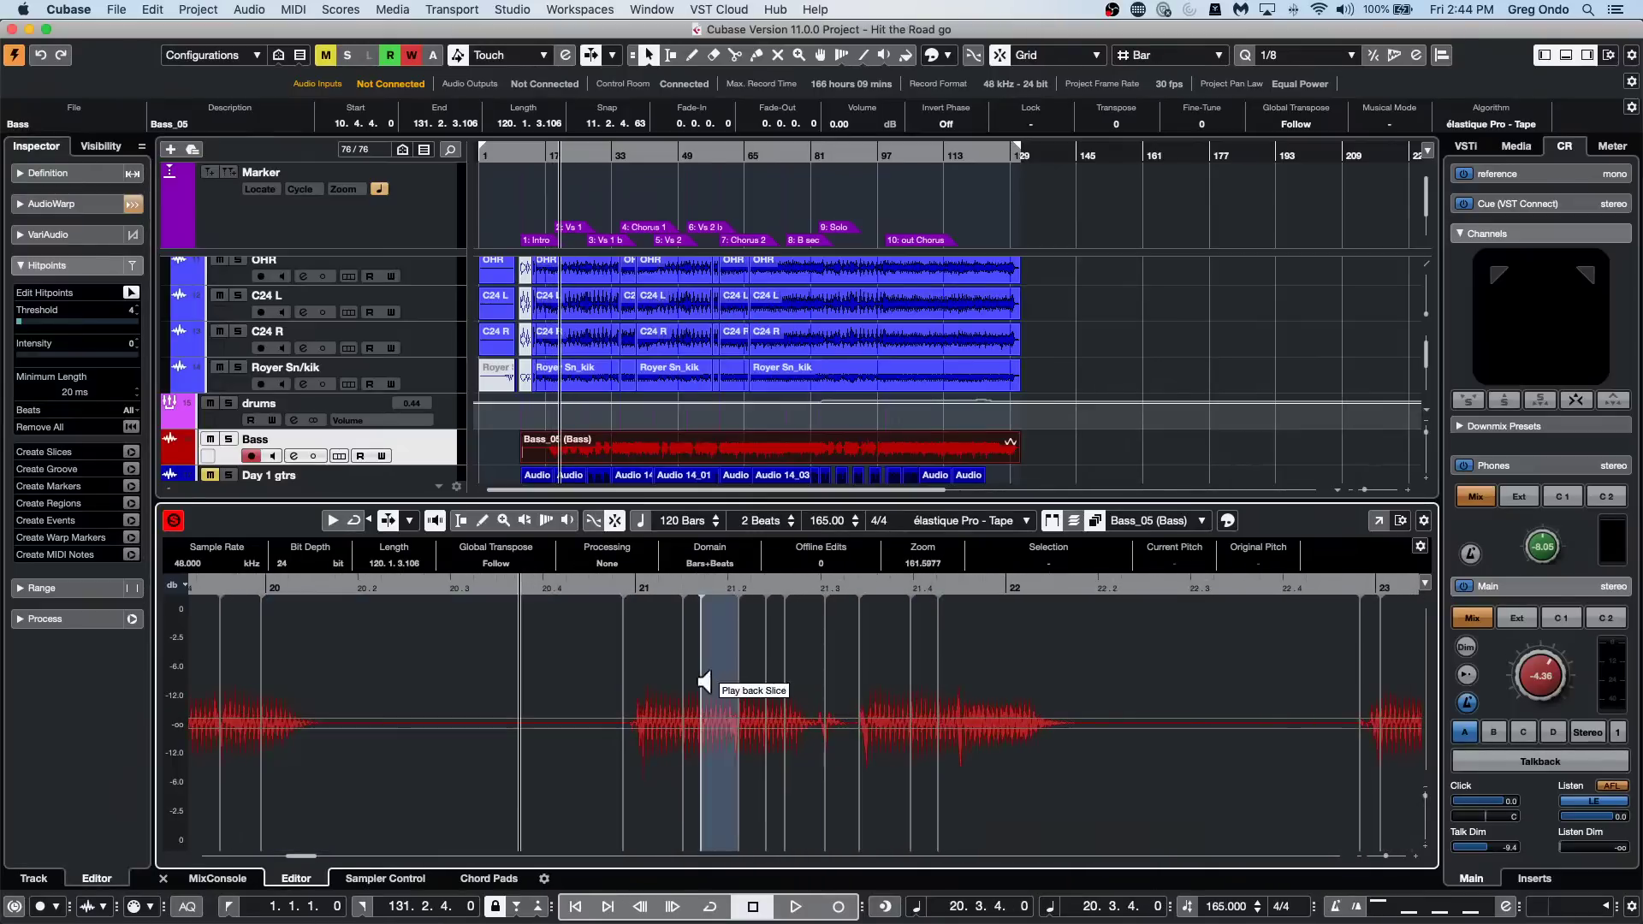
{"action": "key", "text": "space"}
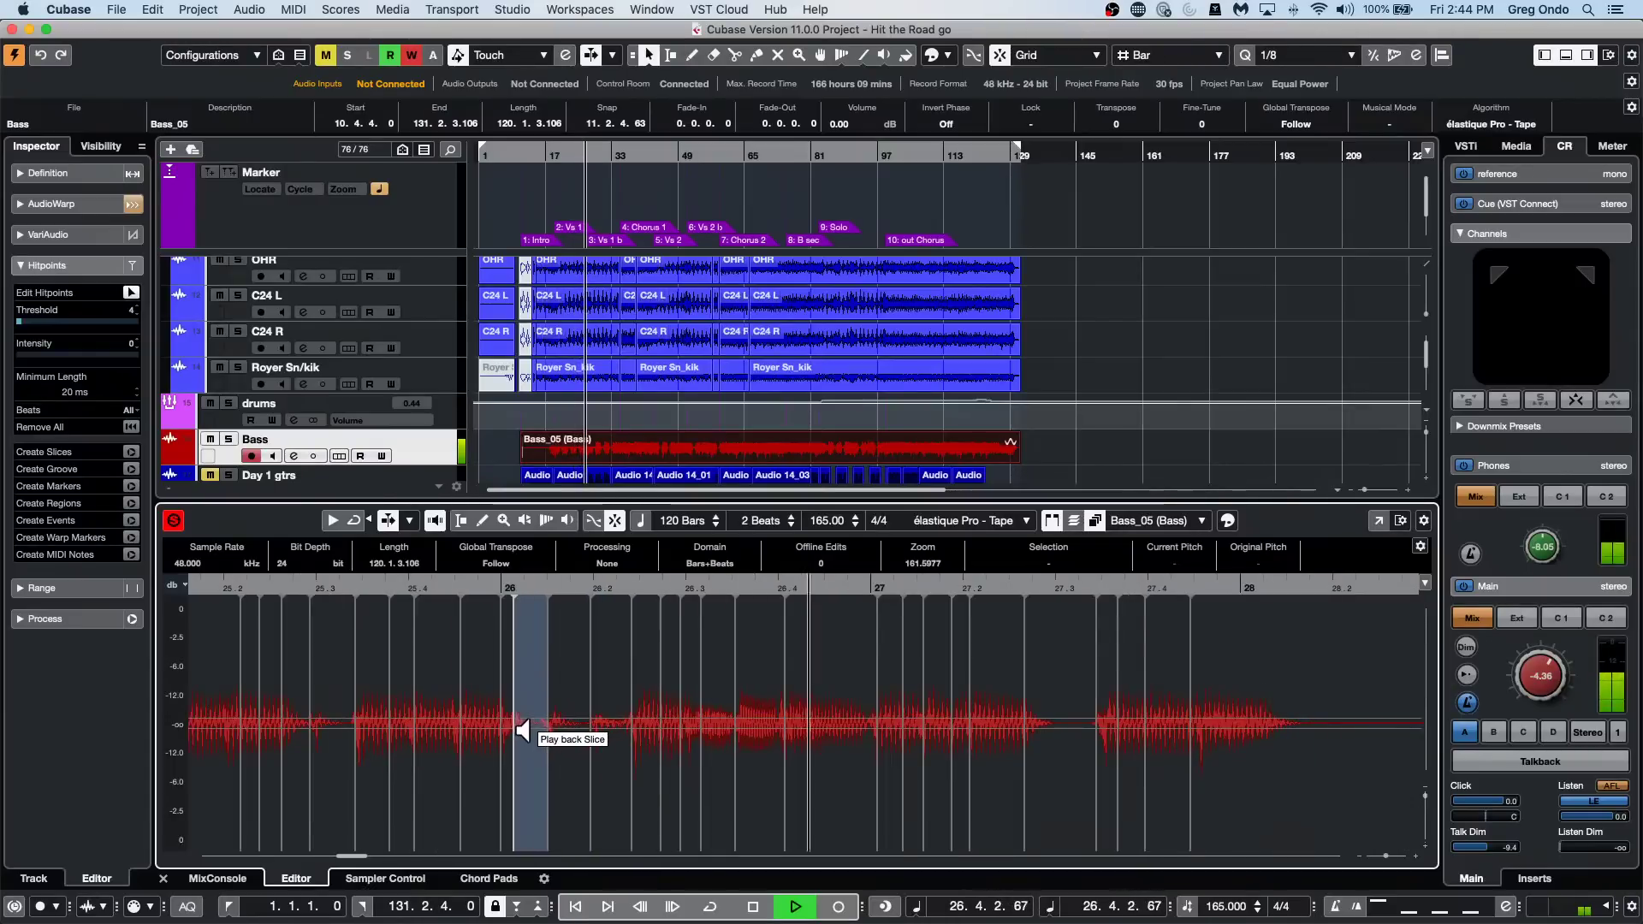
{"action": "key", "text": "space"}
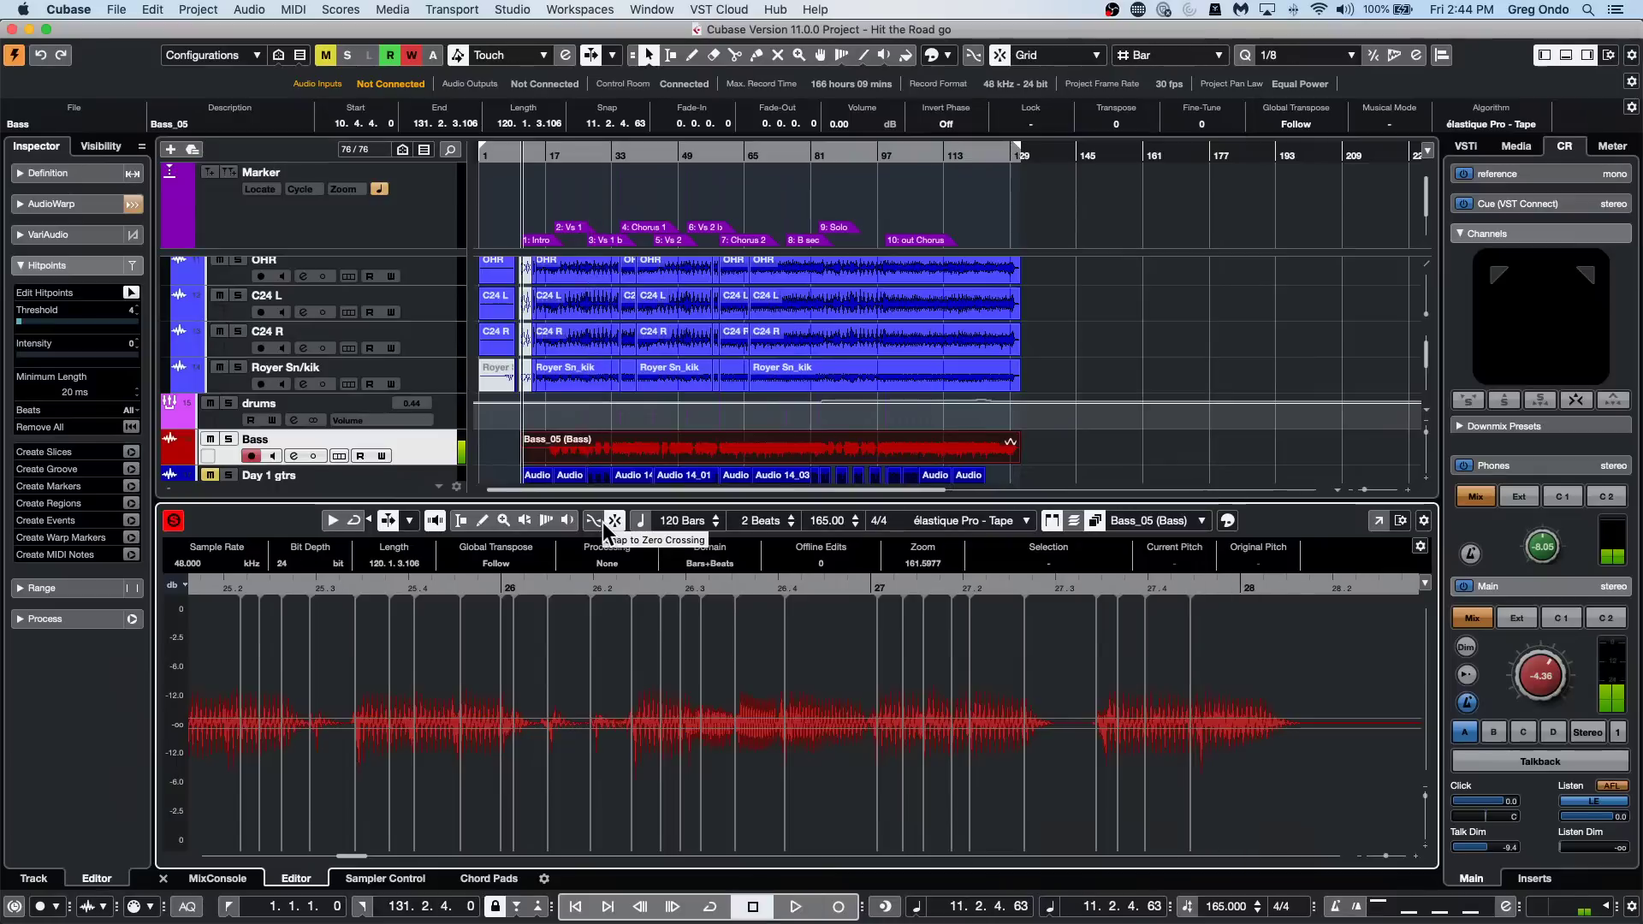
Split the bounced Bass event at bars 25 and 29 and select the piece in between.
{"action": "left_click", "coordinate": [599, 521]}
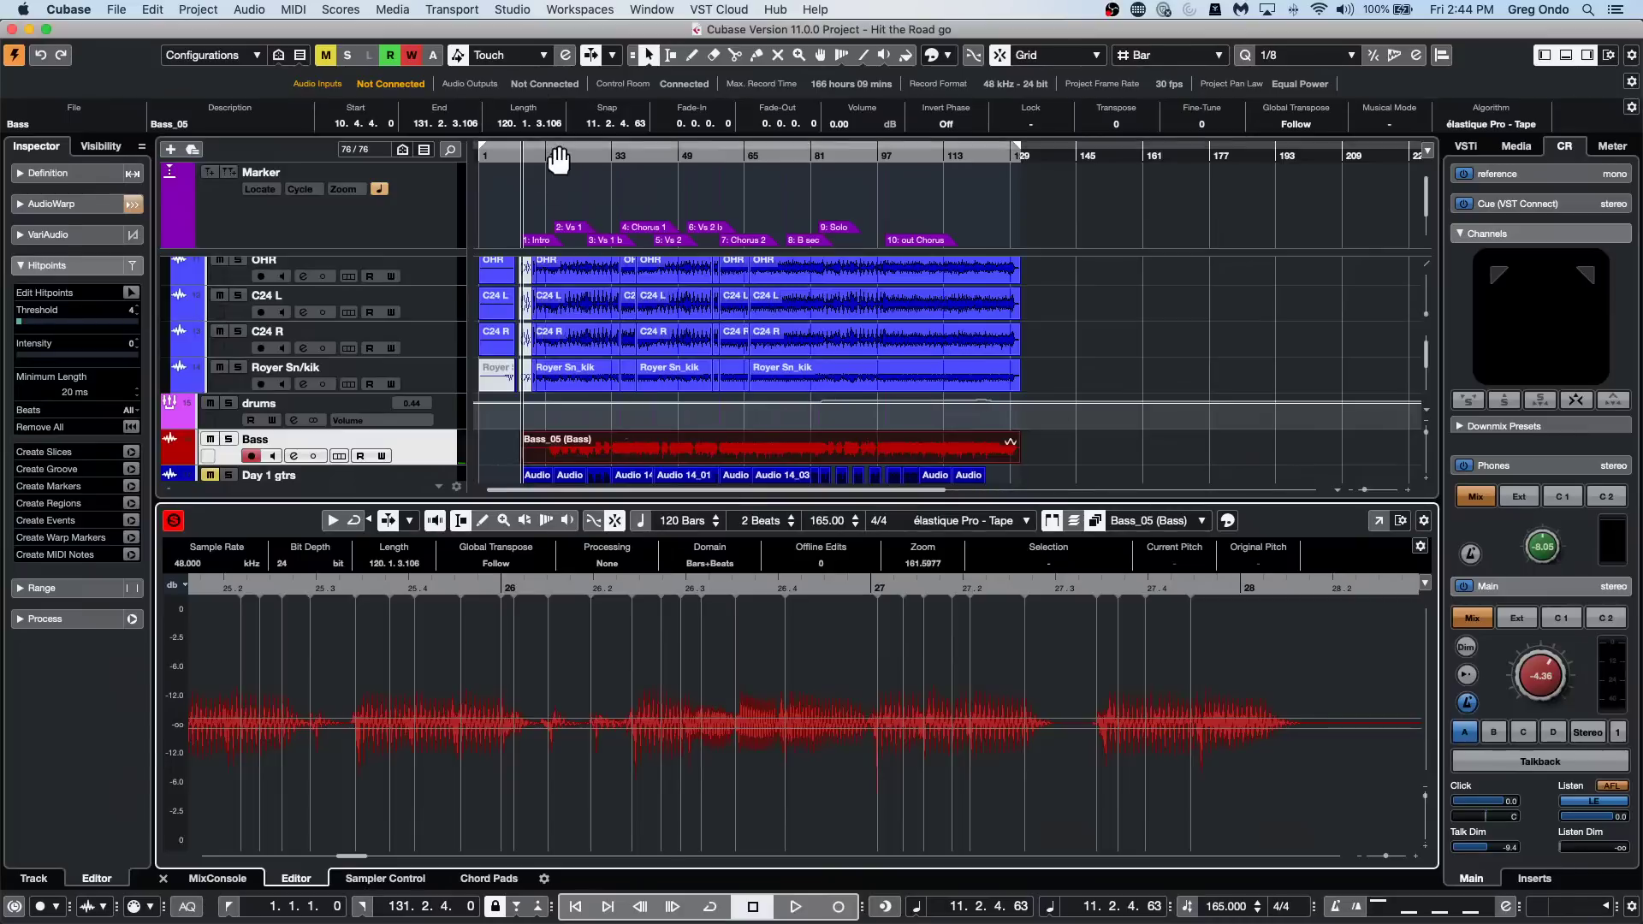
{"action": "left_click_drag", "start_coordinate": [558, 159], "coordinate": [568, 202]}
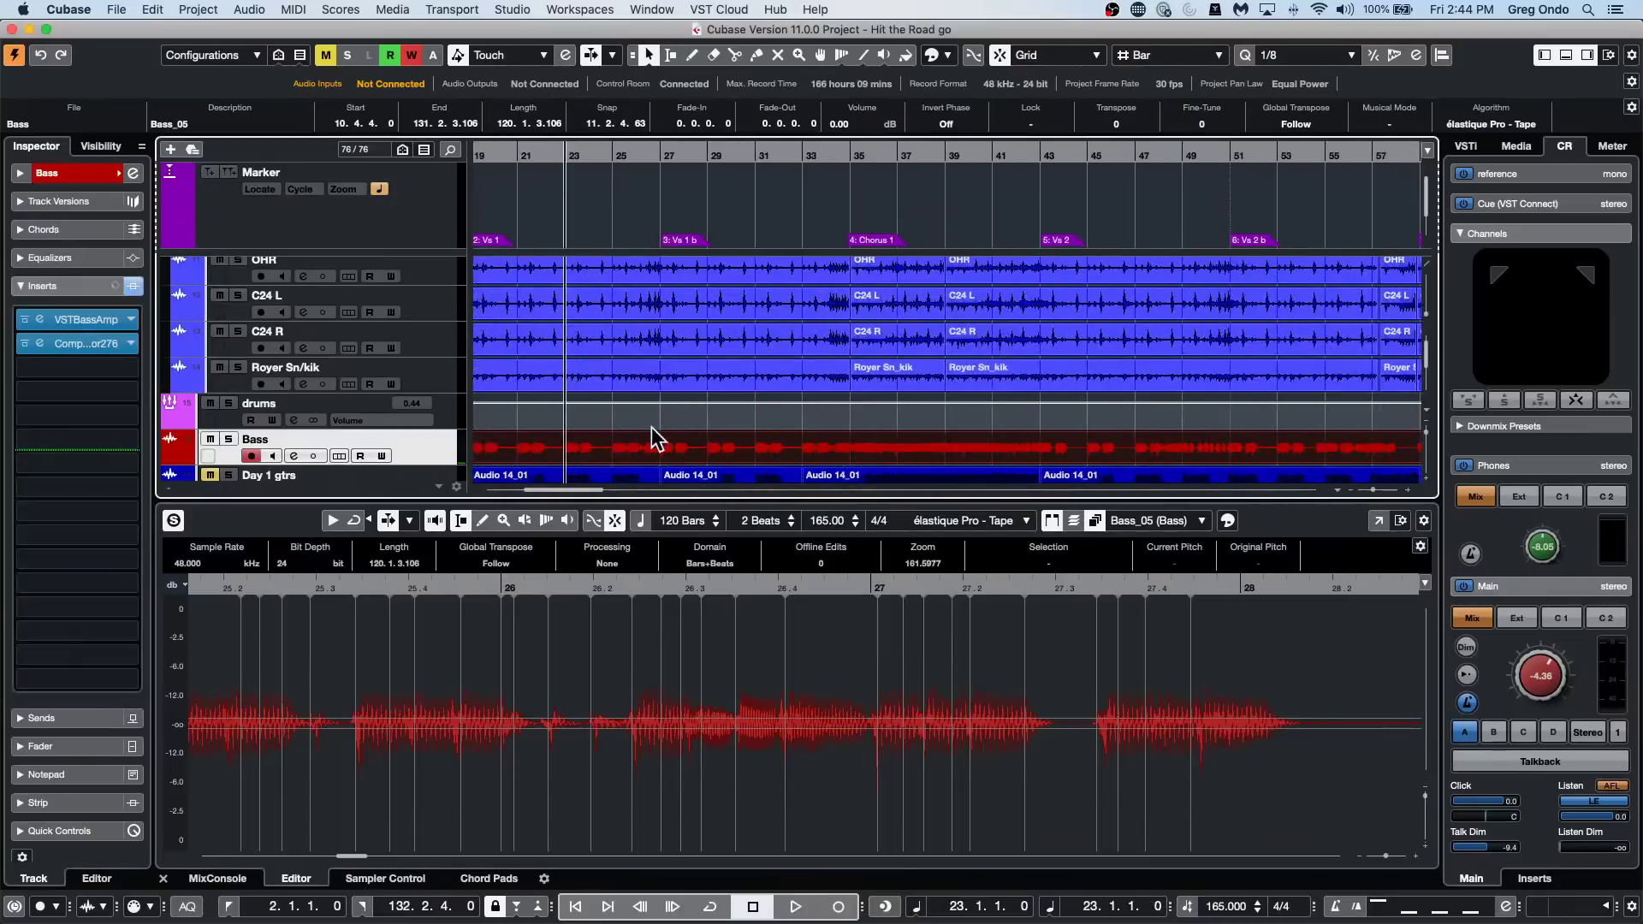
{"action": "right_click", "coordinate": [609, 445]}
{"action": "left_click", "coordinate": [700, 450]}
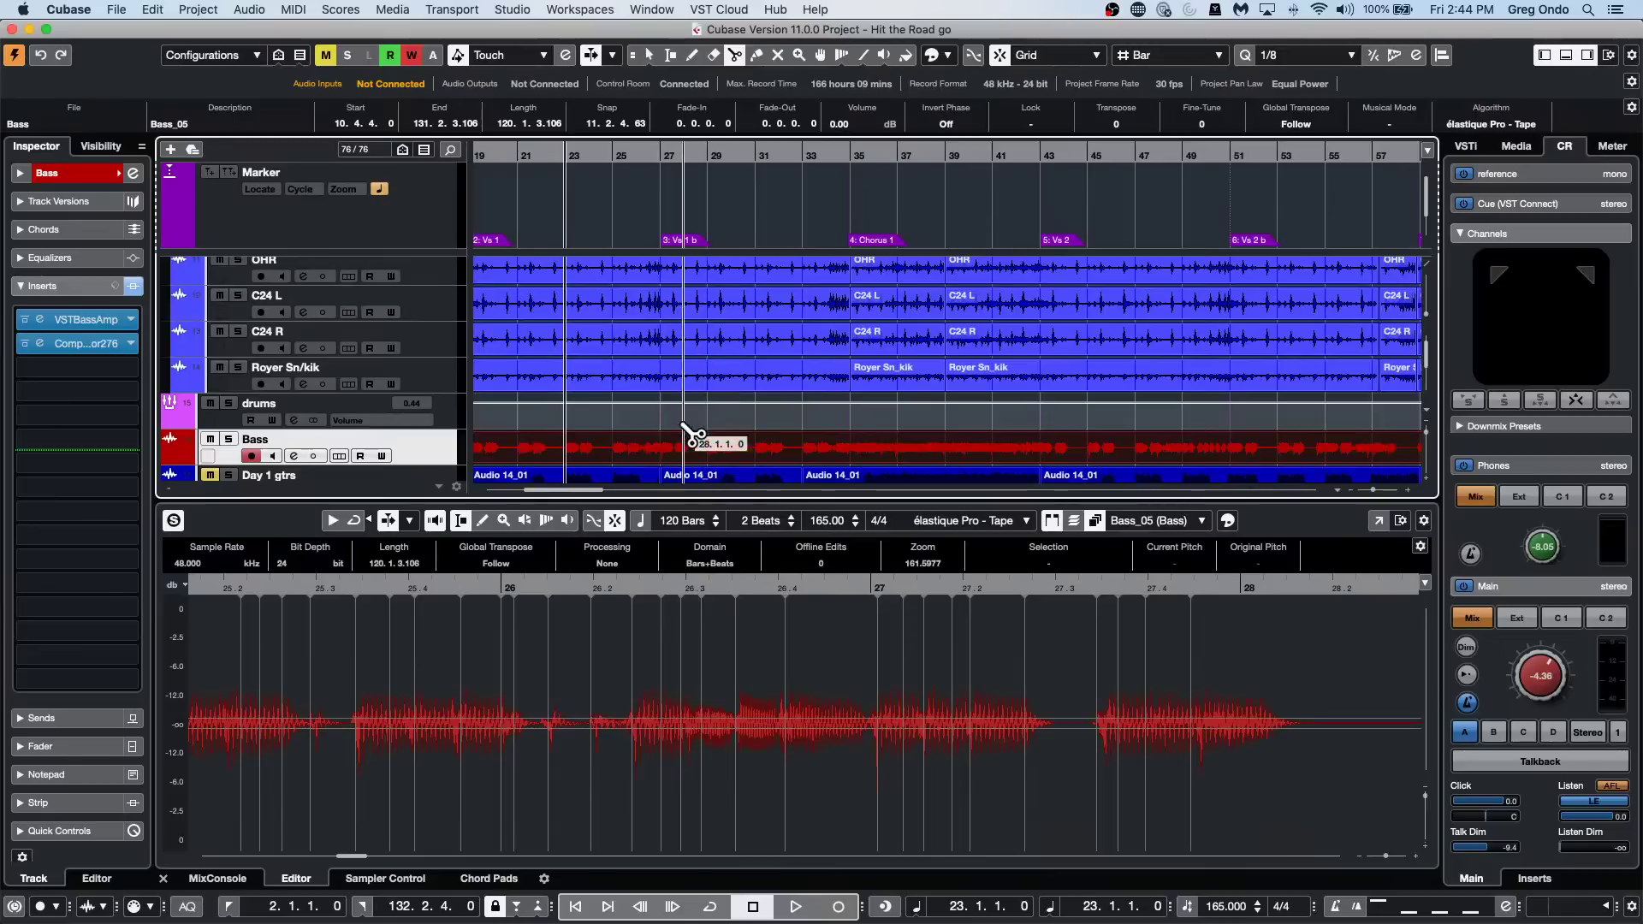
{"action": "left_click", "coordinate": [612, 450]}
{"action": "left_click", "coordinate": [708, 453]}
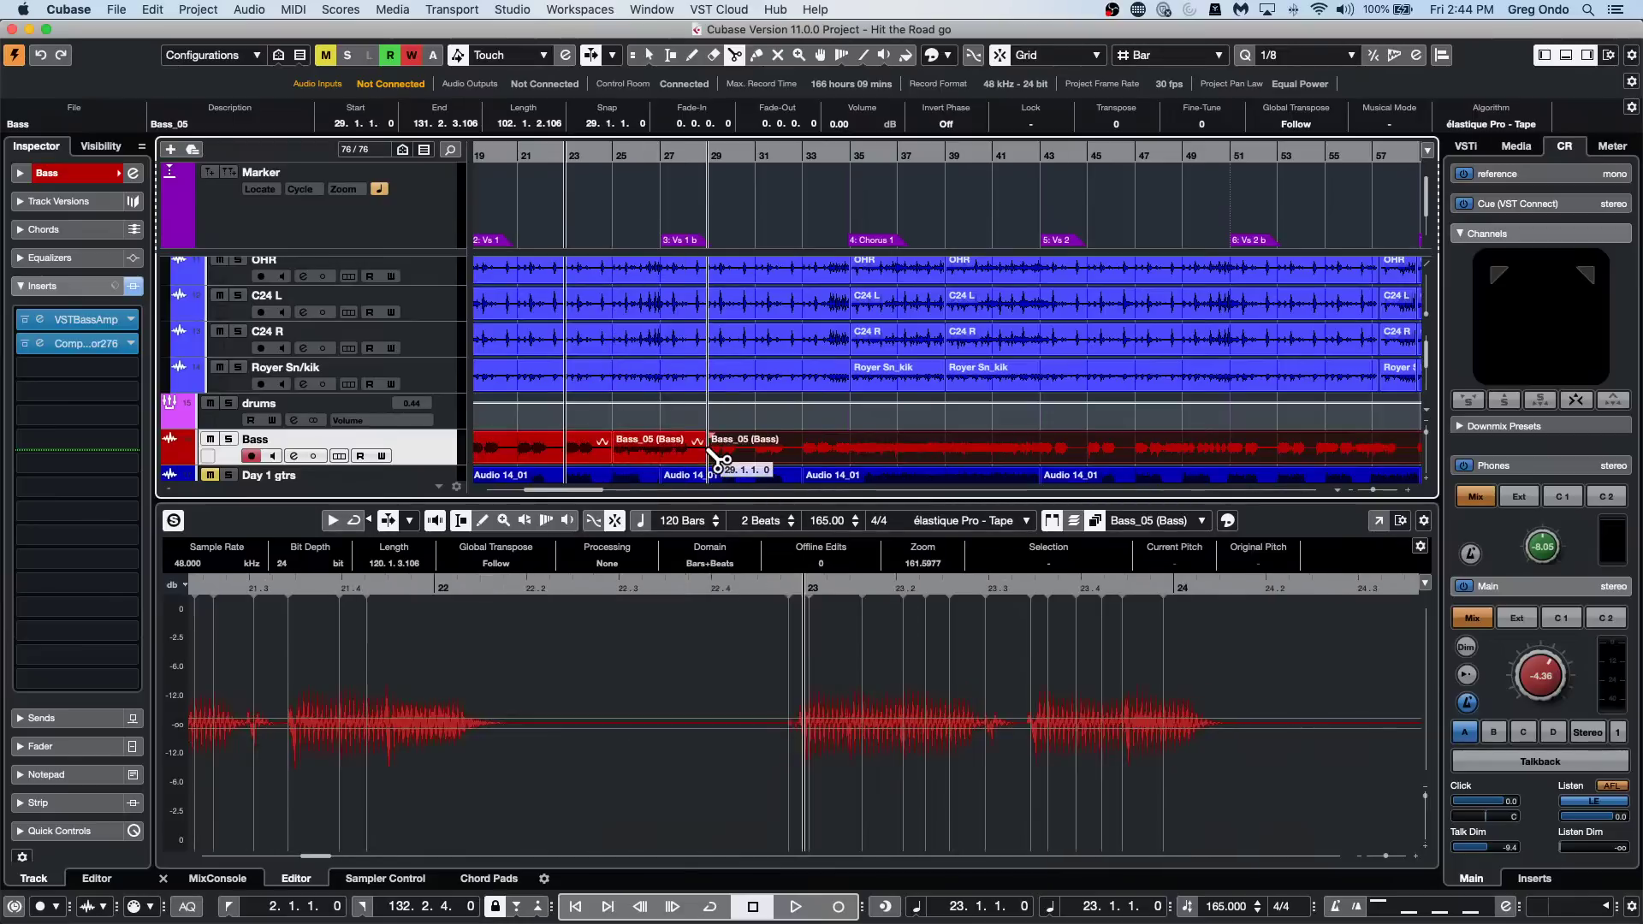
{"action": "right_click", "coordinate": [679, 447]}
{"action": "left_click", "coordinate": [676, 447]}
{"action": "left_click", "coordinate": [666, 447]}
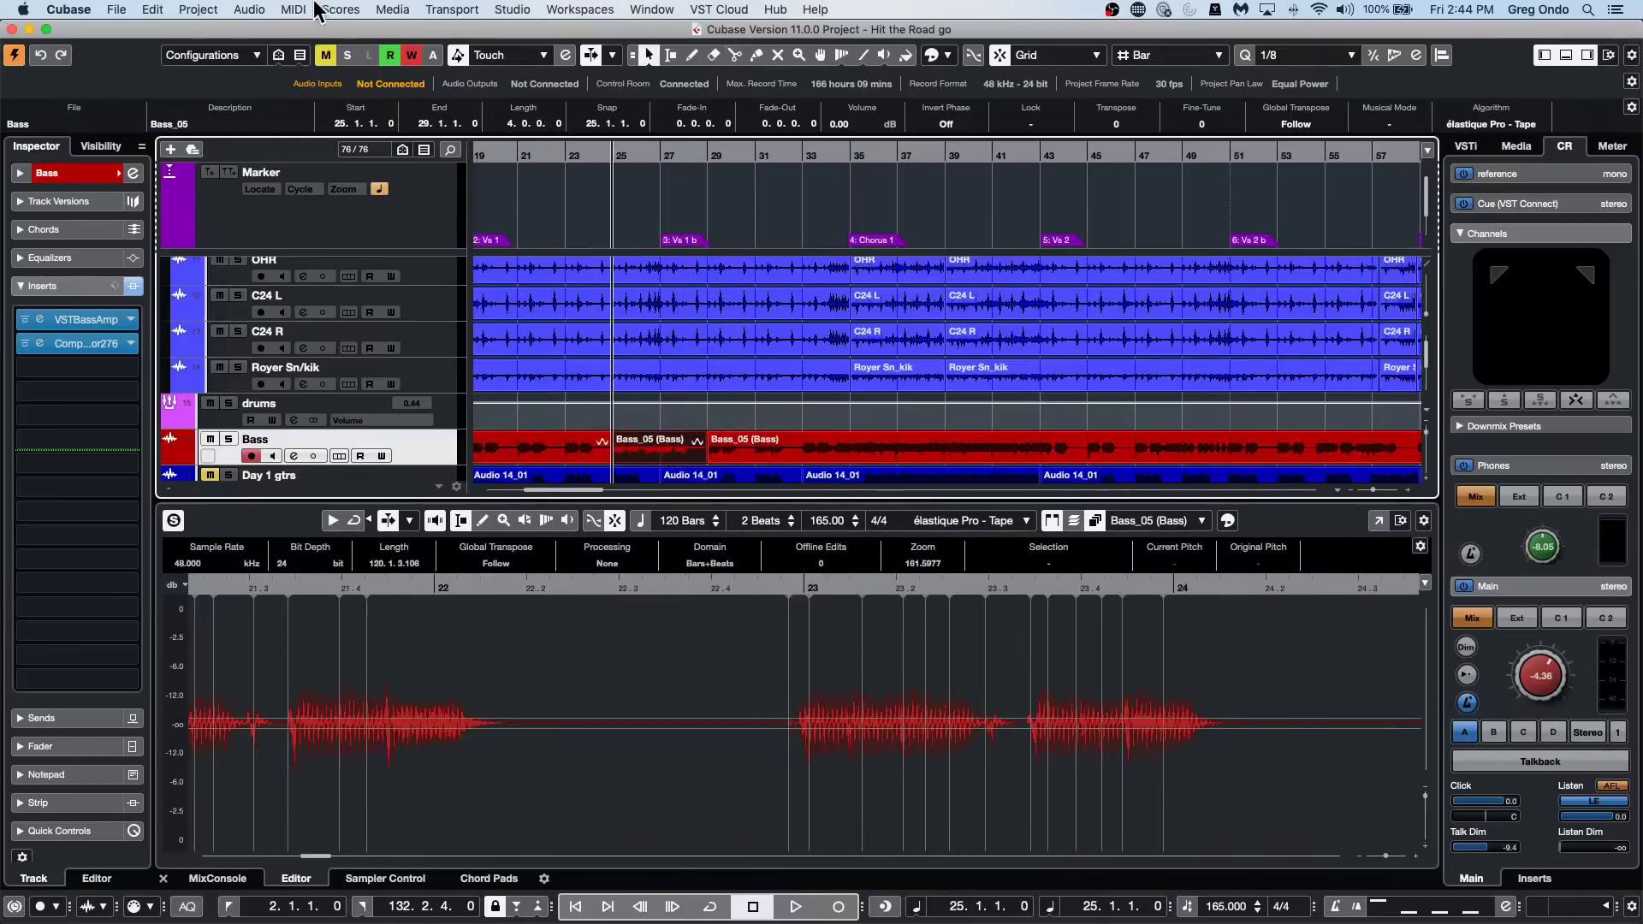
Open the Bass event from bar 25 to 29 in a separate Sample Editor window.
{"action": "left_click", "coordinate": [249, 9]}
{"action": "mouse_move", "coordinate": [313, 250]}
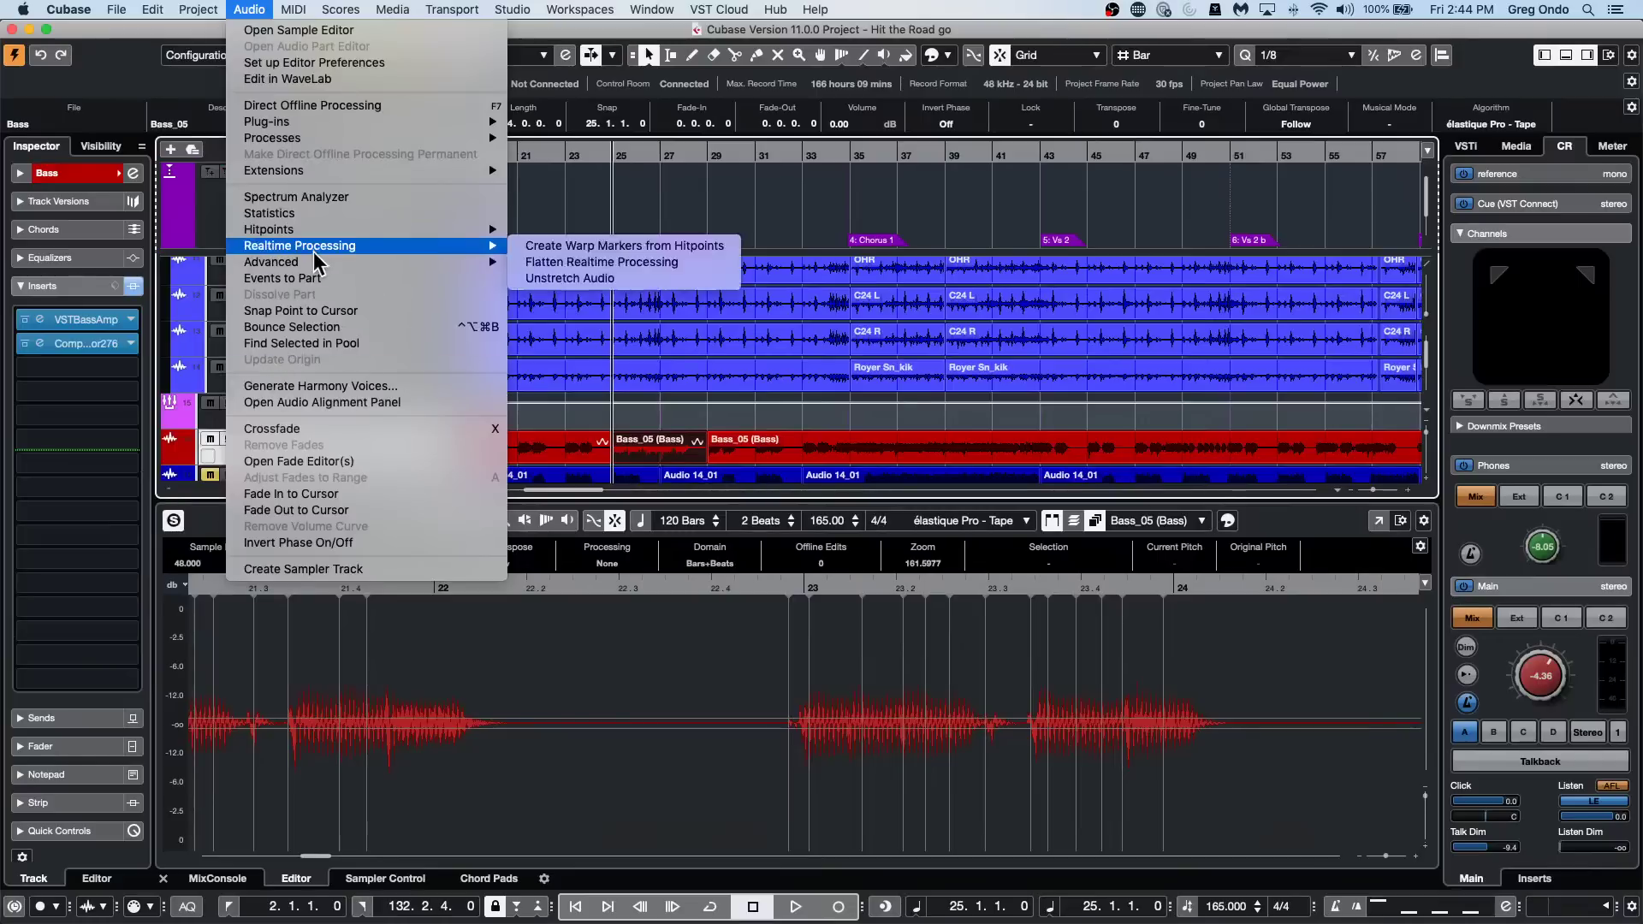
{"action": "left_click", "coordinate": [652, 445]}
{"action": "double_click", "coordinate": [650, 445]}
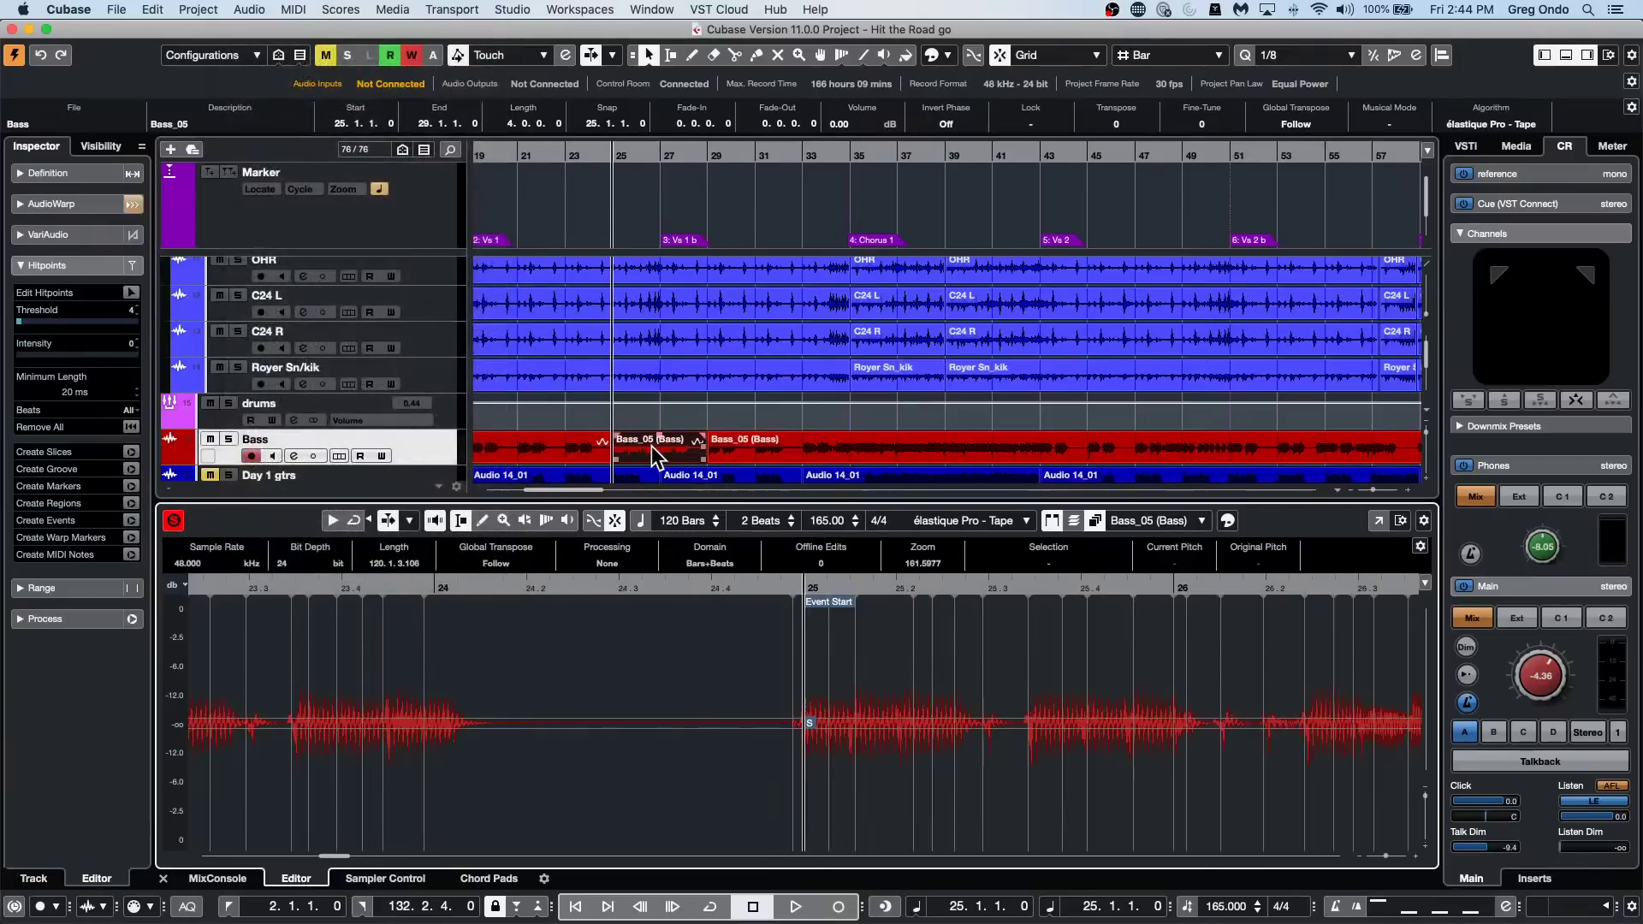
{"action": "left_click", "coordinate": [672, 450]}
{"action": "left_click", "coordinate": [1378, 521]}
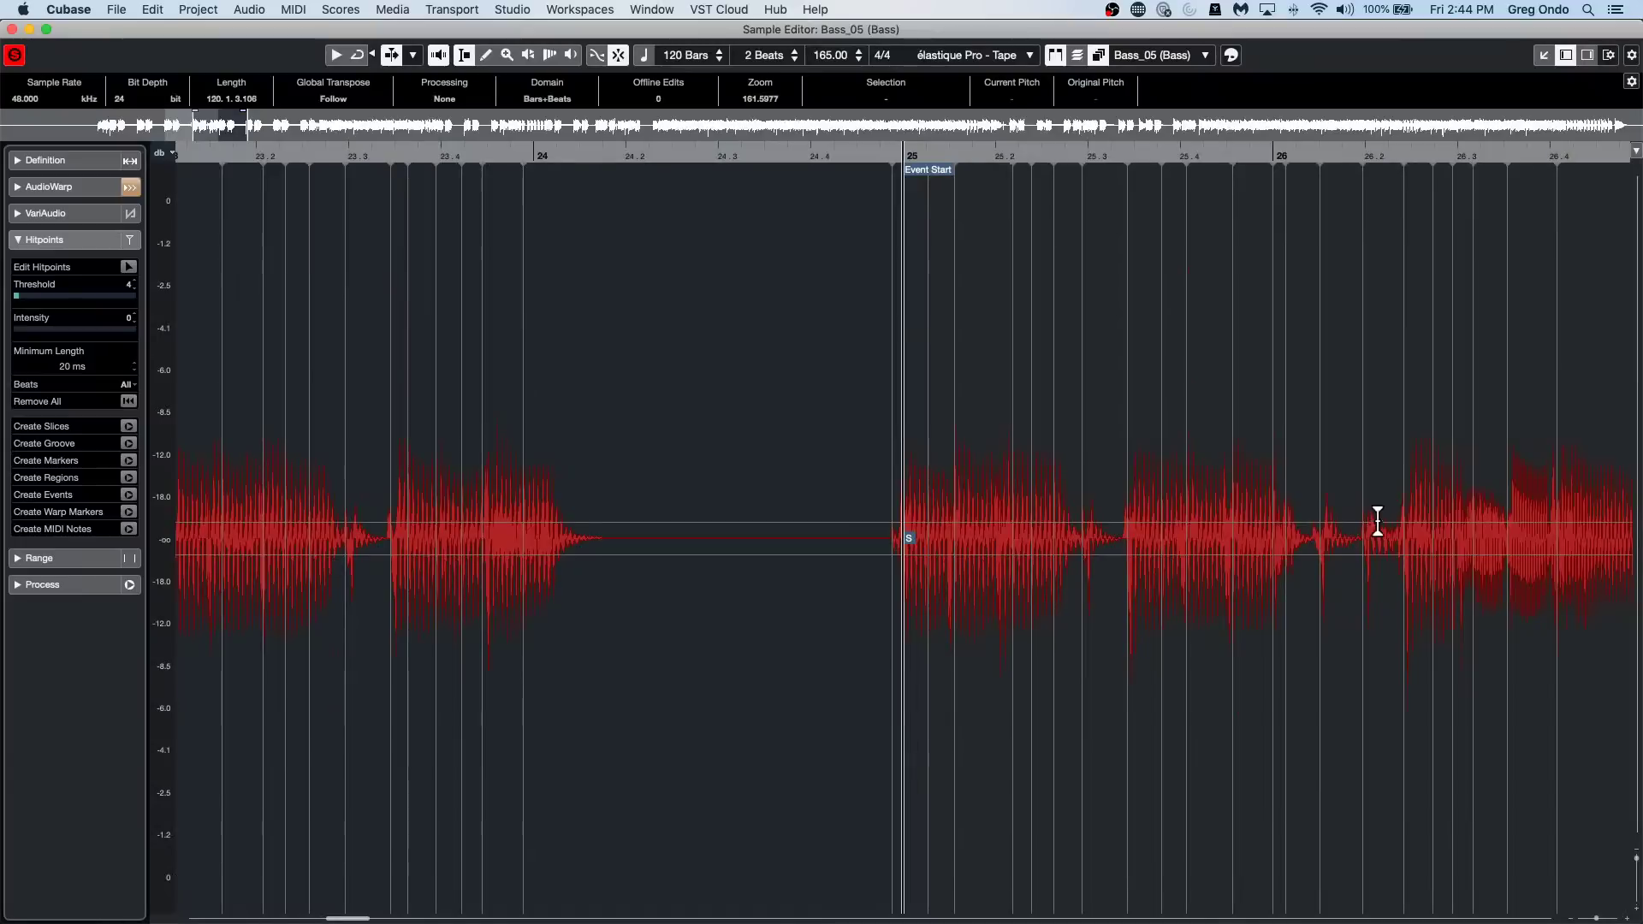
Create slices from the Bass hitpoints and open the sliced part at bar 25, showing its slices around bars 18 to 21.
{"action": "left_click", "coordinate": [126, 267]}
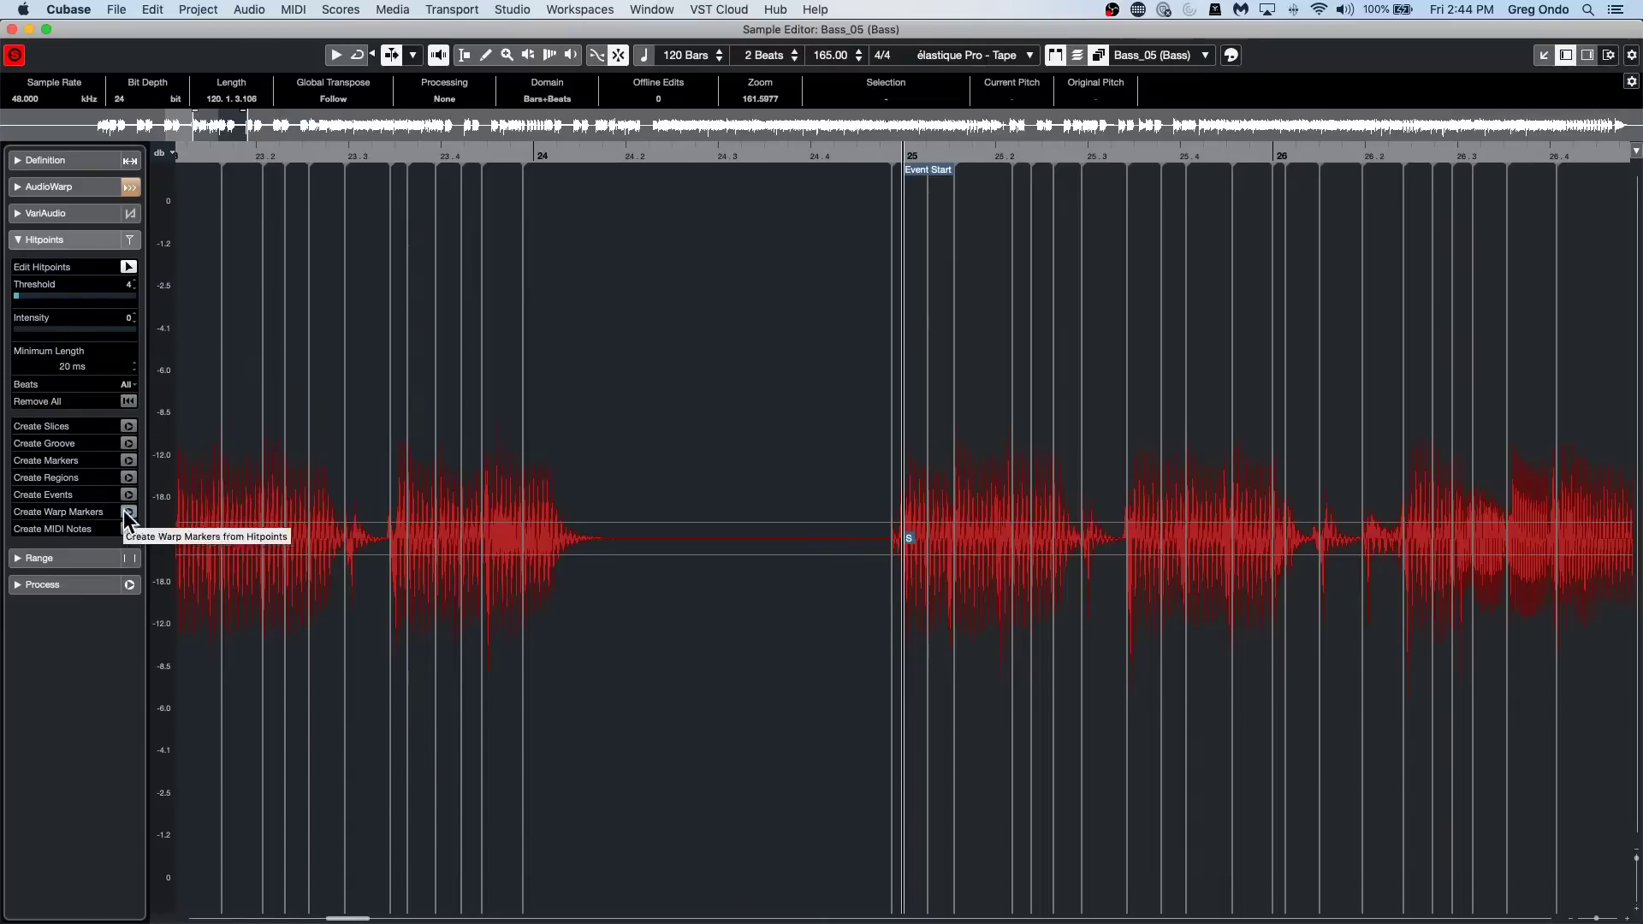
{"action": "left_click", "coordinate": [129, 426]}
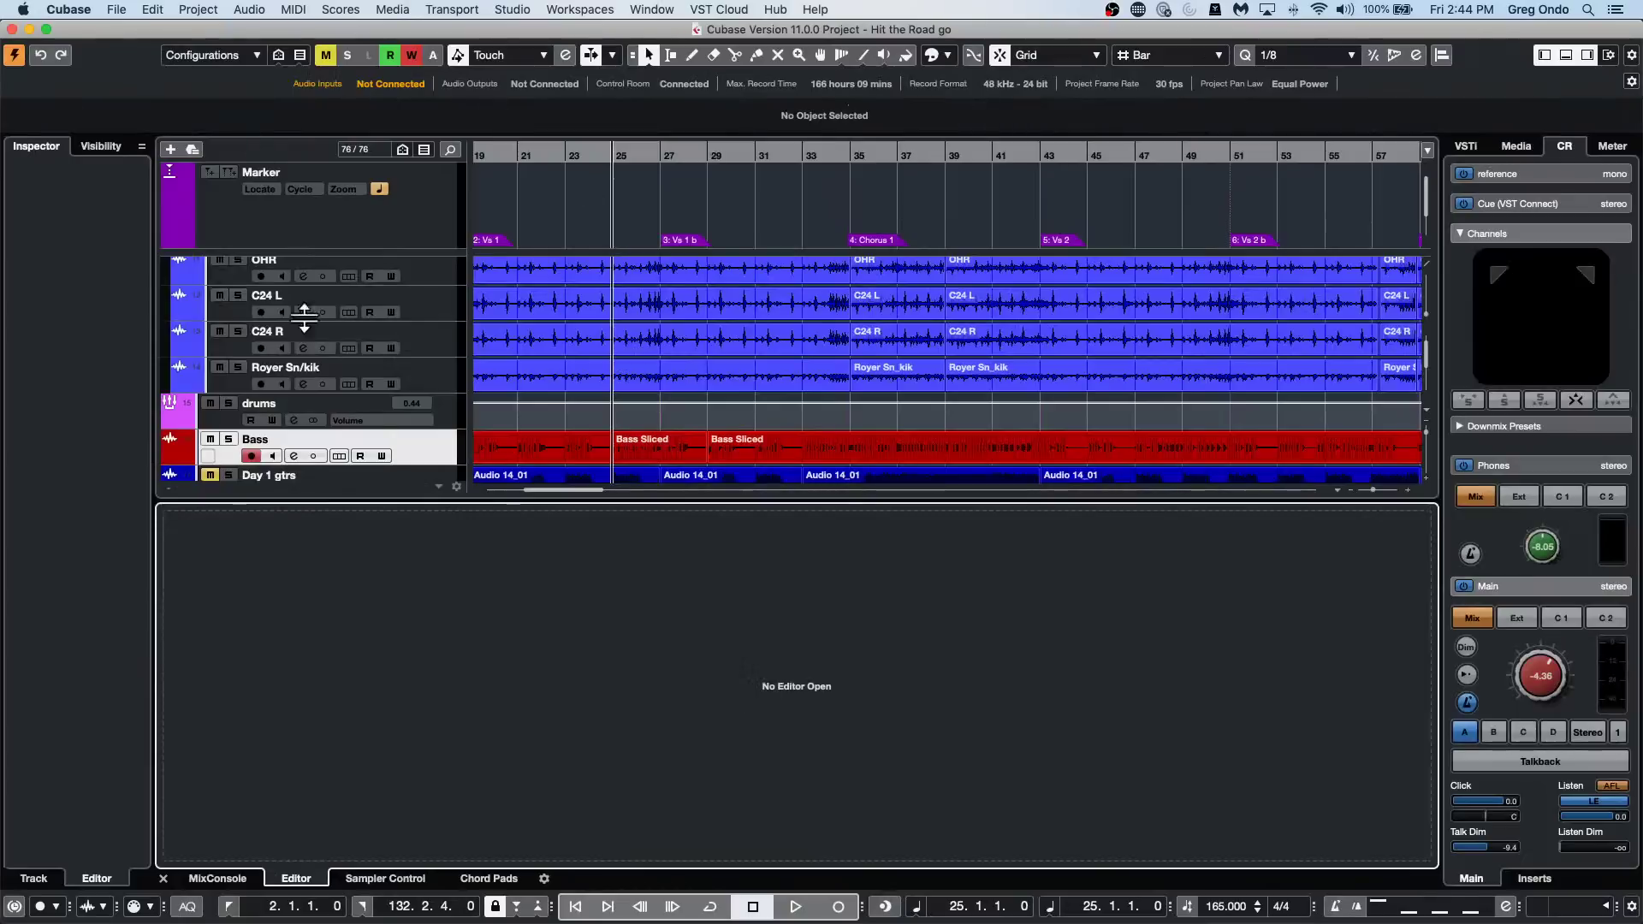
{"action": "left_click", "coordinate": [787, 448]}
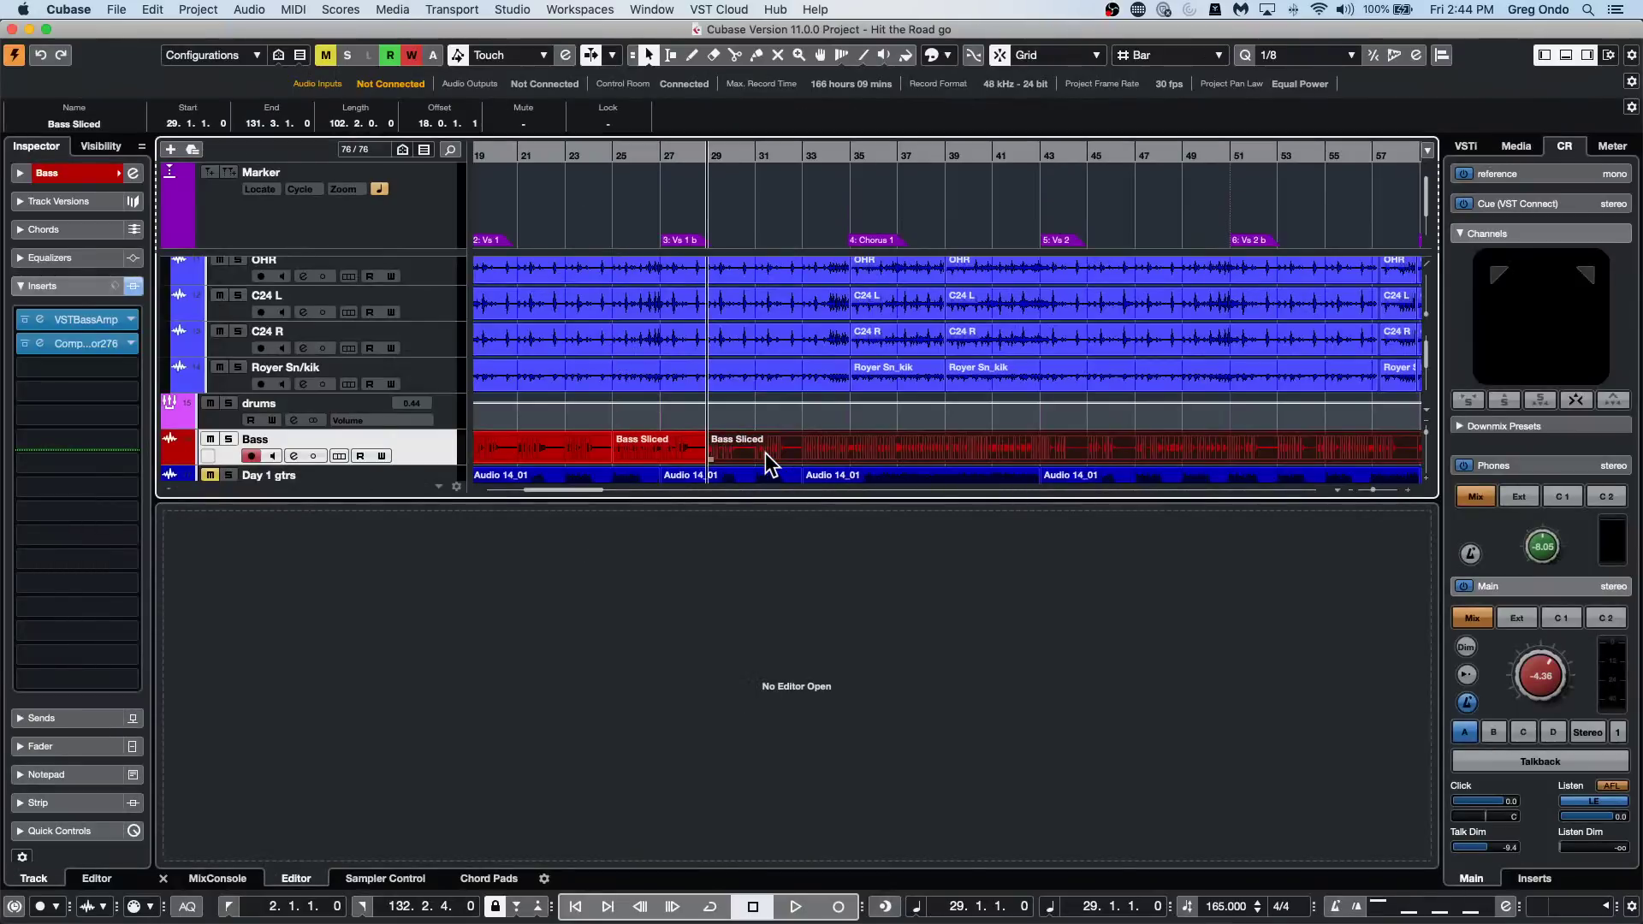
{"action": "left_click", "coordinate": [644, 452]}
{"action": "double_click", "coordinate": [644, 452]}
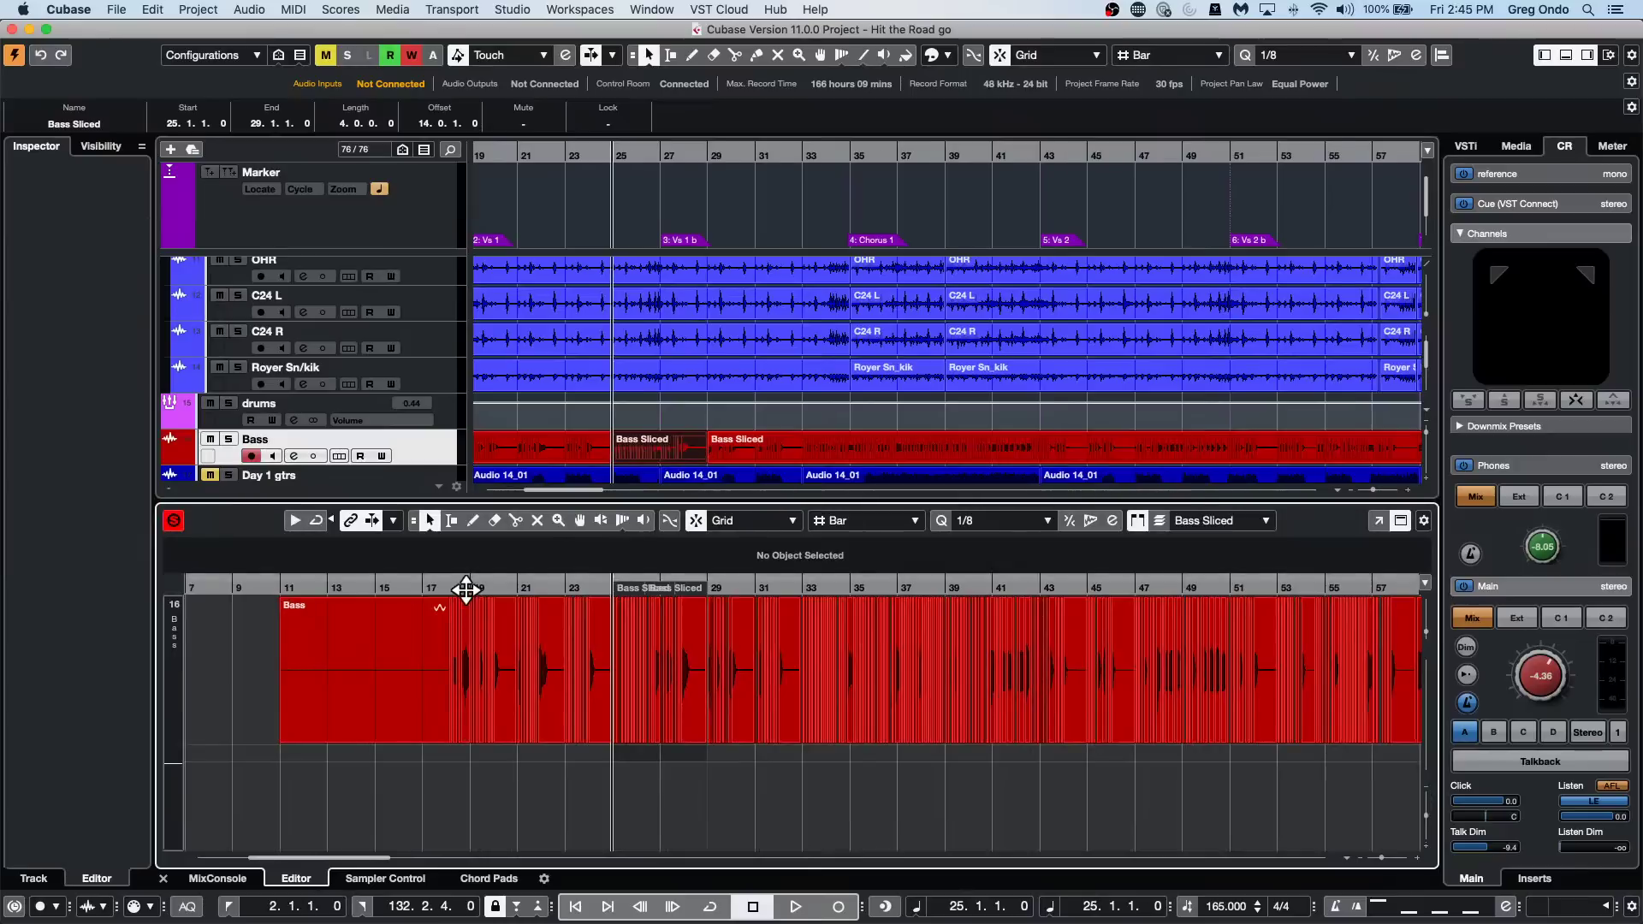
{"action": "left_click_drag", "start_coordinate": [465, 587], "coordinate": [455, 635]}
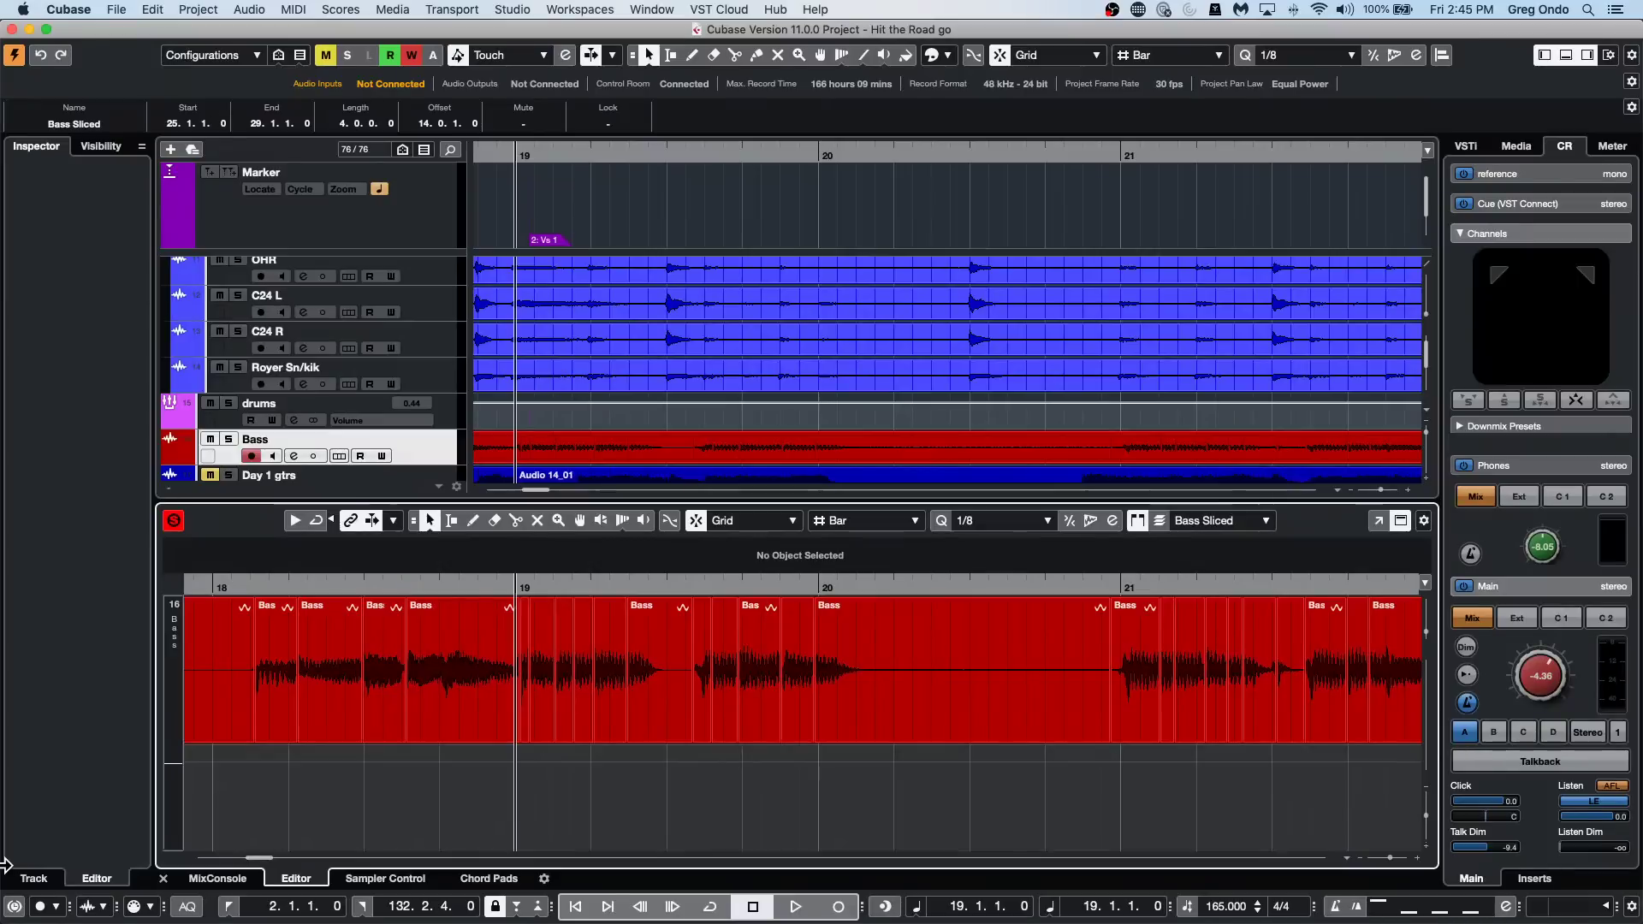
Set the quantize value to 1/16, quantize the Bass slices, and play them back.
{"action": "left_click", "coordinate": [1010, 522]}
{"action": "left_click", "coordinate": [1015, 556]}
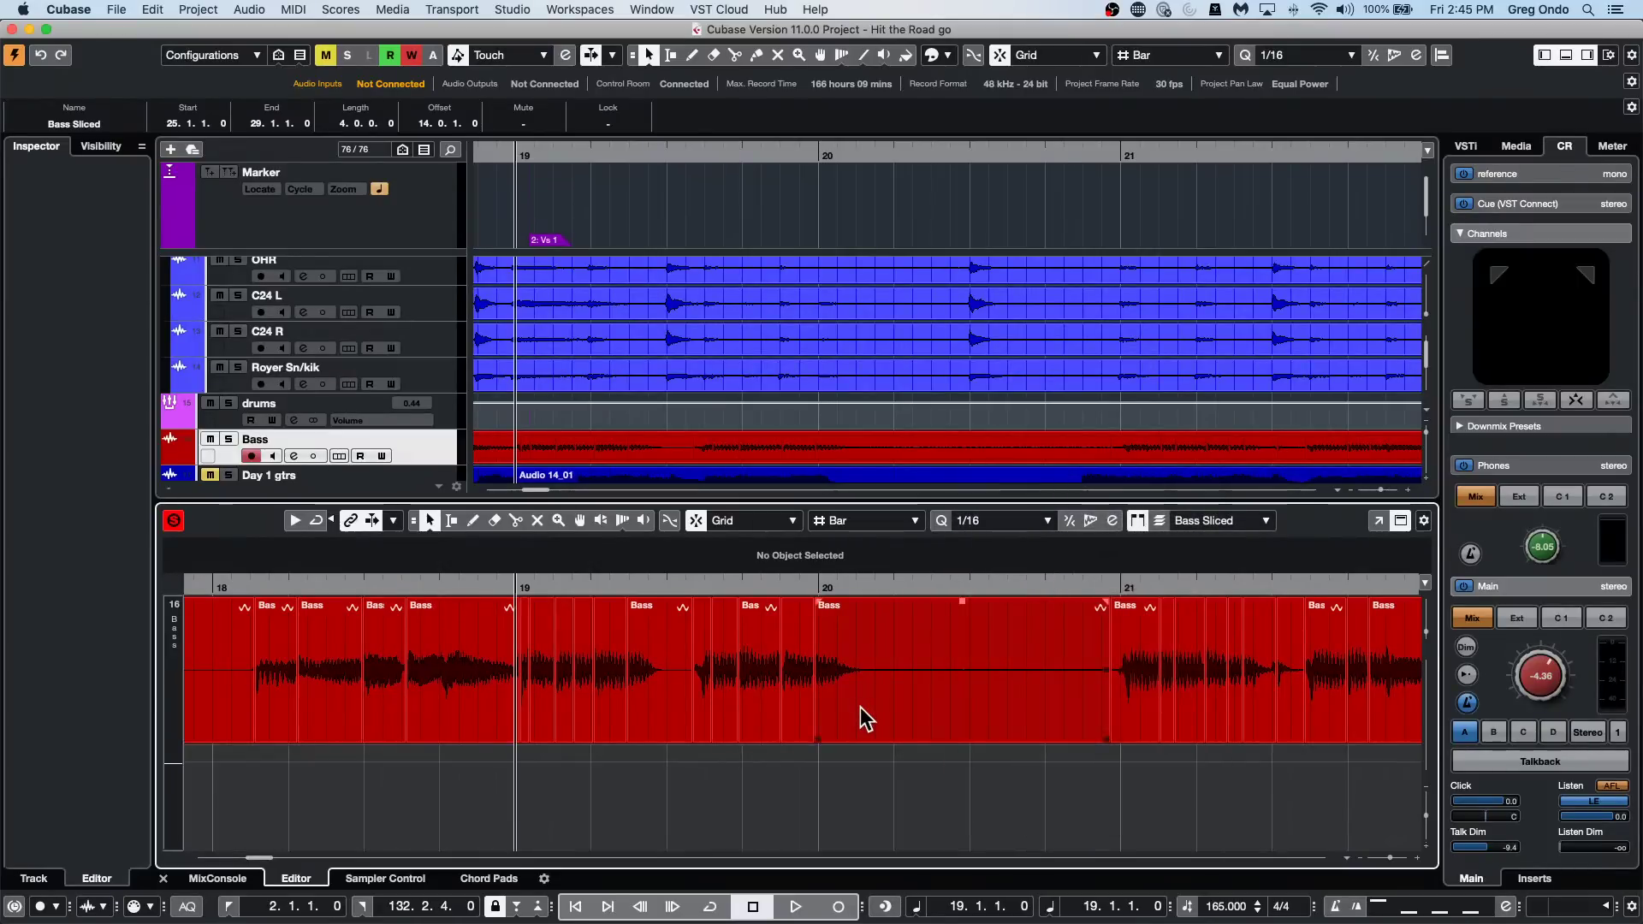
{"action": "key", "text": "space"}
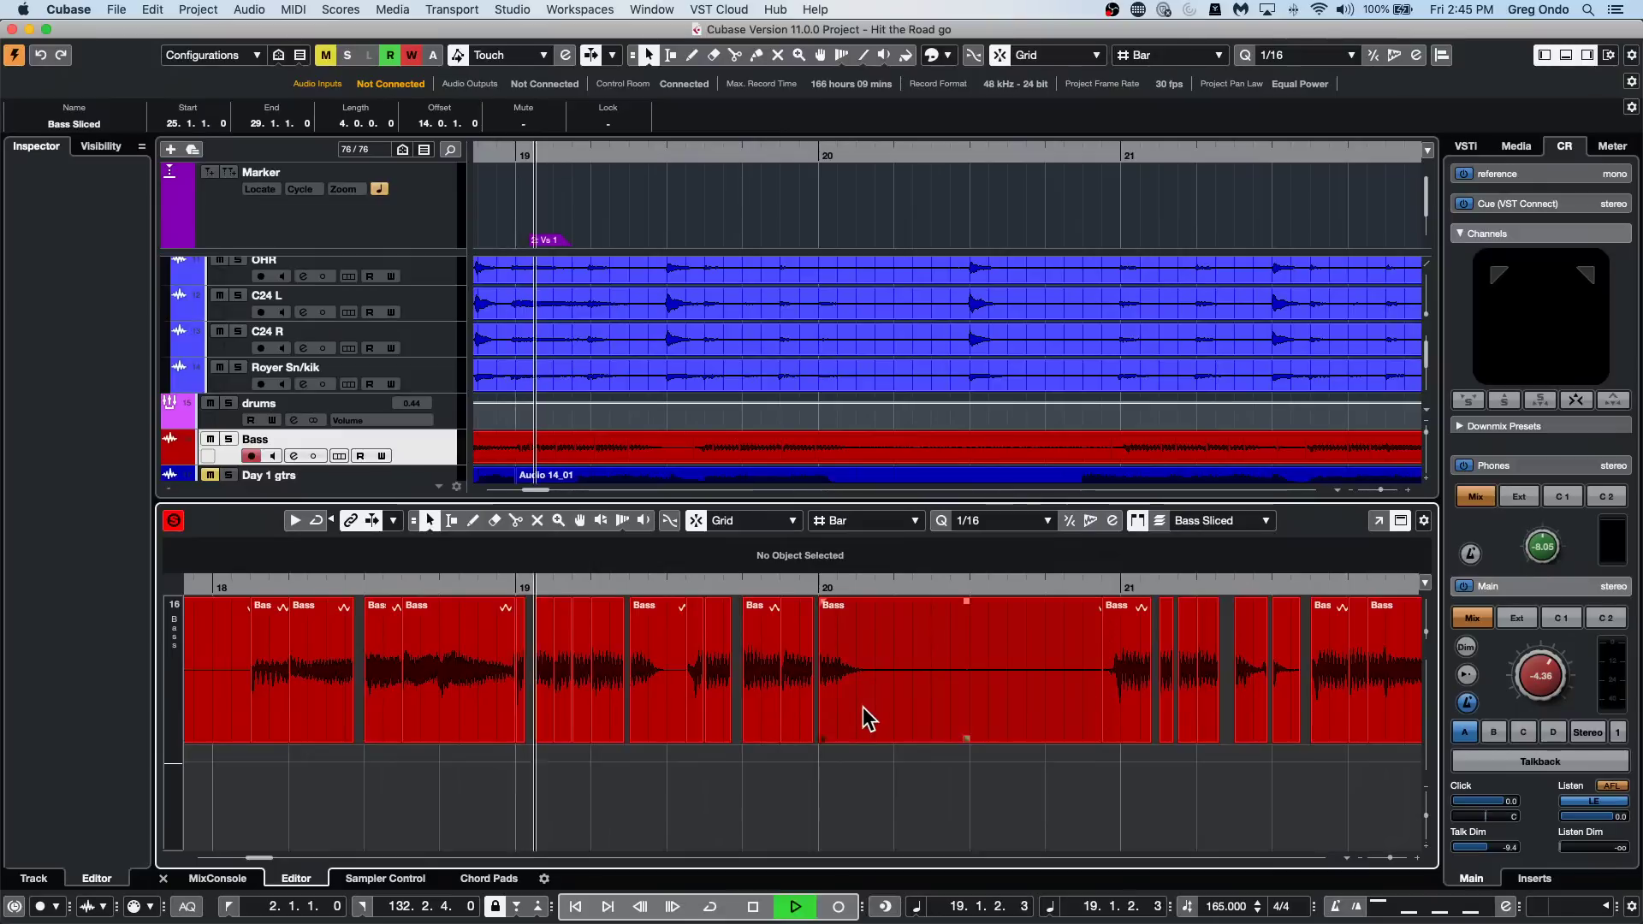
{"action": "key", "text": "space"}
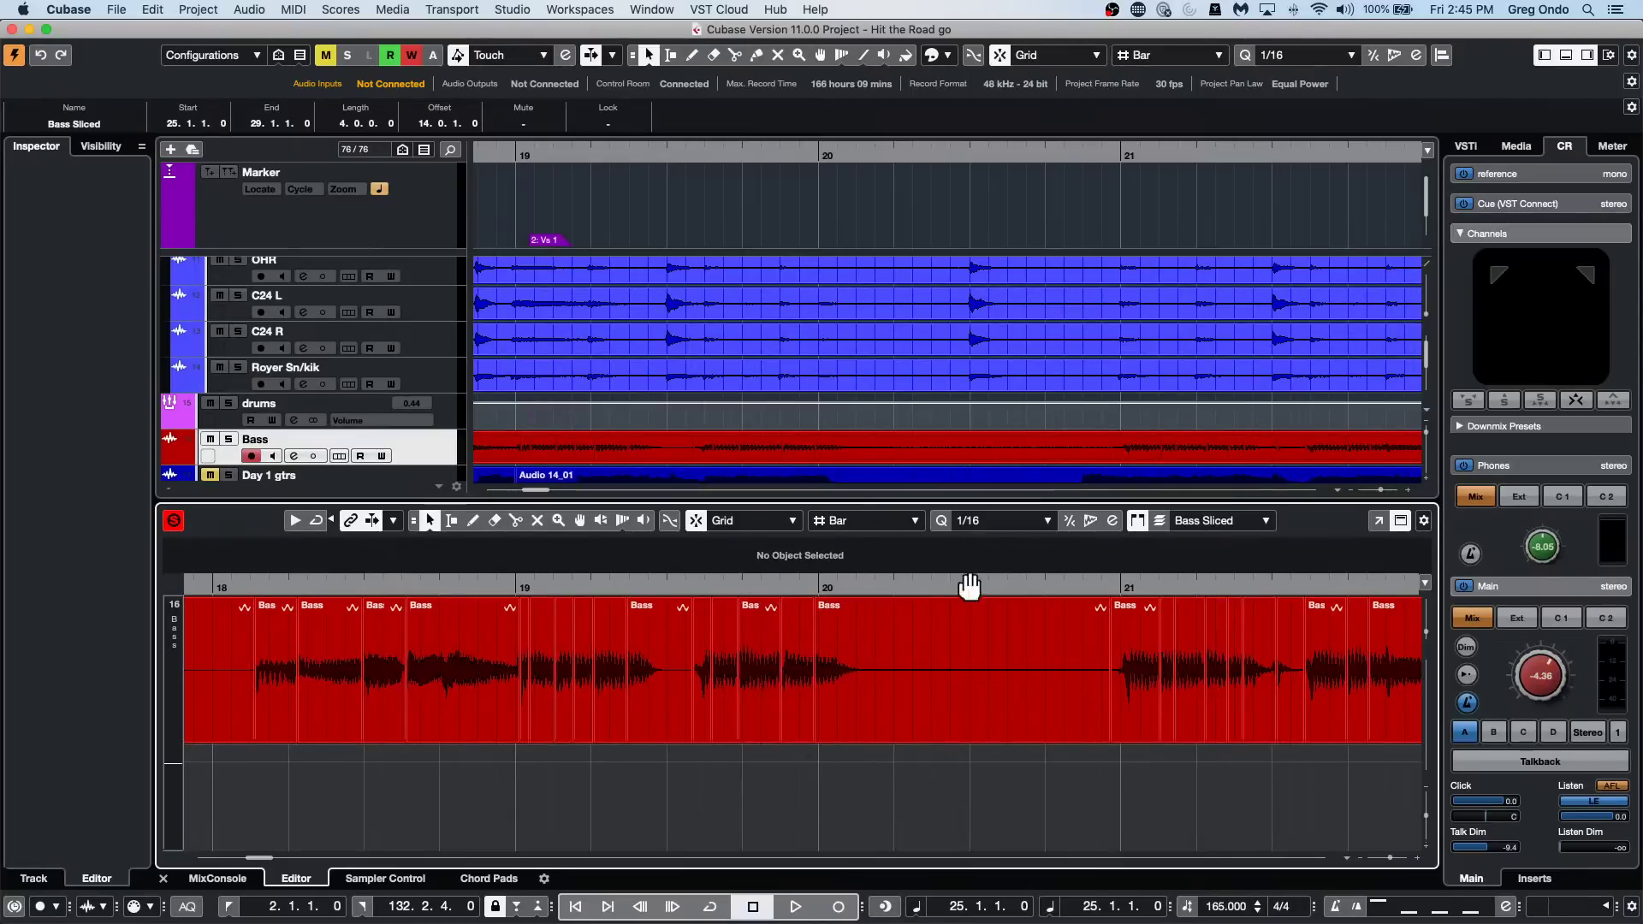
Undo the quantizing and slicing of the Bass events.
{"action": "key", "text": "Return"}
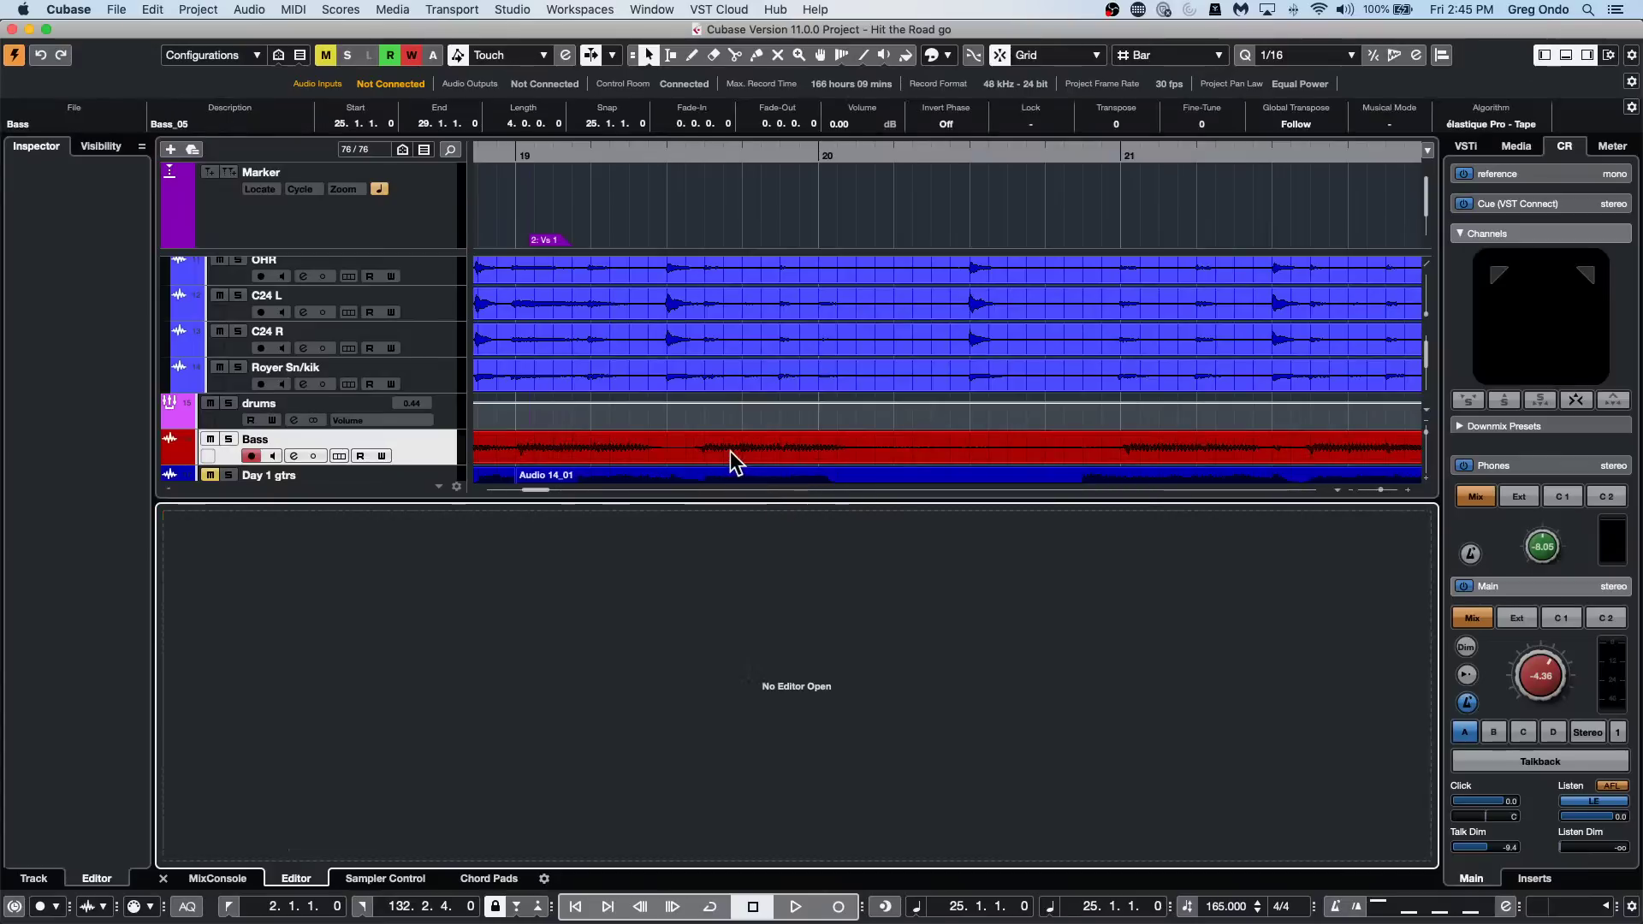
{"action": "left_click", "coordinate": [731, 452]}
{"action": "left_click_drag", "start_coordinate": [648, 150], "coordinate": [659, 77]}
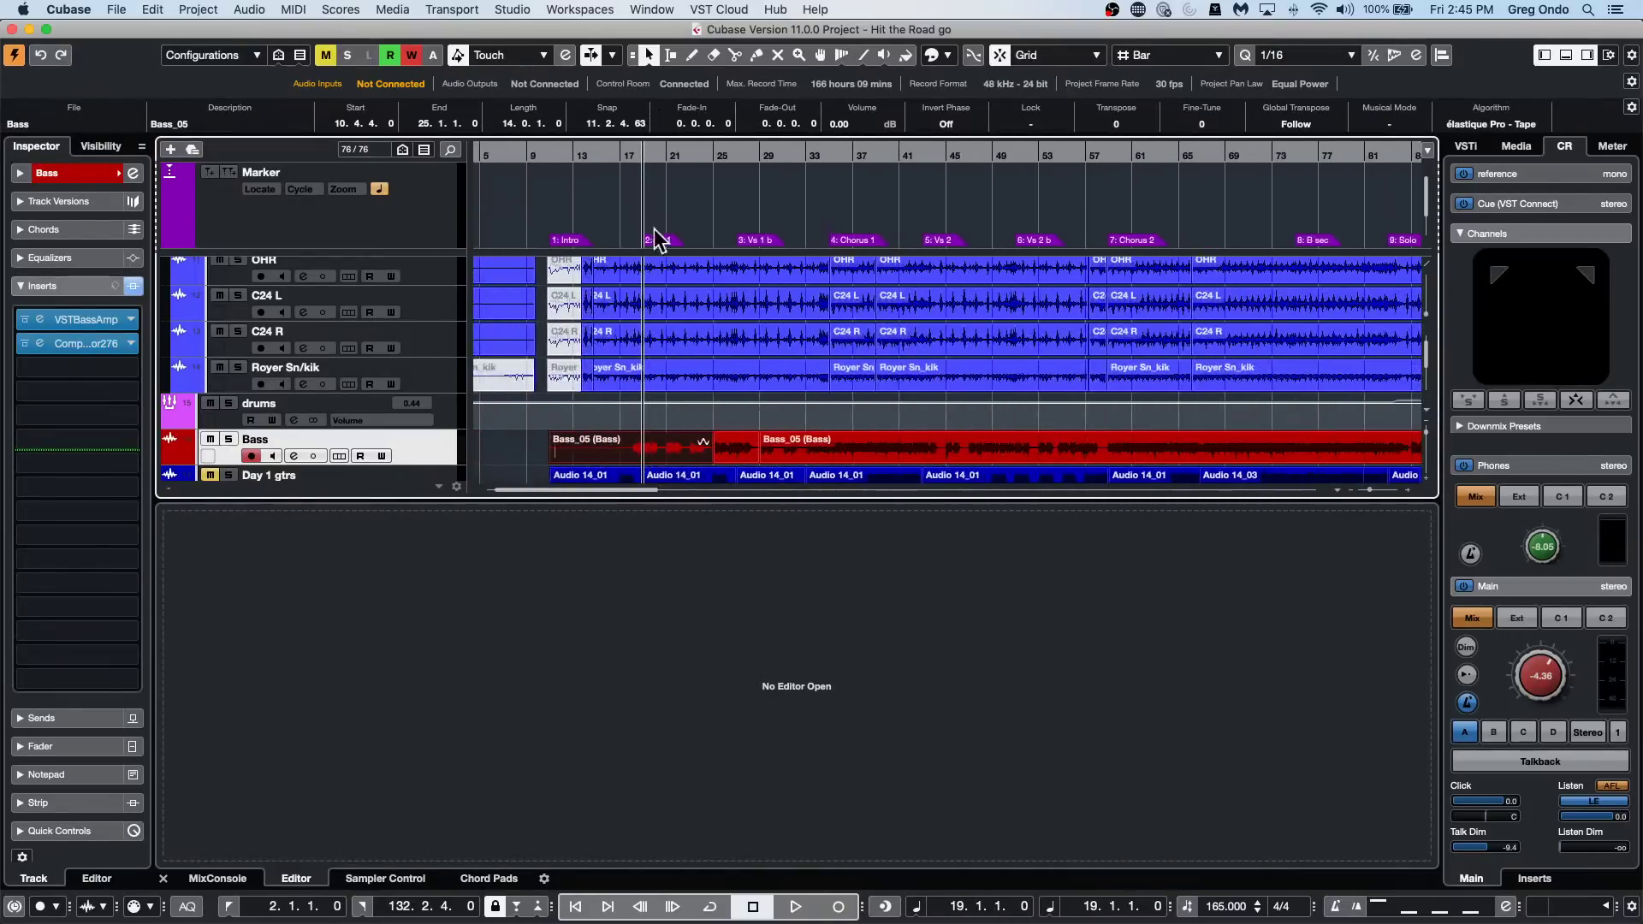
Select the Bass event from bar 25 to 29 and open the Quantize Panel for it.
{"action": "left_click", "coordinate": [746, 443]}
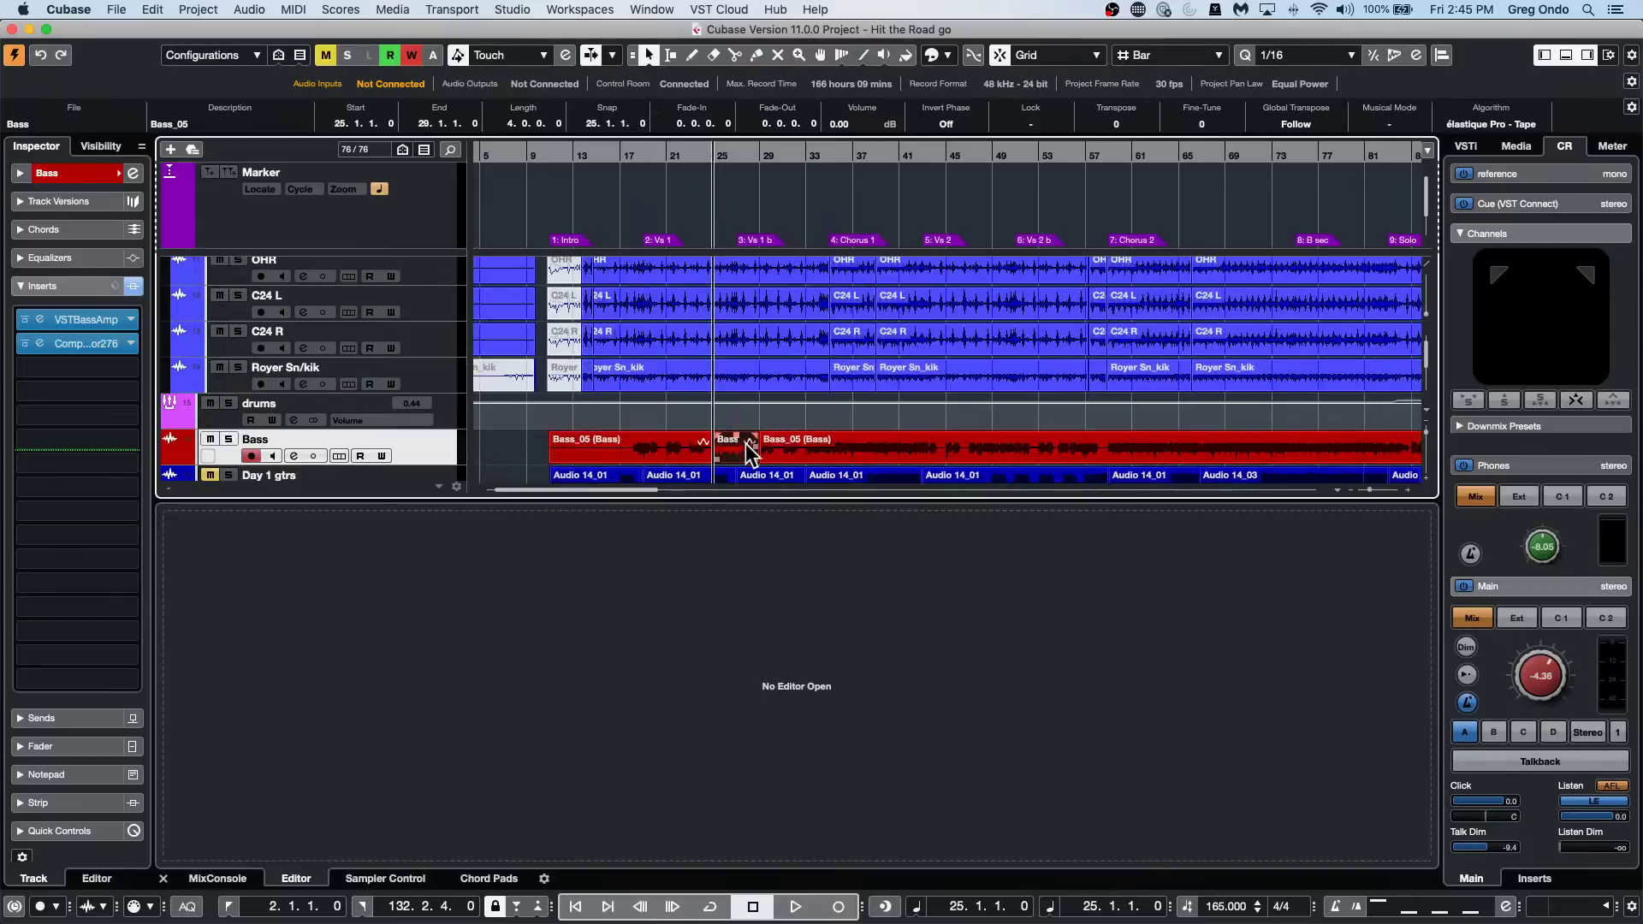
{"action": "left_click", "coordinate": [1244, 54]}
{"action": "left_click", "coordinate": [1415, 55]}
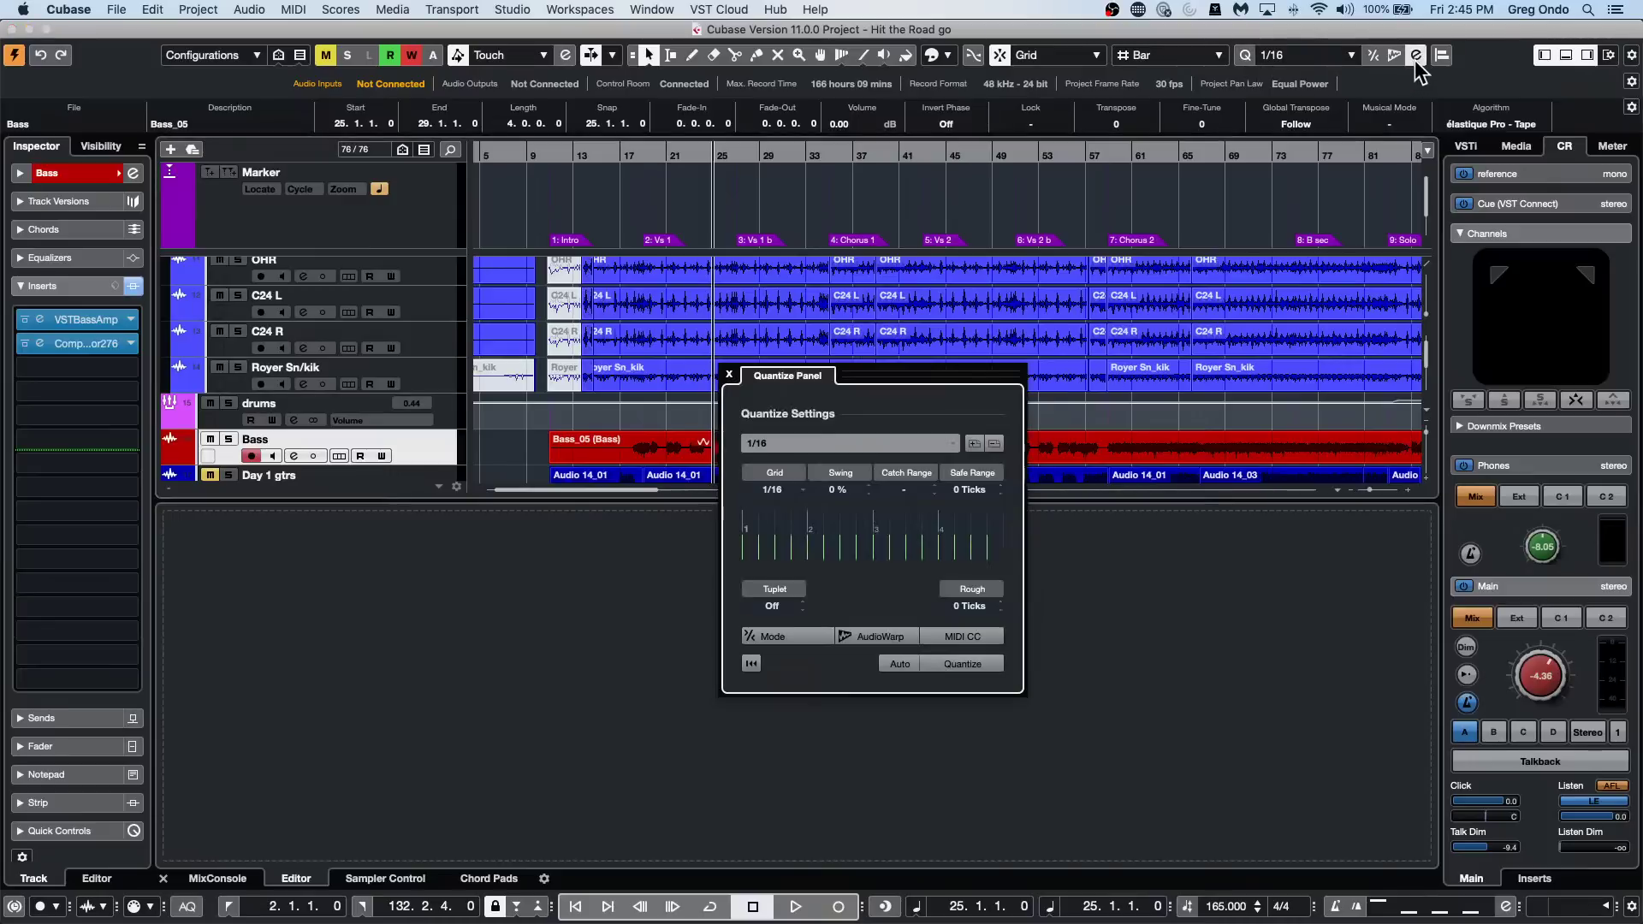
Enable AudioWarp in the Quantize Panel, enlarge the Bass track, and quantize the Bass event from bar 25 to 1/16.
{"action": "left_click", "coordinate": [875, 643]}
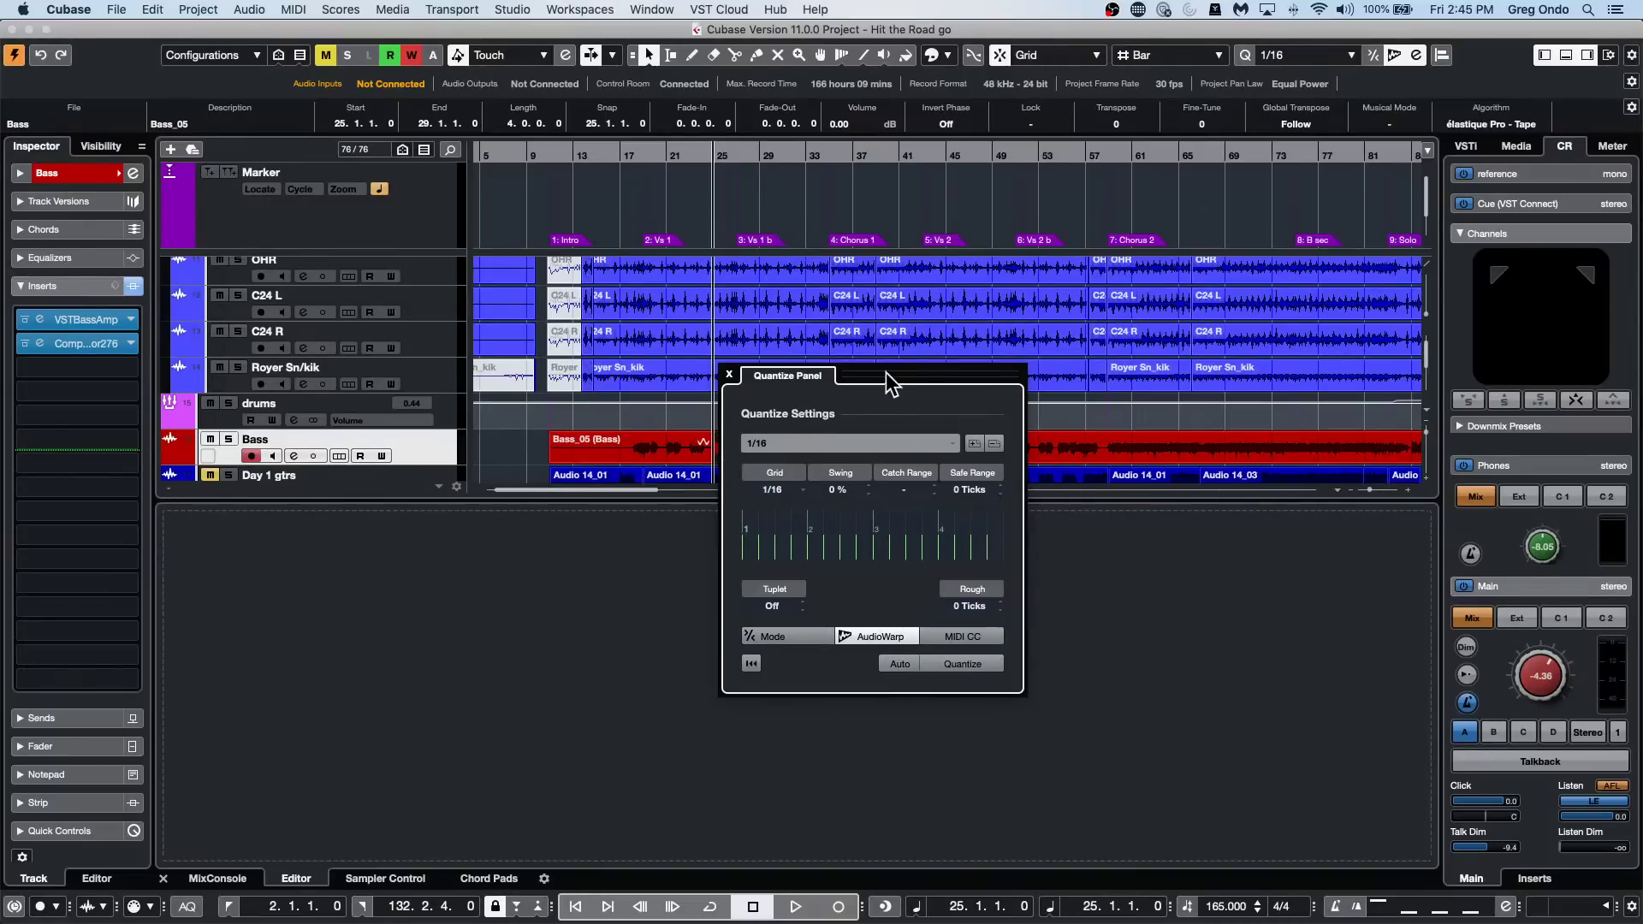
{"action": "left_click_drag", "start_coordinate": [890, 383], "coordinate": [1106, 457]}
{"action": "left_click_drag", "start_coordinate": [730, 166], "coordinate": [274, 422]}
{"action": "scroll", "coordinate": [417, 459], "scroll_direction": "down", "scroll_amount": 3}
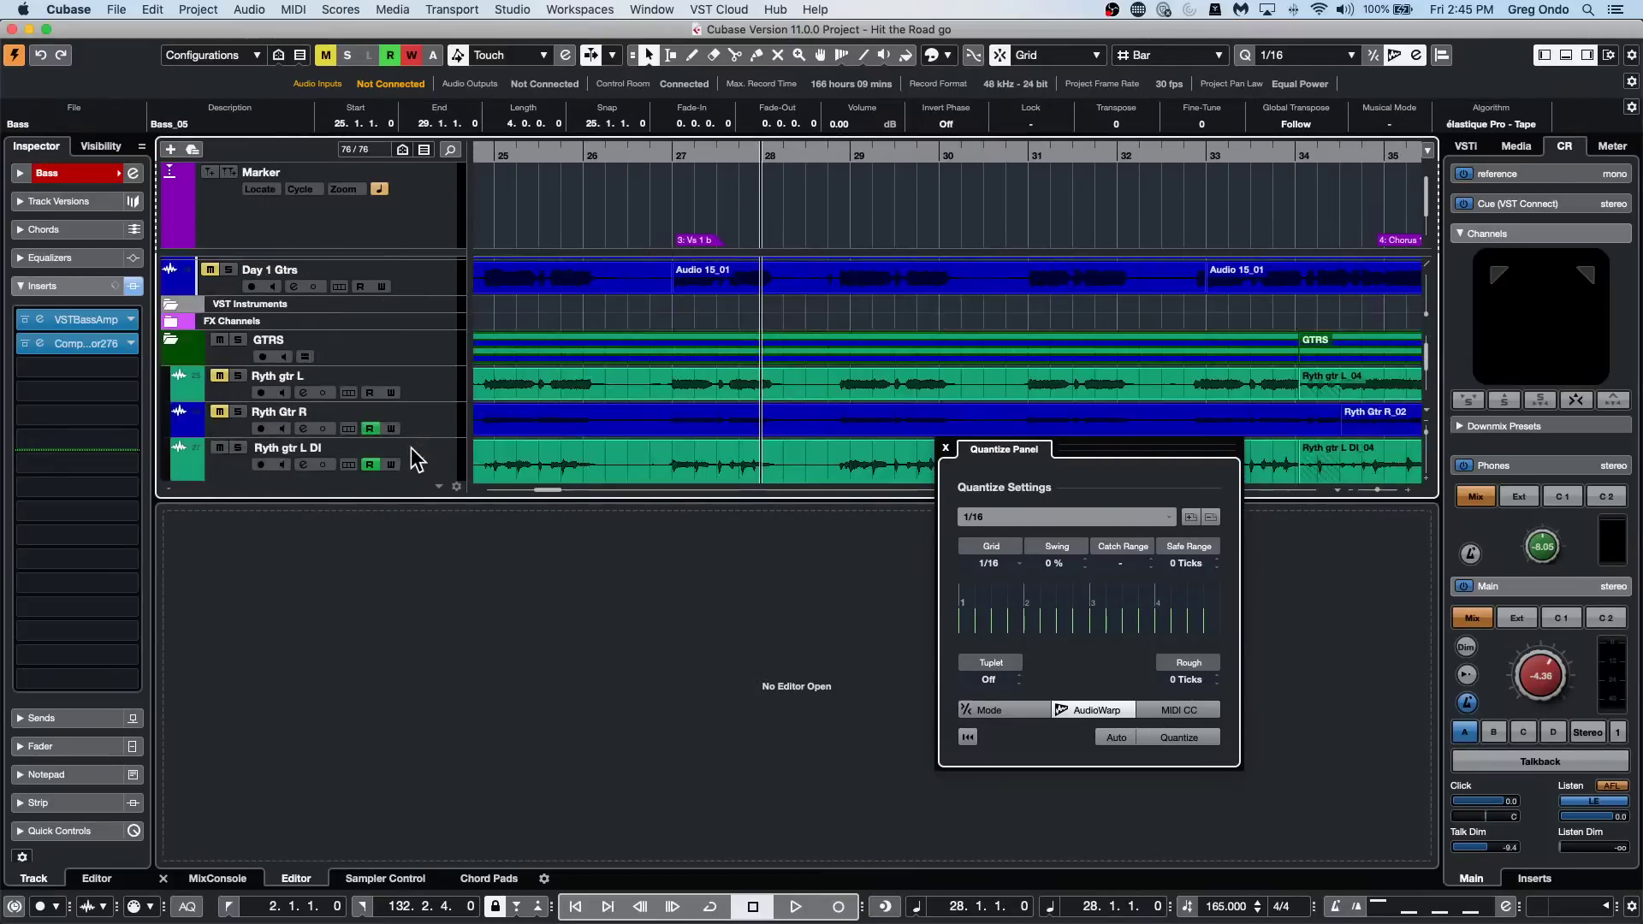
{"action": "scroll", "coordinate": [414, 368], "scroll_direction": "up", "scroll_amount": 6}
{"action": "scroll", "coordinate": [419, 368], "scroll_direction": "down", "scroll_amount": 3}
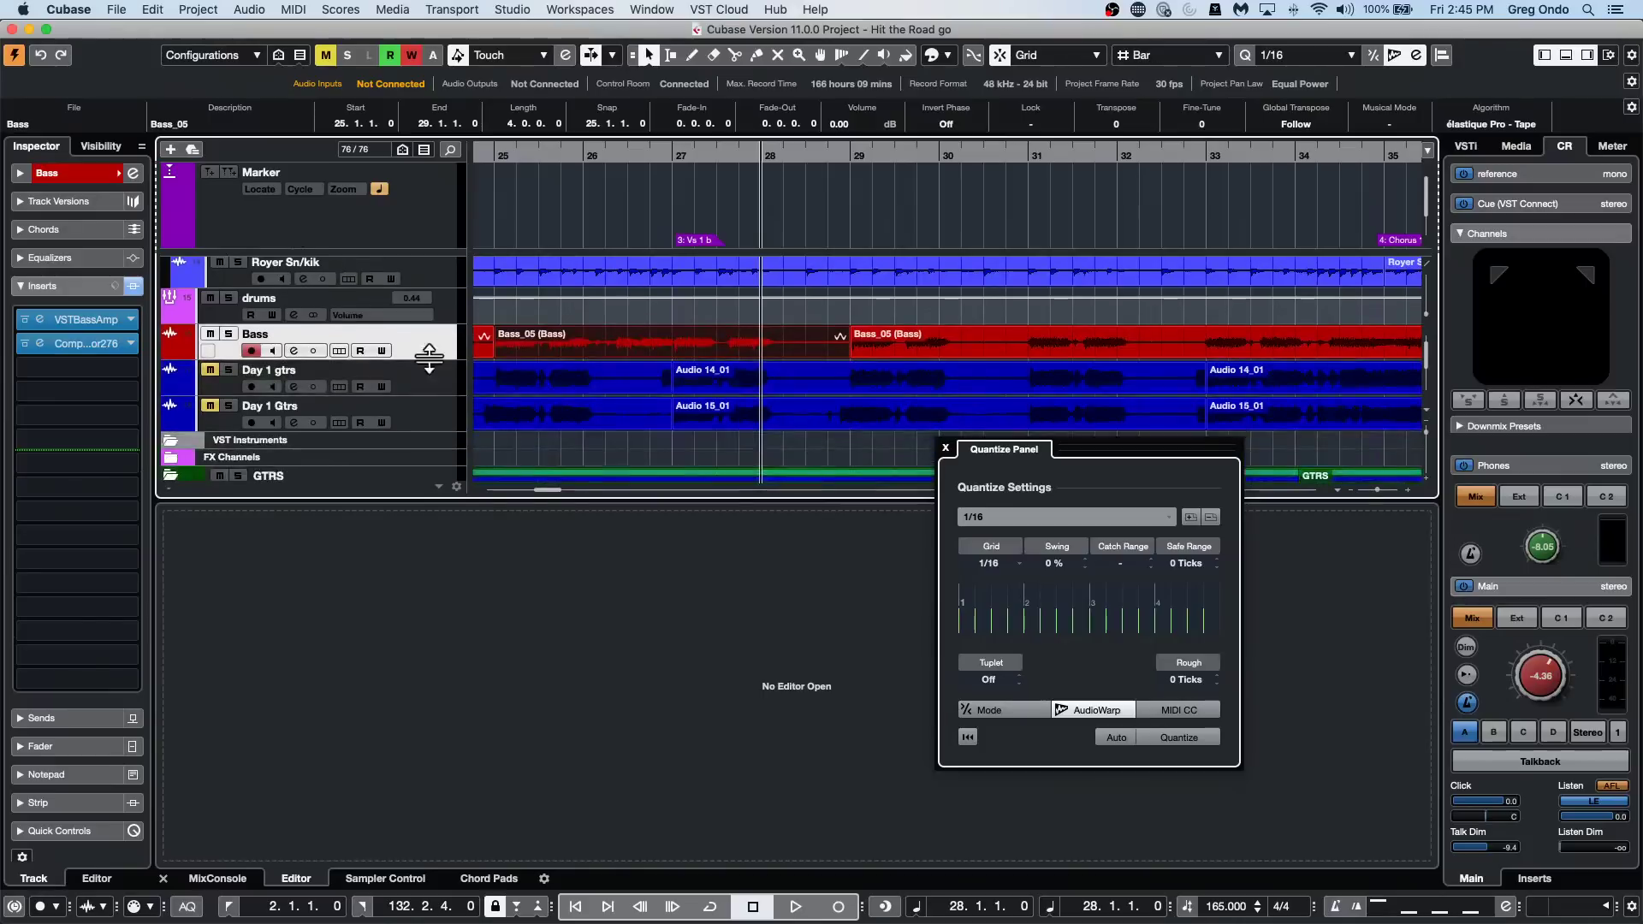
{"action": "left_click_drag", "start_coordinate": [429, 357], "coordinate": [420, 480]}
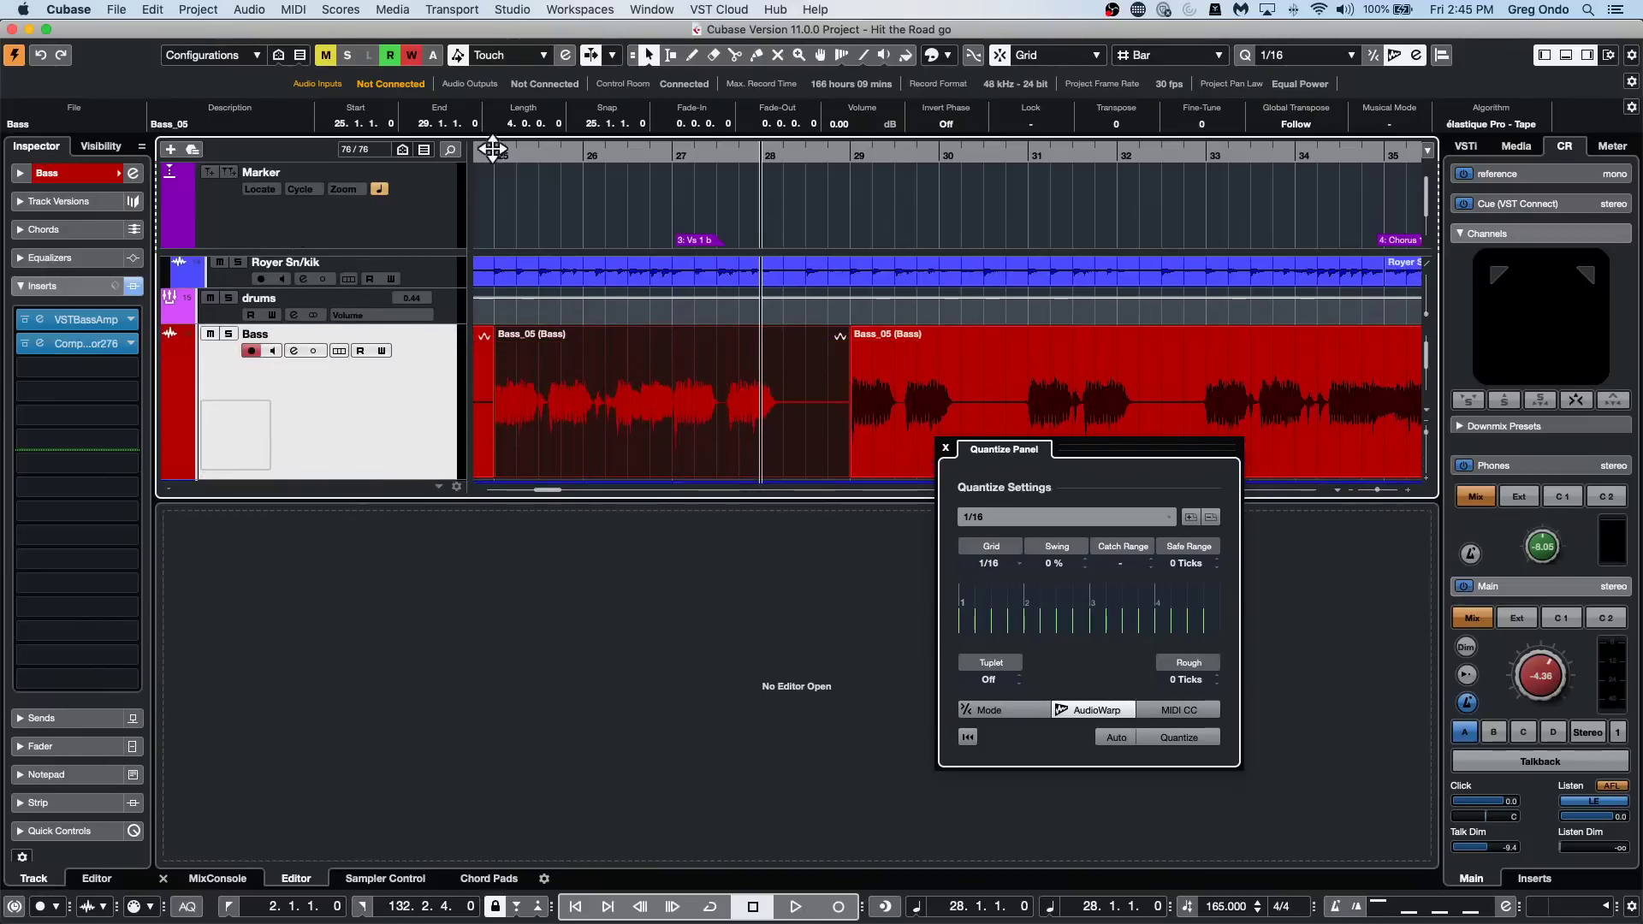
{"action": "left_click_drag", "start_coordinate": [492, 149], "coordinate": [504, 218]}
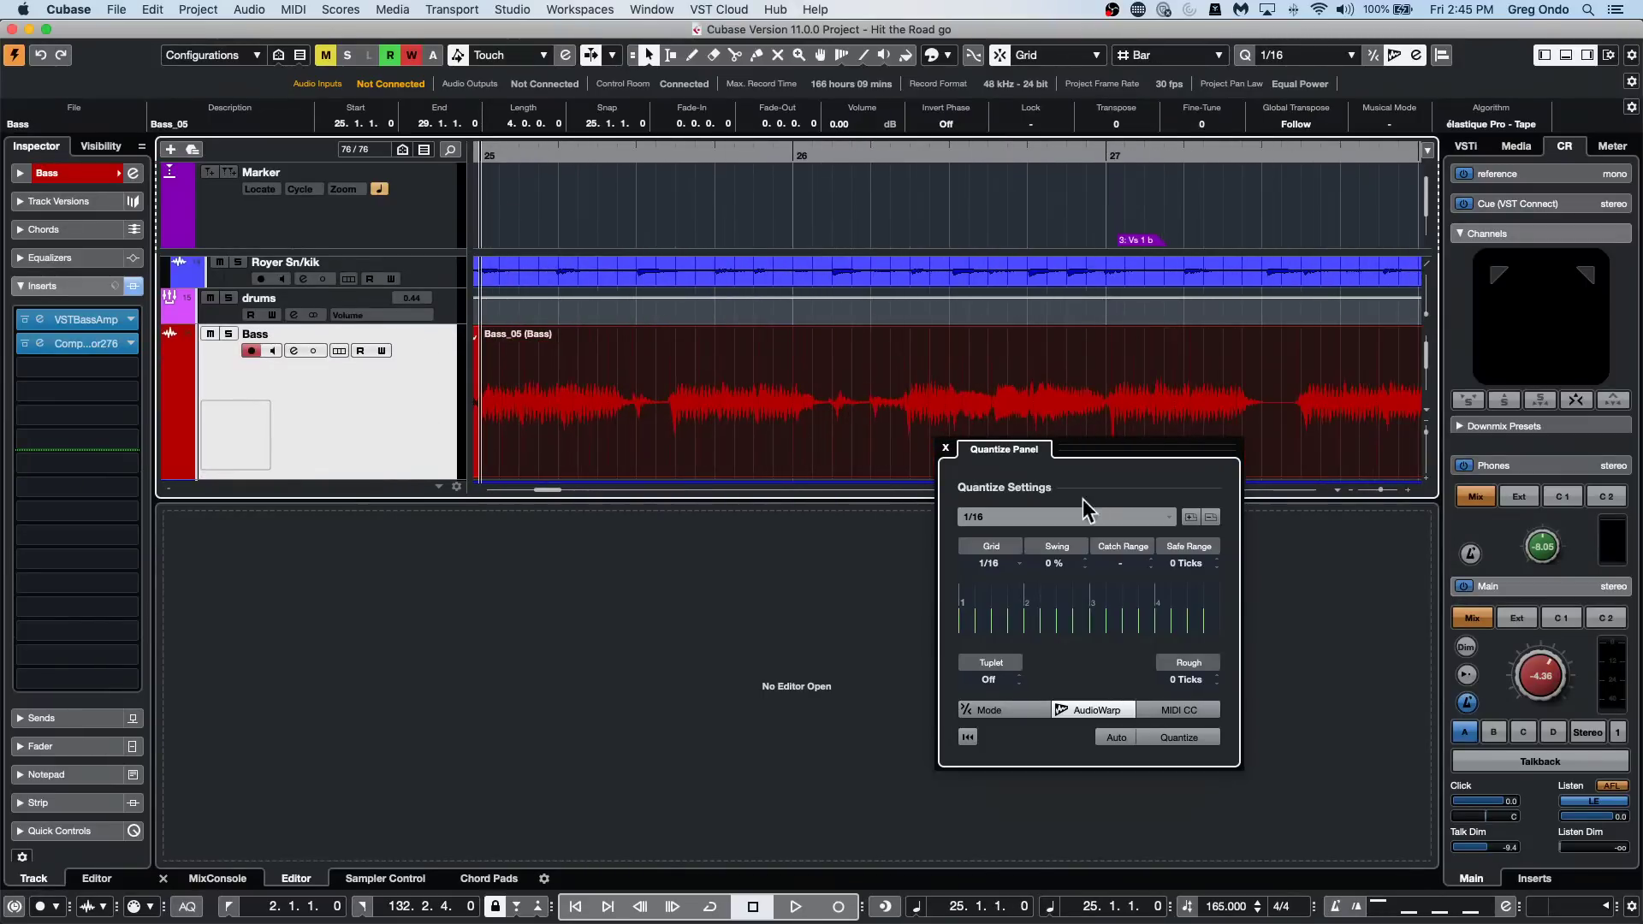
{"action": "left_click", "coordinate": [1199, 732]}
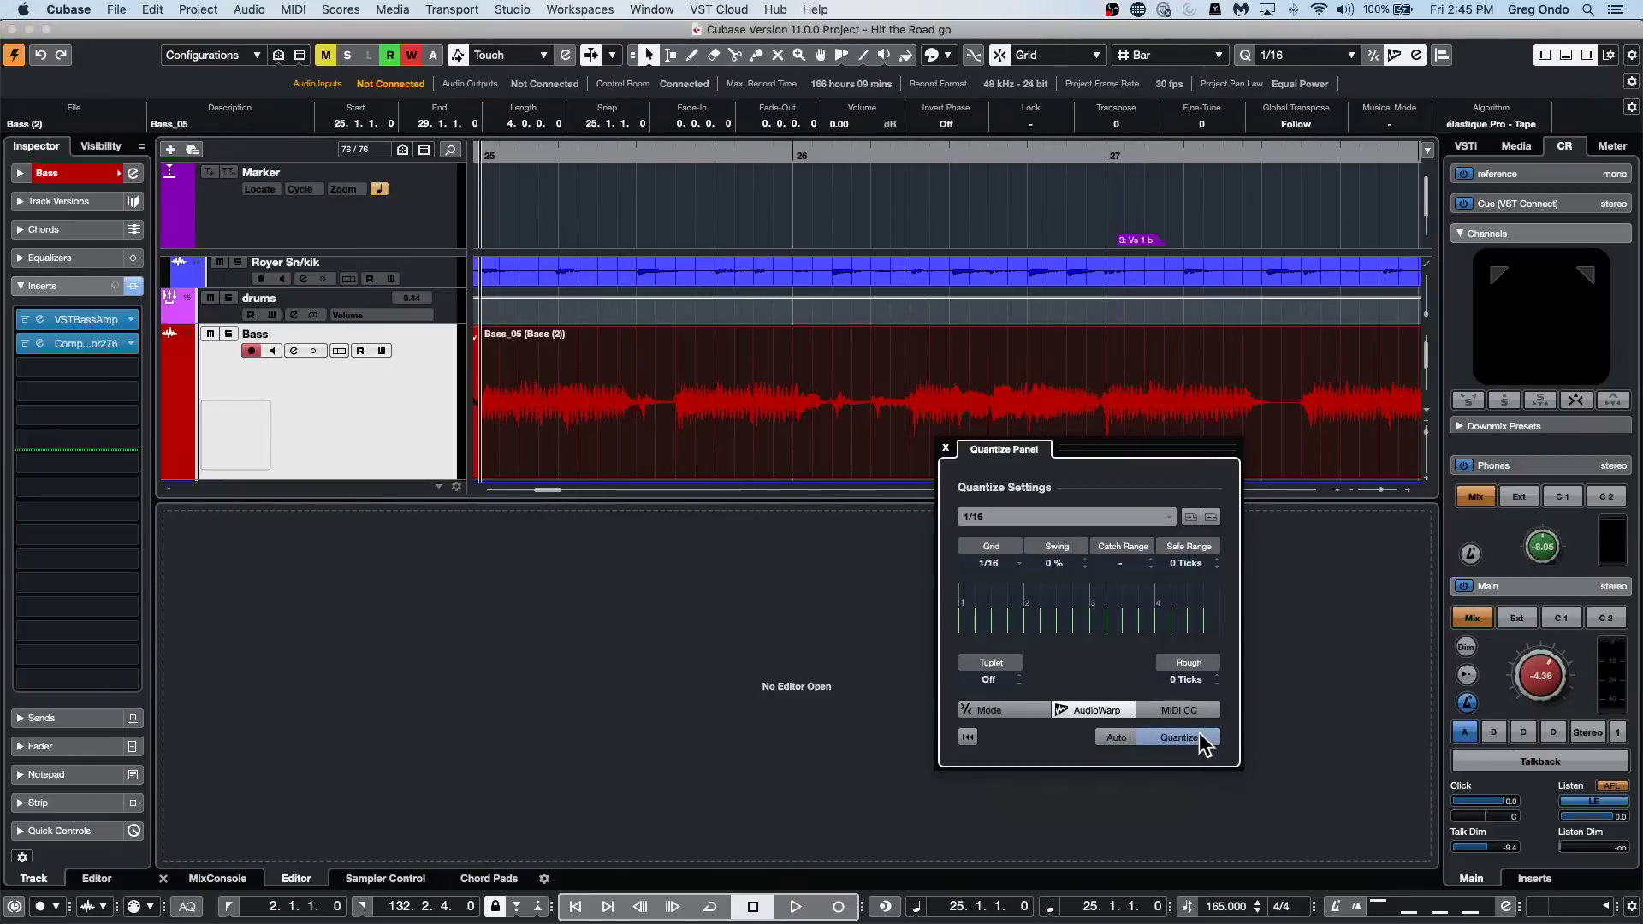
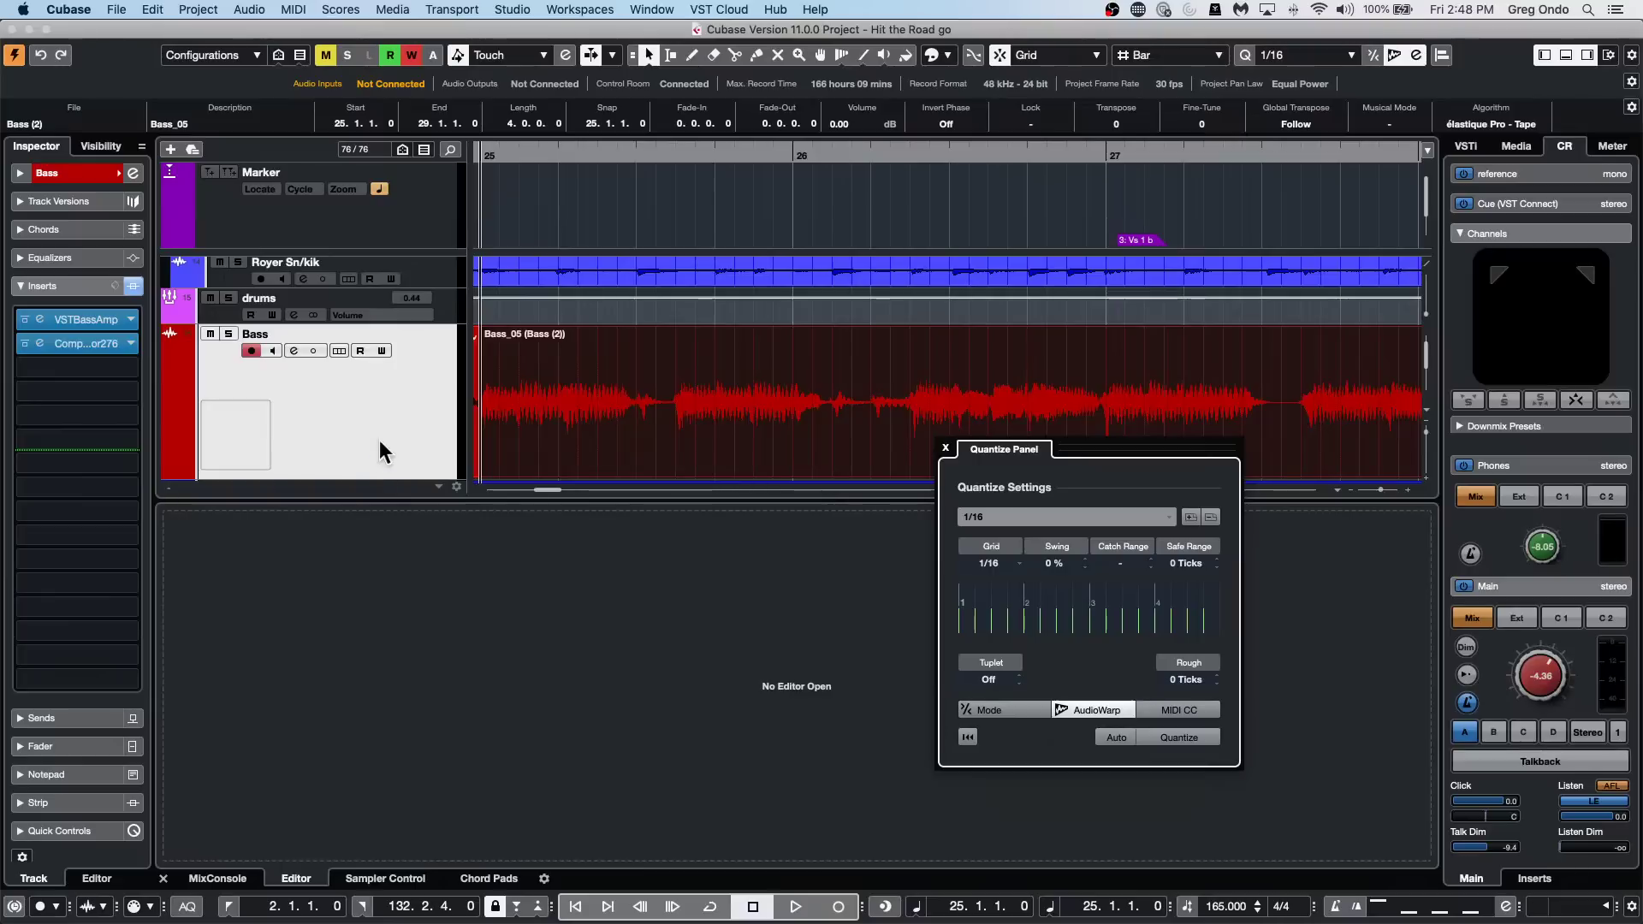
Close the Quantize Panel and add one HALion Sonic SE instrument track with stereo output below the Bass track.
{"action": "left_click", "coordinate": [947, 448]}
{"action": "scroll", "coordinate": [400, 418], "scroll_direction": "down", "scroll_amount": 1}
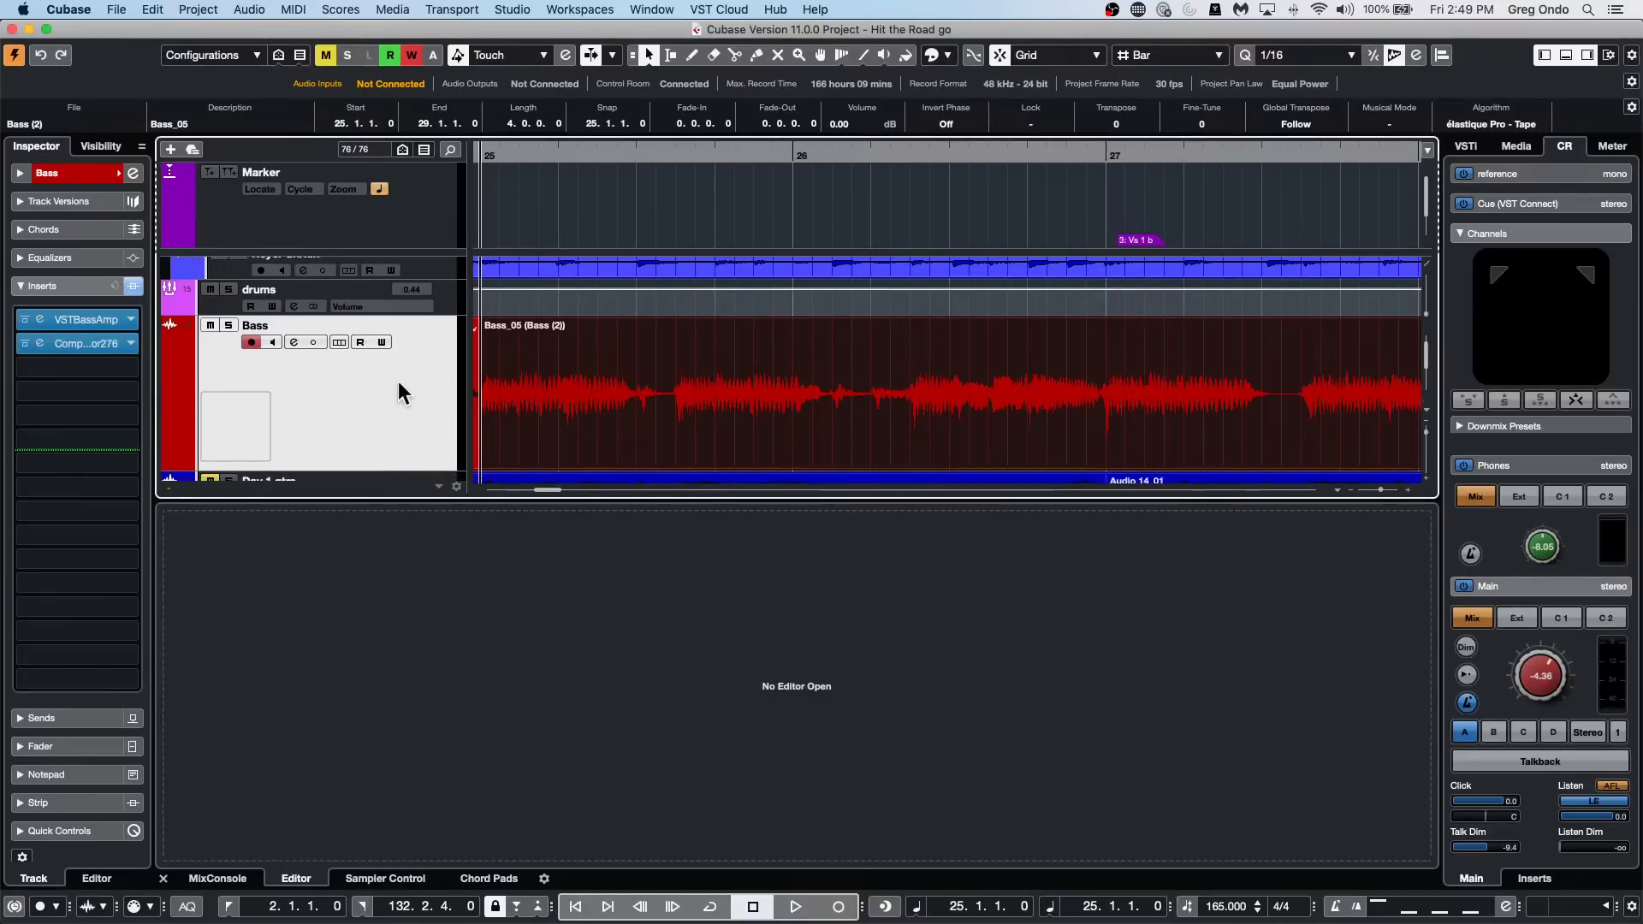
{"action": "right_click", "coordinate": [397, 382]}
{"action": "mouse_move", "coordinate": [439, 387]}
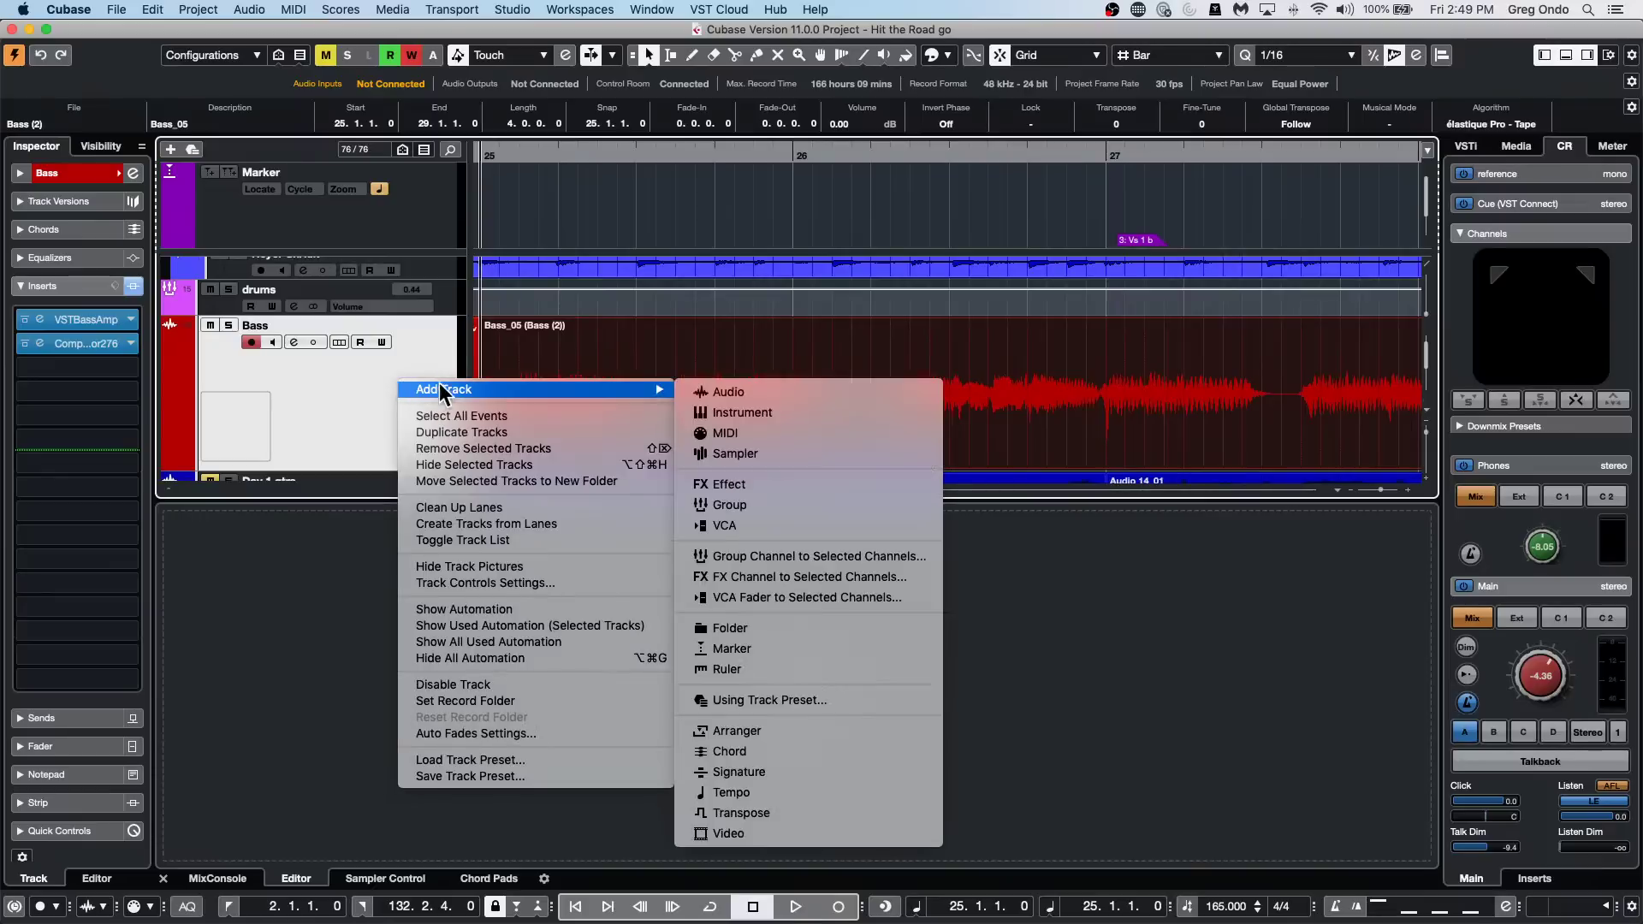
{"action": "left_click", "coordinate": [861, 412]}
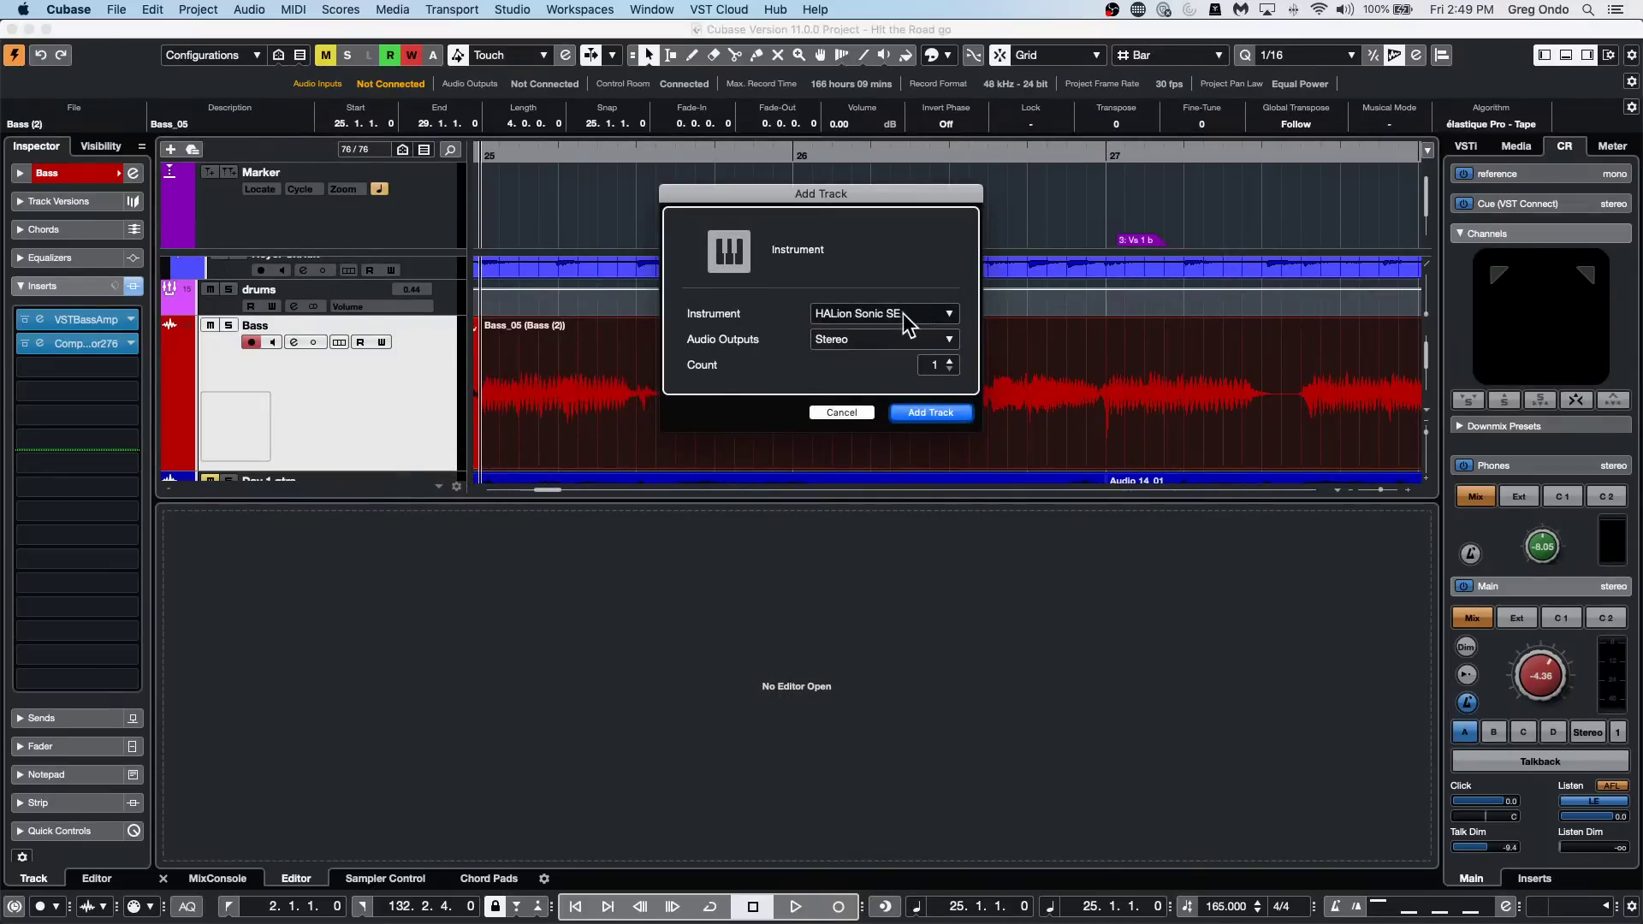
{"action": "left_click", "coordinate": [945, 419]}
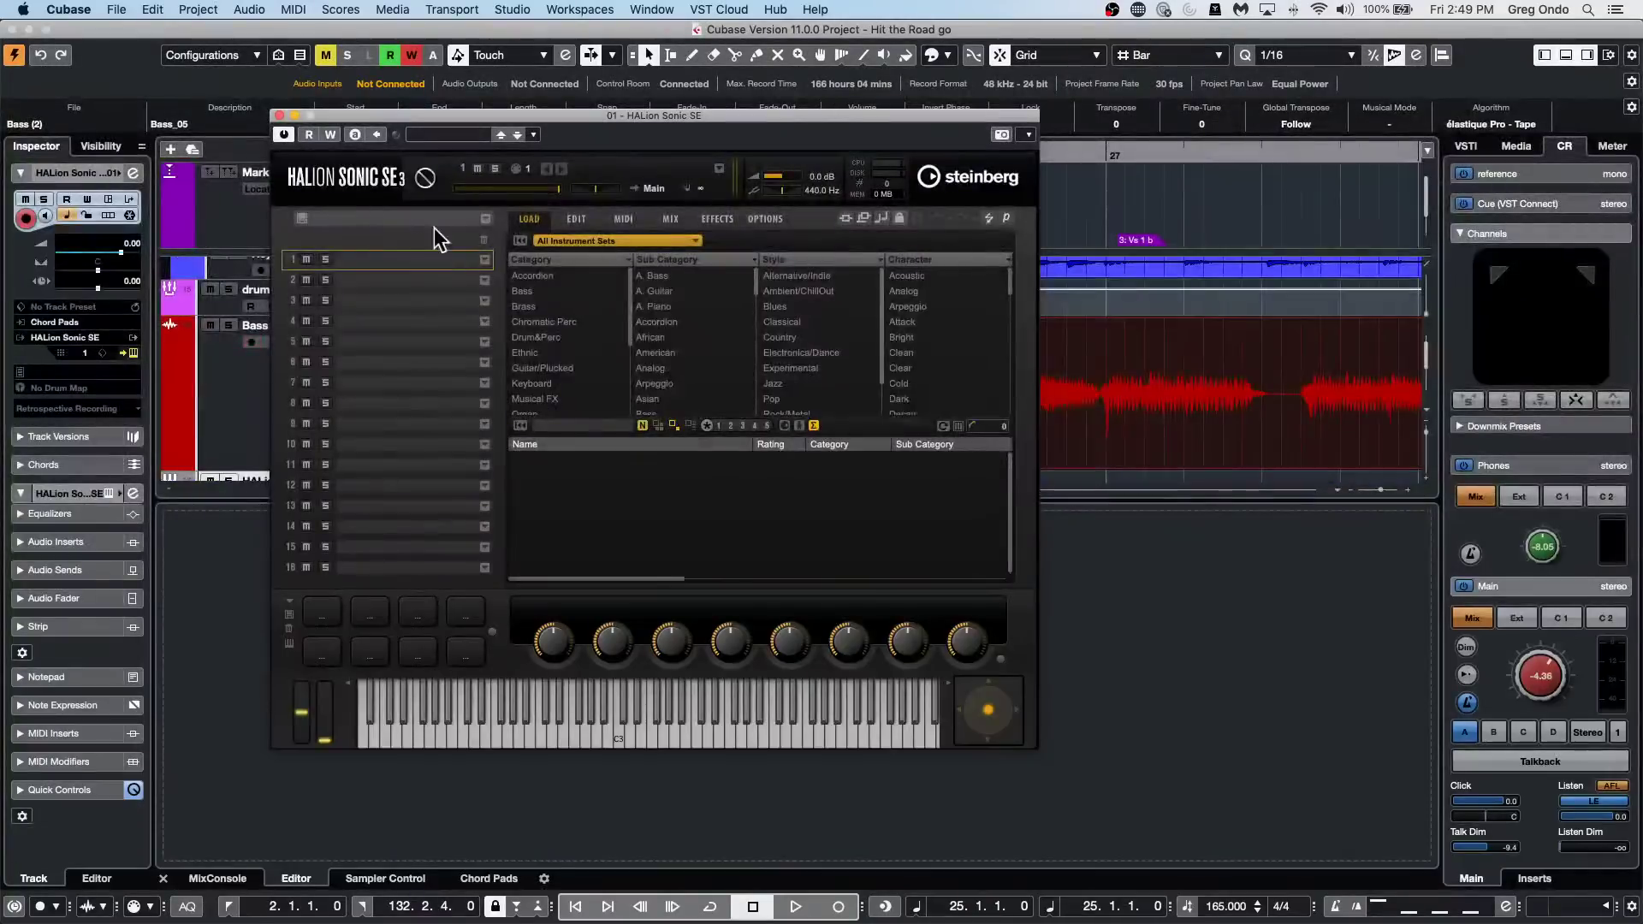
Load the TGuitar instrument into HALion Sonic SE's first slot and show its editing controls.
{"action": "left_click", "coordinate": [603, 239]}
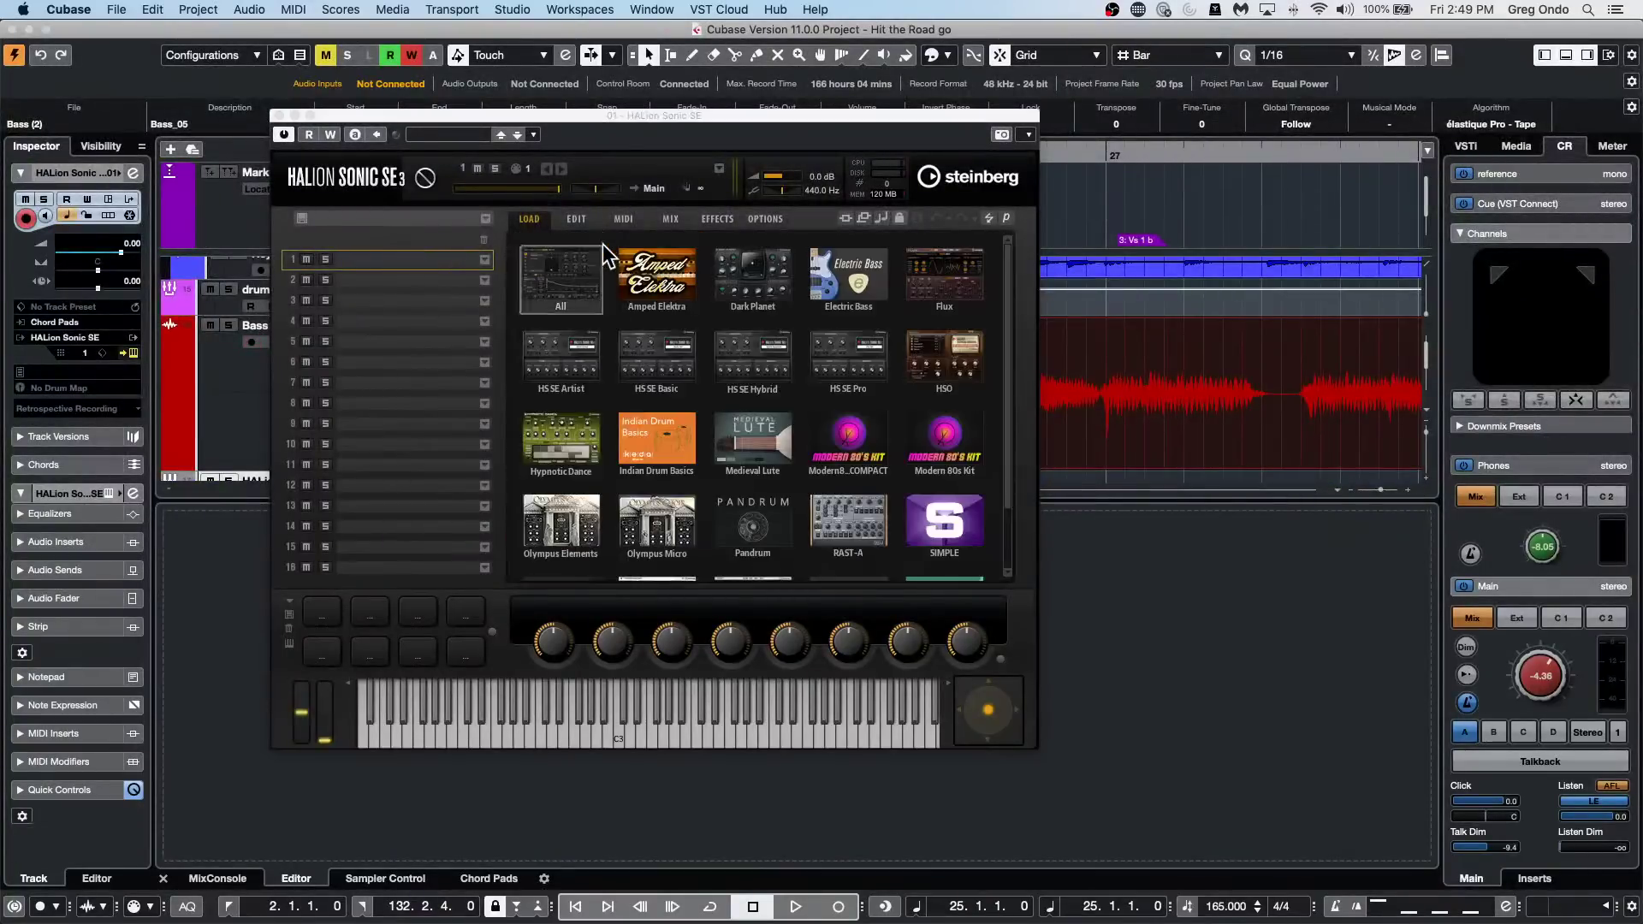
{"action": "scroll", "coordinate": [669, 415], "scroll_direction": "down", "scroll_amount": 2}
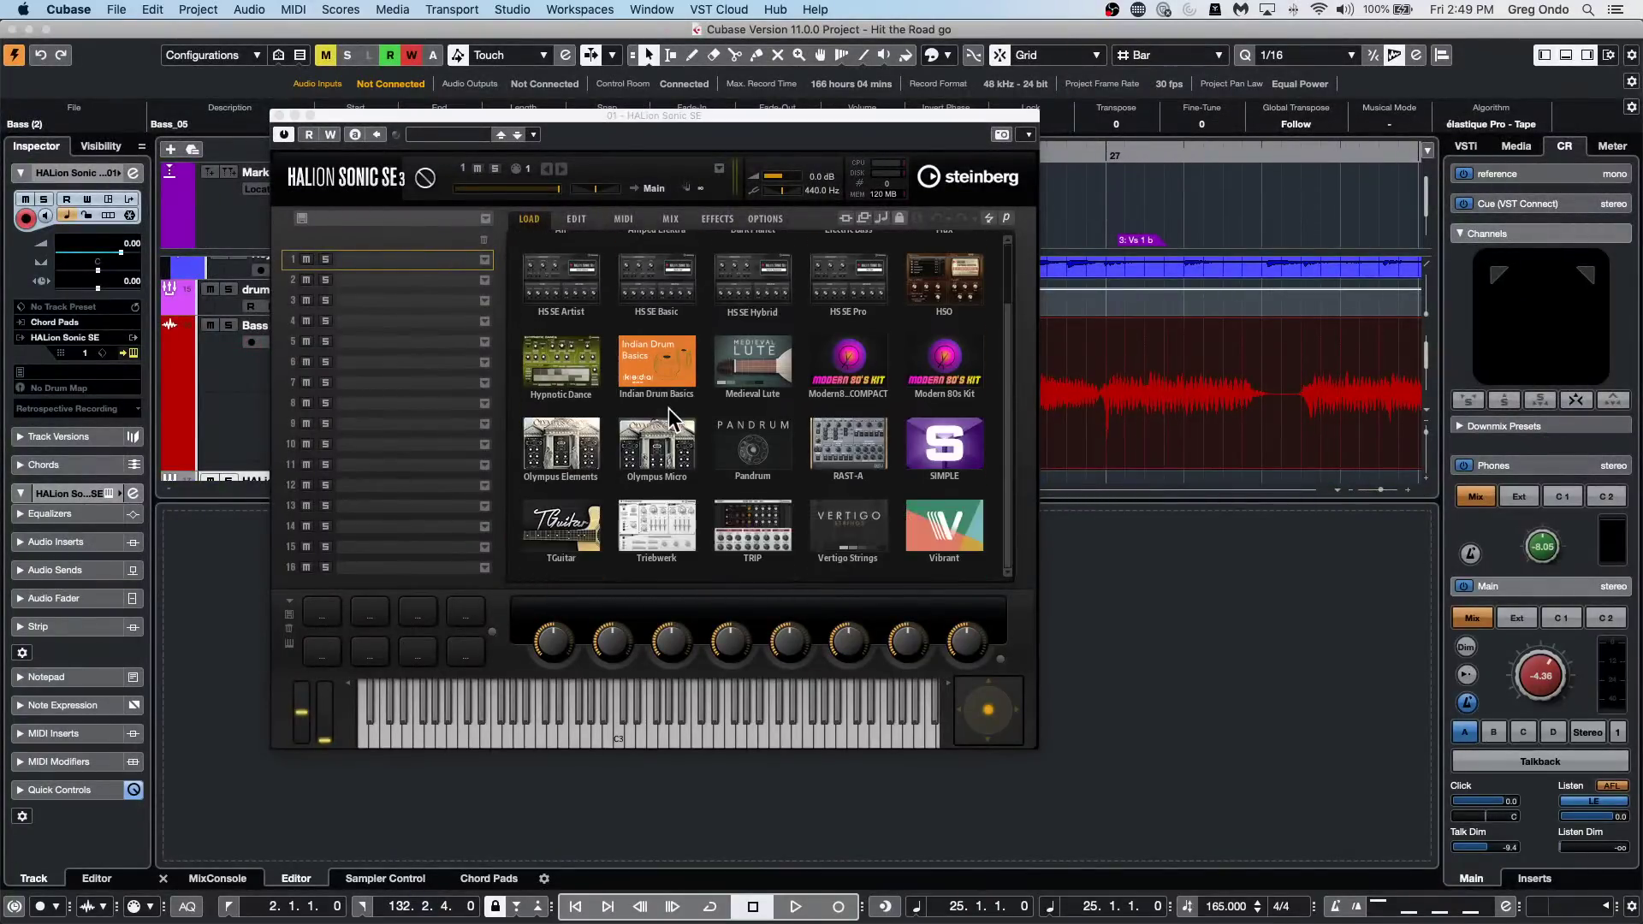
{"action": "left_click", "coordinate": [566, 539]}
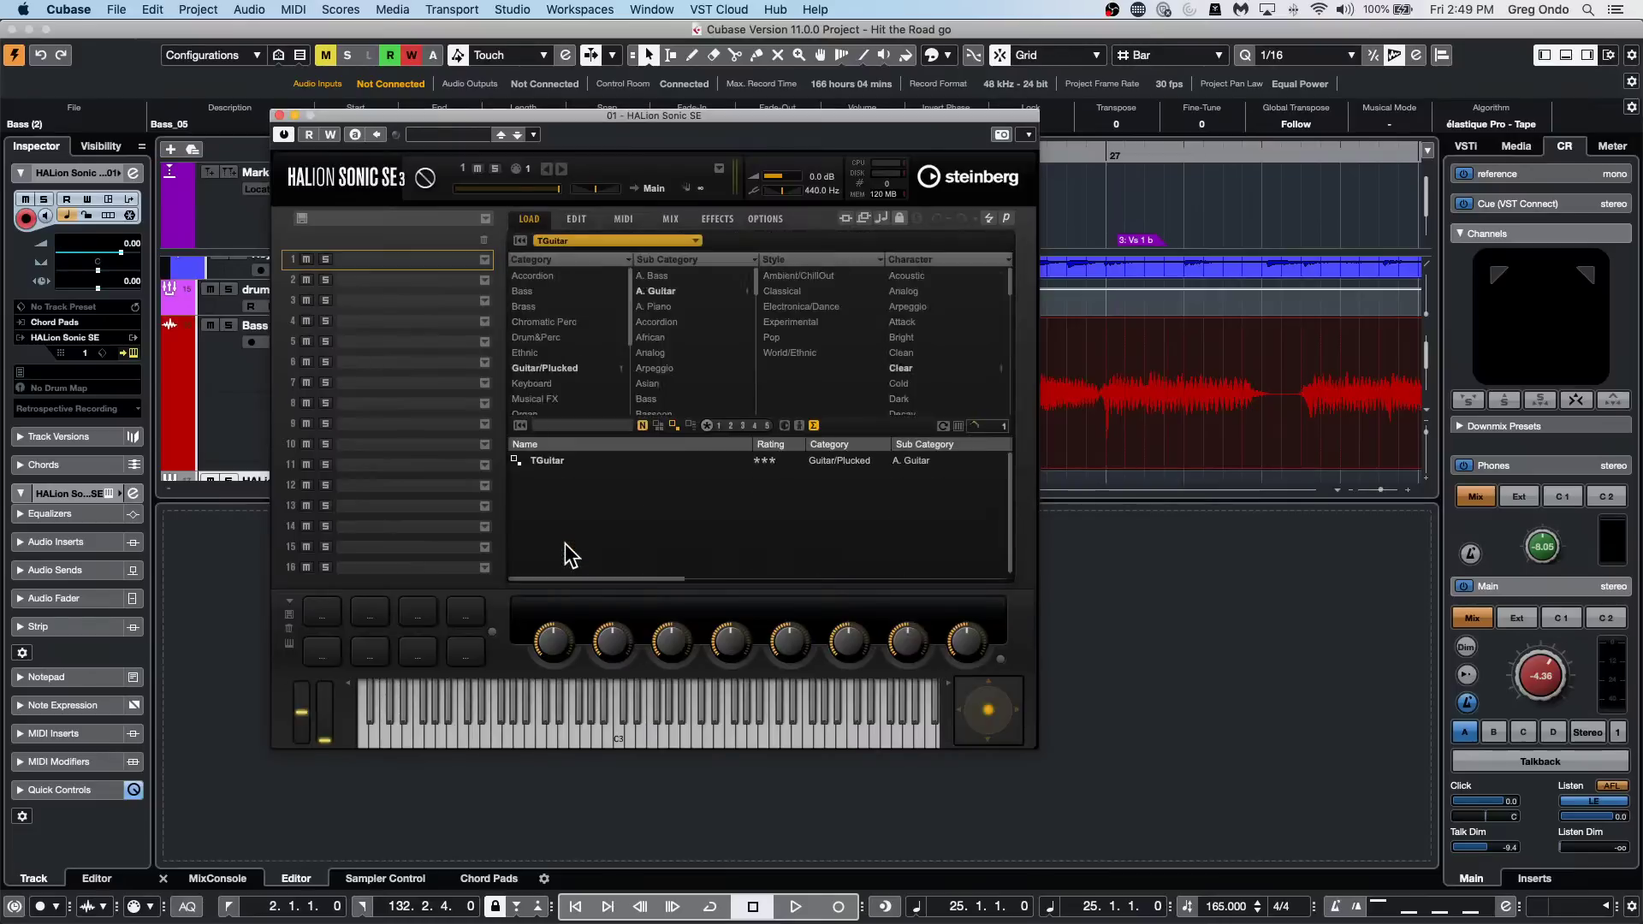
{"action": "double_click", "coordinate": [548, 459]}
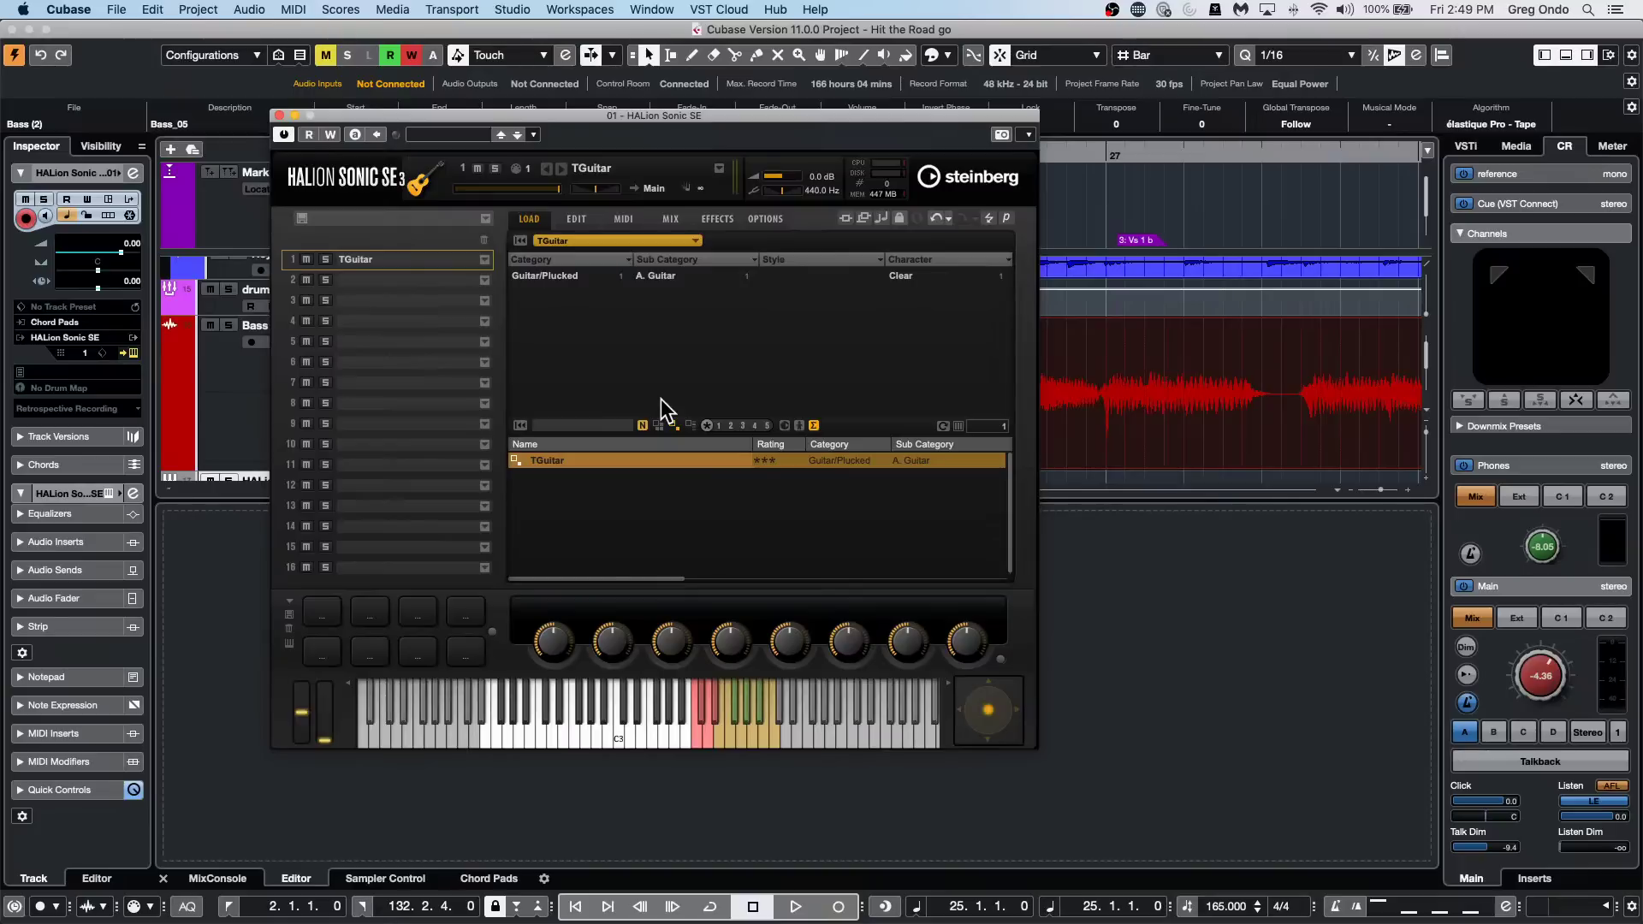
{"action": "left_click", "coordinate": [570, 217]}
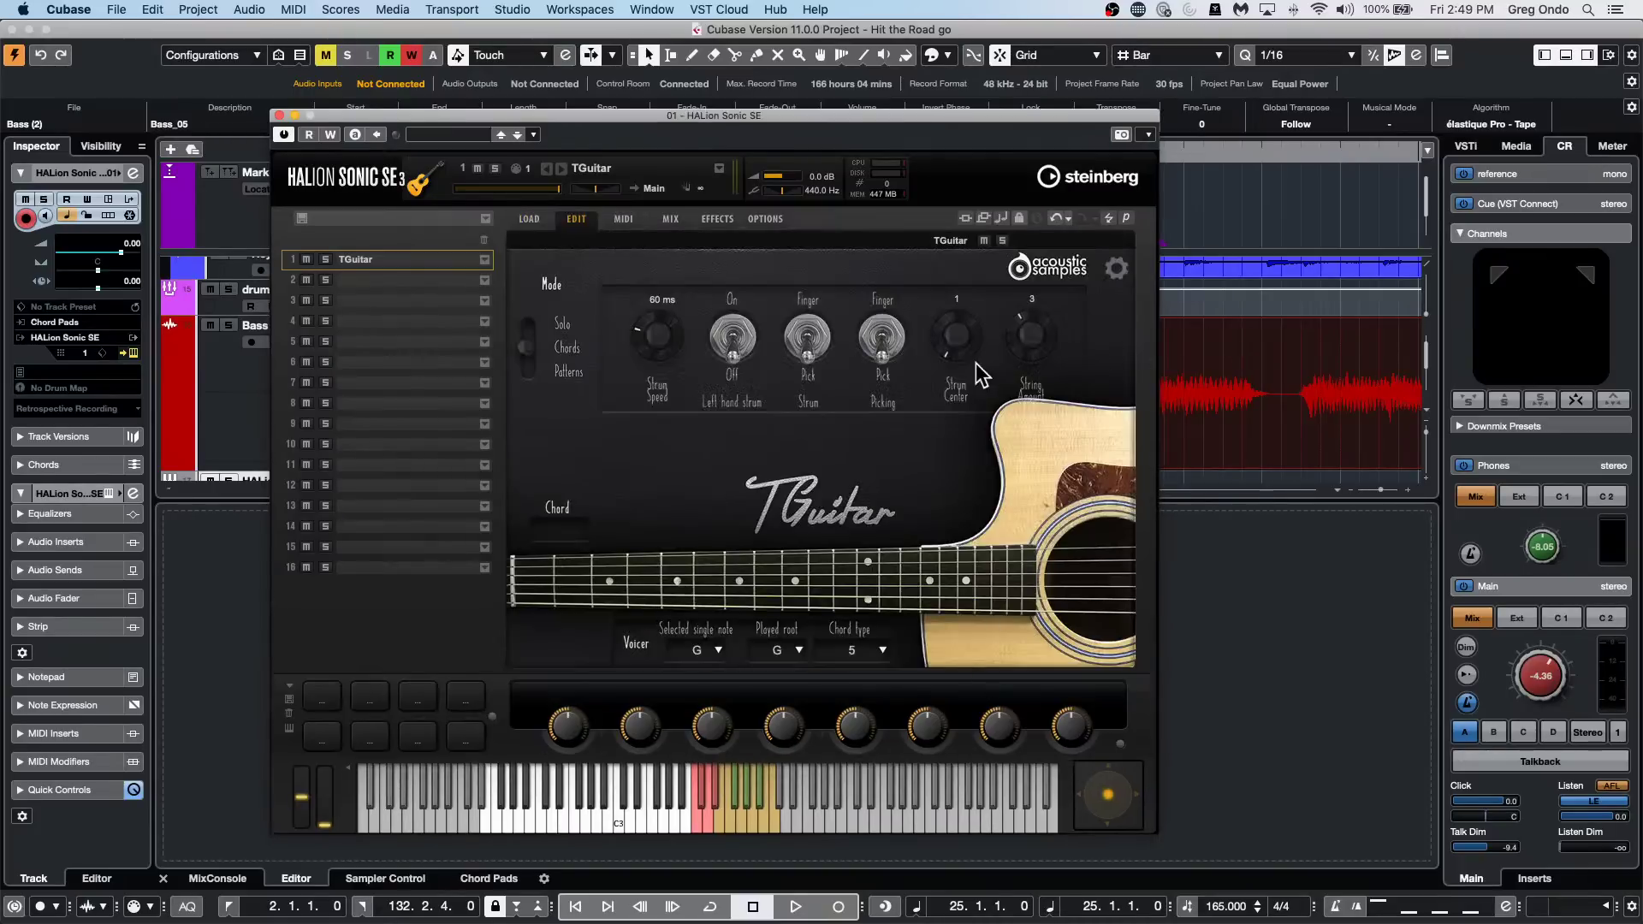
Compare TGuitar's Chords and Patterns modes, leave it in Patterns mode, and turn Left hand strum on.
{"action": "left_click", "coordinate": [529, 367]}
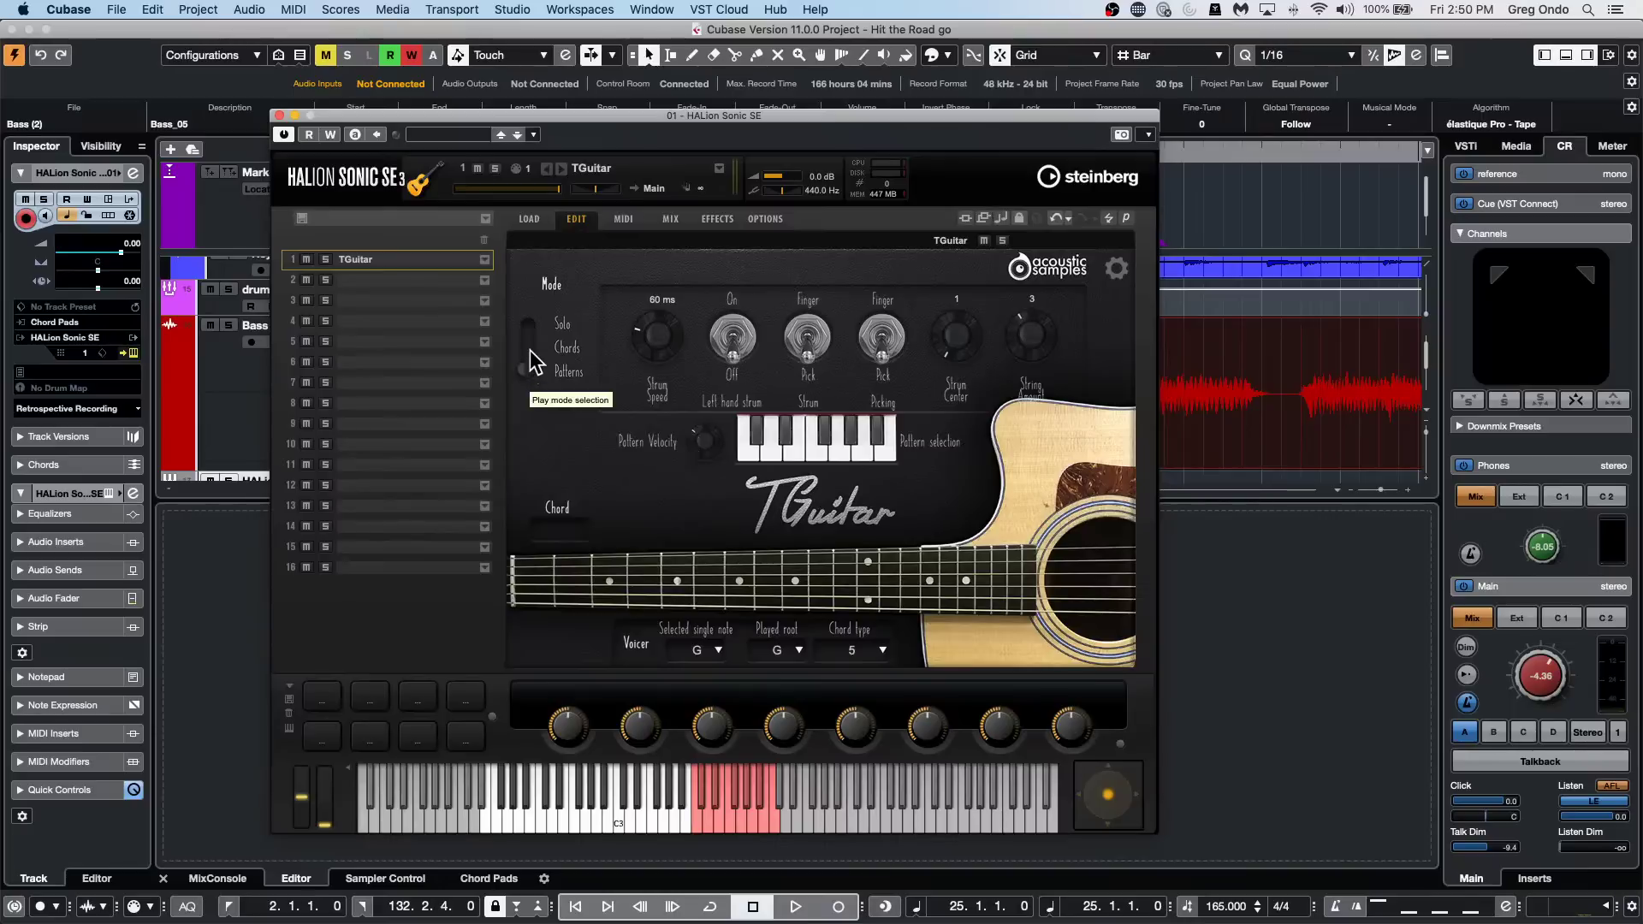
{"action": "left_click_drag", "start_coordinate": [519, 367], "coordinate": [525, 344]}
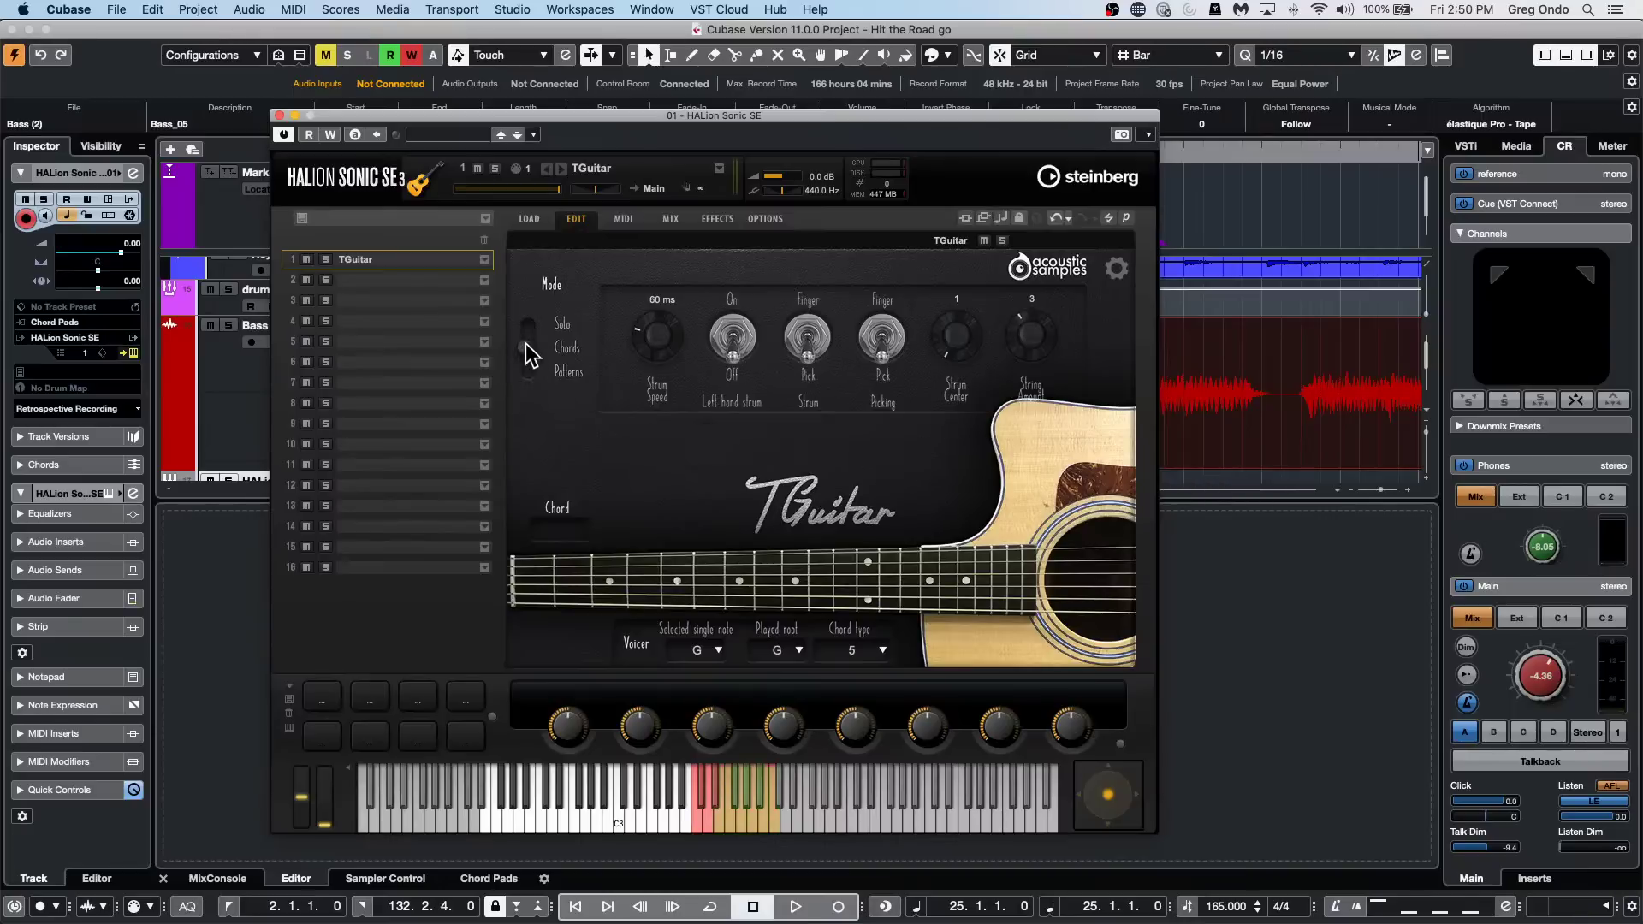
{"action": "left_click", "coordinate": [528, 376]}
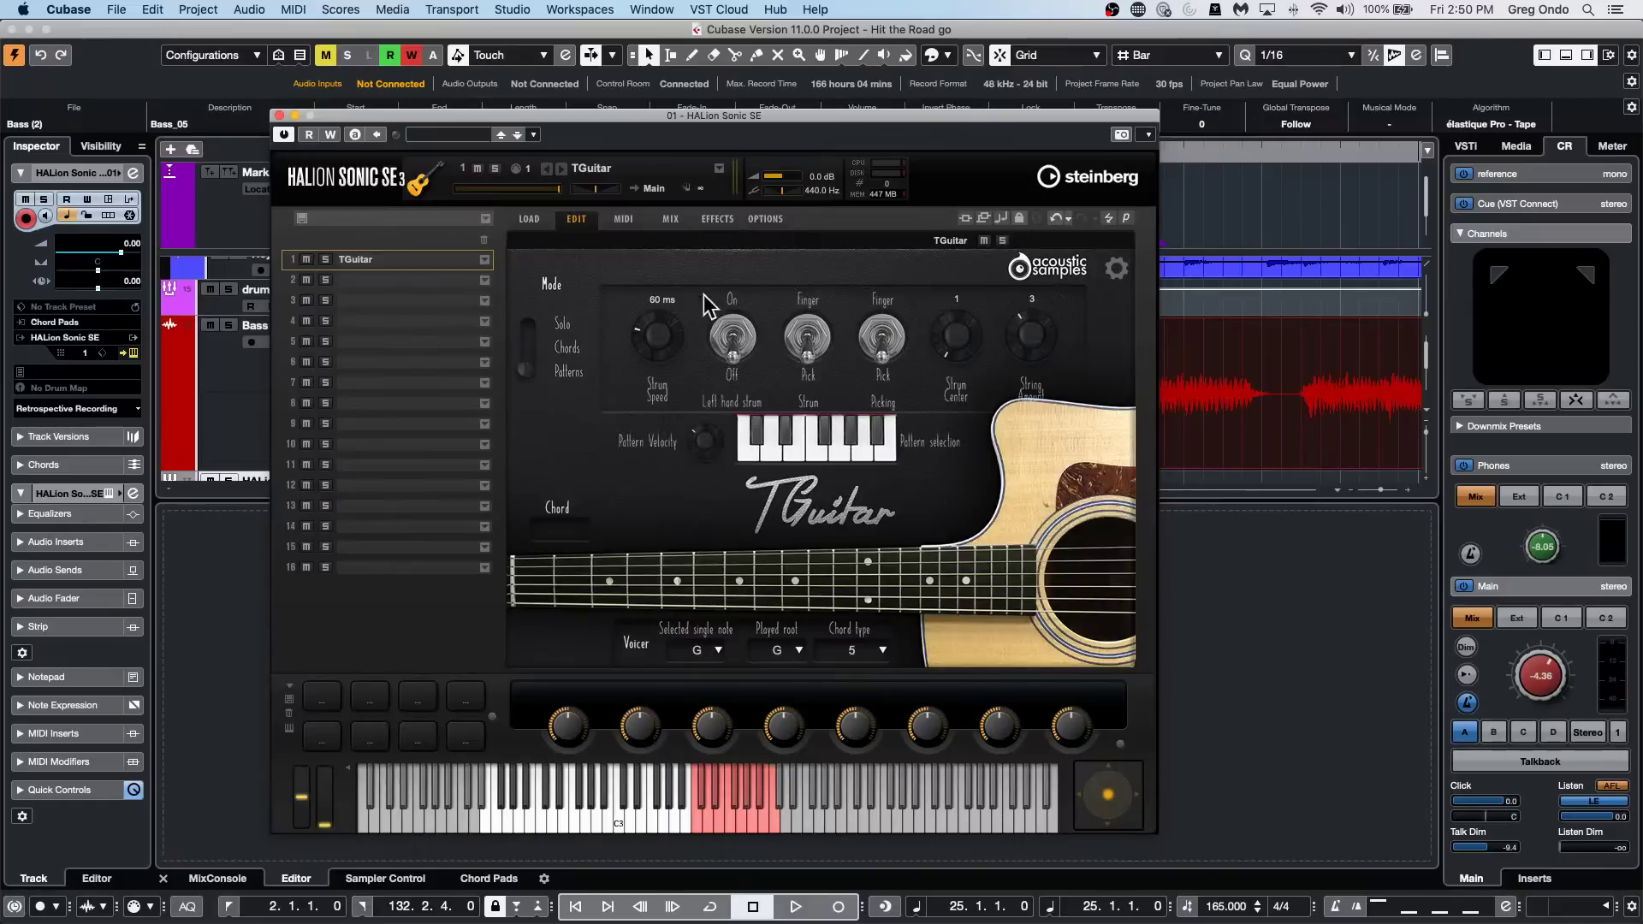
{"action": "left_click", "coordinate": [732, 340]}
Assign Blues-pattern01 - 82 to the second white pattern selection key of TGuitar.
{"action": "left_click", "coordinate": [753, 445]}
{"action": "mouse_move", "coordinate": [843, 423]}
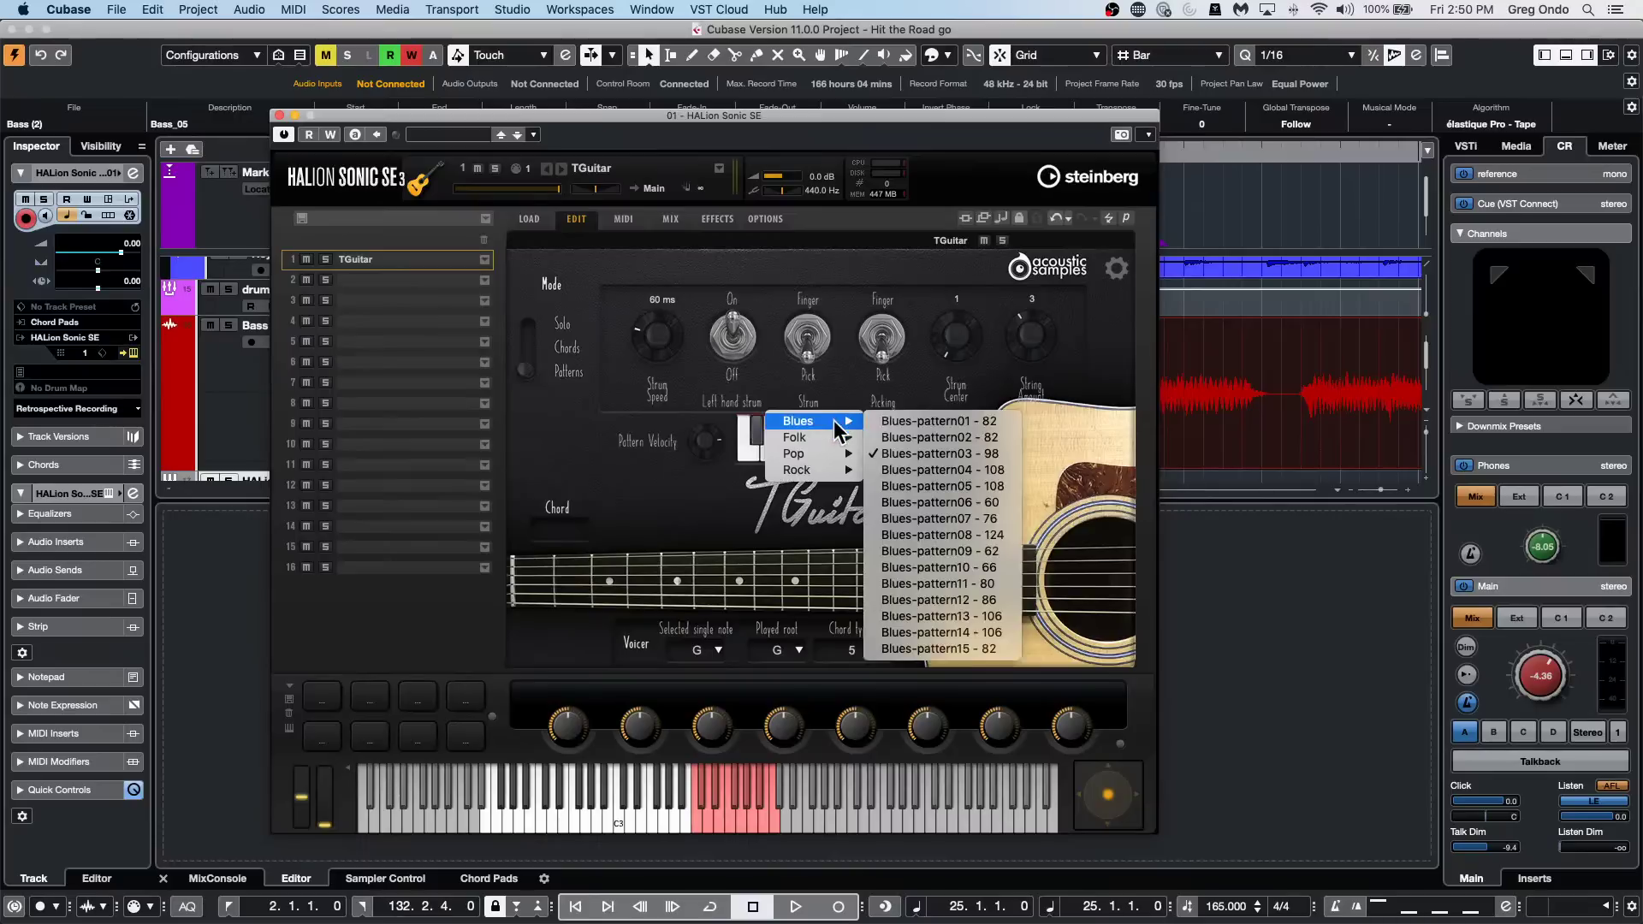
{"action": "left_click", "coordinate": [932, 421]}
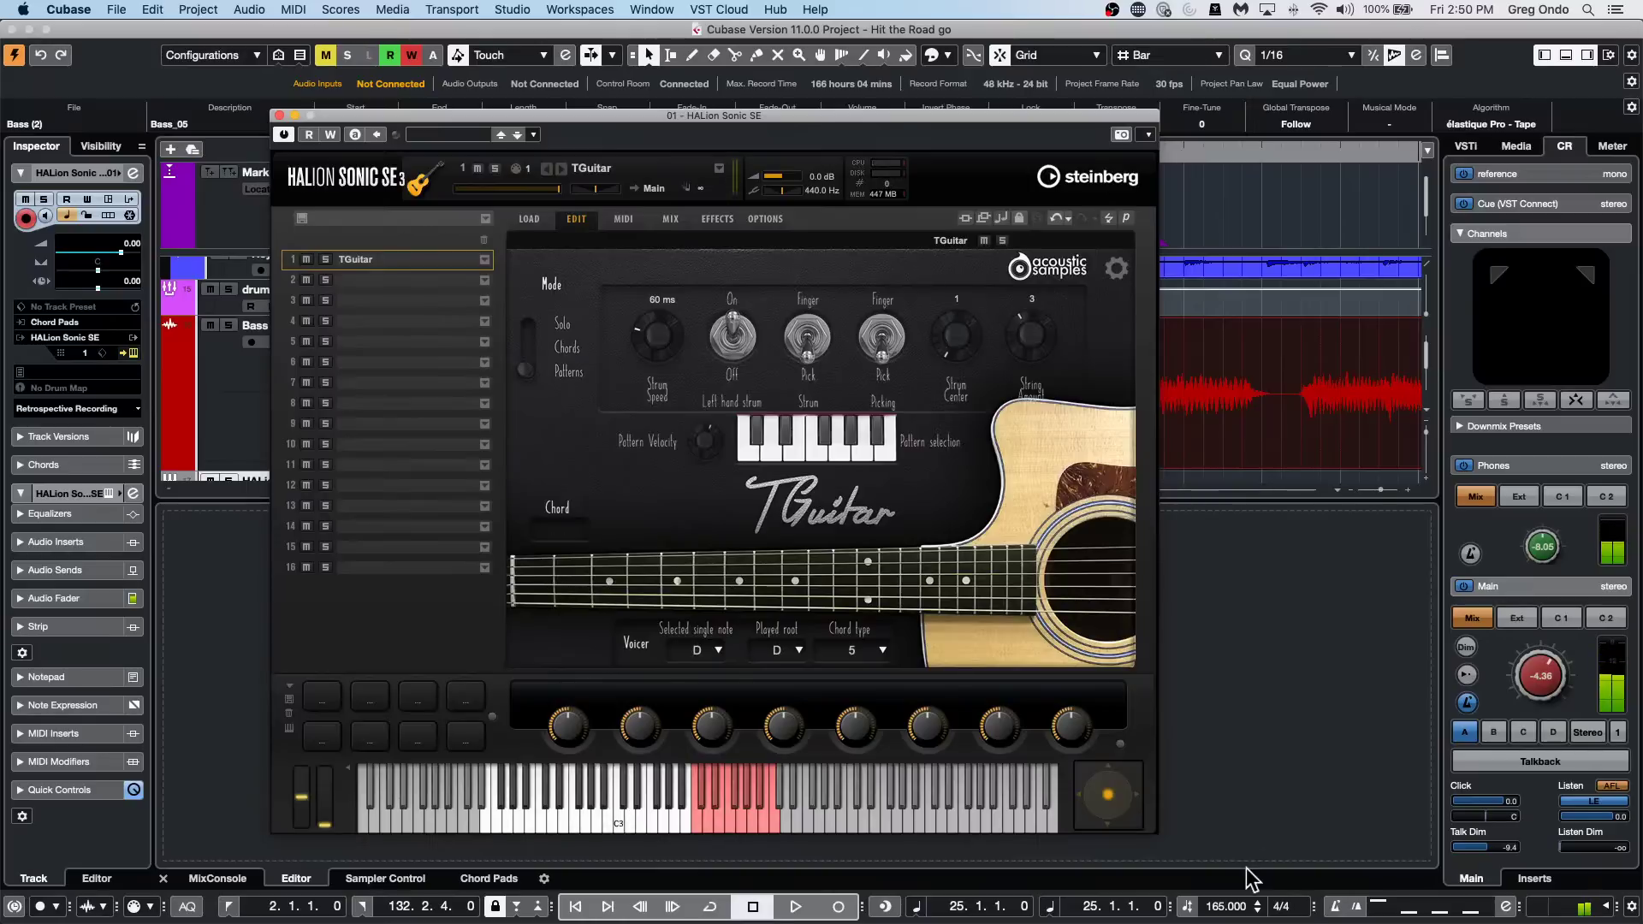
Try the project tempo at 120 BPM and settle on 88 BPM for the guitar pattern.
{"action": "left_click", "coordinate": [1230, 910]}
{"action": "scroll", "coordinate": [1231, 911], "scroll_direction": "down", "scroll_amount": 1}
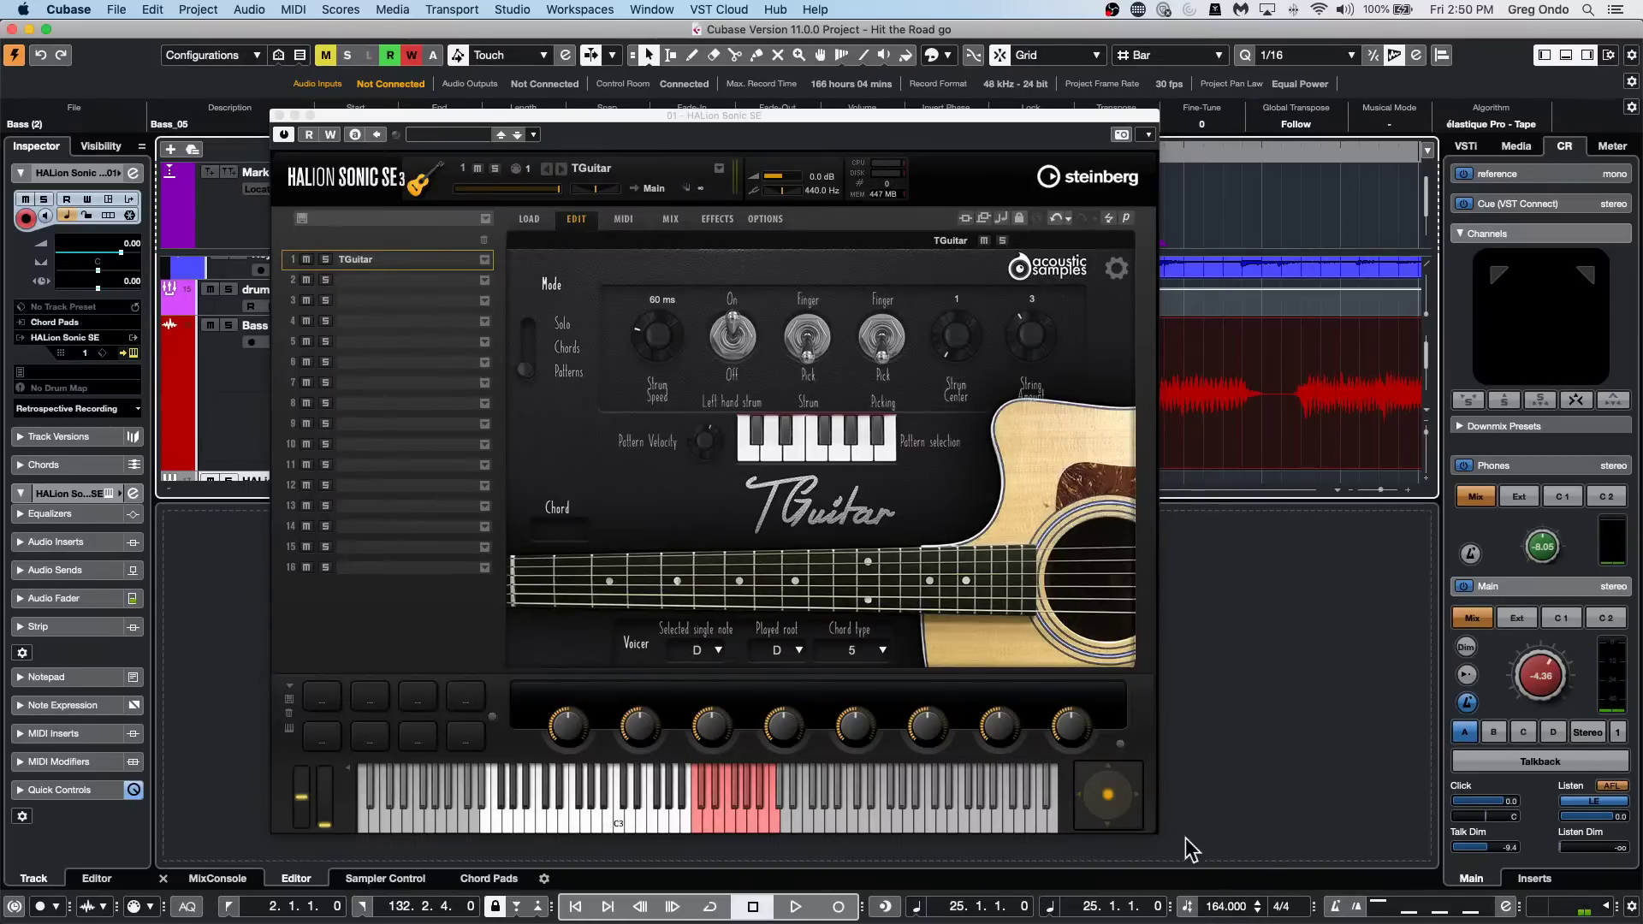
{"action": "double_click", "coordinate": [1229, 909]}
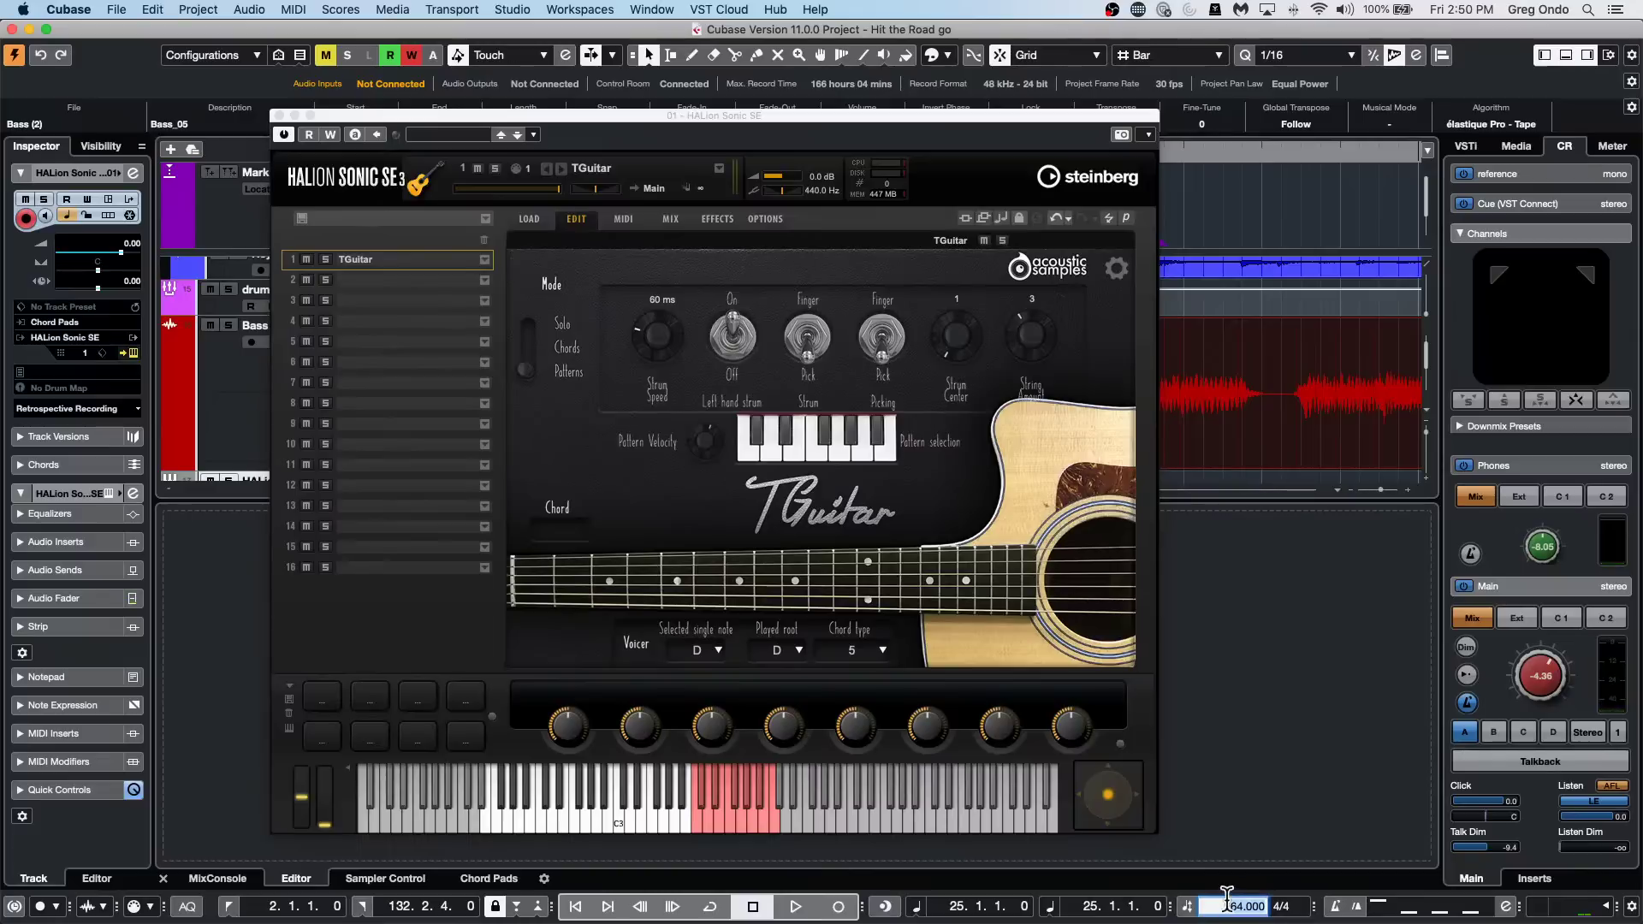
{"action": "type", "text": "120"}
{"action": "key", "text": "Return"}
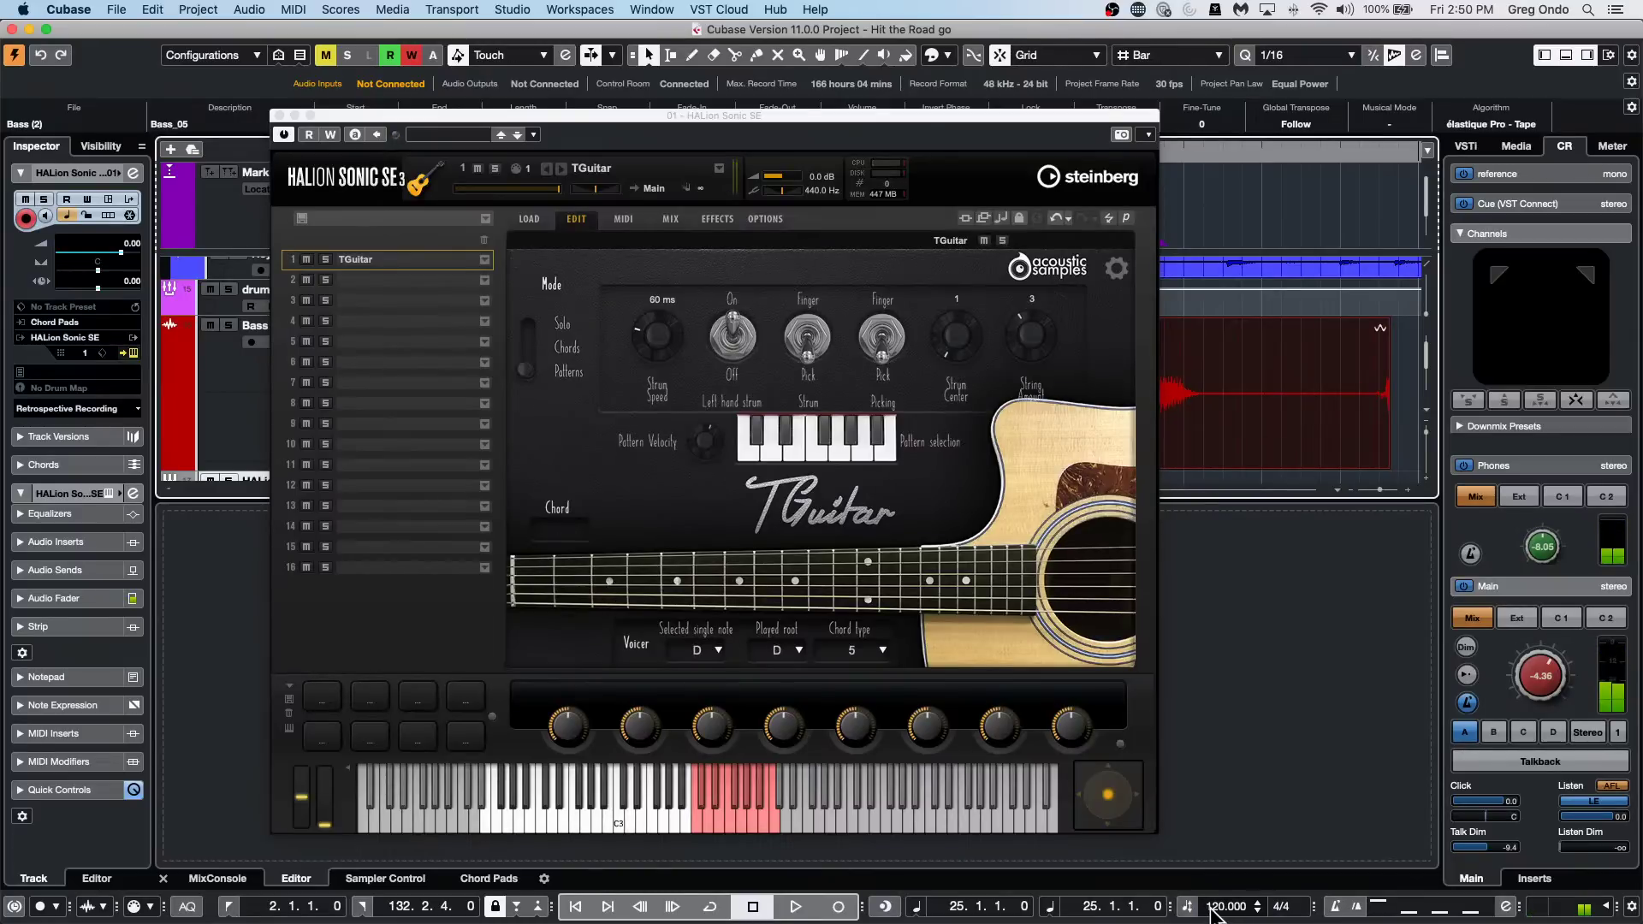
{"action": "type", "text": "88"}
{"action": "key", "text": "Return"}
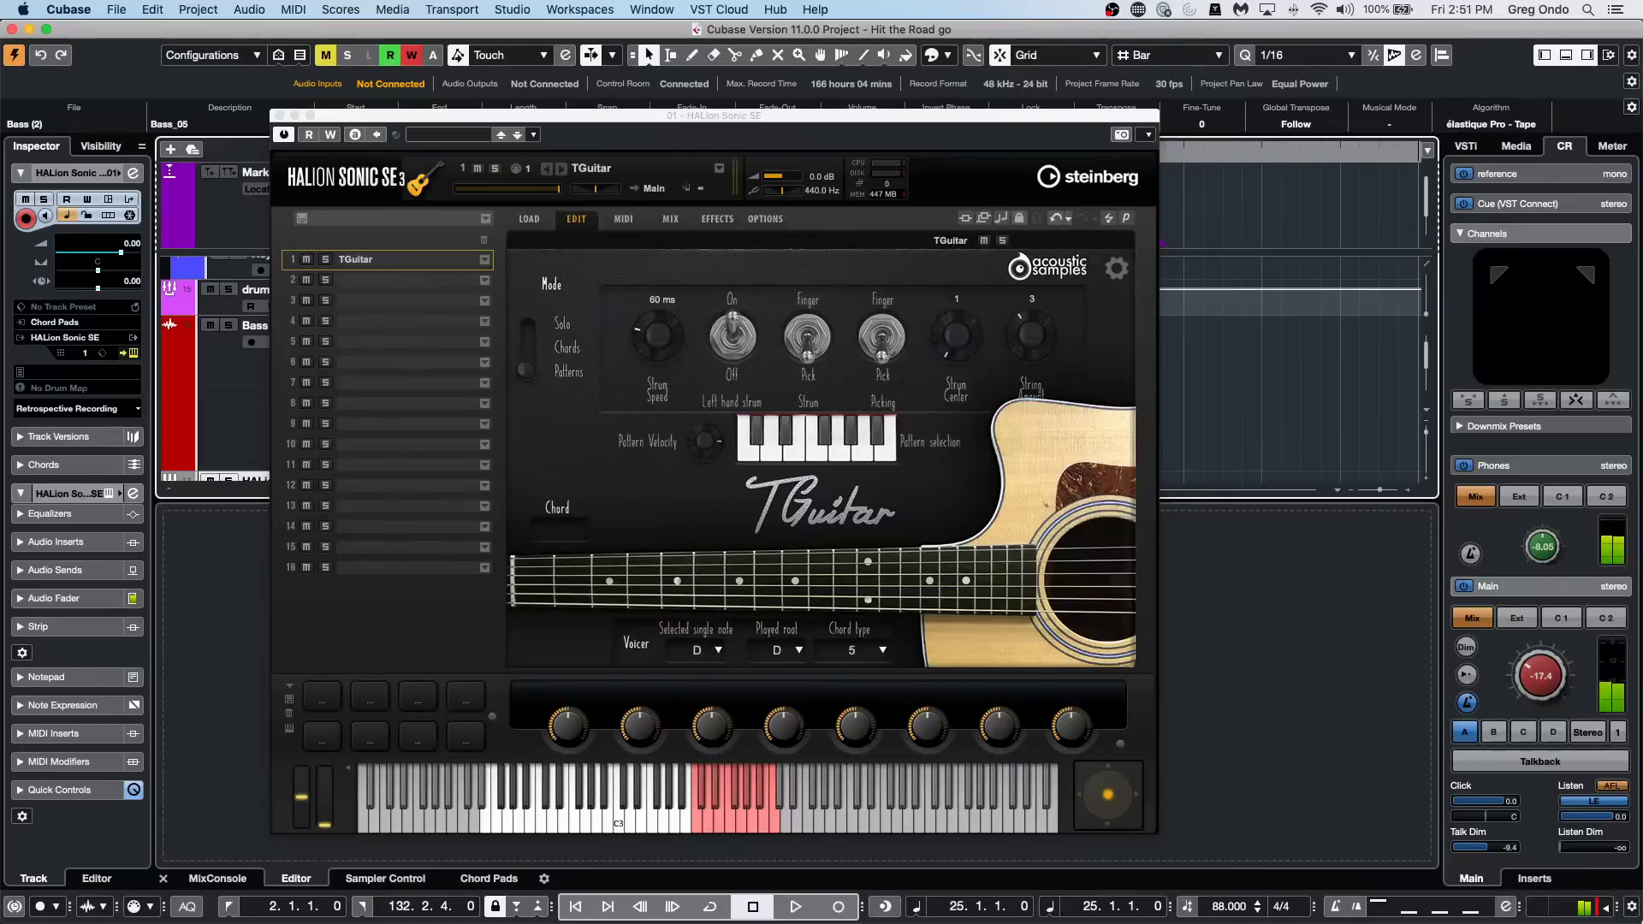
Play a pattern key on the HALion keyboard and assign Folk-pattern01 - 80 to TGuitar's first white pattern selection key.
{"action": "left_click", "coordinate": [726, 814]}
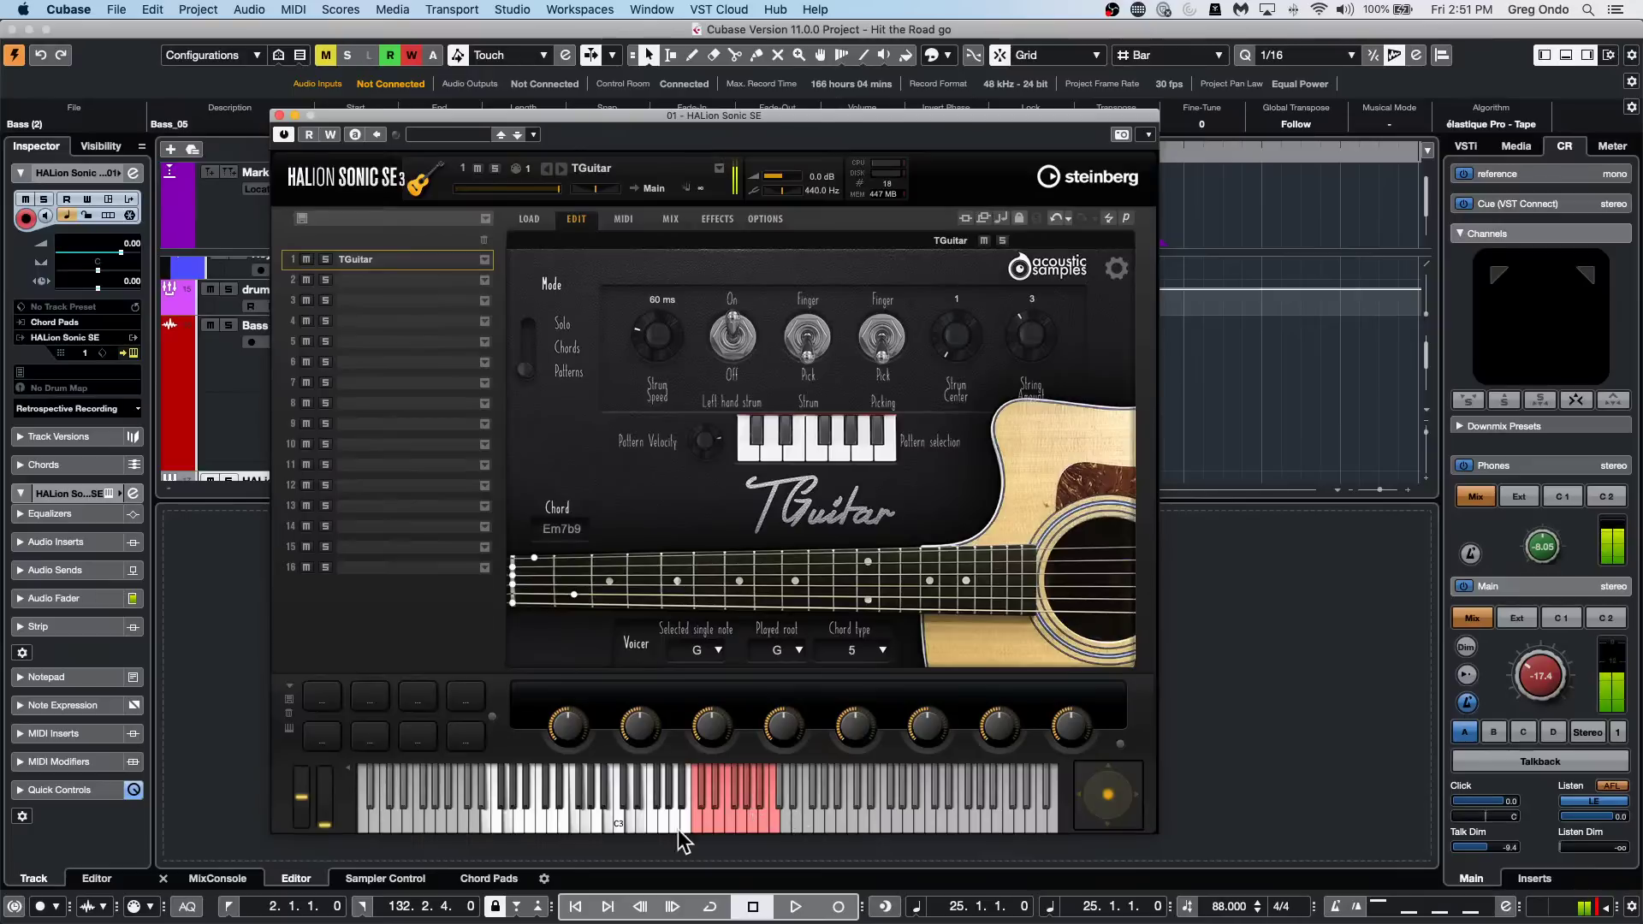
{"action": "left_click", "coordinate": [746, 434]}
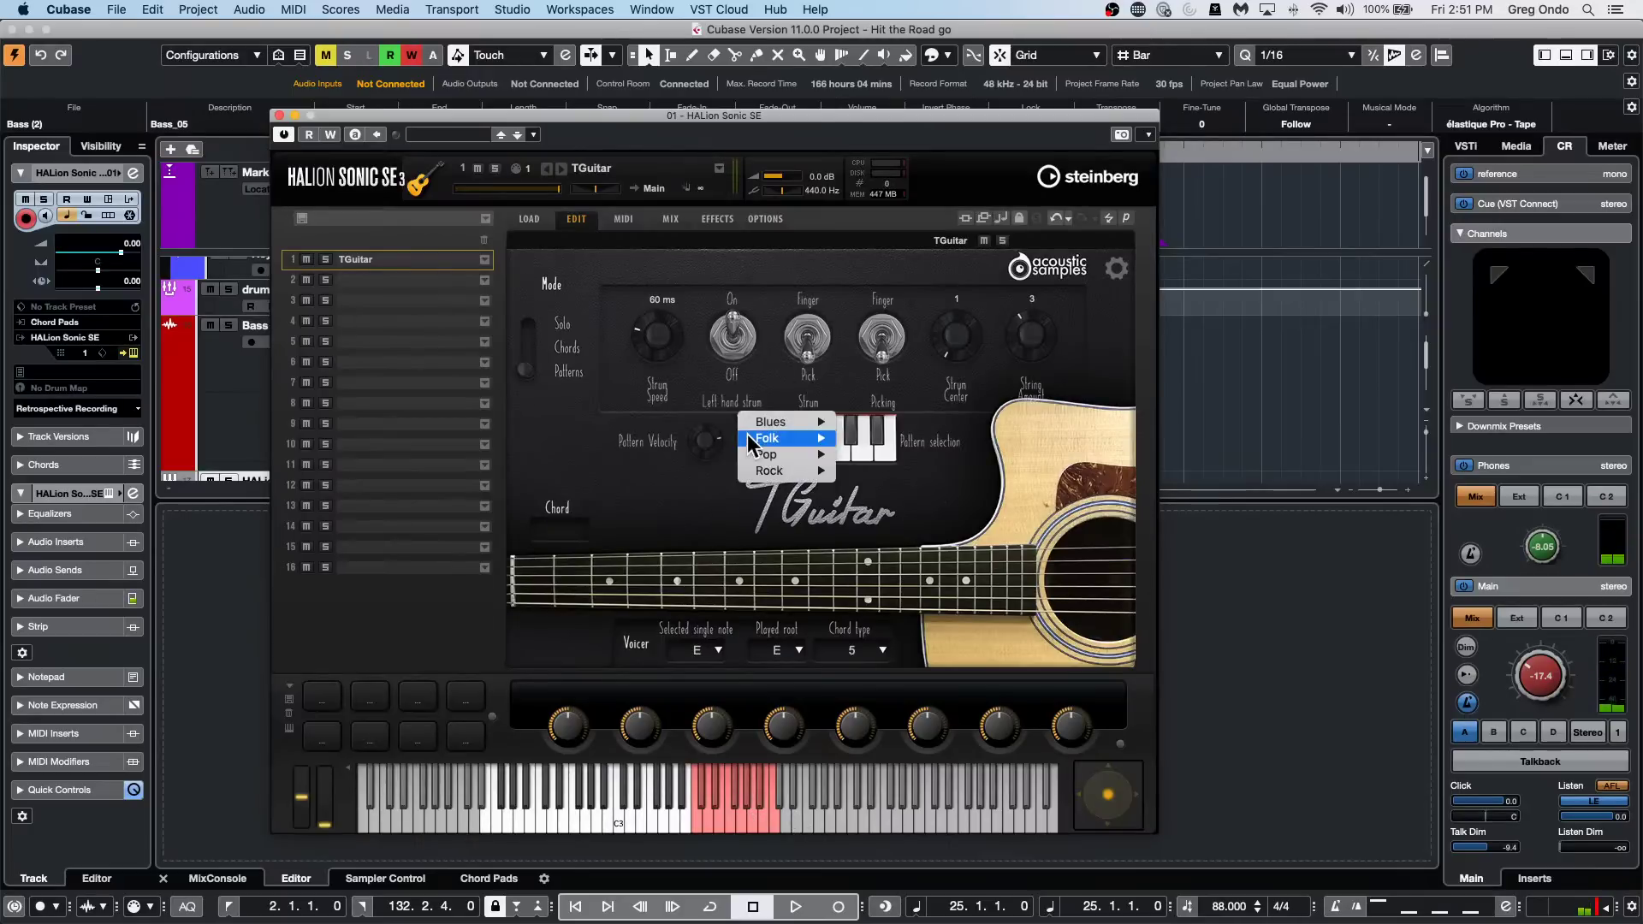
{"action": "left_click", "coordinate": [753, 423]}
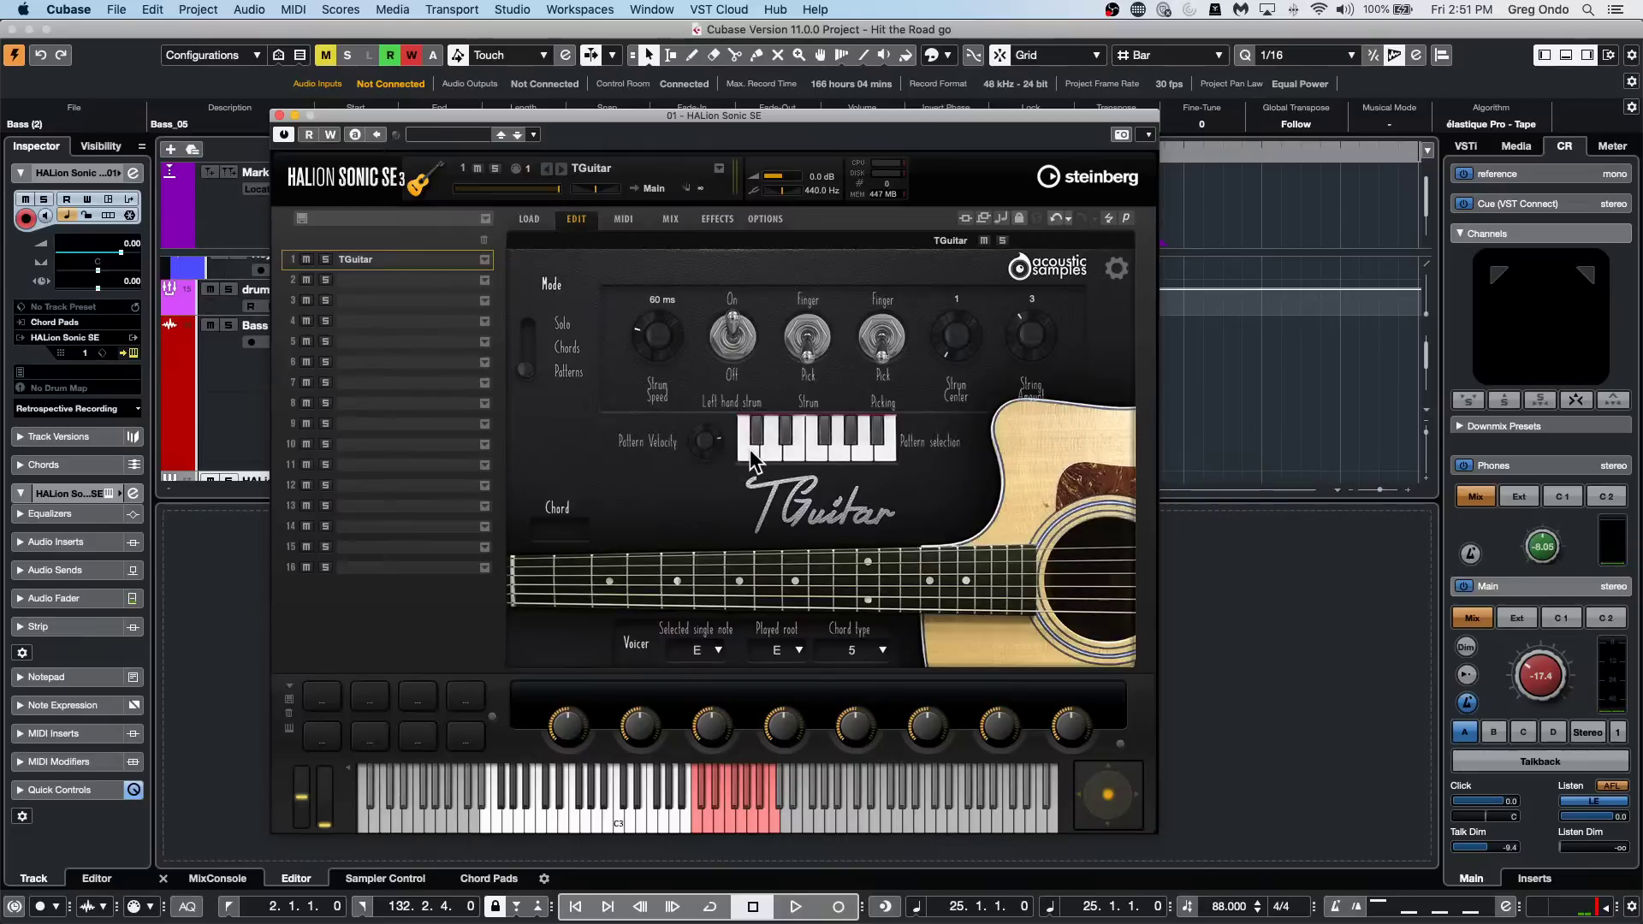
{"action": "left_click", "coordinate": [750, 450]}
{"action": "mouse_move", "coordinate": [788, 421]}
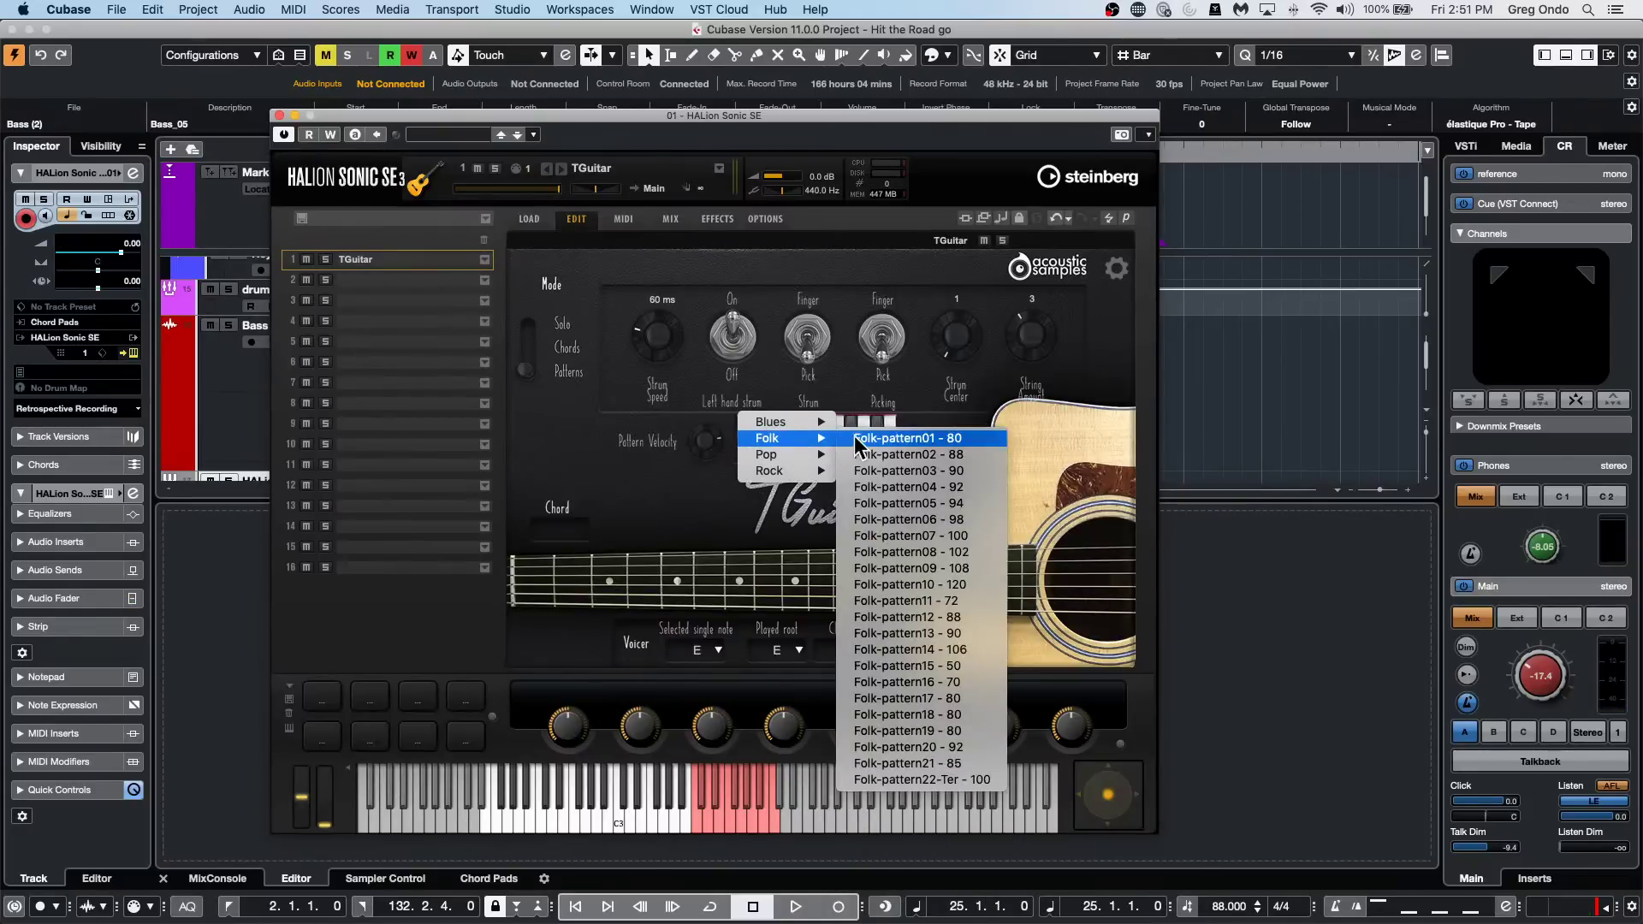
{"action": "left_click", "coordinate": [854, 435]}
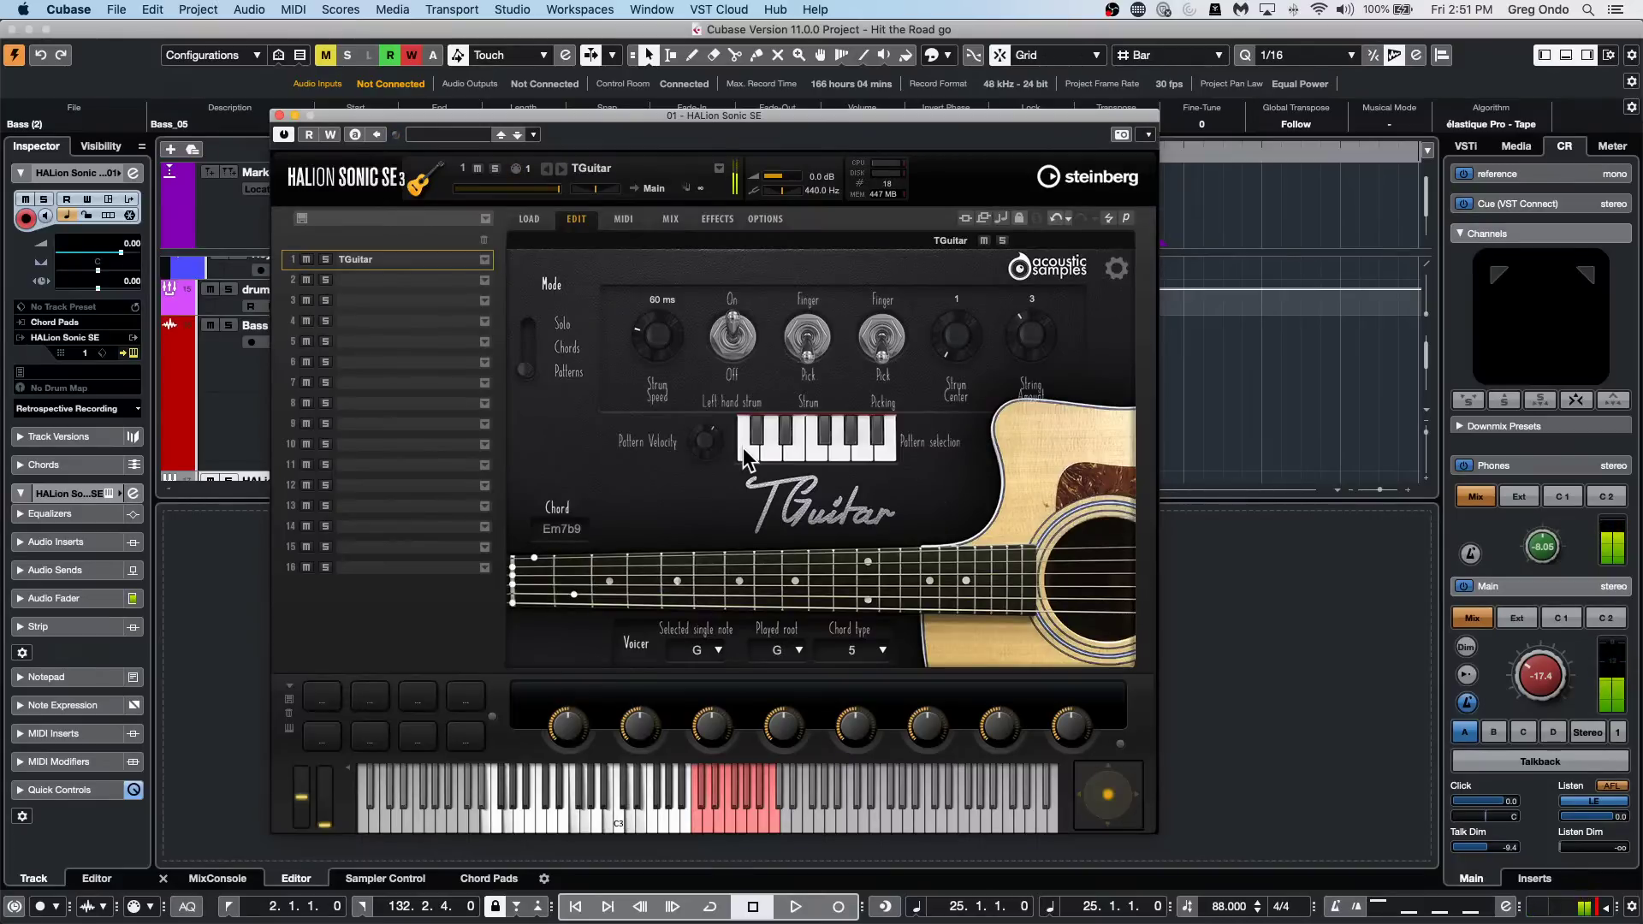
Assign Folk-pattern01 - 80 to TGuitar's second white pattern selection key.
{"action": "left_click", "coordinate": [767, 445]}
{"action": "left_click", "coordinate": [746, 450]}
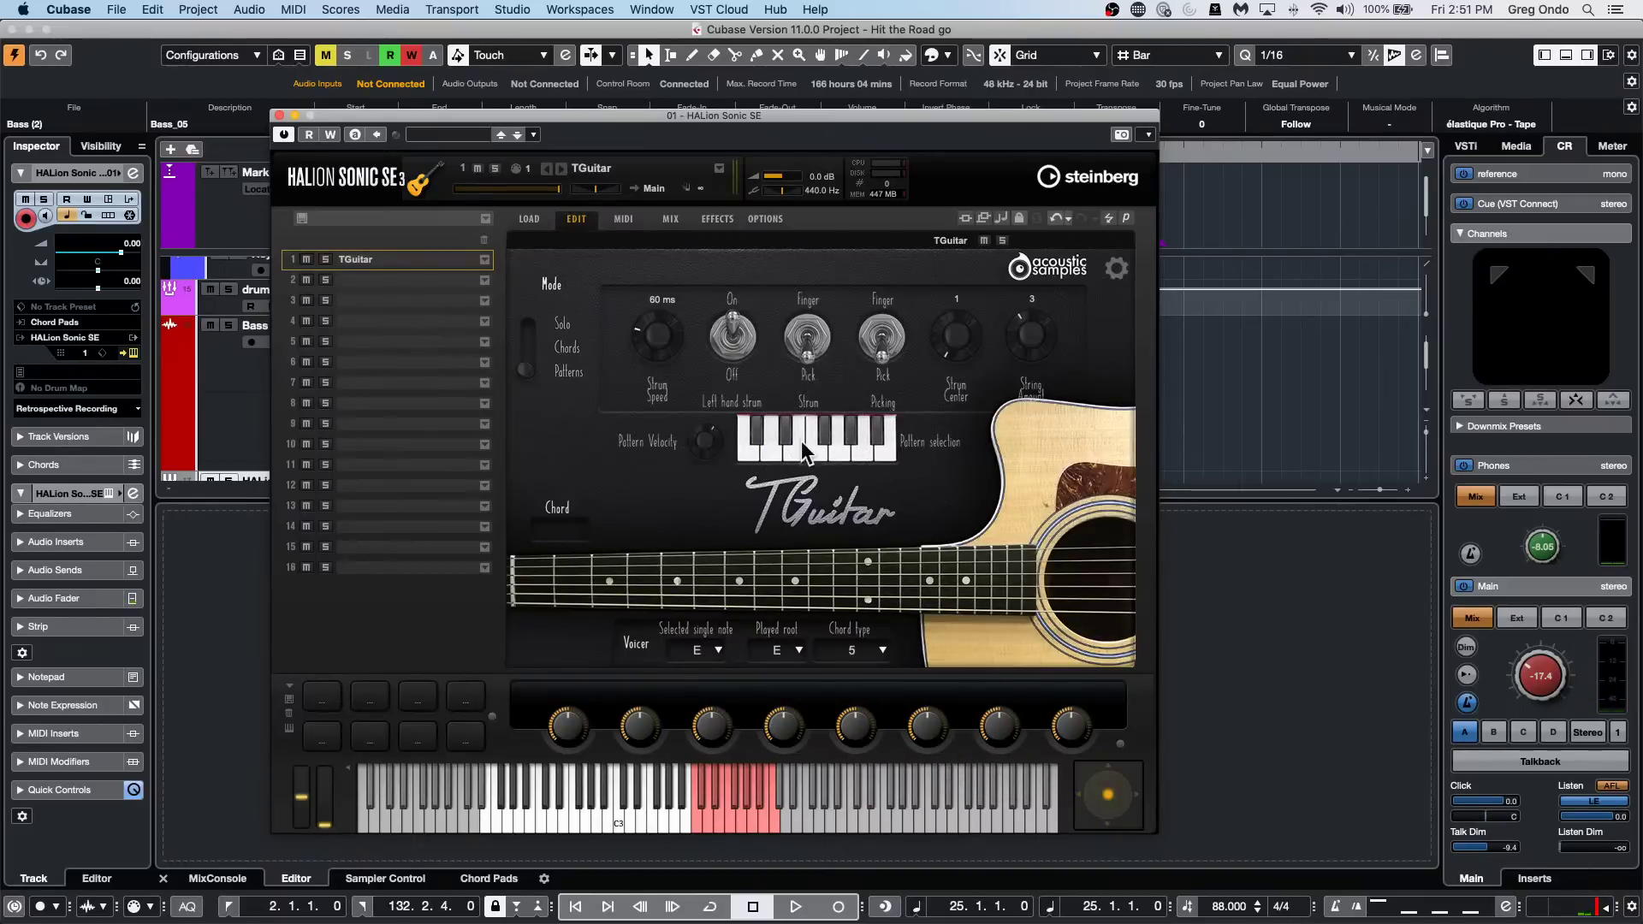
{"action": "left_click", "coordinate": [767, 445]}
{"action": "left_click", "coordinate": [767, 445]}
{"action": "left_click", "coordinate": [767, 445]}
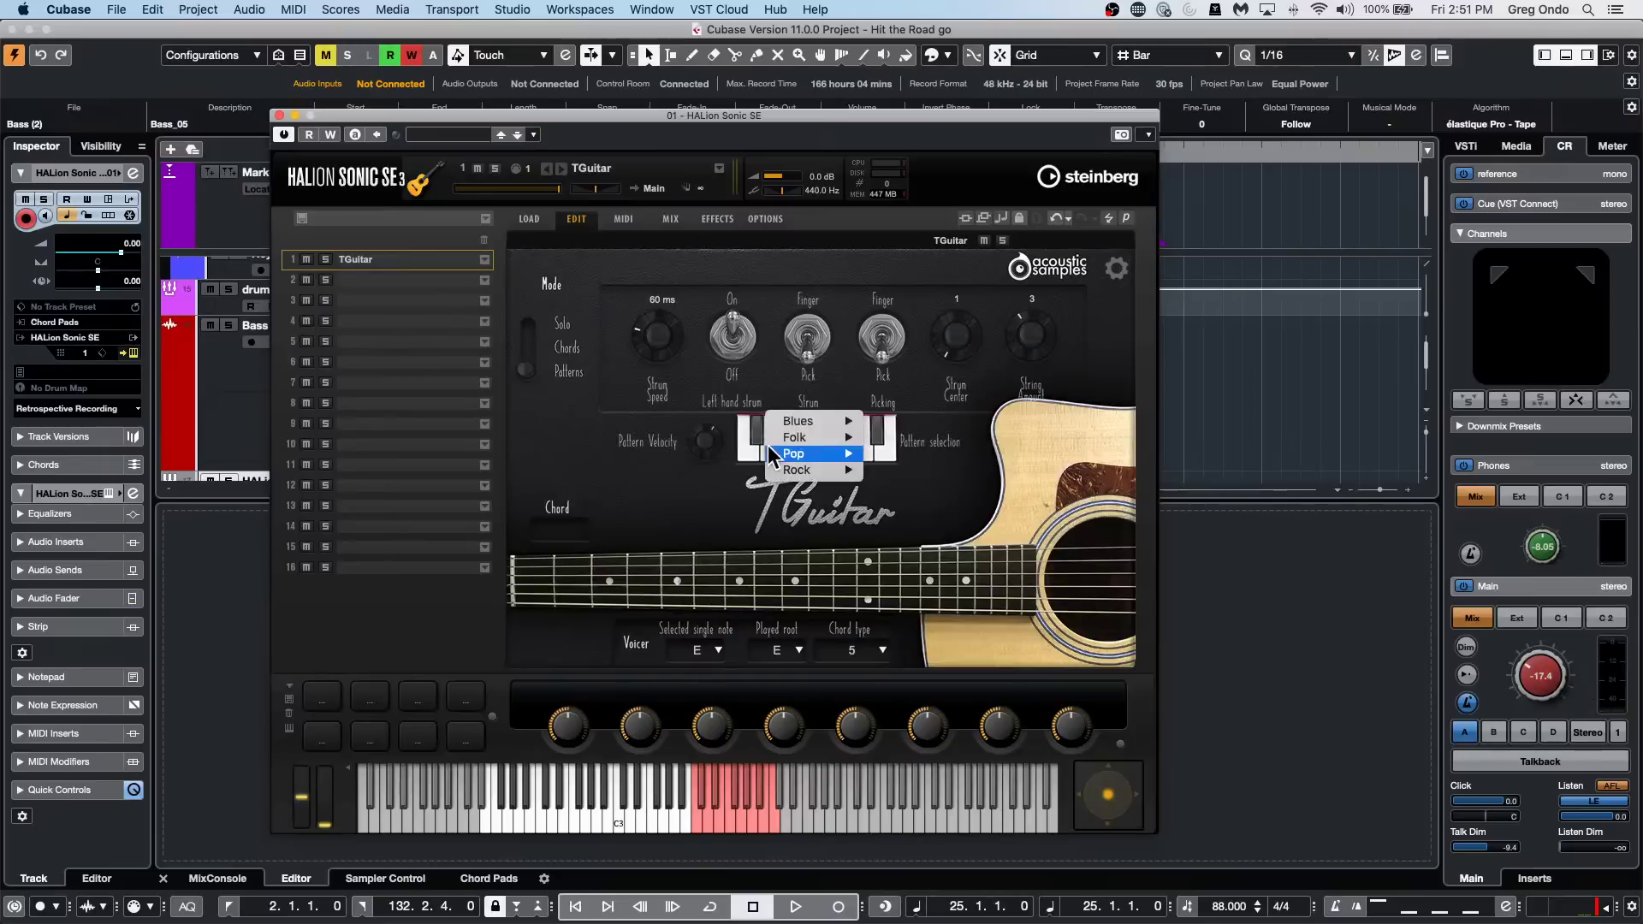
{"action": "mouse_move", "coordinate": [848, 441]}
{"action": "left_click", "coordinate": [905, 438]}
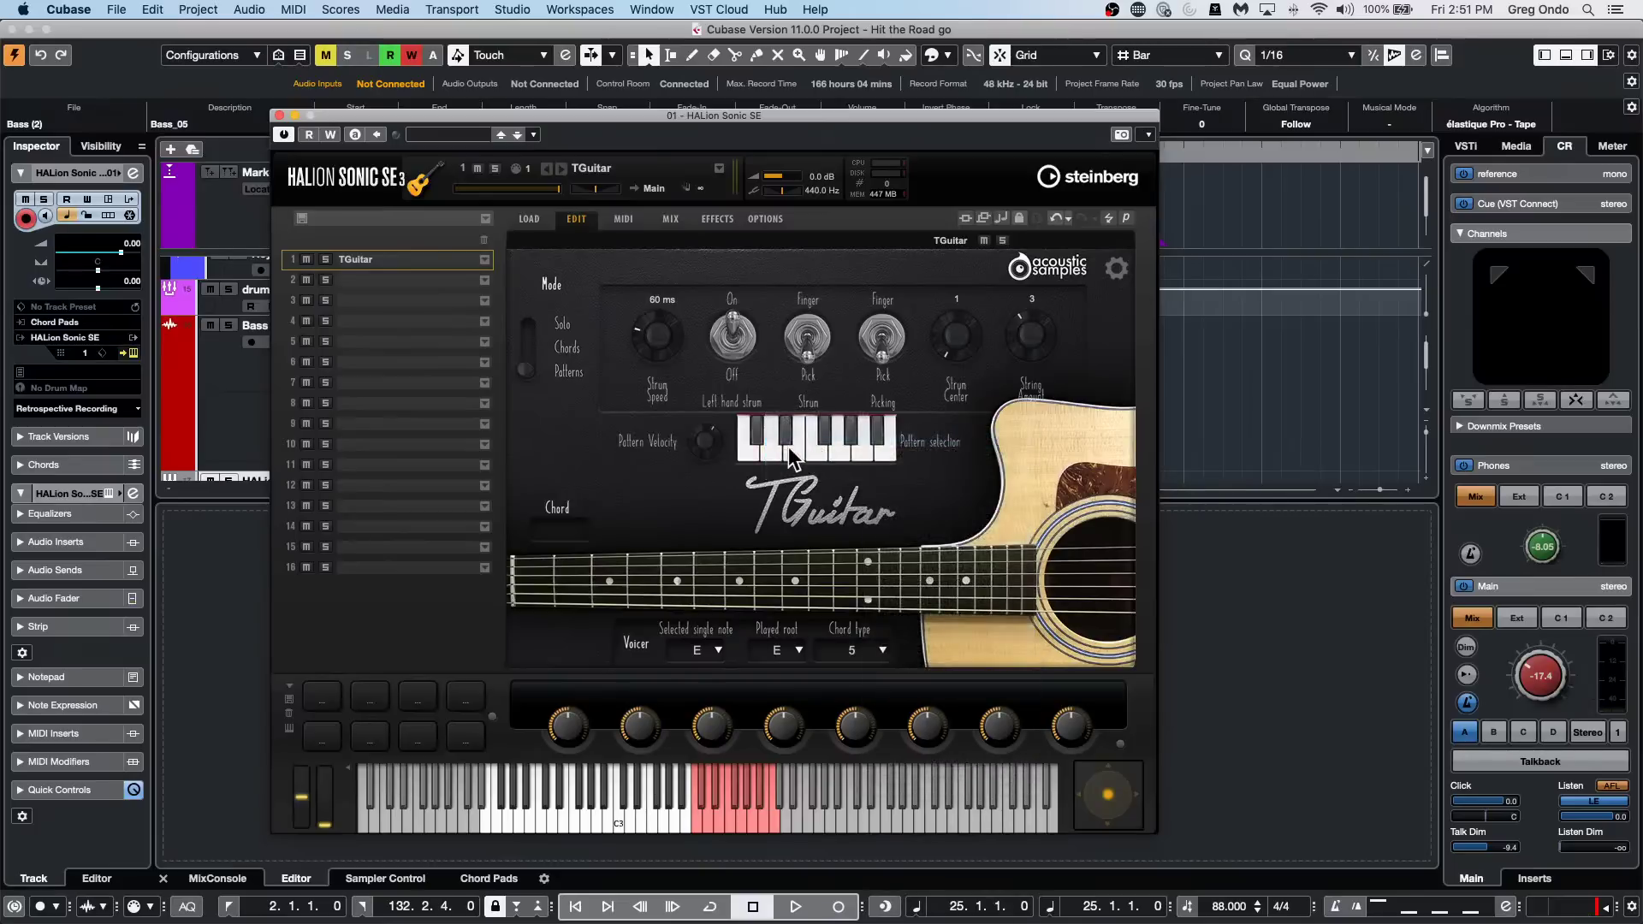
Change the second white pattern selection key to Folk-pattern10 - 120 and play it.
{"action": "left_click", "coordinate": [780, 448]}
{"action": "mouse_move", "coordinate": [804, 438]}
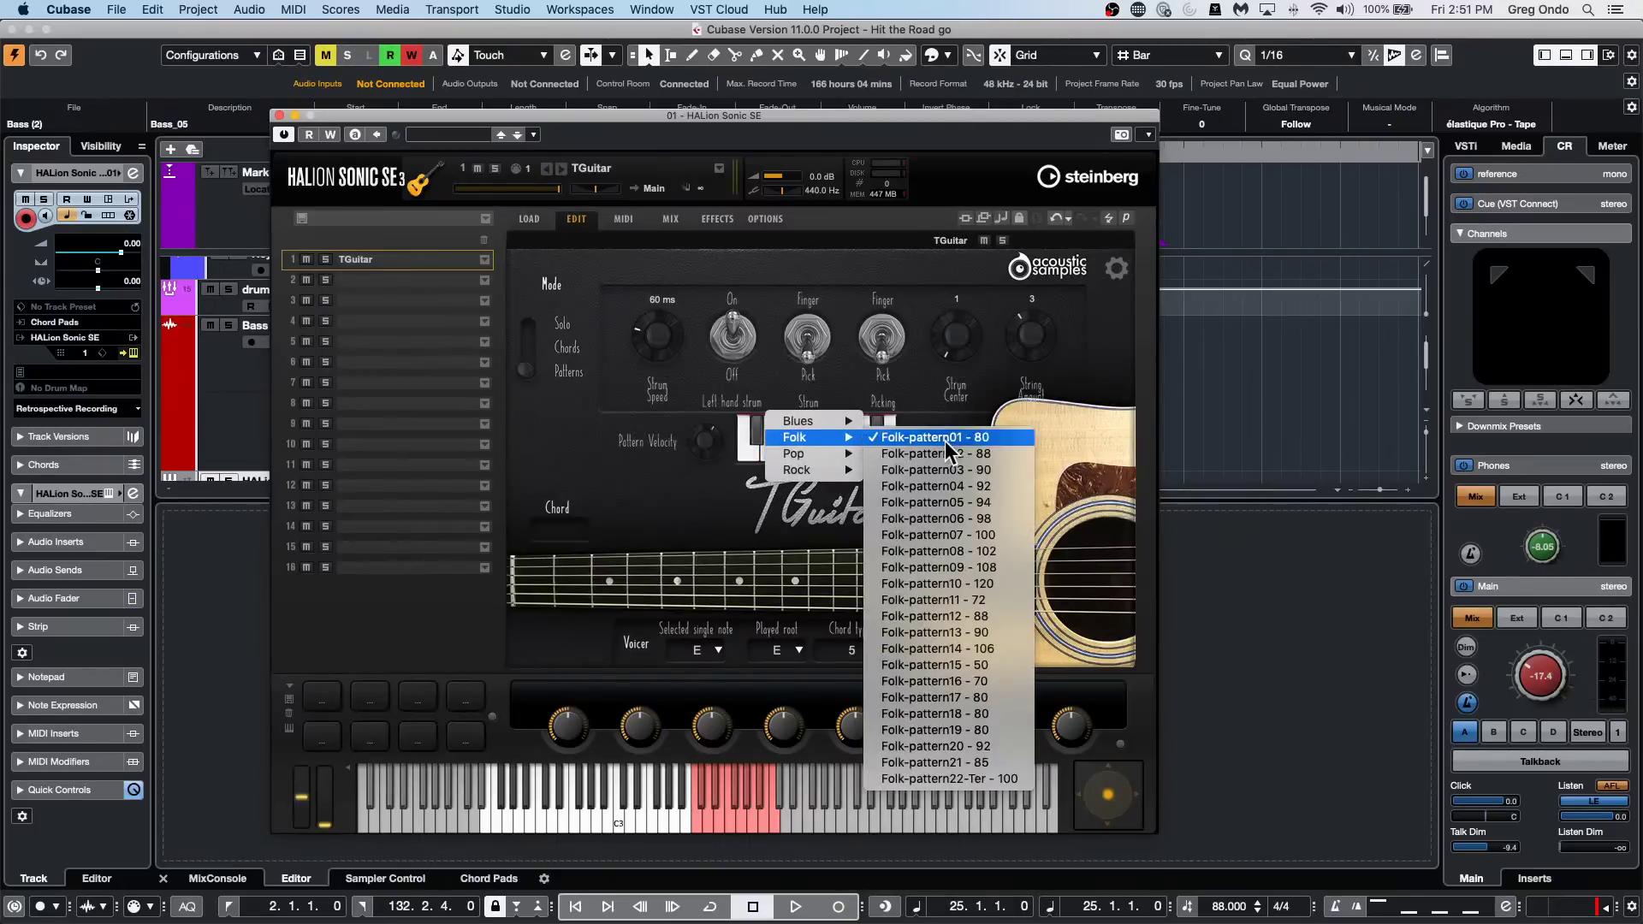
{"action": "left_click", "coordinate": [930, 582]}
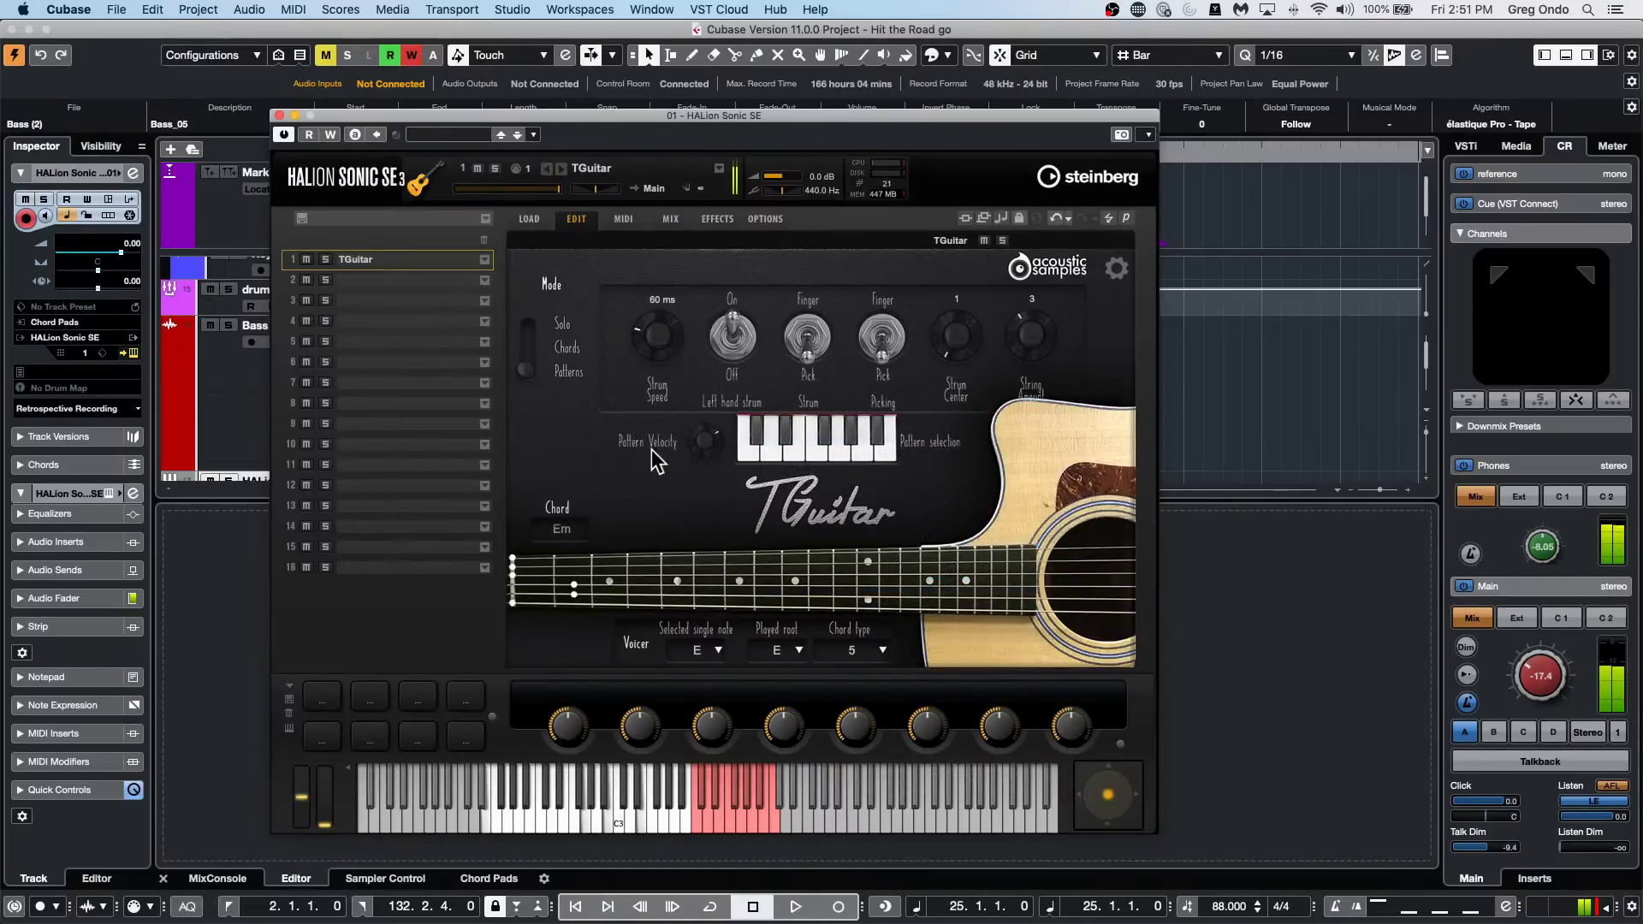
Assign another Folk pattern to one of TGuitar's pattern selection keys and set the Strum switch to Finger.
{"action": "left_click", "coordinate": [758, 436]}
{"action": "mouse_move", "coordinate": [756, 443]}
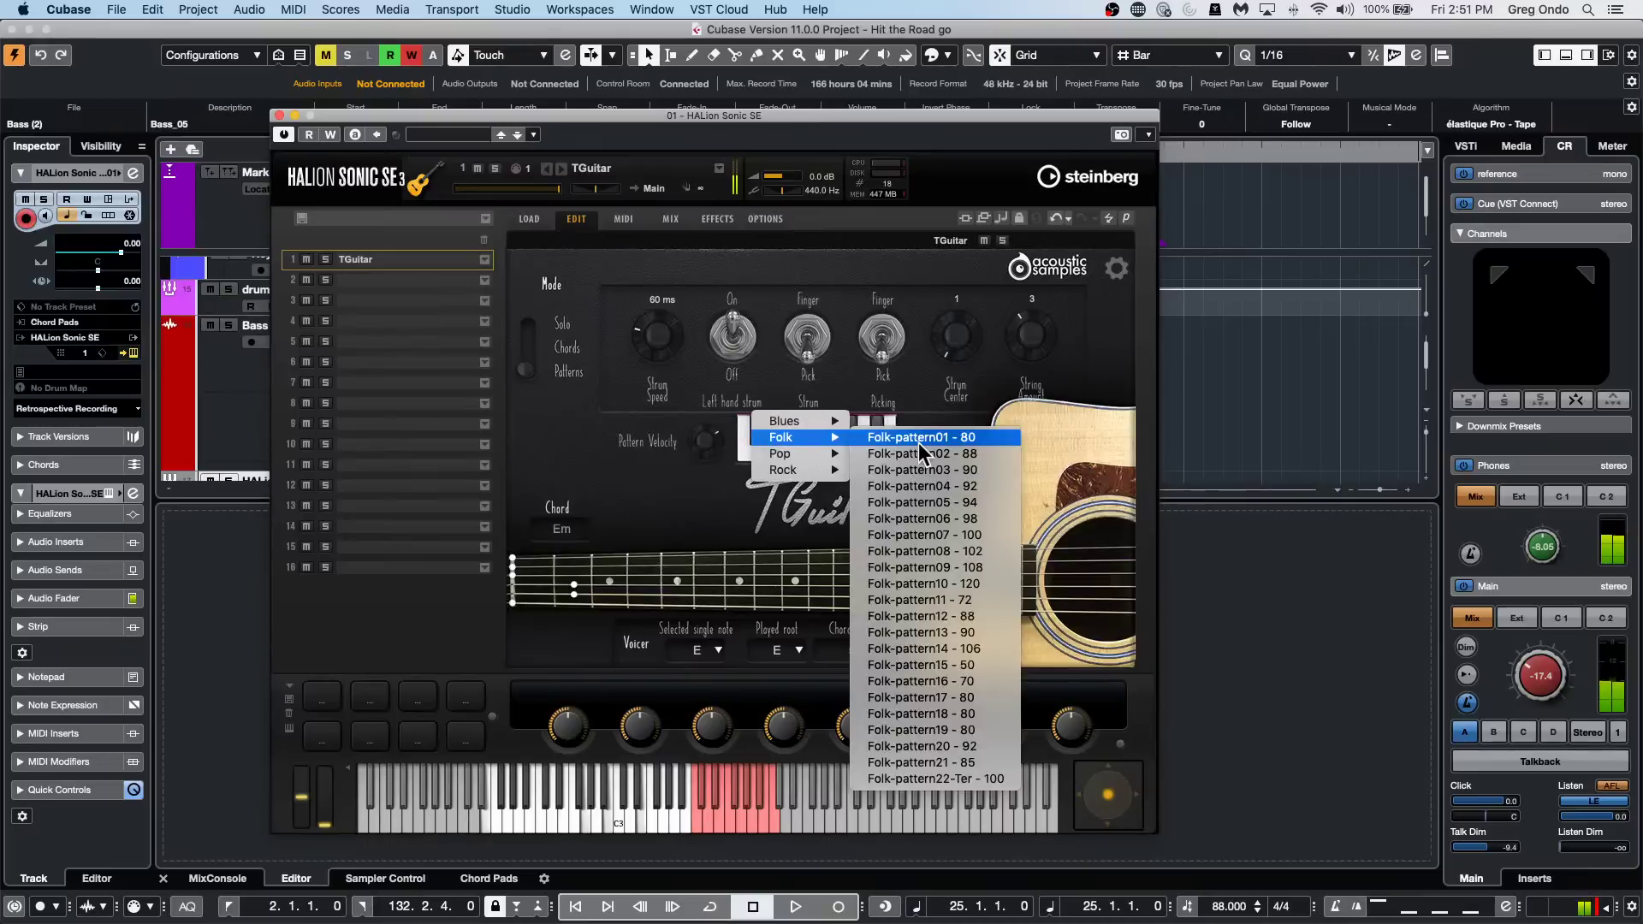
{"action": "left_click", "coordinate": [911, 465]}
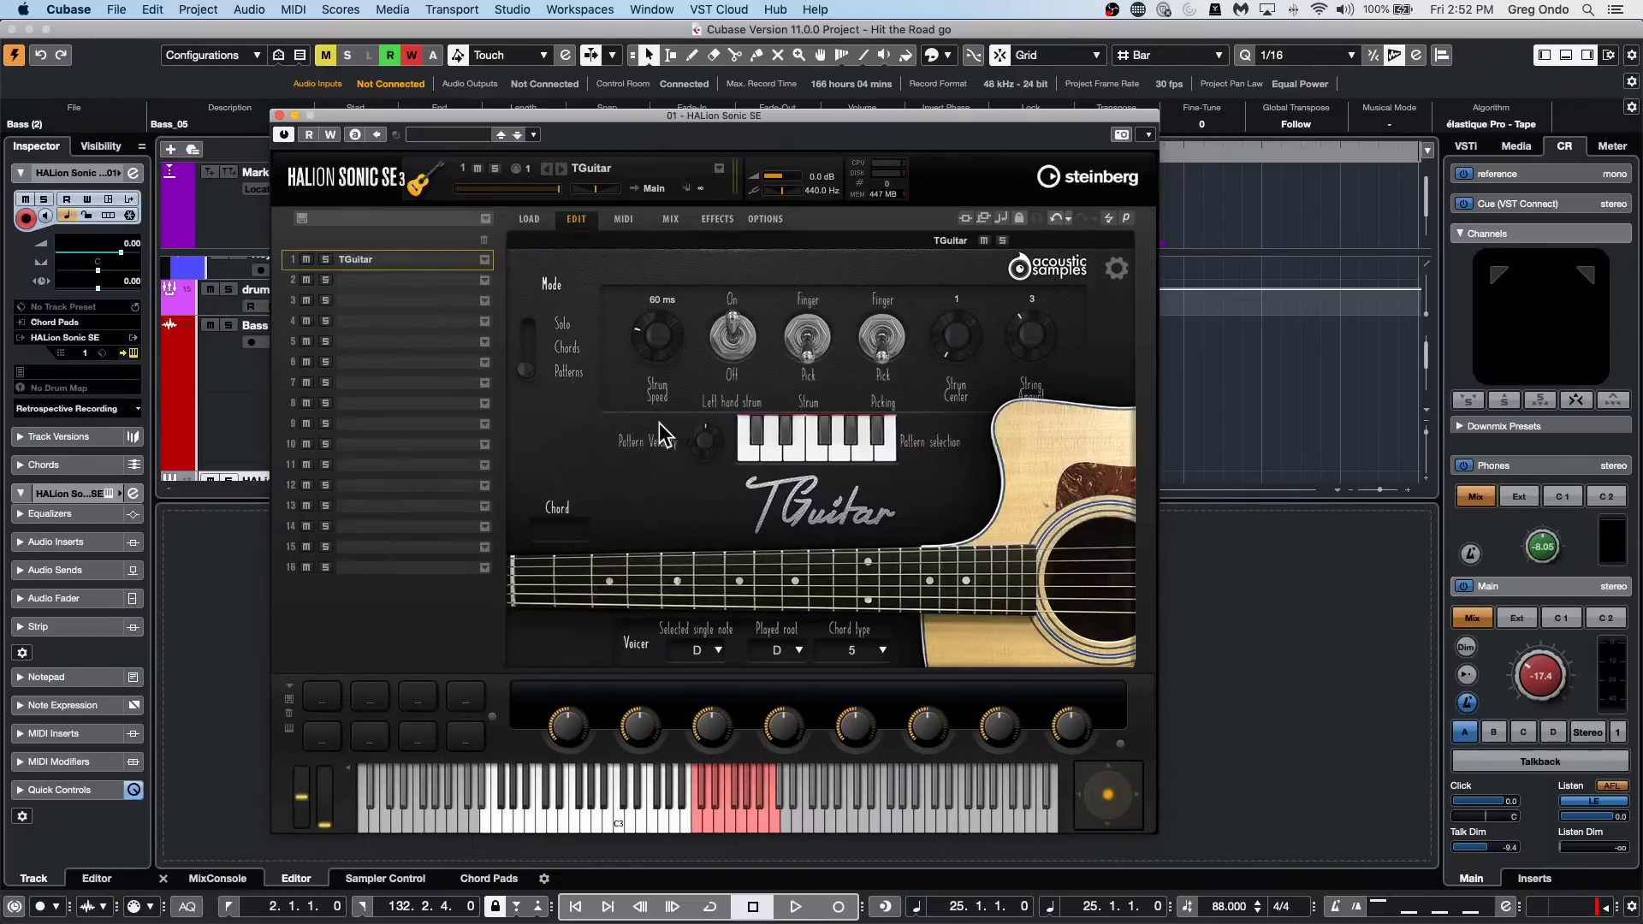
{"action": "left_click", "coordinate": [809, 363]}
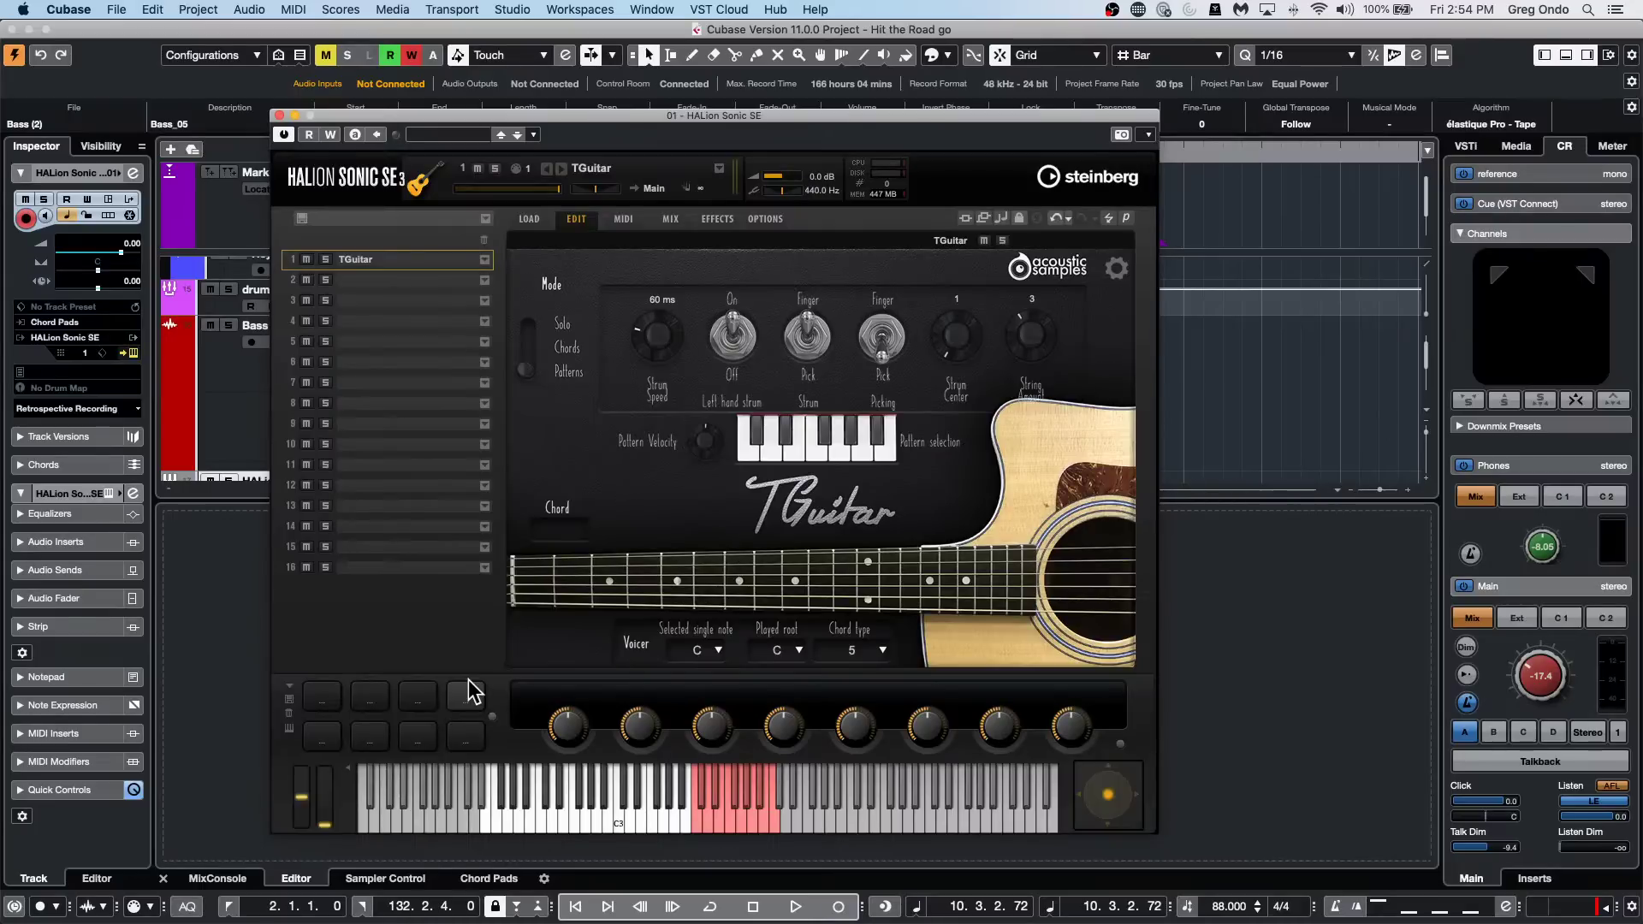
Examine the Steinberg UR24C's latency and available buffer sizes in Studio Setup, leaving without changes.
{"action": "left_click", "coordinate": [550, 9]}
{"action": "mouse_move", "coordinate": [513, 10]}
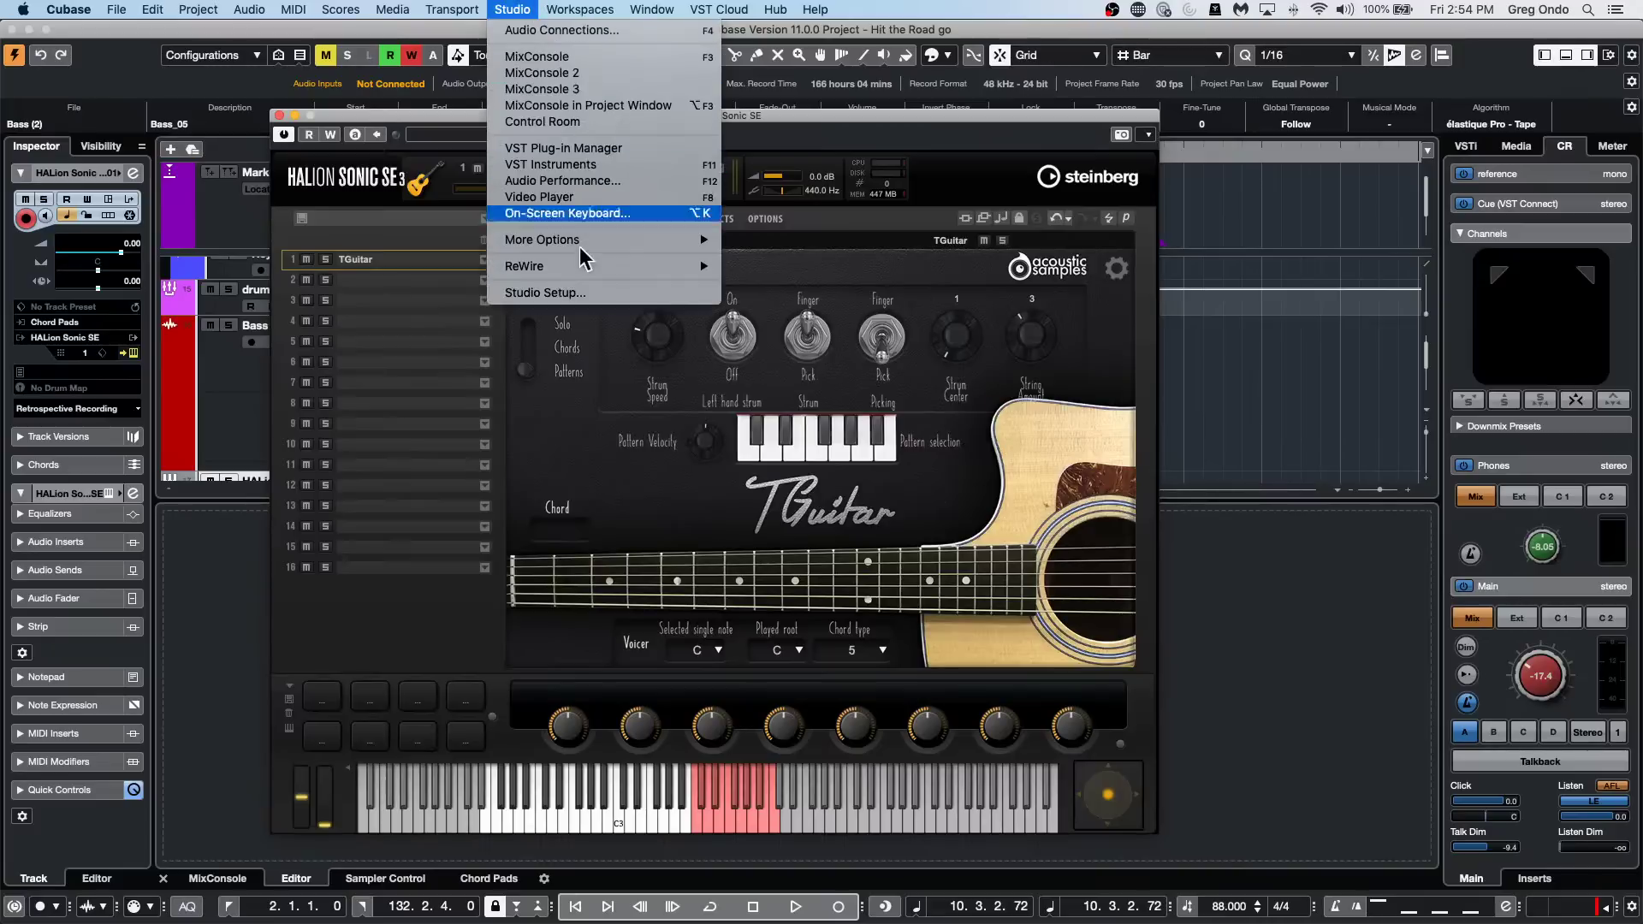
{"action": "left_click", "coordinate": [583, 296]}
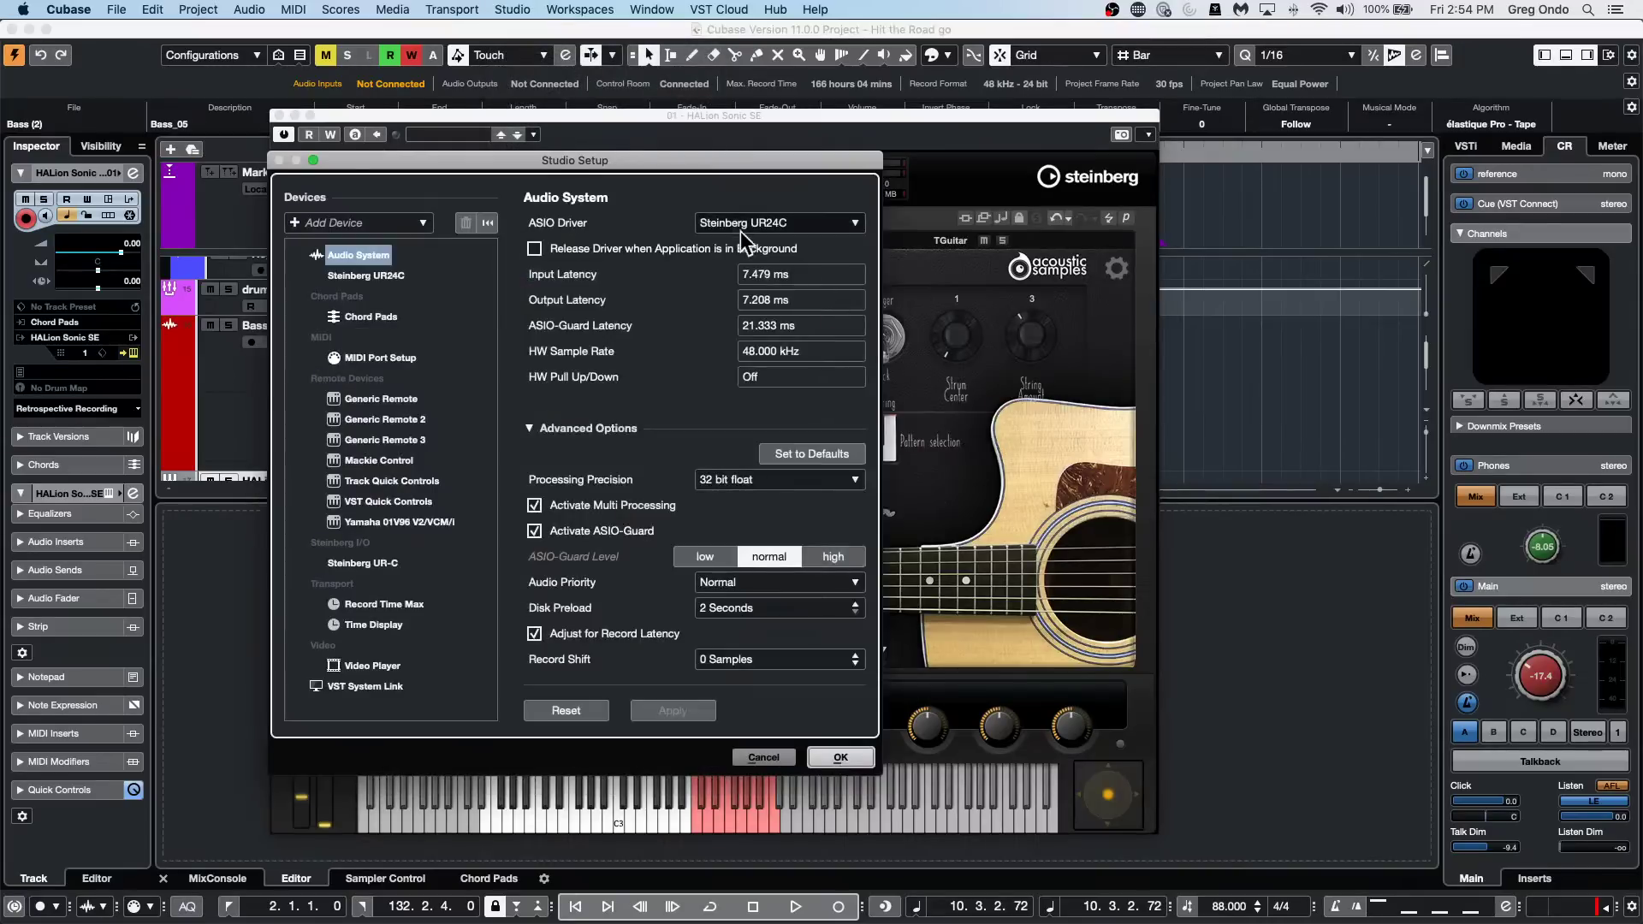
{"action": "left_click", "coordinate": [368, 277]}
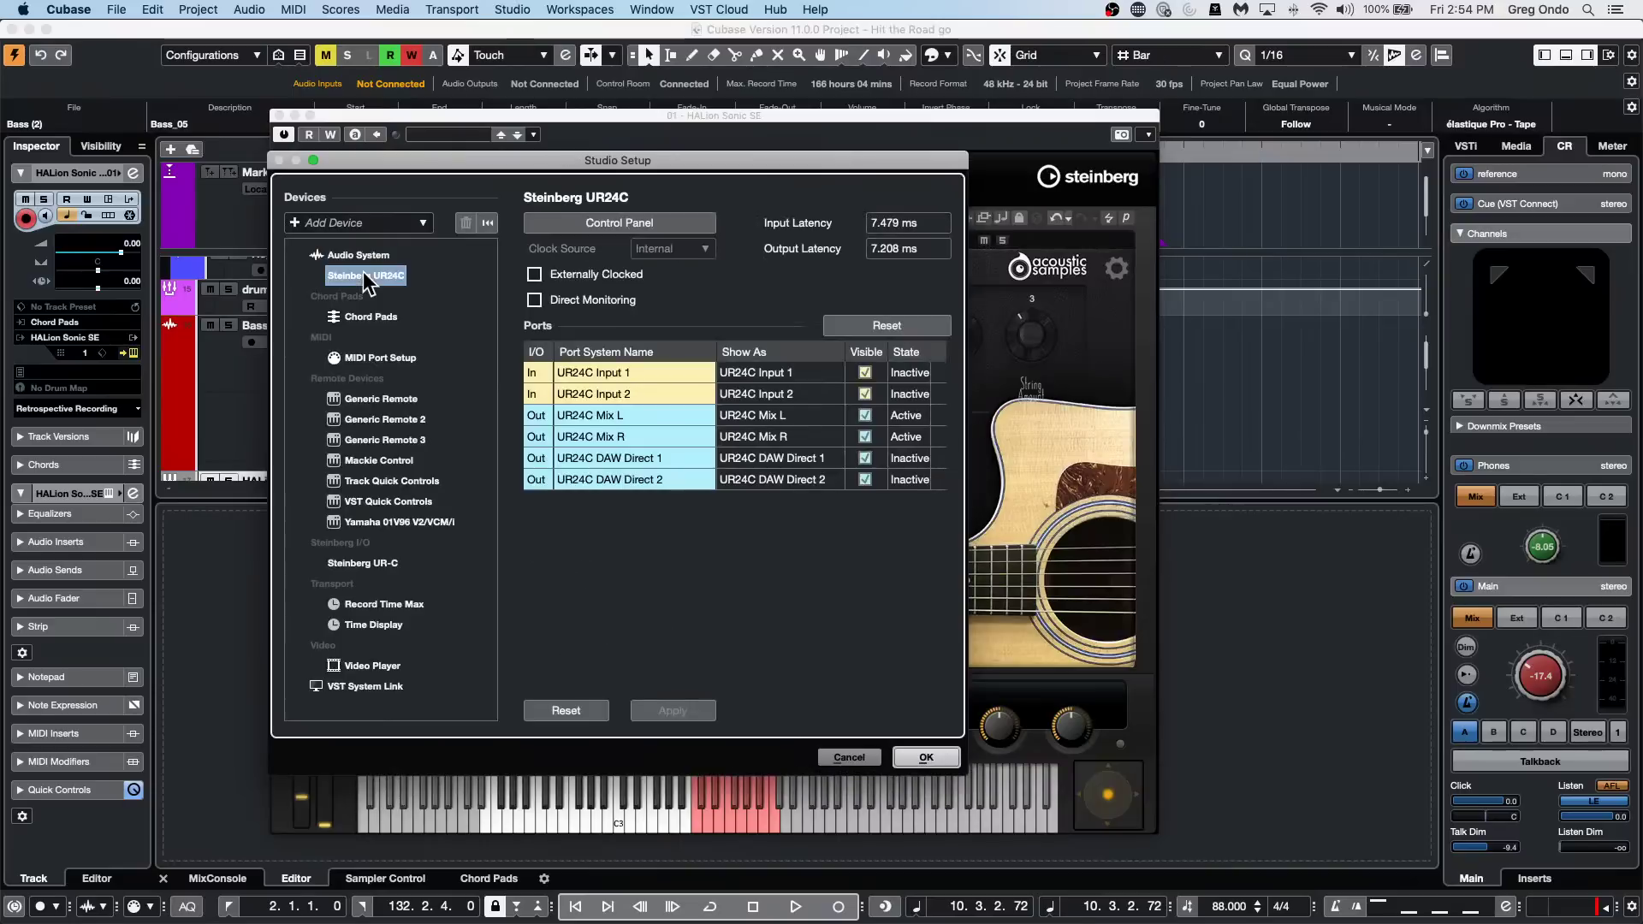
{"action": "left_click", "coordinate": [655, 227]}
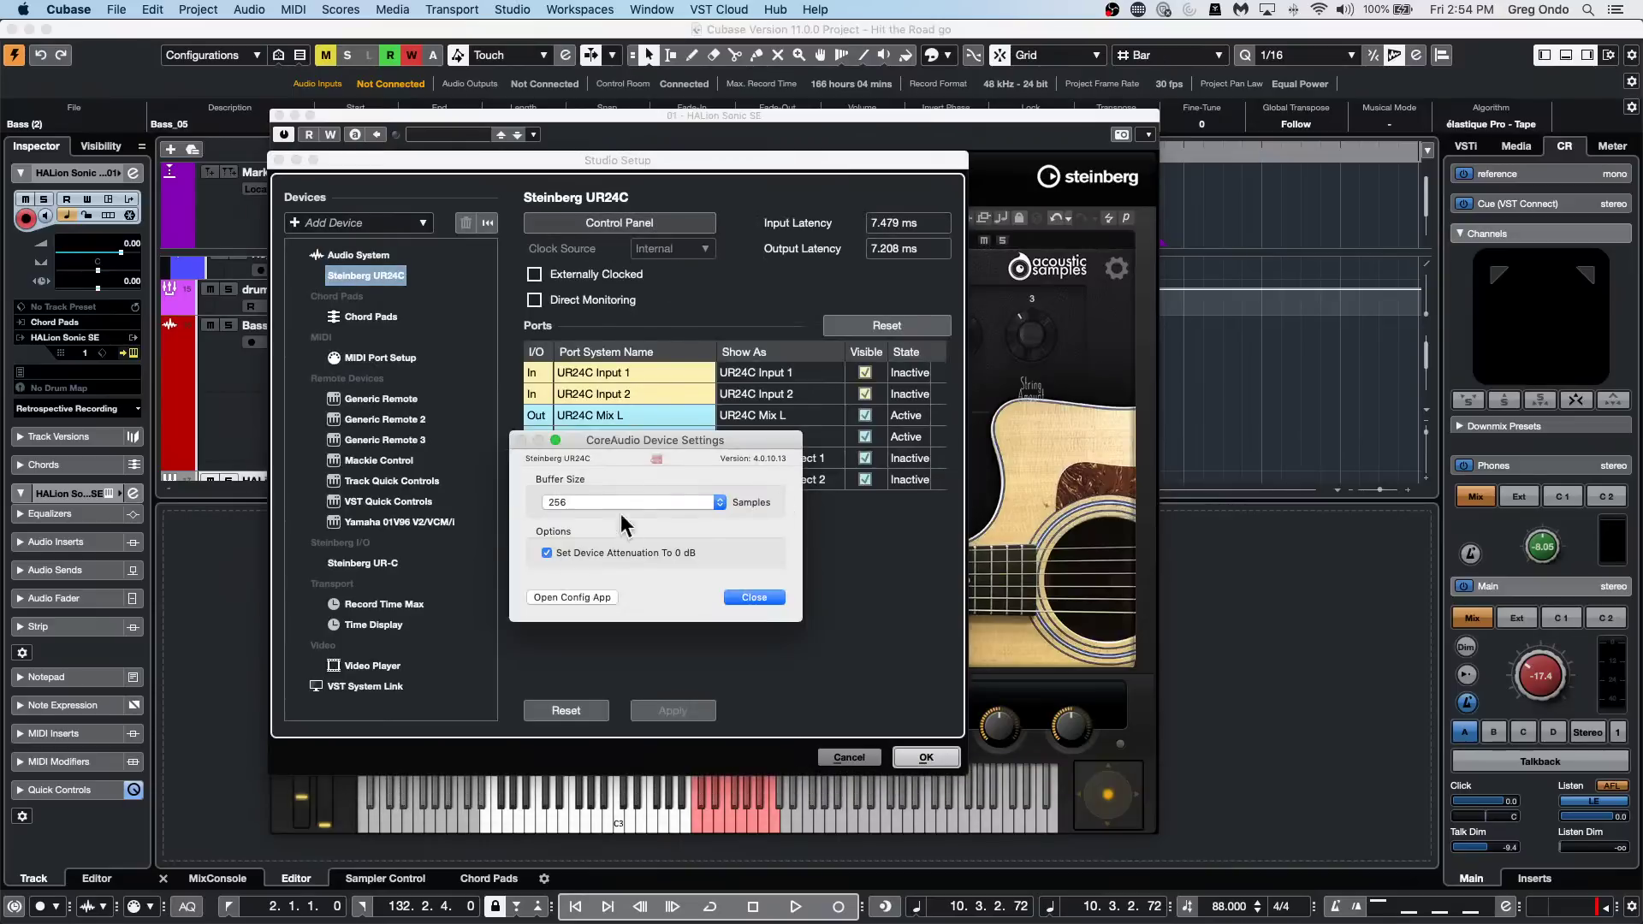
{"action": "left_click", "coordinate": [567, 503]}
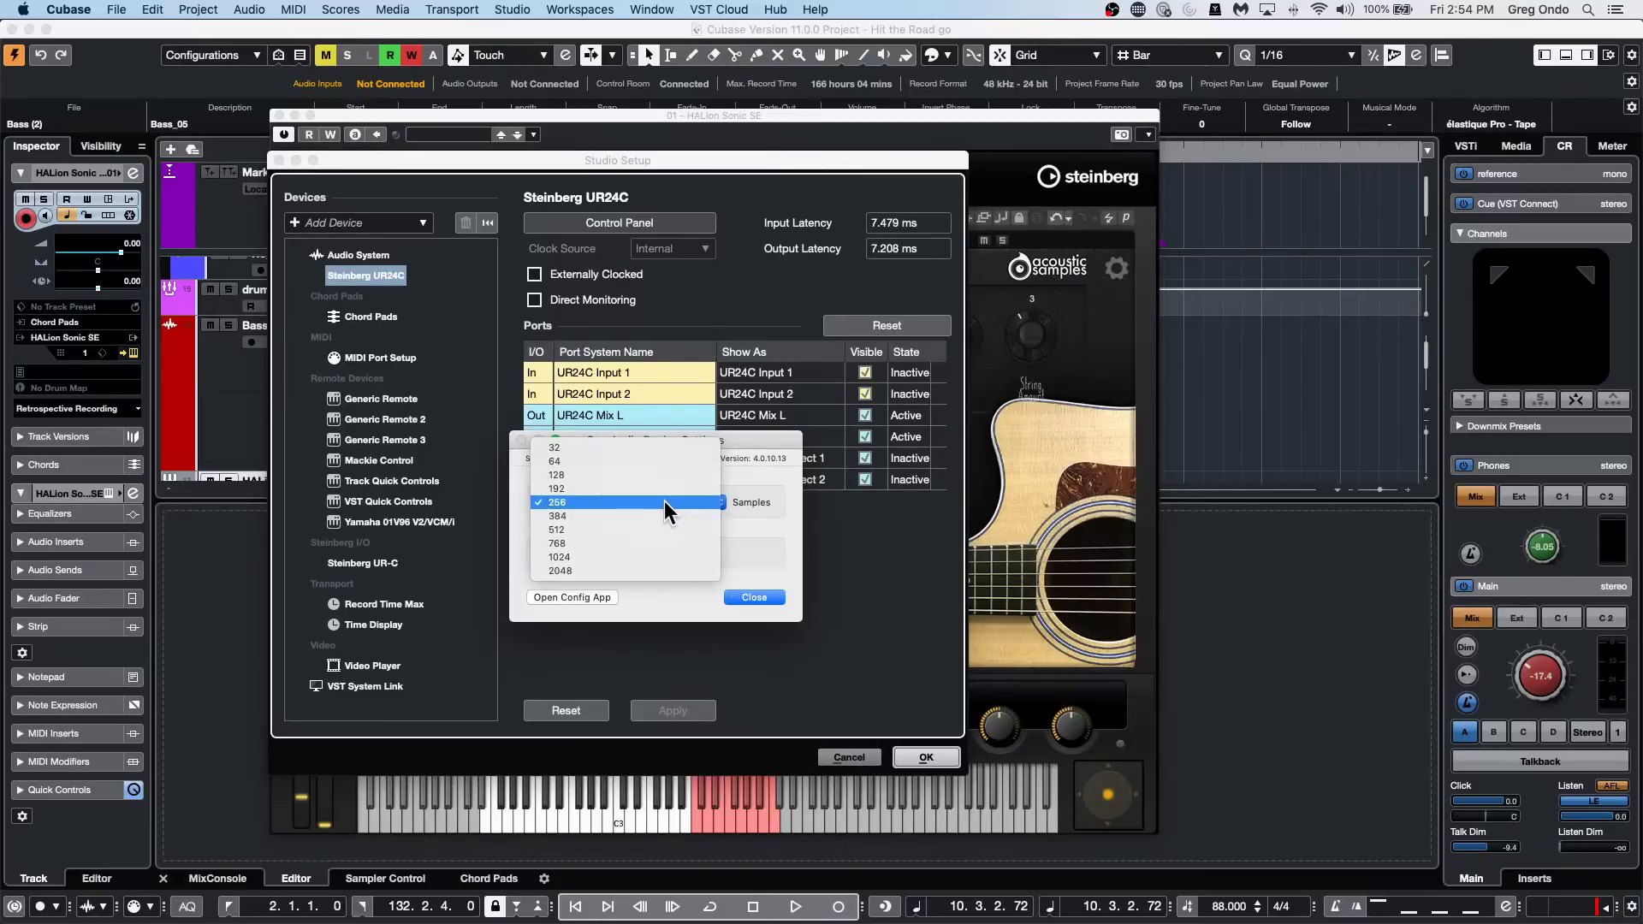
{"action": "left_click", "coordinate": [770, 552]}
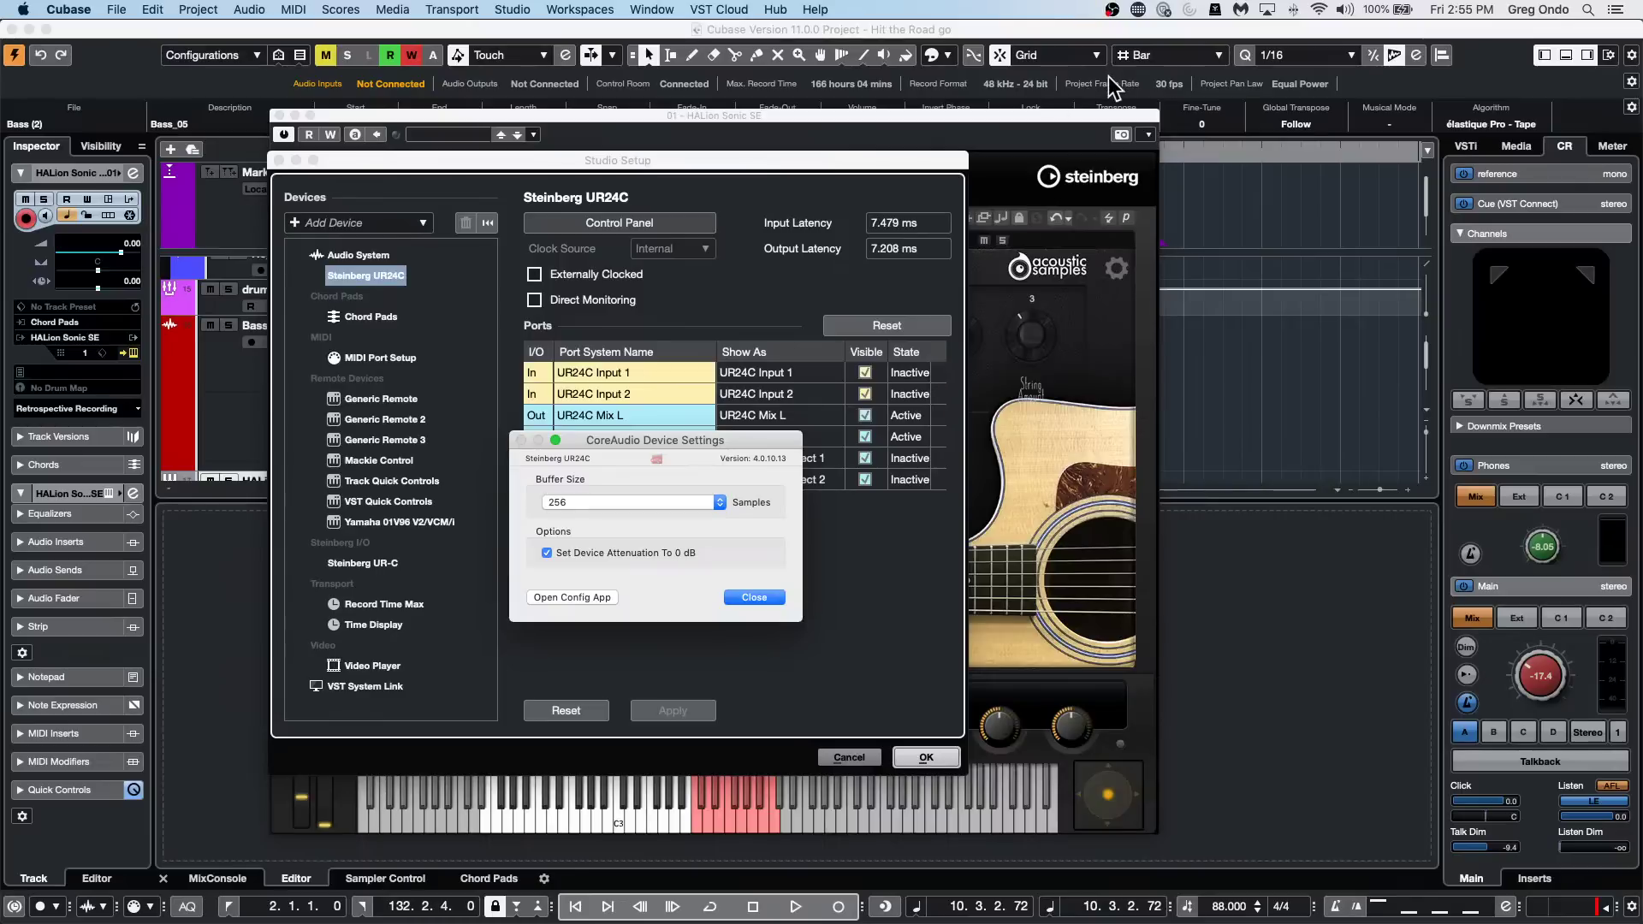
{"action": "left_click", "coordinate": [756, 597]}
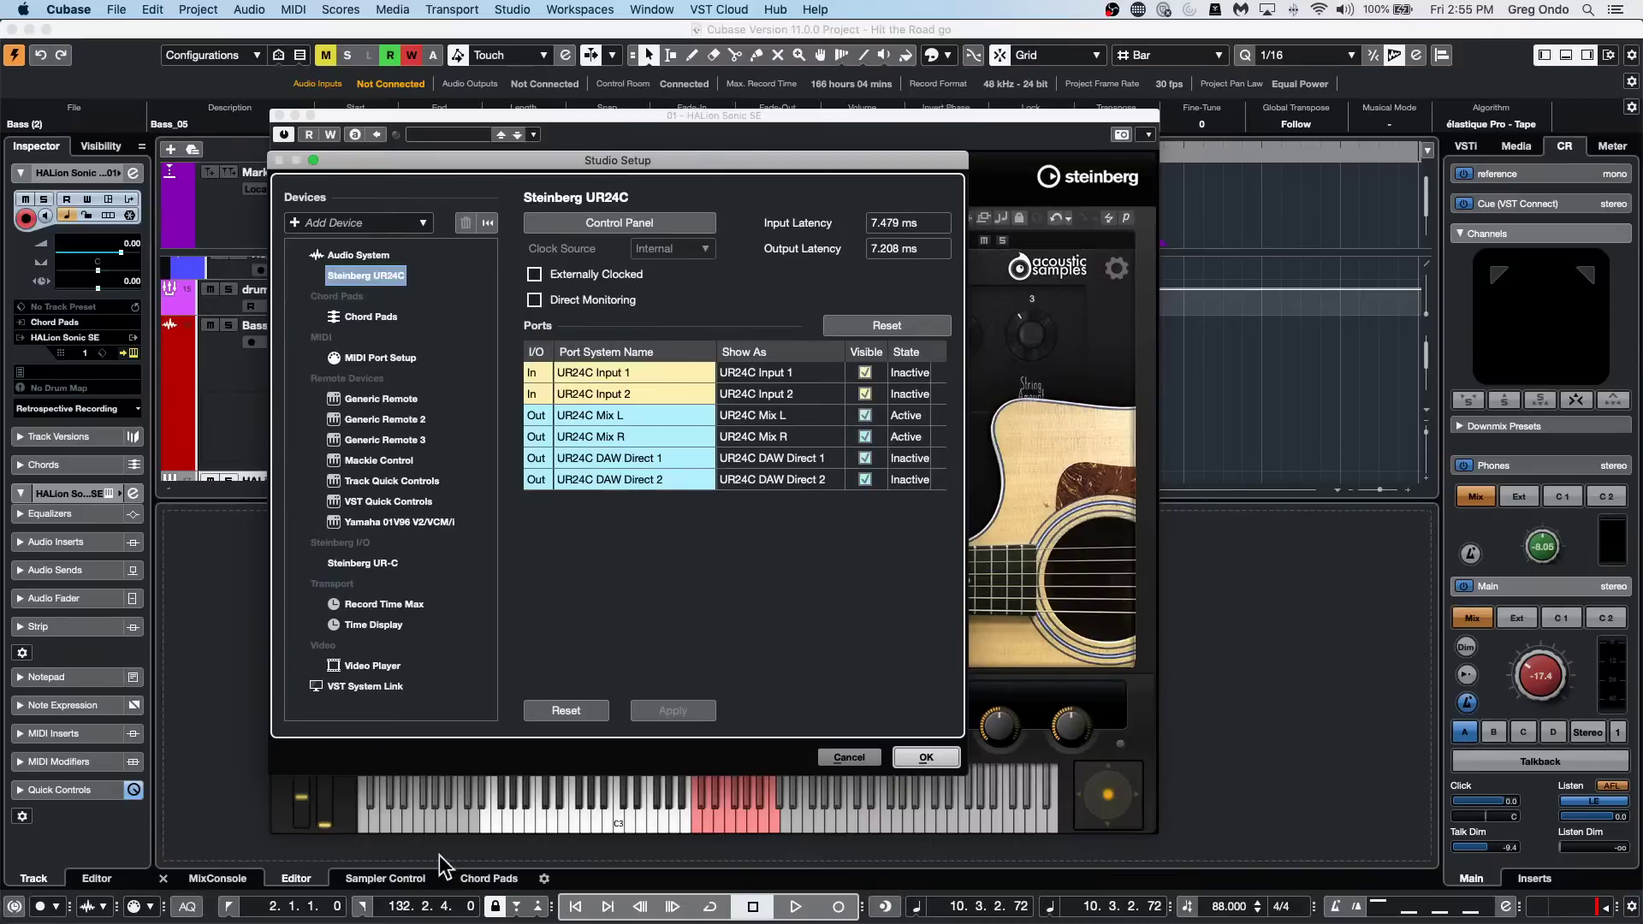
{"action": "left_click", "coordinate": [849, 757]}
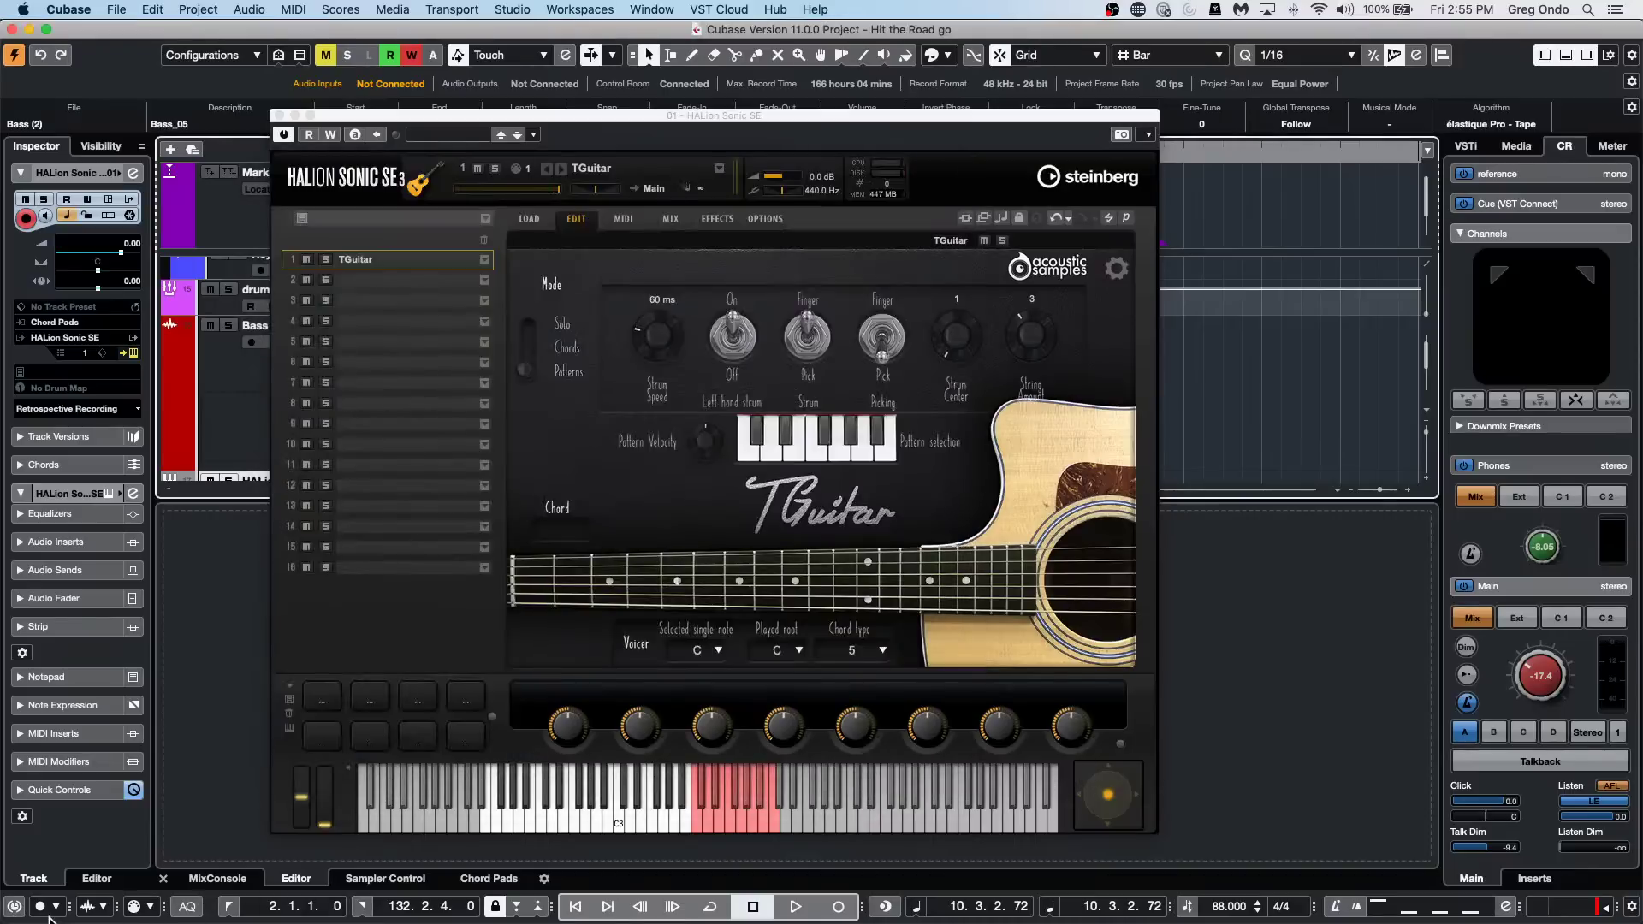
Toggle Constrain Delay Compensation on and off, and check the UR24C's buffer size in its CoreAudio device settings again.
{"action": "left_click", "coordinate": [13, 907]}
{"action": "left_click", "coordinate": [14, 907]}
{"action": "left_click", "coordinate": [513, 10]}
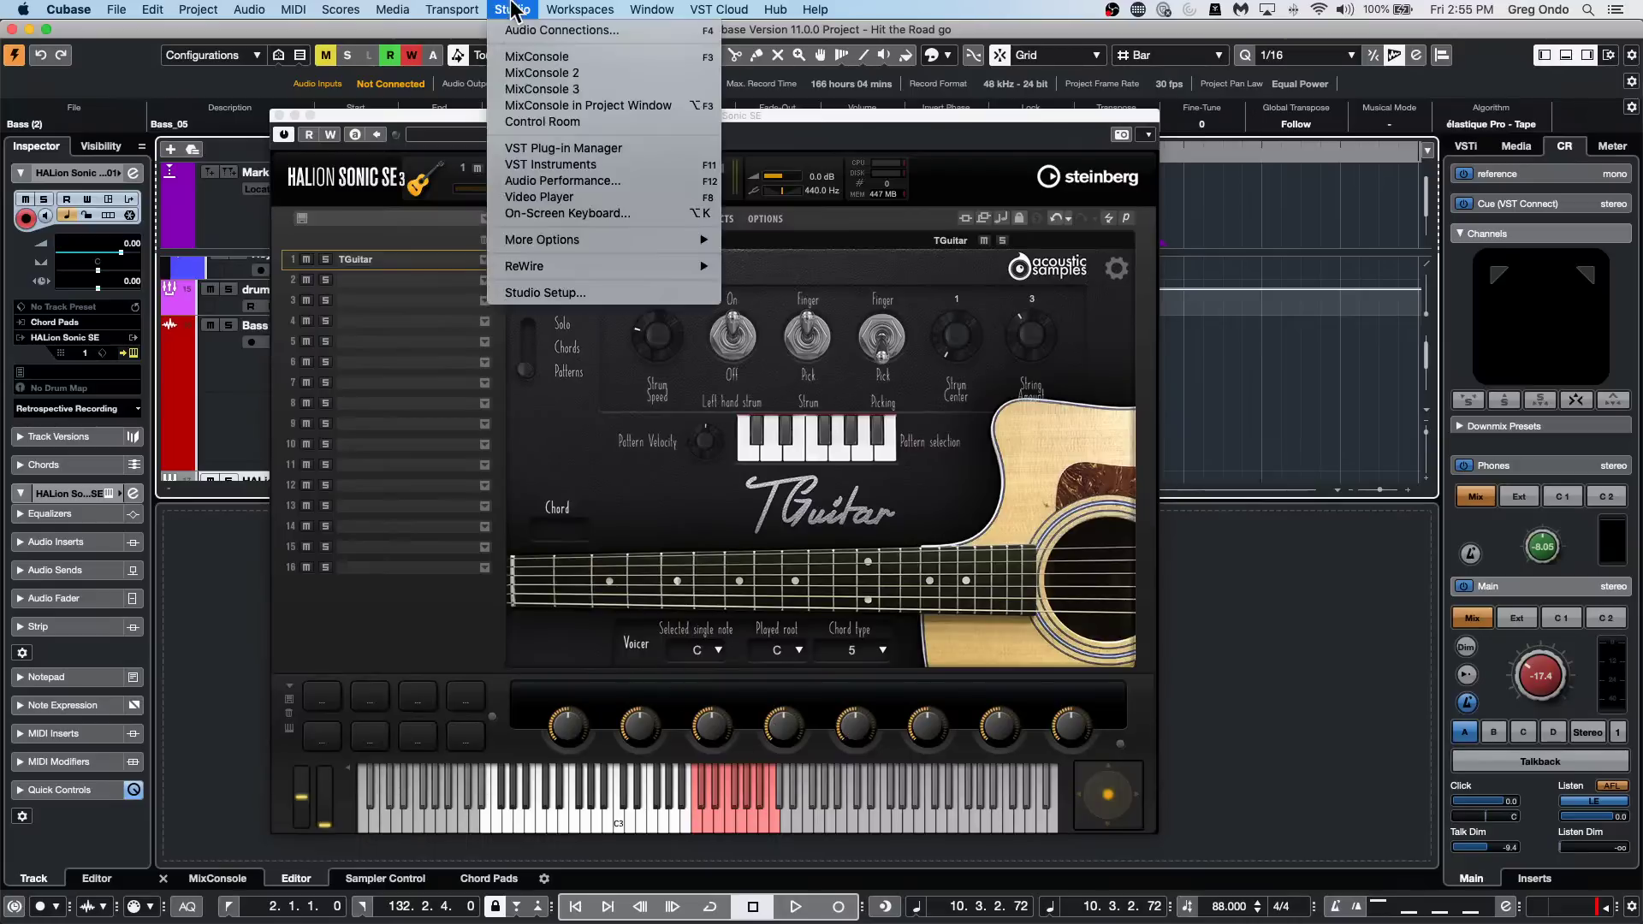
{"action": "left_click", "coordinate": [531, 293]}
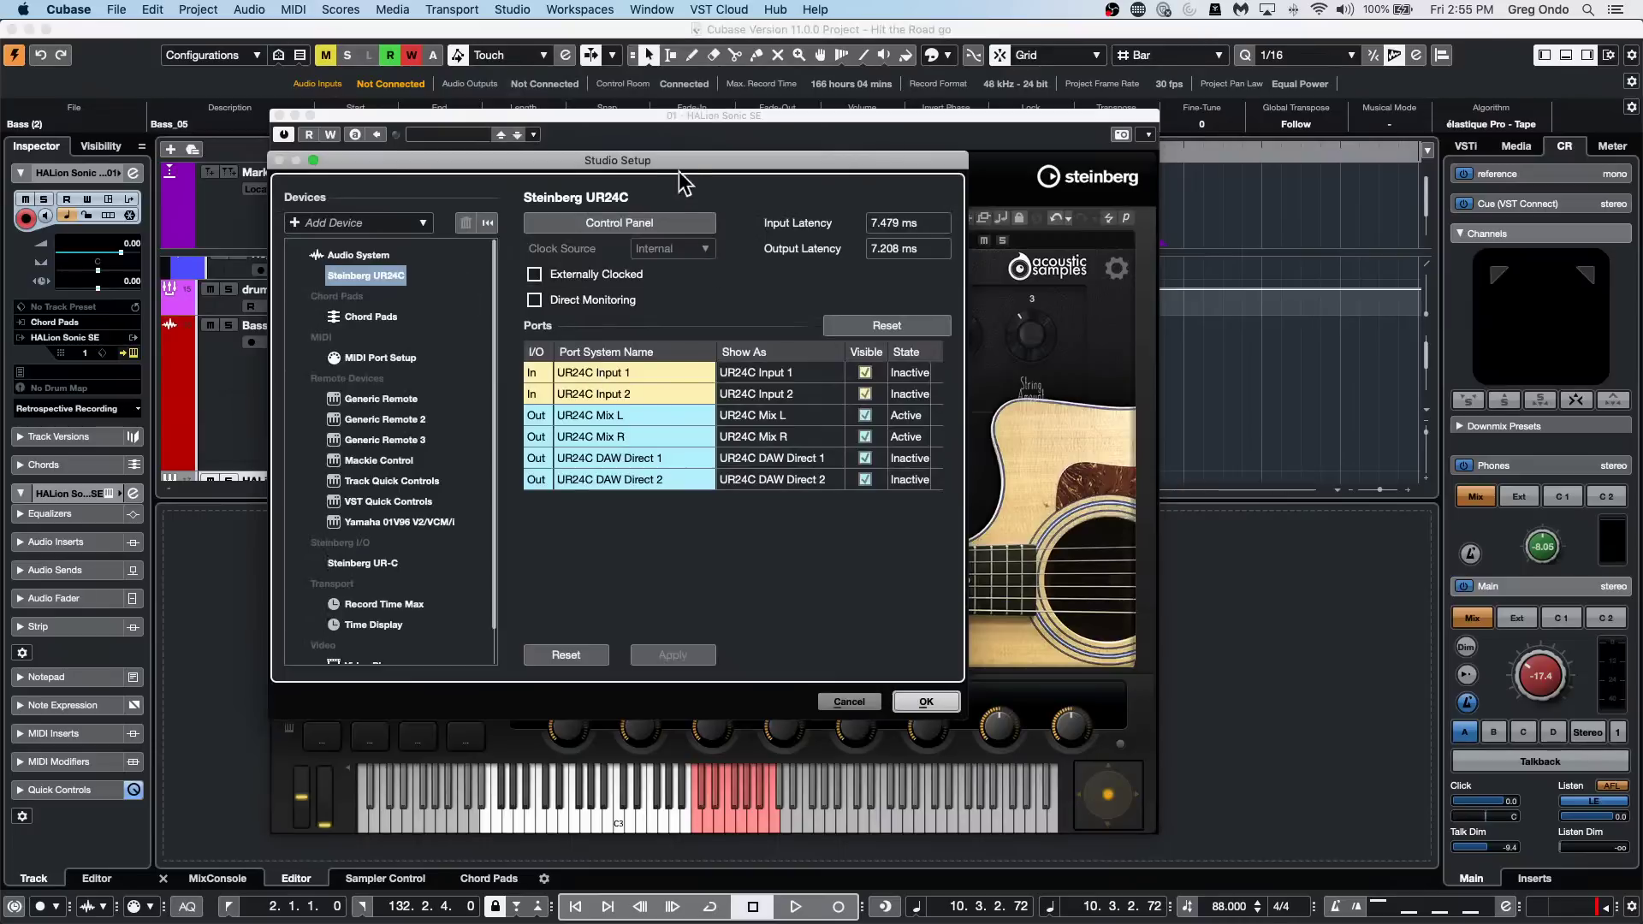
{"action": "left_click", "coordinate": [609, 224]}
{"action": "left_click", "coordinate": [614, 227]}
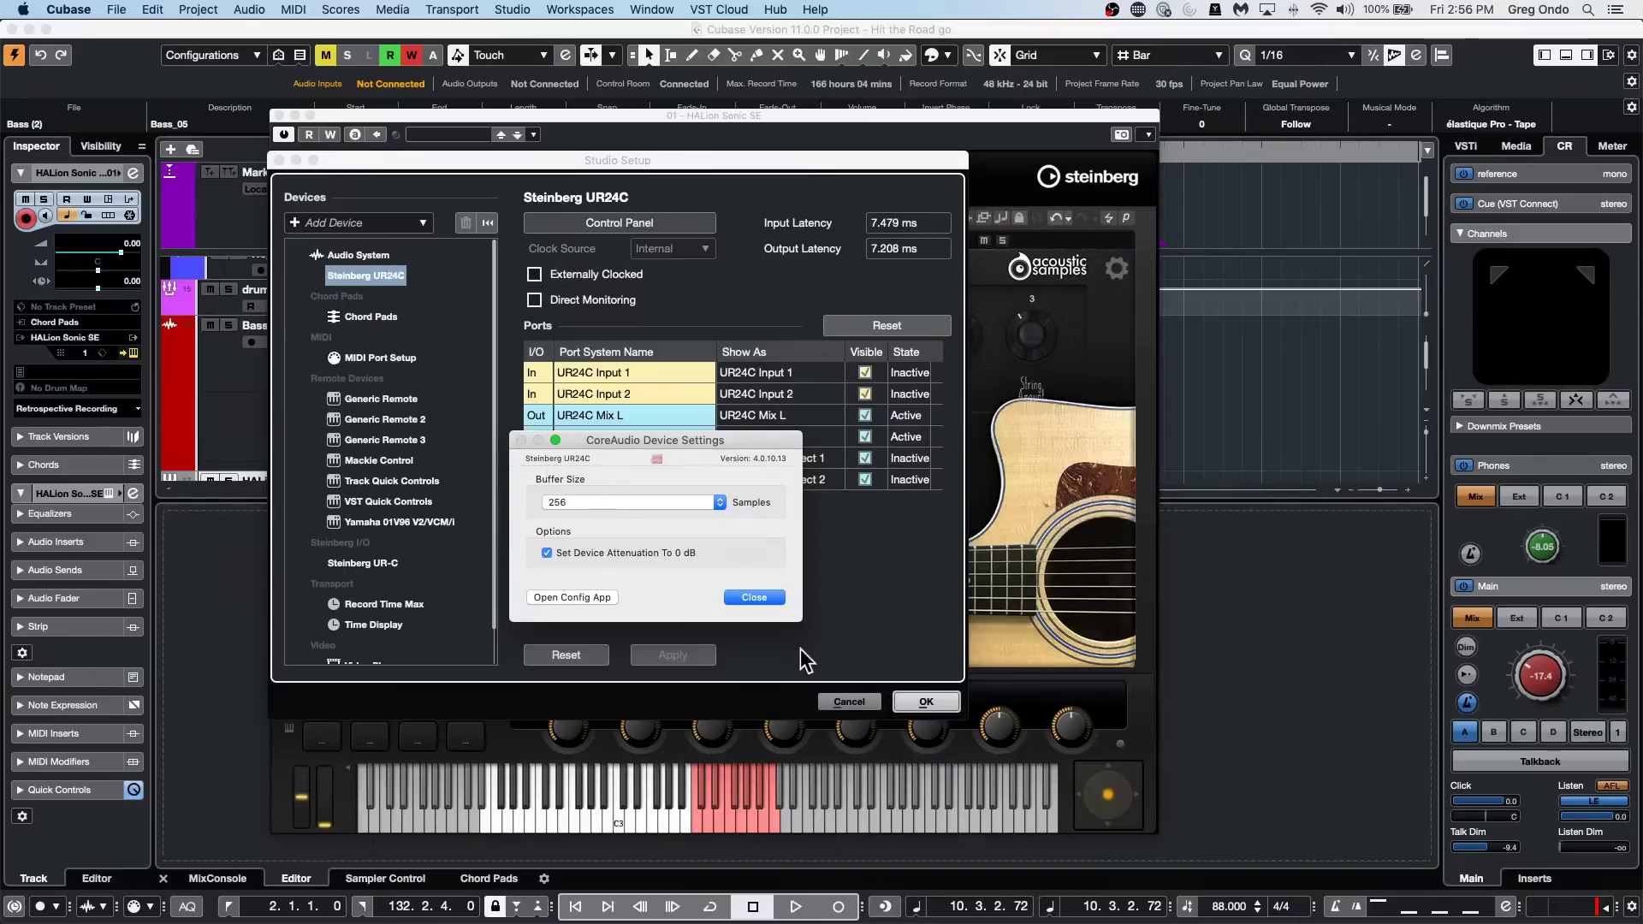
{"action": "left_click", "coordinate": [763, 599]}
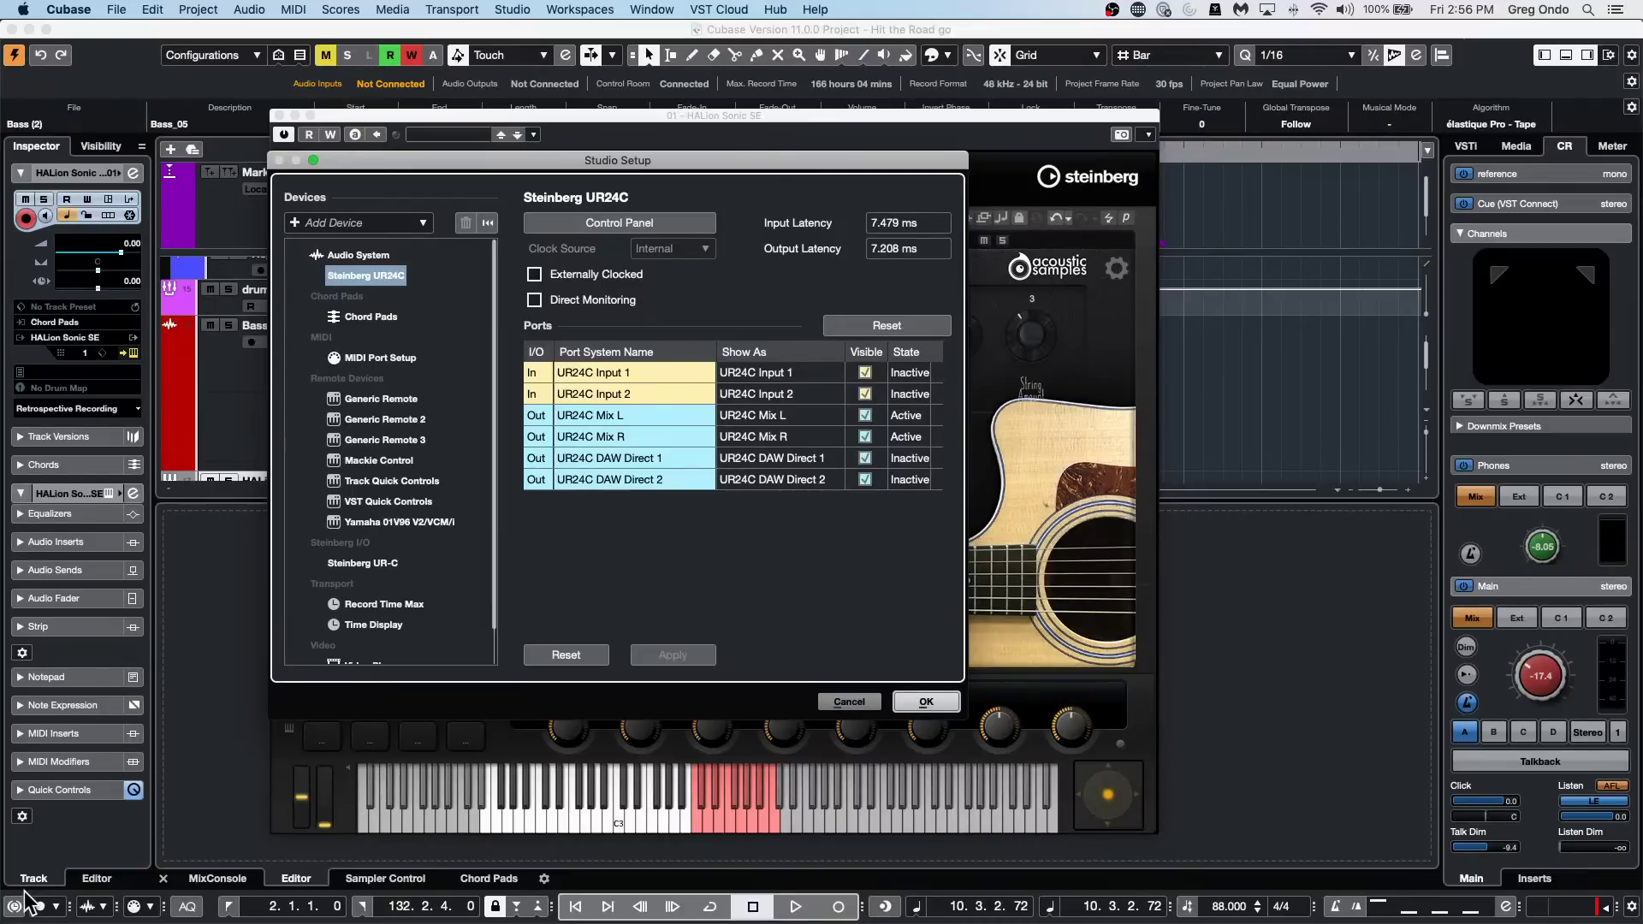
{"action": "left_click", "coordinate": [866, 701]}
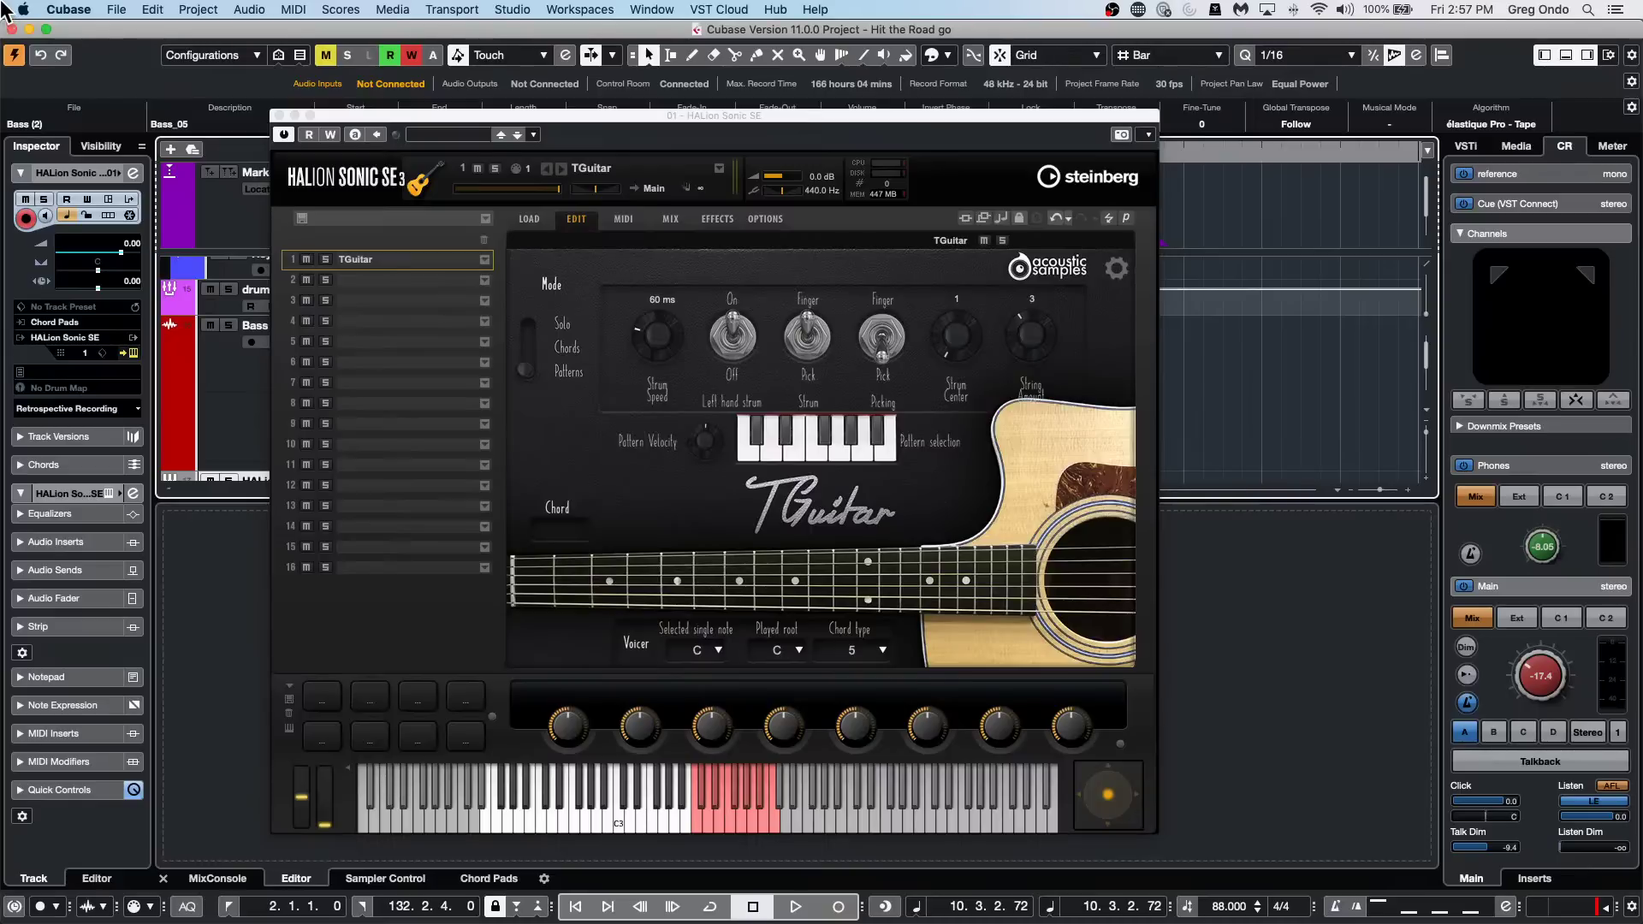
Close the HALion Sonic SE window, open the recent project September 17 2021, maximize its window and activate it.
{"action": "left_click", "coordinate": [279, 115]}
{"action": "left_click", "coordinate": [131, 13]}
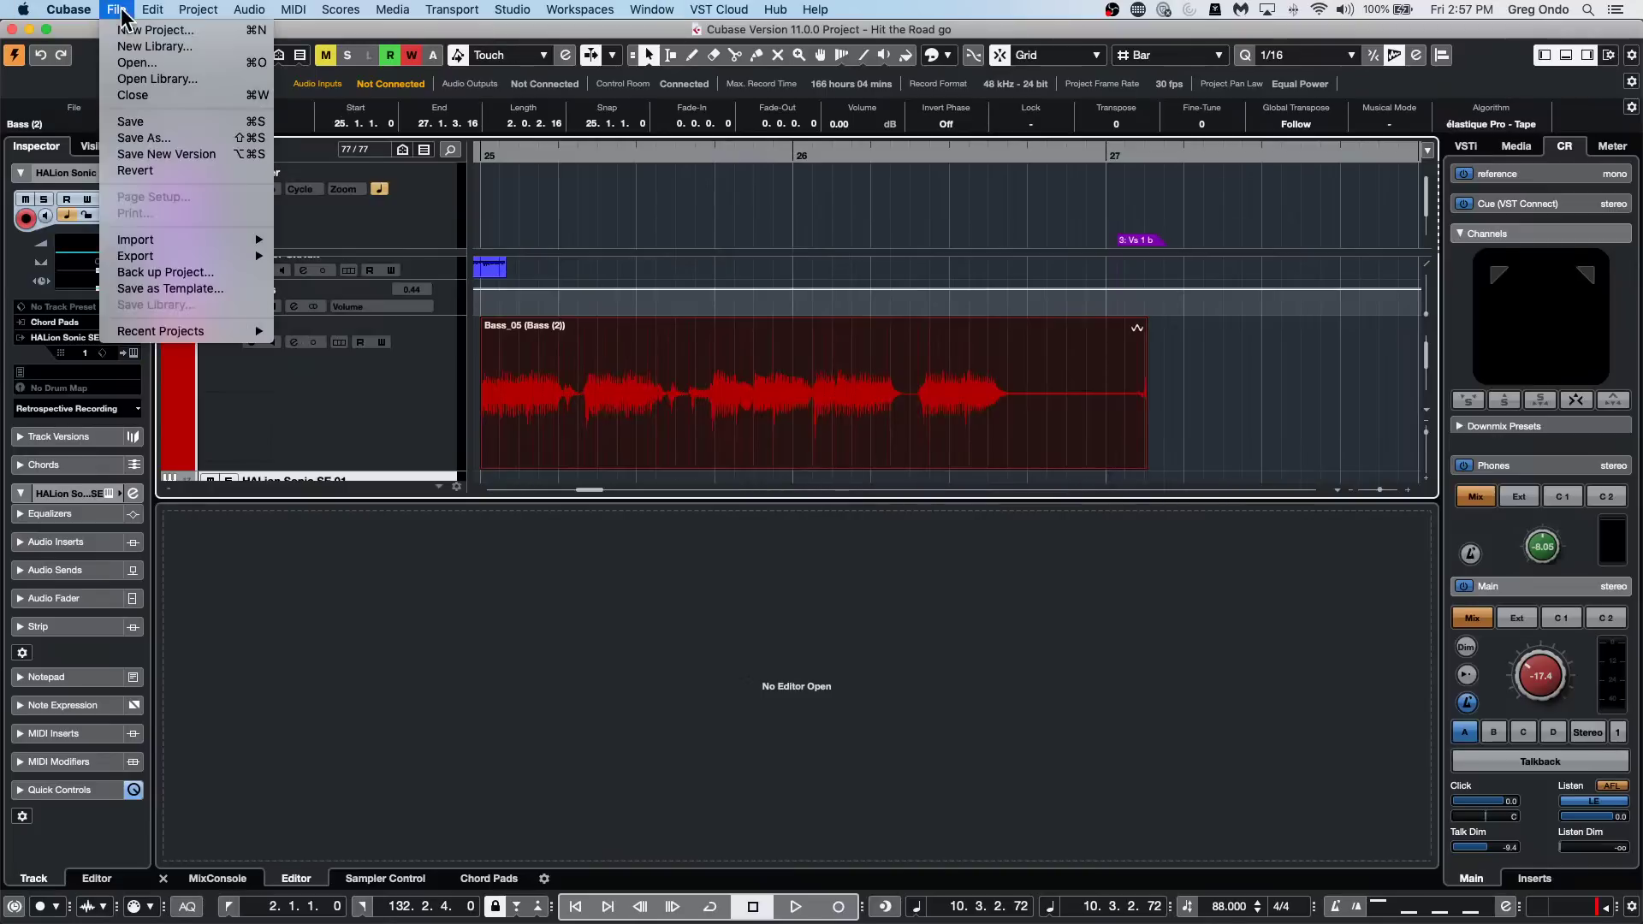
{"action": "mouse_move", "coordinate": [209, 331]}
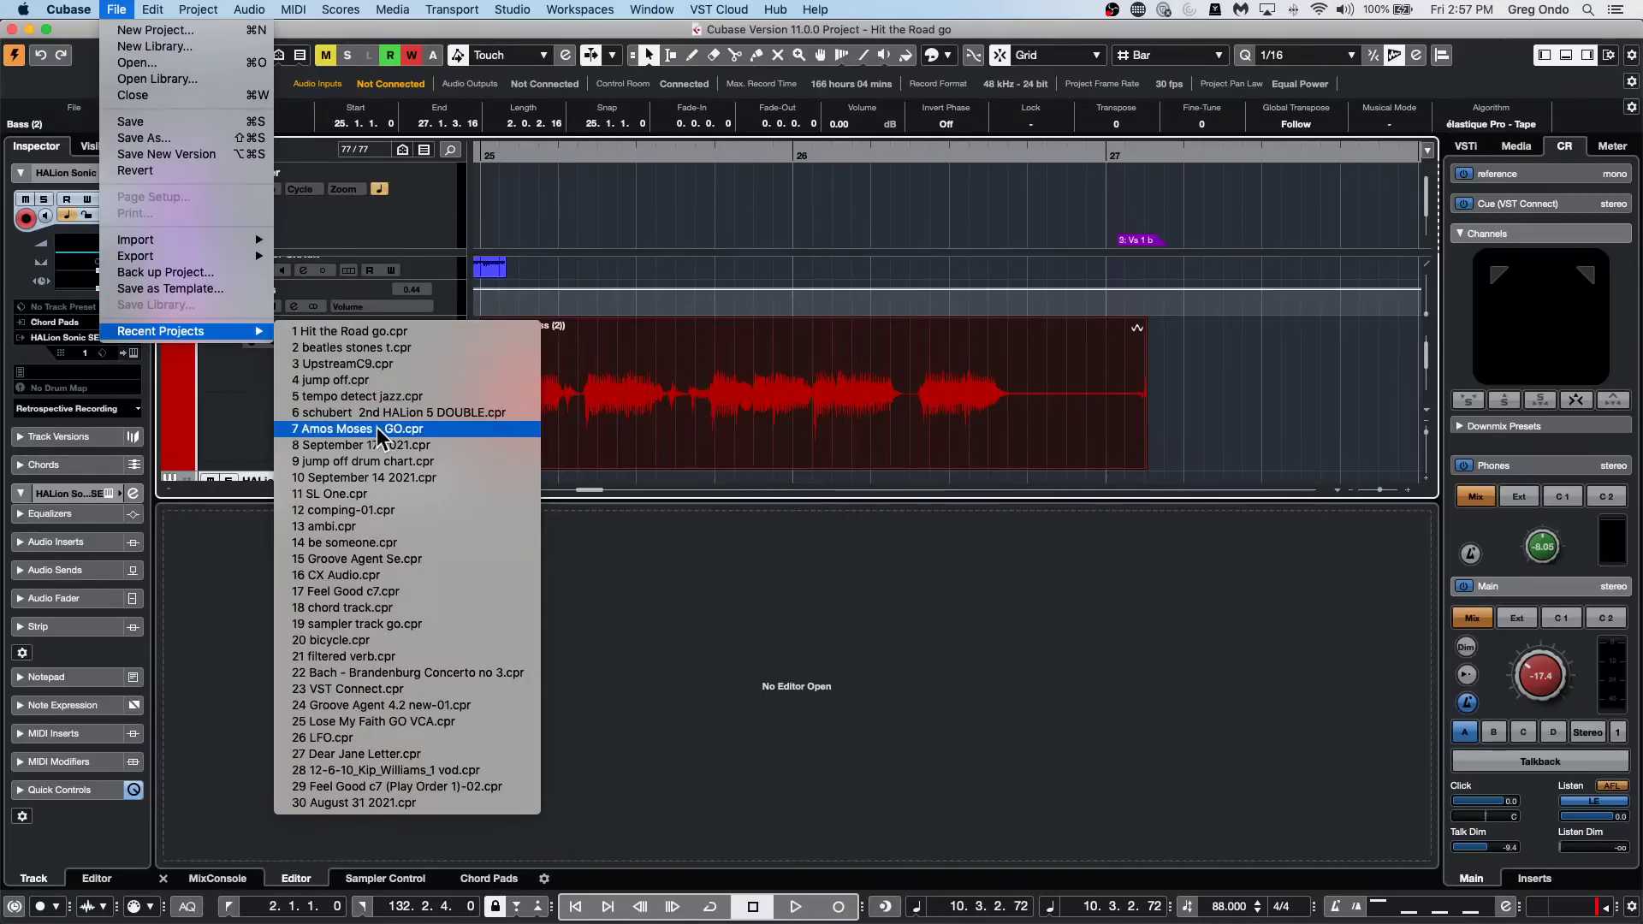
{"action": "left_click", "coordinate": [414, 443]}
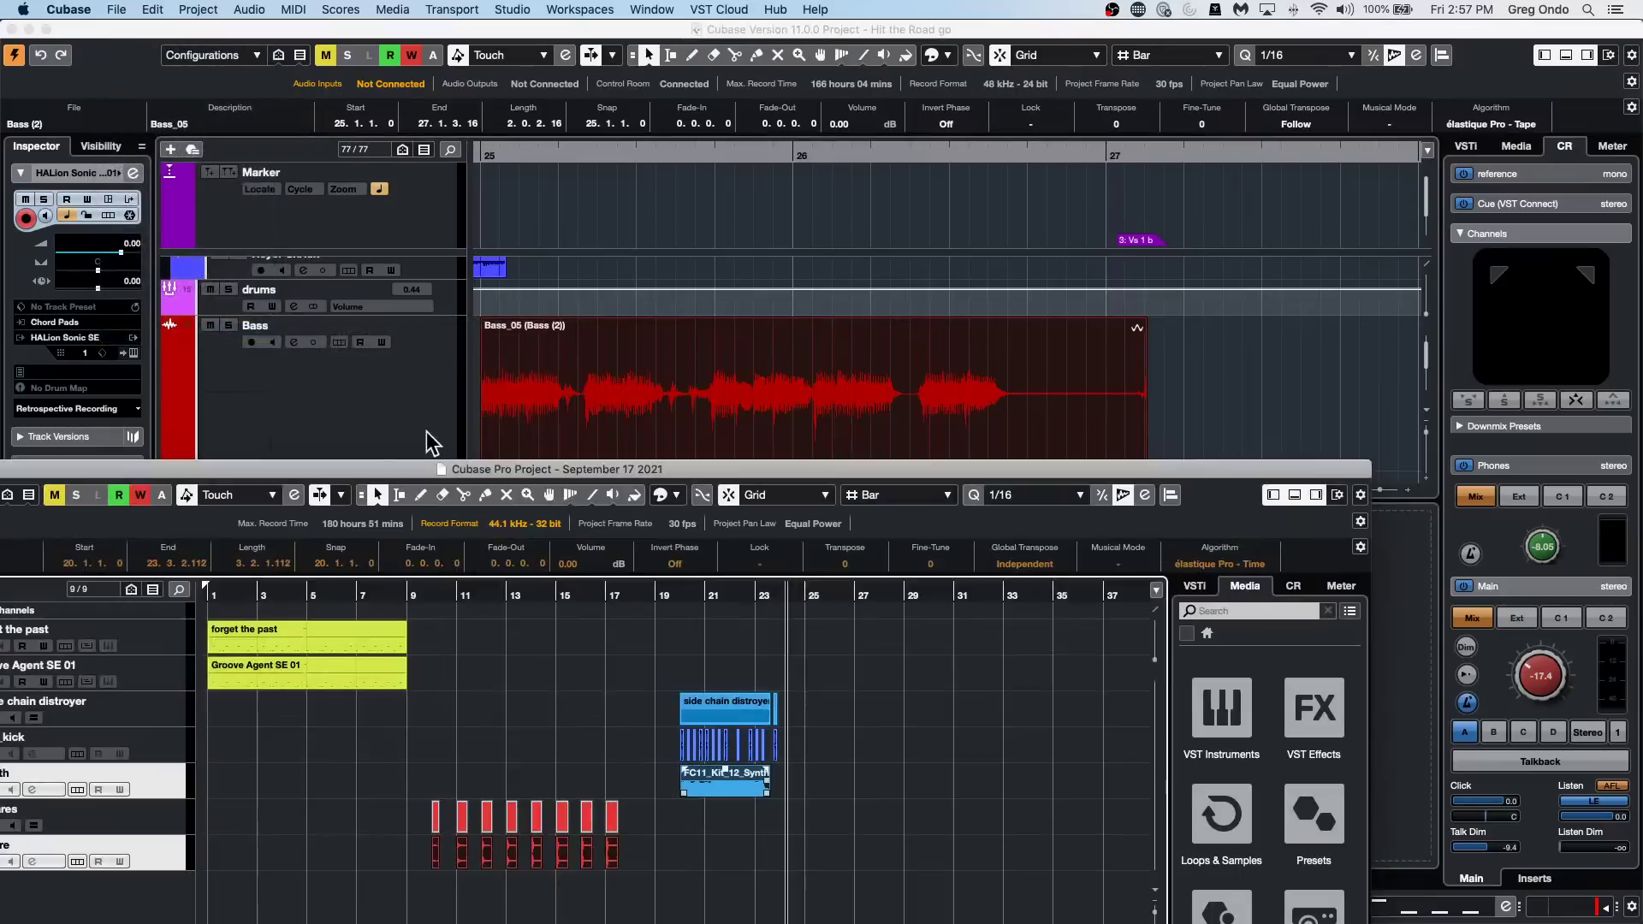
{"action": "left_click_drag", "start_coordinate": [82, 471], "coordinate": [416, 306]}
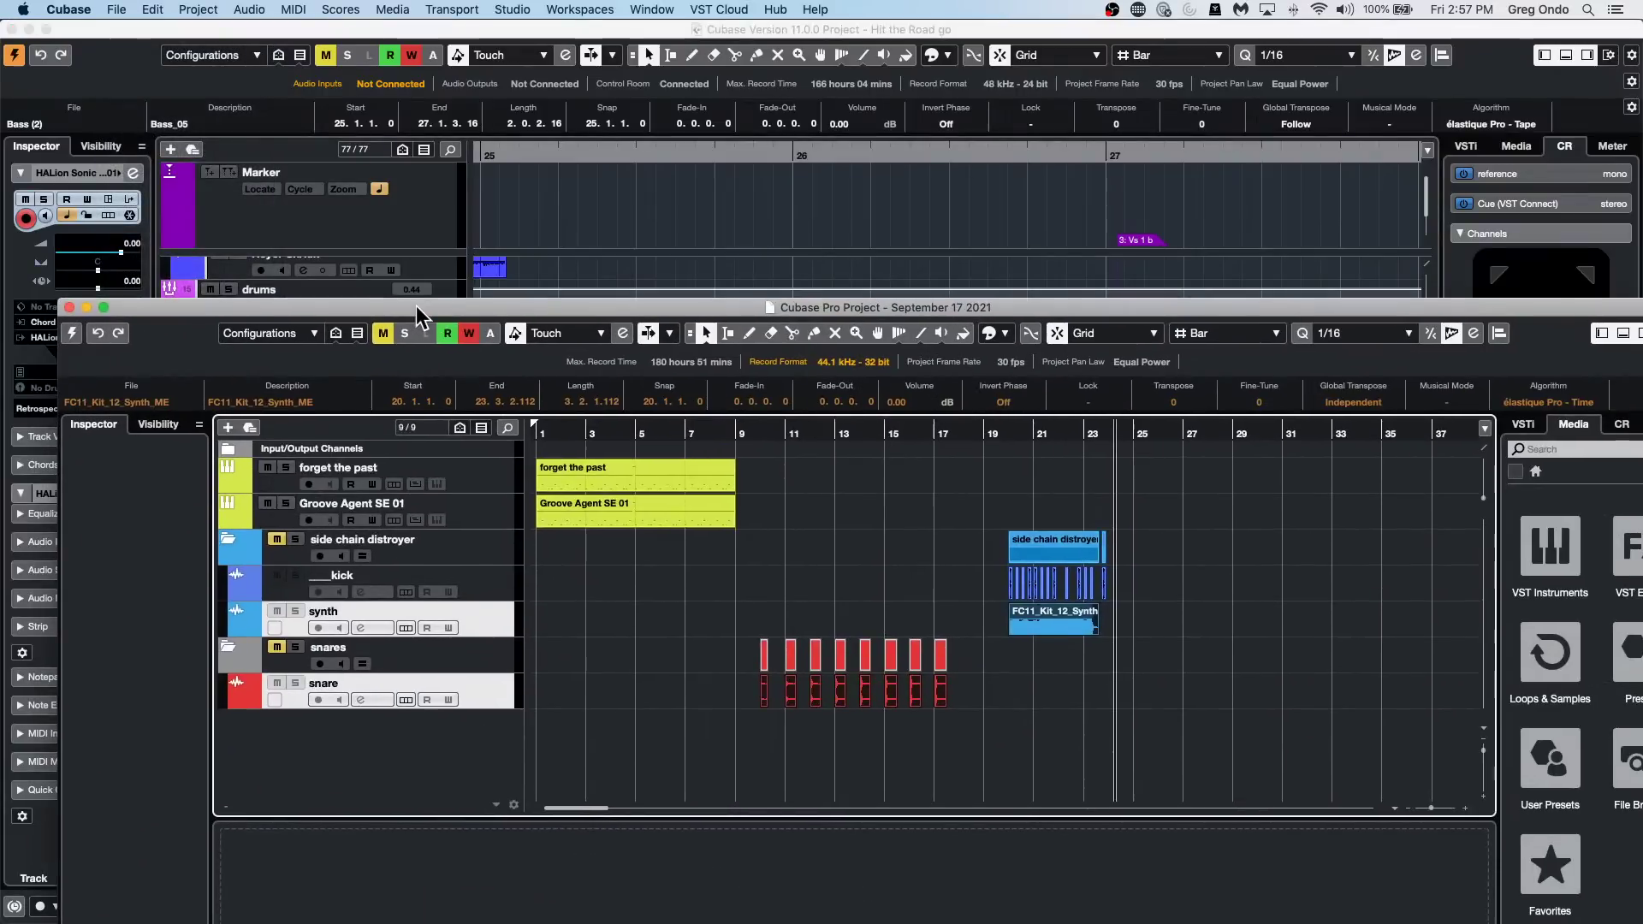
{"action": "left_click", "coordinate": [104, 306]}
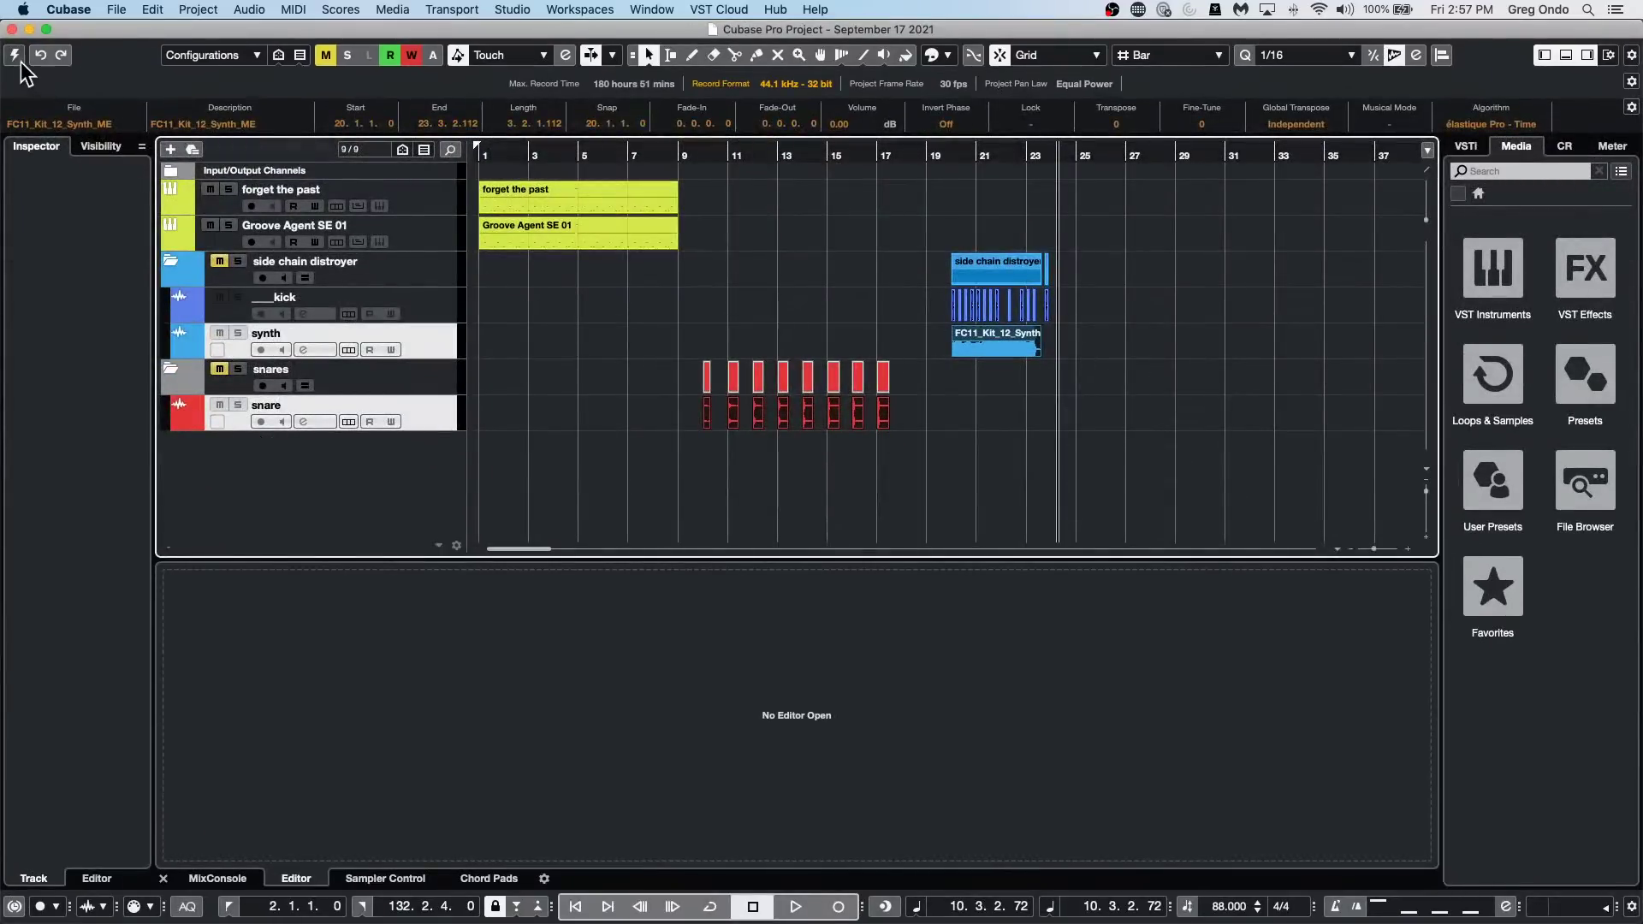
{"action": "left_click", "coordinate": [939, 279]}
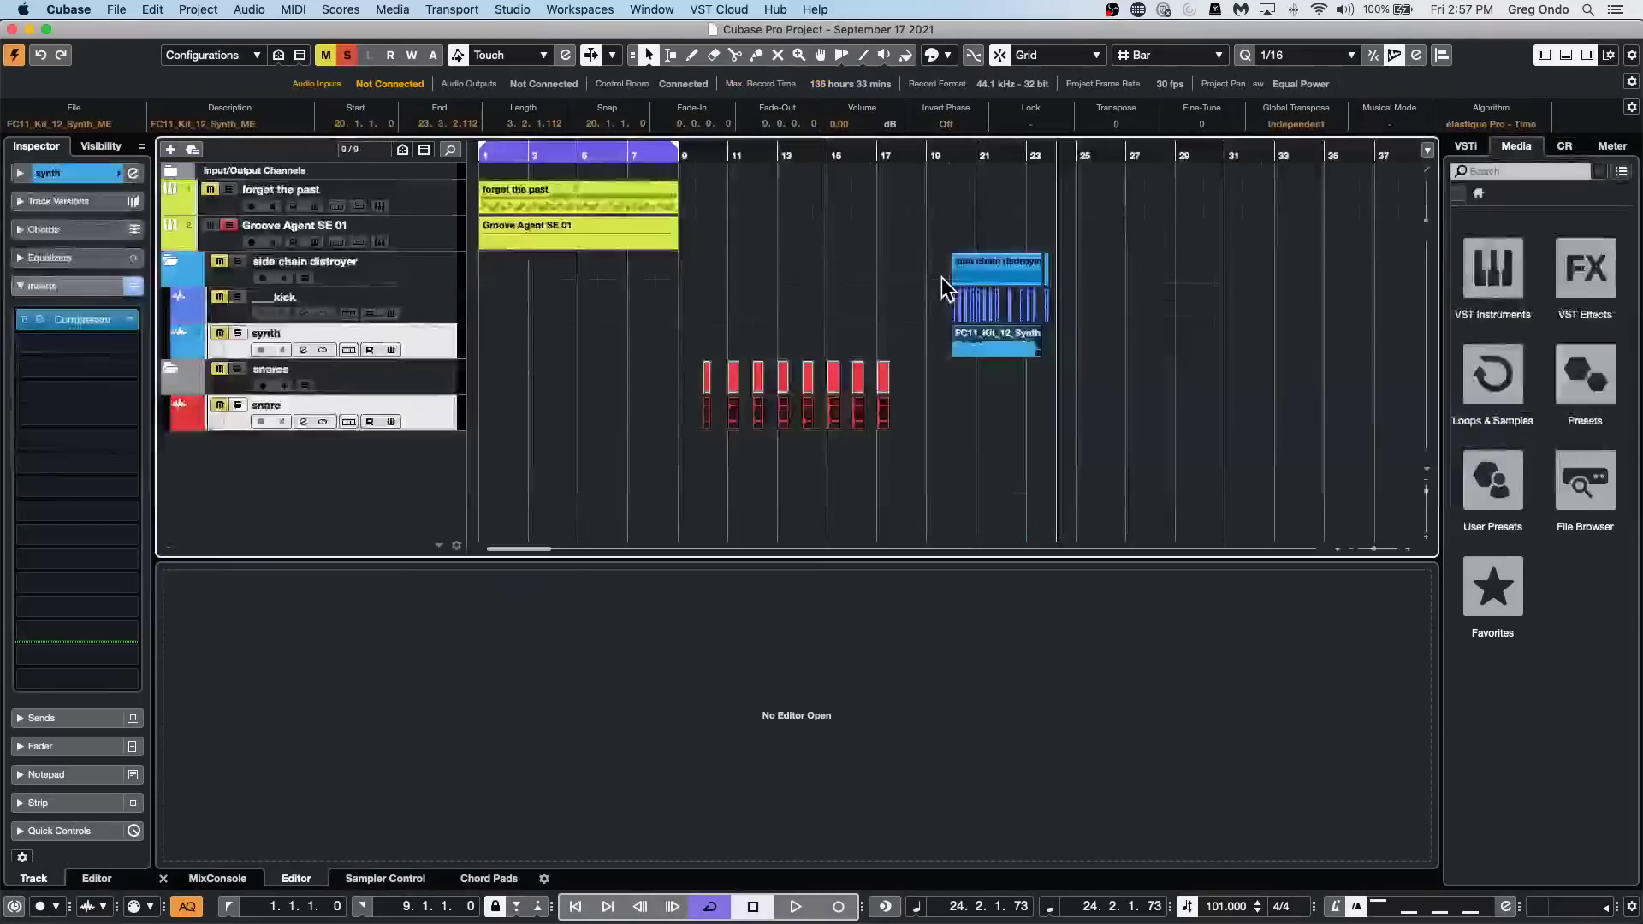
Return the playhead to bar 1 and play the project's cycle range.
{"action": "left_click", "coordinate": [501, 154]}
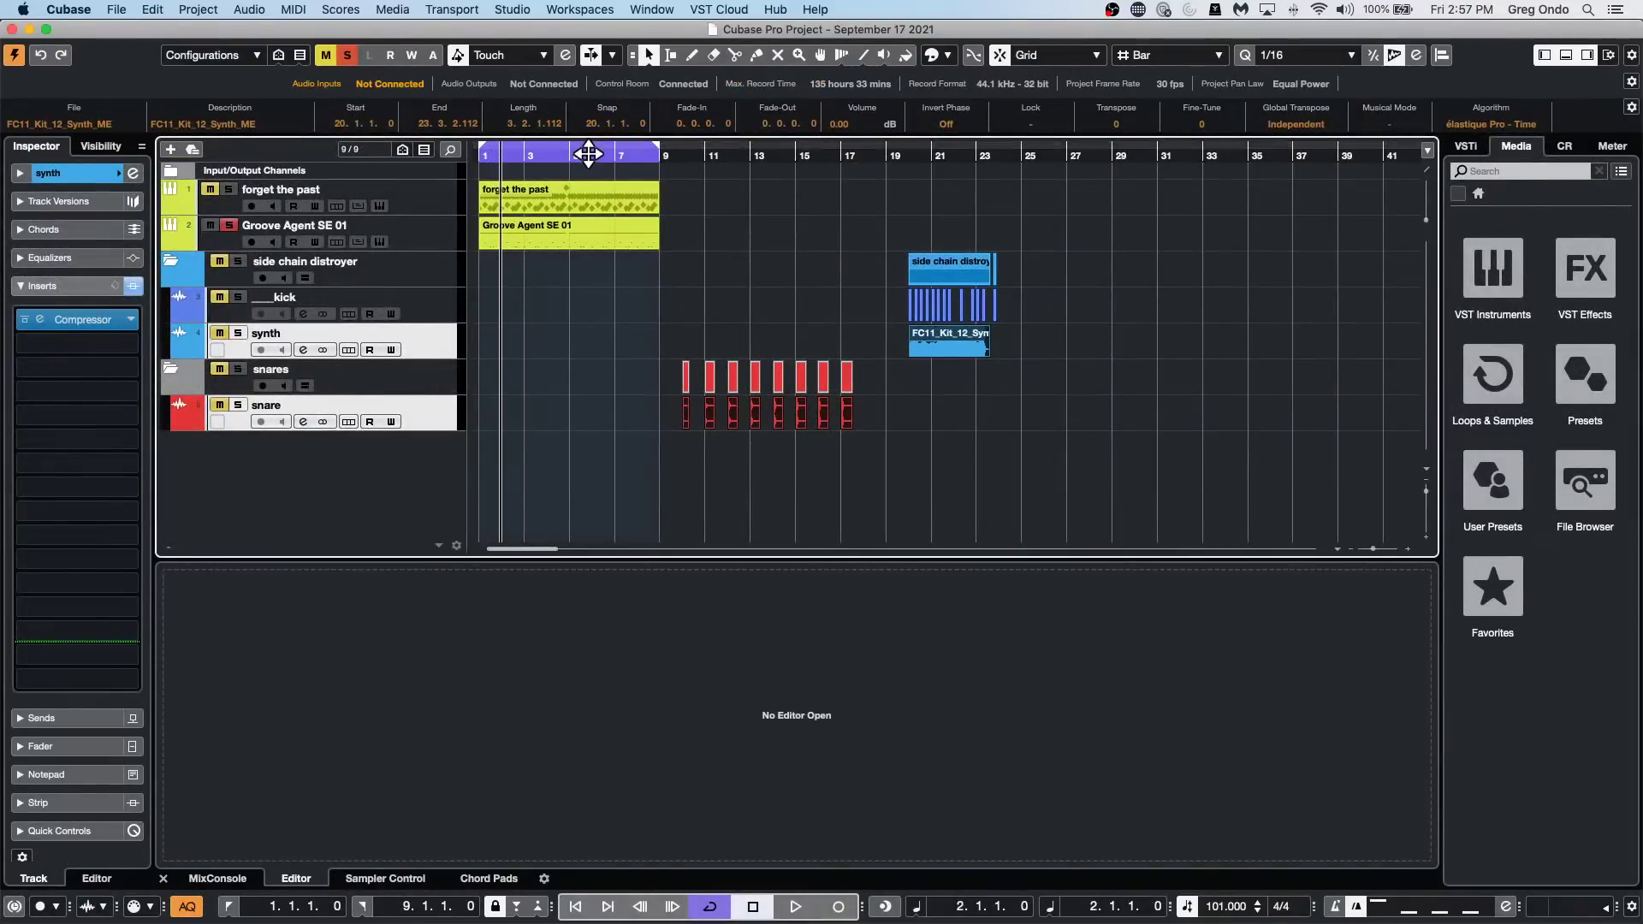
{"action": "left_click_drag", "start_coordinate": [589, 152], "coordinate": [146, 146]}
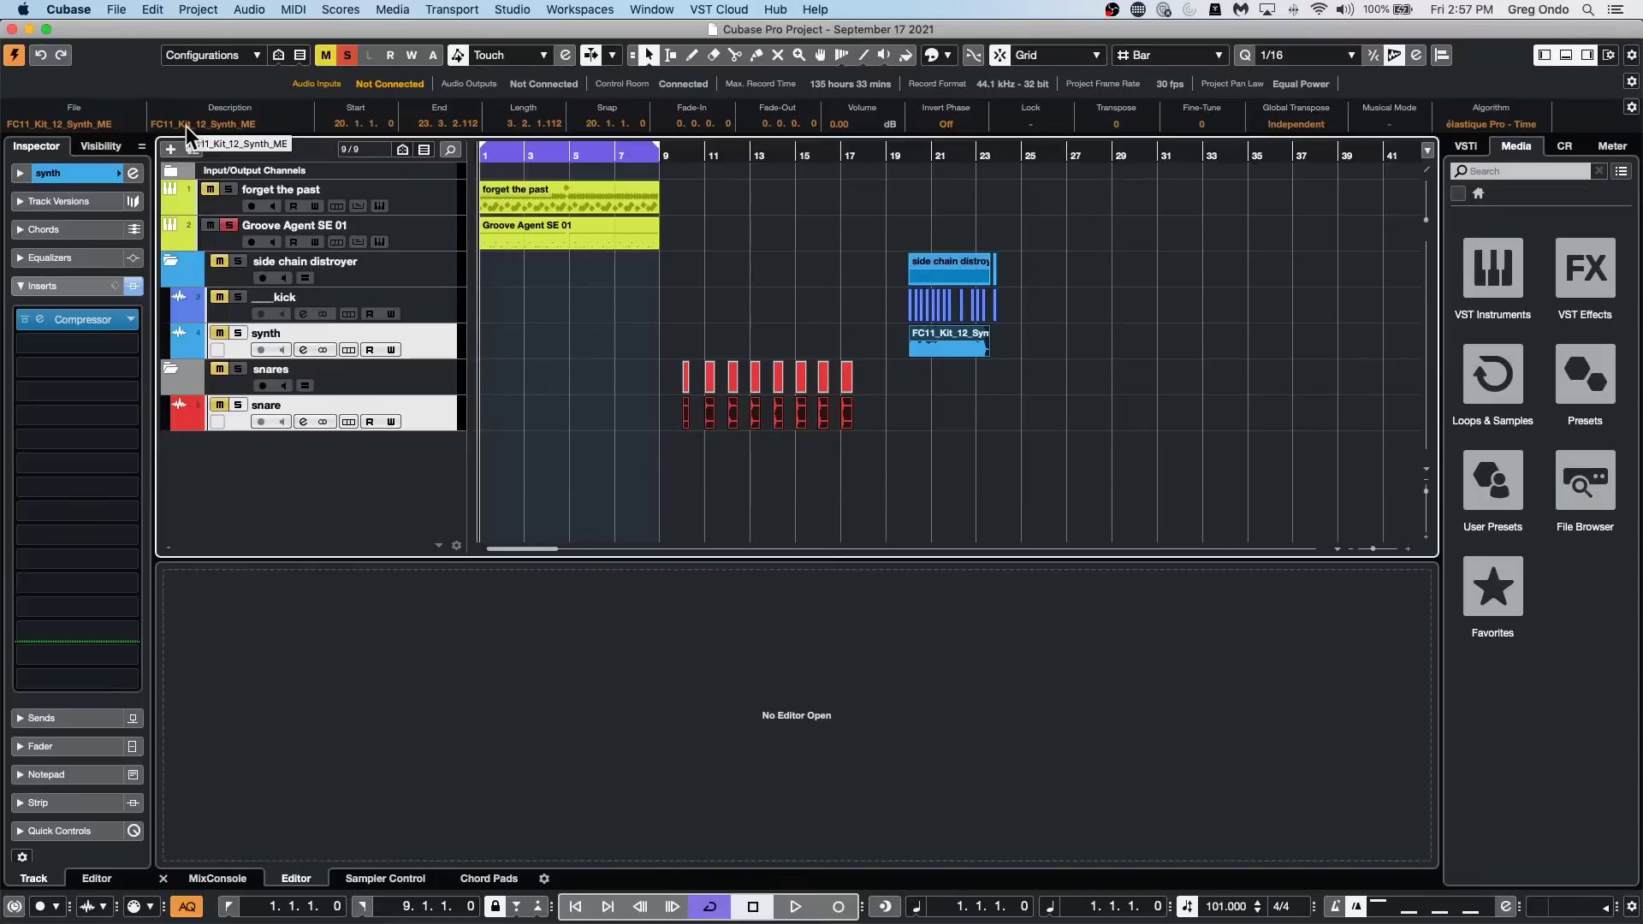
{"action": "key", "text": "space"}
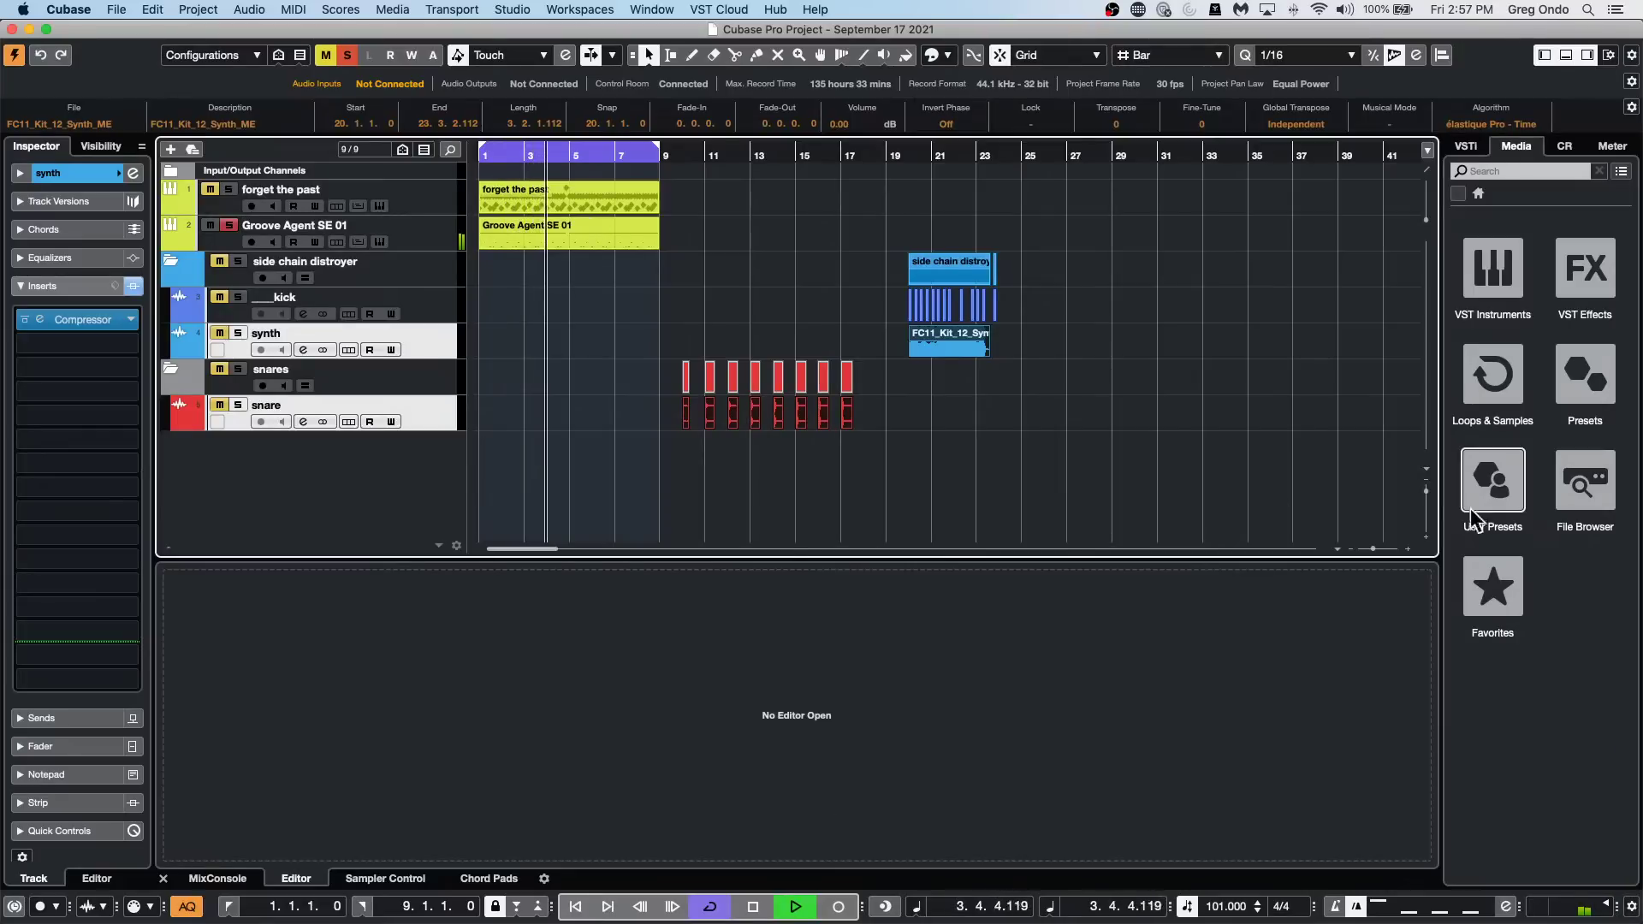
Open the Groove Agent SE 01 part in the lower zone, switch to the Drum Editor and stop playback.
{"action": "left_click", "coordinate": [541, 249]}
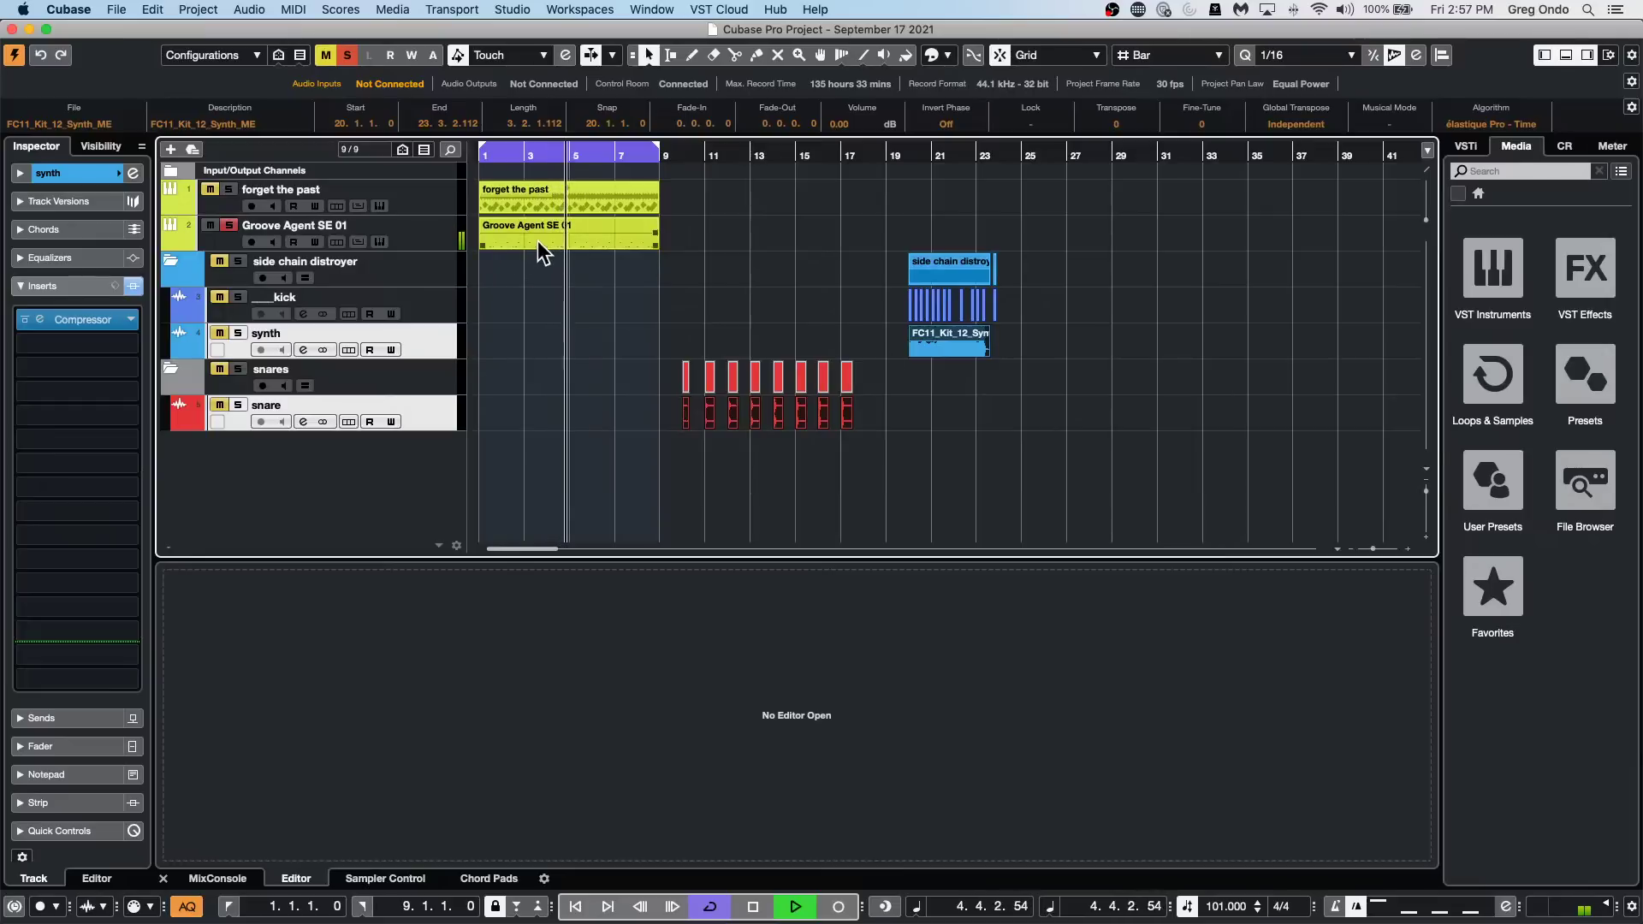
{"action": "double_click", "coordinate": [540, 249]}
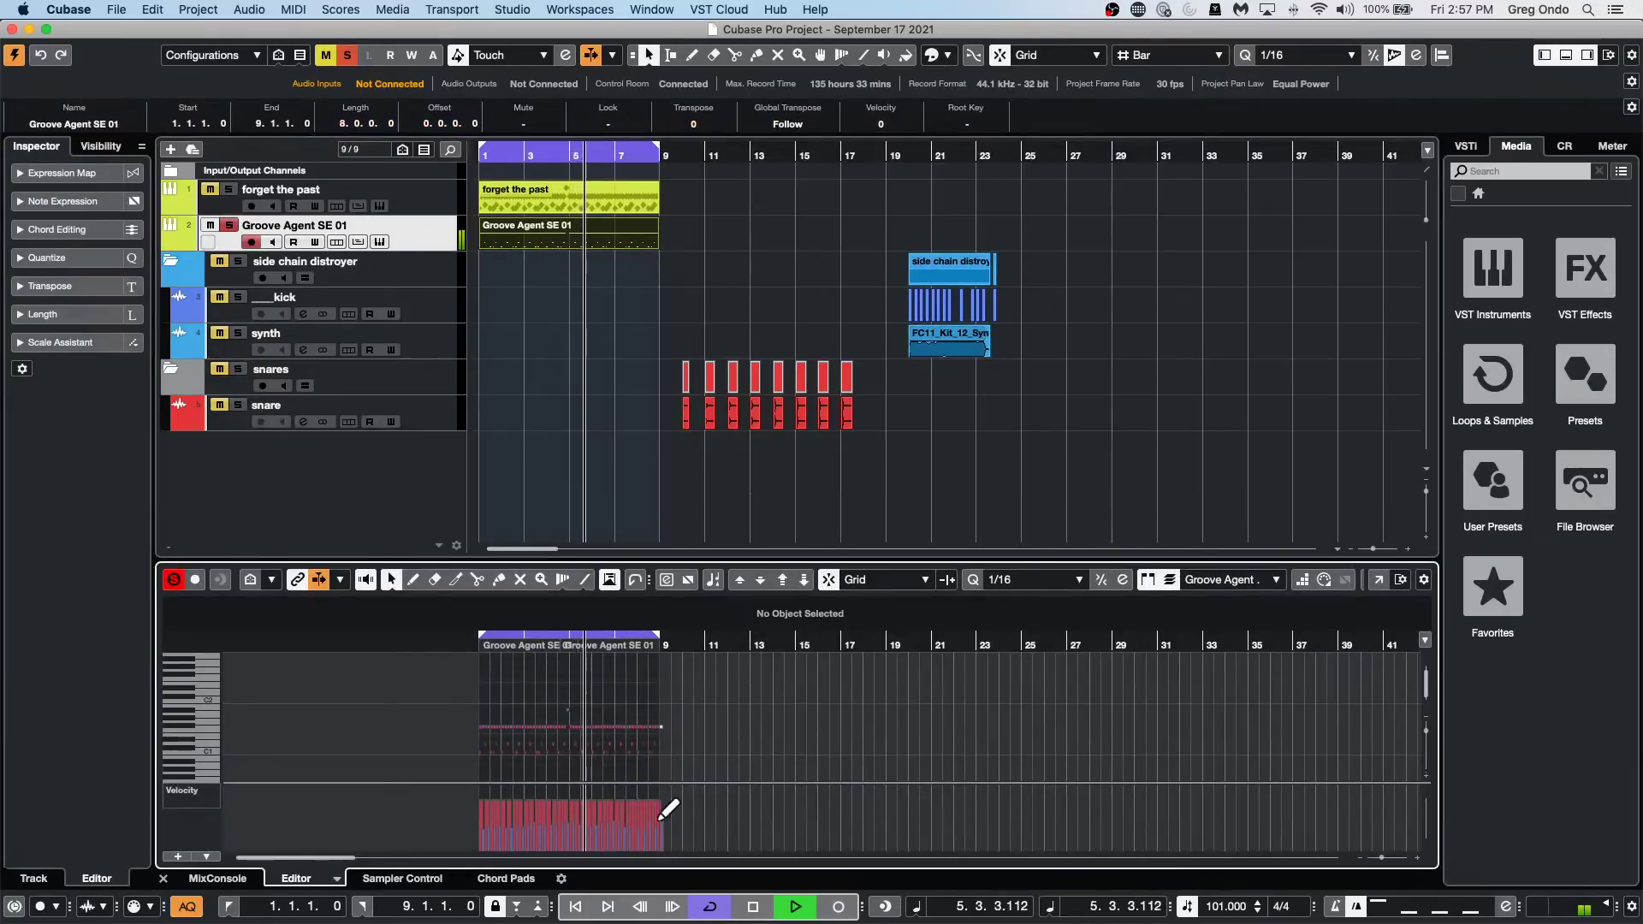
{"action": "left_click", "coordinate": [336, 879]}
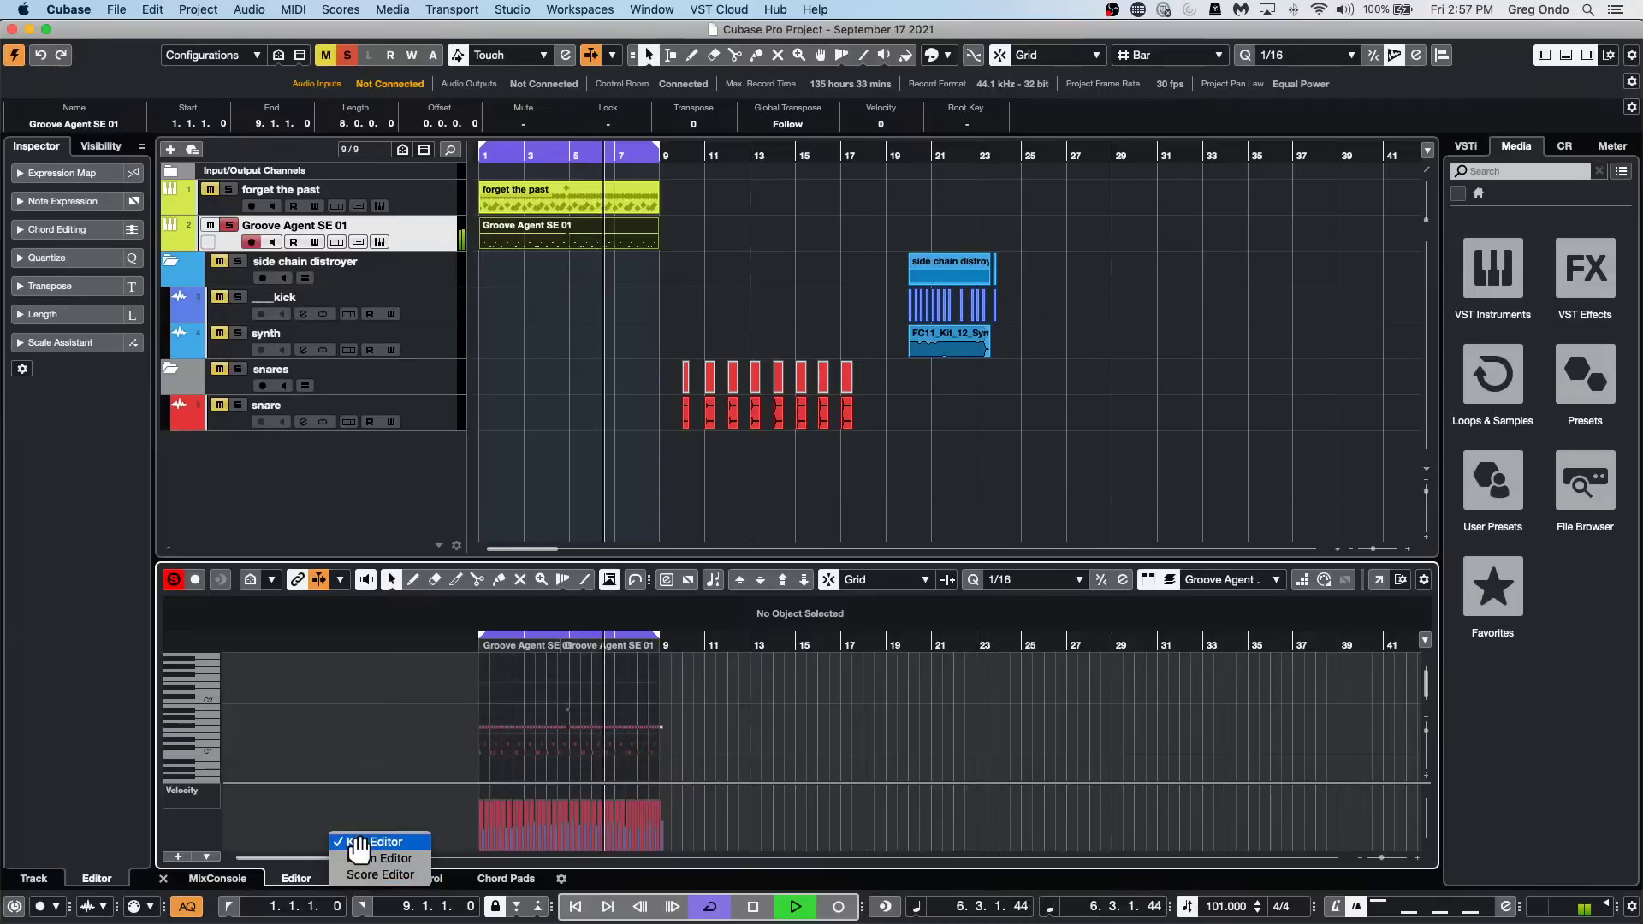
{"action": "left_click", "coordinate": [357, 859]}
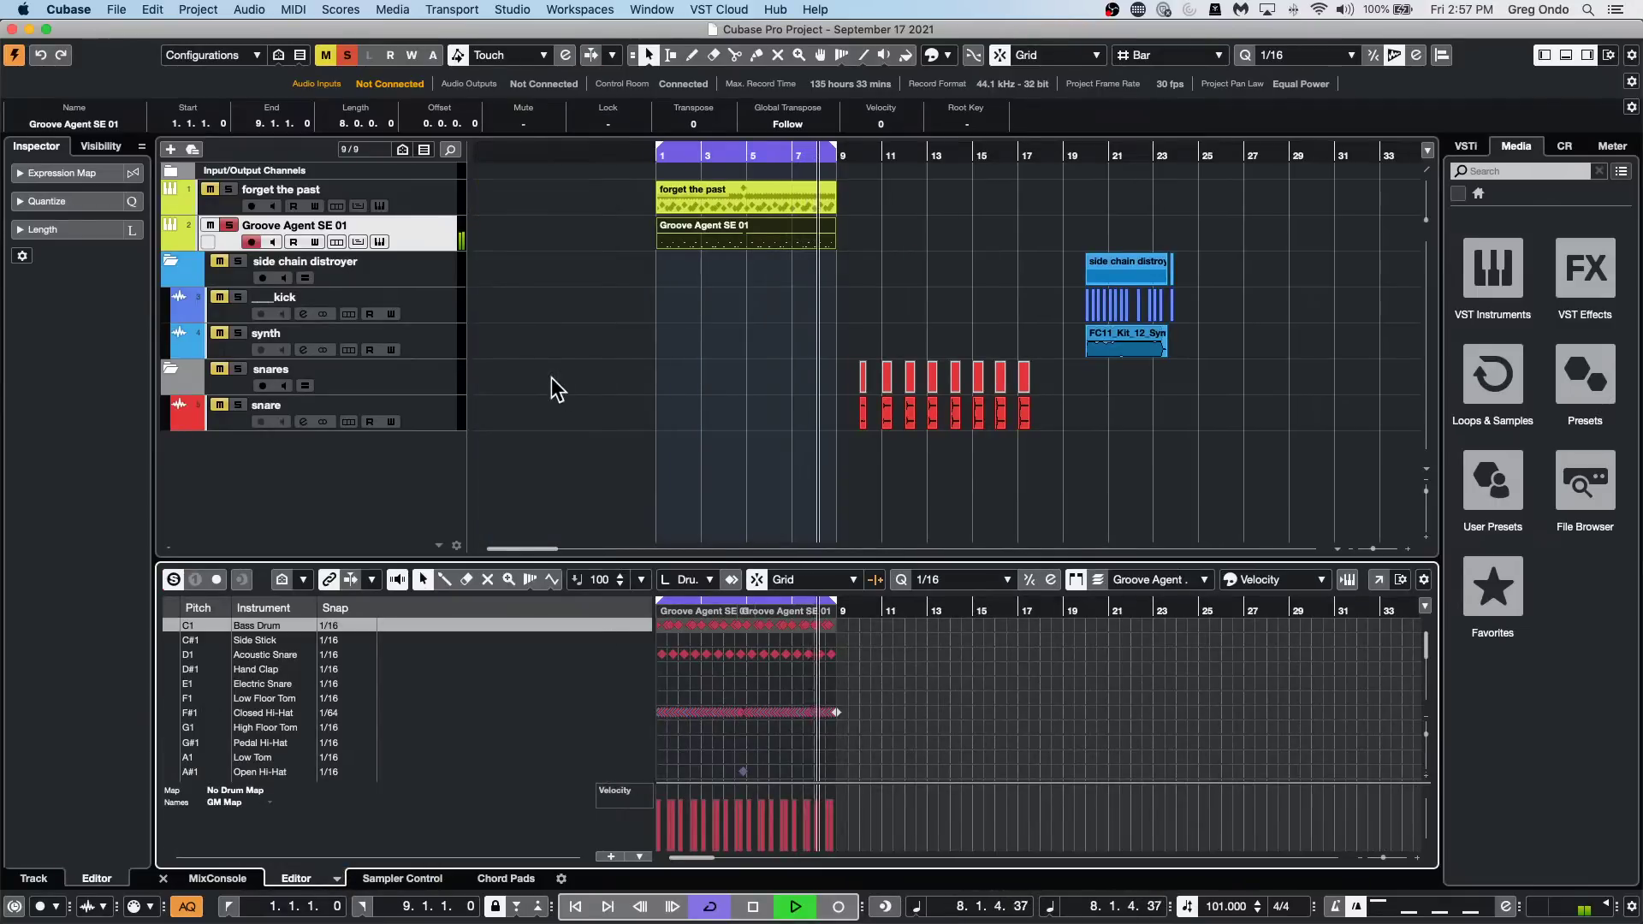
{"action": "key", "text": "space"}
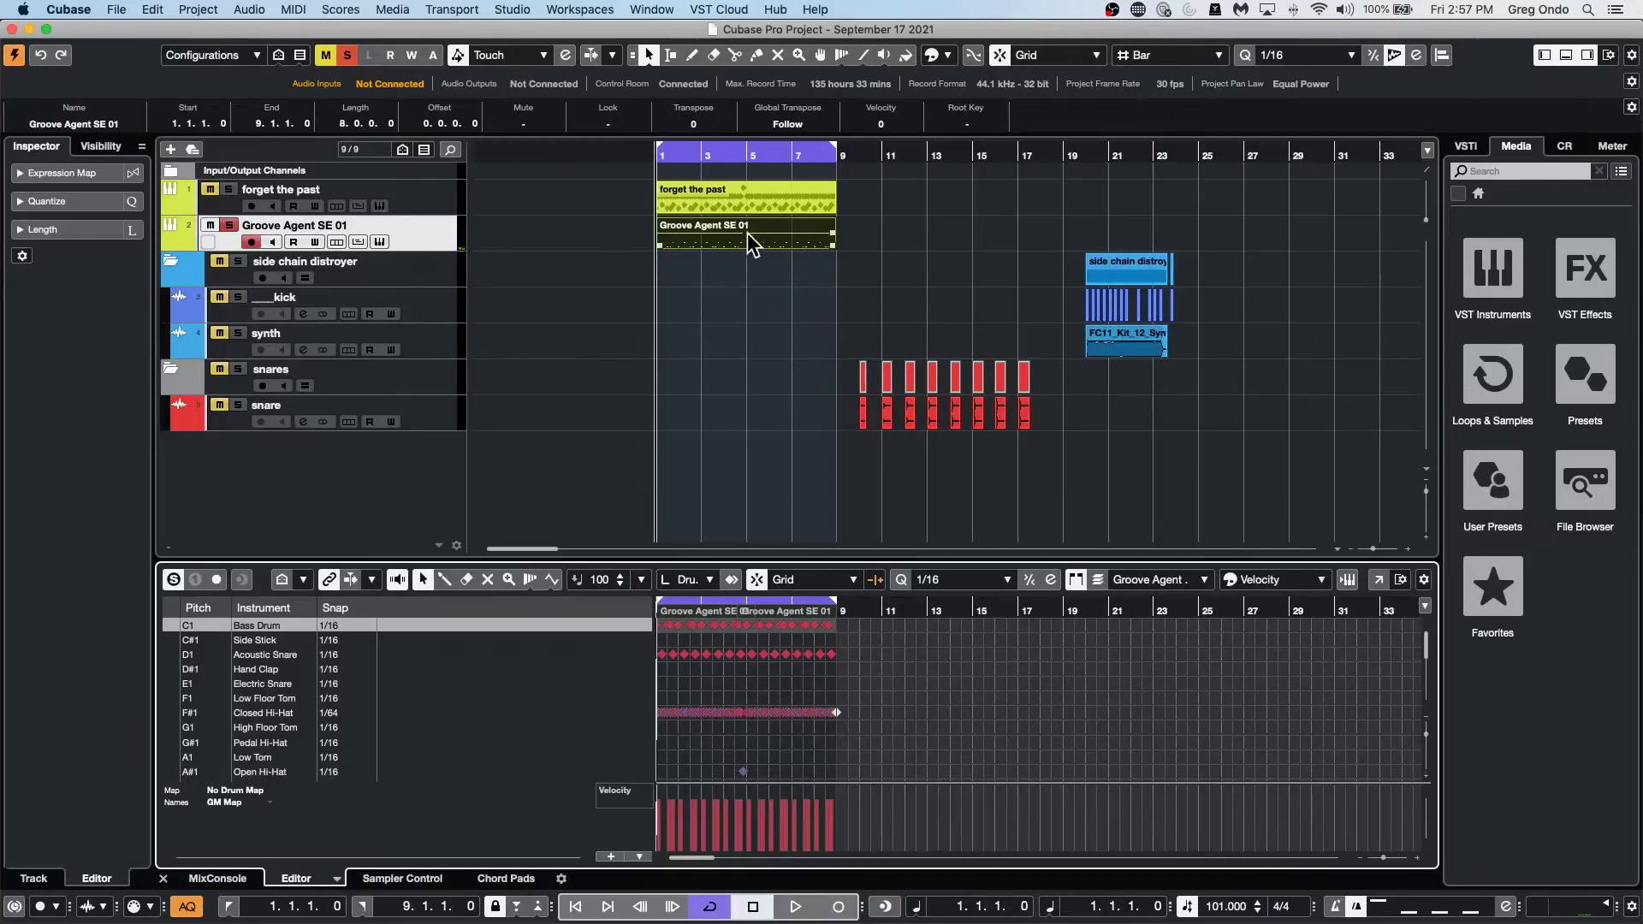
Select the Groove Agent SE 01 track and open its drum map choices.
{"action": "left_click", "coordinate": [441, 246]}
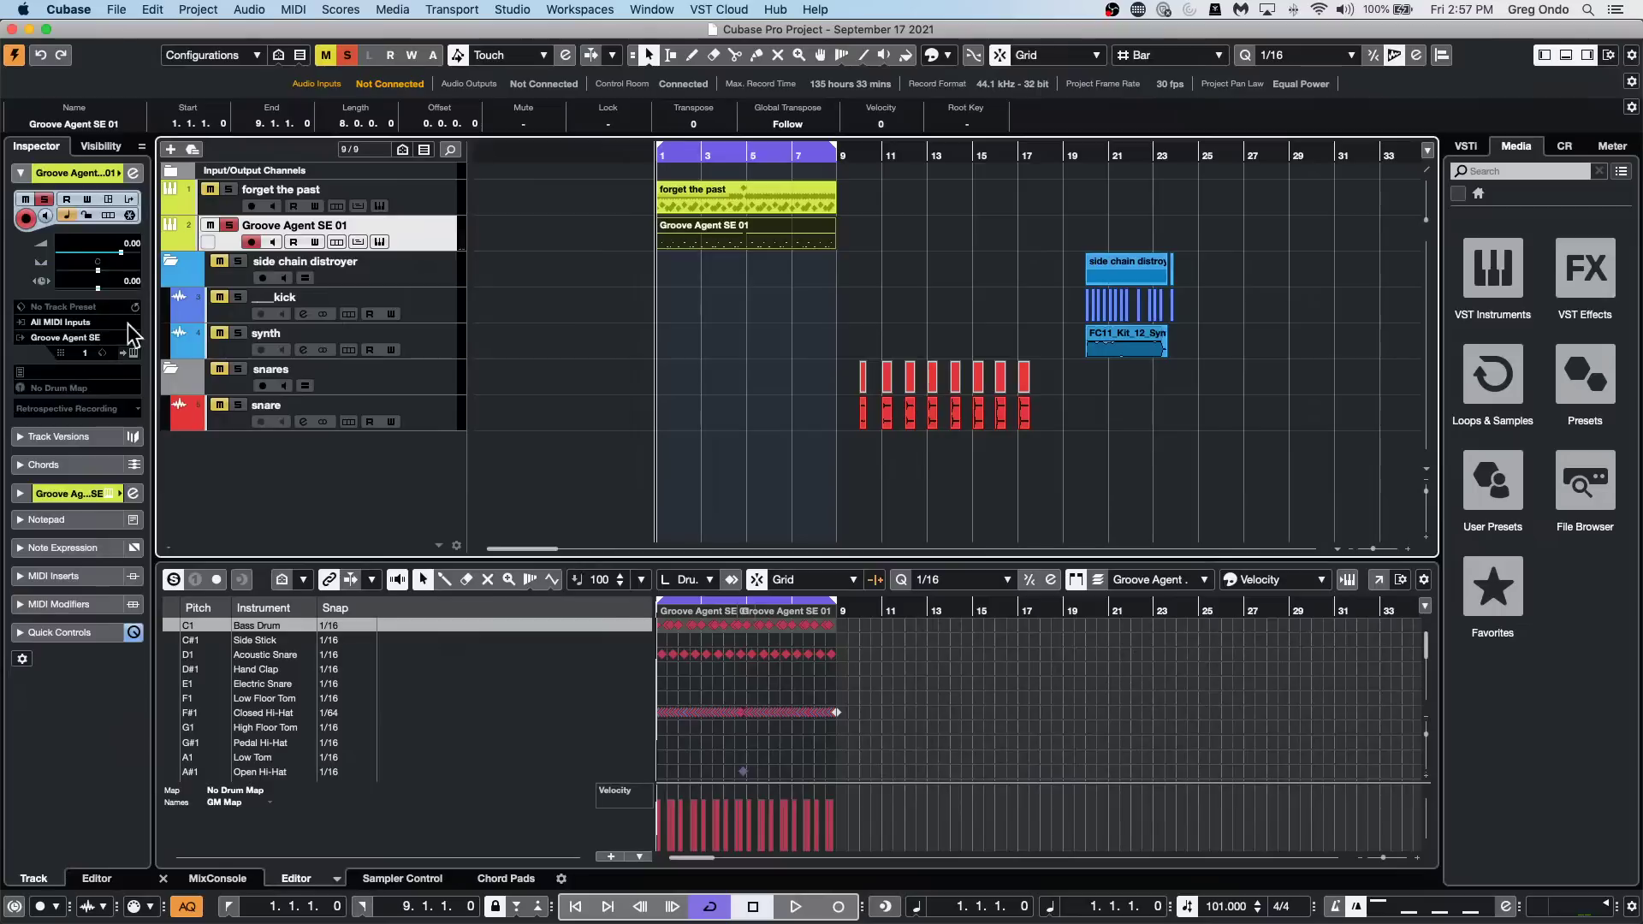
{"action": "left_click", "coordinate": [60, 388]}
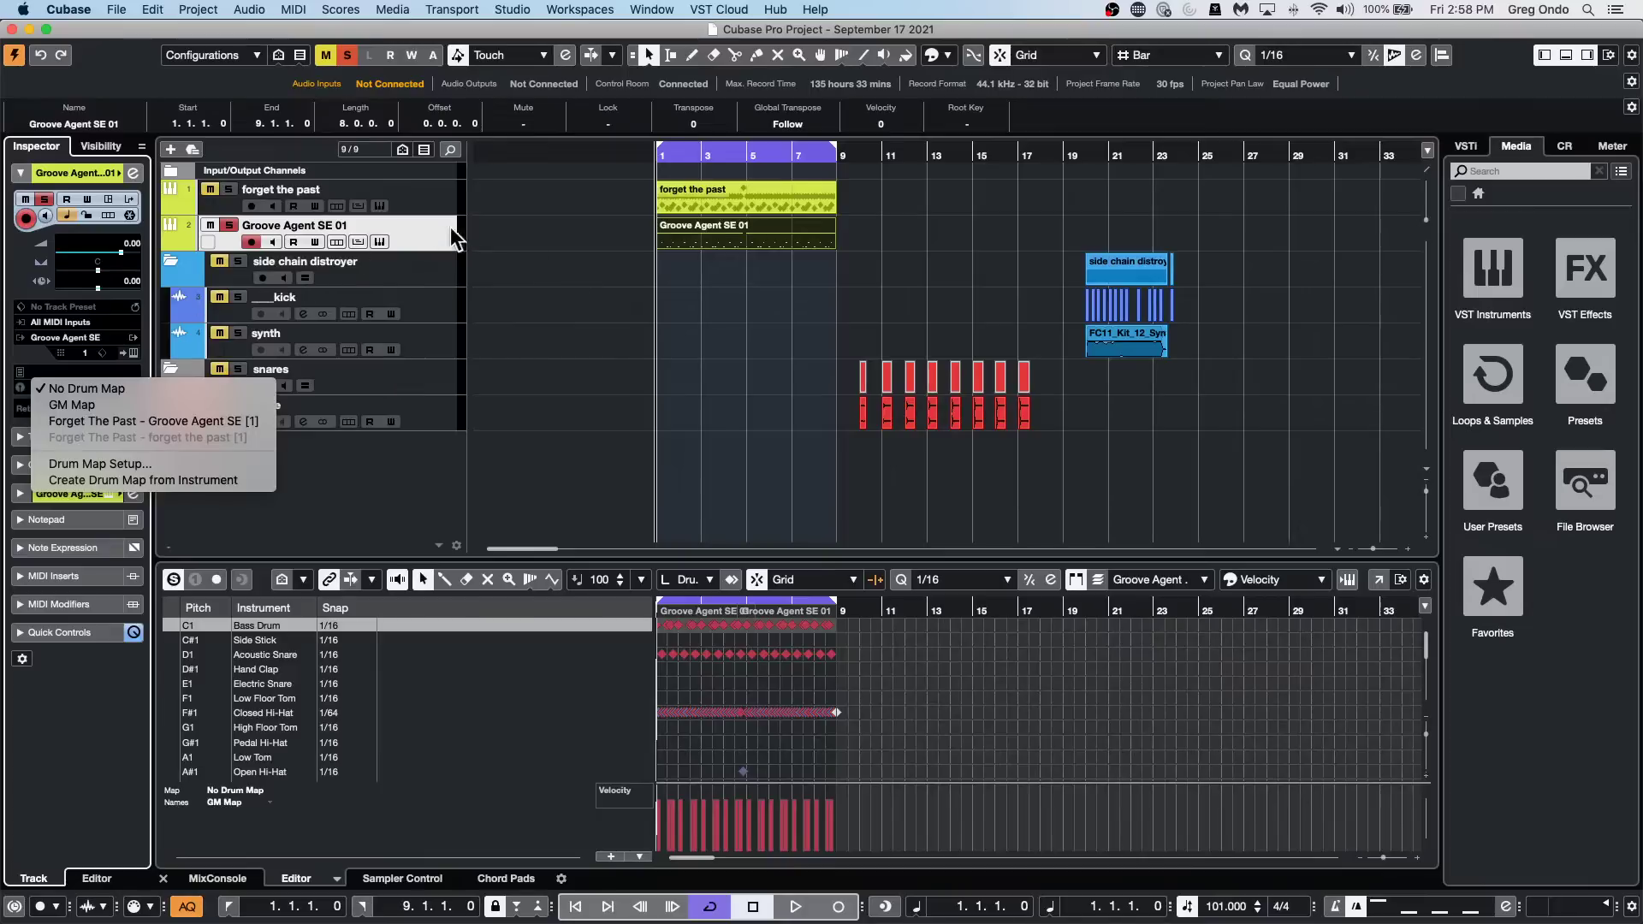
Assign the drum map "Forget The Past - Groove Agent SE [1]" to the Groove Agent SE 01 track.
{"action": "left_click", "coordinate": [423, 238]}
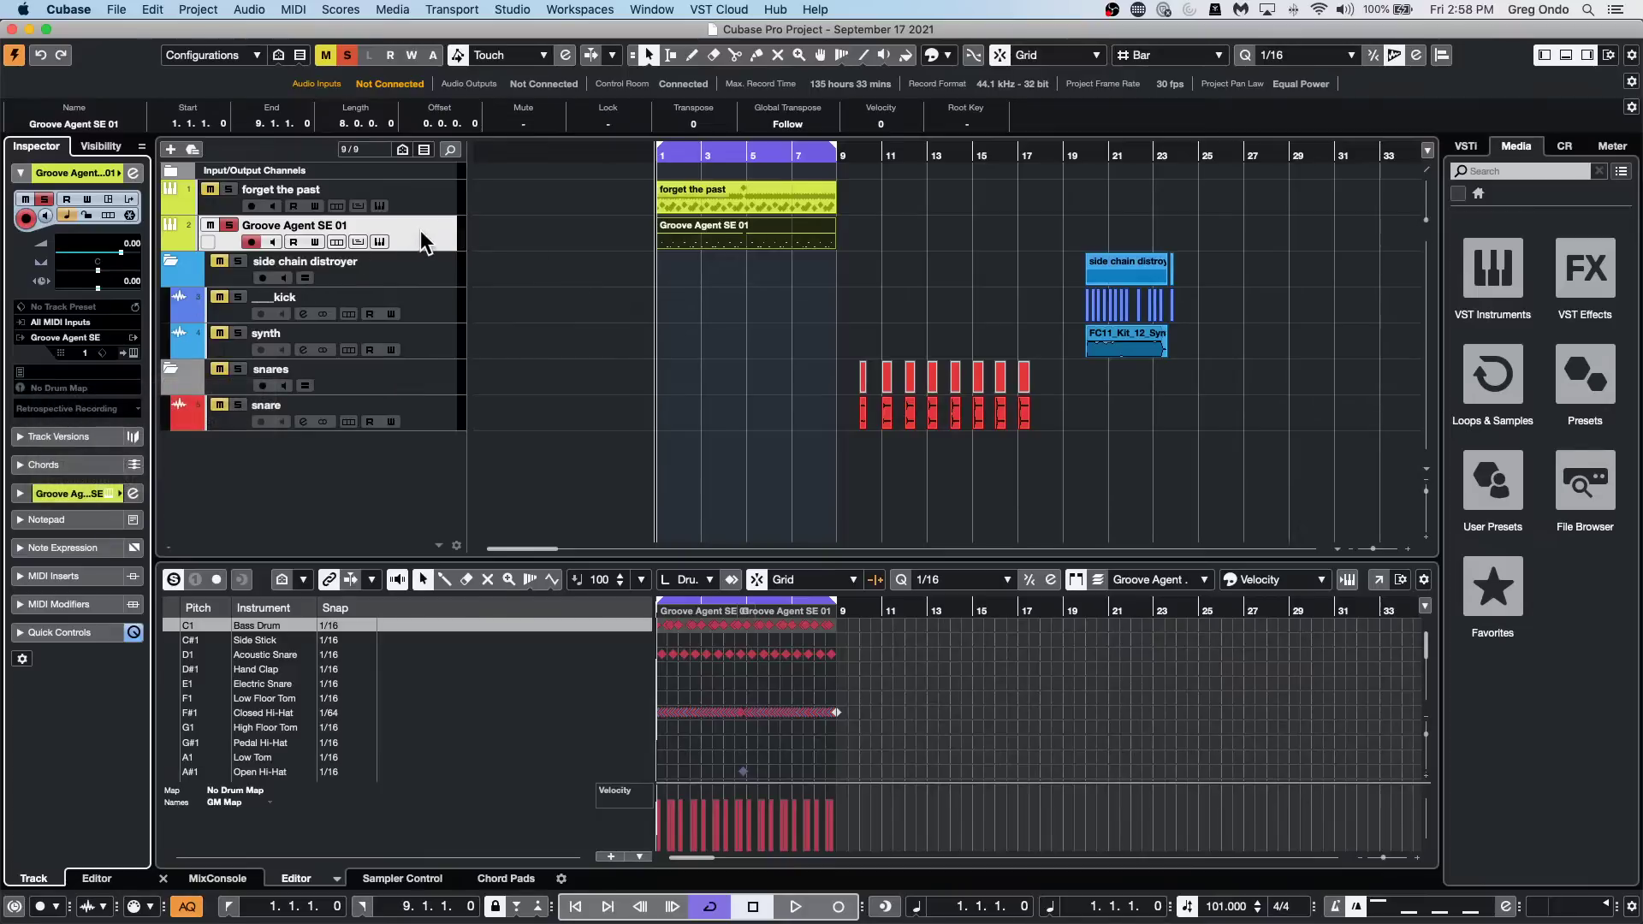
{"action": "left_click", "coordinate": [95, 337]}
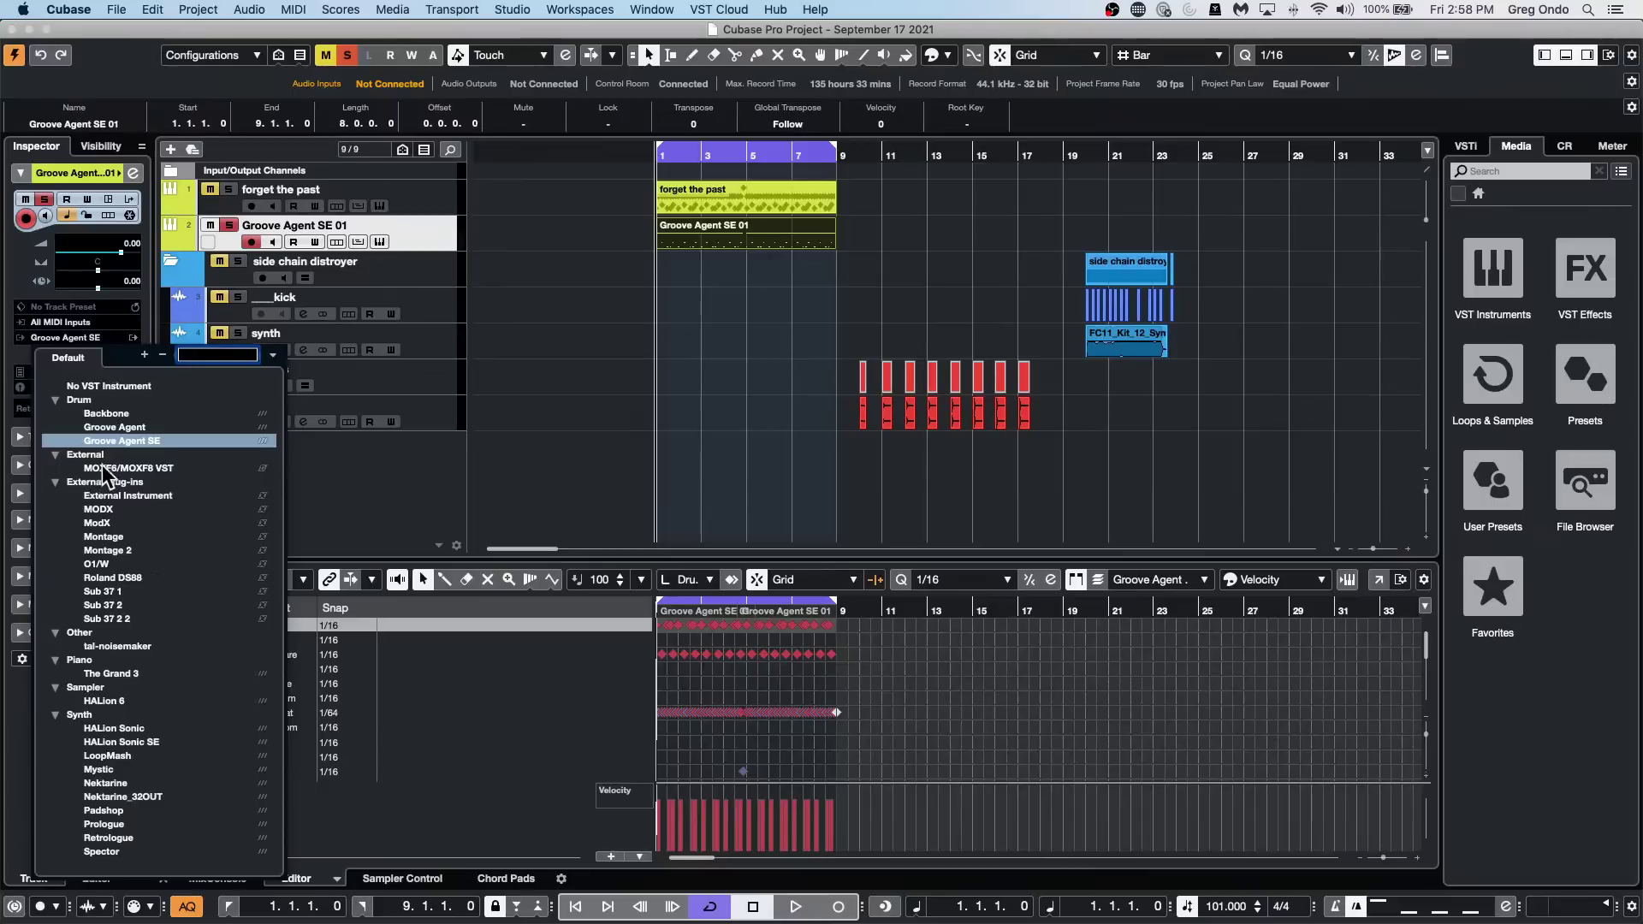
{"action": "left_click", "coordinate": [51, 335]}
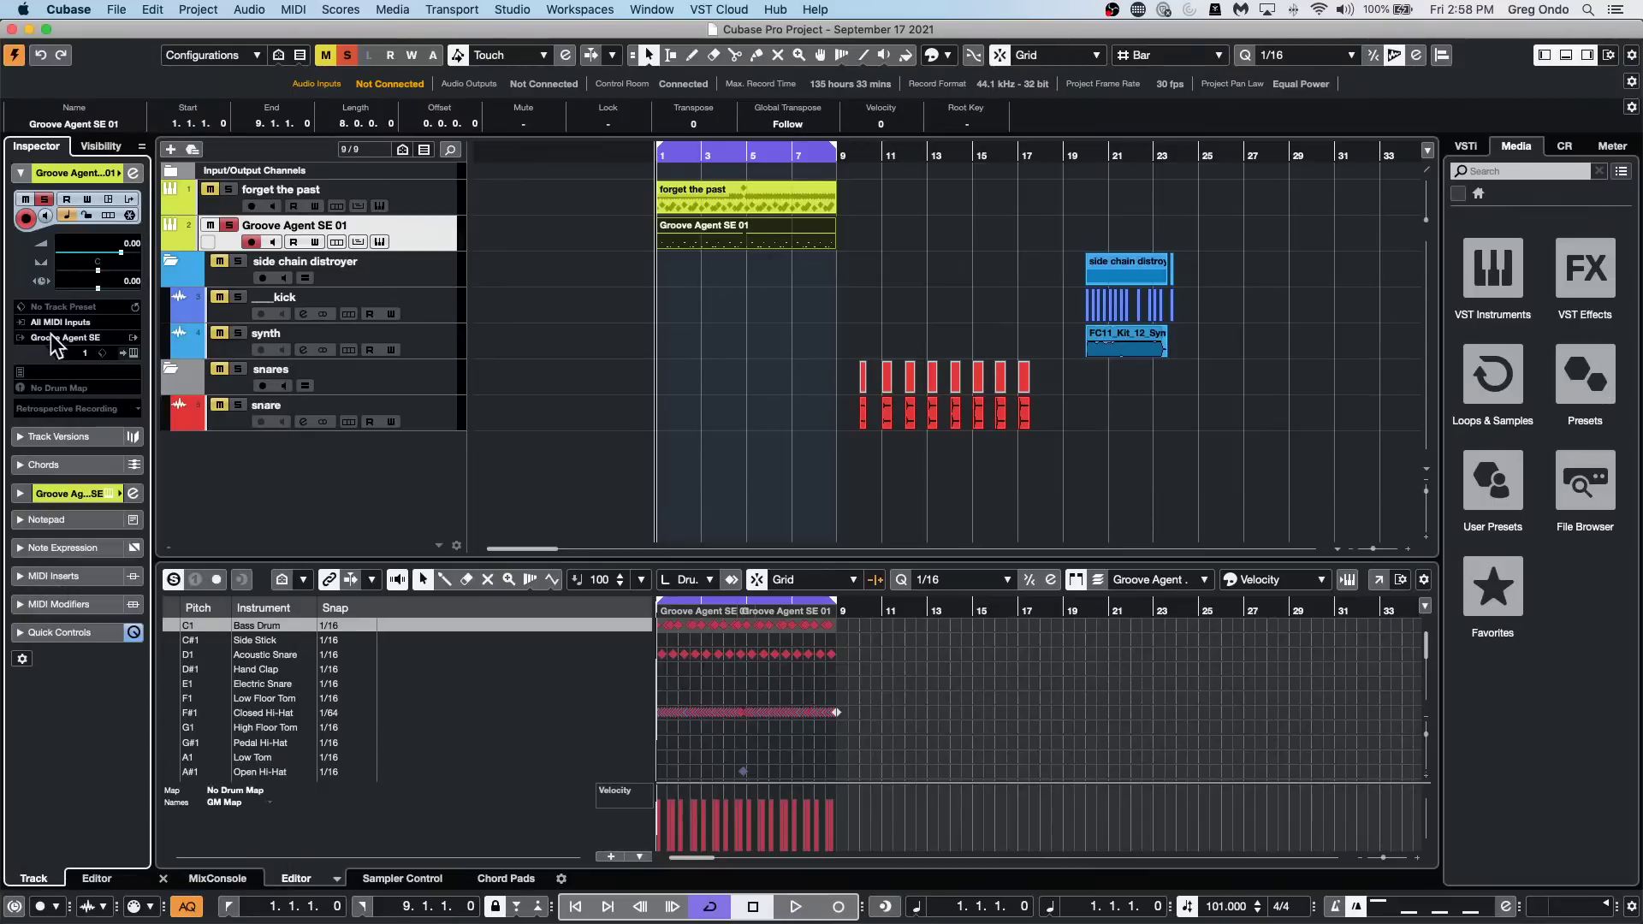
{"action": "left_click", "coordinate": [92, 387]}
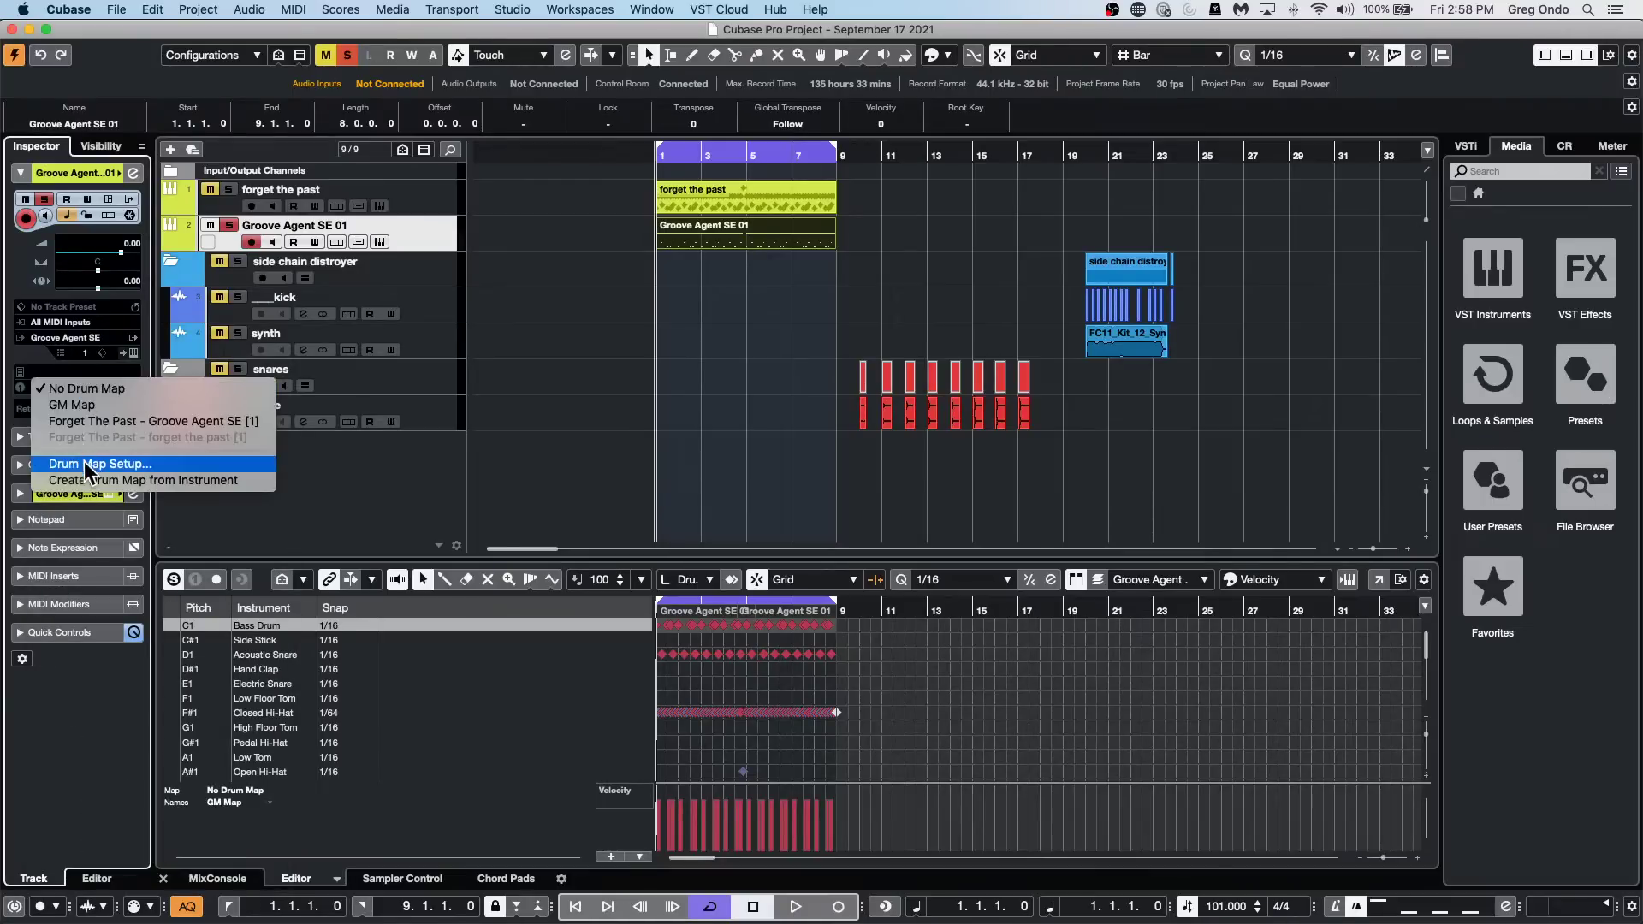
{"action": "left_click", "coordinate": [101, 419]}
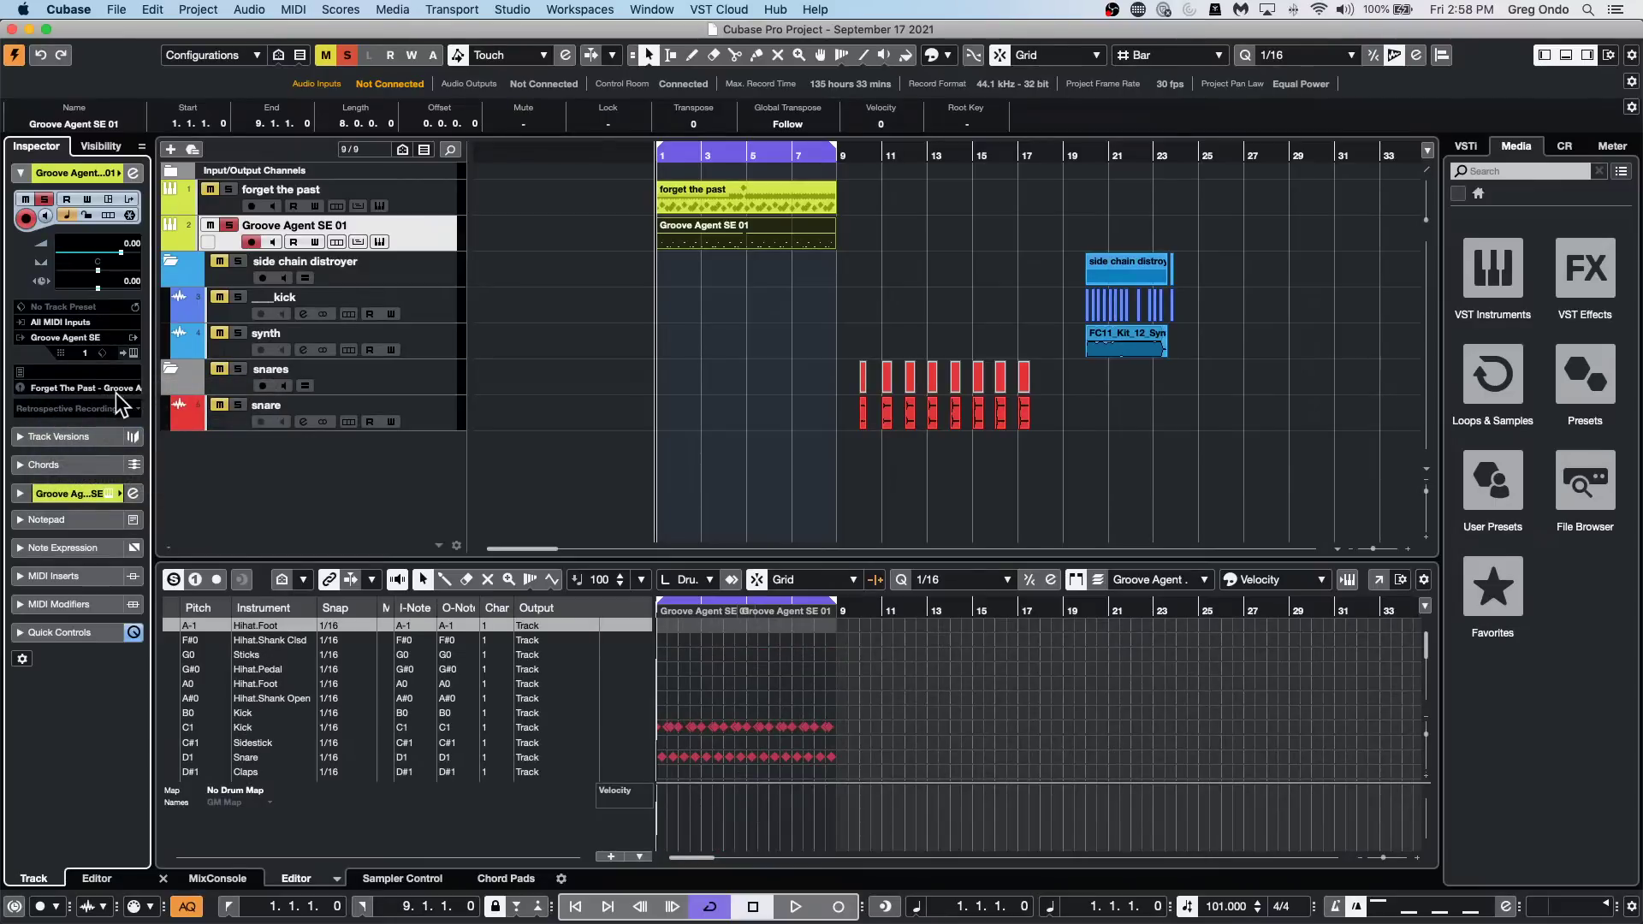
Open the drum map setup and compare the voice assignments of the two Forget The Past maps.
{"action": "left_click", "coordinate": [95, 390]}
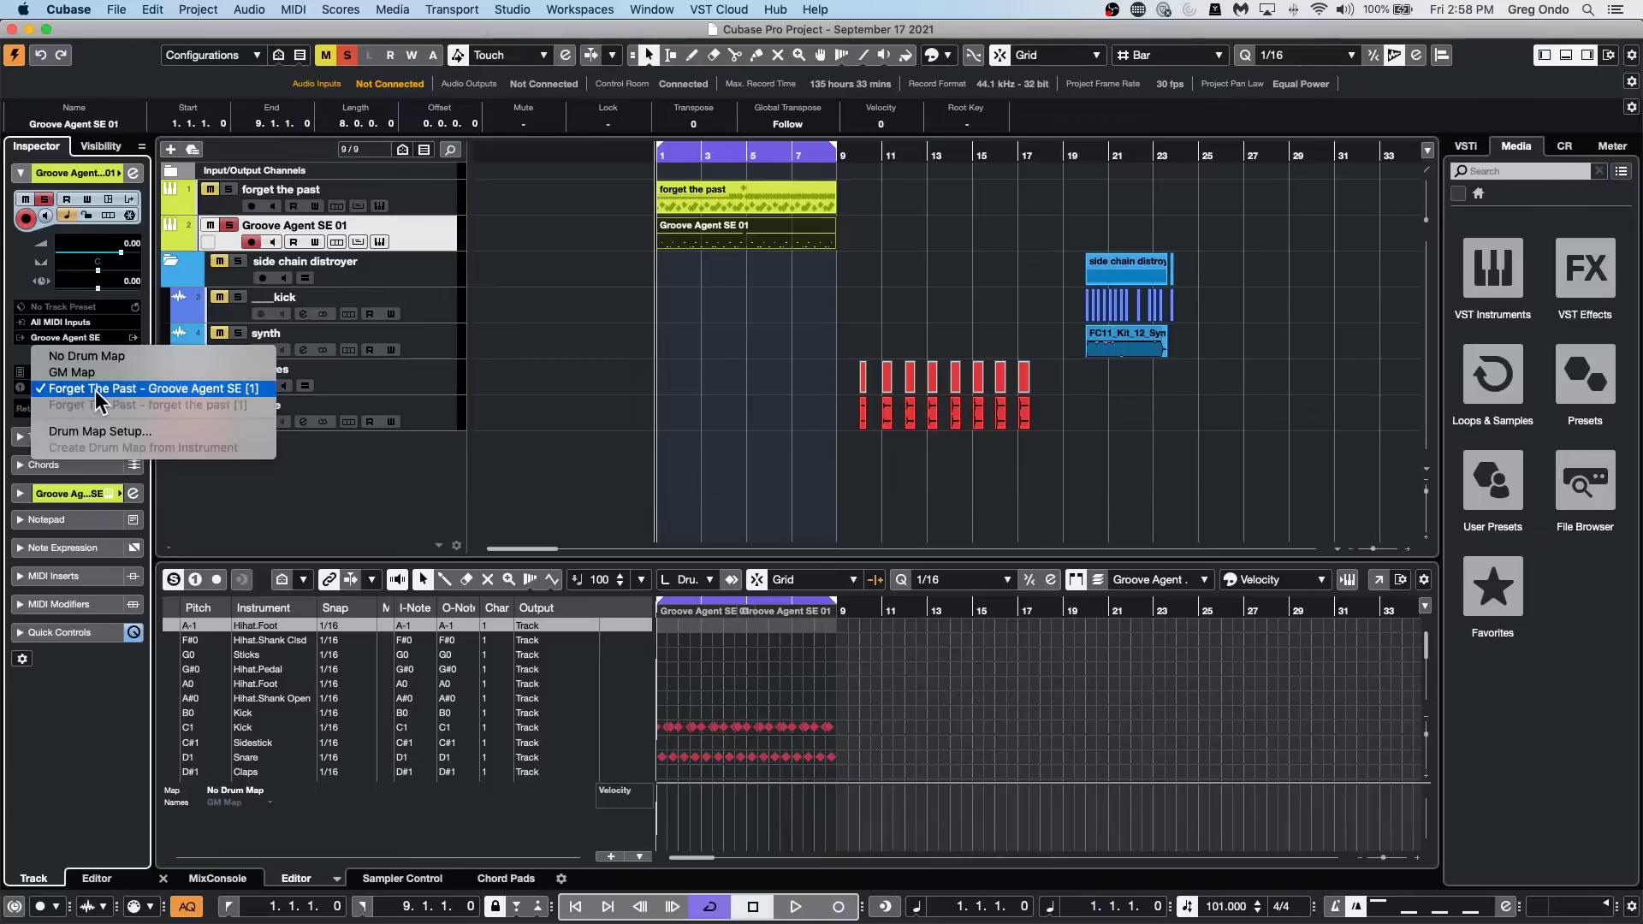
{"action": "left_click", "coordinate": [100, 431]}
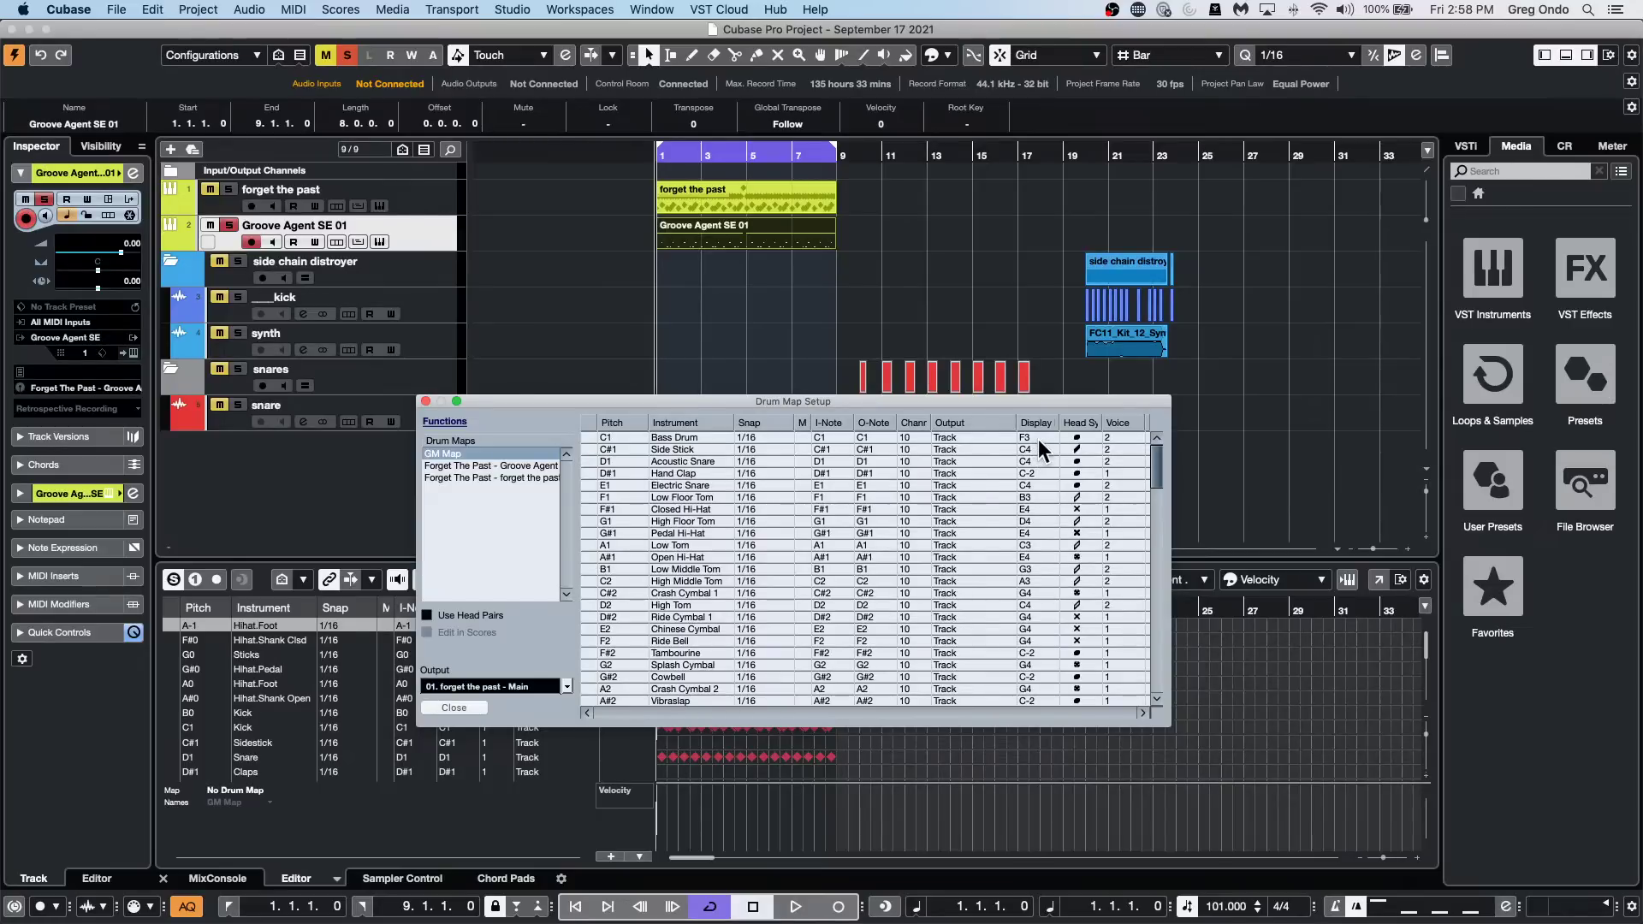
{"action": "left_click", "coordinate": [475, 475]}
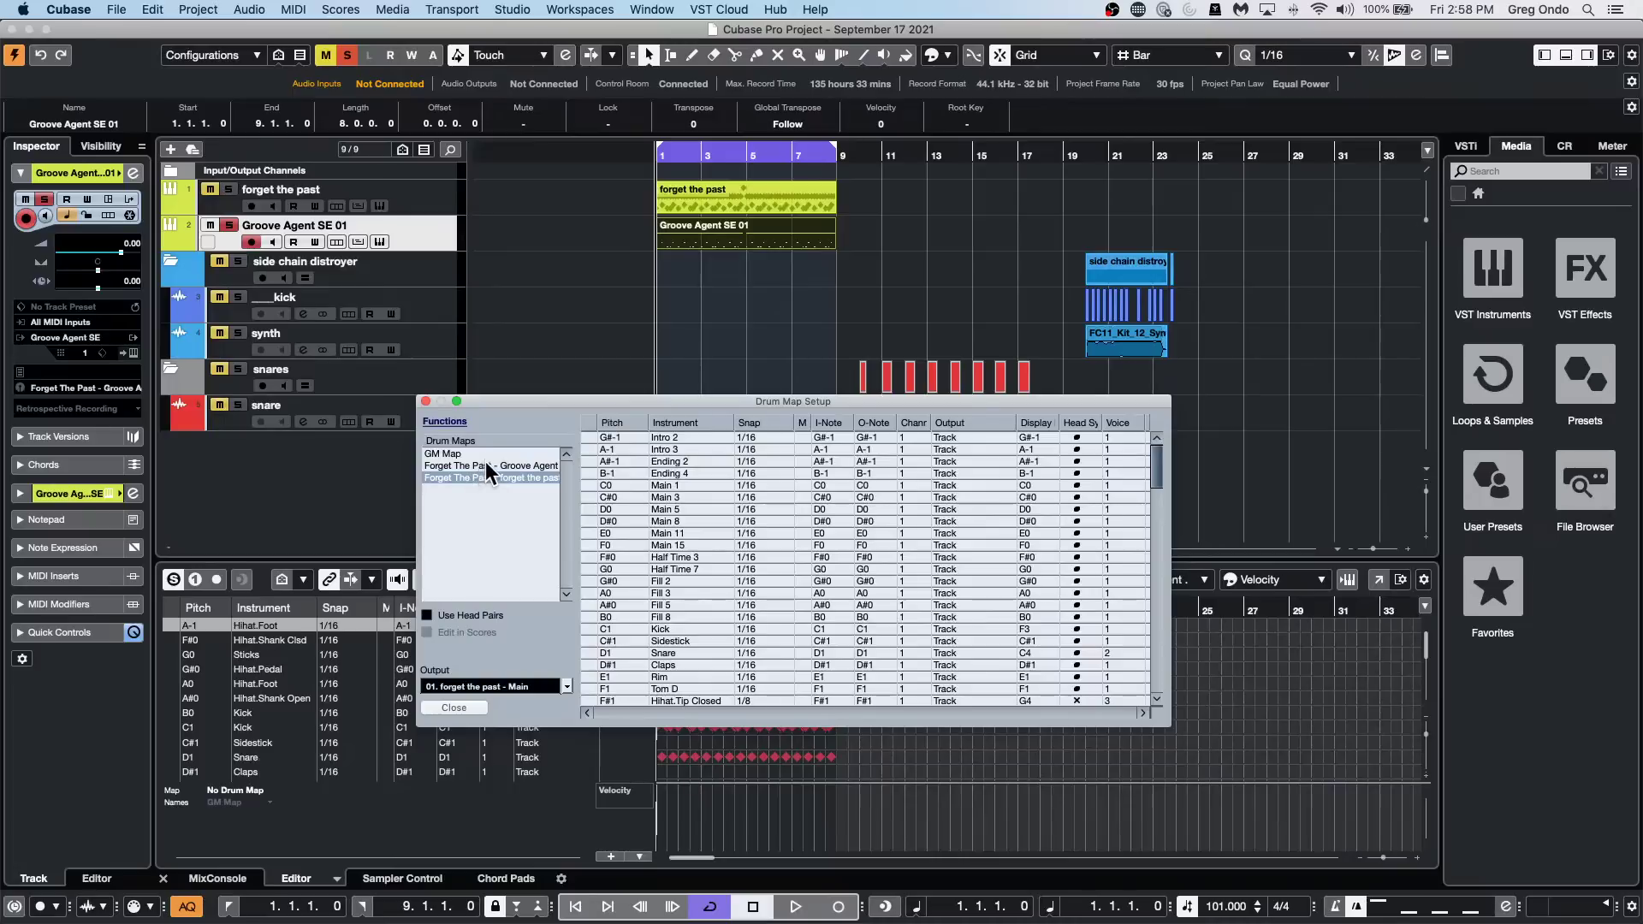
{"action": "left_click", "coordinate": [484, 464]}
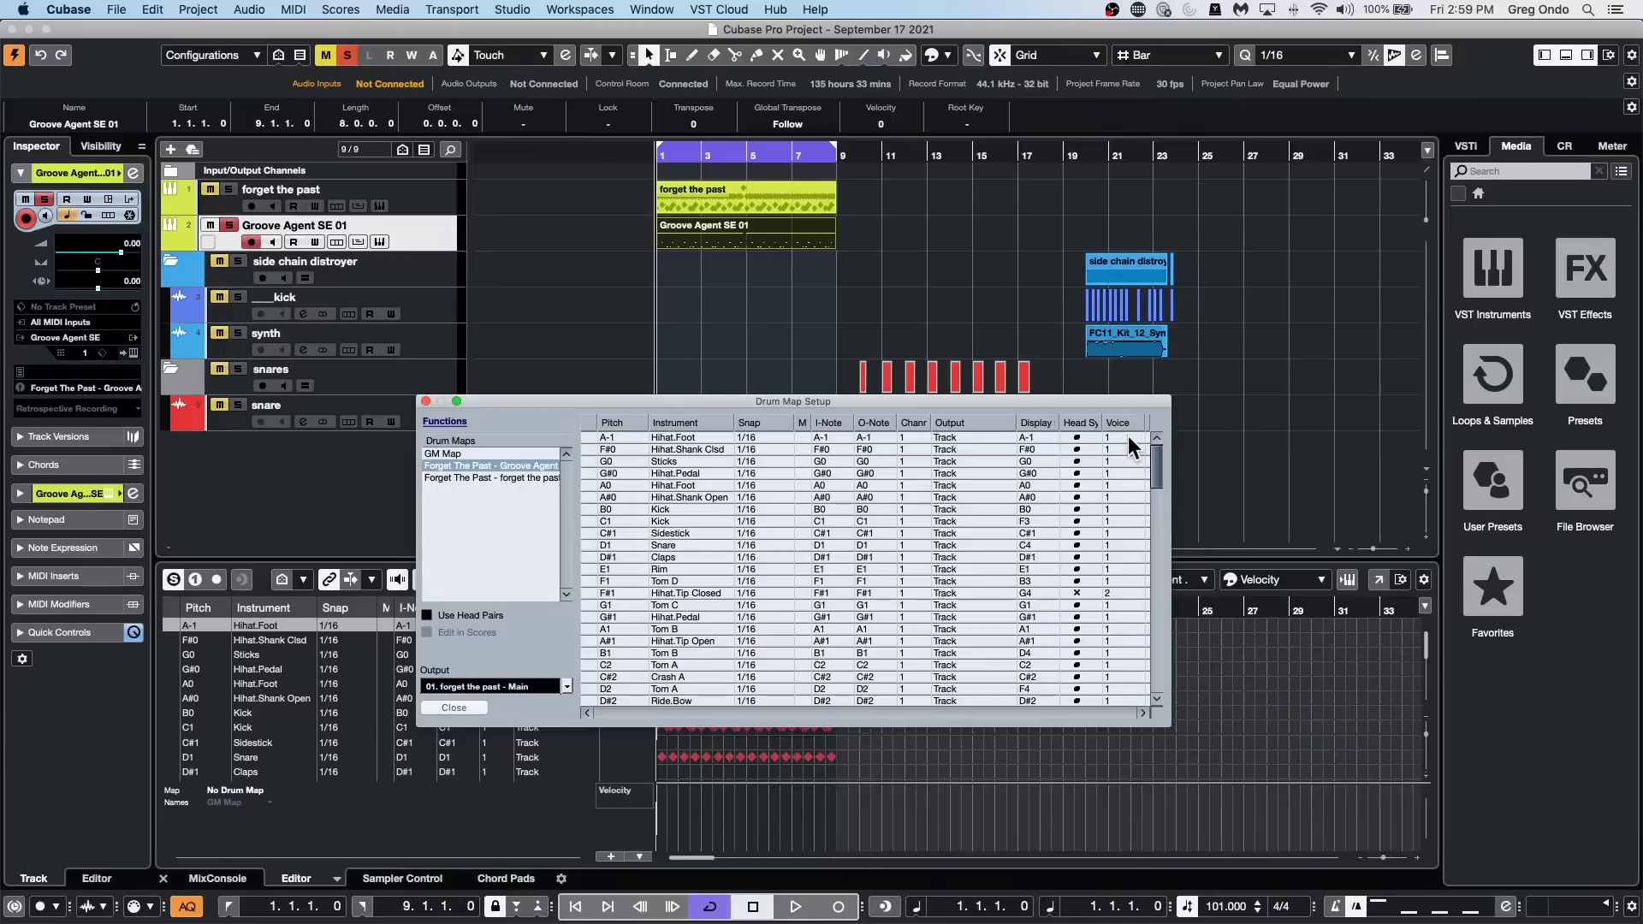
{"action": "left_click", "coordinate": [442, 477]}
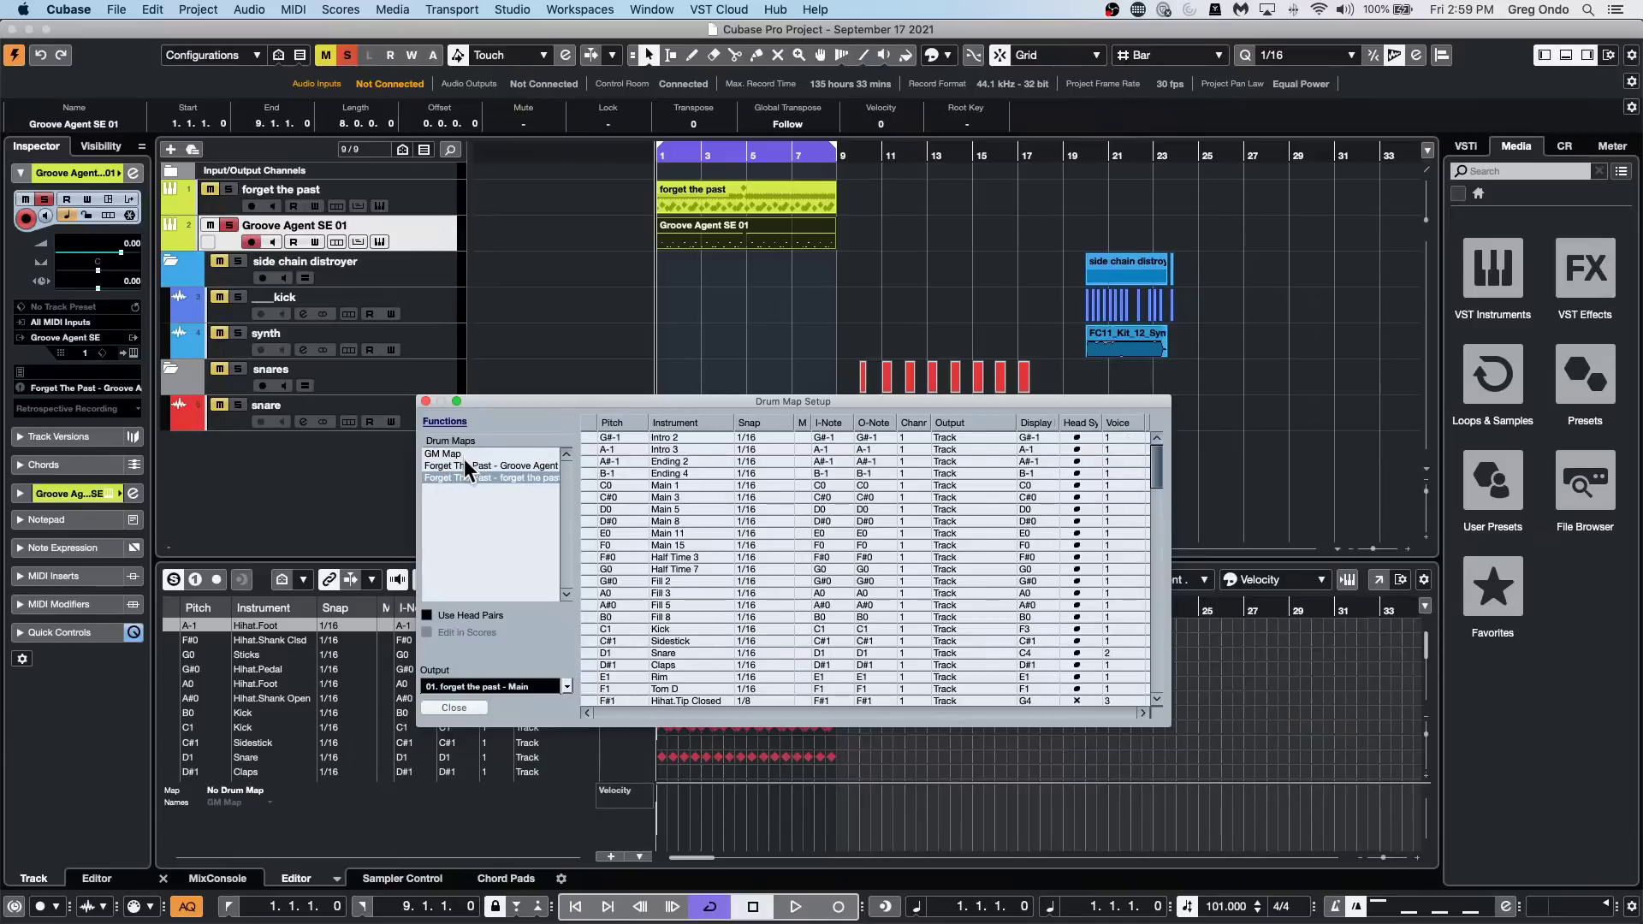
{"action": "left_click", "coordinate": [464, 462]}
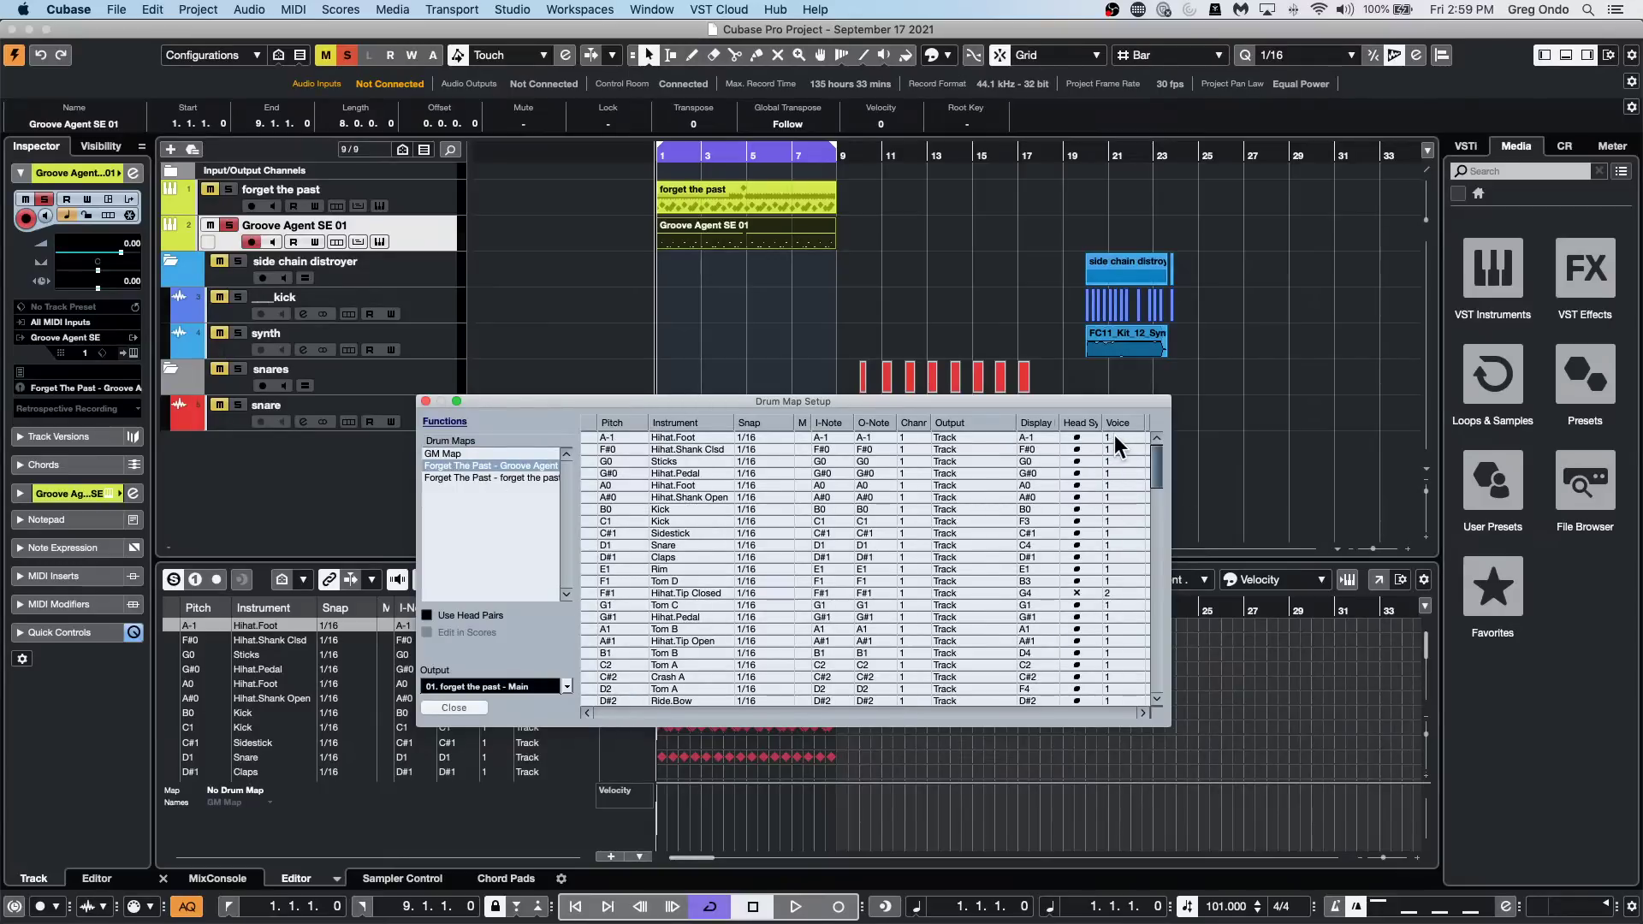
Check the voice choices for Hihat.Foot and the Kick row of the forget the past map, and close the drum map setup.
{"action": "left_click", "coordinate": [1113, 437]}
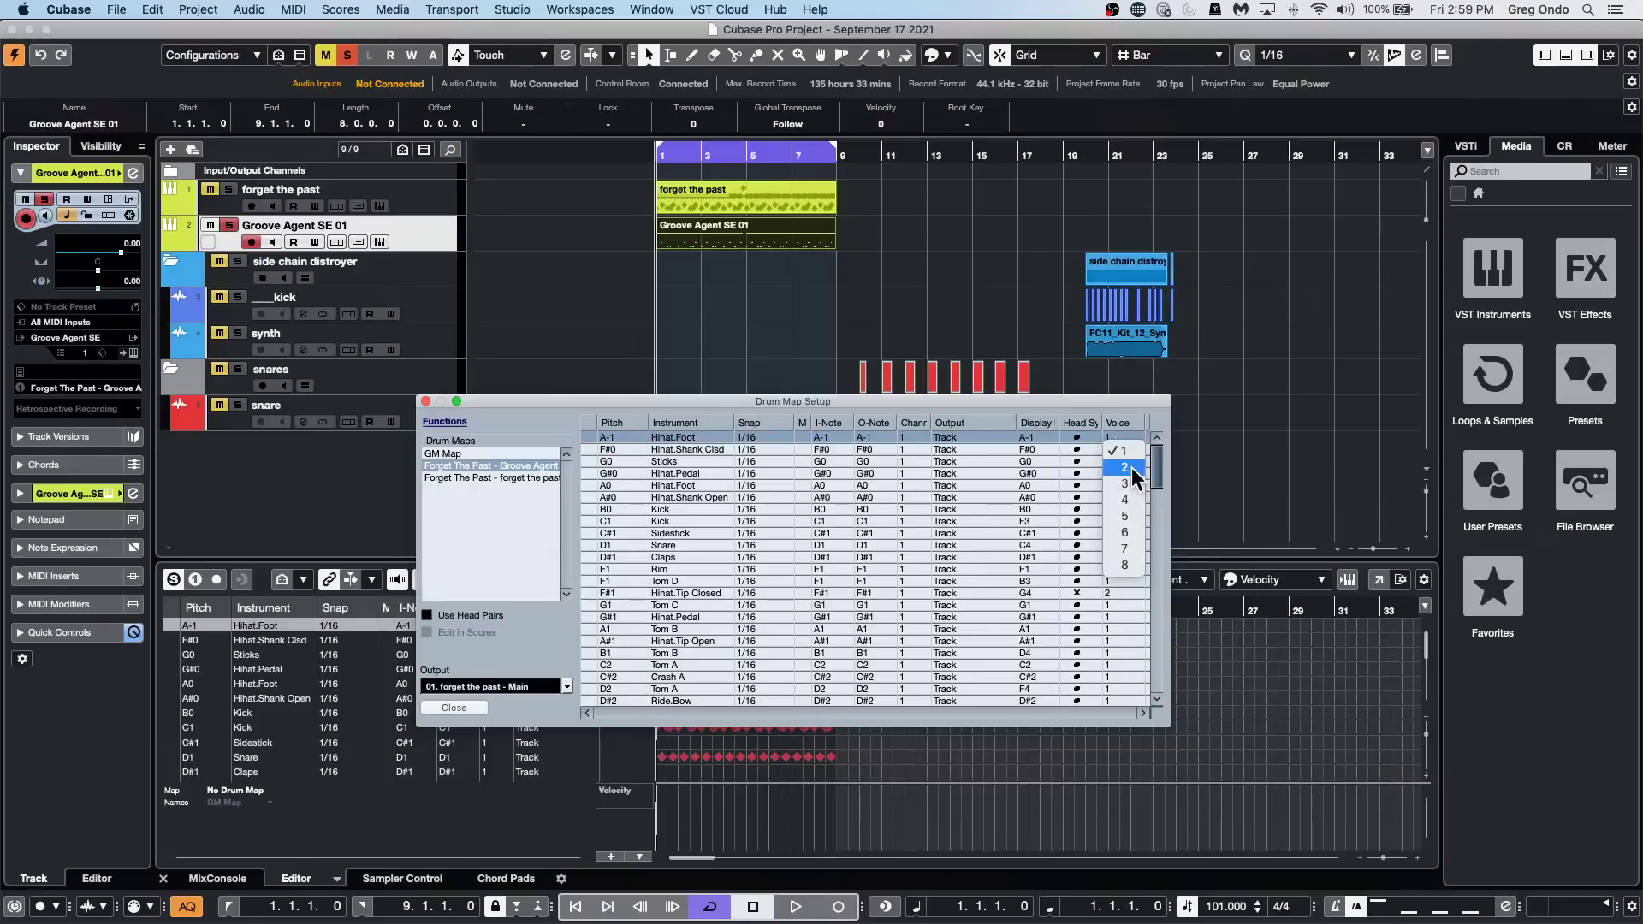
{"action": "left_click", "coordinate": [539, 484]}
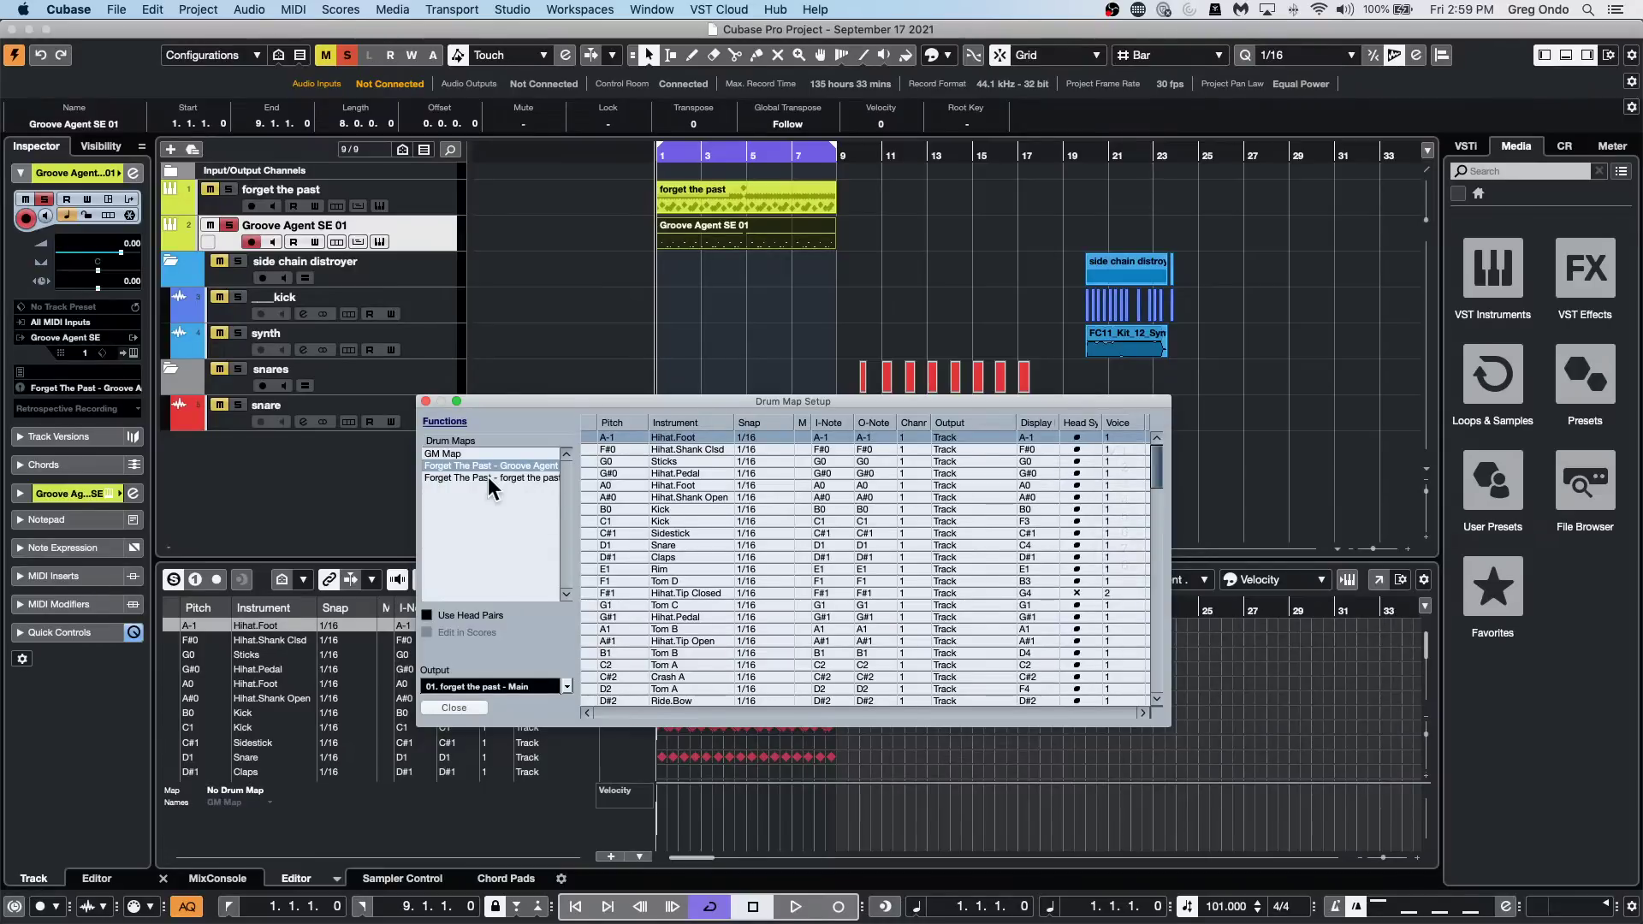
{"action": "left_click", "coordinate": [501, 476]}
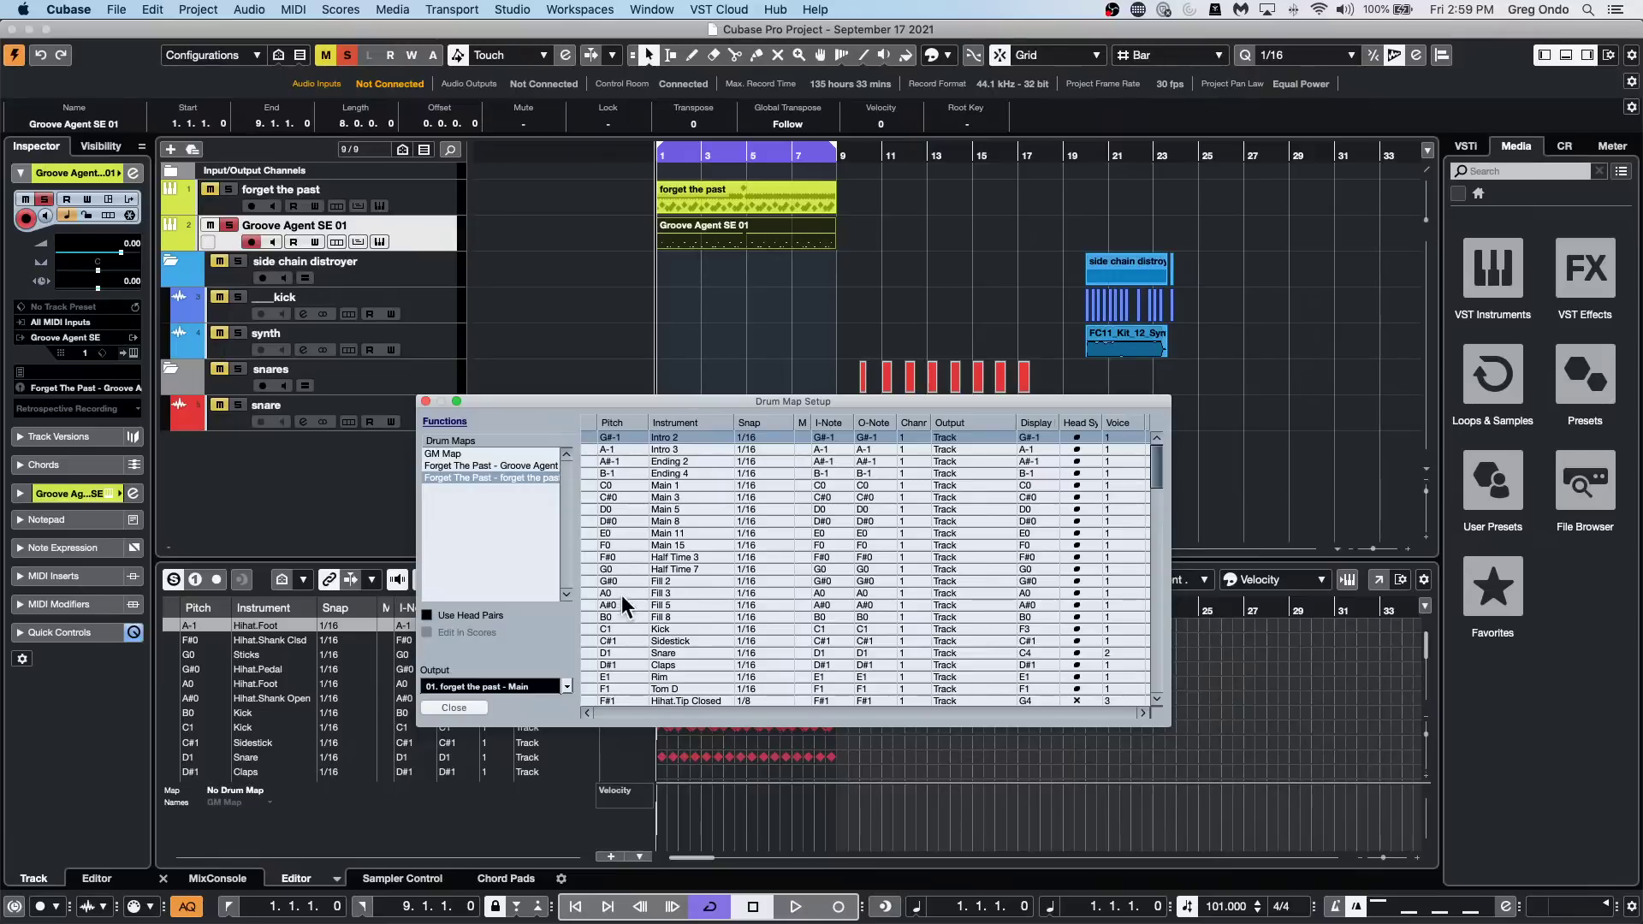
{"action": "left_click", "coordinate": [620, 630]}
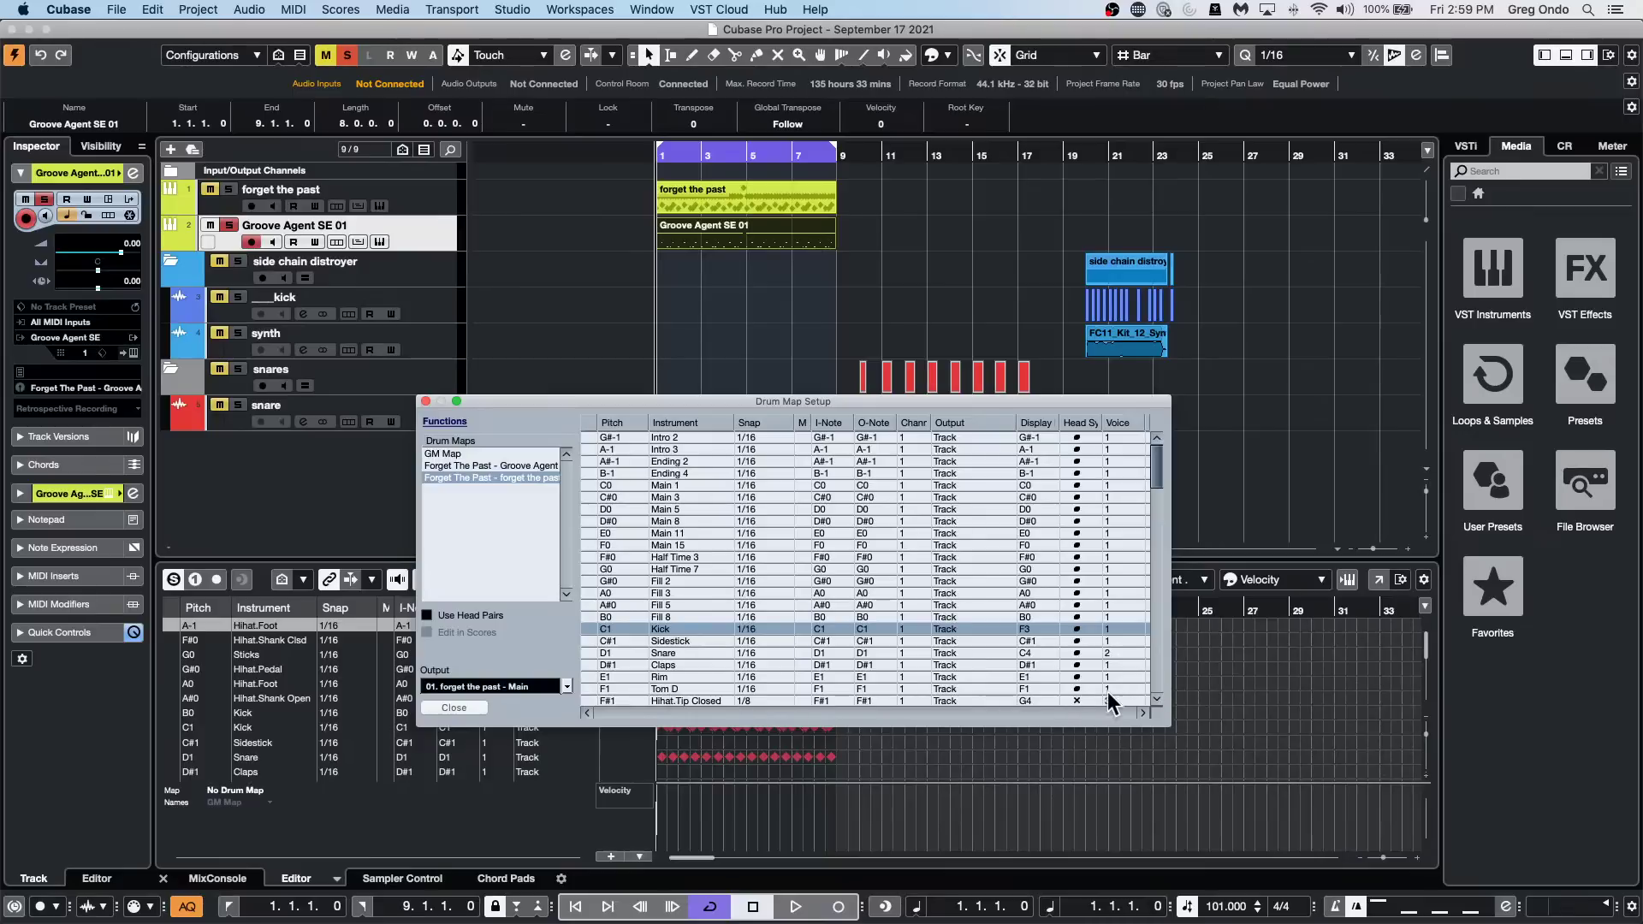
{"action": "left_click", "coordinate": [920, 257]}
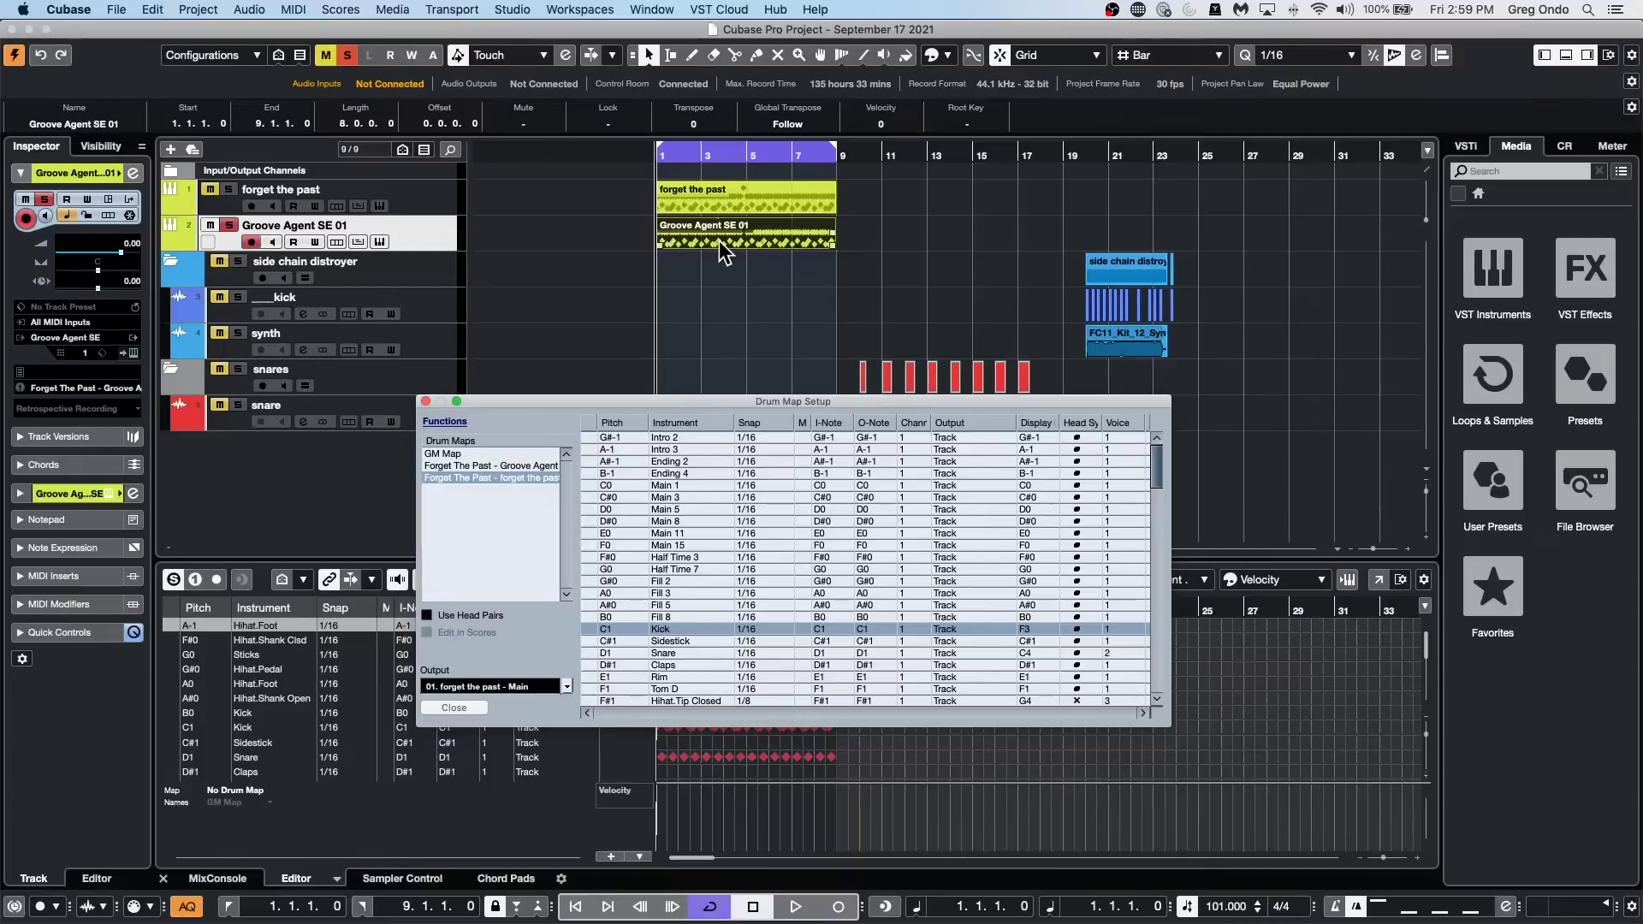
{"action": "left_click", "coordinate": [426, 401]}
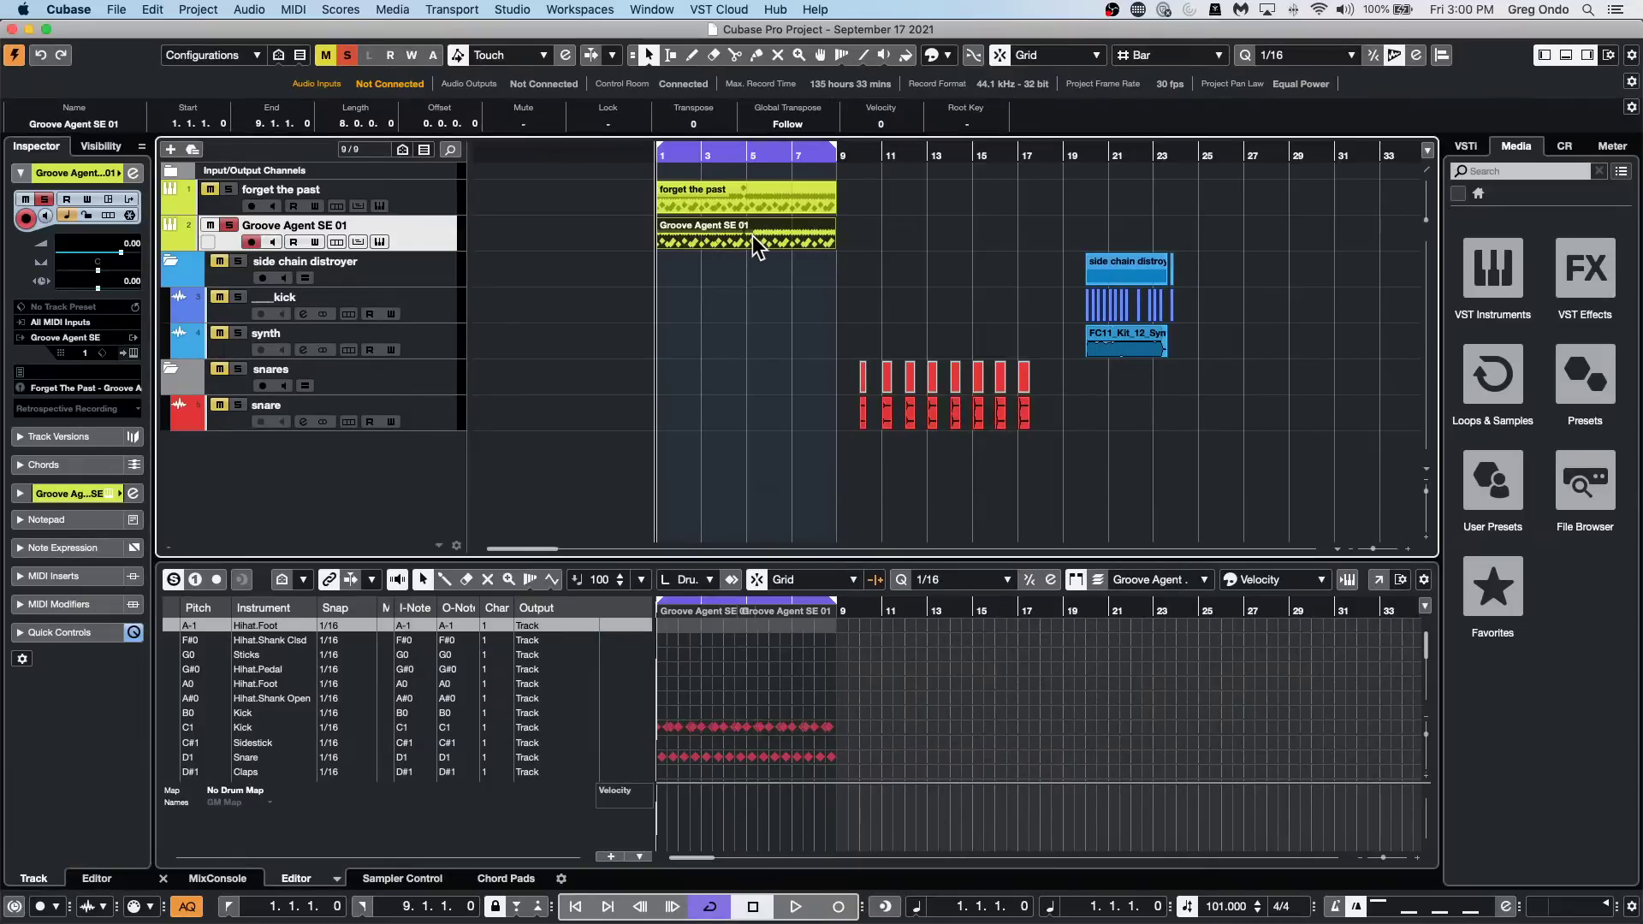
Open the Groove Agent SE 01 part in the Score Editor.
{"action": "left_click", "coordinate": [205, 10]}
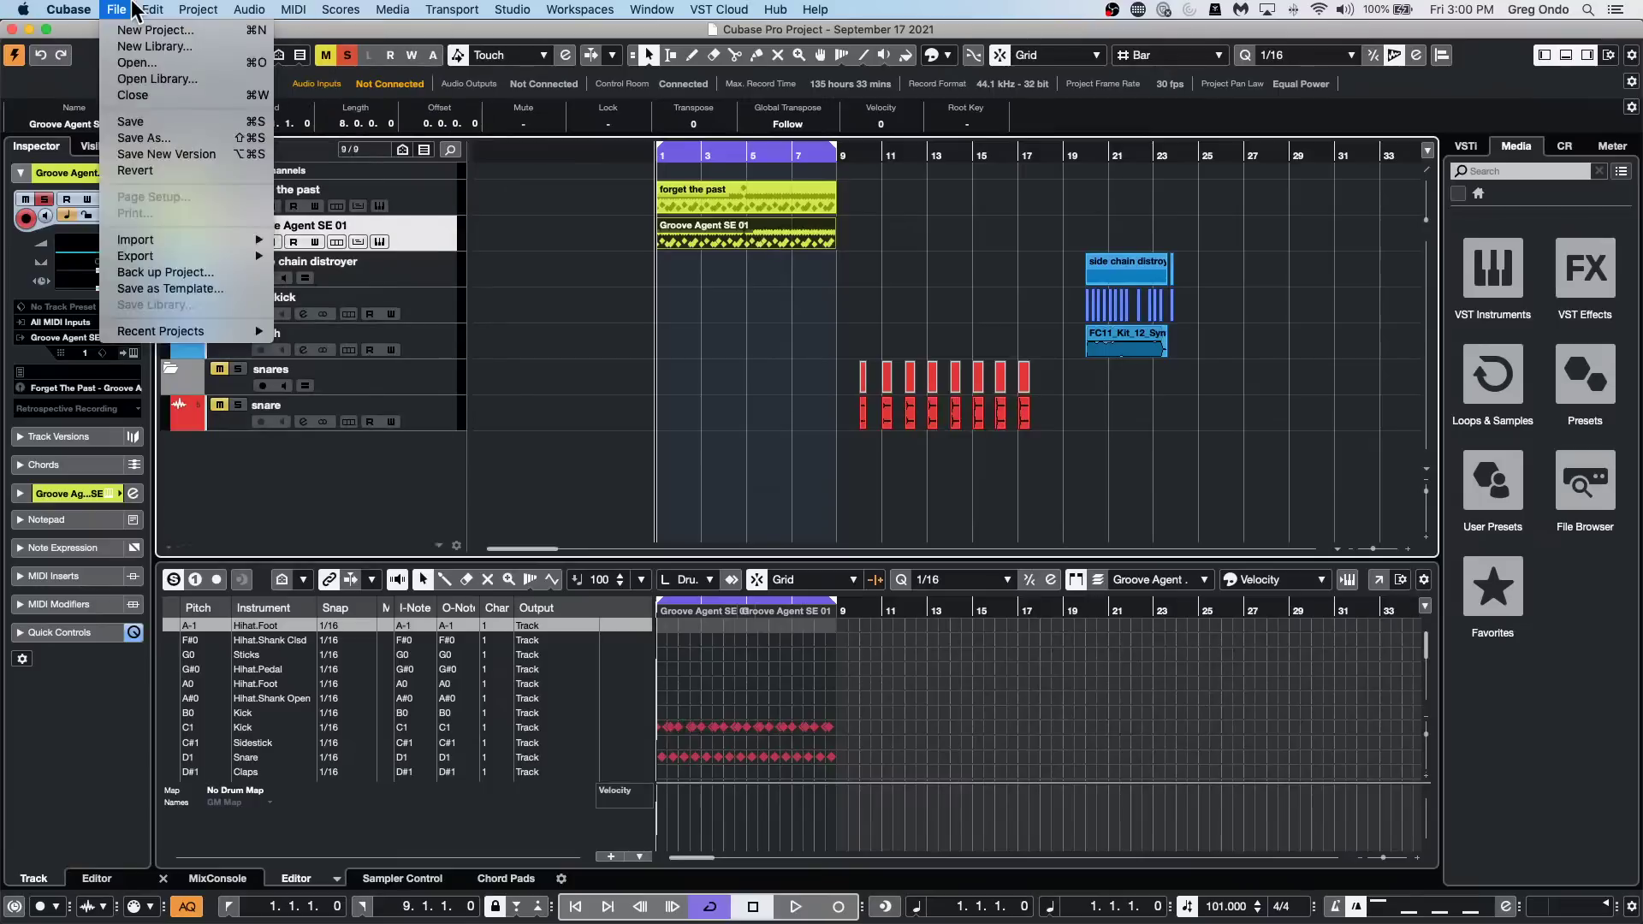
{"action": "mouse_move", "coordinate": [146, 10]}
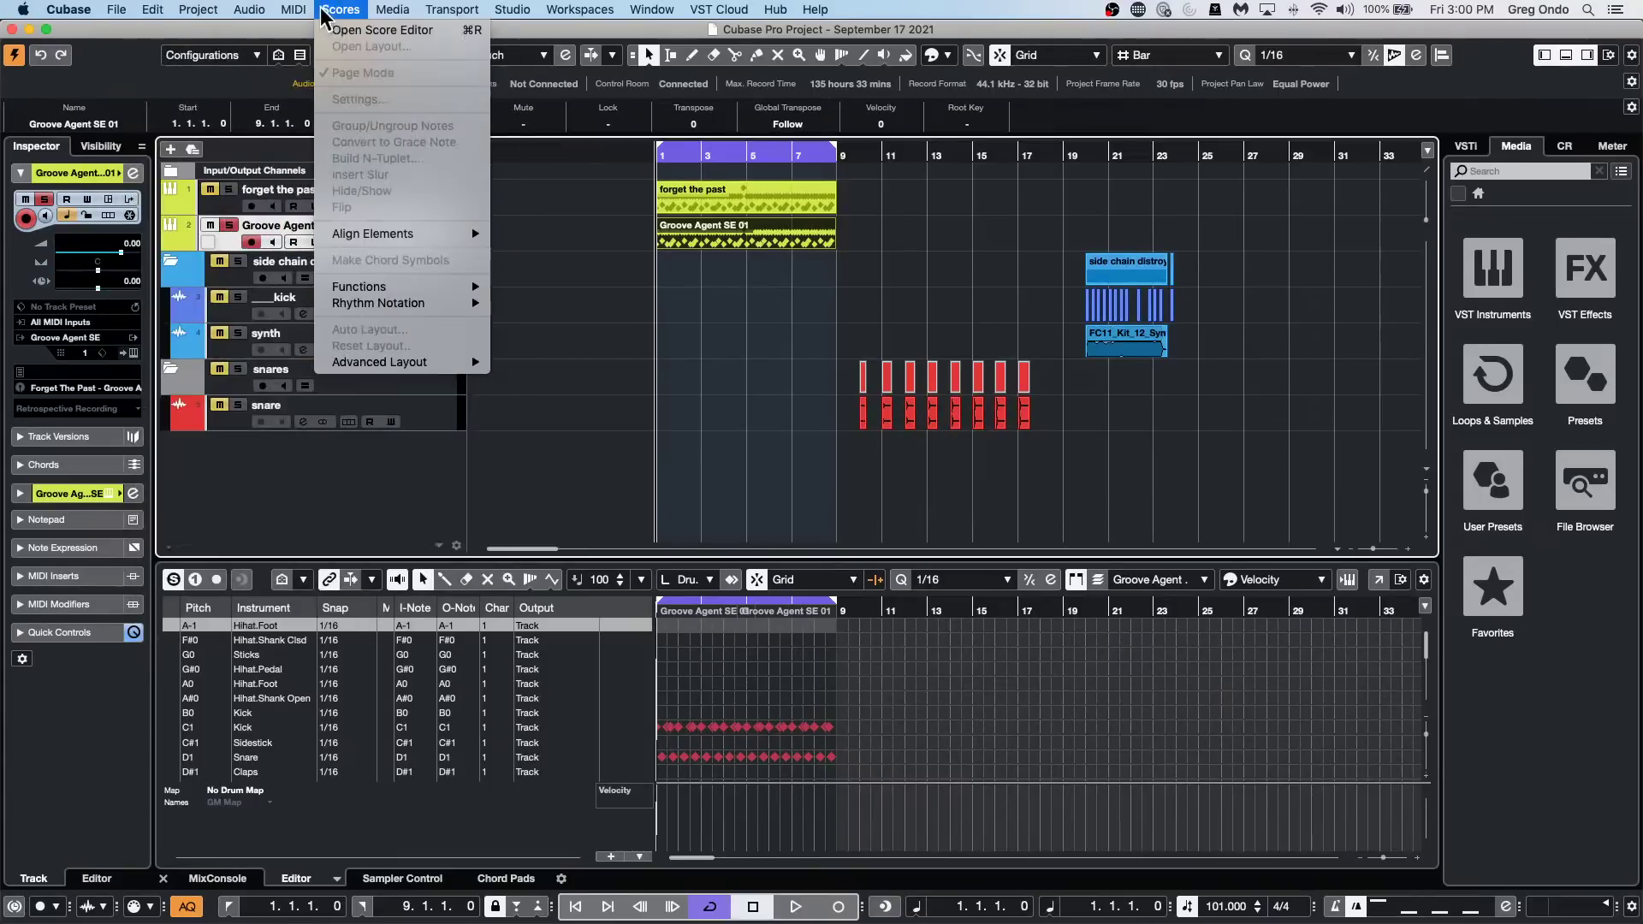
{"action": "left_click", "coordinate": [344, 33]}
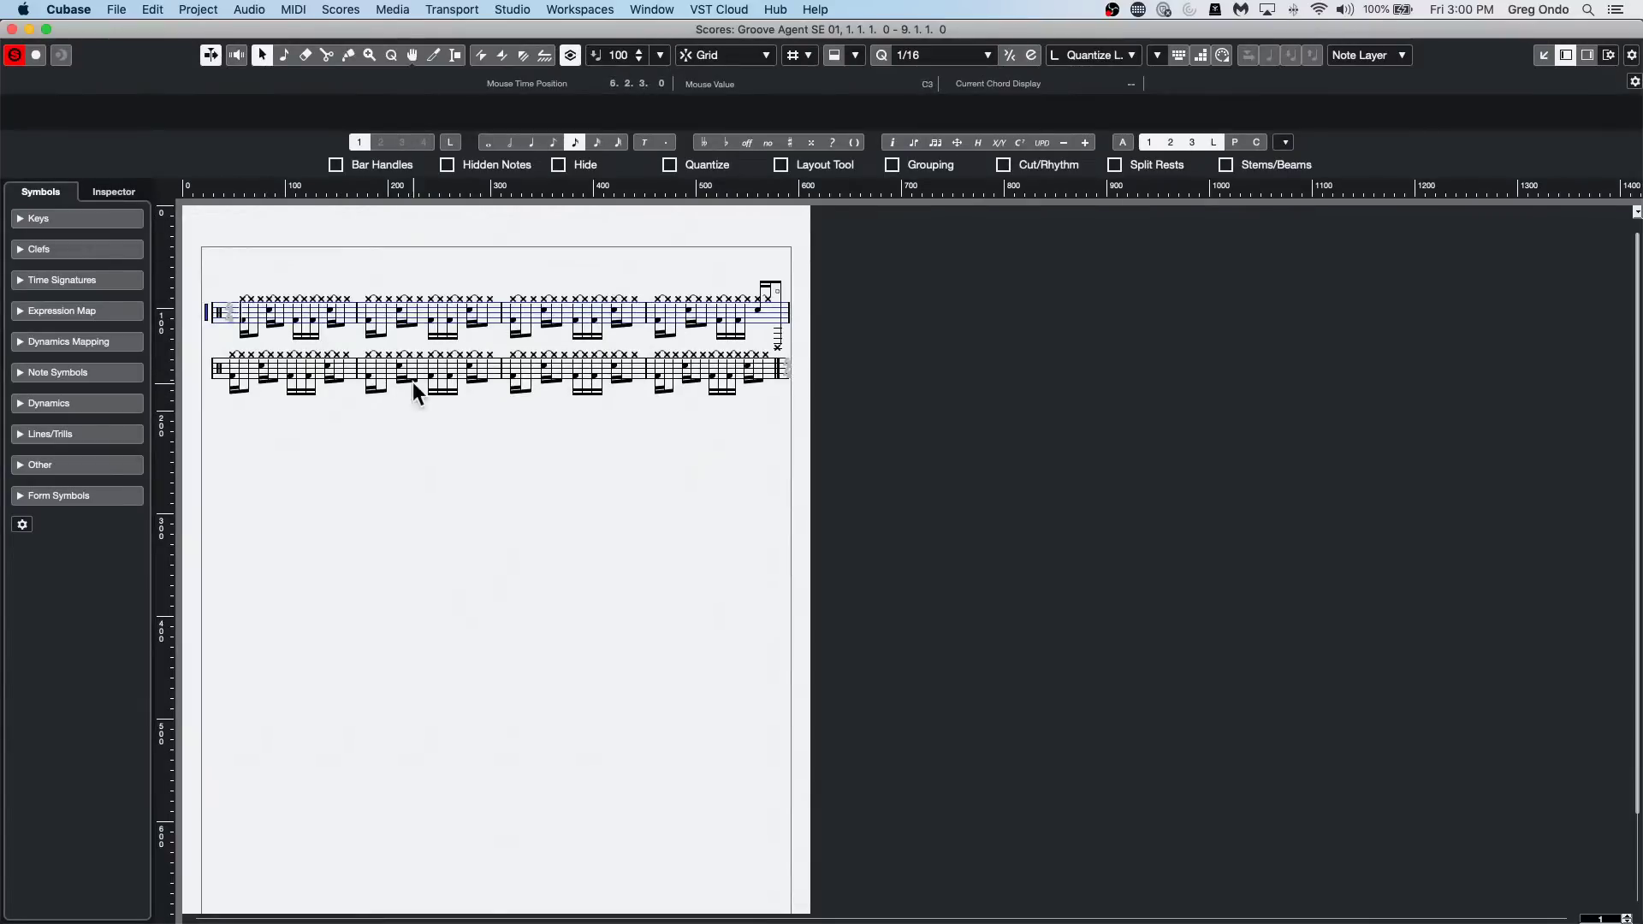
Set the Groove Agent SE 01 staff mode to Polyphonic with the stems of voice 1 pointing down.
{"action": "double_click", "coordinate": [205, 315]}
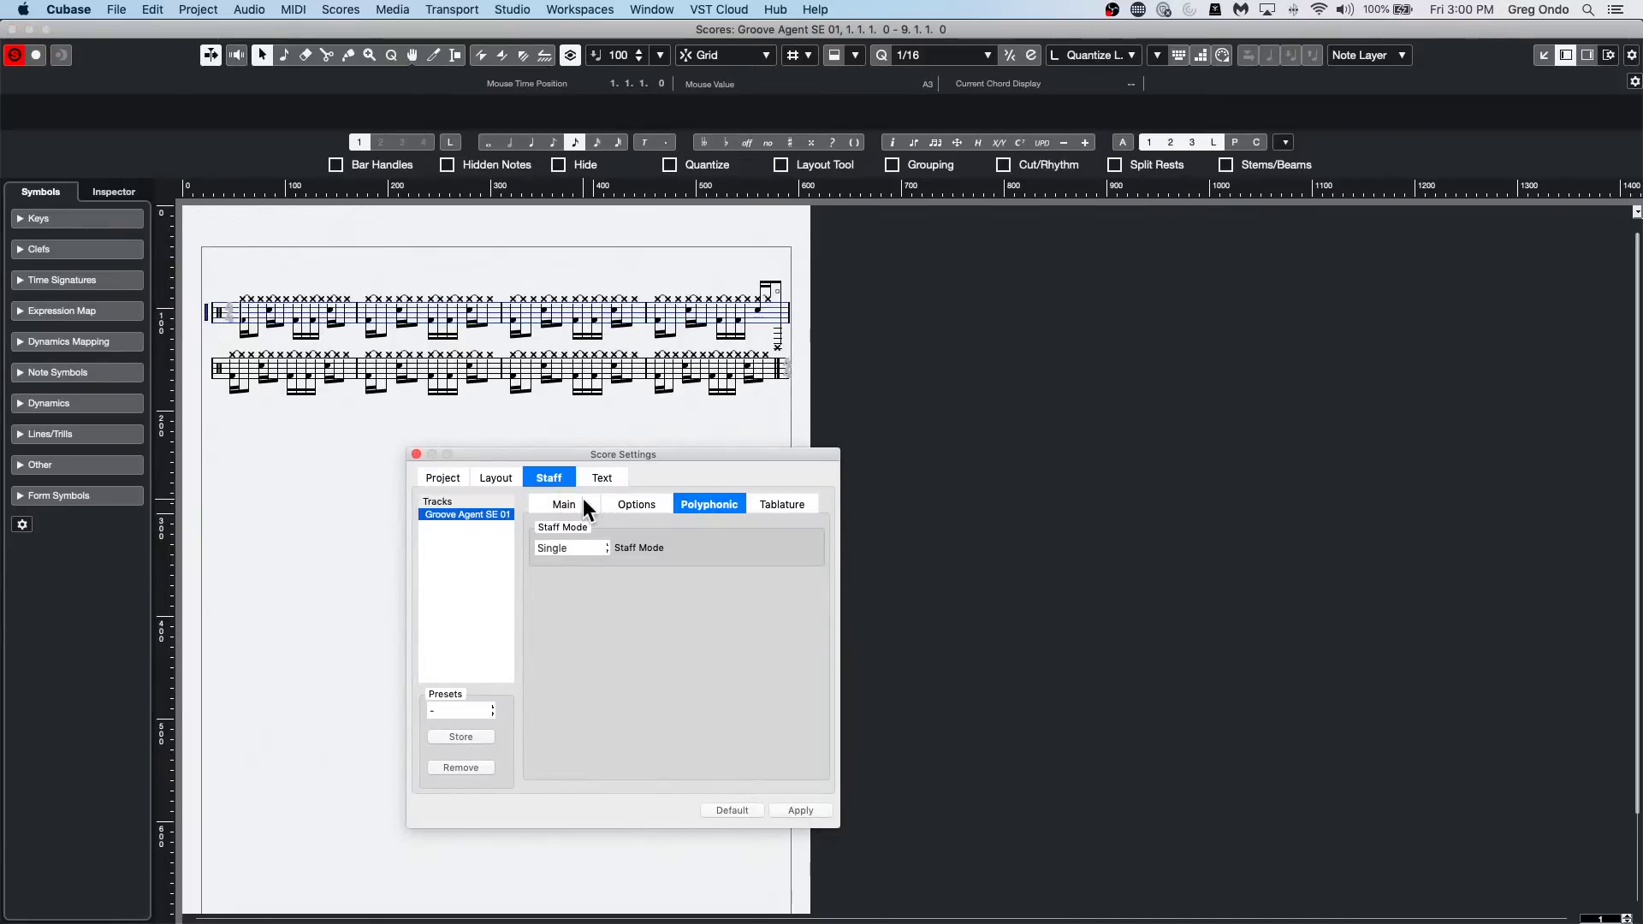
{"action": "left_click", "coordinate": [575, 549]}
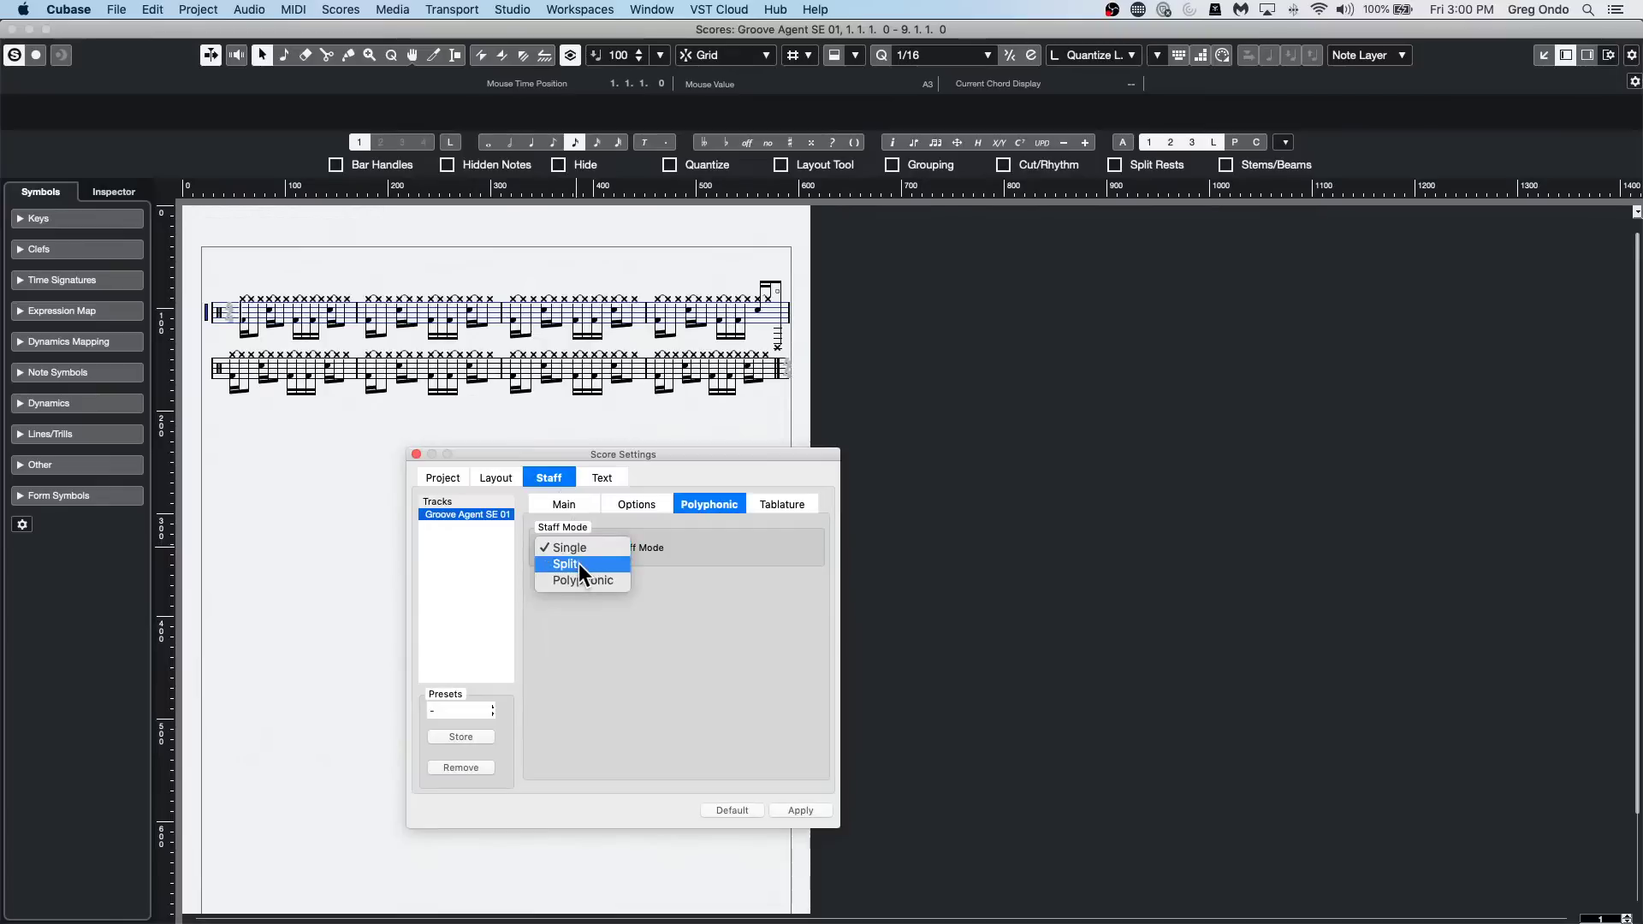
{"action": "left_click", "coordinate": [585, 579]}
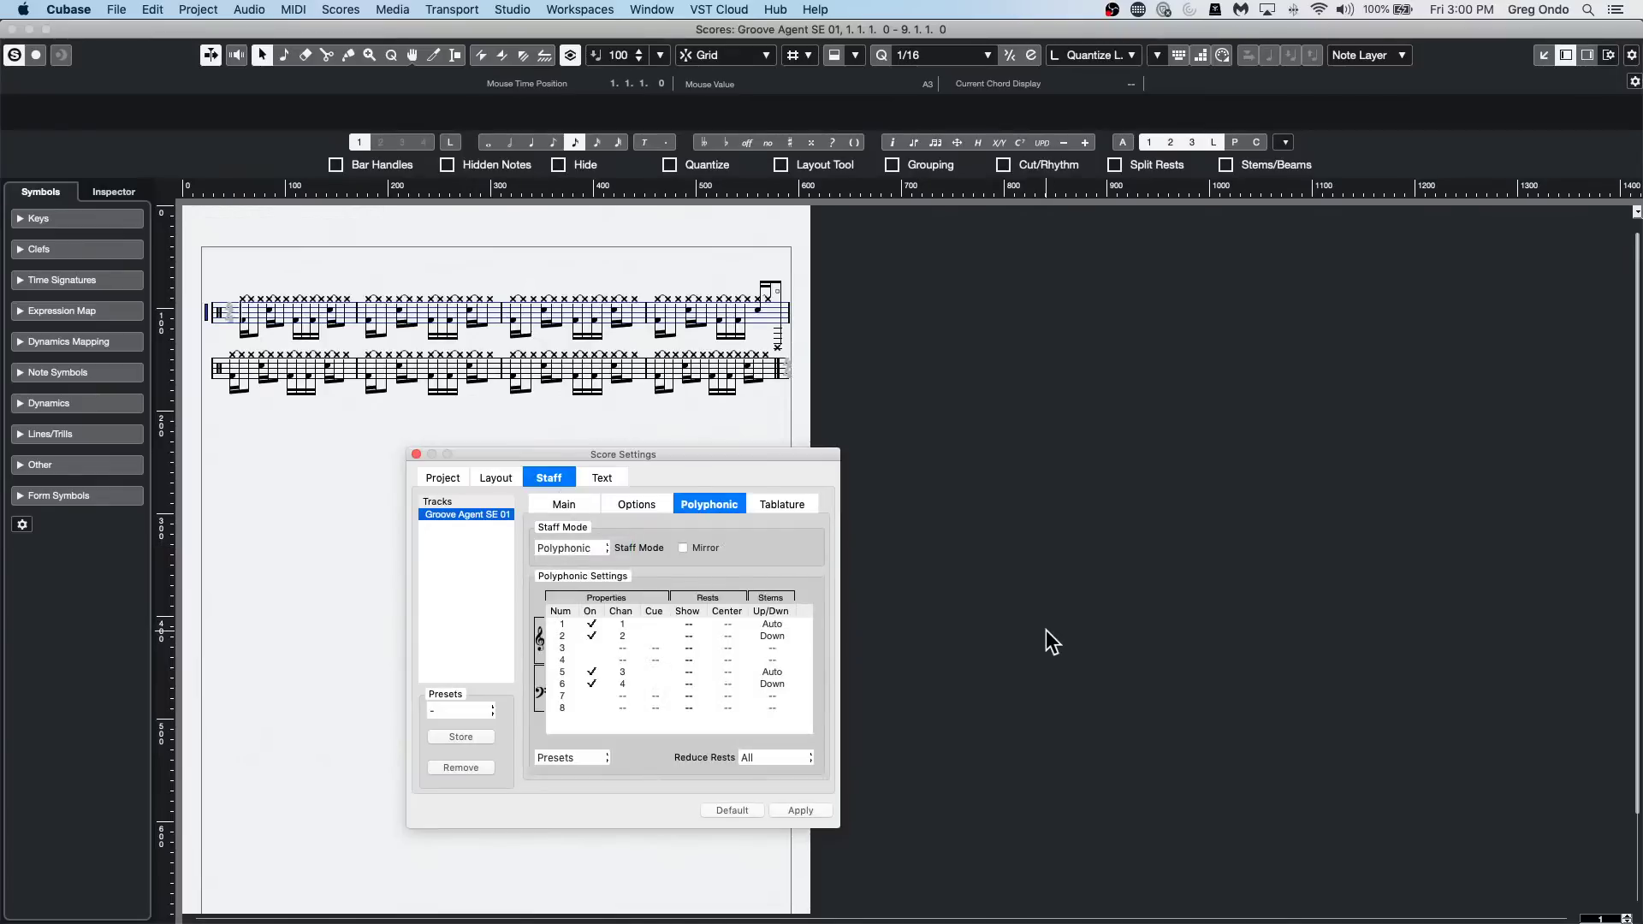
{"action": "left_click", "coordinate": [771, 634]}
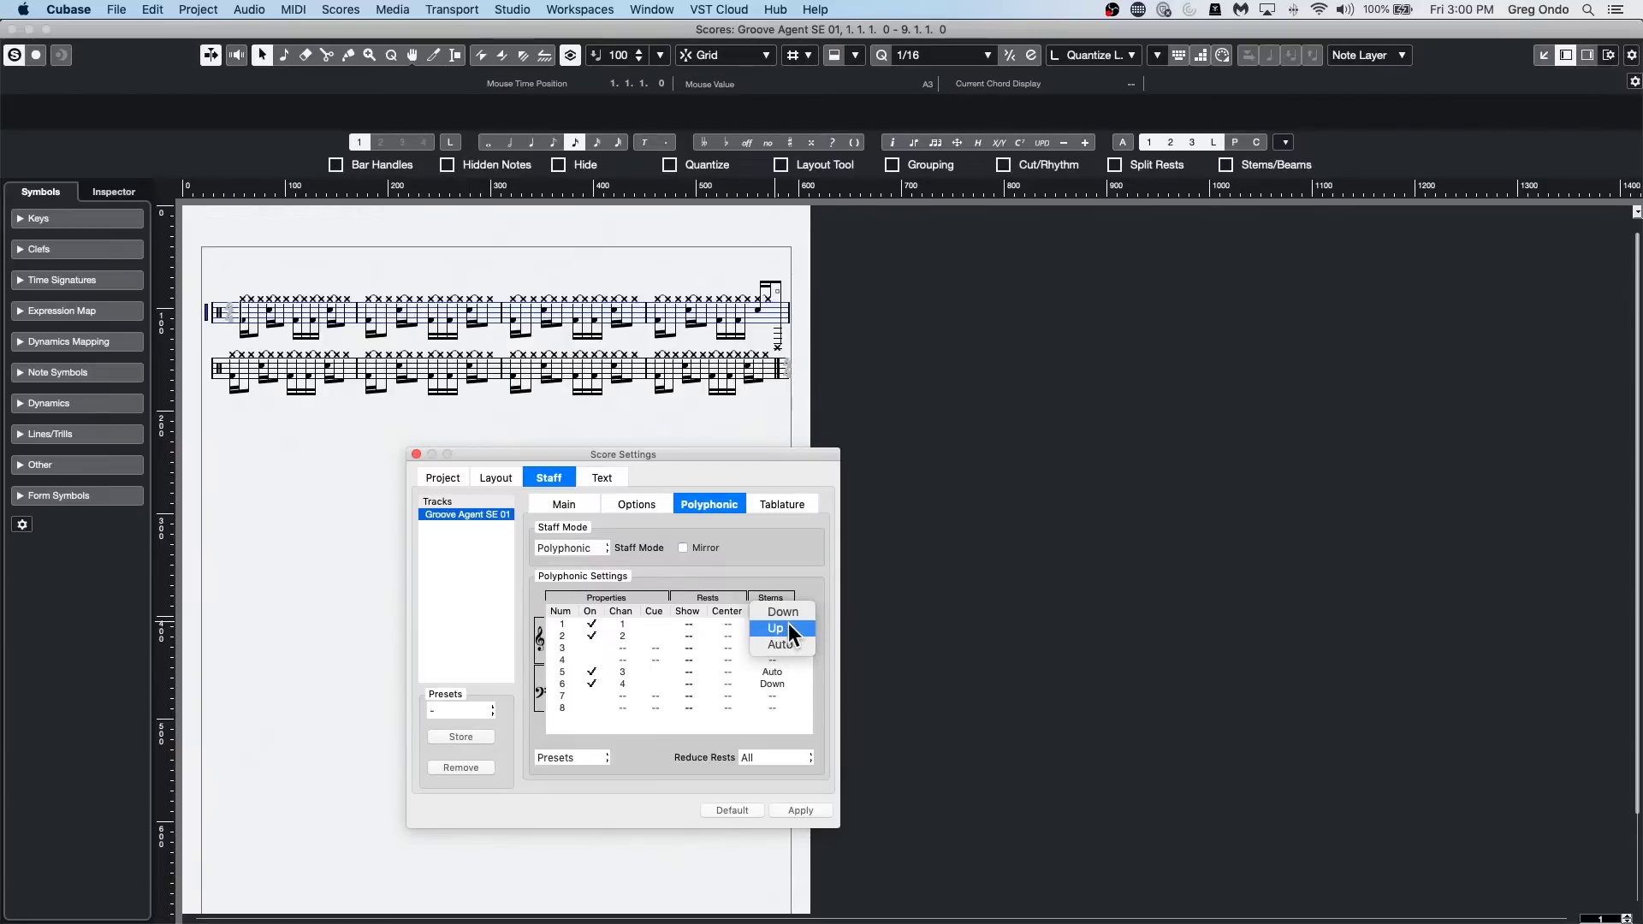
{"action": "left_click", "coordinate": [792, 612]}
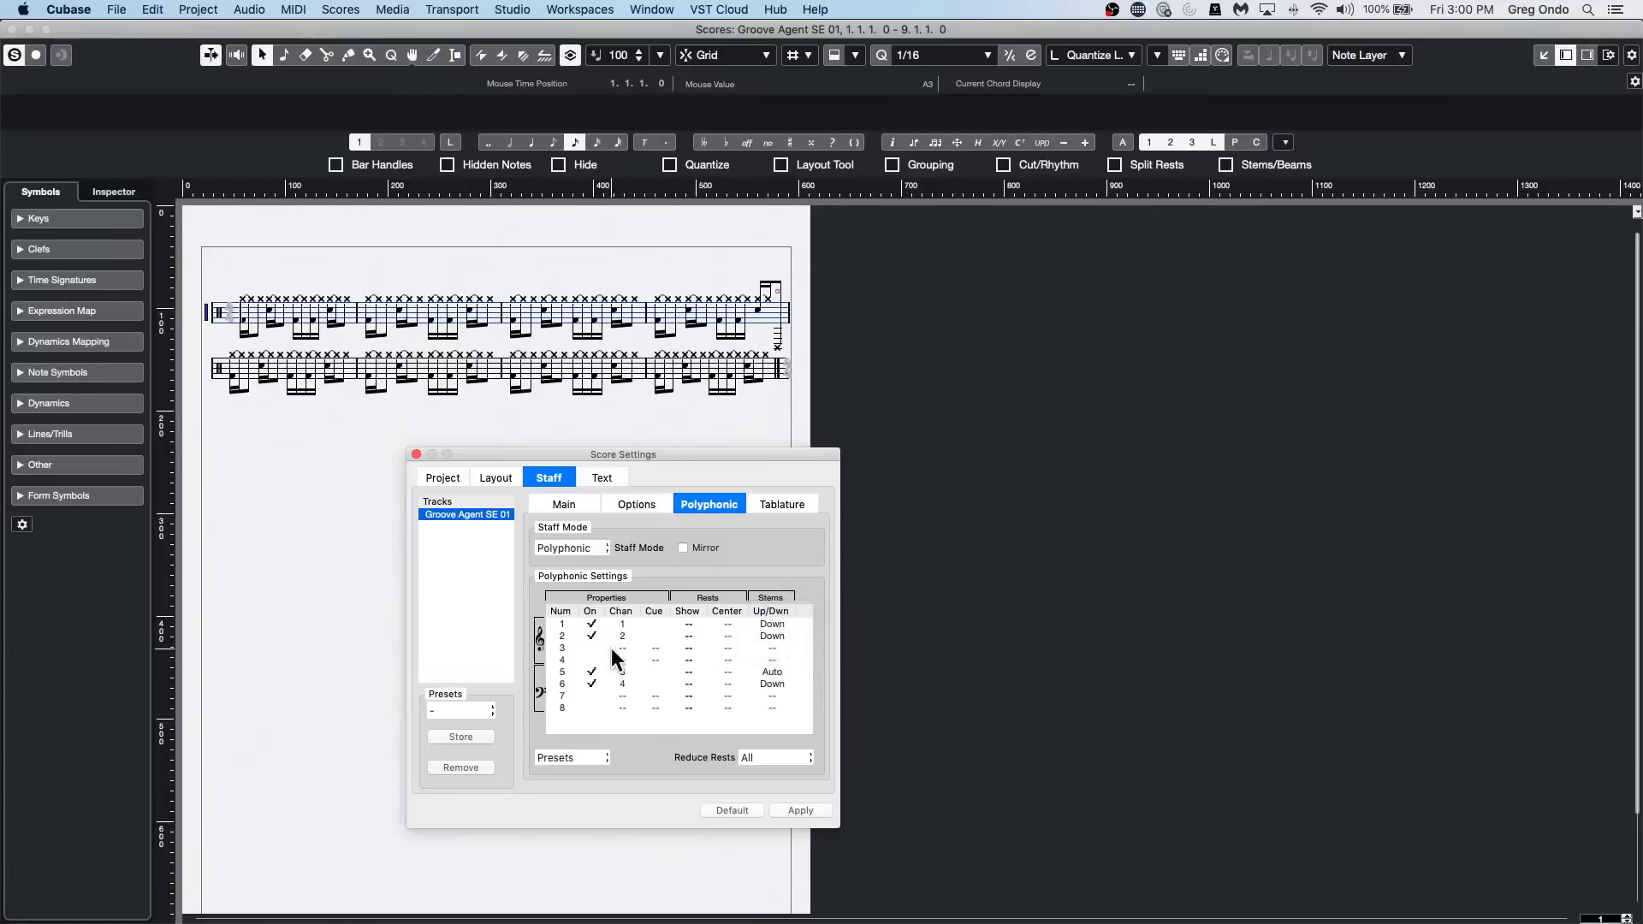
Enable voice 3 in the polyphonic settings, apply the staff settings and leave the Score Editor.
{"action": "left_click", "coordinate": [590, 648]}
{"action": "left_click", "coordinate": [778, 645]}
{"action": "left_click", "coordinate": [637, 504]}
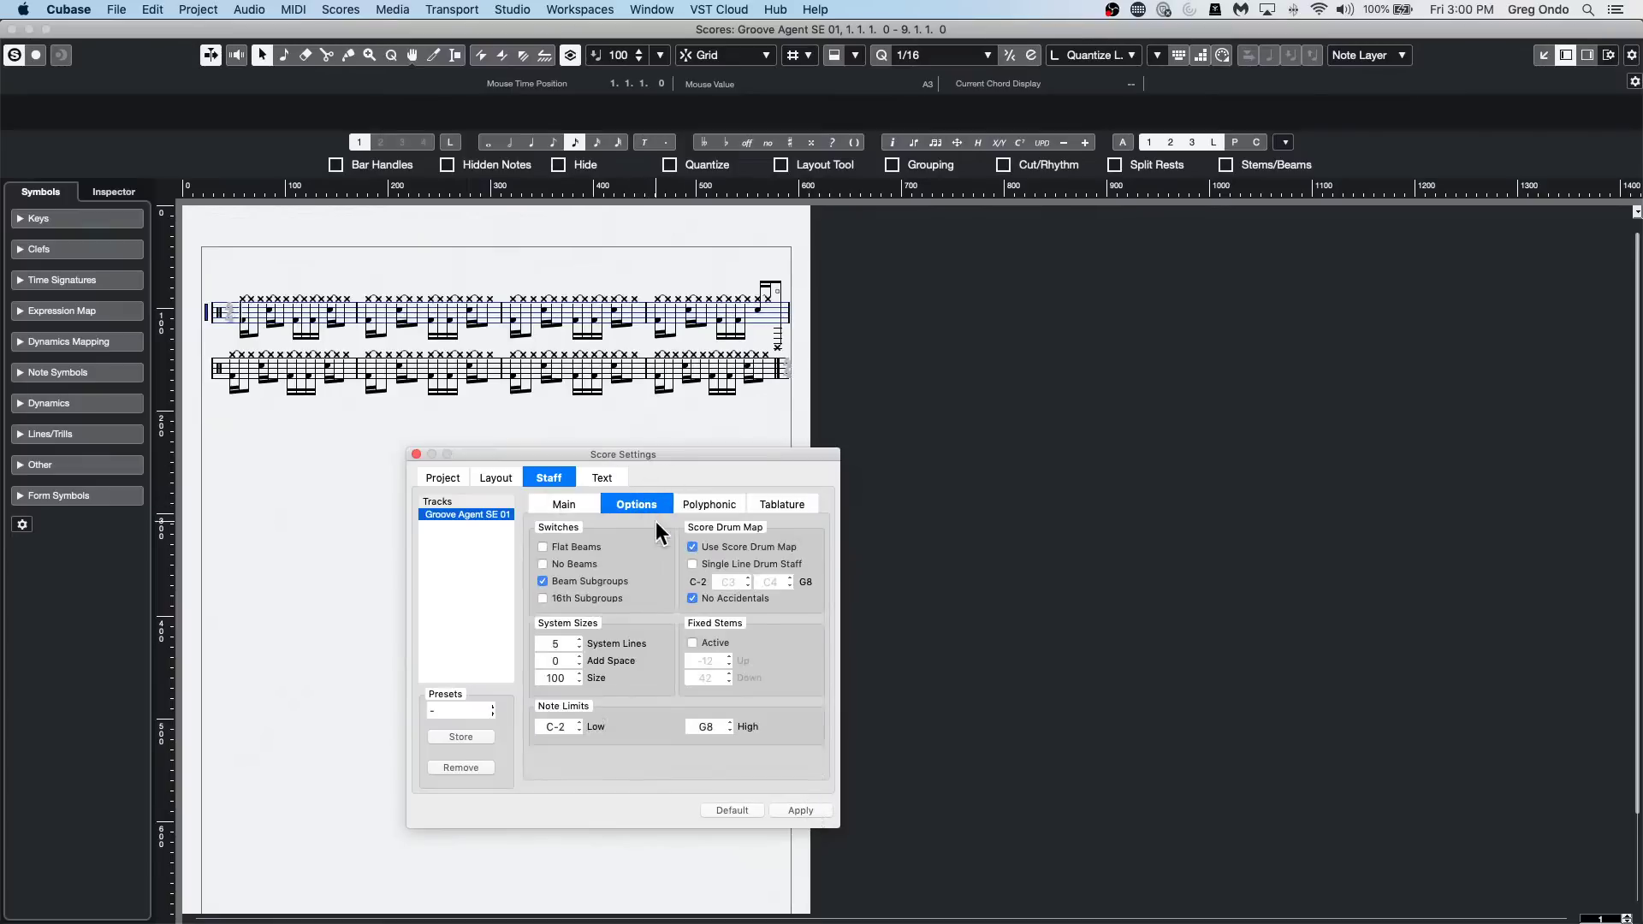
{"action": "left_click", "coordinate": [814, 811]}
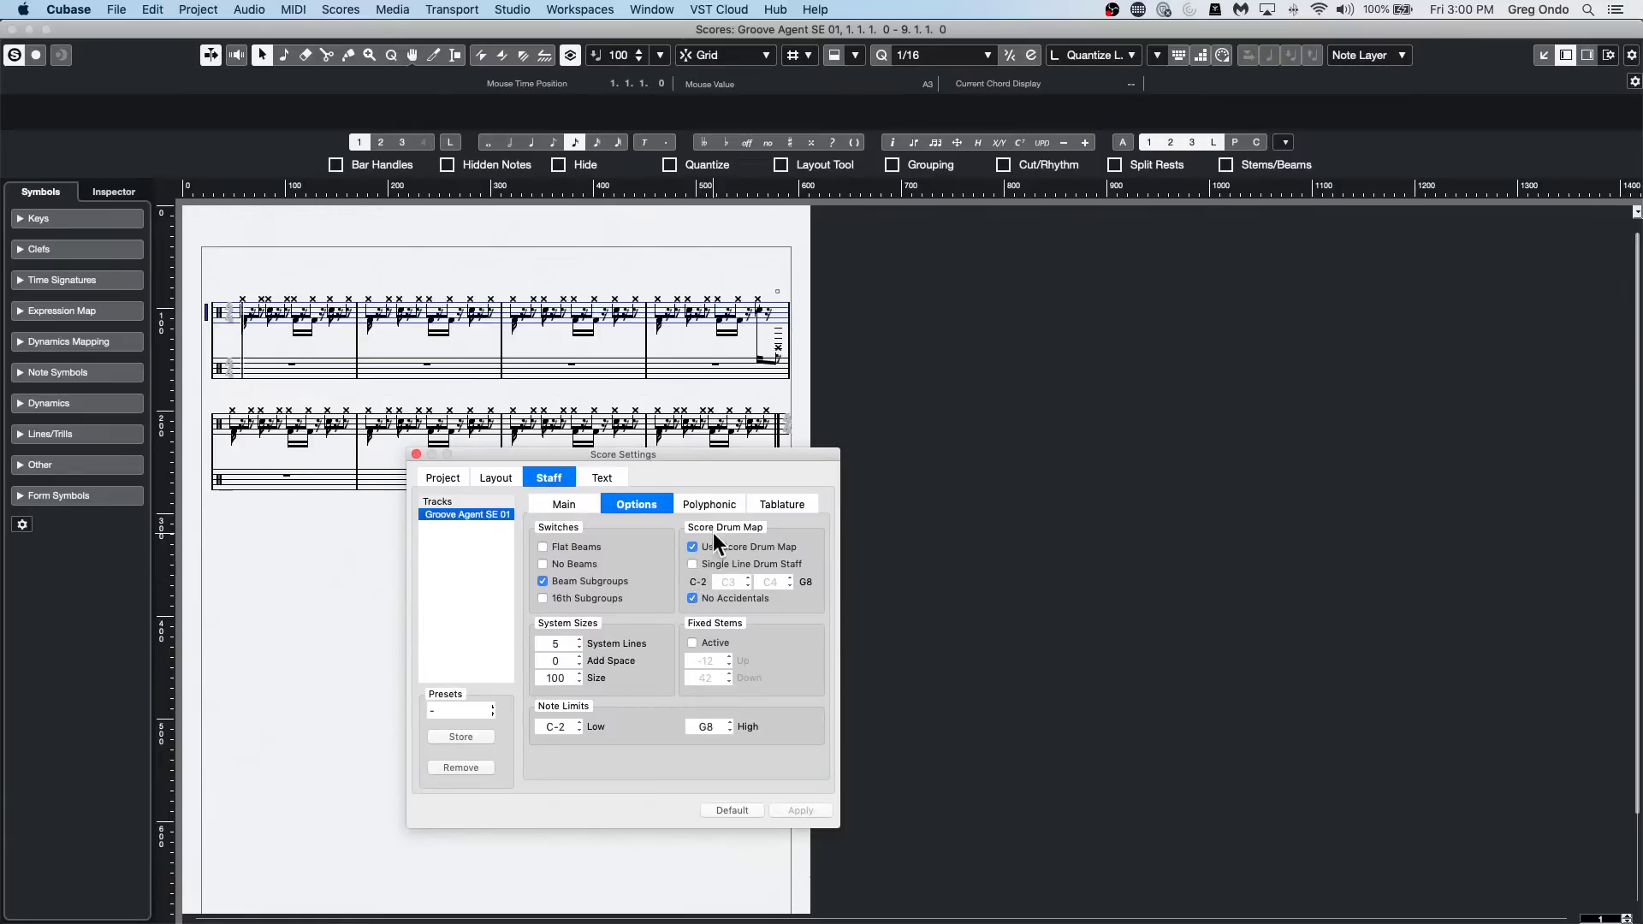
{"action": "left_click", "coordinate": [12, 29]}
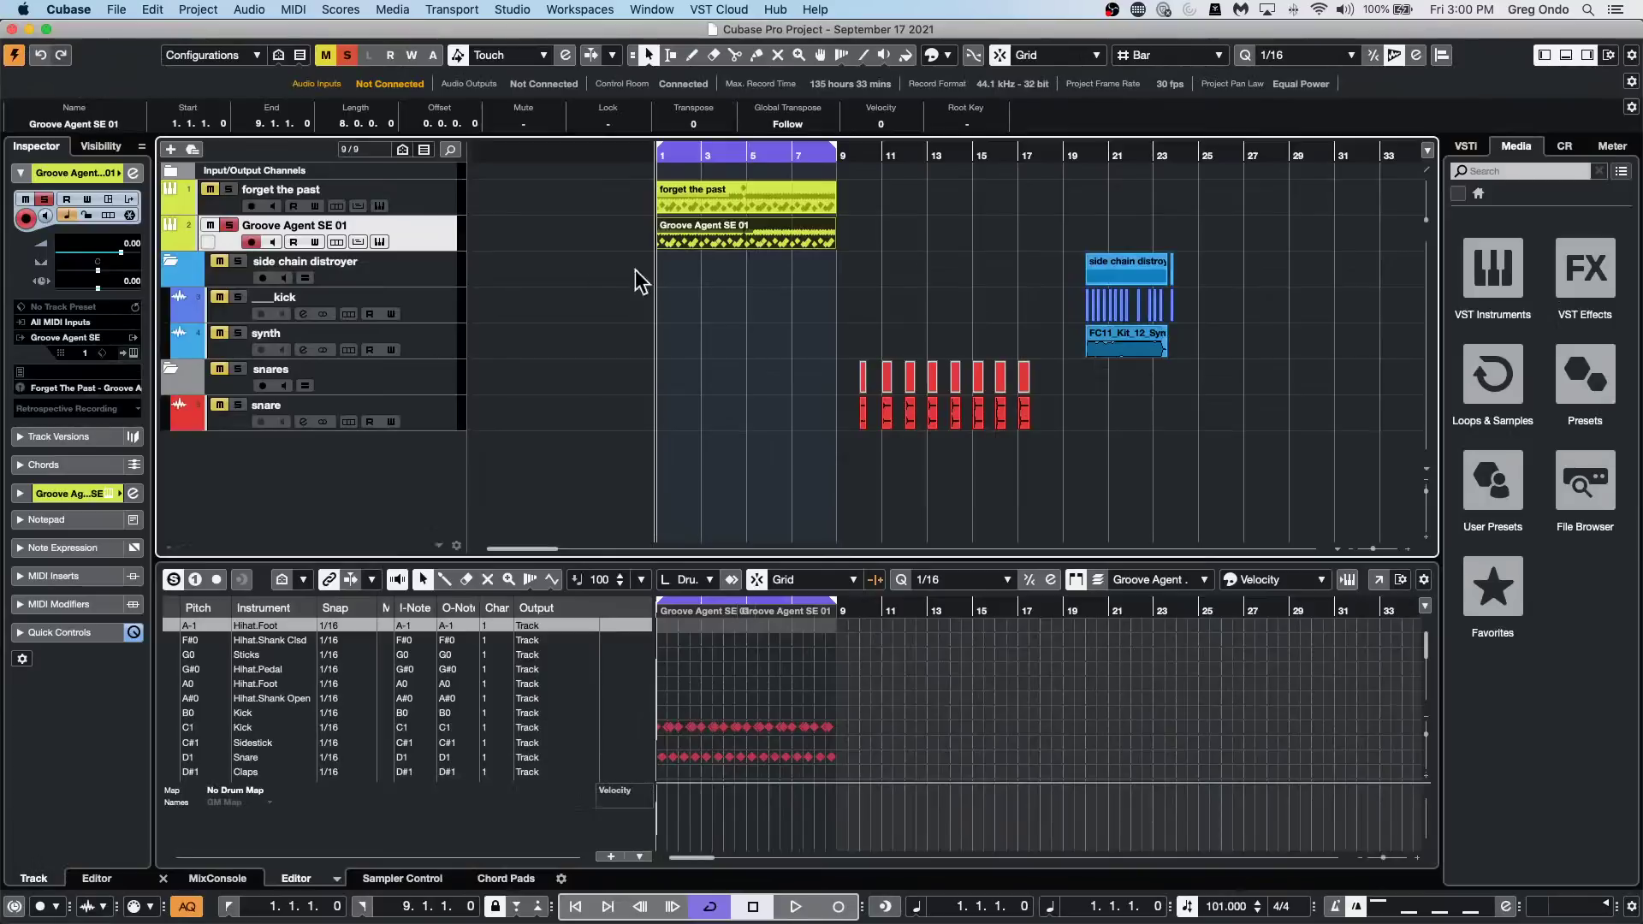
Open the forget the past part in the Score Editor, apply its staff settings and close the score settings.
{"action": "left_click", "coordinate": [742, 199]}
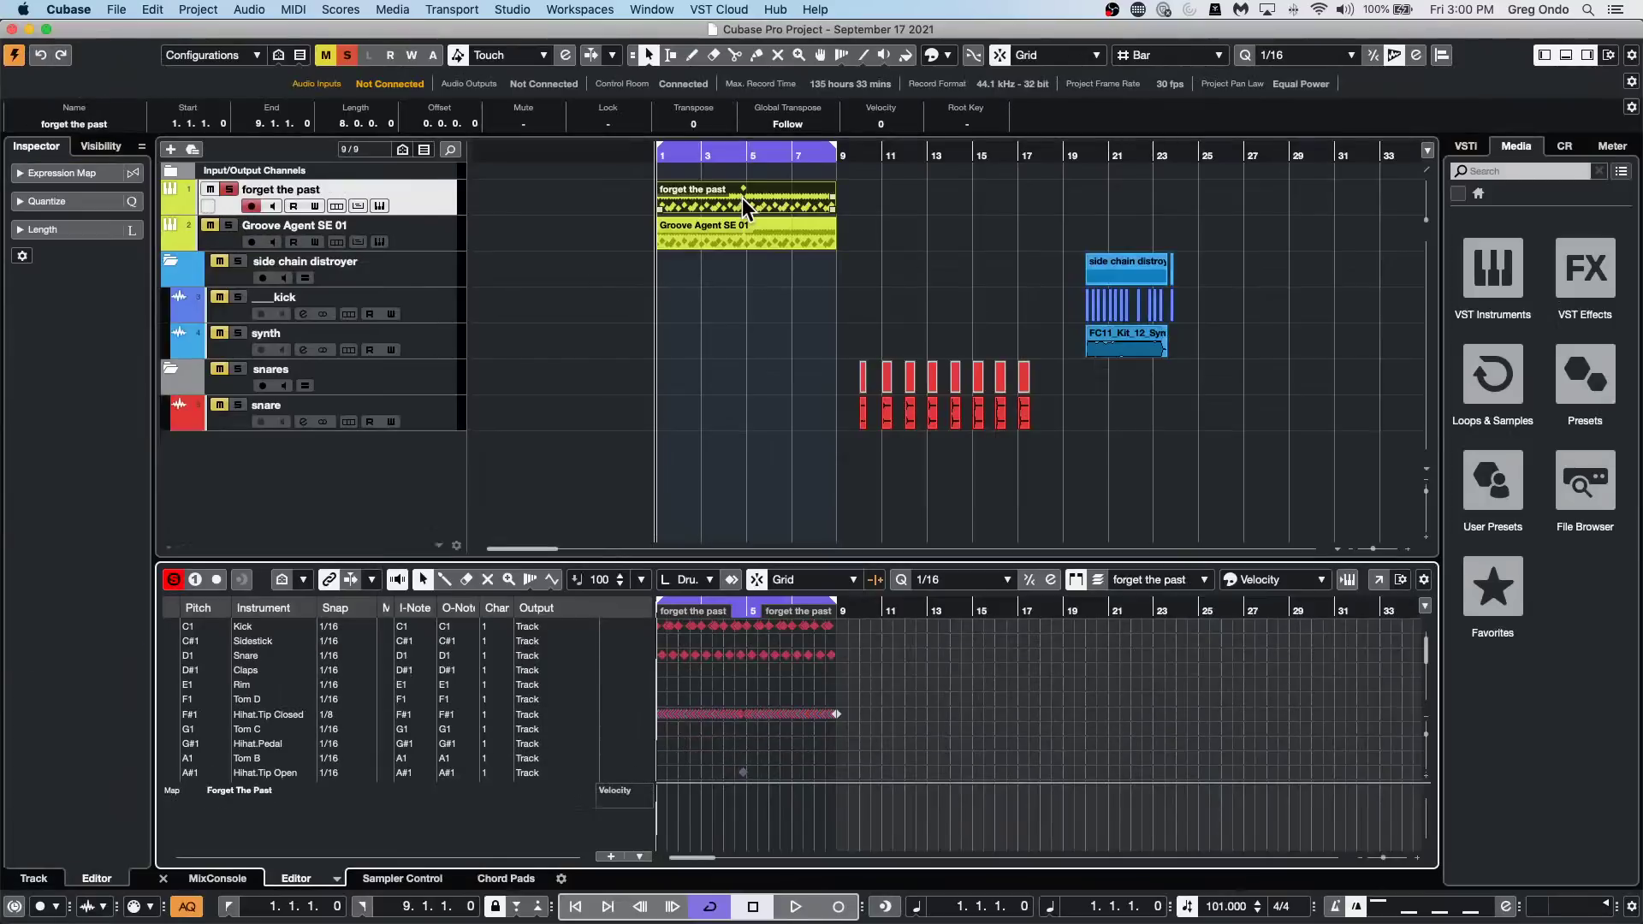
{"action": "key", "text": "super+r"}
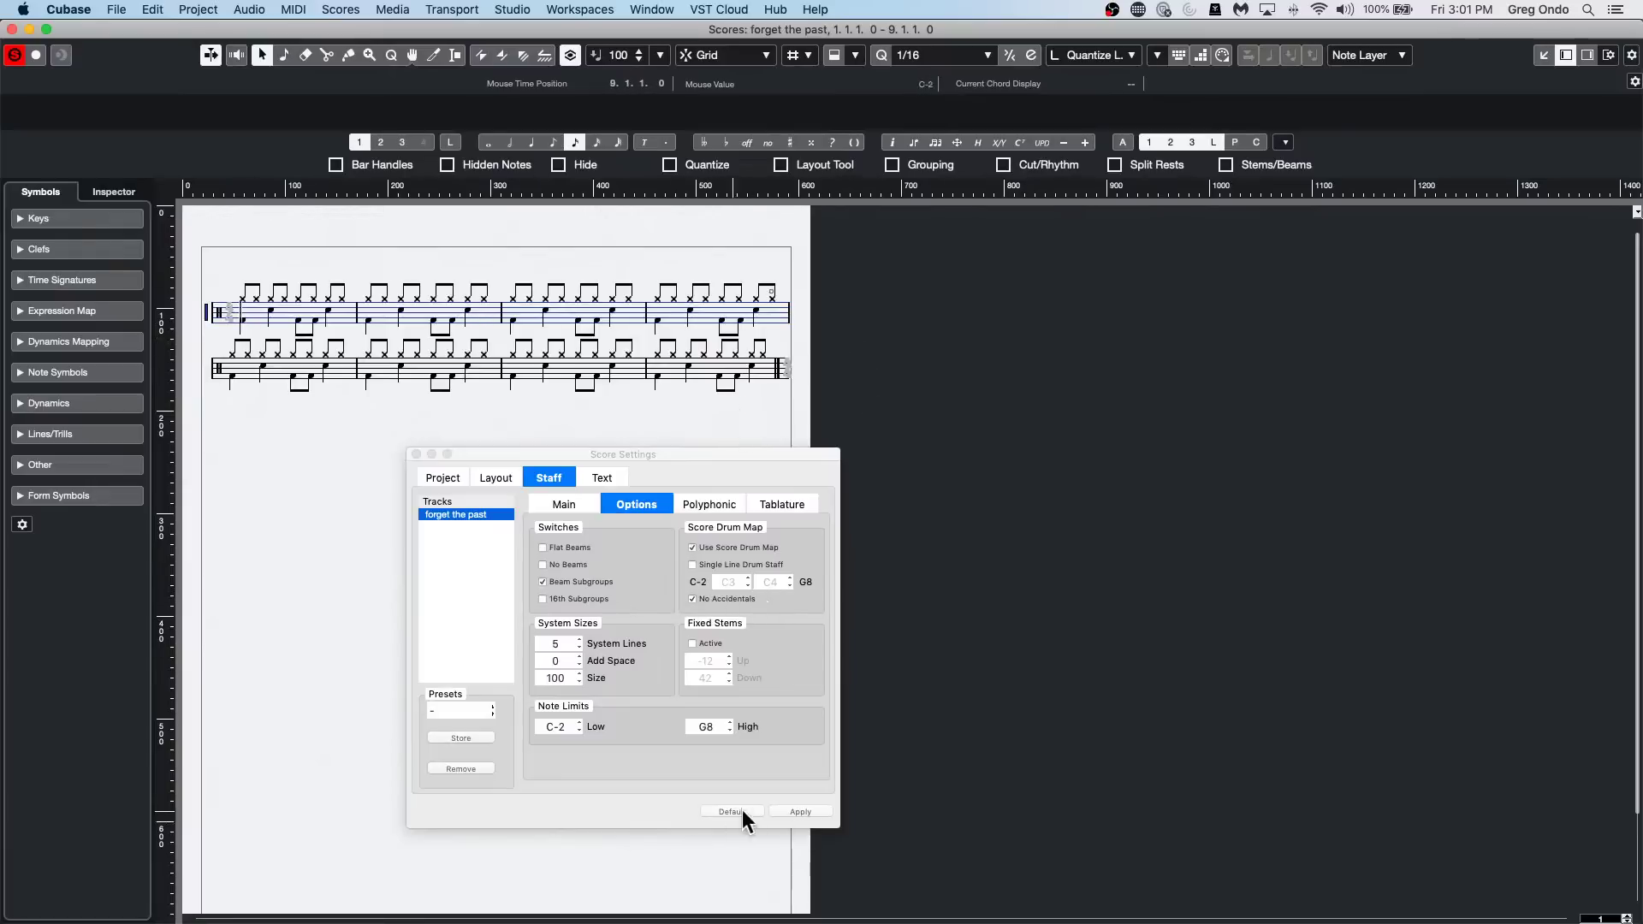
{"action": "left_click", "coordinate": [798, 807]}
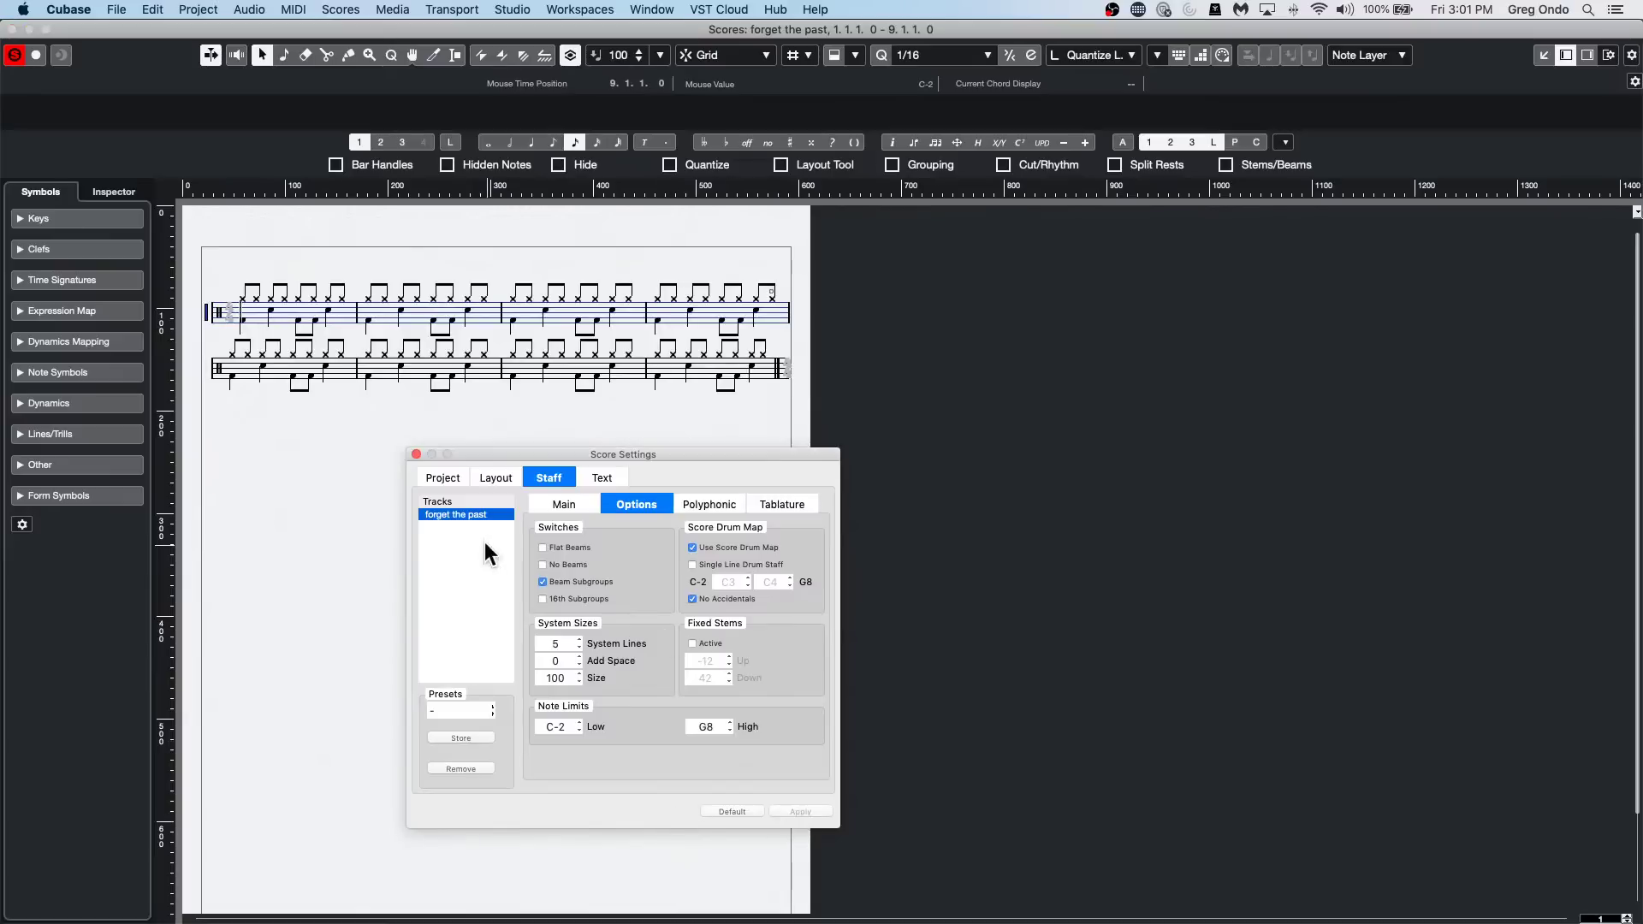
{"action": "left_click", "coordinate": [416, 454]}
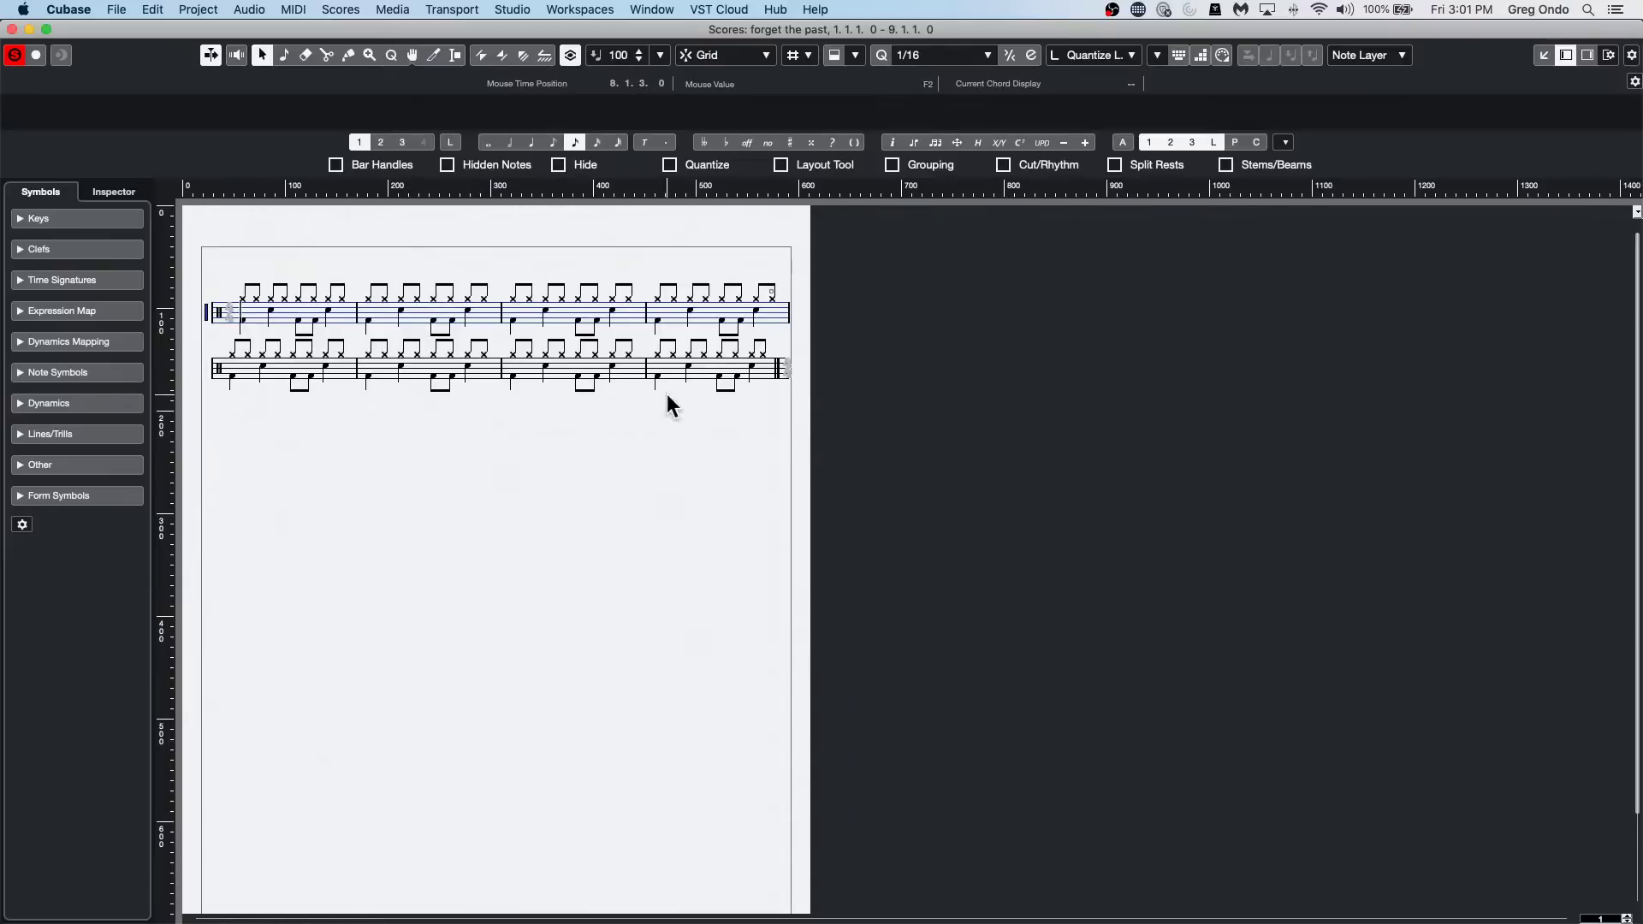
{"action": "right_click", "coordinate": [652, 569]}
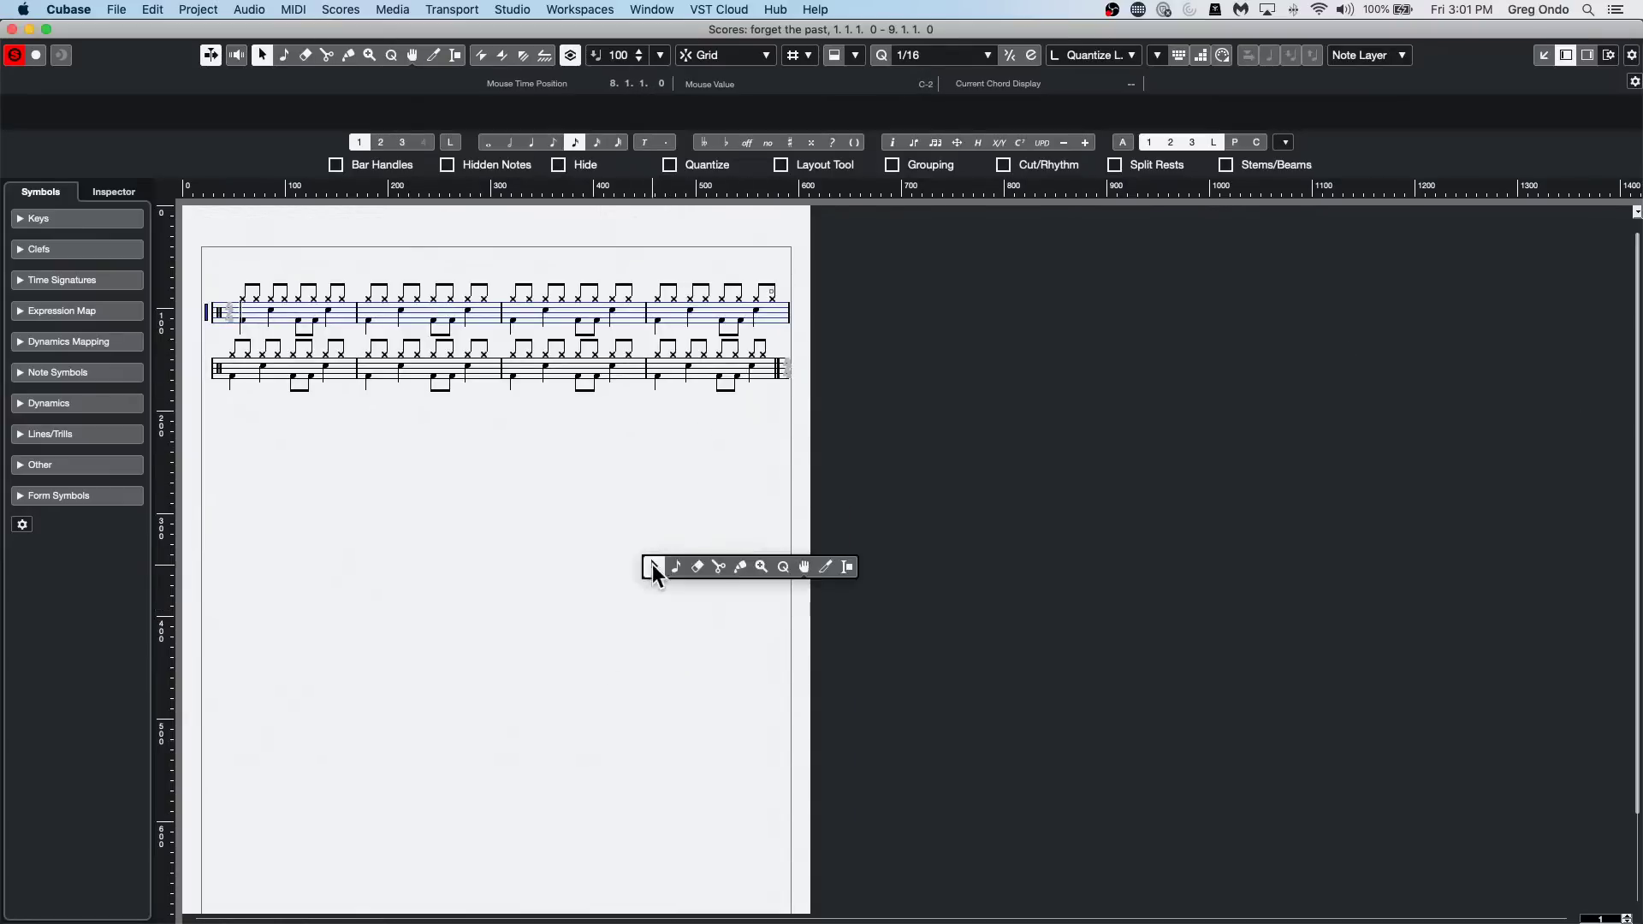
{"action": "left_click", "coordinate": [726, 485]}
{"action": "key", "text": "h"}
{"action": "key", "text": "h"}
{"action": "key", "text": "h"}
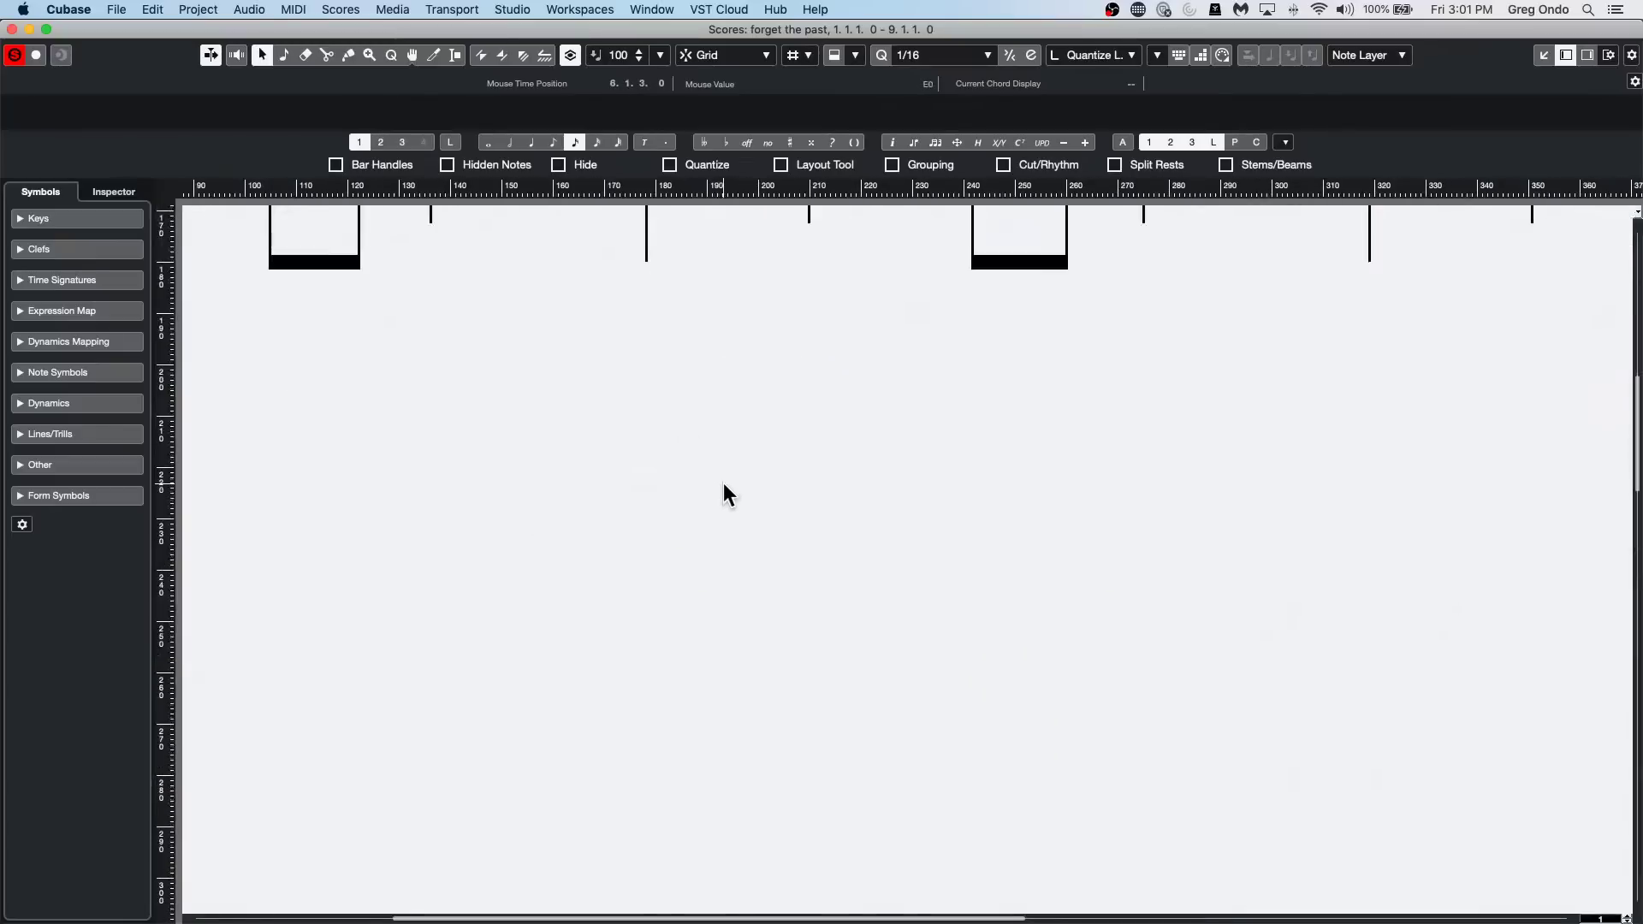
{"action": "key", "text": "g"}
{"action": "key", "text": "g"}
{"action": "key", "text": "g"}
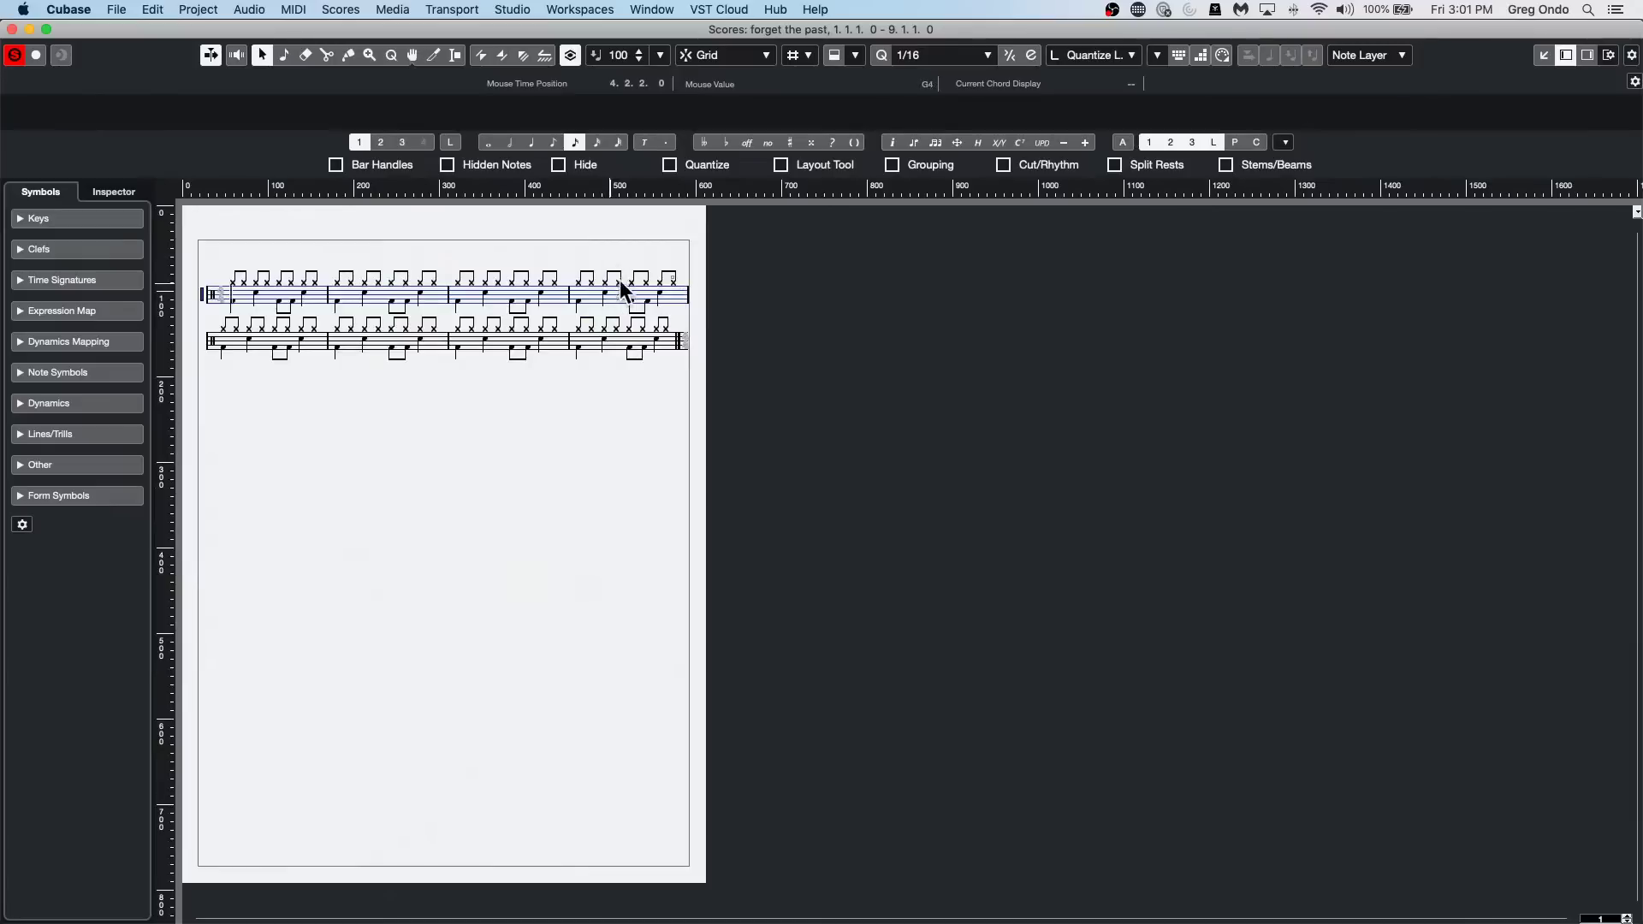
Examine the polyphonic drum notation on both staves of the forget the past part and close the Score Editor.
{"action": "key", "text": "h"}
{"action": "key", "text": "h"}
{"action": "key", "text": "h"}
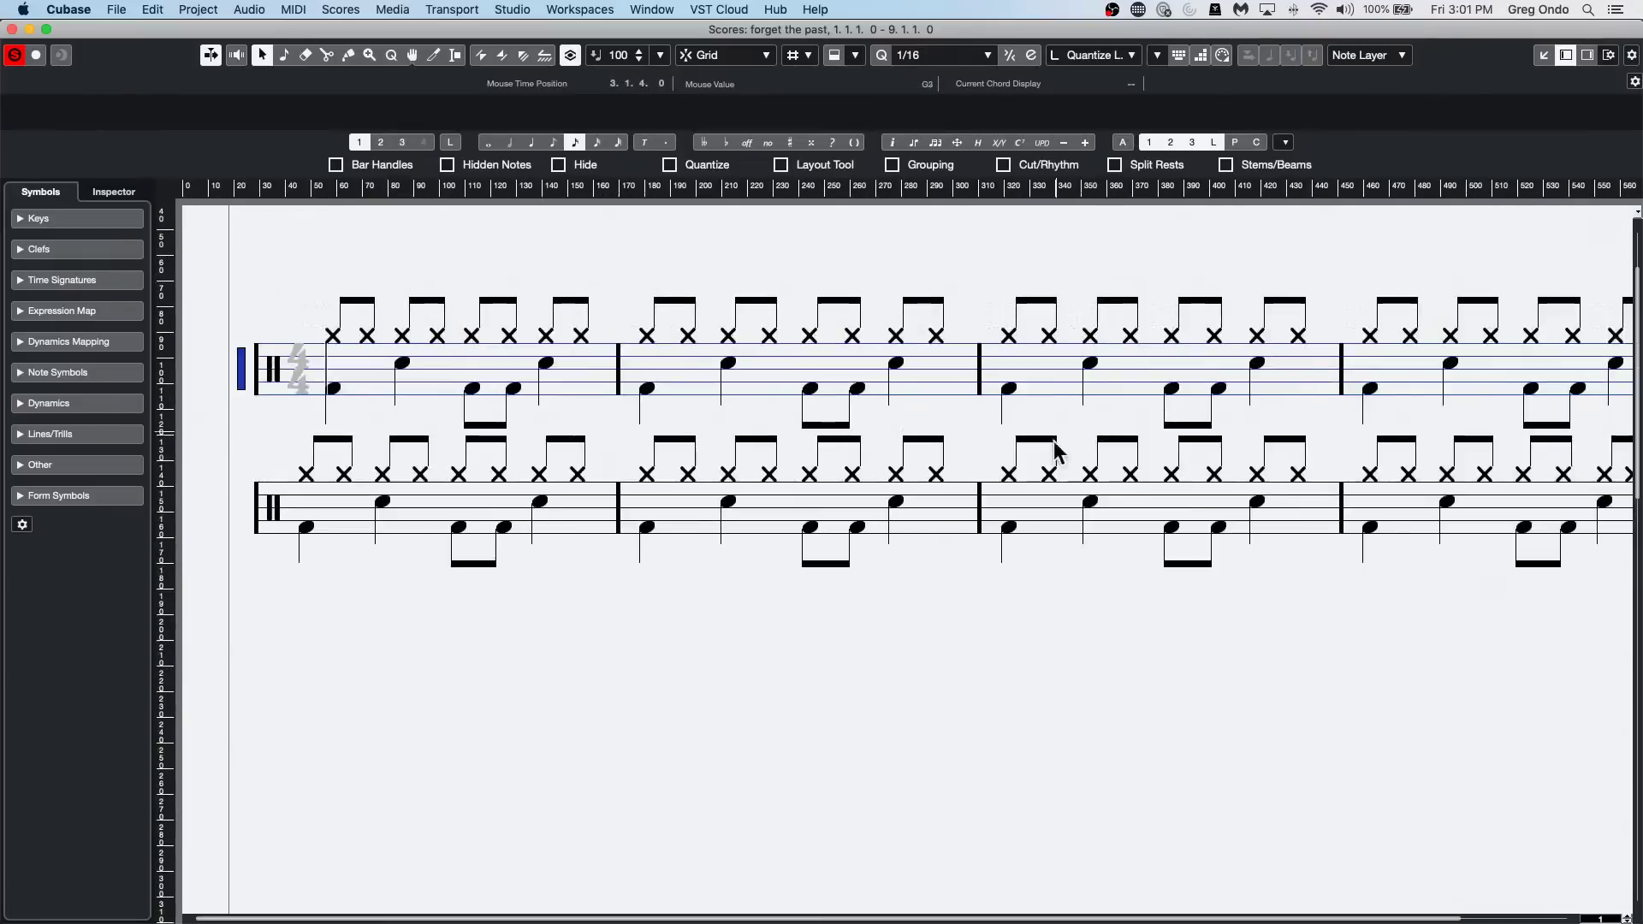
{"action": "scroll", "coordinate": [589, 917], "scroll_direction": "right", "scroll_amount": 3}
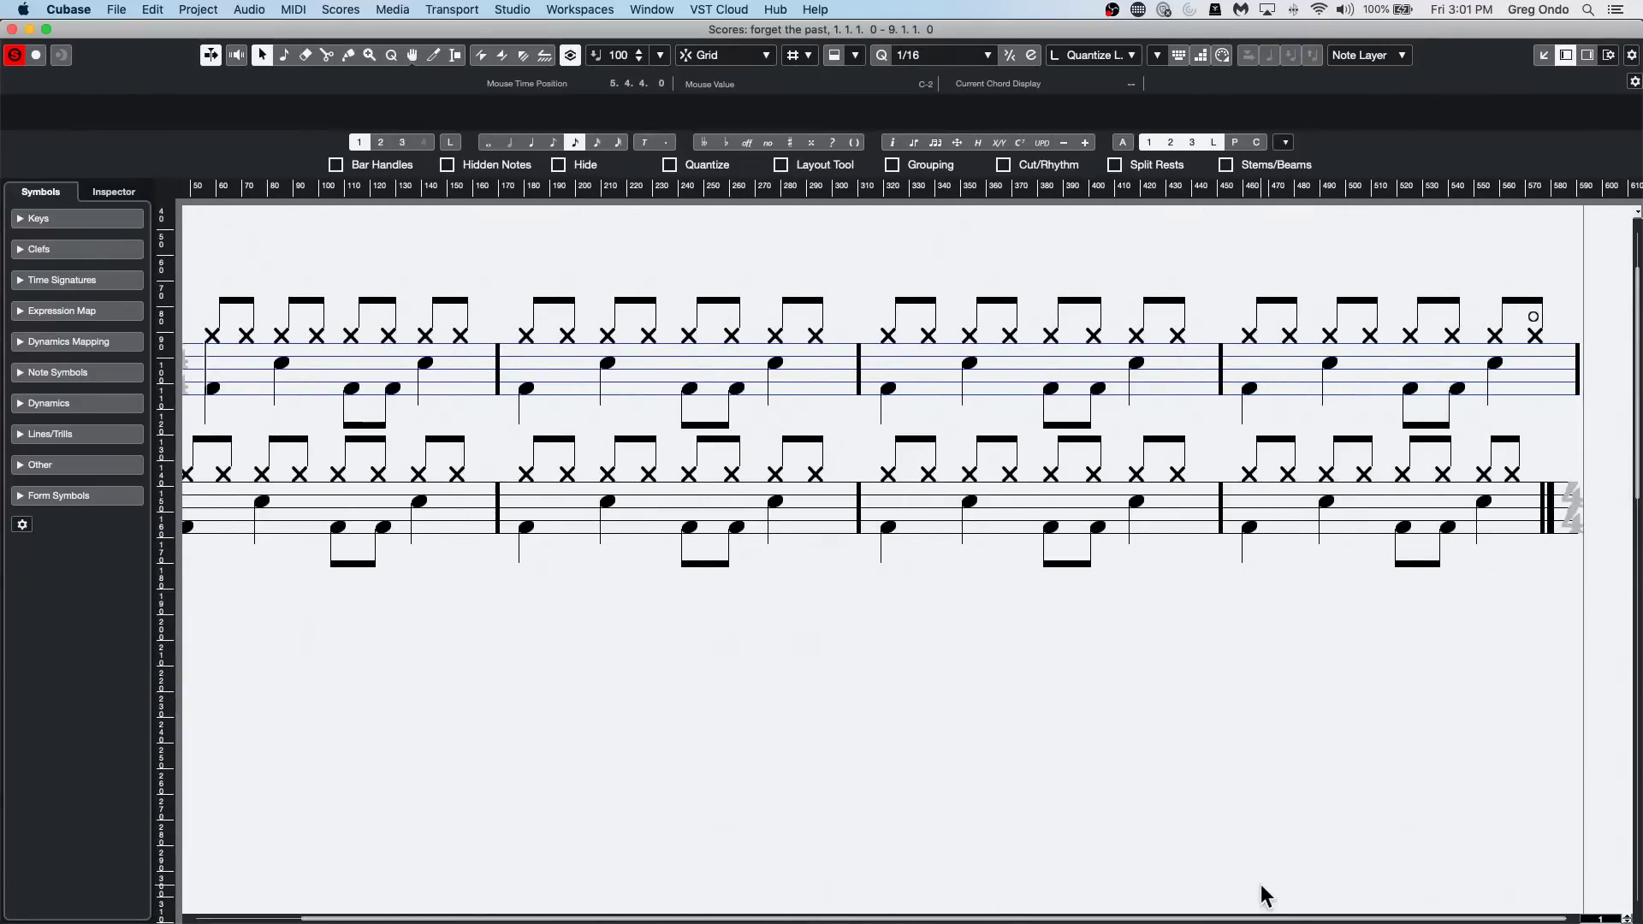
{"action": "left_click", "coordinate": [214, 395]}
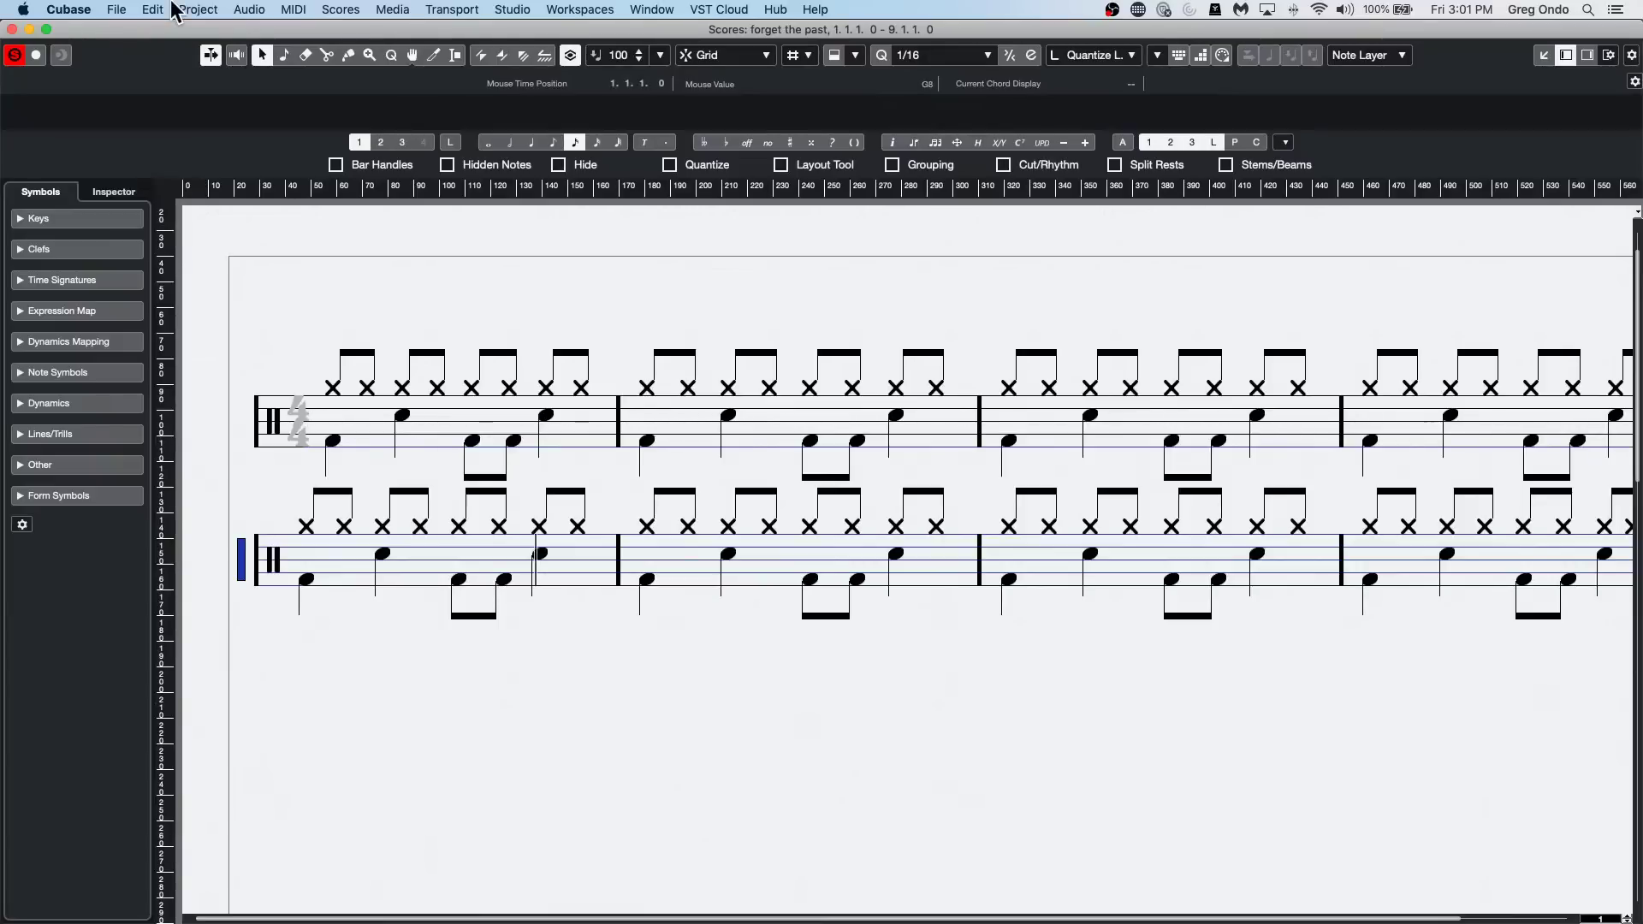
{"action": "left_click", "coordinate": [12, 29]}
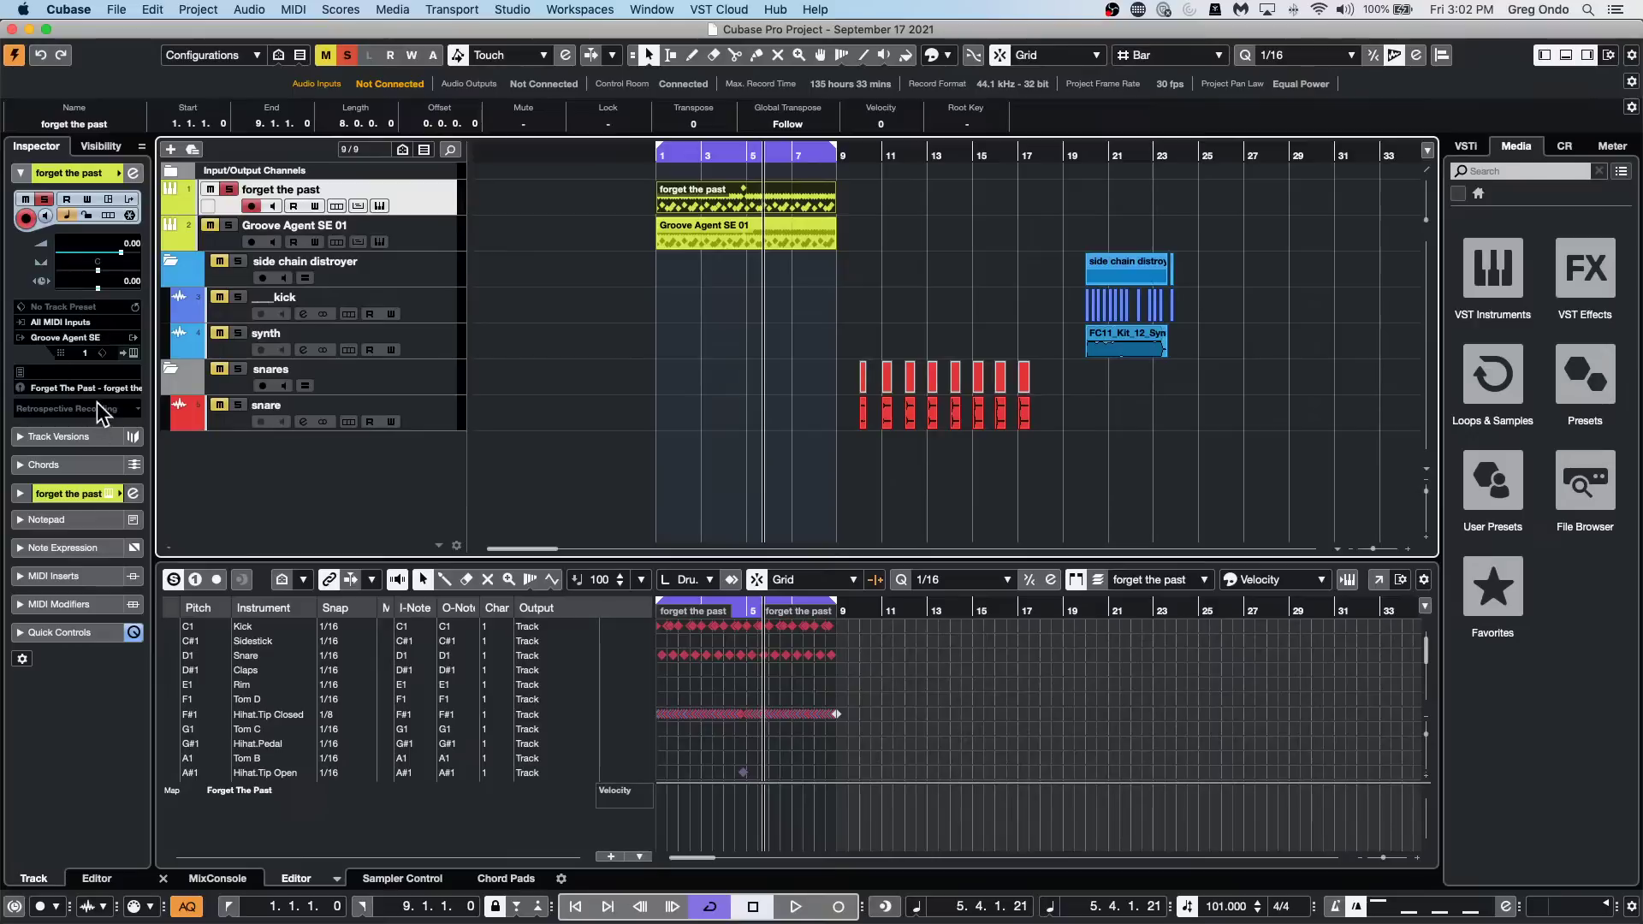
Check the voice assignments in the forget the past drum map, reopen the part in the Score Editor and close the drum map setup.
{"action": "left_click", "coordinate": [103, 388]}
{"action": "left_click", "coordinate": [112, 414]}
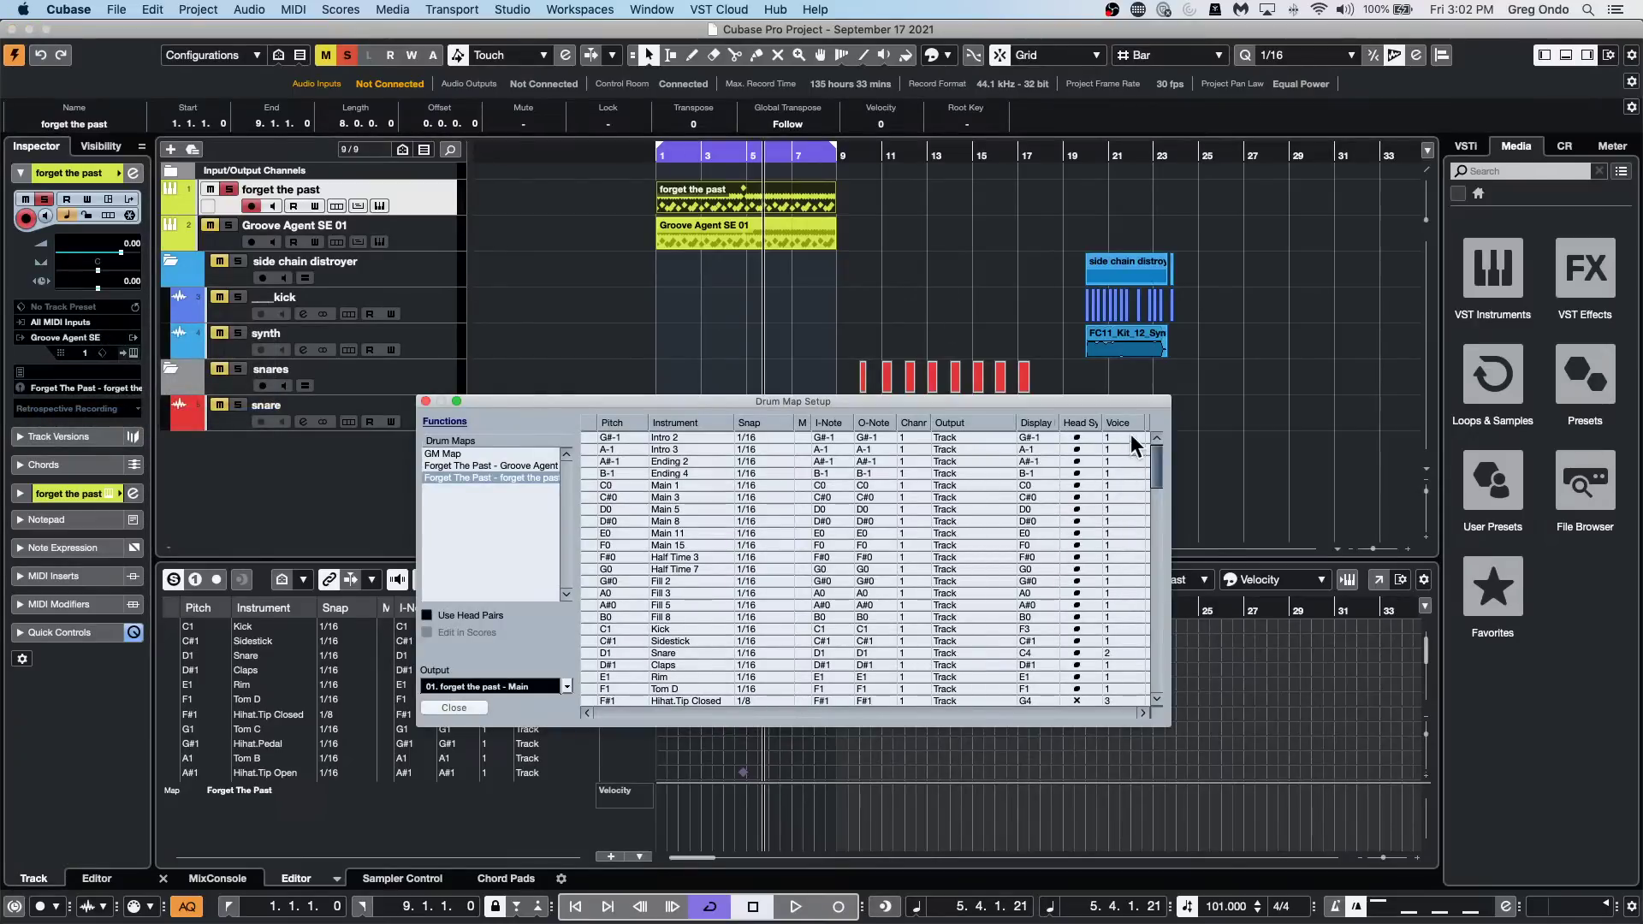
{"action": "left_click", "coordinate": [249, 10]}
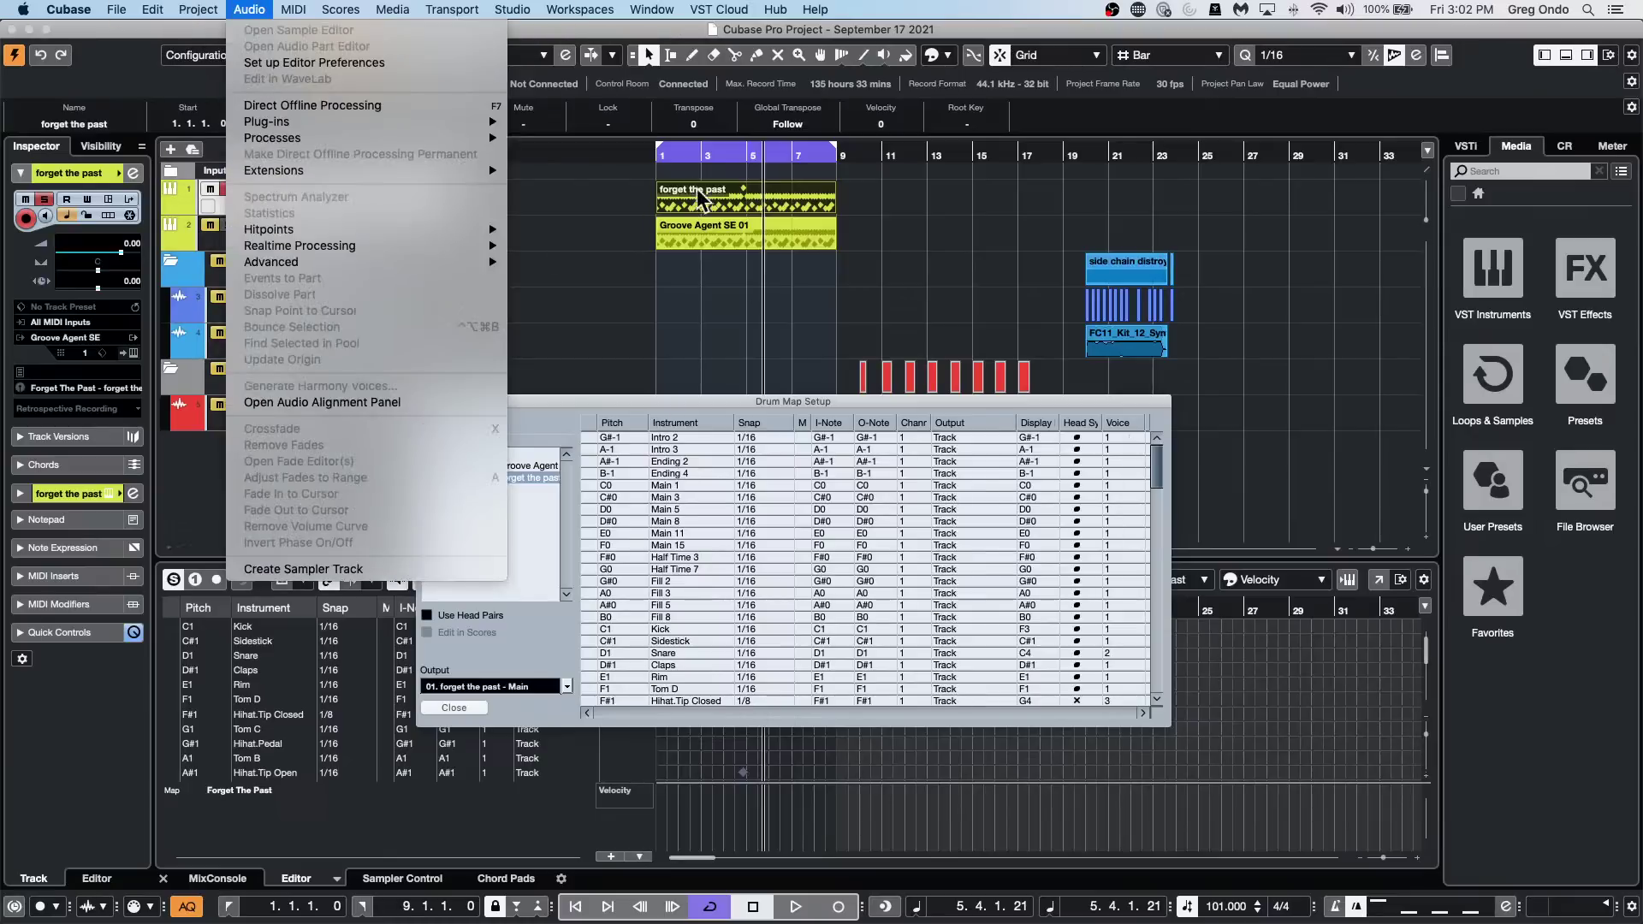
{"action": "left_click", "coordinate": [694, 198]}
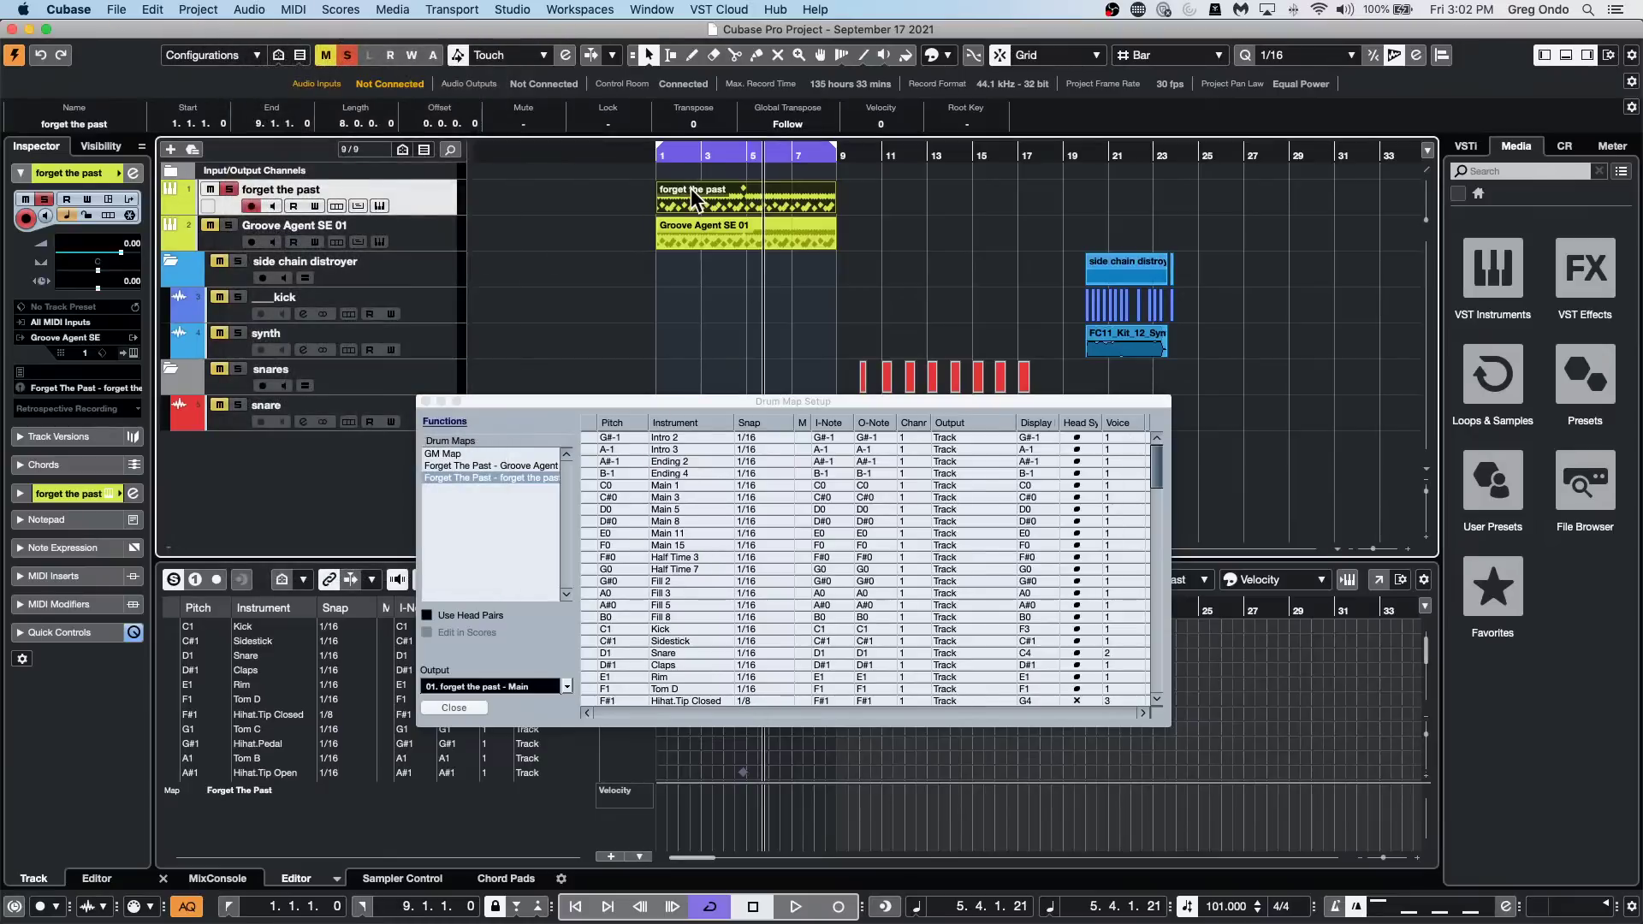
{"action": "left_click", "coordinate": [393, 9]}
{"action": "left_click", "coordinate": [1097, 267]}
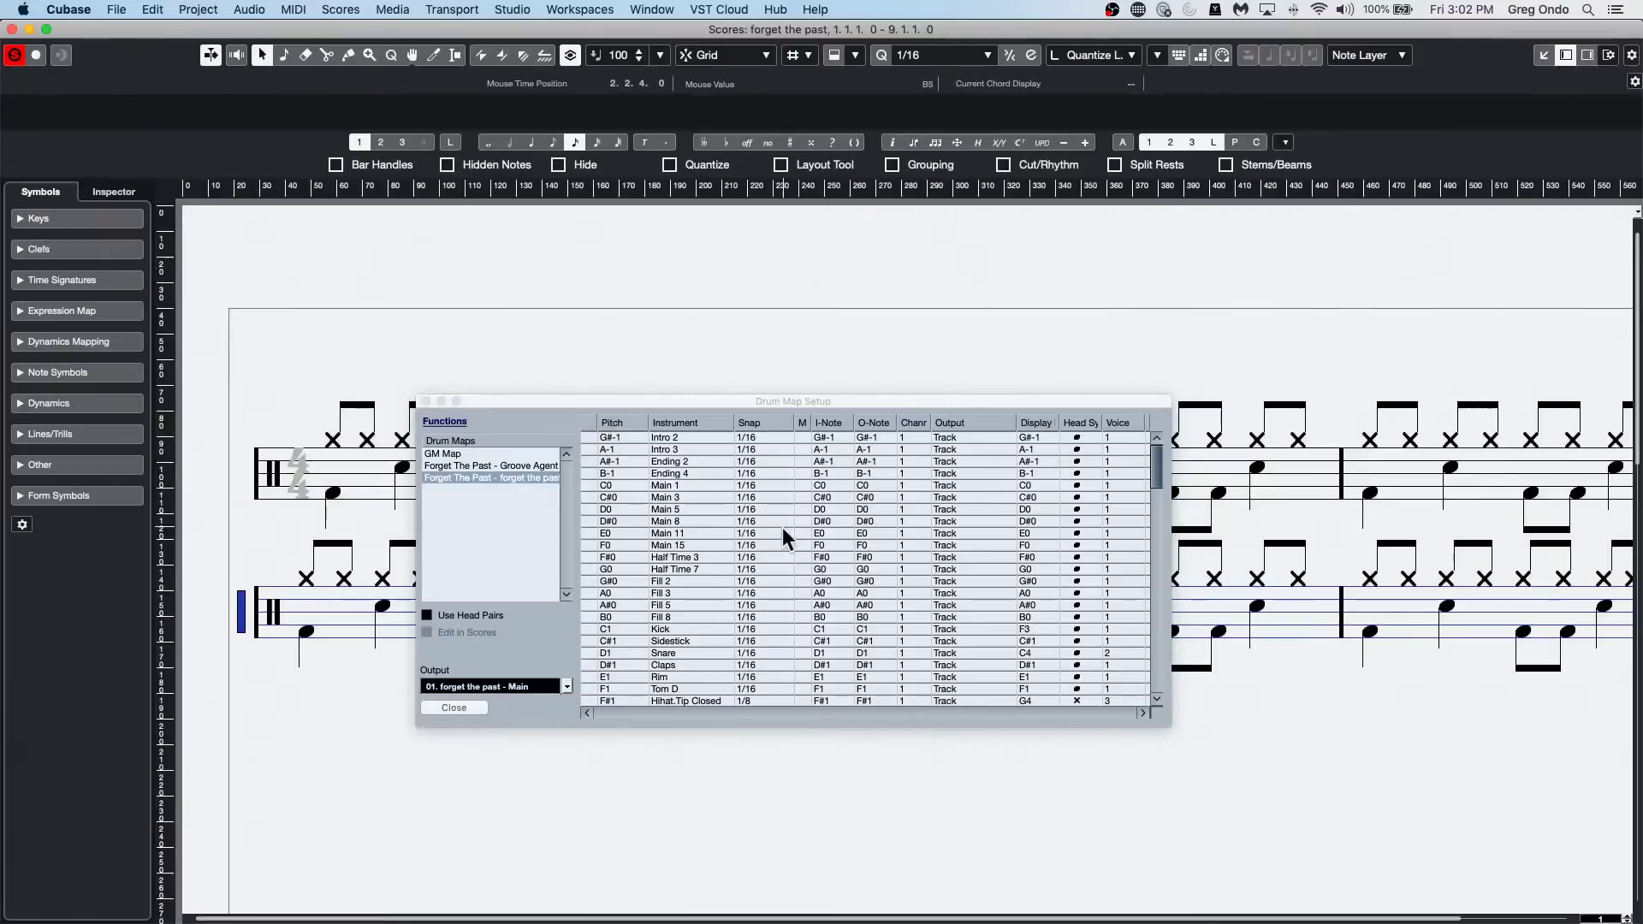
{"action": "left_click", "coordinate": [426, 401]}
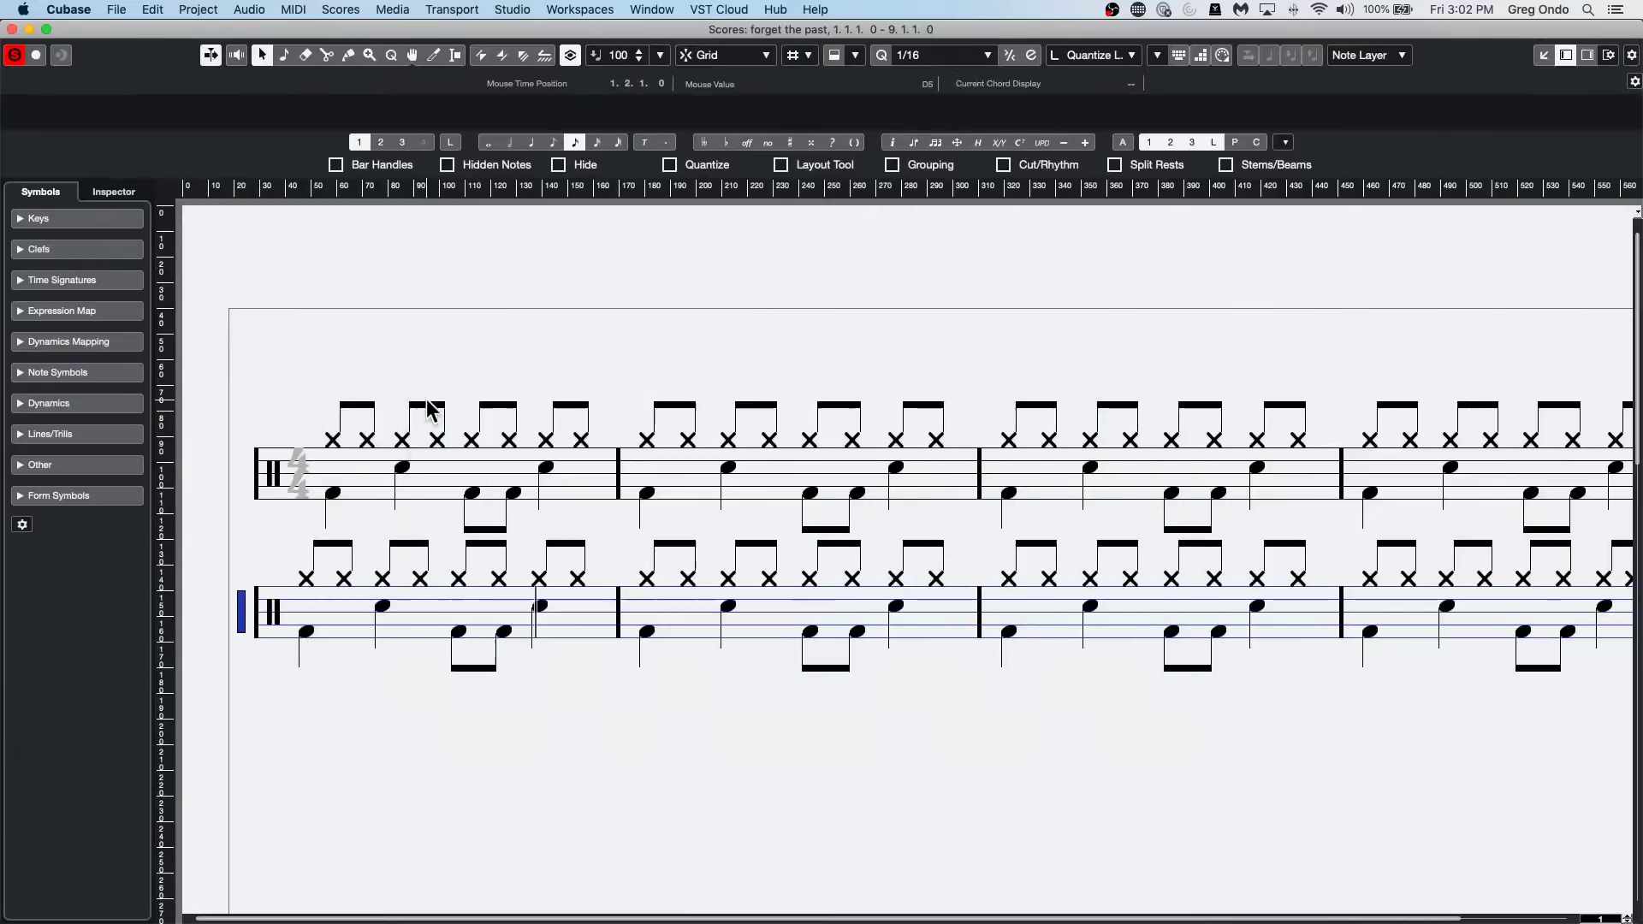
Review the voices and stem directions in the polyphonic staff settings for forget the past, and close the score settings.
{"action": "left_click", "coordinate": [249, 470]}
{"action": "double_click", "coordinate": [243, 470]}
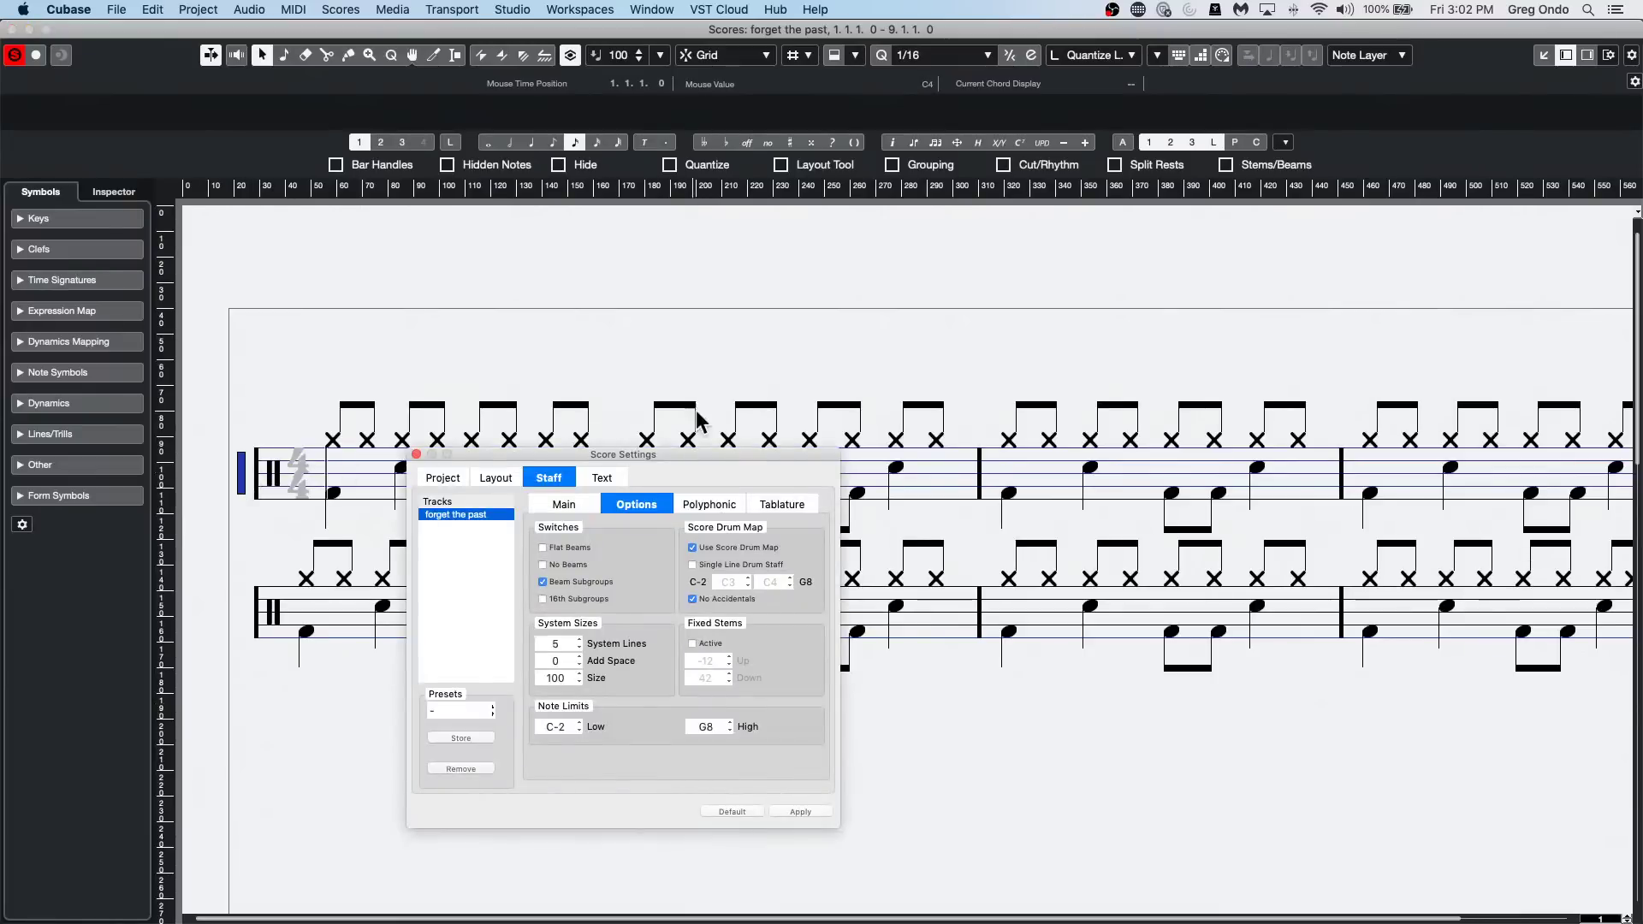
{"action": "left_click", "coordinate": [710, 505]}
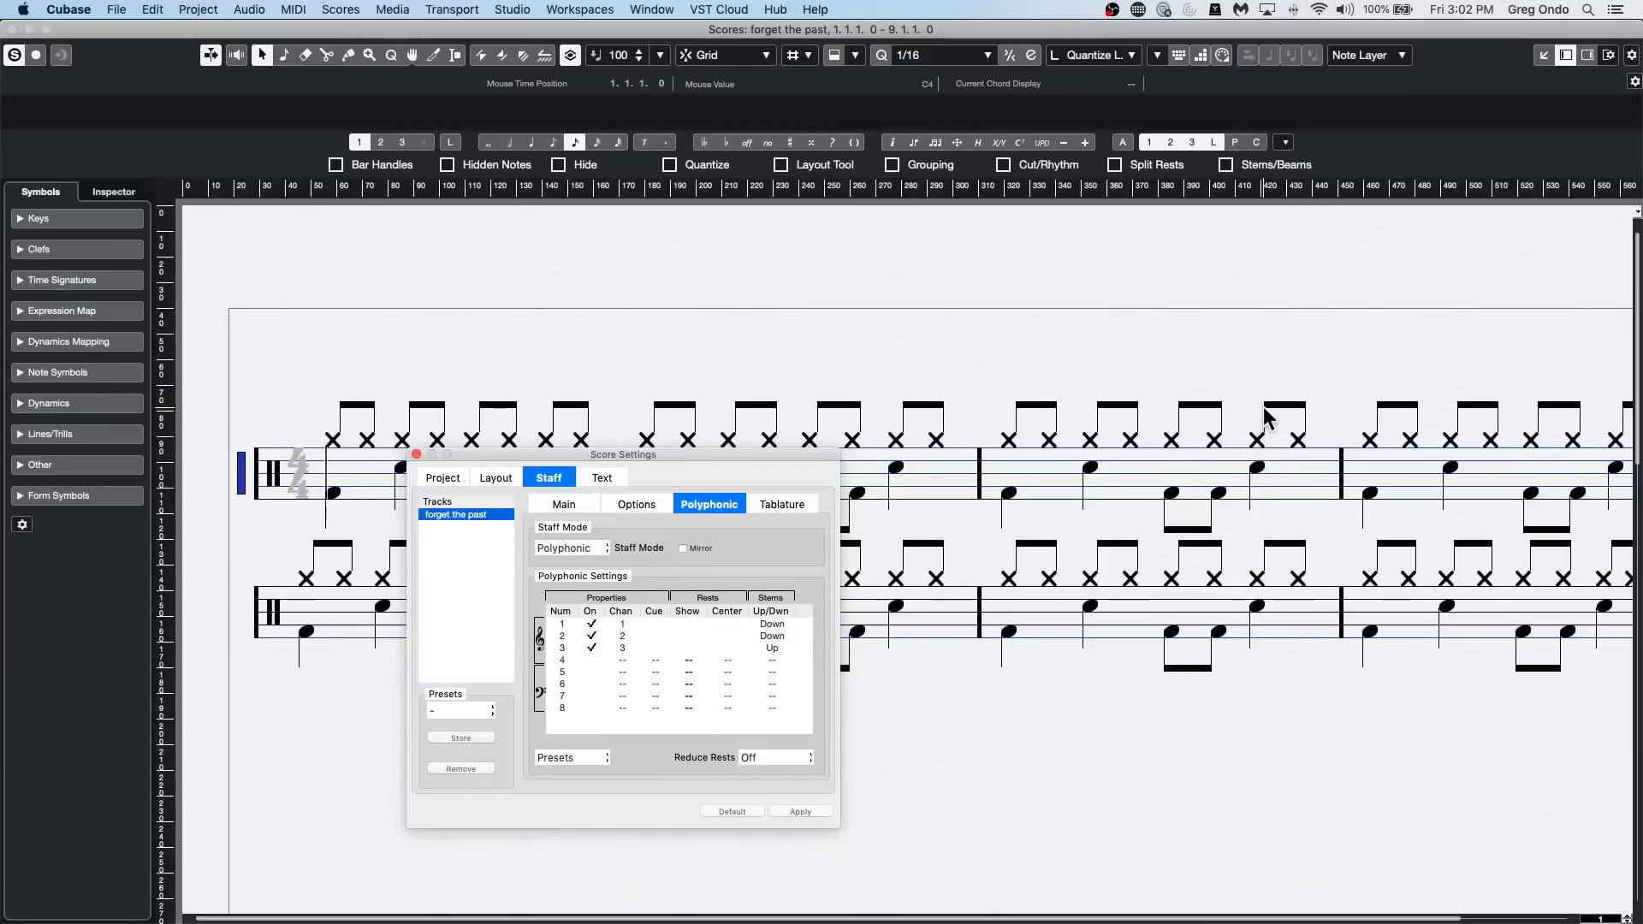
{"action": "left_click", "coordinate": [416, 453]}
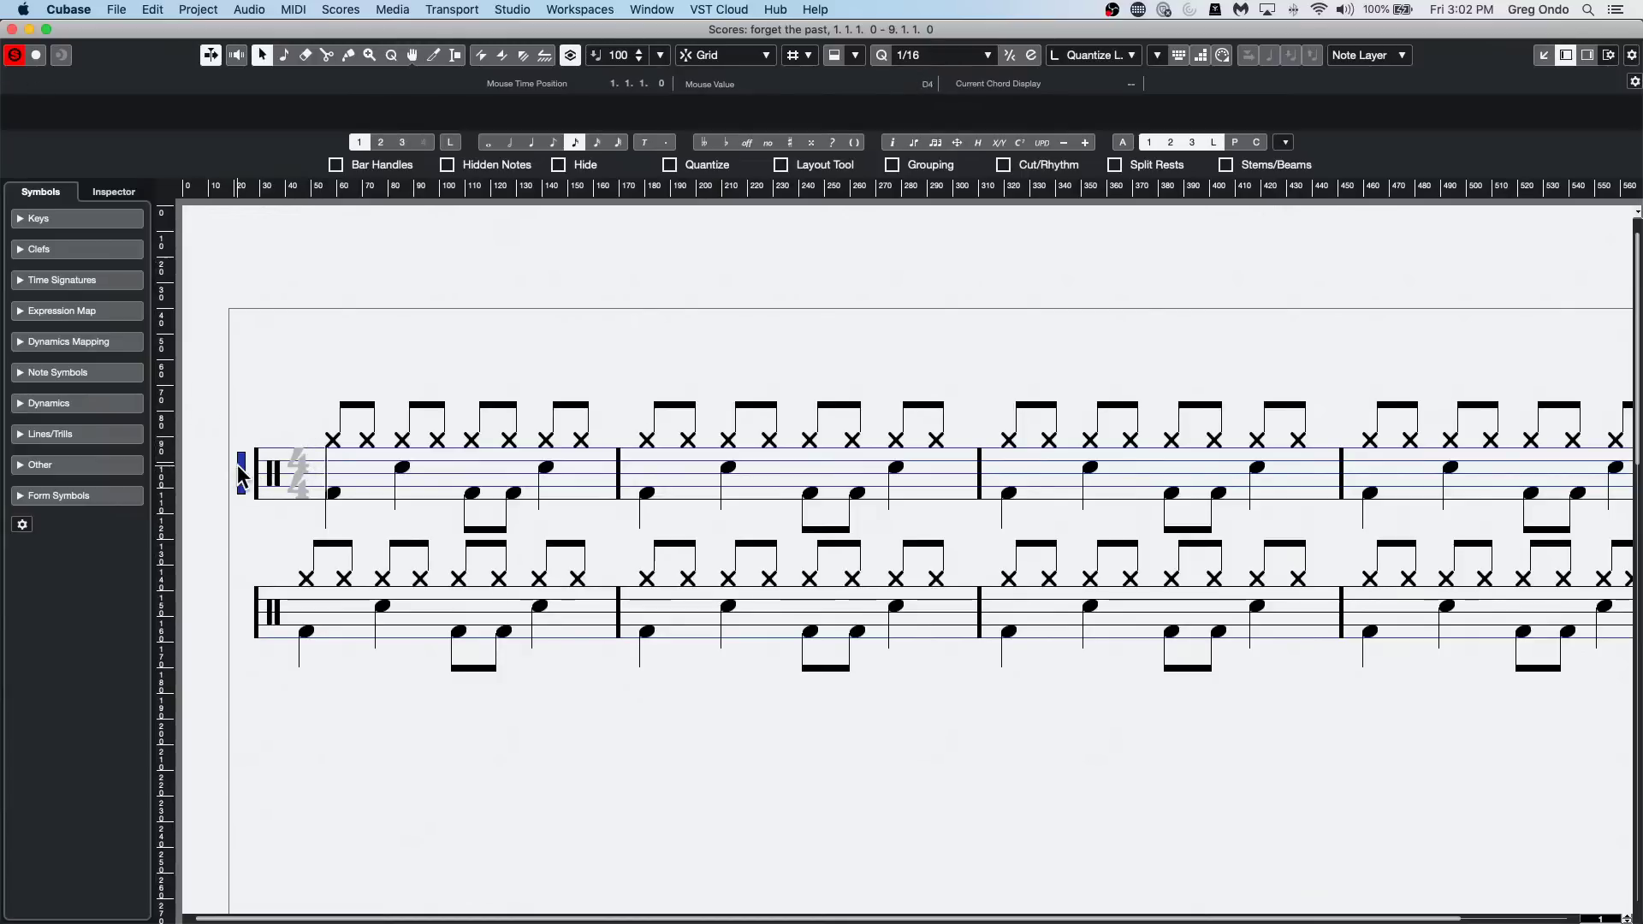
Assign the x note head to Hihat.Tip Closed in the forget the past drum map and close the setup.
{"action": "left_click", "coordinate": [246, 10]}
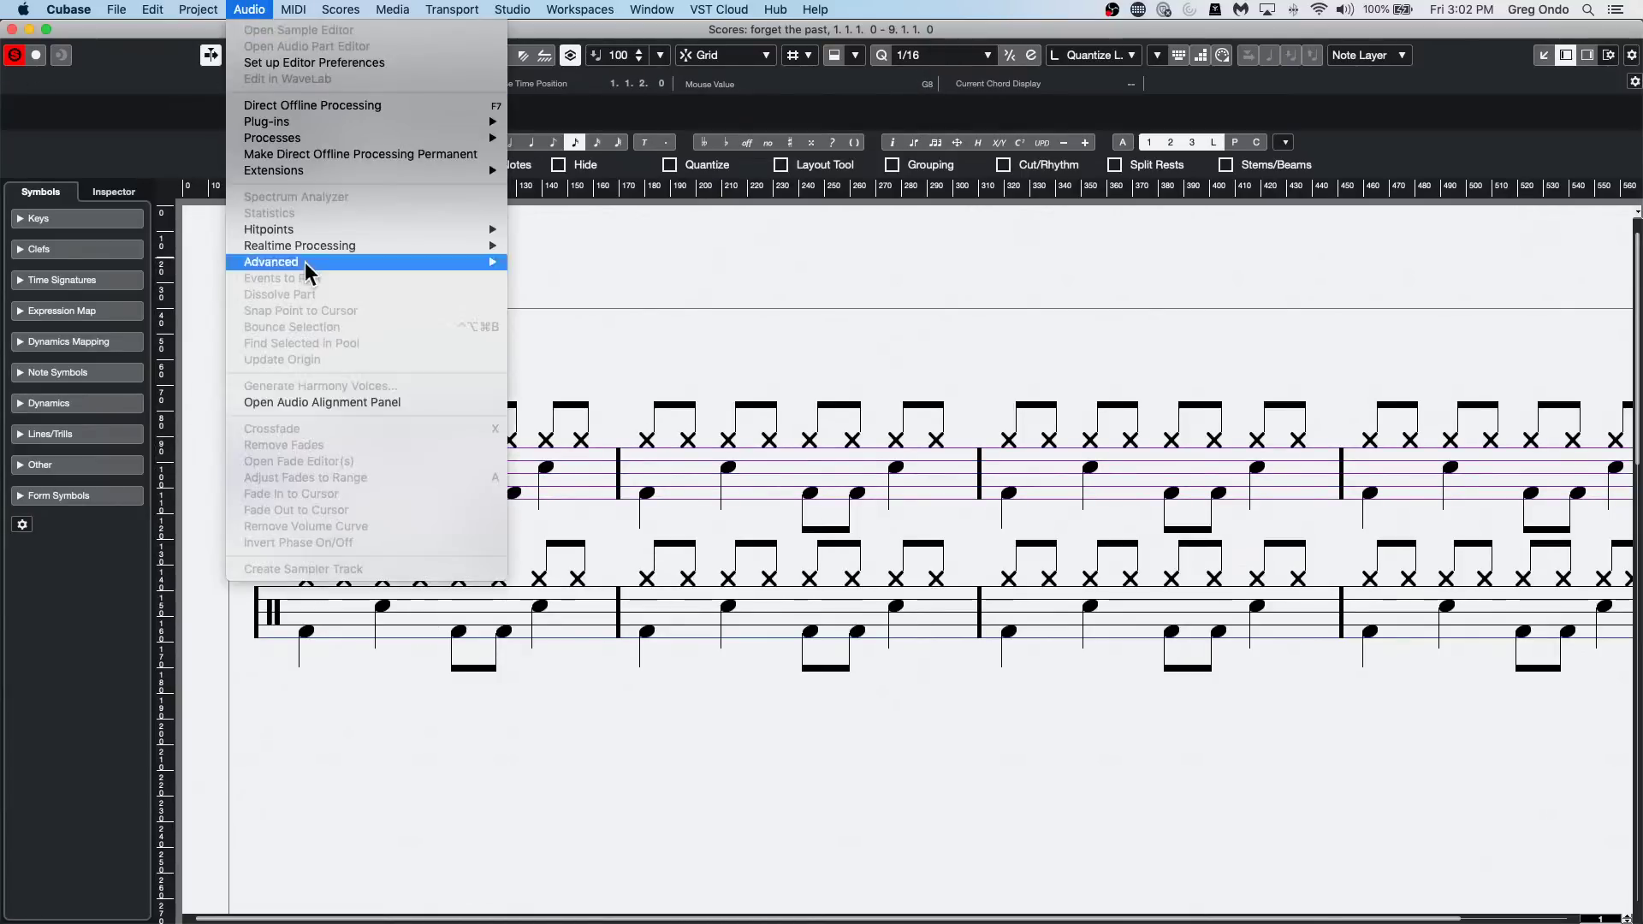
{"action": "mouse_move", "coordinate": [293, 9]}
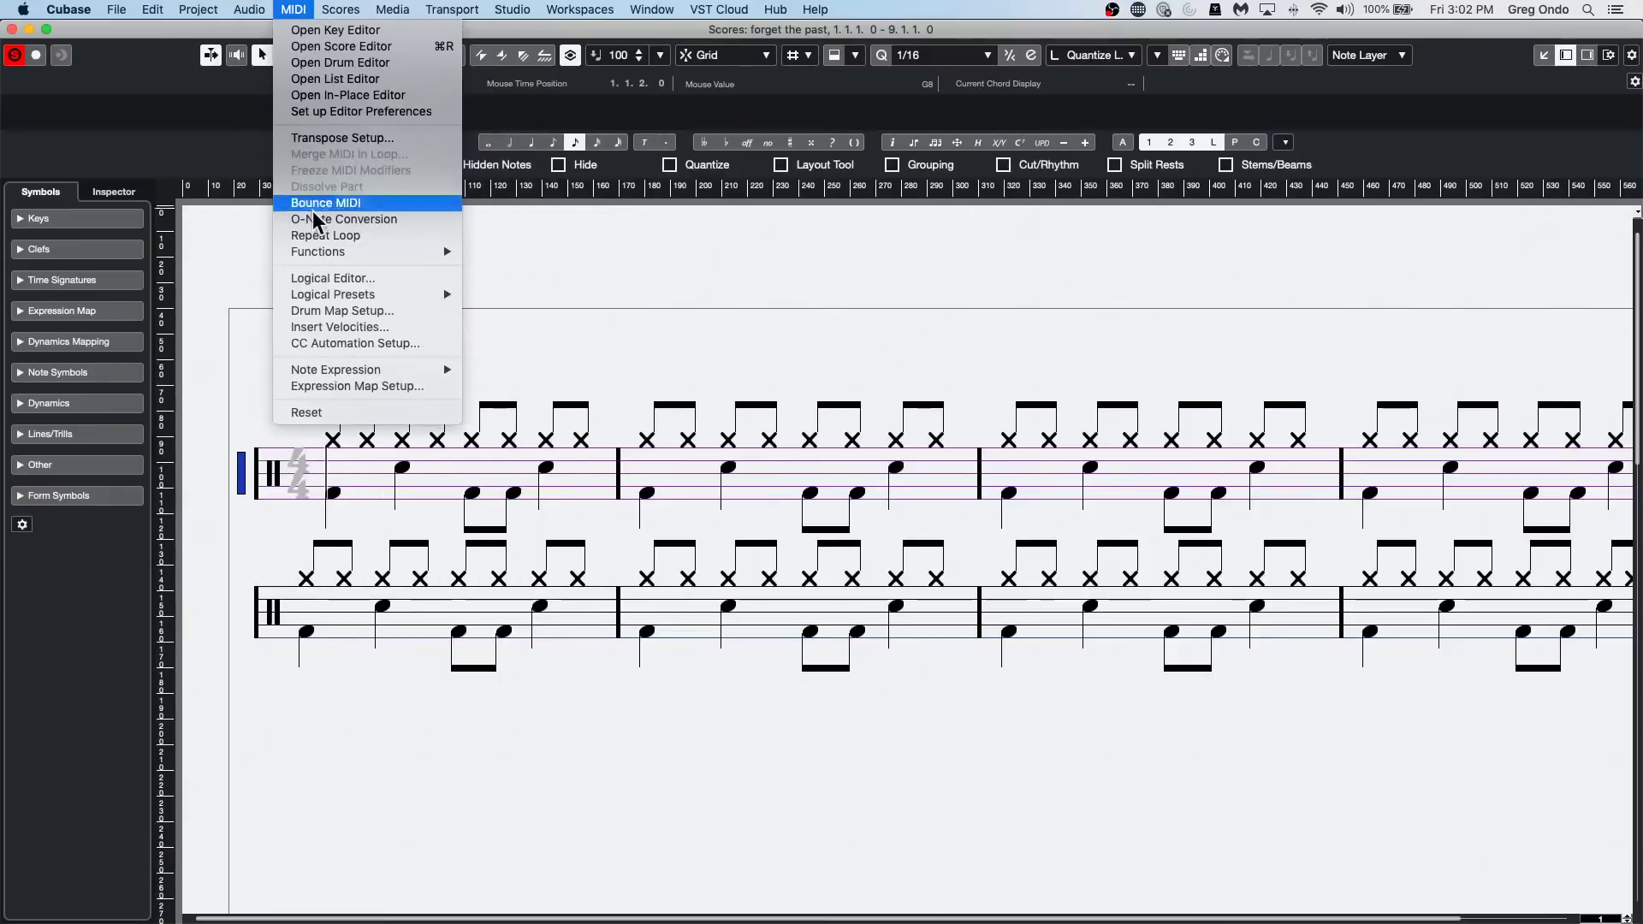
{"action": "left_click", "coordinate": [336, 310]}
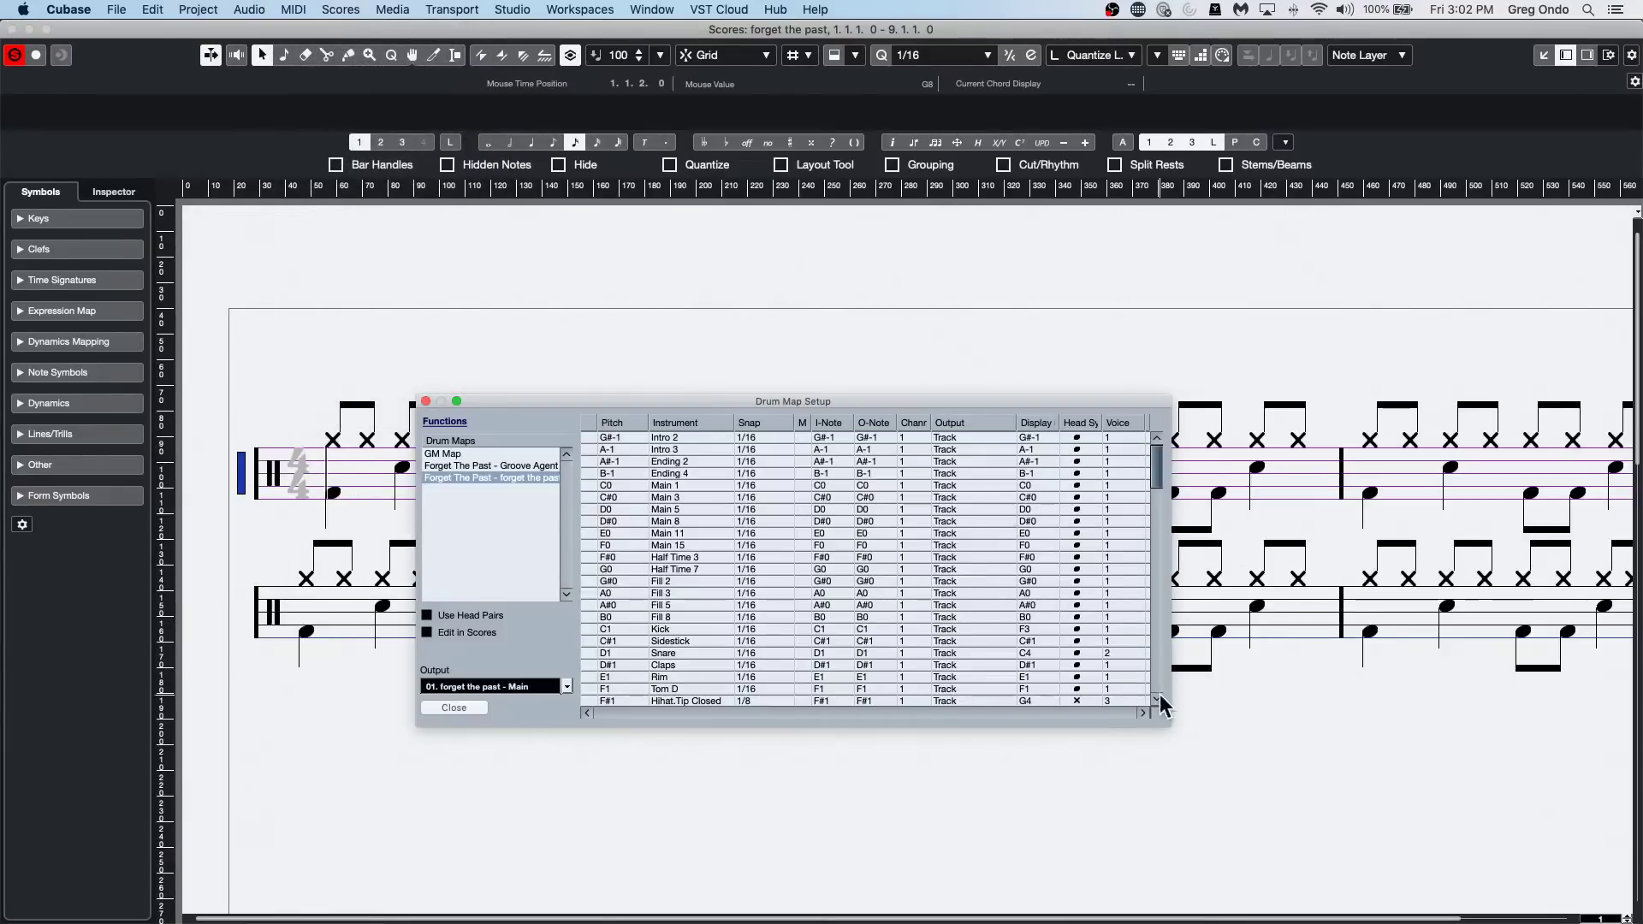
{"action": "left_click", "coordinate": [1076, 699]}
{"action": "left_click", "coordinate": [1076, 700]}
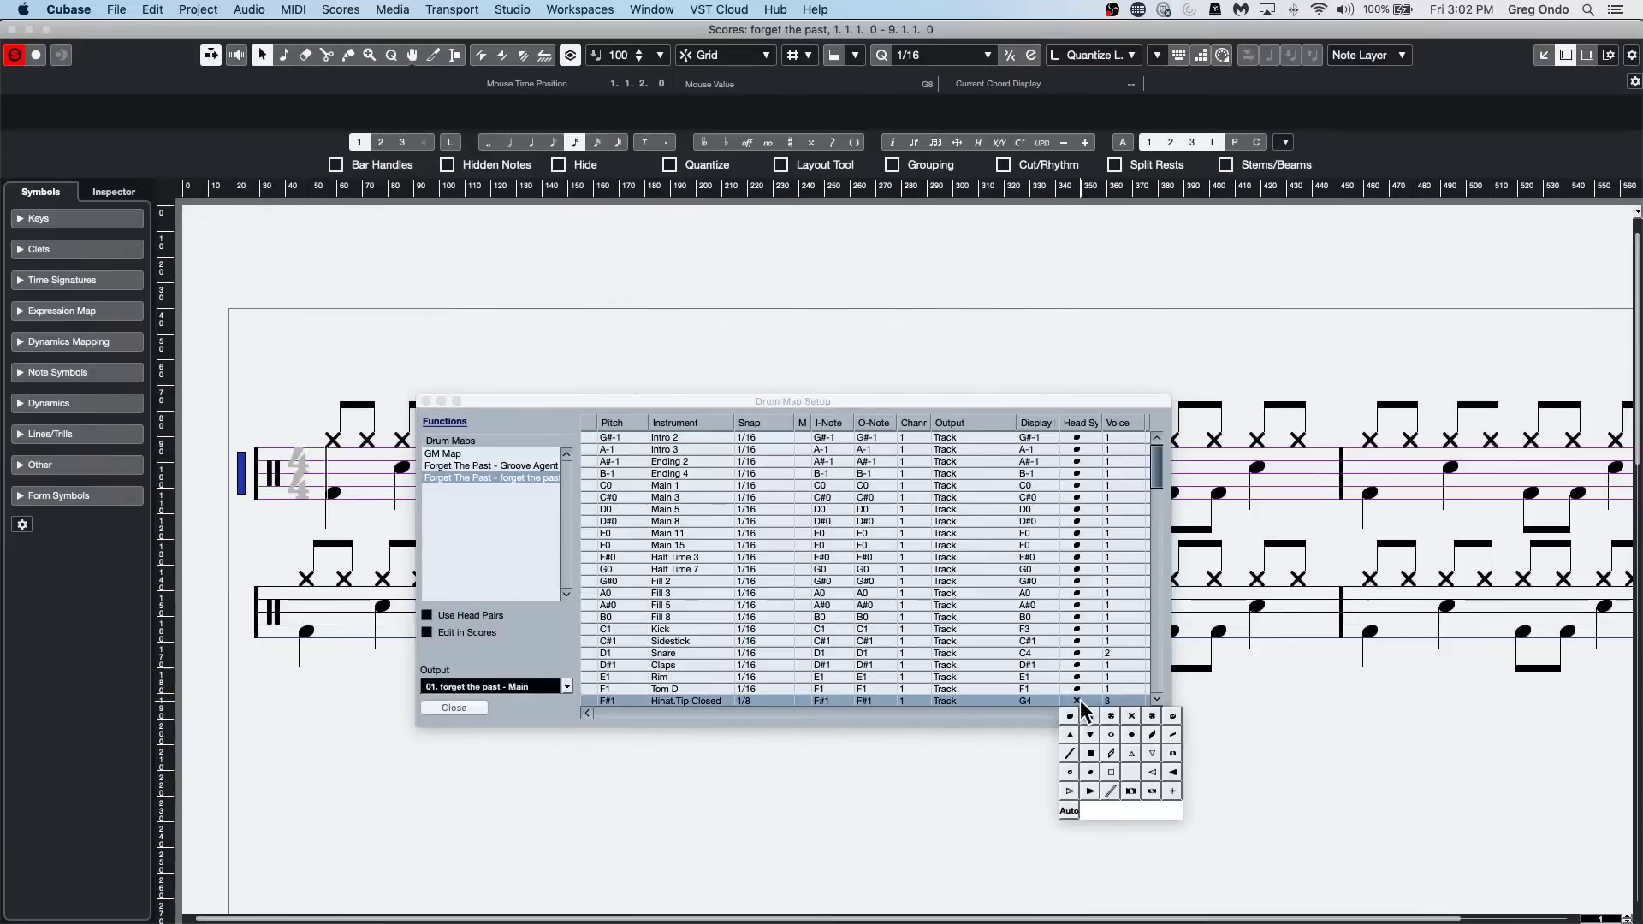
{"action": "left_click", "coordinate": [1131, 716]}
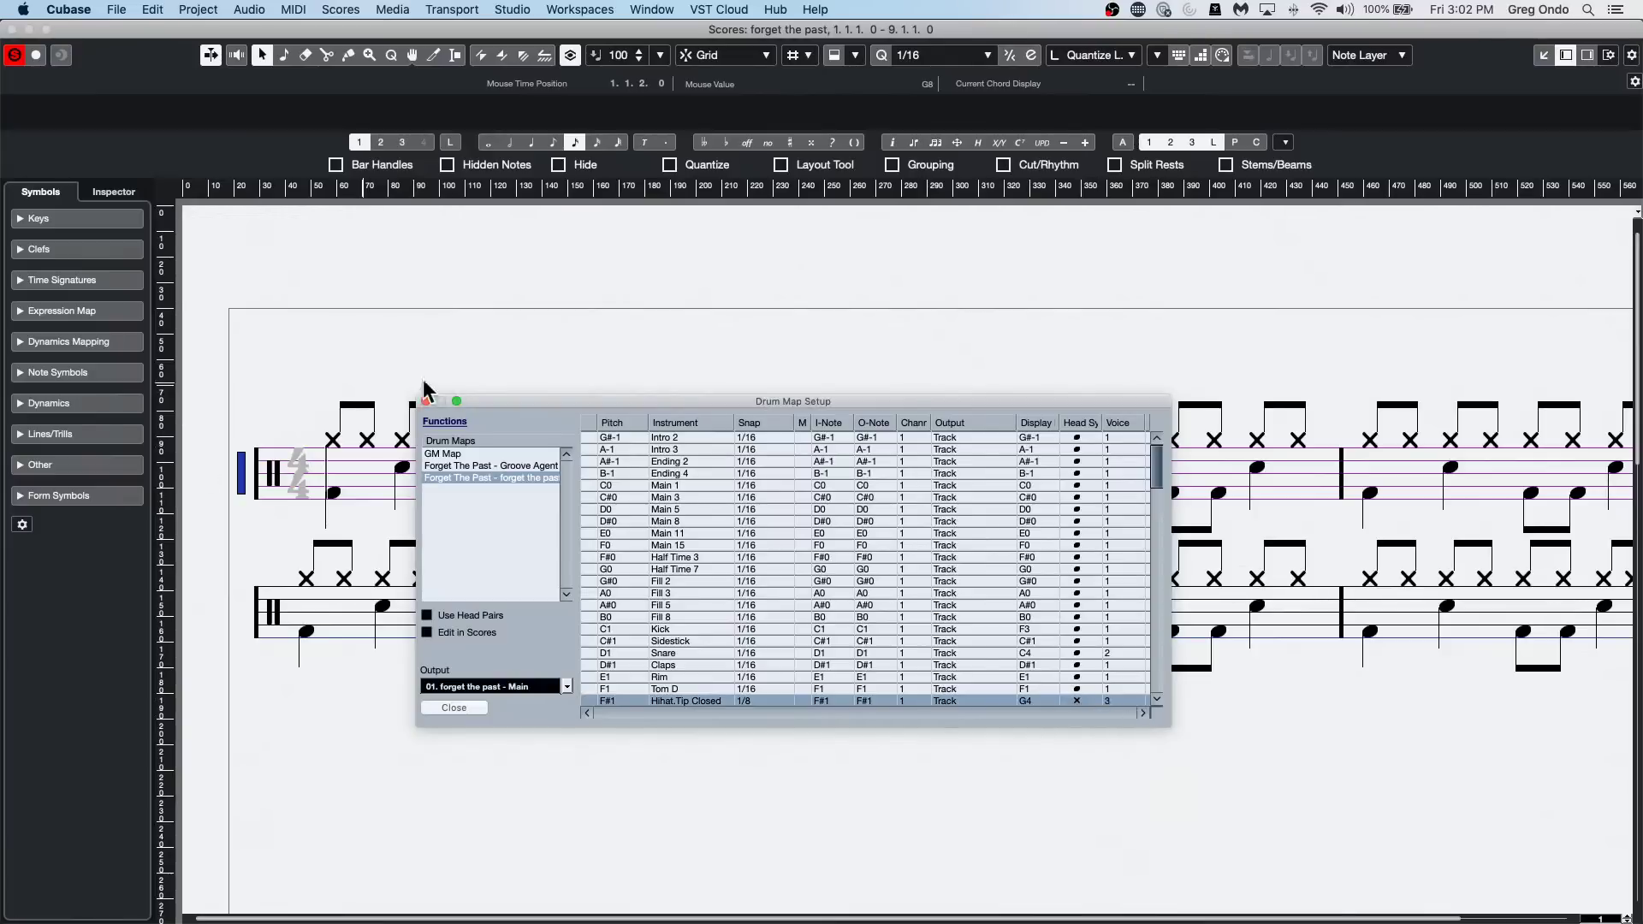
{"action": "left_click", "coordinate": [425, 400]}
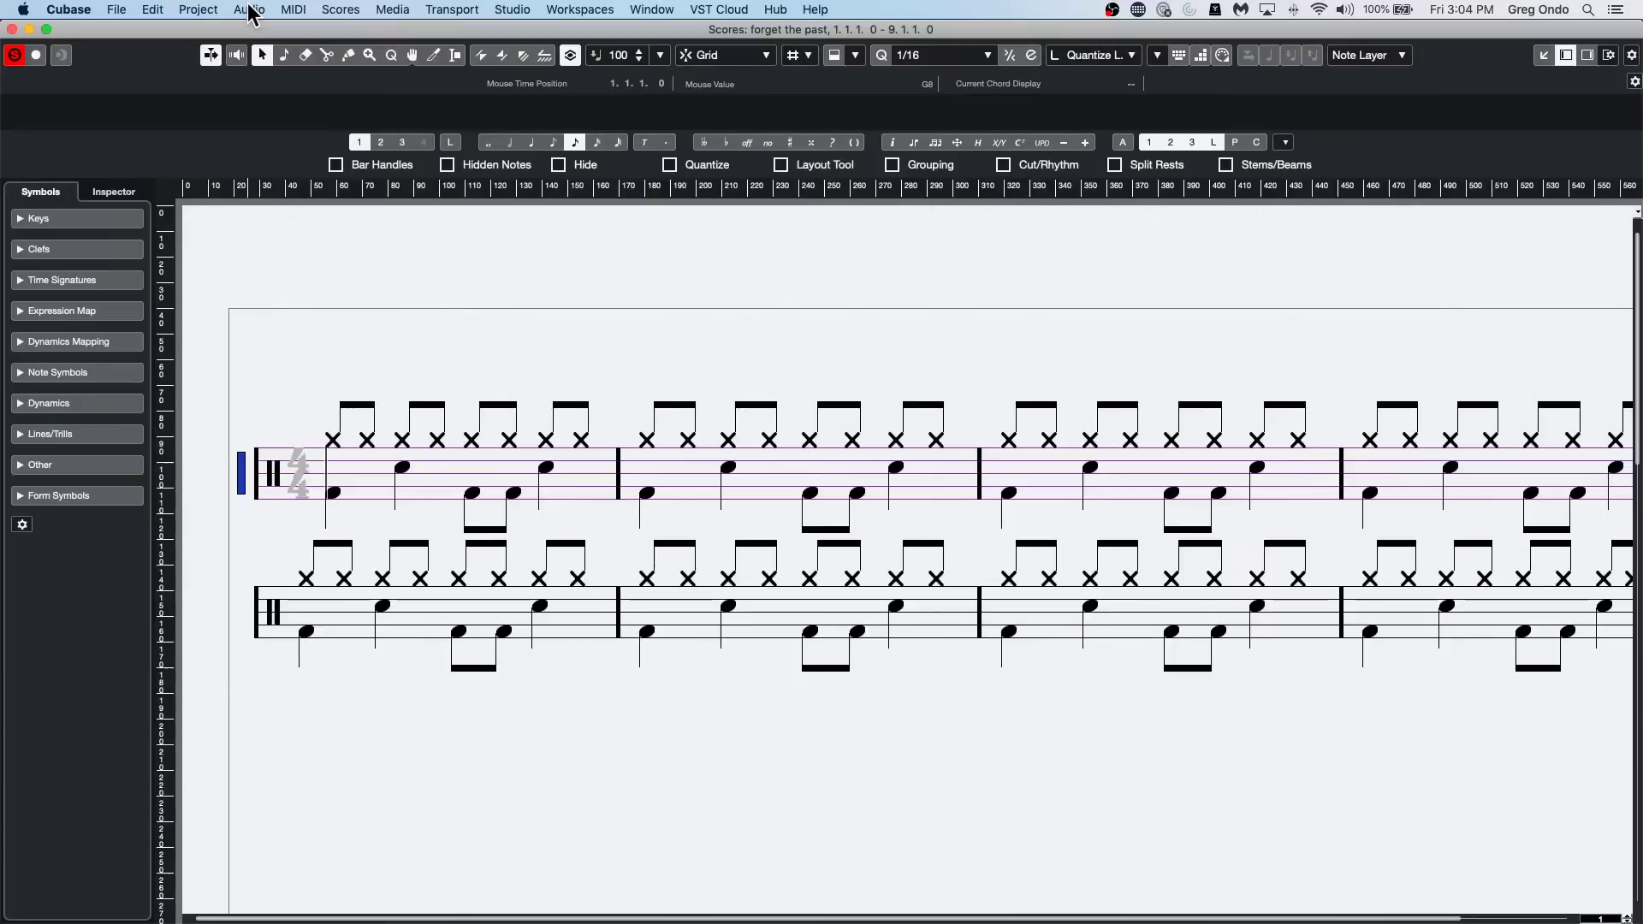
Leave the Score Editor, open the recent project jump off.cpr and activate it.
{"action": "left_click", "coordinate": [12, 29]}
{"action": "left_click", "coordinate": [126, 11]}
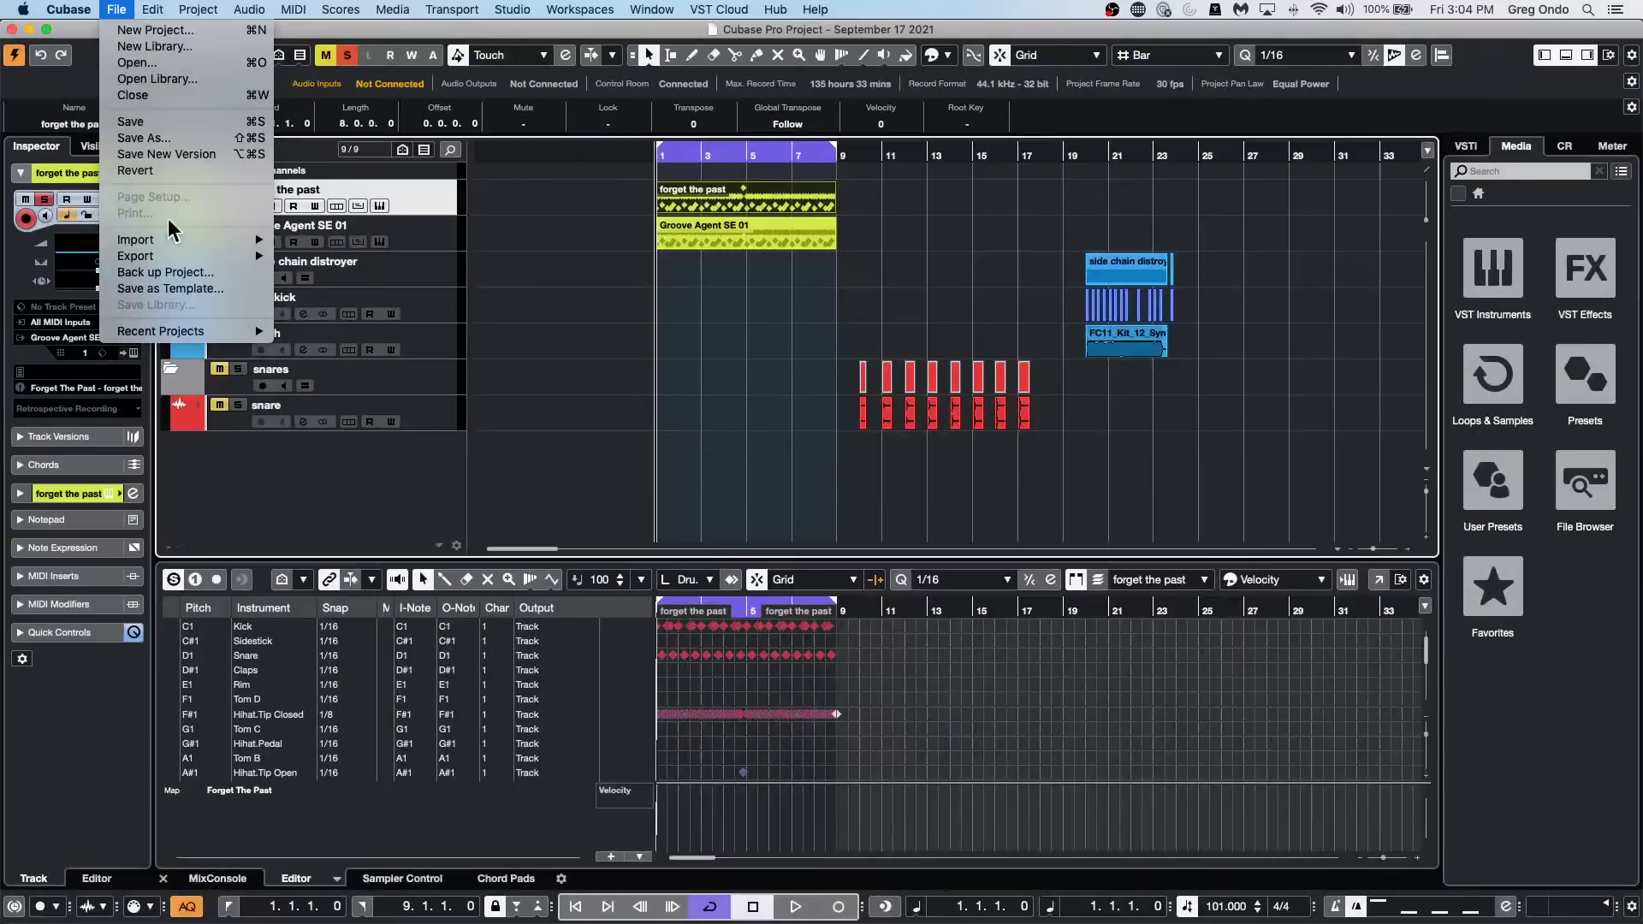
{"action": "mouse_move", "coordinate": [218, 331]}
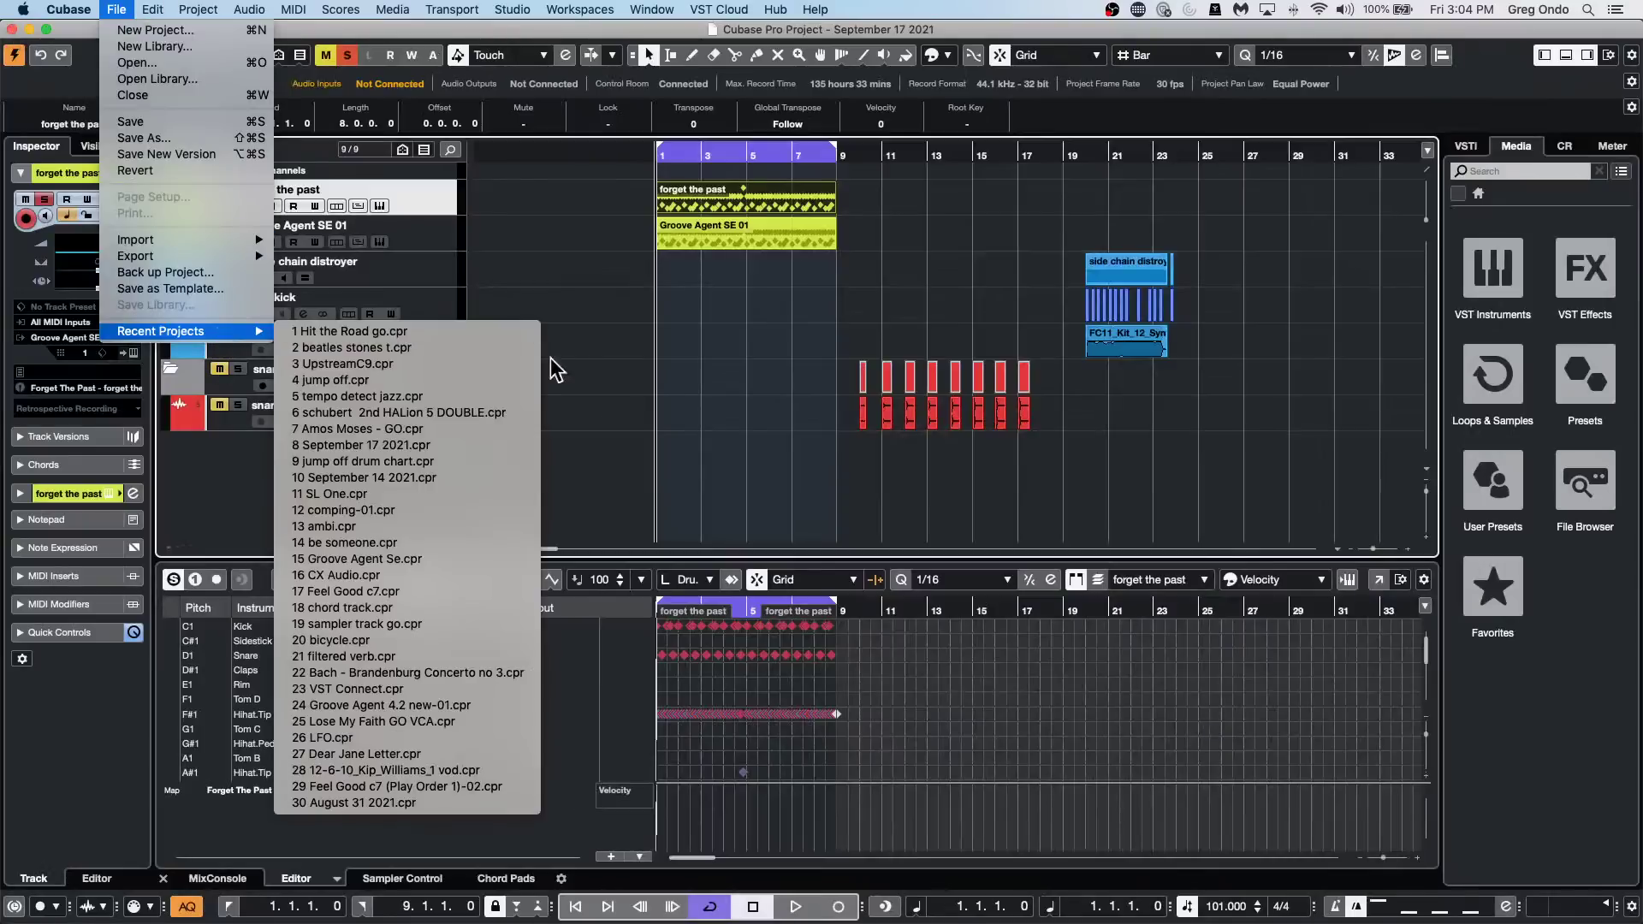
{"action": "left_click", "coordinate": [410, 380]}
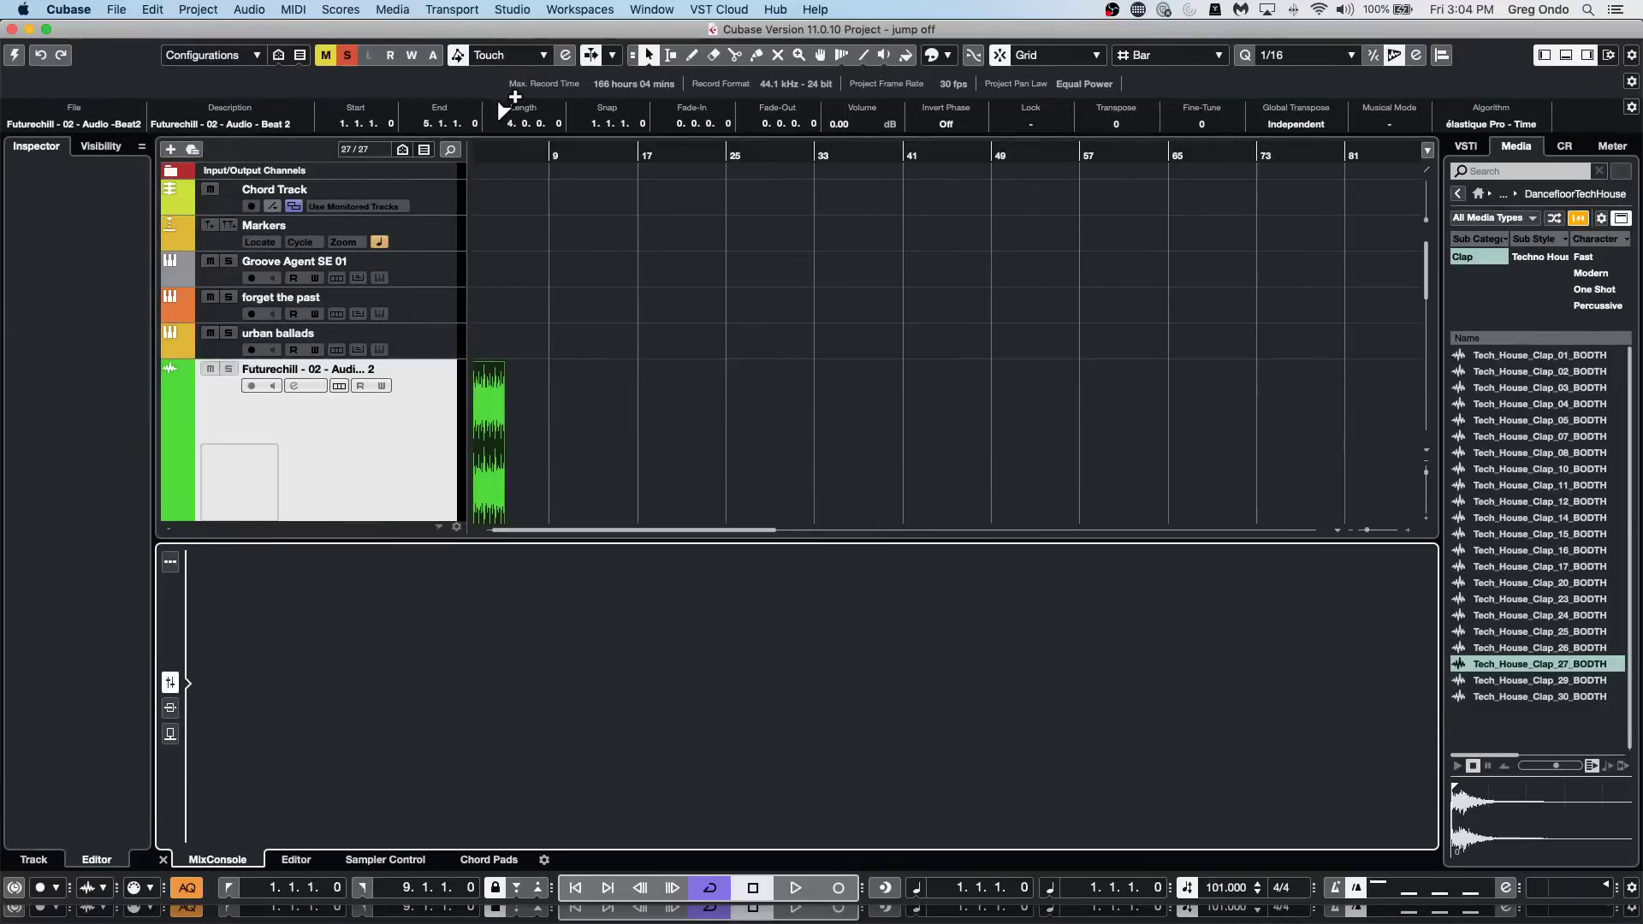
{"action": "left_click", "coordinate": [496, 163]}
{"action": "left_click", "coordinate": [16, 58]}
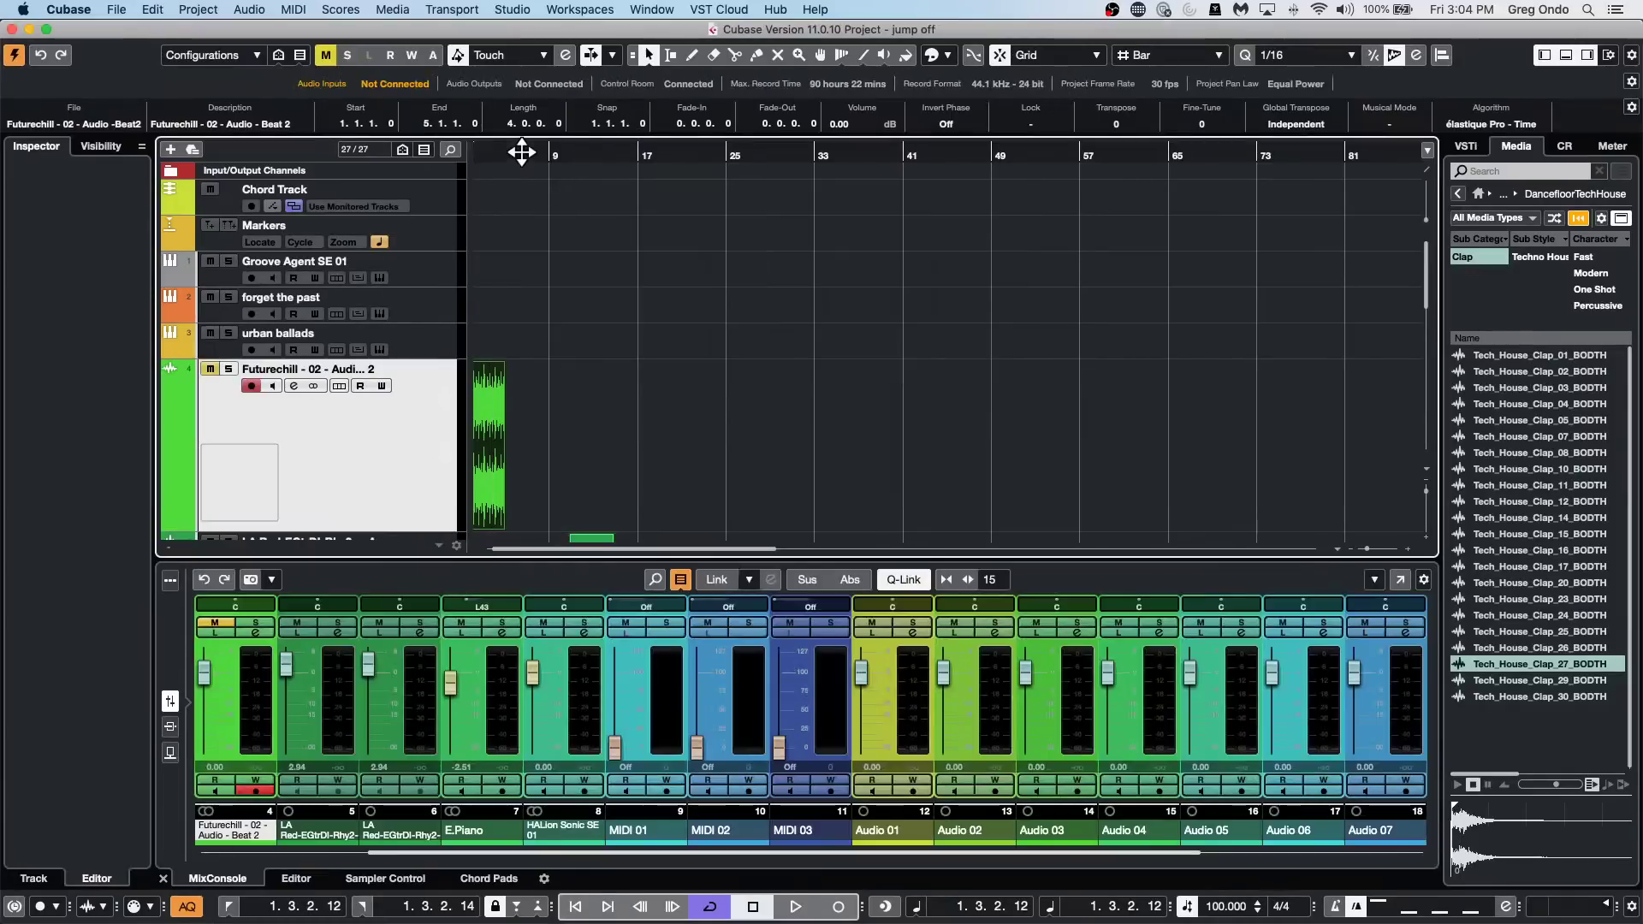
Try the Time Warp tool on the Futurechill timeline, switch the event's Musical Mode on and off, and return to the Object Selection tool.
{"action": "left_click_drag", "start_coordinate": [521, 152], "coordinate": [422, 213]}
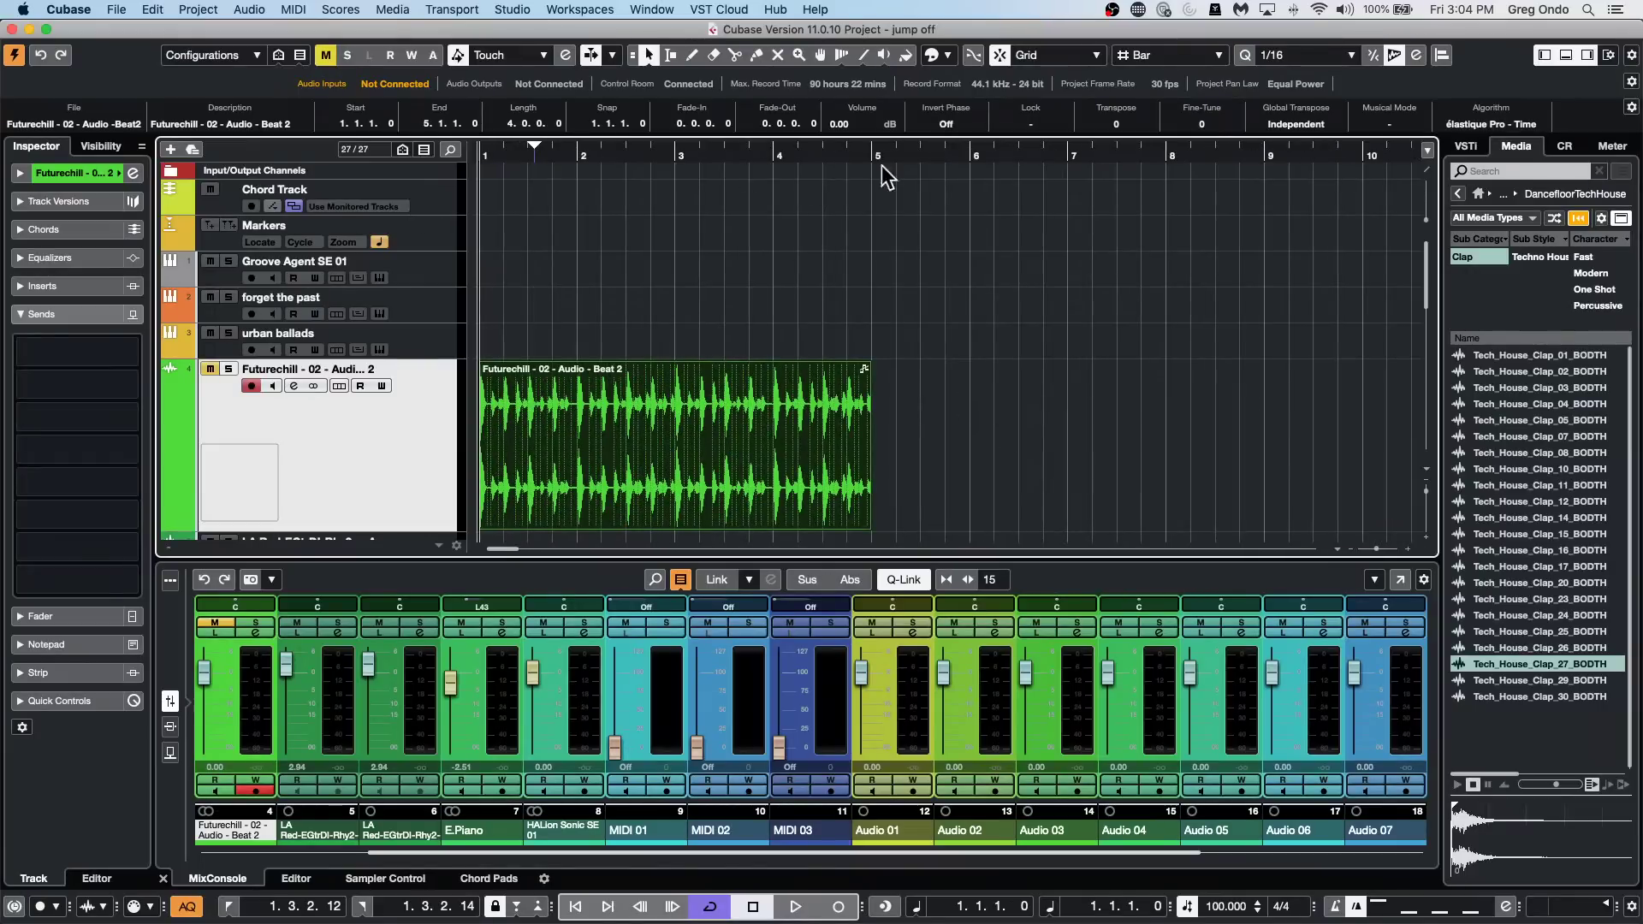
{"action": "right_click", "coordinate": [837, 151]}
{"action": "left_click", "coordinate": [779, 159]}
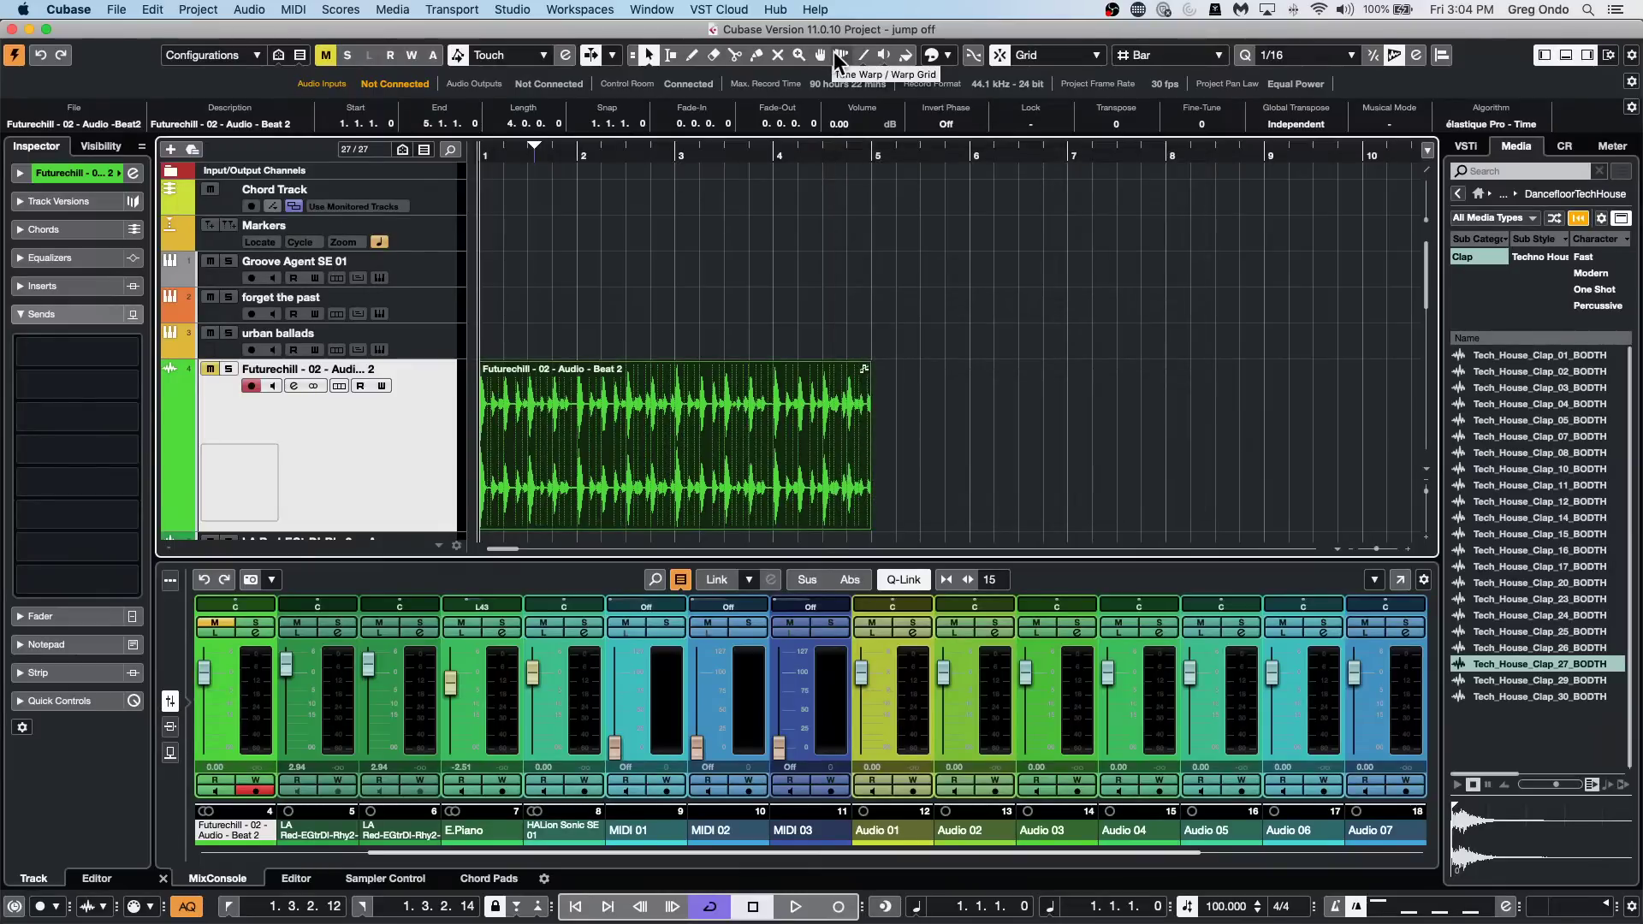
{"action": "left_click", "coordinate": [842, 56]}
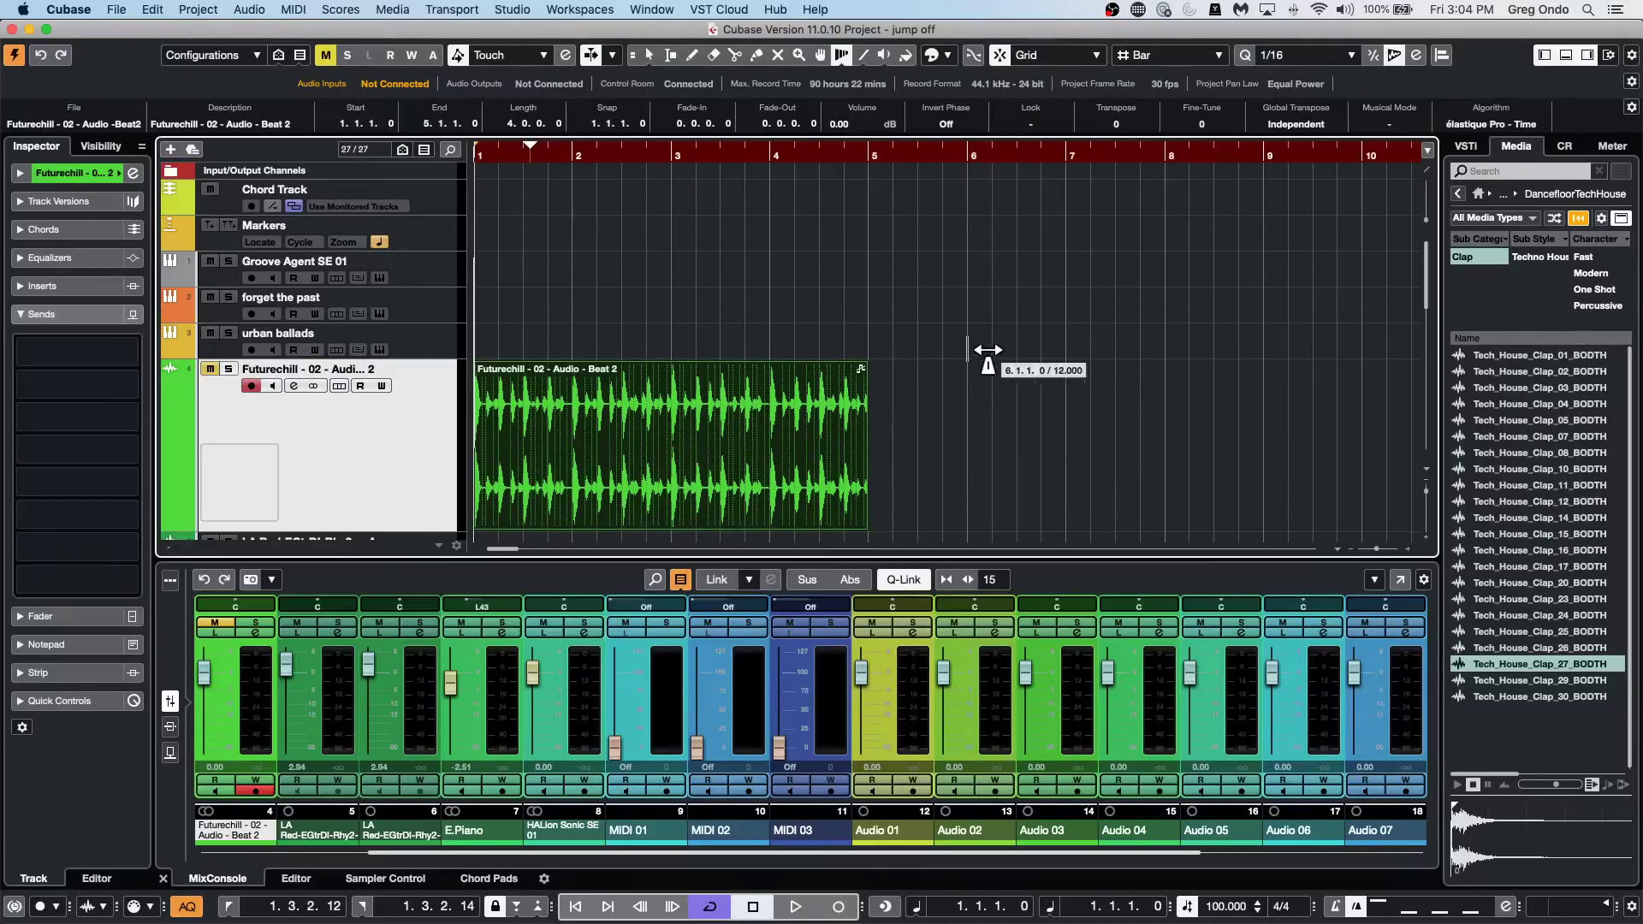
{"action": "left_click", "coordinate": [1396, 125]}
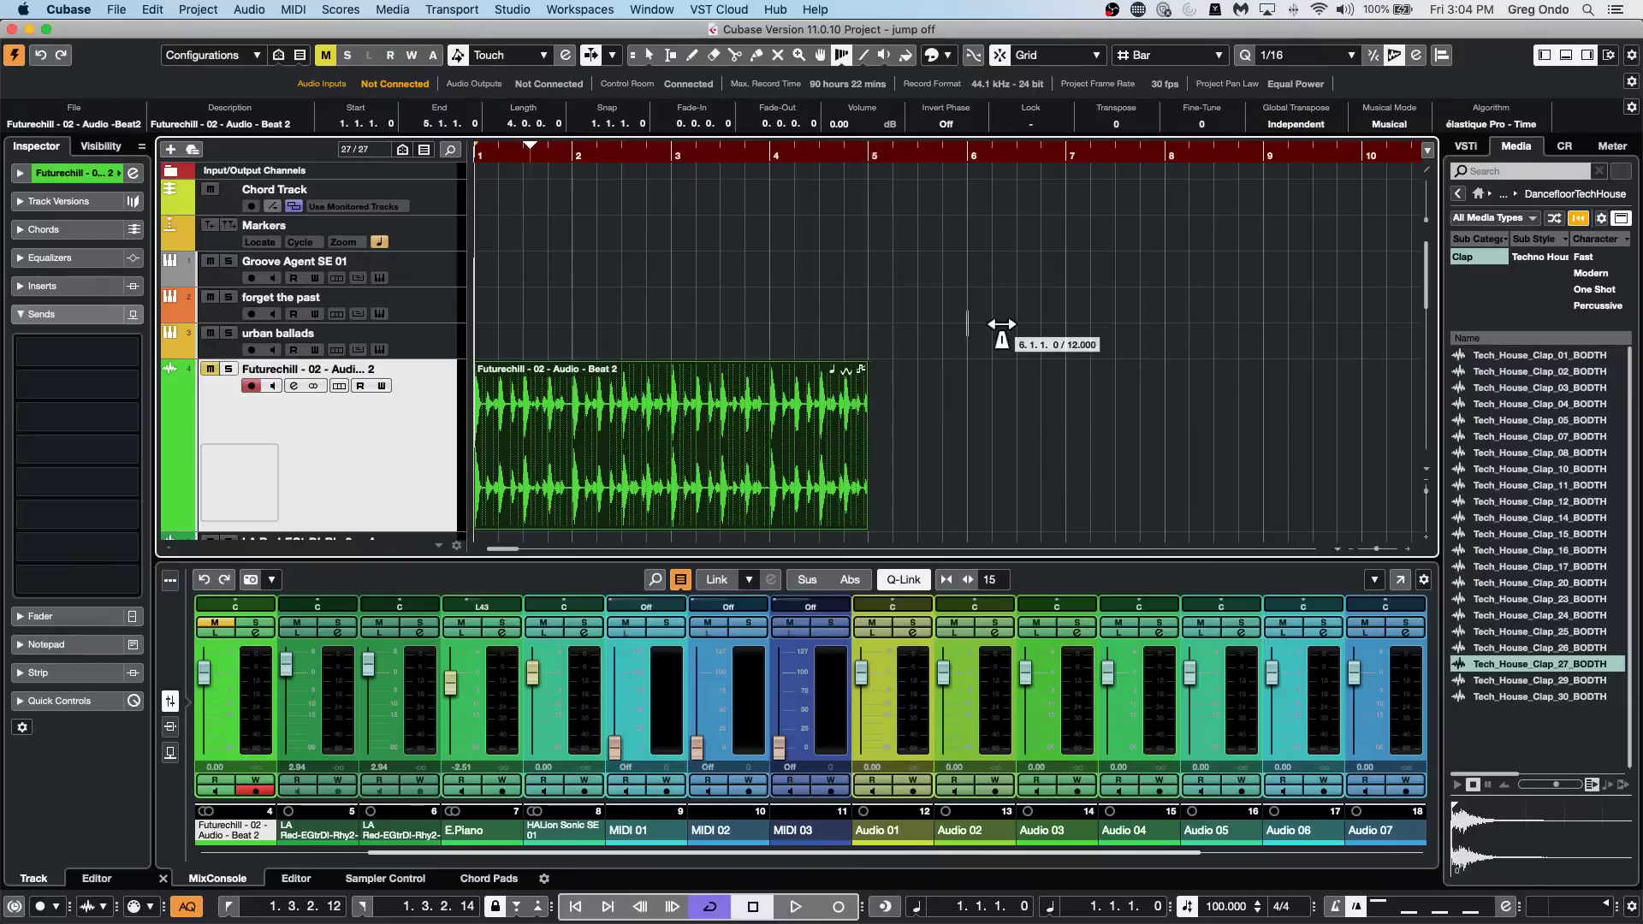
{"action": "left_click", "coordinate": [1393, 125]}
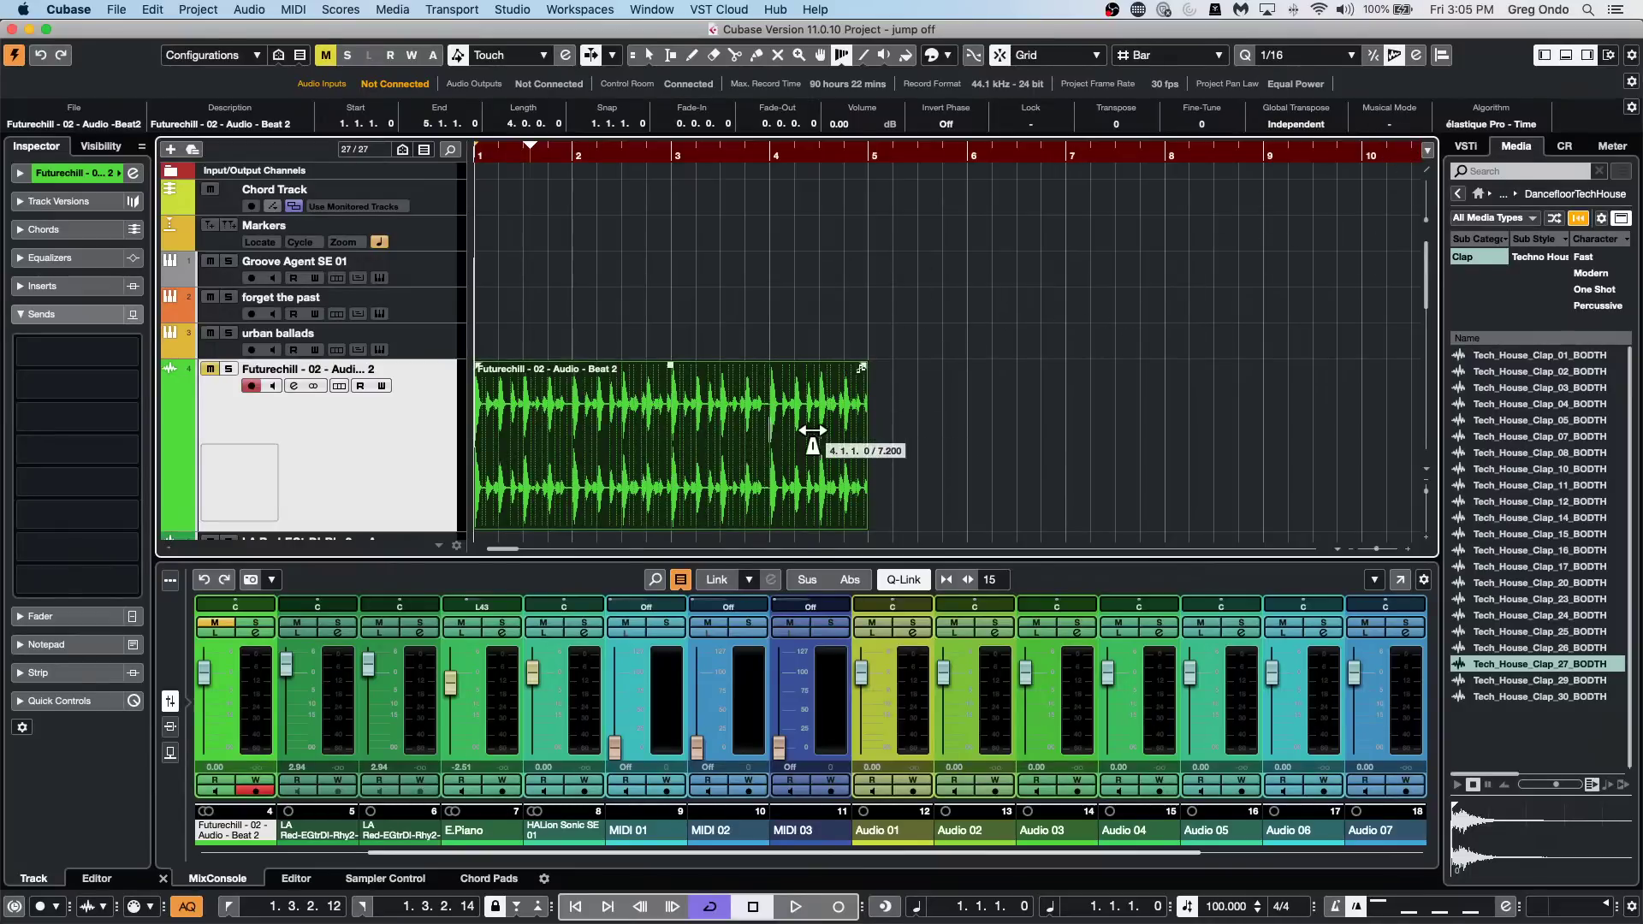
{"action": "key", "text": "1"}
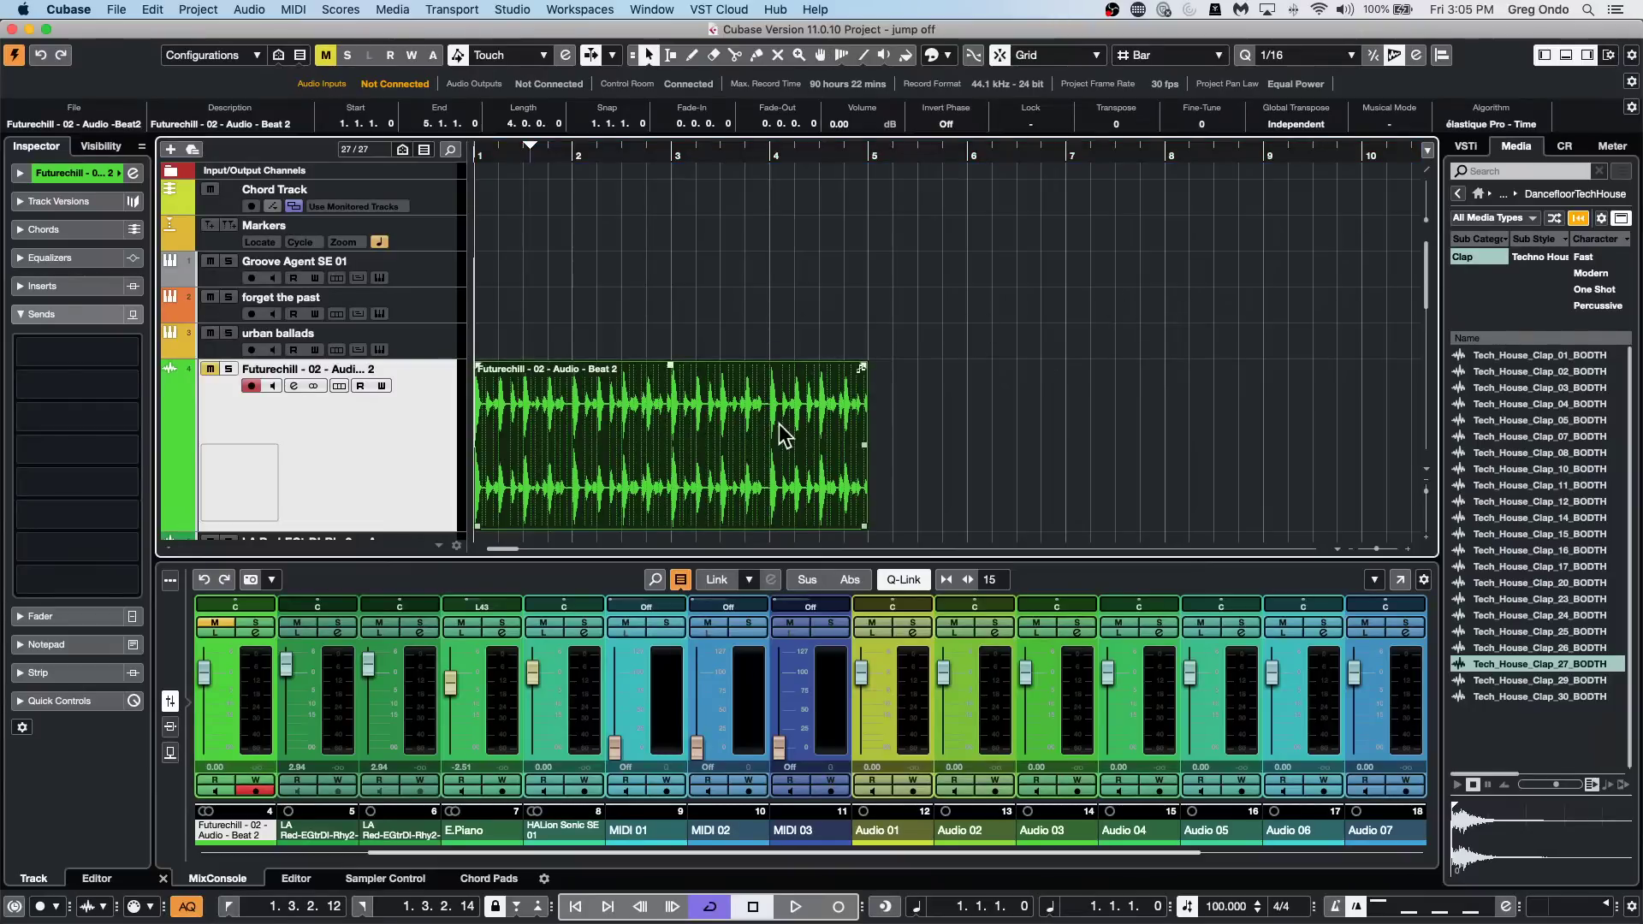
Inspect the Musical Mode and tempo attributes of the Futurechill audio files in the Pool, and close the Pool.
{"action": "left_click", "coordinate": [462, 10]}
{"action": "mouse_move", "coordinate": [407, 17]}
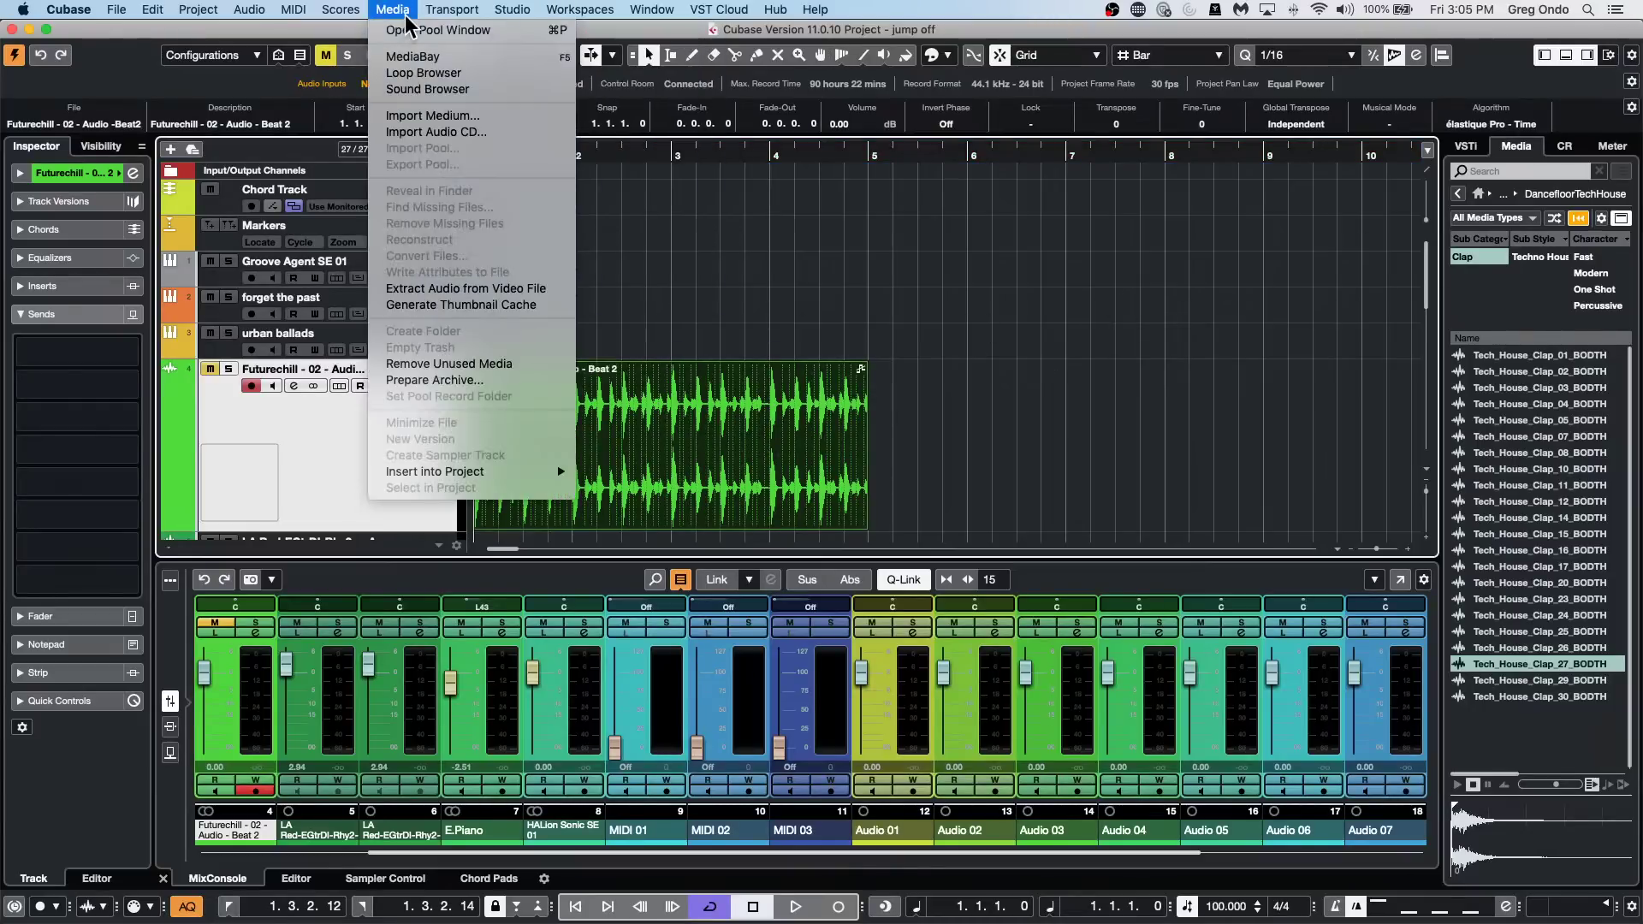
{"action": "left_click", "coordinate": [402, 35]}
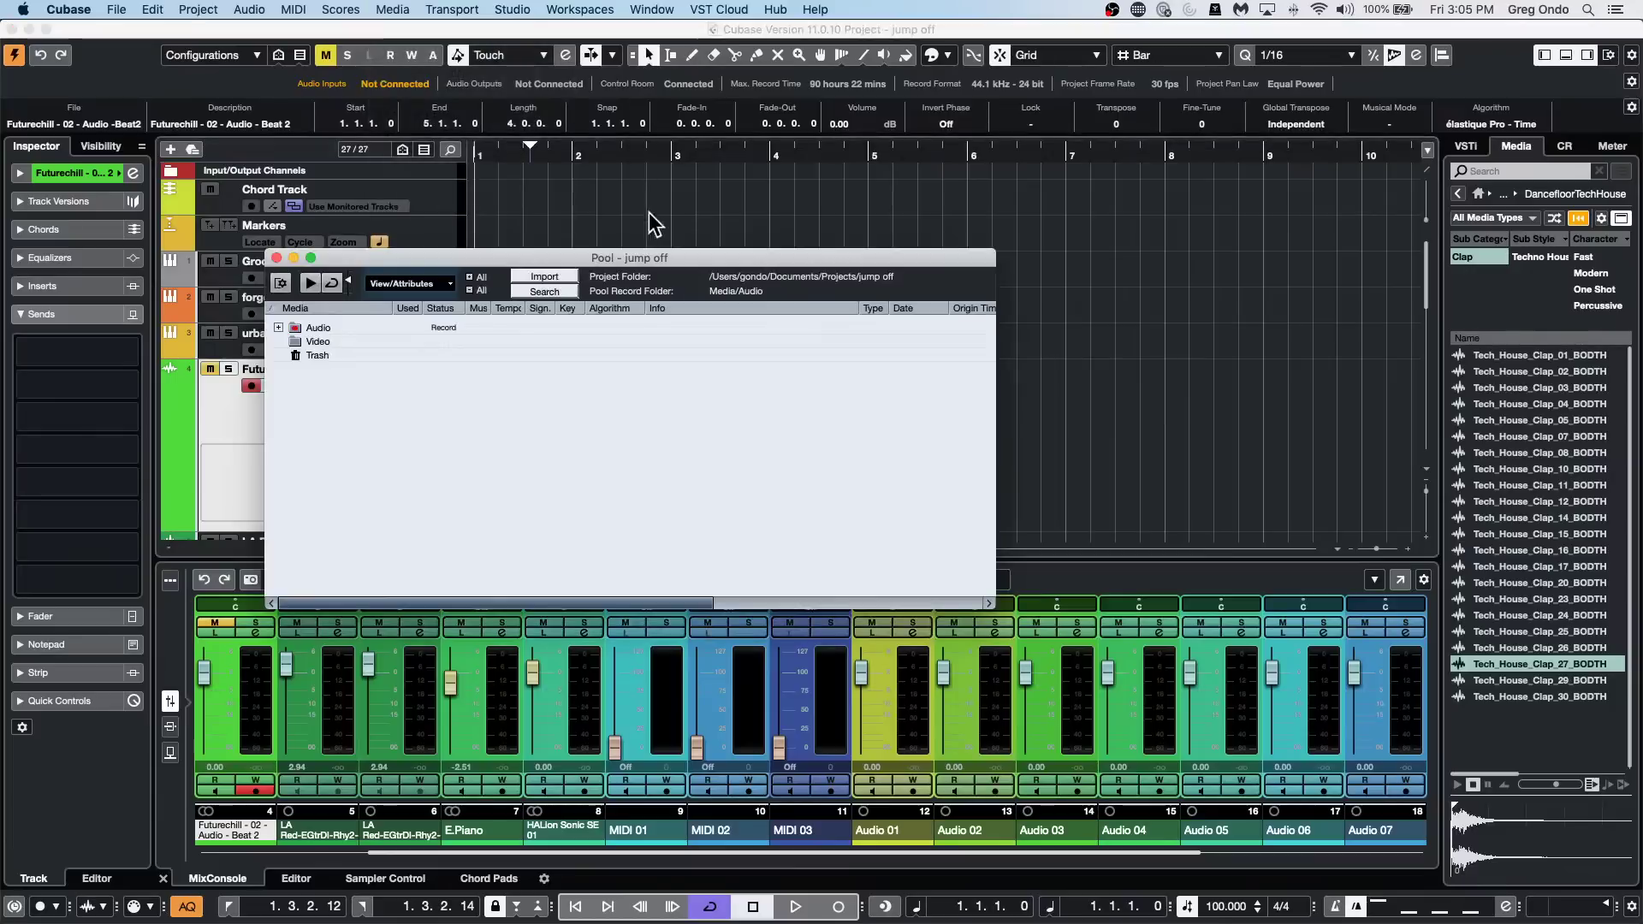
{"action": "left_click", "coordinate": [278, 327]}
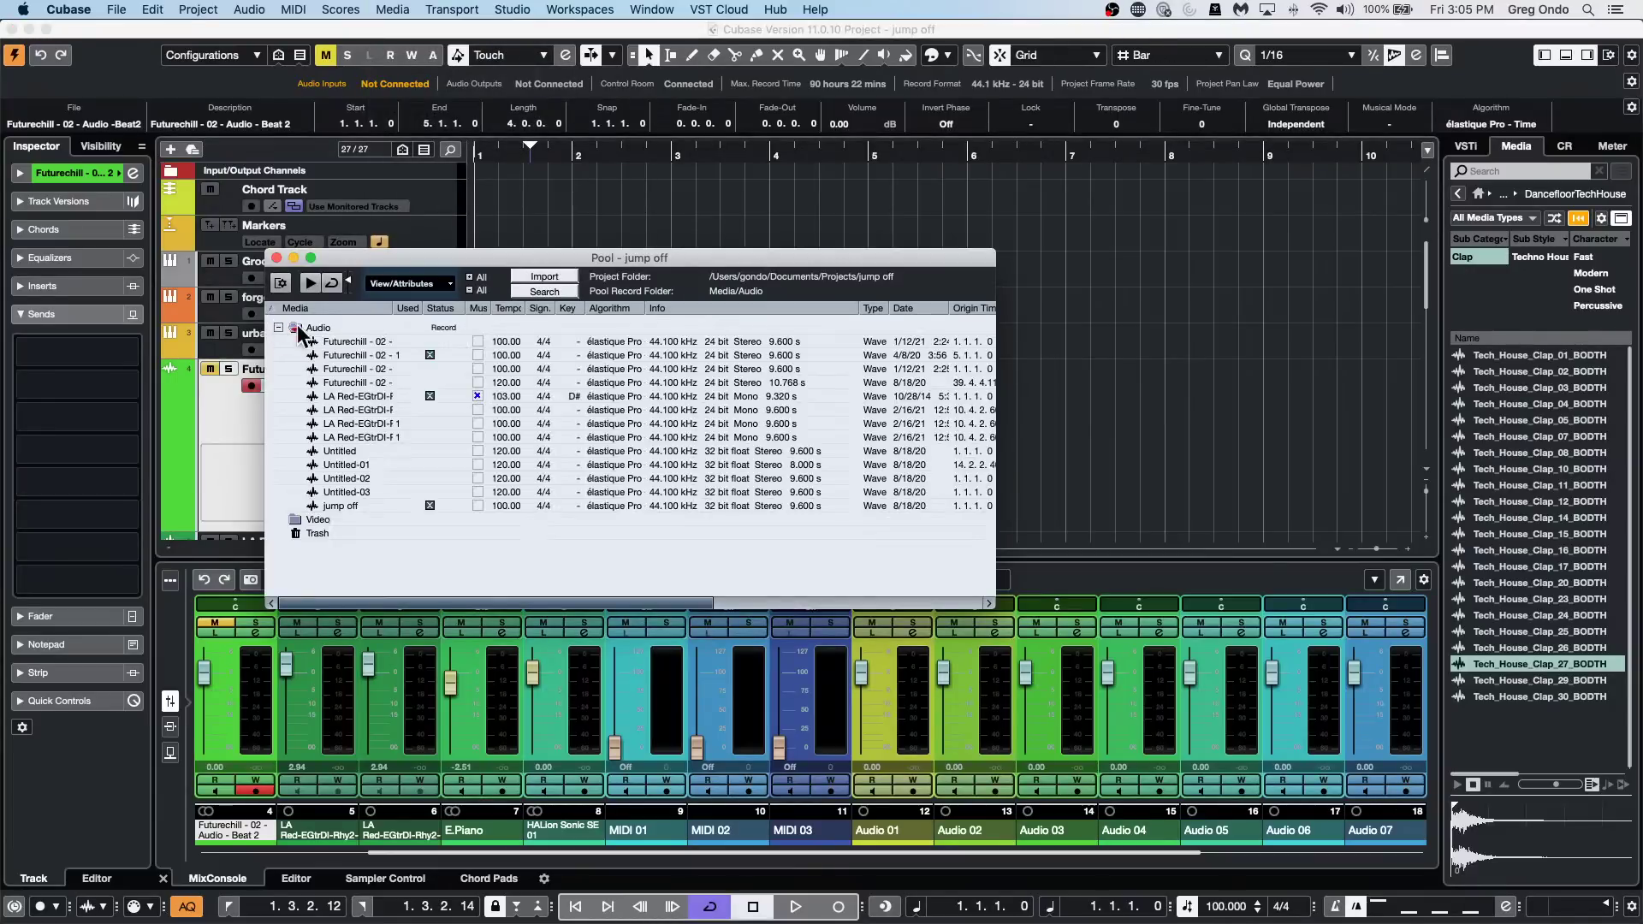
{"action": "left_click", "coordinate": [429, 355]}
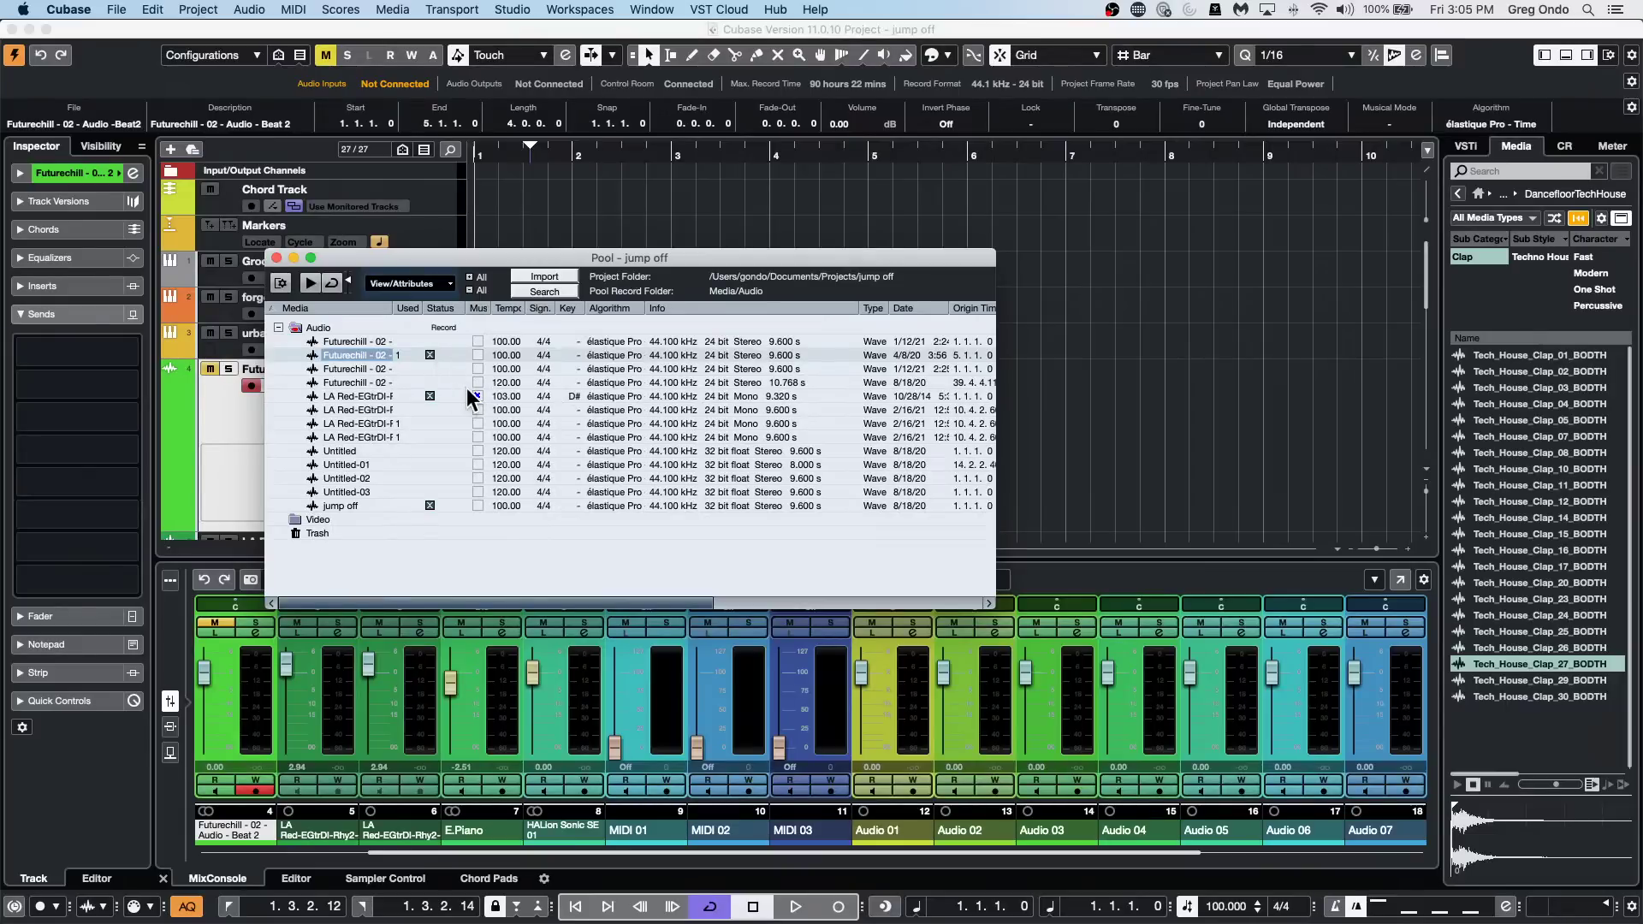
{"action": "left_click", "coordinate": [276, 258]}
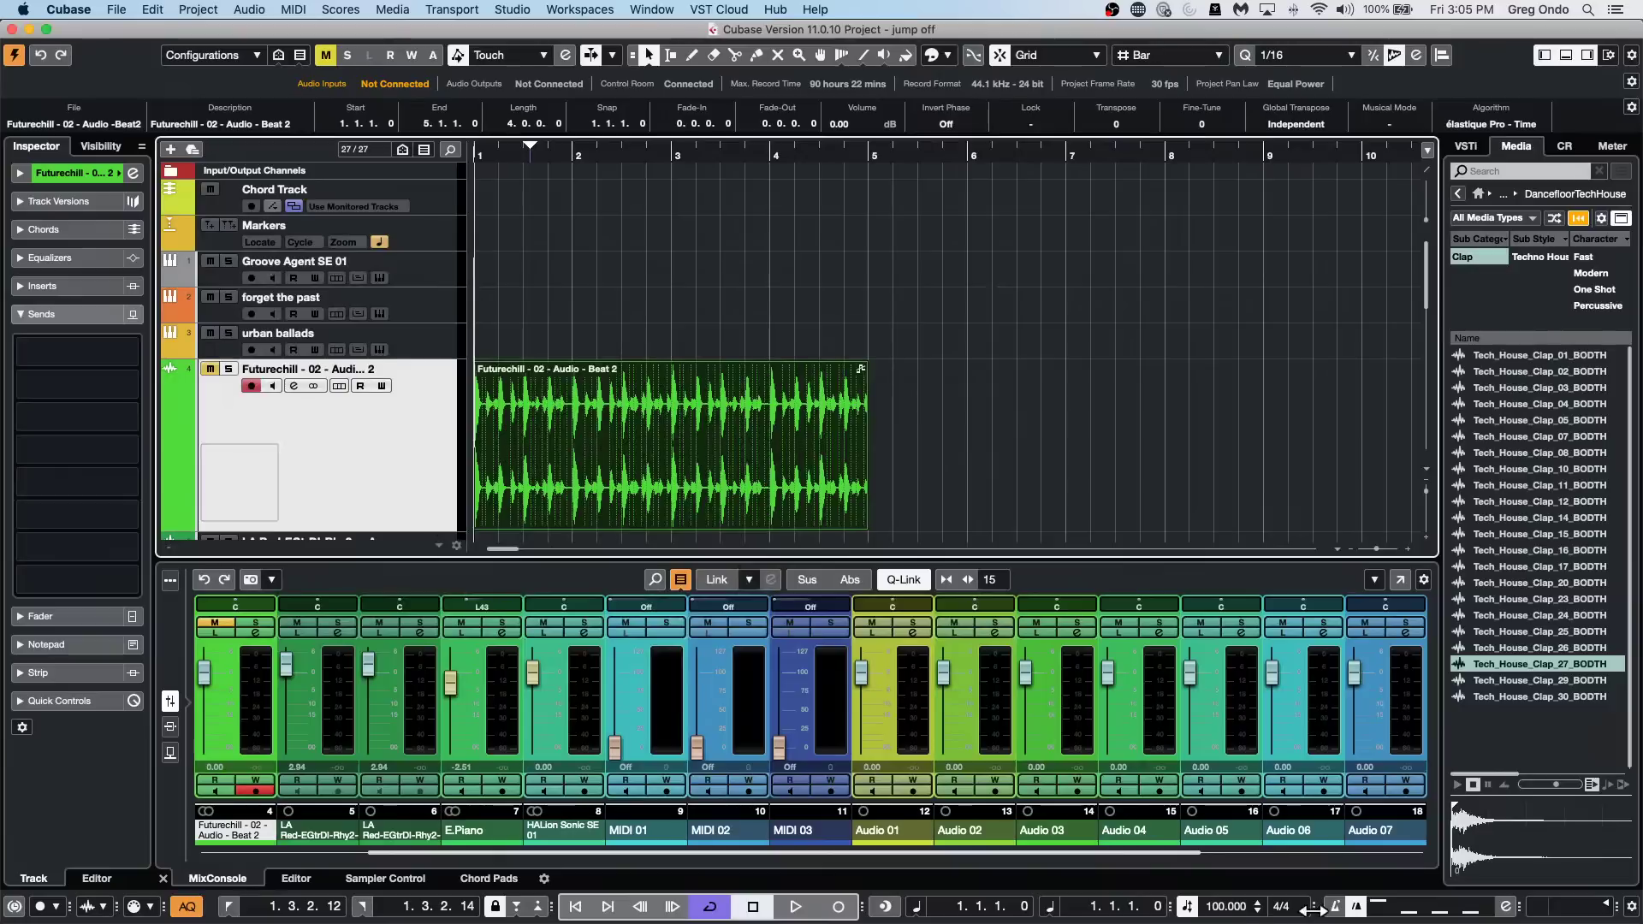
Set the project tempo to 89 BPM and place the cursor just before bar 2.
{"action": "scroll", "coordinate": [1230, 909], "scroll_direction": "down", "scroll_amount": 11}
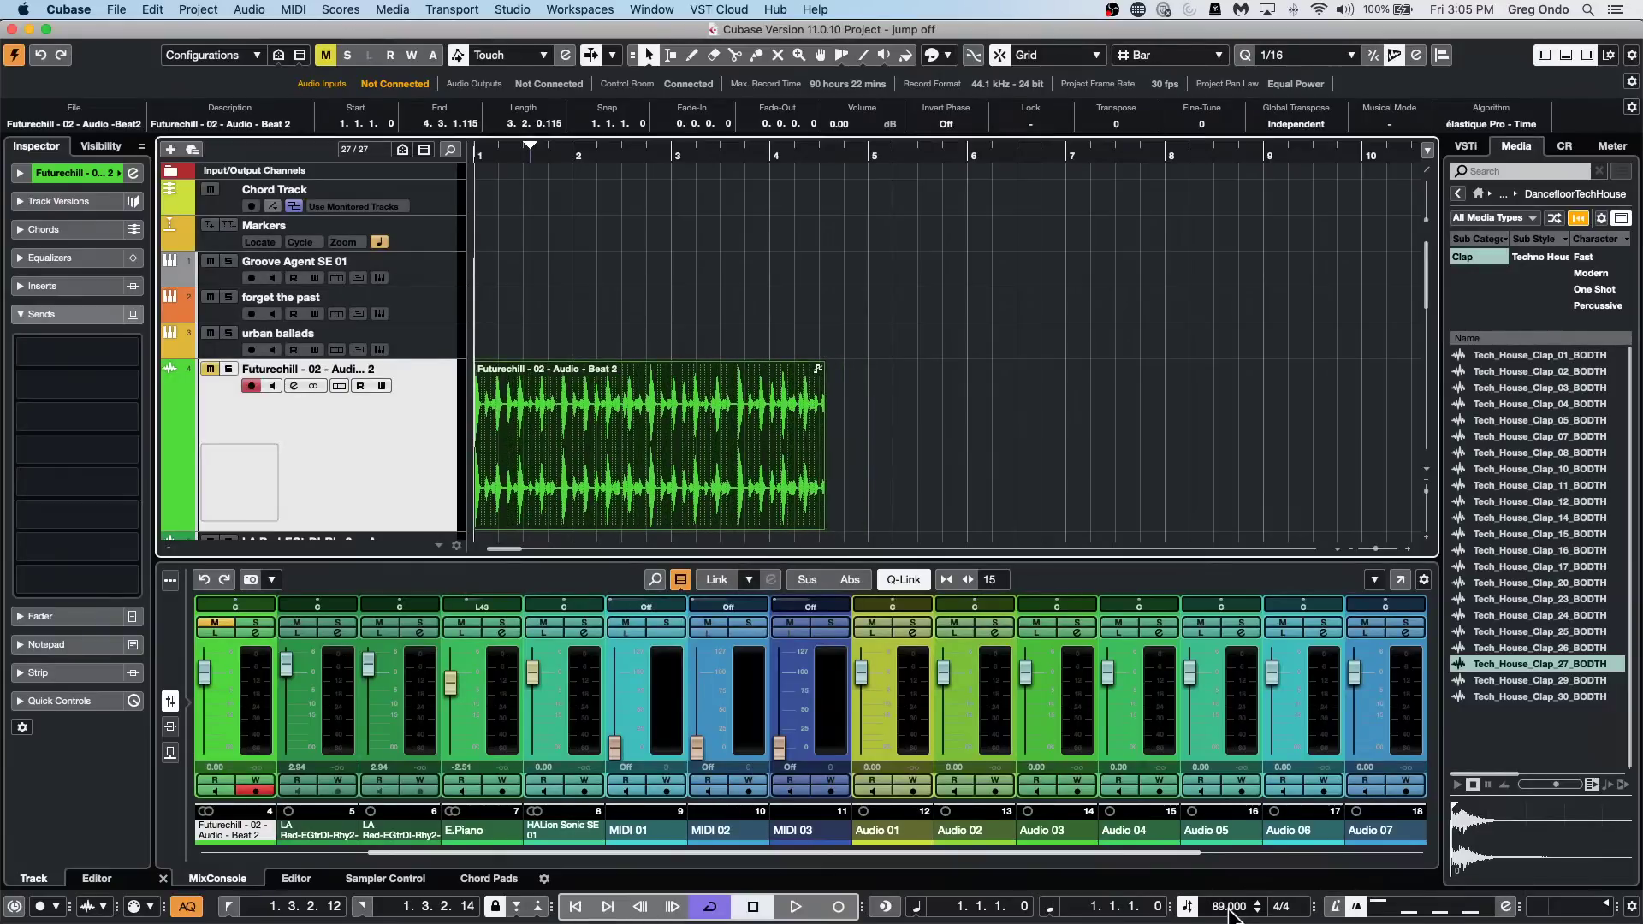
{"action": "left_click", "coordinate": [571, 156]}
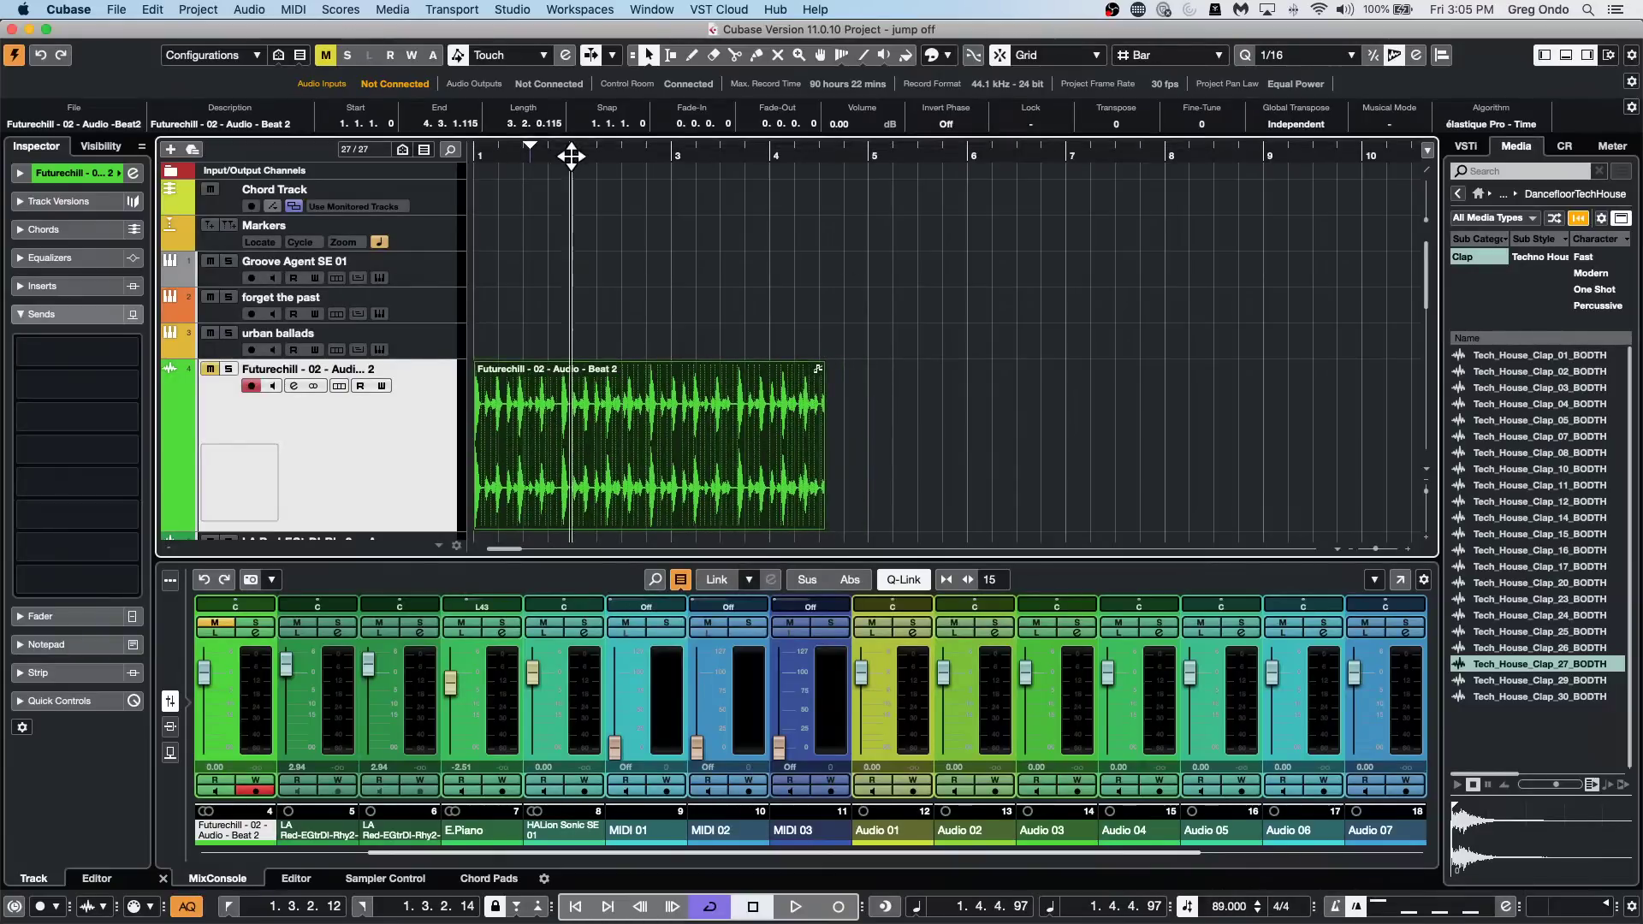
With the ruler in Bars+Beats, use the Time Warp tool to align bars 2 to 5 with the Futurechill loop's downbeats.
{"action": "left_click_drag", "start_coordinate": [571, 156], "coordinate": [422, 195]}
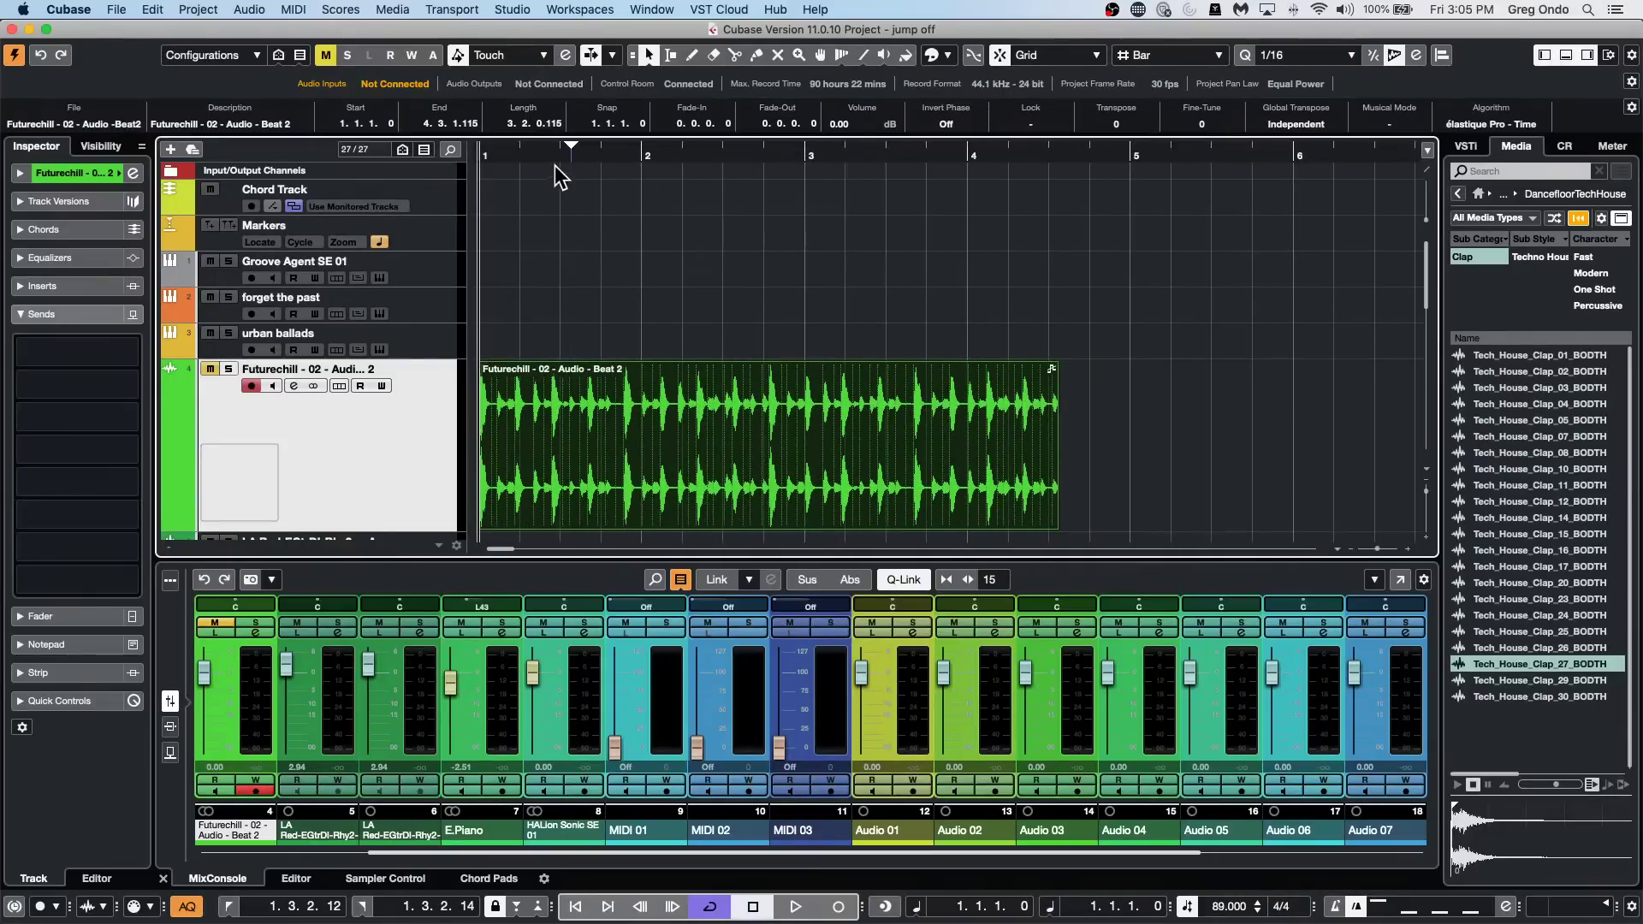
{"action": "right_click", "coordinate": [641, 154]}
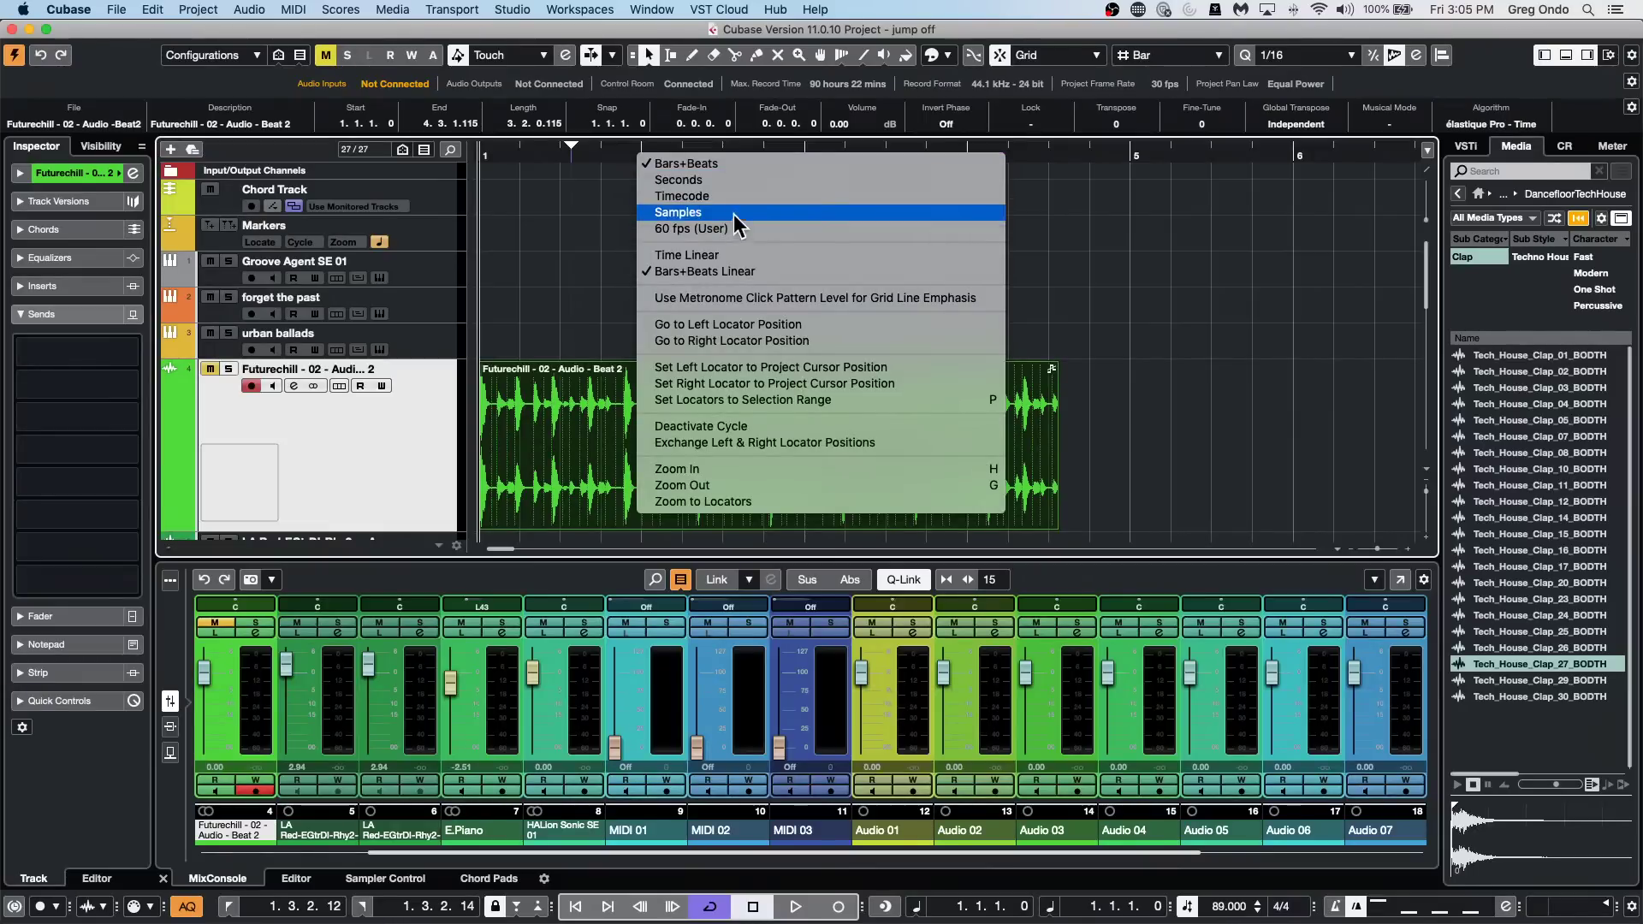
{"action": "left_click", "coordinate": [744, 163]}
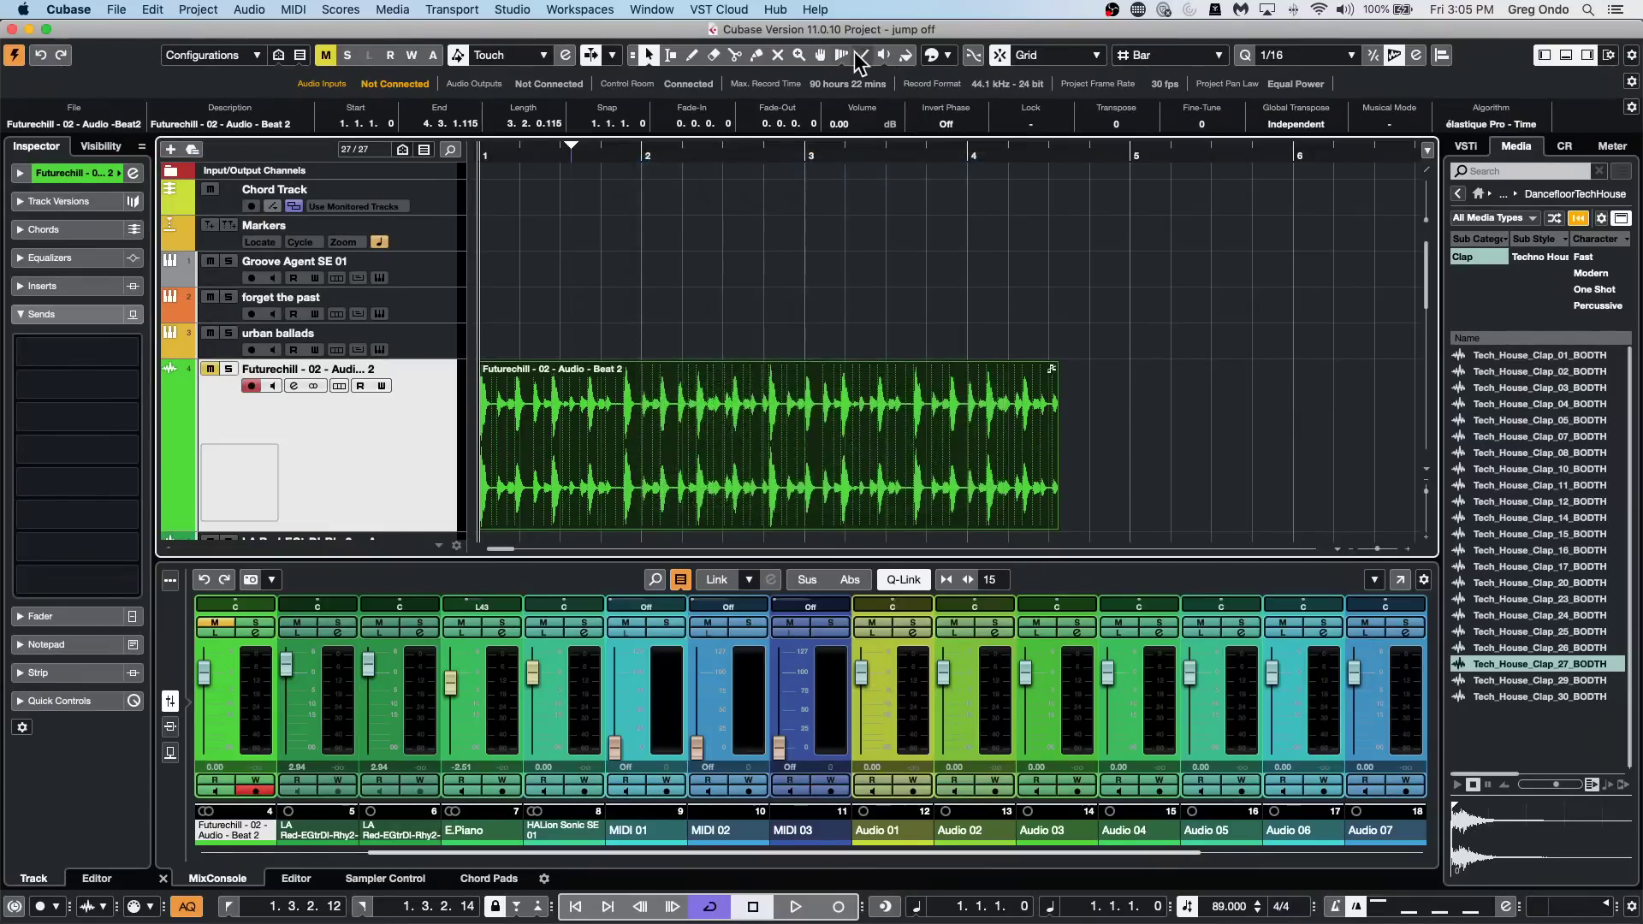
{"action": "left_click", "coordinate": [842, 55]}
{"action": "left_click_drag", "start_coordinate": [634, 171], "coordinate": [619, 182]}
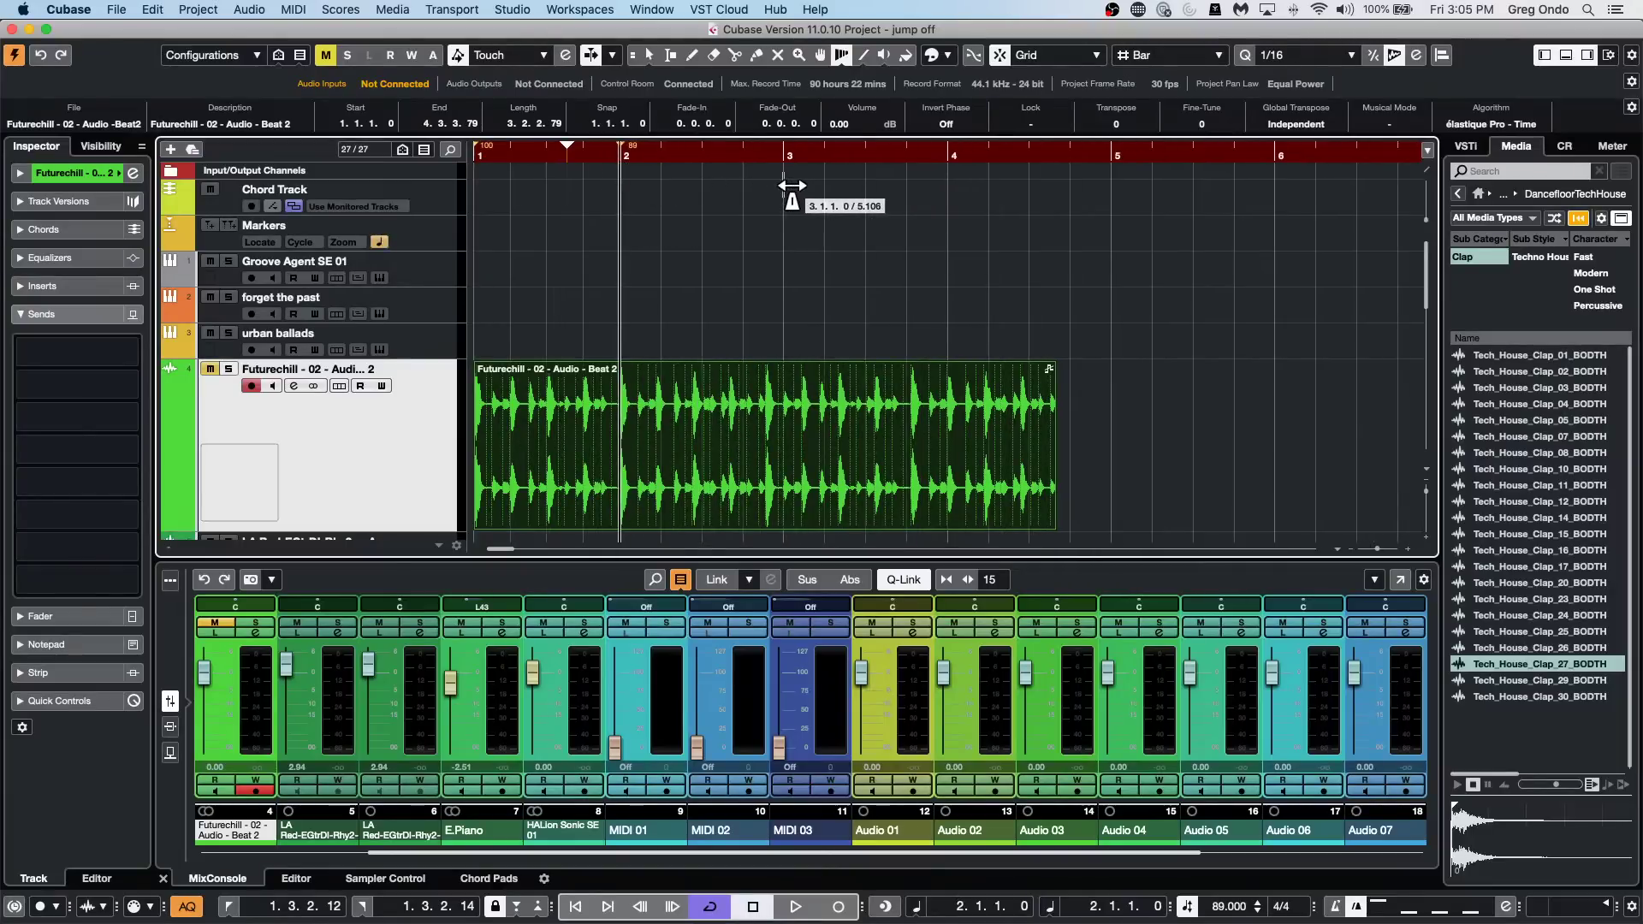
{"action": "mouse_move", "coordinate": [788, 187]}
{"action": "left_mouse_down"}
{"action": "mouse_move", "coordinate": [748, 197]}
{"action": "mouse_move", "coordinate": [764, 202]}
{"action": "left_mouse_up"}
{"action": "left_click_drag", "start_coordinate": [927, 209], "coordinate": [912, 212]}
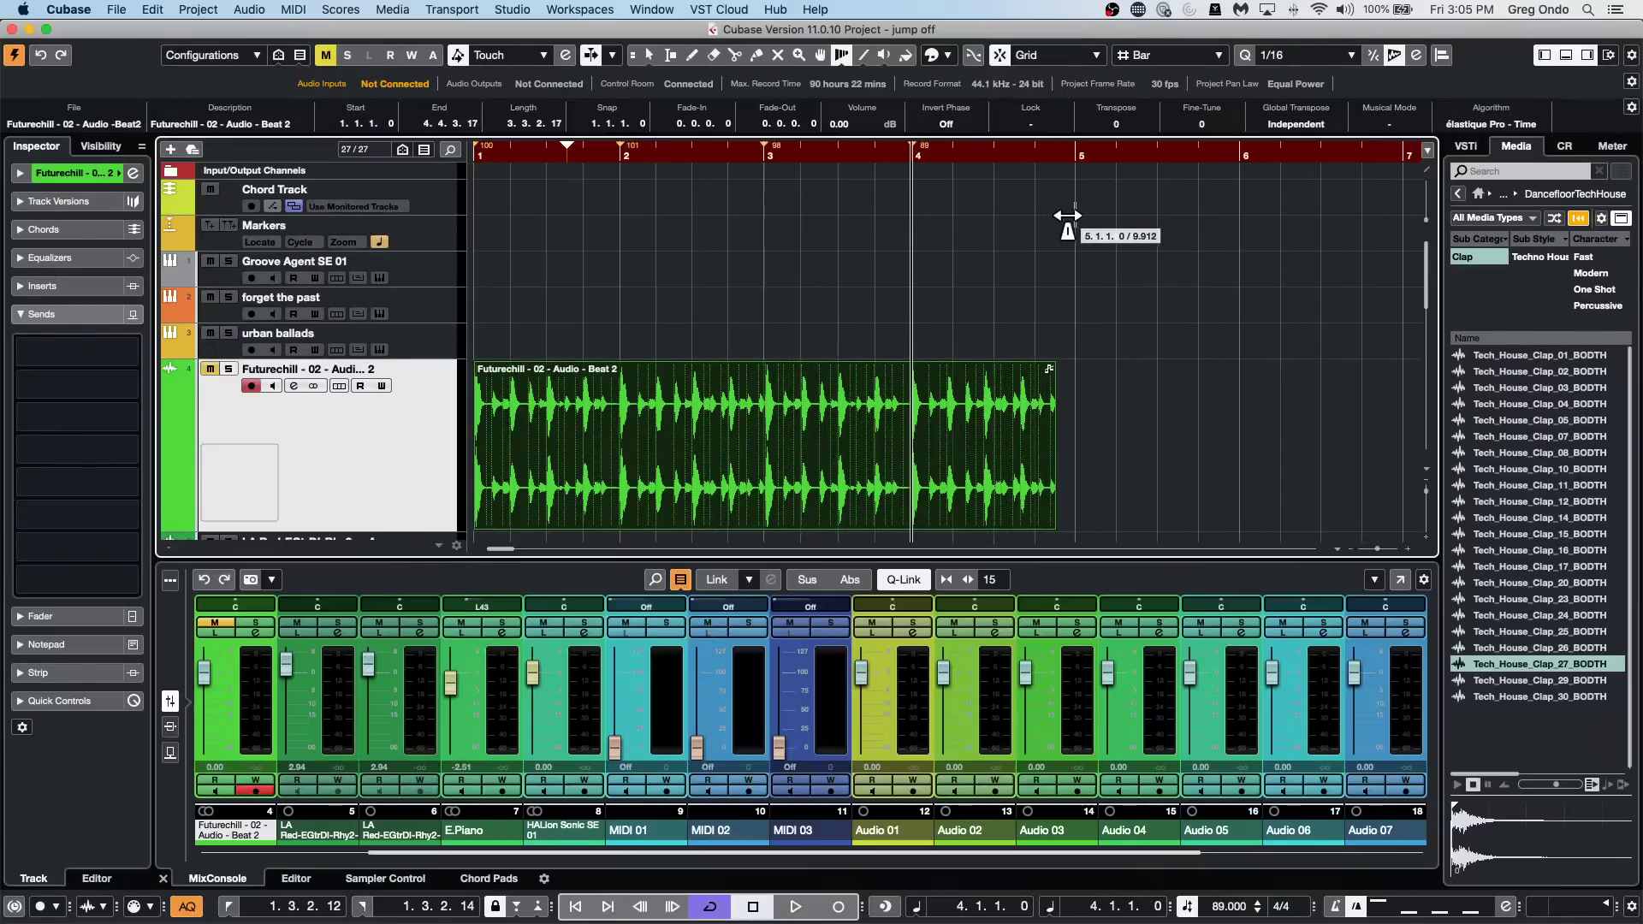
{"action": "left_click_drag", "start_coordinate": [1068, 217], "coordinate": [1055, 224]}
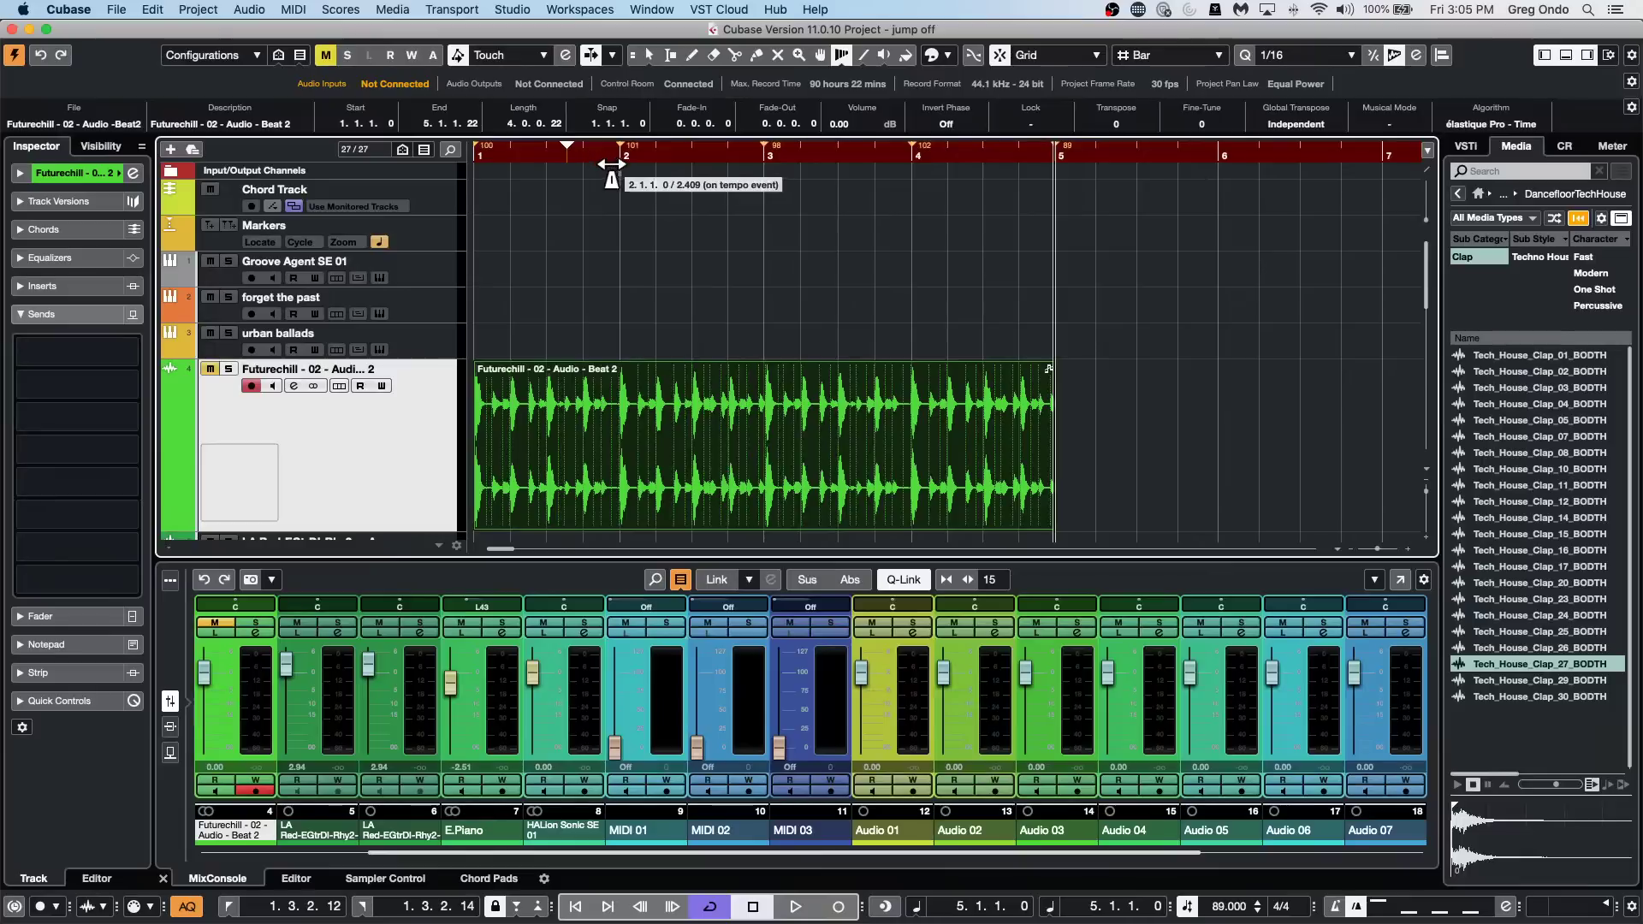
{"action": "mouse_move", "coordinate": [611, 164]}
{"action": "left_mouse_down"}
{"action": "mouse_move", "coordinate": [718, 183]}
{"action": "mouse_move", "coordinate": [622, 189]}
{"action": "left_mouse_up"}
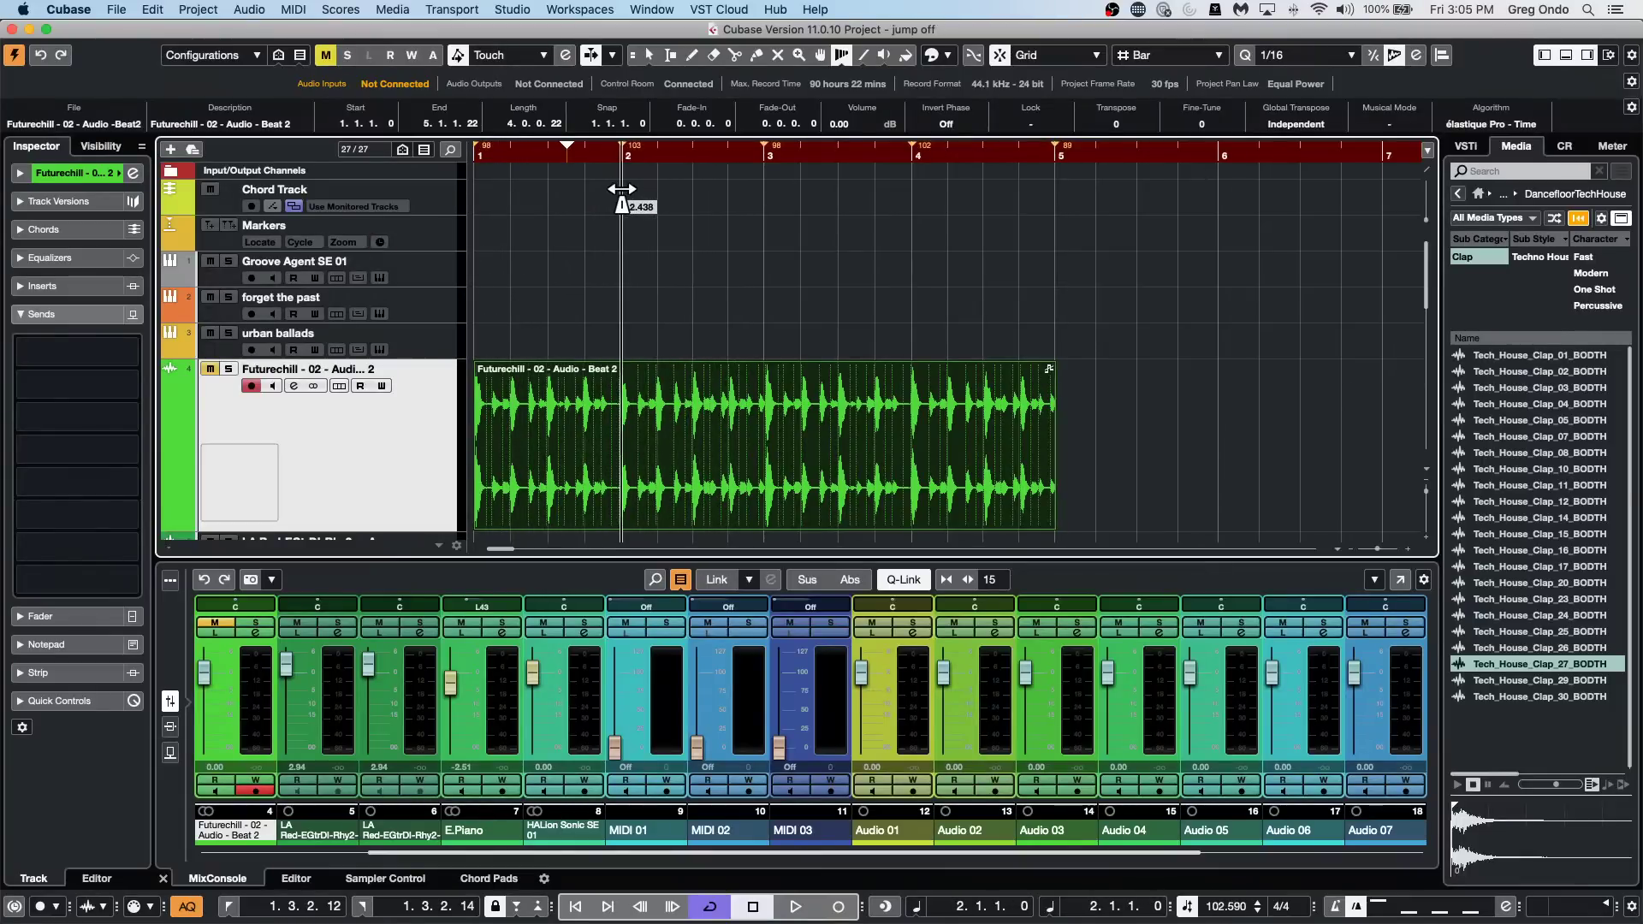
Add a Tempo track below the Chord Track.
{"action": "right_click", "coordinate": [424, 205]}
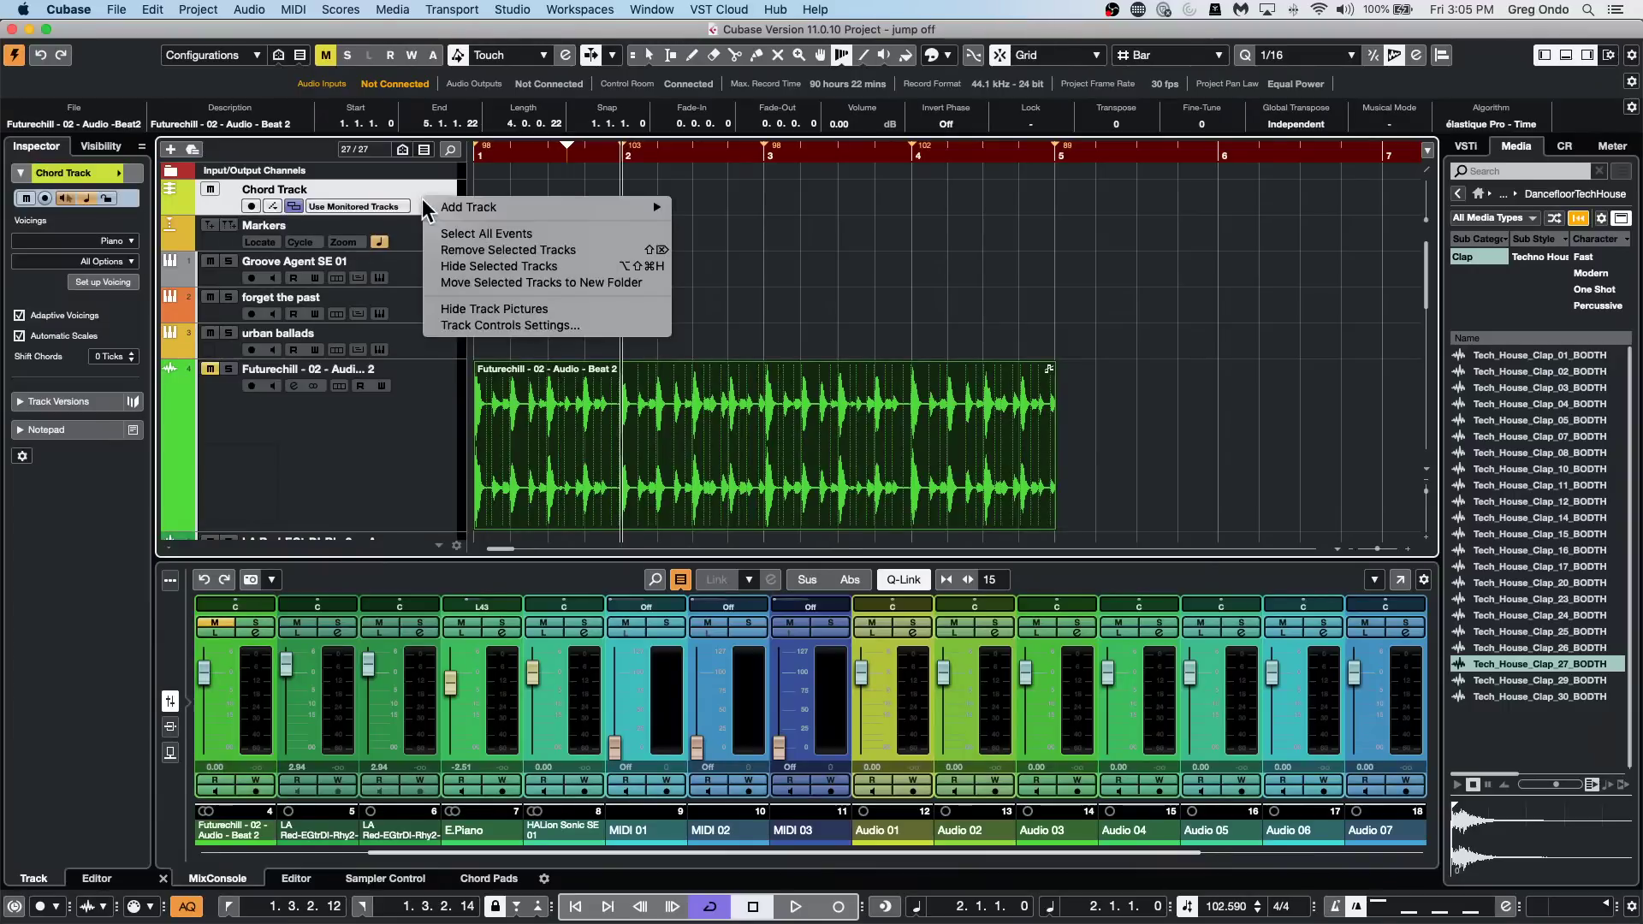
{"action": "mouse_move", "coordinate": [453, 208]}
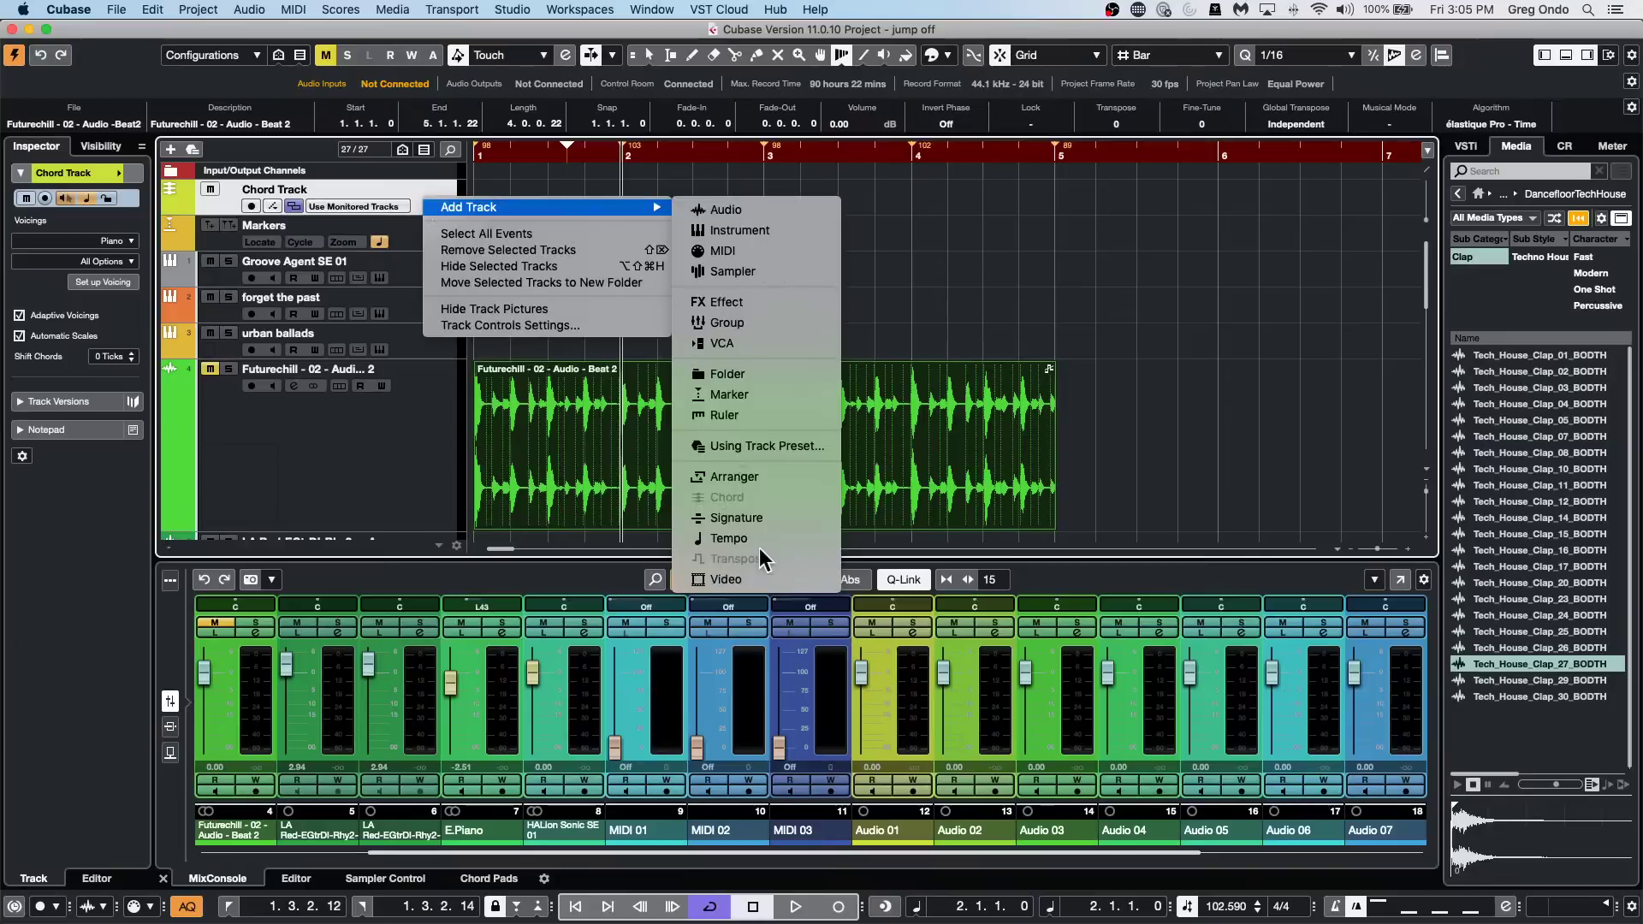
{"action": "left_click", "coordinate": [727, 539]}
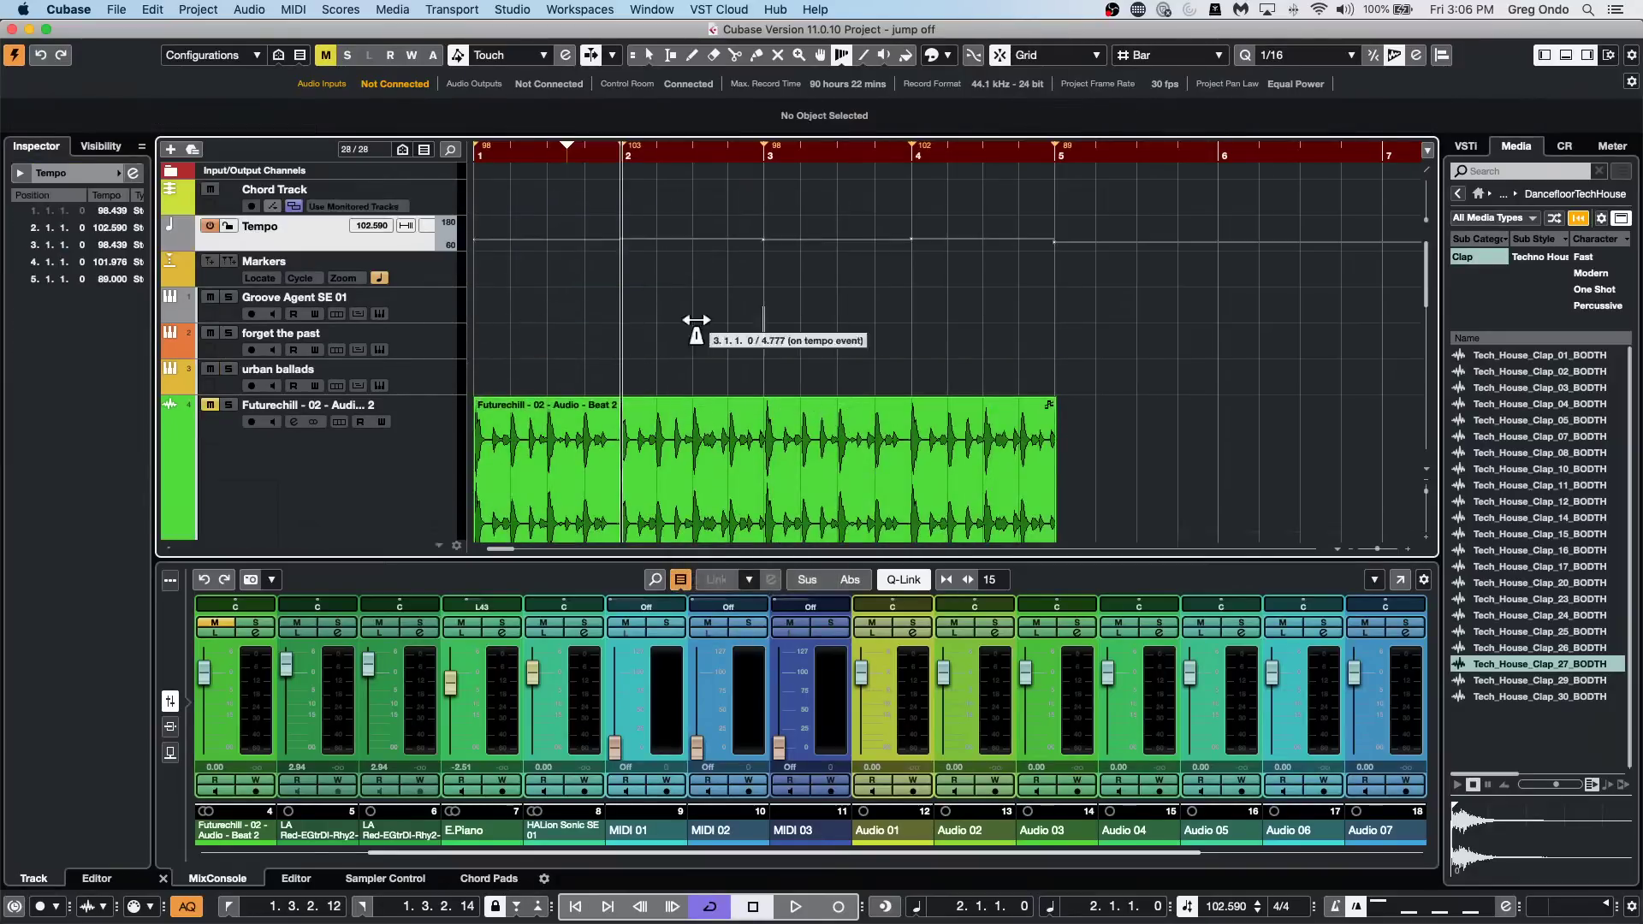
Time-warp bar 2 earlier to about 1.987 seconds and bar 3 slightly later, and return to the Object Selection tool.
{"action": "mouse_move", "coordinate": [623, 185]}
{"action": "left_mouse_down"}
{"action": "mouse_move", "coordinate": [616, 201]}
{"action": "mouse_move", "coordinate": [594, 193]}
{"action": "left_mouse_up"}
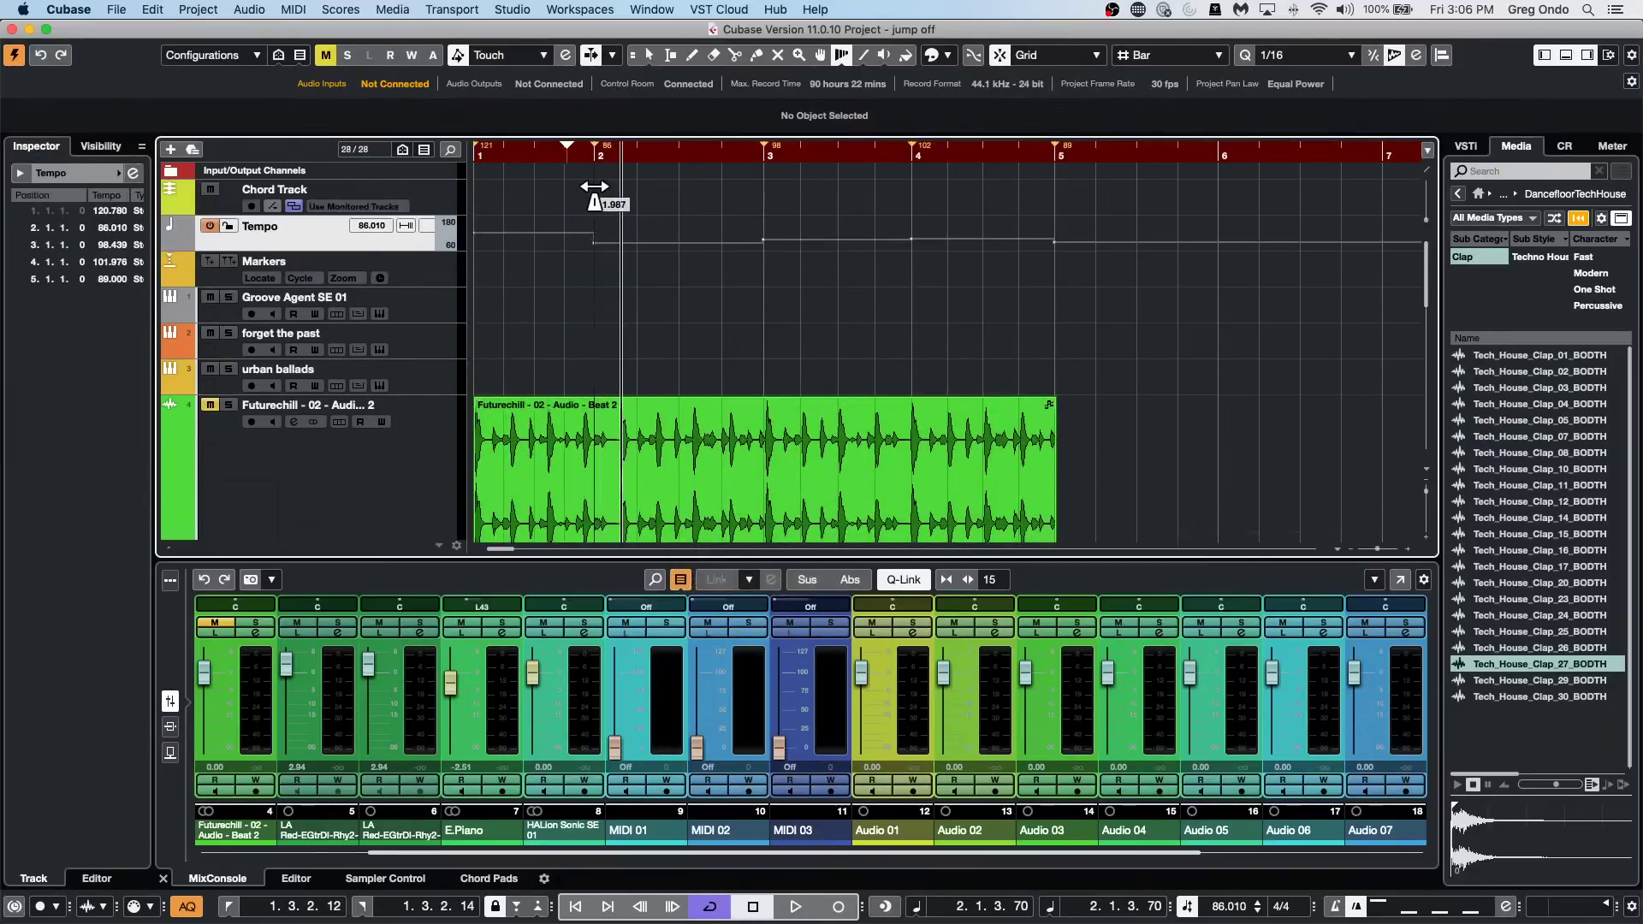
{"action": "left_click_drag", "start_coordinate": [770, 202], "coordinate": [781, 208]}
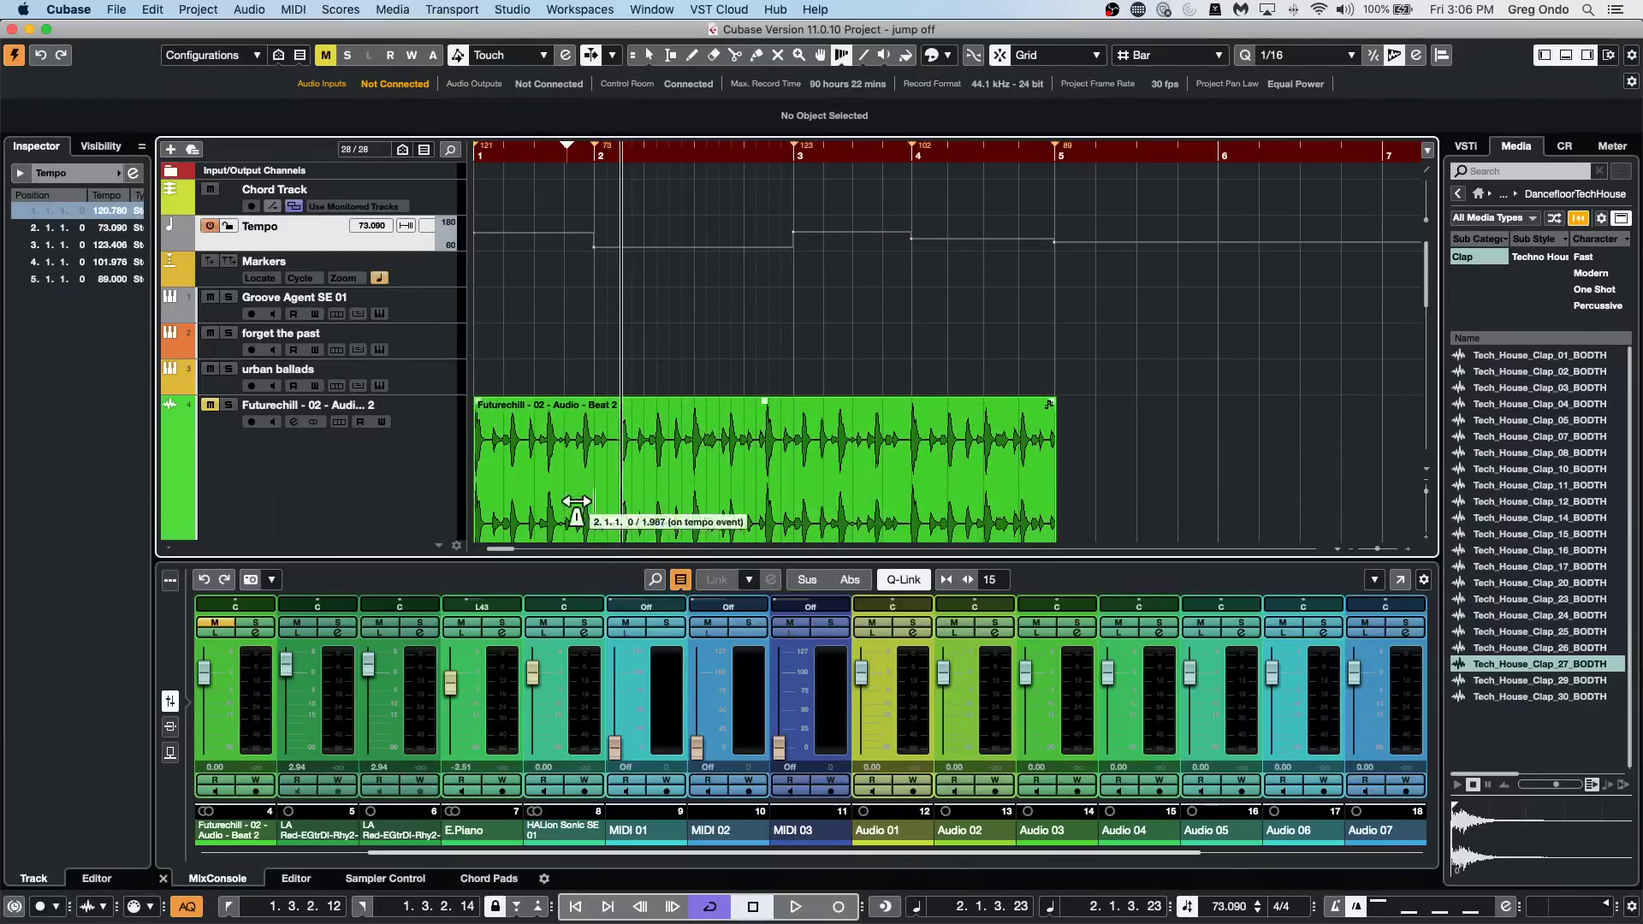
{"action": "right_click", "coordinate": [570, 432]}
{"action": "left_click", "coordinate": [663, 430]}
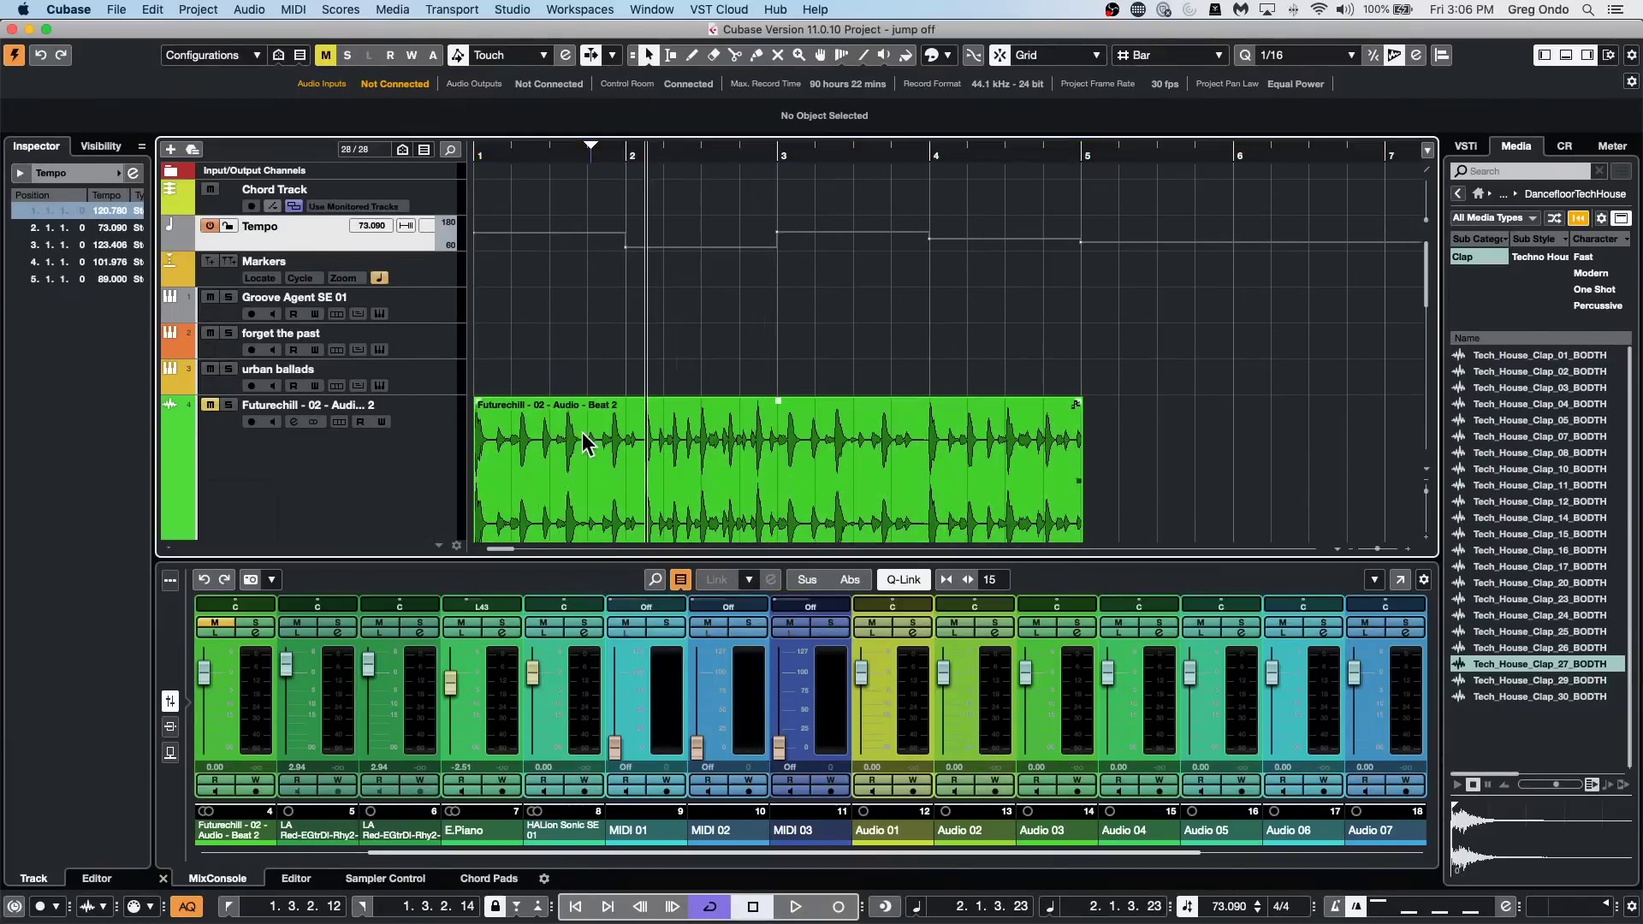
Return the cursor to the project start, open the Futurechill event in the Sample Editor and enable its Musical Mode under AudioWarp.
{"action": "left_click", "coordinate": [649, 460]}
{"action": "key", "text": "Home"}
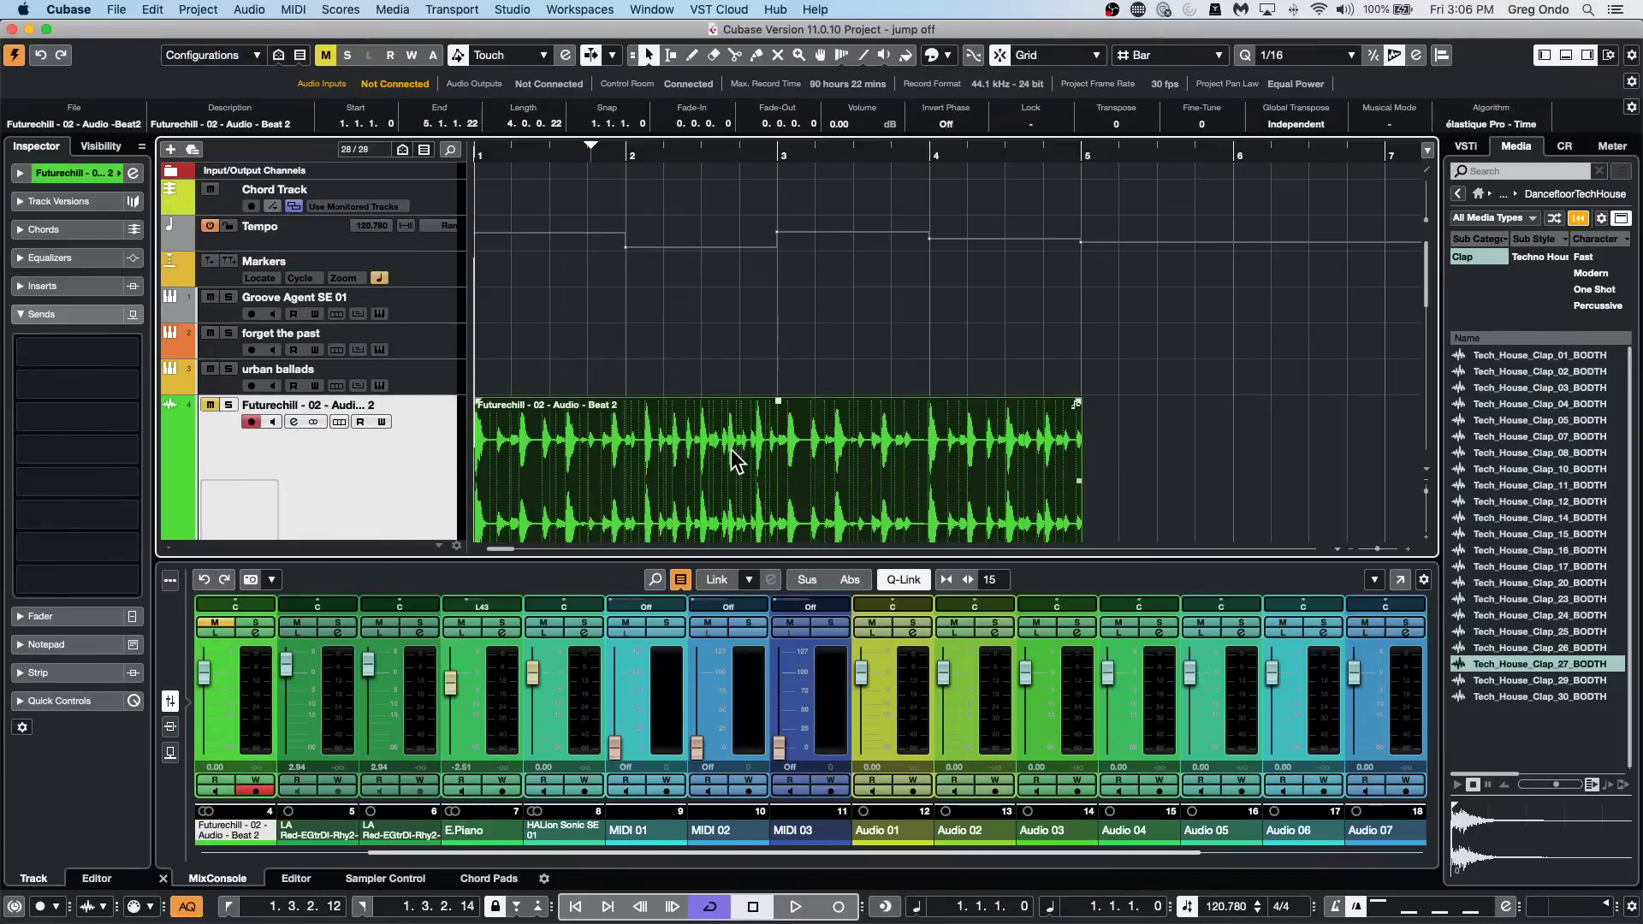
{"action": "double_click", "coordinate": [660, 448]}
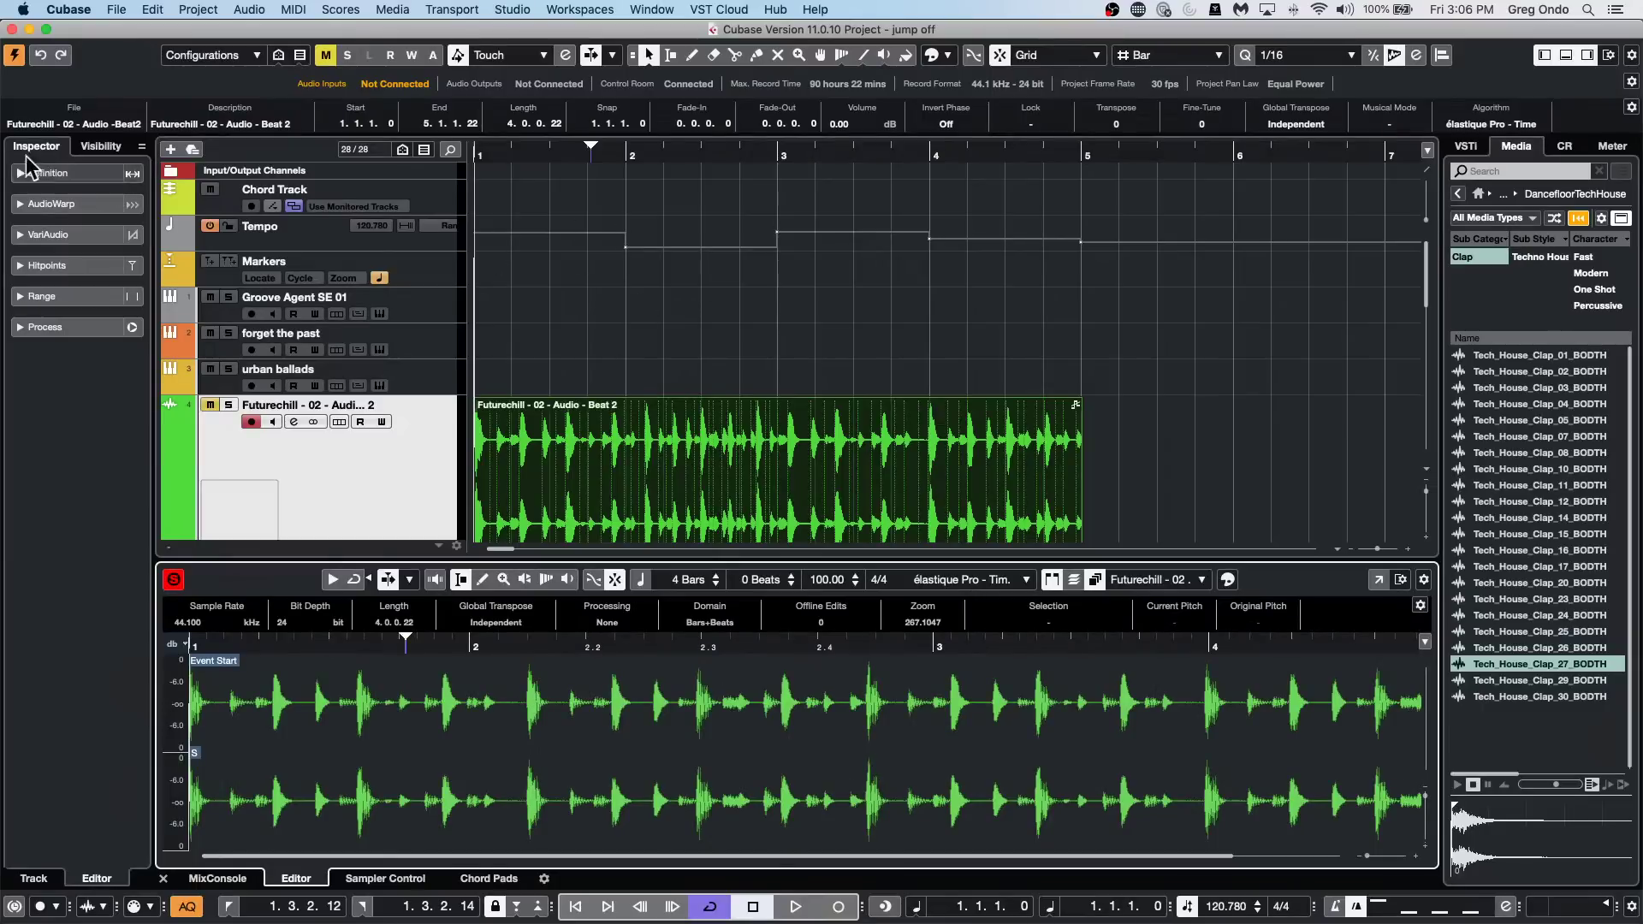
{"action": "left_click", "coordinate": [51, 204]}
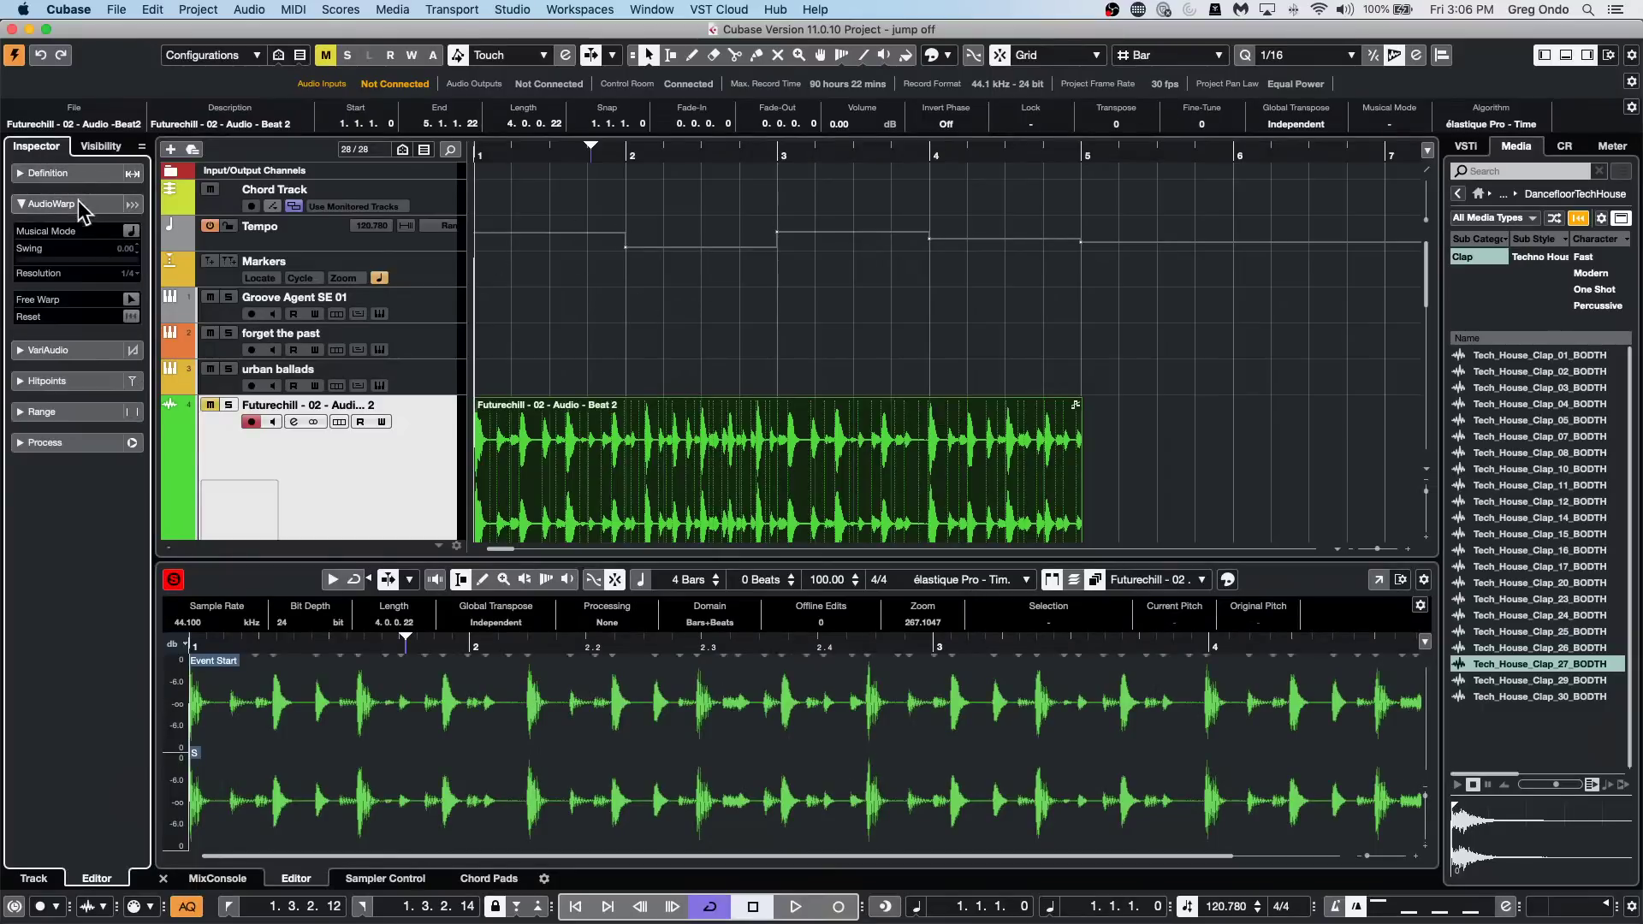
{"action": "left_click", "coordinate": [130, 231]}
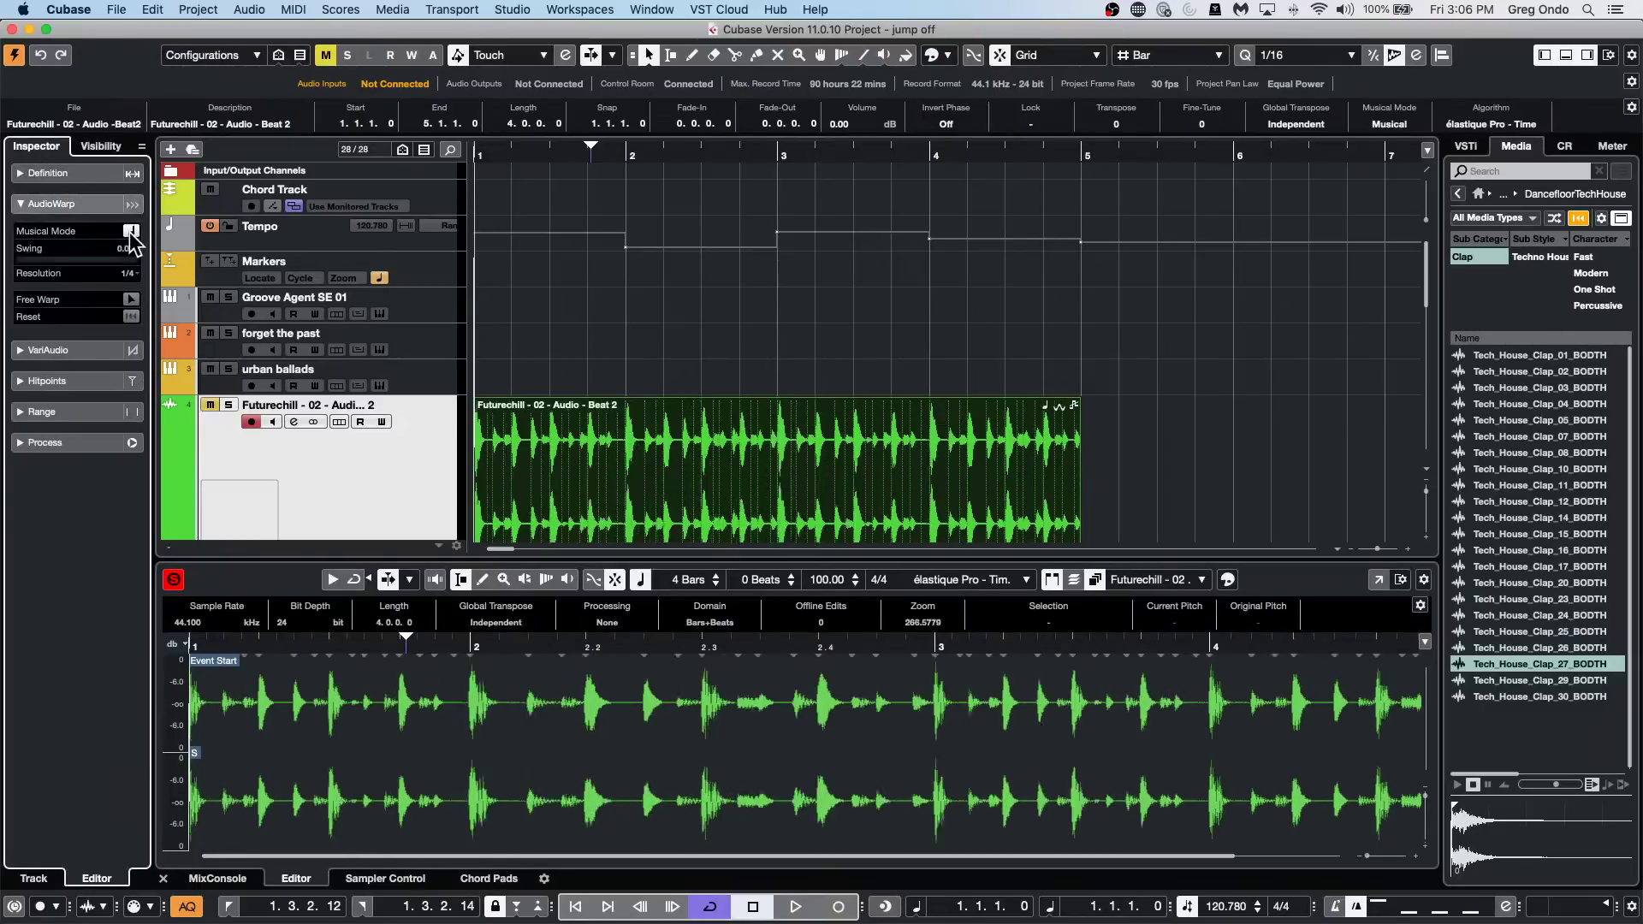
Use Free Warp to add warp markers on the Futurechill hits in bars 2 and 3 and shift several of them in time.
{"action": "left_click", "coordinate": [130, 299]}
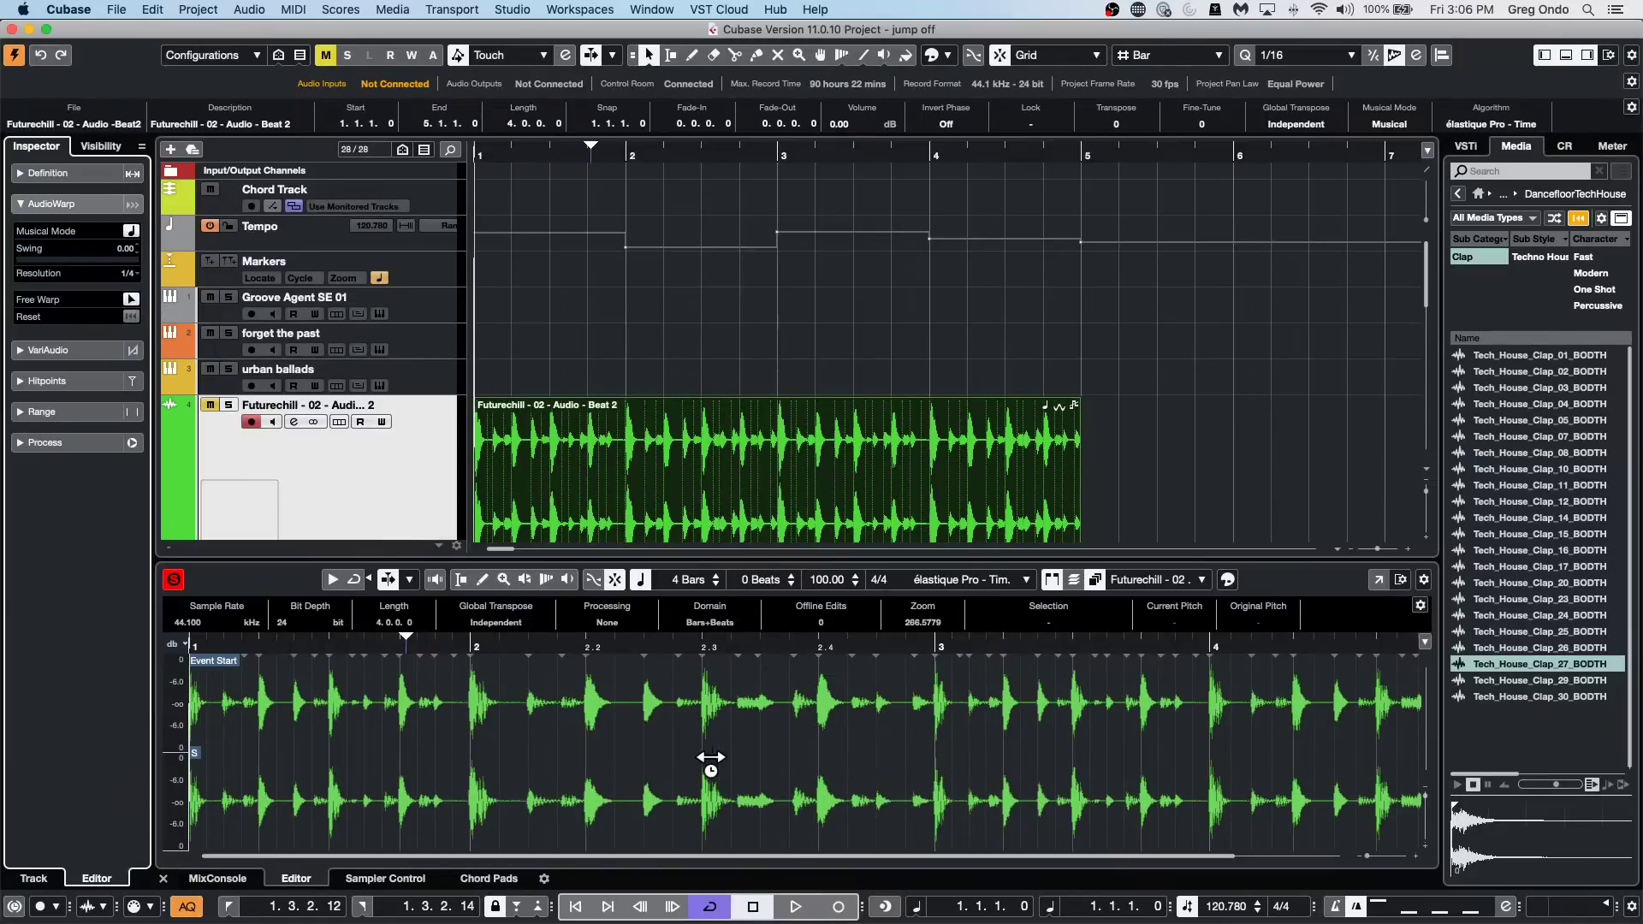
{"action": "left_click_drag", "start_coordinate": [705, 756], "coordinate": [721, 756]}
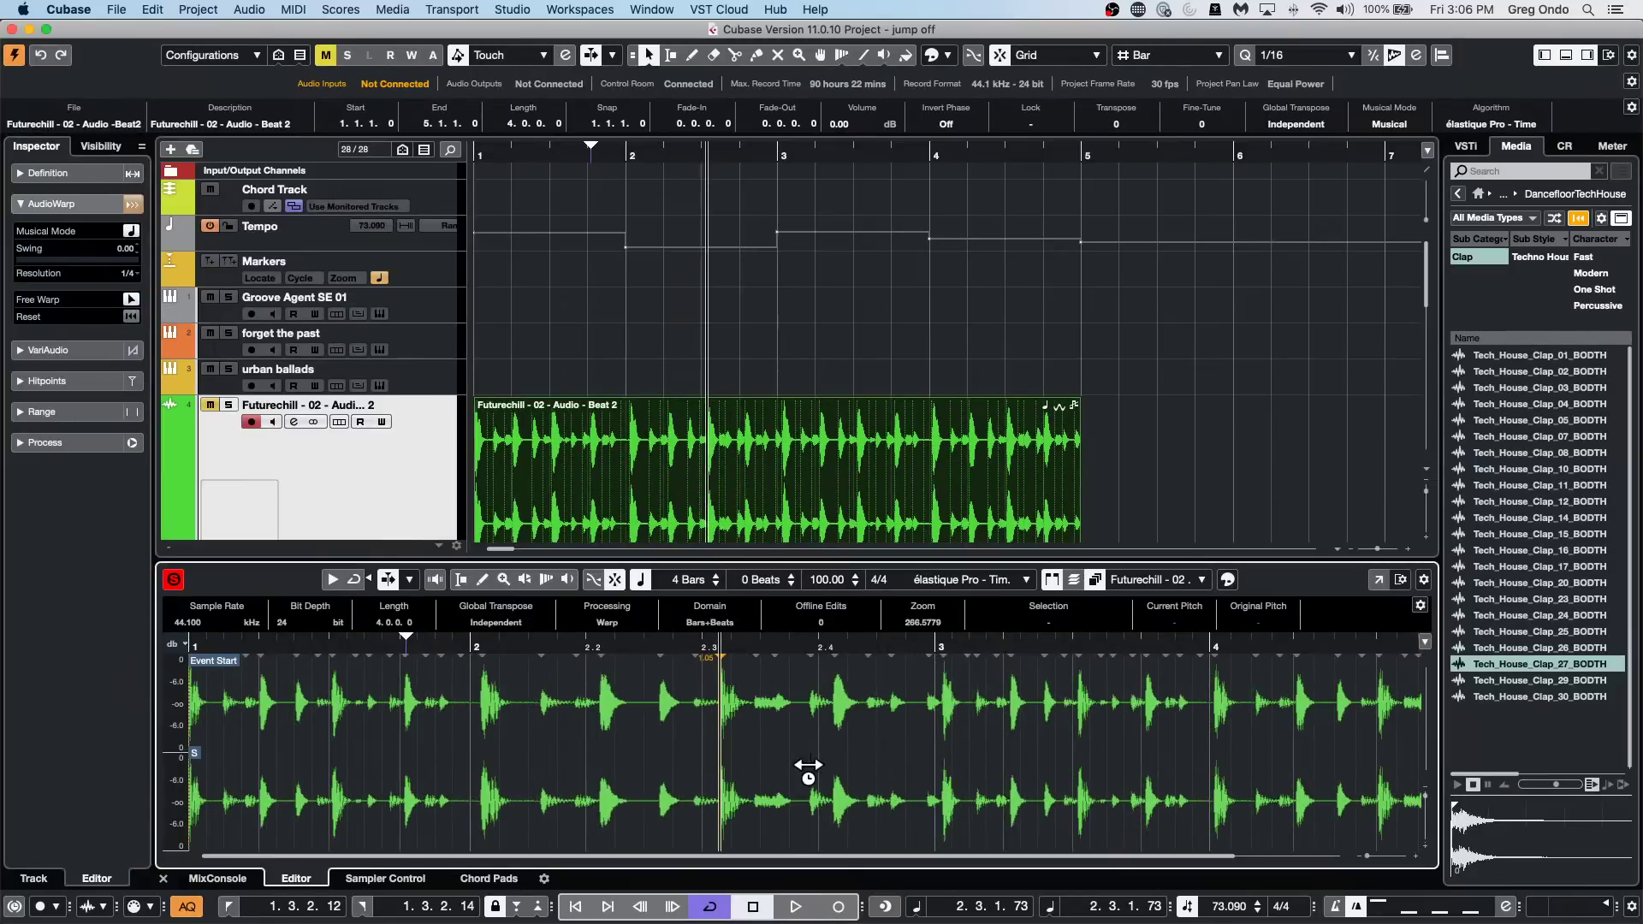
{"action": "mouse_move", "coordinate": [834, 770]}
{"action": "left_mouse_down"}
{"action": "mouse_move", "coordinate": [983, 784]}
{"action": "mouse_move", "coordinate": [969, 778]}
{"action": "left_mouse_up"}
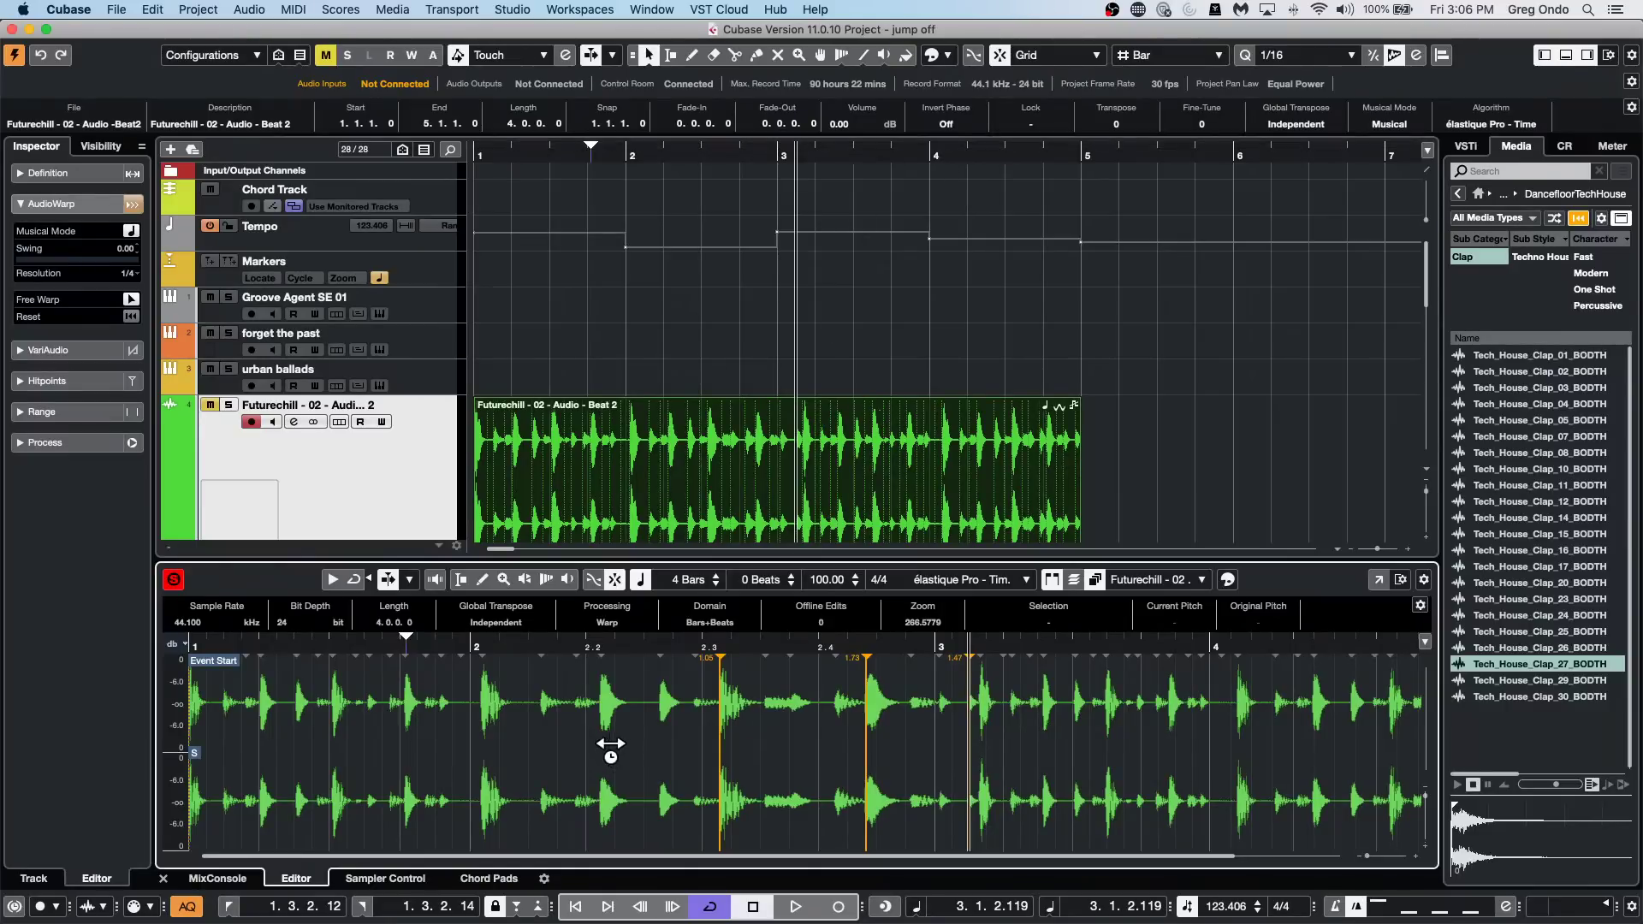
{"action": "mouse_move", "coordinate": [605, 761]}
{"action": "left_mouse_down"}
{"action": "mouse_move", "coordinate": [597, 744]}
{"action": "mouse_move", "coordinate": [517, 764]}
{"action": "left_mouse_up"}
{"action": "left_click", "coordinate": [665, 751]}
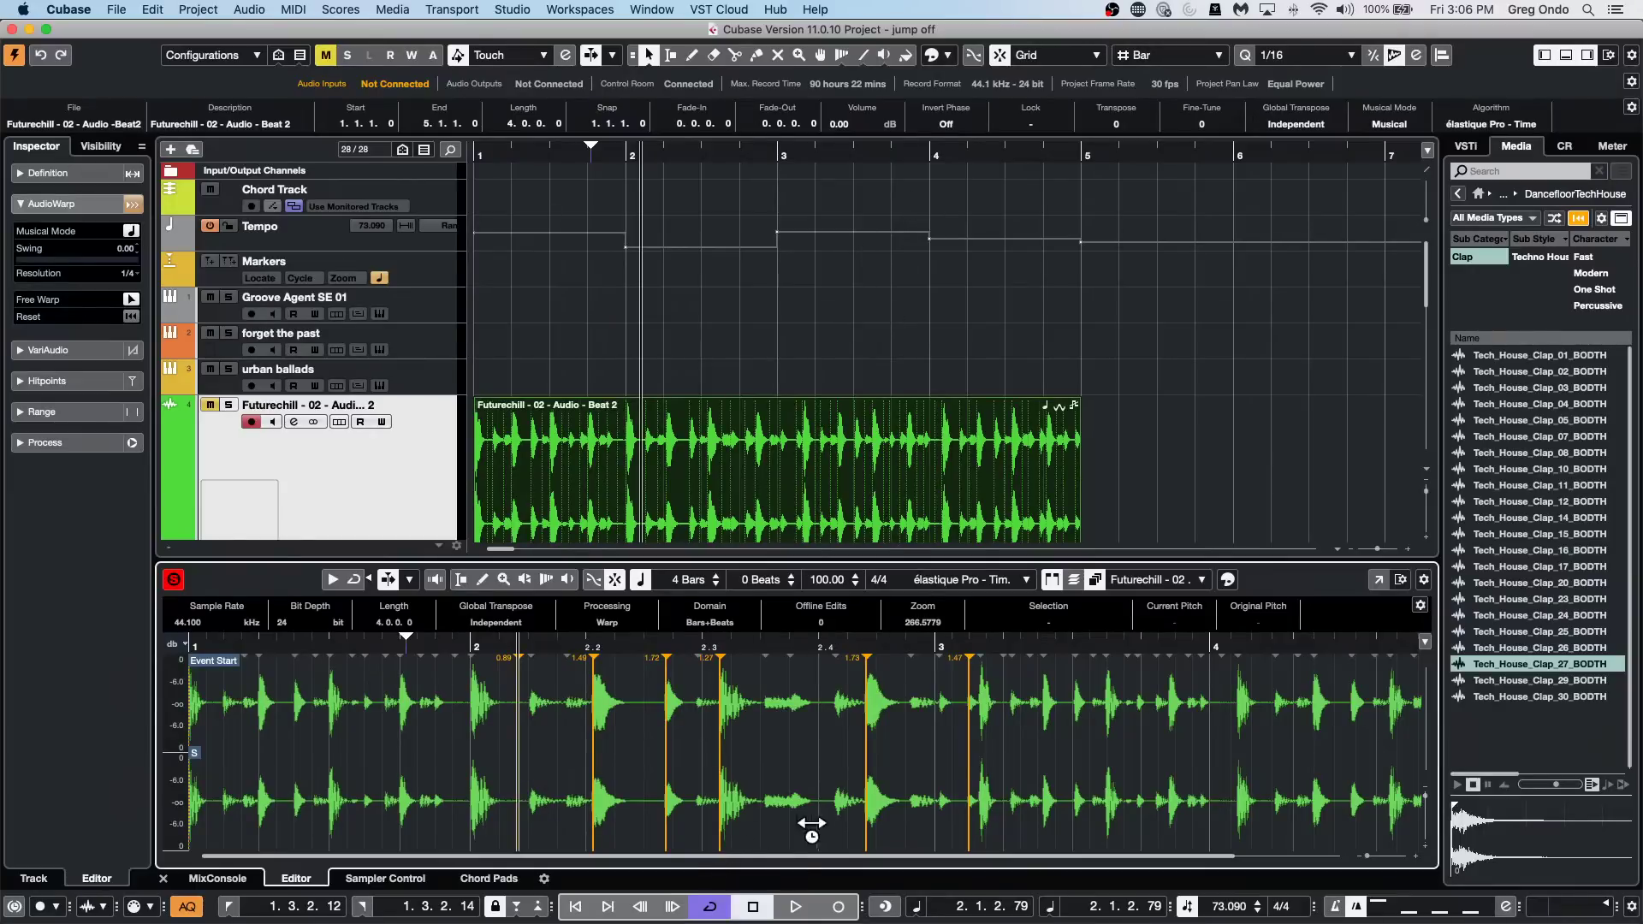
{"action": "left_click_drag", "start_coordinate": [1114, 793], "coordinate": [1107, 789]}
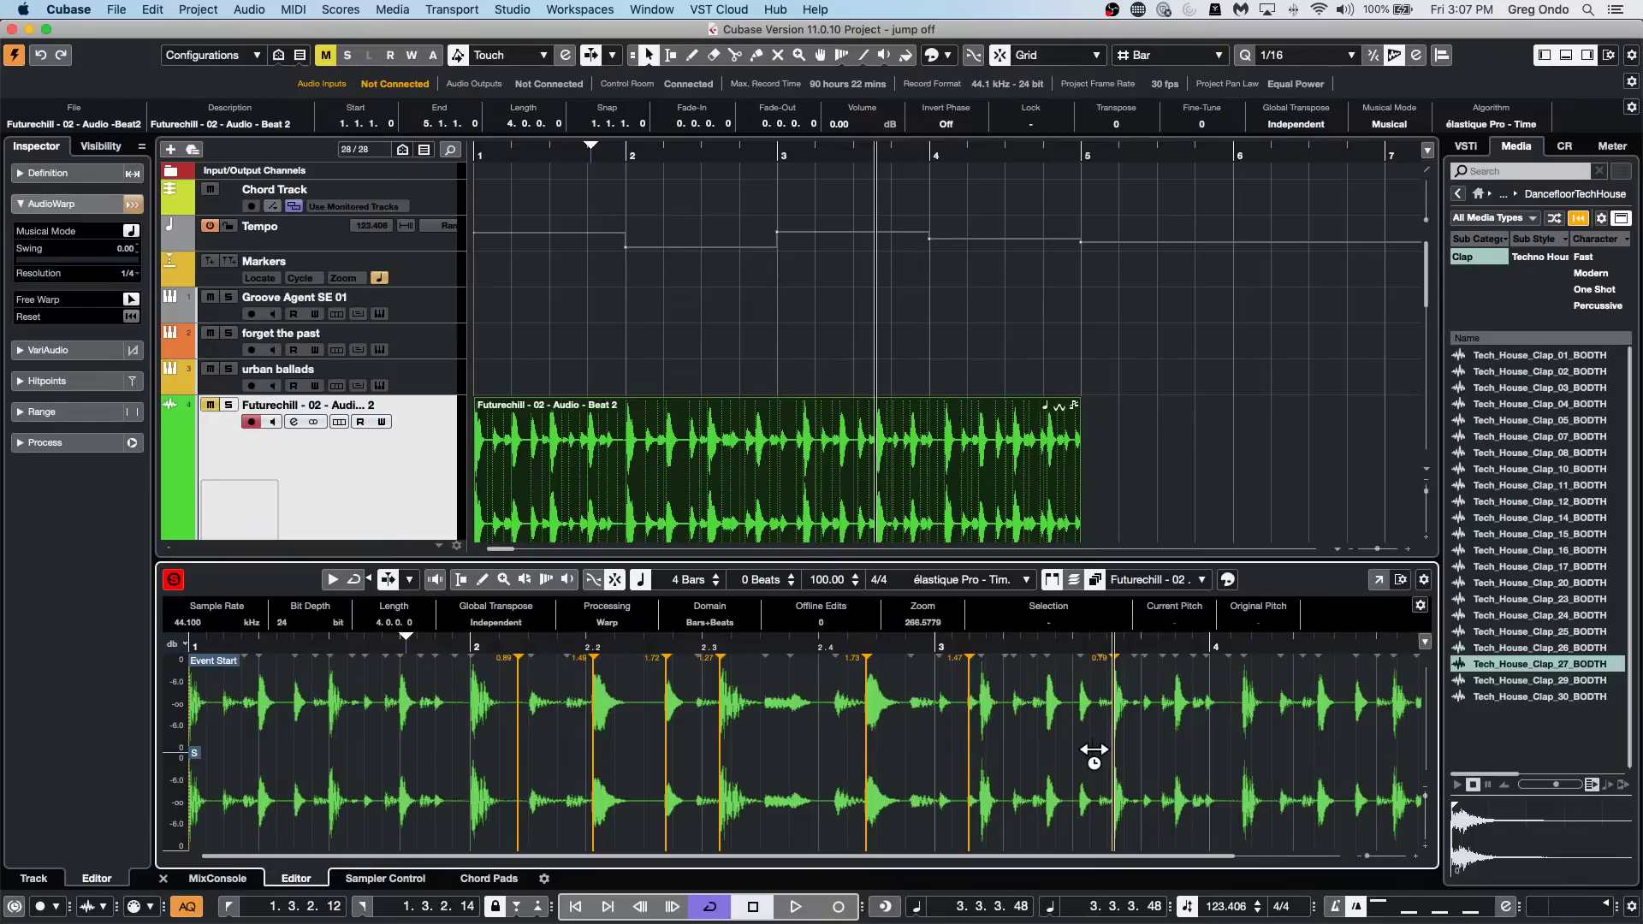
Review the Export Audio Mixdown settings for the project and close them without exporting.
{"action": "left_click", "coordinate": [117, 10]}
{"action": "mouse_move", "coordinate": [183, 253]}
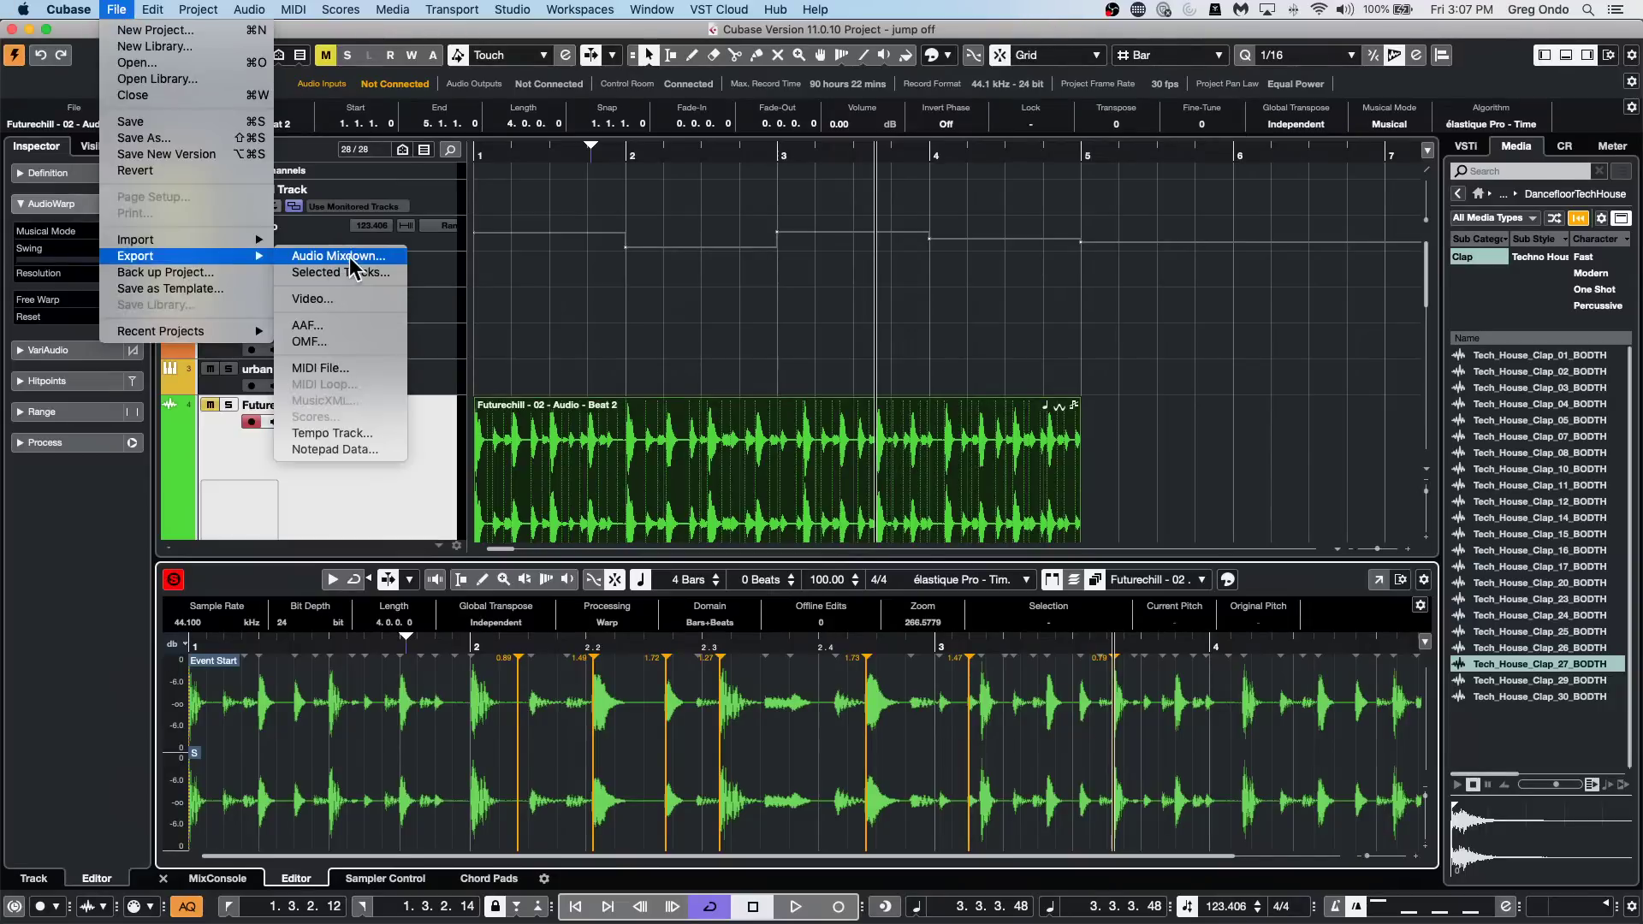
{"action": "left_click", "coordinate": [349, 257]}
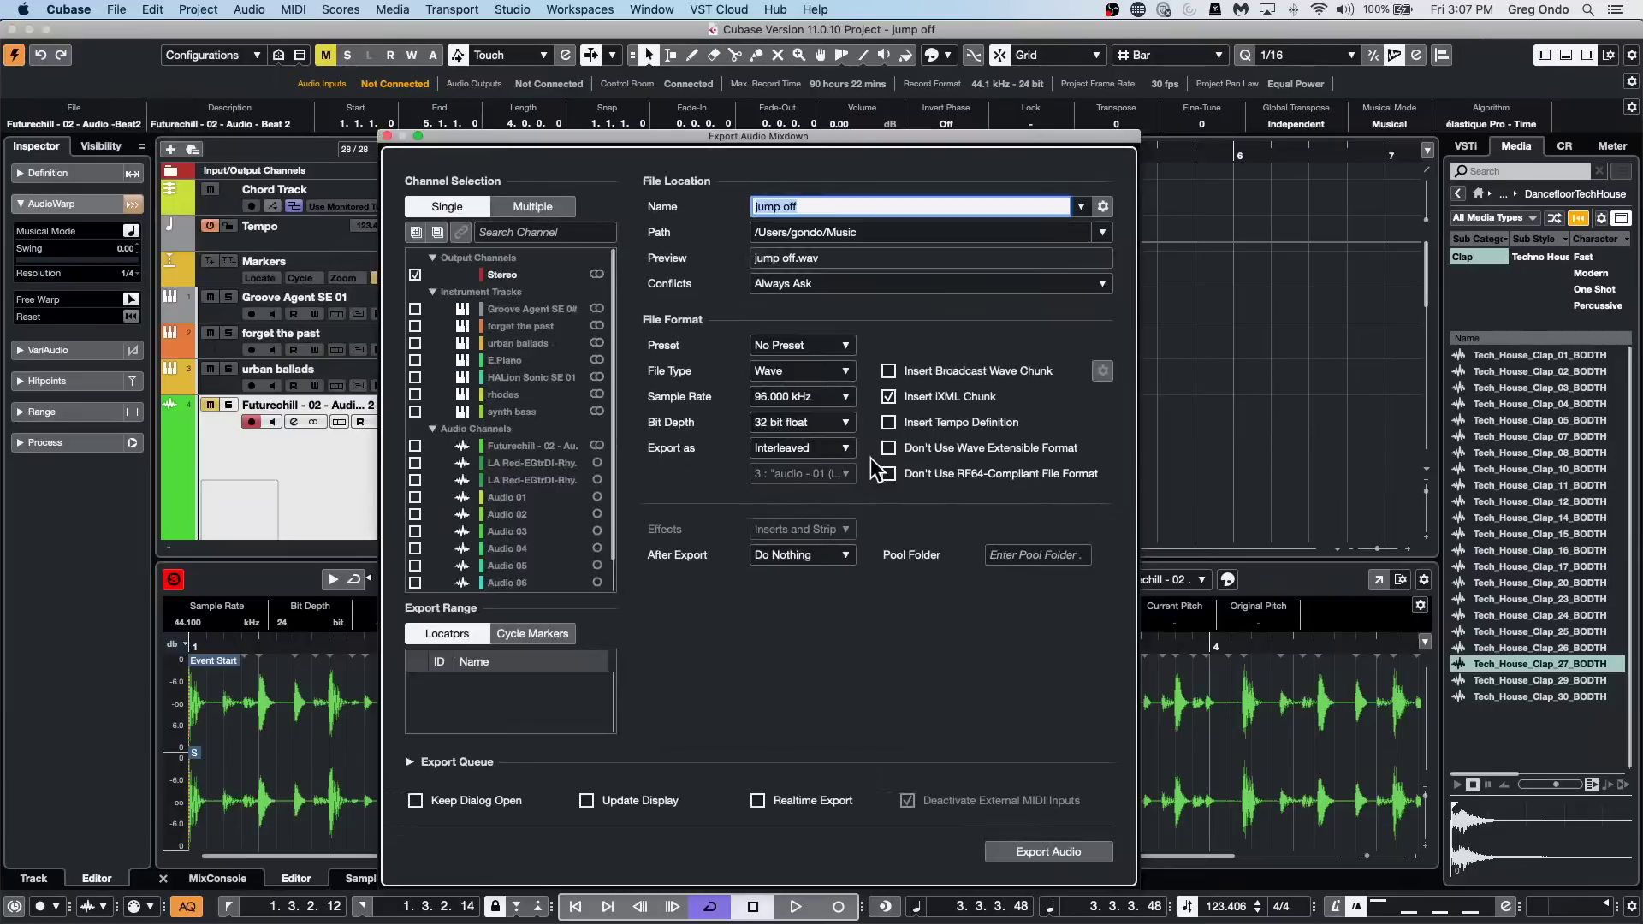
{"action": "left_click", "coordinate": [387, 136]}
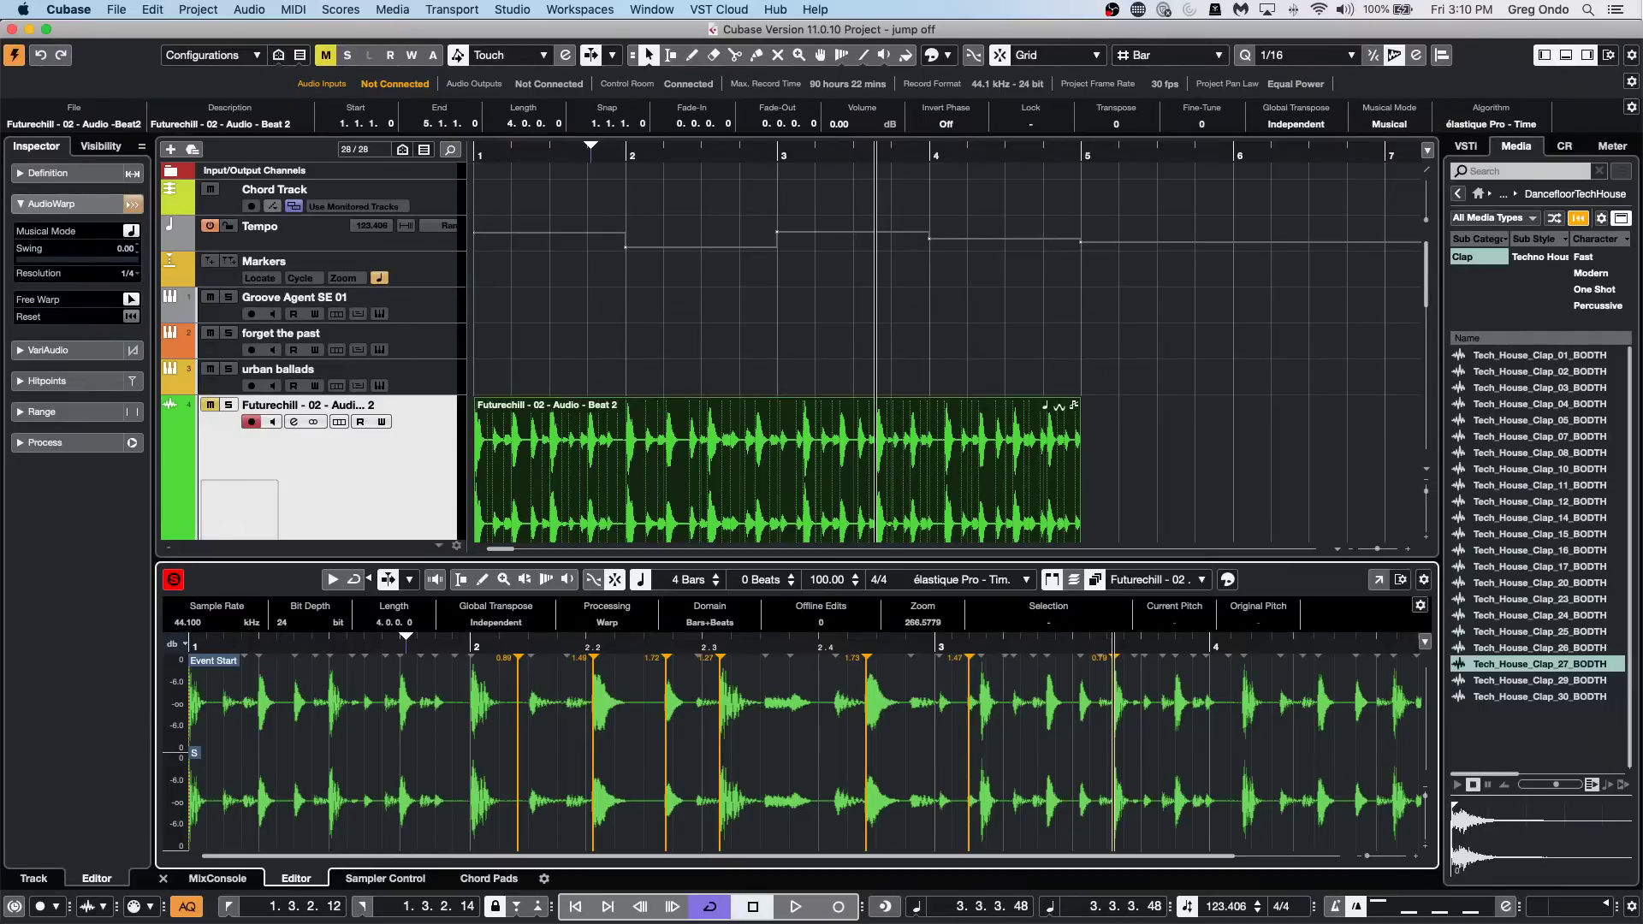
Start opening another project and go to the Projects folder in the file browser.
{"action": "left_click", "coordinate": [115, 11]}
{"action": "mouse_move", "coordinate": [218, 335]}
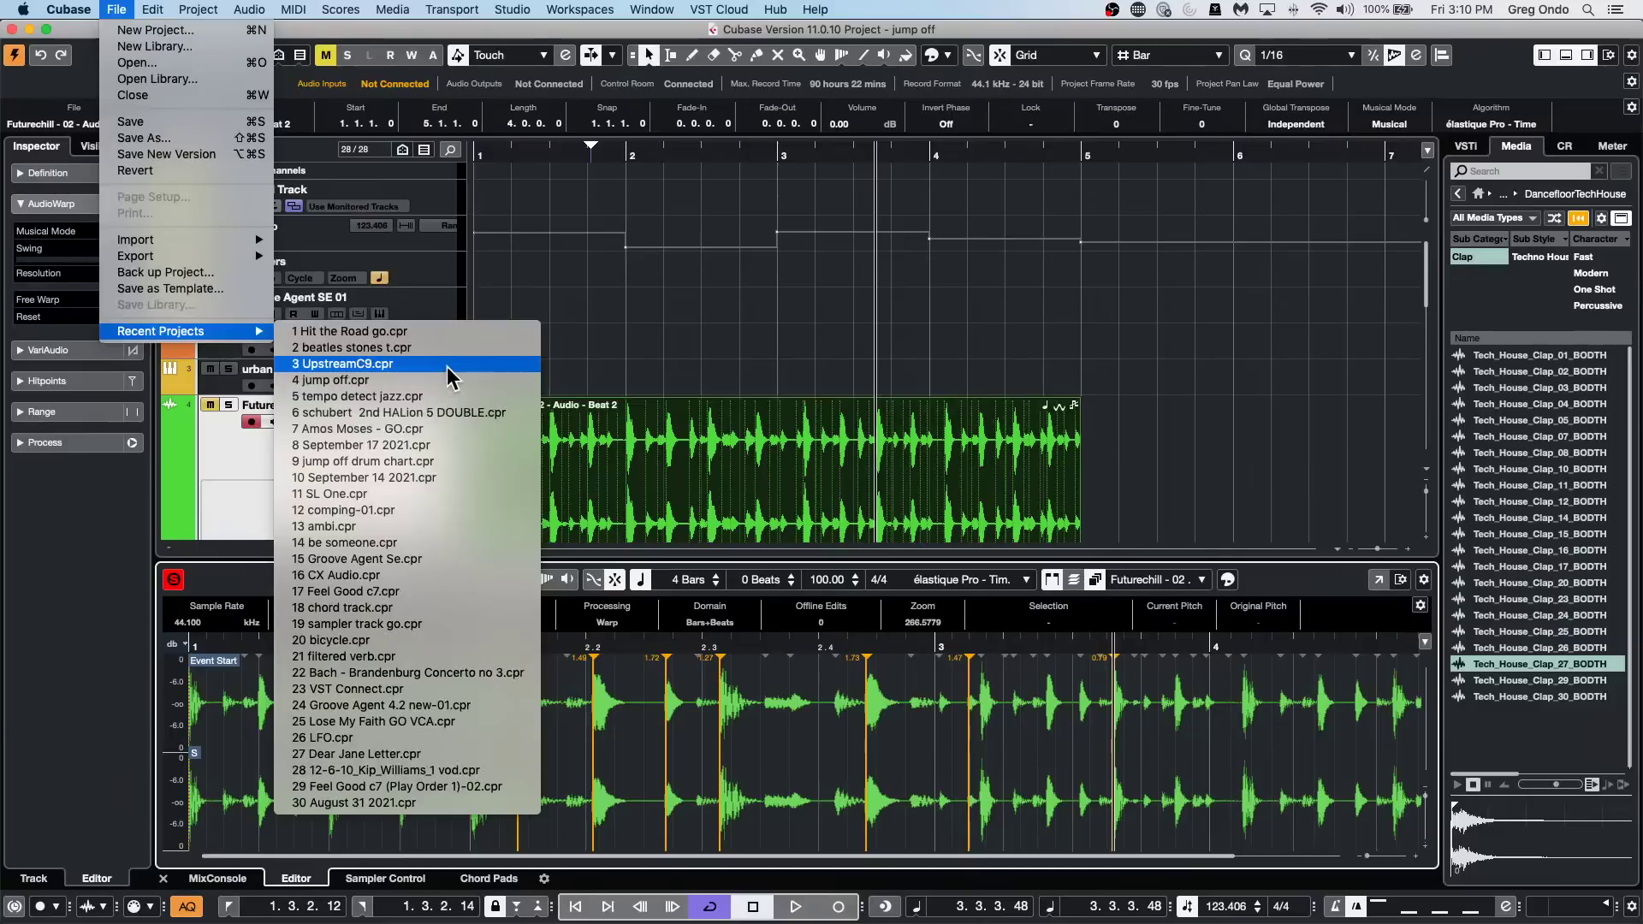
{"action": "left_click", "coordinate": [187, 65]}
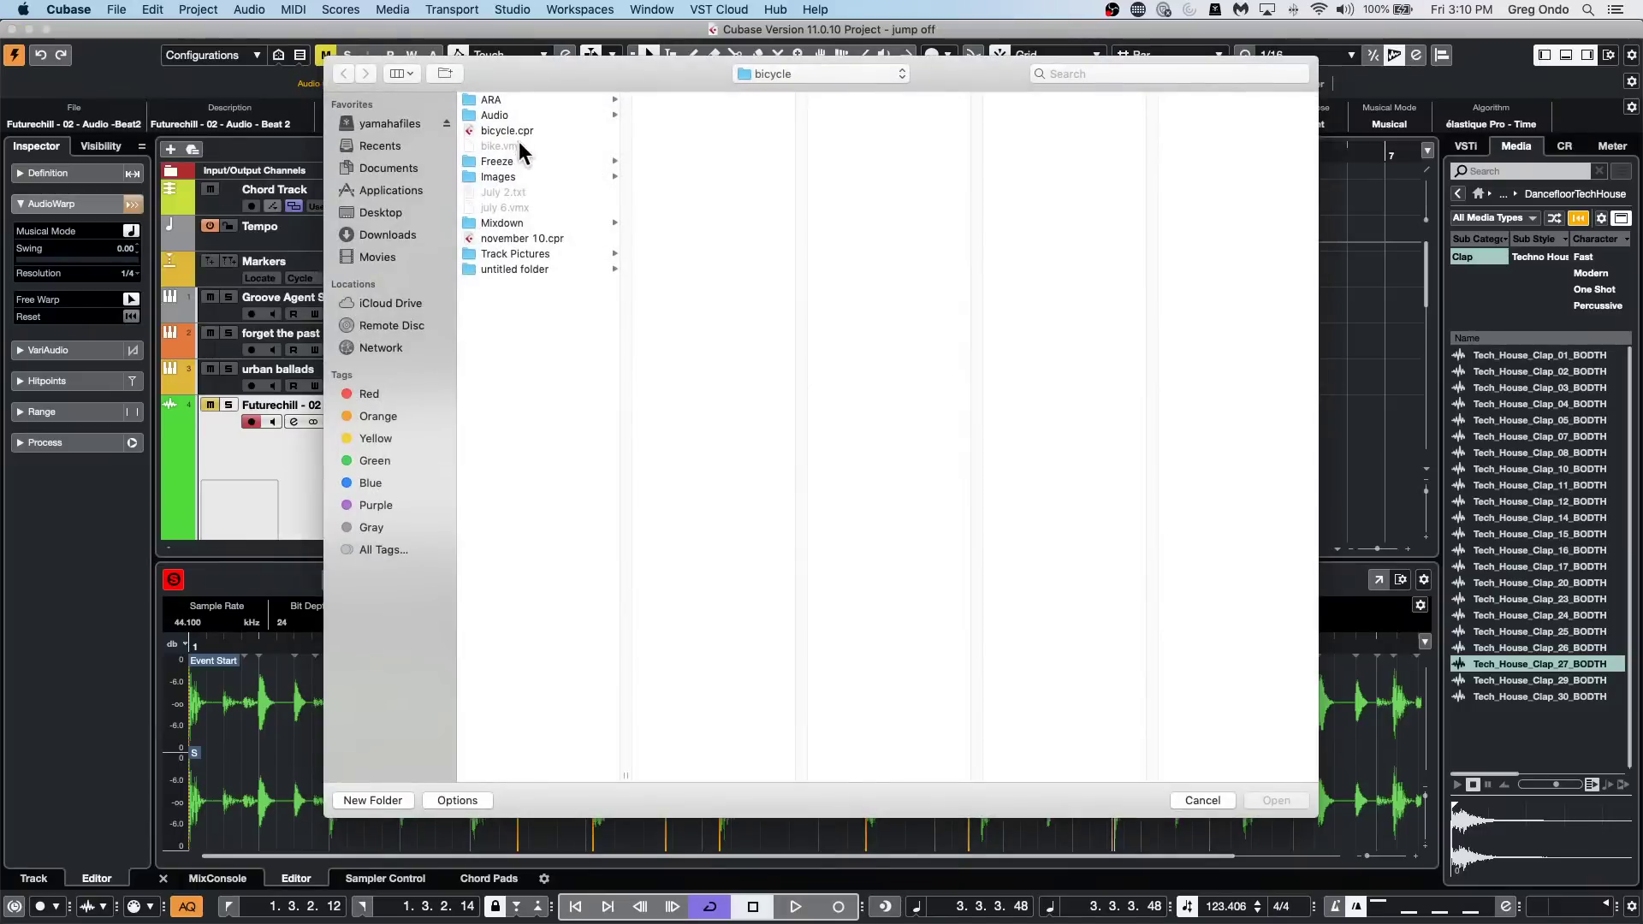
{"action": "left_click", "coordinate": [764, 72]}
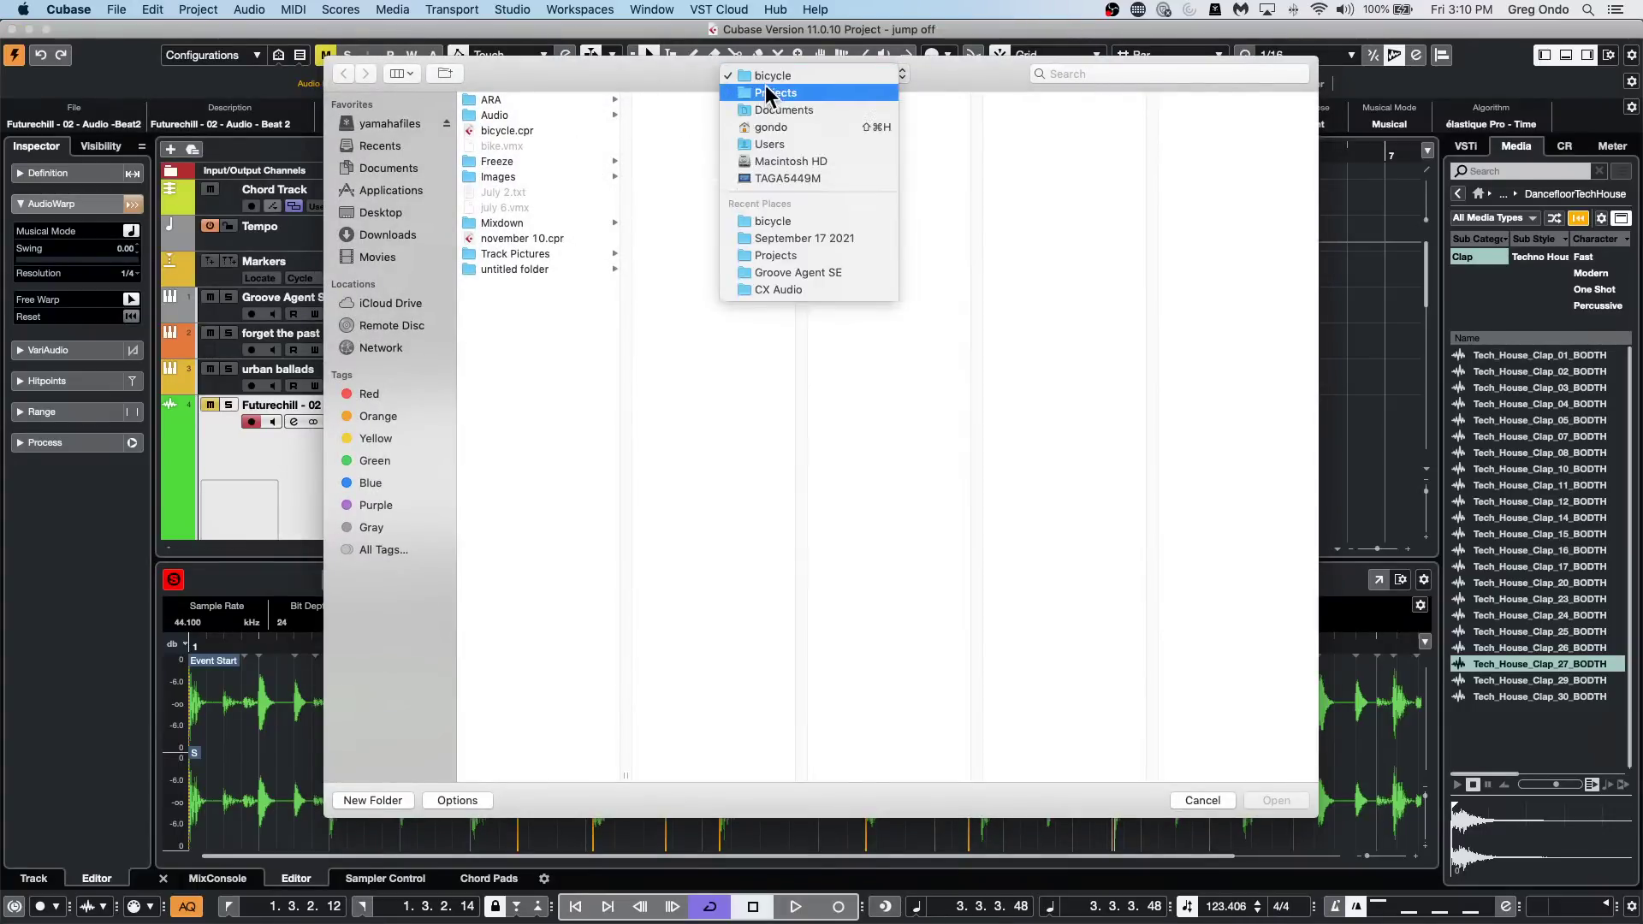
{"action": "left_click", "coordinate": [766, 89]}
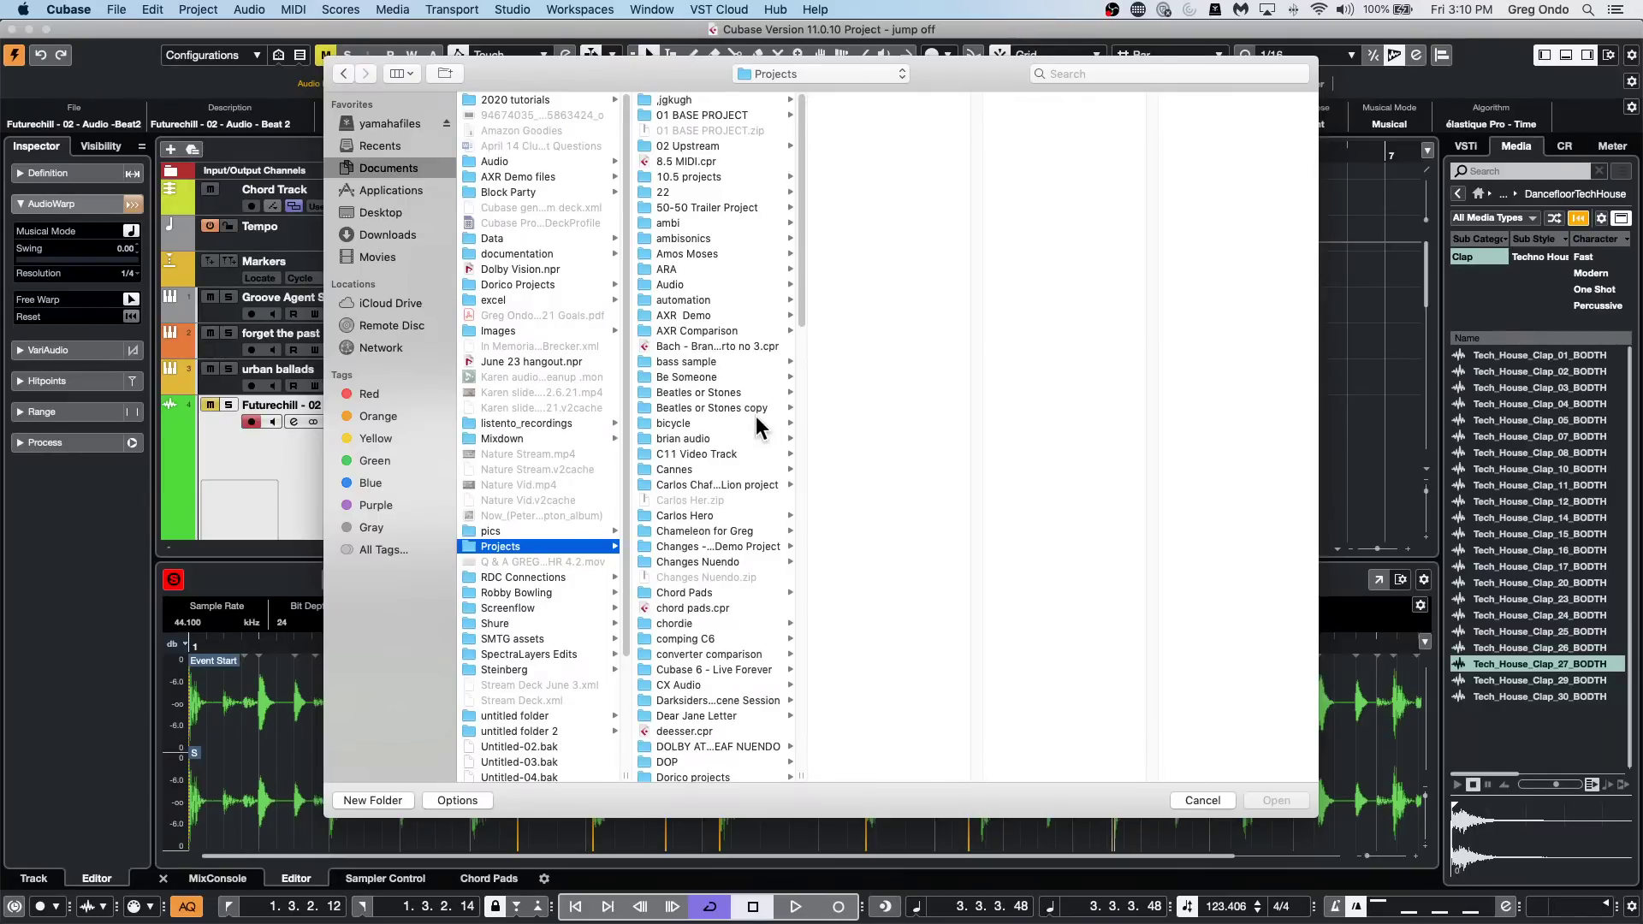
Open Dark Glass.cpr from the Dark Glass folder within Projects and activate the project.
{"action": "scroll", "coordinate": [757, 418], "scroll_direction": "down", "scroll_amount": 3}
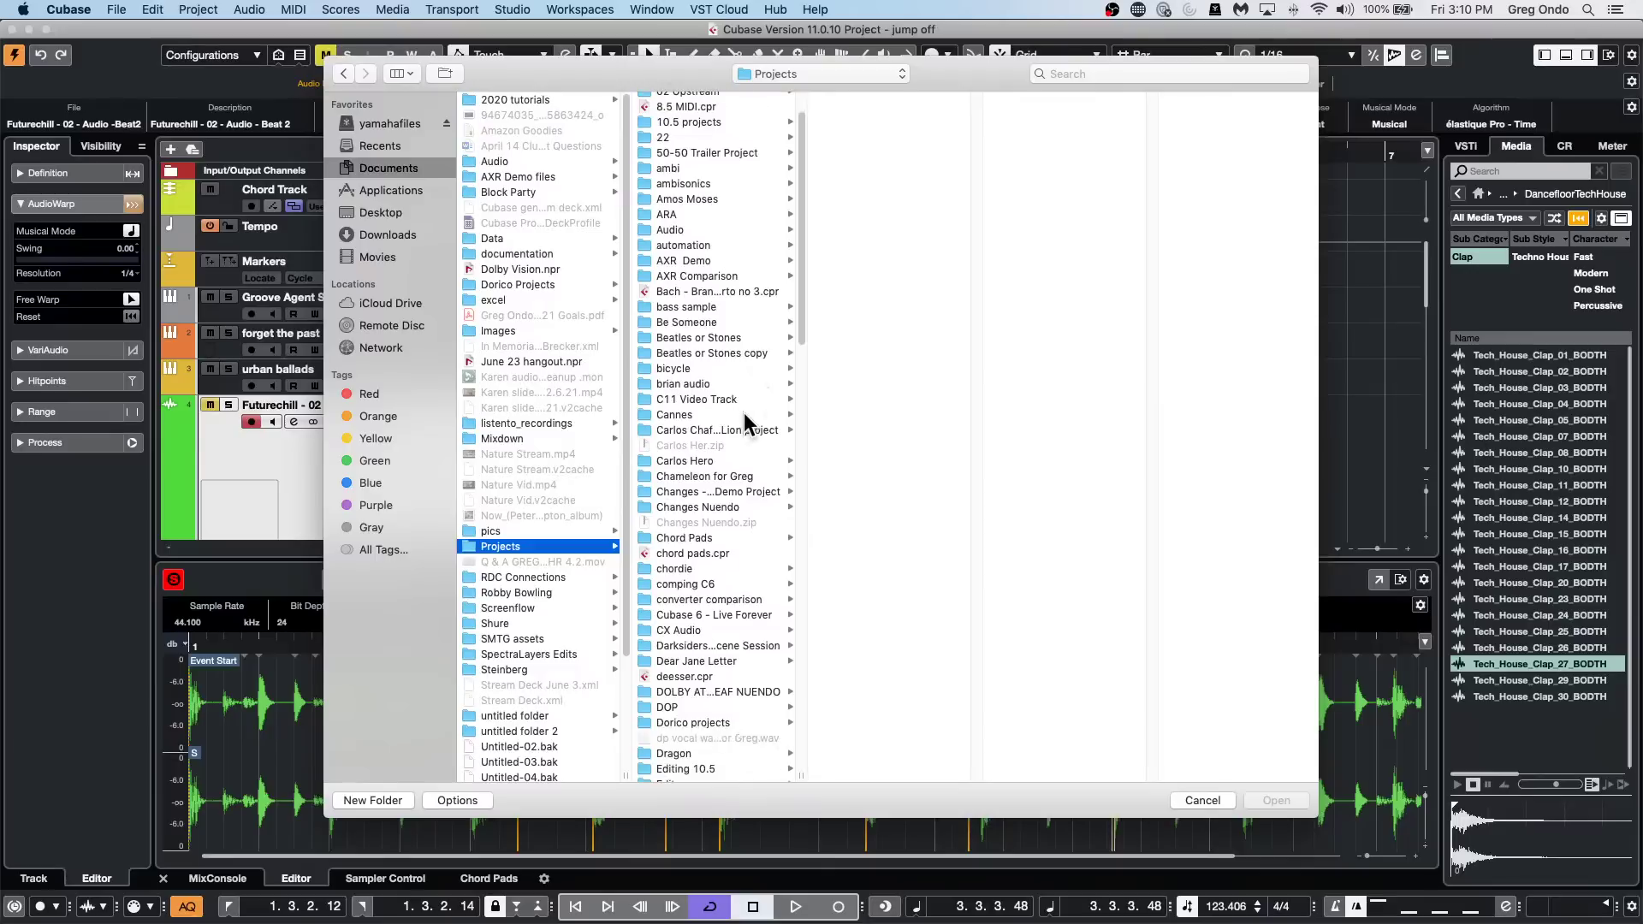
{"action": "scroll", "coordinate": [743, 413], "scroll_direction": "down", "scroll_amount": 3}
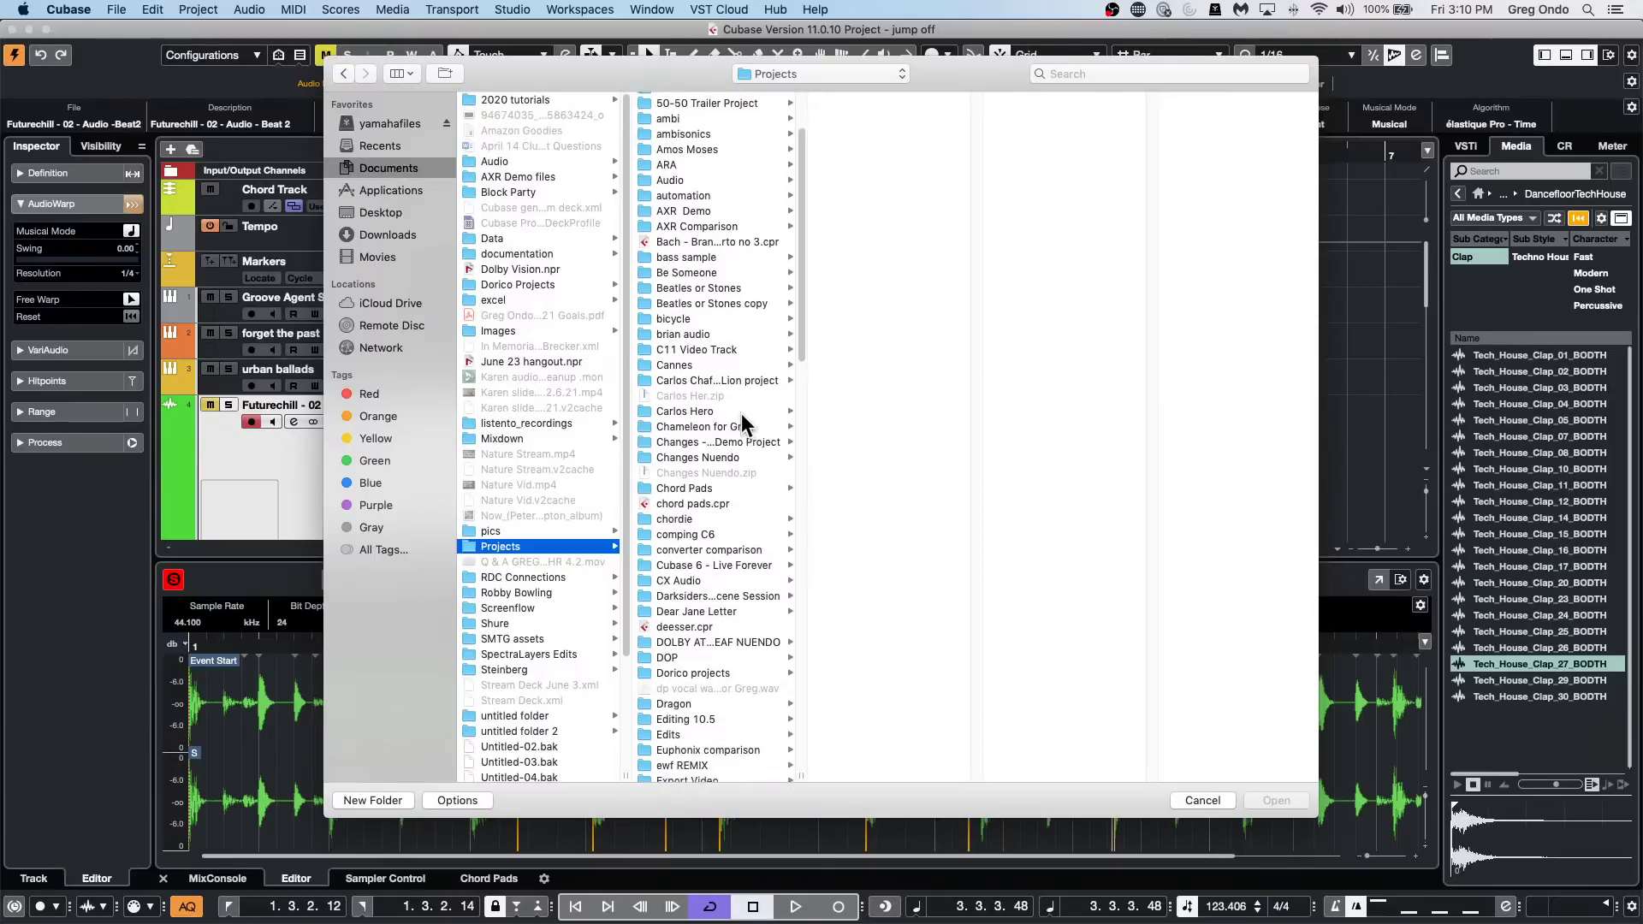
{"action": "scroll", "coordinate": [732, 412], "scroll_direction": "down", "scroll_amount": 3}
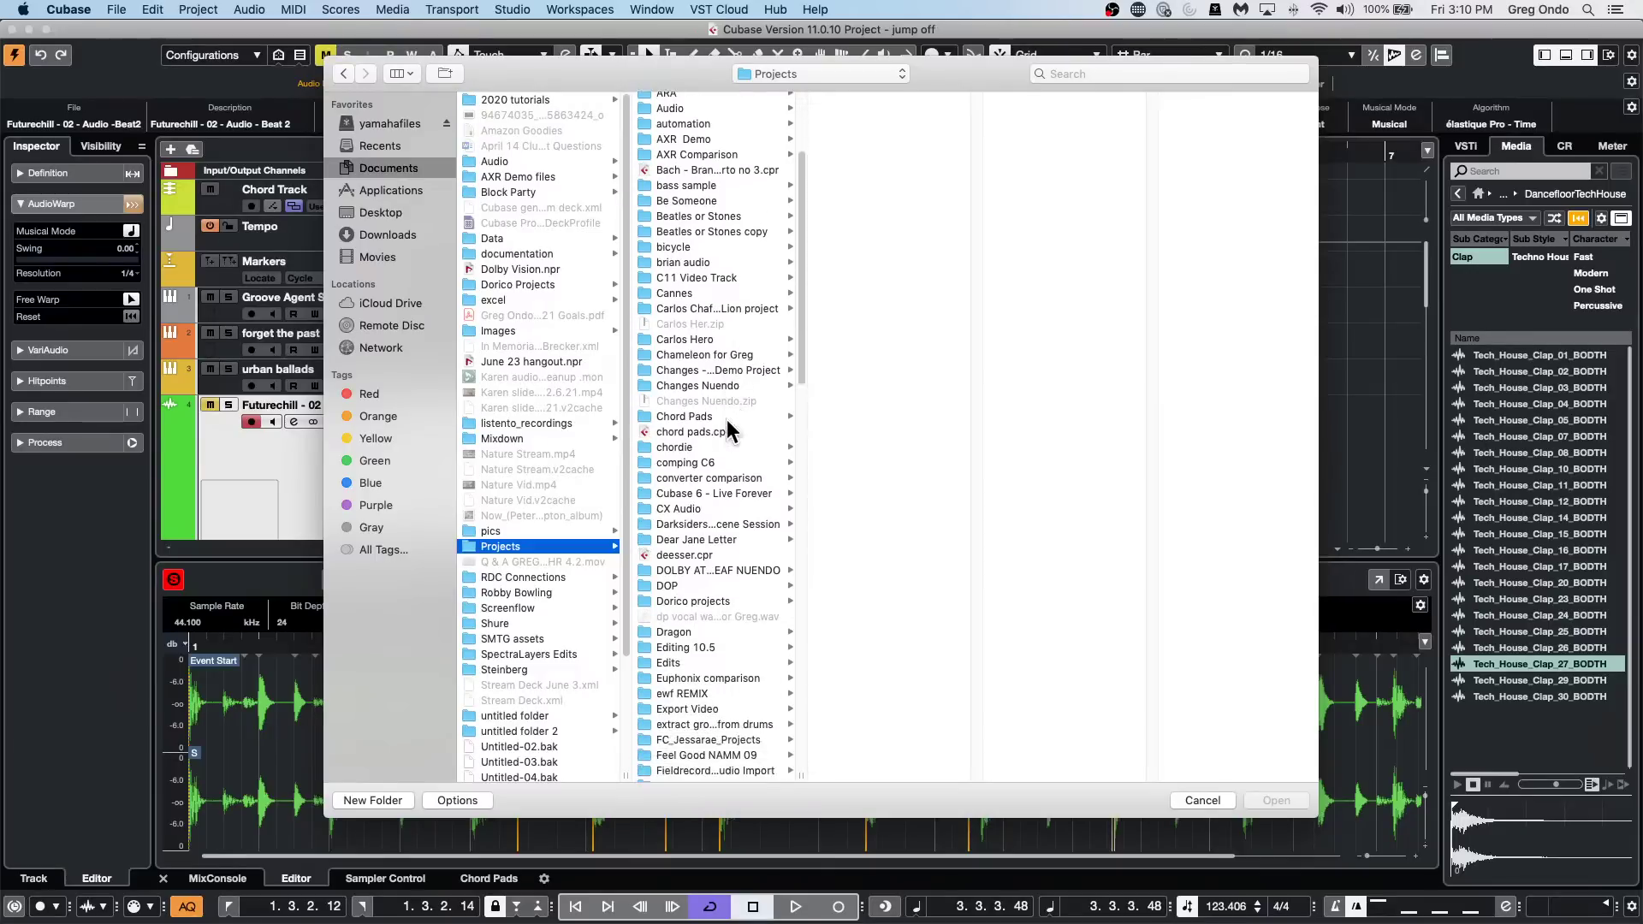
{"action": "scroll", "coordinate": [727, 425], "scroll_direction": "down", "scroll_amount": 3}
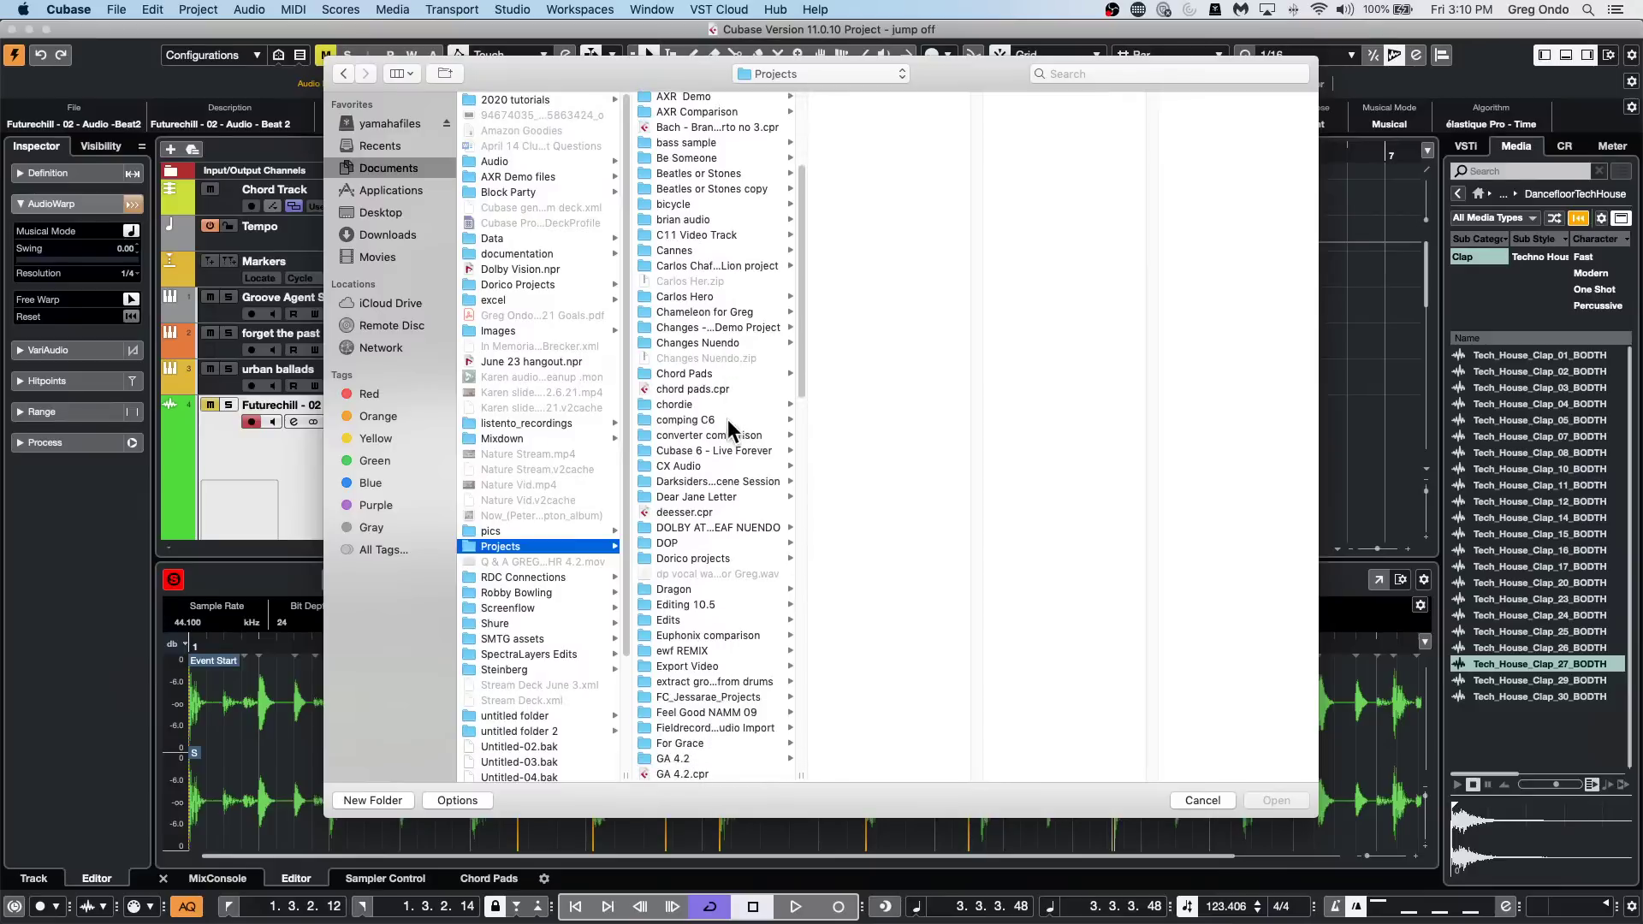
{"action": "scroll", "coordinate": [729, 428], "scroll_direction": "down", "scroll_amount": 2}
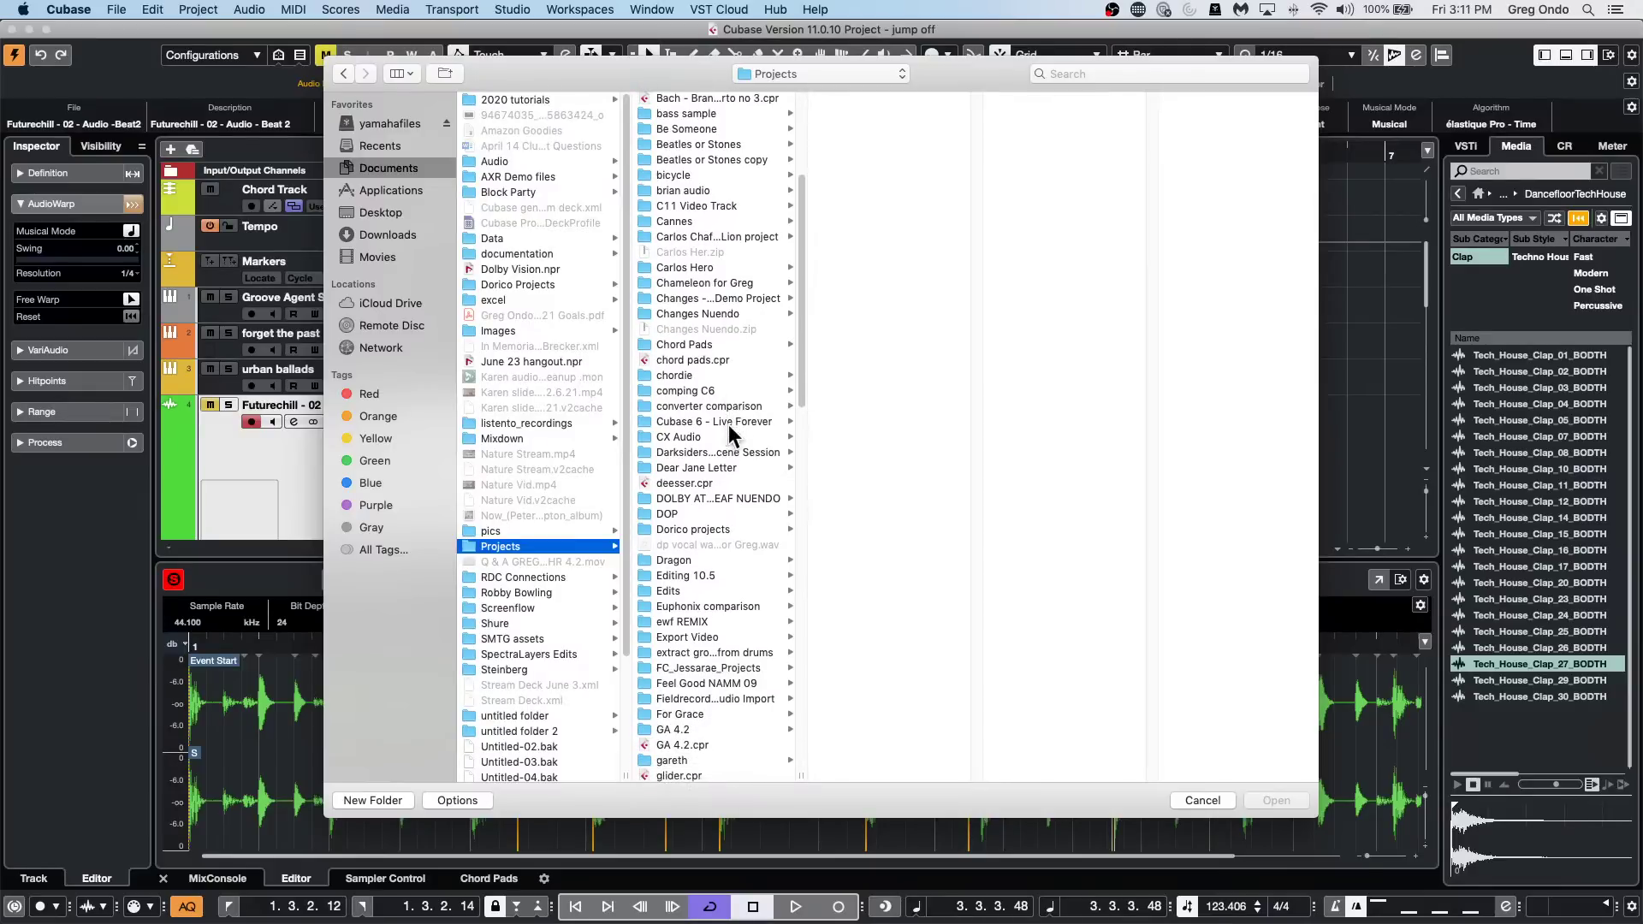
{"action": "left_click", "coordinate": [702, 761]}
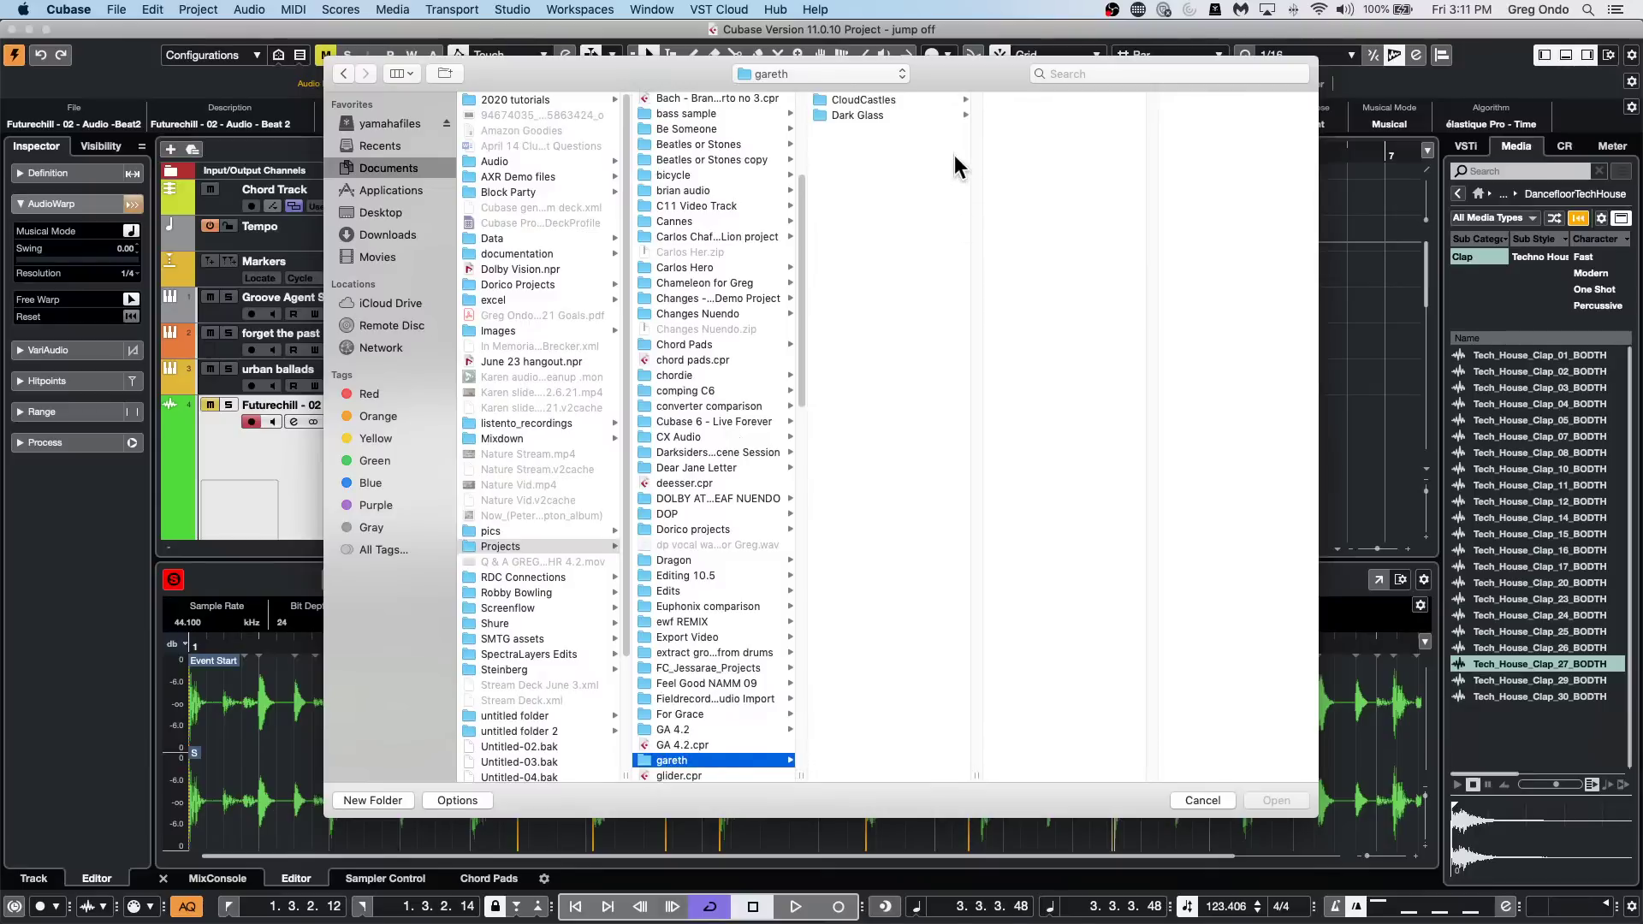
{"action": "left_click", "coordinate": [857, 114]}
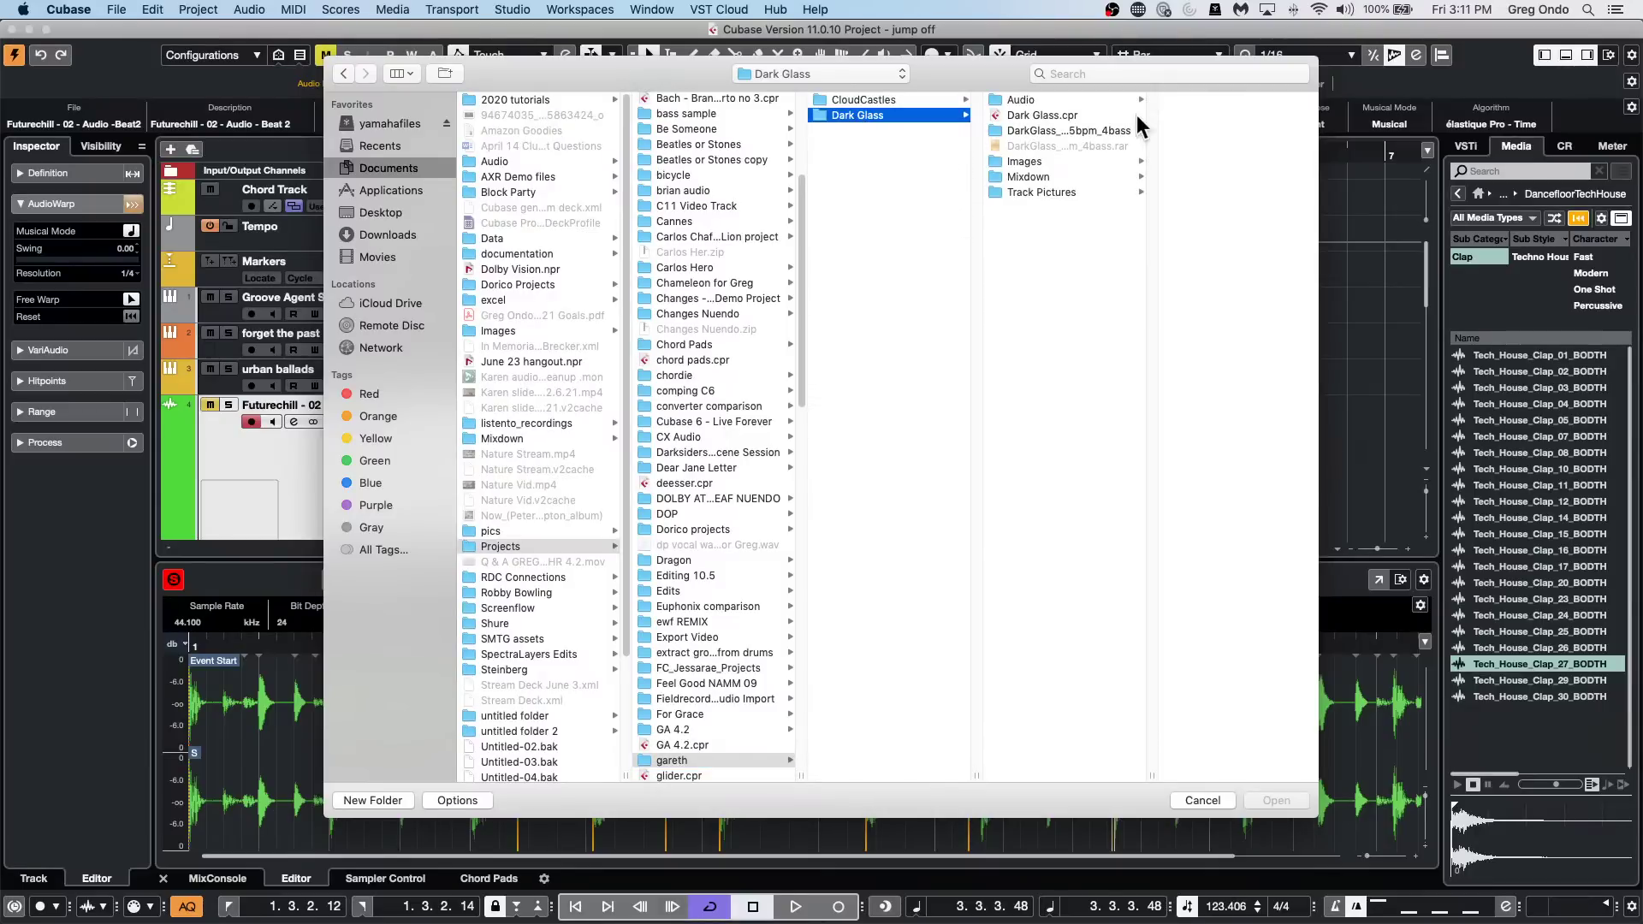
{"action": "double_click", "coordinate": [1070, 115]}
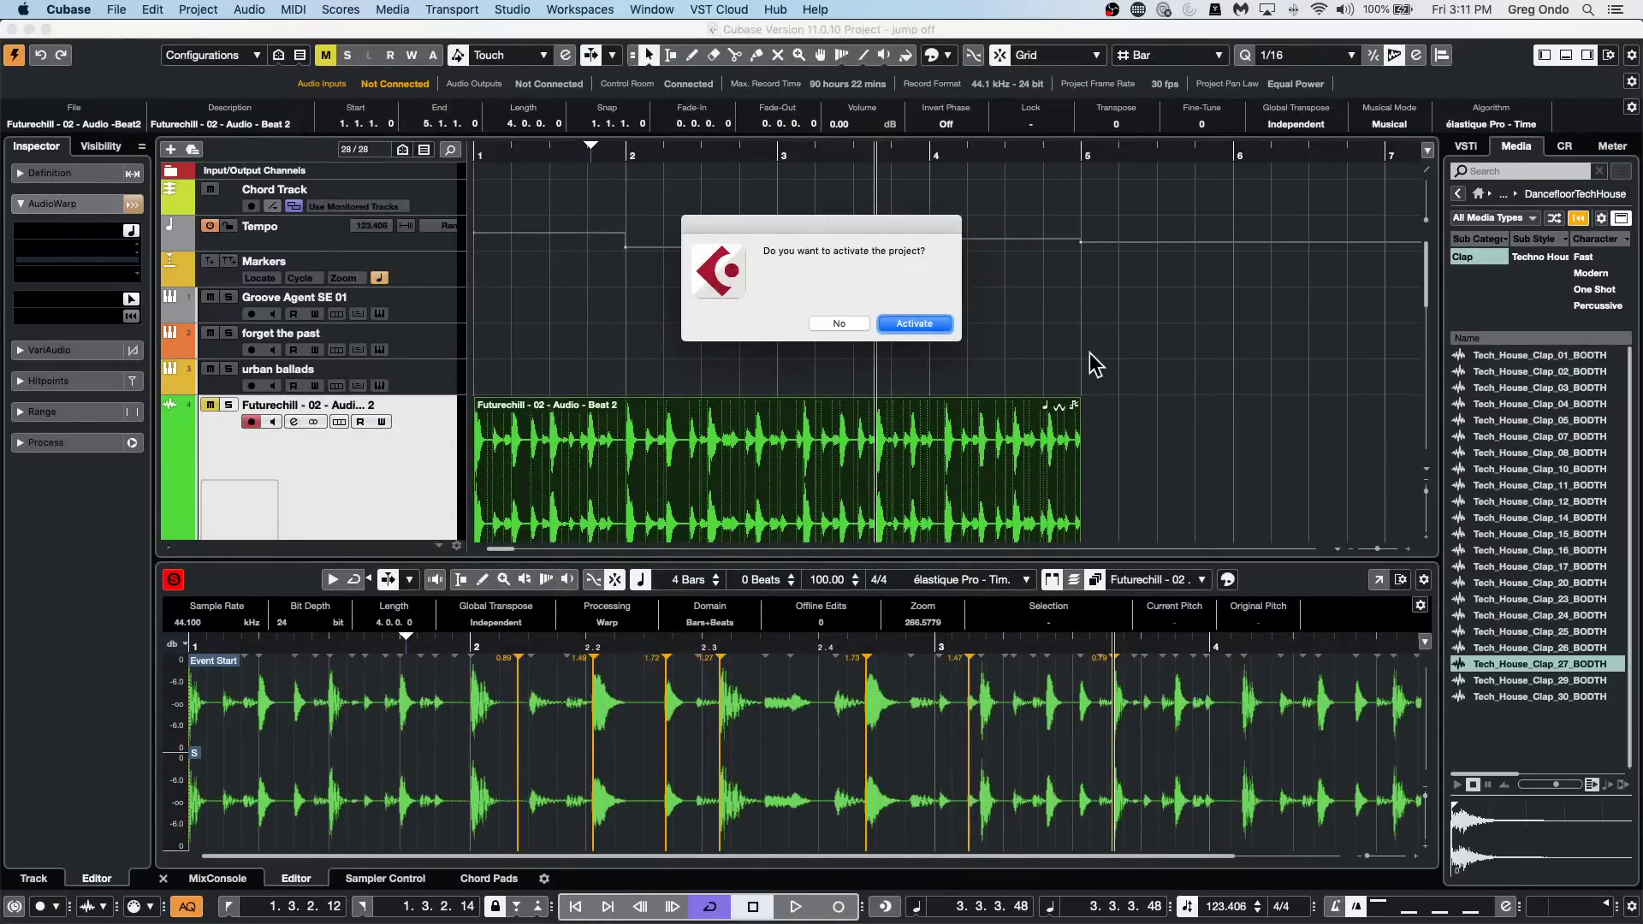
{"action": "left_click", "coordinate": [924, 324]}
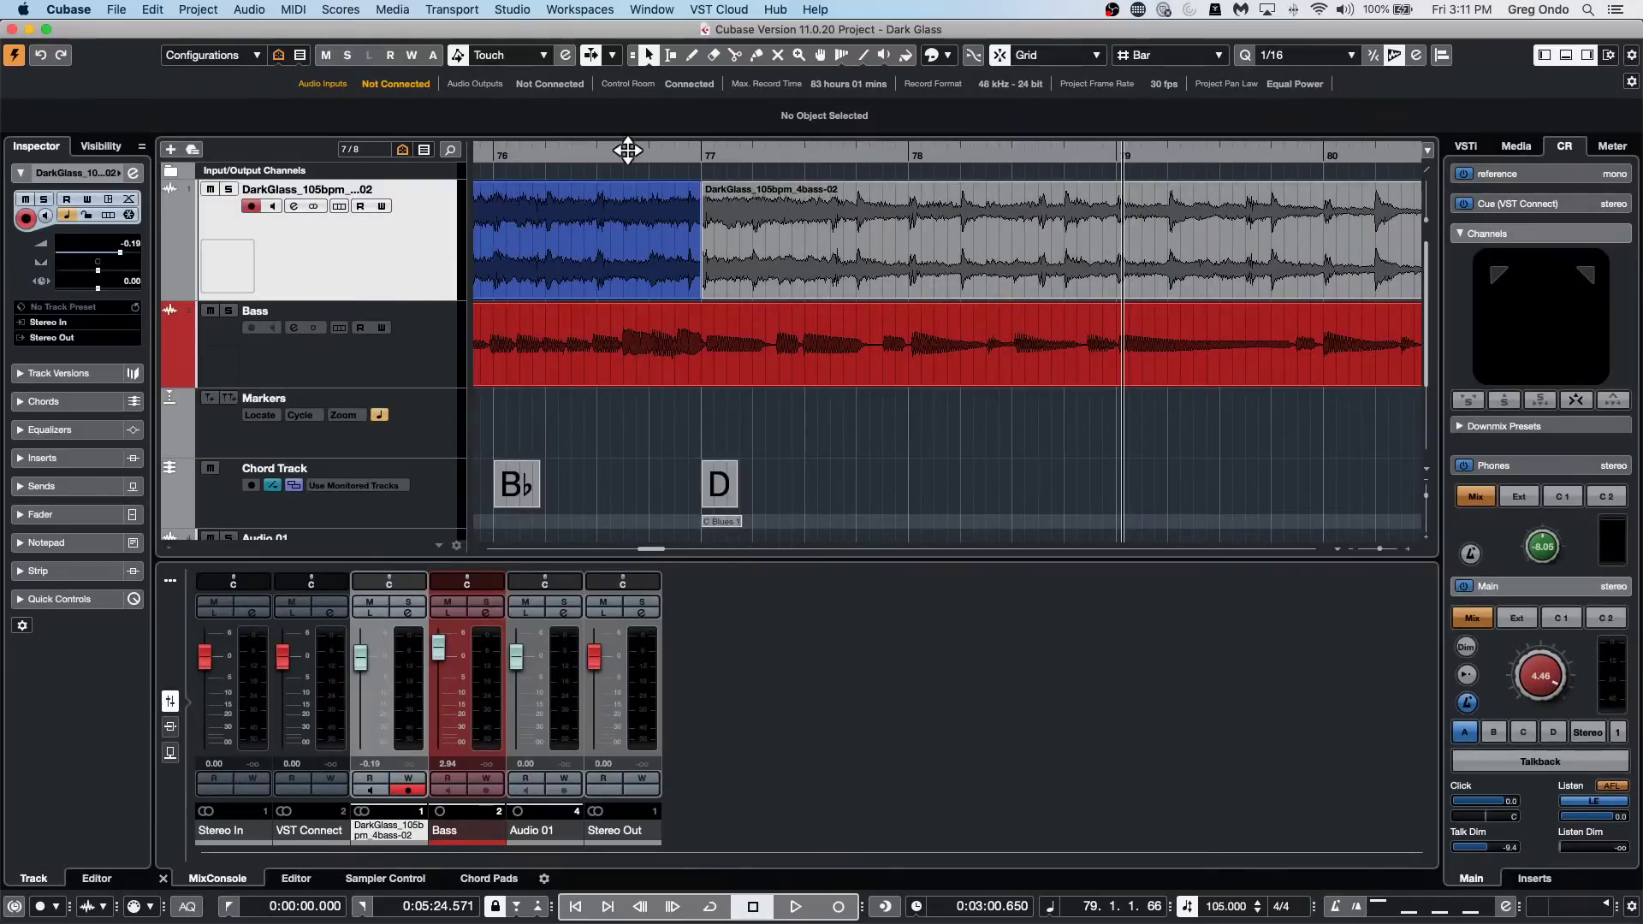
Play the Dark Glass project from around bar 82, lower the Control Room main level to -5.81, and stop playback.
{"action": "left_click", "coordinate": [656, 147]}
{"action": "left_click_drag", "start_coordinate": [656, 127], "coordinate": [941, 175]}
{"action": "key", "text": "space"}
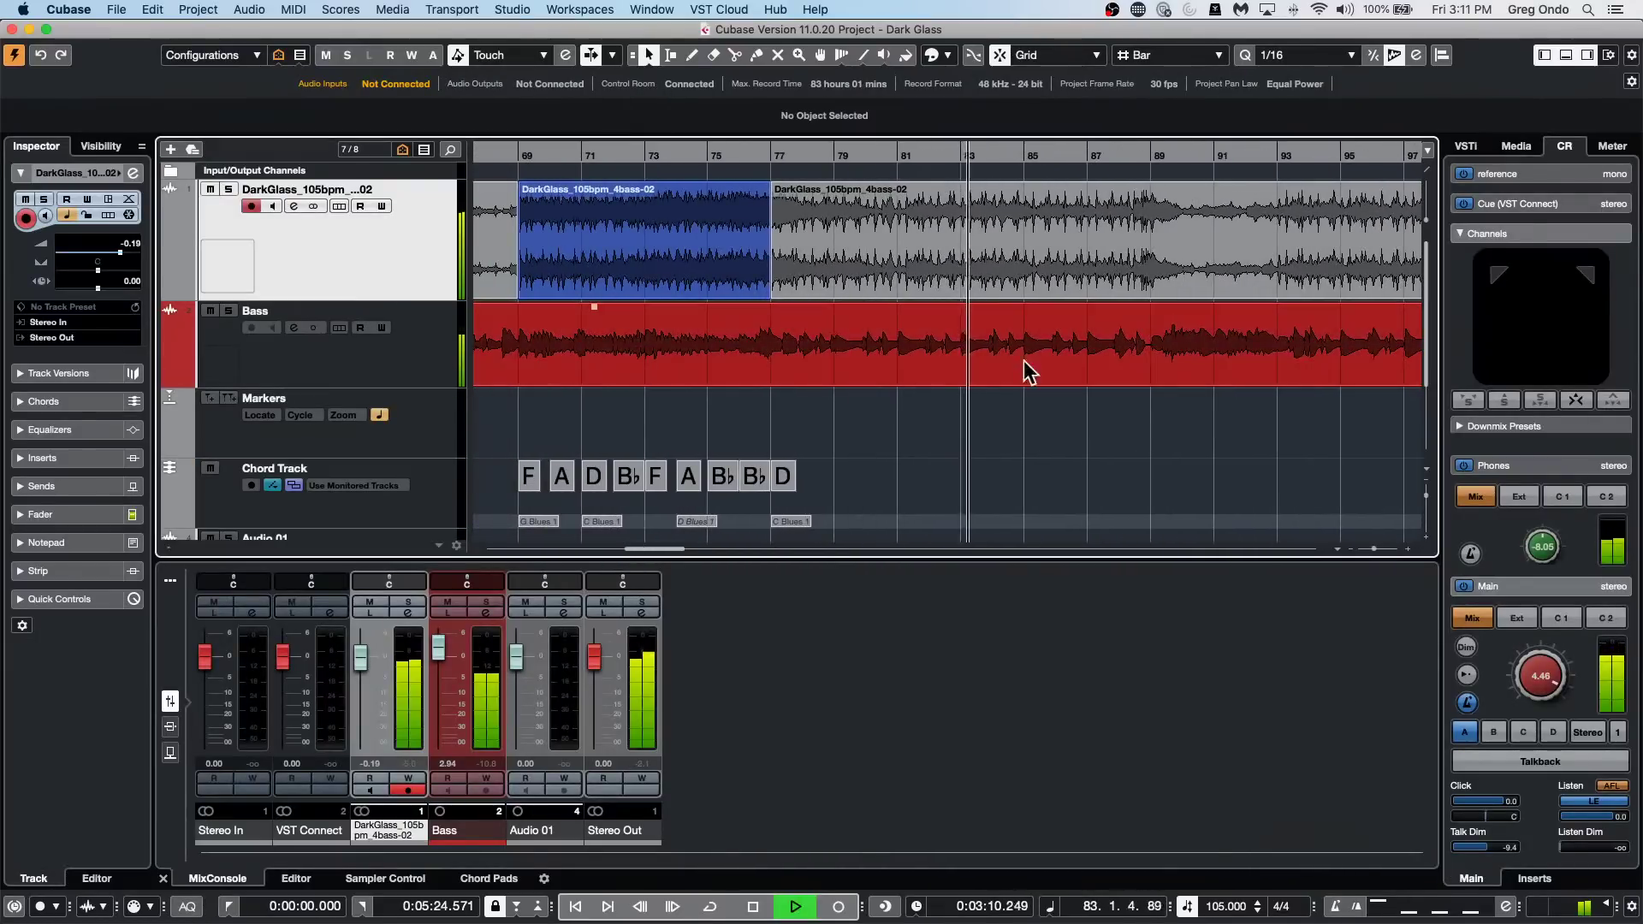
{"action": "left_click_drag", "start_coordinate": [1545, 677], "coordinate": [1539, 733]}
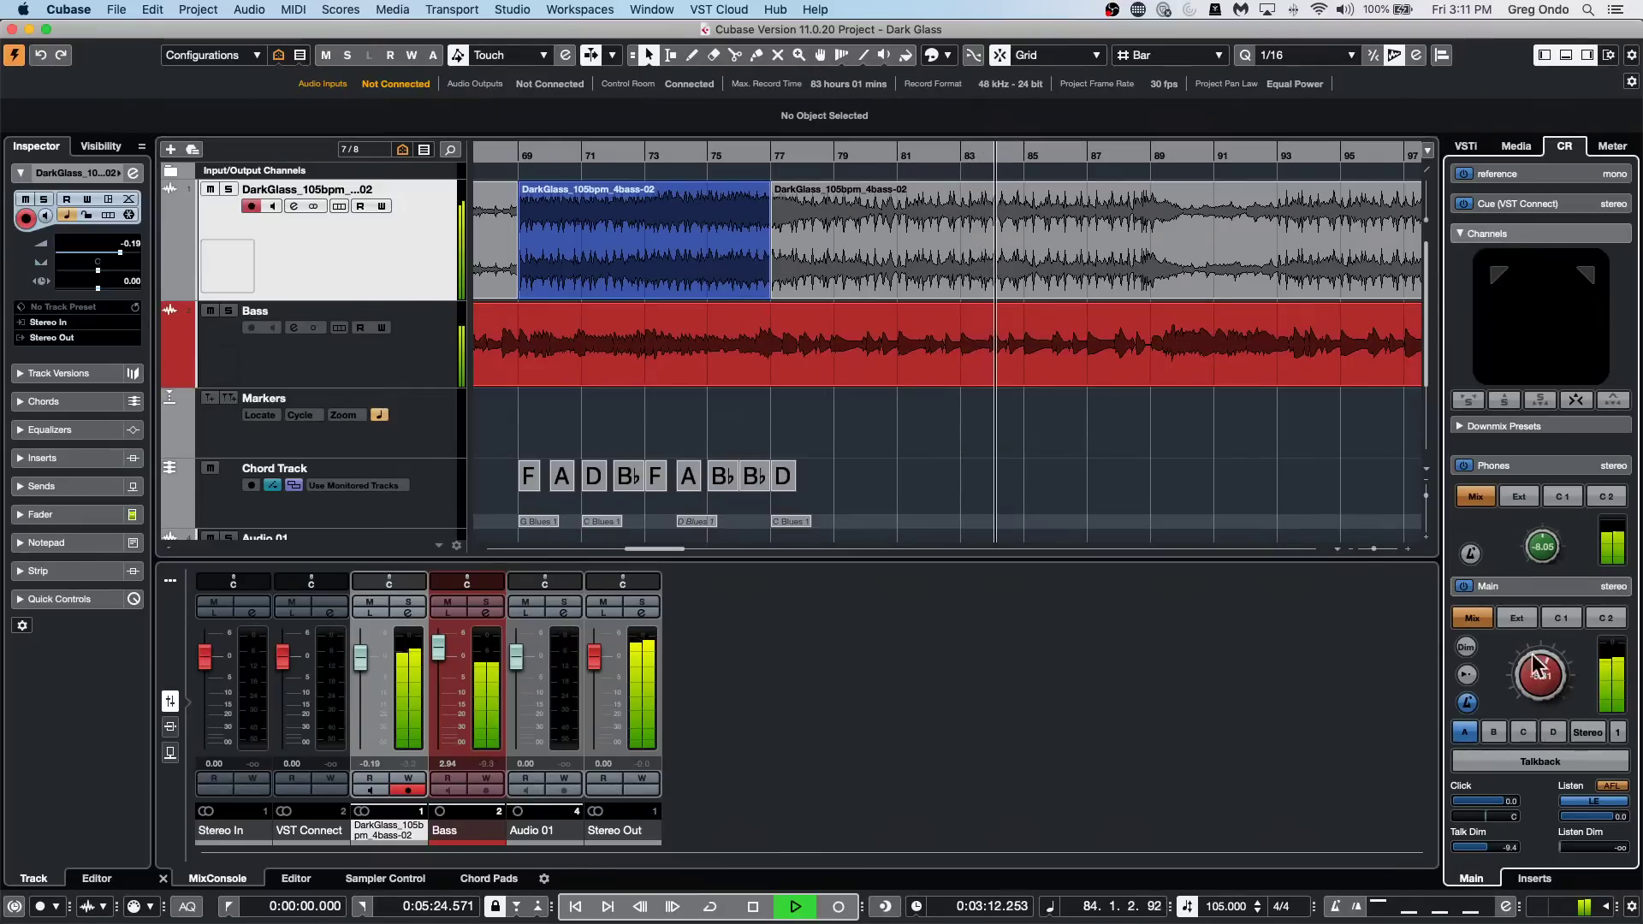
{"action": "key", "text": "space"}
Open the Bass event in the Sample Editor and create warp markers from its hitpoints with the Threshold set to 18.
{"action": "double_click", "coordinate": [847, 353]}
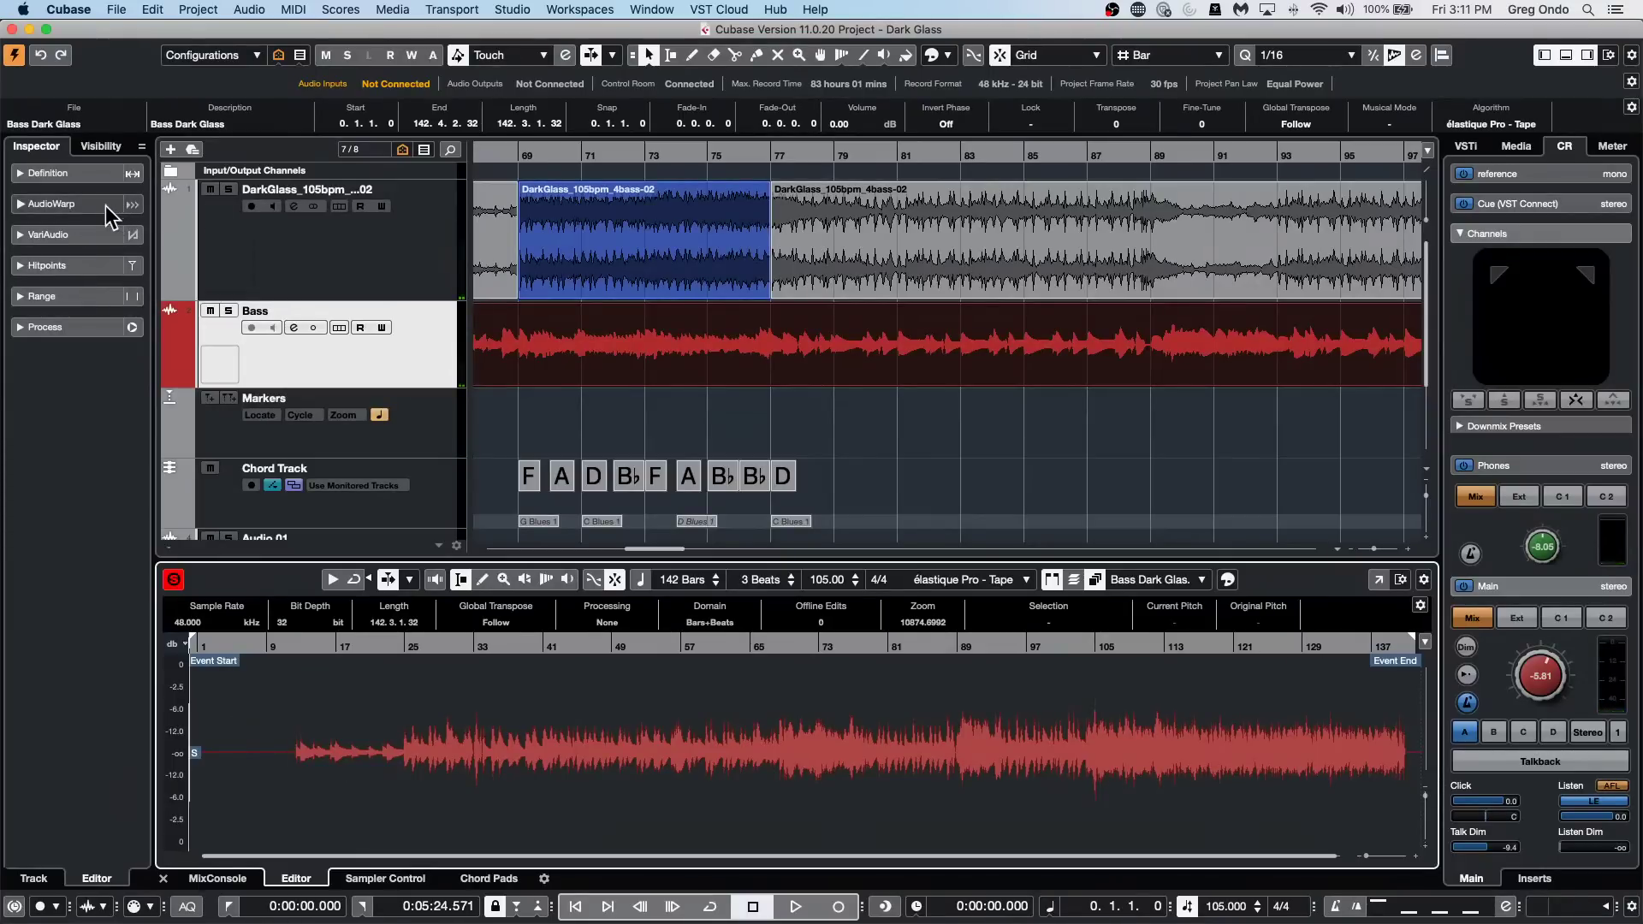
{"action": "left_click", "coordinate": [85, 265]}
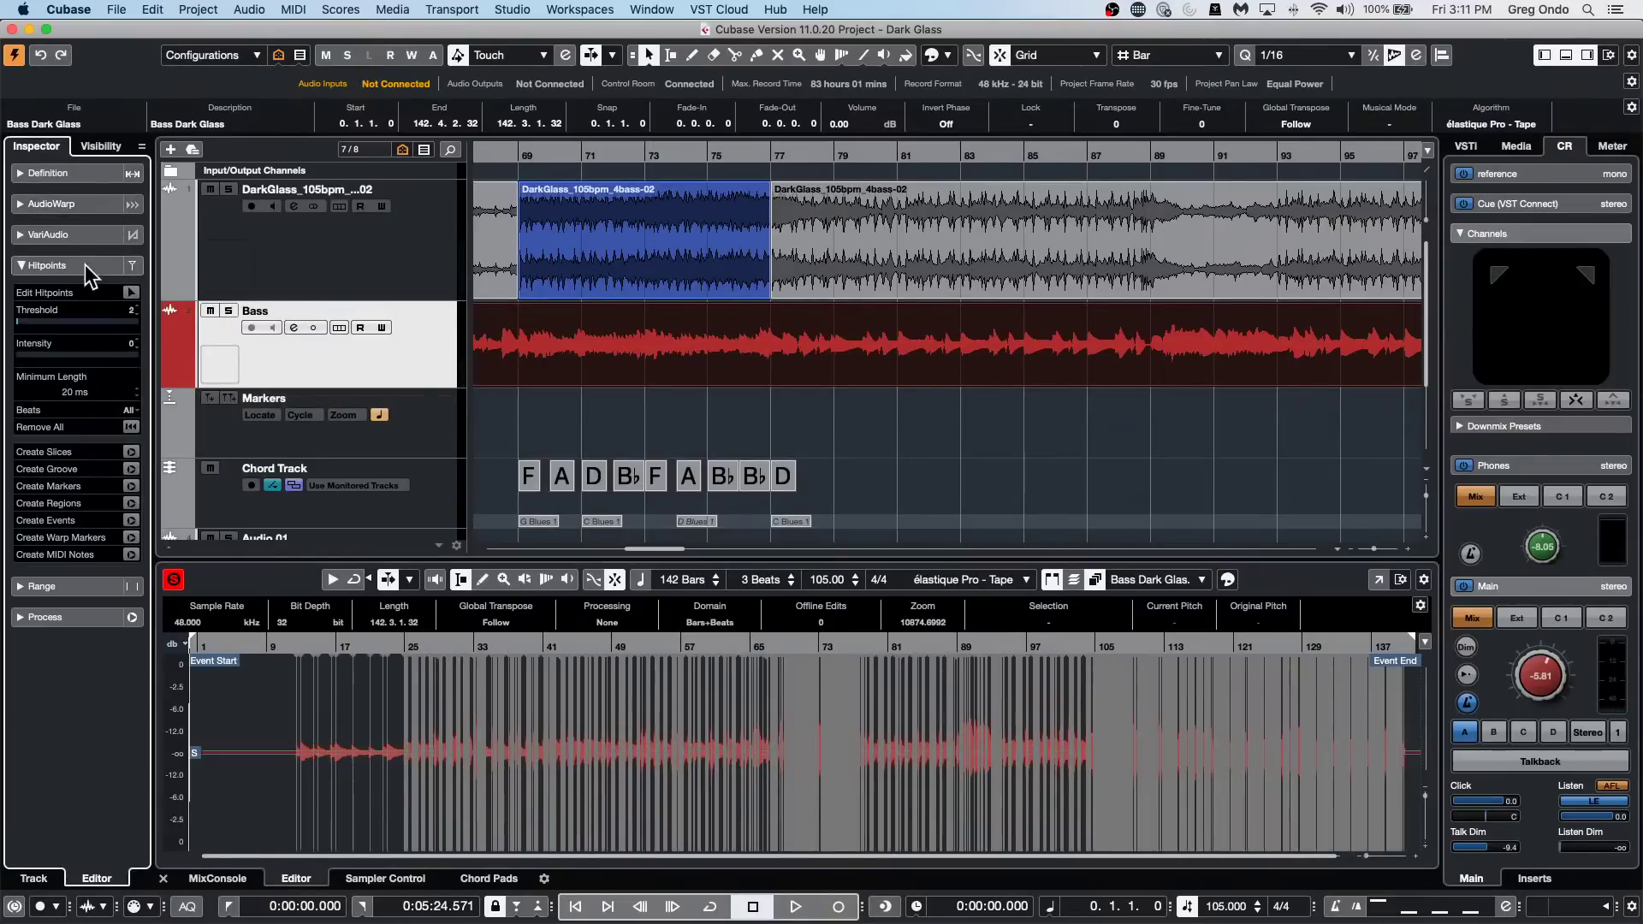
{"action": "left_click_drag", "start_coordinate": [432, 652], "coordinate": [436, 732]}
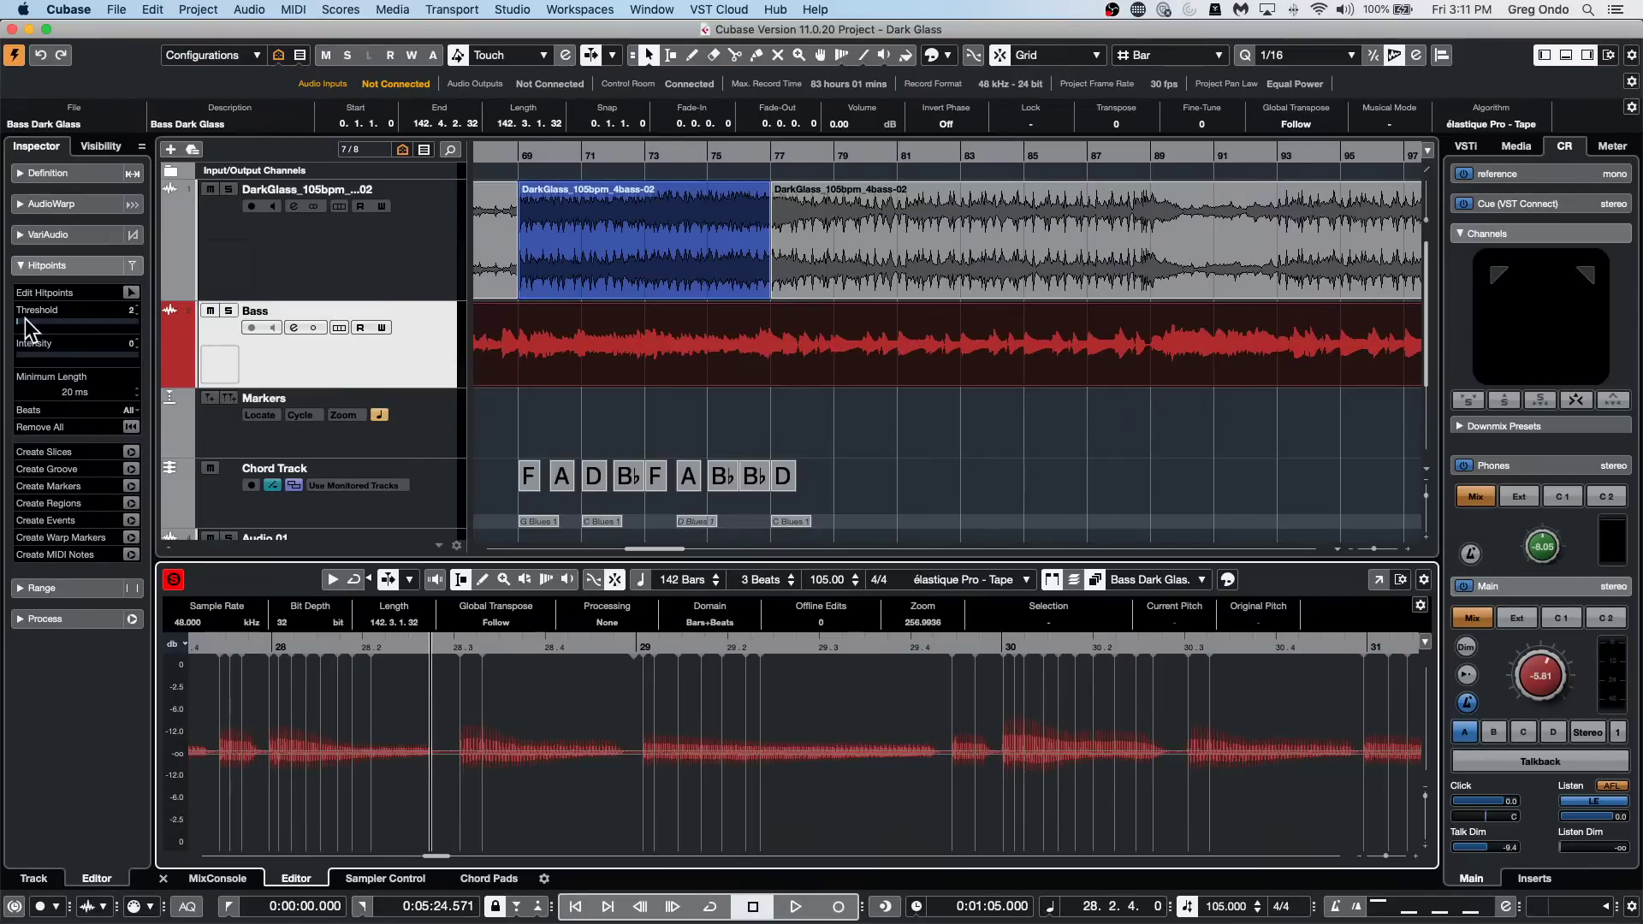
{"action": "left_click_drag", "start_coordinate": [24, 318], "coordinate": [38, 323]}
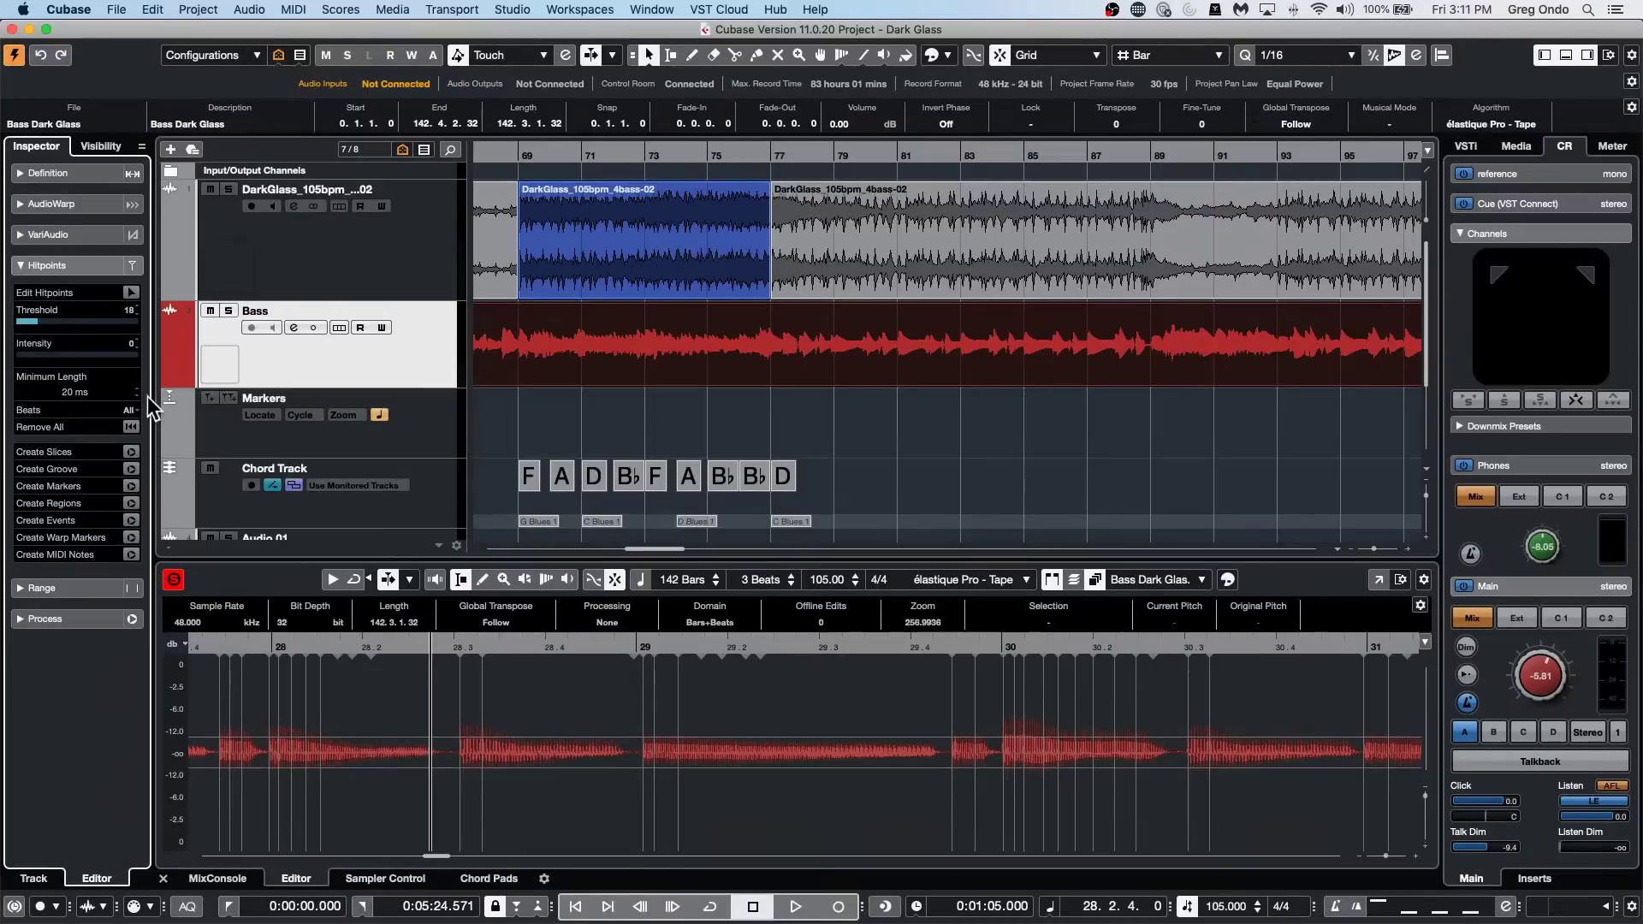
{"action": "left_click", "coordinate": [130, 538]}
Enable Free Warp under AudioWarp and shift the Bass notes near 28.3, 29, 29.4 and 30.3 in time.
{"action": "left_click", "coordinate": [98, 202]}
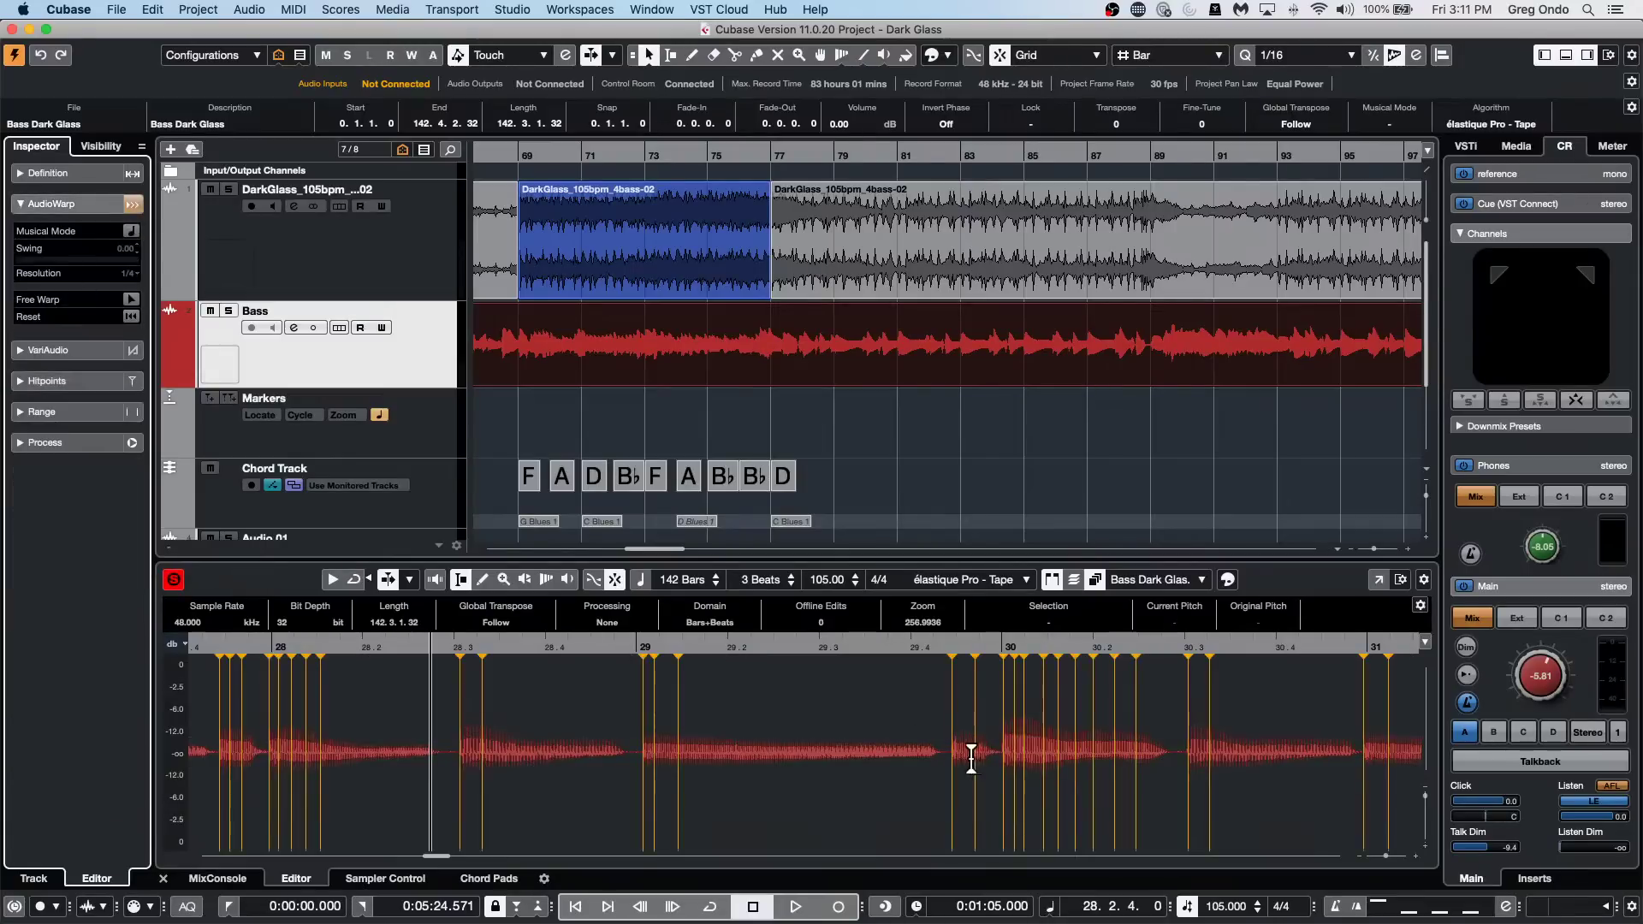
{"action": "left_click", "coordinate": [130, 298]}
{"action": "left_click", "coordinate": [976, 775]}
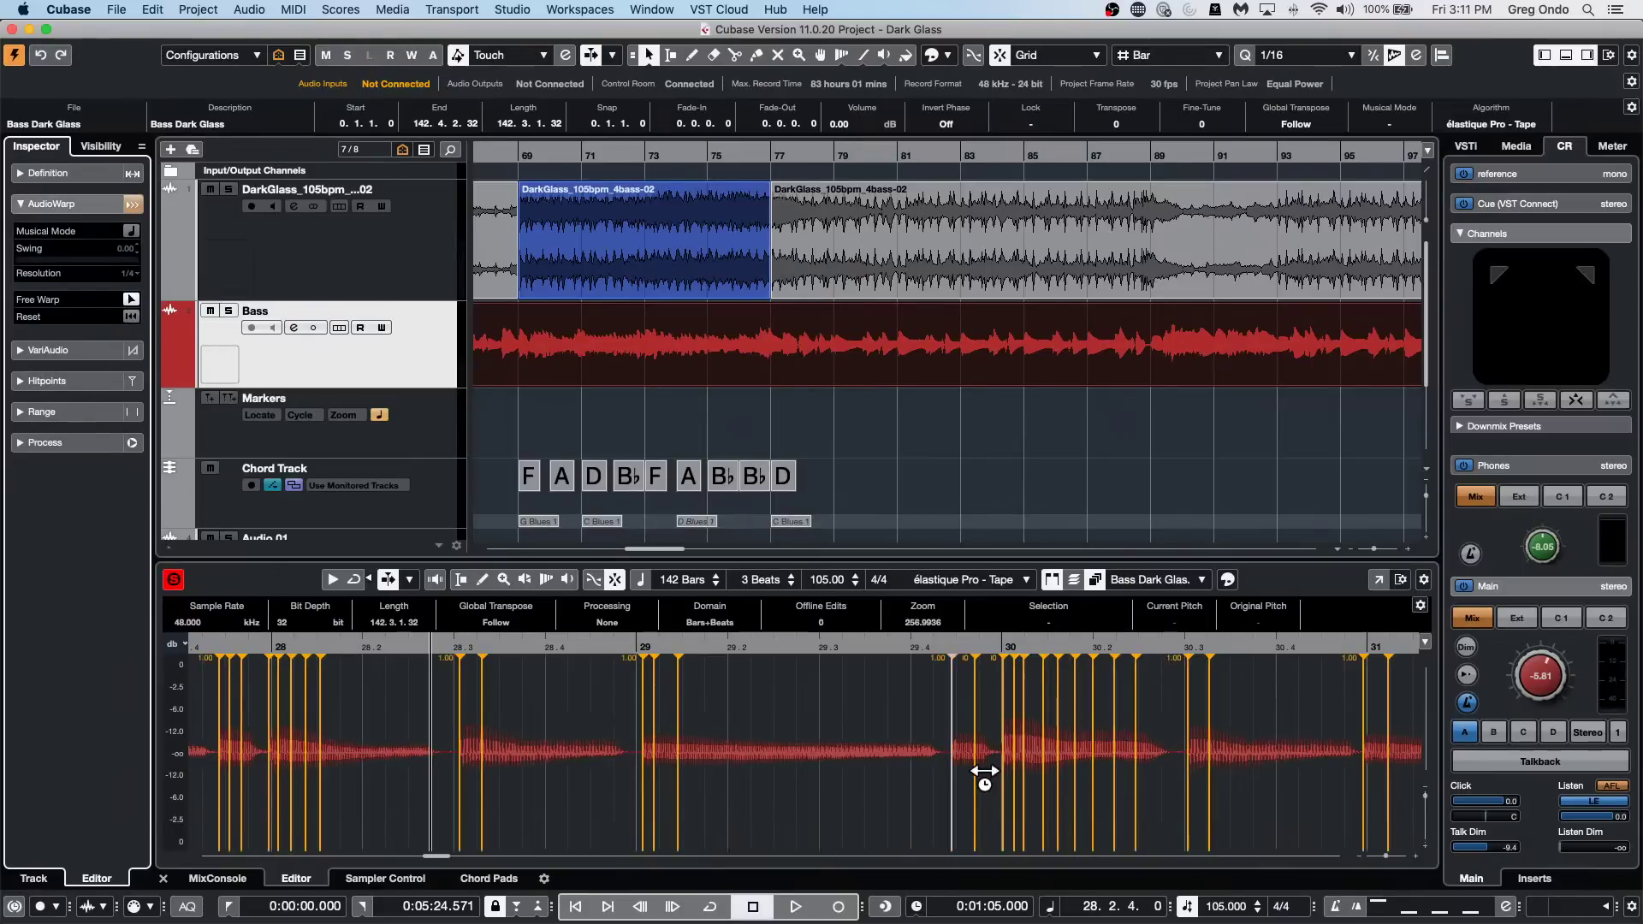
{"action": "left_click_drag", "start_coordinate": [965, 775], "coordinate": [935, 779]}
{"action": "left_click", "coordinate": [1192, 799]}
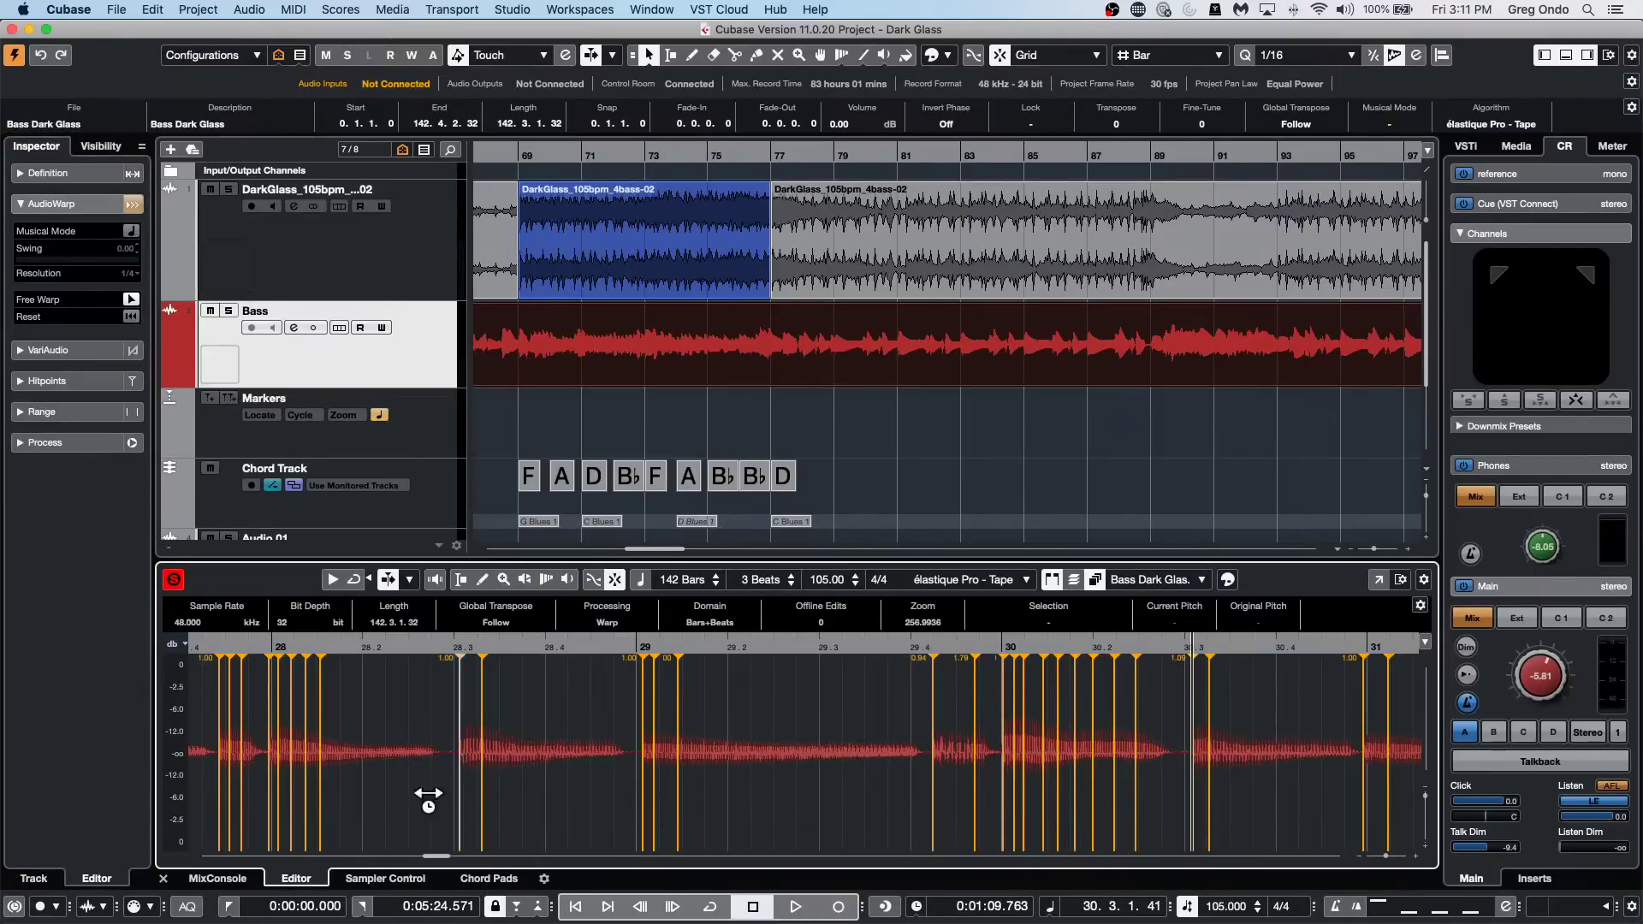
{"action": "mouse_move", "coordinate": [458, 796]}
{"action": "left_mouse_down"}
{"action": "mouse_move", "coordinate": [430, 710]}
{"action": "mouse_move", "coordinate": [481, 796]}
{"action": "mouse_move", "coordinate": [459, 806]}
{"action": "left_mouse_up"}
{"action": "left_click_drag", "start_coordinate": [653, 814], "coordinate": [642, 826]}
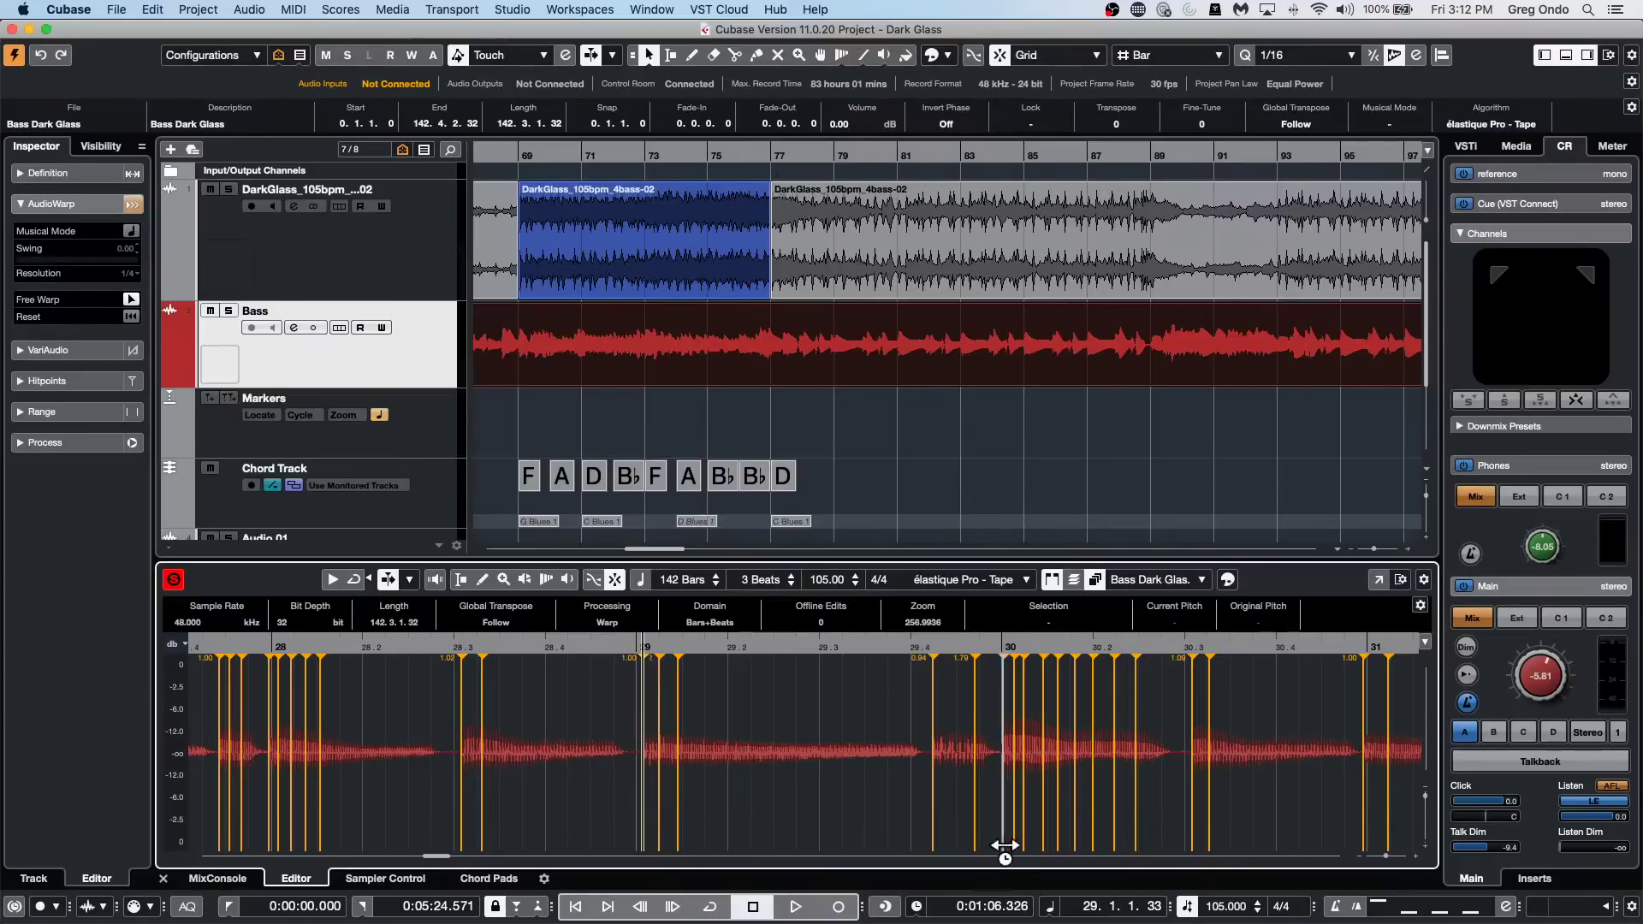
Readjust the Bass warp markers near 29.4, 30.3, 31 and 32.3, and move the note after bar 33 later to about 33.1.3.79.
{"action": "mouse_move", "coordinate": [929, 796]}
{"action": "left_mouse_down"}
{"action": "mouse_move", "coordinate": [836, 799]}
{"action": "mouse_move", "coordinate": [951, 799]}
{"action": "left_mouse_up"}
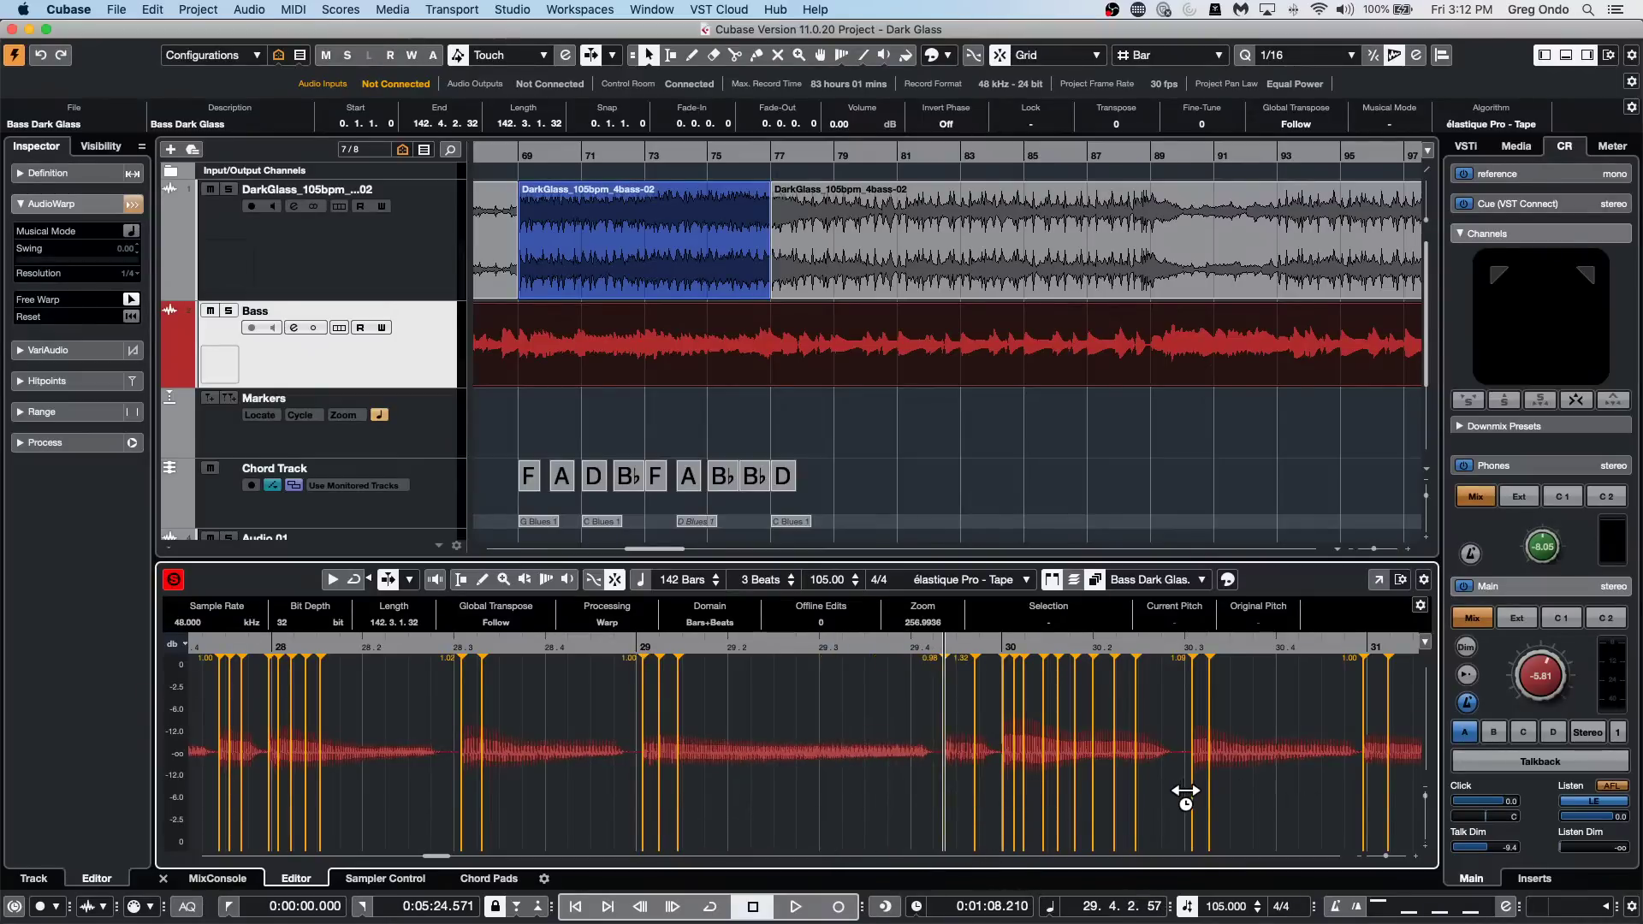
{"action": "mouse_move", "coordinate": [1184, 795]}
{"action": "left_mouse_down"}
{"action": "mouse_move", "coordinate": [1144, 792]}
{"action": "mouse_move", "coordinate": [1178, 791]}
{"action": "left_mouse_up"}
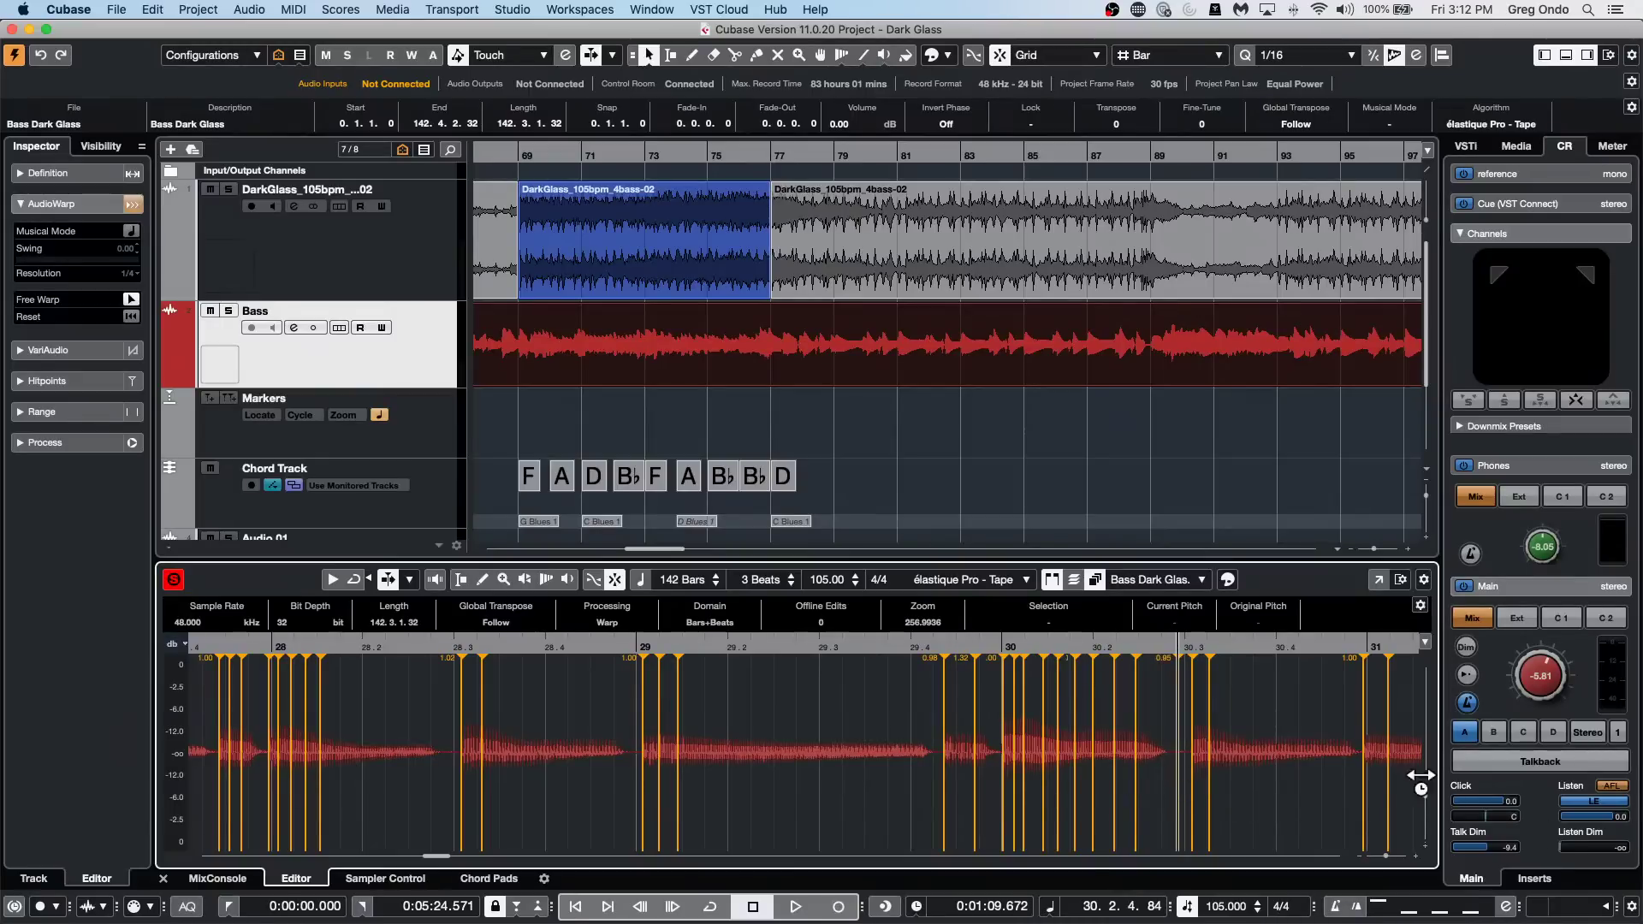
{"action": "left_click", "coordinate": [1370, 774]}
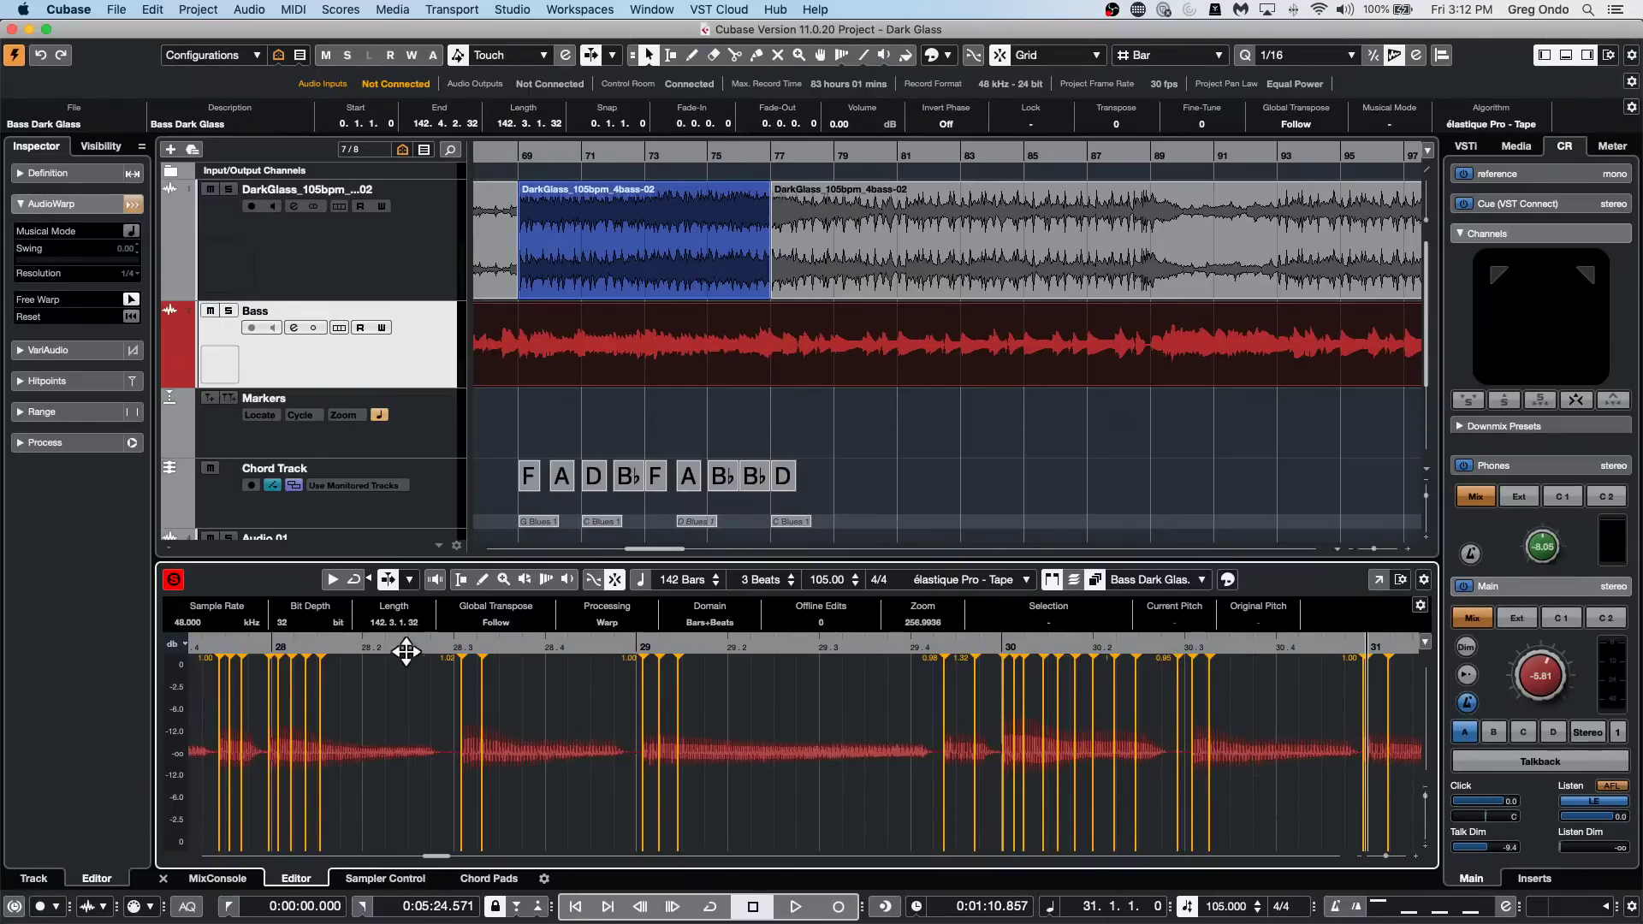
{"action": "mouse_move", "coordinate": [432, 650]}
{"action": "left_mouse_down"}
{"action": "mouse_move", "coordinate": [429, 630]}
{"action": "mouse_move", "coordinate": [824, 660]}
{"action": "mouse_move", "coordinate": [956, 727]}
{"action": "mouse_move", "coordinate": [953, 777]}
{"action": "mouse_move", "coordinate": [860, 781]}
{"action": "left_mouse_up"}
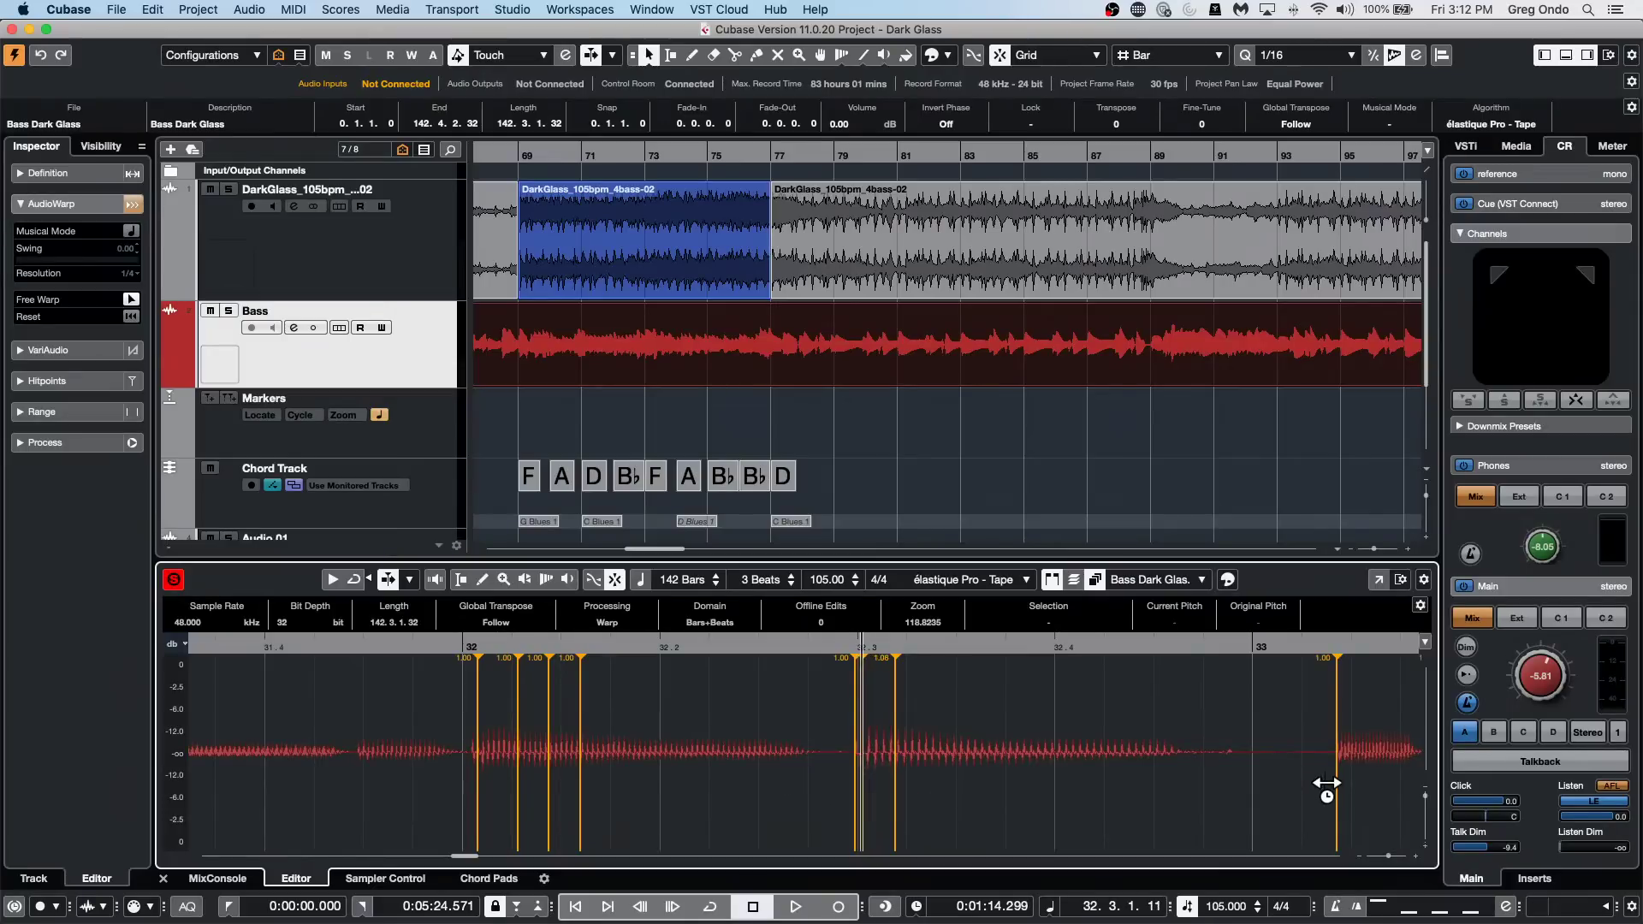
{"action": "mouse_move", "coordinate": [1324, 785]}
{"action": "left_mouse_down"}
{"action": "mouse_move", "coordinate": [1280, 787]}
{"action": "mouse_move", "coordinate": [1412, 783]}
{"action": "mouse_move", "coordinate": [1301, 781]}
{"action": "mouse_move", "coordinate": [1372, 784]}
{"action": "left_mouse_up"}
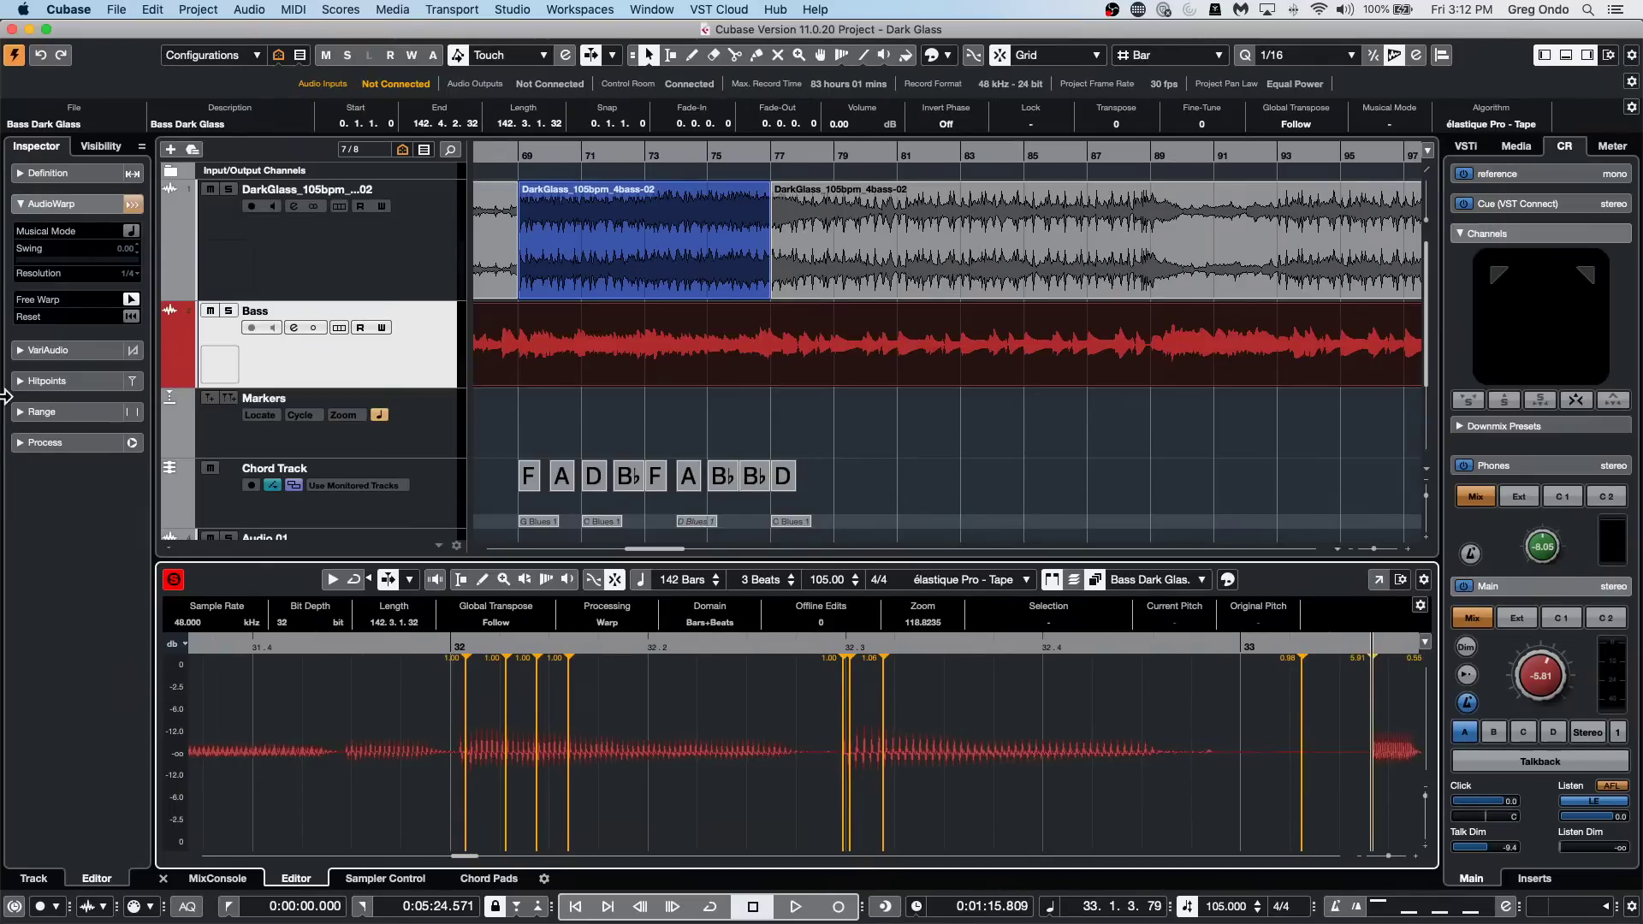
Revisit the Hitpoints option for creating warp markers, and return to AudioWarp with Free Warp enabled.
{"action": "left_click", "coordinate": [86, 381]}
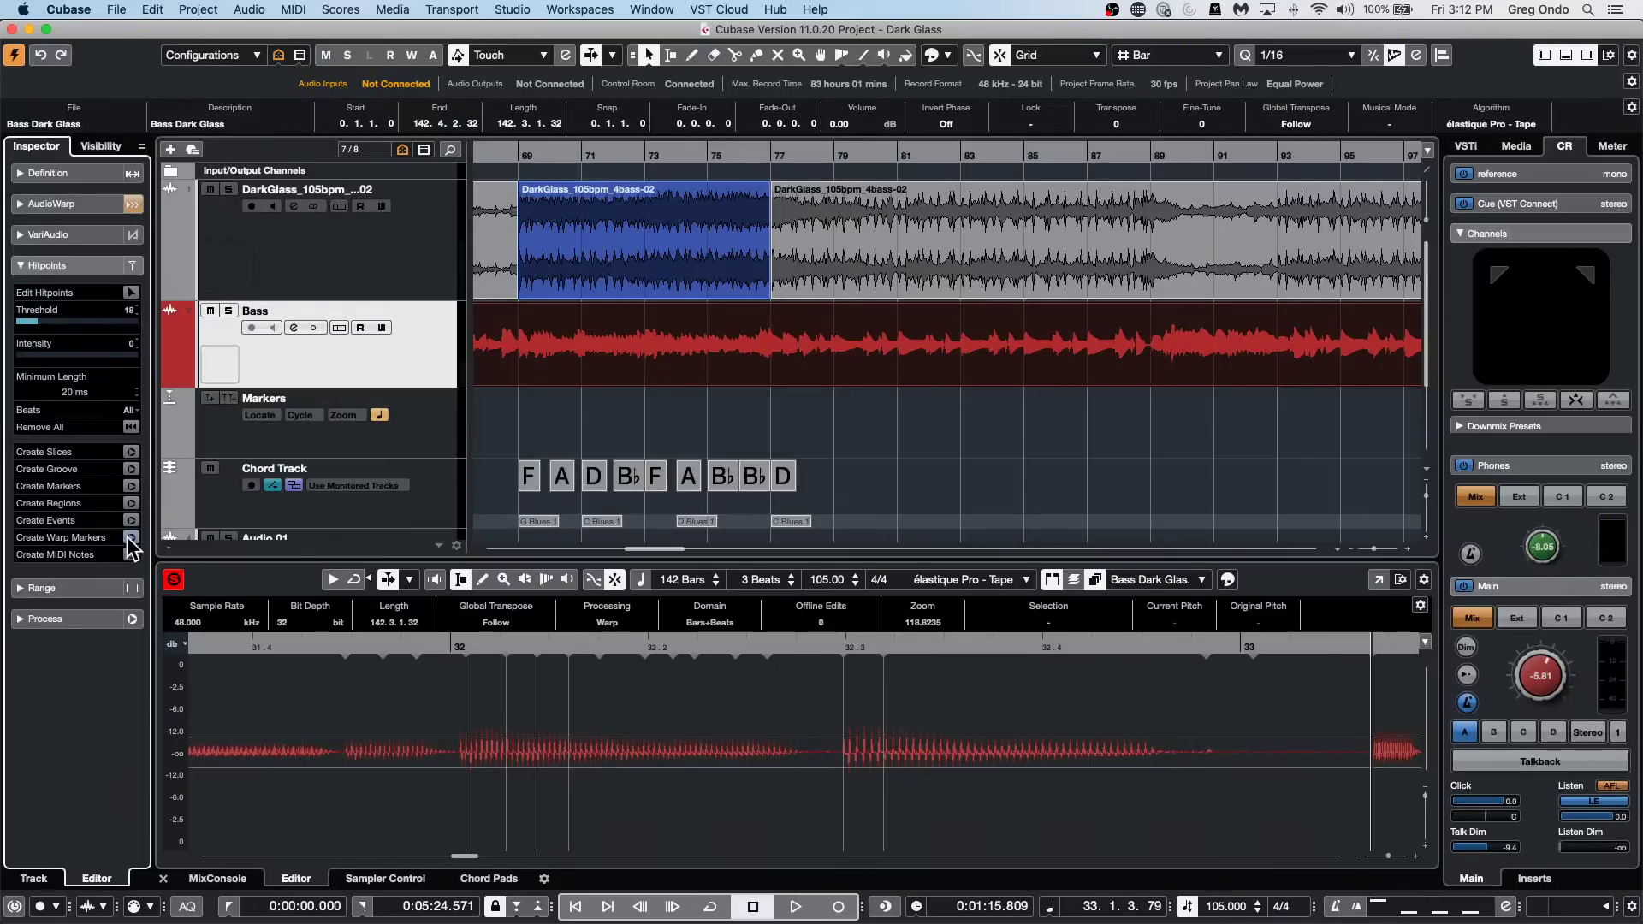
{"action": "left_click", "coordinate": [82, 204]}
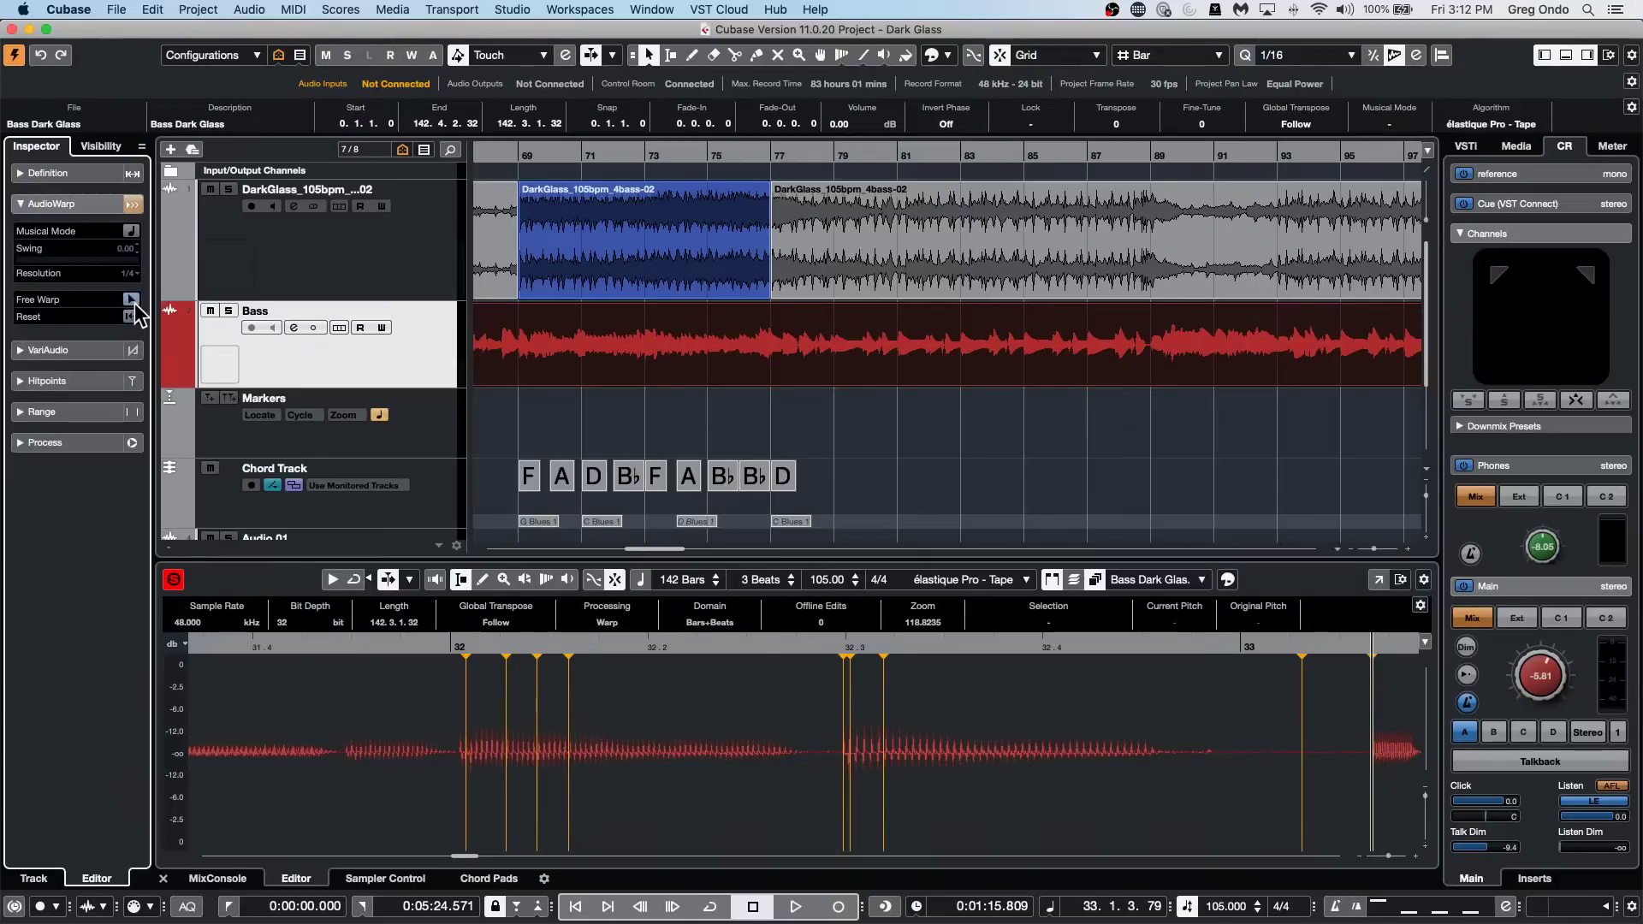
{"action": "left_click", "coordinate": [131, 300]}
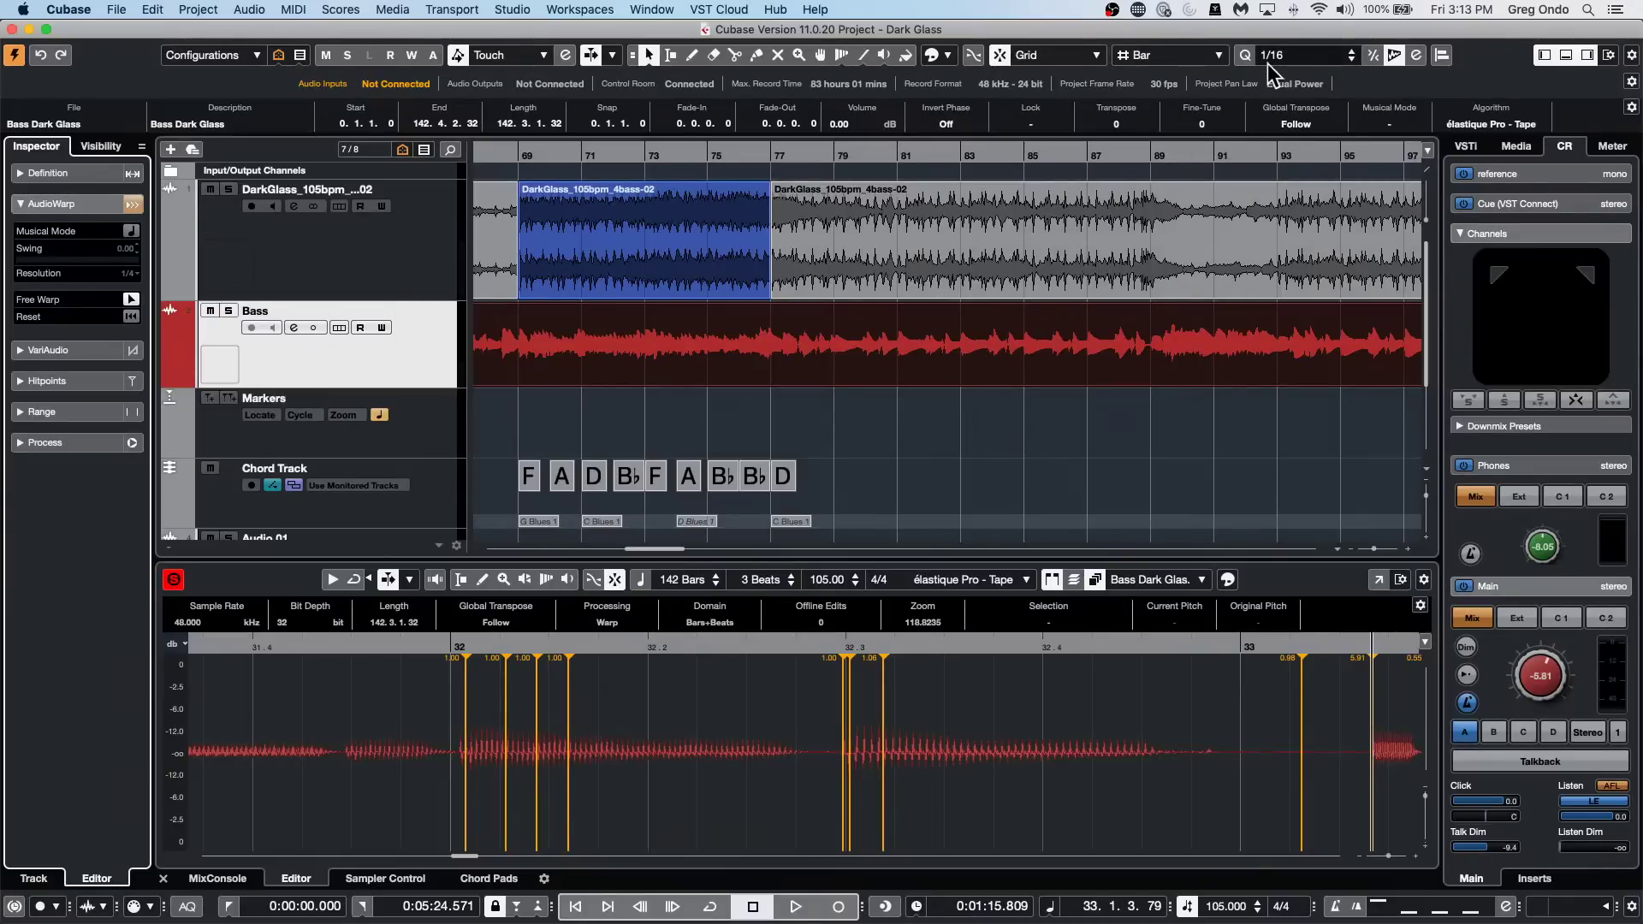
Open the Quantize Panel, set the grid to 1/8 with AudioWarp active and iterative mode off, and quantize the Bass event.
{"action": "left_click", "coordinate": [1442, 55]}
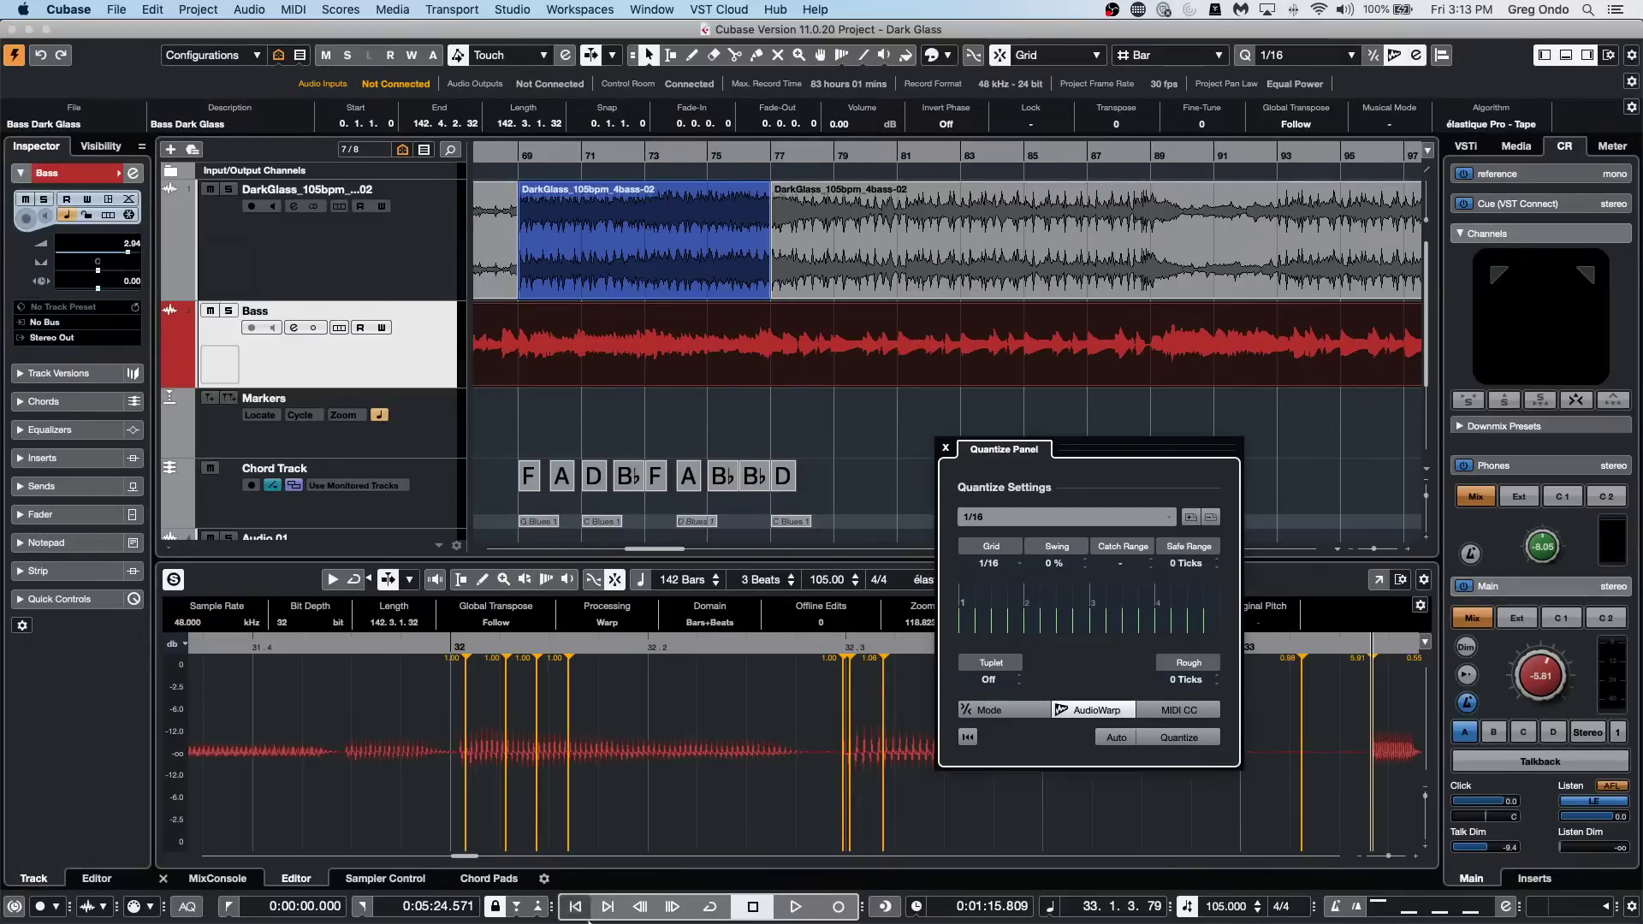
{"action": "left_click", "coordinate": [1073, 715]}
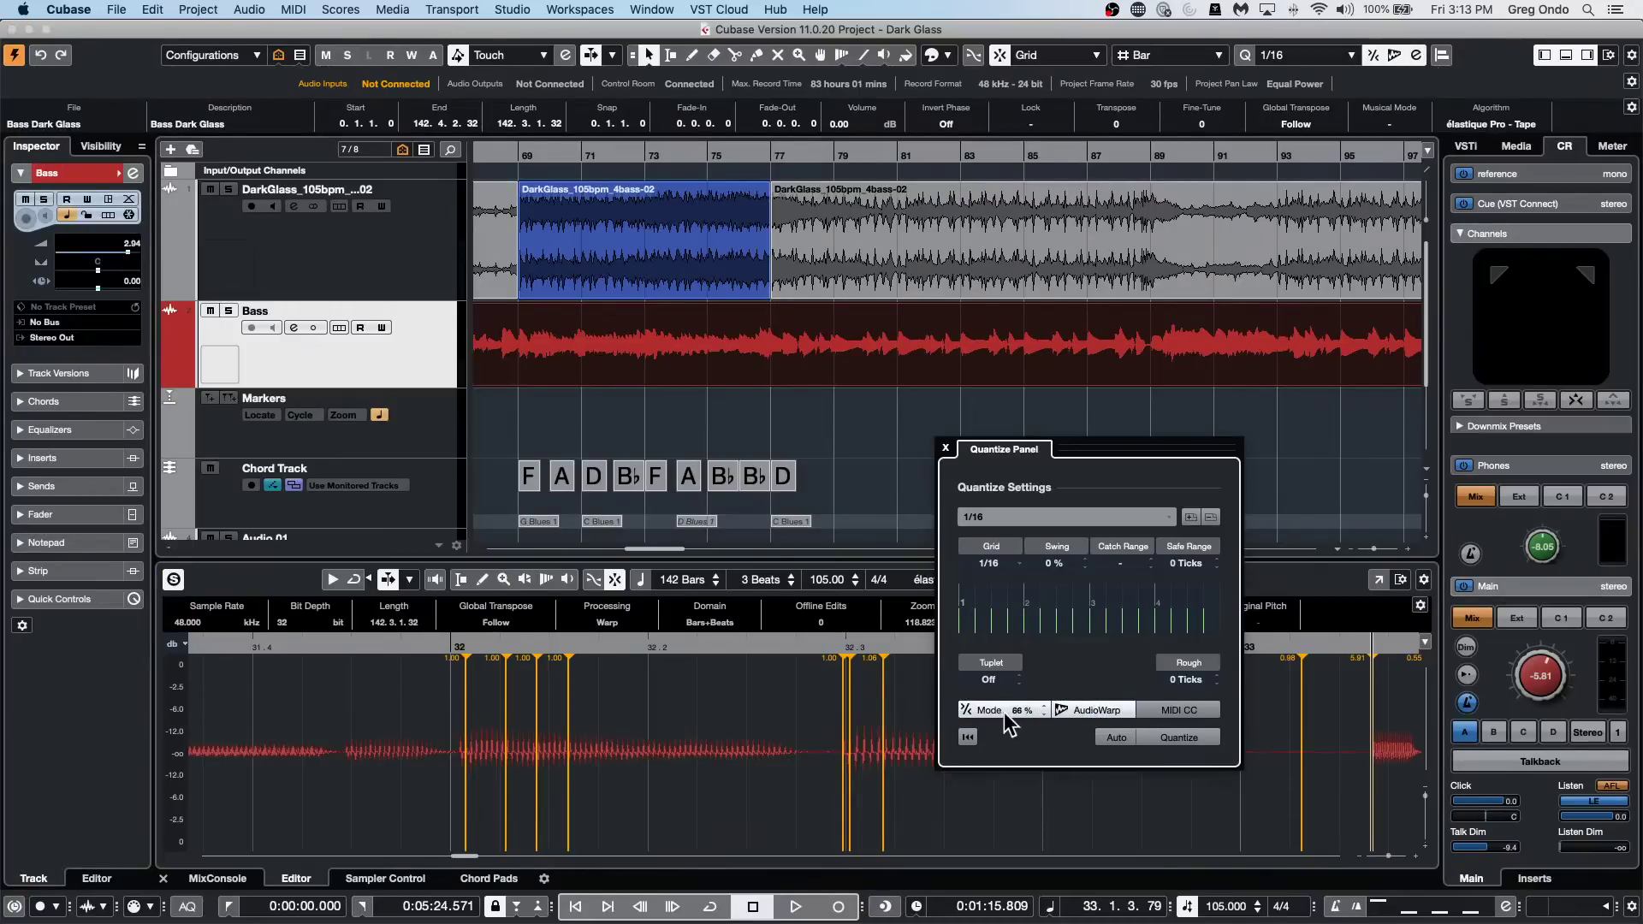
{"action": "left_click", "coordinate": [1003, 712]}
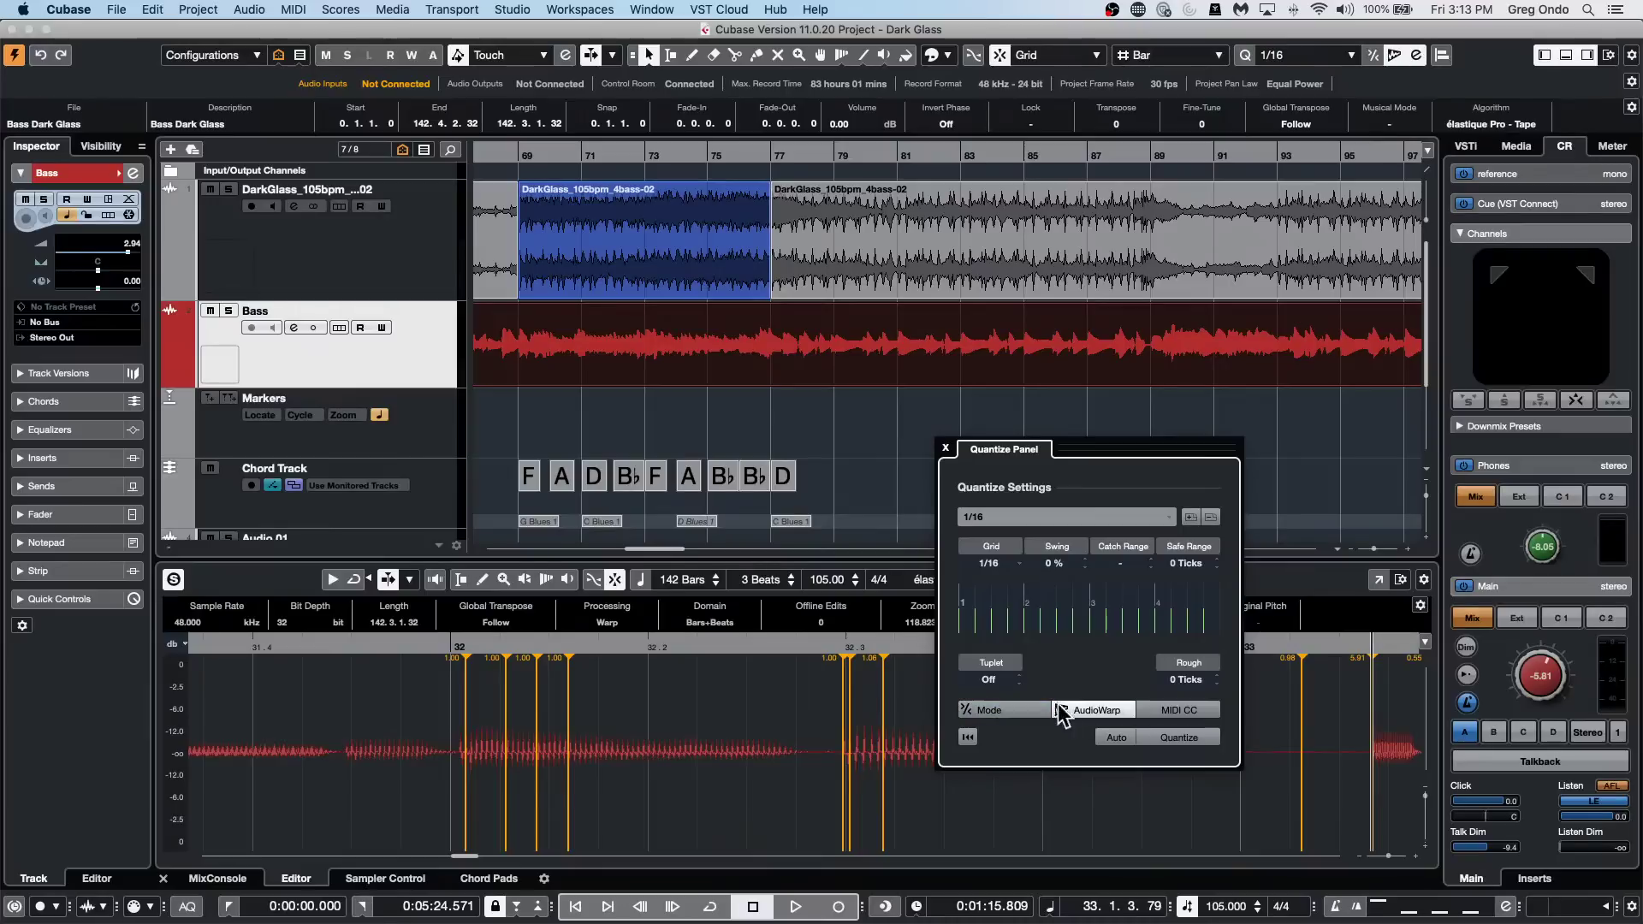
{"action": "left_click", "coordinate": [990, 563]}
{"action": "left_click", "coordinate": [1004, 547]}
{"action": "key", "text": "q"}
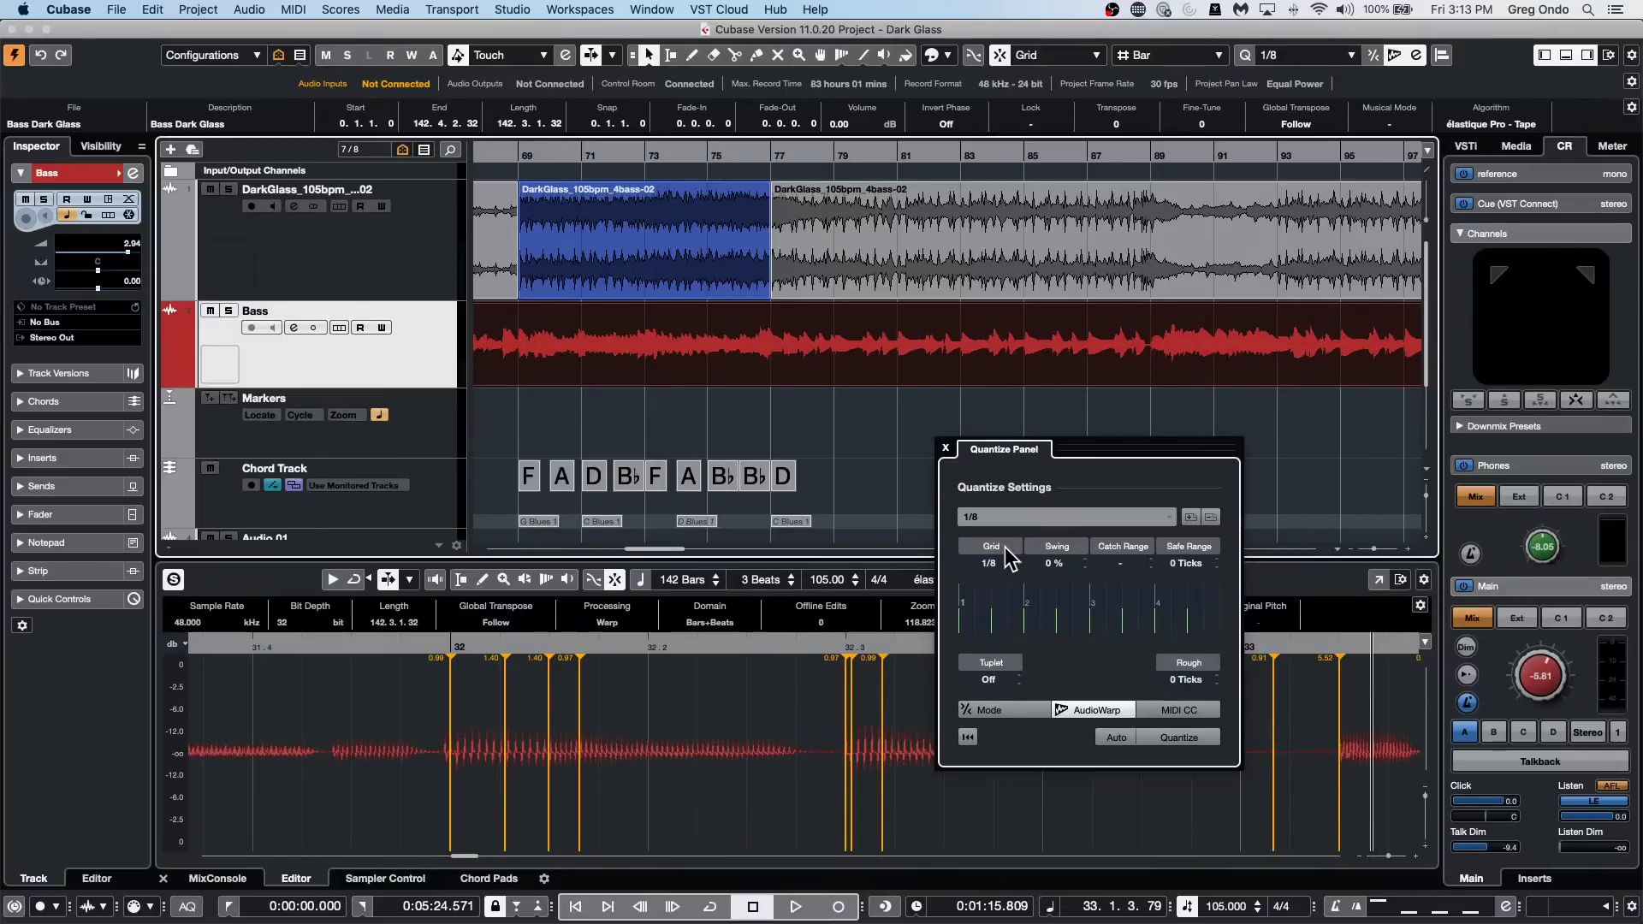
Quantize the Bass event again on the 1/8 grid with AudioWarp and close the Quantize Panel.
{"action": "key", "text": "q"}
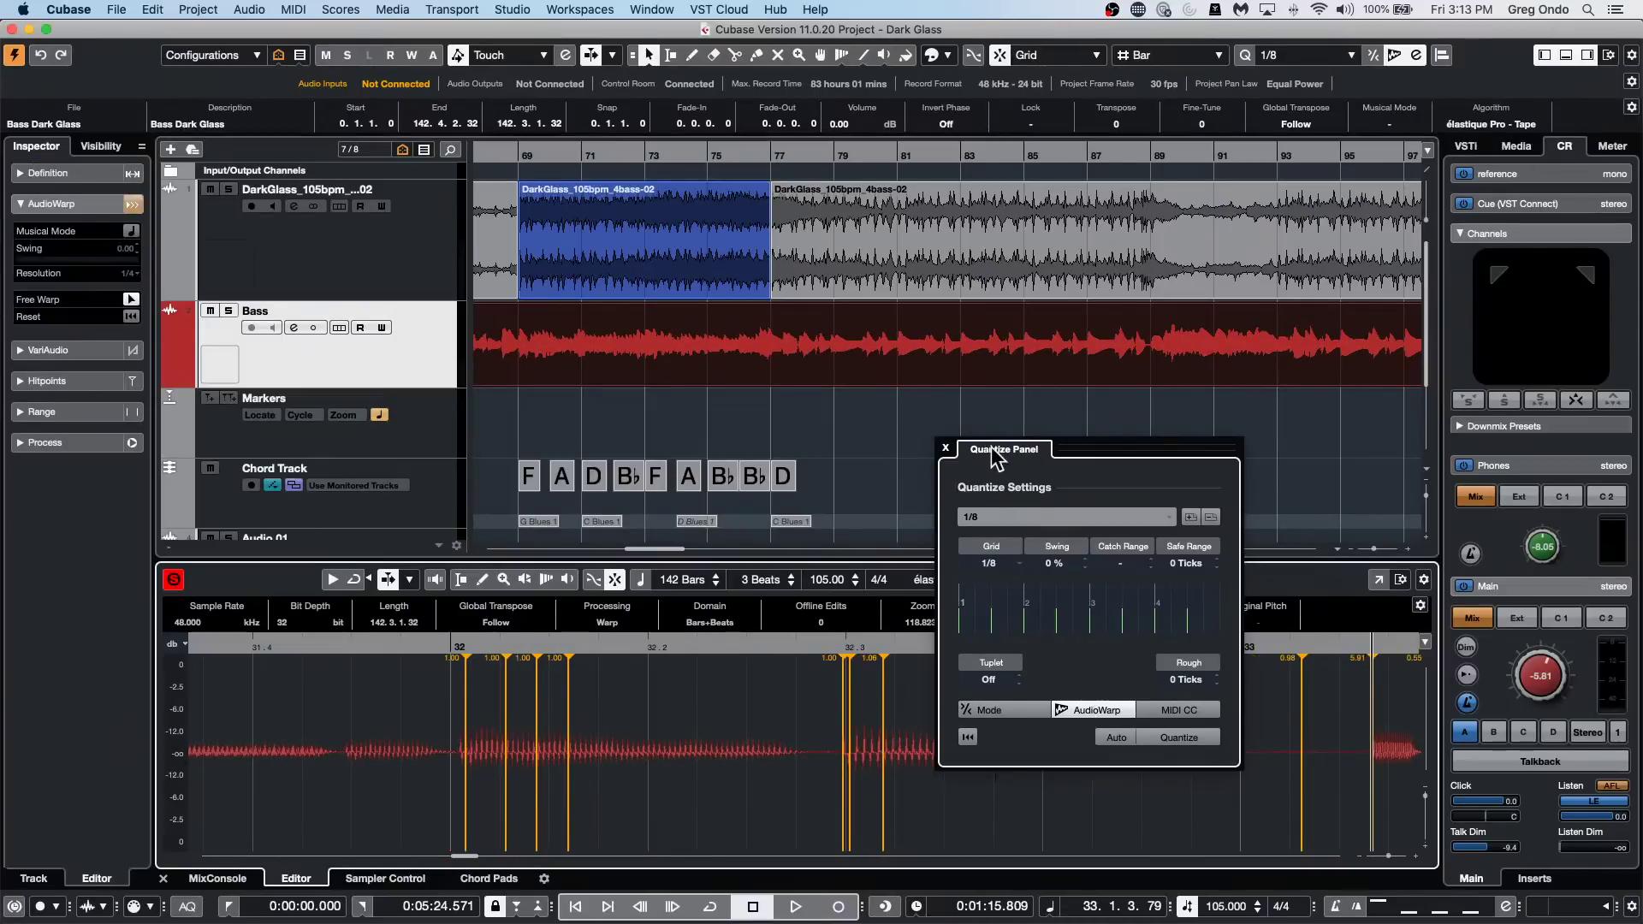
{"action": "left_click", "coordinate": [945, 450]}
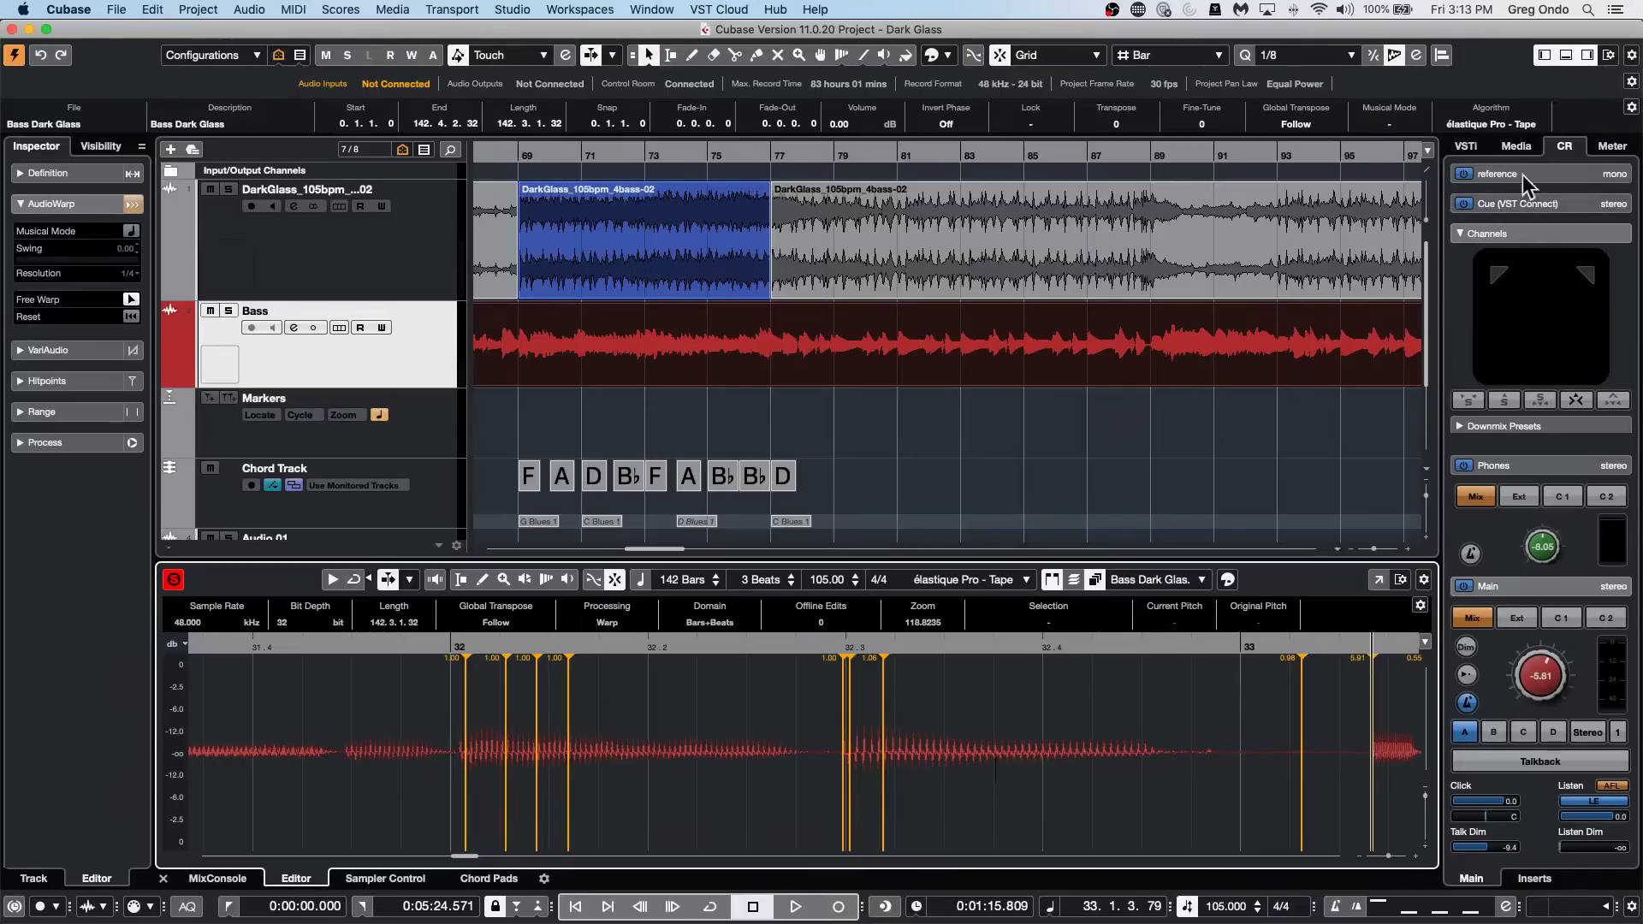
Open Loops & Samples in the Media rack and look through the installed sound libraries.
{"action": "left_click", "coordinate": [1516, 146]}
{"action": "left_click", "coordinate": [1490, 381]}
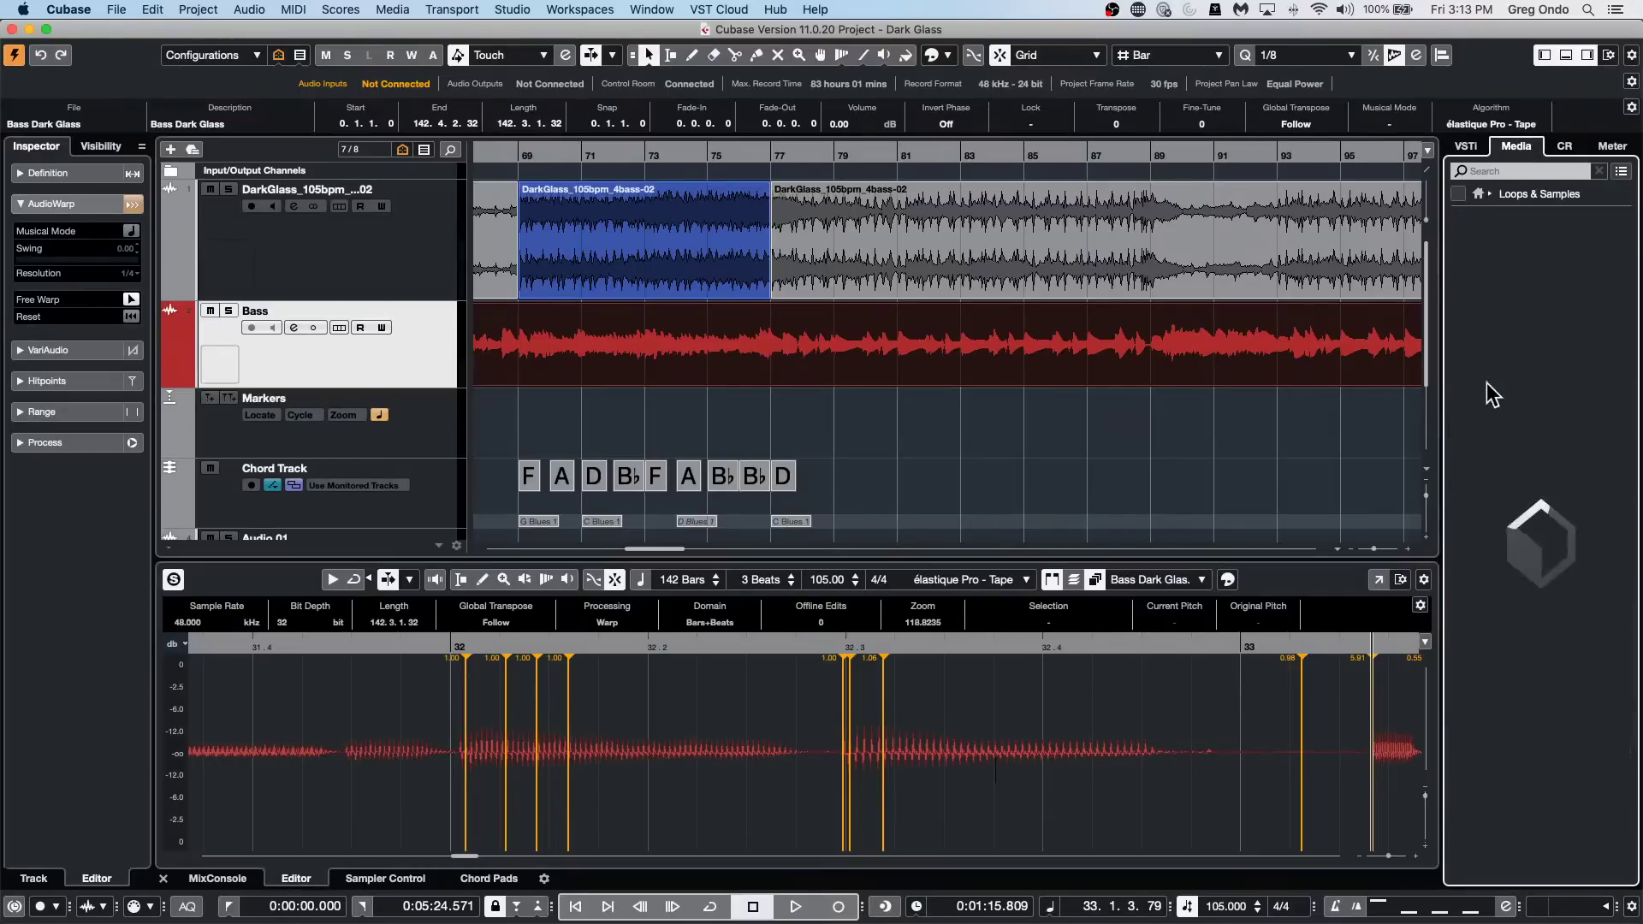
{"action": "scroll", "coordinate": [1497, 400], "scroll_direction": "down", "scroll_amount": 10}
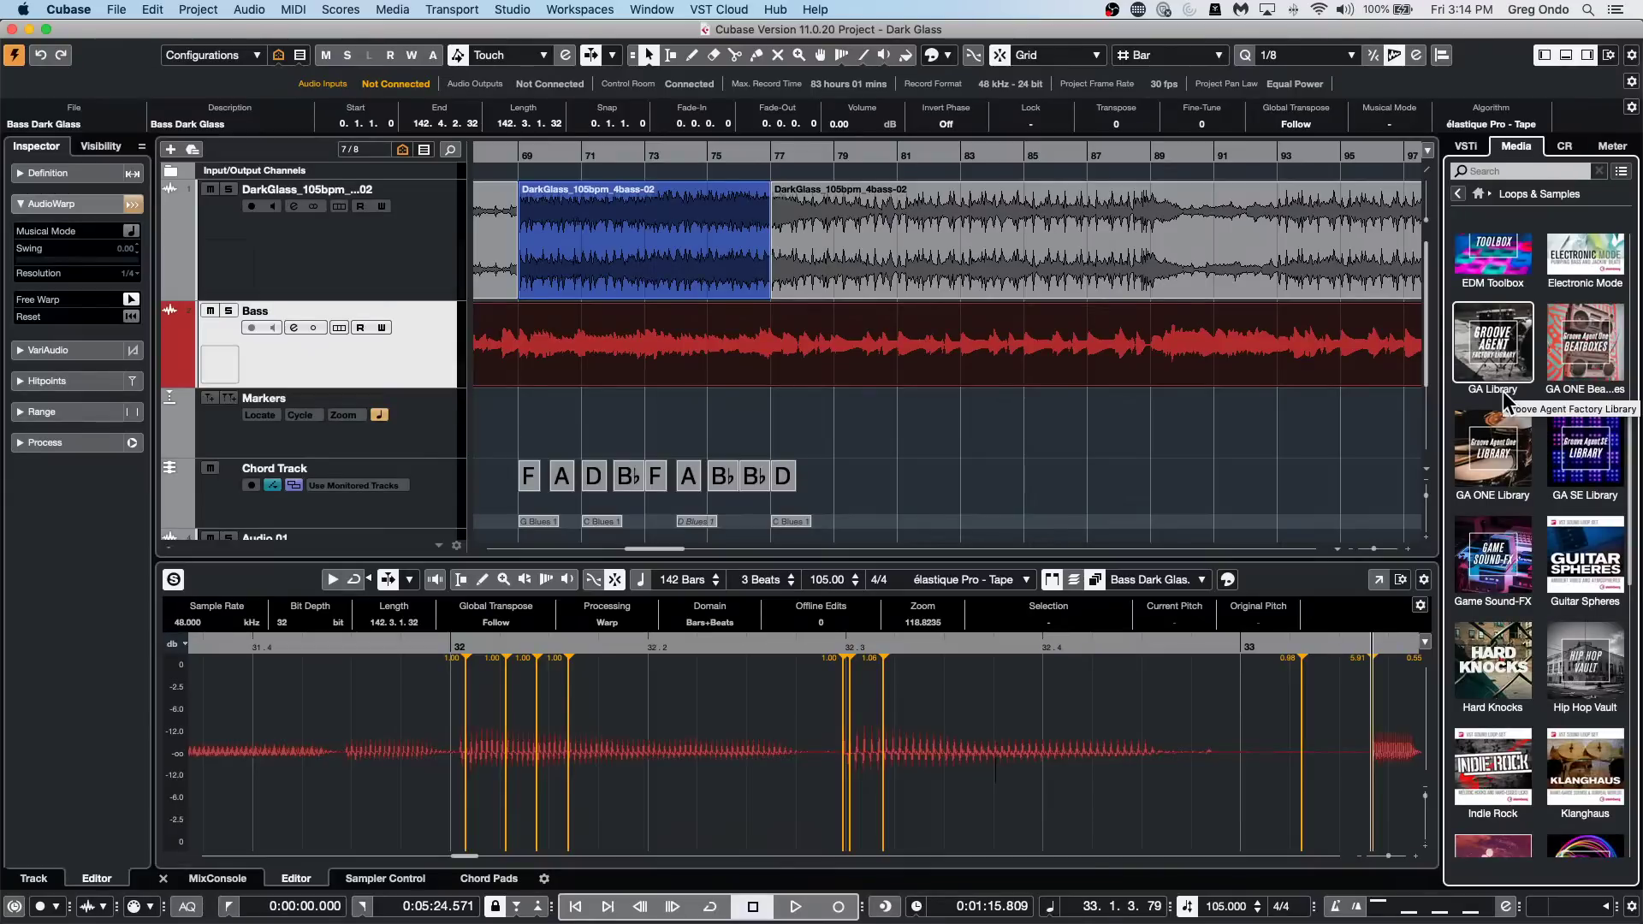
{"action": "scroll", "coordinate": [1502, 392], "scroll_direction": "down", "scroll_amount": 2}
{"action": "scroll", "coordinate": [1507, 406], "scroll_direction": "down", "scroll_amount": 6}
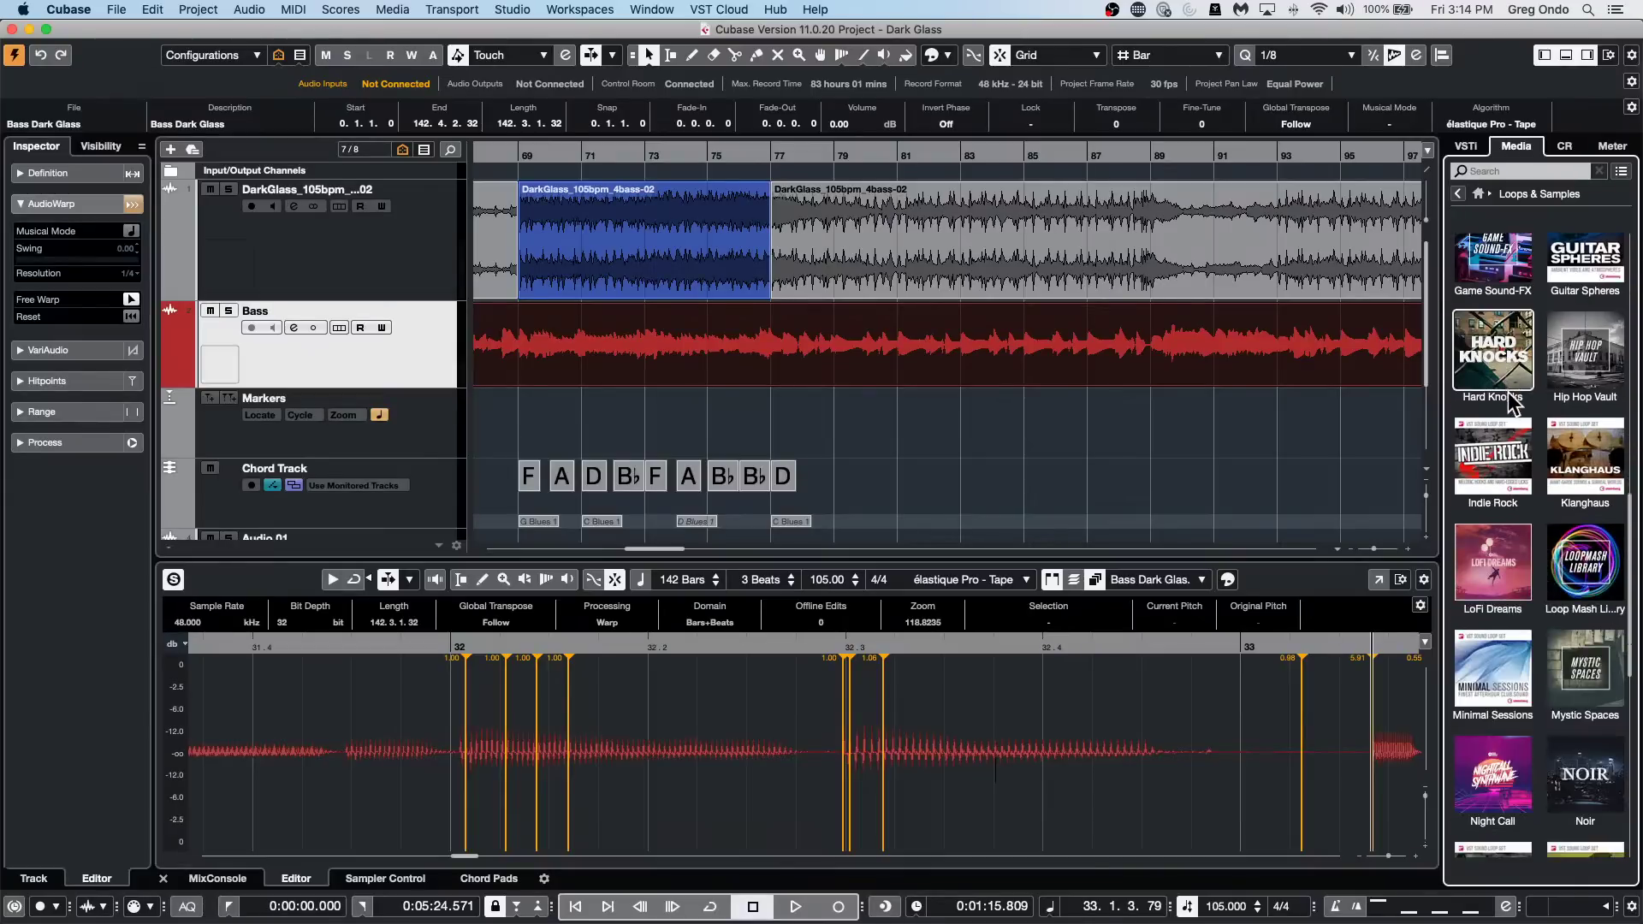
{"action": "scroll", "coordinate": [1480, 682], "scroll_direction": "down", "scroll_amount": 5}
{"action": "scroll", "coordinate": [1482, 676], "scroll_direction": "down", "scroll_amount": 6}
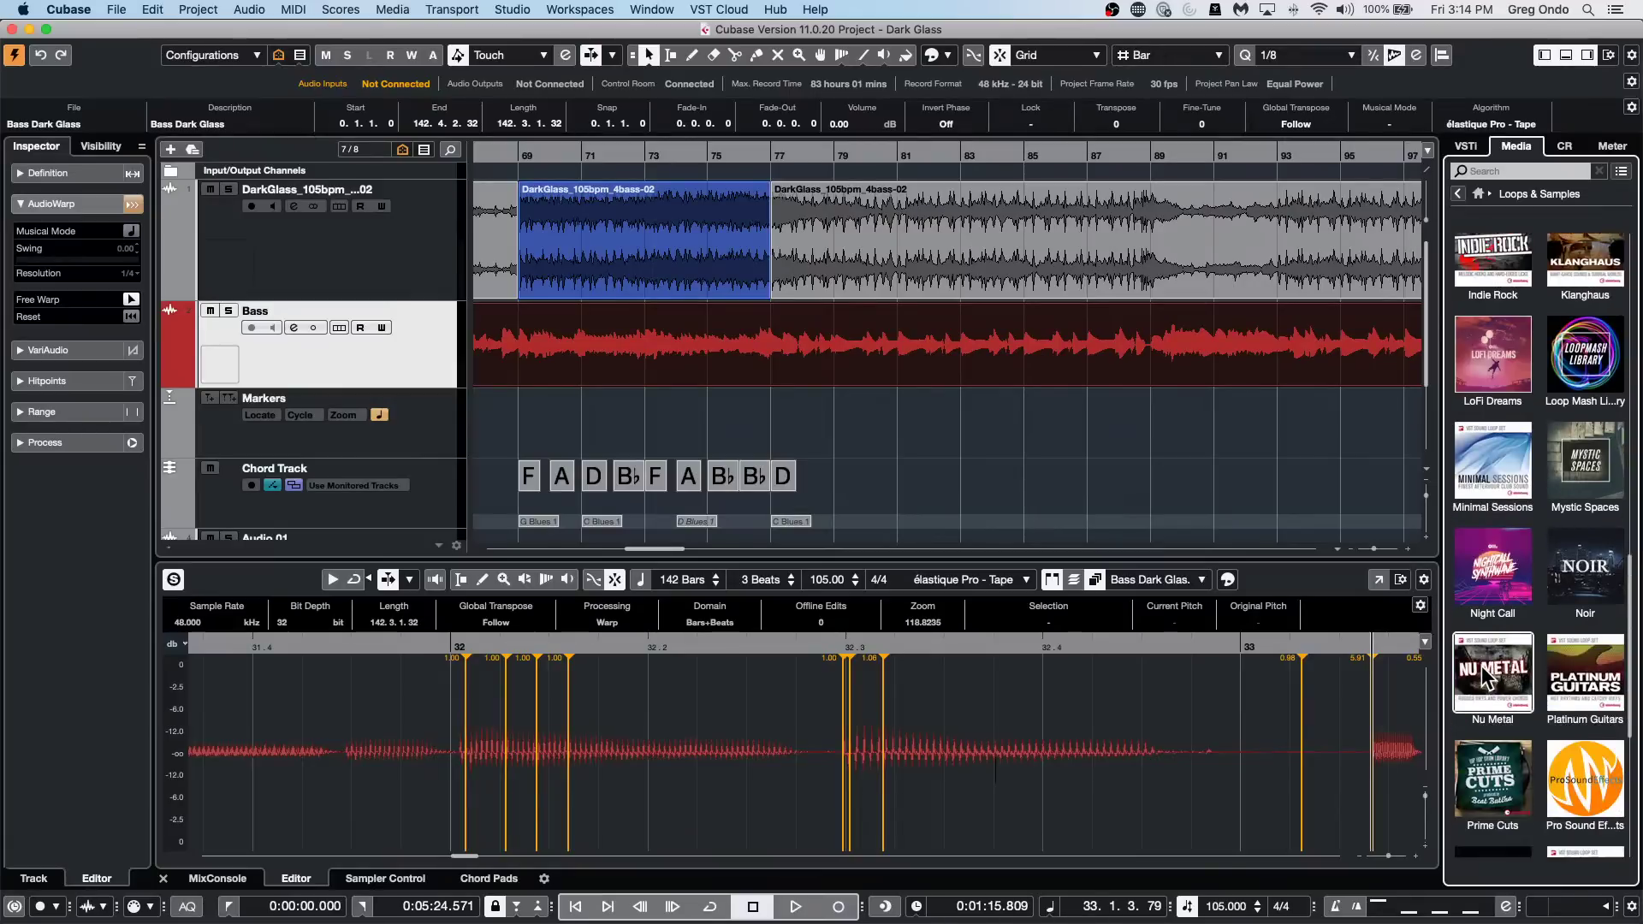
{"action": "scroll", "coordinate": [1487, 648], "scroll_direction": "down", "scroll_amount": 2}
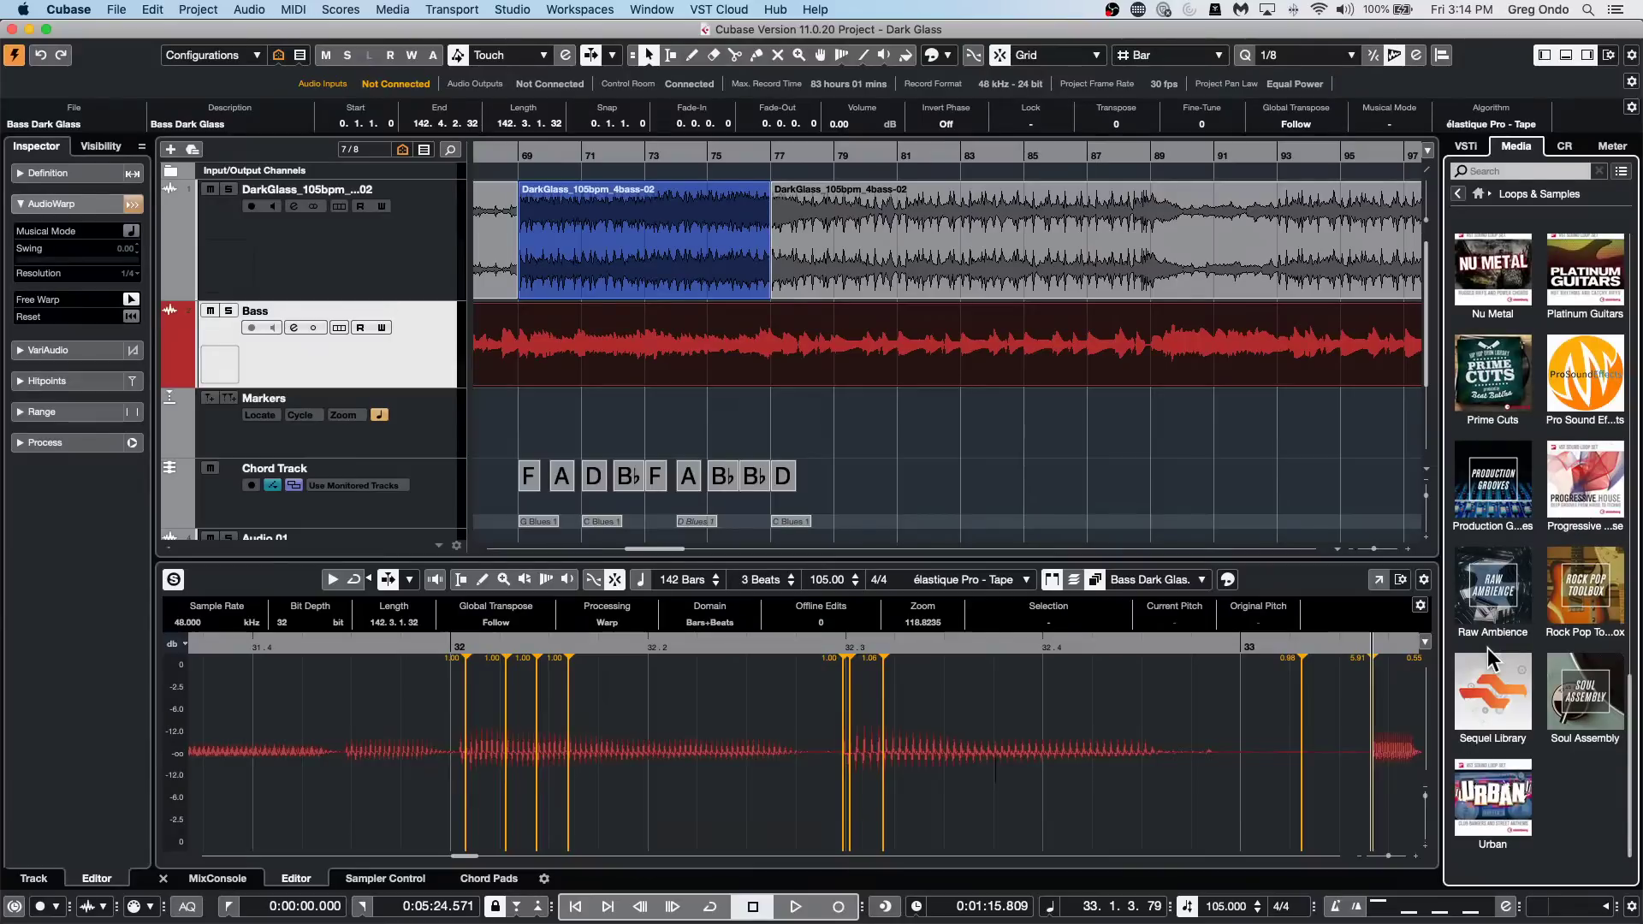
{"action": "scroll", "coordinate": [1536, 513], "scroll_direction": "up", "scroll_amount": 8}
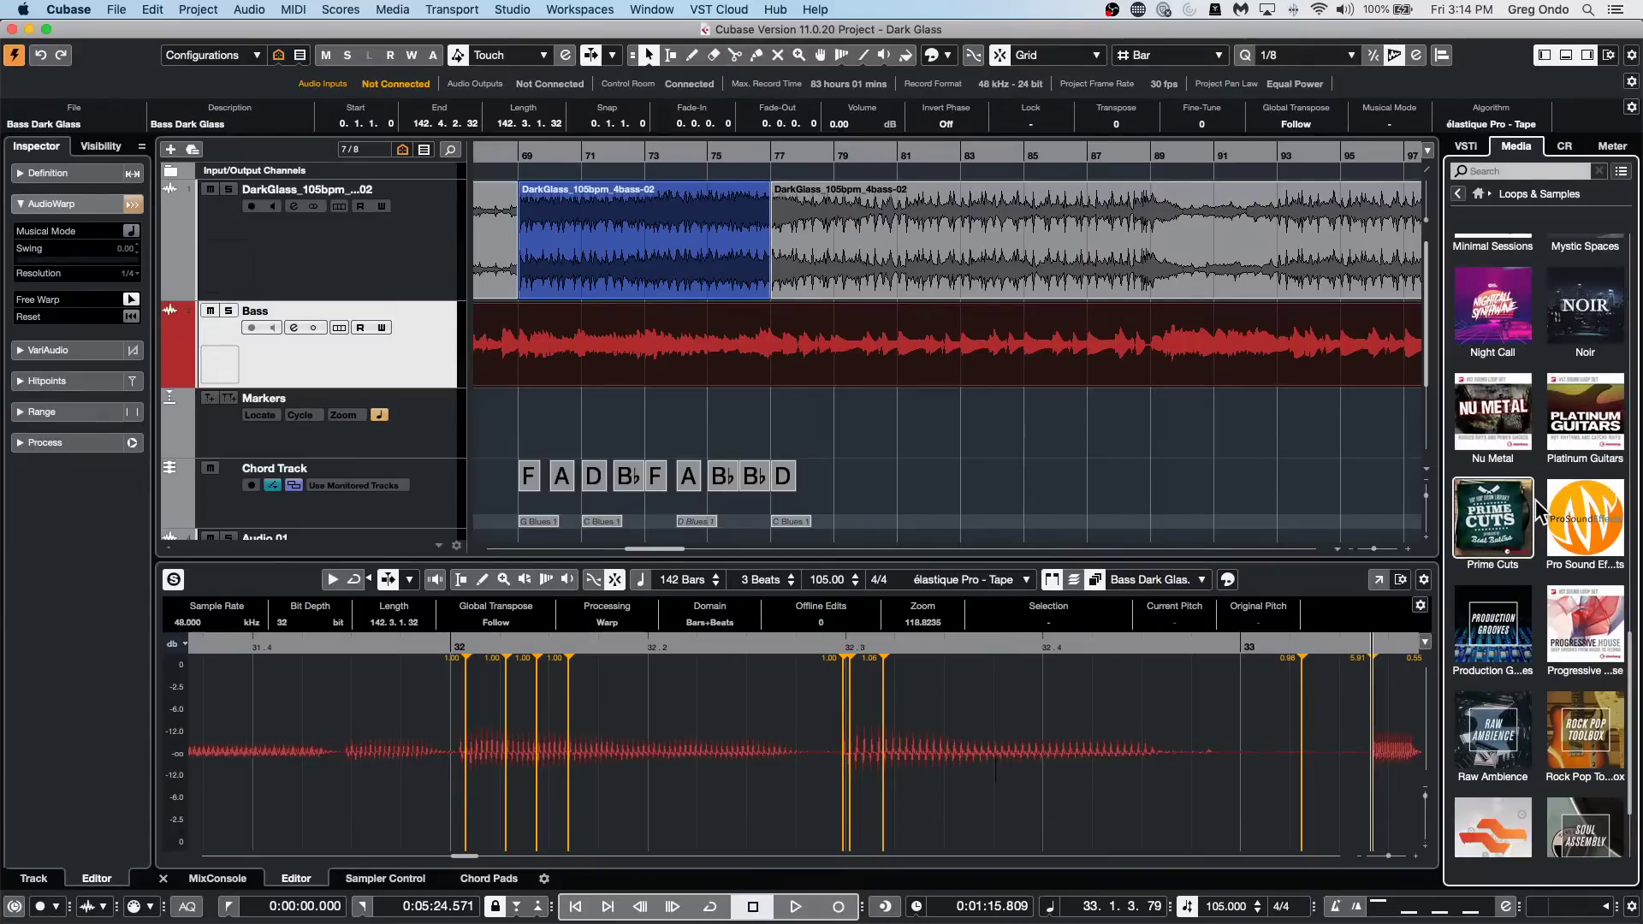
{"action": "scroll", "coordinate": [1540, 513], "scroll_direction": "up", "scroll_amount": 10}
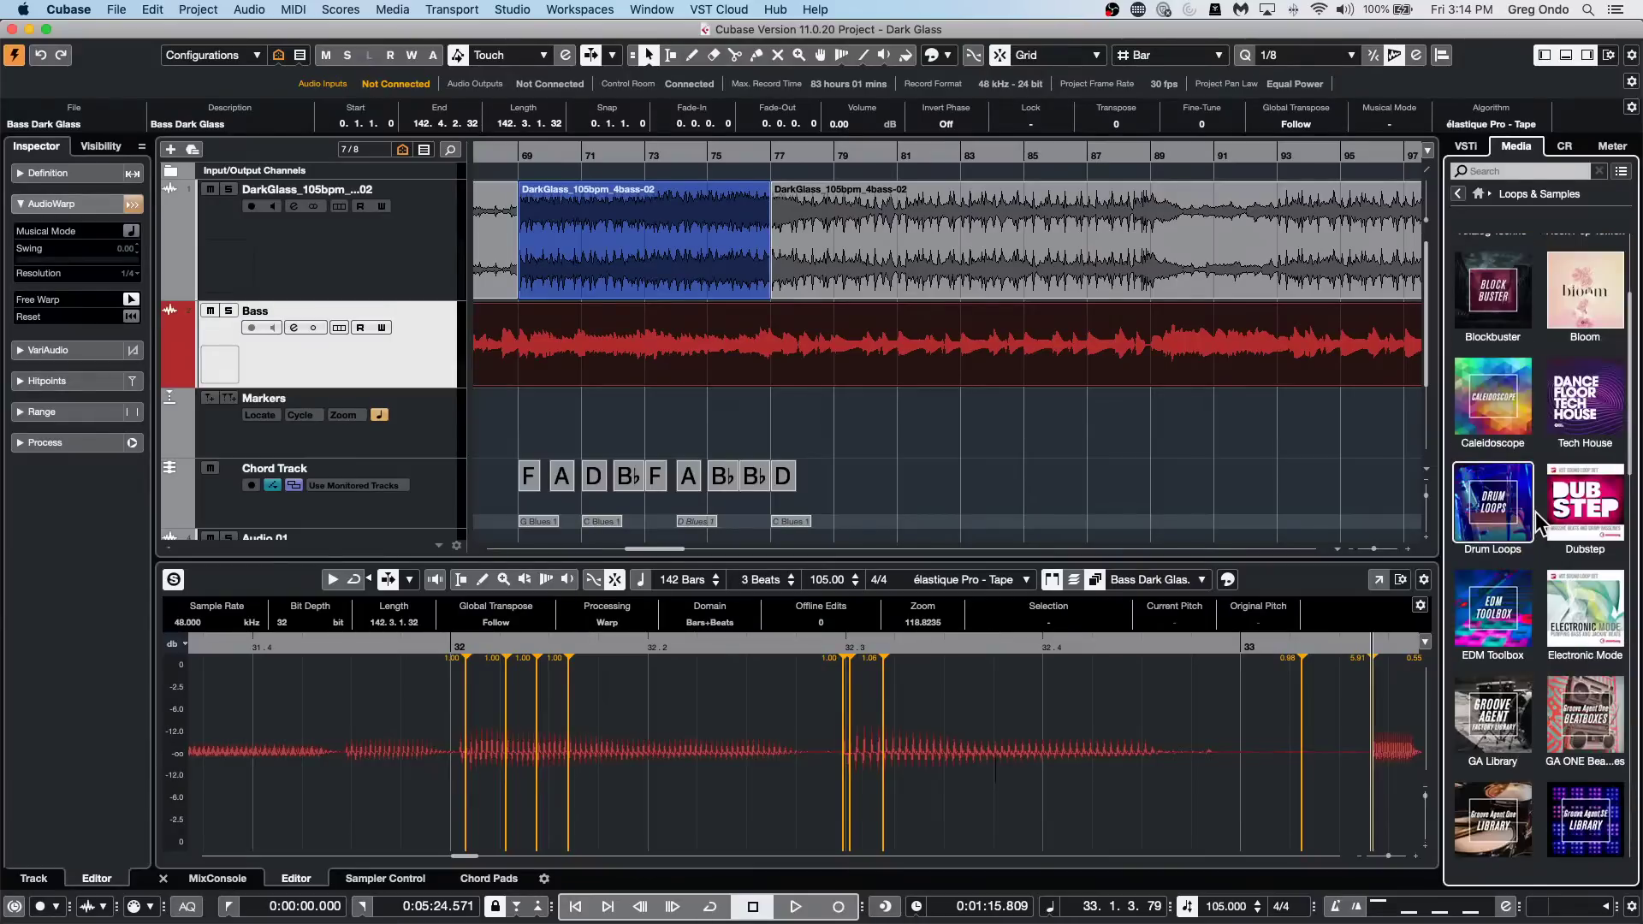
{"action": "scroll", "coordinate": [1537, 521], "scroll_direction": "up", "scroll_amount": 3}
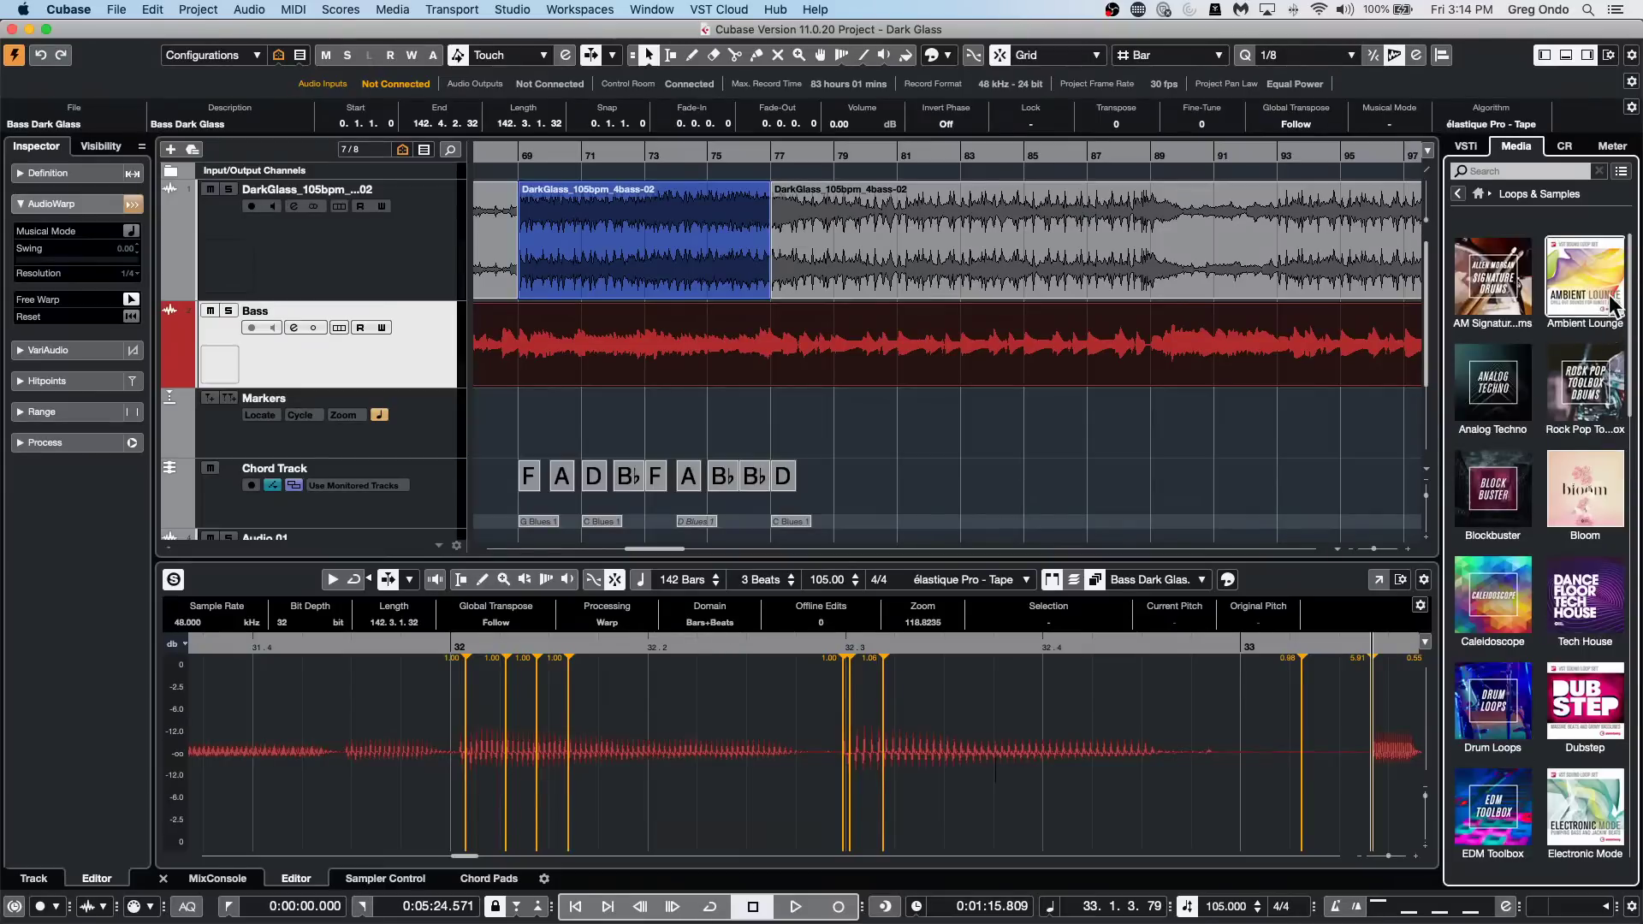
Reopen Loops & Samples from the Media home, browse the Rock Pop Toolbox Drums library filtered by HiHats, and clear the filter.
{"action": "left_click", "coordinate": [1457, 193]}
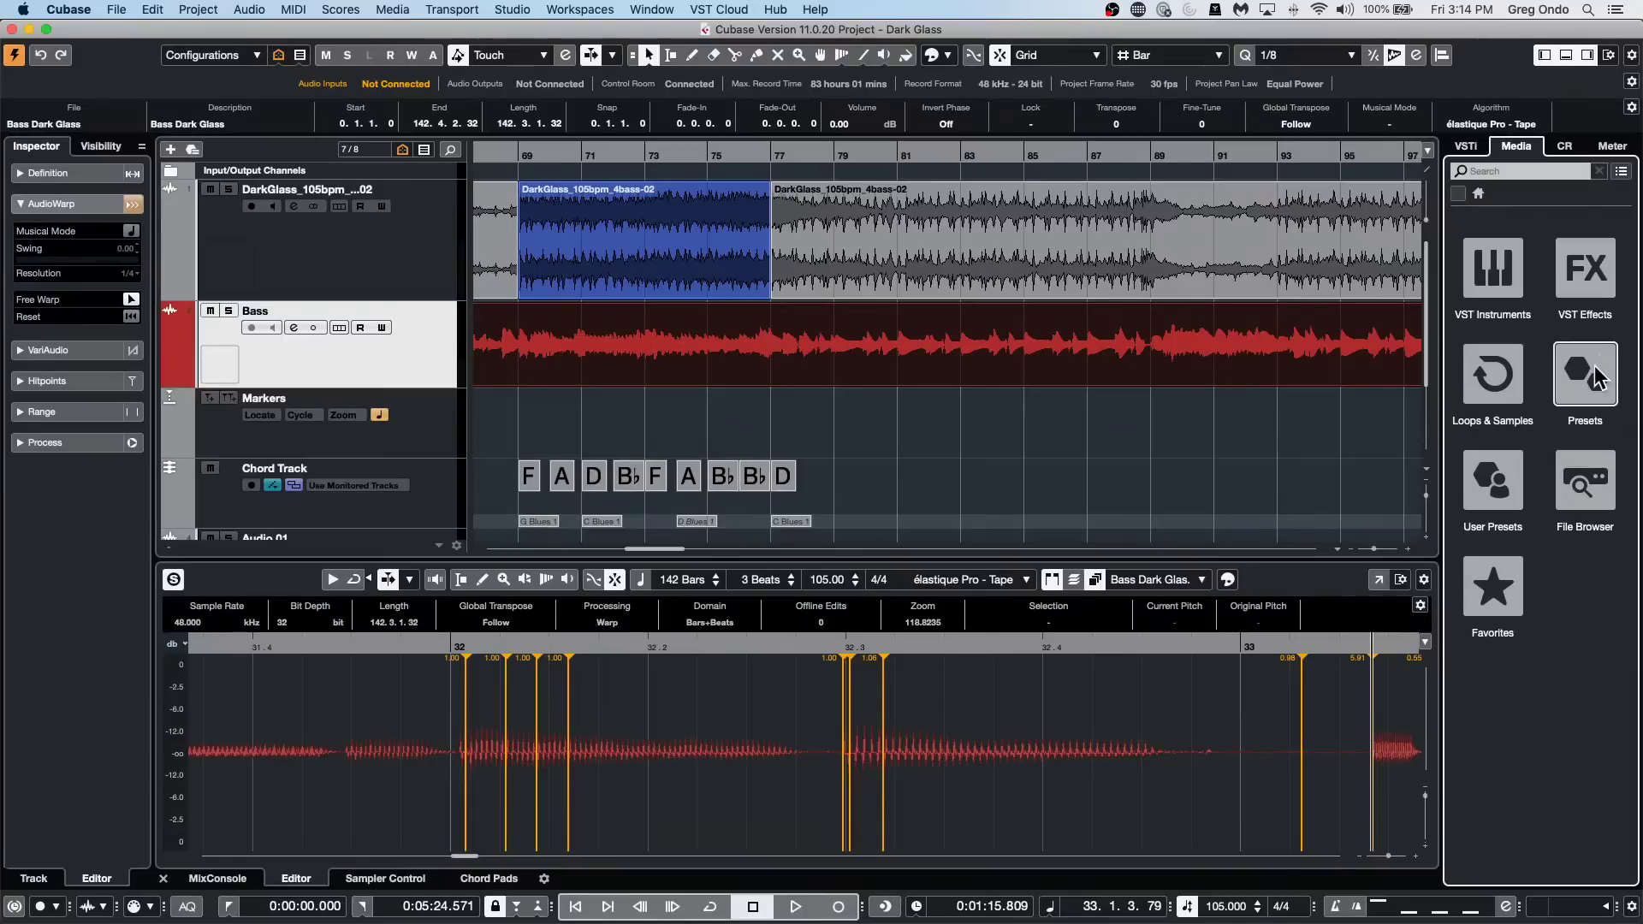
{"action": "left_click", "coordinate": [1514, 385]}
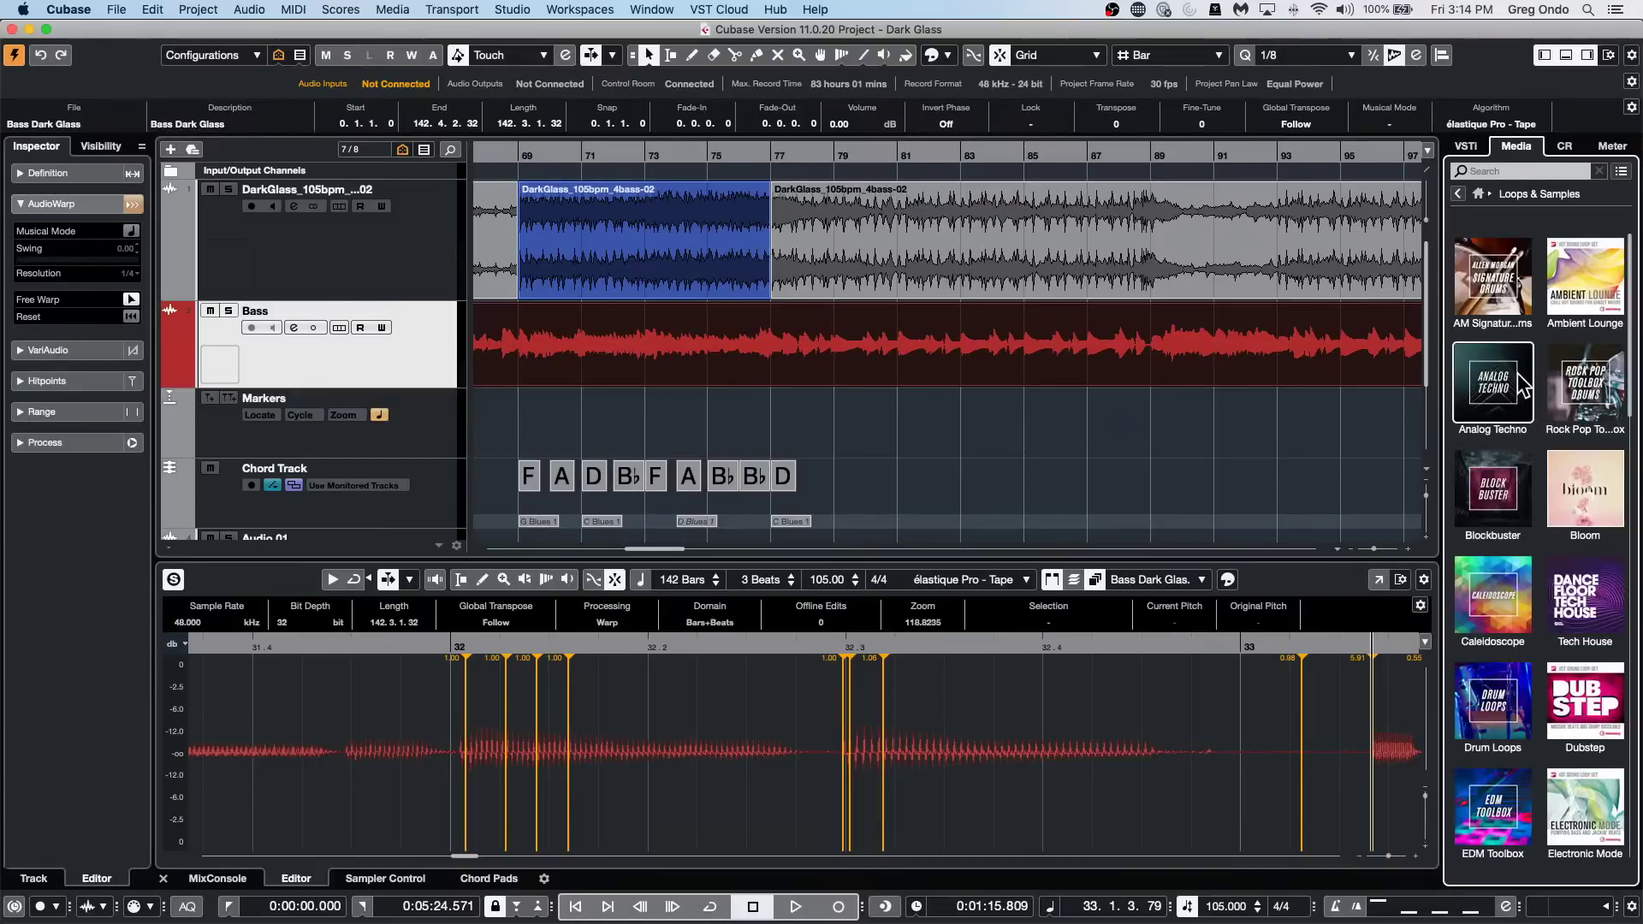
{"action": "left_click", "coordinate": [1584, 382]}
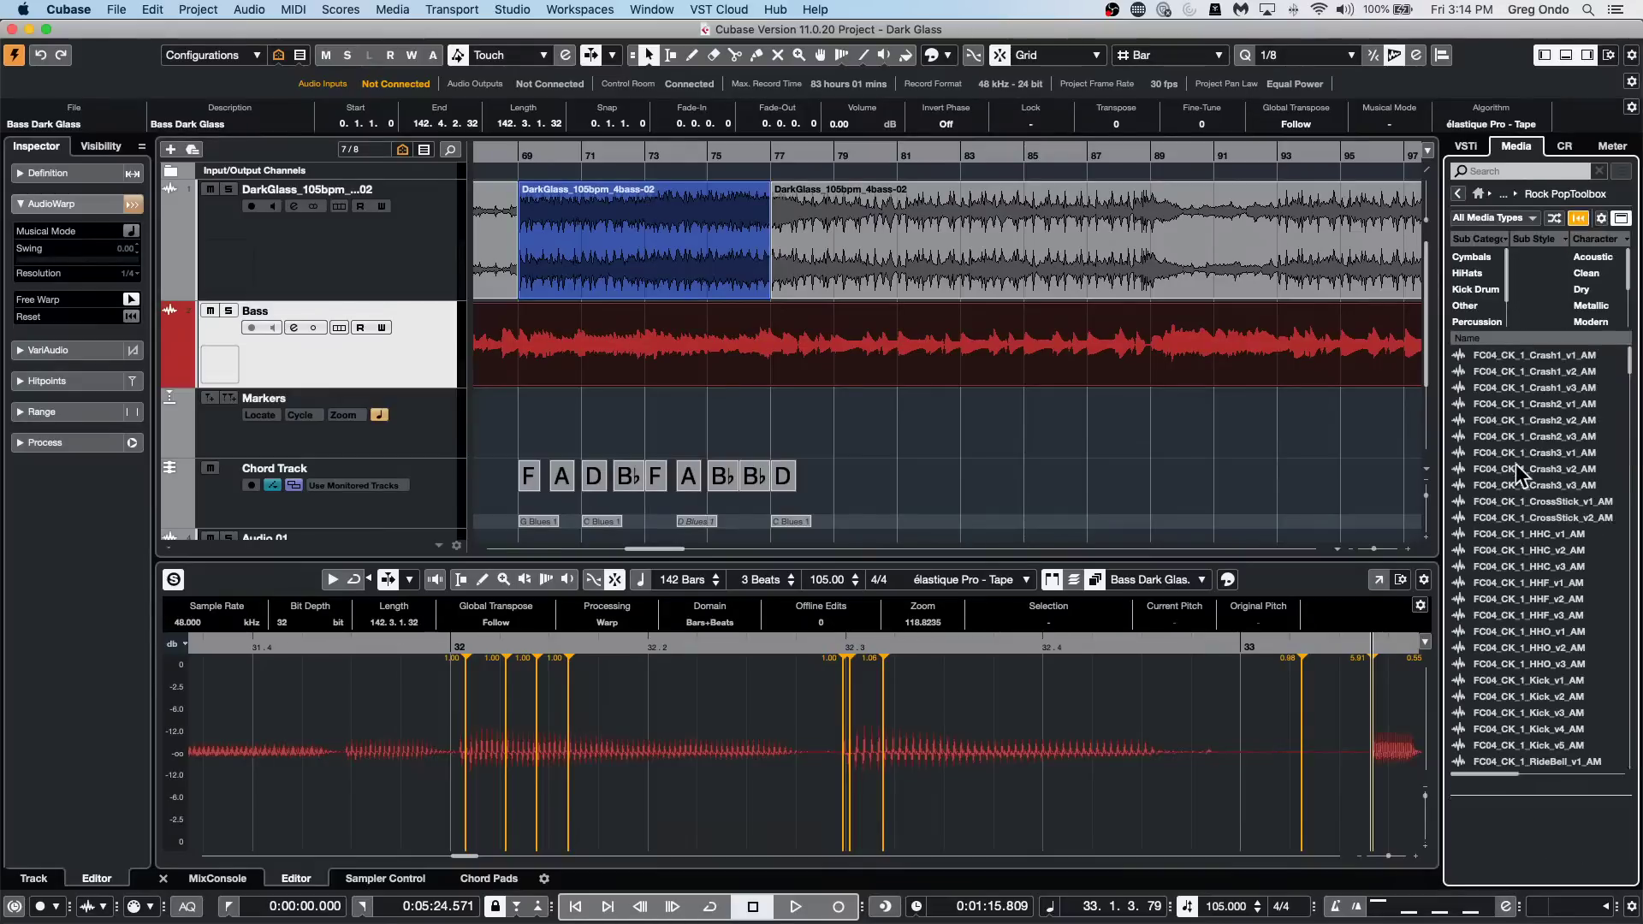
{"action": "left_click", "coordinate": [1469, 272]}
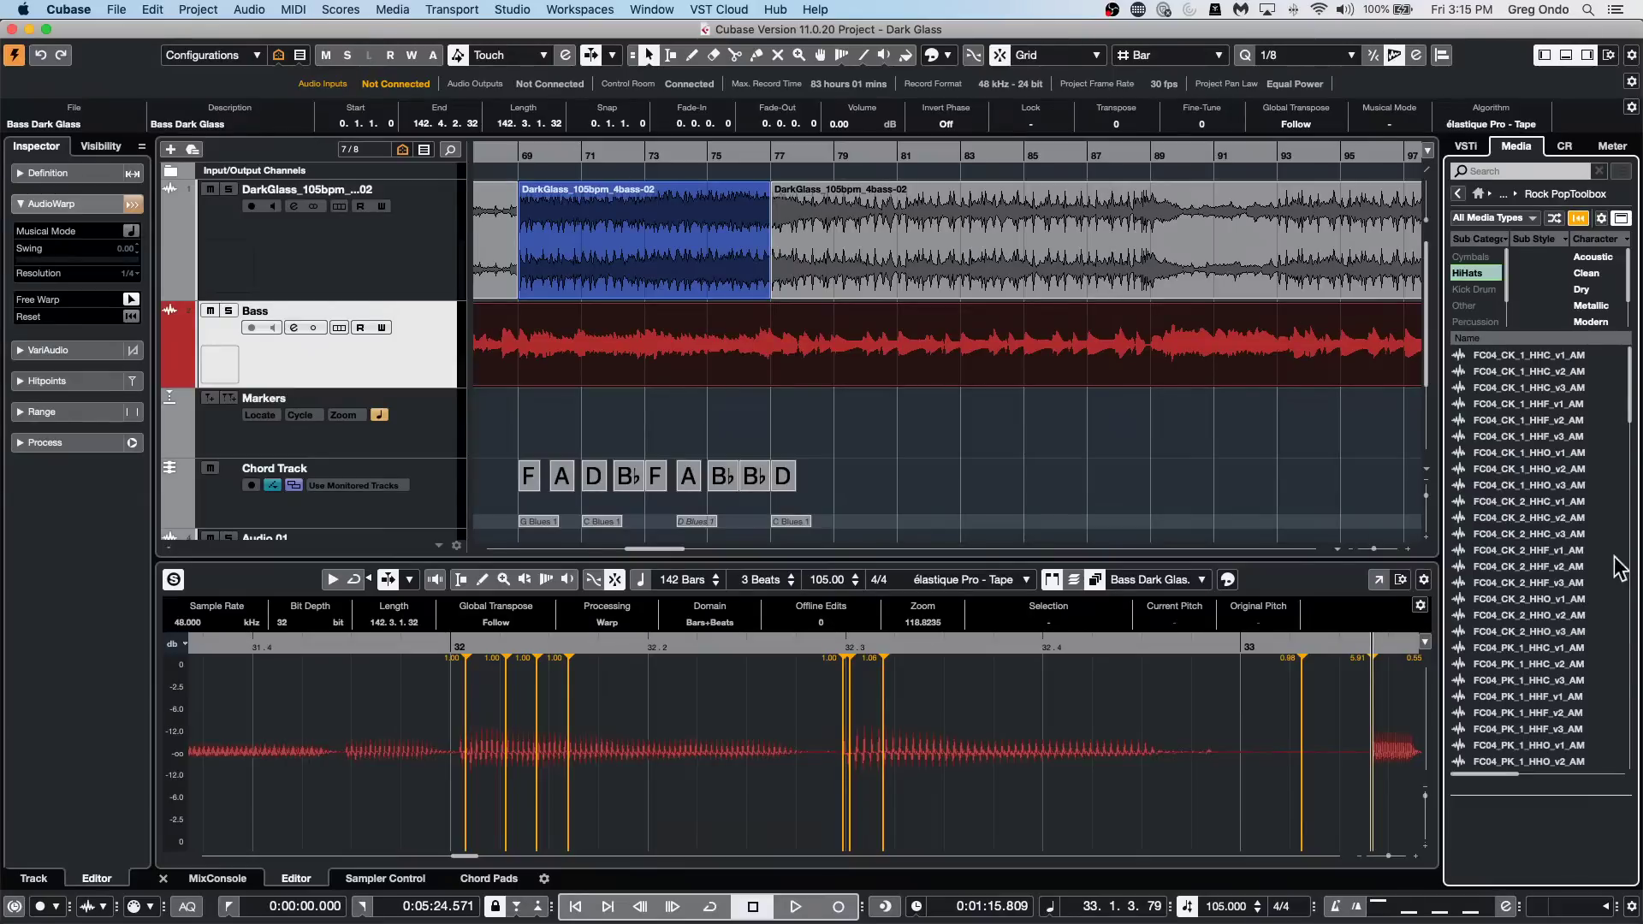
{"action": "left_click", "coordinate": [1480, 270]}
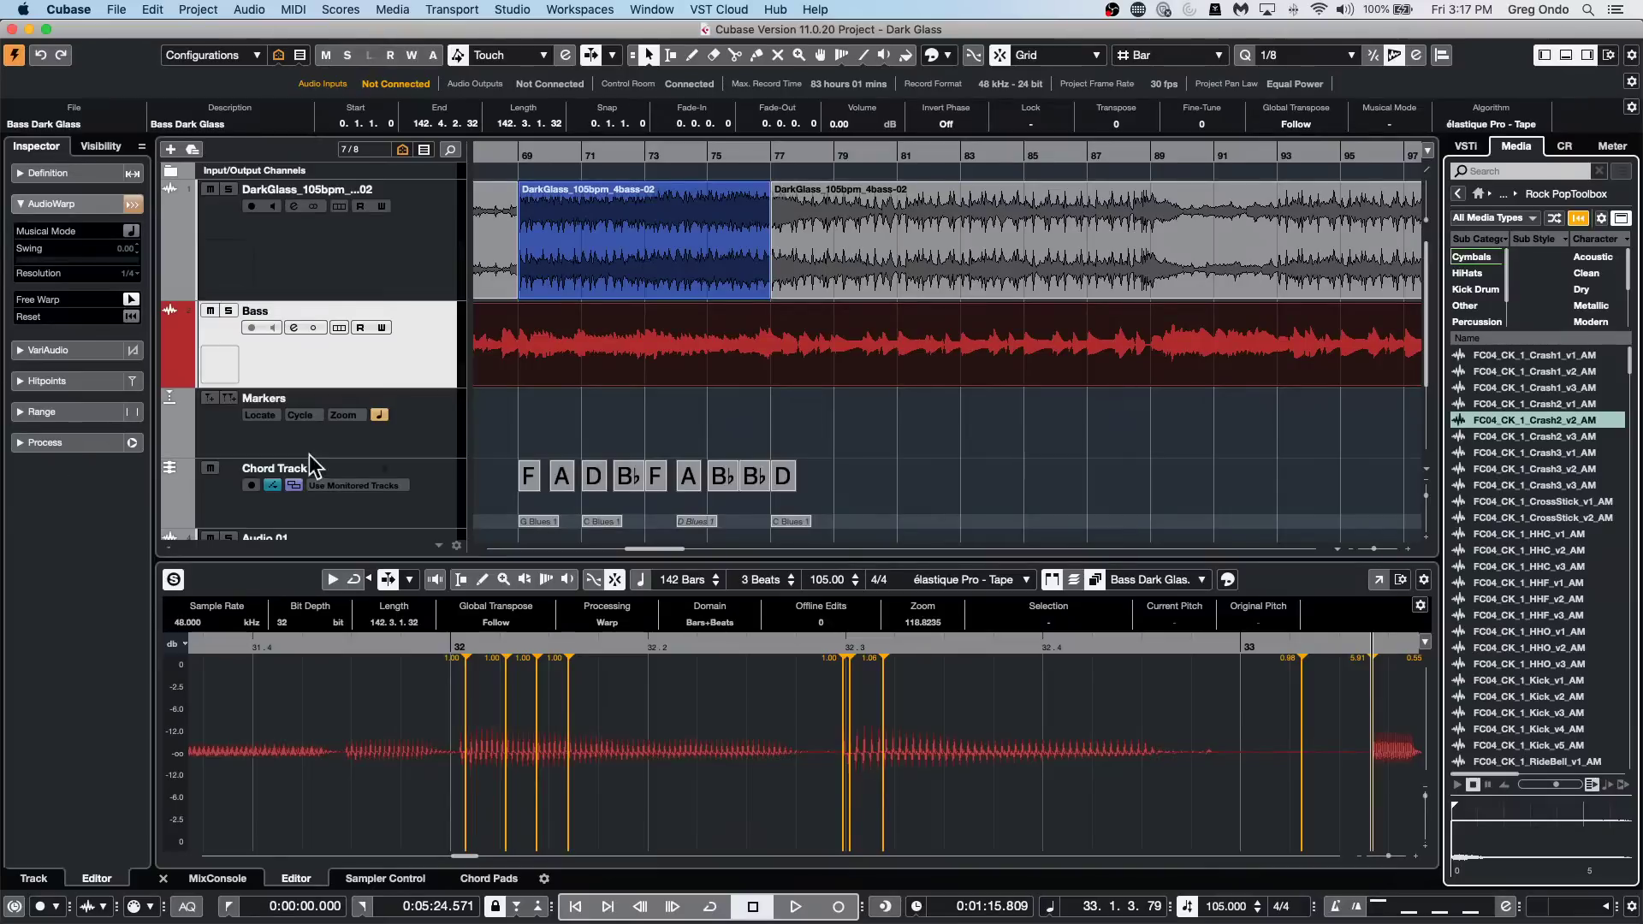
Add one instrument track with Groove Agent SE routed to Stereo Out below the Bass track.
{"action": "right_click", "coordinate": [378, 365]}
{"action": "mouse_move", "coordinate": [425, 380]}
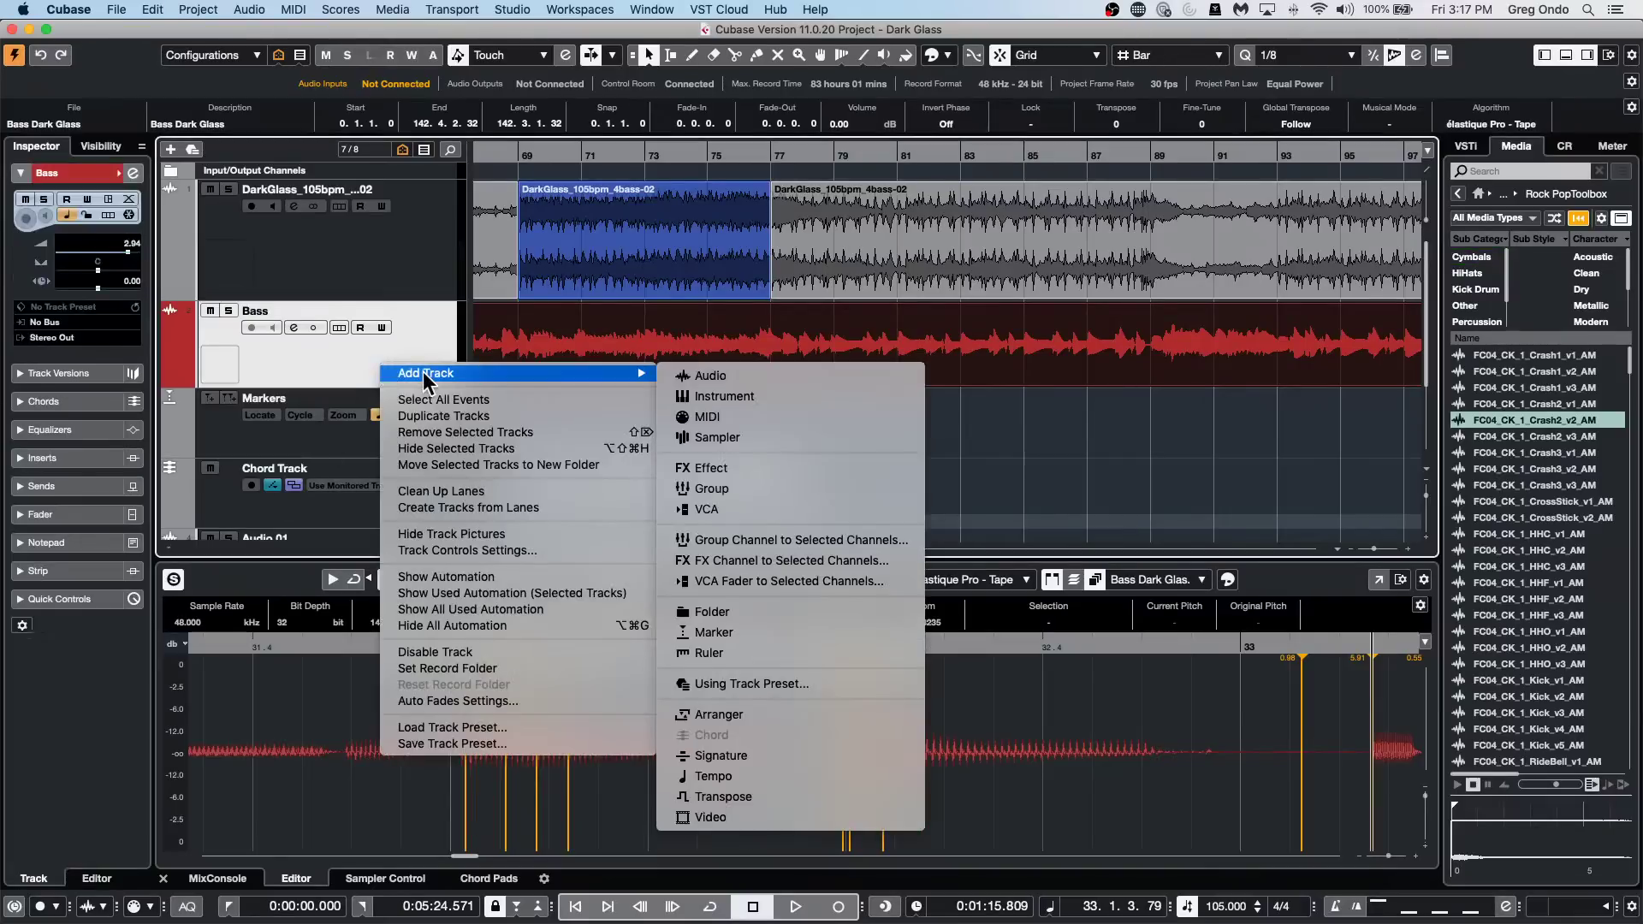
{"action": "left_click", "coordinate": [722, 396]}
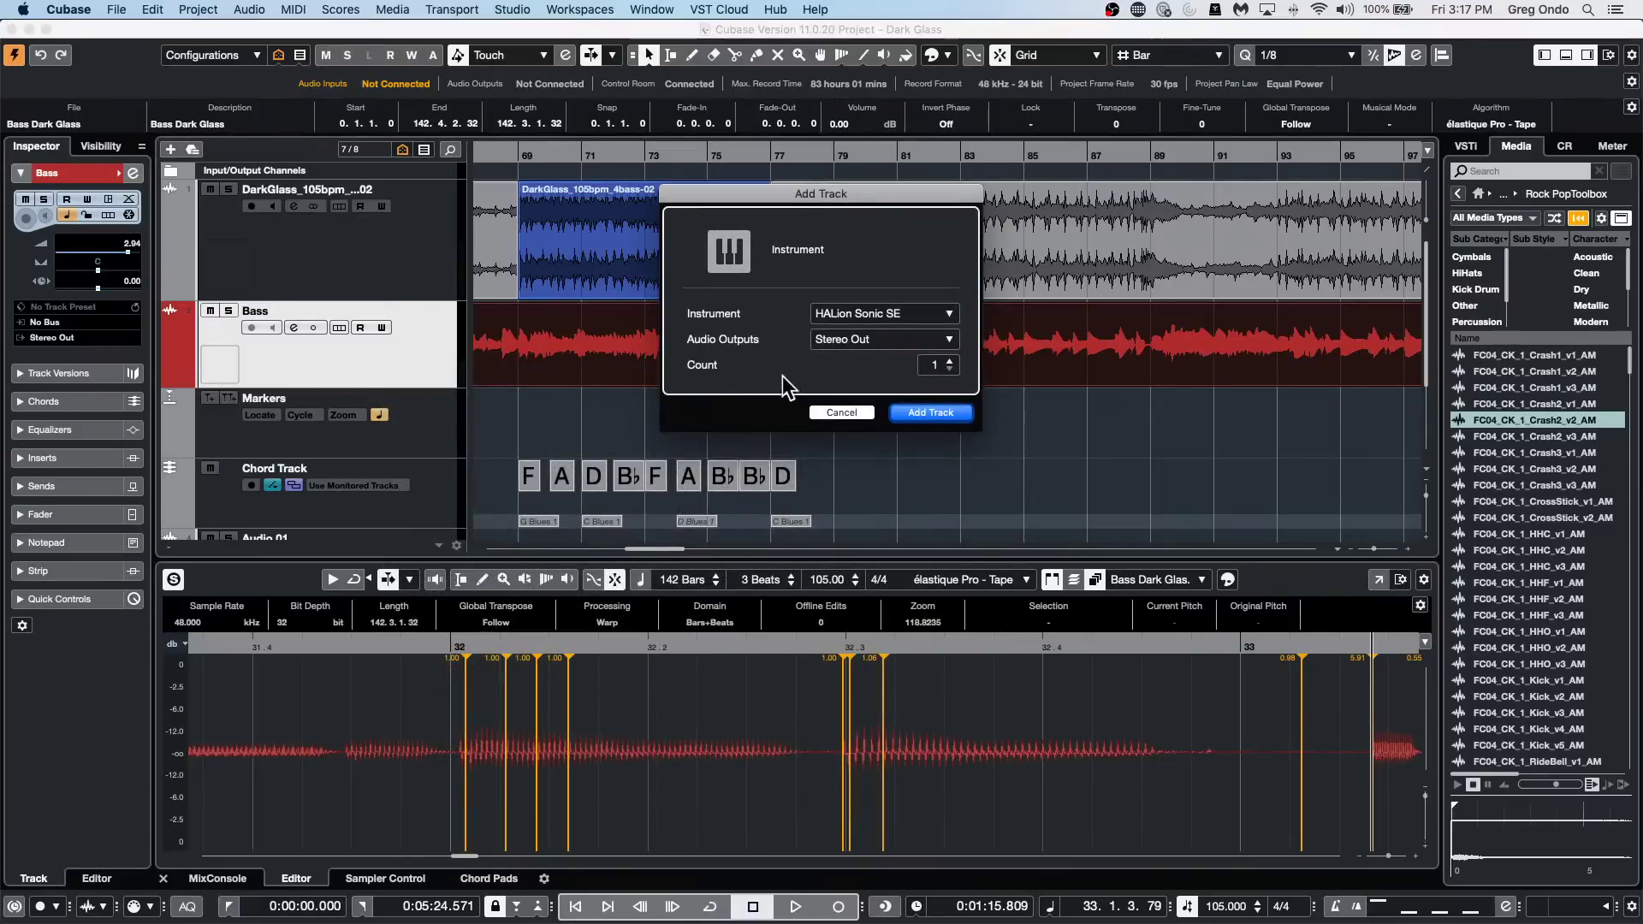
{"action": "left_click", "coordinate": [922, 313]}
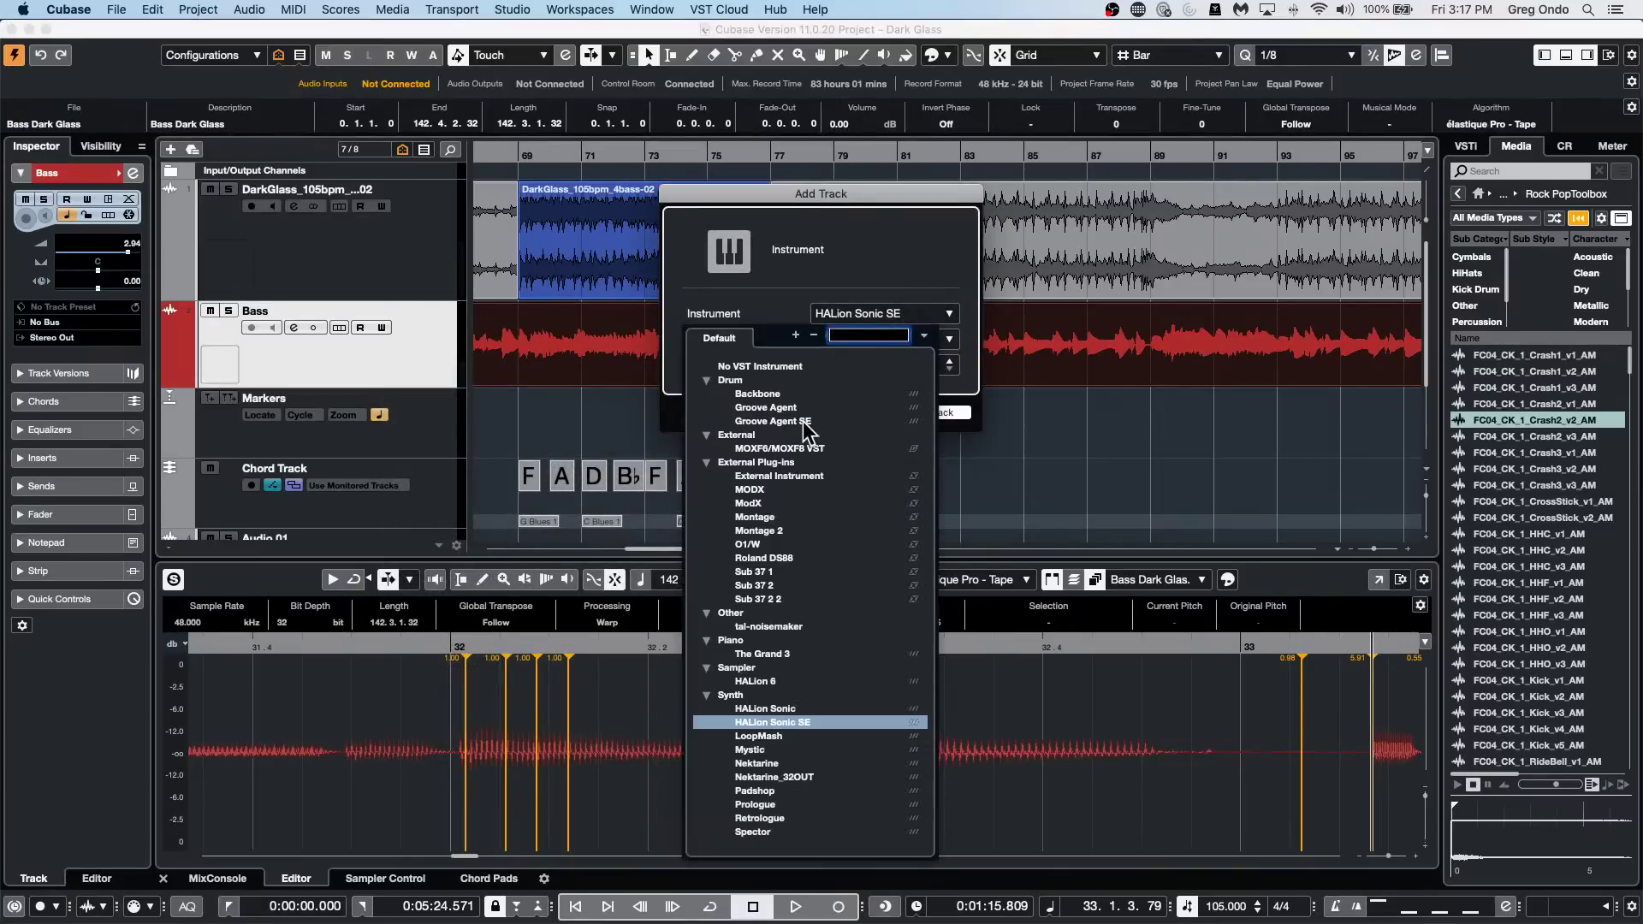
{"action": "left_click", "coordinate": [773, 421]}
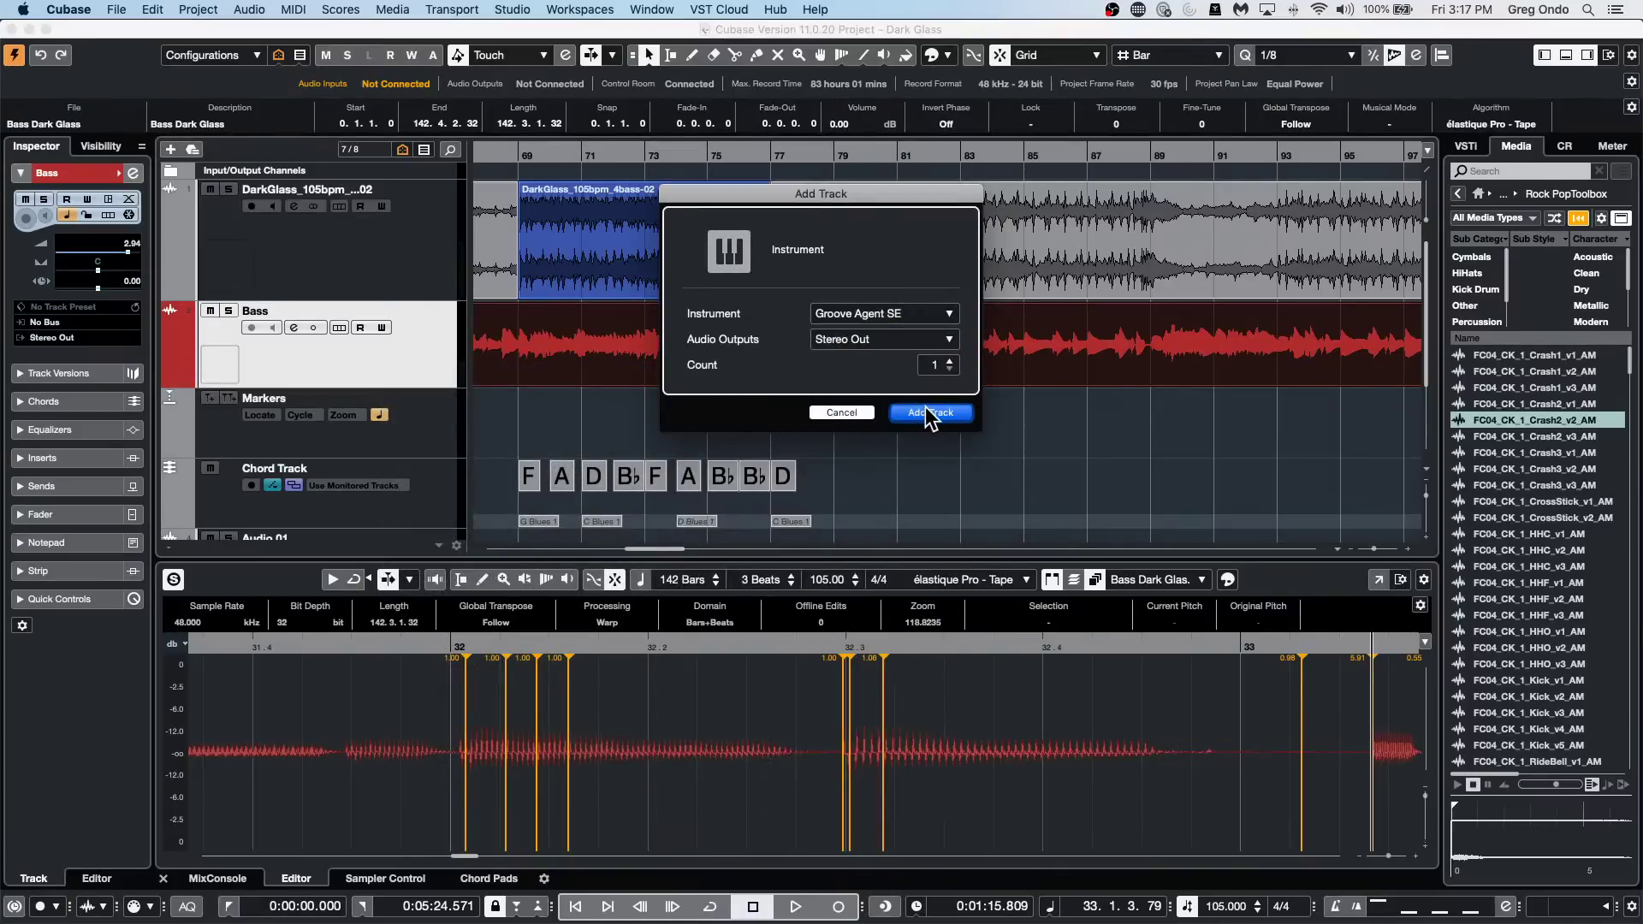
{"action": "left_click", "coordinate": [930, 413]}
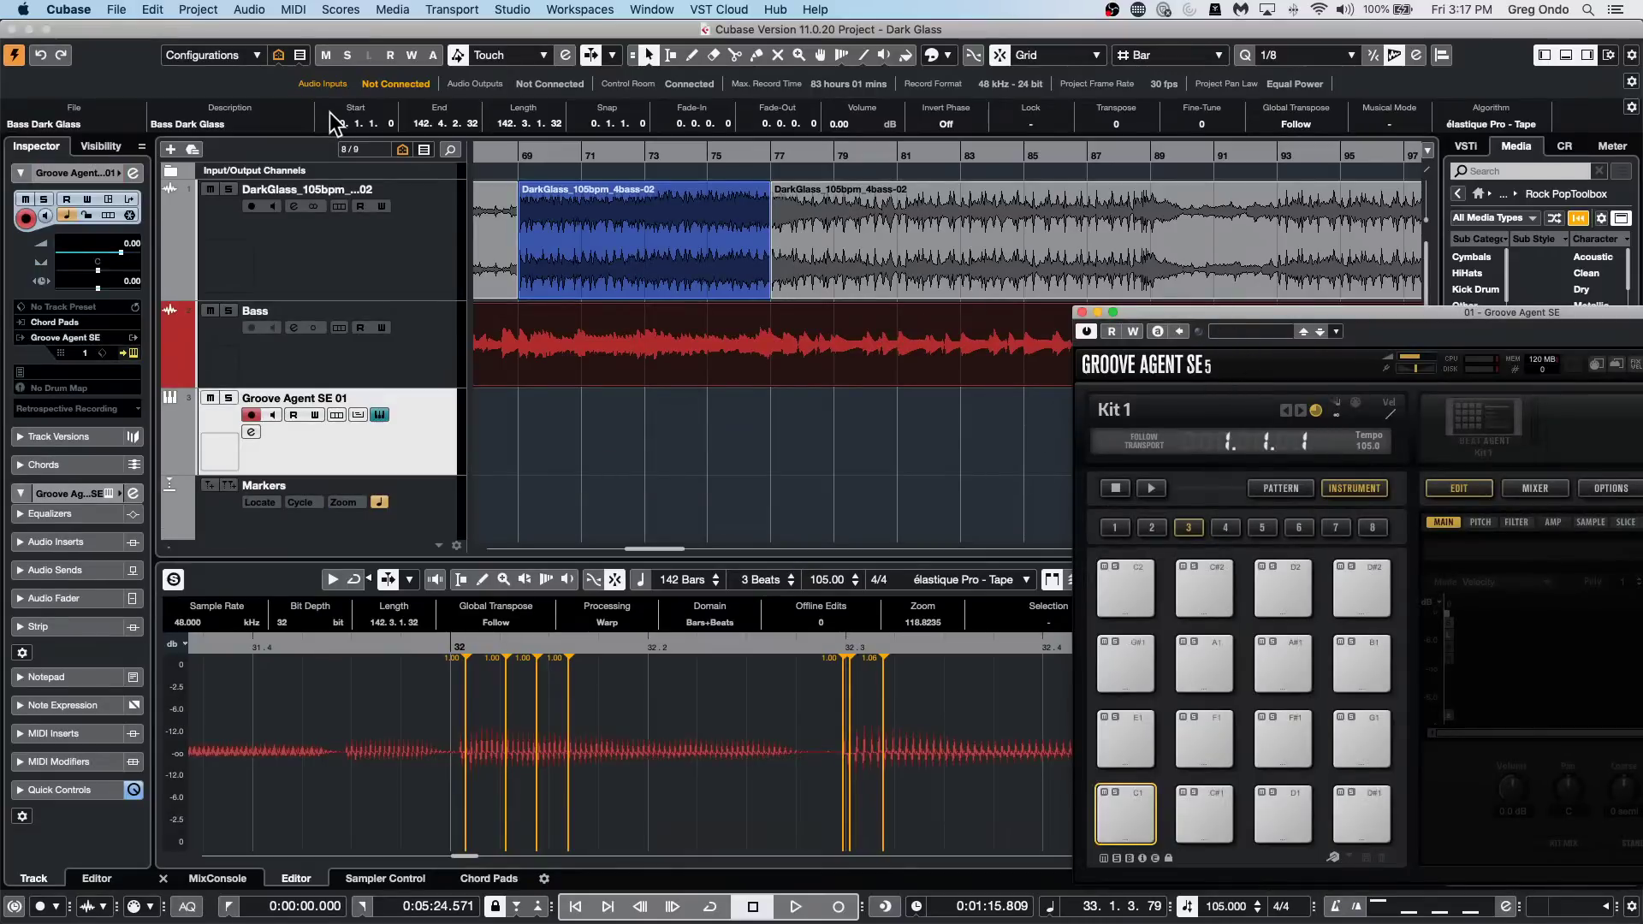
Examine the global options of Groove Agent SE and close its instrument window.
{"action": "left_click_drag", "start_coordinate": [1261, 378], "coordinate": [479, 282]}
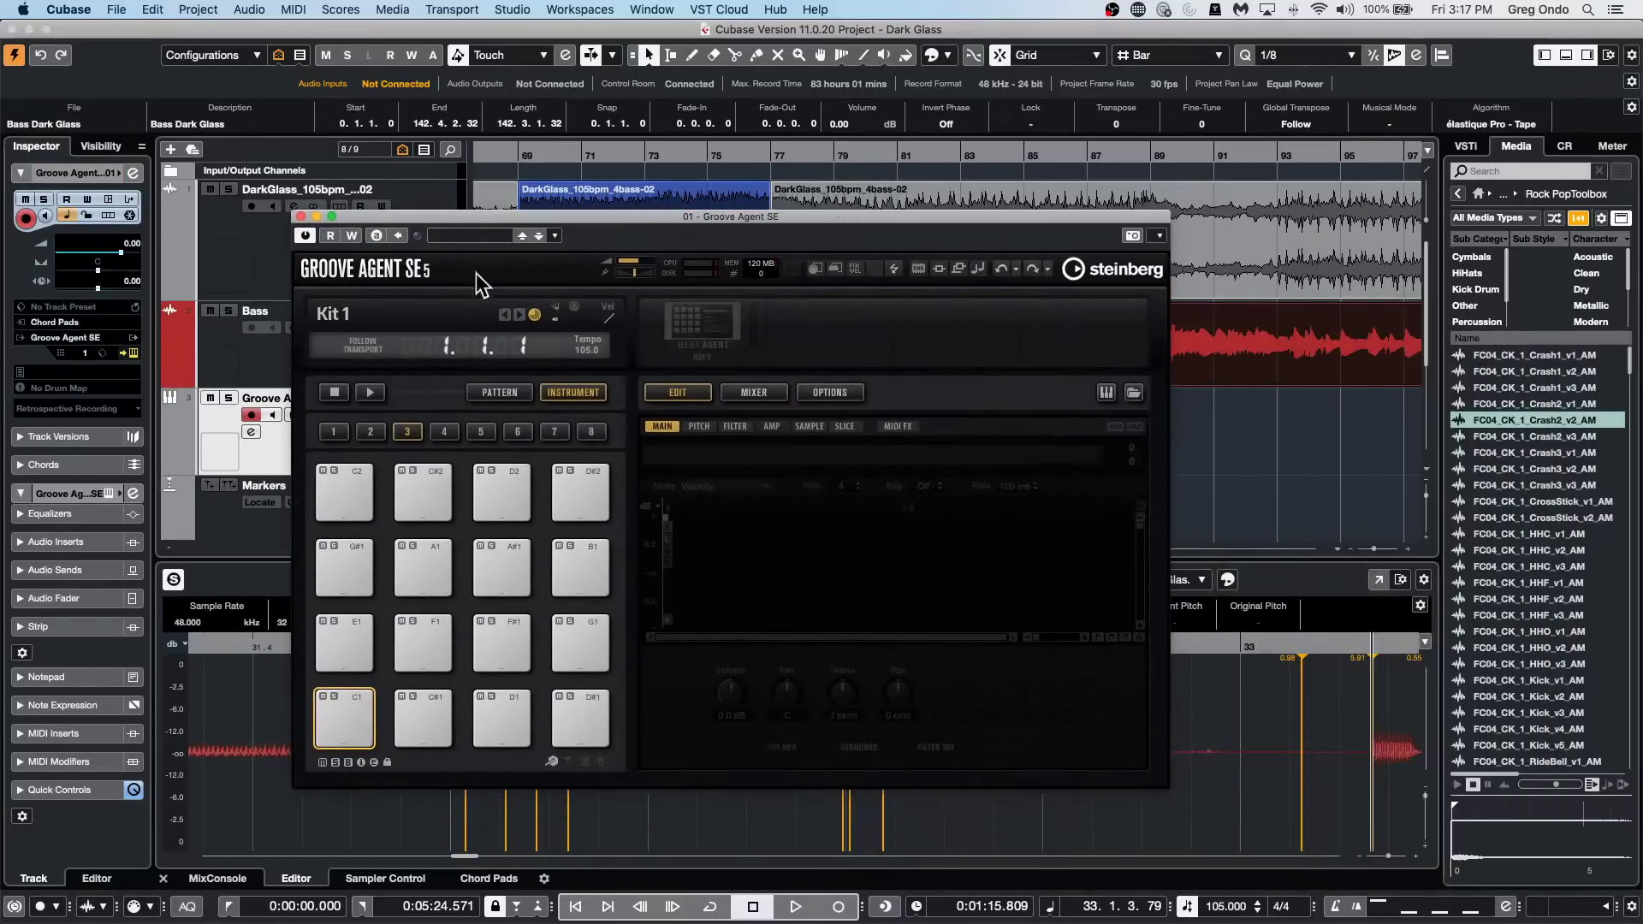
{"action": "left_click", "coordinate": [834, 393]}
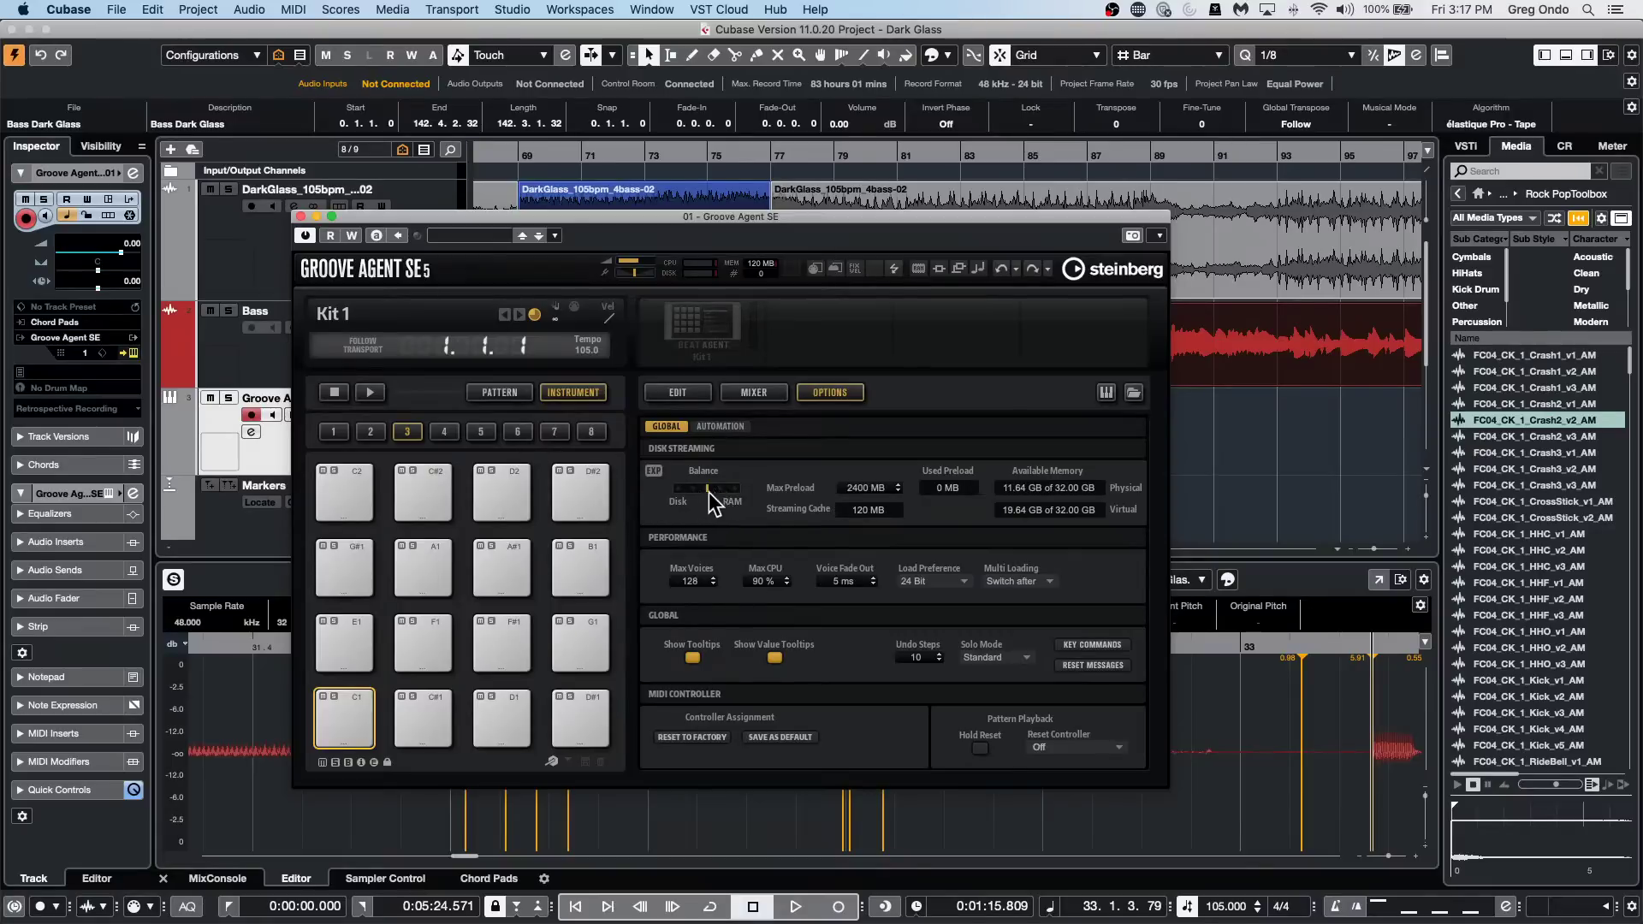
{"action": "left_click", "coordinate": [300, 217]}
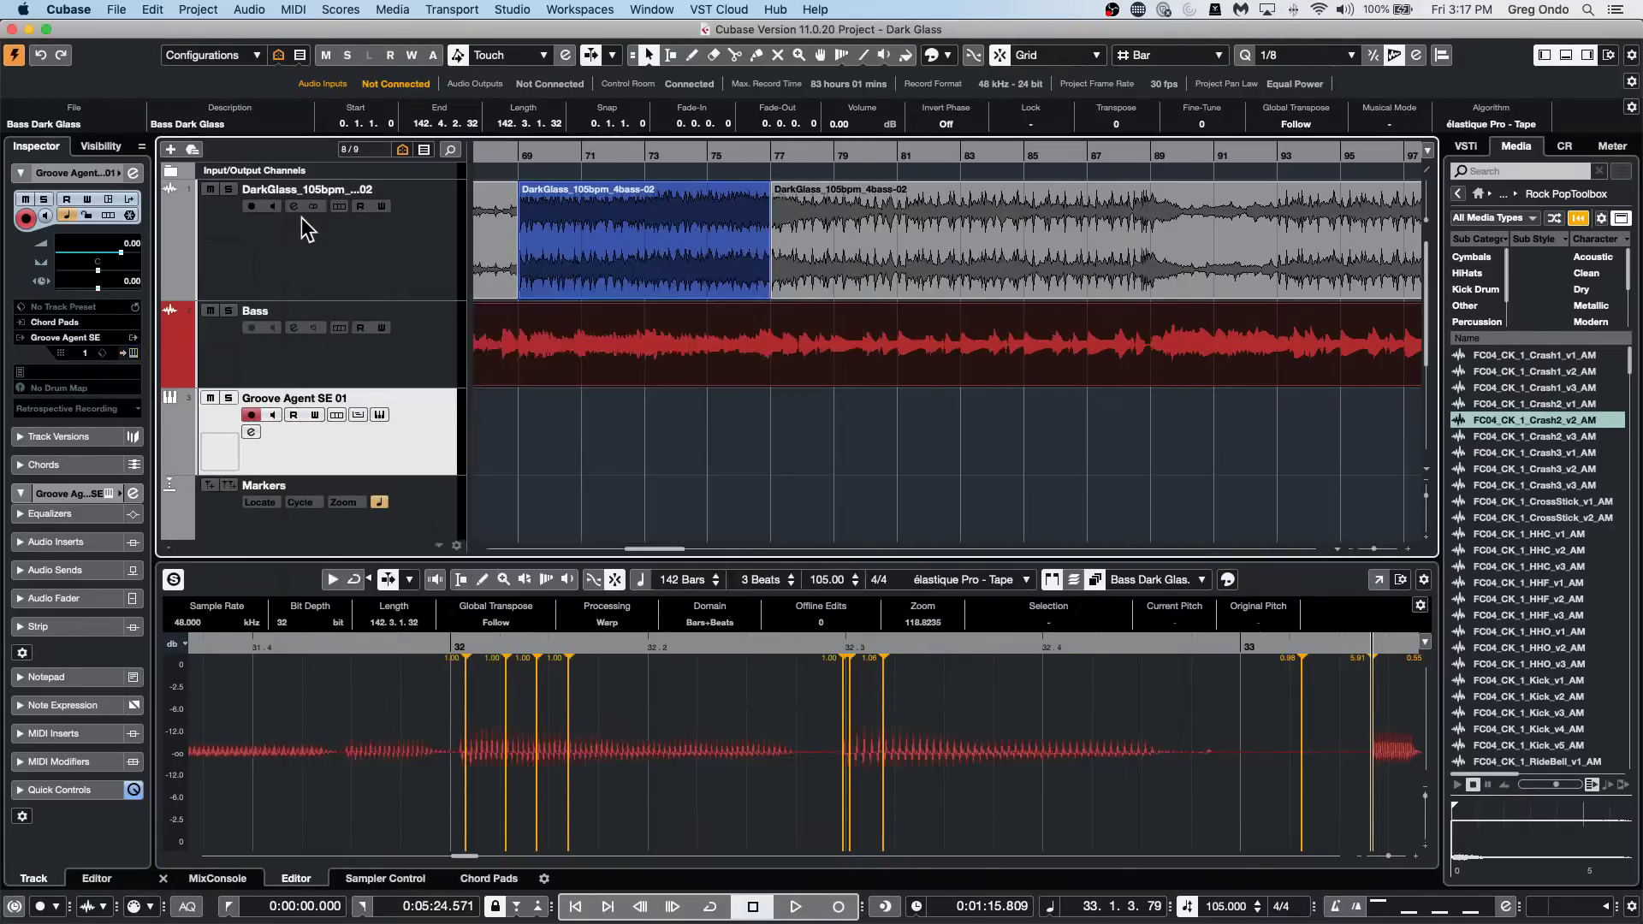
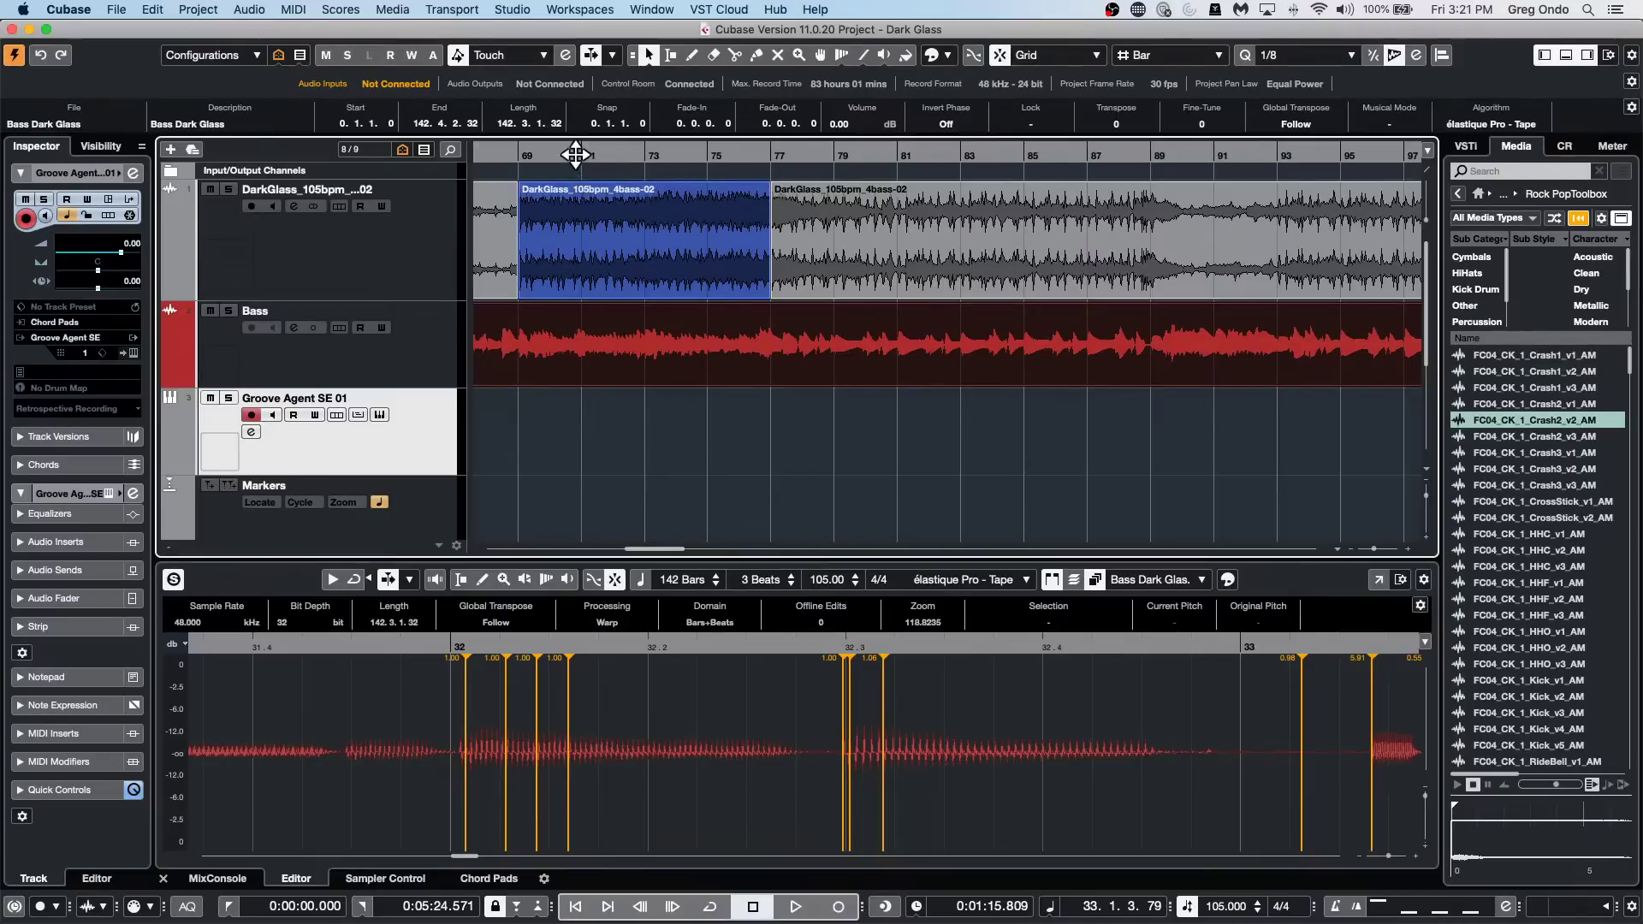
Zoom the arrangement out to show the song's end and play the project briefly from around bar 71.
{"action": "left_click_drag", "start_coordinate": [576, 155], "coordinate": [578, 124]}
{"action": "key", "text": "space"}
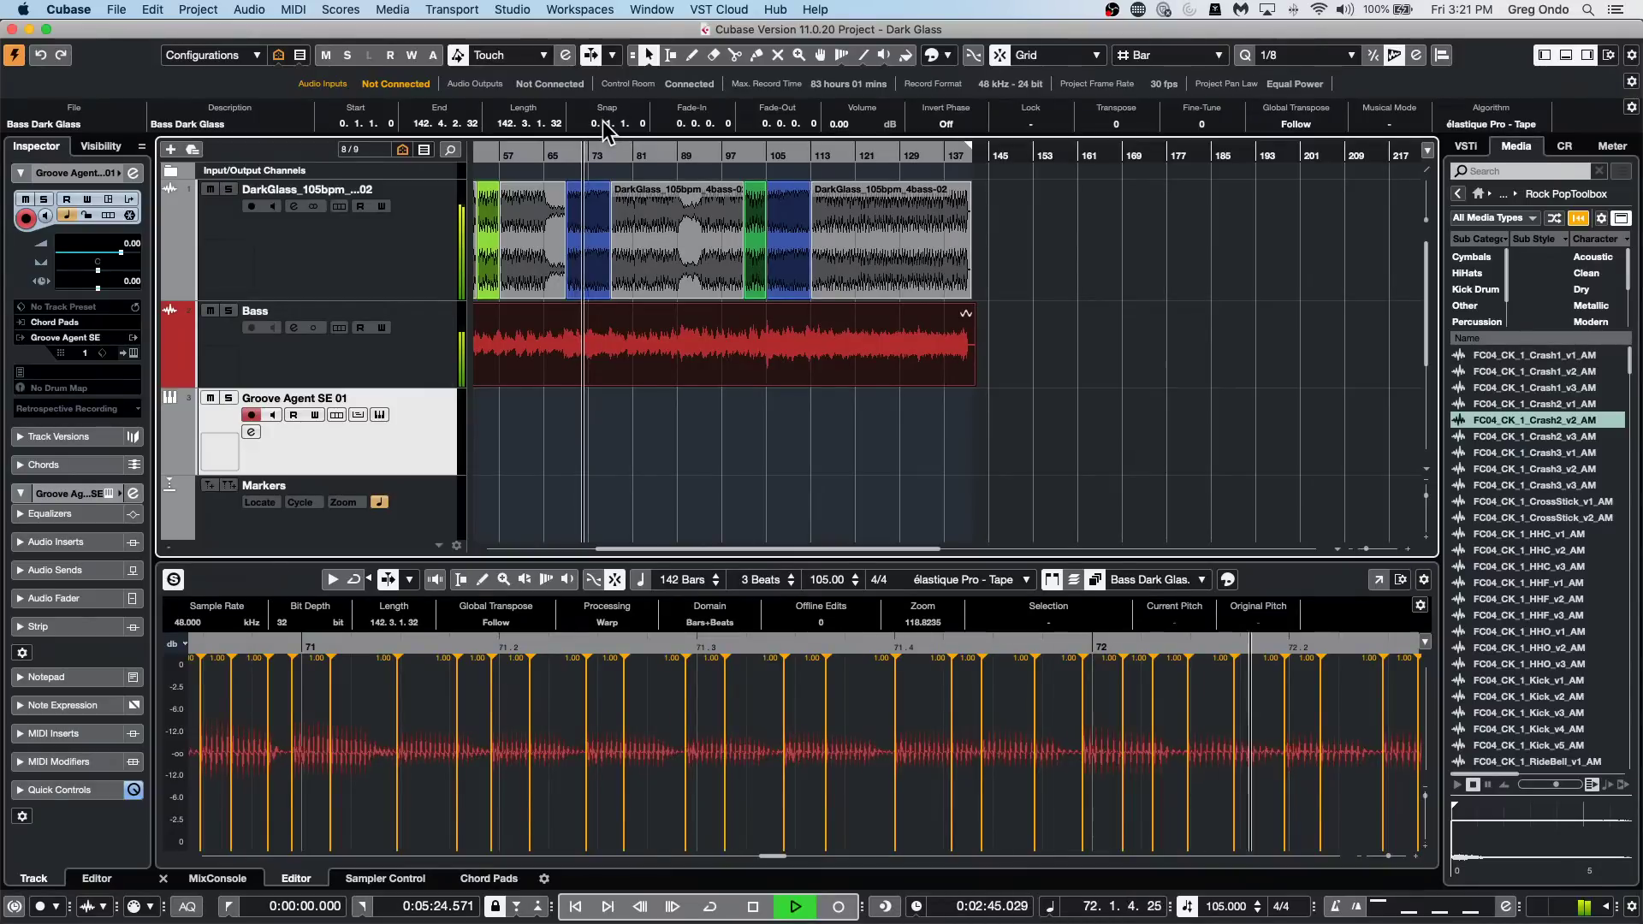
{"action": "key", "text": "space"}
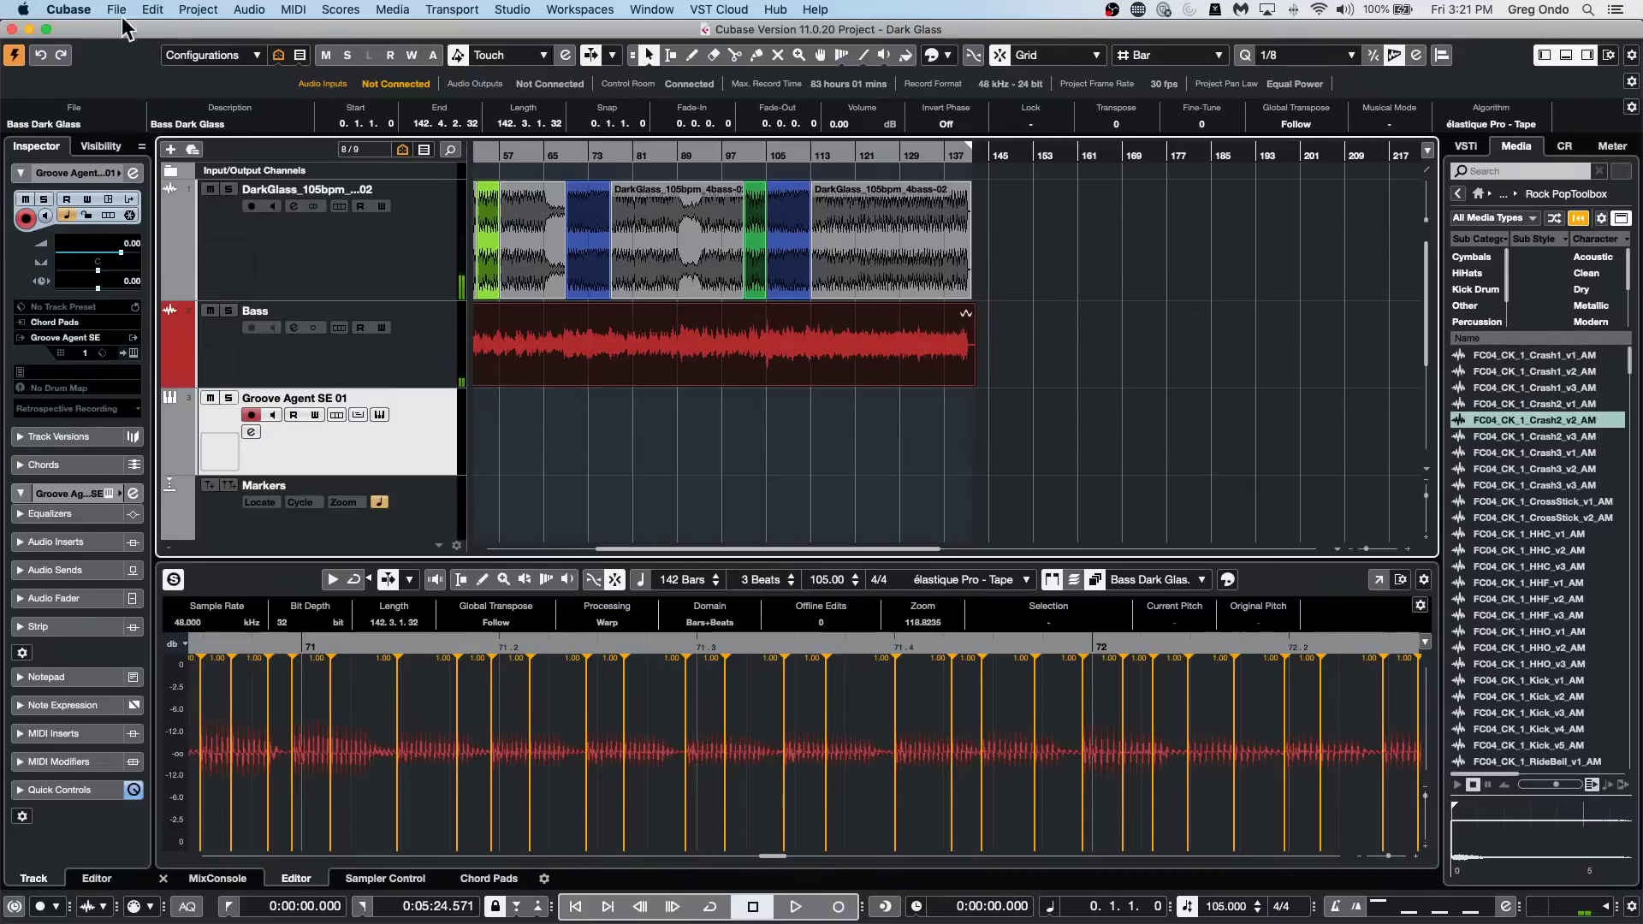
Select the events on the DarkGlass and Bass tracks and open Export Audio Mixdown with Stereo Out as the single channel.
{"action": "left_click_drag", "start_coordinate": [1035, 208], "coordinate": [479, 393]}
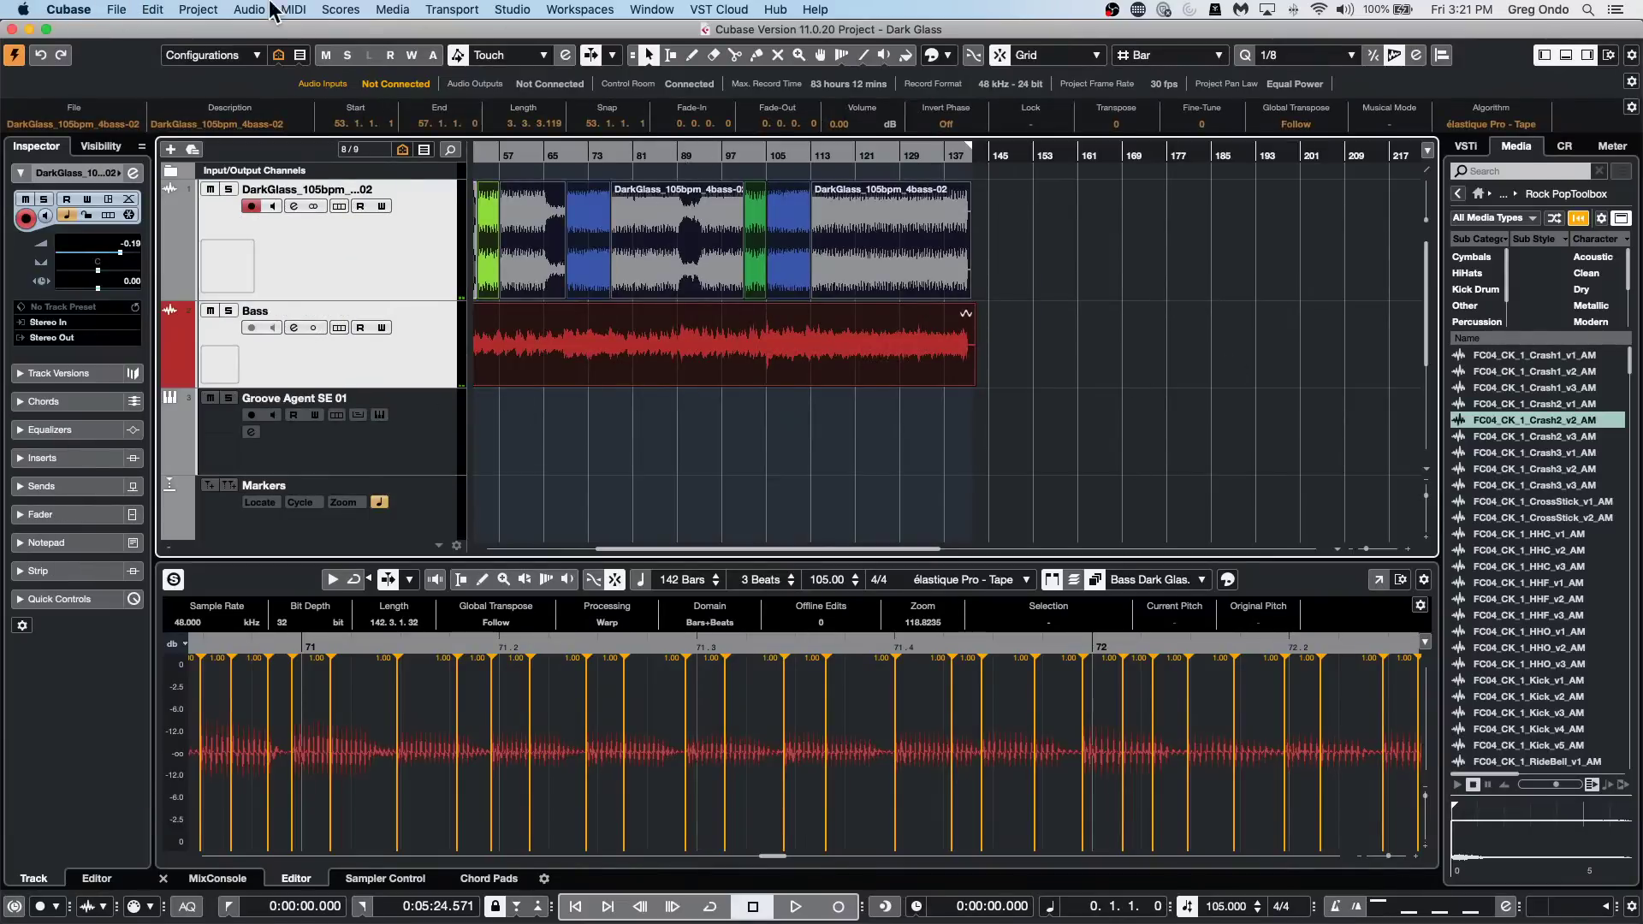
{"action": "left_click", "coordinate": [198, 9]}
{"action": "mouse_move", "coordinate": [154, 12]}
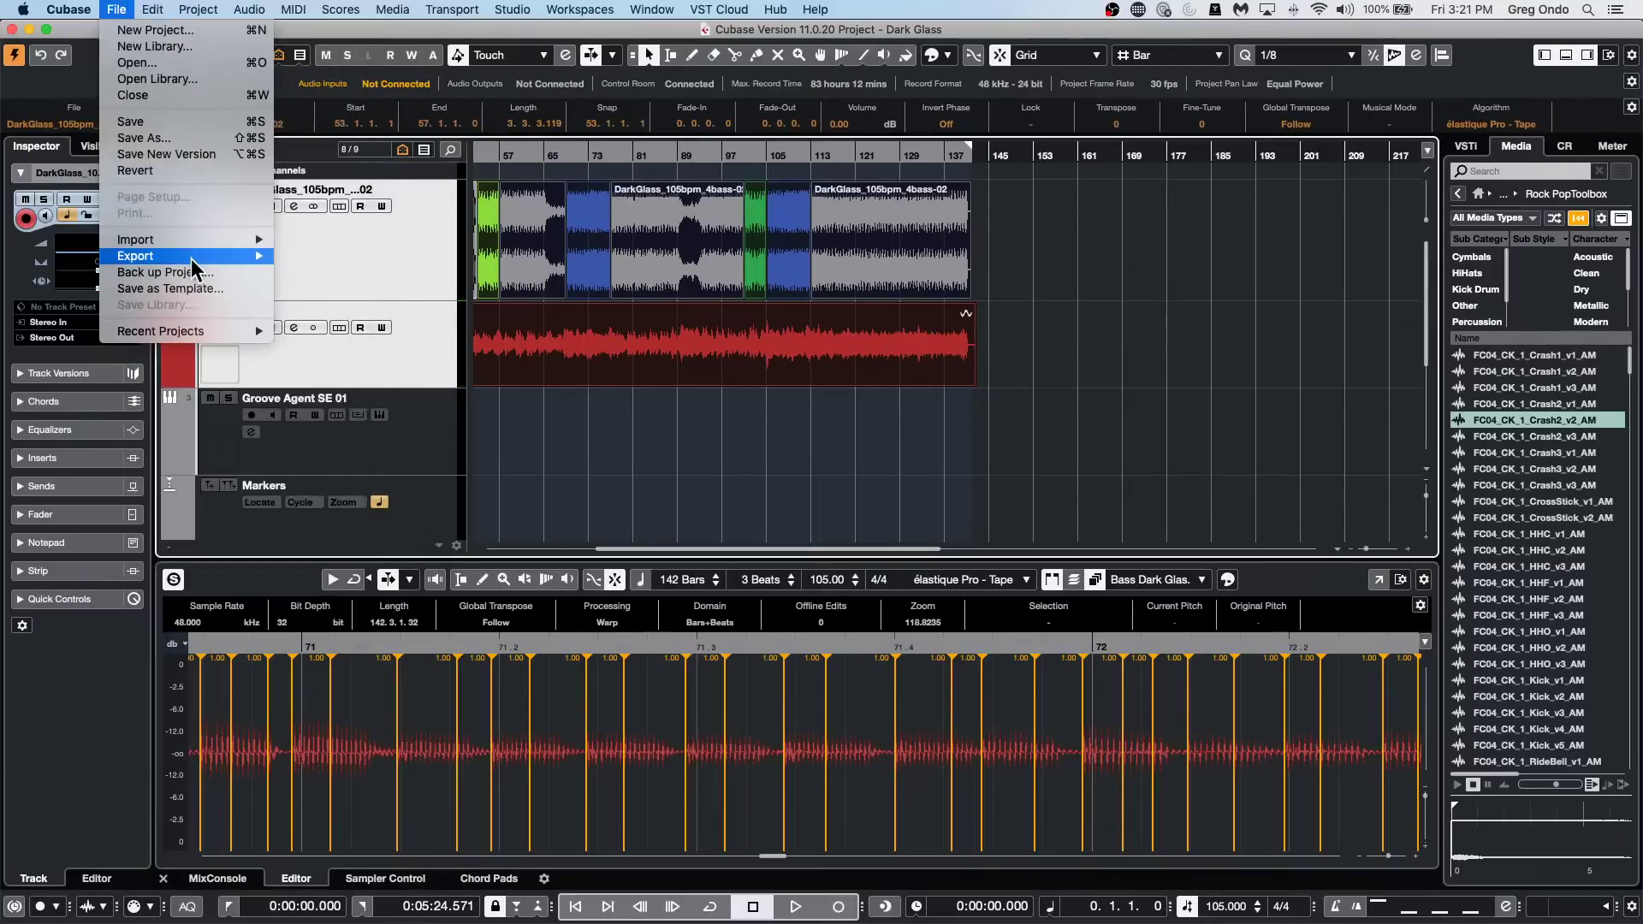
{"action": "mouse_move", "coordinate": [192, 258]}
{"action": "left_click", "coordinate": [331, 255]}
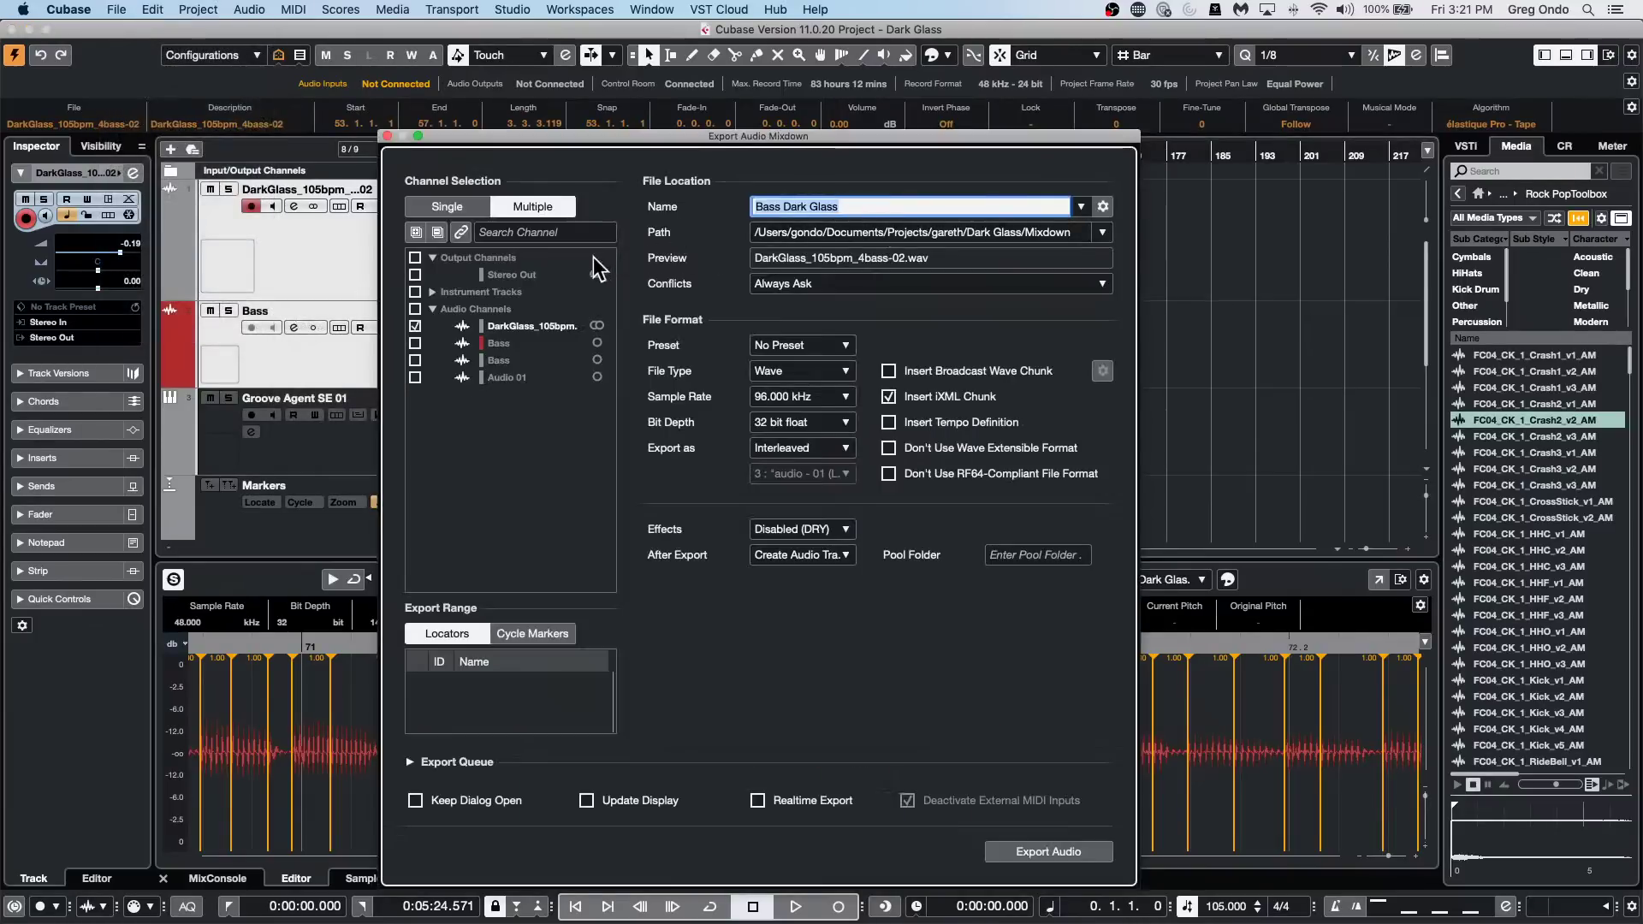
{"action": "left_click", "coordinate": [460, 206]}
{"action": "left_click", "coordinate": [428, 274]}
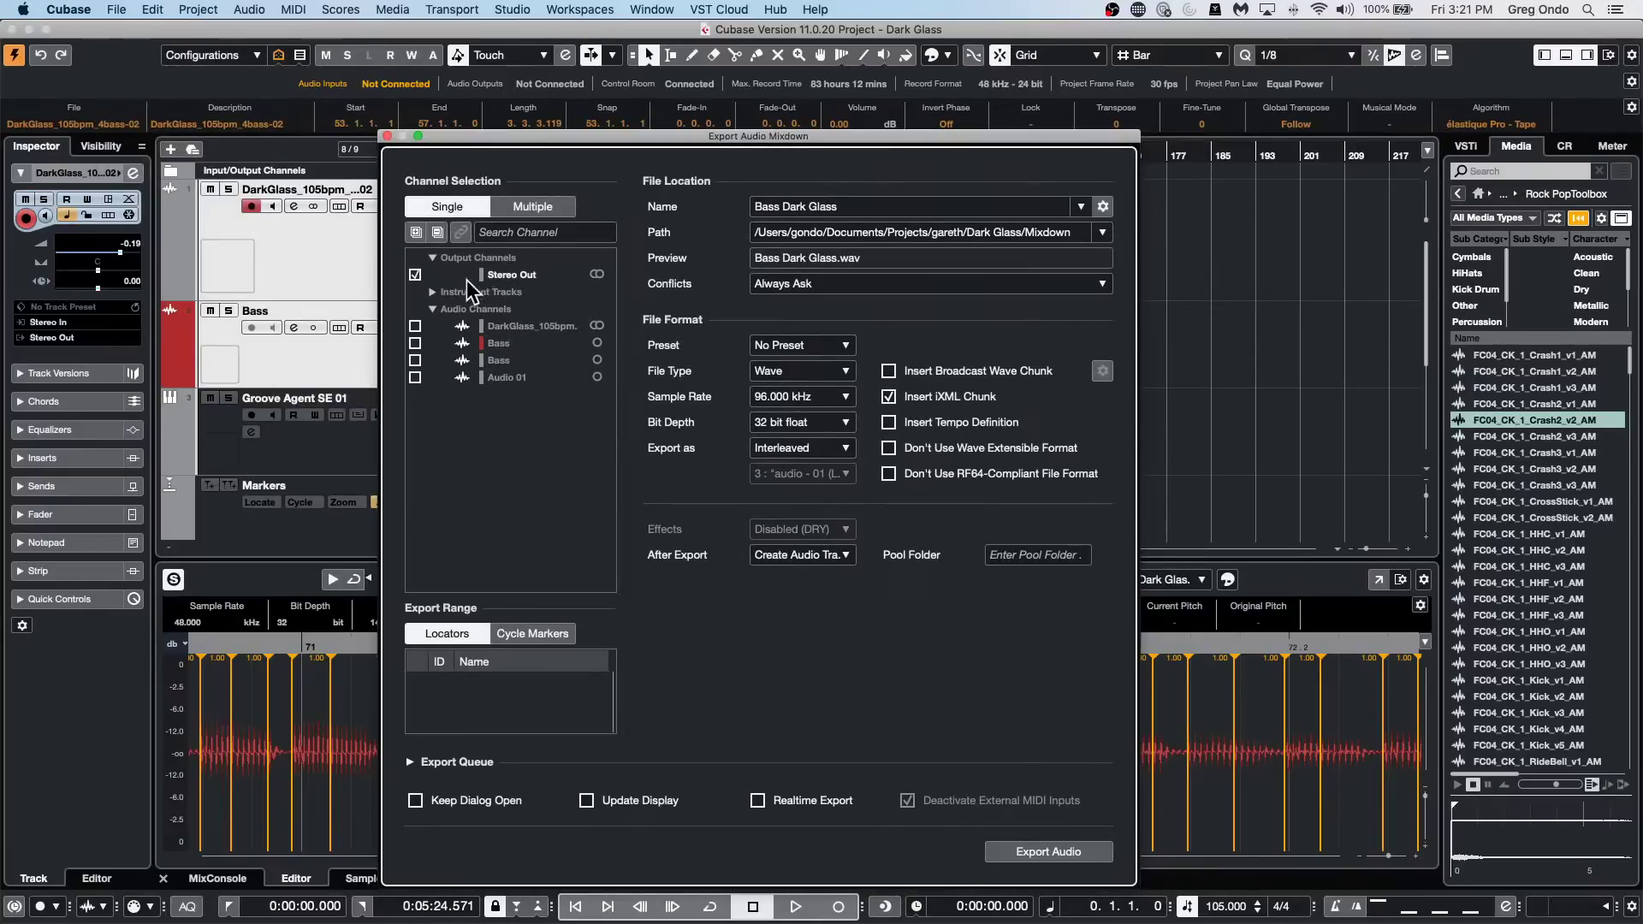
Review the After Export choices, keep Create Audio Track, and close the Export Audio Mixdown dialog without exporting.
{"action": "left_click", "coordinate": [795, 555]}
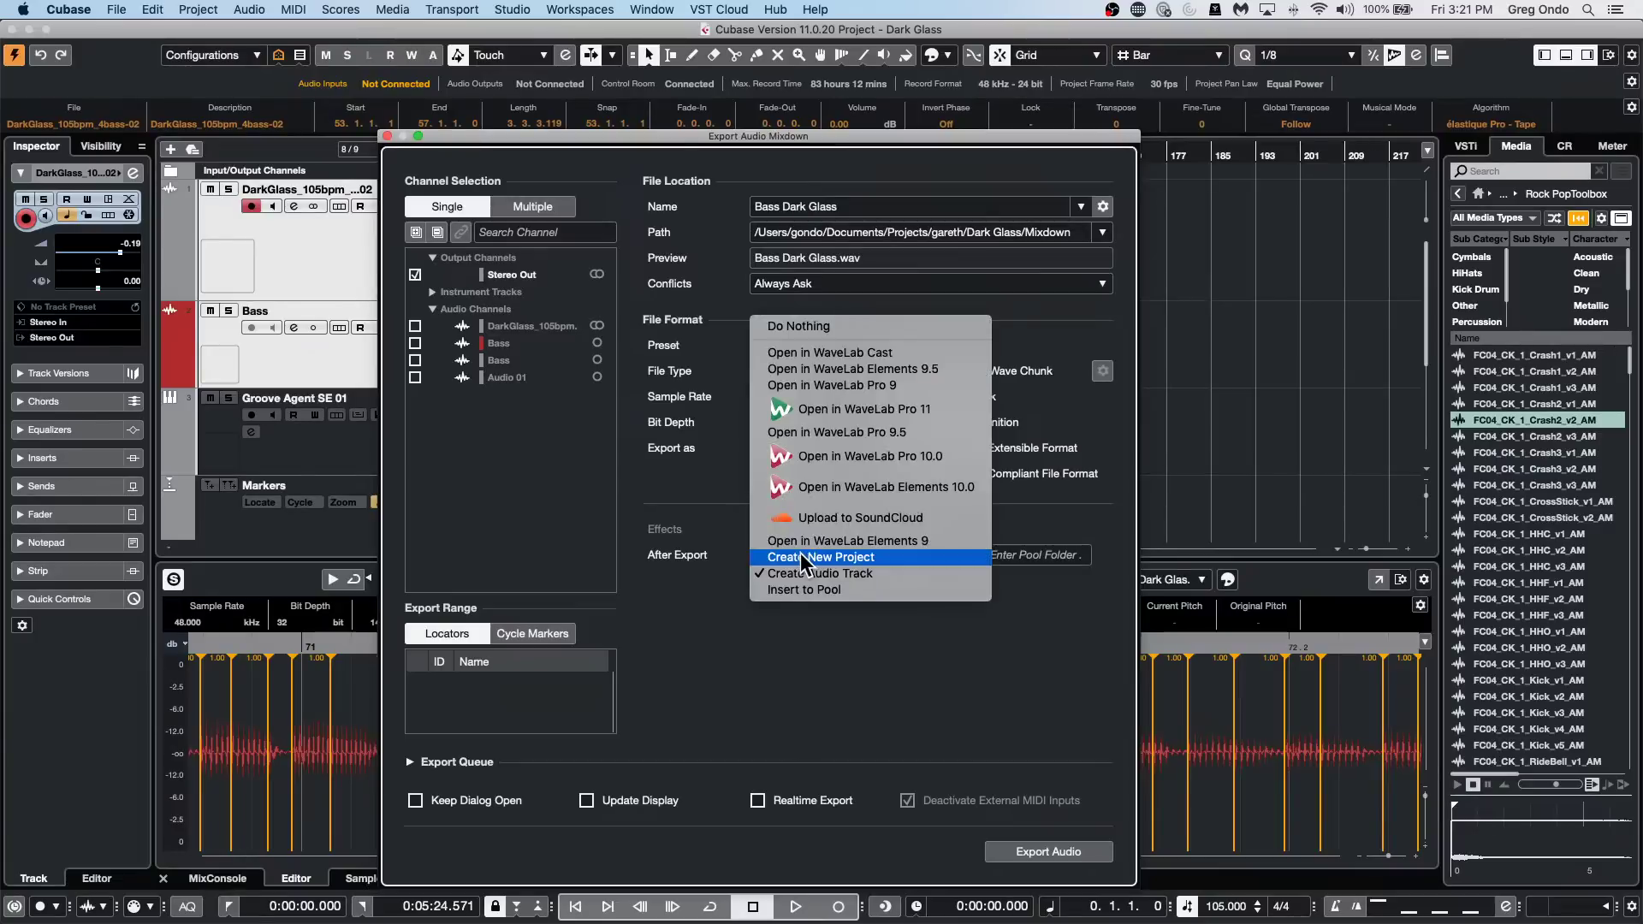
{"action": "left_click", "coordinate": [841, 581]}
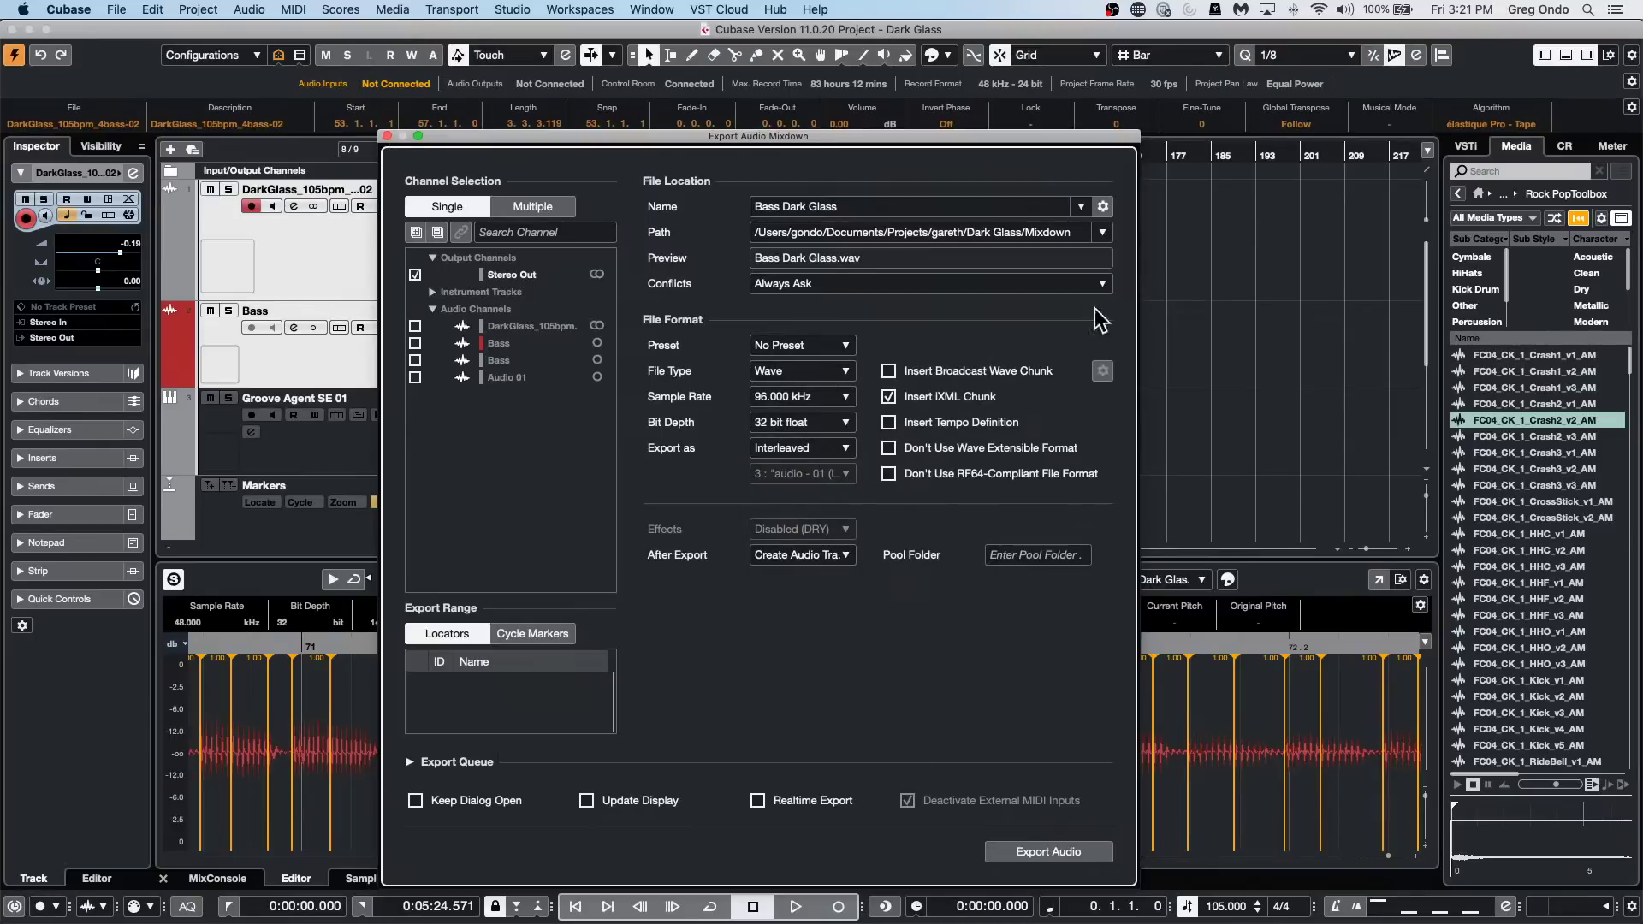
{"action": "left_click", "coordinate": [388, 136]}
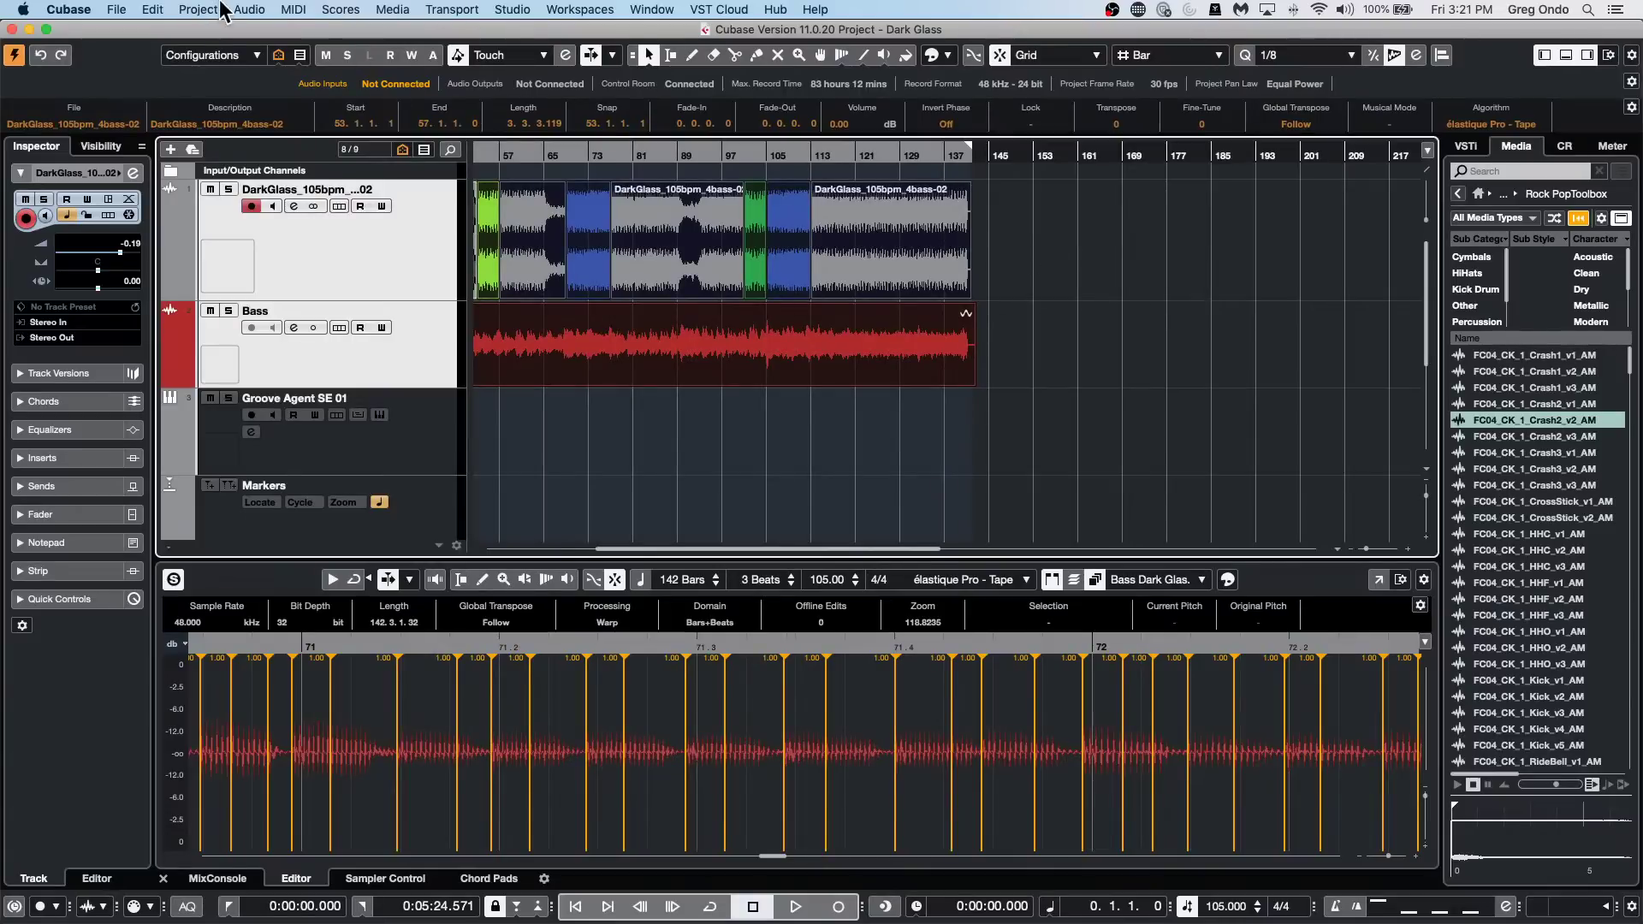
Render the selected DarkGlass and Bass events in place as "drum mixdown" with Complete Signal Path + Master FX, one audio file, and muted source events.
{"action": "left_click", "coordinate": [219, 8]}
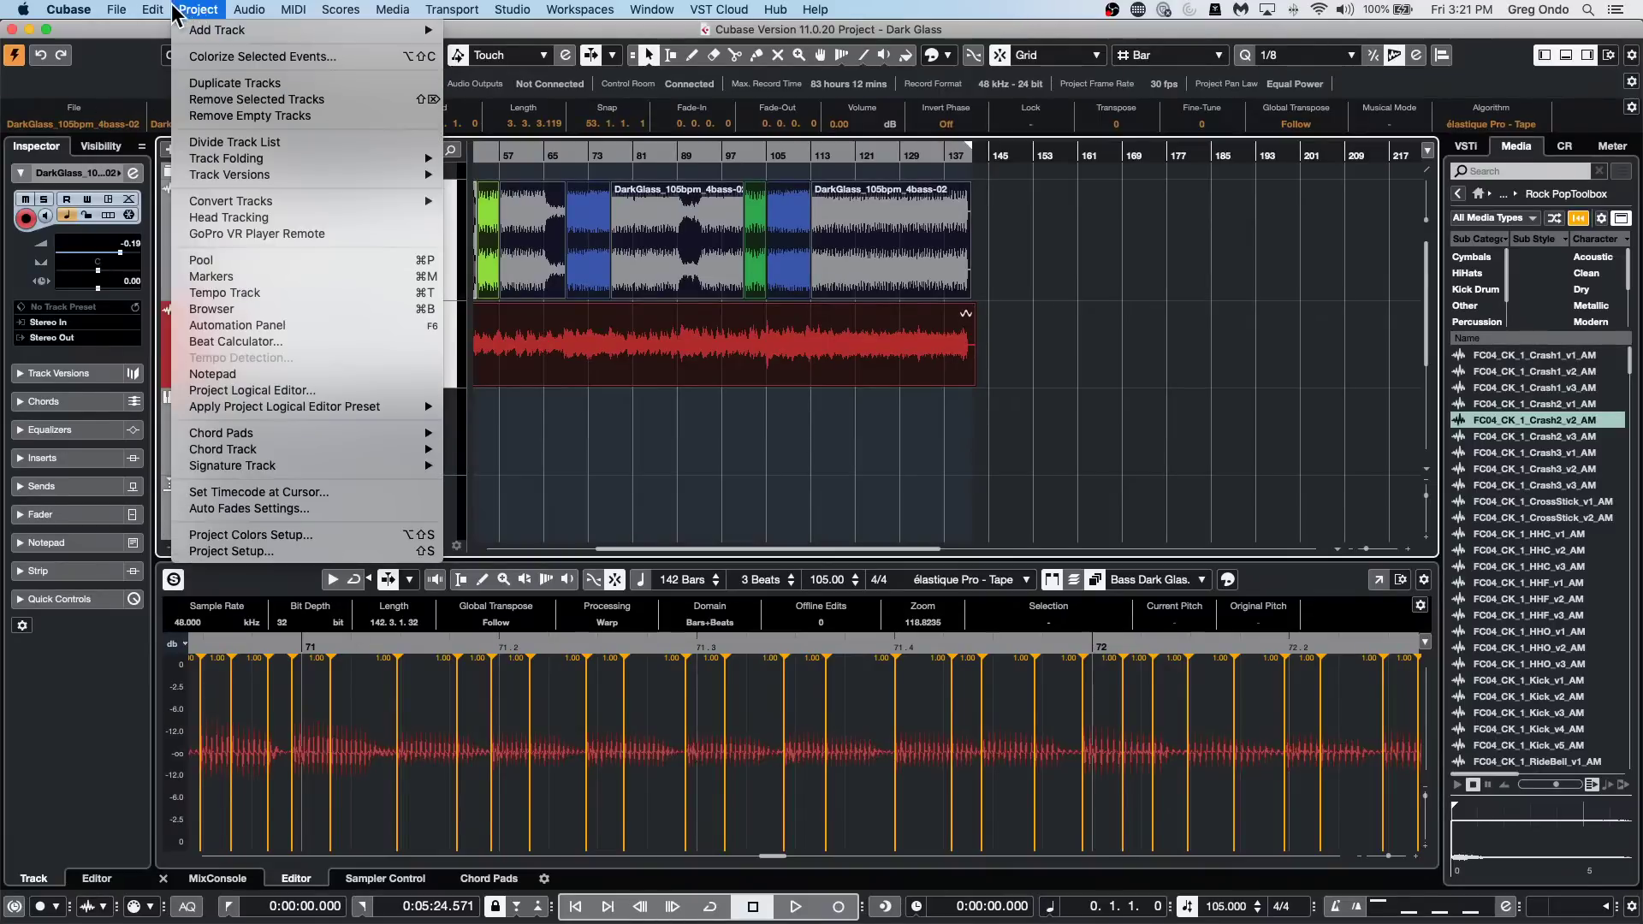
{"action": "mouse_move", "coordinate": [221, 171]}
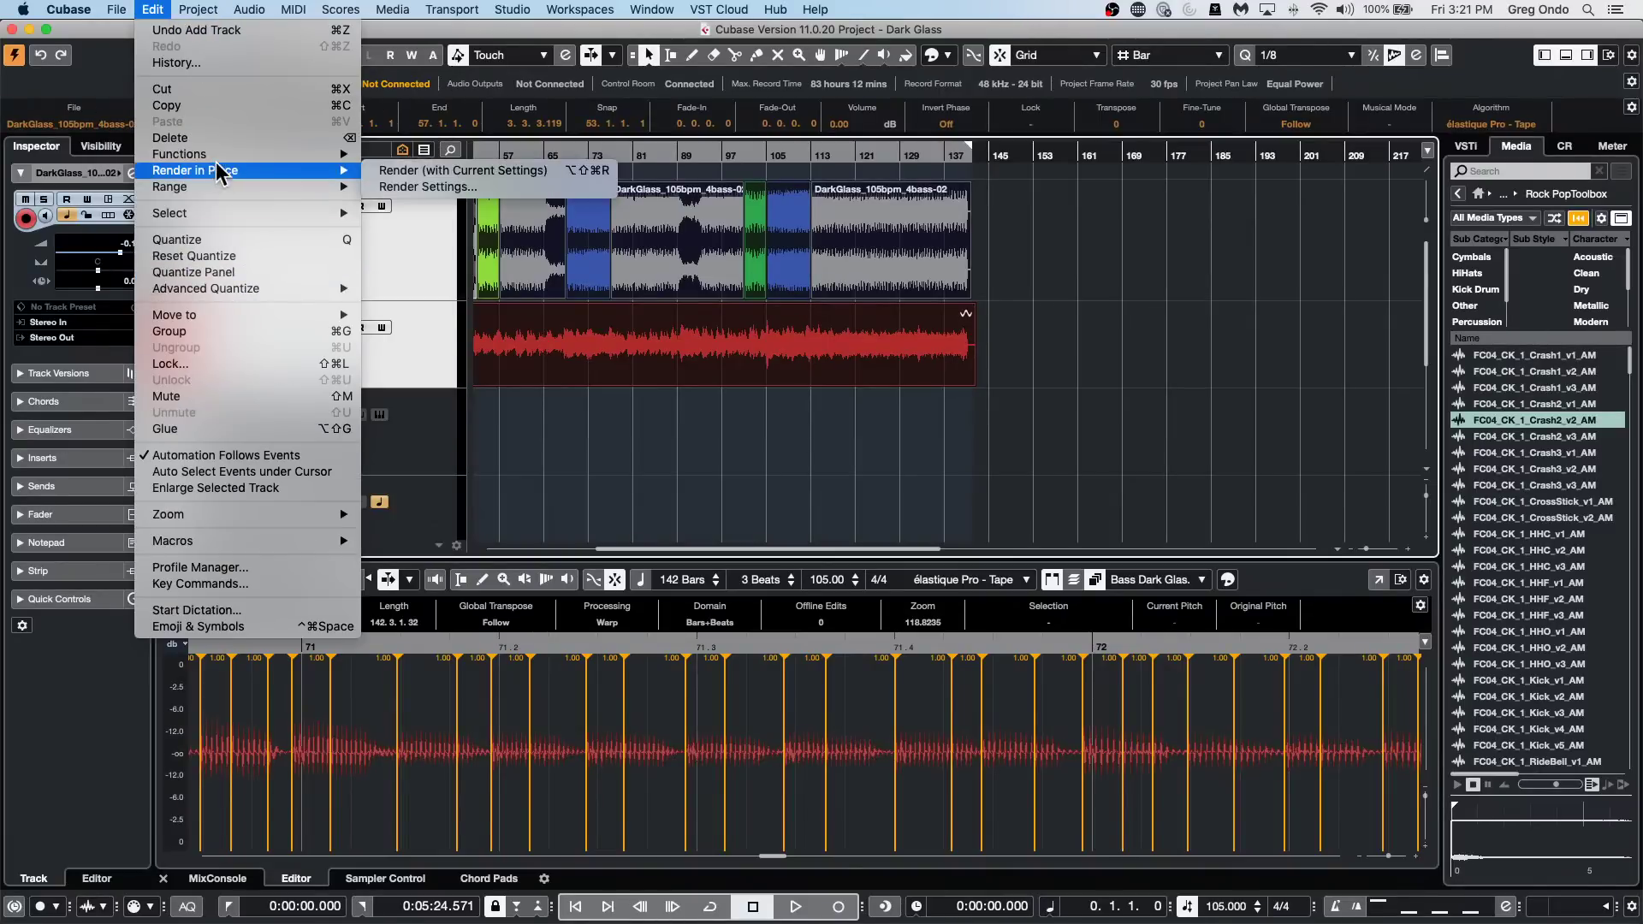
{"action": "left_click", "coordinate": [486, 186]}
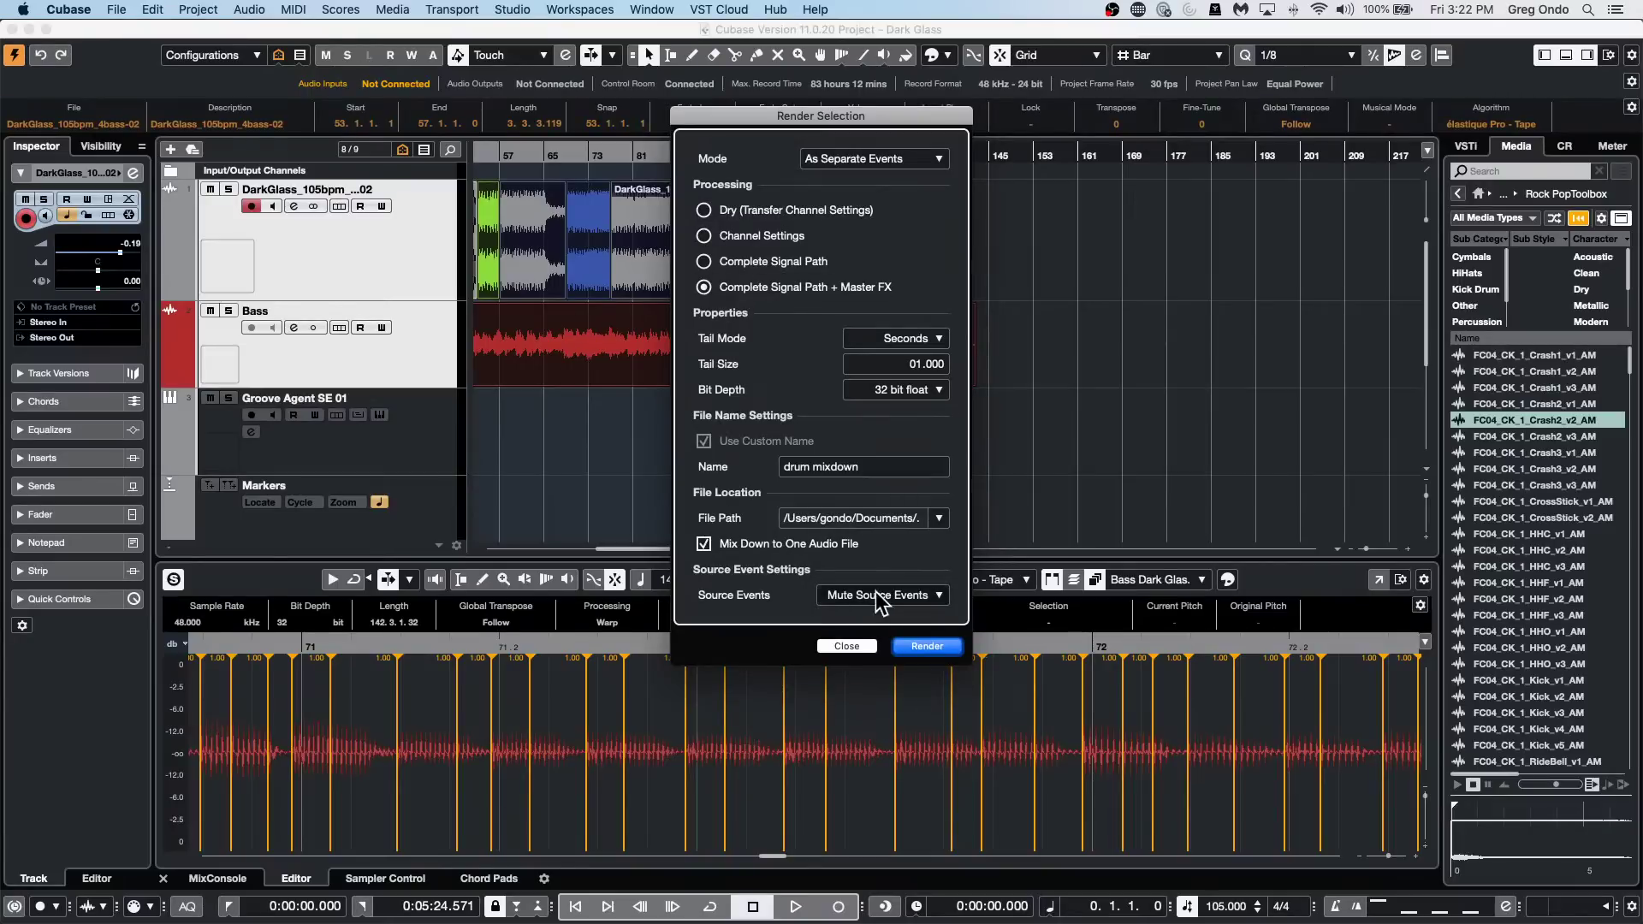
{"action": "left_click", "coordinate": [937, 648]}
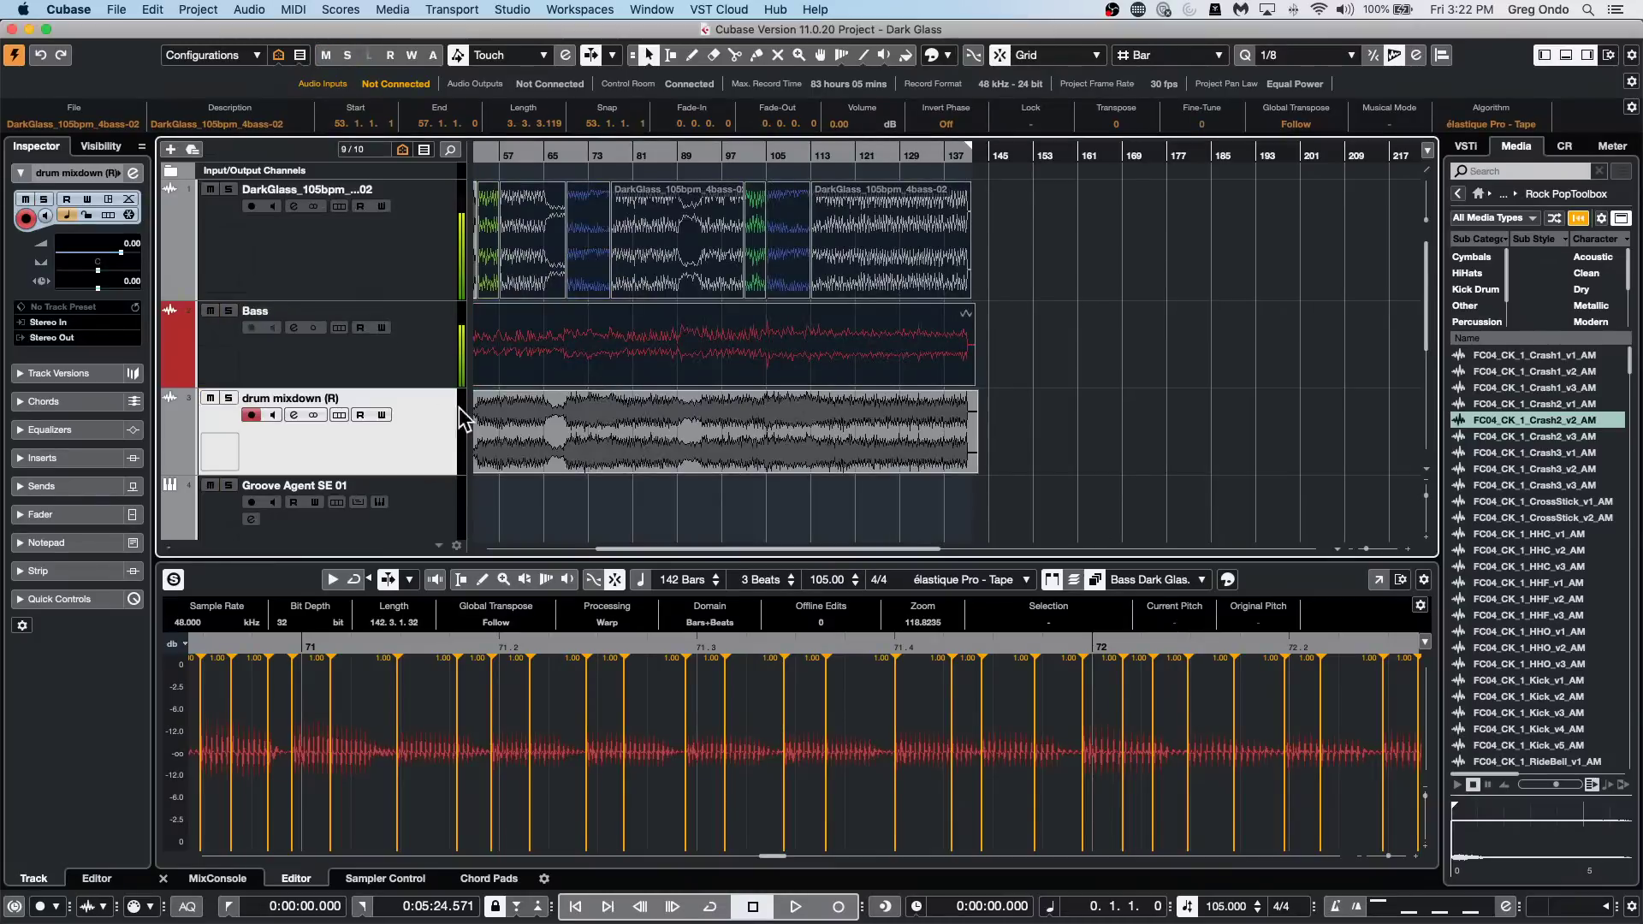
Audition the rendered drum mixdown event around bar 81 with the Play tool.
{"action": "right_click", "coordinate": [552, 419]}
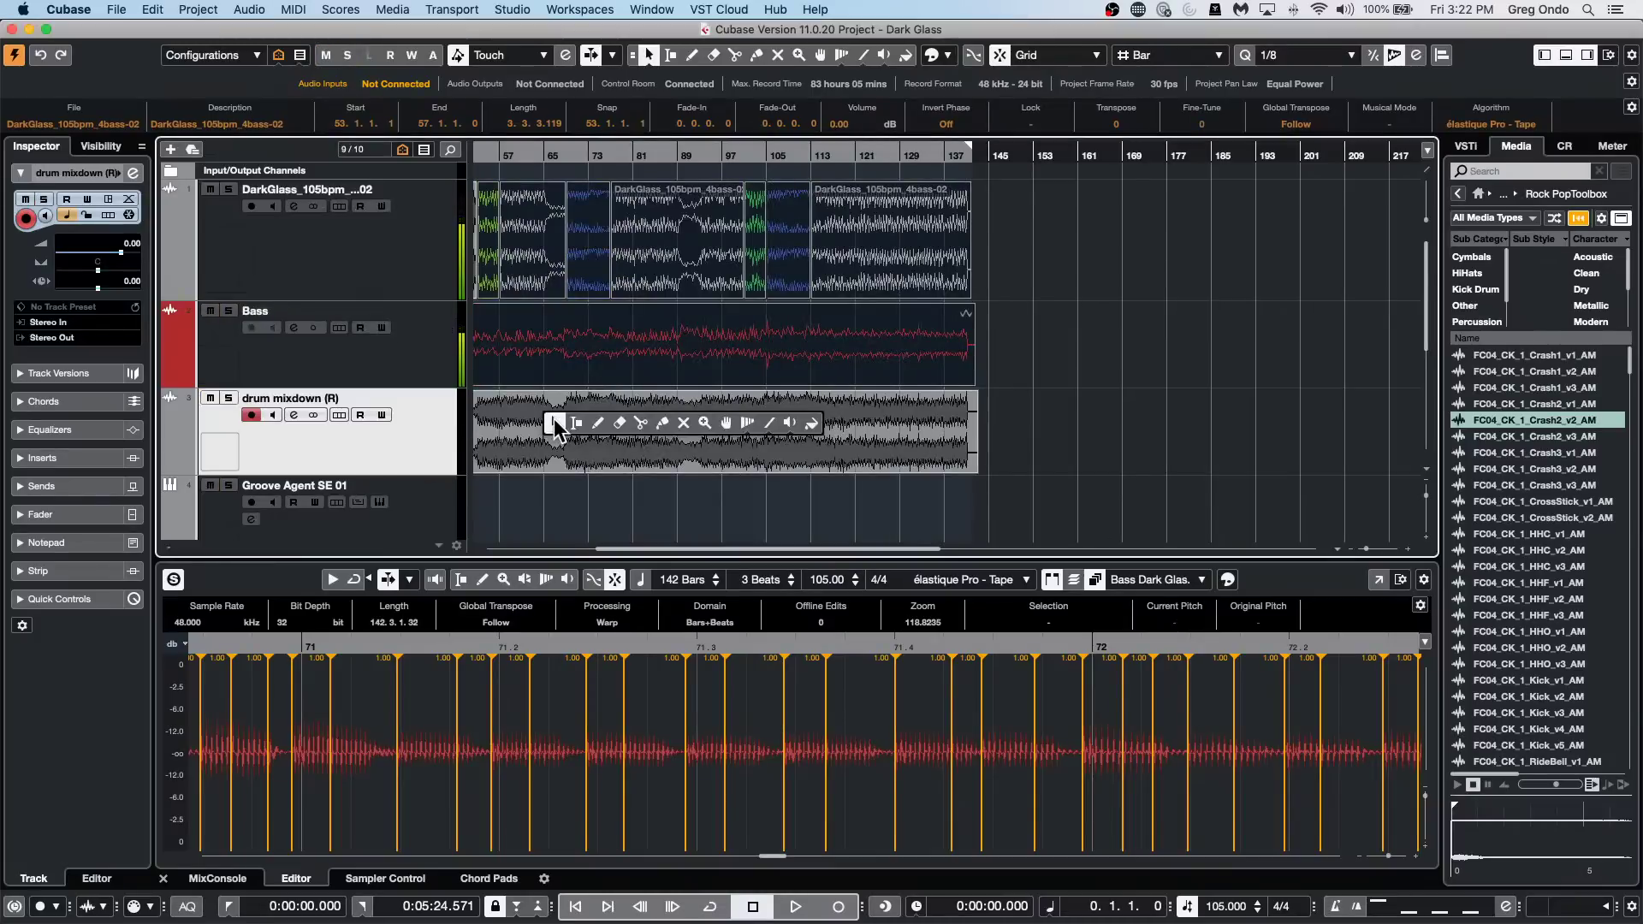
{"action": "left_click", "coordinate": [789, 422]}
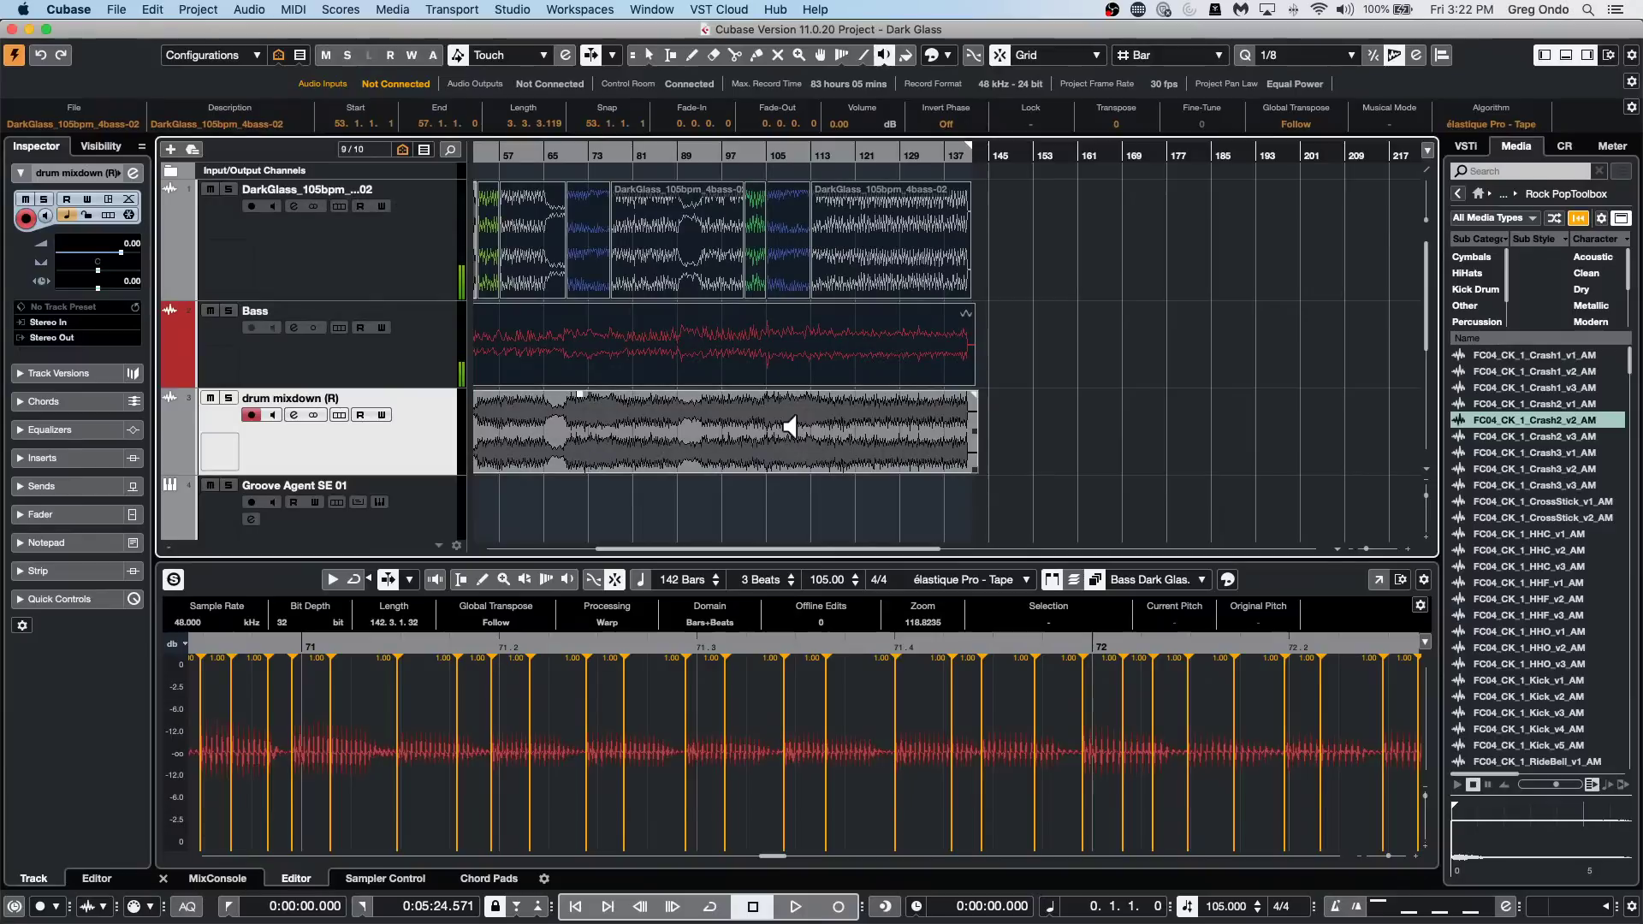
{"action": "left_click", "coordinate": [634, 442]}
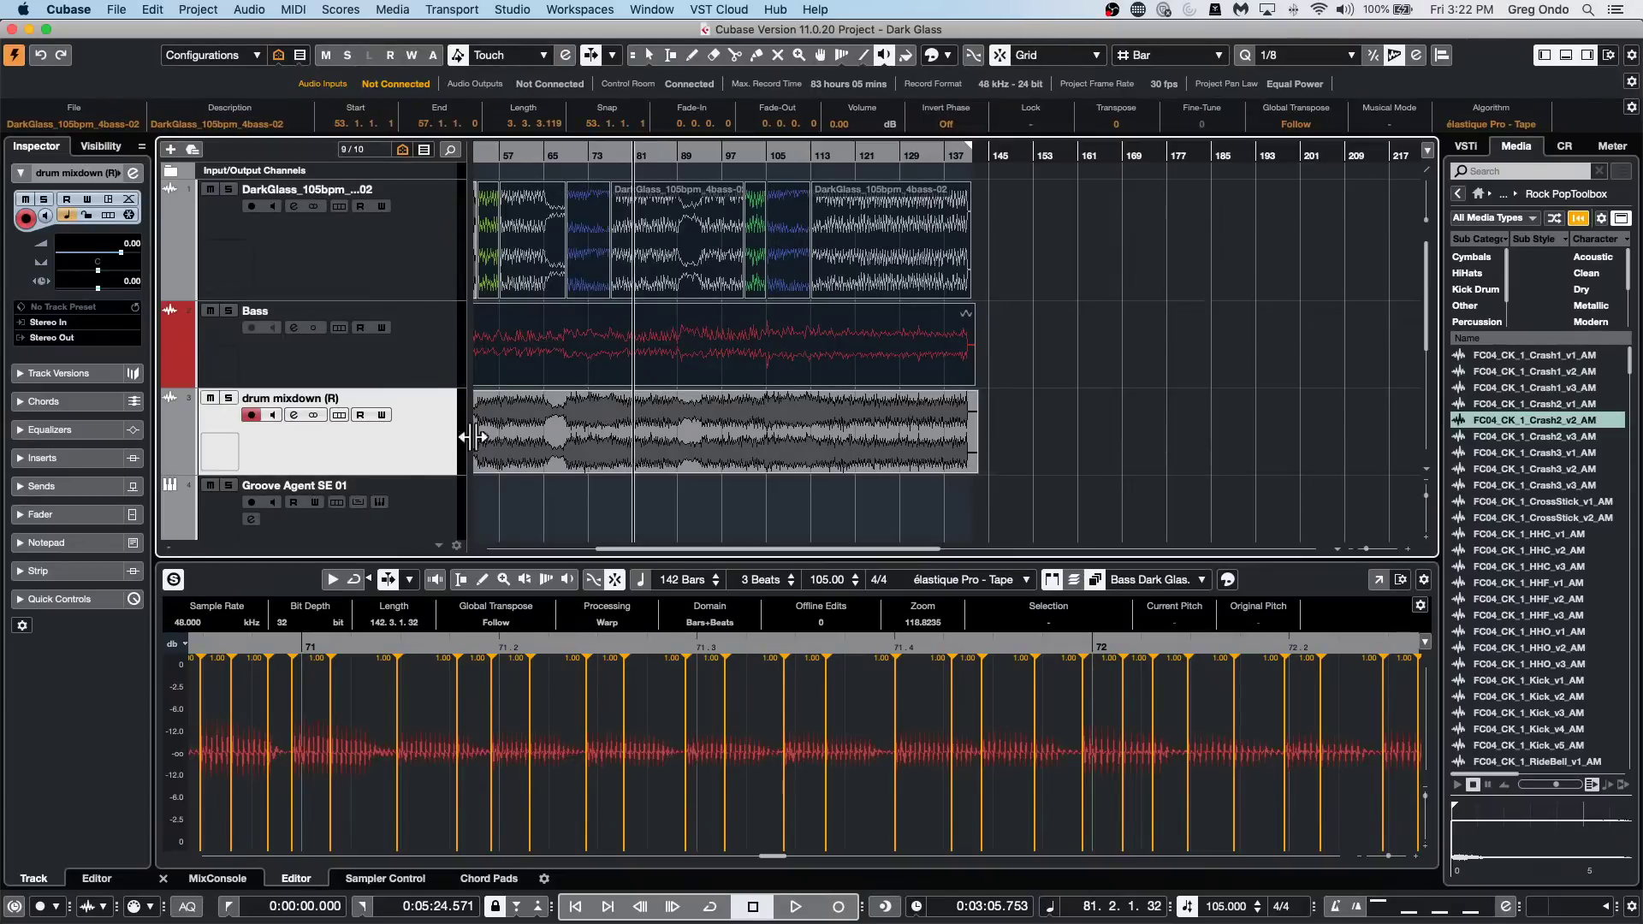
Select the original DarkGlass and Bass tracks together and disable them.
{"action": "left_click", "coordinate": [413, 263]}
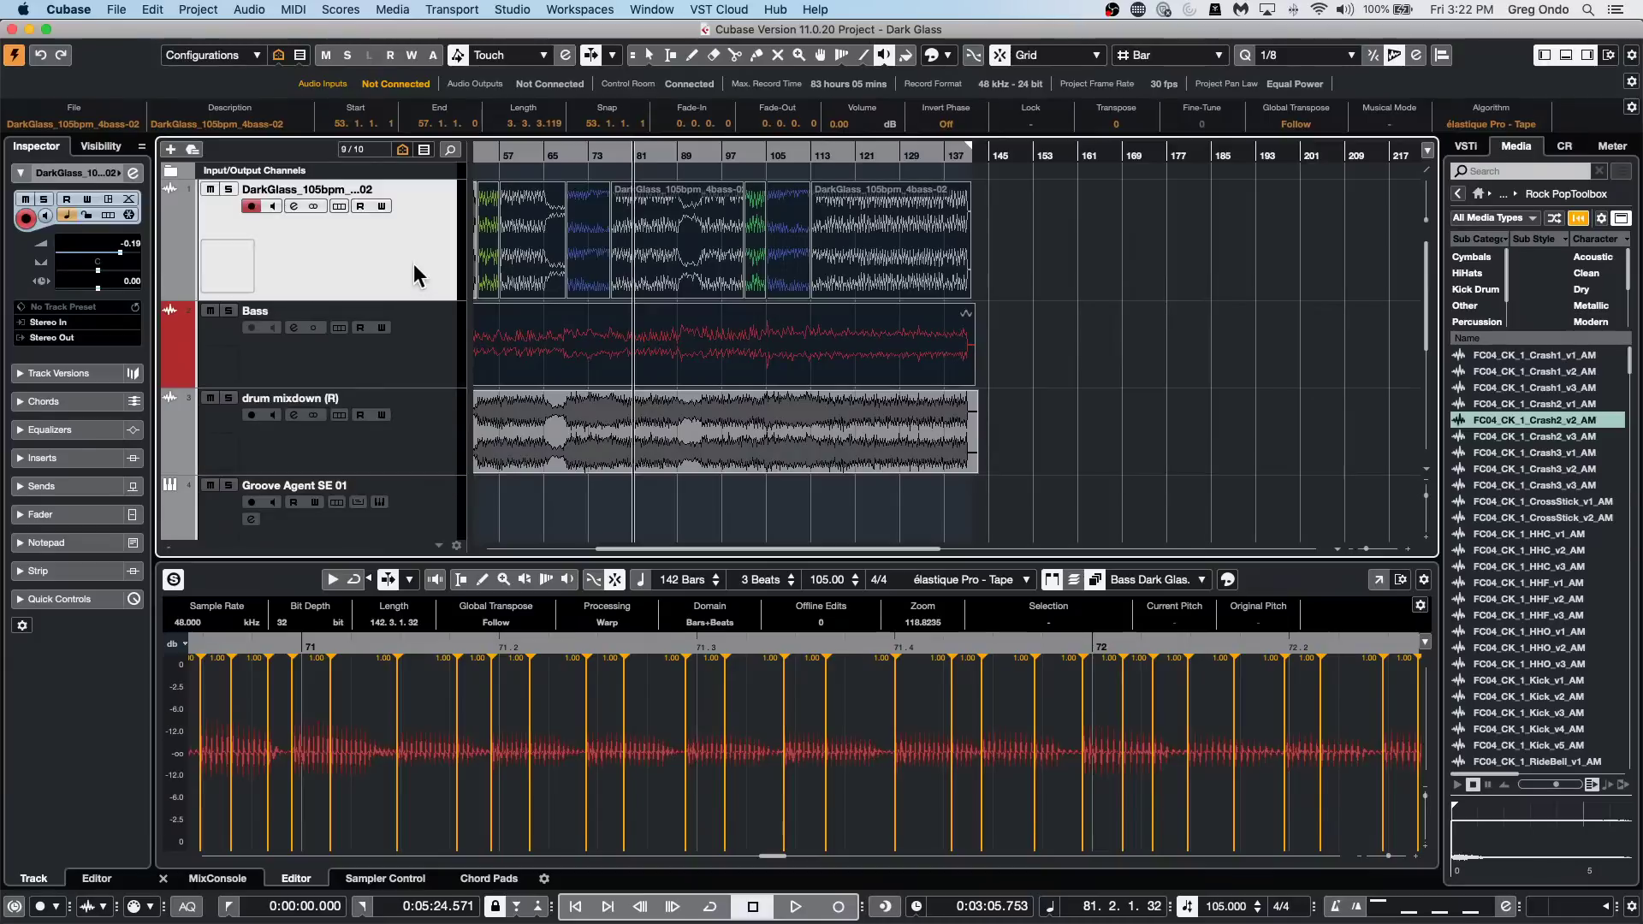
{"action": "right_click", "coordinate": [412, 363]}
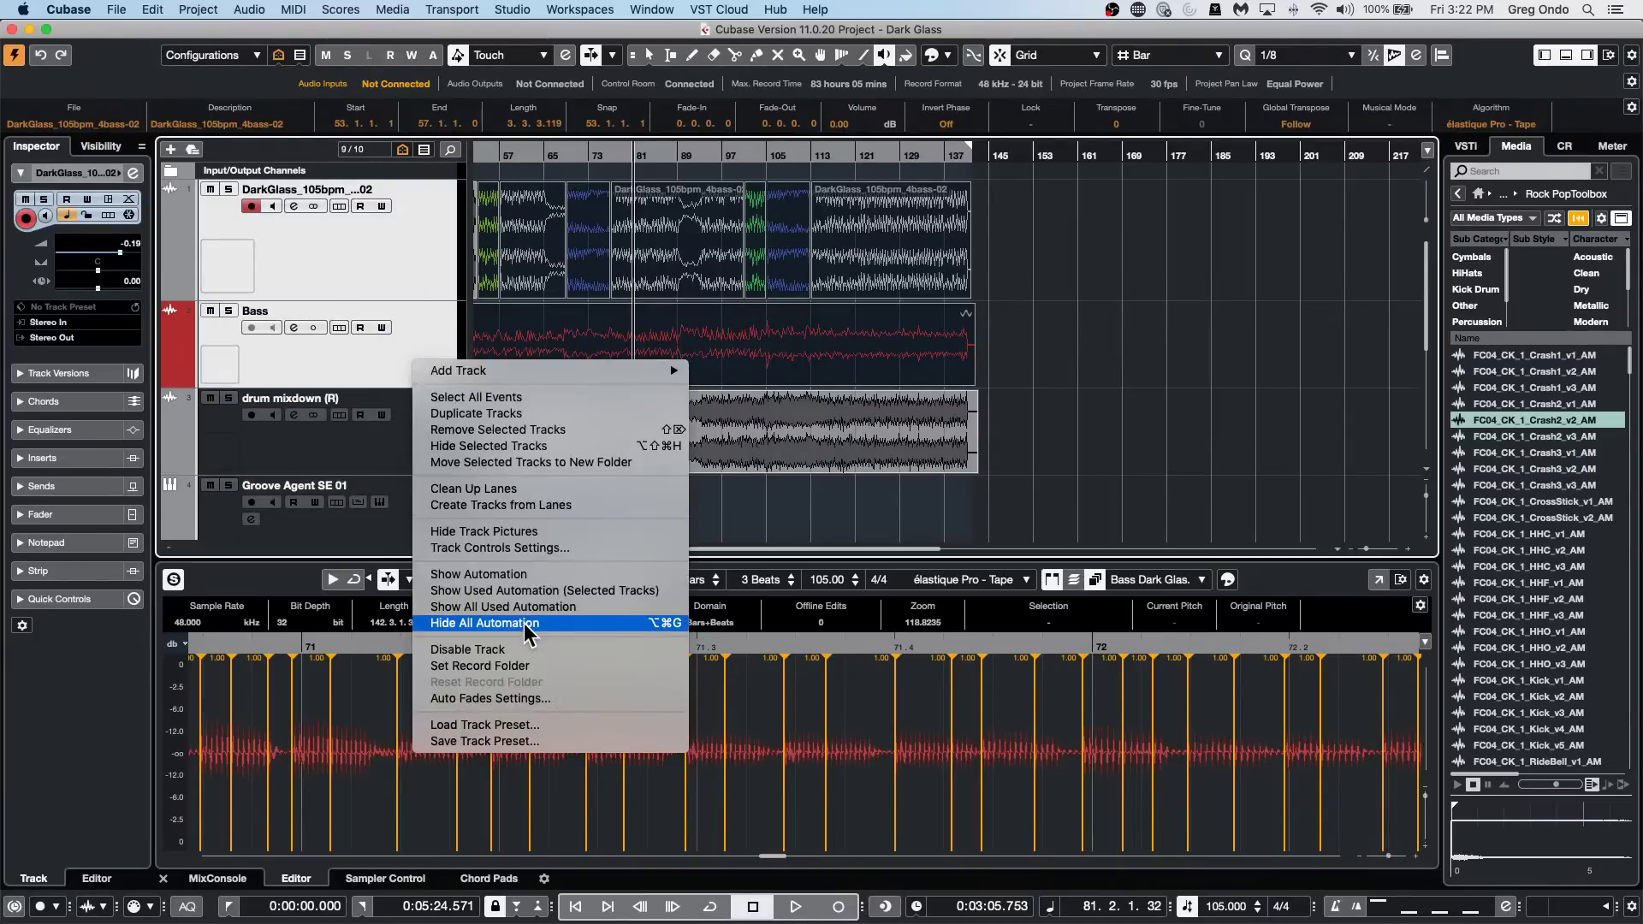
{"action": "left_click", "coordinate": [528, 650]}
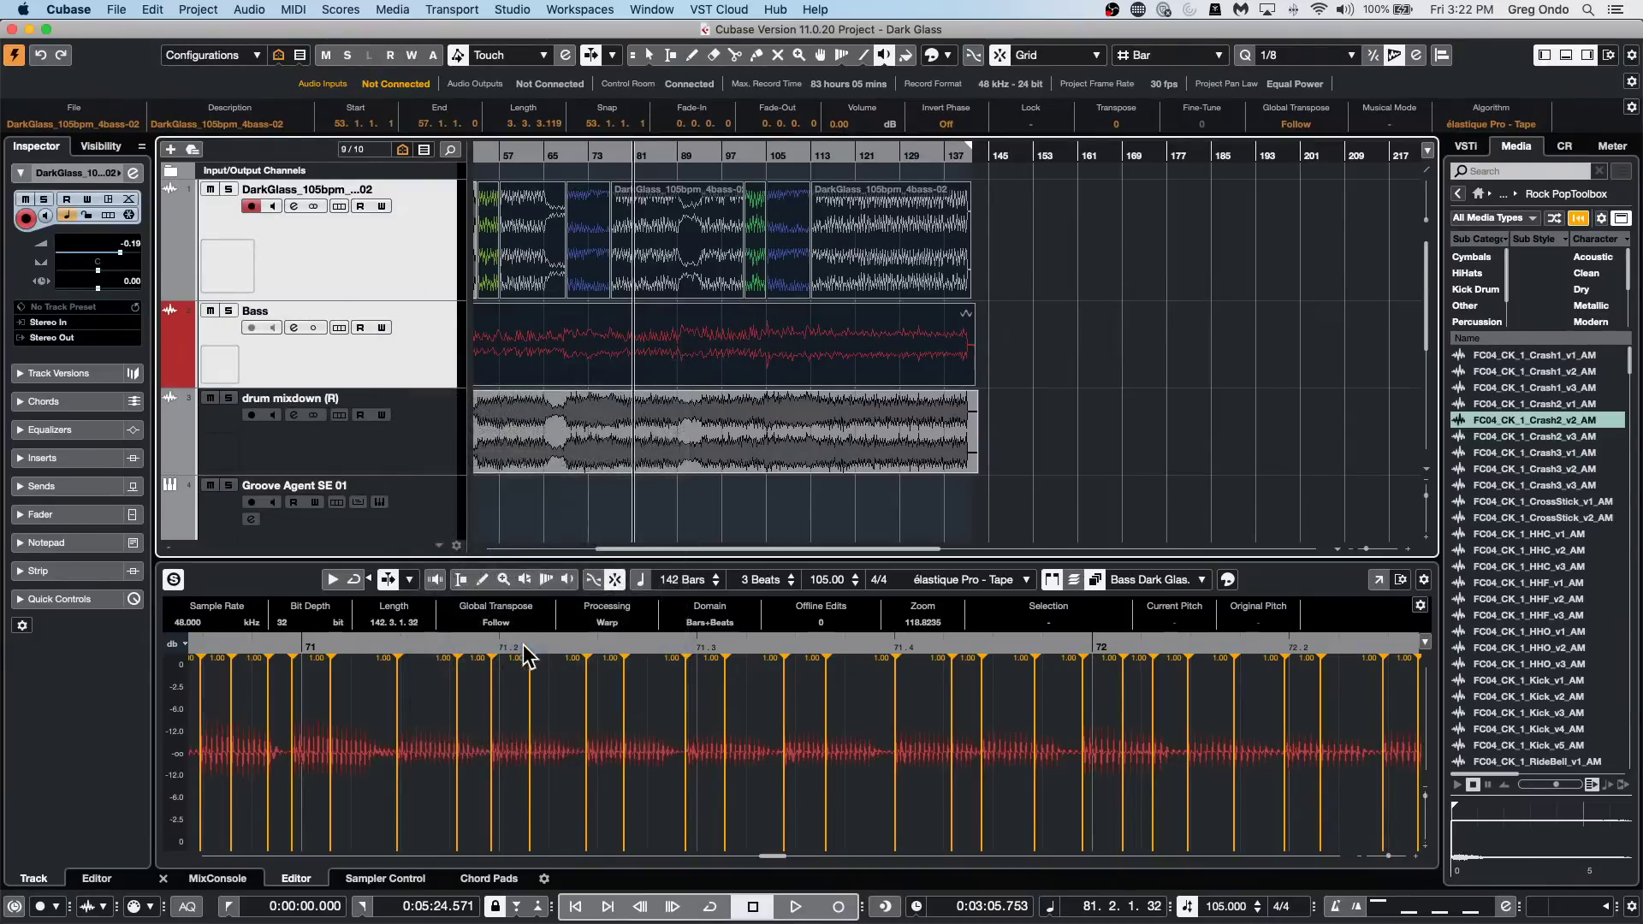
{"action": "left_click", "coordinate": [195, 10]}
{"action": "left_click", "coordinate": [596, 440]}
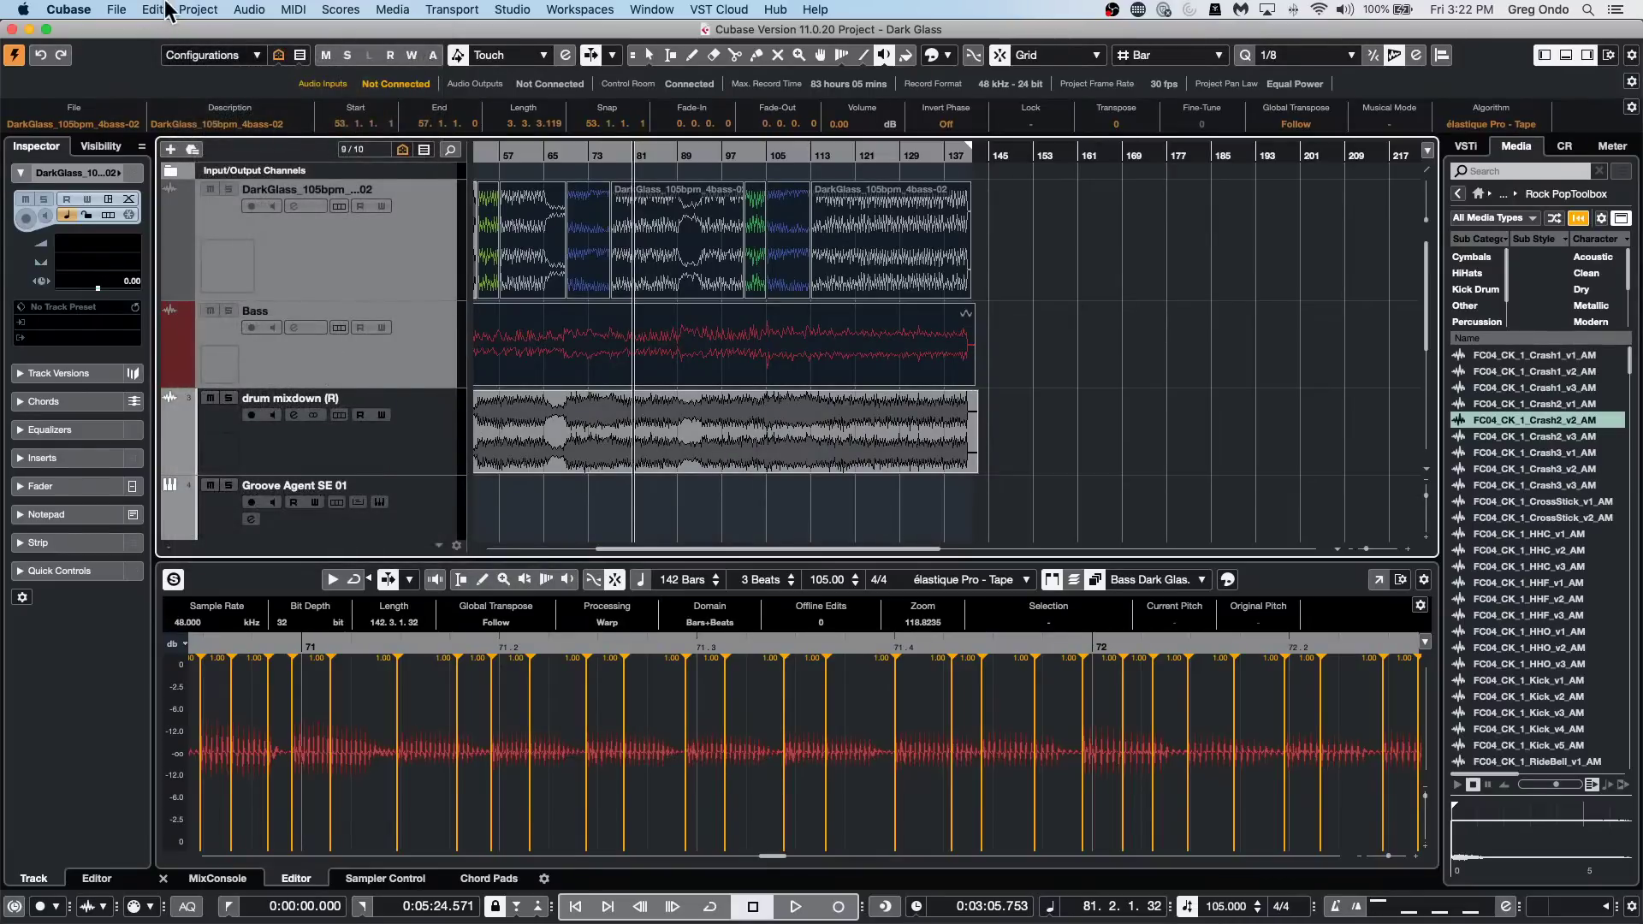
{"action": "left_click", "coordinate": [195, 10]}
{"action": "mouse_move", "coordinate": [247, 175]}
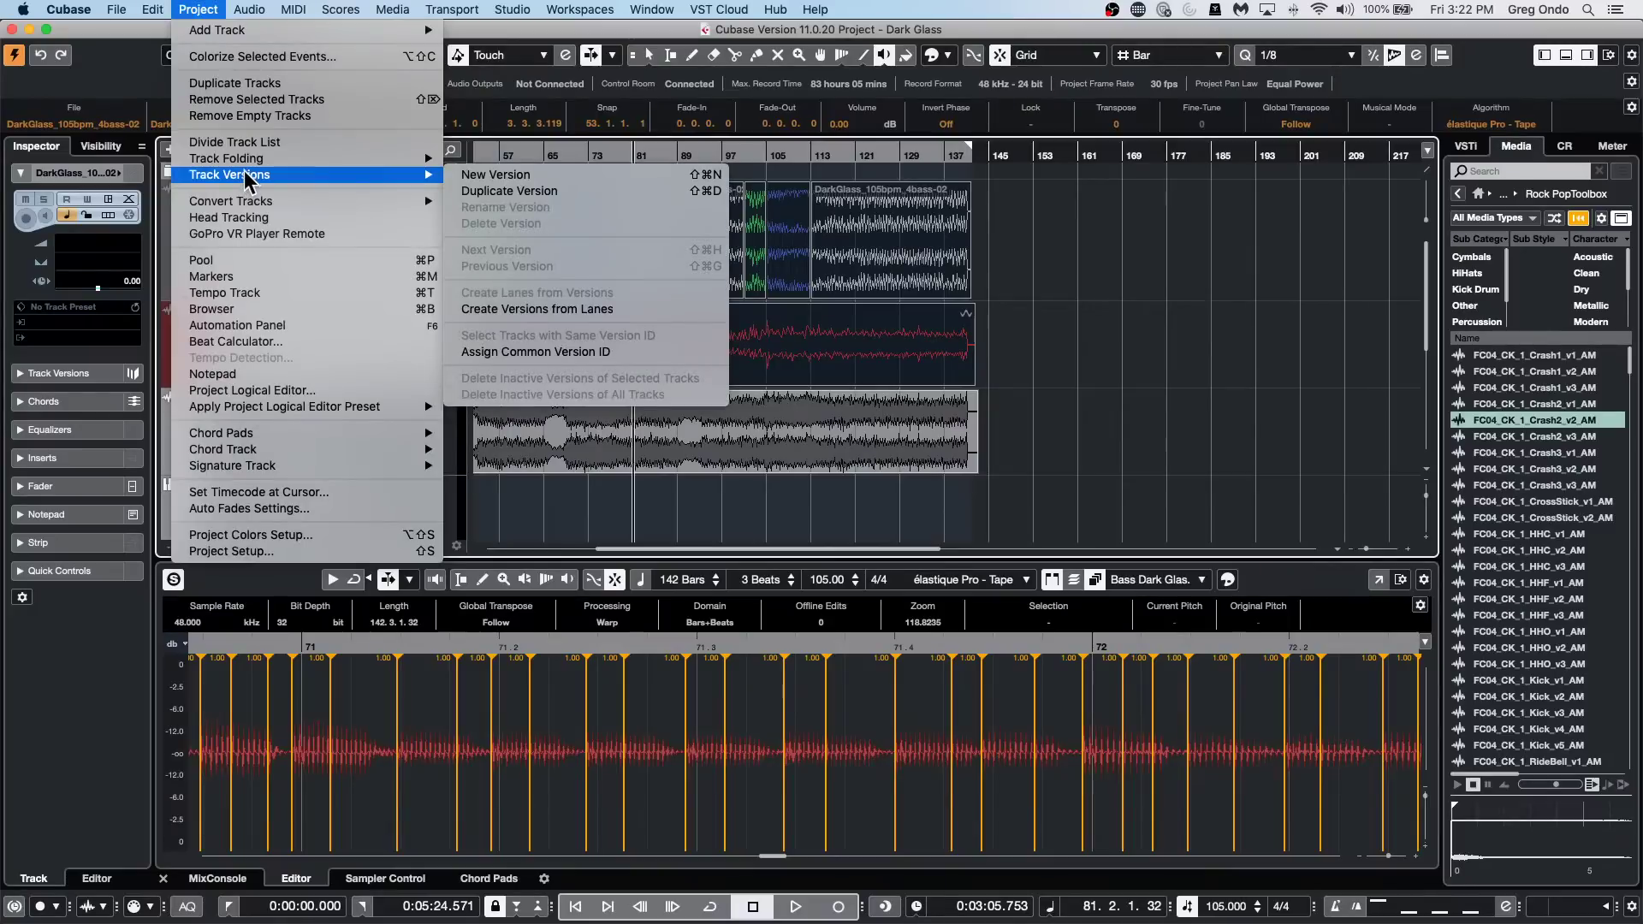
{"action": "mouse_move", "coordinate": [152, 9]}
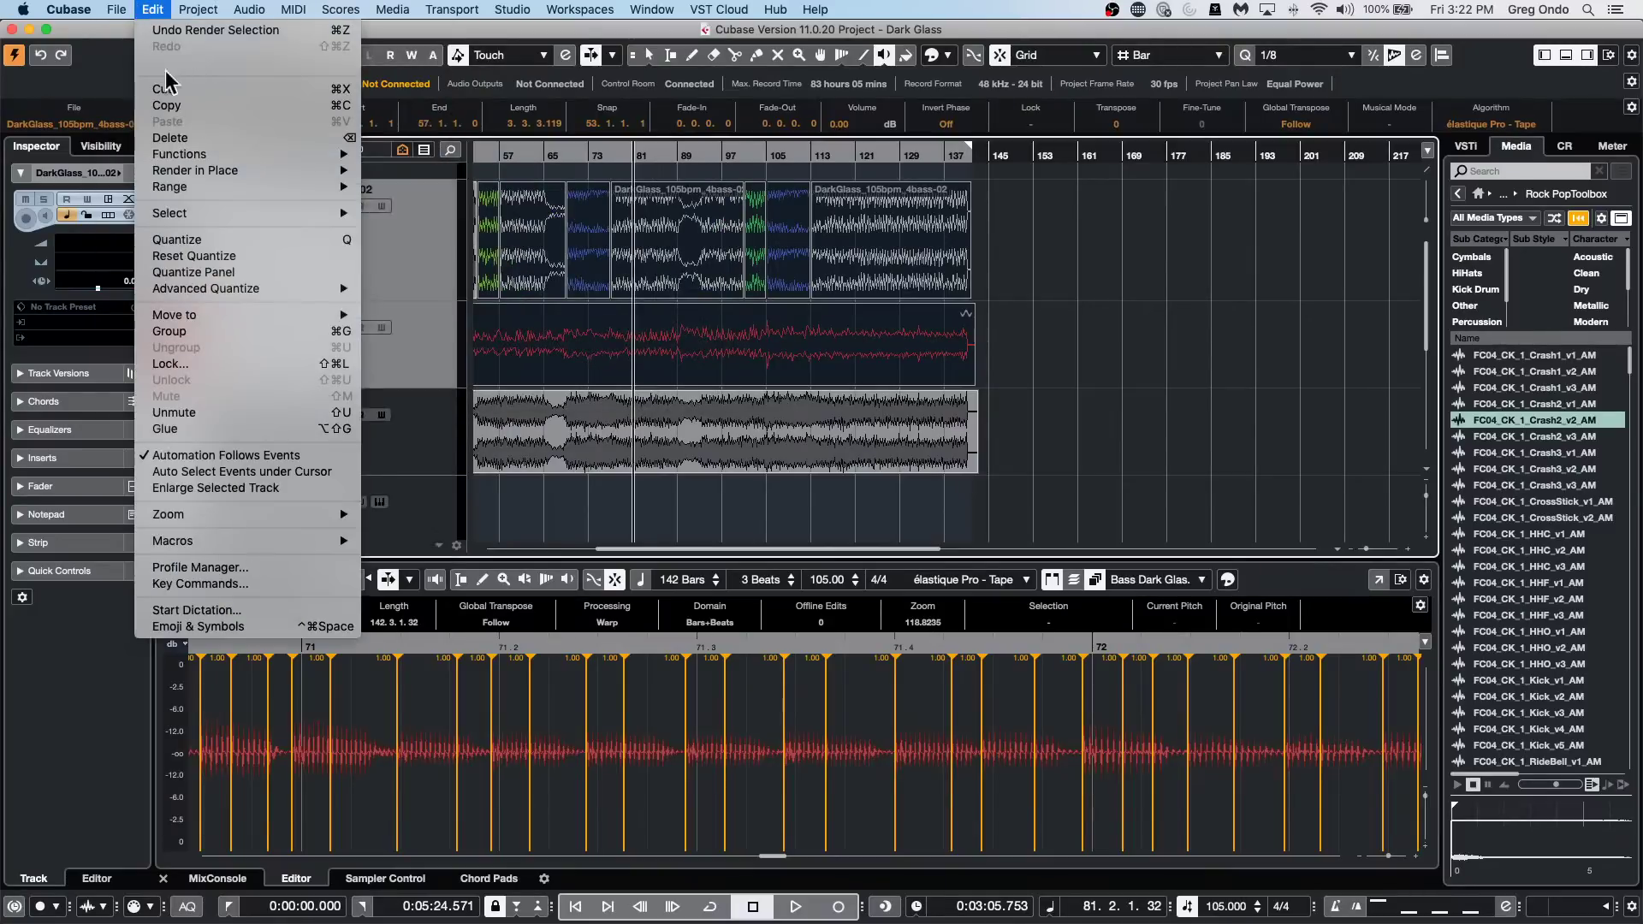
{"action": "left_click", "coordinate": [429, 438]}
{"action": "left_click", "coordinate": [184, 13]}
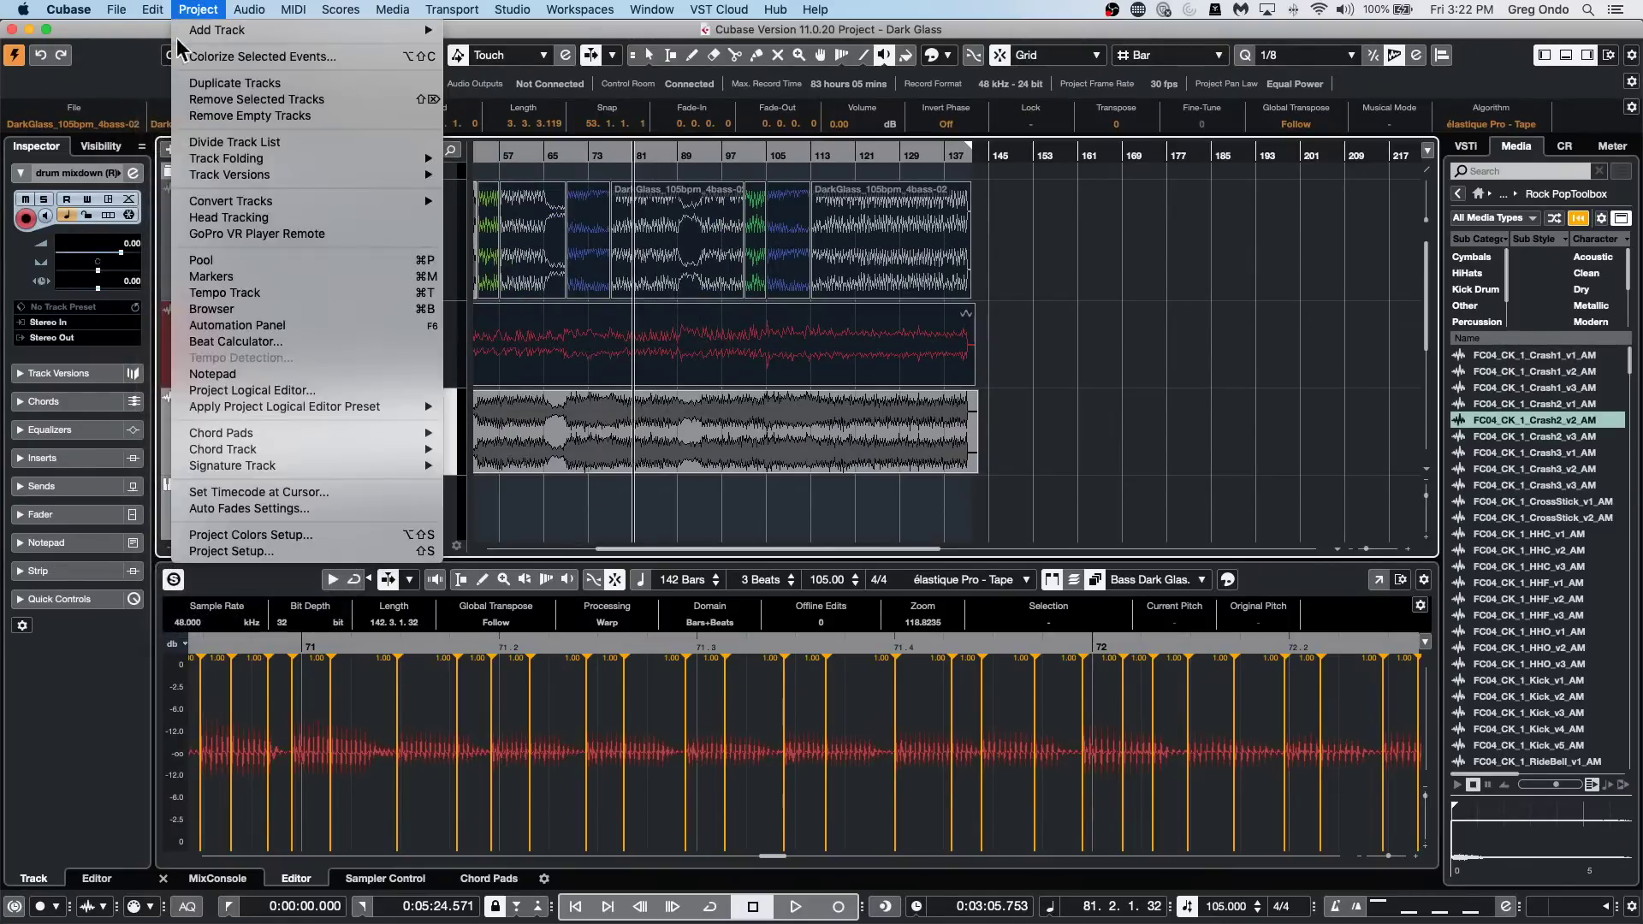
{"action": "mouse_move", "coordinate": [153, 10]}
{"action": "mouse_move", "coordinate": [342, 170]}
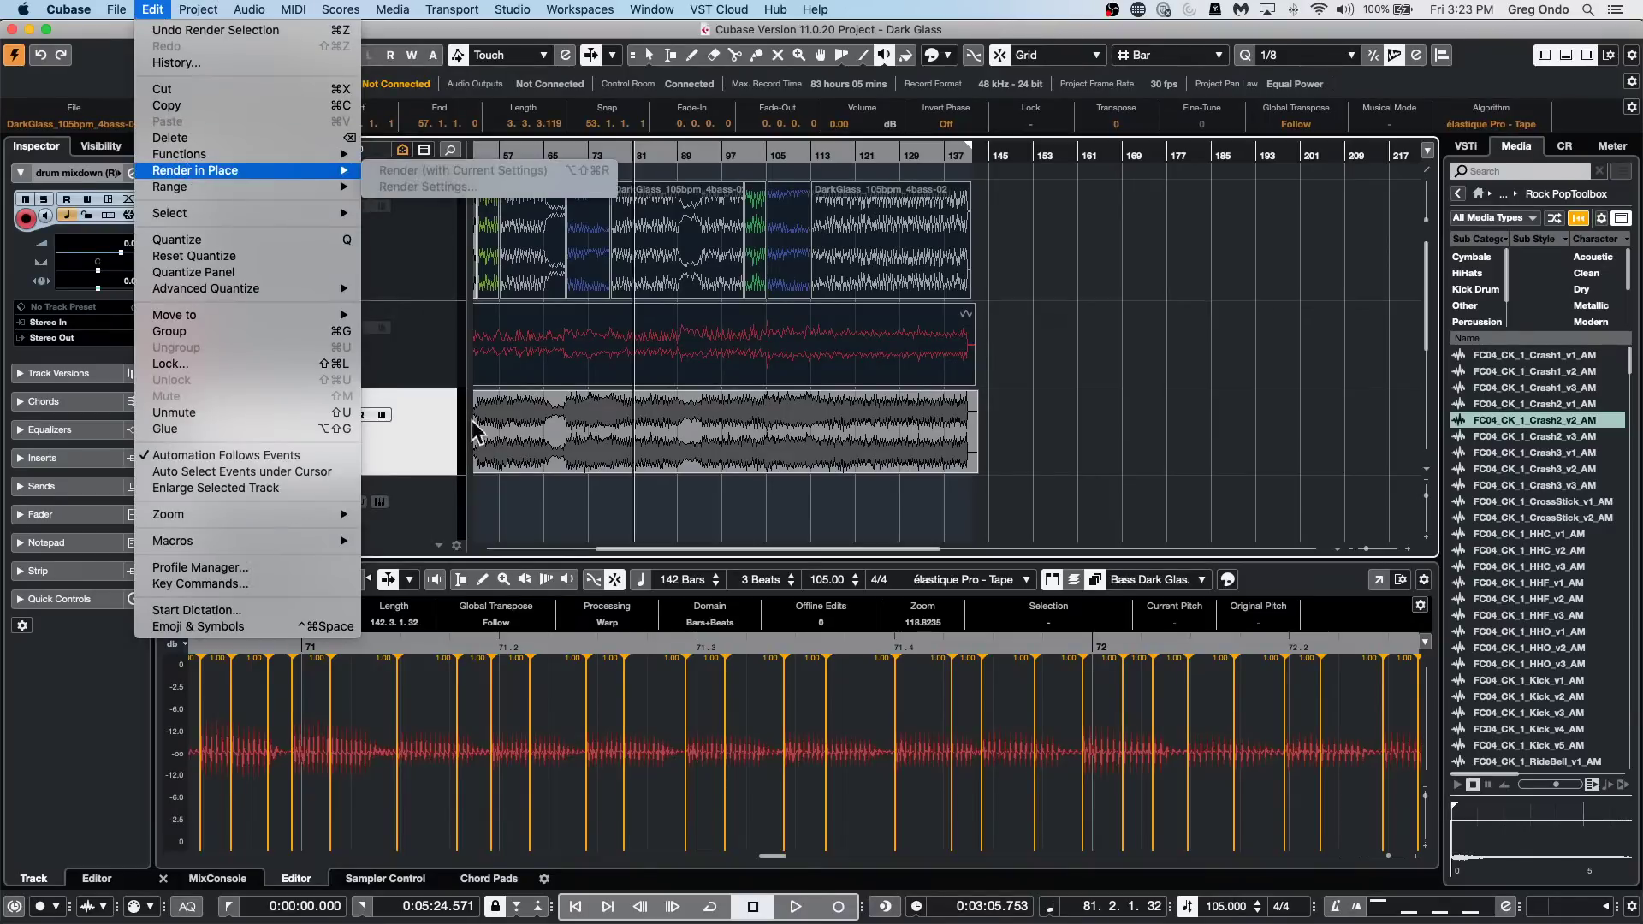
{"action": "left_click", "coordinate": [505, 572]}
{"action": "right_click", "coordinate": [425, 462]}
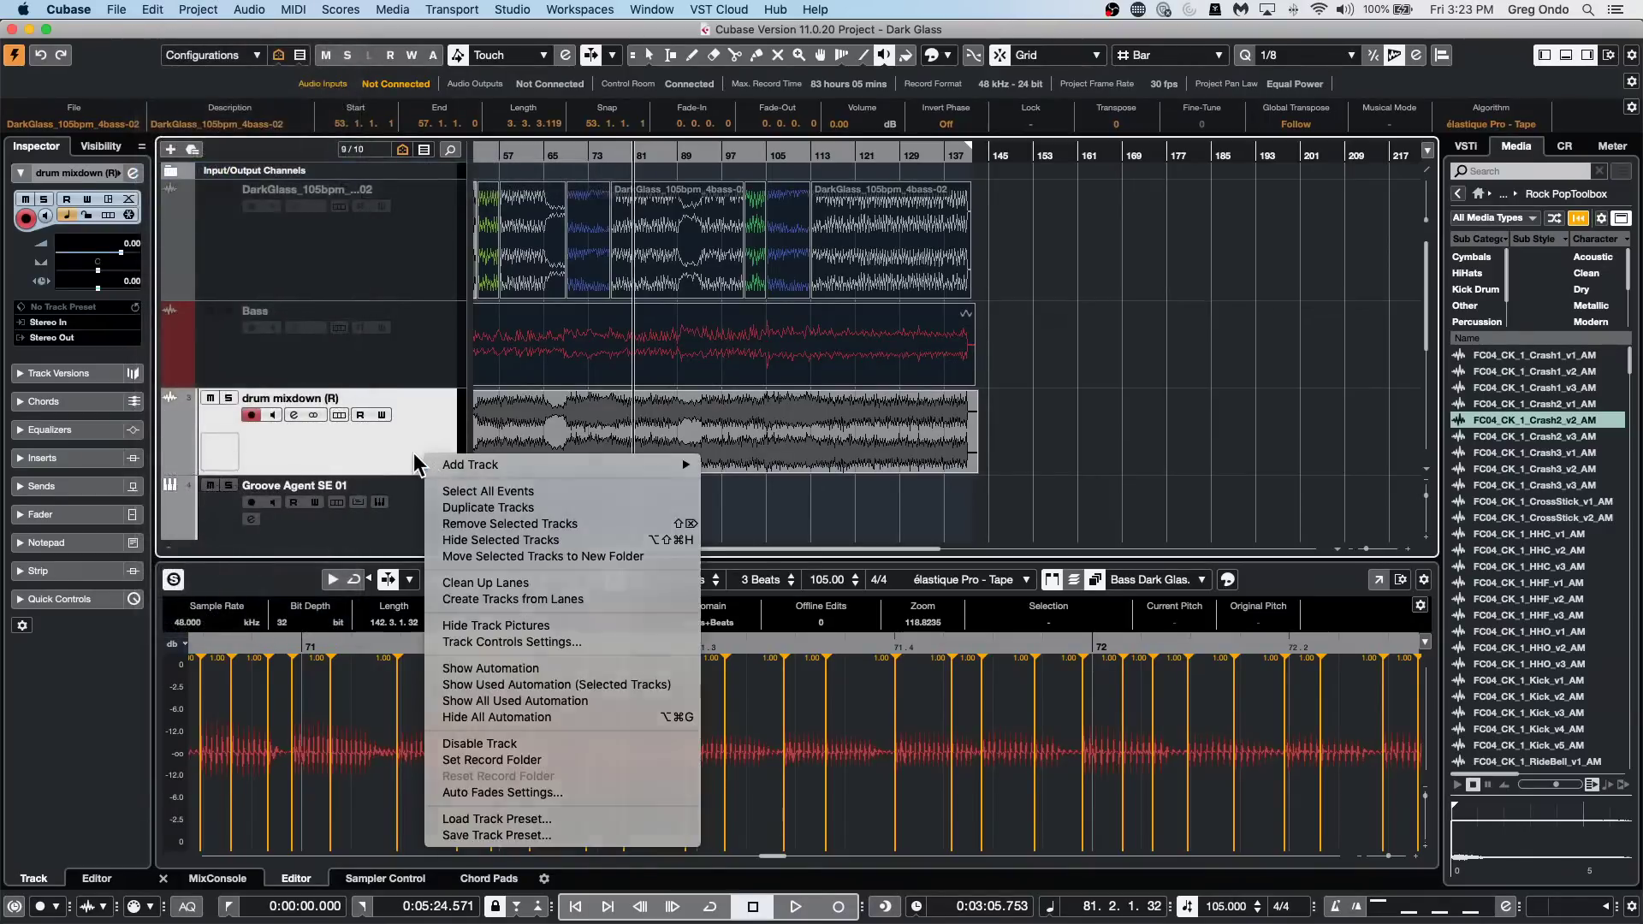
{"action": "left_click", "coordinate": [415, 466]}
Audition the drum mixdown event around bar 93 and return to the Object Selection tool.
{"action": "left_click", "coordinate": [184, 10]}
{"action": "mouse_move", "coordinate": [152, 11]}
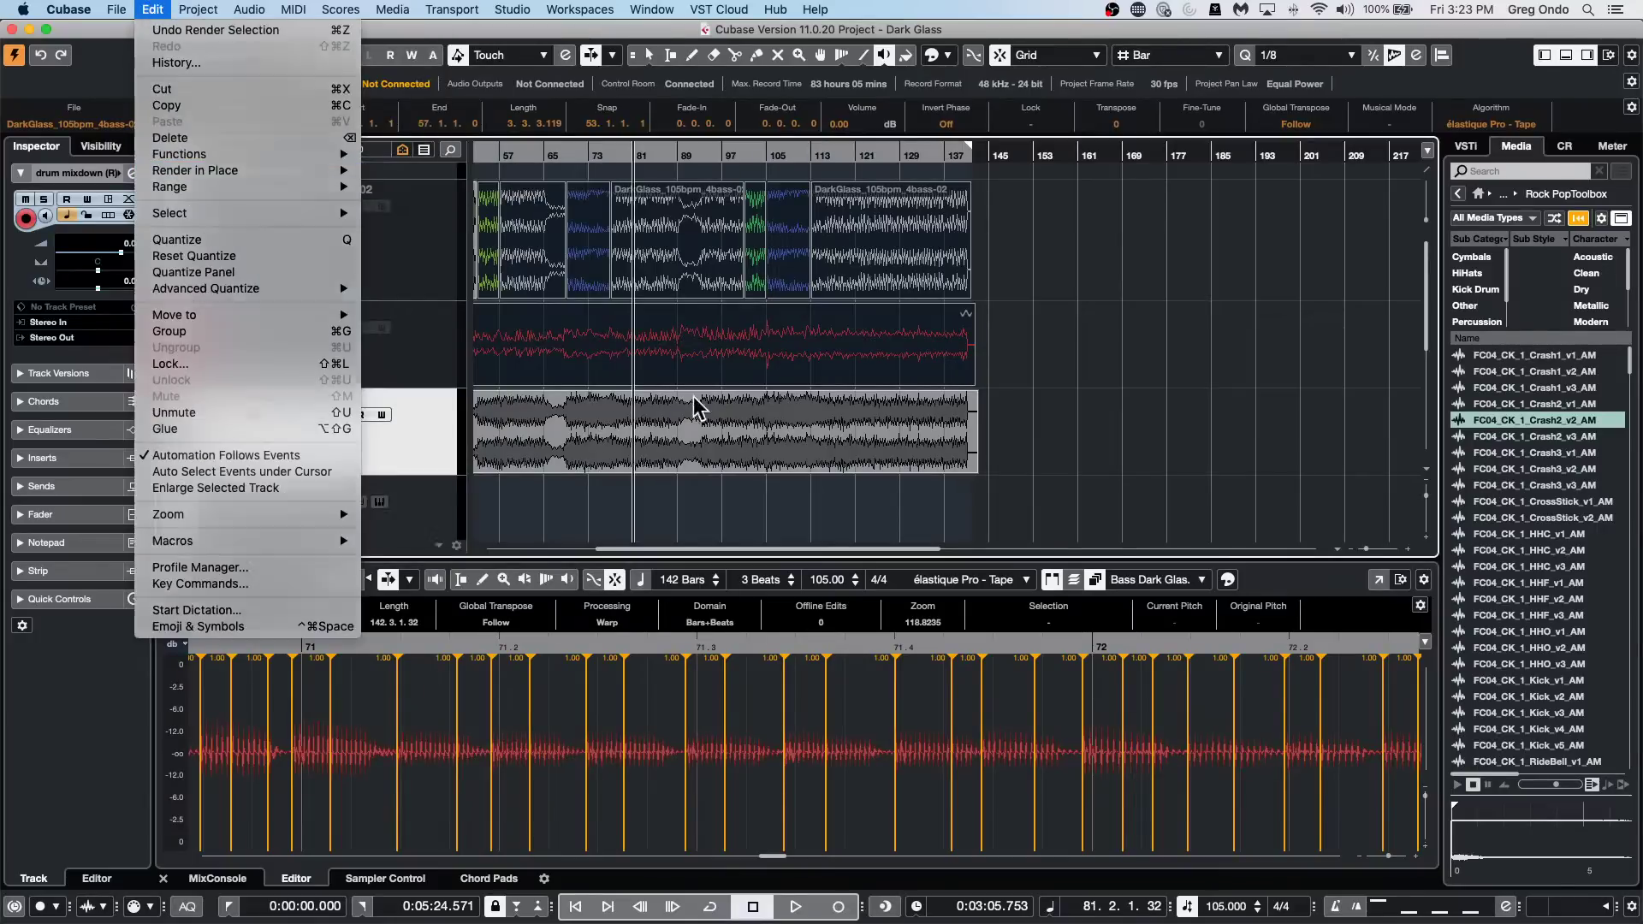
{"action": "left_click", "coordinate": [699, 432]}
{"action": "key", "text": "1"}
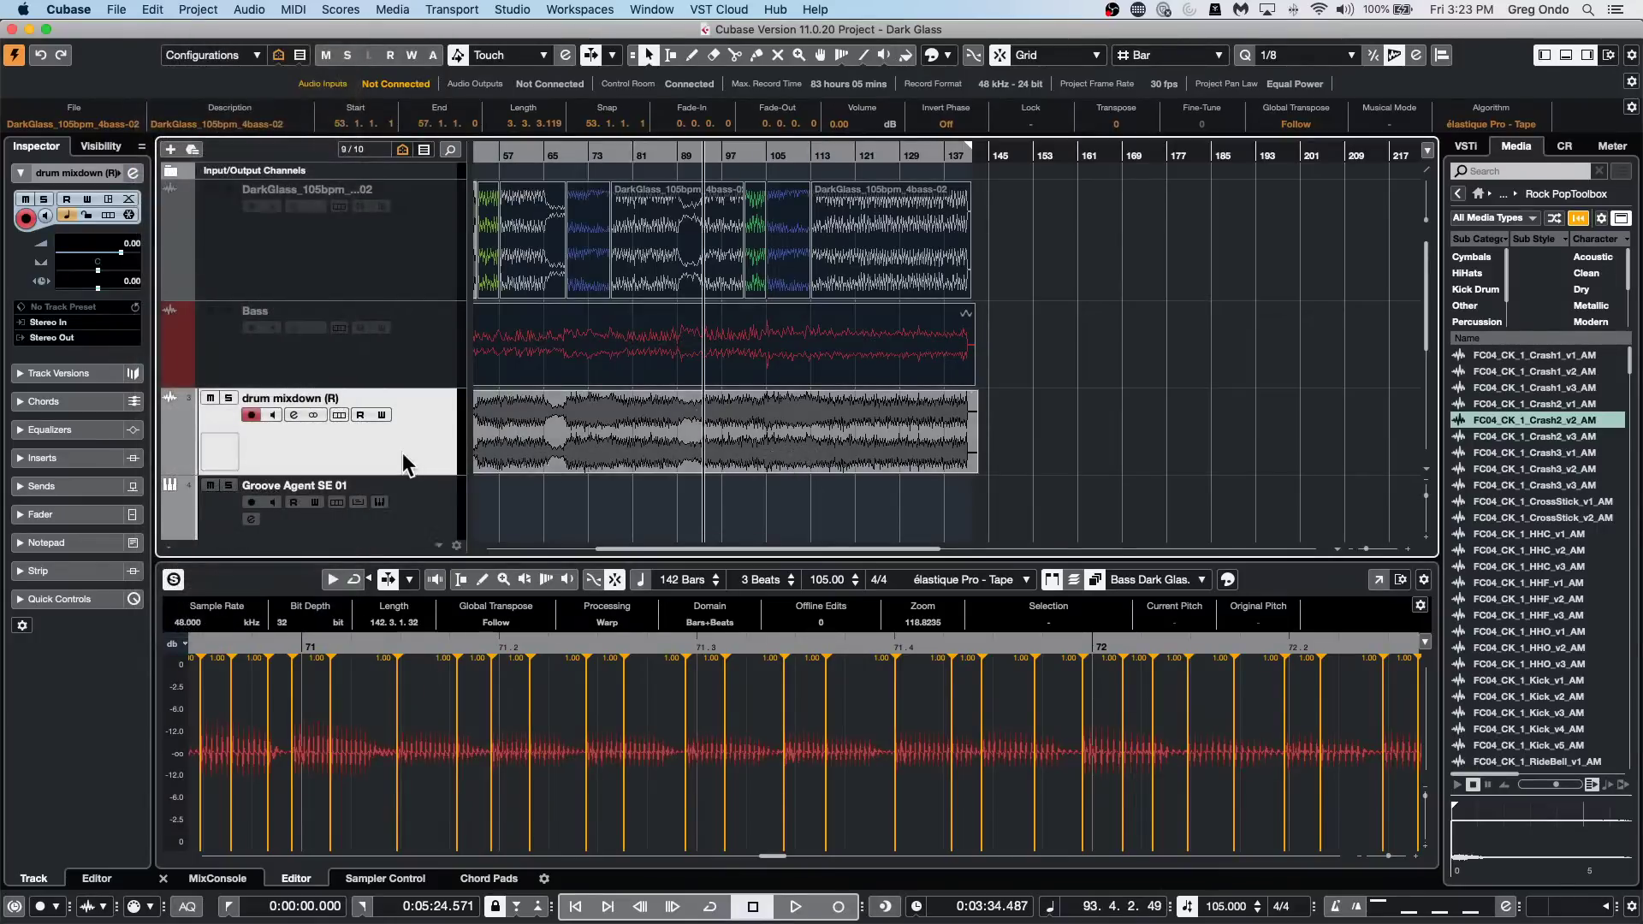
Select the Groove Agent SE 01 track, check the Steinberg UR24C buffer size in Studio Setup, and cancel out without changes.
{"action": "left_click", "coordinate": [417, 505]}
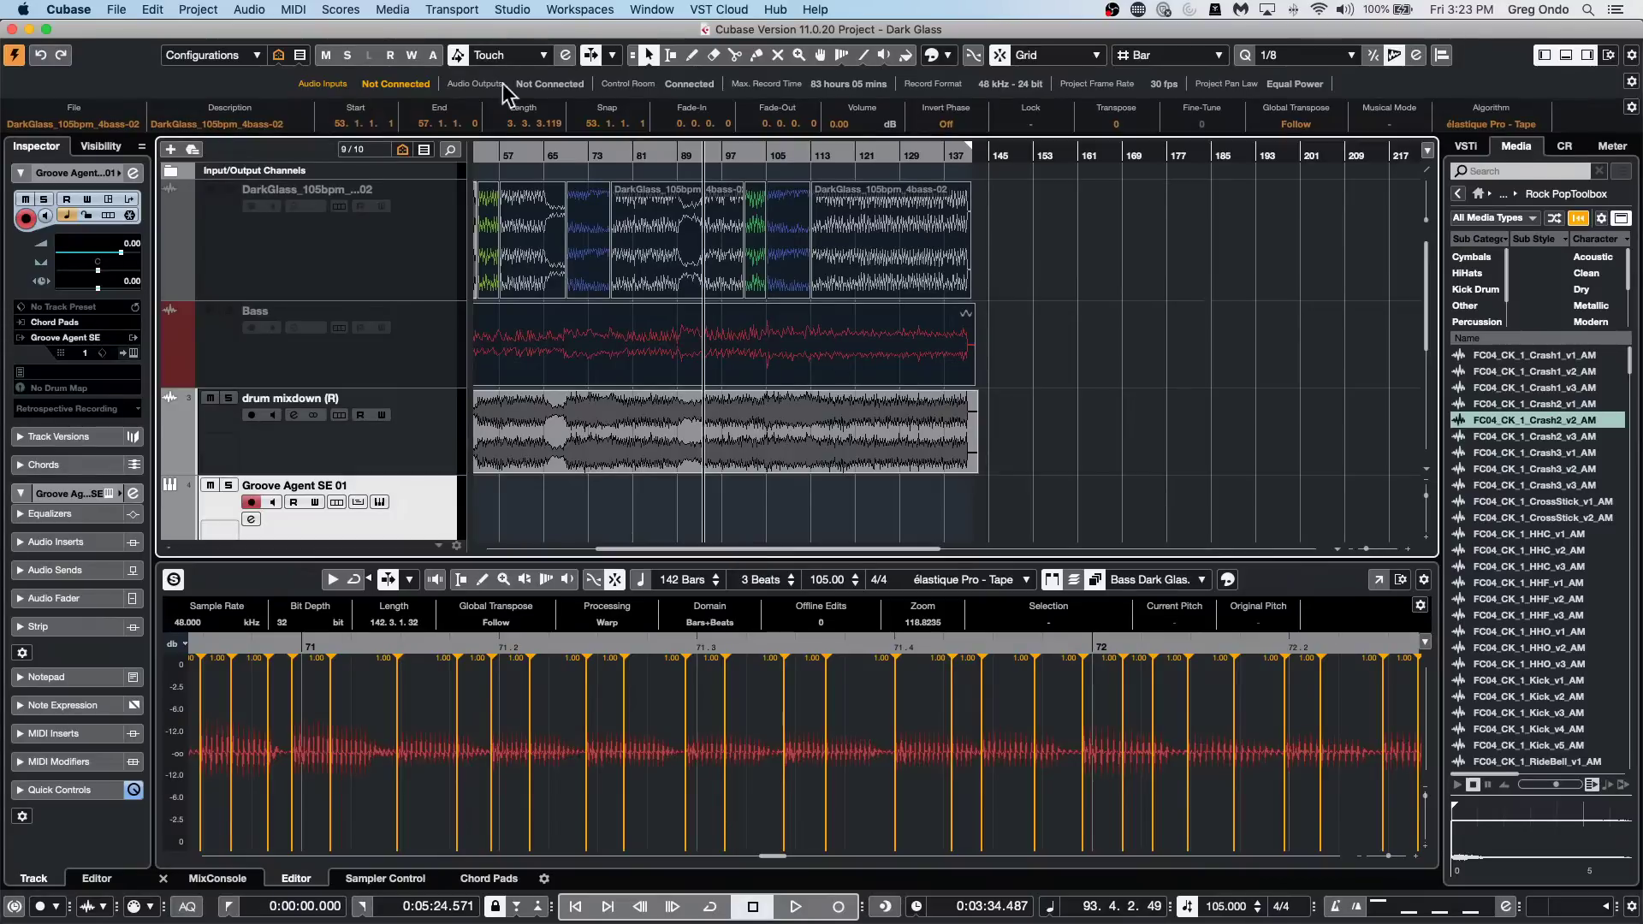
{"action": "left_click", "coordinate": [517, 11]}
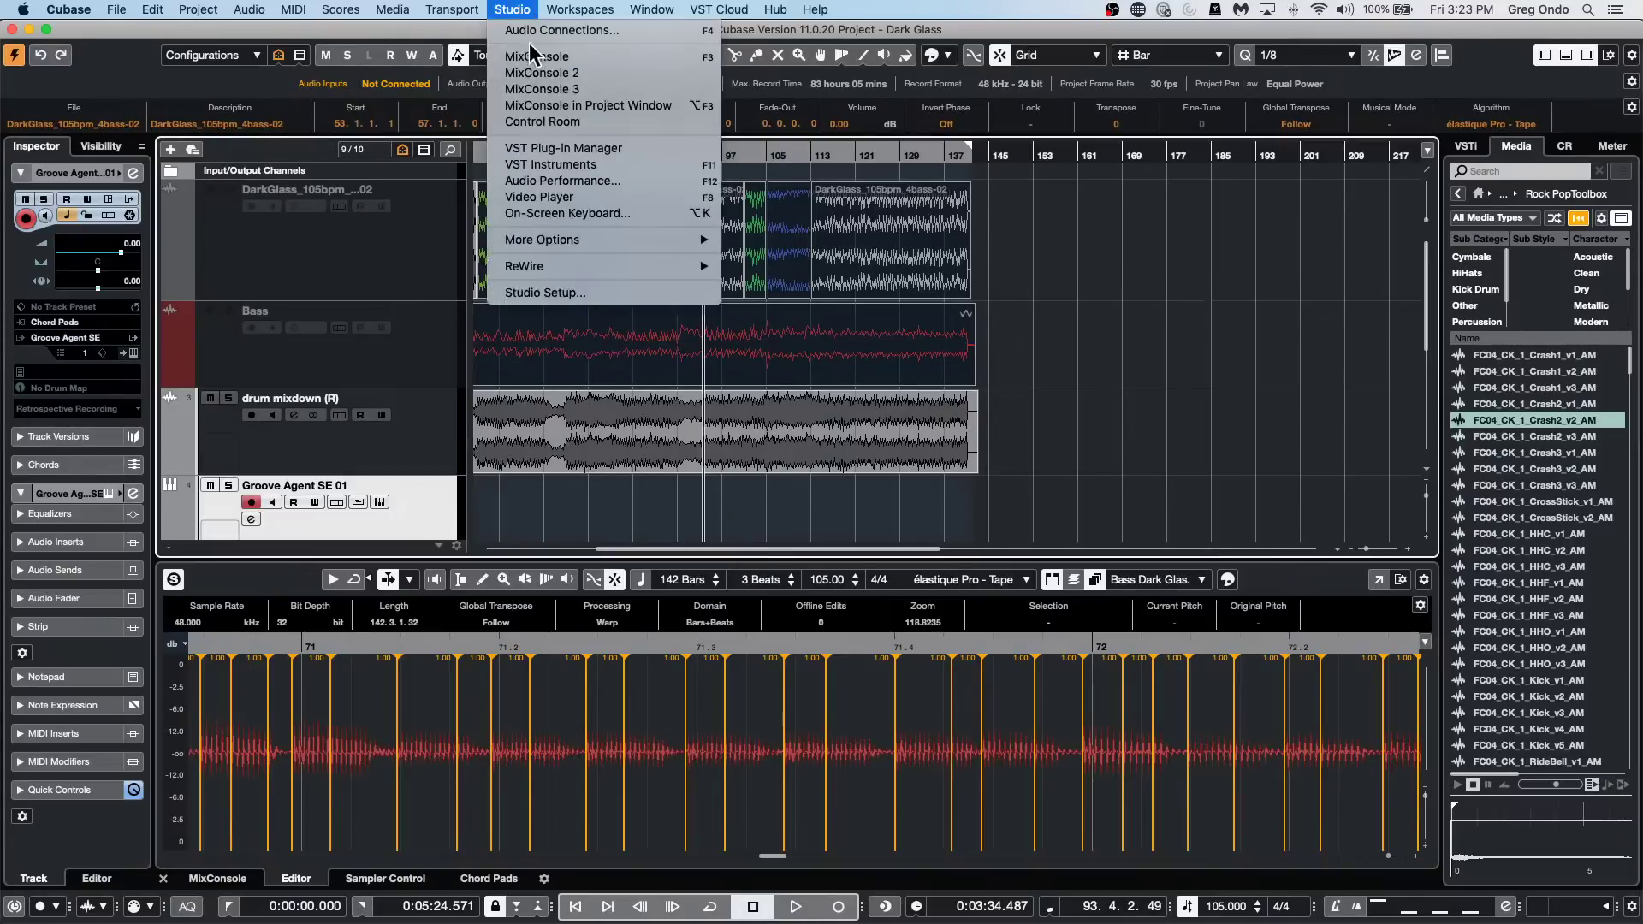
{"action": "left_click", "coordinate": [522, 291]}
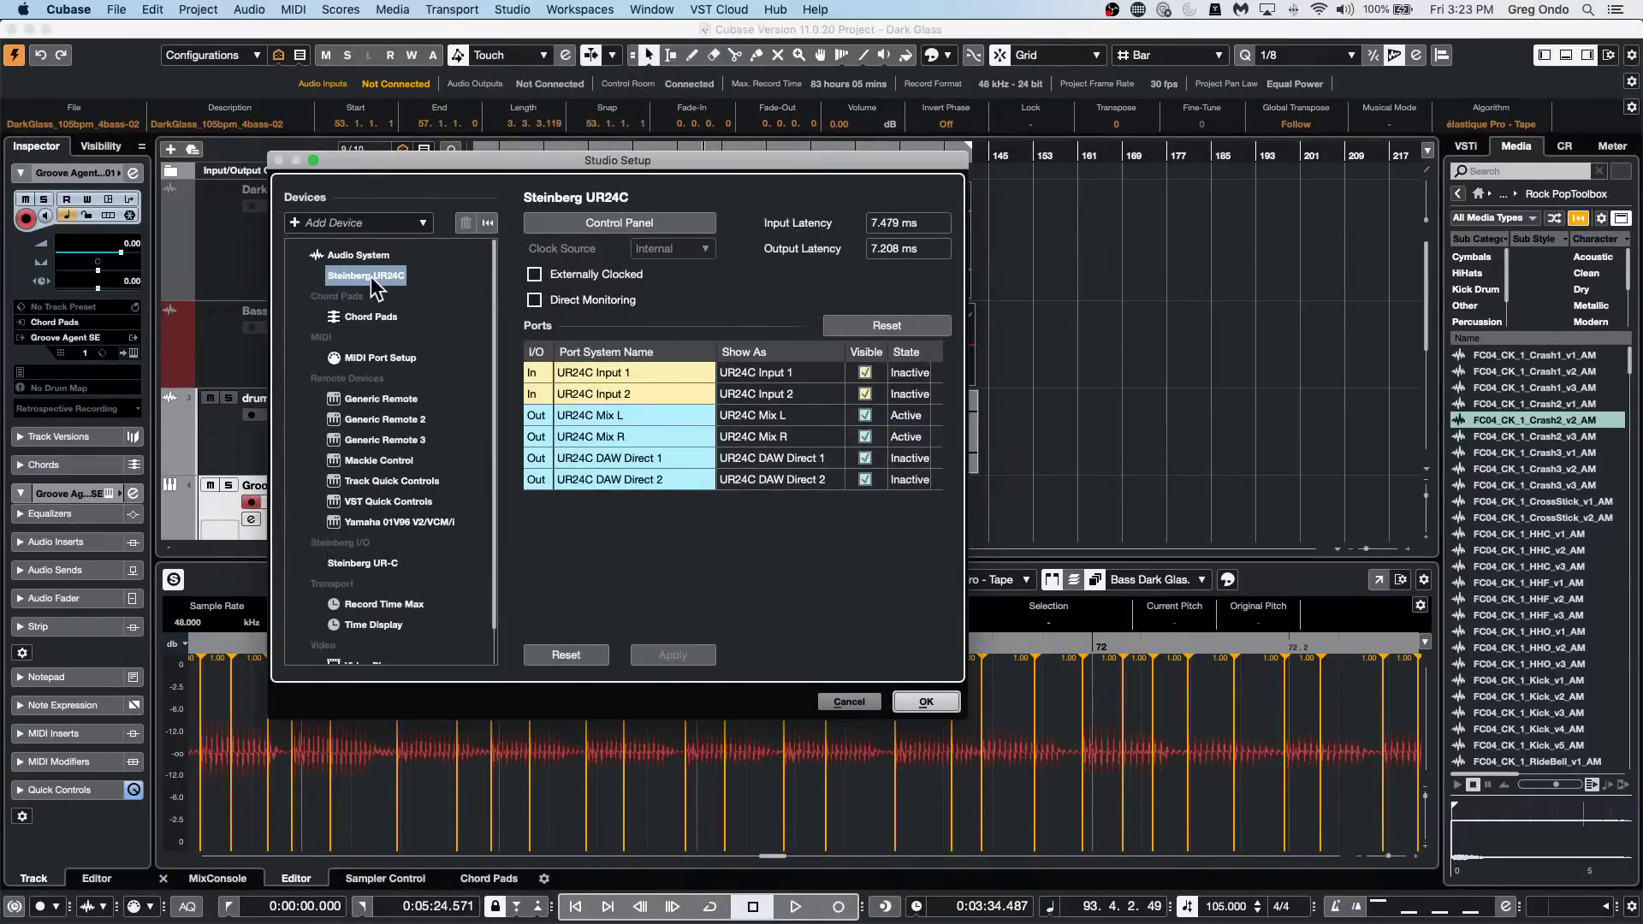
{"action": "left_click", "coordinate": [617, 225]}
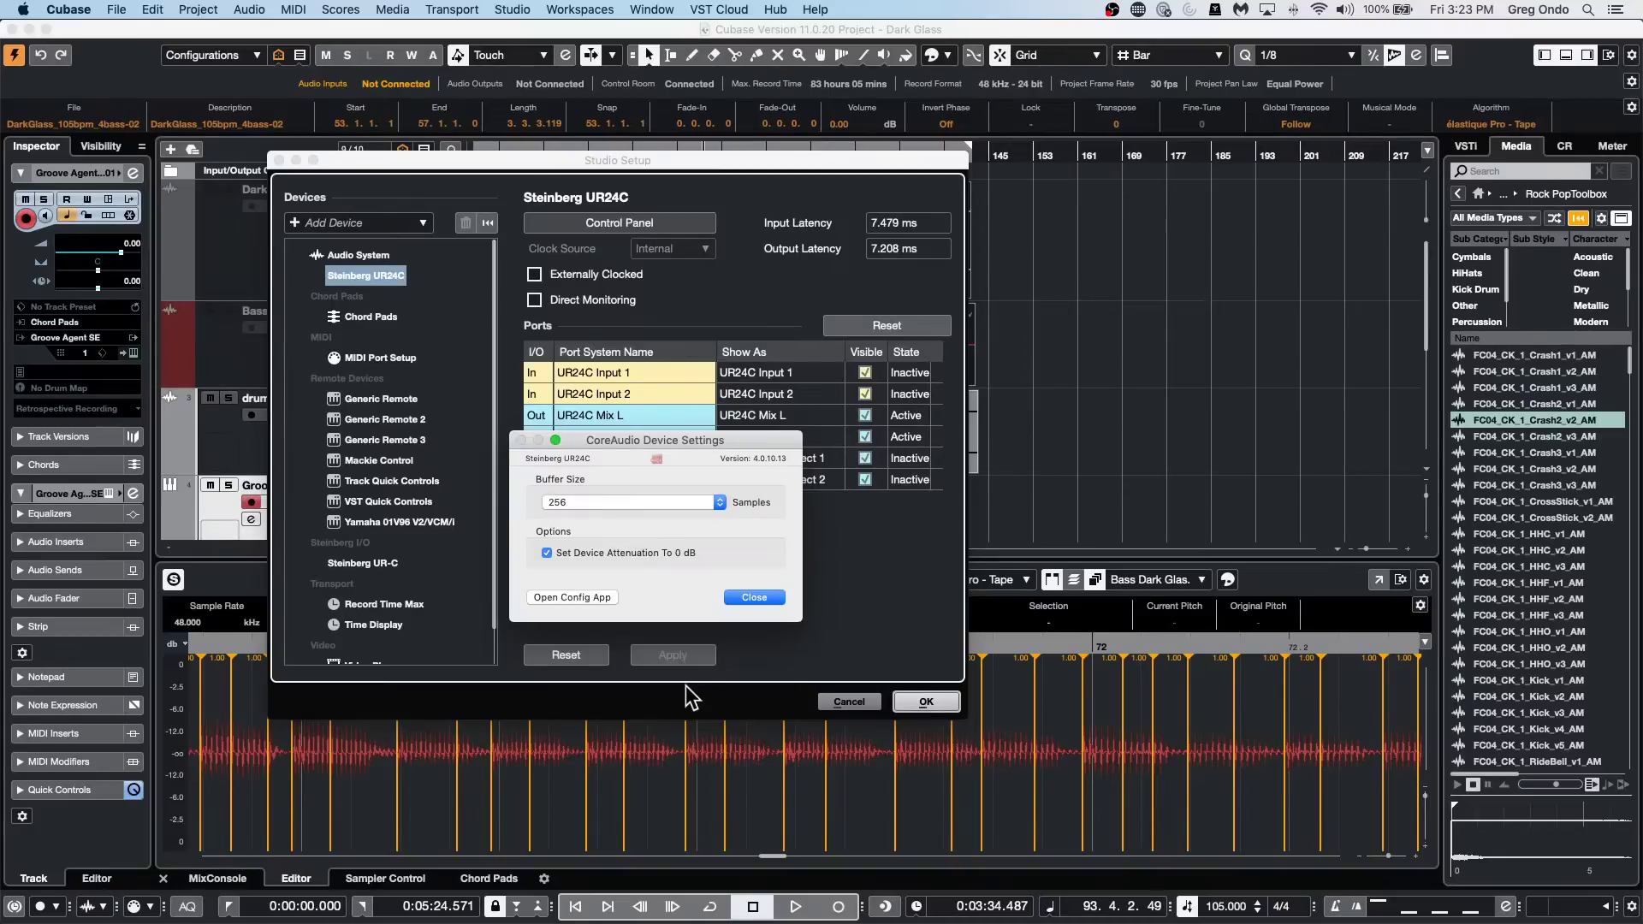
{"action": "left_click", "coordinate": [767, 597]}
{"action": "left_click", "coordinate": [845, 702]}
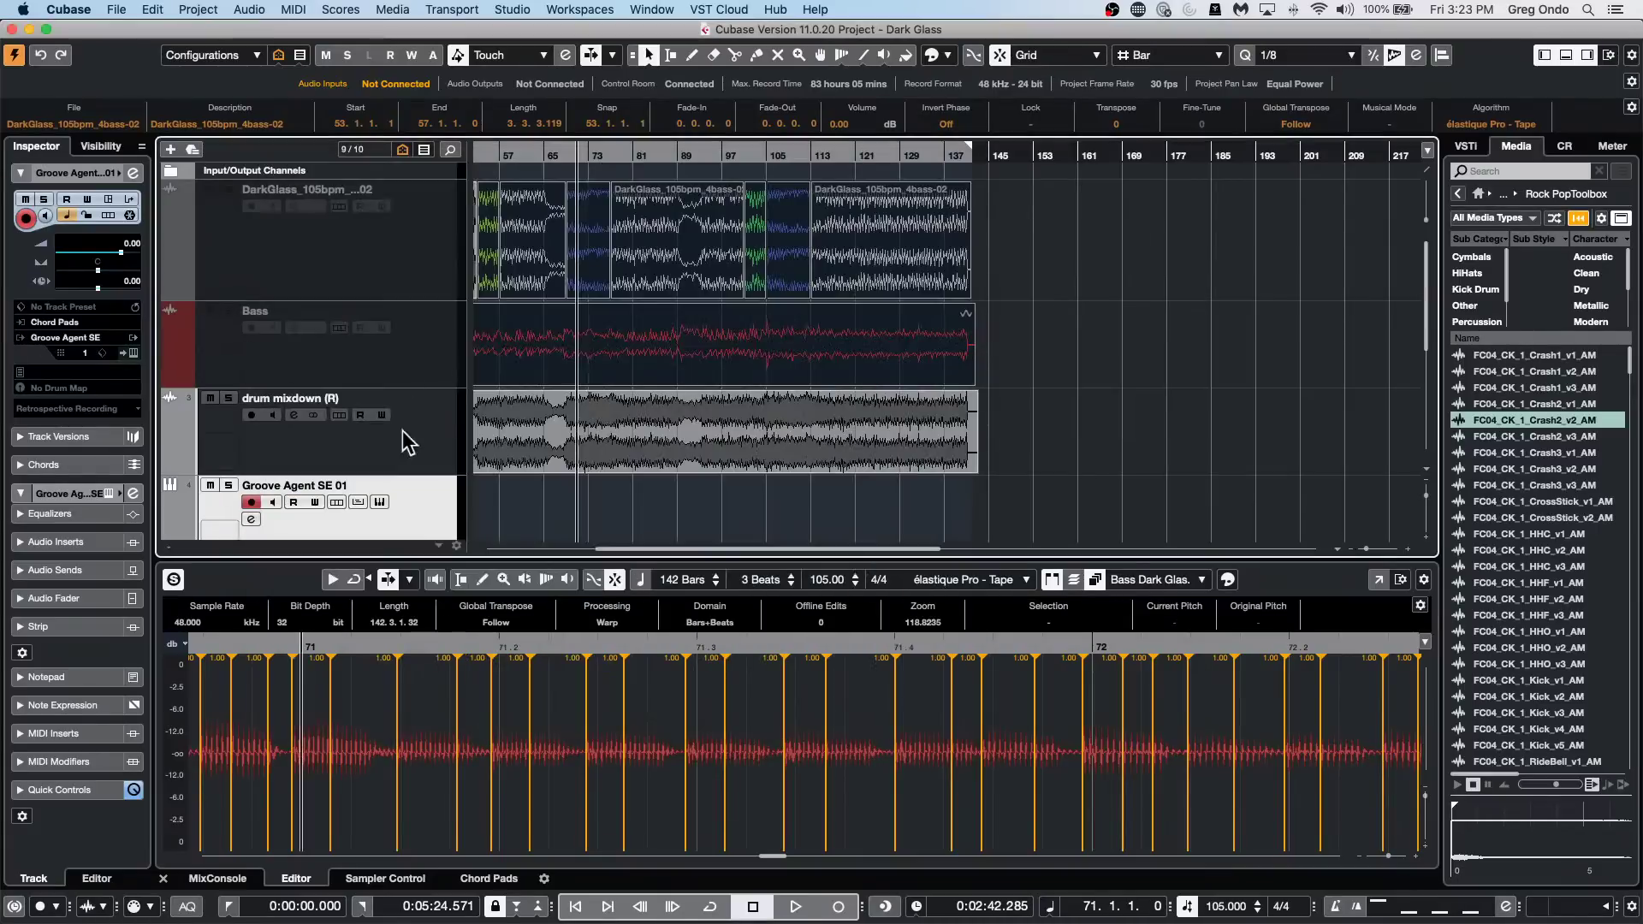
Add a MultibandCompressor to the first insert slot of the drum mixdown track and close its plug-in window.
{"action": "left_click", "coordinate": [453, 459]}
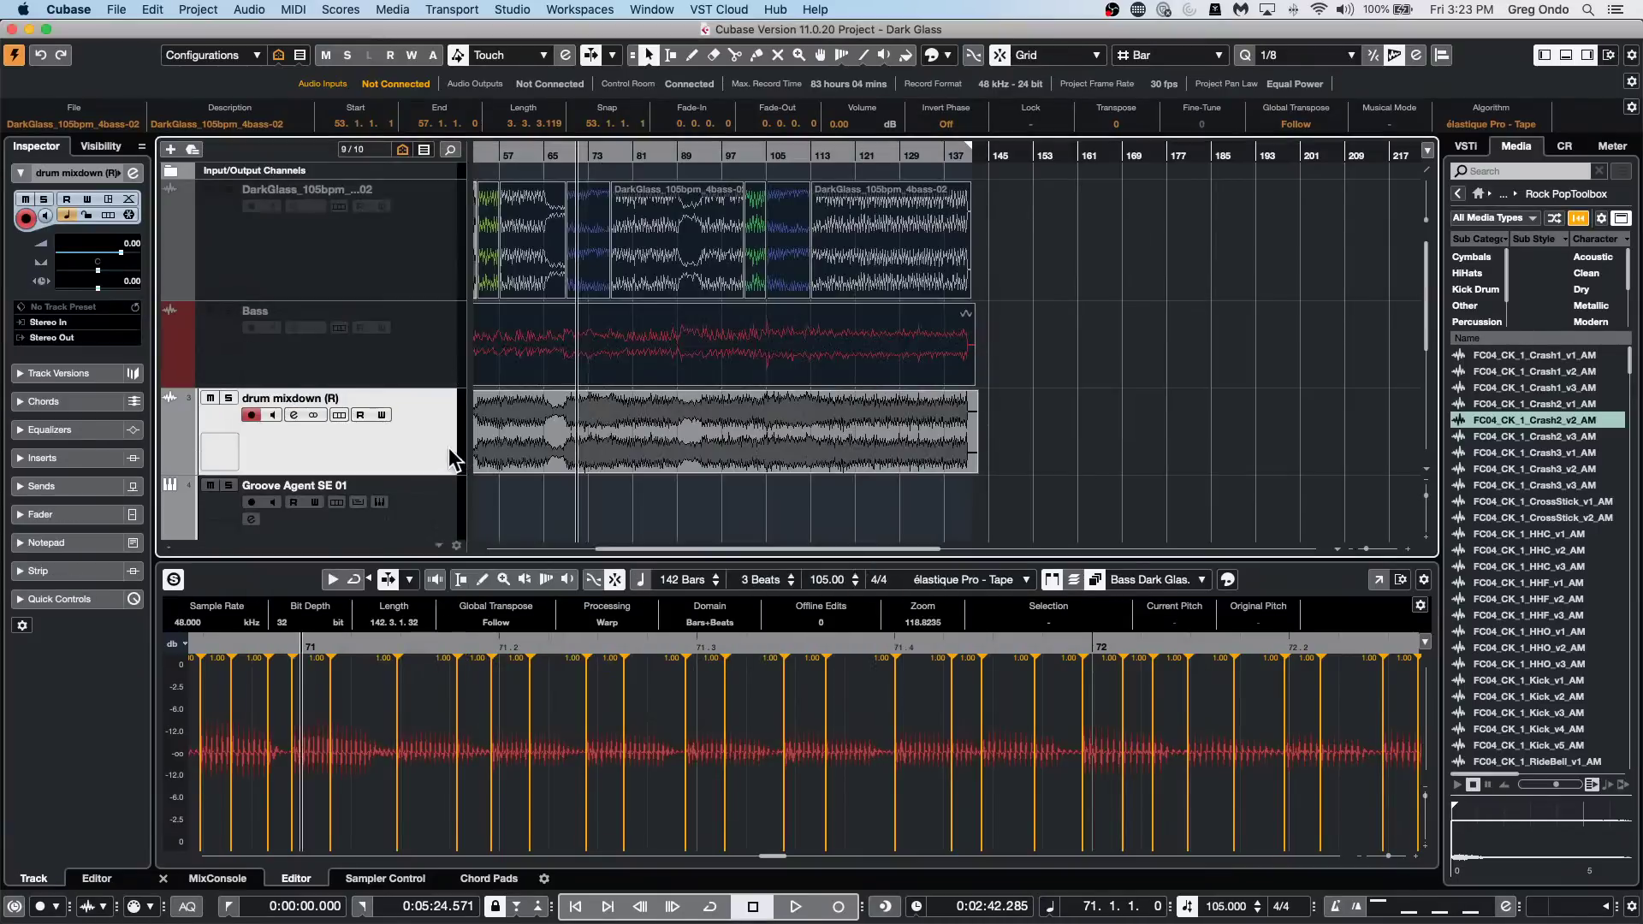
{"action": "left_click", "coordinate": [70, 457]}
{"action": "left_click", "coordinate": [101, 318]}
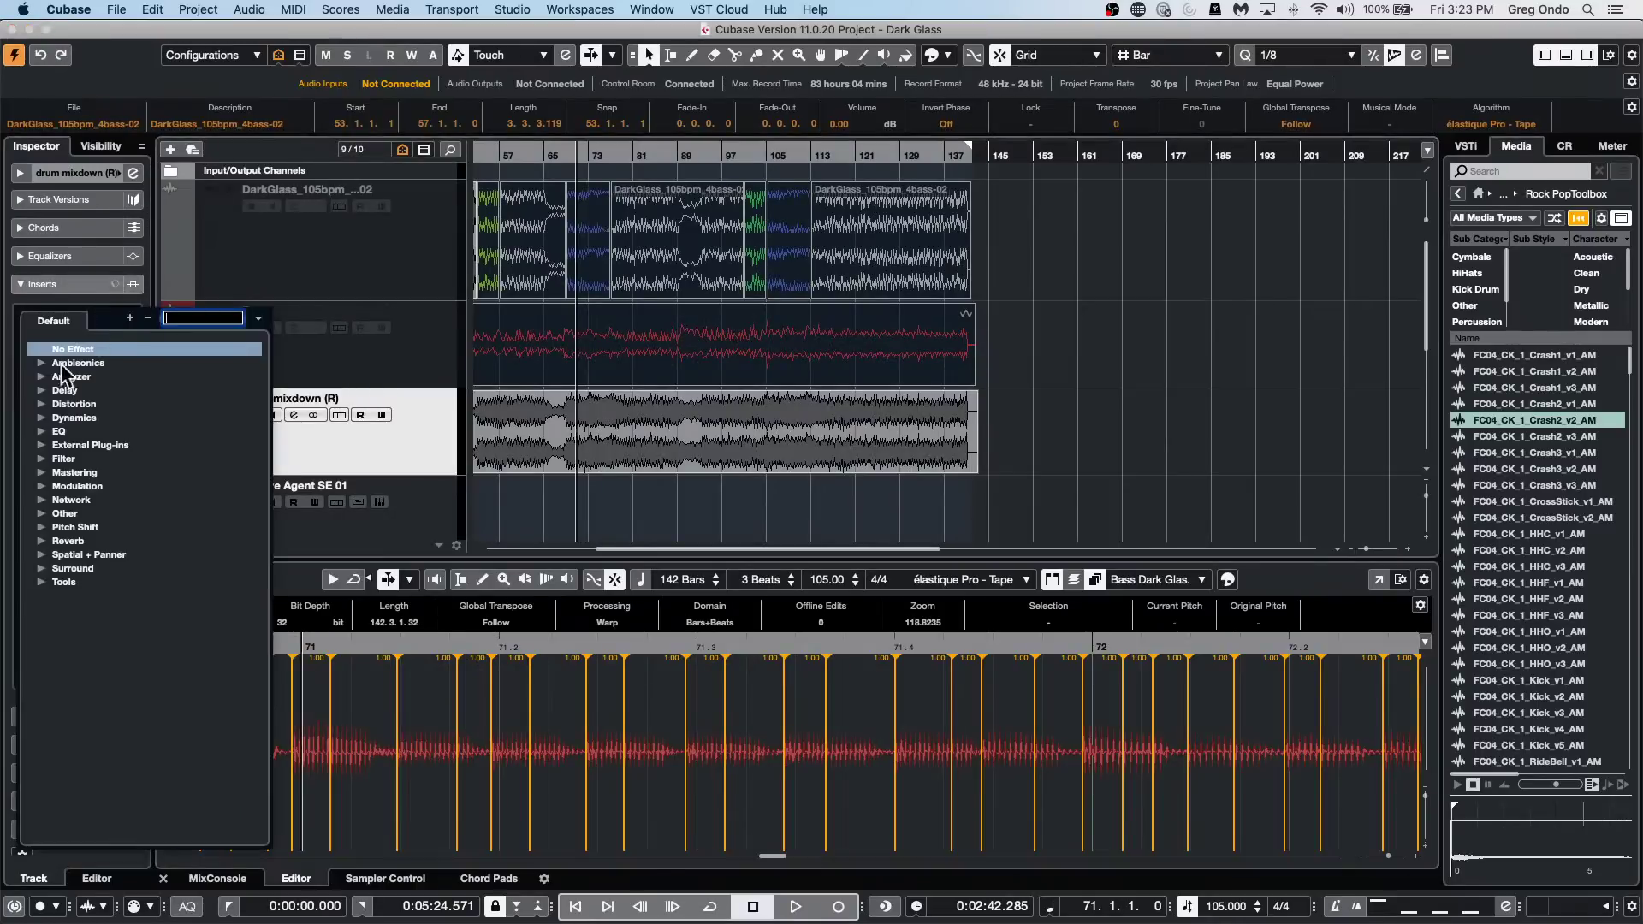
{"action": "left_click", "coordinate": [41, 418]}
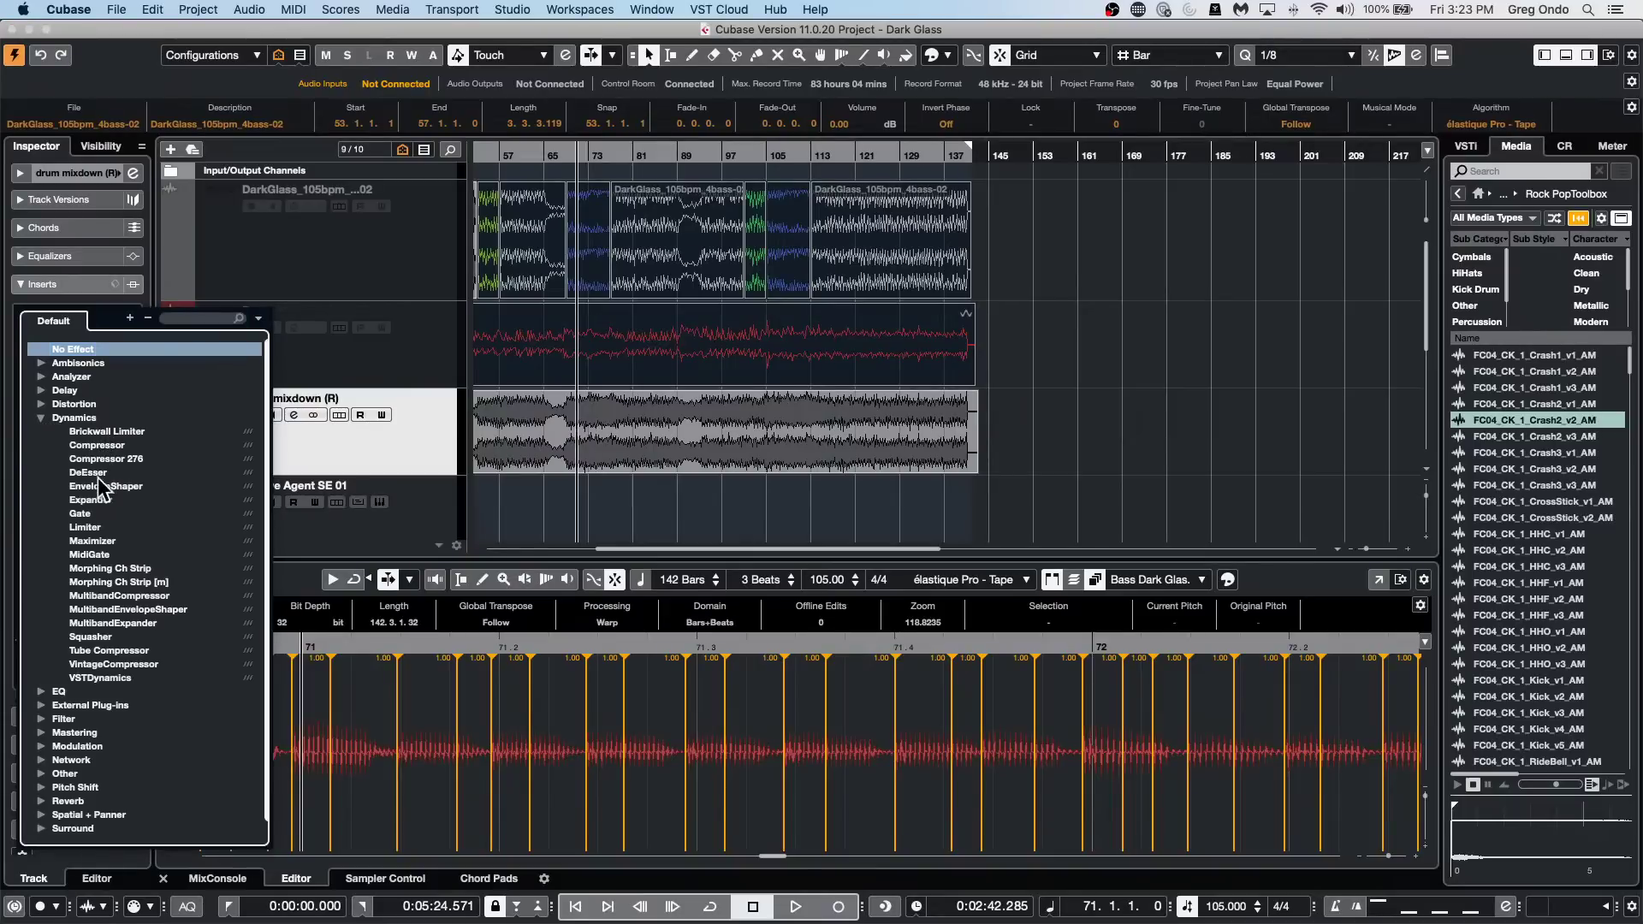
{"action": "left_click", "coordinate": [134, 596]}
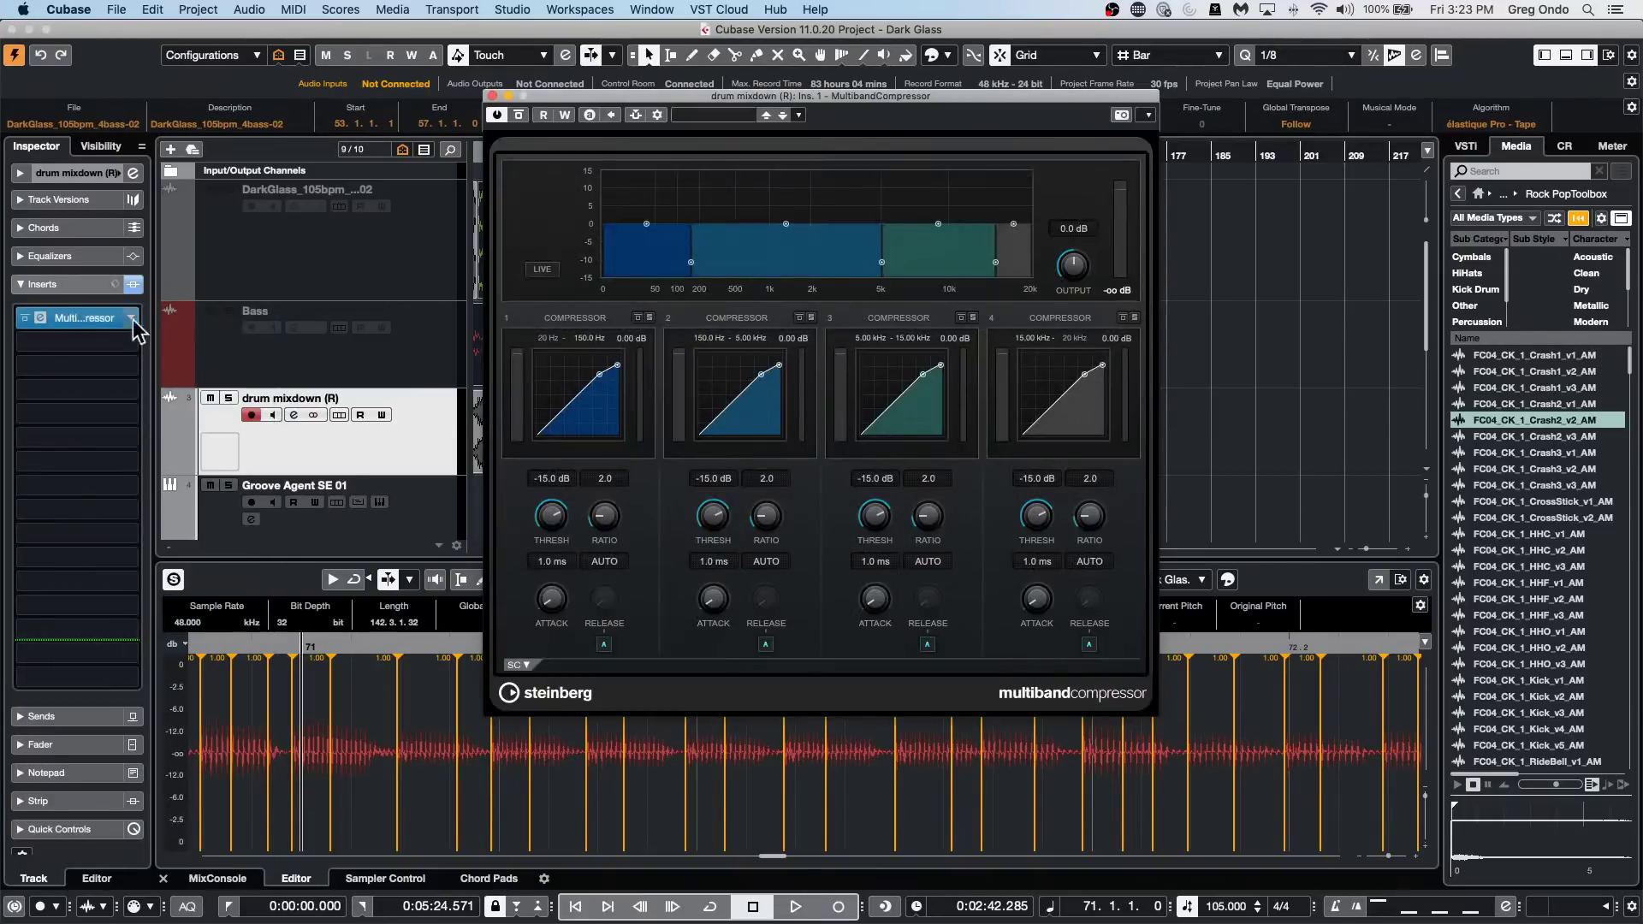
{"action": "left_click", "coordinate": [492, 96]}
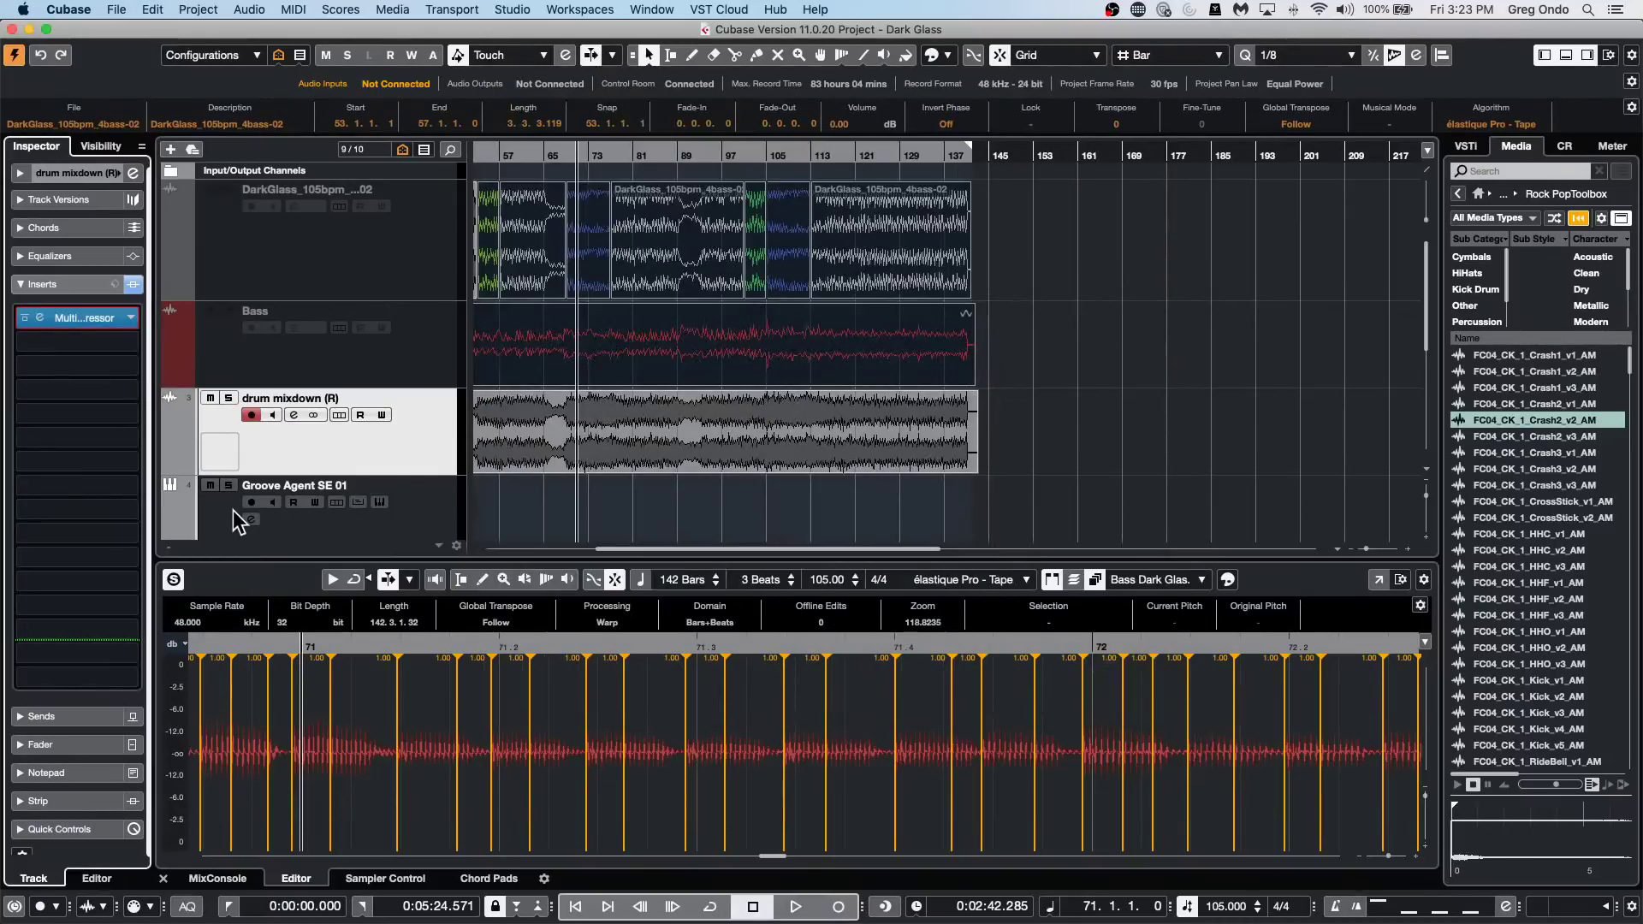
Review the MixConsole window layout options and the drum mixdown channel's latency overview, then close the MixConsole.
{"action": "key", "text": "F3"}
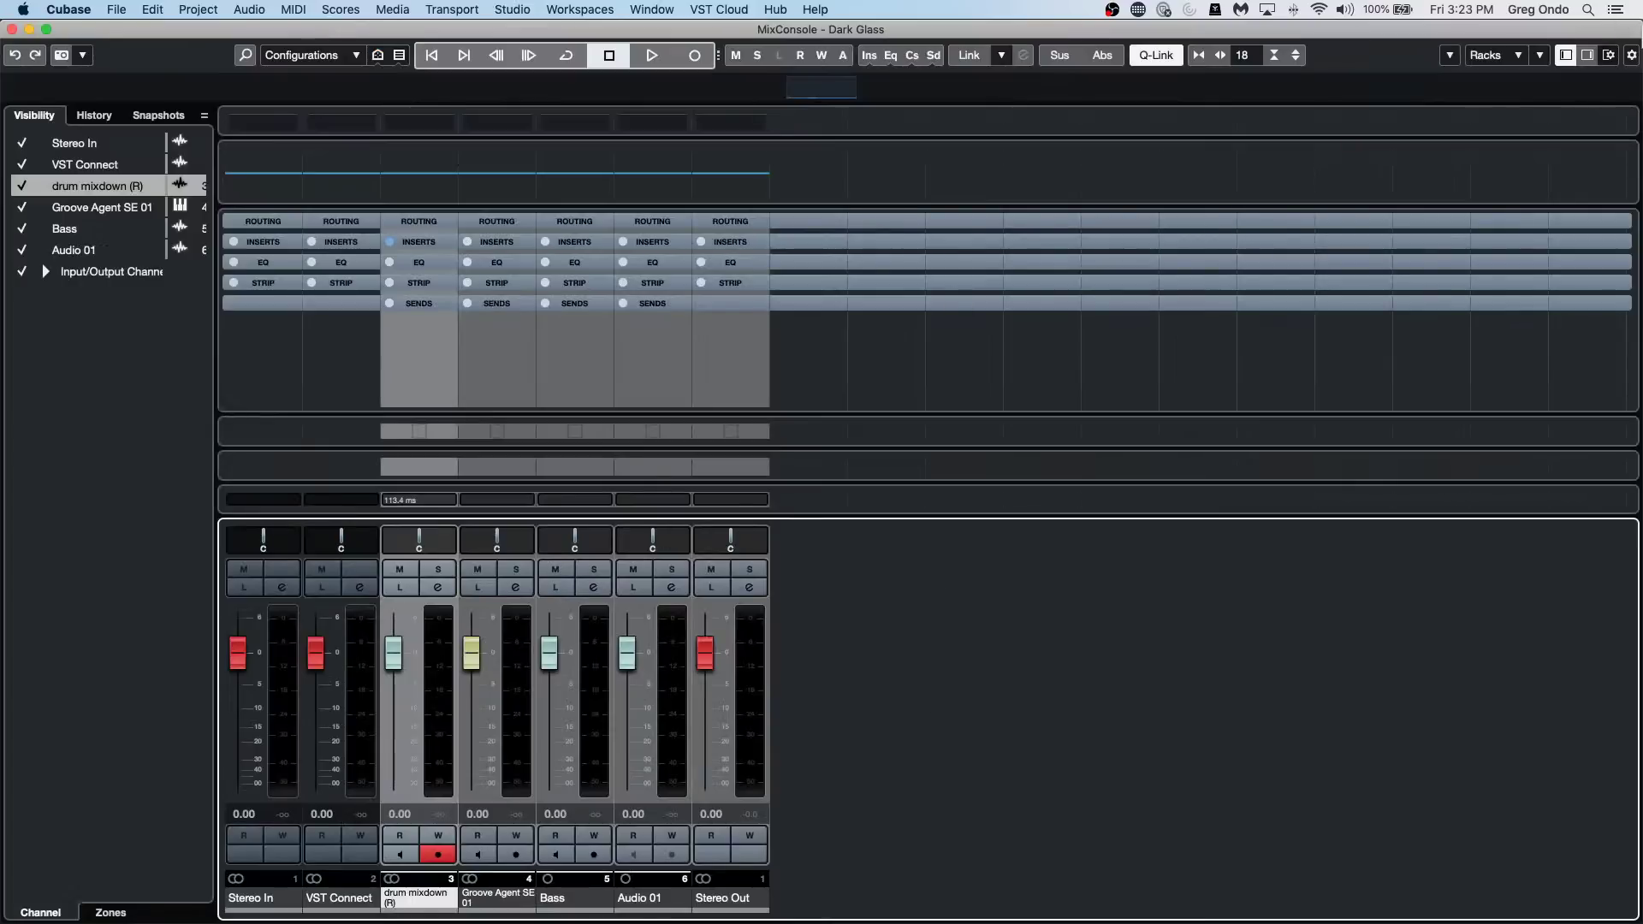
{"action": "left_click", "coordinate": [1609, 54]}
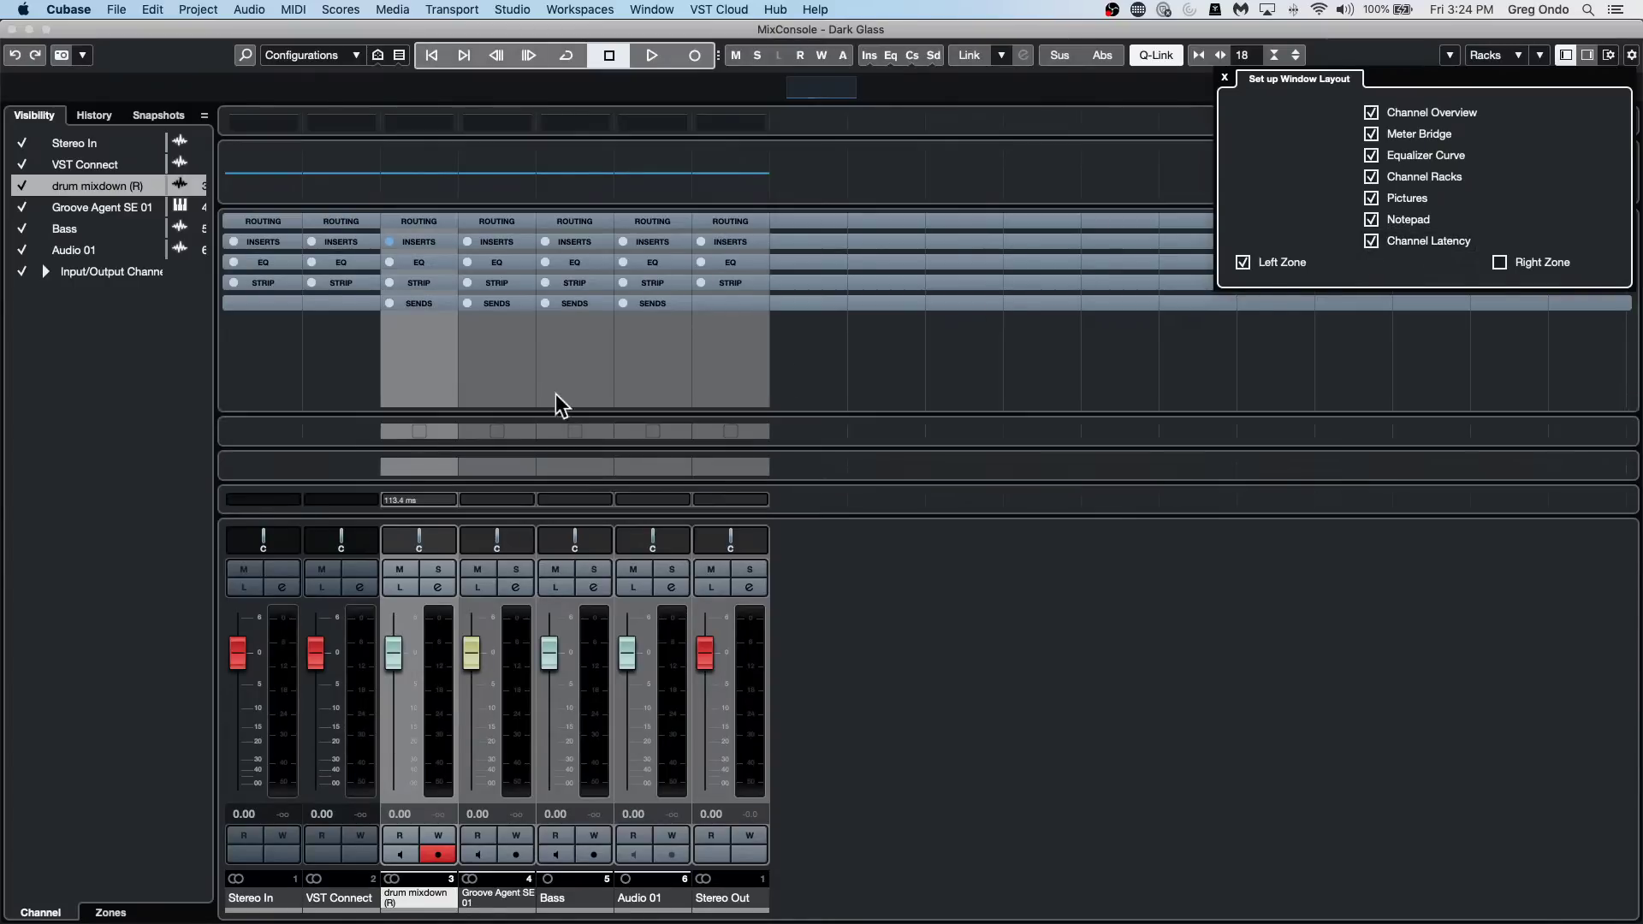
{"action": "left_click", "coordinate": [431, 506]}
{"action": "left_click", "coordinate": [451, 506]}
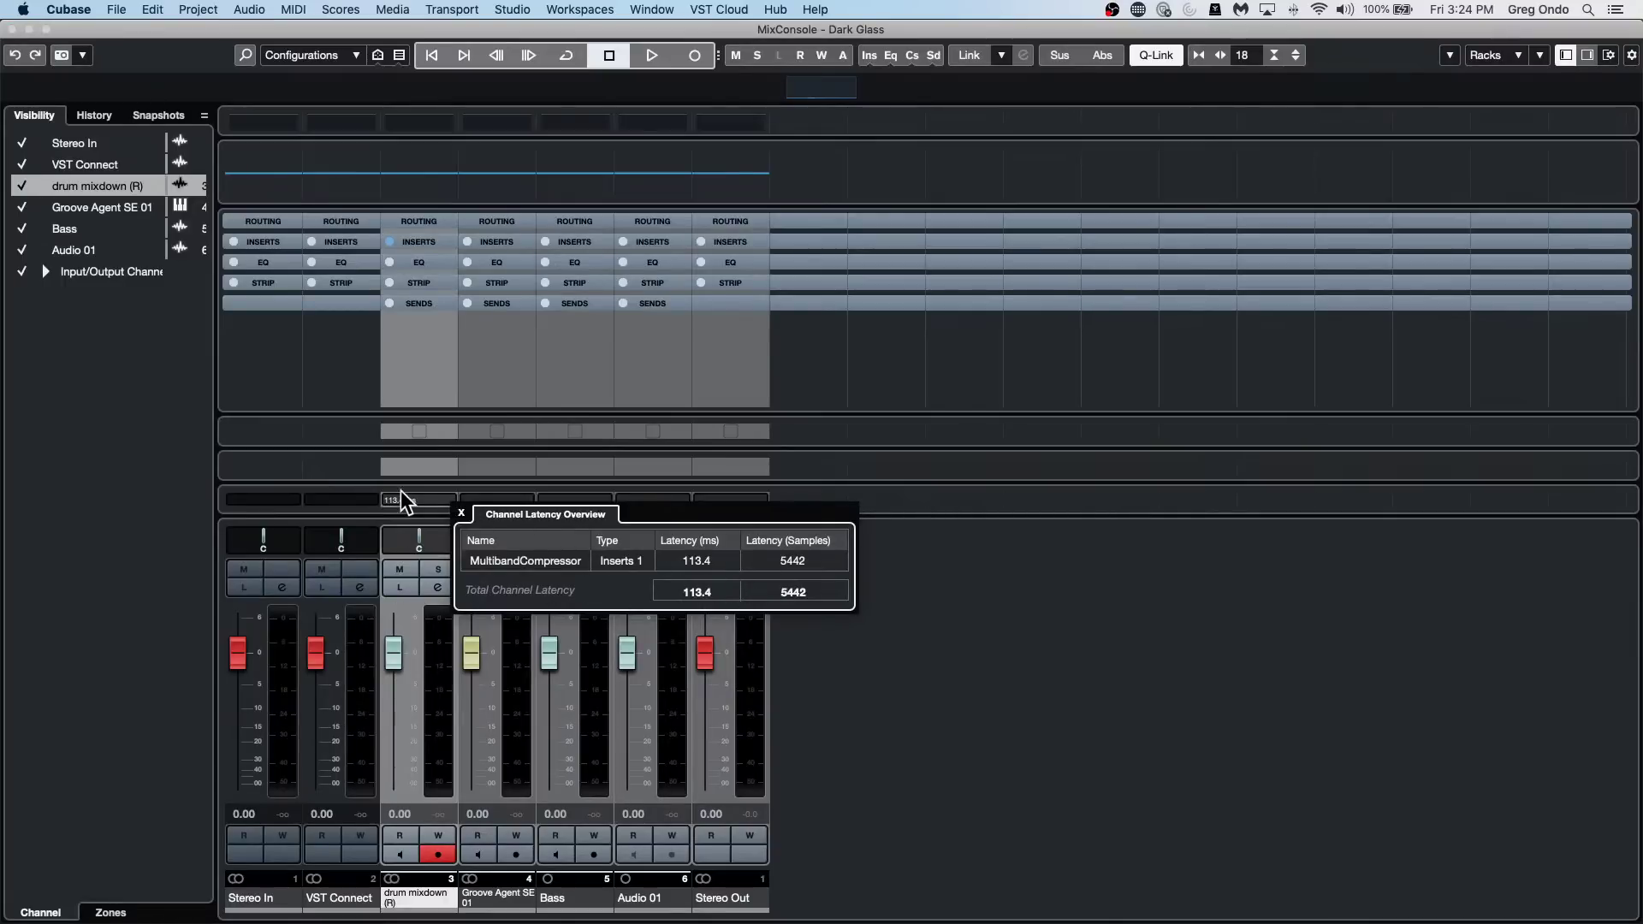
{"action": "left_click", "coordinate": [461, 514]}
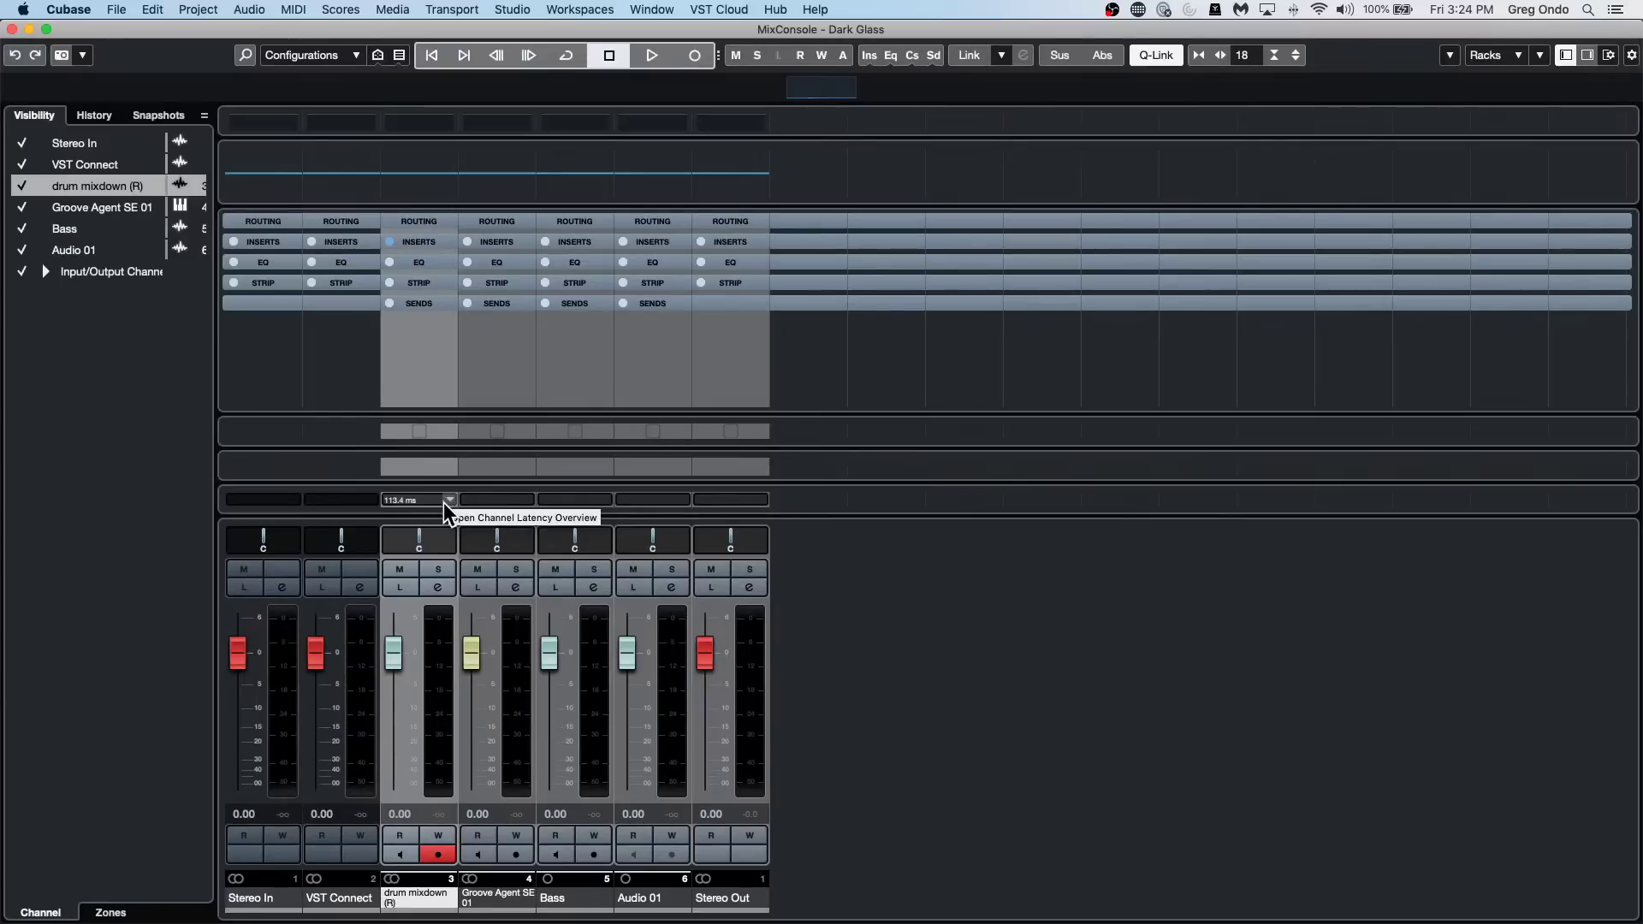
{"action": "left_click", "coordinate": [12, 29]}
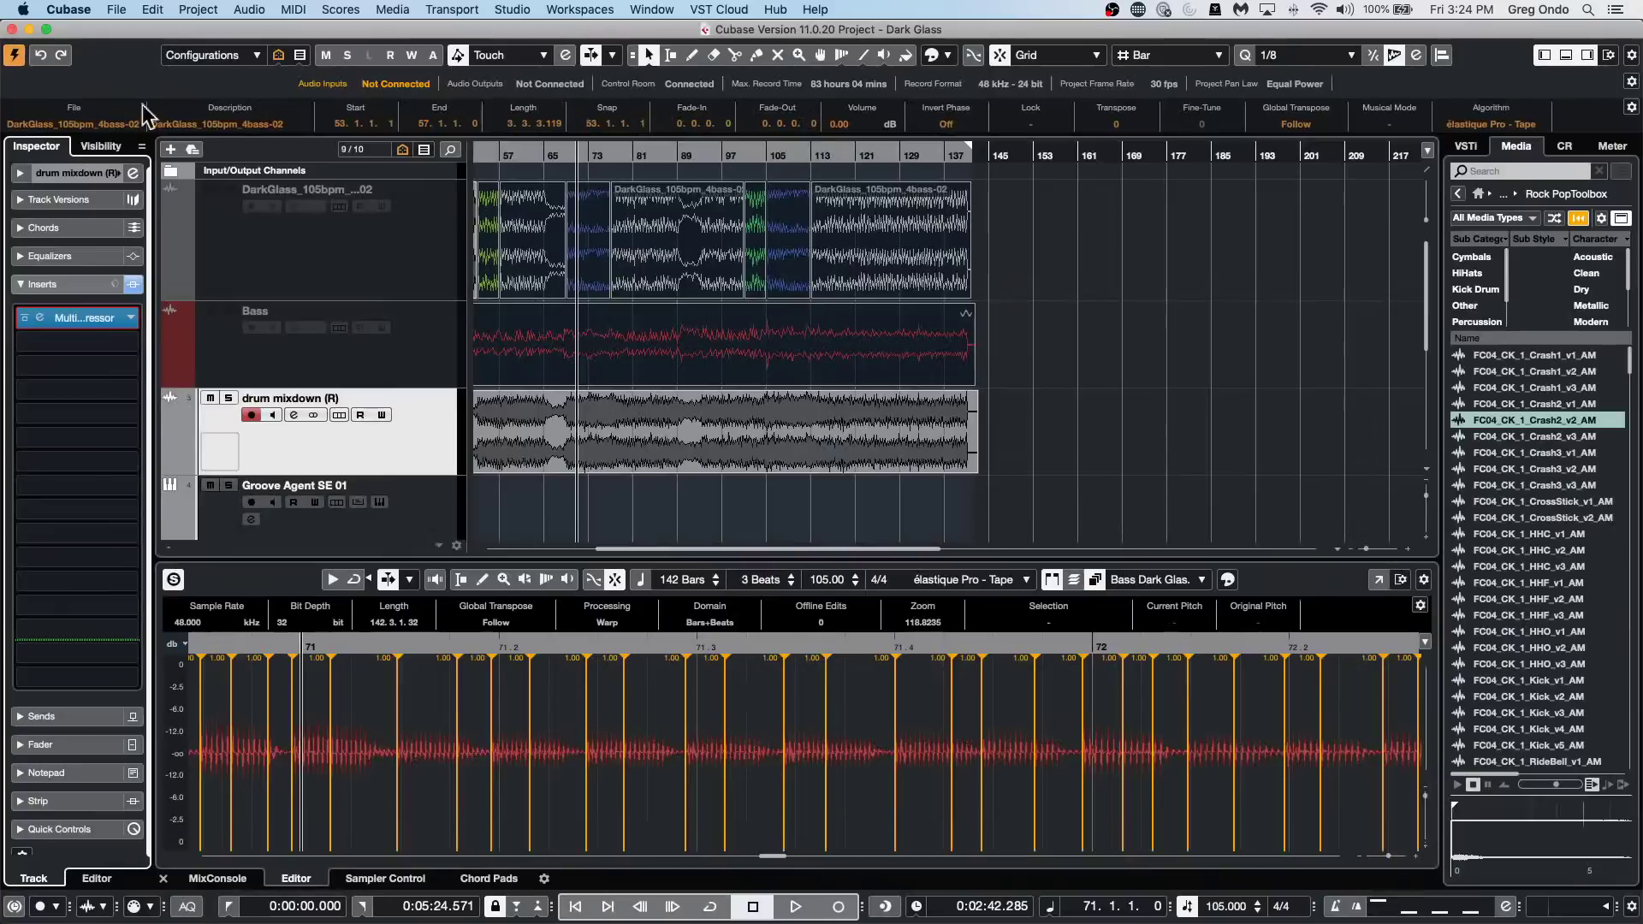
Toggle Direct Monitoring on and back off for the Steinberg UR24C in Studio Setup, and close the dialog.
{"action": "left_click", "coordinate": [566, 10]}
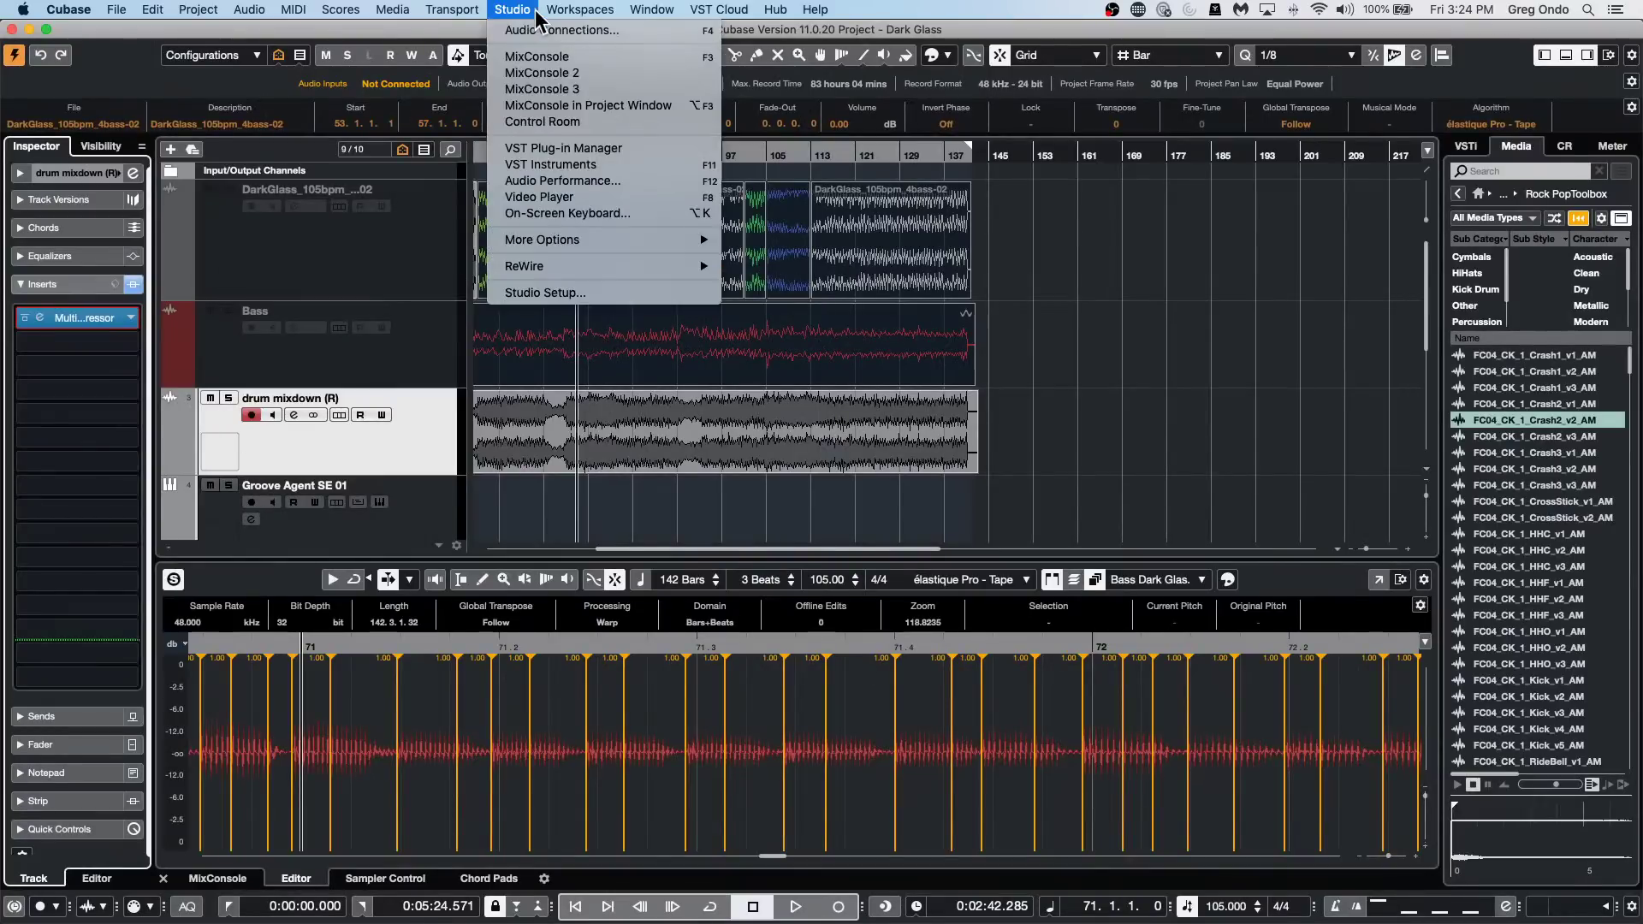
{"action": "mouse_move", "coordinate": [521, 12]}
{"action": "left_click", "coordinate": [513, 292]}
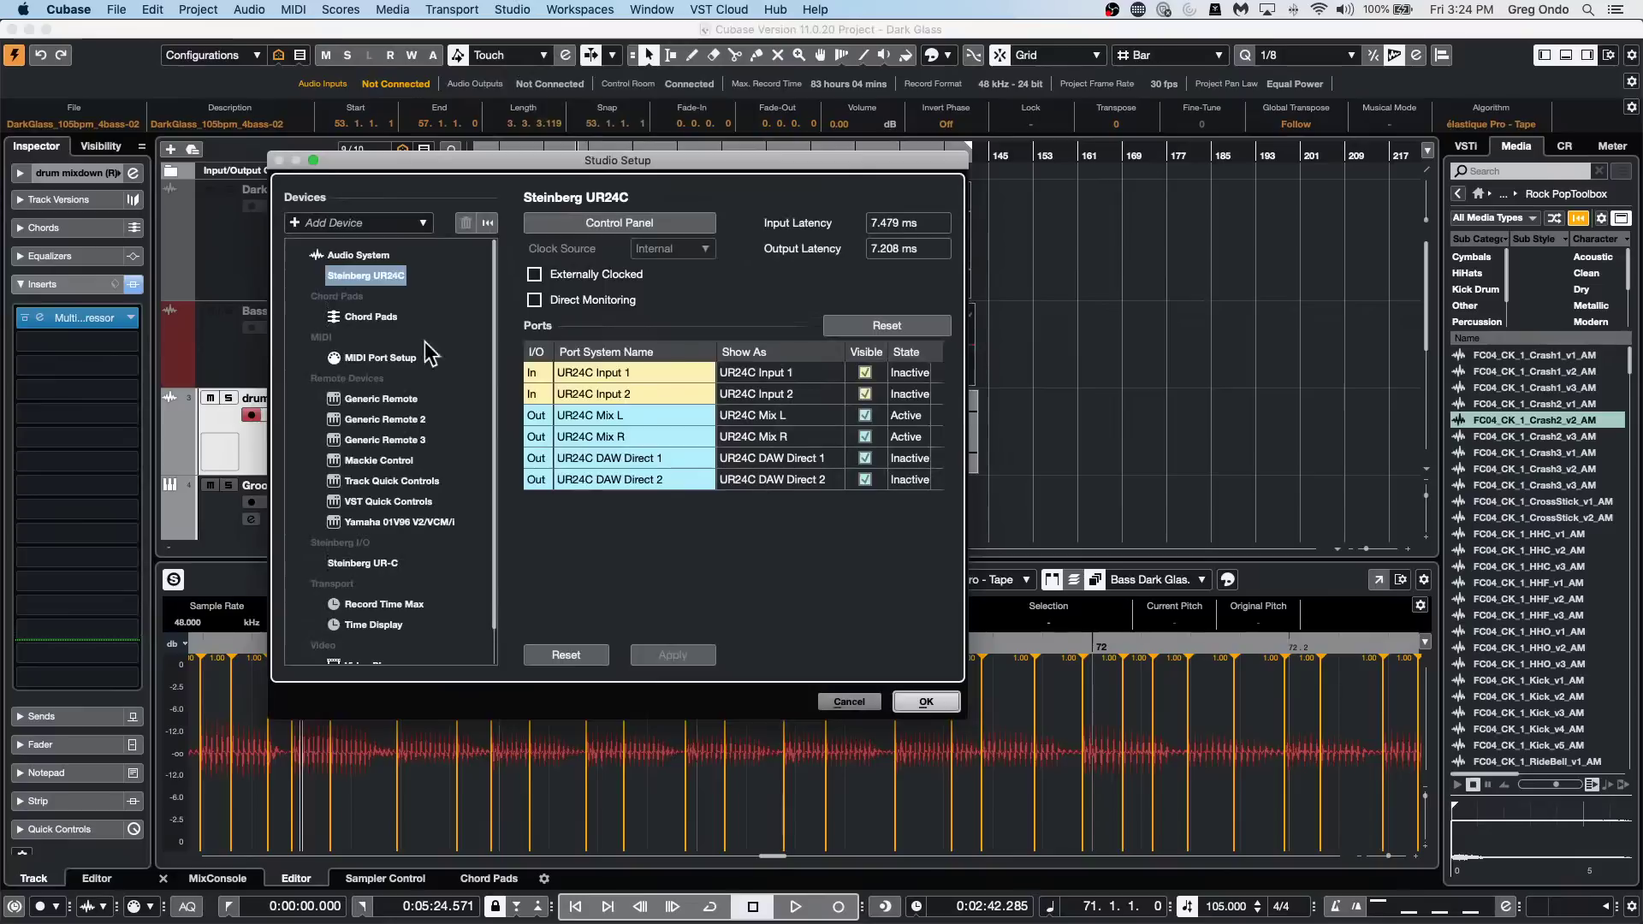
{"action": "left_click", "coordinate": [534, 299]}
{"action": "left_click", "coordinate": [534, 299]}
{"action": "left_click", "coordinate": [924, 702]}
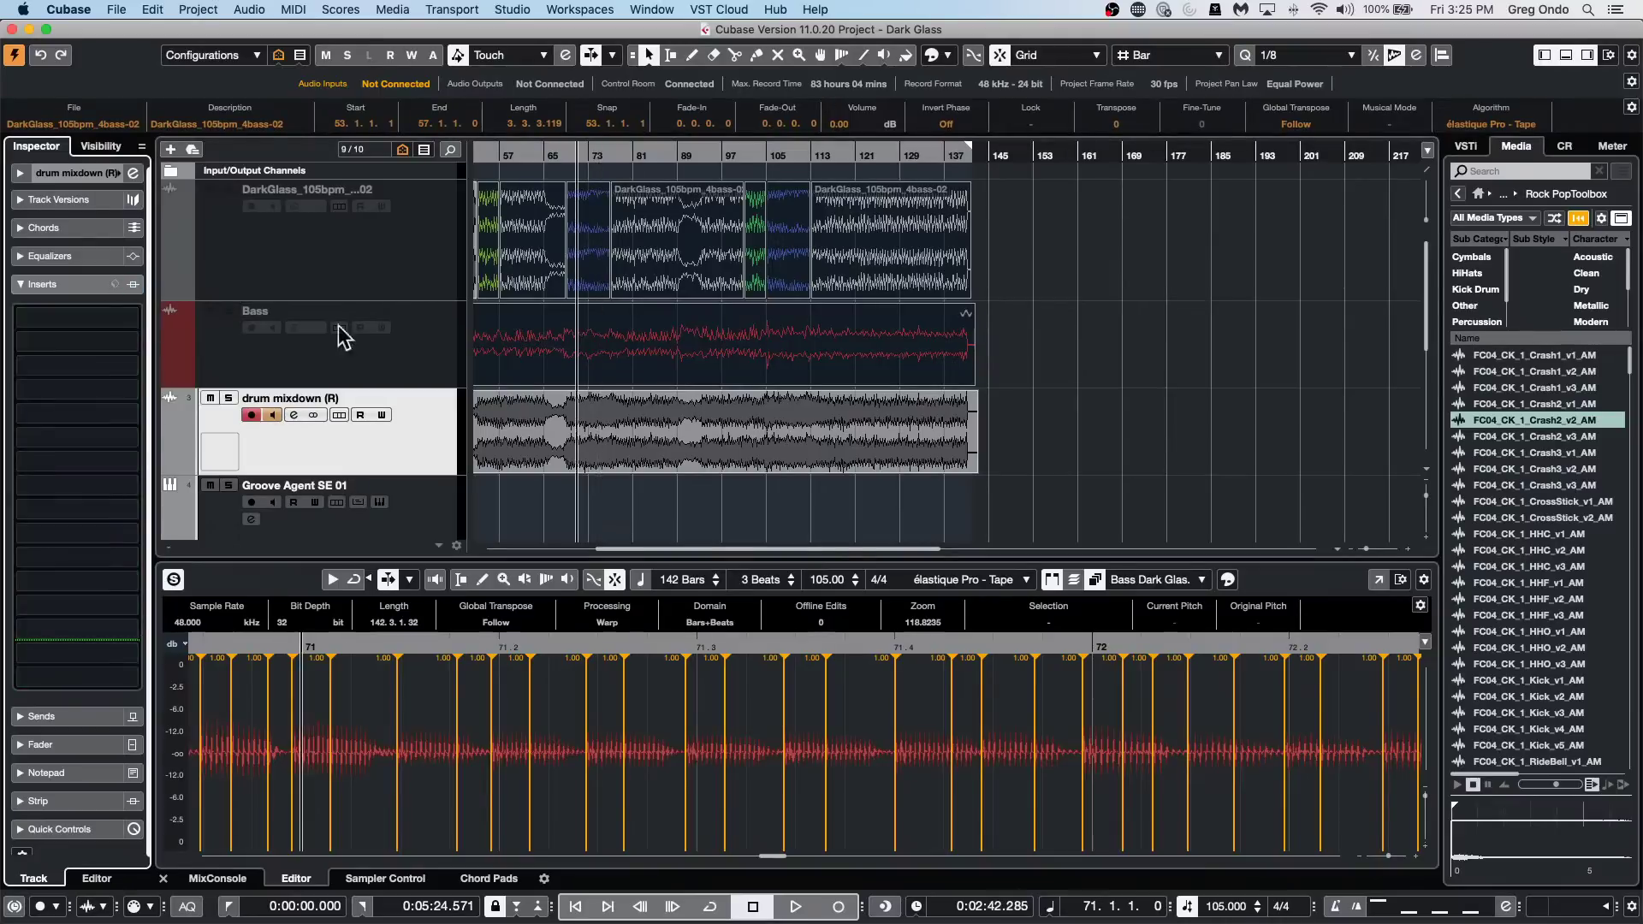
Add a stereo FX channel with the RoomWorks reverb to send 1 of the drum mixdown track.
{"action": "left_click", "coordinate": [84, 291]}
{"action": "left_click", "coordinate": [81, 311]}
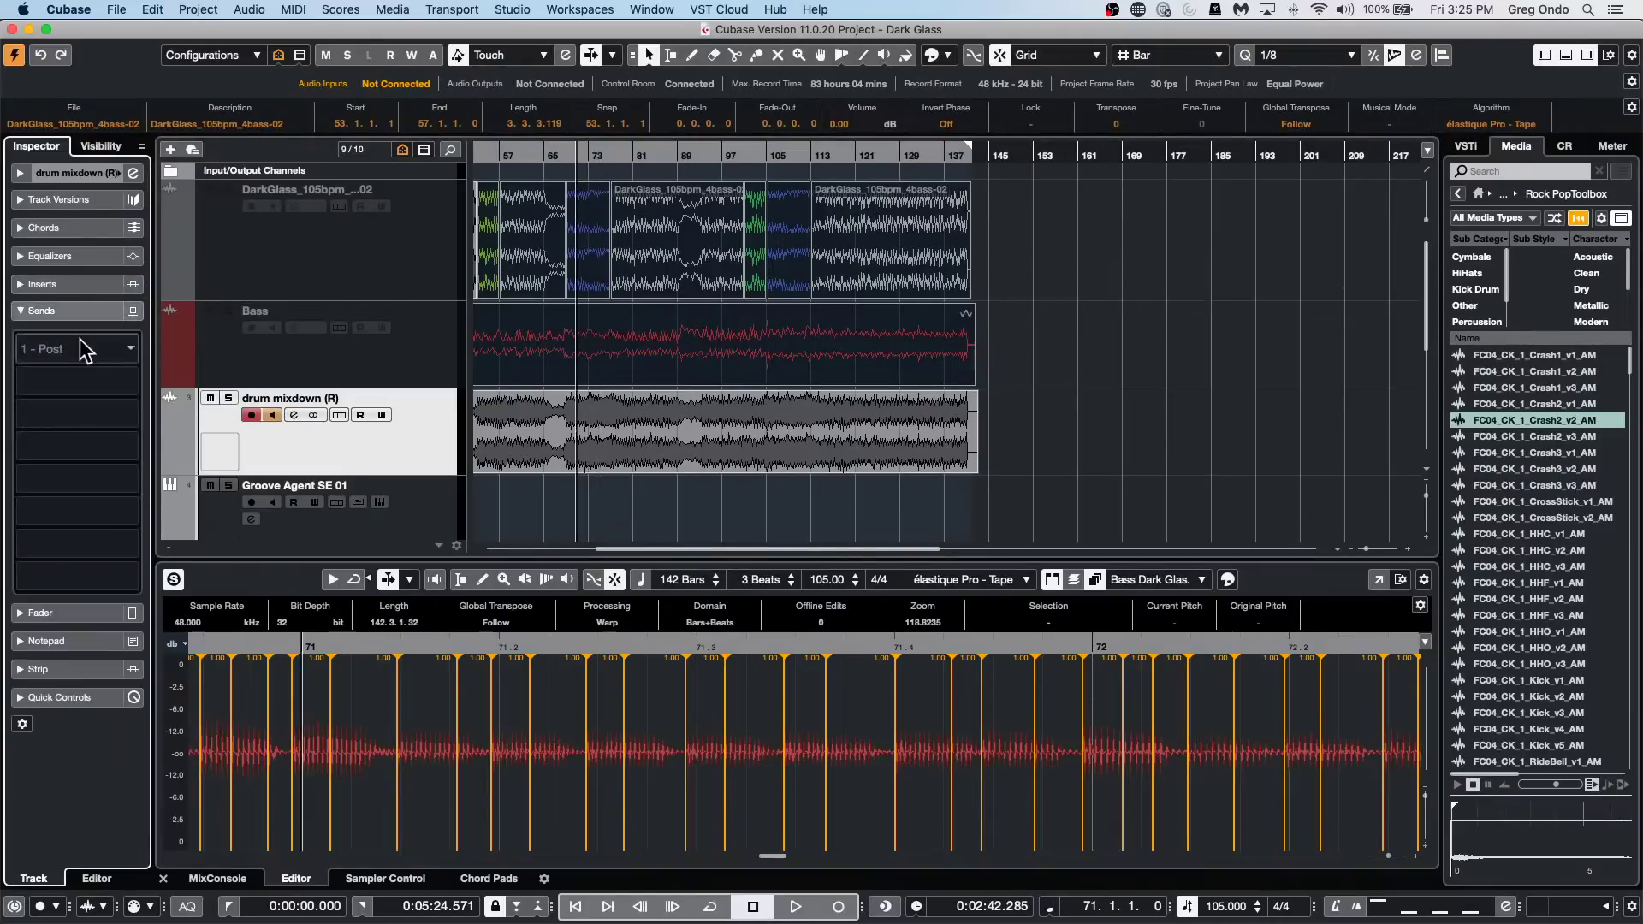
{"action": "right_click", "coordinate": [81, 345]}
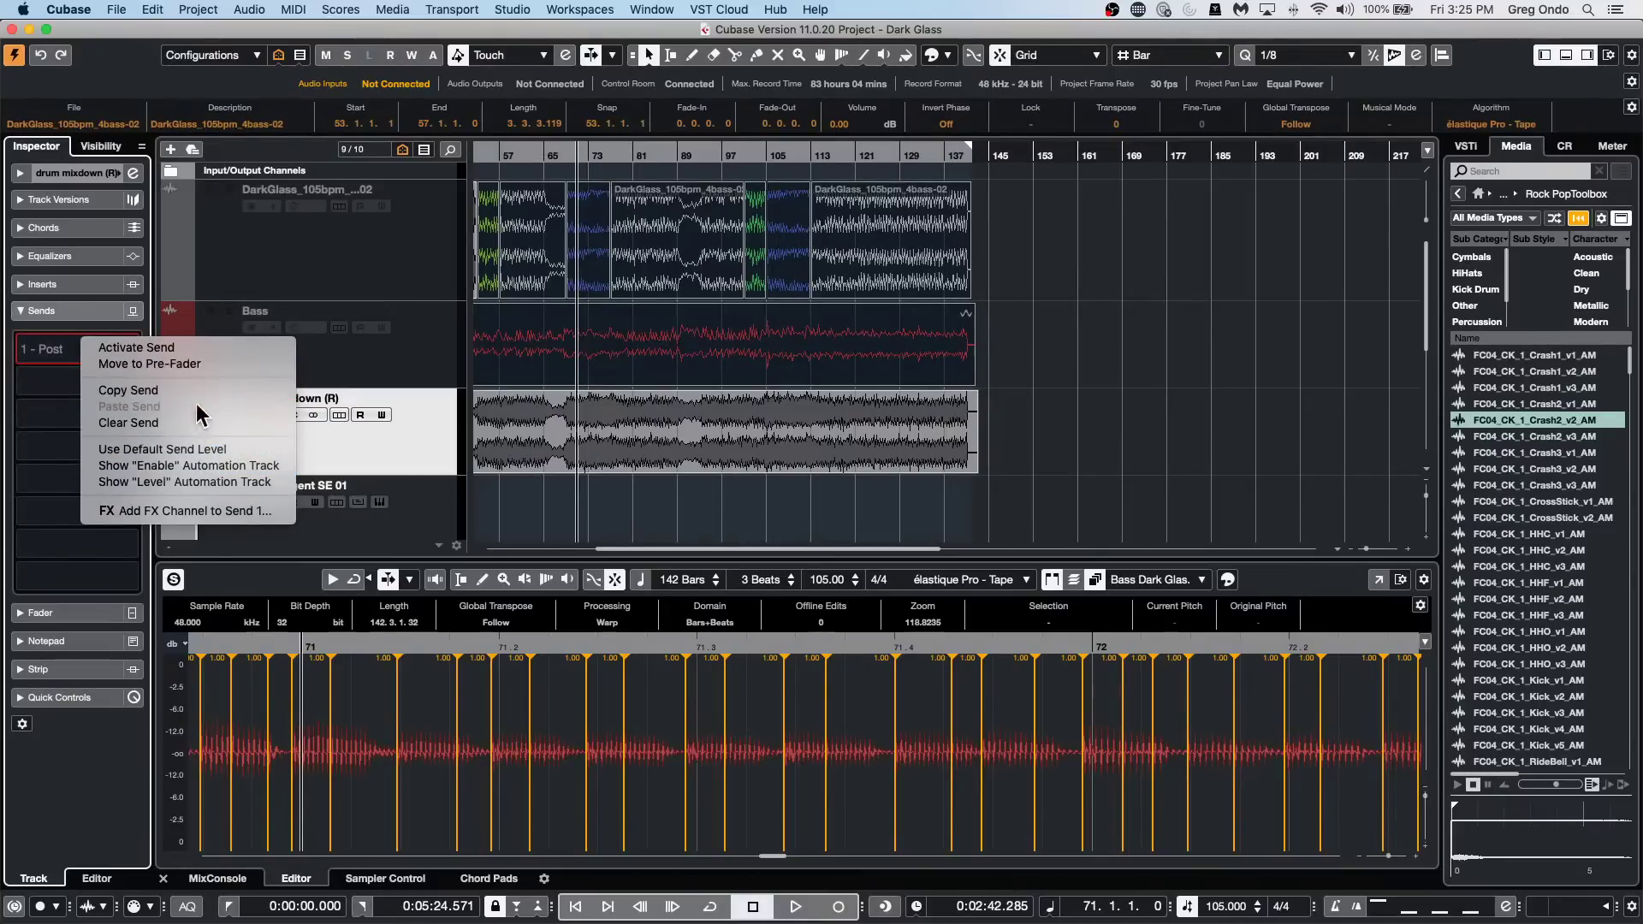
{"action": "left_click", "coordinate": [257, 511]}
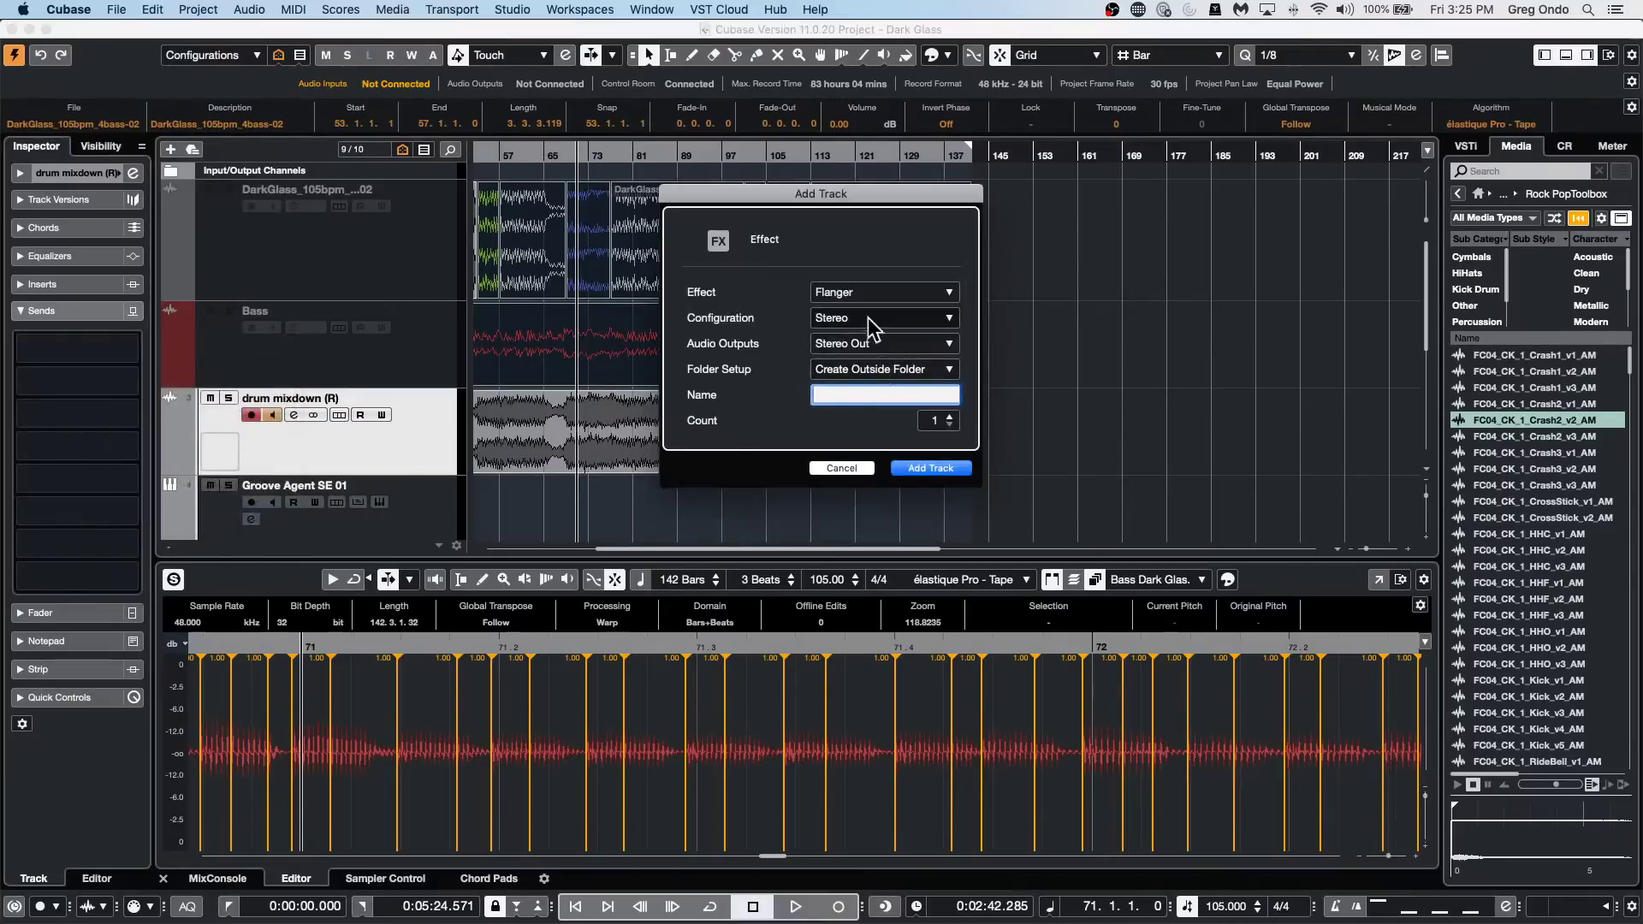
{"action": "left_click", "coordinate": [866, 293]}
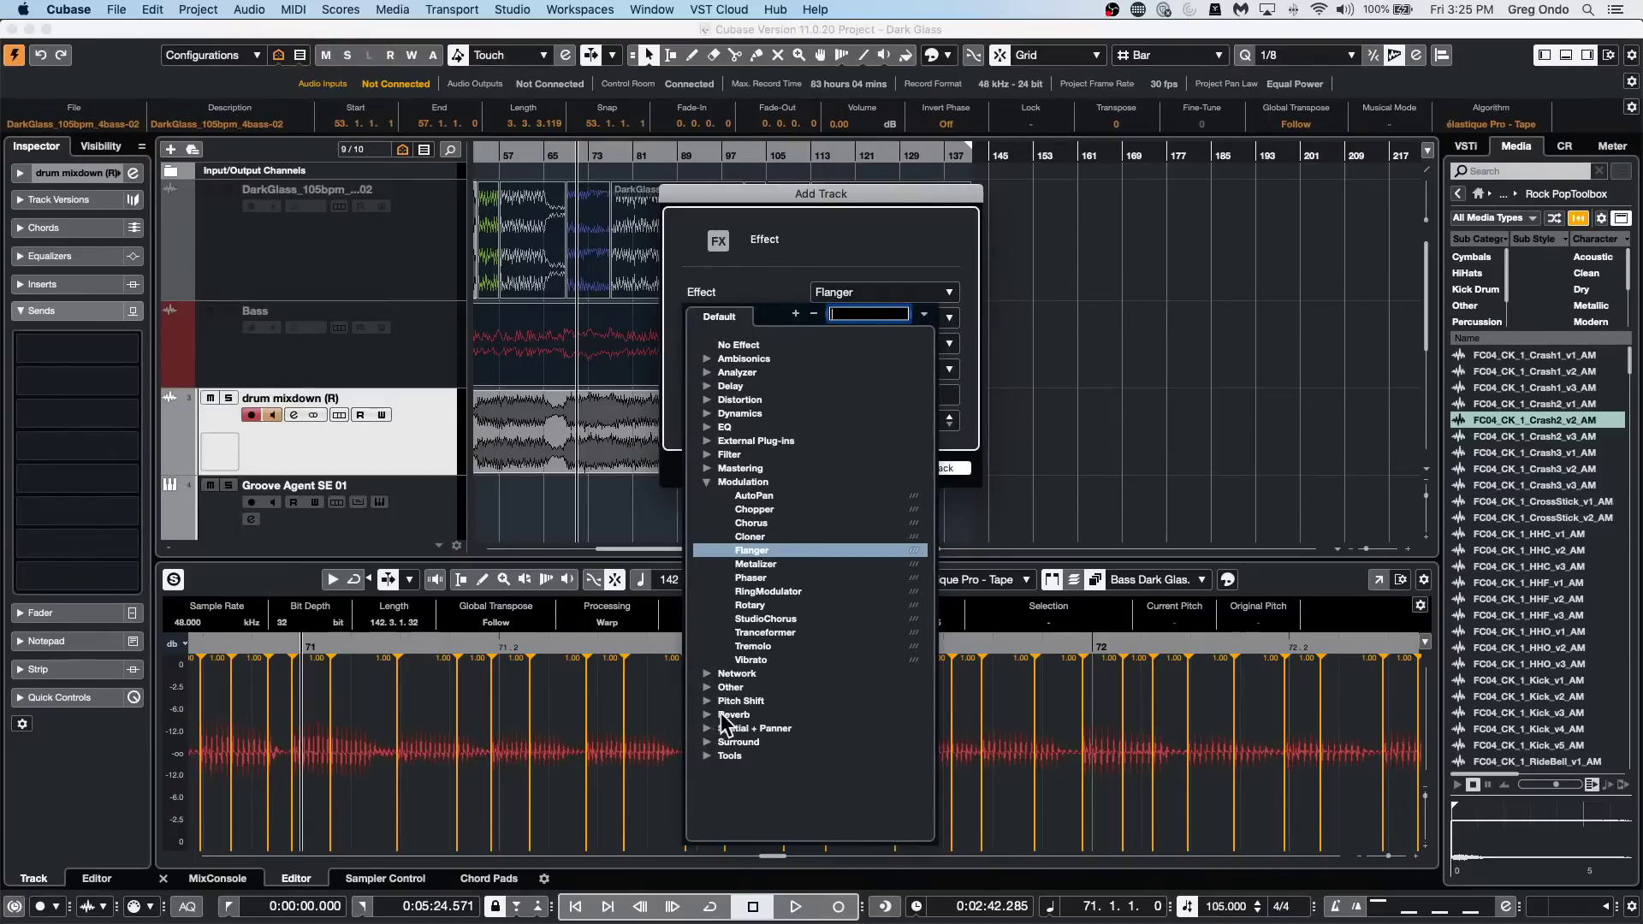
{"action": "left_click", "coordinate": [756, 715]}
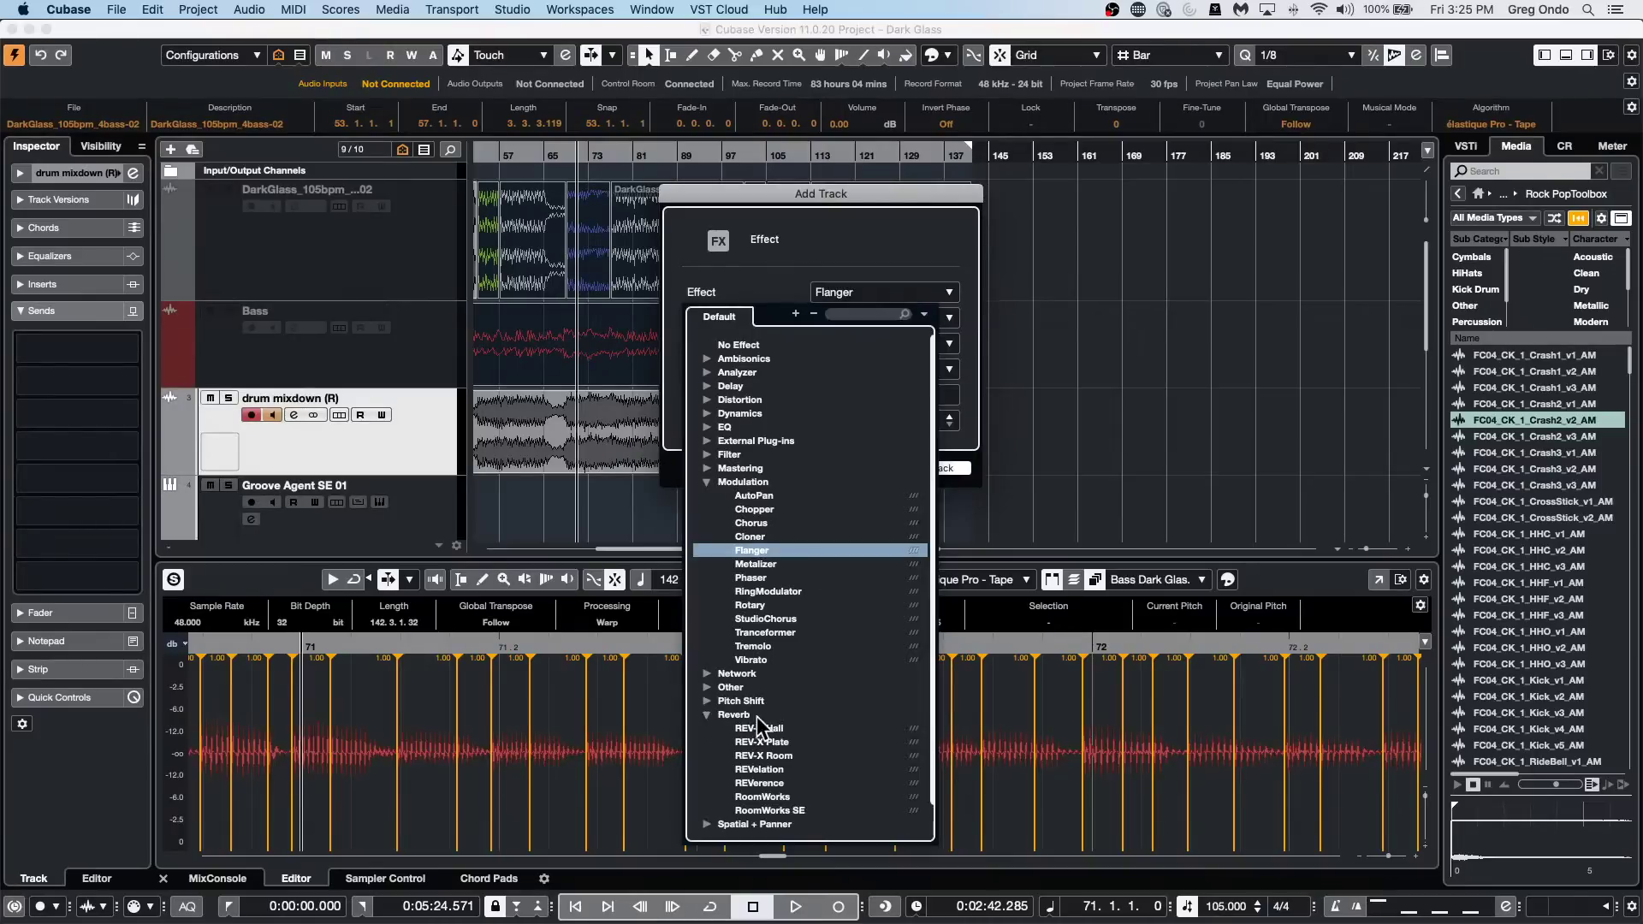
{"action": "left_click", "coordinate": [773, 796]}
{"action": "left_click", "coordinate": [931, 468]}
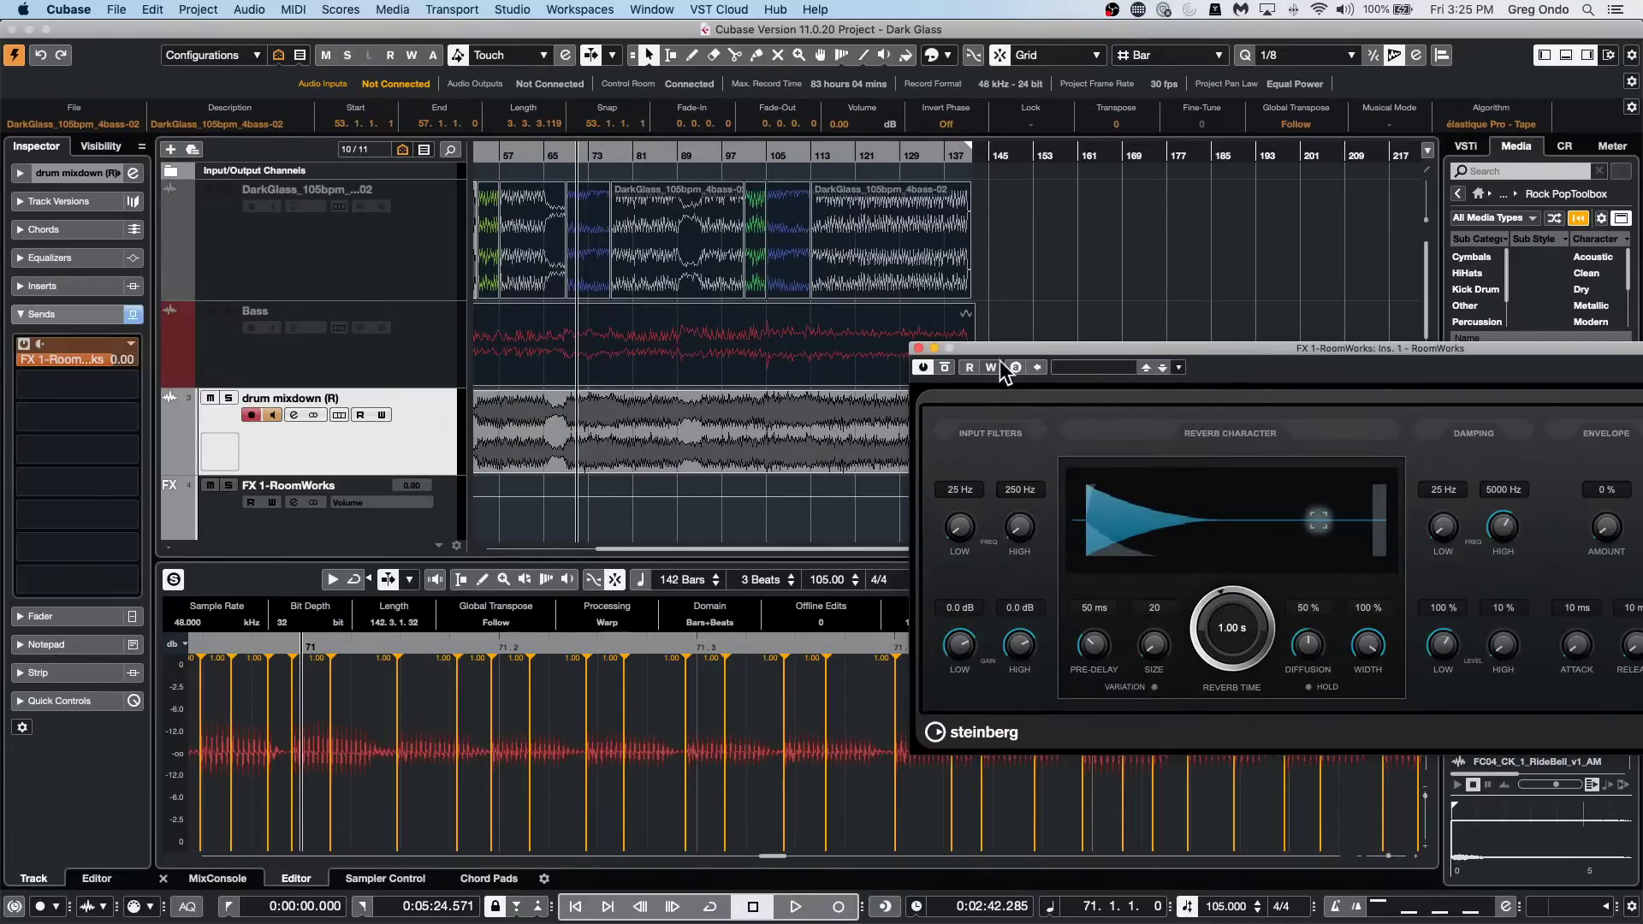
{"action": "left_click_drag", "start_coordinate": [1082, 351], "coordinate": [725, 444]}
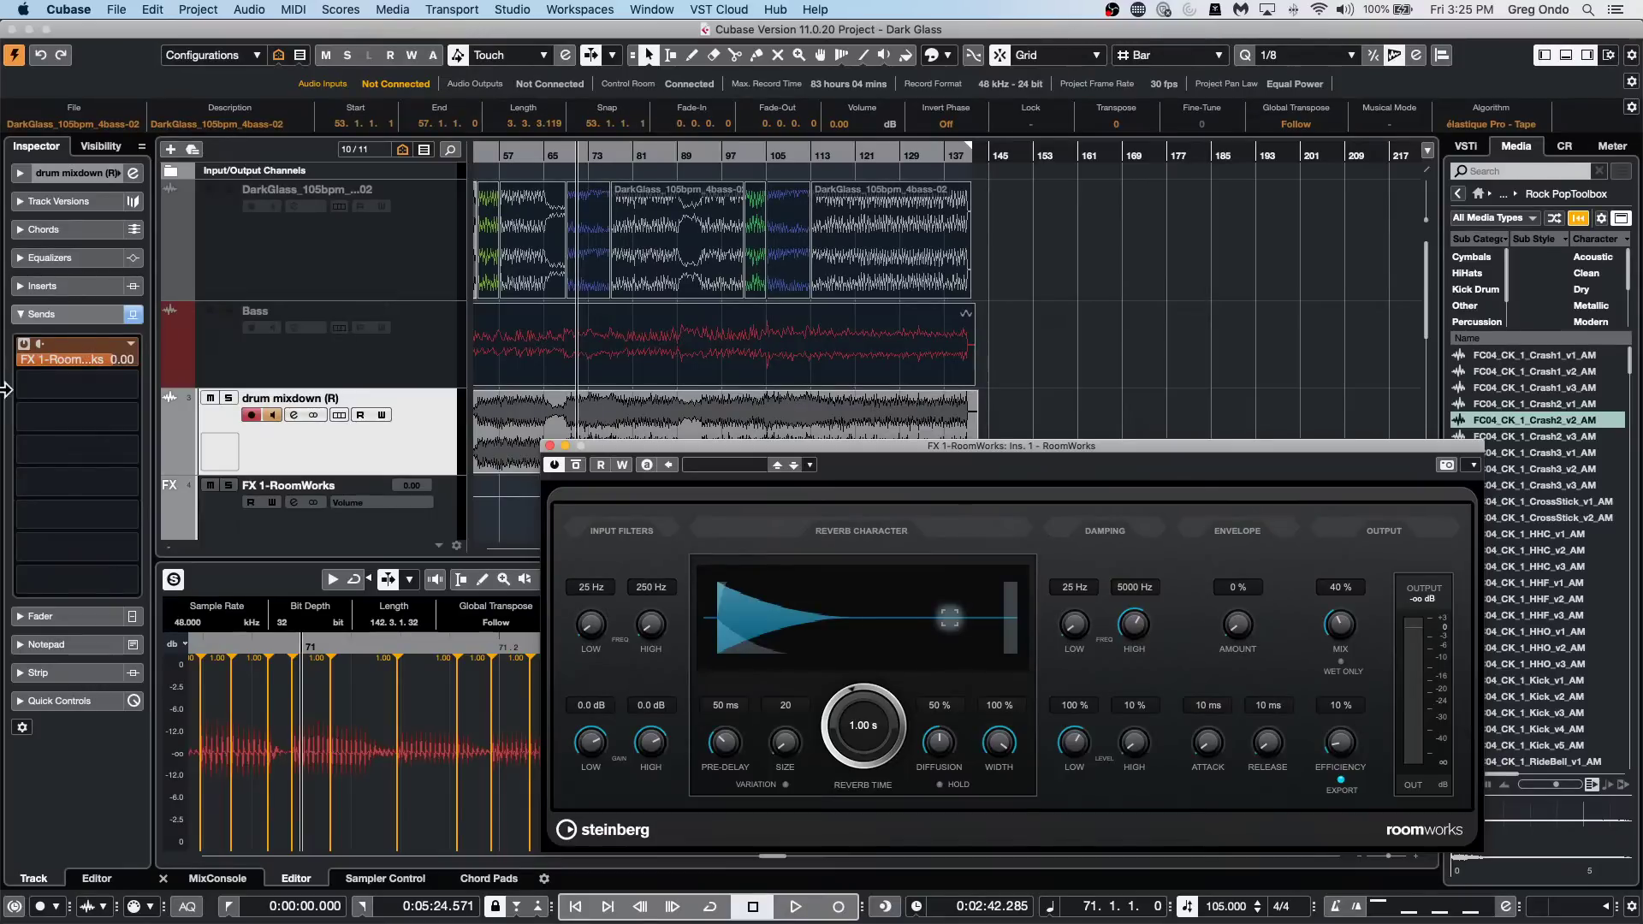
{"action": "mouse_move", "coordinate": [135, 383]}
Load RoomWorks into the first insert slot of the Stereo In channel from its channel settings.
{"action": "left_click", "coordinate": [228, 876]}
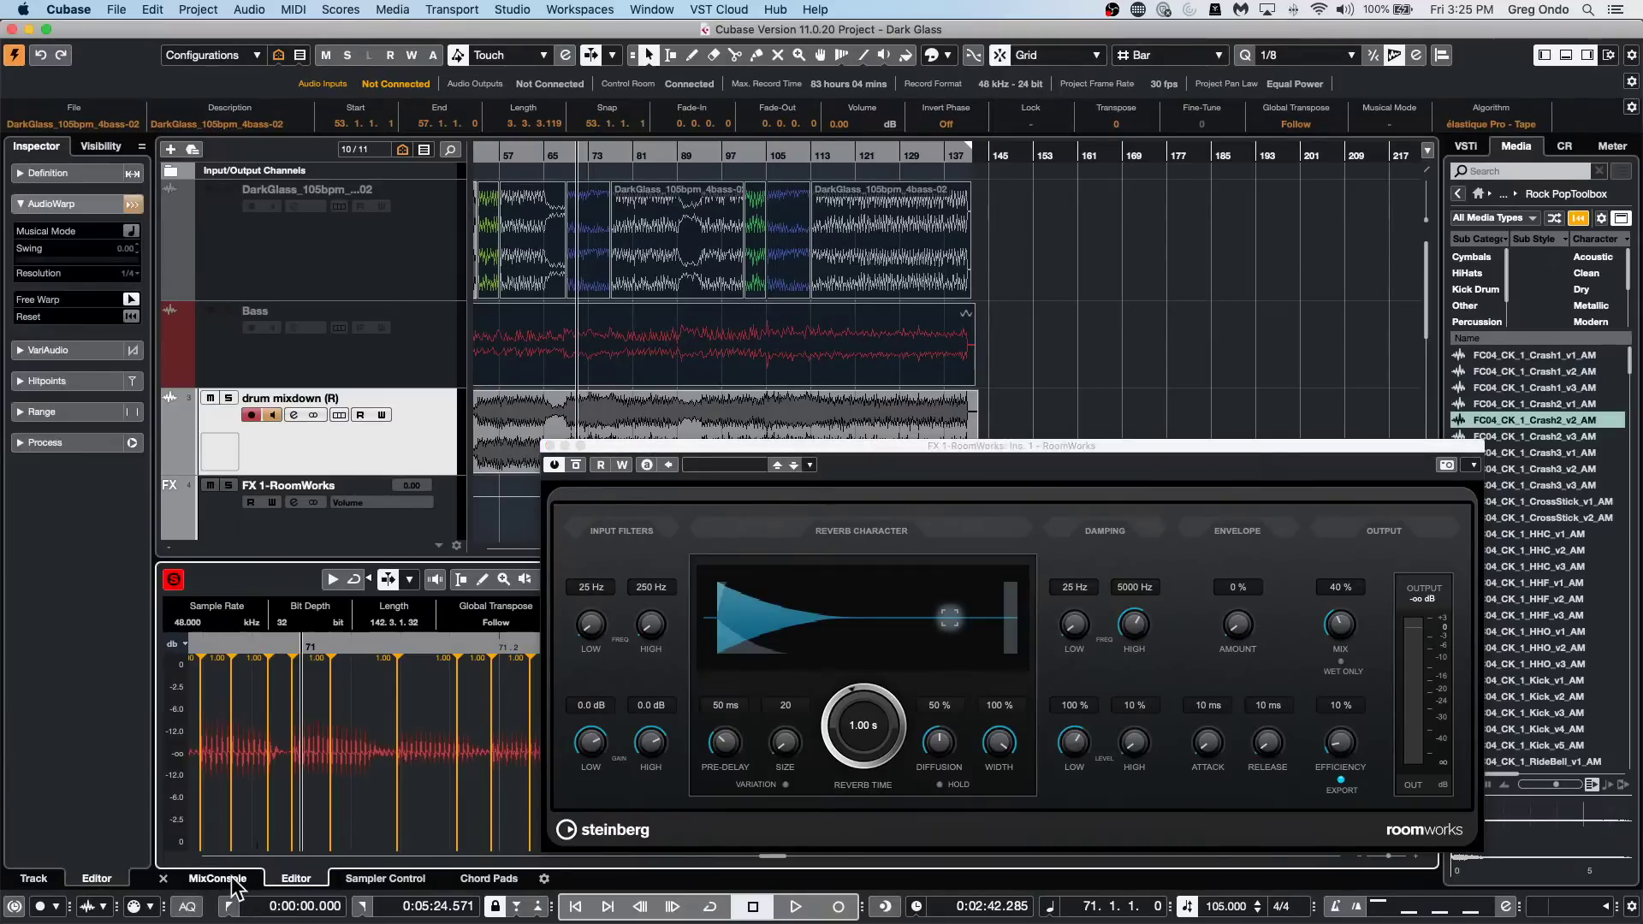
{"action": "left_click", "coordinate": [228, 877]}
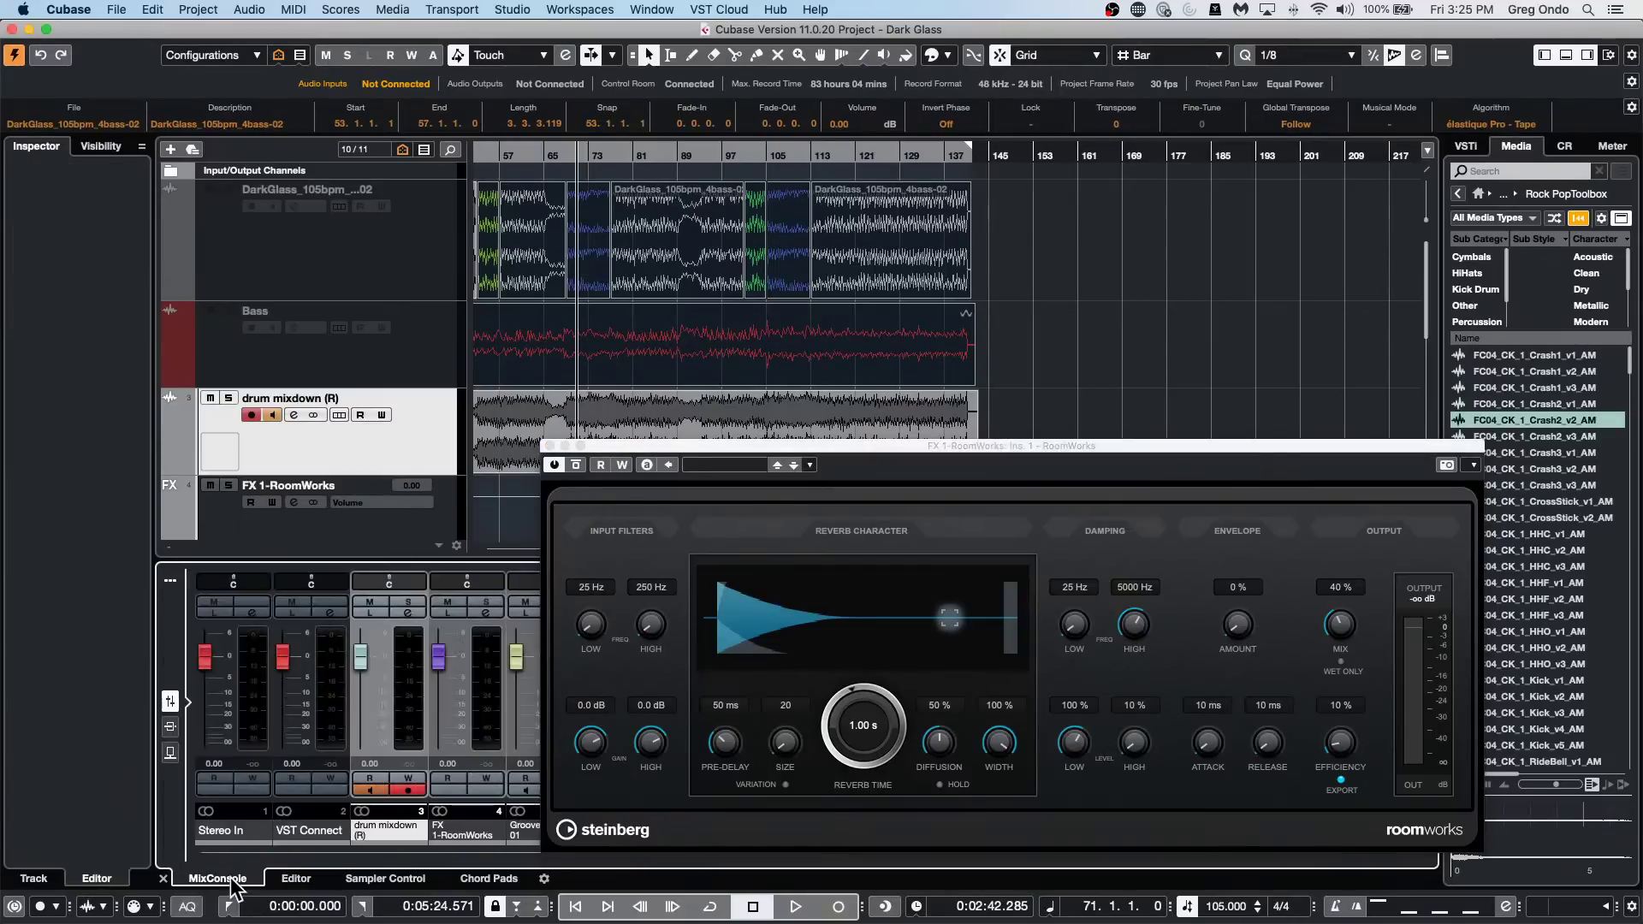
{"action": "left_click", "coordinate": [252, 613]}
{"action": "left_click", "coordinate": [481, 241]}
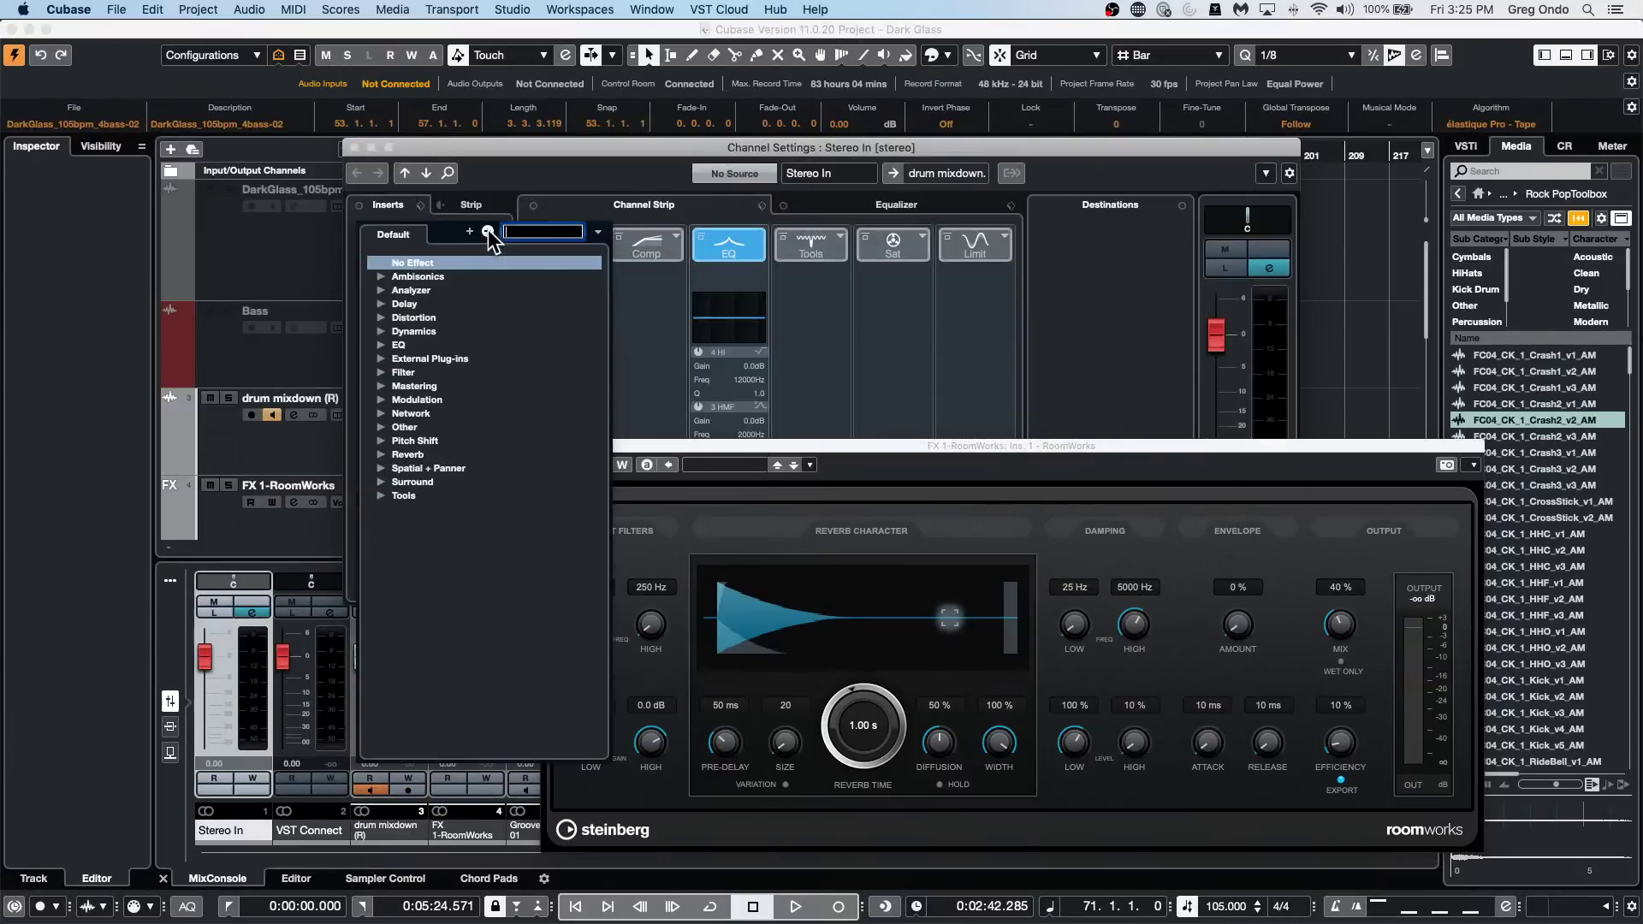
{"action": "left_click", "coordinate": [378, 455]}
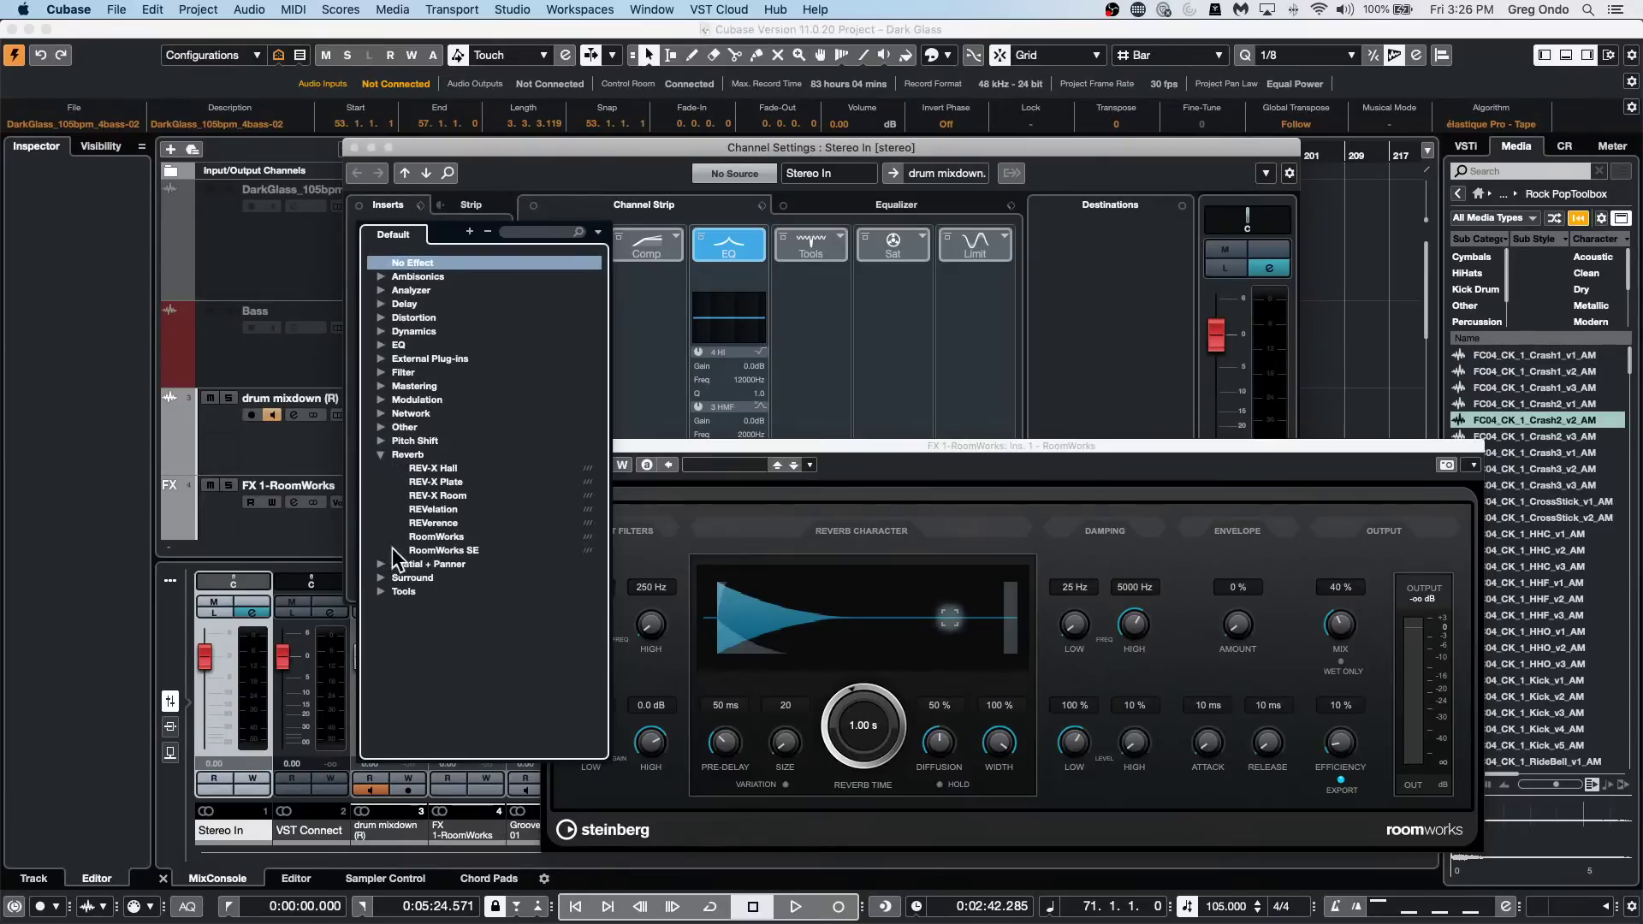
{"action": "left_click", "coordinate": [454, 536]}
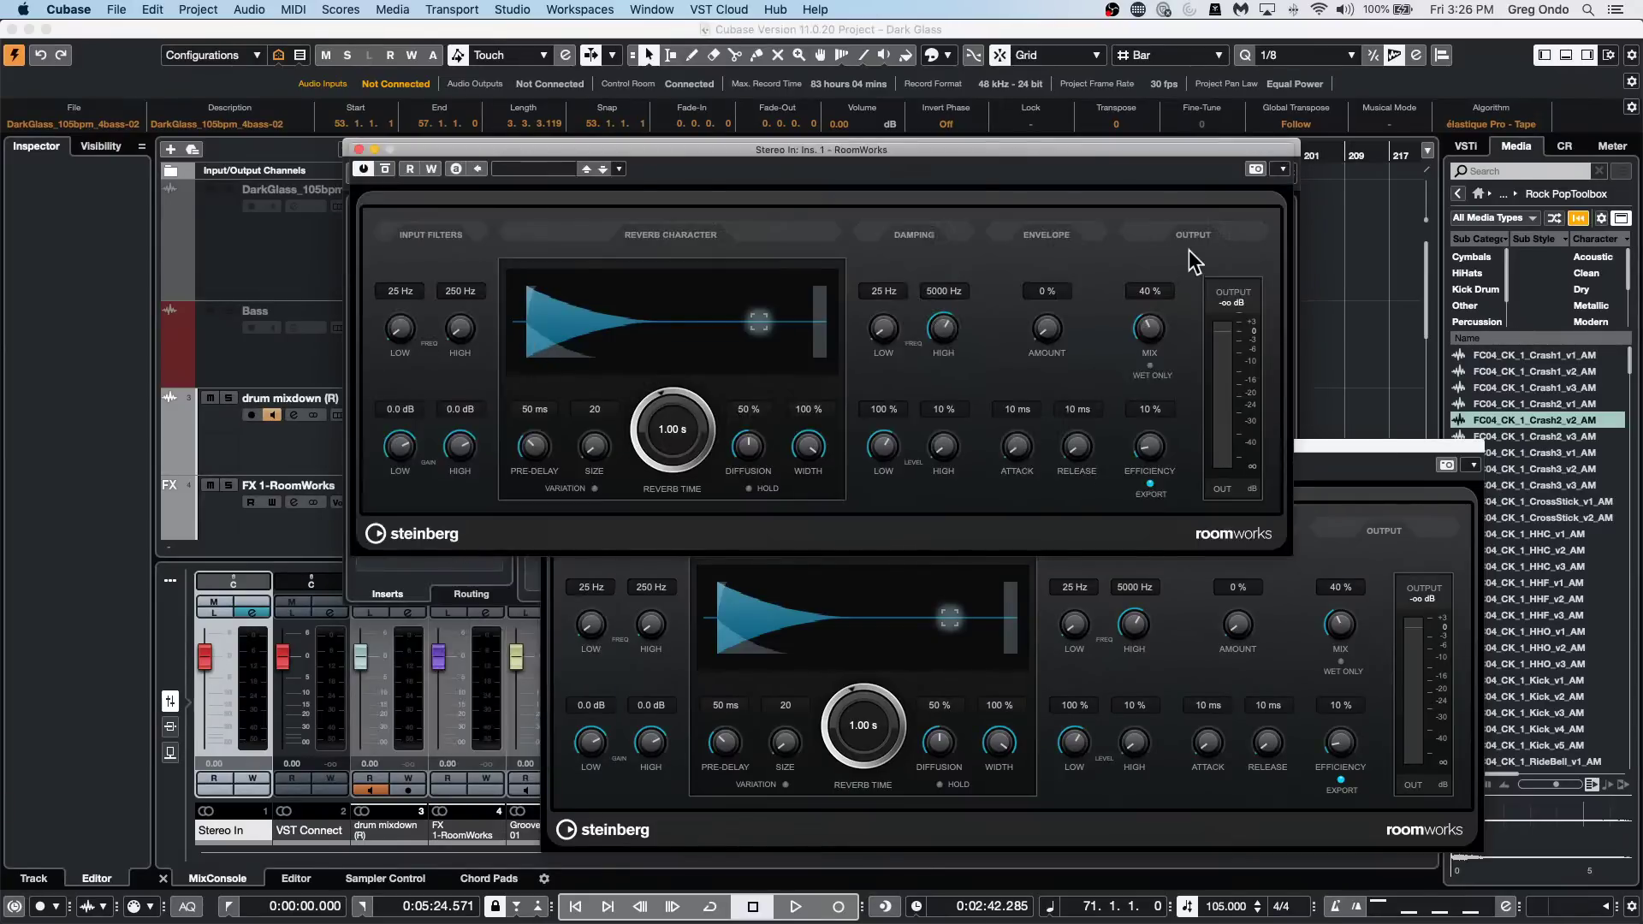
Close both RoomWorks plug-in windows and the Stereo In channel settings.
{"action": "left_click_drag", "start_coordinate": [622, 151], "coordinate": [736, 412]}
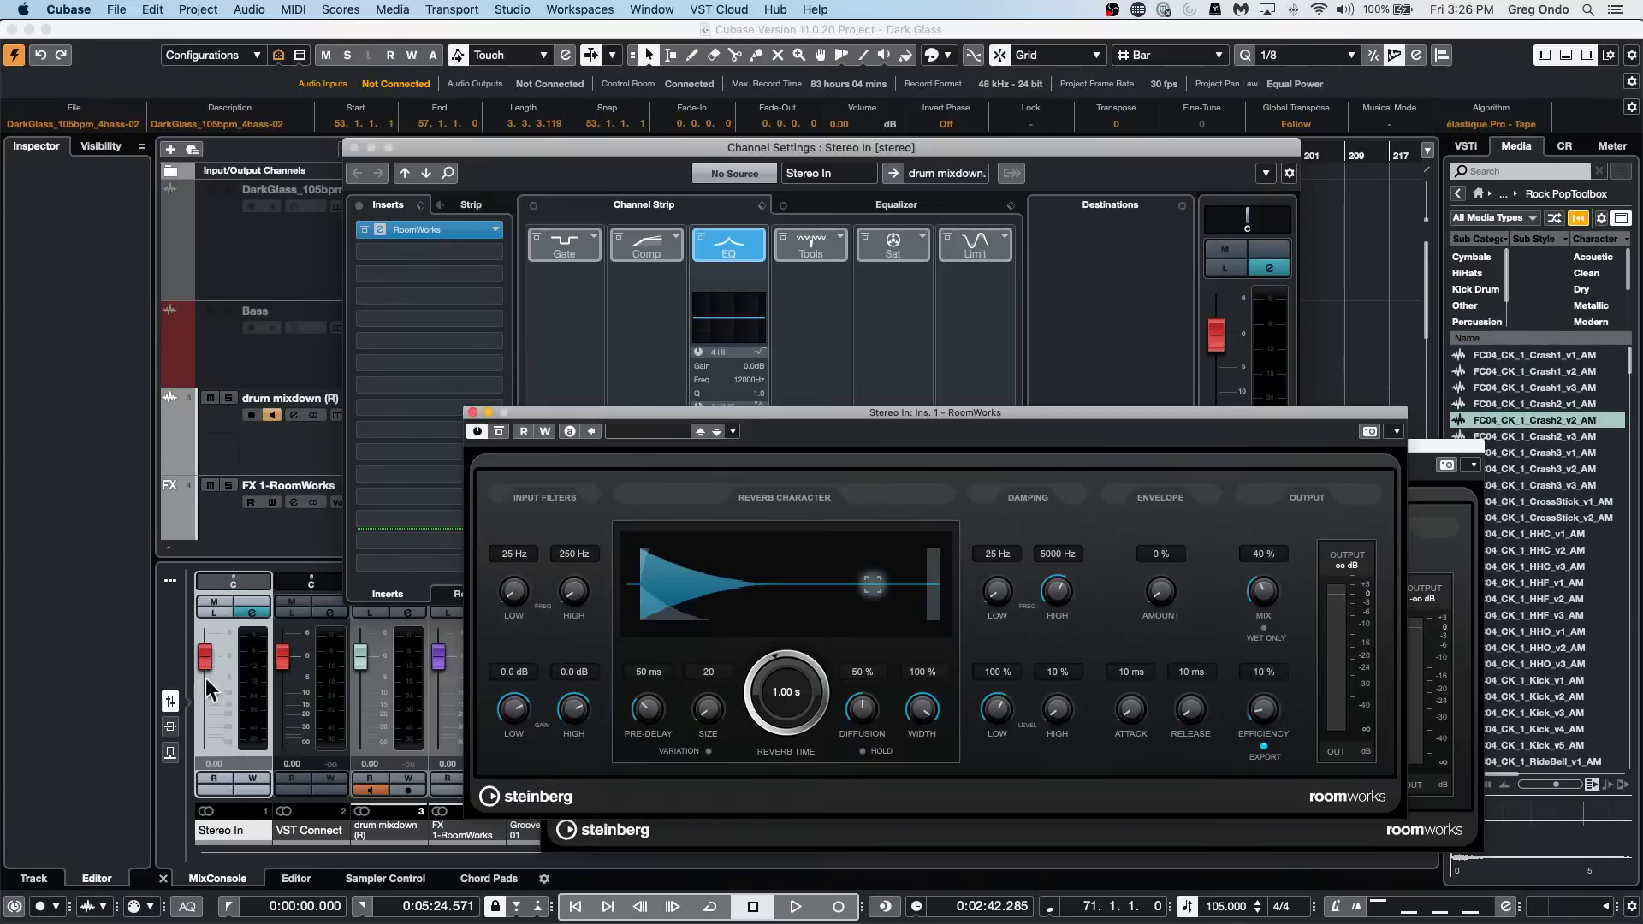
{"action": "left_click", "coordinate": [472, 412]}
{"action": "left_click", "coordinate": [355, 149]}
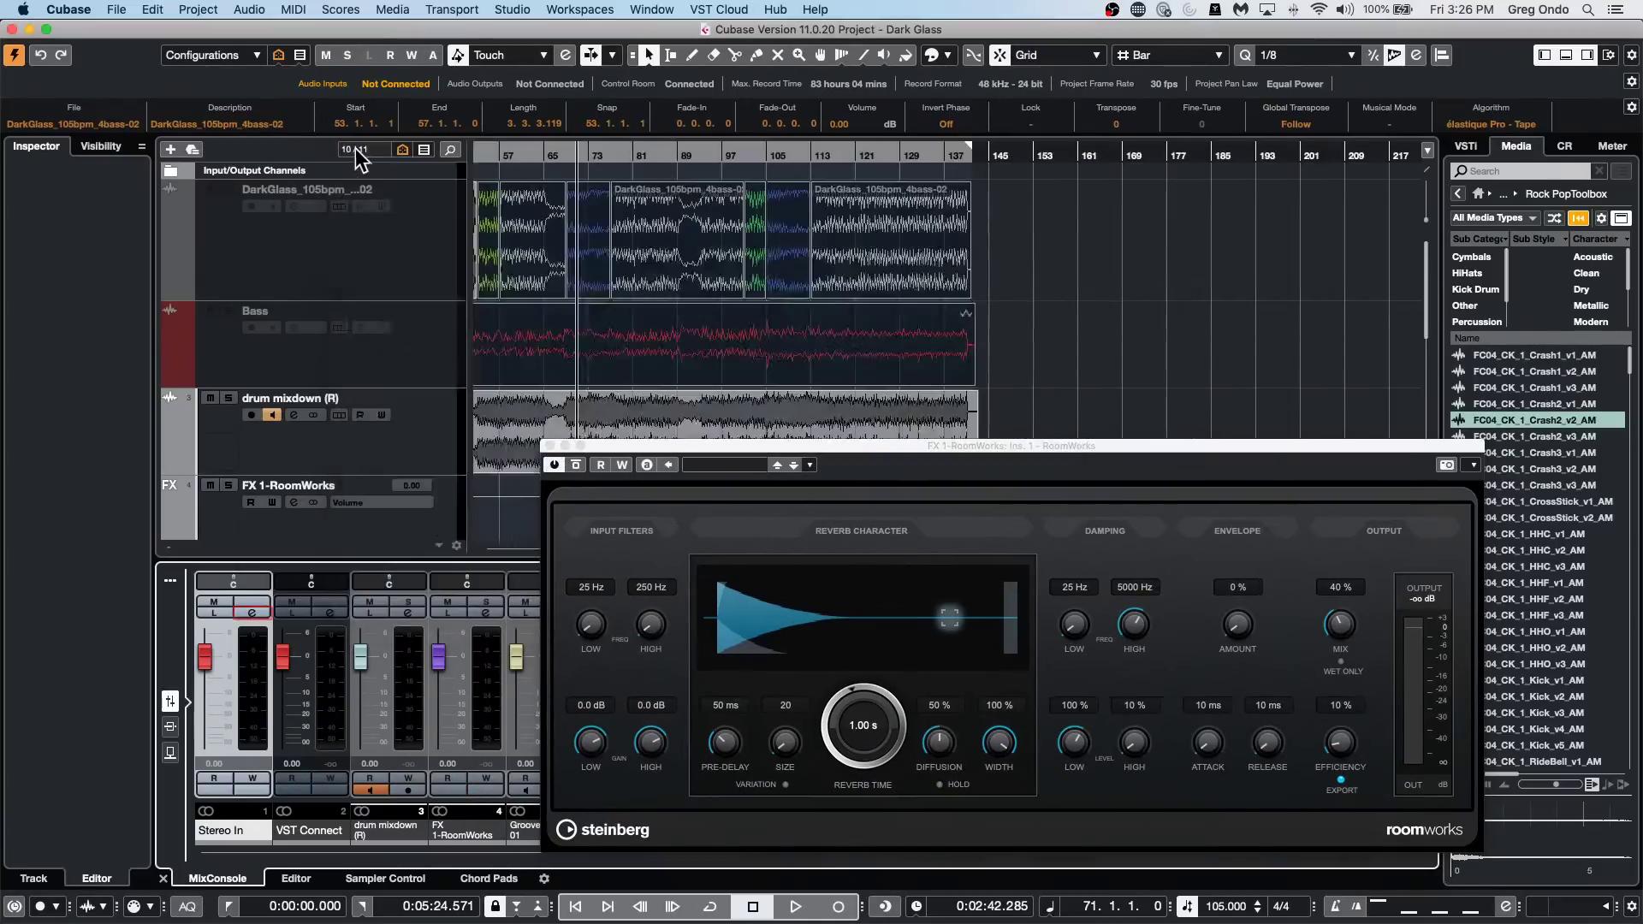
{"action": "left_click", "coordinate": [547, 445]}
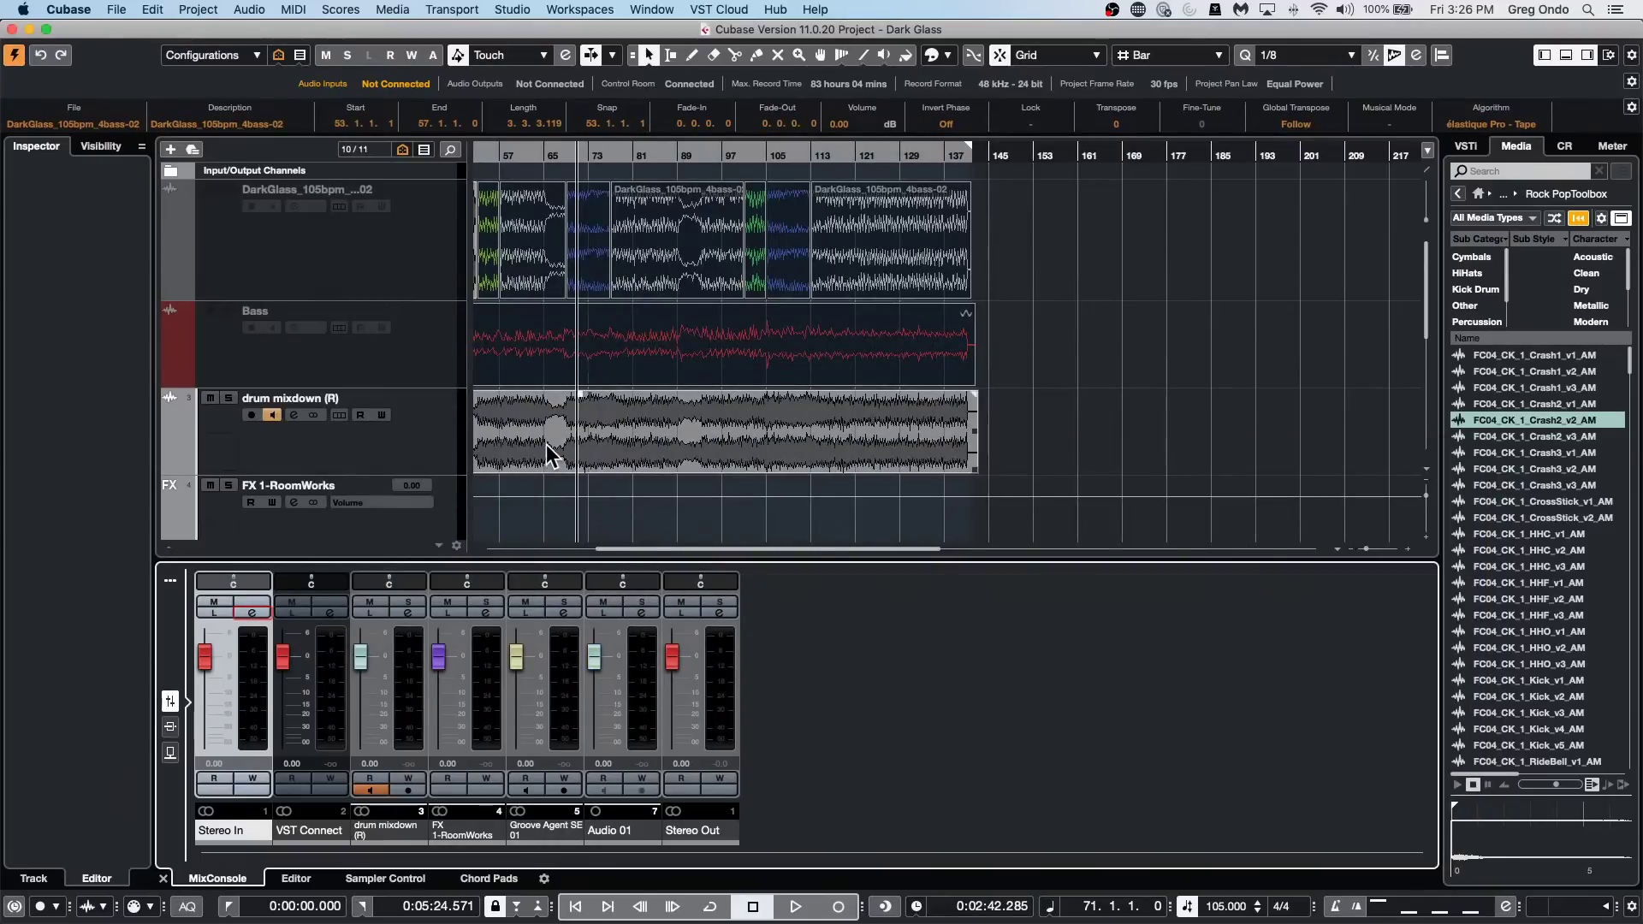
{"action": "left_click", "coordinate": [546, 442]}
Review the file import options, including Audio from Video File, and dismiss them without importing anything.
{"action": "left_click", "coordinate": [108, 10]}
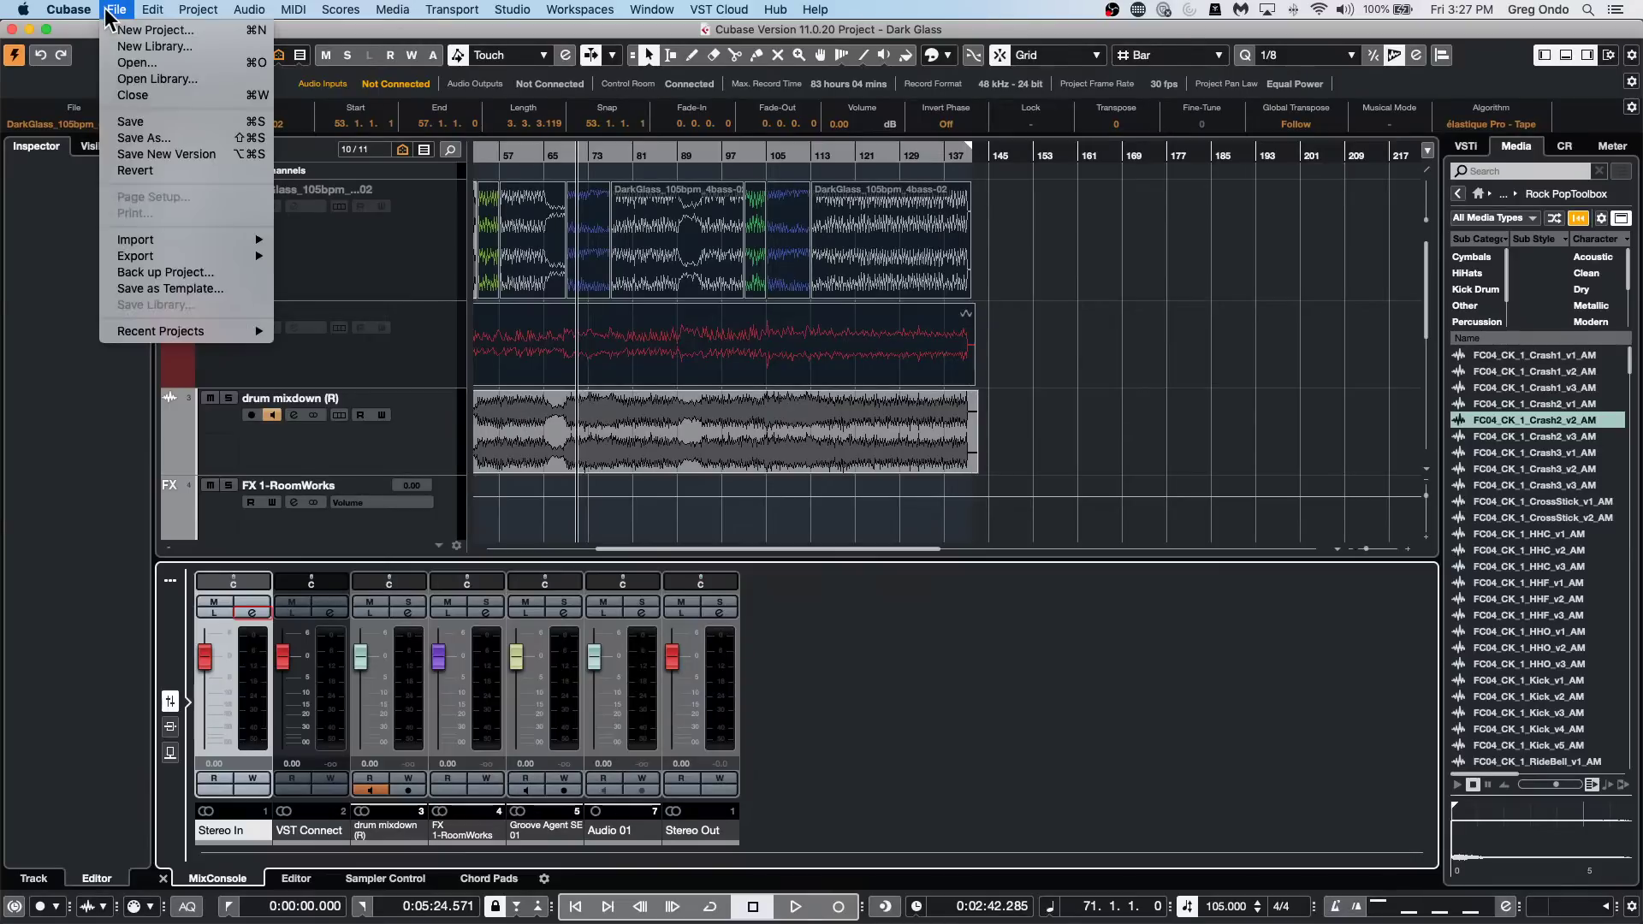
{"action": "mouse_move", "coordinate": [198, 248]}
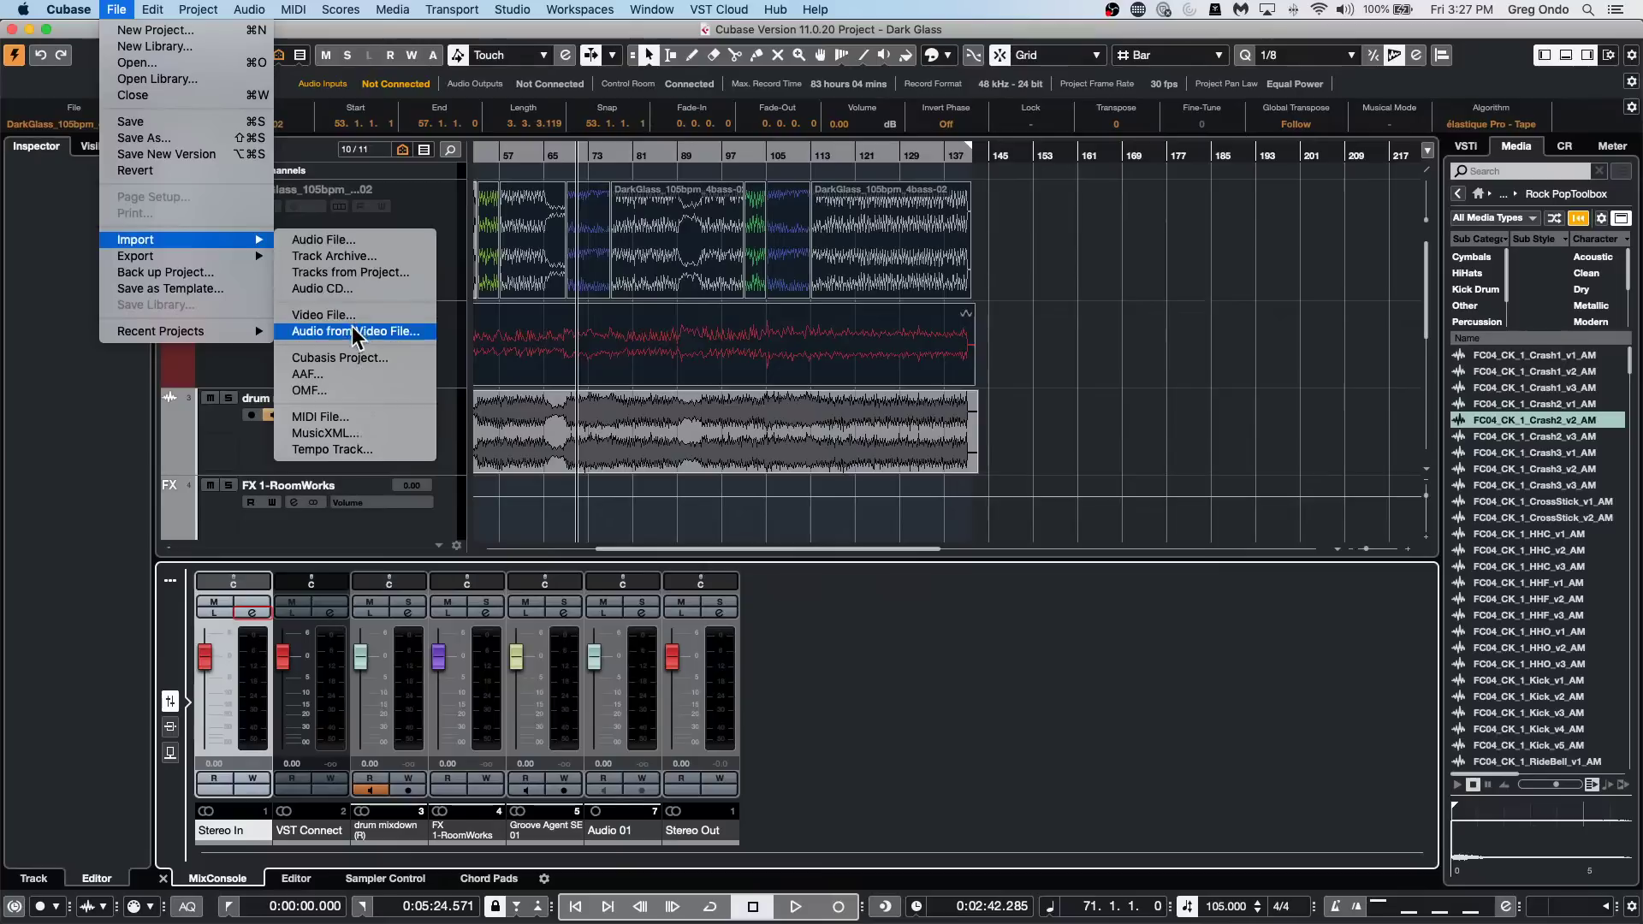
{"action": "left_click", "coordinate": [1007, 370]}
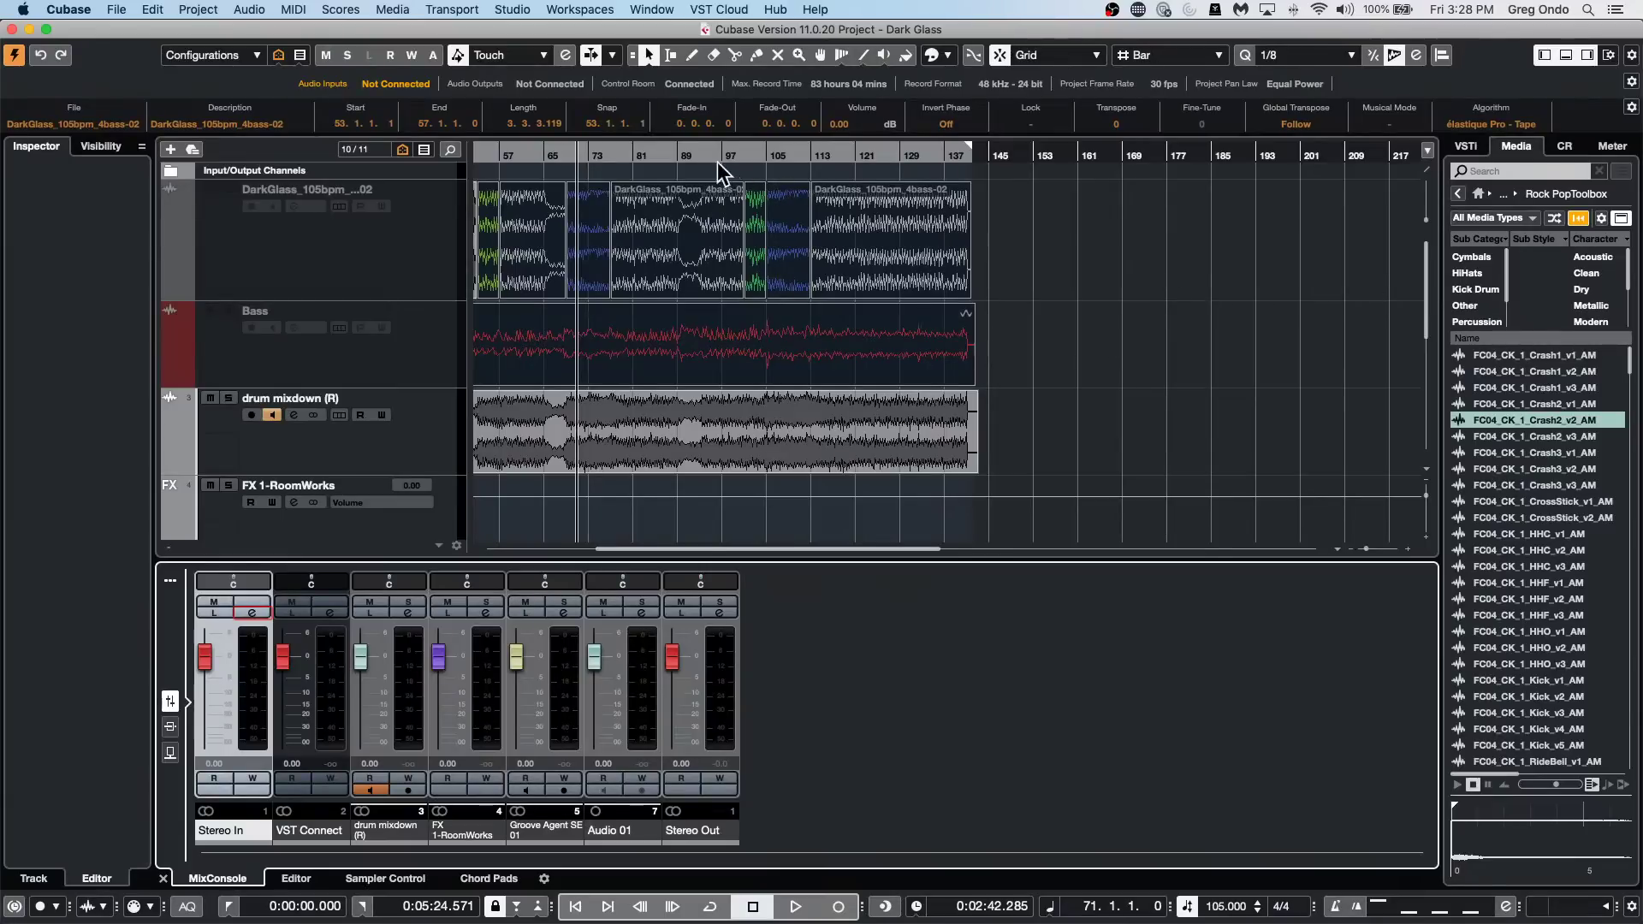
Enable the disabled DarkGlass_105bpm_4bass-02 track and place the project cursor at bar 96.
{"action": "left_click_drag", "start_coordinate": [708, 154], "coordinate": [706, 198]}
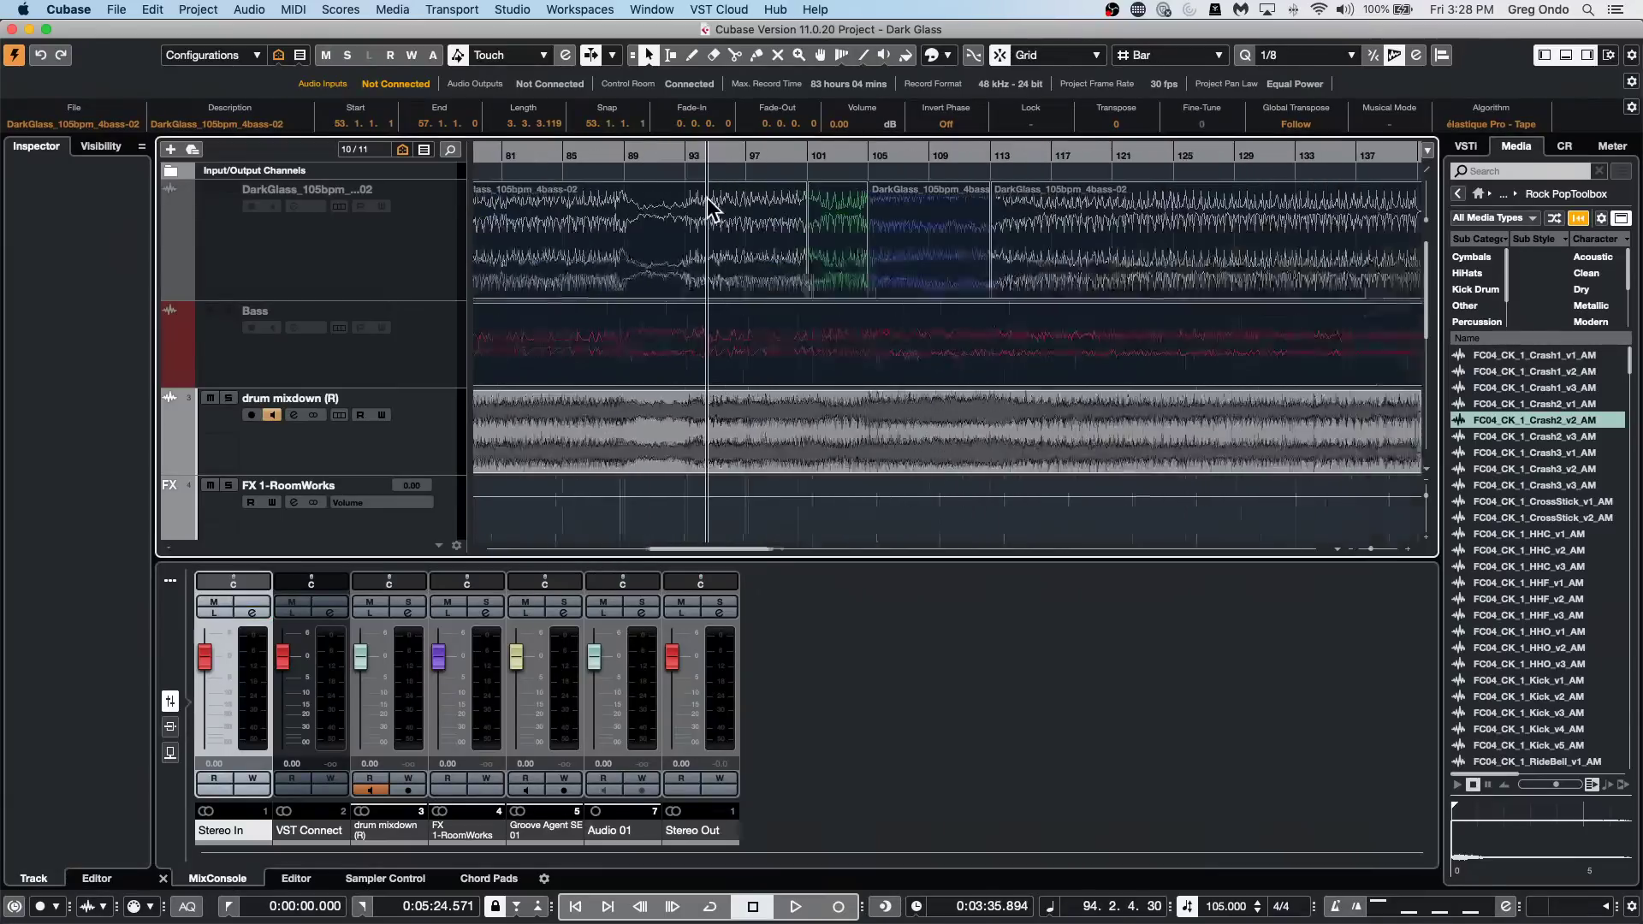
{"action": "right_click", "coordinate": [324, 229]}
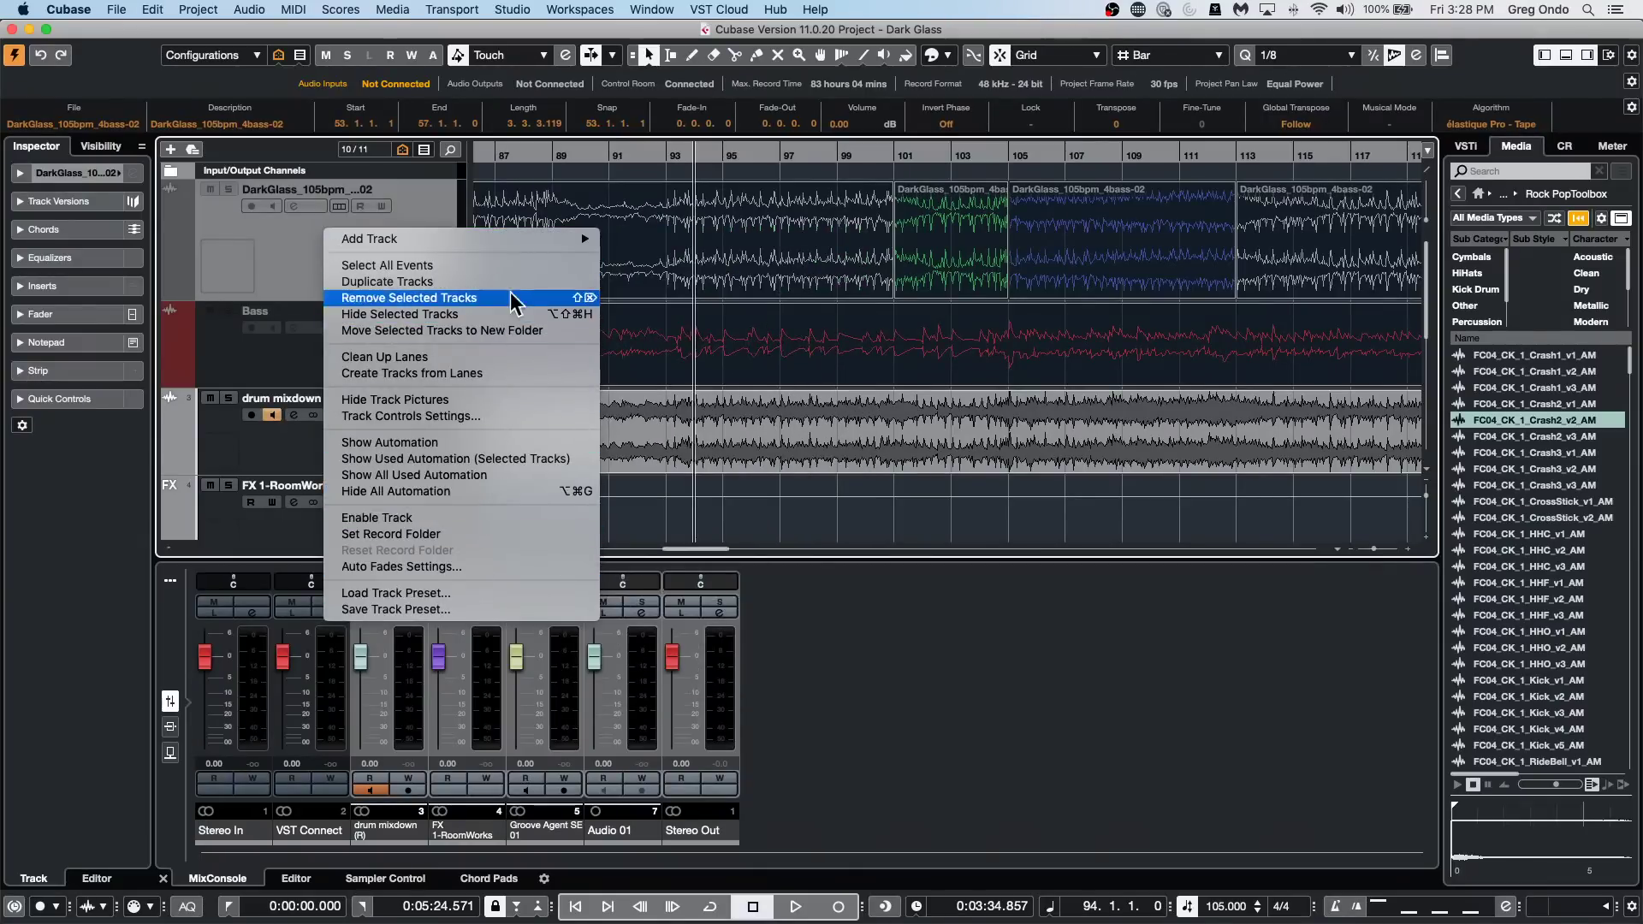
{"action": "left_click", "coordinate": [462, 518]}
{"action": "left_click", "coordinate": [754, 151]}
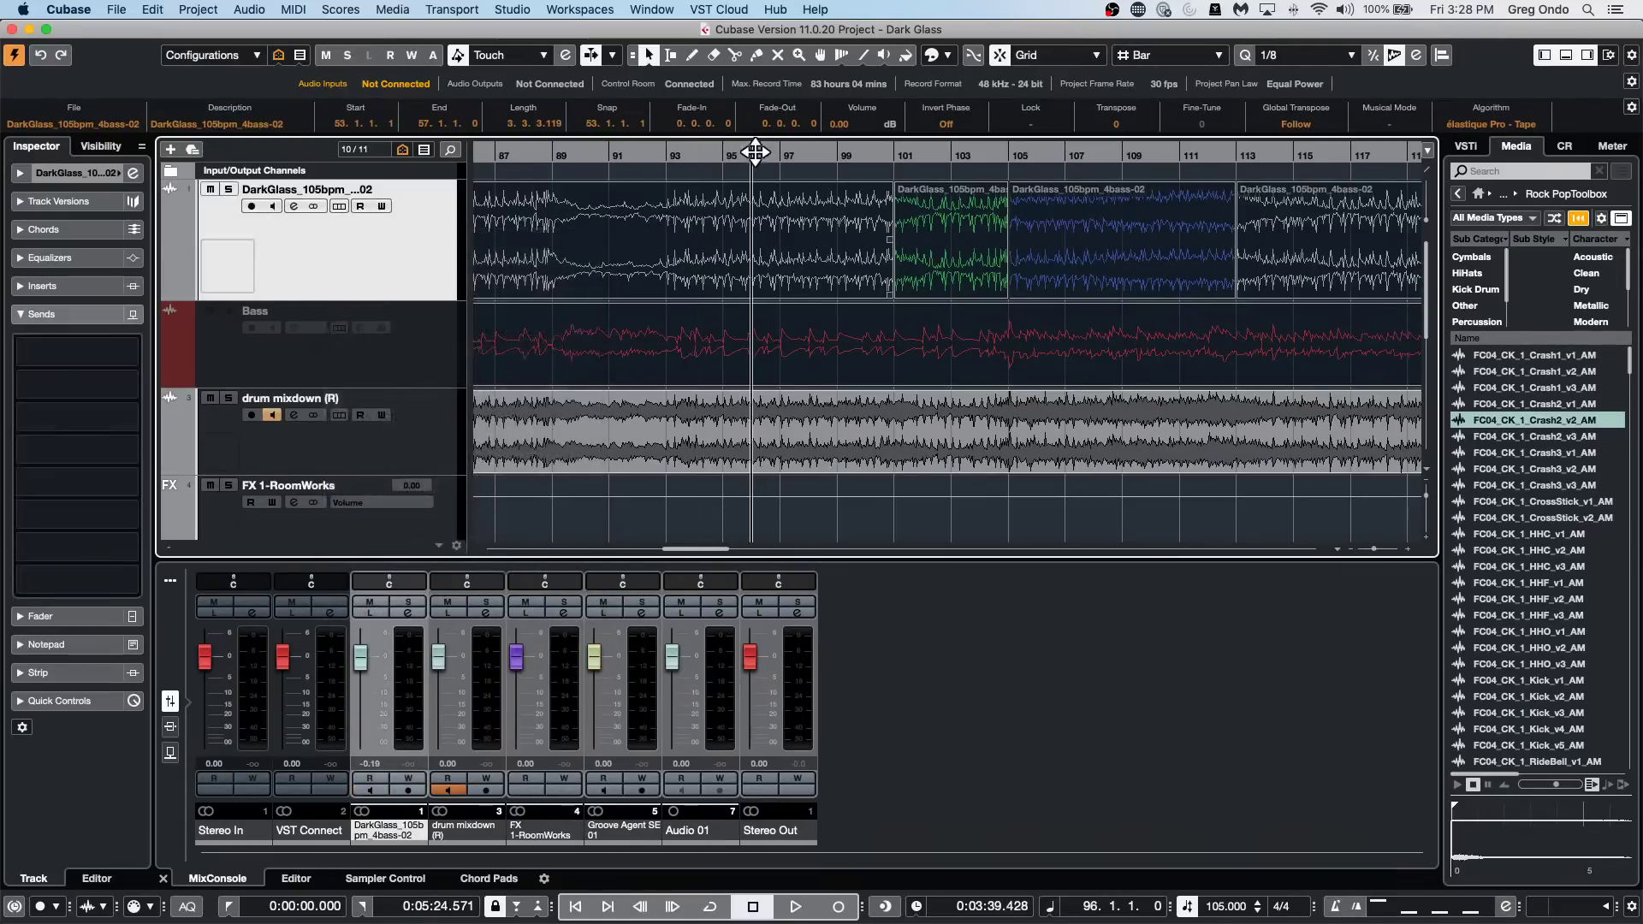
{"action": "right_click", "coordinate": [406, 259]}
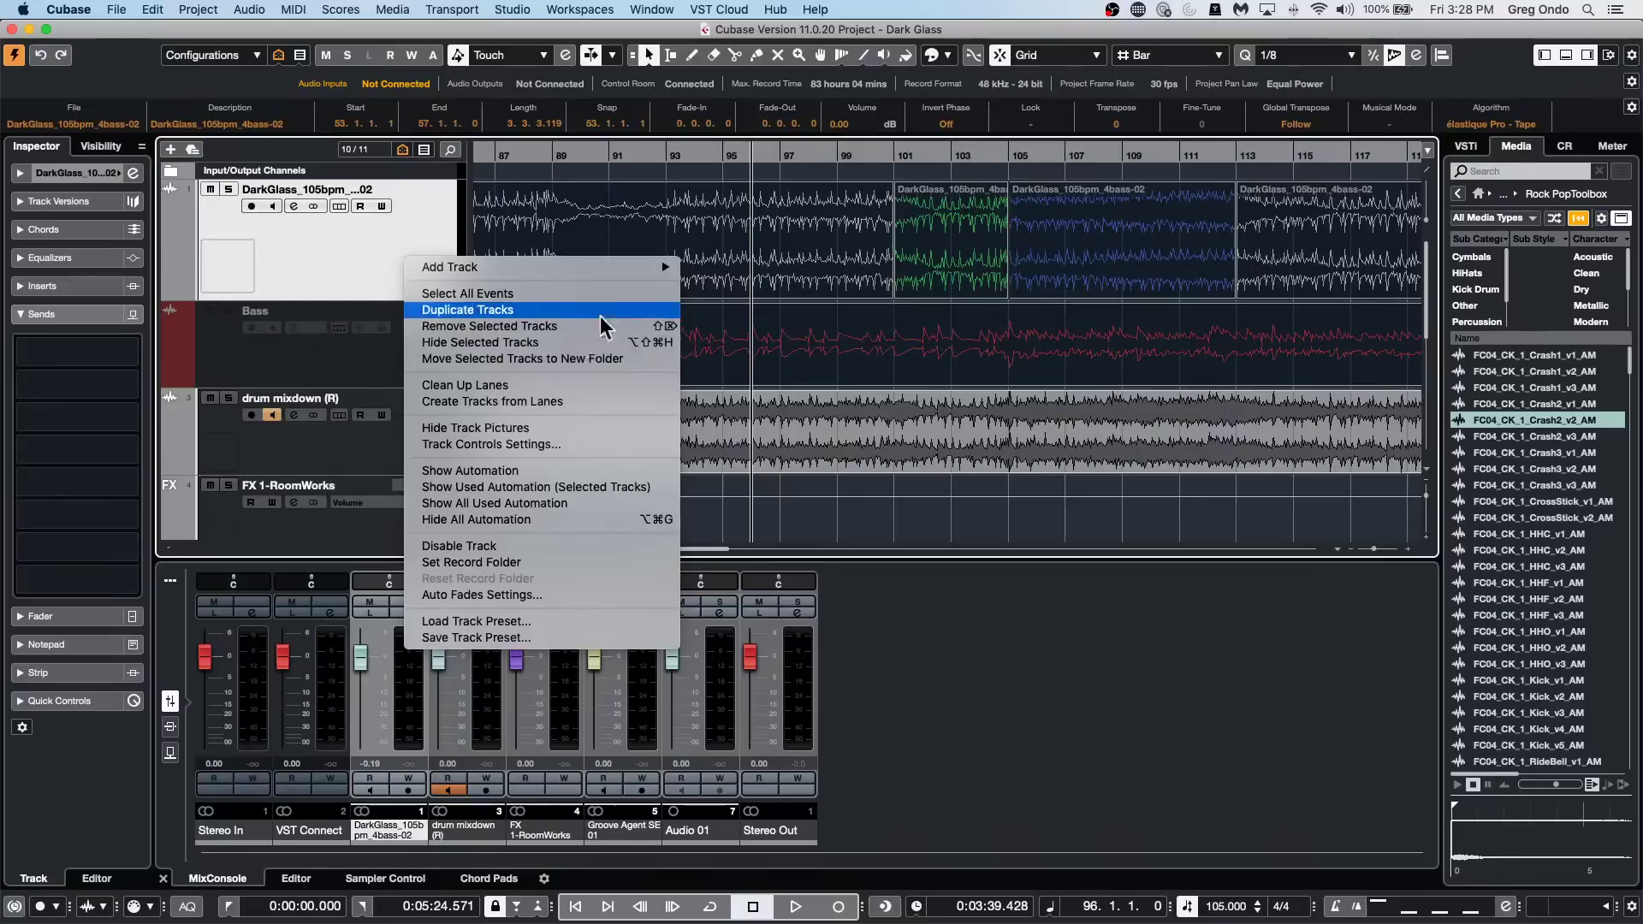
Unmute the DarkGlass track's events from bar 77 onward with the Mute tool.
{"action": "right_click", "coordinate": [974, 299]}
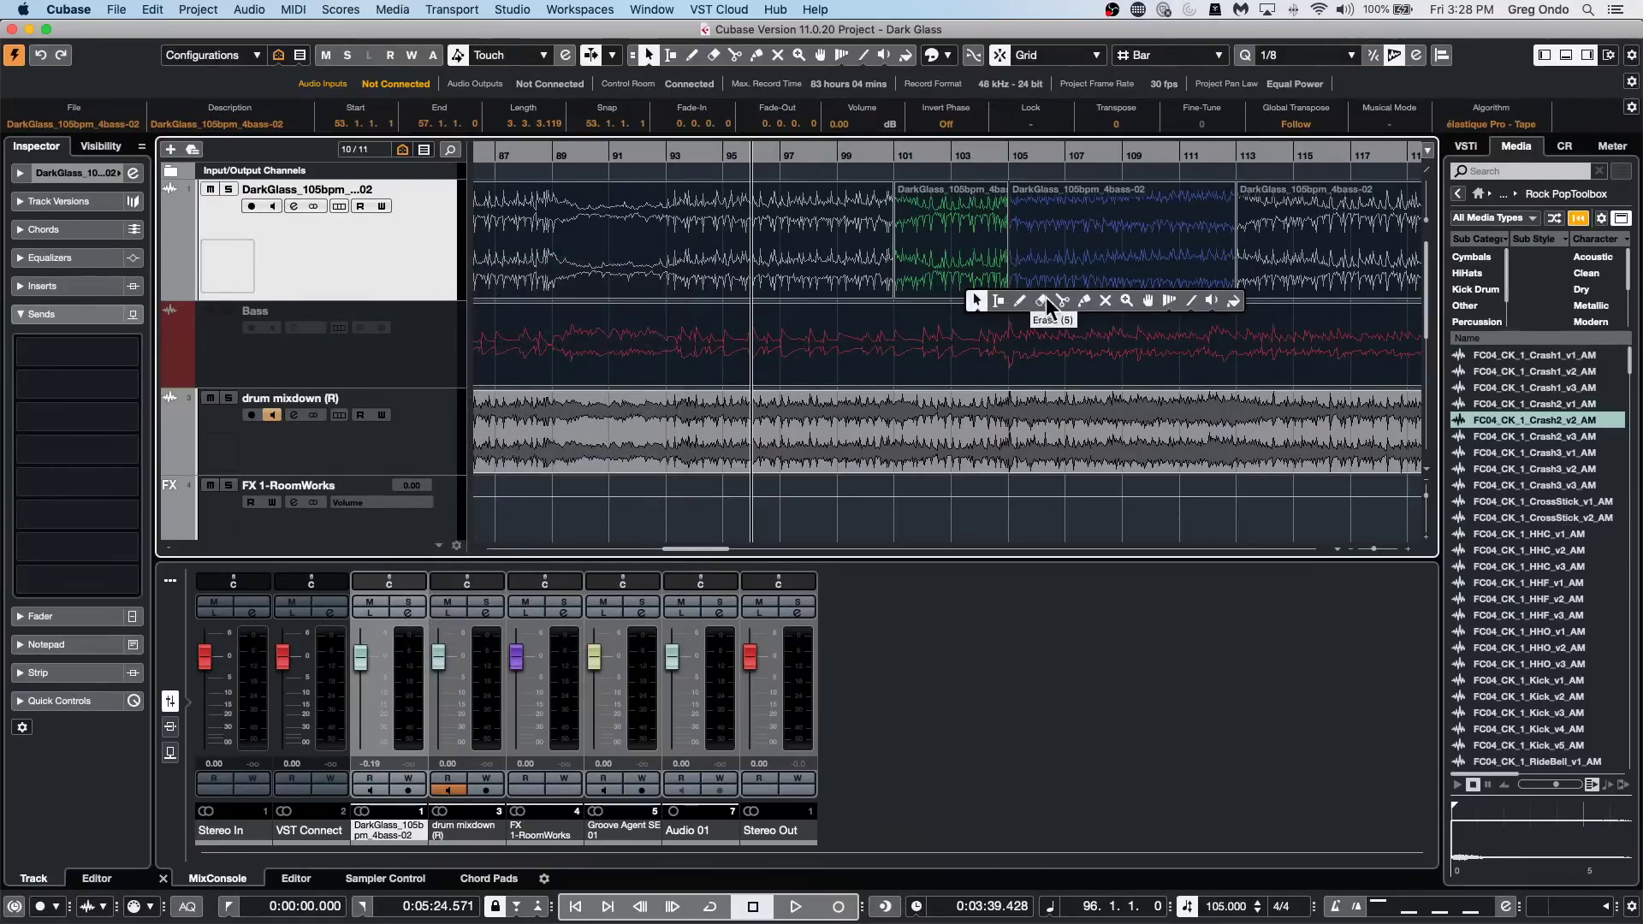
{"action": "left_click", "coordinate": [1106, 301]}
{"action": "left_click", "coordinate": [848, 251]}
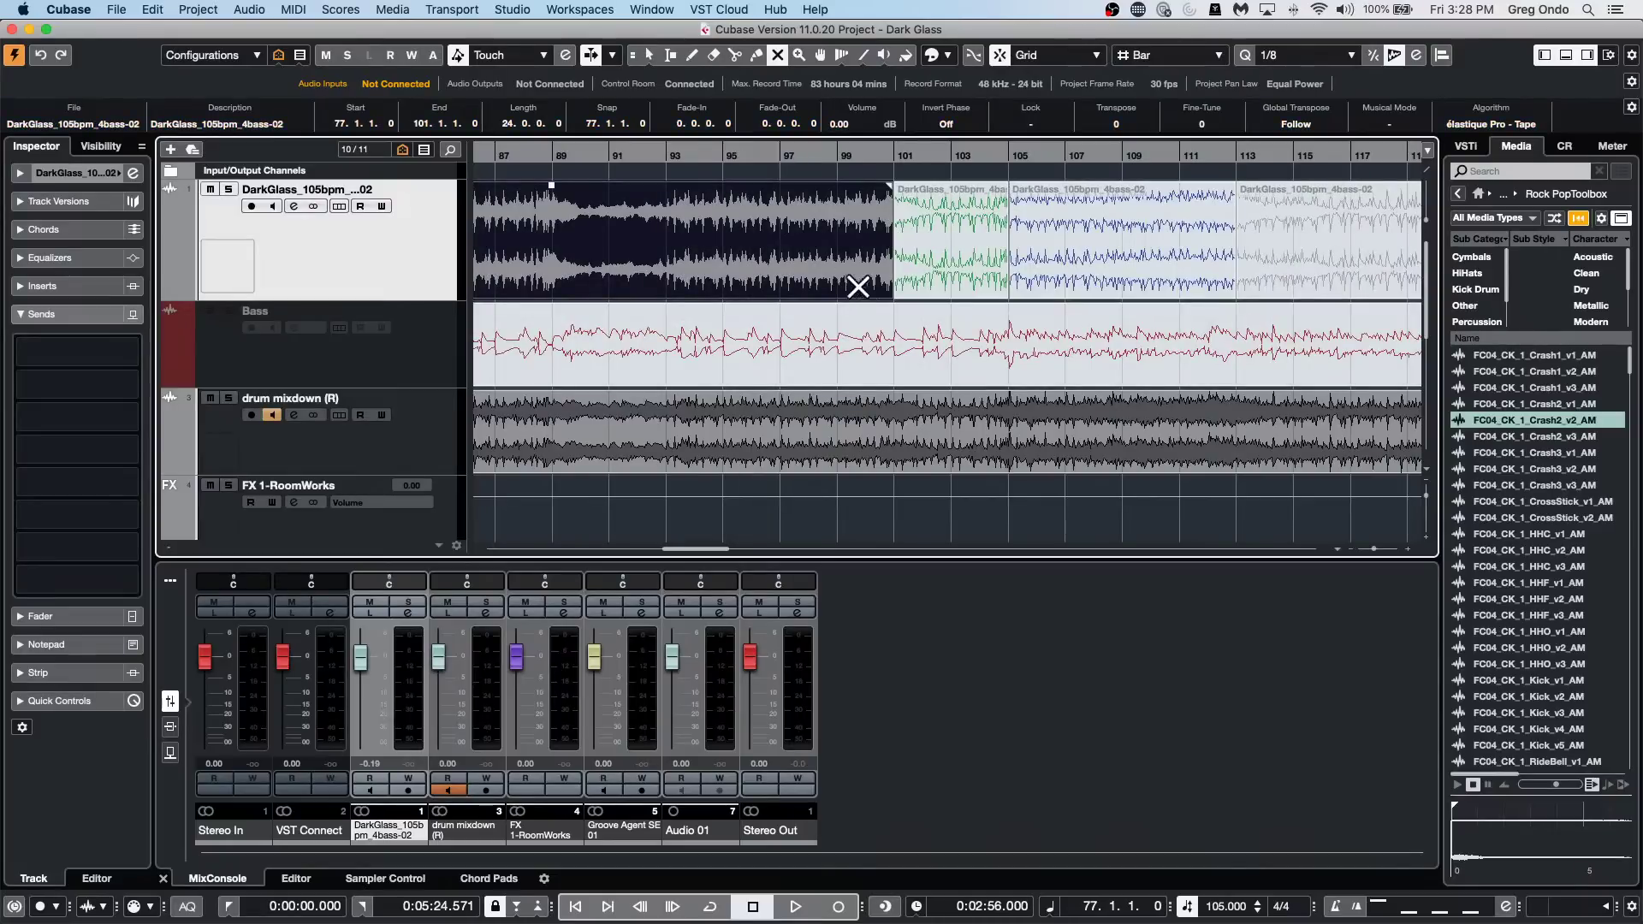
{"action": "left_click_drag", "start_coordinate": [1129, 243], "coordinate": [997, 245]}
{"action": "left_click", "coordinate": [1331, 259]}
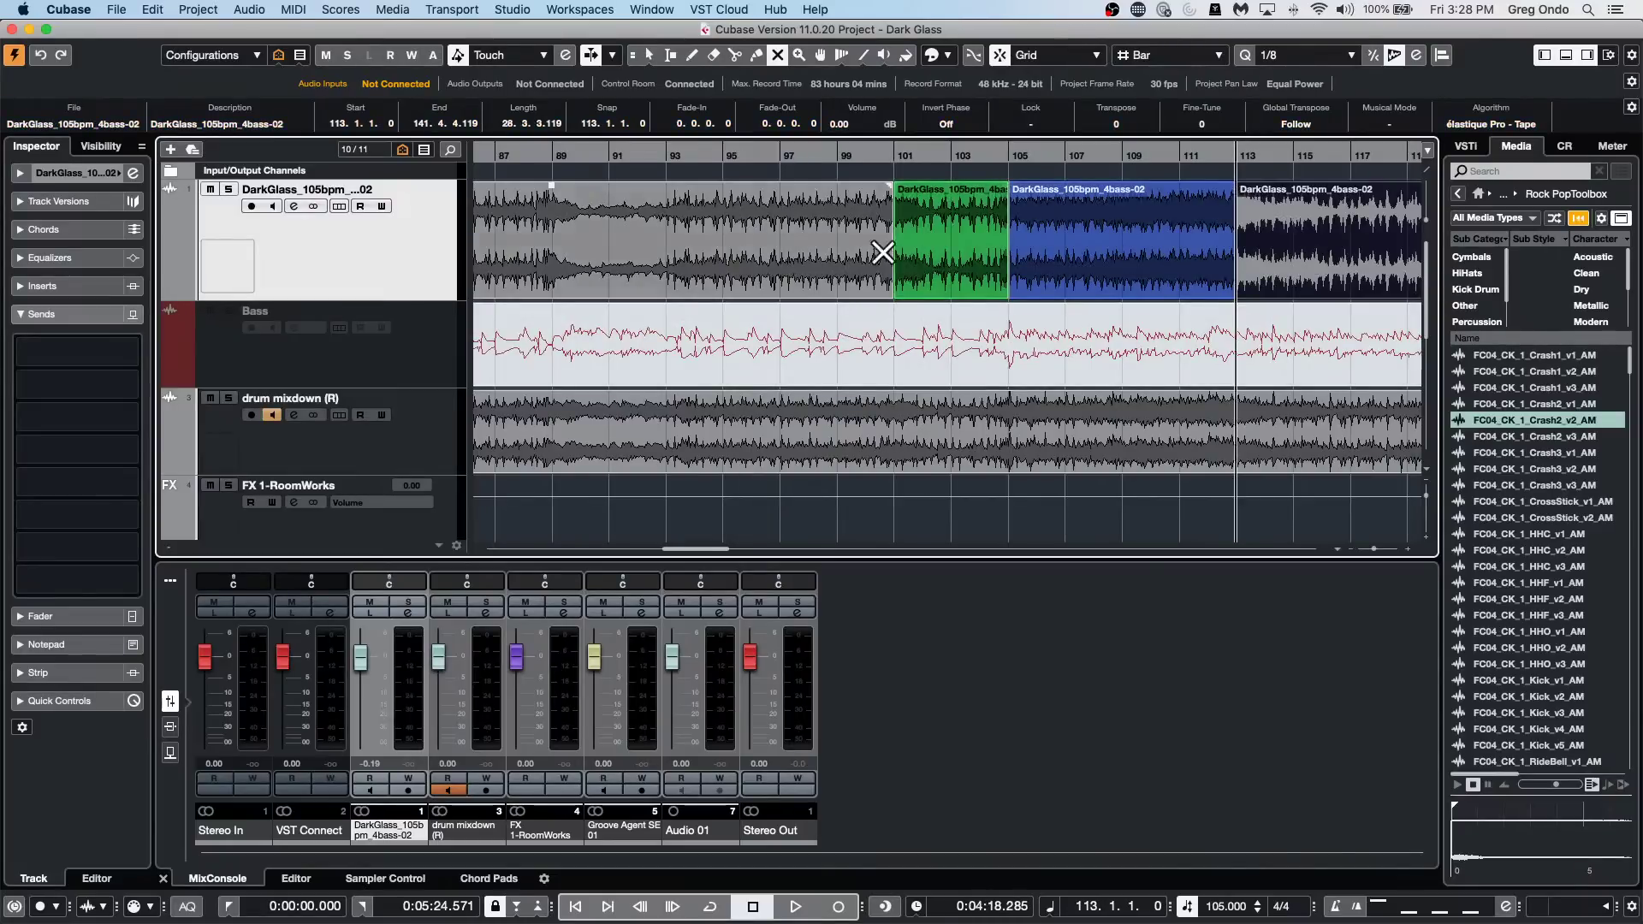
{"action": "left_click", "coordinate": [778, 245]}
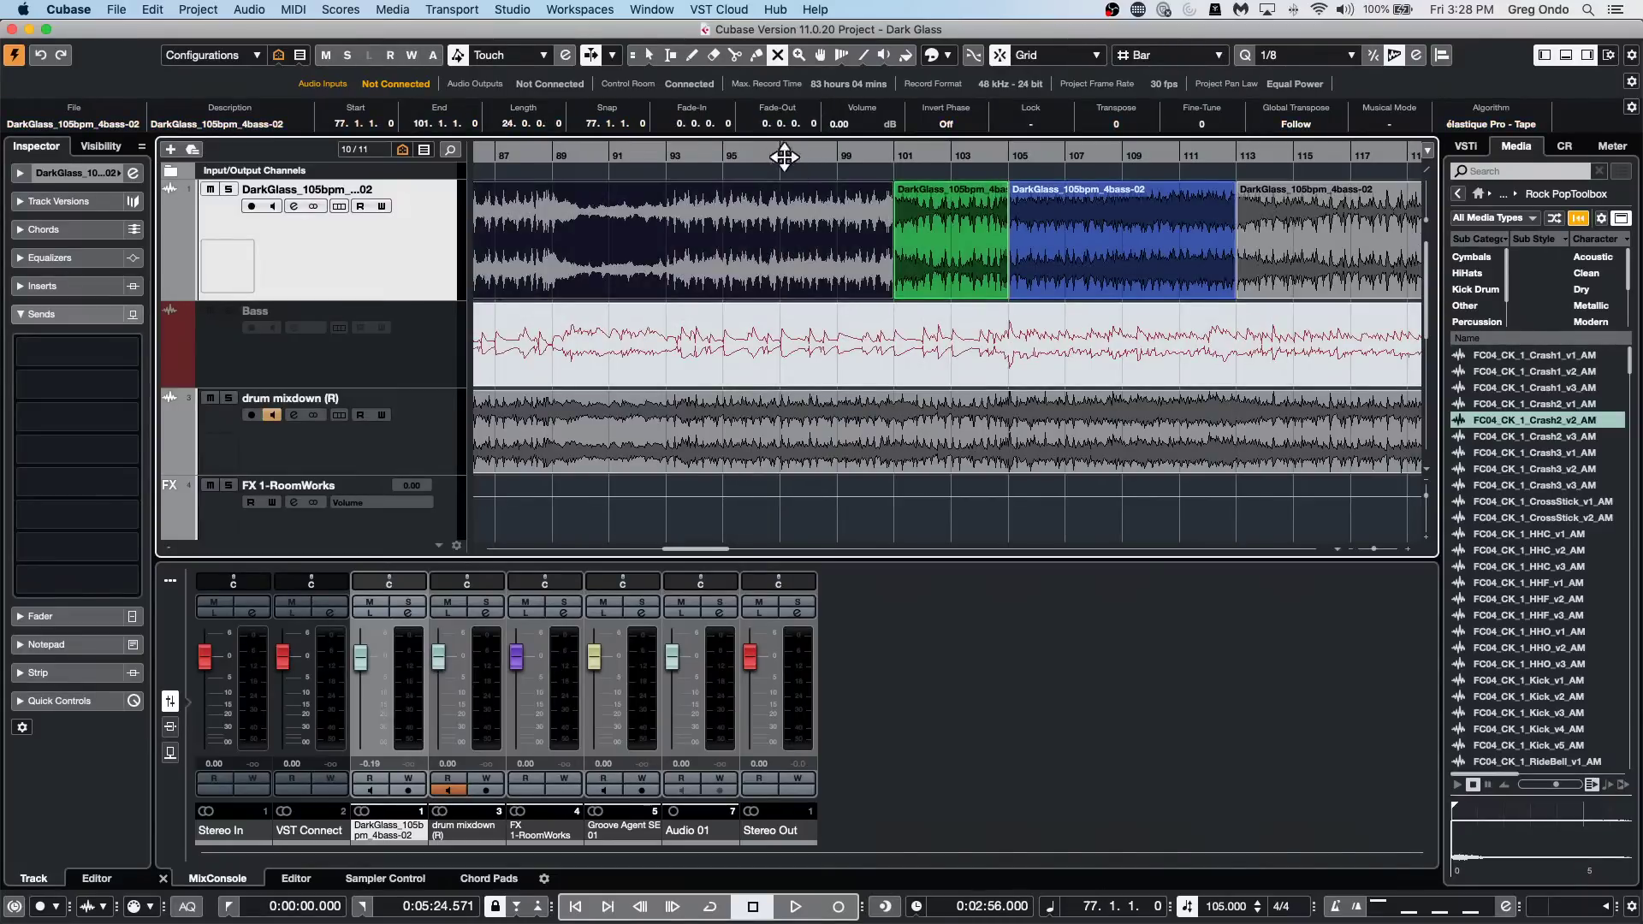
Warp the tempo grid with the Time Warp tool, shifting the bar lines around bars 99, 100 and 107.
{"action": "right_click", "coordinate": [737, 147]}
{"action": "left_click", "coordinate": [909, 62]}
{"action": "left_click", "coordinate": [841, 55]}
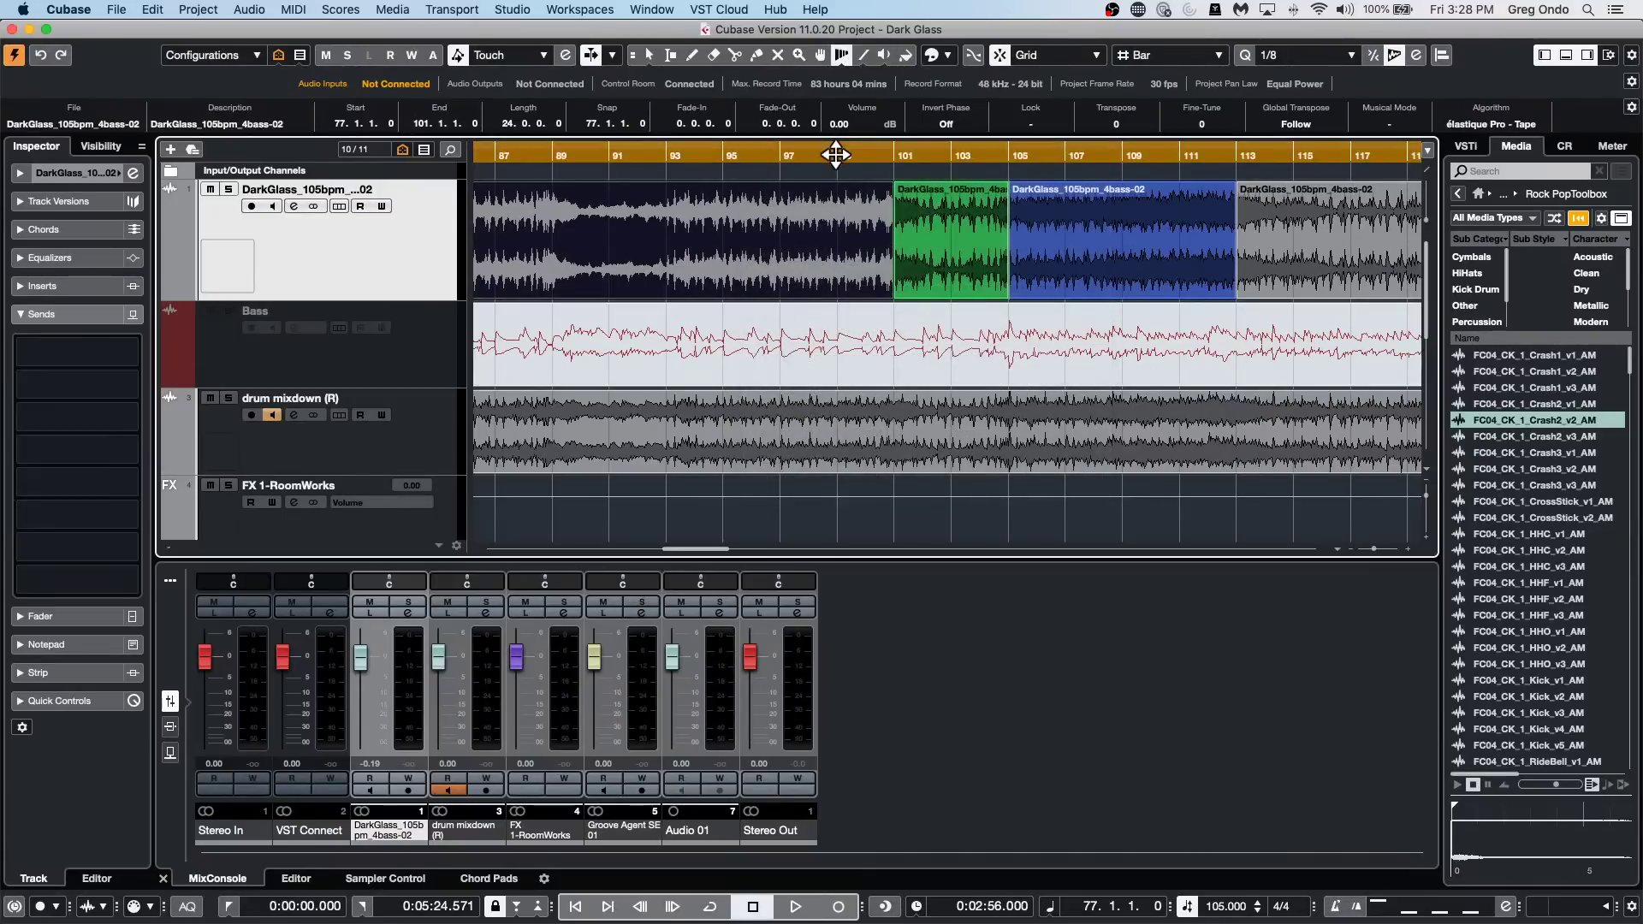
{"action": "mouse_move", "coordinate": [836, 172]}
{"action": "left_mouse_down"}
{"action": "mouse_move", "coordinate": [811, 177]}
{"action": "mouse_move", "coordinate": [931, 174]}
{"action": "left_mouse_up"}
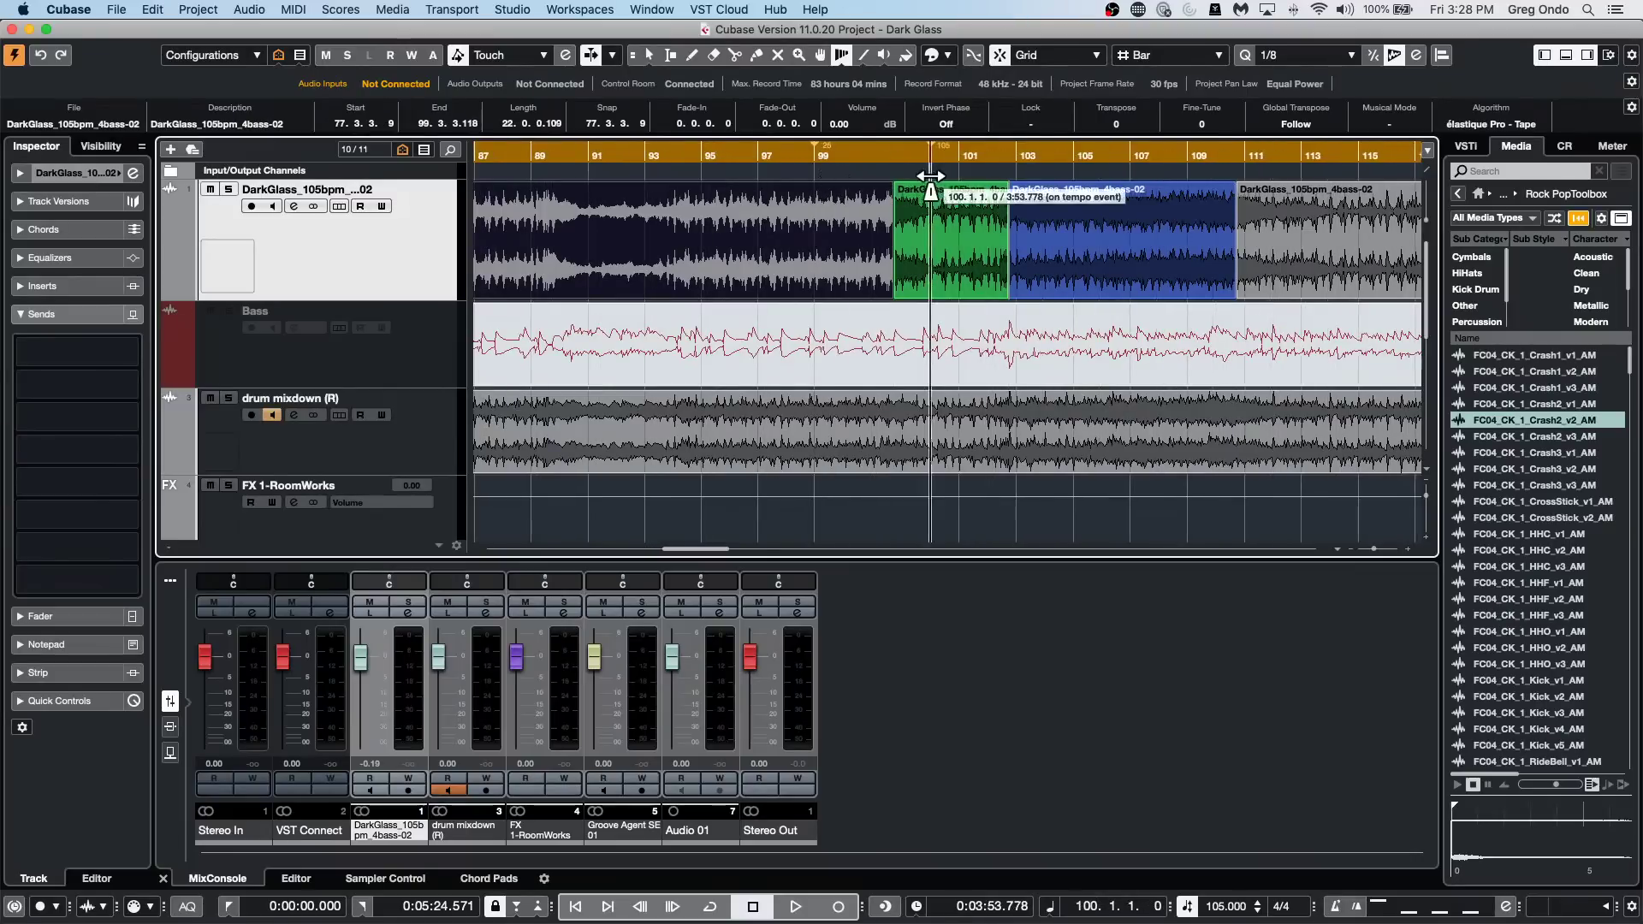
{"action": "left_click_drag", "start_coordinate": [1126, 212], "coordinate": [1157, 207]}
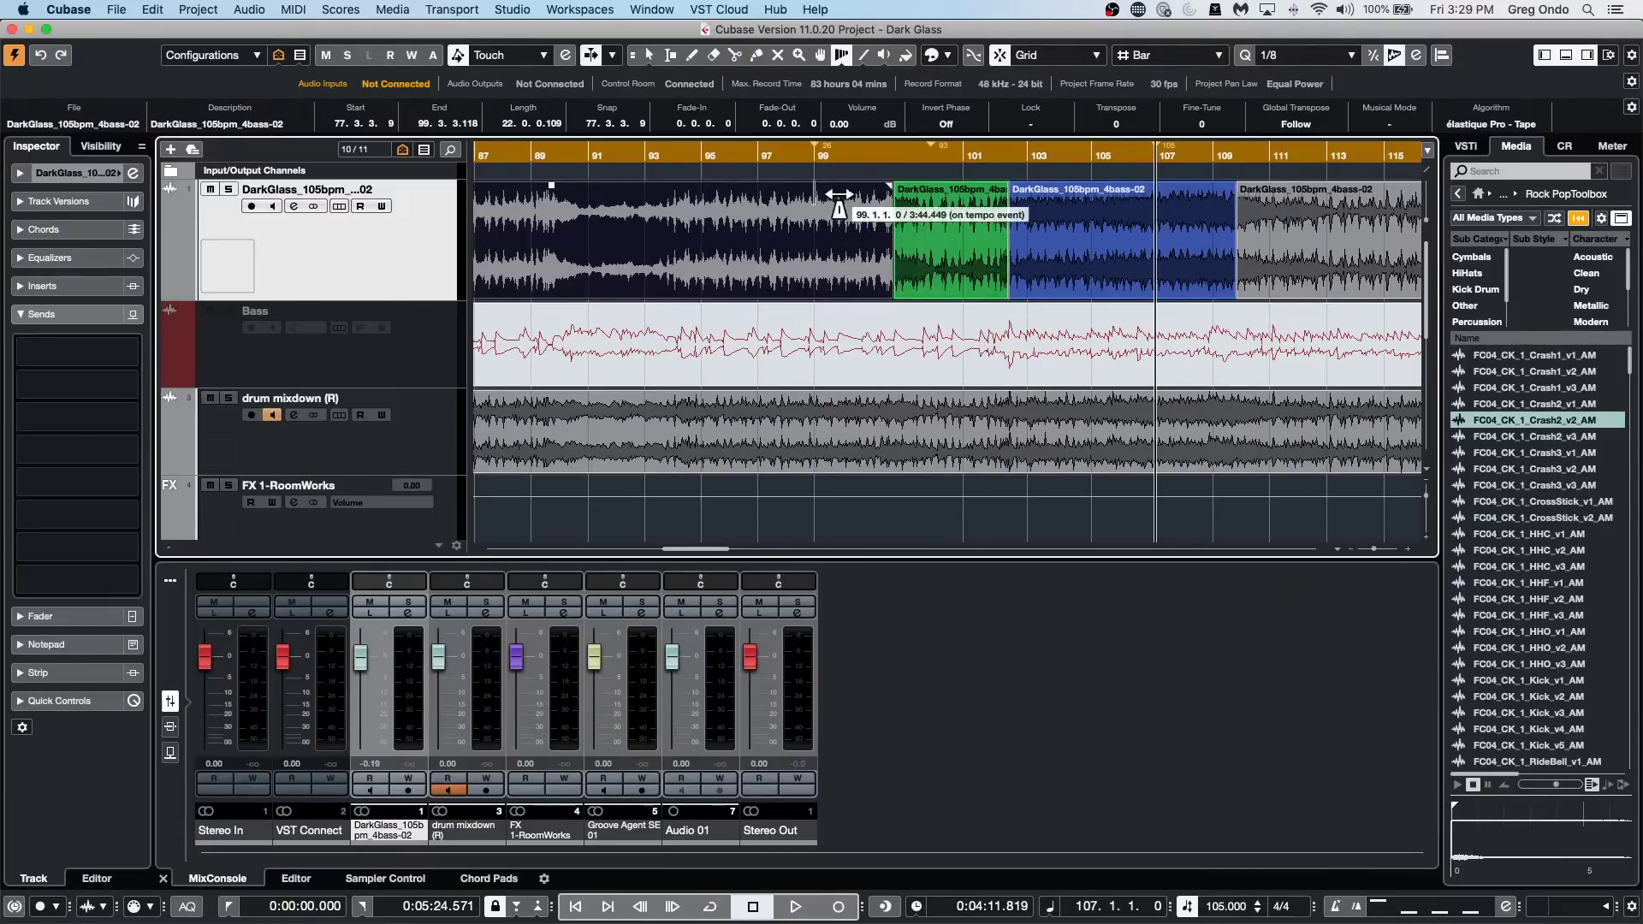
{"action": "left_click_drag", "start_coordinate": [822, 190], "coordinate": [891, 175]}
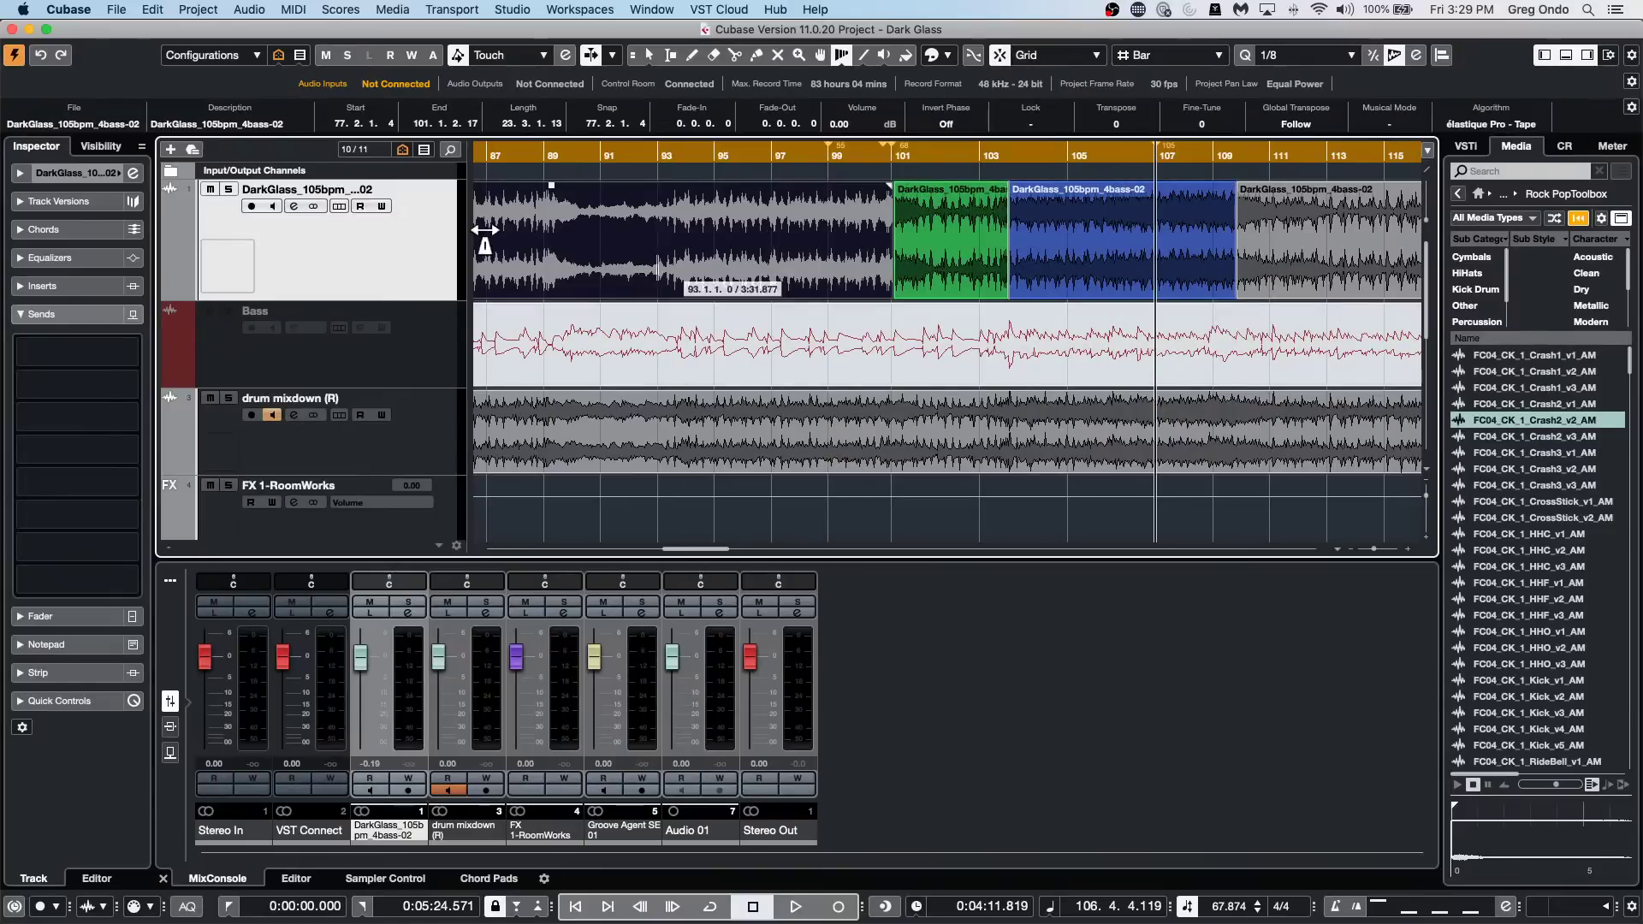
Review the Time Warp tool's modes, Warp Grid and Warp Grid (musical events follow), without changing the mode.
{"action": "right_click", "coordinate": [834, 155]}
{"action": "left_click", "coordinate": [736, 154]}
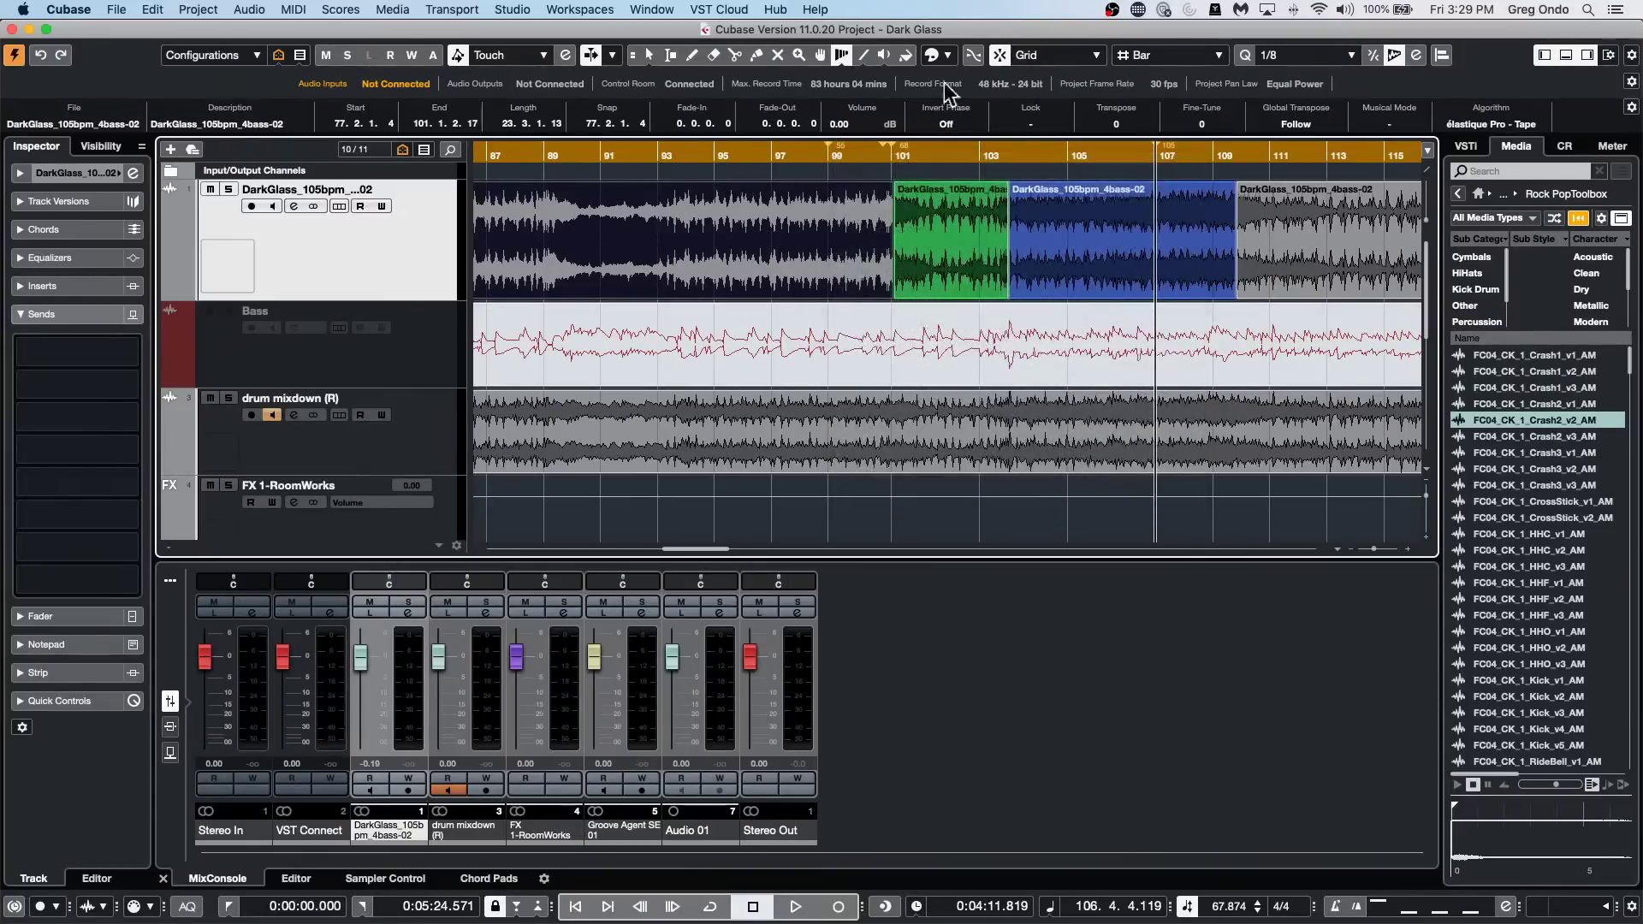
{"action": "left_click", "coordinate": [845, 60]}
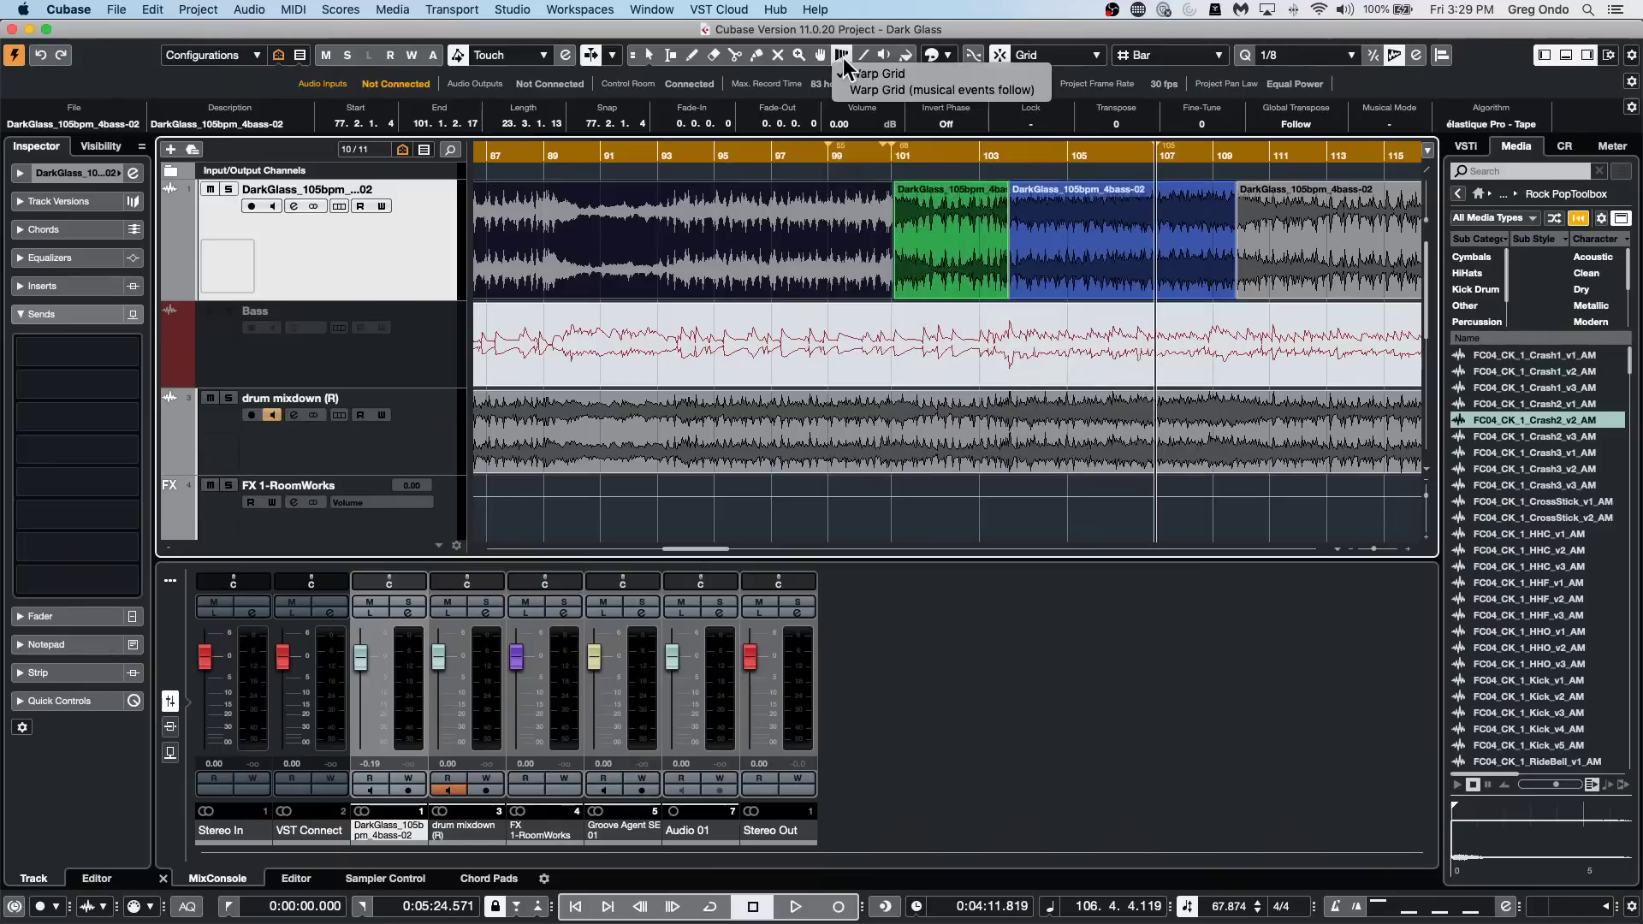
{"action": "left_click", "coordinate": [825, 151]}
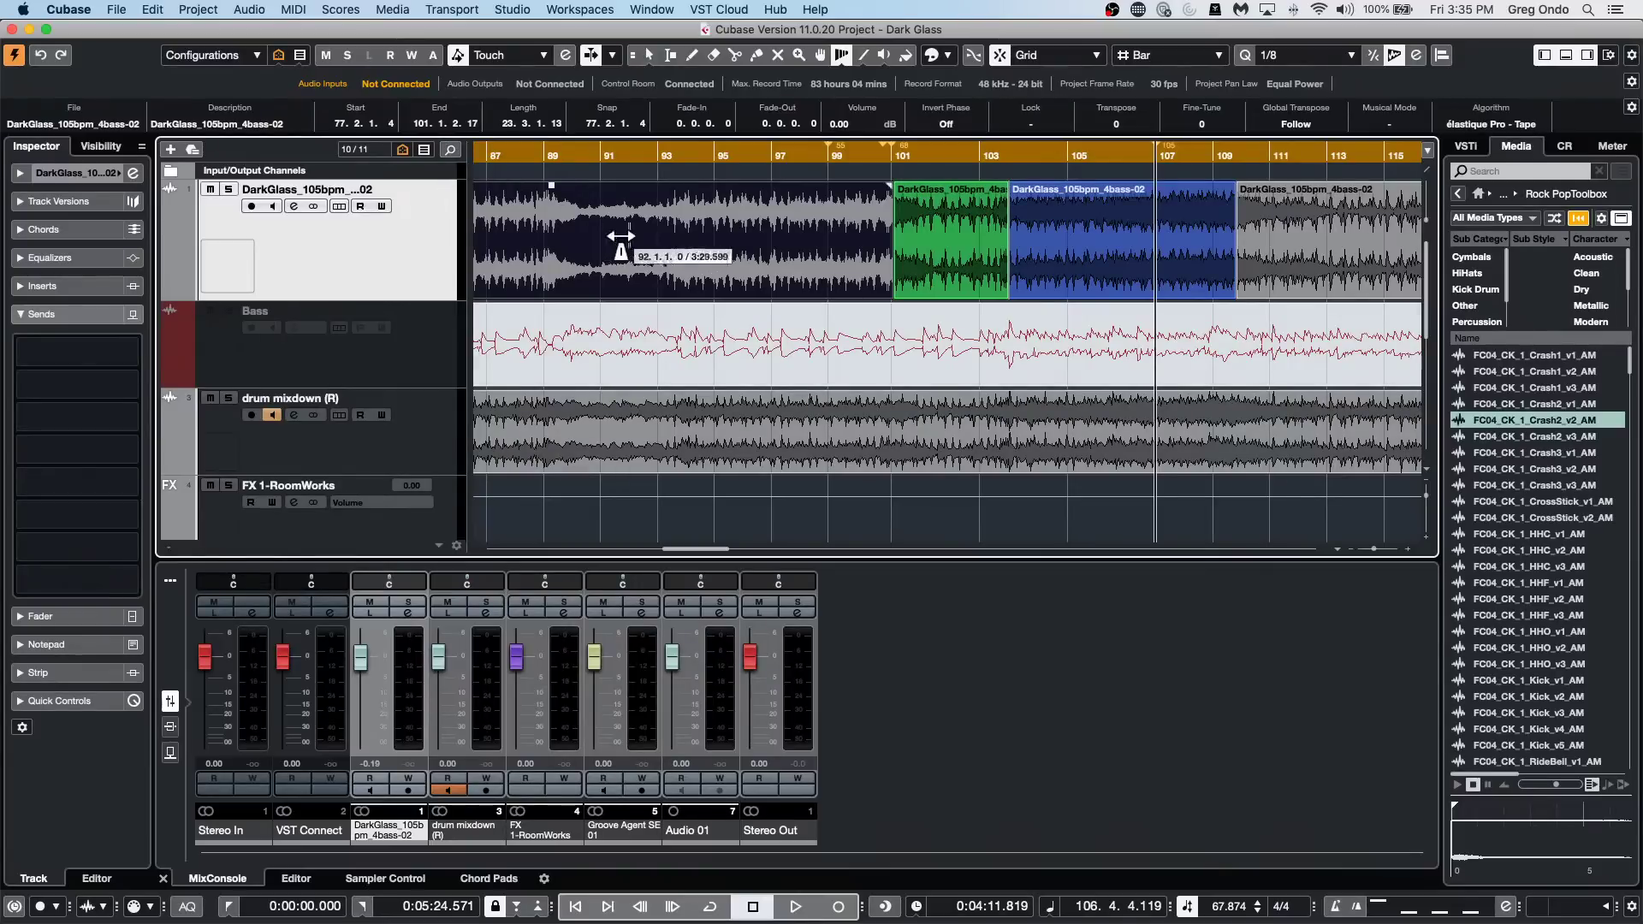
Open the recent project Amos Moses - GO.cpr and activate it.
{"action": "left_click", "coordinate": [90, 12]}
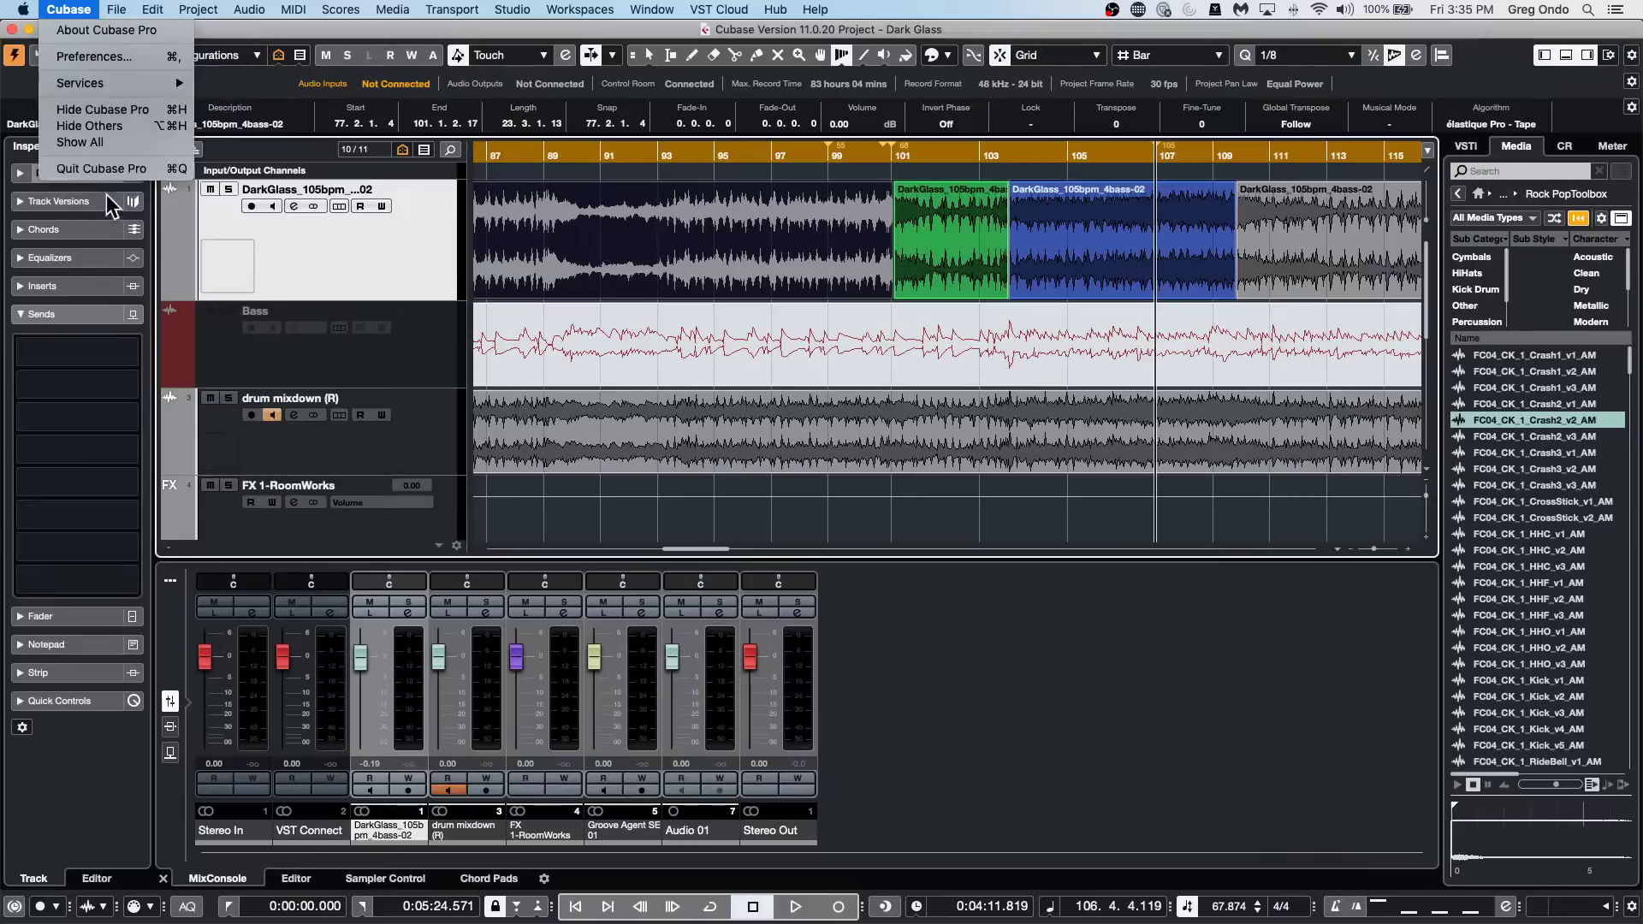
{"action": "mouse_move", "coordinate": [116, 9]}
{"action": "mouse_move", "coordinate": [214, 331]}
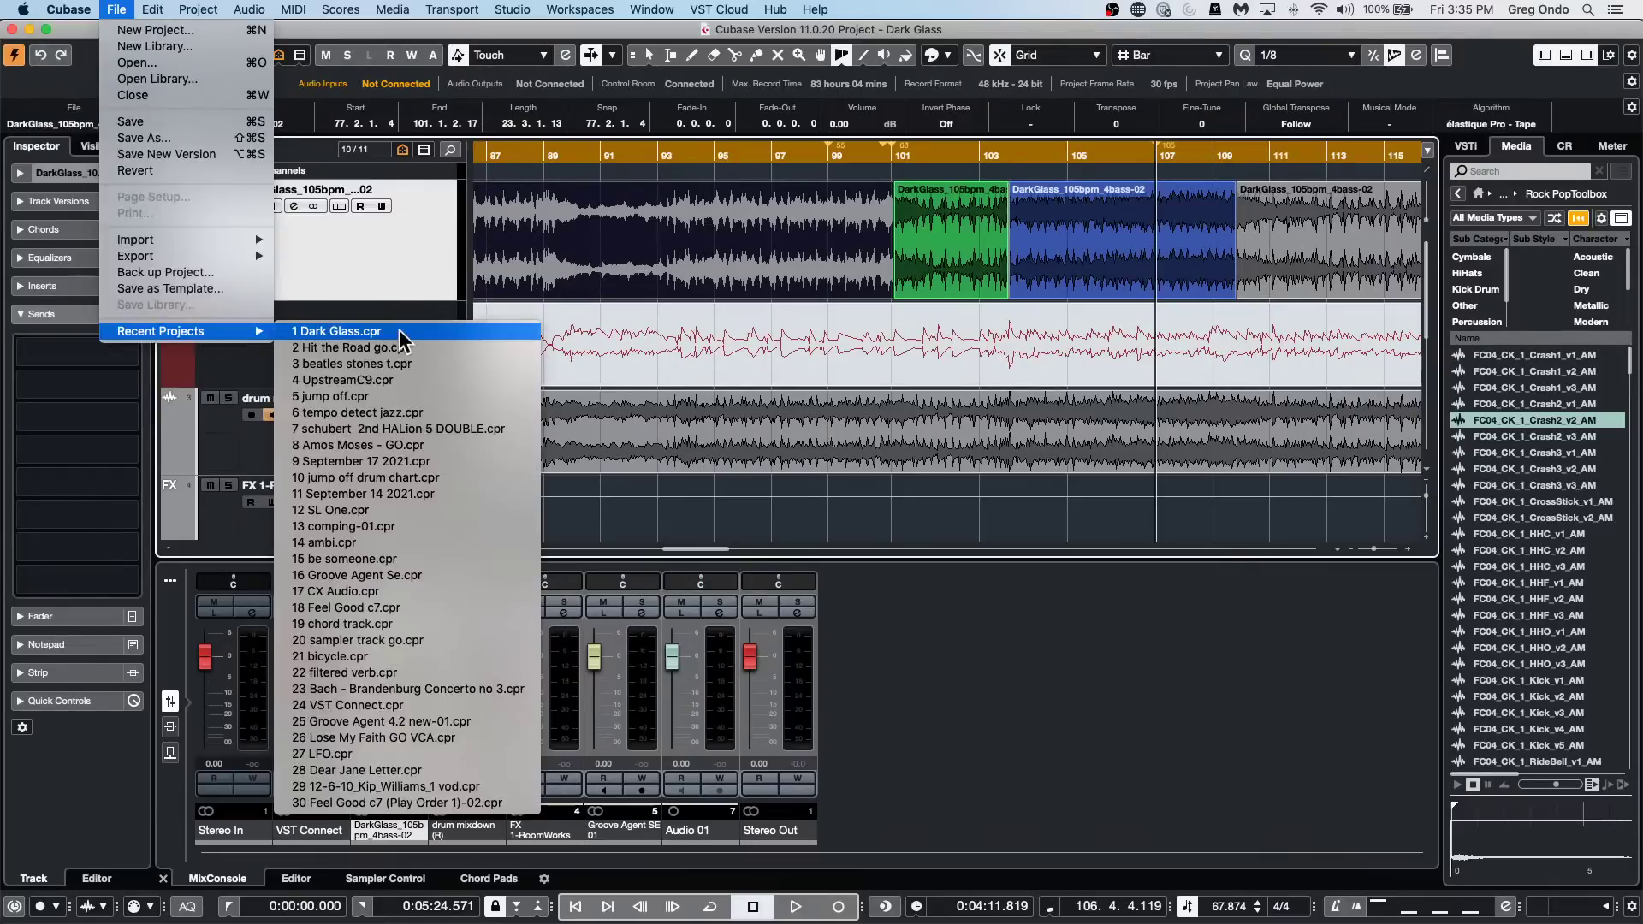
{"action": "left_click", "coordinate": [433, 444]}
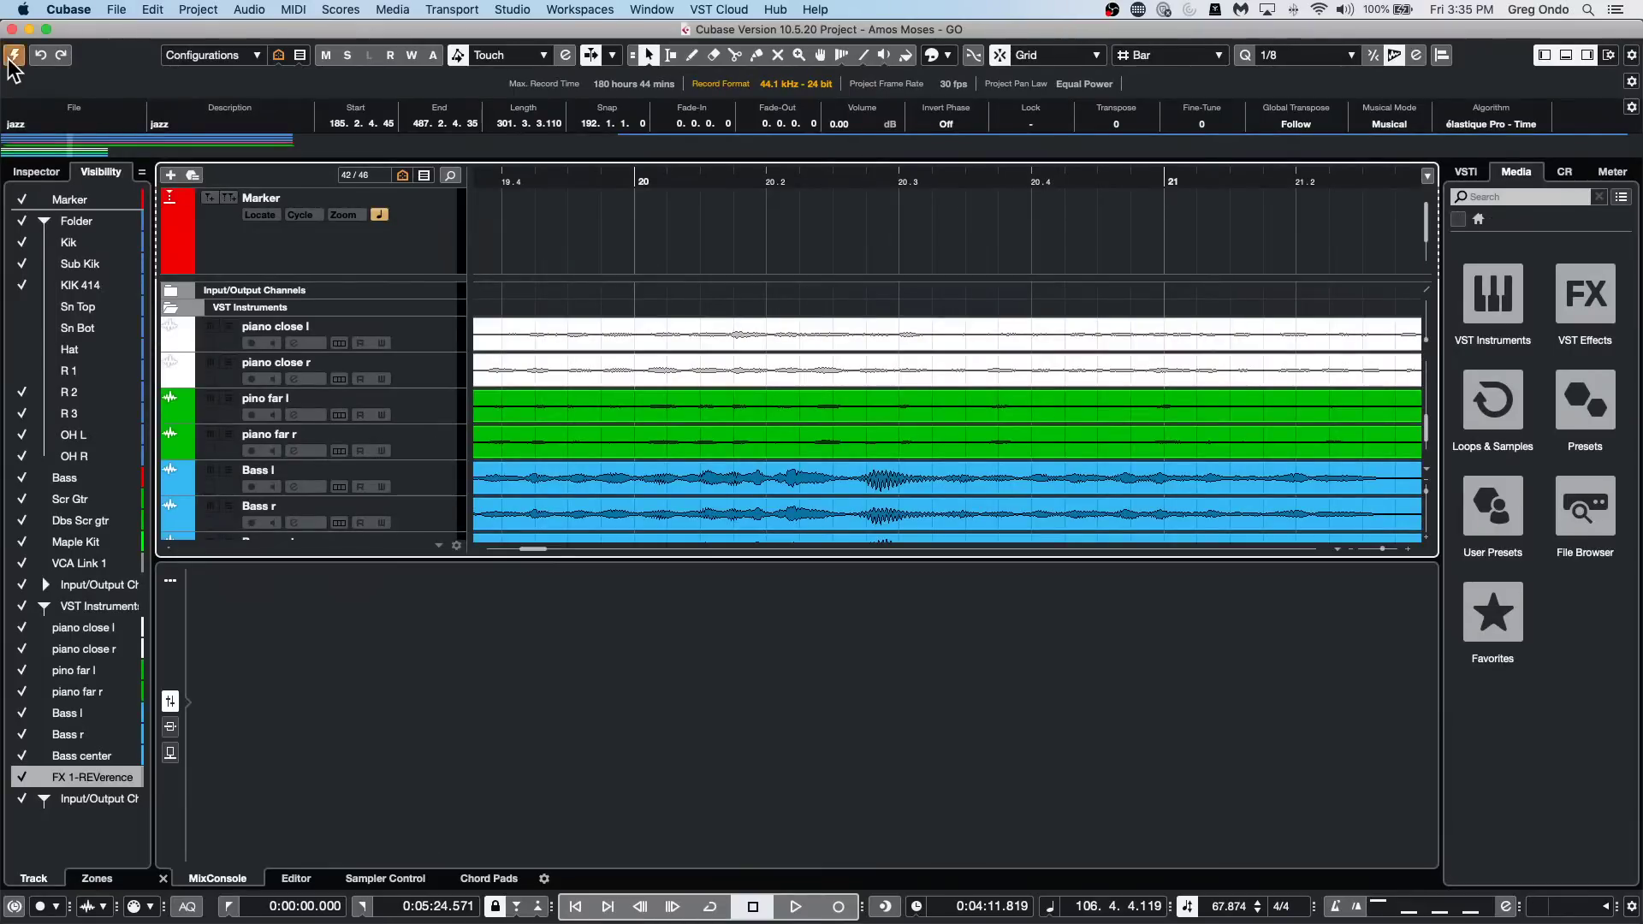
{"action": "left_click", "coordinate": [14, 57]}
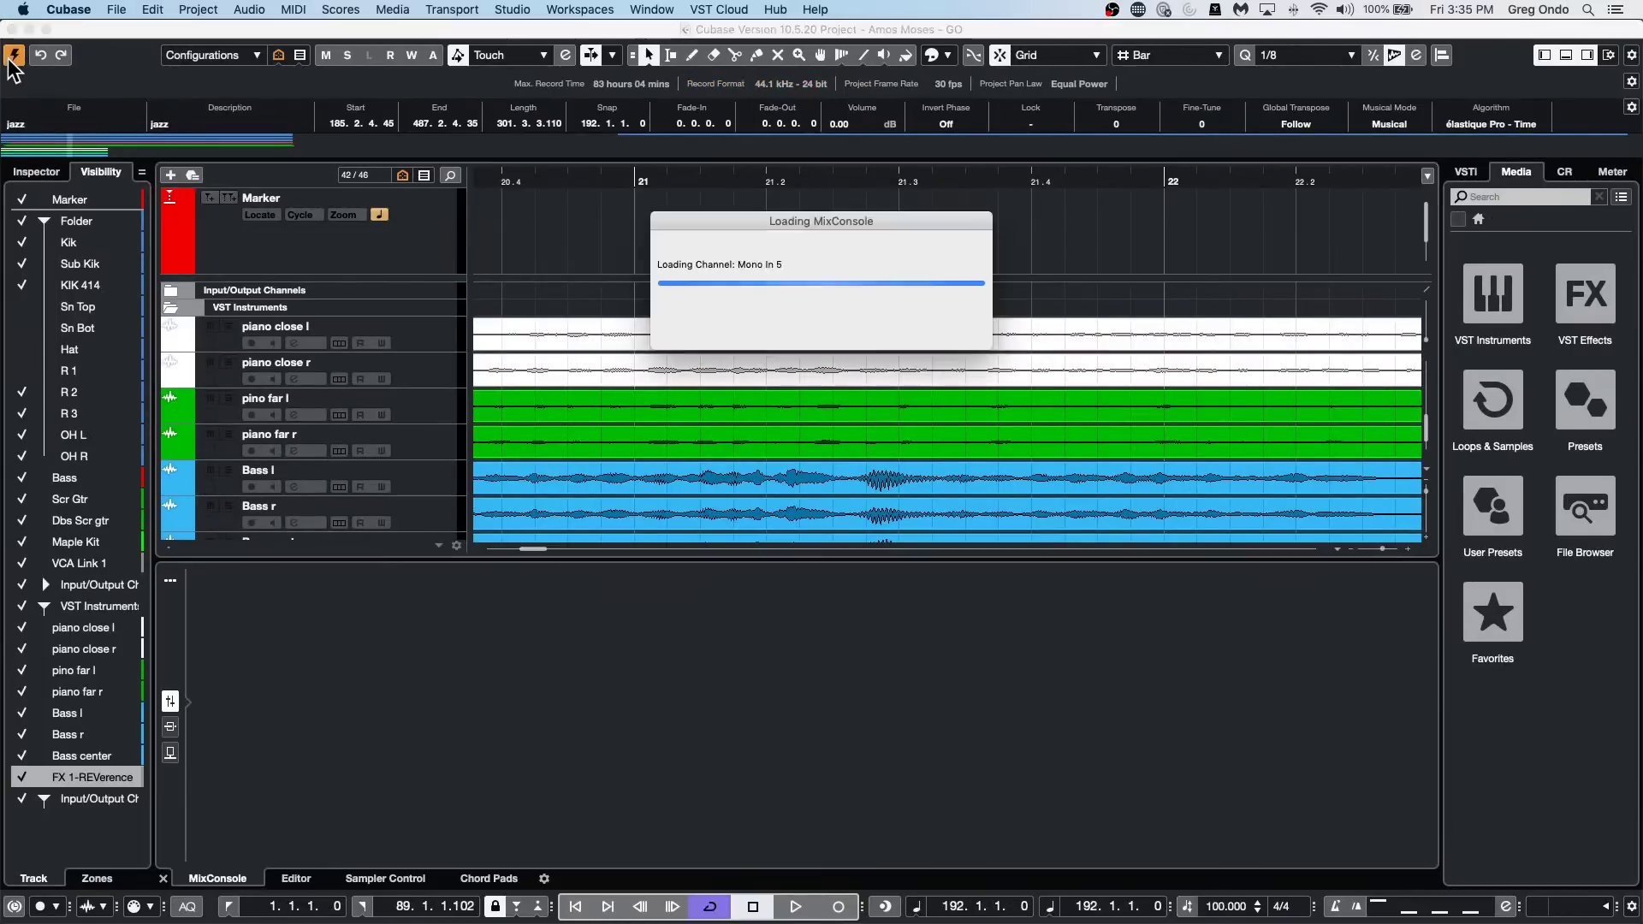
Revert the project to its previously saved version and delete the files created since the last save.
{"action": "left_click", "coordinate": [114, 10]}
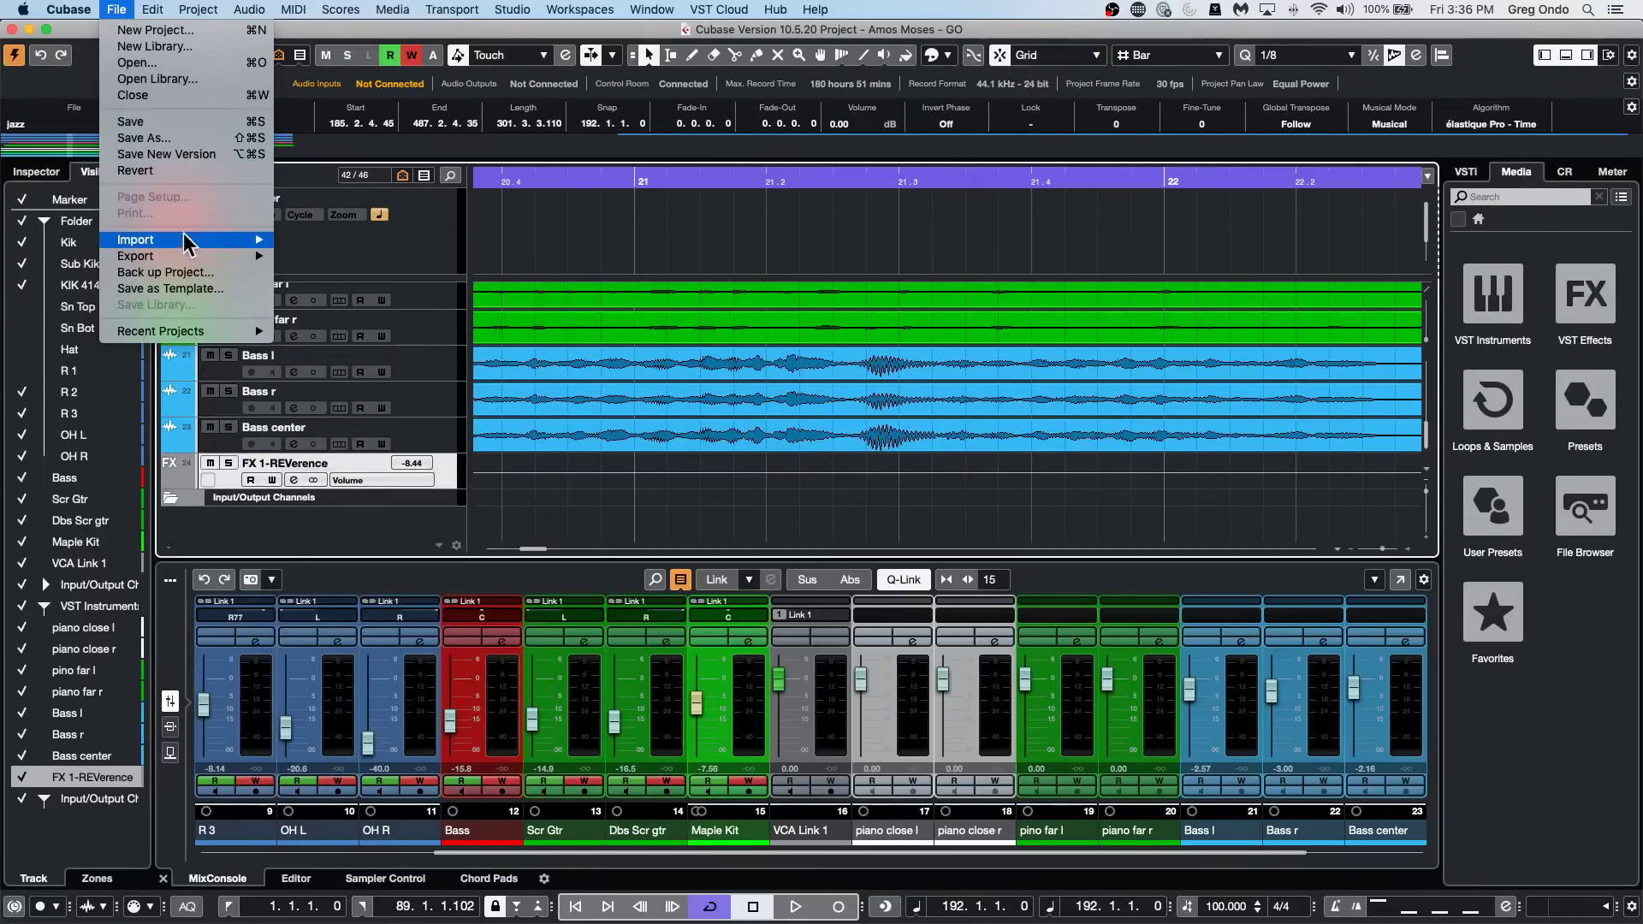
{"action": "left_click", "coordinate": [137, 170]}
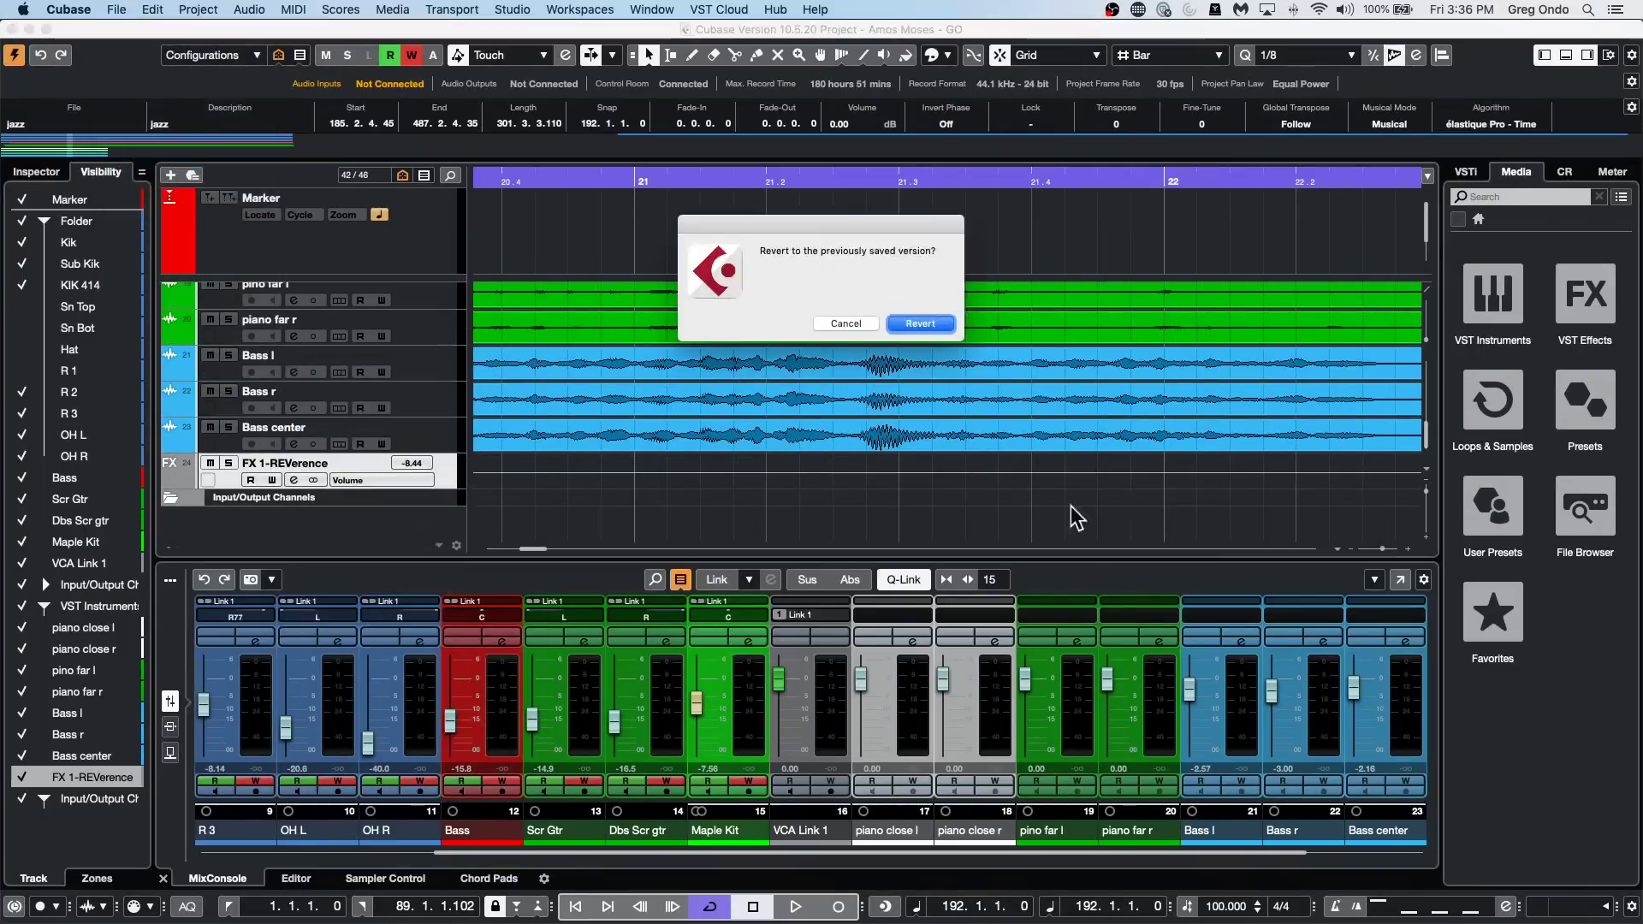
{"action": "left_click", "coordinate": [944, 328]}
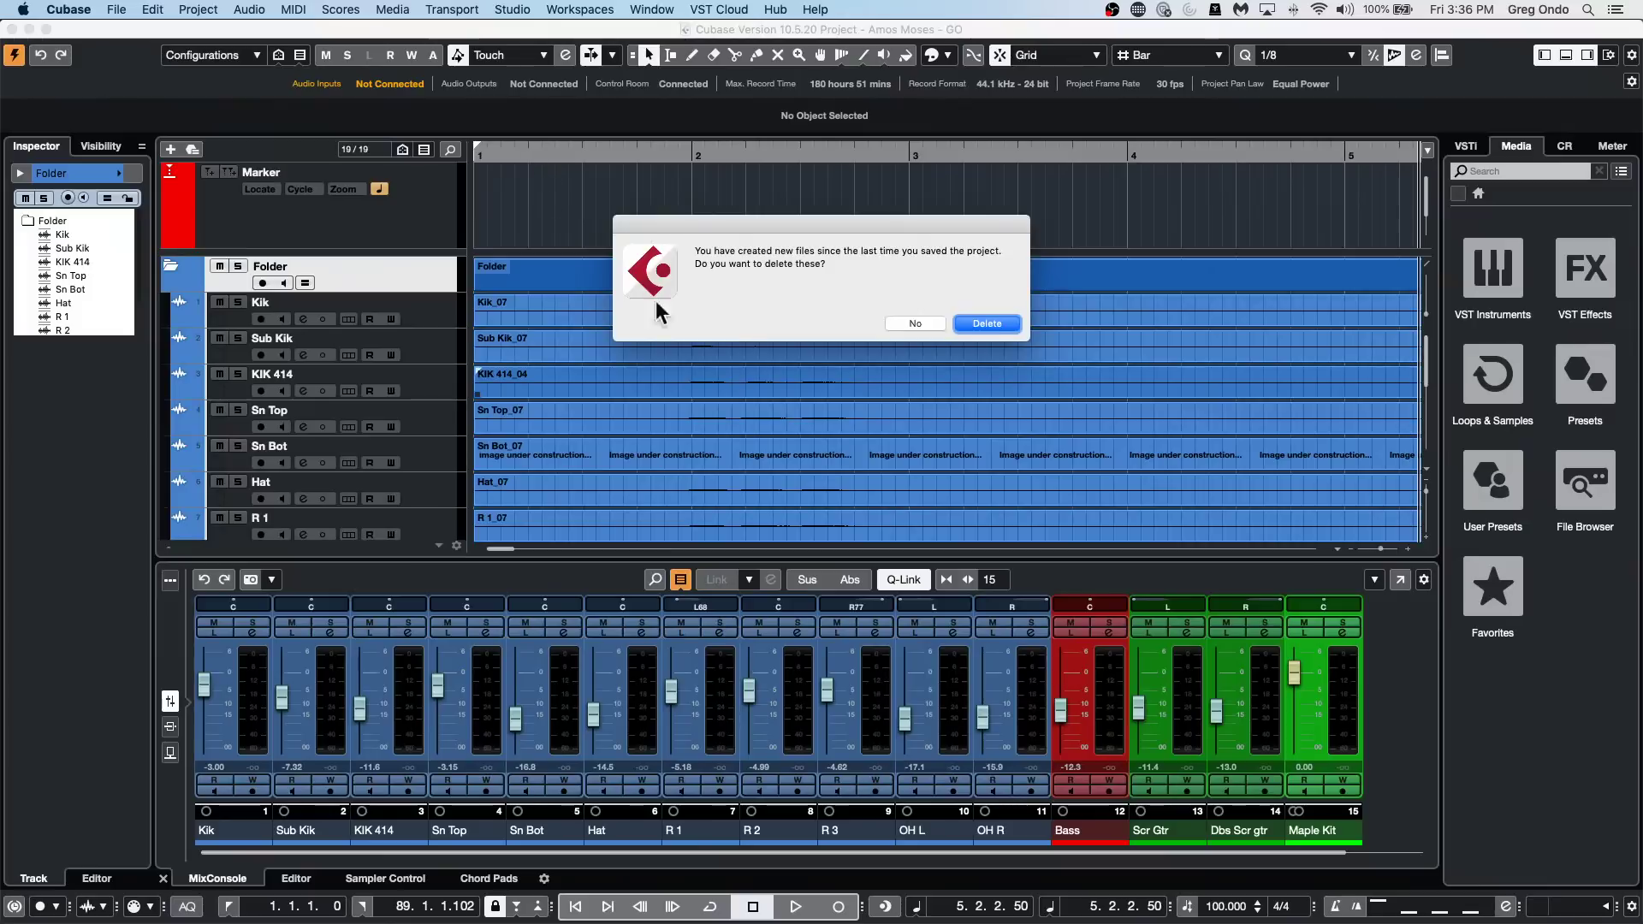
{"action": "left_click", "coordinate": [986, 323]}
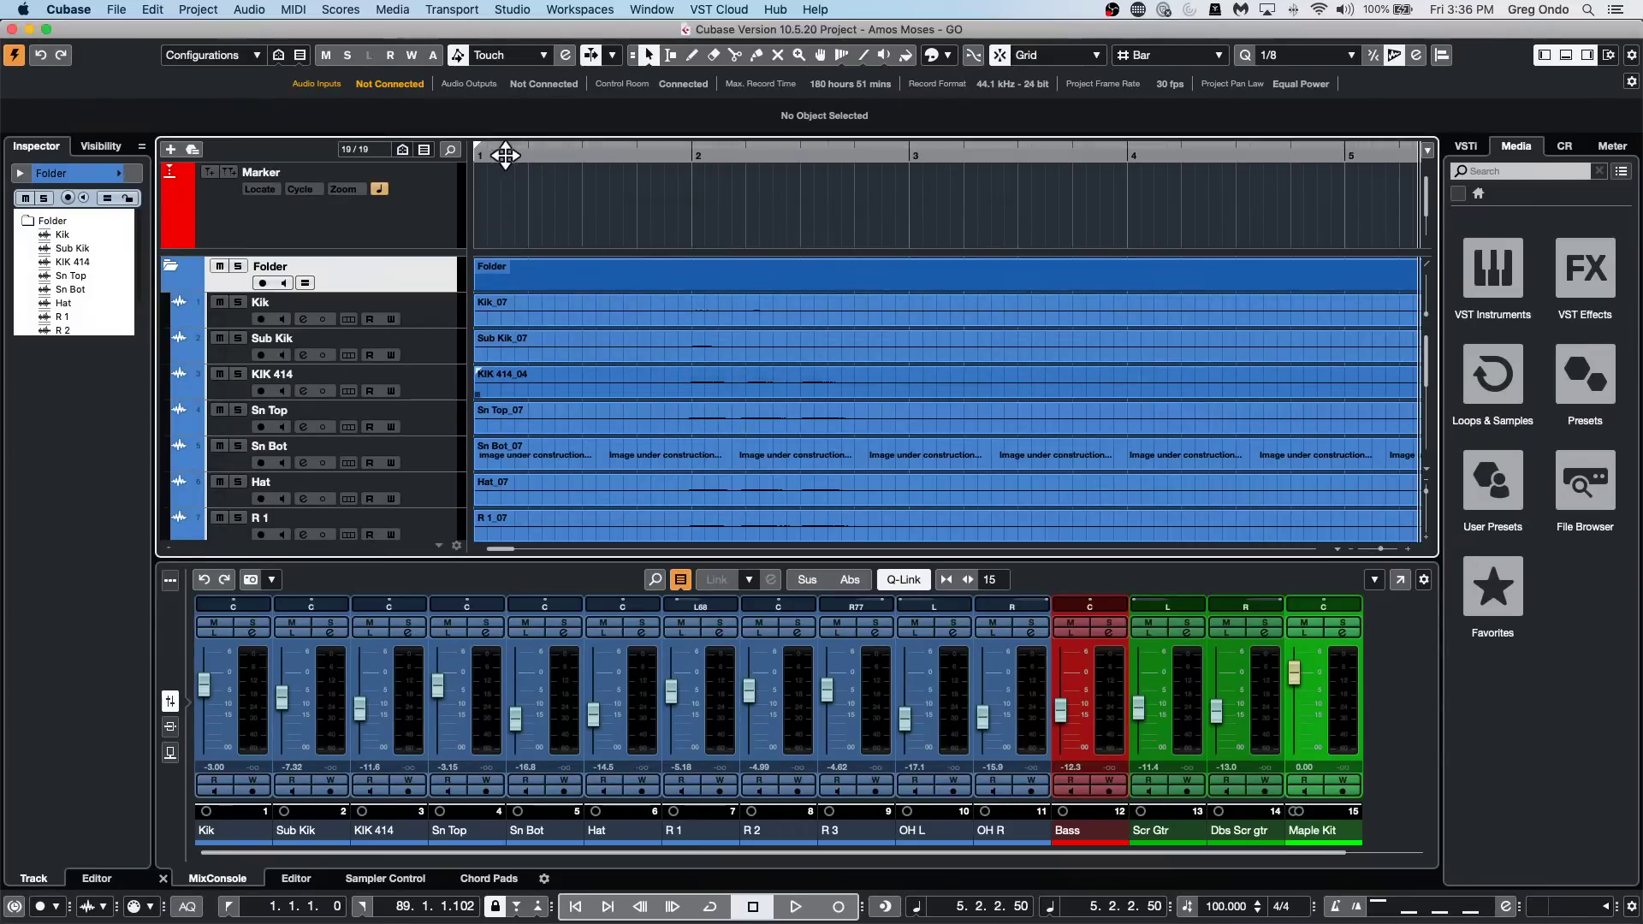
Select the drum tracks from Kik through OH R and add two stereo Group tracks outside the folder, routed to Stereo Out.
{"action": "left_click_drag", "start_coordinate": [505, 148], "coordinate": [529, 34]}
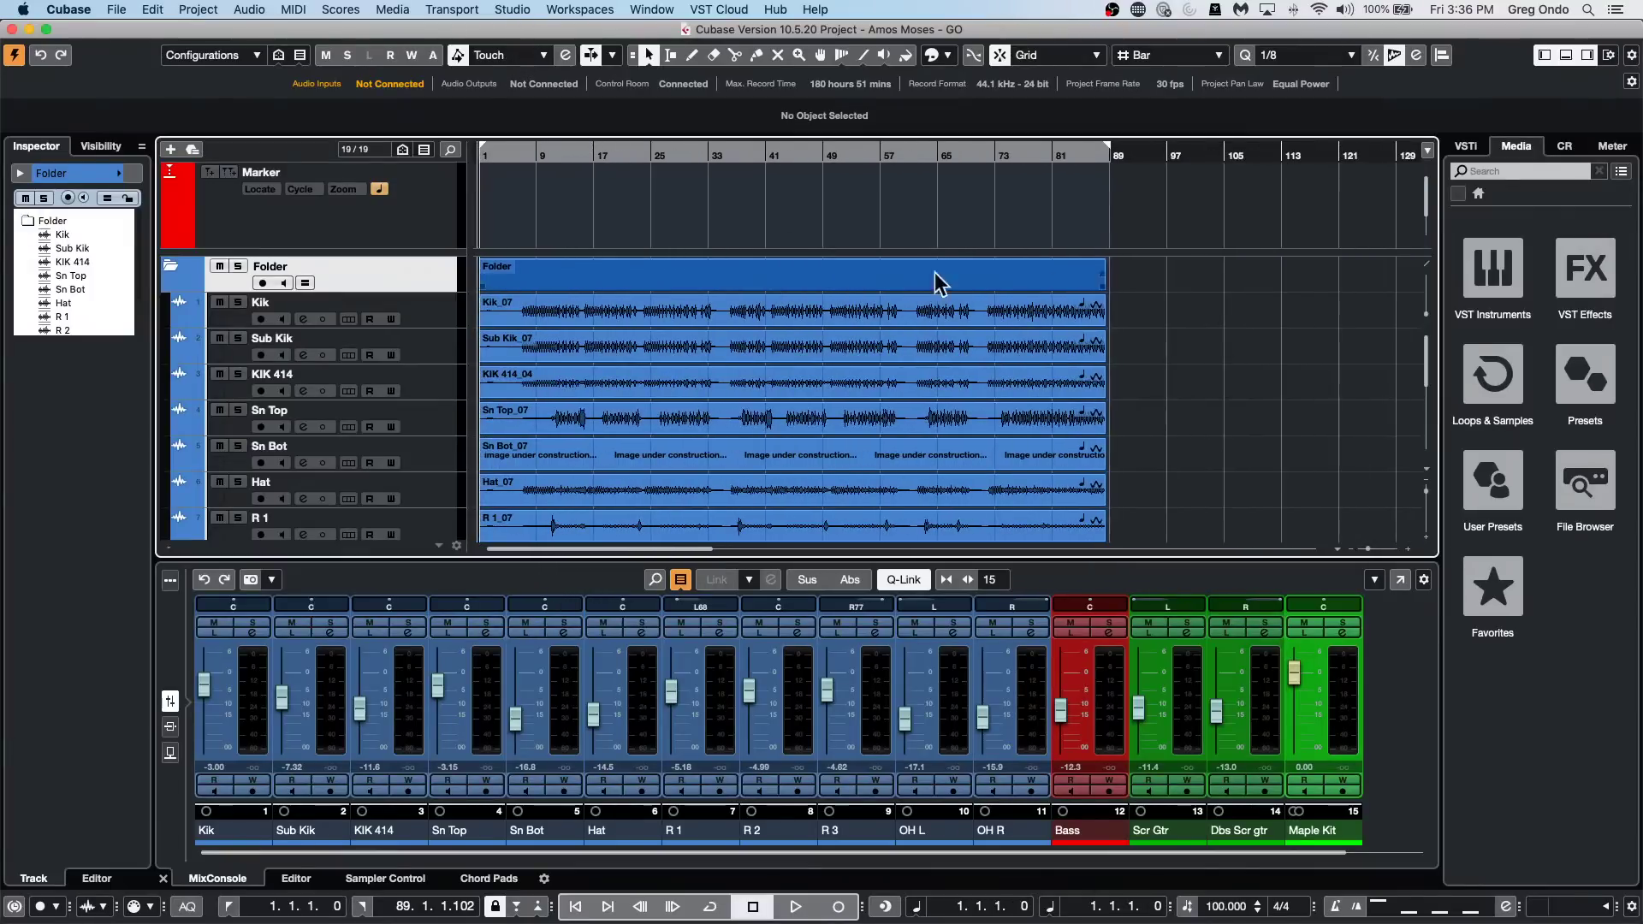
{"action": "left_click_drag", "start_coordinate": [1166, 305], "coordinate": [523, 355]}
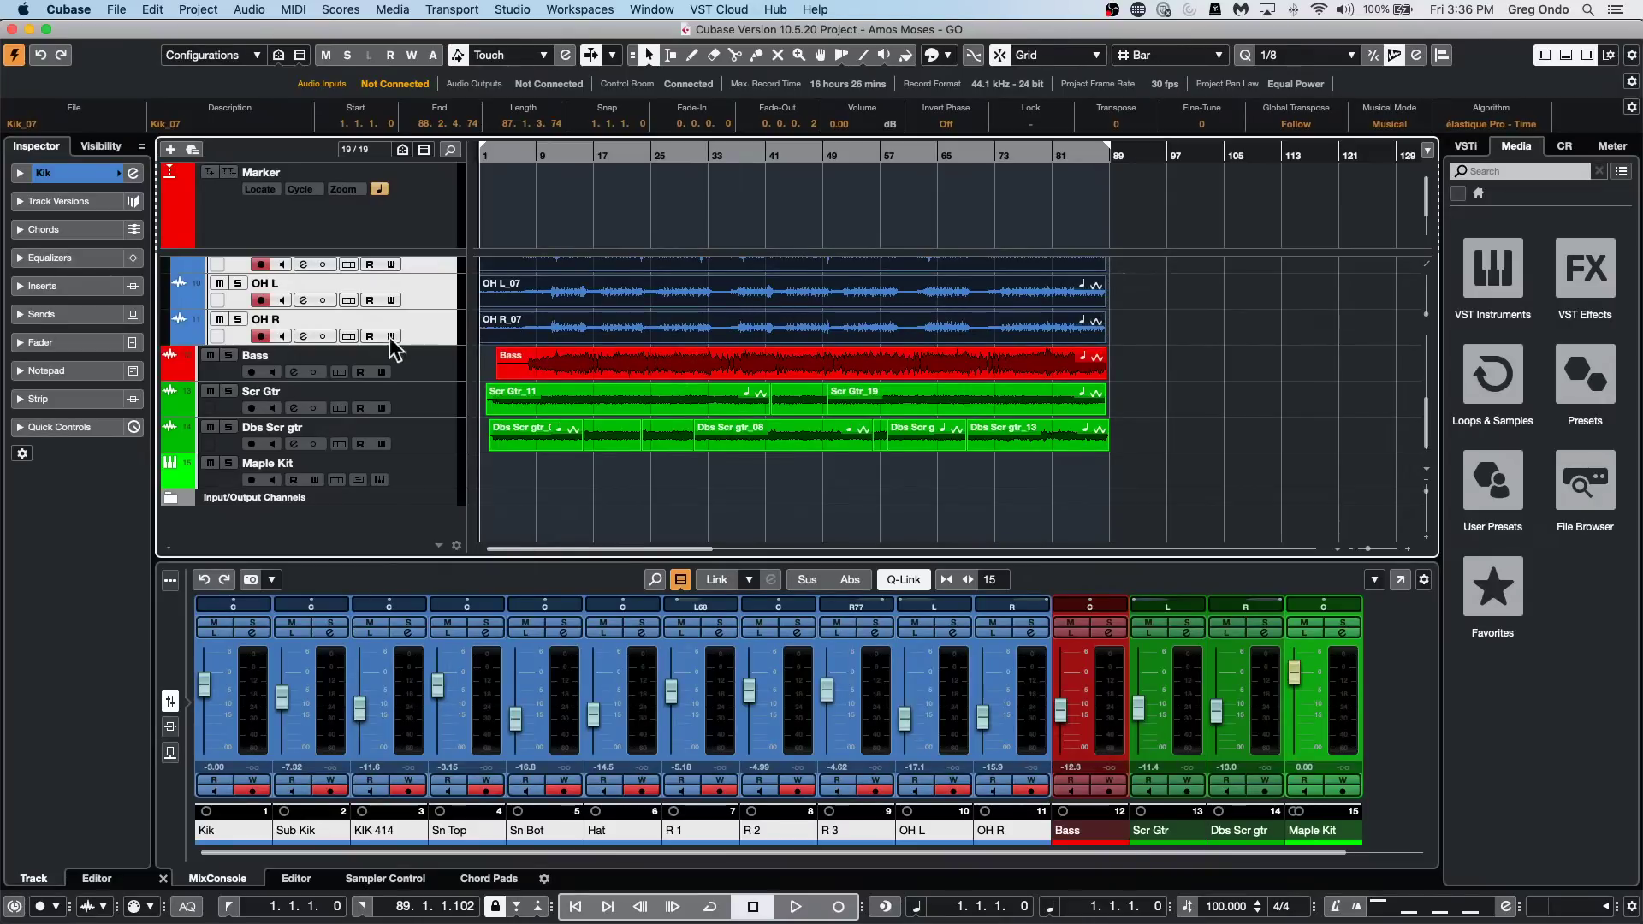
{"action": "right_click", "coordinate": [437, 332]}
{"action": "mouse_move", "coordinate": [475, 330]}
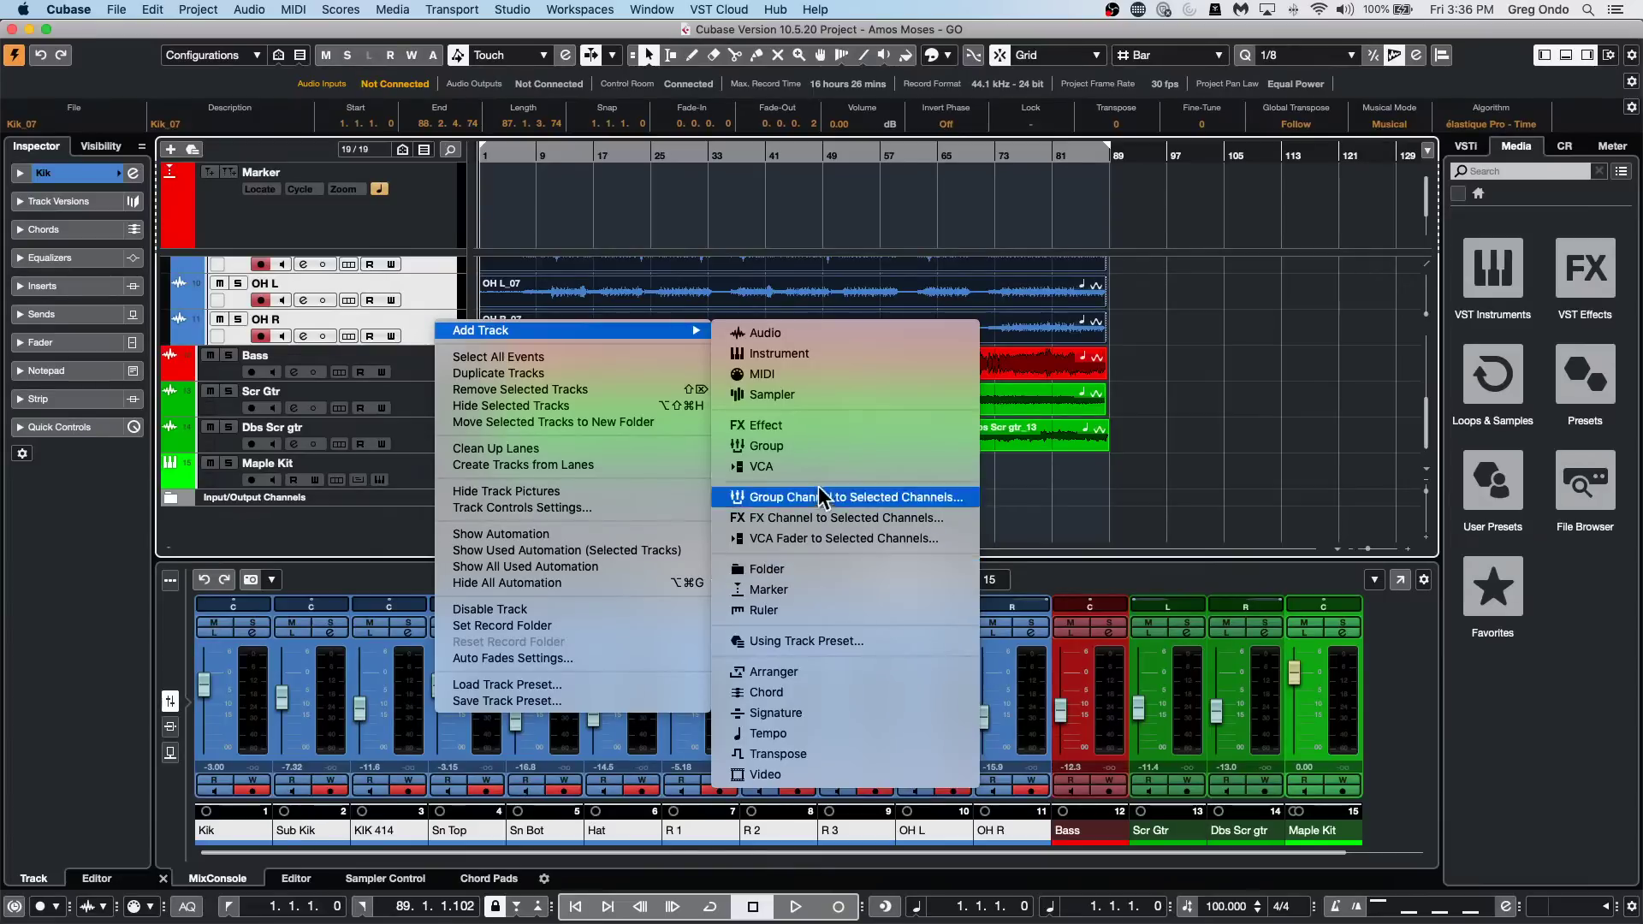
{"action": "left_click", "coordinate": [843, 450]}
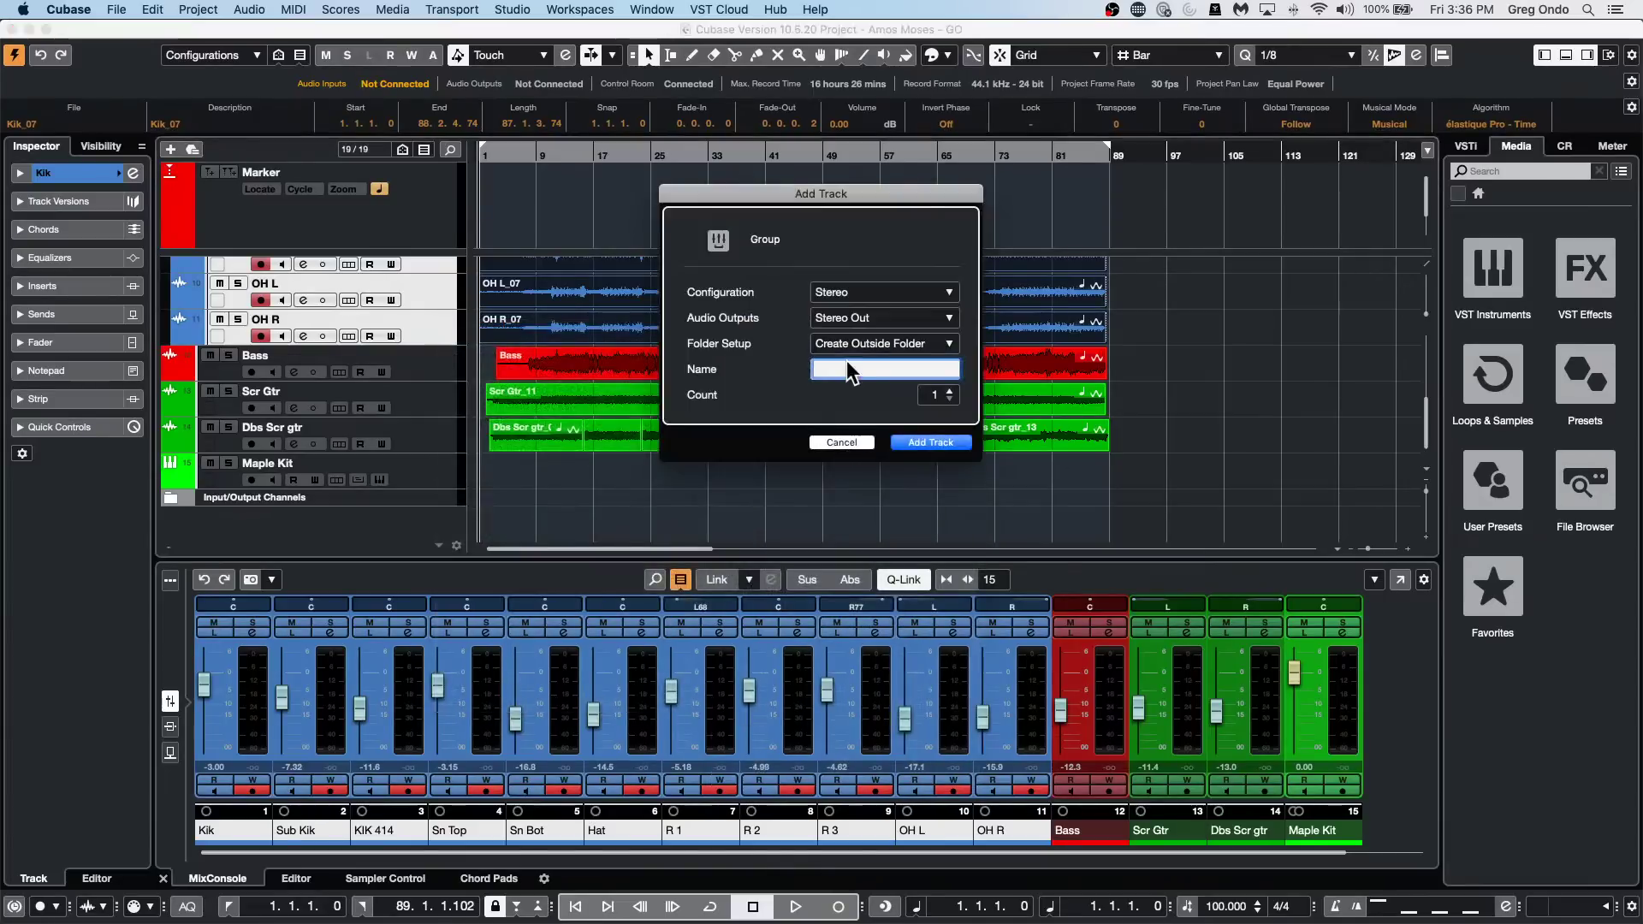
{"action": "left_click", "coordinate": [949, 391]}
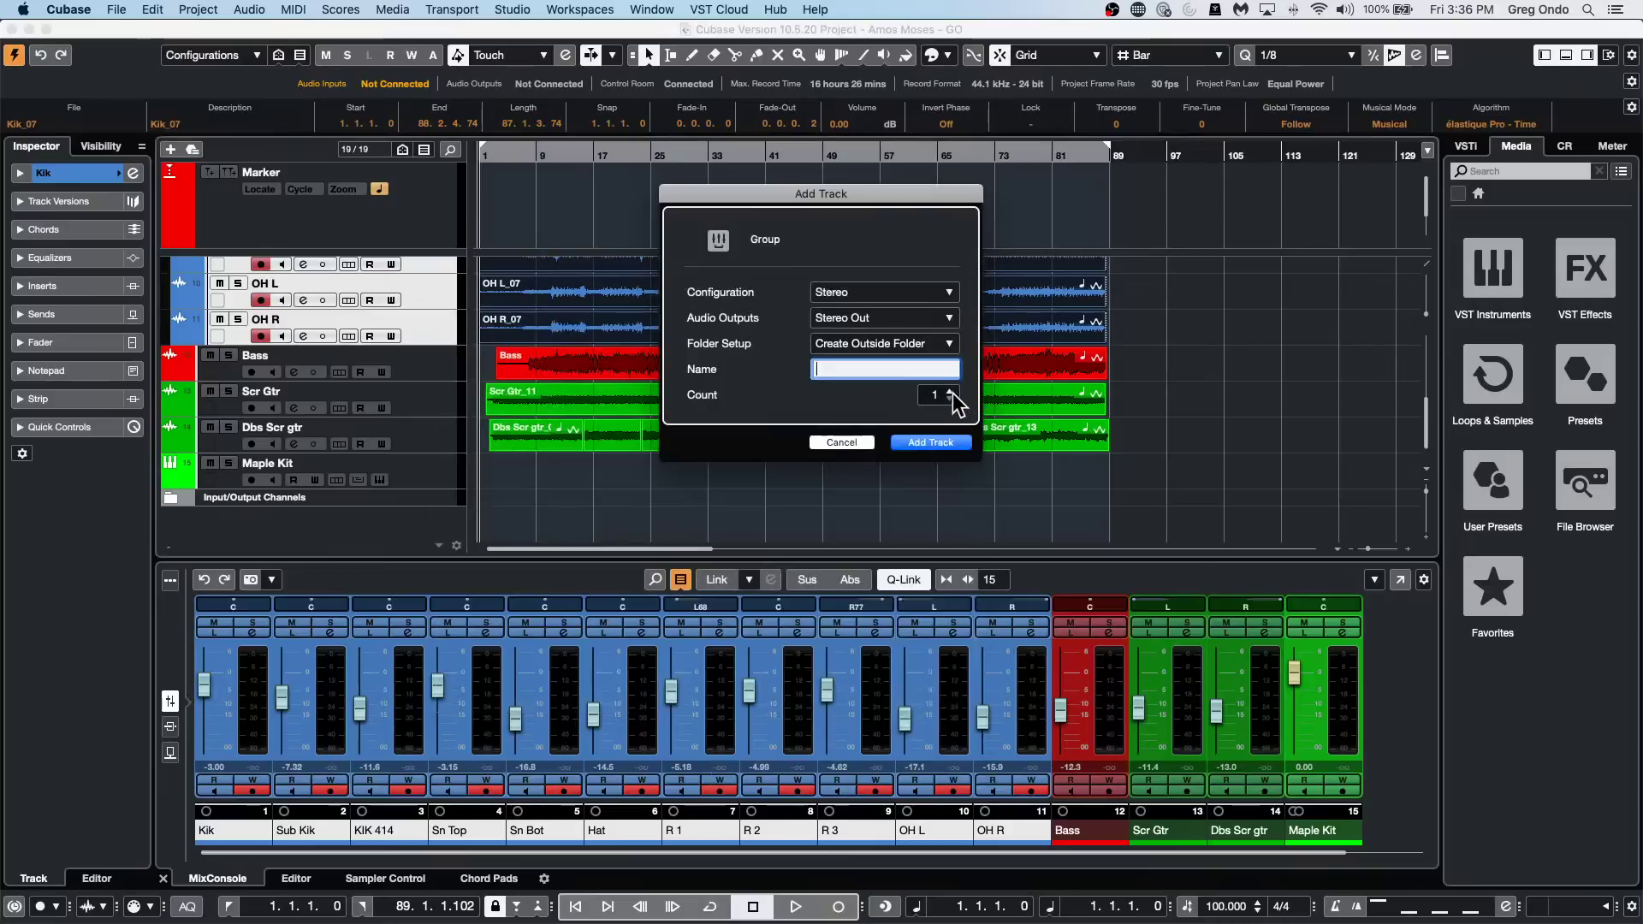
{"action": "left_click", "coordinate": [949, 391]}
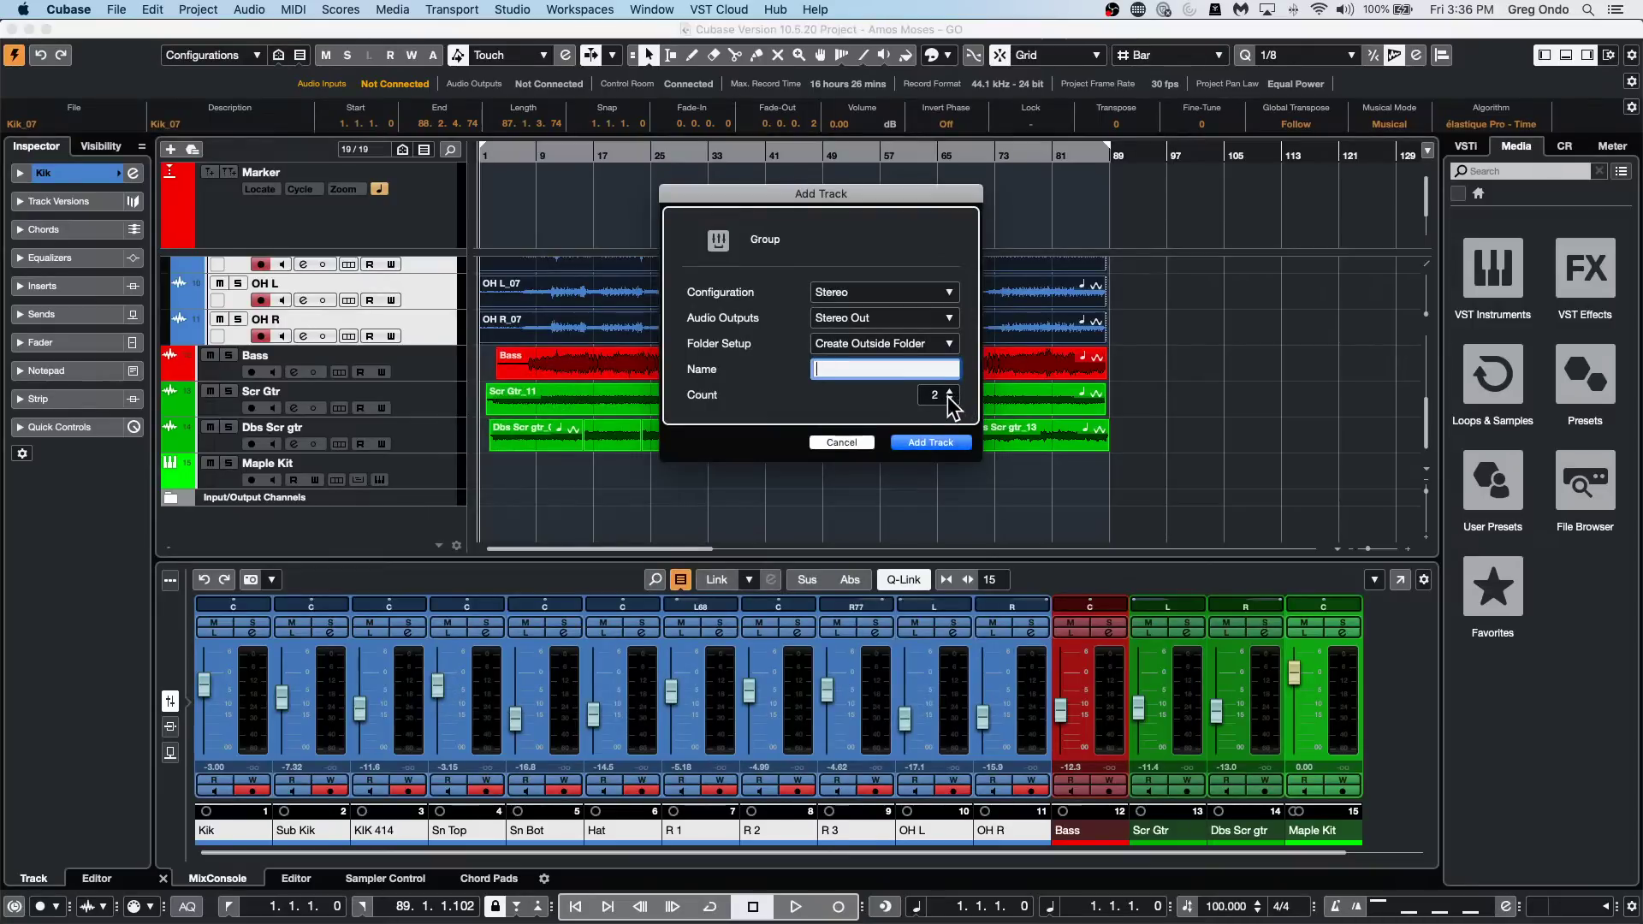
{"action": "left_click", "coordinate": [933, 442]}
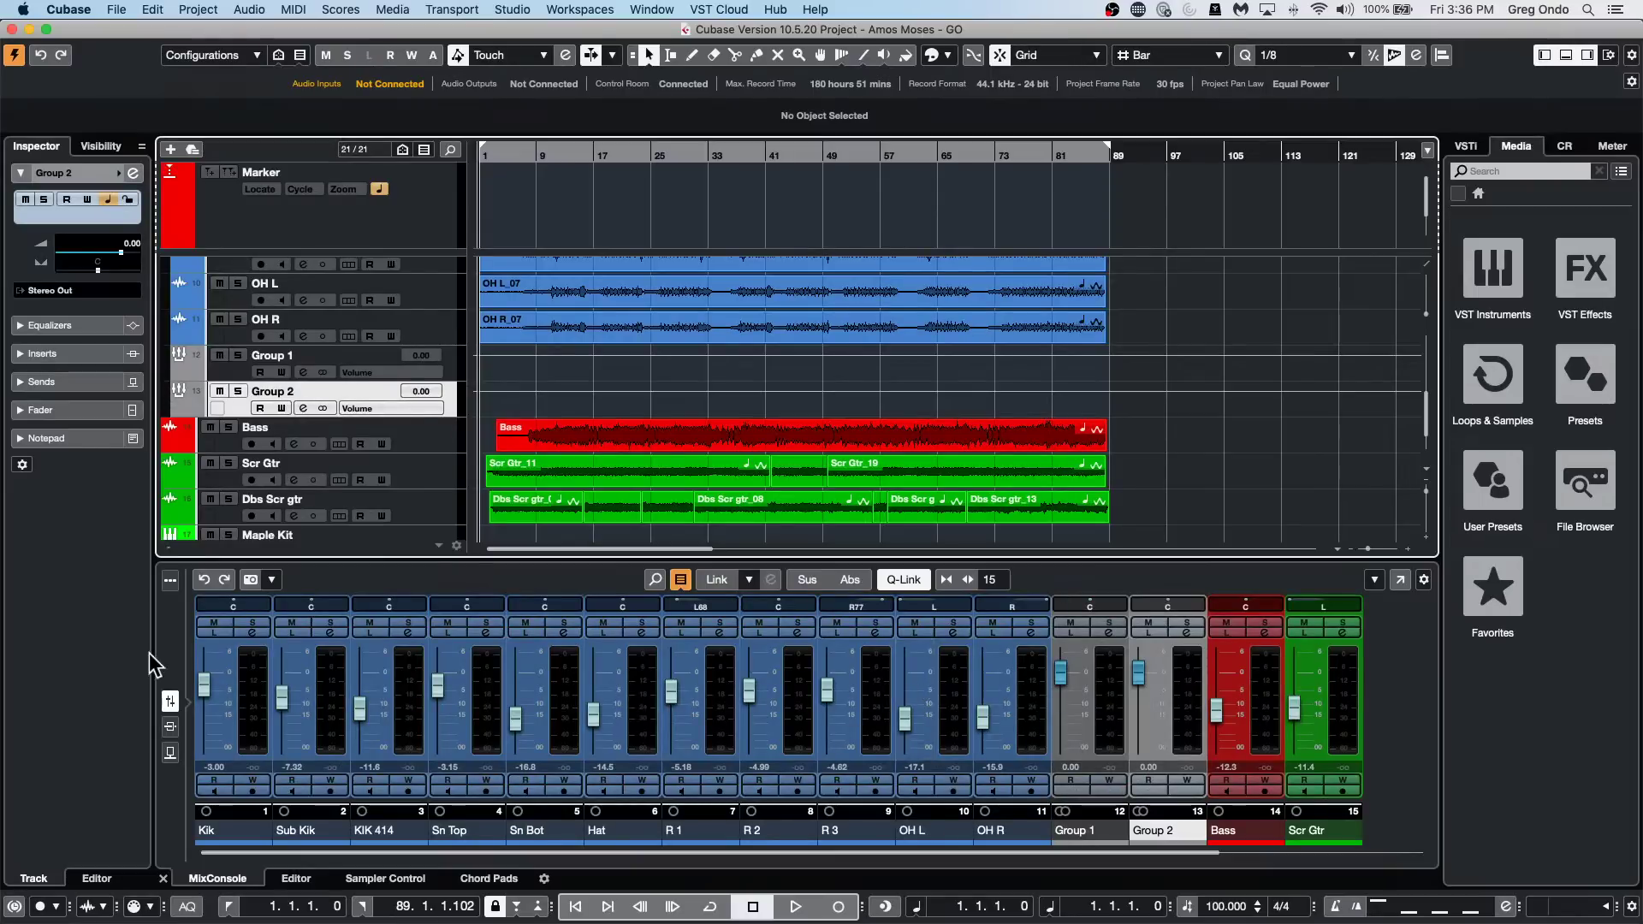
{"action": "left_click", "coordinate": [1033, 708]}
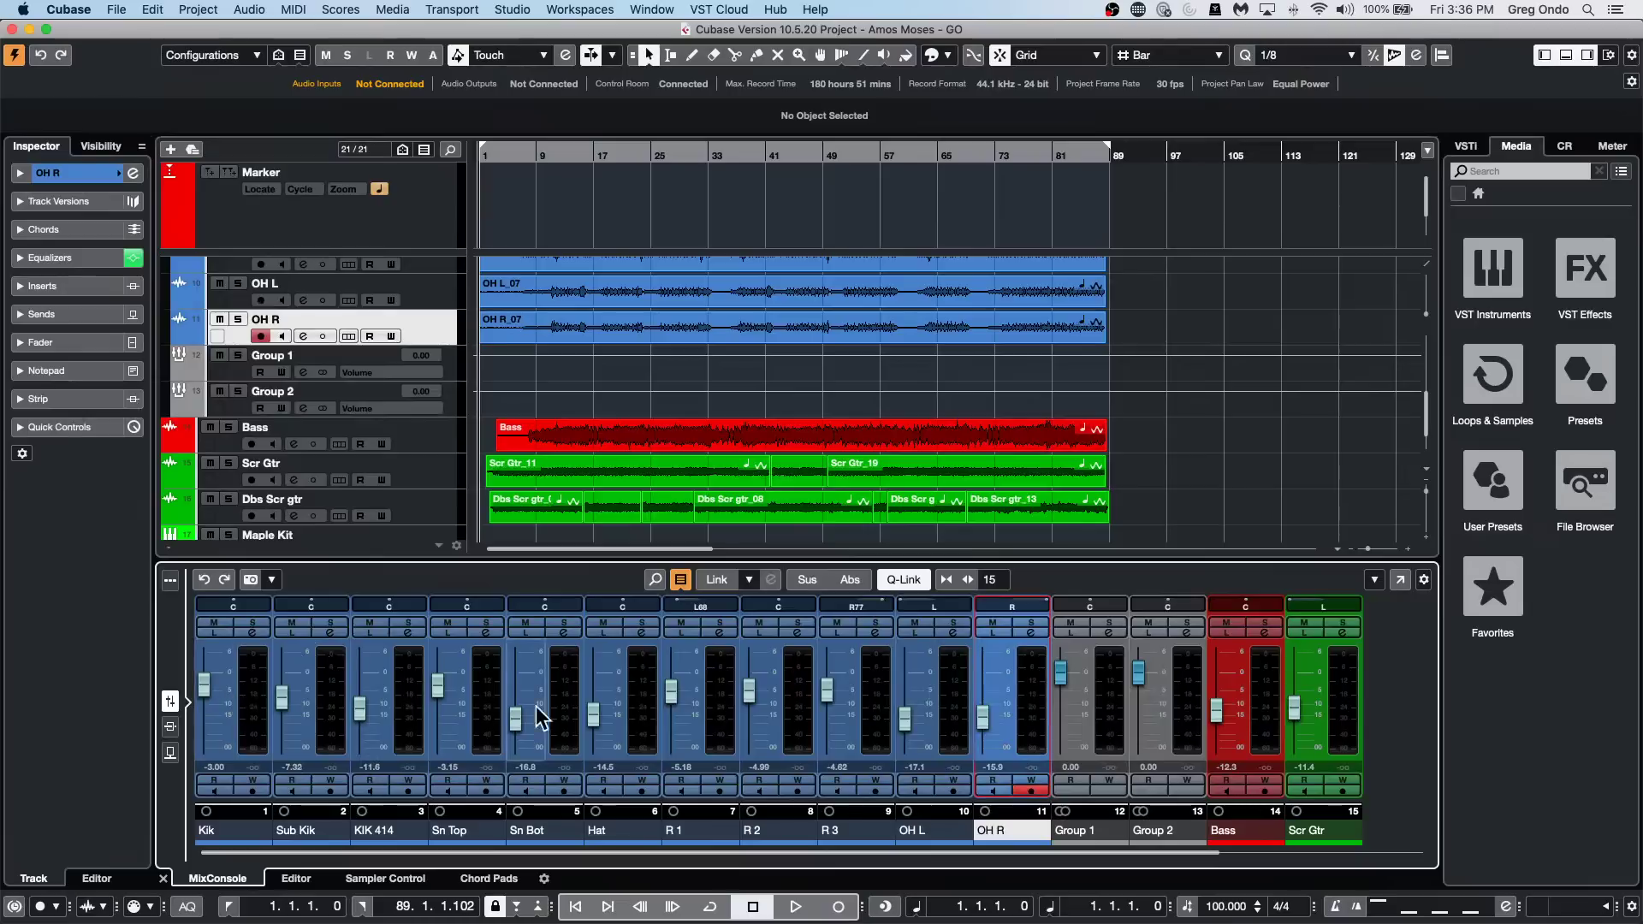
{"action": "left_click", "coordinate": [170, 726]}
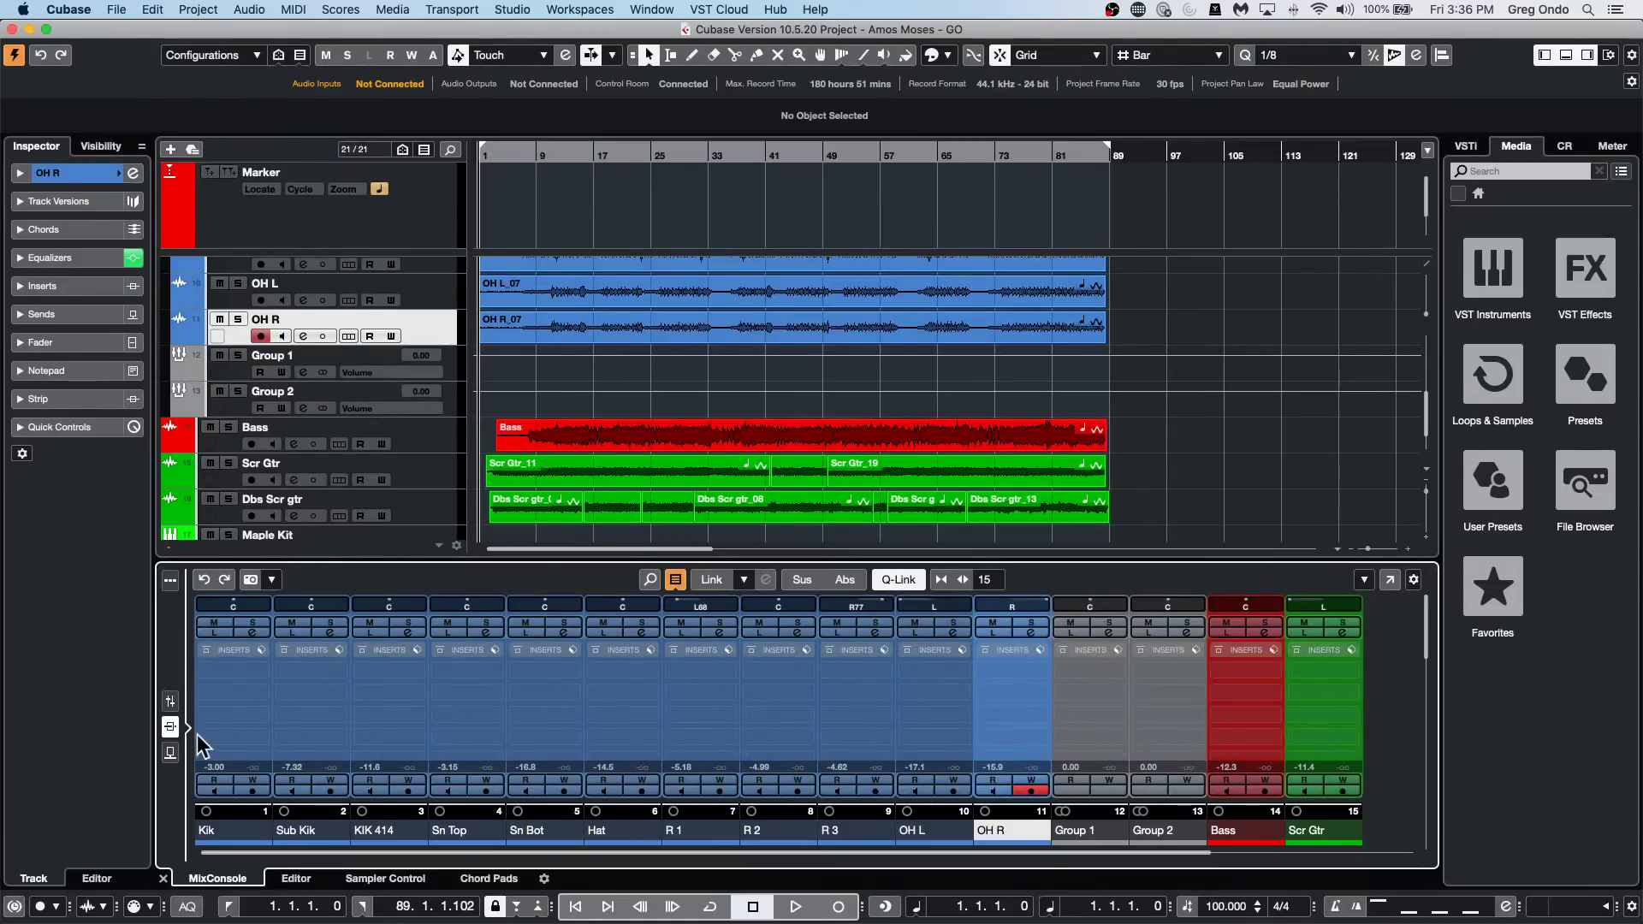
{"action": "left_click", "coordinate": [259, 672]}
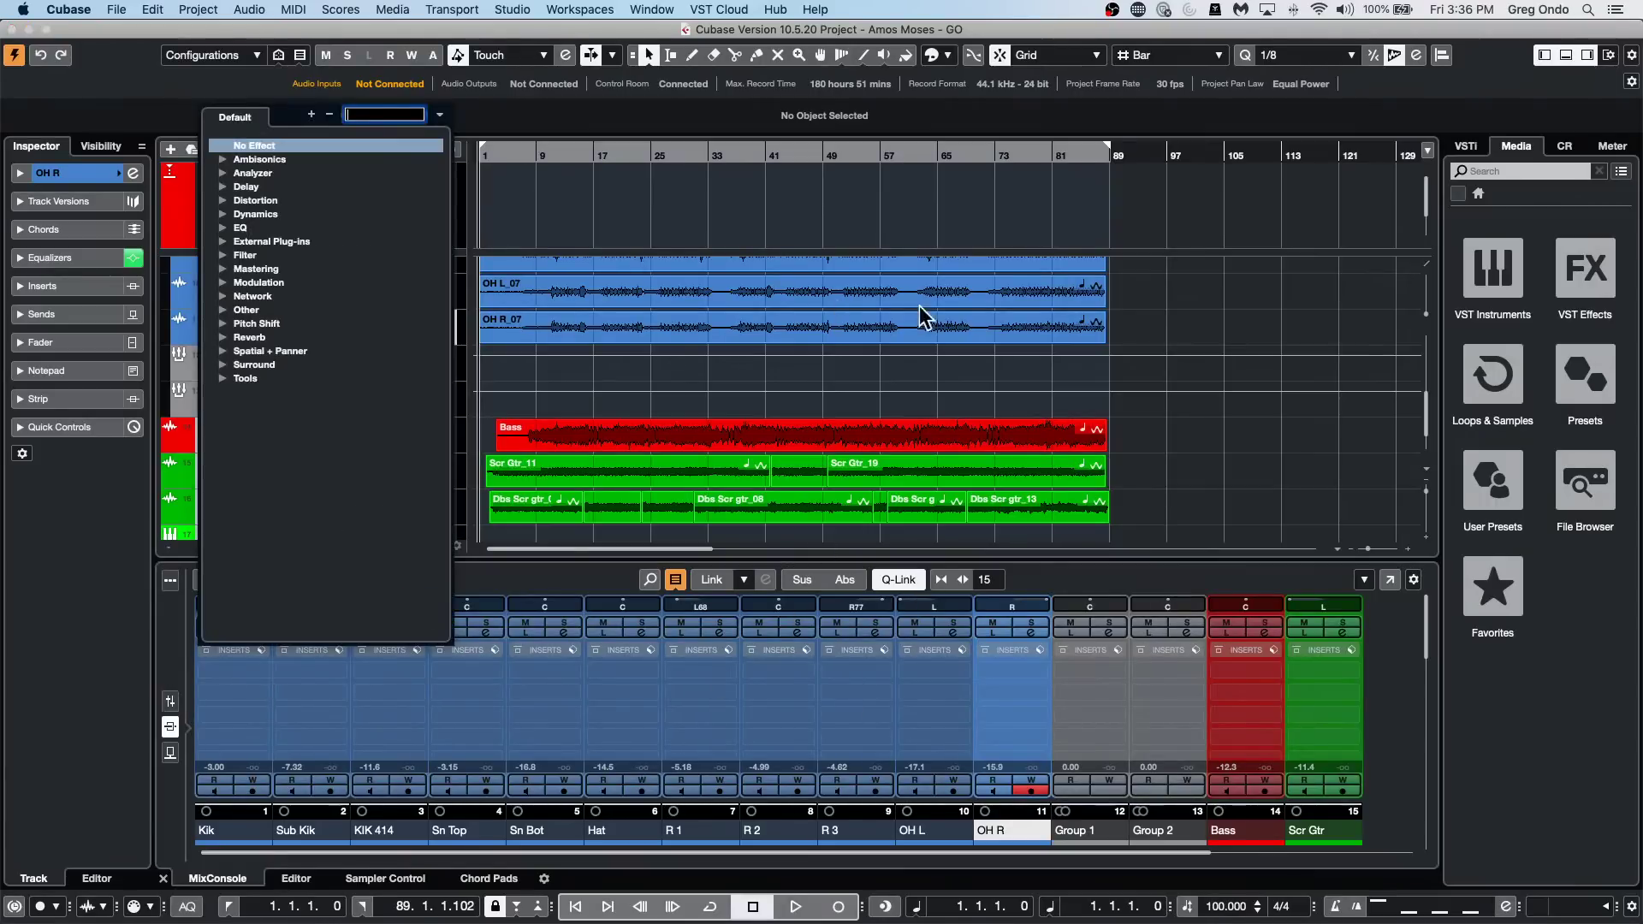
{"action": "left_click", "coordinate": [674, 368]}
Select all drum tracks from Kik through OH R and assign their first send to Group 1 and second send to Group 2.
{"action": "scroll", "coordinate": [308, 312], "scroll_direction": "up", "scroll_amount": 2}
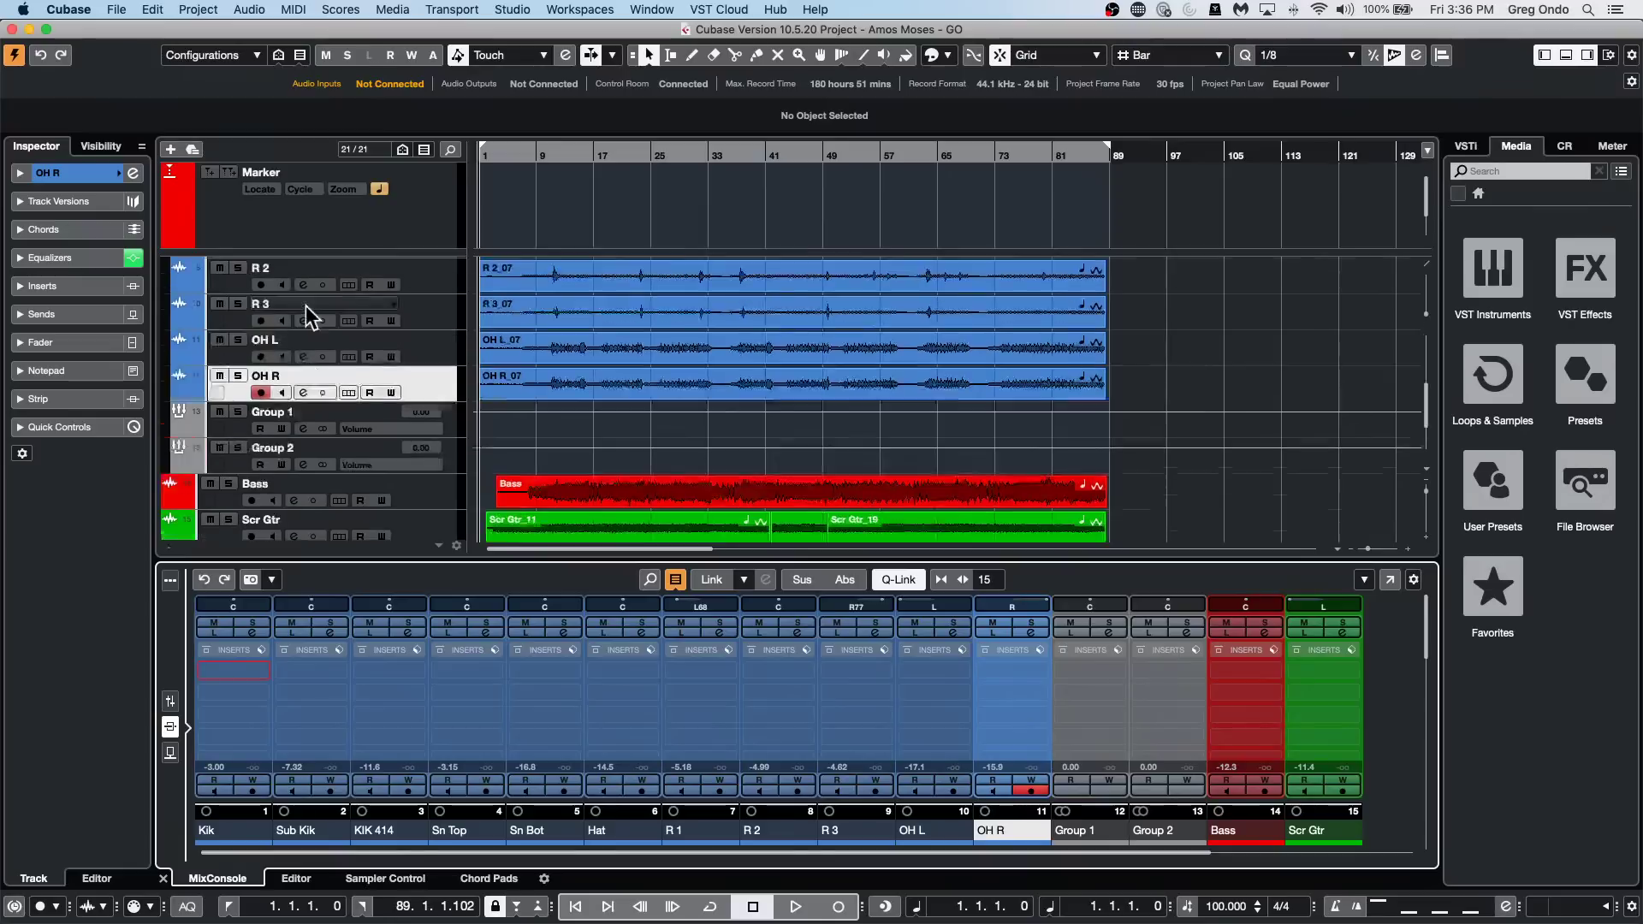
{"action": "scroll", "coordinate": [308, 312], "scroll_direction": "up", "scroll_amount": 5}
{"action": "left_click", "coordinate": [416, 323], "text": "shift"}
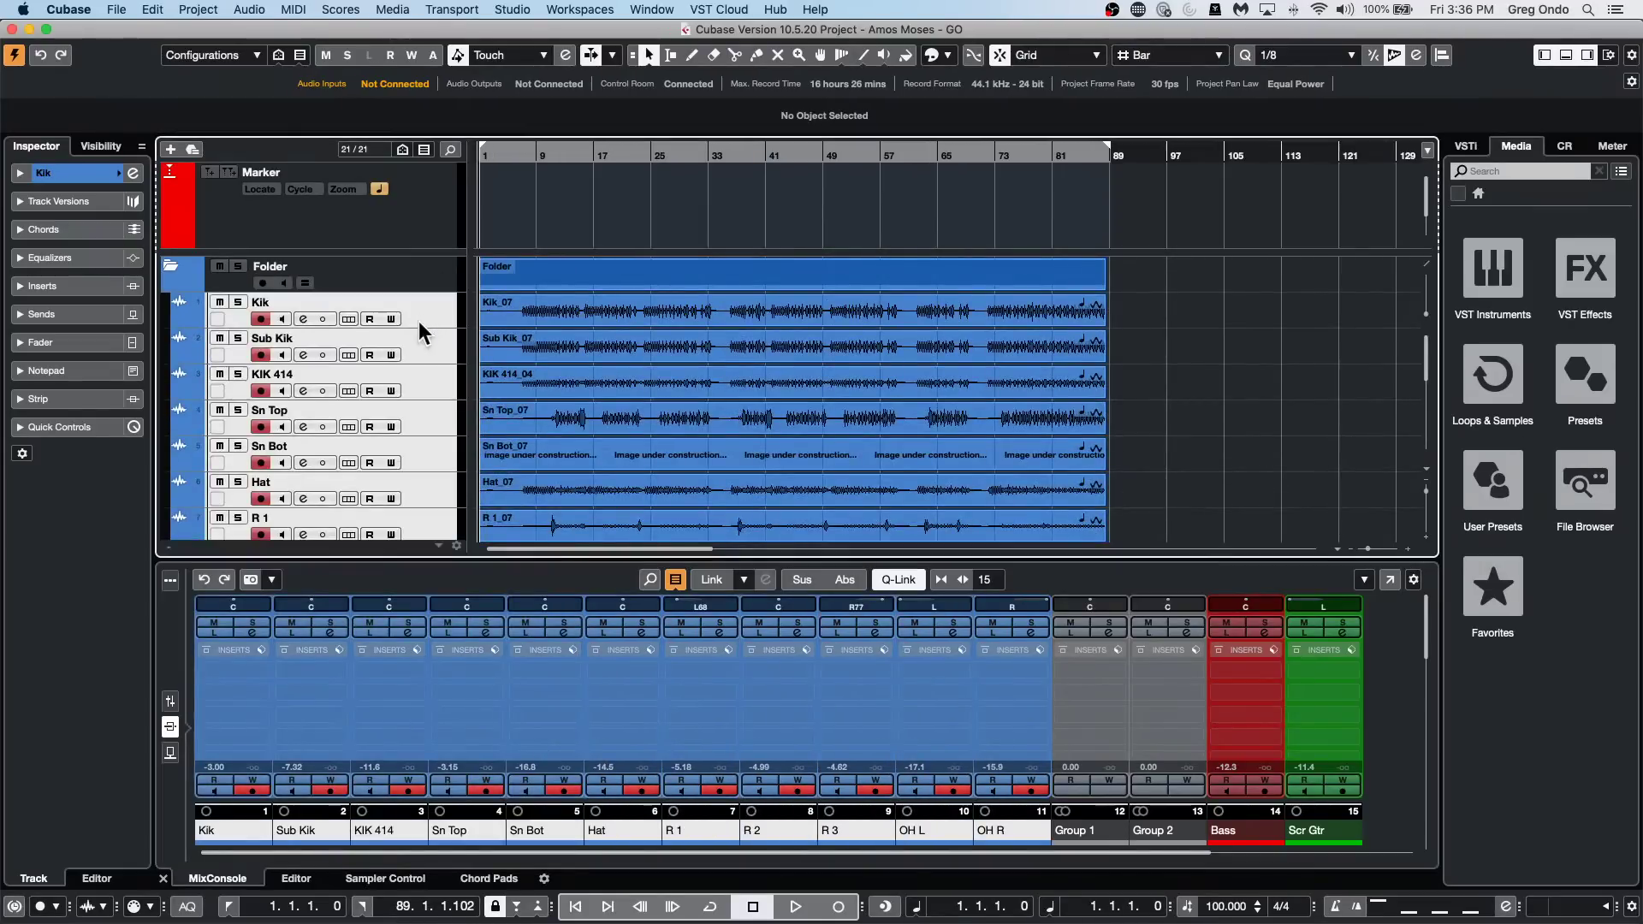
{"action": "scroll", "coordinate": [471, 351], "scroll_direction": "down", "scroll_amount": 6}
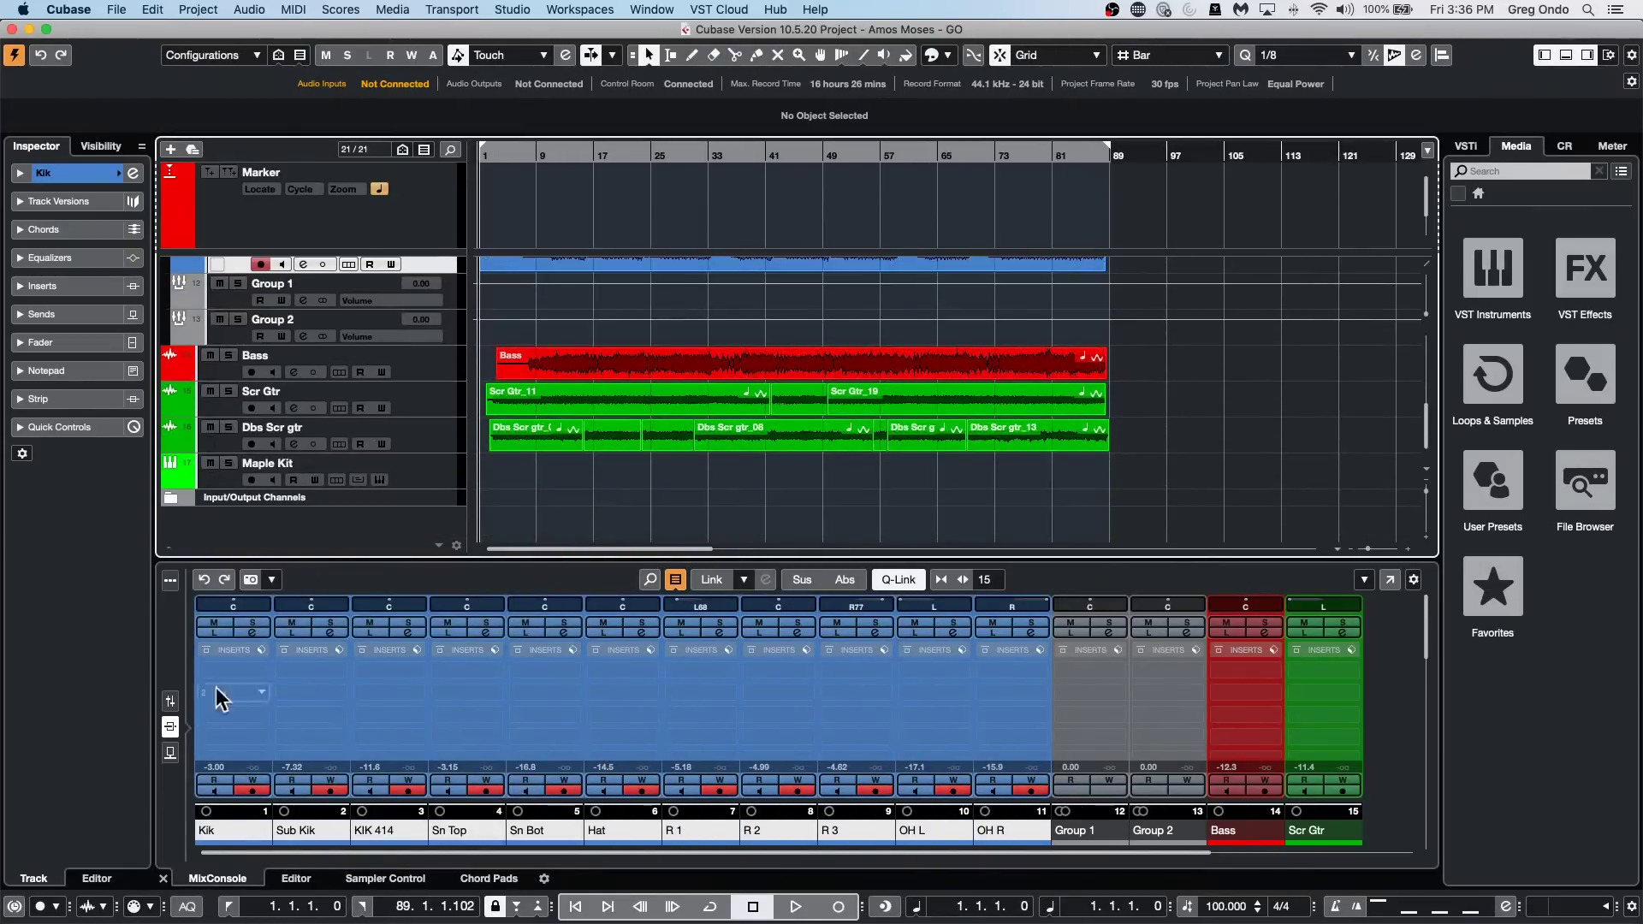
{"action": "left_click", "coordinate": [170, 752]}
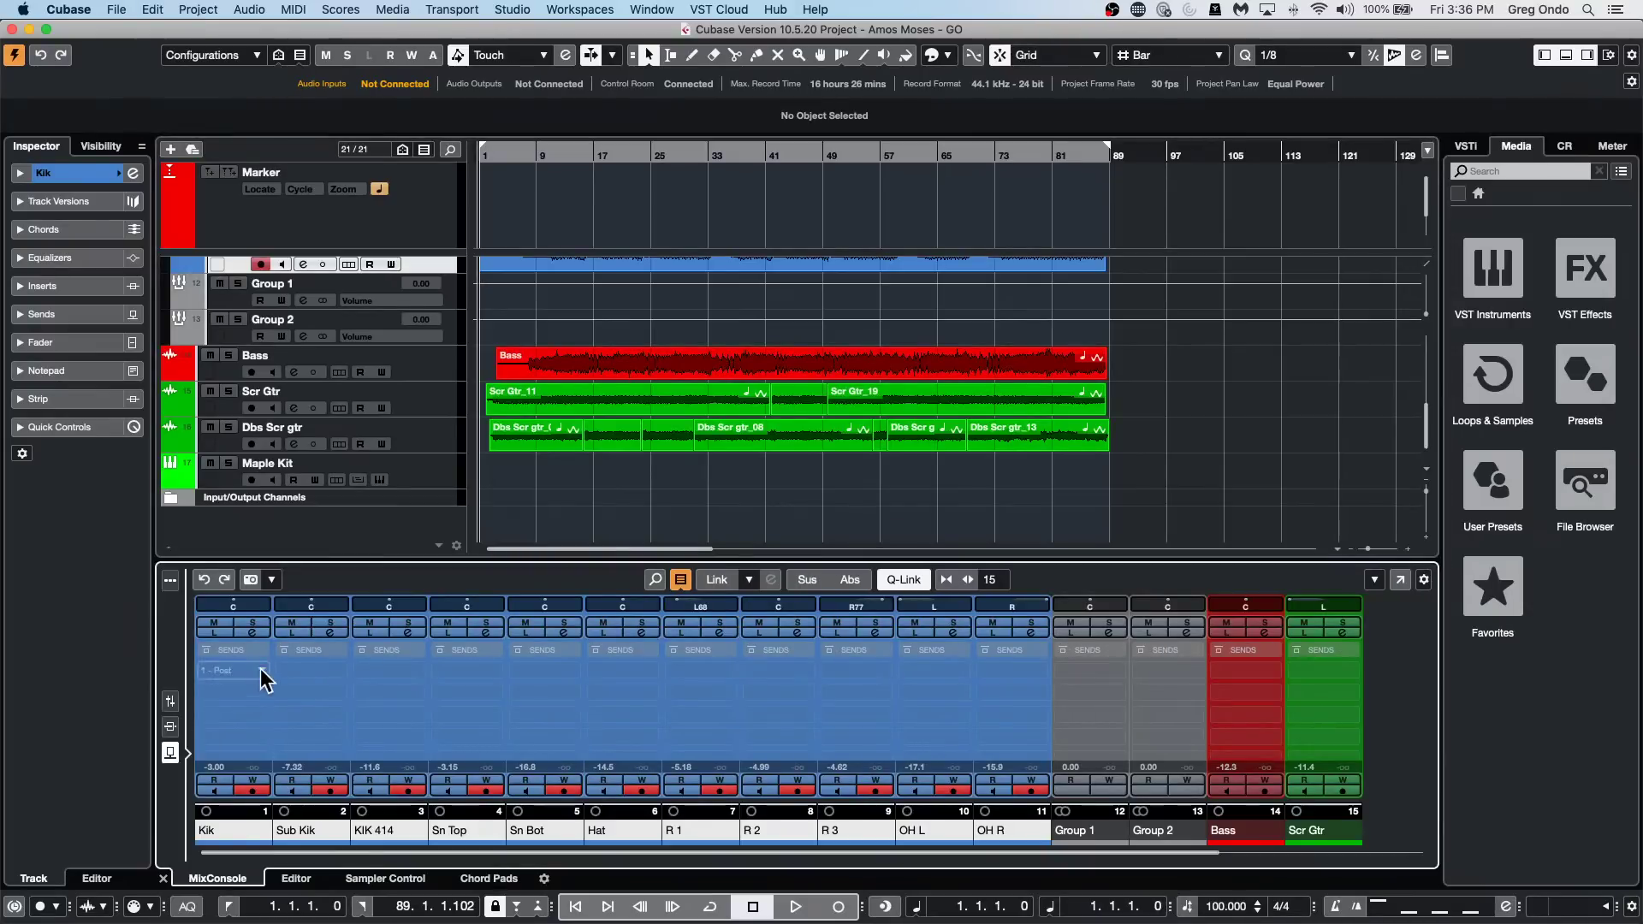
{"action": "left_click", "coordinate": [262, 679]}
{"action": "left_click", "coordinate": [265, 761]}
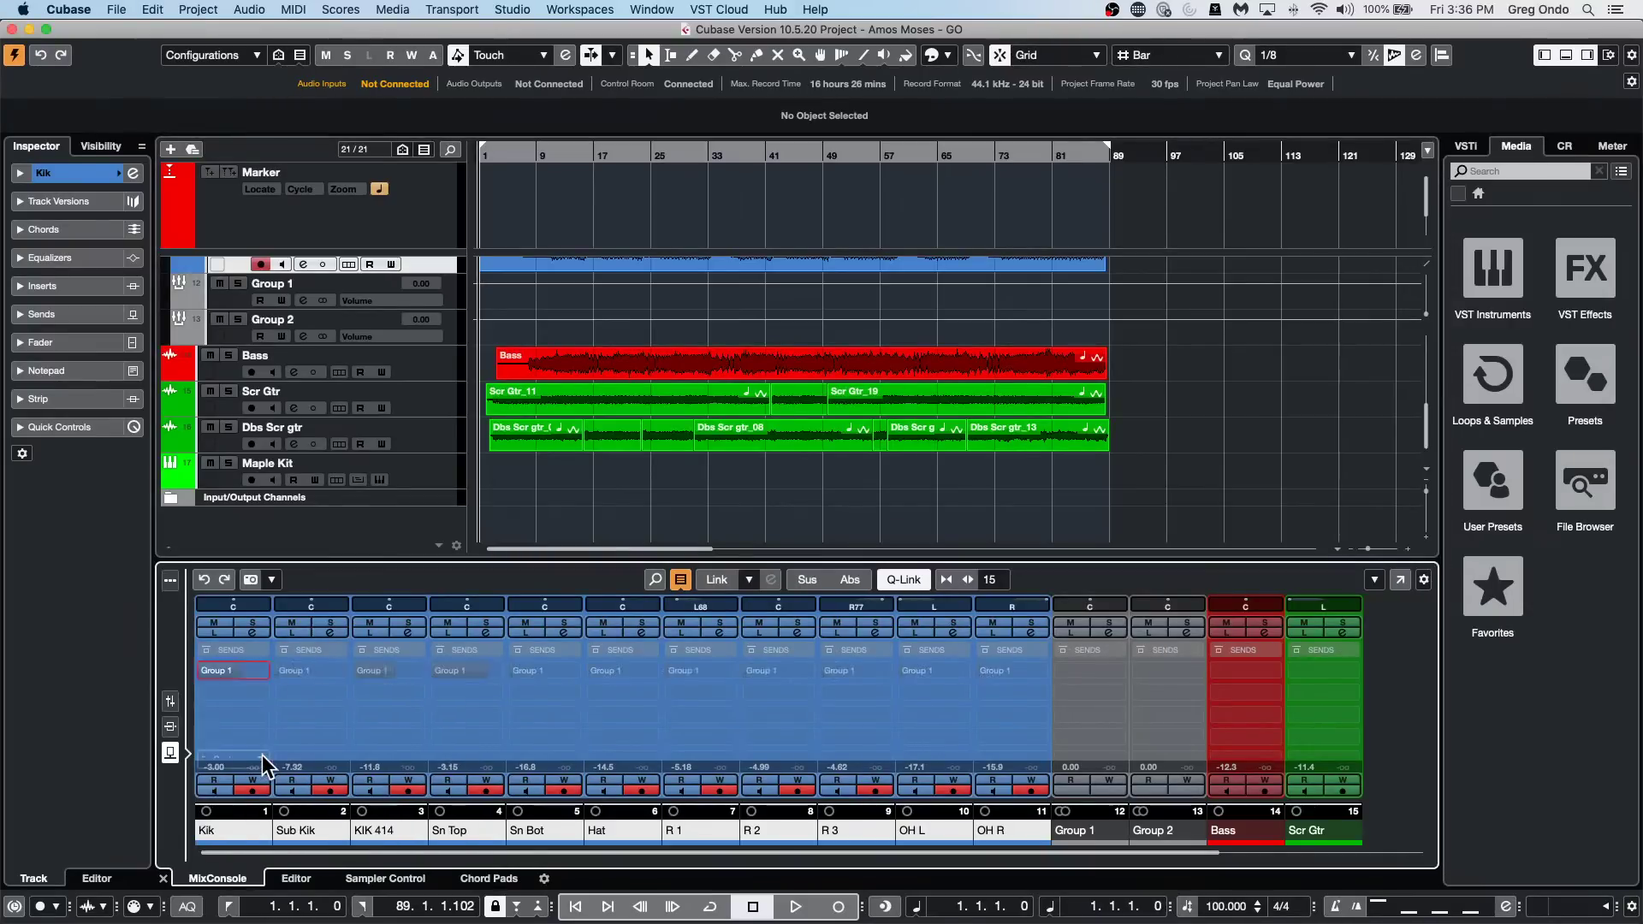
{"action": "left_click", "coordinate": [261, 695]}
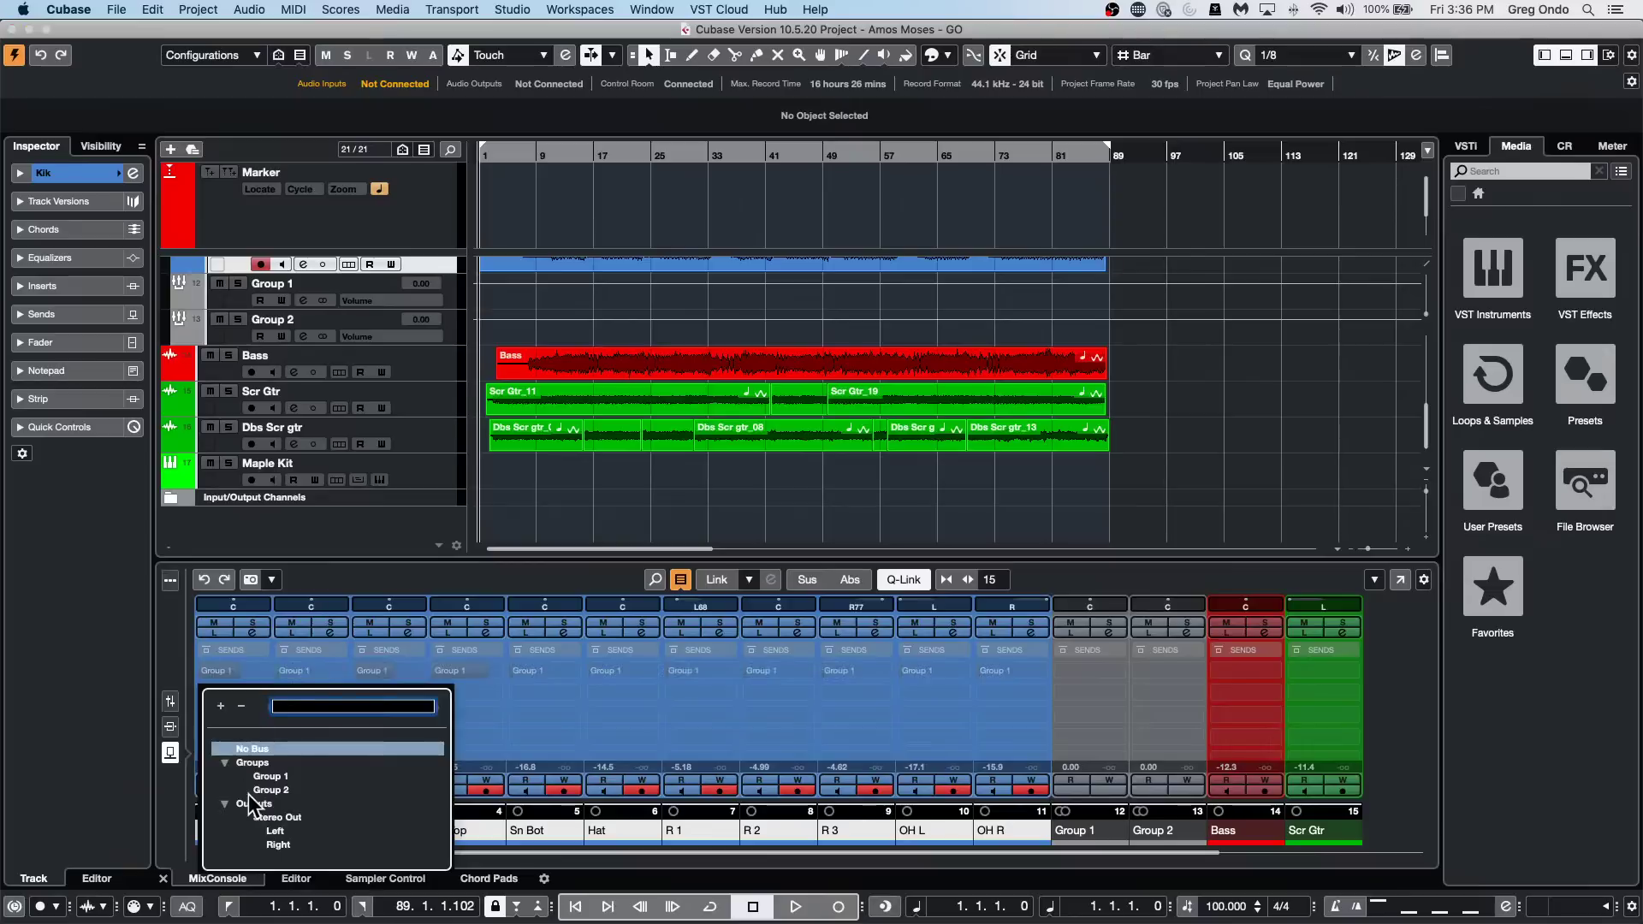
{"action": "left_click", "coordinate": [270, 790]}
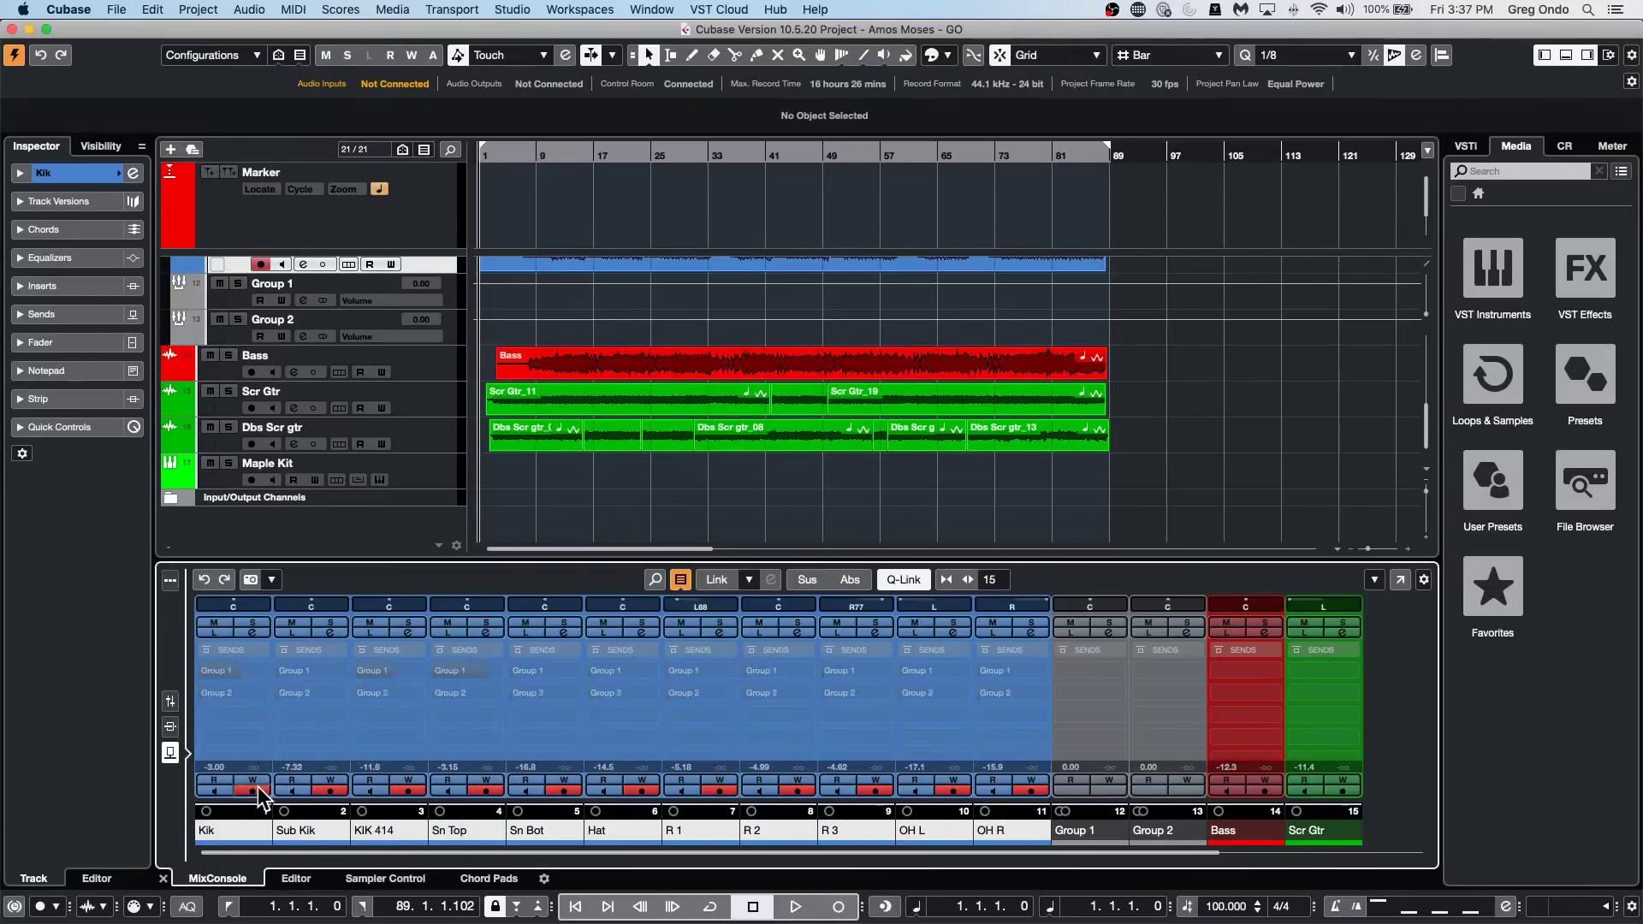
Enable both group sends on the selected drum channels and raise their Group 2 send level.
{"action": "left_click", "coordinate": [205, 671]}
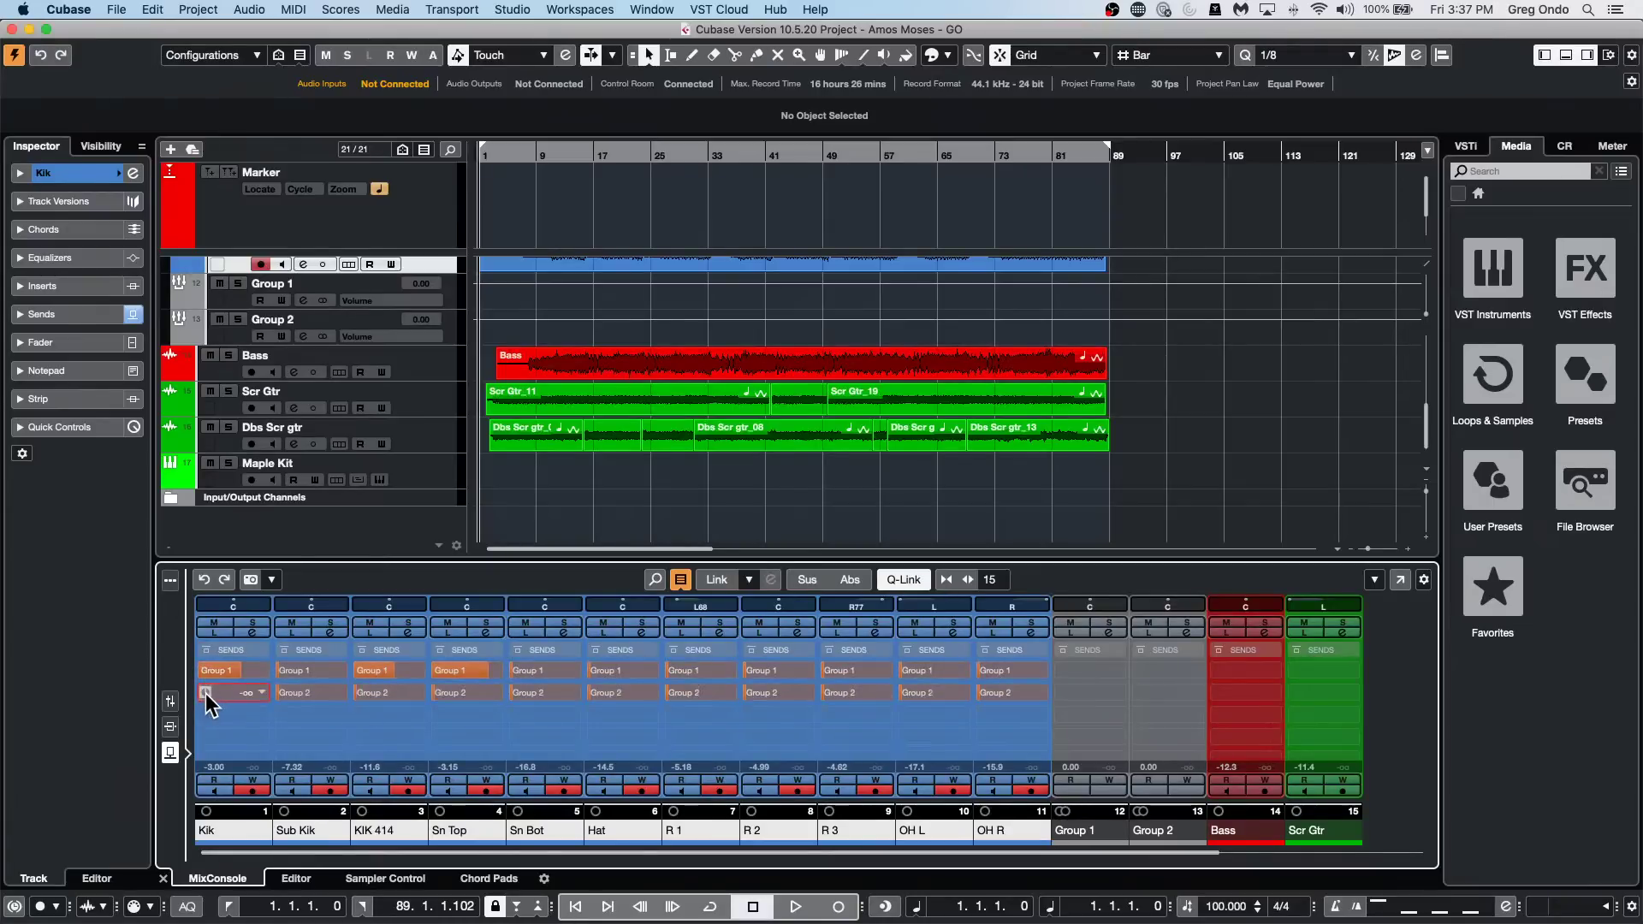
{"action": "left_click_drag", "start_coordinate": [205, 691], "coordinate": [328, 684]}
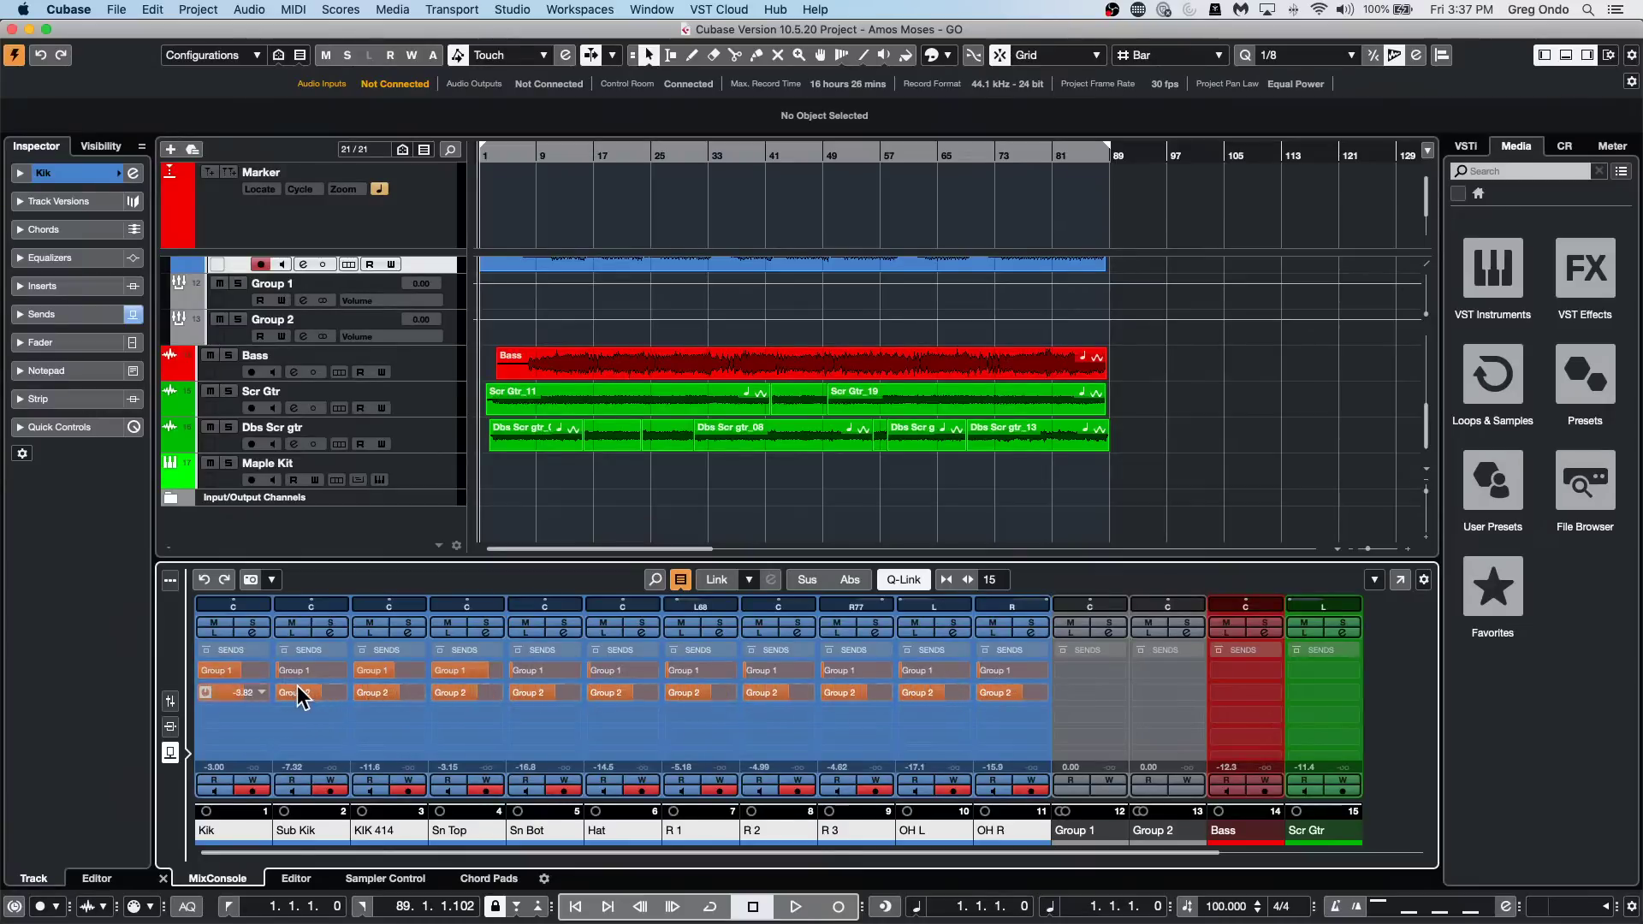
Play the project from bar 14 with the mixer faders shown, and mute the Group 1 and Group 2 channels.
{"action": "left_click", "coordinate": [571, 511]}
{"action": "scroll", "coordinate": [572, 425], "scroll_direction": "up", "scroll_amount": 5}
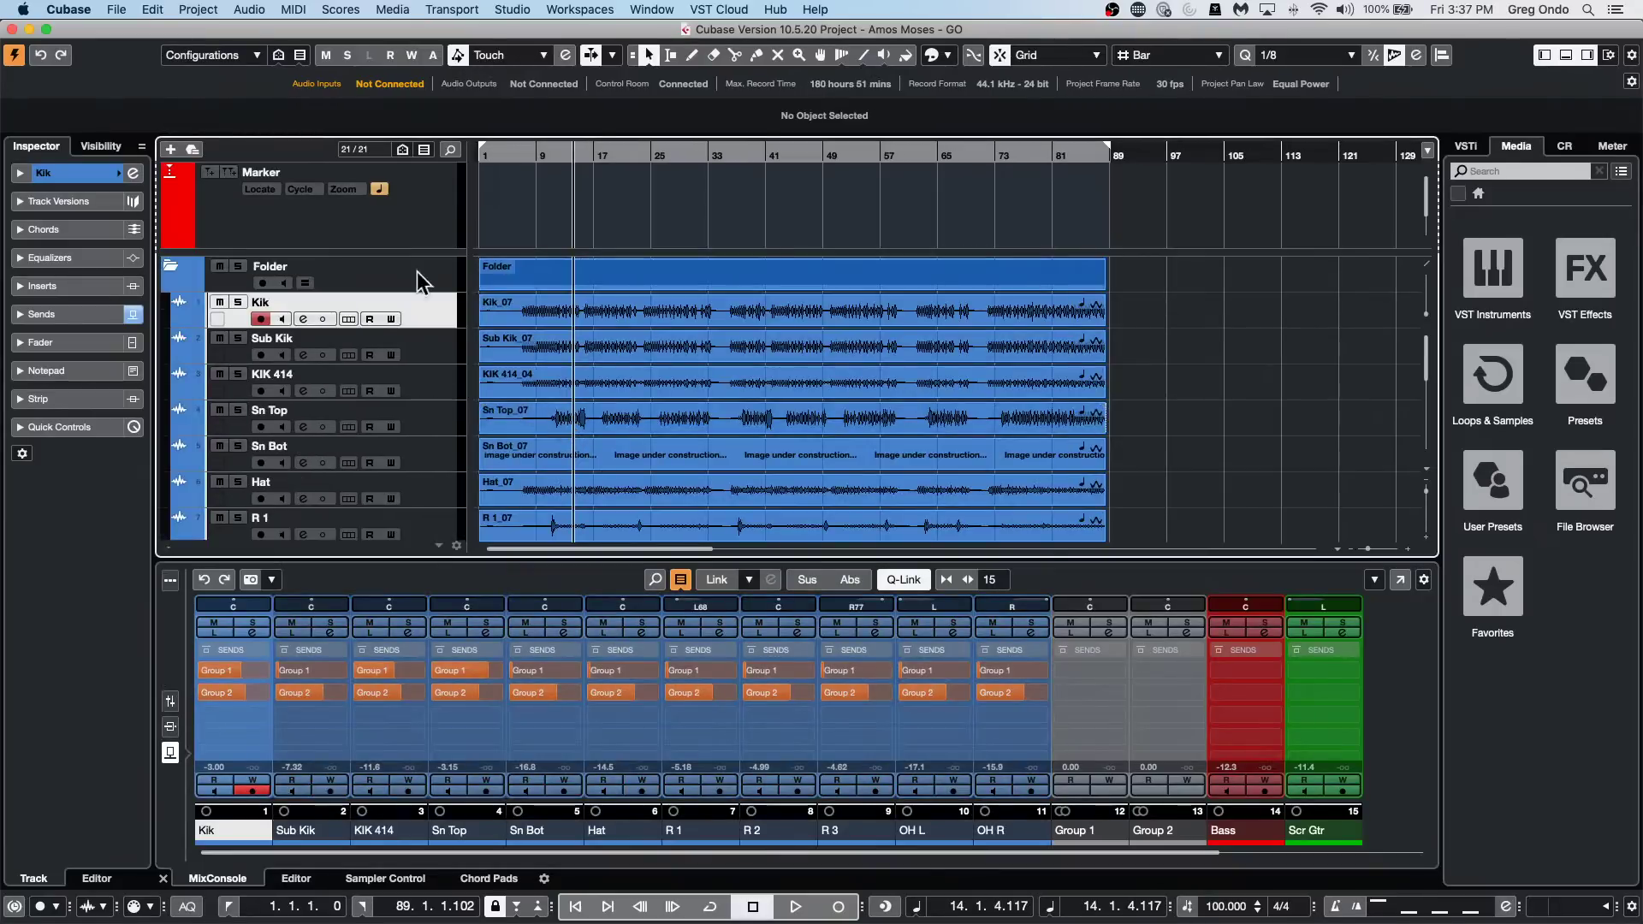
{"action": "left_click", "coordinate": [169, 702]}
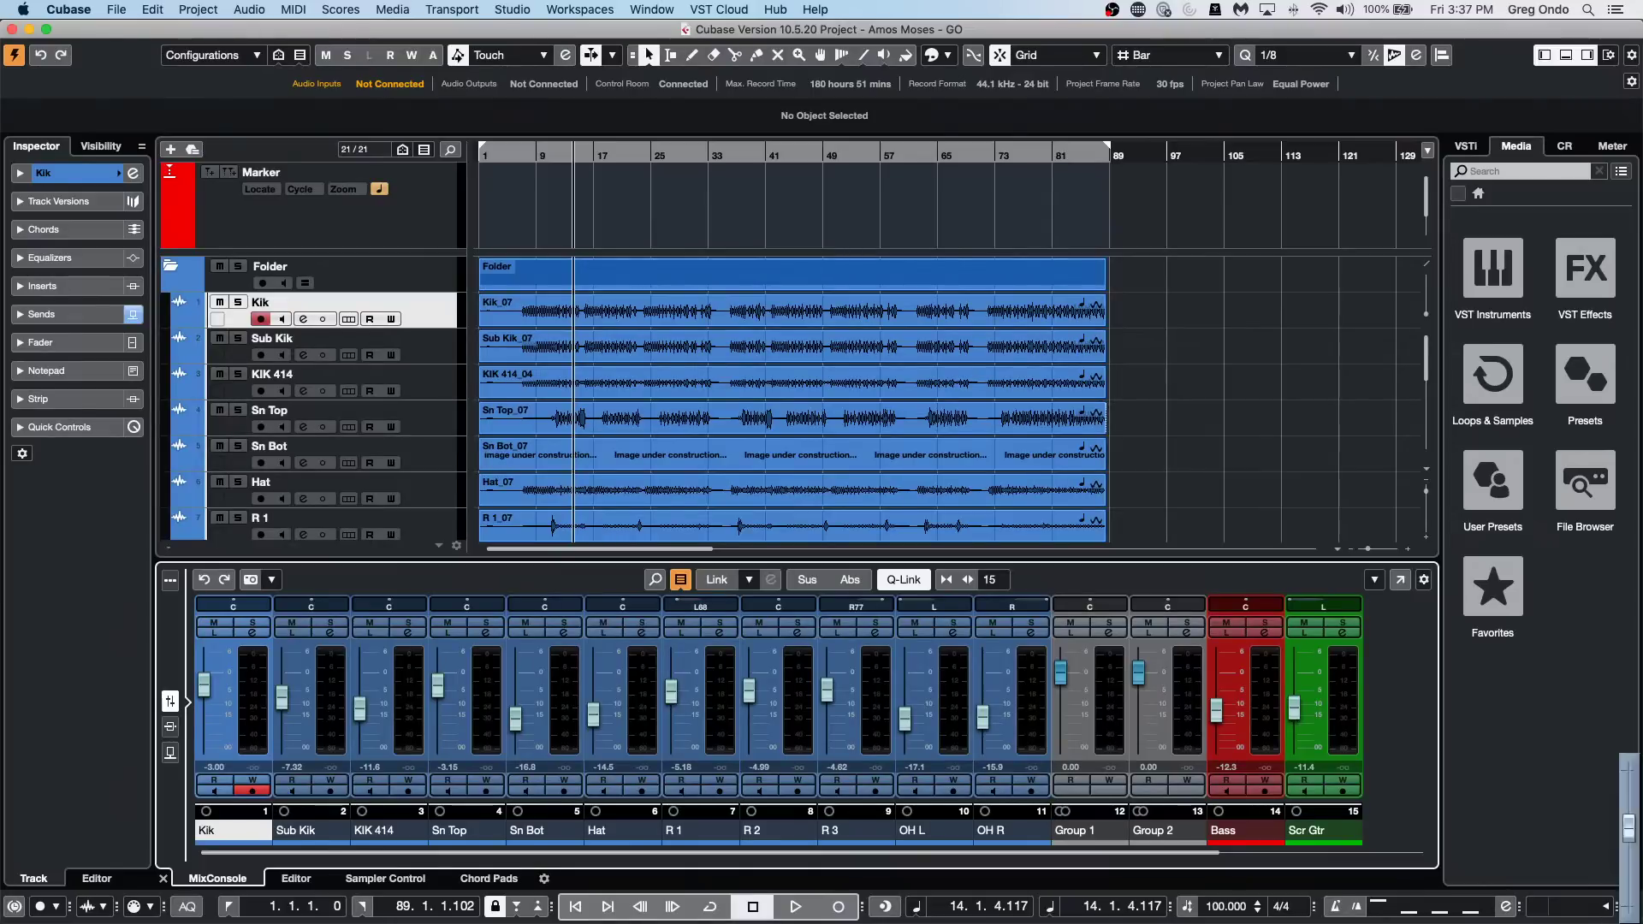
{"action": "key", "text": "space"}
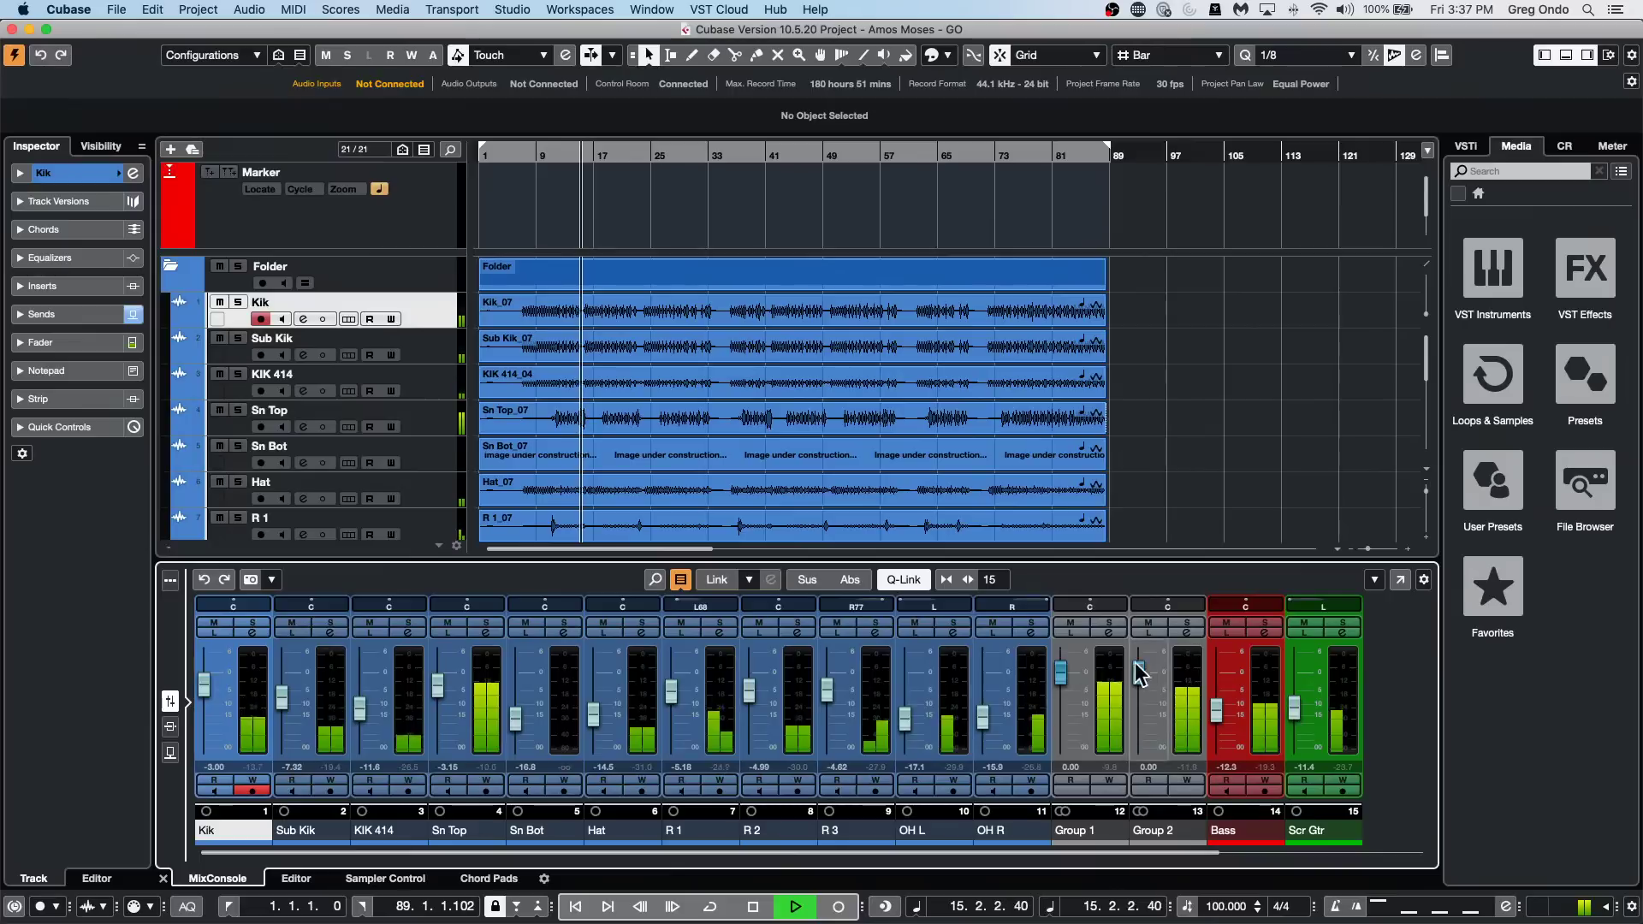
{"action": "left_click", "coordinate": [1070, 623]}
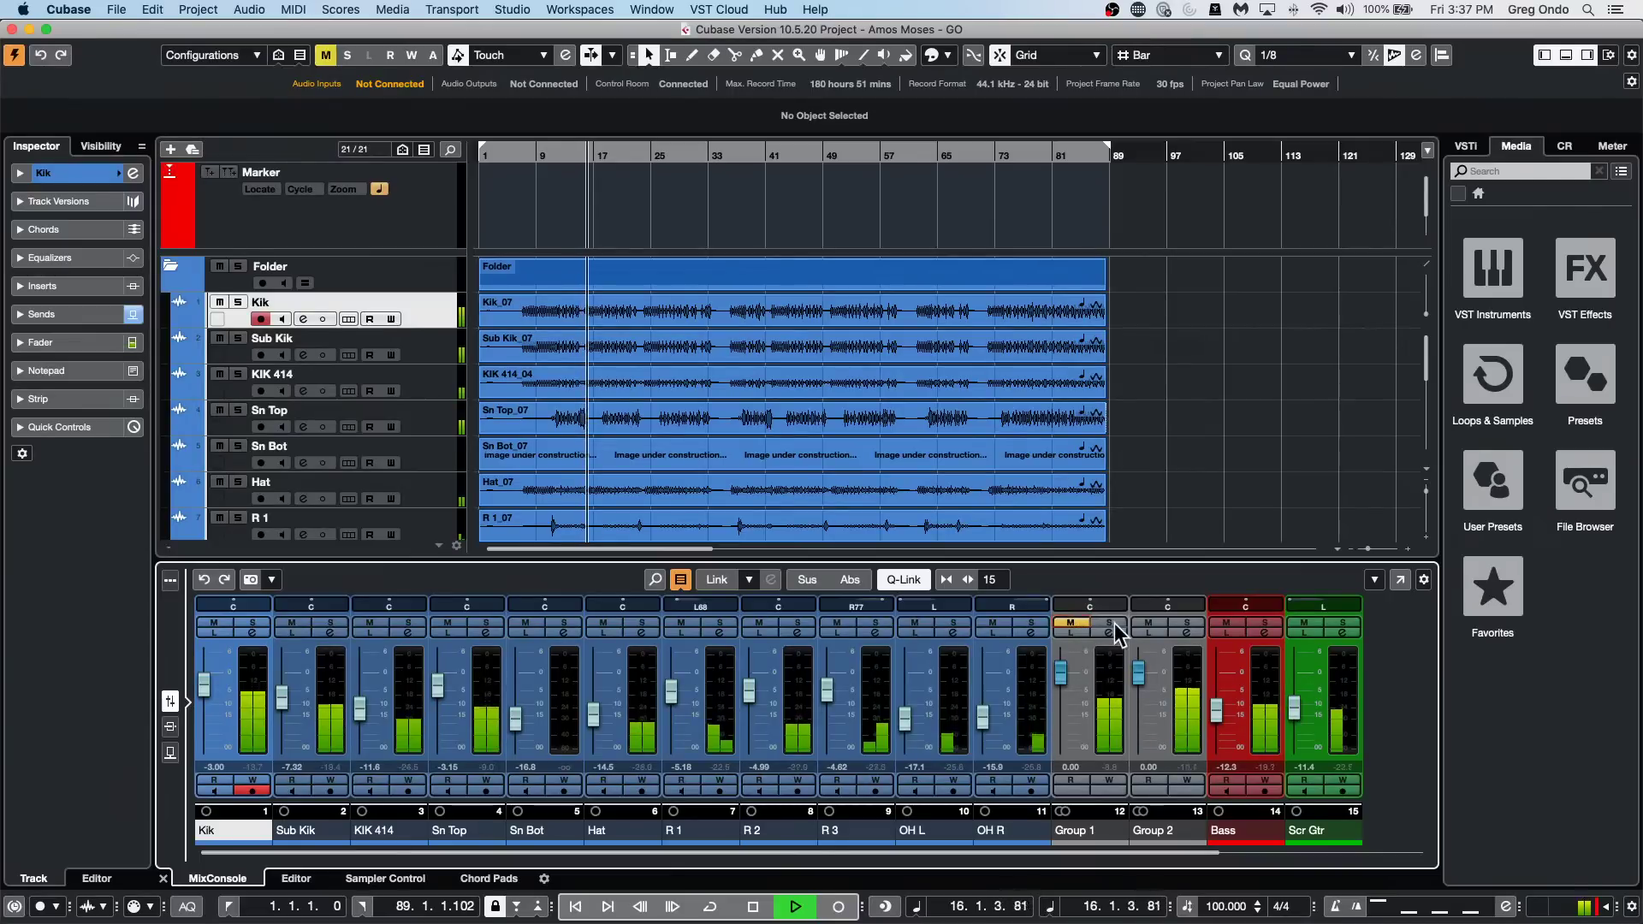
{"action": "left_click", "coordinate": [1148, 623]}
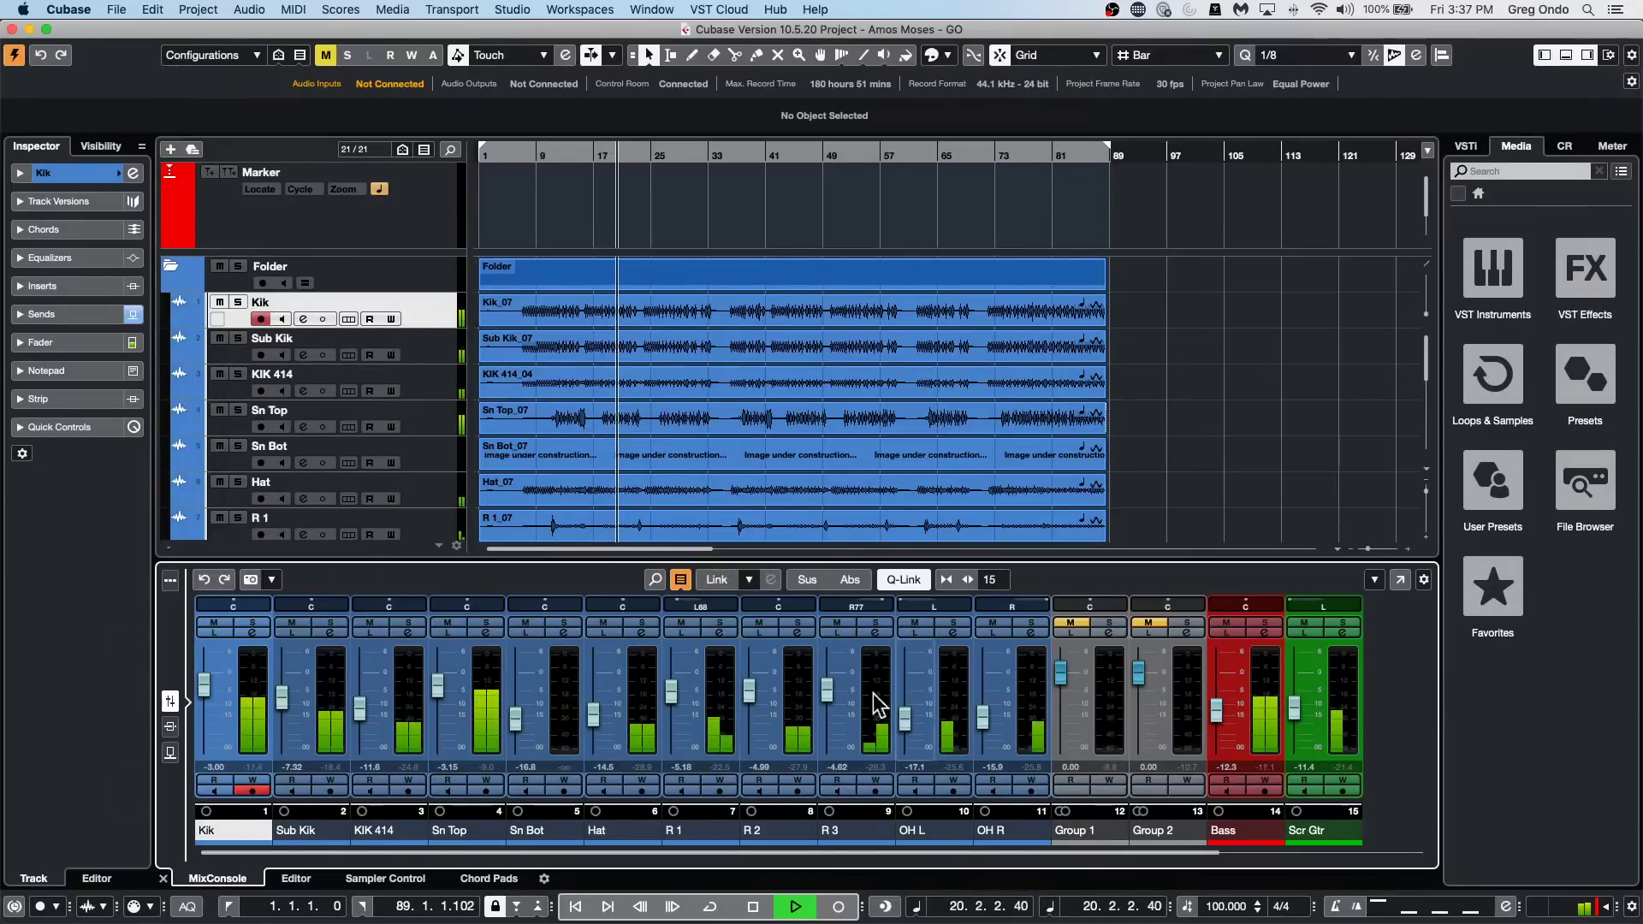
Unmute the Group 1 and Group 2 channels and lower the Group 1 fader to about -0.62 dB.
{"action": "left_click", "coordinate": [1070, 622]}
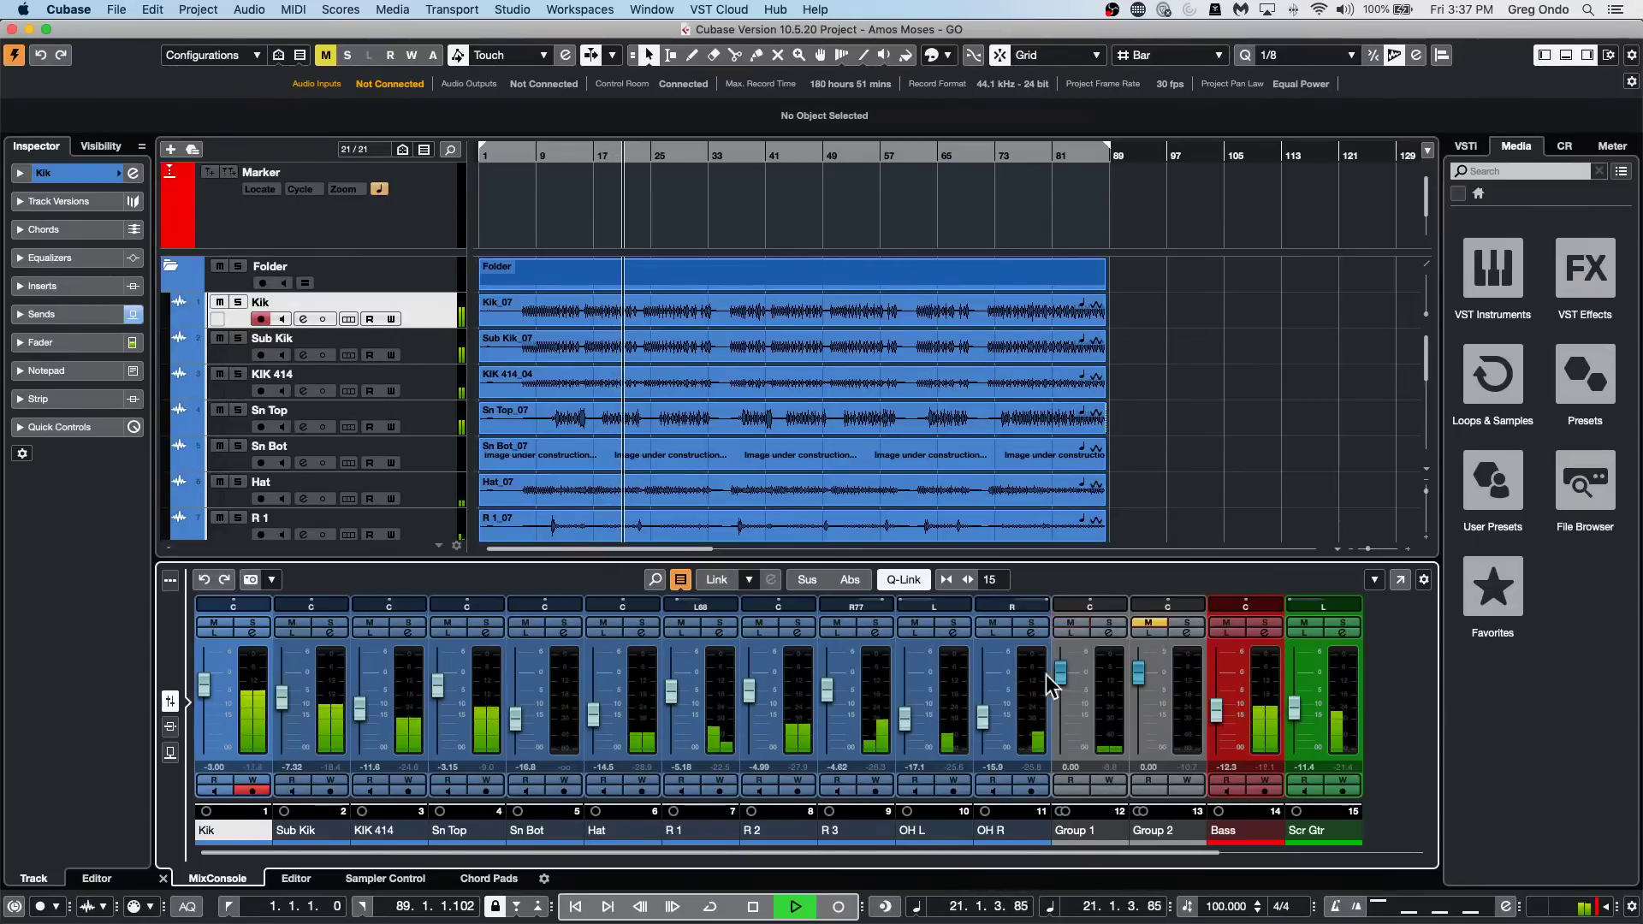
{"action": "left_click_drag", "start_coordinate": [1061, 675], "coordinate": [1065, 689]}
{"action": "left_click", "coordinate": [1148, 623]}
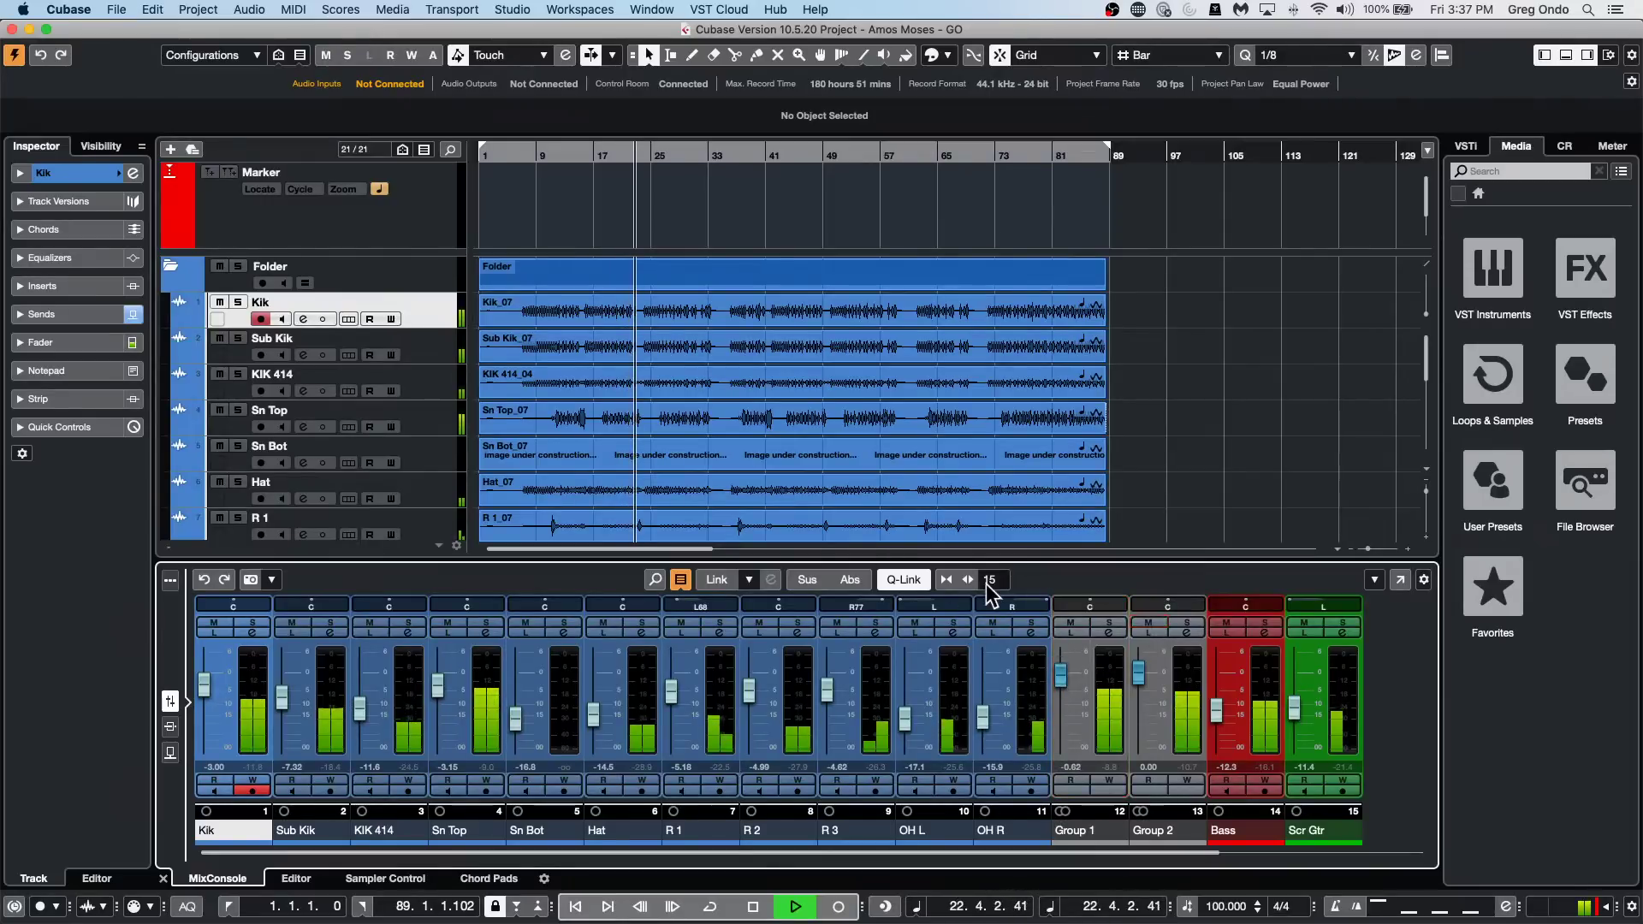
Examine the output targets of the R 3 channel in its channel settings and close them.
{"action": "left_click", "coordinate": [873, 634]}
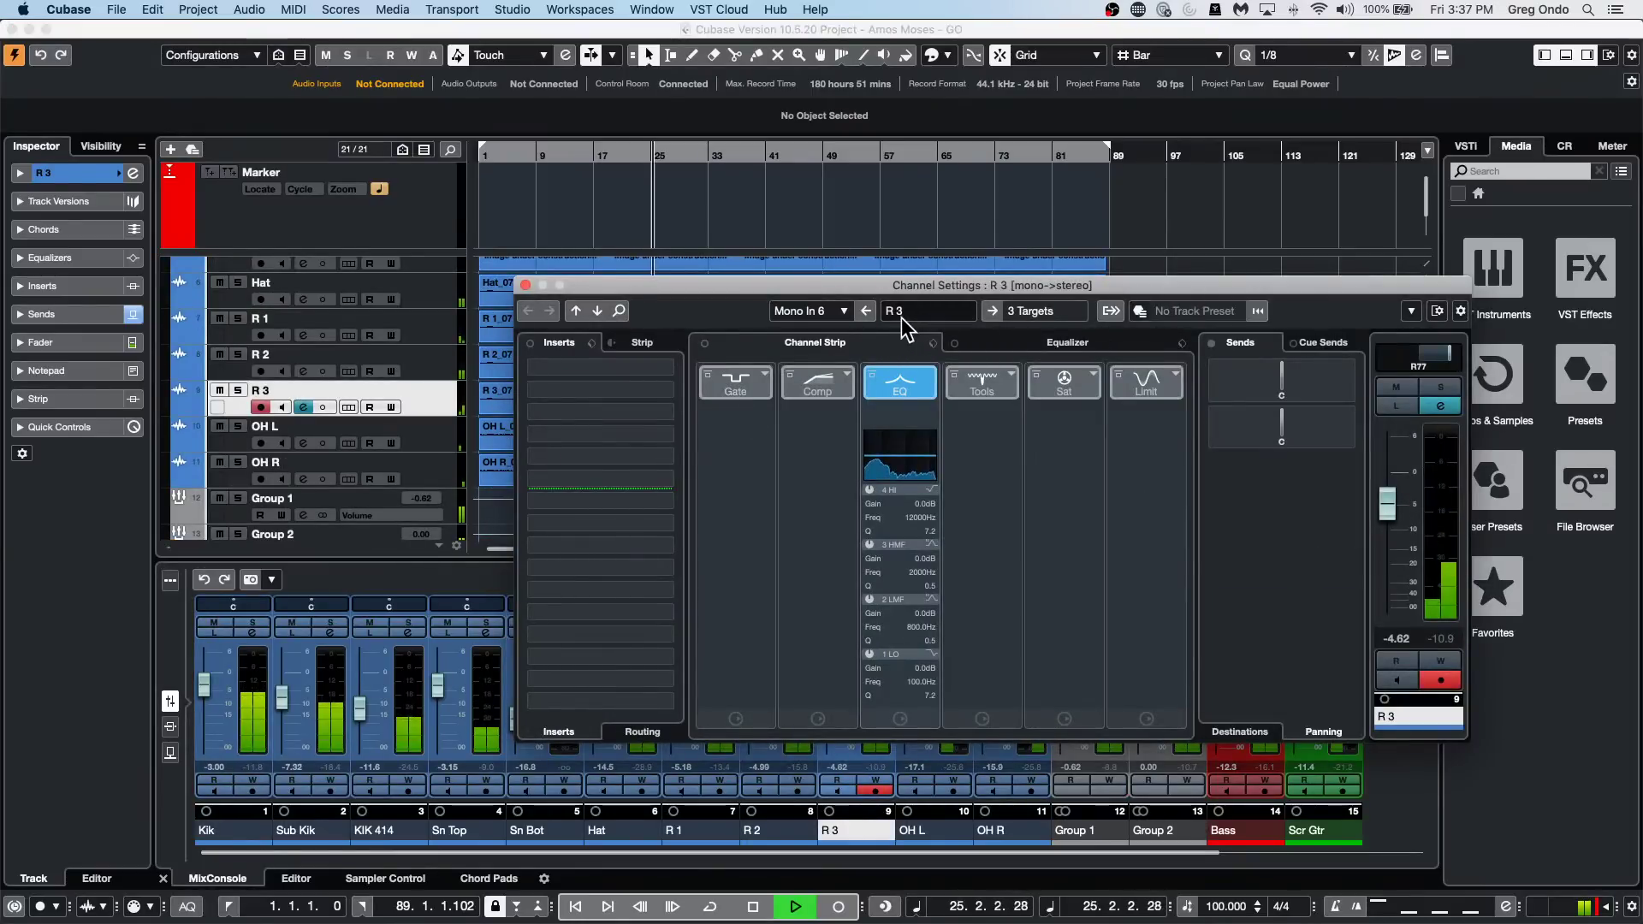
{"action": "left_click", "coordinate": [993, 311]}
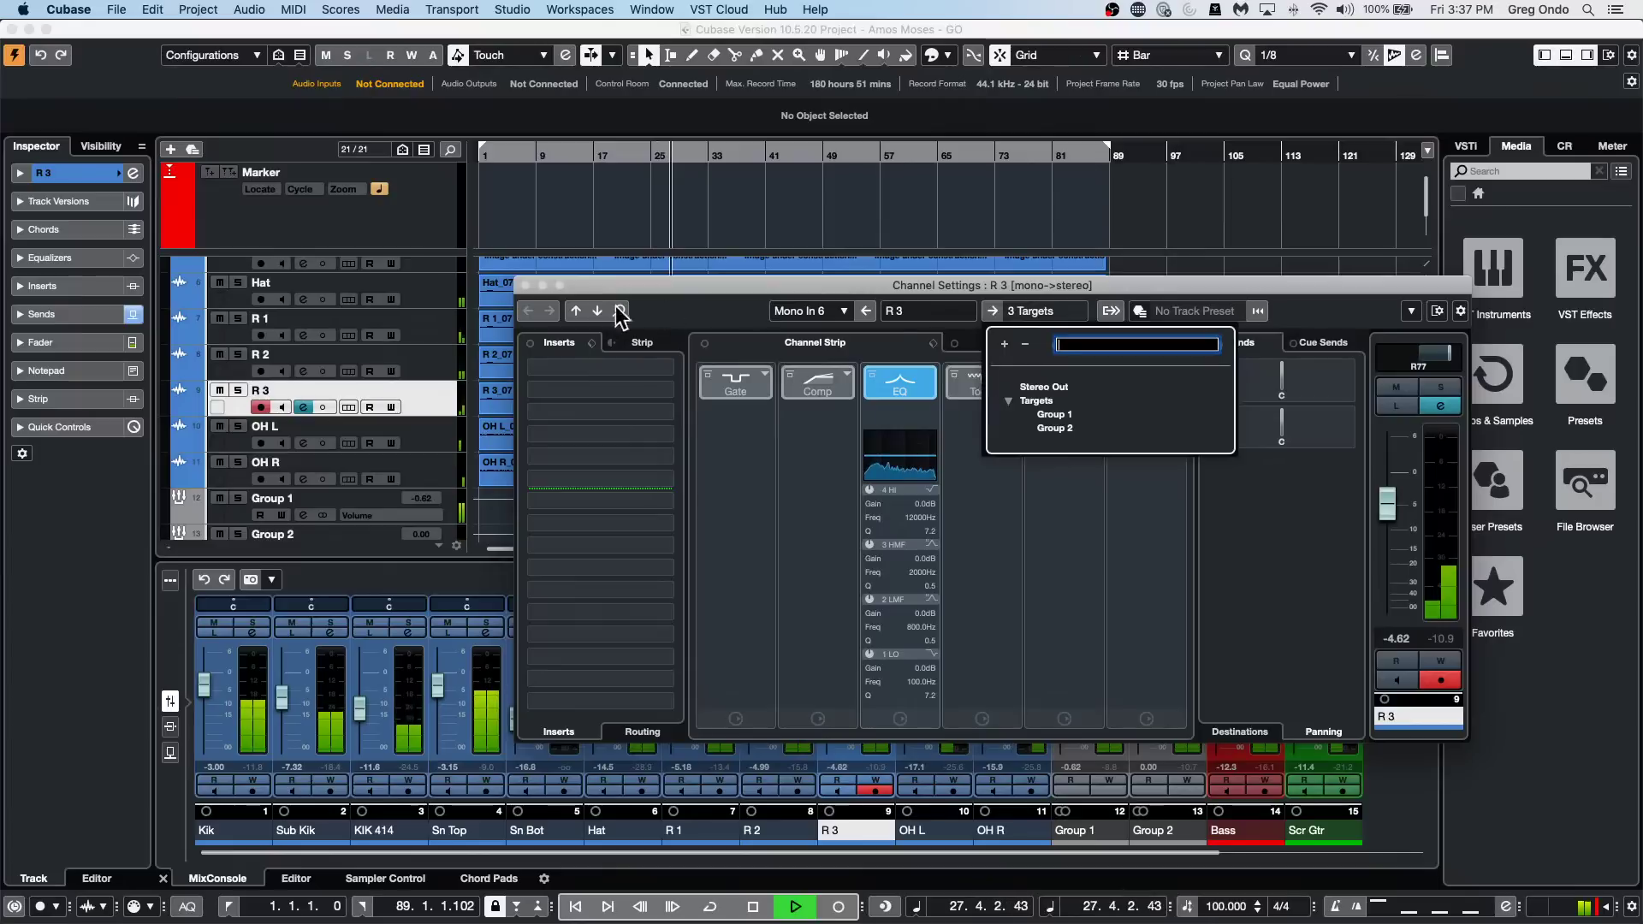
{"action": "left_click", "coordinate": [524, 285]}
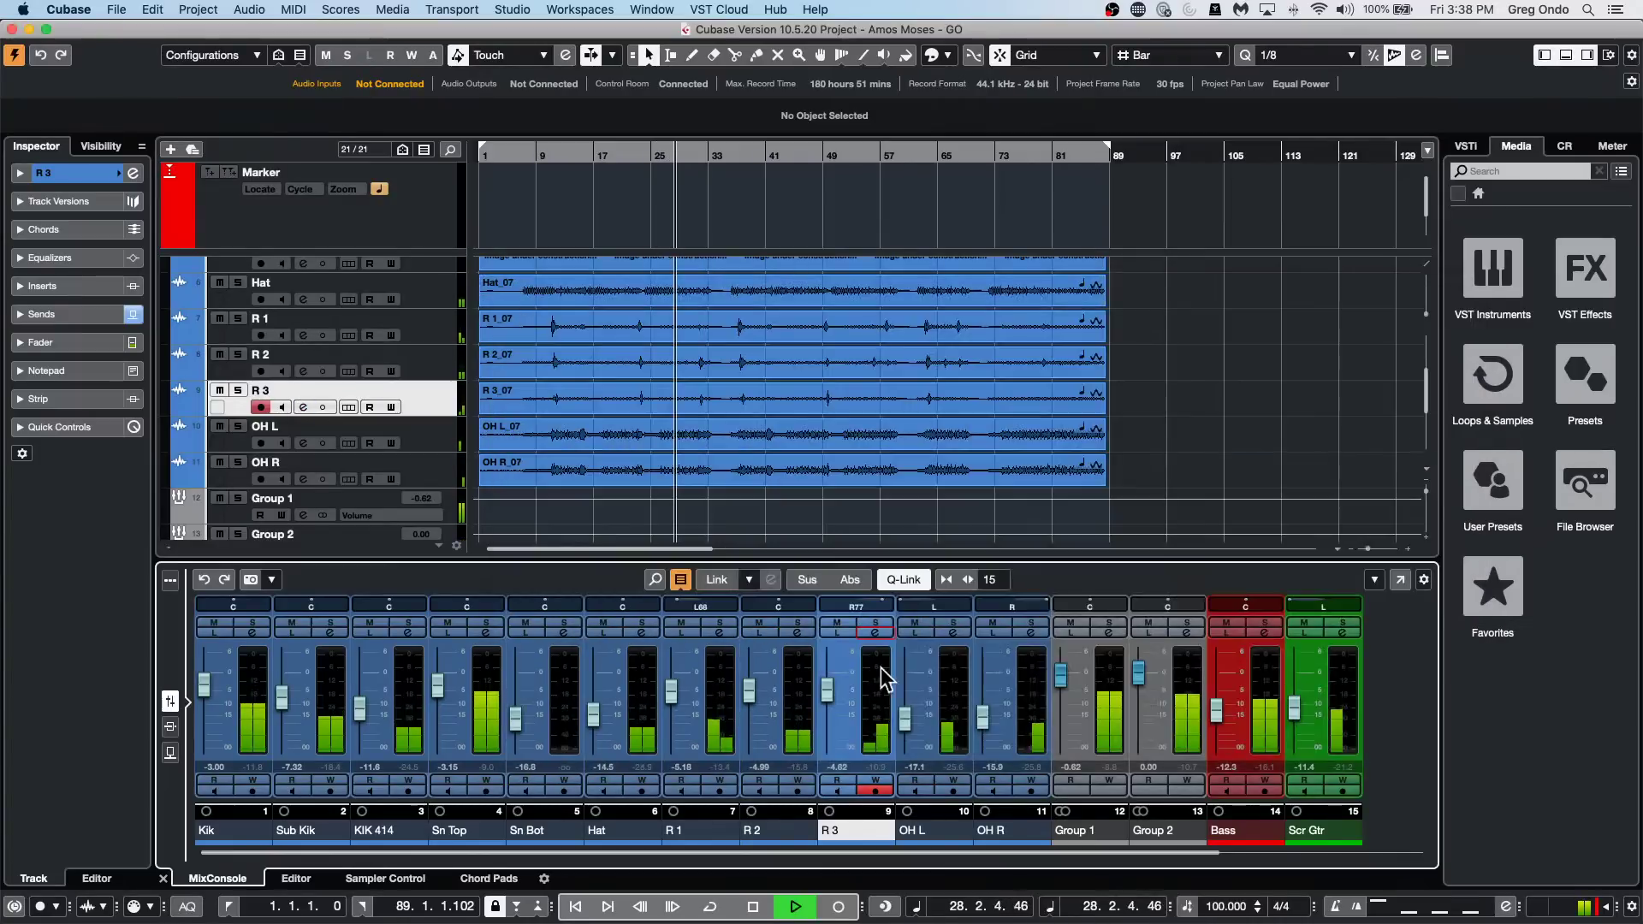
Mute both group channels and raise the R 3 track's Group 1 send to about -3.30 dB.
{"action": "left_click", "coordinate": [1070, 623]}
{"action": "left_click", "coordinate": [1147, 623]}
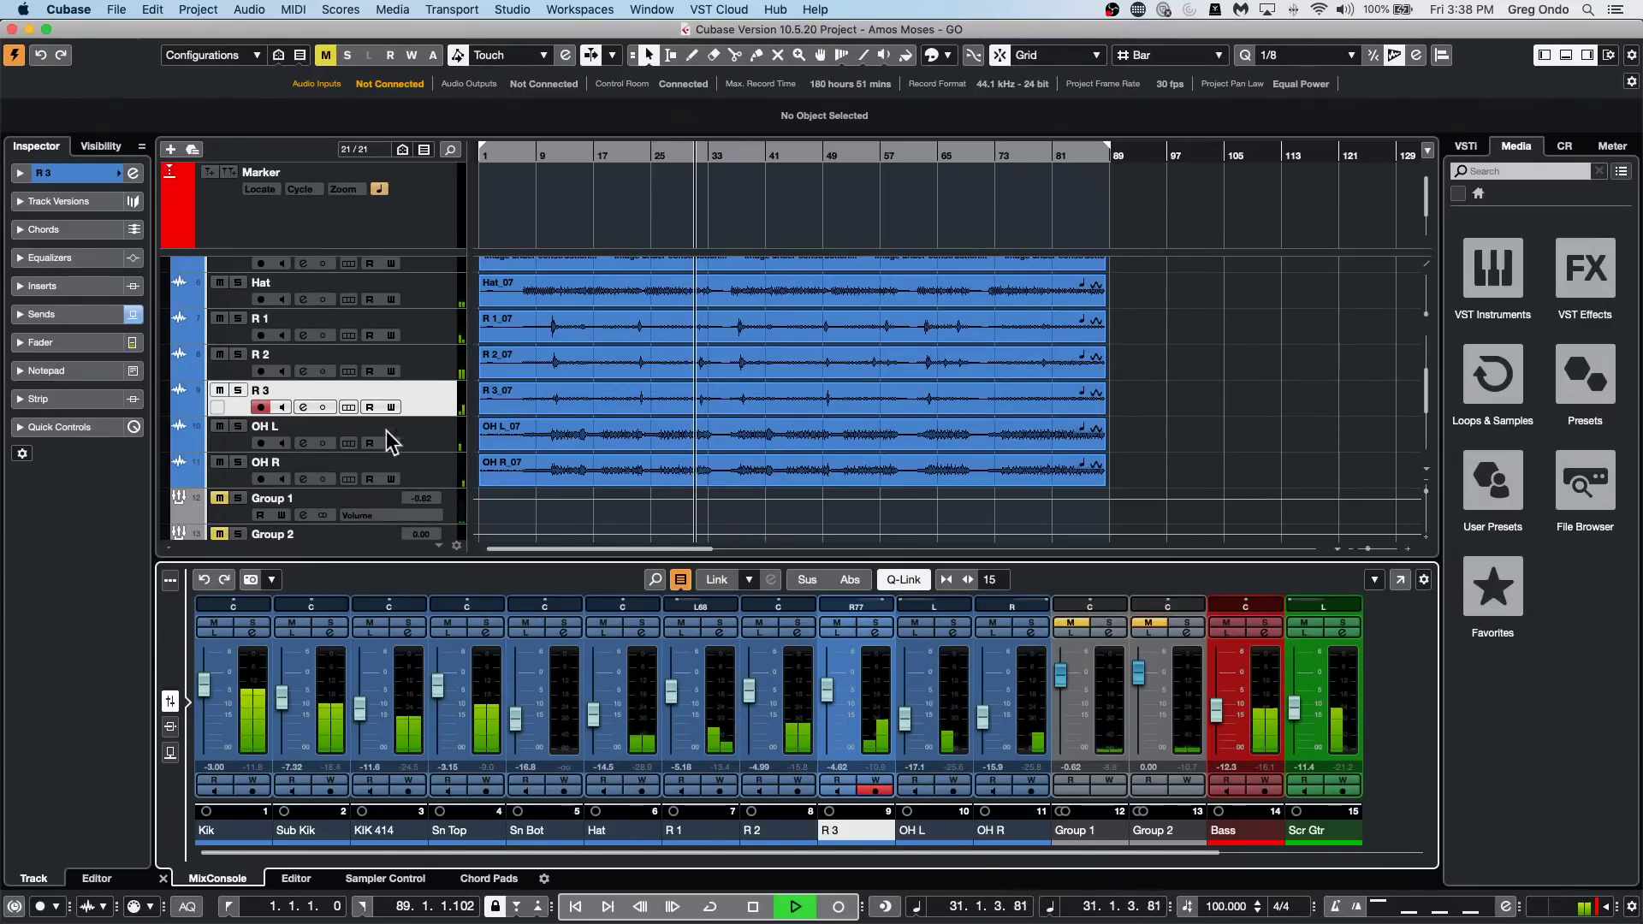
{"action": "left_click", "coordinate": [51, 314]}
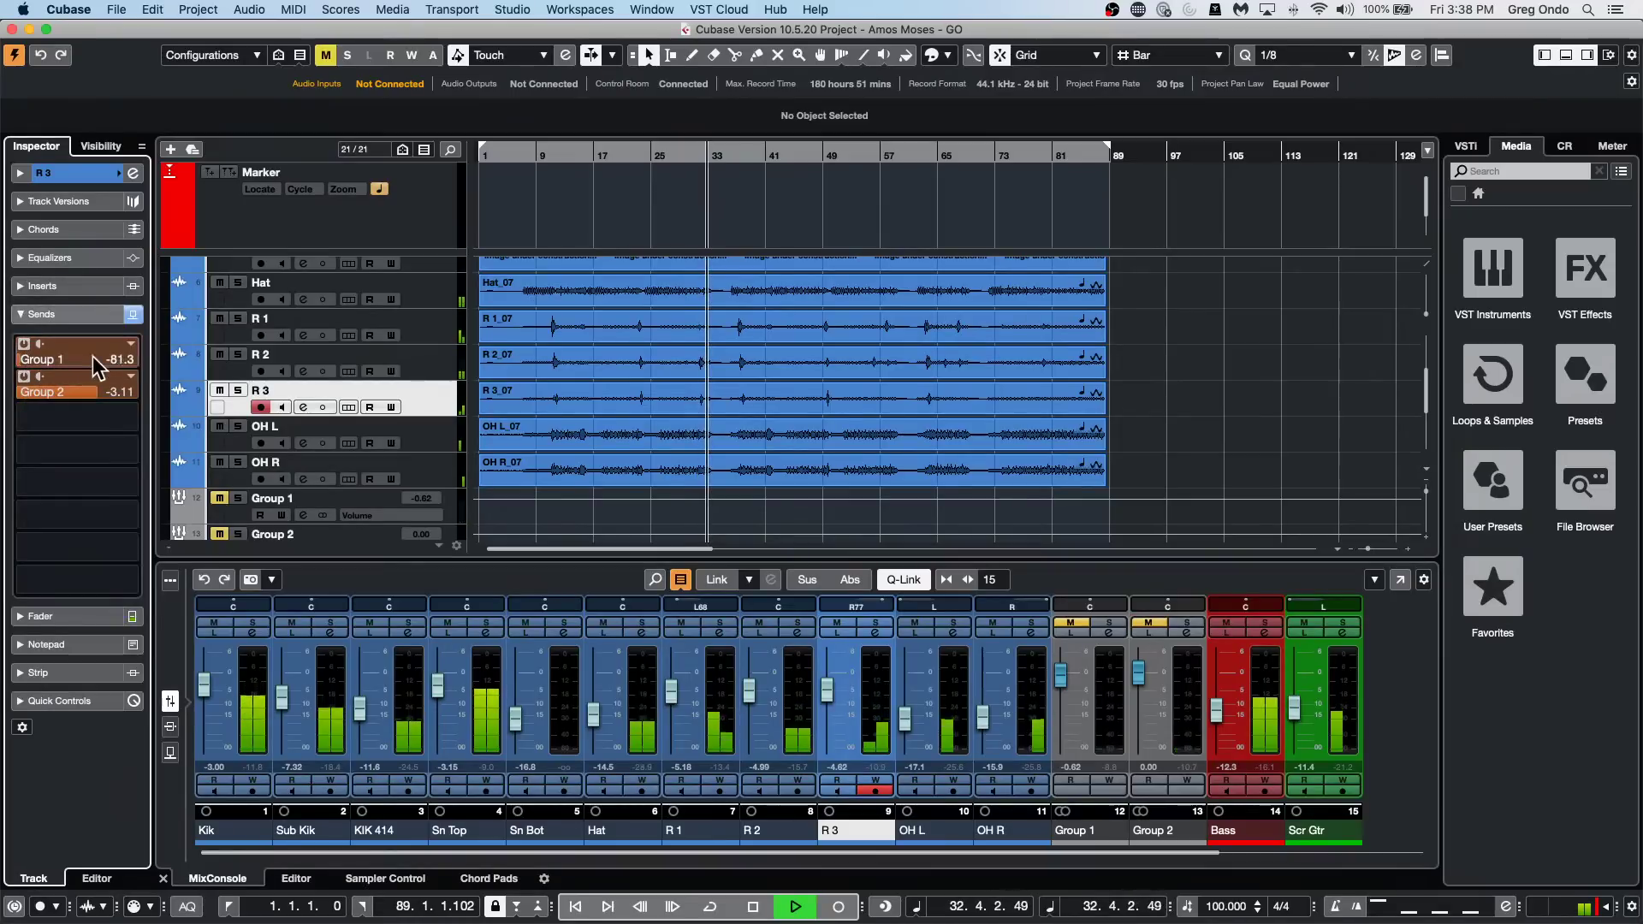
{"action": "left_click_drag", "start_coordinate": [28, 366], "coordinate": [172, 356]}
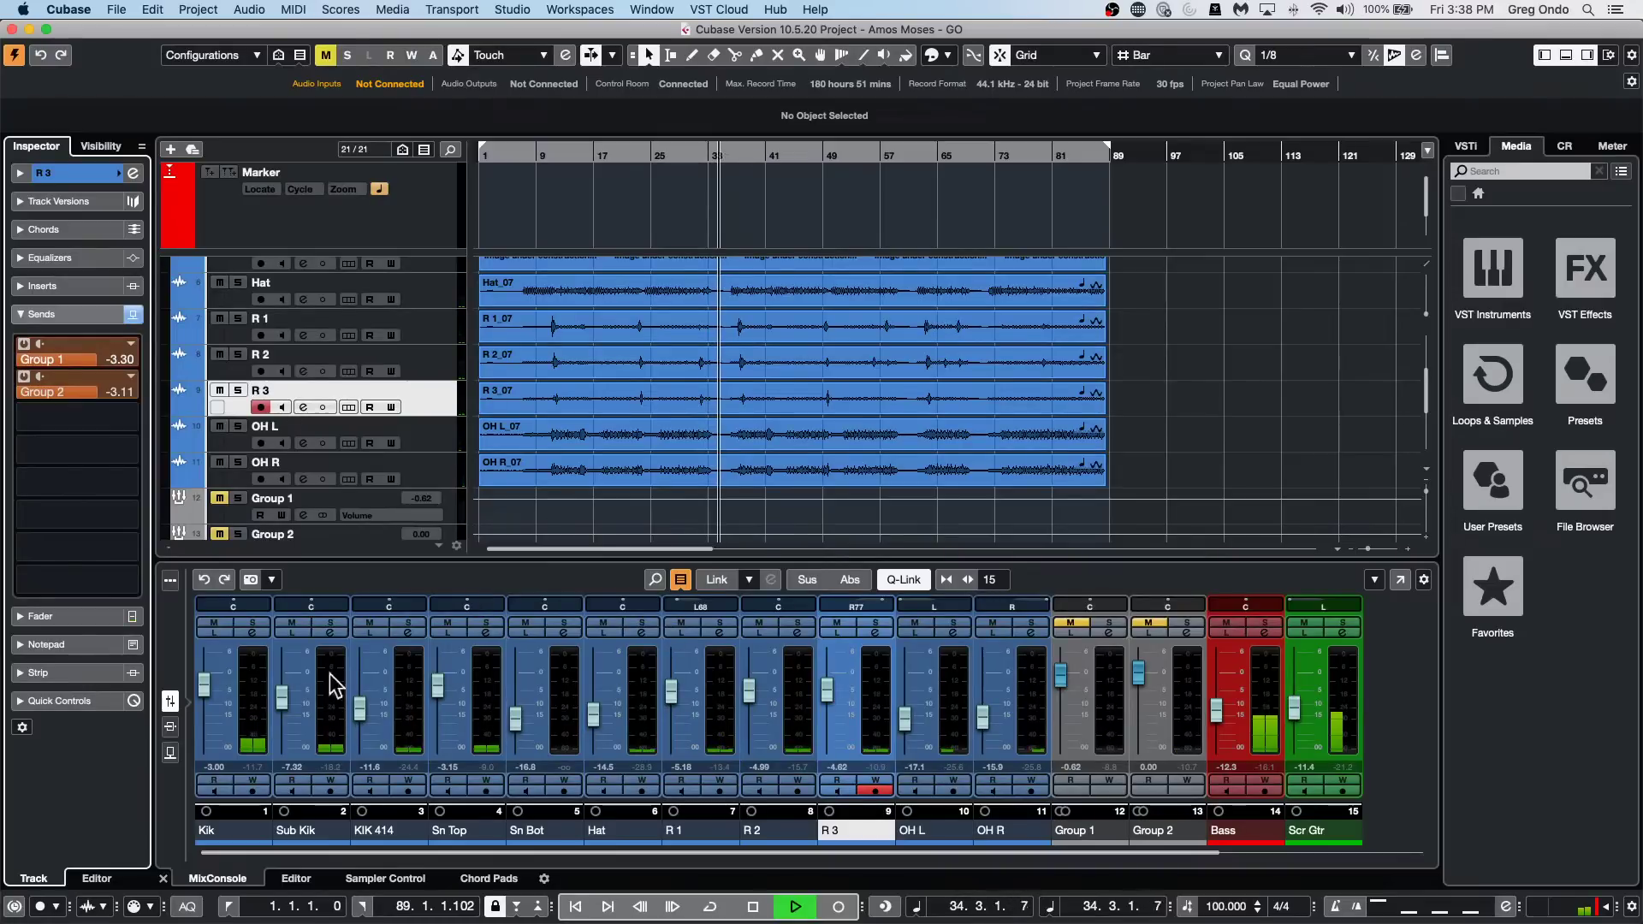
Display the sends in the mixer and adjust the Group 1 send levels of Kik and Sub Kik, with Sub Kik near -8.35 dB.
{"action": "left_click", "coordinate": [170, 752]}
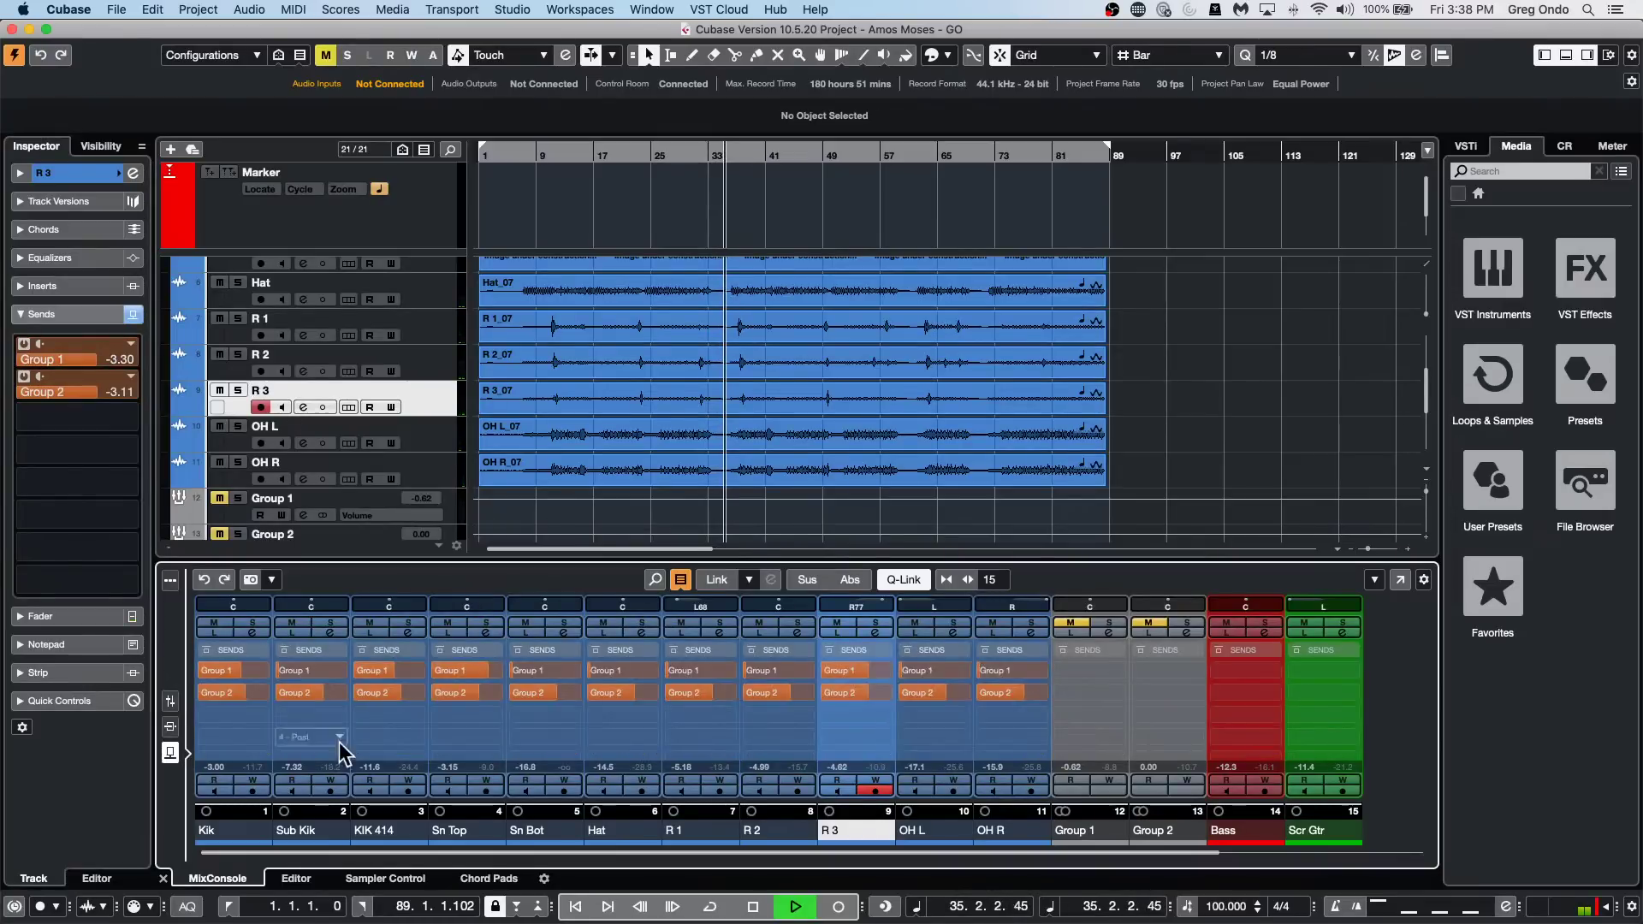
{"action": "right_click", "coordinate": [246, 673]}
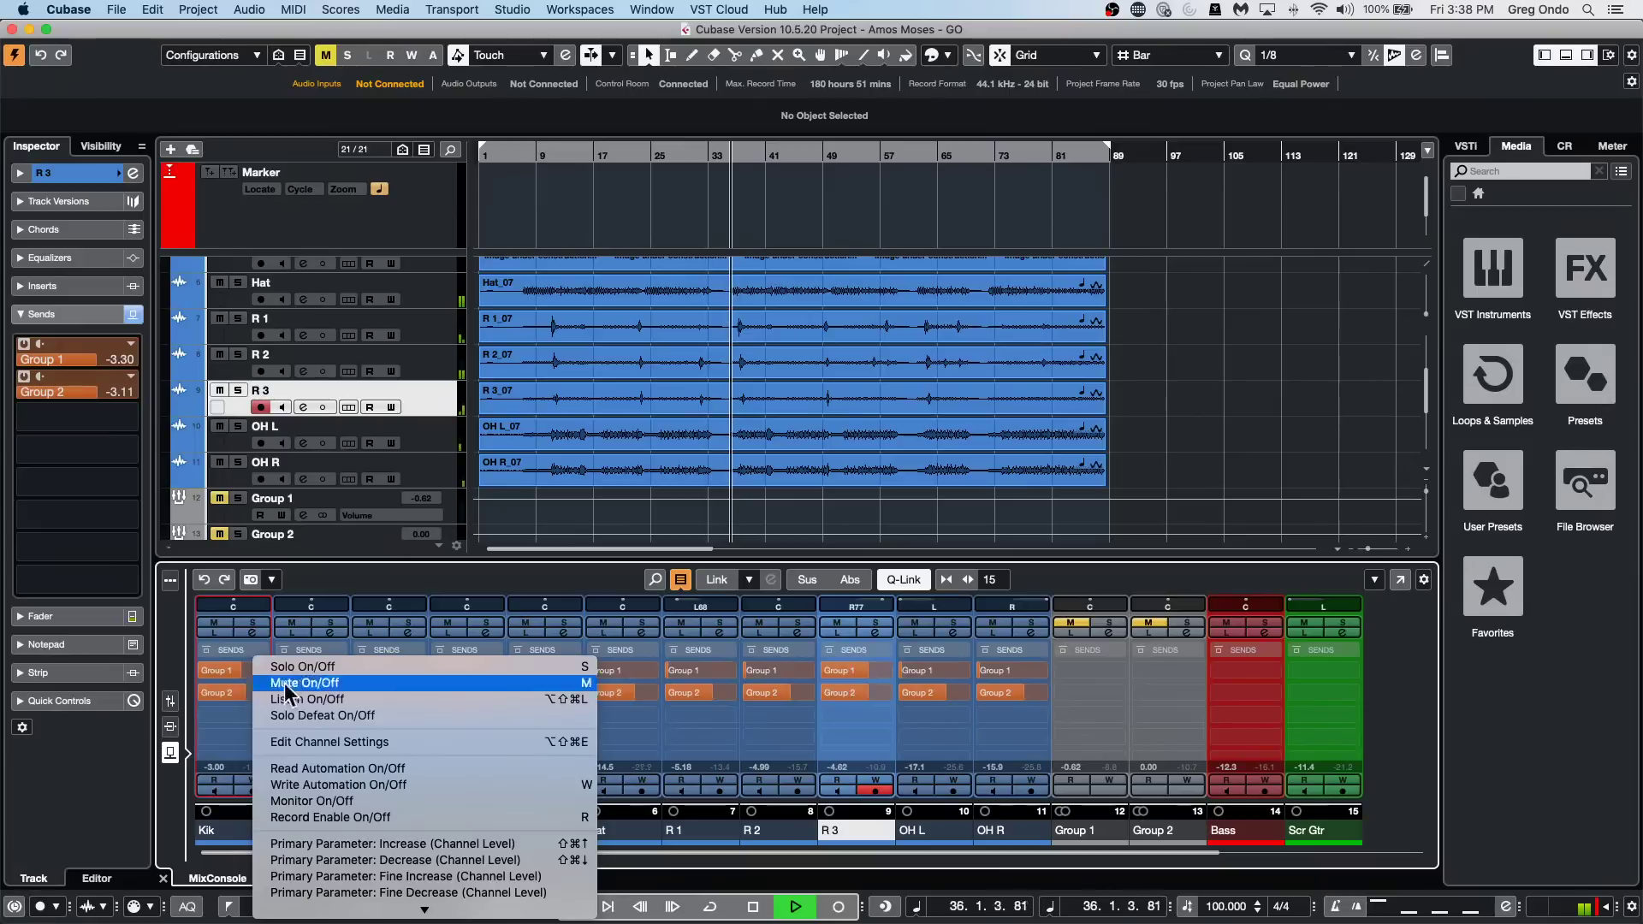
{"action": "left_click", "coordinate": [346, 582]}
{"action": "scroll", "coordinate": [233, 671], "scroll_direction": "up", "scroll_amount": 1}
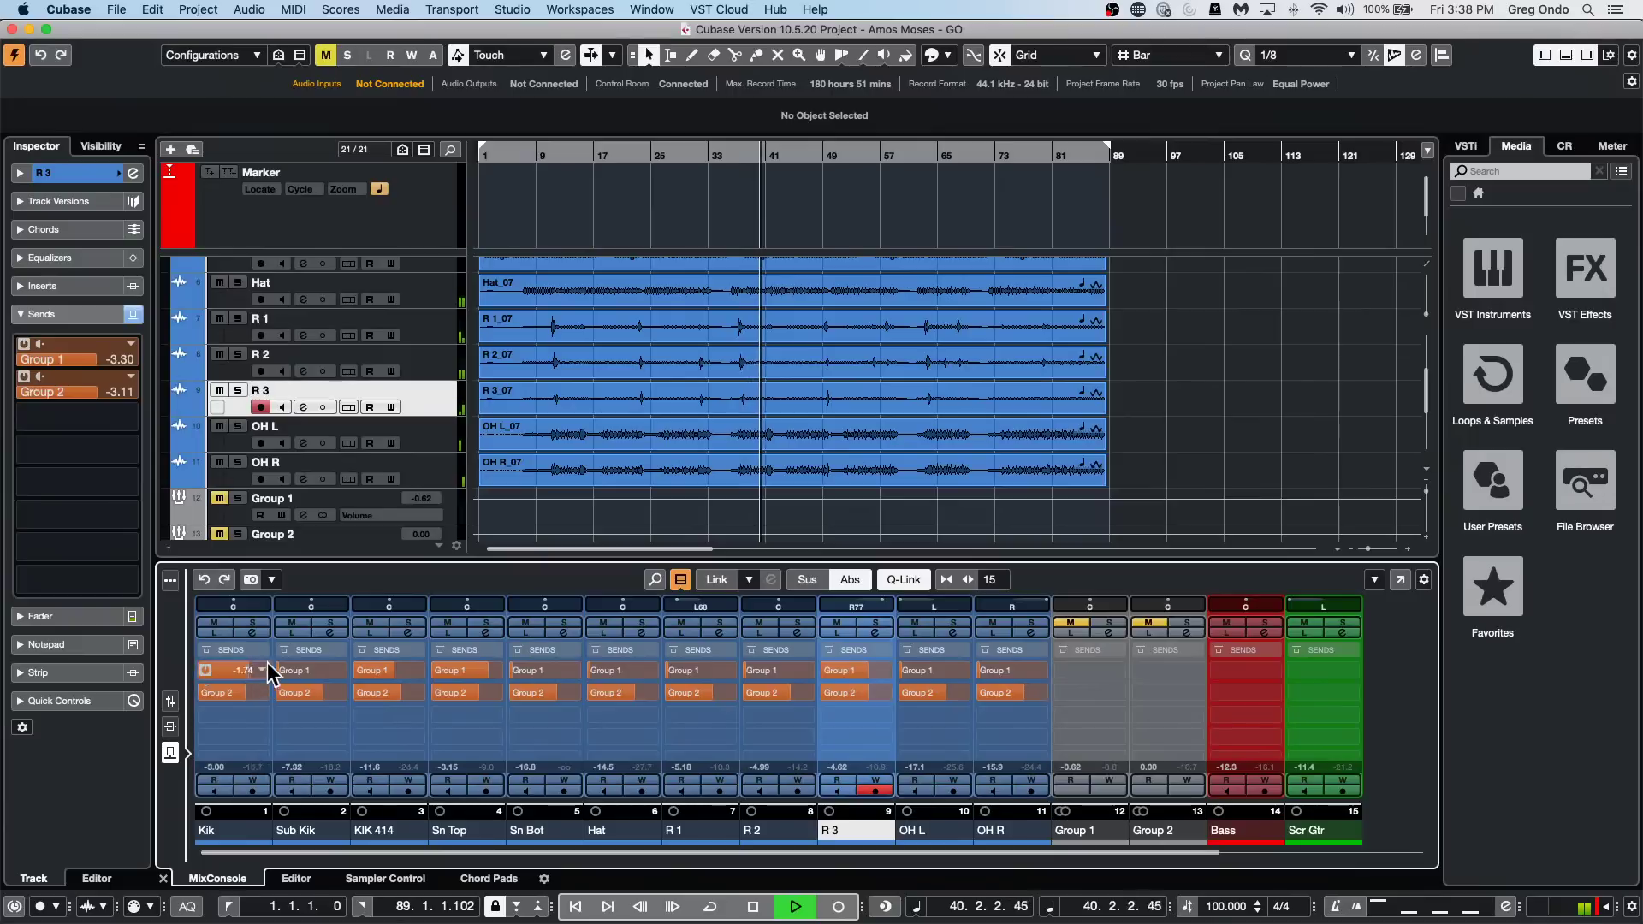
{"action": "left_click_drag", "start_coordinate": [354, 669], "coordinate": [328, 670]}
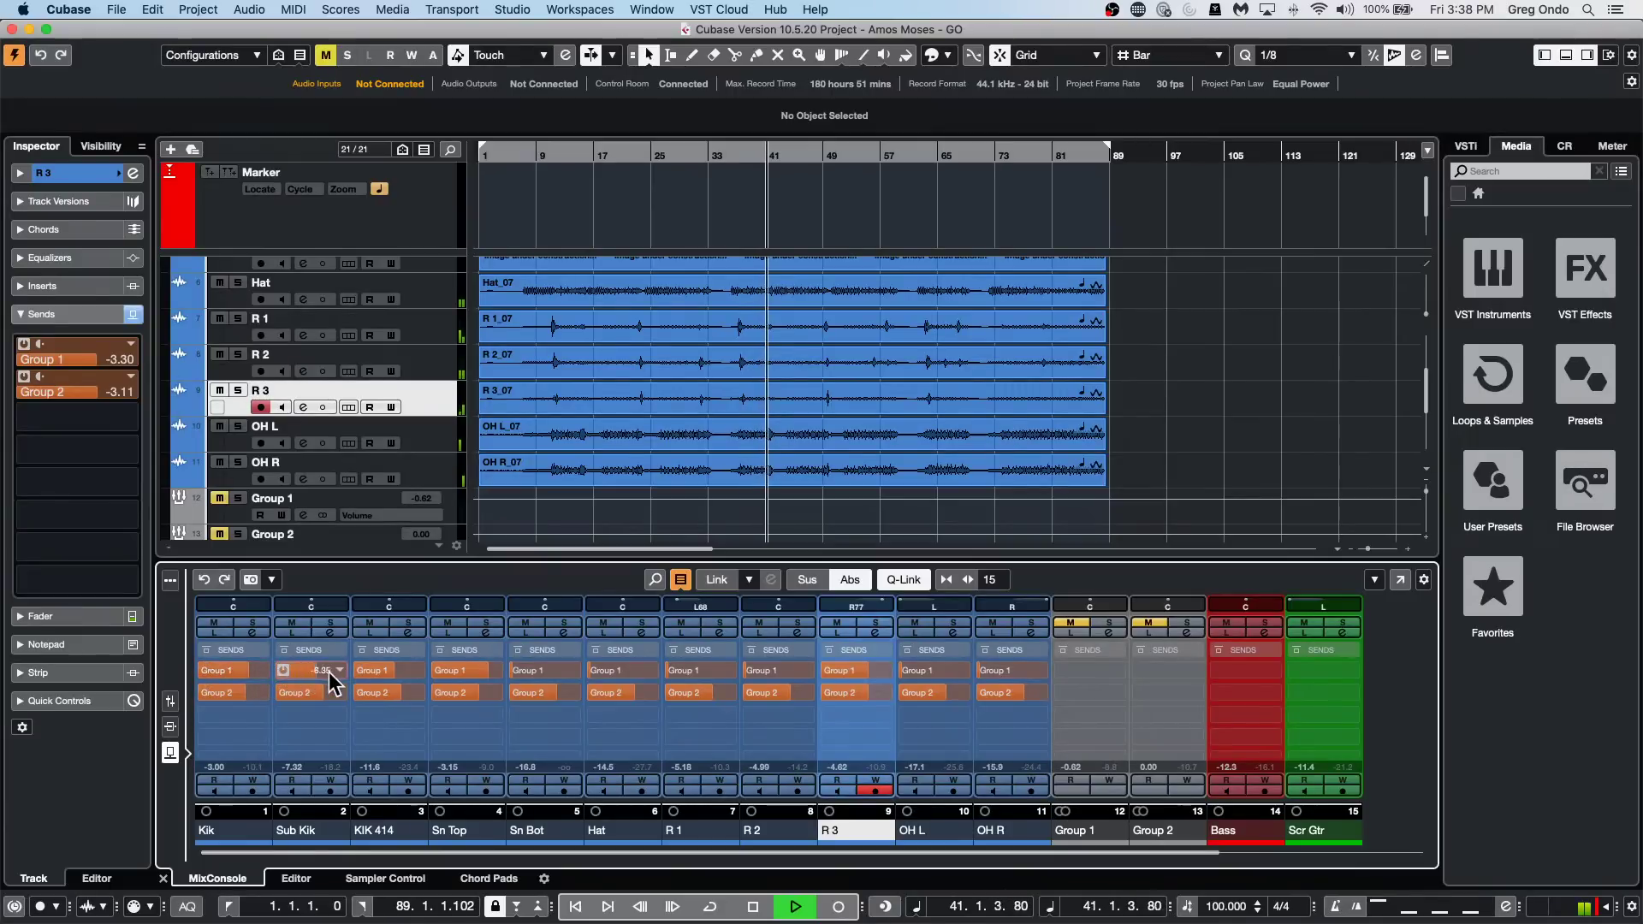
Select all drum tracks from Kik through OH R and raise their Group 1 sends together to about -4.27 dB.
{"action": "left_click", "coordinate": [425, 471]}
{"action": "scroll", "coordinate": [422, 338], "scroll_direction": "up", "scroll_amount": 4}
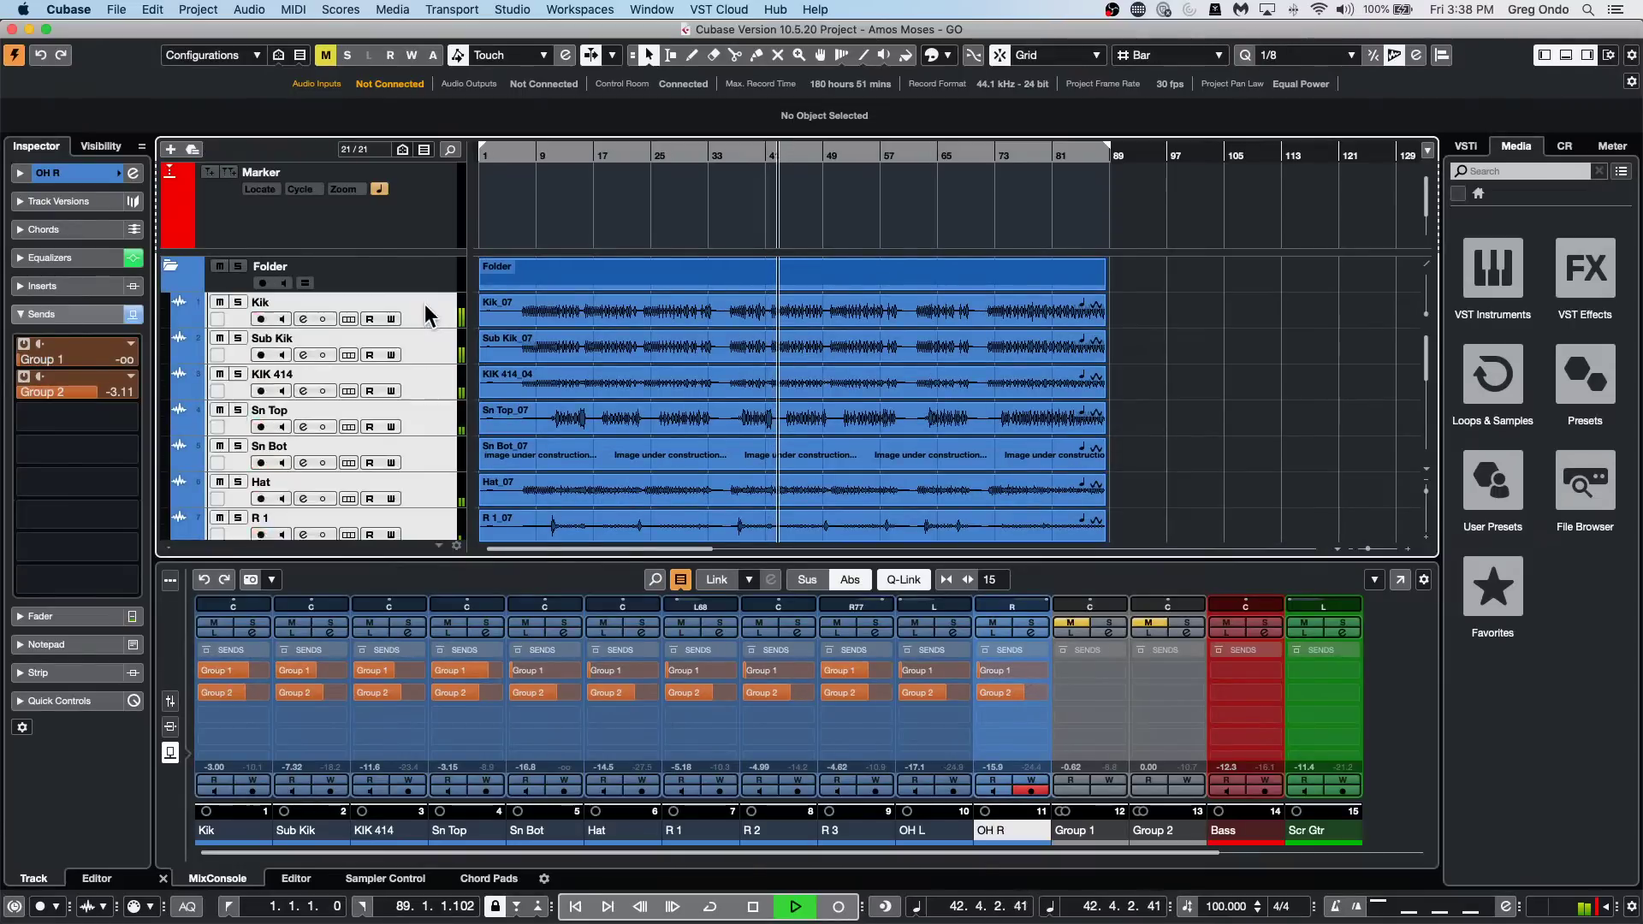
{"action": "left_click", "coordinate": [425, 315], "text": "shift"}
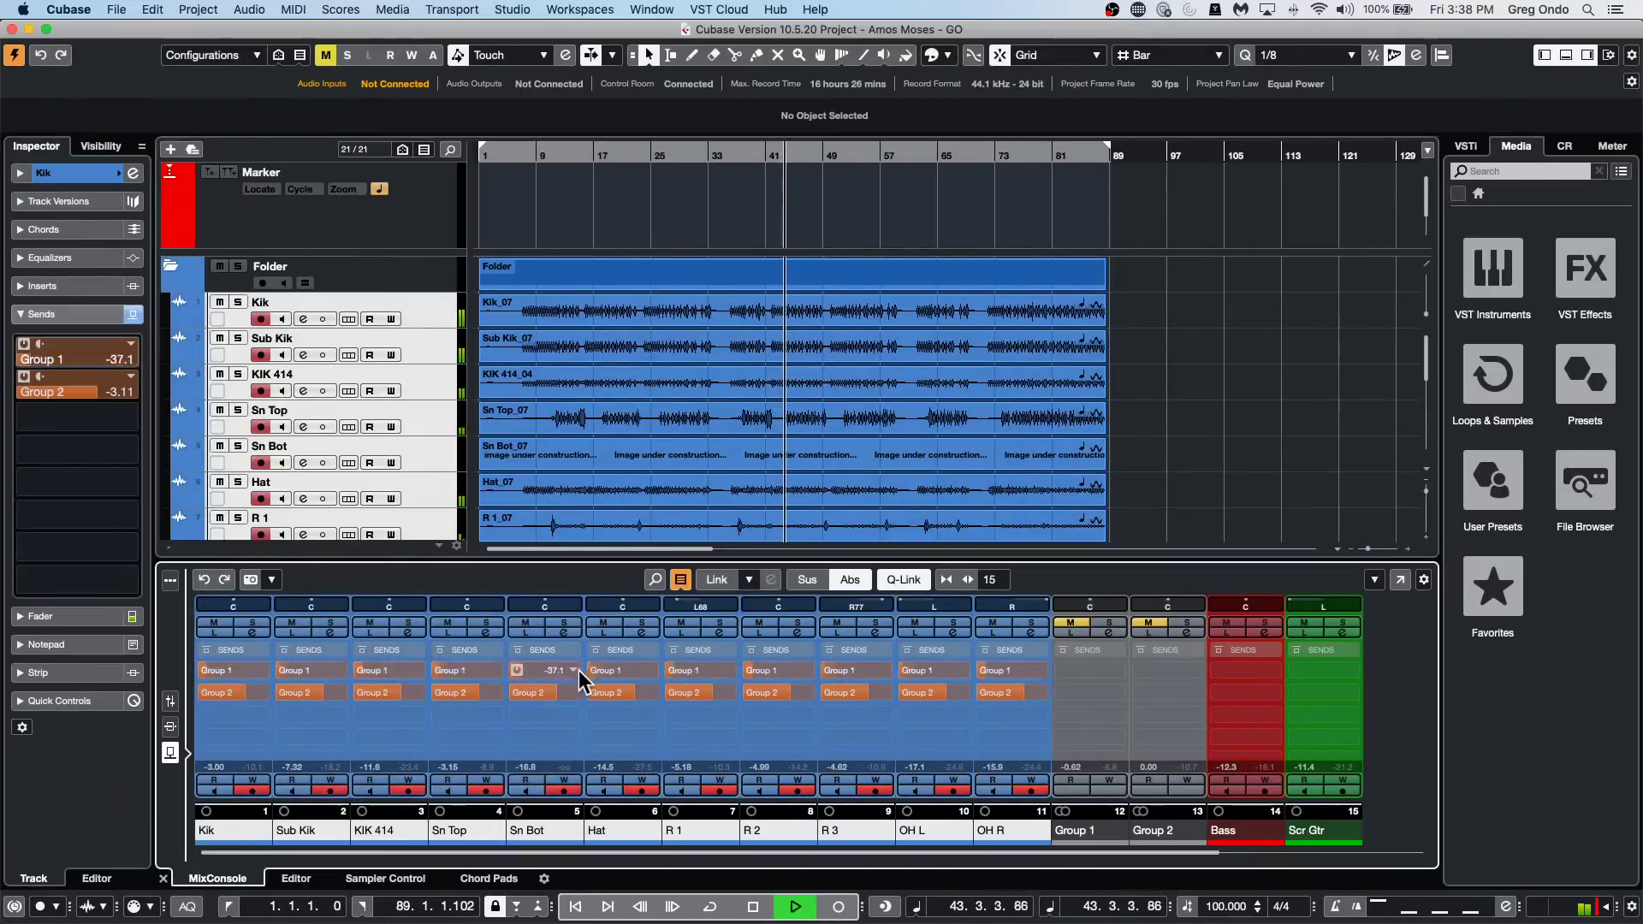
{"action": "left_click_drag", "start_coordinate": [579, 670], "coordinate": [619, 664]}
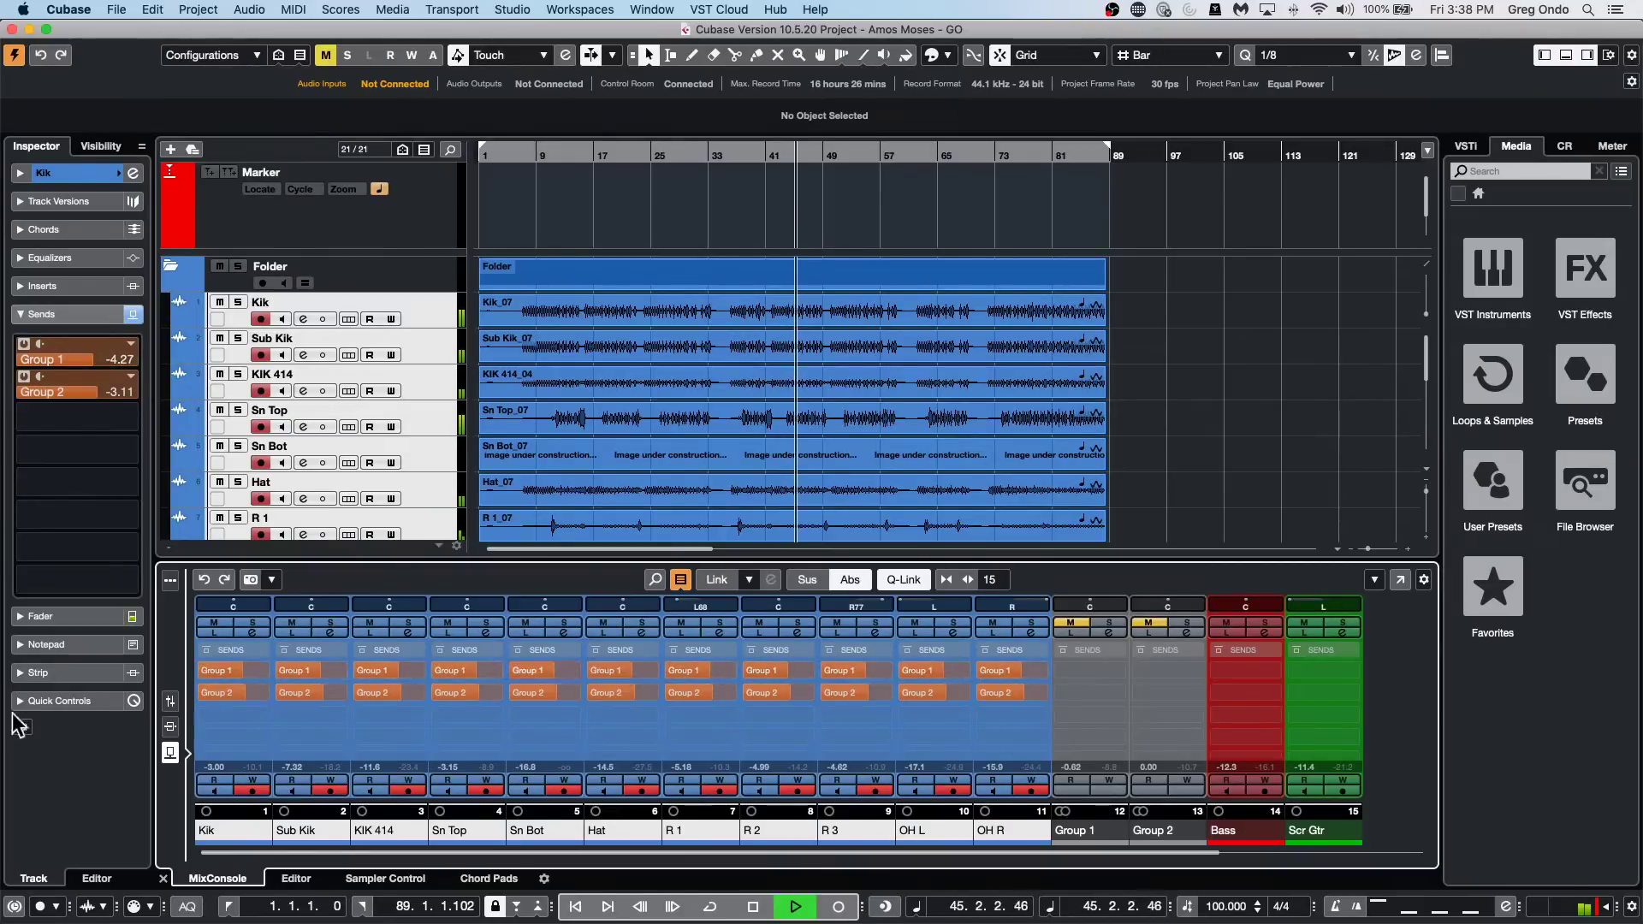
Unmute both group channels with the mixer faders shown and add a Compressor to Group 2's first insert slot.
{"action": "left_click", "coordinate": [170, 701]}
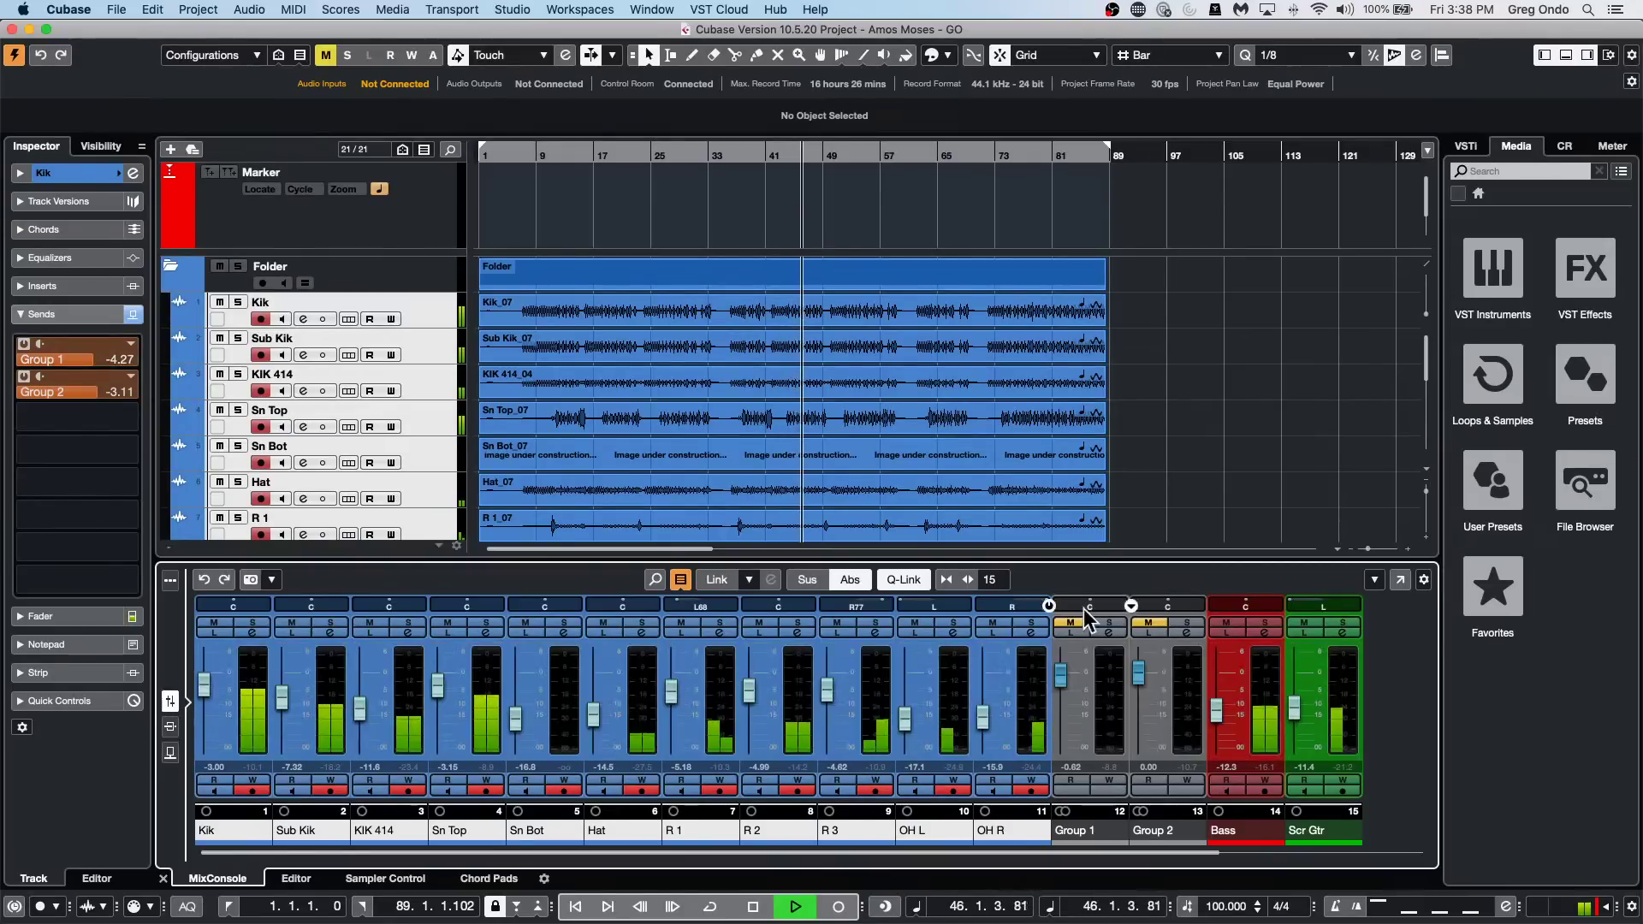
{"action": "left_click", "coordinate": [1065, 622]}
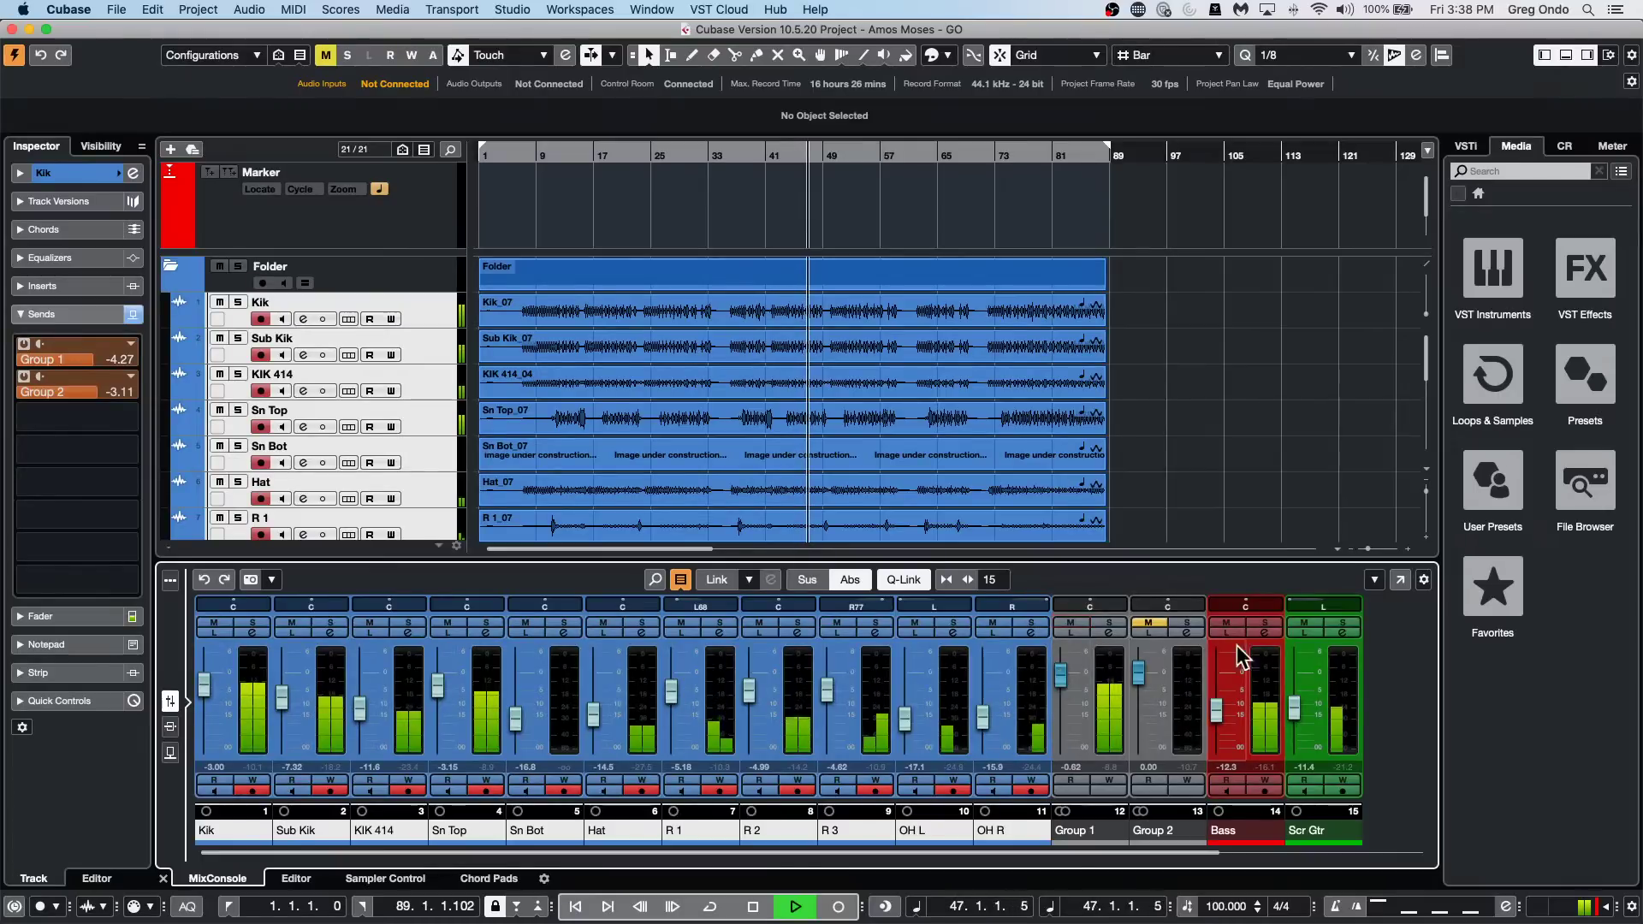
{"action": "left_click", "coordinate": [1187, 633]}
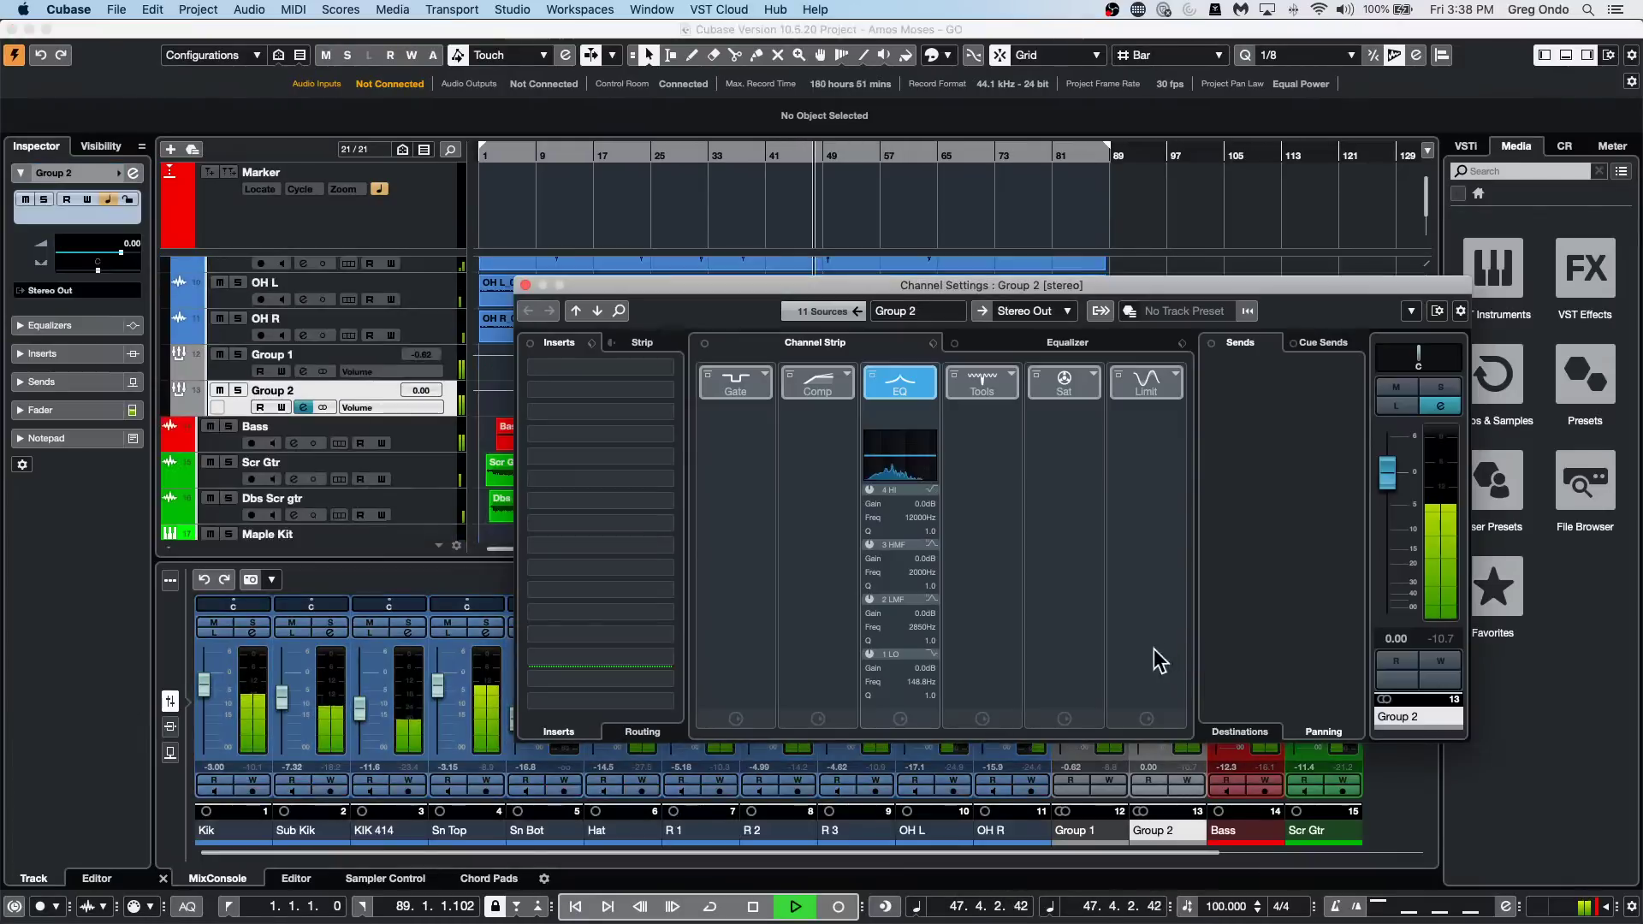
{"action": "left_click", "coordinate": [657, 370]}
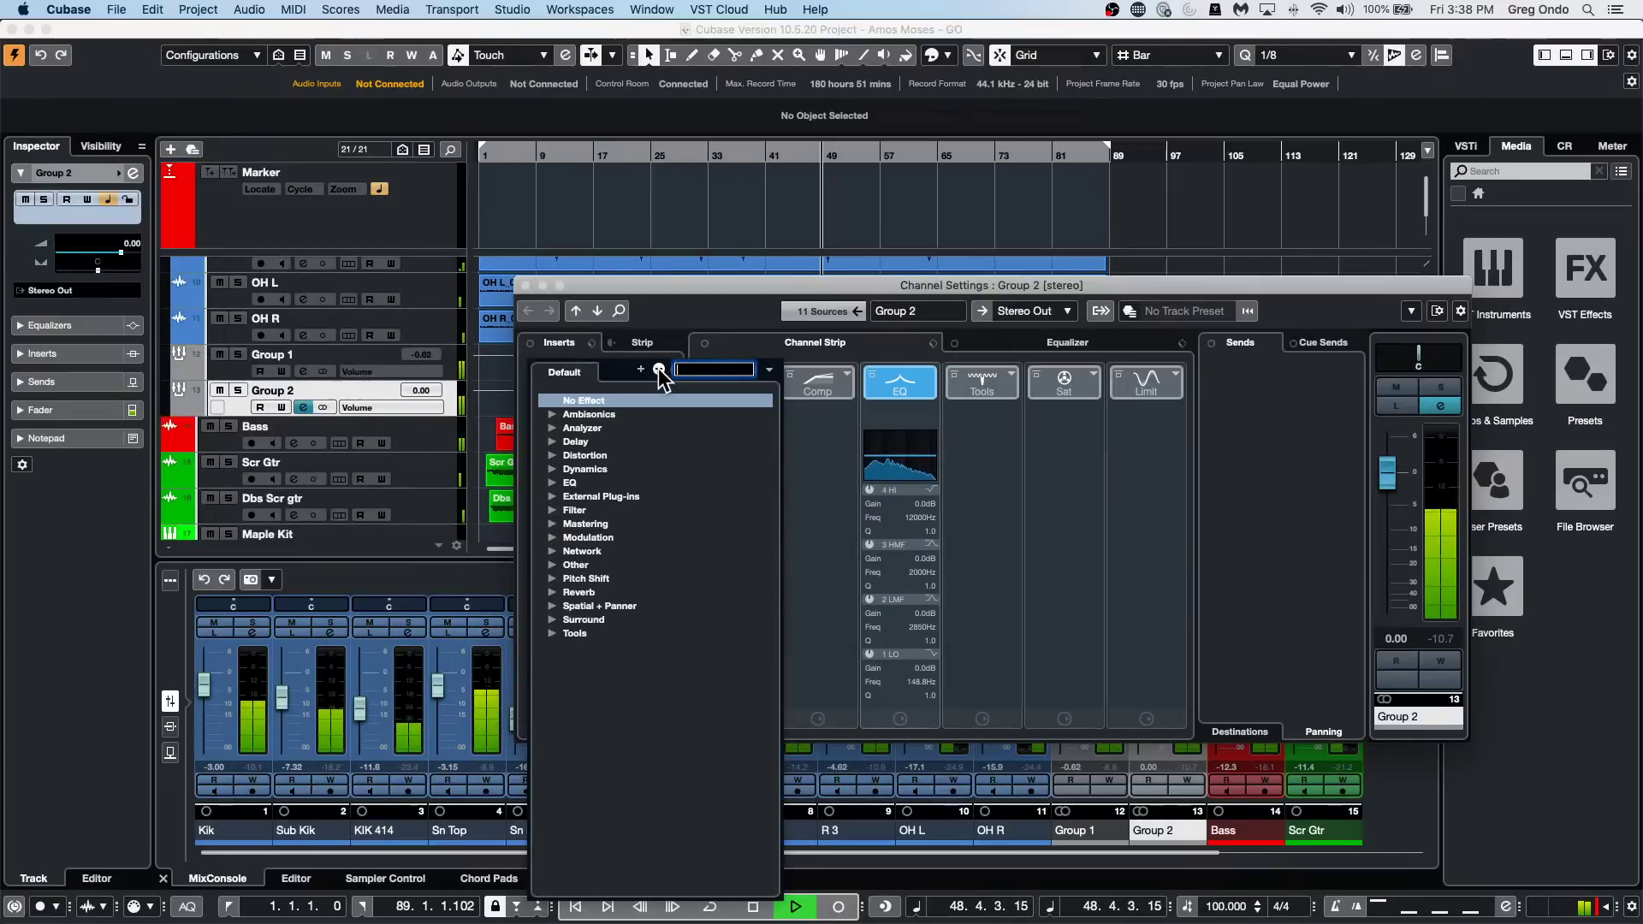
{"action": "left_click", "coordinate": [552, 469]}
{"action": "left_click", "coordinate": [629, 505]}
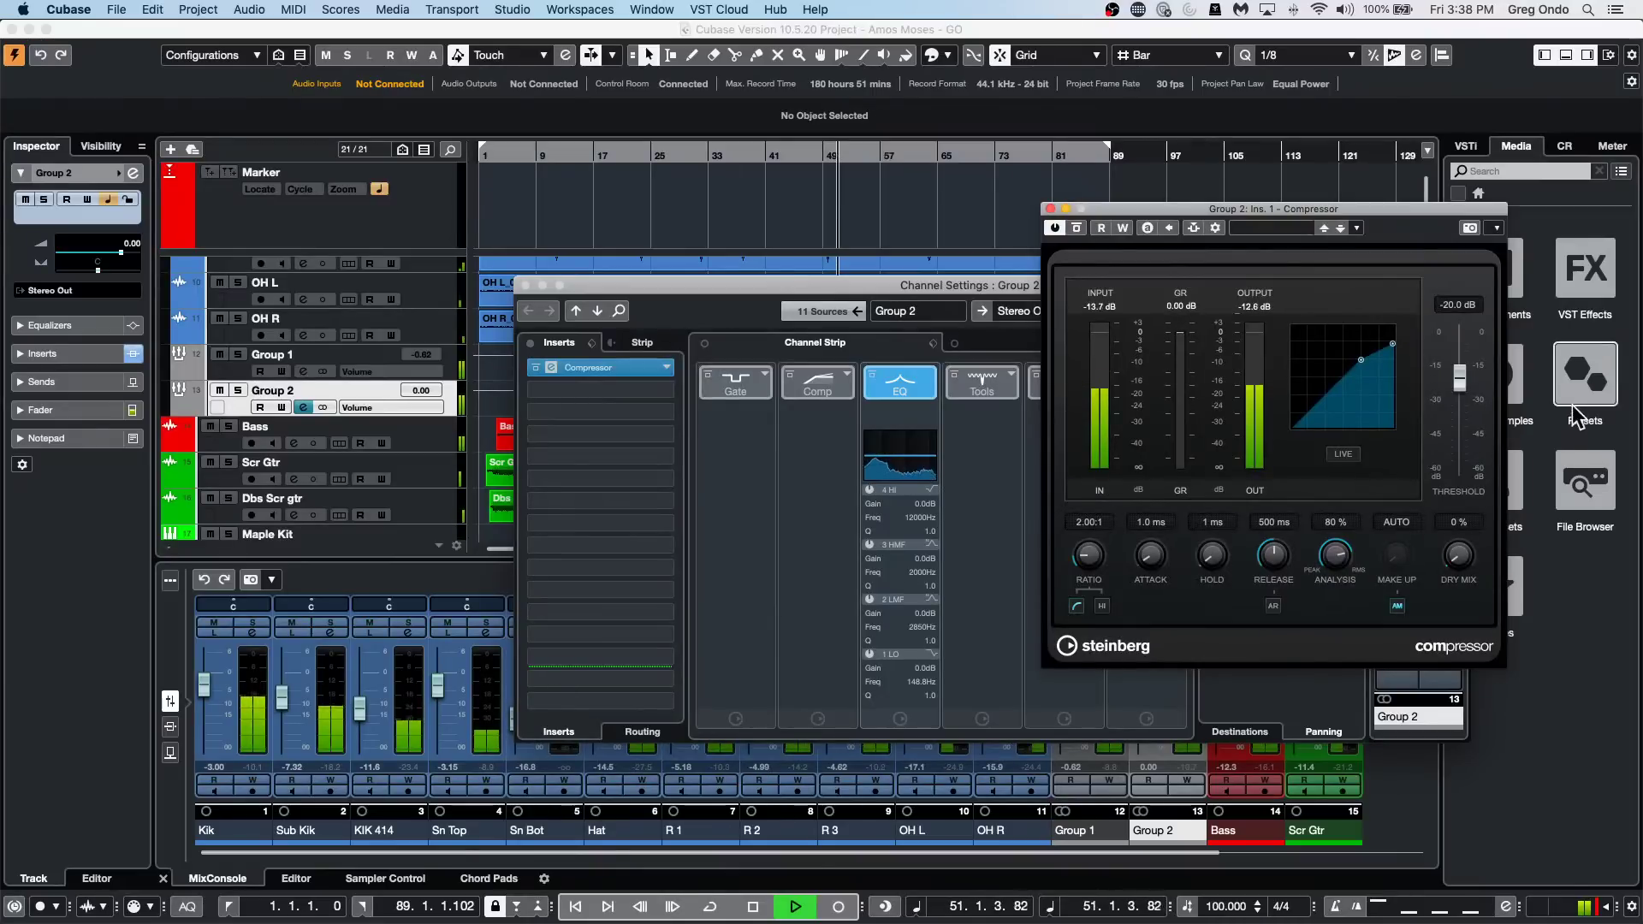
Set the Group 2 Compressor to an 8.00:1 ratio, about -45.7 dB threshold and 51% dry mix, and close its windows.
{"action": "left_click_drag", "start_coordinate": [1261, 210], "coordinate": [928, 276]}
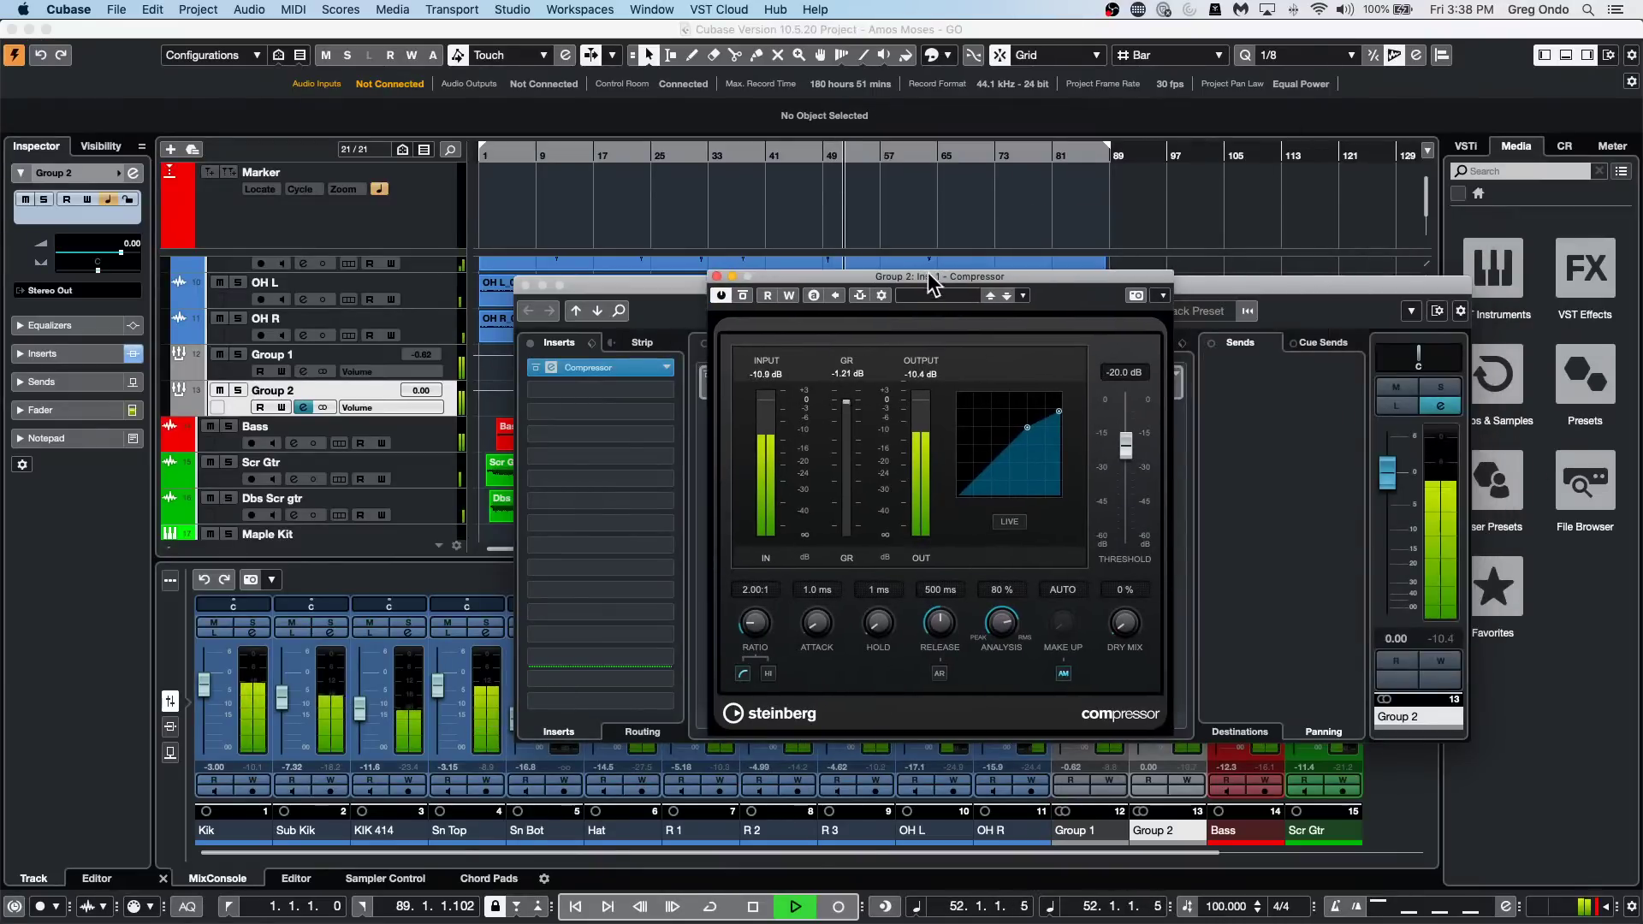
{"action": "left_click_drag", "start_coordinate": [1038, 429], "coordinate": [1151, 530]}
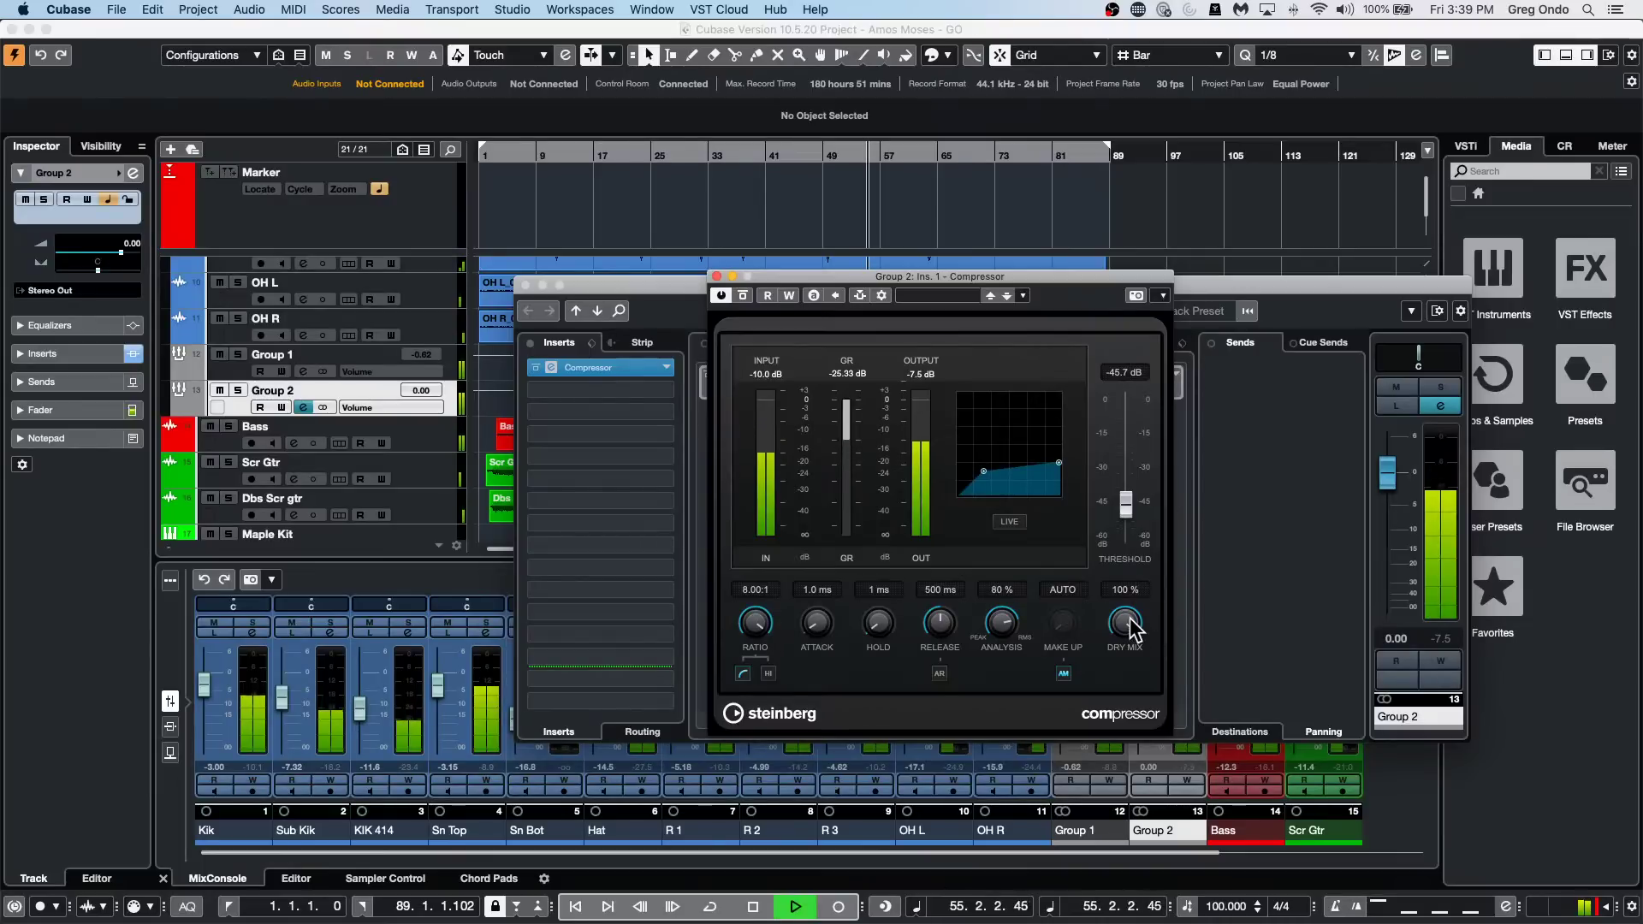
{"action": "mouse_move", "coordinate": [1128, 701]}
{"action": "left_mouse_down"}
{"action": "mouse_move", "coordinate": [1130, 736]}
{"action": "mouse_move", "coordinate": [1130, 715]}
{"action": "left_mouse_up"}
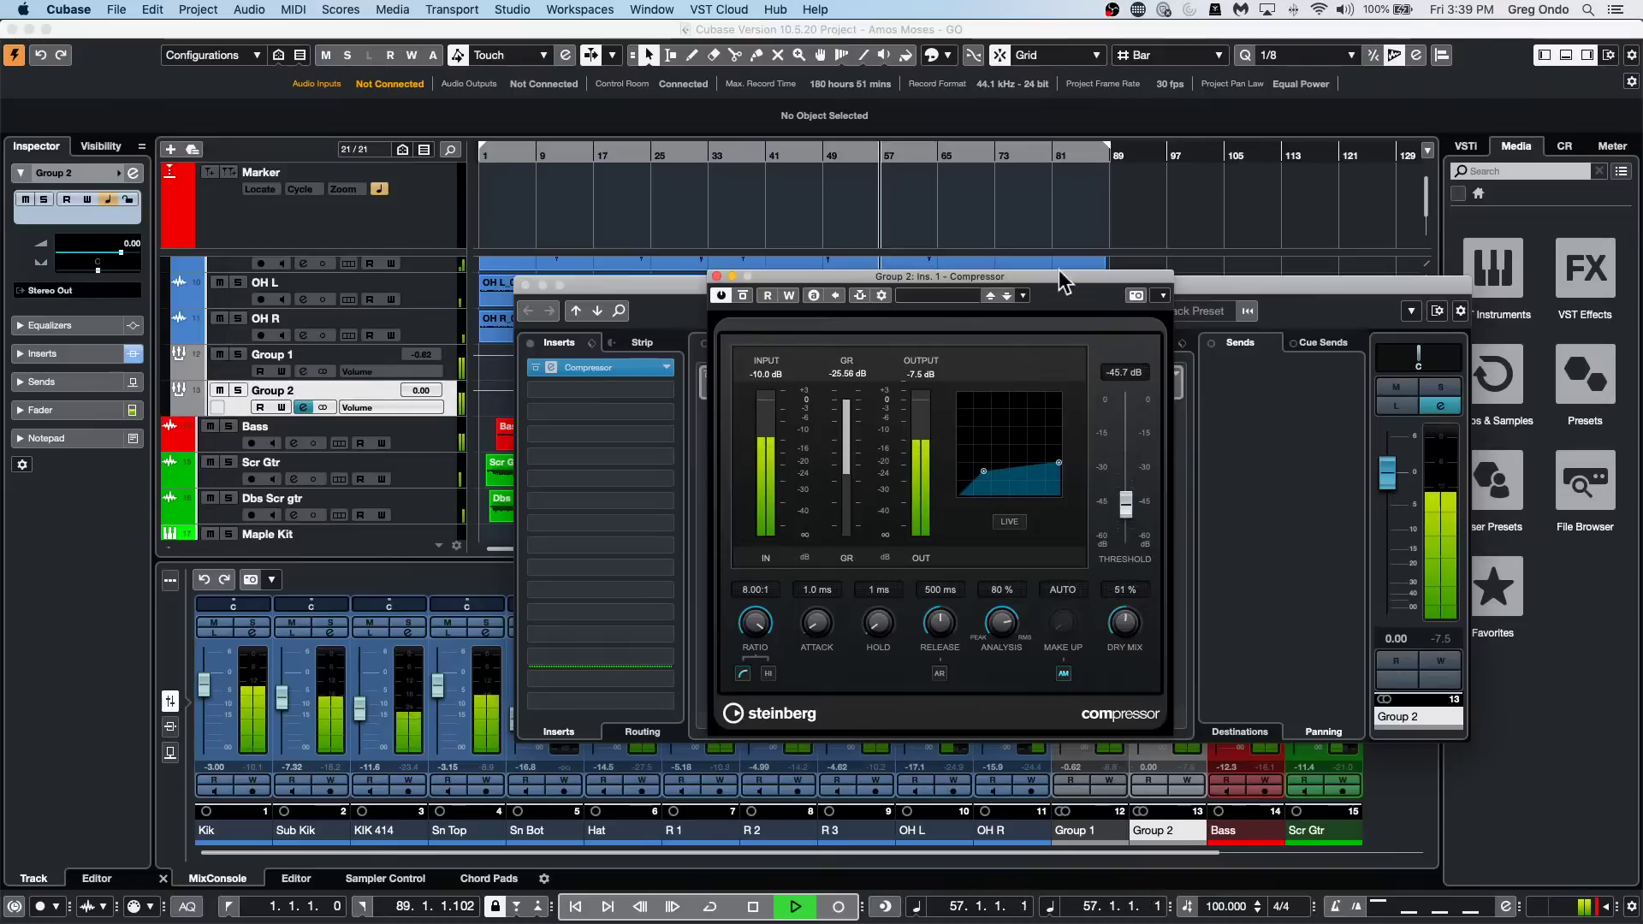
{"action": "left_click", "coordinate": [717, 276]}
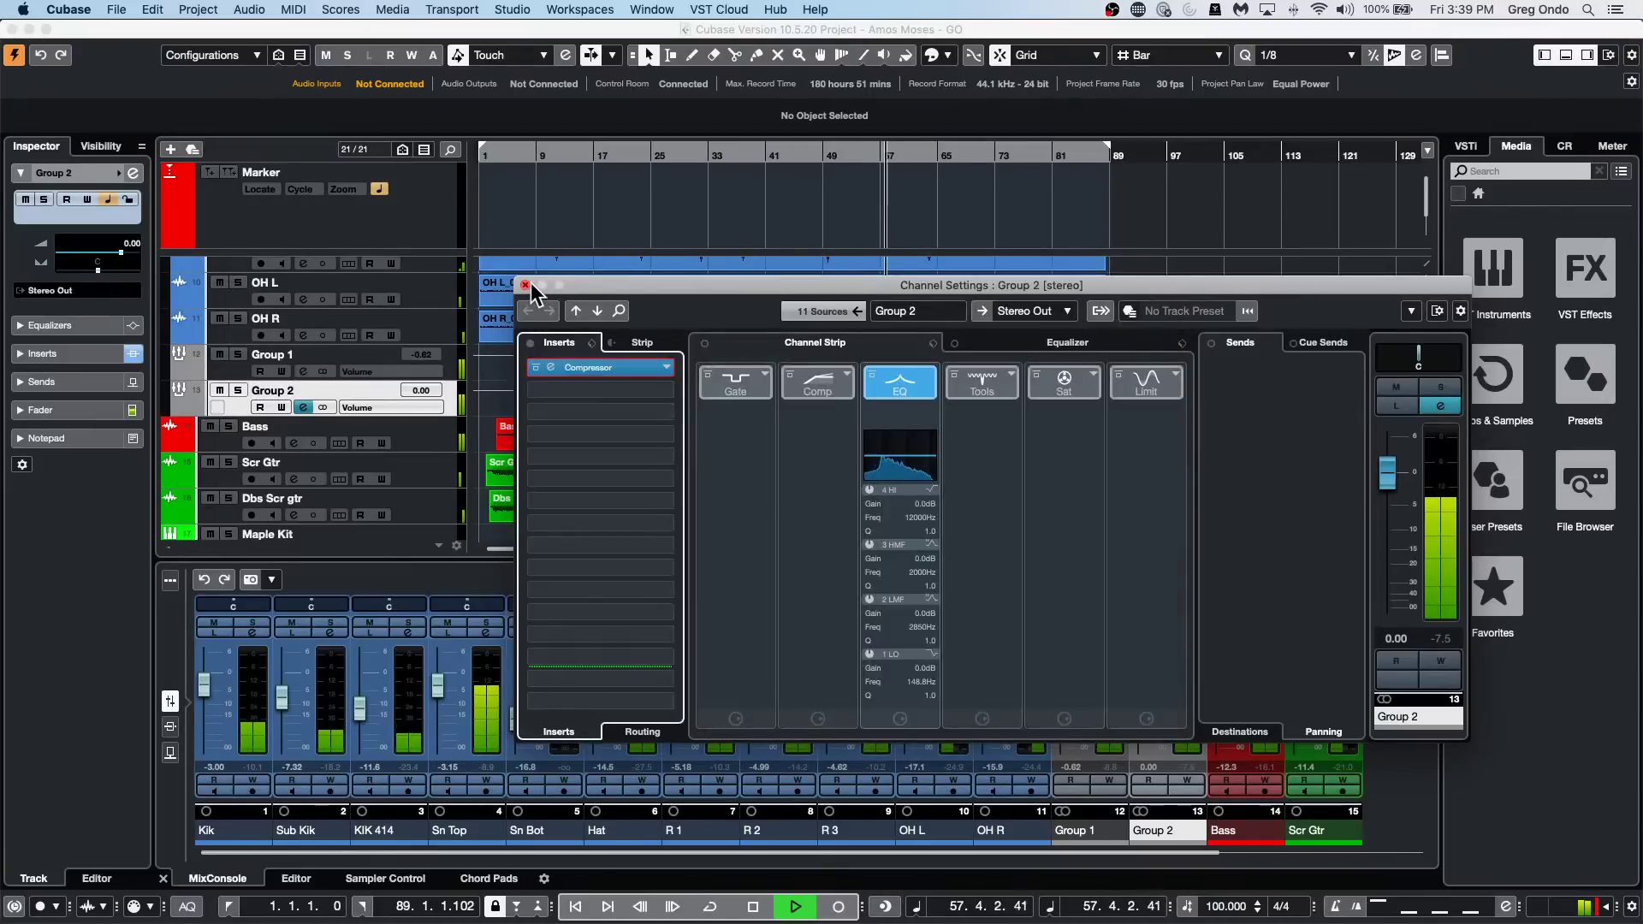
{"action": "left_click", "coordinate": [525, 285]}
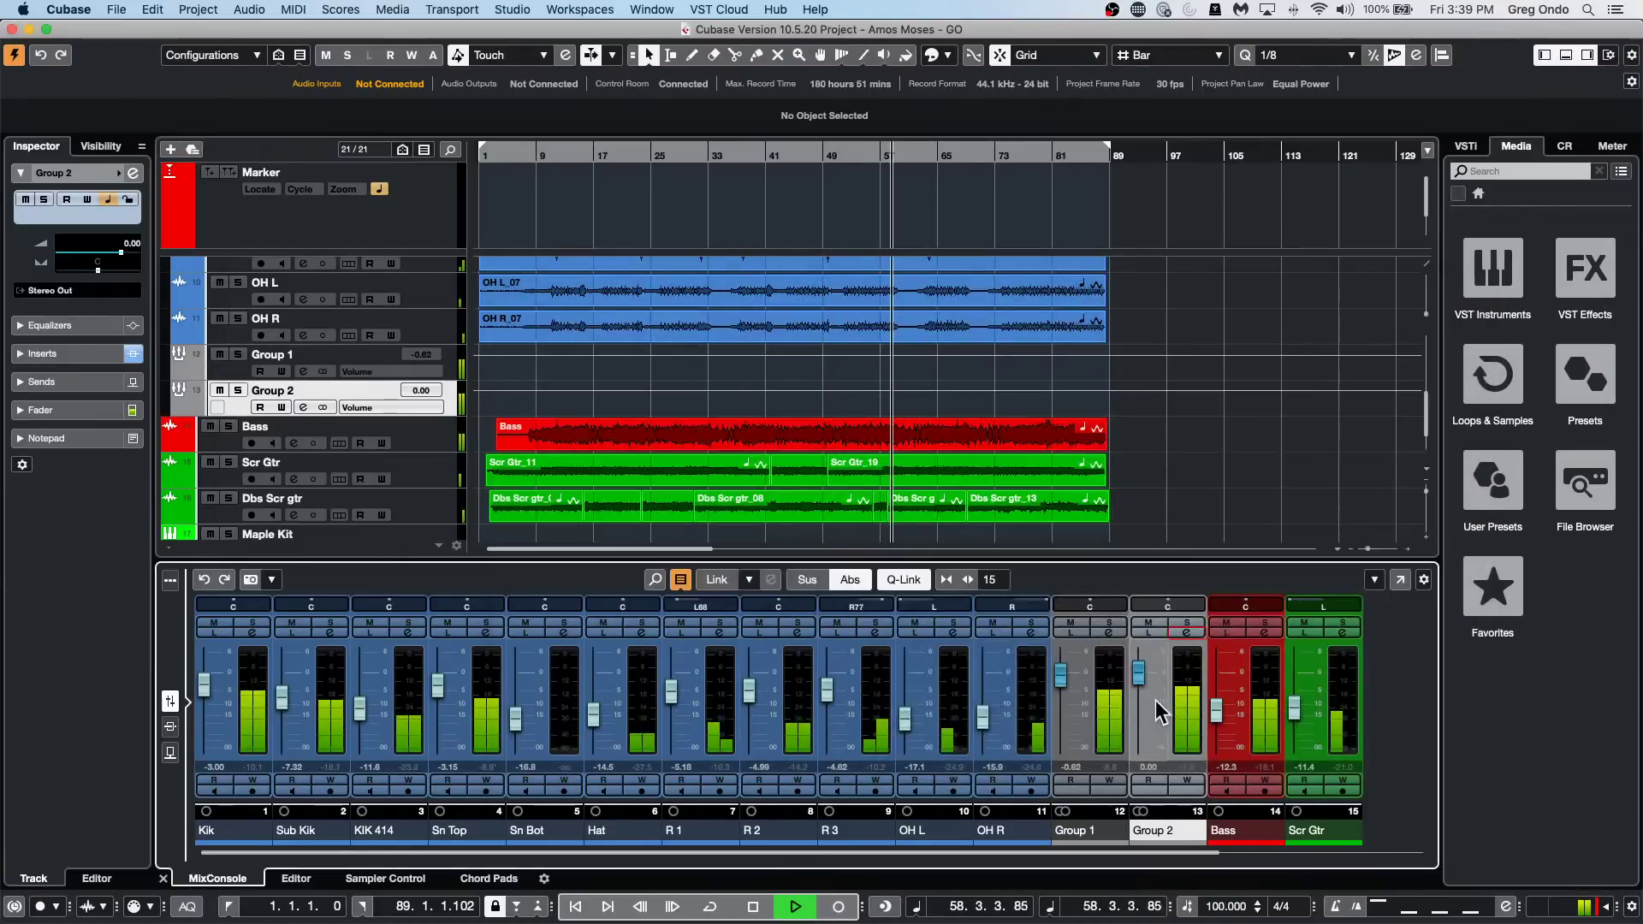
Pull the Group 2 fader fully down, replay the project from bar 16, and bring the fader back to 0.00 dB.
{"action": "left_click_drag", "start_coordinate": [1139, 673], "coordinate": [1134, 823]}
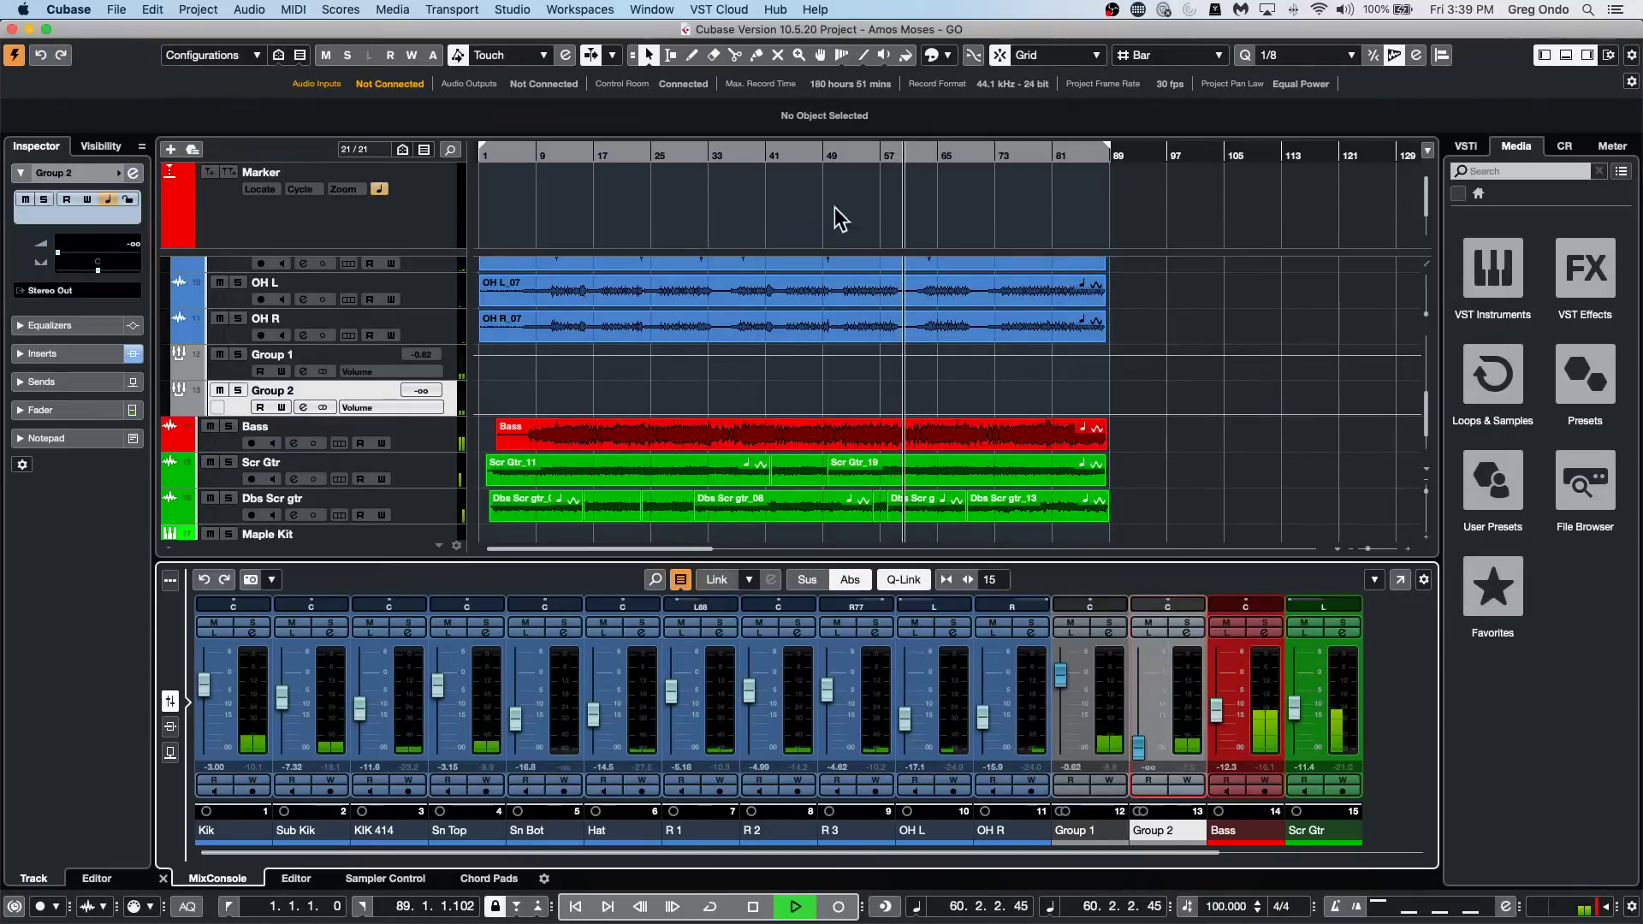
{"action": "left_click", "coordinate": [696, 151]}
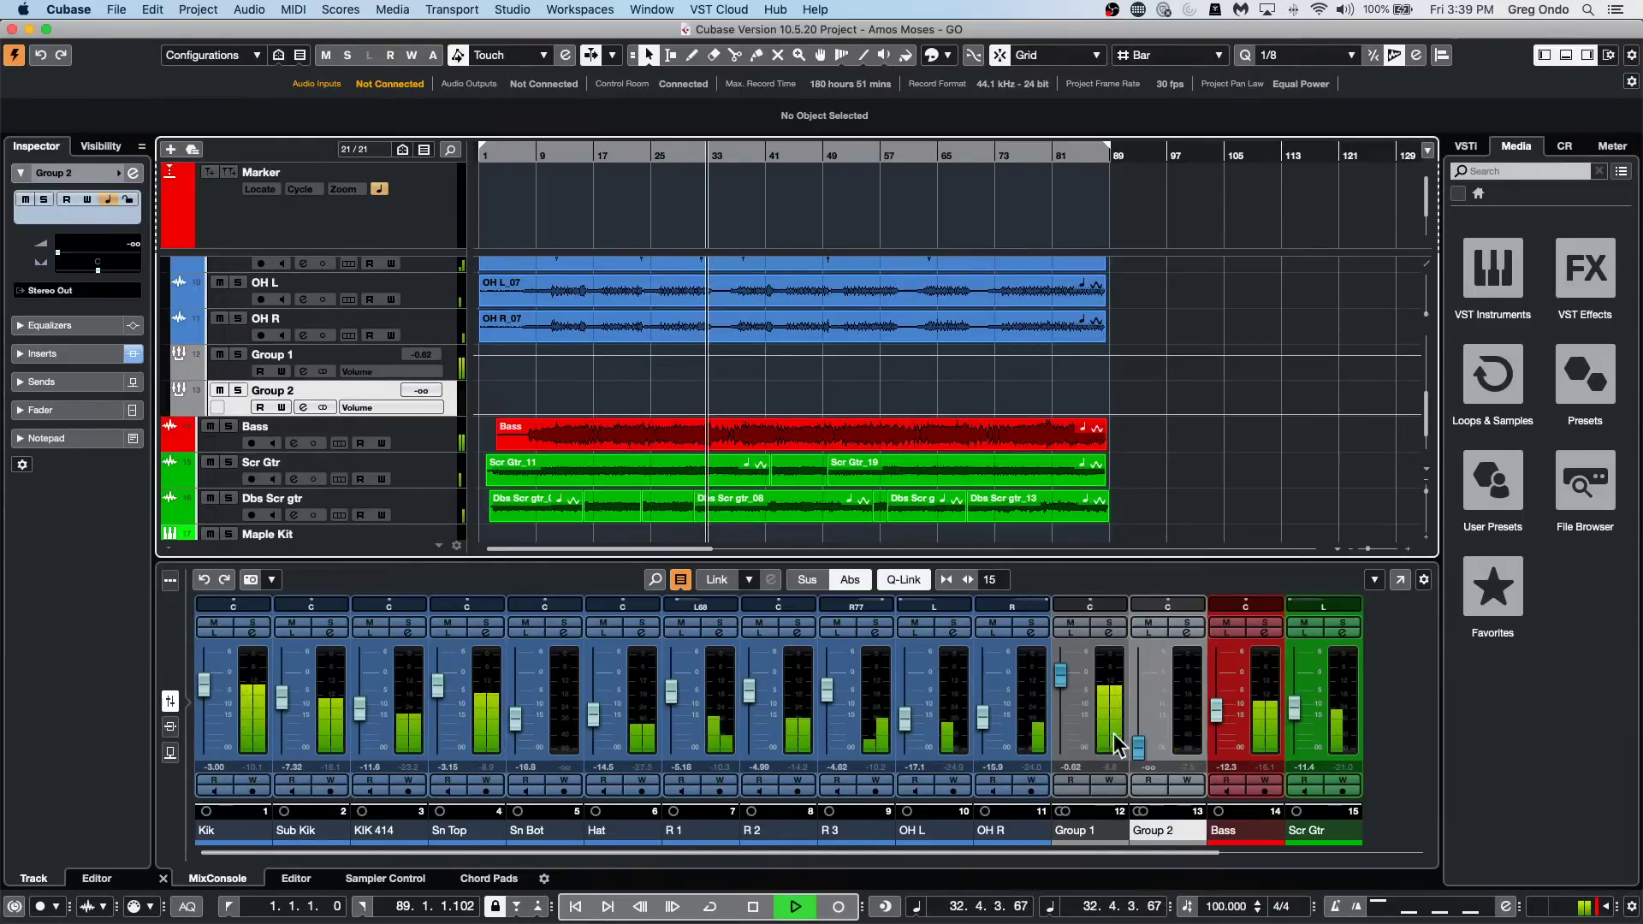
{"action": "left_click", "coordinate": [586, 155]}
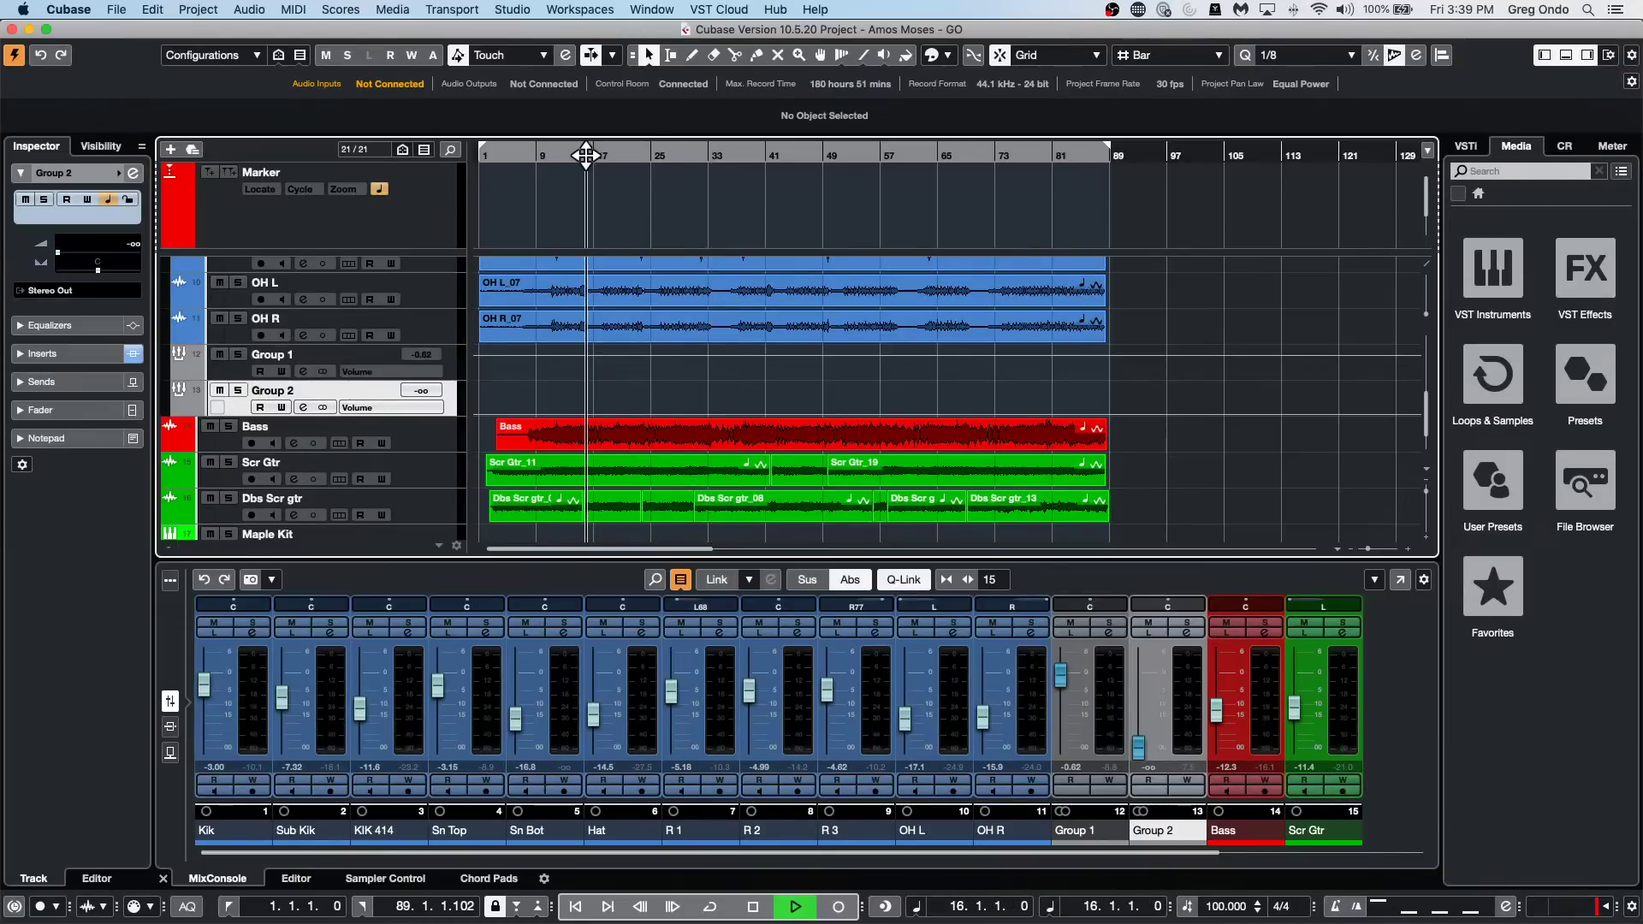
{"action": "left_click_drag", "start_coordinate": [1146, 751], "coordinate": [1069, 750]}
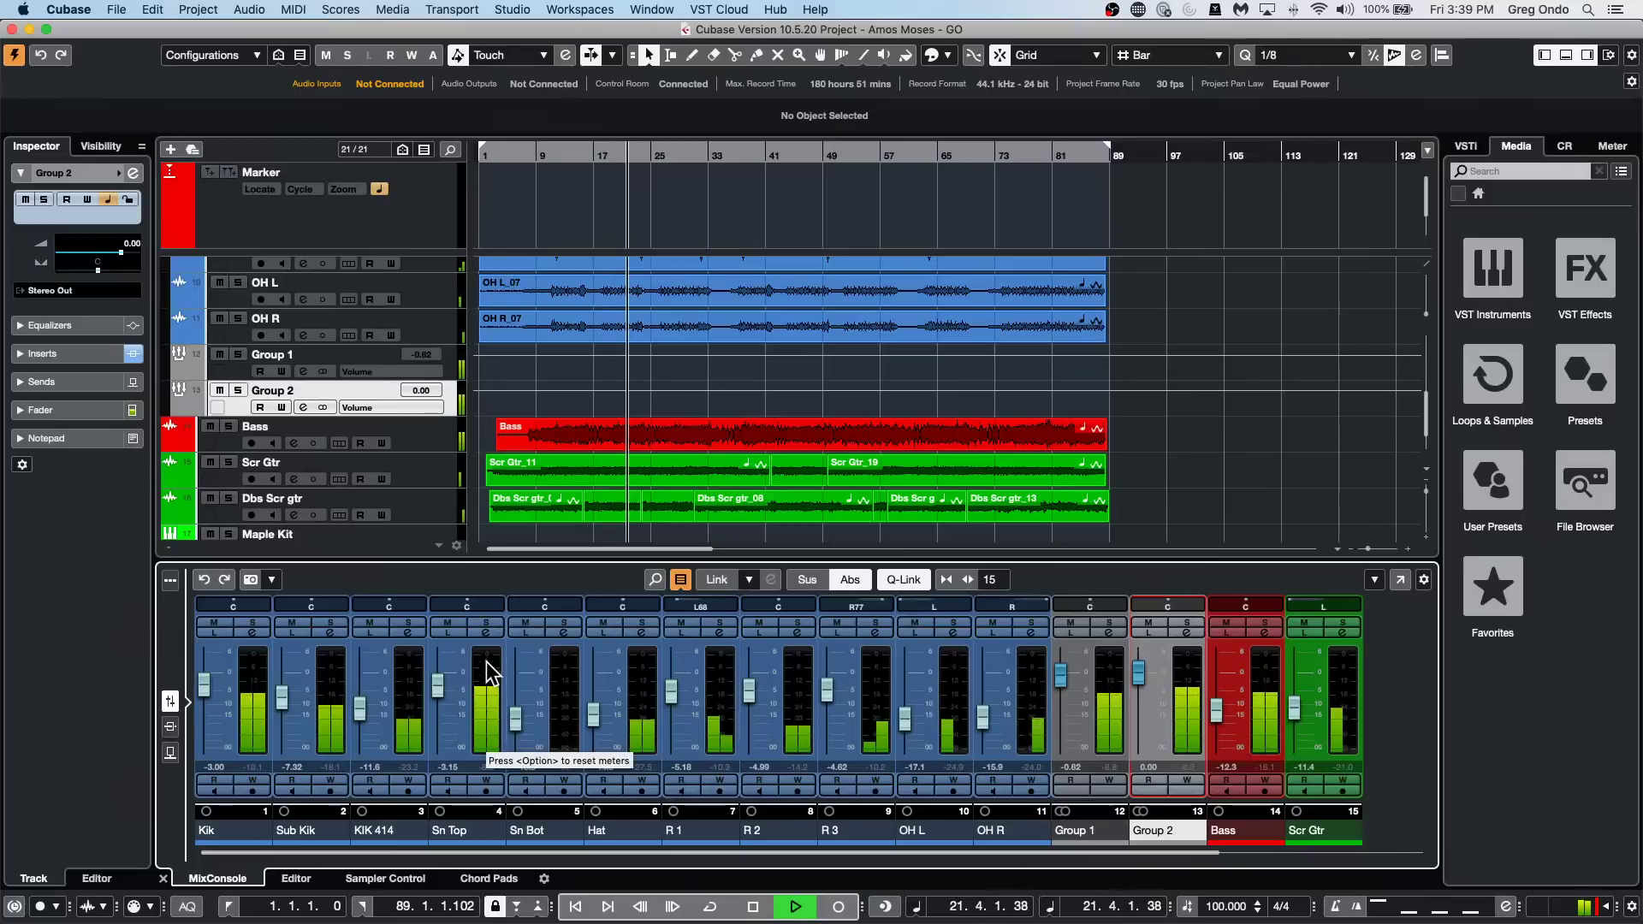
Mute Group 1 and Group 2 with the Stereo Out channel in view, and unmute both to compare the output.
{"action": "left_click", "coordinate": [1232, 853]}
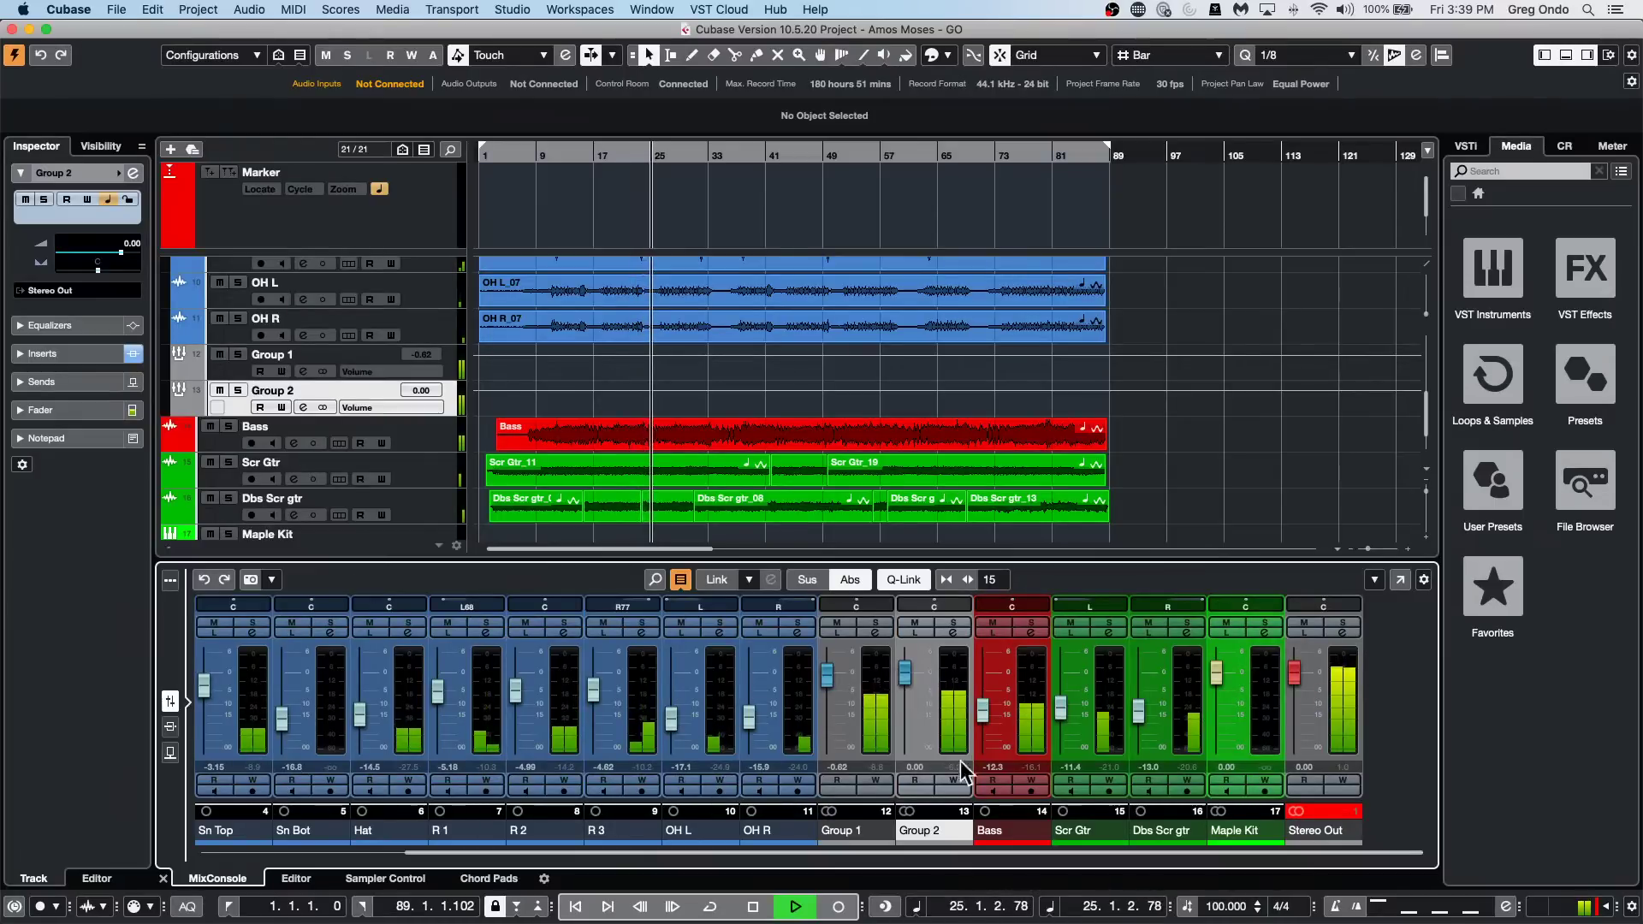
{"action": "left_click", "coordinate": [837, 622]}
{"action": "left_click", "coordinate": [915, 622]}
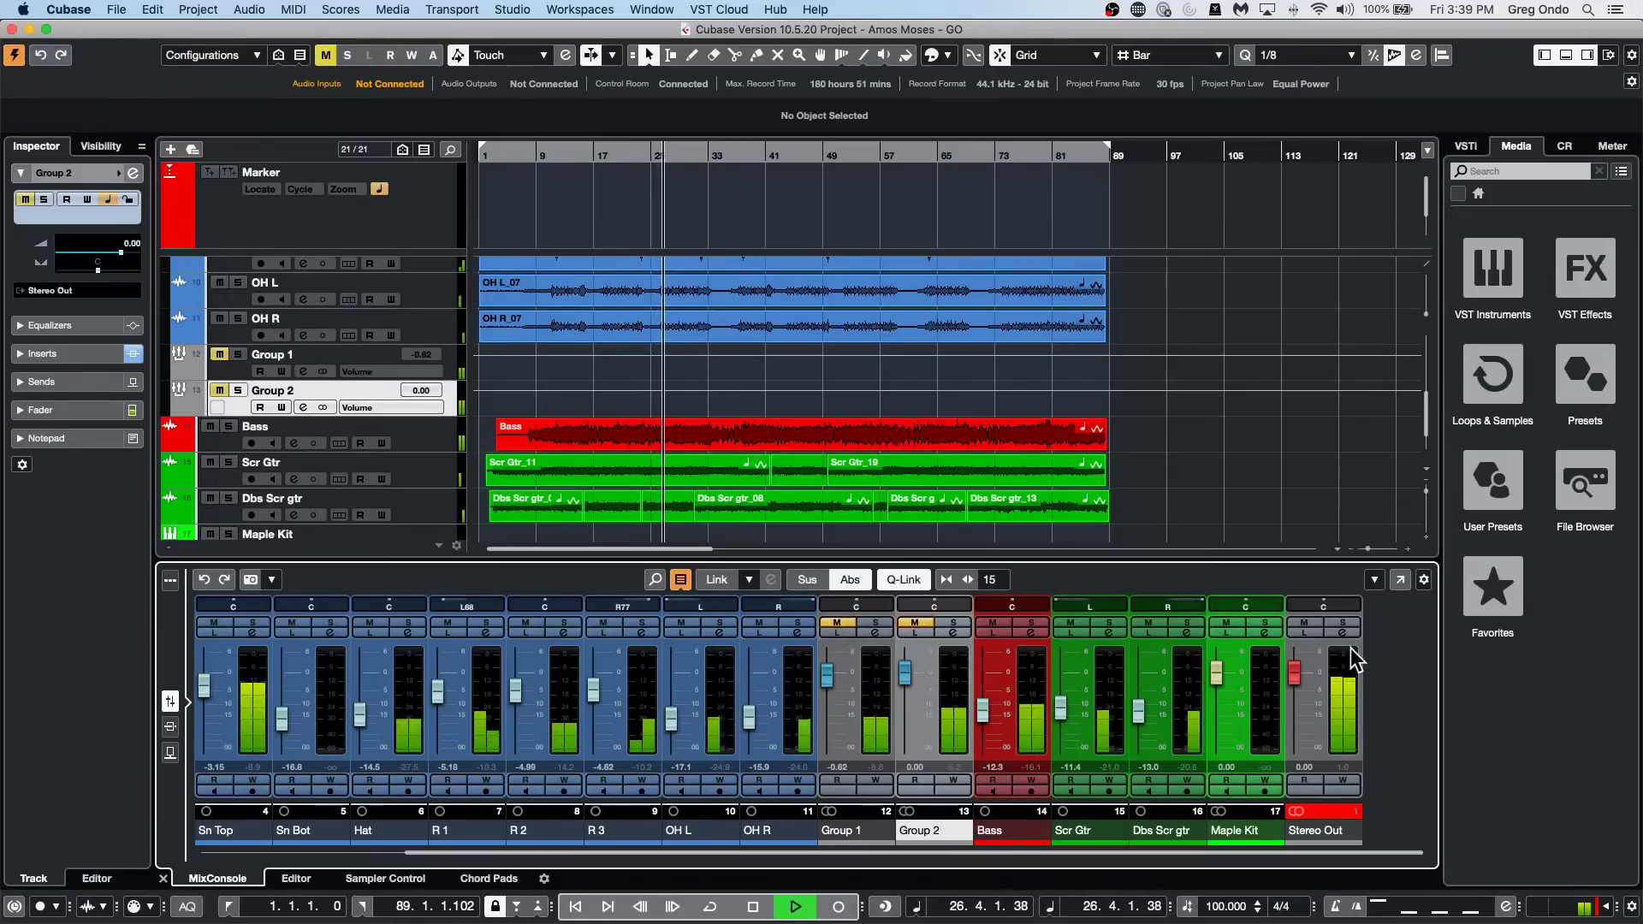
{"action": "left_click", "coordinate": [915, 622]}
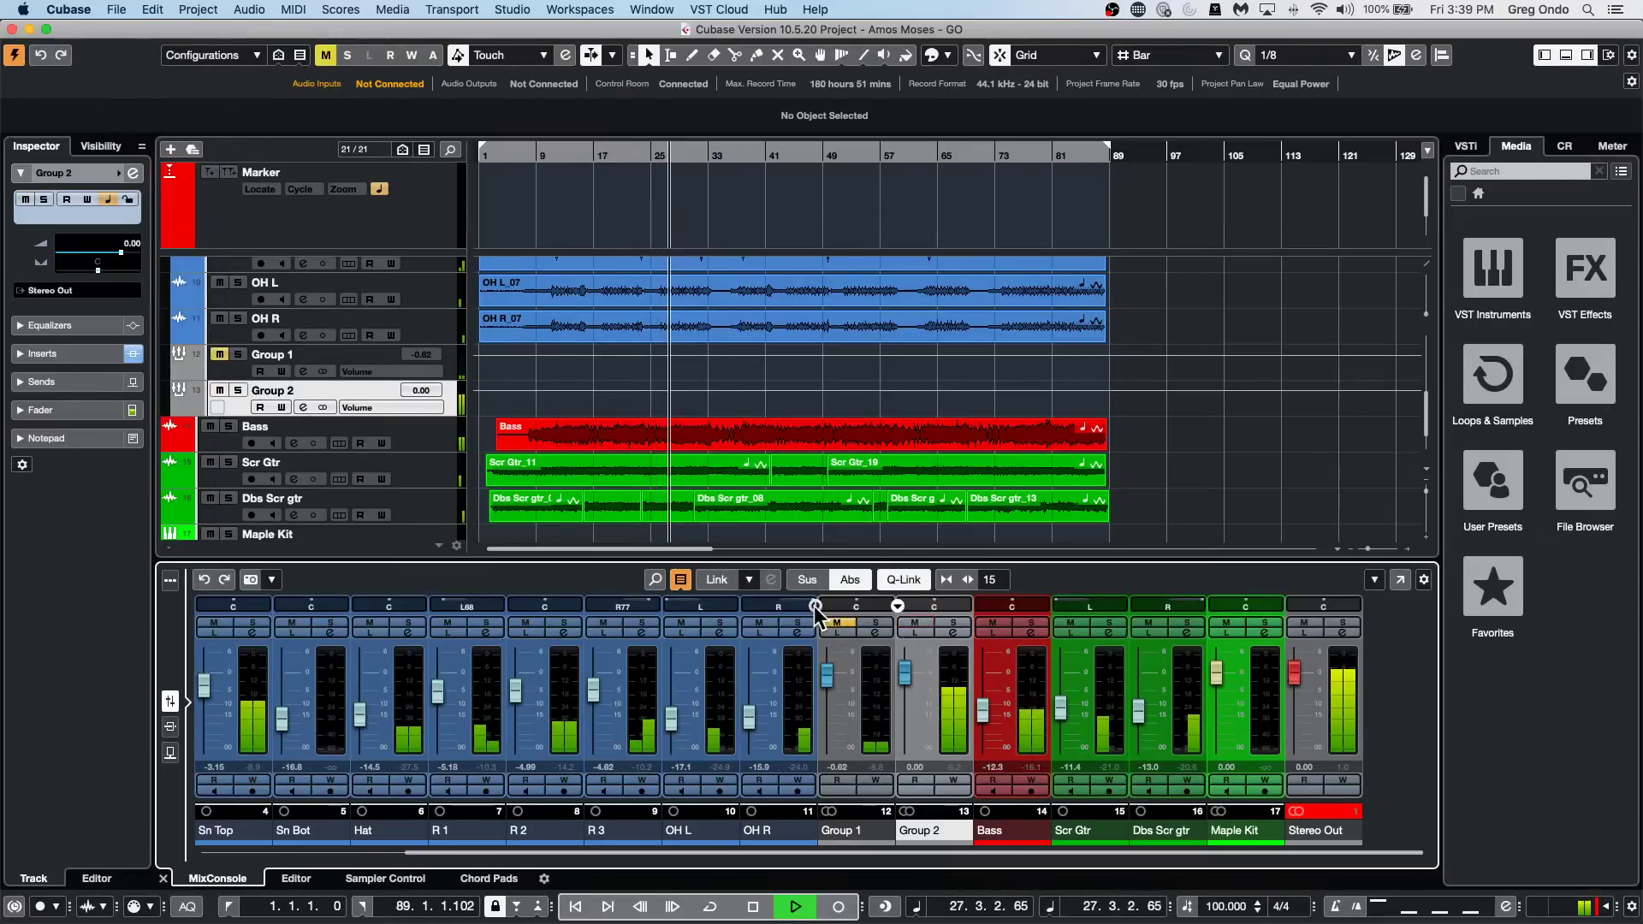
{"action": "left_click", "coordinate": [836, 622]}
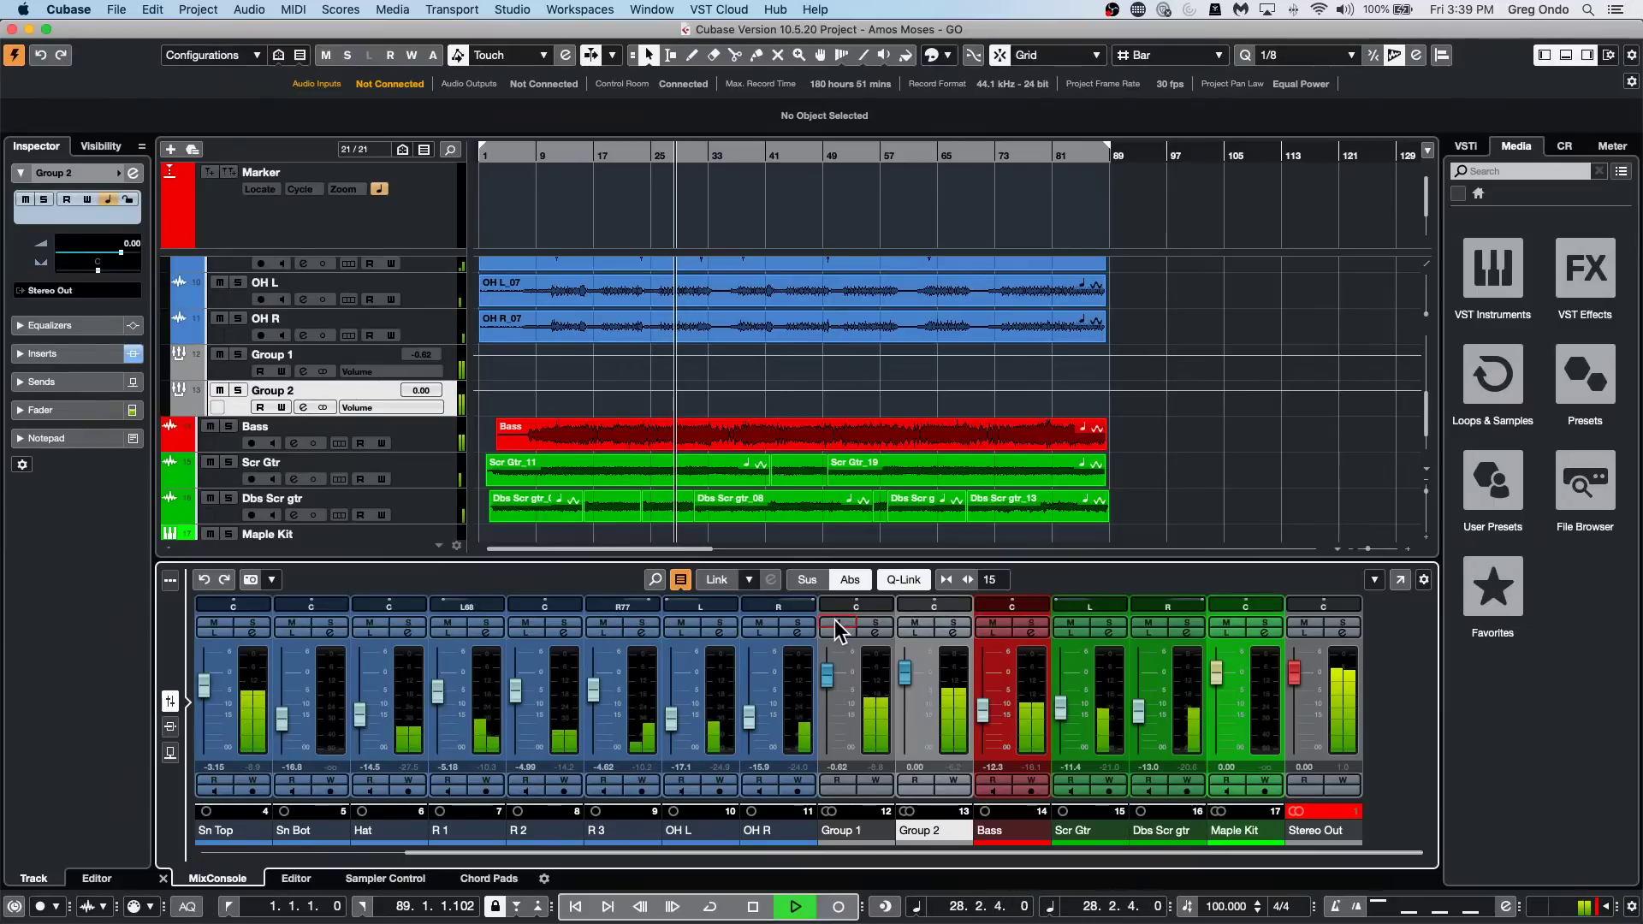
Stop playback, open the recent project "Hit the Road go.cpr", and activate it.
{"action": "key", "text": "space"}
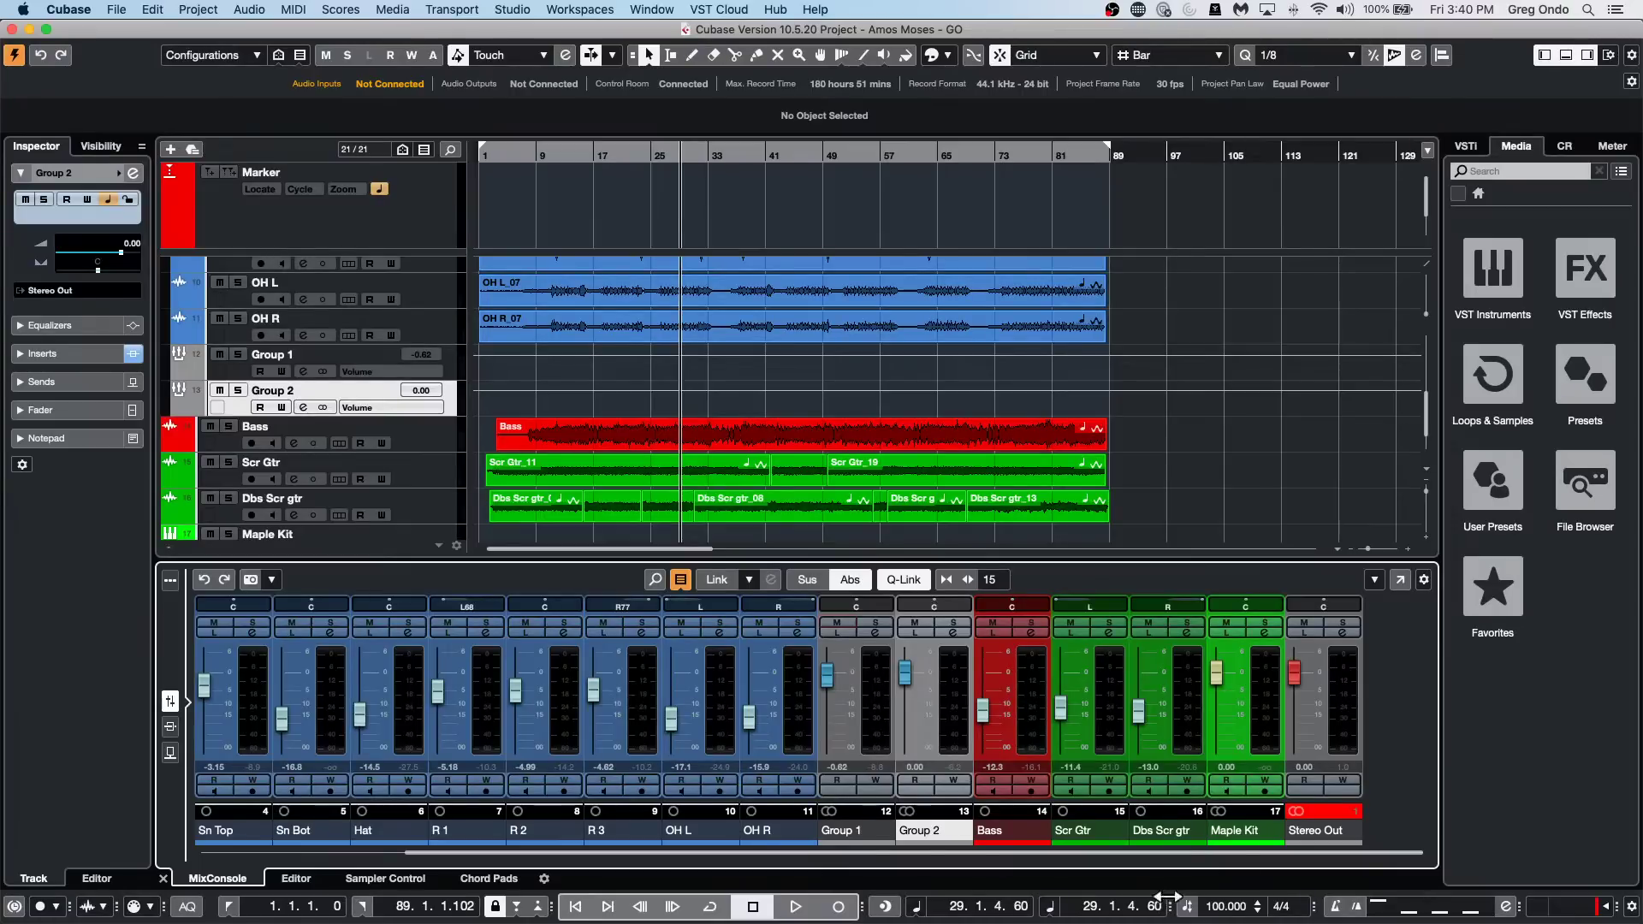
{"action": "left_click", "coordinate": [118, 11]}
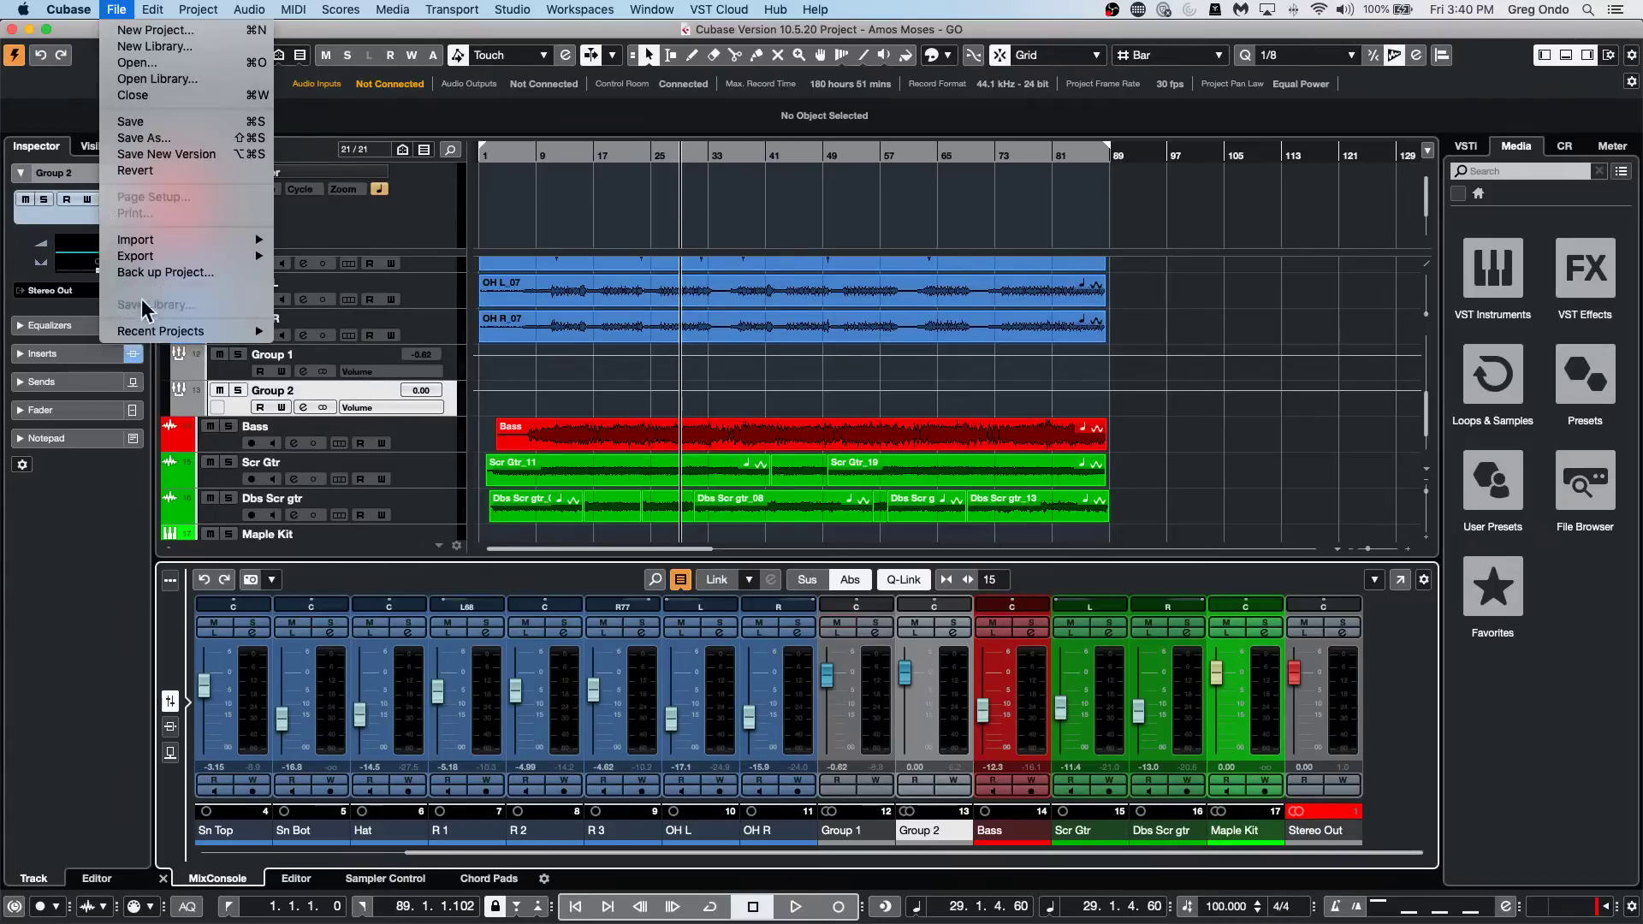
{"action": "mouse_move", "coordinate": [166, 332]}
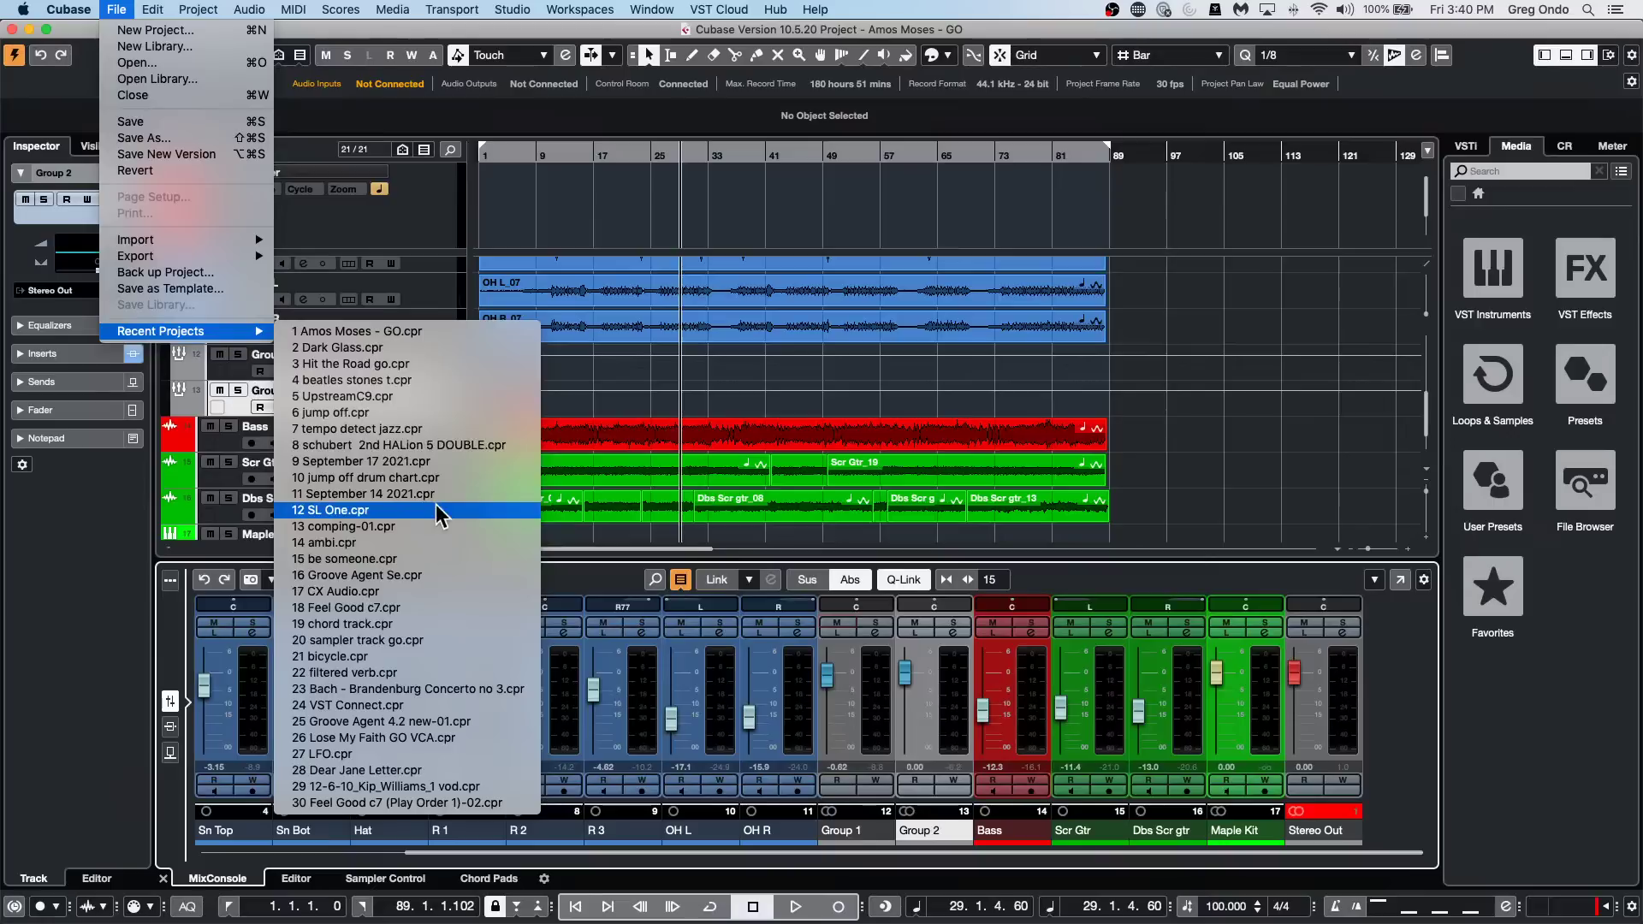
{"action": "left_click", "coordinate": [445, 366]}
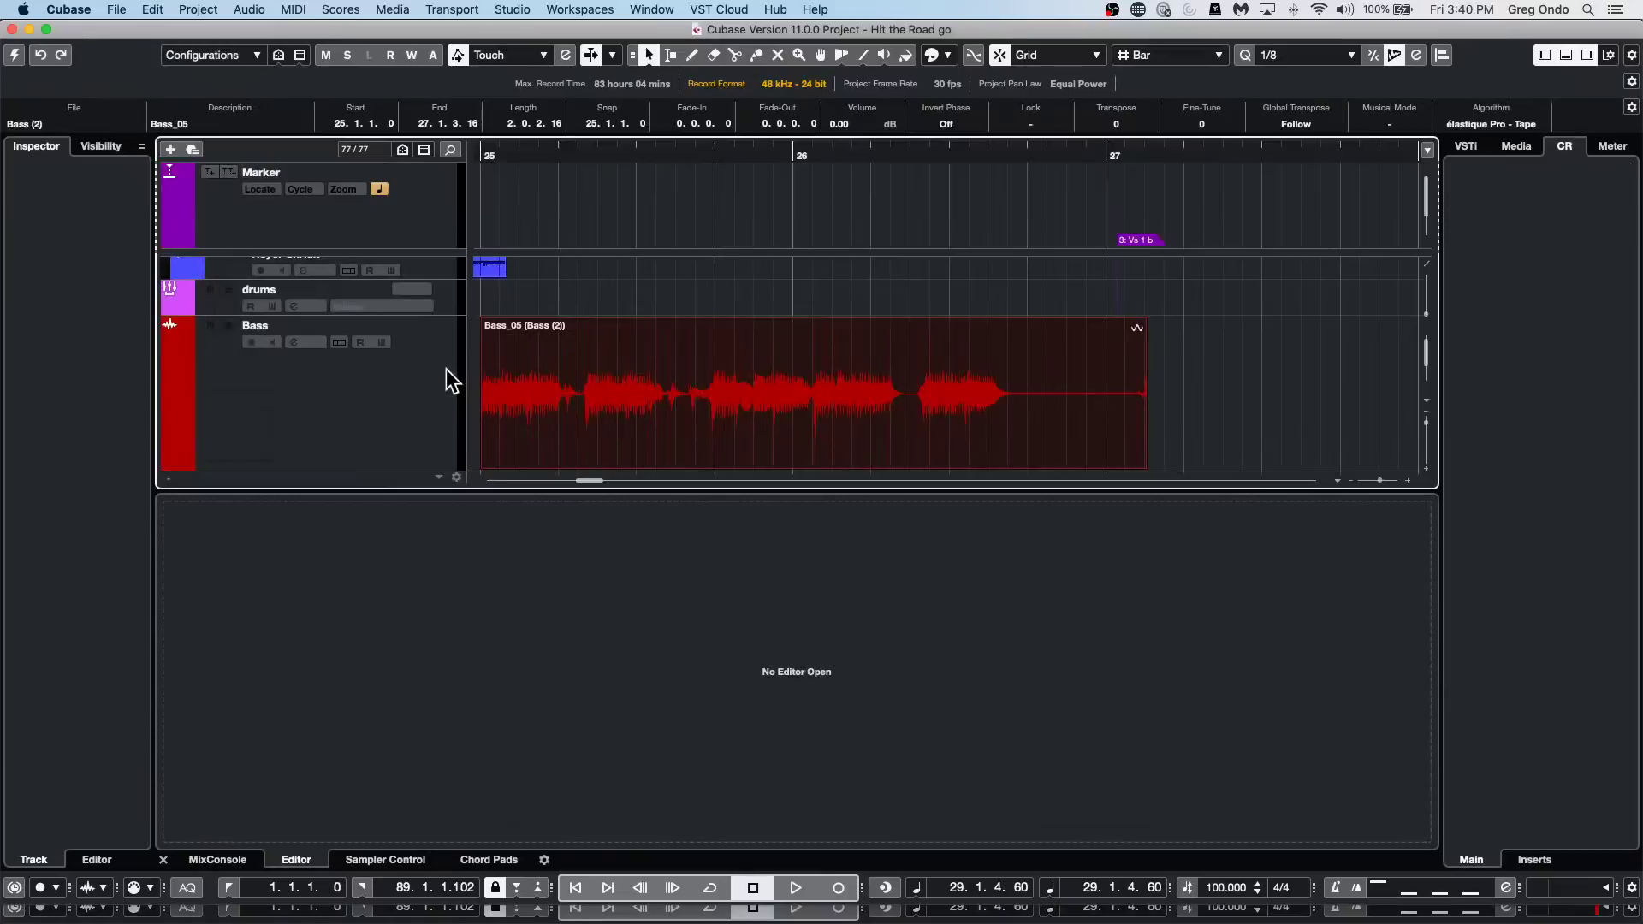
{"action": "left_click", "coordinate": [14, 56]}
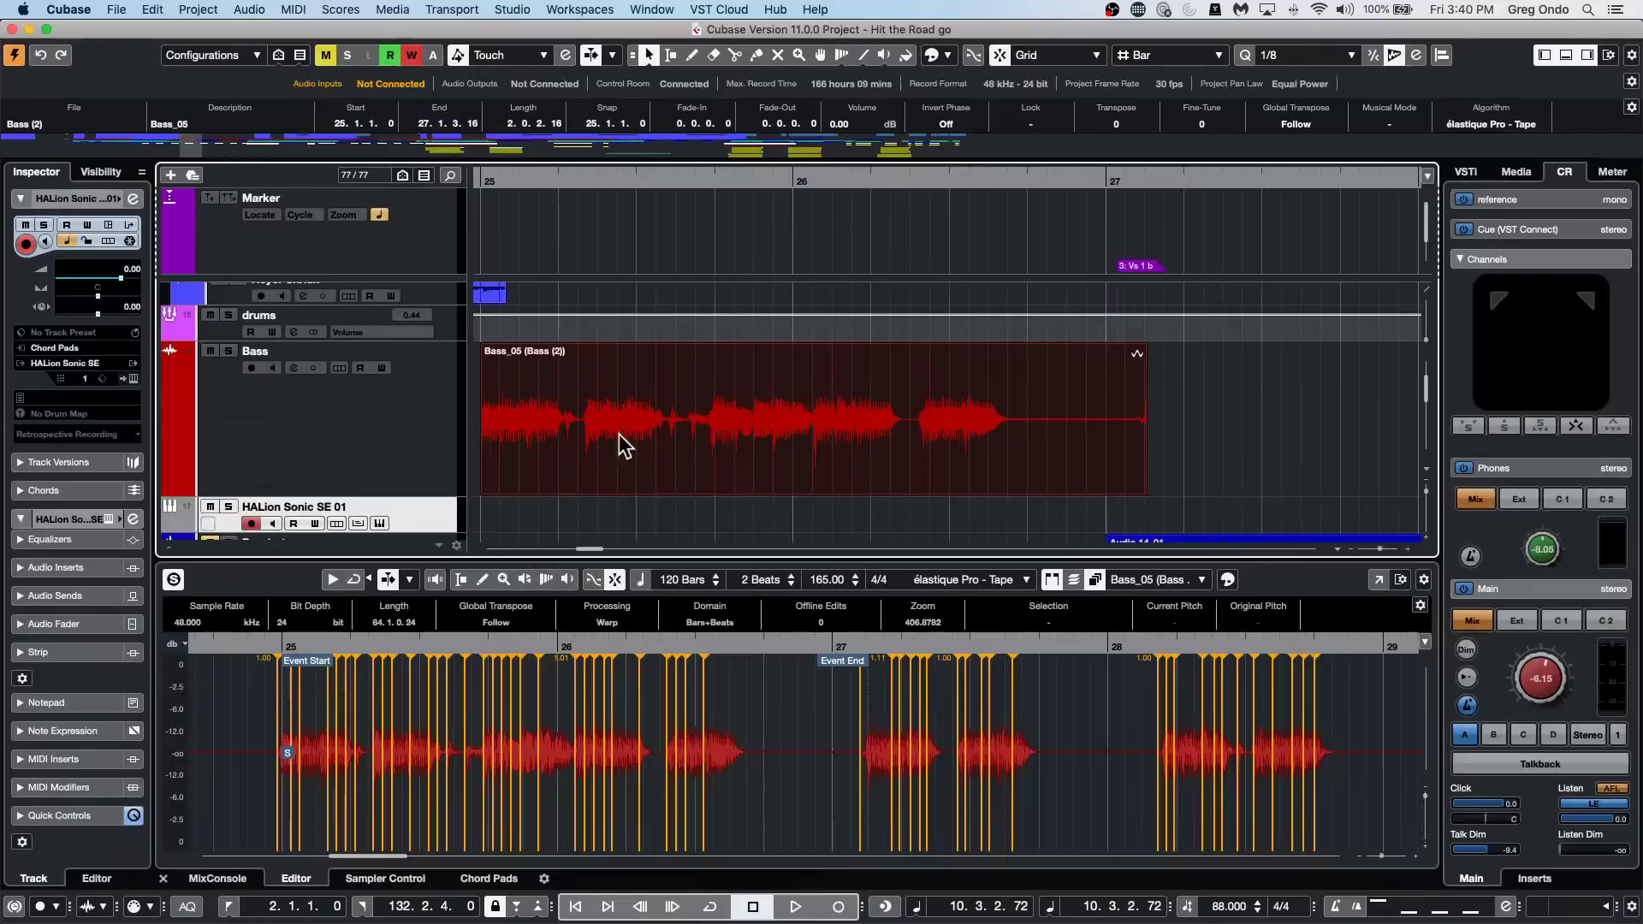
Revert the project to its previously saved version and delete the files created since the last save.
{"action": "scroll", "coordinate": [628, 462], "scroll_direction": "down", "scroll_amount": 10}
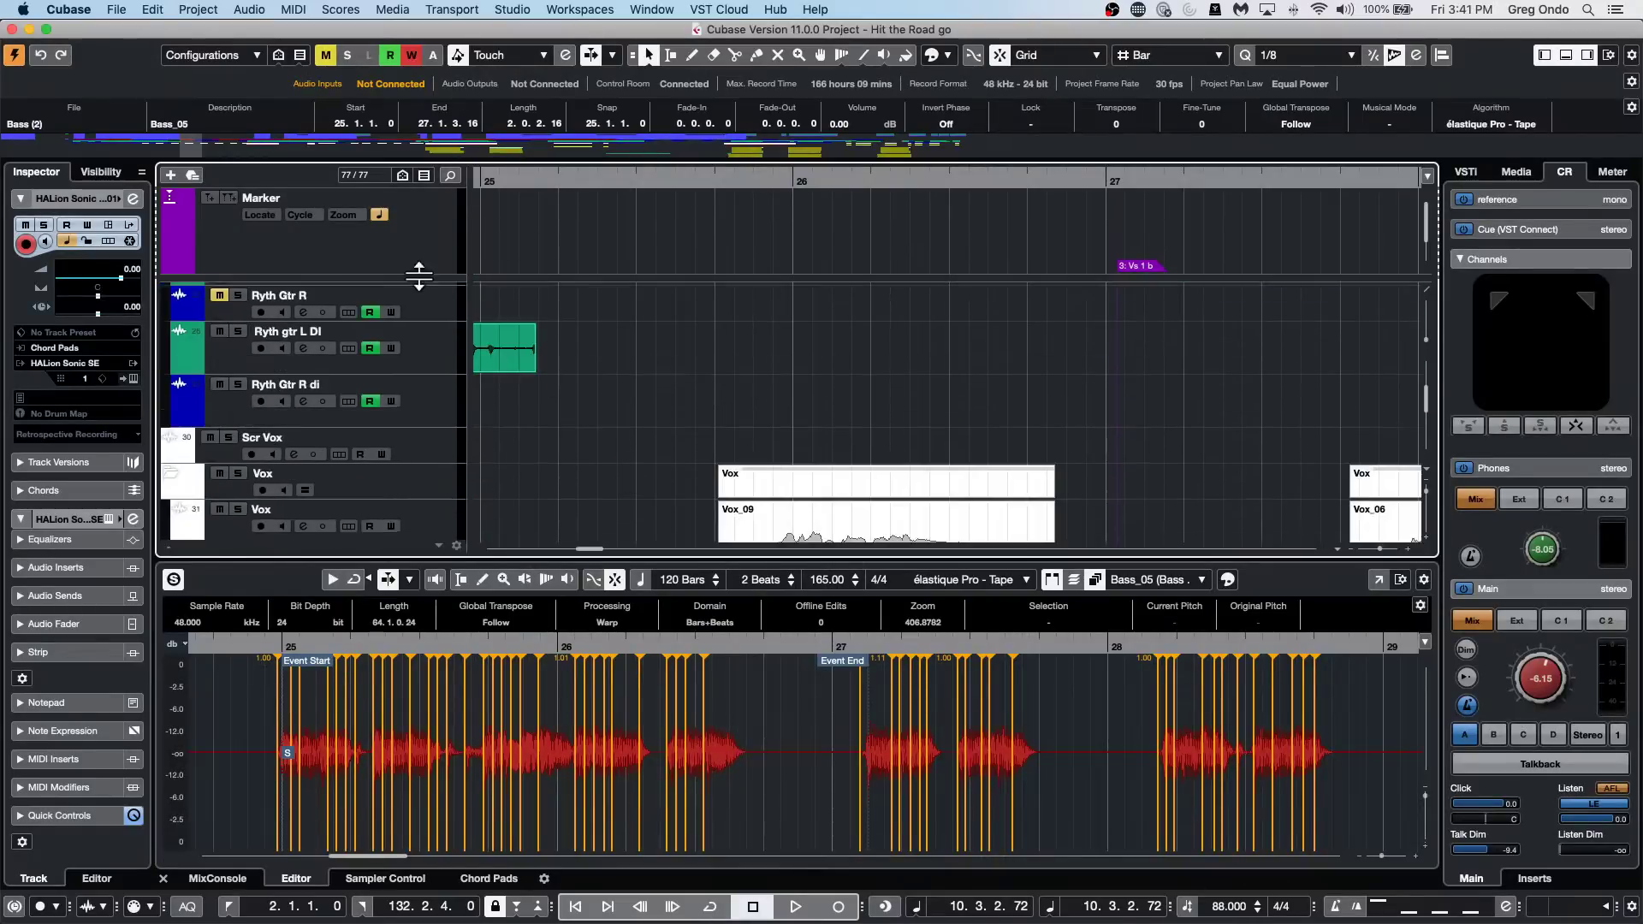
{"action": "left_click_drag", "start_coordinate": [569, 184], "coordinate": [526, 178]}
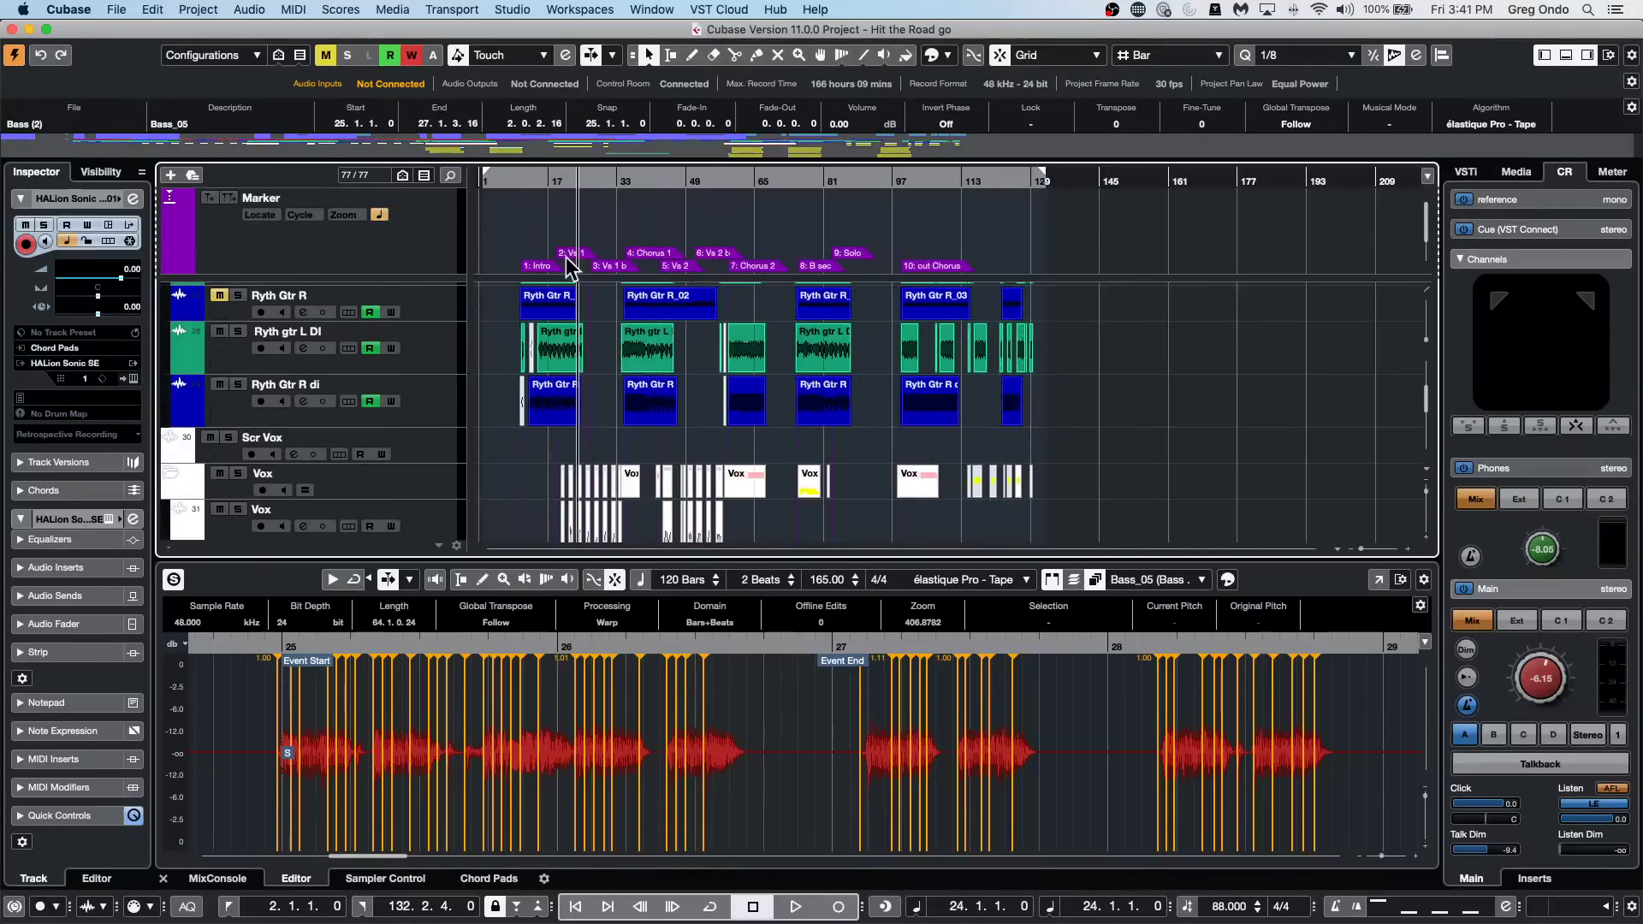
{"action": "scroll", "coordinate": [512, 354], "scroll_direction": "up", "scroll_amount": 10}
{"action": "scroll", "coordinate": [508, 342], "scroll_direction": "up", "scroll_amount": 5}
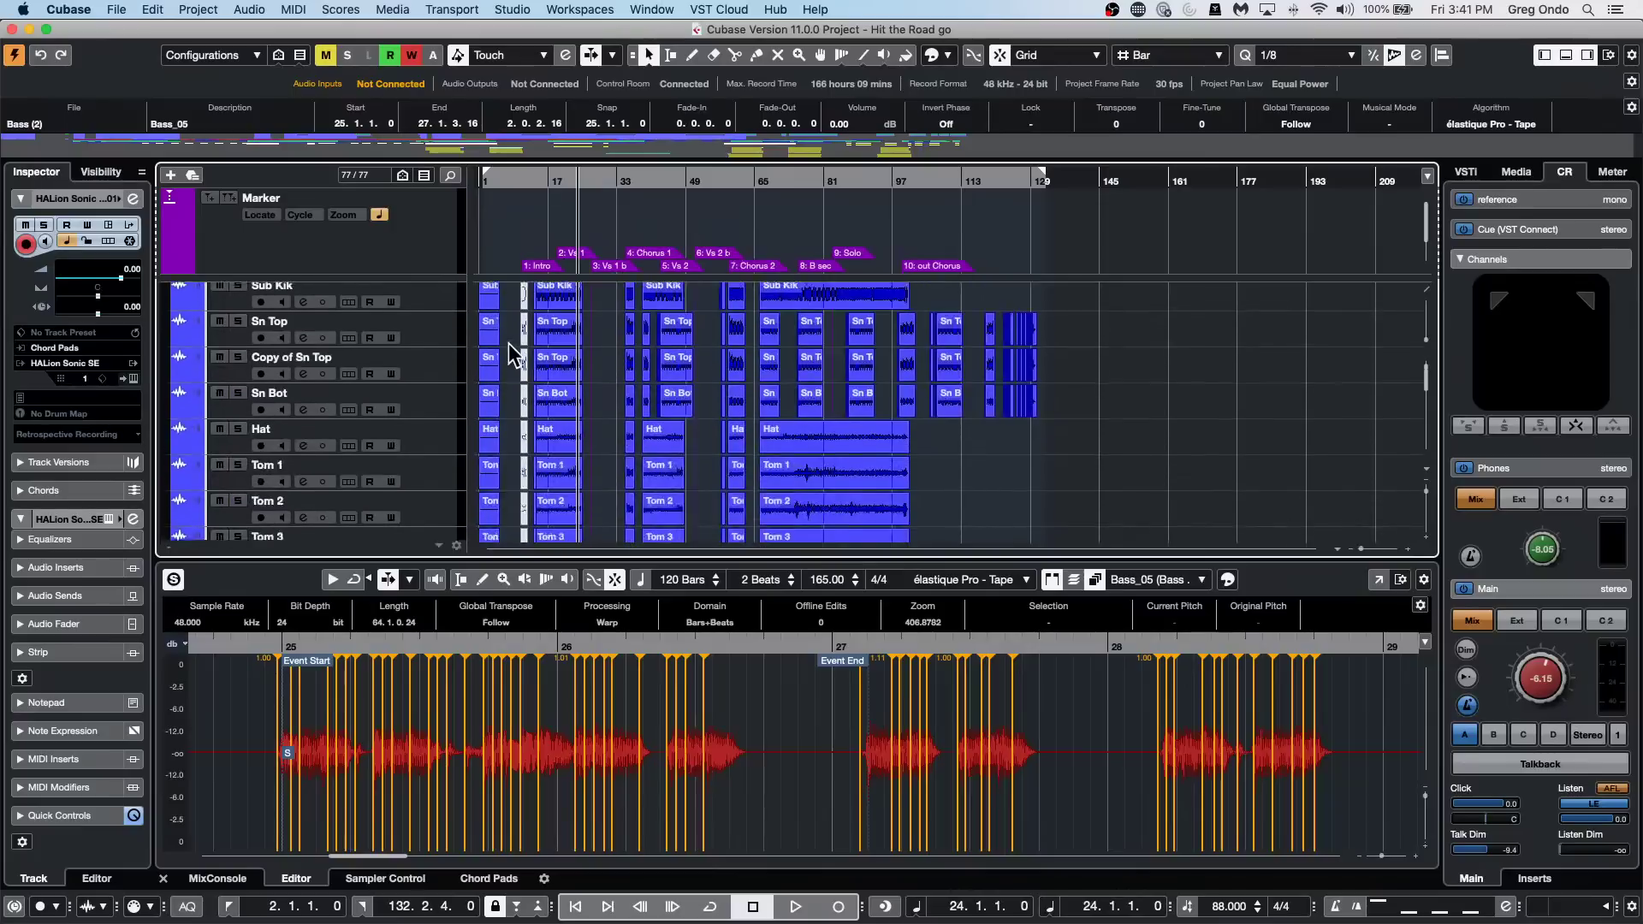
{"action": "left_click", "coordinate": [65, 9]}
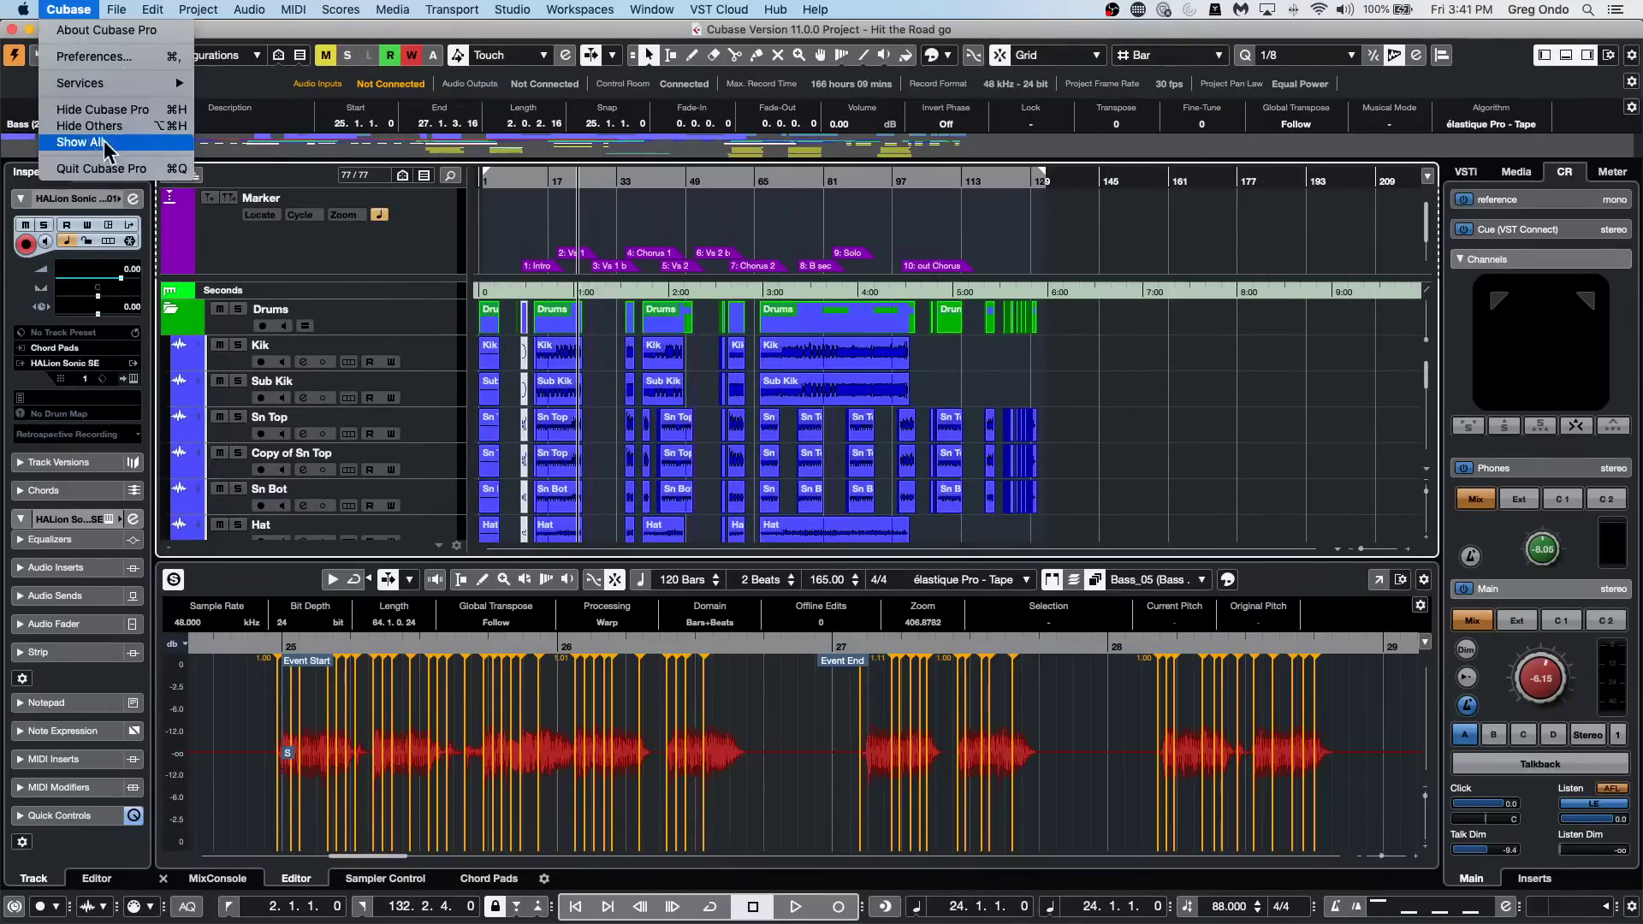
{"action": "mouse_move", "coordinate": [117, 9]}
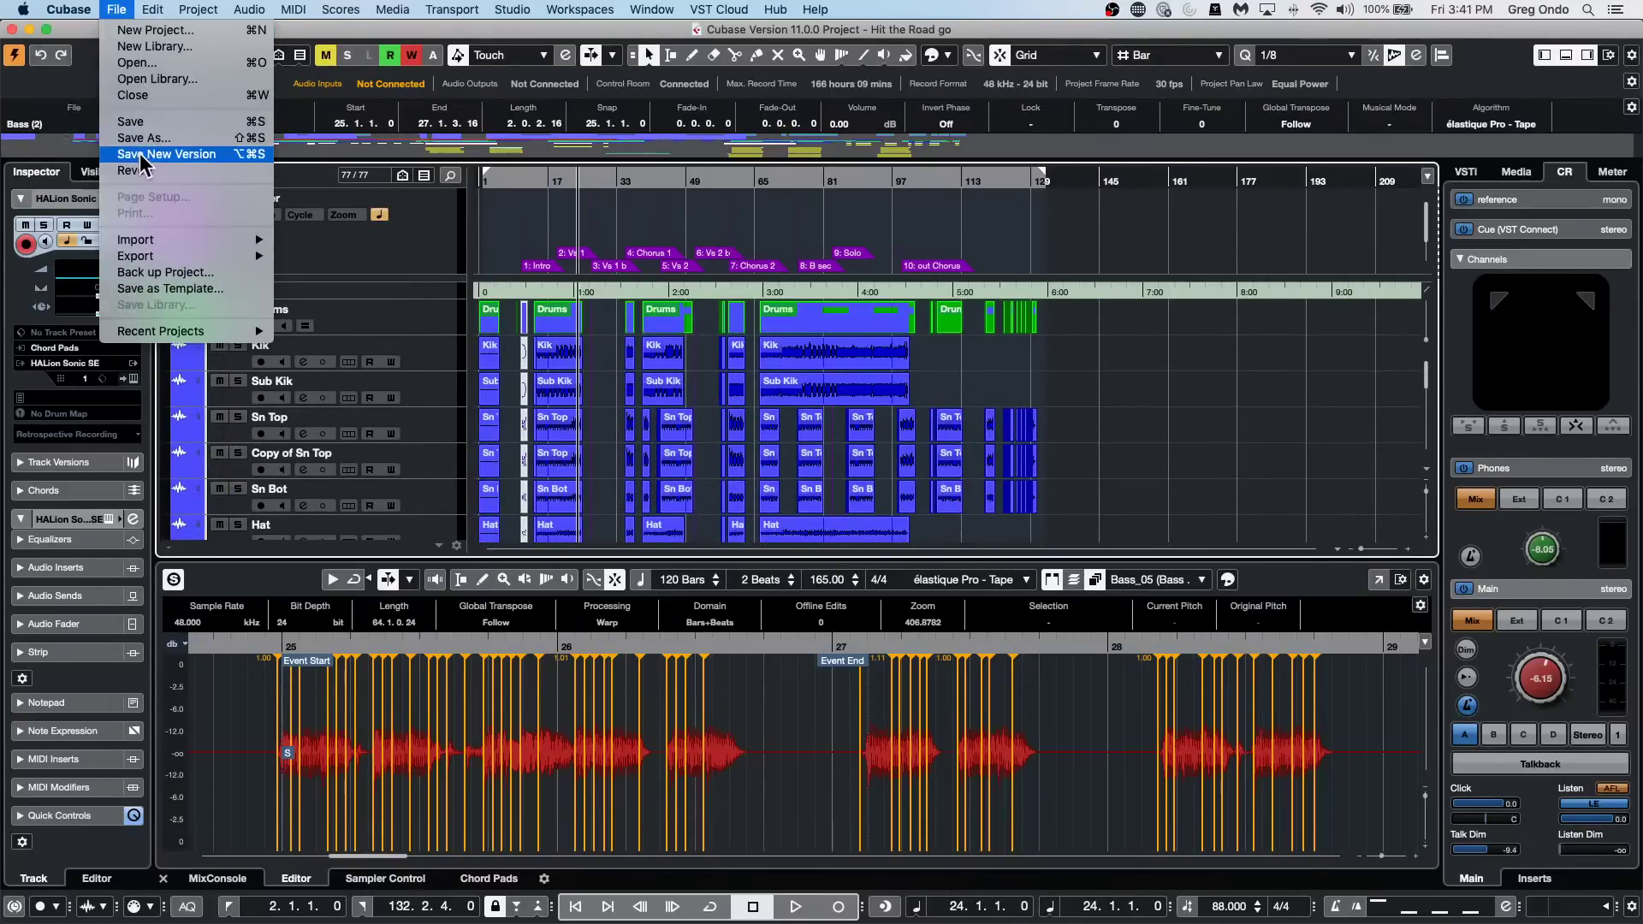
{"action": "left_click", "coordinate": [848, 382]}
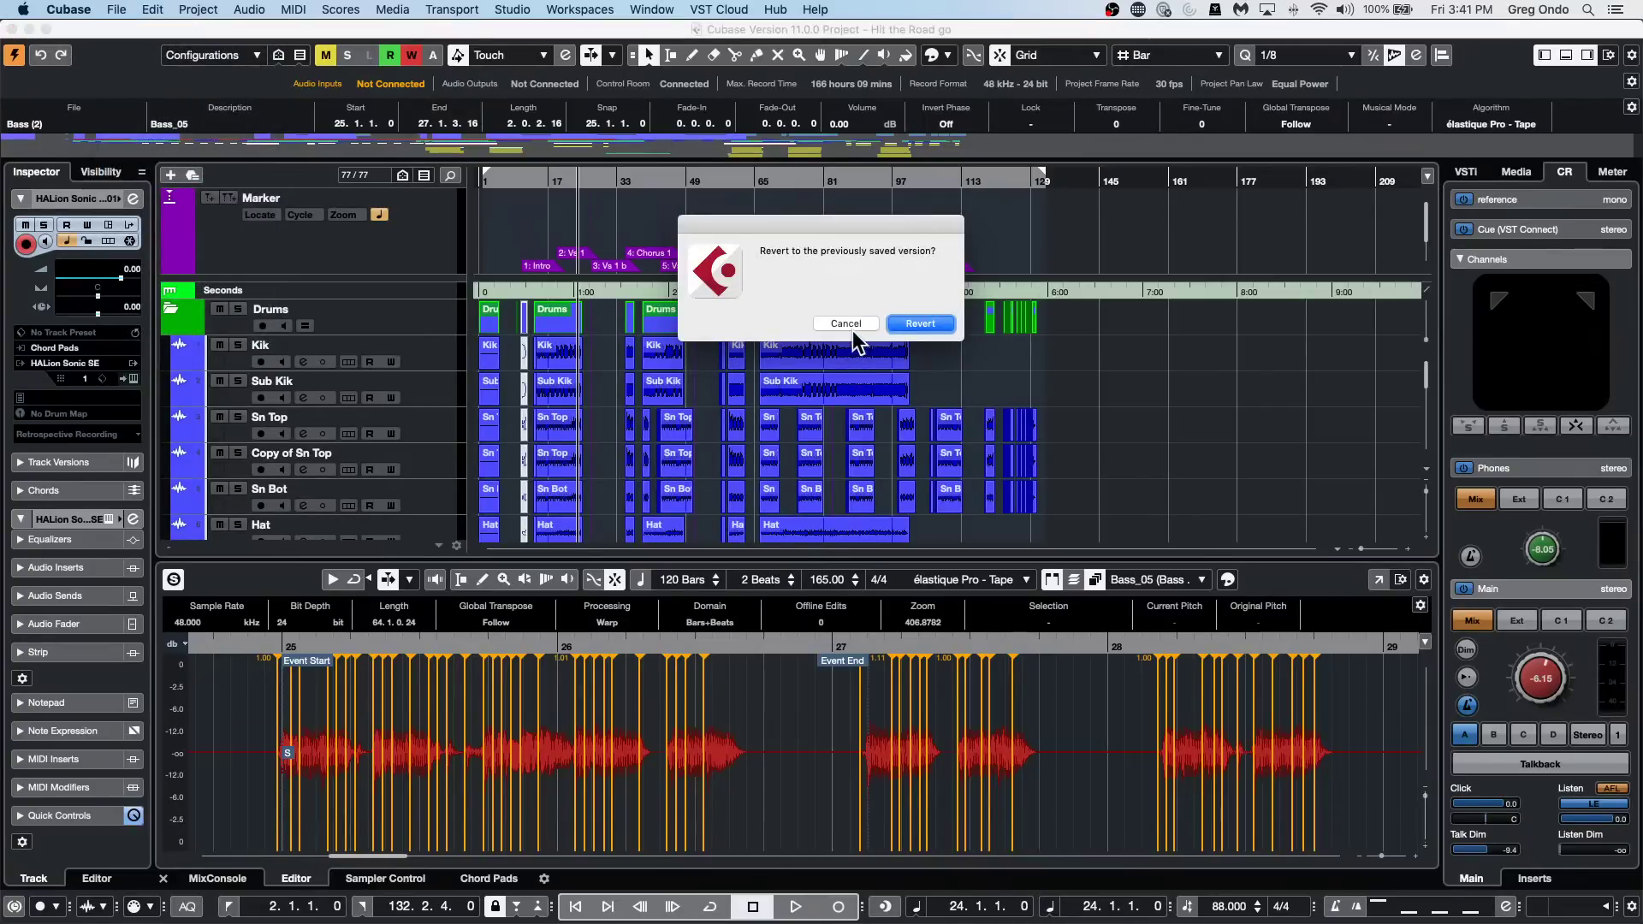
{"action": "left_click", "coordinate": [933, 323]}
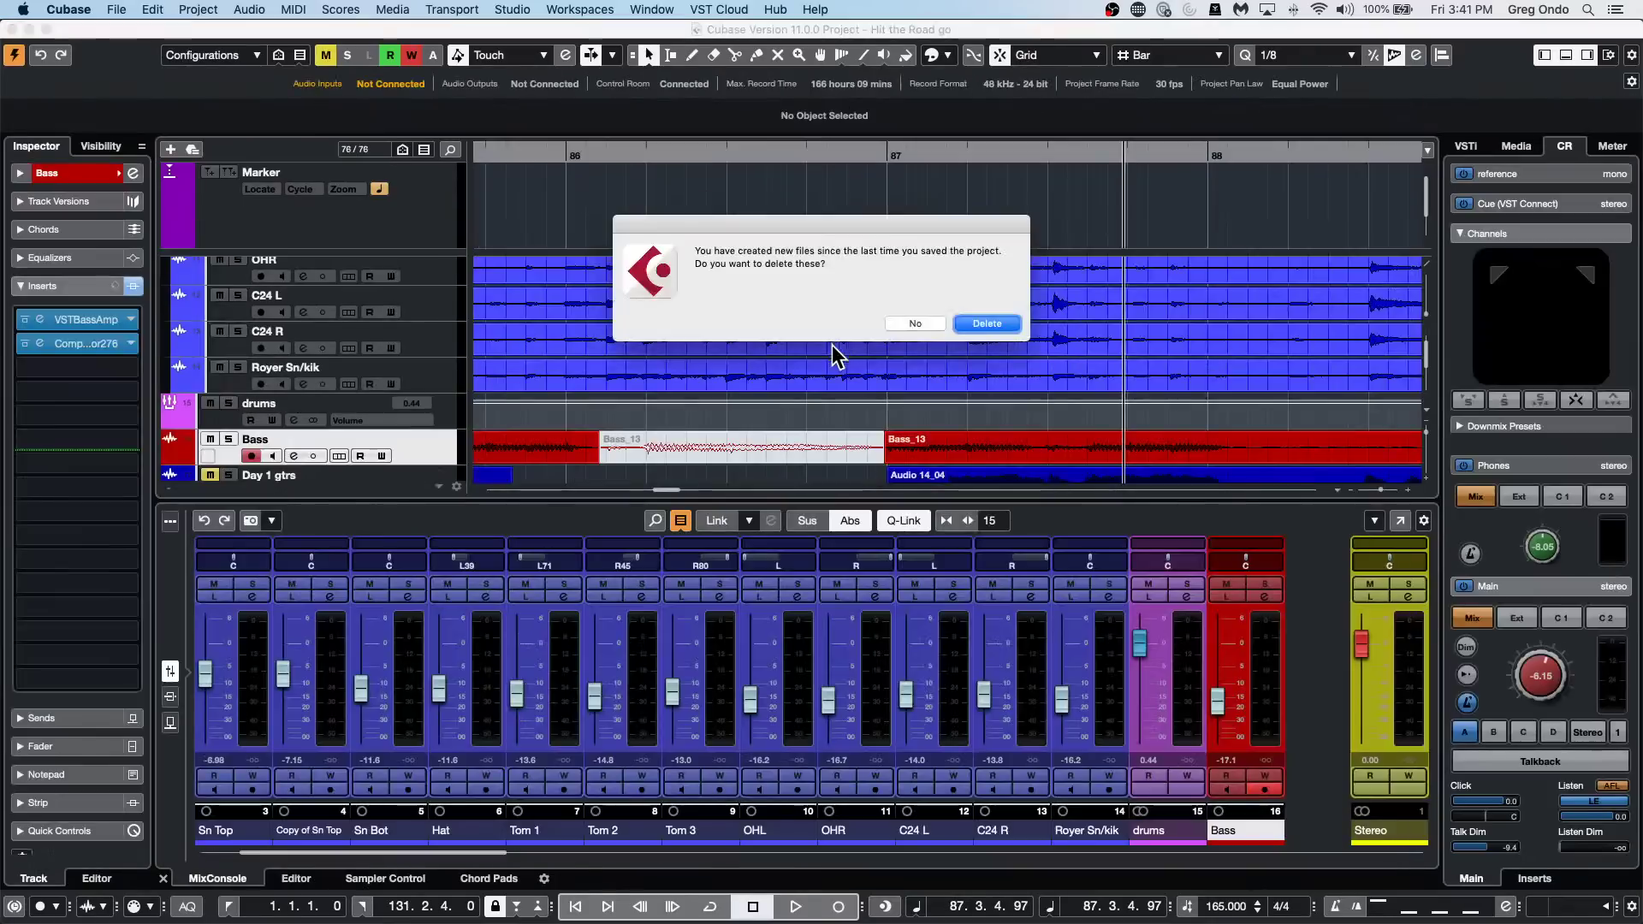
{"action": "left_click", "coordinate": [986, 323]}
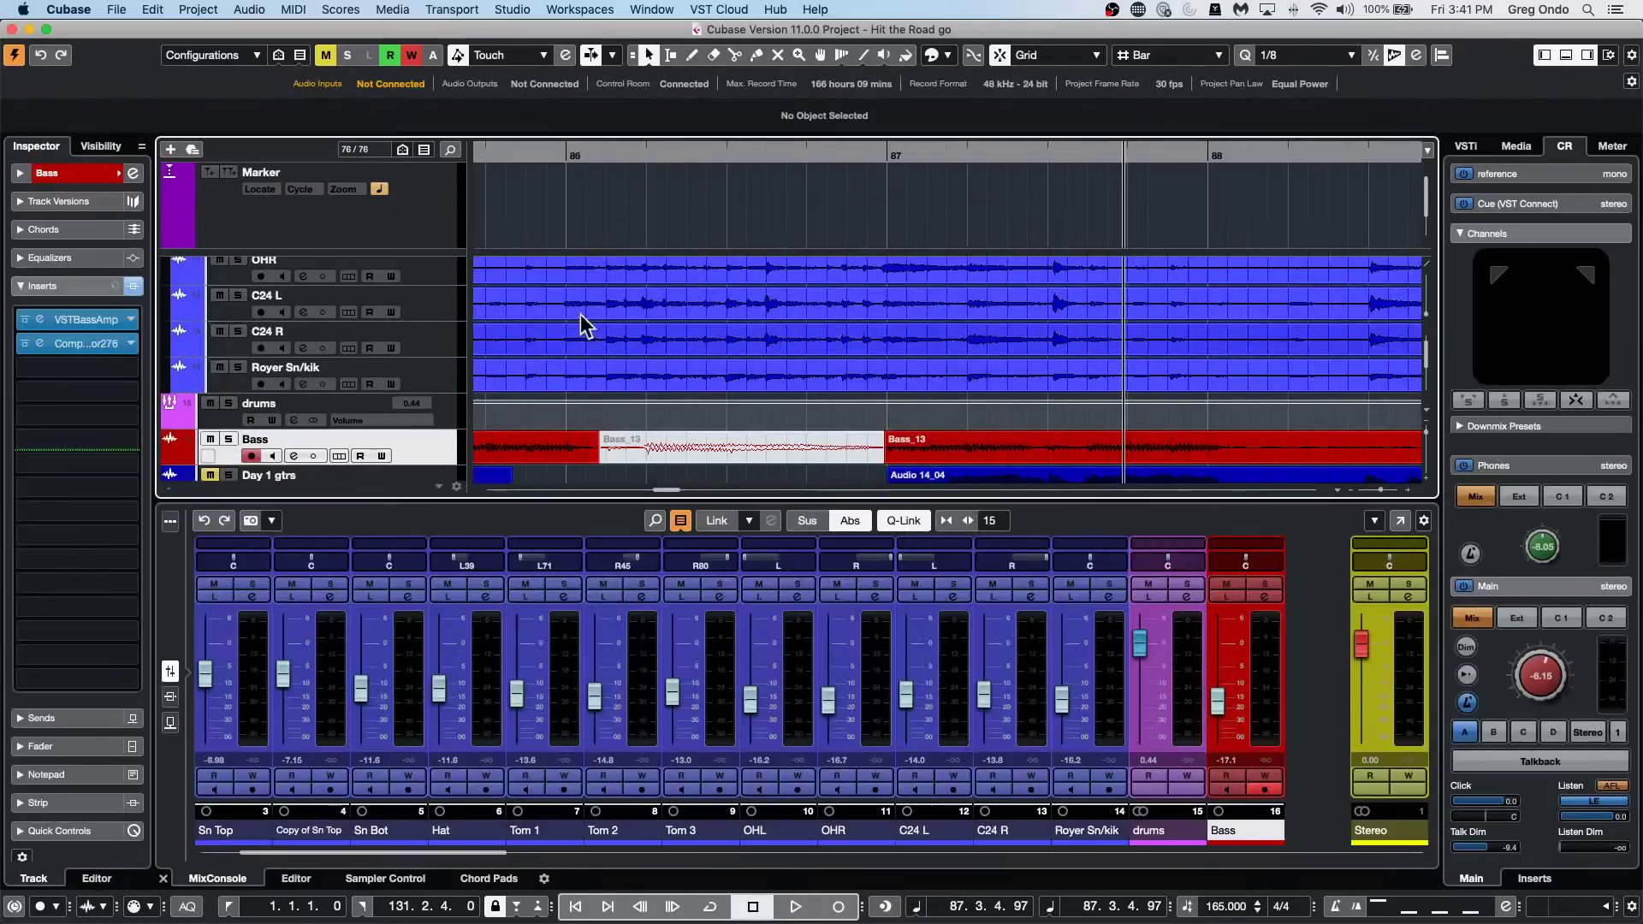
Select the Ryth gtr L DI_01 event, play from its start, and solo the Ryth gtr L DI track.
{"action": "left_click_drag", "start_coordinate": [557, 152], "coordinate": [708, 267]}
{"action": "scroll", "coordinate": [697, 356], "scroll_direction": "down", "scroll_amount": 5}
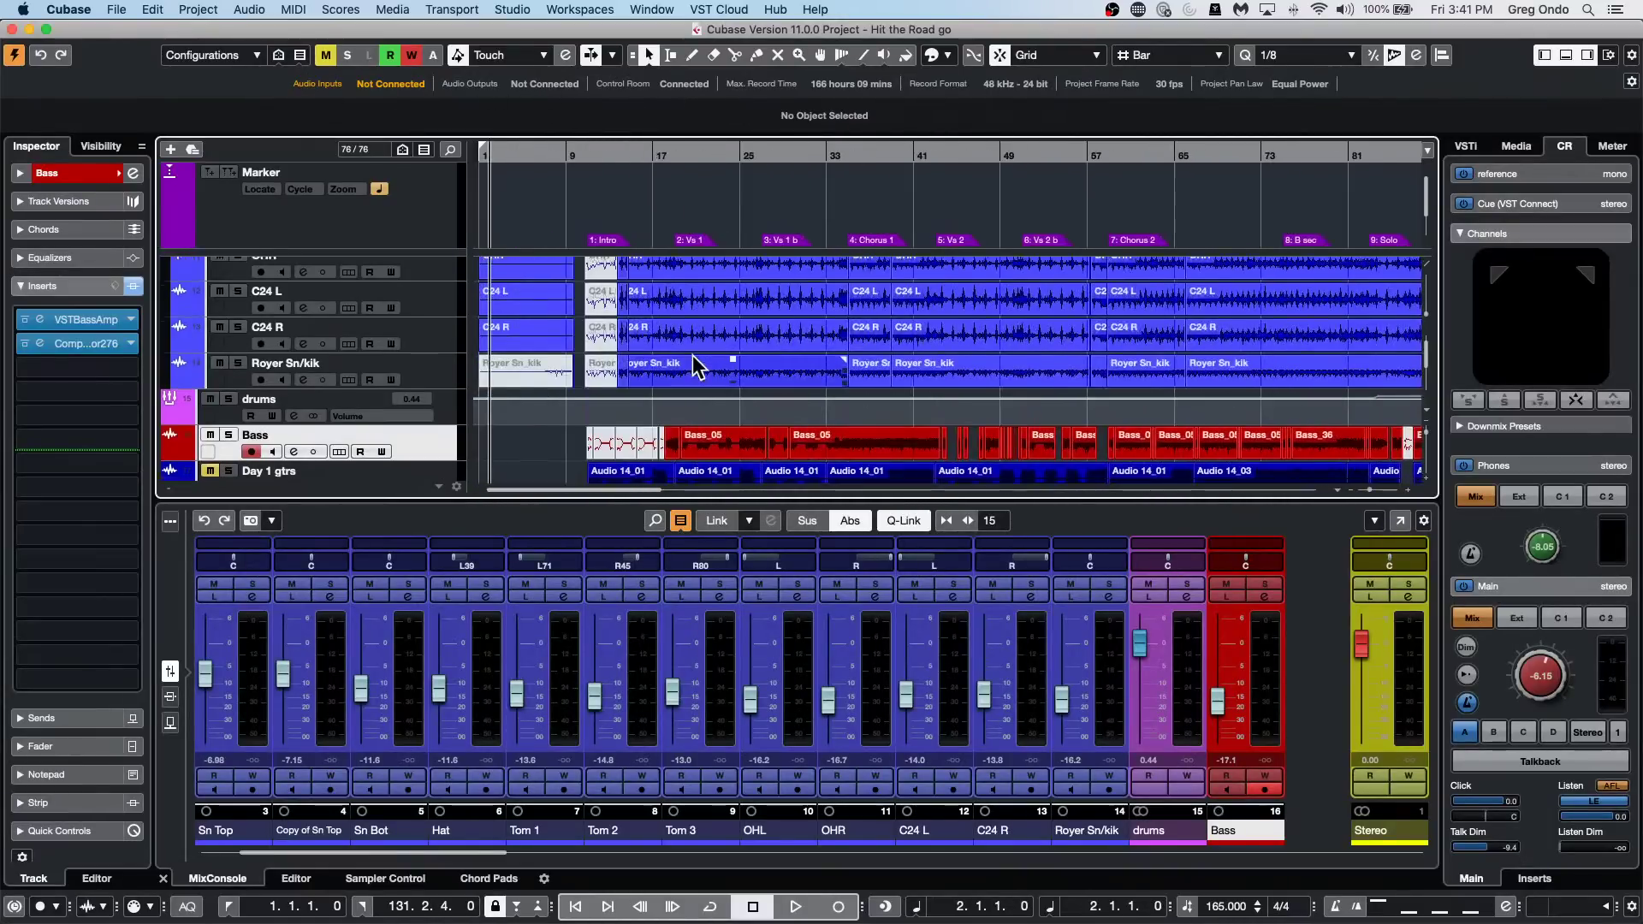
{"action": "scroll", "coordinate": [691, 356], "scroll_direction": "down", "scroll_amount": 2}
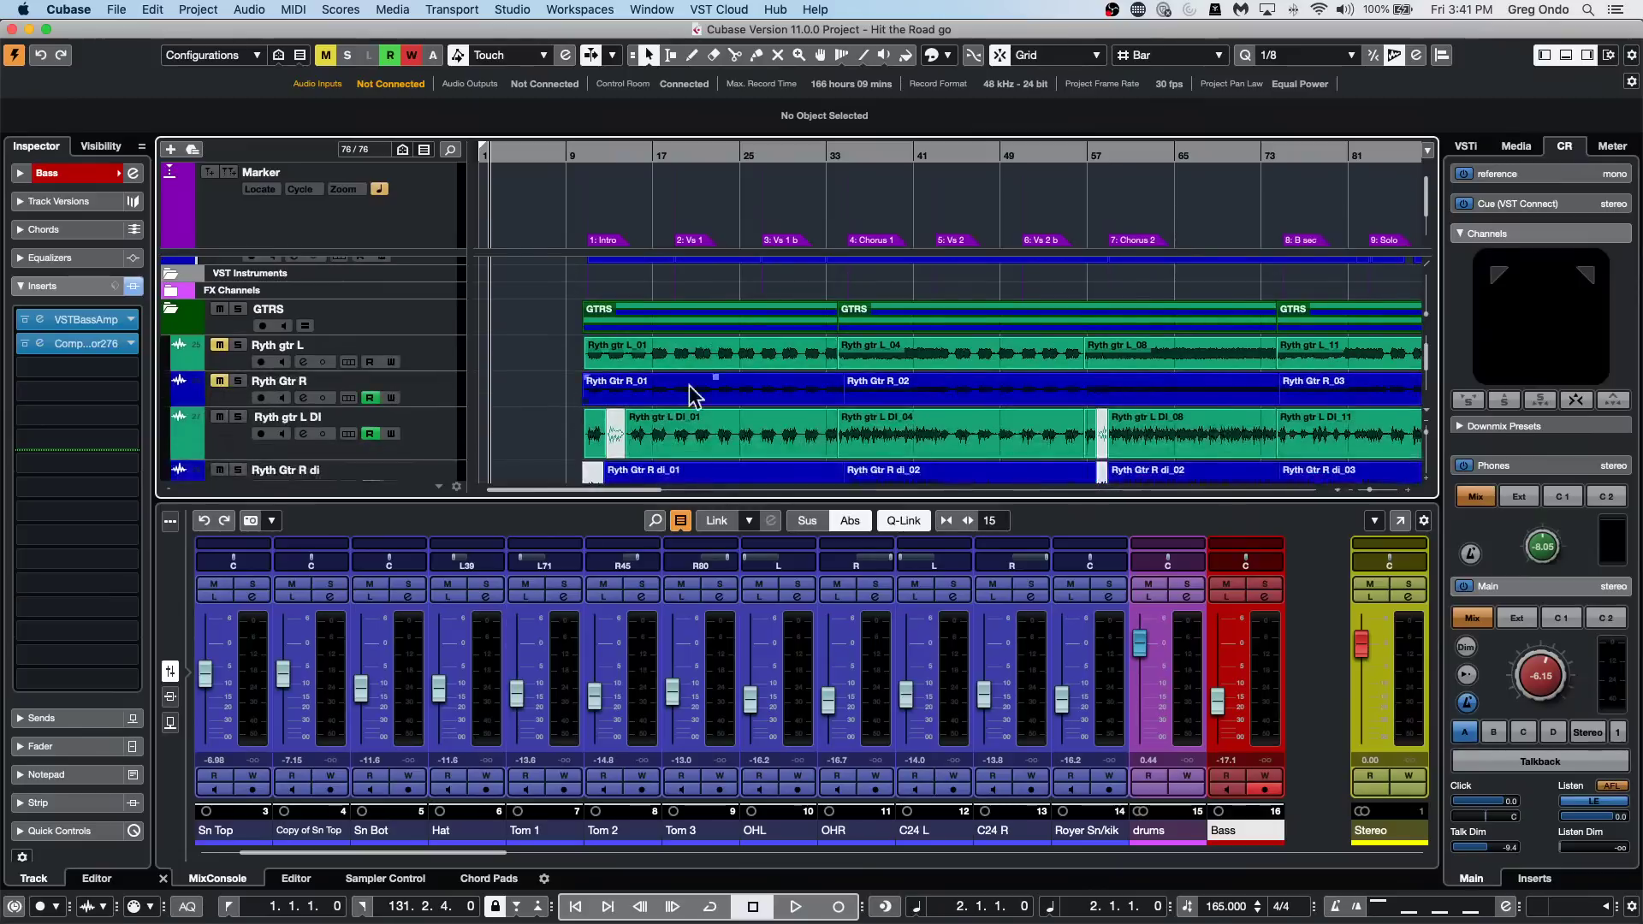
{"action": "left_click", "coordinate": [680, 436]}
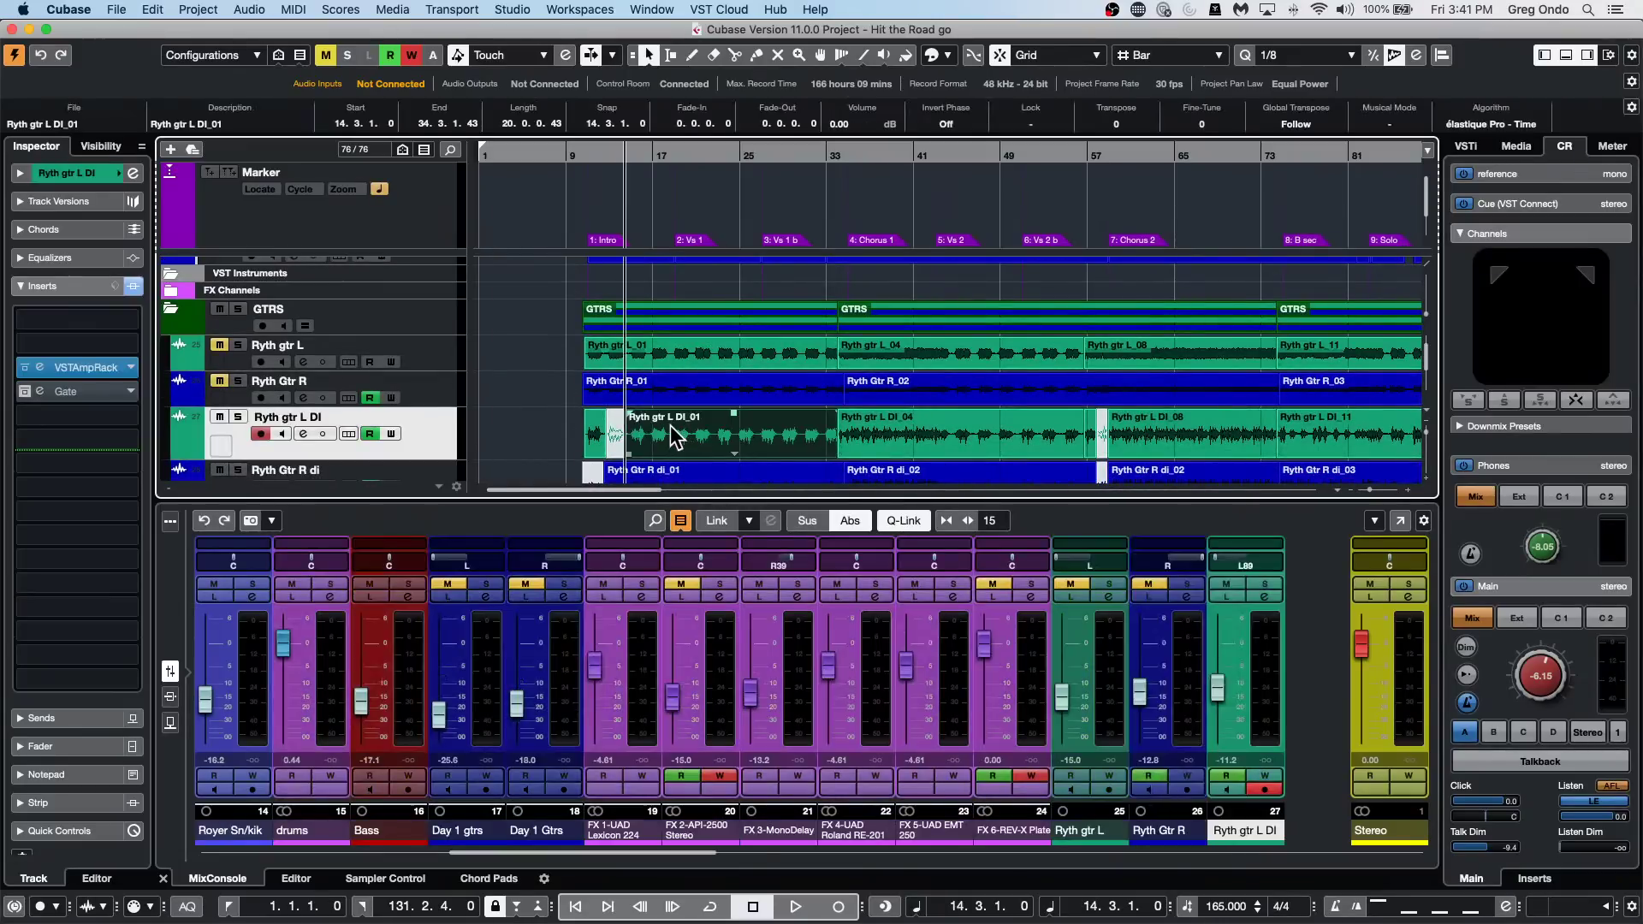
{"action": "key", "text": "space"}
{"action": "left_click", "coordinate": [238, 417]}
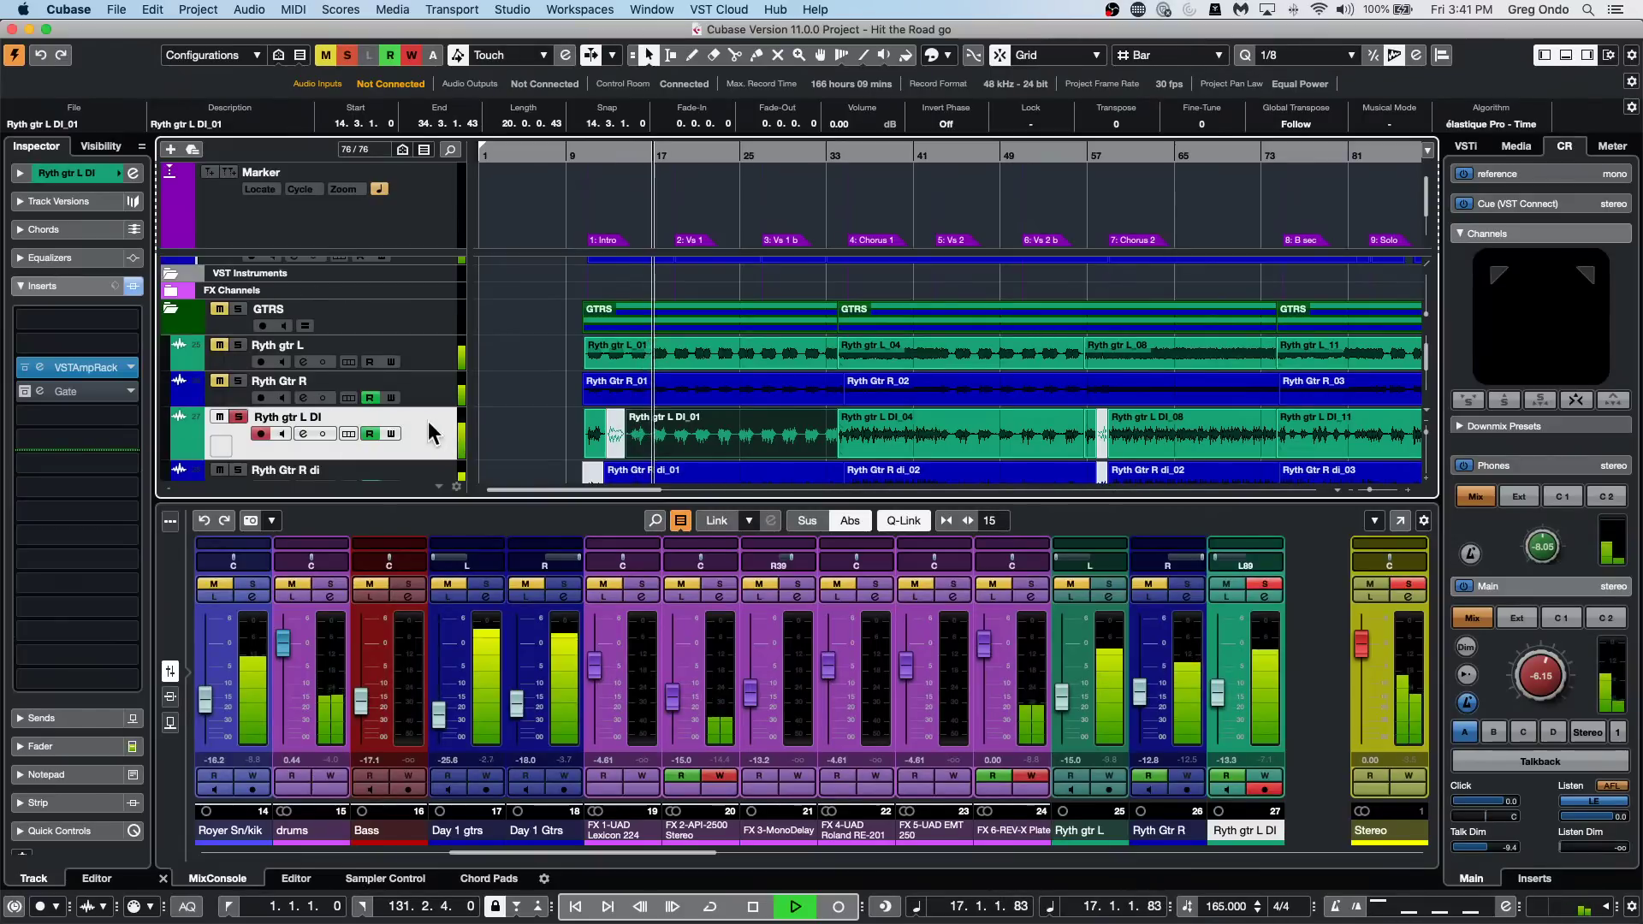
Turn off automation read on Ryth gtr L DI, pan it to L11, and set the locators around the selected event before stopping.
{"action": "left_click", "coordinate": [74, 177]}
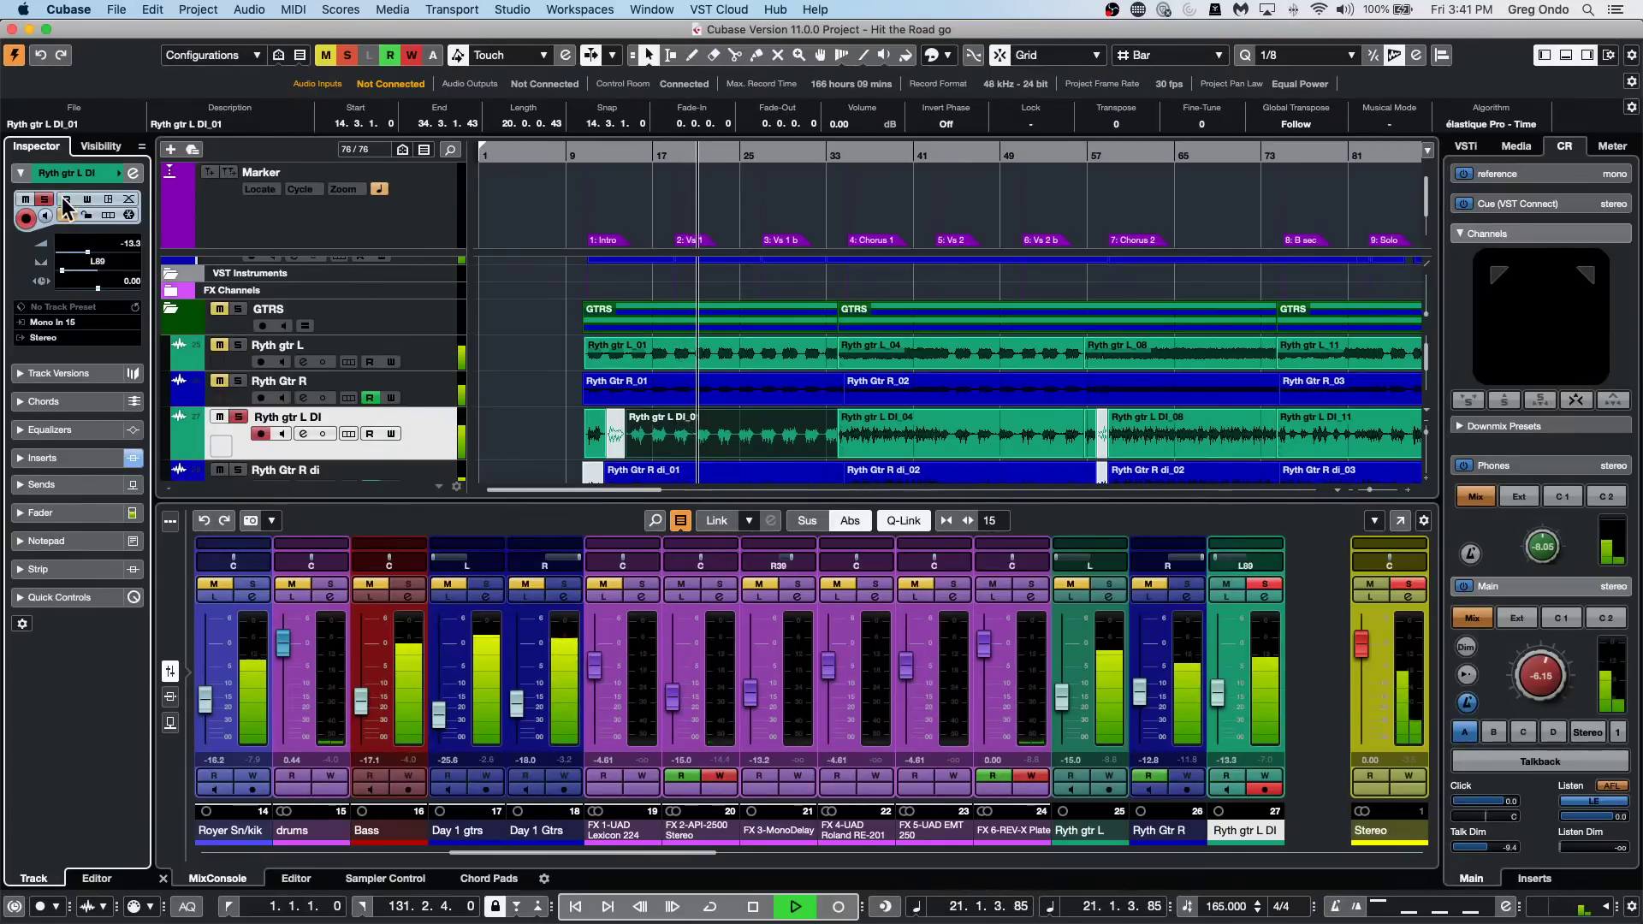
{"action": "double_click", "coordinate": [80, 262]}
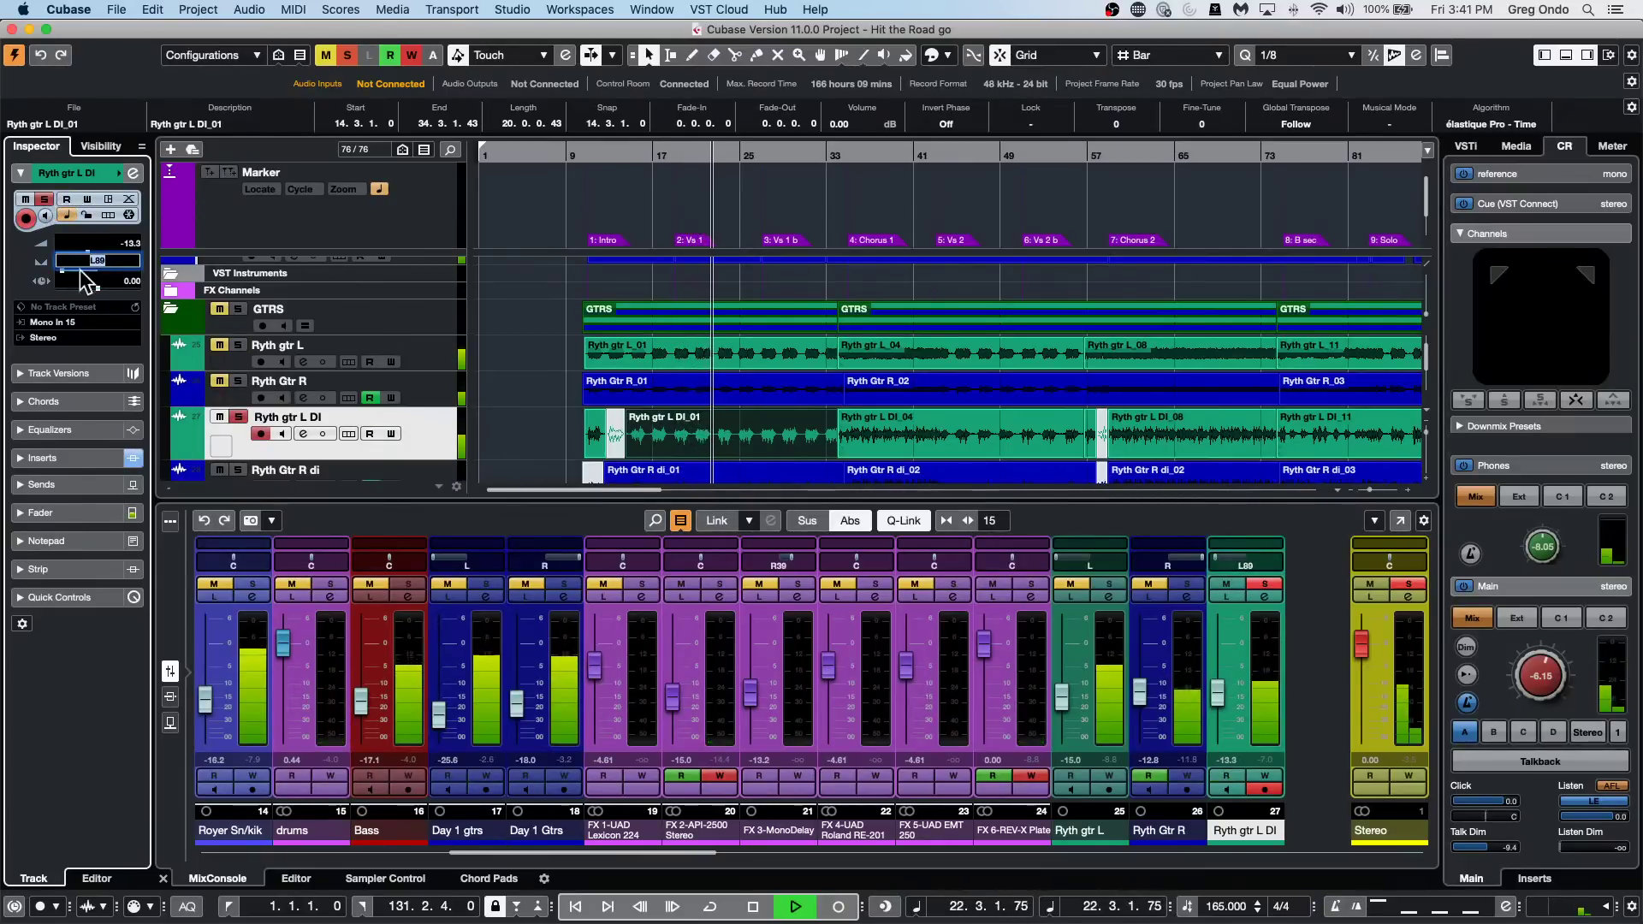
{"action": "type", "text": "L9"}
{"action": "key", "text": "Return"}
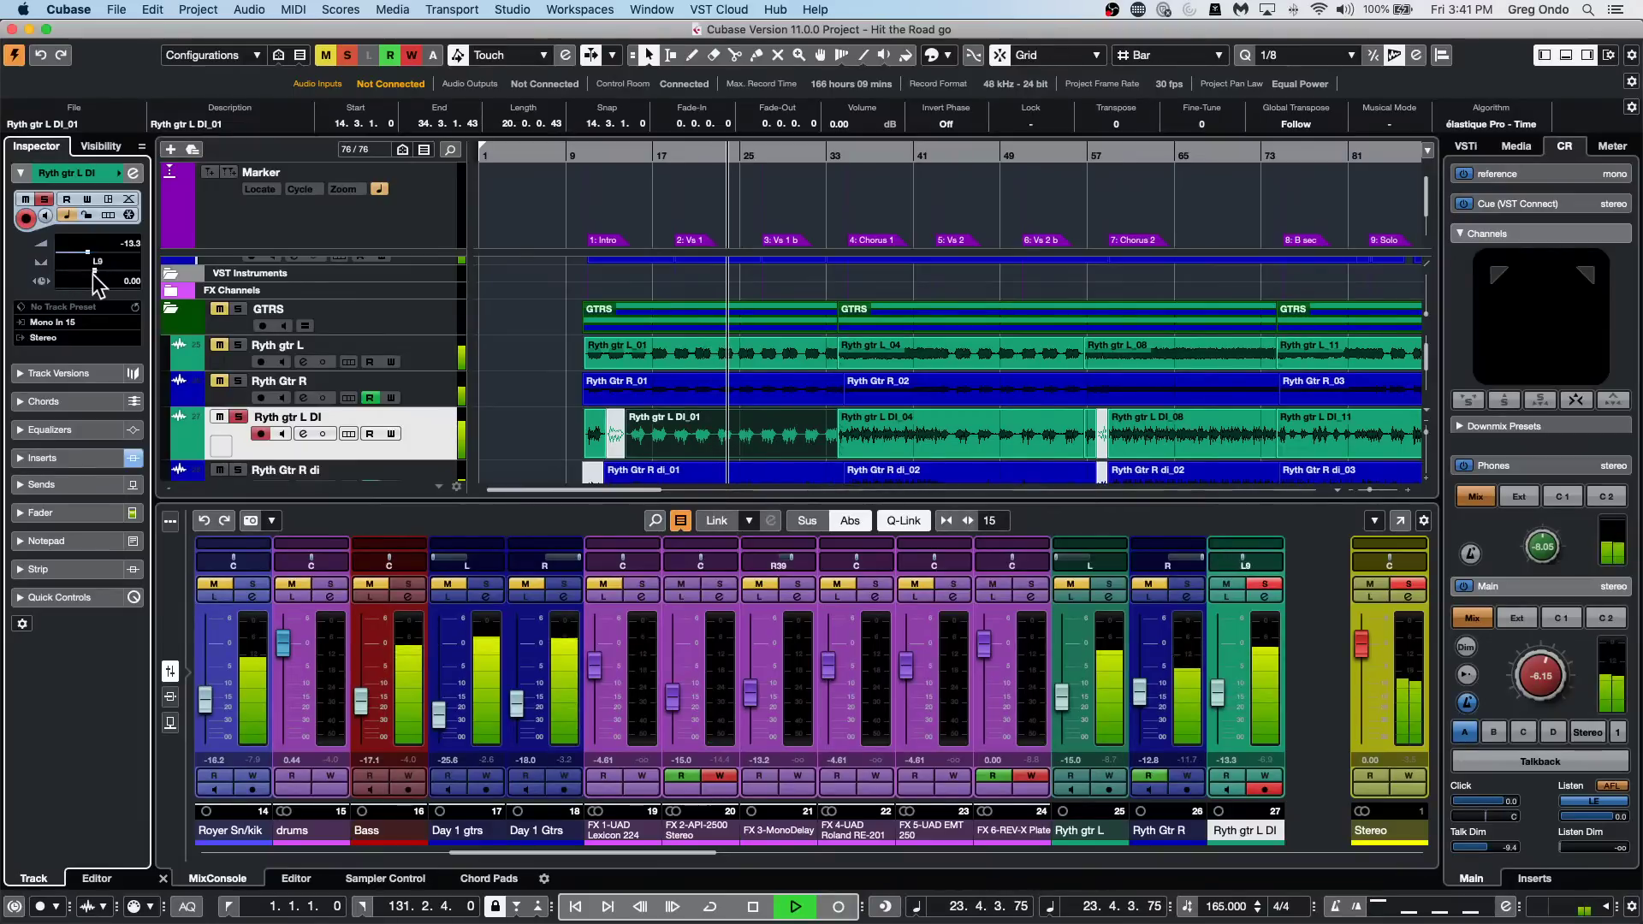
{"action": "left_click", "coordinate": [93, 272]}
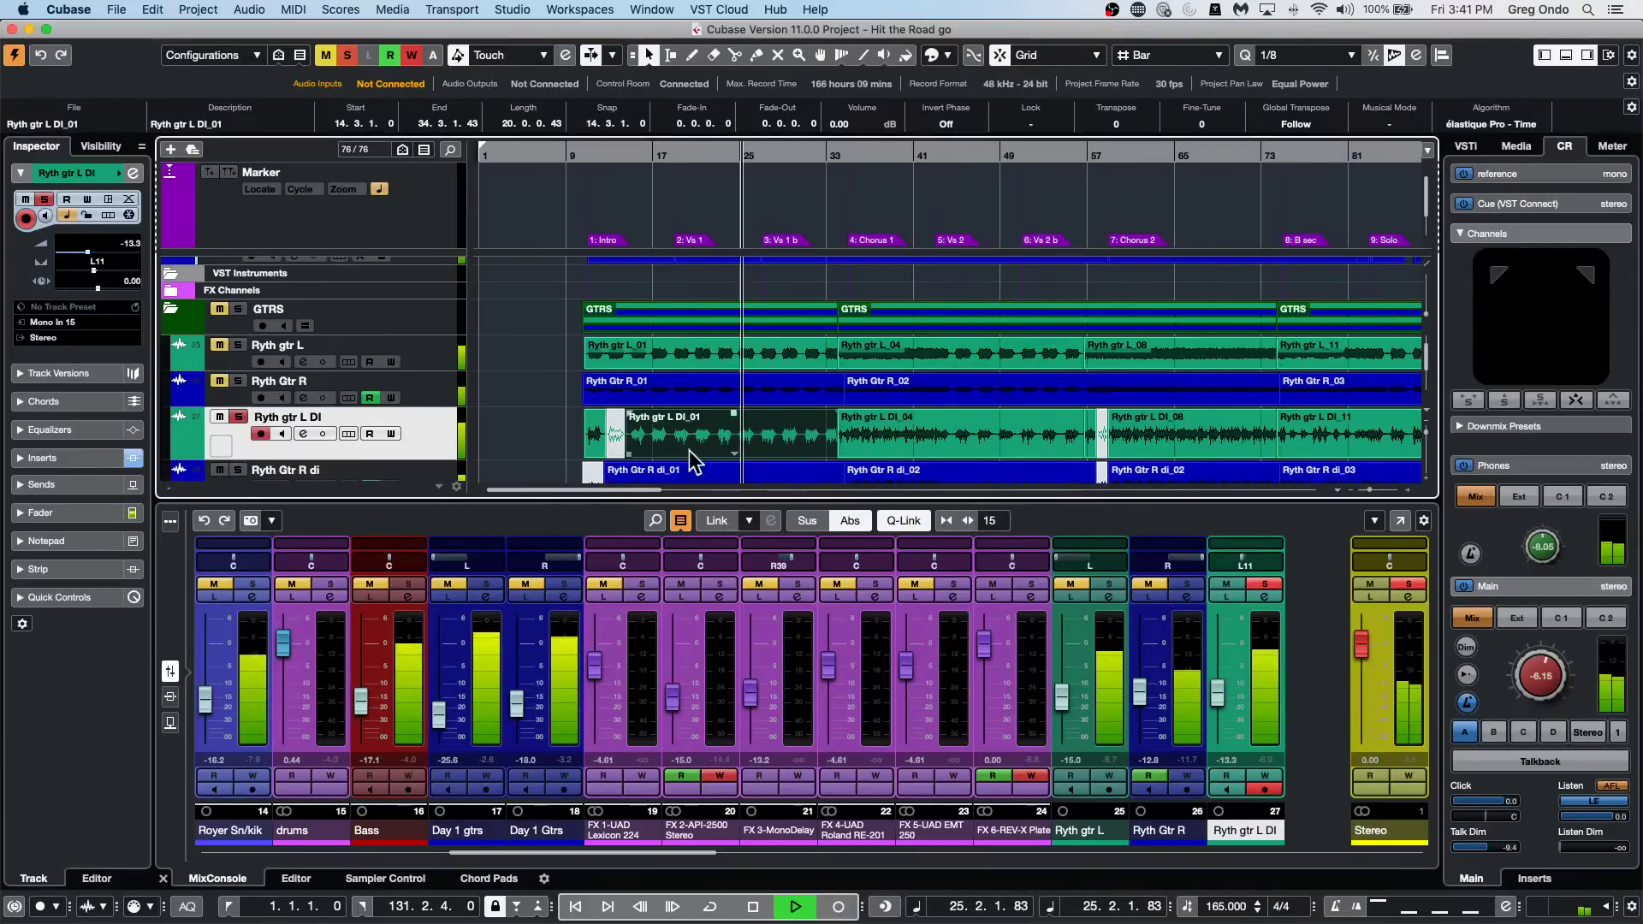
{"action": "key", "text": "p"}
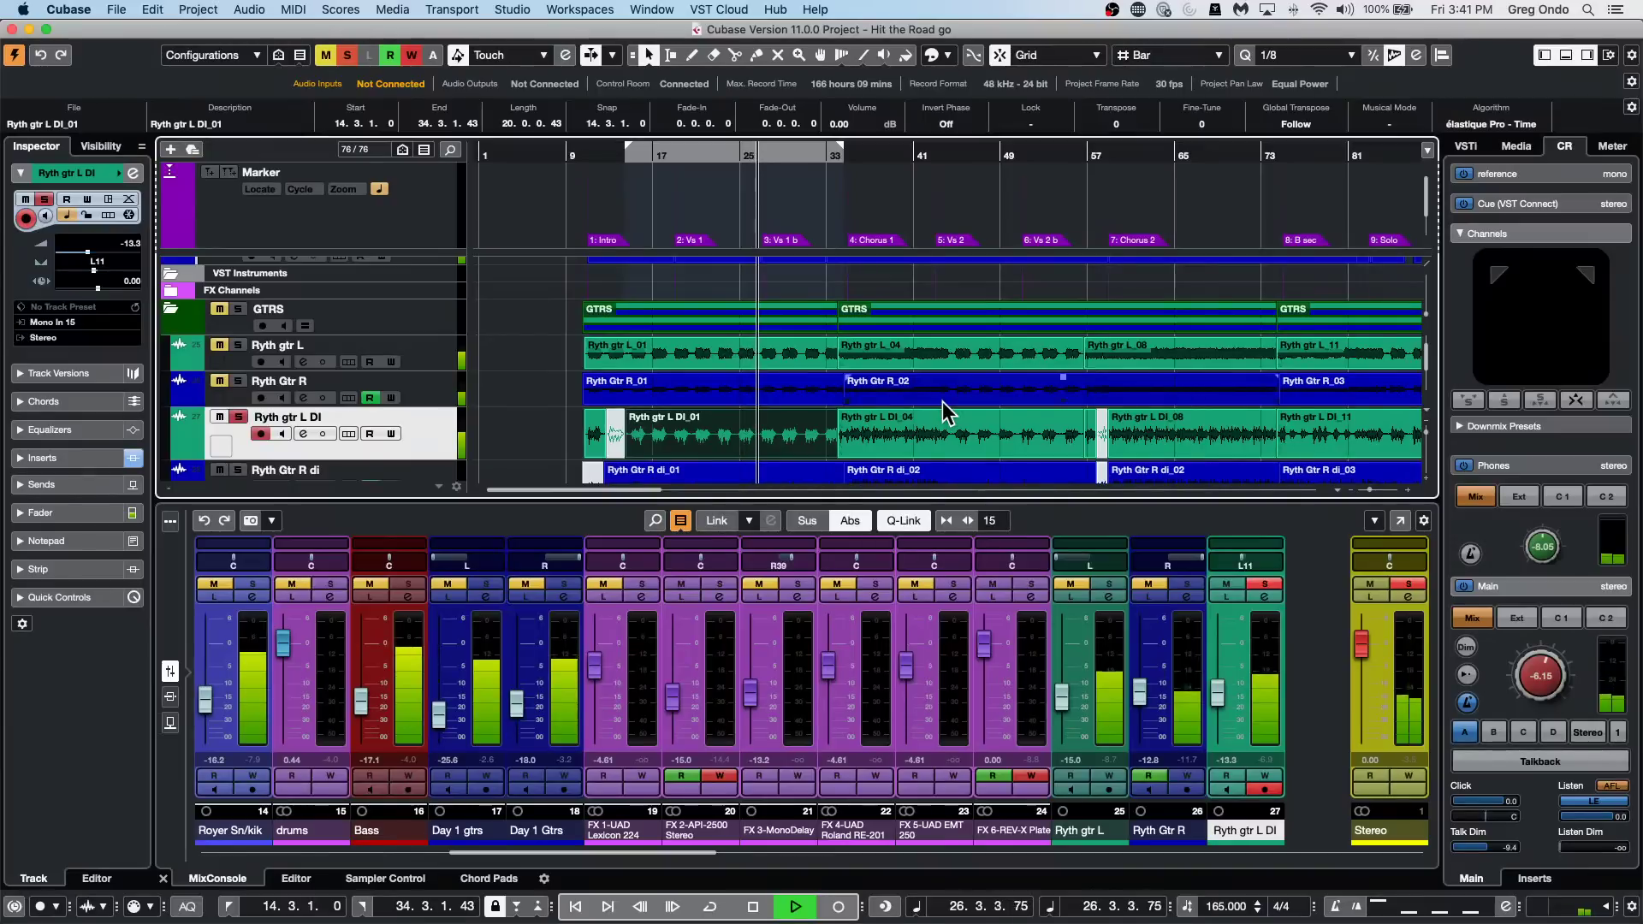
{"action": "key", "text": "space"}
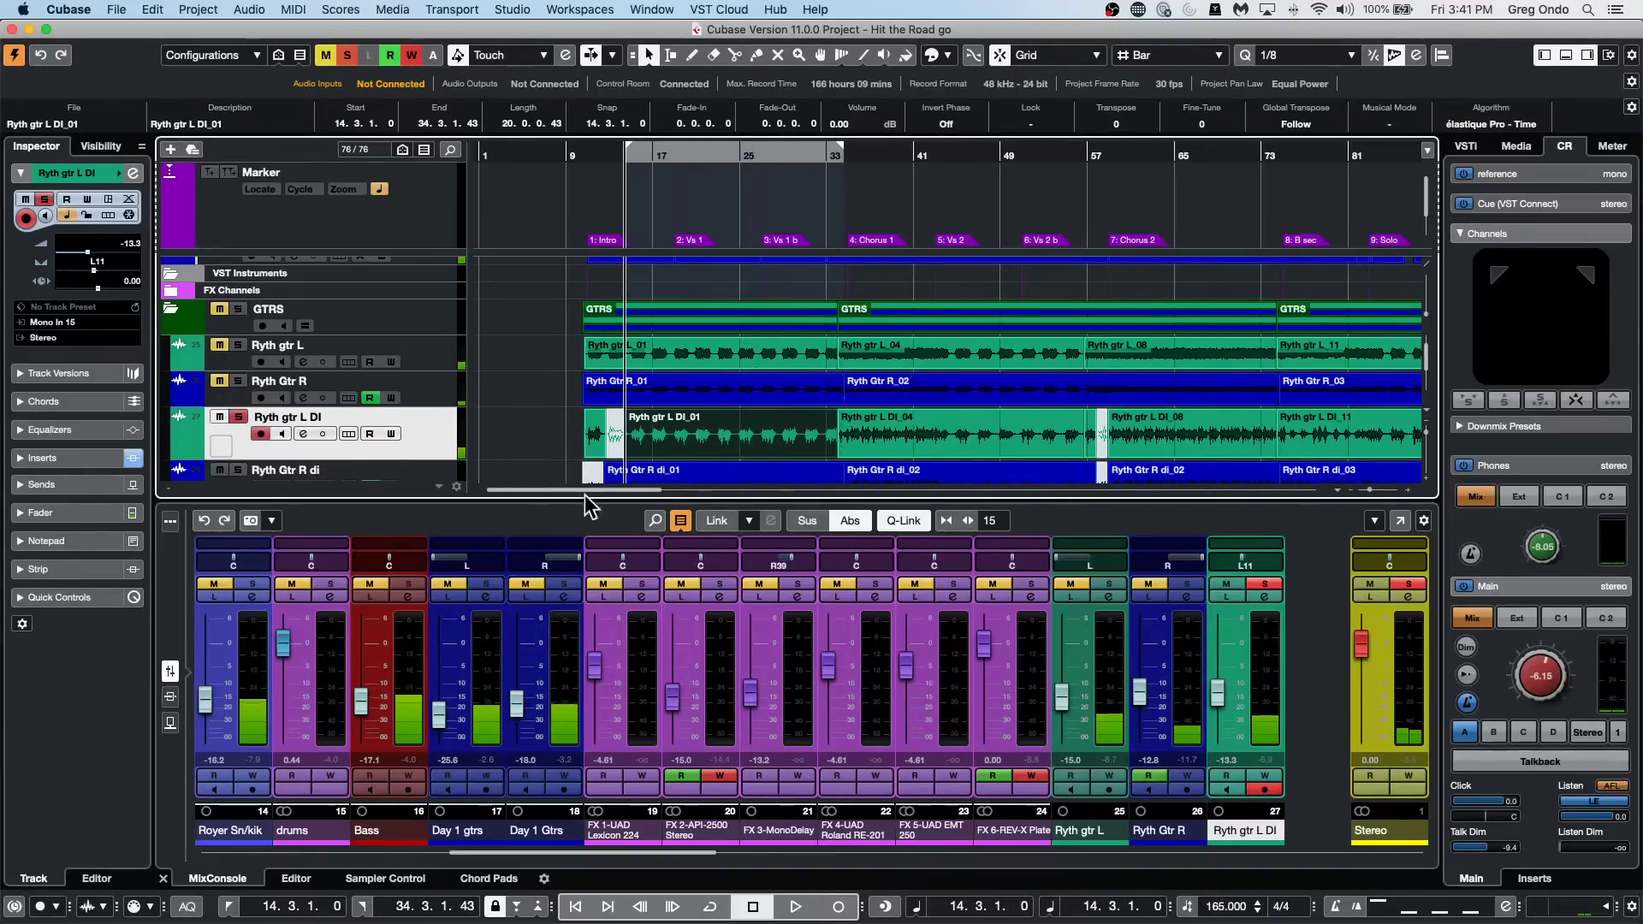
Remove VST Amp Rack from Ryth gtr L DI's inserts and replay the dry guitar with the Control Room main level at 2.39.
{"action": "left_click", "coordinate": [69, 458]}
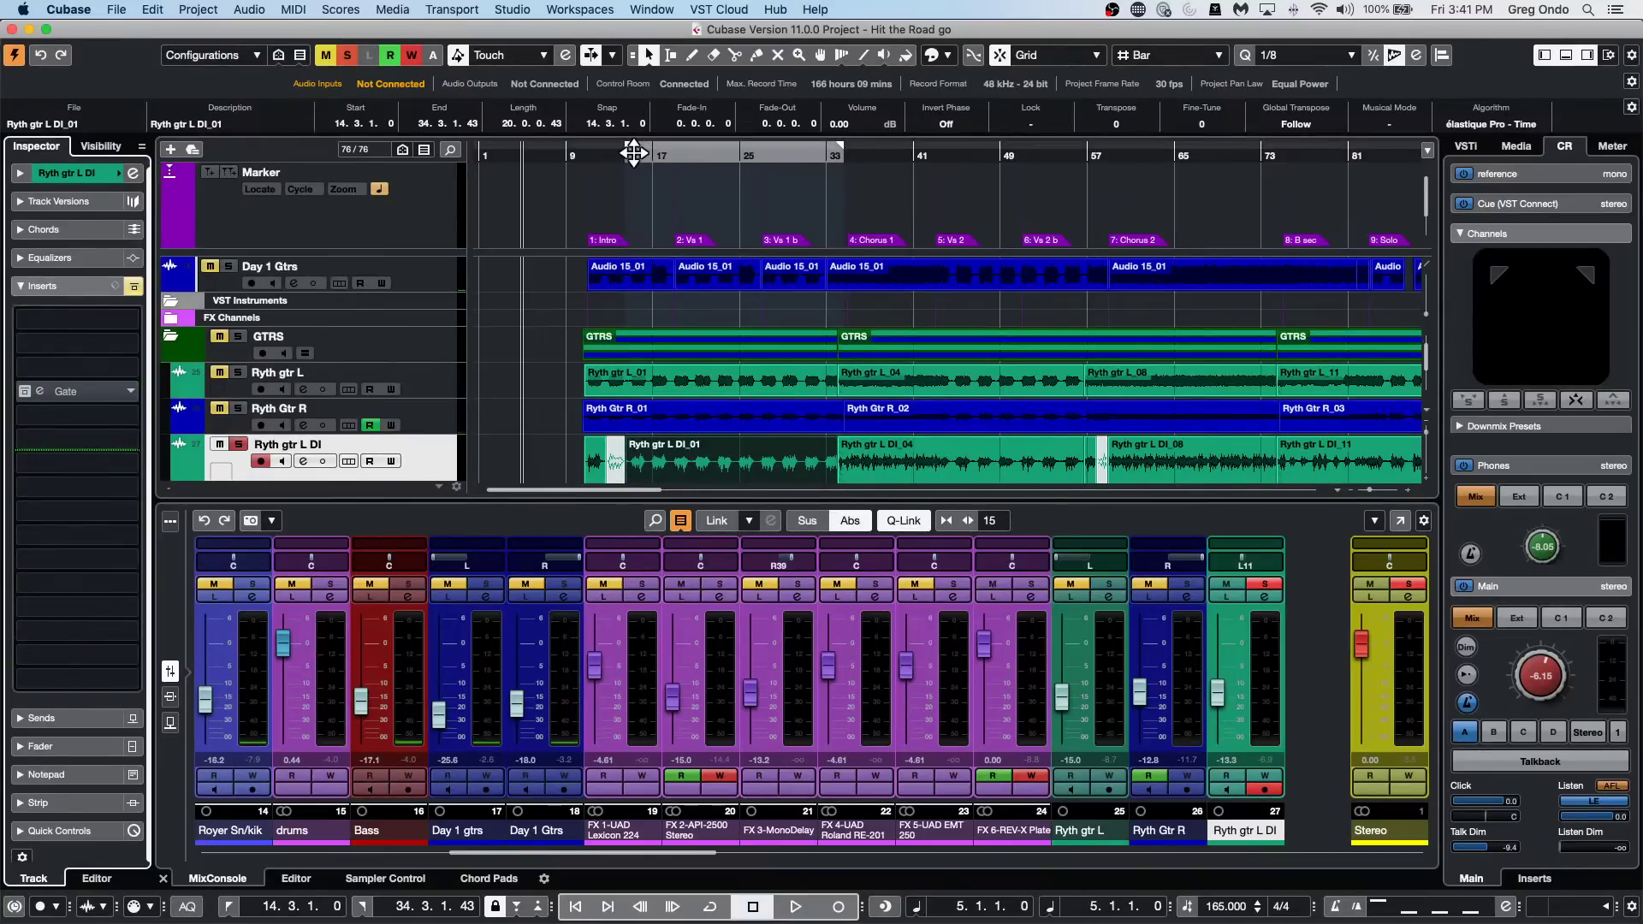
{"action": "key", "text": "1"}
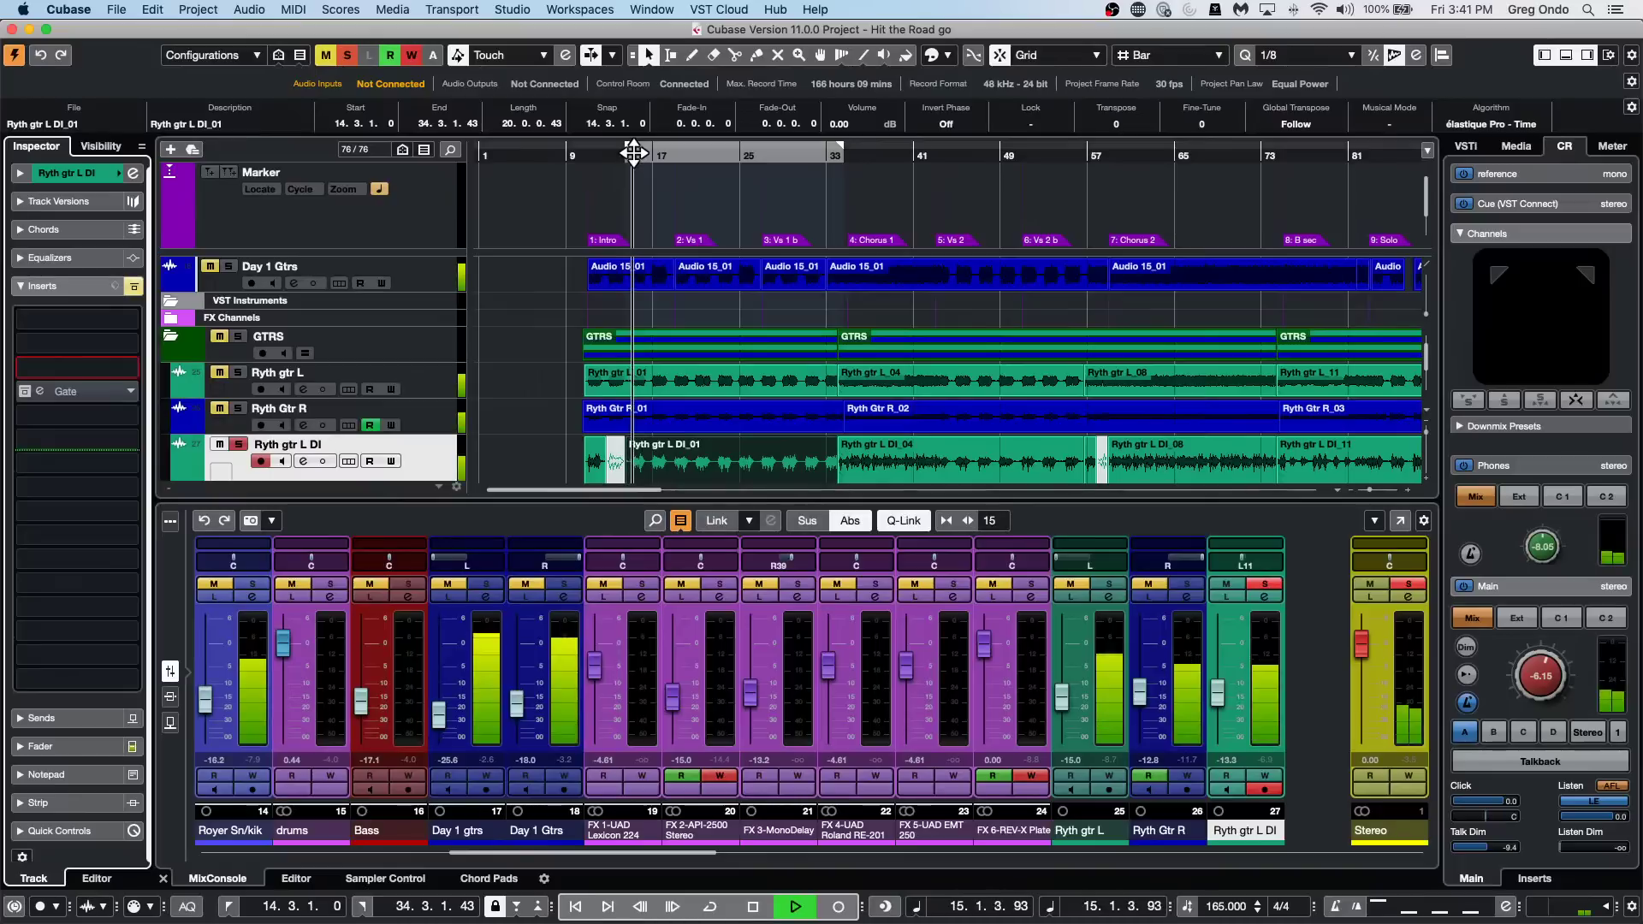
{"action": "left_click_drag", "start_coordinate": [1540, 675], "coordinate": [1531, 628]}
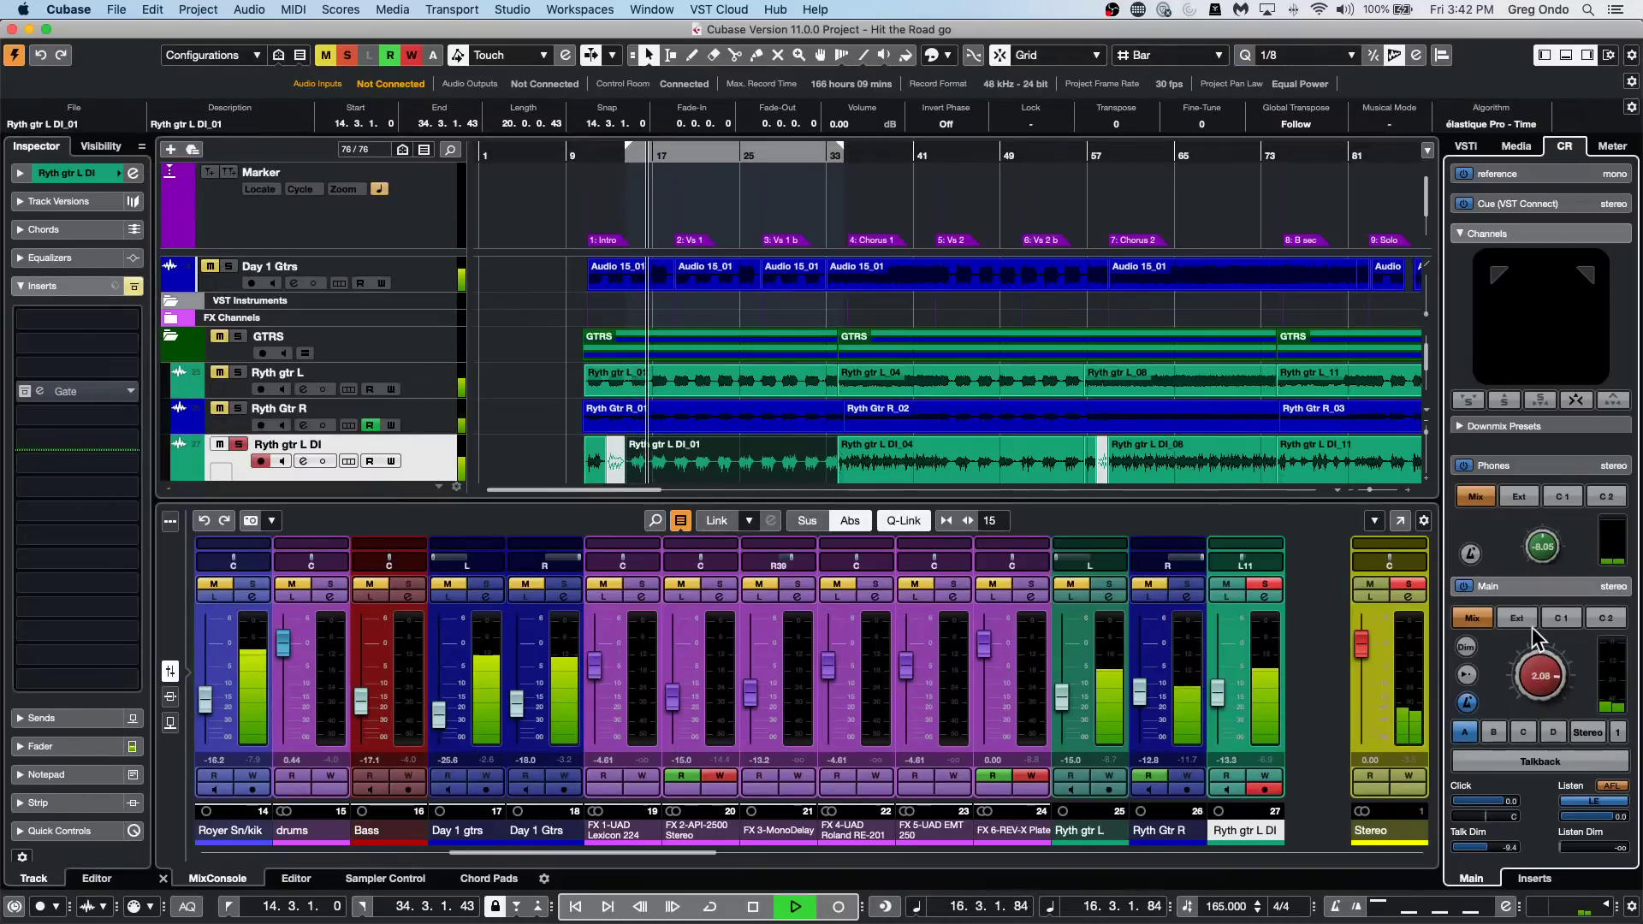
{"action": "key", "text": "space"}
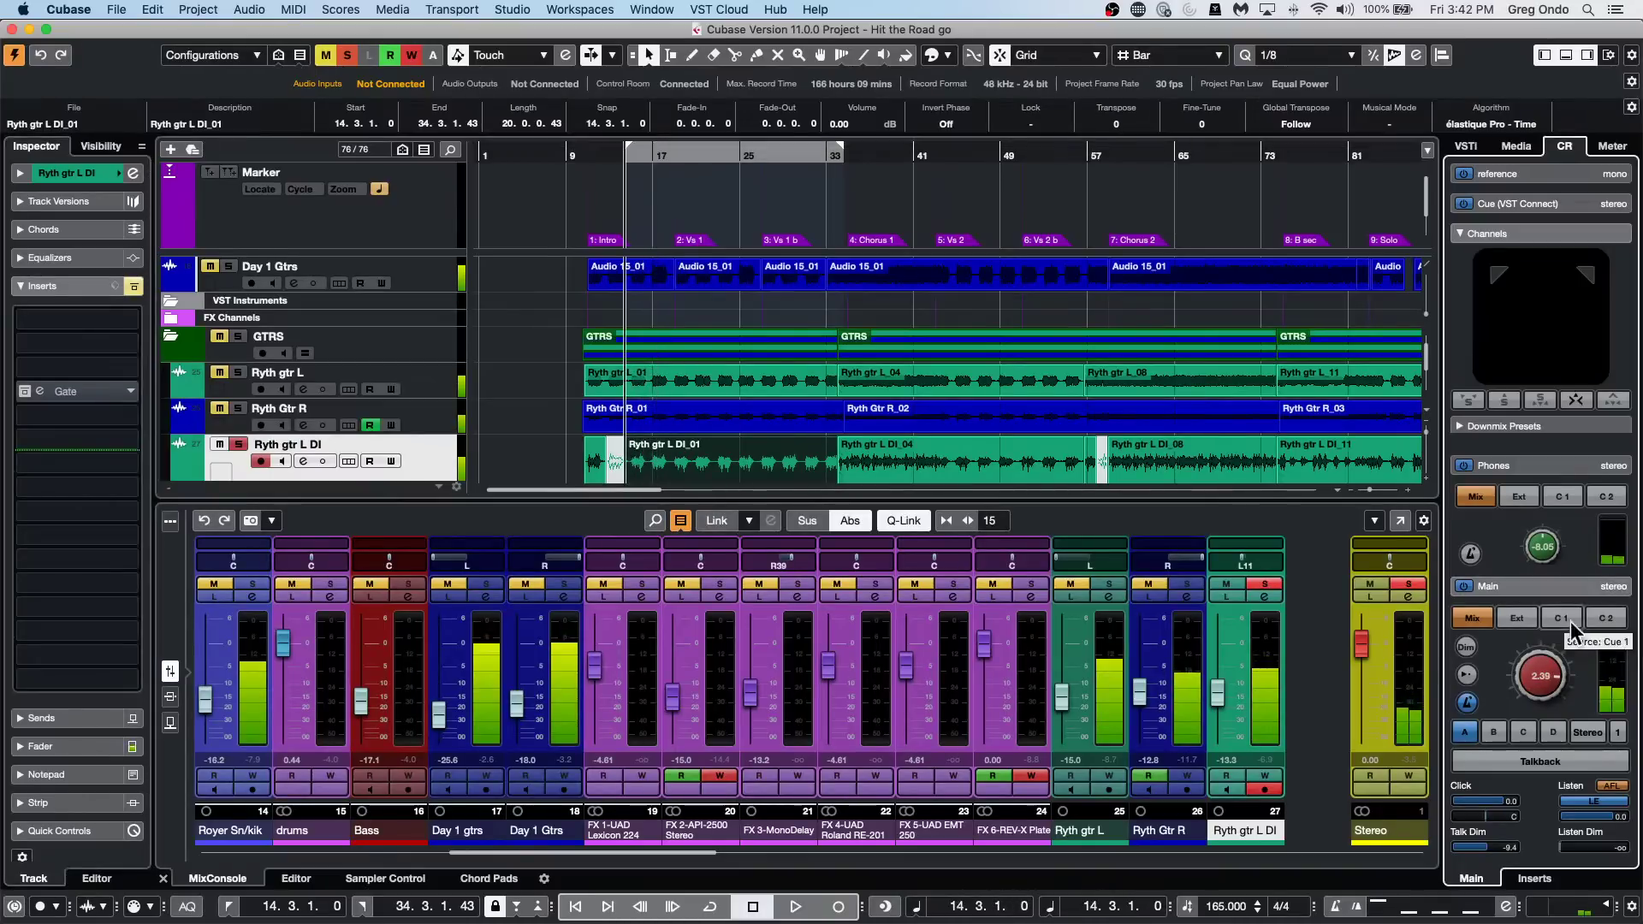
Use the Range Selection tool to select the phrase from 14.4.2.67 to 16.2.3.55 in the Ryth gtr L DI_01 event.
{"action": "left_click_drag", "start_coordinate": [618, 134], "coordinate": [651, 283]}
{"action": "right_click", "coordinate": [703, 473]}
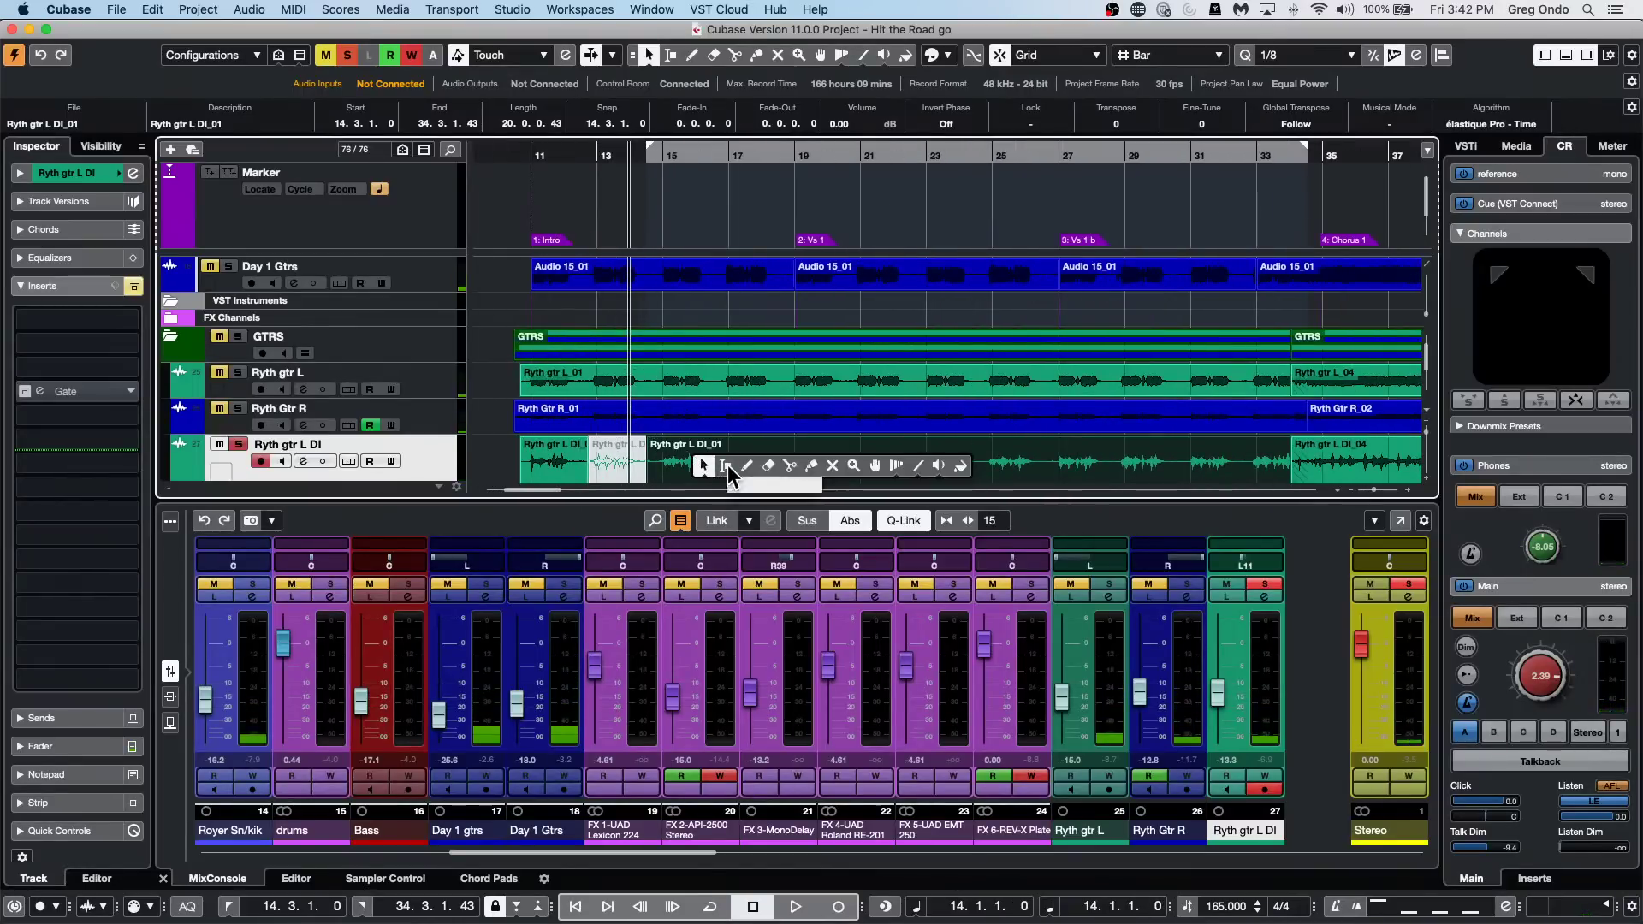
{"action": "left_click", "coordinate": [723, 469]}
{"action": "left_click_drag", "start_coordinate": [723, 462], "coordinate": [666, 462]}
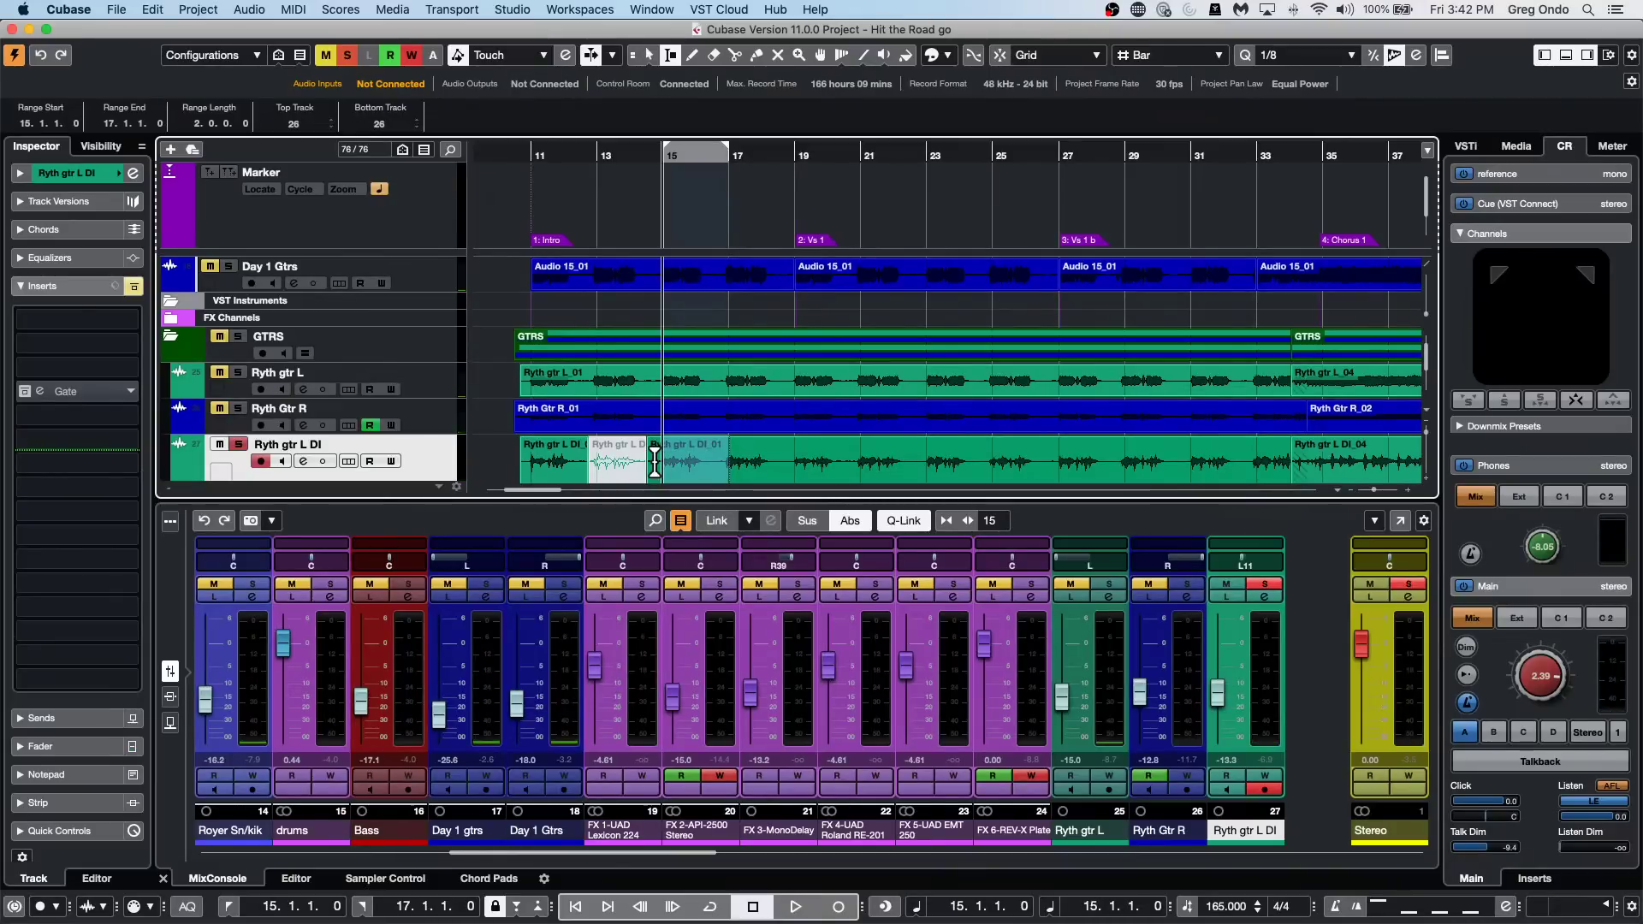
{"action": "left_click", "coordinate": [712, 462]}
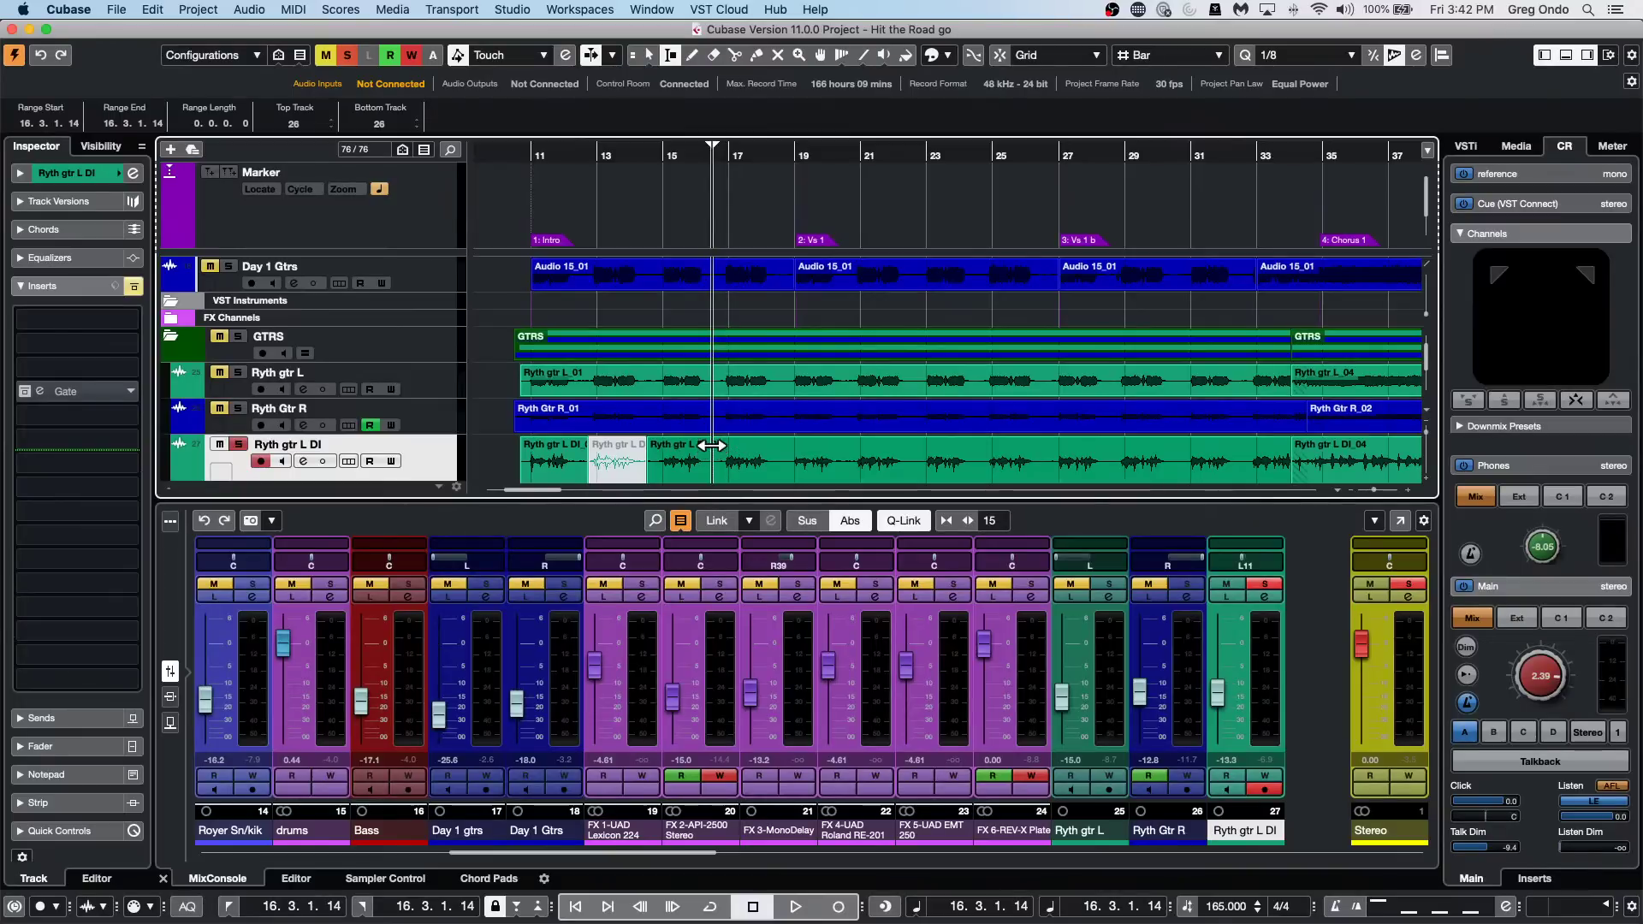
{"action": "left_click_drag", "start_coordinate": [706, 447], "coordinate": [657, 452]}
Open Direct Offline Processing for the selected range of the Ryth gtr L DI_01 event.
{"action": "left_click", "coordinate": [284, 11]}
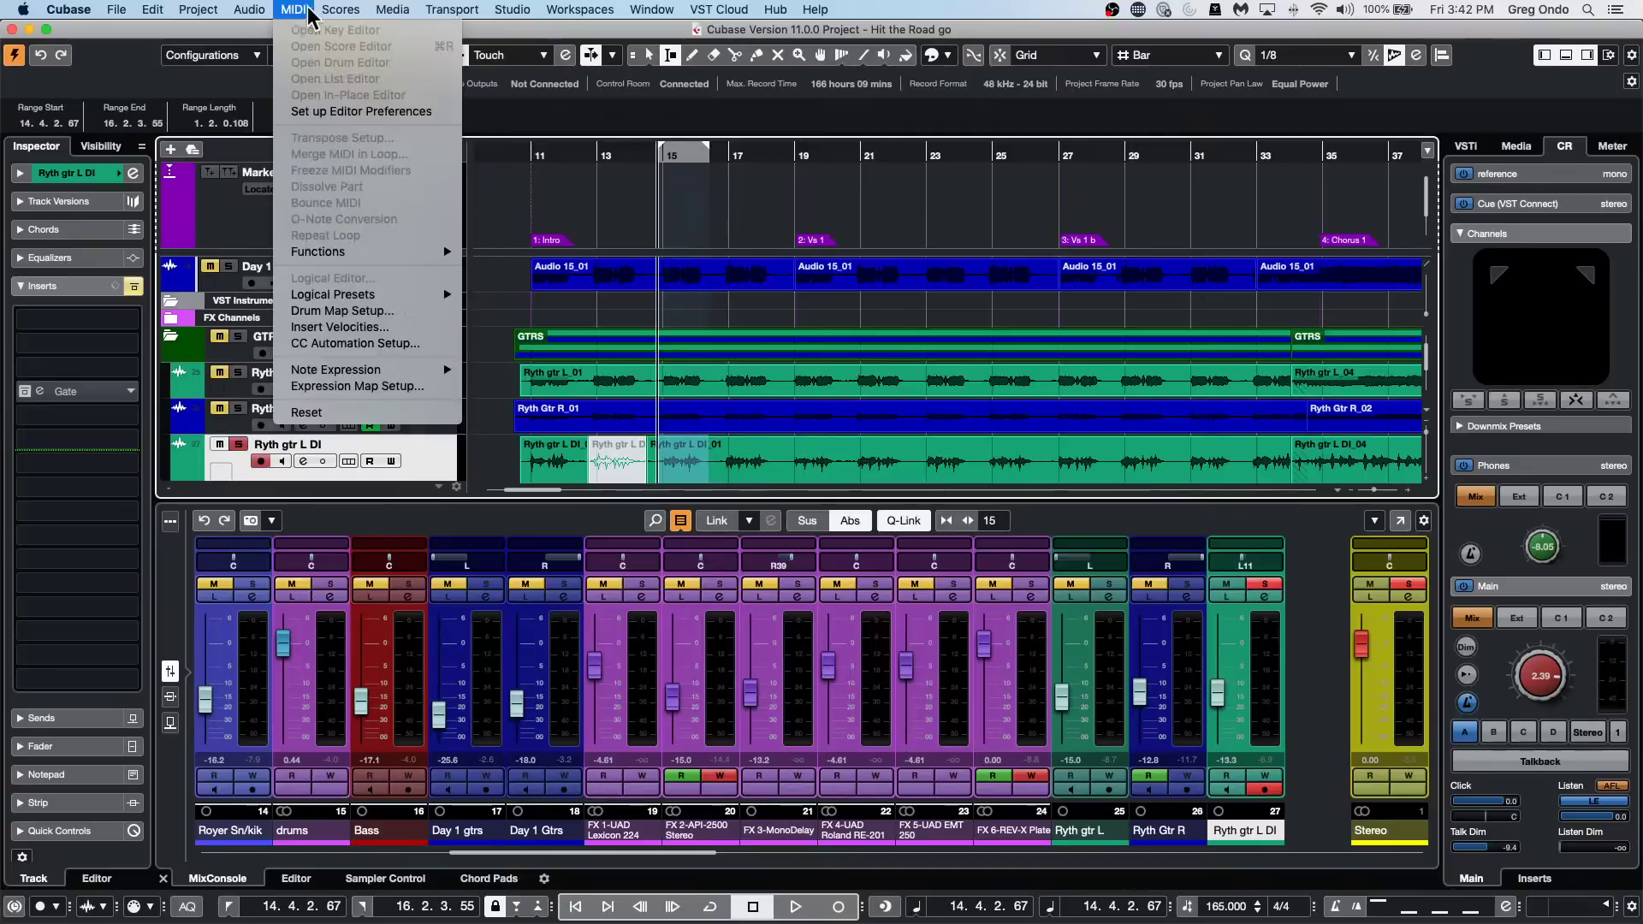
{"action": "mouse_move", "coordinate": [271, 12]}
{"action": "left_click", "coordinate": [505, 851]}
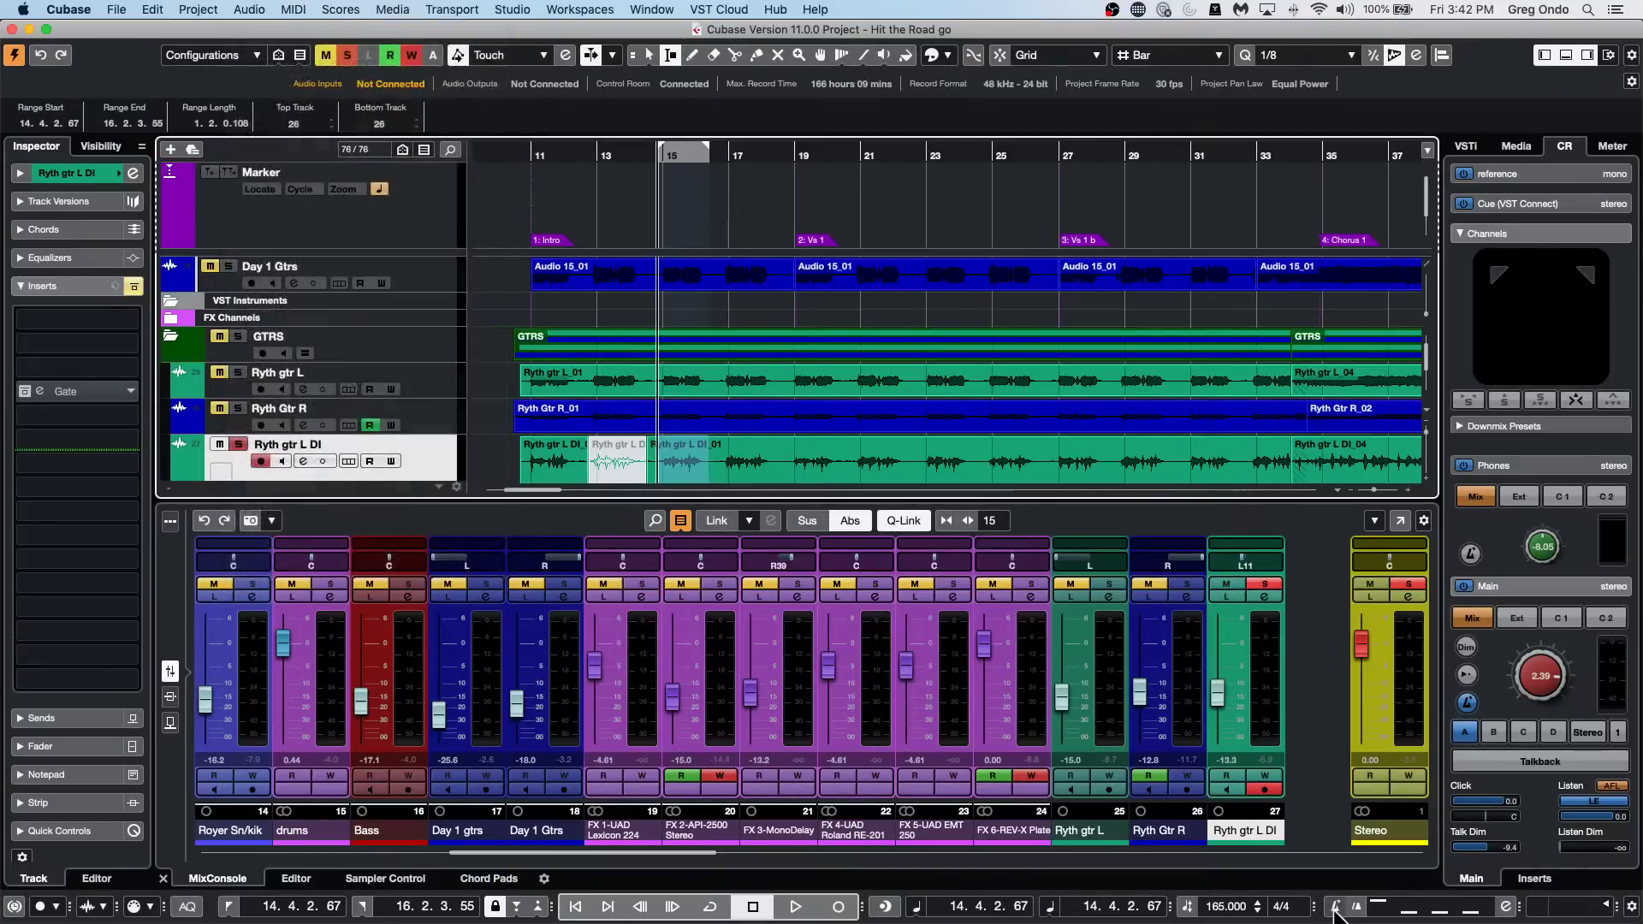
{"action": "left_click", "coordinate": [1335, 909]}
{"action": "left_click", "coordinate": [1335, 908]}
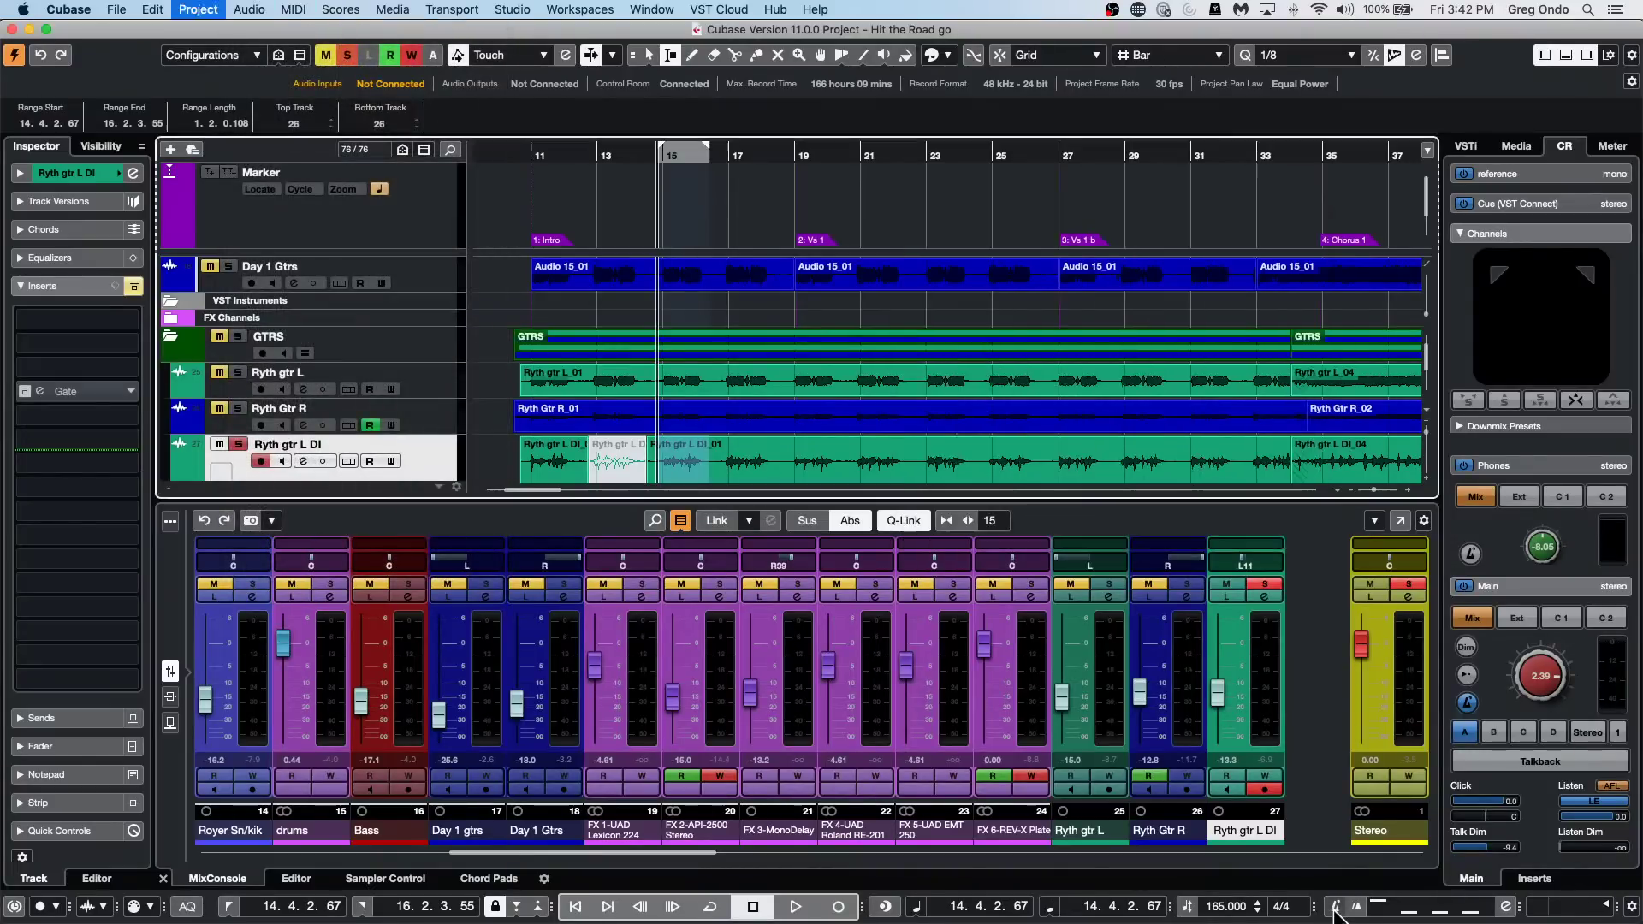
{"action": "key", "text": "F7"}
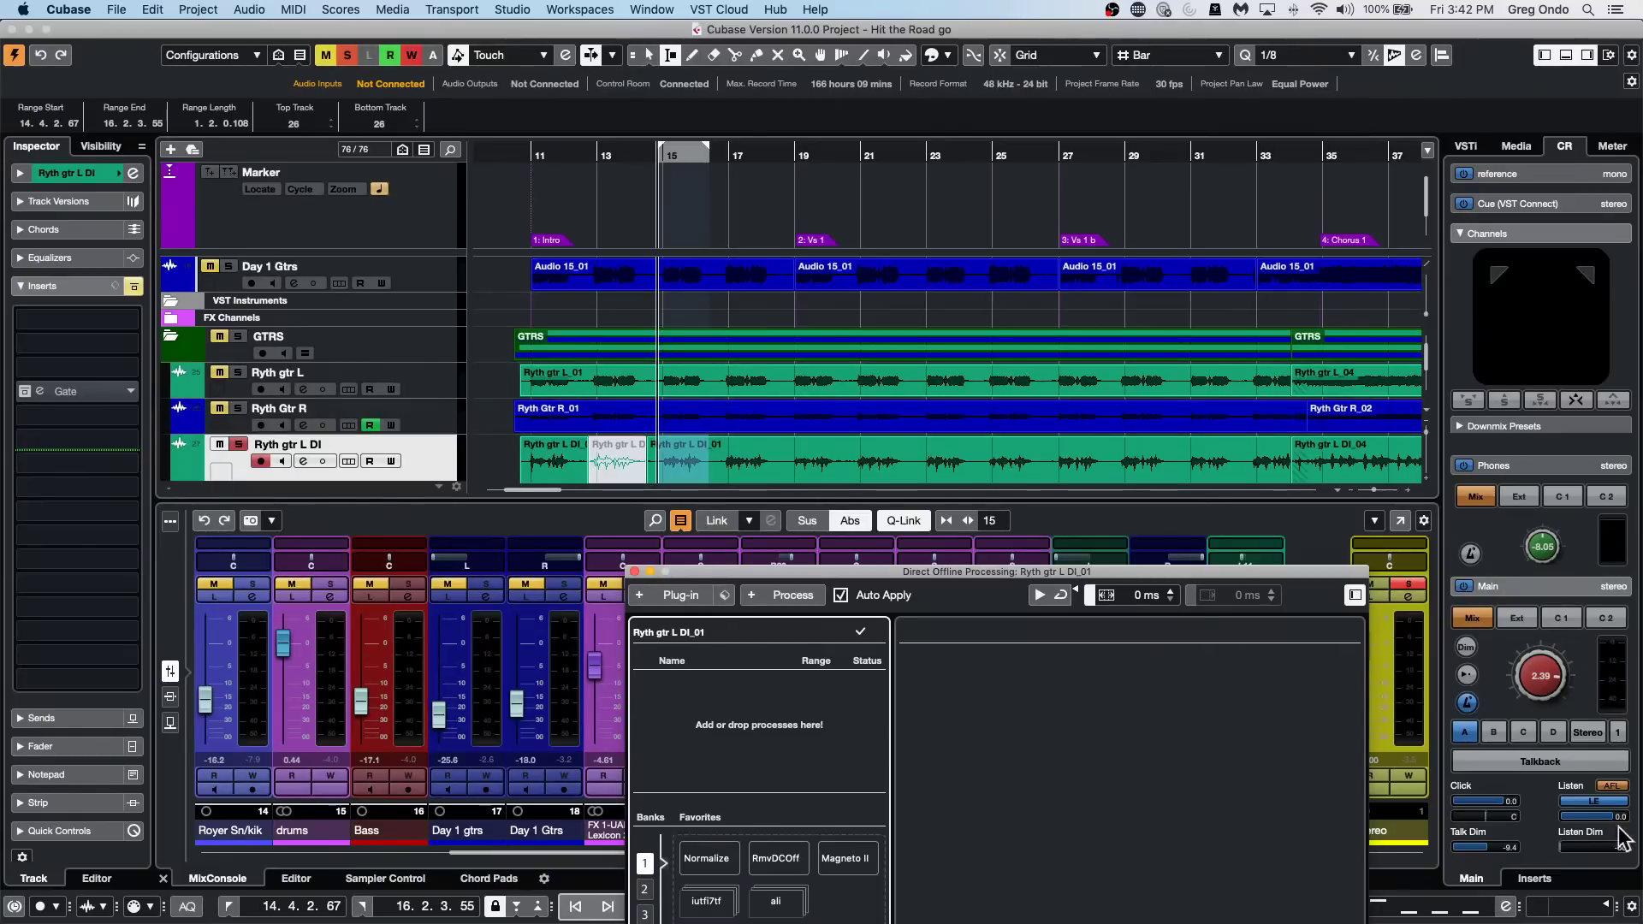
Add the VST Amp Rack distortion plug-in to the offline processing and move the window until the whole plug-in shows.
{"action": "left_click", "coordinate": [685, 596]}
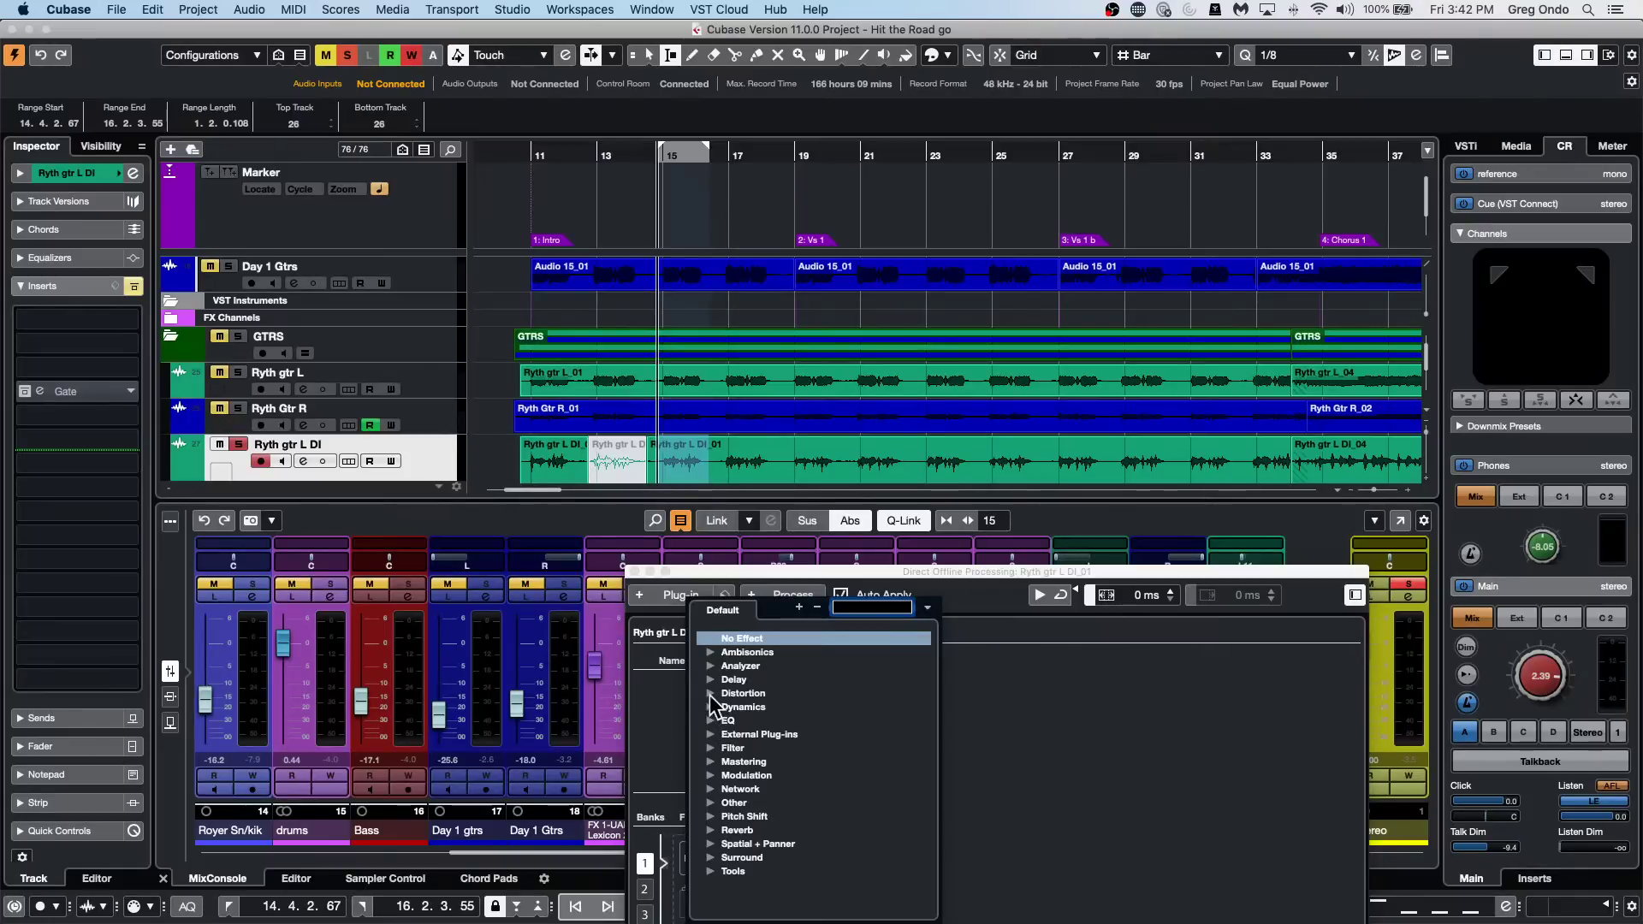
{"action": "left_click", "coordinate": [710, 693]}
{"action": "left_click", "coordinate": [791, 887]}
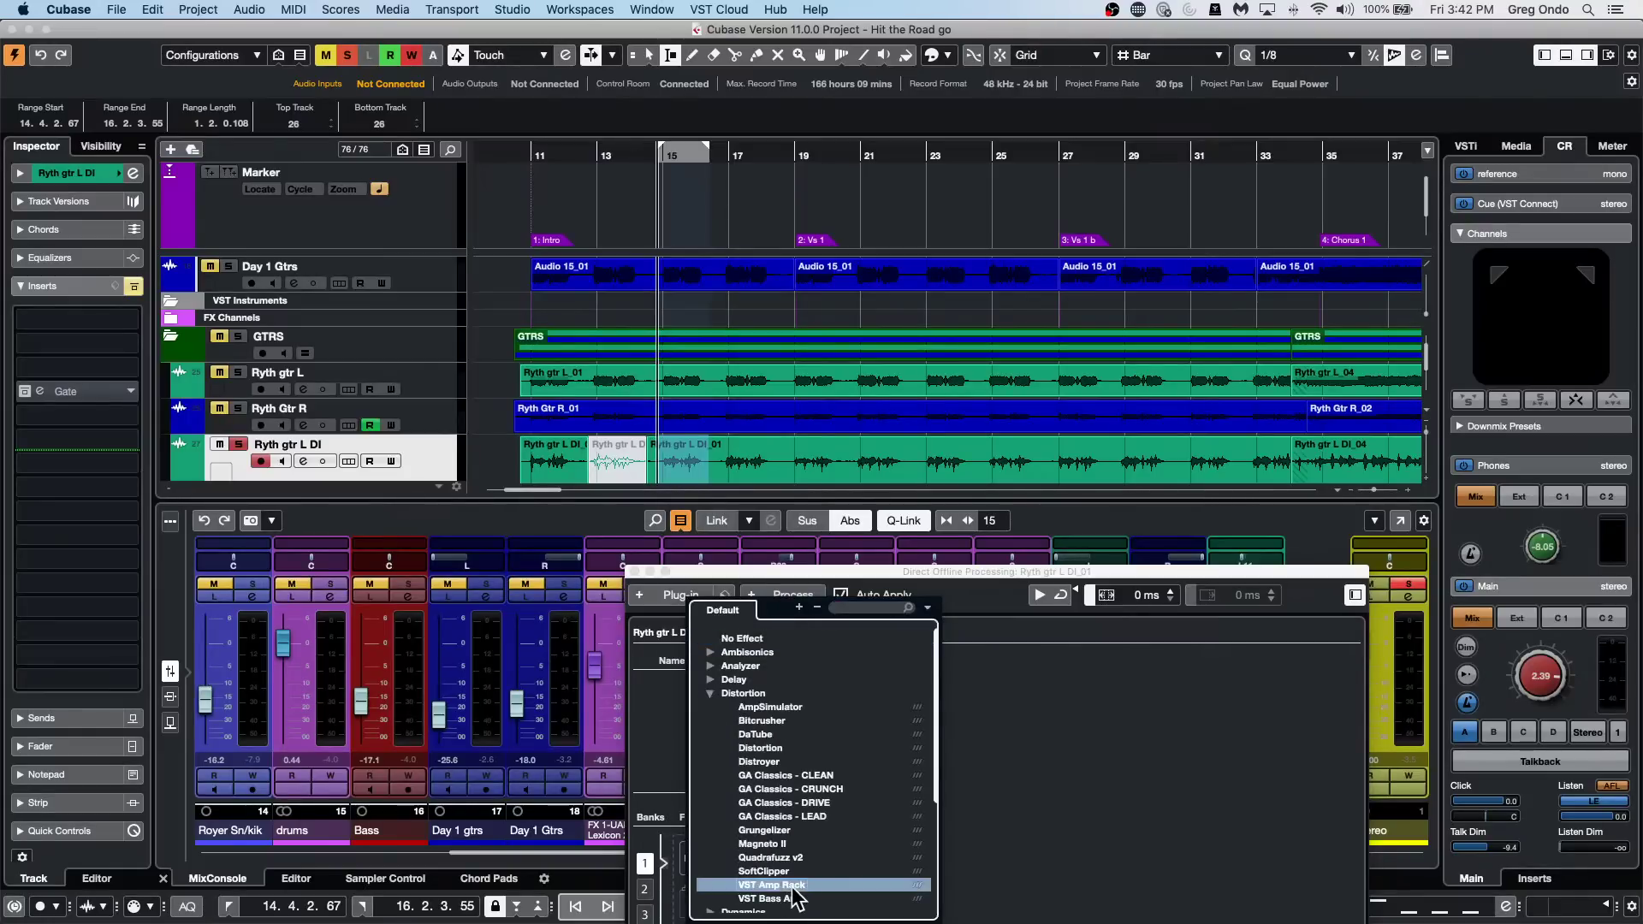
{"action": "left_click", "coordinate": [792, 887]}
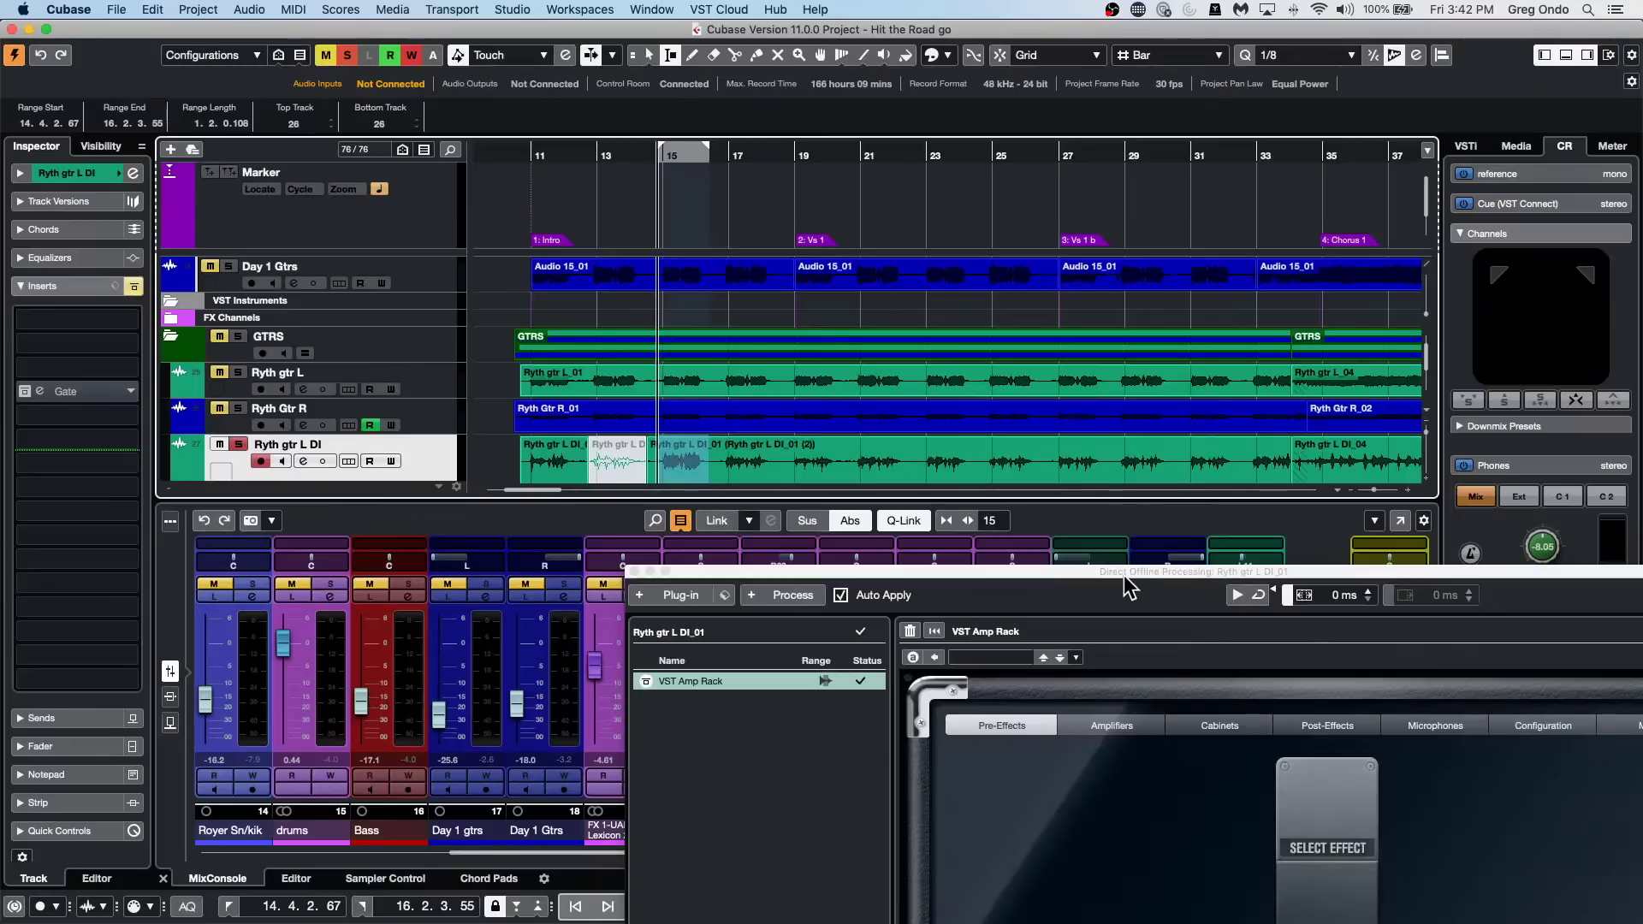
{"action": "left_click_drag", "start_coordinate": [1124, 576], "coordinate": [941, 138]}
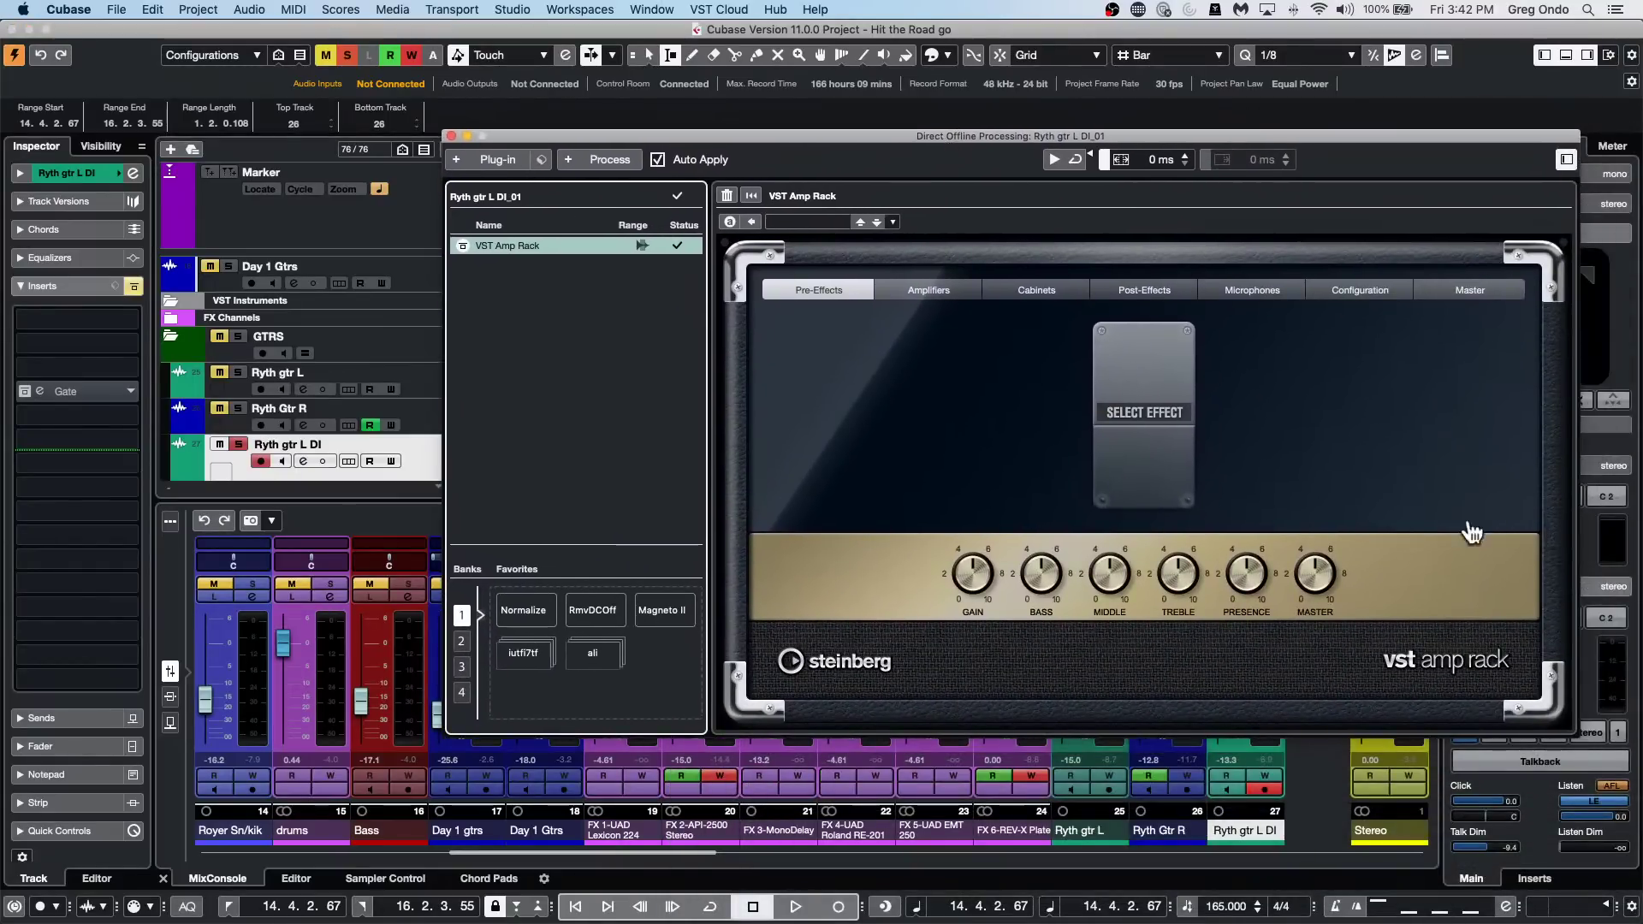
Load the AC Combo Amp 30 preset into the VST Amp Rack offline process for the guitar DI event.
{"action": "left_click", "coordinate": [814, 218]}
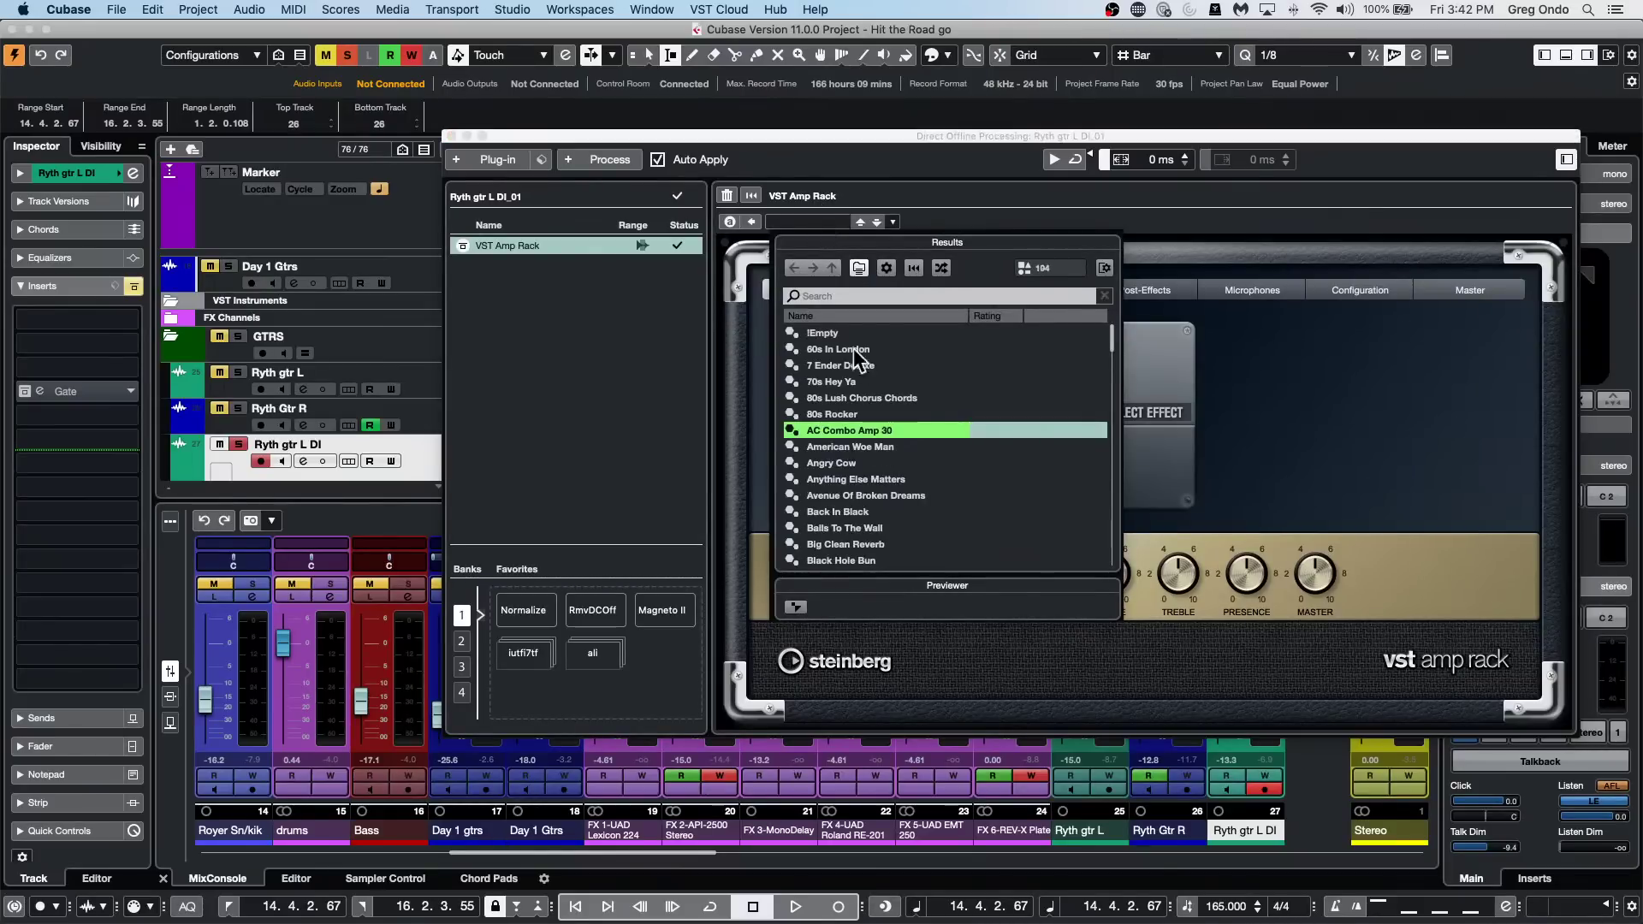
{"action": "double_click", "coordinate": [905, 430]}
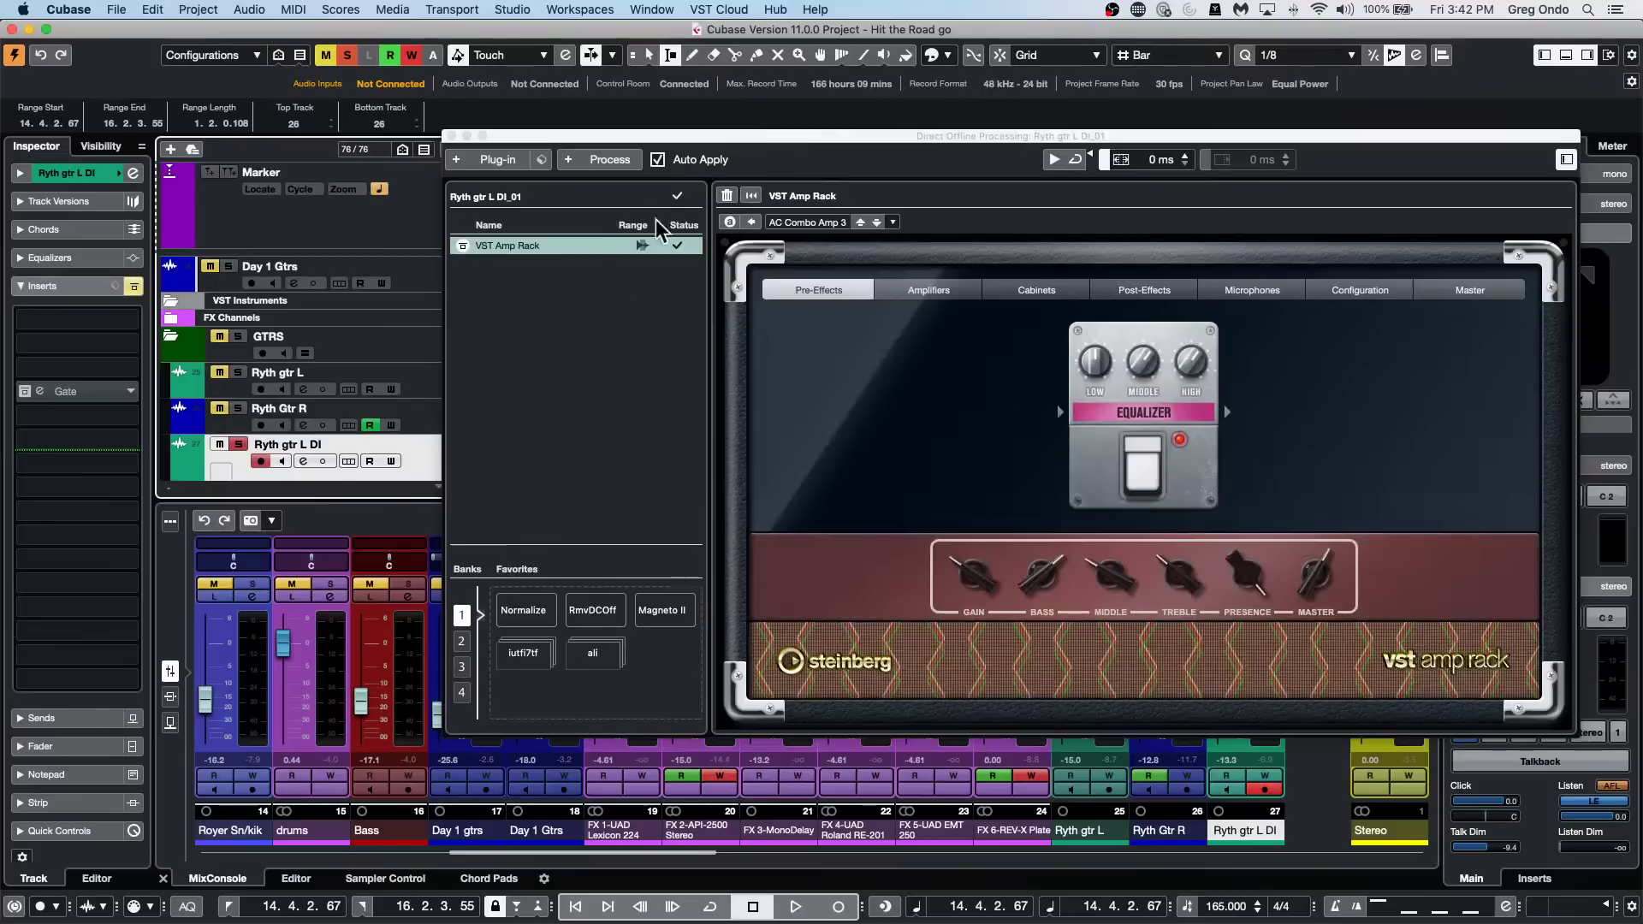
Select the Ryth gtr L DI range from about bar 16.4 to 18.2 and load VST Amp Rack's Big Clean Reverb preset.
{"action": "left_click_drag", "start_coordinate": [782, 136], "coordinate": [921, 550]}
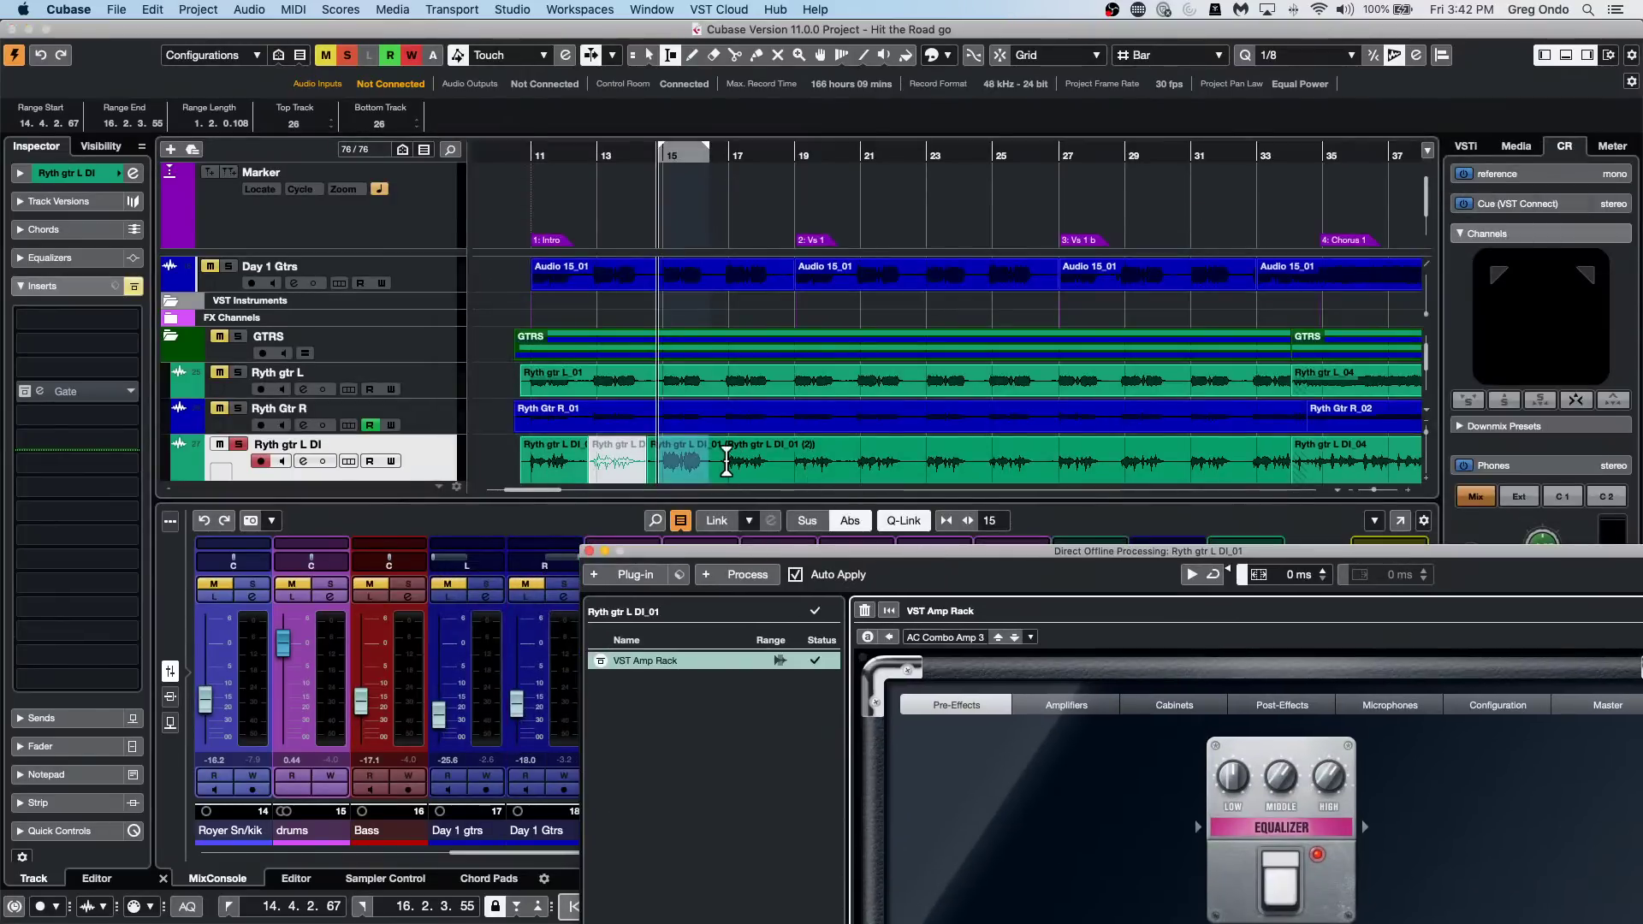
{"action": "left_click_drag", "start_coordinate": [772, 459], "coordinate": [725, 459]}
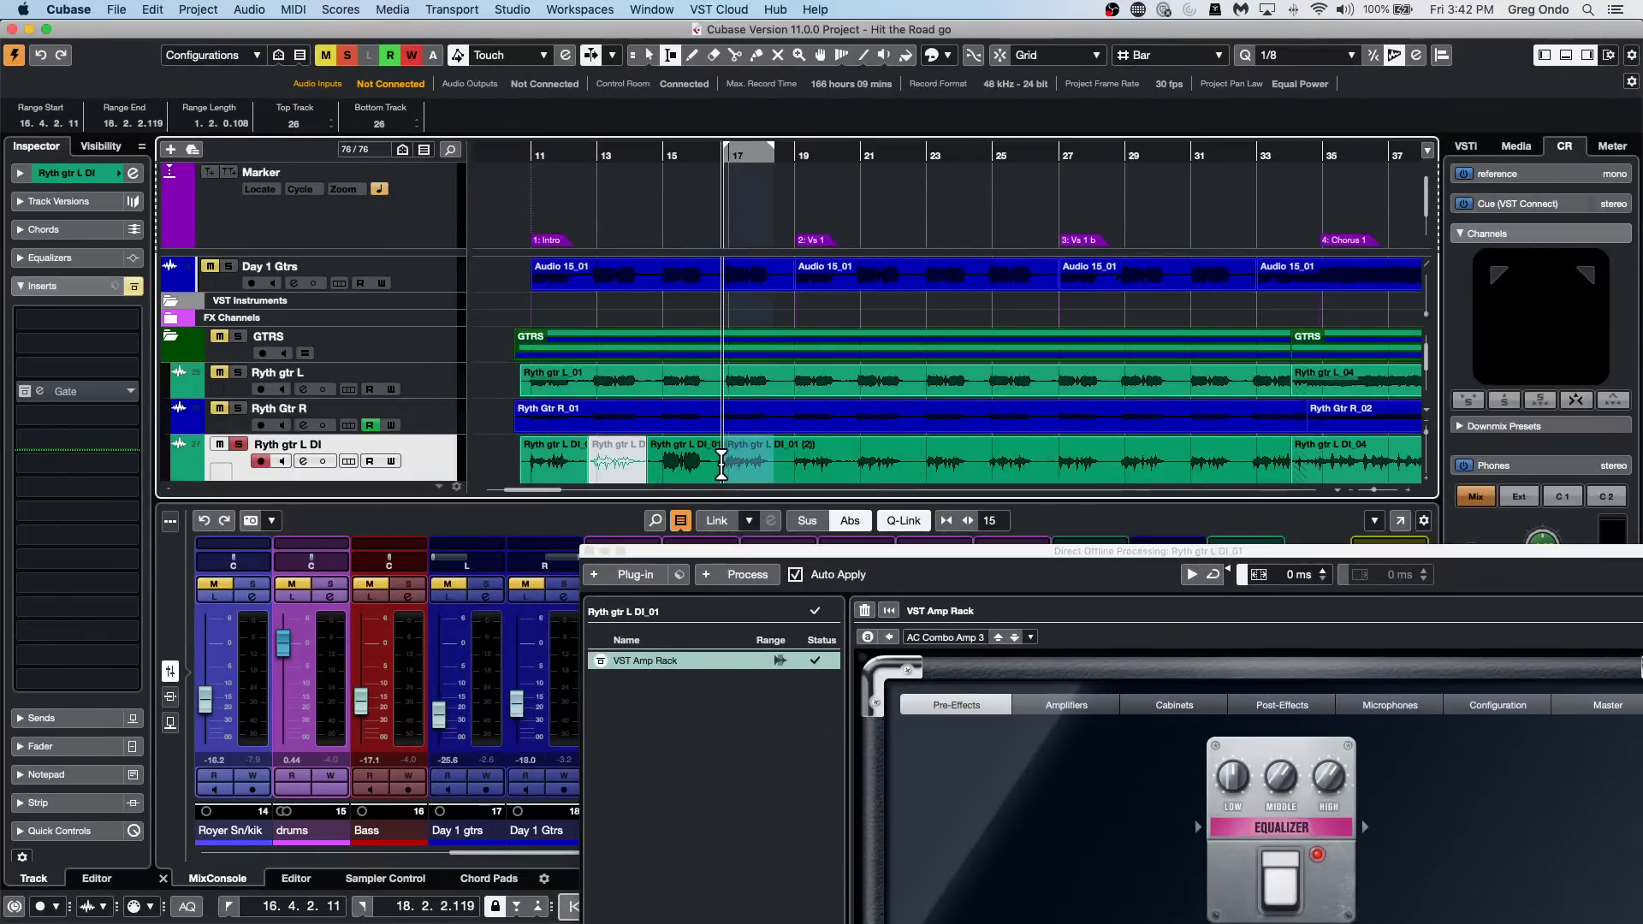
{"action": "left_click", "coordinate": [965, 636]}
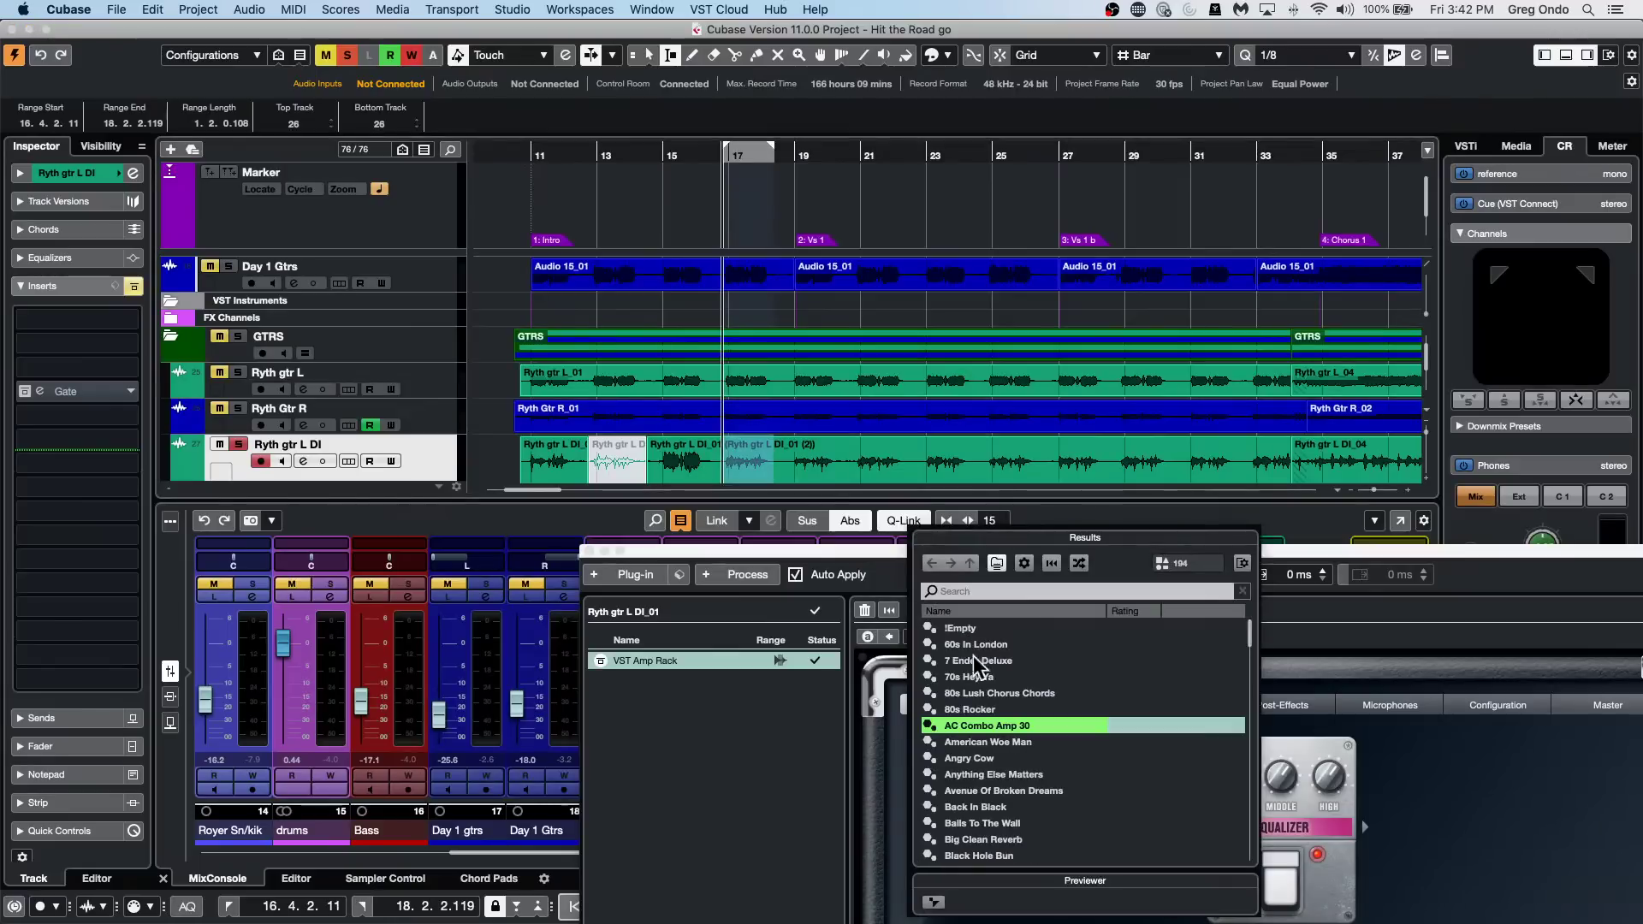
{"action": "double_click", "coordinate": [1025, 839]}
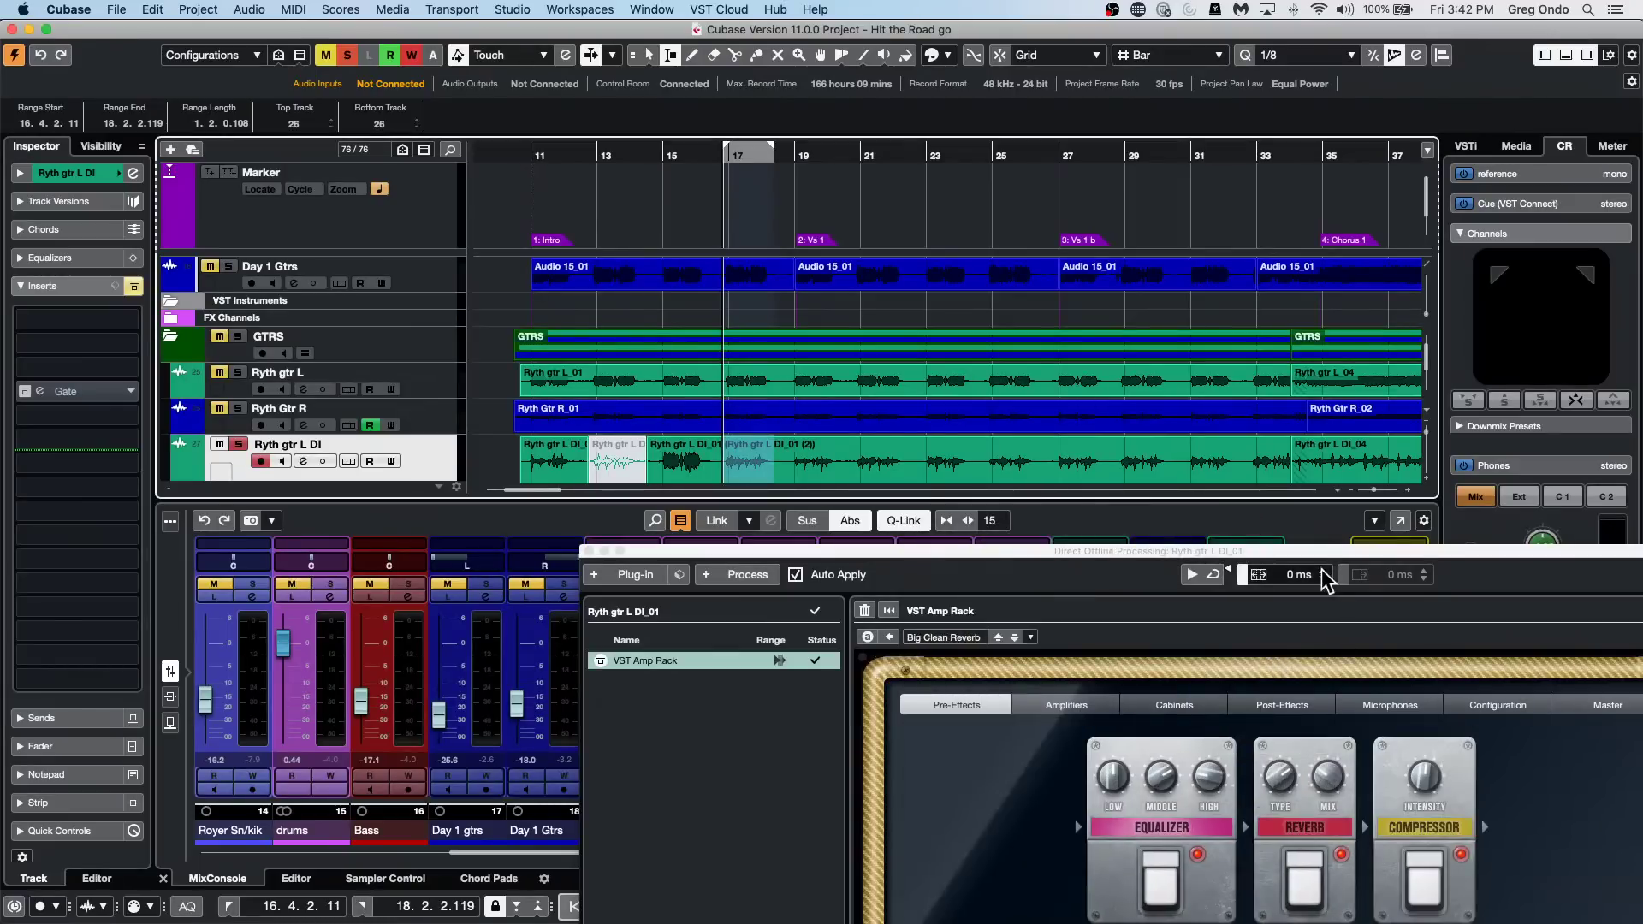
Select the Ryth gtr L DI range from about bar 18.4 to 20.3 and load the Gold Hi Gain 2 amp preset.
{"action": "left_click_drag", "start_coordinate": [1323, 548], "coordinate": [1184, 642]}
{"action": "left_click_drag", "start_coordinate": [847, 462], "coordinate": [788, 462]}
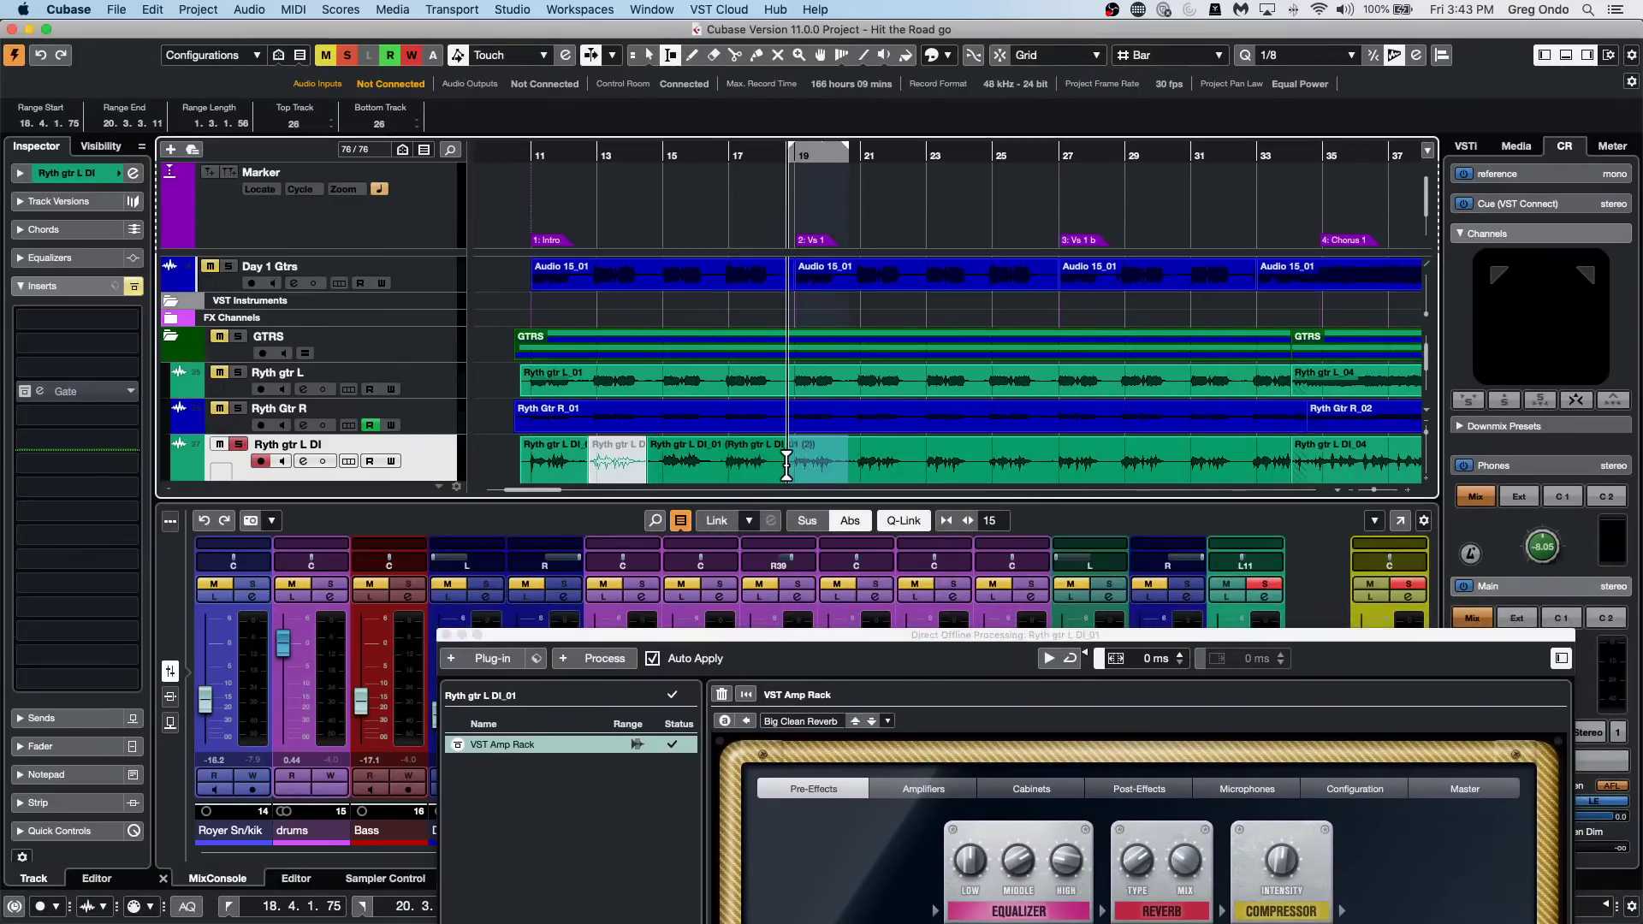
{"action": "left_click", "coordinate": [818, 717]}
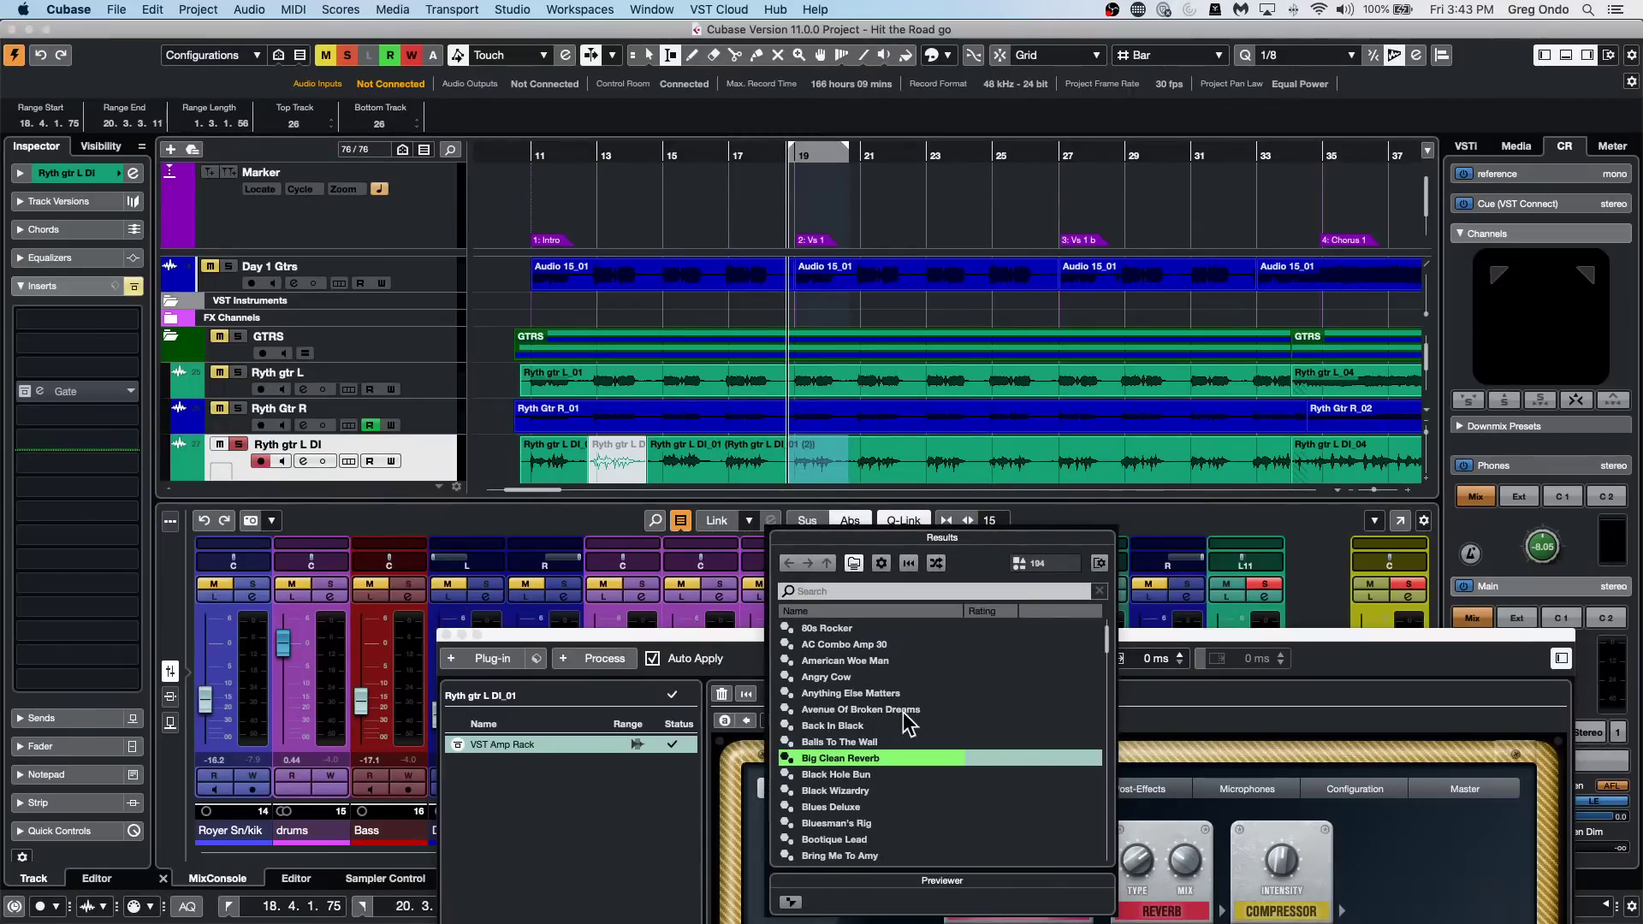
{"action": "scroll", "coordinate": [885, 690], "scroll_direction": "down", "scroll_amount": 6}
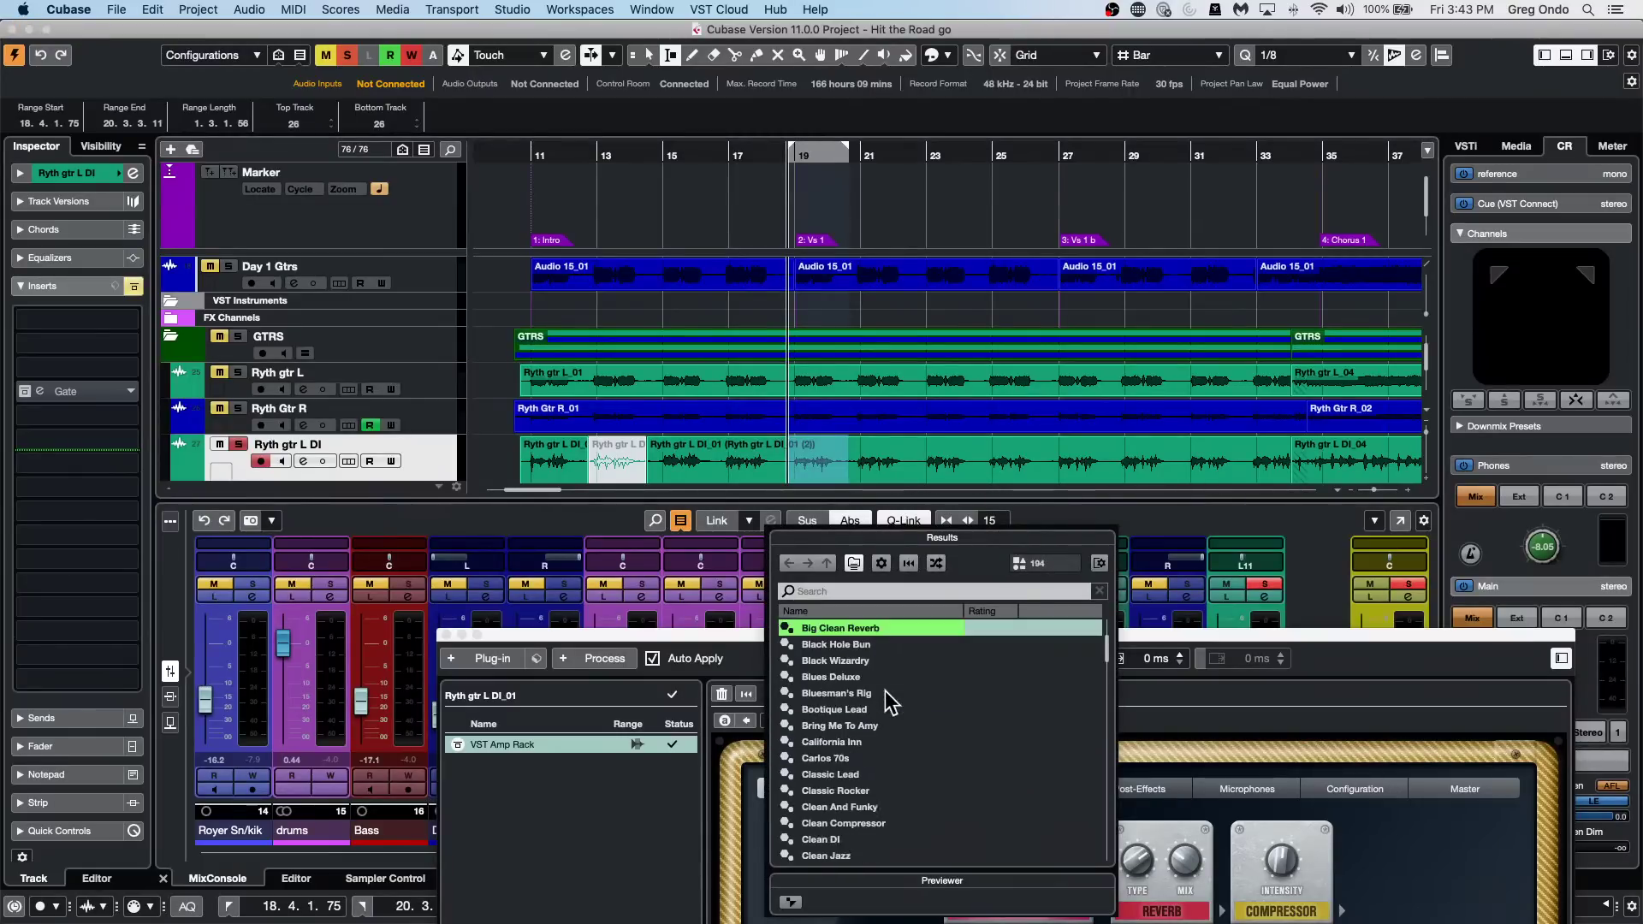
{"action": "scroll", "coordinate": [885, 691], "scroll_direction": "down", "scroll_amount": 5}
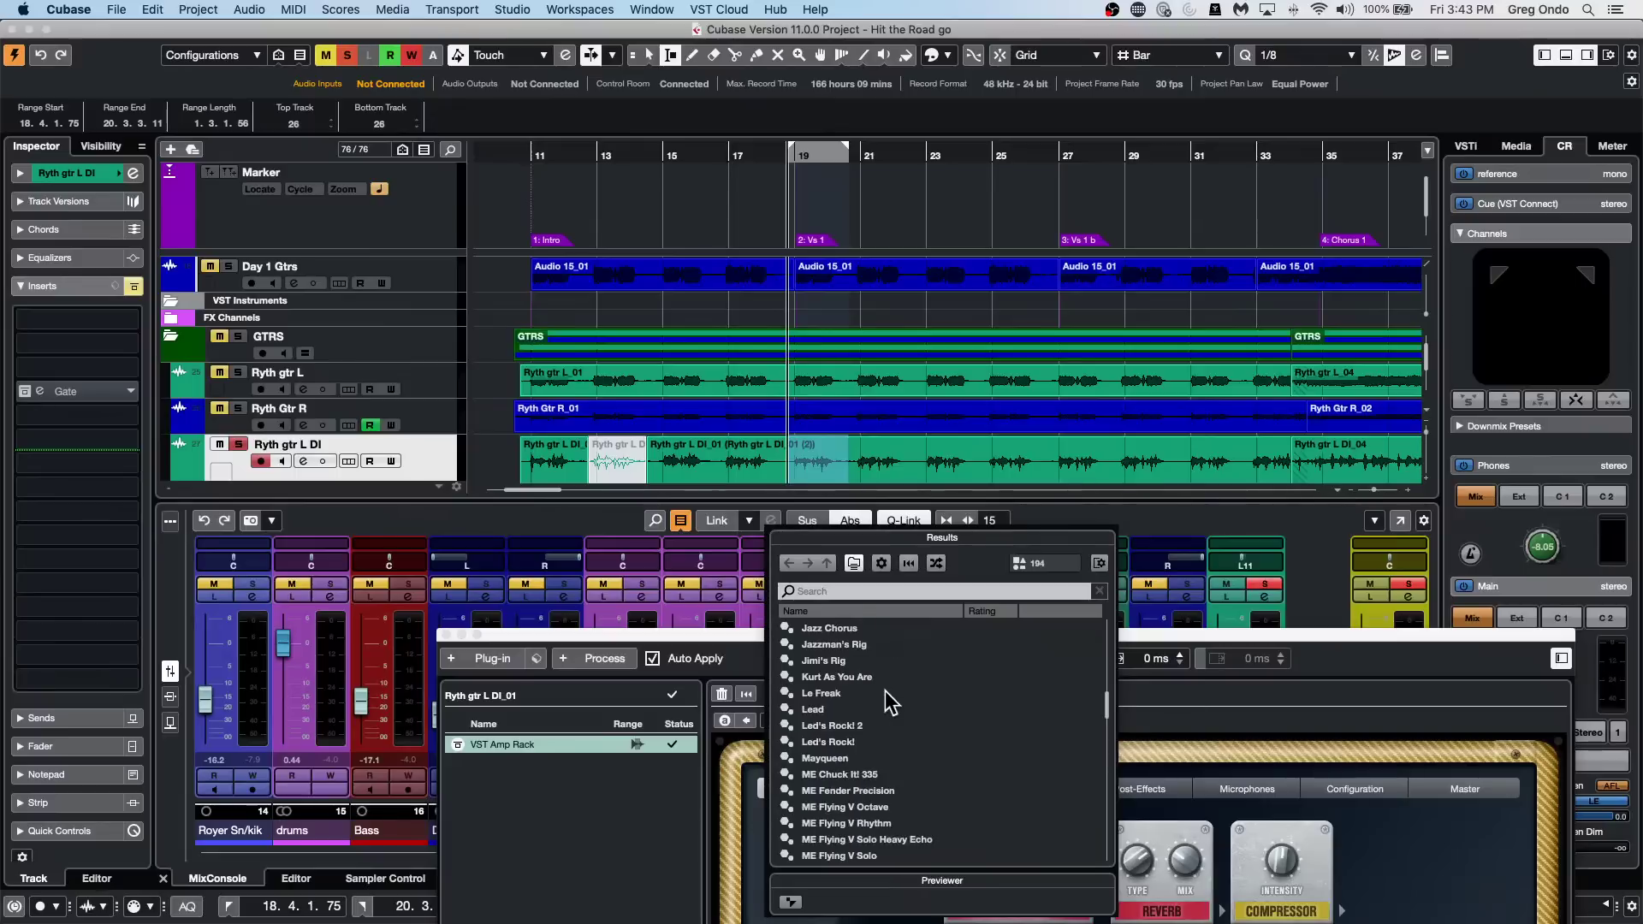
{"action": "scroll", "coordinate": [871, 700], "scroll_direction": "up", "scroll_amount": 5}
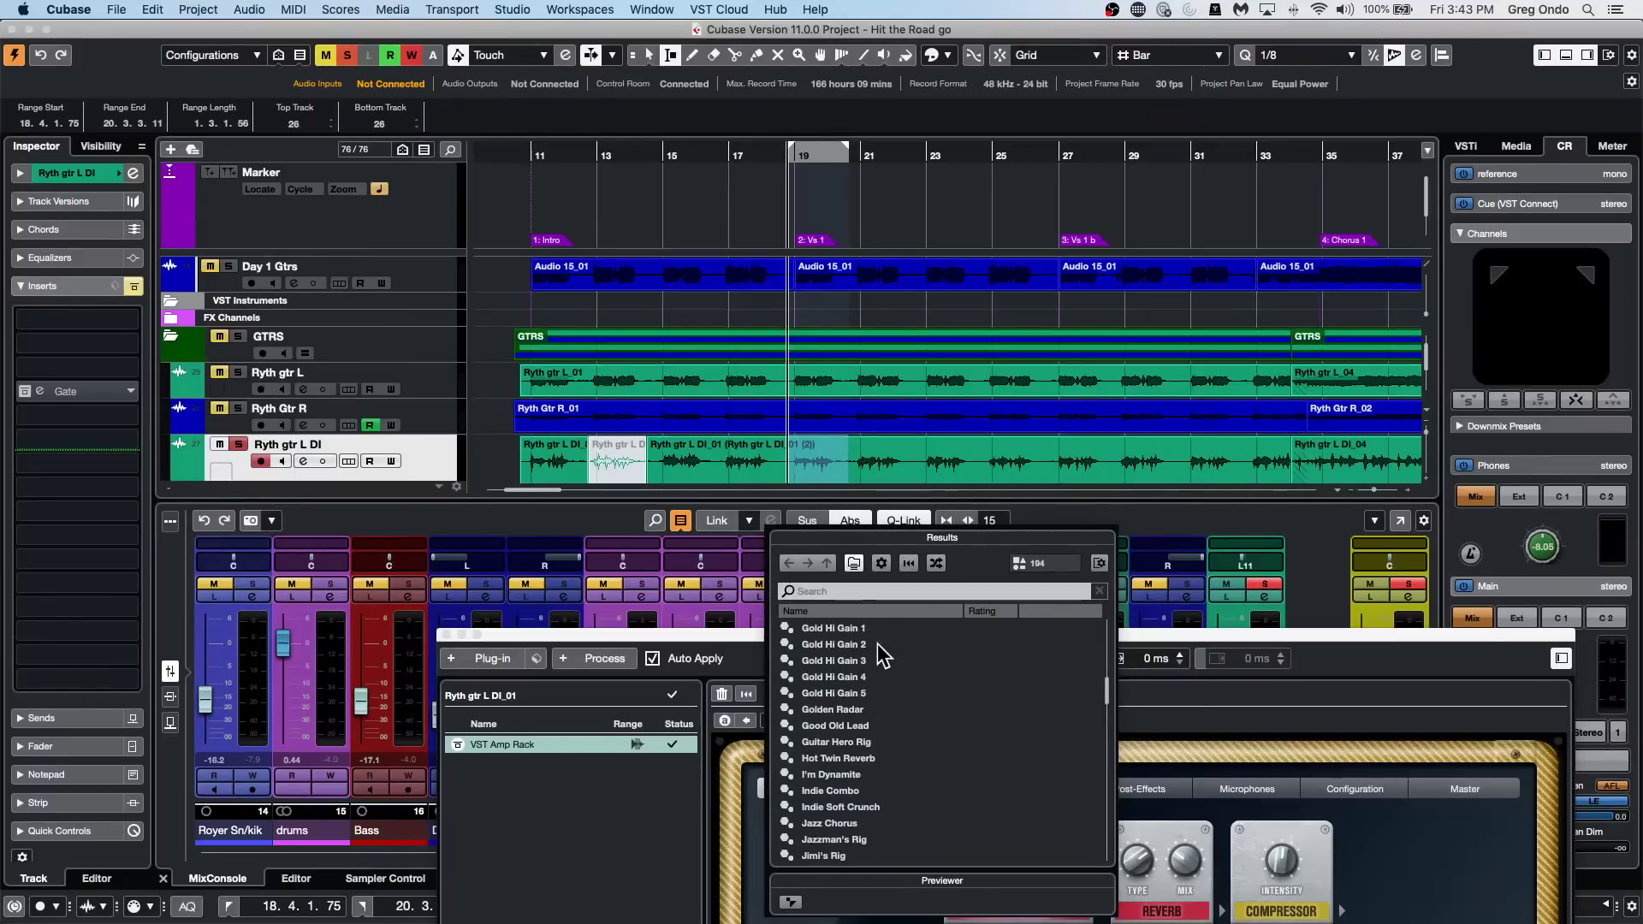
{"action": "double_click", "coordinate": [864, 648]}
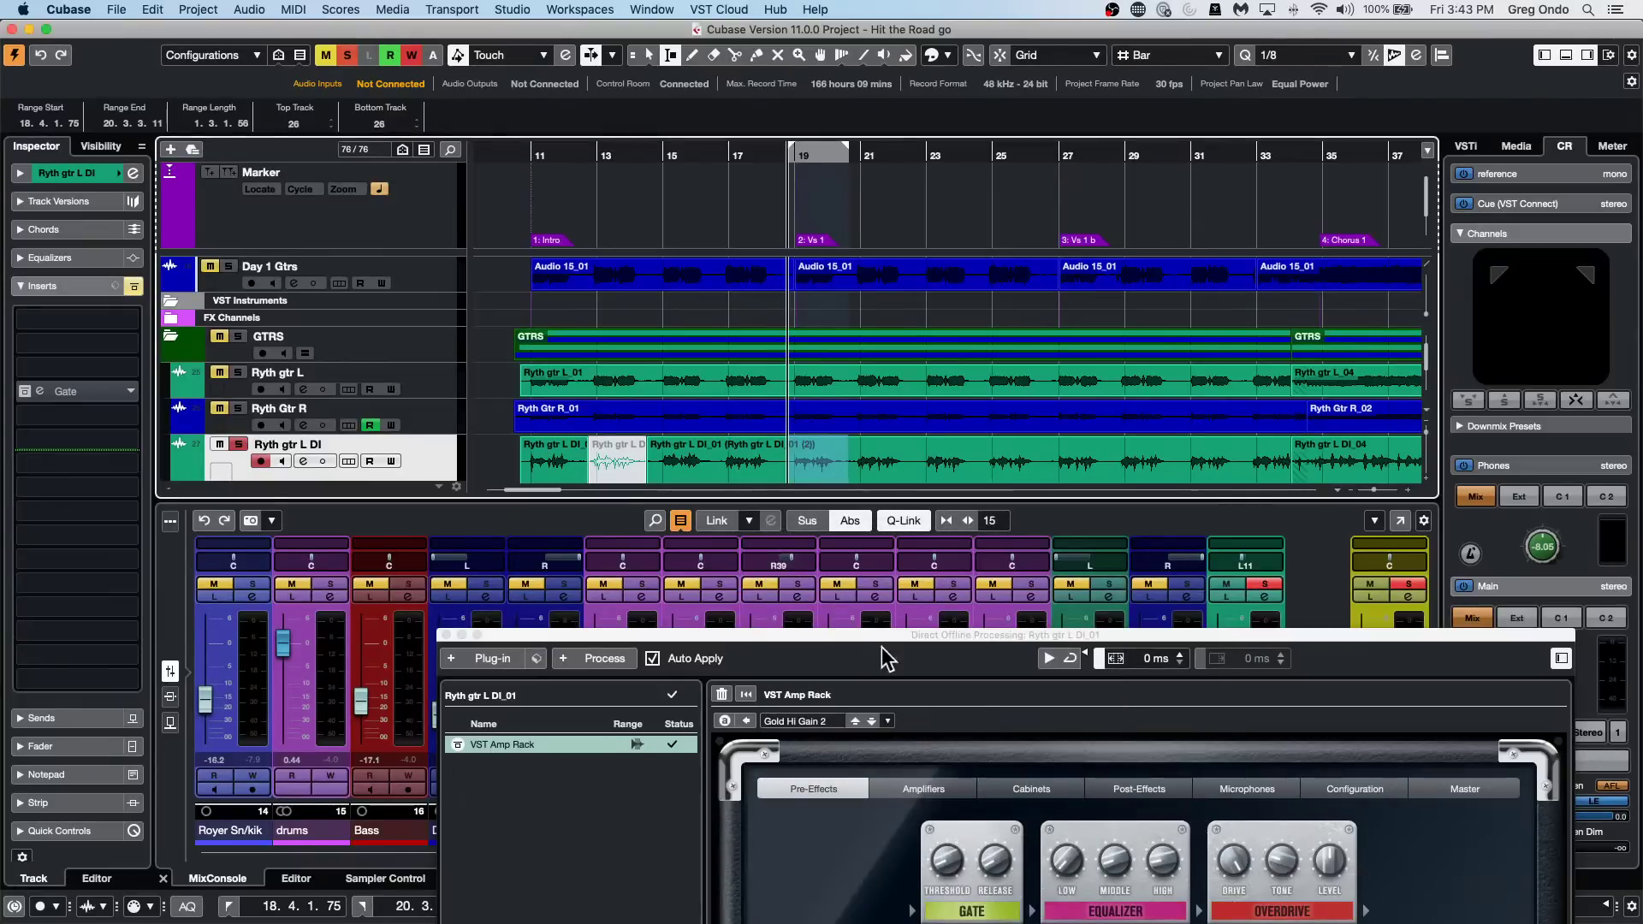
Select the Ryth gtr L DI range from about bar 20.4 to 22.4 and load the Golden Radar amp preset.
{"action": "left_click_drag", "start_coordinate": [906, 459], "coordinate": [853, 460]}
{"action": "left_click", "coordinate": [815, 719]}
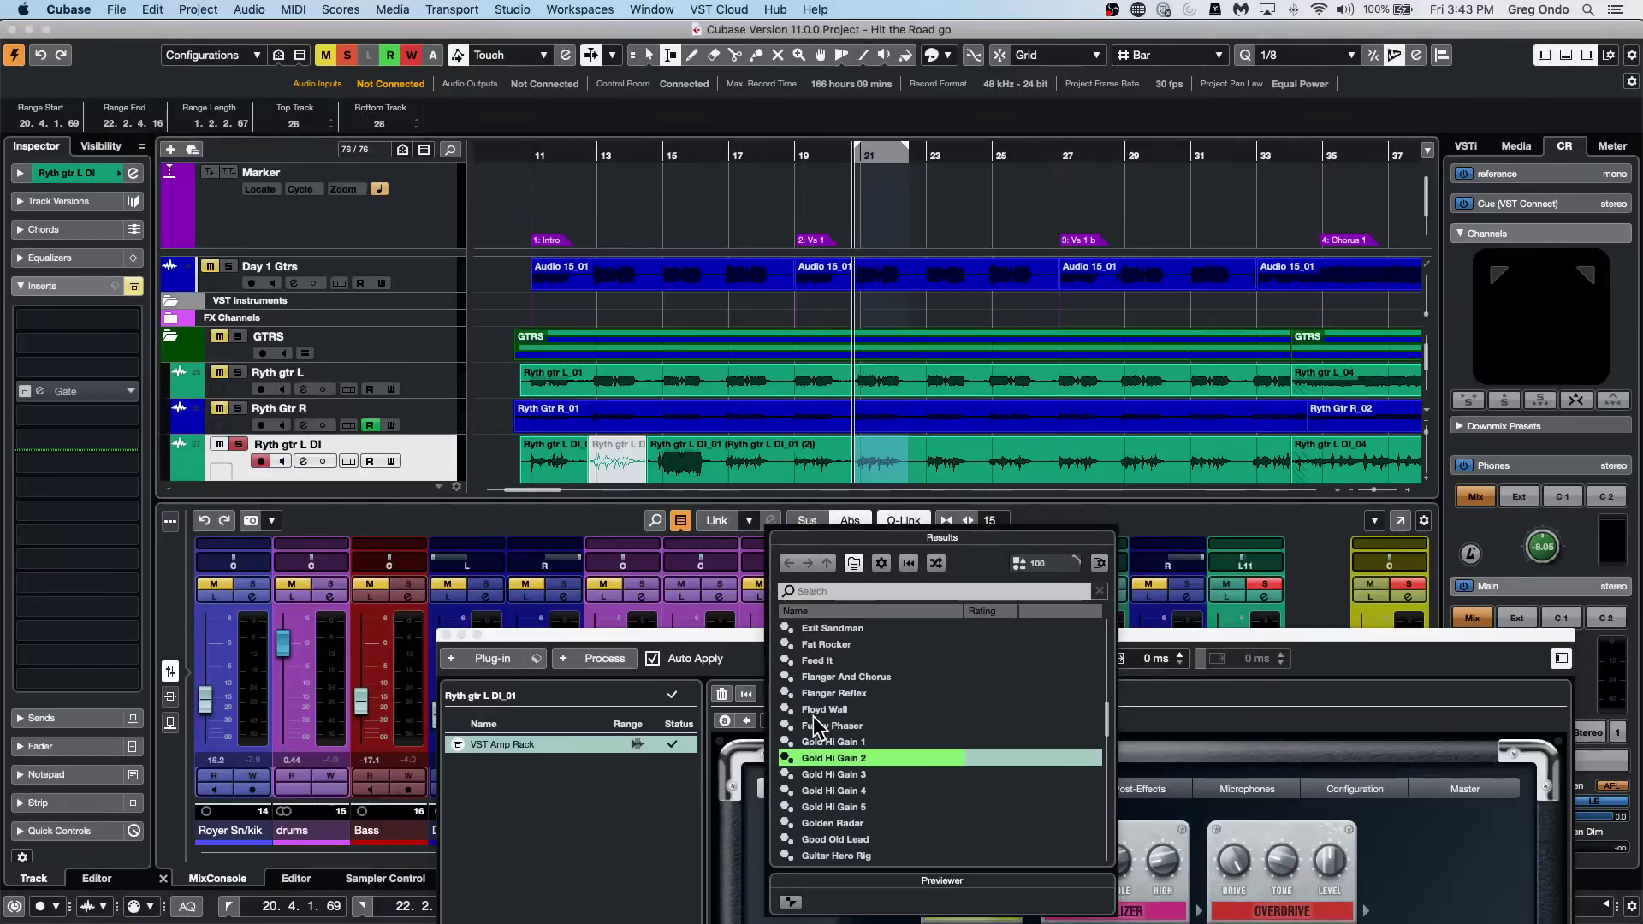
{"action": "double_click", "coordinate": [864, 821]}
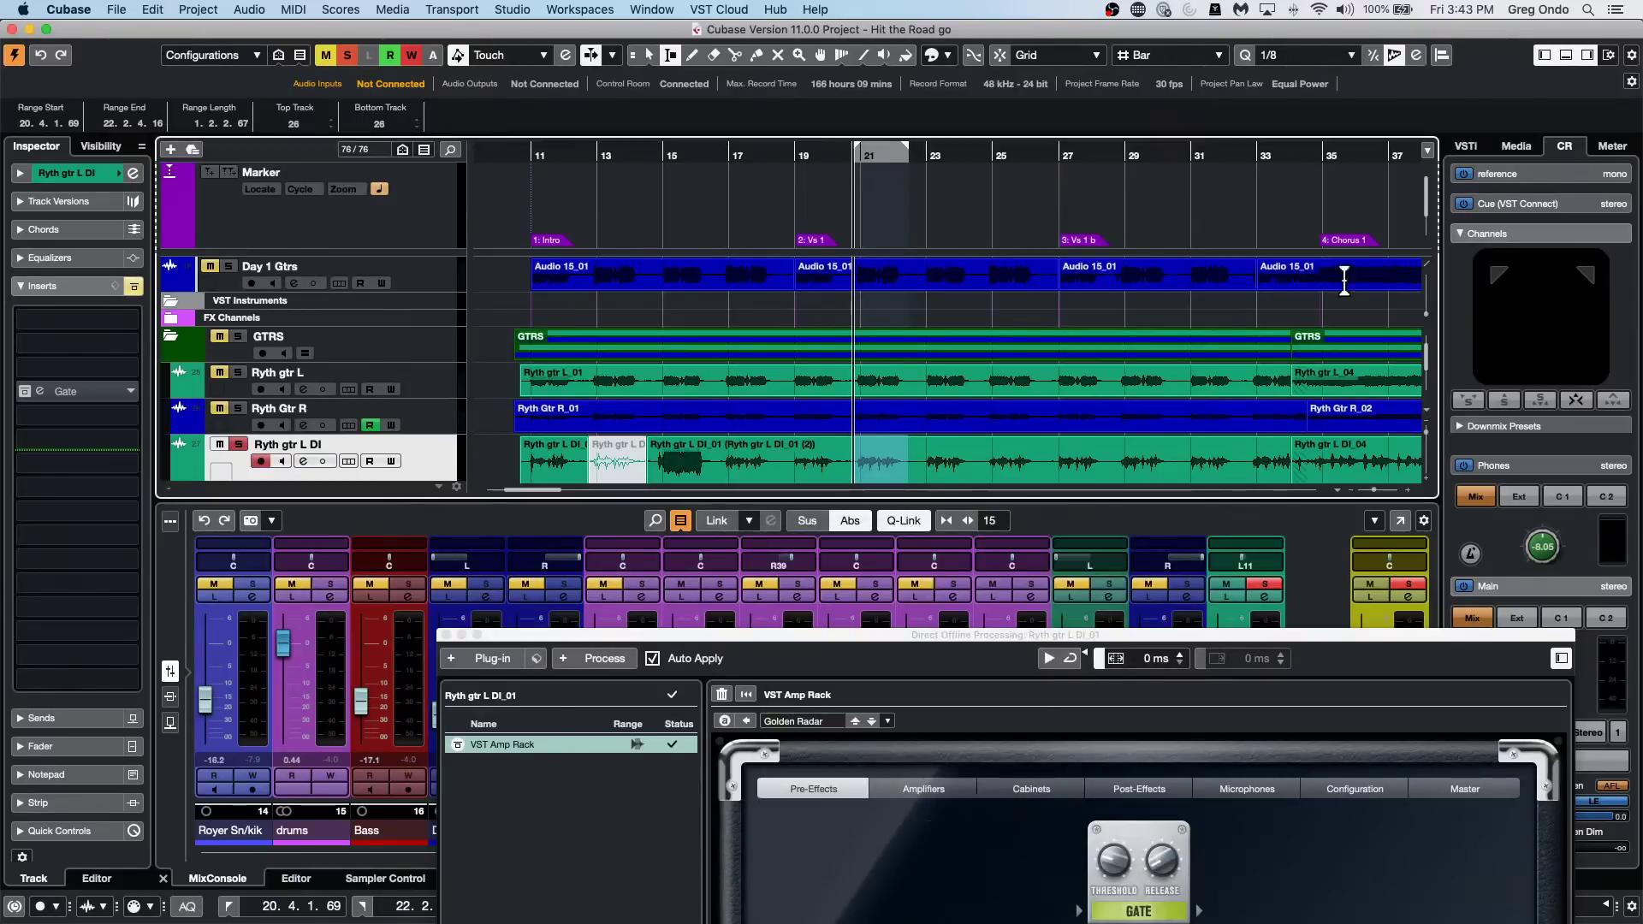
Deselect the event and play the project from just before bar 15 to hear the processed guitar.
{"action": "left_click", "coordinate": [835, 222]}
{"action": "left_click", "coordinate": [652, 159]}
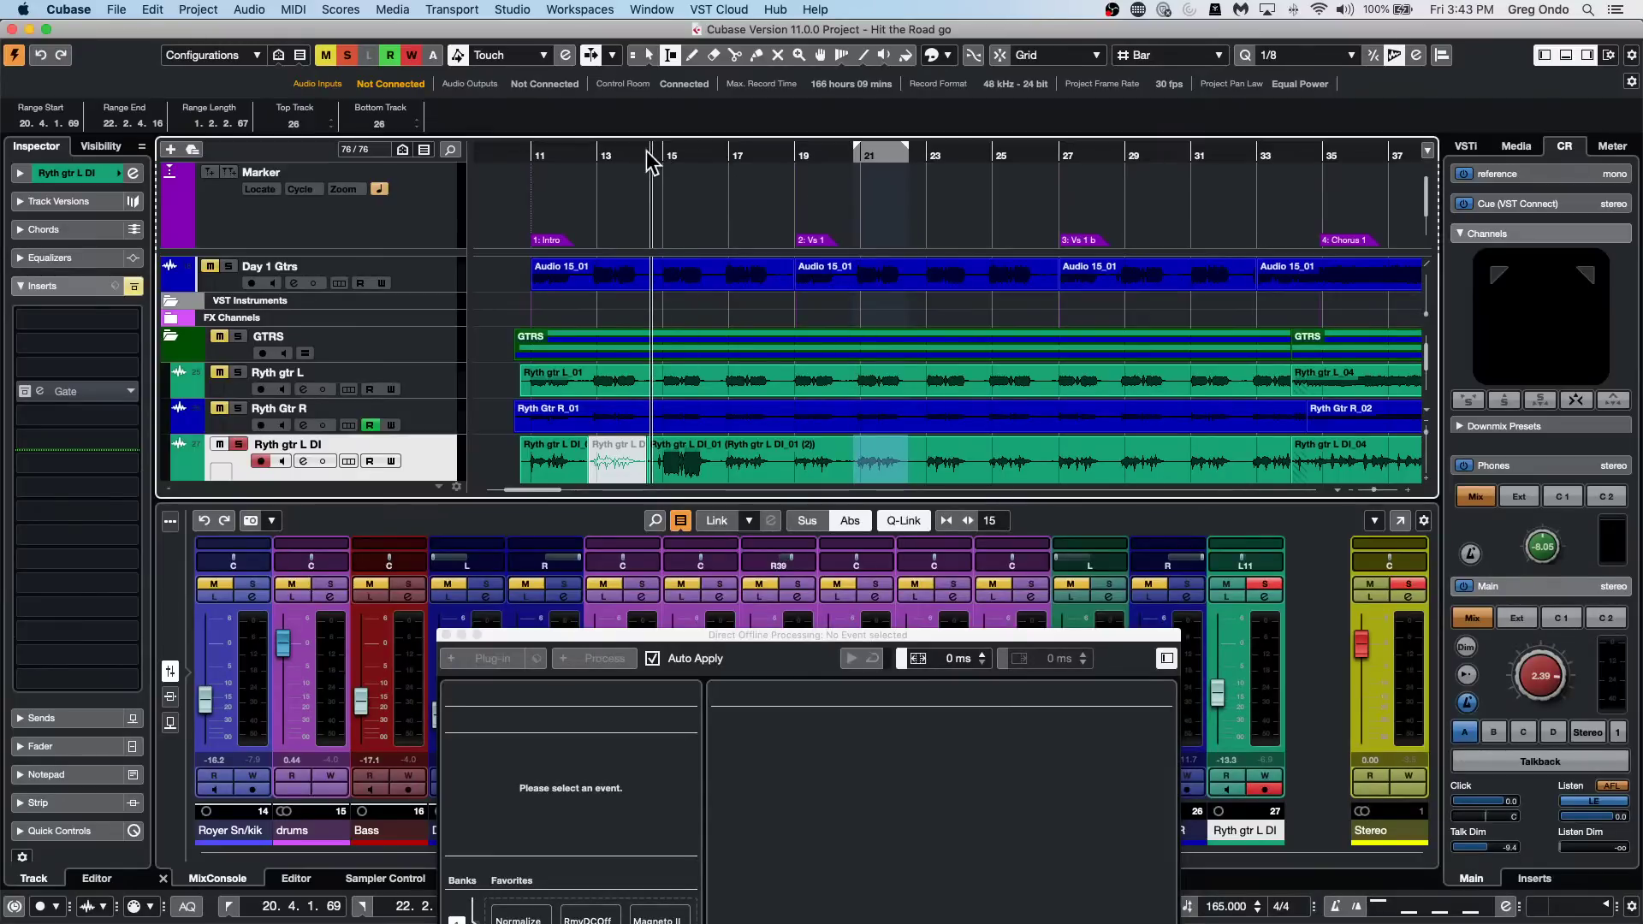
{"action": "key", "text": "space"}
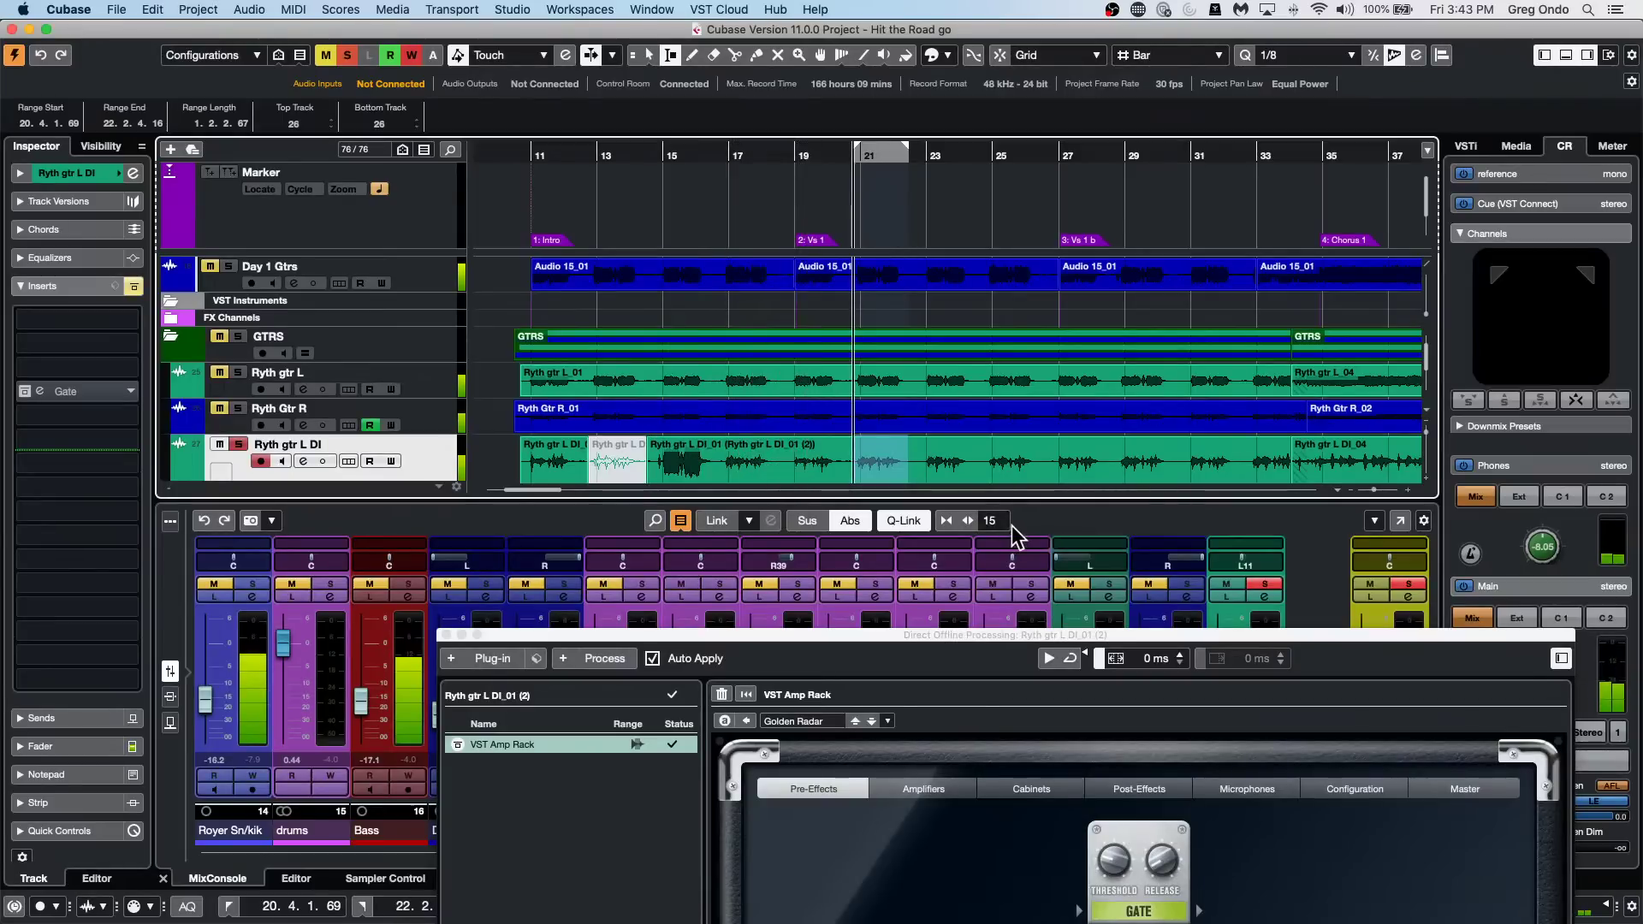
Select the Ryth gtr L DI range from about bar 16.4 to 18.3 and load the Gold Hi Gain 3 amp preset.
{"action": "left_click_drag", "start_coordinate": [858, 648], "coordinate": [805, 523]}
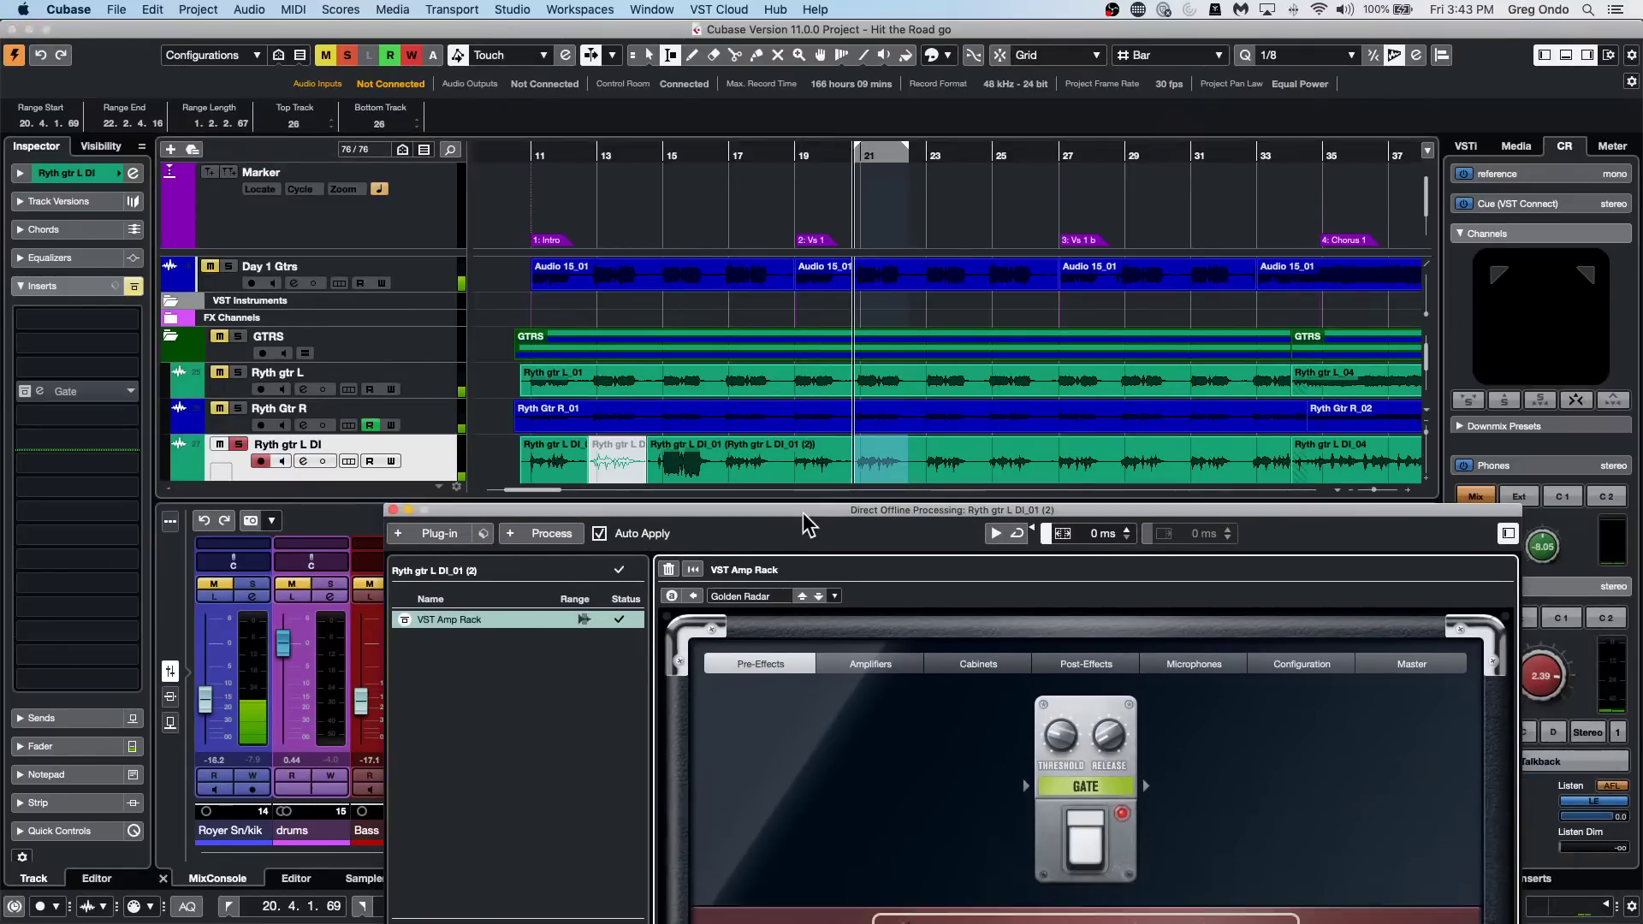
{"action": "left_click", "coordinate": [778, 467]}
{"action": "left_click_drag", "start_coordinate": [780, 464], "coordinate": [723, 464]}
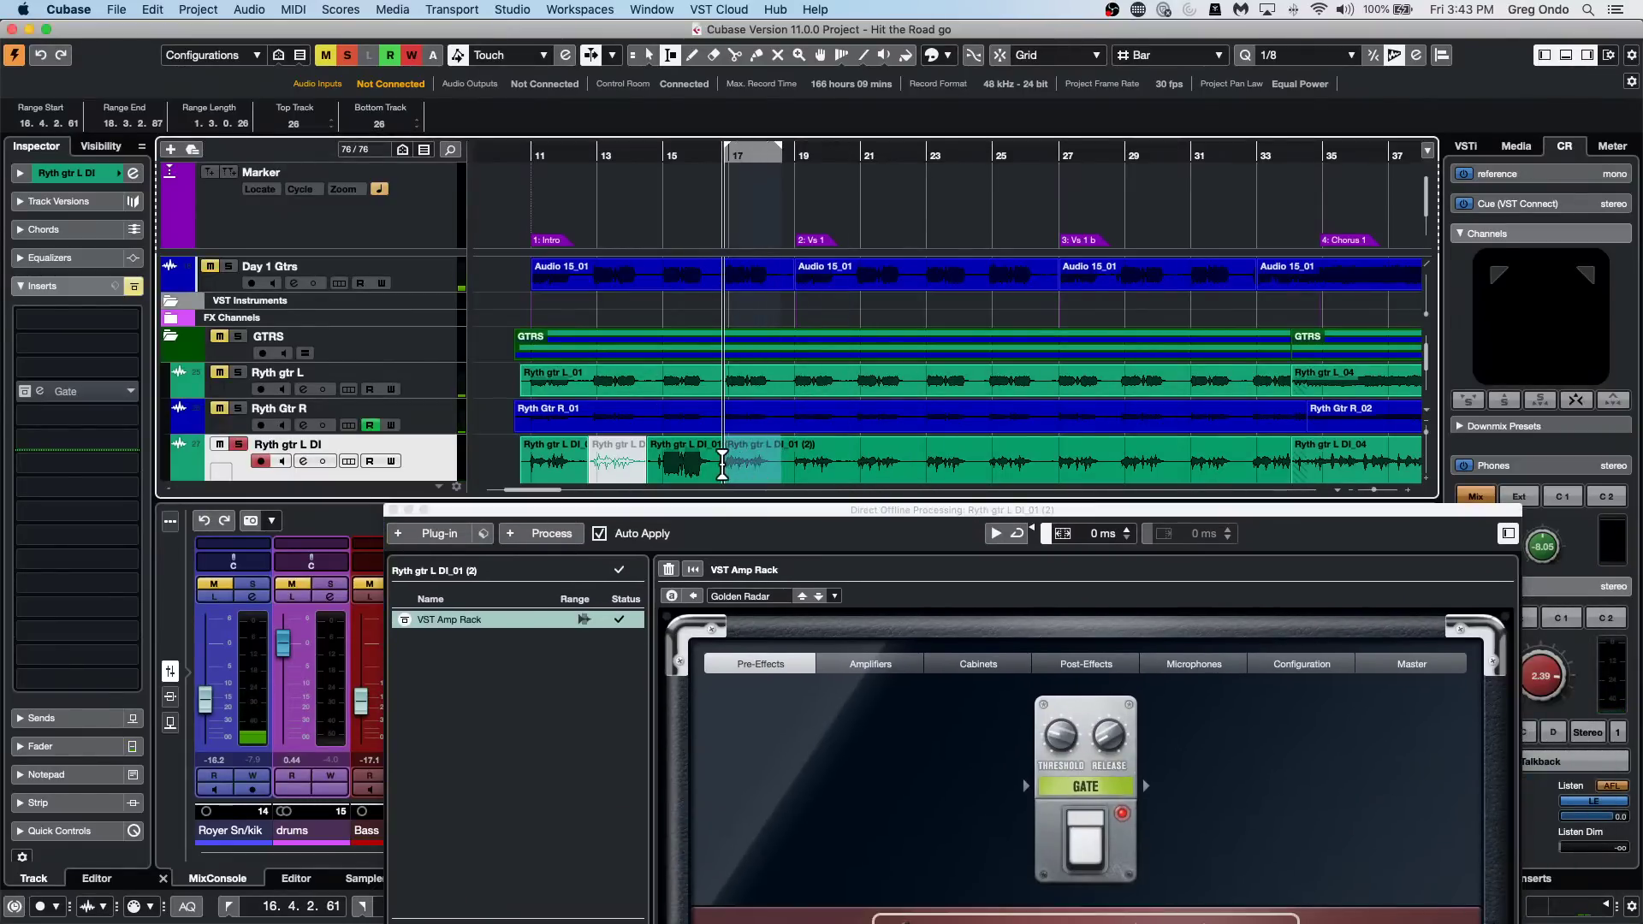
{"action": "left_click", "coordinate": [756, 596]}
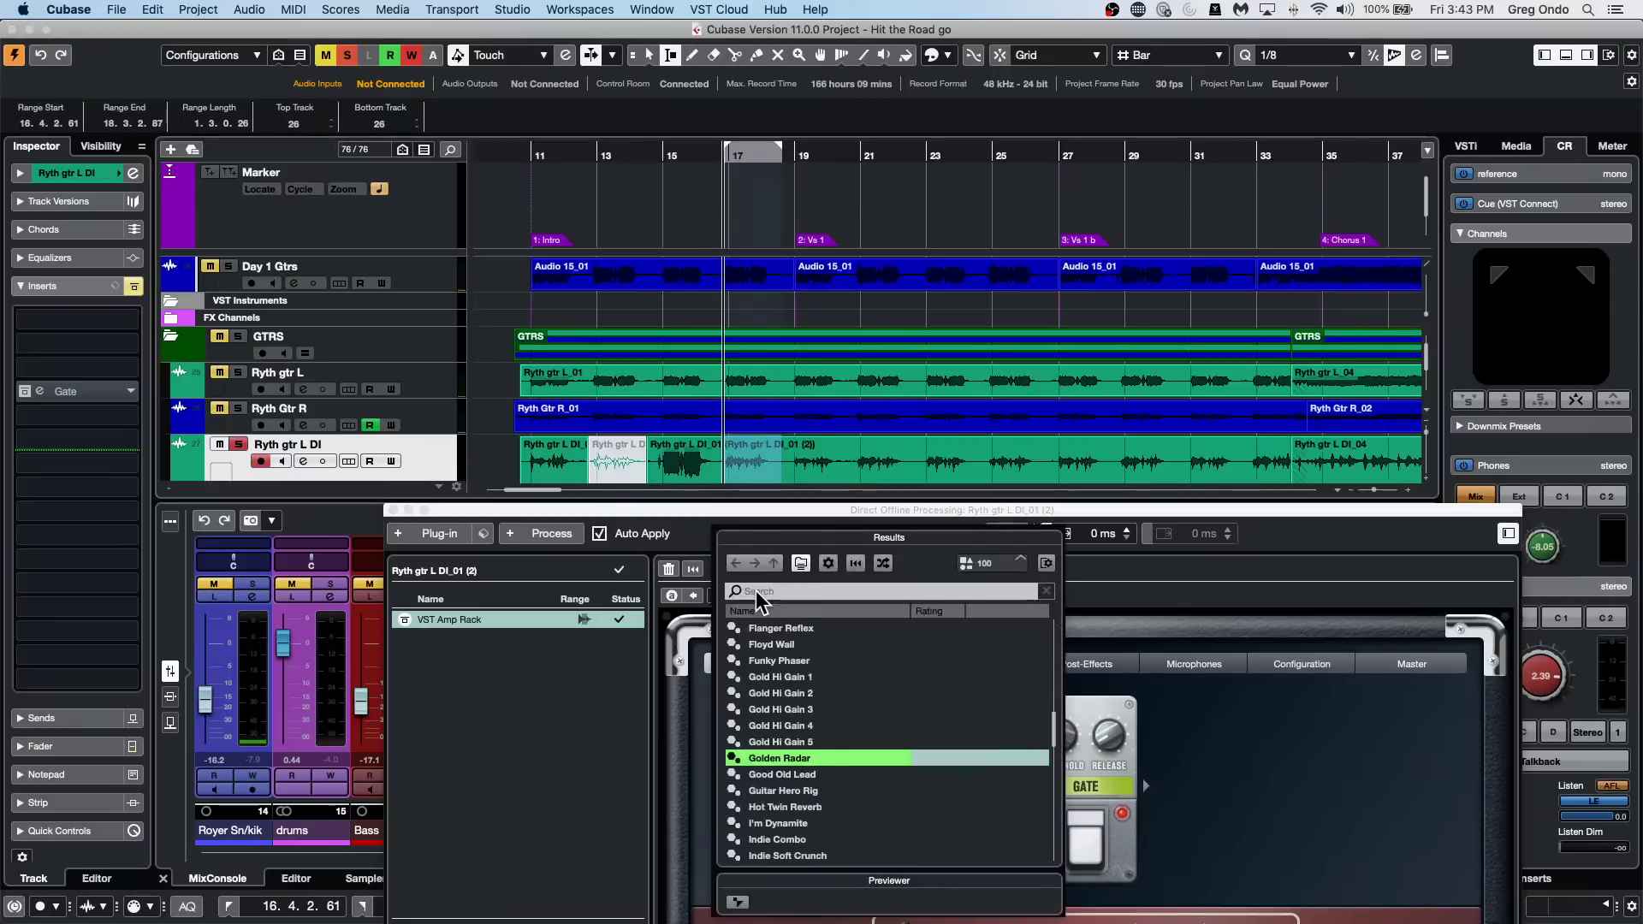
{"action": "double_click", "coordinate": [804, 717]}
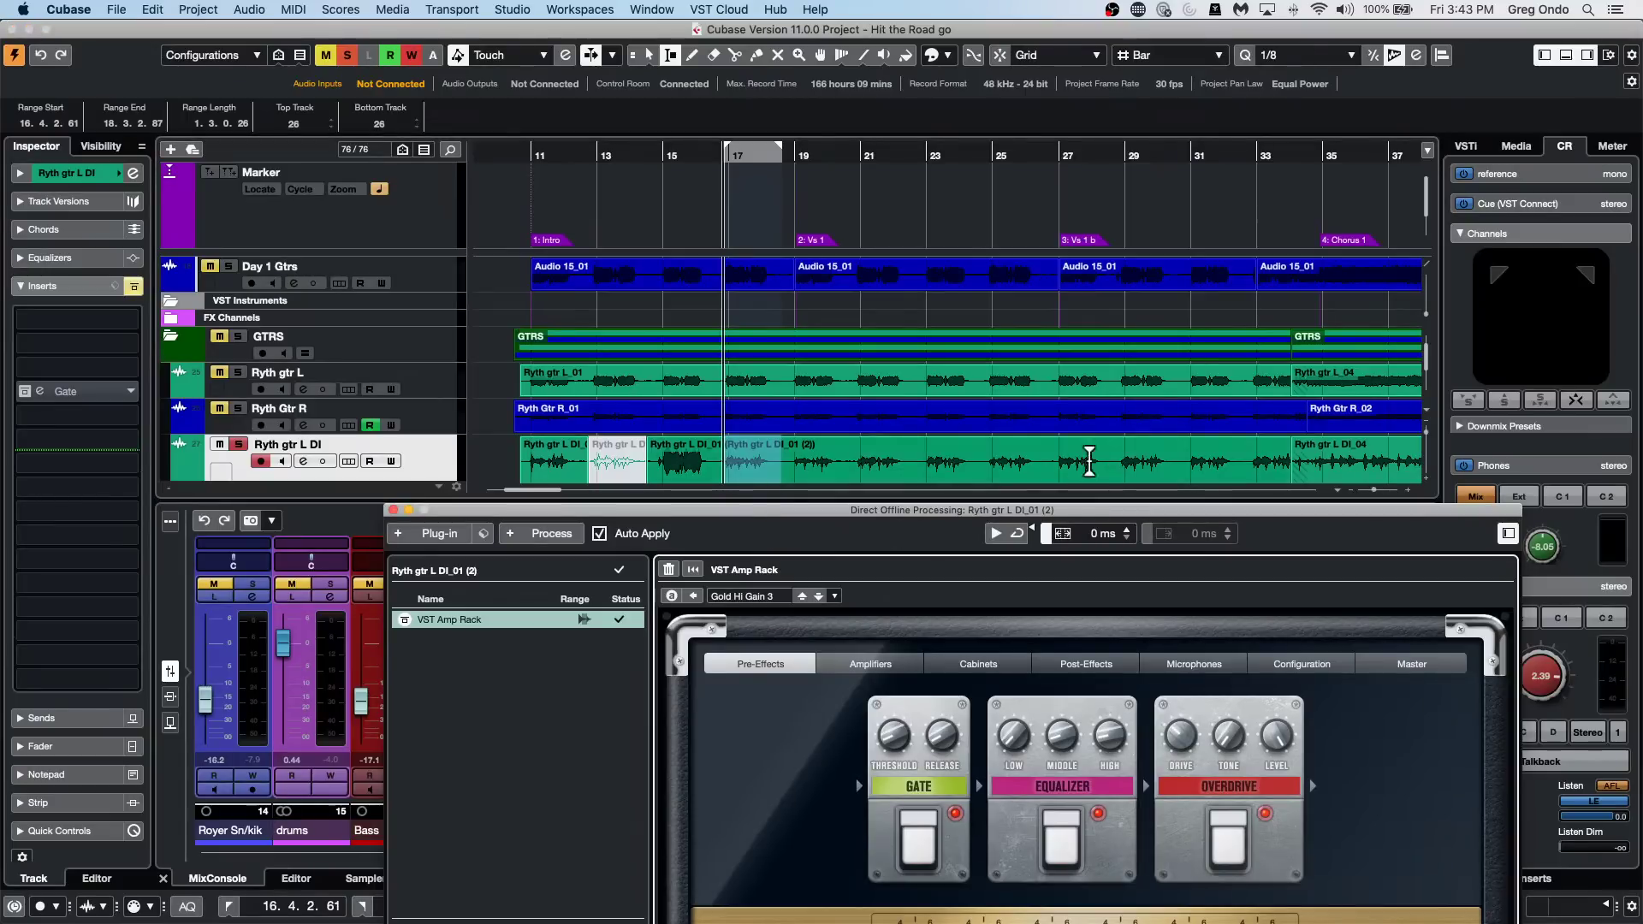
Select the Ryth gtr L DI range from about bar 18.4 to 20.3 and load the Guitar Hero Rig amp preset.
{"action": "left_click_drag", "start_coordinate": [1043, 514], "coordinate": [1618, 248]}
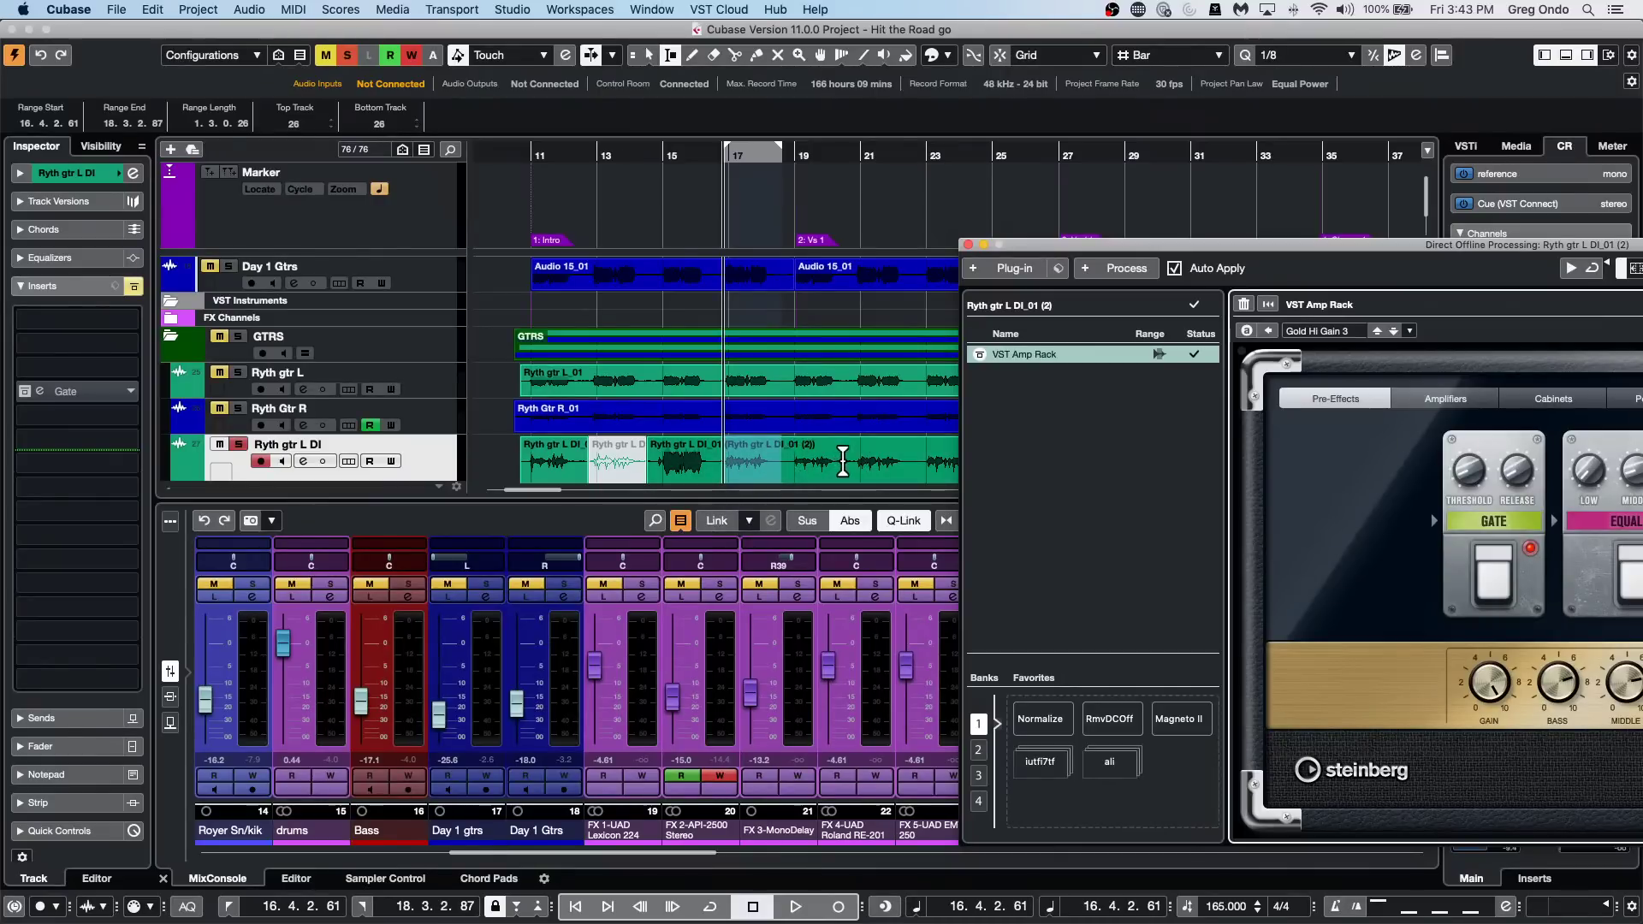
{"action": "left_click_drag", "start_coordinate": [843, 461], "coordinate": [789, 460]}
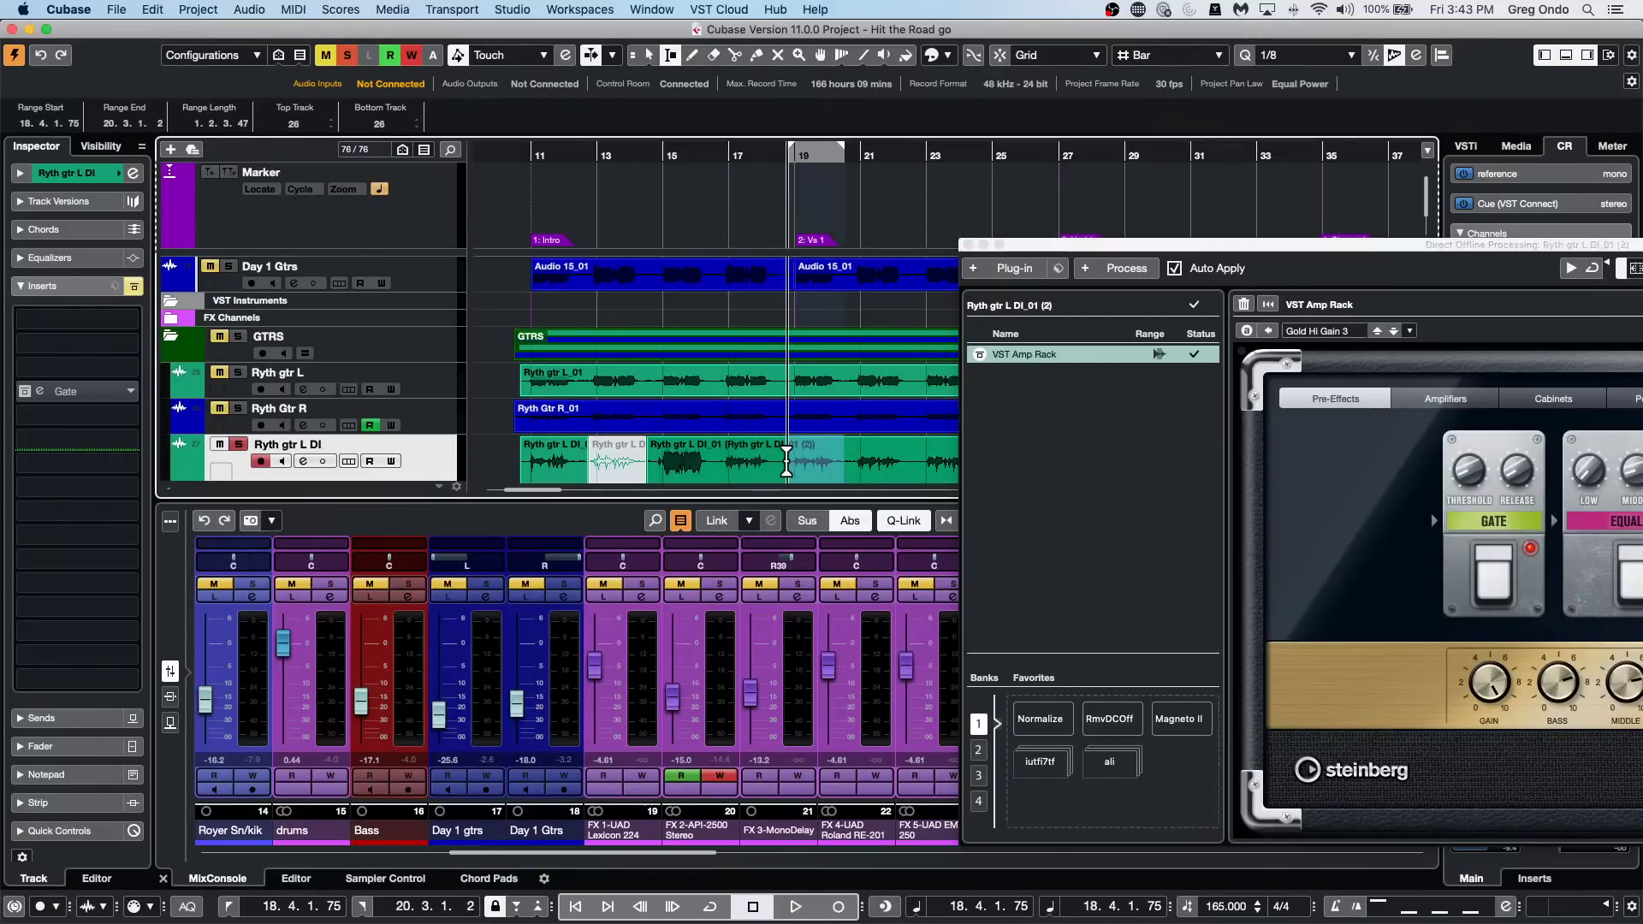
{"action": "left_click", "coordinate": [1336, 332]}
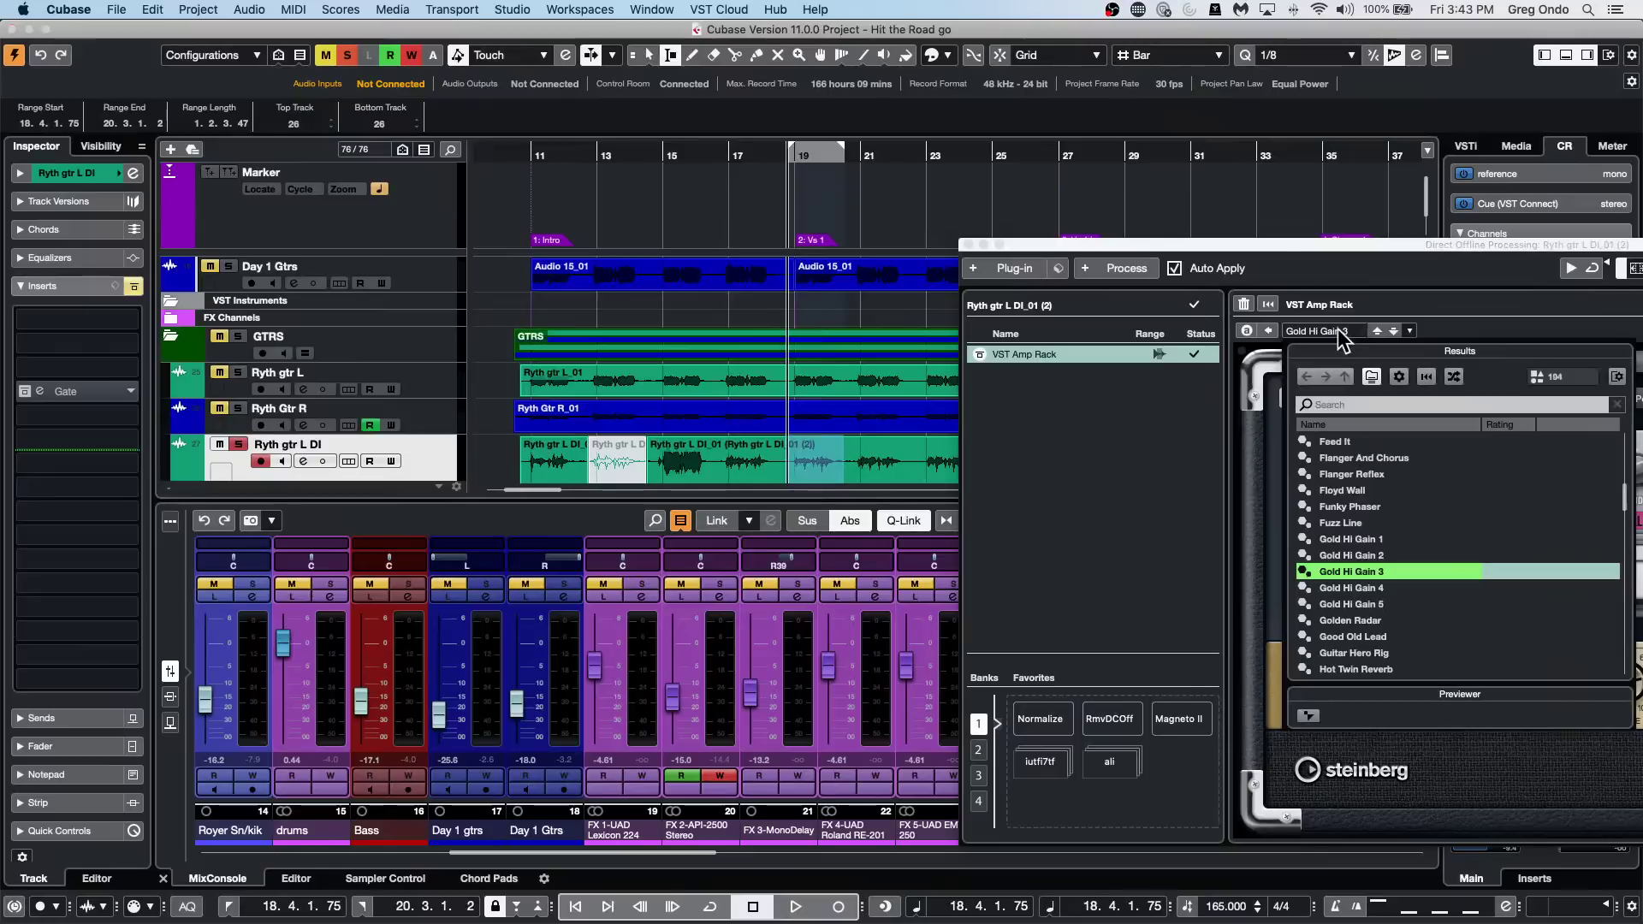
{"action": "double_click", "coordinate": [1372, 654]}
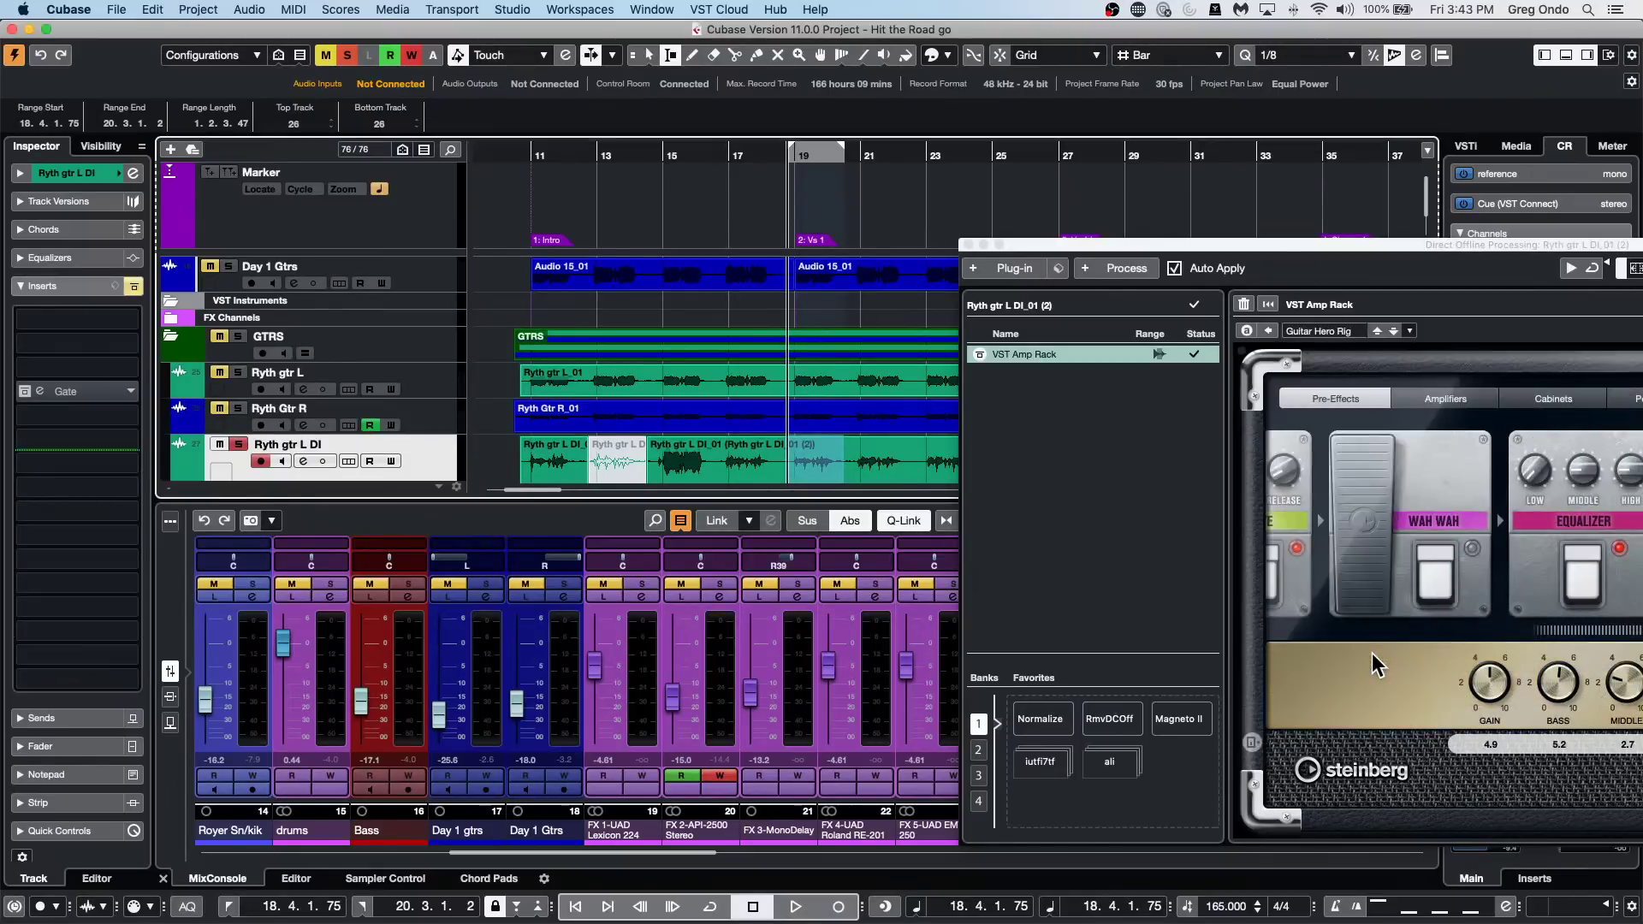
Play the project from about bar 18.4 to listen to the guitar part, then stop playback.
{"action": "key", "text": "space"}
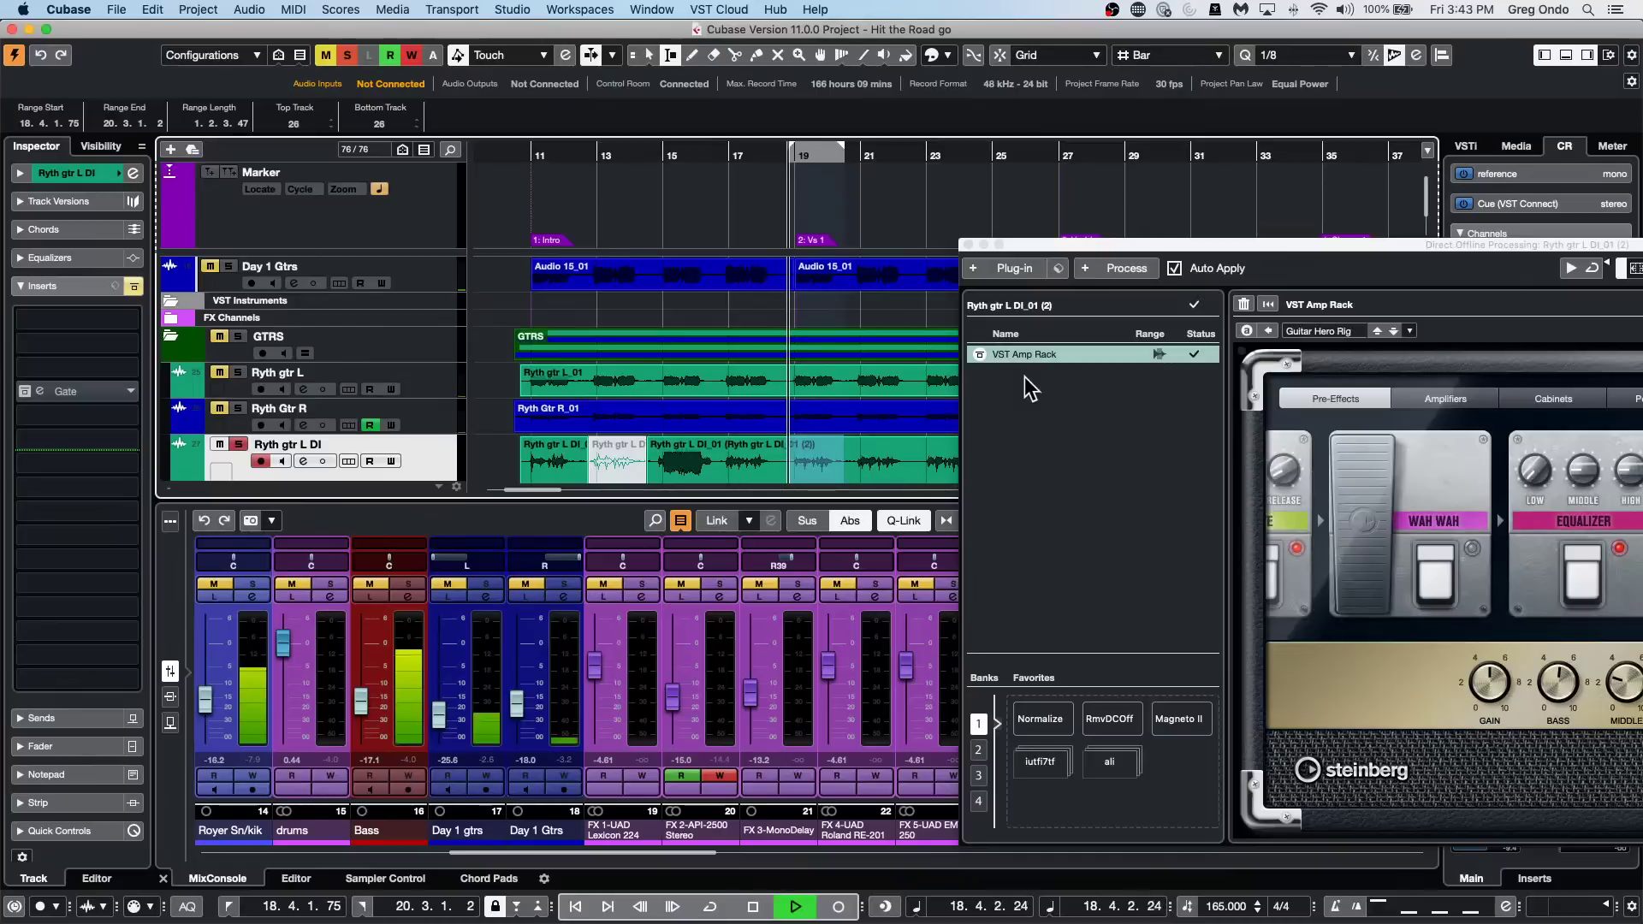
{"action": "key", "text": "space"}
{"action": "key", "text": "space"}
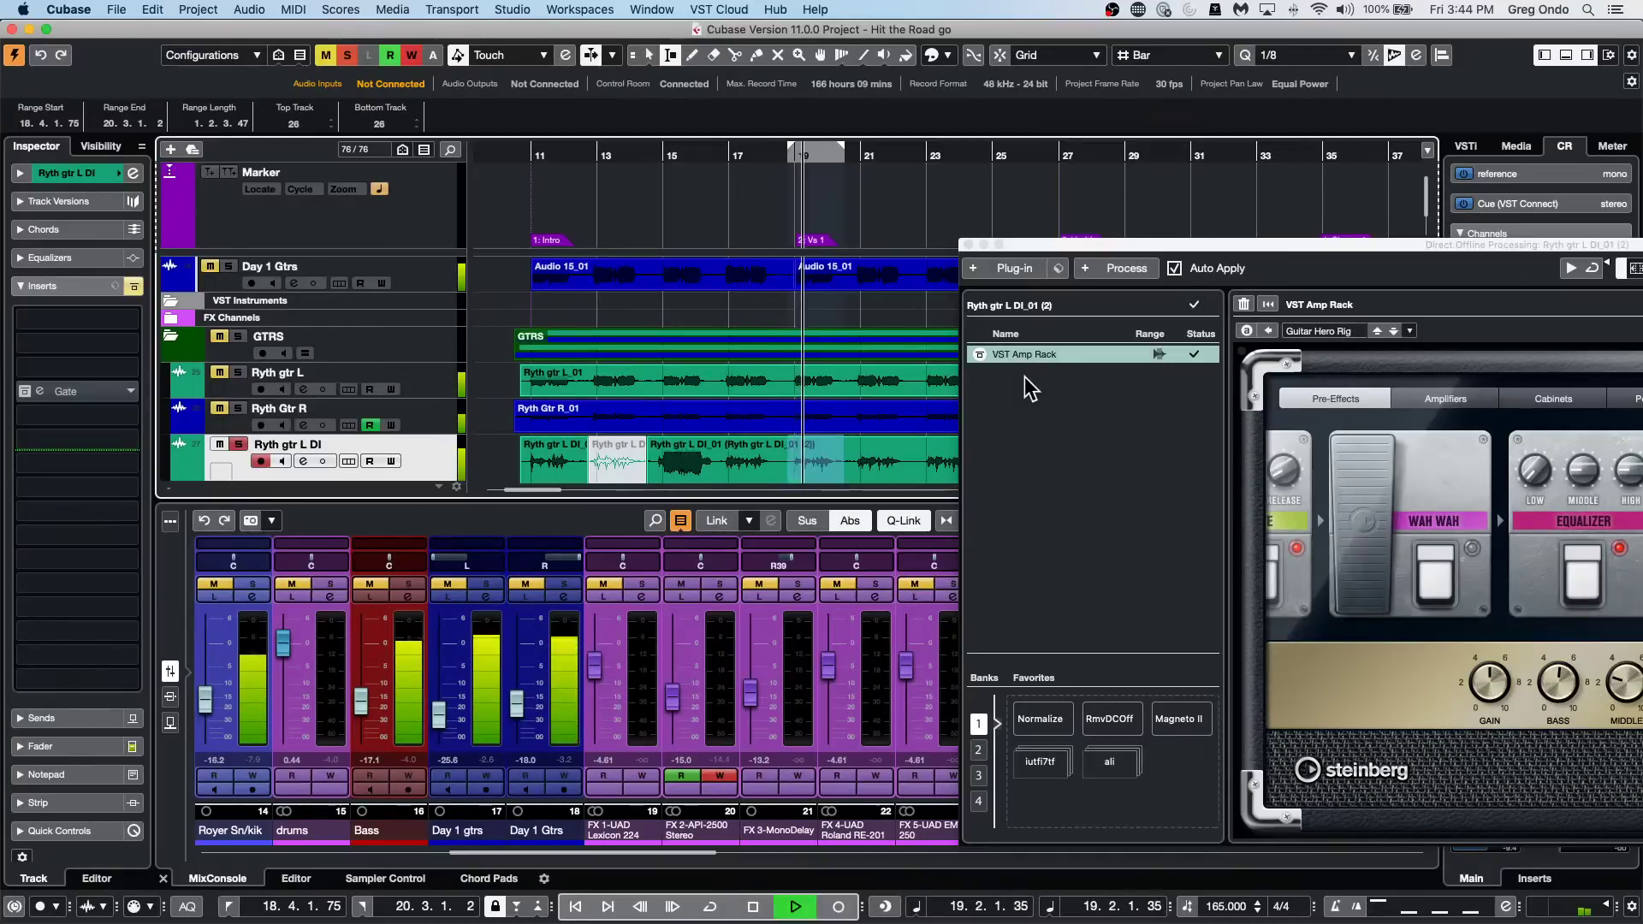
{"action": "key", "text": "space"}
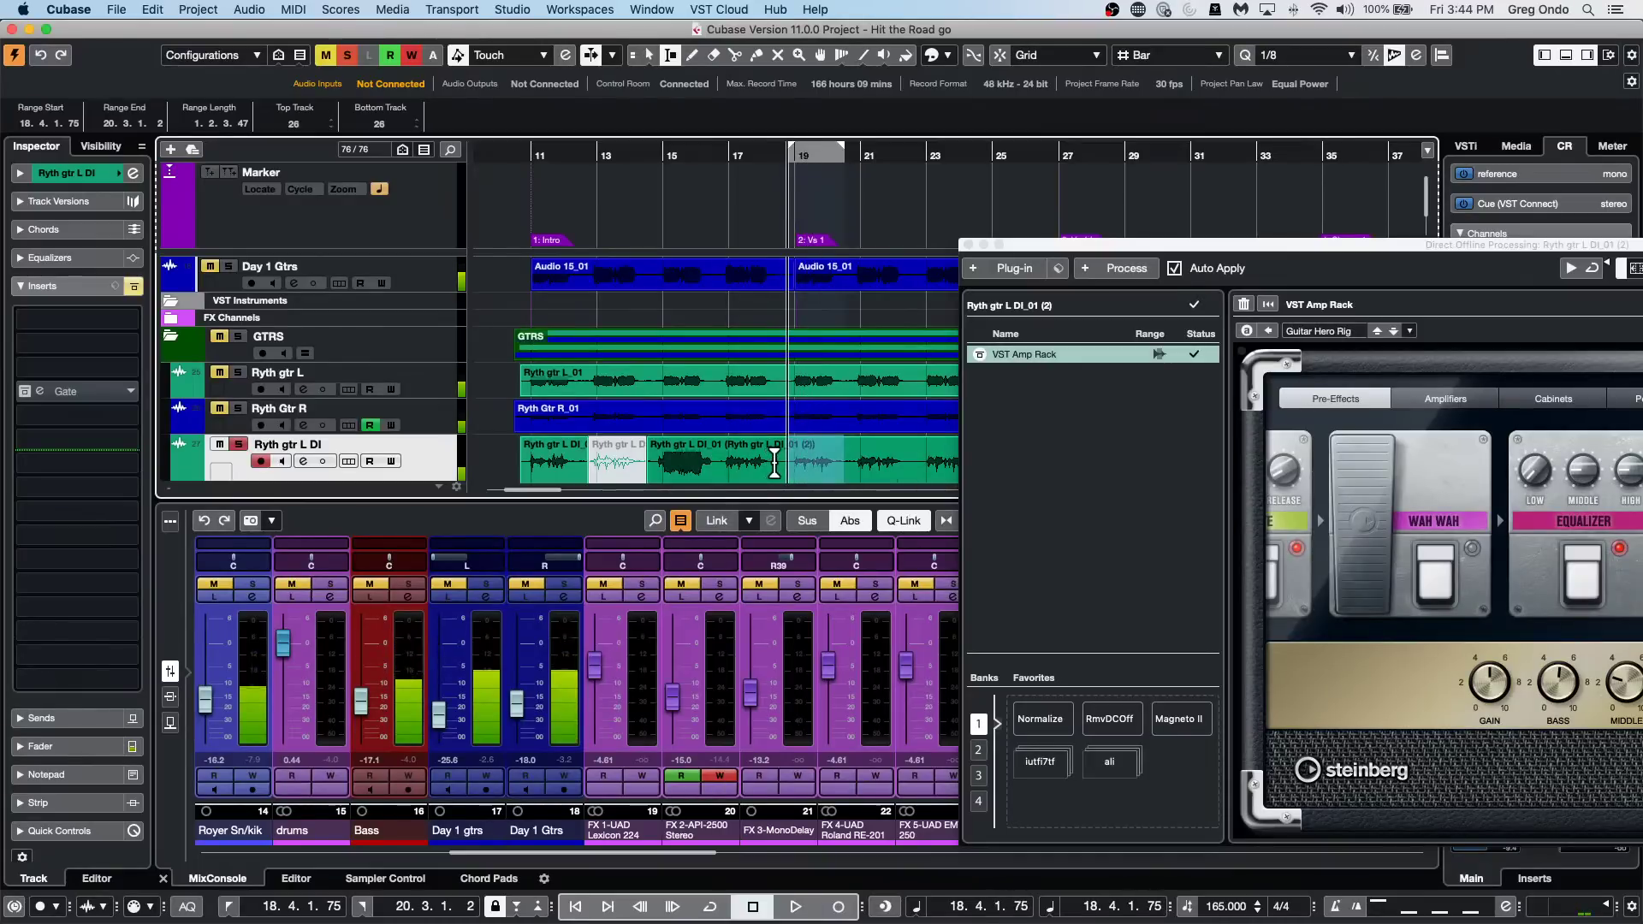
{"action": "double_click", "coordinate": [915, 462]}
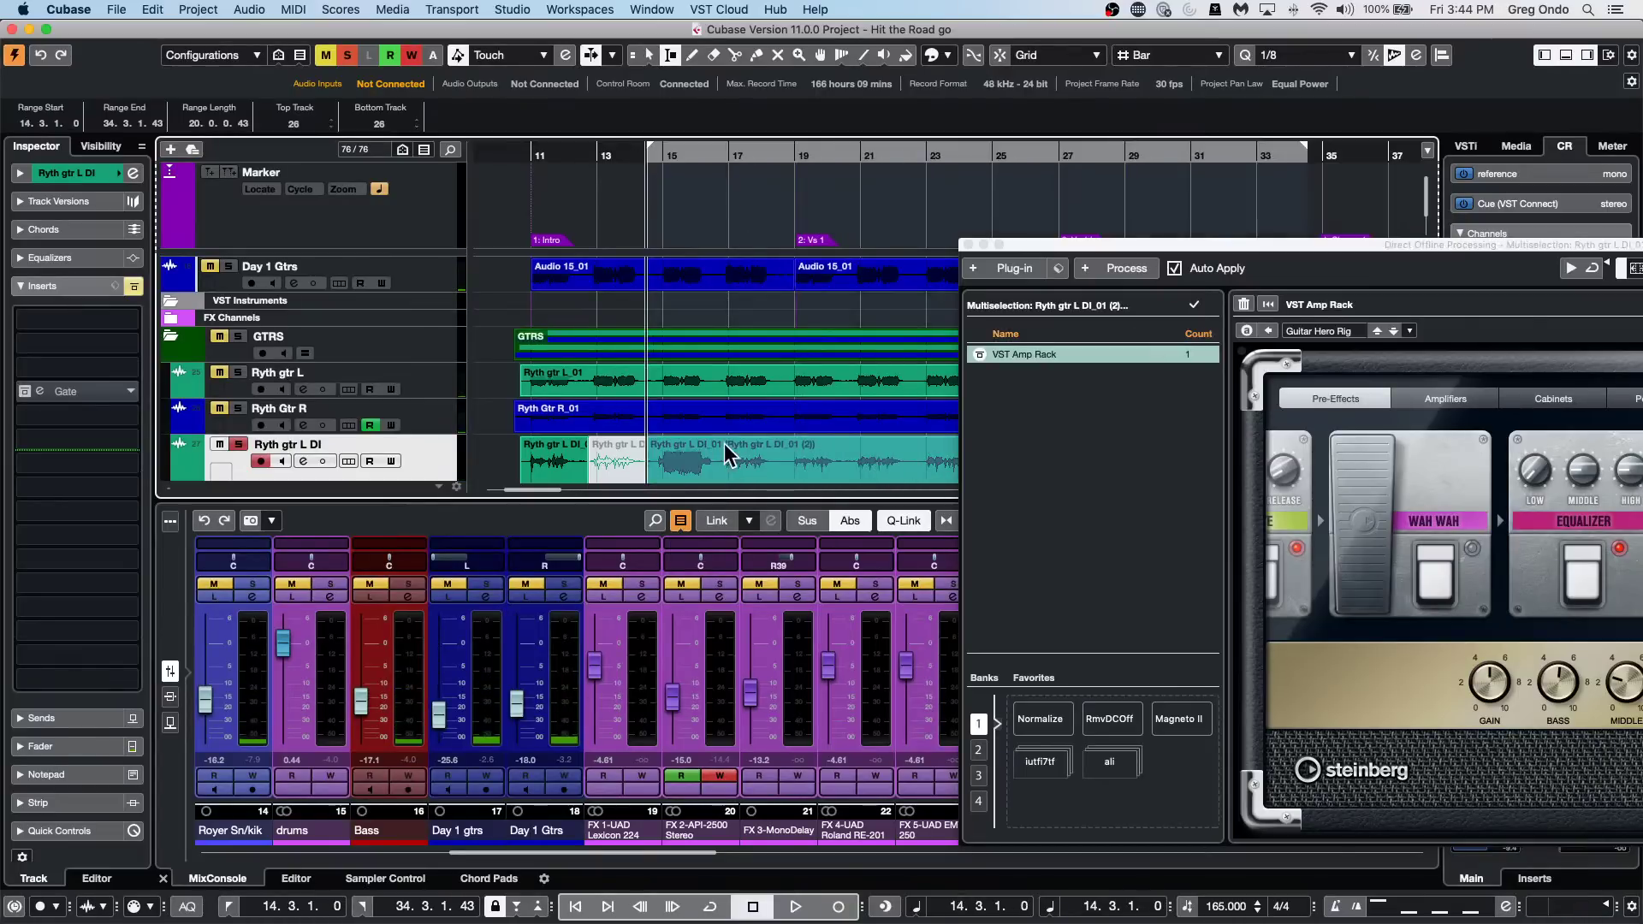
{"action": "left_click", "coordinate": [779, 456]}
{"action": "left_click_drag", "start_coordinate": [794, 454], "coordinate": [836, 455]}
{"action": "left_click", "coordinate": [1335, 308]}
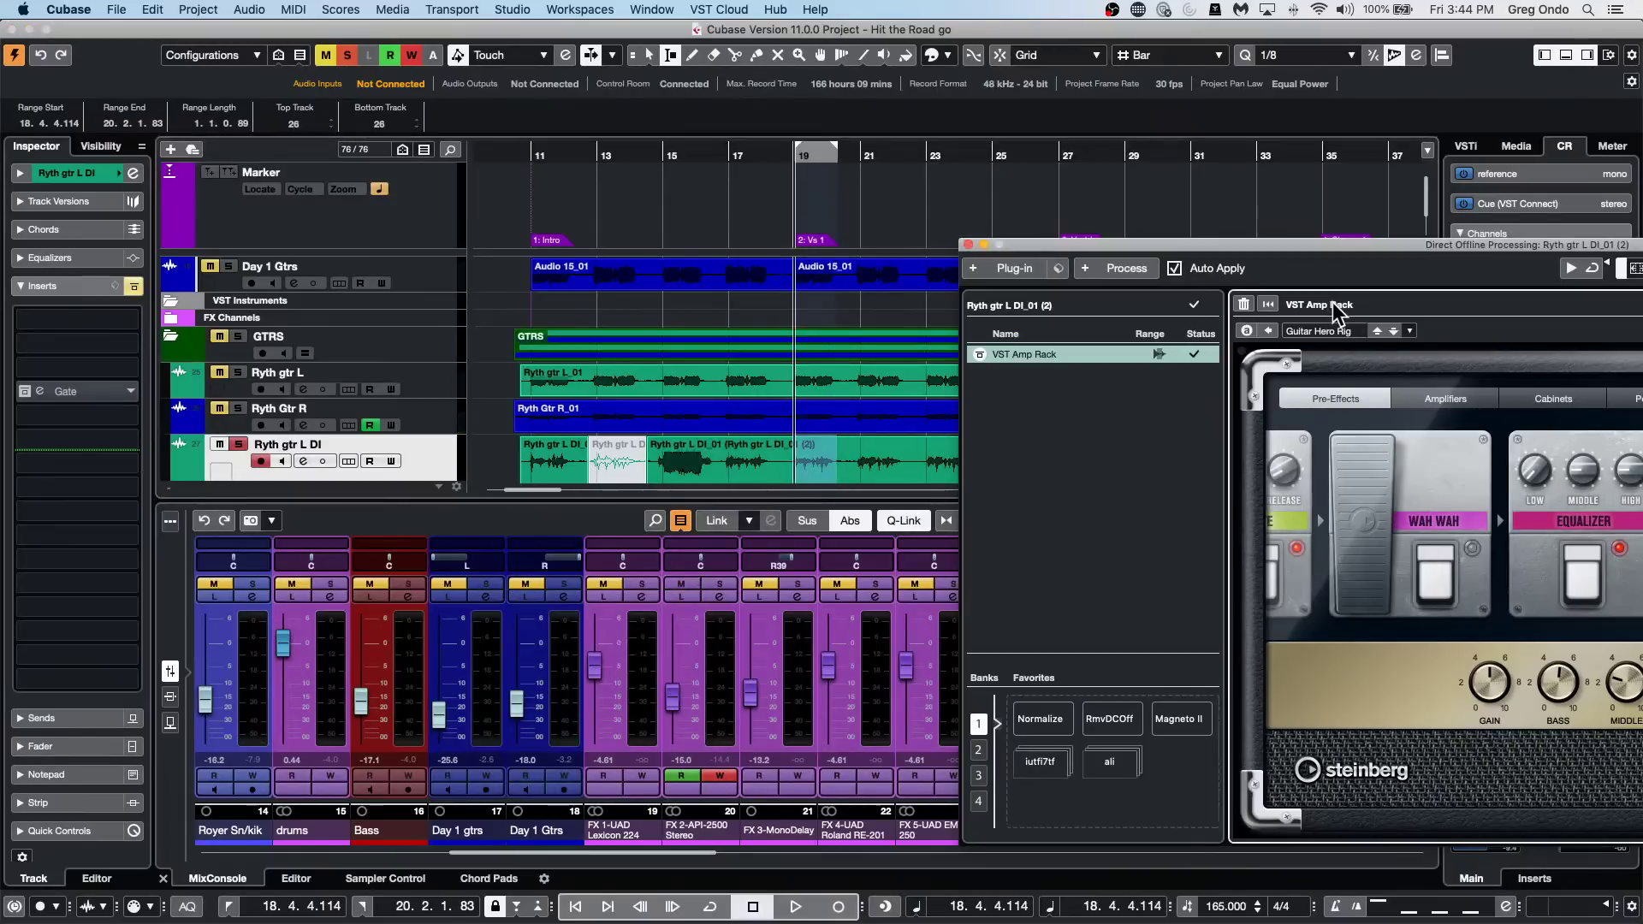
{"action": "left_click", "coordinate": [1344, 333]}
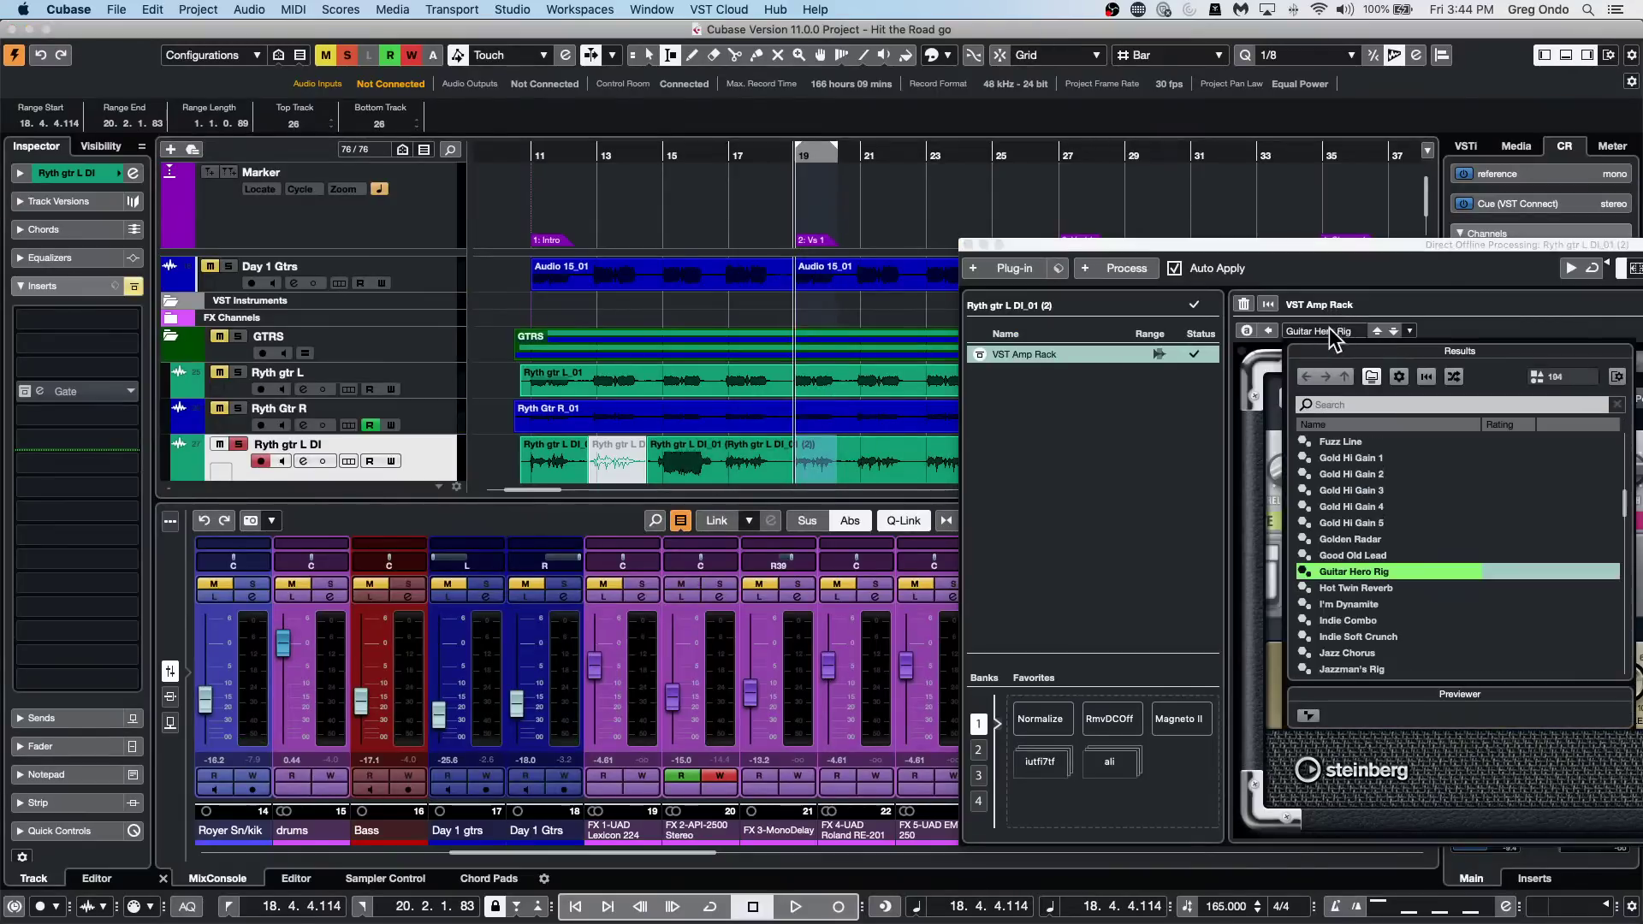
{"action": "left_click", "coordinate": [1058, 462]}
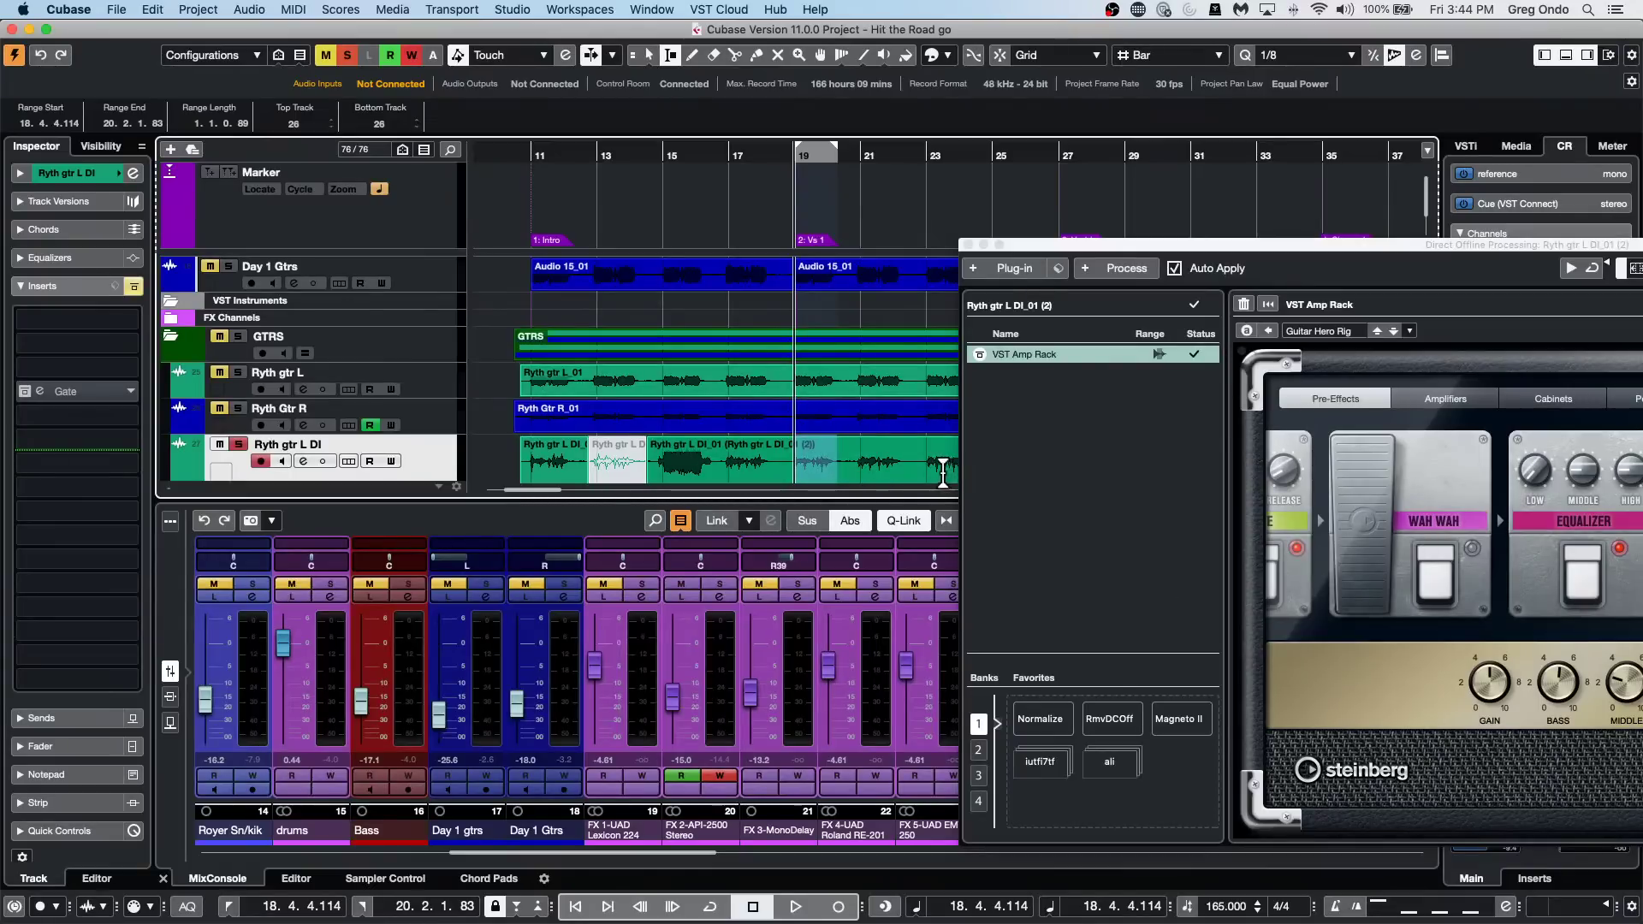
Select the Ryth gtr L DI range from about bar 20.4 to 22.3 and load the Indie Combo amp preset.
{"action": "left_click_drag", "start_coordinate": [906, 449], "coordinate": [845, 450]}
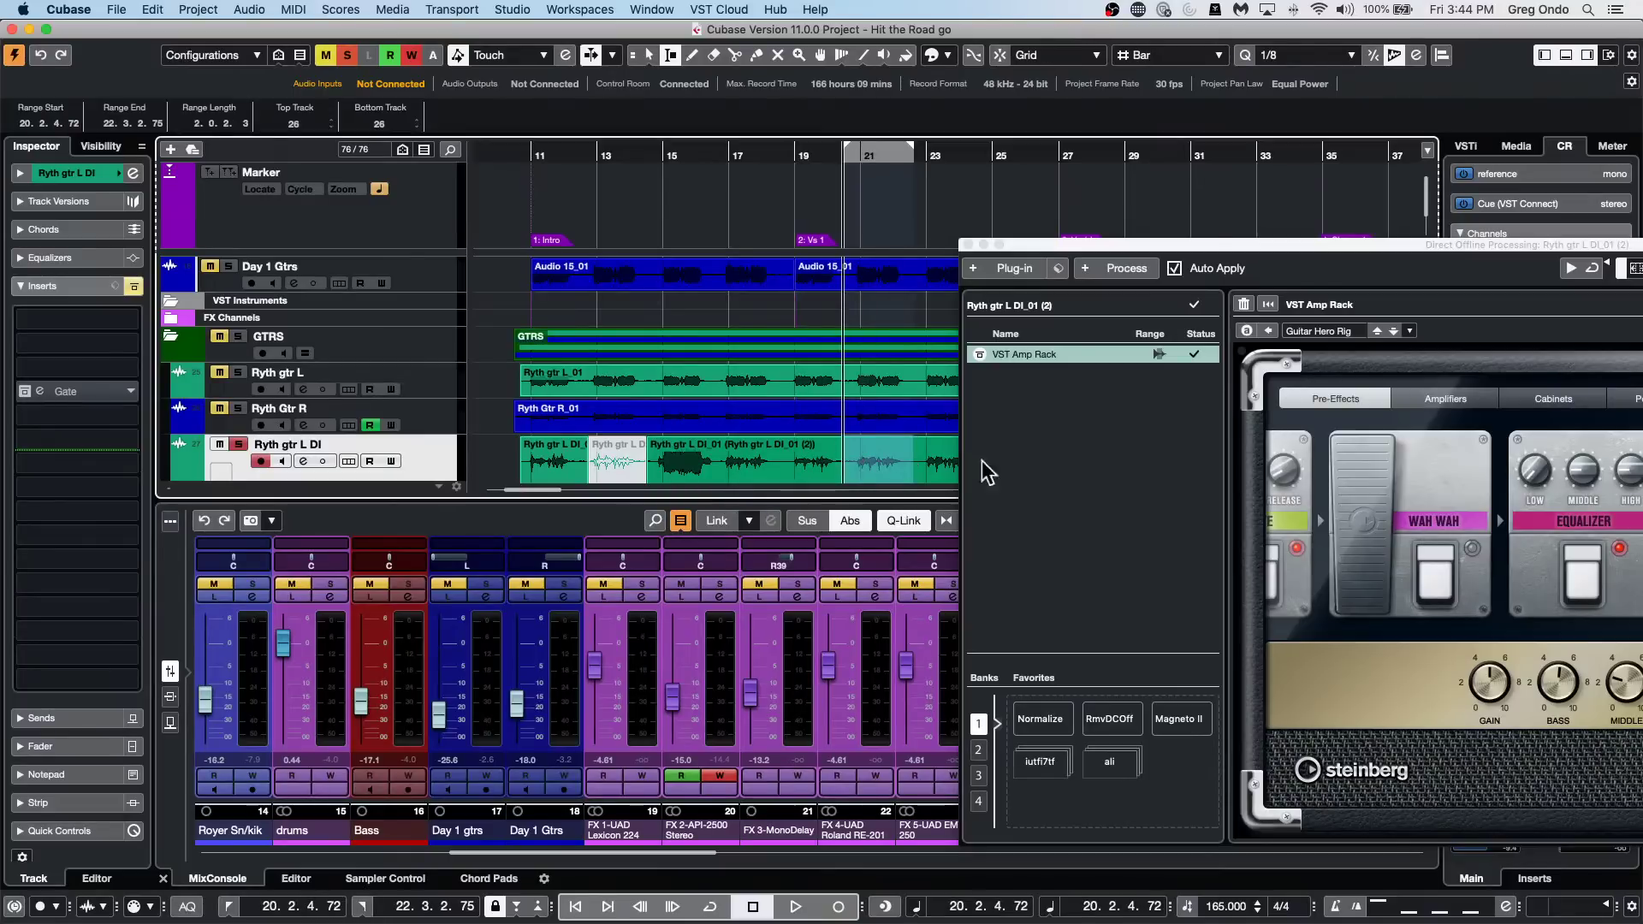
{"action": "left_click", "coordinate": [1349, 332]}
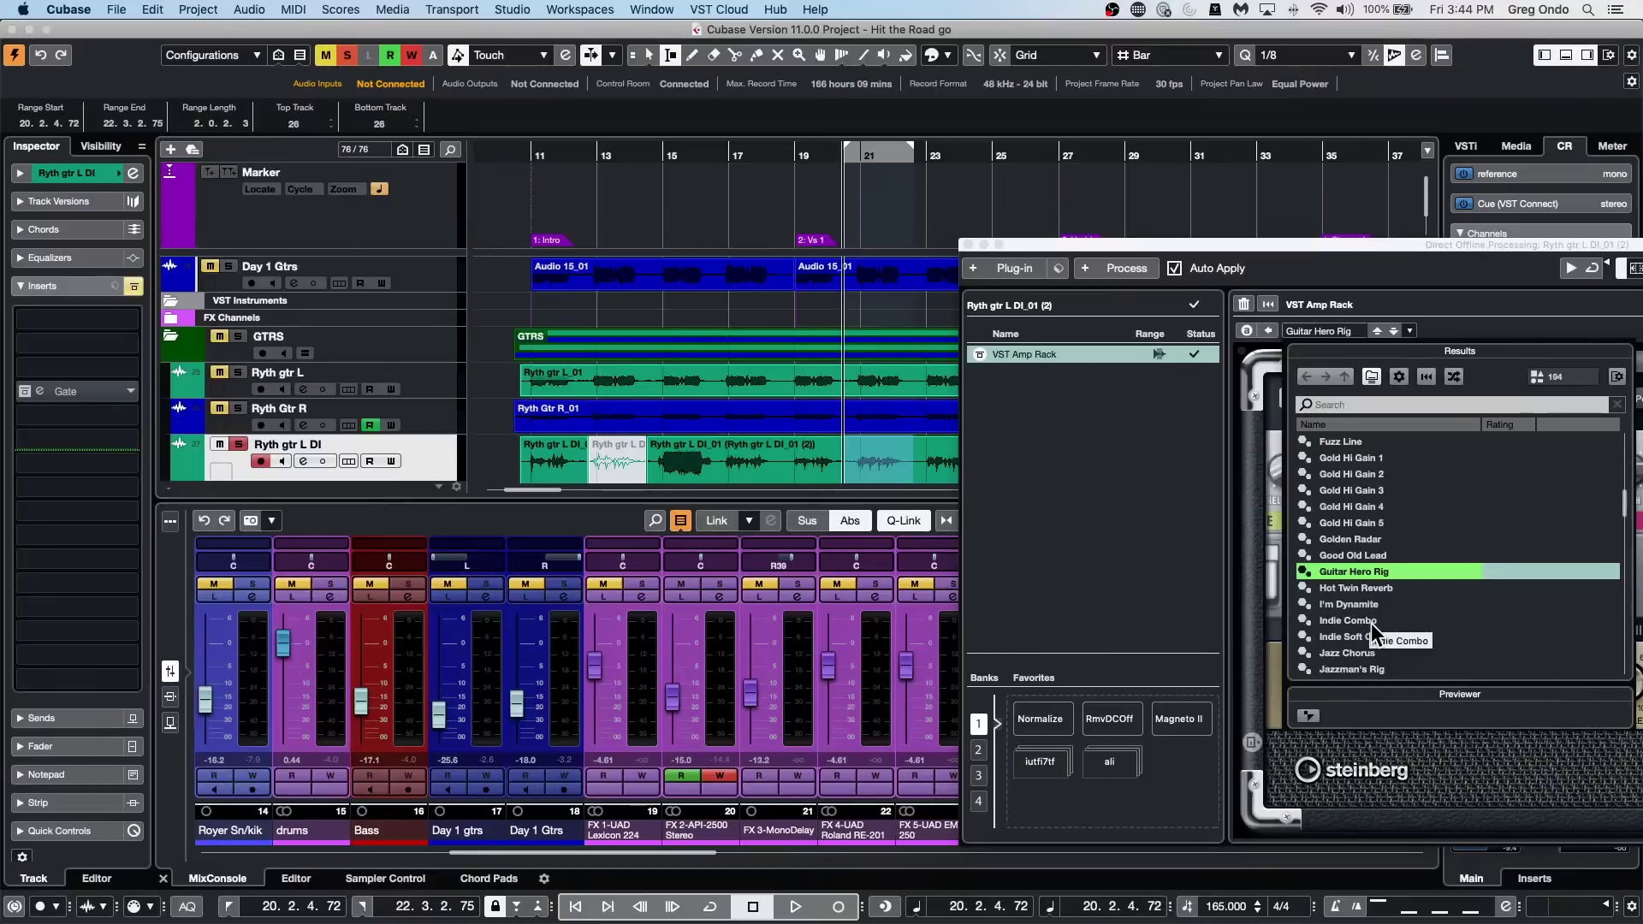
{"action": "double_click", "coordinate": [1371, 623]}
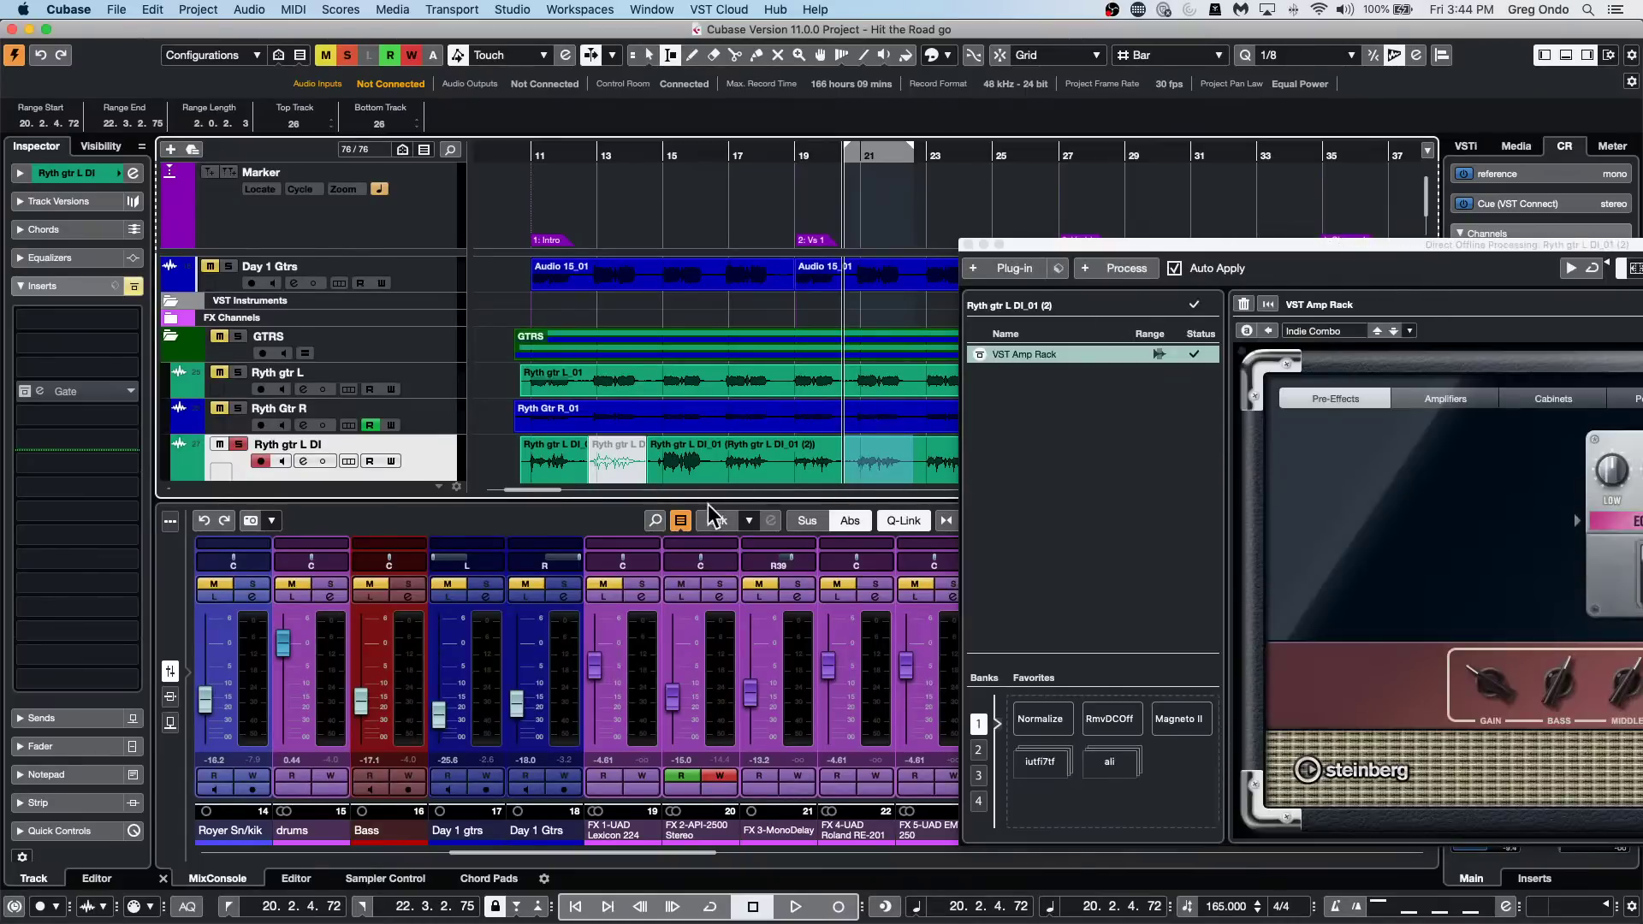
Switch to the Object Selection tool and select the Ryth gtr L DI event that starts at bar 14.3.
{"action": "key", "text": "1"}
{"action": "left_click", "coordinate": [694, 469]}
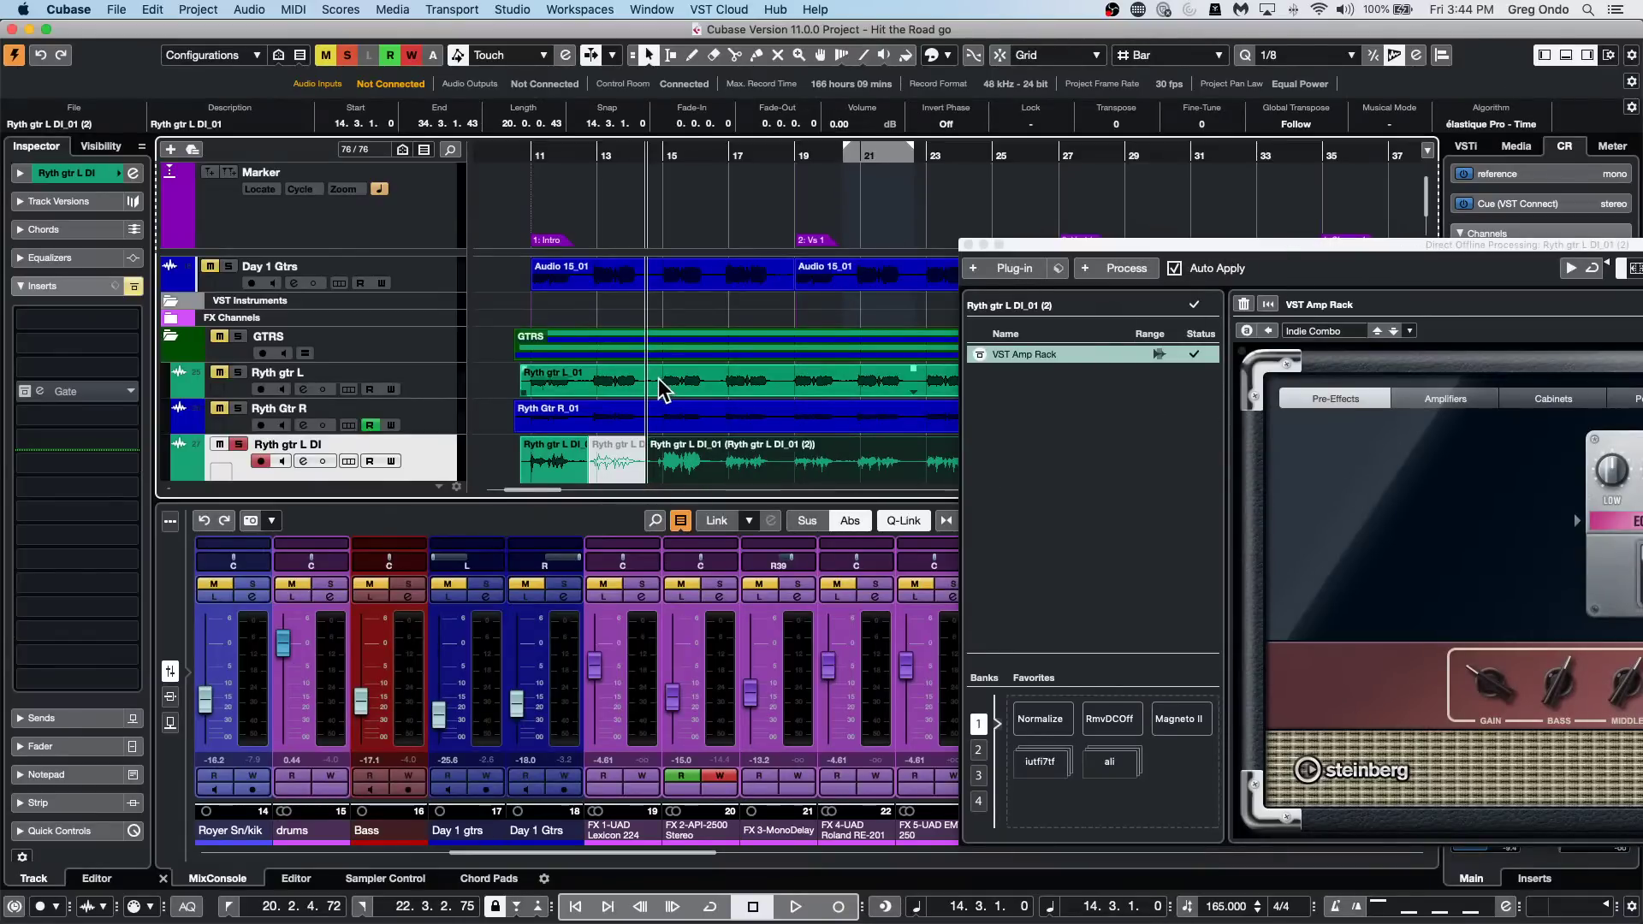
Select the Ryth gtr L DI_04 event and add VST Amp Rack with the Jazz Chorus preset as an automatically applied offline process.
{"action": "scroll", "coordinate": [667, 377], "scroll_direction": "down", "scroll_amount": 3}
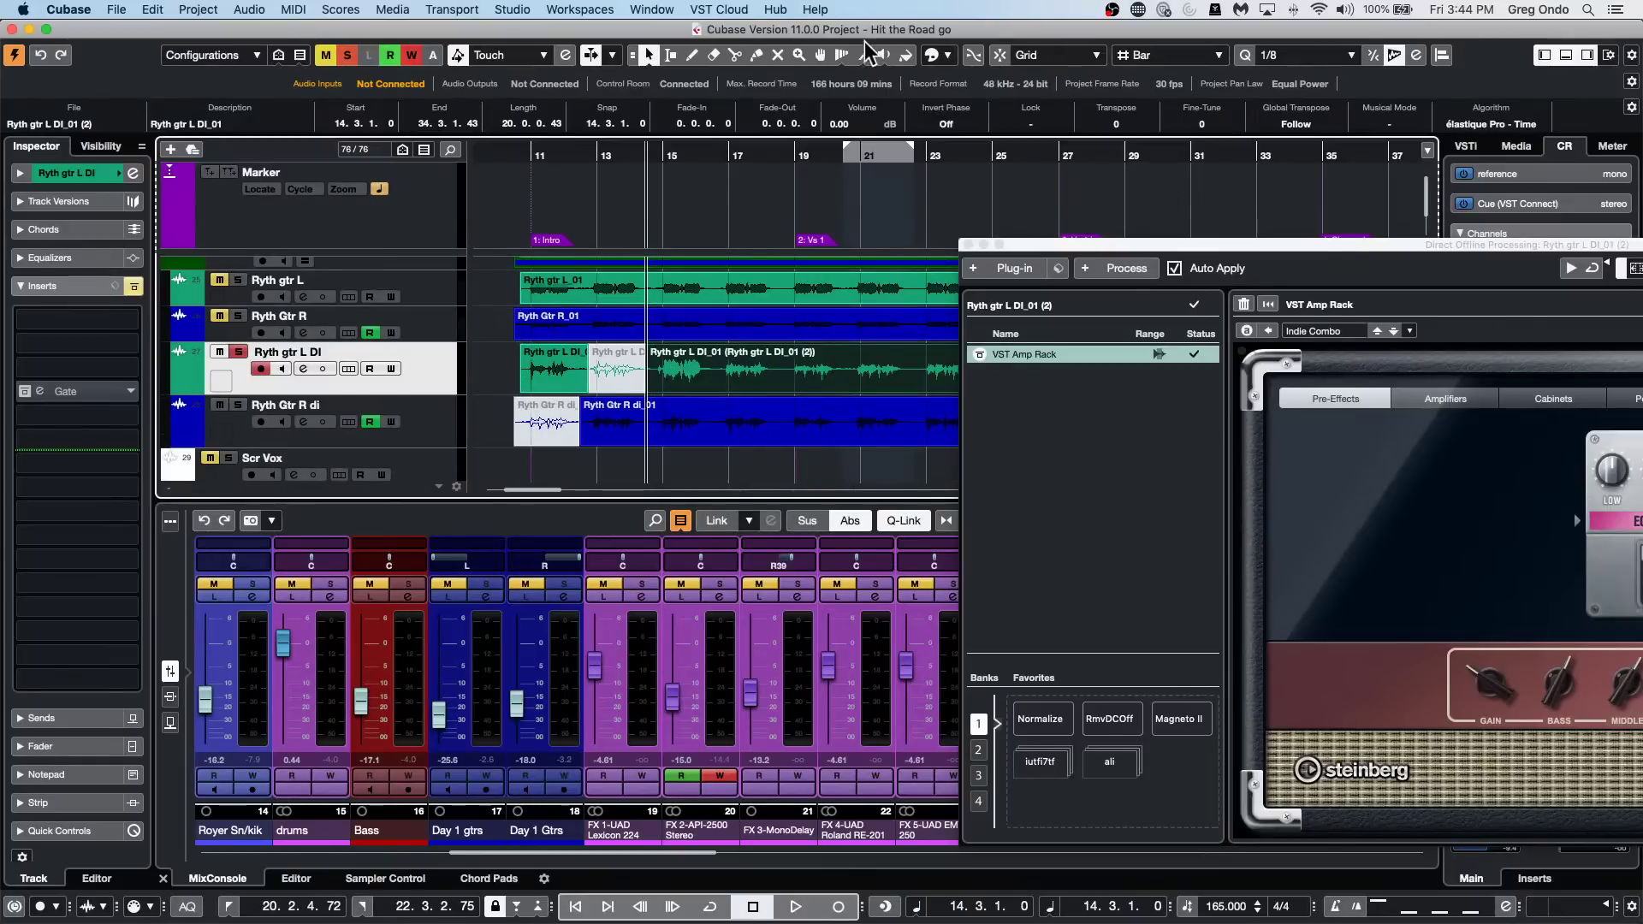
{"action": "left_click_drag", "start_coordinate": [725, 154], "coordinate": [734, 90]}
{"action": "left_click", "coordinate": [733, 370]}
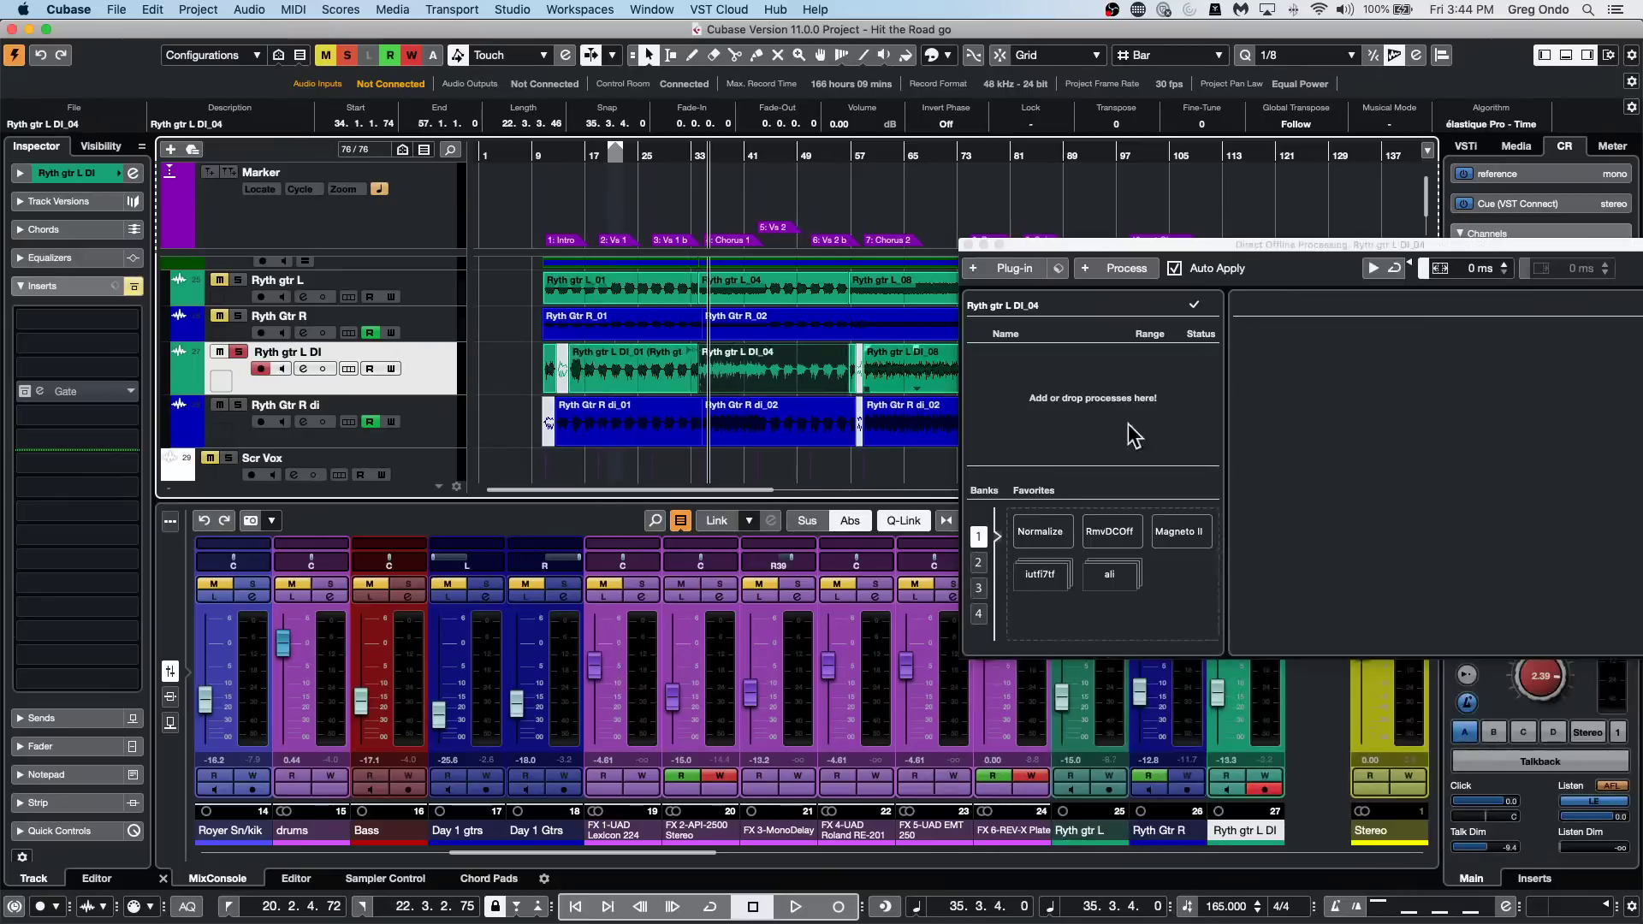
{"action": "left_click", "coordinate": [1201, 268]}
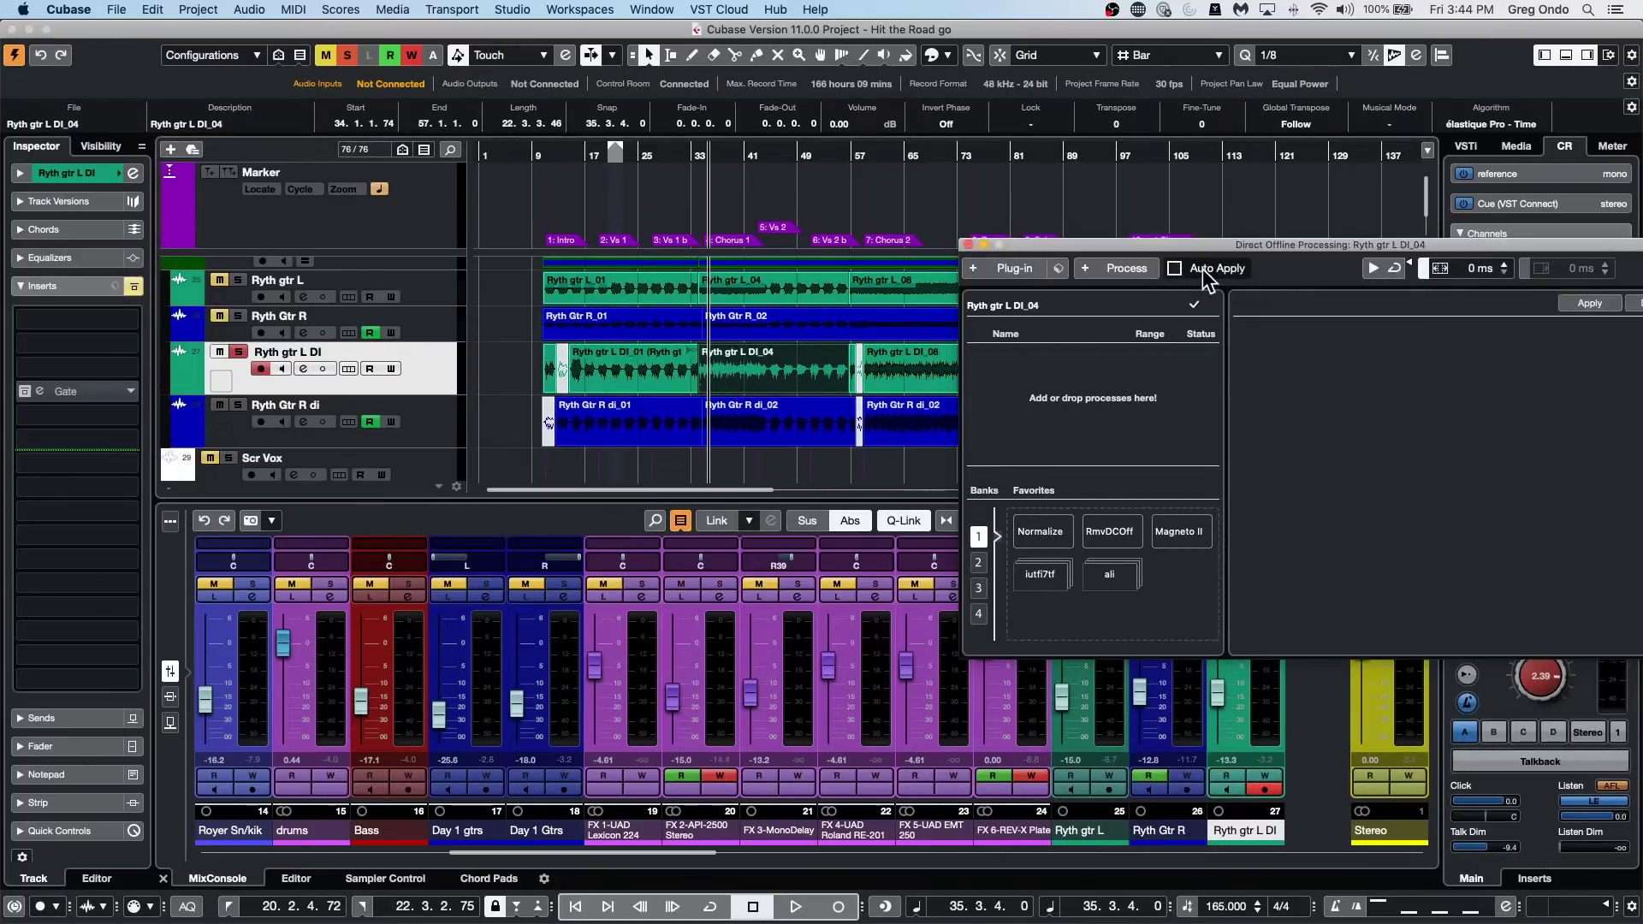
{"action": "left_click", "coordinate": [1104, 267]}
{"action": "left_click", "coordinate": [1061, 409]}
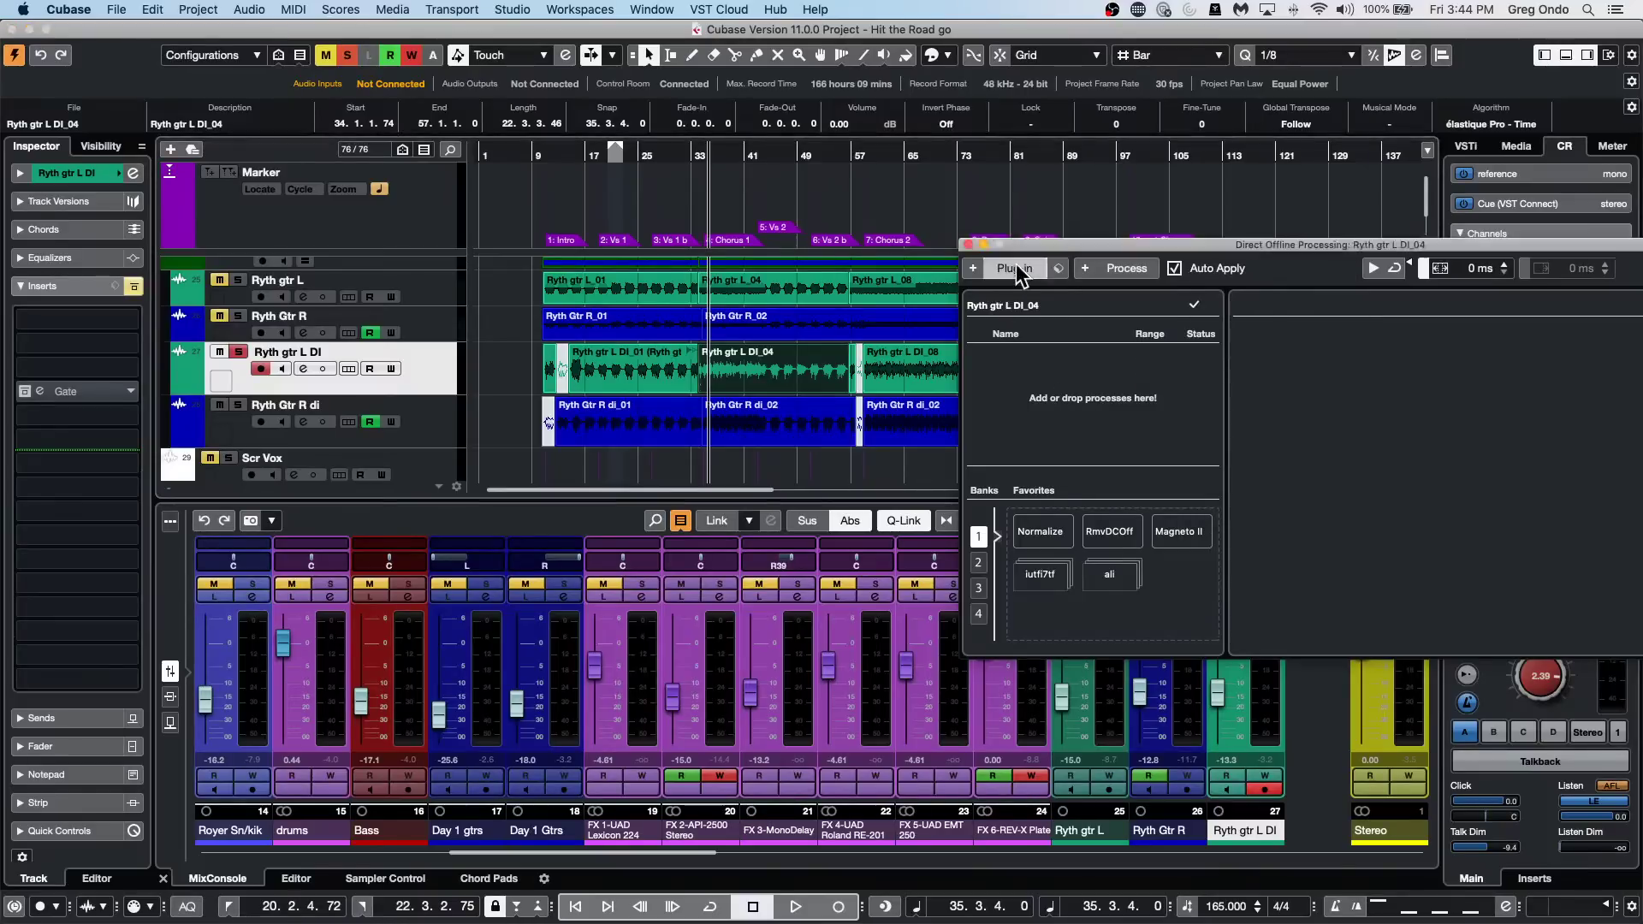
{"action": "left_click", "coordinate": [1015, 266]}
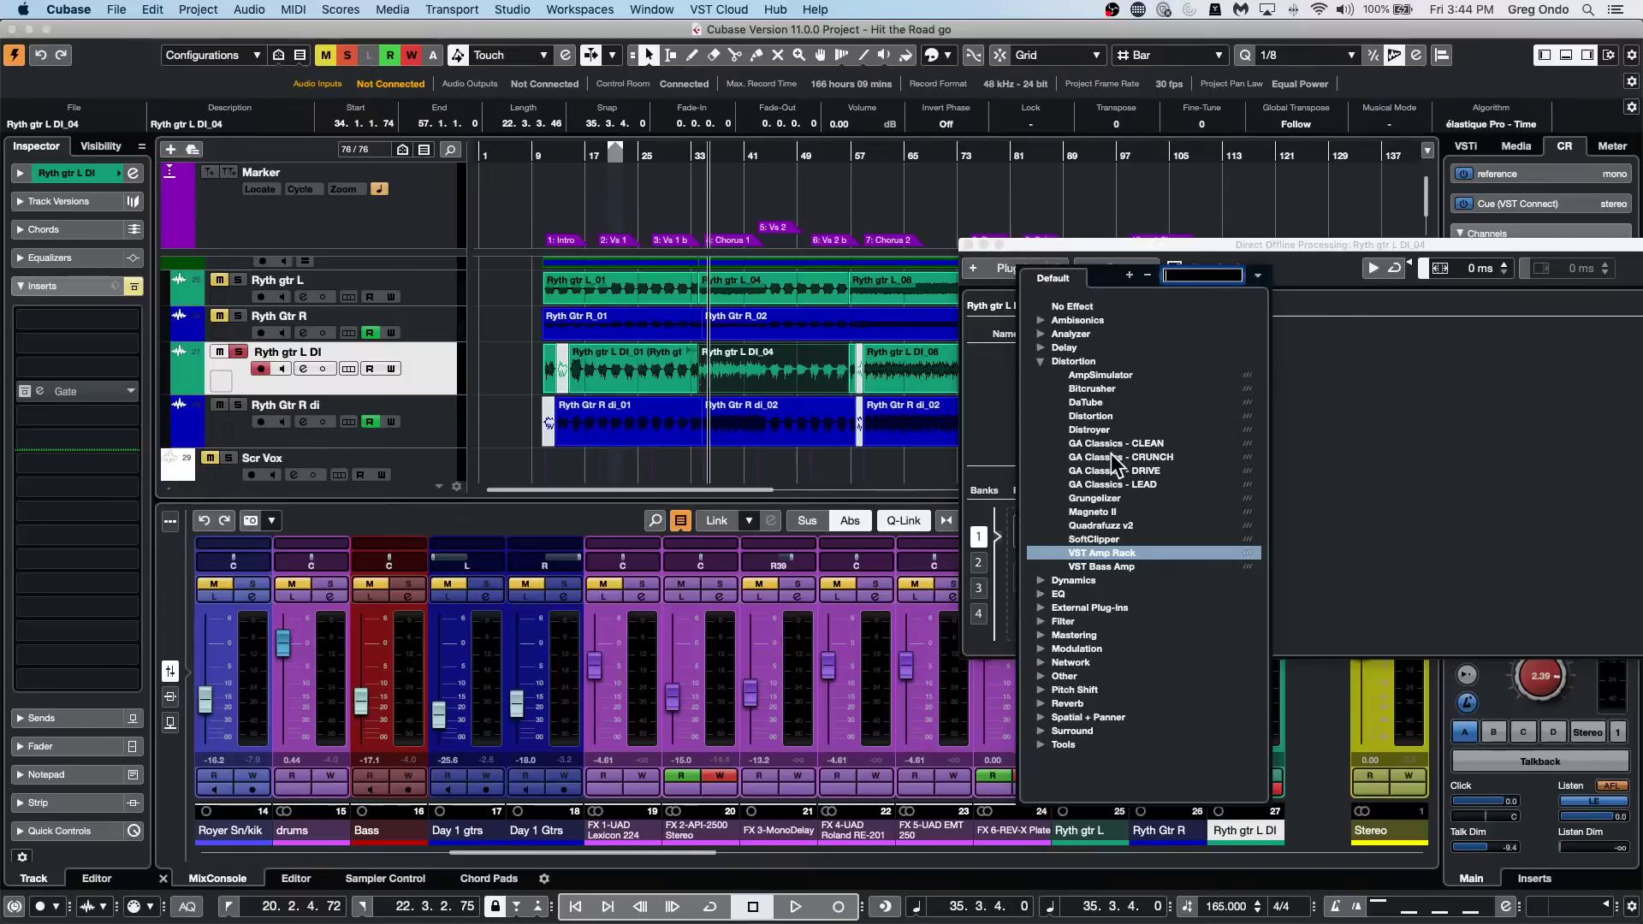
{"action": "left_click", "coordinate": [1103, 553]}
{"action": "left_click", "coordinate": [1342, 332]}
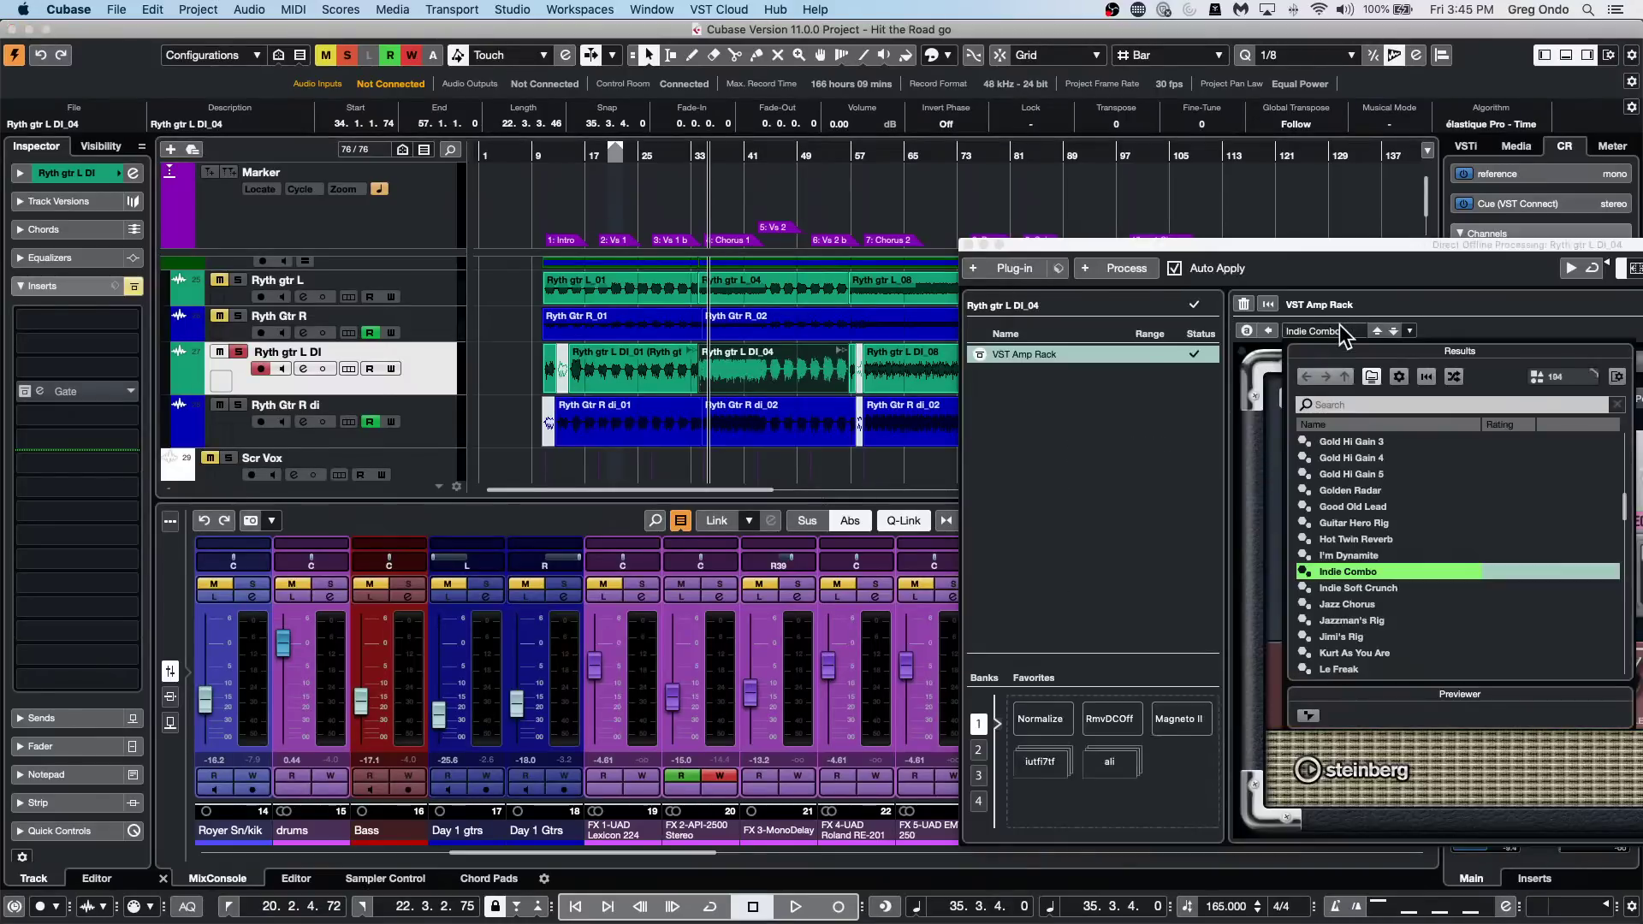
{"action": "double_click", "coordinate": [1366, 606]}
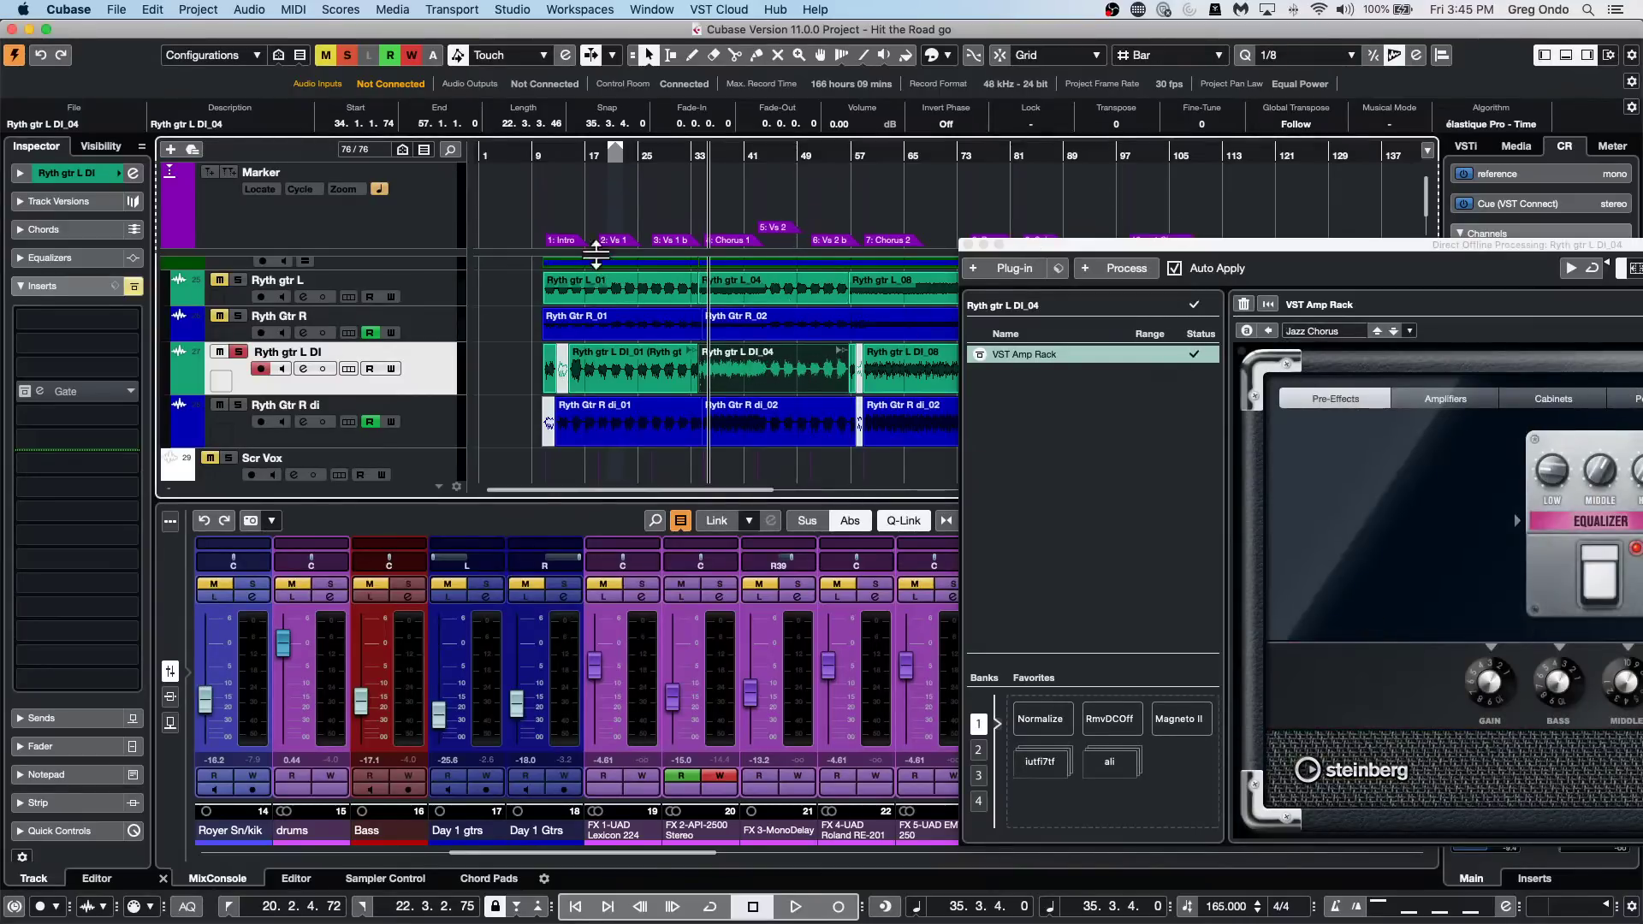
Play the project in the Chorus 1 section and again from the Intro section near bar 15, stopping playback after each.
{"action": "left_click_drag", "start_coordinate": [657, 176], "coordinate": [726, 185]}
{"action": "key", "text": "space"}
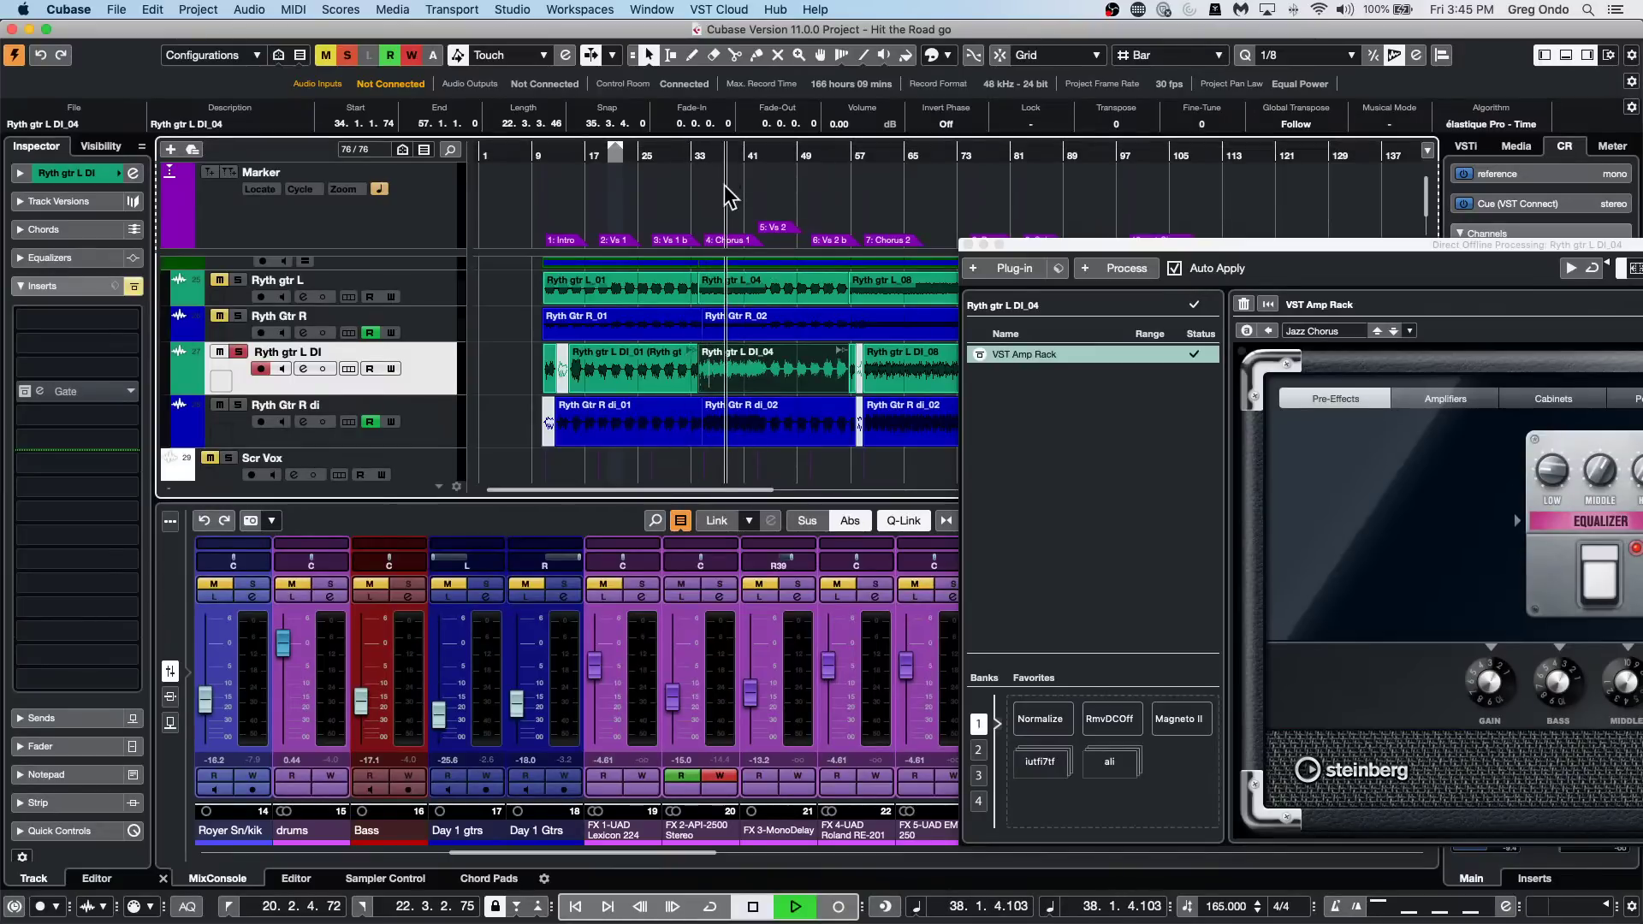
{"action": "key", "text": "space"}
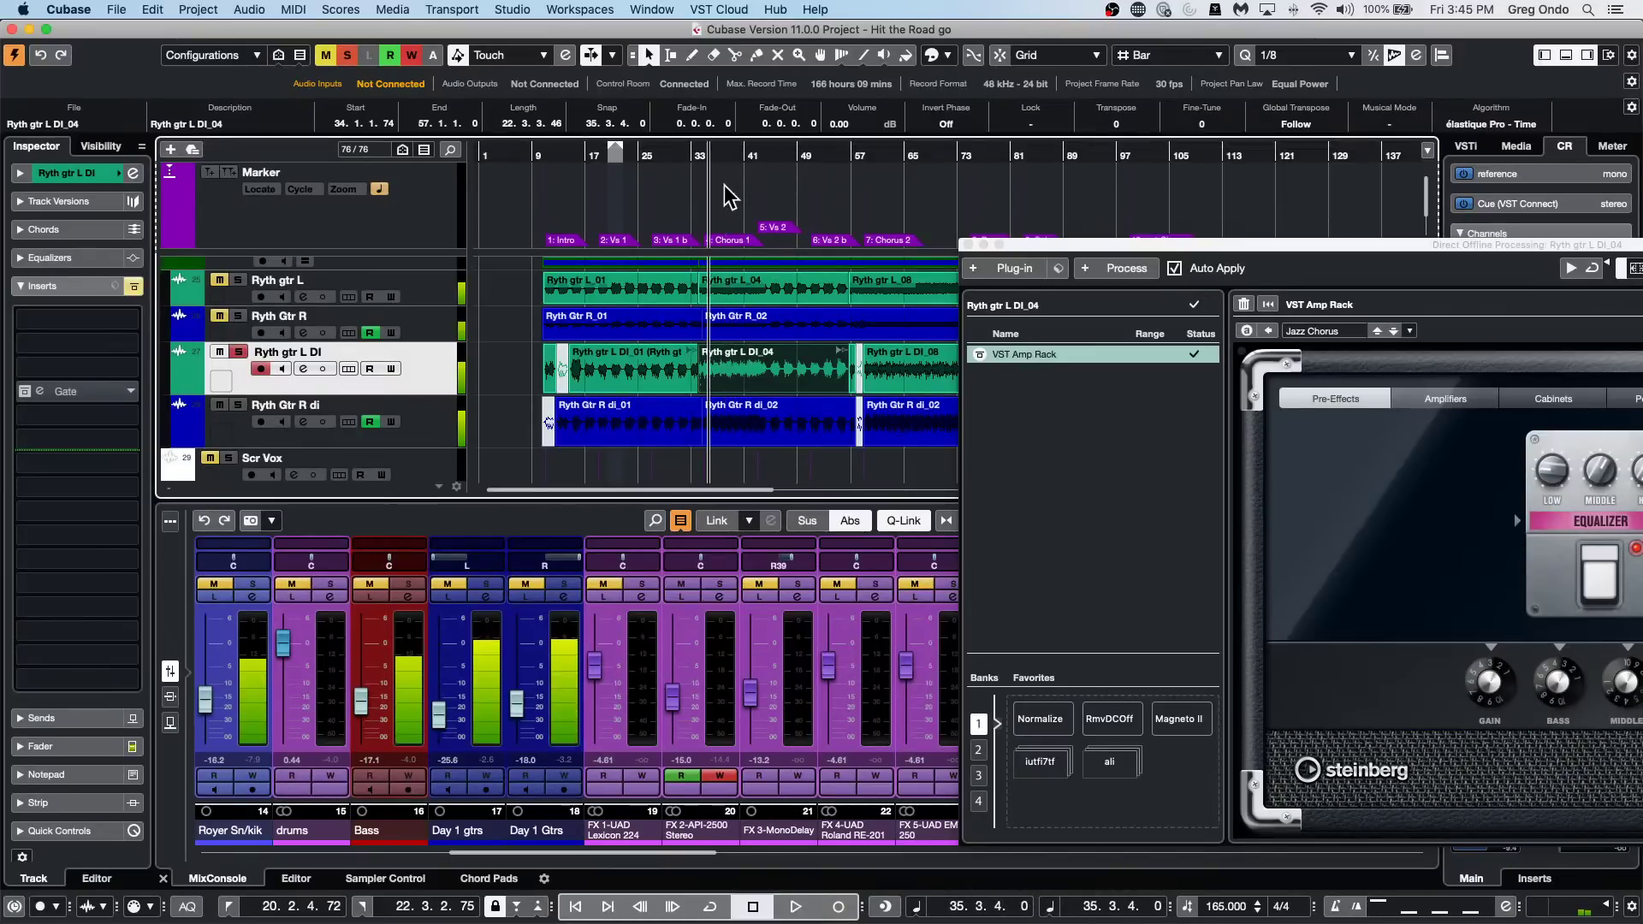
{"action": "left_click", "coordinate": [584, 154]}
{"action": "left_click_drag", "start_coordinate": [584, 154], "coordinate": [571, 154]}
{"action": "key", "text": "space"}
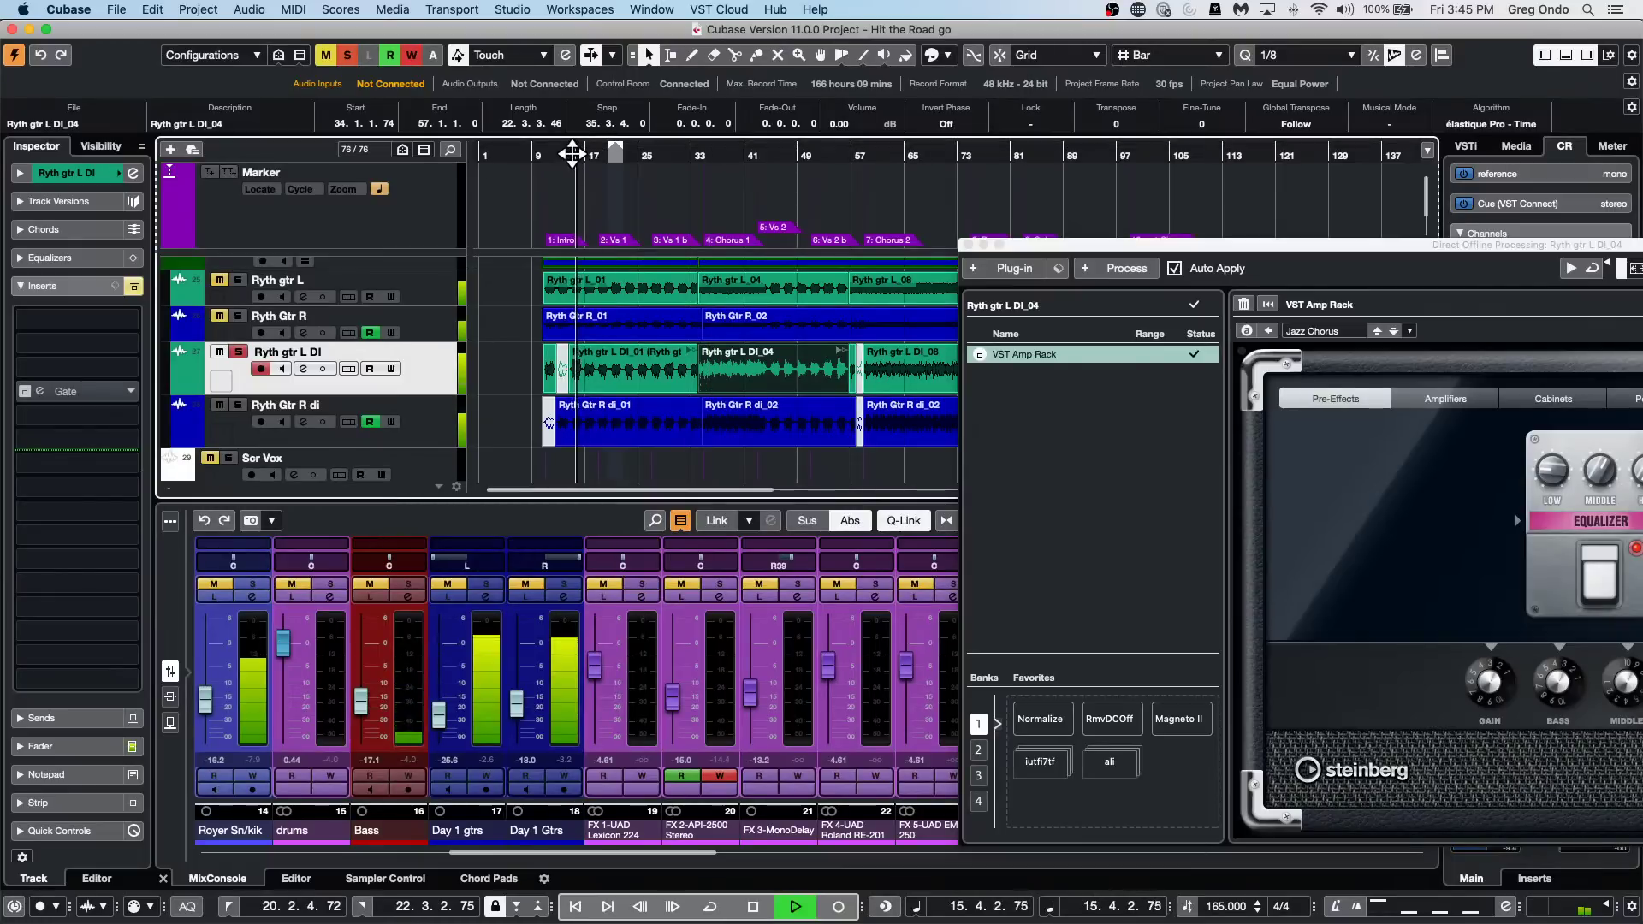
{"action": "key", "text": "space"}
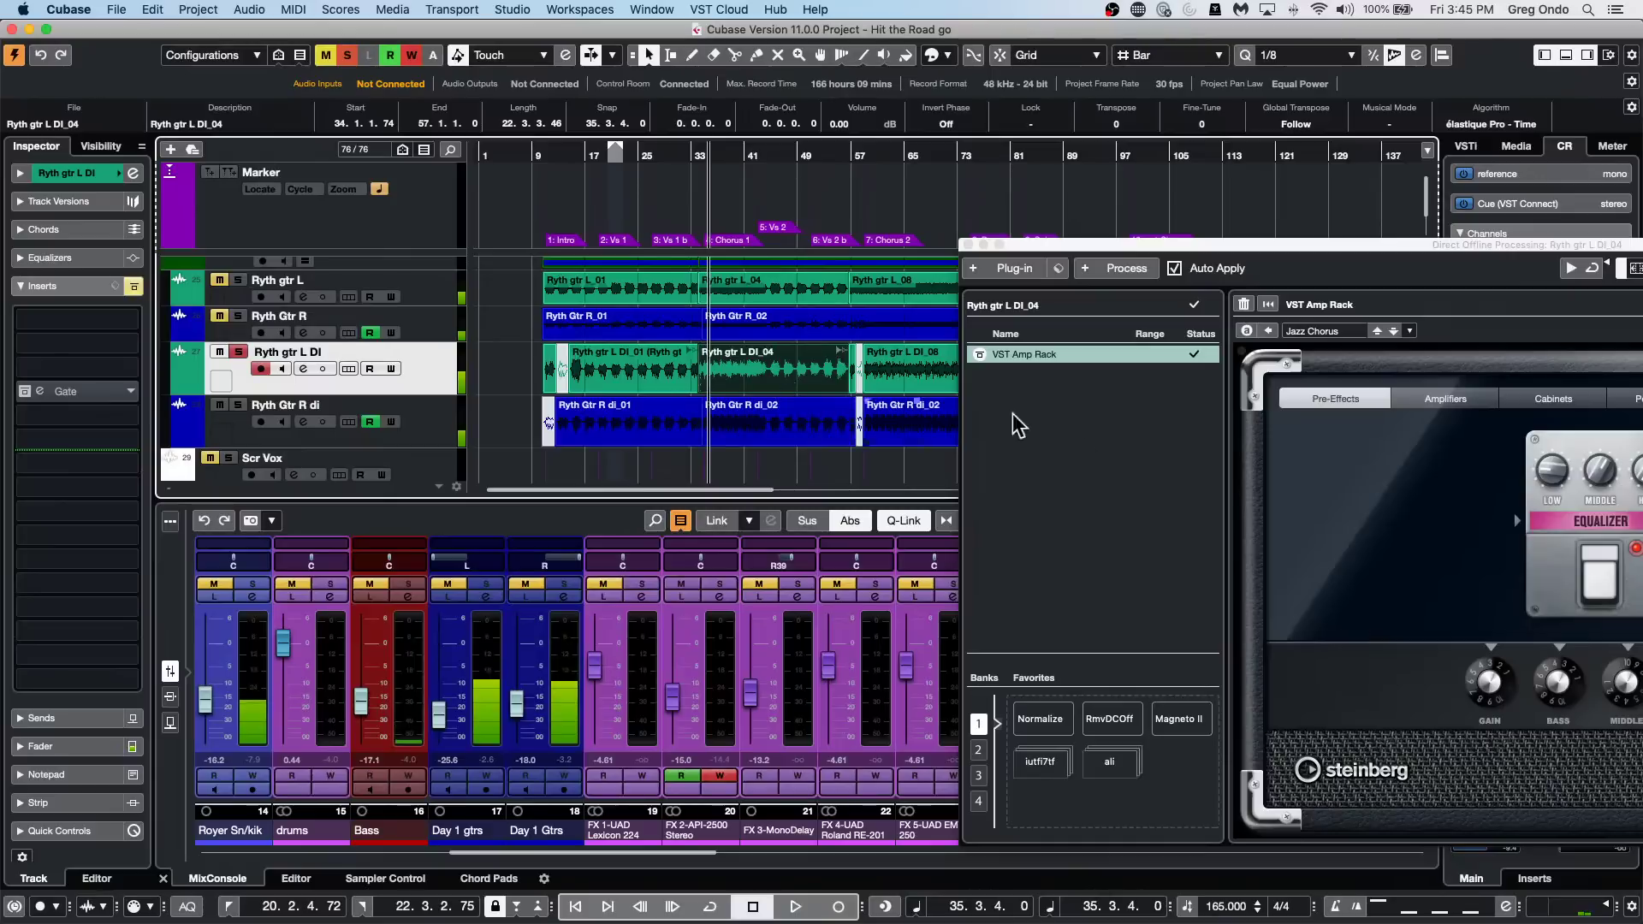
Load the Lead amp preset for the Ryth gtr L DI event starting at bar 14.3 and start playback from about bar 17.
{"action": "left_click", "coordinate": [598, 382]}
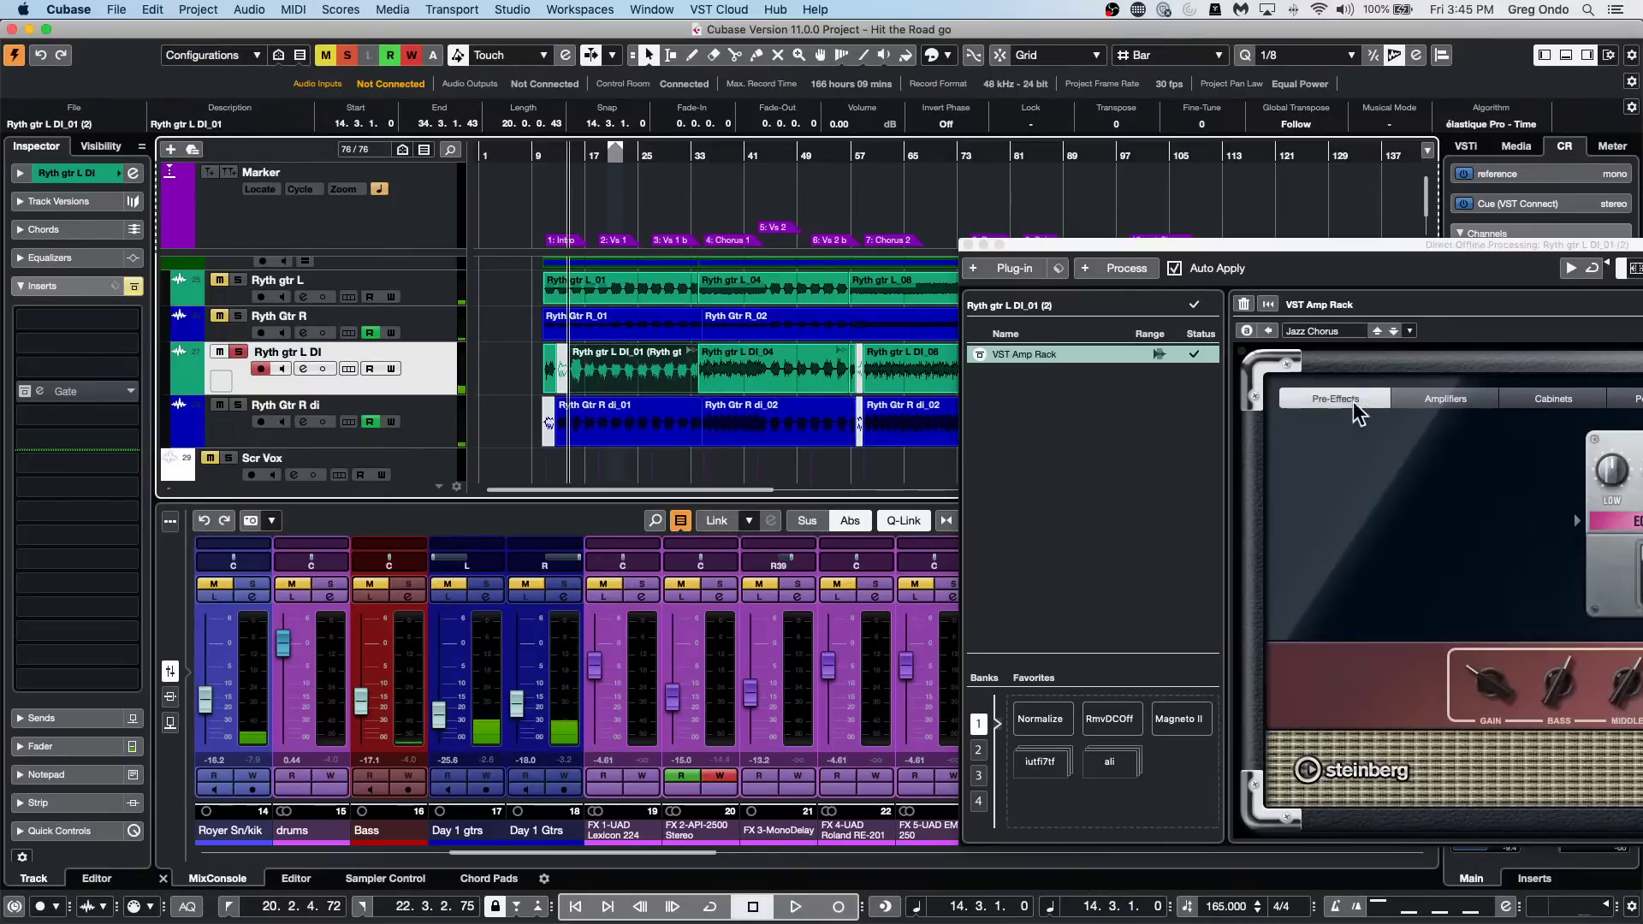
{"action": "left_click", "coordinate": [1301, 331]}
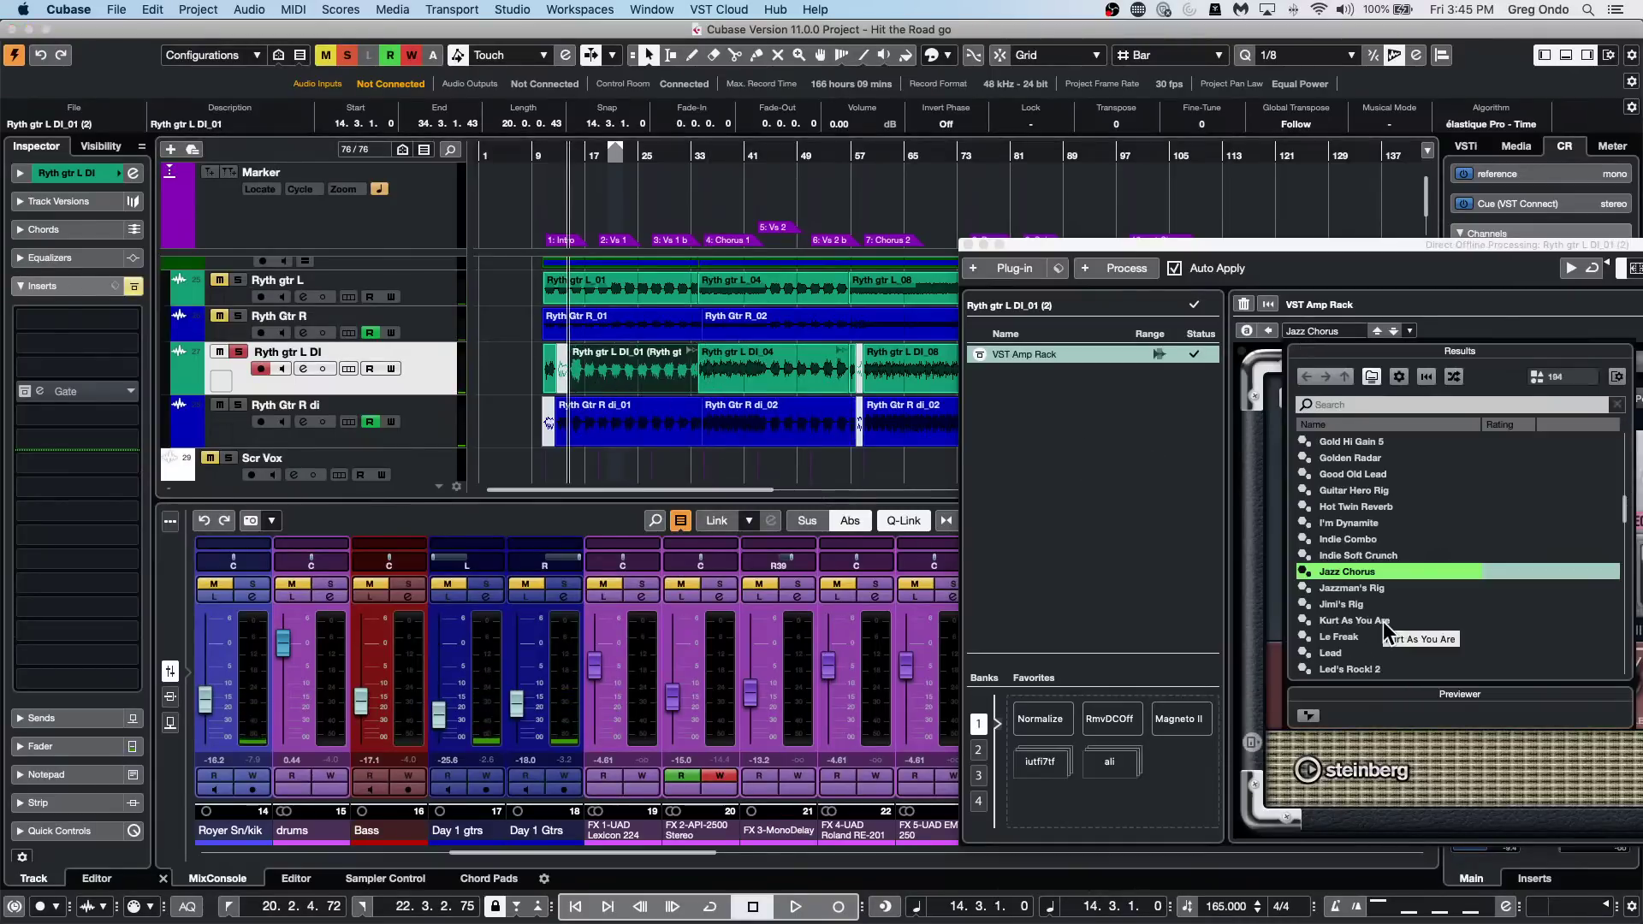
{"action": "double_click", "coordinate": [1344, 653]}
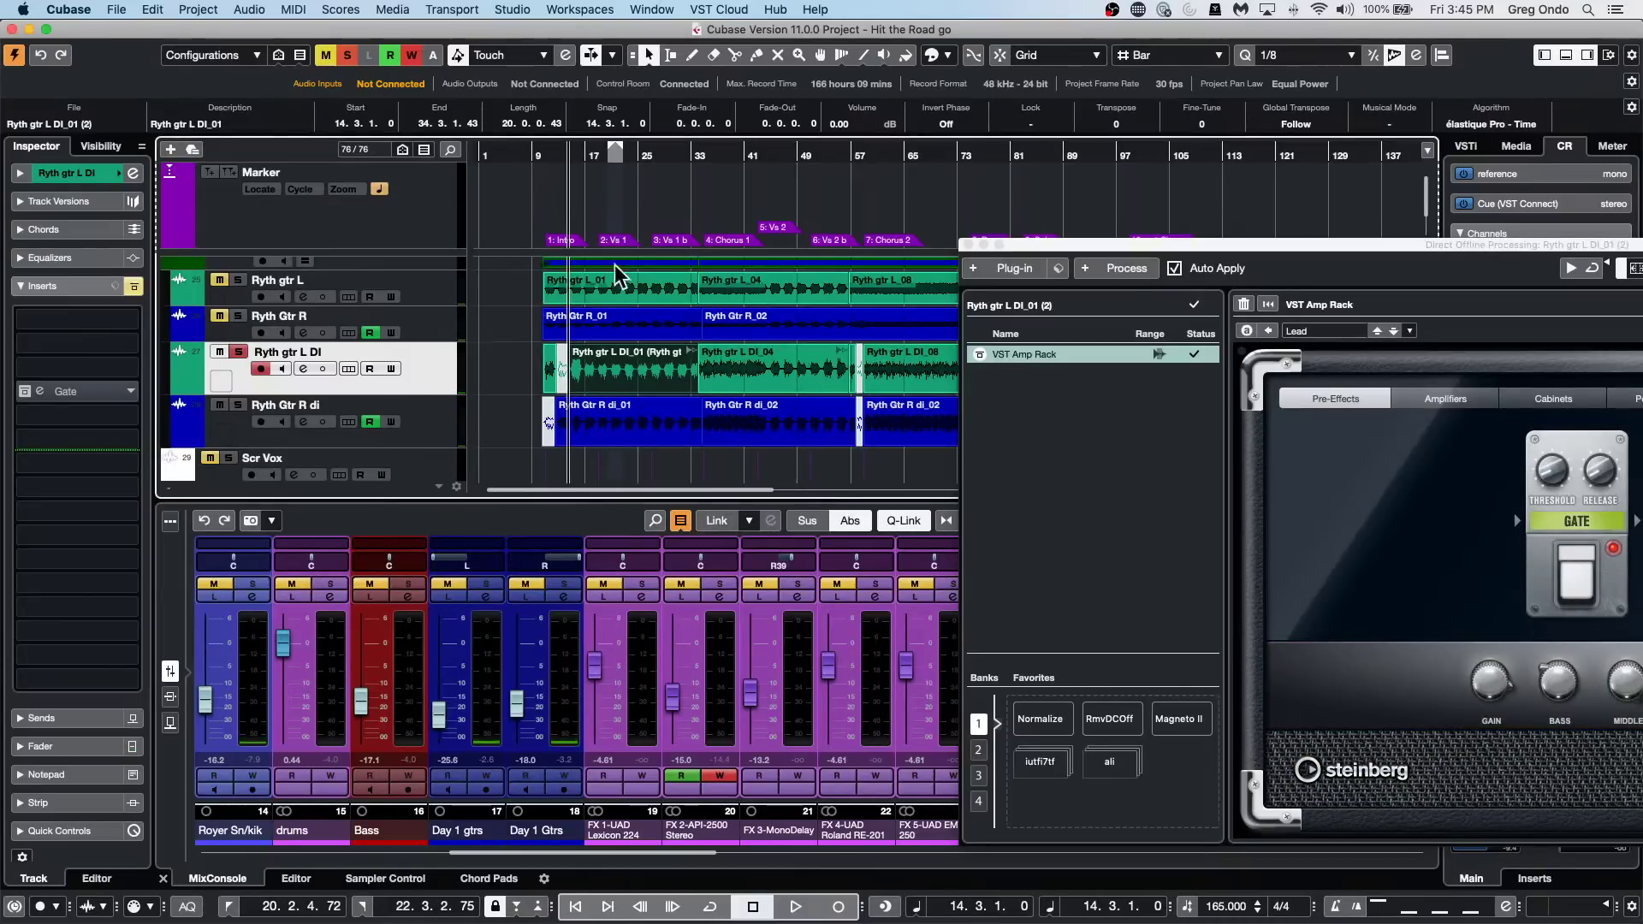
{"action": "left_click", "coordinate": [588, 154]}
{"action": "key", "text": "space"}
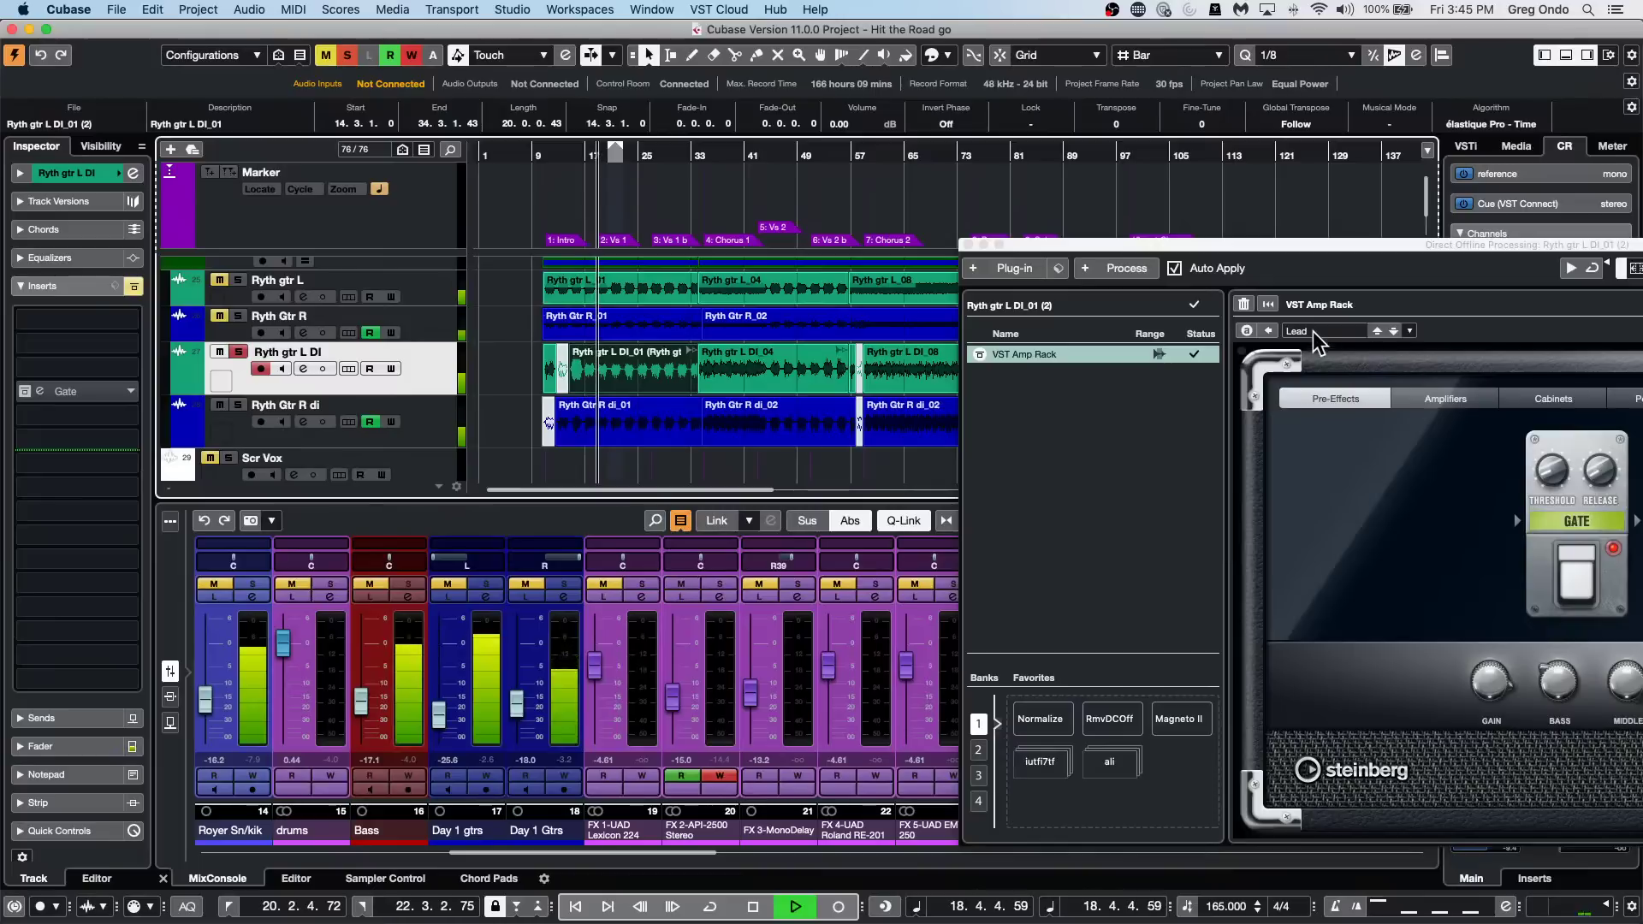
Load the Led's Rock! 2 amp preset for the selected guitar event during playback, then stop playback.
{"action": "left_click", "coordinate": [1339, 332]}
{"action": "double_click", "coordinate": [1373, 597]}
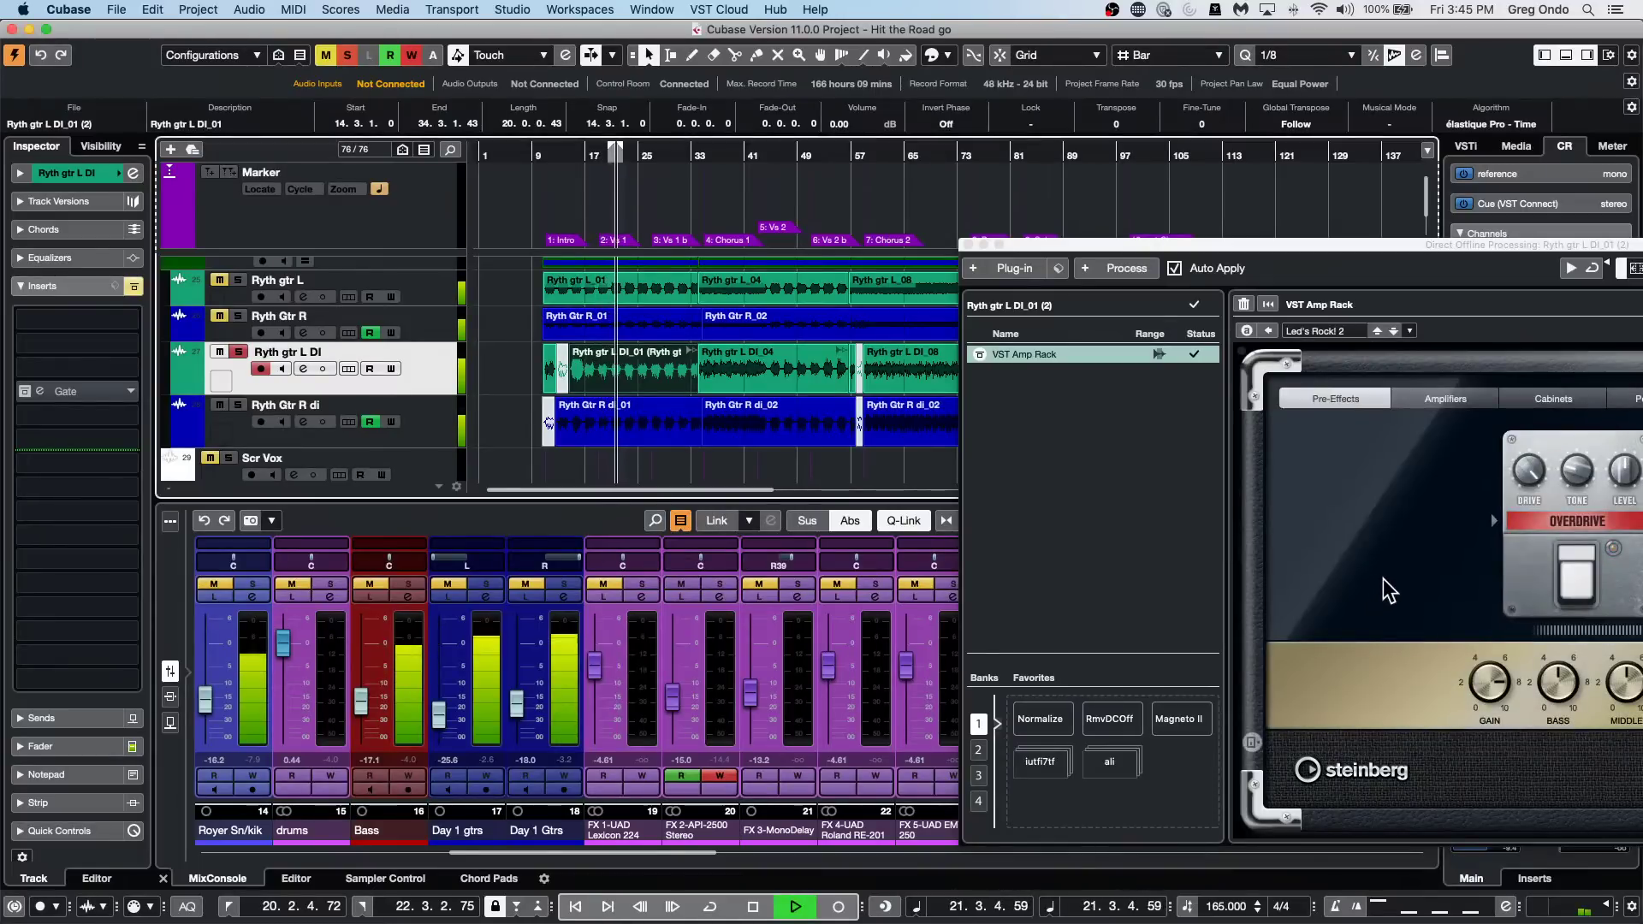
{"action": "key", "text": "space"}
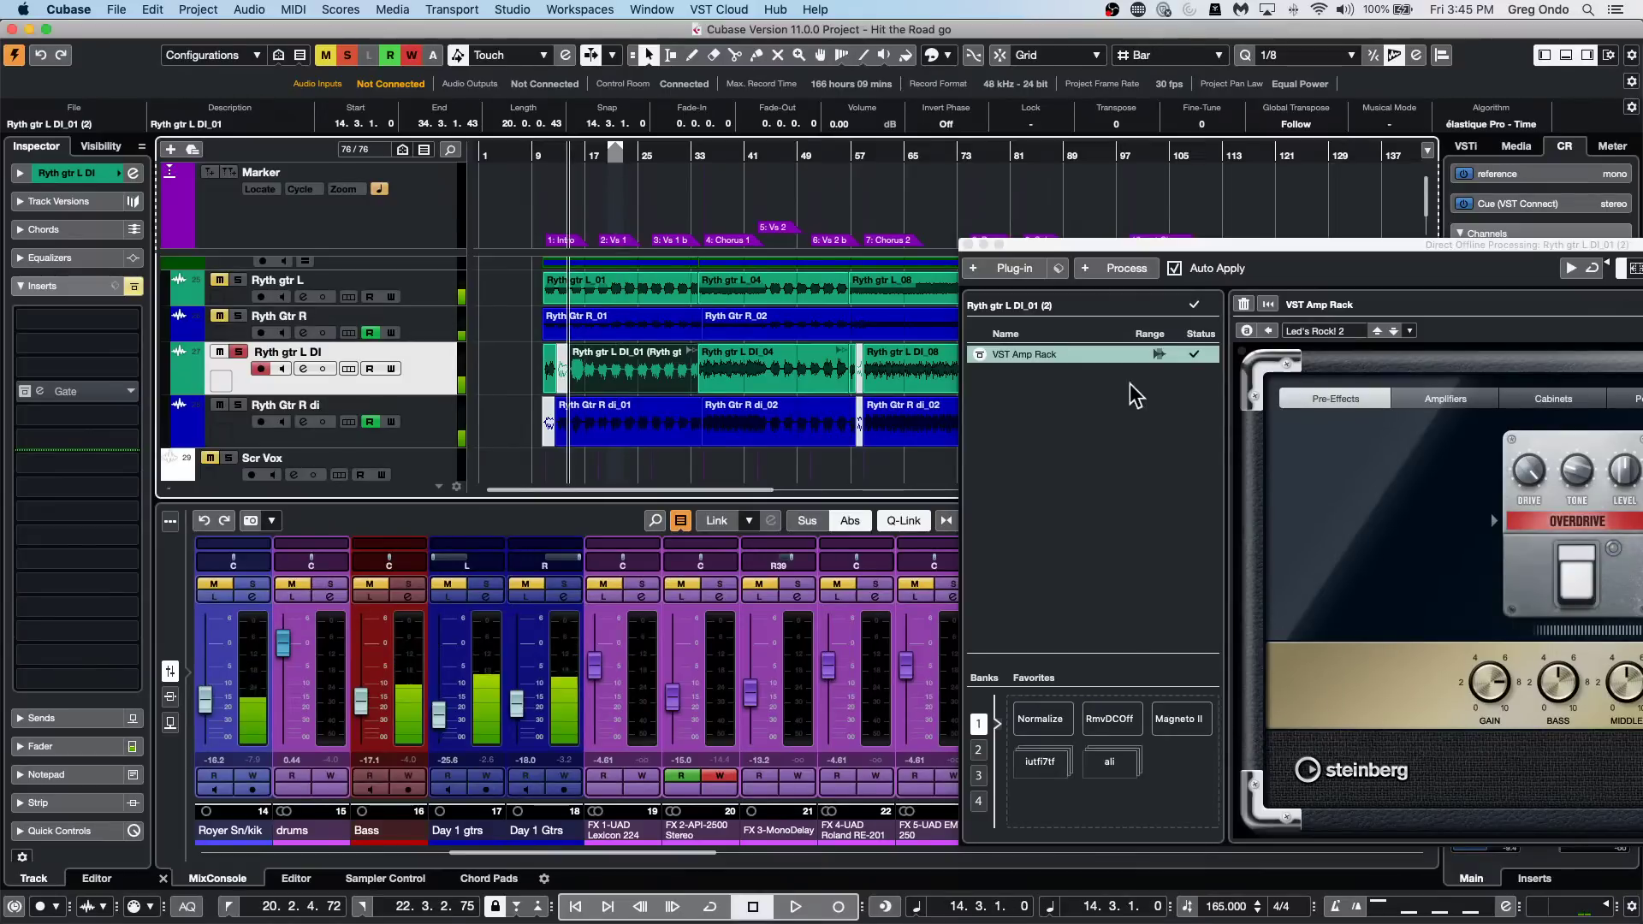
Play the Chorus 1 section from about bar 36, stop playback, and close the Direct Offline Processing window.
{"action": "left_click", "coordinate": [714, 154]}
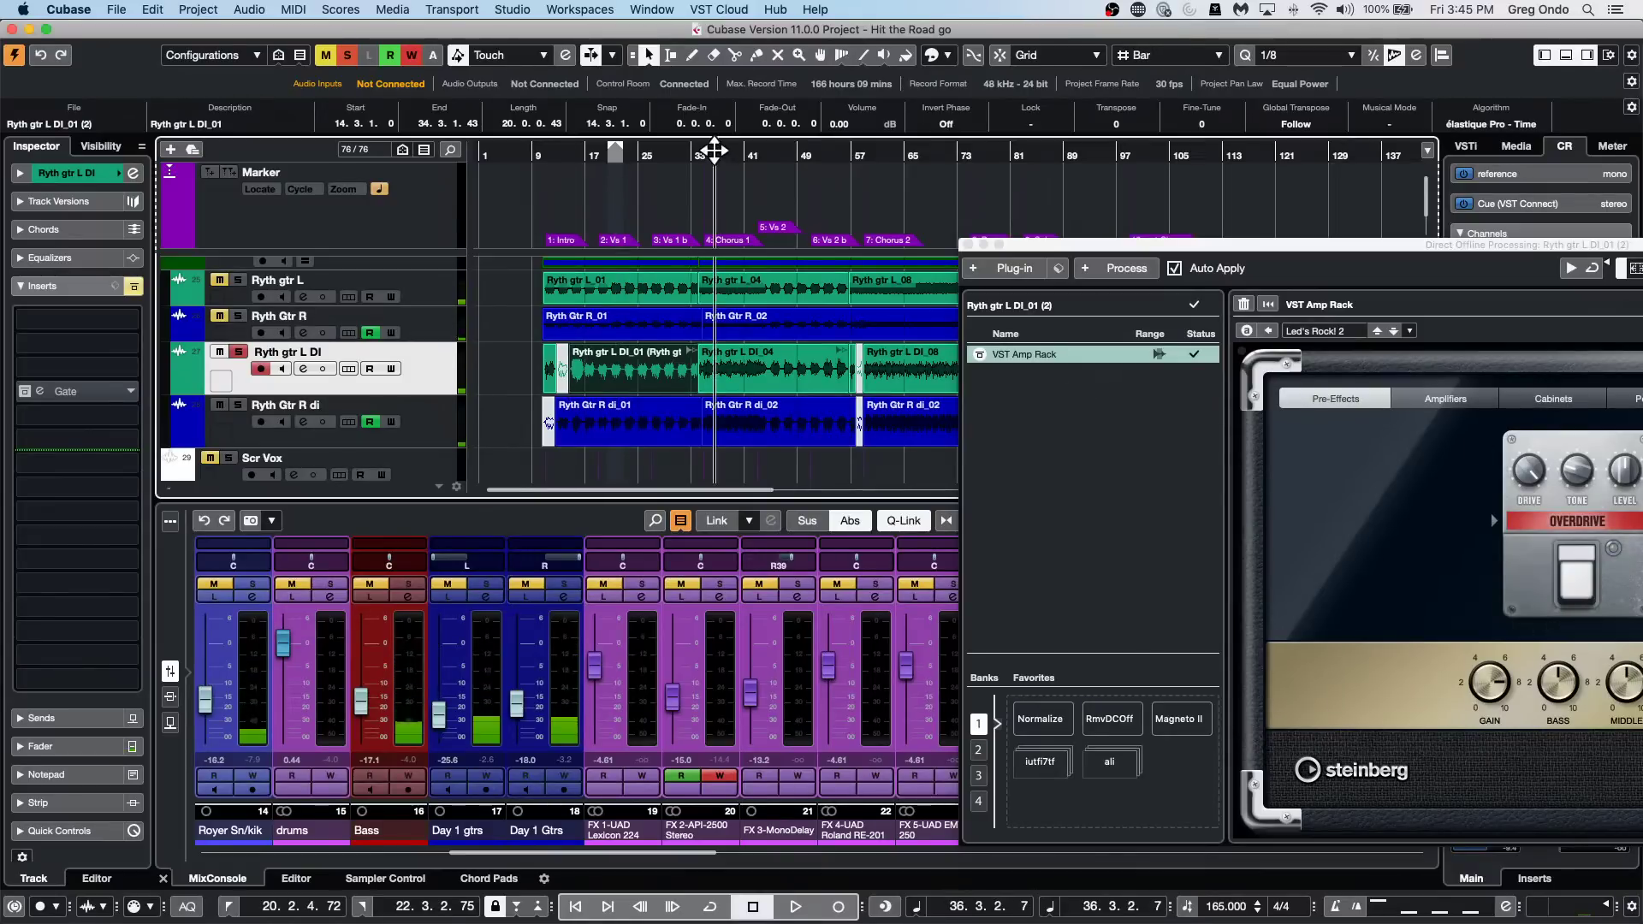
{"action": "key", "text": "space"}
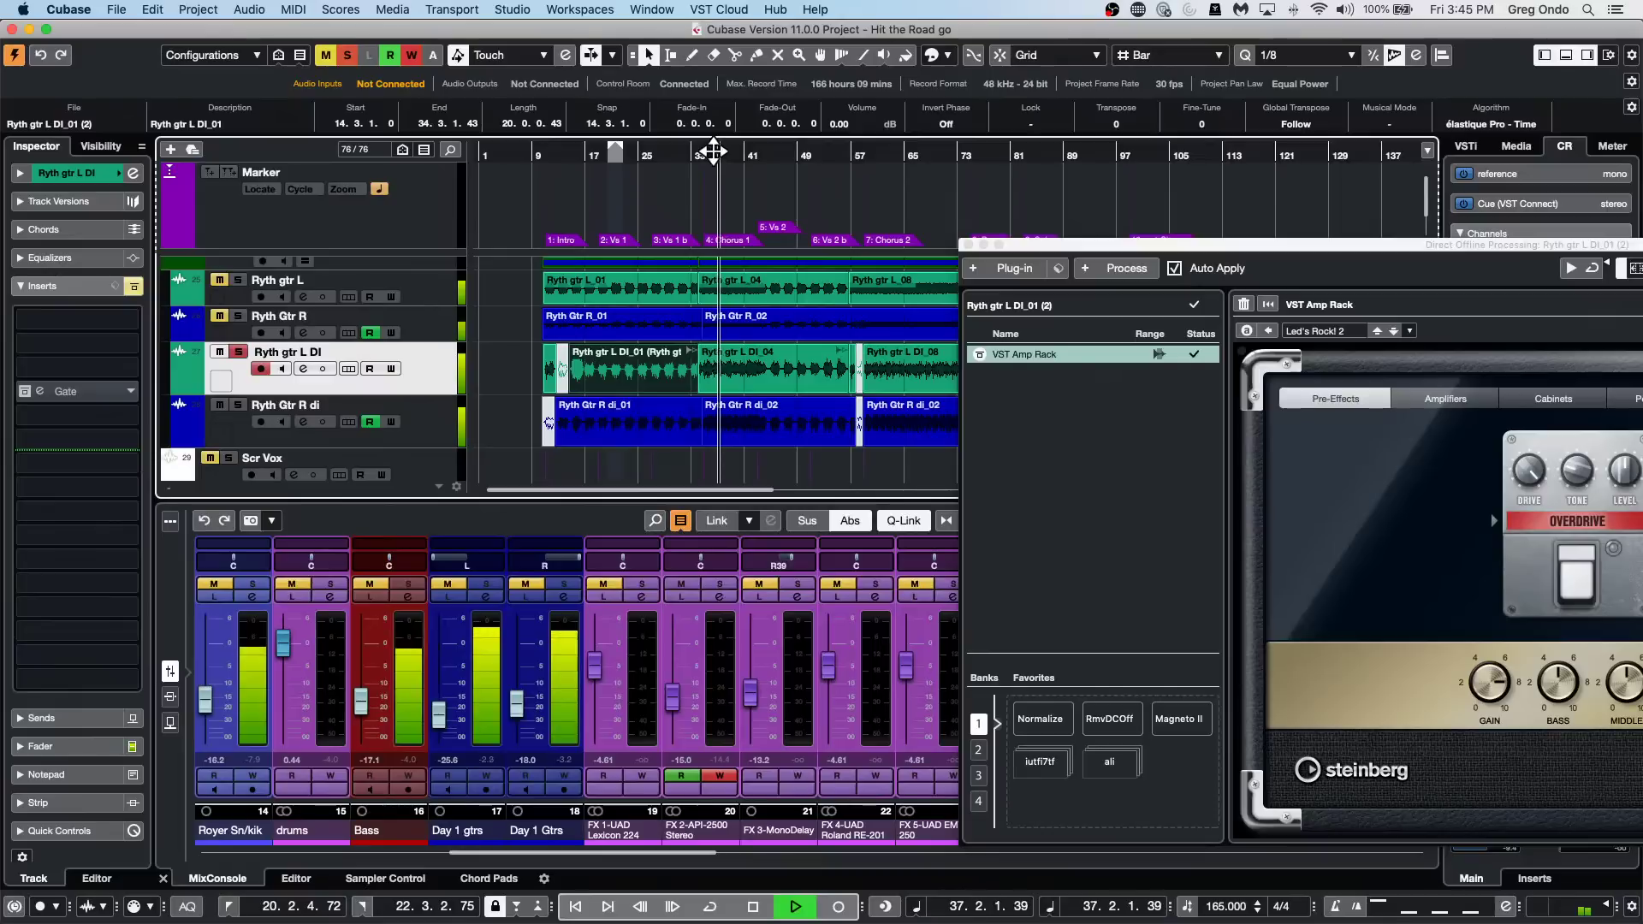
{"action": "key", "text": "space"}
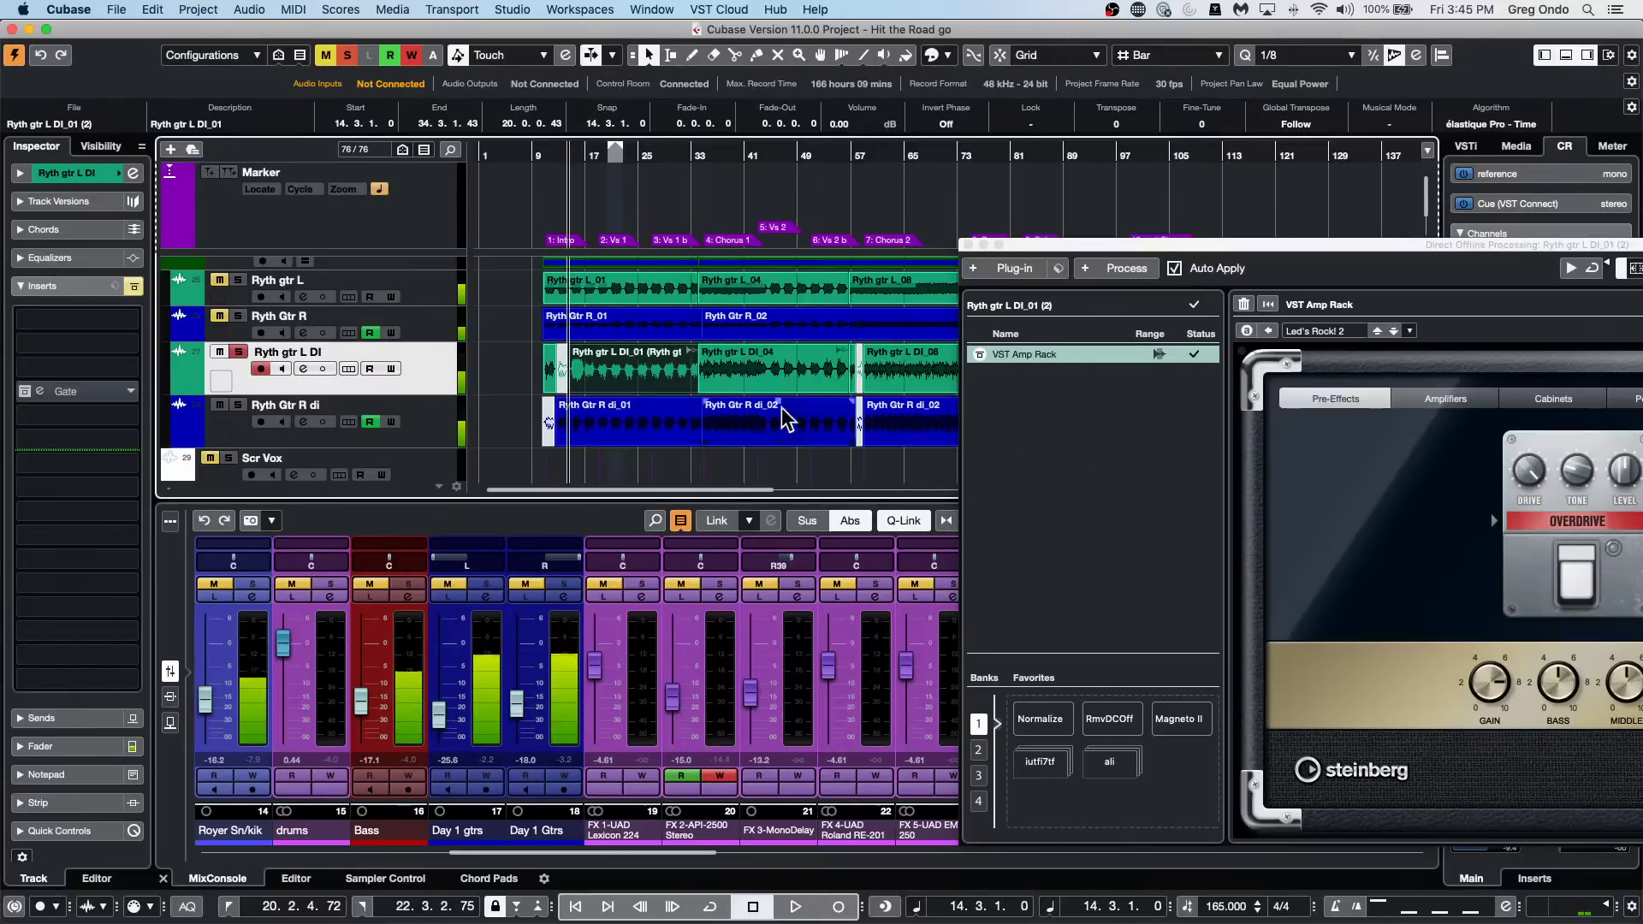
{"action": "left_click", "coordinate": [969, 245]}
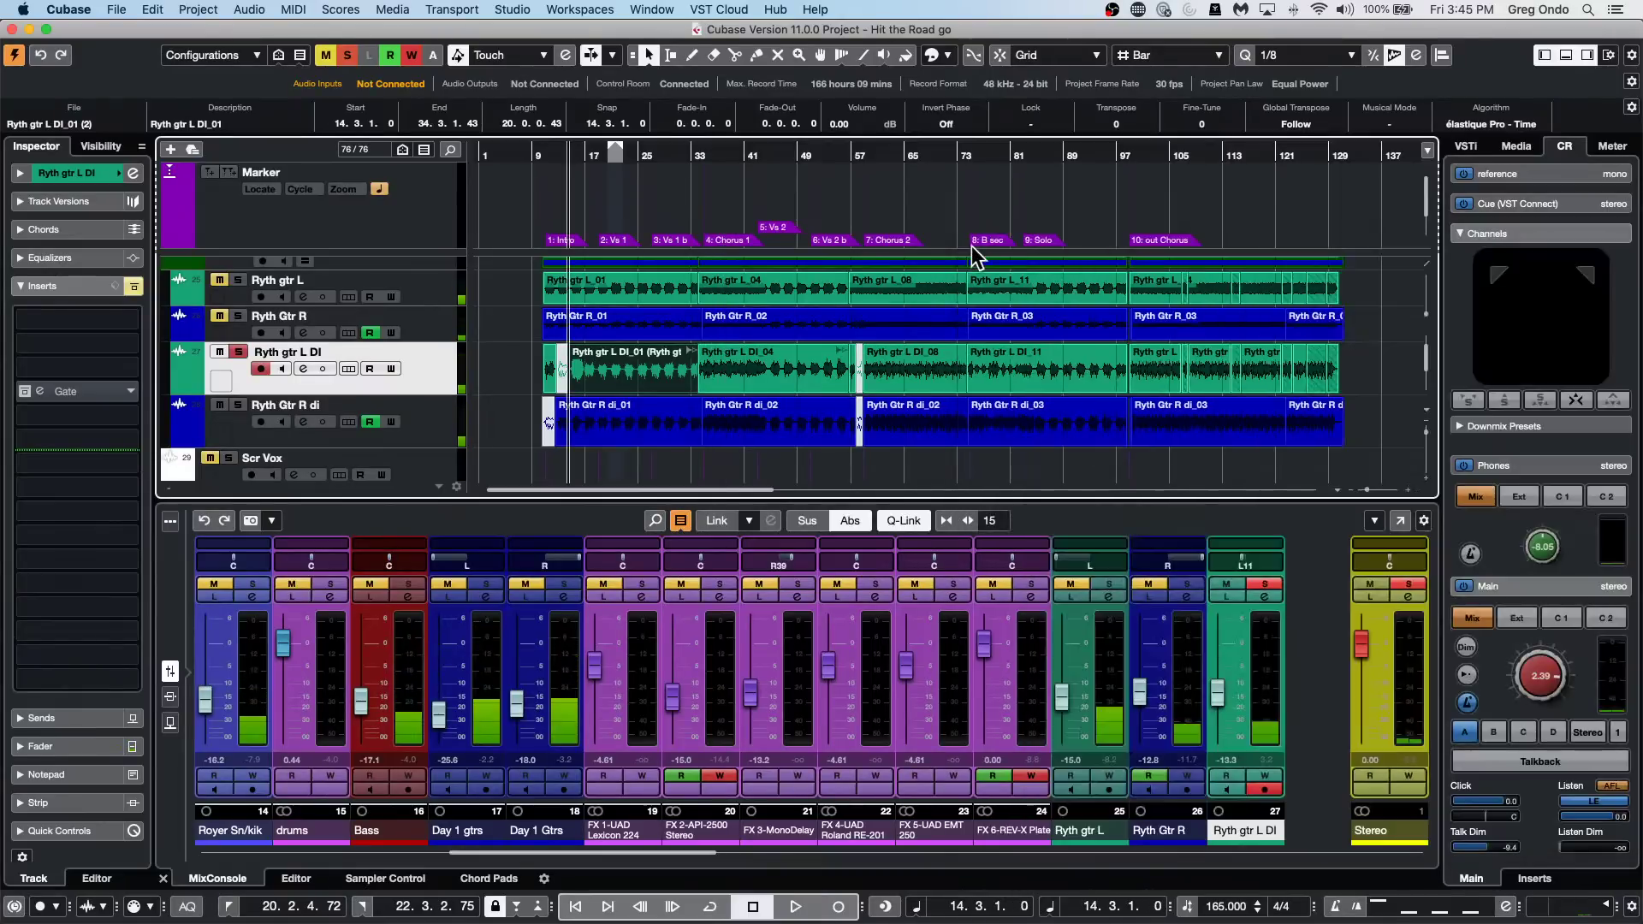
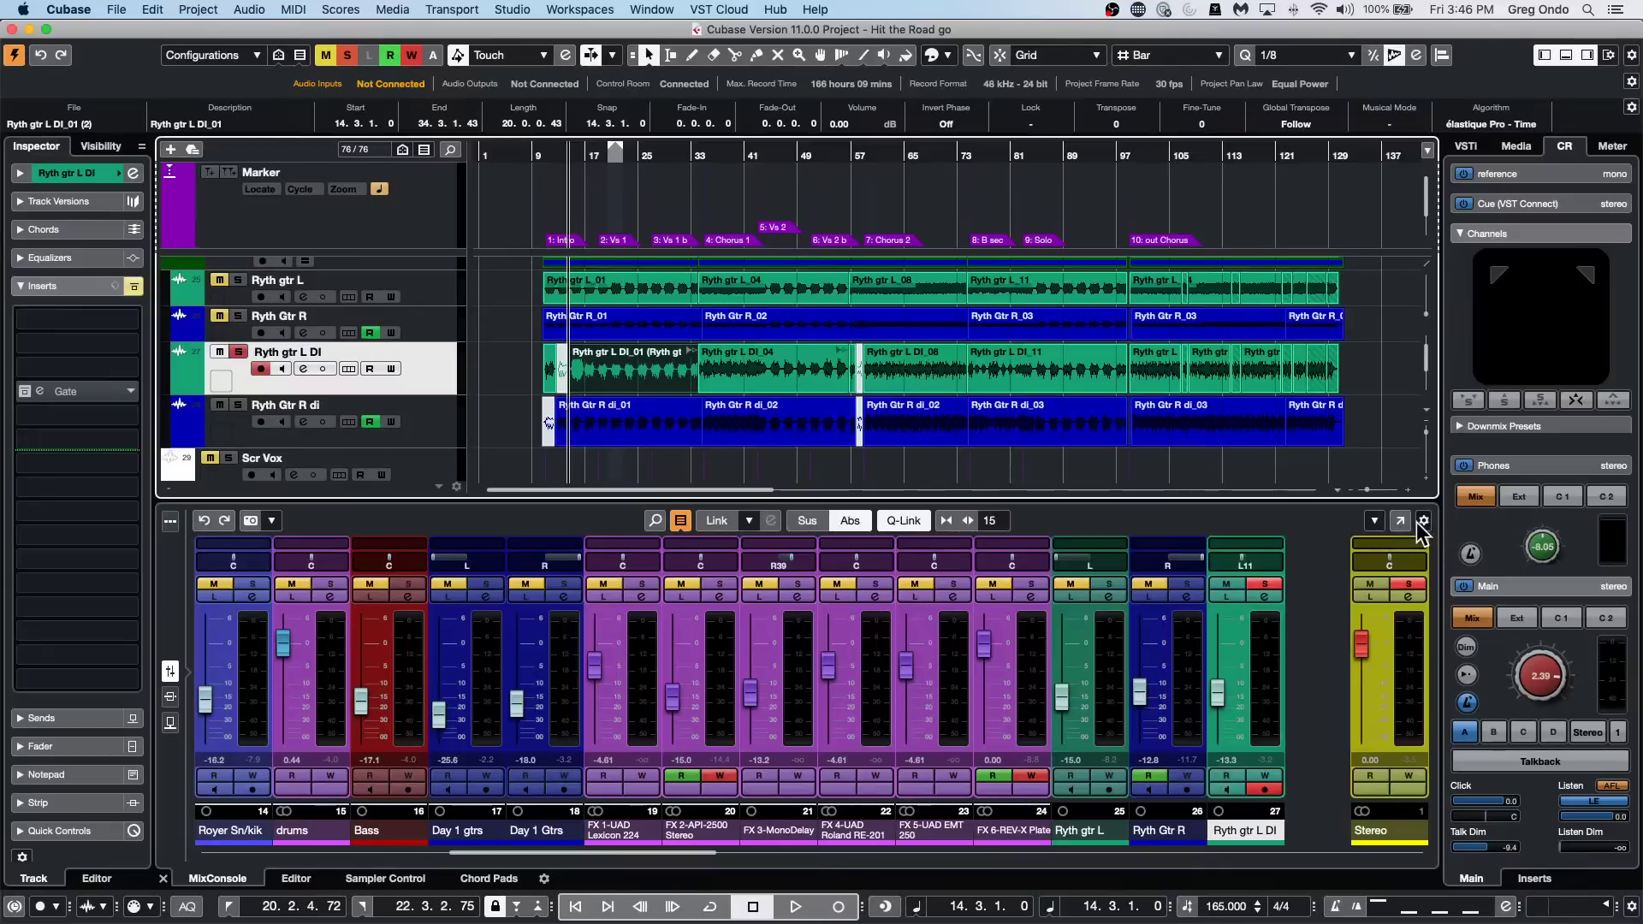
Open the recent project September 14 2021.cpr without activating it and dismiss the missing files dialog.
{"action": "left_click", "coordinate": [117, 9]}
{"action": "mouse_move", "coordinate": [197, 332]}
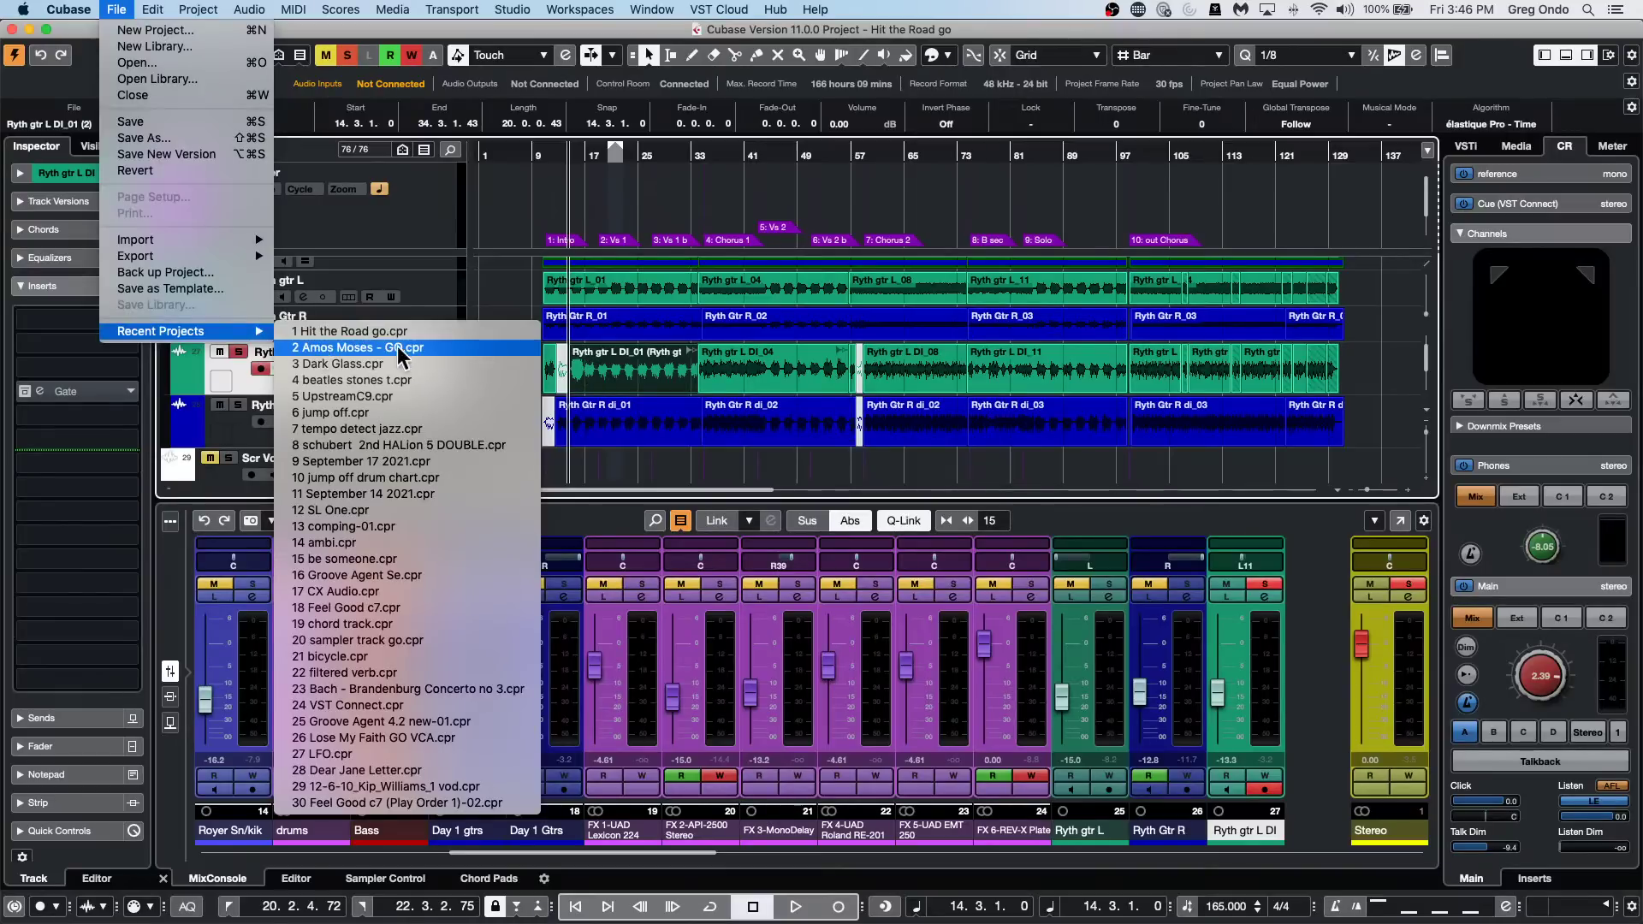
{"action": "left_click", "coordinate": [425, 505]}
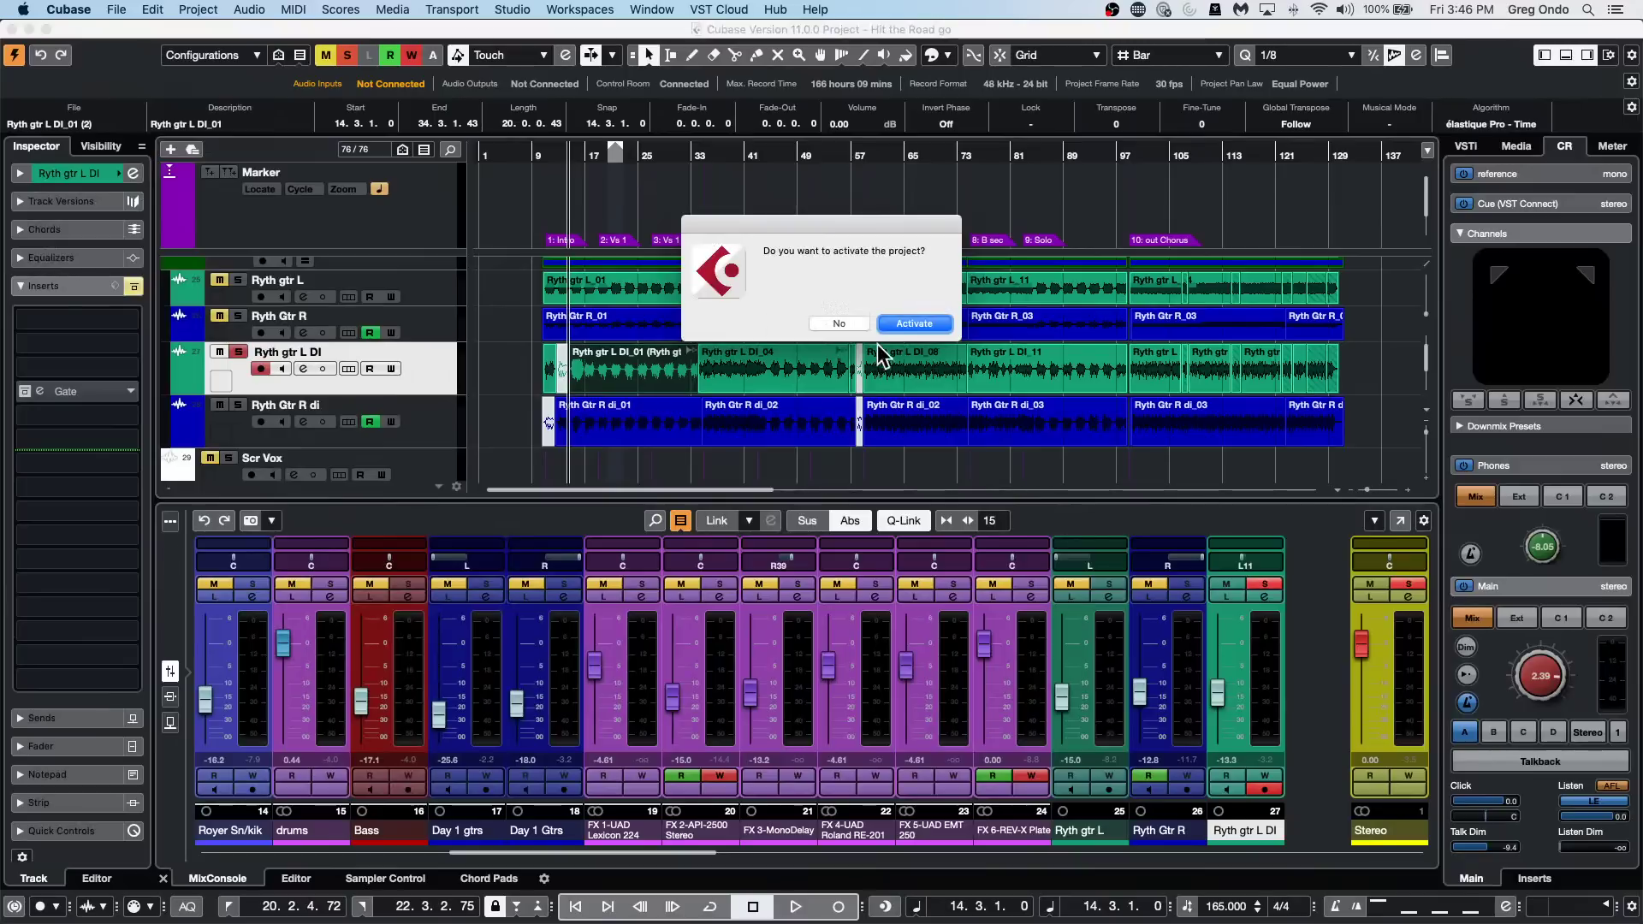
{"action": "left_click", "coordinate": [845, 327]}
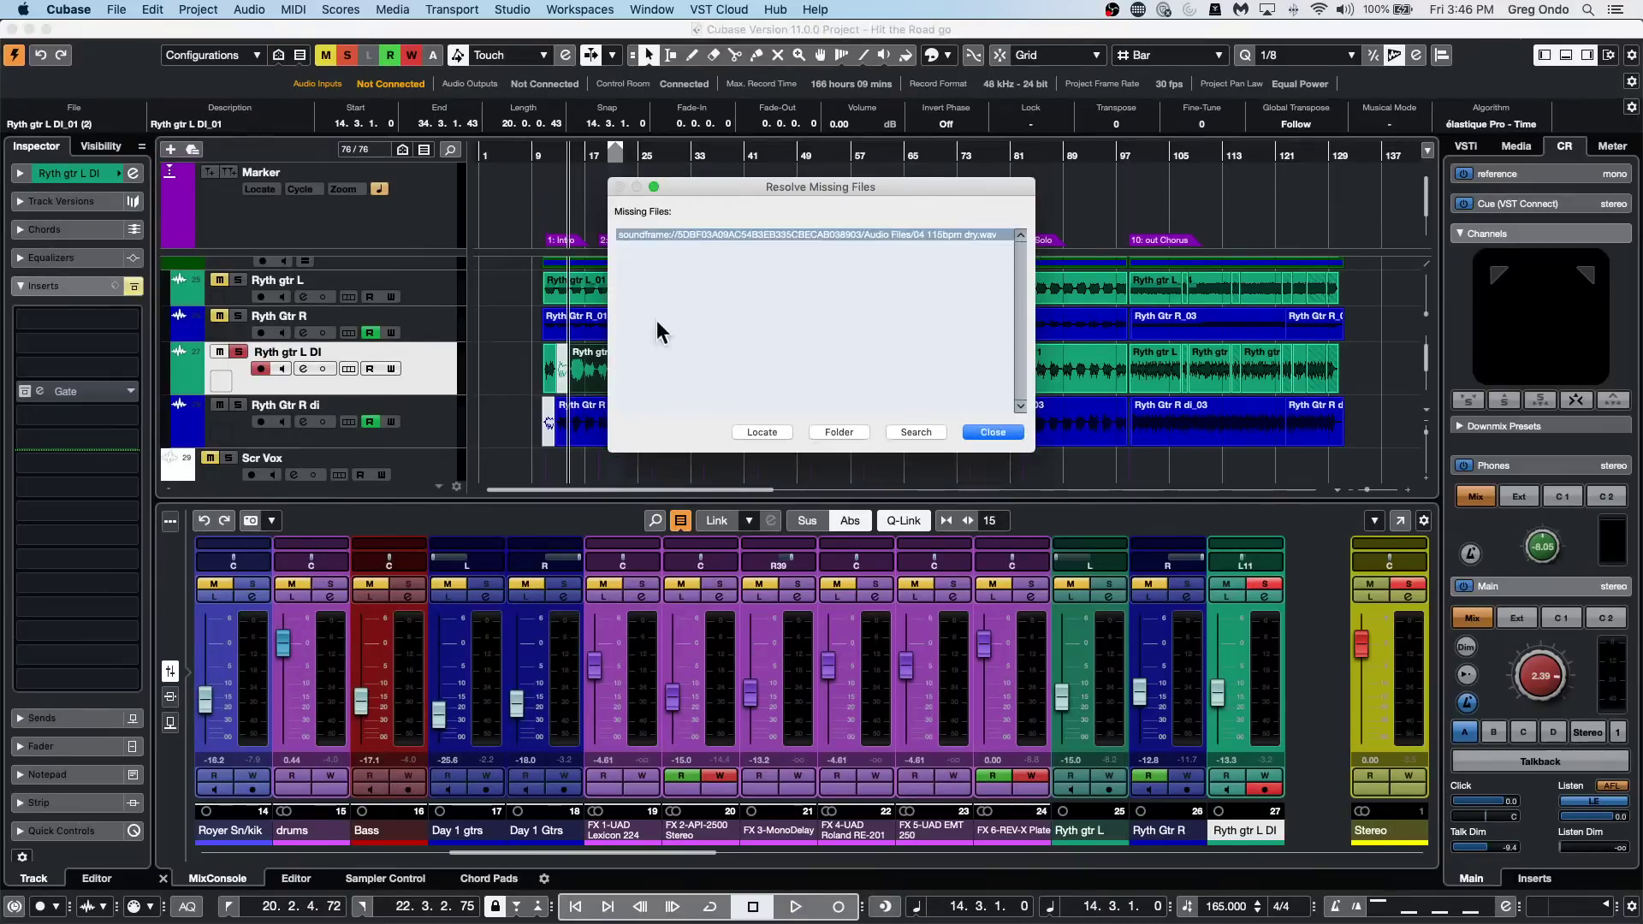
{"action": "left_click", "coordinate": [995, 430]}
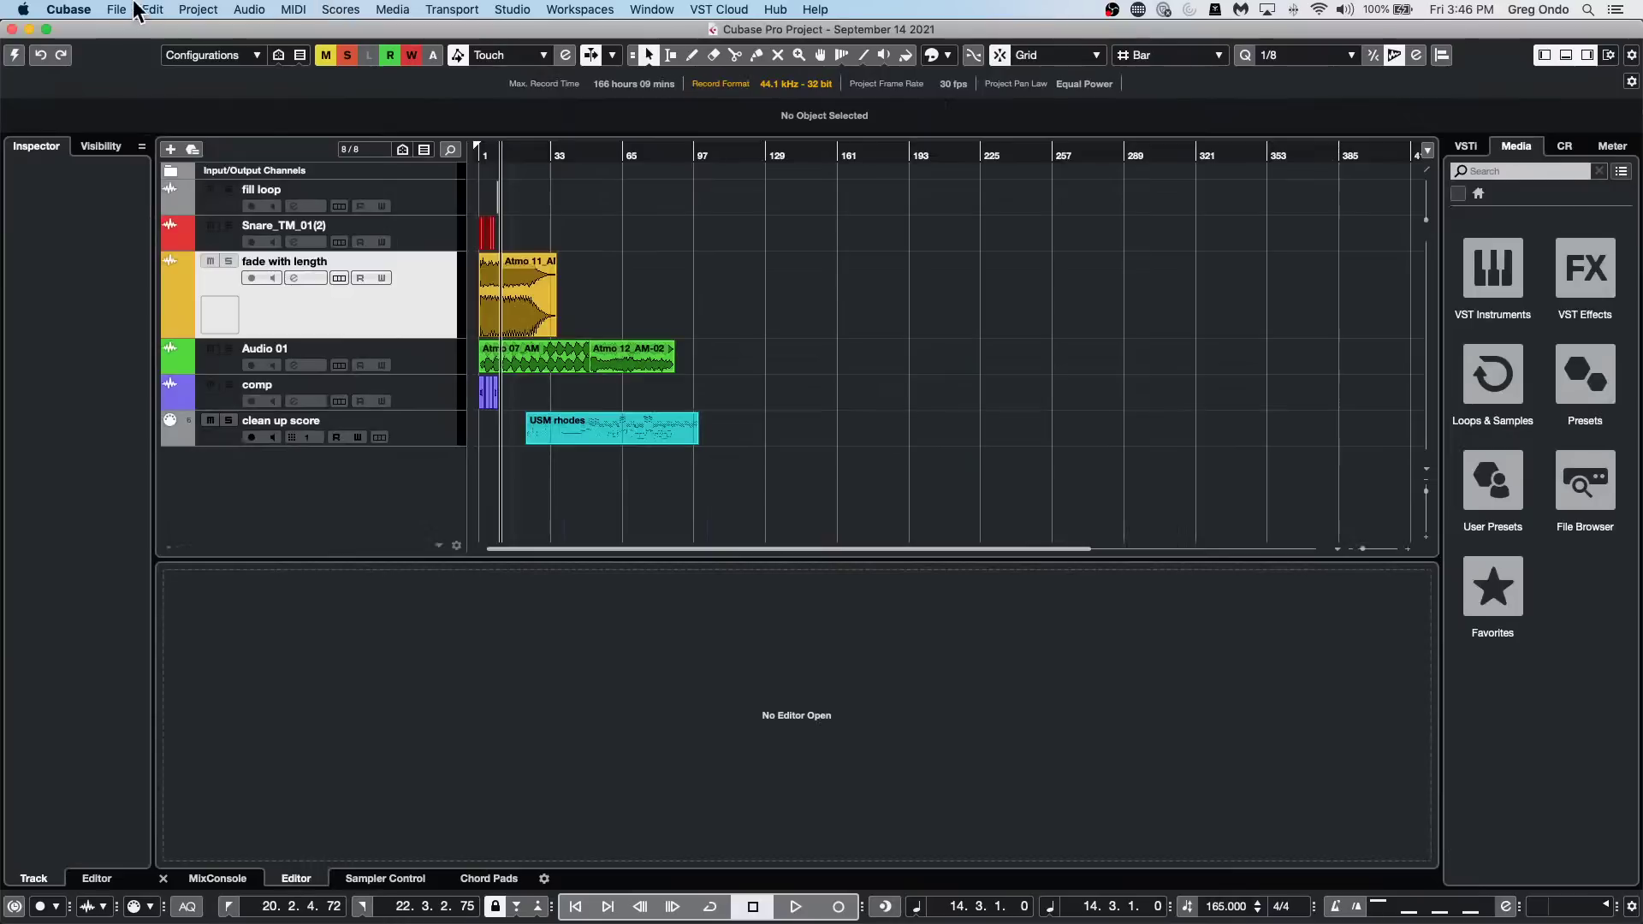
Open the recent project September 17 2021.cpr, maximize its window, and activate the project.
{"action": "left_click", "coordinate": [116, 10]}
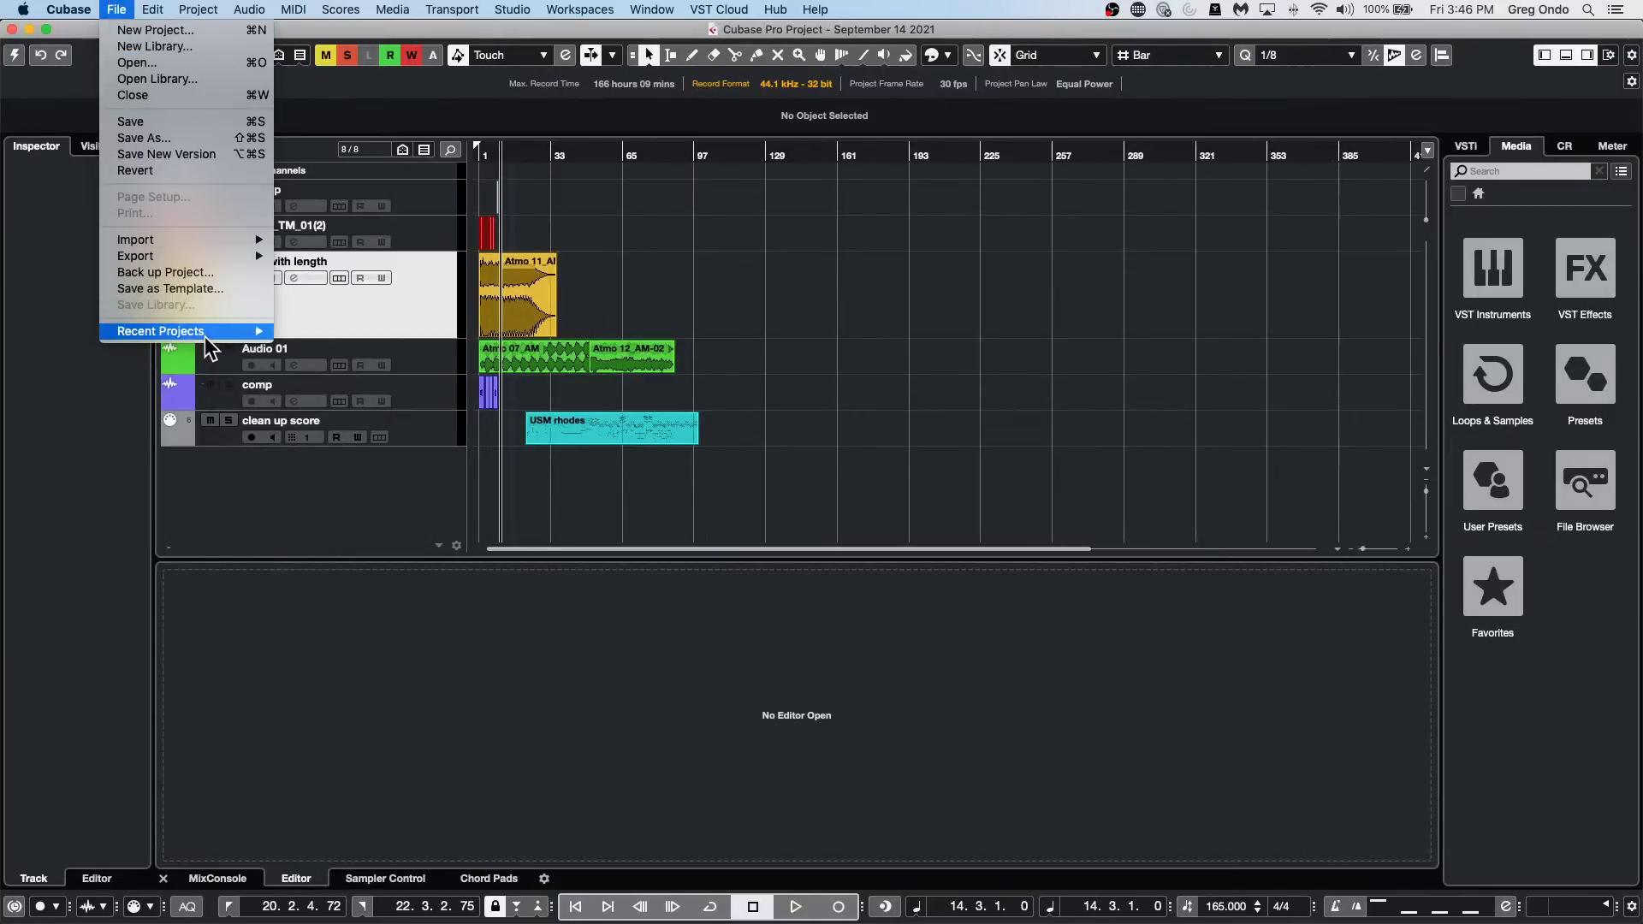
{"action": "mouse_move", "coordinate": [224, 332]}
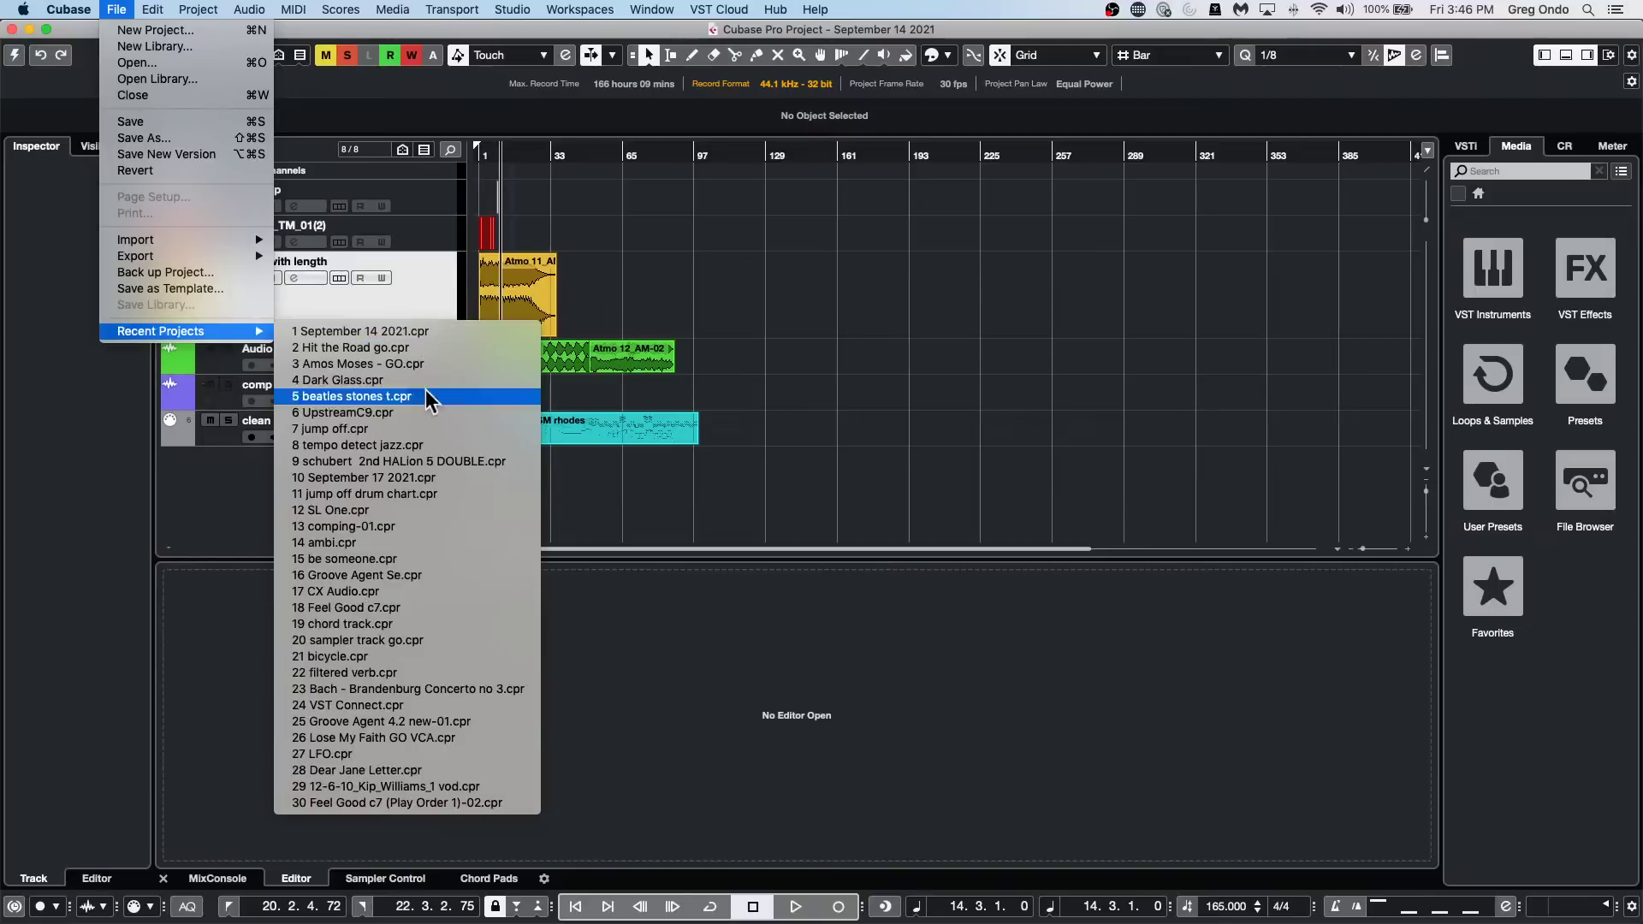
{"action": "left_click", "coordinate": [465, 476]}
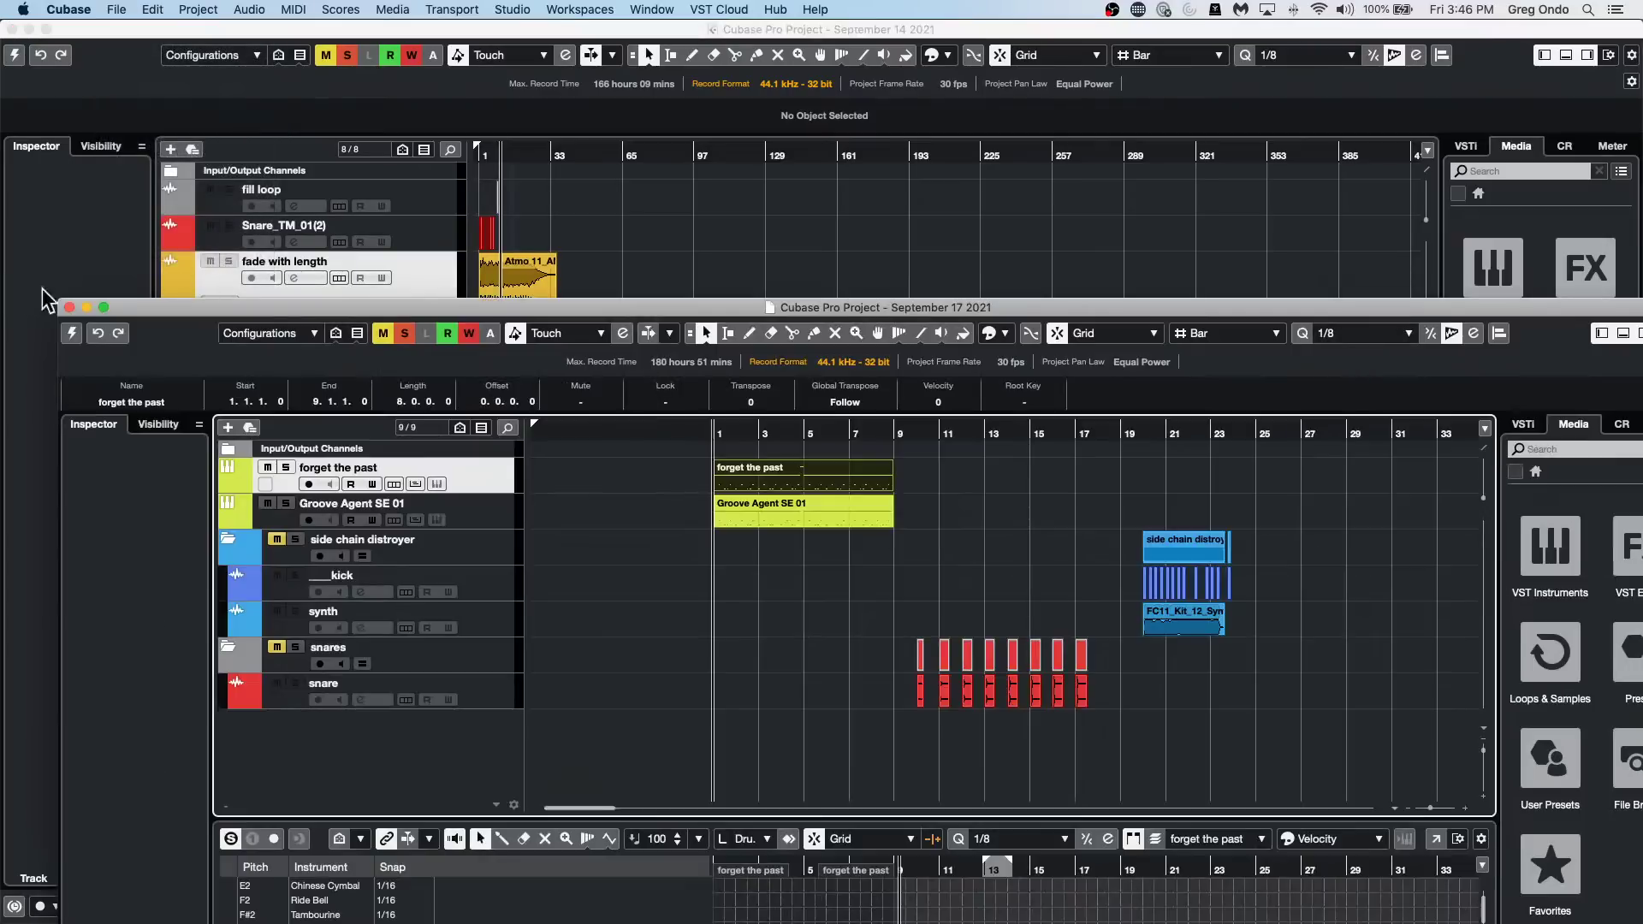
{"action": "left_click", "coordinate": [104, 307]}
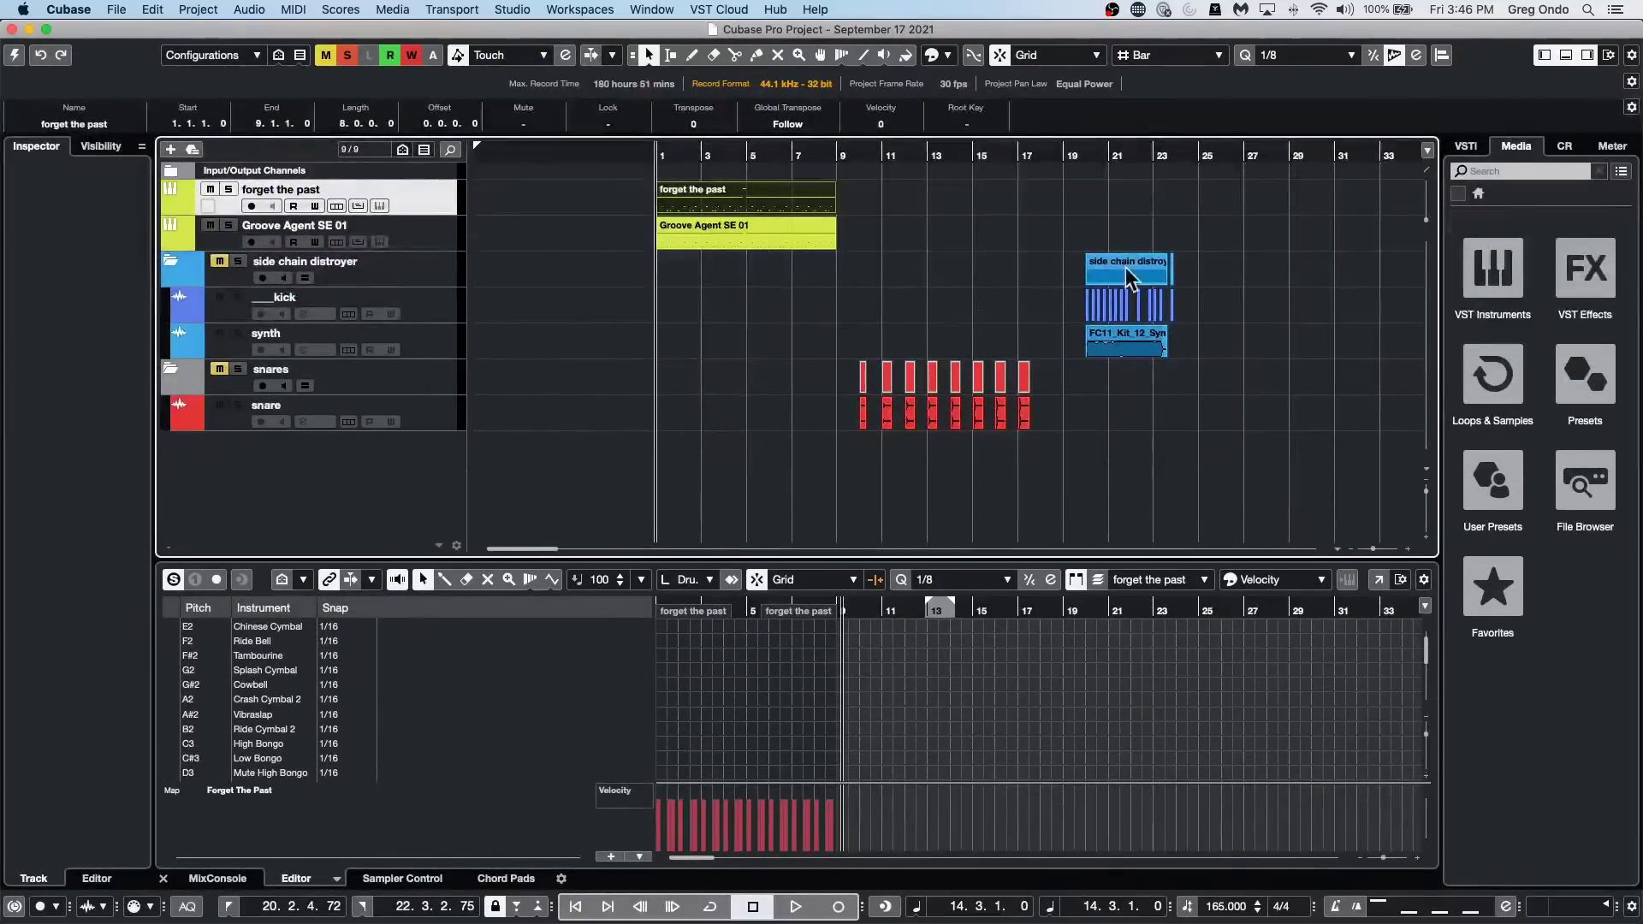
{"action": "scroll", "coordinate": [911, 197], "scroll_direction": "up", "scroll_amount": 5}
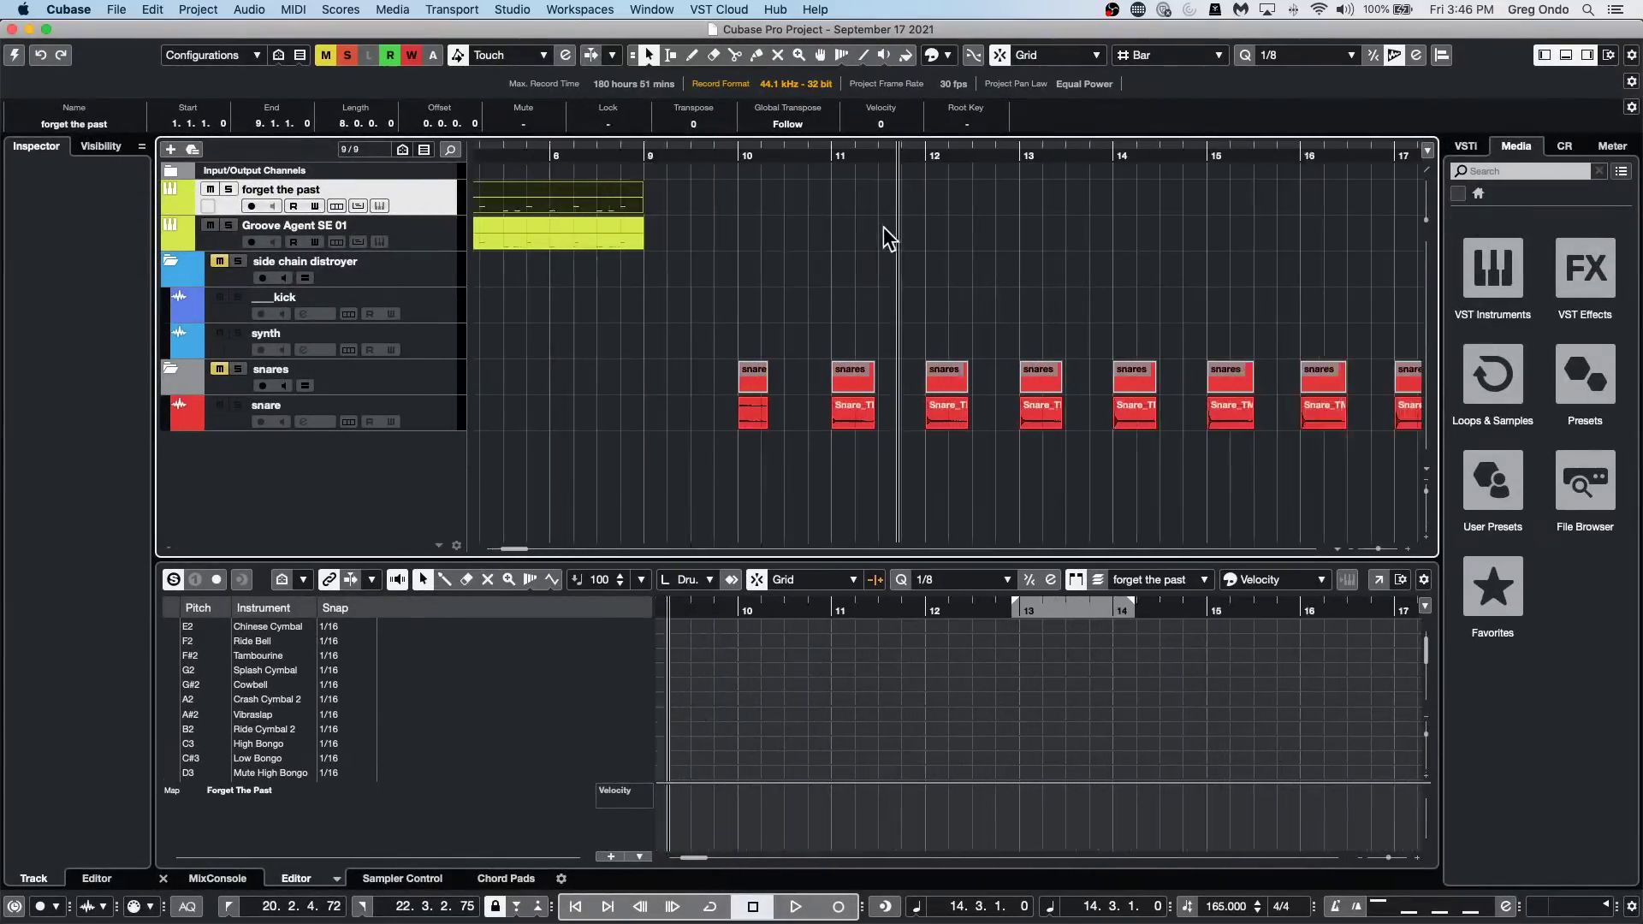
{"action": "left_click", "coordinate": [14, 55]}
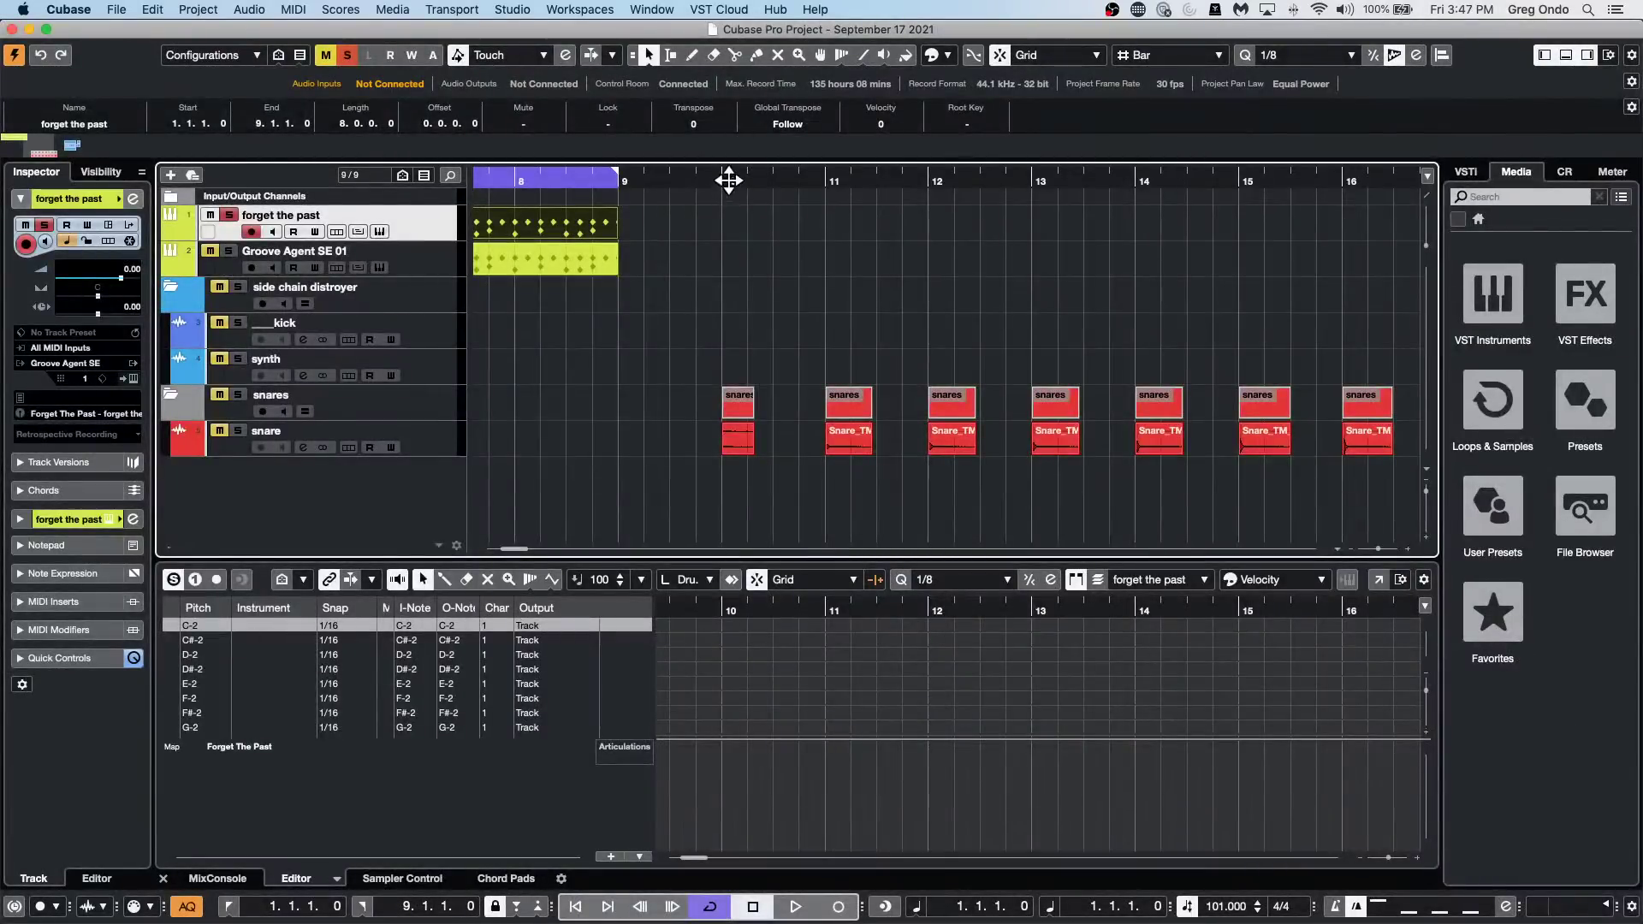
Play the snare events from bar 10 with the snare track soloed, then stop playback.
{"action": "left_click", "coordinate": [704, 180]}
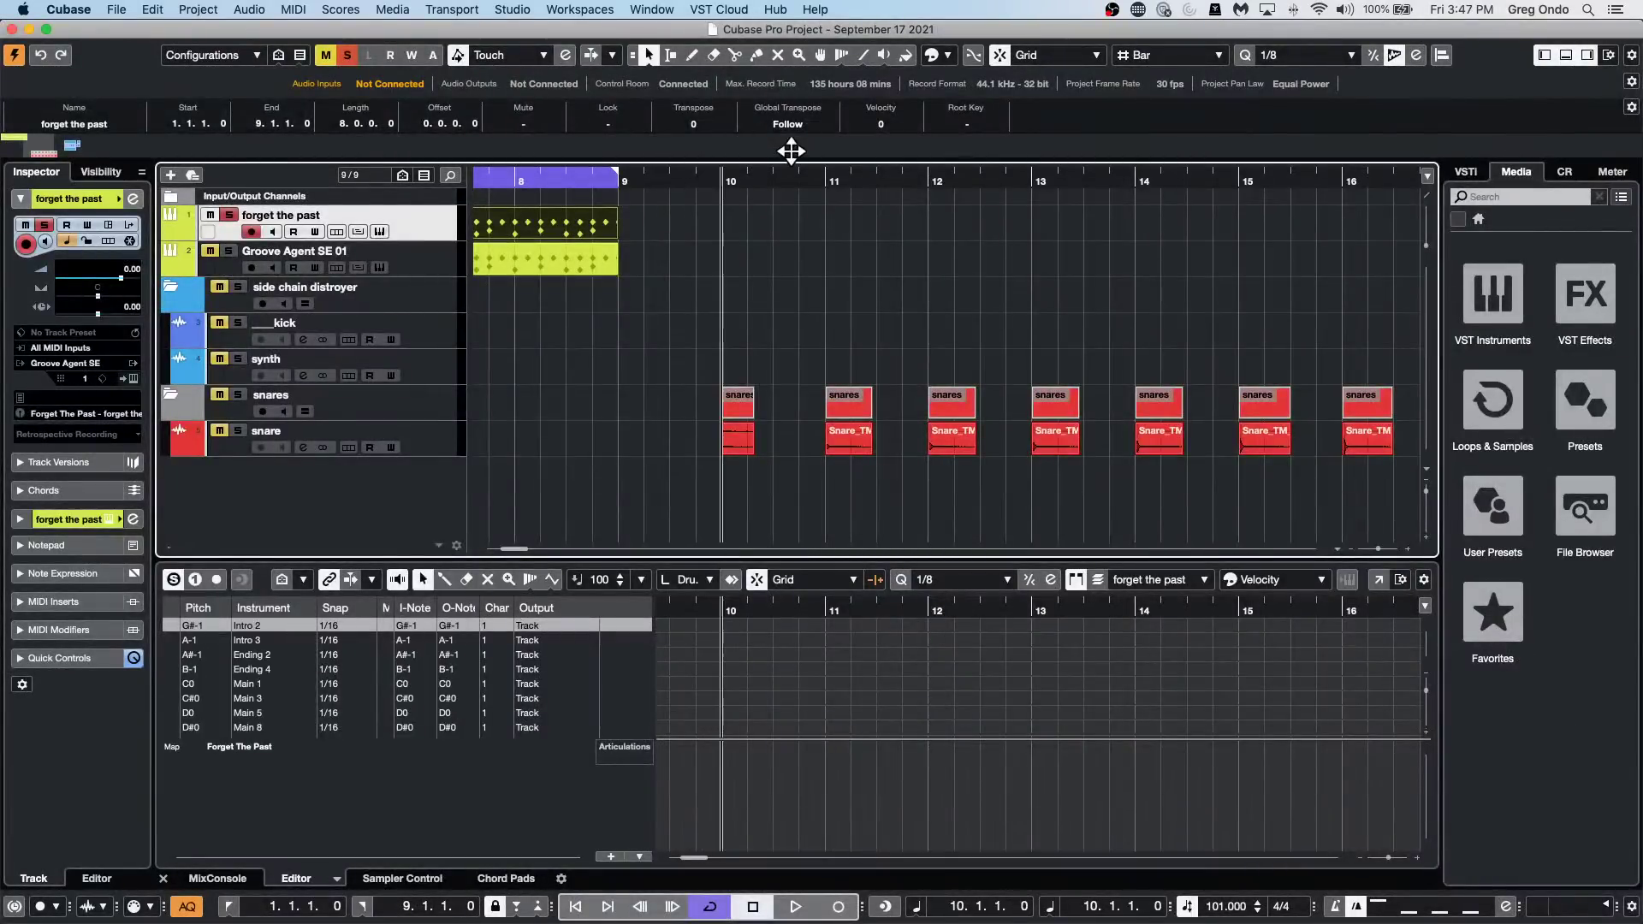
{"action": "key", "text": "space"}
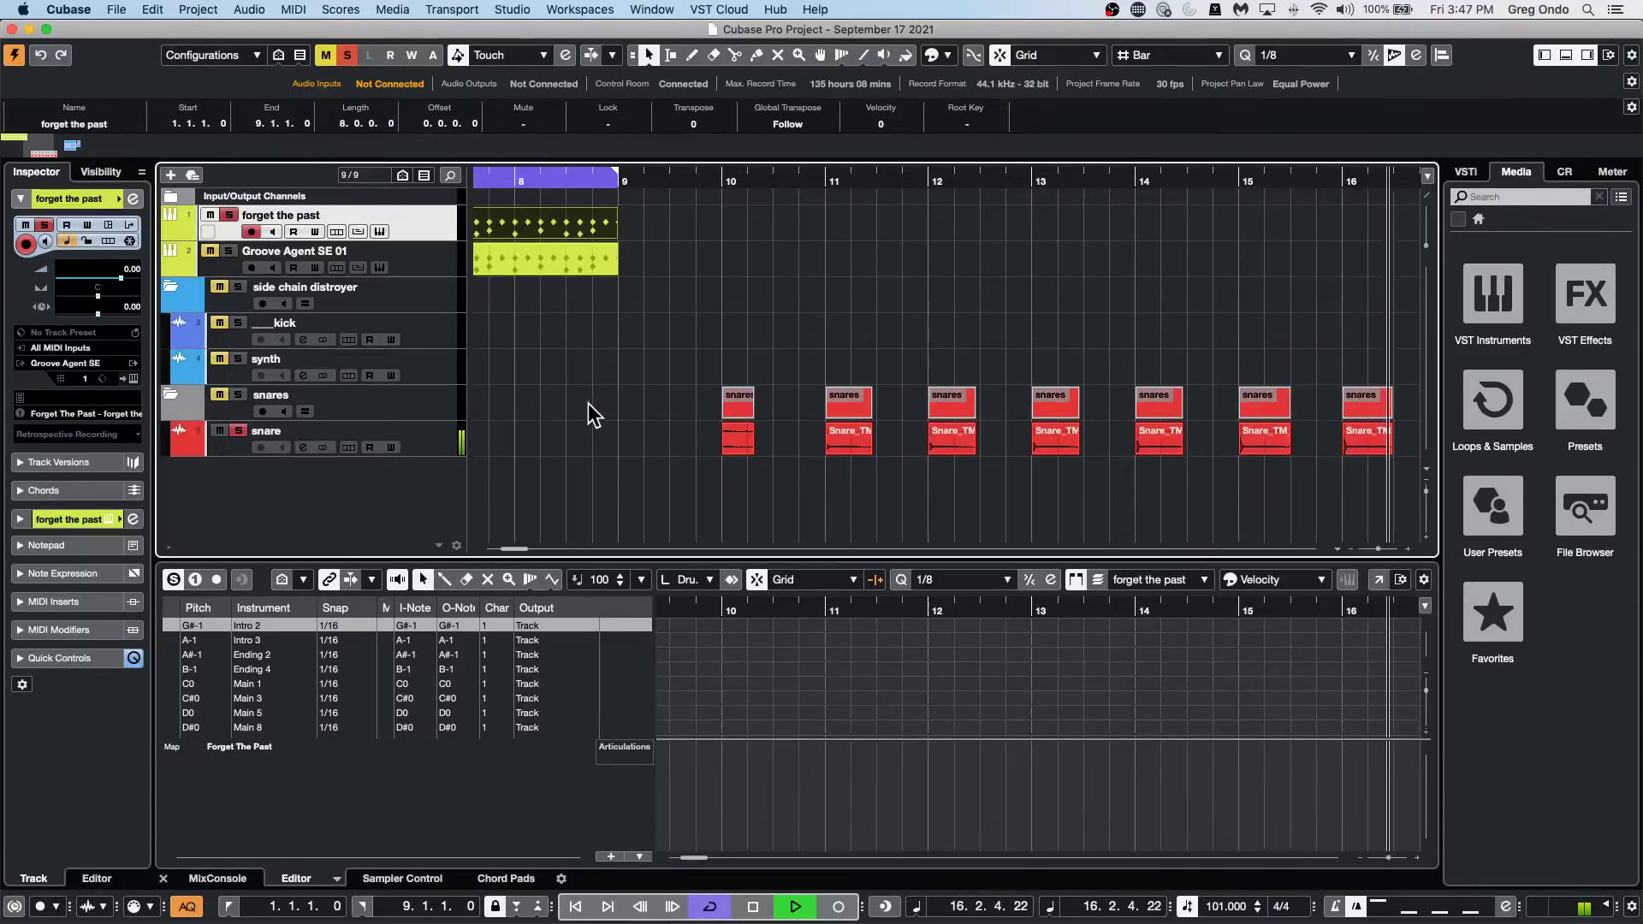
{"action": "key", "text": "space"}
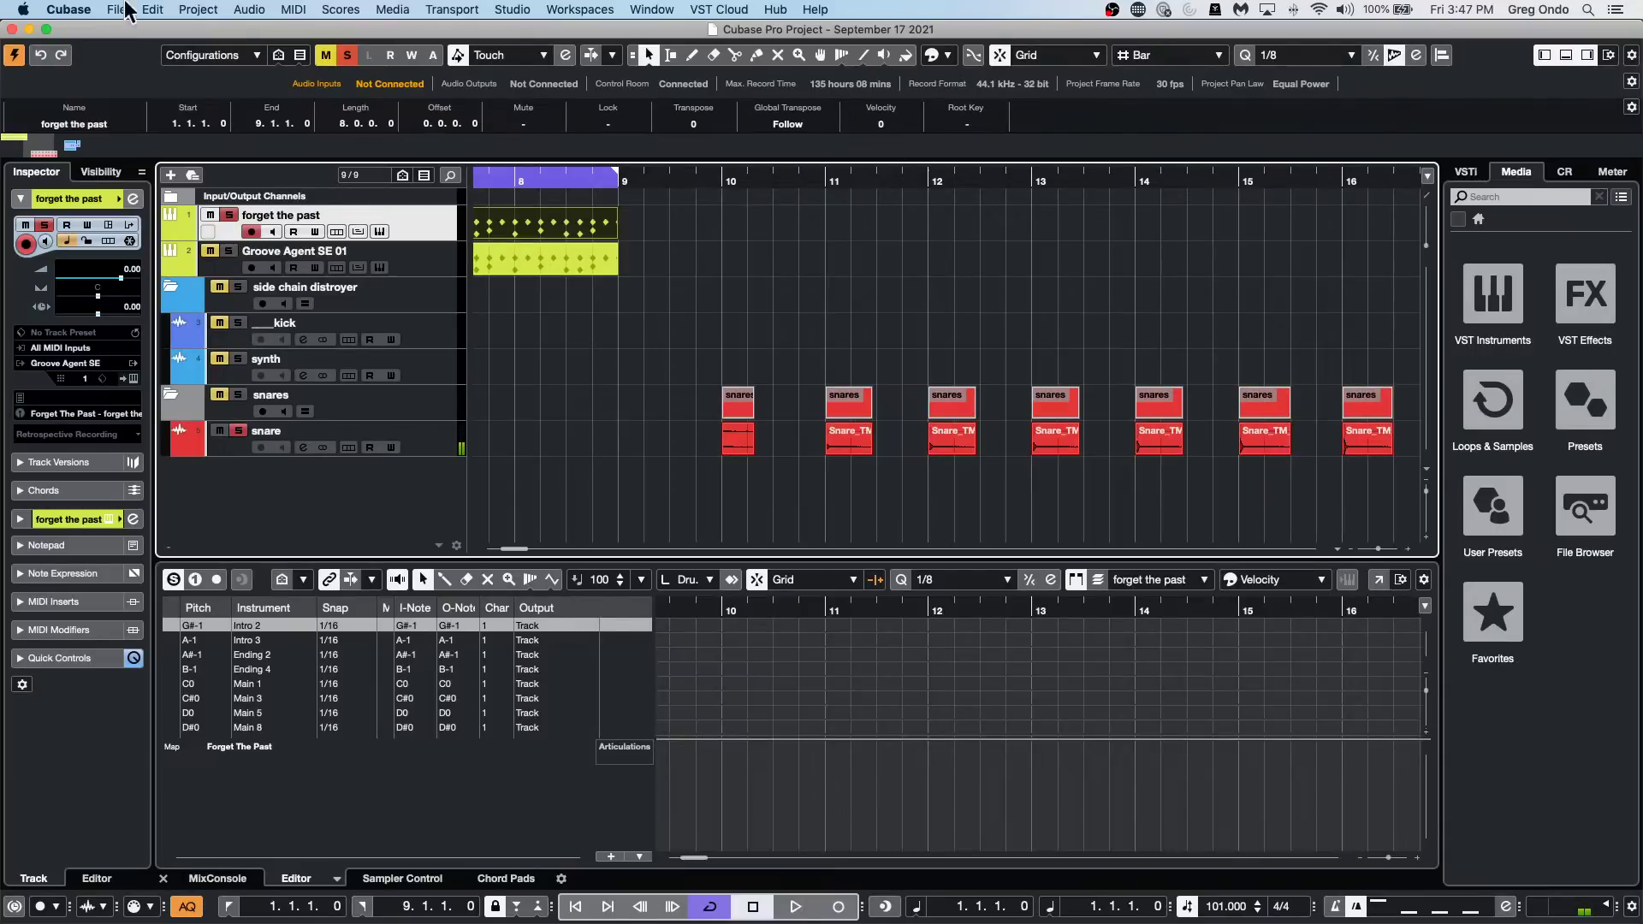
Switch to Finder and open the September 17 2021 project folder inside Documents, Projects, Hangouts.
{"action": "left_click", "coordinate": [462, 10]}
{"action": "mouse_move", "coordinate": [392, 10]}
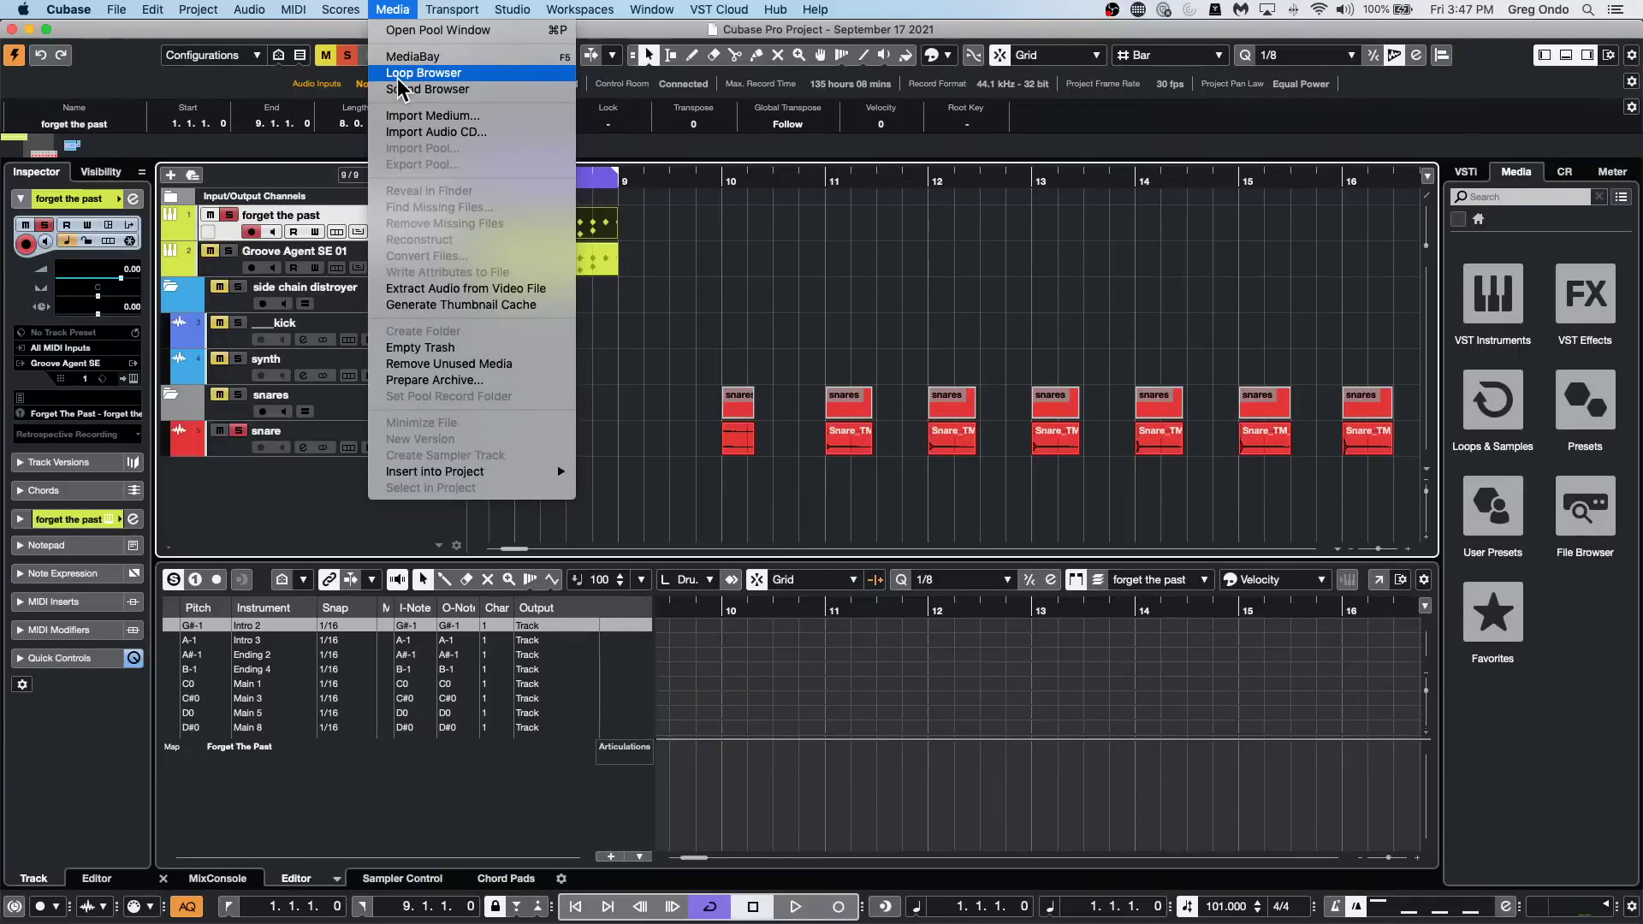
{"action": "left_click", "coordinate": [458, 753]}
{"action": "left_click", "coordinate": [408, 910]}
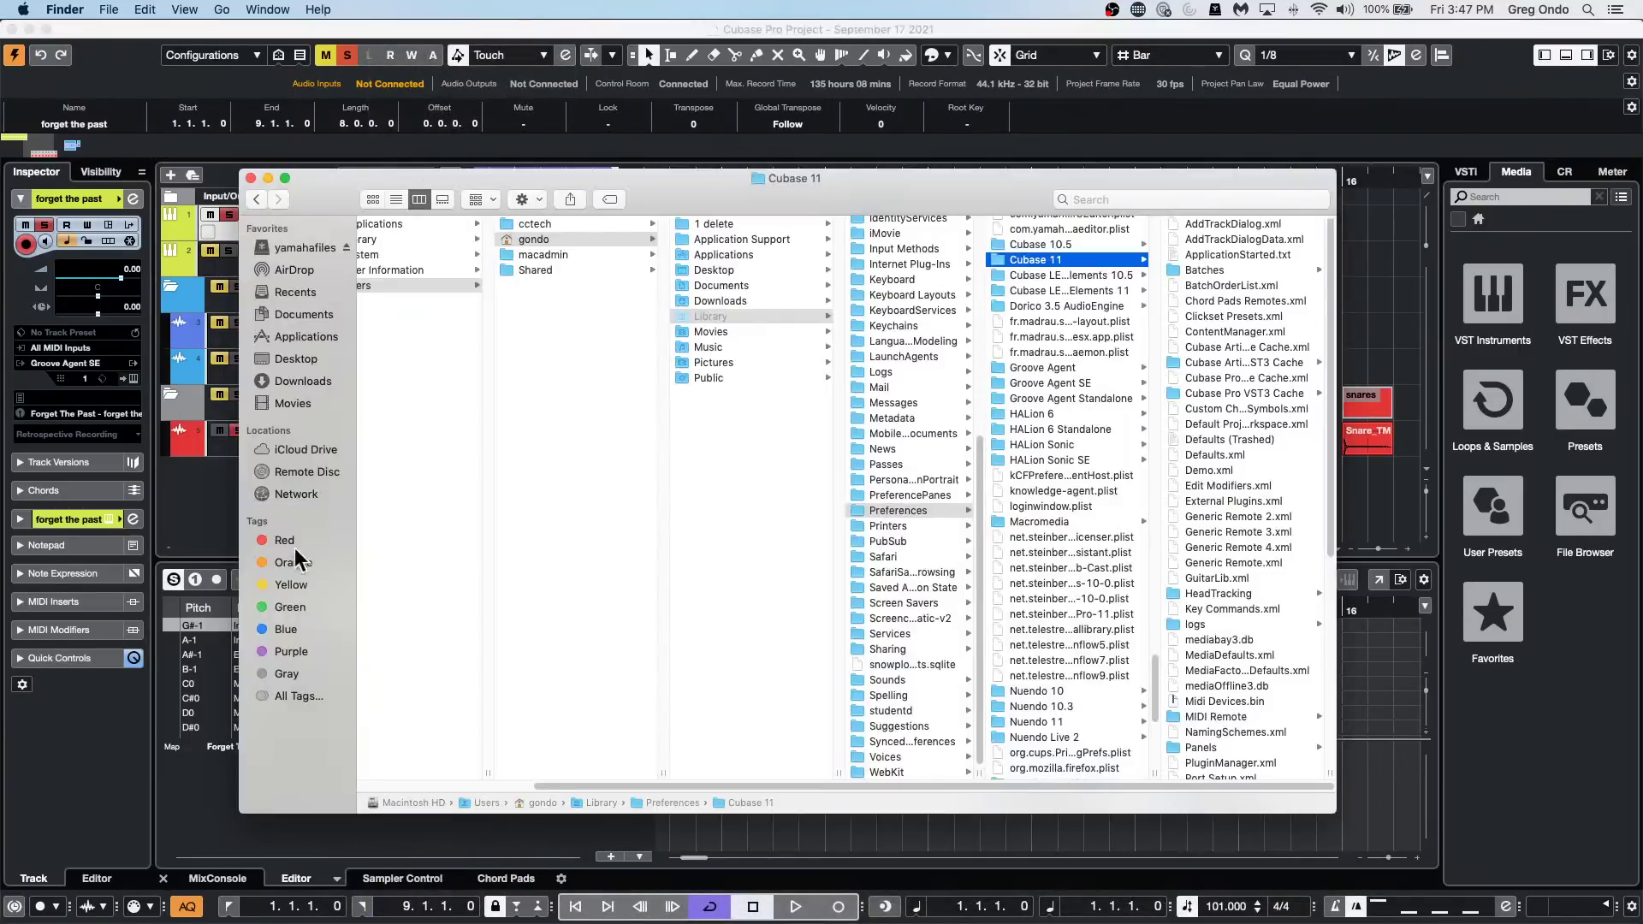
{"action": "left_click", "coordinate": [299, 315]}
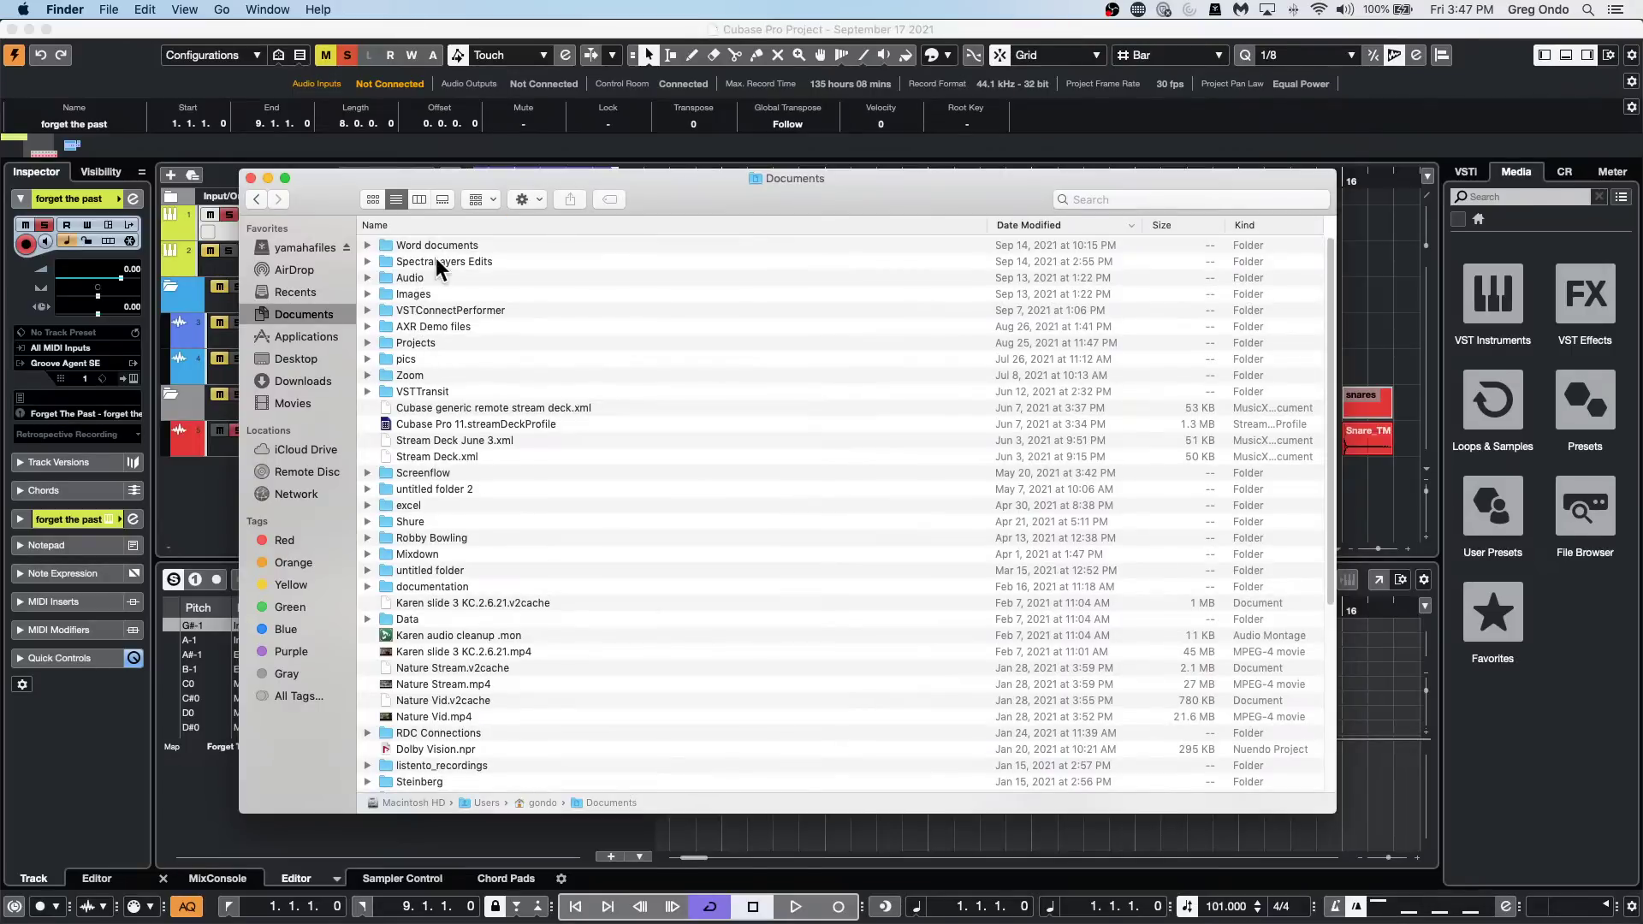
{"action": "left_click", "coordinate": [426, 346]}
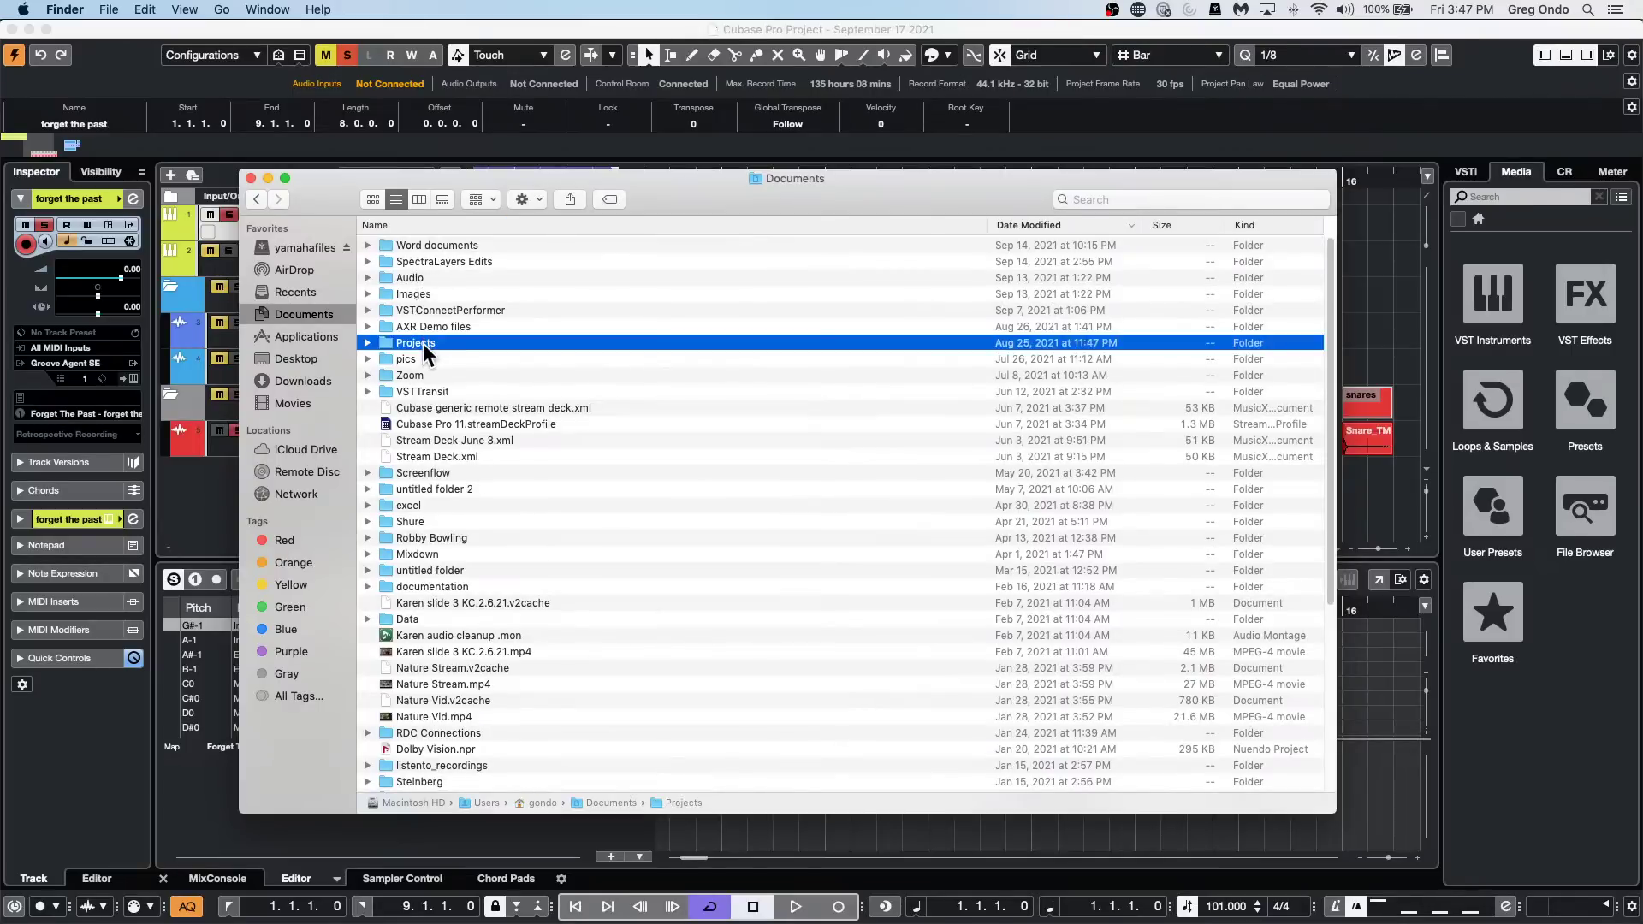
{"action": "left_click", "coordinate": [368, 342]}
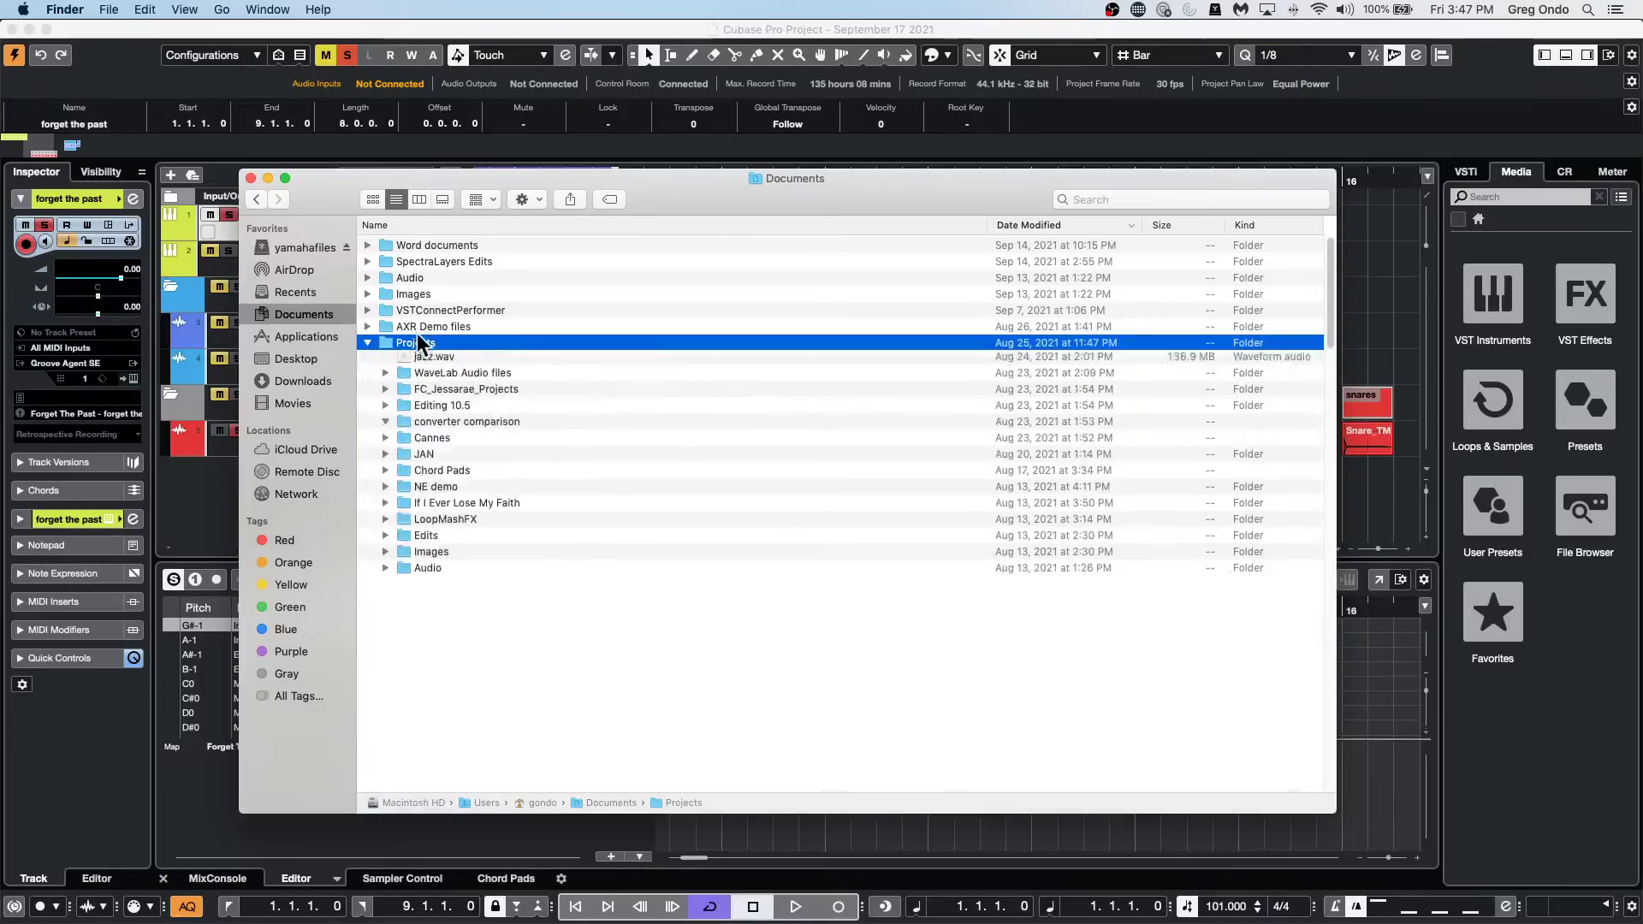
{"action": "scroll", "coordinate": [524, 533], "scroll_direction": "down", "scroll_amount": 5}
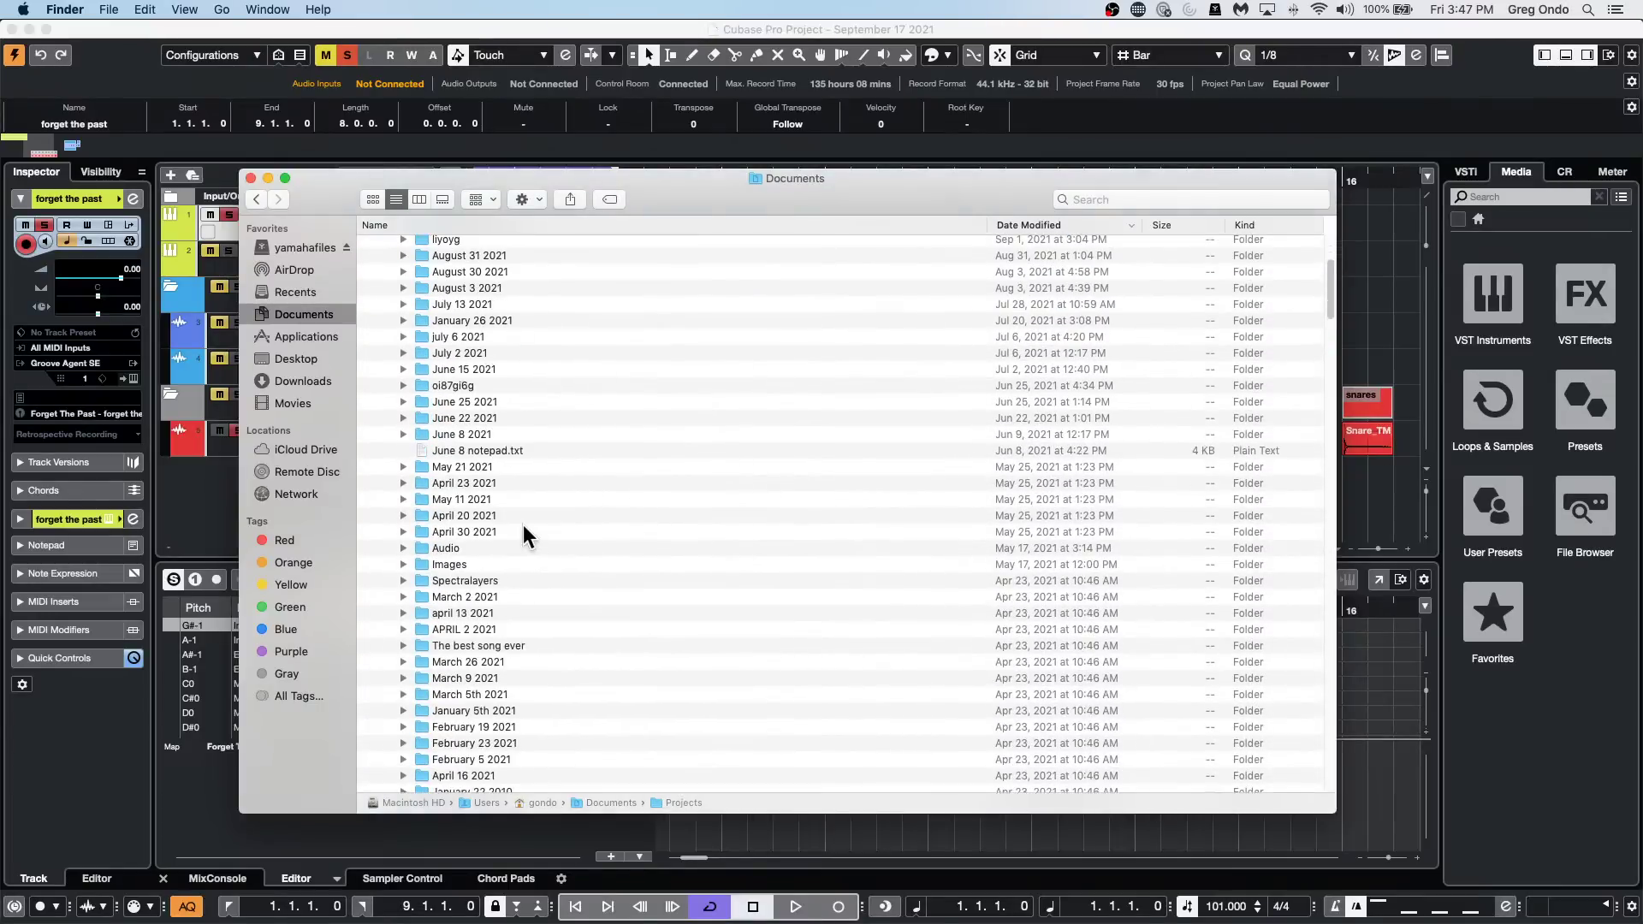
{"action": "scroll", "coordinate": [524, 527], "scroll_direction": "down", "scroll_amount": 15}
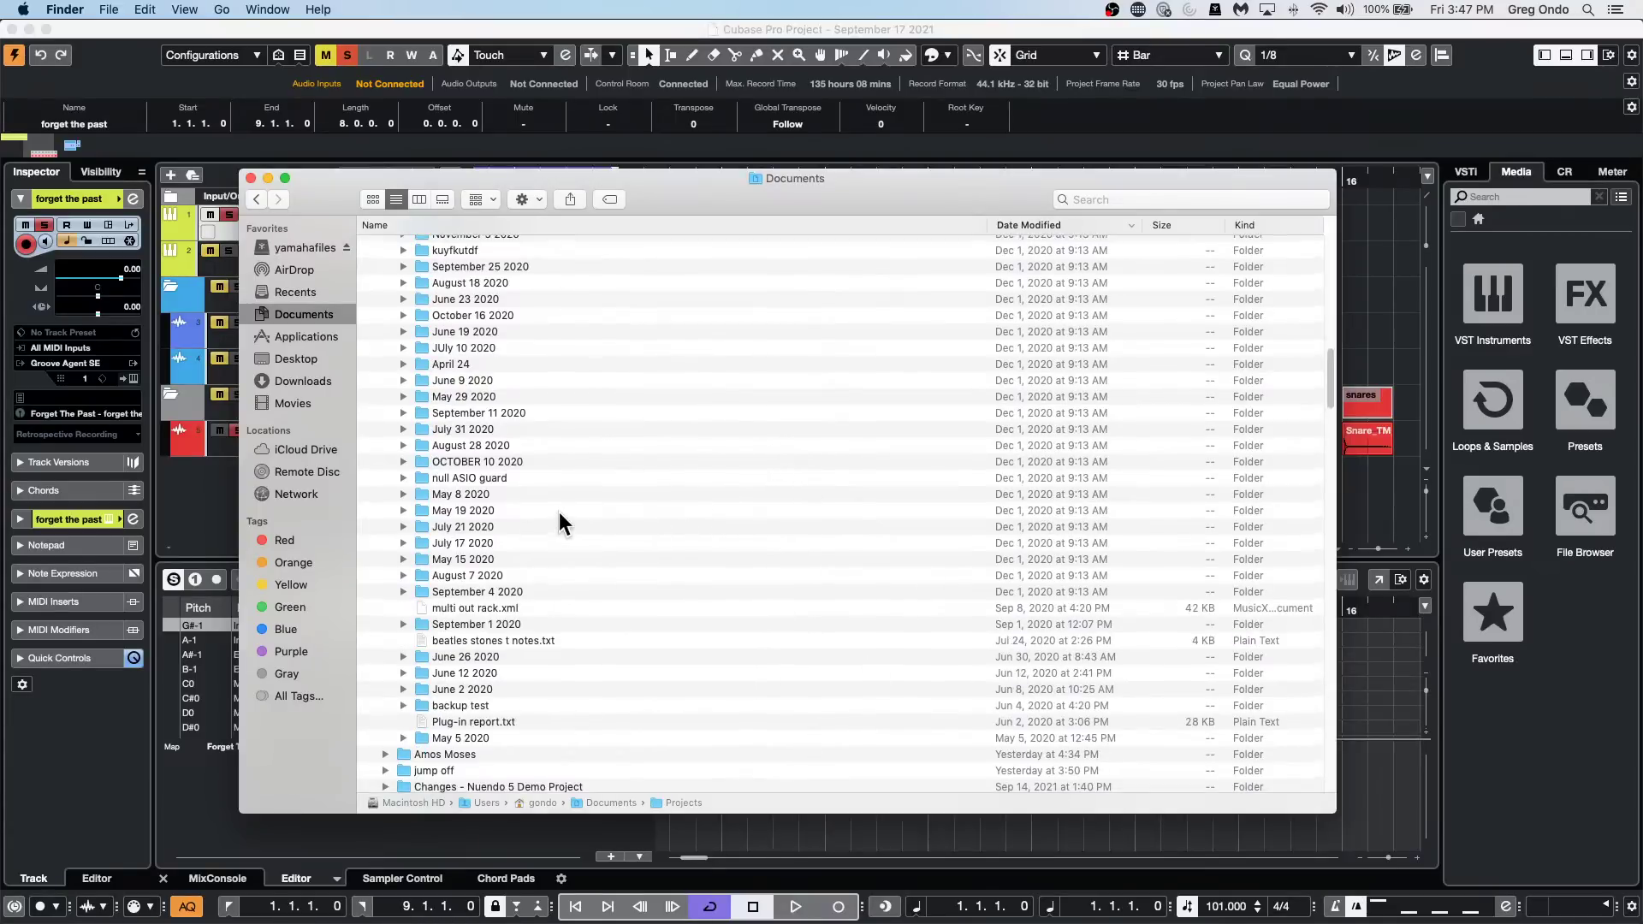
{"action": "scroll", "coordinate": [558, 514], "scroll_direction": "up", "scroll_amount": 10}
{"action": "scroll", "coordinate": [562, 513], "scroll_direction": "up", "scroll_amount": 10}
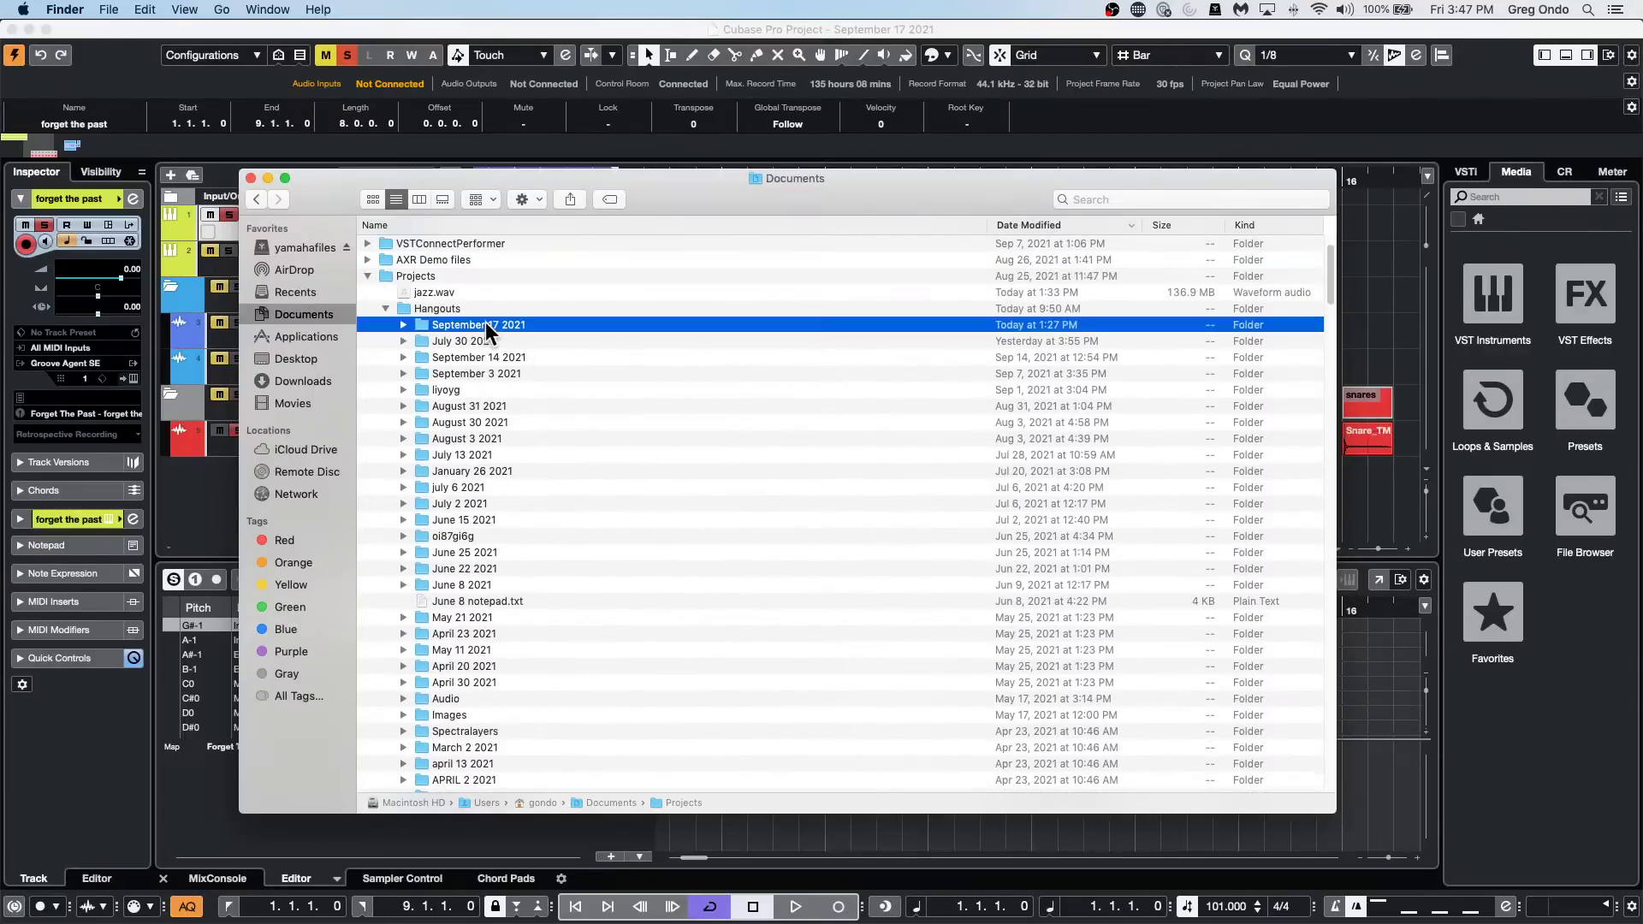
{"action": "double_click", "coordinate": [485, 323]}
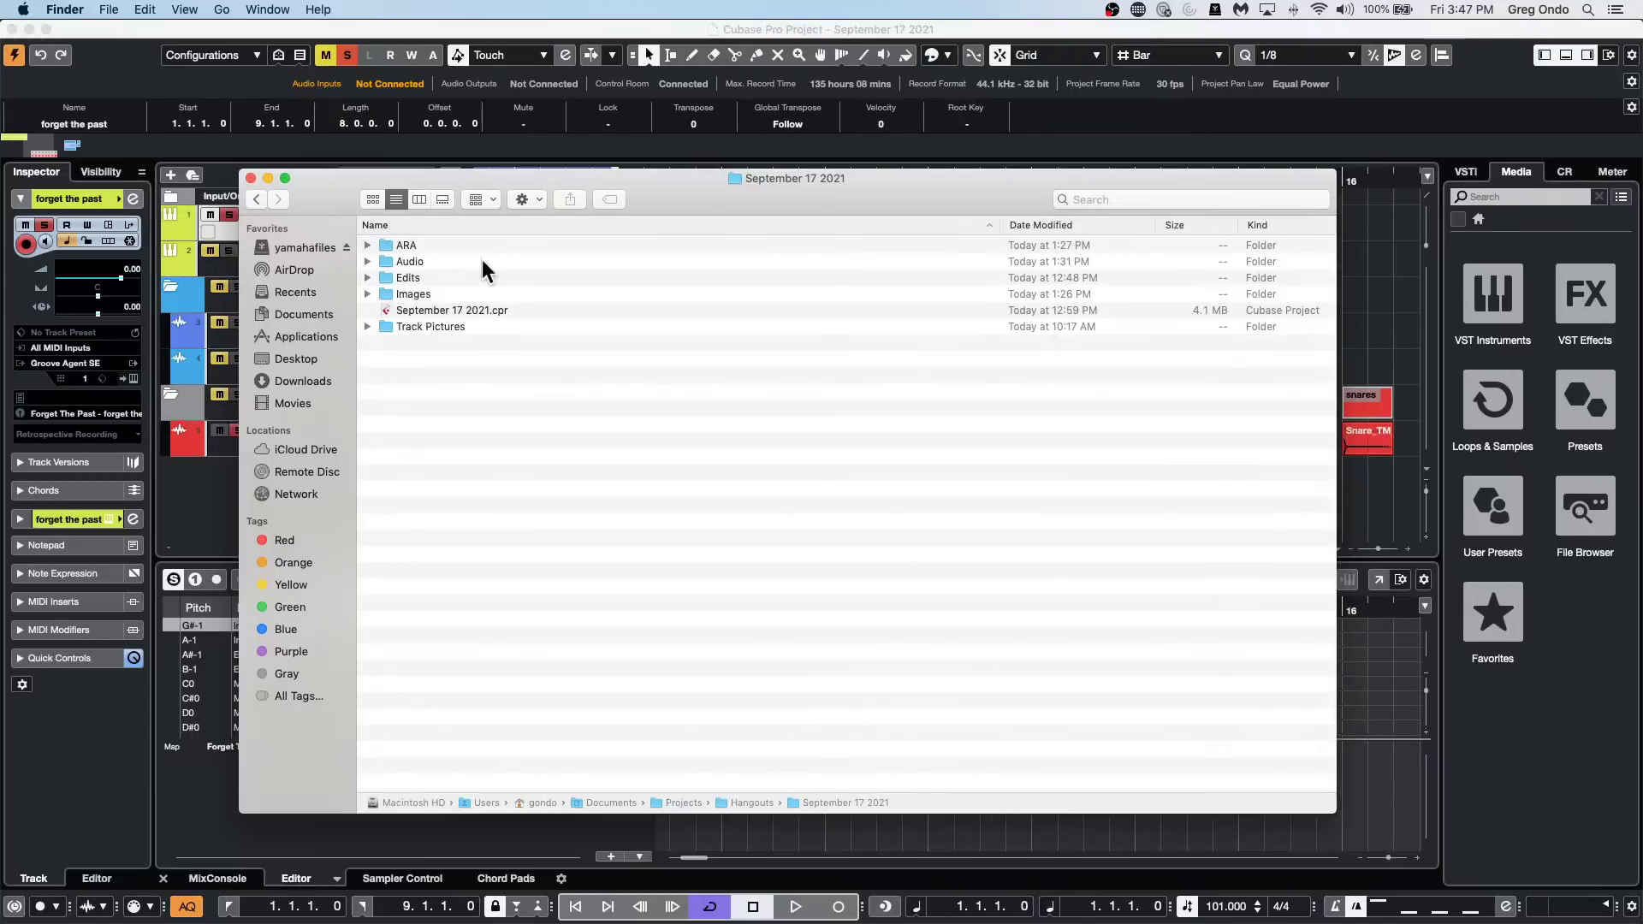
Move the project's Edits folder to the Trash, and list the Audio folder's files before closing the Finder window.
{"action": "left_click", "coordinate": [416, 276]}
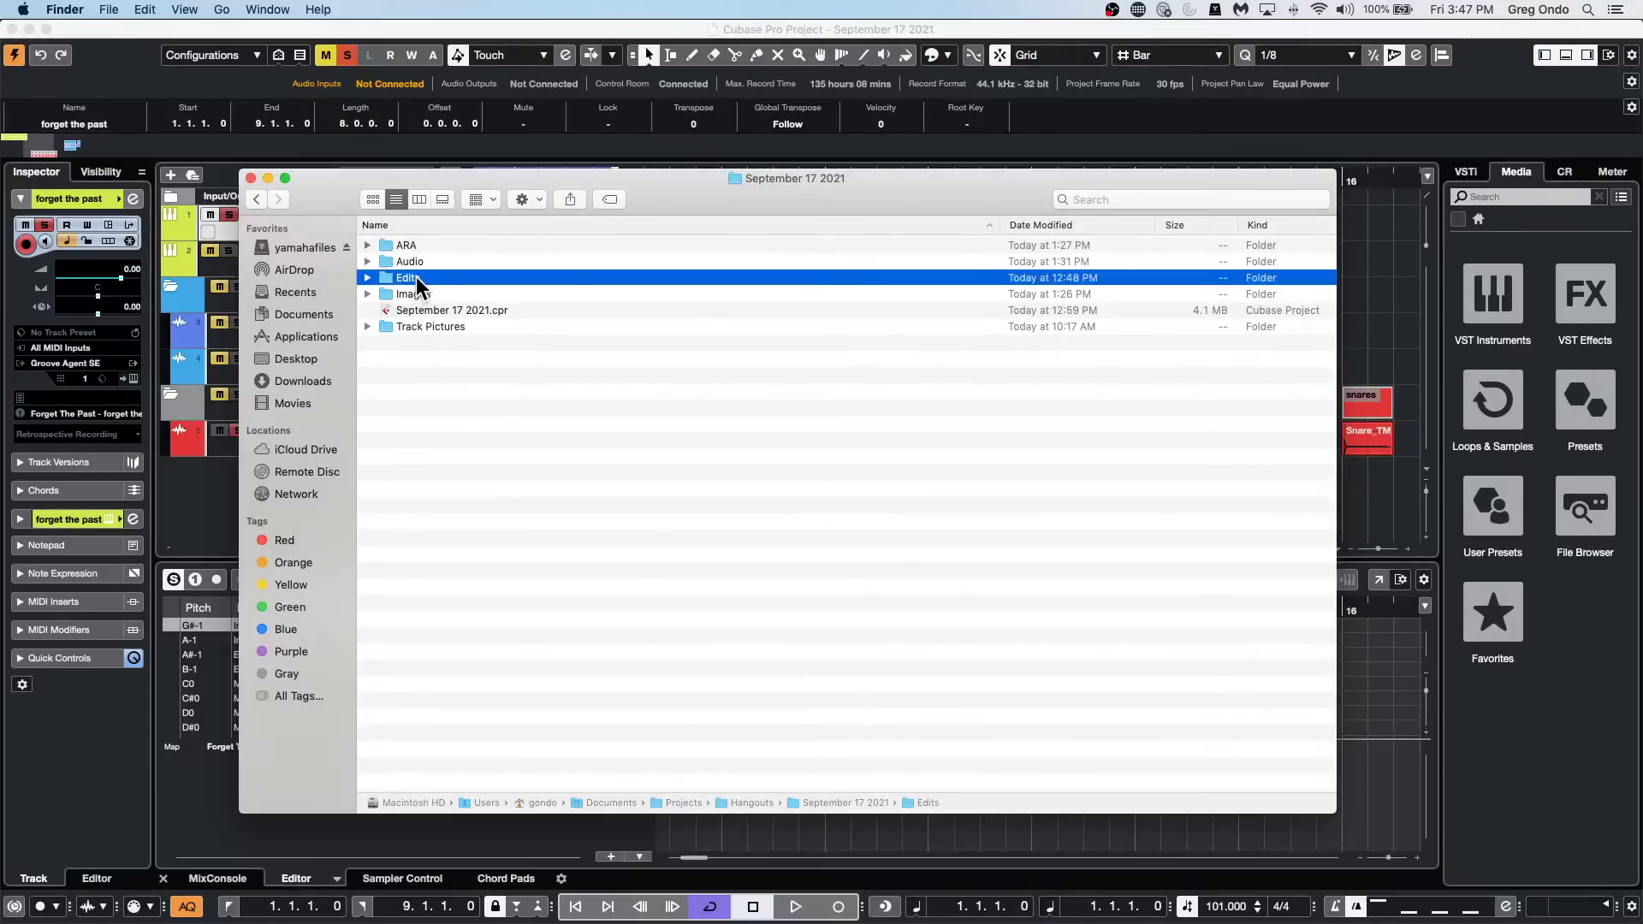
{"action": "right_click", "coordinate": [415, 277]}
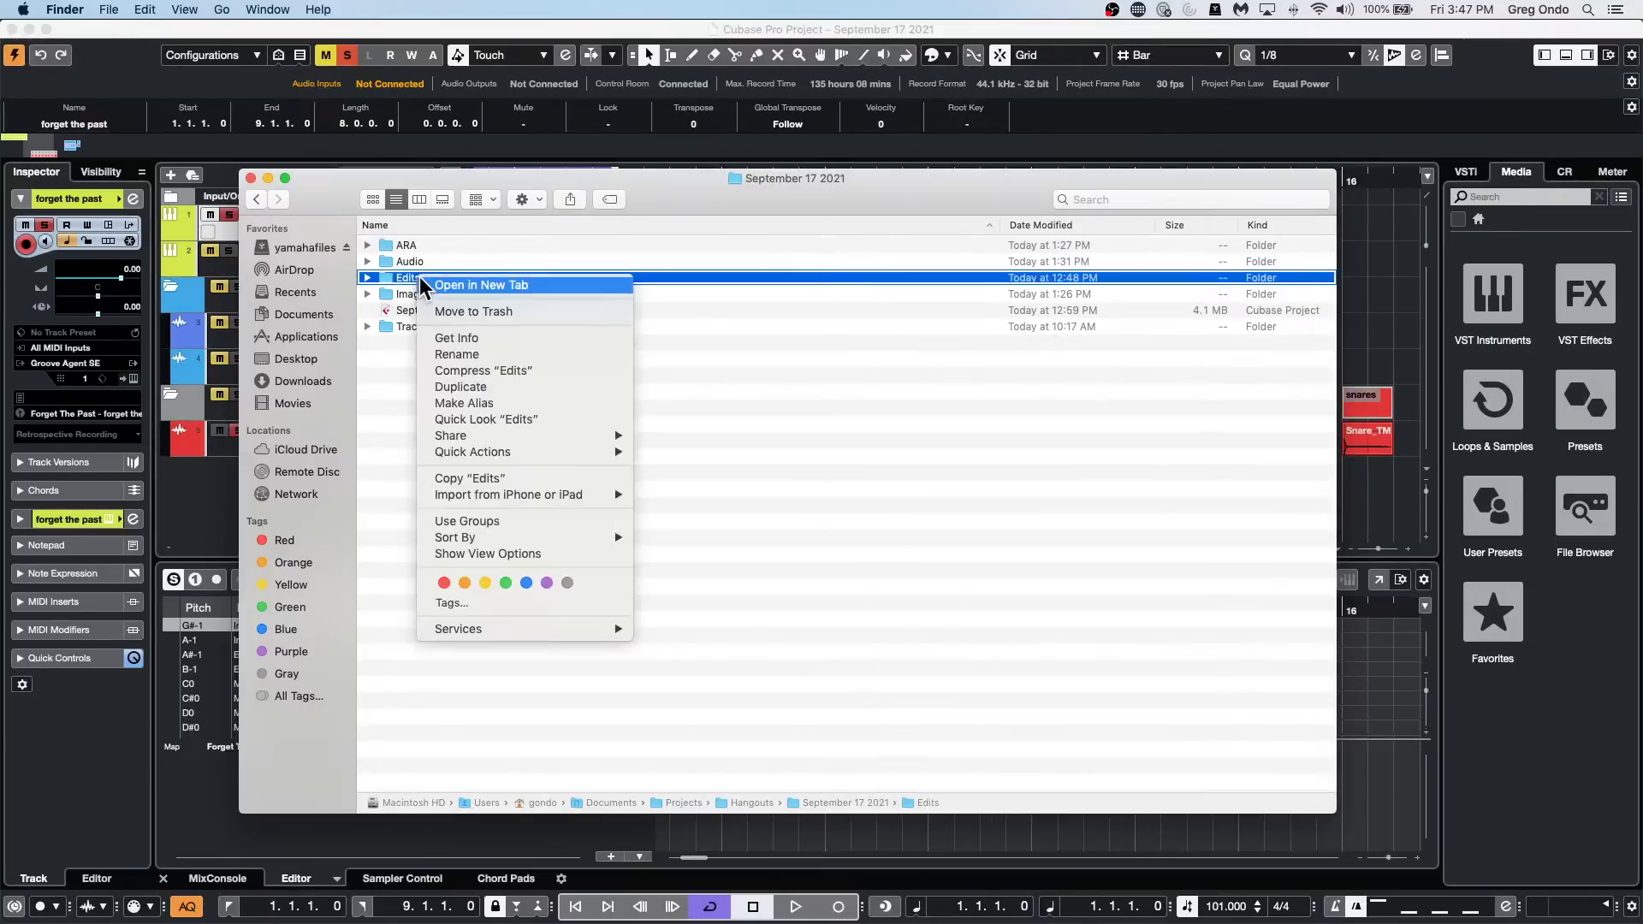
{"action": "left_click", "coordinate": [516, 312]}
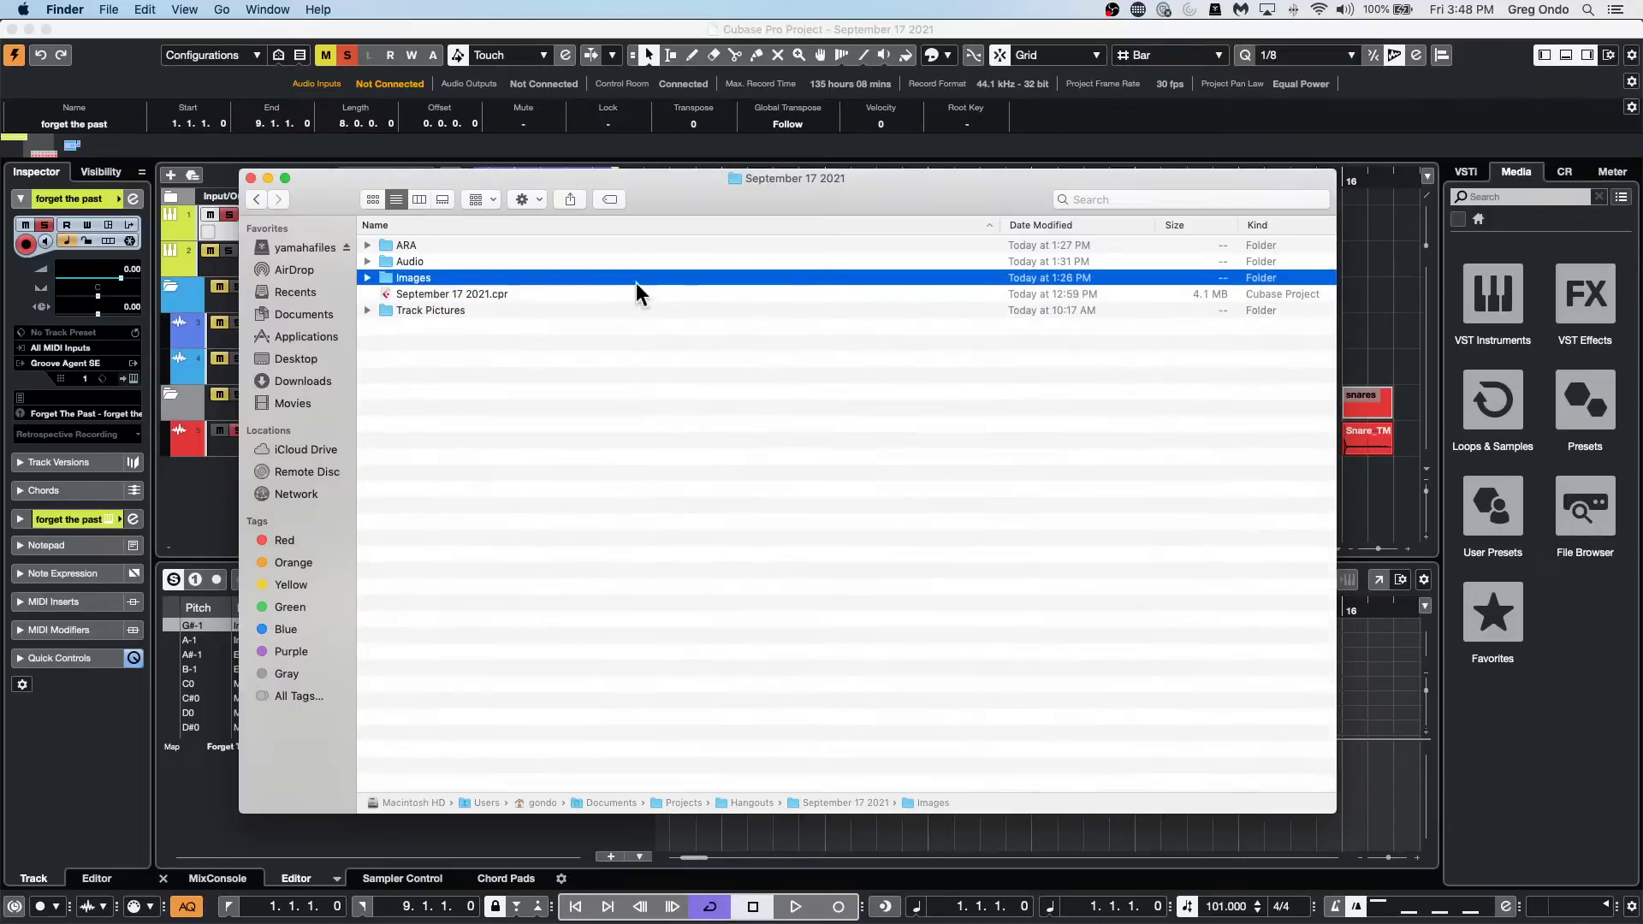
{"action": "left_click", "coordinate": [368, 261]}
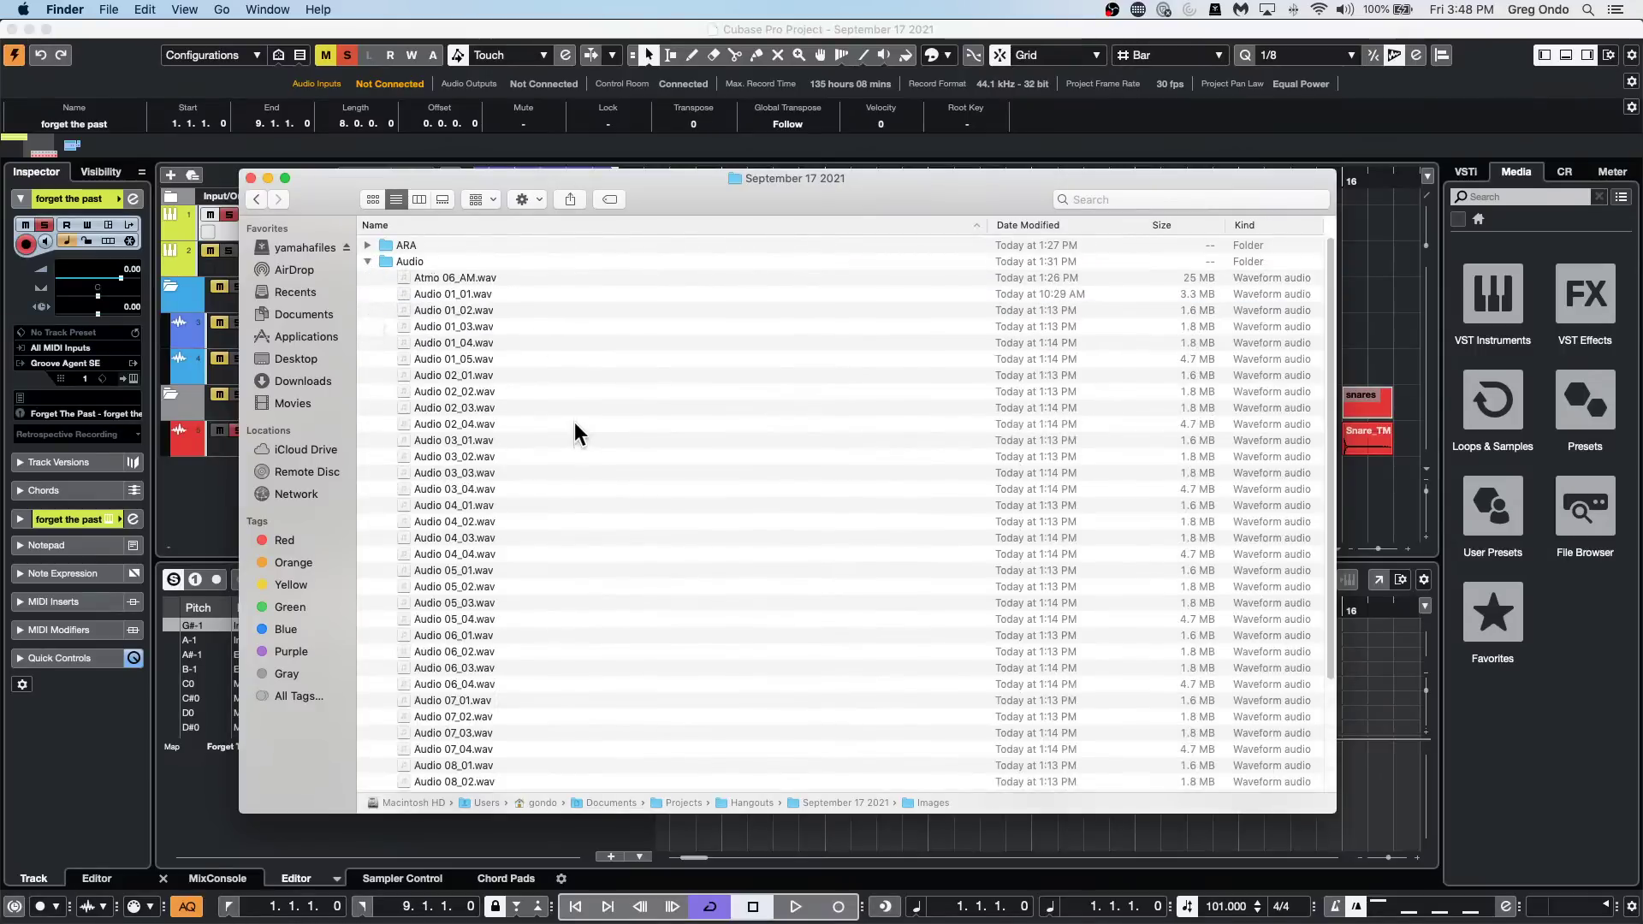
{"action": "left_click", "coordinate": [250, 178]}
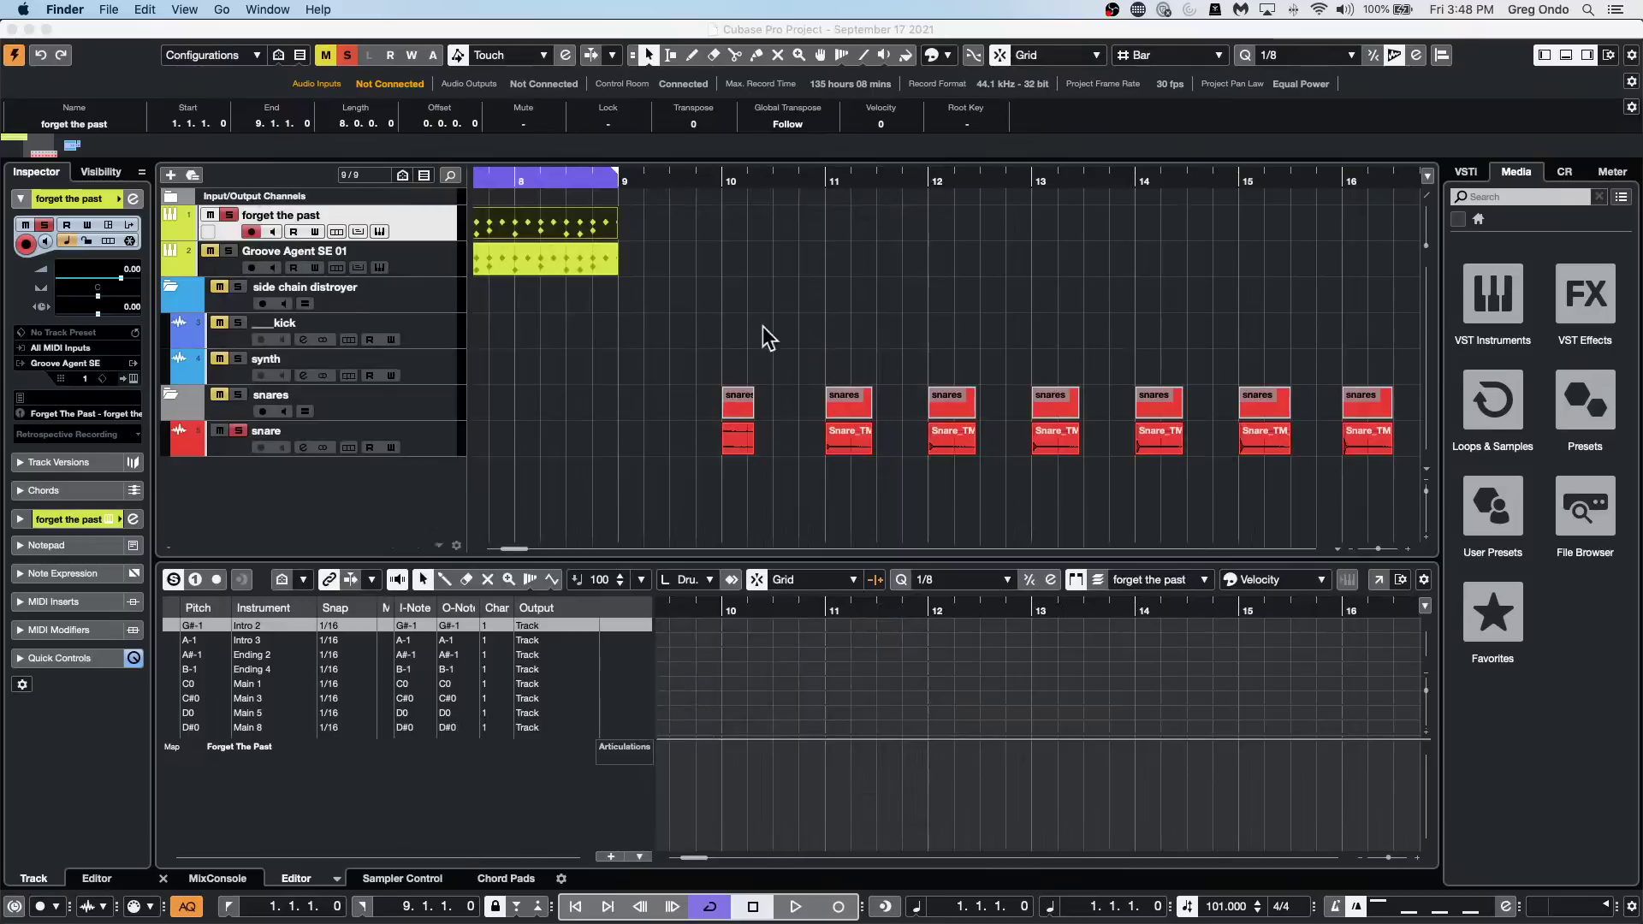
Switch back to Cubase and remove the unused media from the September 17 2021 project.
{"action": "left_click", "coordinate": [118, 9]}
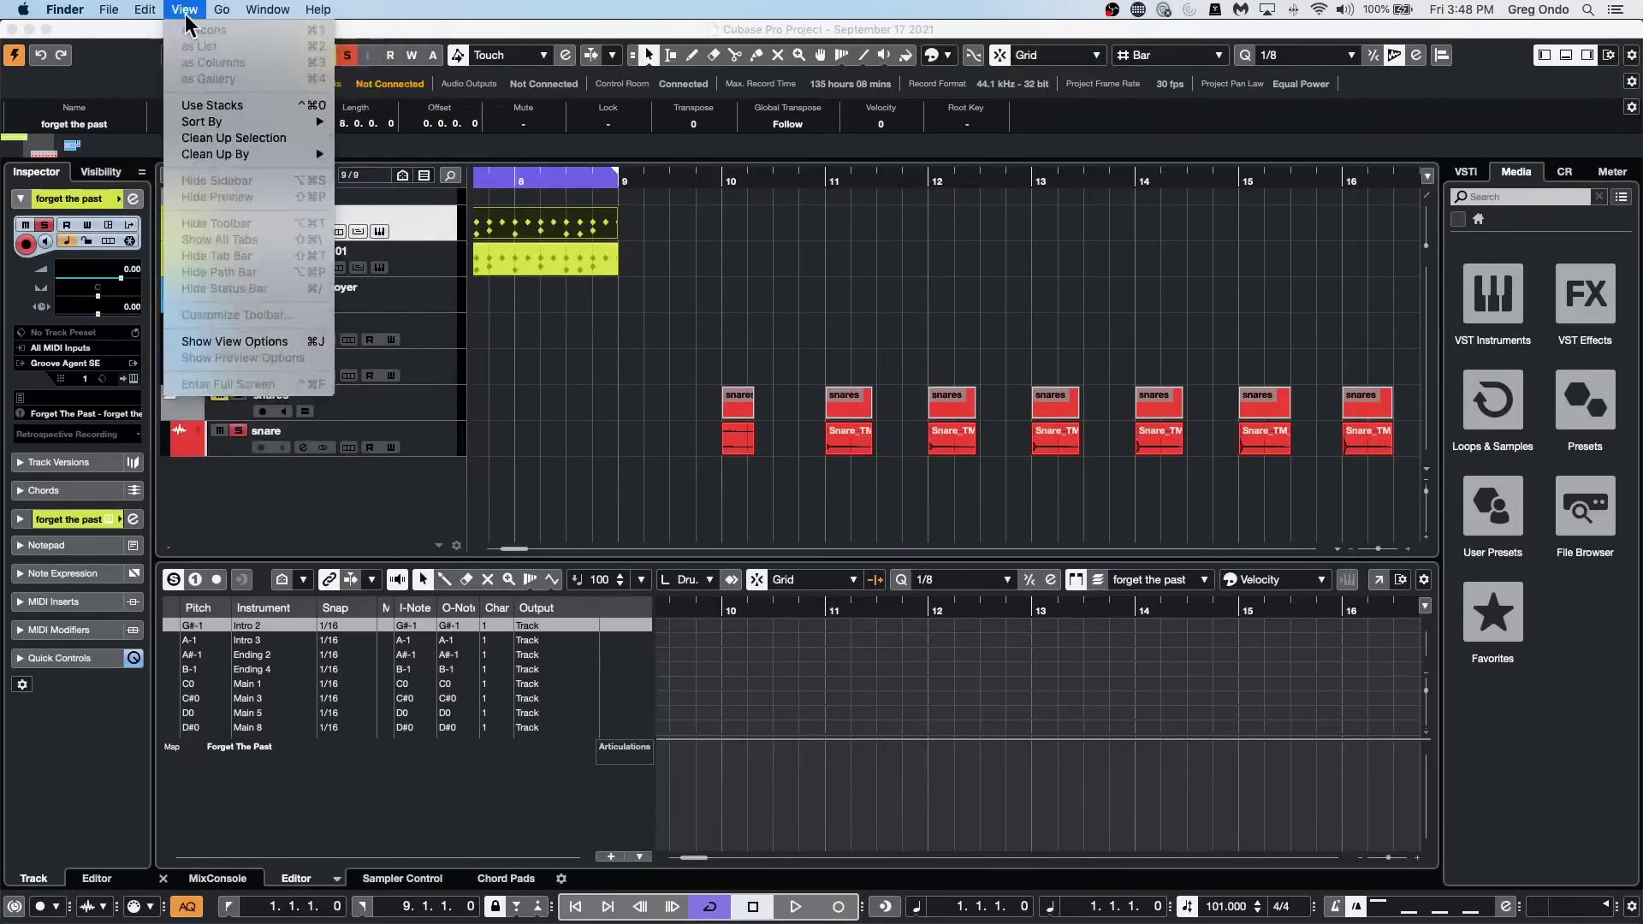
{"action": "mouse_move", "coordinate": [250, 20]}
{"action": "left_click", "coordinate": [694, 395]}
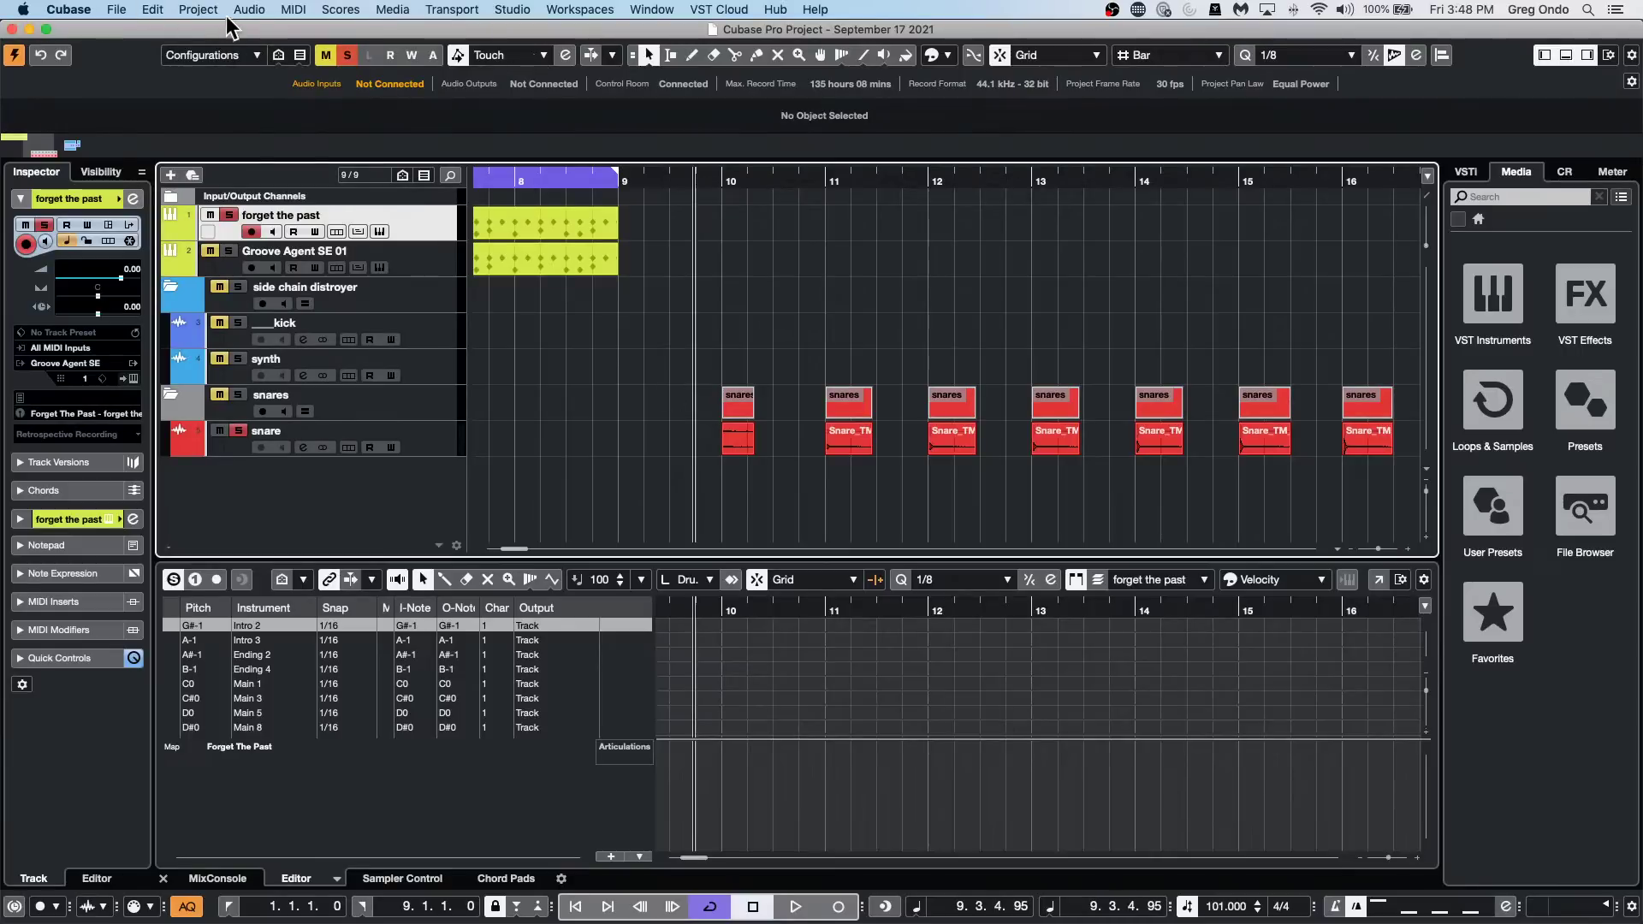
{"action": "left_click", "coordinate": [339, 9]}
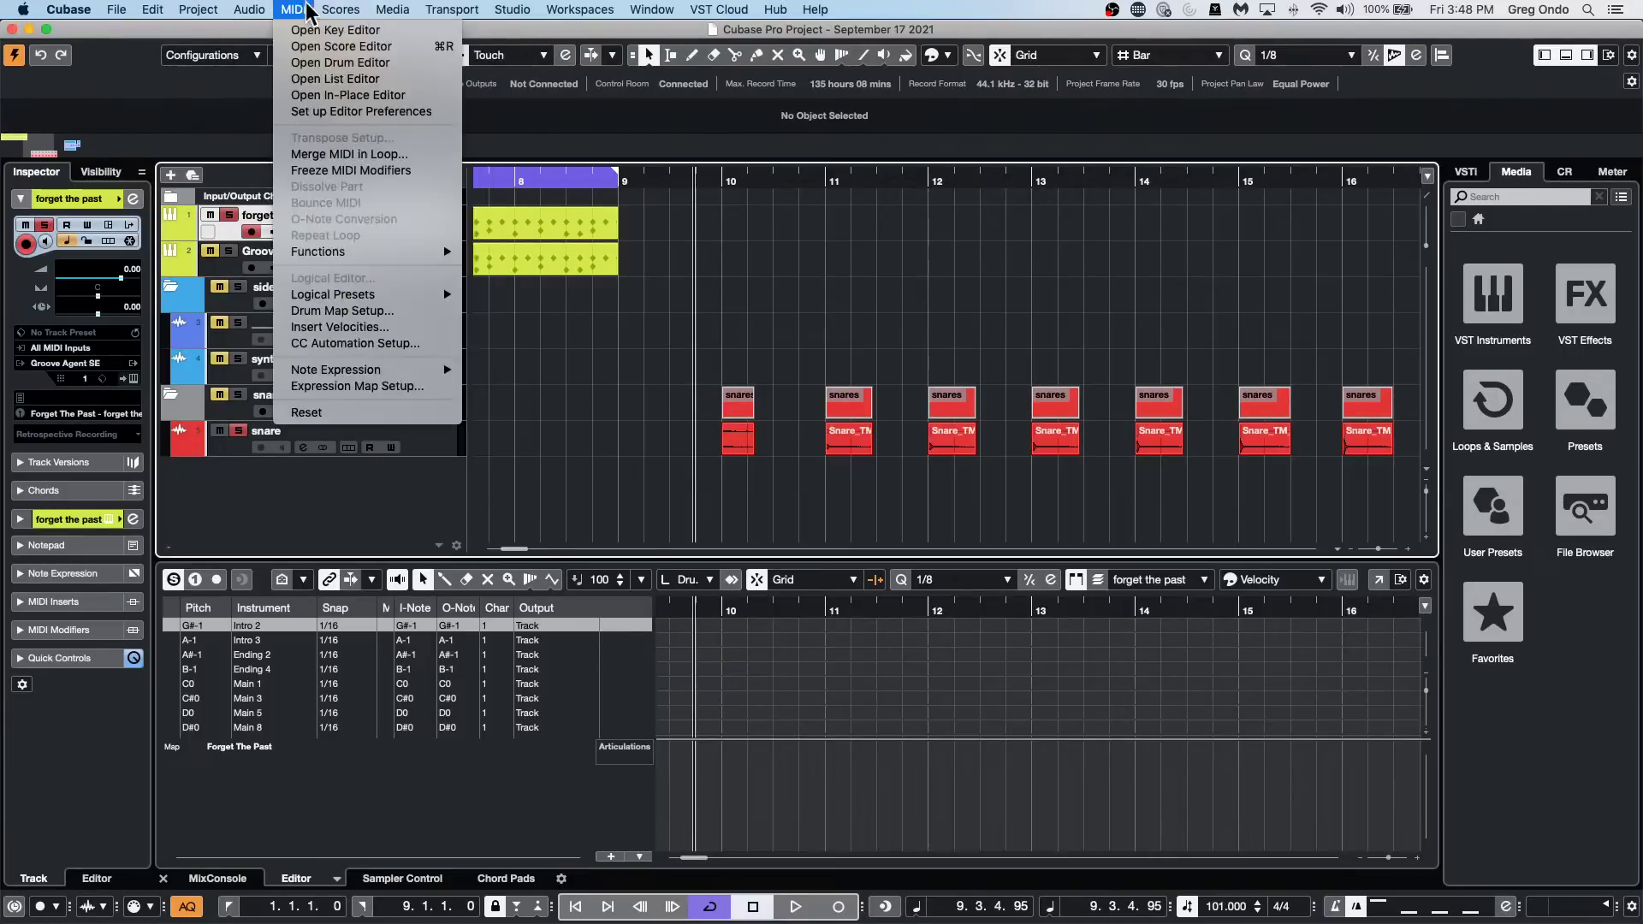
{"action": "mouse_move", "coordinate": [204, 14]}
{"action": "mouse_move", "coordinate": [257, 10]}
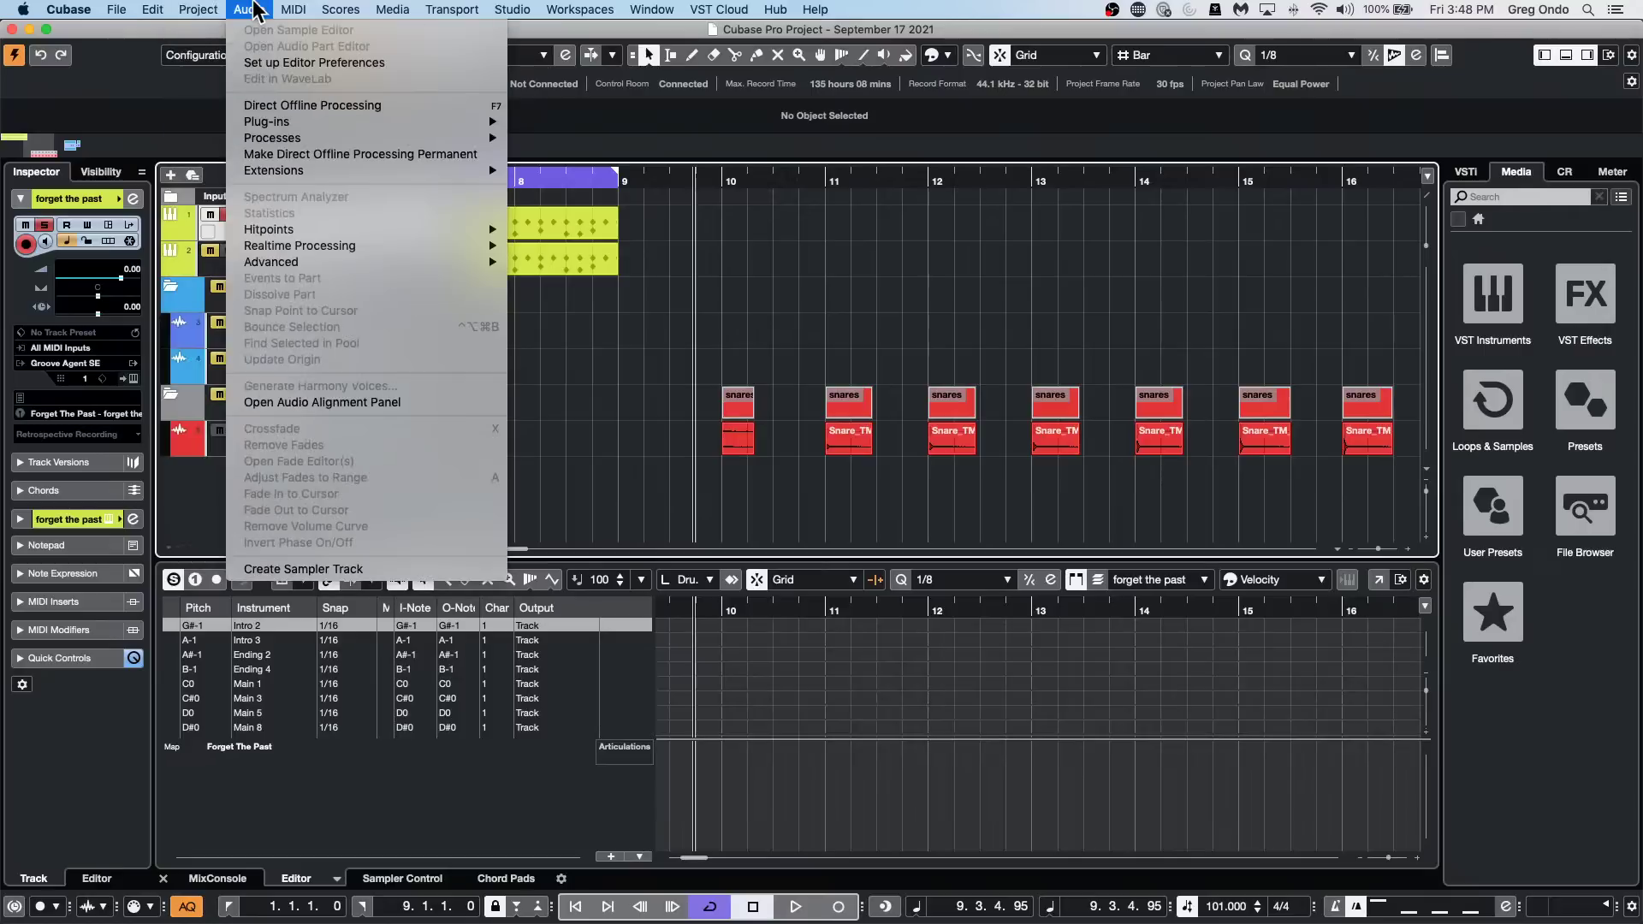
{"action": "mouse_move", "coordinate": [393, 10]}
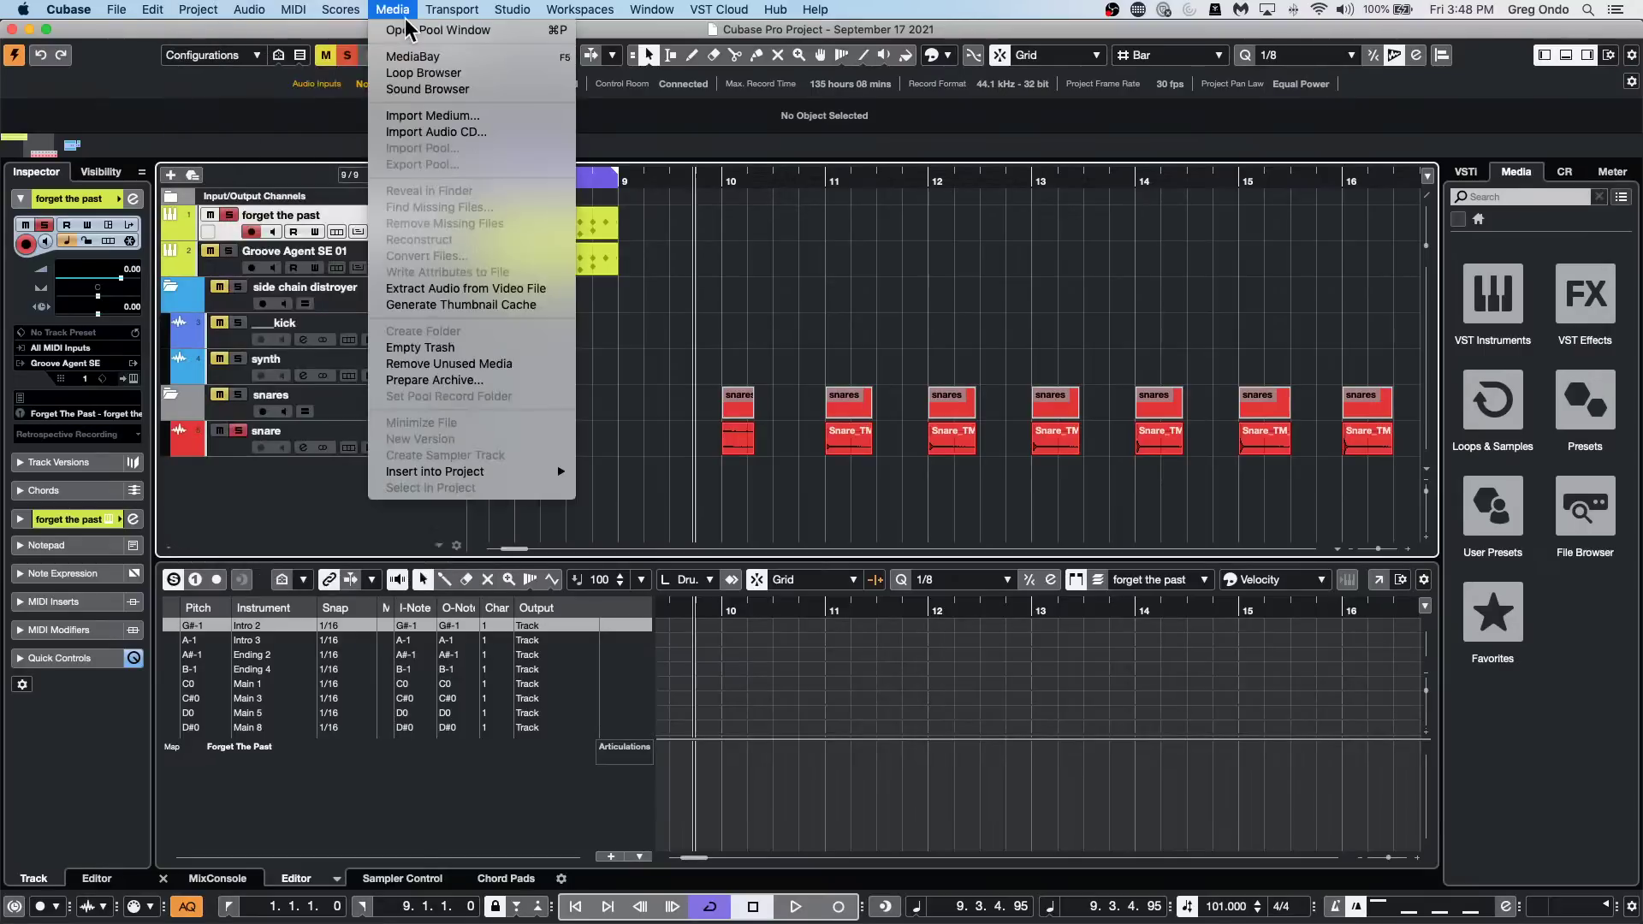
{"action": "left_click", "coordinate": [459, 364]}
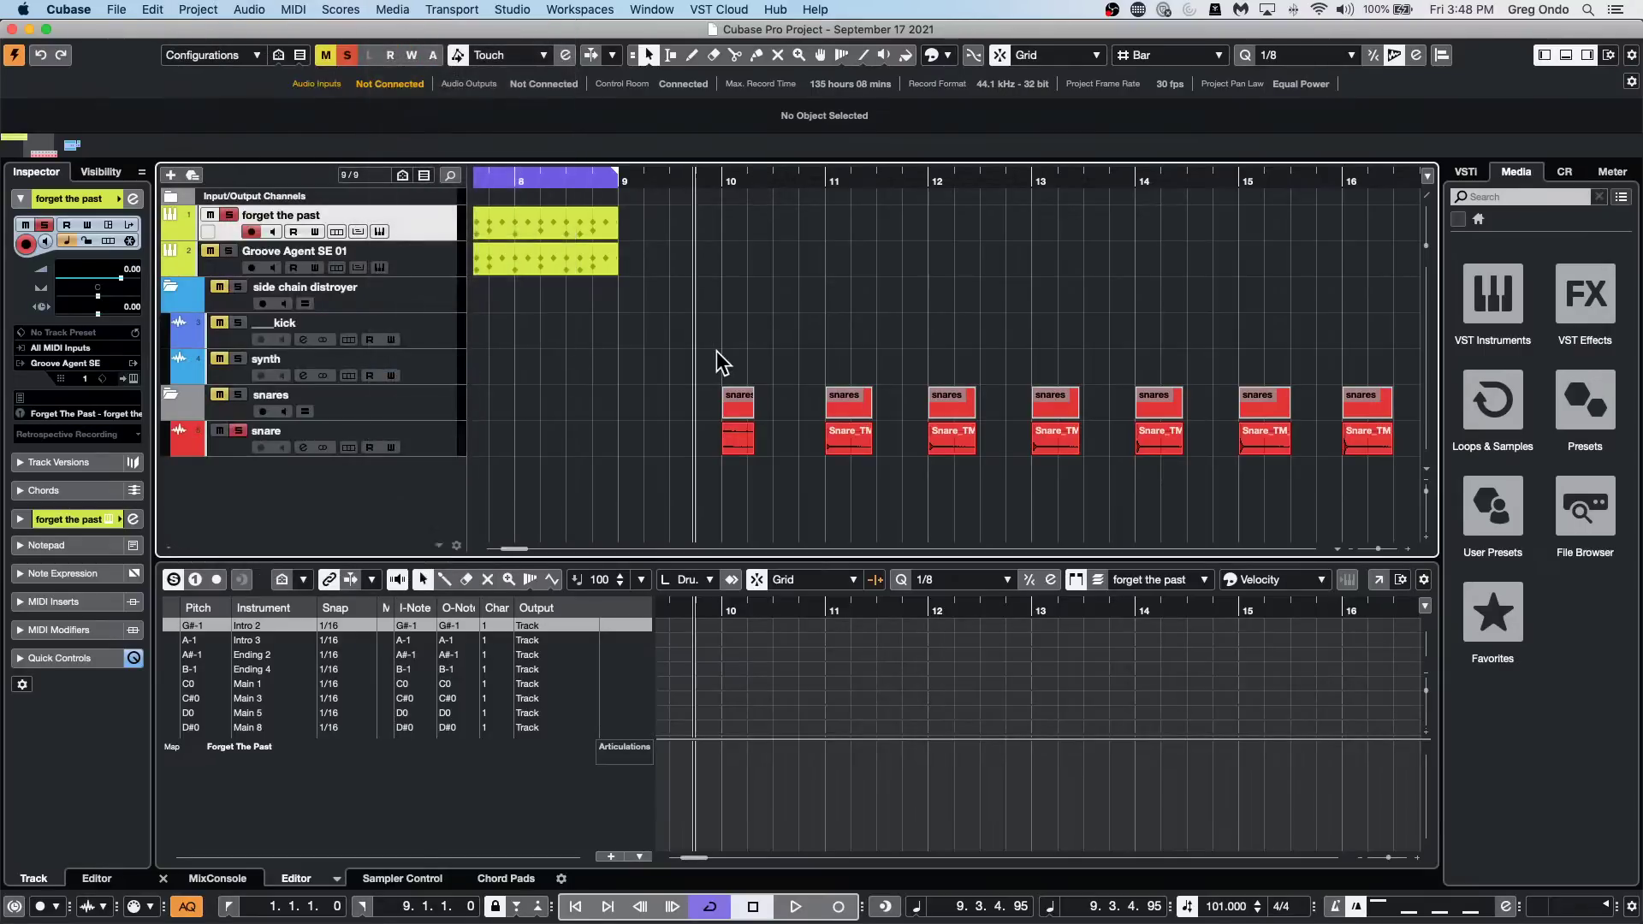
Open the Pool window to view the project's audio clips.
{"action": "left_click", "coordinate": [376, 9]}
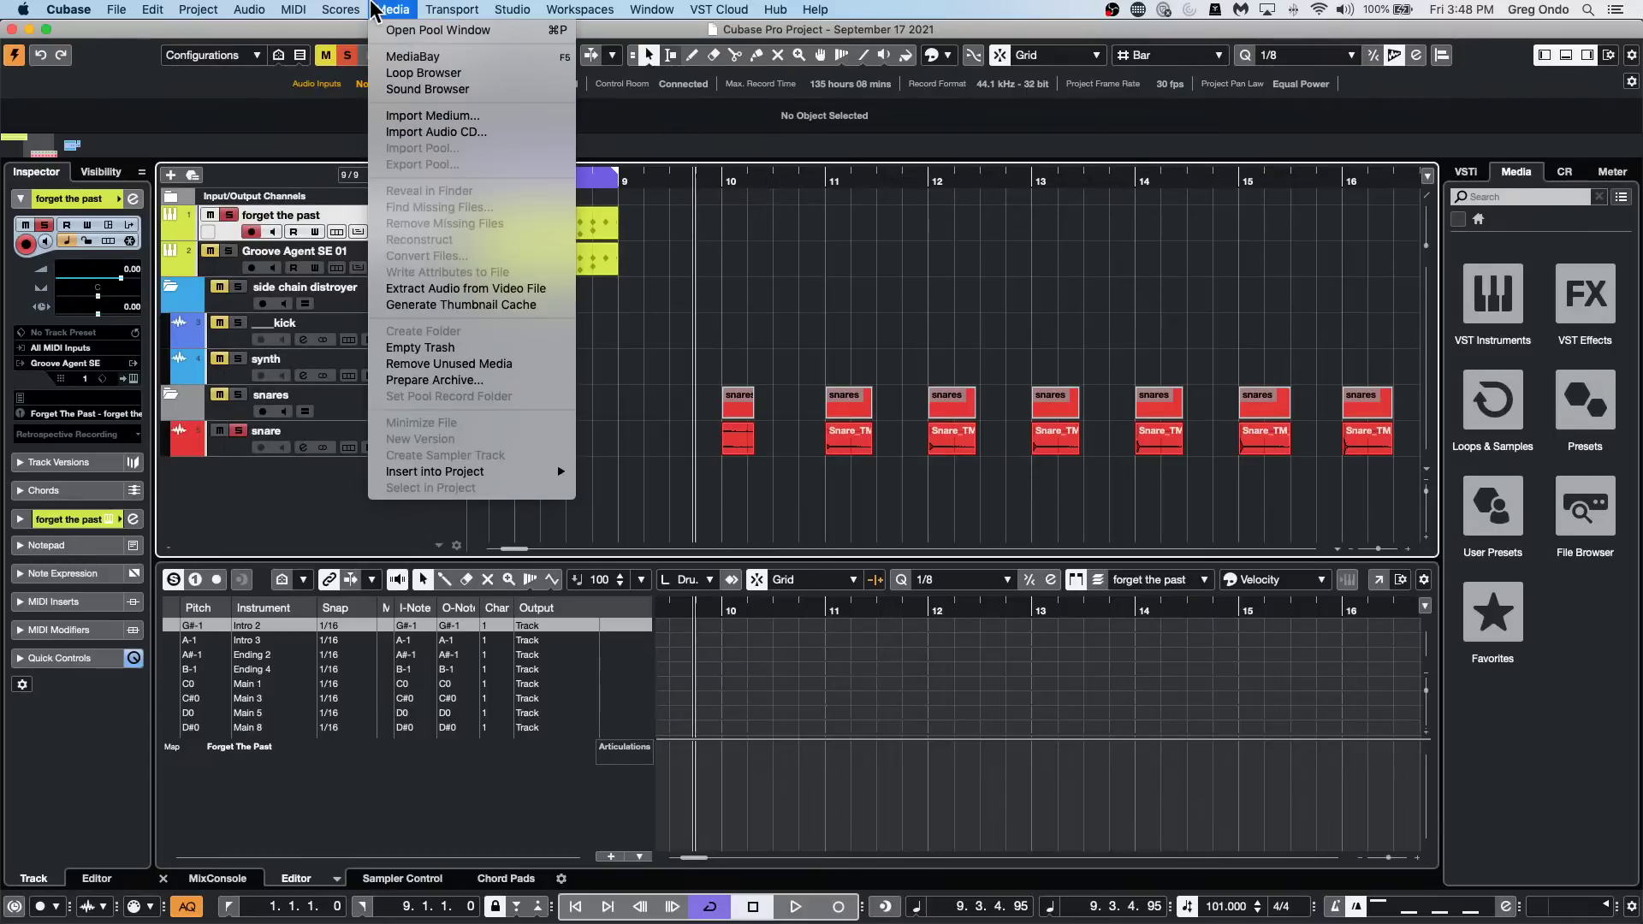
{"action": "left_click", "coordinate": [406, 34]}
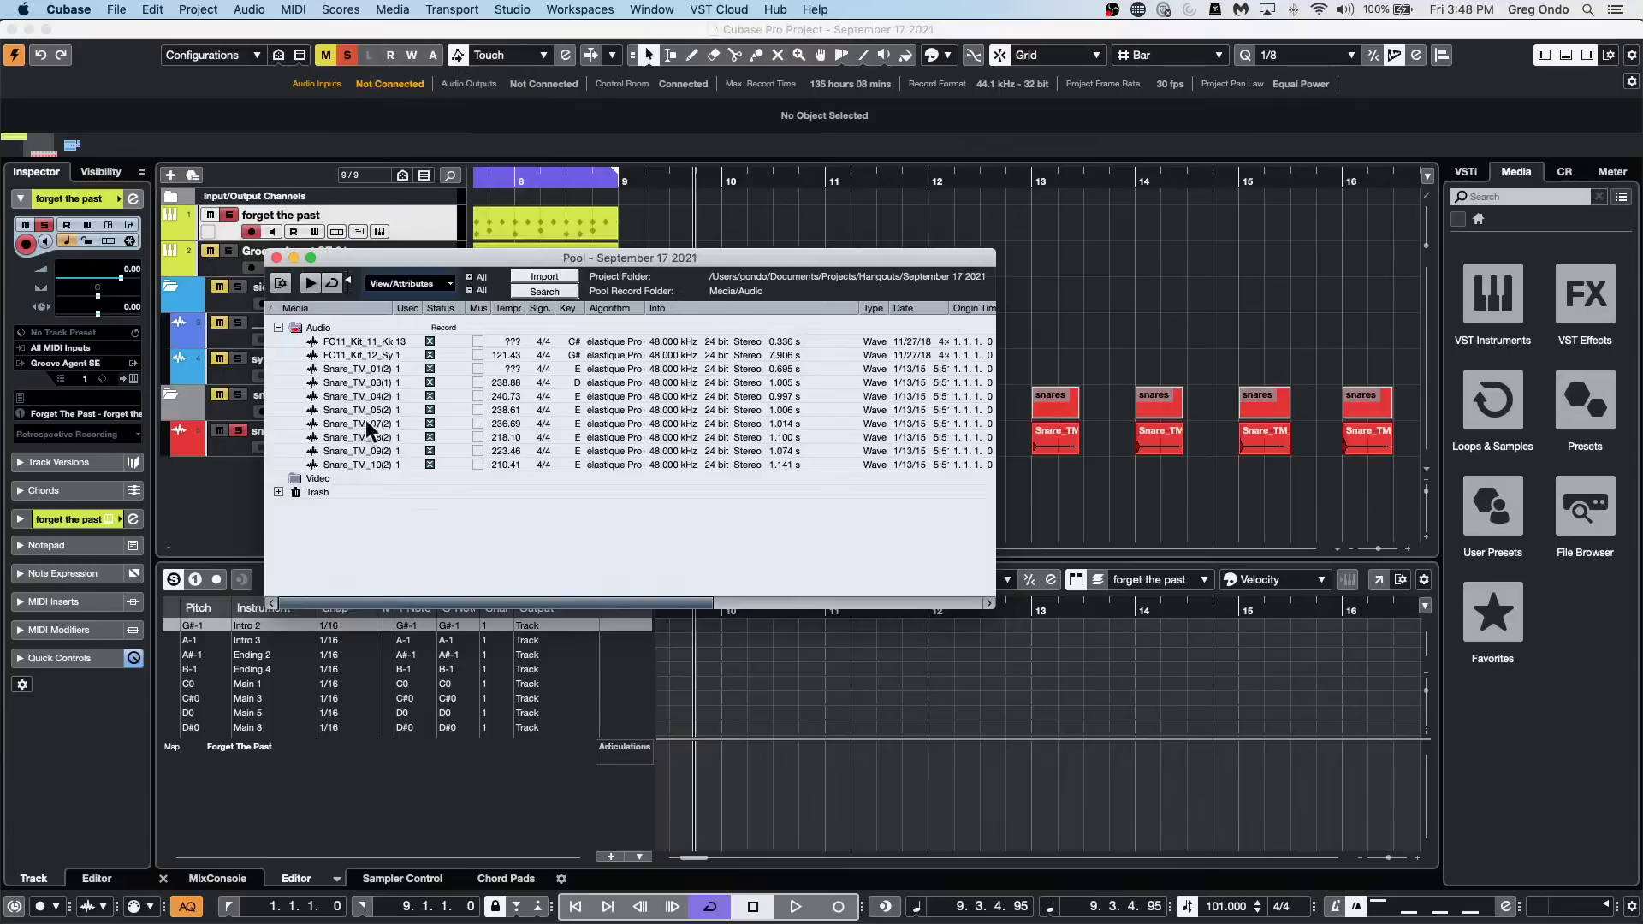
{"action": "left_click", "coordinate": [298, 8]}
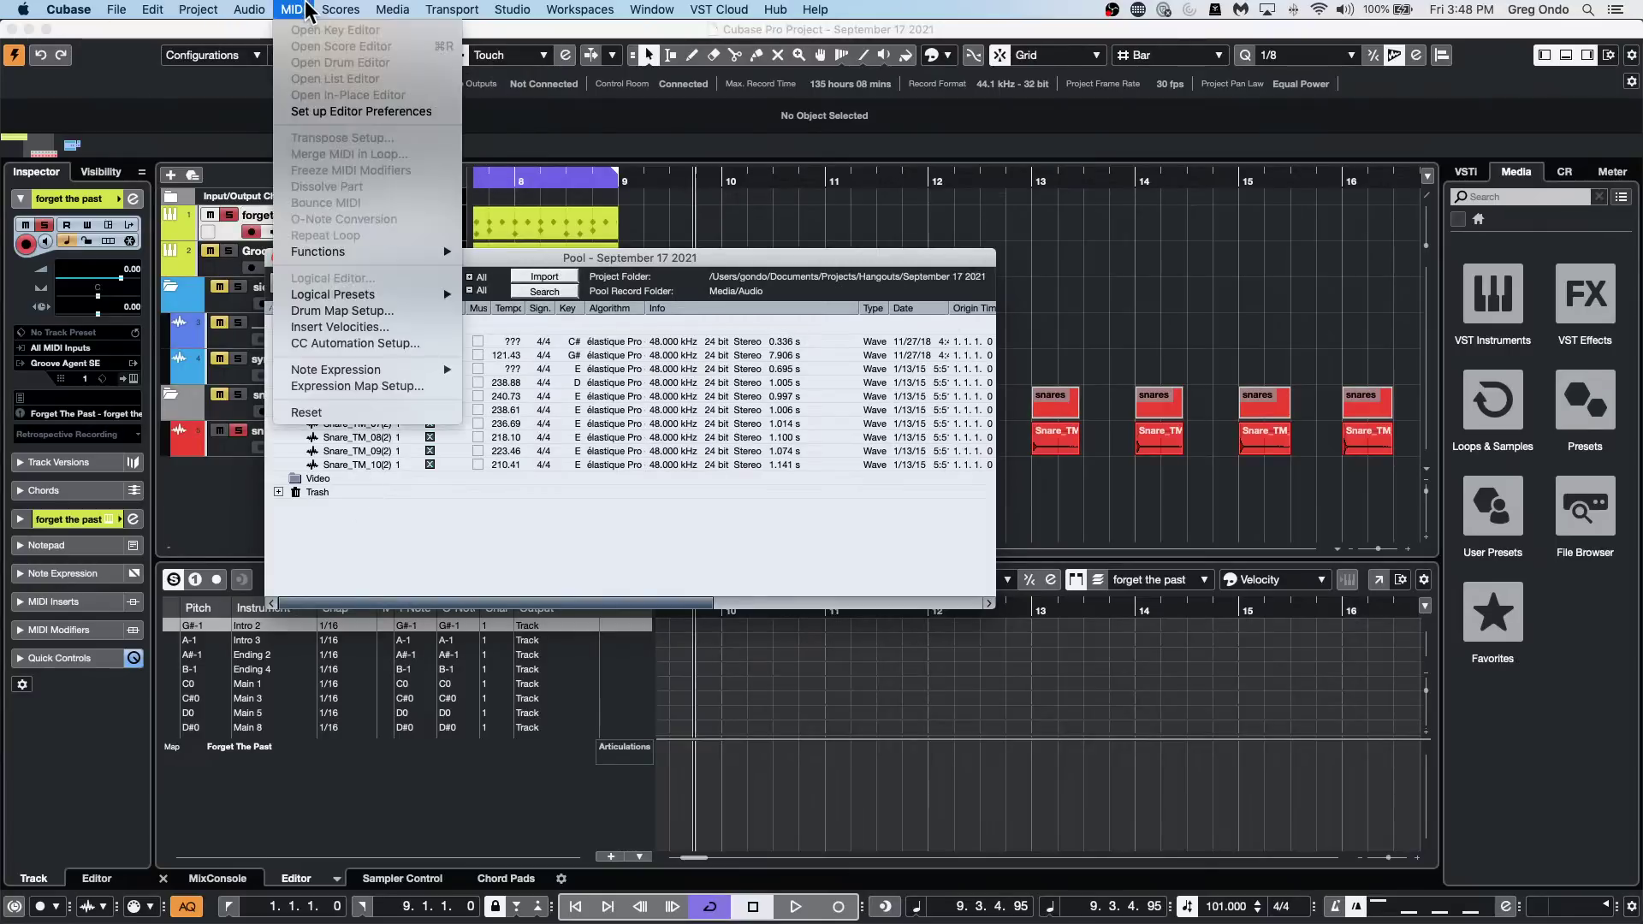
{"action": "mouse_move", "coordinate": [340, 9]}
{"action": "left_click", "coordinate": [1086, 253]}
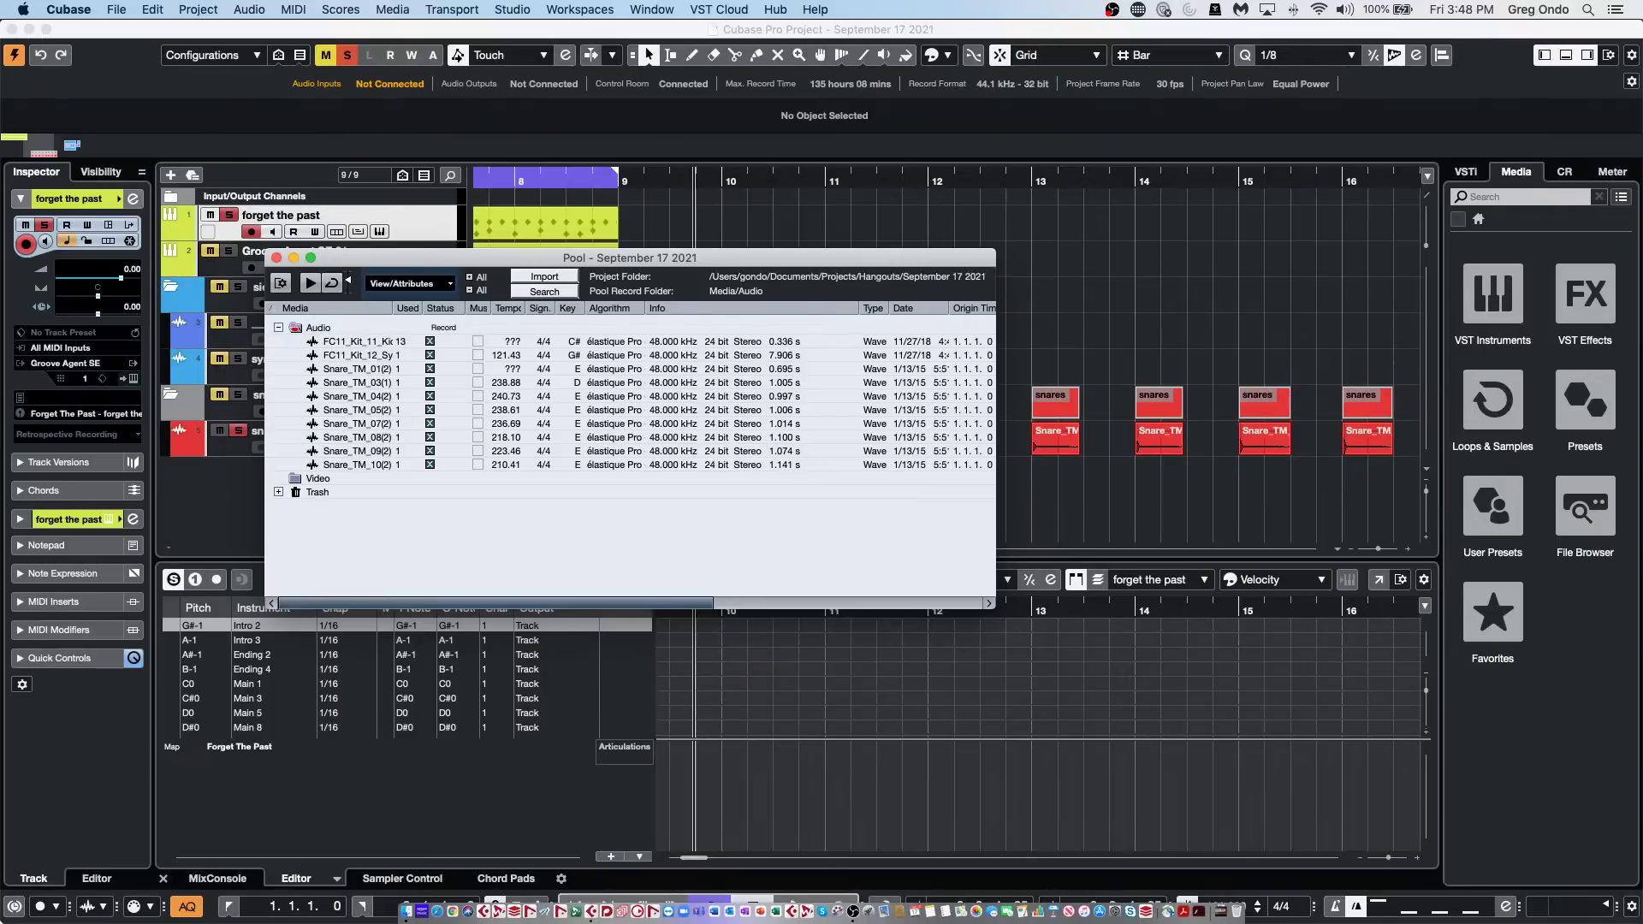
Switch to Finder and open the September 17 2021 folder again from Documents.
{"action": "key", "text": "super+Tab"}
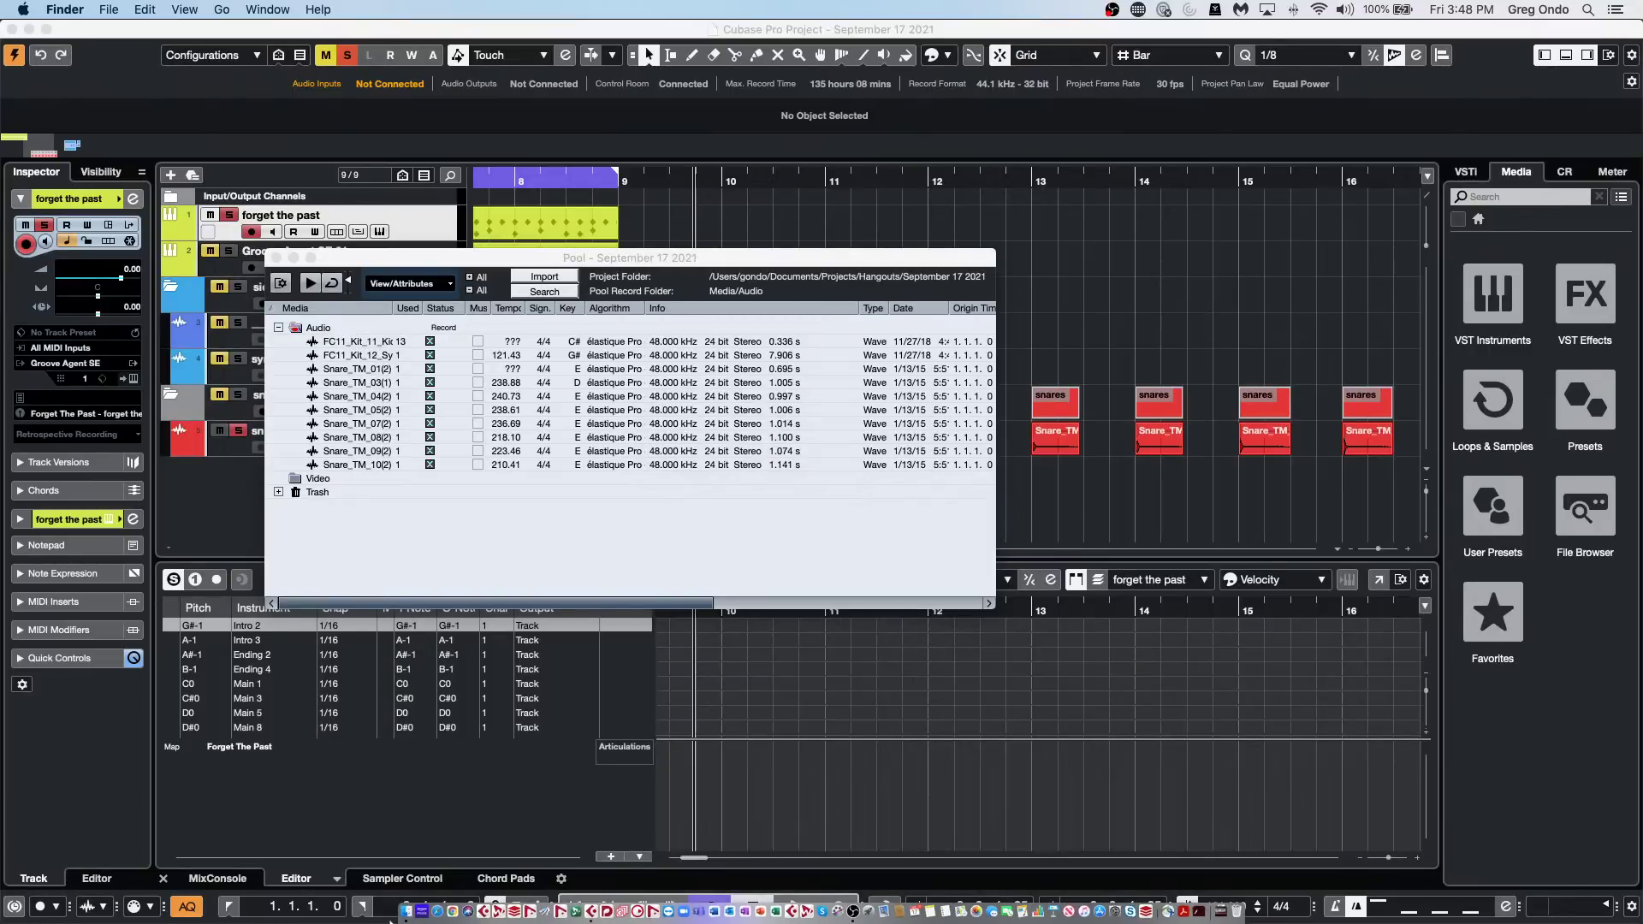
{"action": "left_click", "coordinate": [424, 890]}
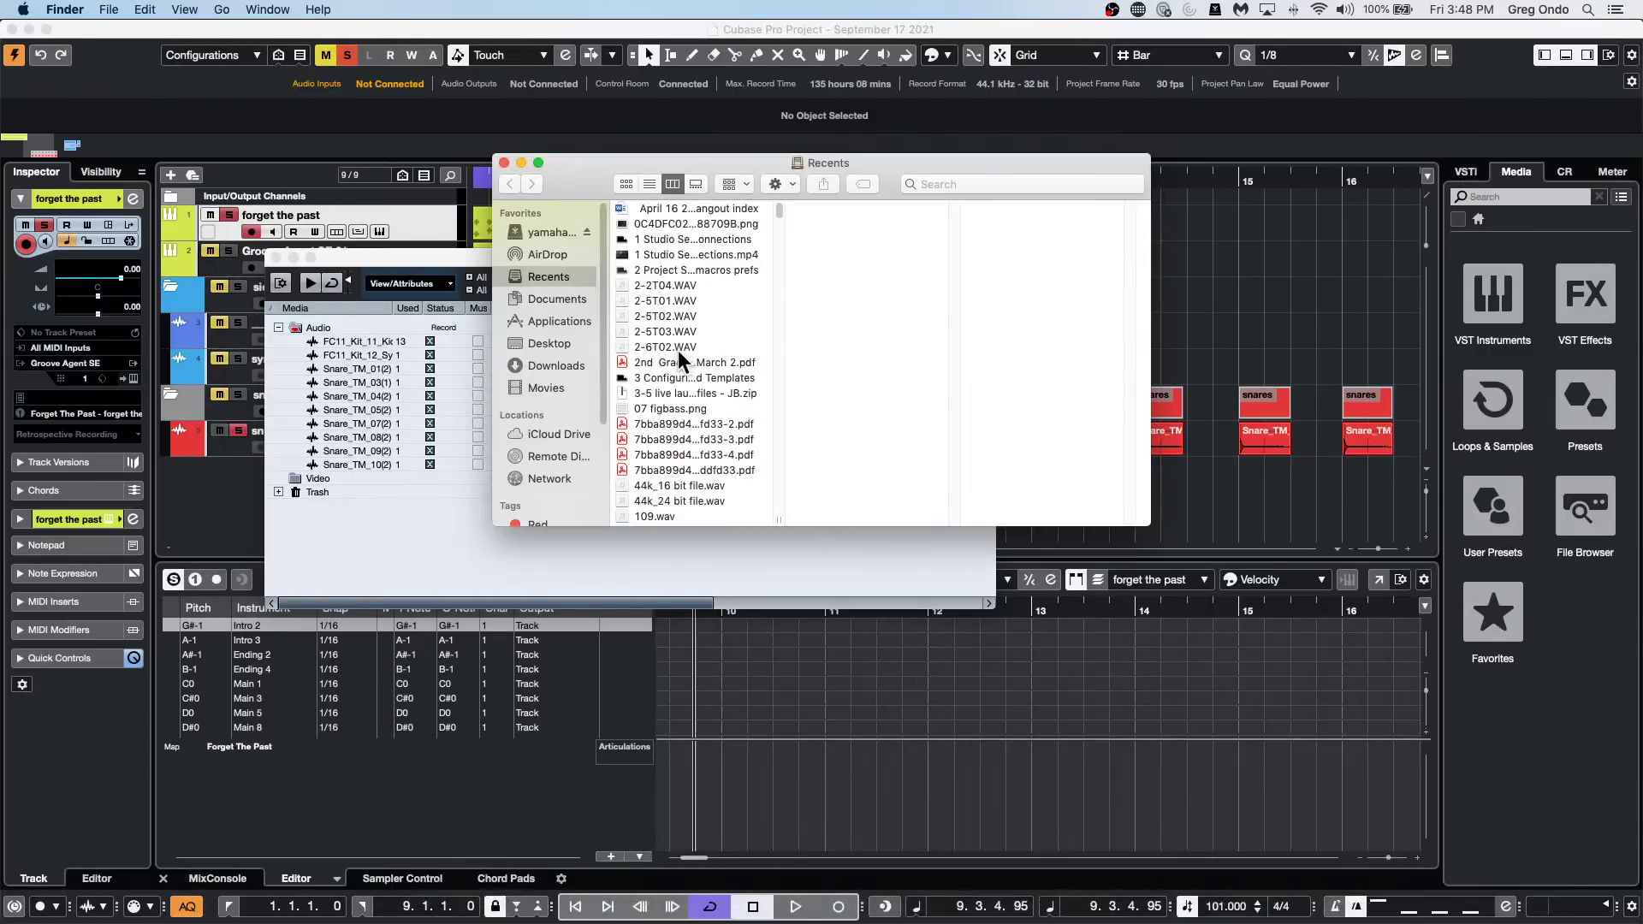
{"action": "left_click", "coordinate": [548, 298]}
{"action": "left_click", "coordinate": [697, 308]}
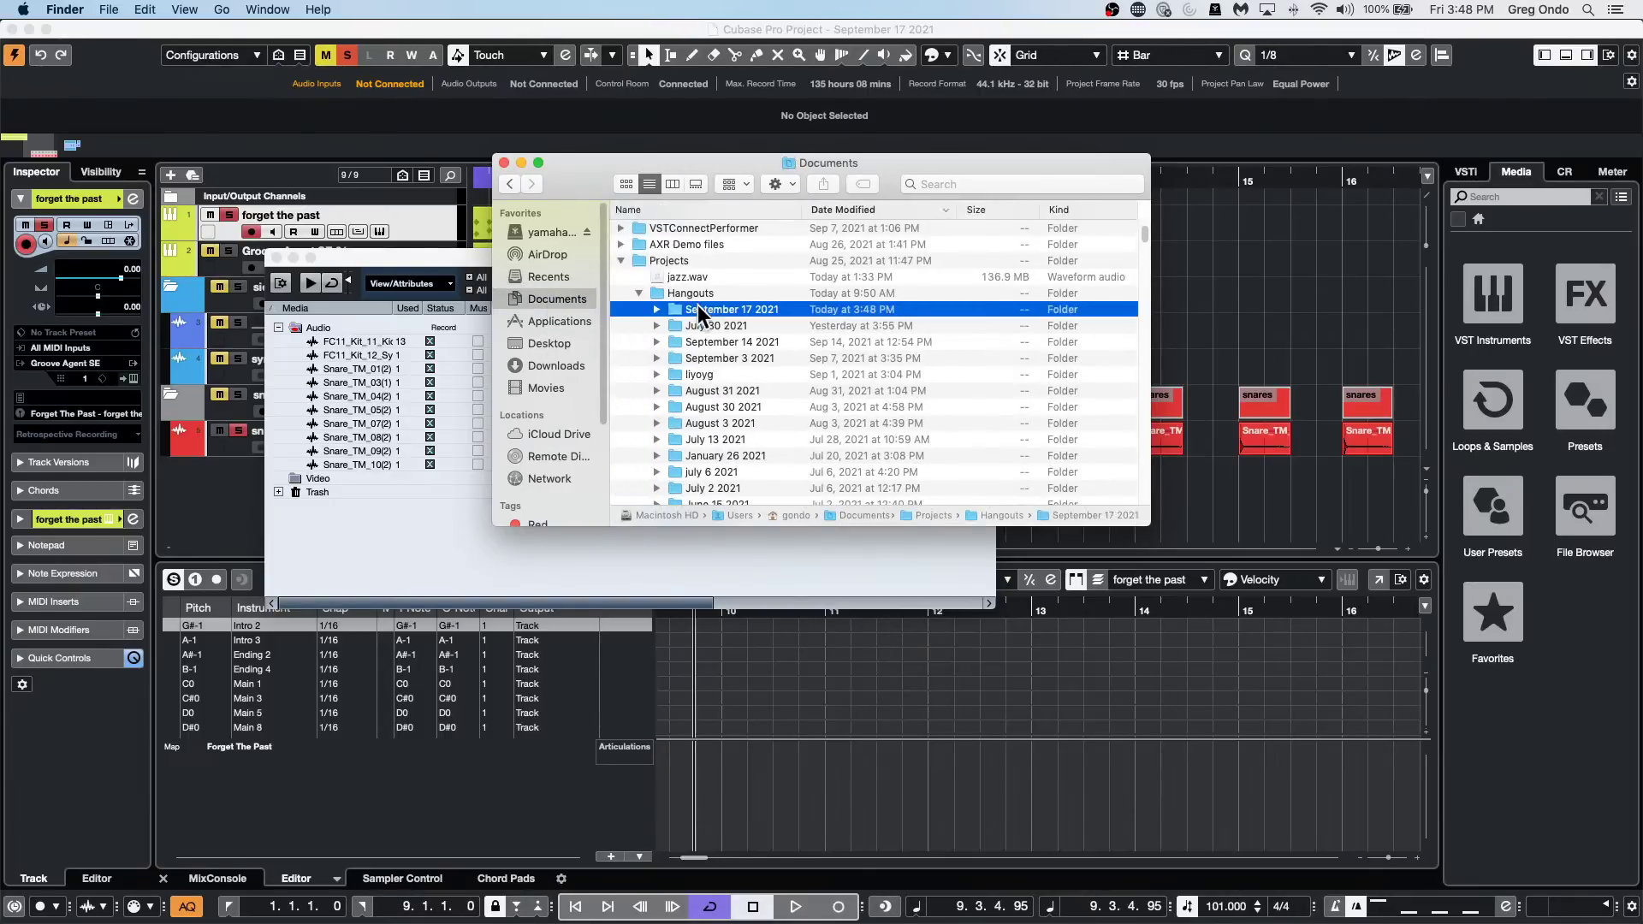
{"action": "double_click", "coordinate": [696, 308]}
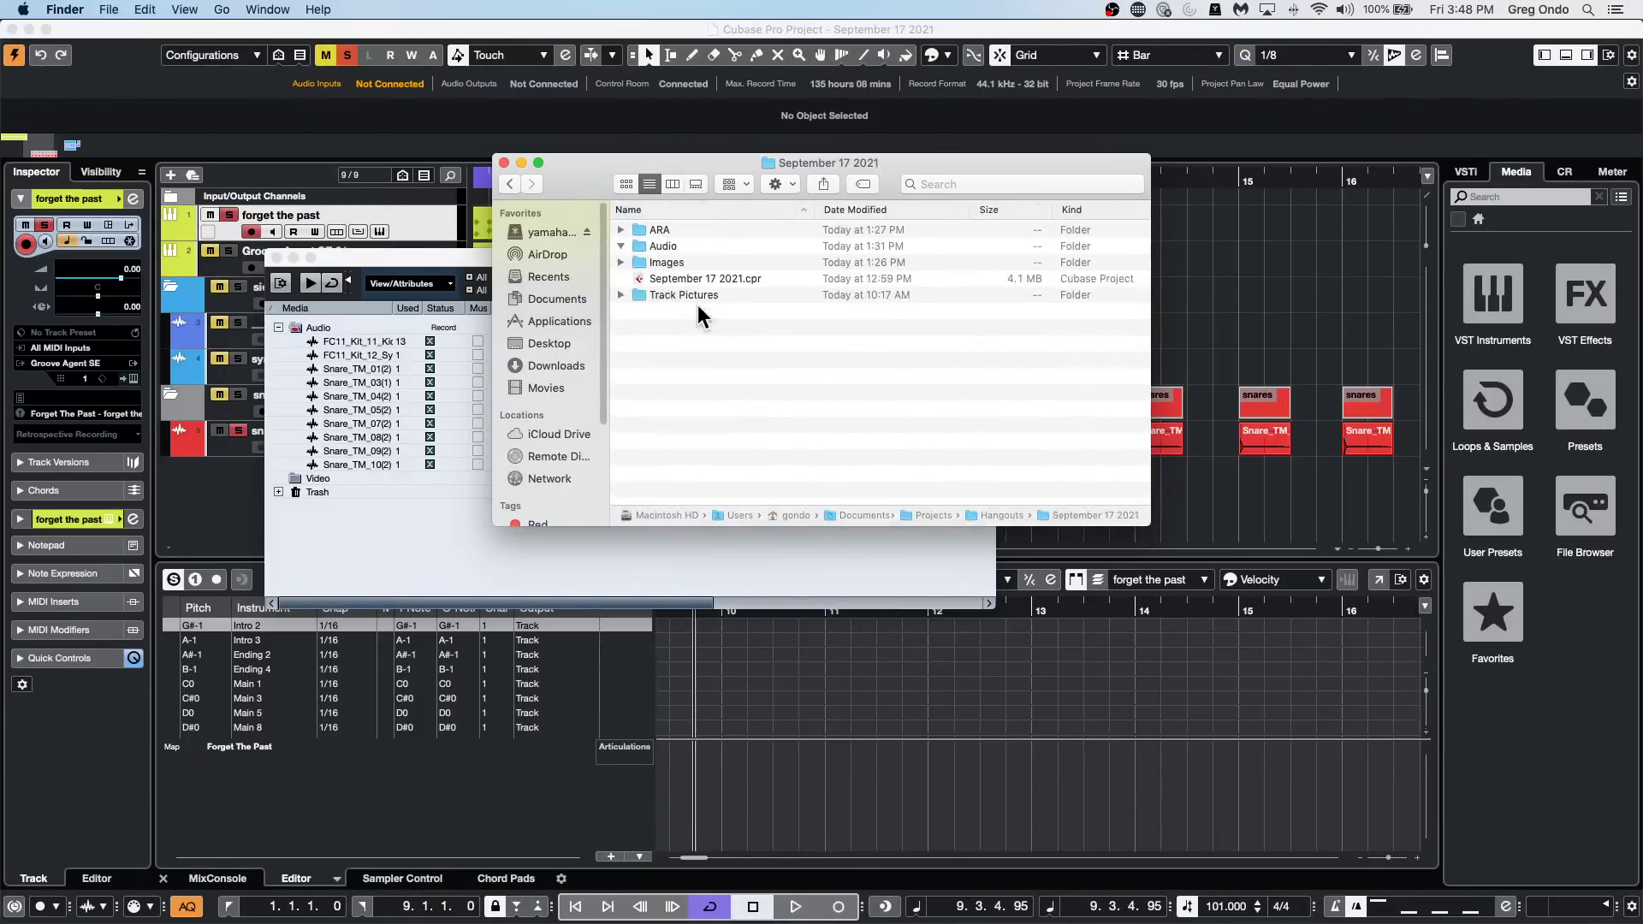
Examine the wave files in the project's Audio folder for the snare samples, and close the Finder window.
{"action": "left_click", "coordinate": [621, 246]}
{"action": "left_click", "coordinate": [619, 243]}
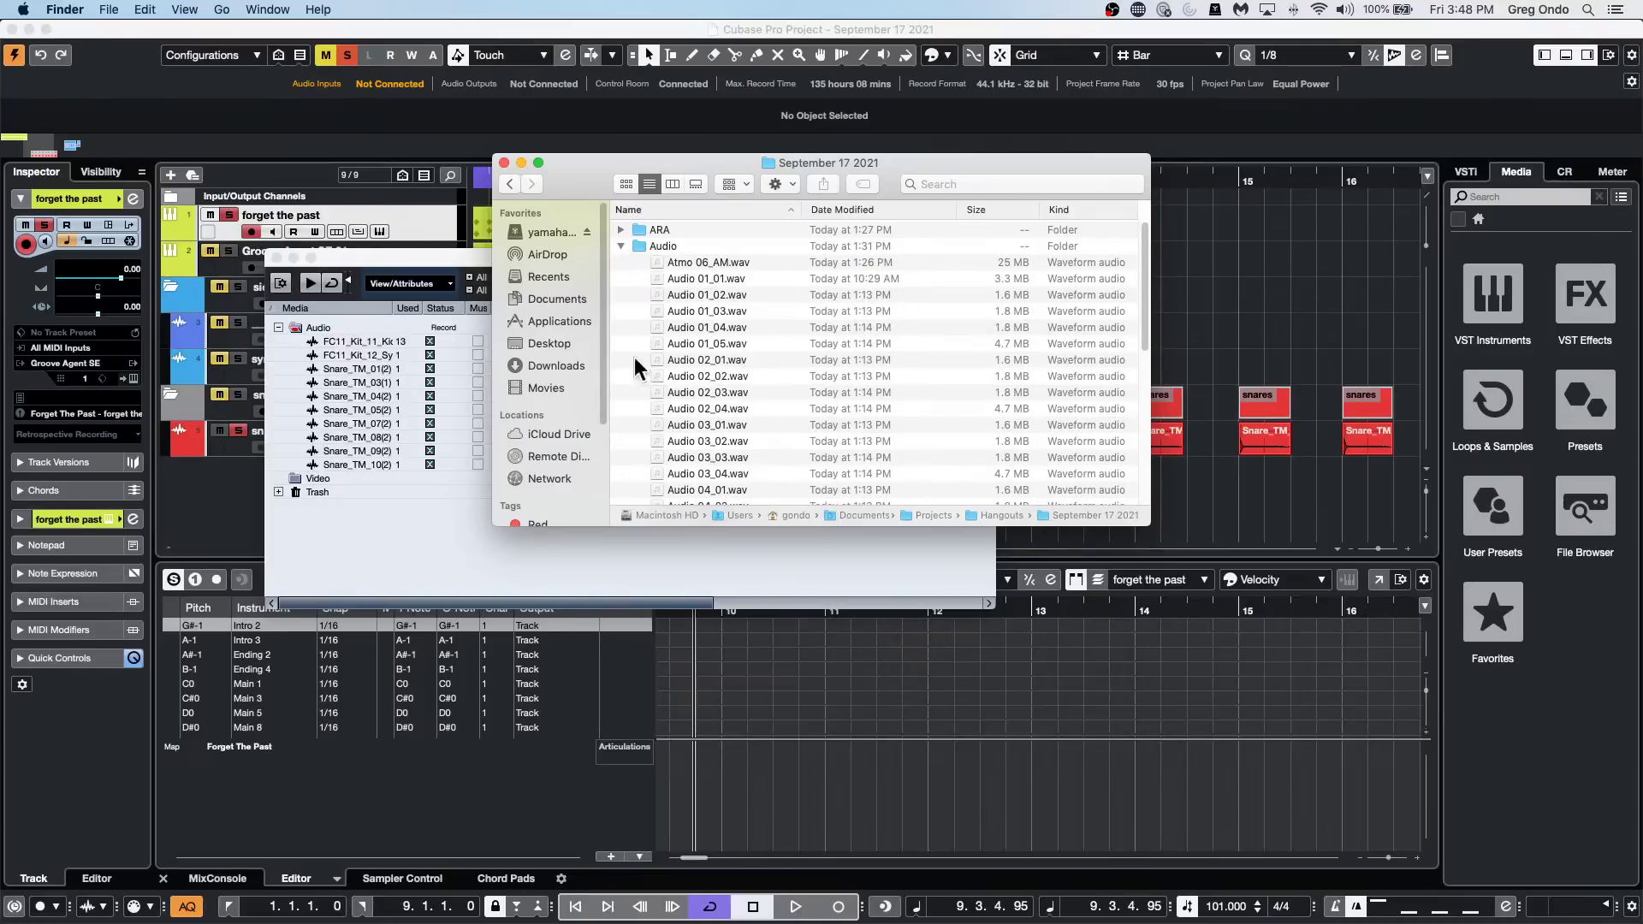
{"action": "scroll", "coordinate": [710, 386], "scroll_direction": "down", "scroll_amount": 10}
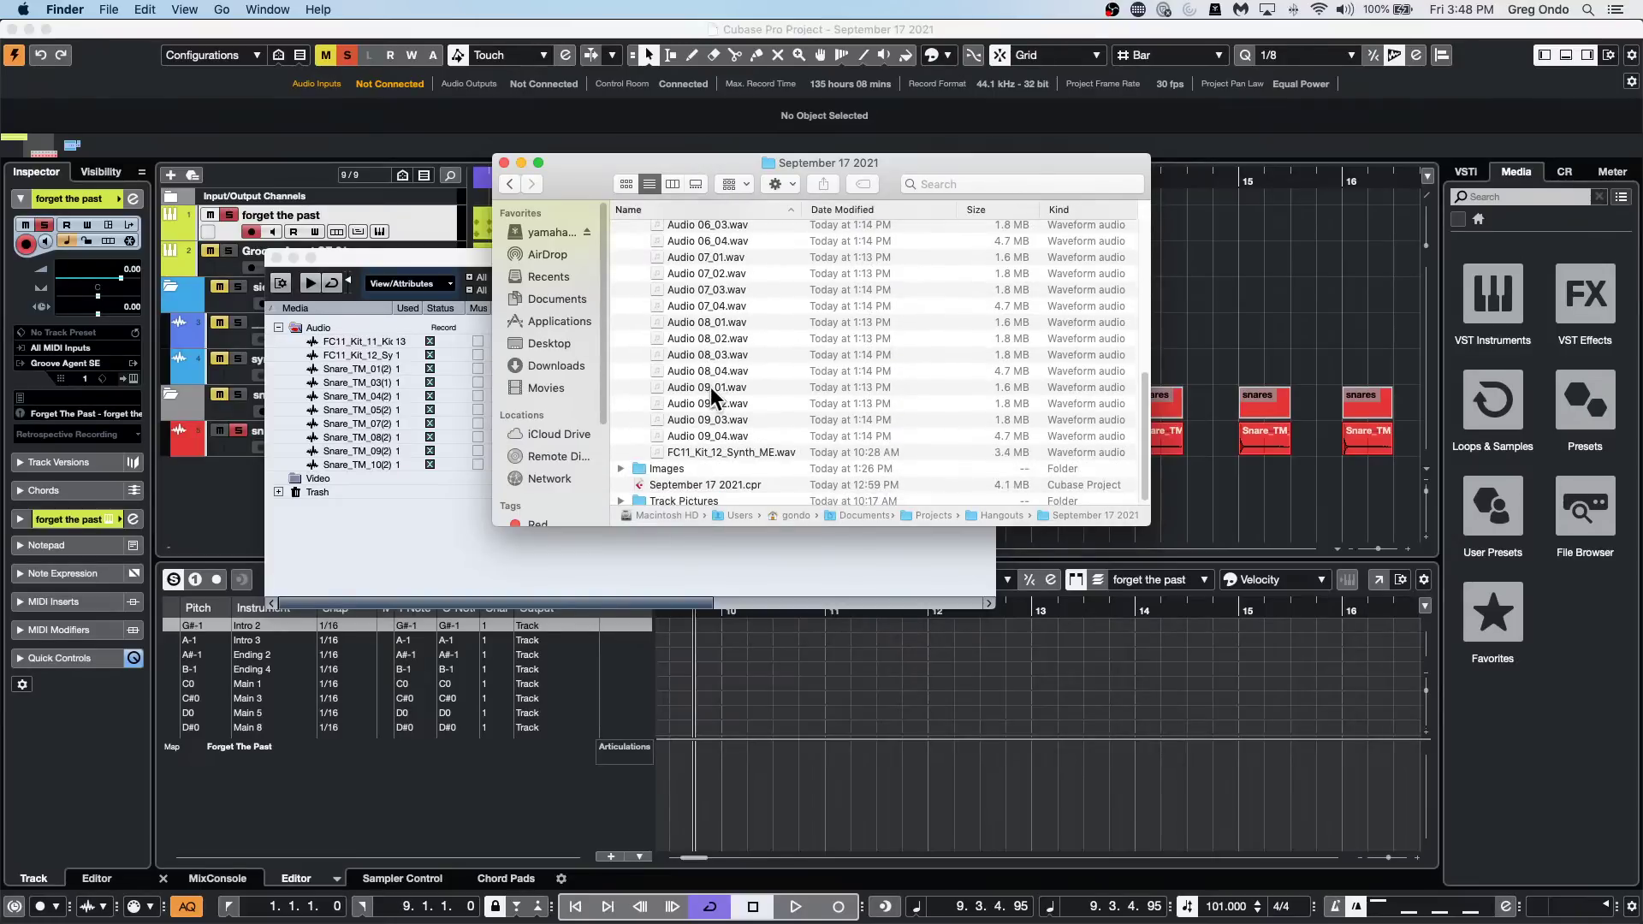
{"action": "scroll", "coordinate": [710, 387], "scroll_direction": "up", "scroll_amount": 10}
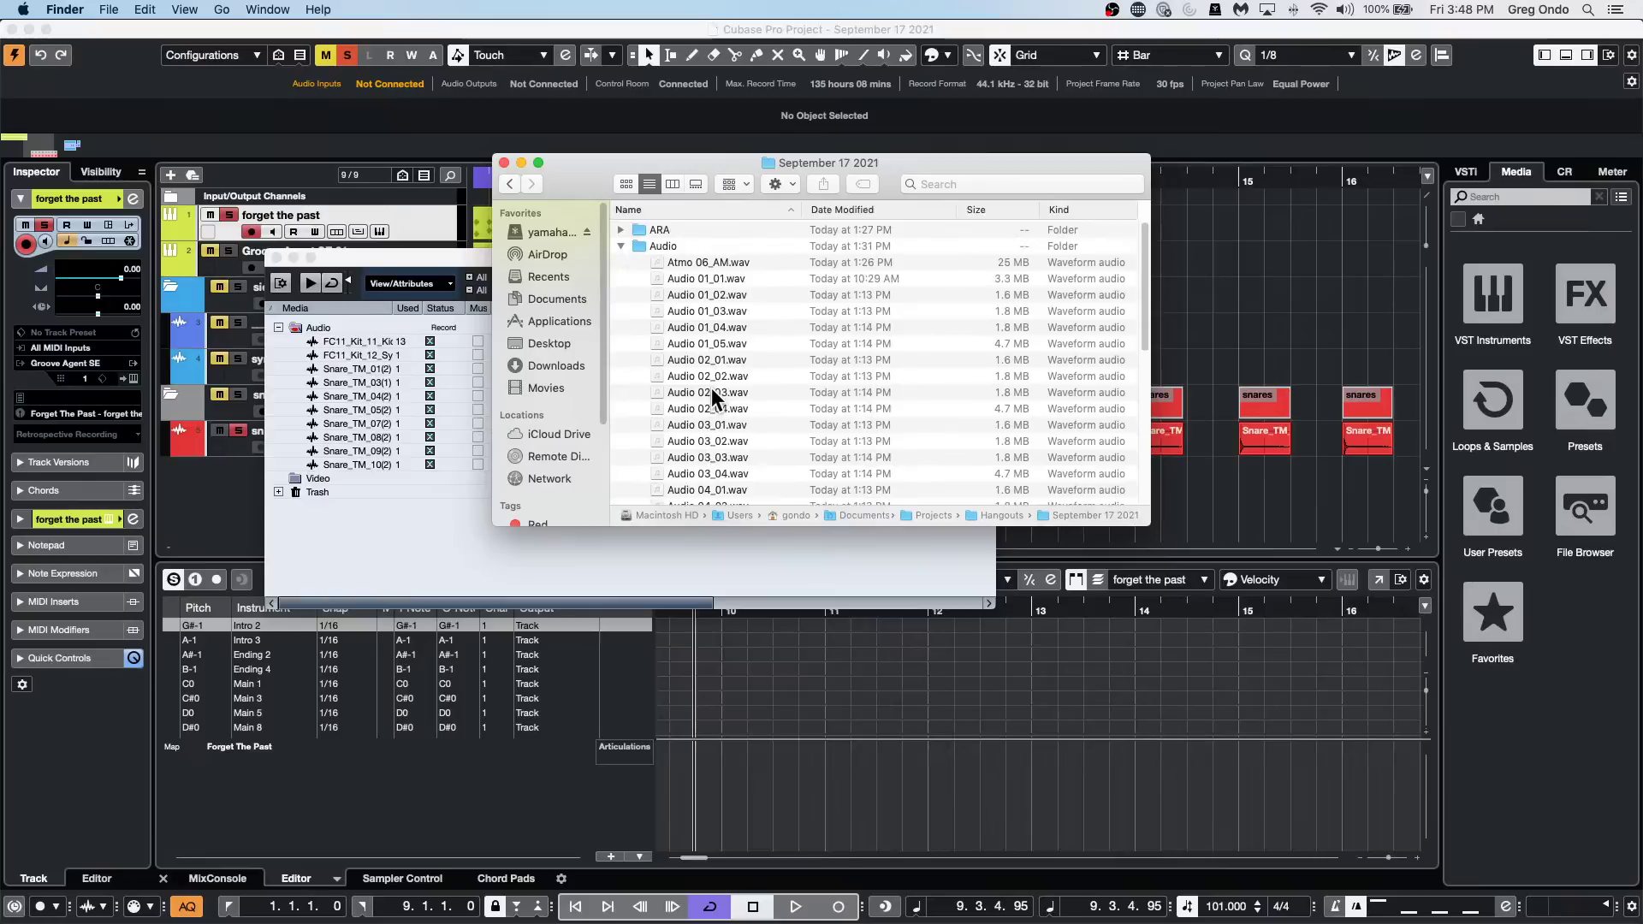
{"action": "scroll", "coordinate": [711, 387], "scroll_direction": "down", "scroll_amount": 8}
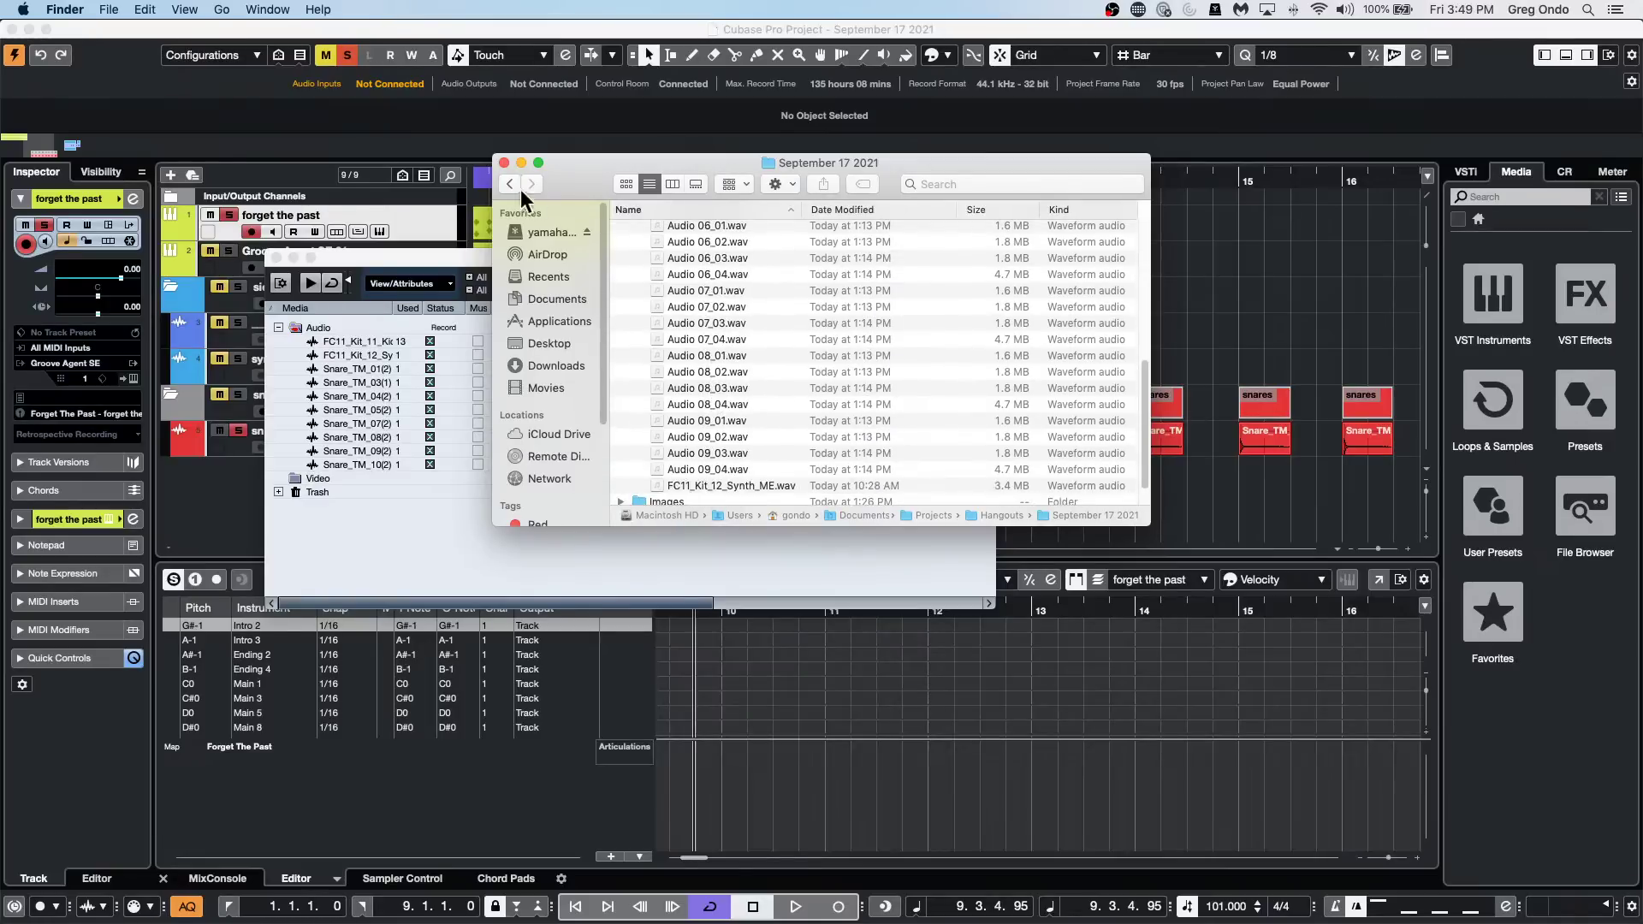
{"action": "left_click", "coordinate": [505, 162]}
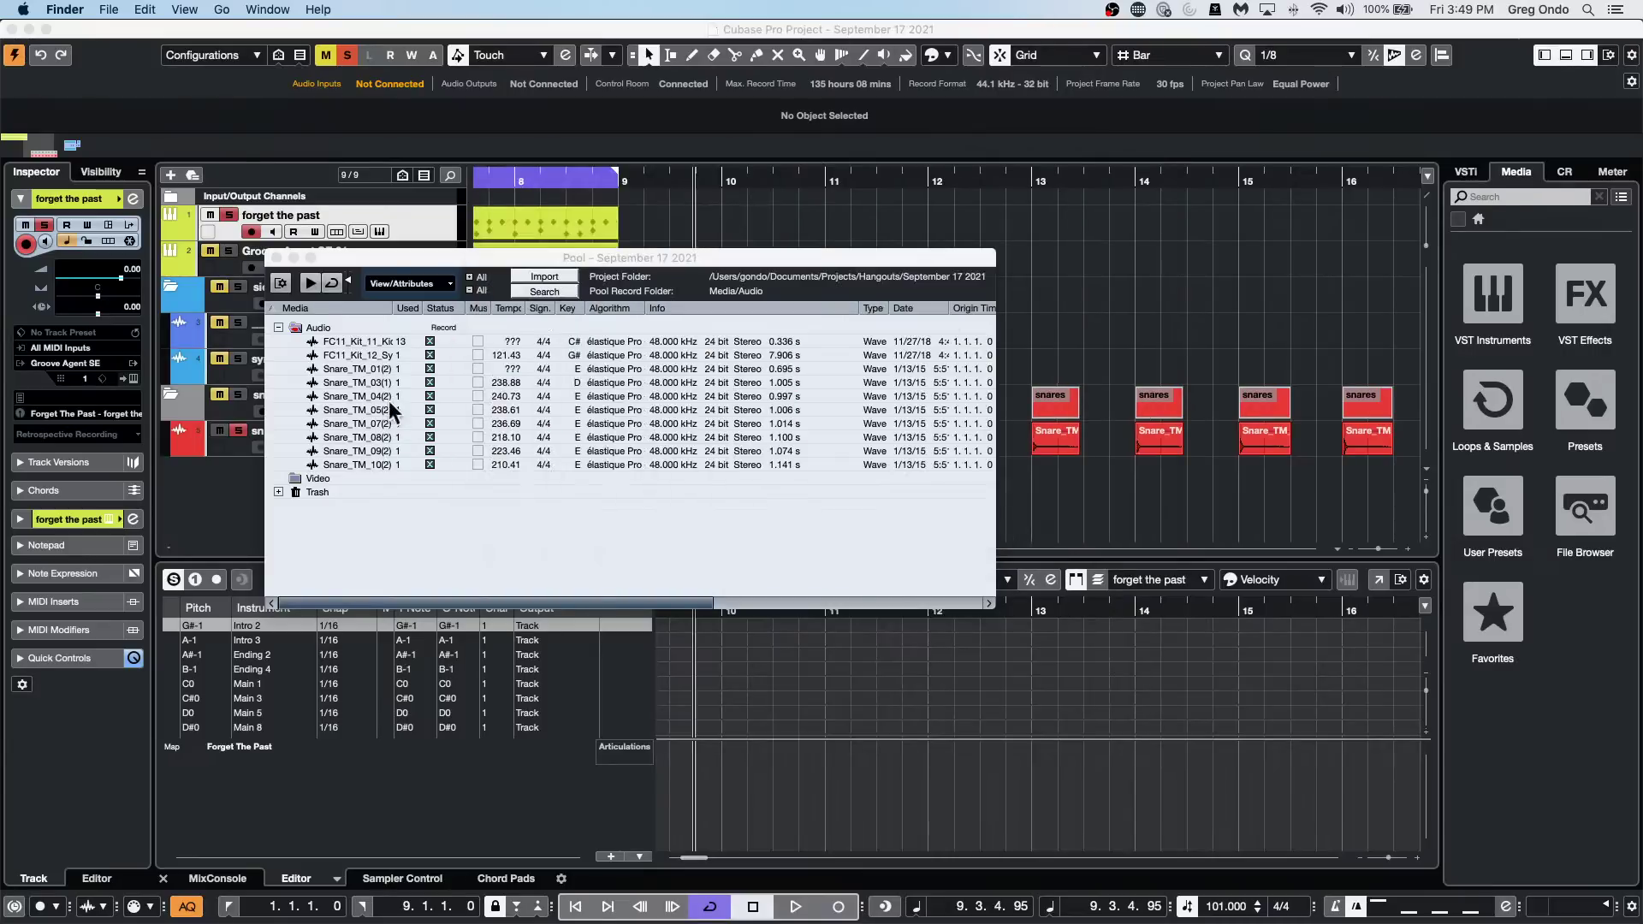
Return to Cubase, select the Snare_TM_07(2) clip in the Pool, and move the Pool window clear of the track names.
{"action": "left_click", "coordinate": [361, 421]}
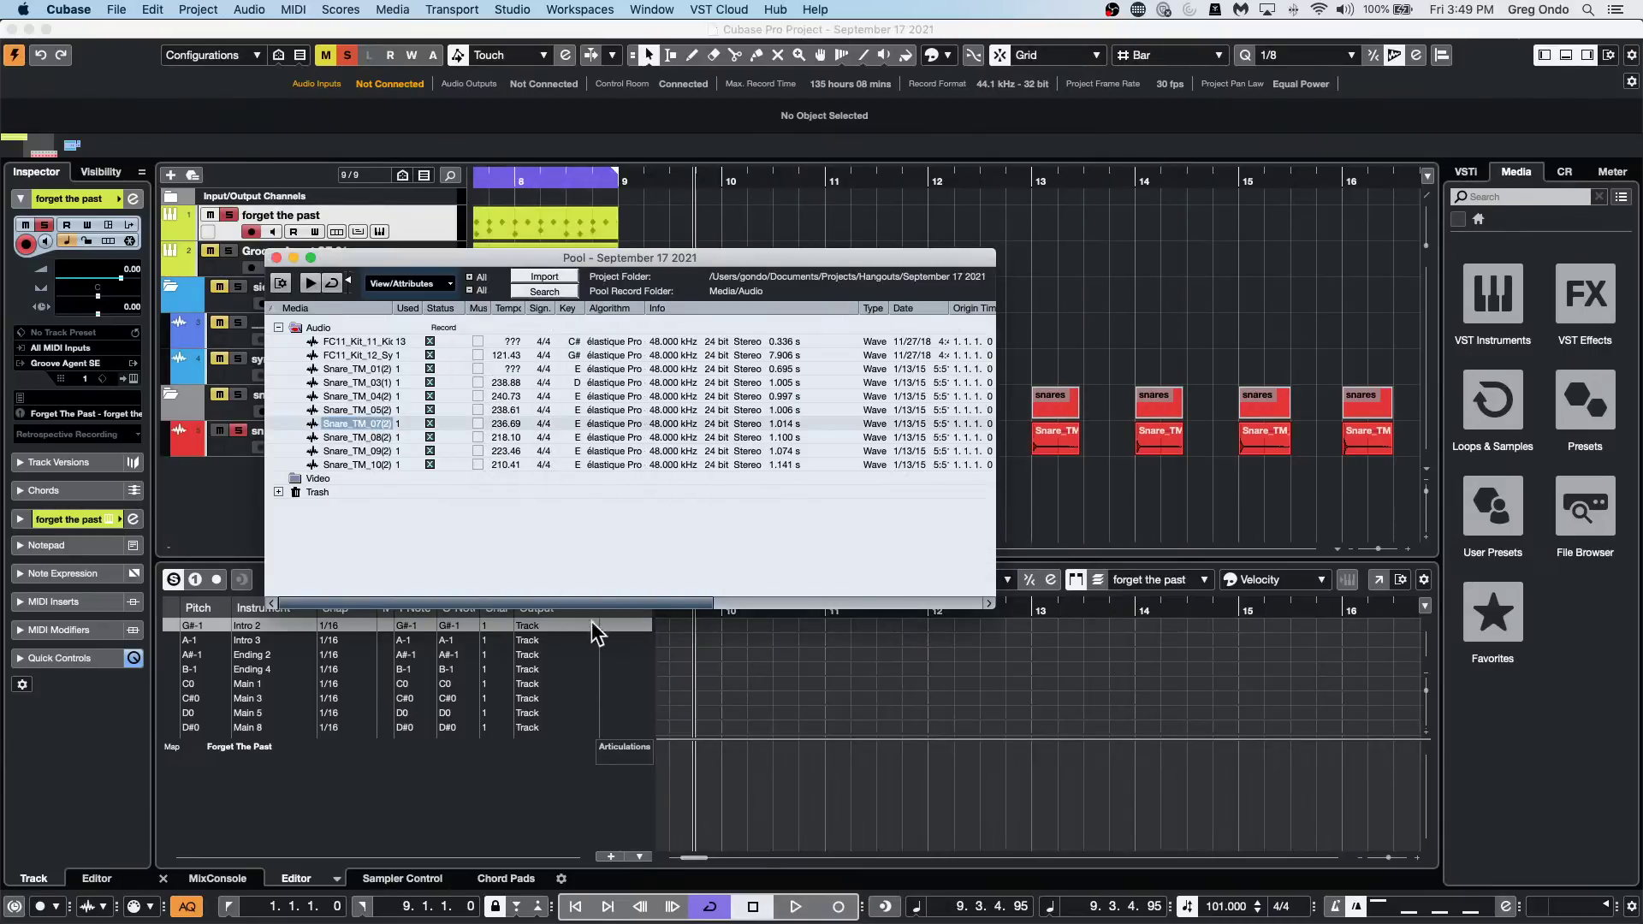
{"action": "left_click_drag", "start_coordinate": [640, 610], "coordinate": [513, 609]}
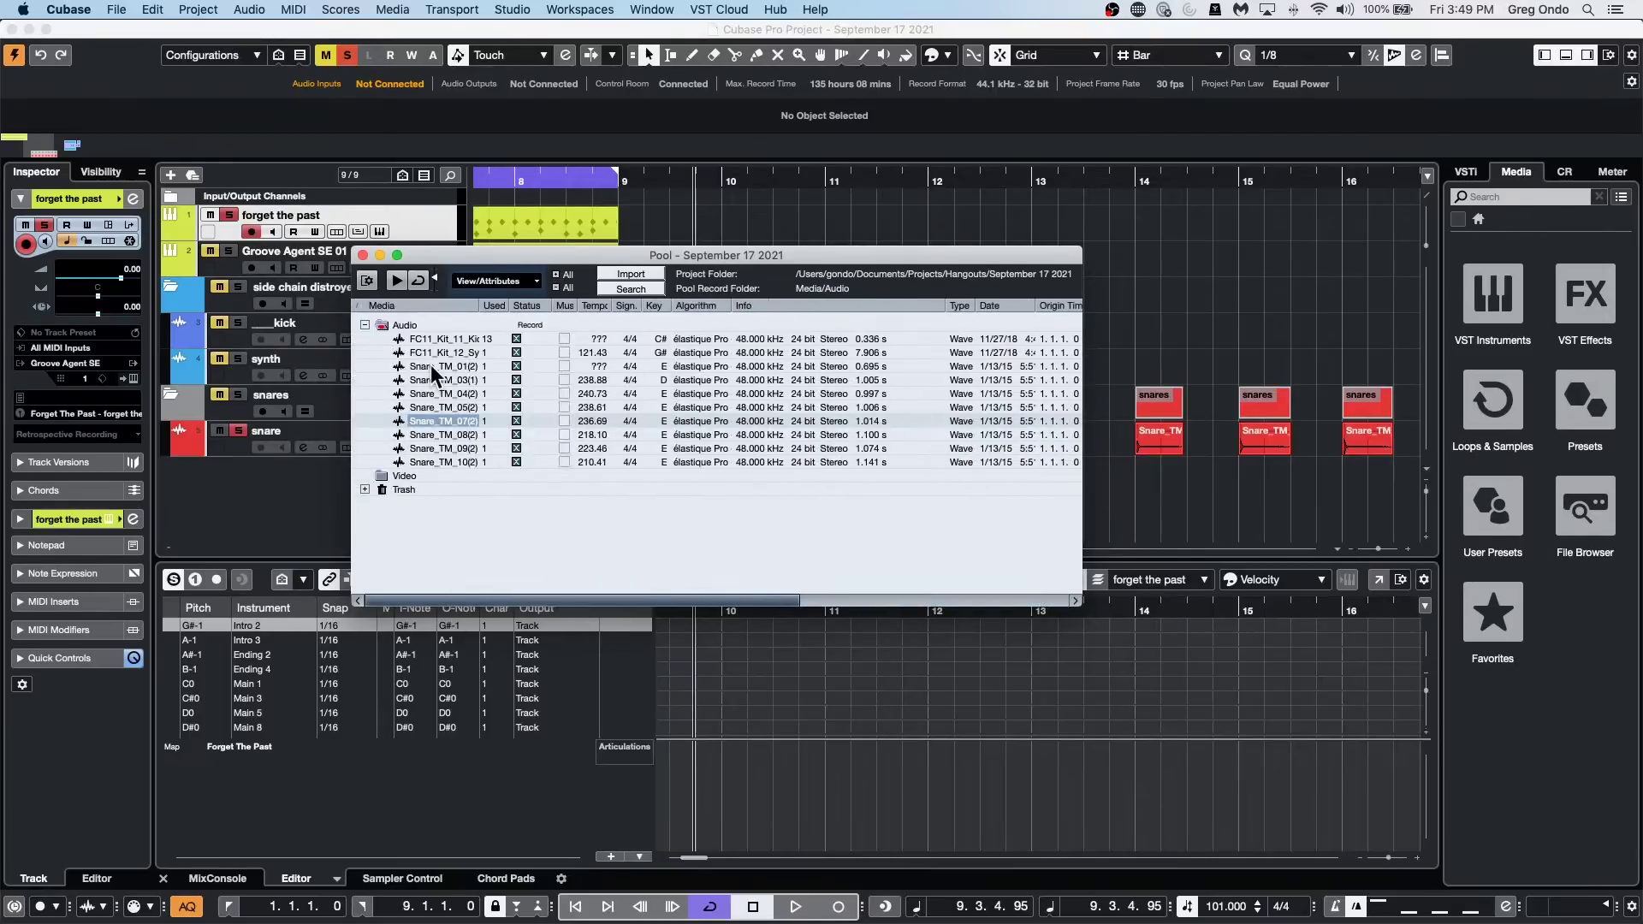
{"action": "left_click", "coordinate": [429, 364]}
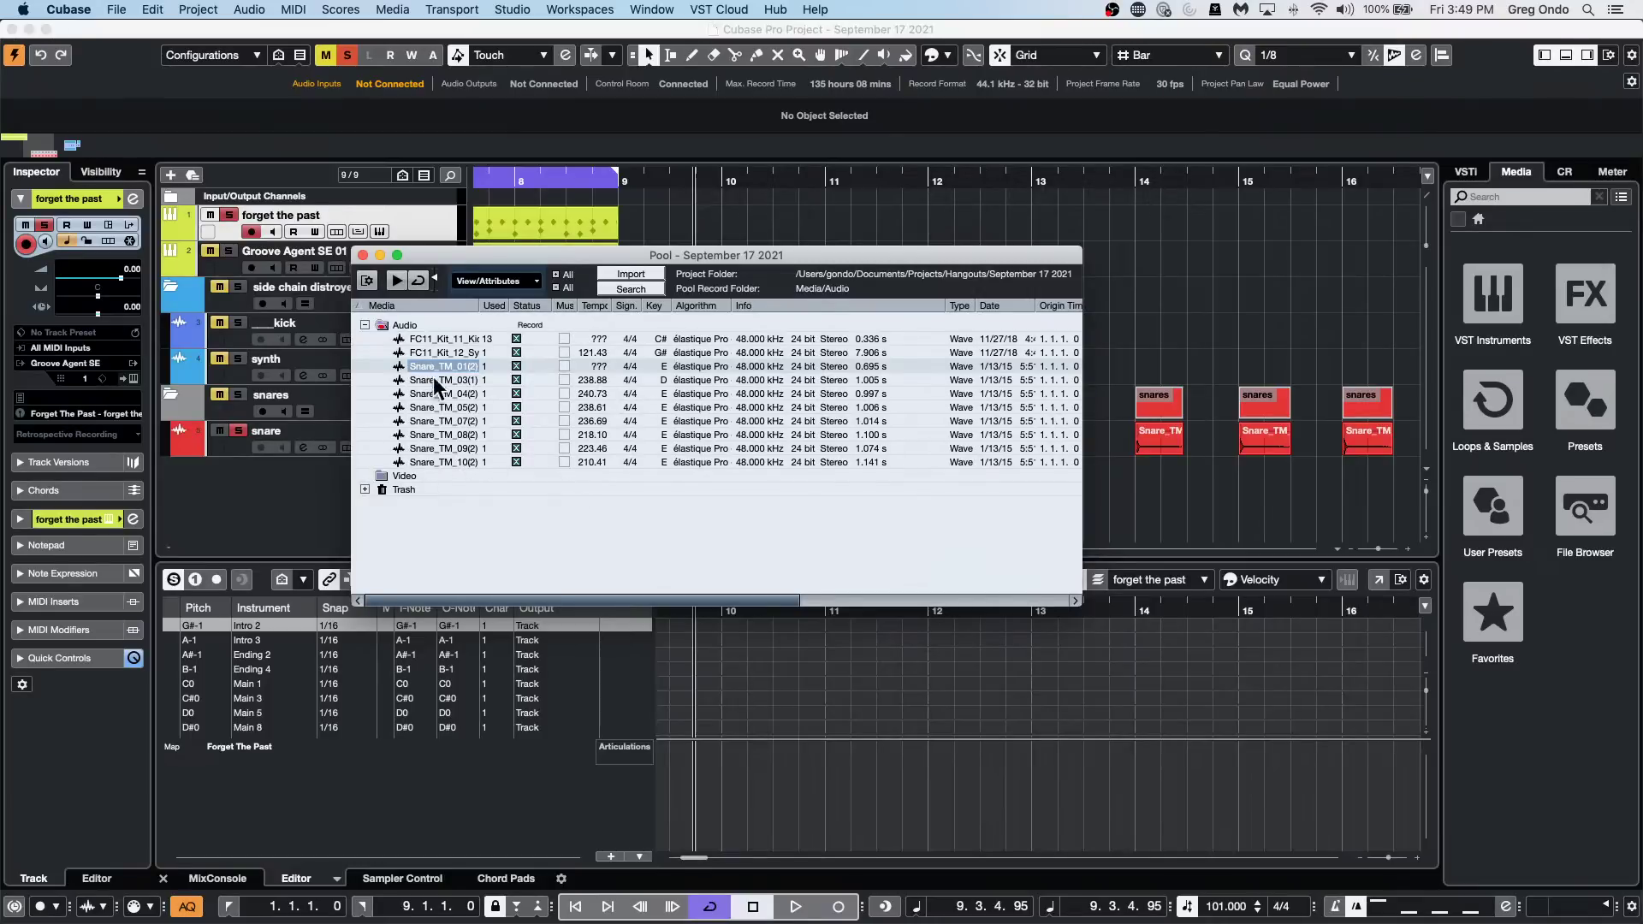
{"action": "right_click", "coordinate": [429, 420]}
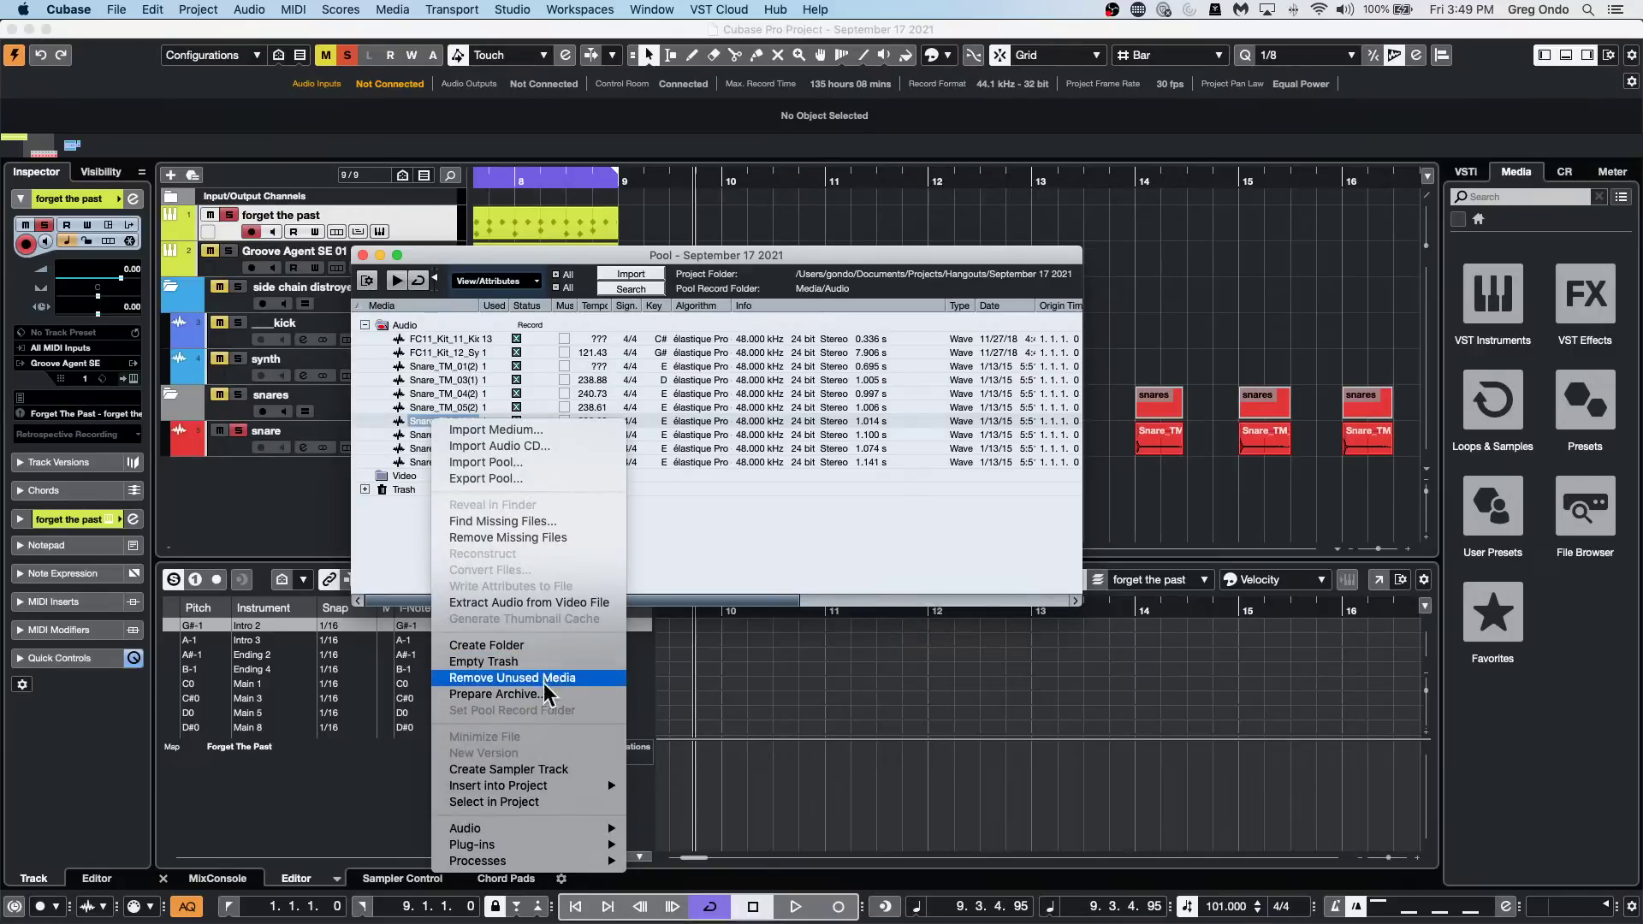
{"action": "left_click", "coordinate": [539, 694]}
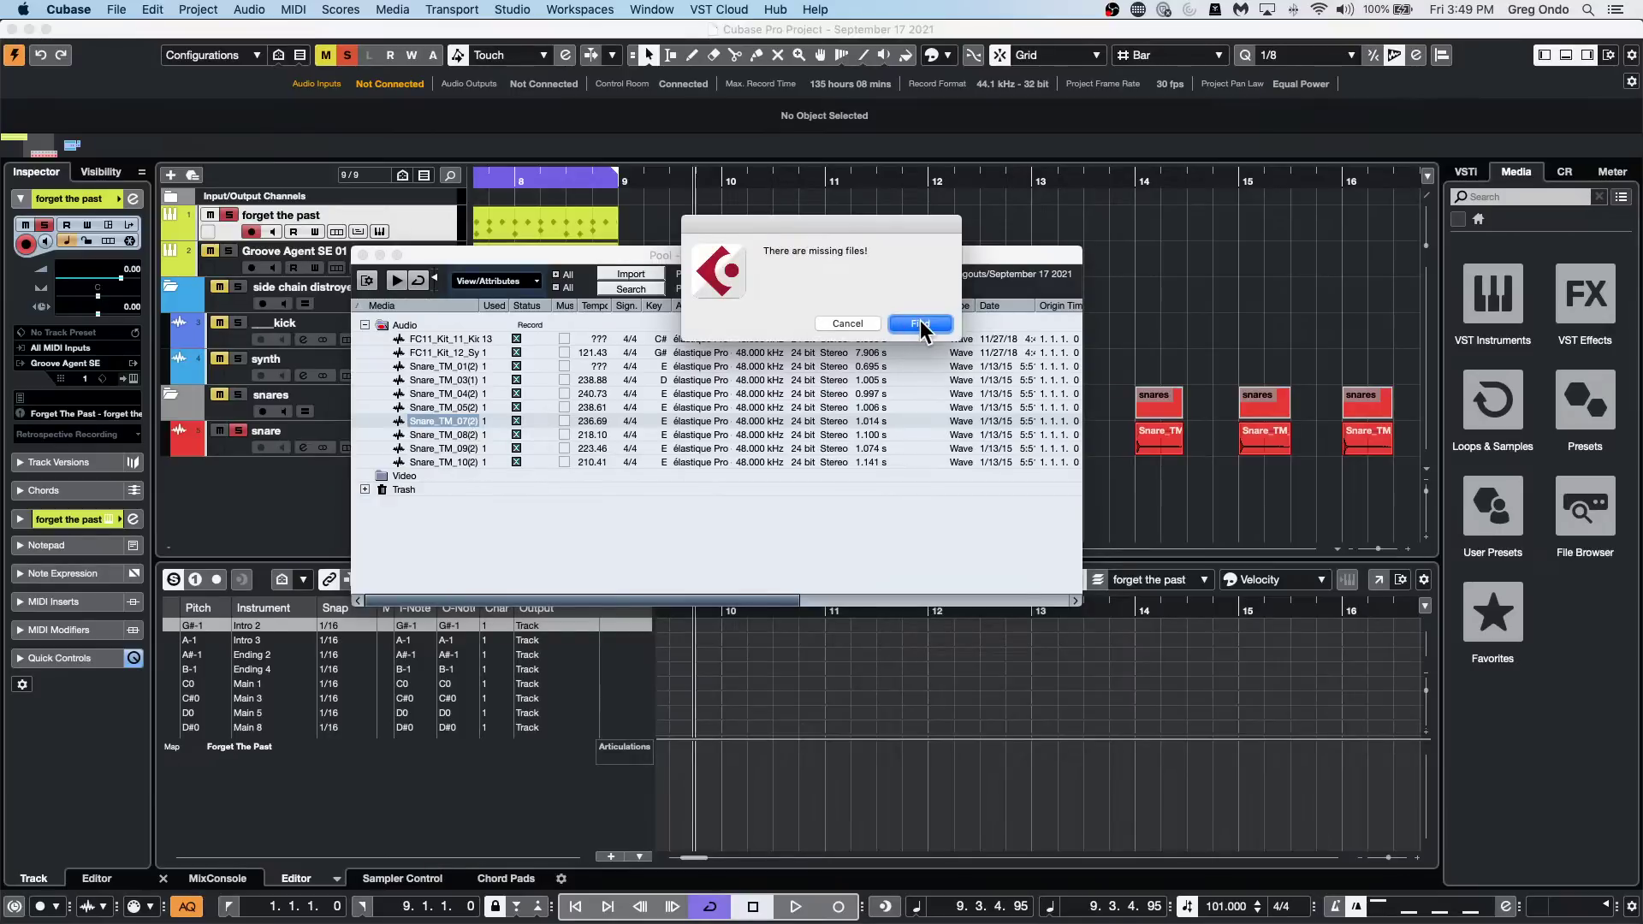
{"action": "left_click", "coordinate": [844, 322]}
Run Prepare Archive in the Pool, review the list of missing files, and examine the audio clips' file paths.
{"action": "right_click", "coordinate": [448, 381]}
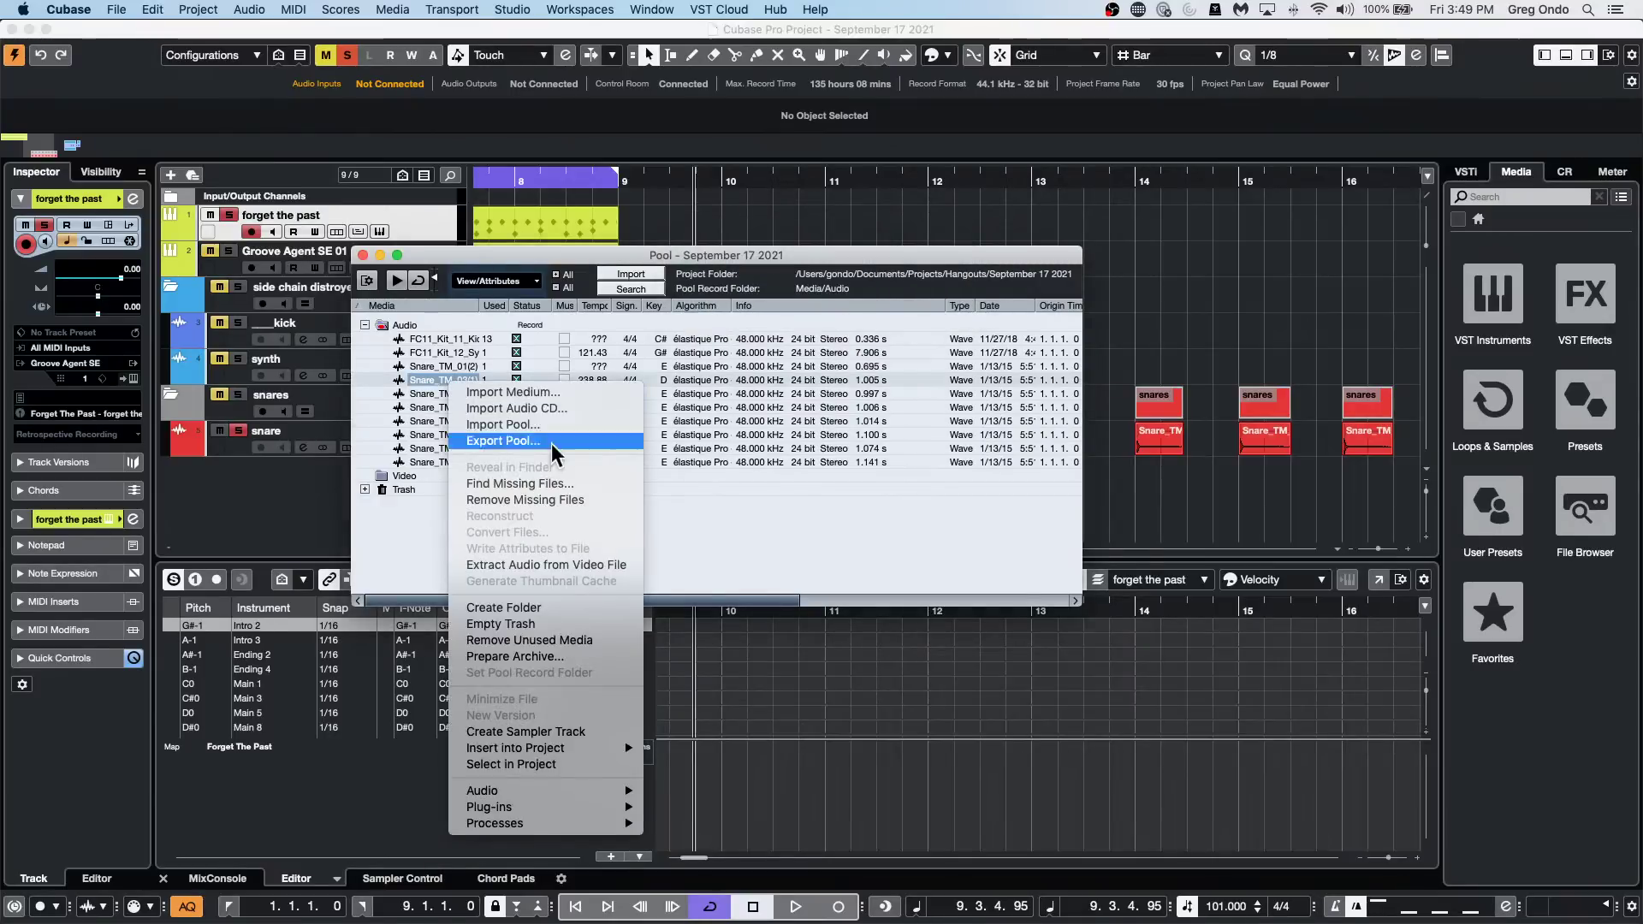
{"action": "left_click", "coordinate": [523, 656]}
{"action": "left_click", "coordinate": [929, 323]}
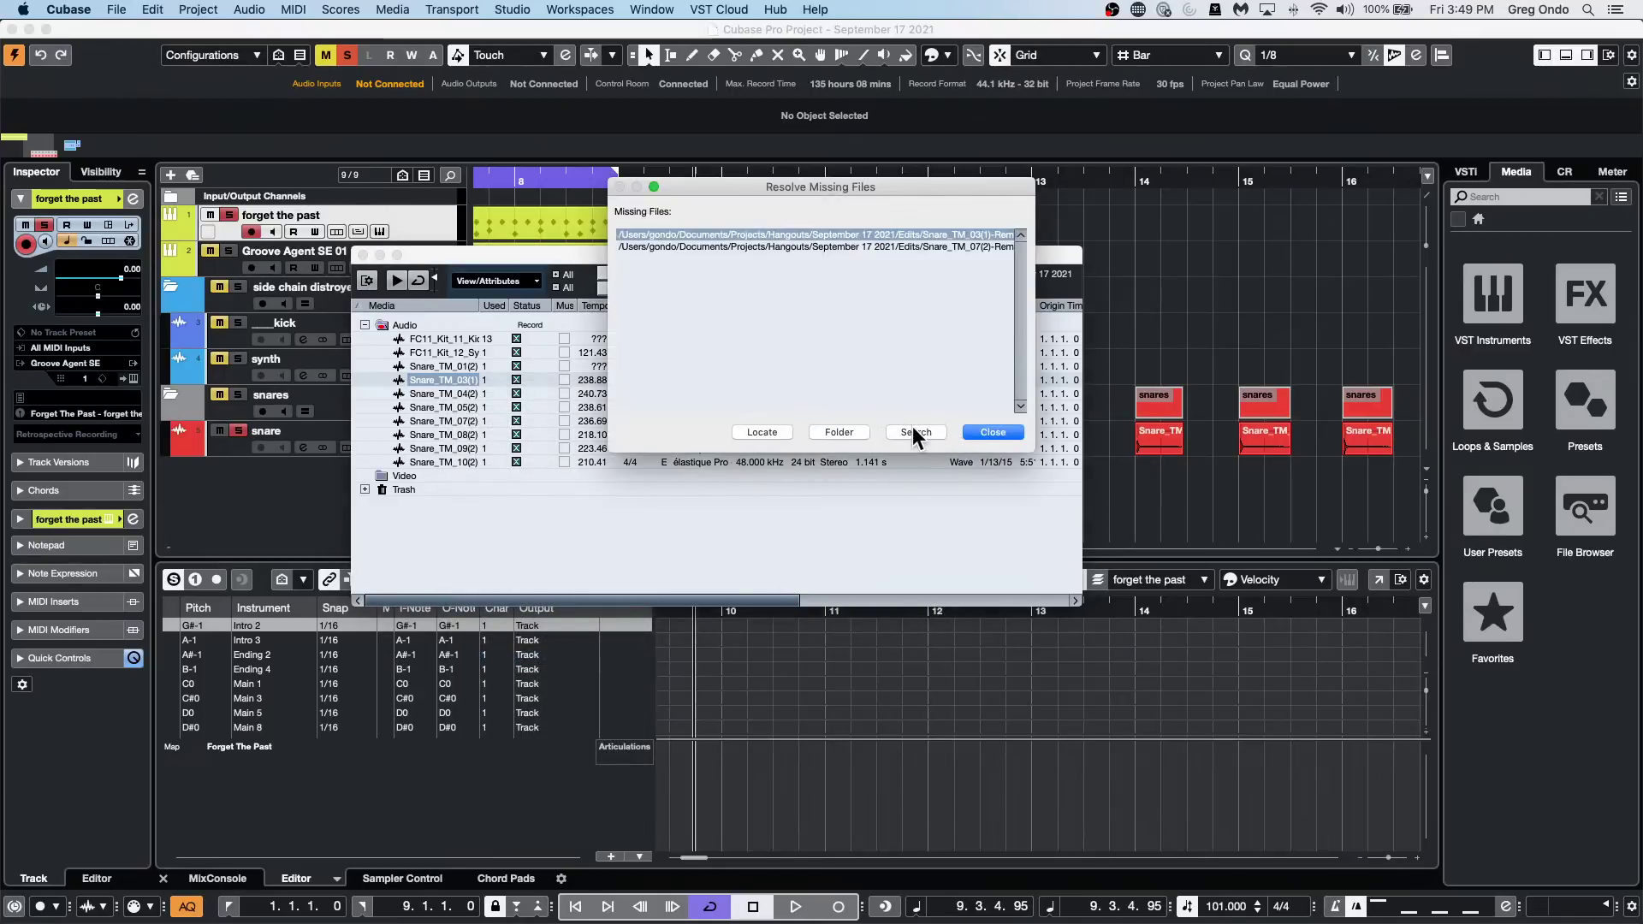
{"action": "left_click", "coordinate": [1010, 429]}
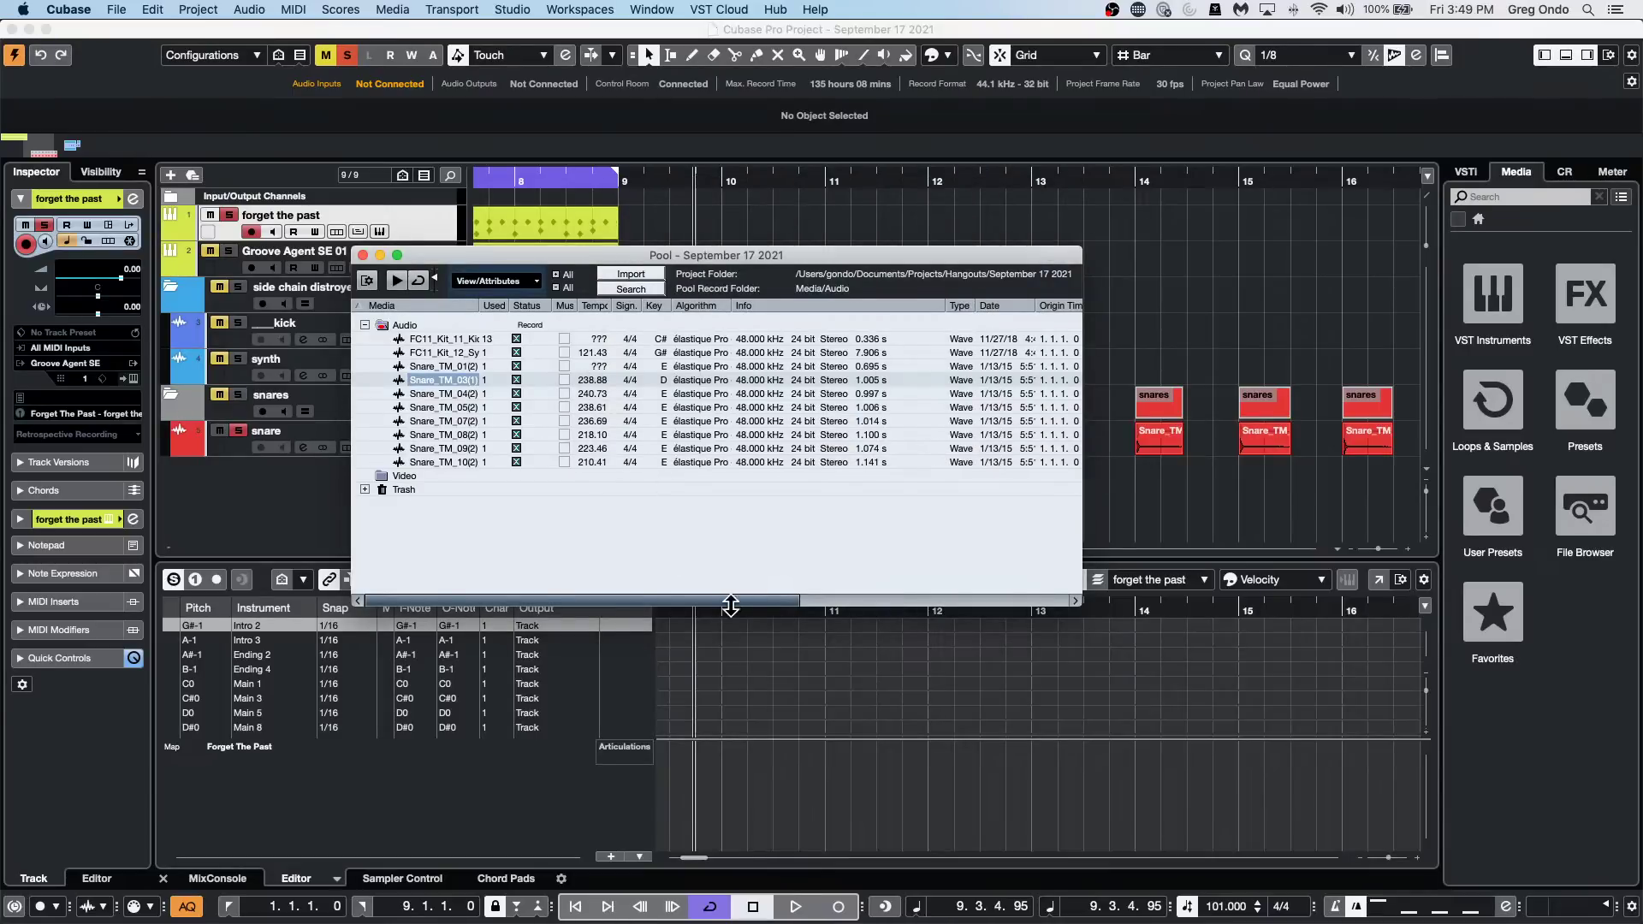
{"action": "left_click_drag", "start_coordinate": [744, 593], "coordinate": [1016, 592]}
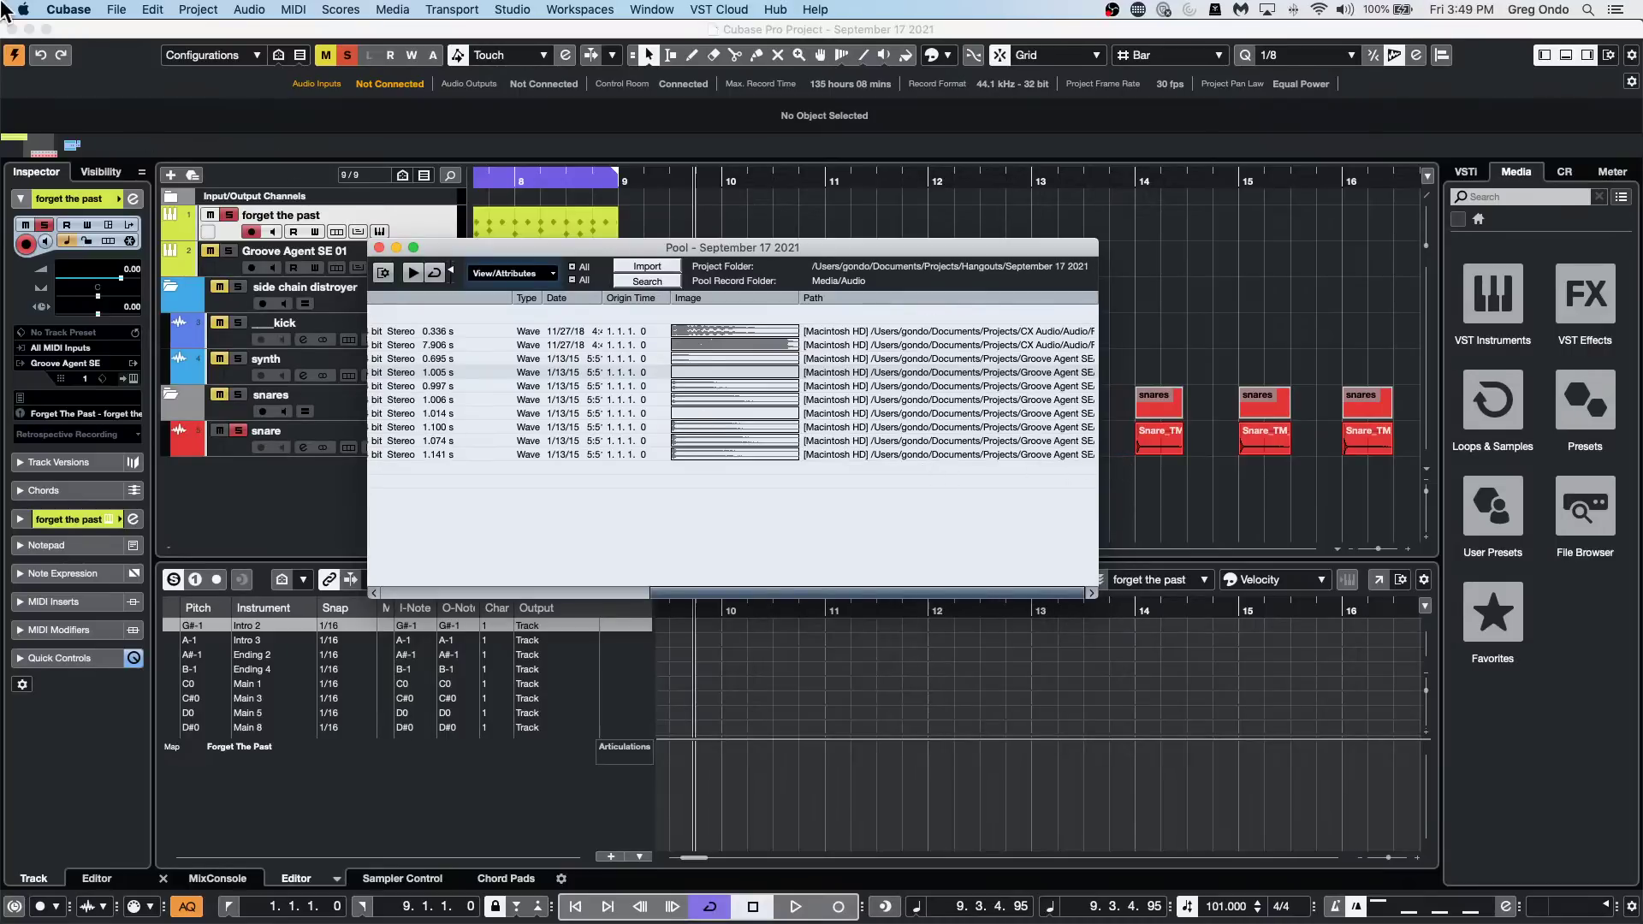
Create a new empty project in the September 17 2021 folder and close its Pool window.
{"action": "left_click", "coordinate": [116, 9]}
{"action": "left_click", "coordinate": [129, 29]}
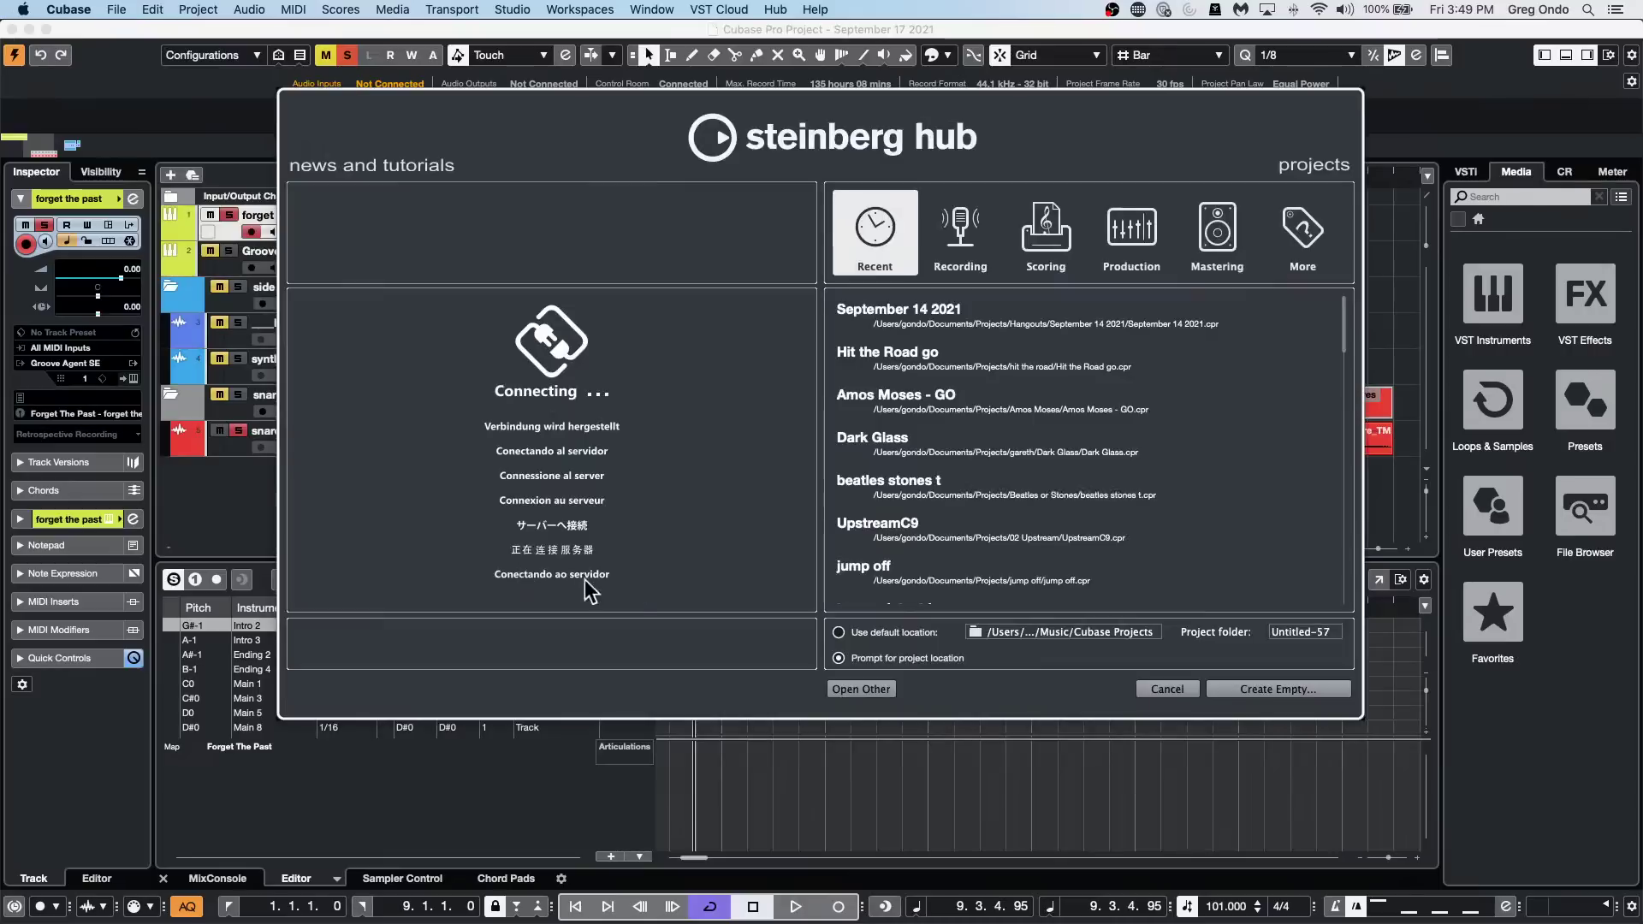
{"action": "left_click", "coordinate": [1318, 688]}
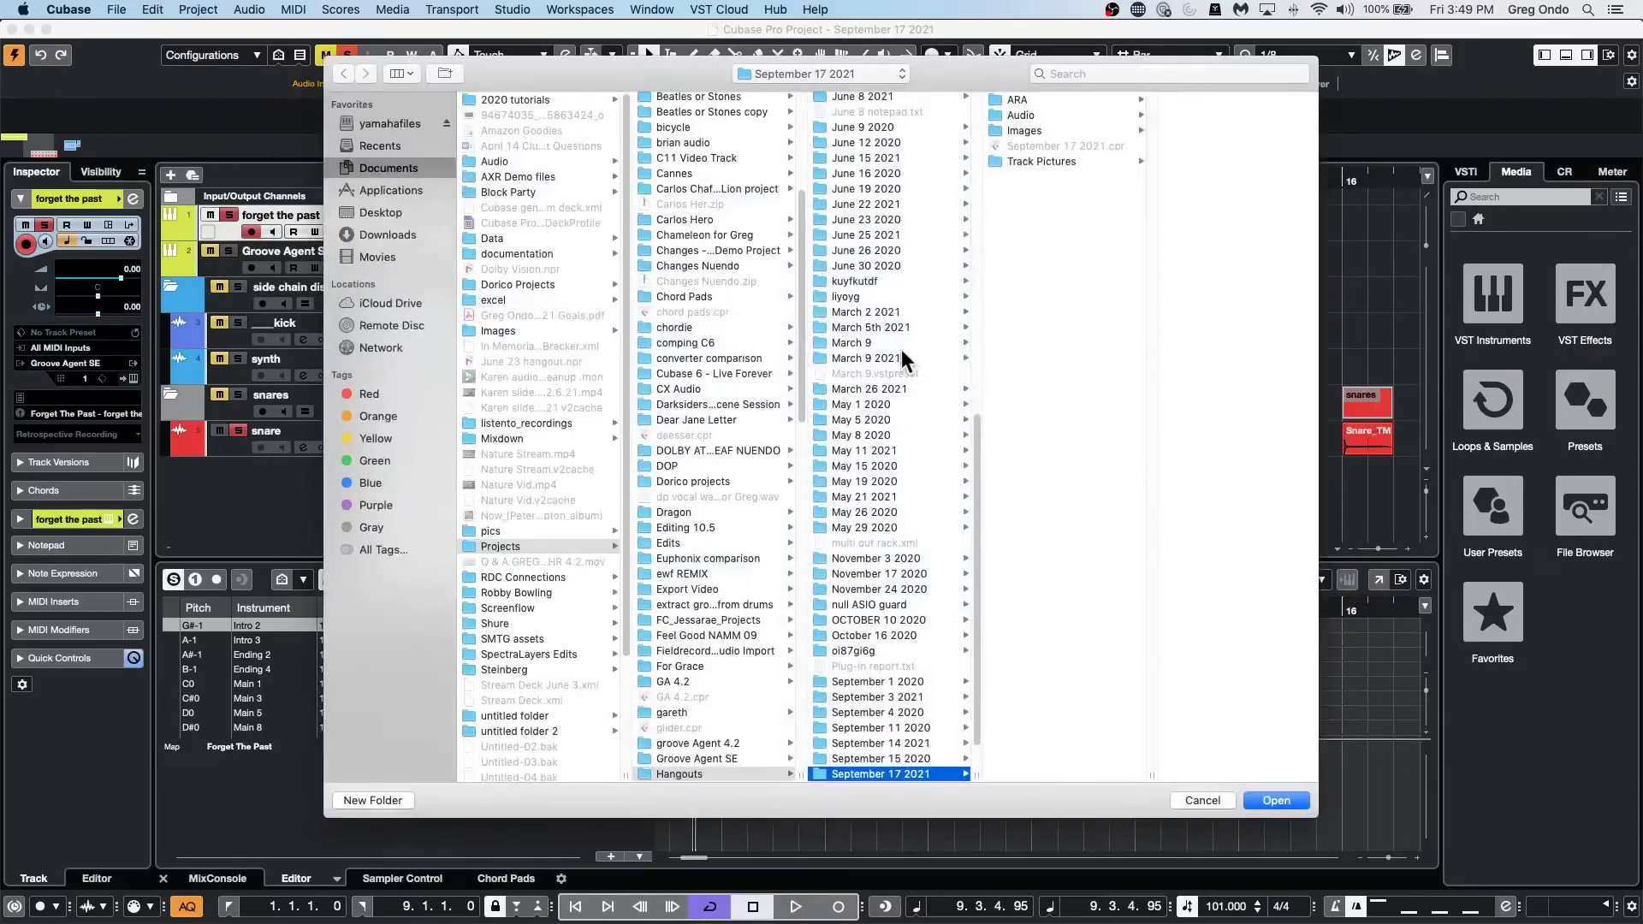
{"action": "left_click", "coordinate": [1275, 799]}
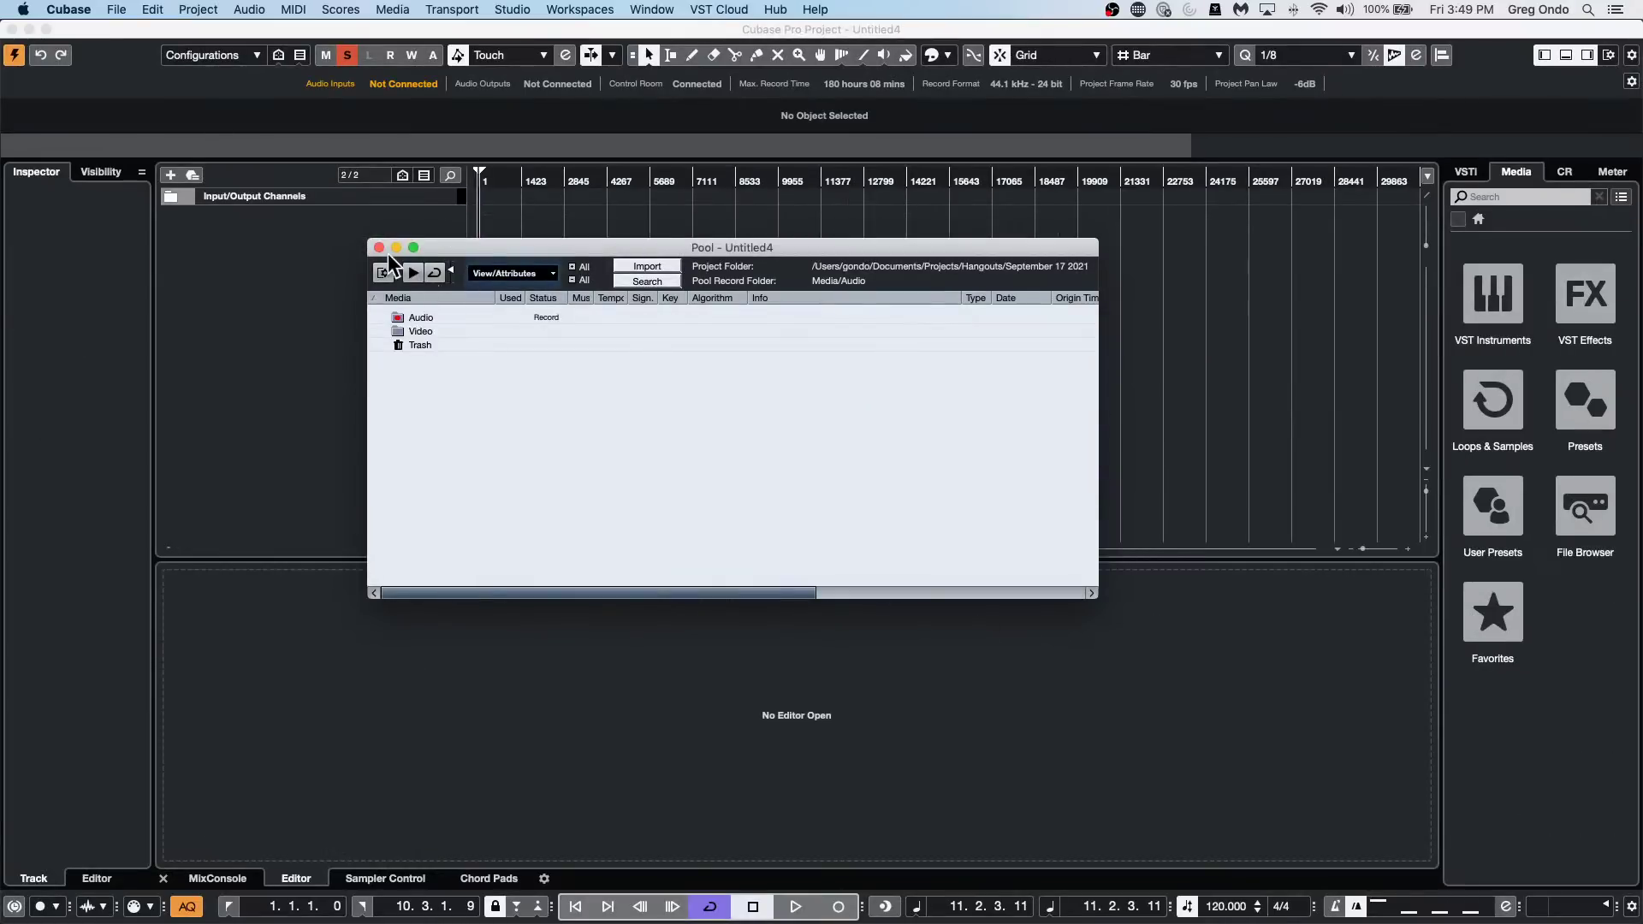
{"action": "left_click", "coordinate": [379, 248]}
Start an audio file import and browse to the Audio folder of the Groove Agent SE project.
{"action": "left_click", "coordinate": [116, 10]}
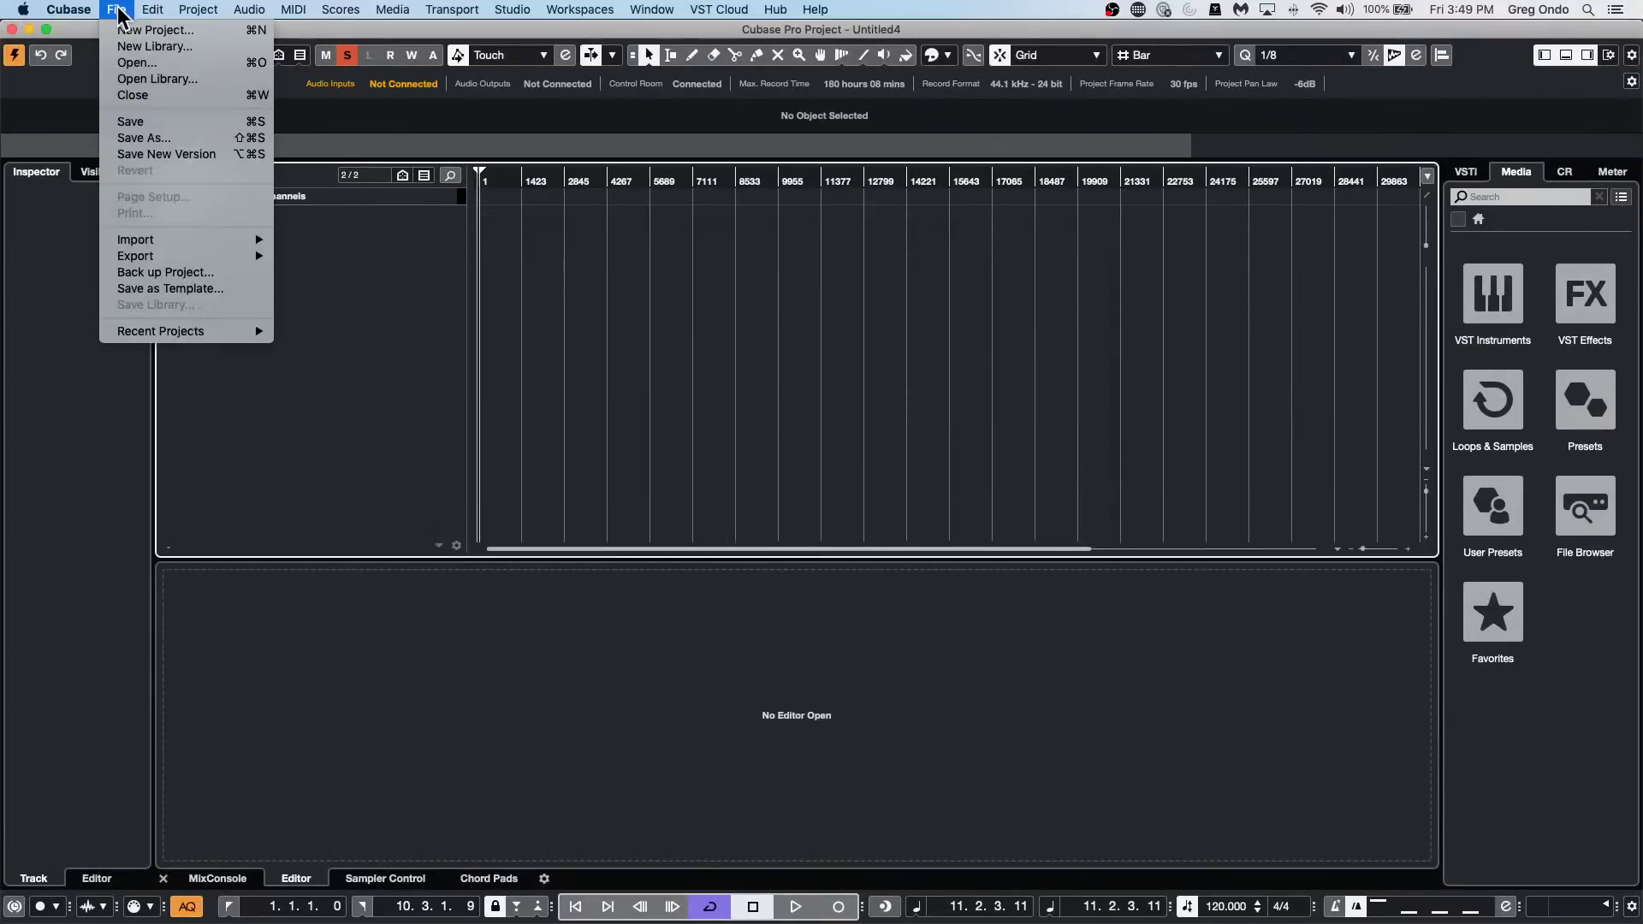
{"action": "mouse_move", "coordinate": [215, 242]}
{"action": "left_click", "coordinate": [334, 241]}
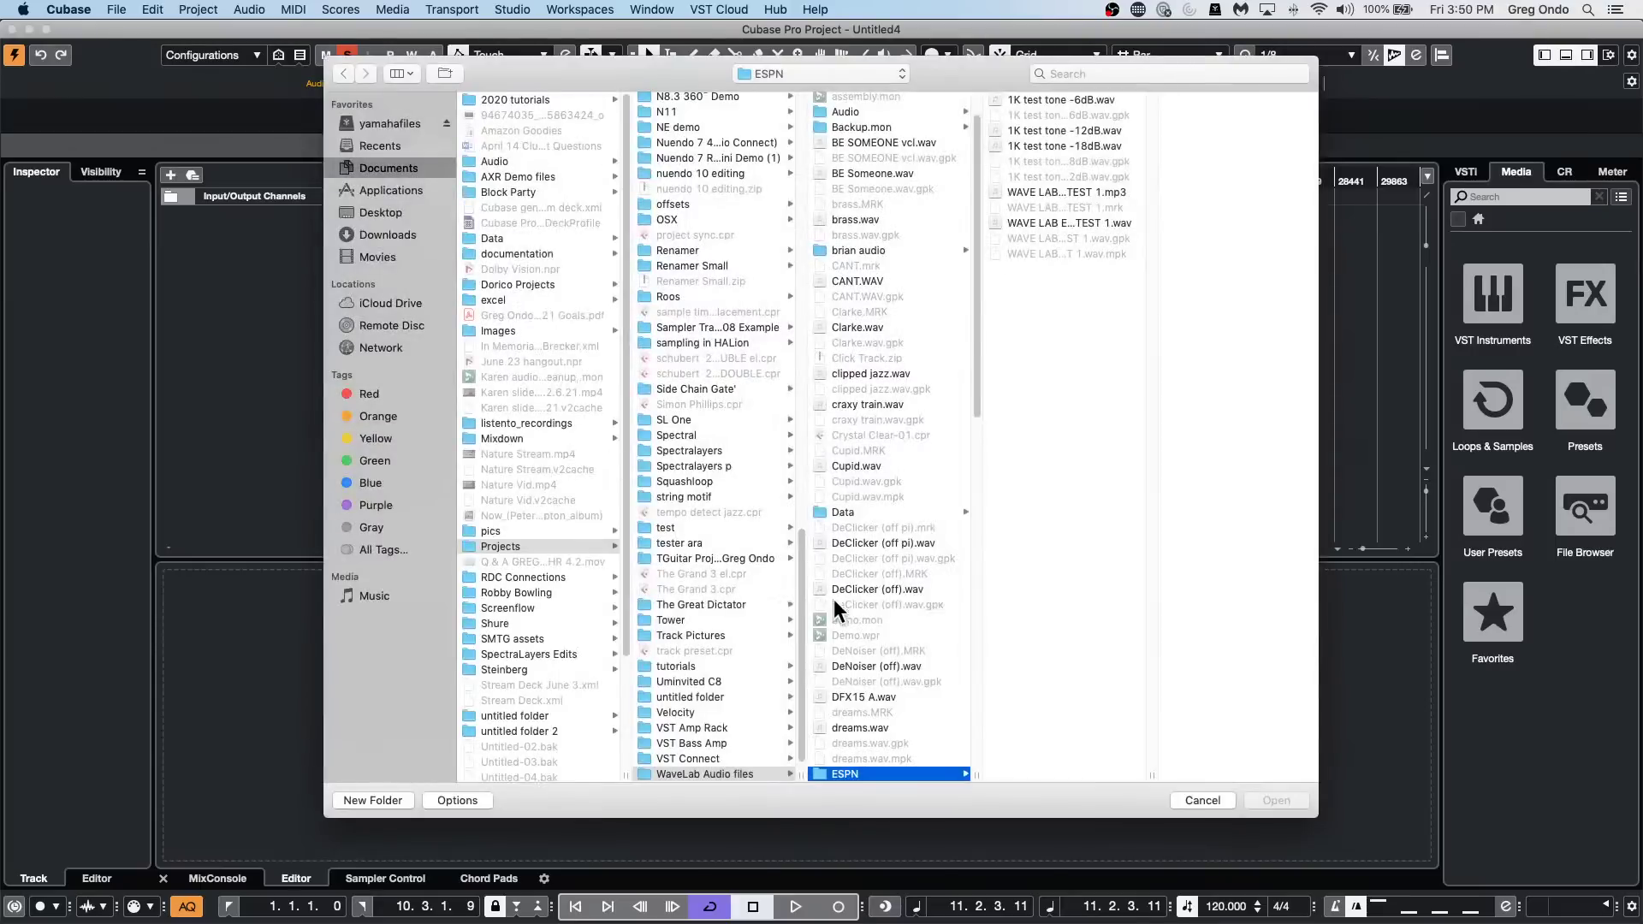
{"action": "scroll", "coordinate": [696, 607], "scroll_direction": "up", "scroll_amount": 10}
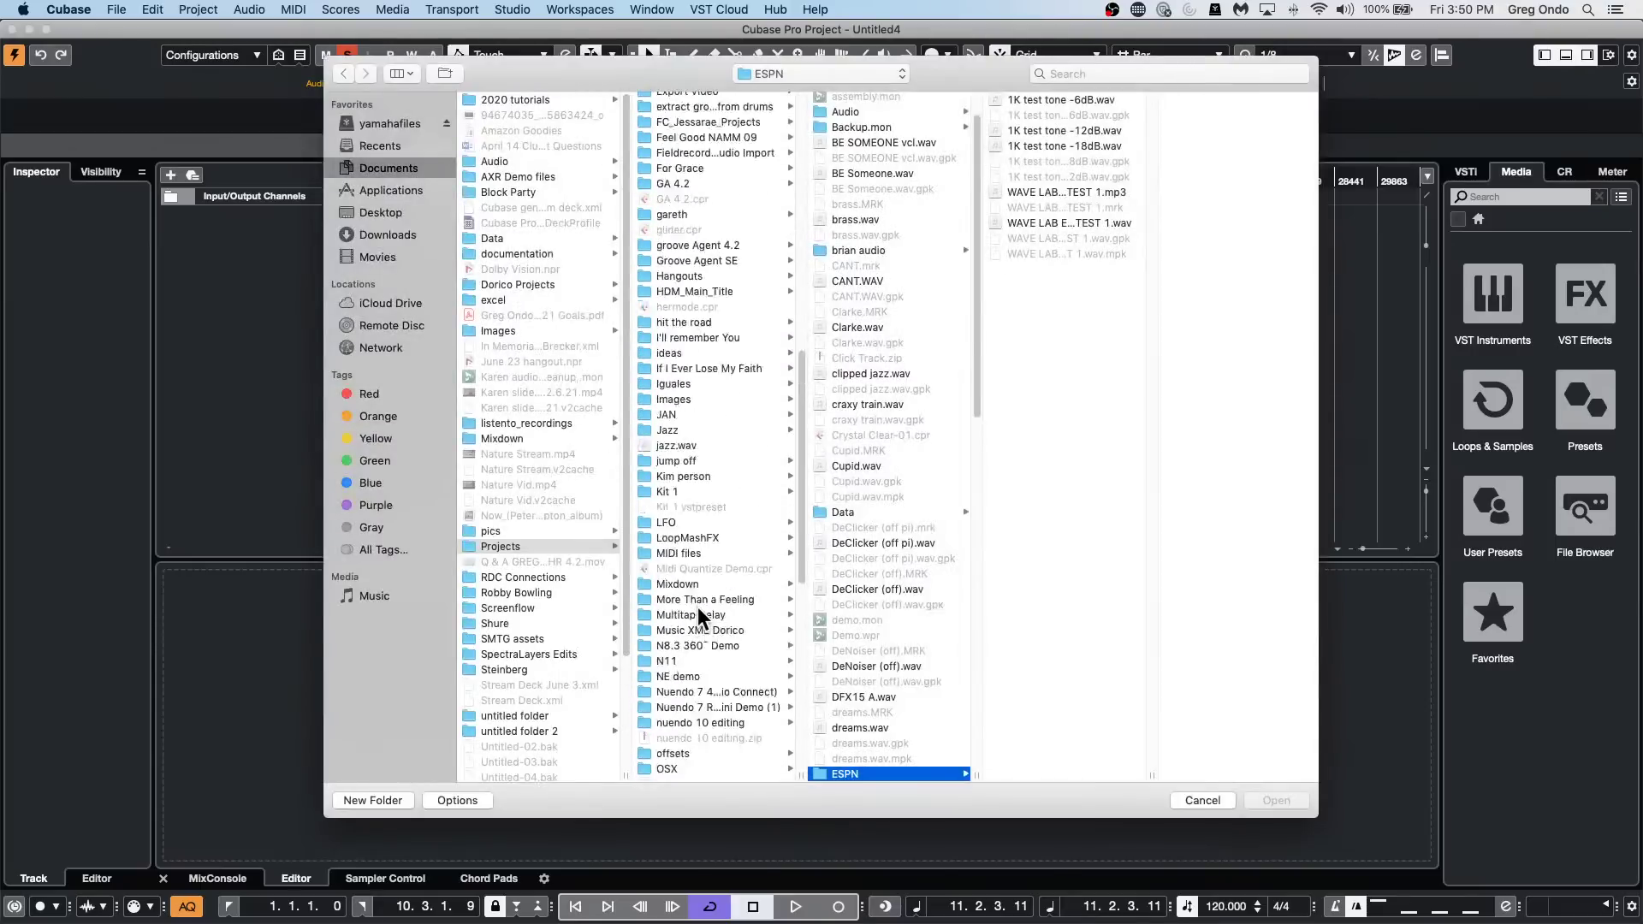
{"action": "scroll", "coordinate": [697, 607], "scroll_direction": "up", "scroll_amount": 5}
{"action": "left_click", "coordinate": [738, 402]}
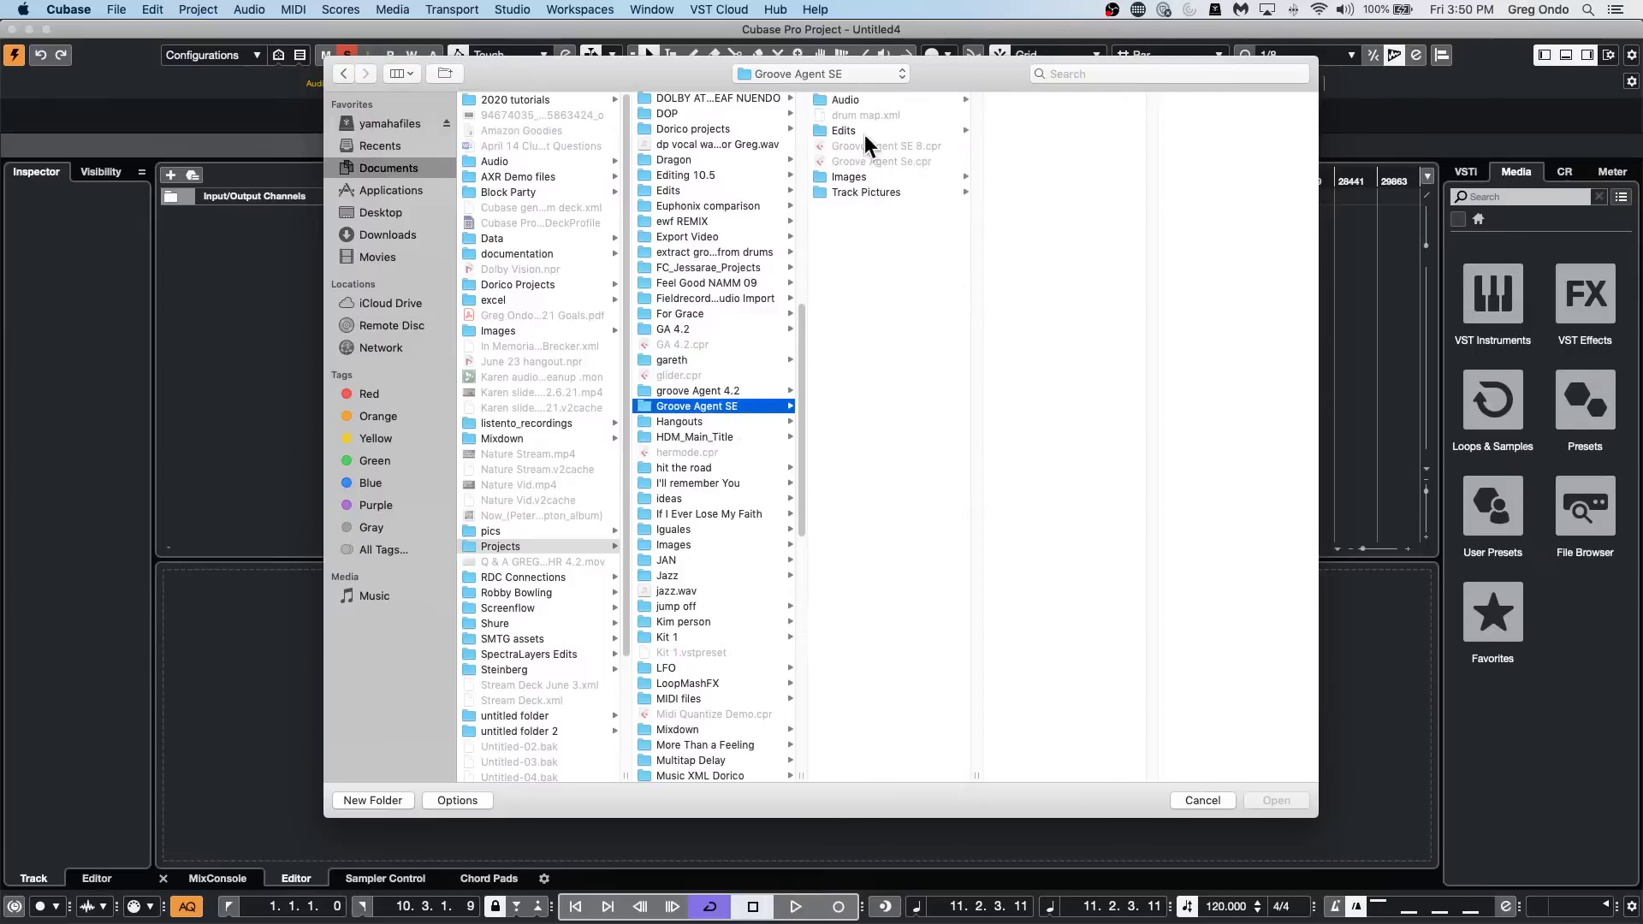
{"action": "left_click", "coordinate": [850, 99]}
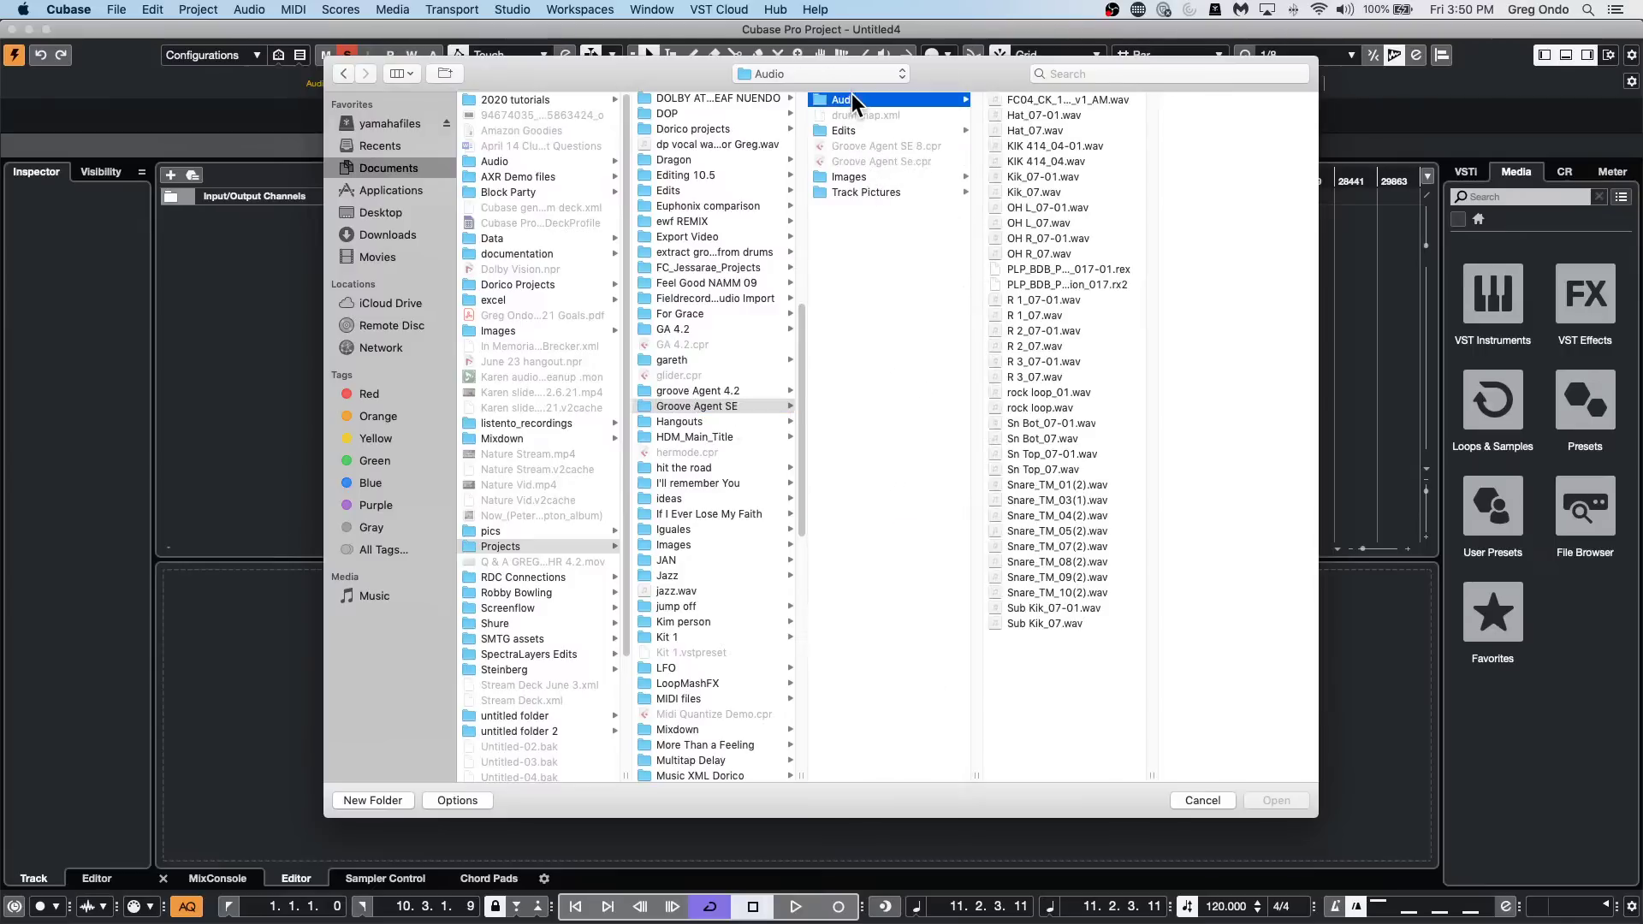
Import the wave files from Snare_TM_01(2) through Snare_TM_10(2) together onto one track.
{"action": "left_click", "coordinate": [1064, 484]}
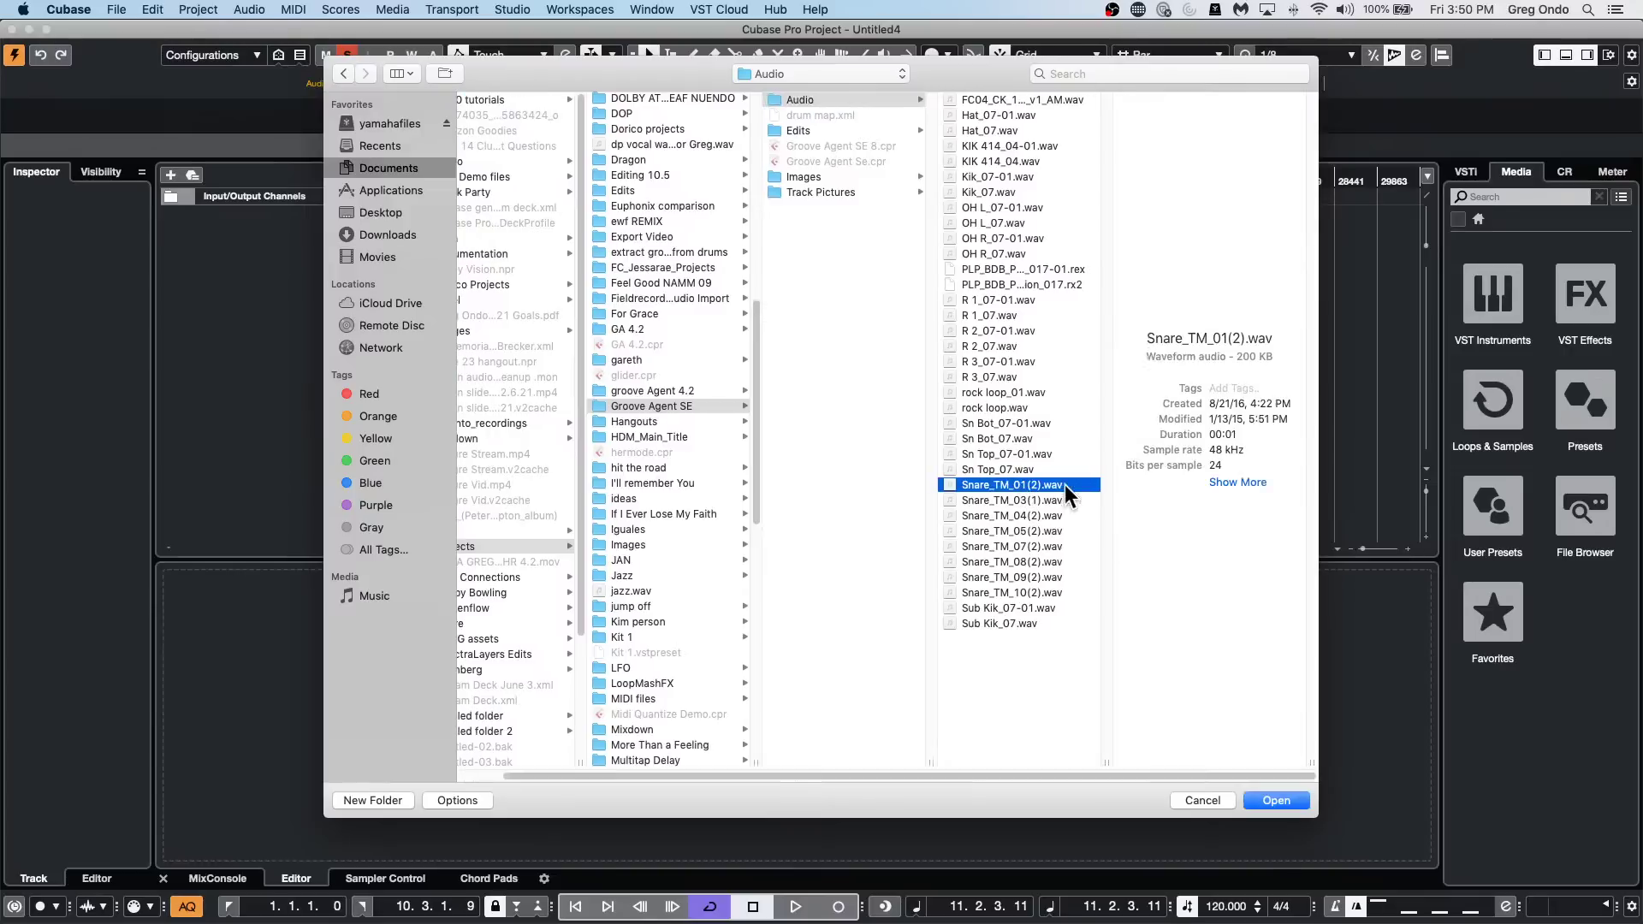
{"action": "left_click", "coordinate": [1035, 591], "text": "shift"}
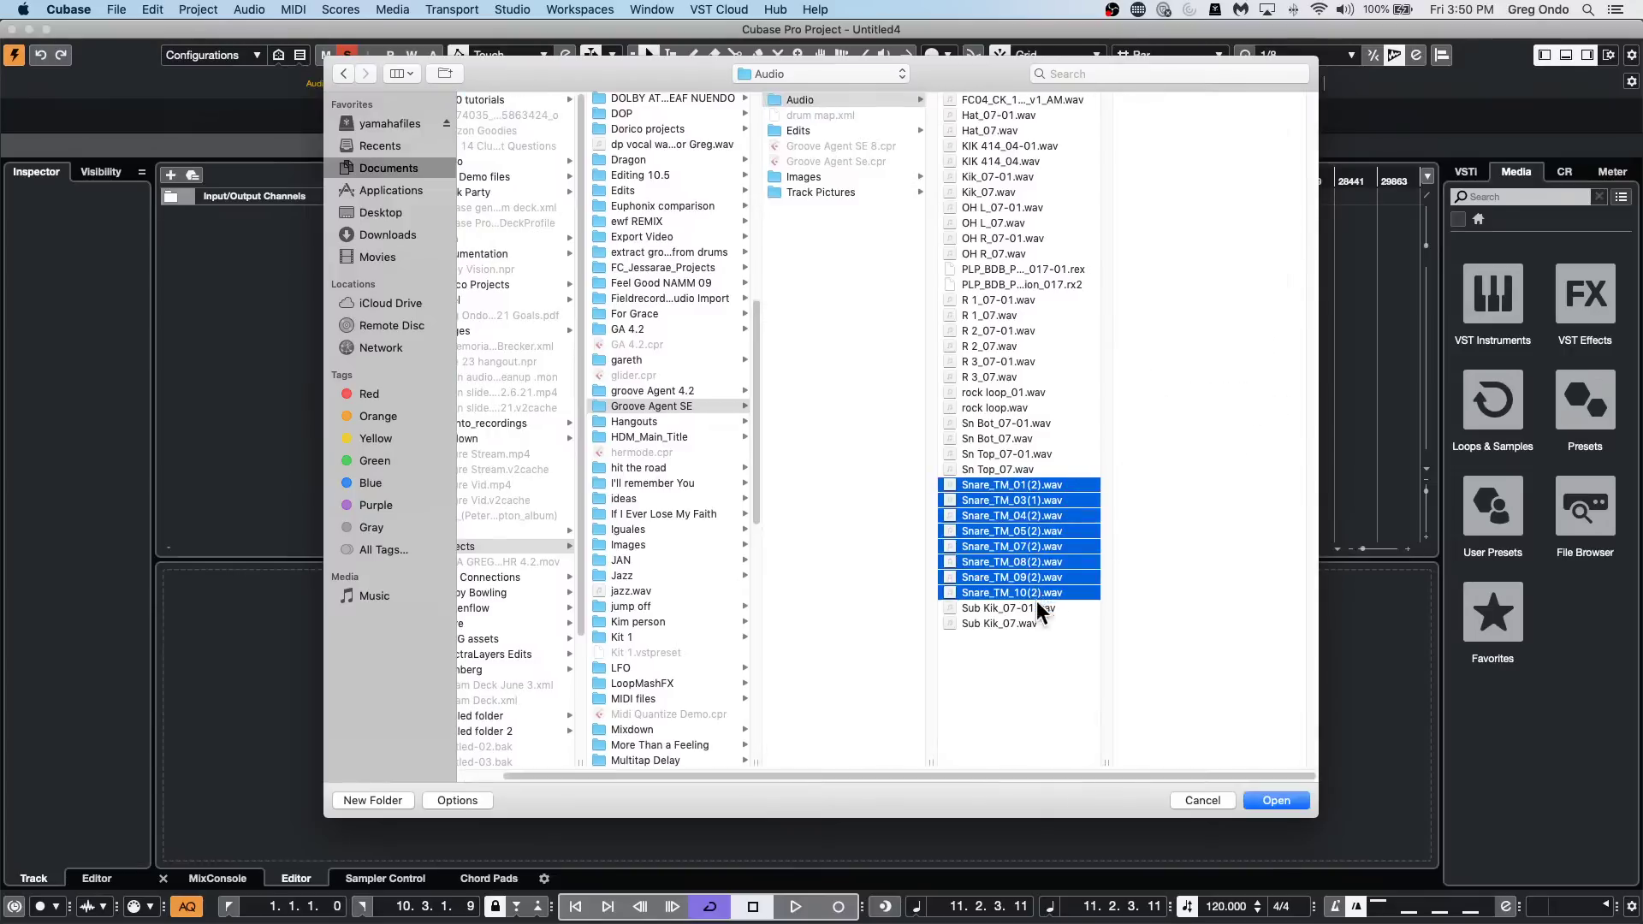
{"action": "left_click", "coordinate": [1276, 802]}
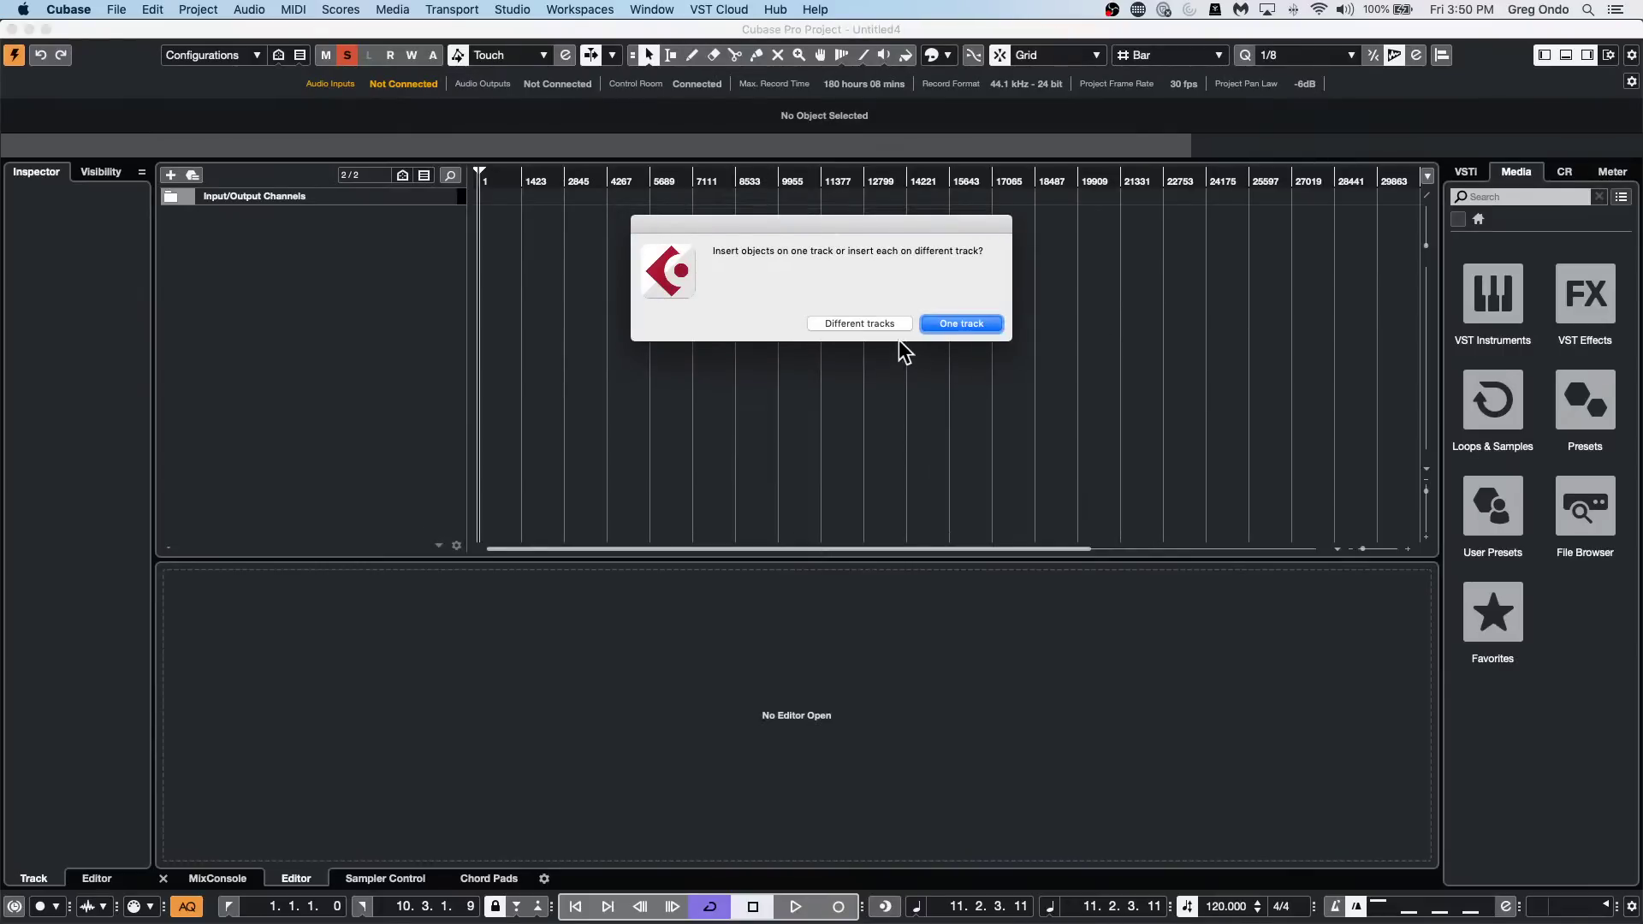
{"action": "left_click", "coordinate": [959, 324]}
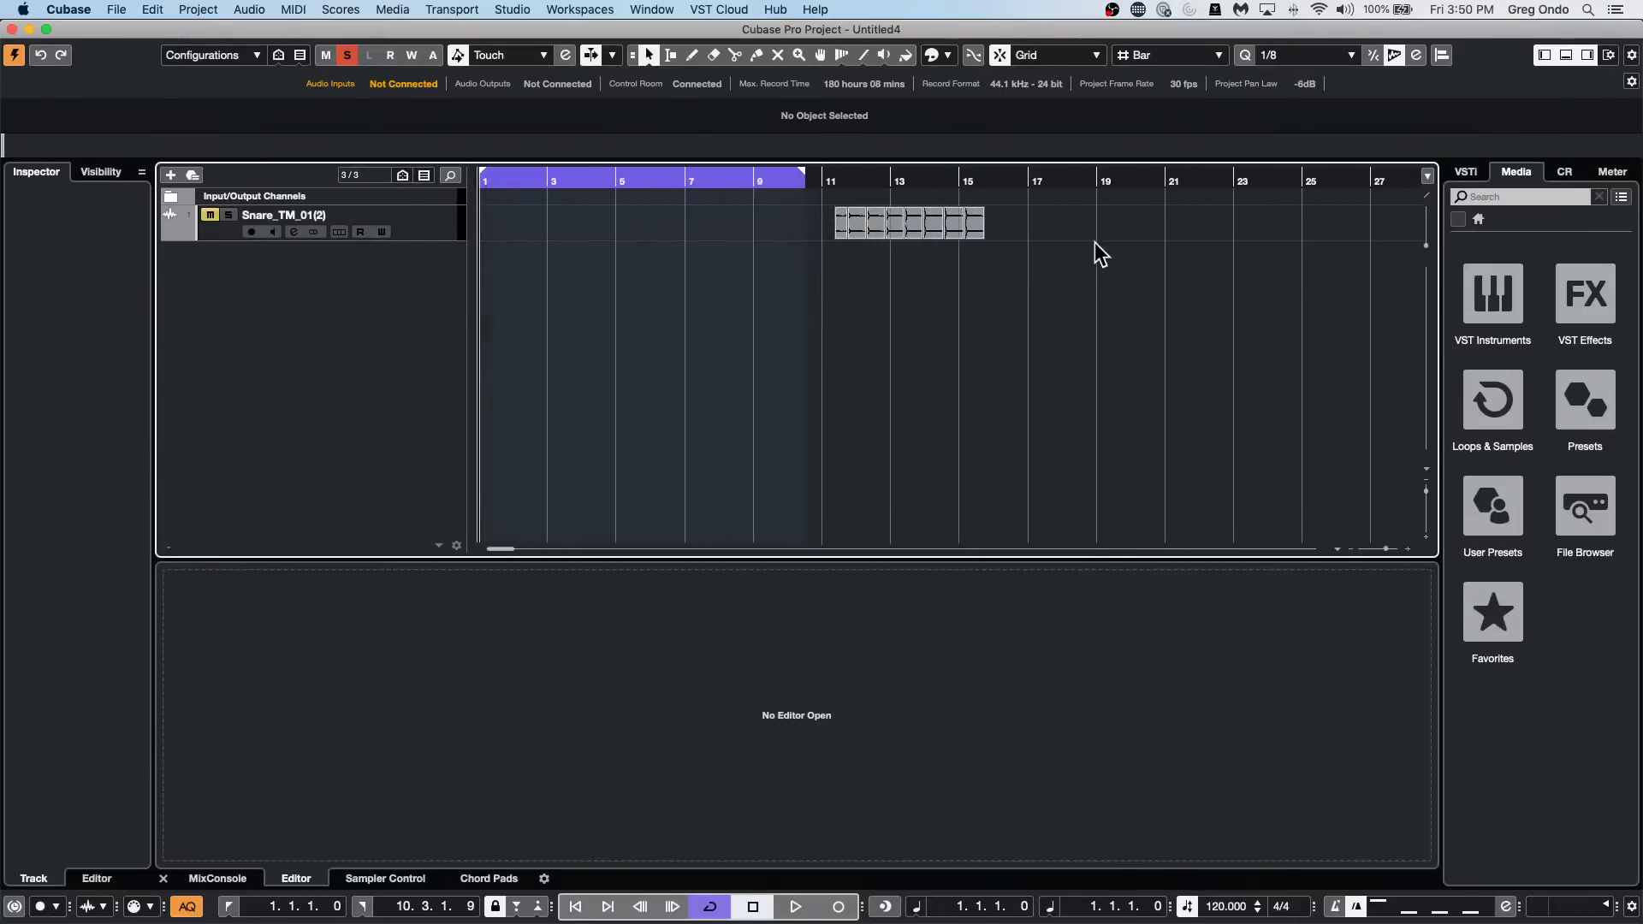
Move the imported snare events to the start of bar 1 and set a 1.000-second spacer between them.
{"action": "left_click", "coordinate": [787, 231]}
{"action": "left_click_drag", "start_coordinate": [850, 214], "coordinate": [481, 214]}
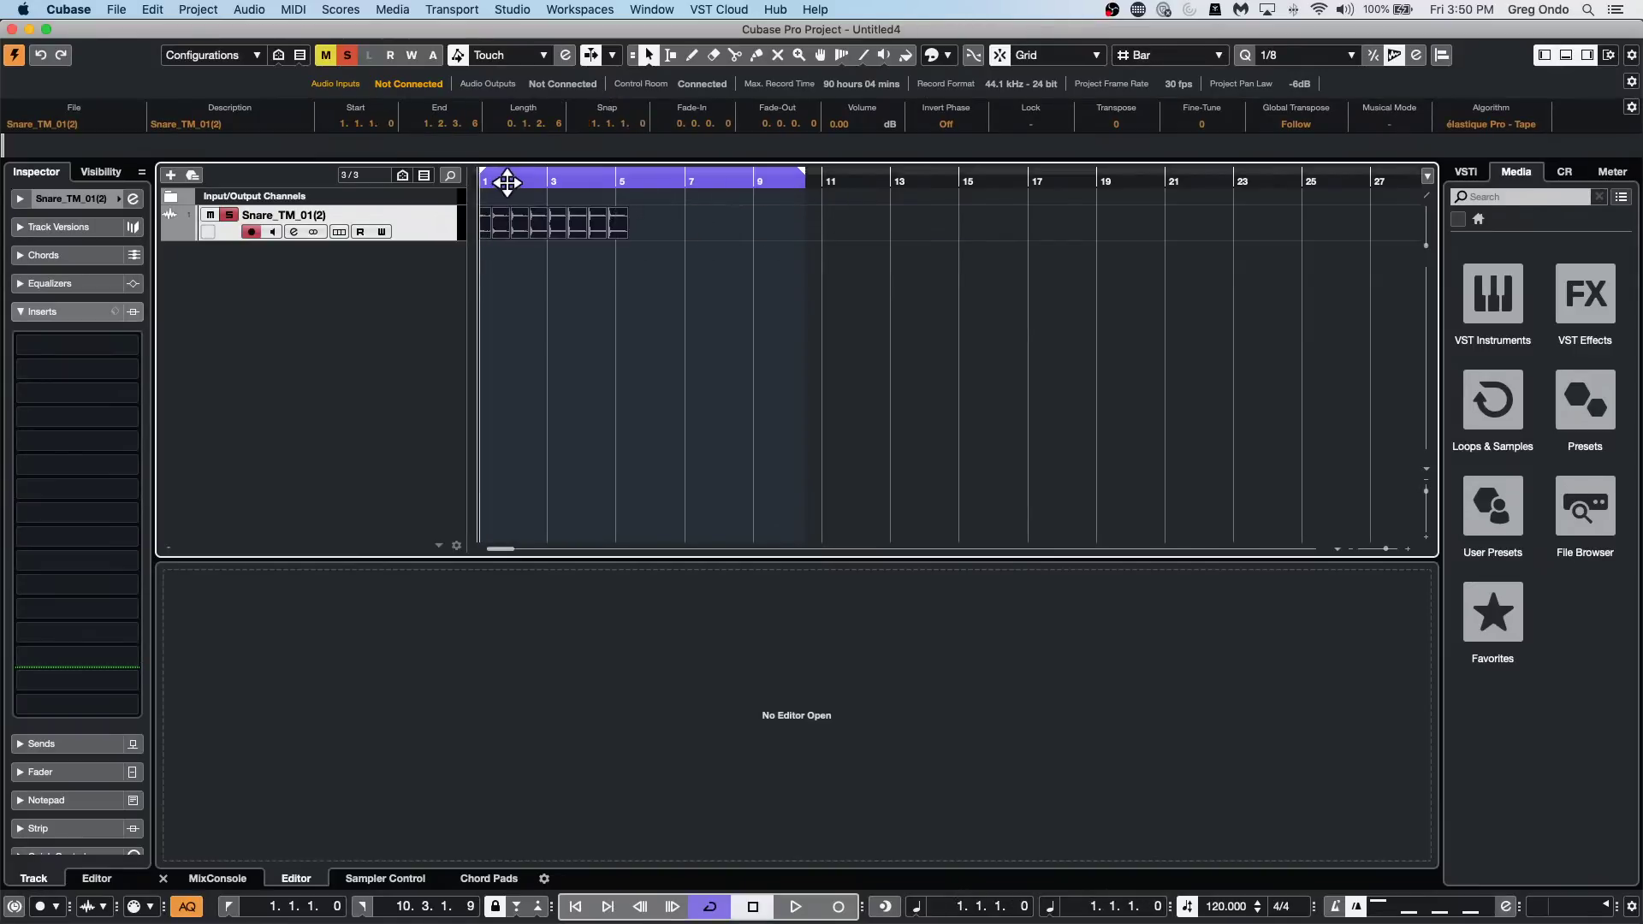
{"action": "left_click", "coordinate": [199, 10]}
{"action": "mouse_move", "coordinate": [157, 10]}
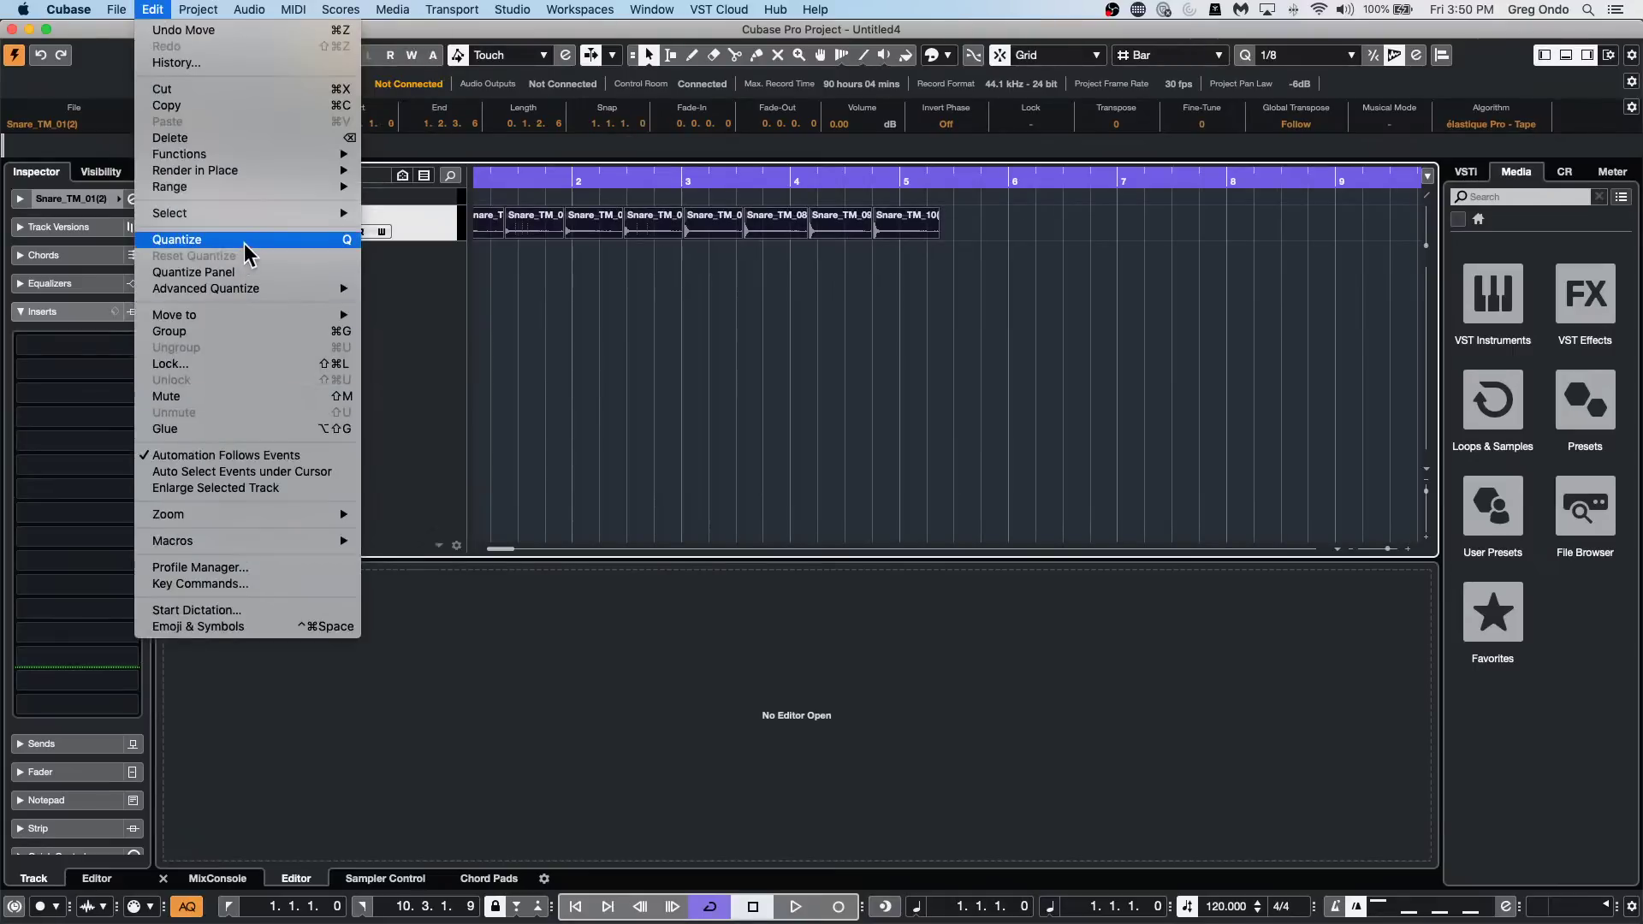
{"action": "mouse_move", "coordinate": [252, 191]}
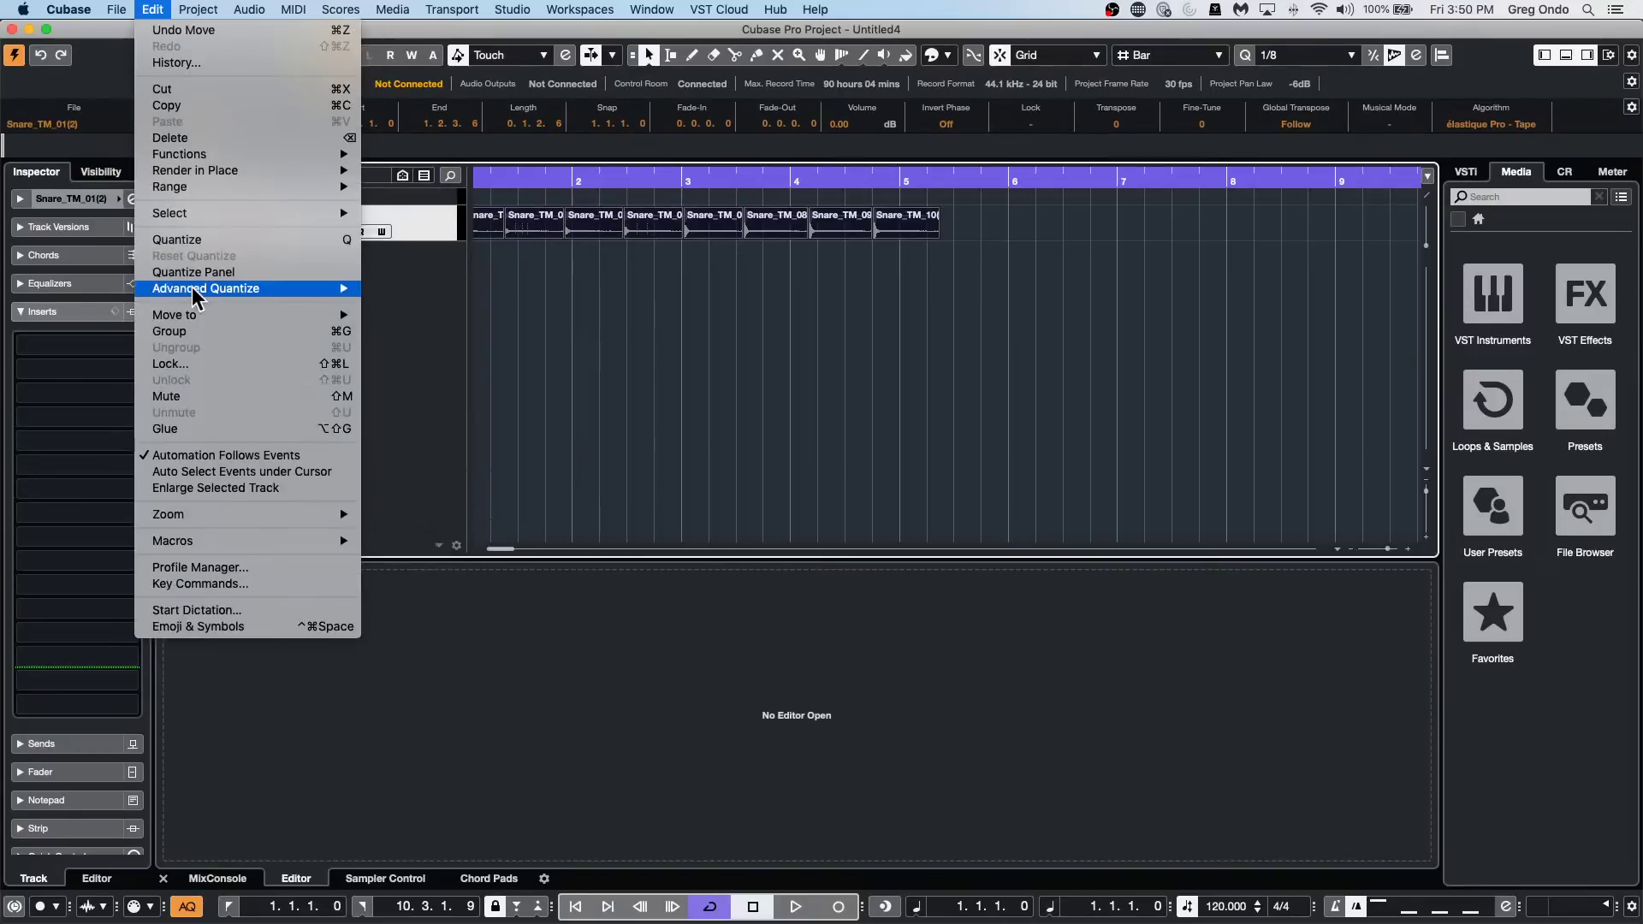
{"action": "mouse_move", "coordinate": [199, 193]}
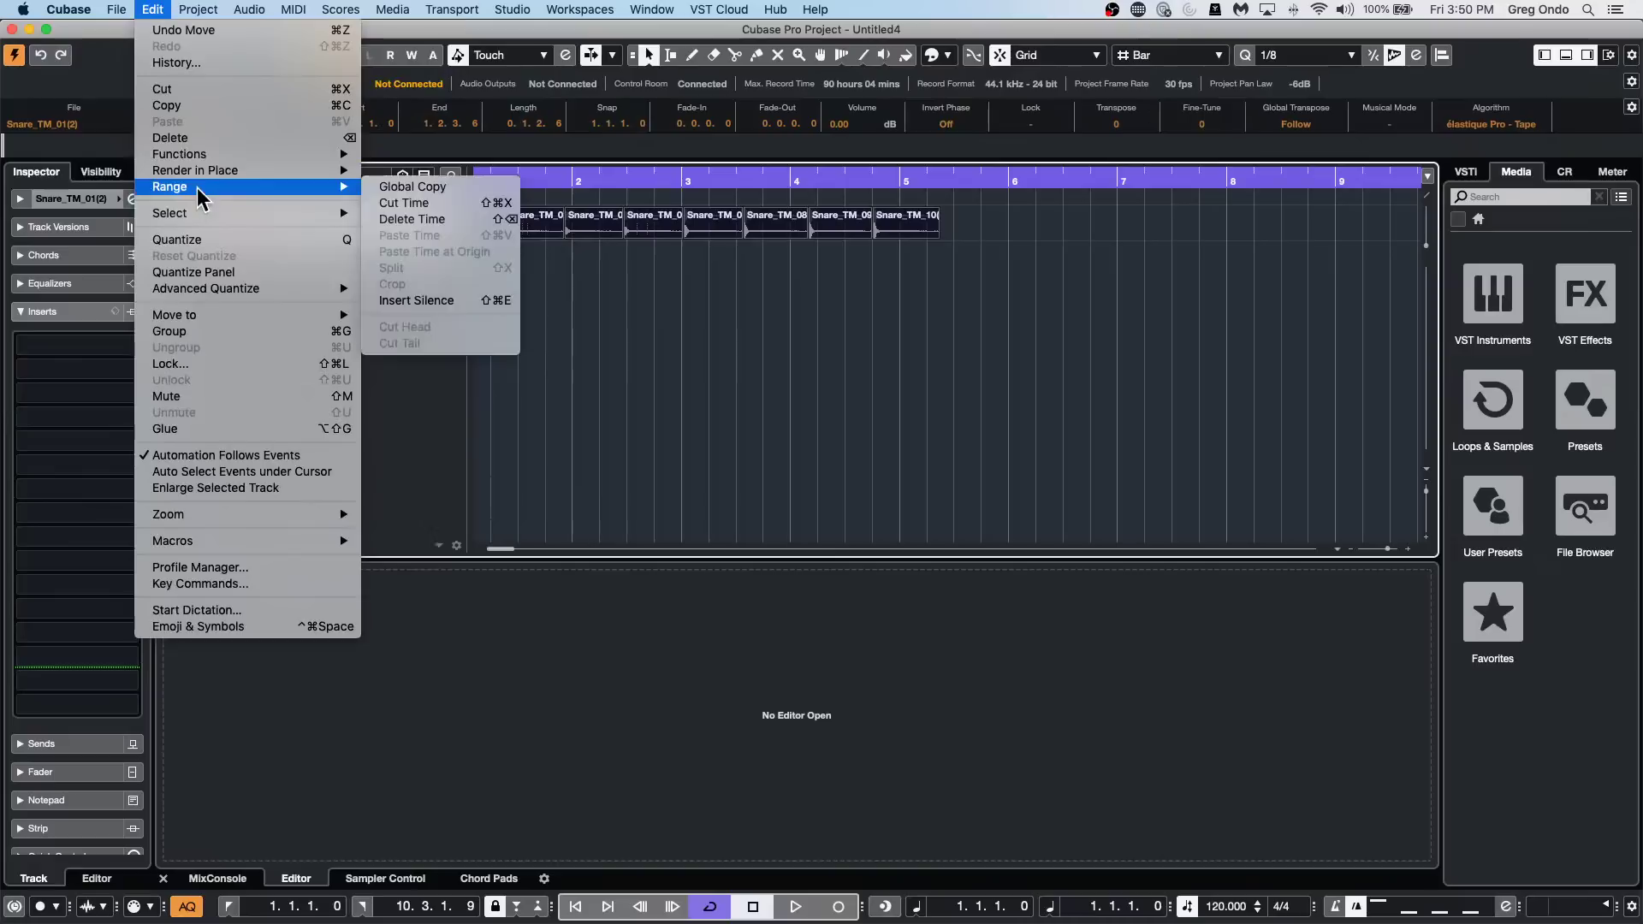
{"action": "mouse_move", "coordinate": [213, 154]}
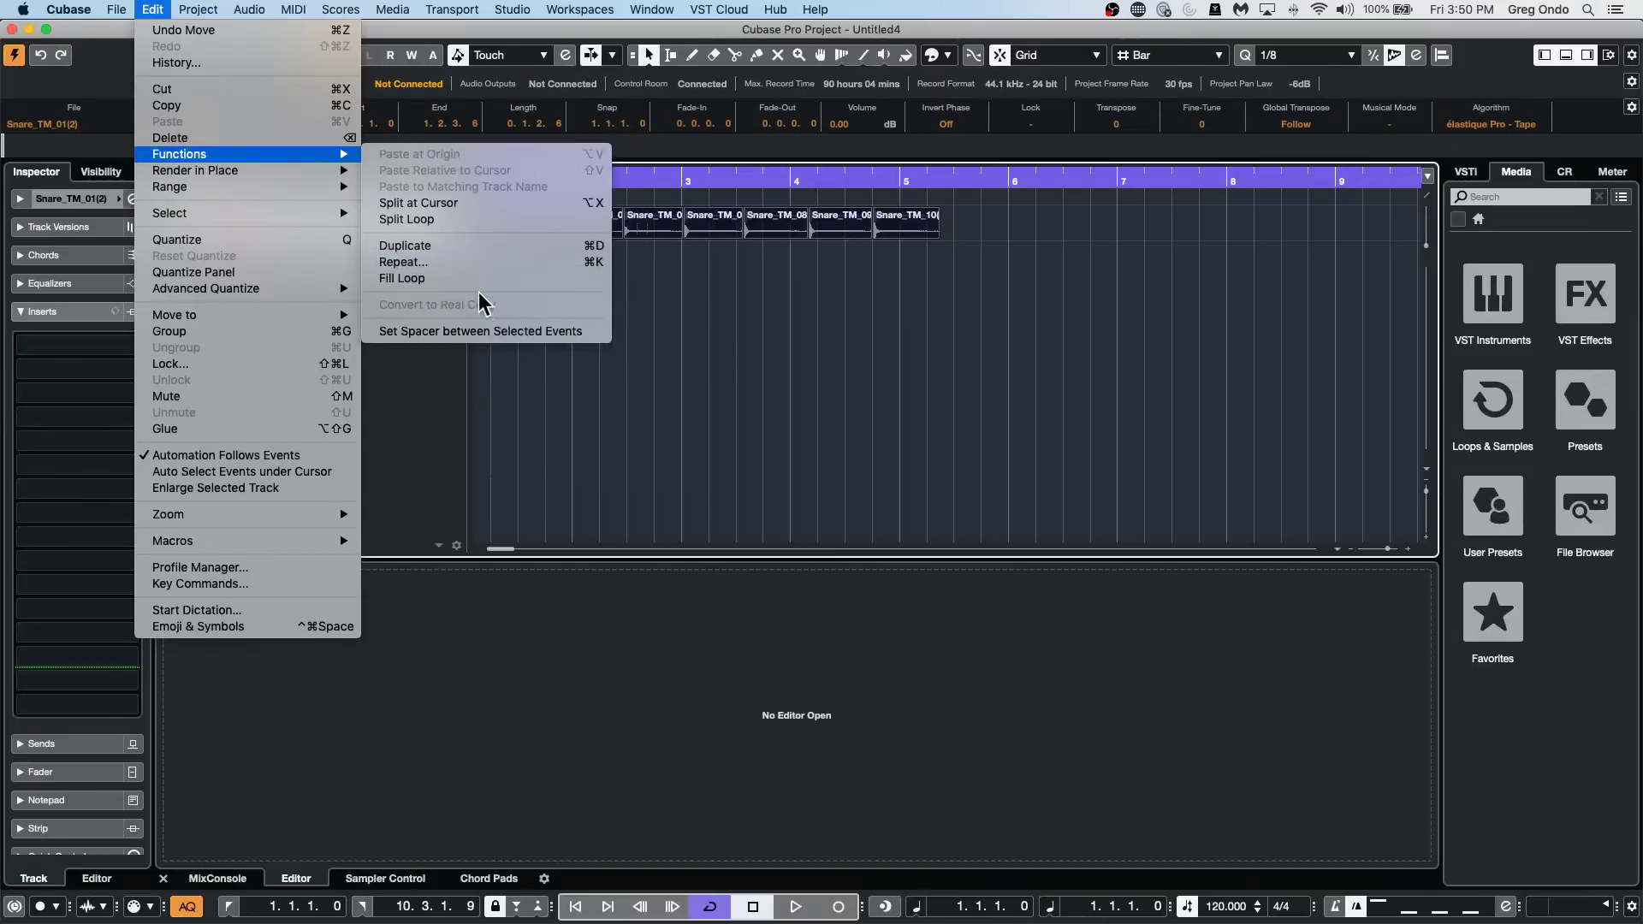
{"action": "left_click", "coordinate": [479, 333]}
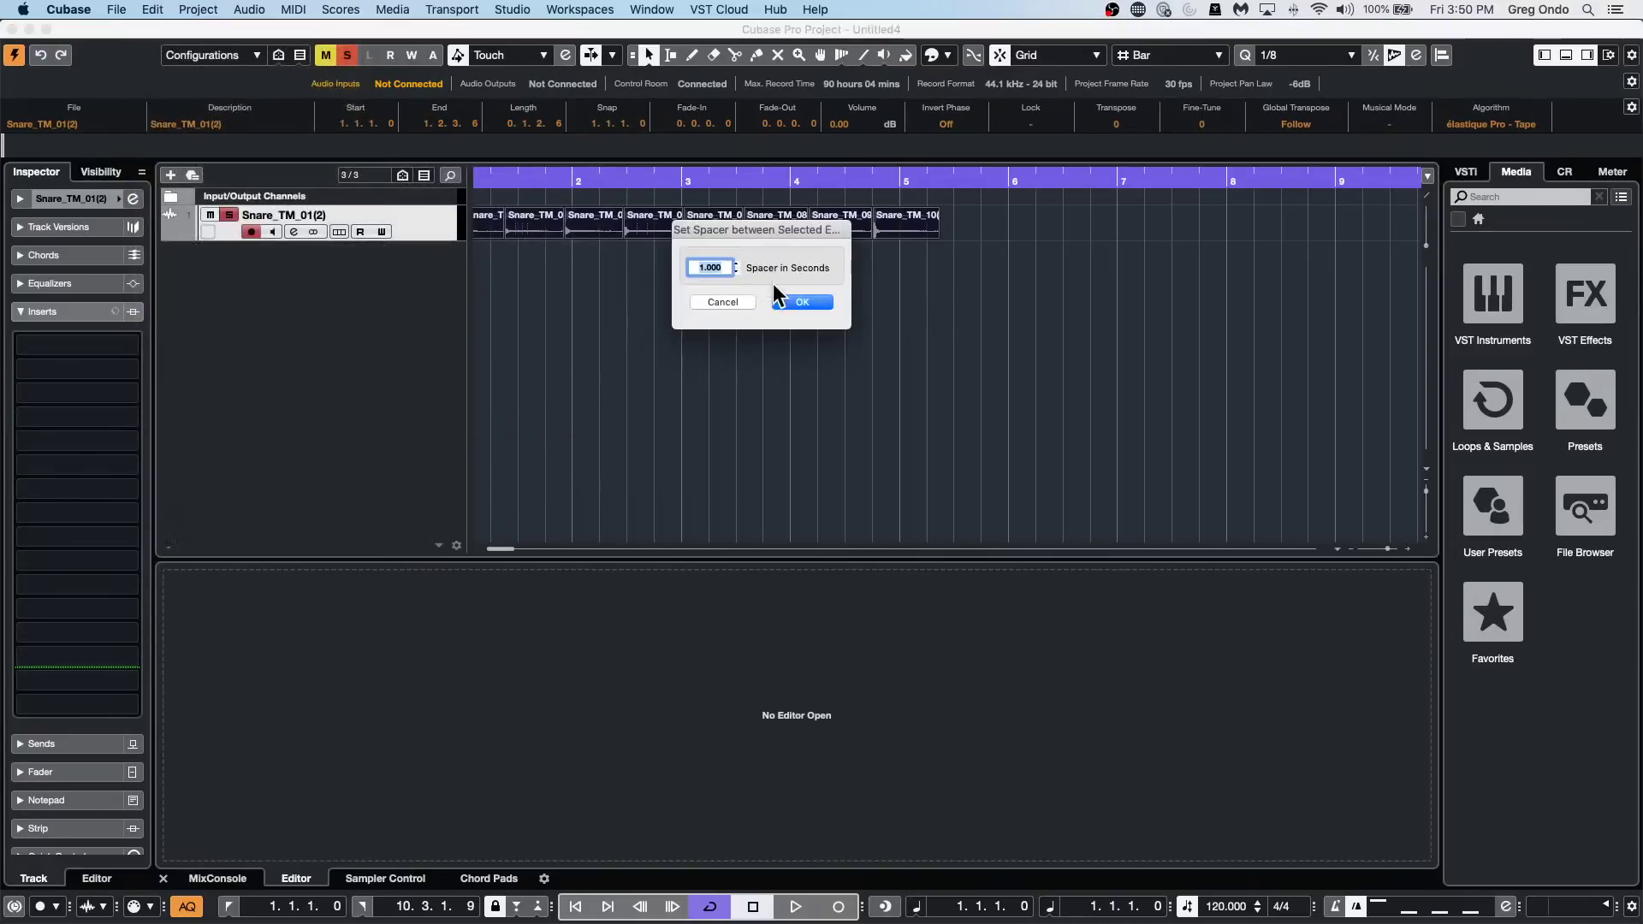
{"action": "left_click", "coordinate": [800, 300]}
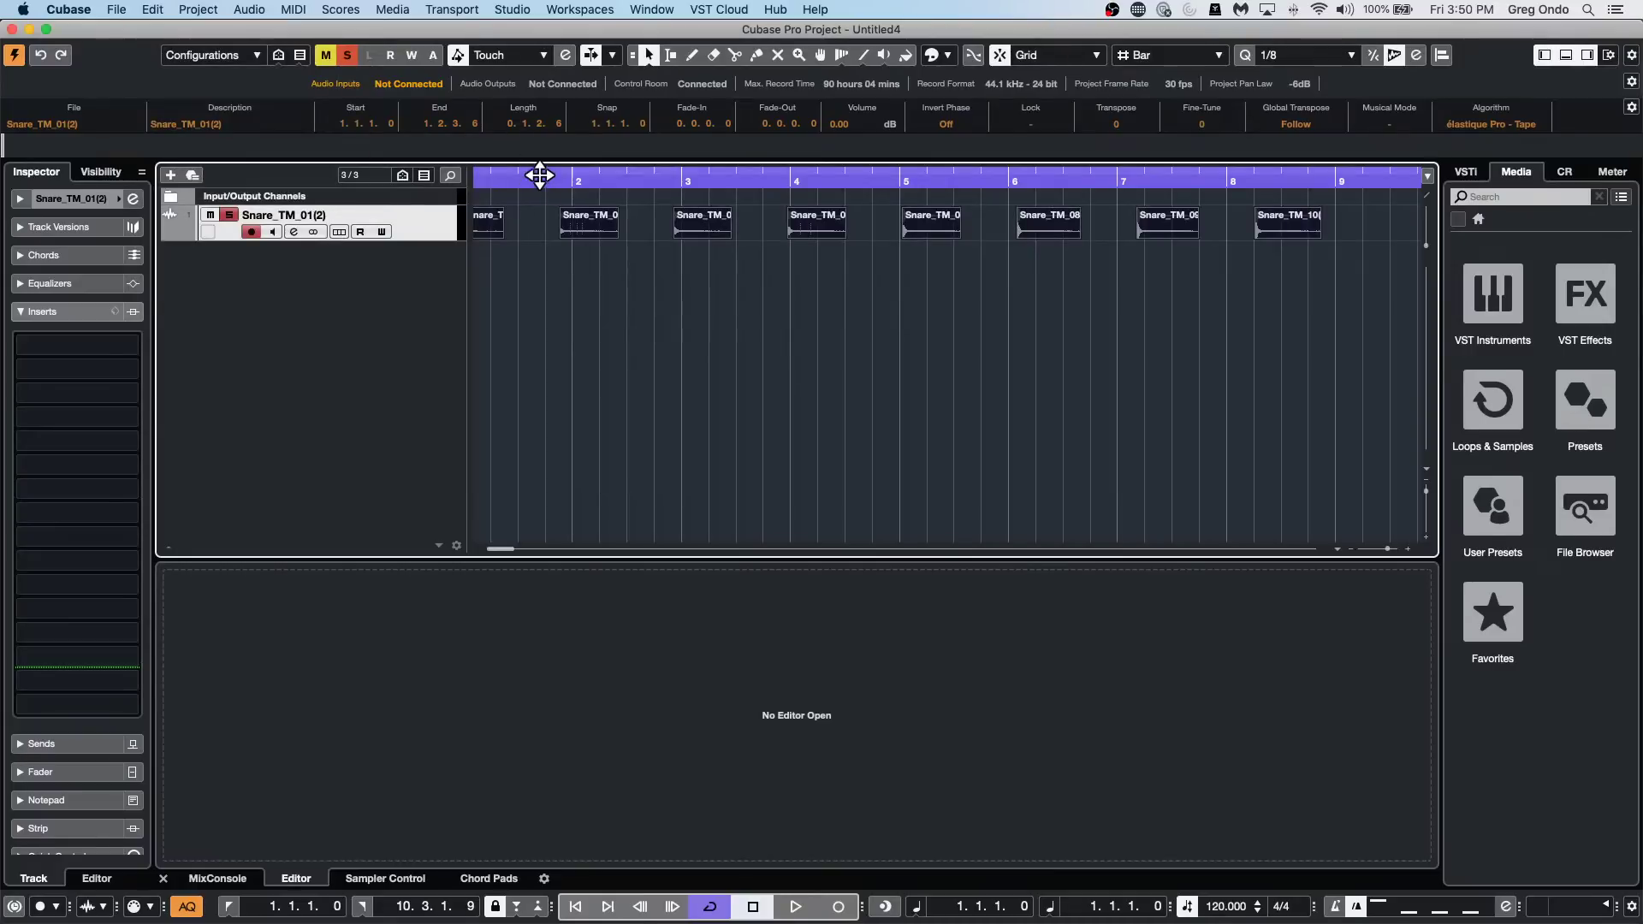
Play the spaced snare events briefly from the project start, and stop playback.
{"action": "left_click_drag", "start_coordinate": [539, 175], "coordinate": [506, 129]}
{"action": "key", "text": "space"}
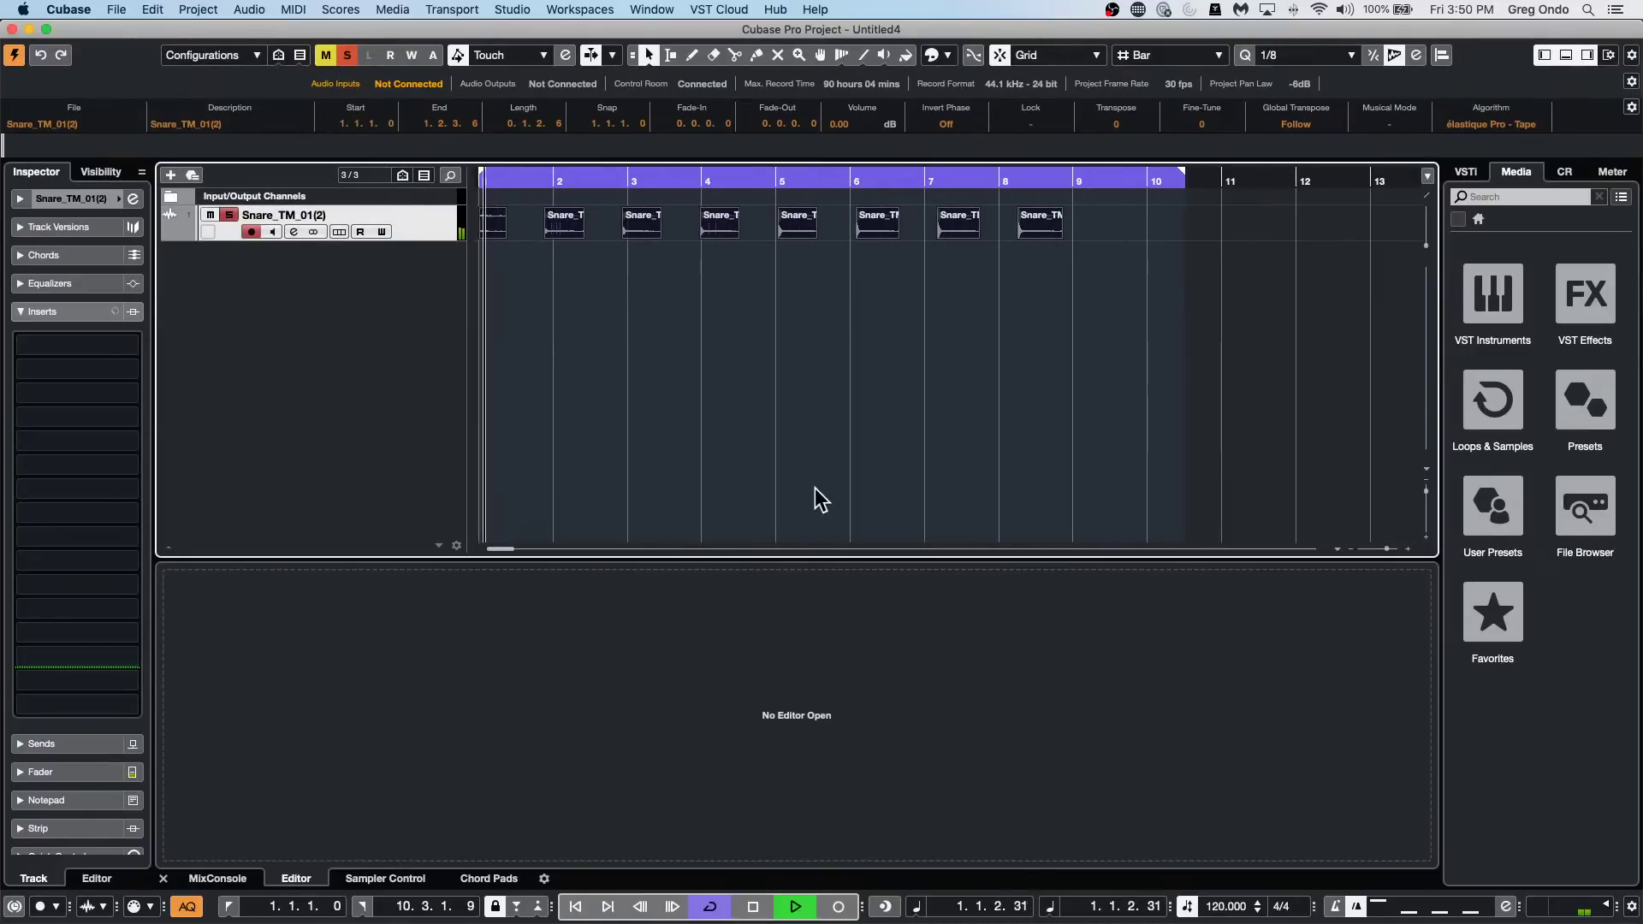
{"action": "key", "text": "space"}
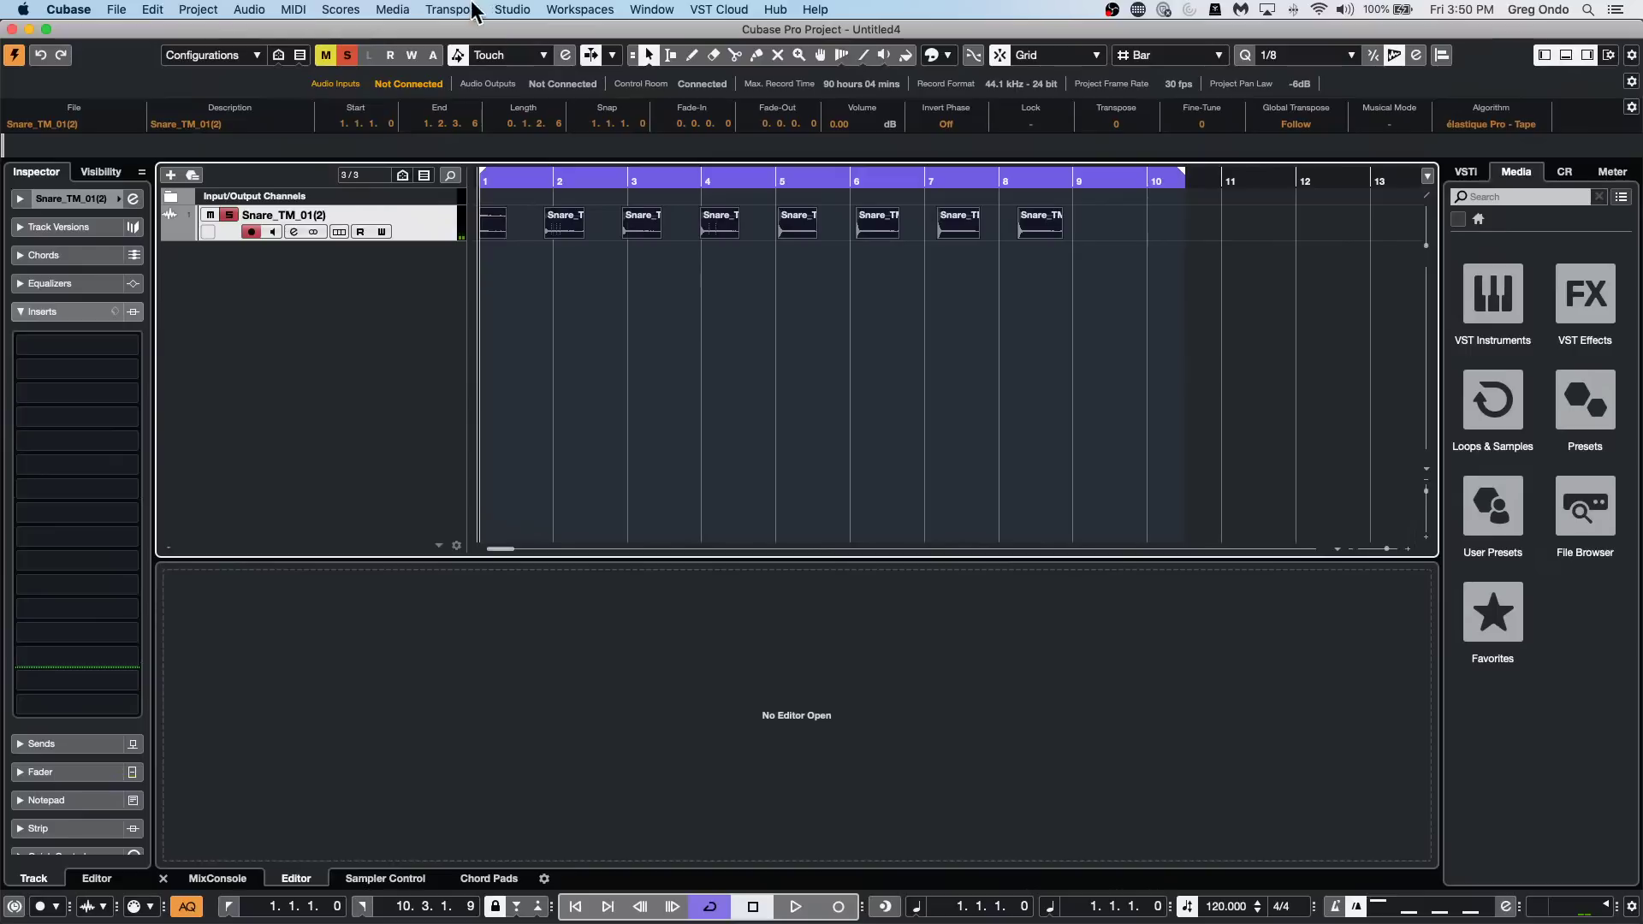
Start a project backup and create a new folder named DOP file inside Projects as its destination.
{"action": "left_click", "coordinate": [595, 11]}
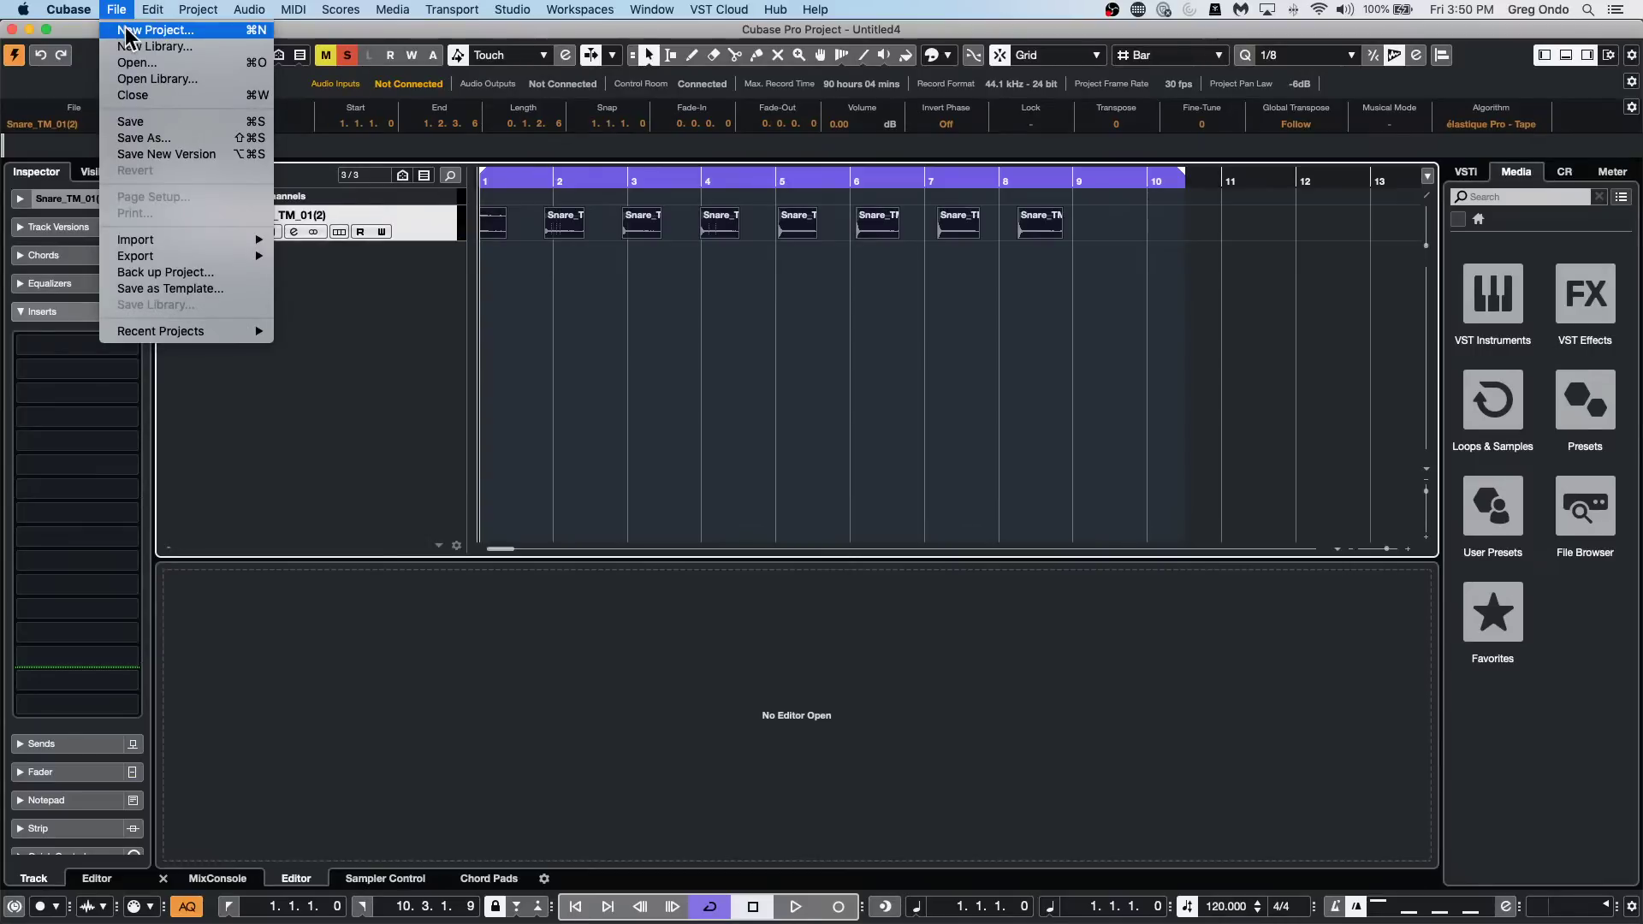
{"action": "left_click", "coordinate": [168, 272]}
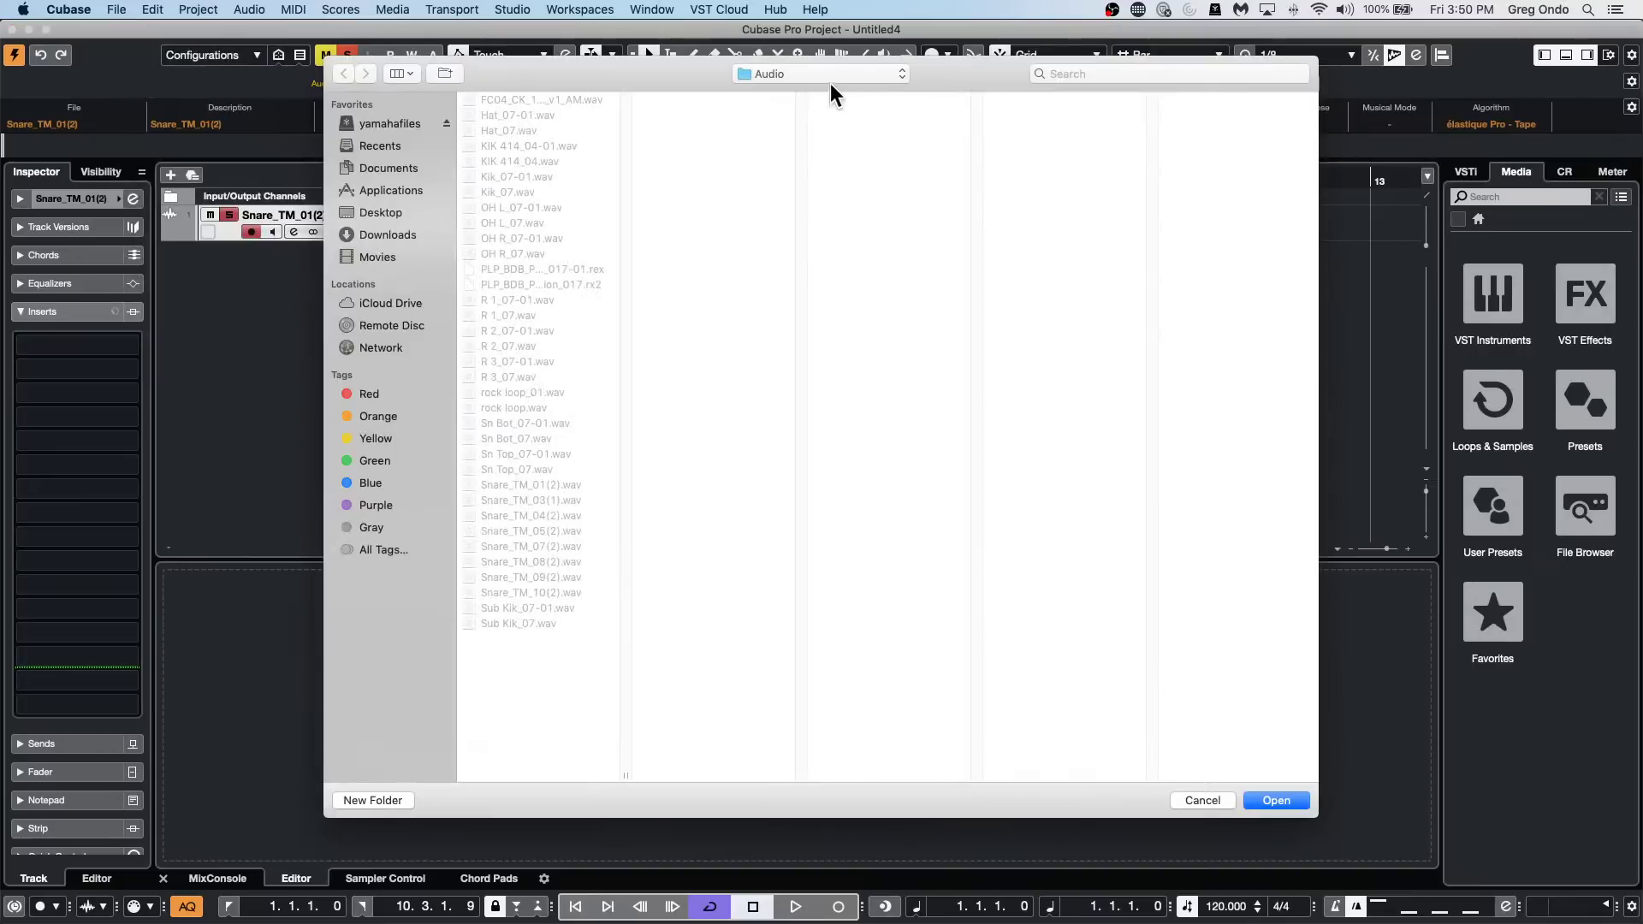
{"action": "left_click", "coordinate": [830, 82]}
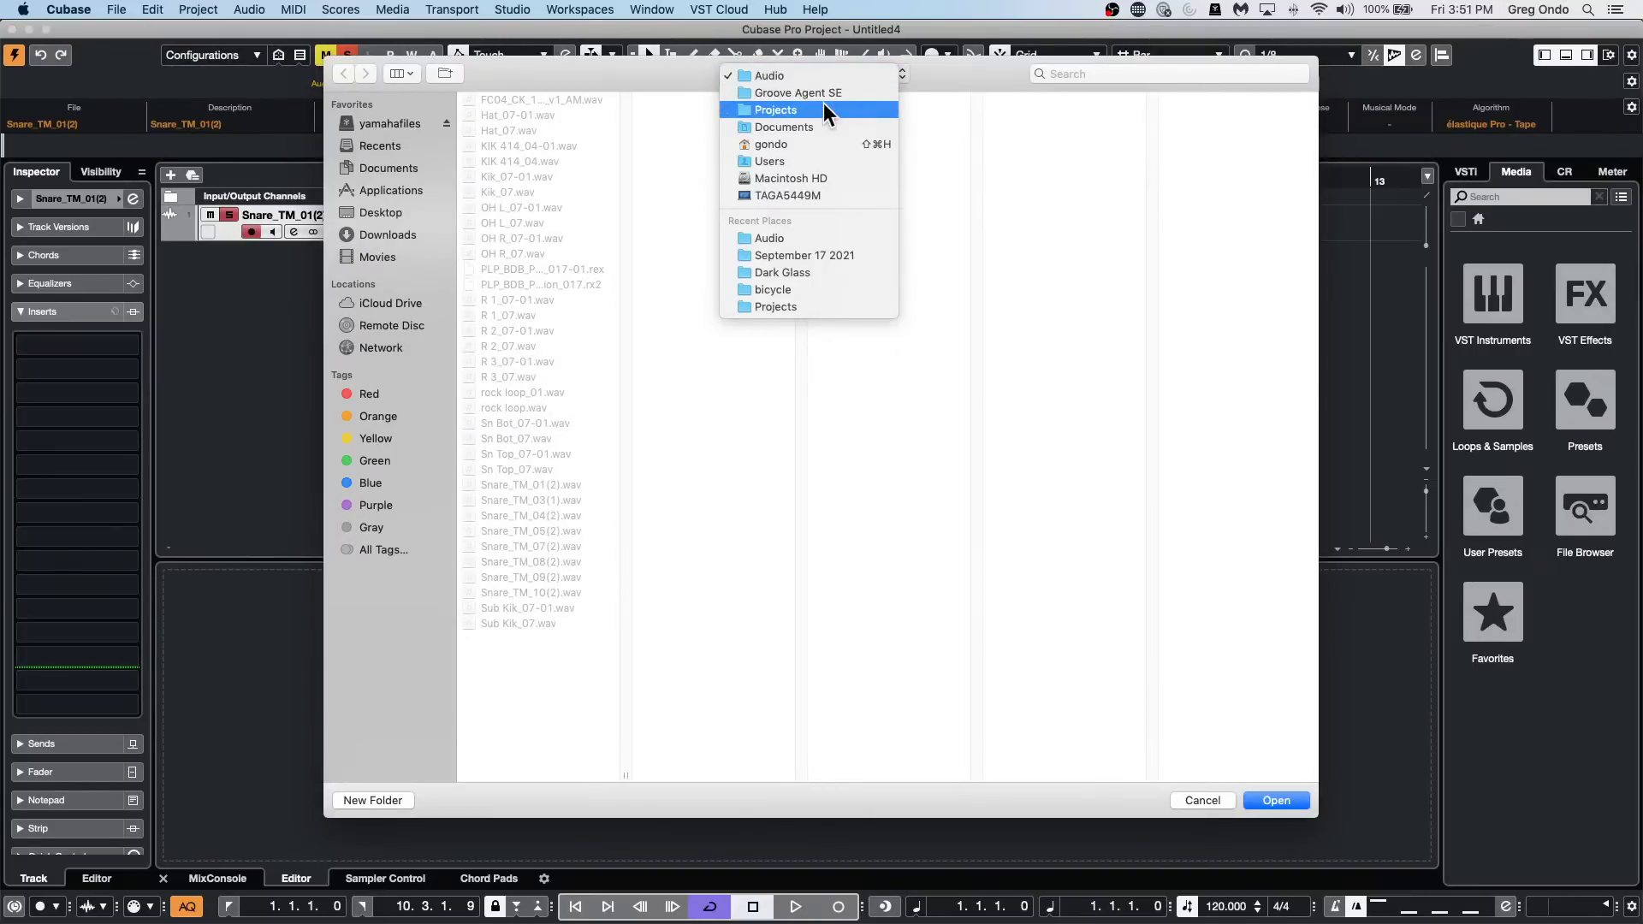
{"action": "left_click", "coordinate": [824, 104]}
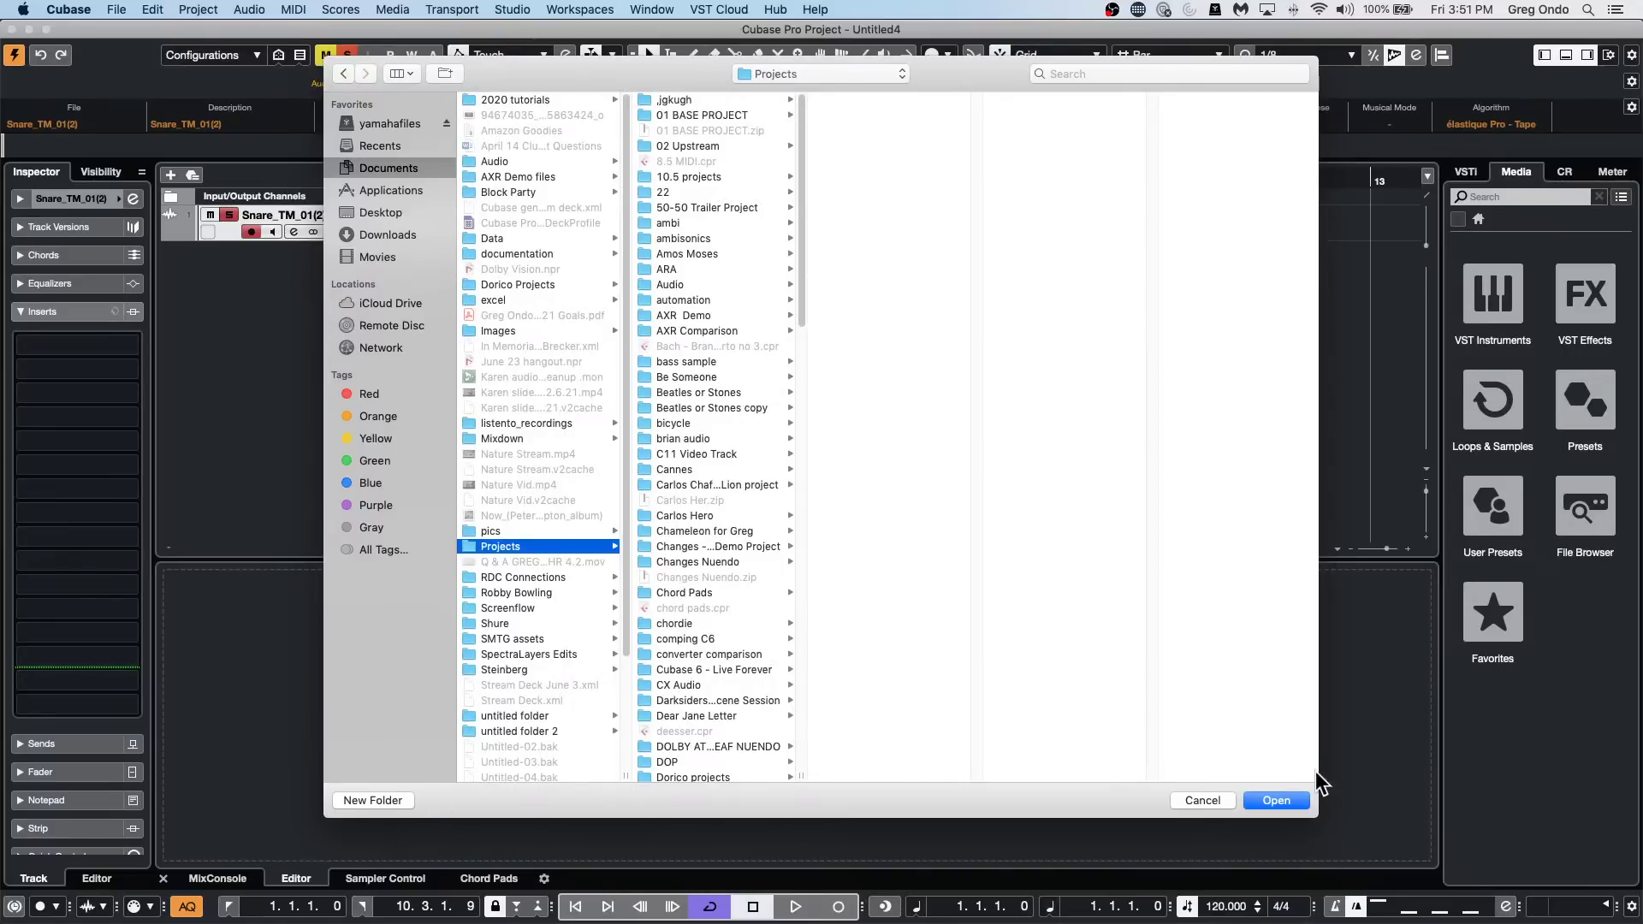
{"action": "left_click", "coordinate": [378, 799]}
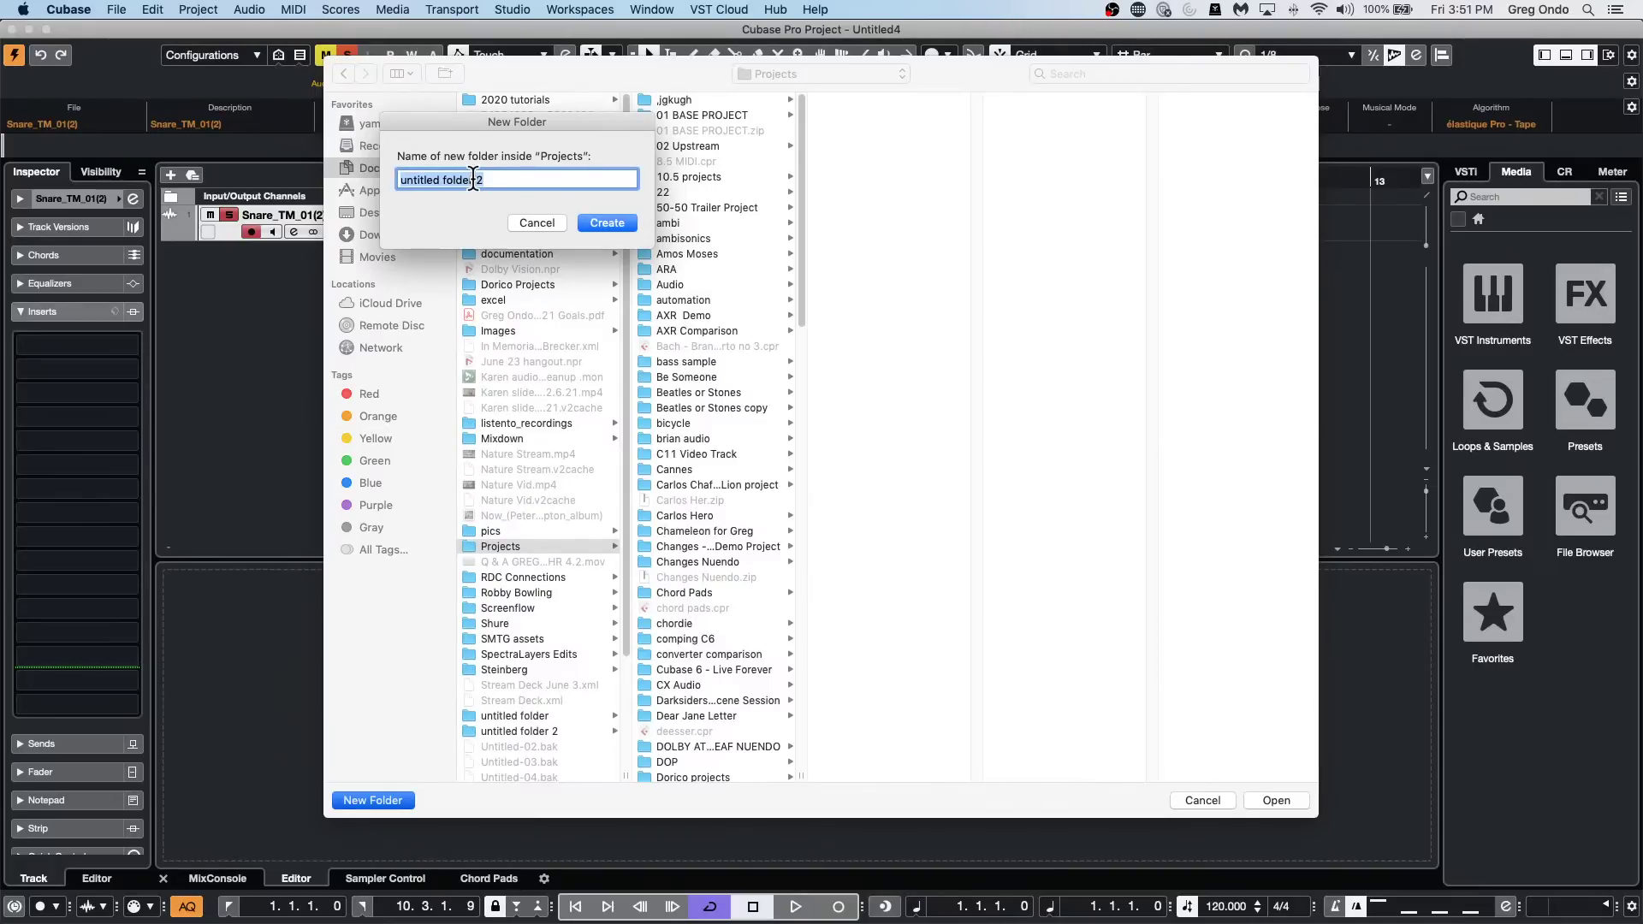
{"action": "type", "text": "DOP f"}
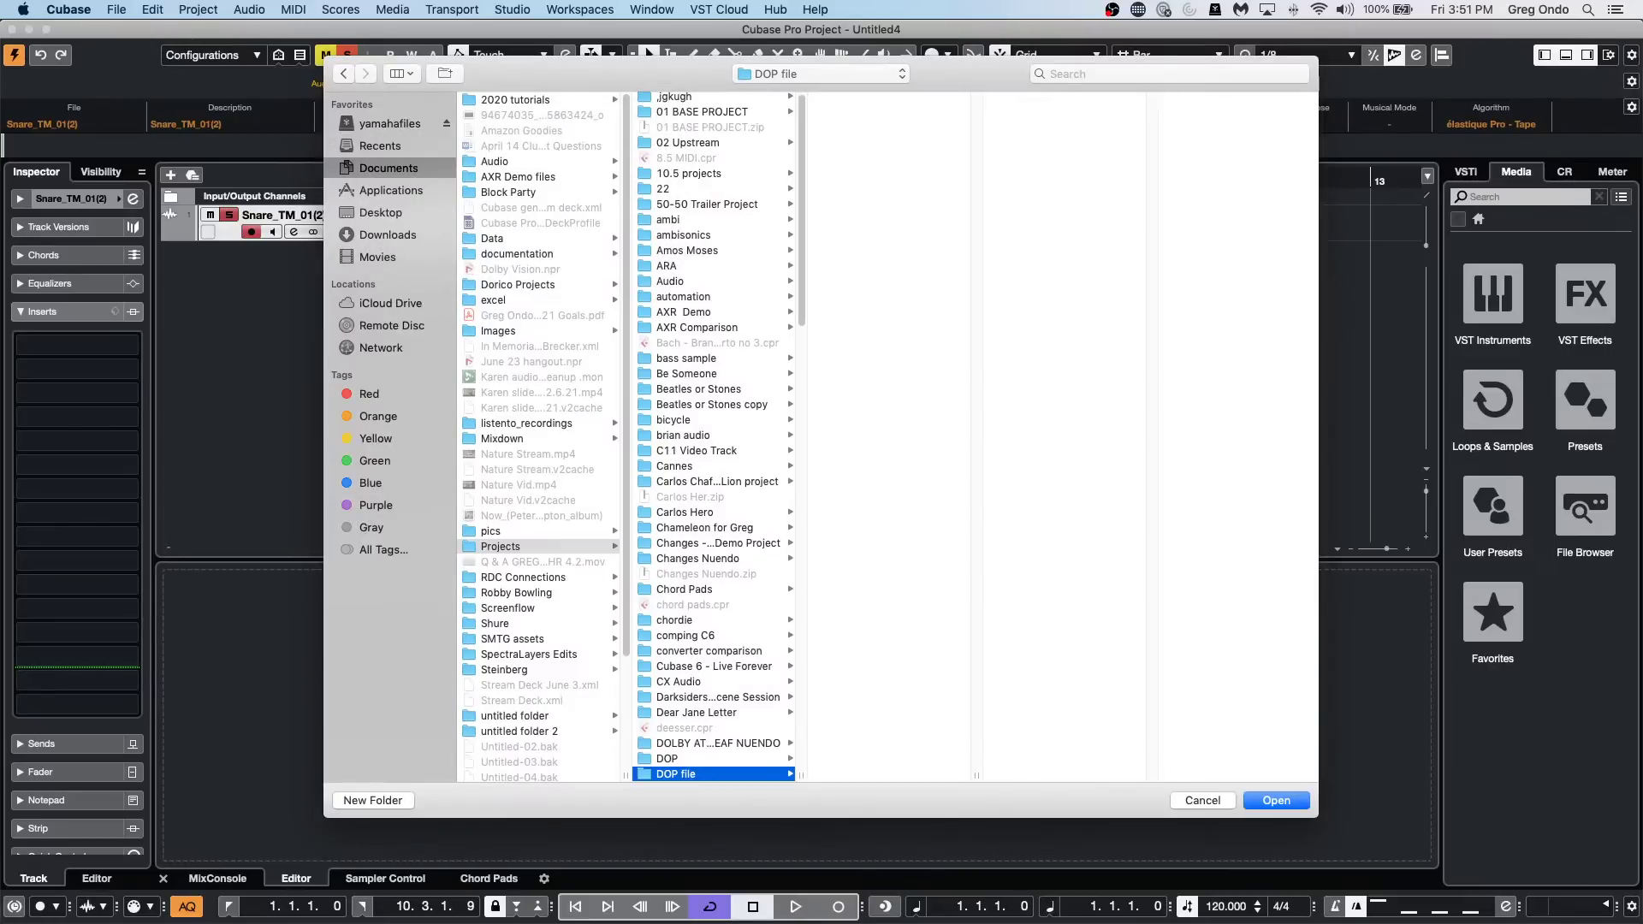
{"action": "left_click", "coordinate": [1284, 803]}
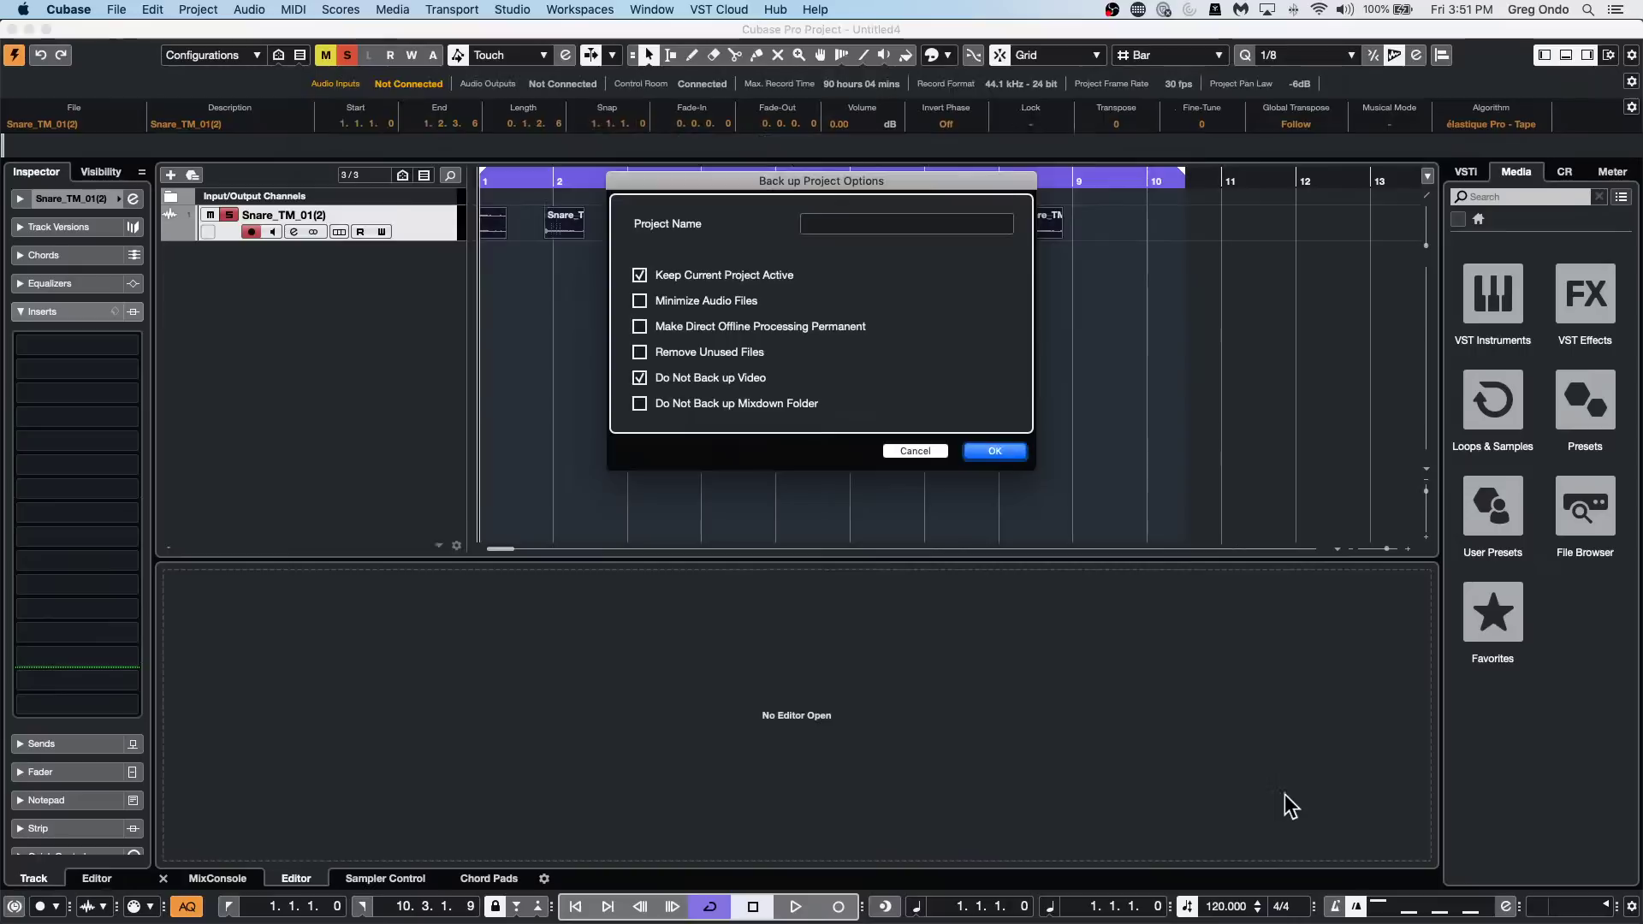
Name the project backup DOP Project and run the backup with the existing options.
{"action": "left_click", "coordinate": [875, 227]}
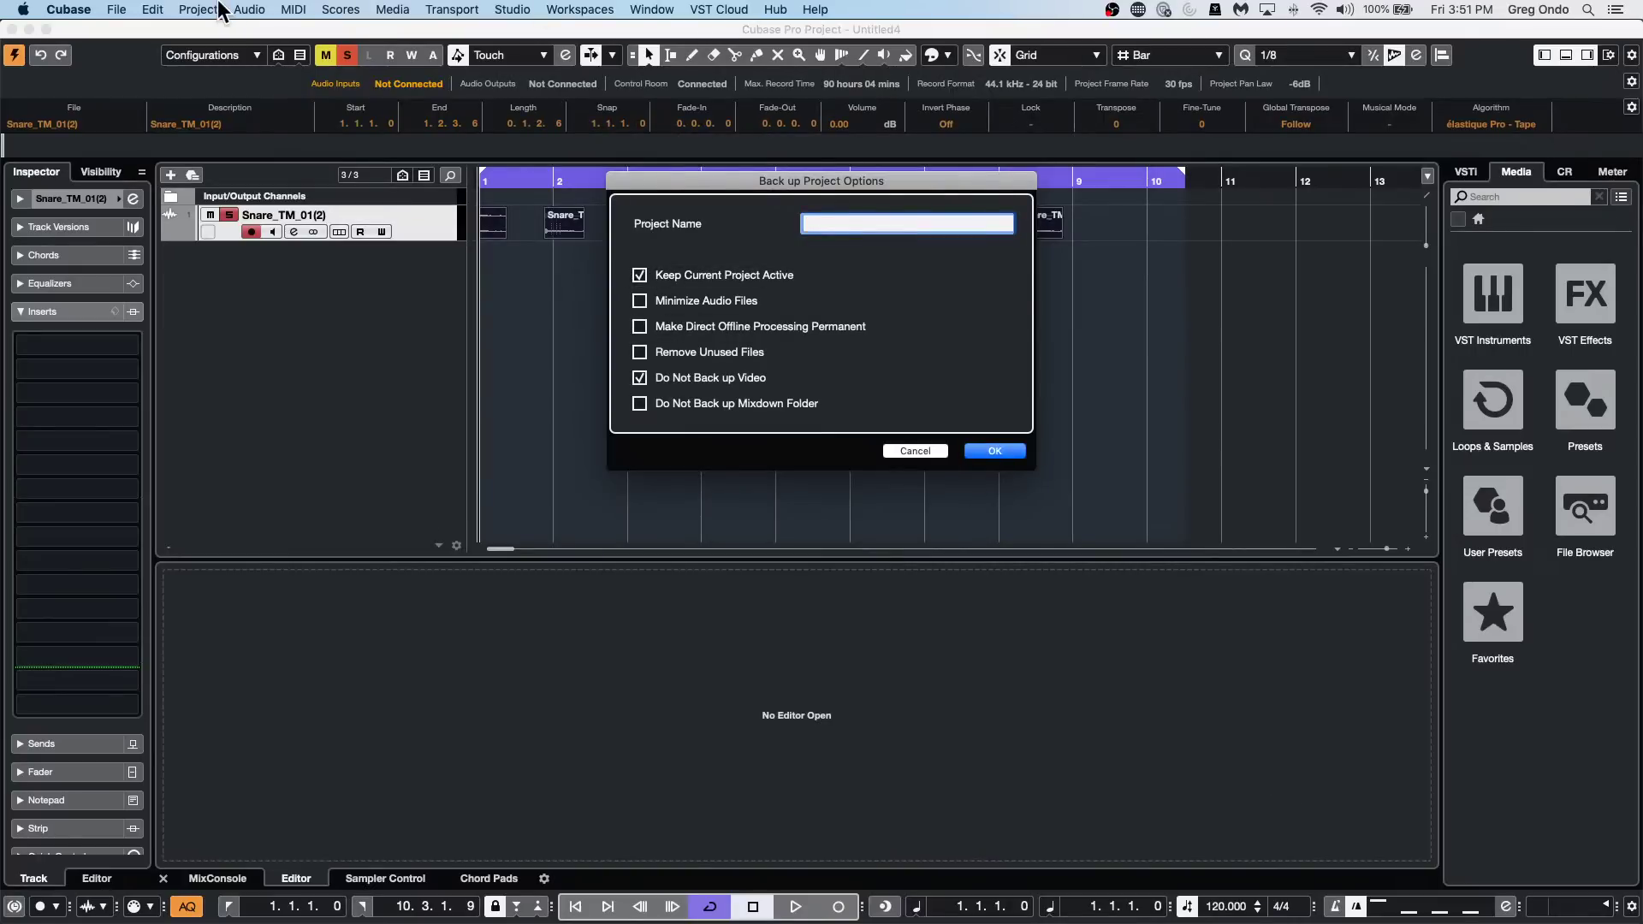
{"action": "type", "text": "DOP Project"}
{"action": "key", "text": "Tab"}
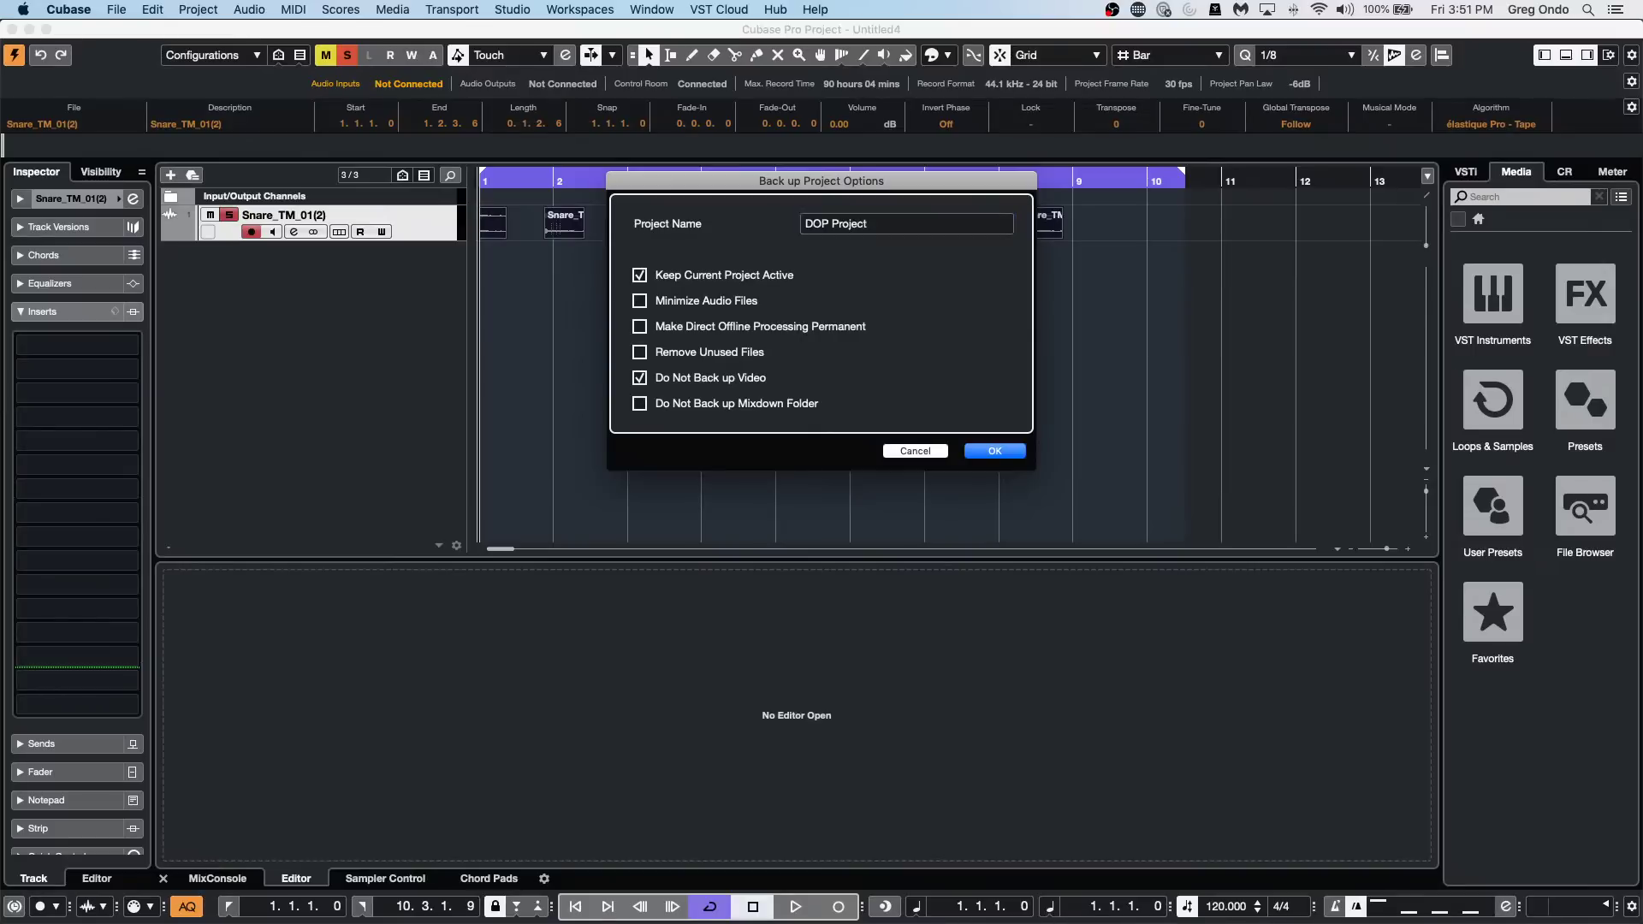
{"action": "left_click", "coordinate": [990, 449]}
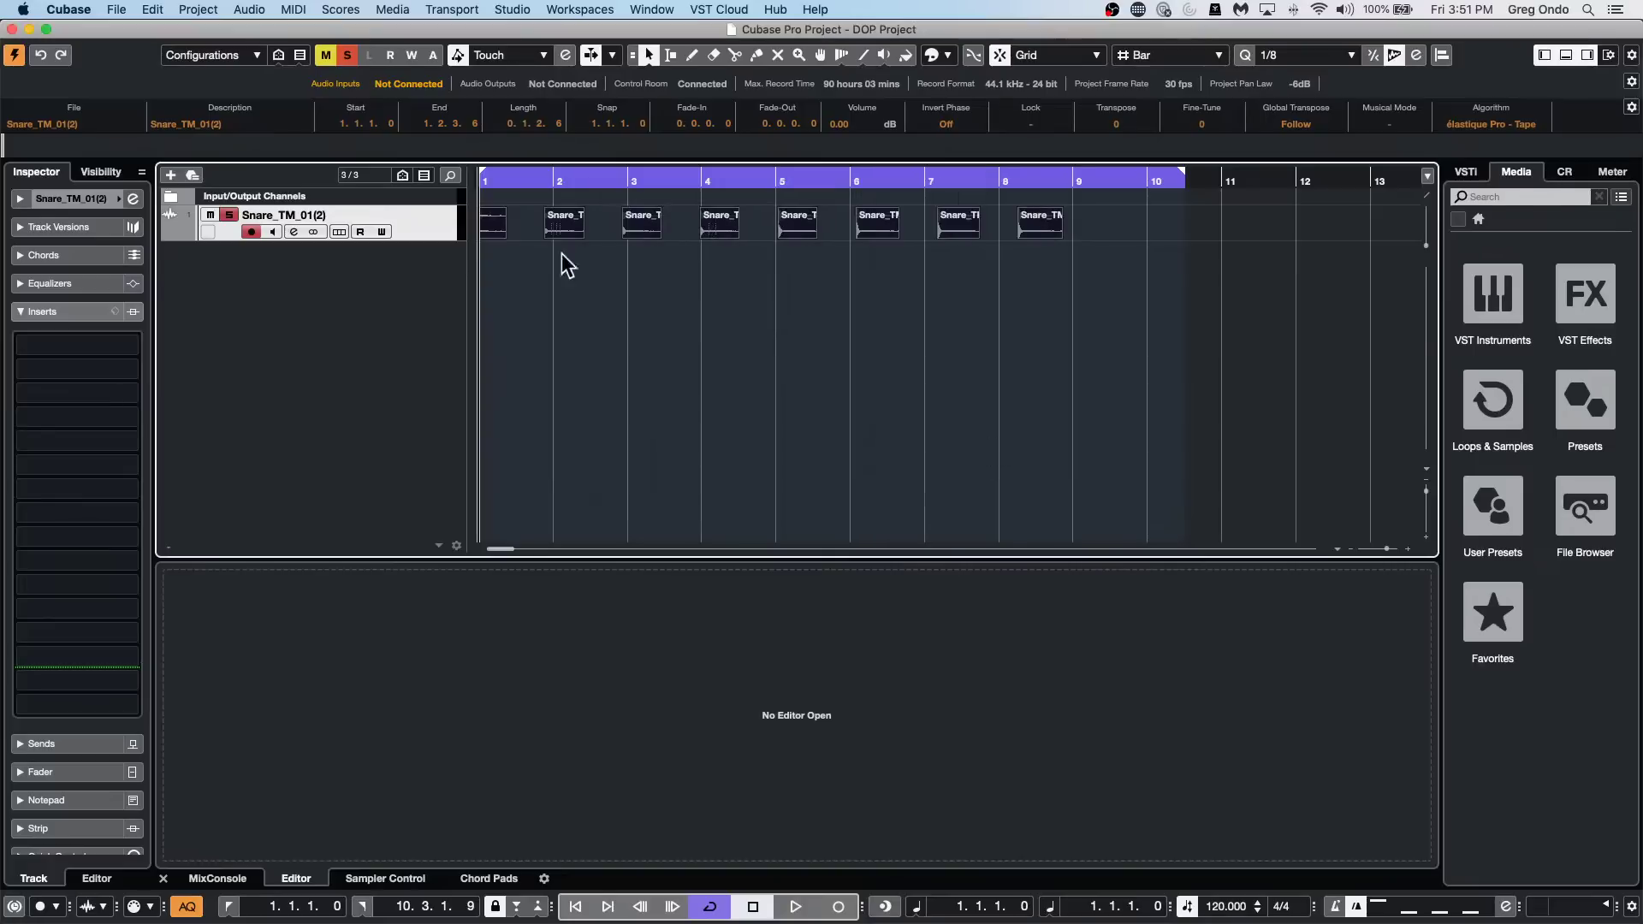
{"action": "left_click", "coordinate": [116, 9]}
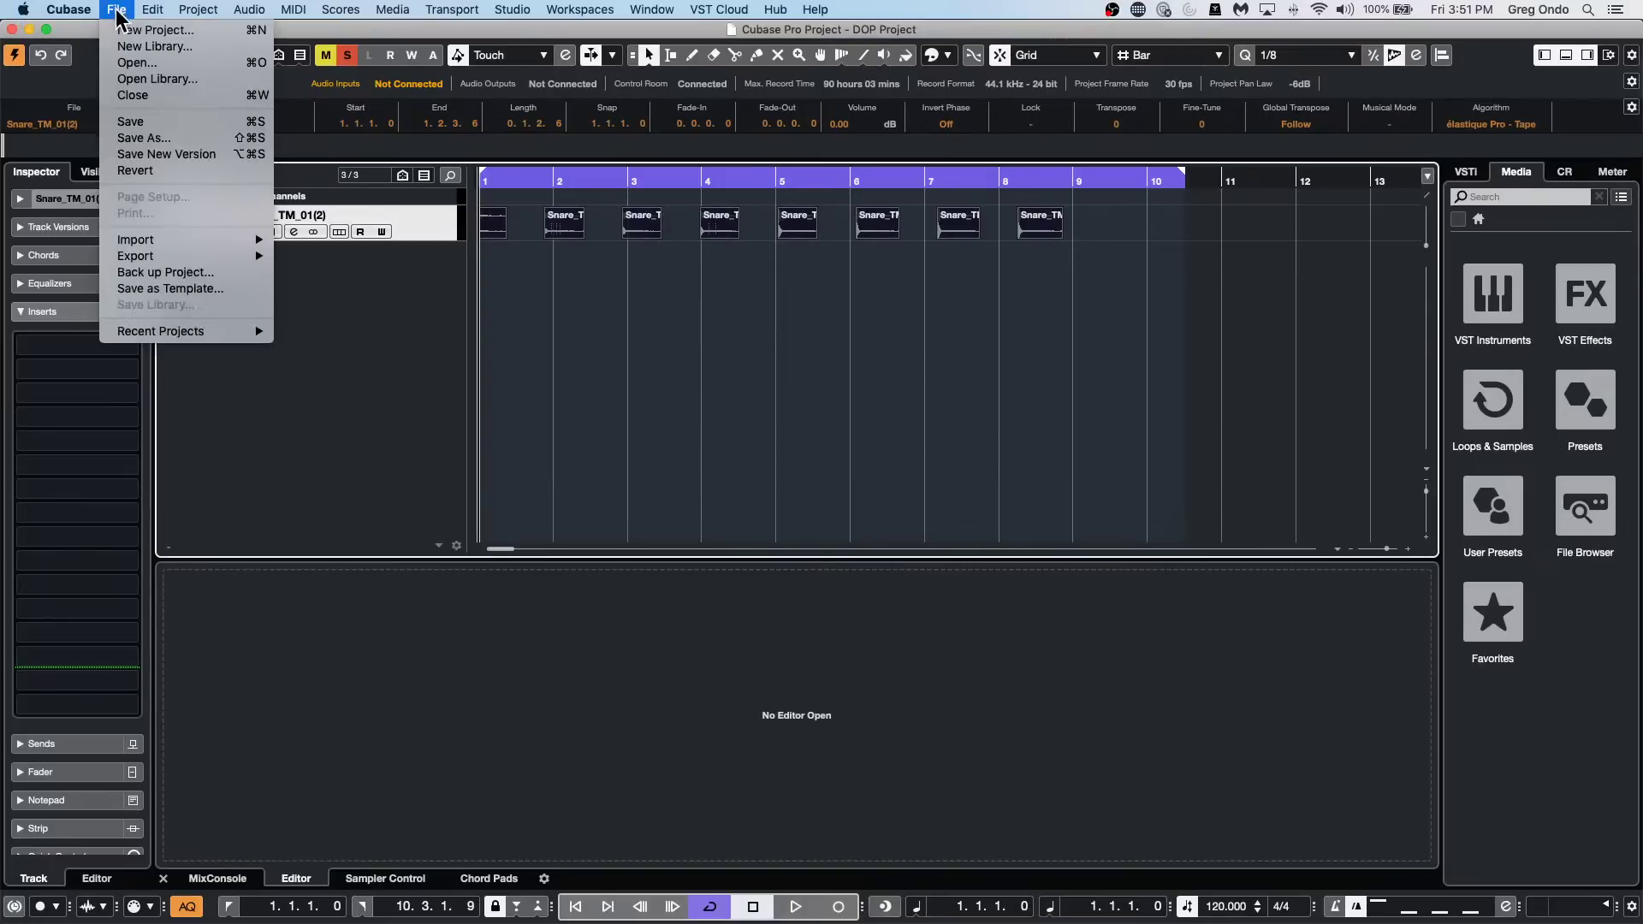
{"action": "mouse_move", "coordinate": [152, 242]}
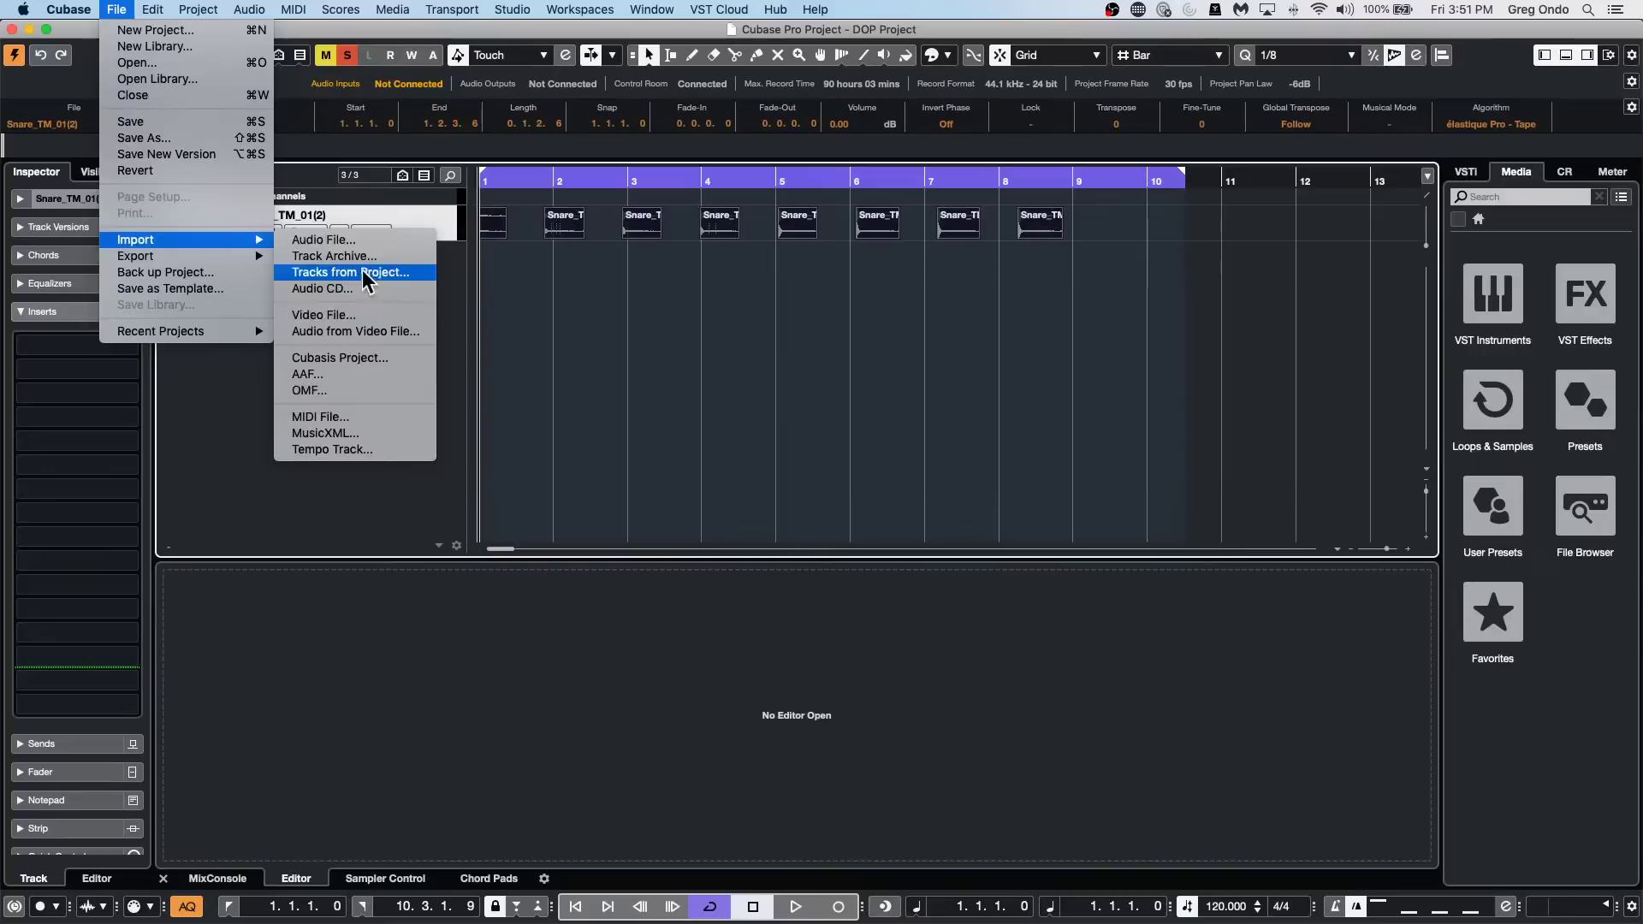
{"action": "left_click", "coordinate": [135, 62]}
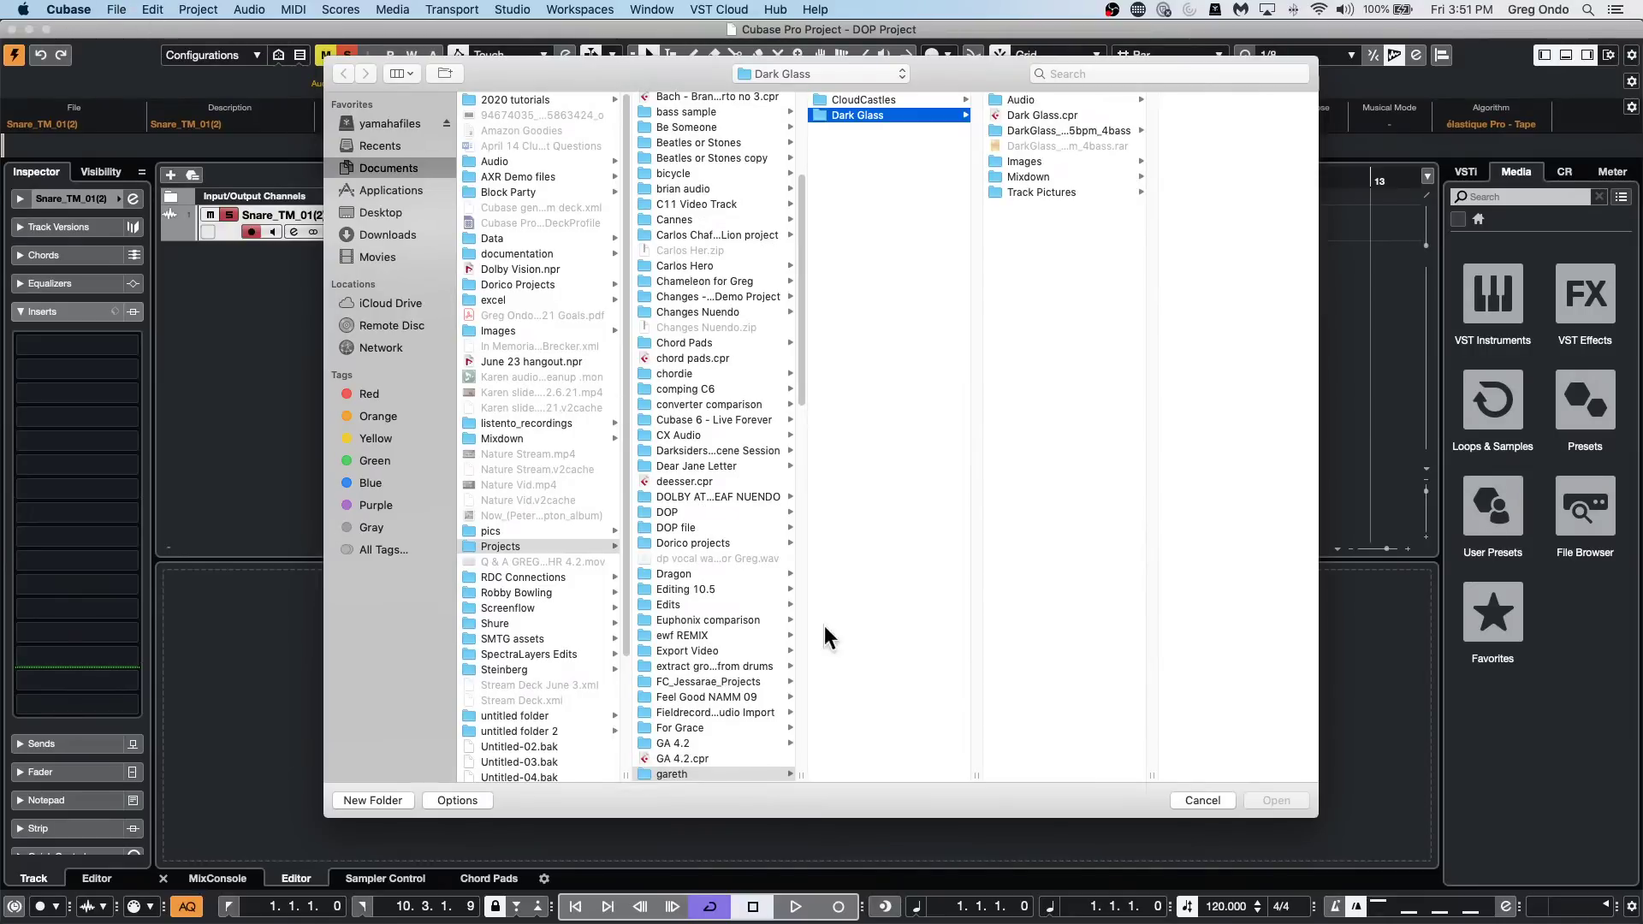
{"action": "scroll", "coordinate": [659, 651], "scroll_direction": "down", "scroll_amount": 10}
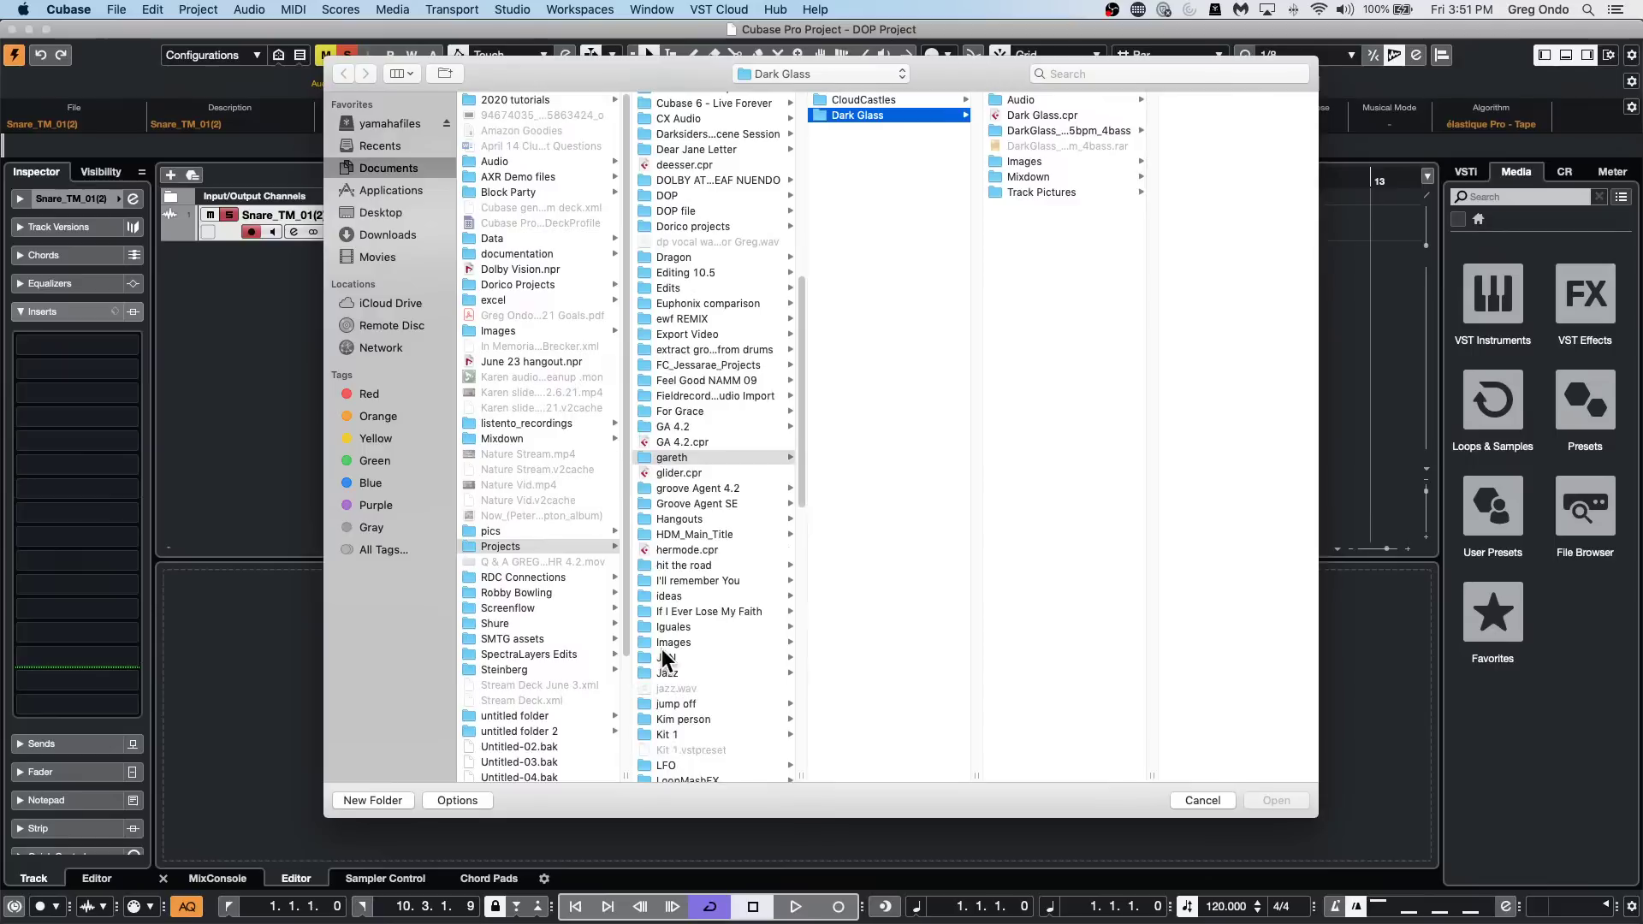
{"action": "scroll", "coordinate": [663, 648], "scroll_direction": "up", "scroll_amount": 8}
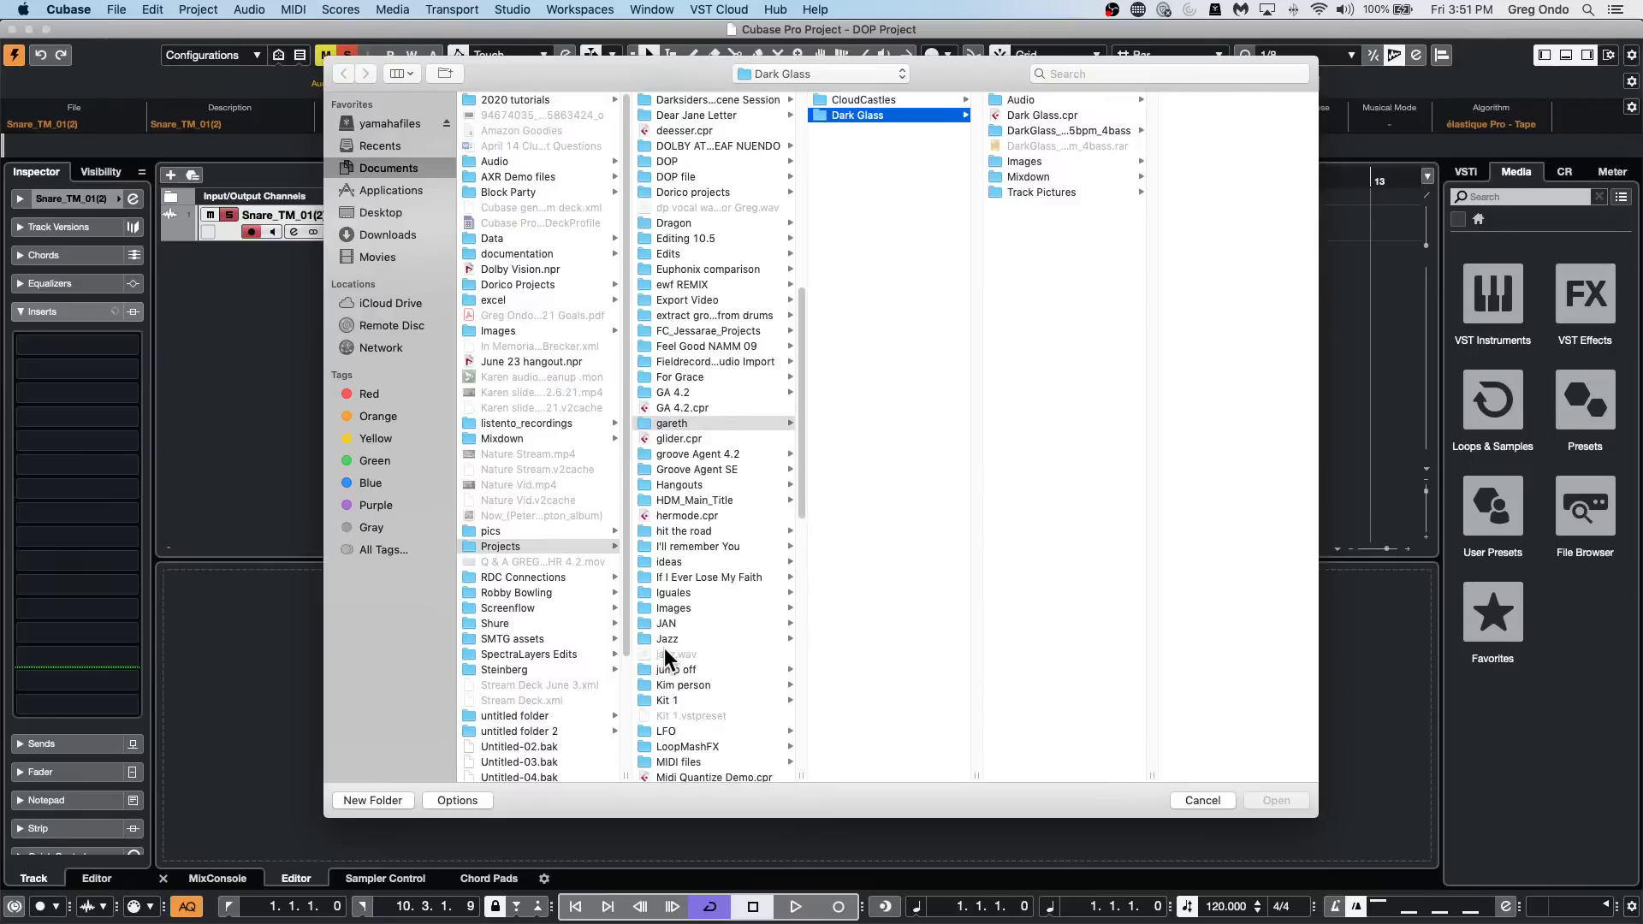
{"action": "scroll", "coordinate": [668, 642], "scroll_direction": "up", "scroll_amount": 9}
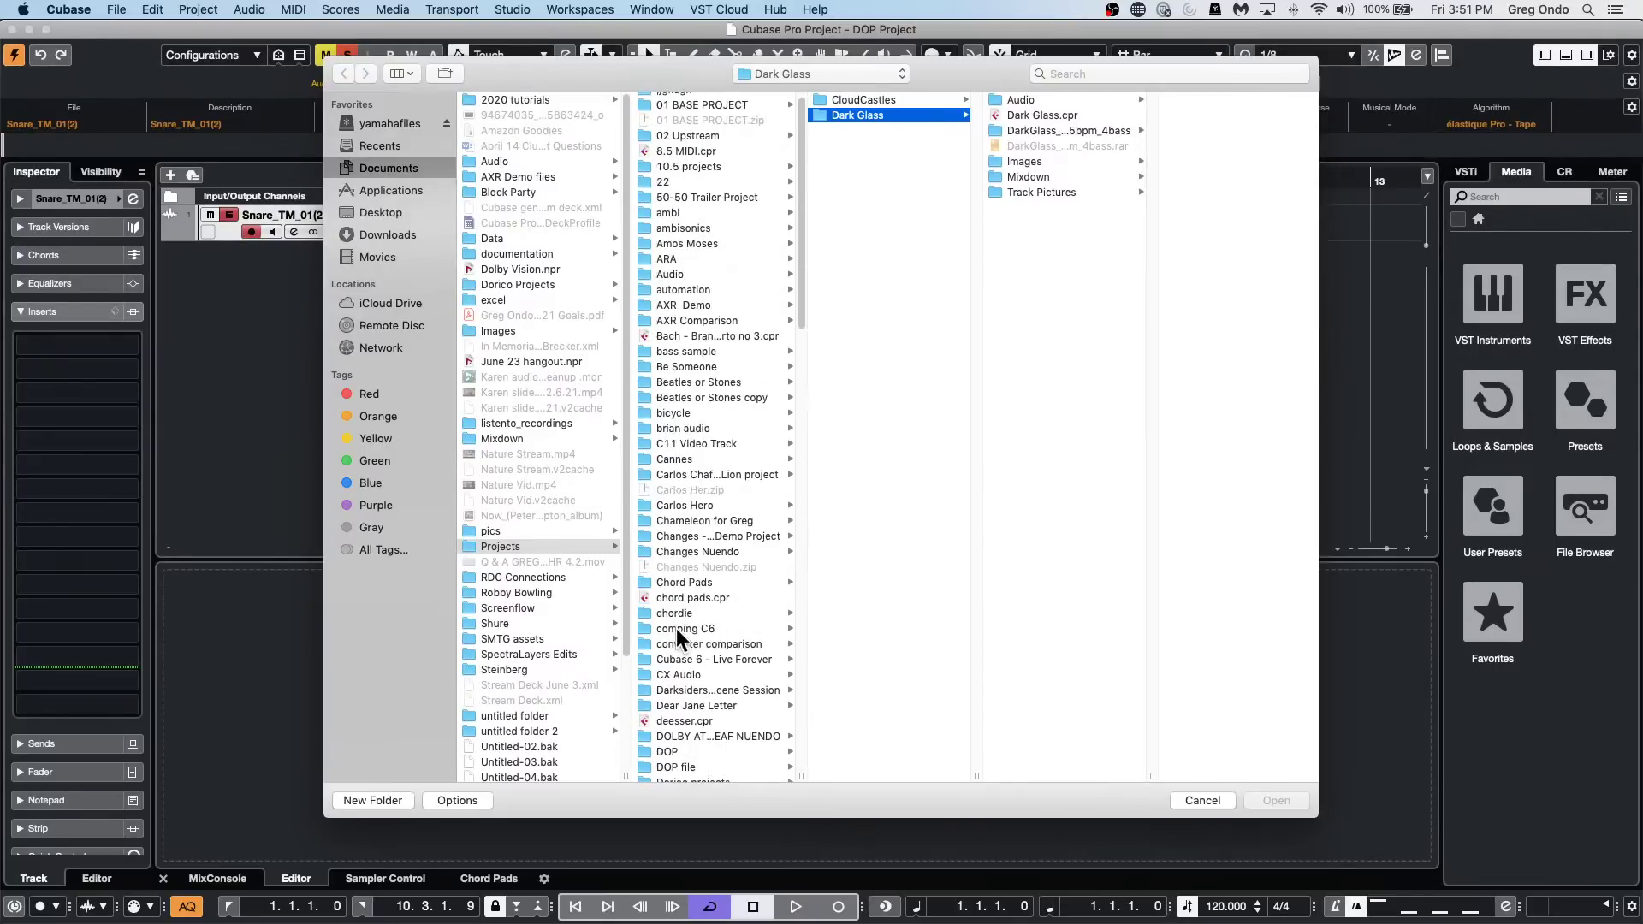
{"action": "scroll", "coordinate": [693, 609], "scroll_direction": "down", "scroll_amount": 1}
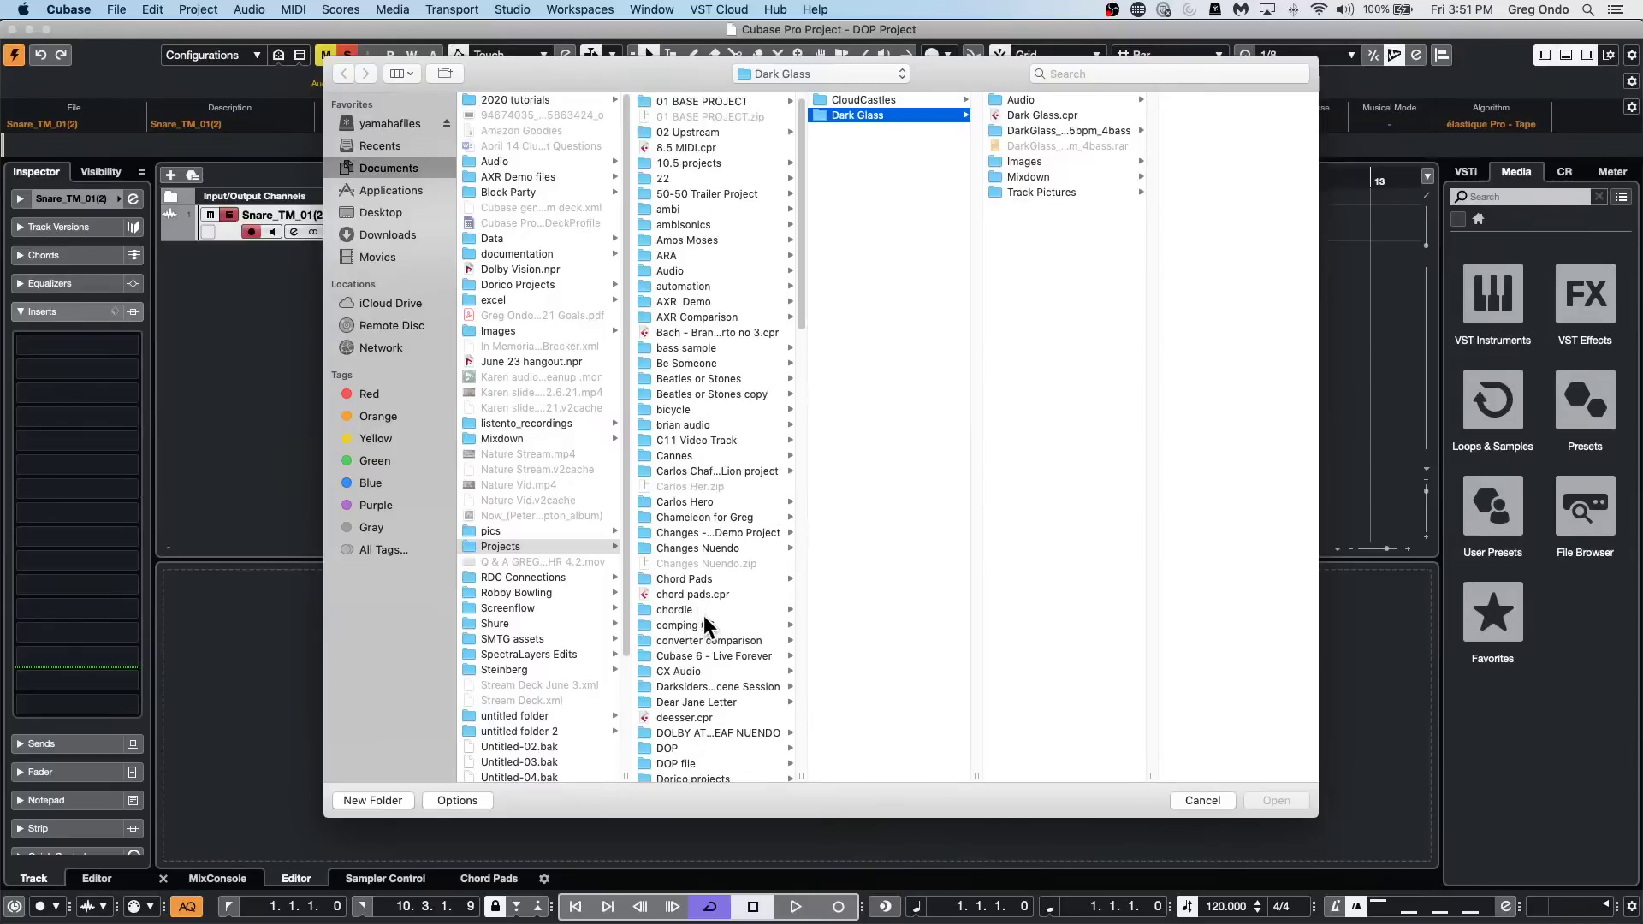
{"action": "scroll", "coordinate": [705, 615], "scroll_direction": "down", "scroll_amount": 2}
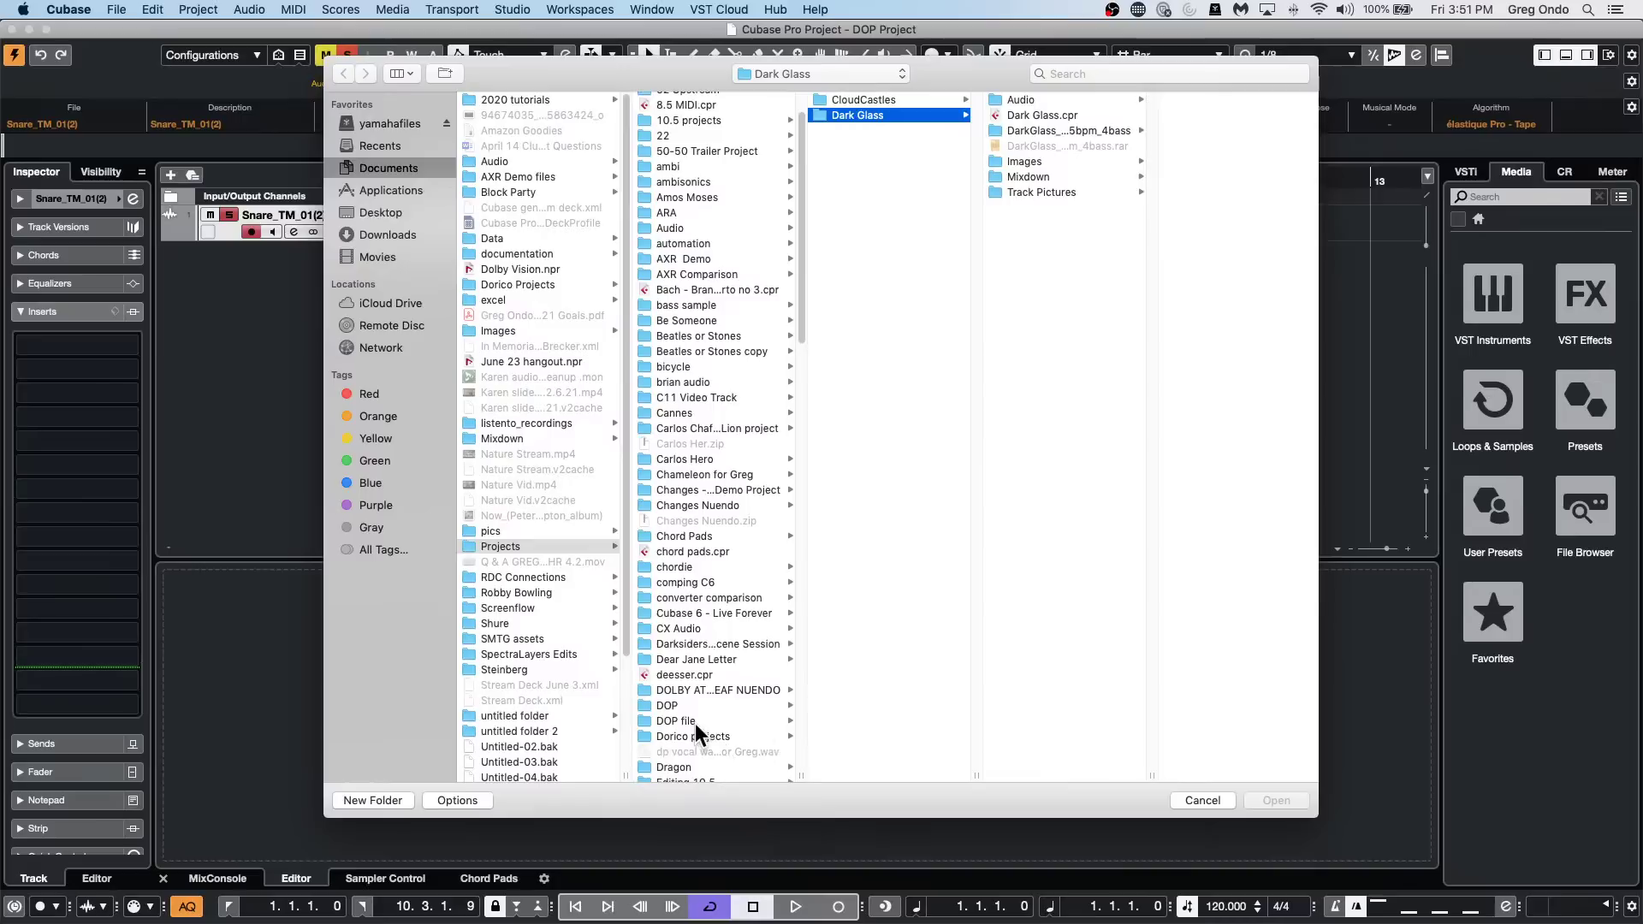
{"action": "left_click", "coordinate": [1206, 800]}
Open the Pool, expand its Audio folder, and check the file paths of the snare recordings.
{"action": "left_click", "coordinate": [517, 9]}
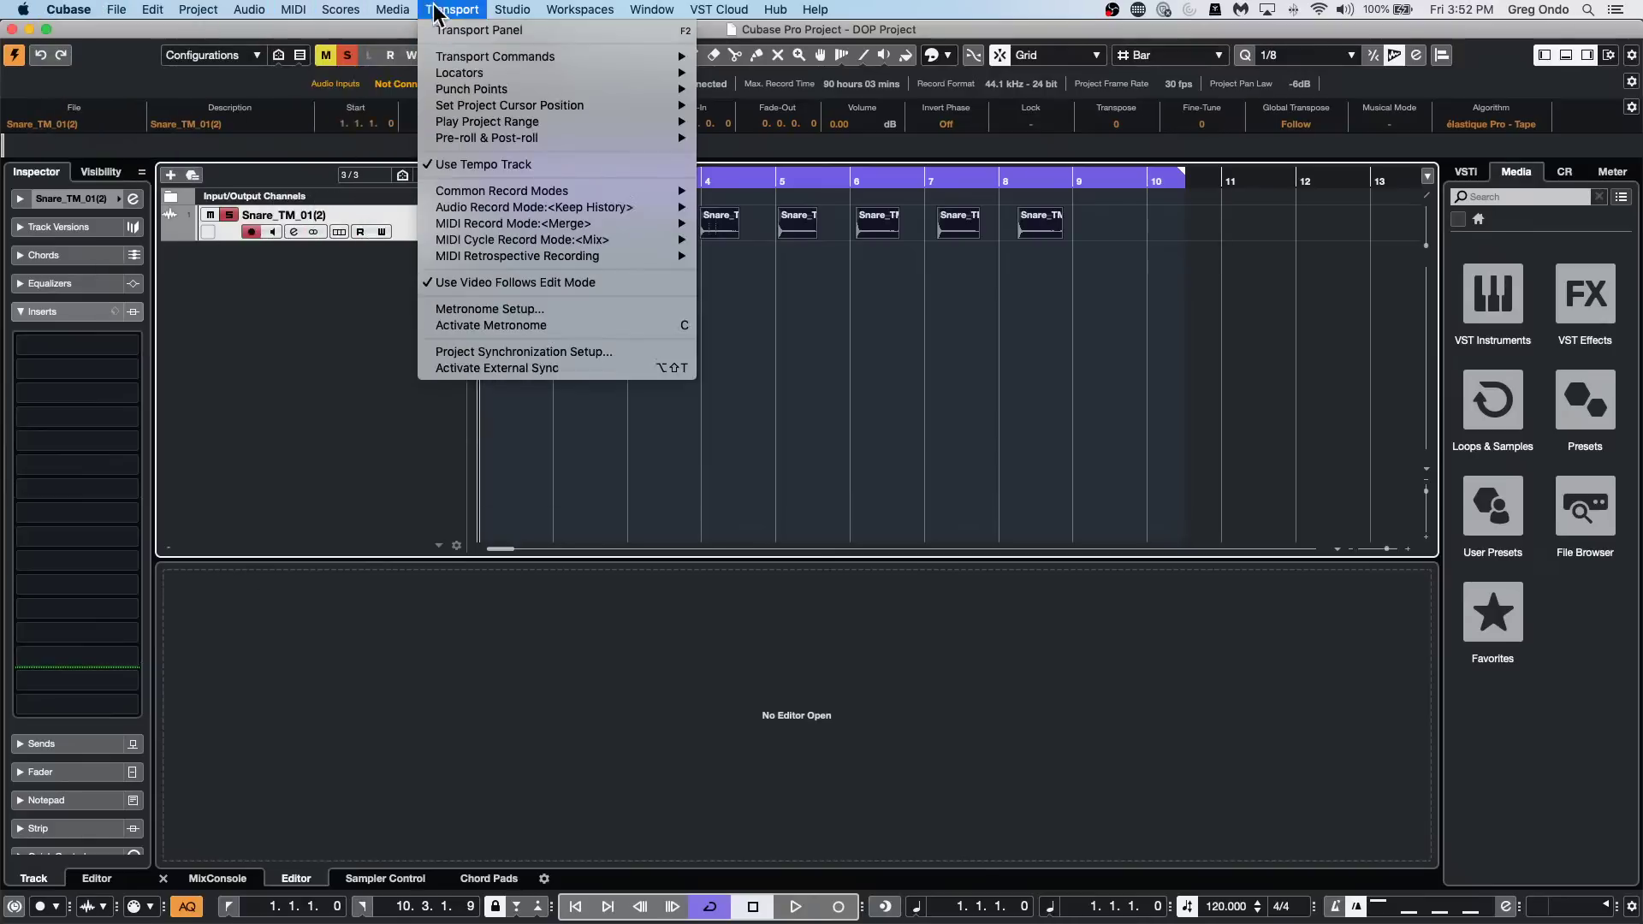
{"action": "mouse_move", "coordinate": [617, 16]}
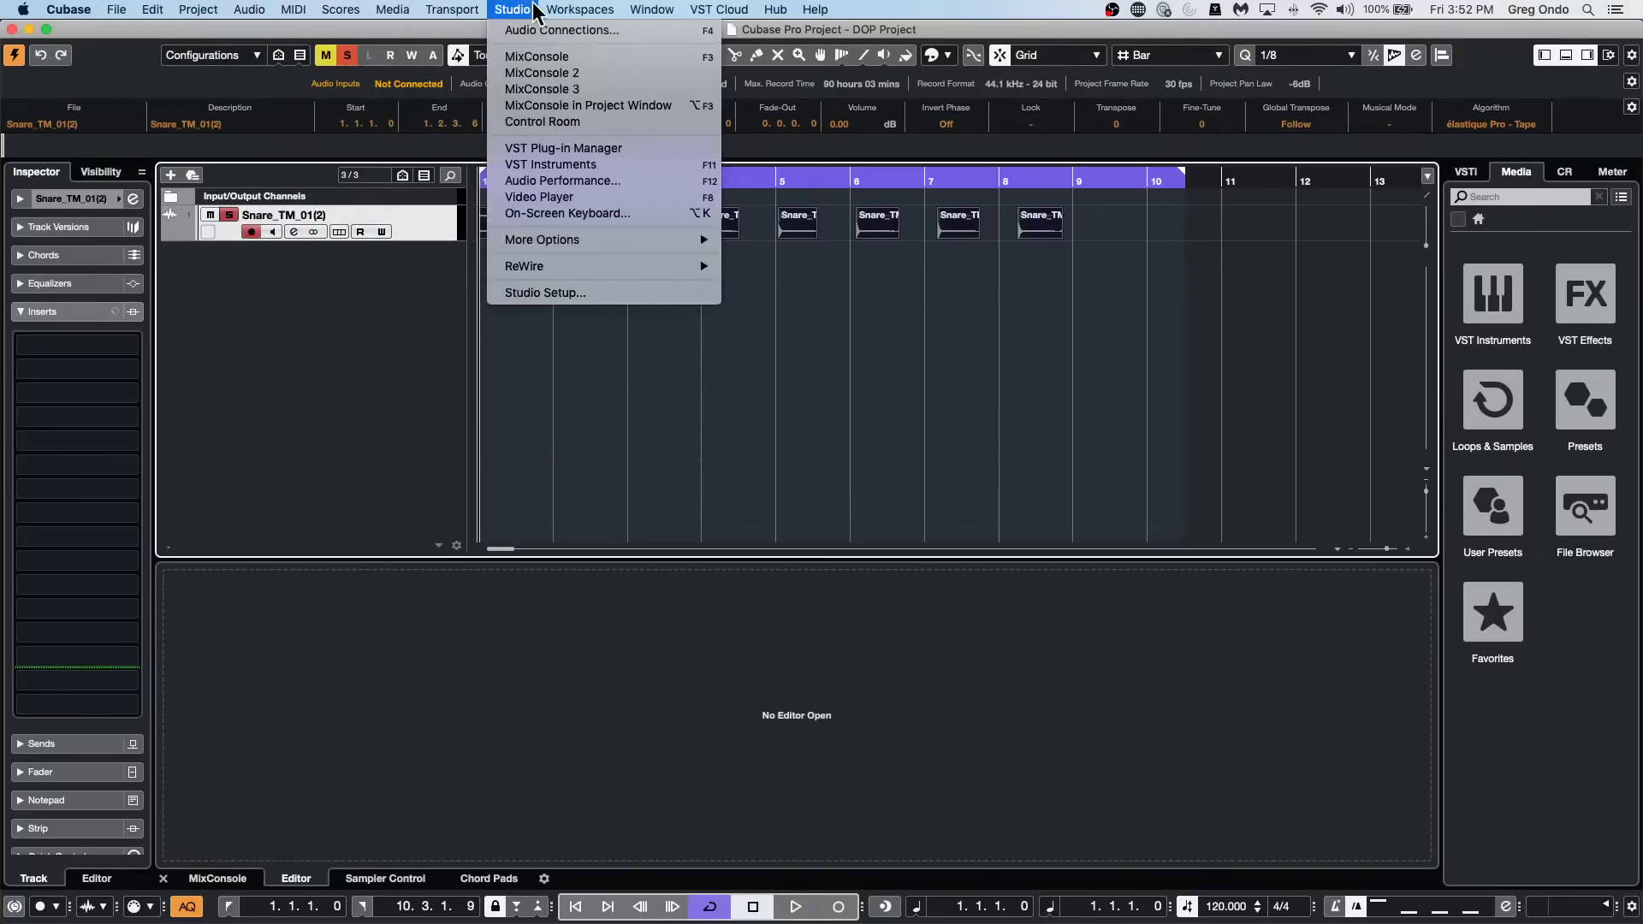
{"action": "mouse_move", "coordinate": [454, 10]}
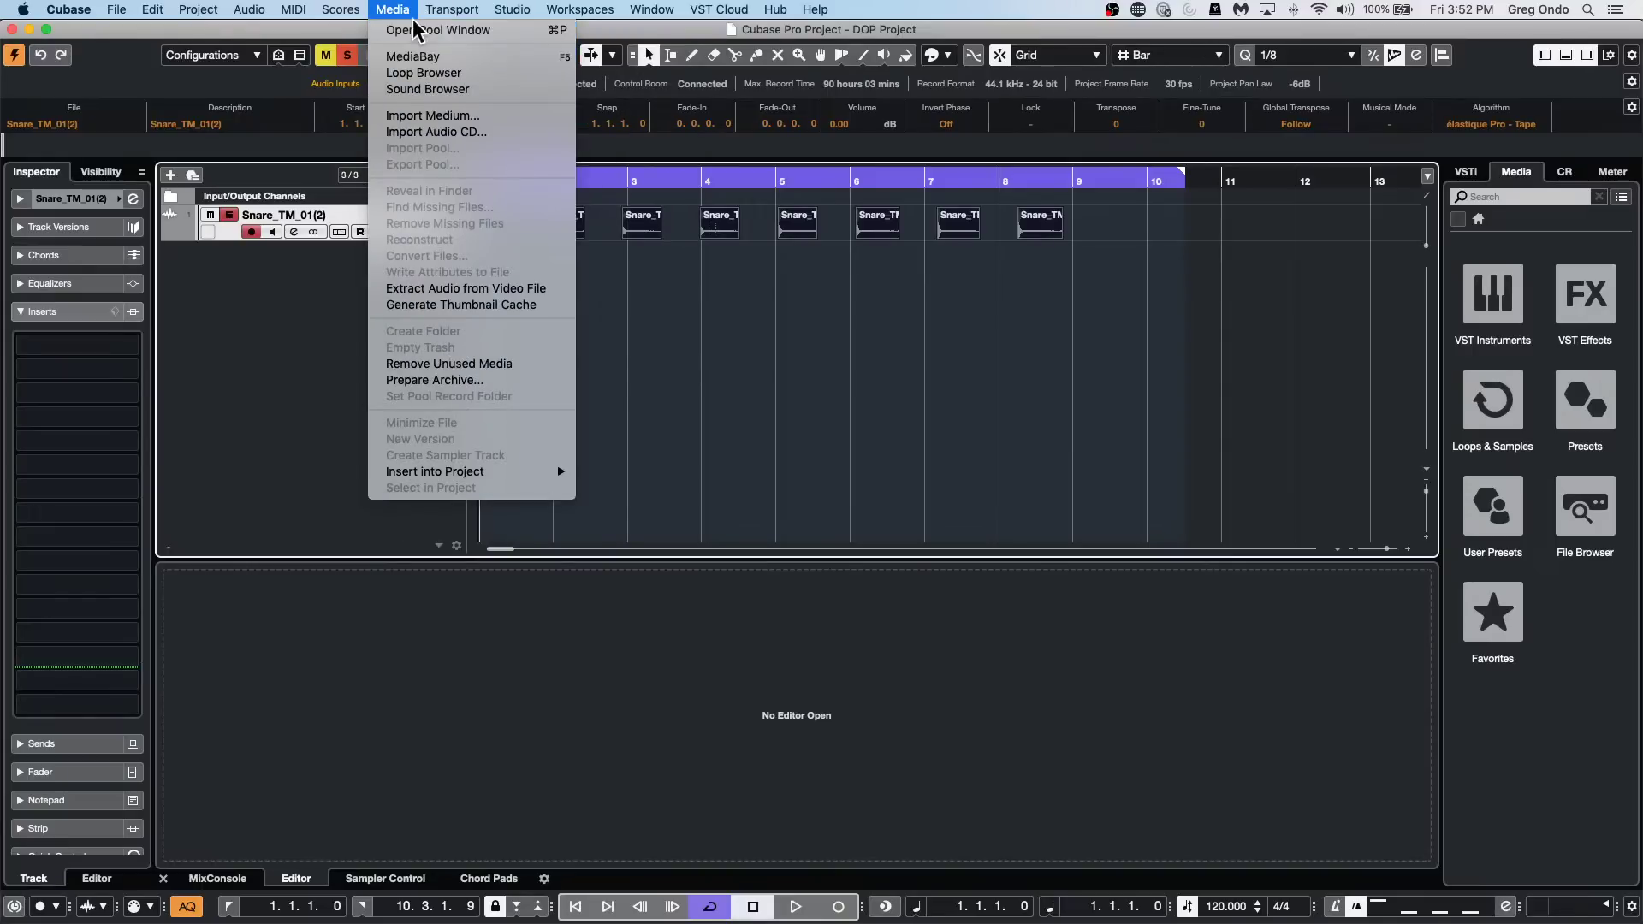
{"action": "left_click", "coordinate": [435, 30]}
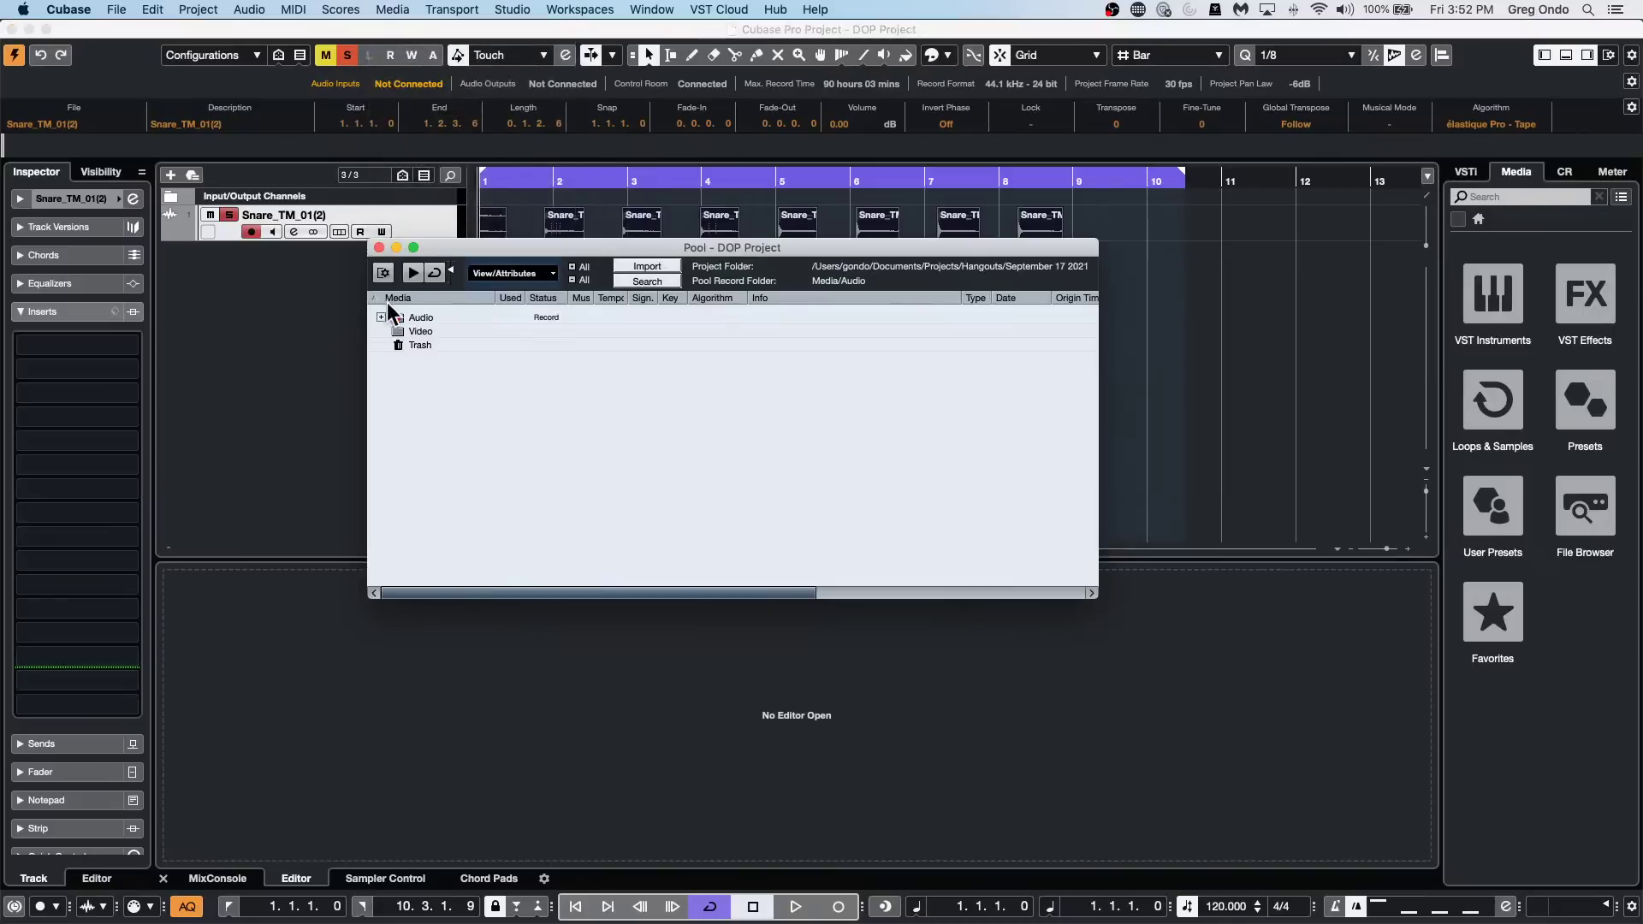
{"action": "left_click", "coordinate": [381, 317]}
{"action": "left_click_drag", "start_coordinate": [803, 594], "coordinate": [1085, 609]}
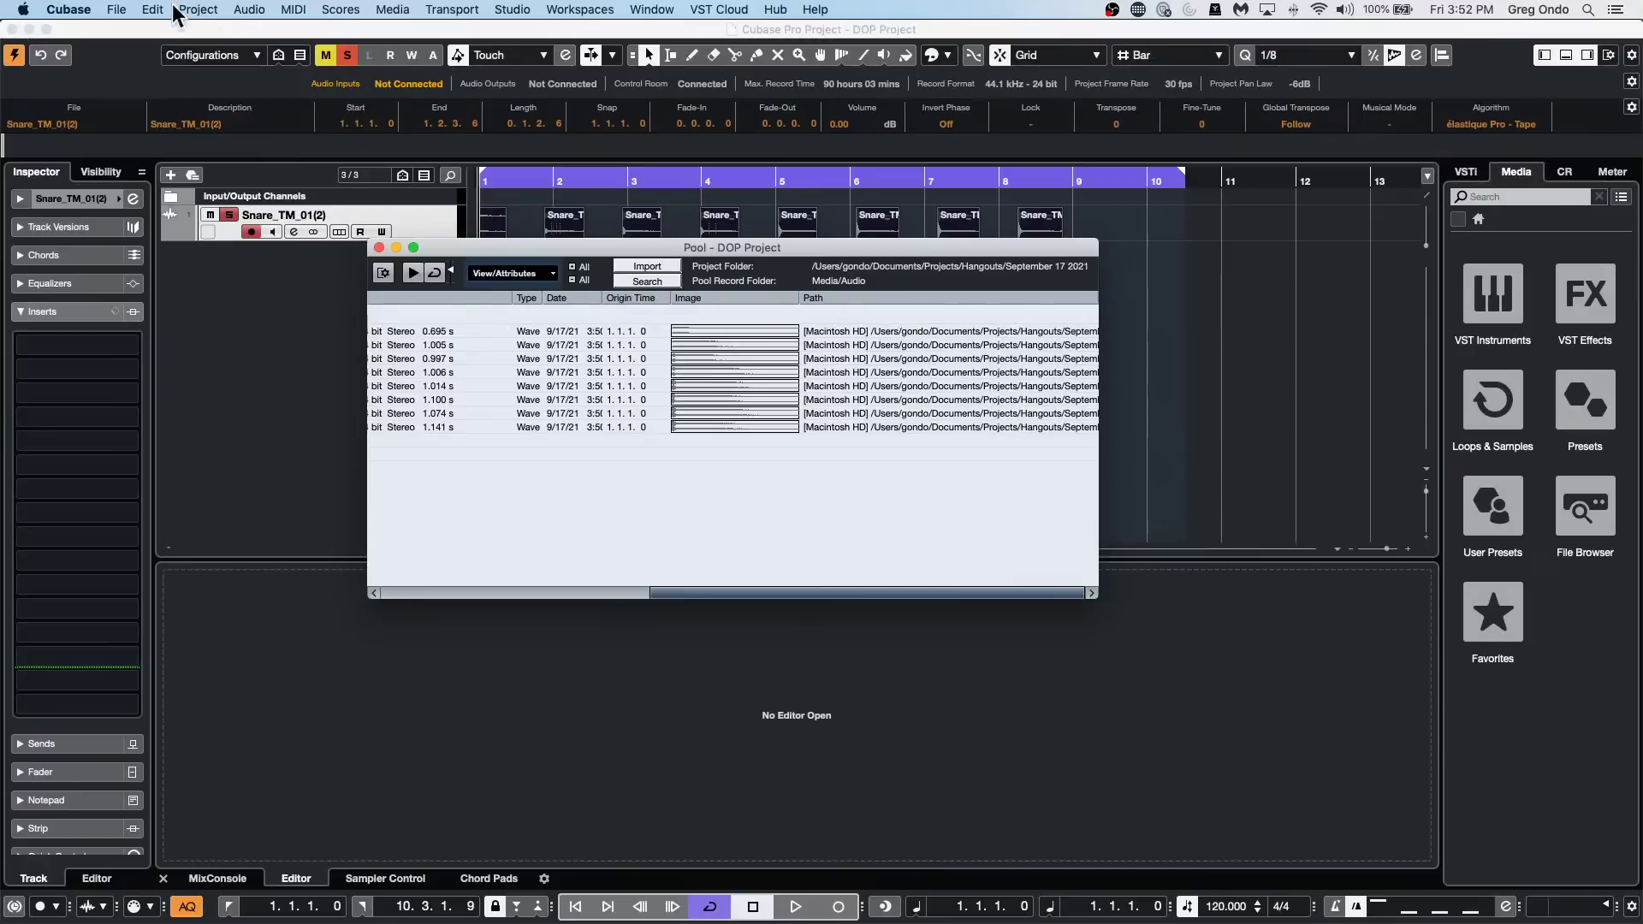
{"action": "left_click", "coordinate": [118, 9]}
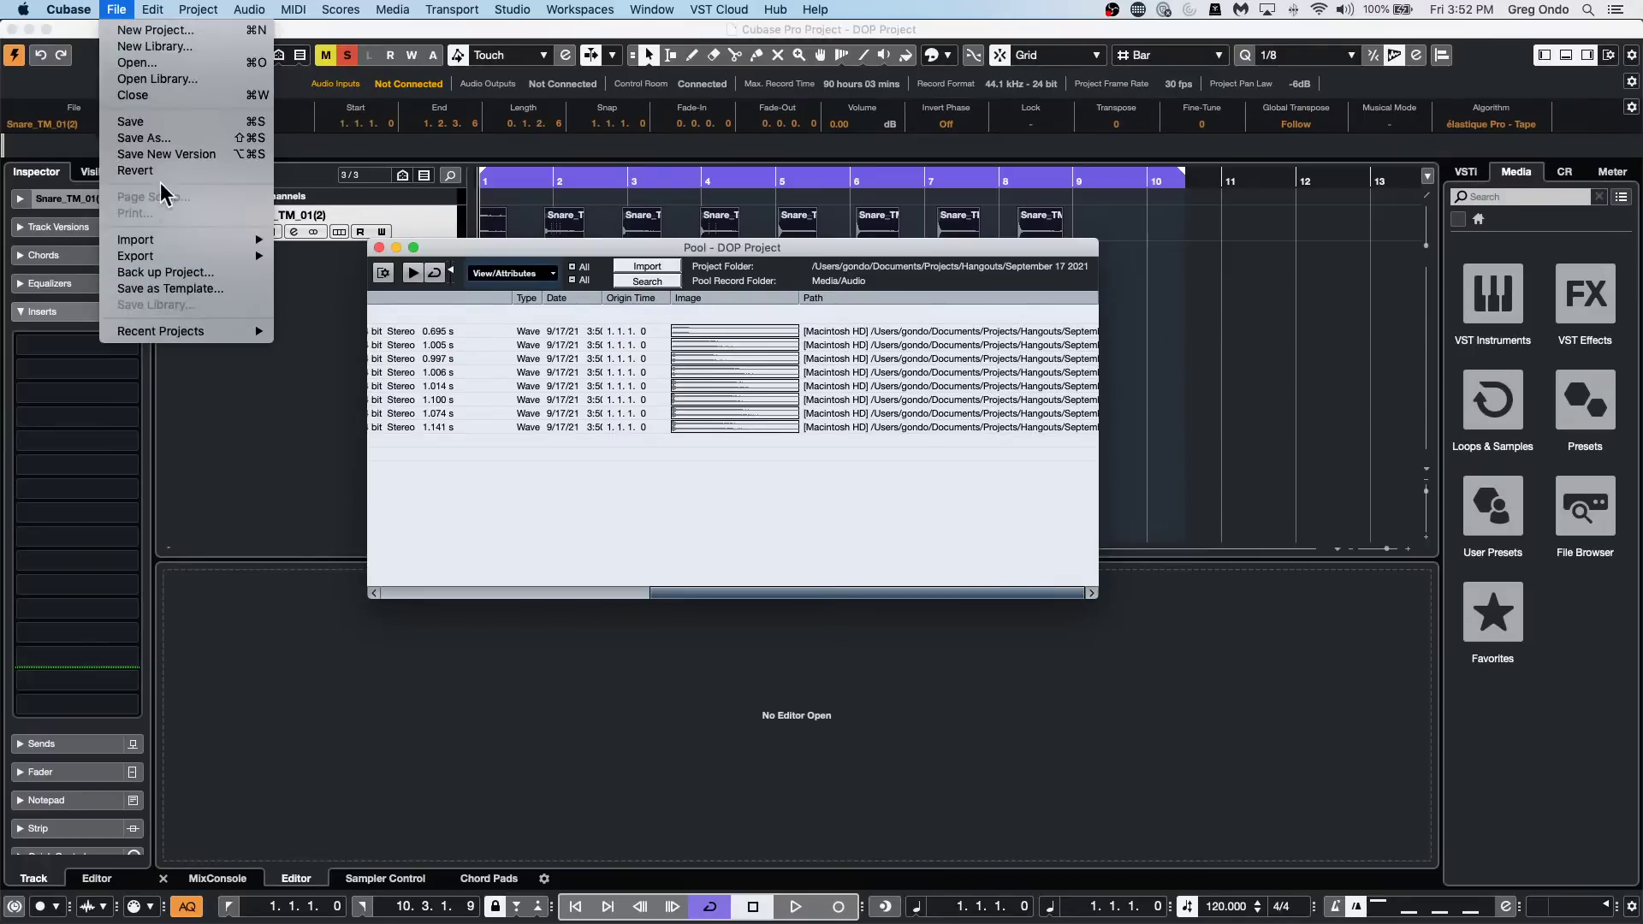
{"action": "left_click", "coordinate": [186, 275]}
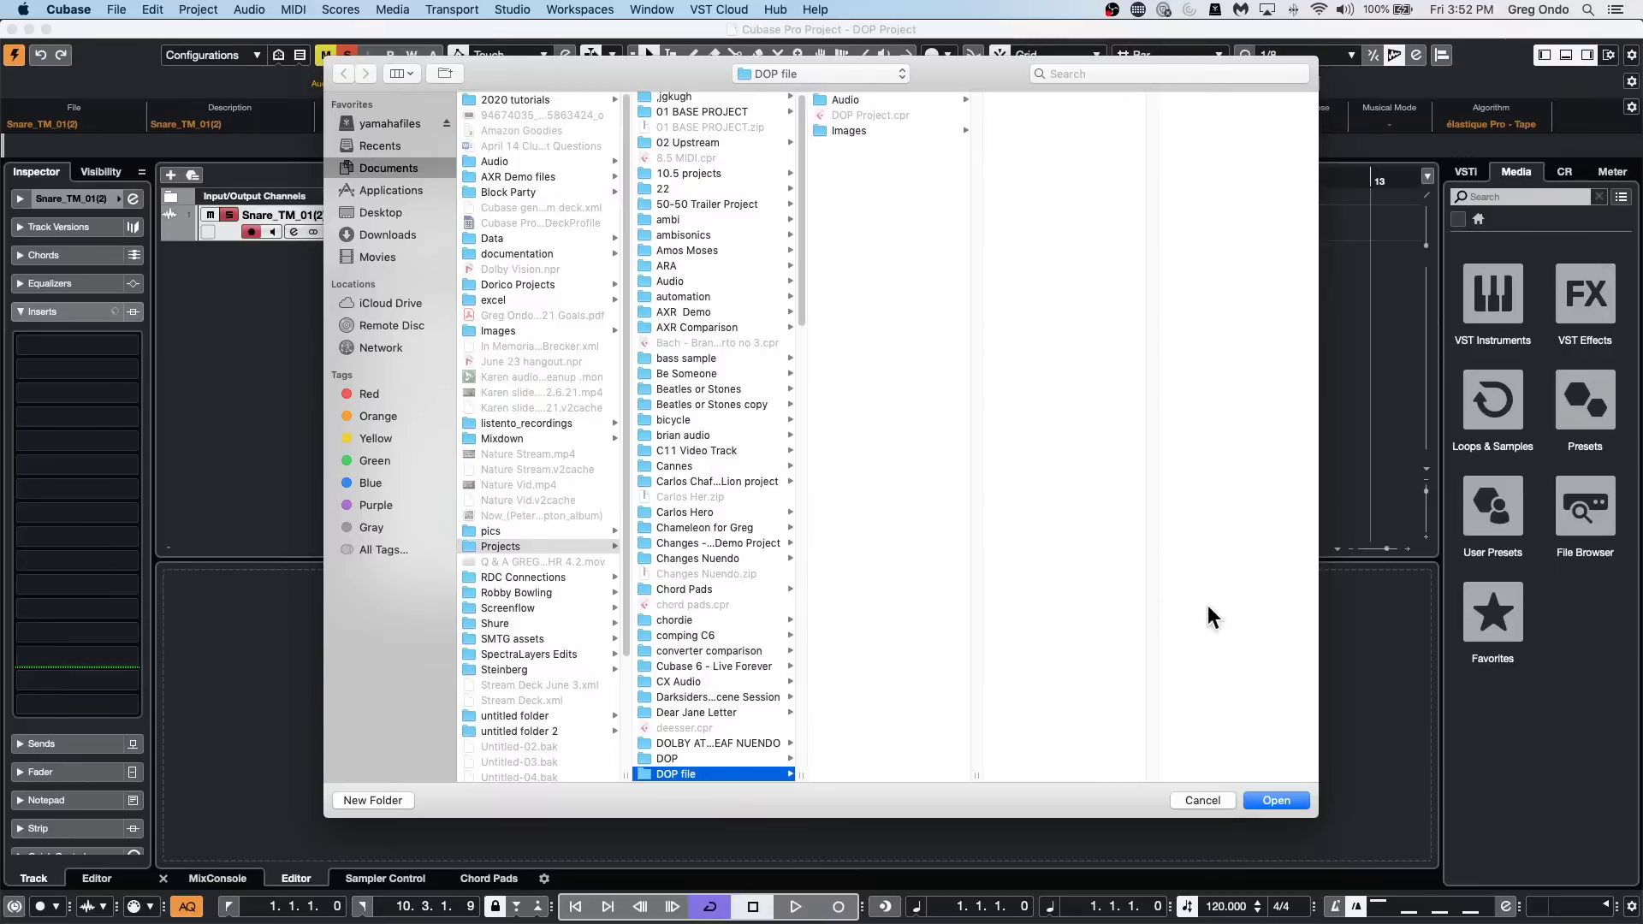
{"action": "left_click", "coordinate": [1213, 803]}
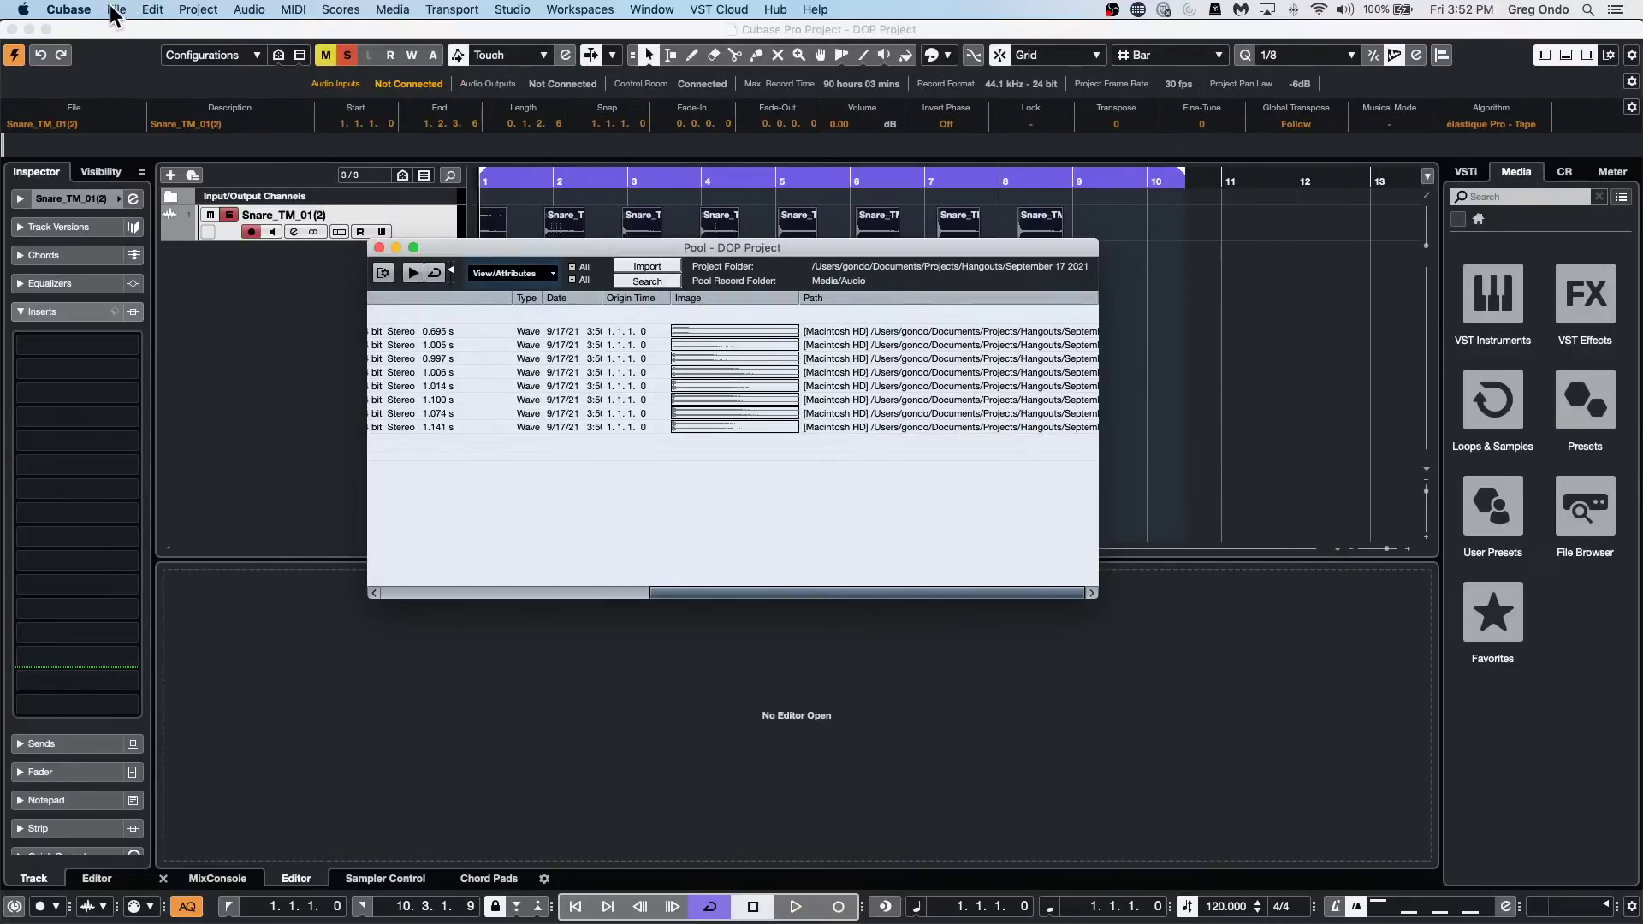
Open DOP Project.cpr from the DOP file folder inside Projects.
{"action": "left_click", "coordinate": [116, 10]}
{"action": "left_click", "coordinate": [145, 64]}
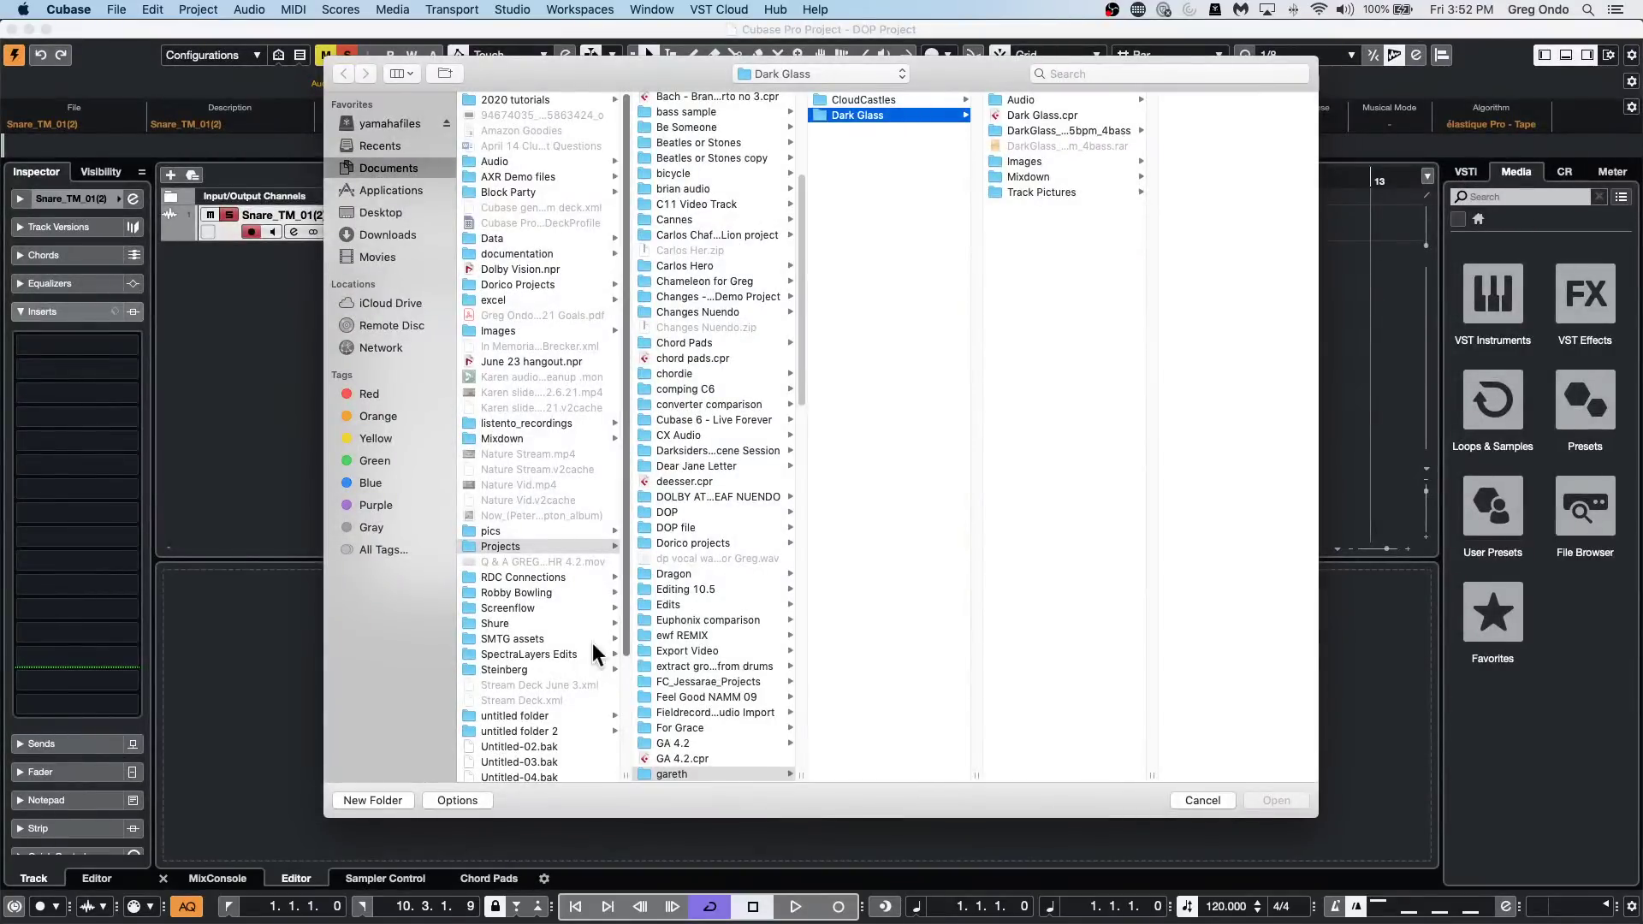
{"action": "scroll", "coordinate": [702, 603], "scroll_direction": "down", "scroll_amount": 5}
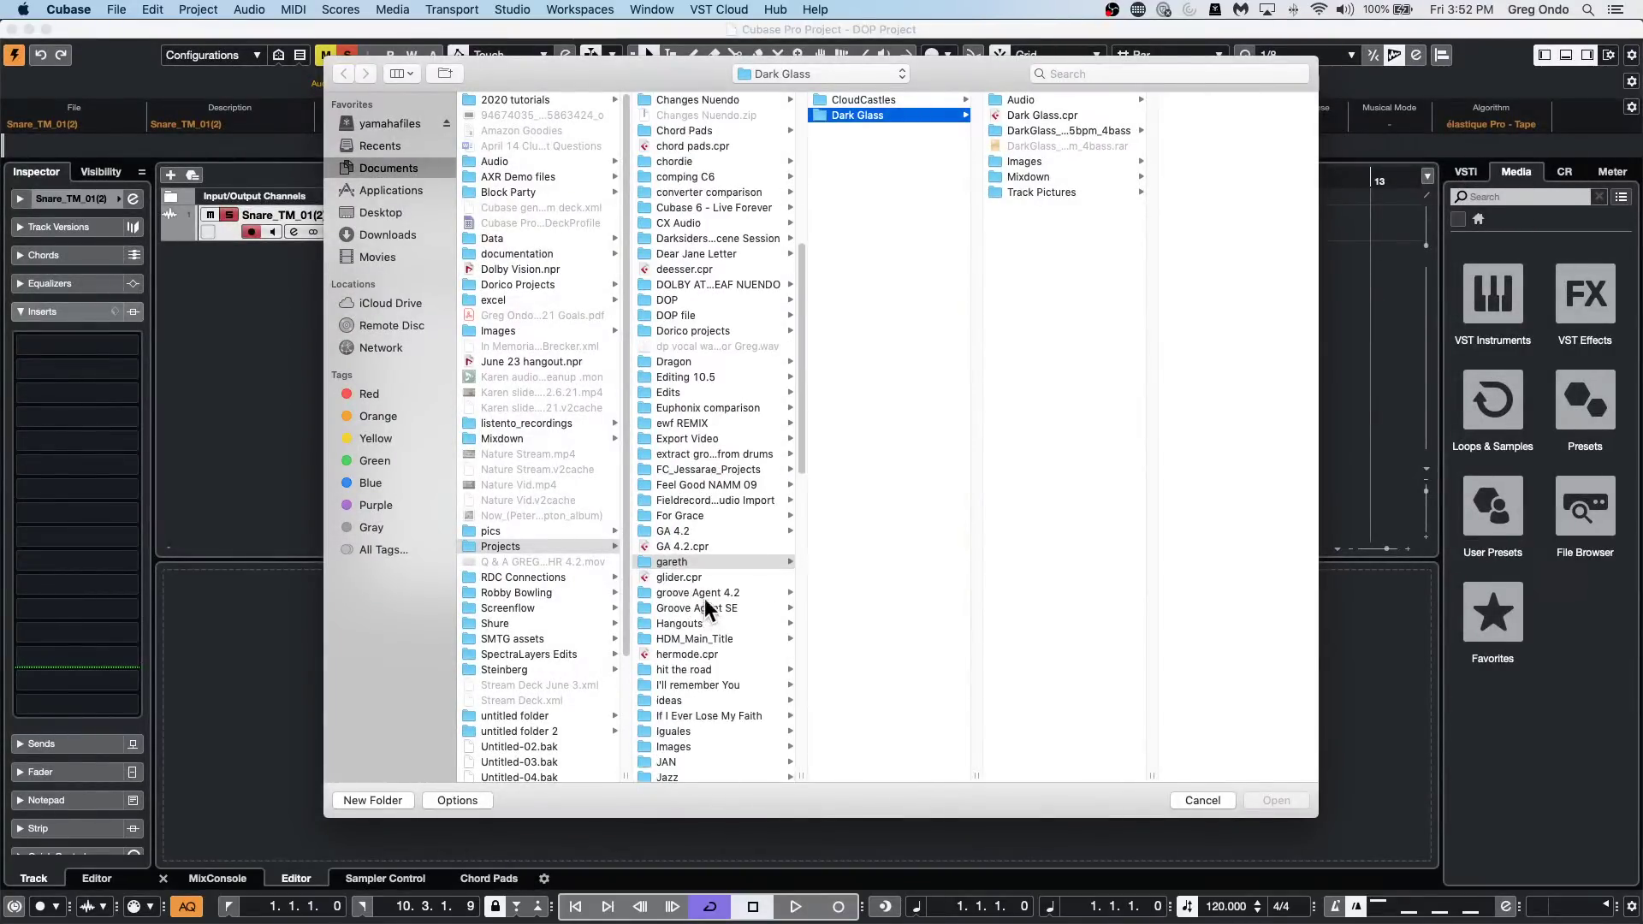
{"action": "left_click", "coordinate": [699, 313]}
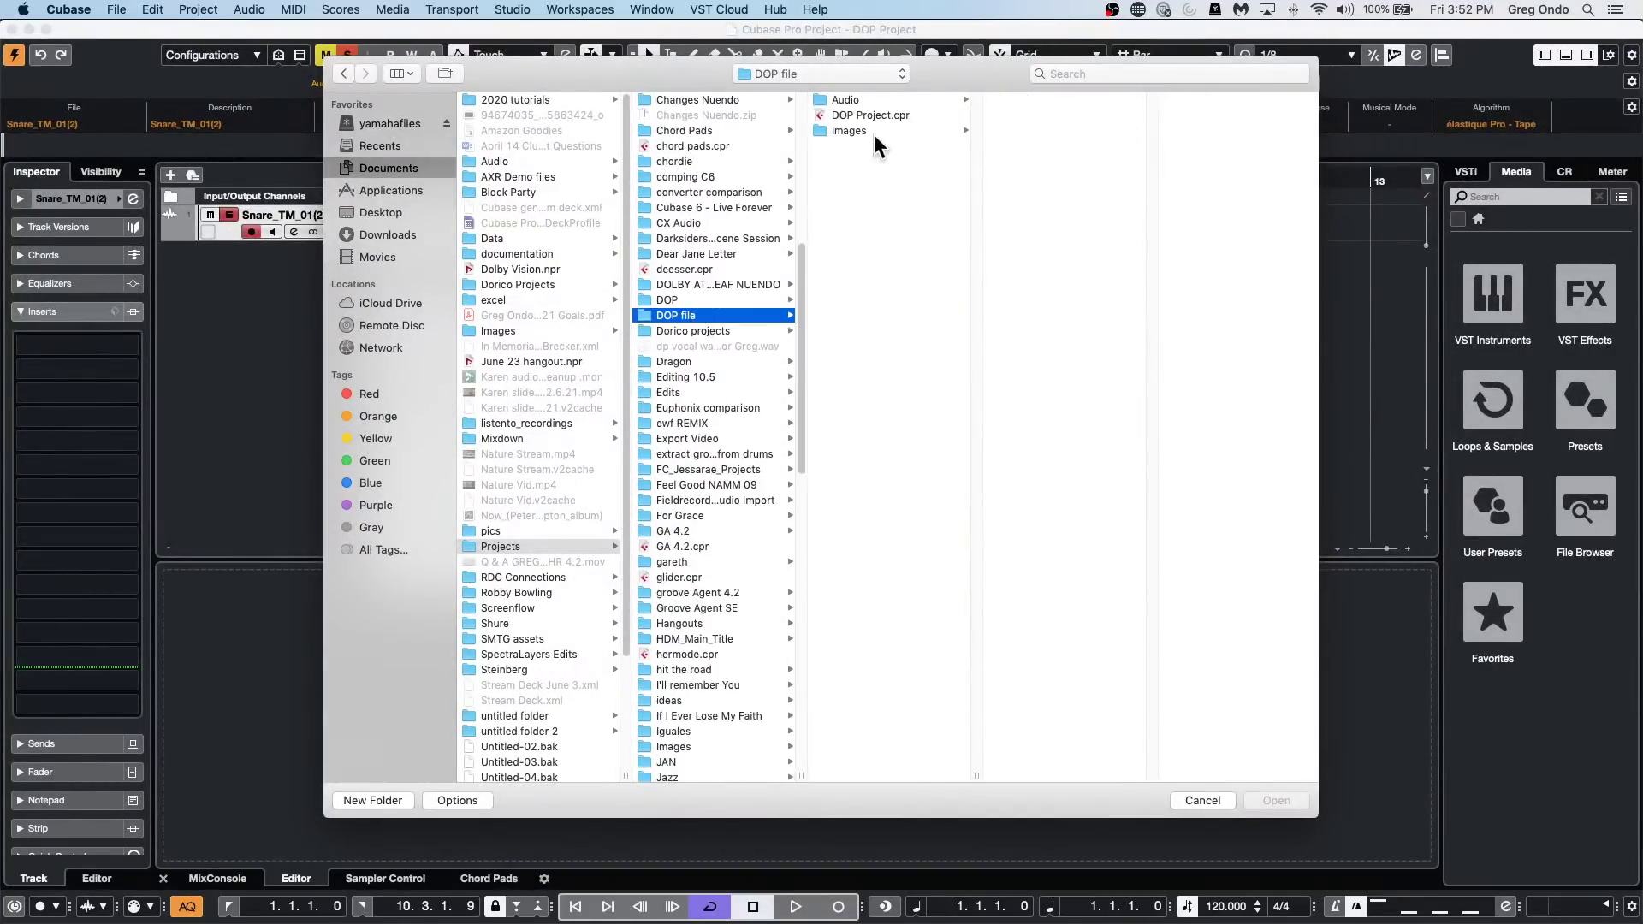
{"action": "double_click", "coordinate": [898, 122]}
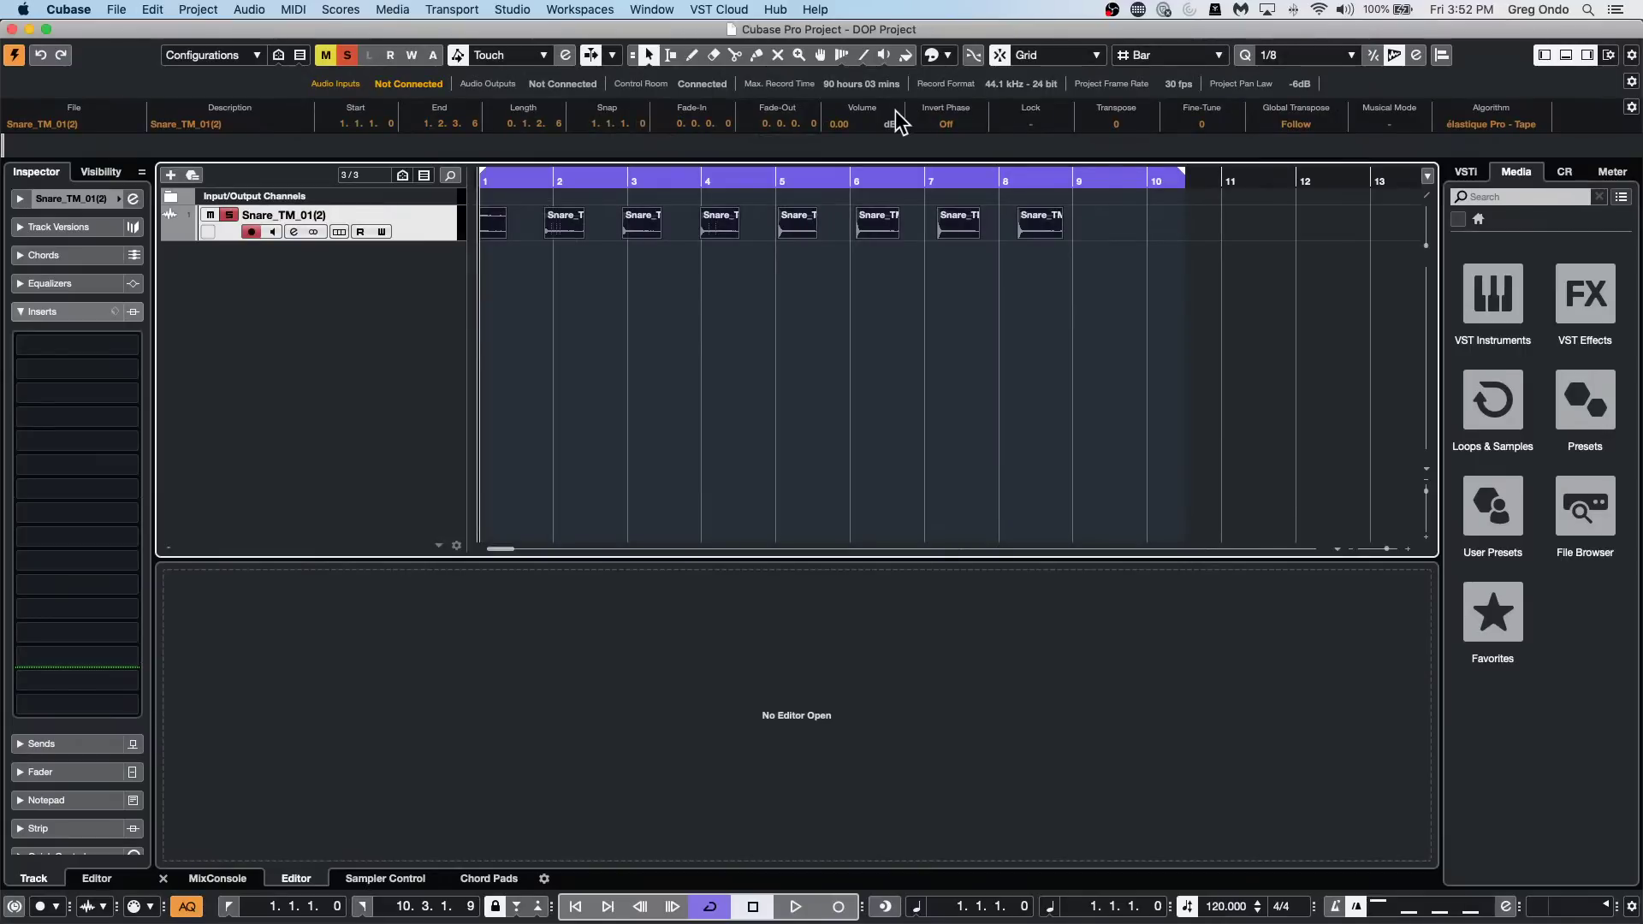
Reopen the Pool, widen its window and adjust the Image and Path columns to read the full snare file paths.
{"action": "left_click", "coordinate": [393, 10]}
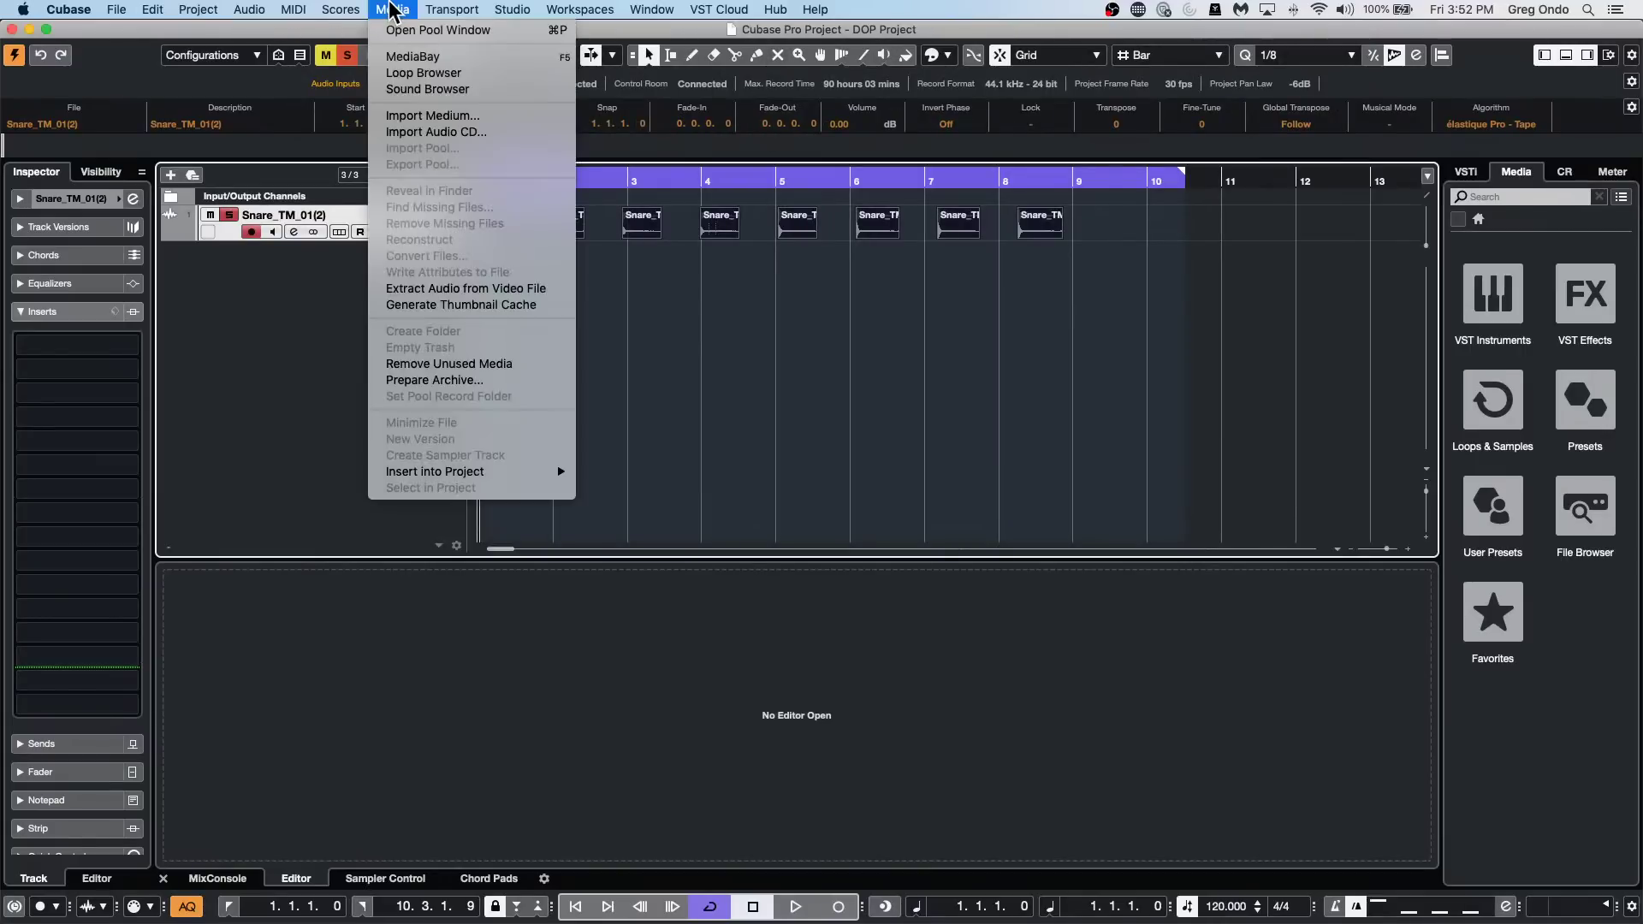
{"action": "left_click", "coordinate": [421, 35]}
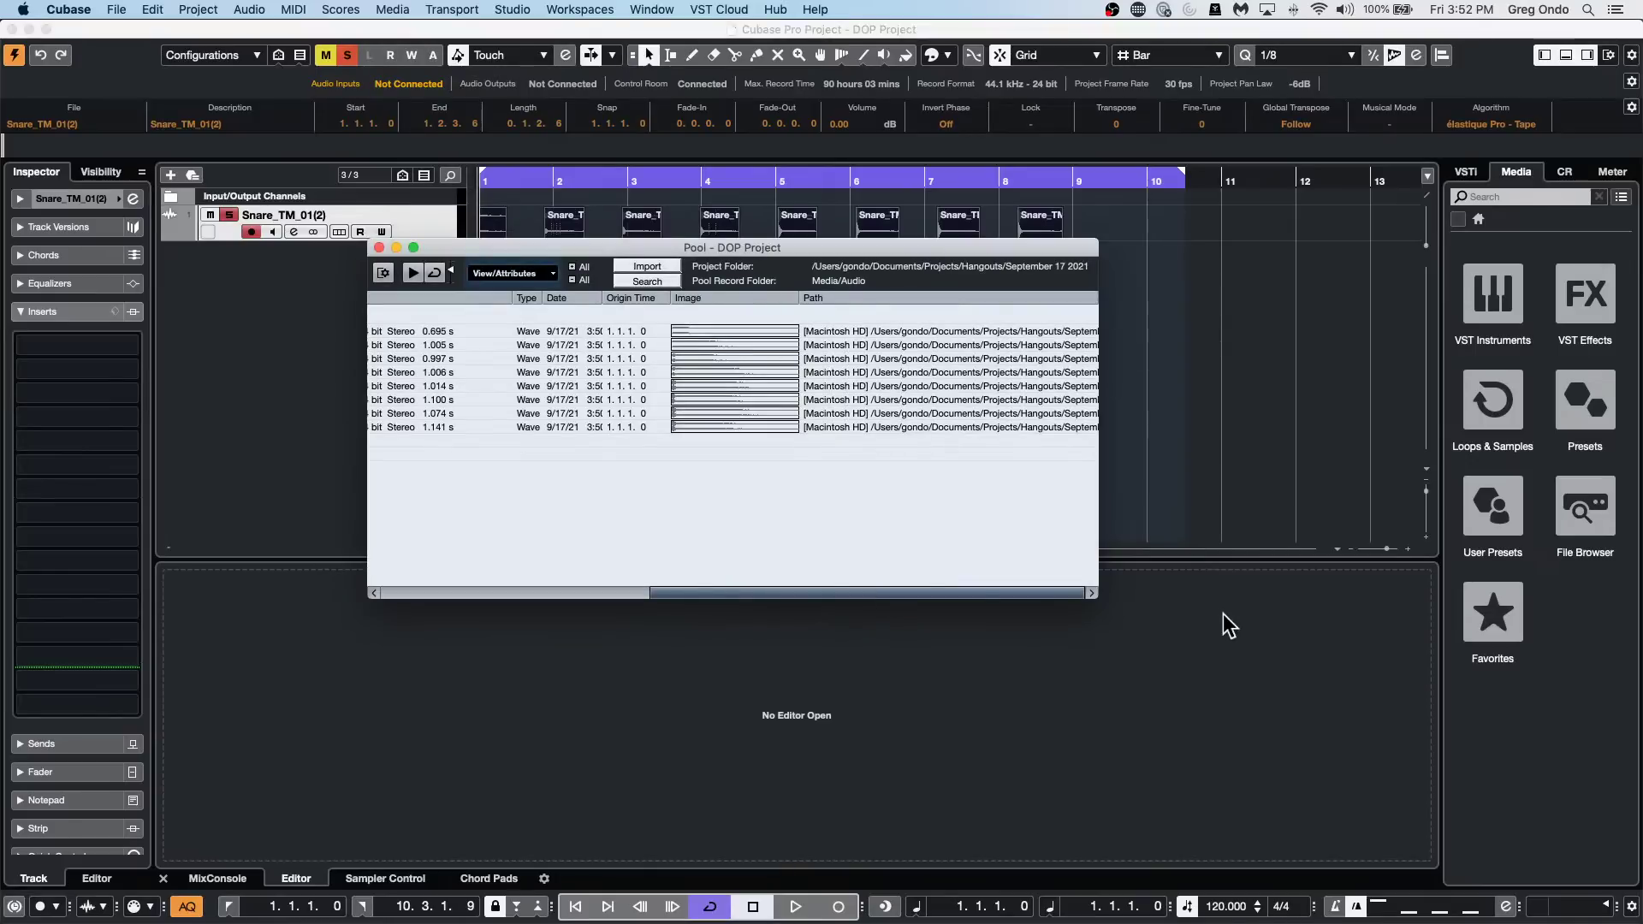
{"action": "left_click_drag", "start_coordinate": [1096, 574], "coordinate": [1514, 616]}
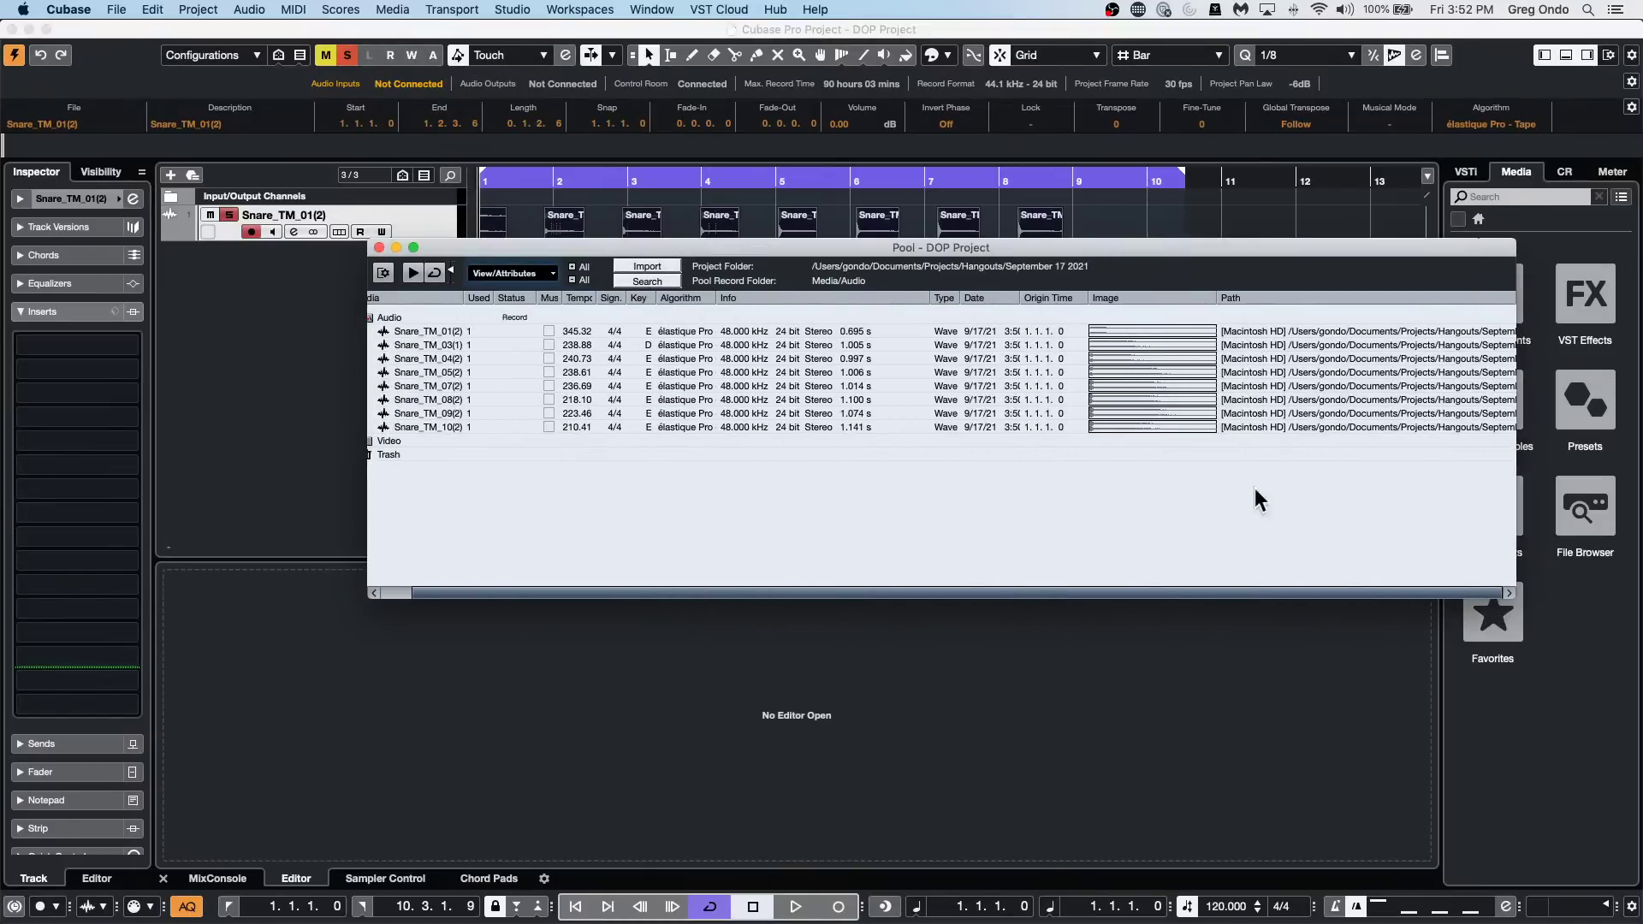
{"action": "left_click_drag", "start_coordinate": [1216, 297], "coordinate": [1161, 297]}
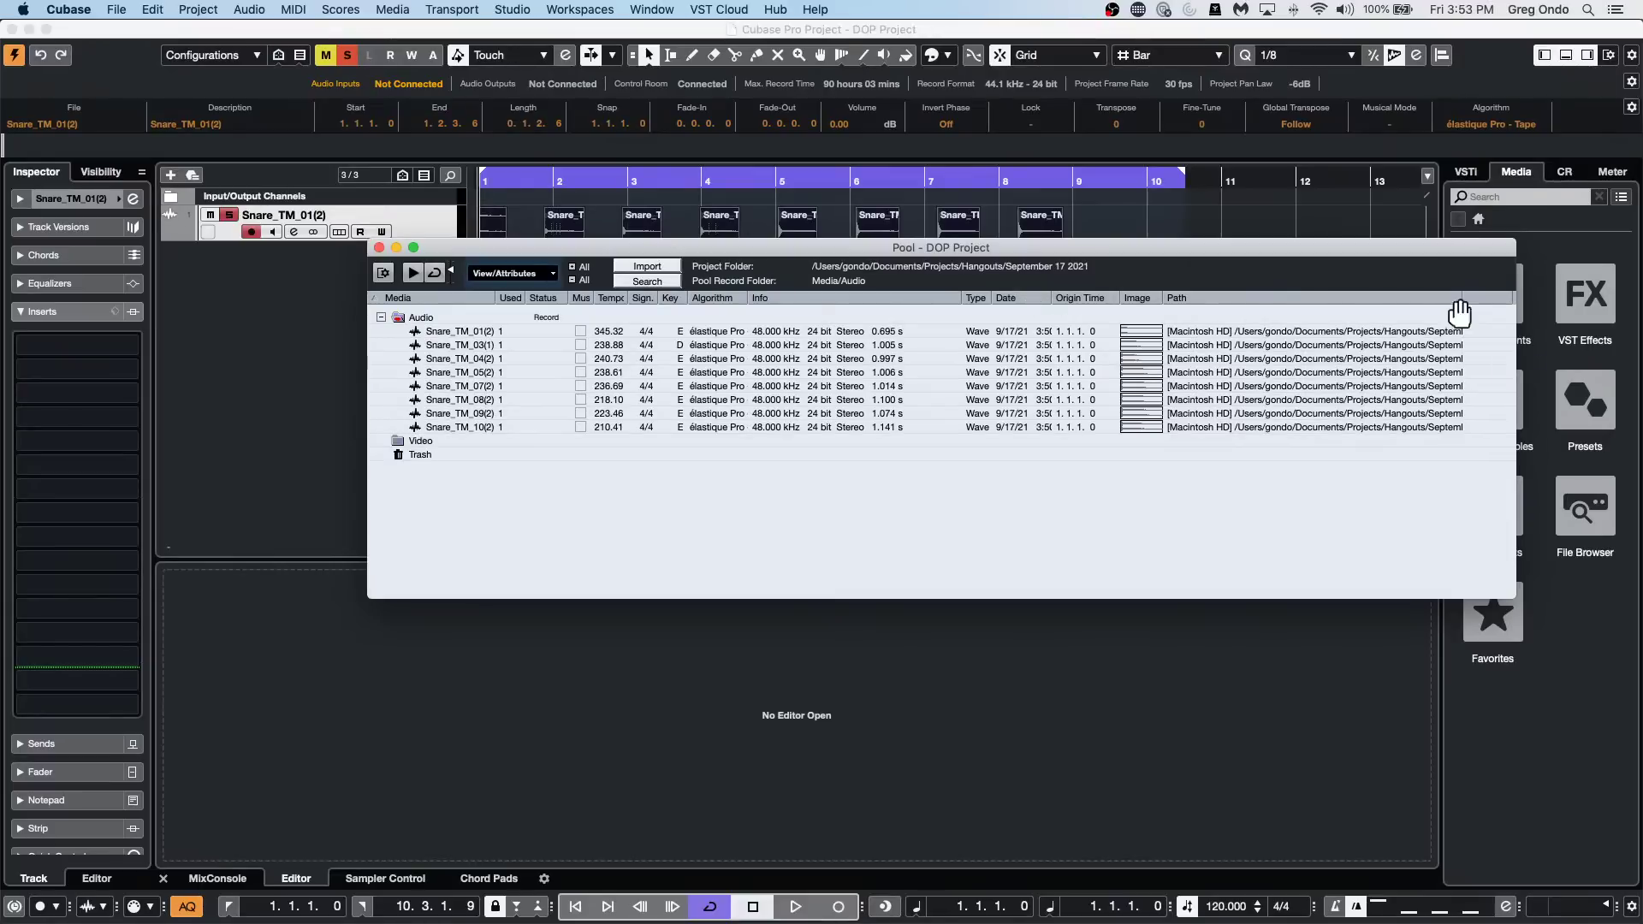
{"action": "left_click_drag", "start_coordinate": [1463, 297], "coordinate": [1485, 313]}
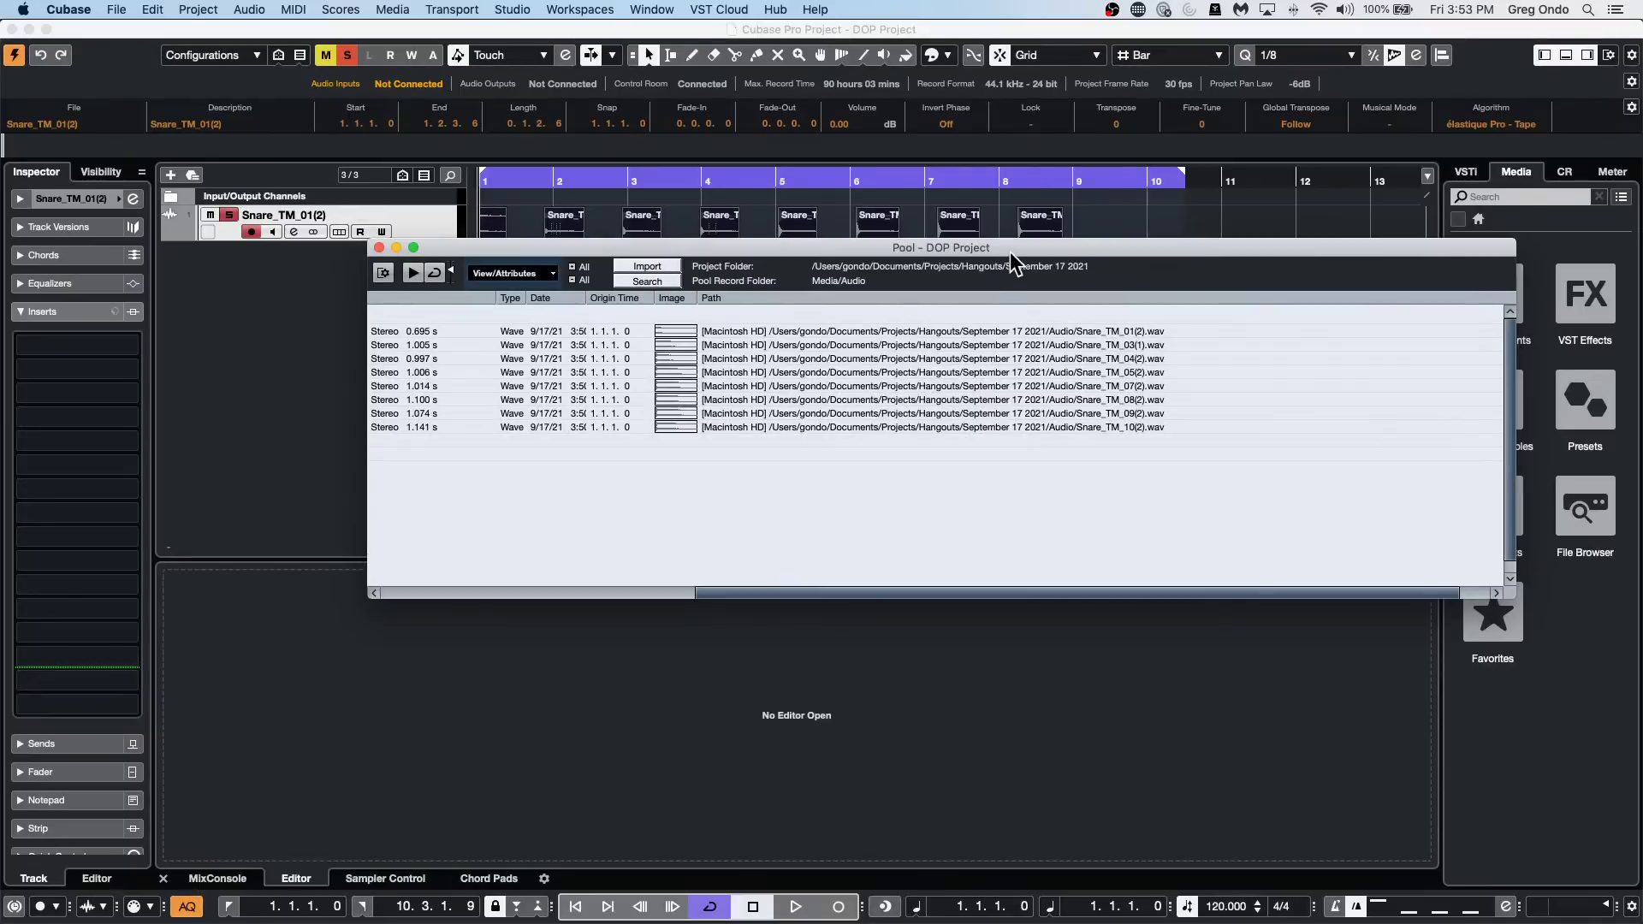
{"action": "left_click_drag", "start_coordinate": [1010, 249], "coordinate": [994, 342]}
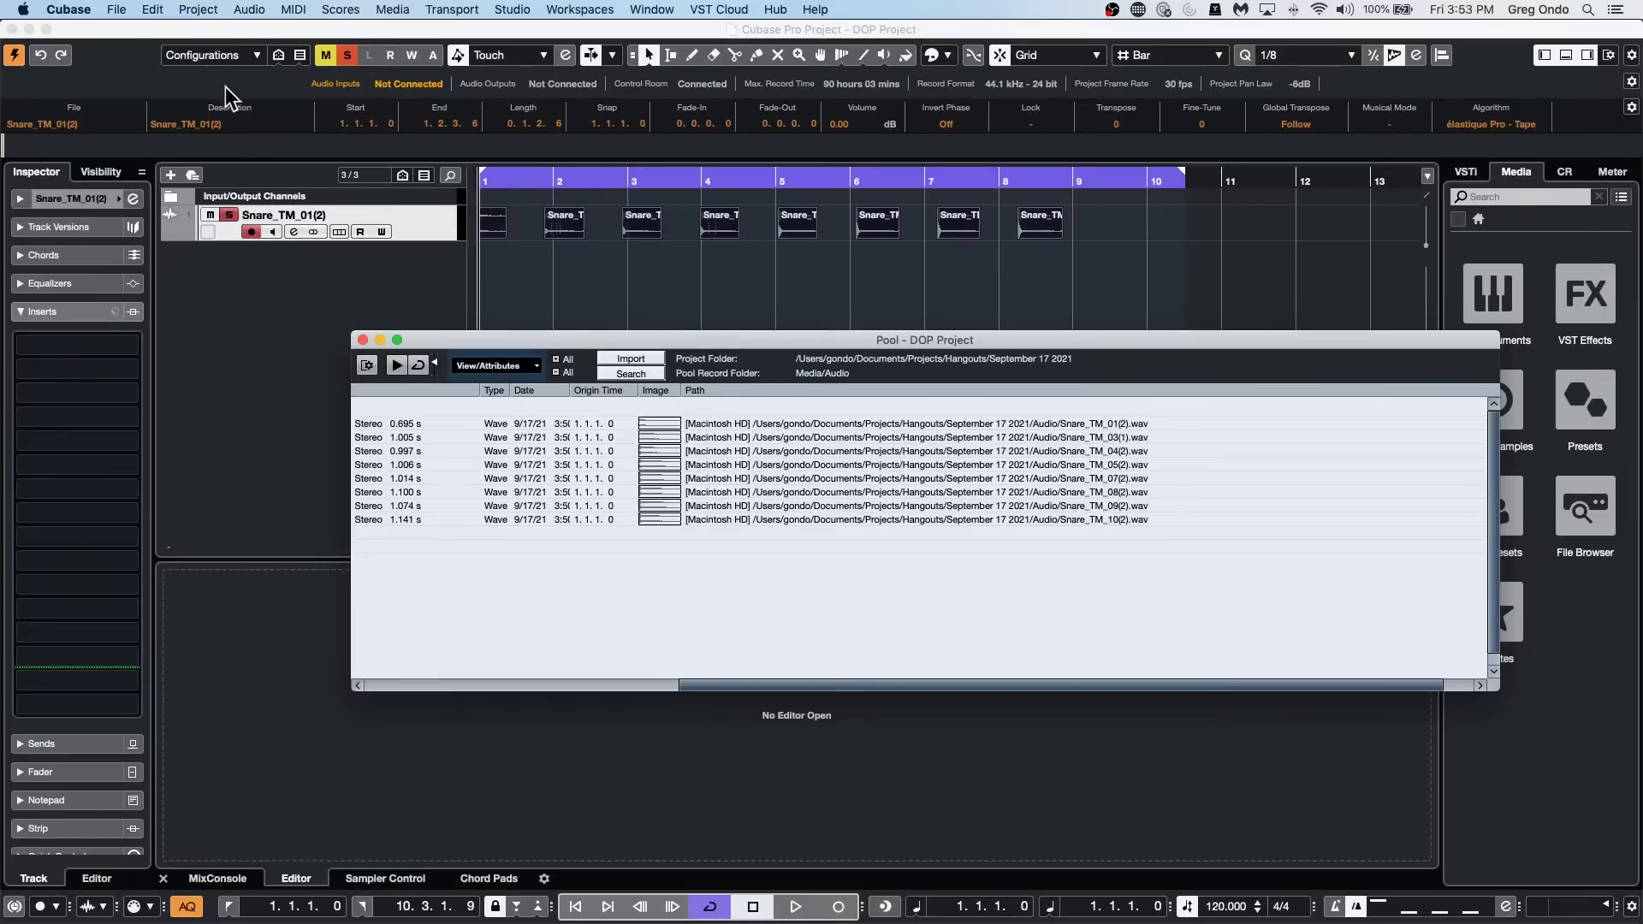
Start a project backup and create a new folder named dop tester inside Projects as its destination.
{"action": "left_click", "coordinate": [115, 9]}
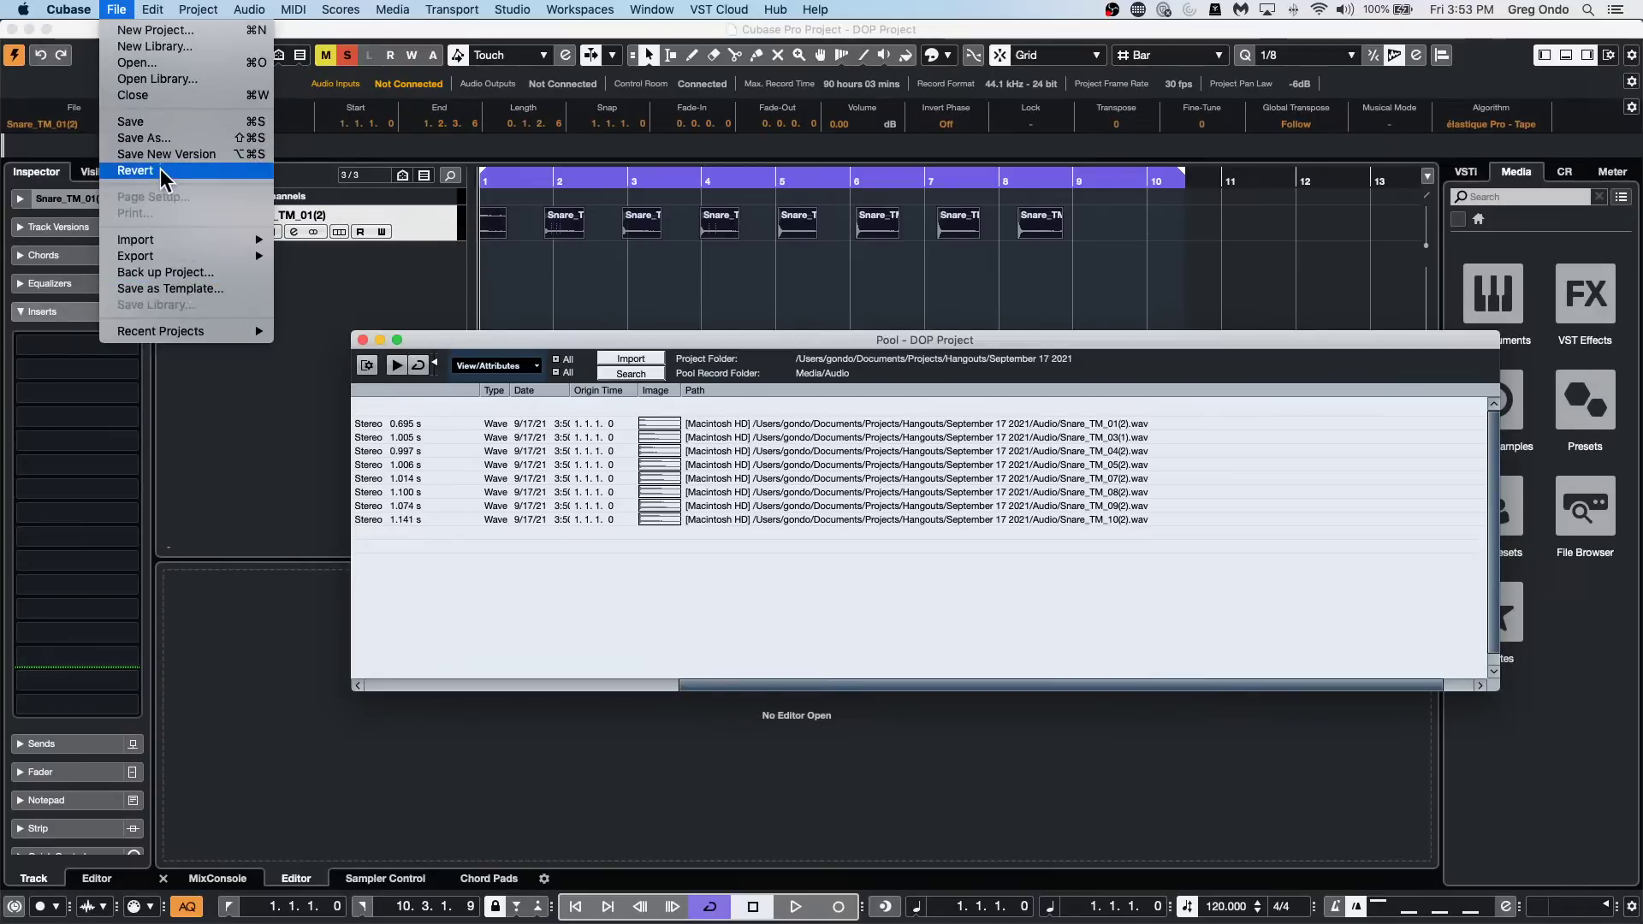
{"action": "left_click", "coordinate": [162, 272]}
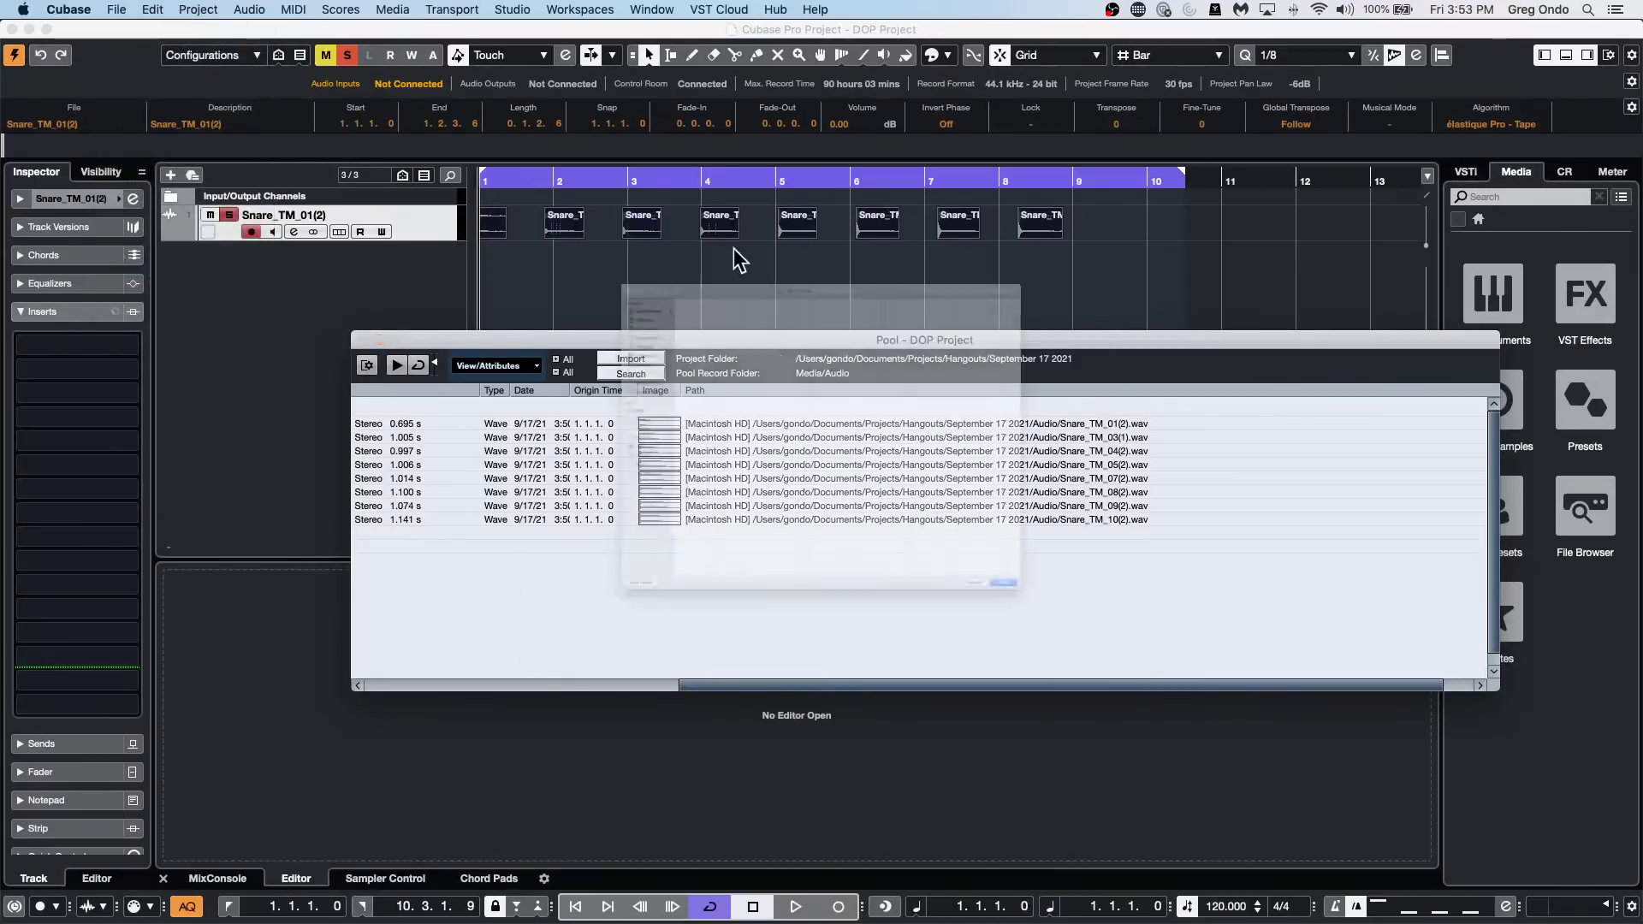
{"action": "left_click", "coordinate": [760, 72]}
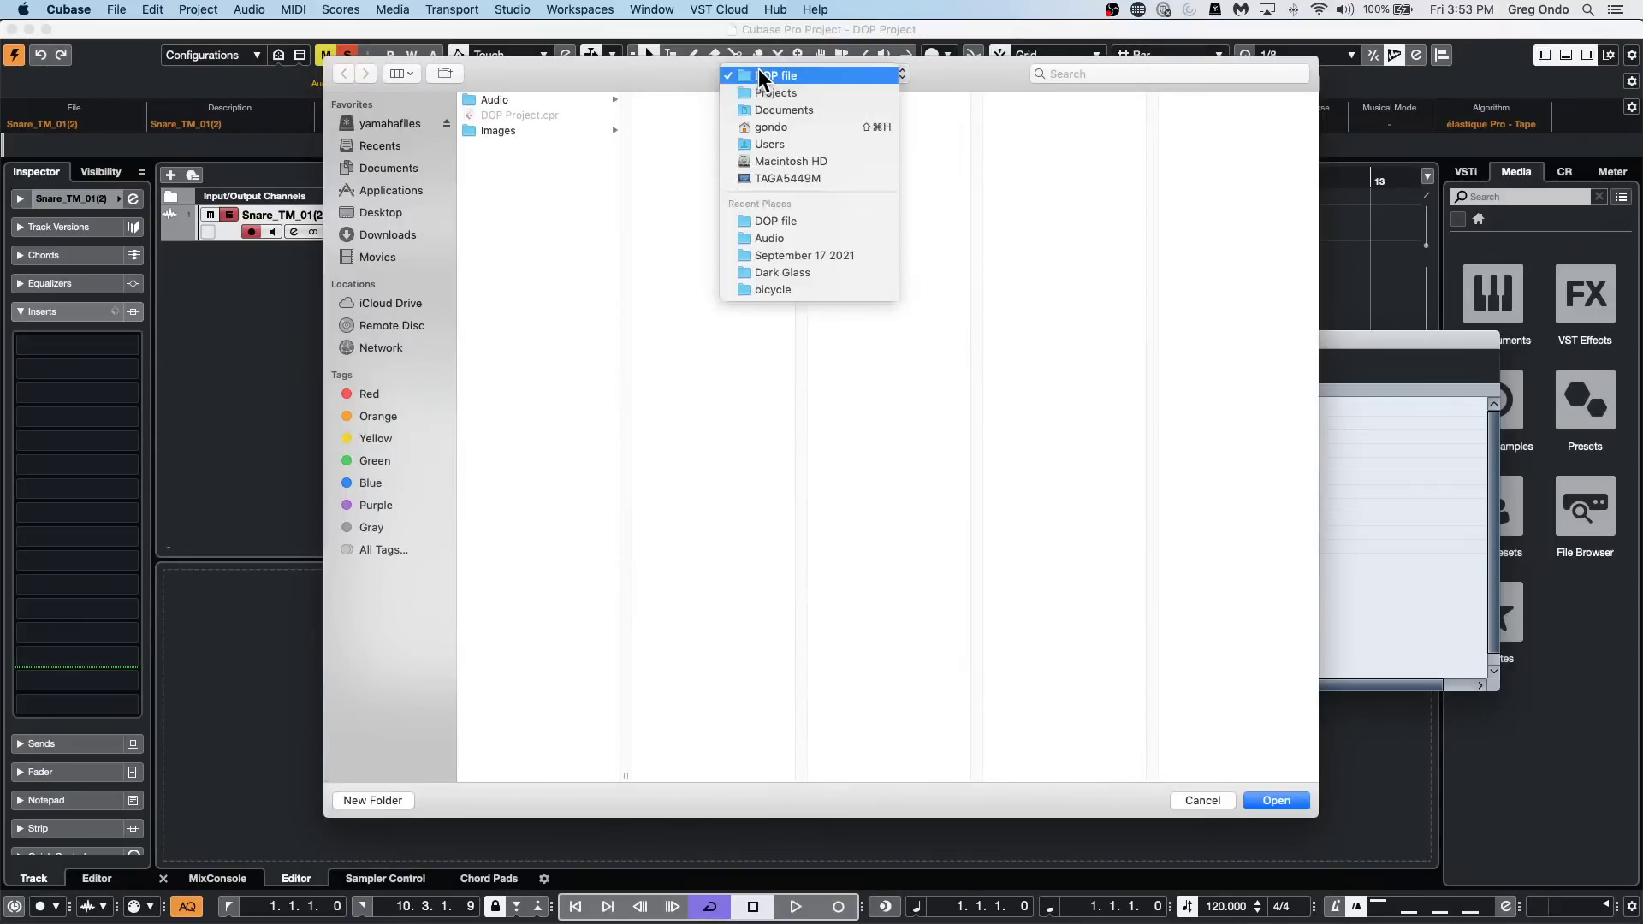
{"action": "left_click", "coordinate": [804, 92]}
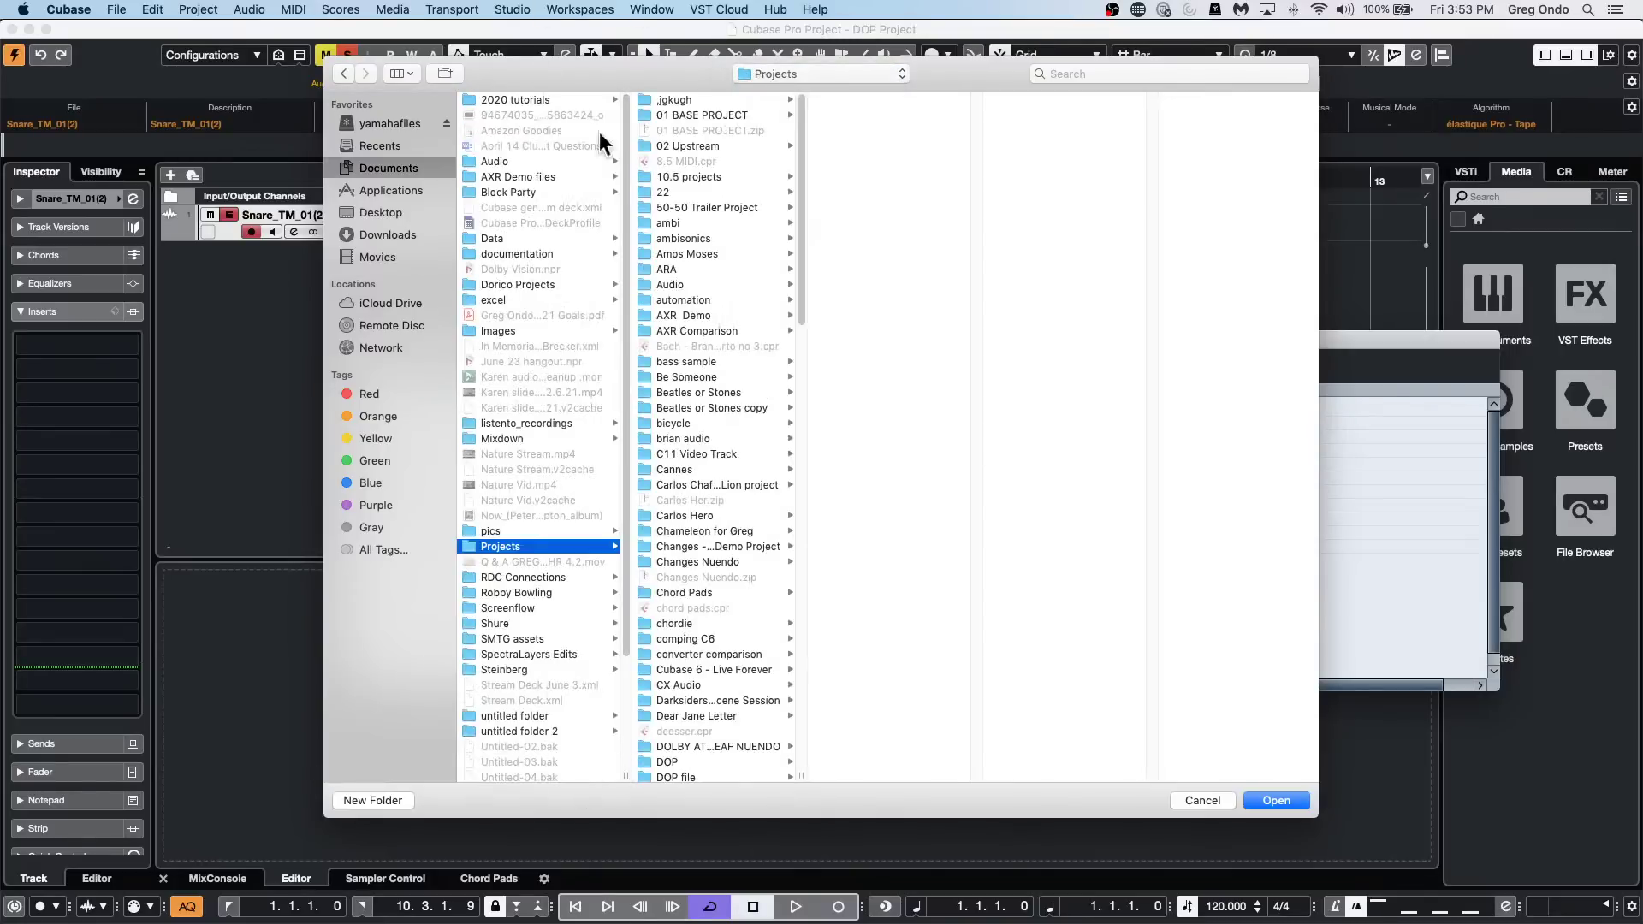
{"action": "left_click", "coordinate": [378, 802]}
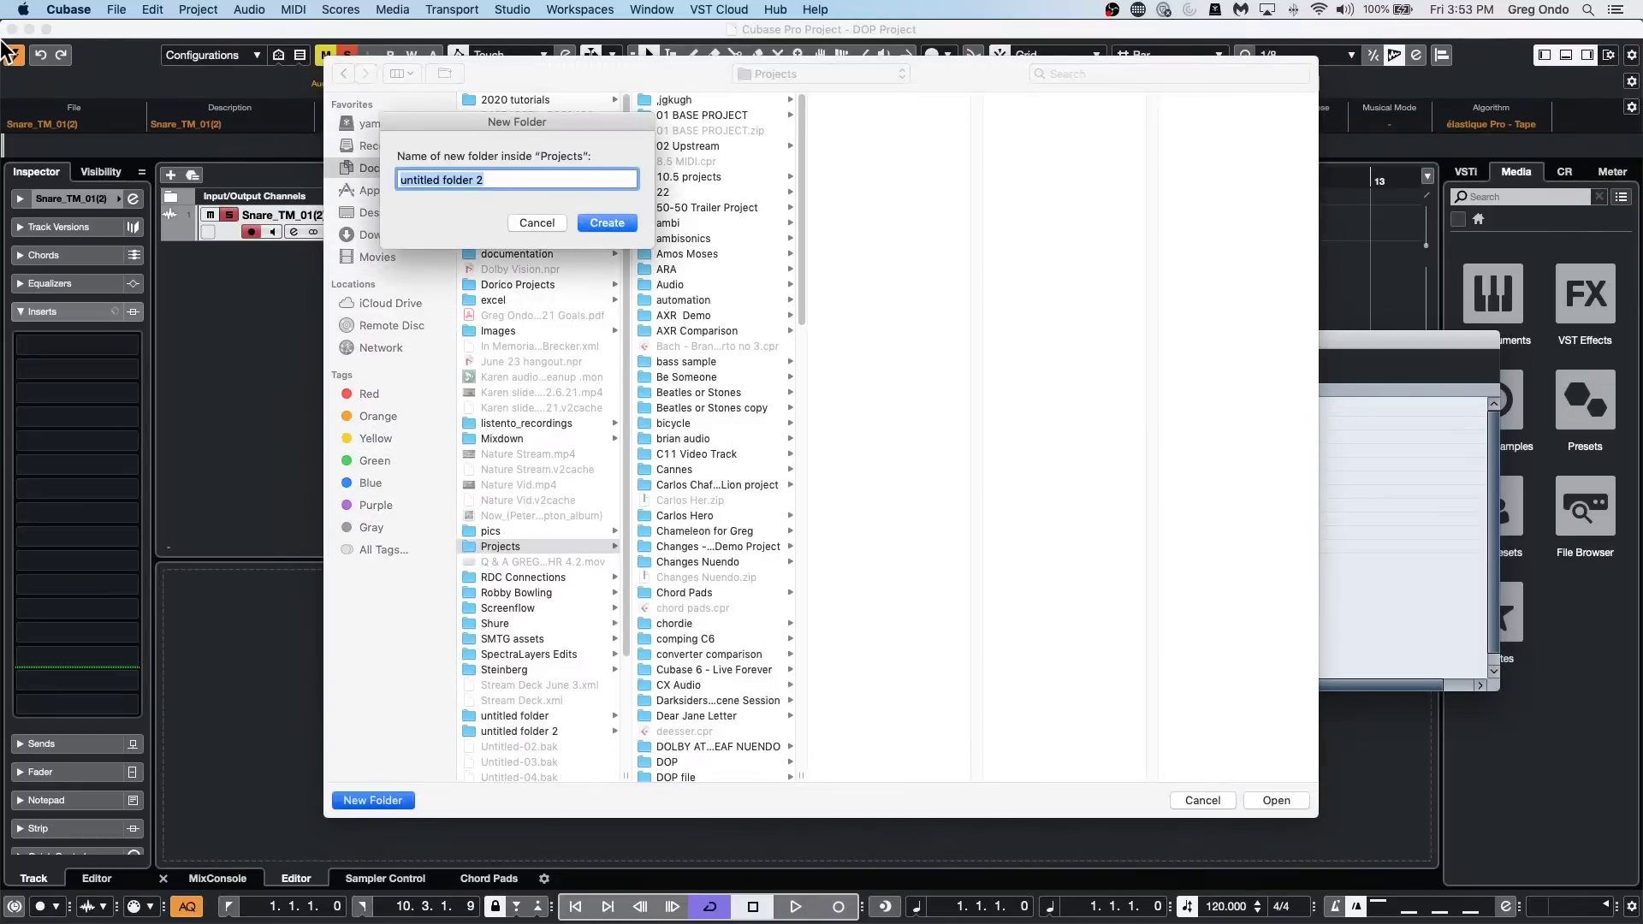
{"action": "type", "text": "dop"}
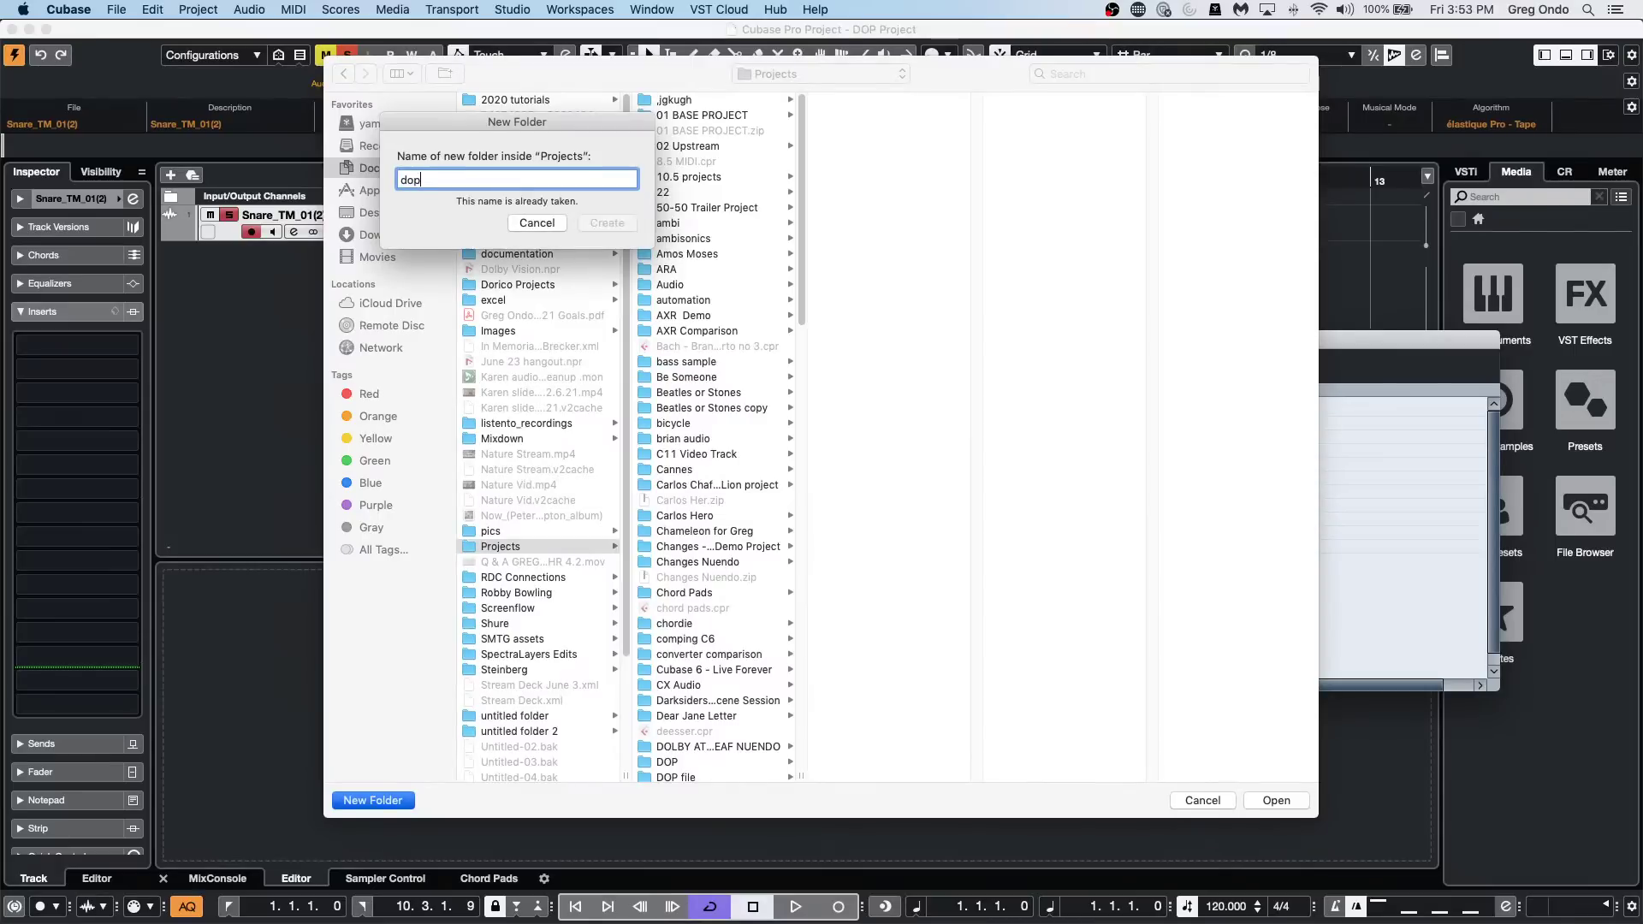
{"action": "type", "text": " tester"}
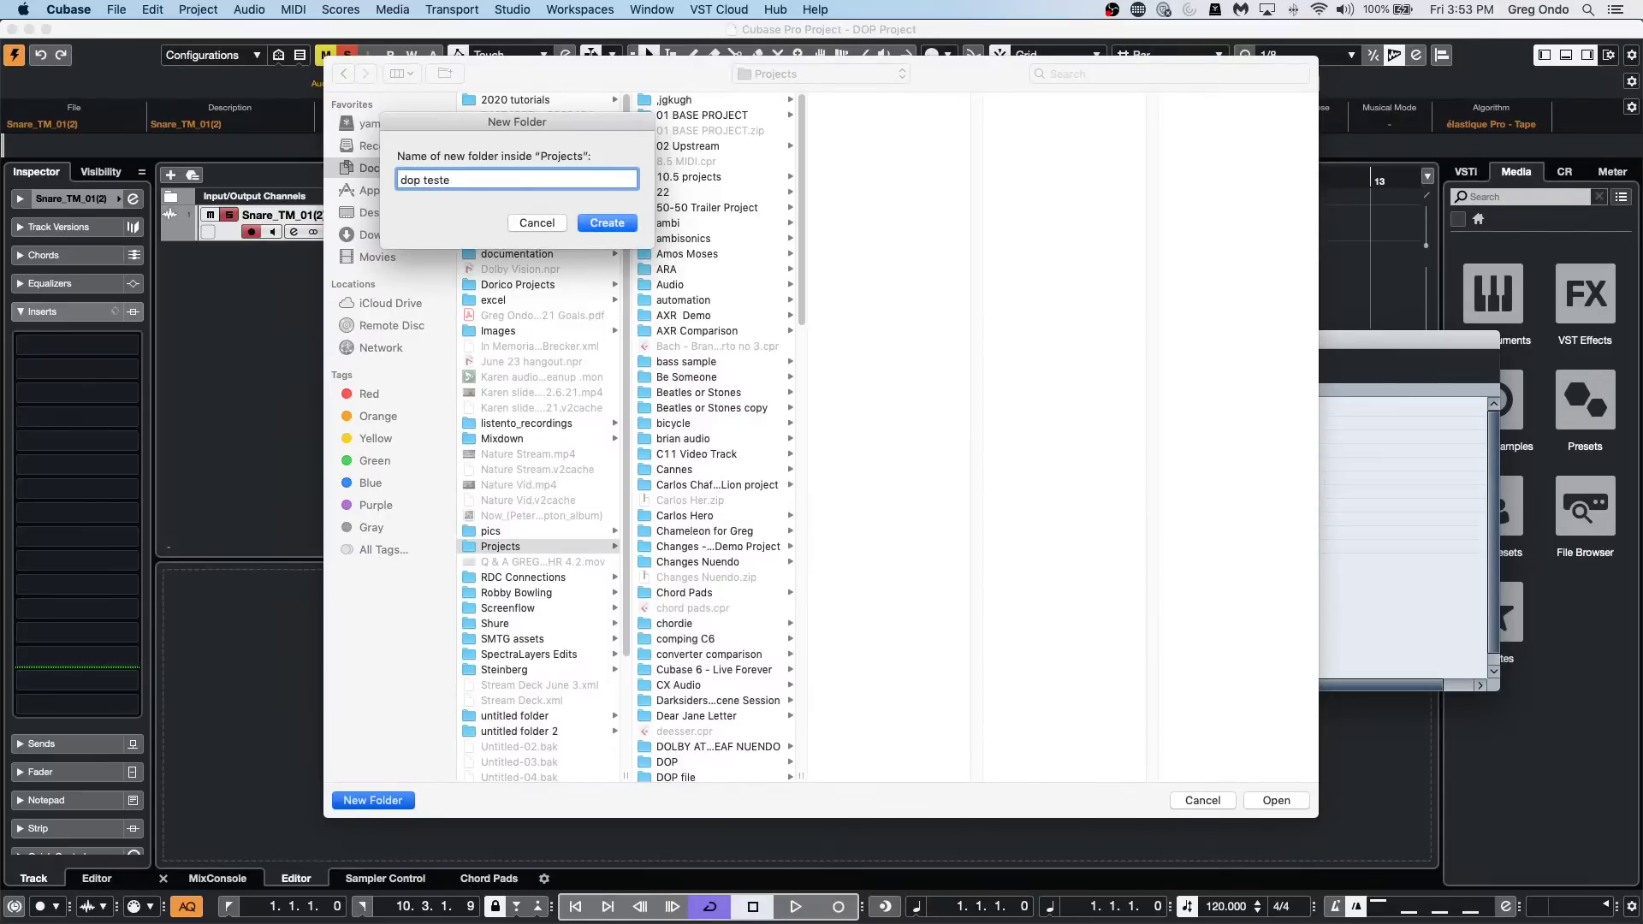
{"action": "left_click", "coordinate": [609, 224]}
{"action": "left_click", "coordinate": [1277, 800]}
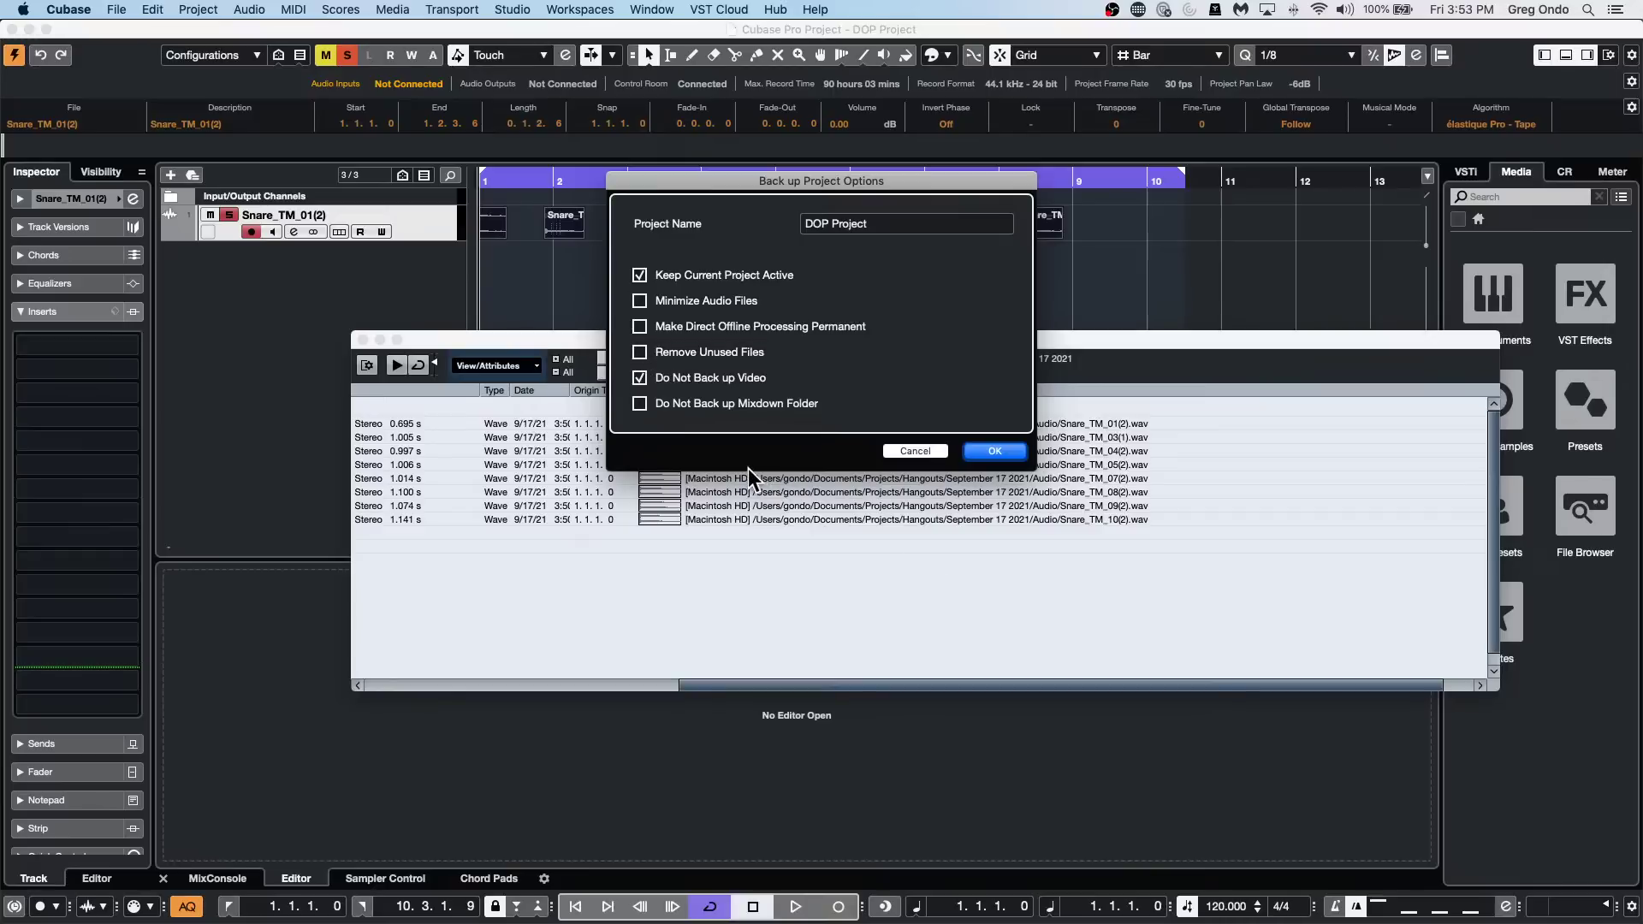
Name the backup DOP Project 2, turn off Keep Current Project Active, and run the backup.
{"action": "left_click", "coordinate": [895, 217]}
{"action": "left_click", "coordinate": [895, 217]}
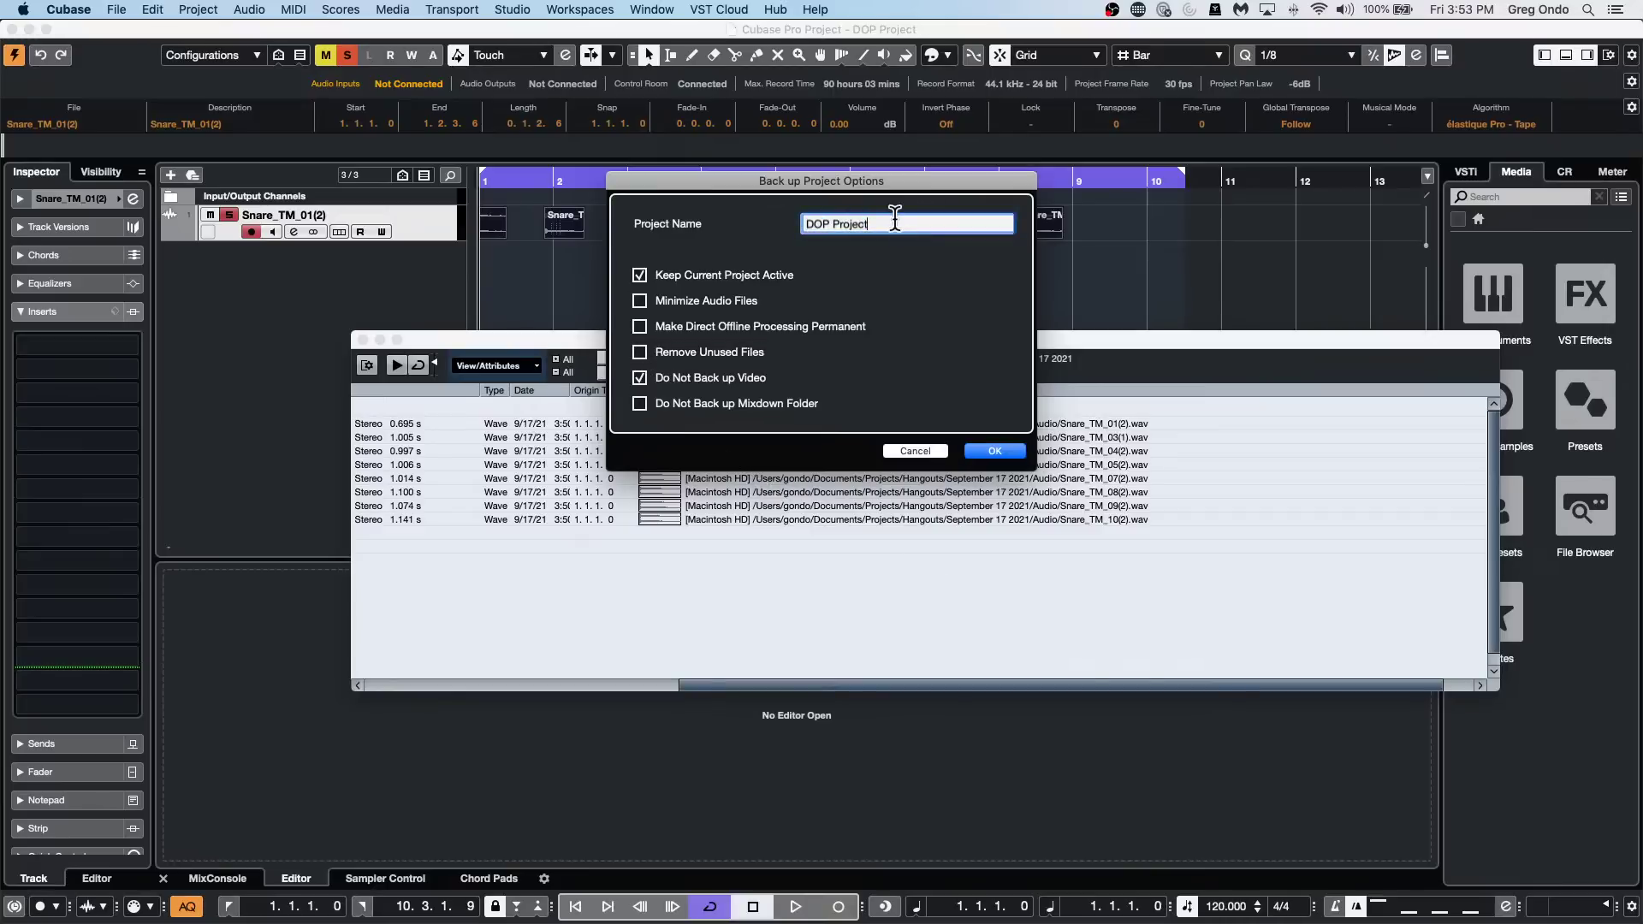
{"action": "type", "text": "2"}
{"action": "left_click", "coordinate": [639, 275]}
{"action": "left_click", "coordinate": [984, 446]}
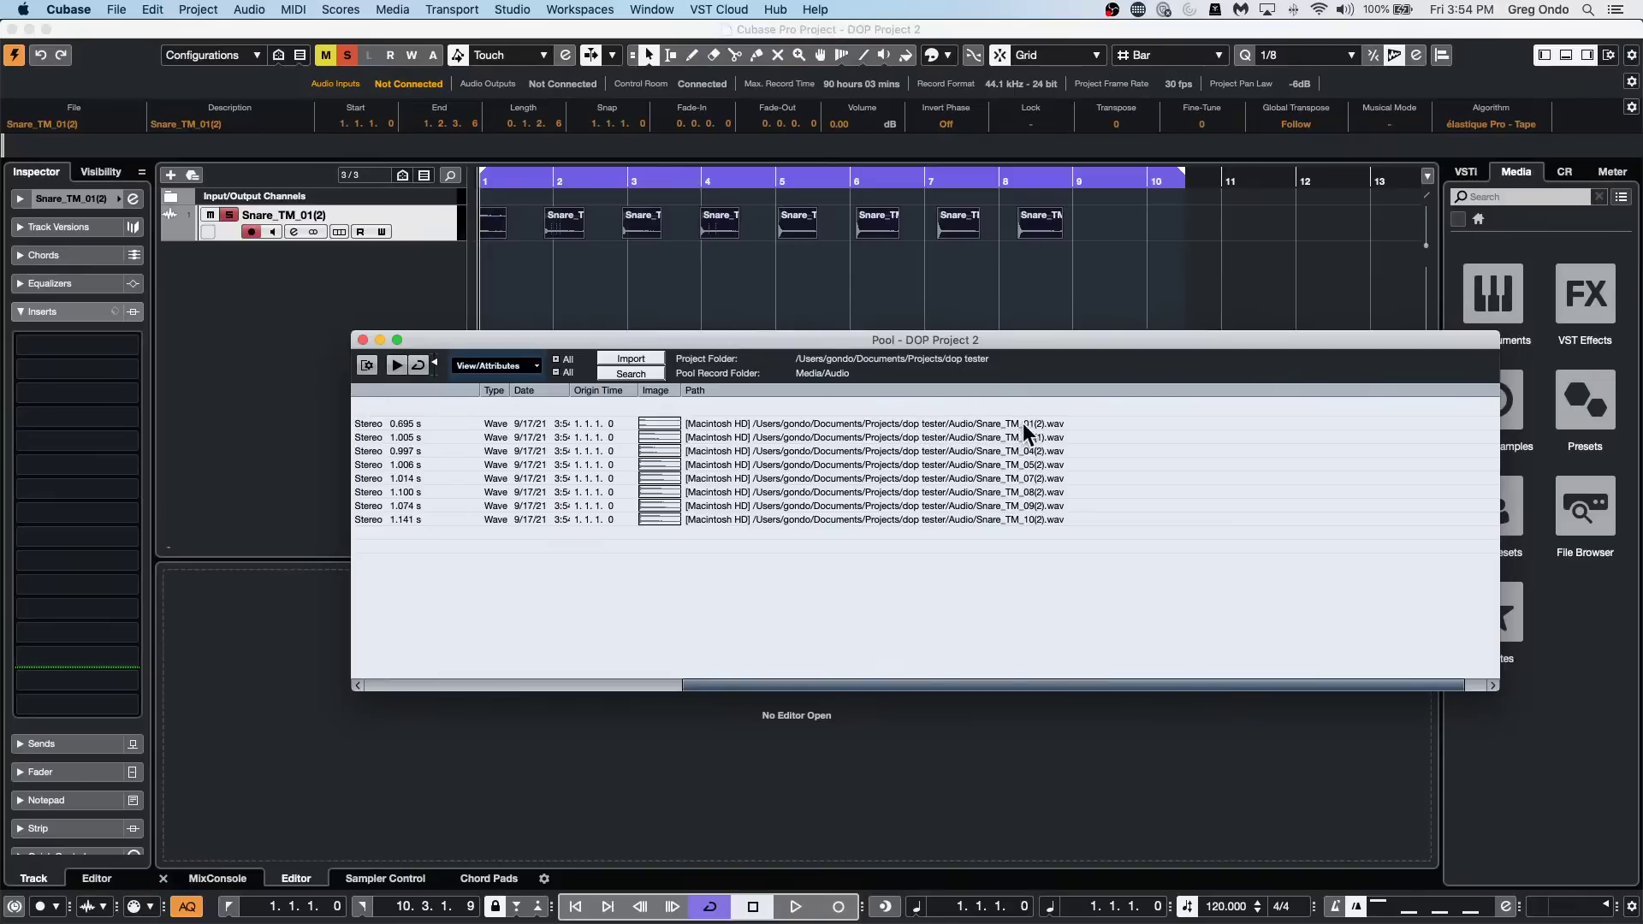
Switch to Finder and examine the audio files in the Audio folder of dop tester, inside Documents > Projects.
{"action": "left_click", "coordinate": [1117, 219]}
{"action": "left_click", "coordinate": [1117, 219]}
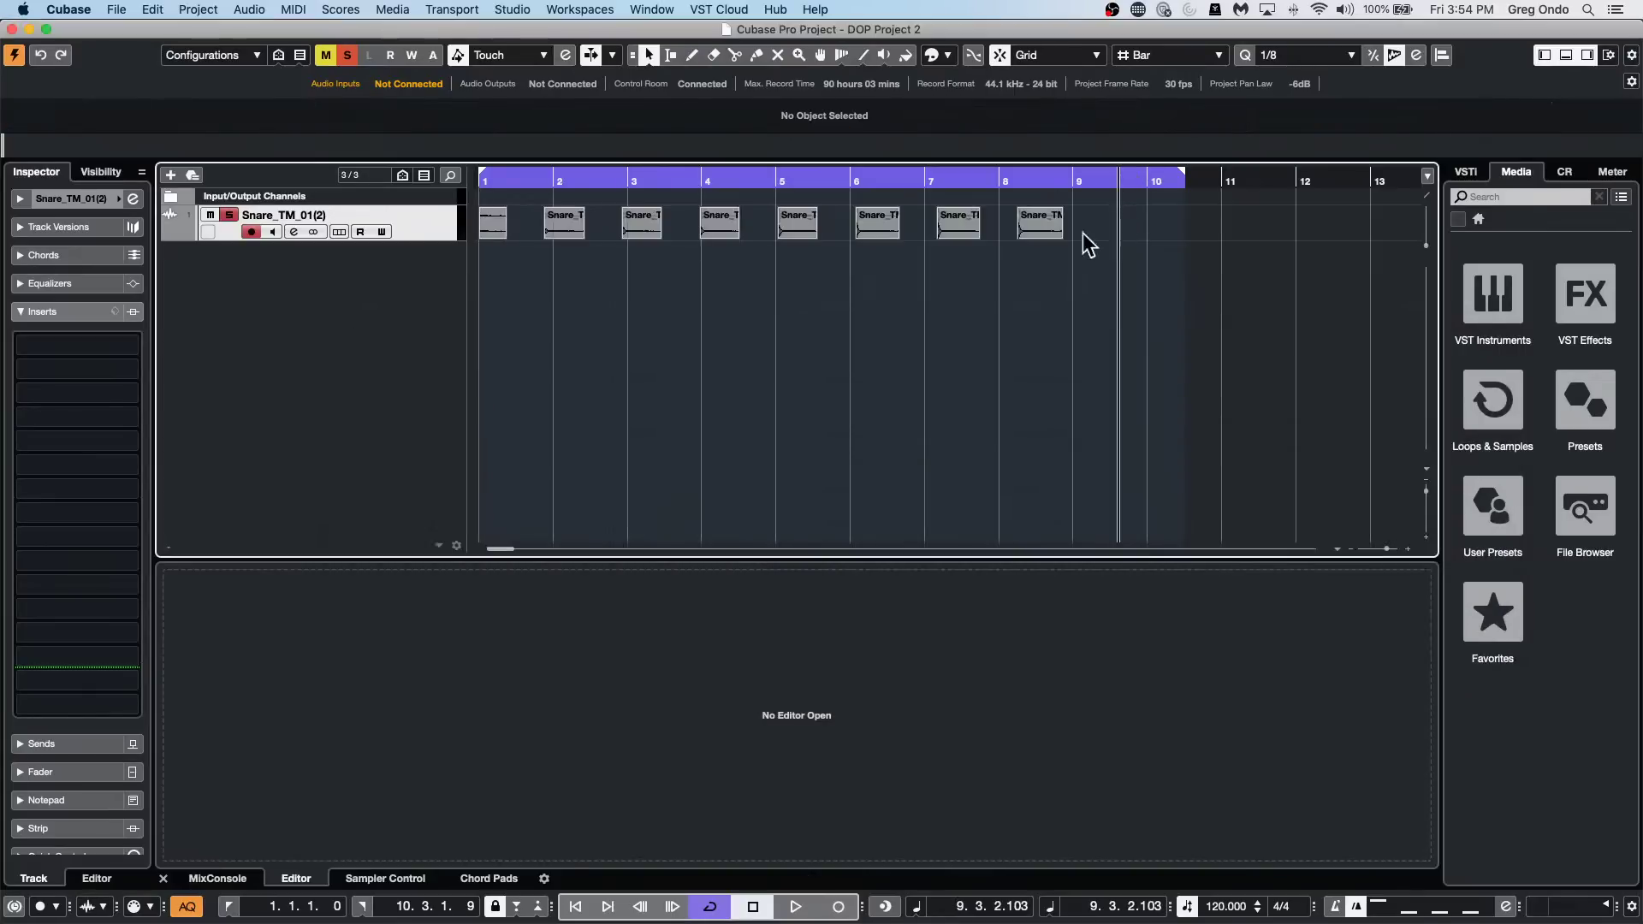
{"action": "key", "text": "super+Tab"}
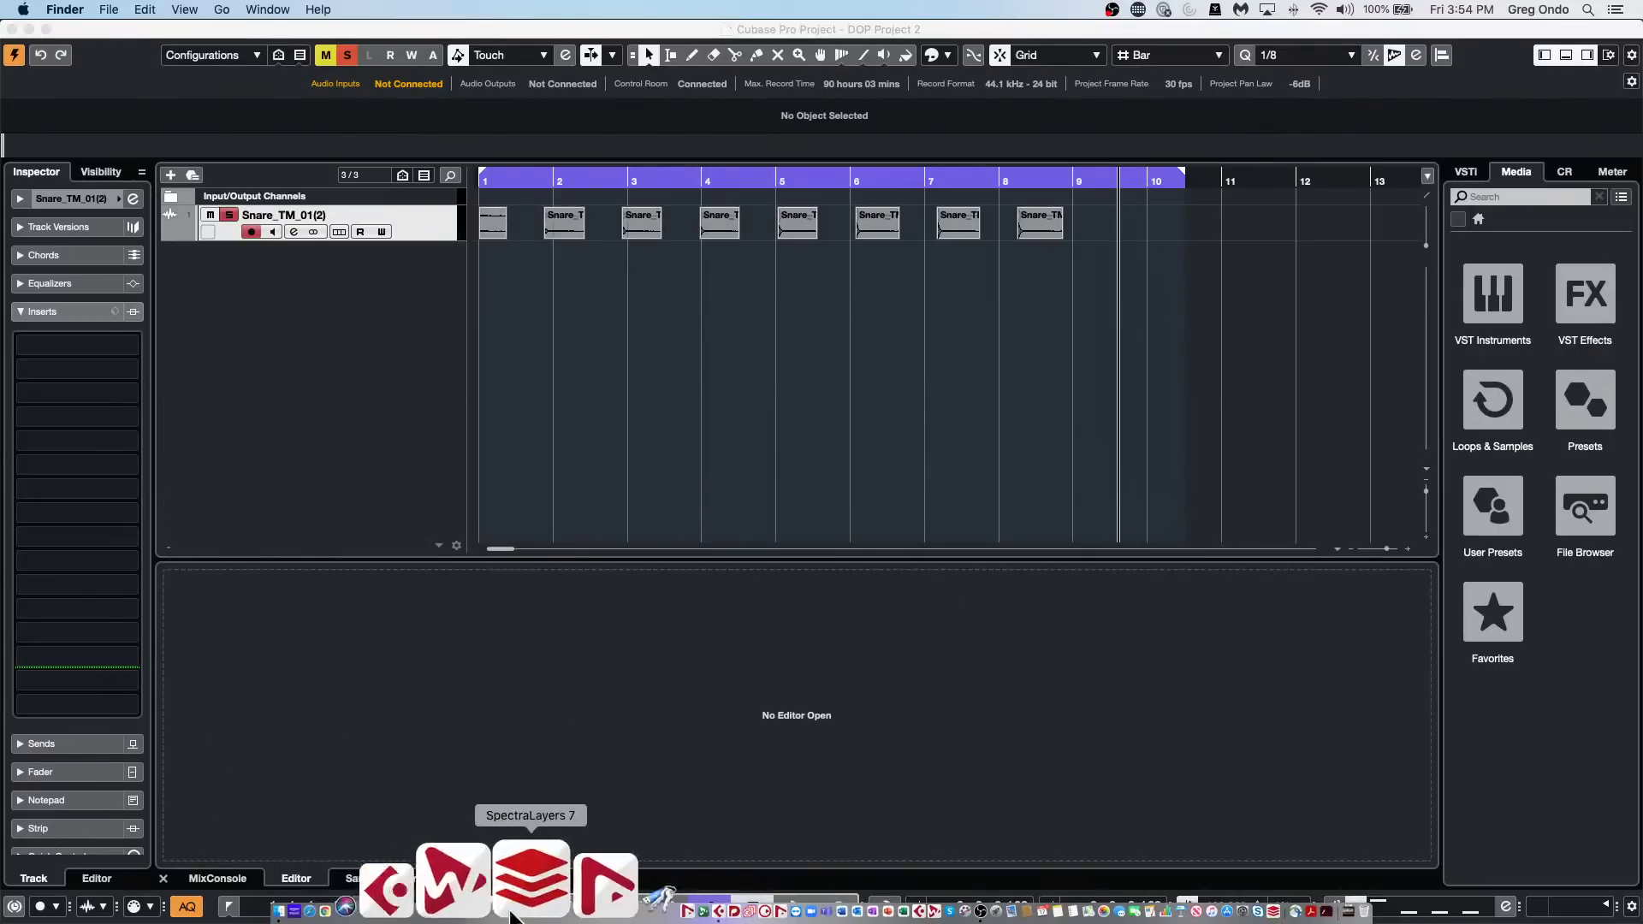
{"action": "left_click", "coordinate": [399, 890]}
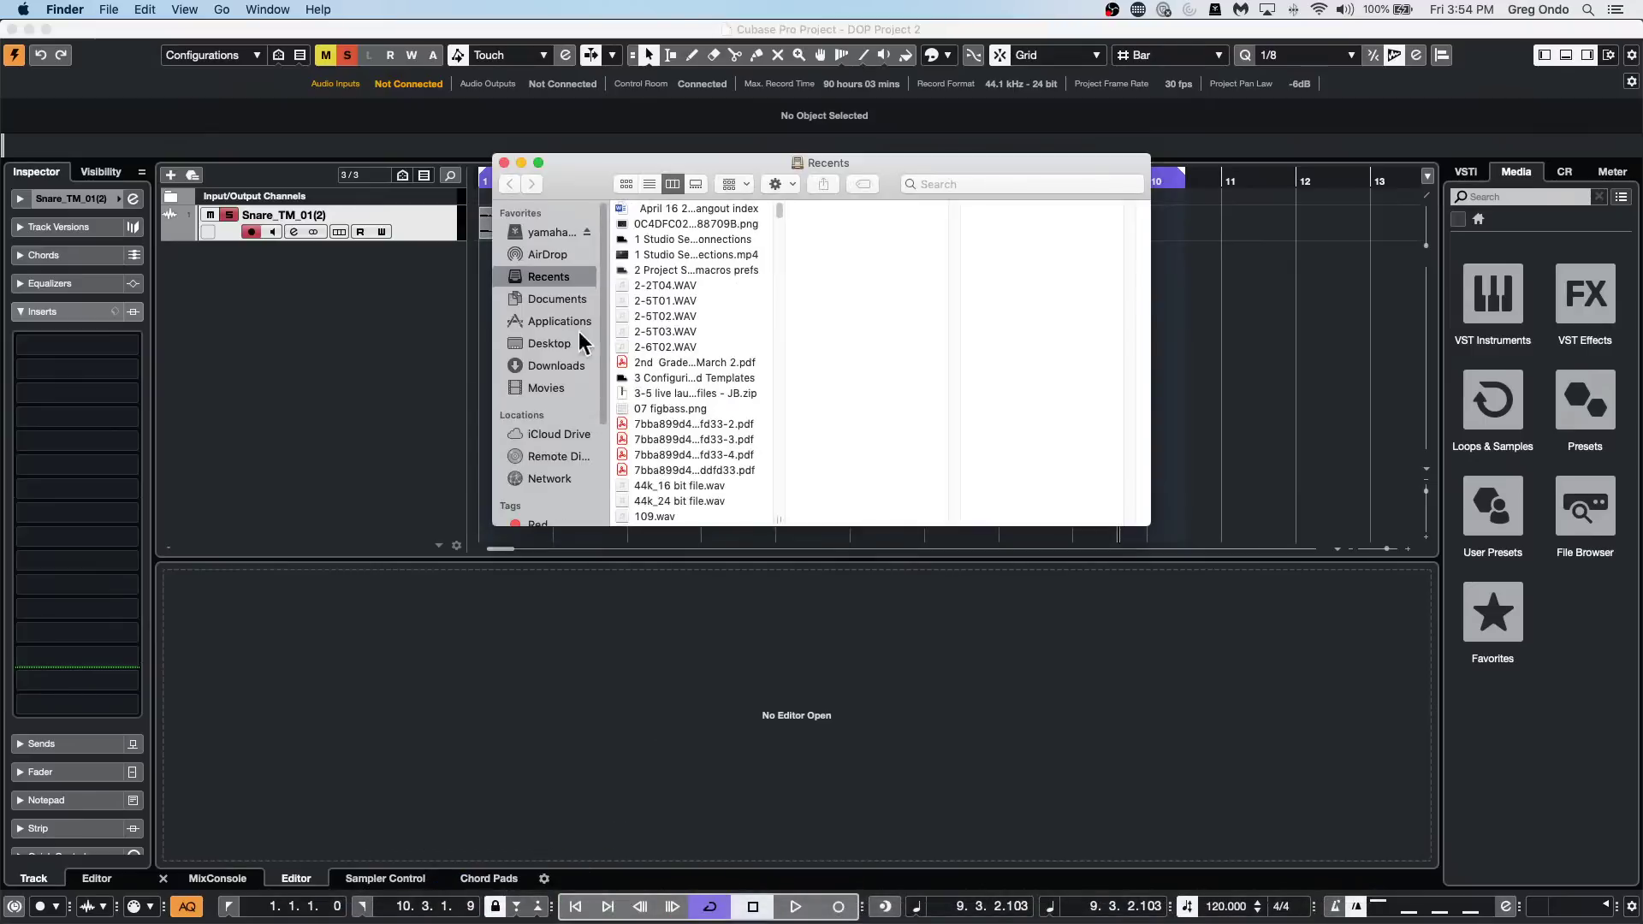
{"action": "left_click", "coordinate": [567, 299]}
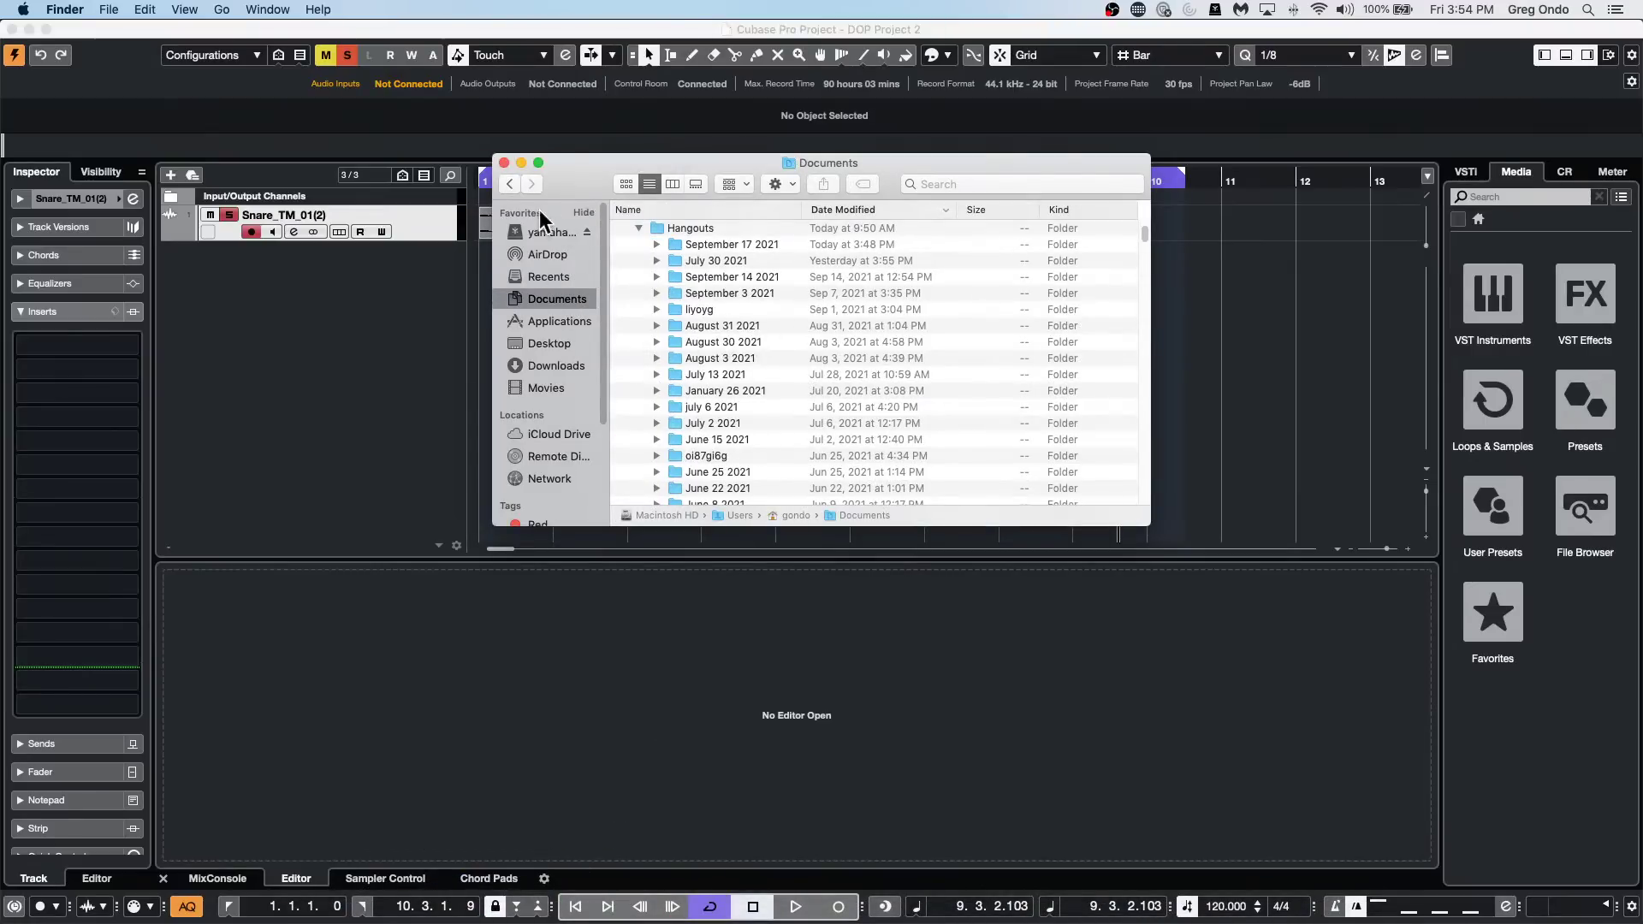
{"action": "scroll", "coordinate": [646, 419], "scroll_direction": "up", "scroll_amount": 3}
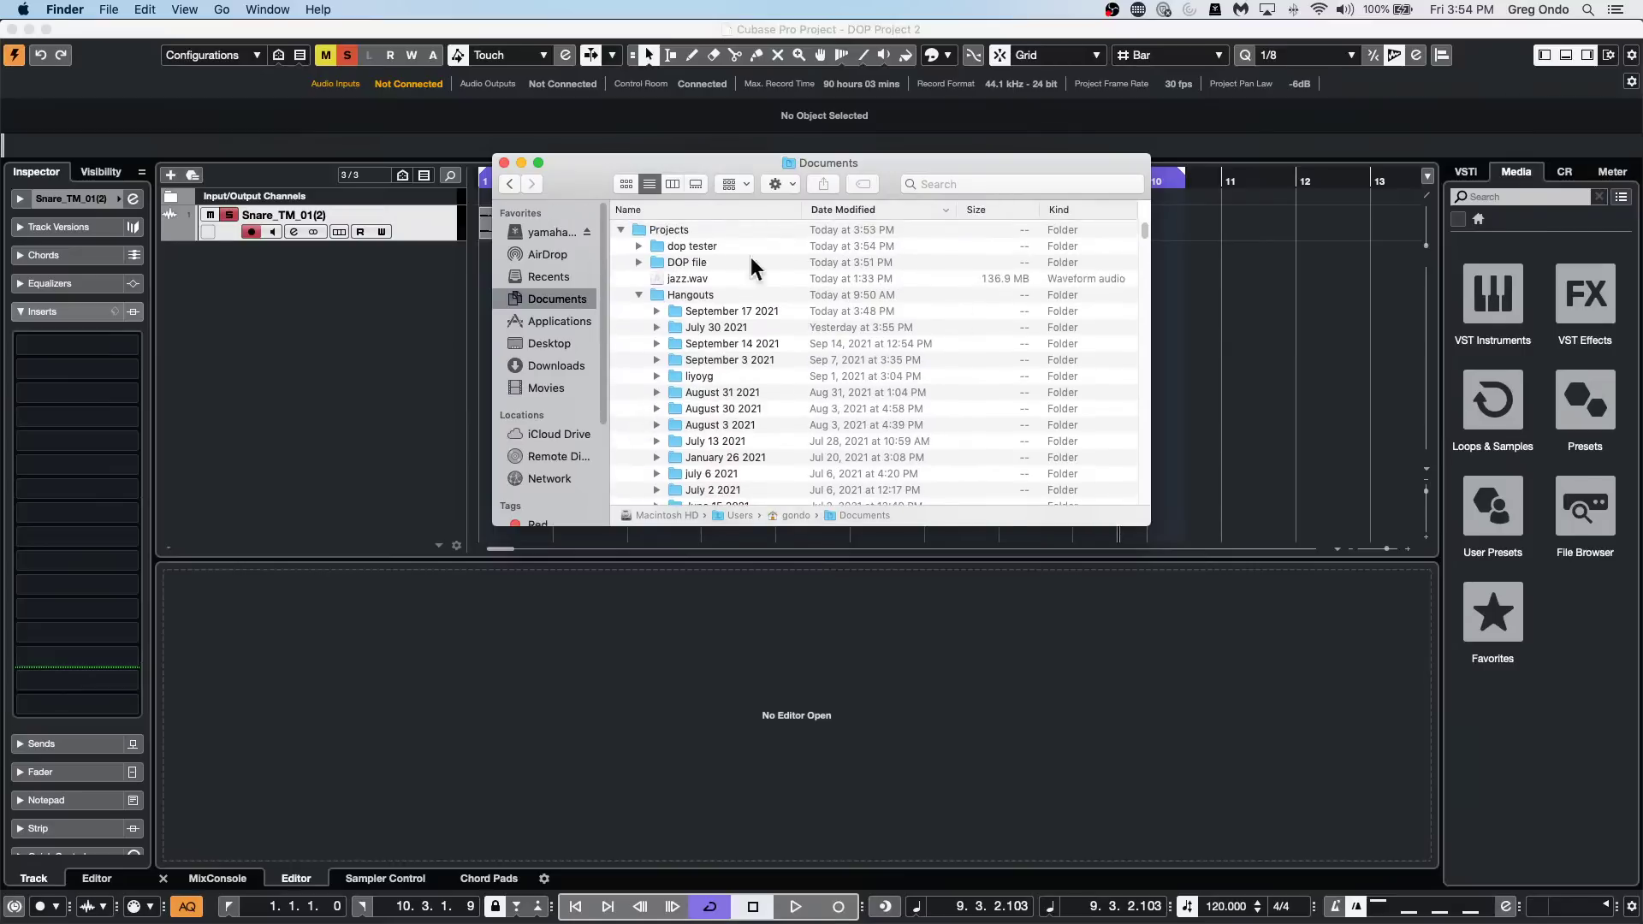
{"action": "left_click", "coordinate": [637, 246]}
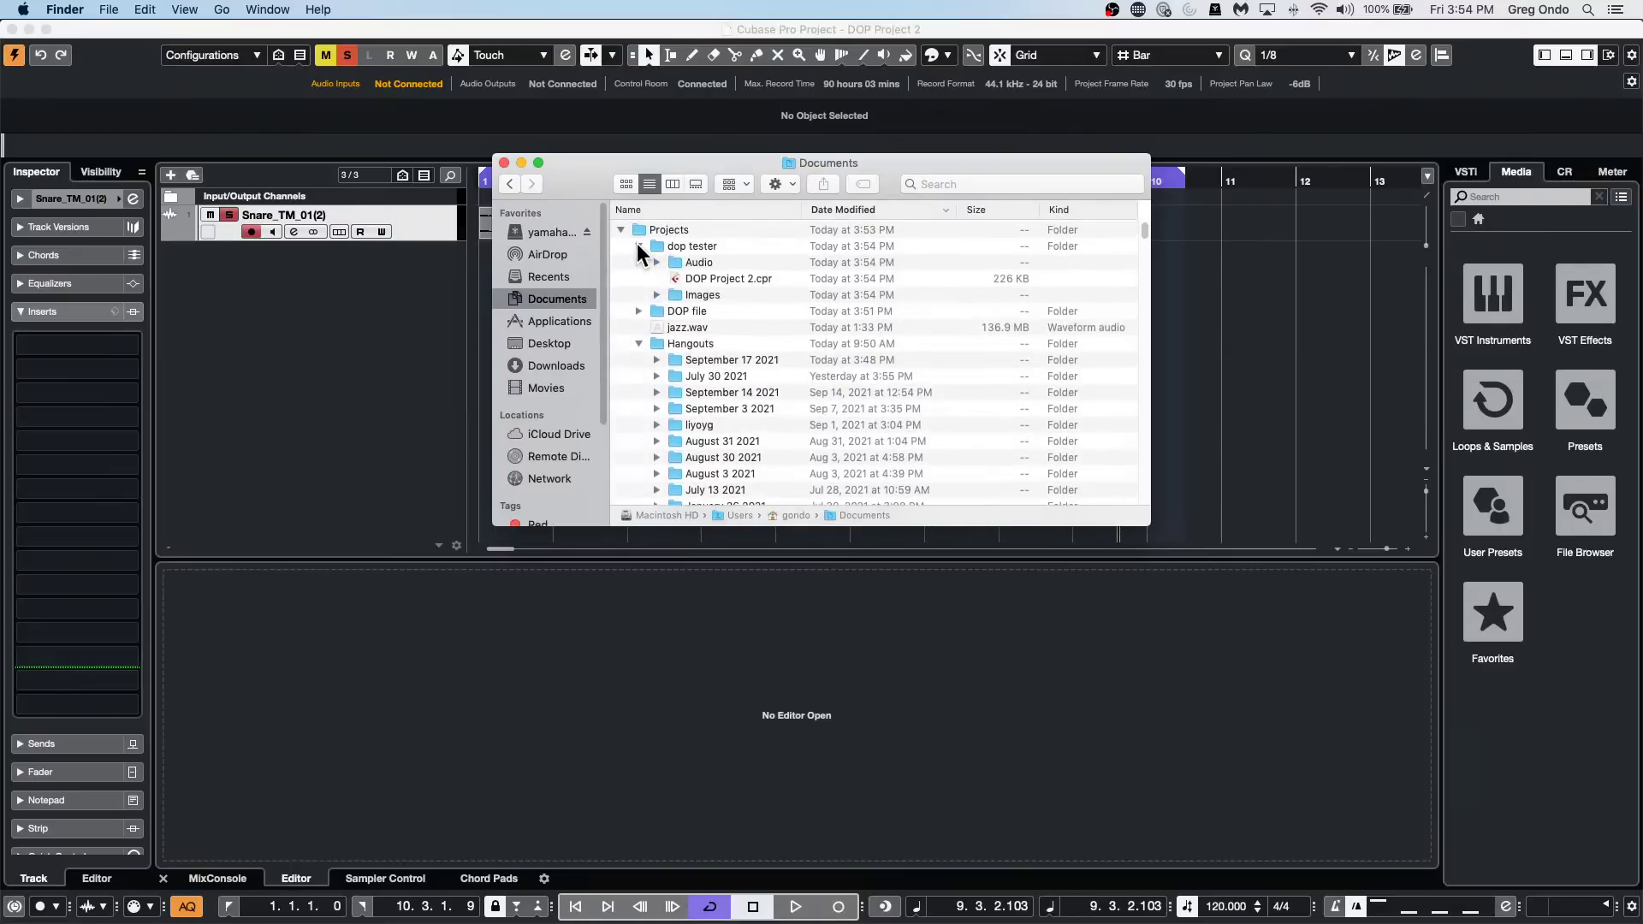
{"action": "double_click", "coordinate": [696, 259]}
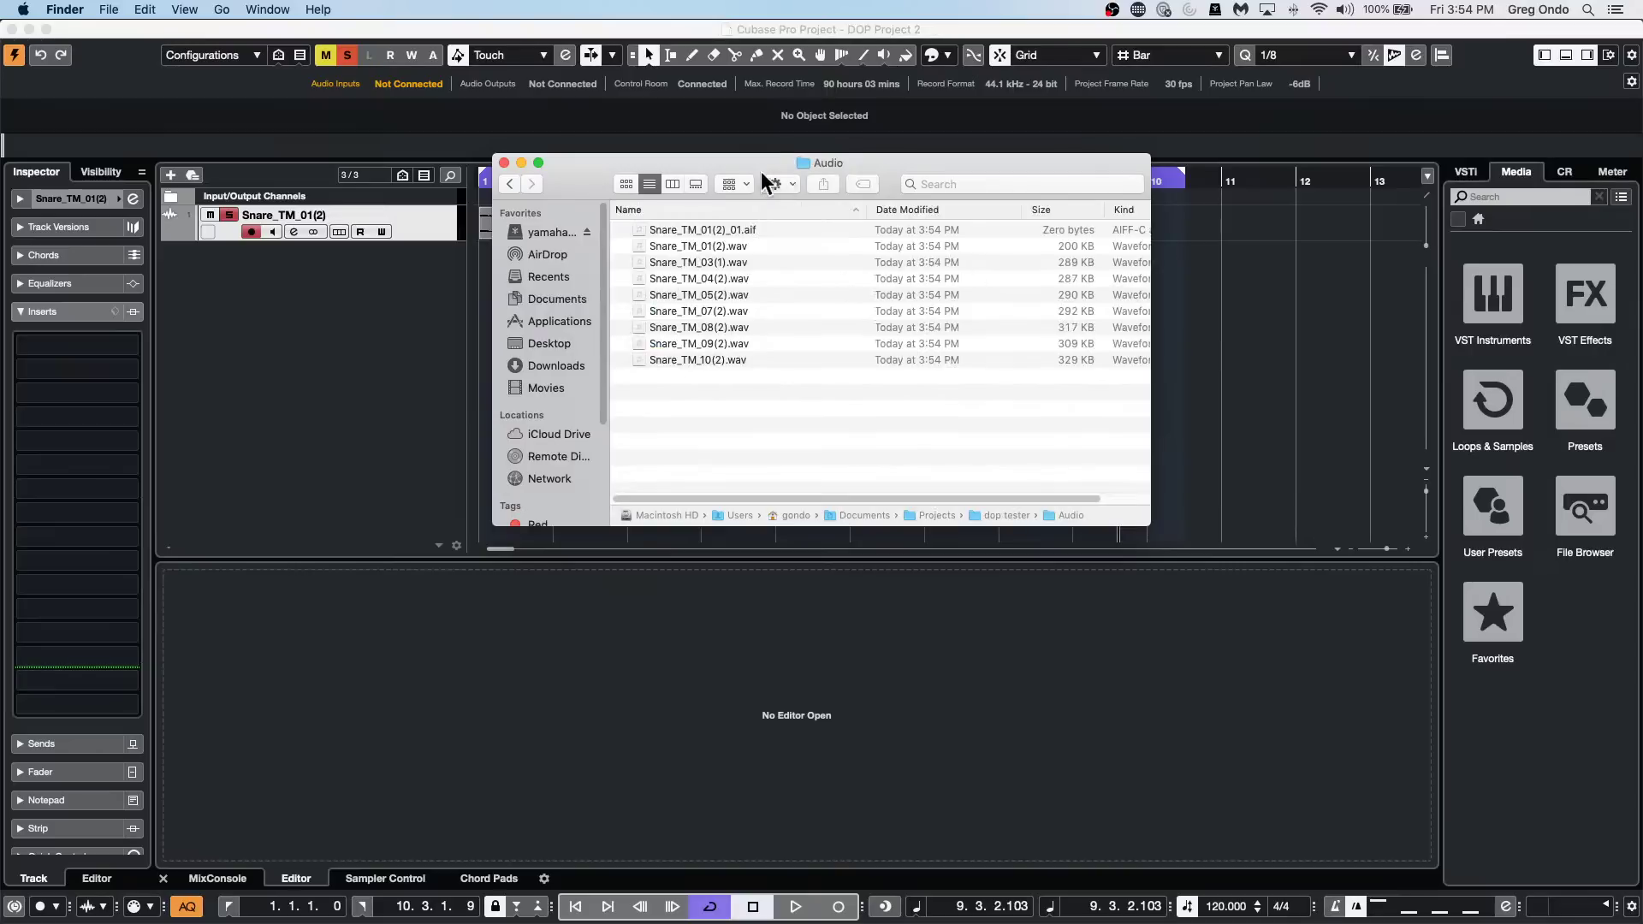
{"action": "left_click", "coordinate": [509, 183]}
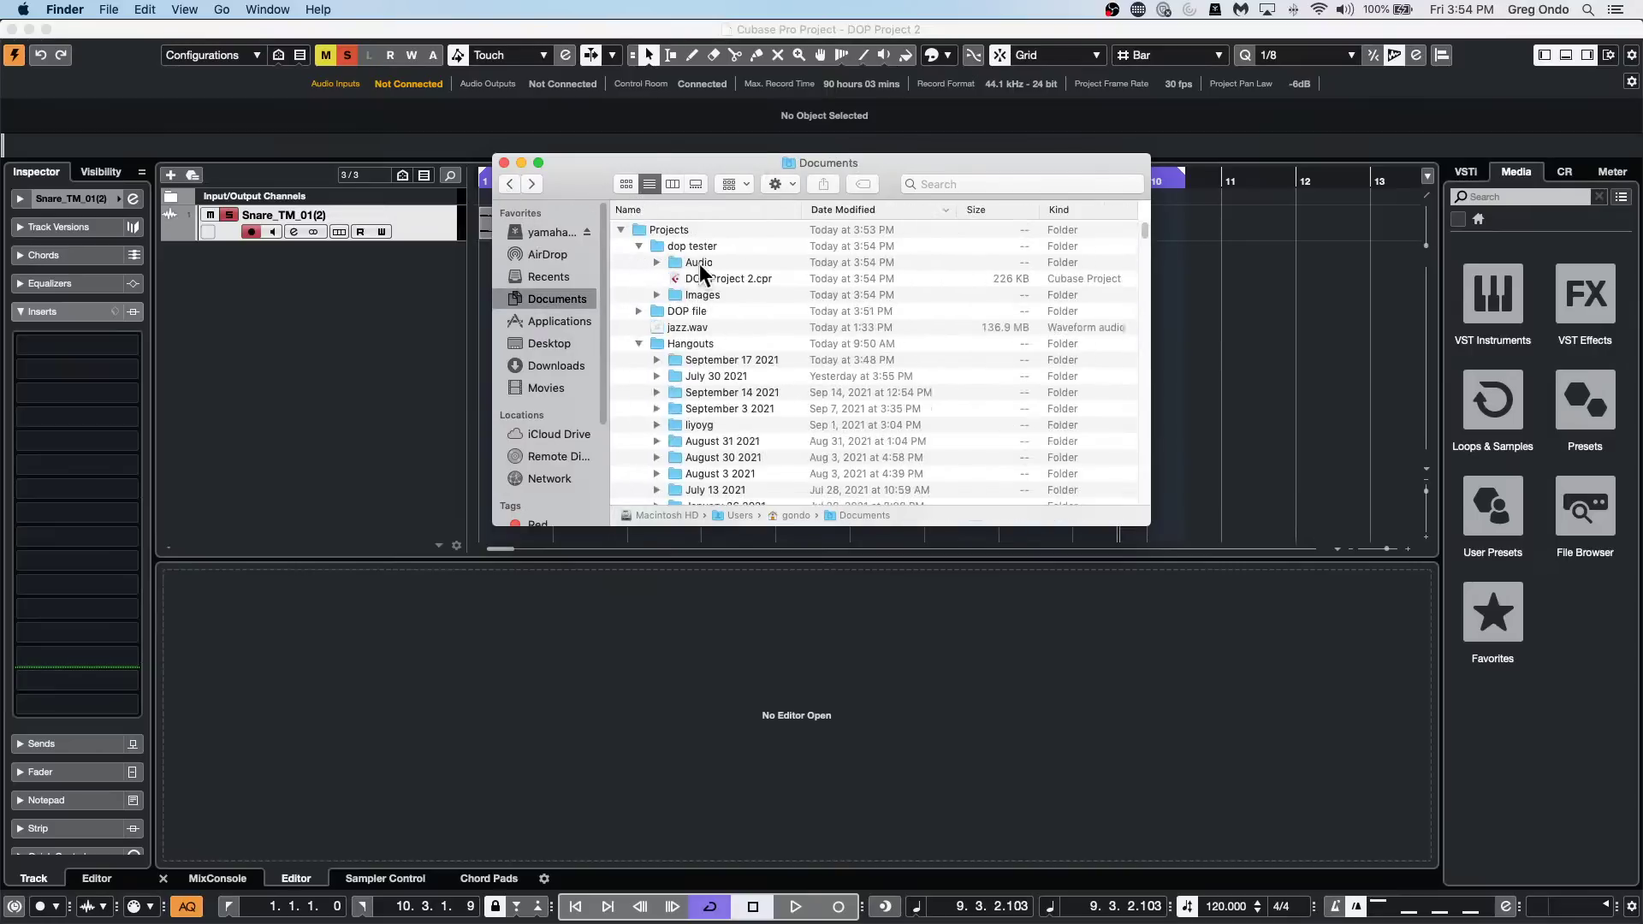
{"action": "left_click", "coordinate": [657, 263]}
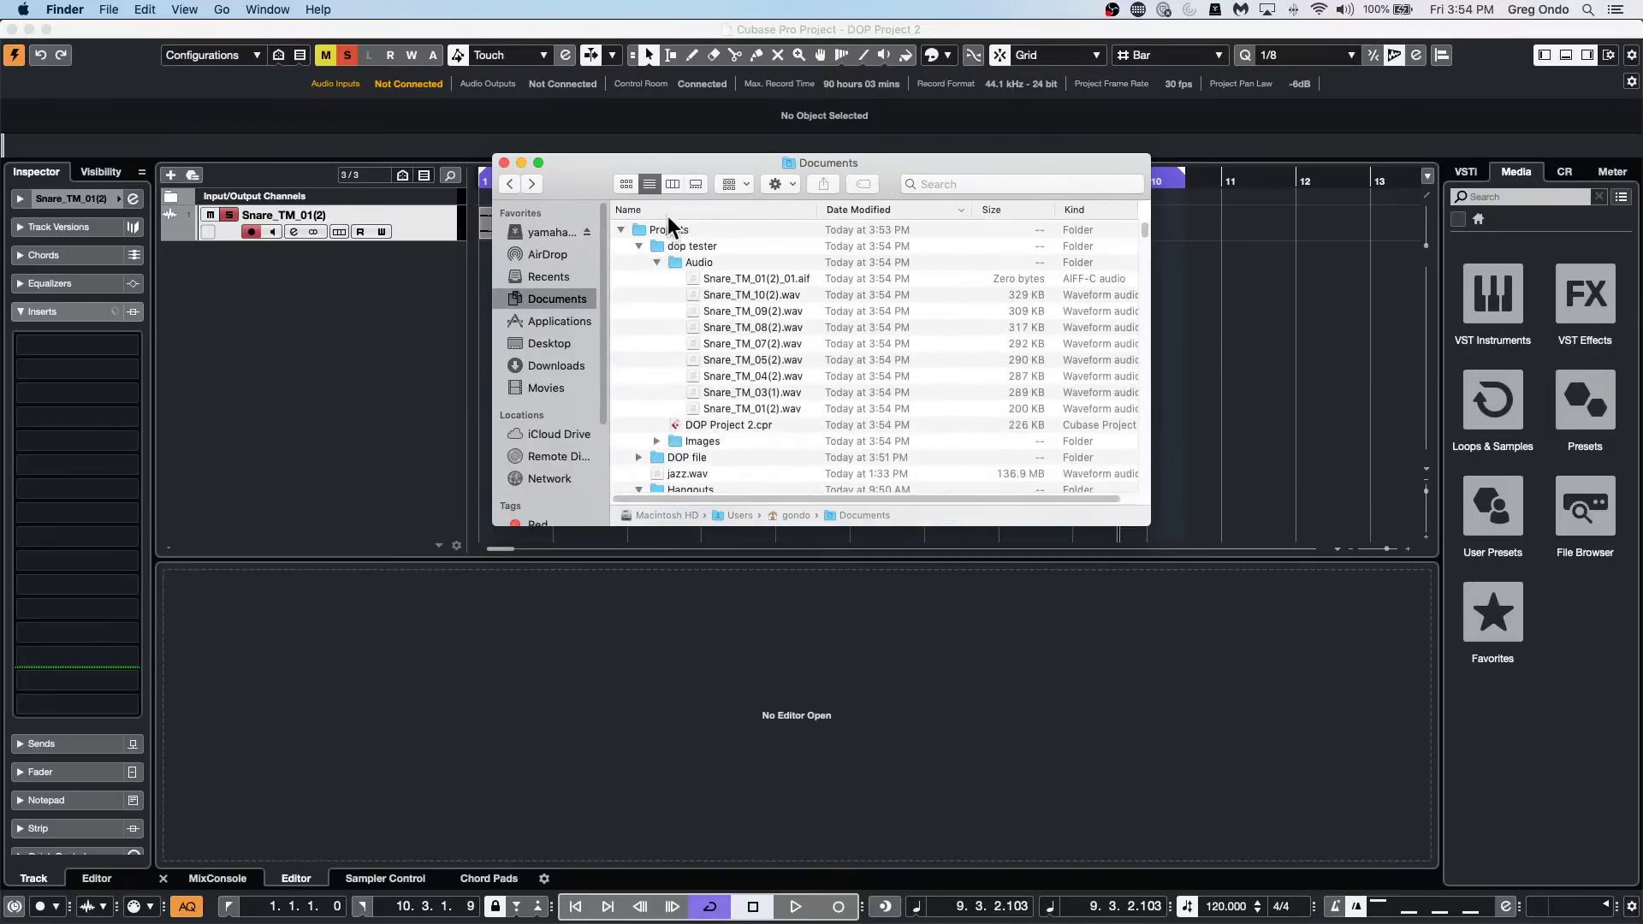
{"action": "left_click_drag", "start_coordinate": [745, 163], "coordinate": [912, 482]}
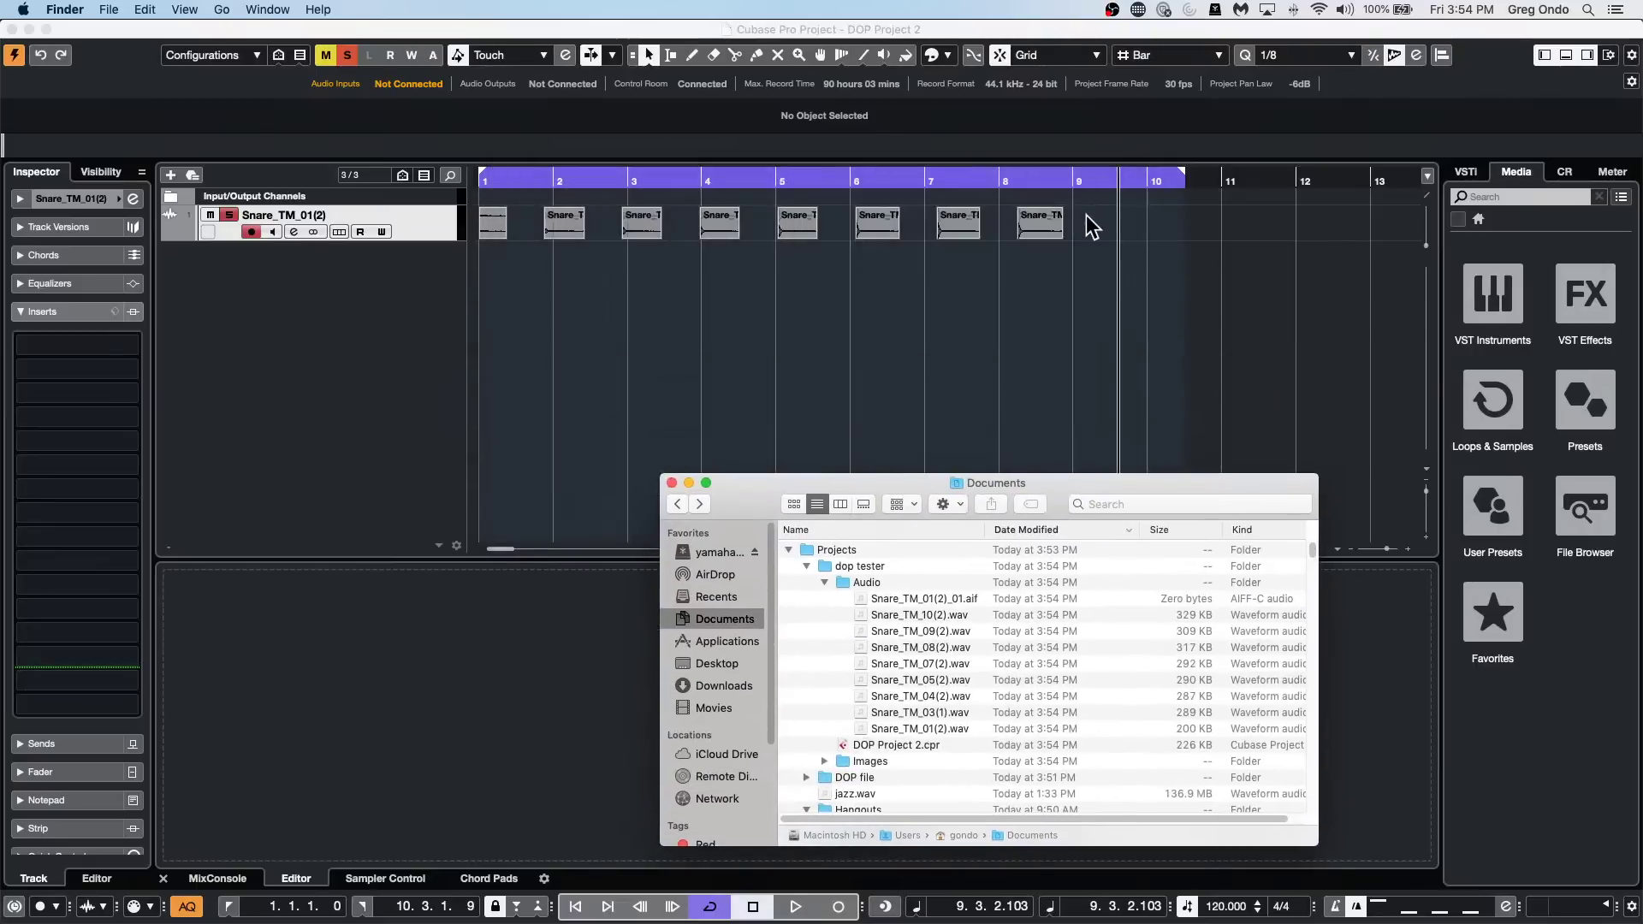
Back in Cubase, select all the snare events and apply Remove DC Offset with Direct Offline Processing.
{"action": "left_click_drag", "start_coordinate": [1093, 226], "coordinate": [513, 265]}
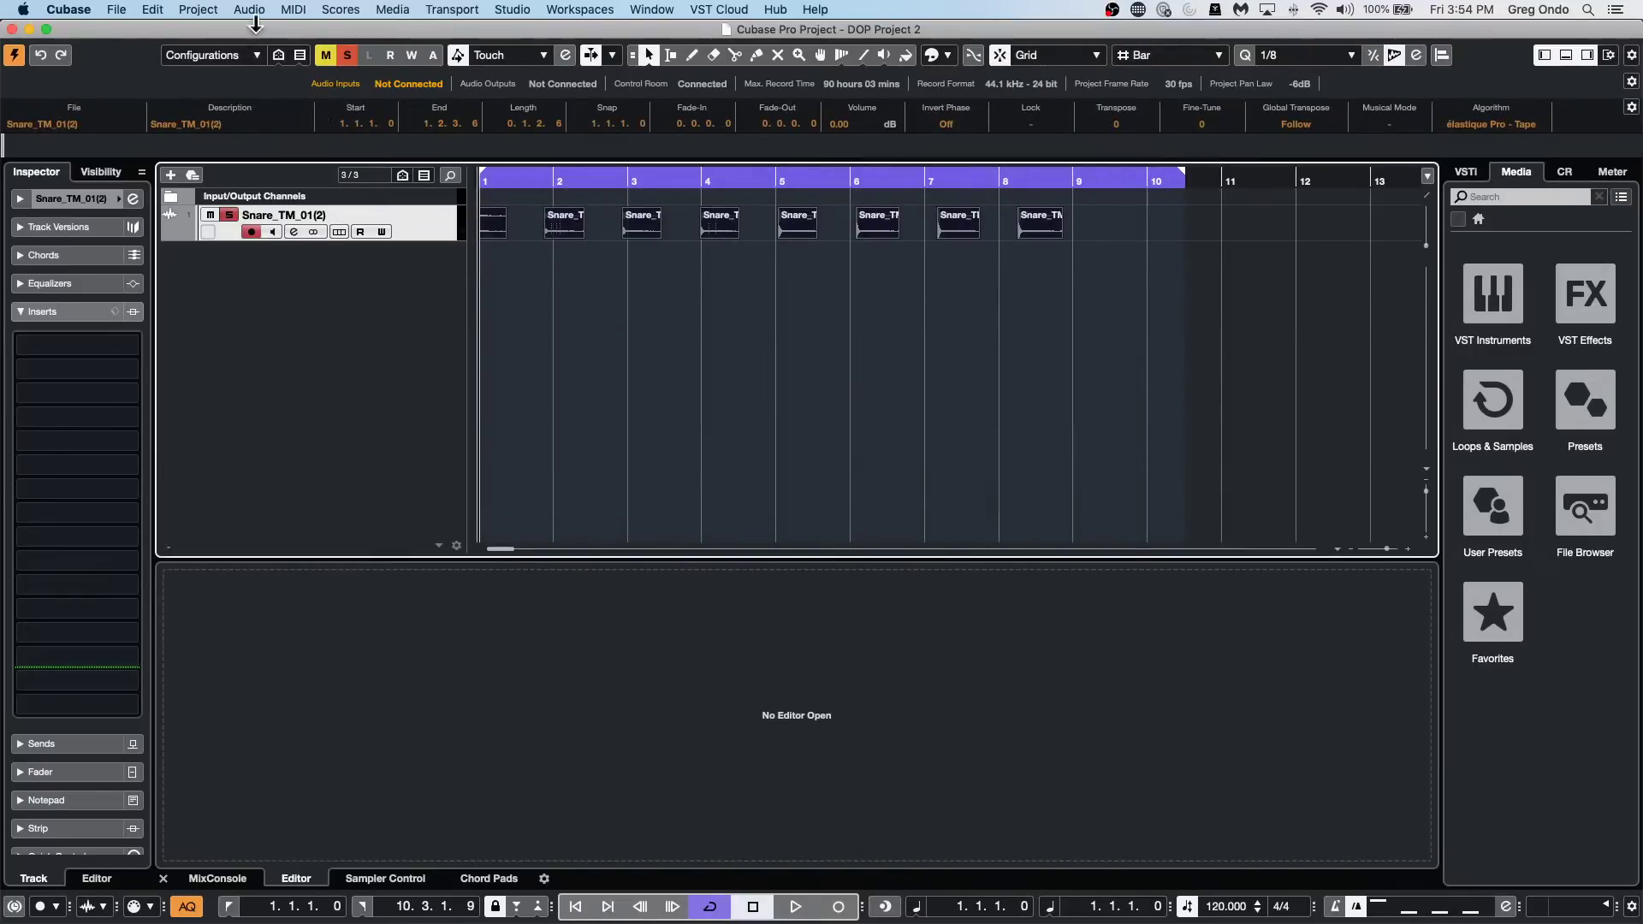
{"action": "left_click", "coordinate": [250, 10]}
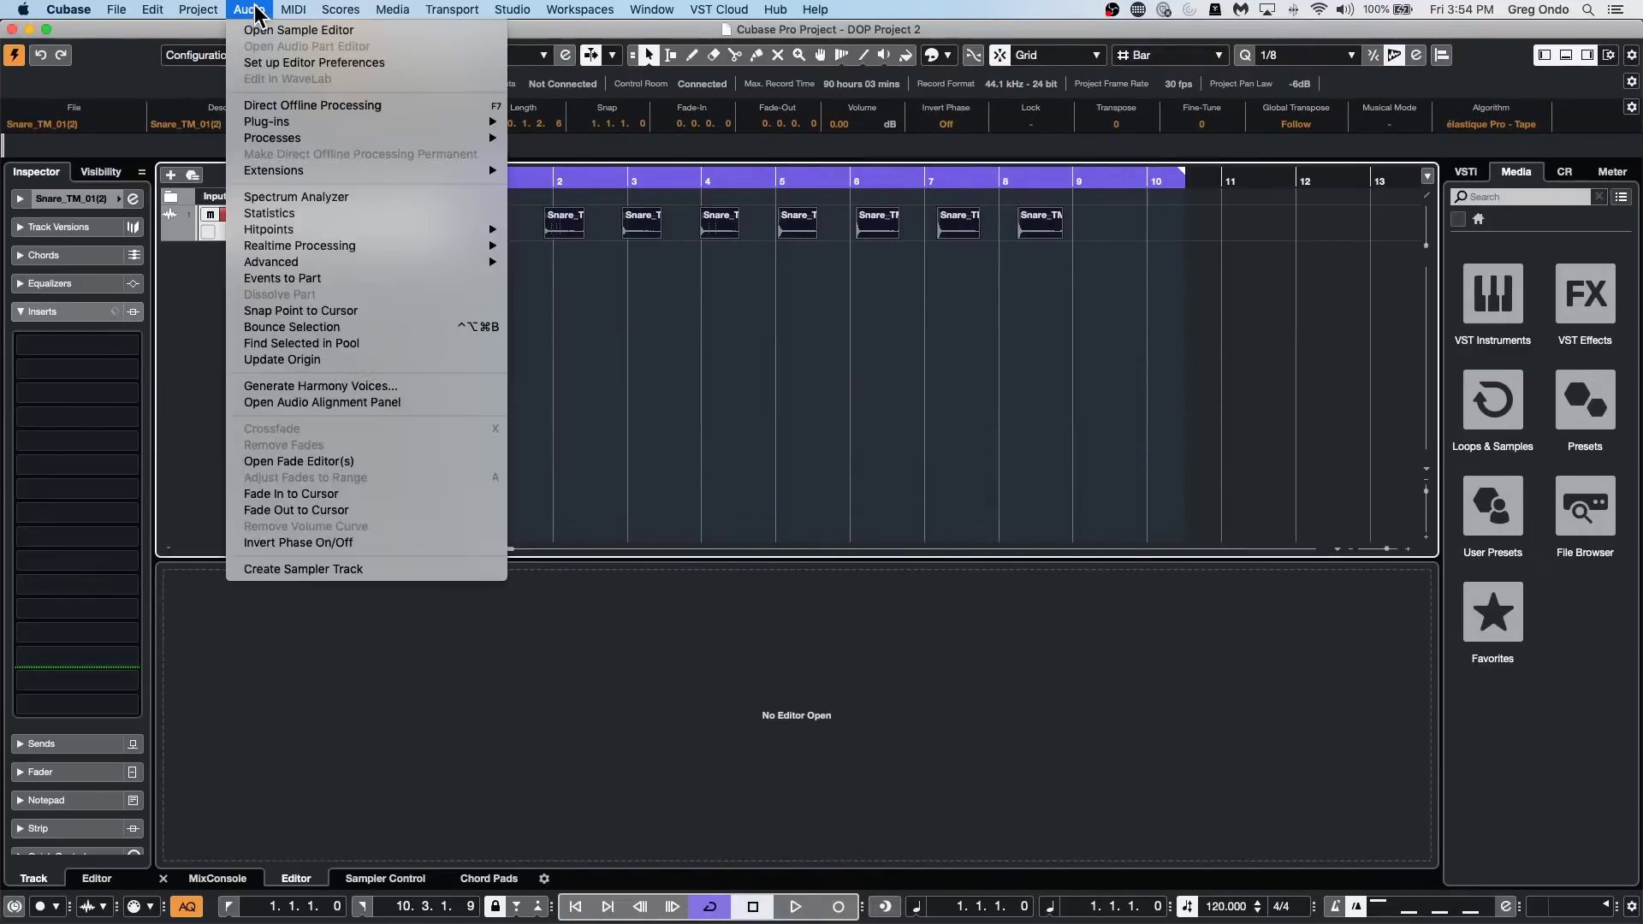
{"action": "left_click", "coordinate": [301, 108]}
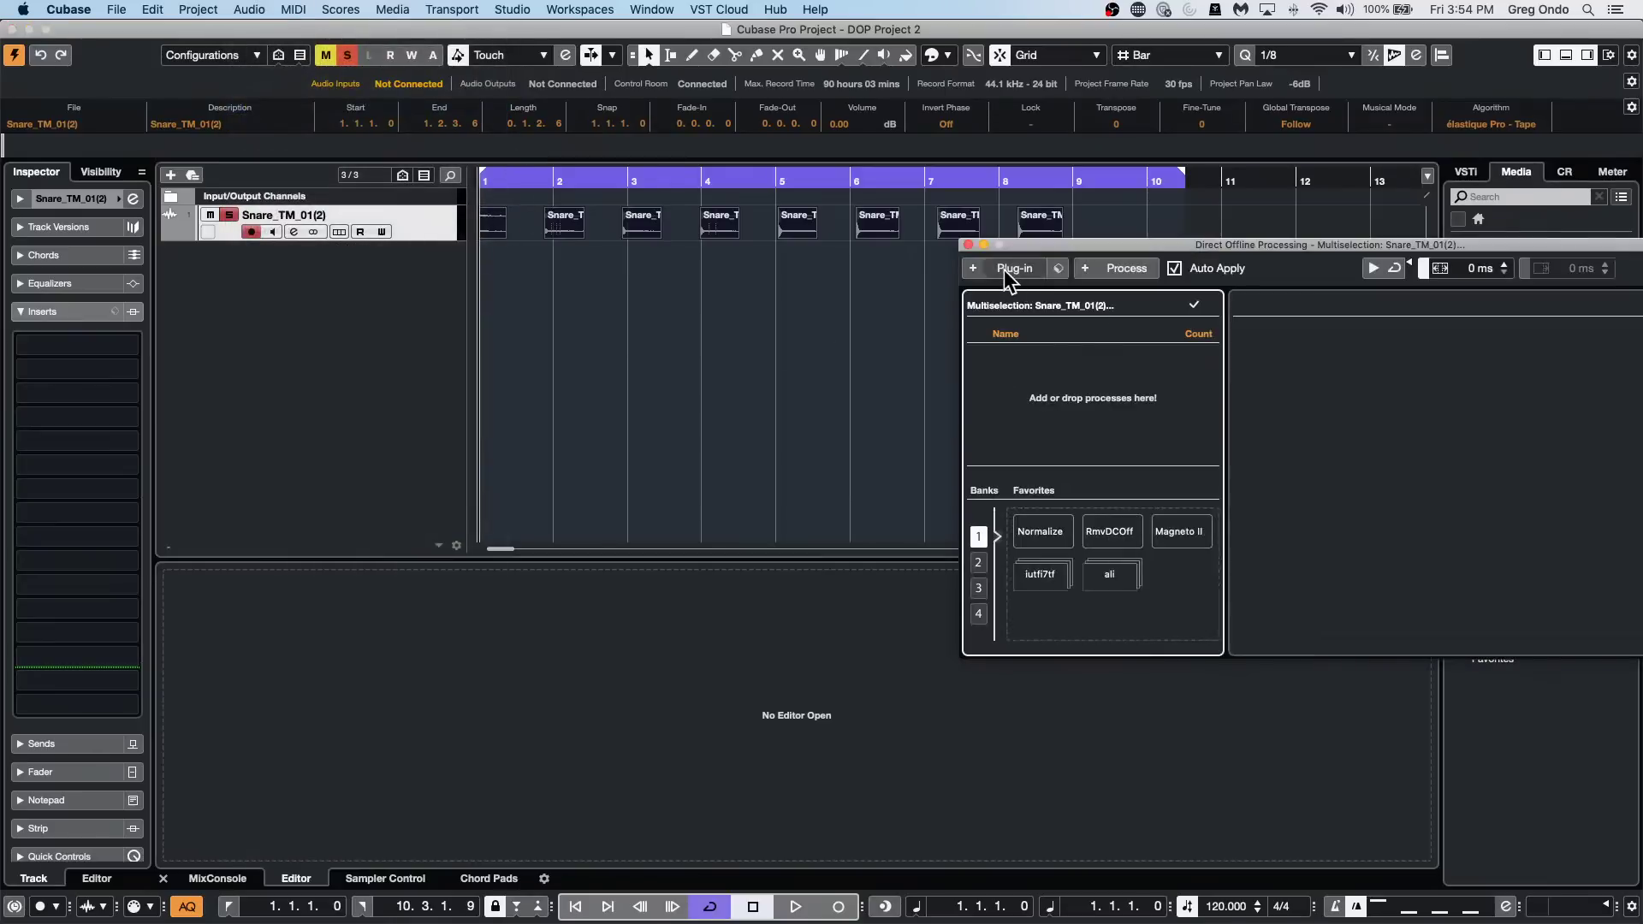
{"action": "left_click", "coordinate": [1142, 272]}
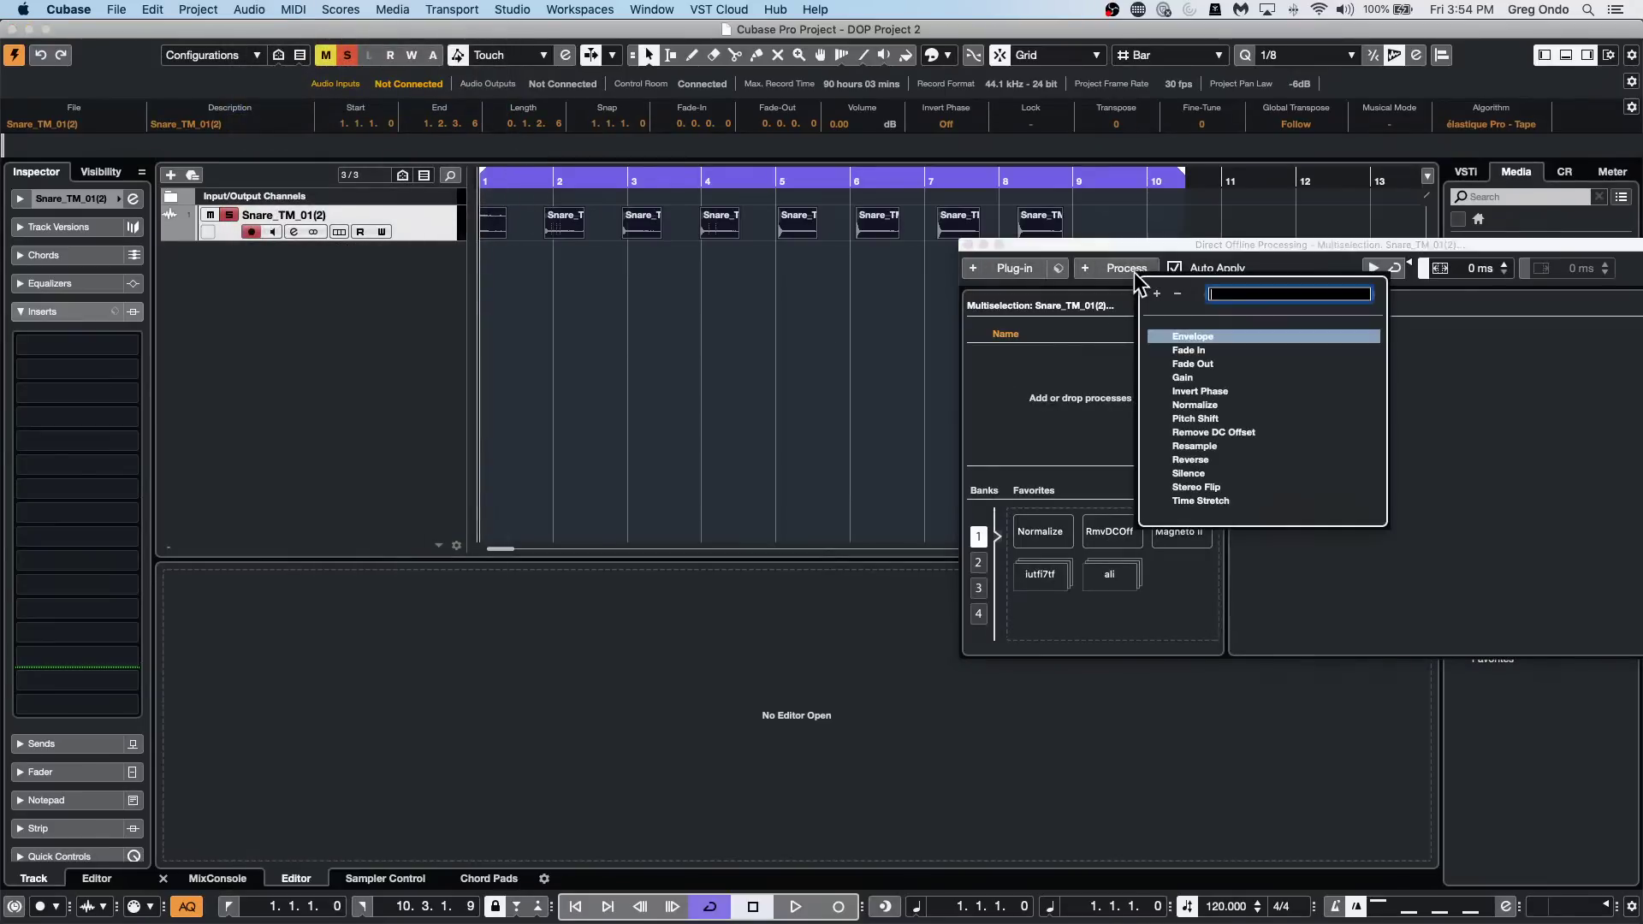
{"action": "left_click", "coordinate": [1246, 432]}
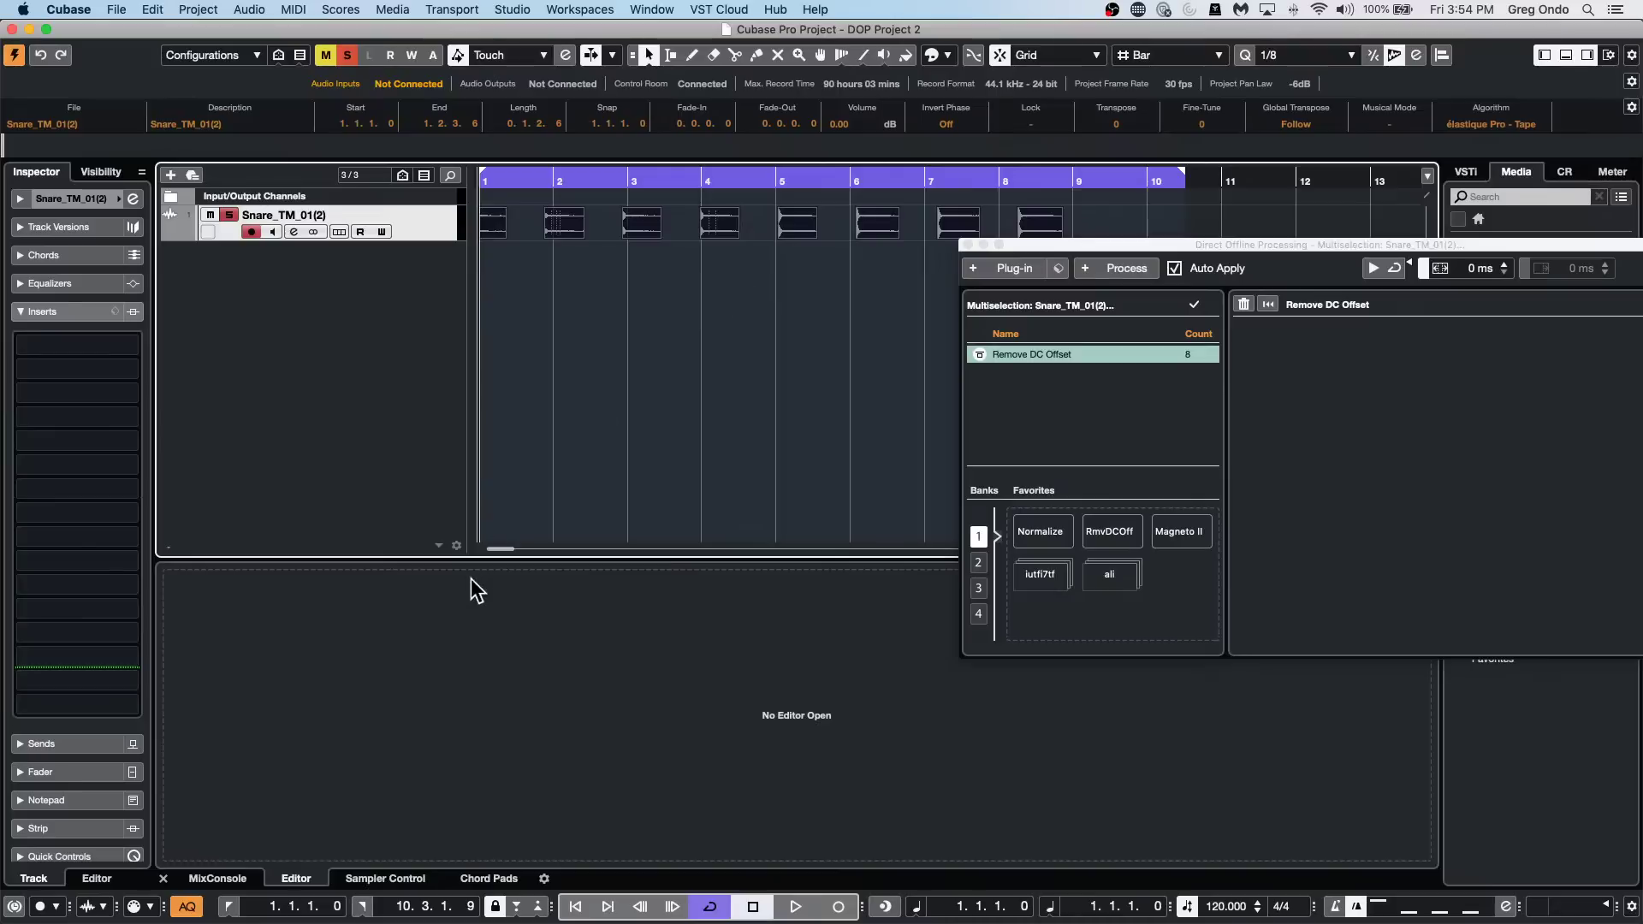
Switch to Finder and examine the processed snare files in the Edits folder of dop tester.
{"action": "key", "text": "super+Tab"}
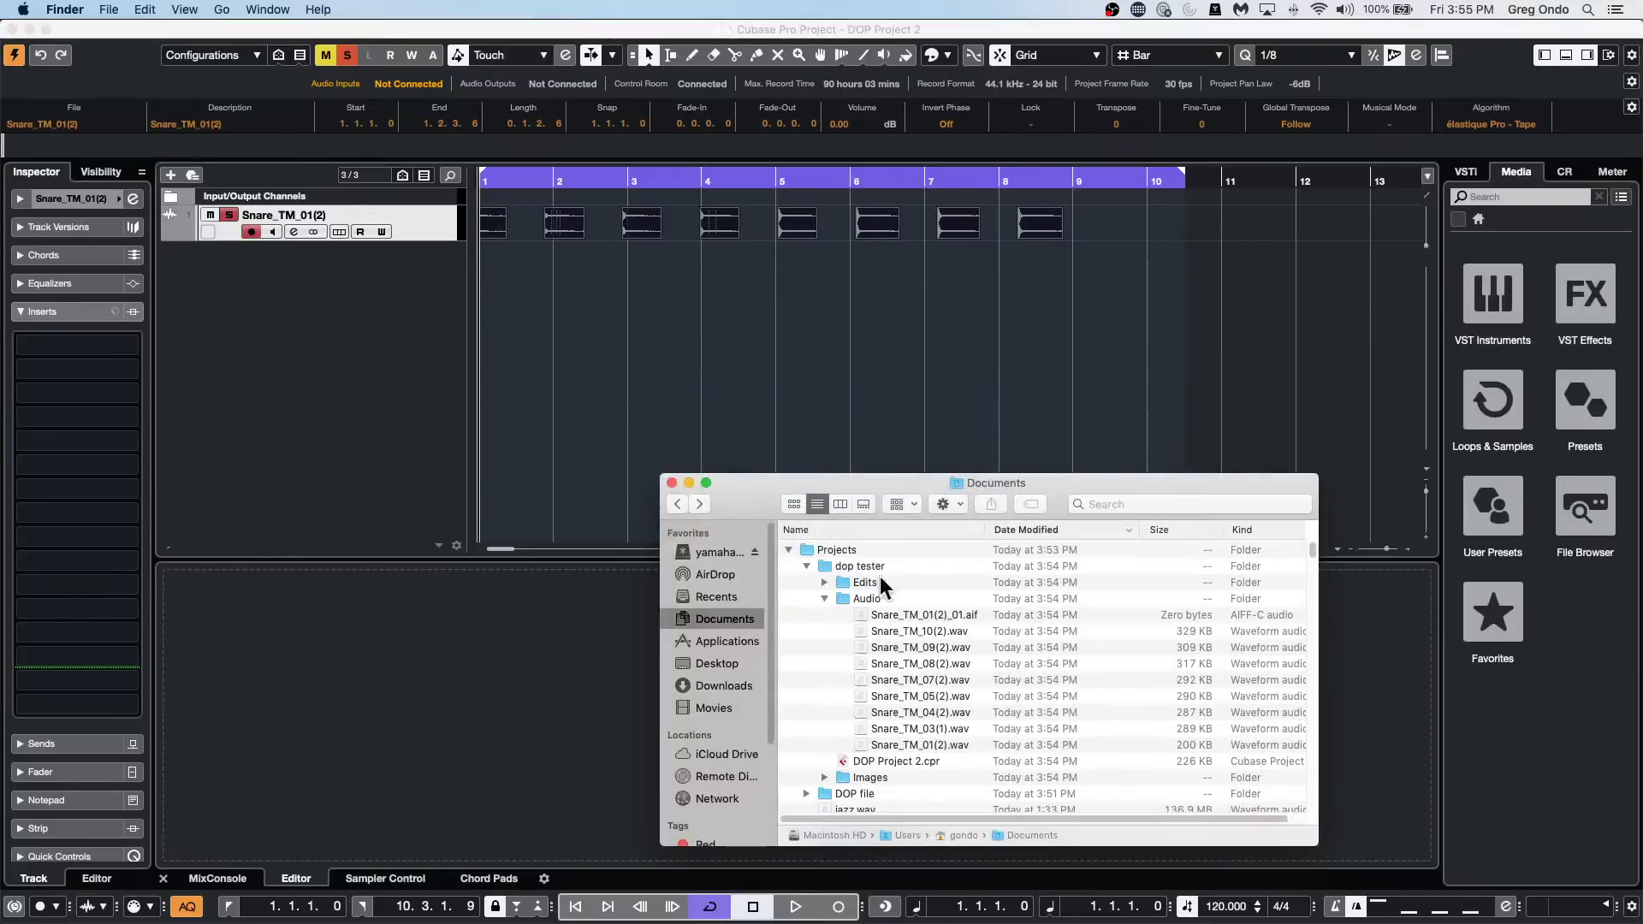
{"action": "left_click_drag", "start_coordinate": [931, 478], "coordinate": [868, 214]}
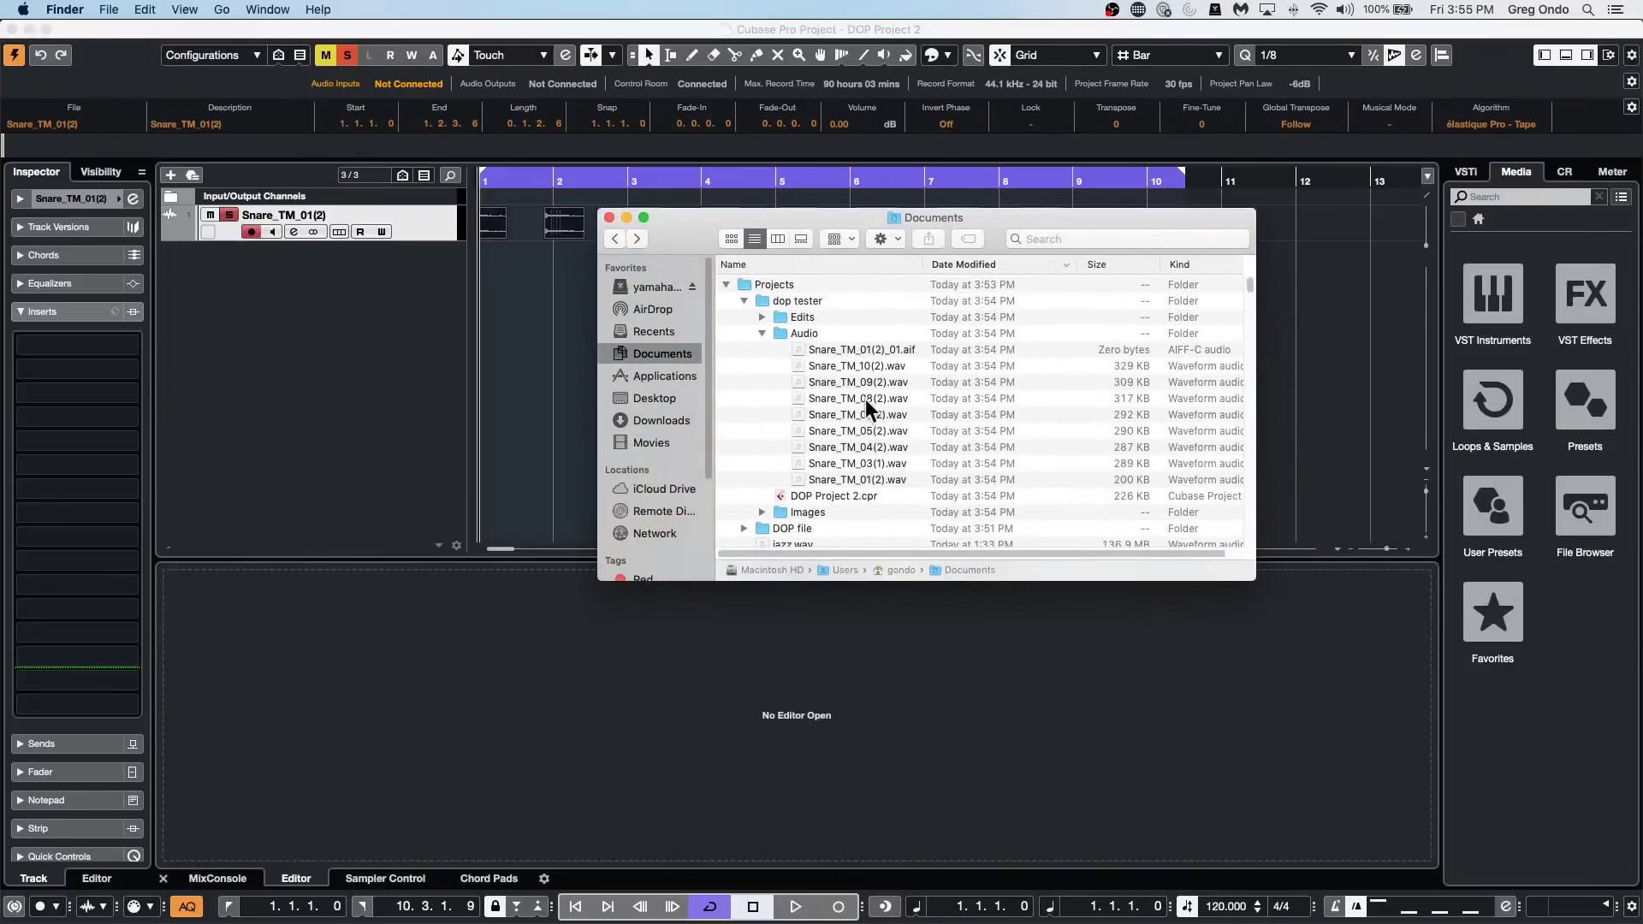
{"action": "left_click", "coordinate": [762, 318]}
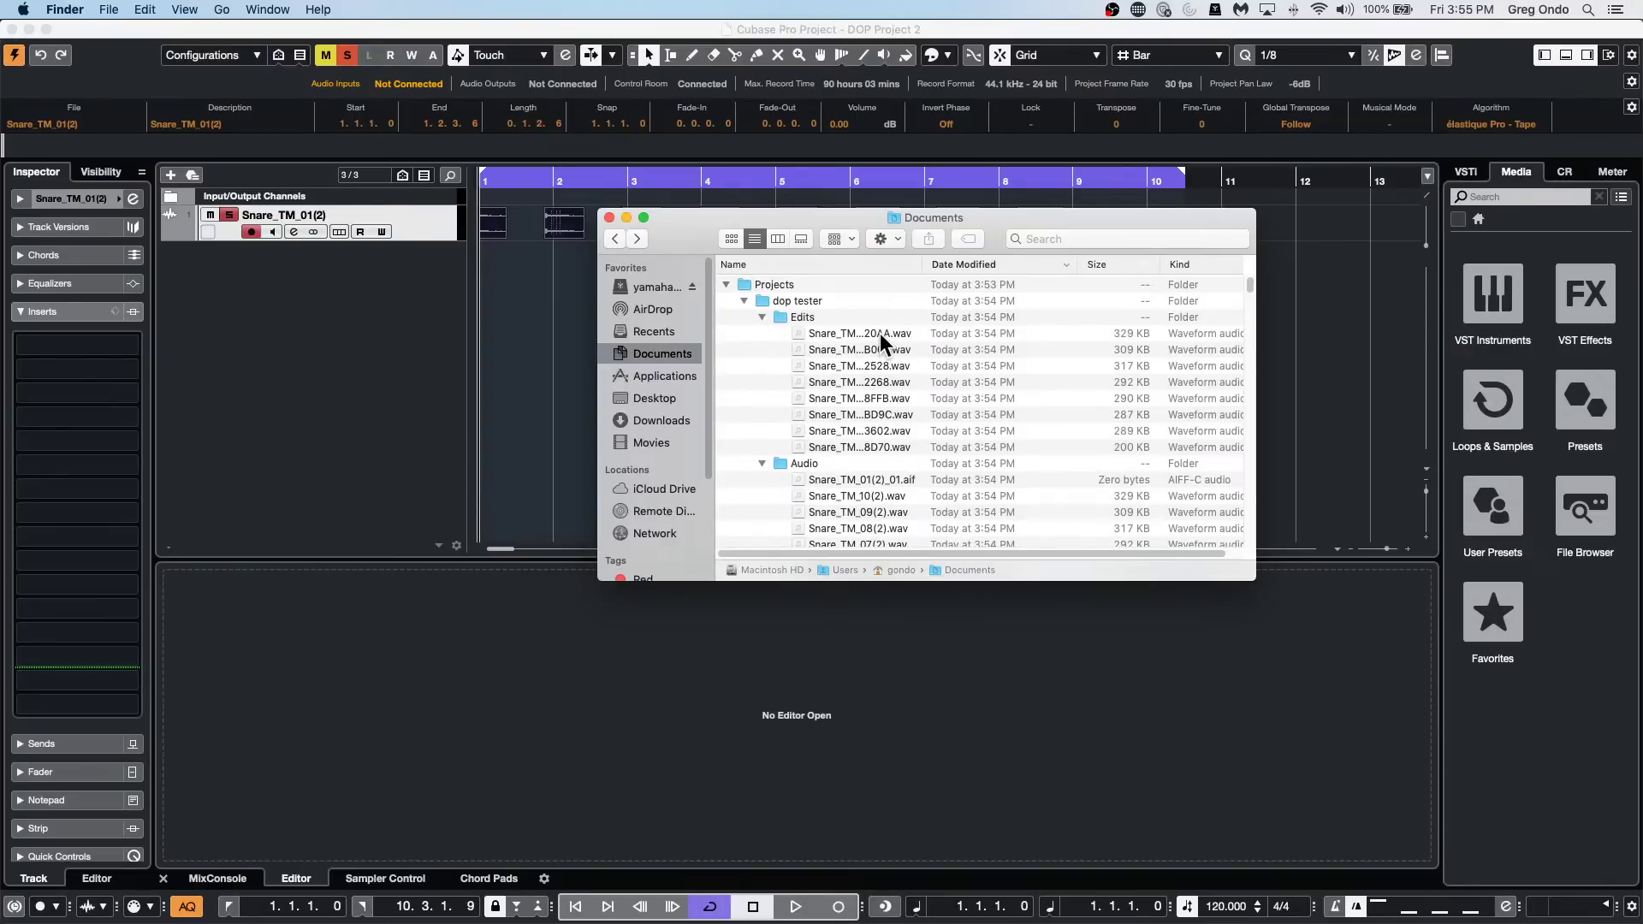
{"action": "left_click_drag", "start_coordinate": [690, 215], "coordinate": [635, 454]}
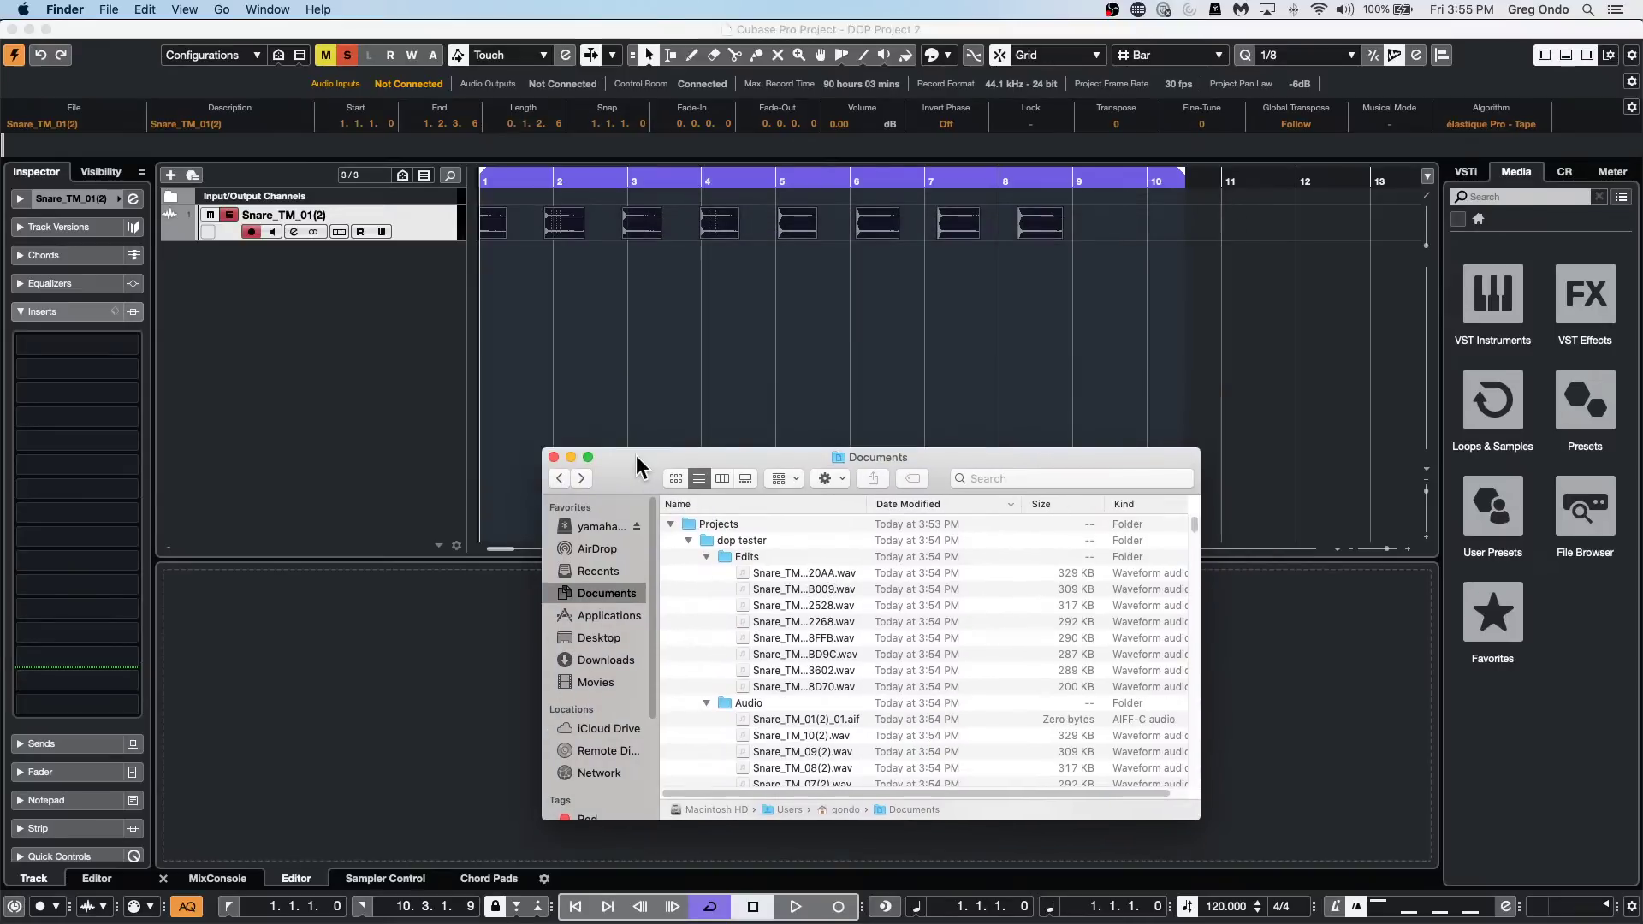
Back in Cubase, select all the snare events and add the ModMachine delay plug-in in Direct Offline Processing.
{"action": "left_click", "coordinate": [1136, 270]}
{"action": "left_click_drag", "start_coordinate": [1148, 218], "coordinate": [494, 233]}
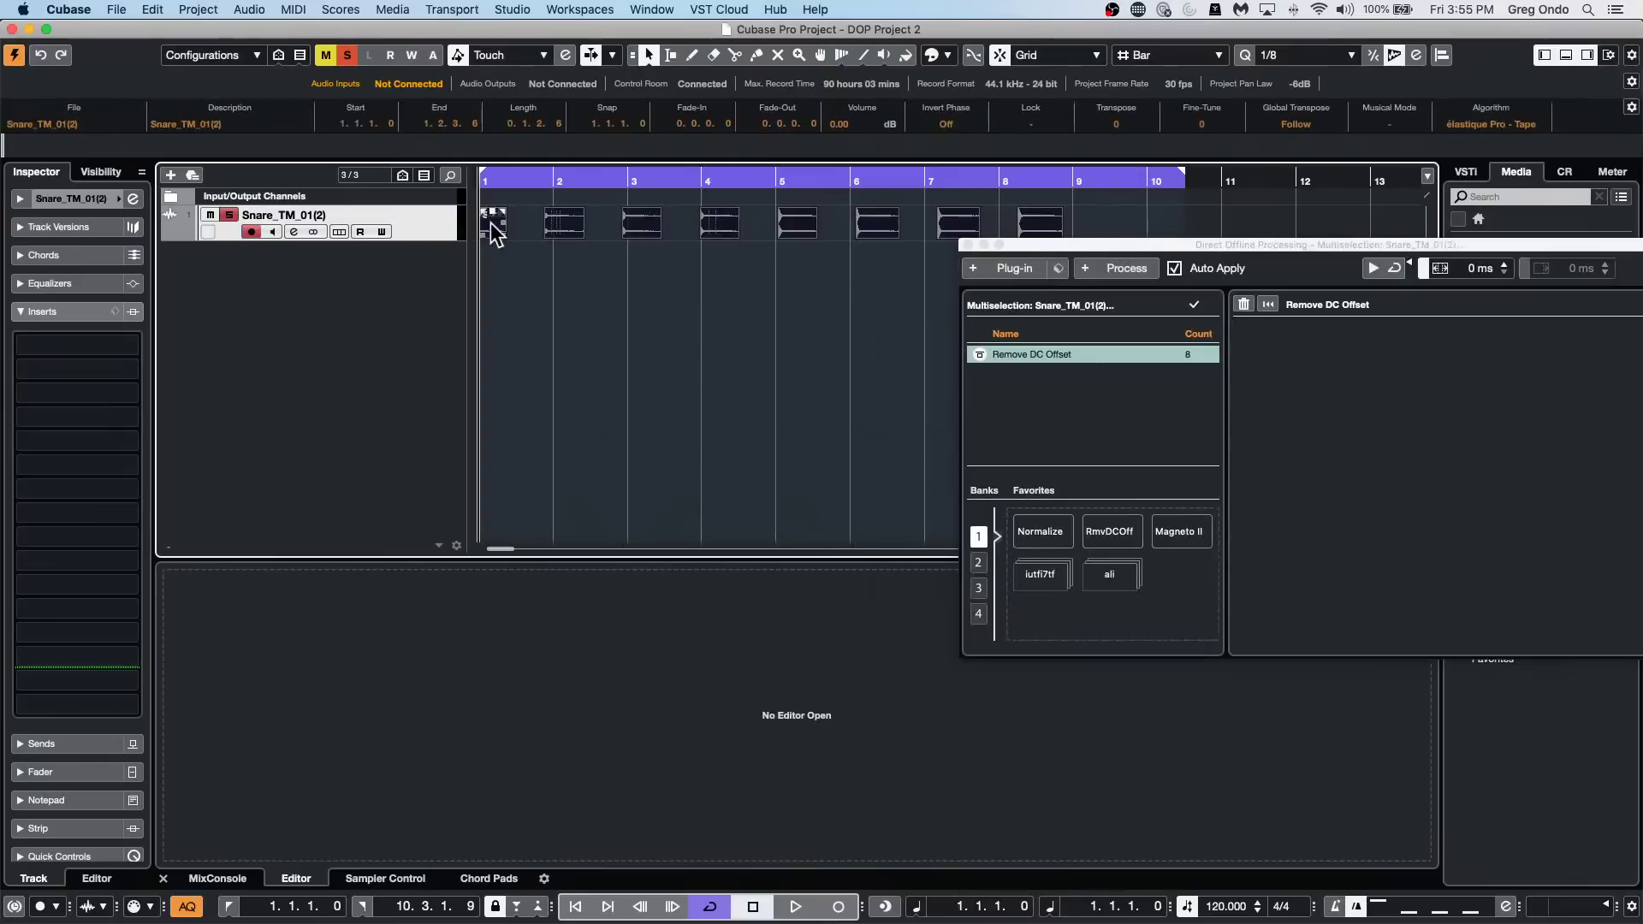
{"action": "left_click", "coordinate": [283, 9]}
{"action": "mouse_move", "coordinate": [256, 12]}
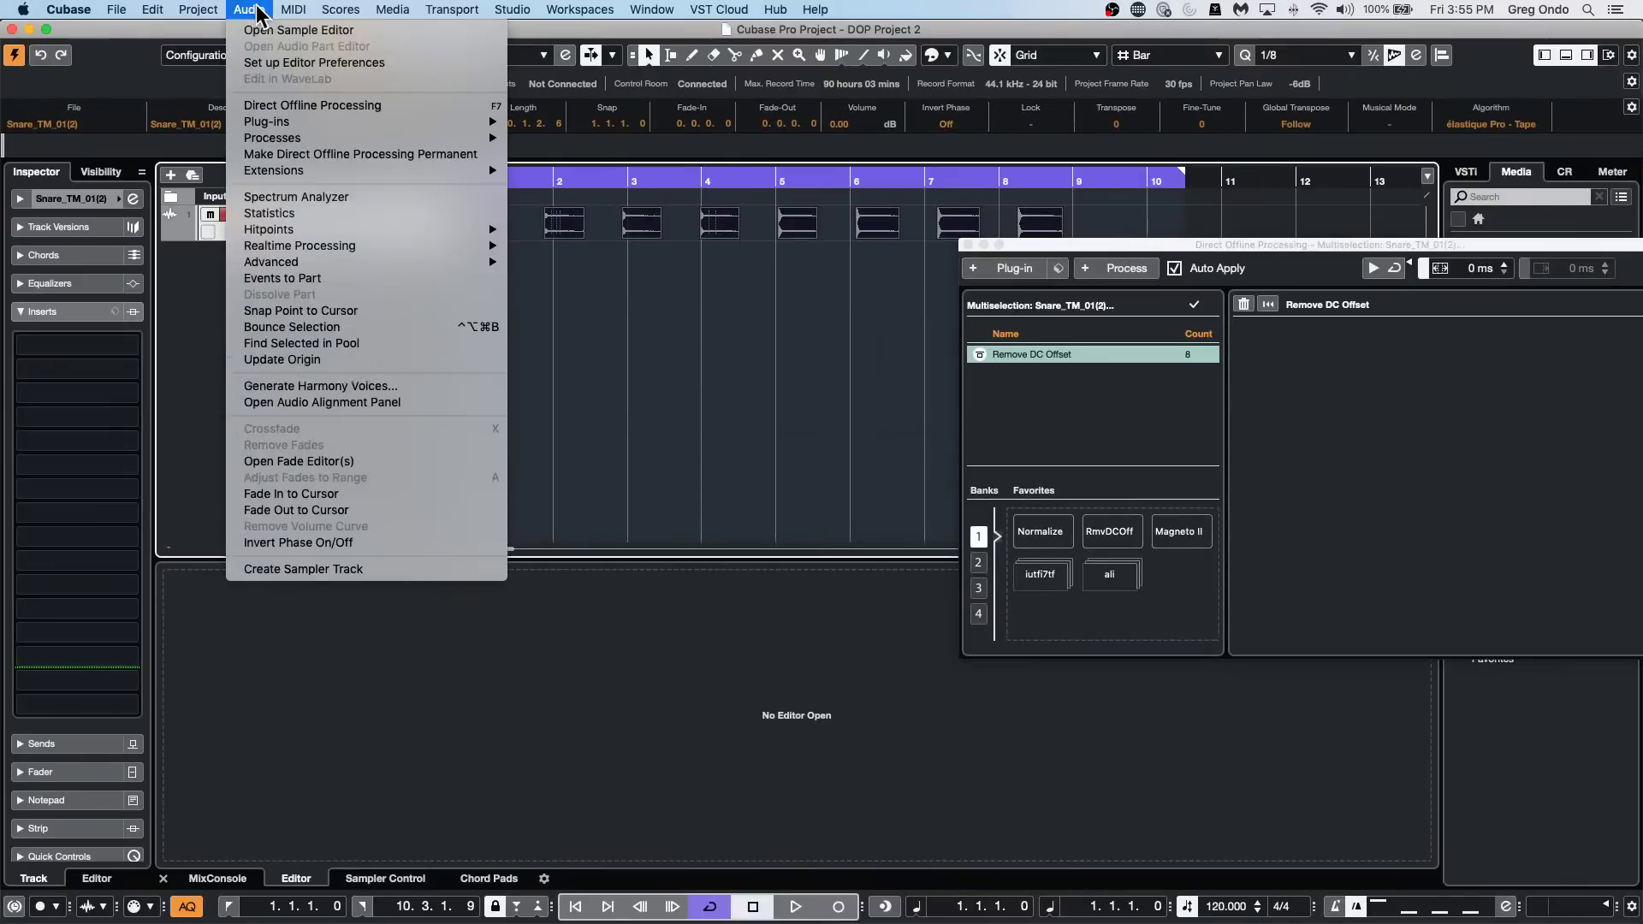
{"action": "left_click", "coordinate": [1128, 267]}
{"action": "left_click", "coordinate": [1128, 267]}
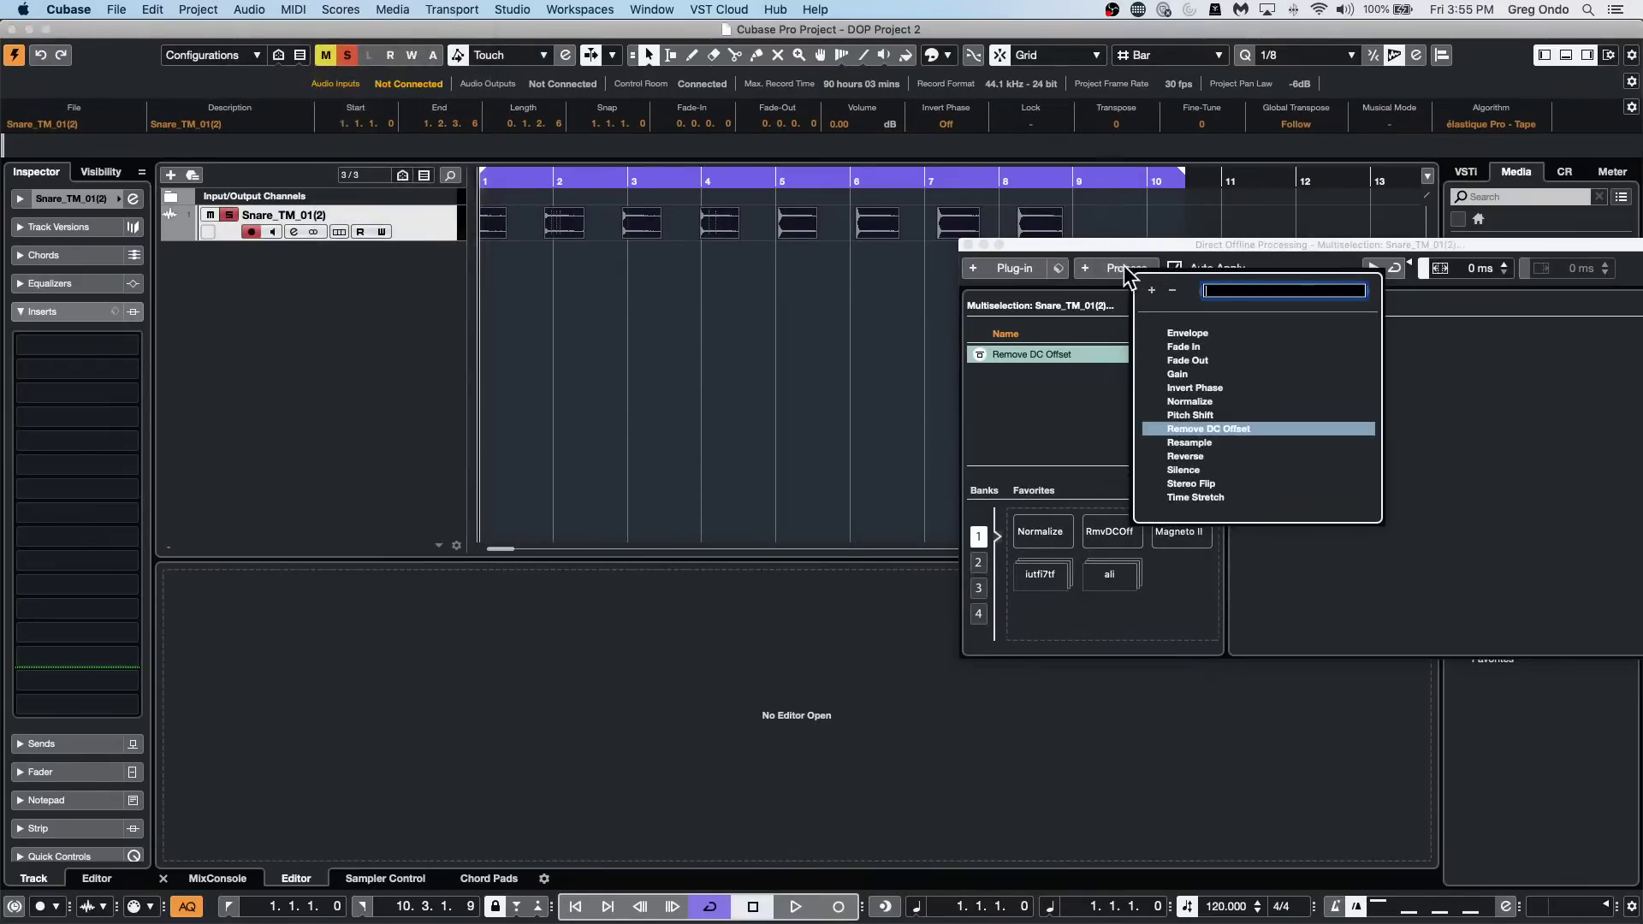
{"action": "left_click", "coordinate": [1020, 270]}
{"action": "left_click", "coordinate": [1019, 269]}
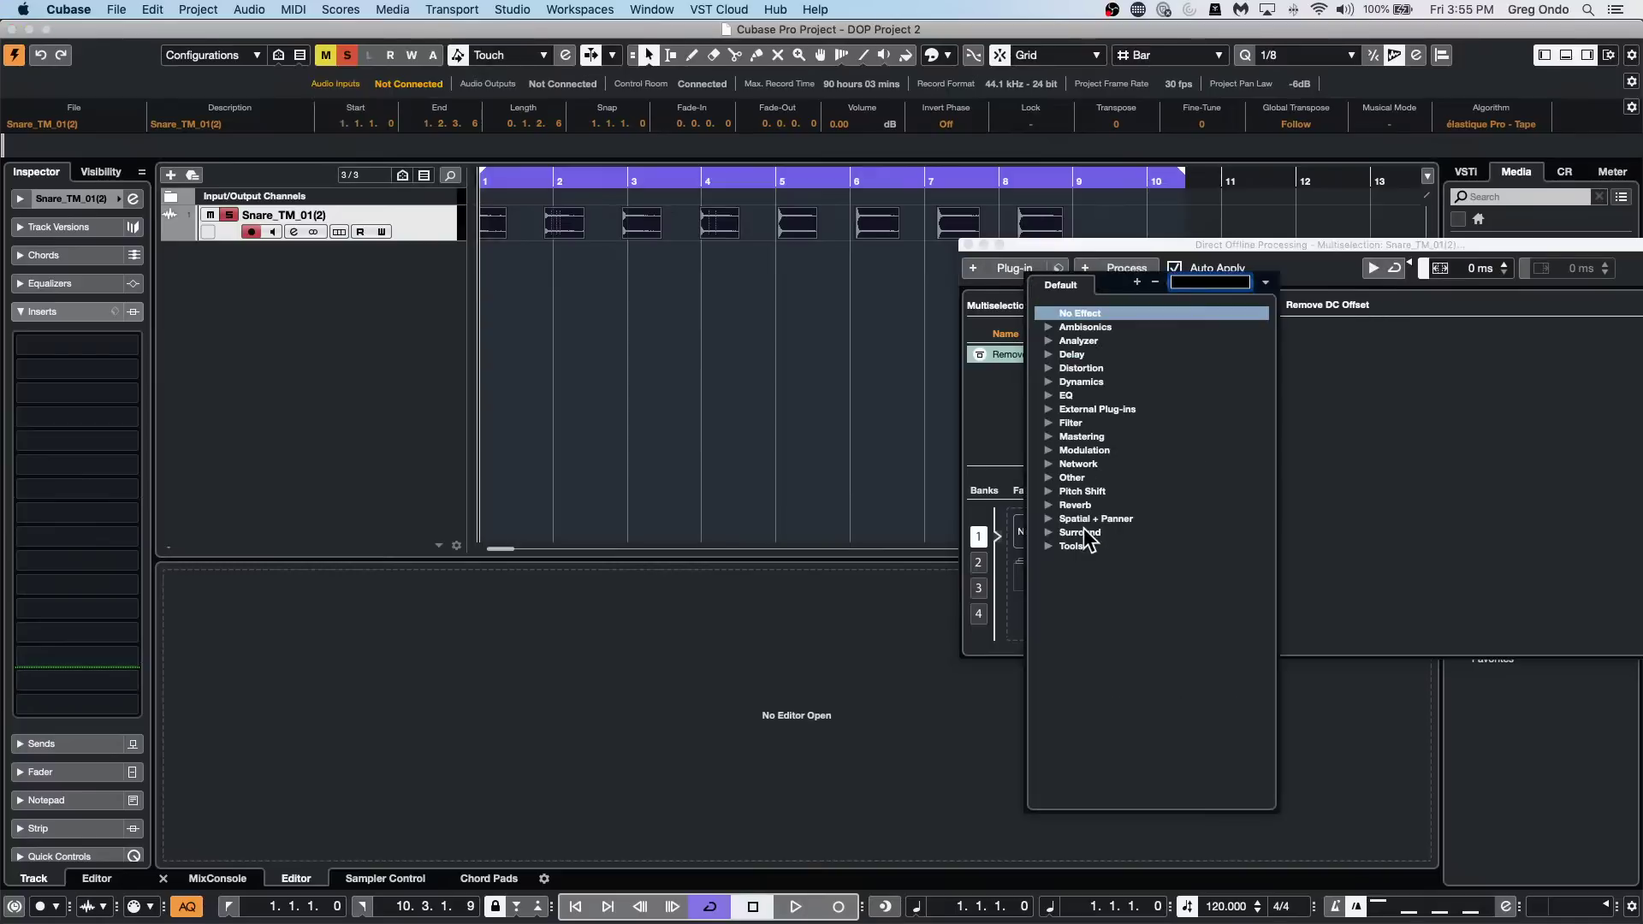
{"action": "left_click", "coordinate": [1049, 354]}
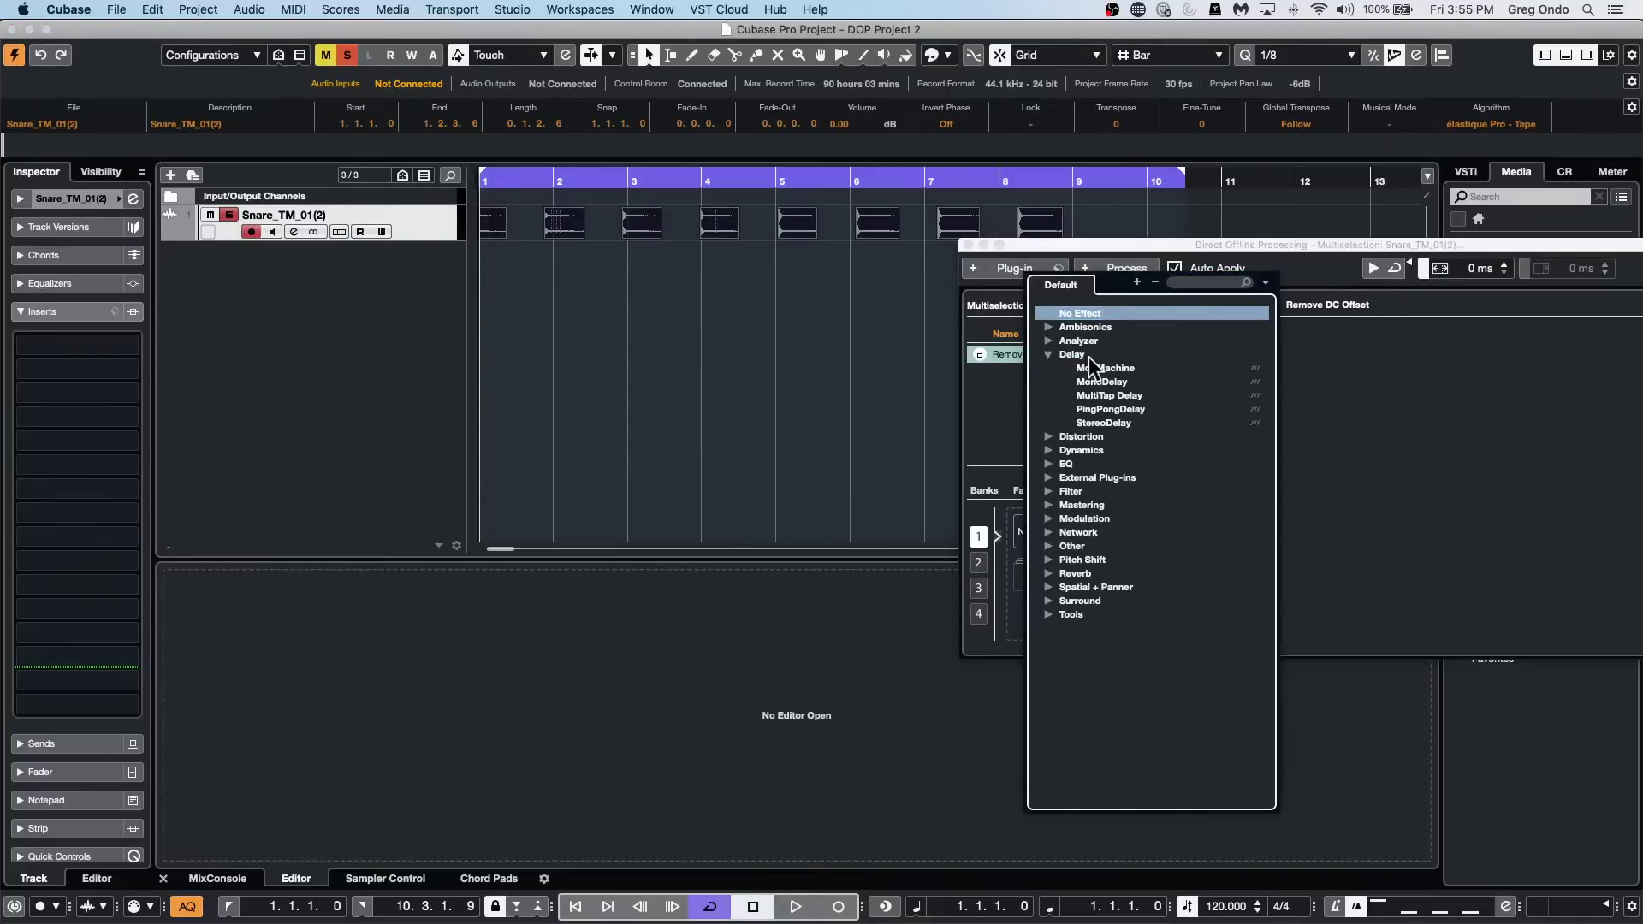
{"action": "left_click", "coordinate": [1125, 369]}
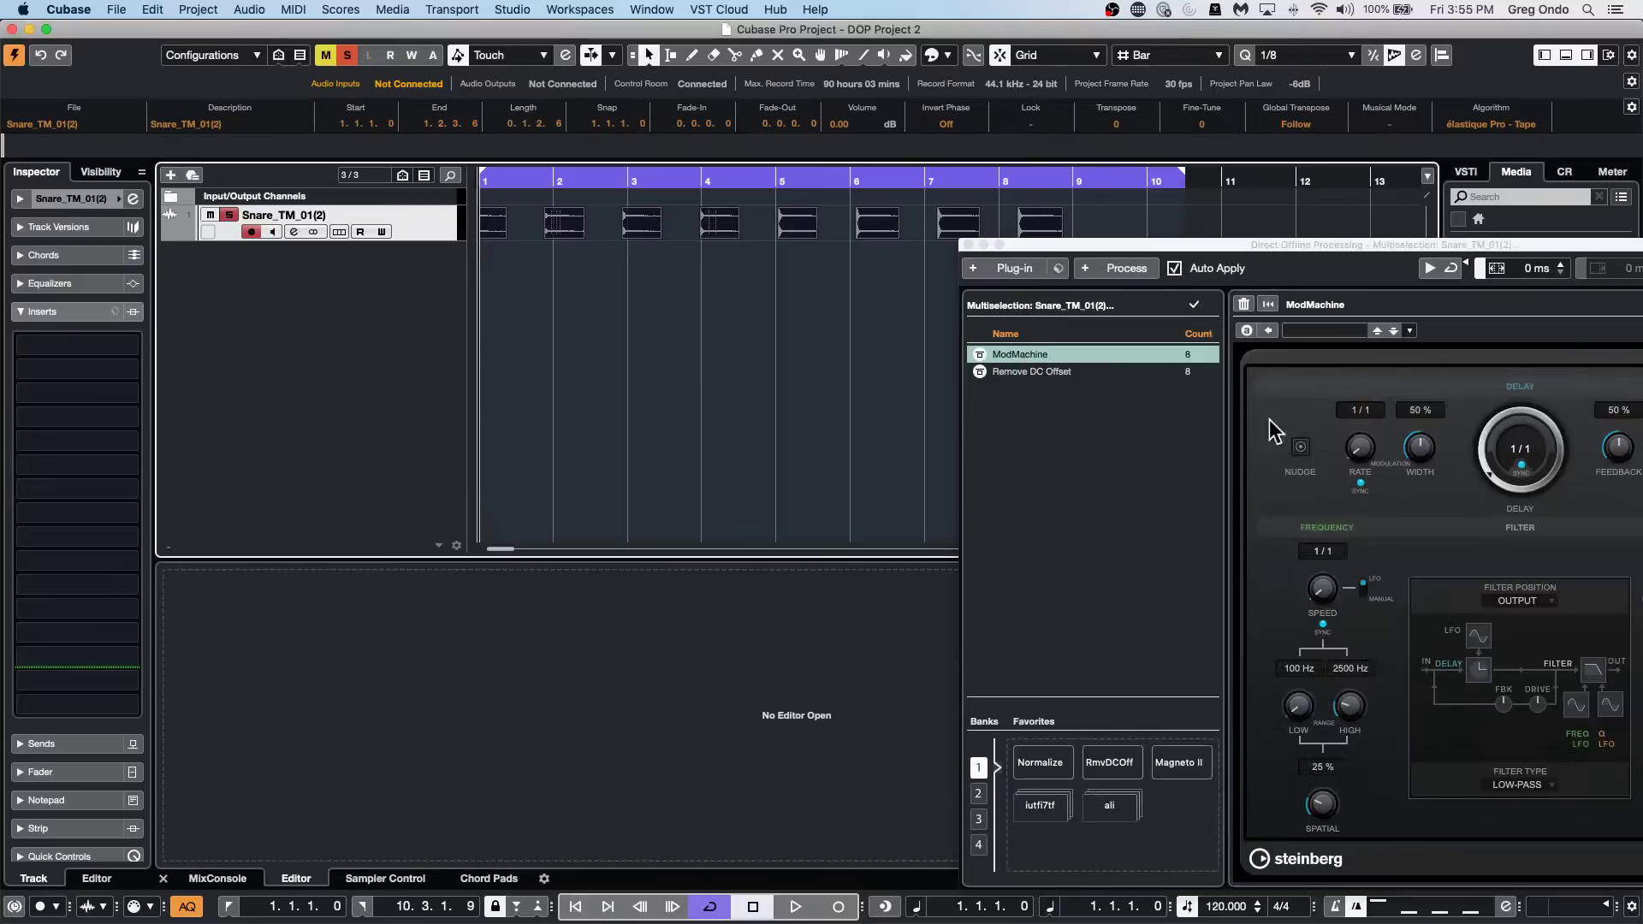
Set the ModMachine delay to 1/8 and examine the newly processed snare files in the Edits folder in Finder.
{"action": "left_click_drag", "start_coordinate": [1486, 459], "coordinate": [1486, 438]}
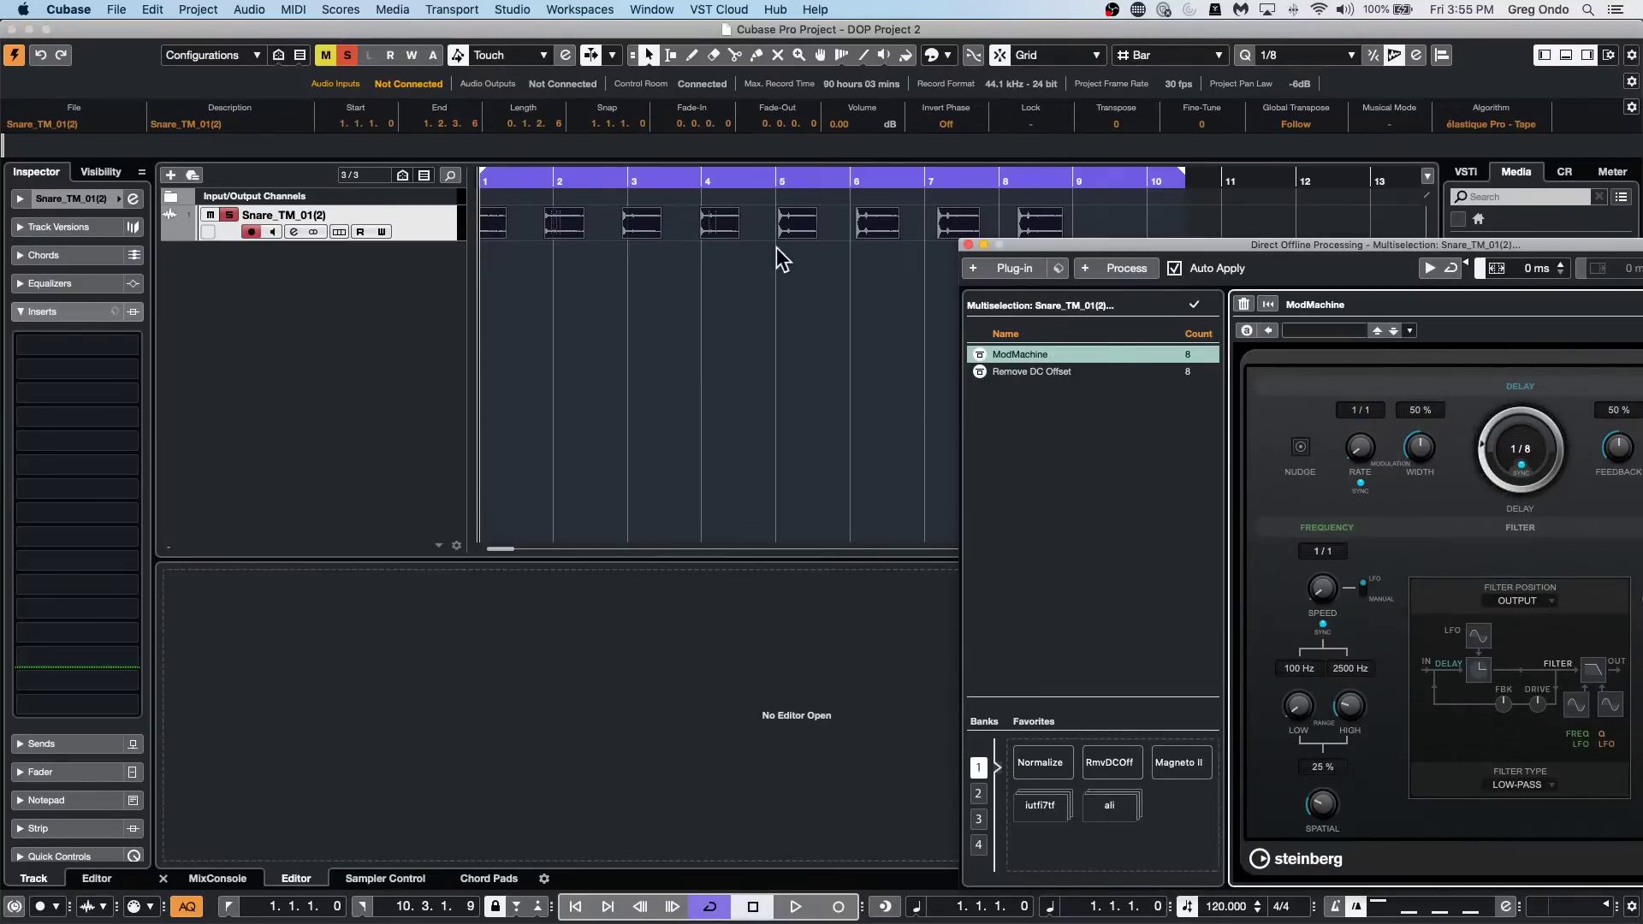
{"action": "key", "text": "super+Tab"}
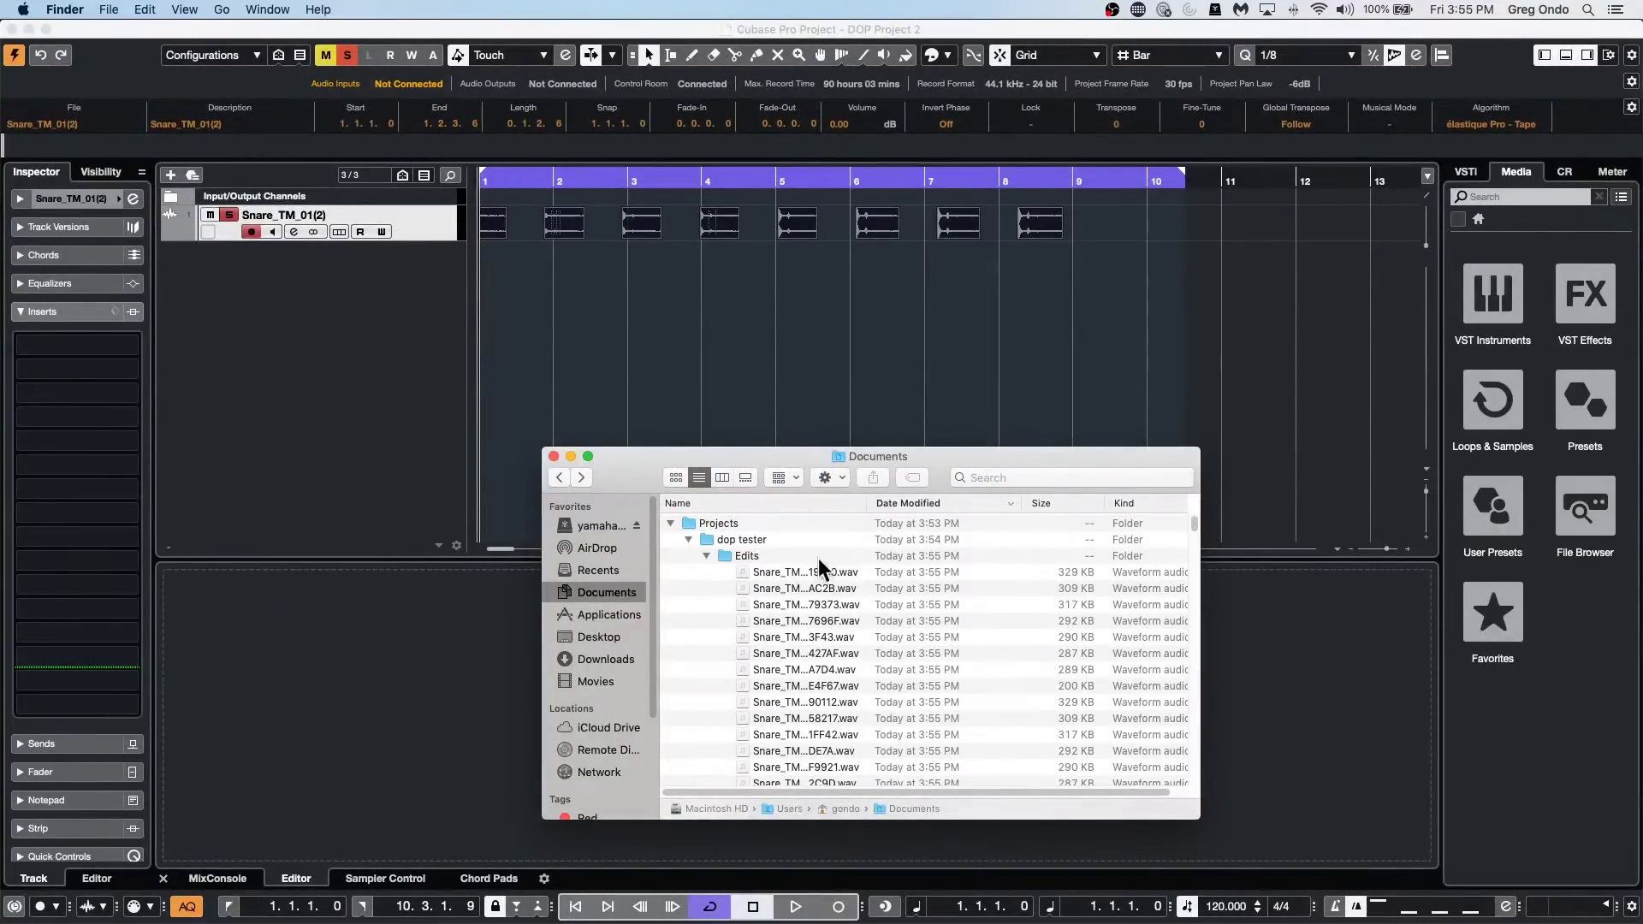
{"action": "scroll", "coordinate": [817, 573], "scroll_direction": "down", "scroll_amount": 3}
{"action": "scroll", "coordinate": [816, 578], "scroll_direction": "up", "scroll_amount": 3}
Import the Edits snare file ending in AC2B from Finder onto a new Cubase track at bar 10 and play it.
{"action": "left_click_drag", "start_coordinate": [834, 585], "coordinate": [1138, 267]}
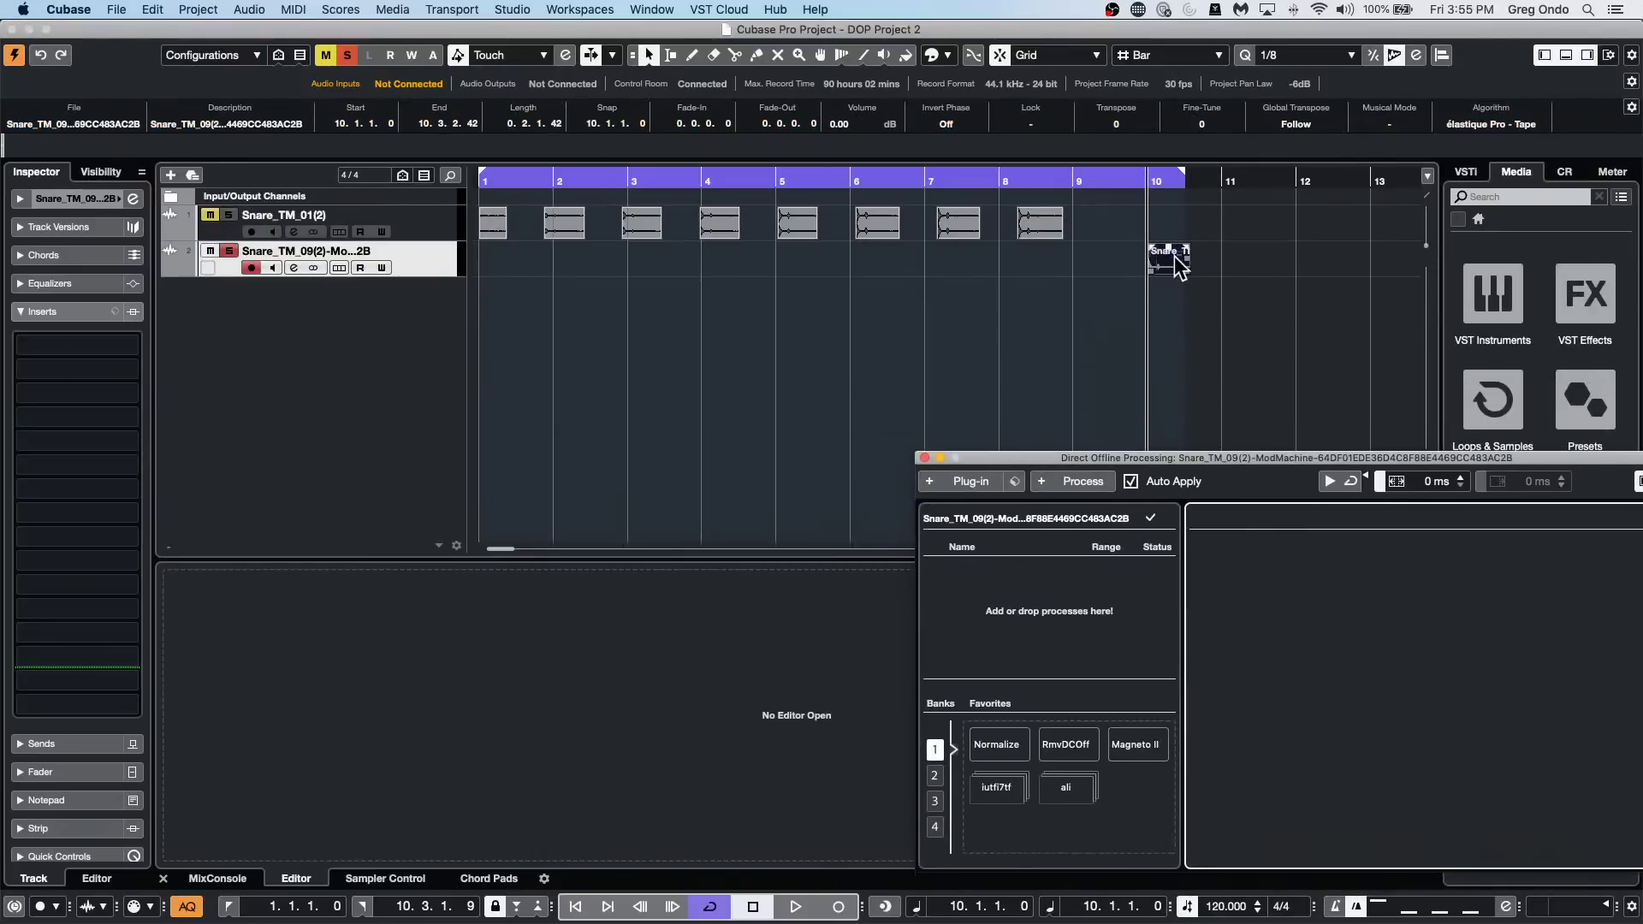
{"action": "key", "text": "space"}
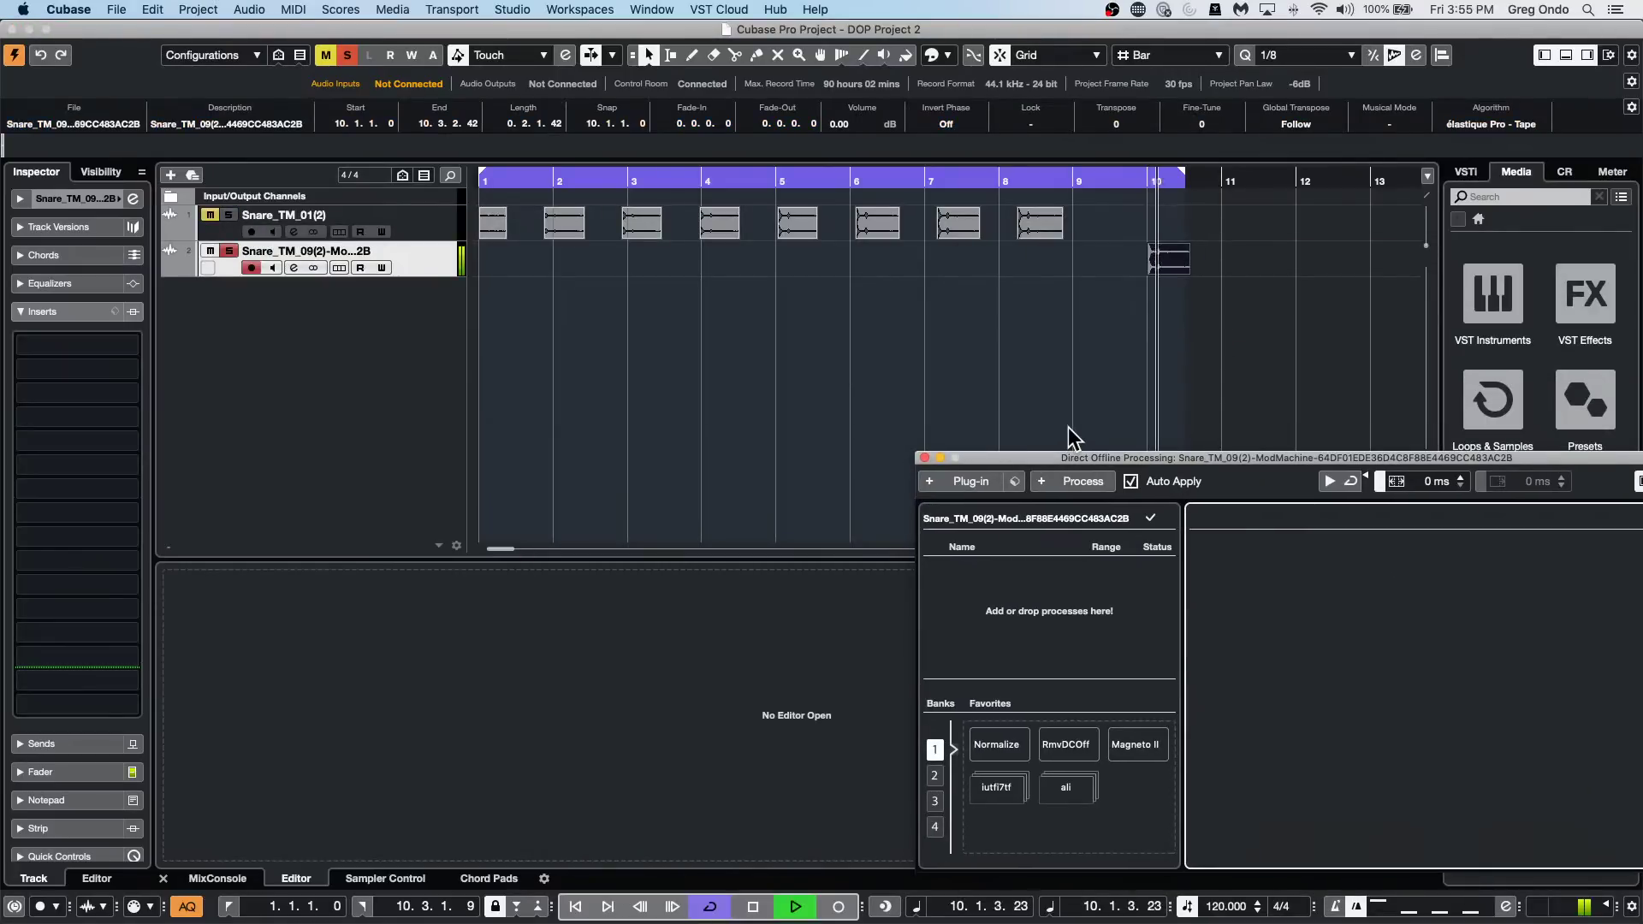
{"action": "key", "text": "space"}
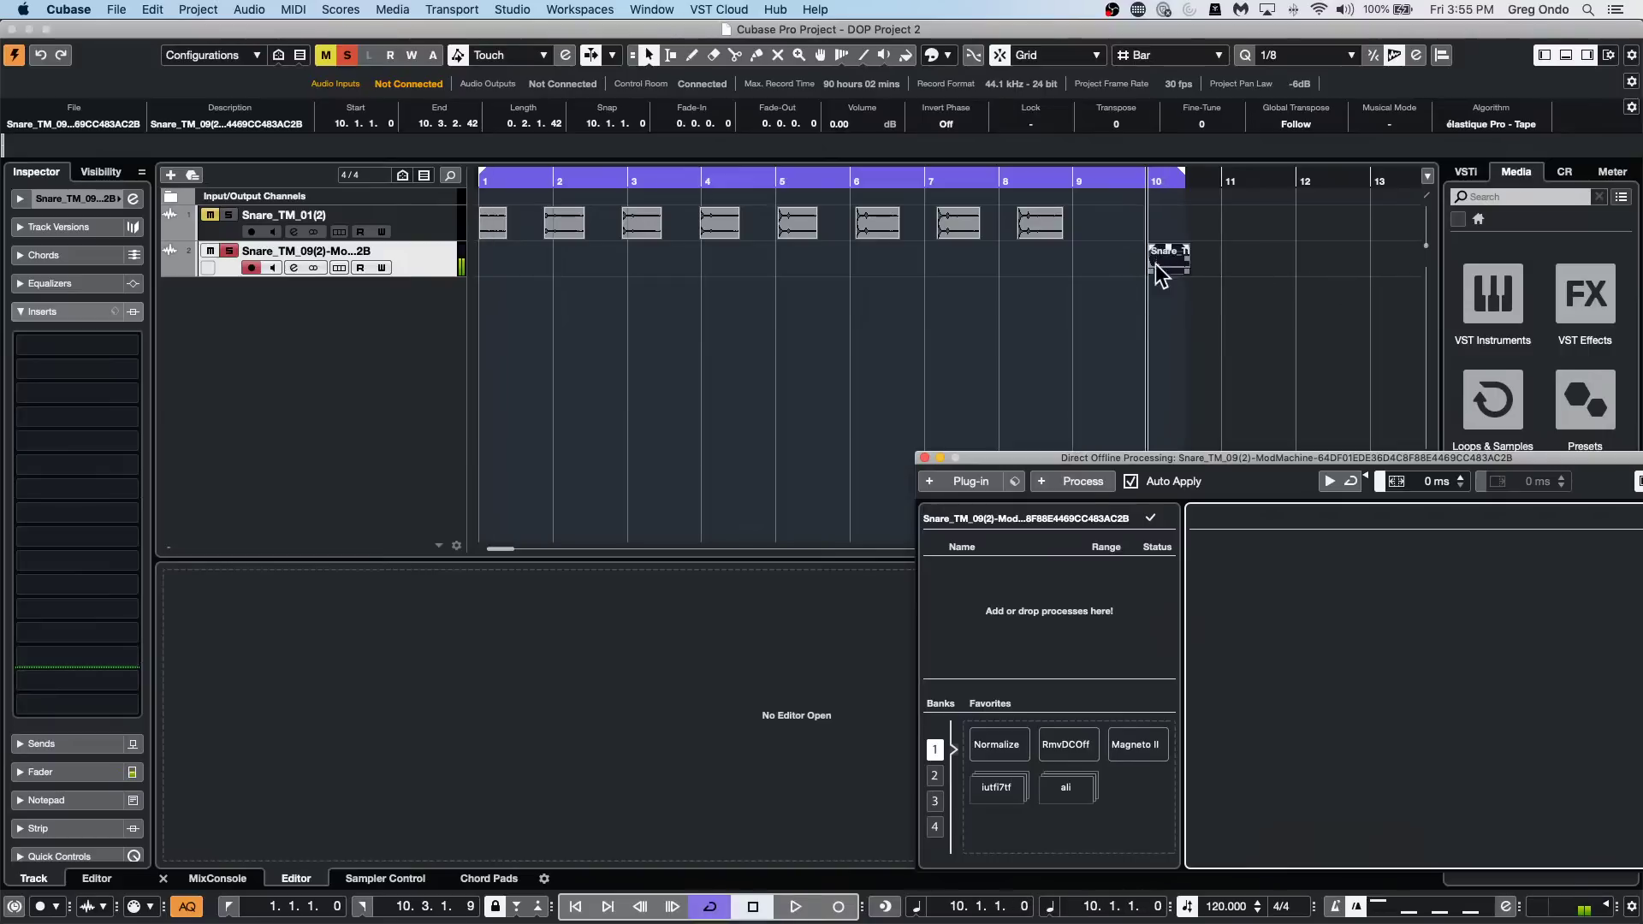
Switch to Finder and compare the contents of the Audio and Edits folders inside dop tester.
{"action": "key", "text": "super+Tab"}
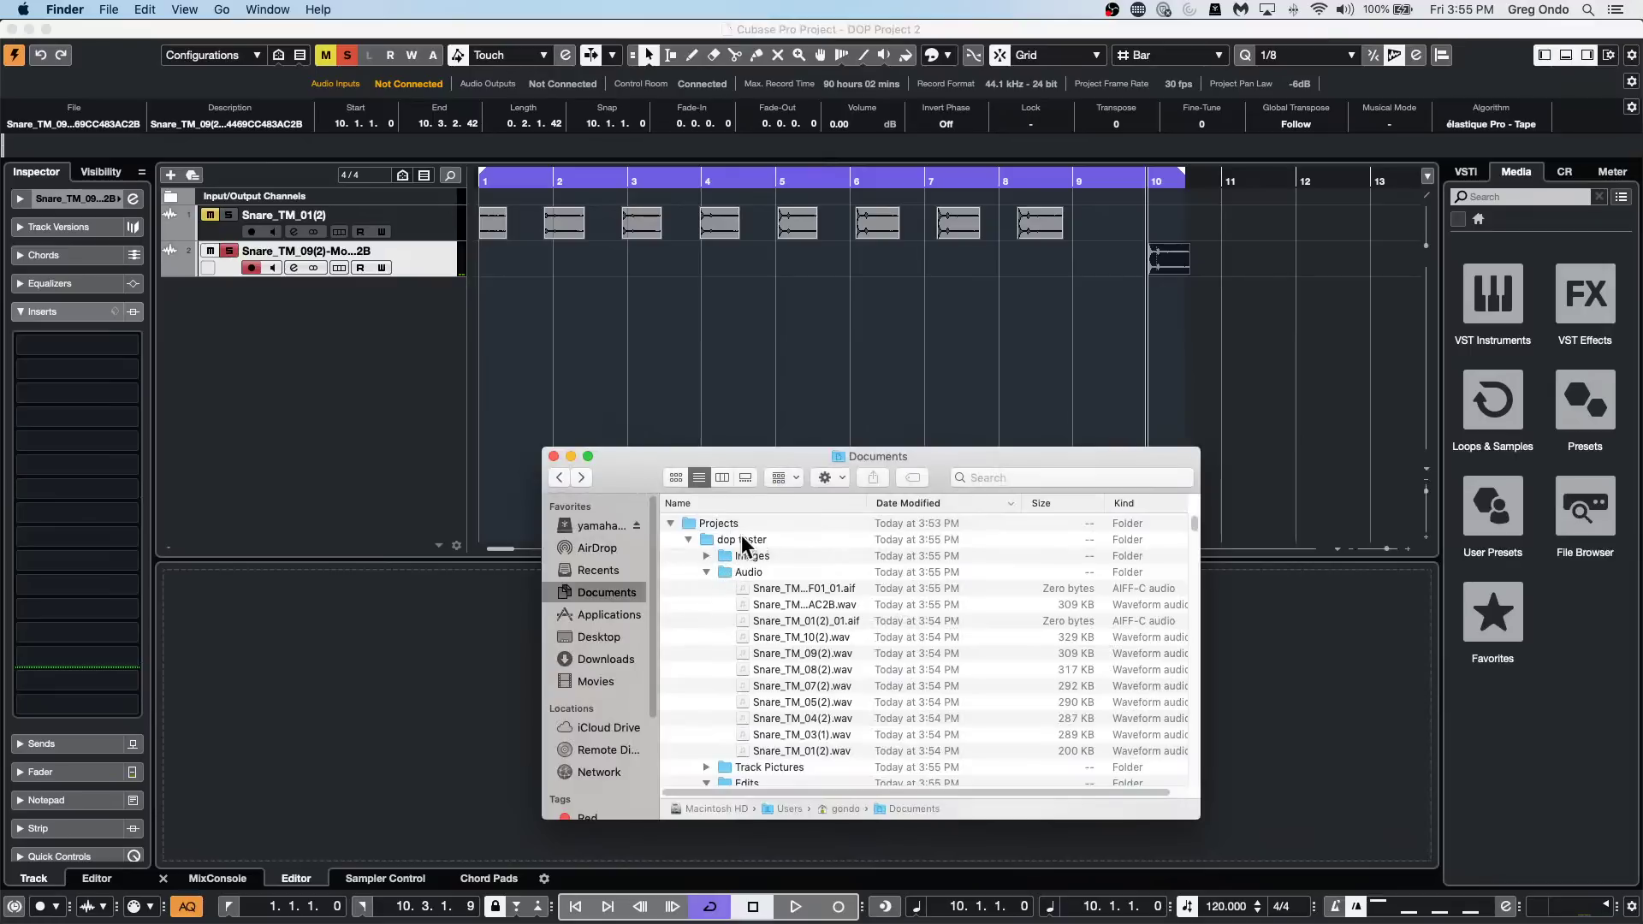
{"action": "left_click", "coordinate": [711, 568]}
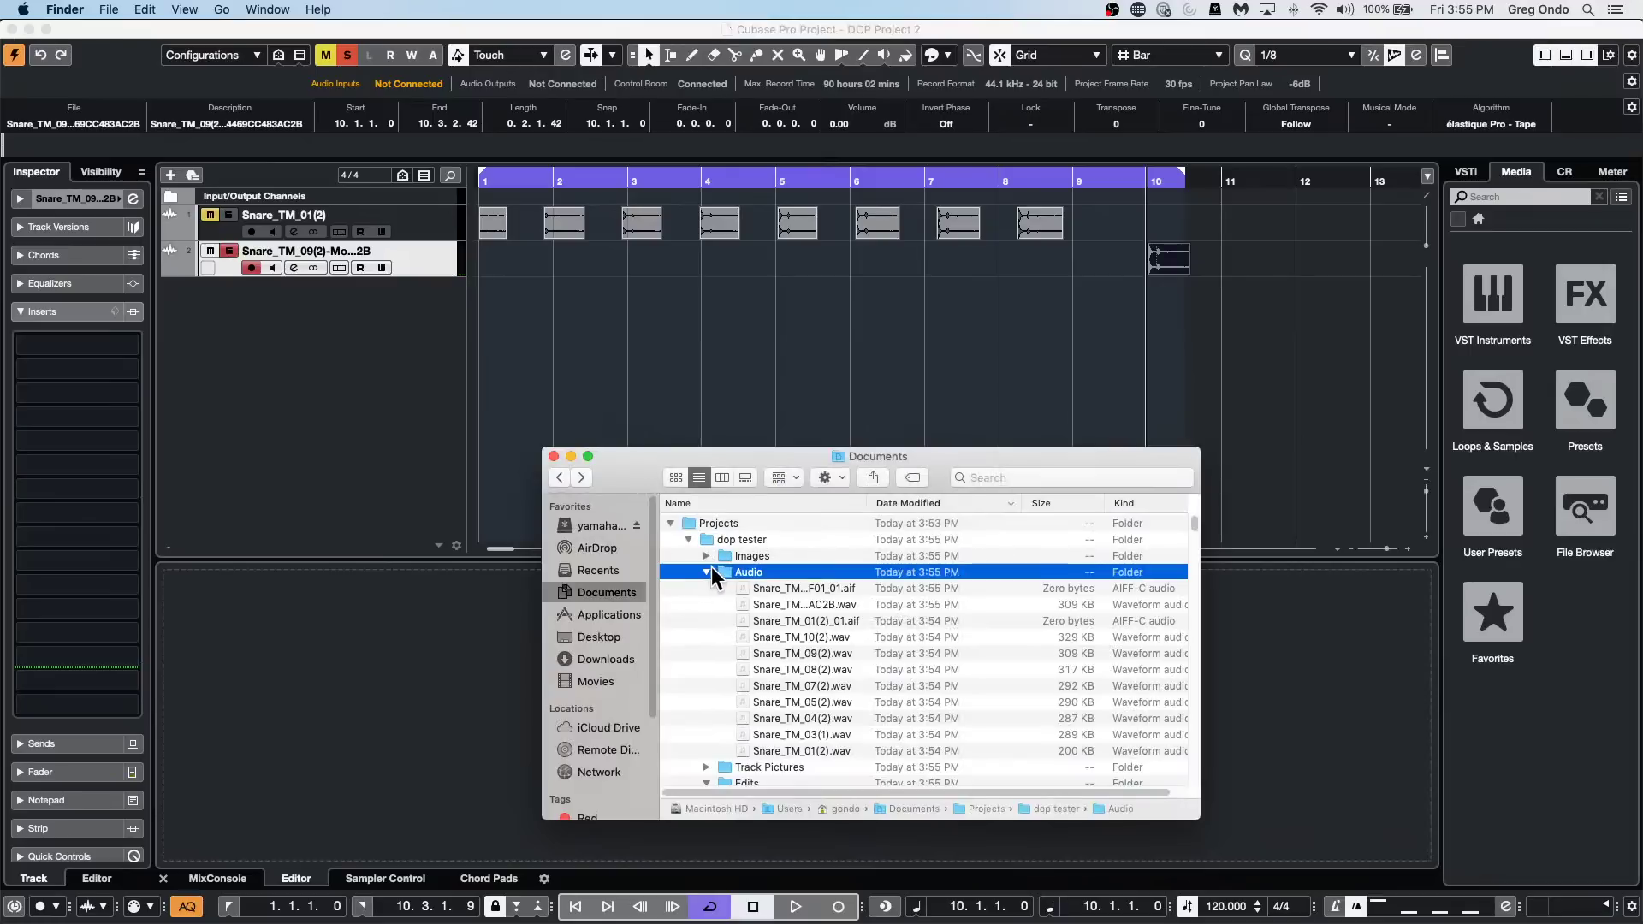
{"action": "left_click", "coordinate": [707, 571]}
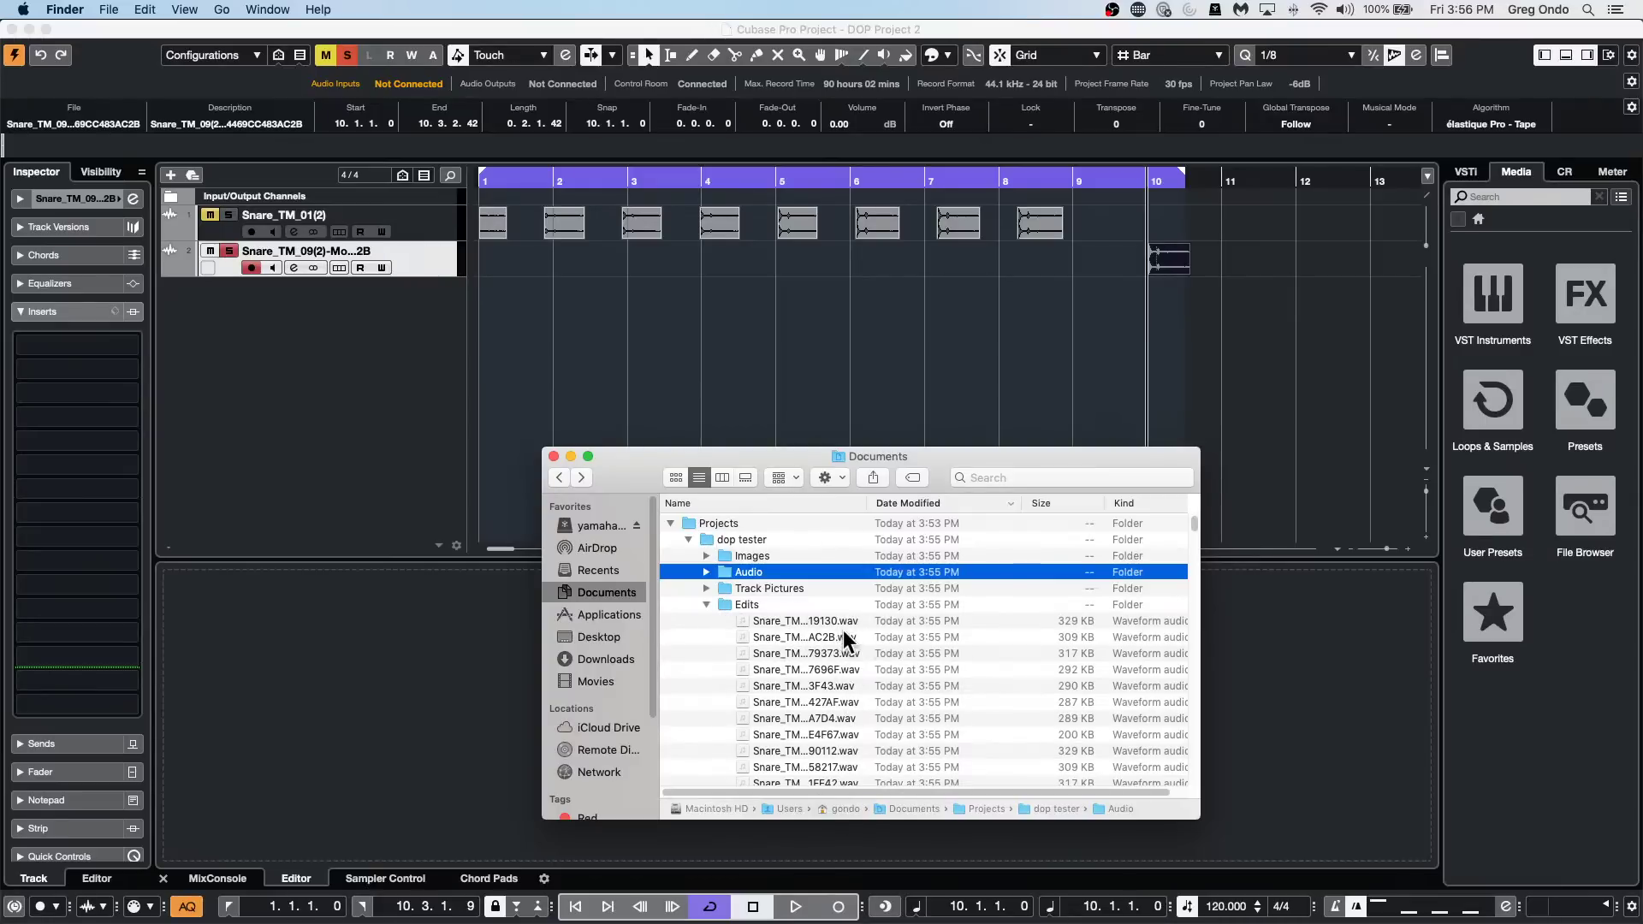
{"action": "left_click", "coordinate": [707, 604]}
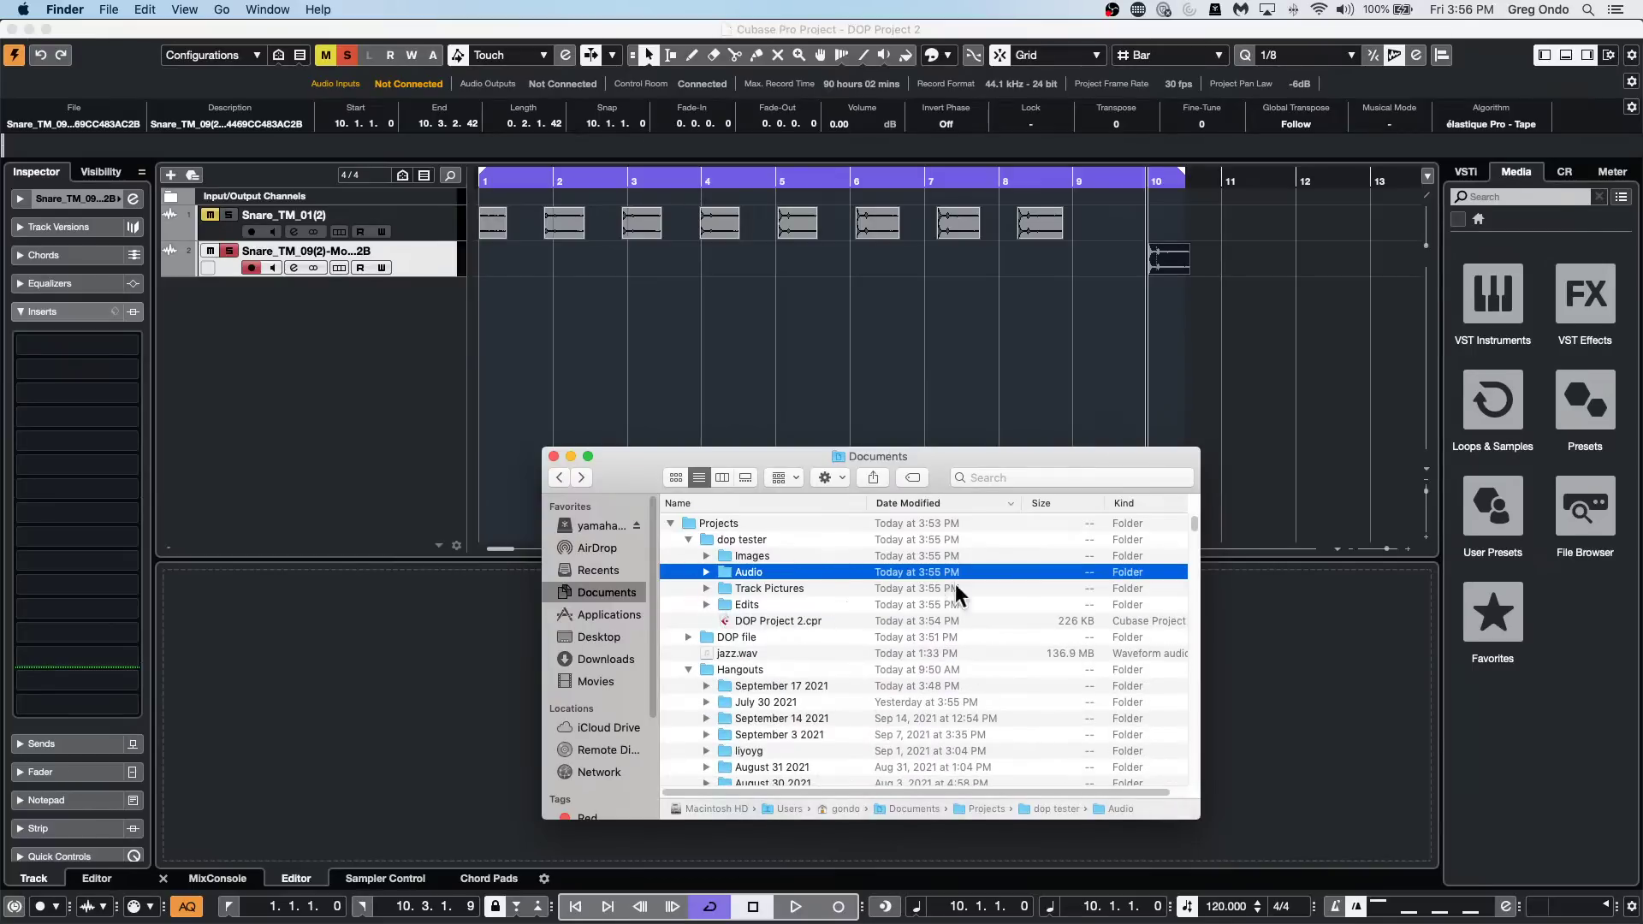
{"action": "left_click", "coordinate": [707, 604]}
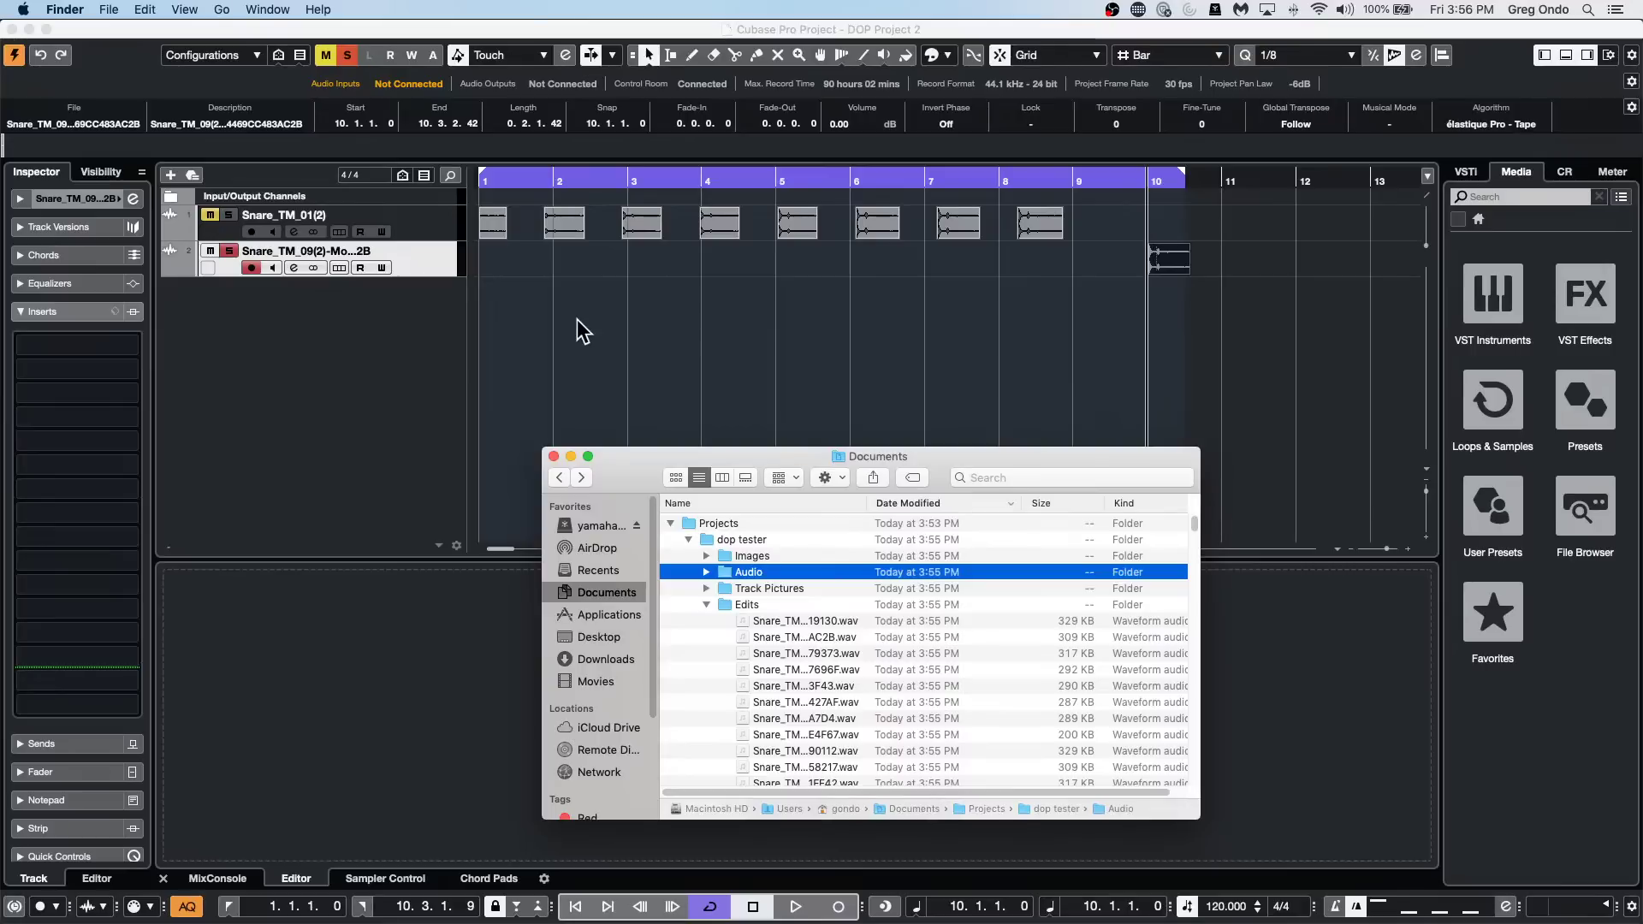
Back in Cubase, show the Project Root Key control in the project toolbar and set the root key to C.
{"action": "left_click", "coordinate": [1607, 55]}
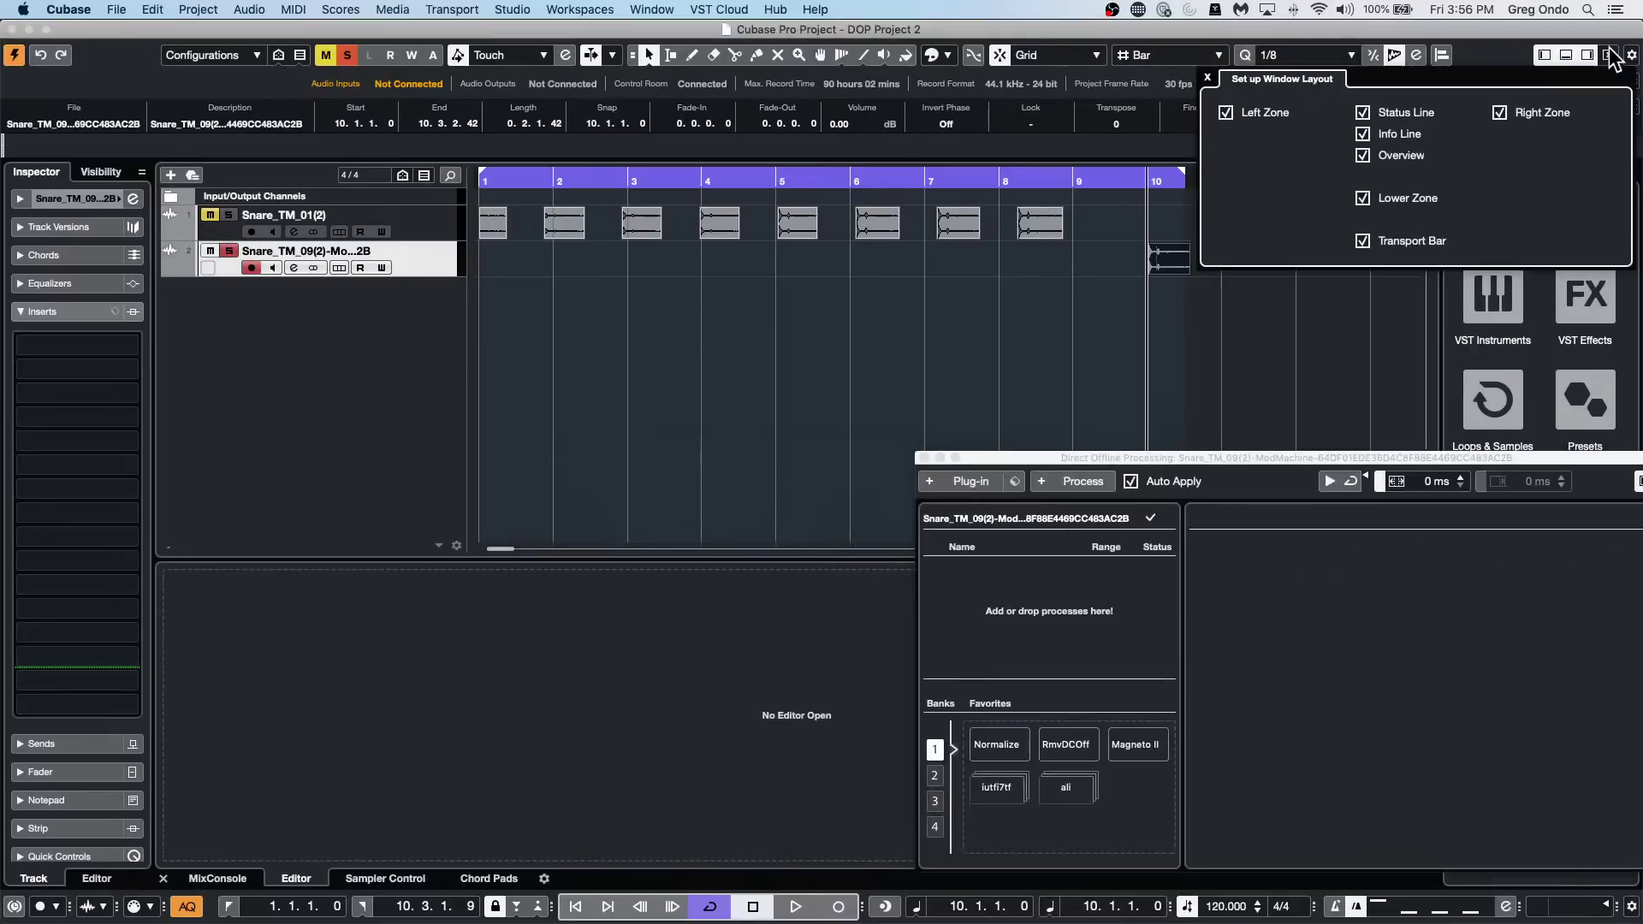
{"action": "left_click", "coordinate": [1043, 282]}
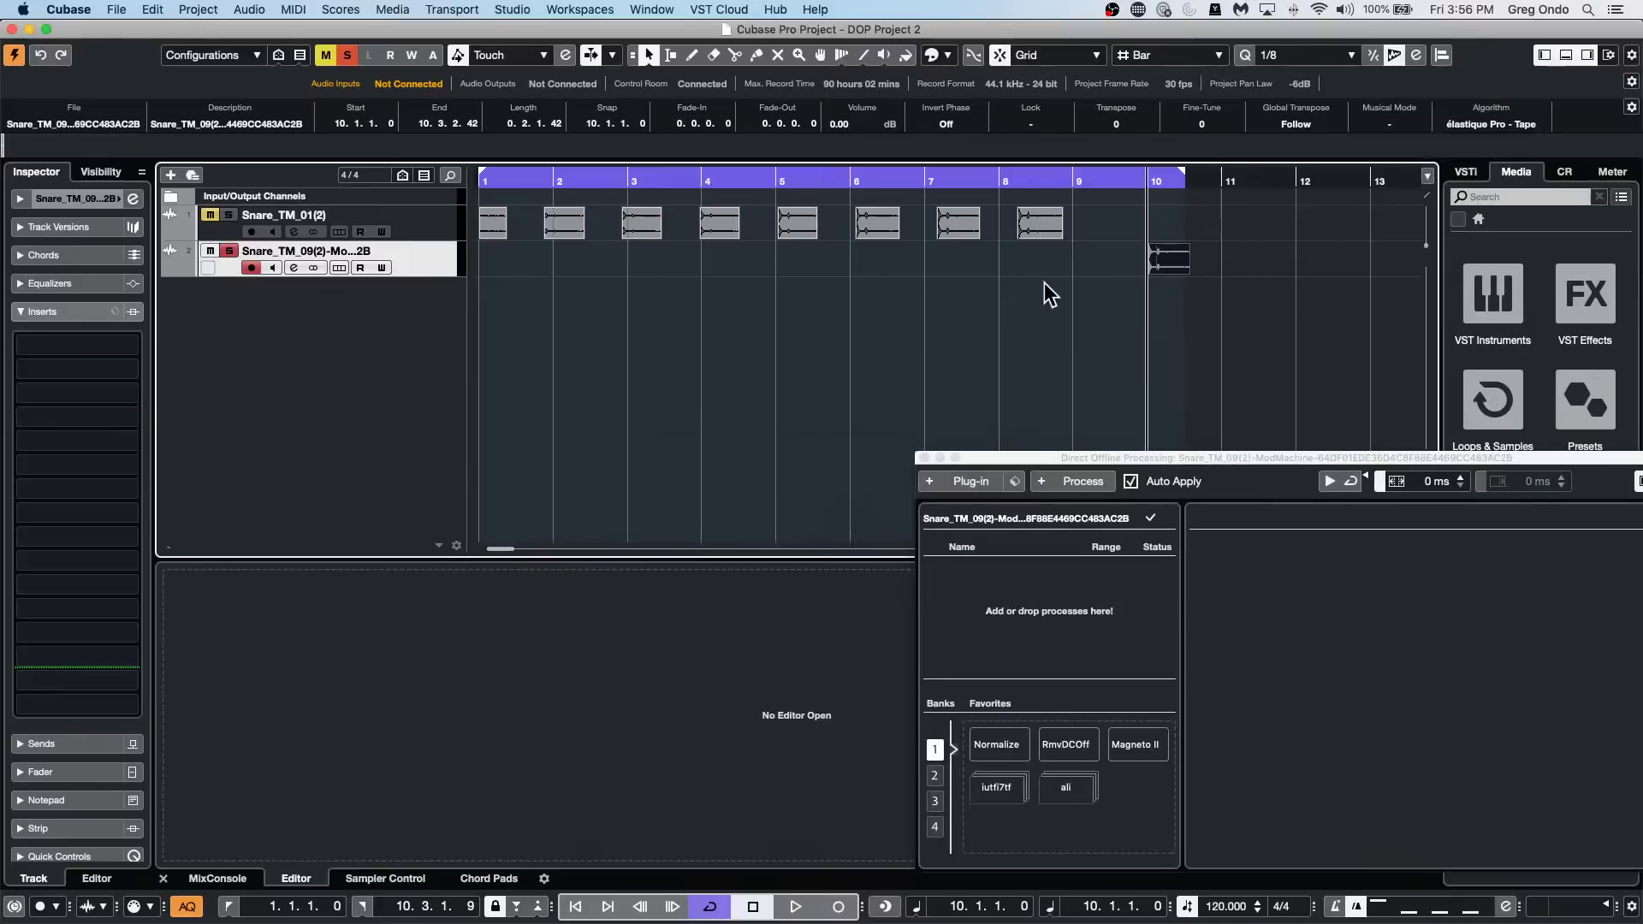
{"action": "left_click", "coordinate": [1631, 55]}
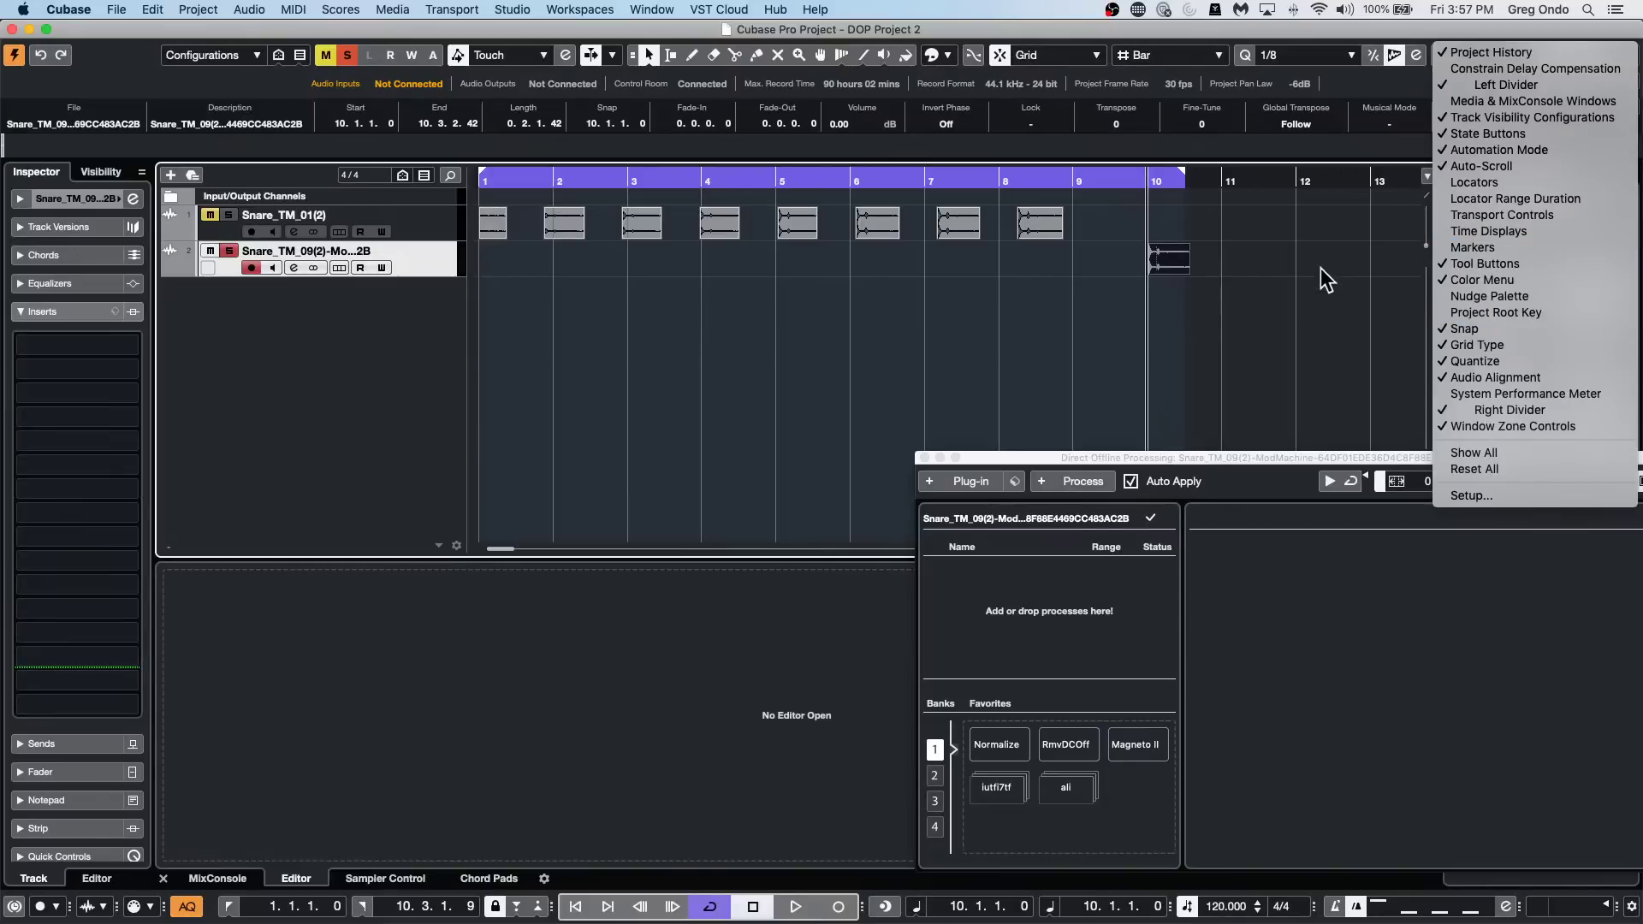
{"action": "left_click", "coordinate": [1332, 298]}
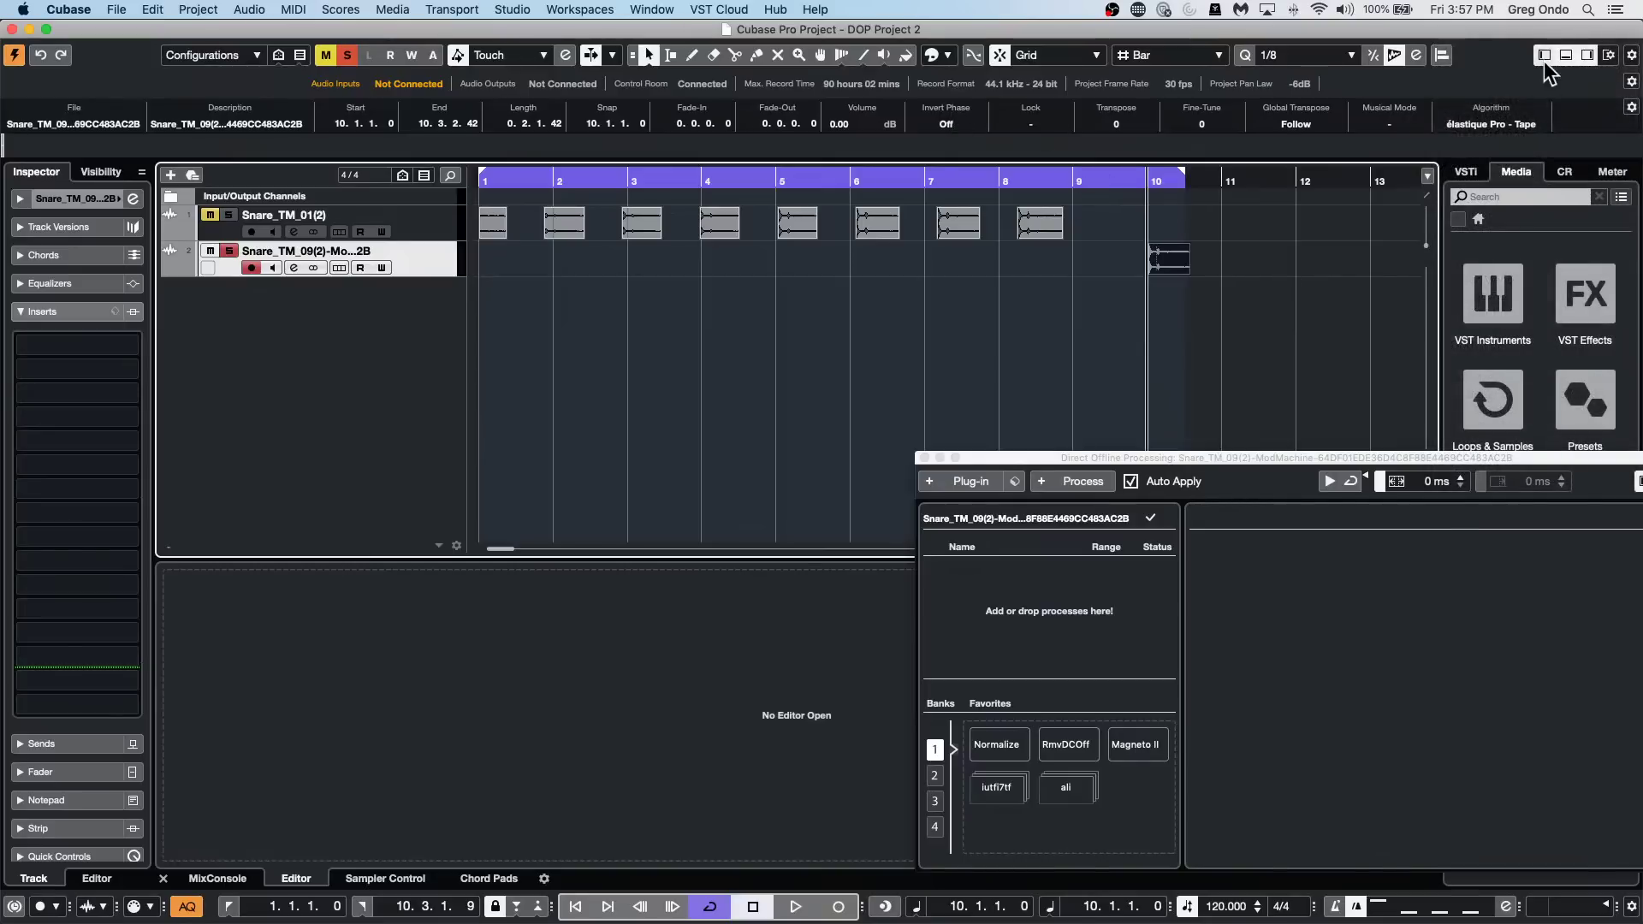
{"action": "right_click", "coordinate": [1635, 56]}
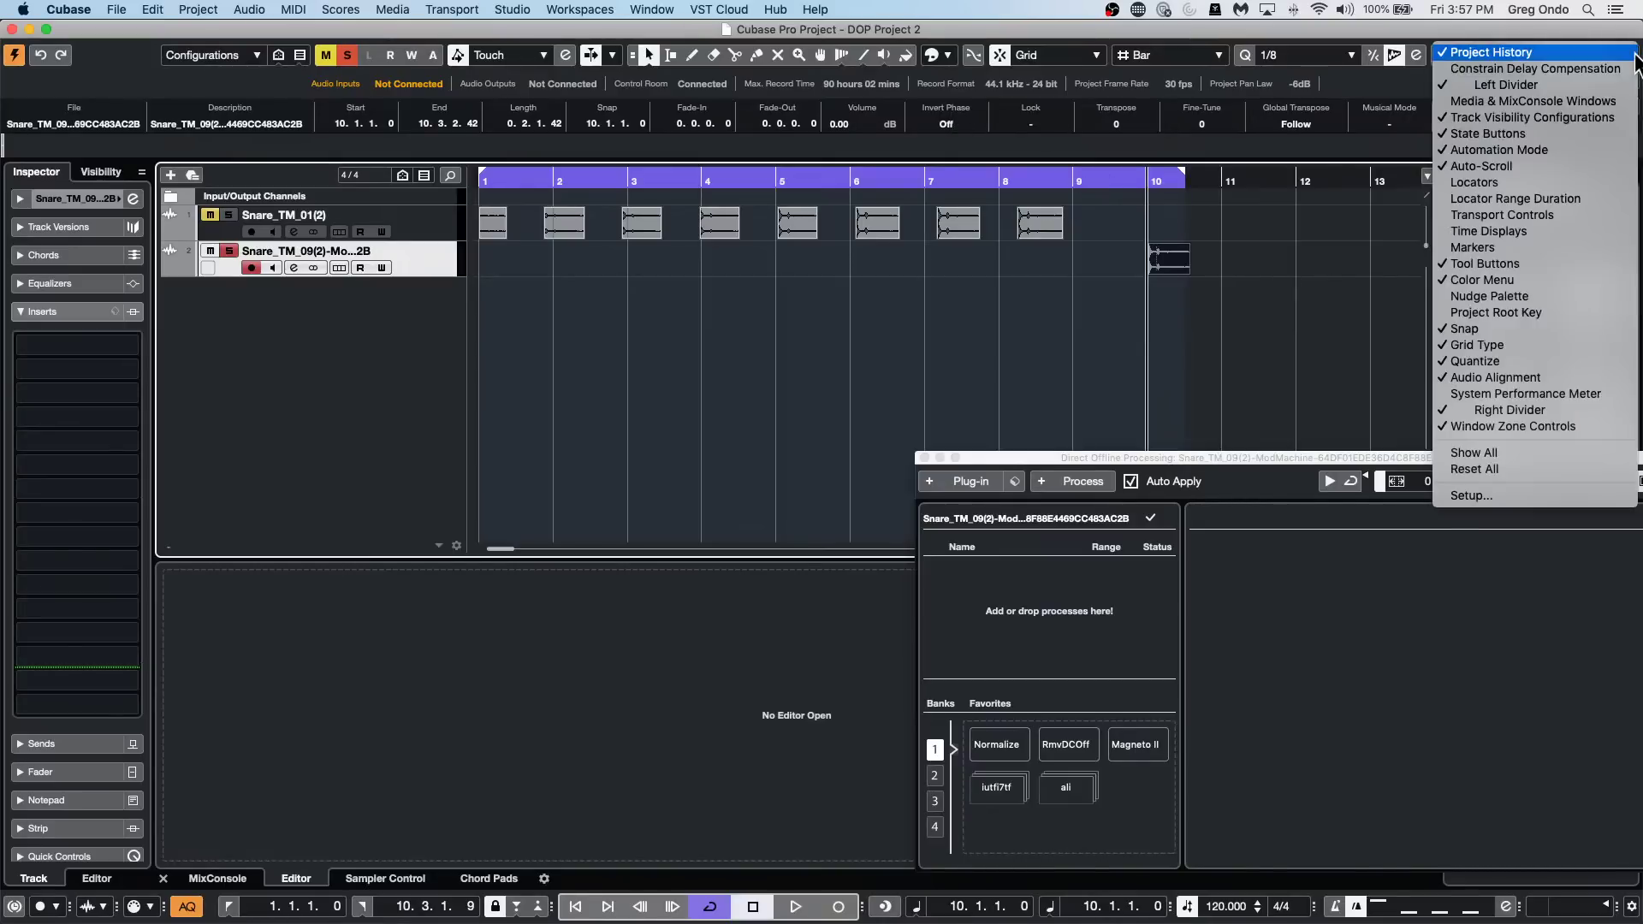
{"action": "left_click", "coordinate": [1543, 309]}
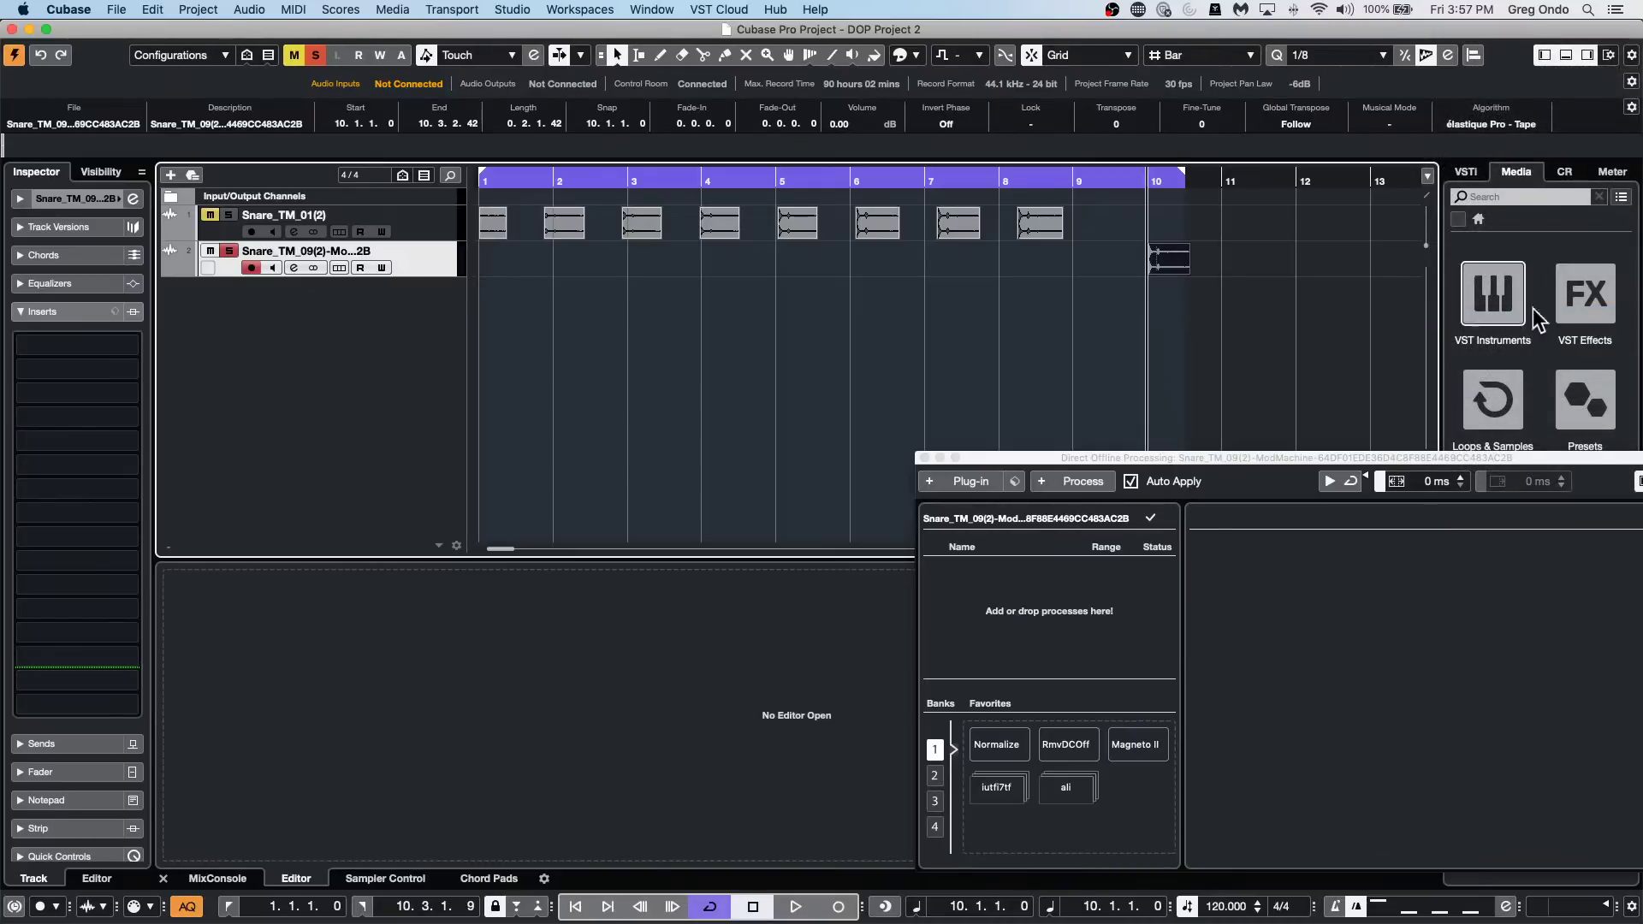
{"action": "left_click", "coordinate": [959, 55]}
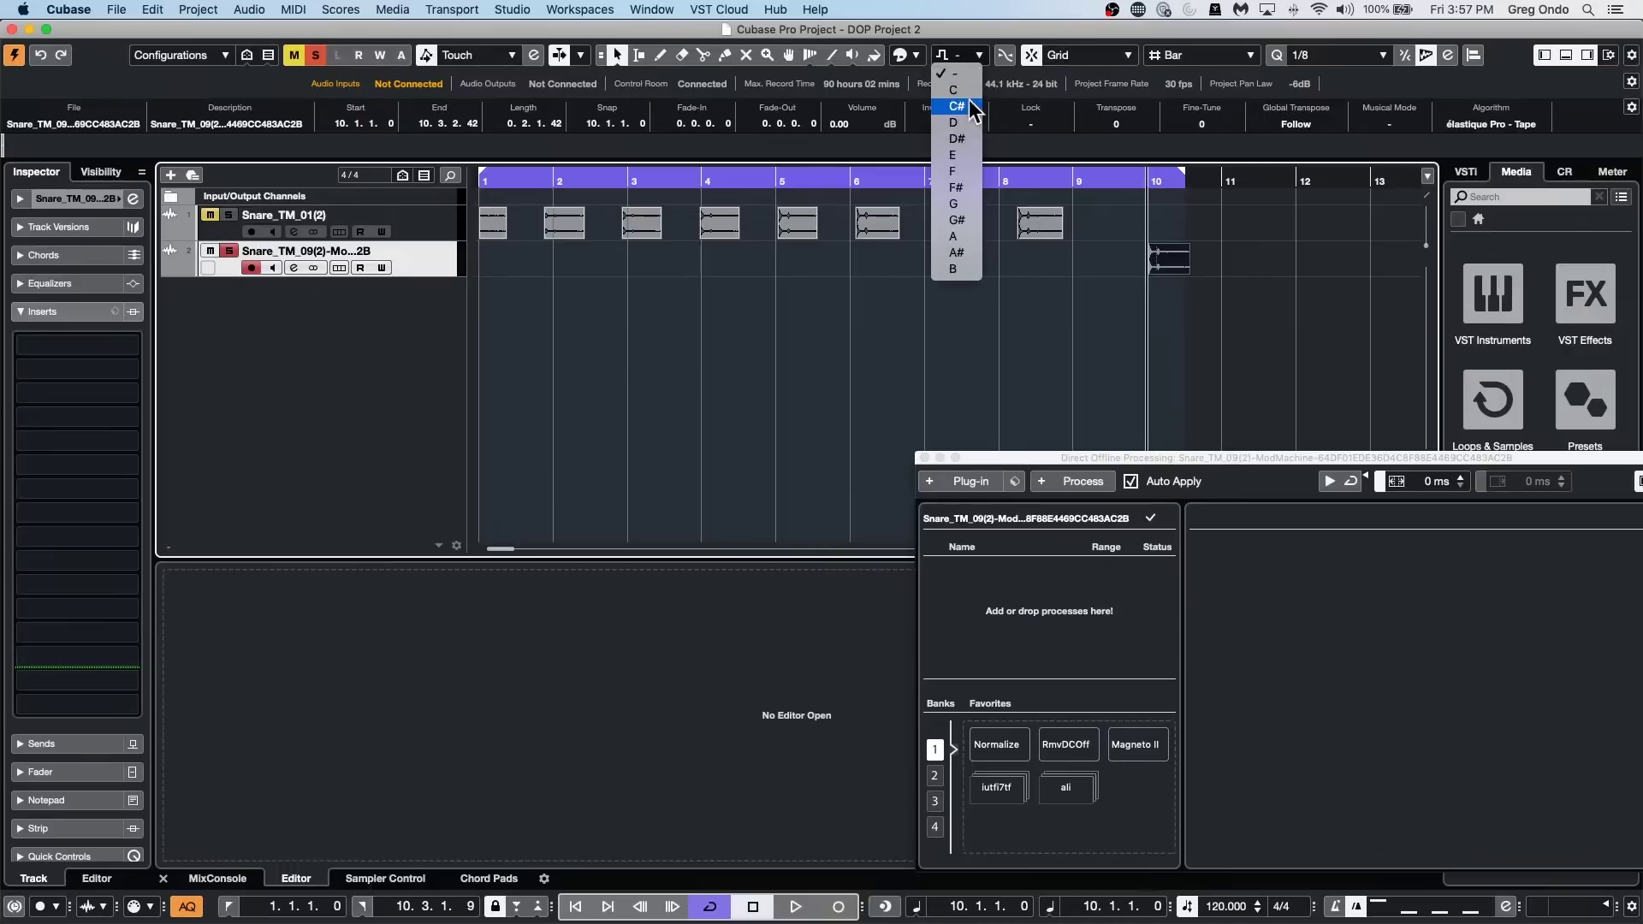
{"action": "left_click", "coordinate": [969, 94]}
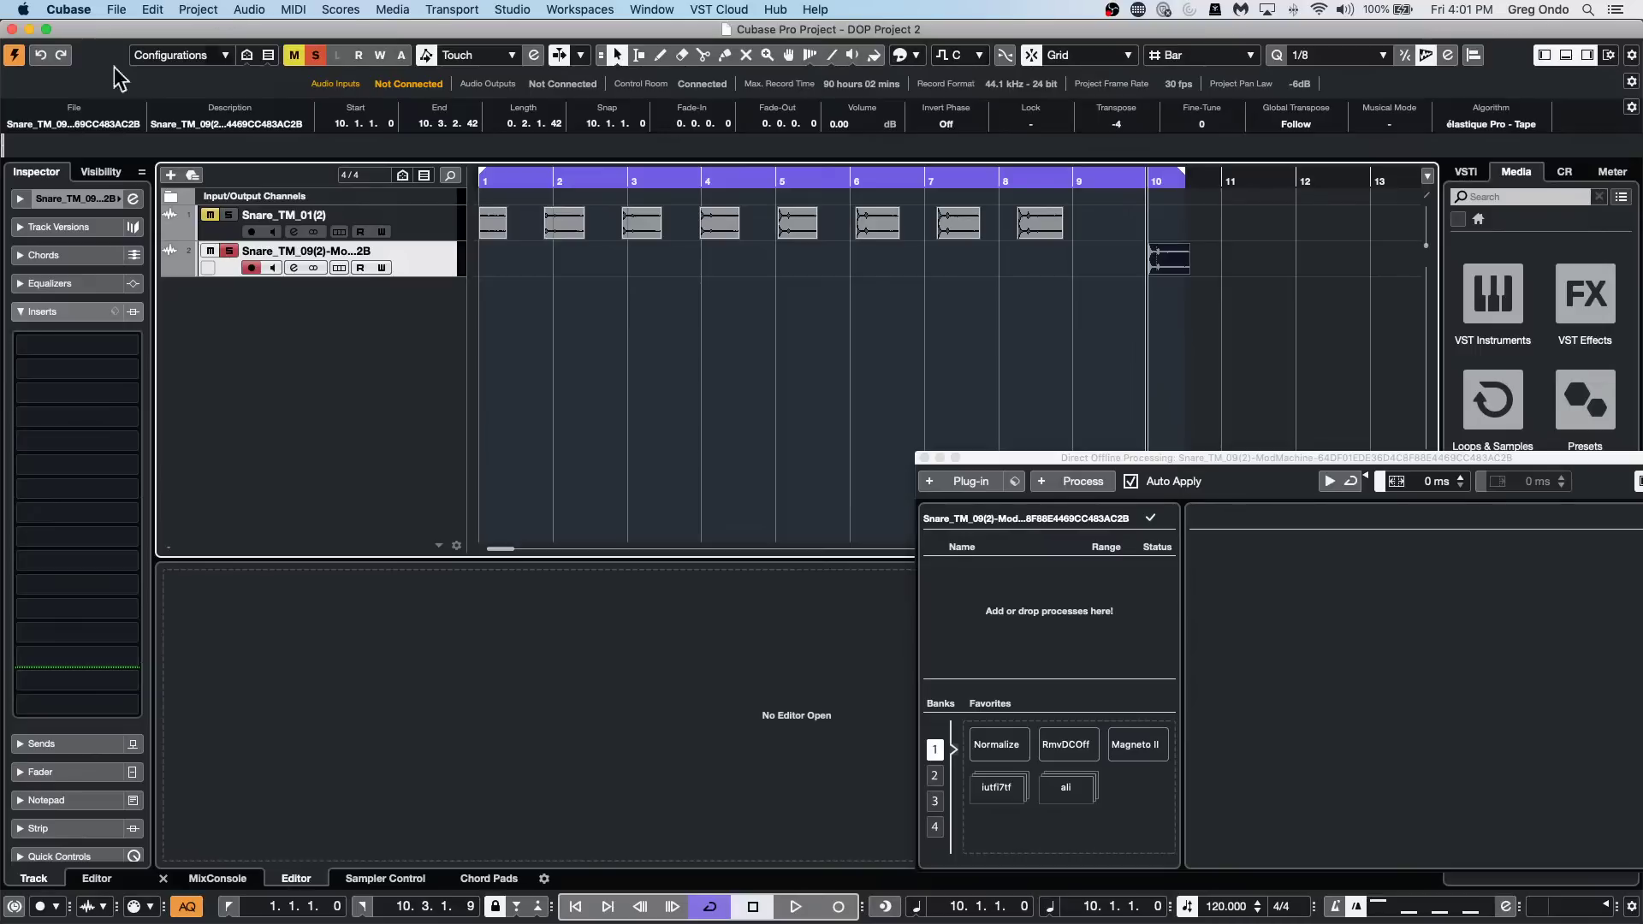
Add one instrument track using Groove Agent SE with stereo audio outputs.
{"action": "right_click", "coordinate": [314, 323]}
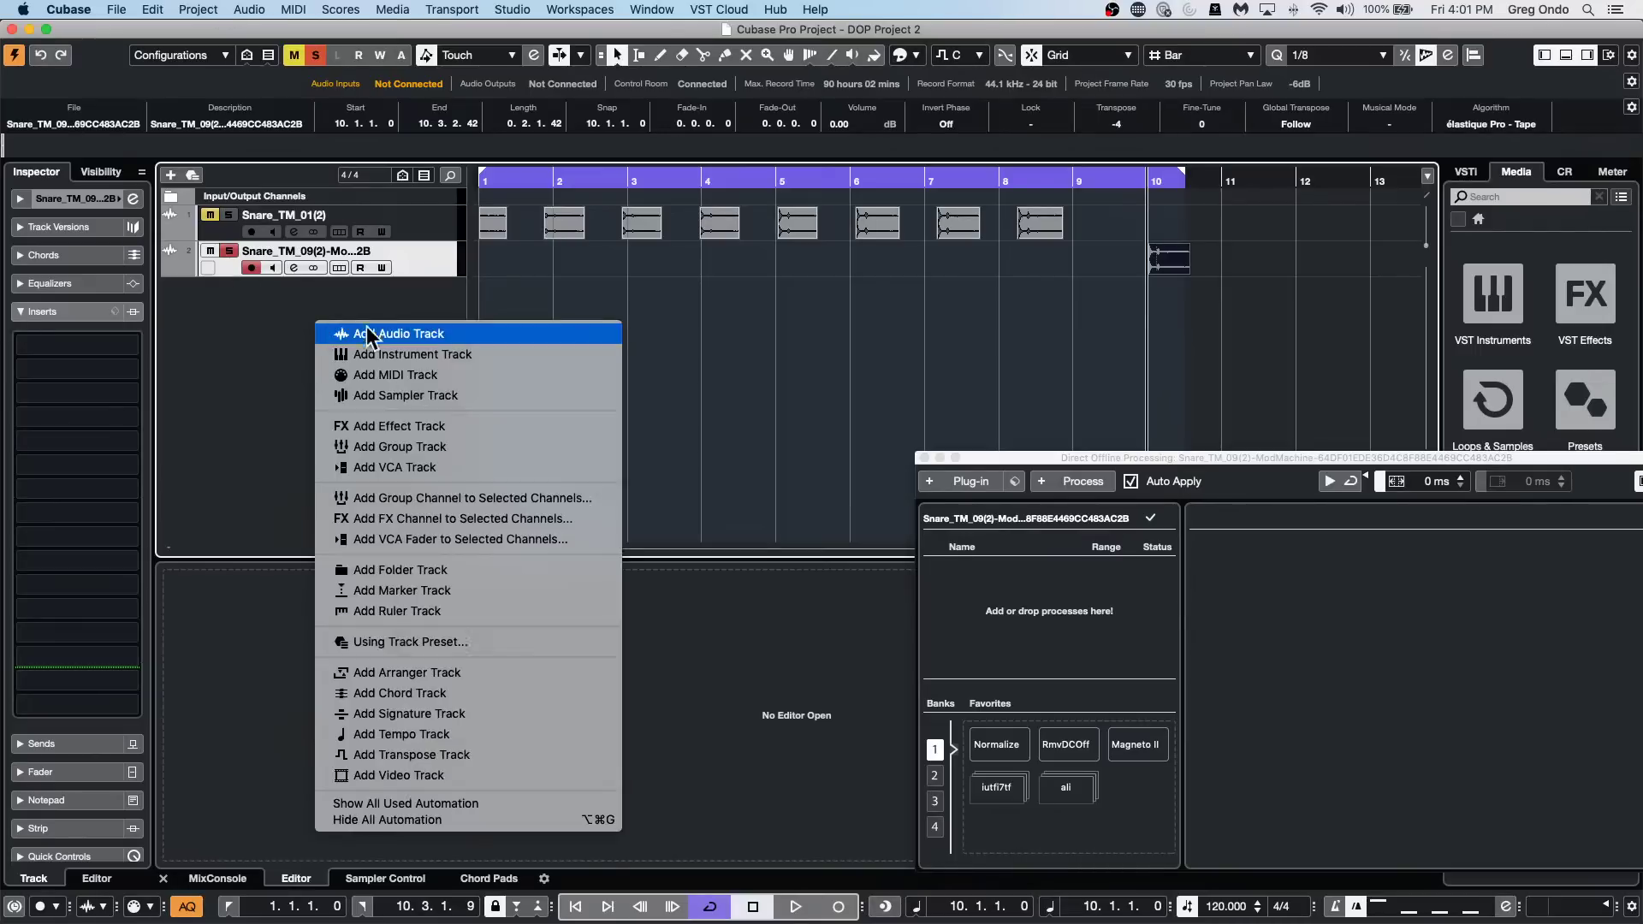
{"action": "left_click", "coordinate": [430, 354]}
{"action": "left_click", "coordinate": [893, 316]}
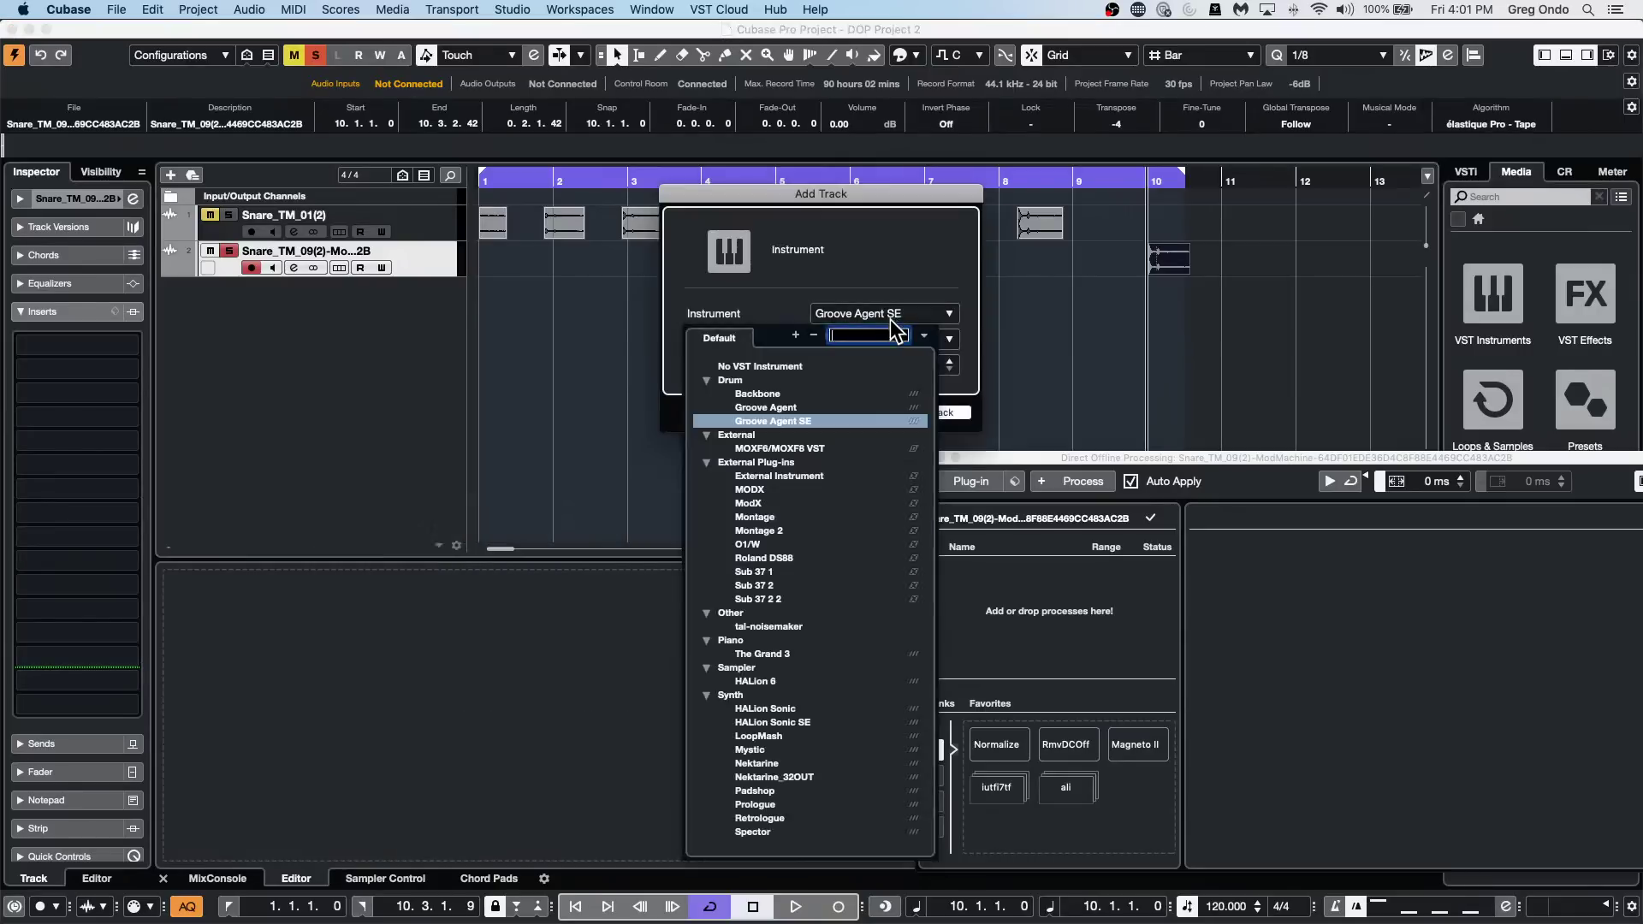
{"action": "left_click", "coordinate": [568, 421]}
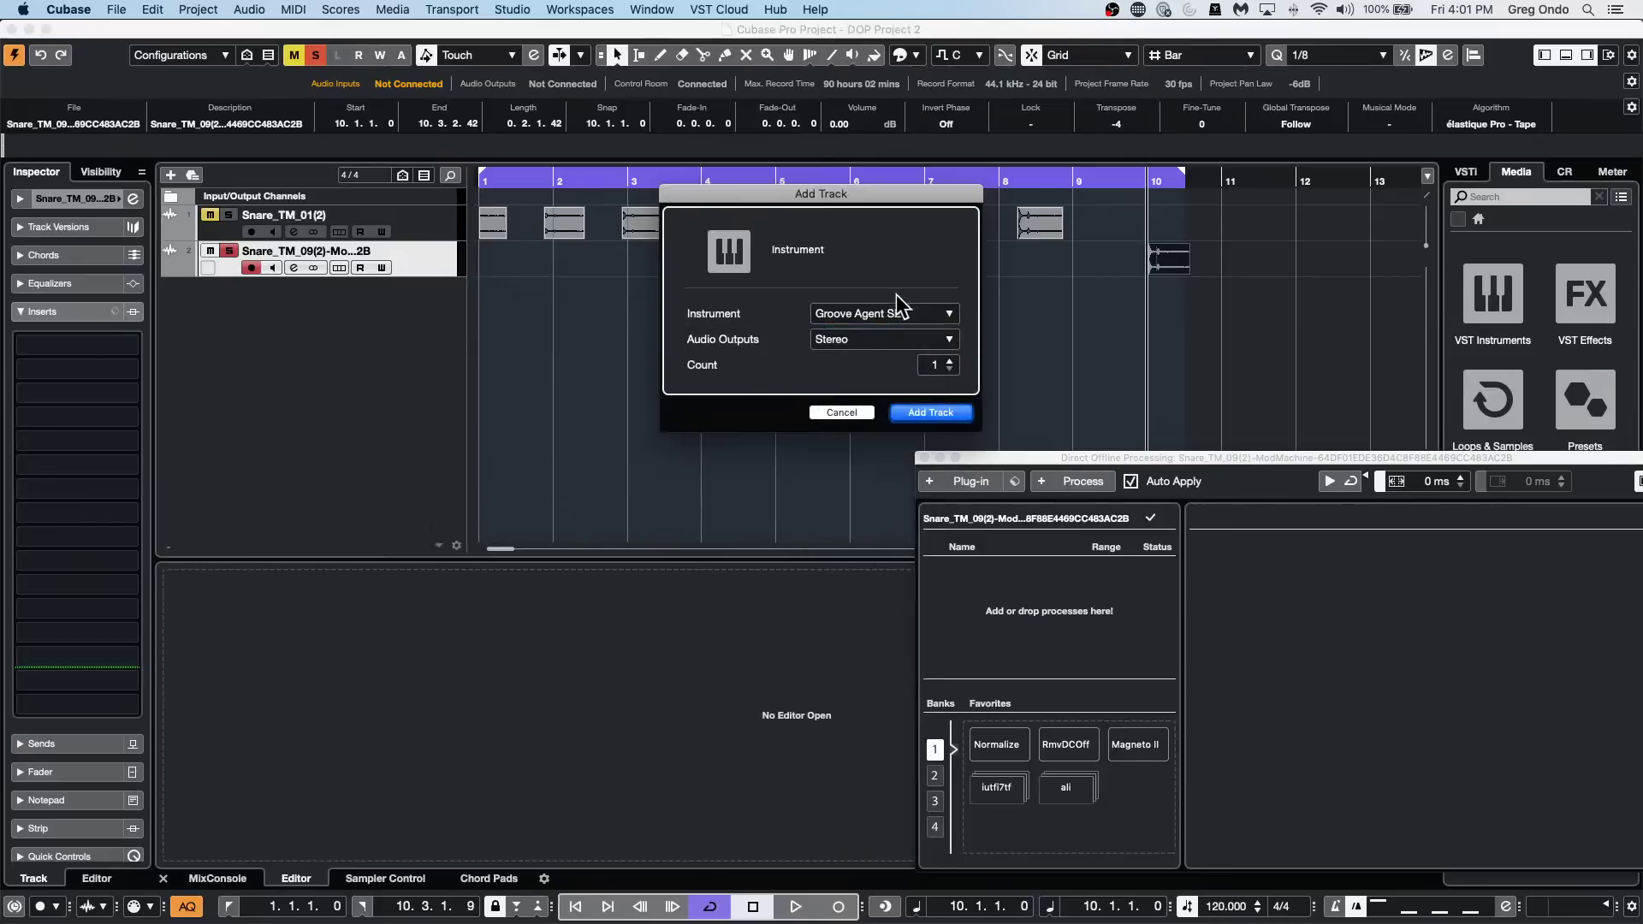
{"action": "left_click", "coordinate": [927, 414]}
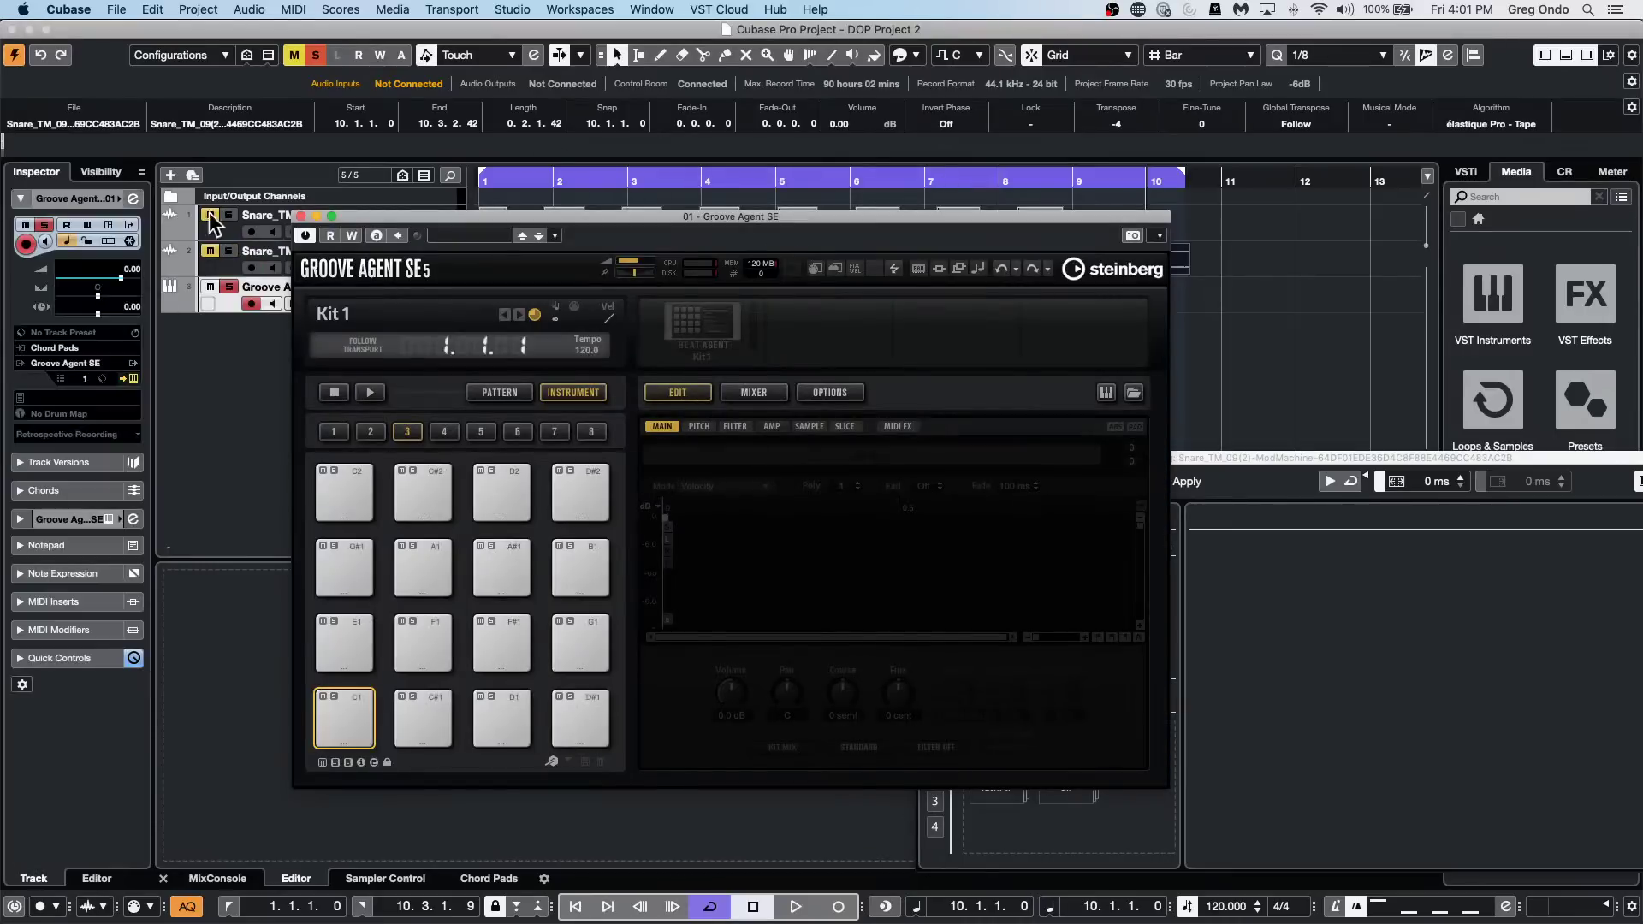
Browse the instrument sets available for Groove Agent SE's kit slot, and close the plug-in without loading a kit.
{"action": "right_click", "coordinate": [719, 333]}
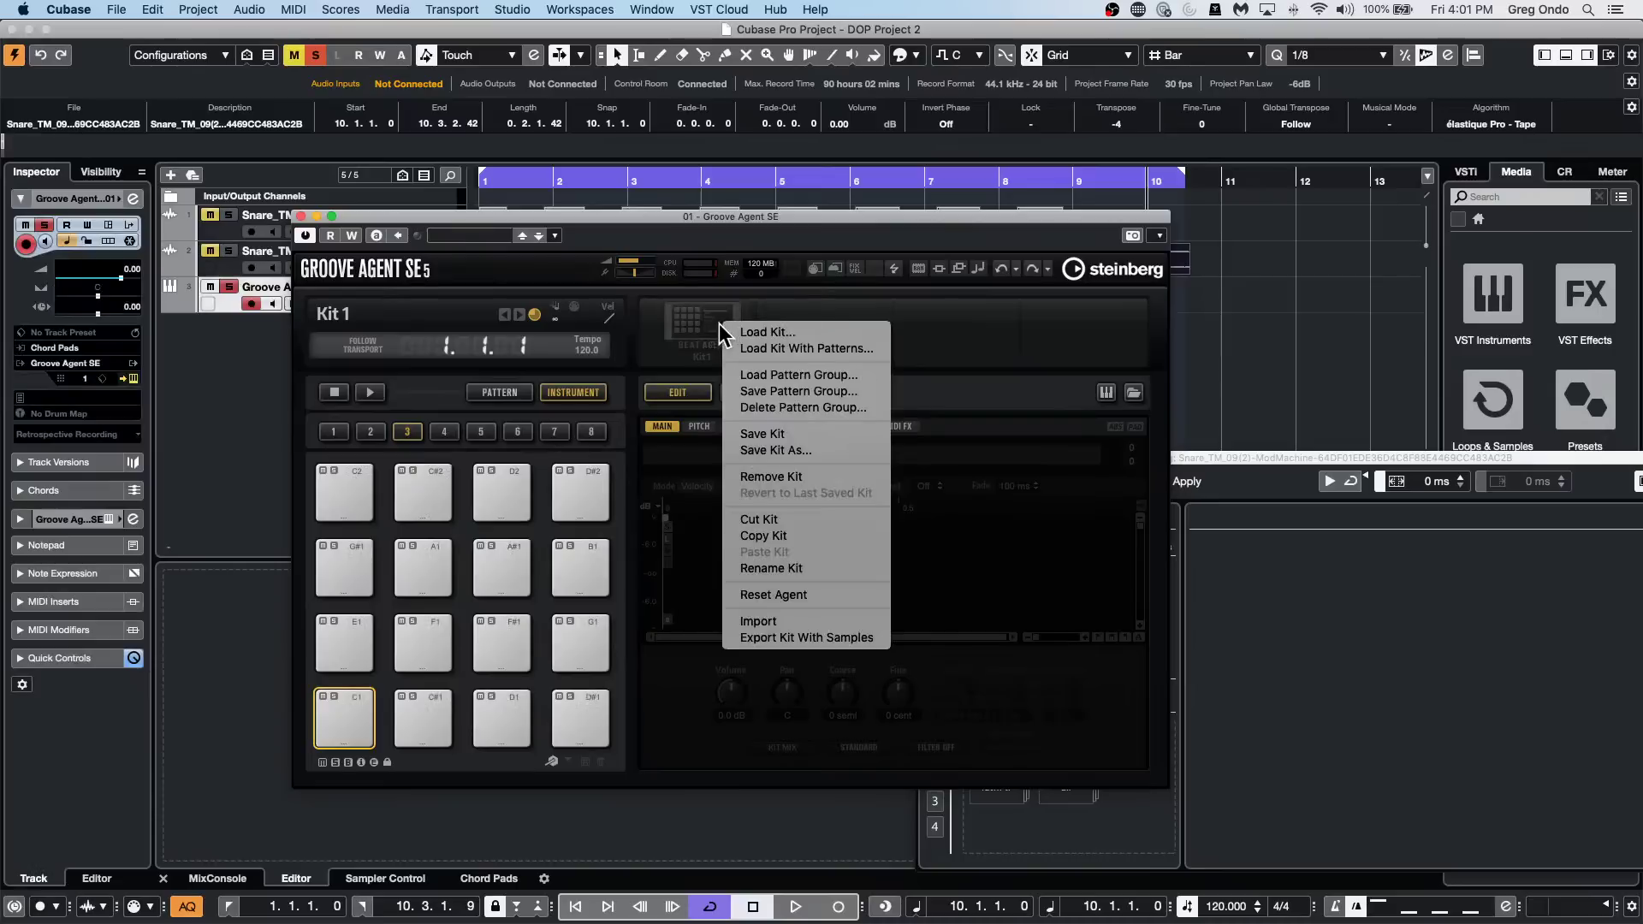
{"action": "left_click", "coordinate": [756, 349]}
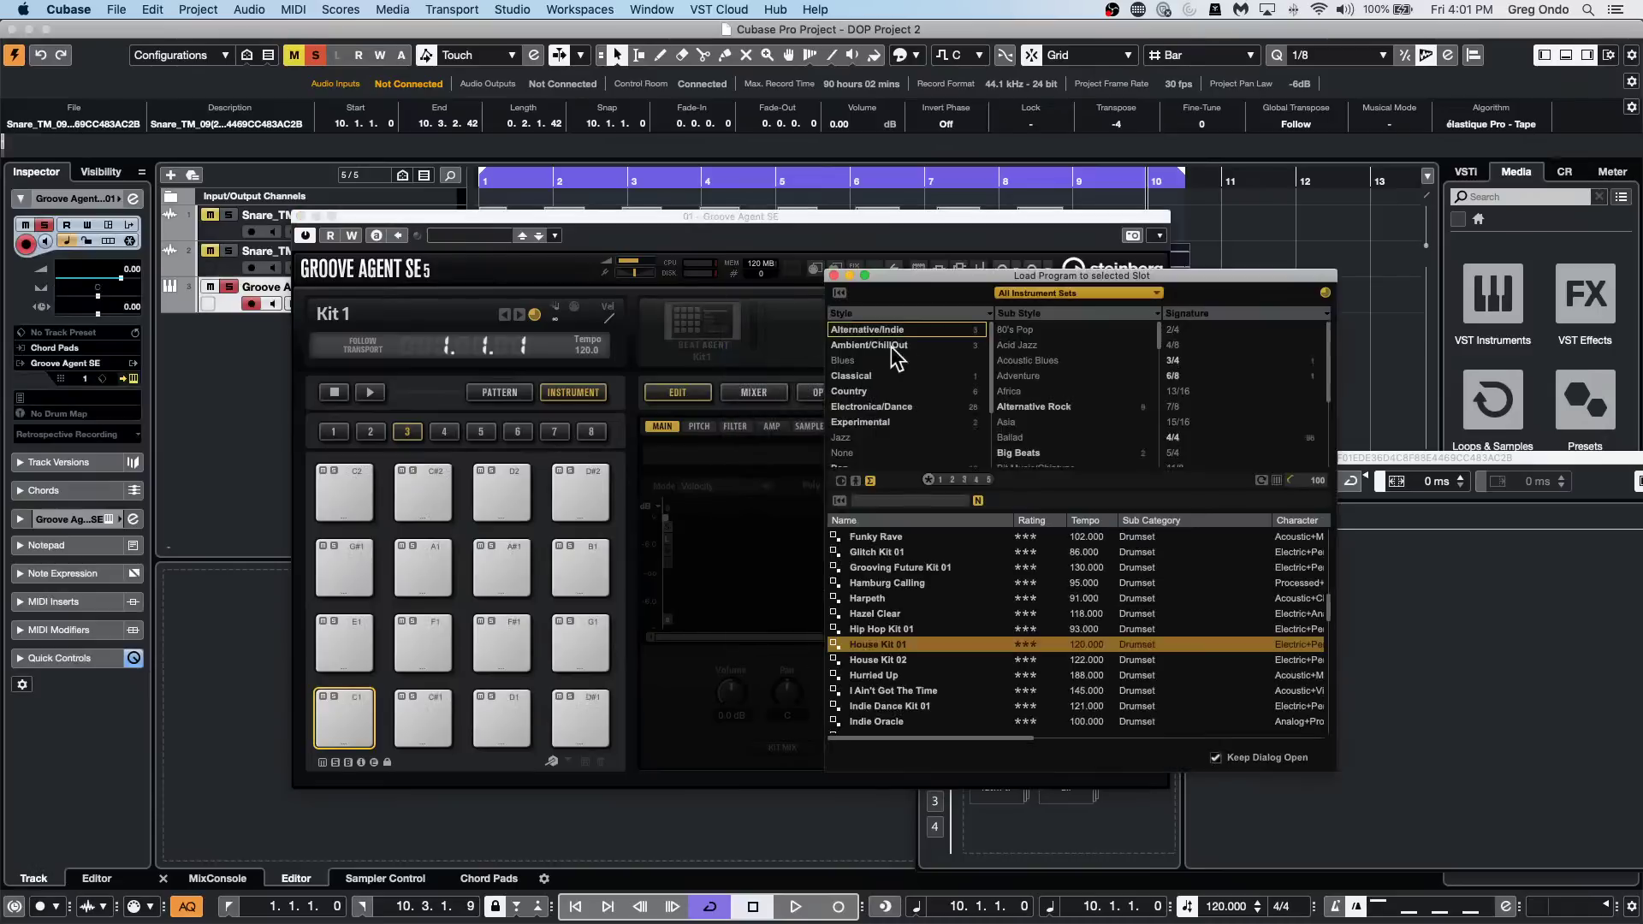
{"action": "left_click", "coordinate": [1032, 294]}
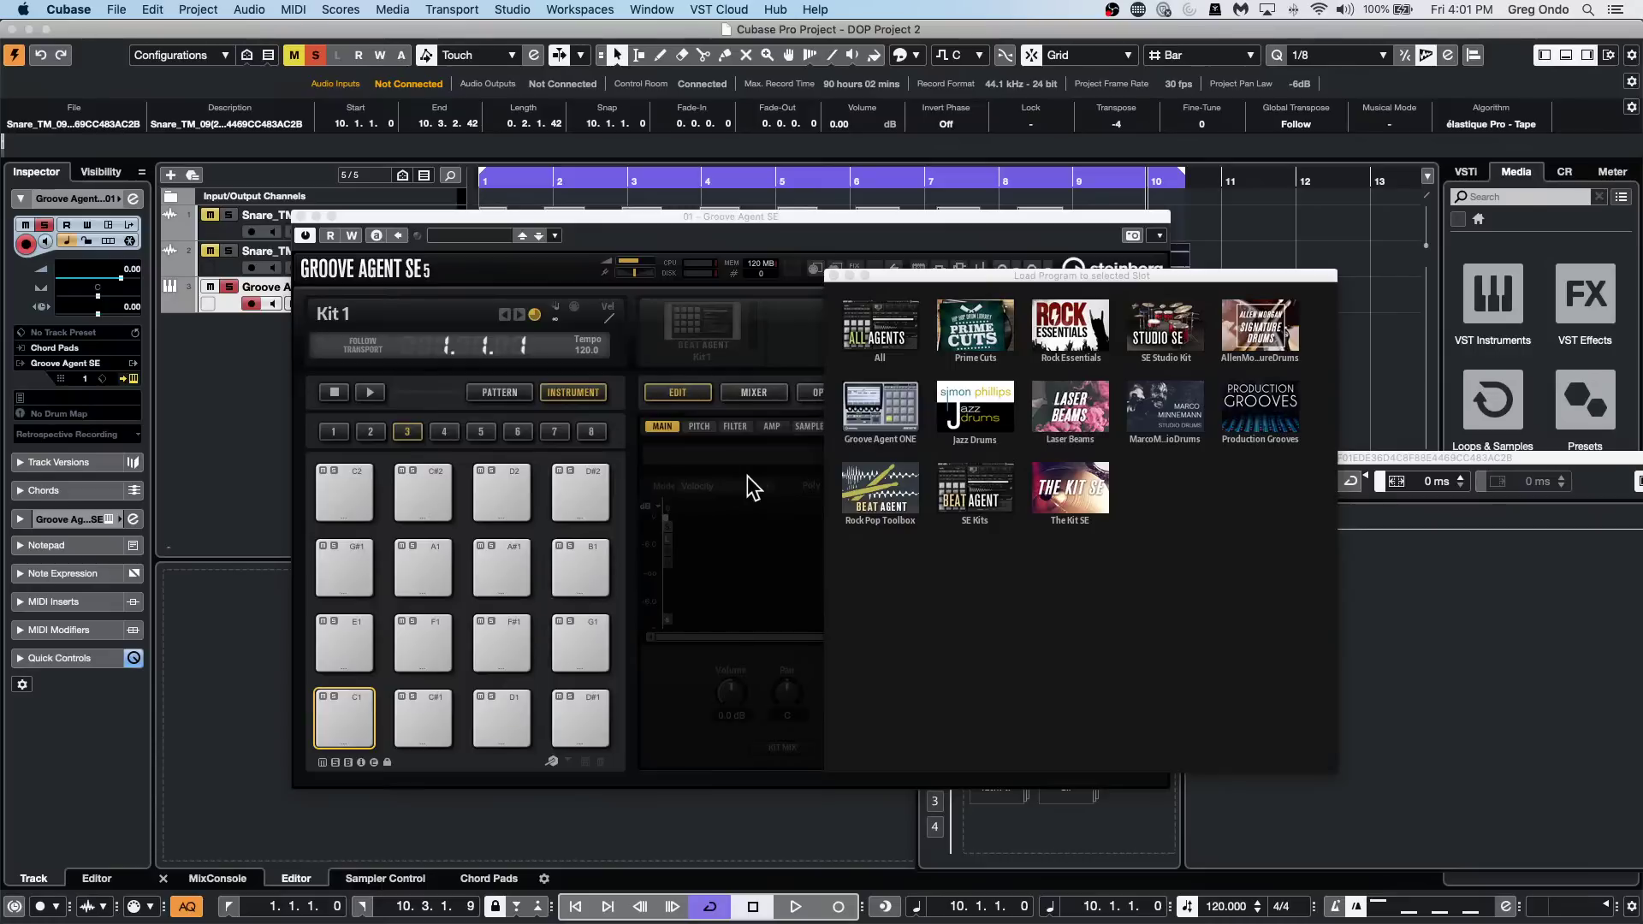
{"action": "left_click", "coordinate": [854, 332]}
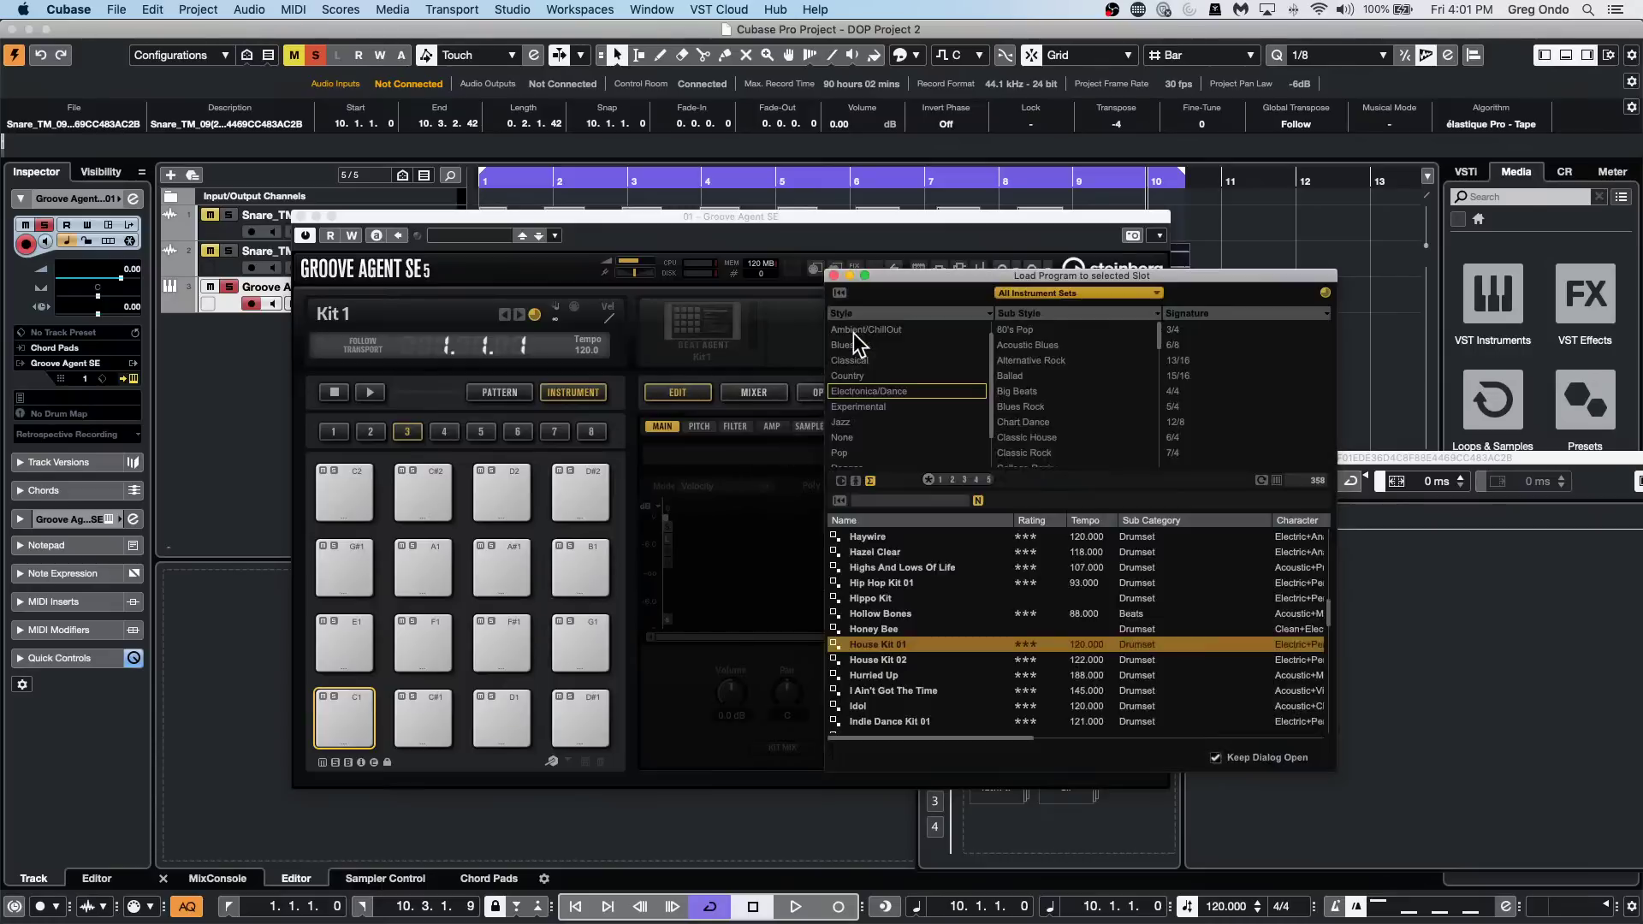
{"action": "left_click", "coordinate": [1039, 291]}
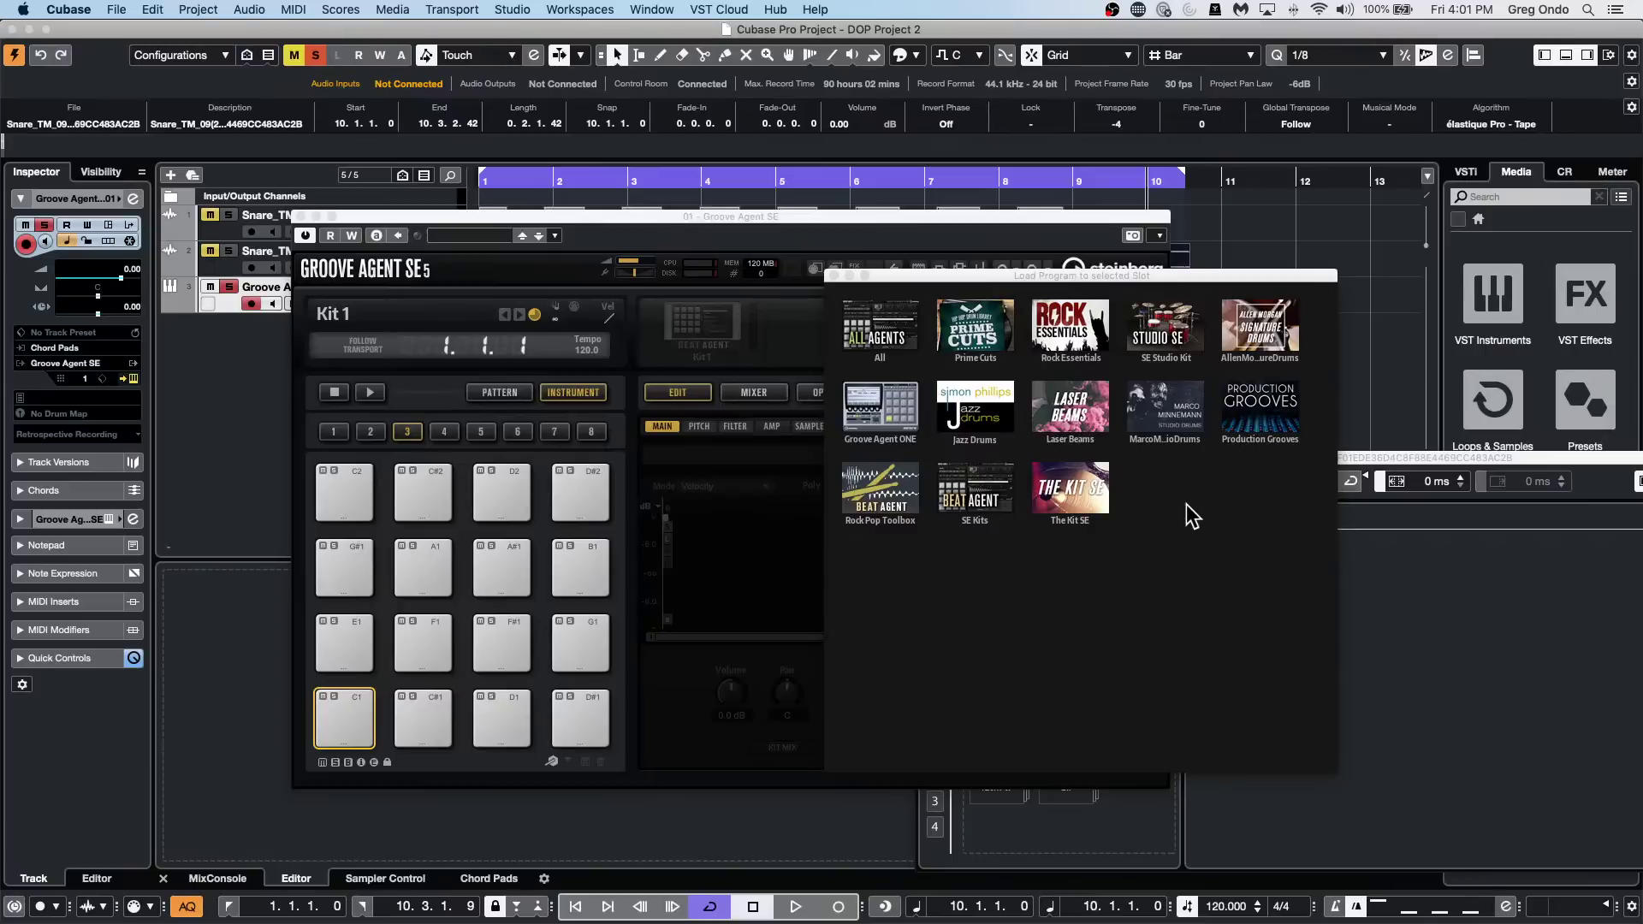
{"action": "left_click", "coordinate": [717, 484]}
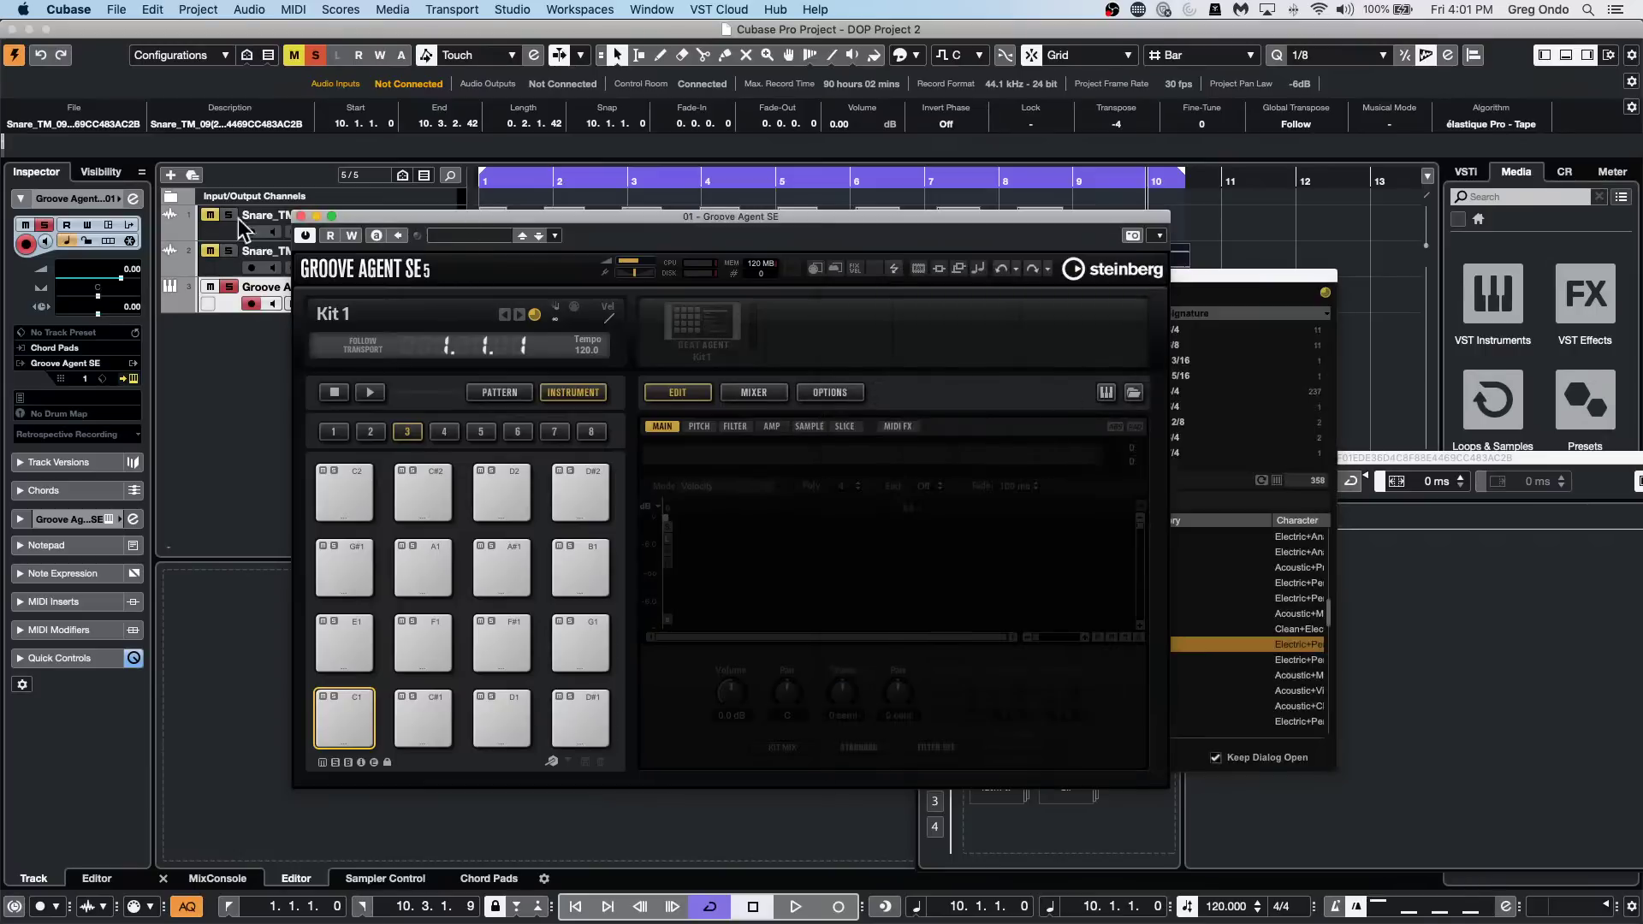
{"action": "left_click", "coordinate": [300, 216]}
Add another instrument track using the full Groove Agent with stereo audio outputs.
{"action": "right_click", "coordinate": [367, 388]}
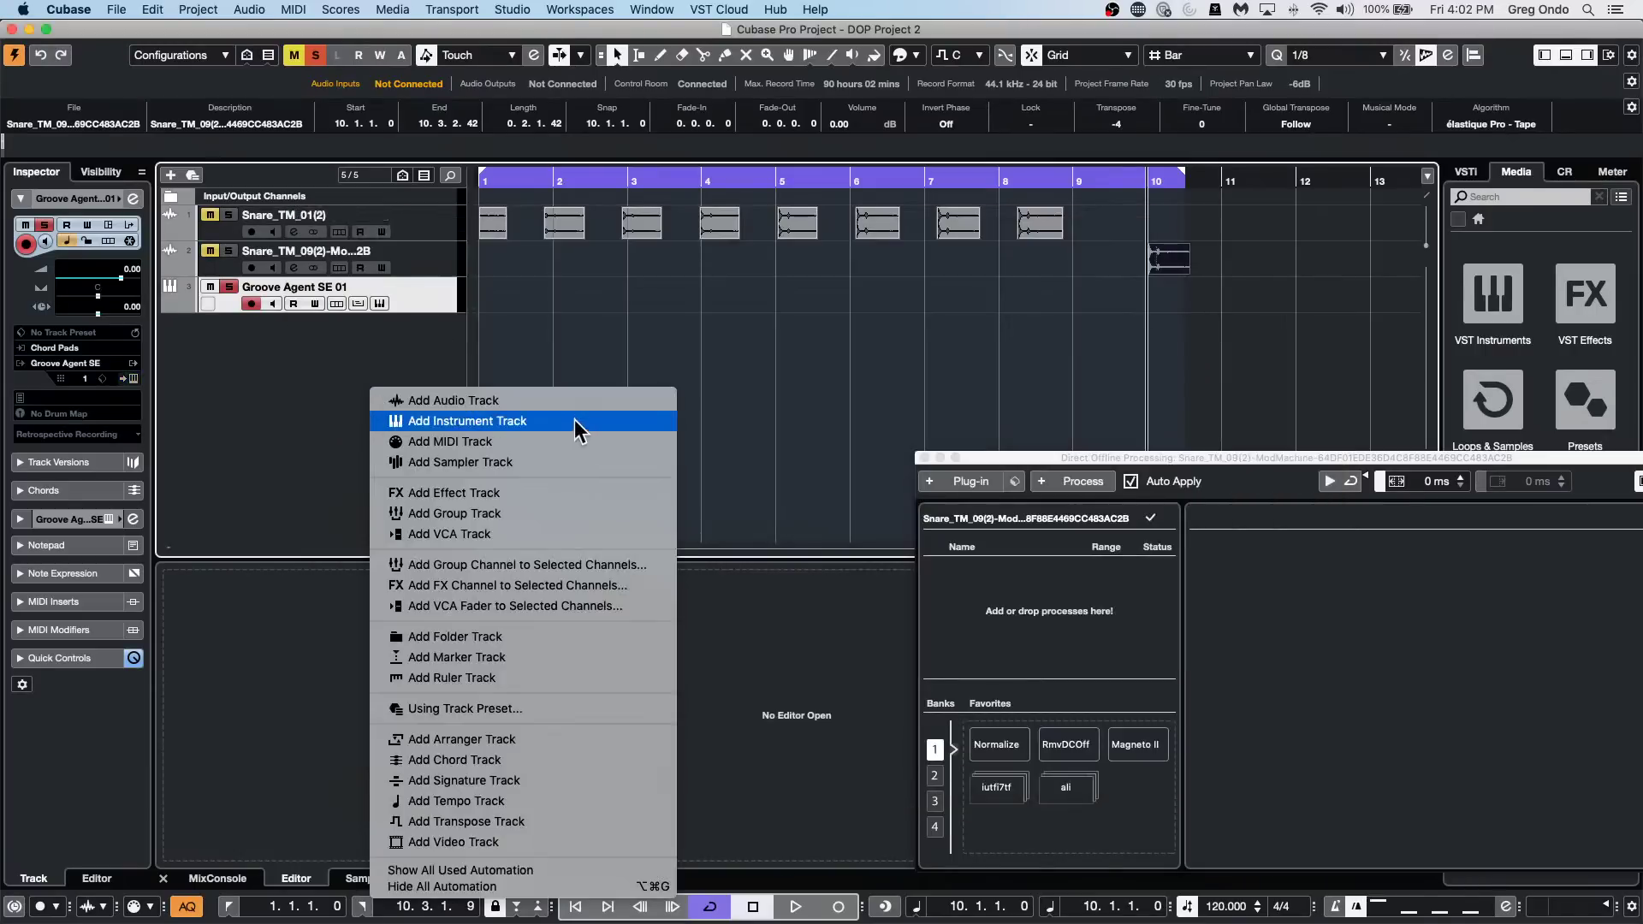
{"action": "left_click", "coordinate": [527, 421]}
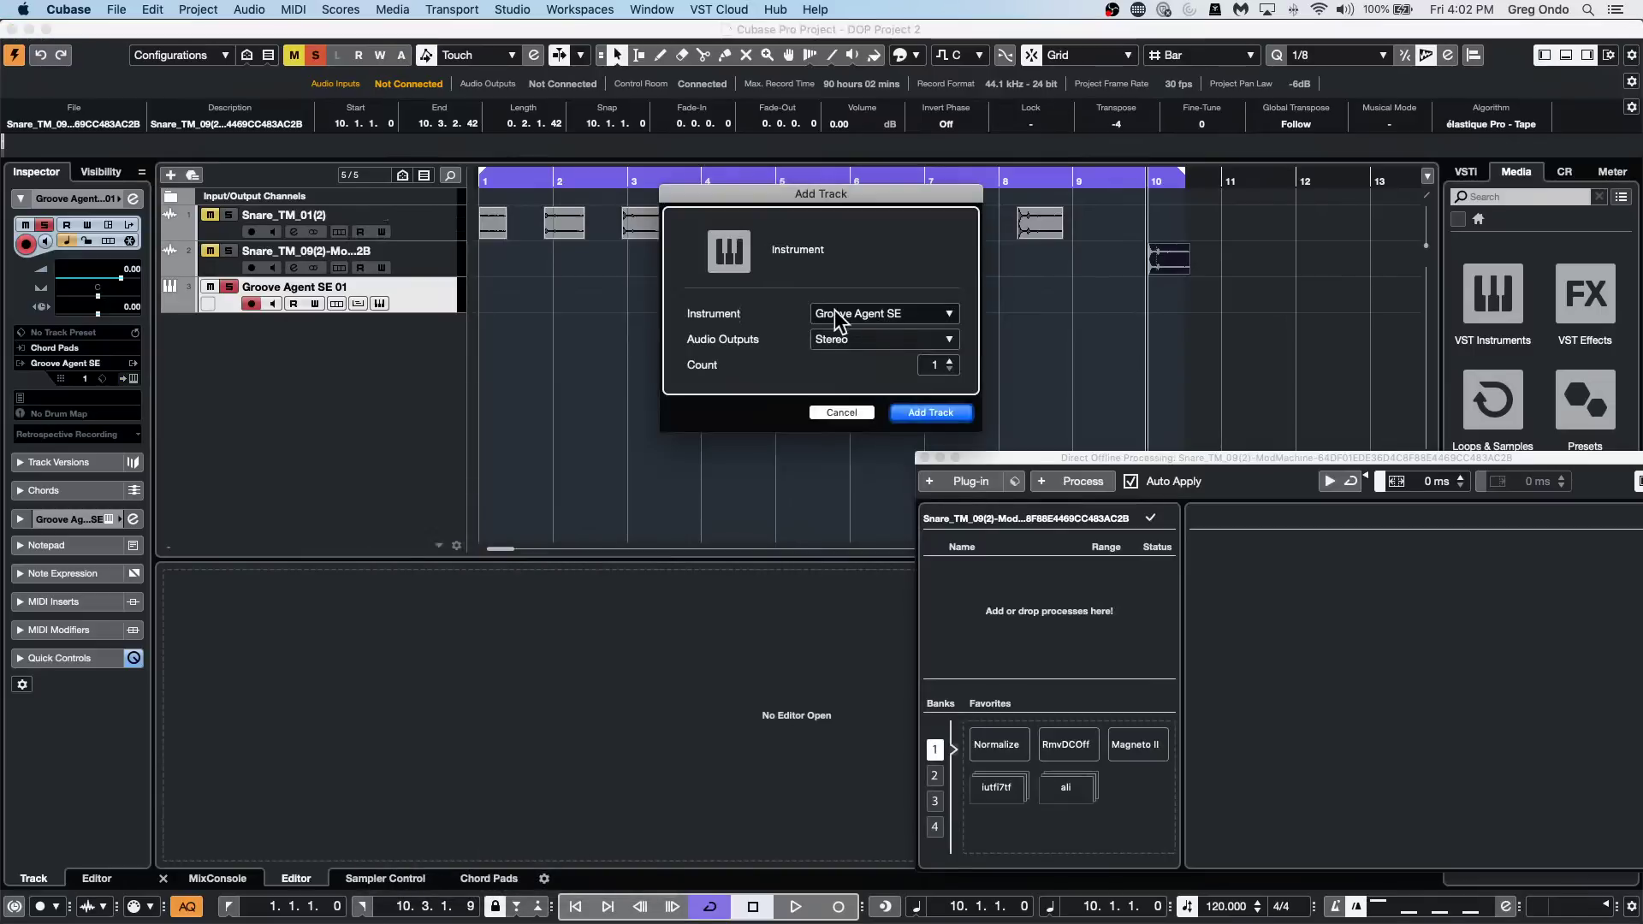
{"action": "left_click", "coordinate": [834, 311]}
{"action": "left_click", "coordinate": [804, 403]}
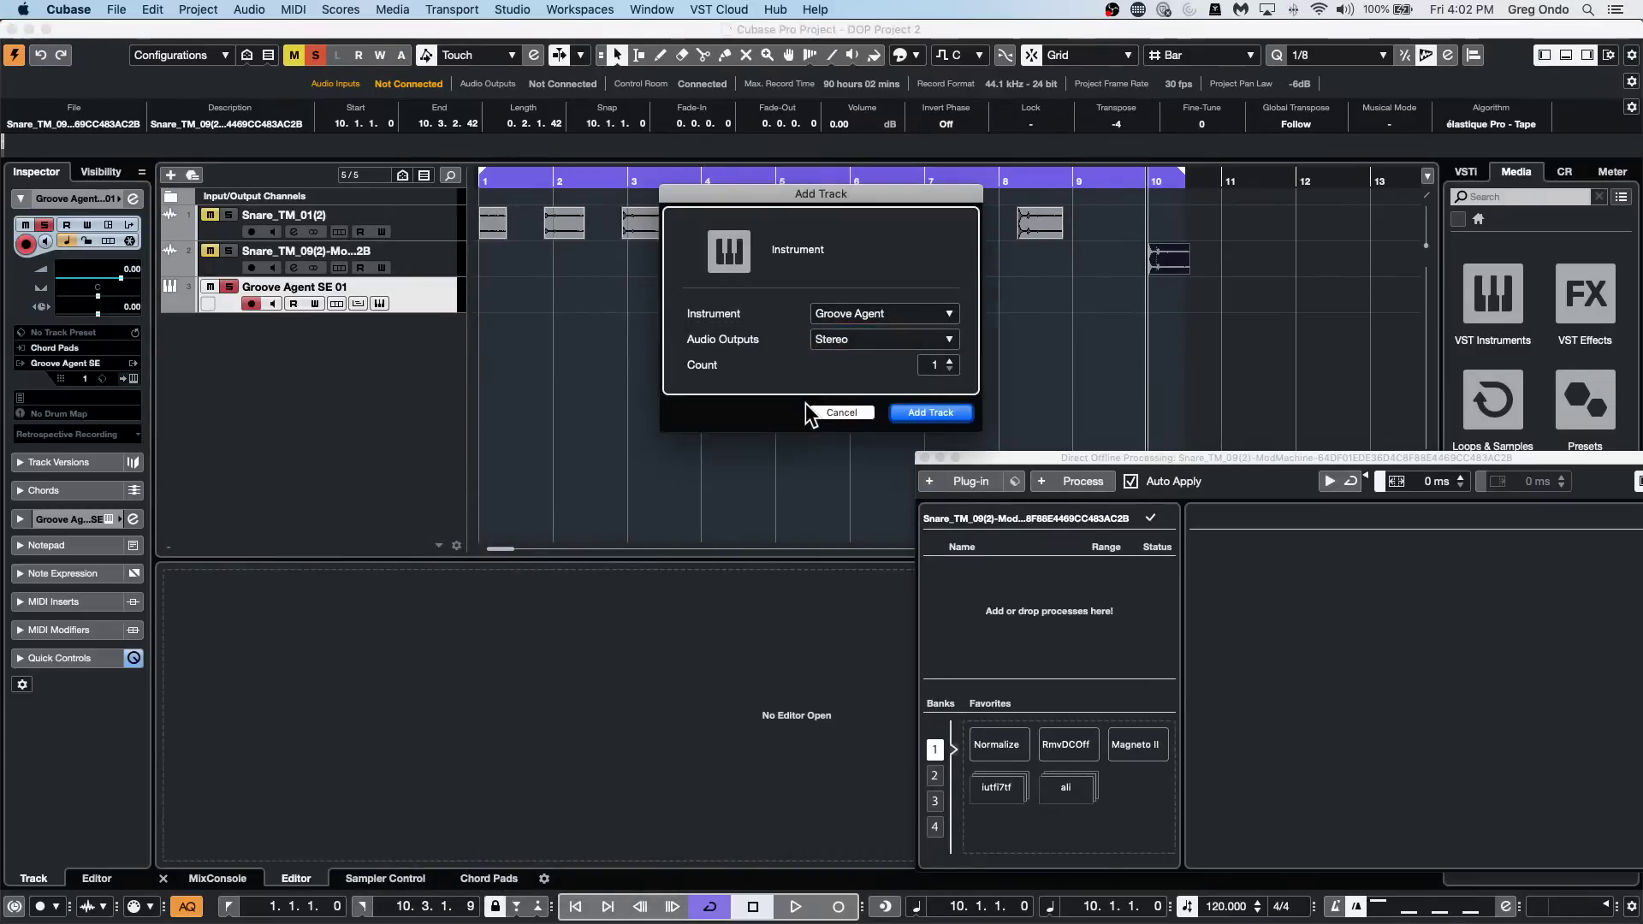
{"action": "left_click", "coordinate": [938, 416]}
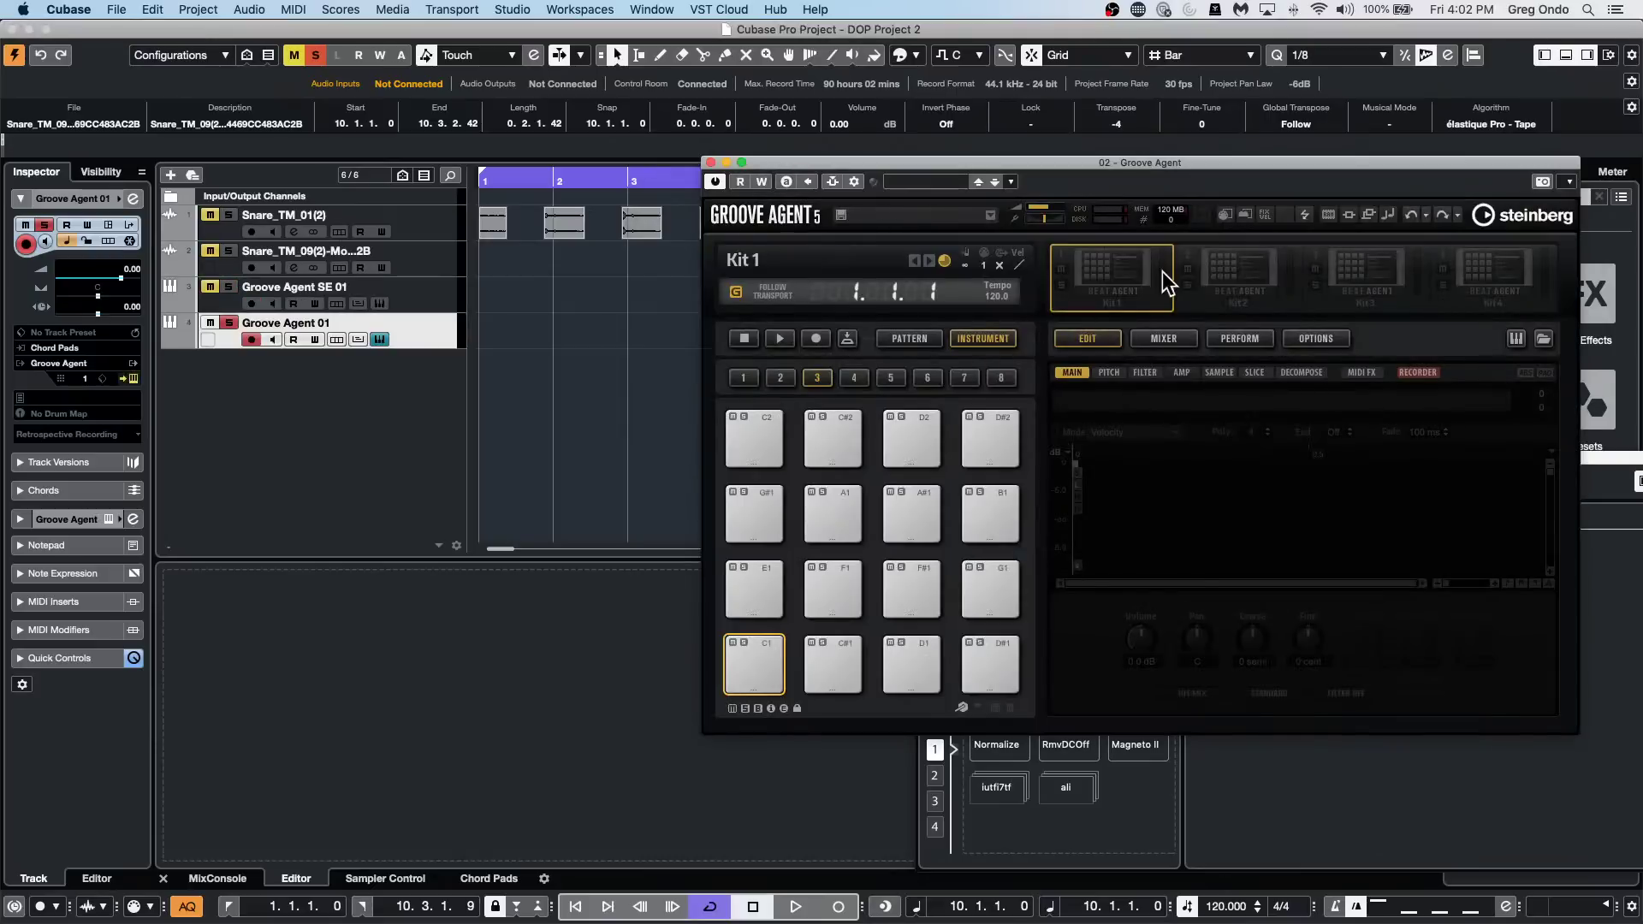
Load the Triple Snare Funk Mix 01 kit from Simon Phillips Studio Drums into Groove Agent's first kit slot.
{"action": "right_click", "coordinate": [1117, 270]}
{"action": "left_click", "coordinate": [1182, 295]}
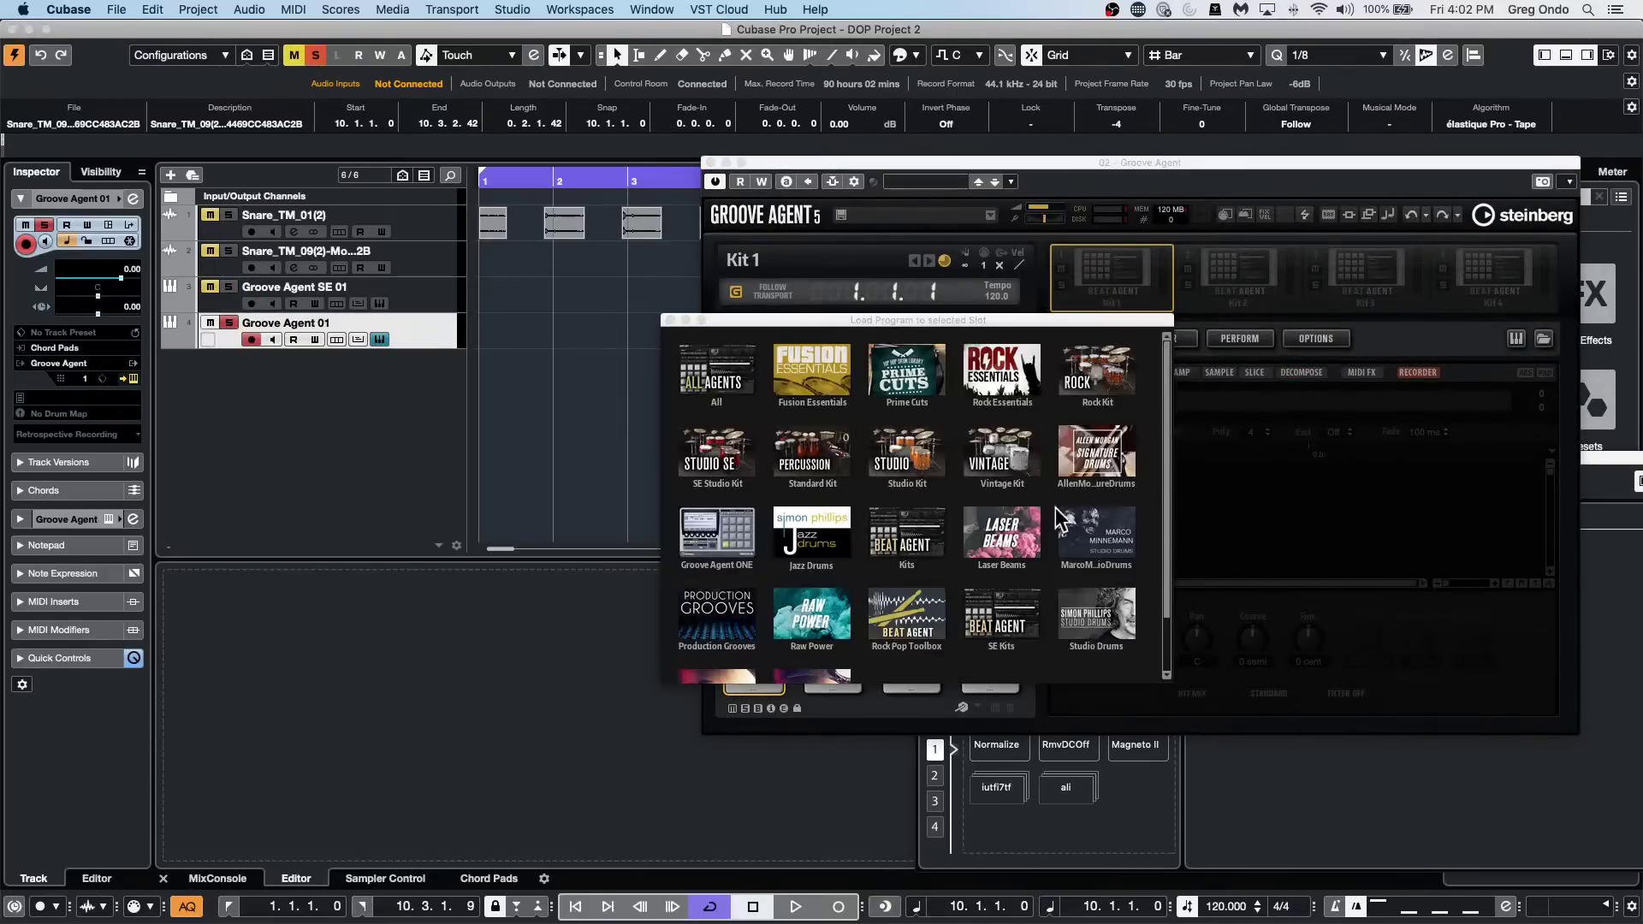
{"action": "left_click", "coordinate": [1104, 646]}
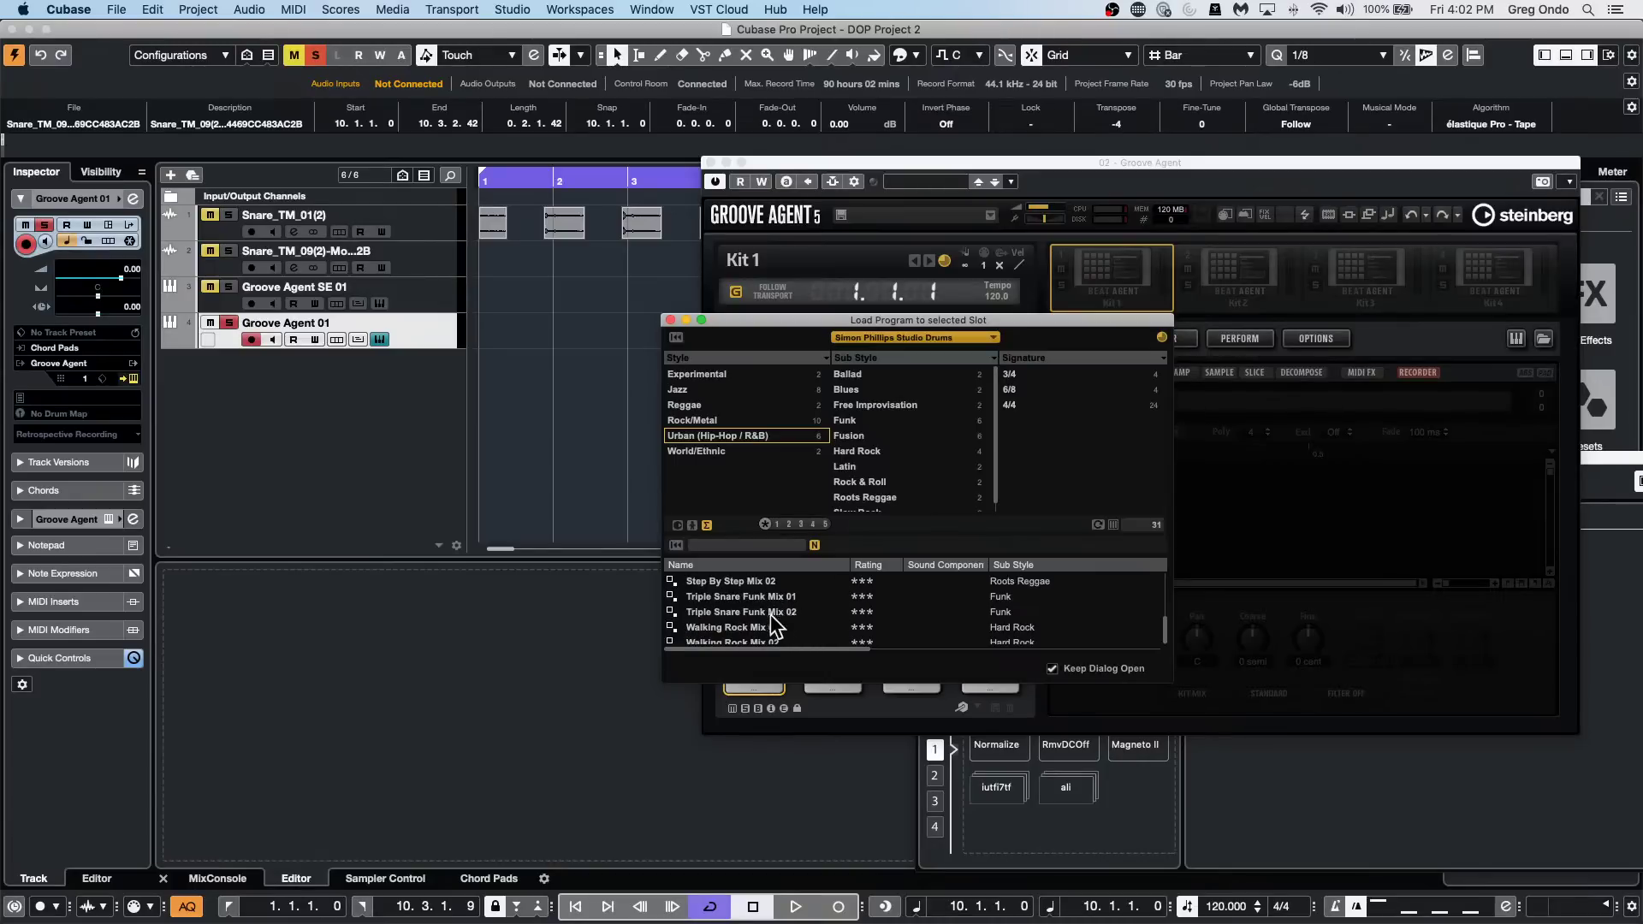
{"action": "double_click", "coordinate": [756, 598]}
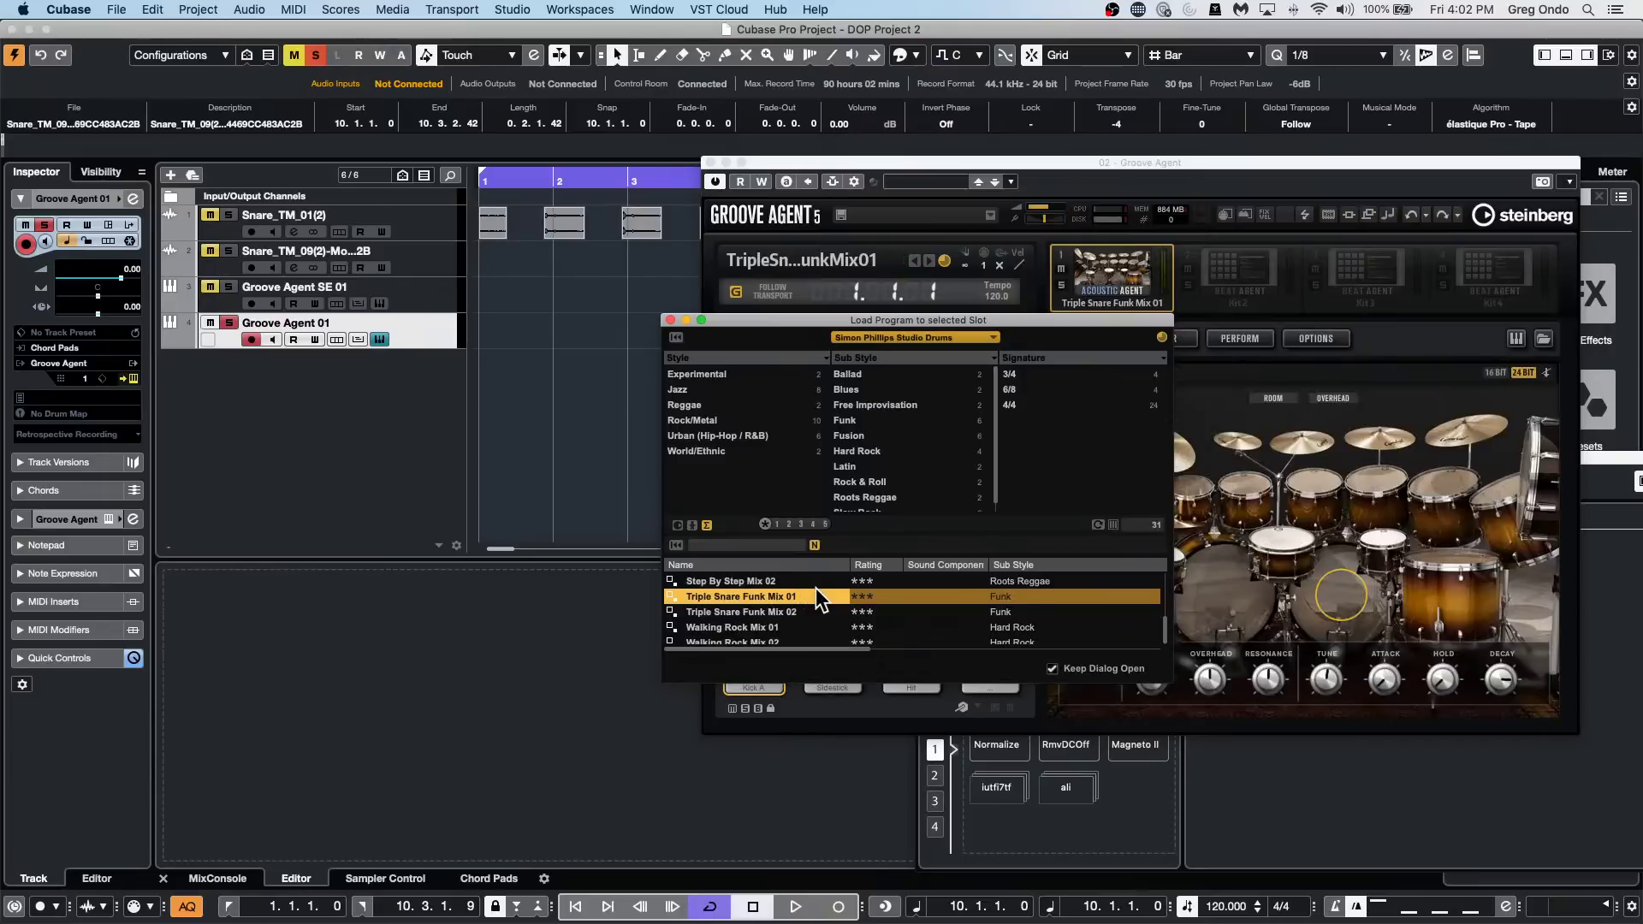
Play the loaded kit's Main 1 pattern and set its complexity to 5 and intensity to 93.2.
{"action": "left_click", "coordinate": [672, 320]}
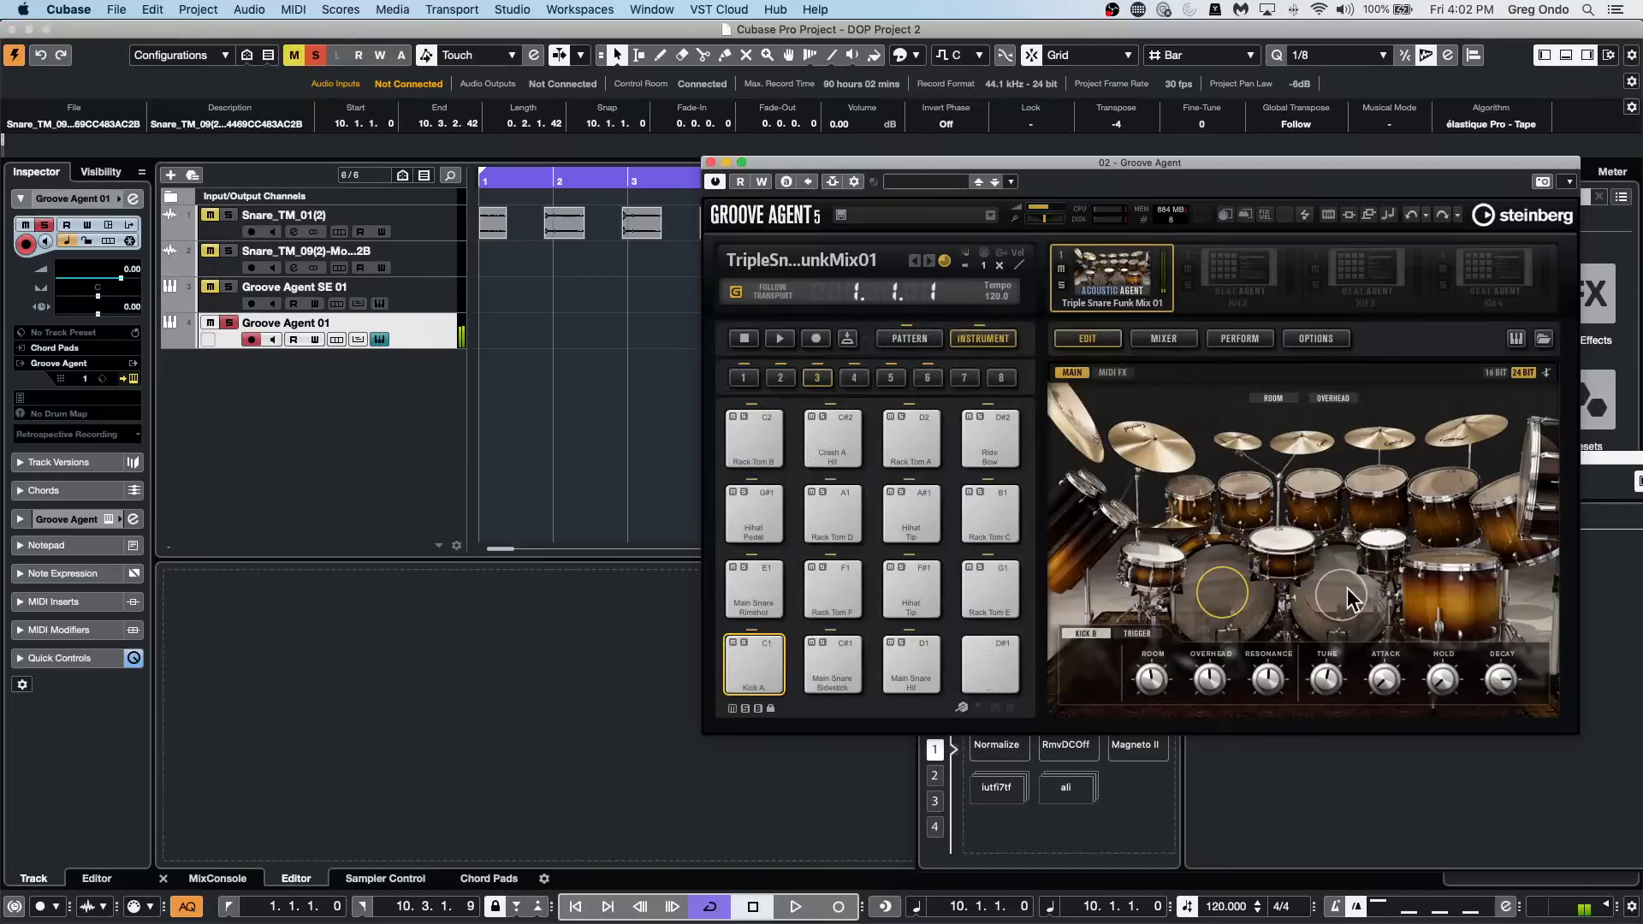
{"action": "left_click", "coordinate": [905, 344]}
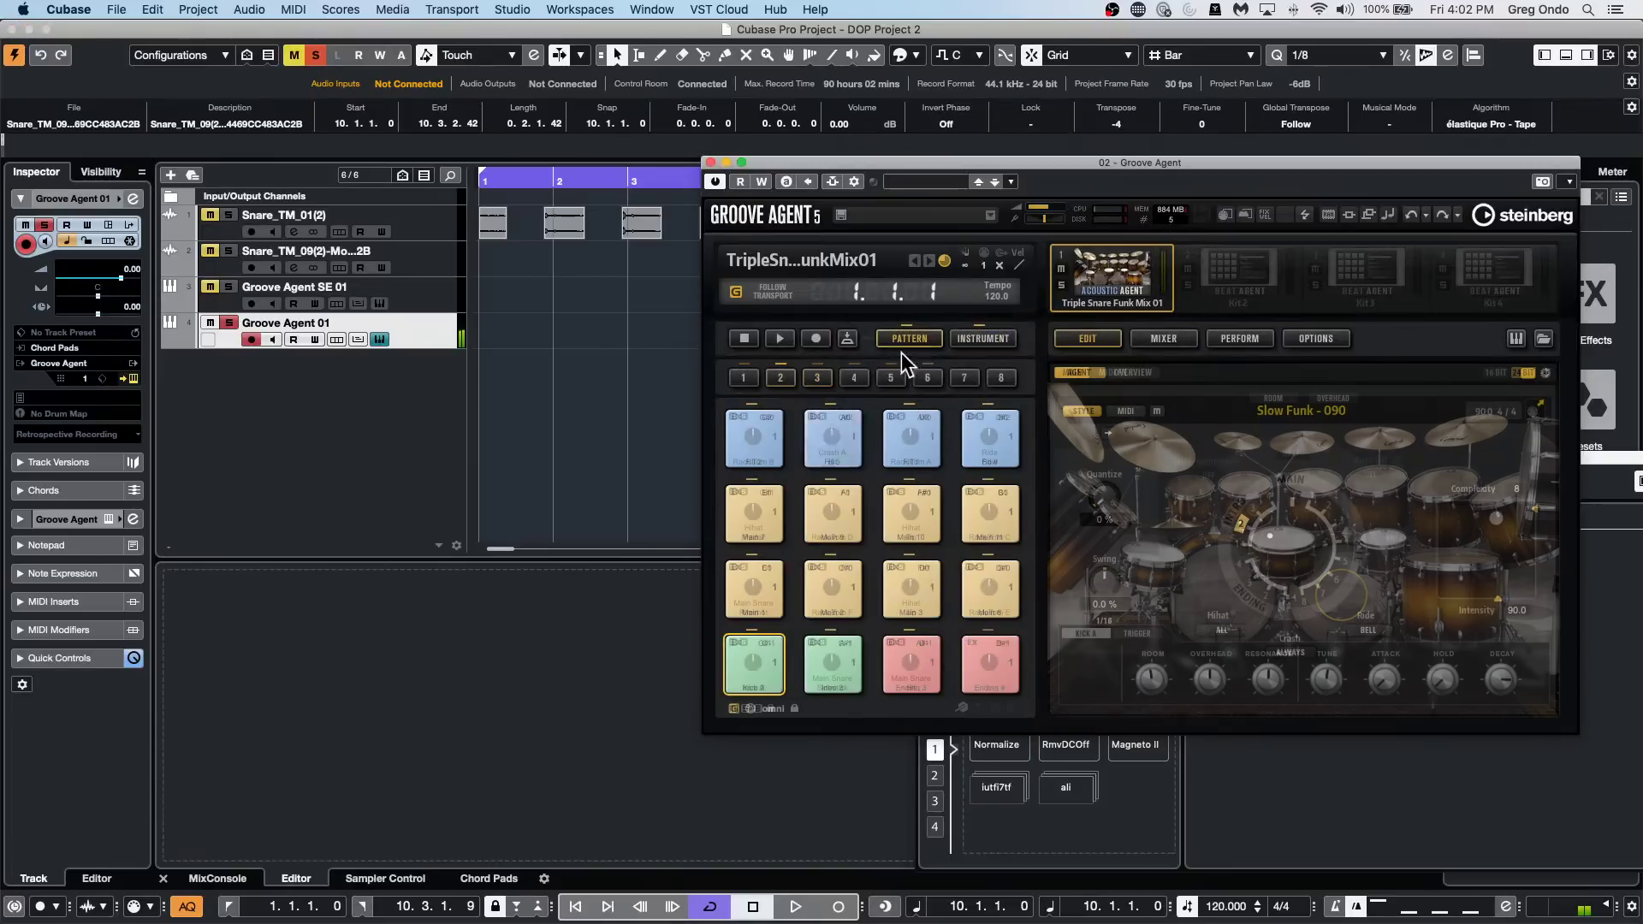
{"action": "left_click", "coordinate": [749, 591]}
{"action": "left_click", "coordinate": [782, 341]}
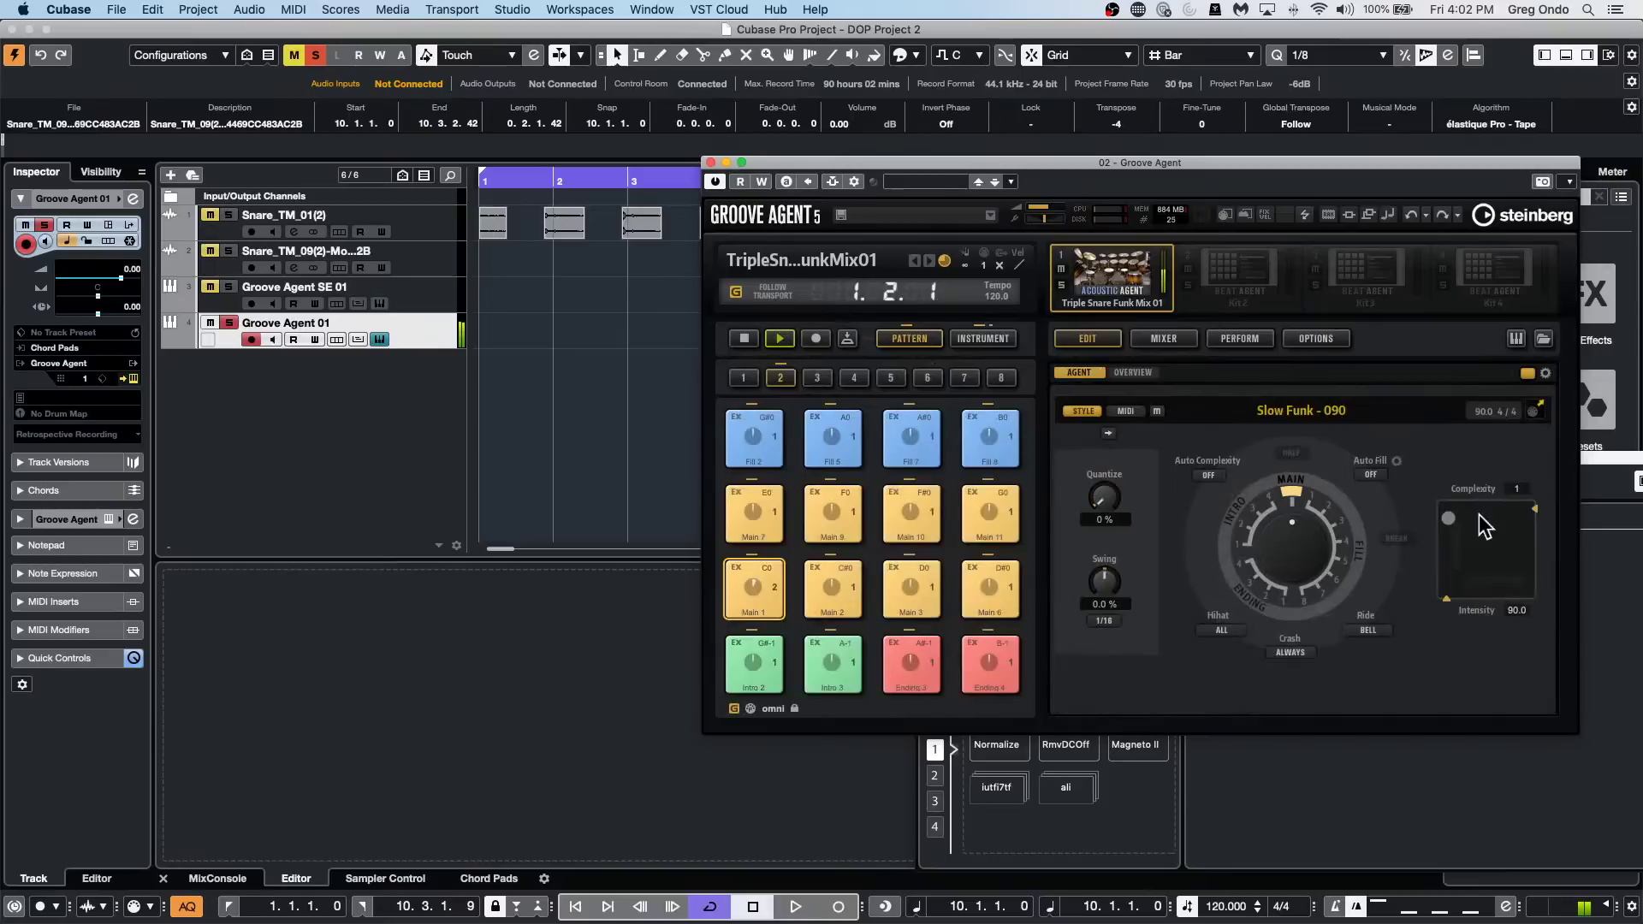
{"action": "left_click_drag", "start_coordinate": [1169, 161], "coordinate": [981, 137]}
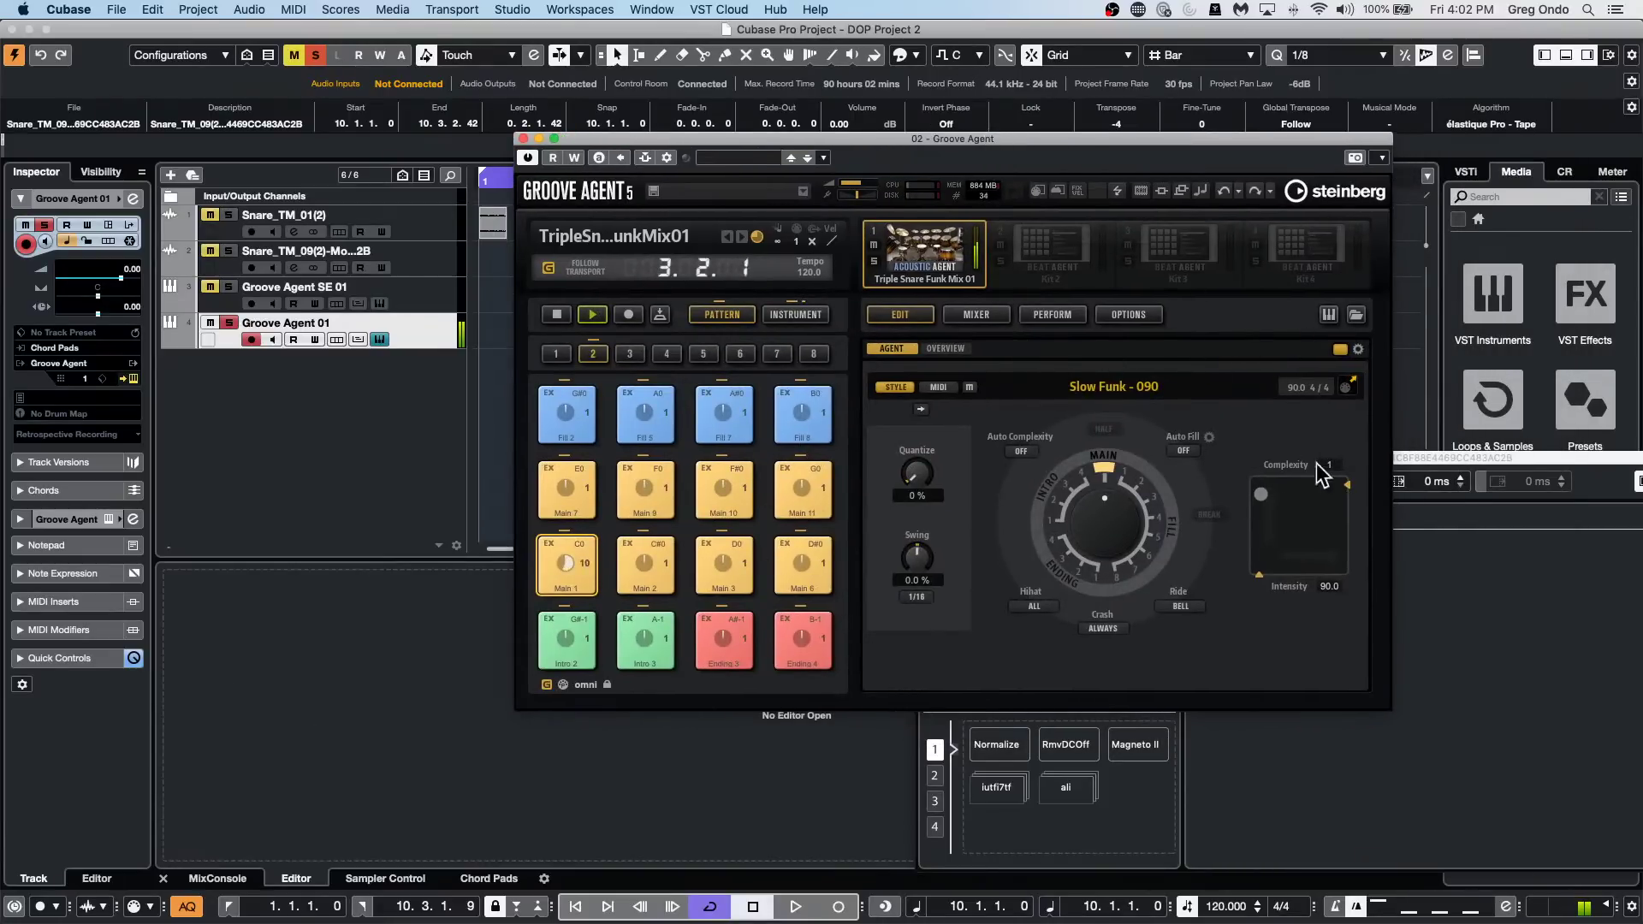
{"action": "mouse_move", "coordinate": [1262, 518]}
{"action": "left_mouse_down"}
{"action": "mouse_move", "coordinate": [1263, 498]}
{"action": "mouse_move", "coordinate": [1283, 499]}
{"action": "left_mouse_up"}
Audition several toms and a crash cymbal on the kit's drum picture in the instrument view.
{"action": "left_click", "coordinate": [812, 316]}
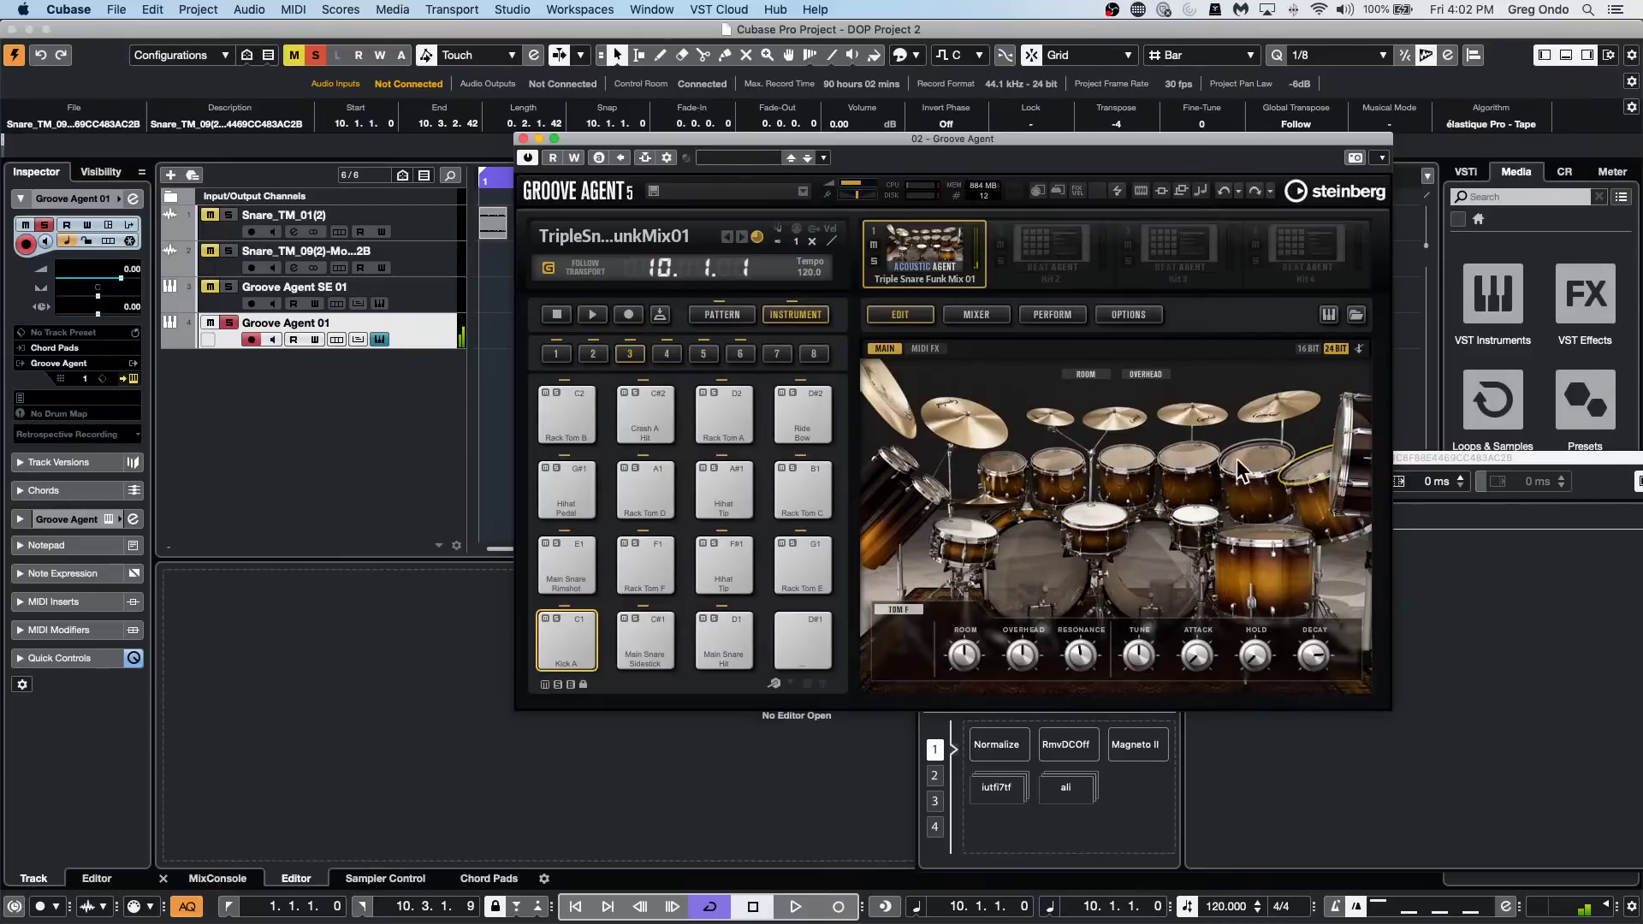
{"action": "left_click", "coordinate": [1215, 467]}
{"action": "left_click", "coordinate": [1041, 464]}
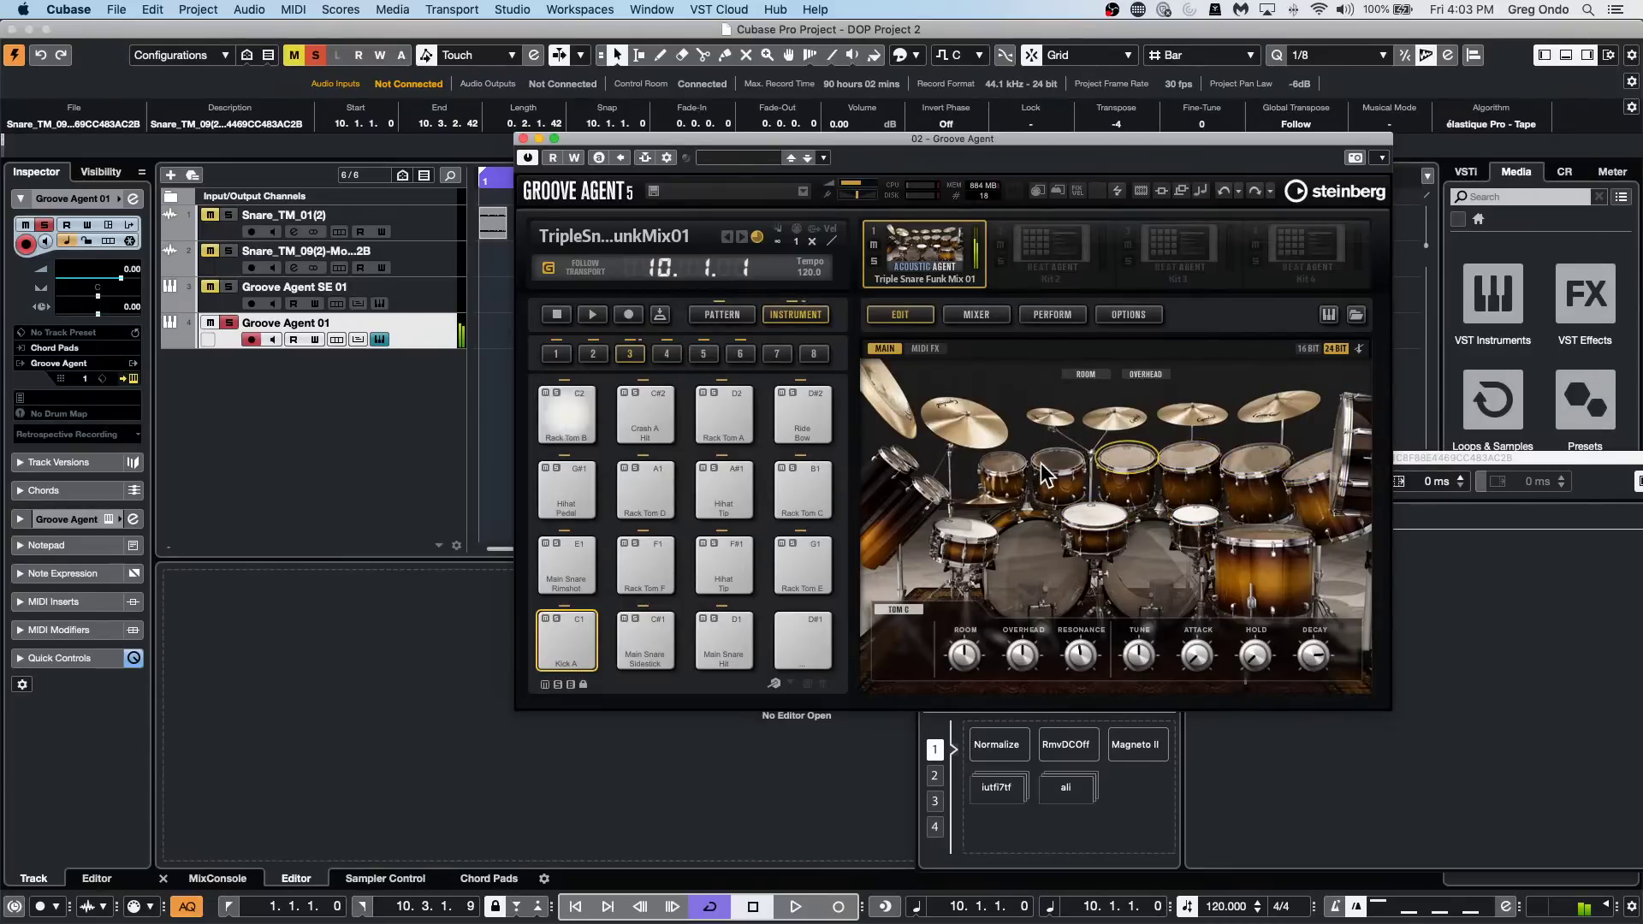
{"action": "left_click", "coordinate": [955, 409]}
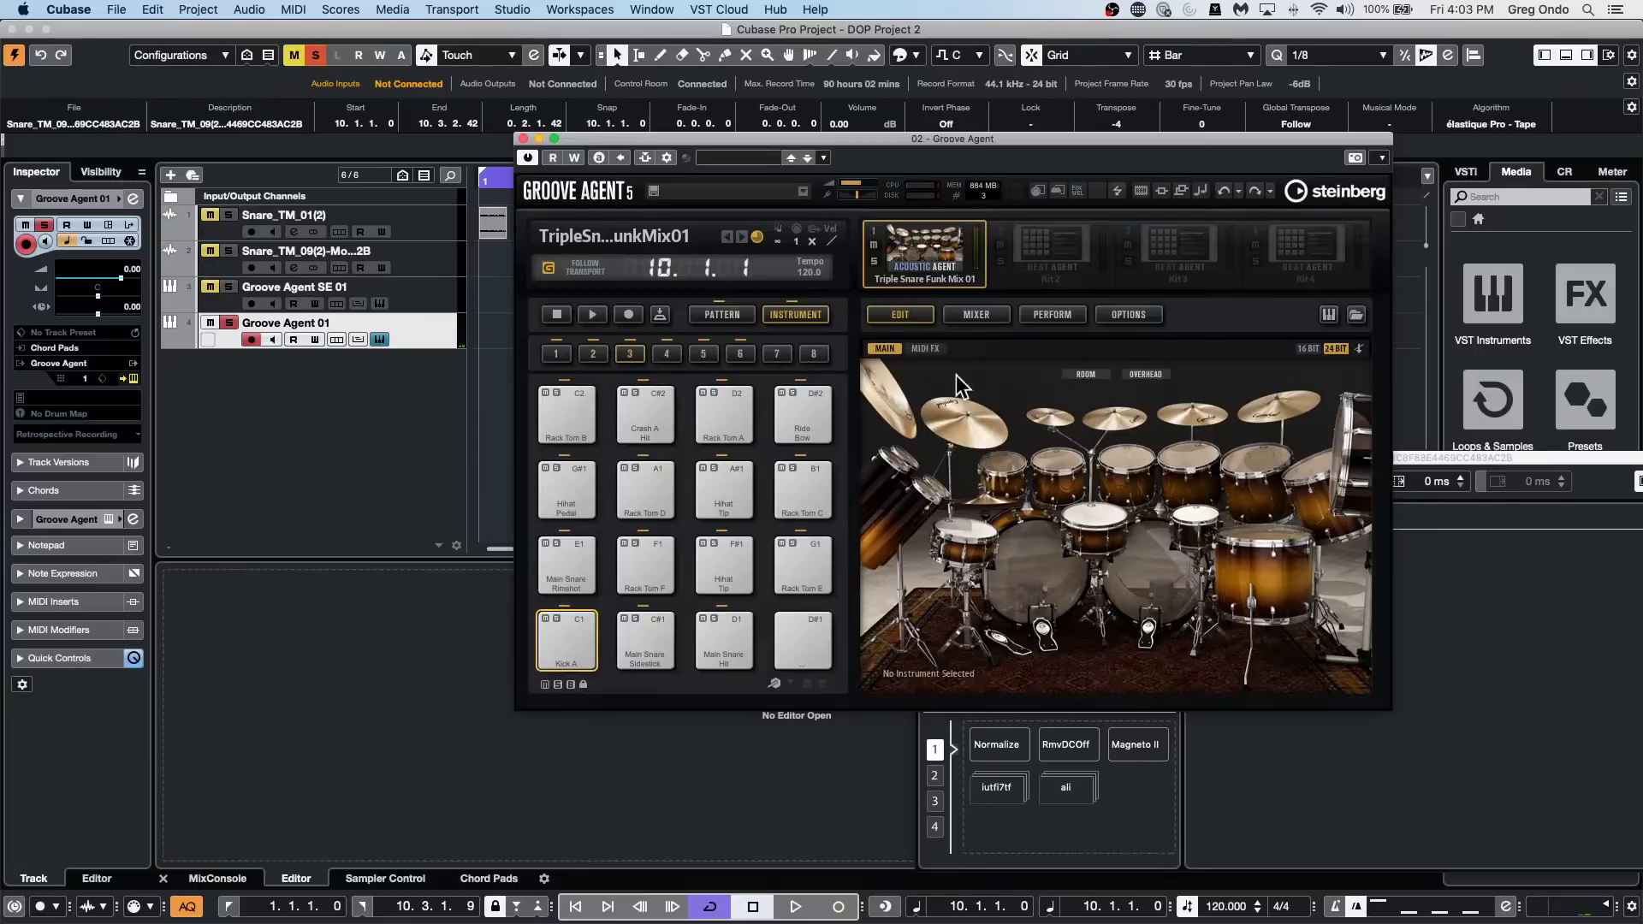
Start pattern playback, select Kick A, and try trigger type Electro 1 before setting it to Electro 3.
{"action": "left_click", "coordinate": [593, 315]}
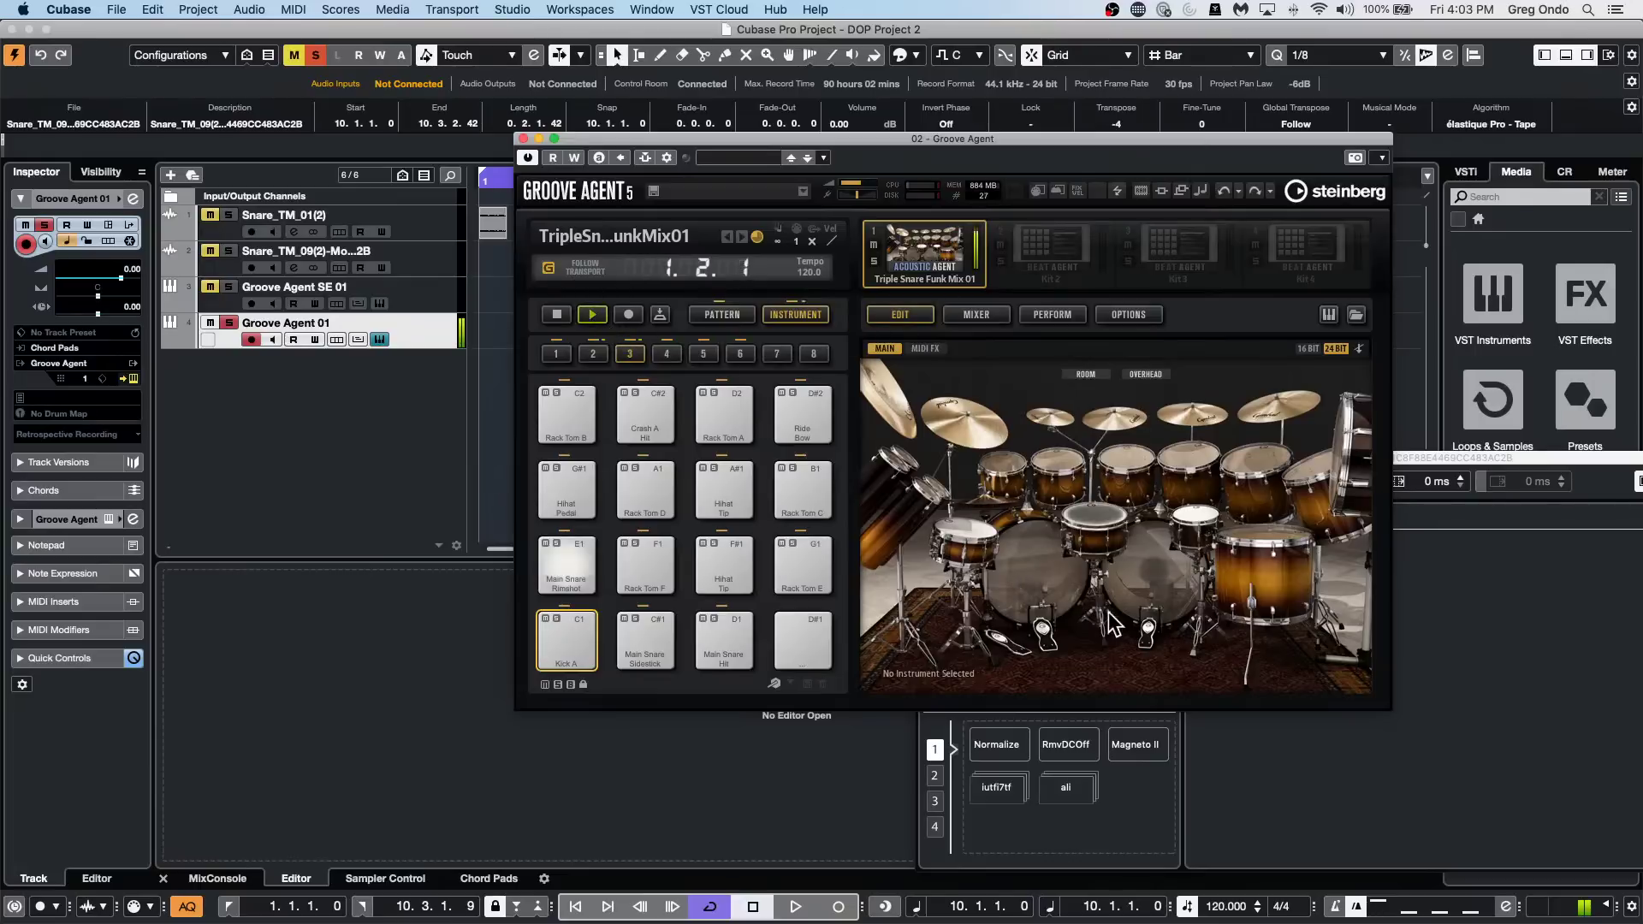
{"action": "mouse_move", "coordinate": [1154, 582]}
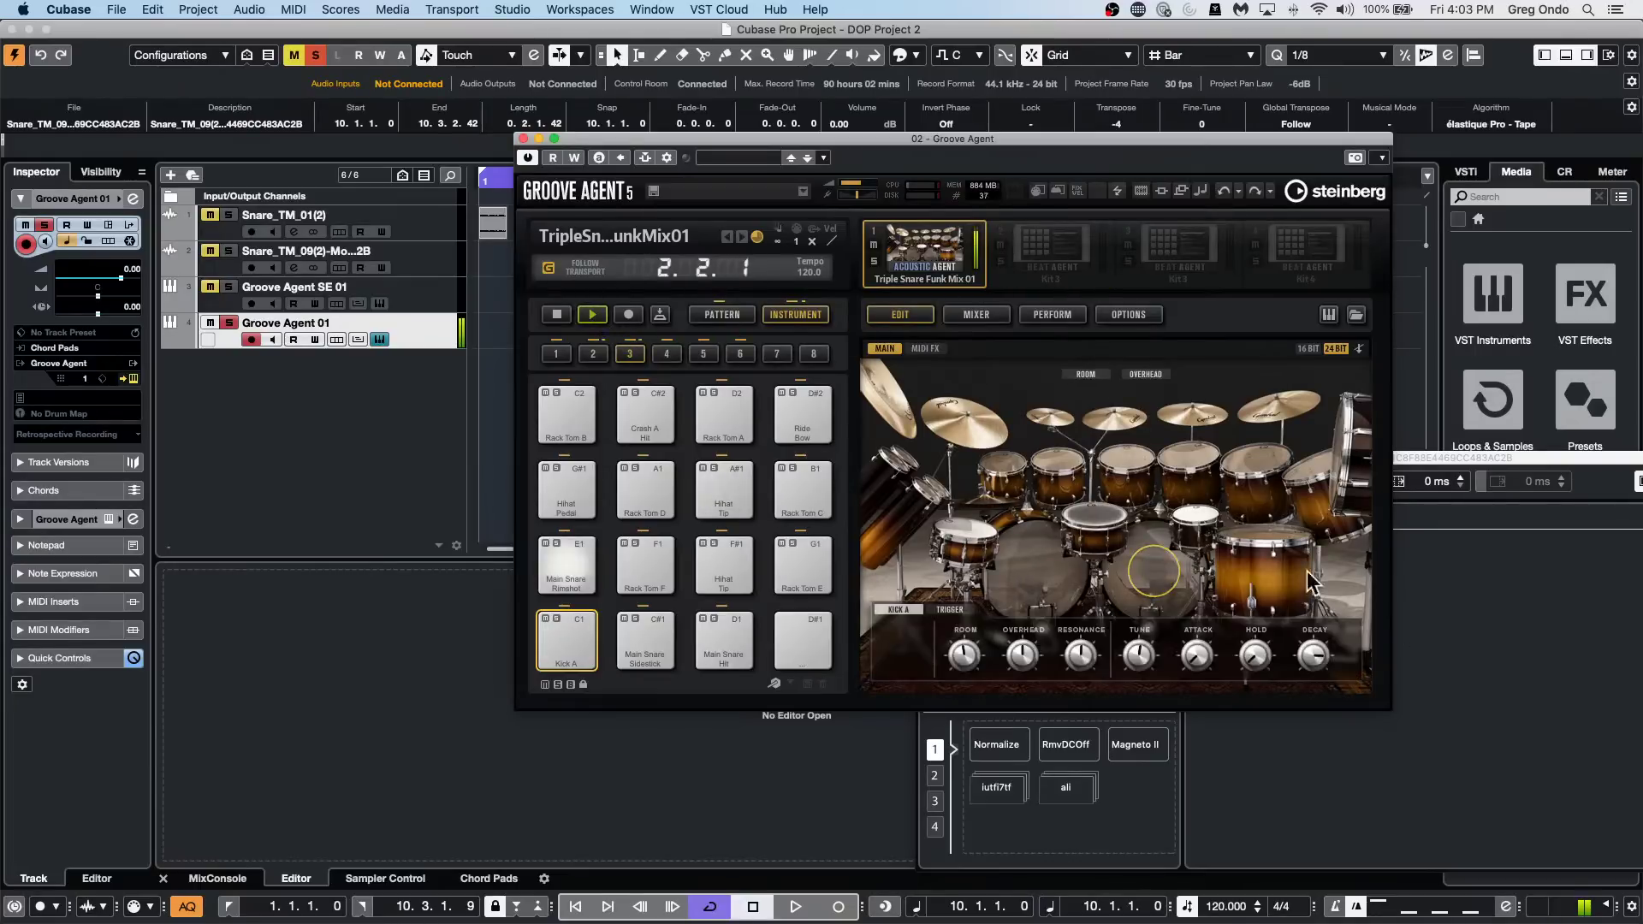
{"action": "left_click", "coordinate": [956, 610]}
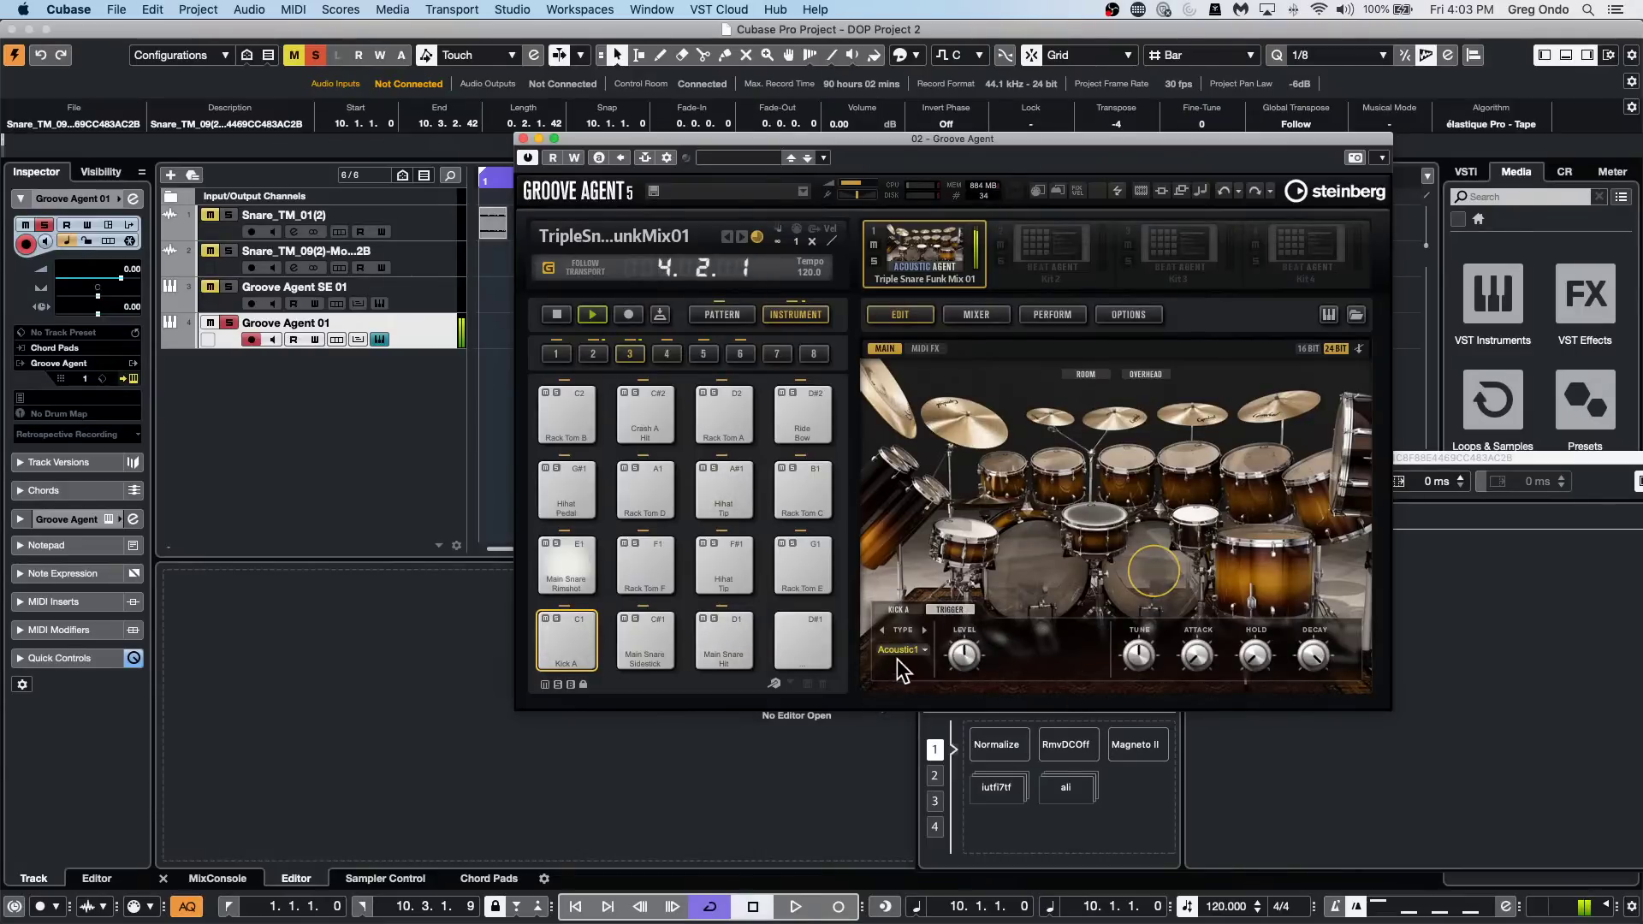
{"action": "left_click", "coordinate": [921, 652]}
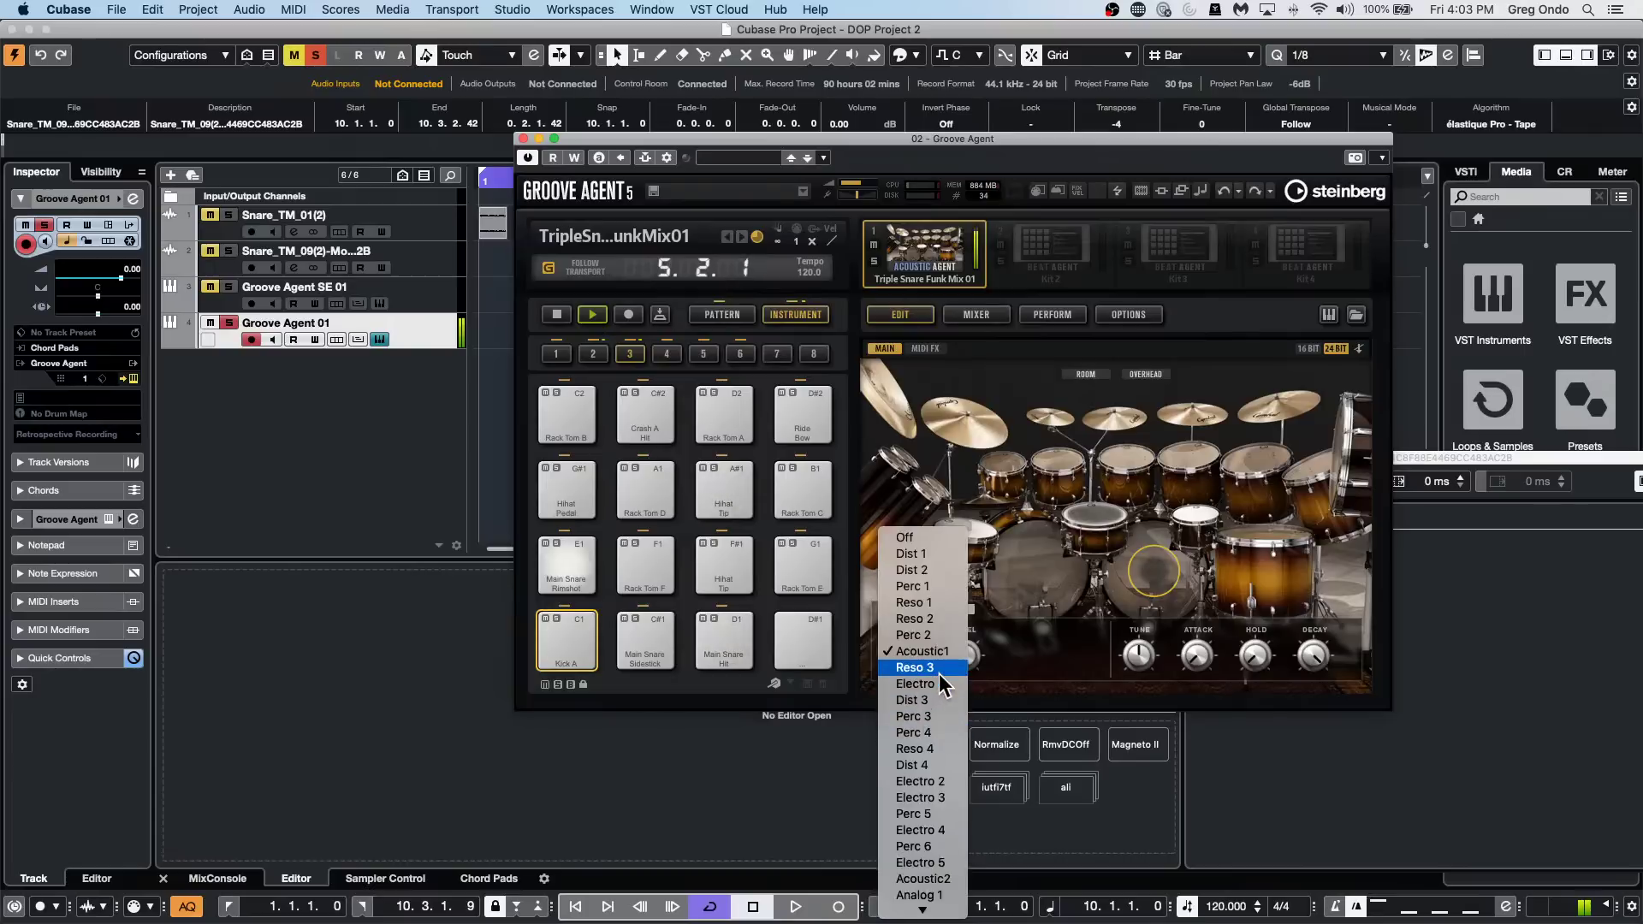
{"action": "left_click", "coordinate": [939, 684]}
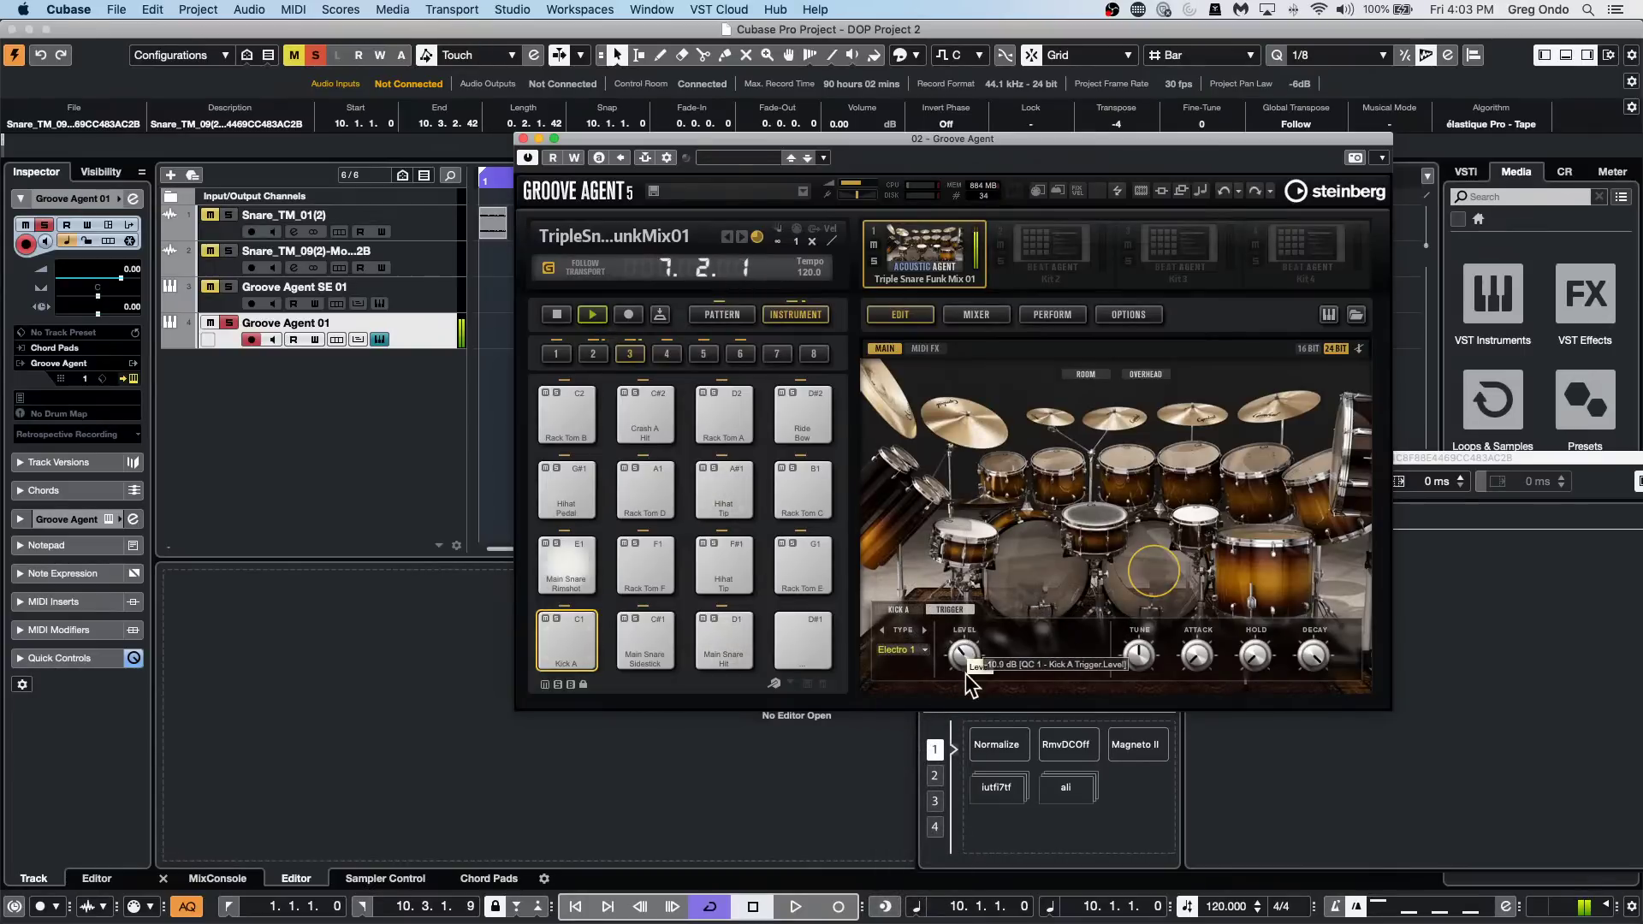
{"action": "left_click", "coordinate": [909, 650]}
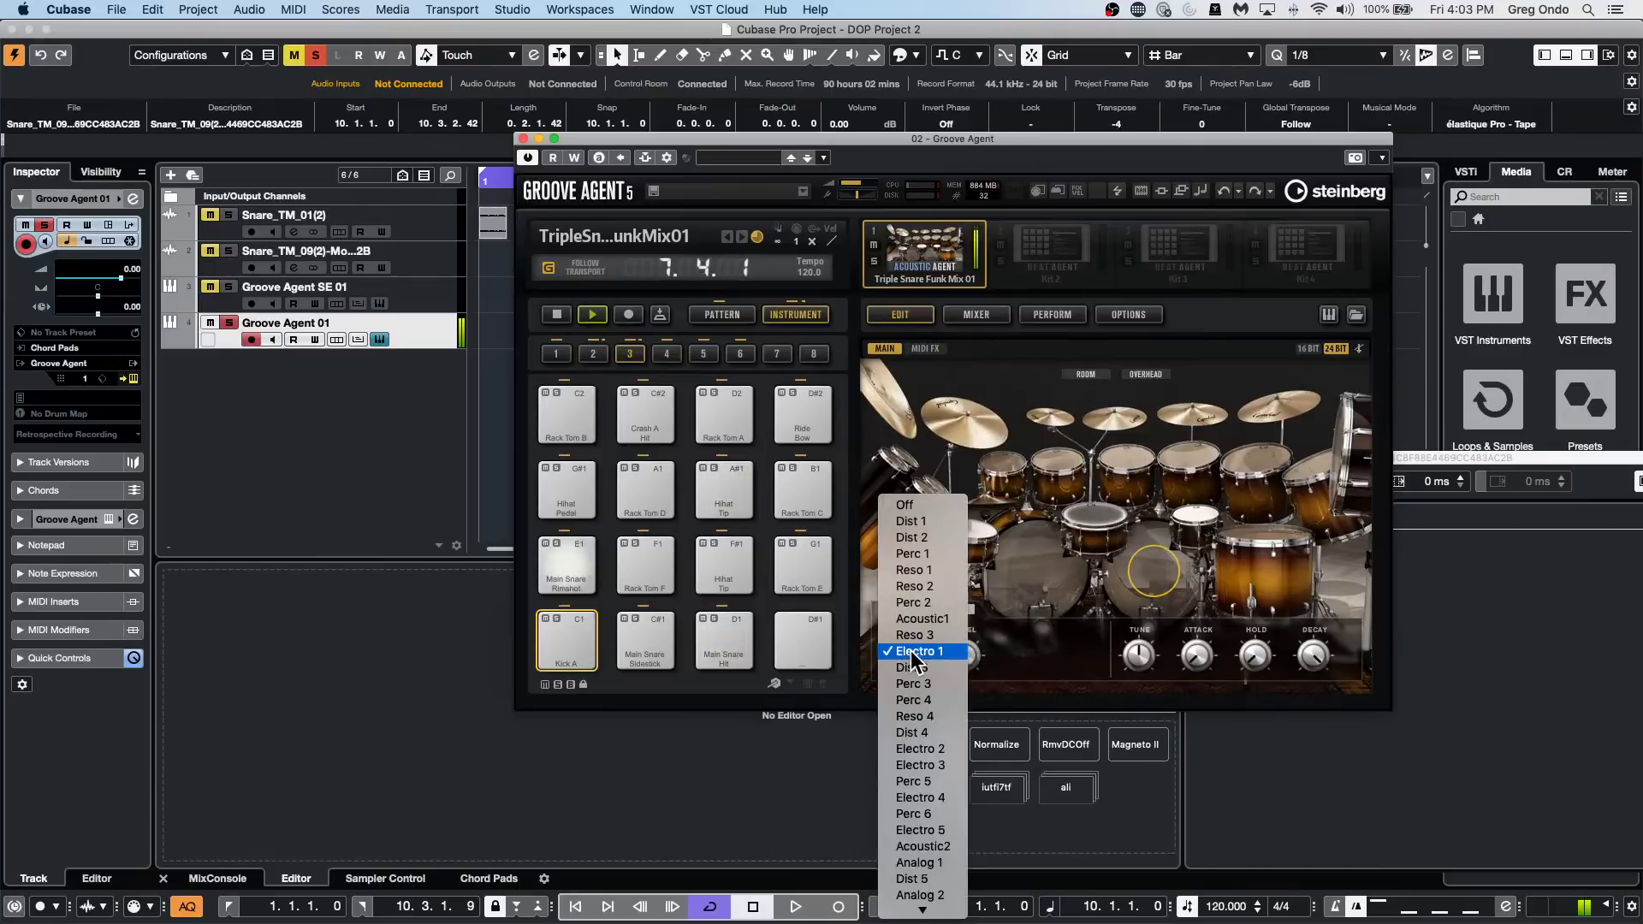
{"action": "left_click", "coordinate": [923, 764]}
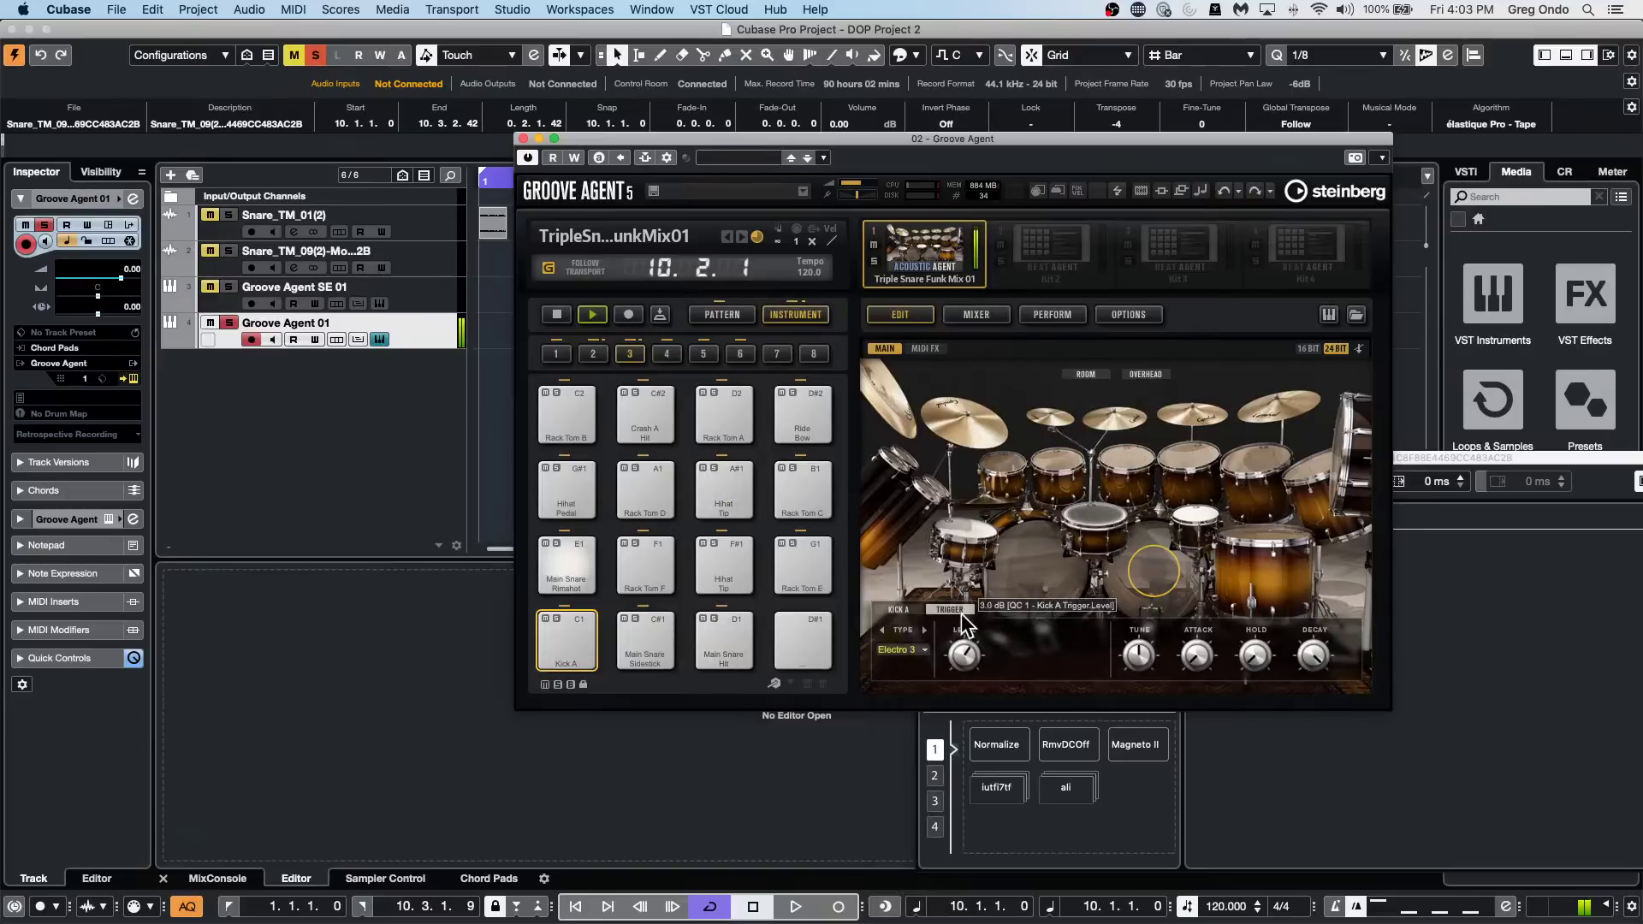
Adjust Kick A's trigger level while the pattern plays, and view the trigger types without choosing another.
{"action": "mouse_move", "coordinate": [961, 612]}
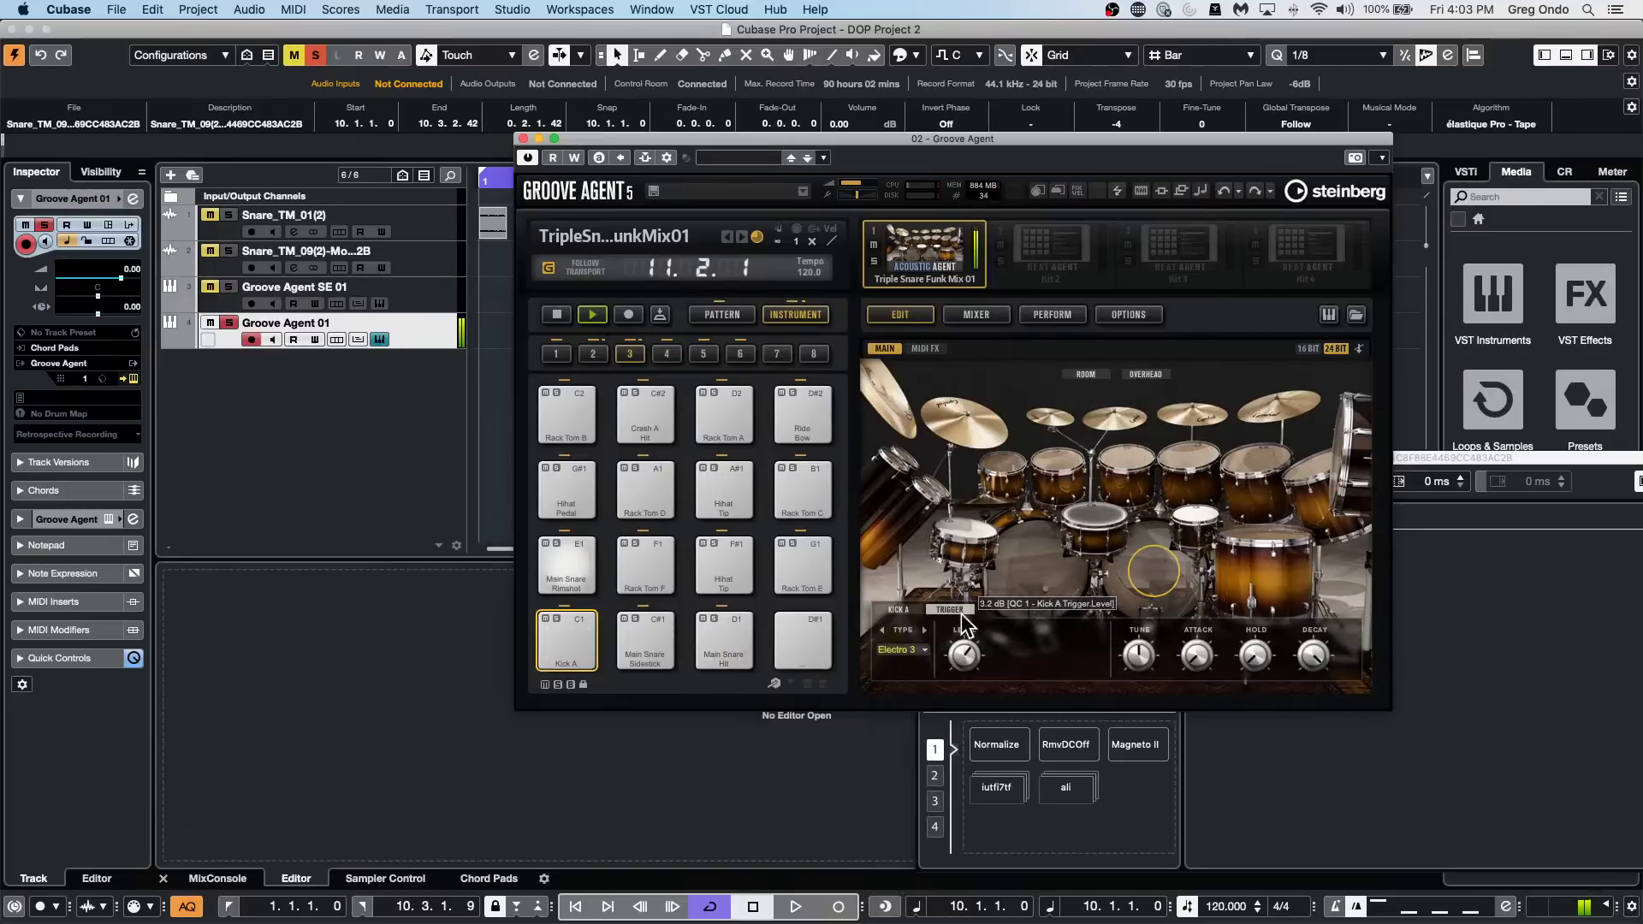
{"action": "left_click_drag", "start_coordinate": [961, 613], "coordinate": [941, 655]}
{"action": "left_click", "coordinate": [916, 648]}
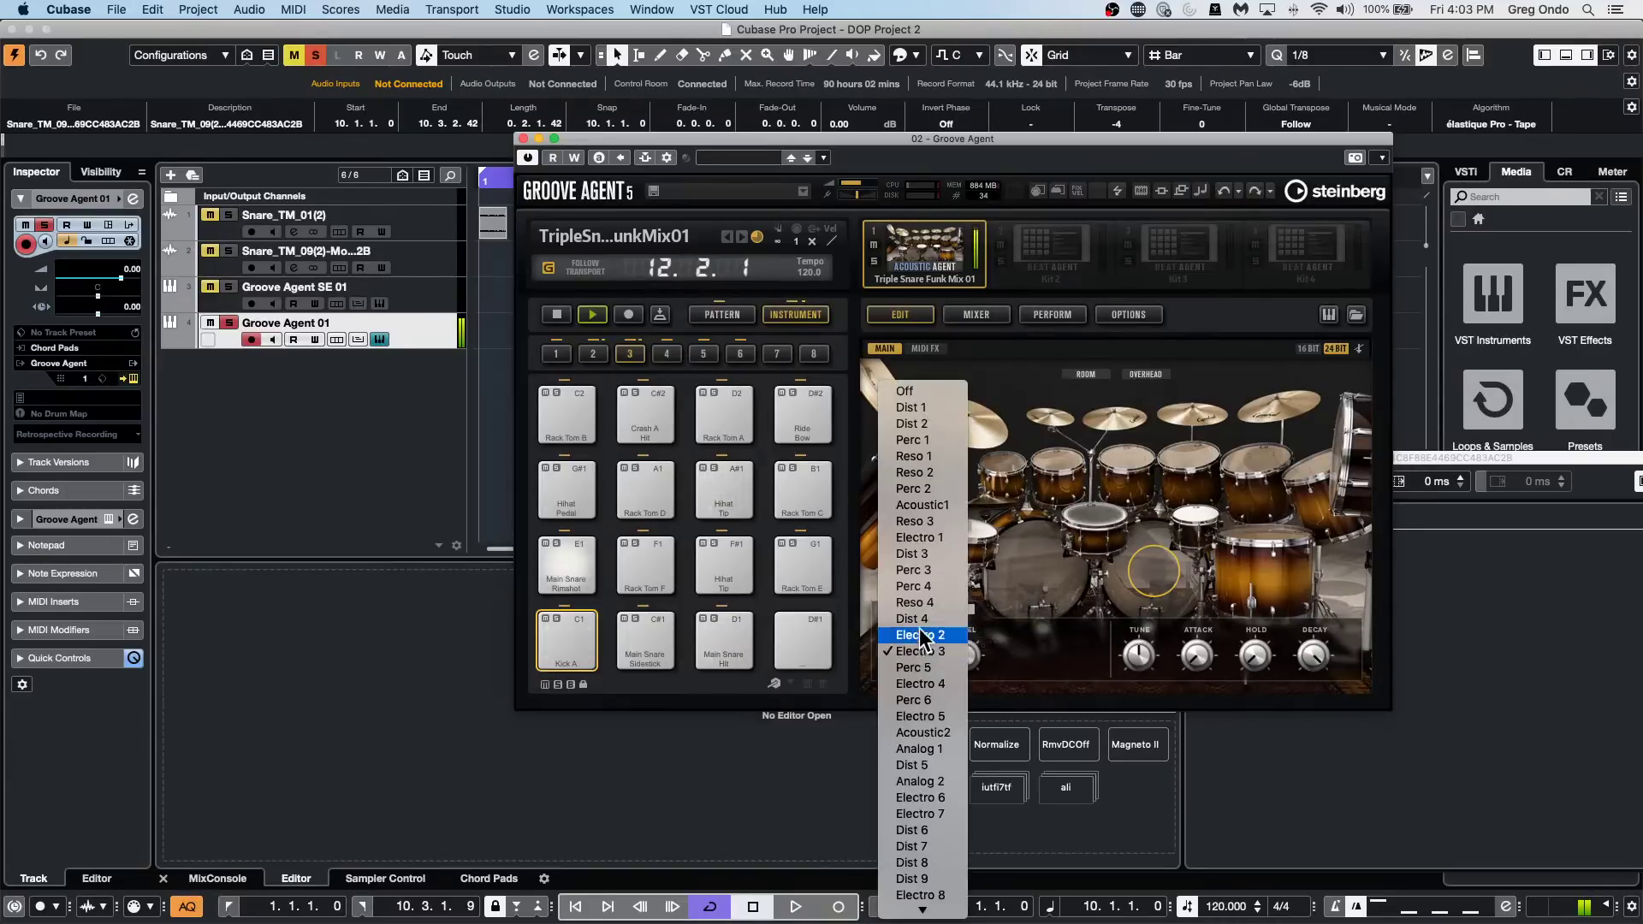
{"action": "left_click", "coordinate": [878, 311]}
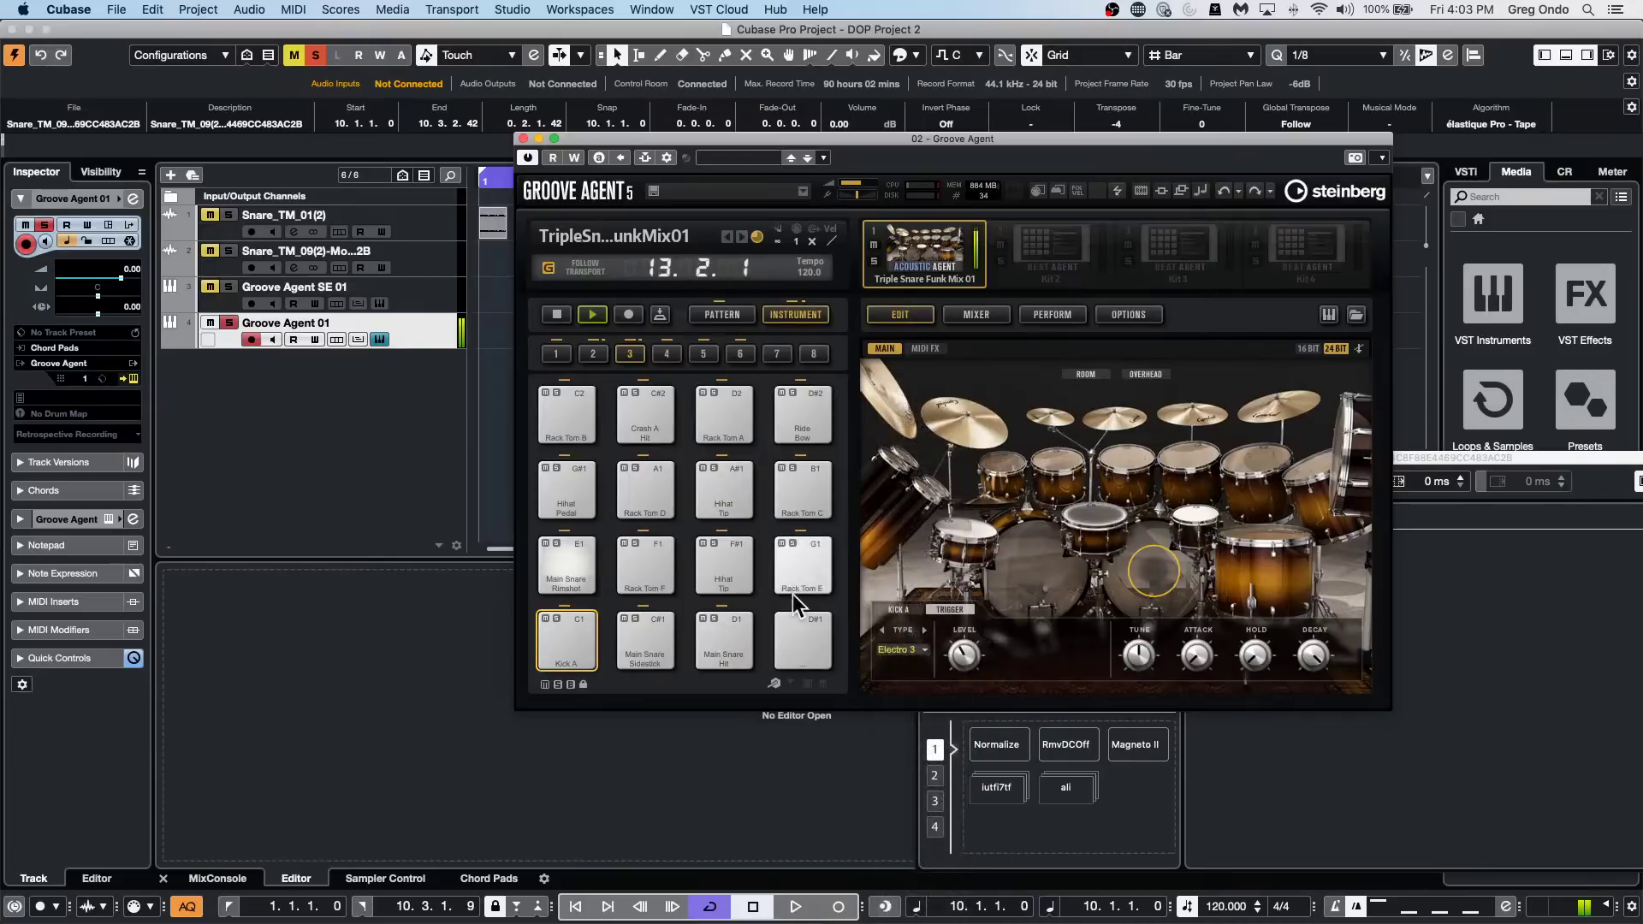
Play the Main 9 pattern, stop playback, and audition the octobans on the kit's drum picture.
{"action": "left_click", "coordinate": [718, 315]}
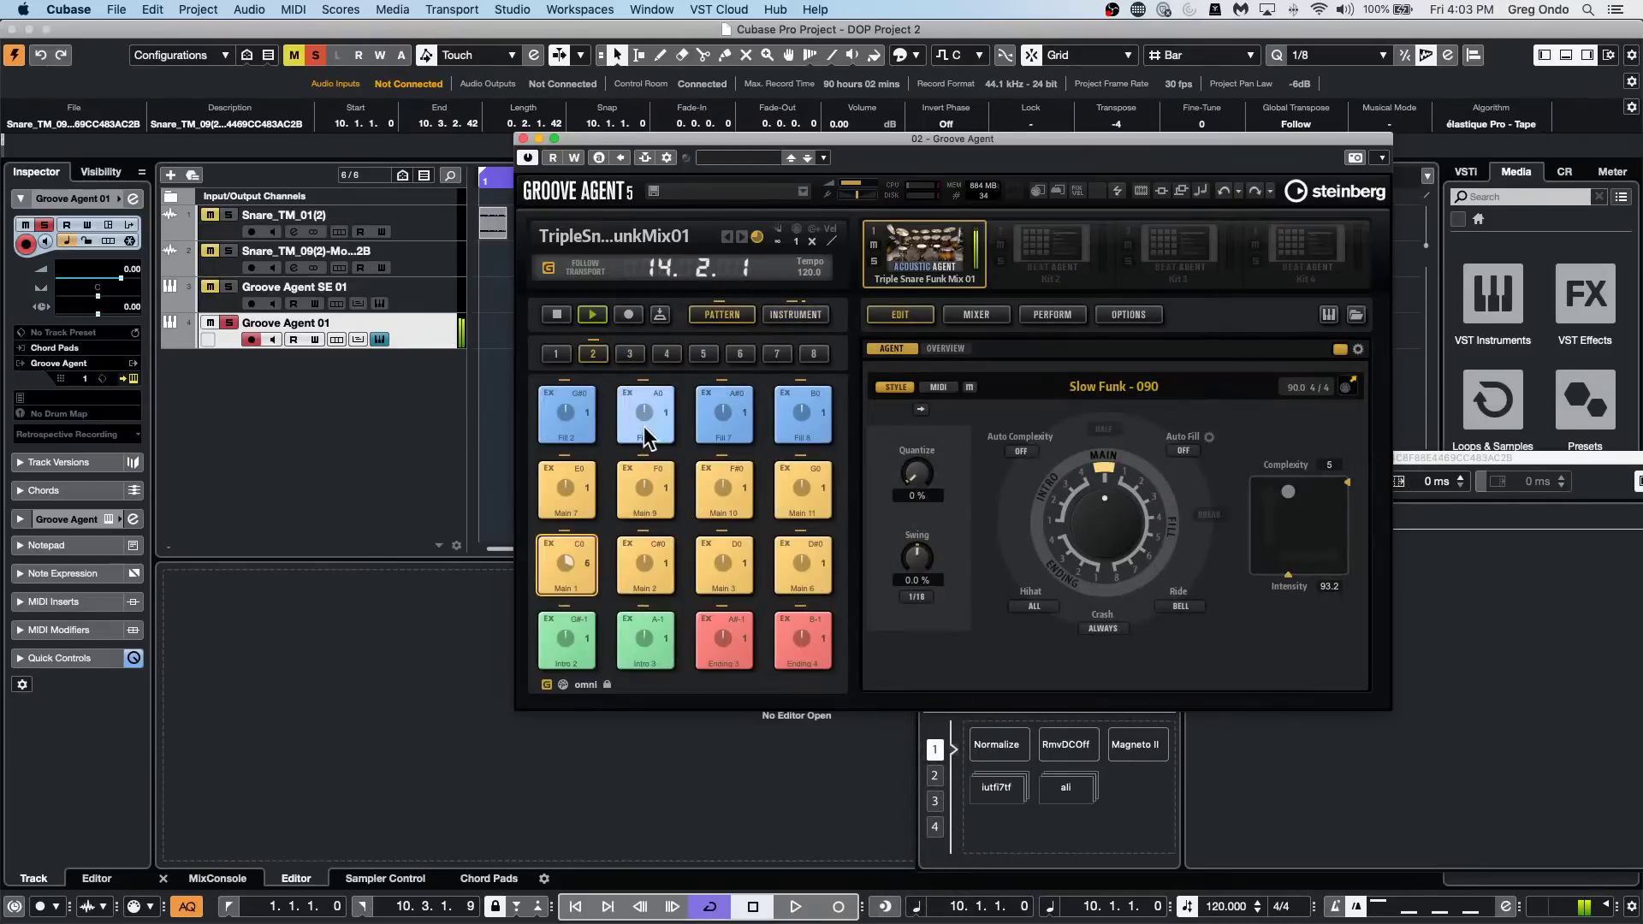
{"action": "left_click", "coordinate": [560, 315]}
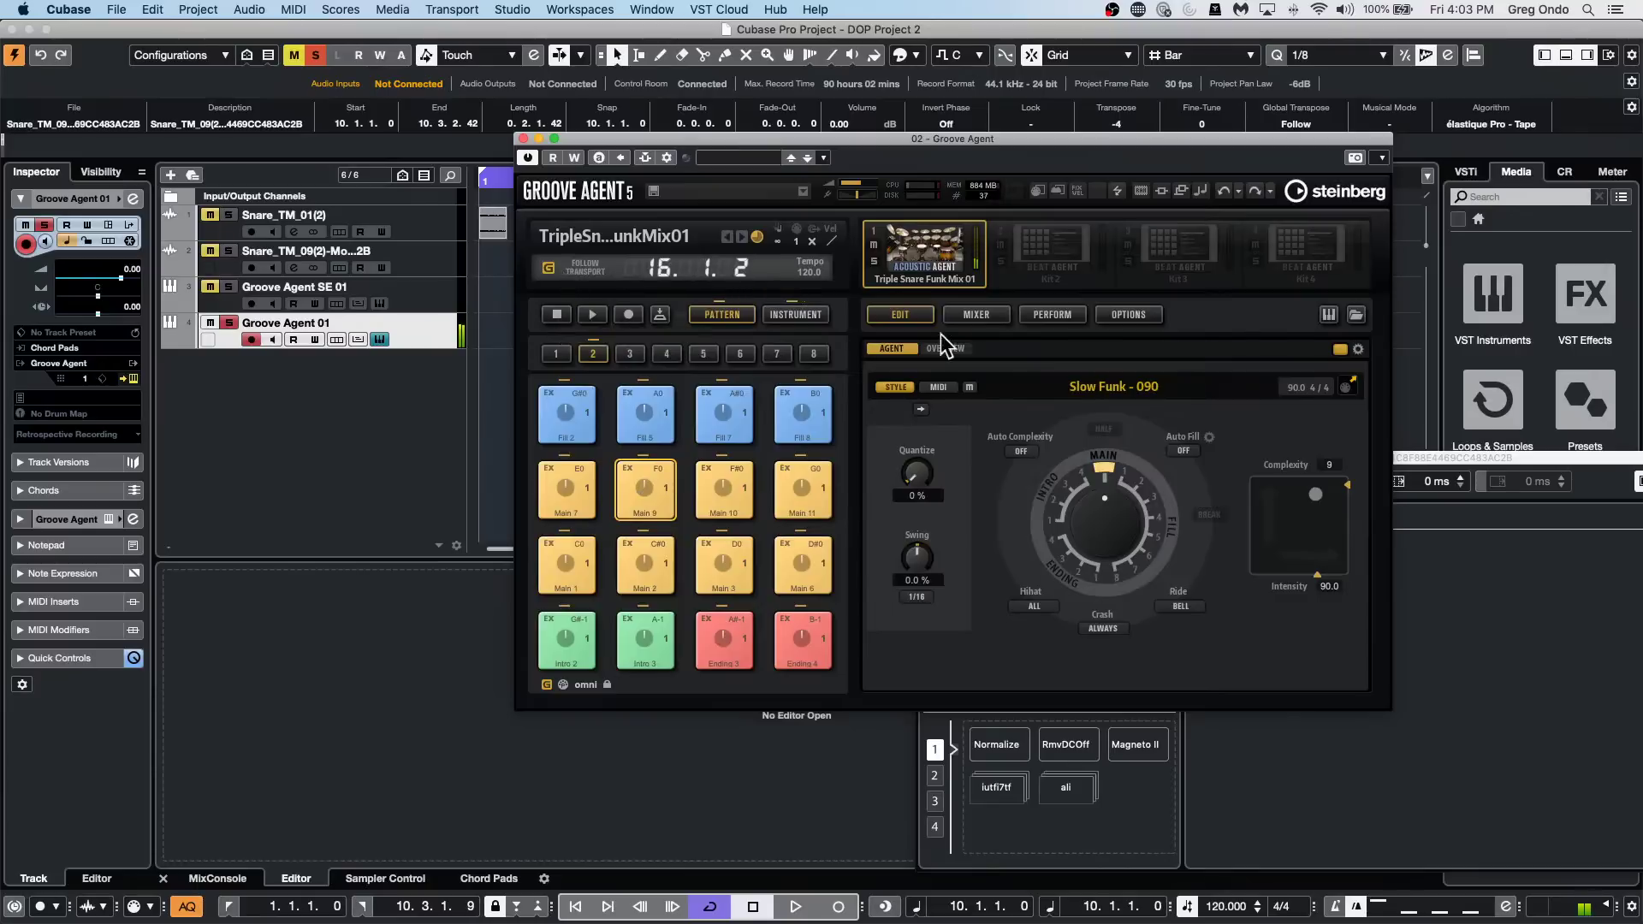
{"action": "left_click", "coordinate": [800, 318]}
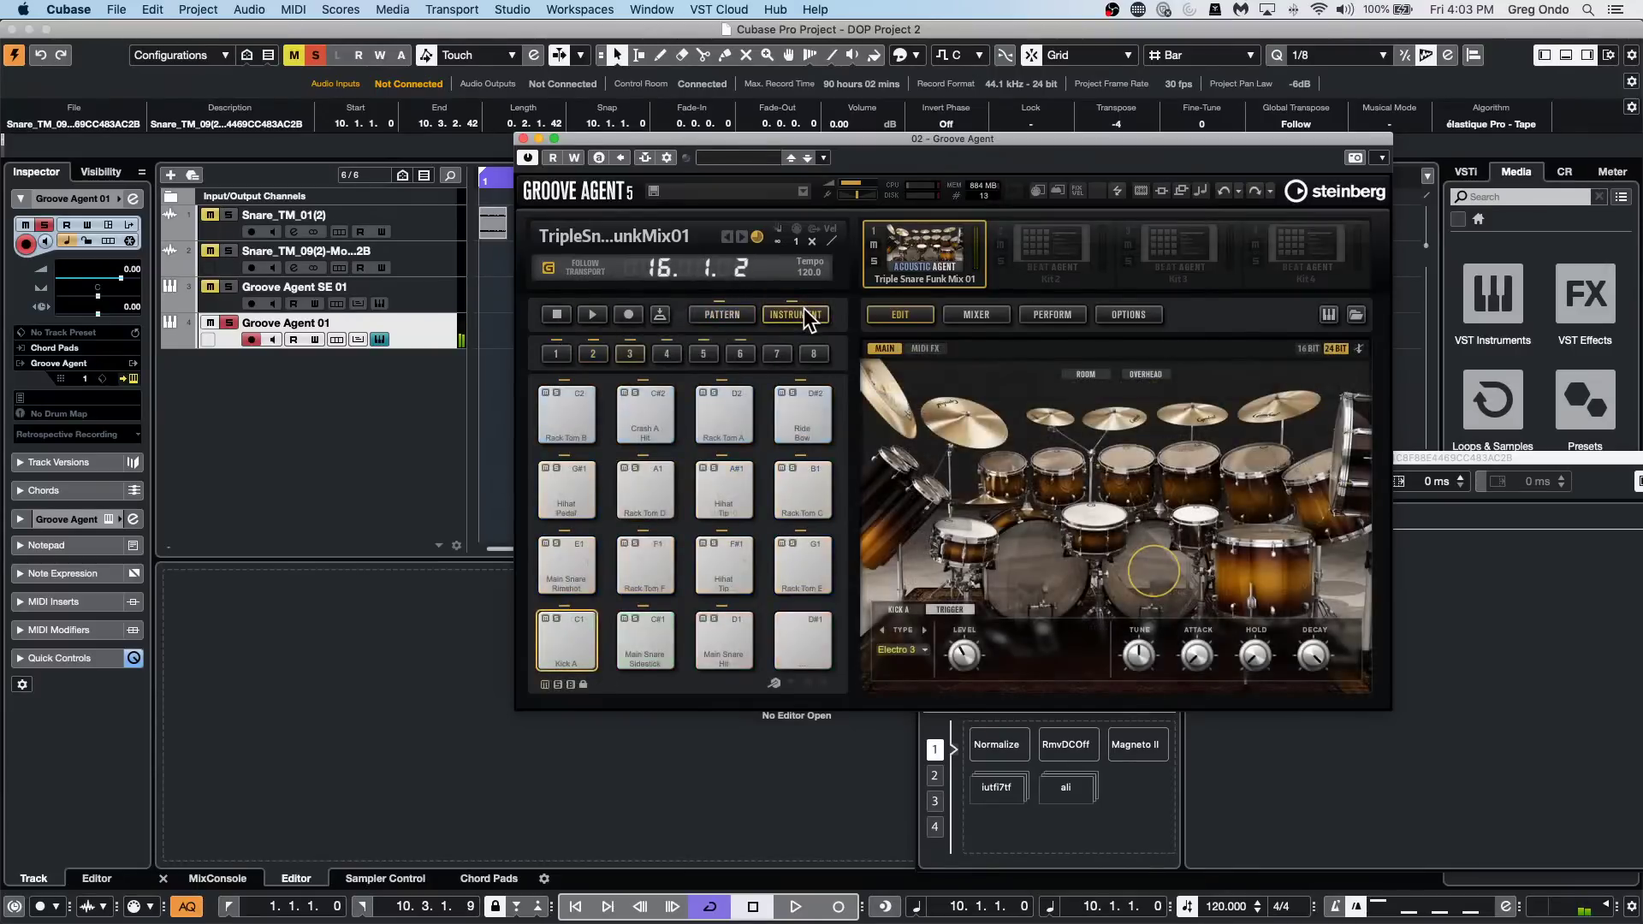
{"action": "left_click", "coordinate": [898, 462]}
{"action": "left_click", "coordinate": [928, 488]}
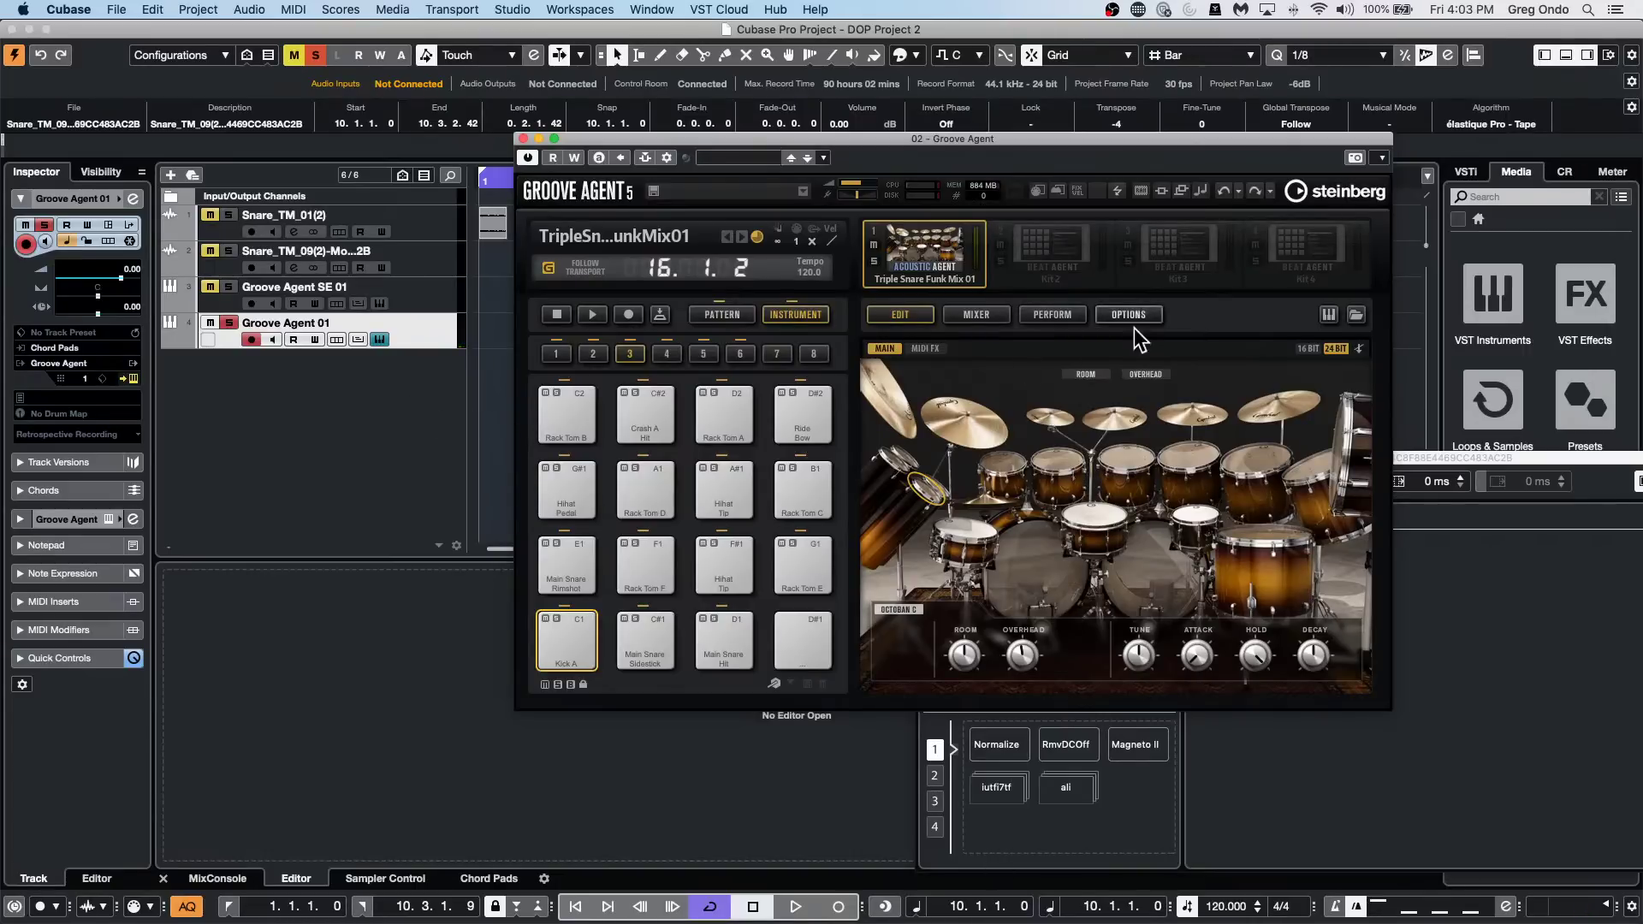
Replace the kit in the first slot with Mid Swing Brush from Simon Phillips Jazz Drums, including its patterns.
{"action": "right_click", "coordinate": [948, 253]}
{"action": "left_click", "coordinate": [1078, 278]}
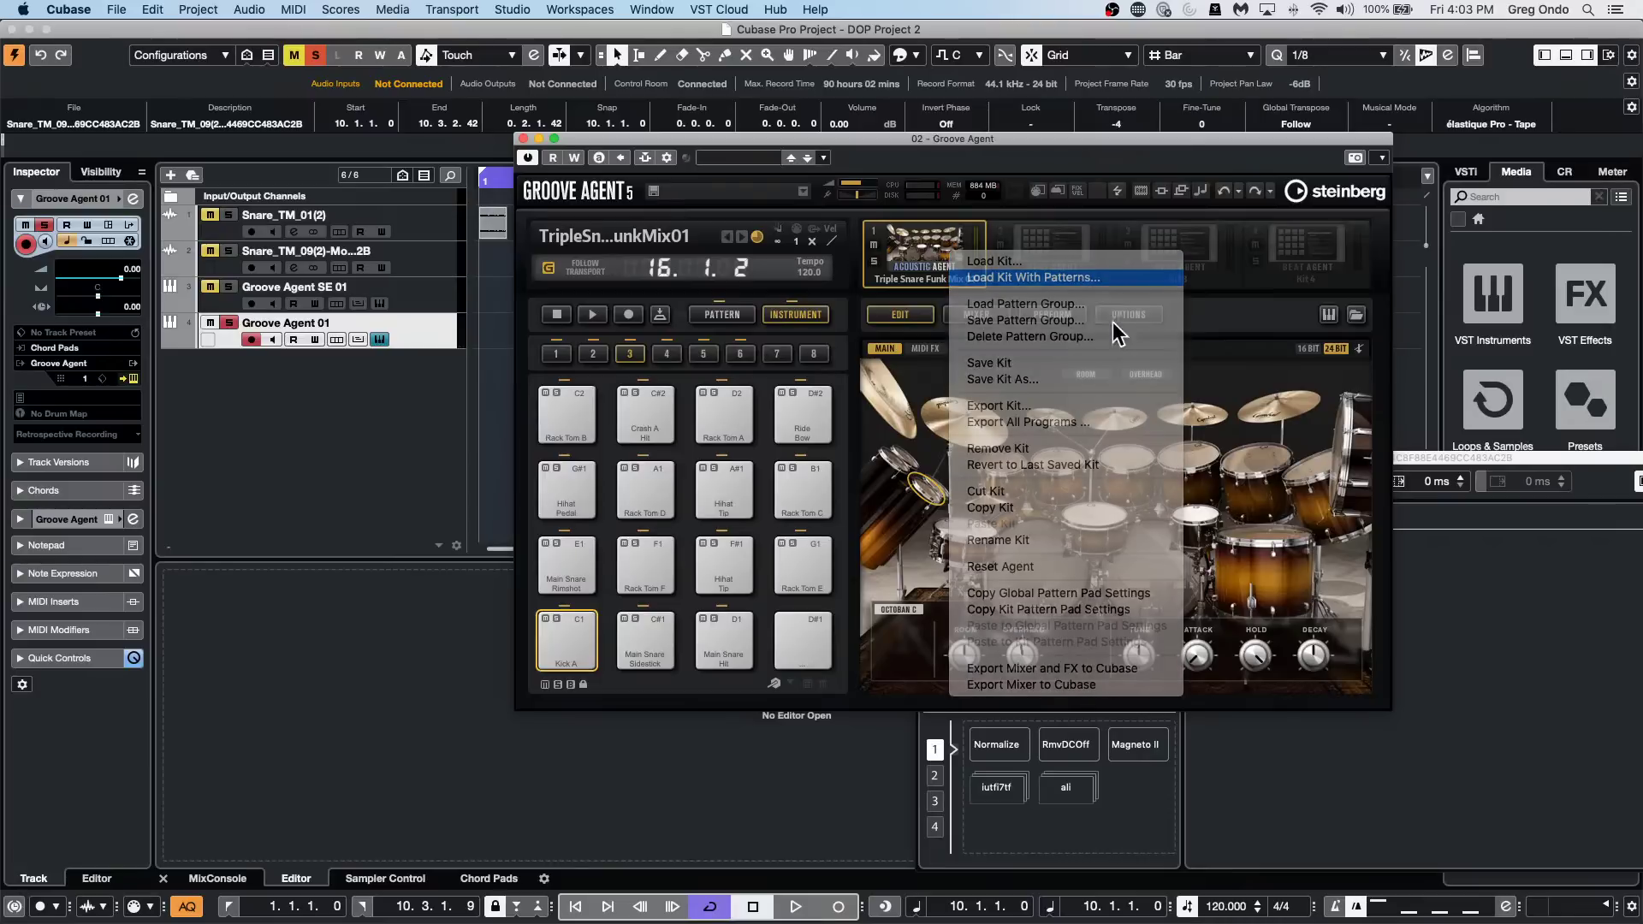
{"action": "left_click", "coordinate": [933, 336]}
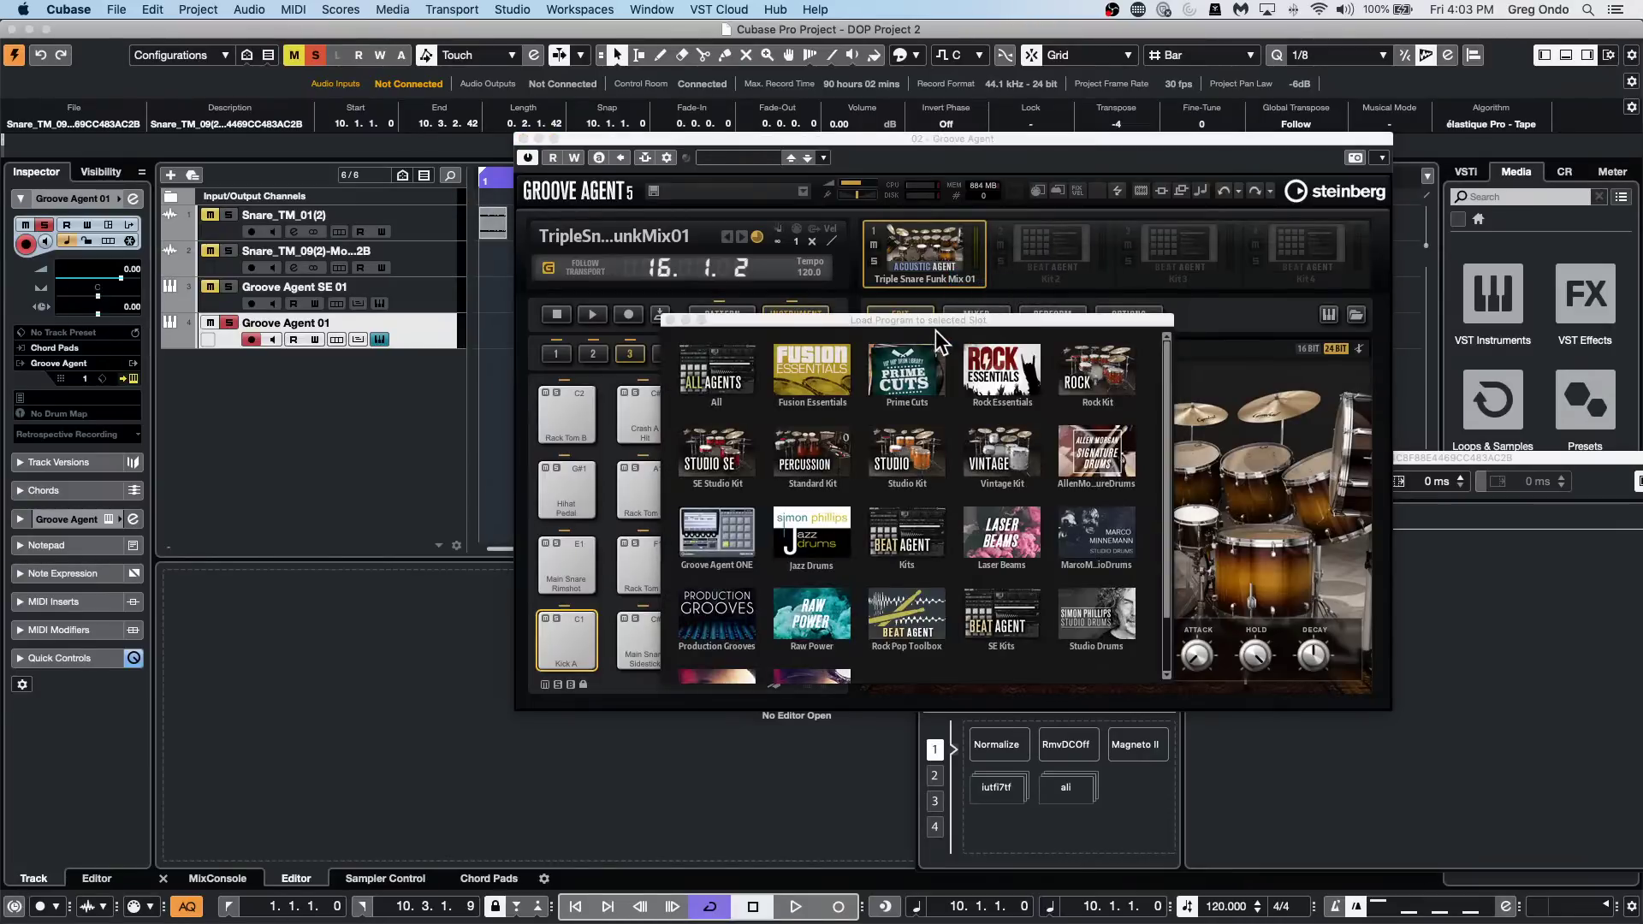
{"action": "left_click", "coordinate": [1096, 611]}
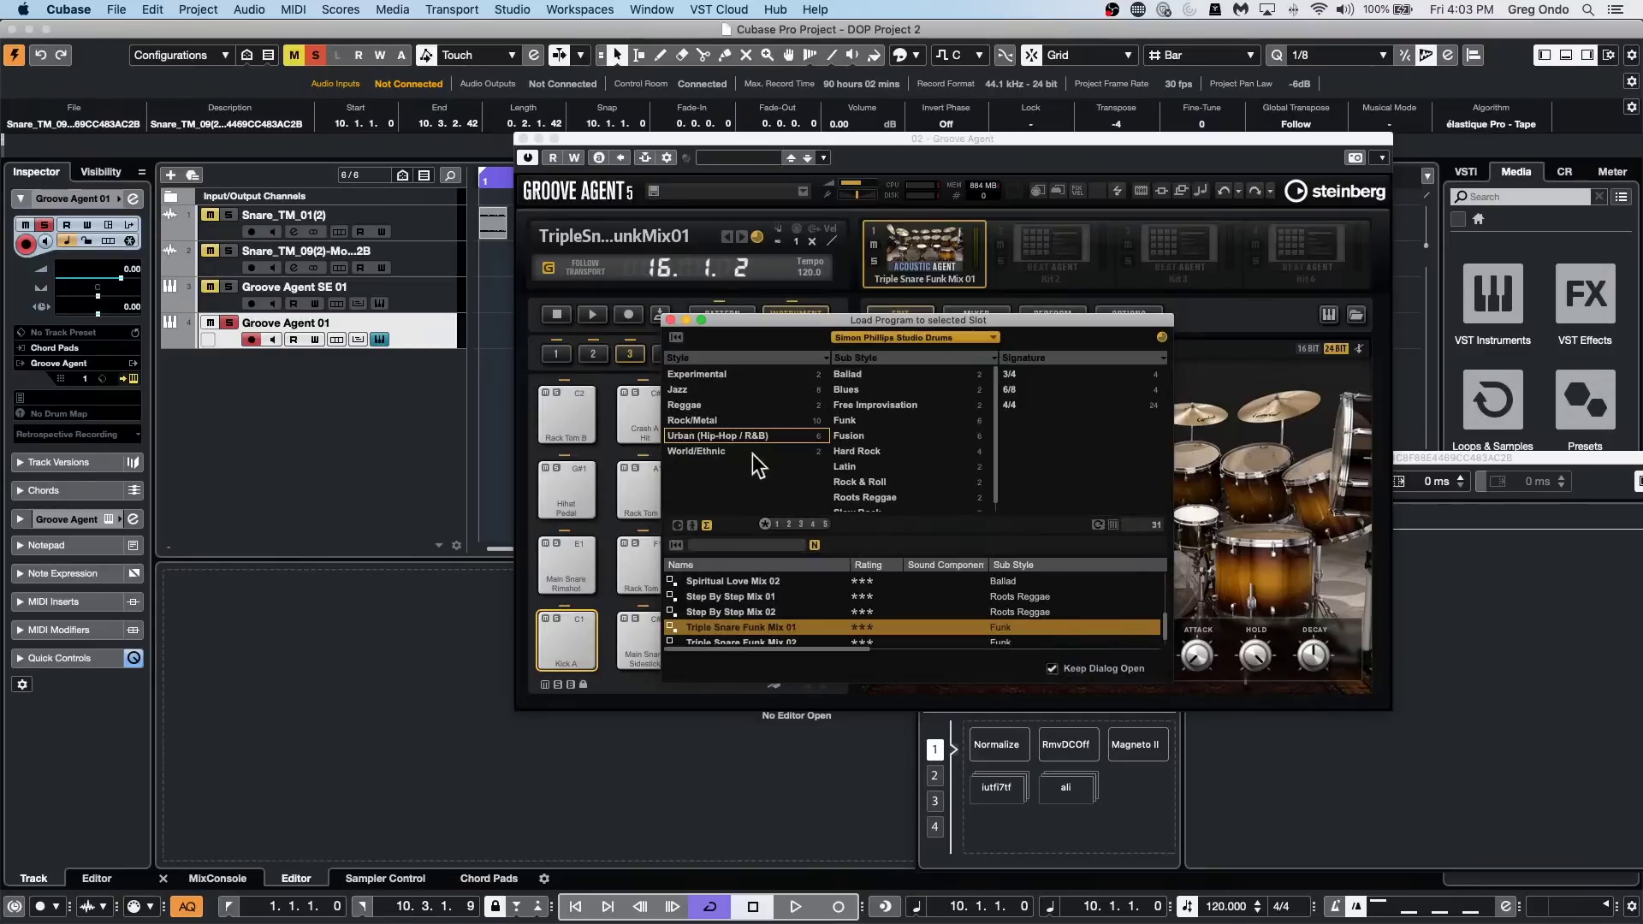
{"action": "scroll", "coordinate": [813, 628], "scroll_direction": "down", "scroll_amount": 1}
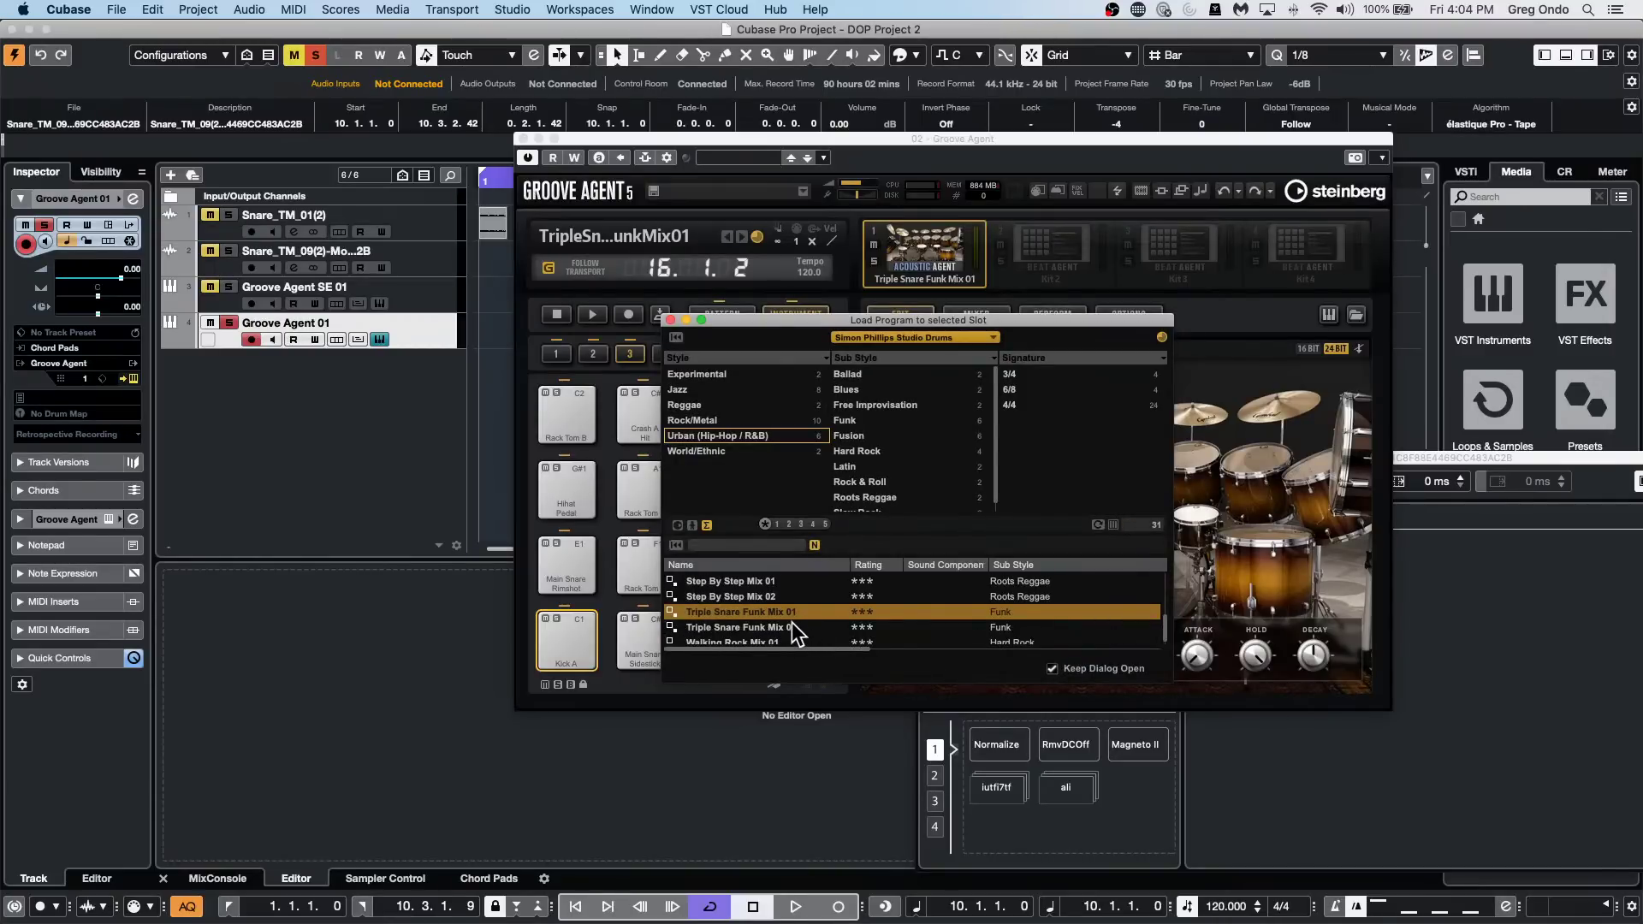
{"action": "scroll", "coordinate": [792, 625], "scroll_direction": "up", "scroll_amount": 3}
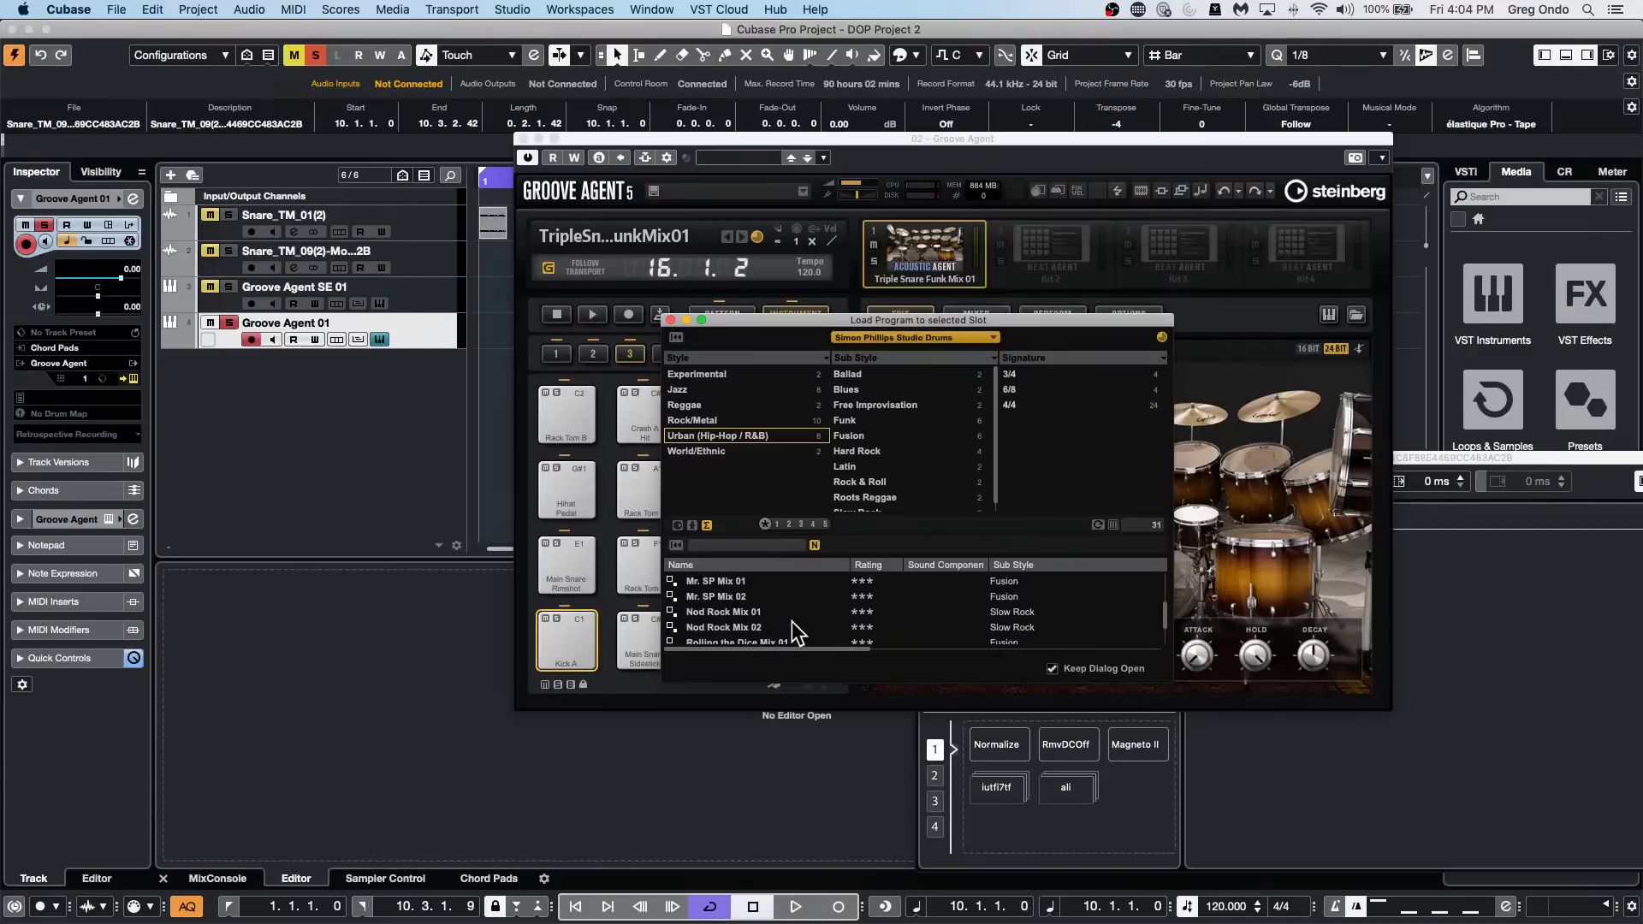
{"action": "left_click", "coordinate": [951, 337]}
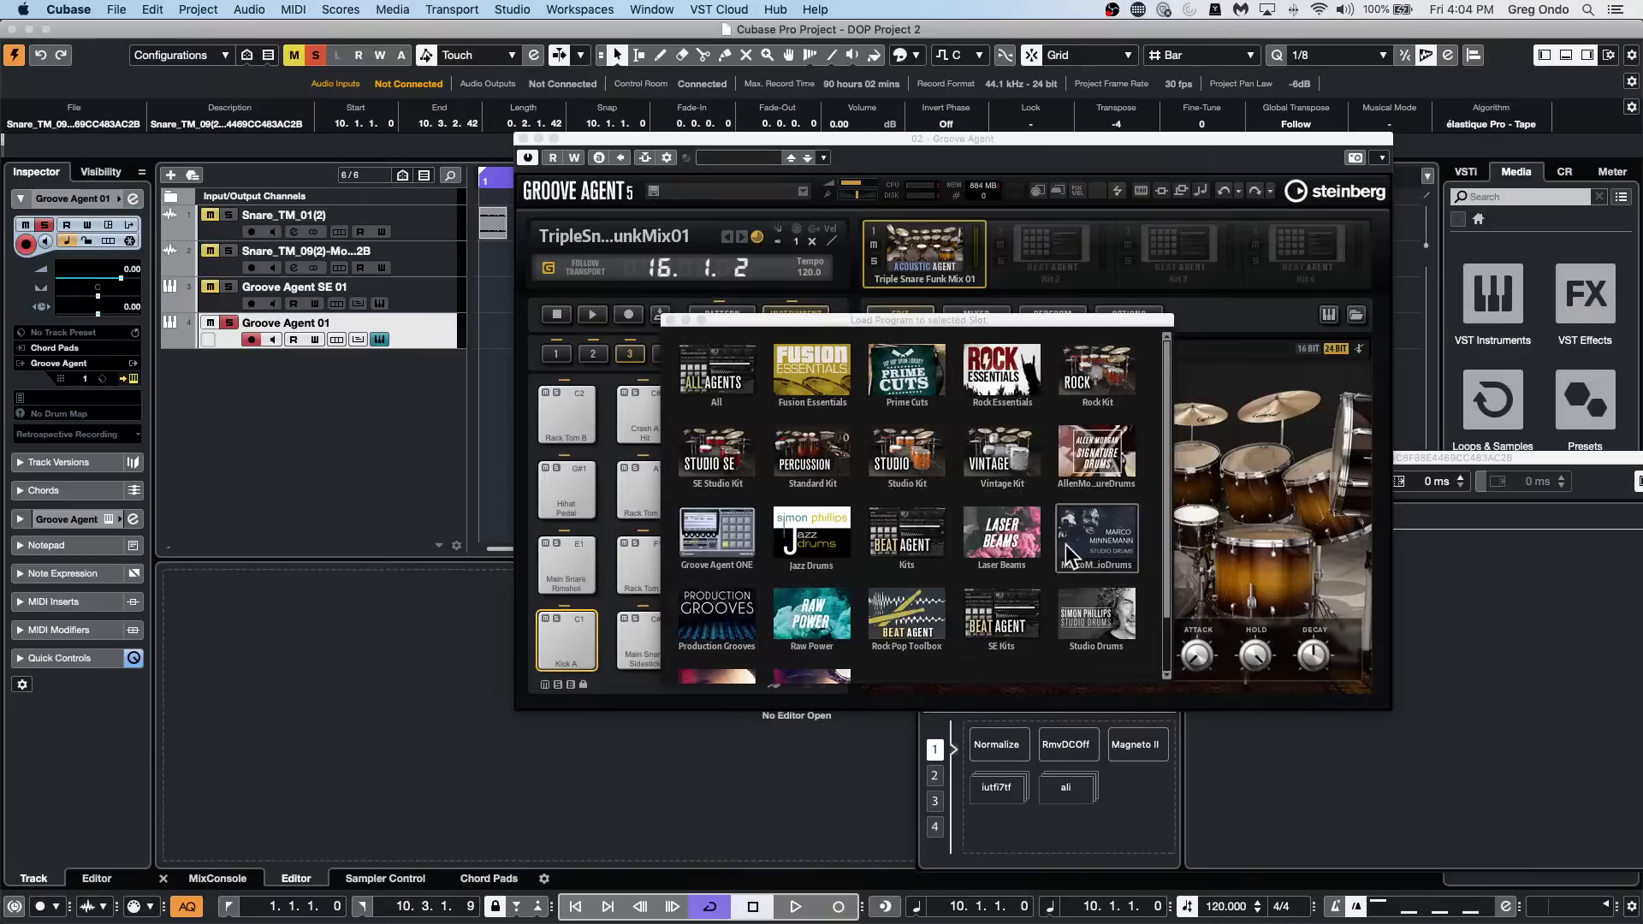
{"action": "left_click", "coordinate": [821, 531]}
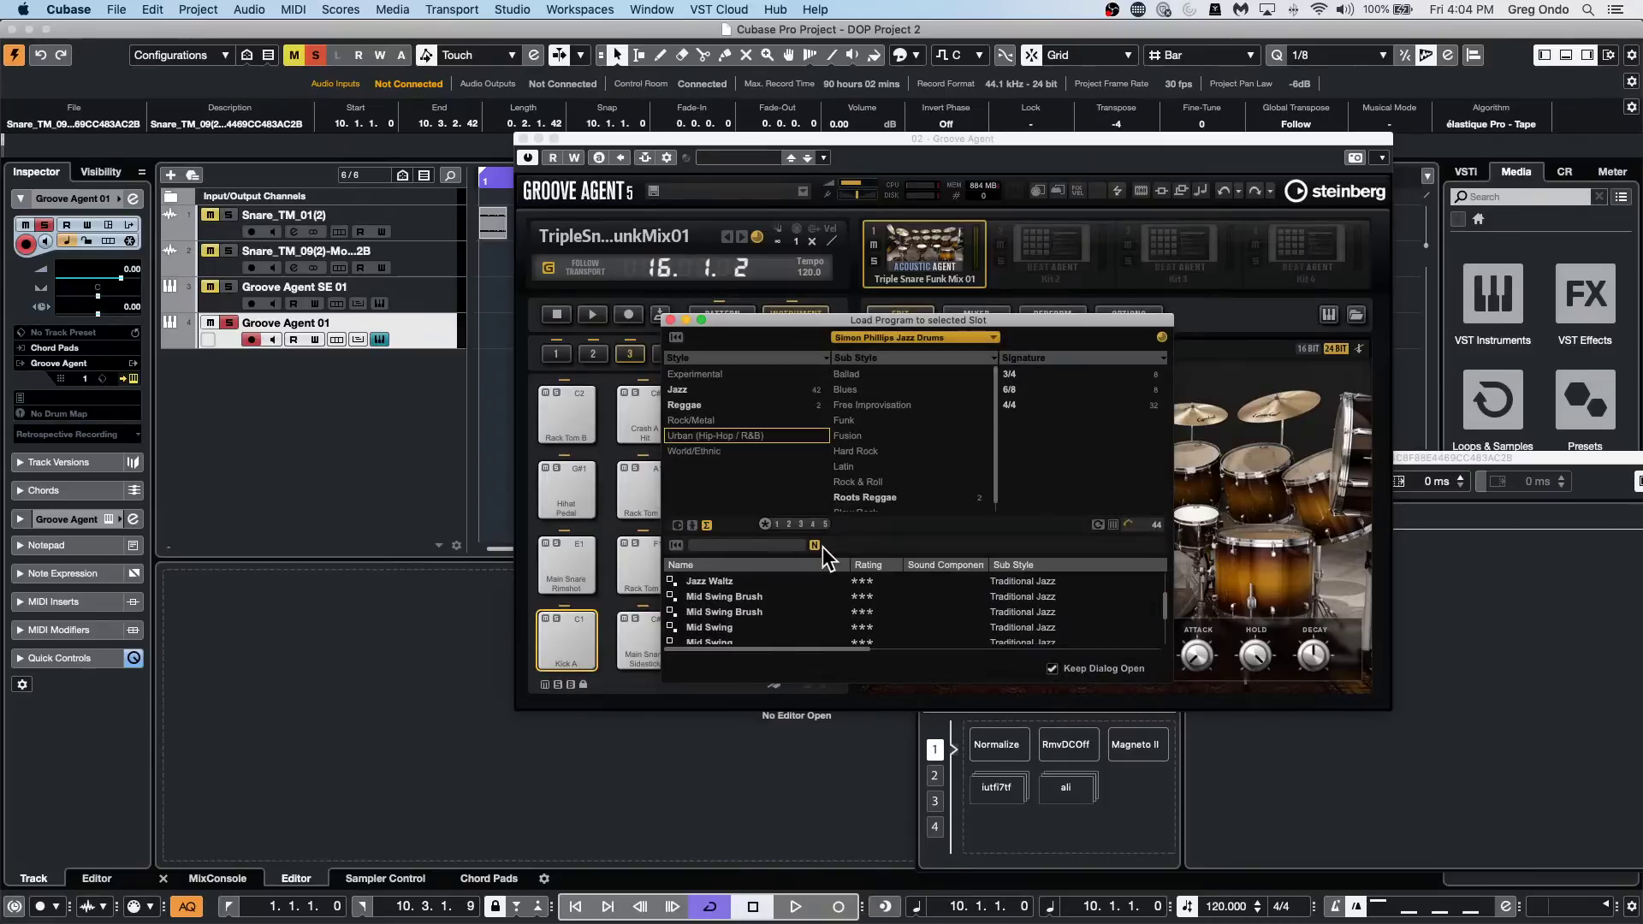
{"action": "double_click", "coordinate": [748, 613]}
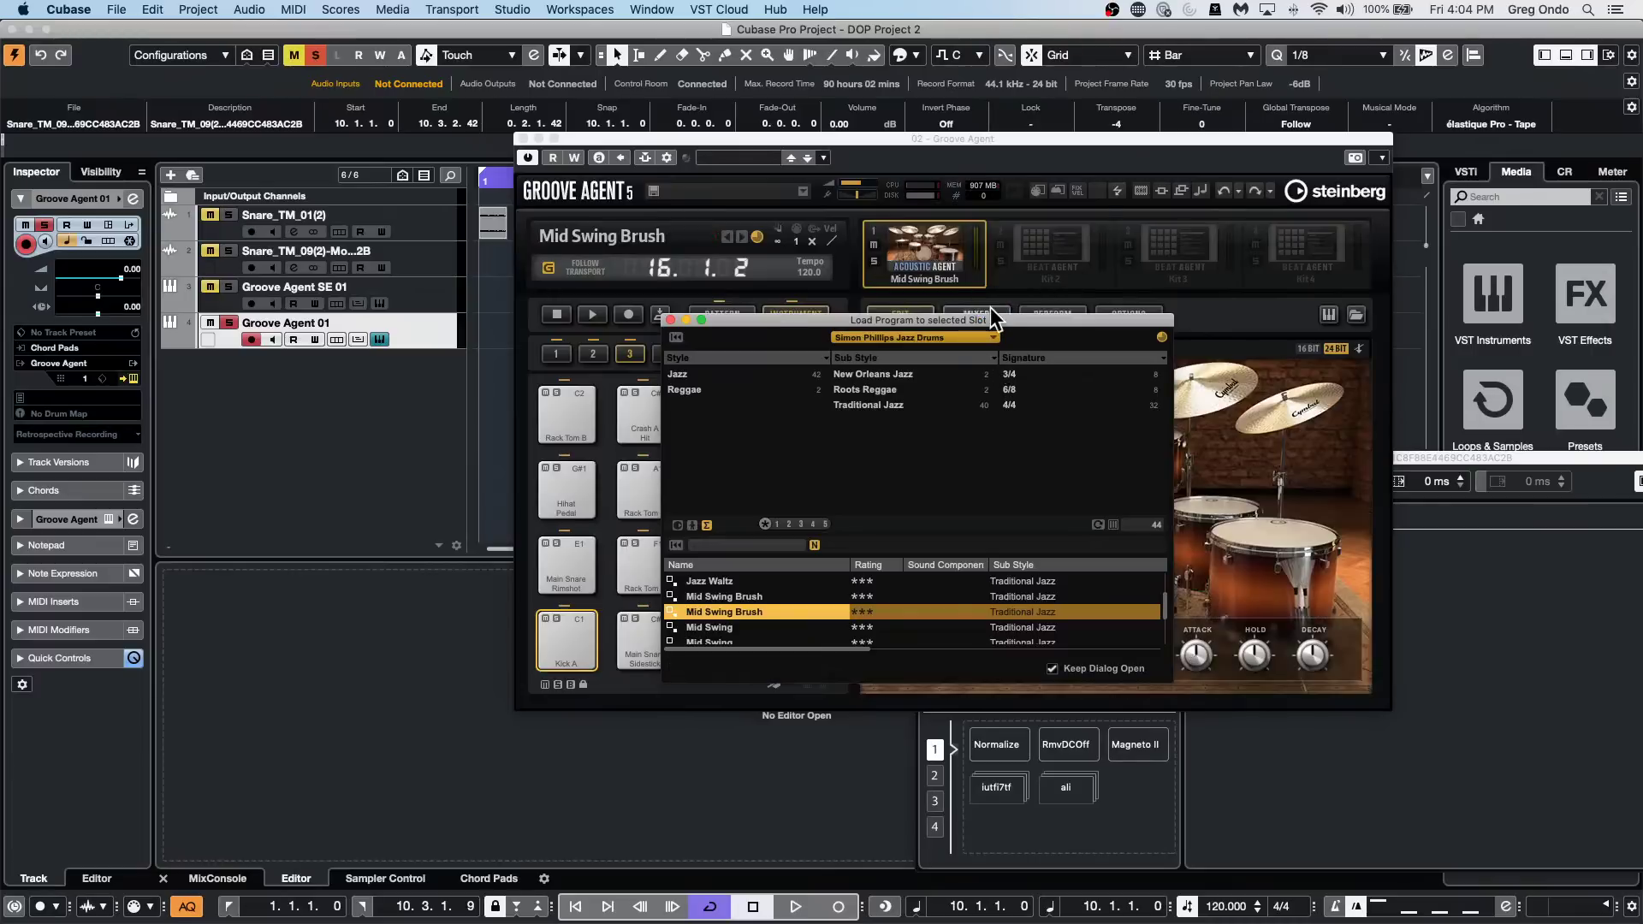
{"action": "left_click", "coordinate": [808, 306]}
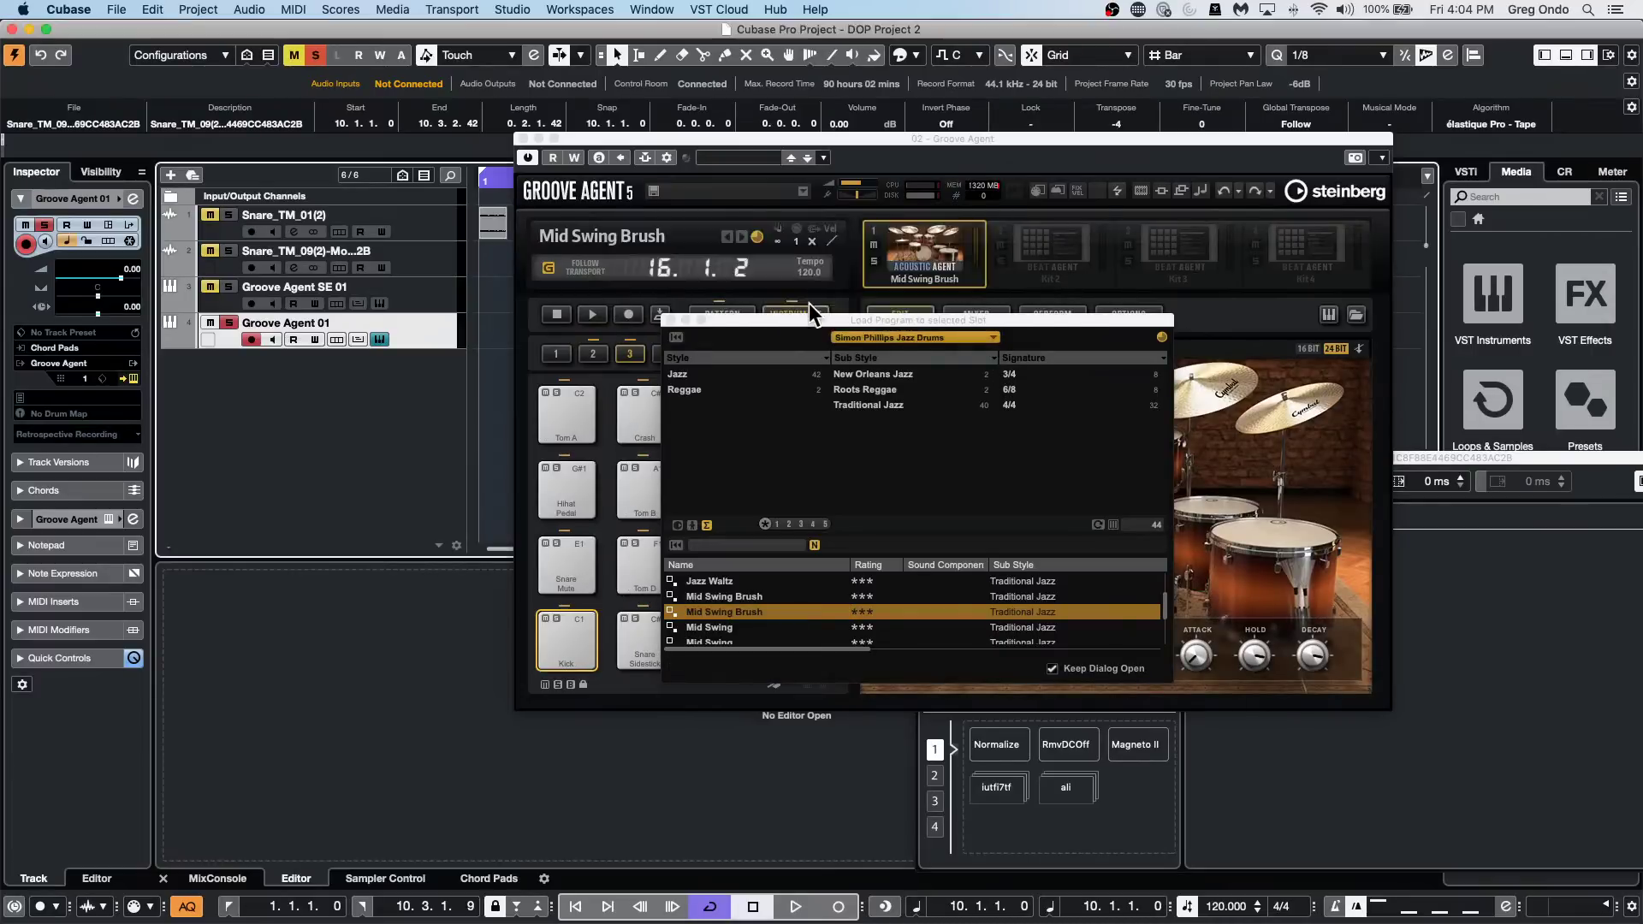
{"action": "left_click", "coordinate": [671, 320]}
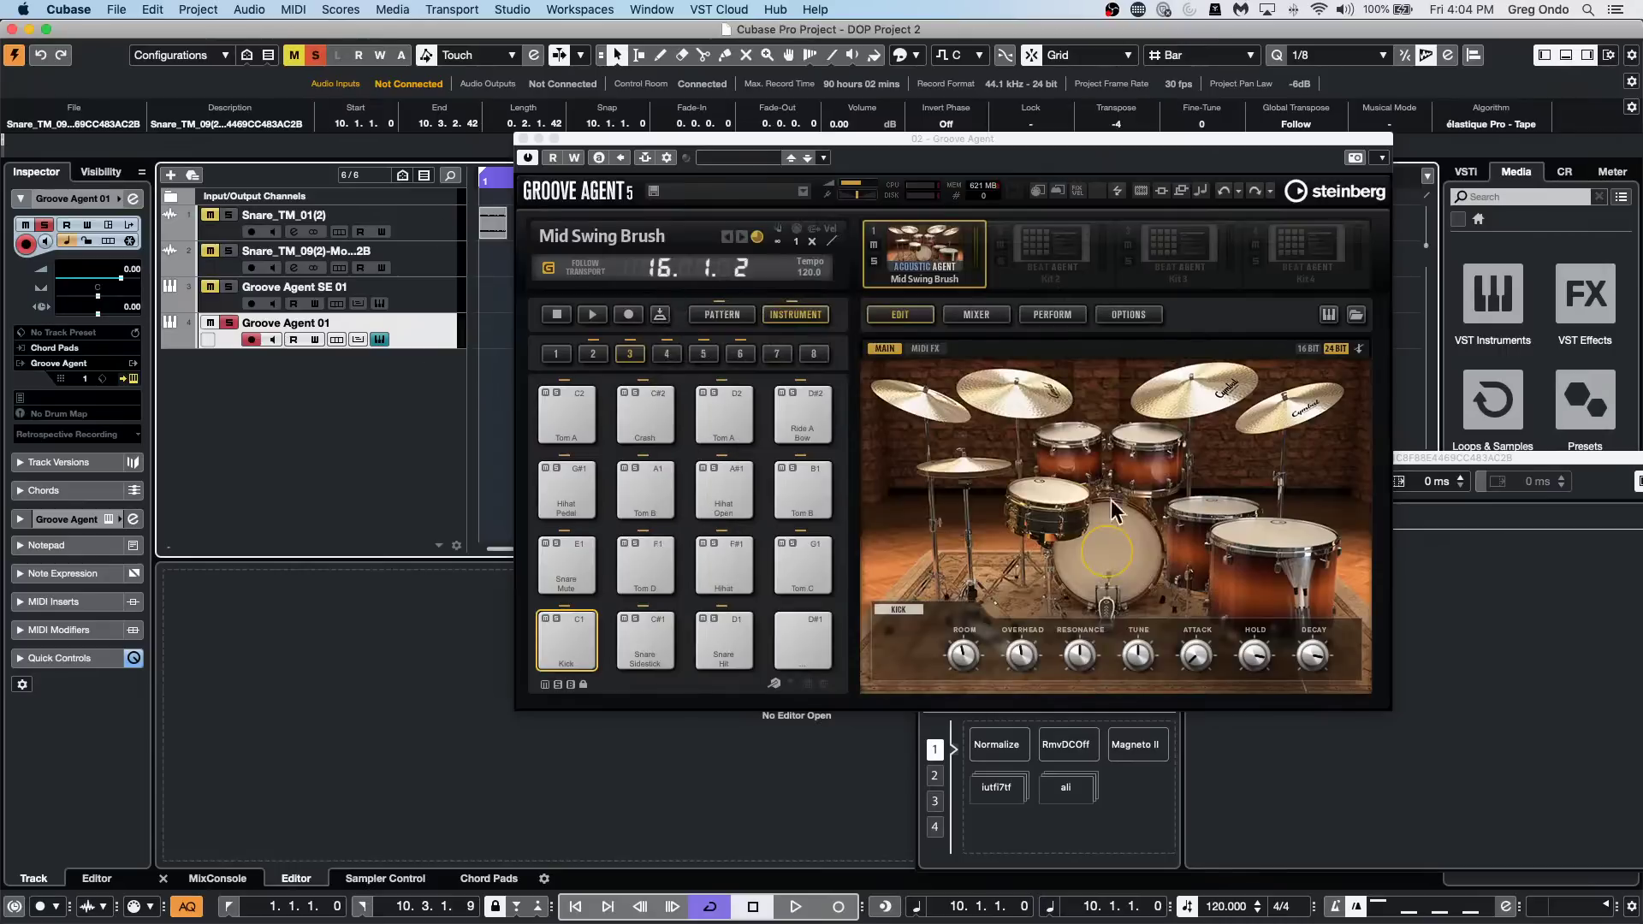
Start playback of the jazz kit and trigger the Fill 4, Fill 6 and Main 4 patterns.
{"action": "left_click", "coordinate": [597, 316]}
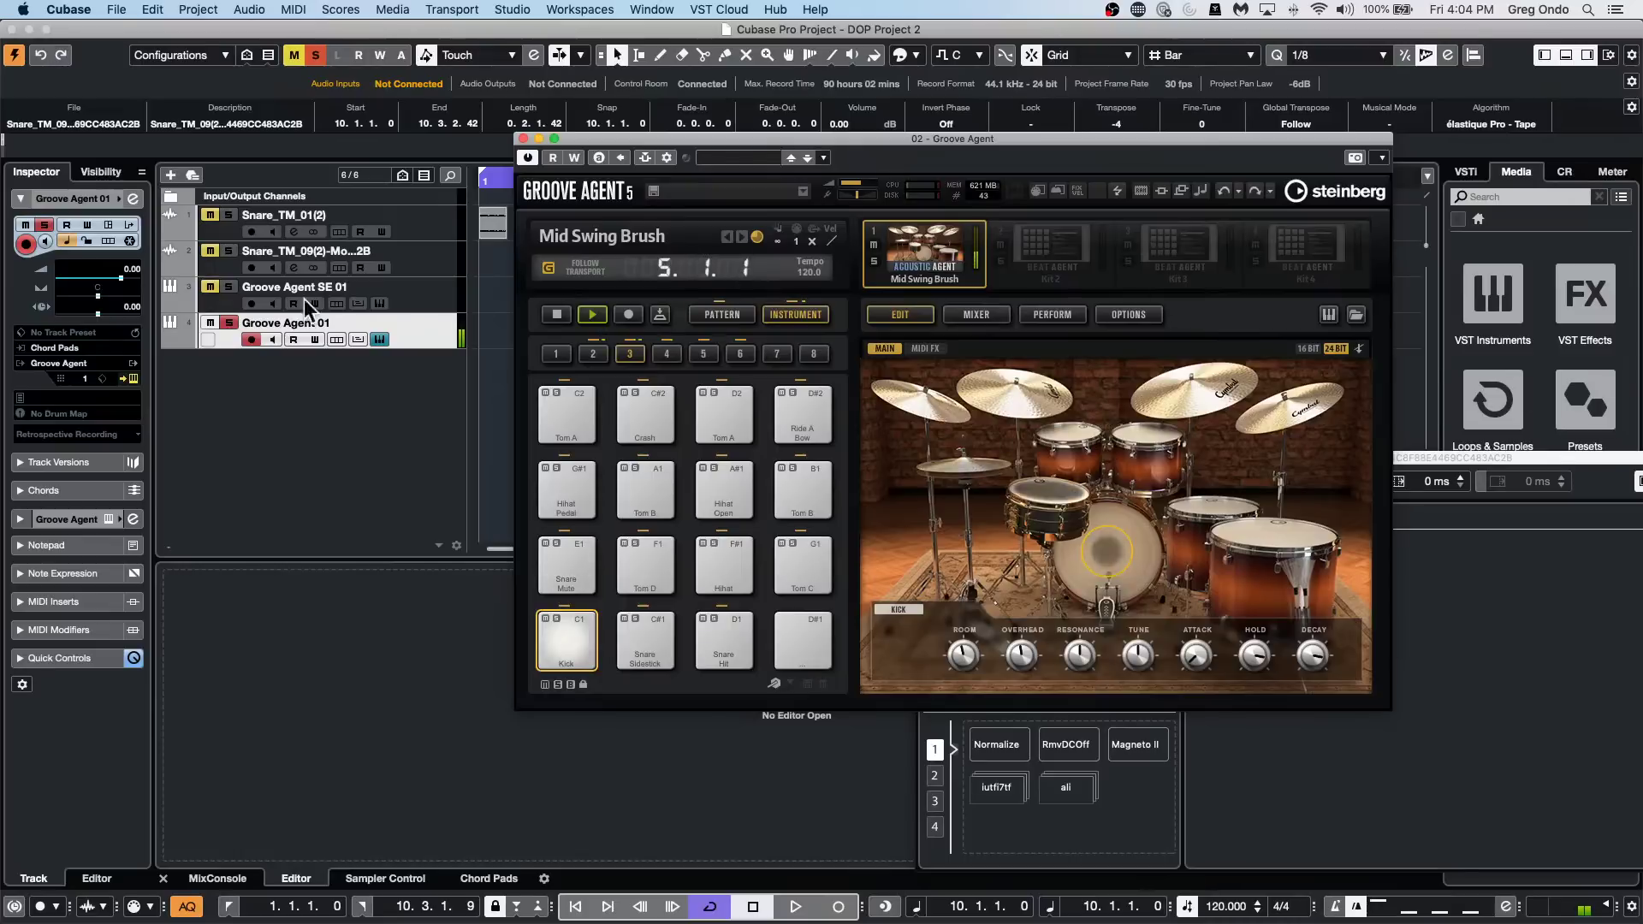
{"action": "left_click", "coordinate": [710, 316]}
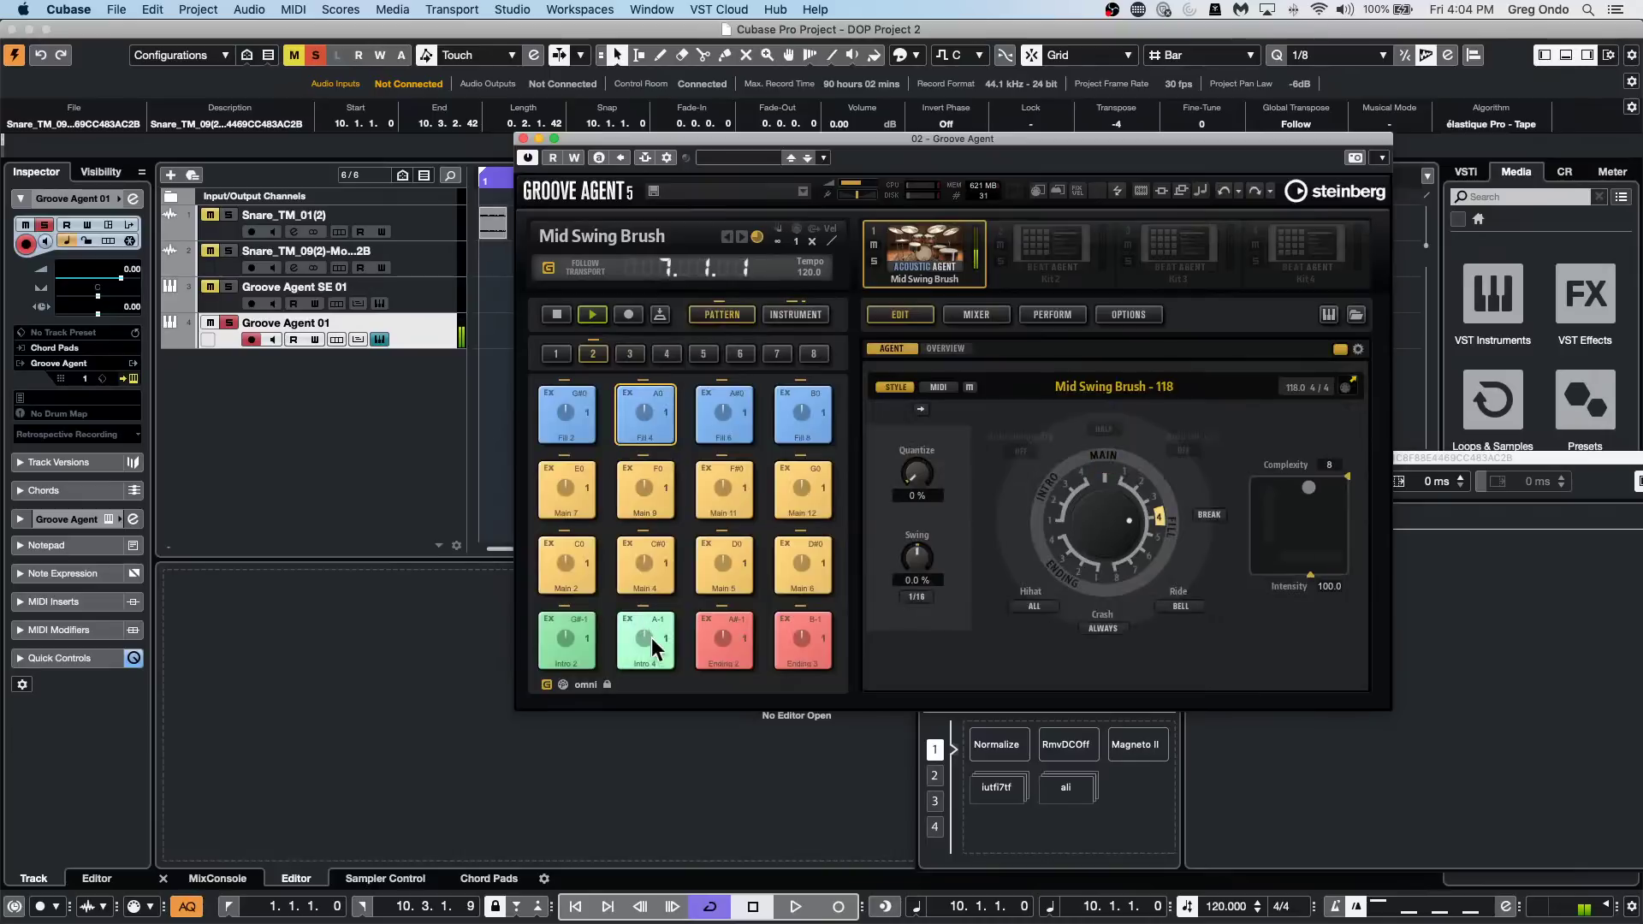
{"action": "left_click", "coordinate": [734, 412]}
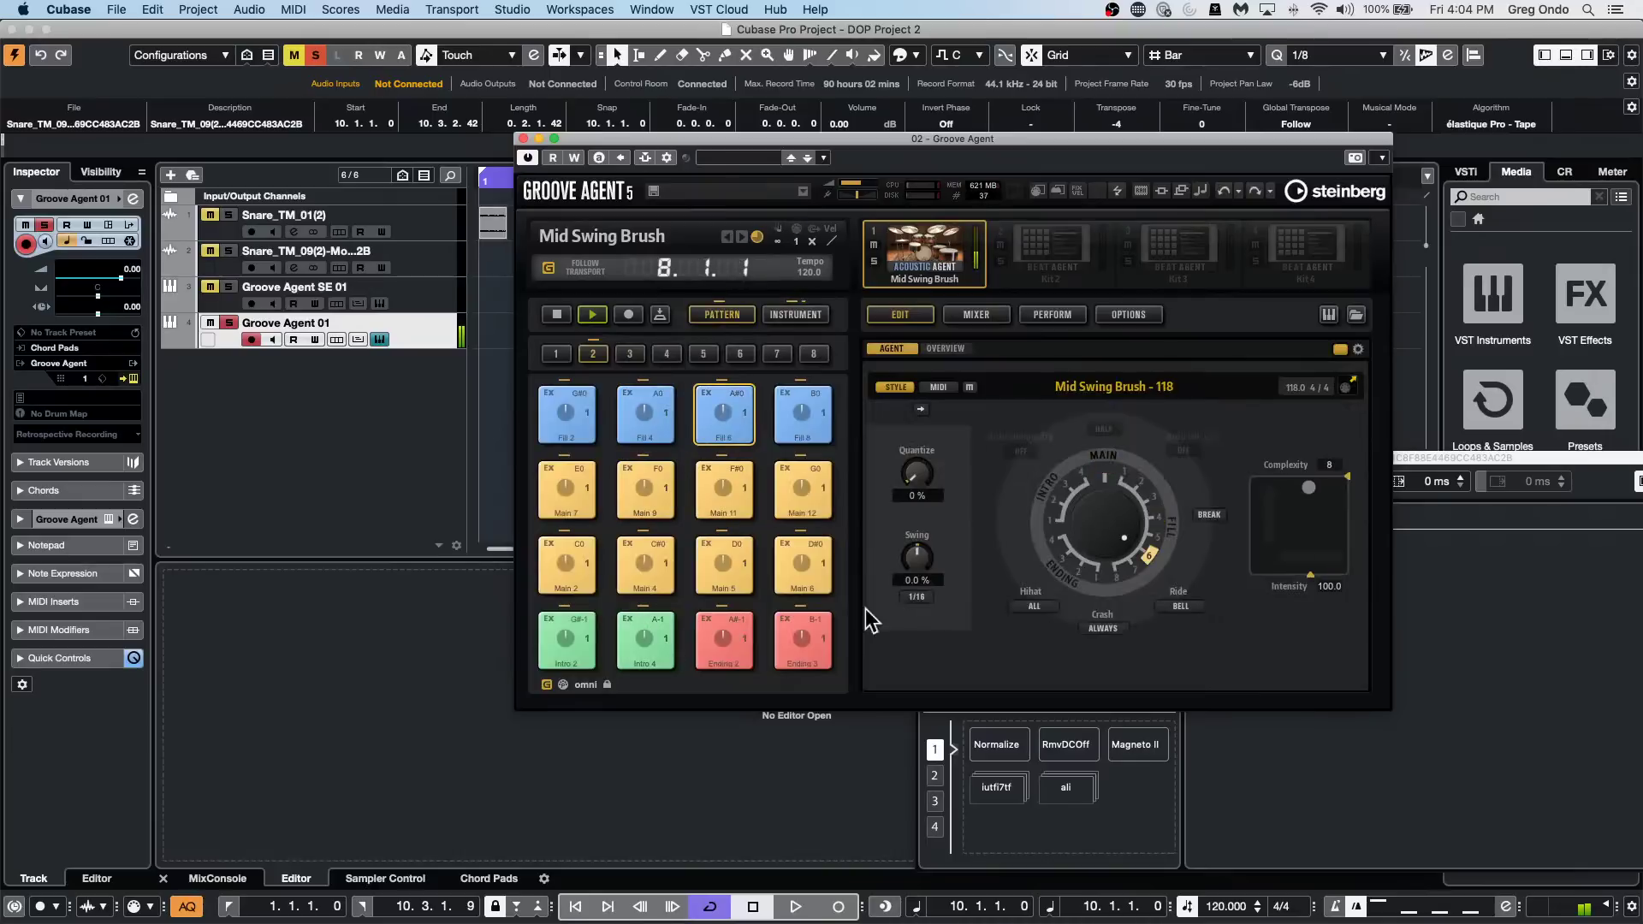
{"action": "left_click", "coordinate": [651, 574]}
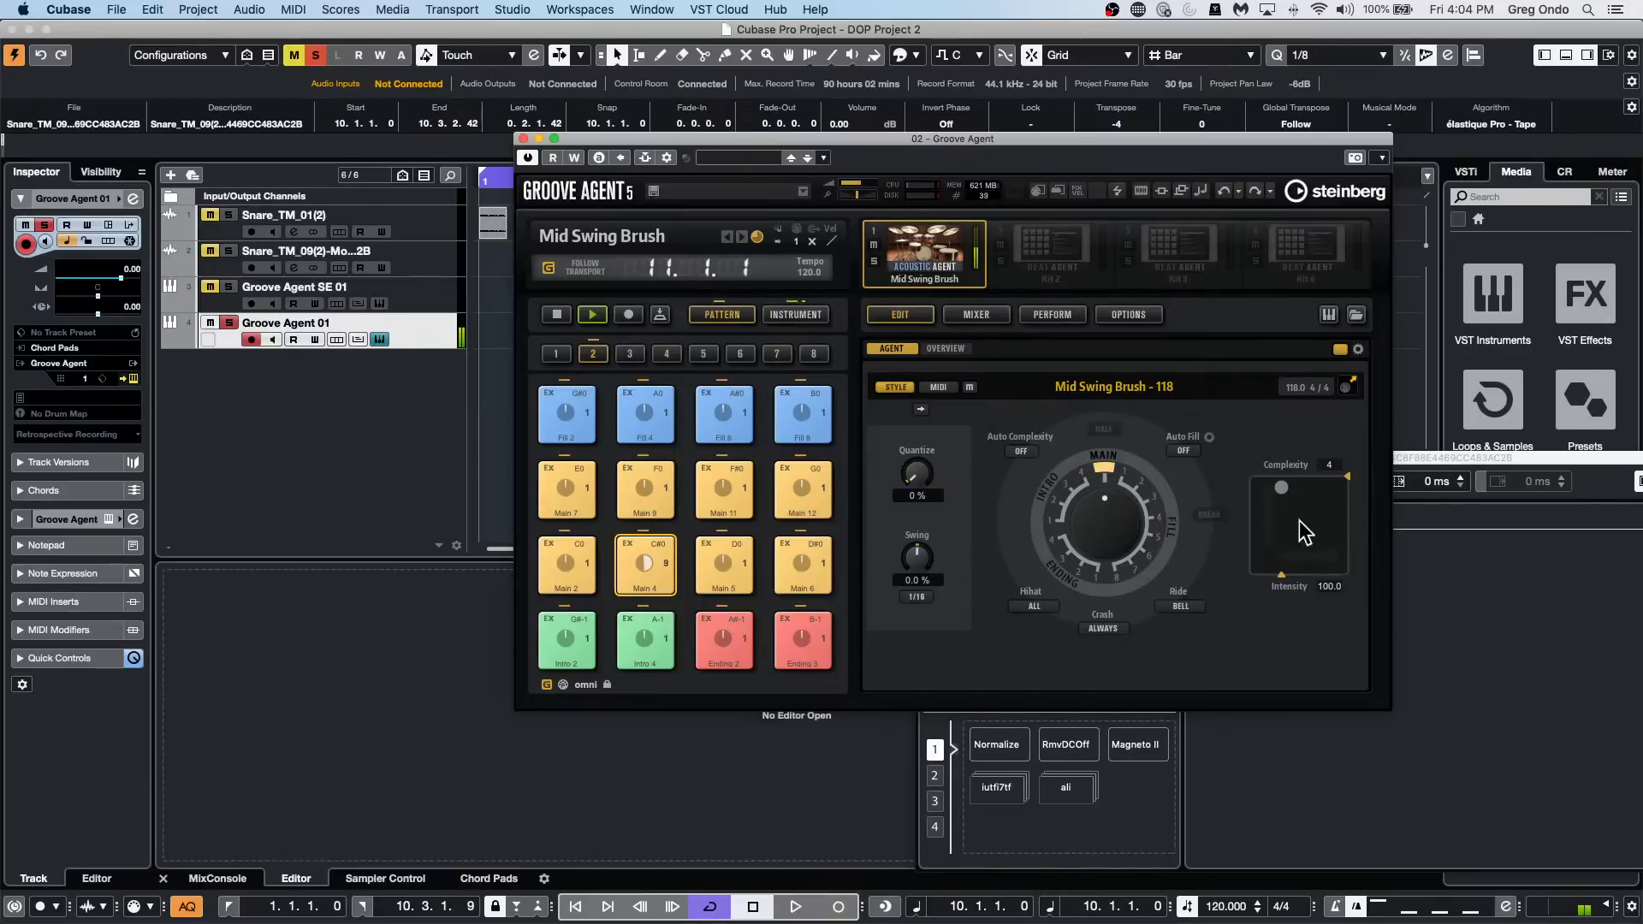
Lower the Mid Swing Brush pattern's intensity to 94.3 and stop the pattern playback.
{"action": "left_click_drag", "start_coordinate": [1302, 493], "coordinate": [1307, 491]}
{"action": "left_click", "coordinate": [556, 314]}
Replace the kit with Slowly But Surly Ballad from Marco Minnemann Studio Drums, including its patterns, and start playback.
{"action": "right_click", "coordinate": [921, 273]}
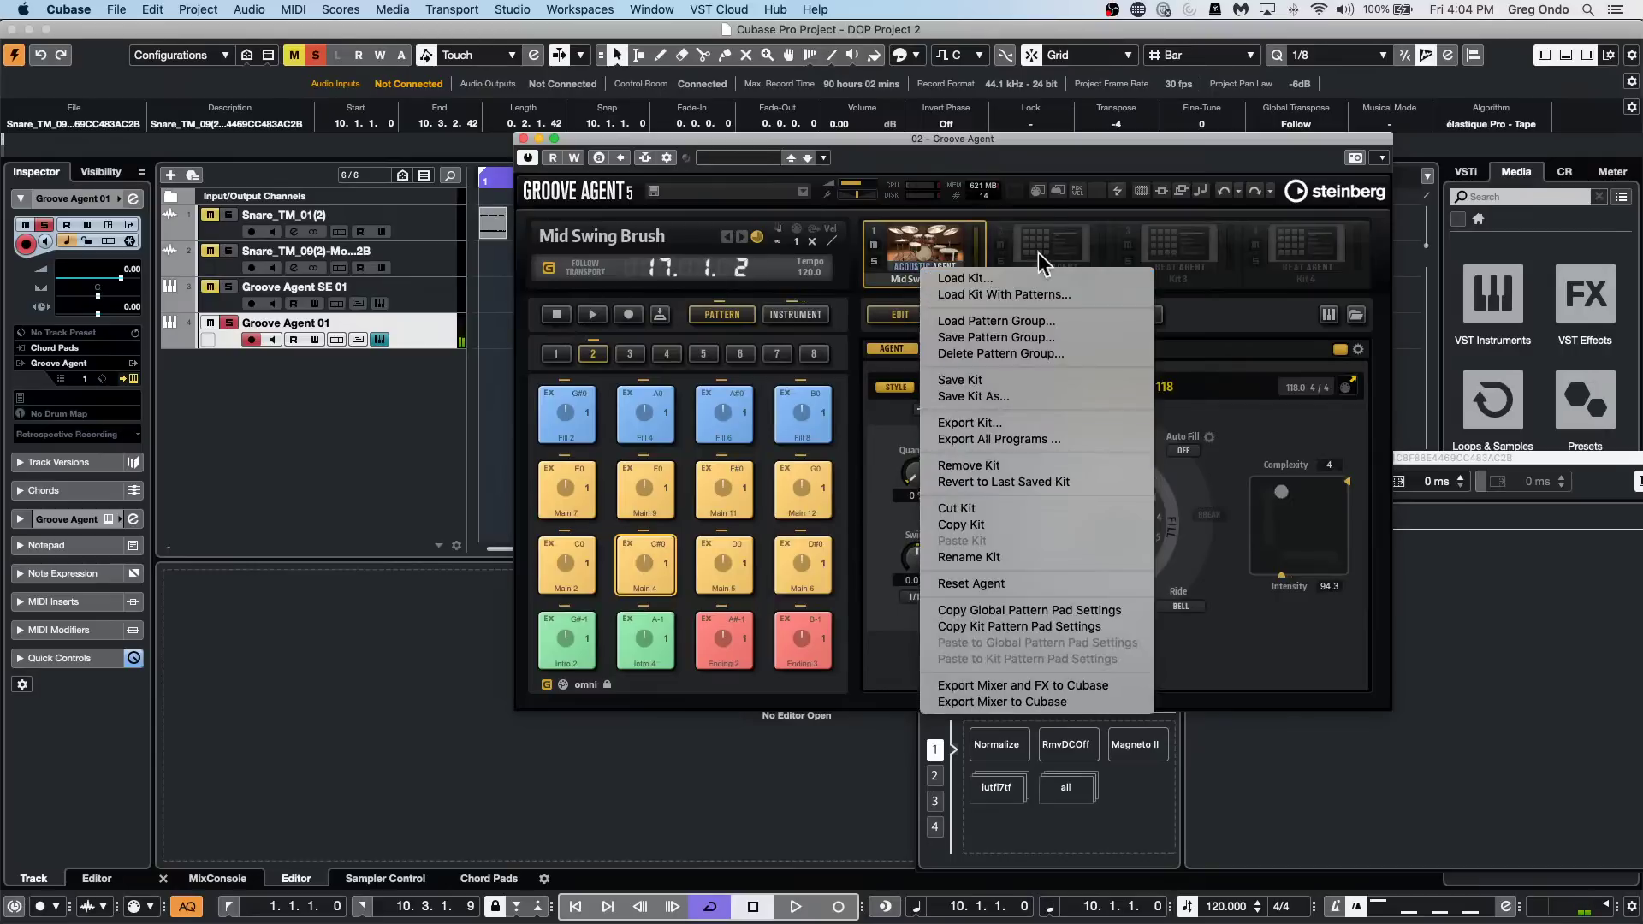
{"action": "left_click", "coordinate": [998, 296]}
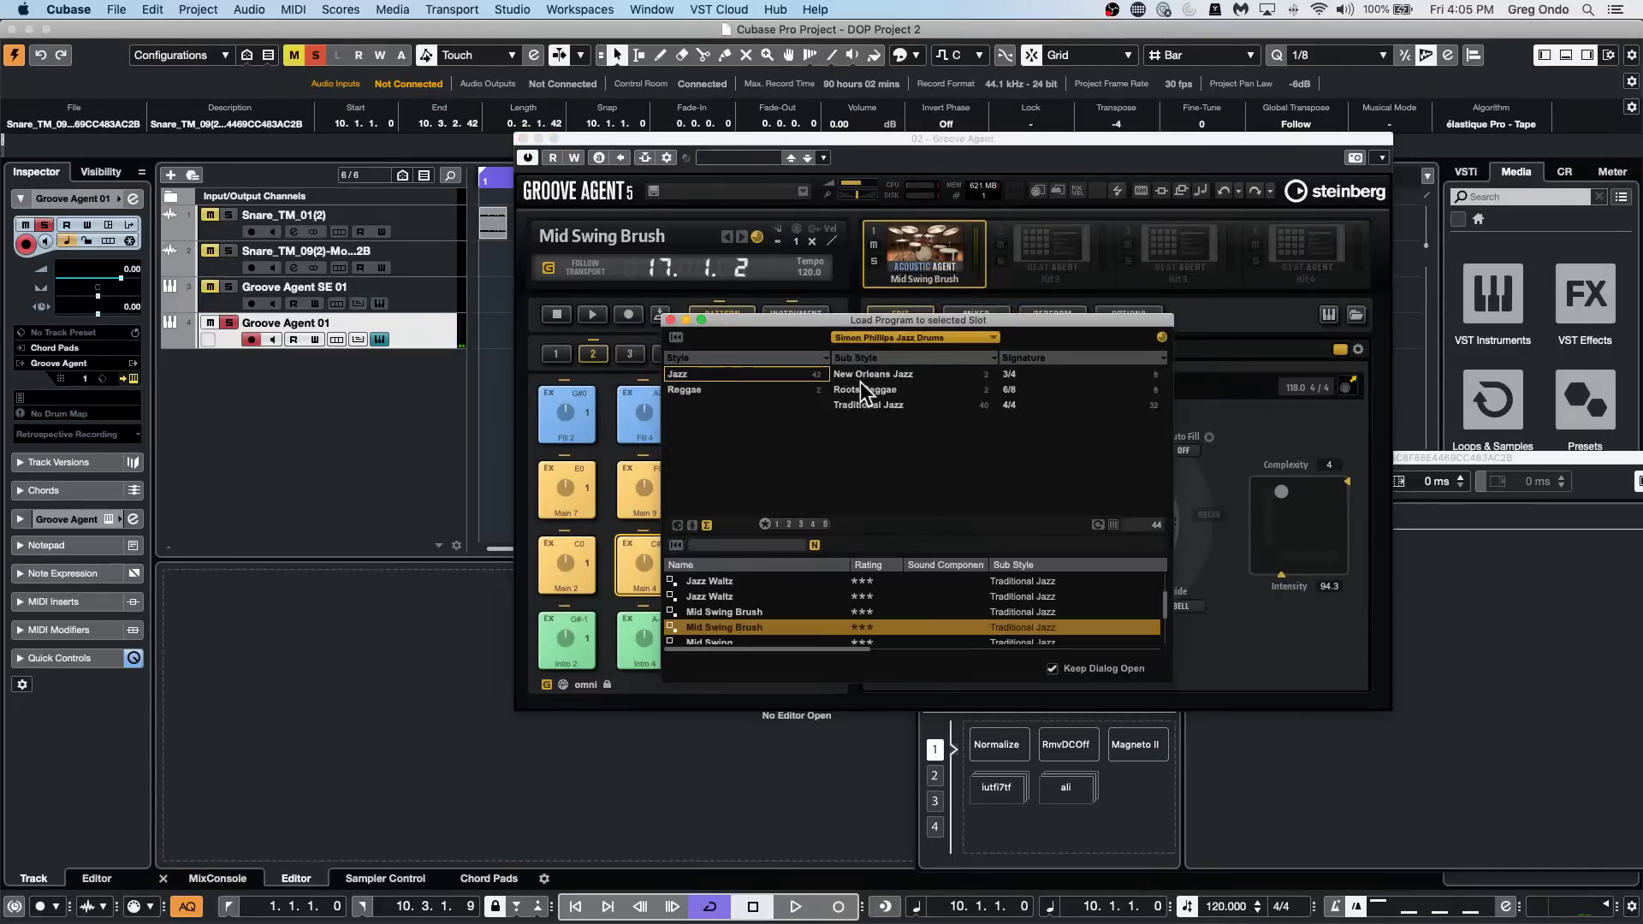
{"action": "left_click", "coordinate": [908, 338]}
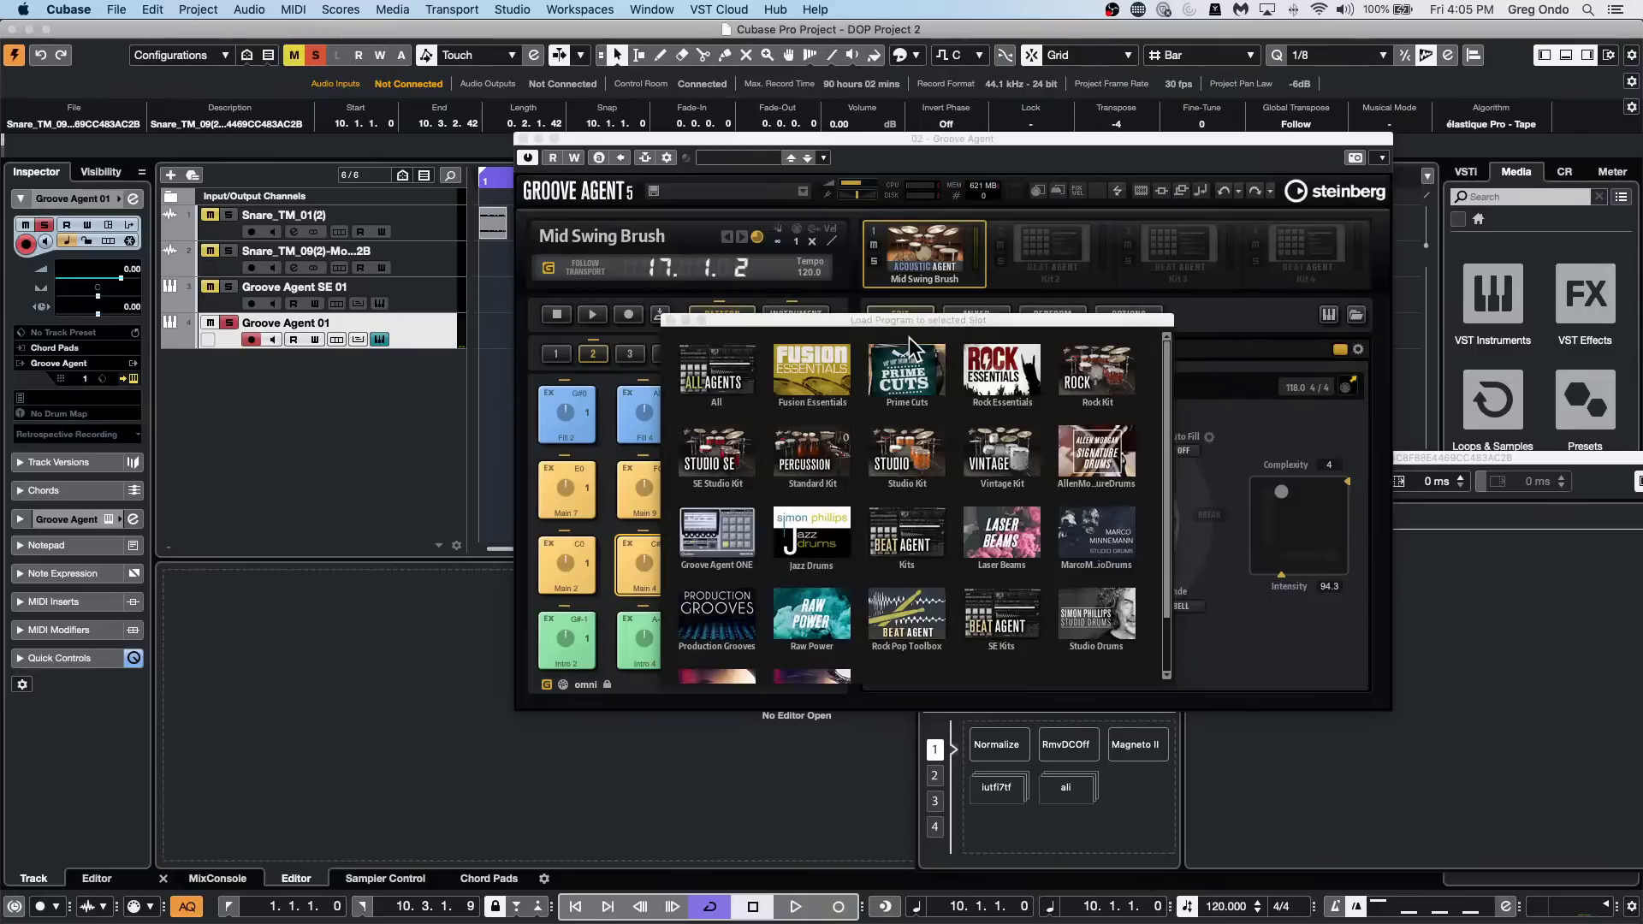
{"action": "left_click", "coordinate": [1096, 552]}
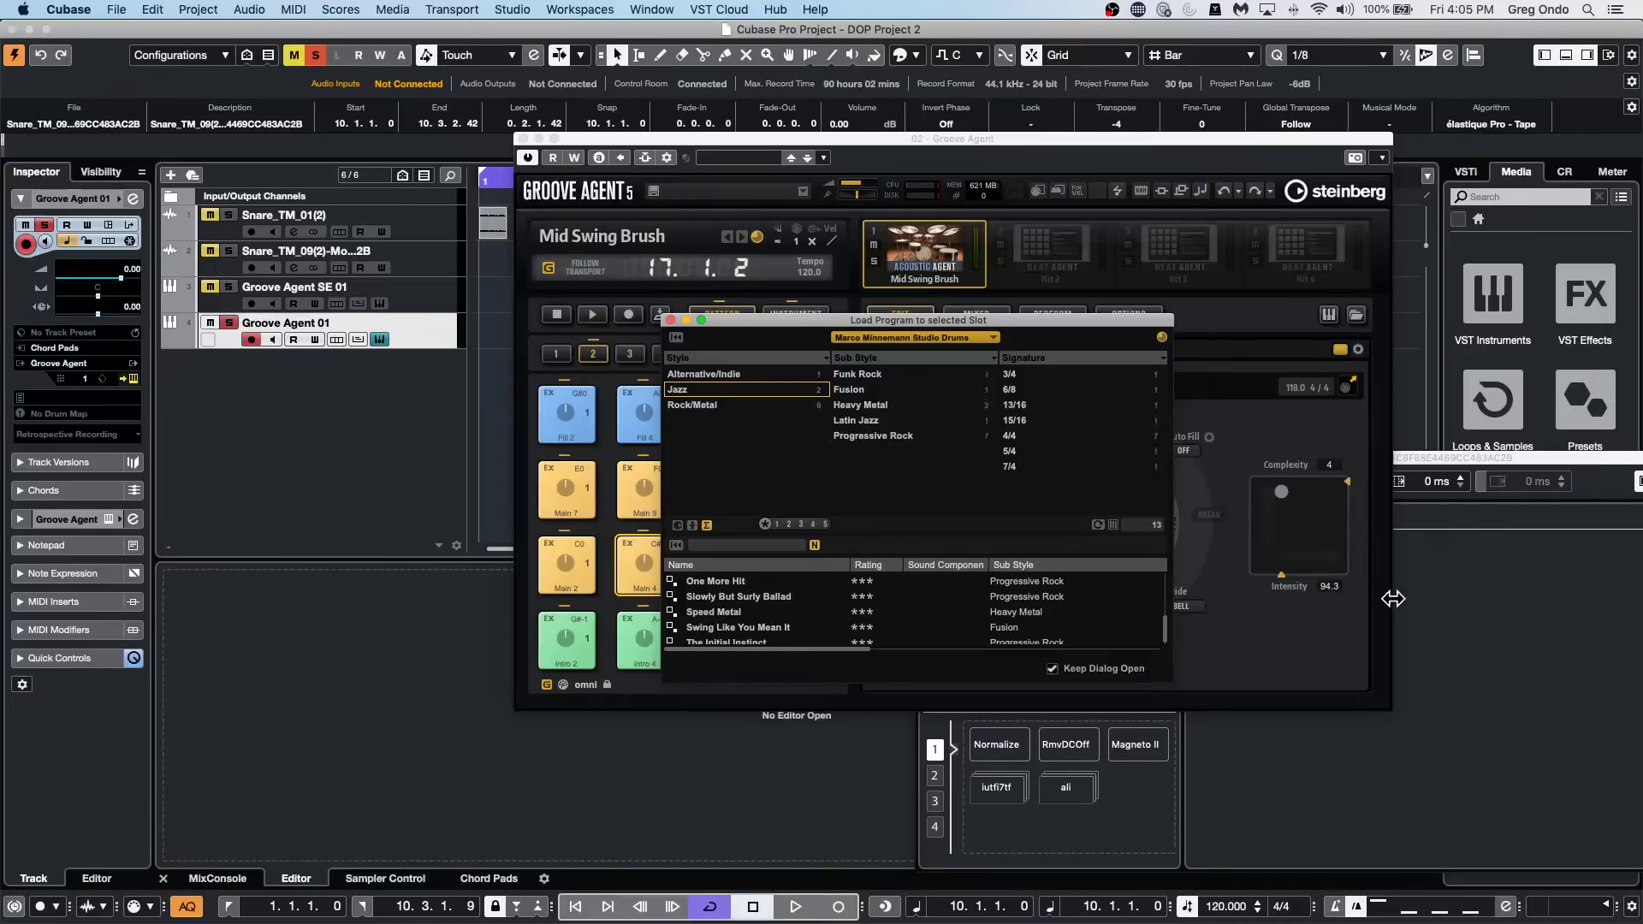
{"action": "double_click", "coordinate": [765, 599]}
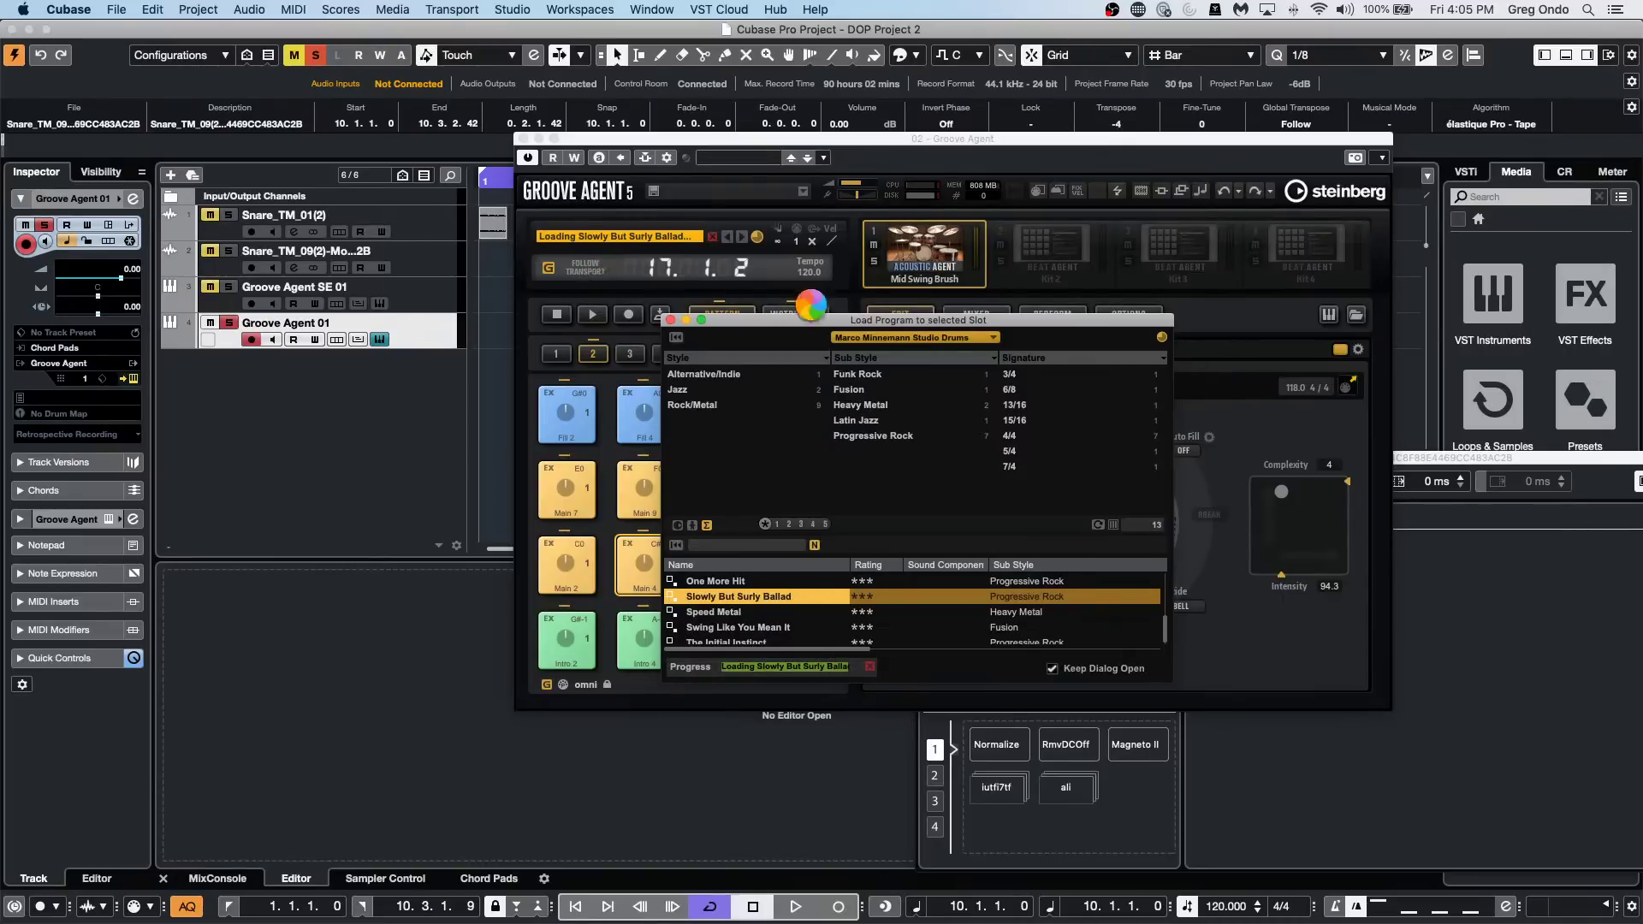
{"action": "left_click", "coordinate": [671, 319]}
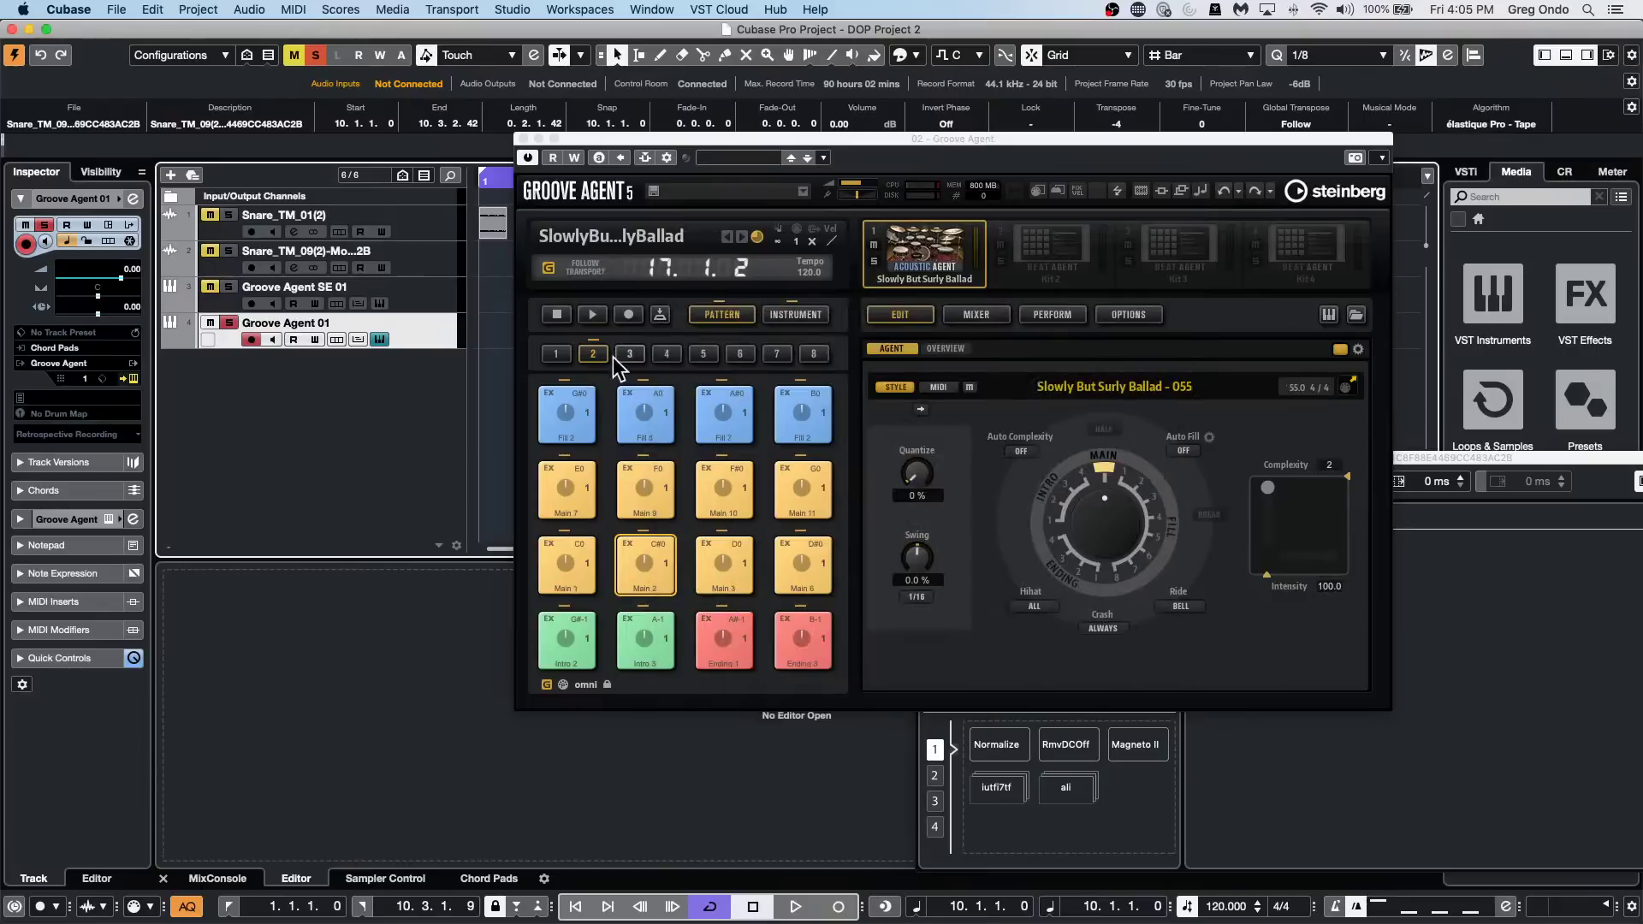
{"action": "left_click", "coordinate": [592, 314]}
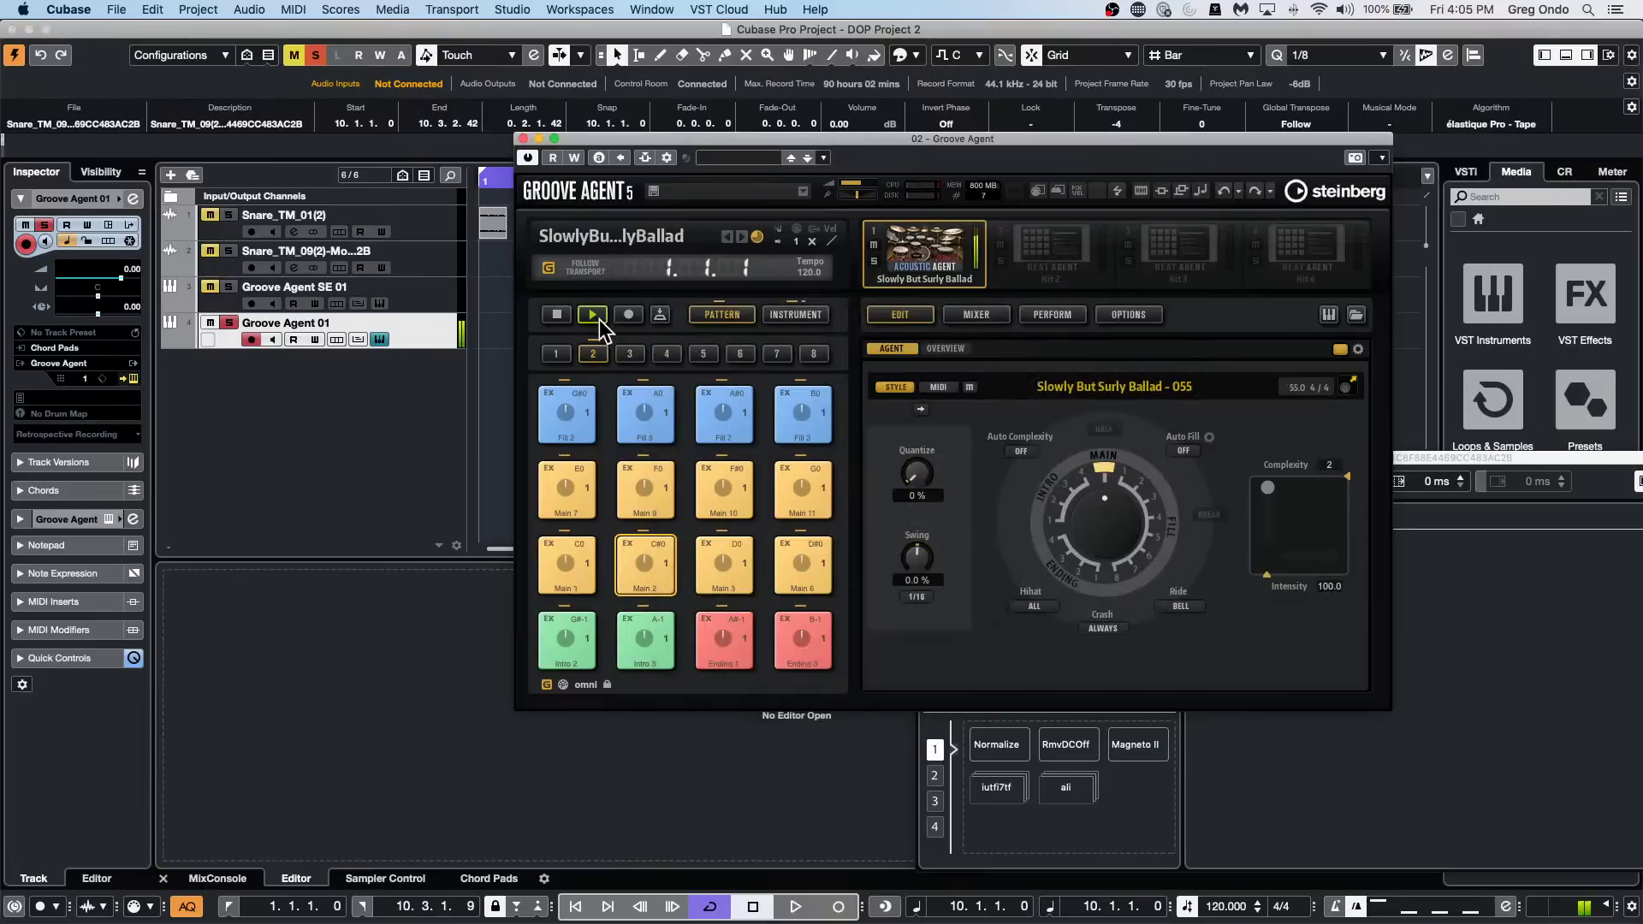
Replace the kit with Count That from Marco Minnemann Studio Drums, including its patterns, and return to the playing kit.
{"action": "right_click", "coordinate": [932, 265]}
{"action": "left_click", "coordinate": [1006, 291]}
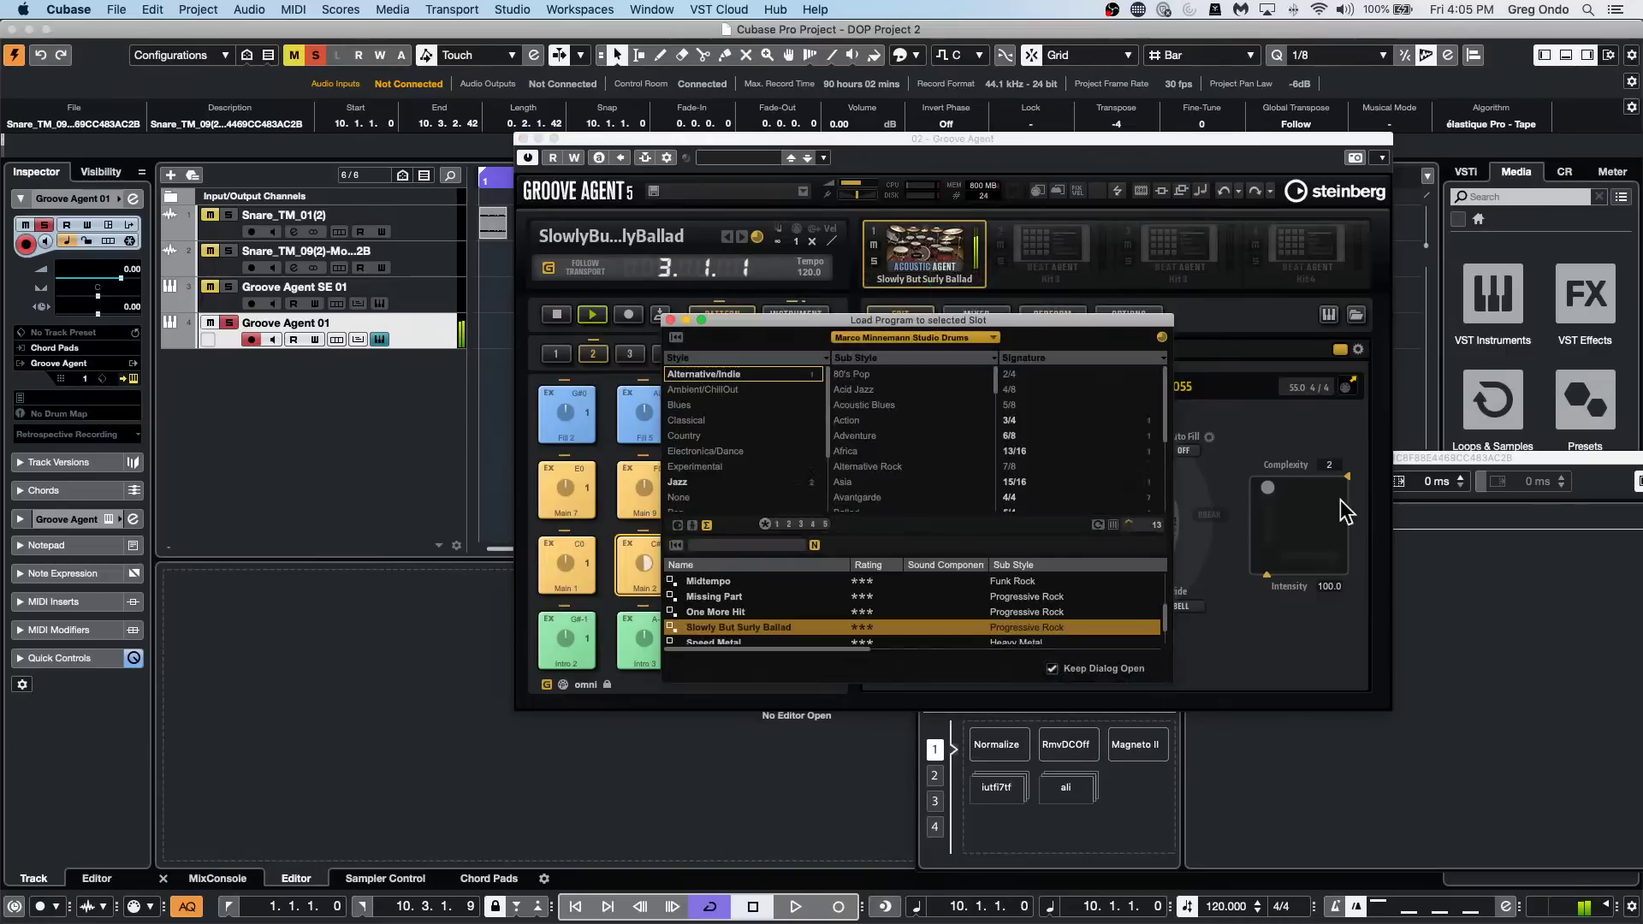
{"action": "scroll", "coordinate": [853, 607], "scroll_direction": "up", "scroll_amount": 3}
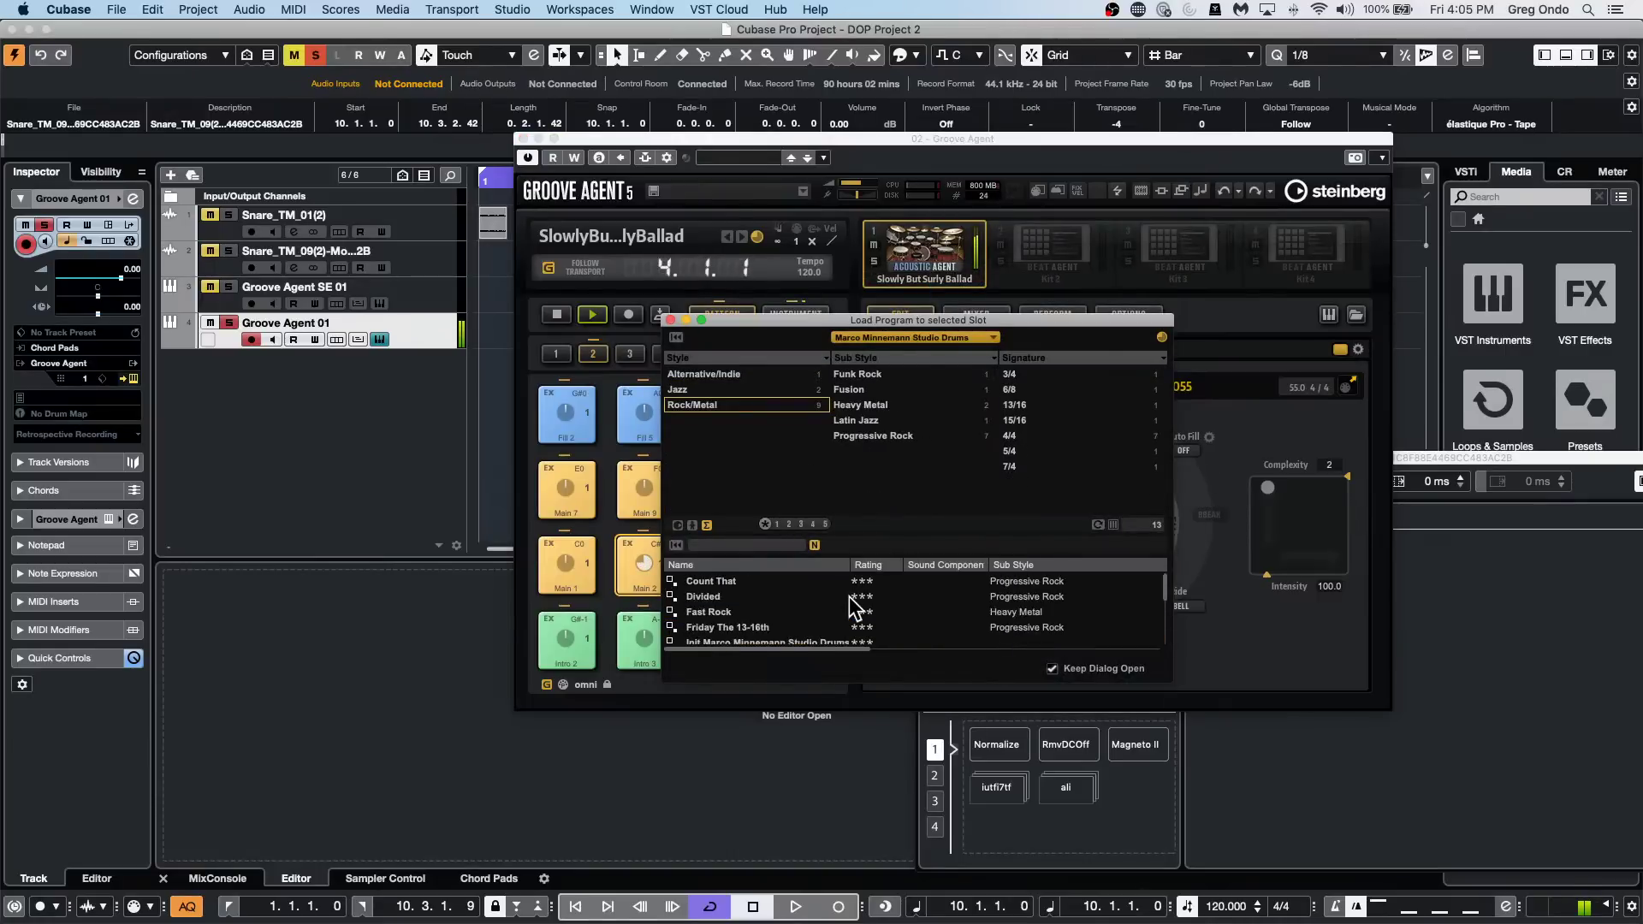
{"action": "double_click", "coordinate": [745, 583]}
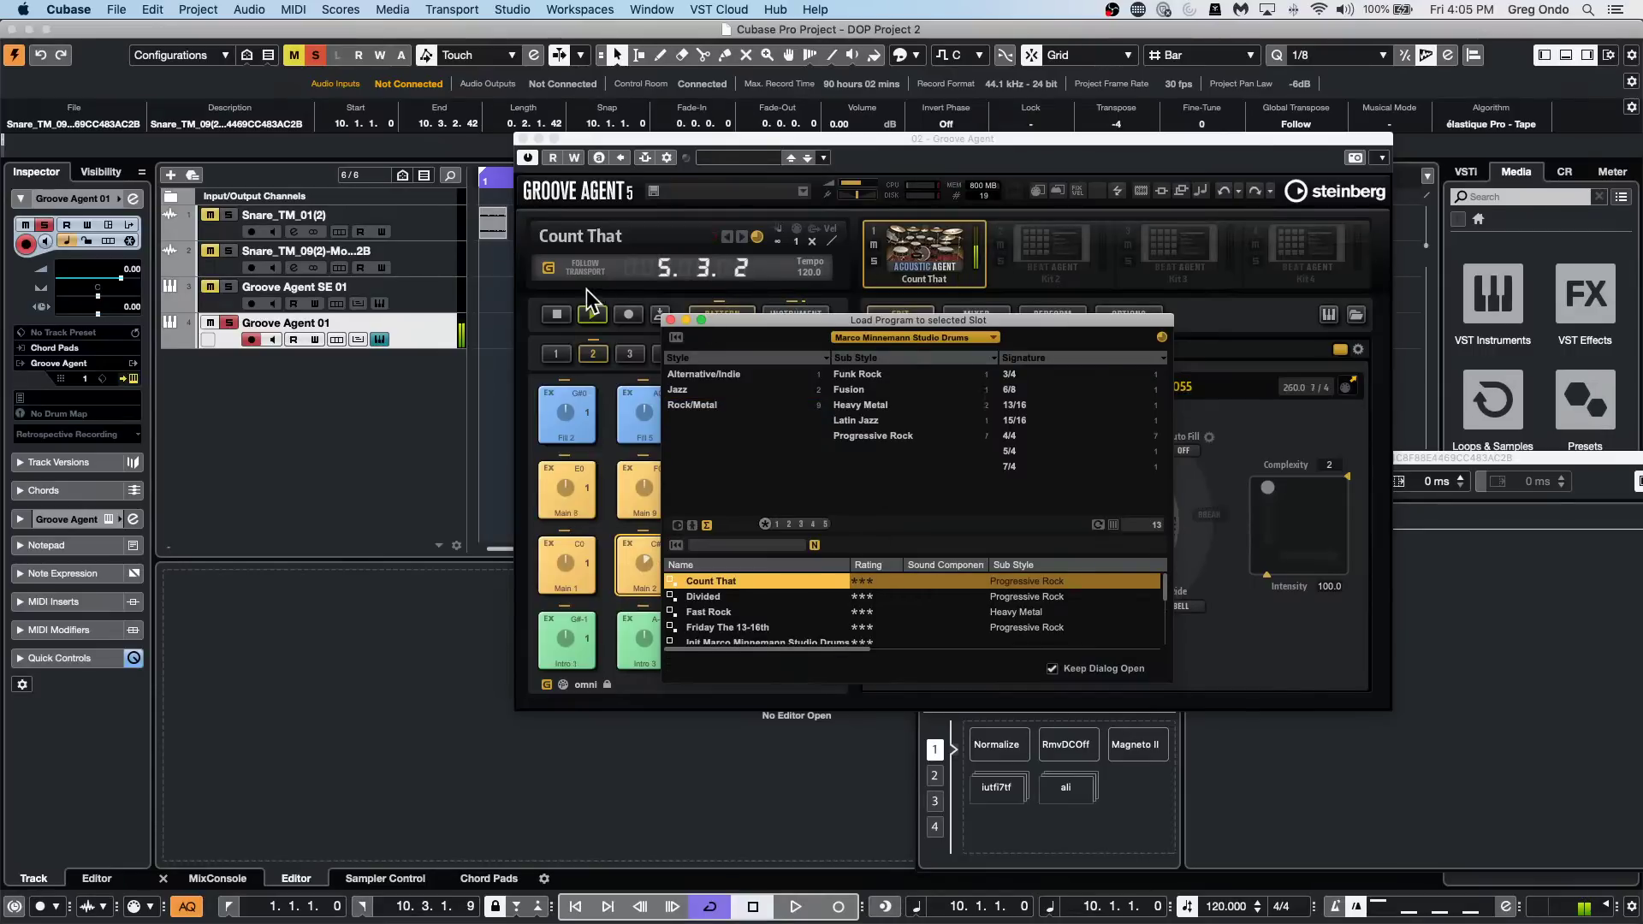
{"action": "left_click", "coordinate": [585, 315]}
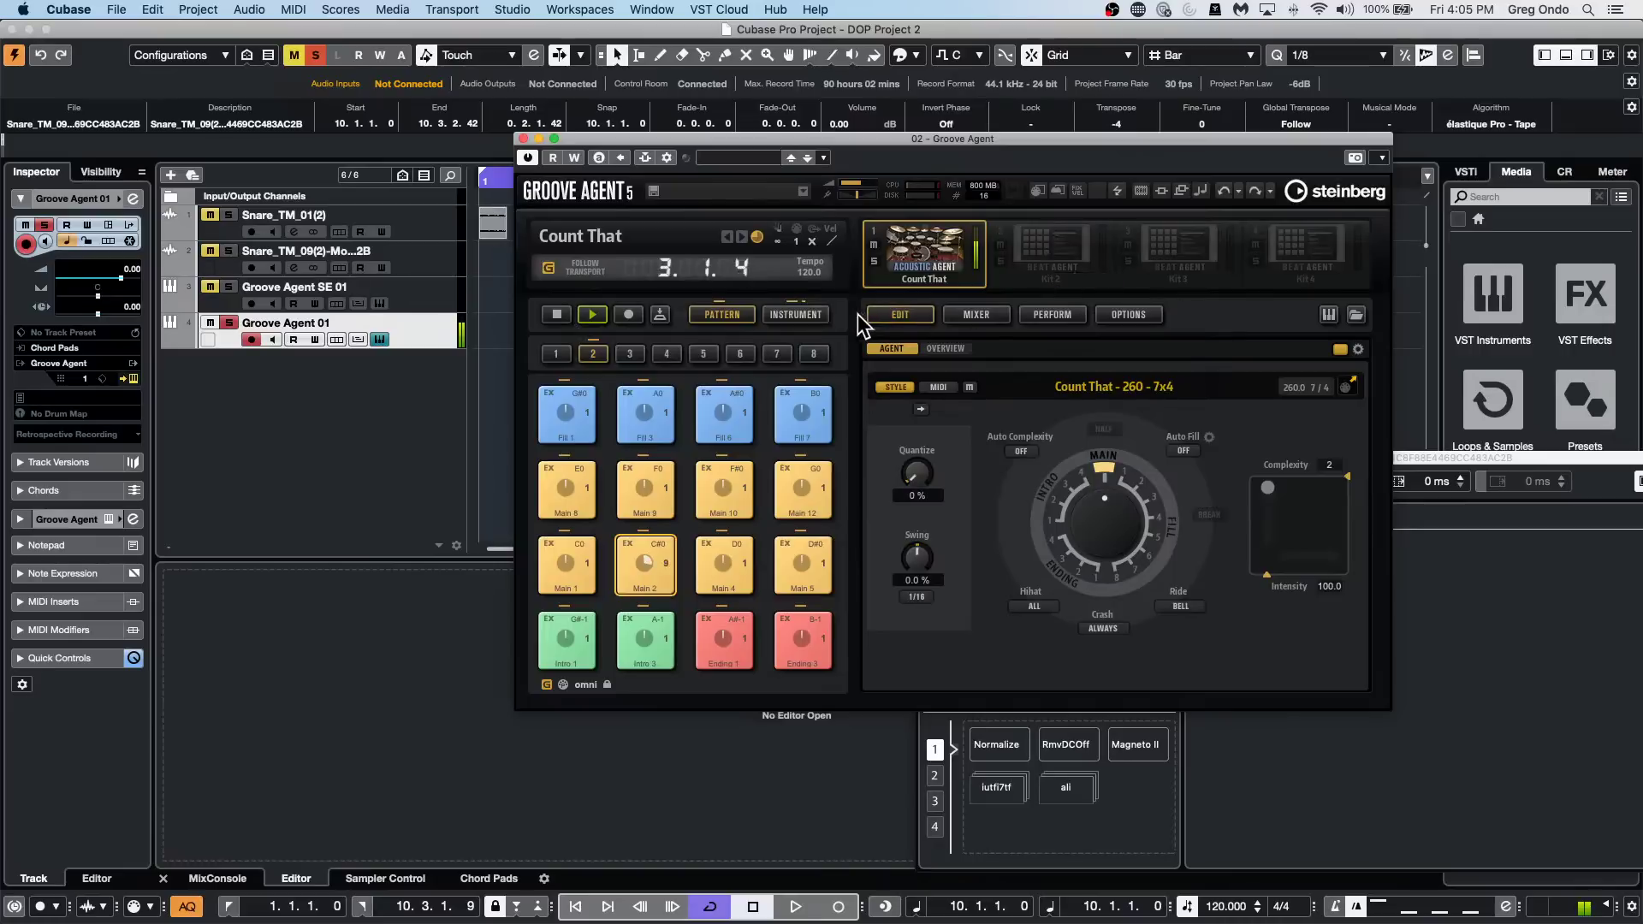
Show the Count That kit's instrument pads and drum picture, then stop the pattern and close Groove Agent.
{"action": "left_click", "coordinate": [814, 317]}
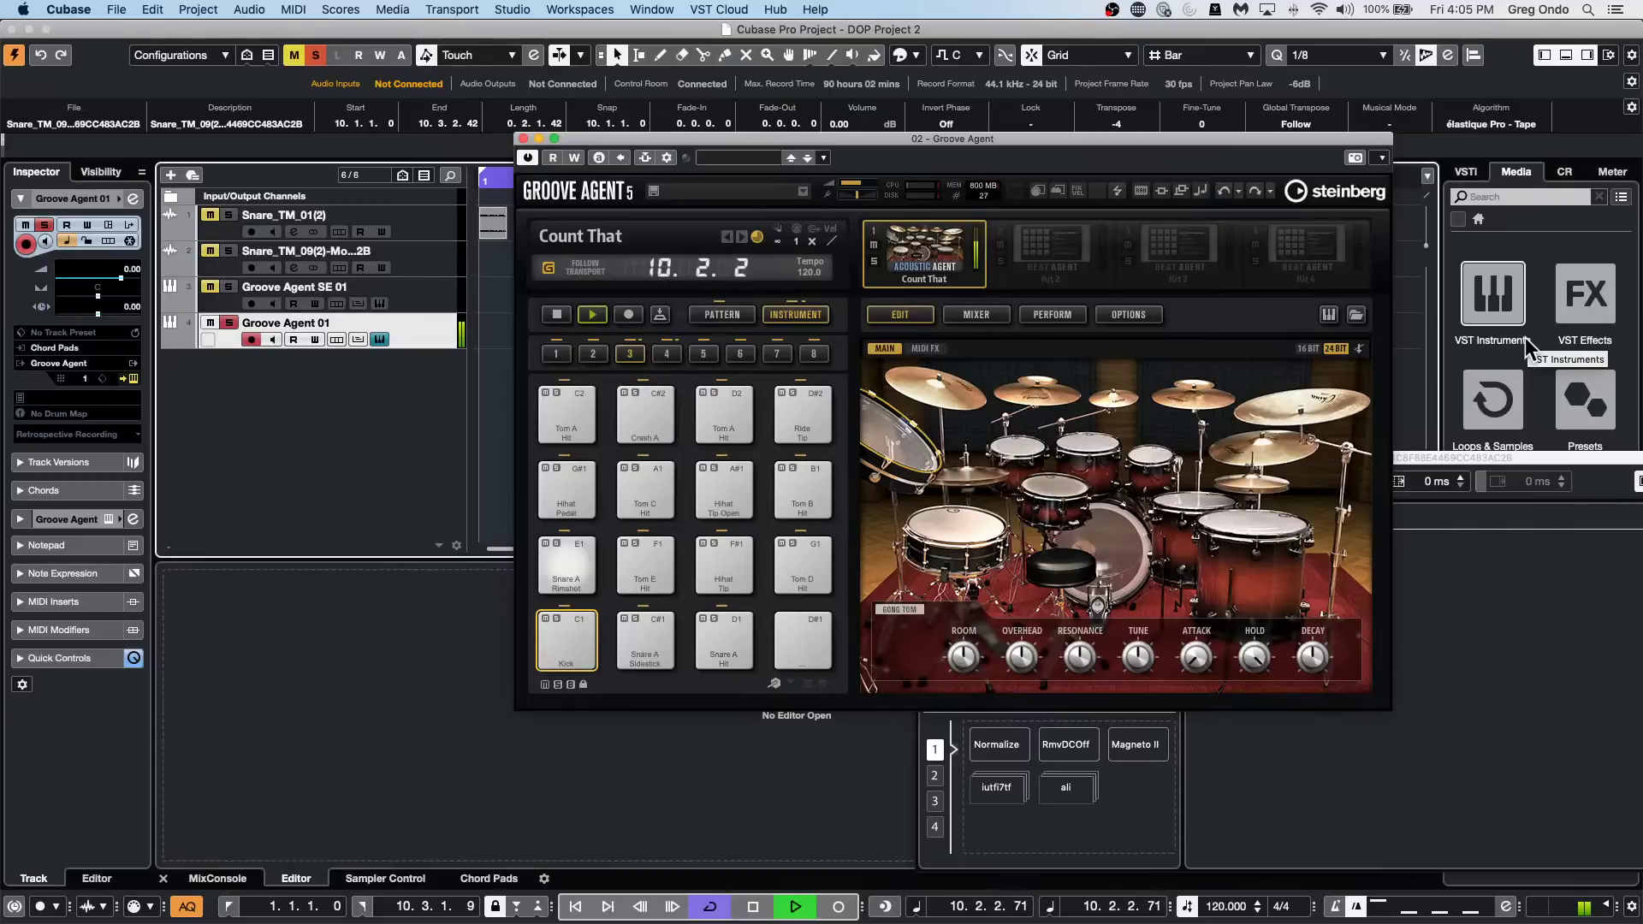
{"action": "key", "text": "space"}
{"action": "left_click", "coordinate": [556, 314]}
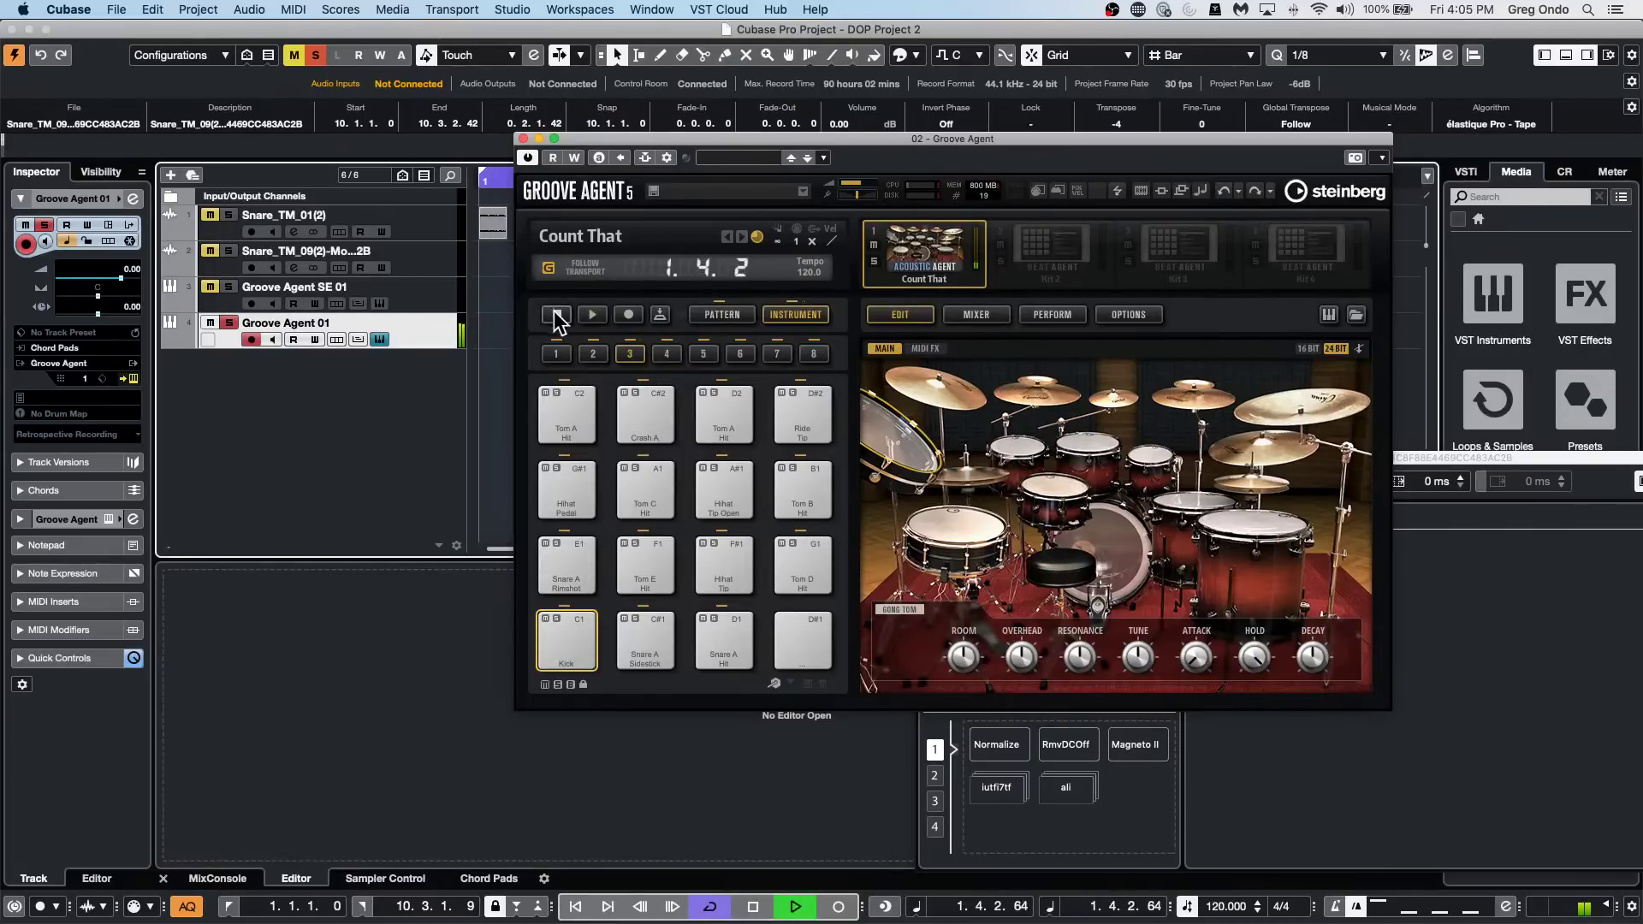
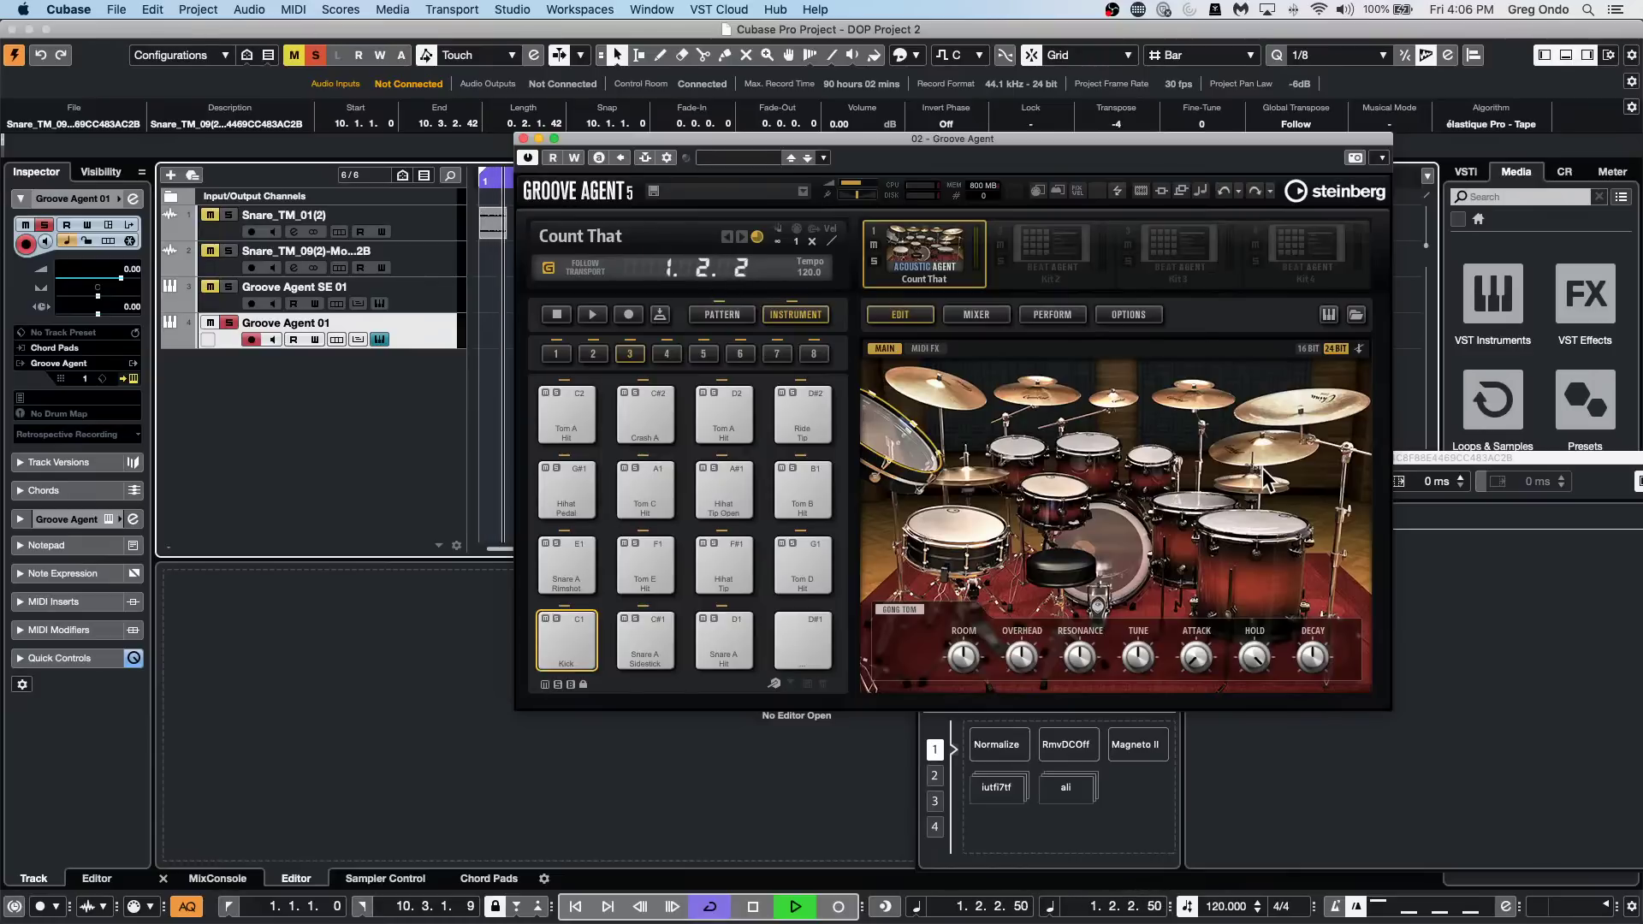
{"action": "left_click", "coordinate": [524, 139]}
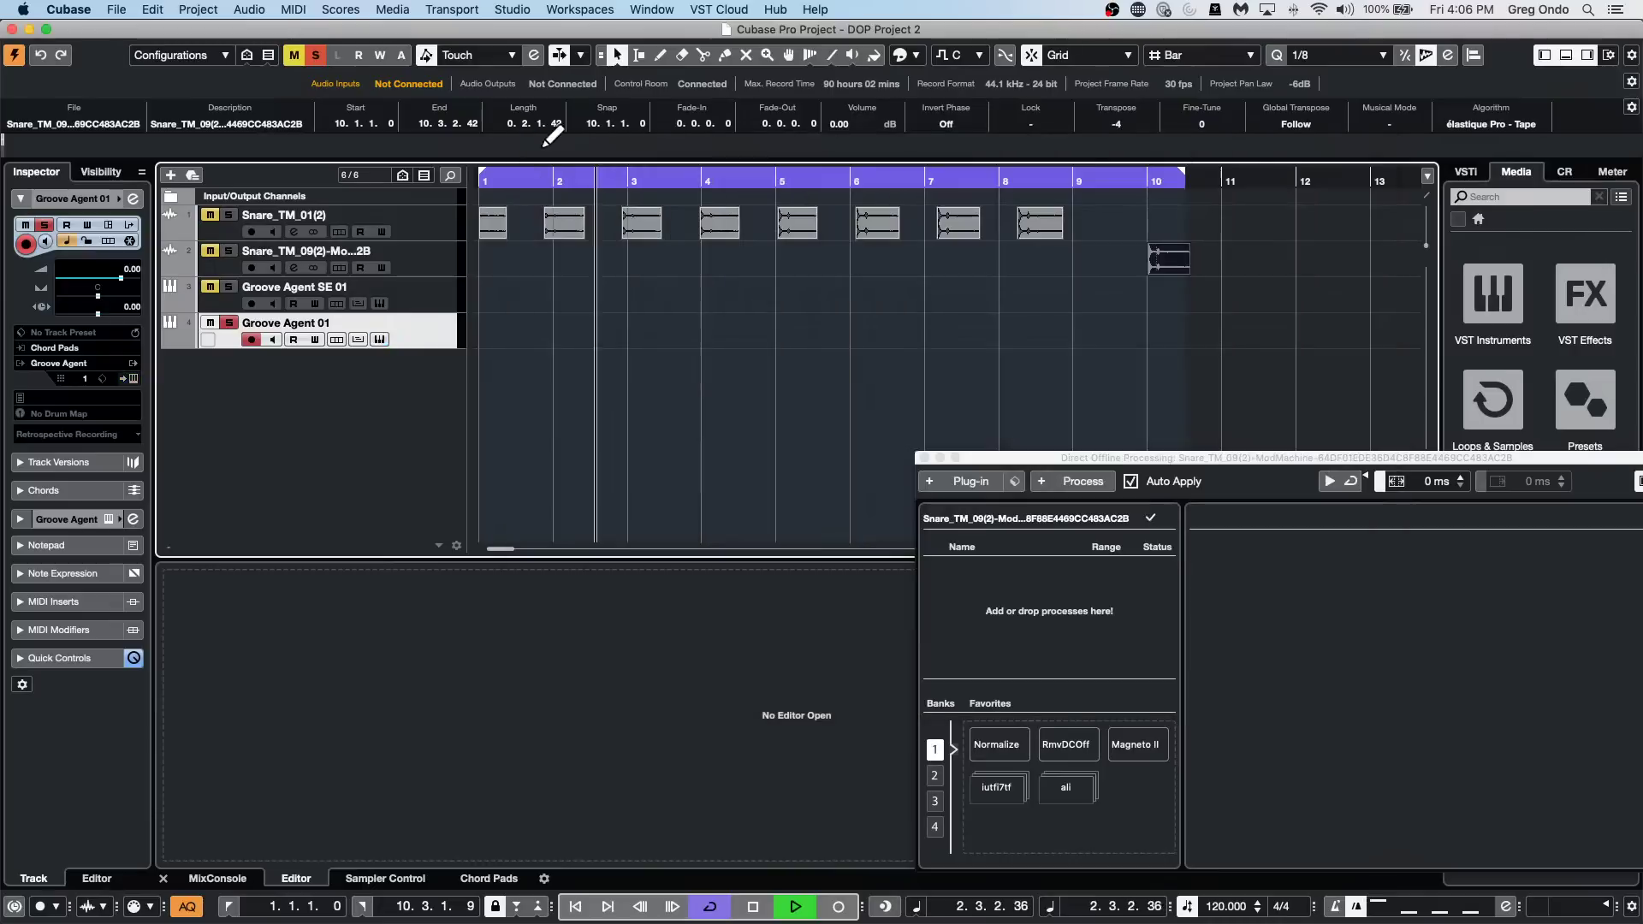
Open the recent project September 17 2021 in a maximized window and close the Direct Offline Processing window.
{"action": "left_click", "coordinate": [118, 10]}
{"action": "mouse_move", "coordinate": [171, 332]}
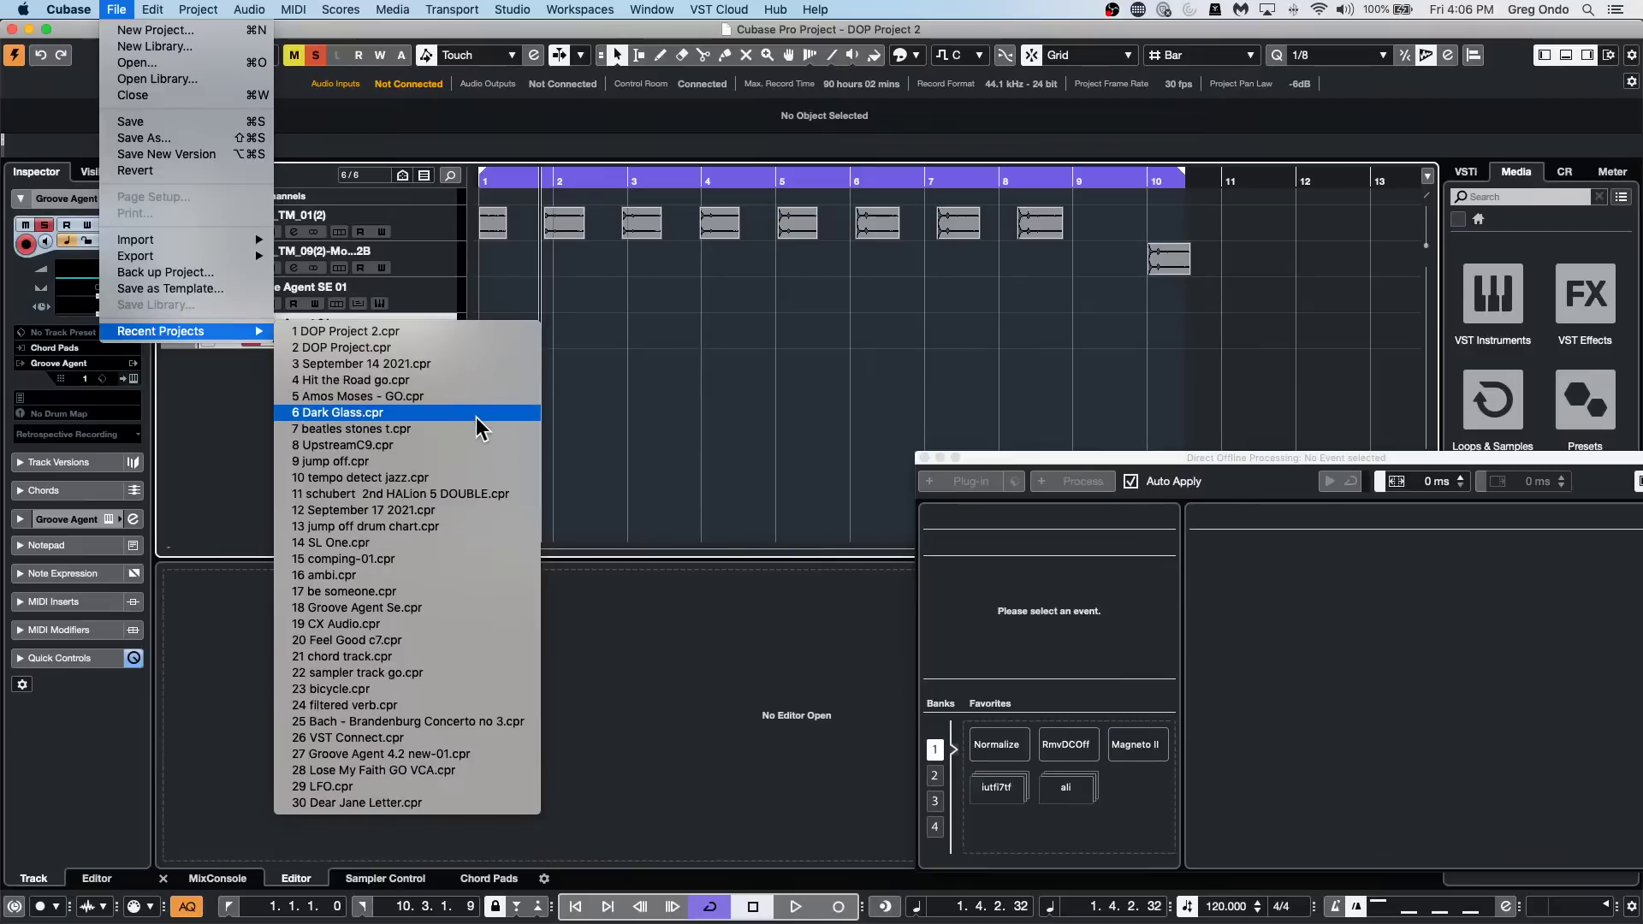
{"action": "left_click", "coordinate": [454, 514]}
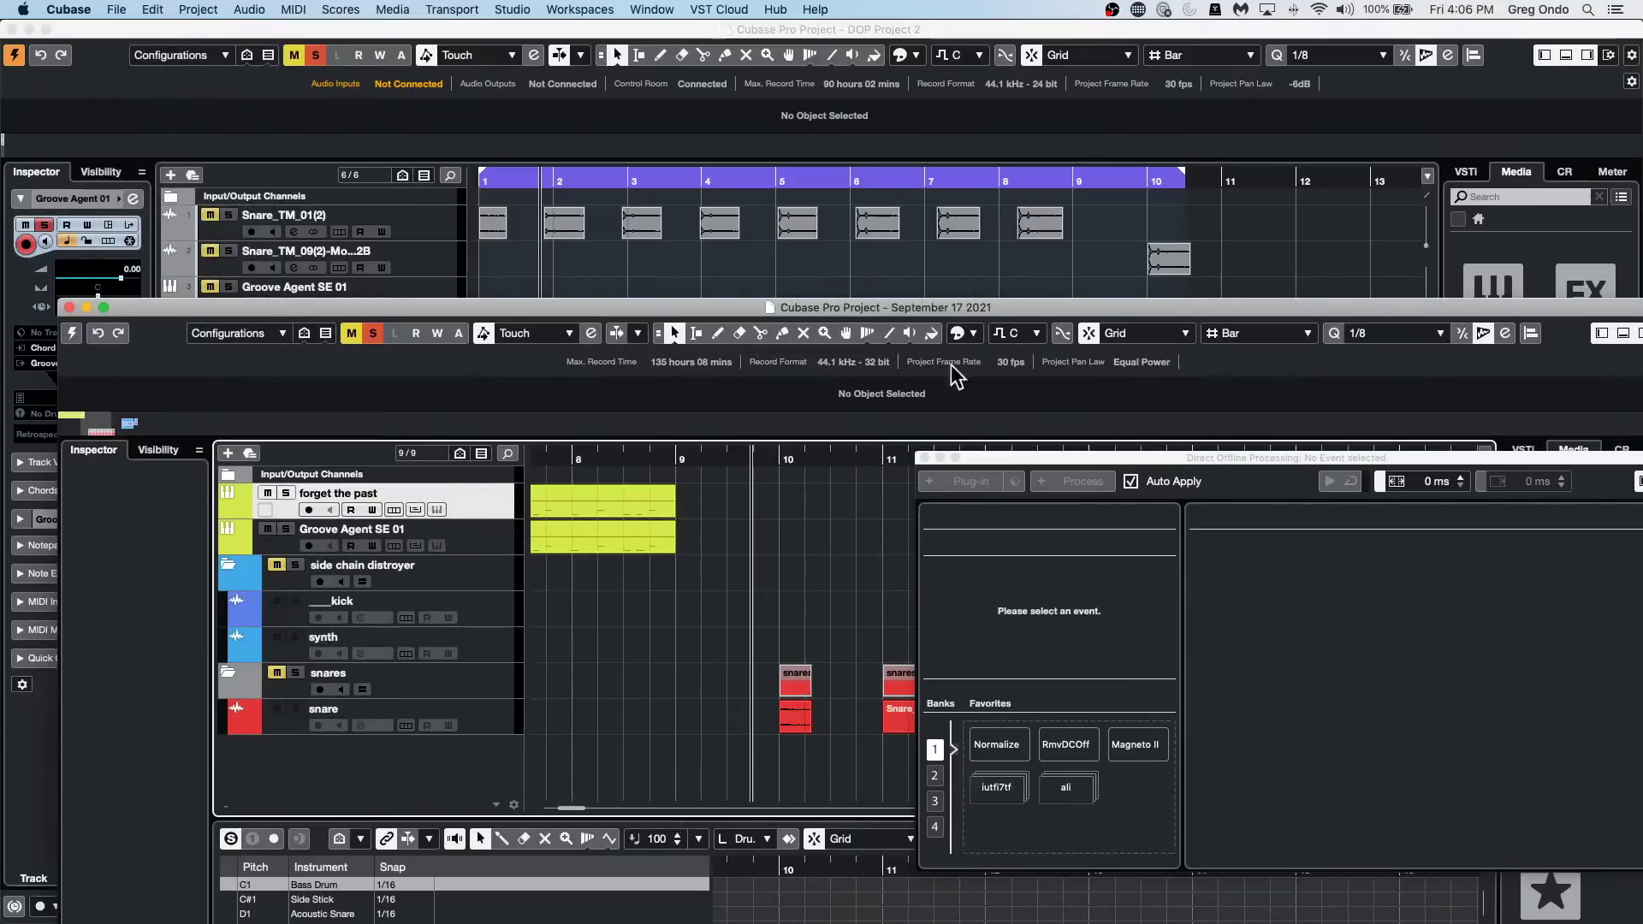
{"action": "left_click", "coordinate": [104, 308]}
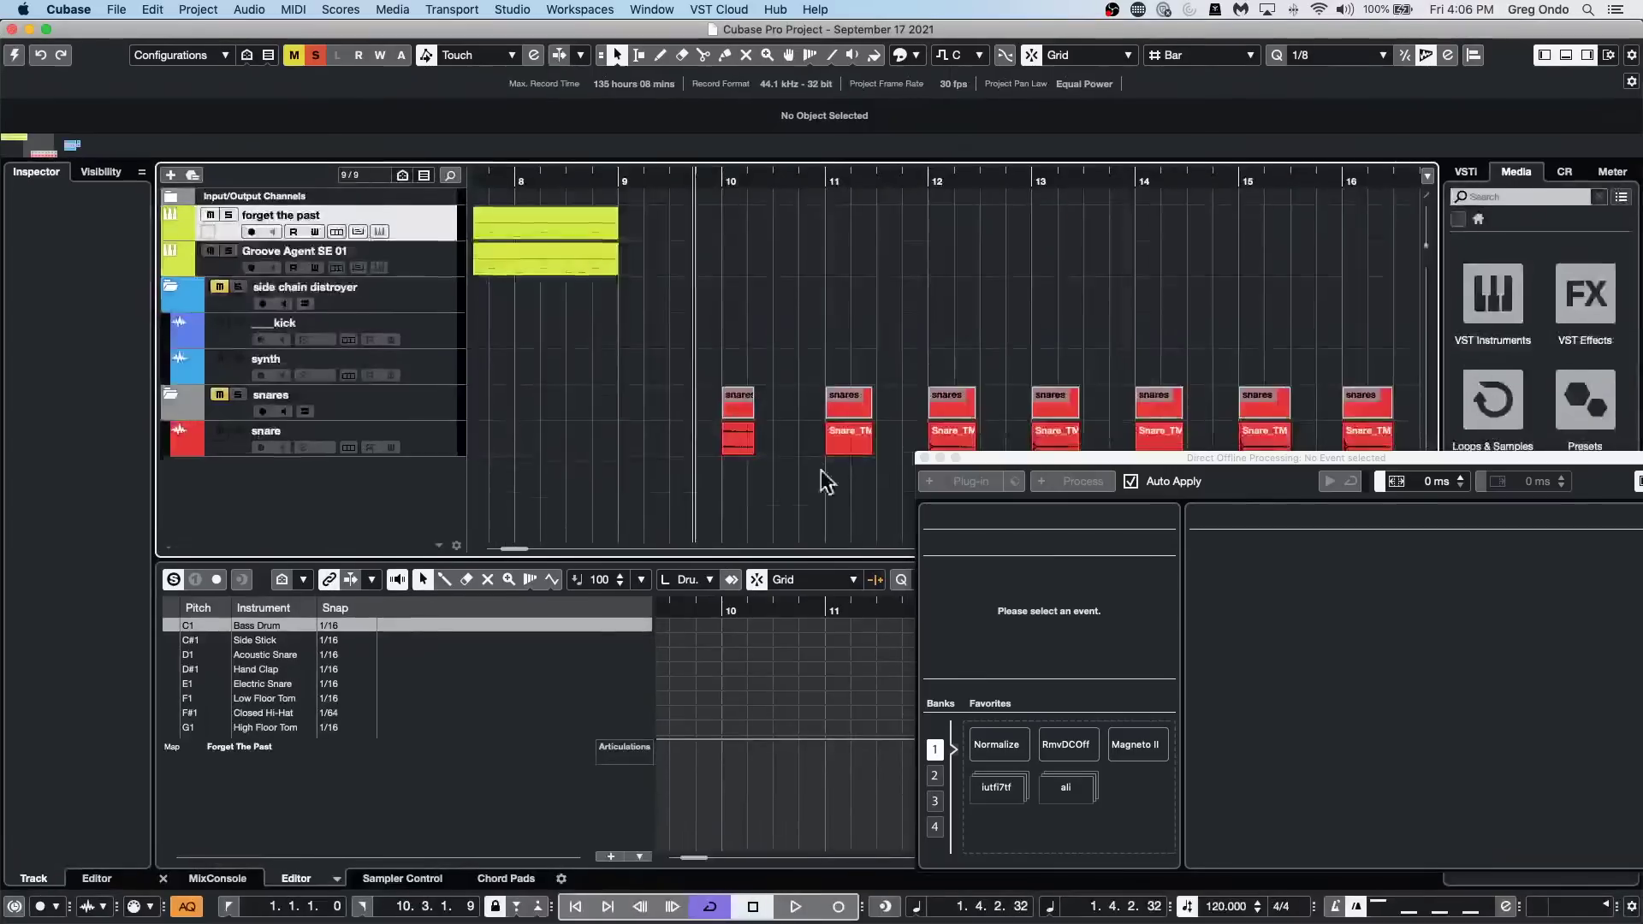
{"action": "left_click", "coordinate": [924, 458]}
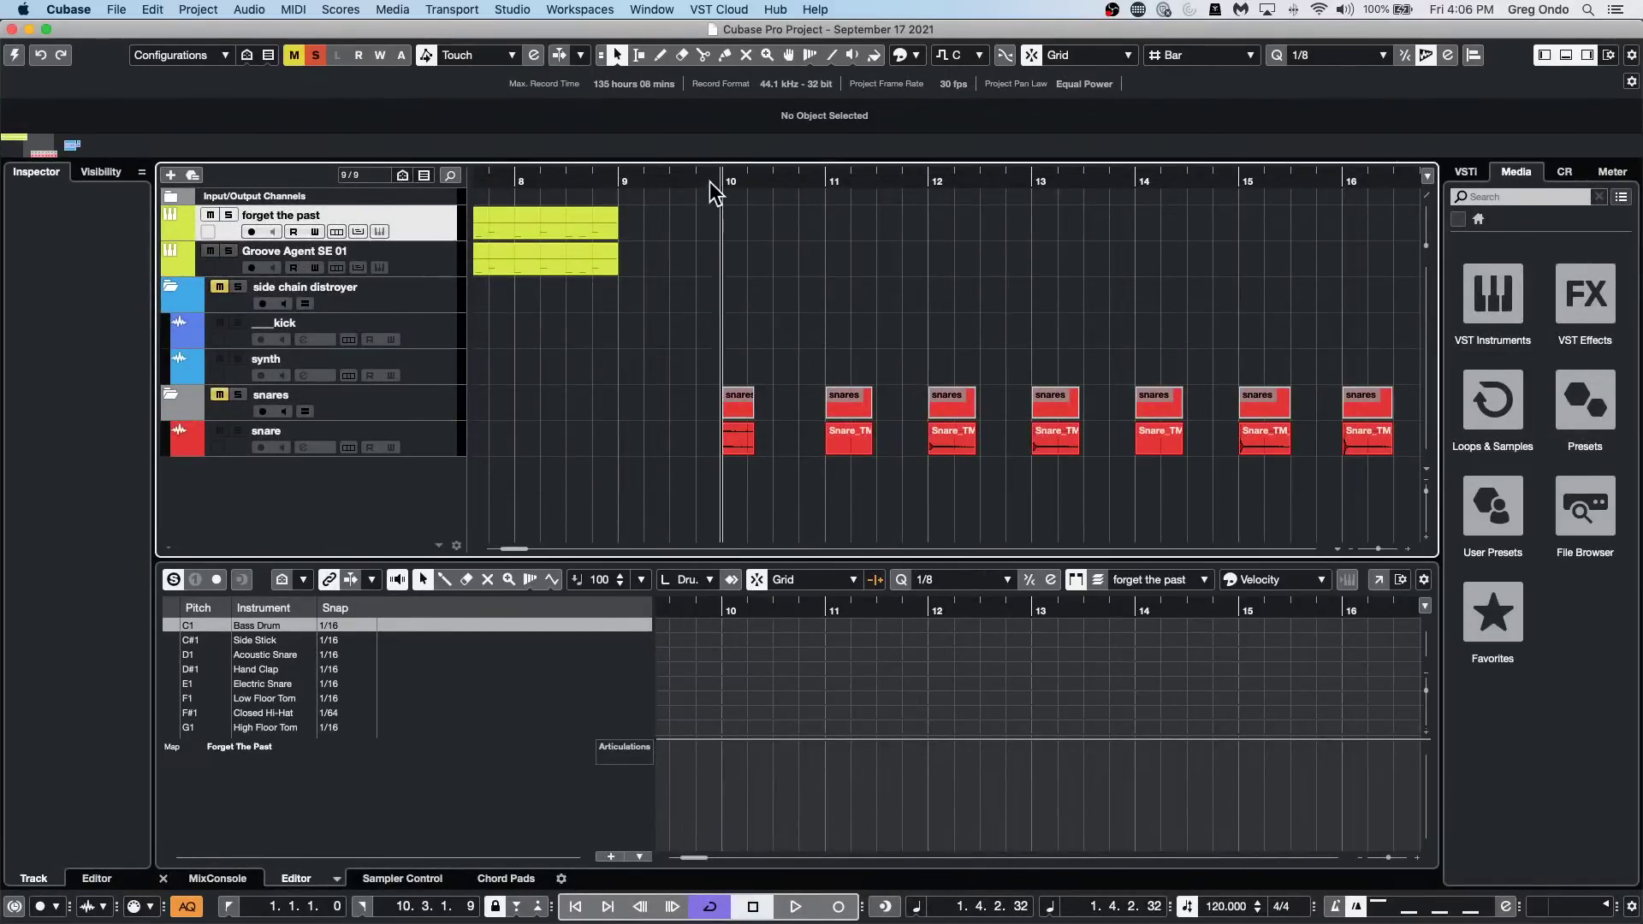
Activate the September 17 2021 project and play its side chain distroyer folder soloed from bar 20.
{"action": "left_click_drag", "start_coordinate": [715, 183], "coordinate": [781, 348]}
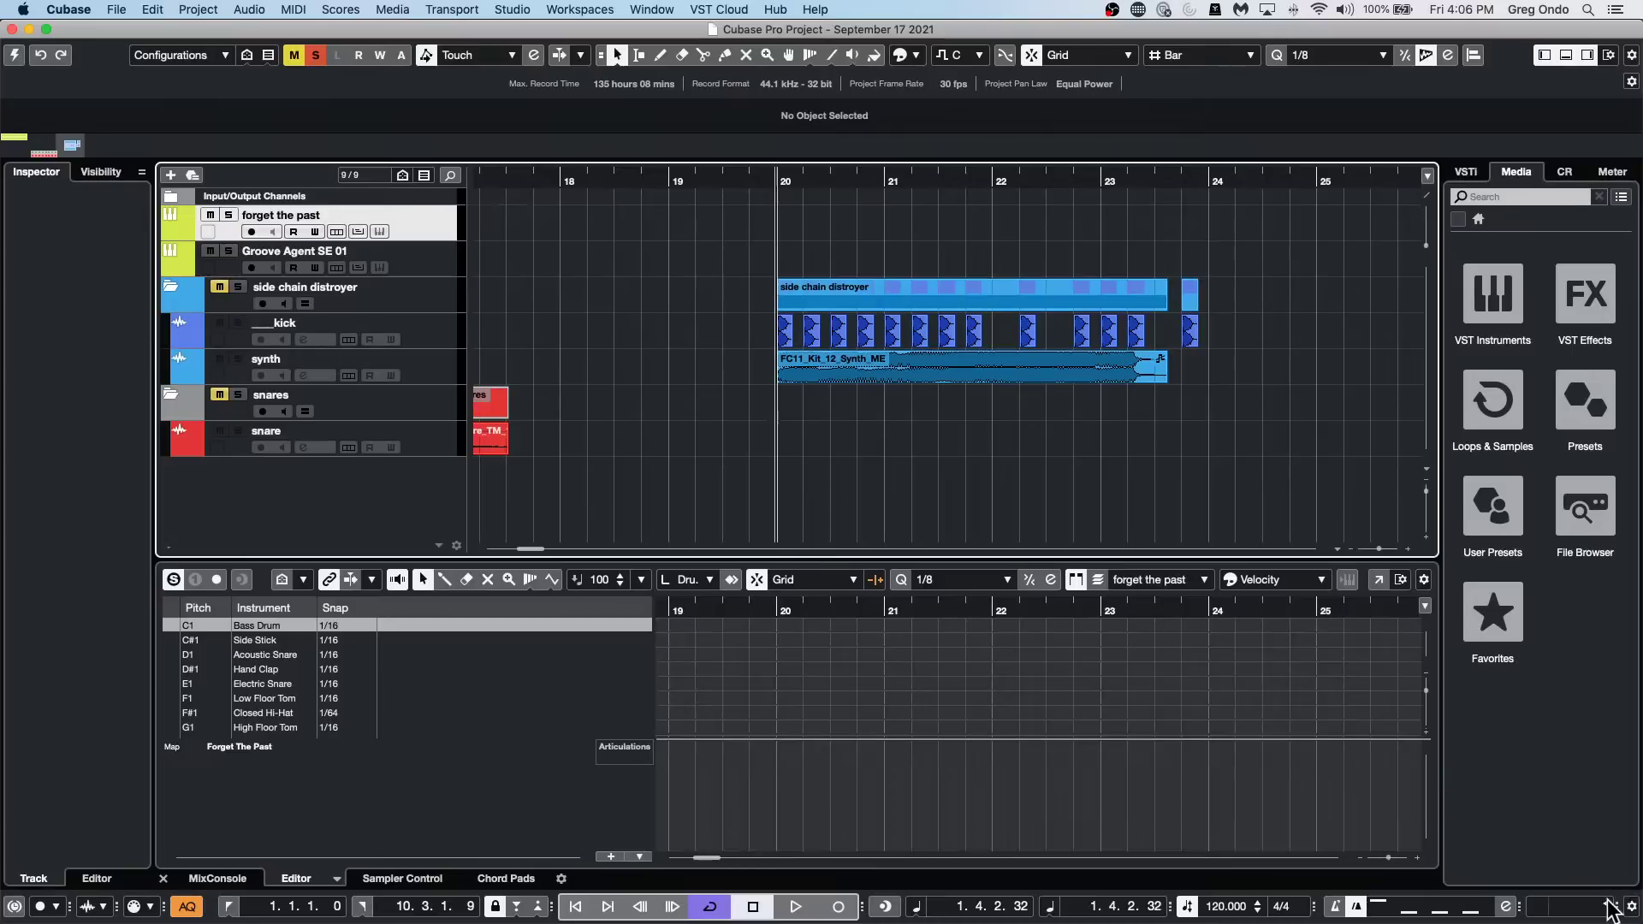
{"action": "mouse_move", "coordinate": [1638, 911]}
{"action": "key", "text": "space"}
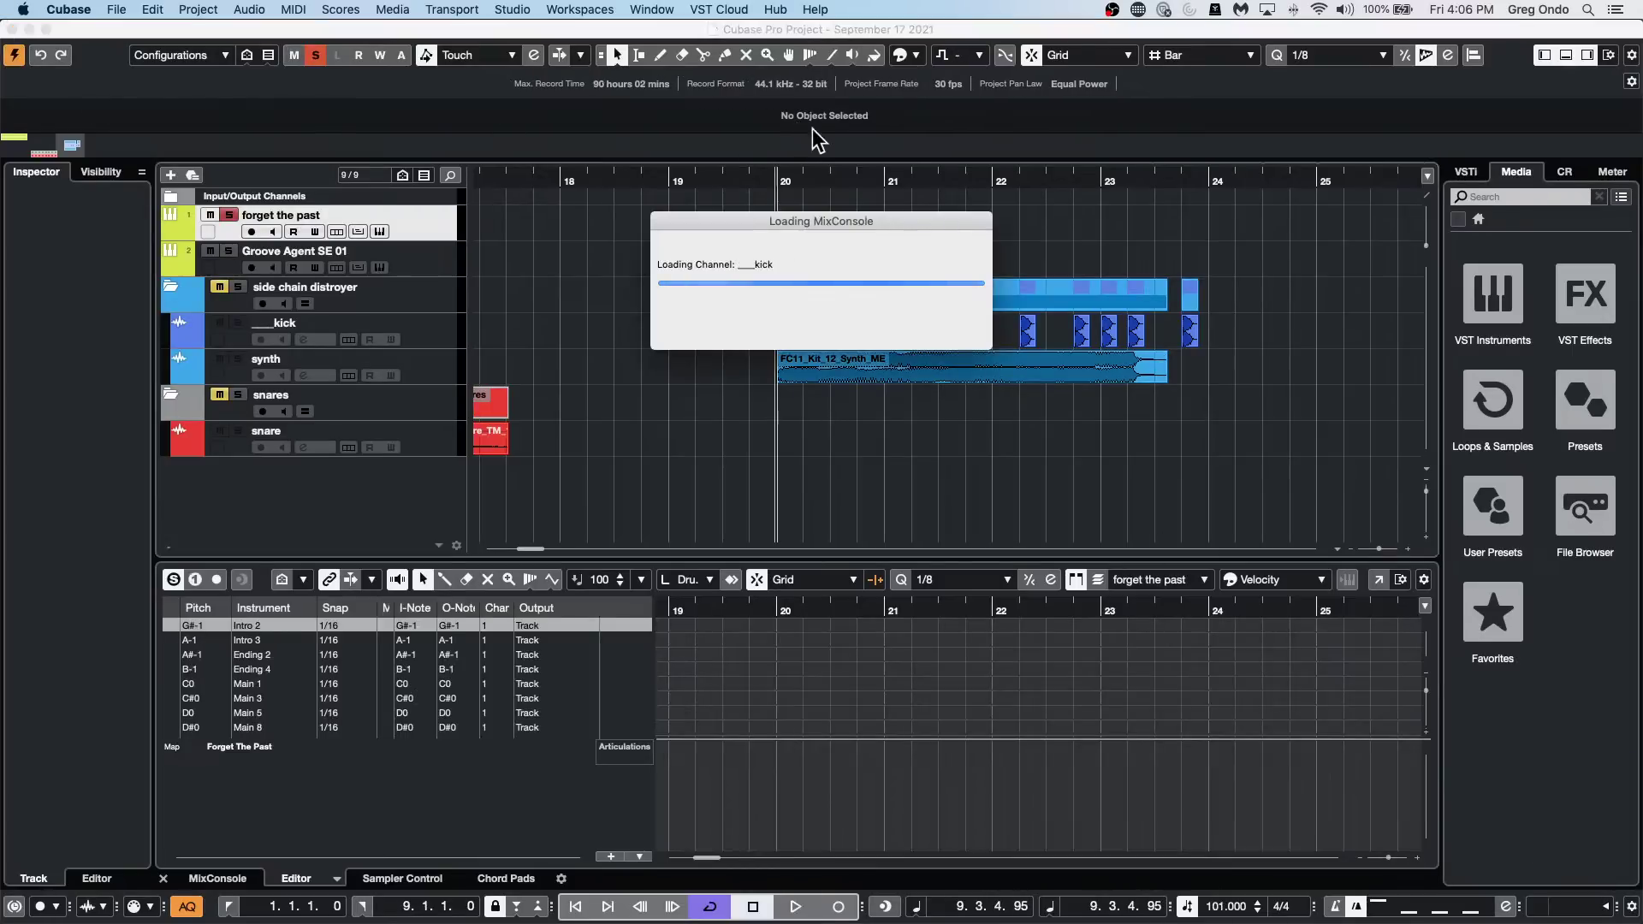
{"action": "key", "text": "super+p"}
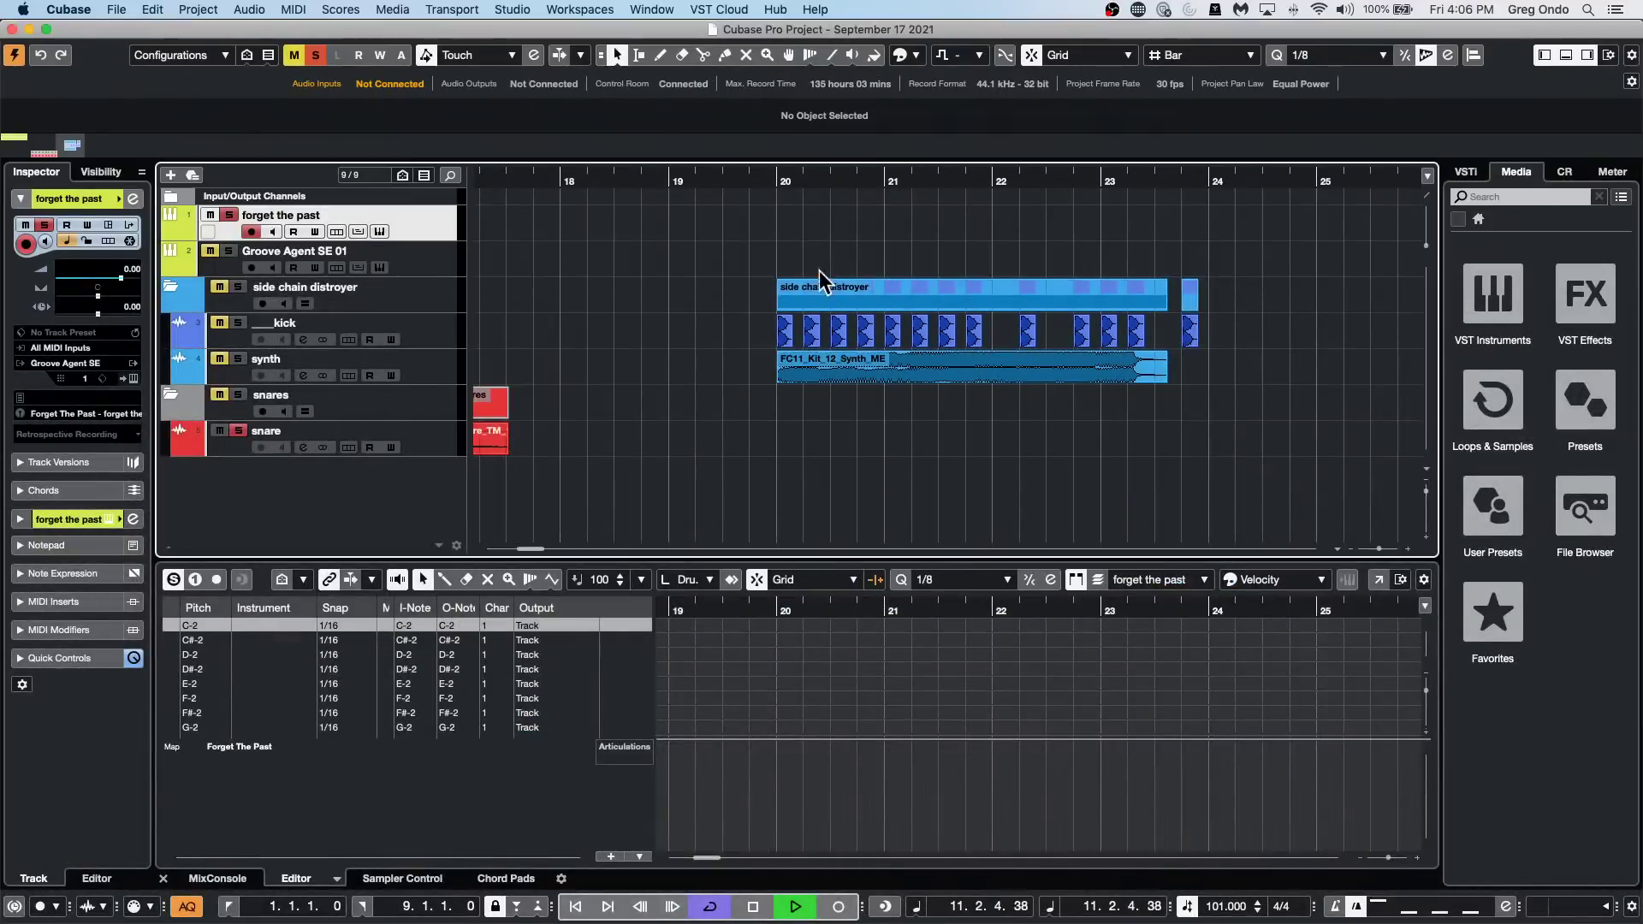
{"action": "left_click", "coordinate": [770, 176]}
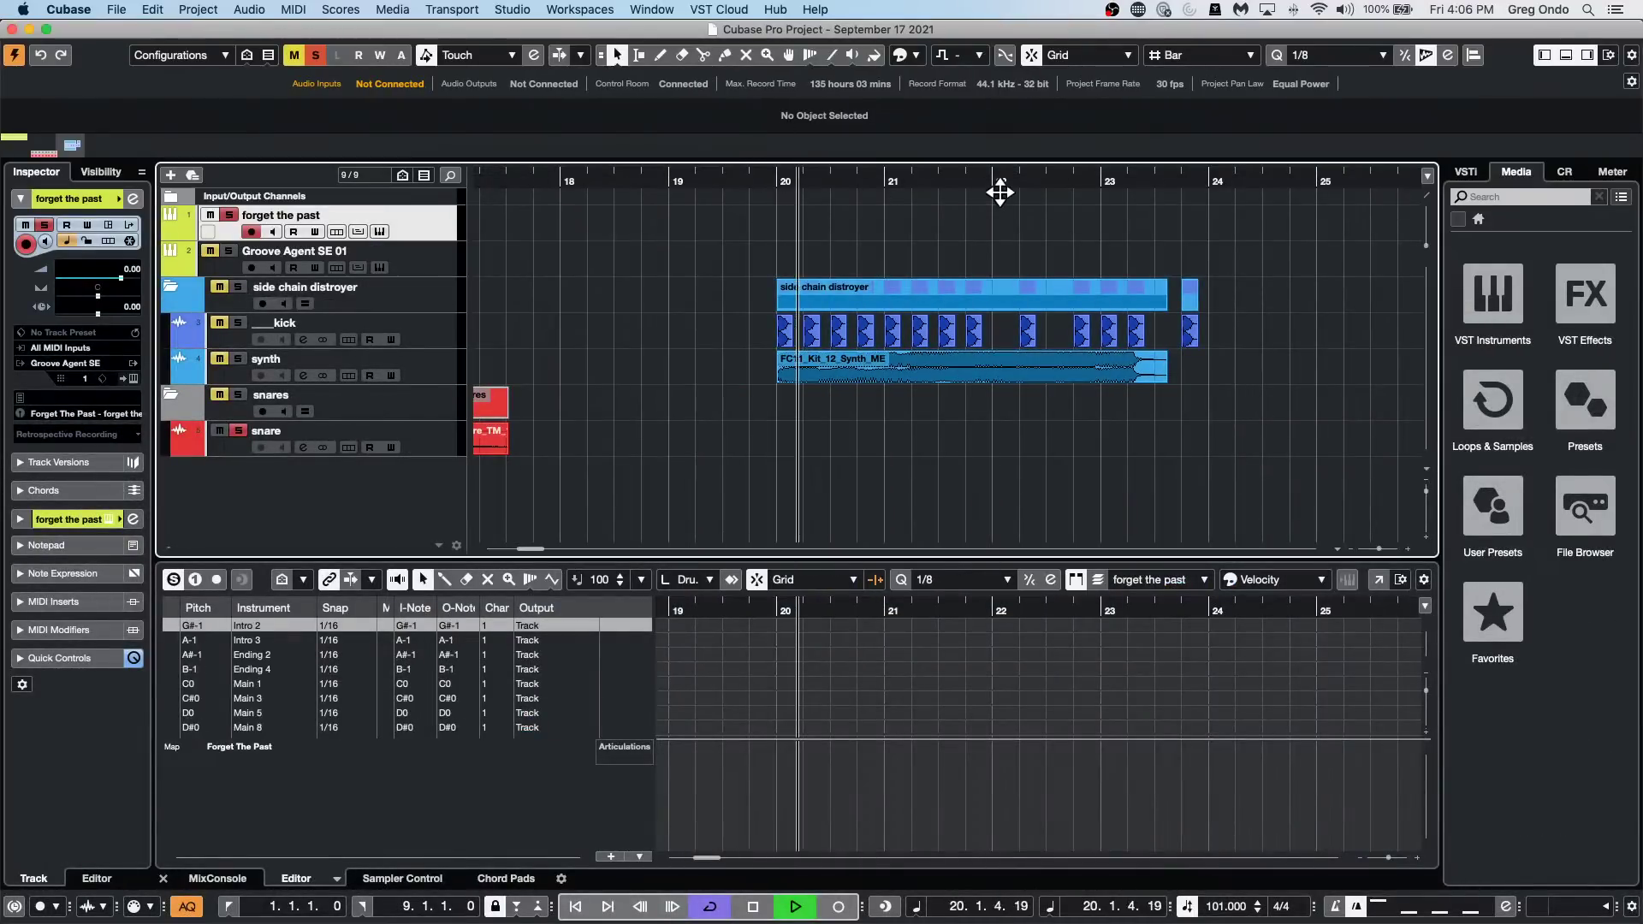
{"action": "key", "text": "space"}
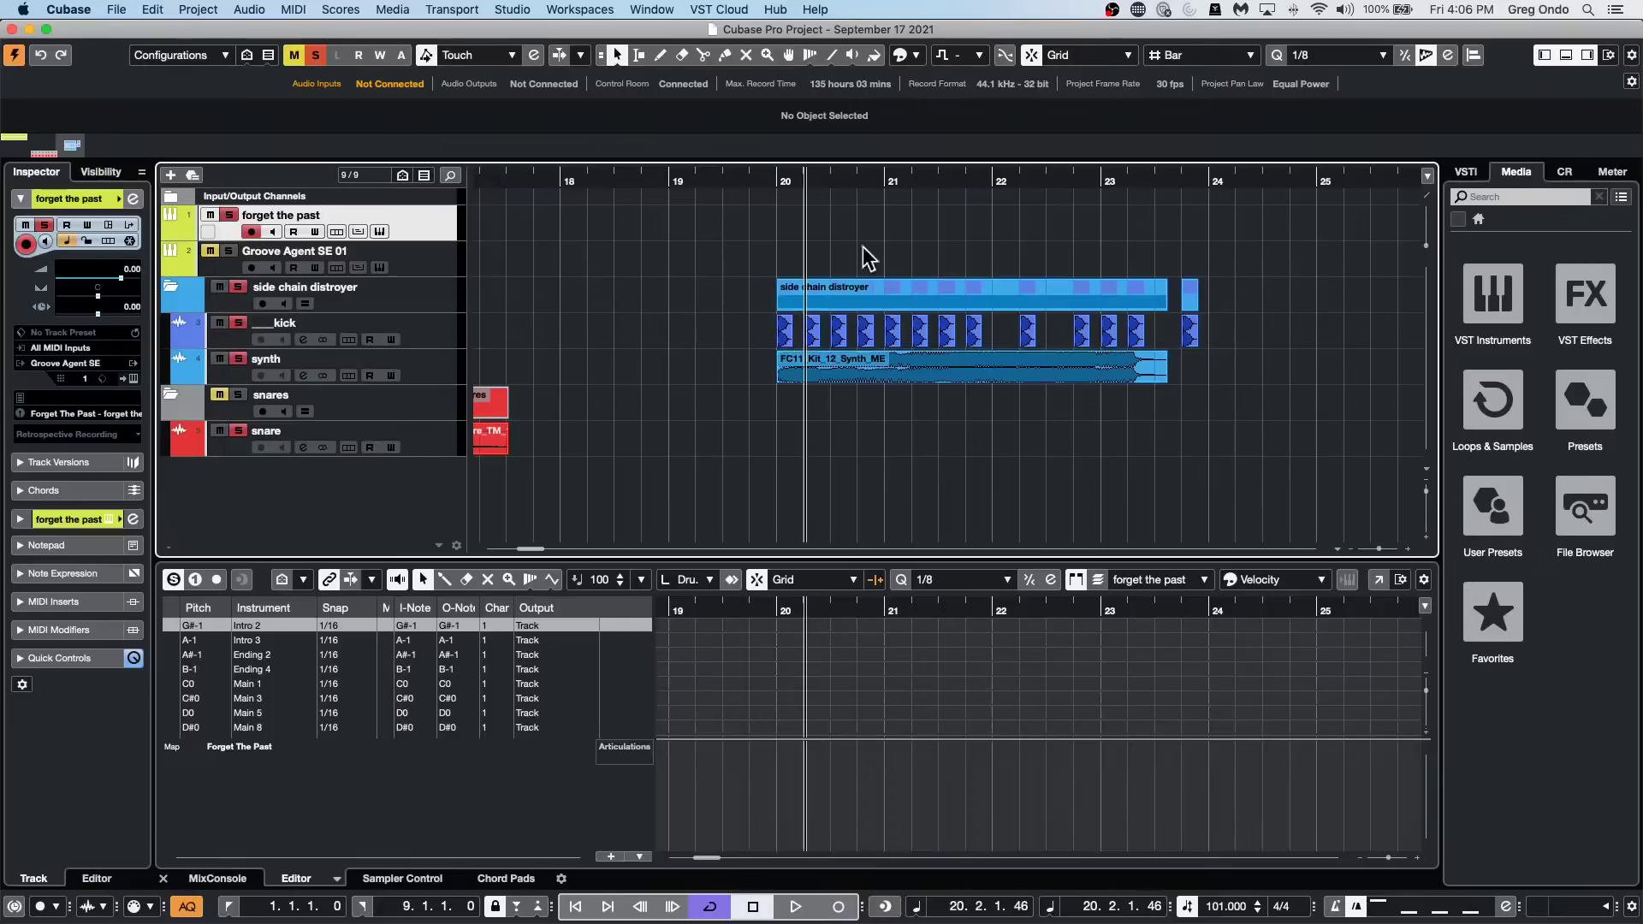
{"action": "key", "text": "space"}
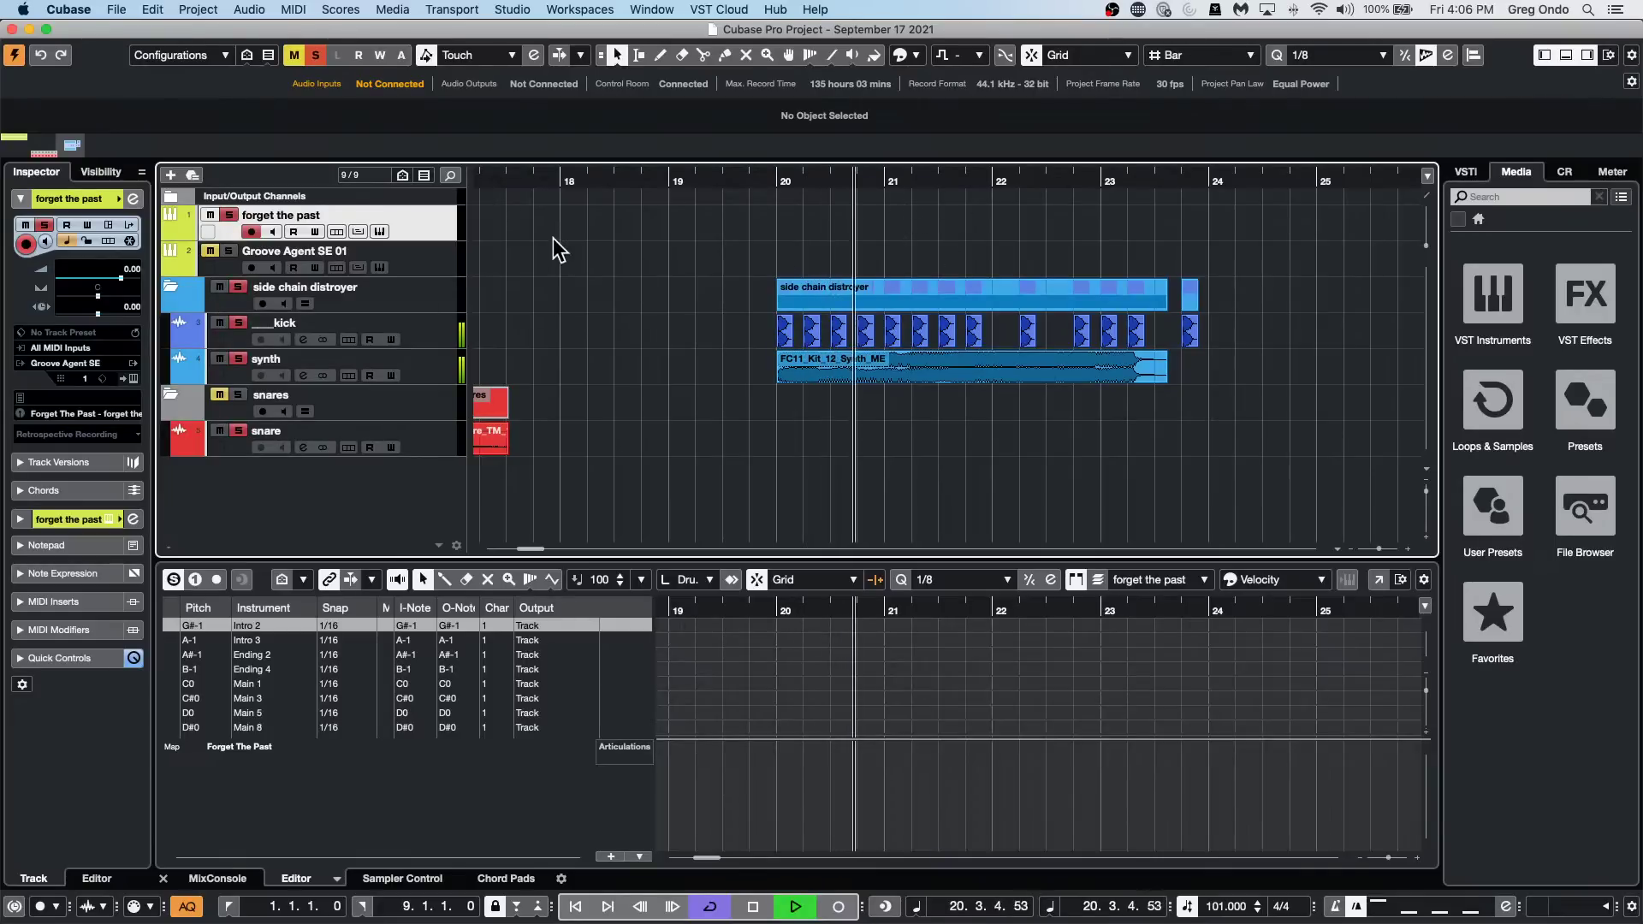
{"action": "key", "text": "space"}
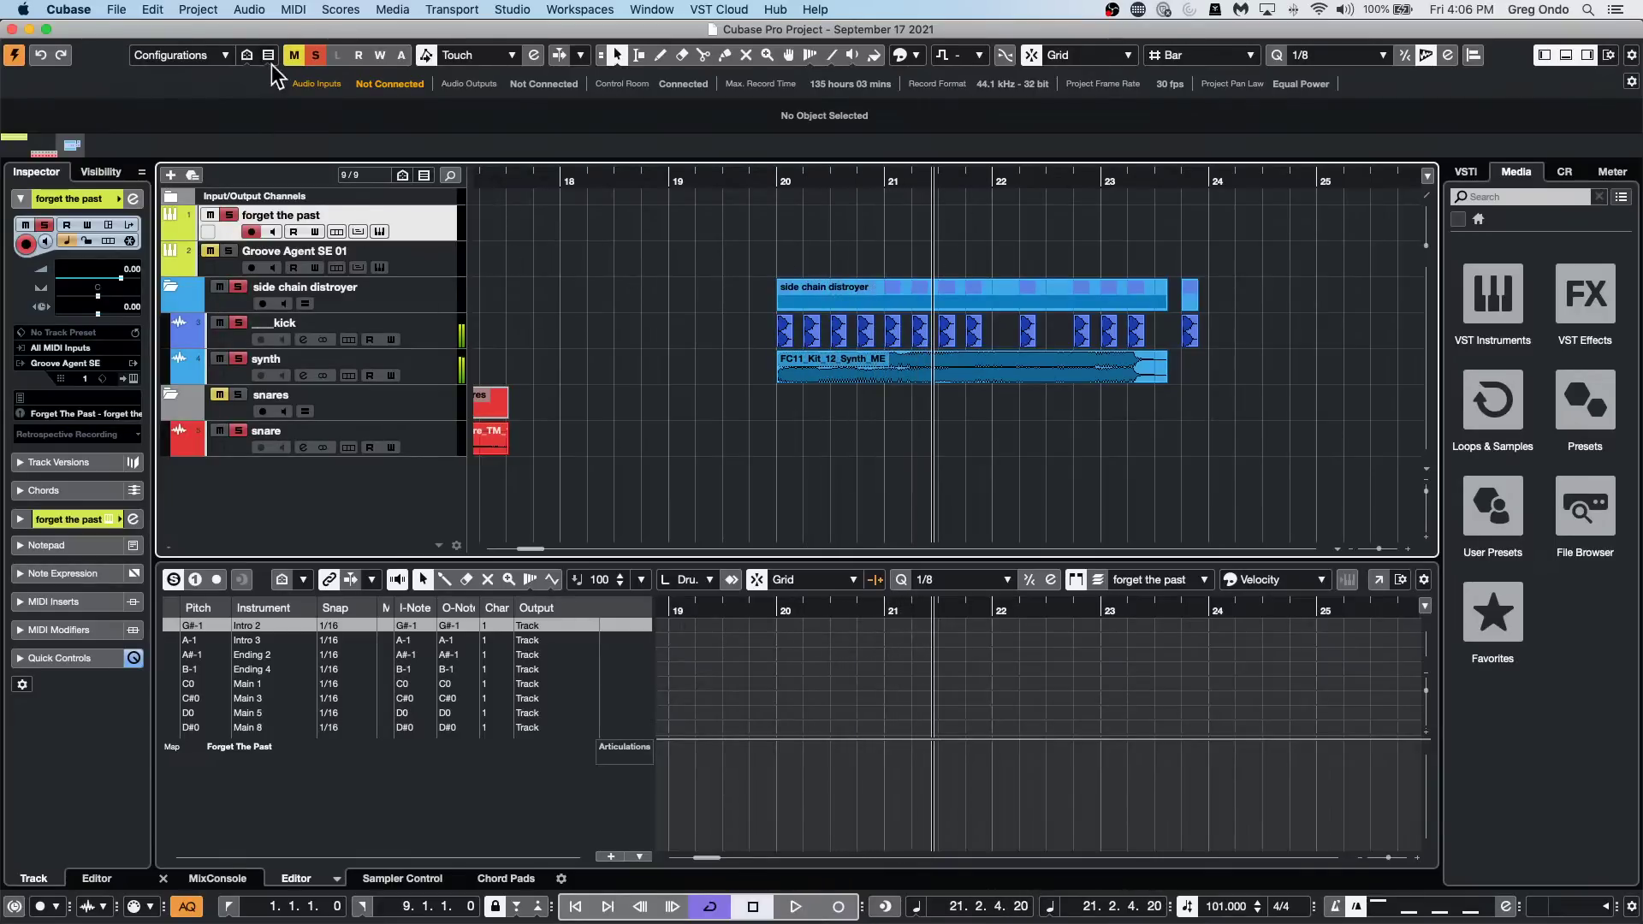
Deactivate all solo states and revert the project to its previously saved version.
{"action": "left_click", "coordinate": [315, 56]}
{"action": "left_click", "coordinate": [116, 10]}
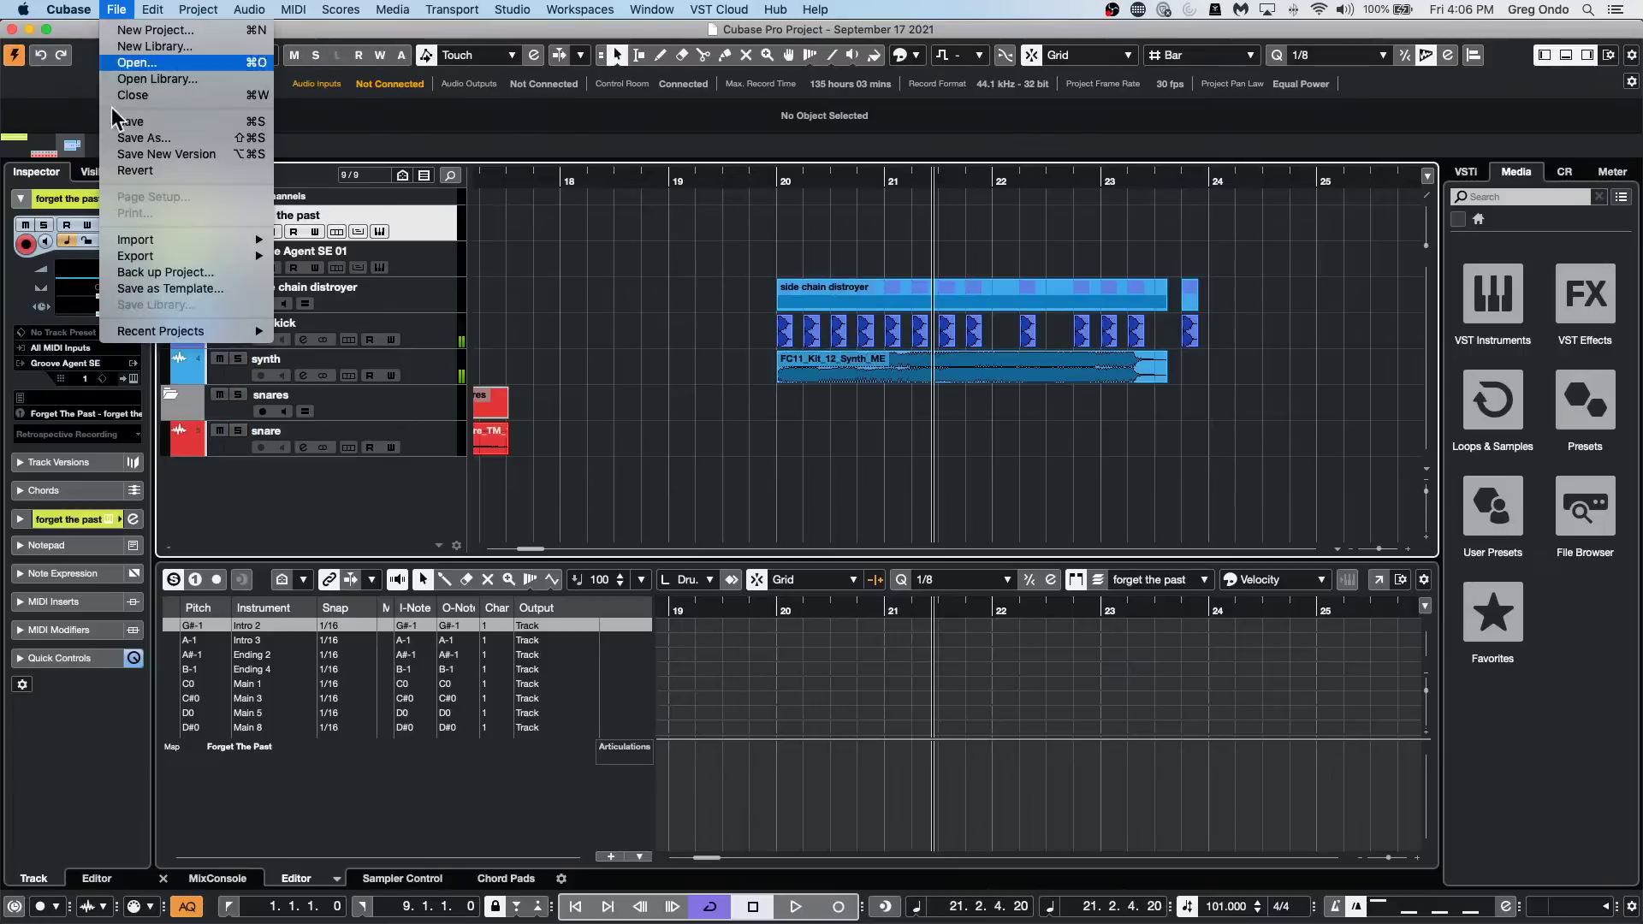
{"action": "left_click", "coordinate": [129, 174]}
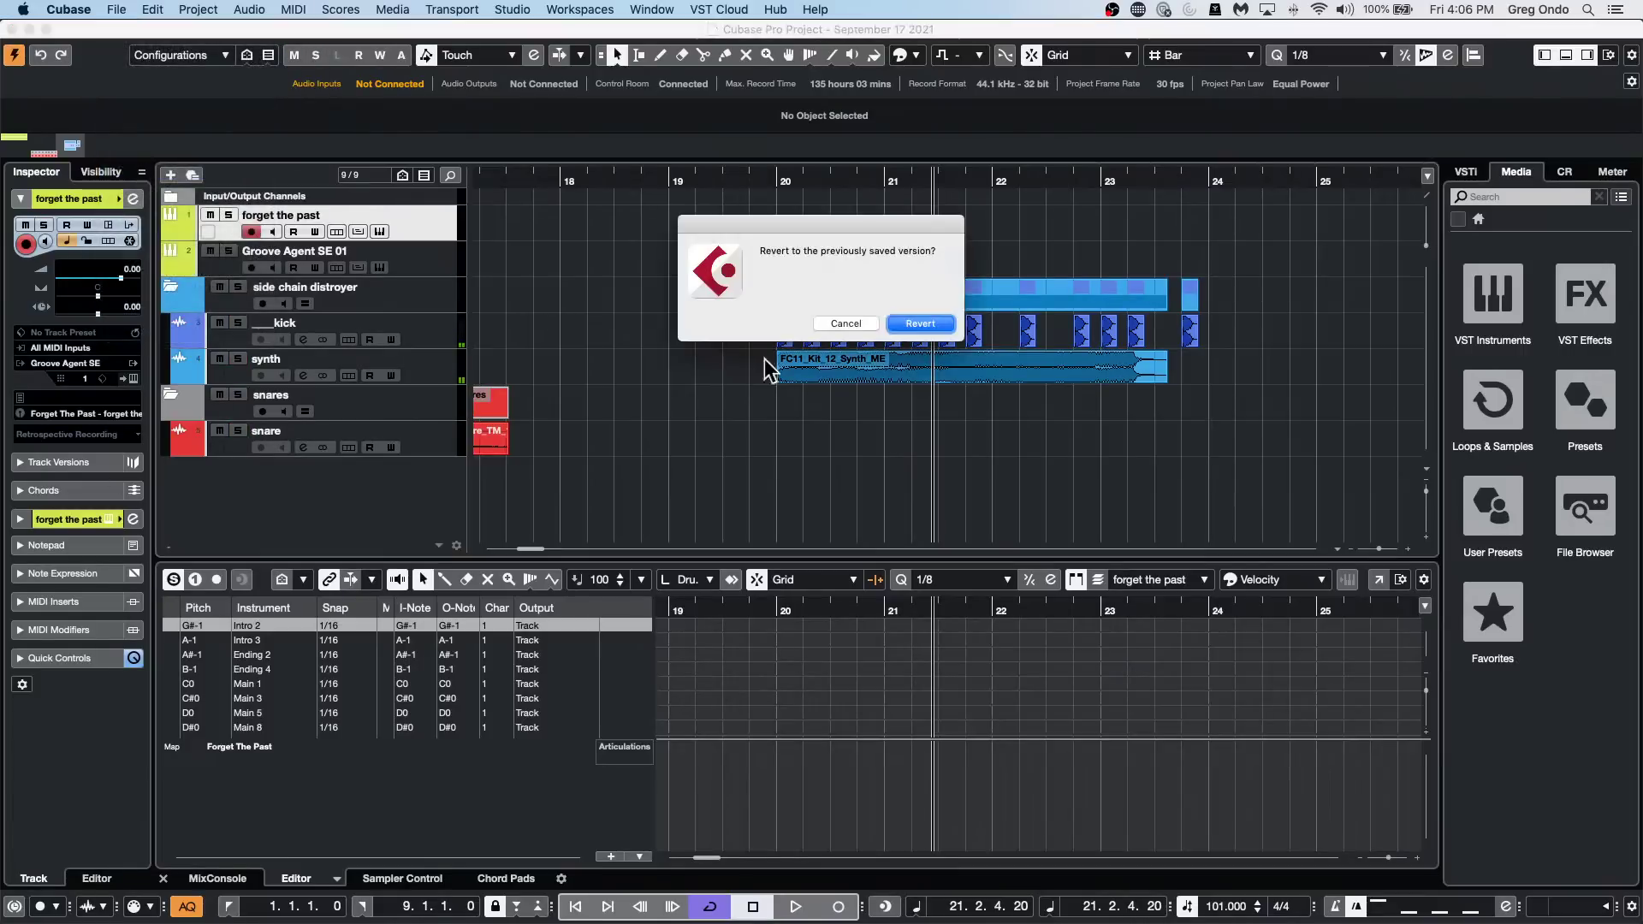
{"action": "left_click", "coordinate": [894, 327]}
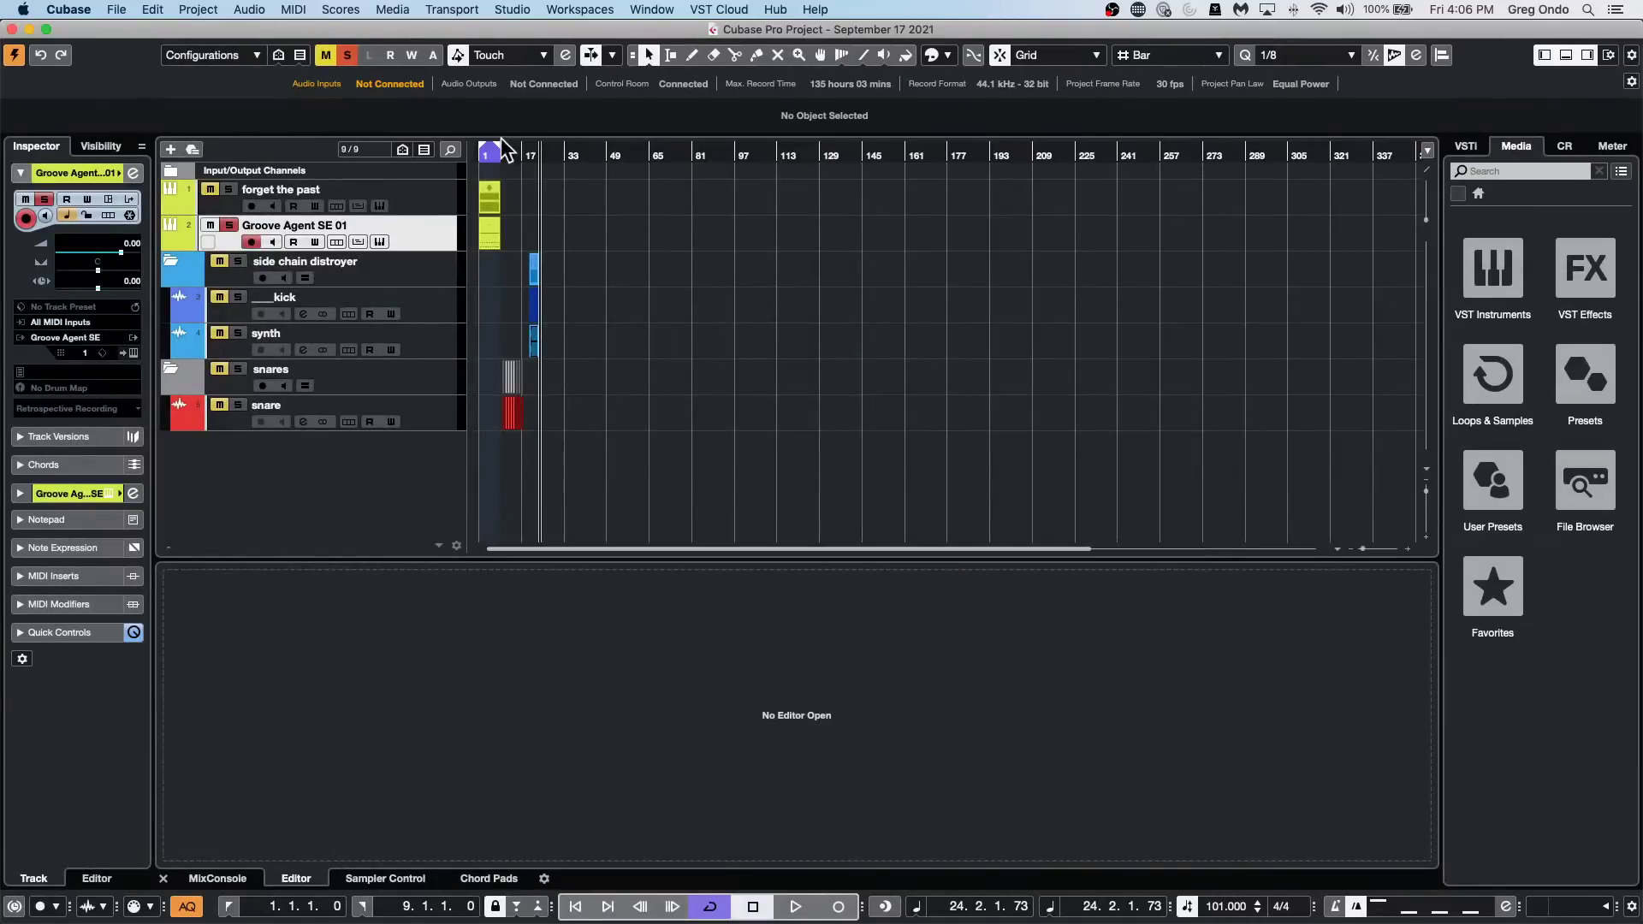
Clear the solo states in the reverted project and briefly play the kick and synth section from bar 20.
{"action": "left_click_drag", "start_coordinate": [535, 154], "coordinate": [539, 220]}
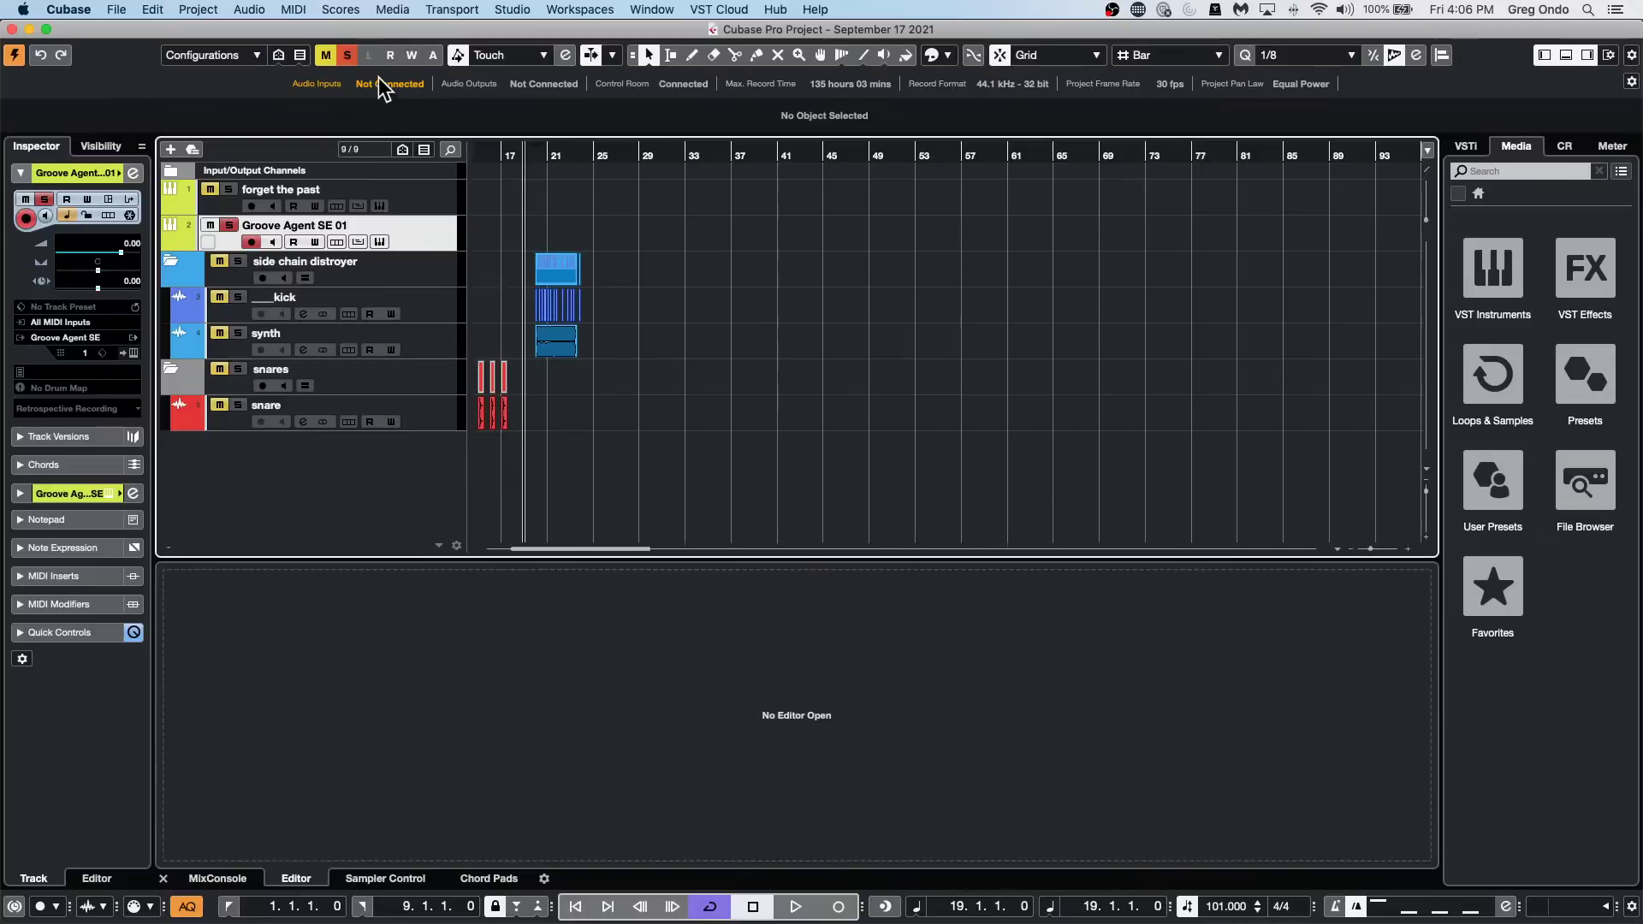
{"action": "left_click", "coordinate": [349, 57]}
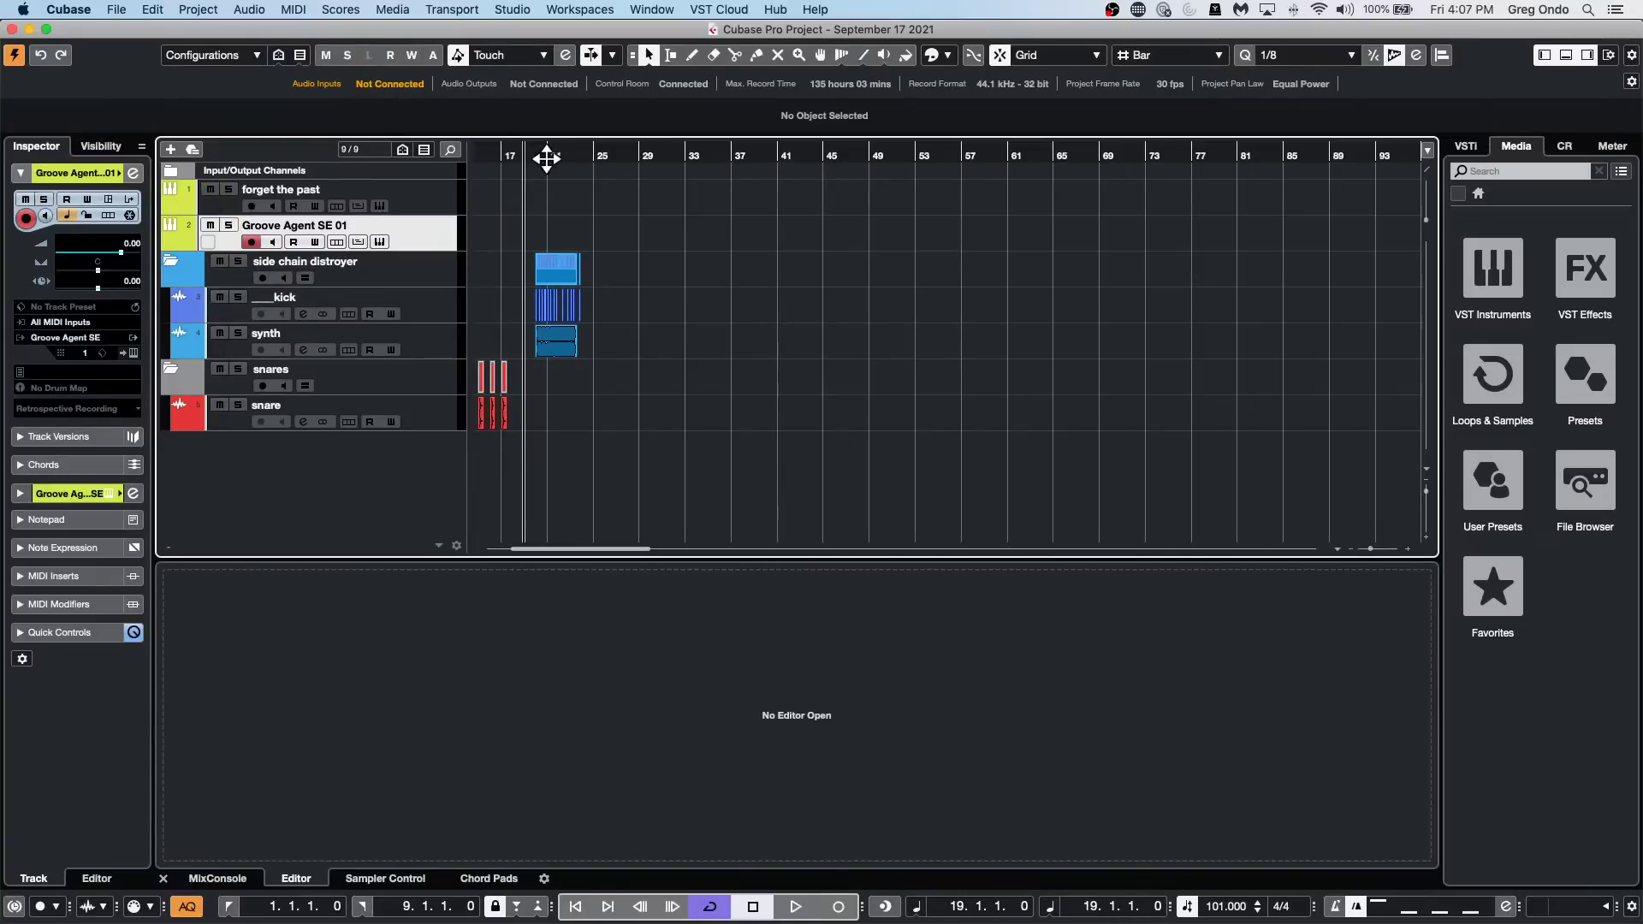
{"action": "left_click_drag", "start_coordinate": [543, 157], "coordinate": [536, 228]}
{"action": "key", "text": "space"}
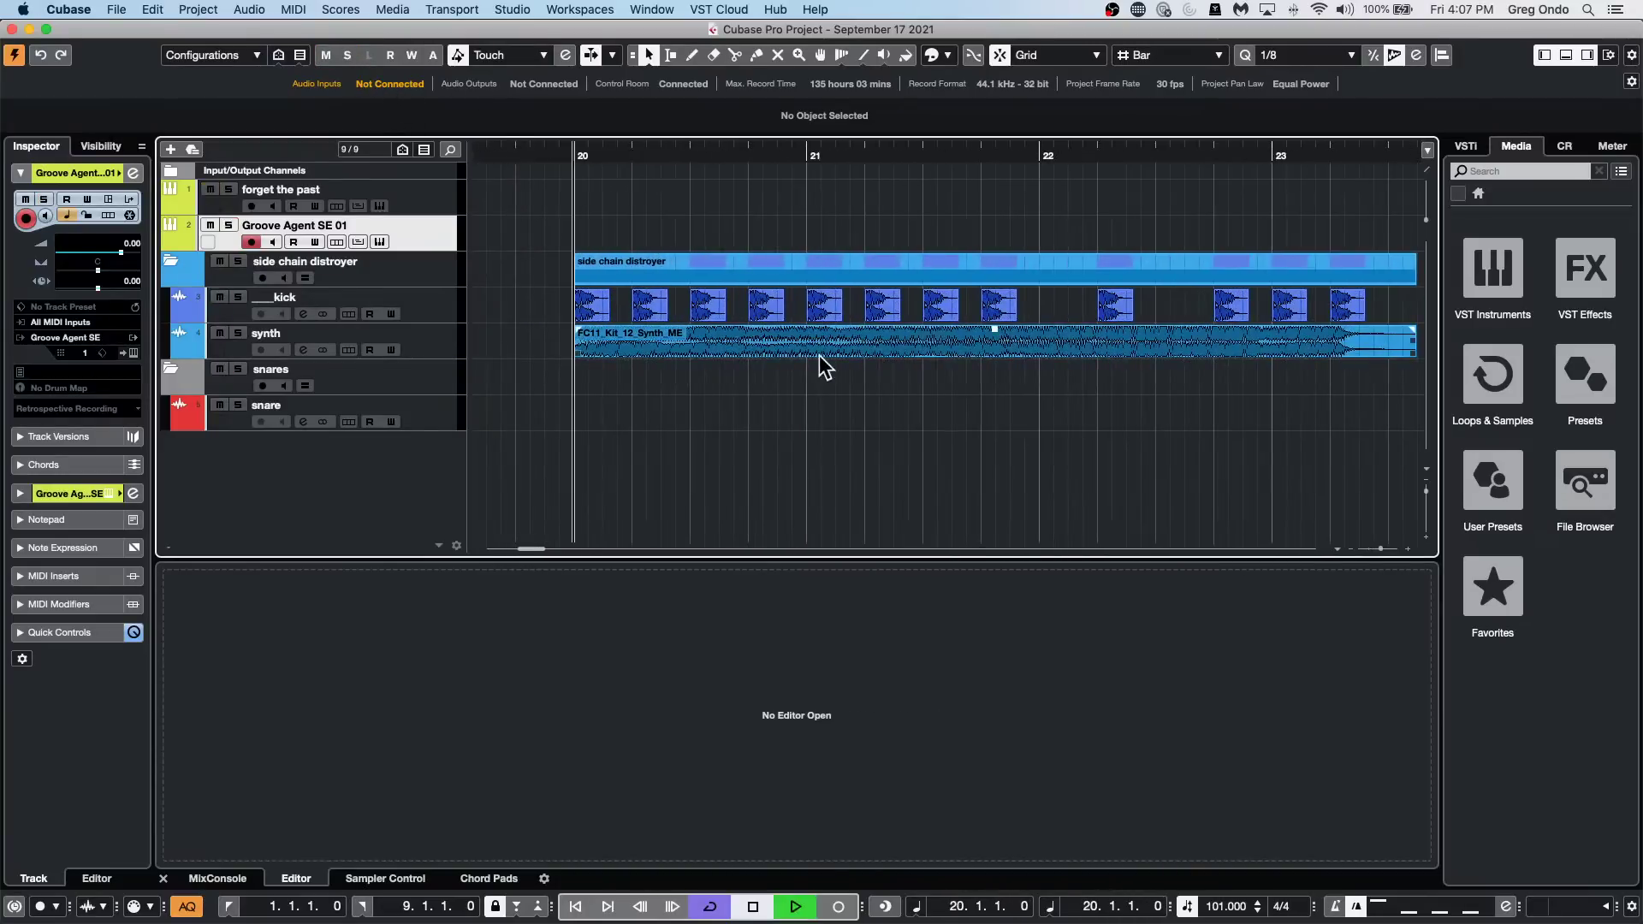
{"action": "key", "text": "space"}
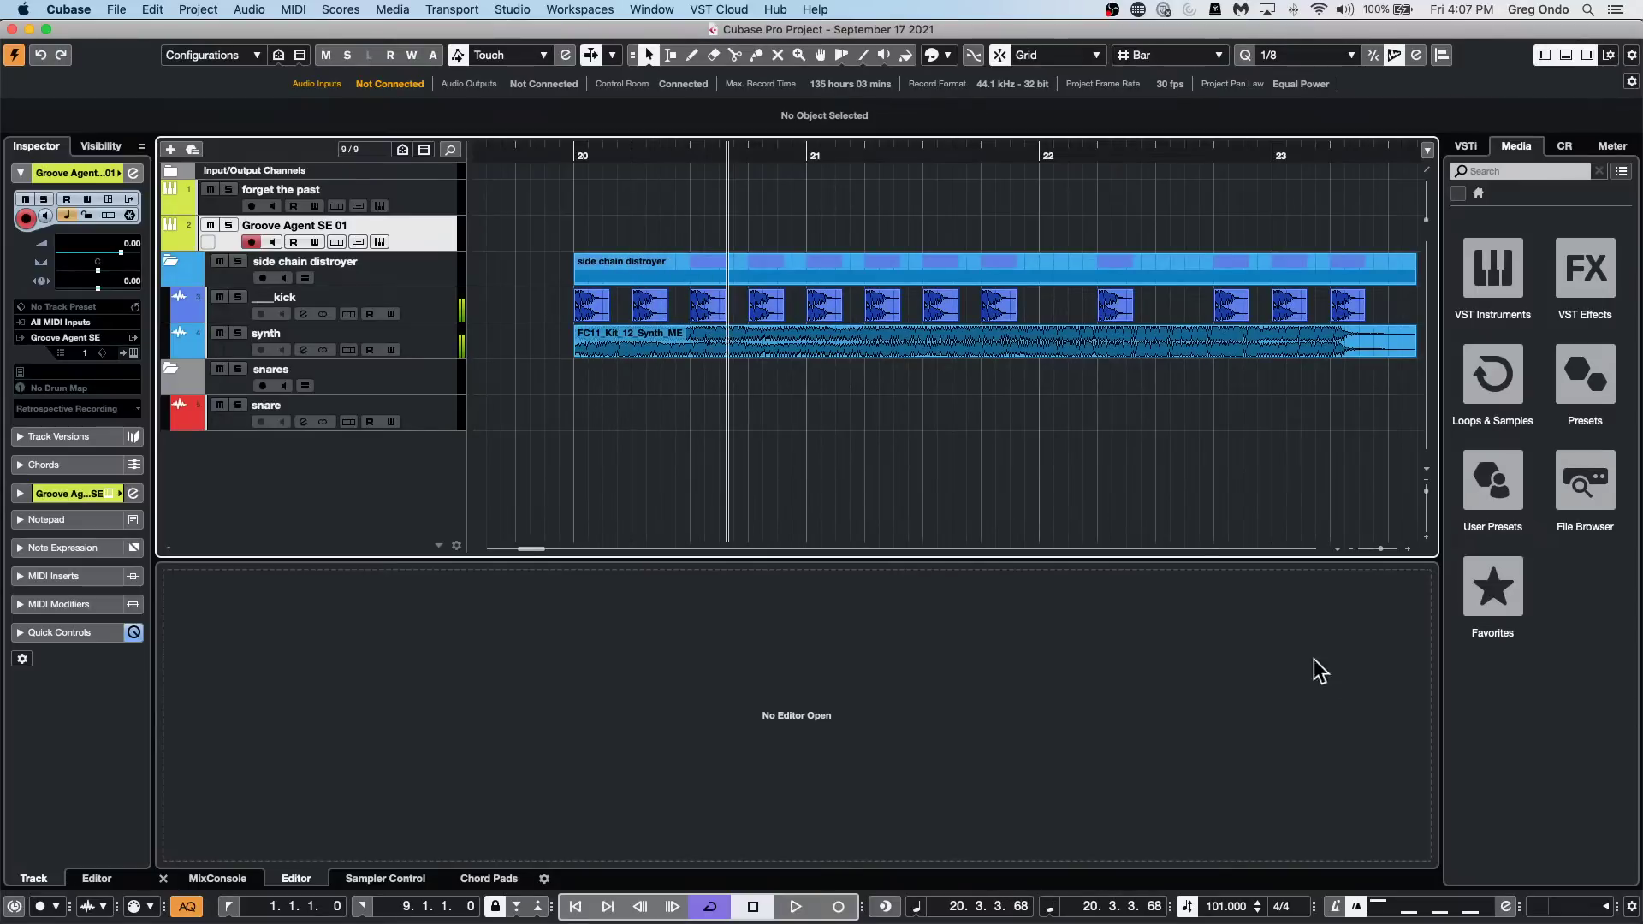
Show the Control Room and open its channel list in Audio Connections.
{"action": "left_click", "coordinate": [1567, 143]}
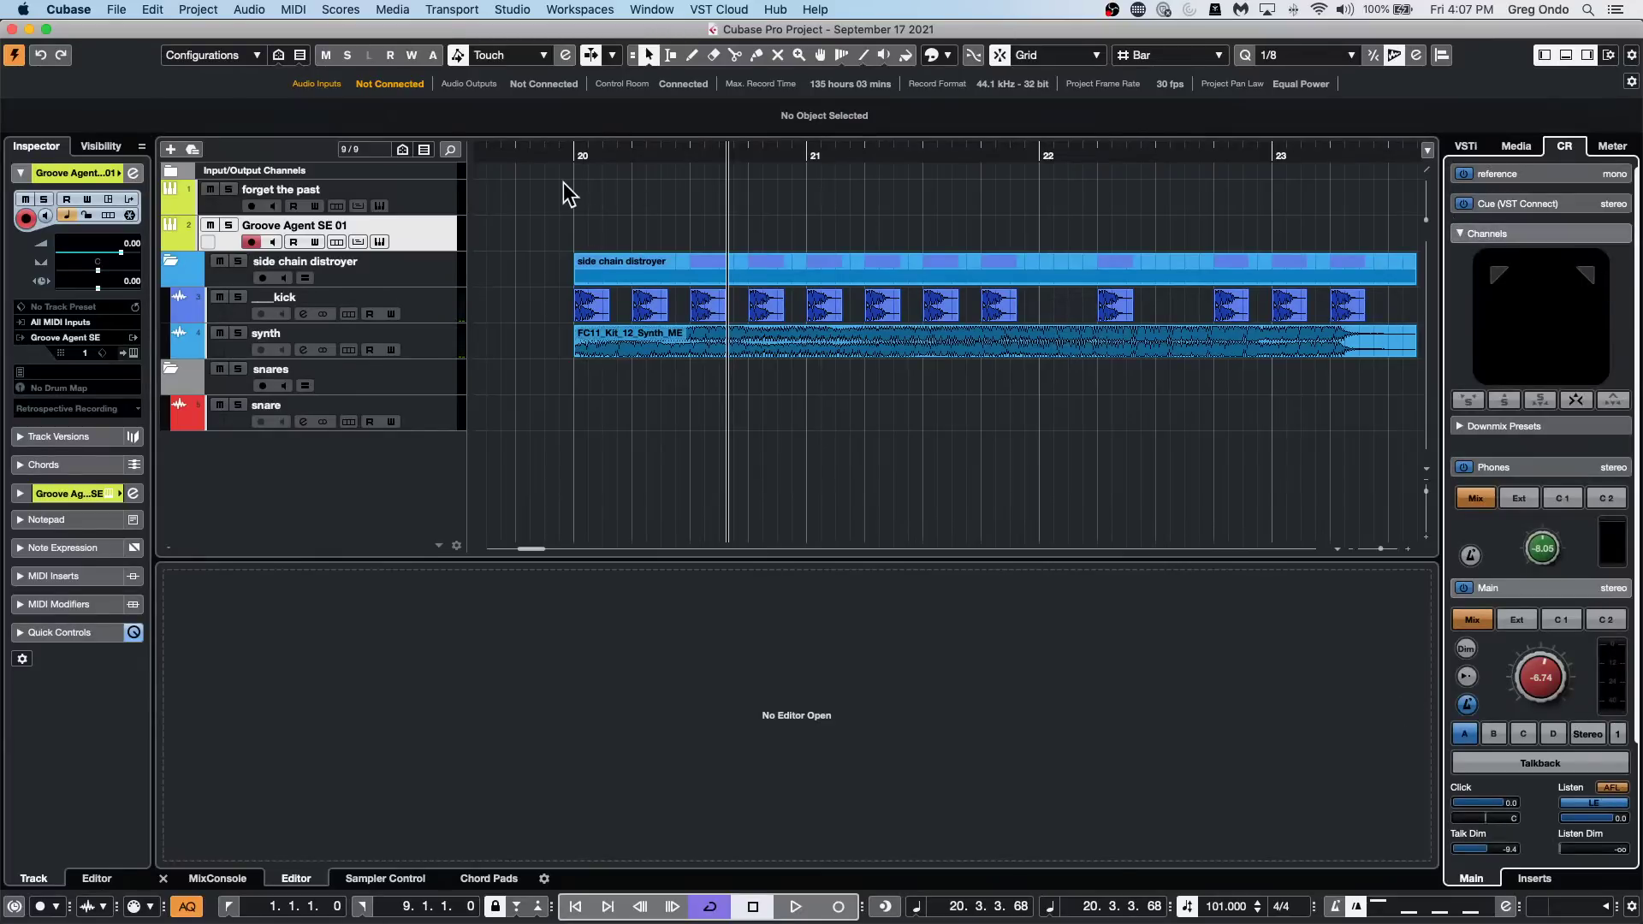
{"action": "key", "text": "F4"}
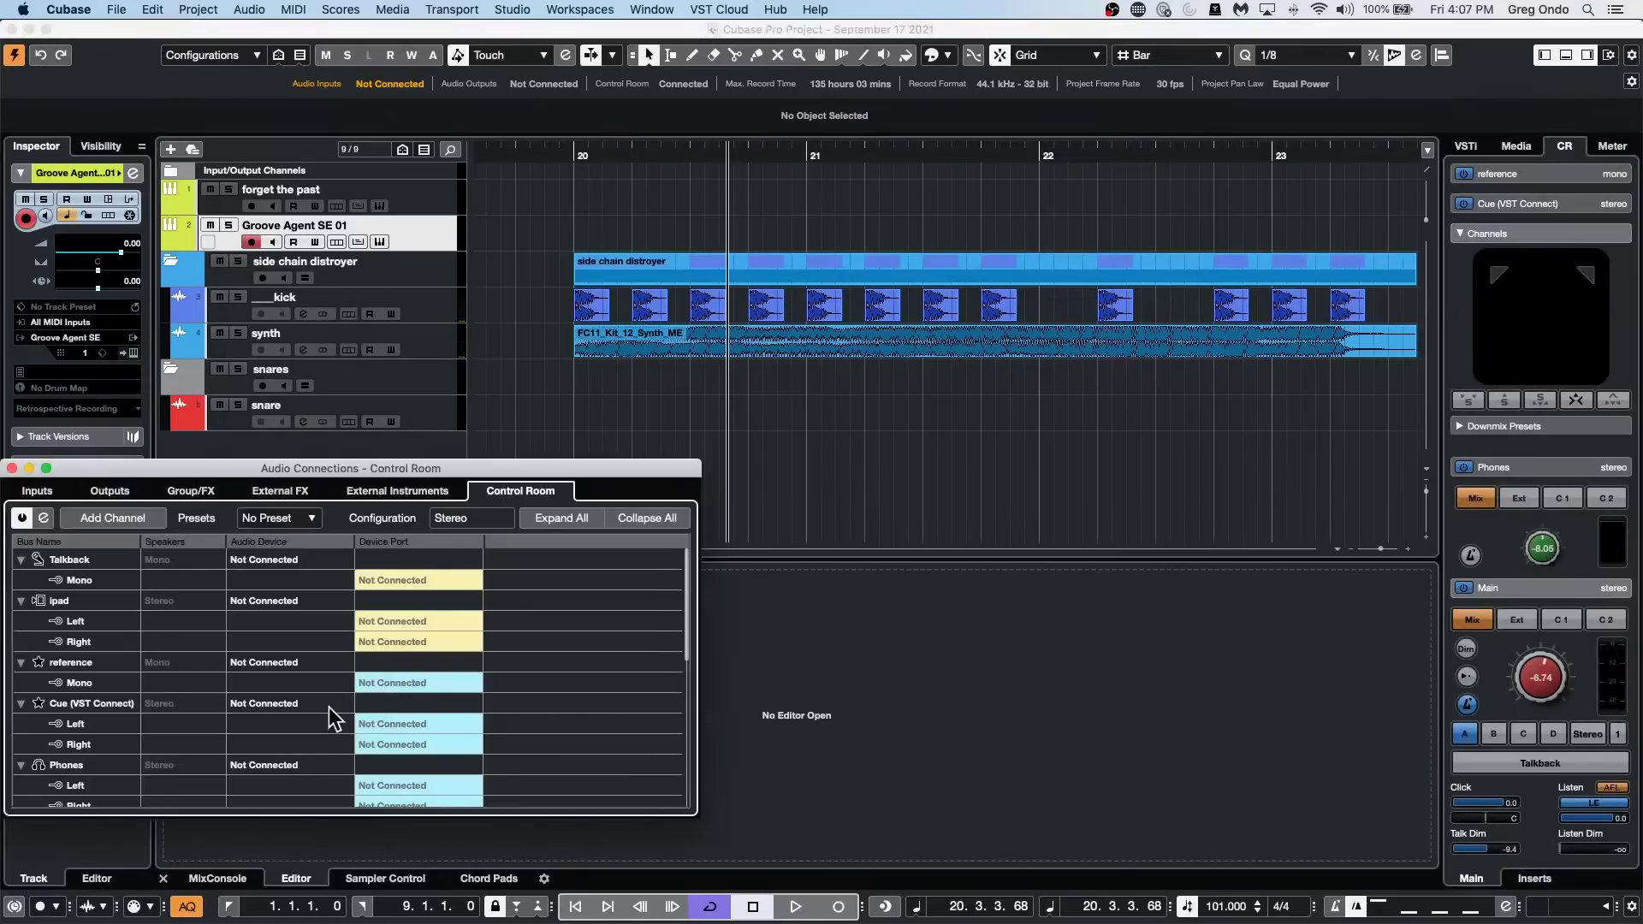
Review the monitor channels and their device ports in the Control Room connections, then close Audio Connections.
{"action": "scroll", "coordinate": [338, 708], "scroll_direction": "down", "scroll_amount": 10}
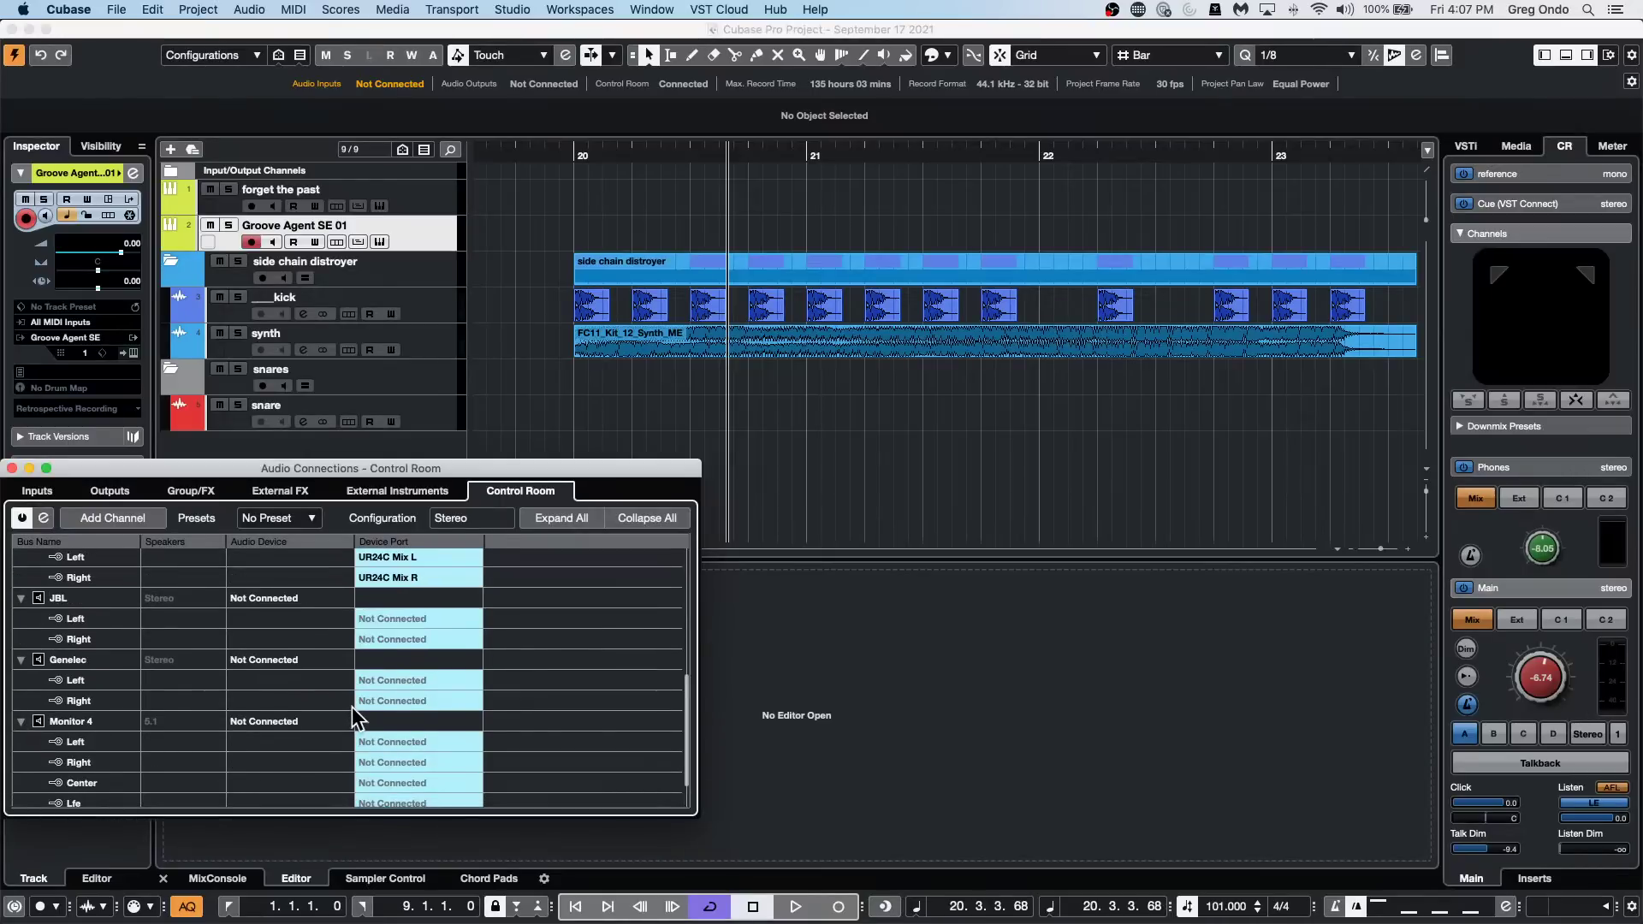
{"action": "scroll", "coordinate": [352, 707], "scroll_direction": "up", "scroll_amount": 2}
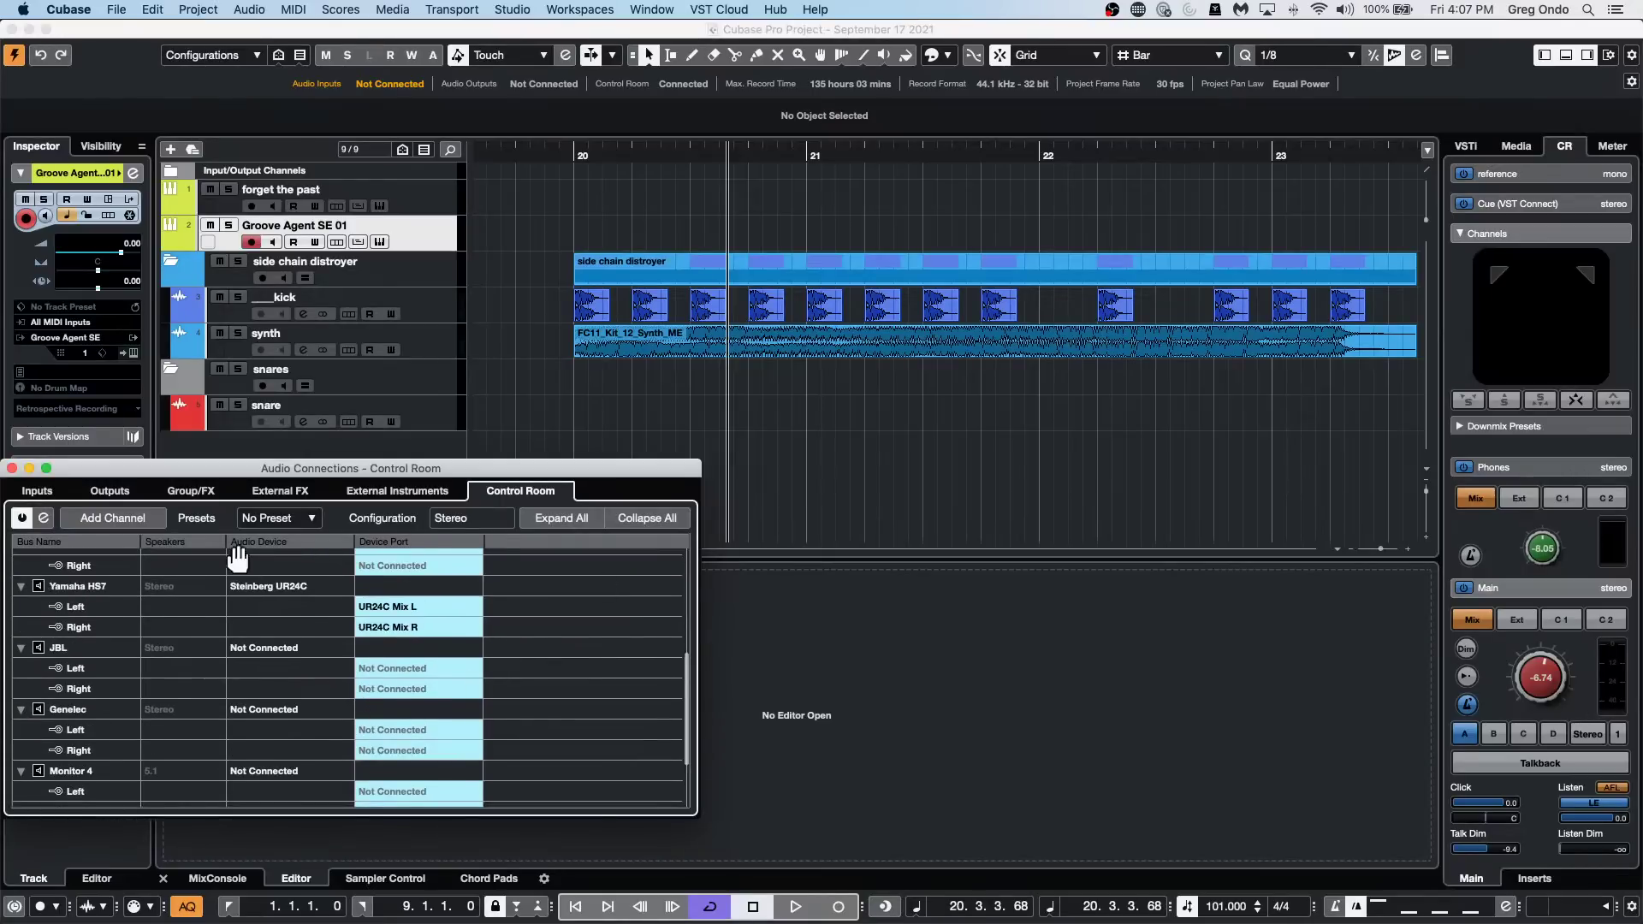
{"action": "left_click", "coordinate": [12, 468]}
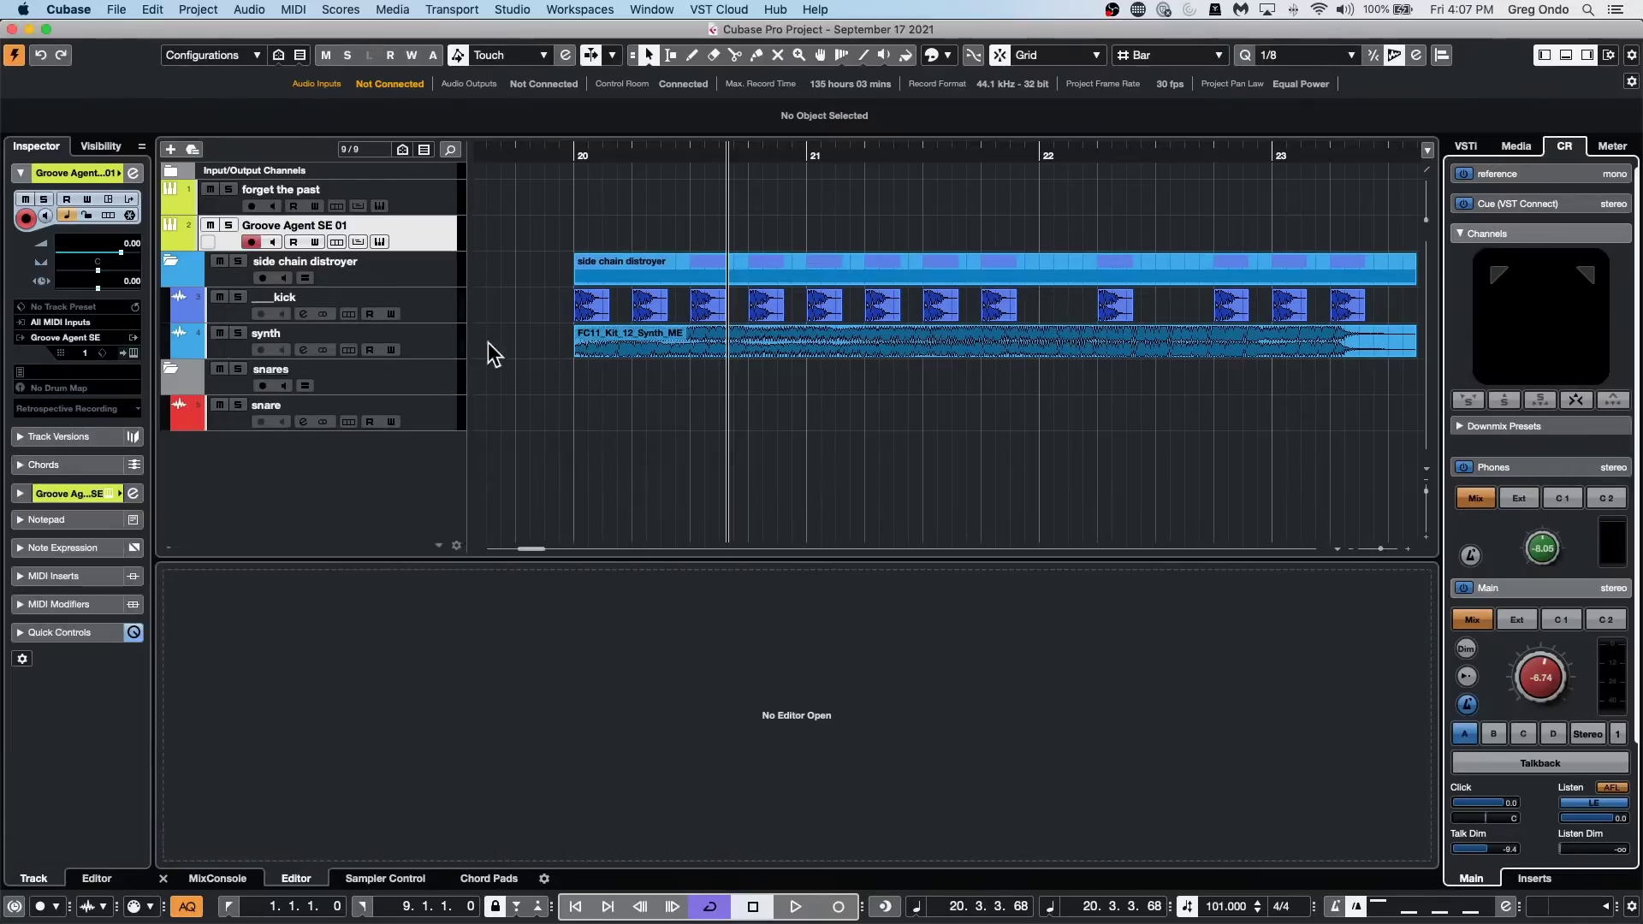
Open the recent project CX Audio.cpr and activate it.
{"action": "left_click", "coordinate": [623, 378]}
{"action": "left_click", "coordinate": [117, 11]}
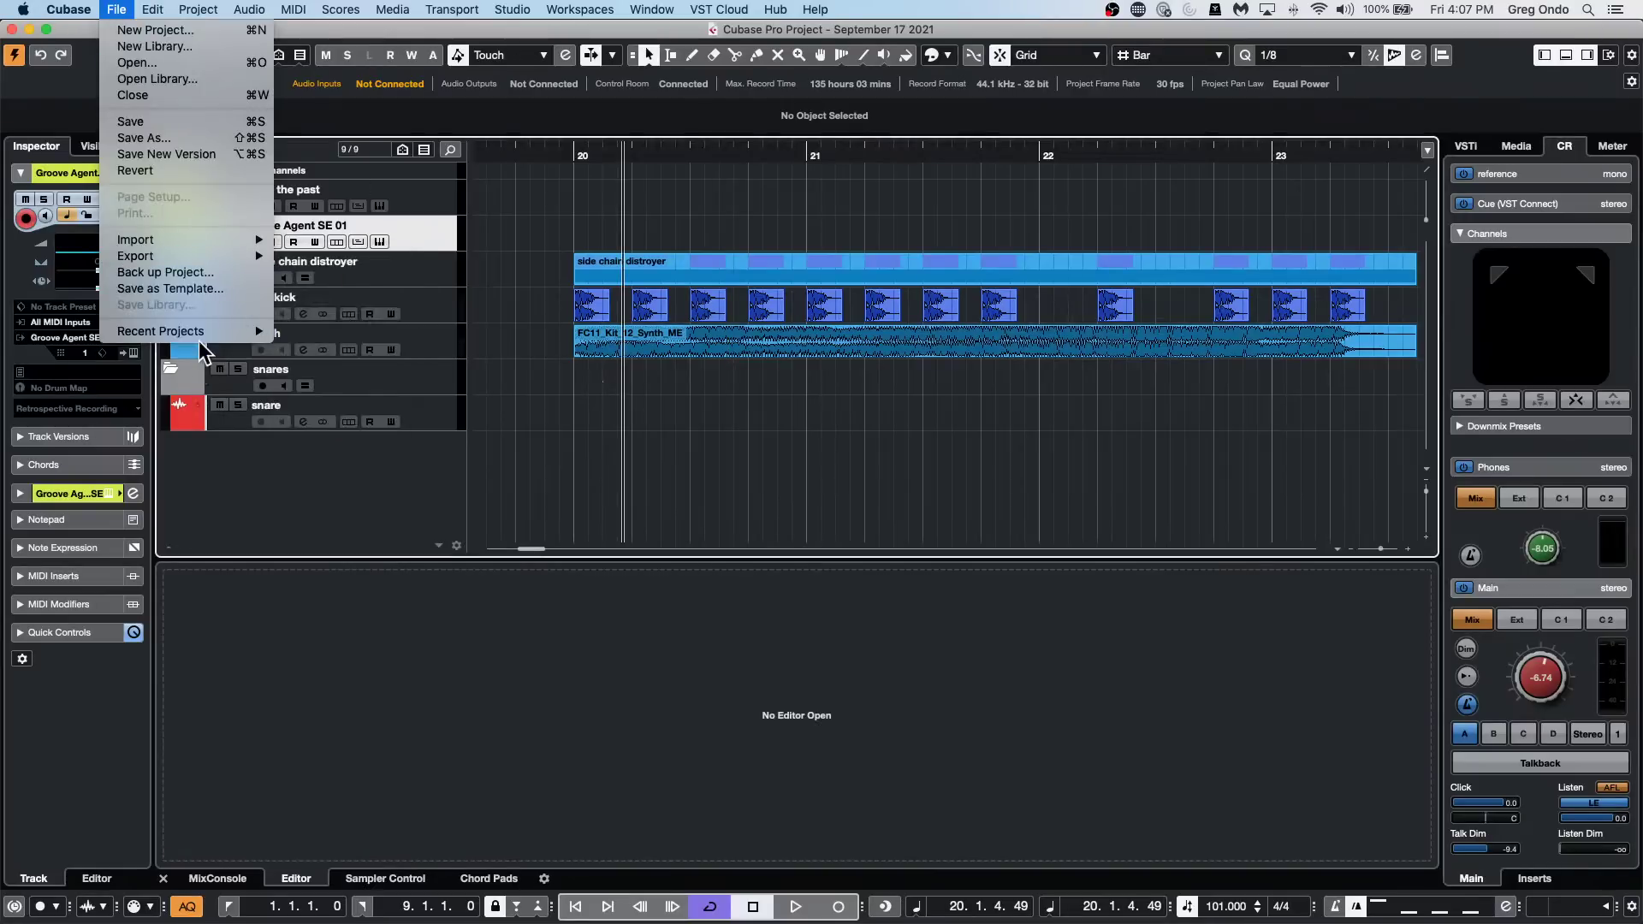
{"action": "mouse_move", "coordinate": [198, 334]}
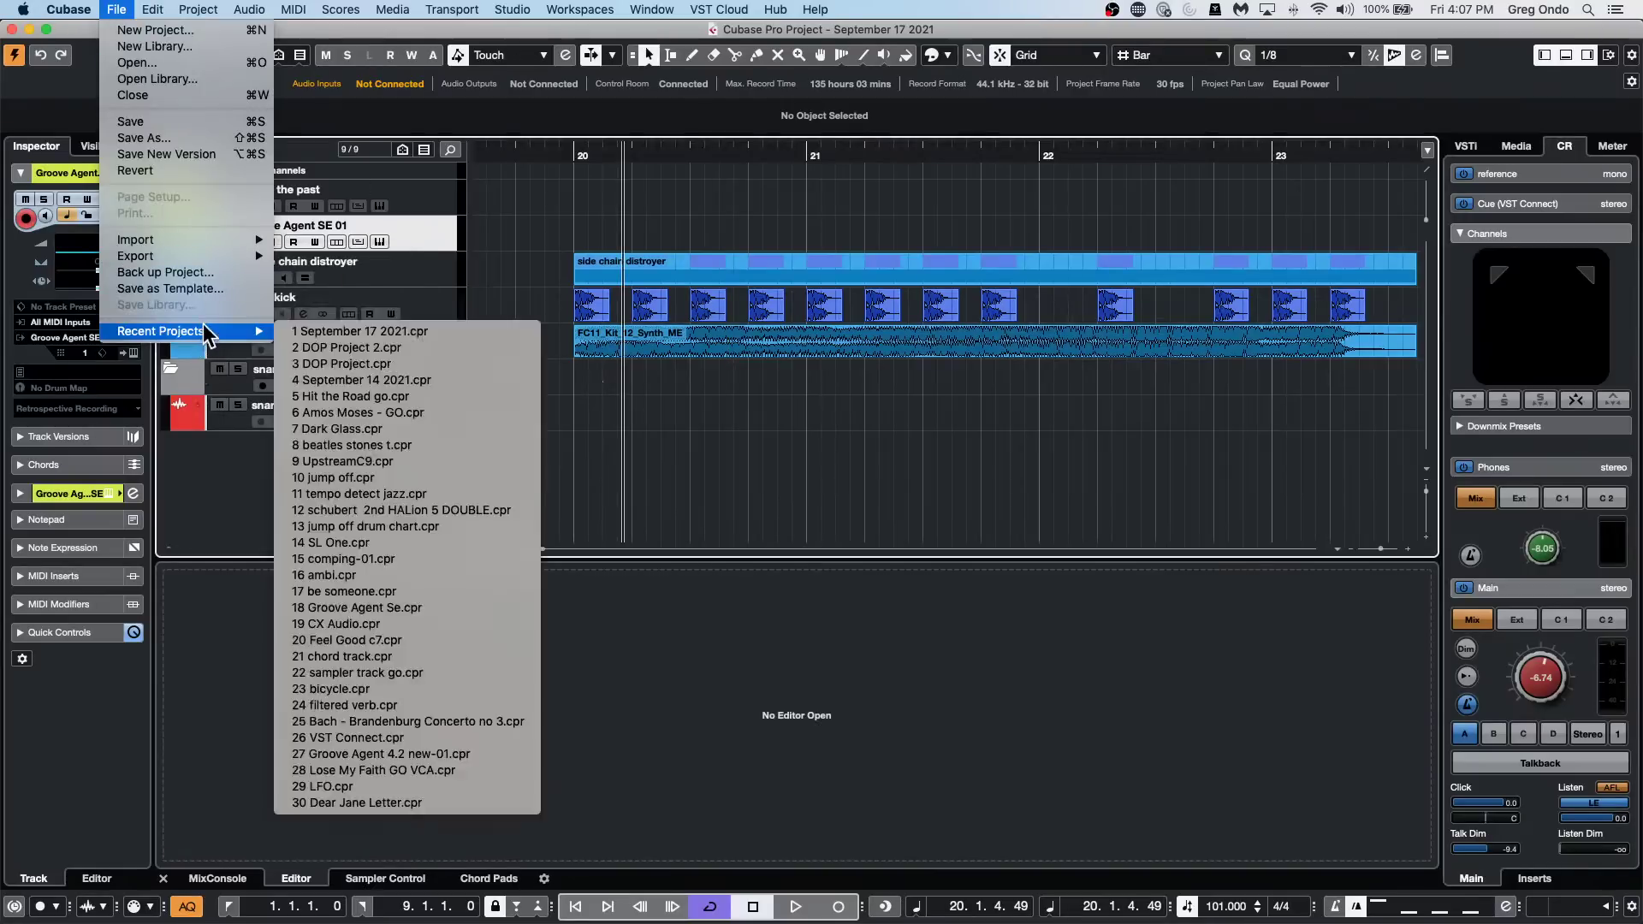
{"action": "left_click", "coordinate": [429, 624]}
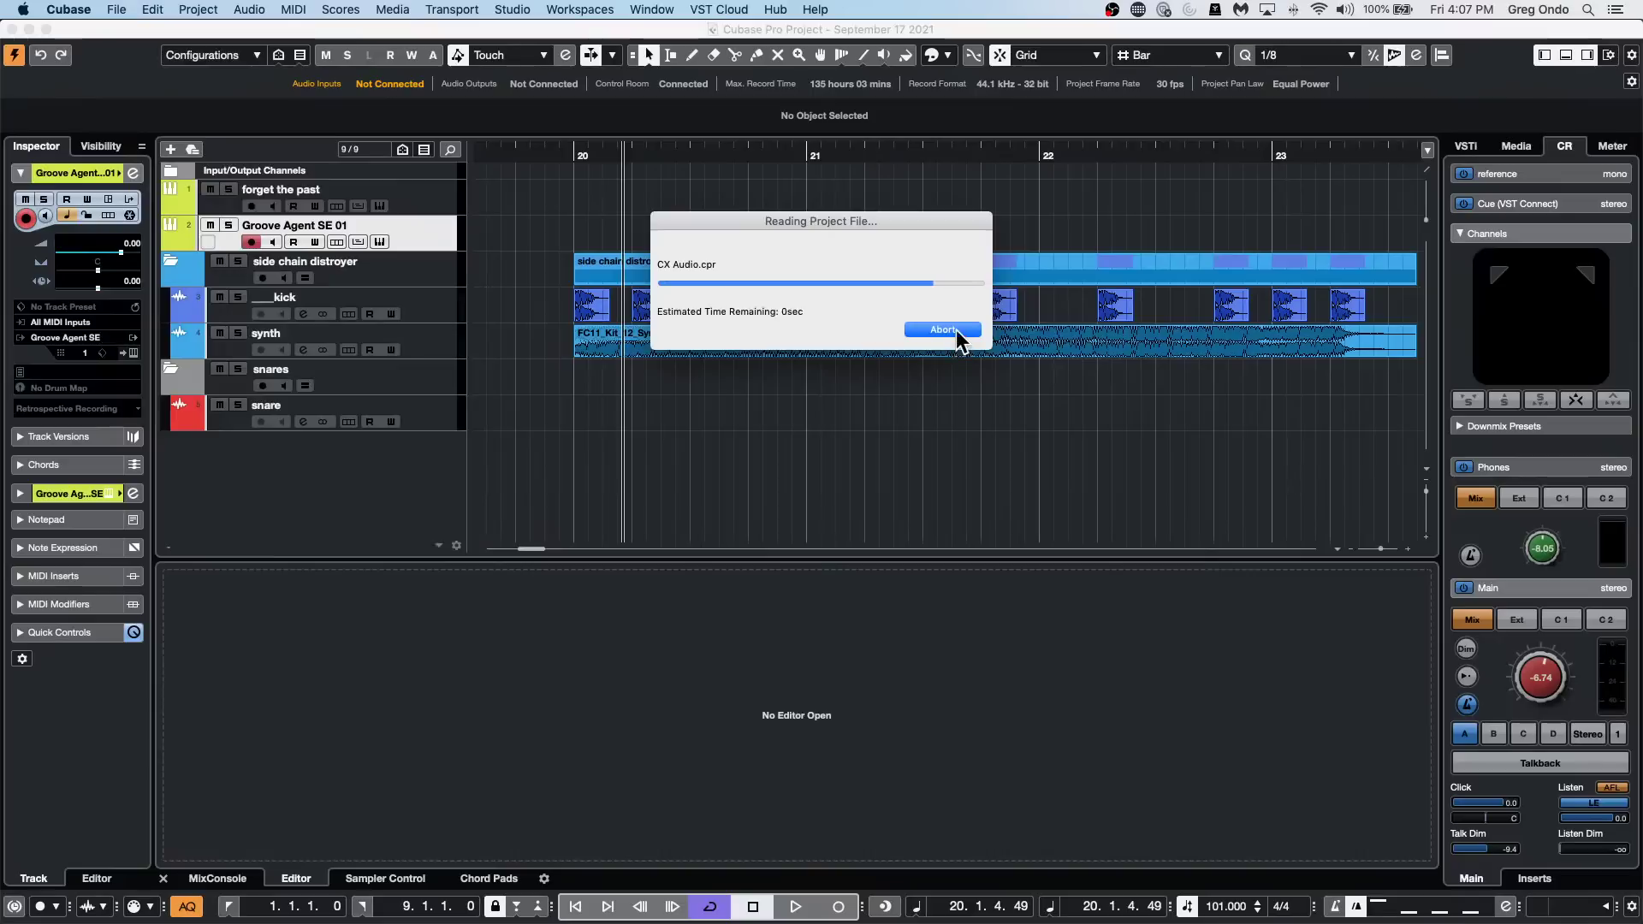
{"action": "left_click", "coordinate": [924, 324]}
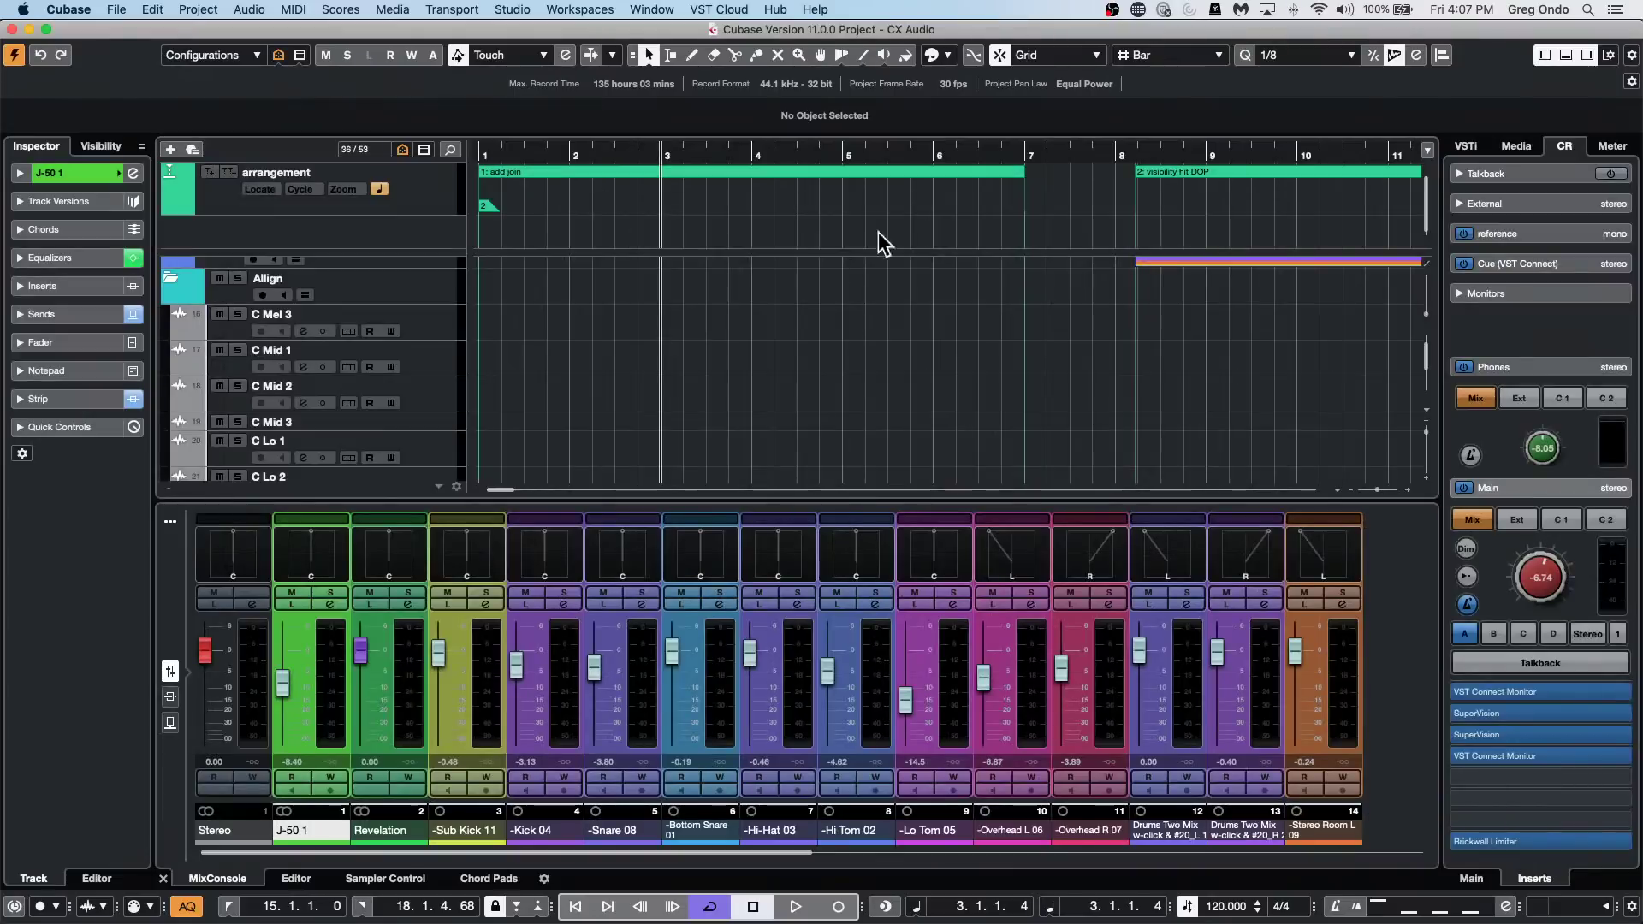
Play the side chain distroyer section from bar 20 and lower the Control Room main level to -14.2 dB.
{"action": "key", "text": "shift+f"}
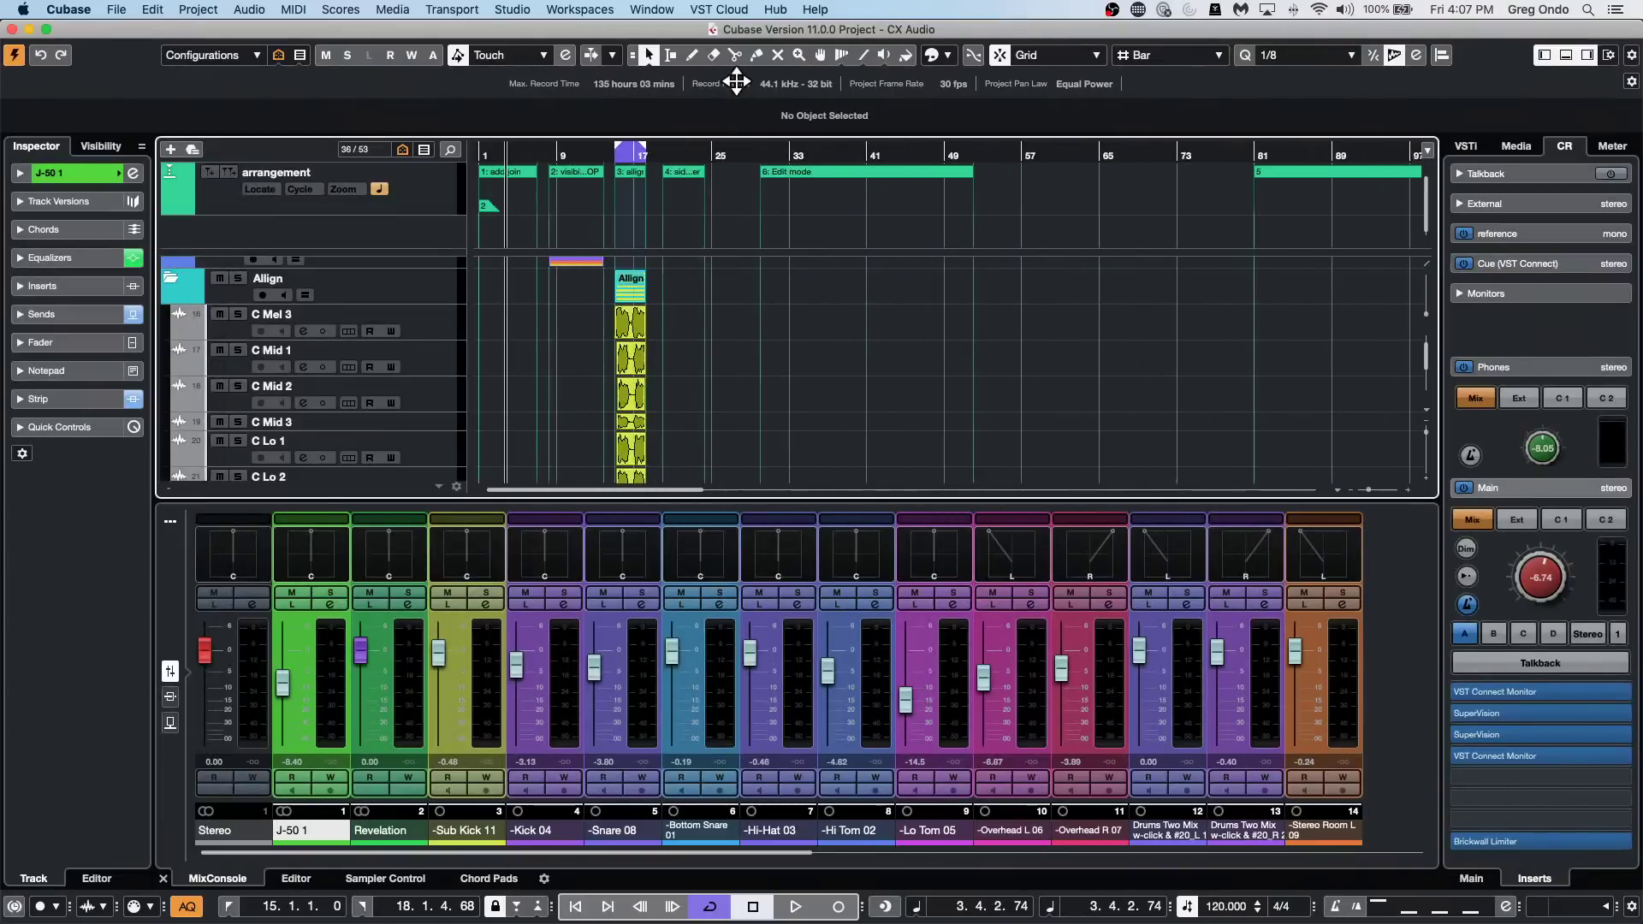
{"action": "scroll", "coordinate": [941, 419], "scroll_direction": "down", "scroll_amount": 4}
{"action": "left_click_drag", "start_coordinate": [667, 159], "coordinate": [588, 231]}
{"action": "key", "text": "space"}
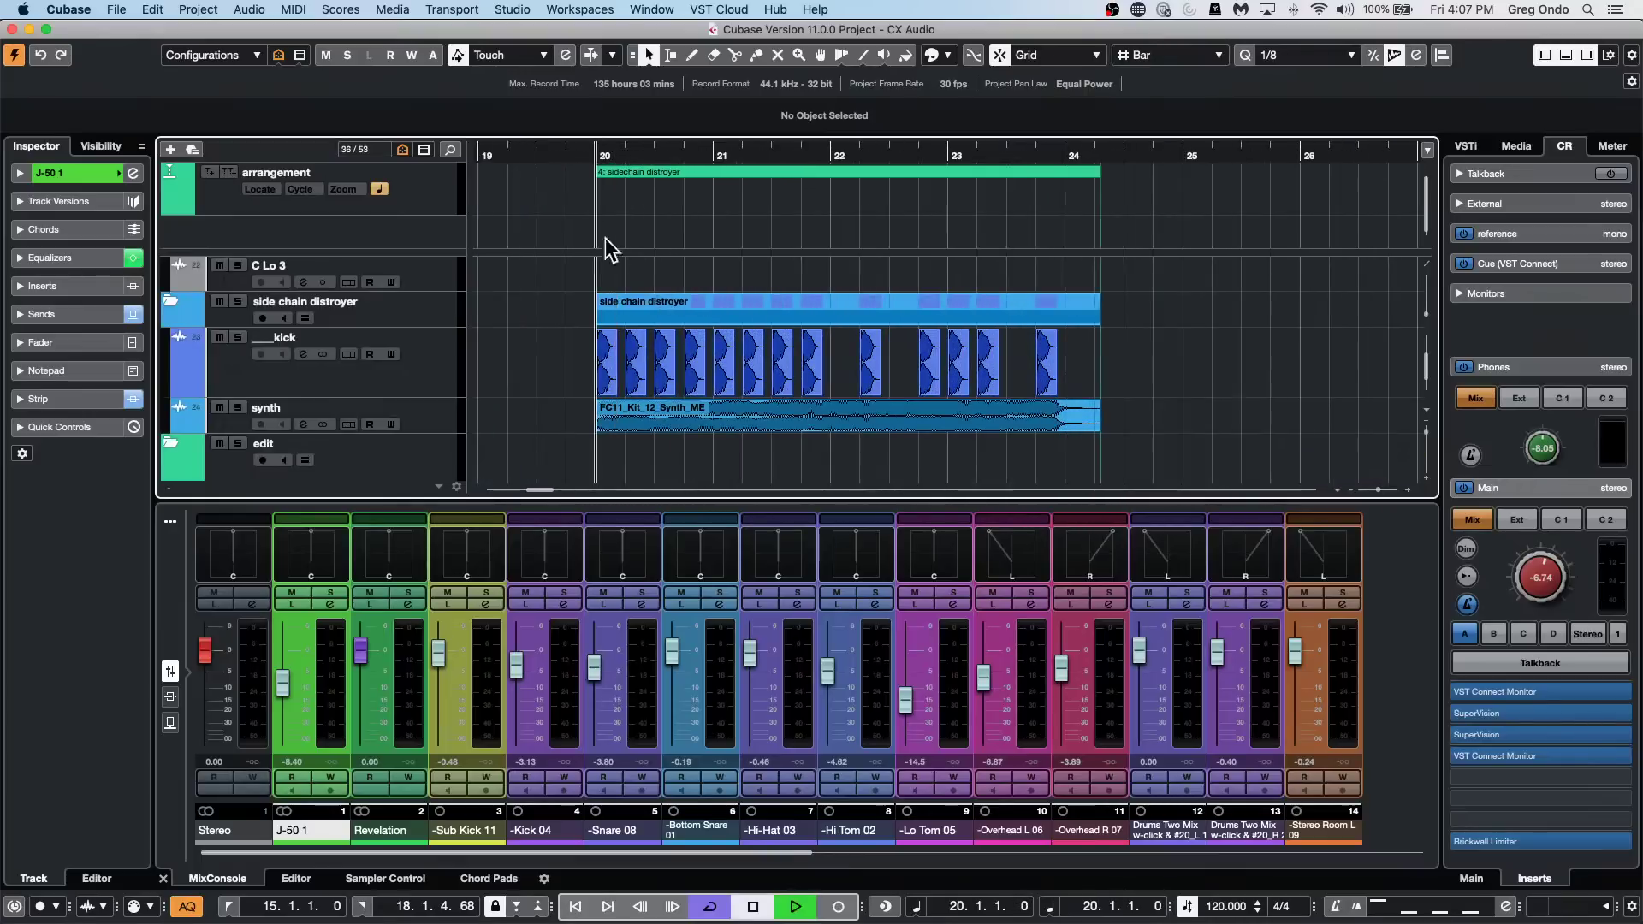
{"action": "scroll", "coordinate": [1559, 558], "scroll_direction": "down", "scroll_amount": 5}
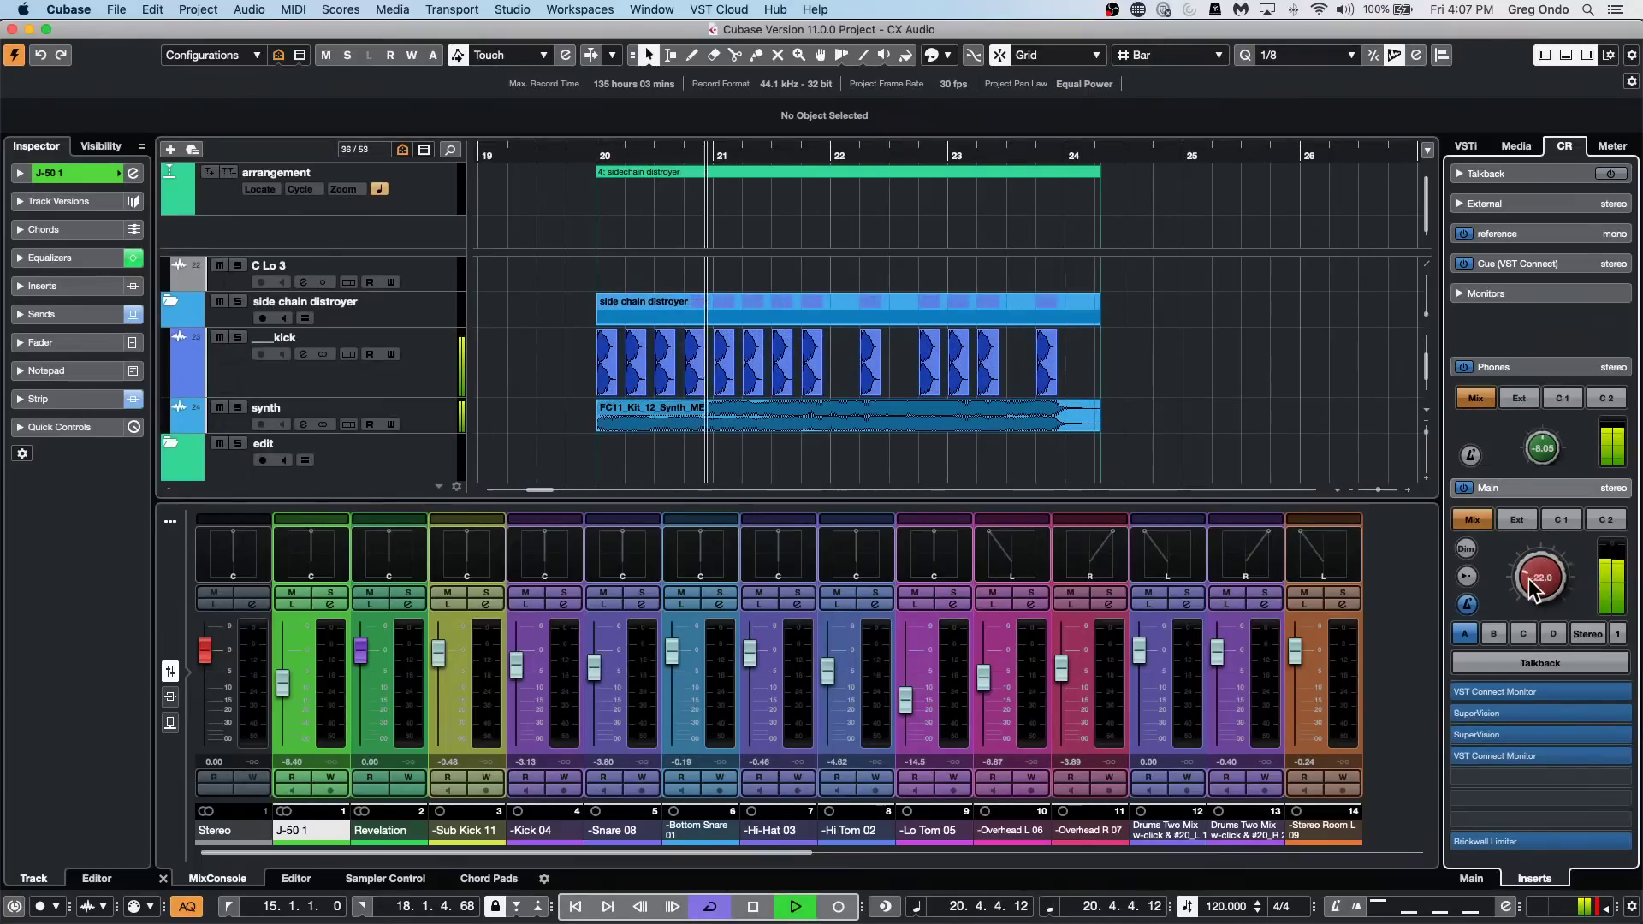
{"action": "key", "text": "space"}
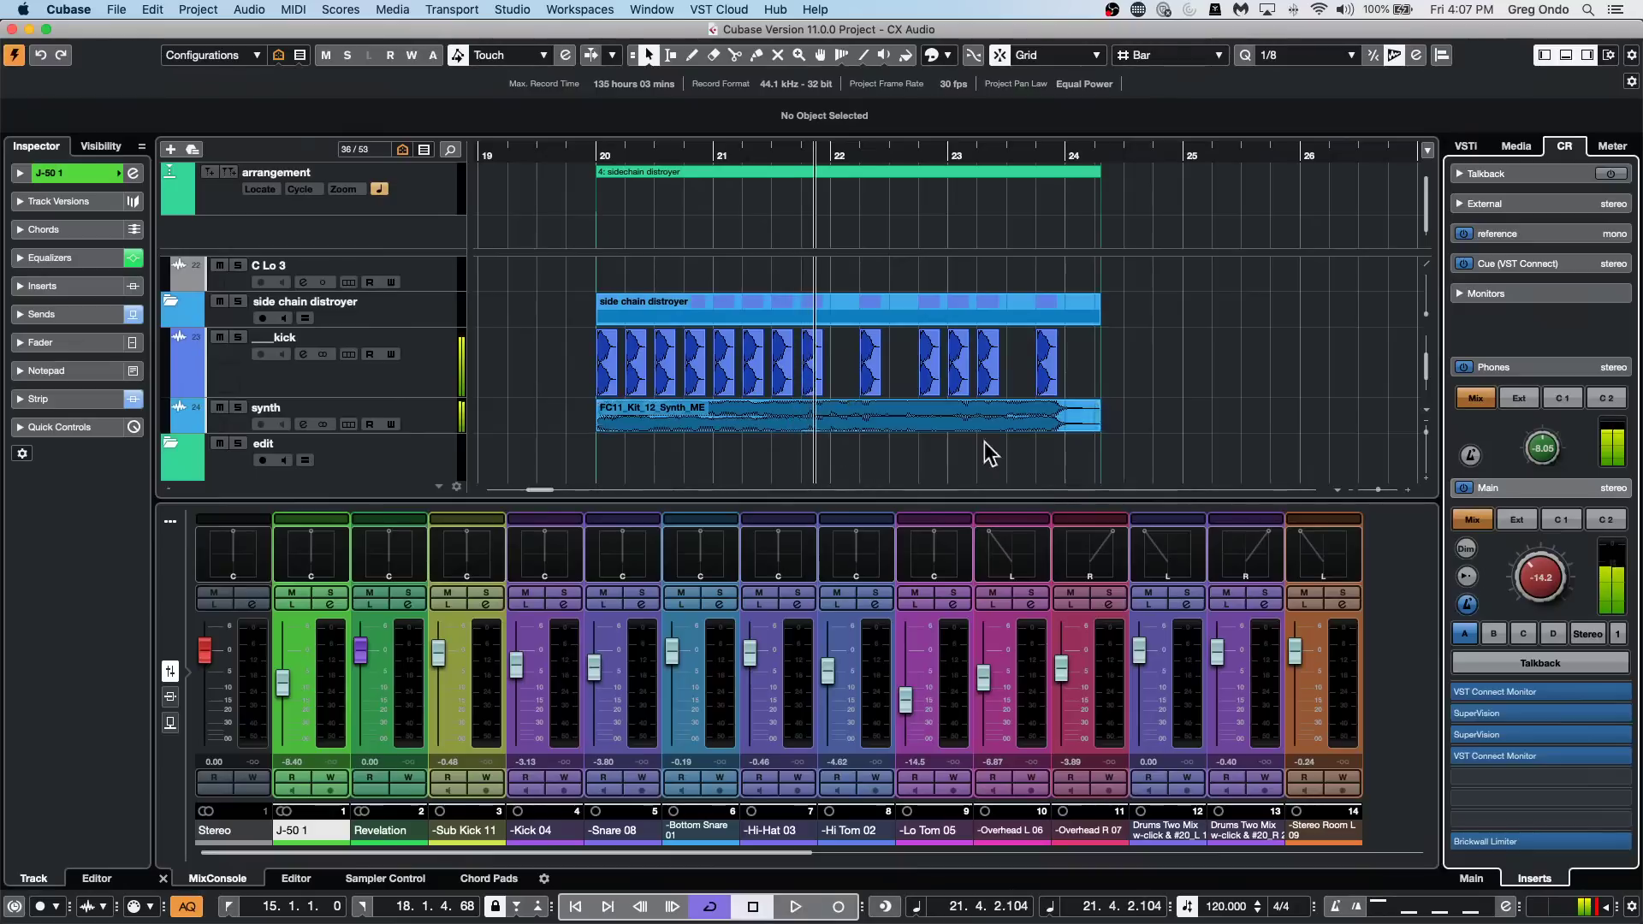
Add the ____kick track as the side-chain source of the Compressor insert on the synth track.
{"action": "left_click", "coordinate": [436, 419]}
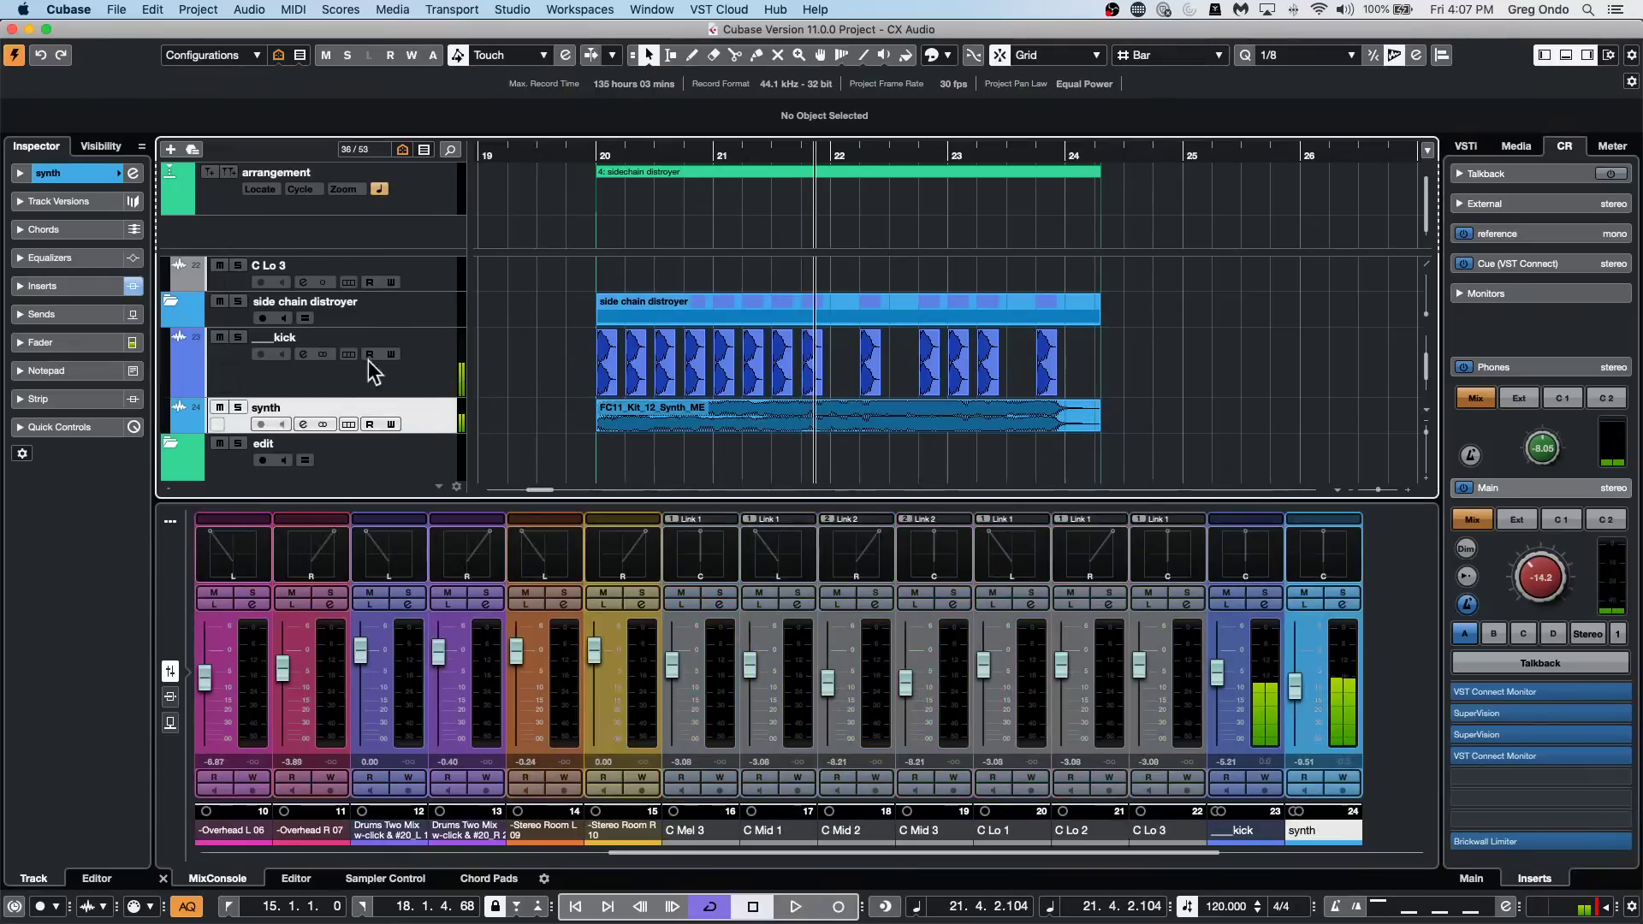
{"action": "left_click", "coordinate": [81, 288]}
{"action": "left_click", "coordinate": [114, 320]}
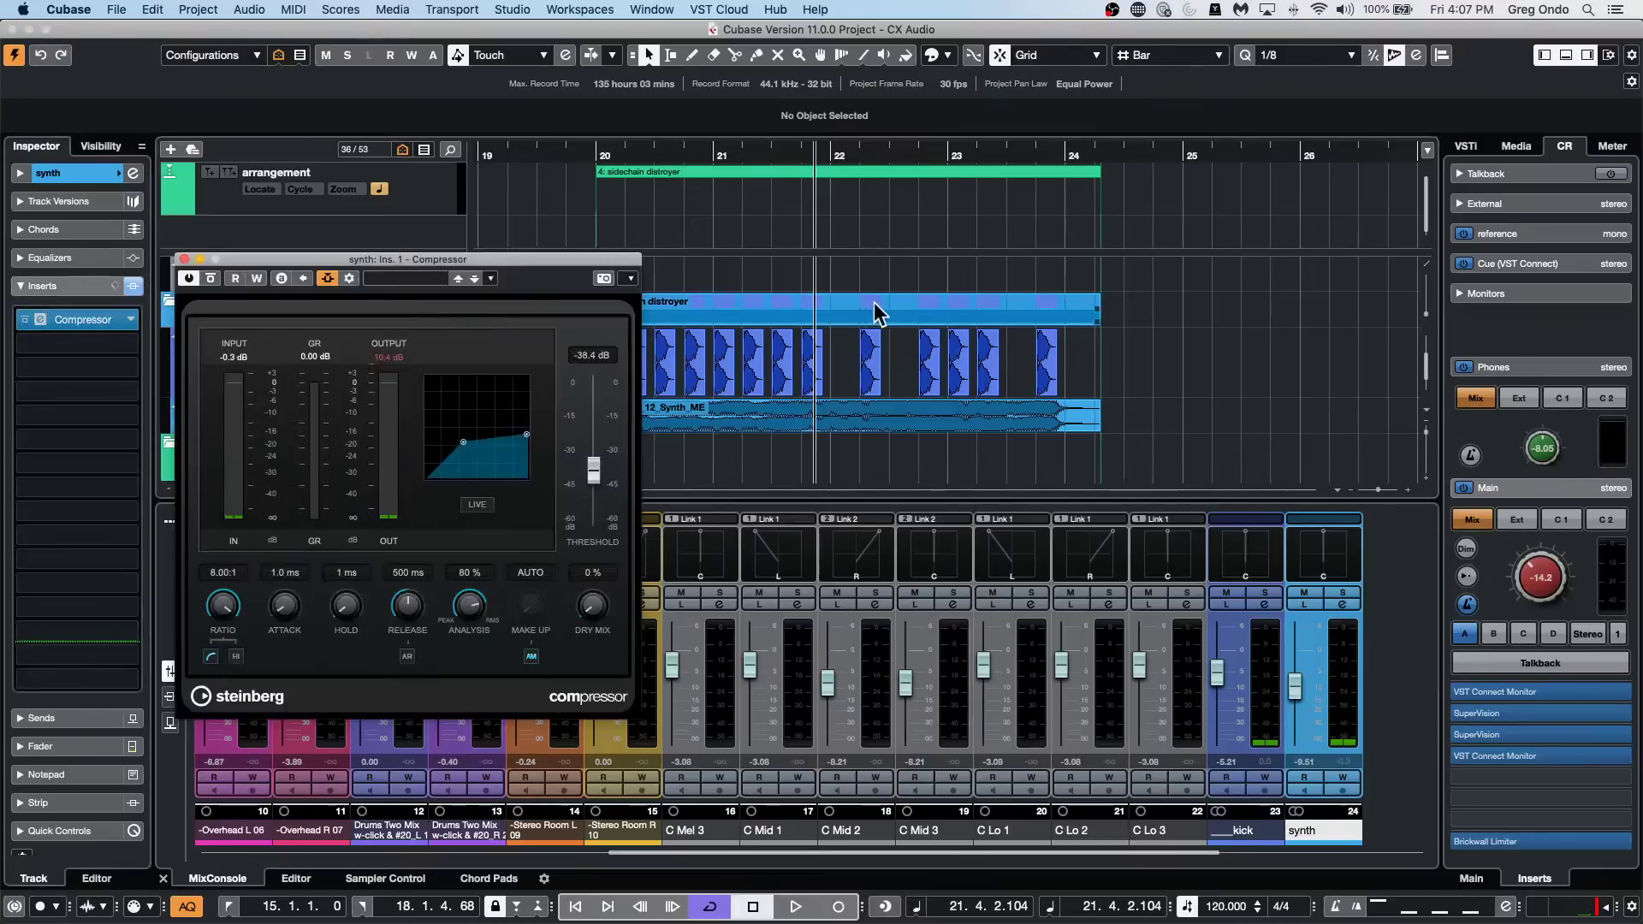
{"action": "left_click", "coordinate": [327, 278]}
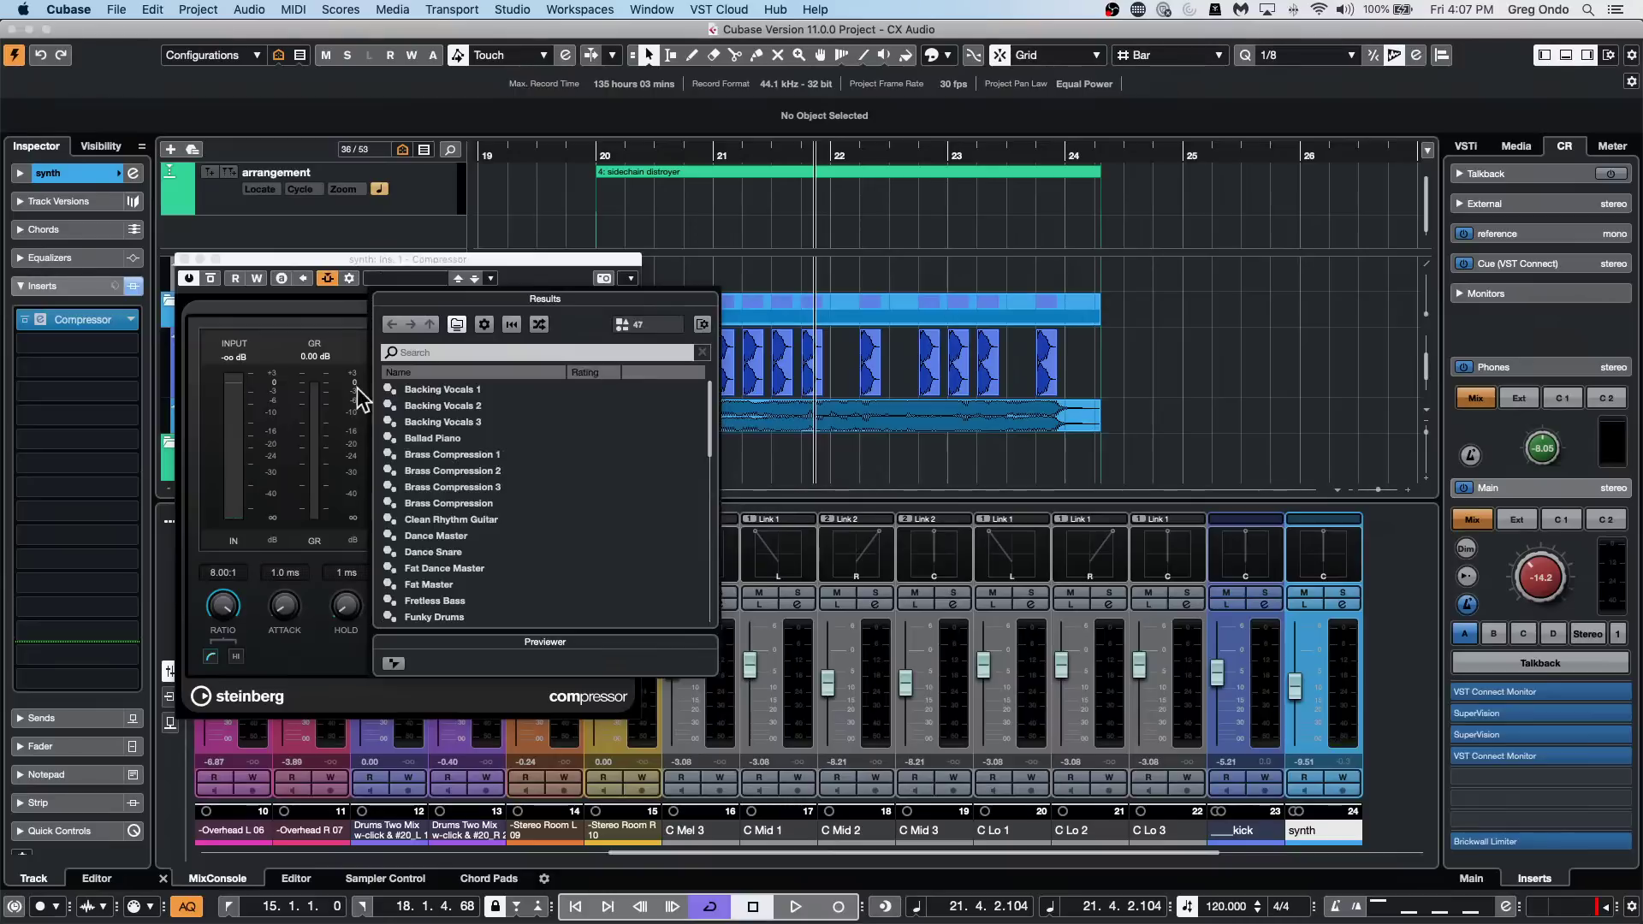
{"action": "left_click", "coordinate": [359, 303]}
{"action": "left_click", "coordinate": [349, 279]}
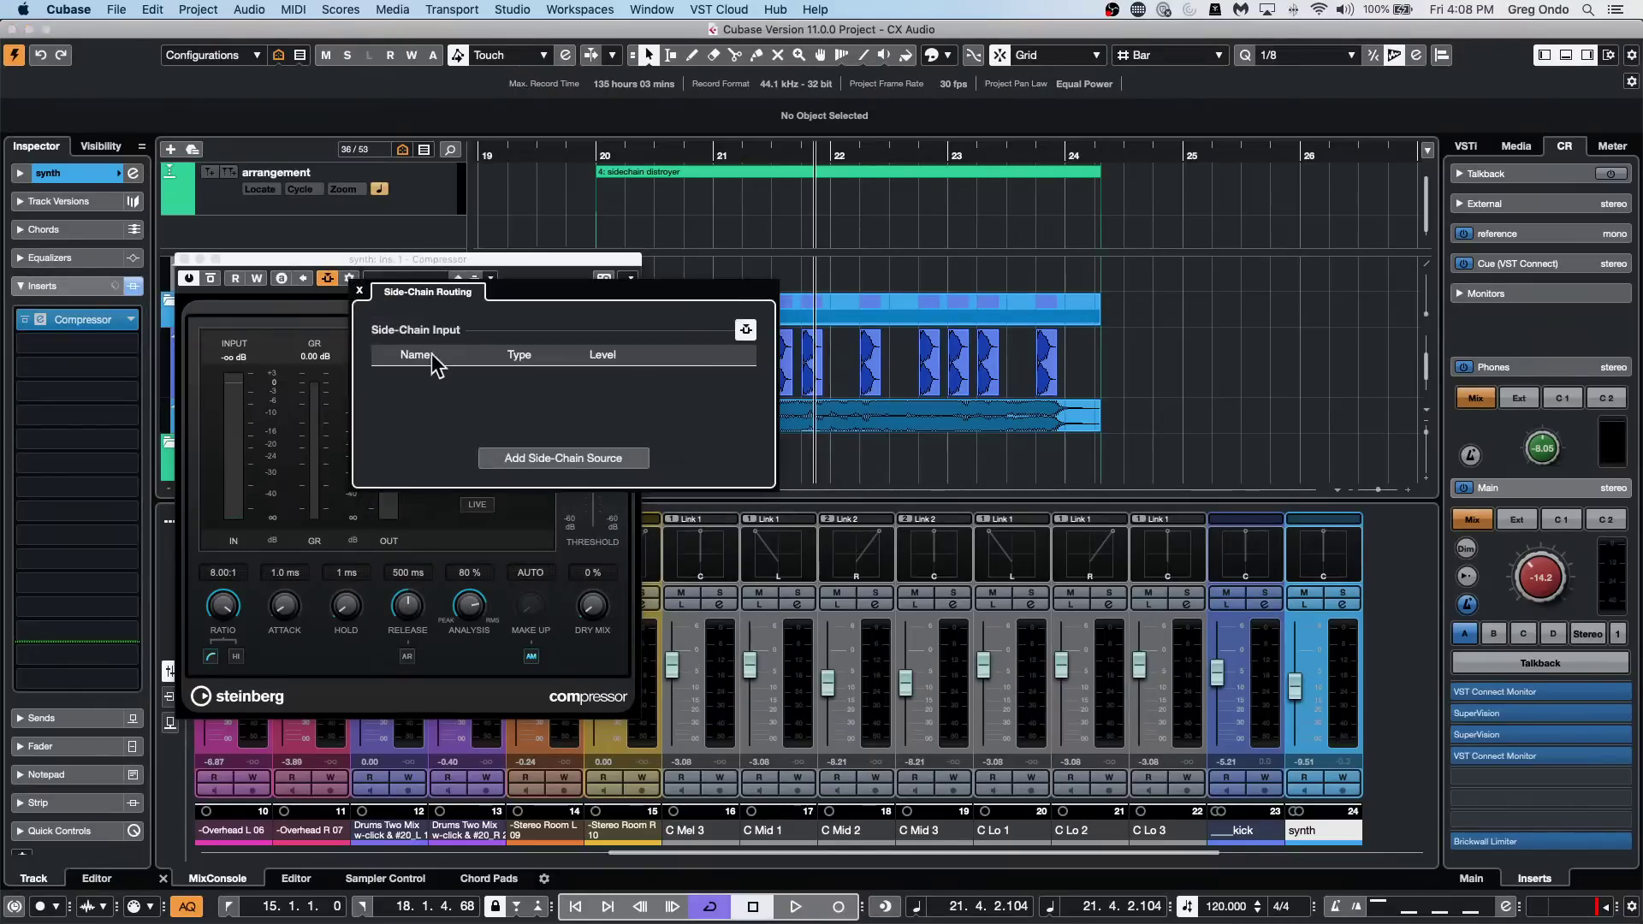
{"action": "left_click", "coordinate": [546, 462]}
{"action": "left_click", "coordinate": [610, 818]}
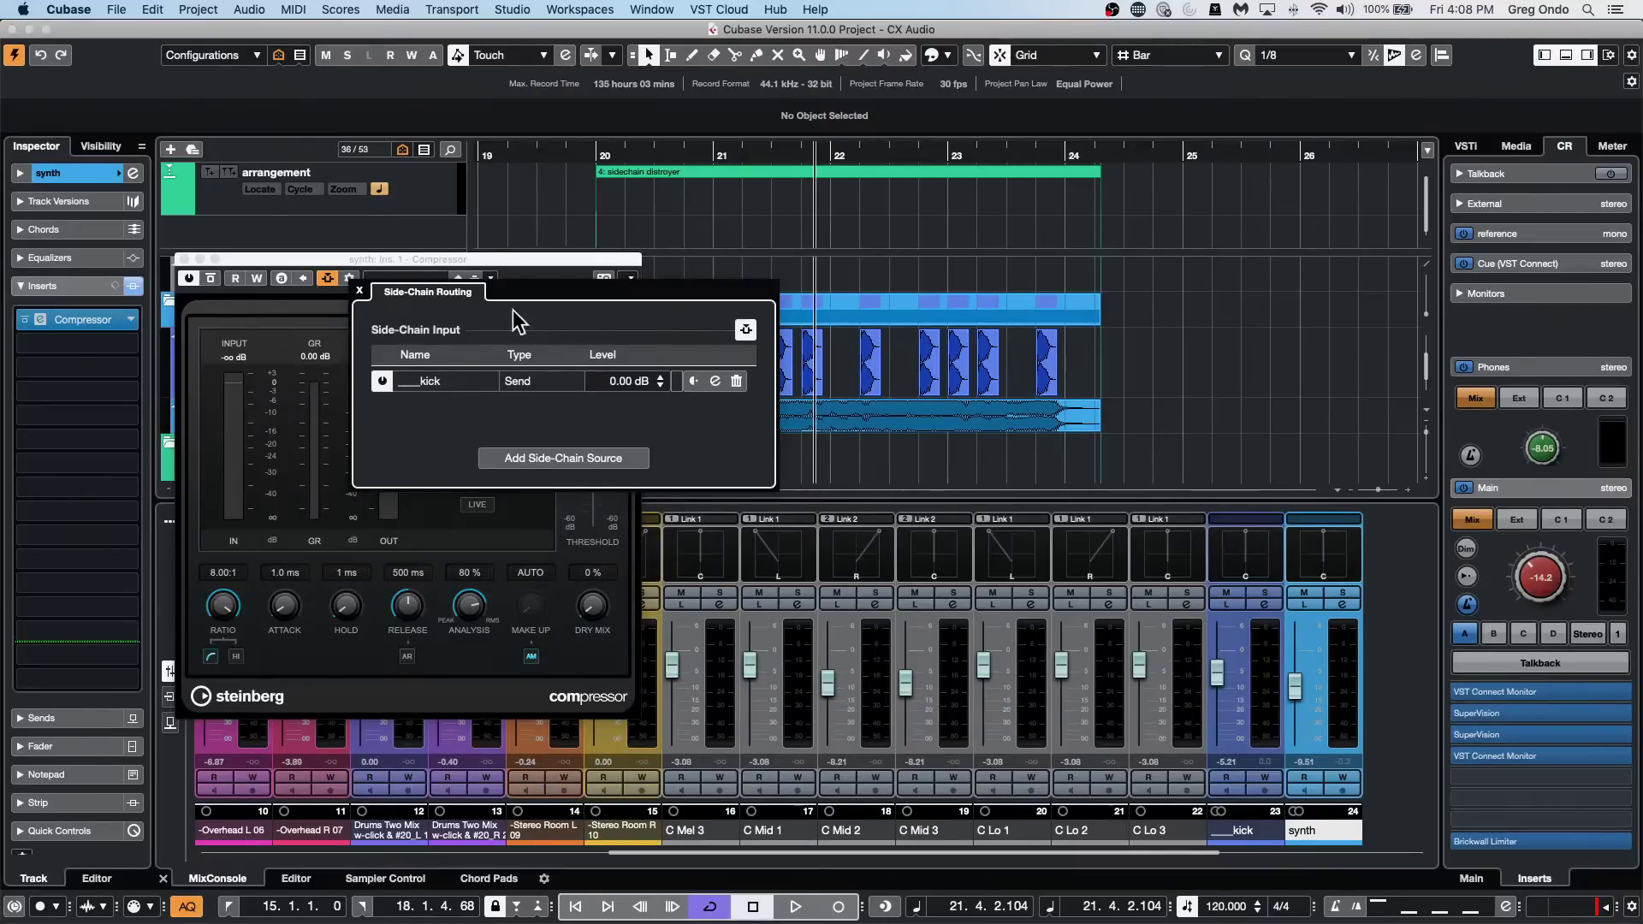
{"action": "left_click", "coordinate": [361, 291]}
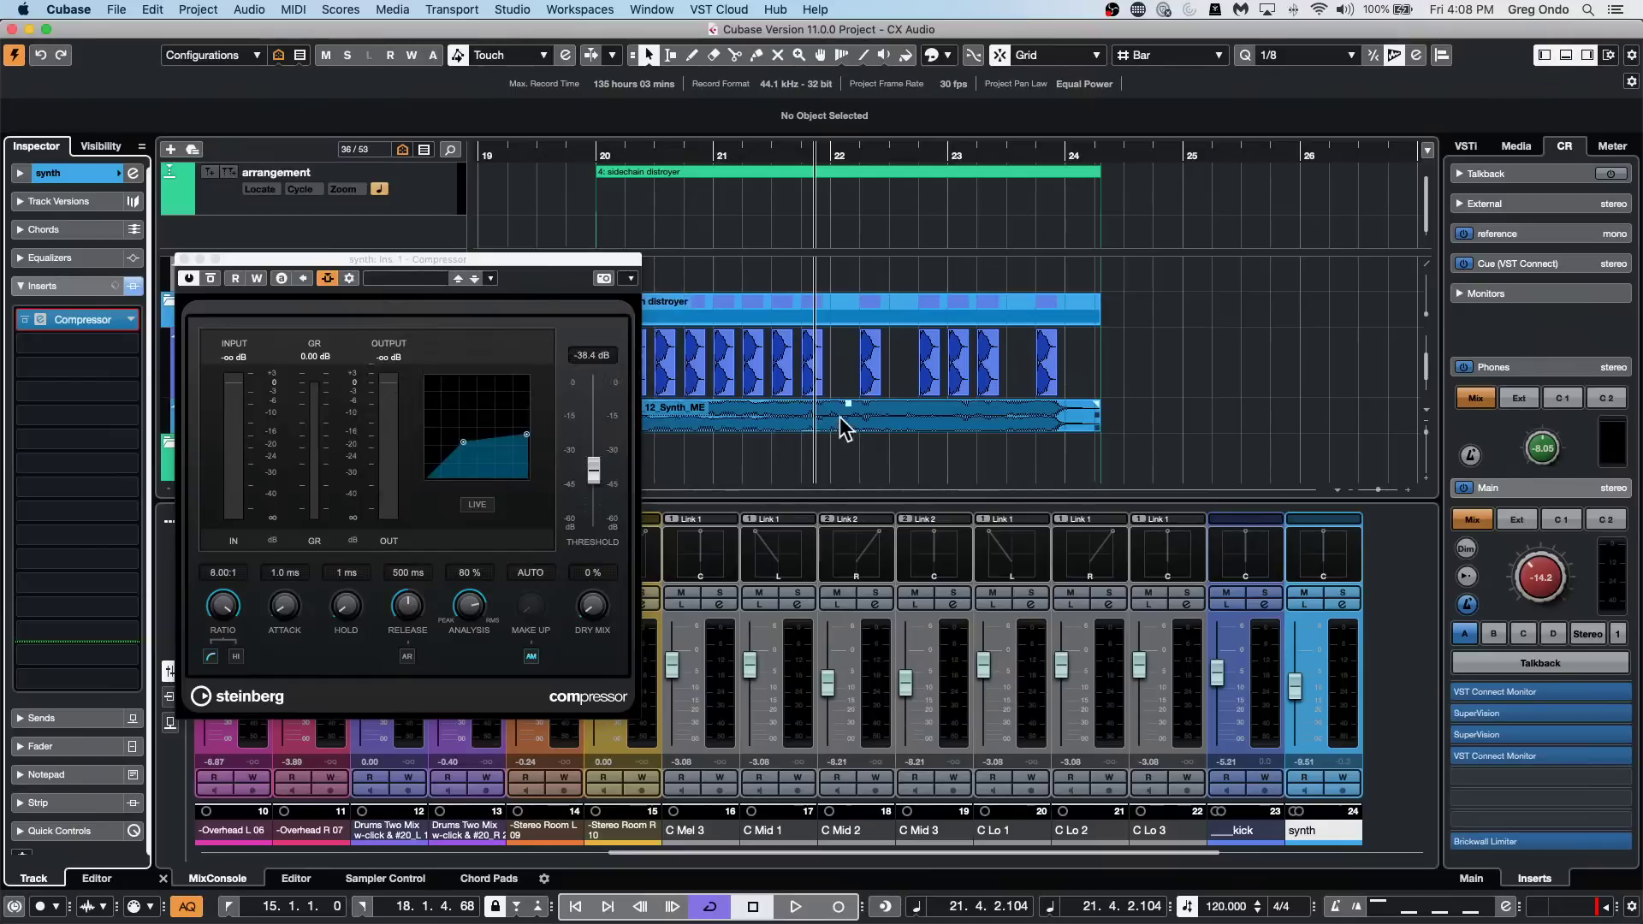
Play the kick and synth with the side-chained Compressor, close the plug-in window and replay briefly from bar 20.
{"action": "key", "text": "space"}
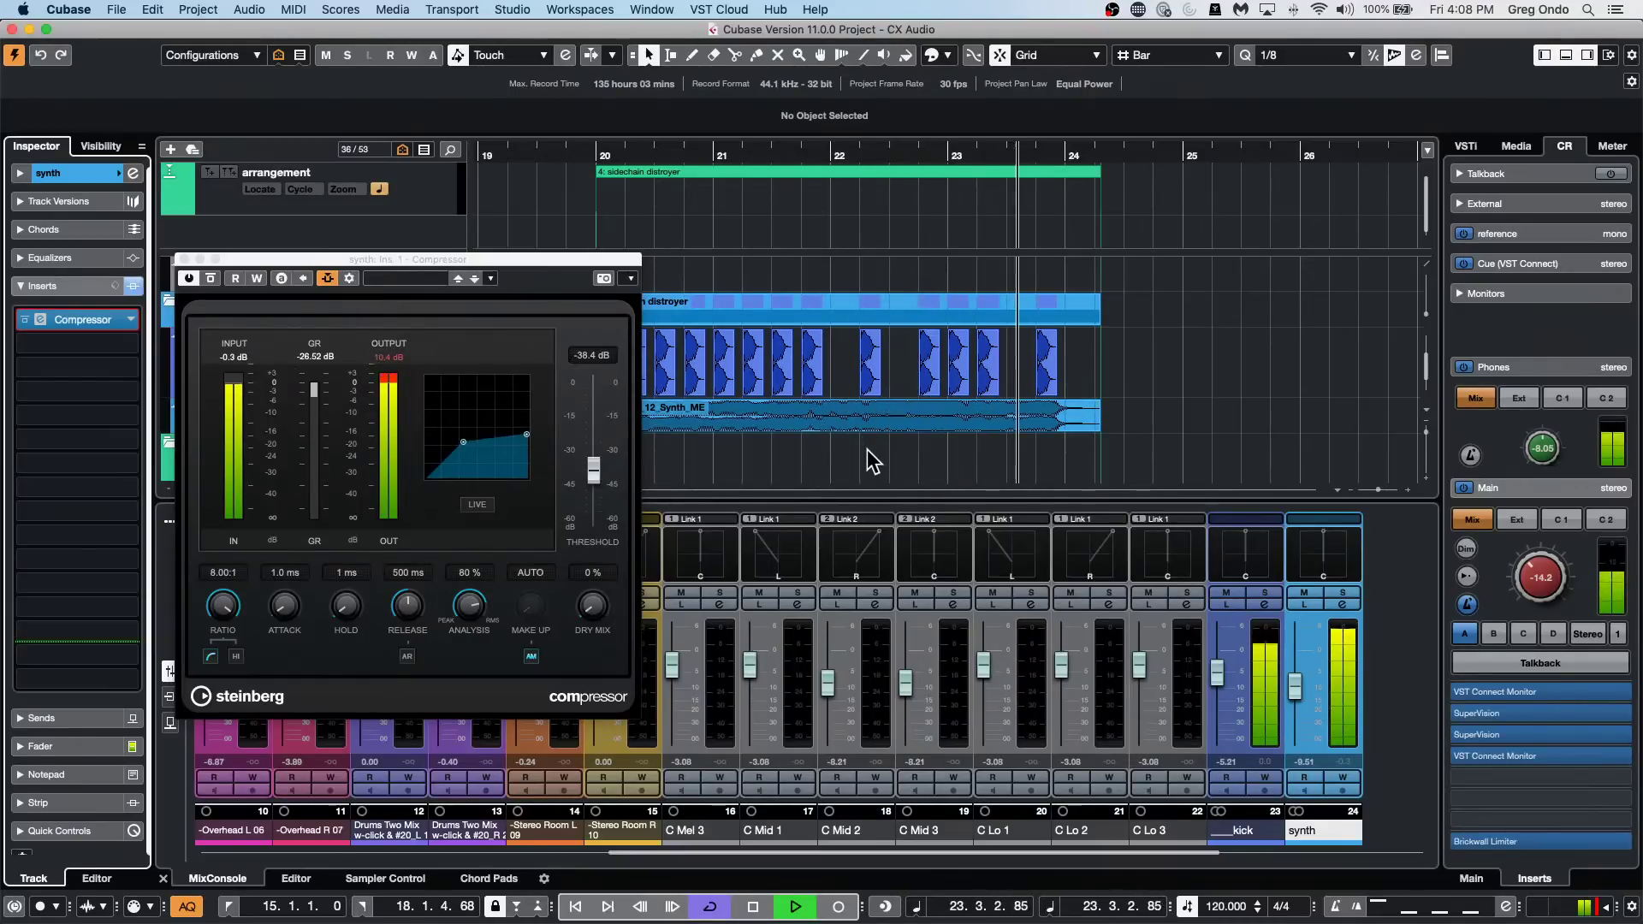
{"action": "key", "text": "space"}
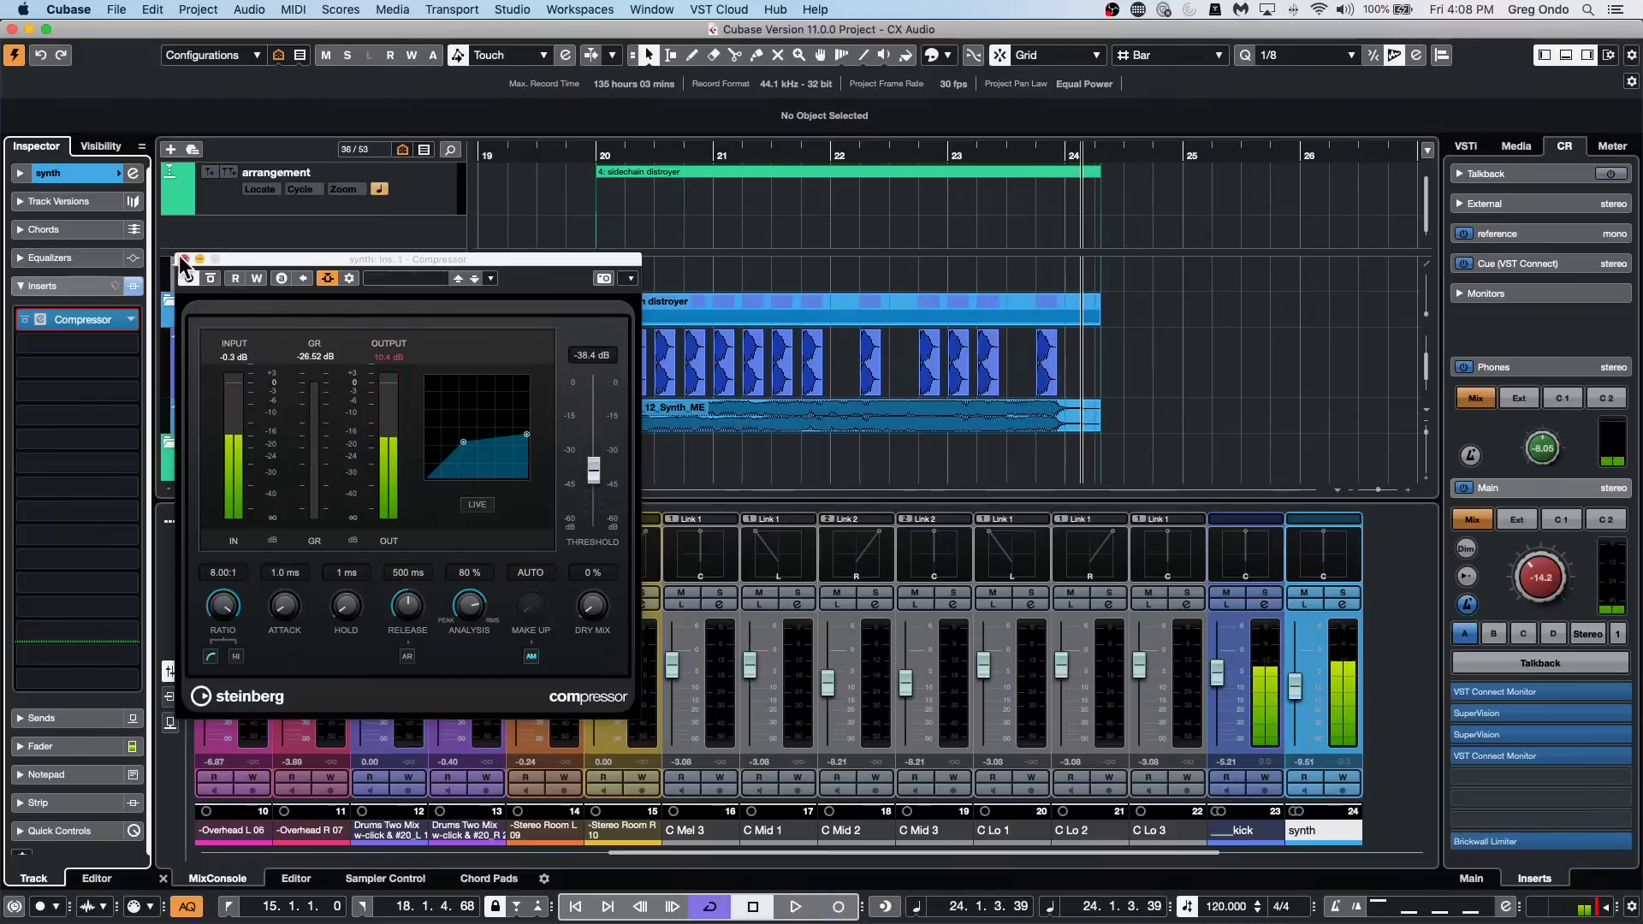
{"action": "left_click", "coordinate": [183, 259]}
{"action": "key", "text": "space"}
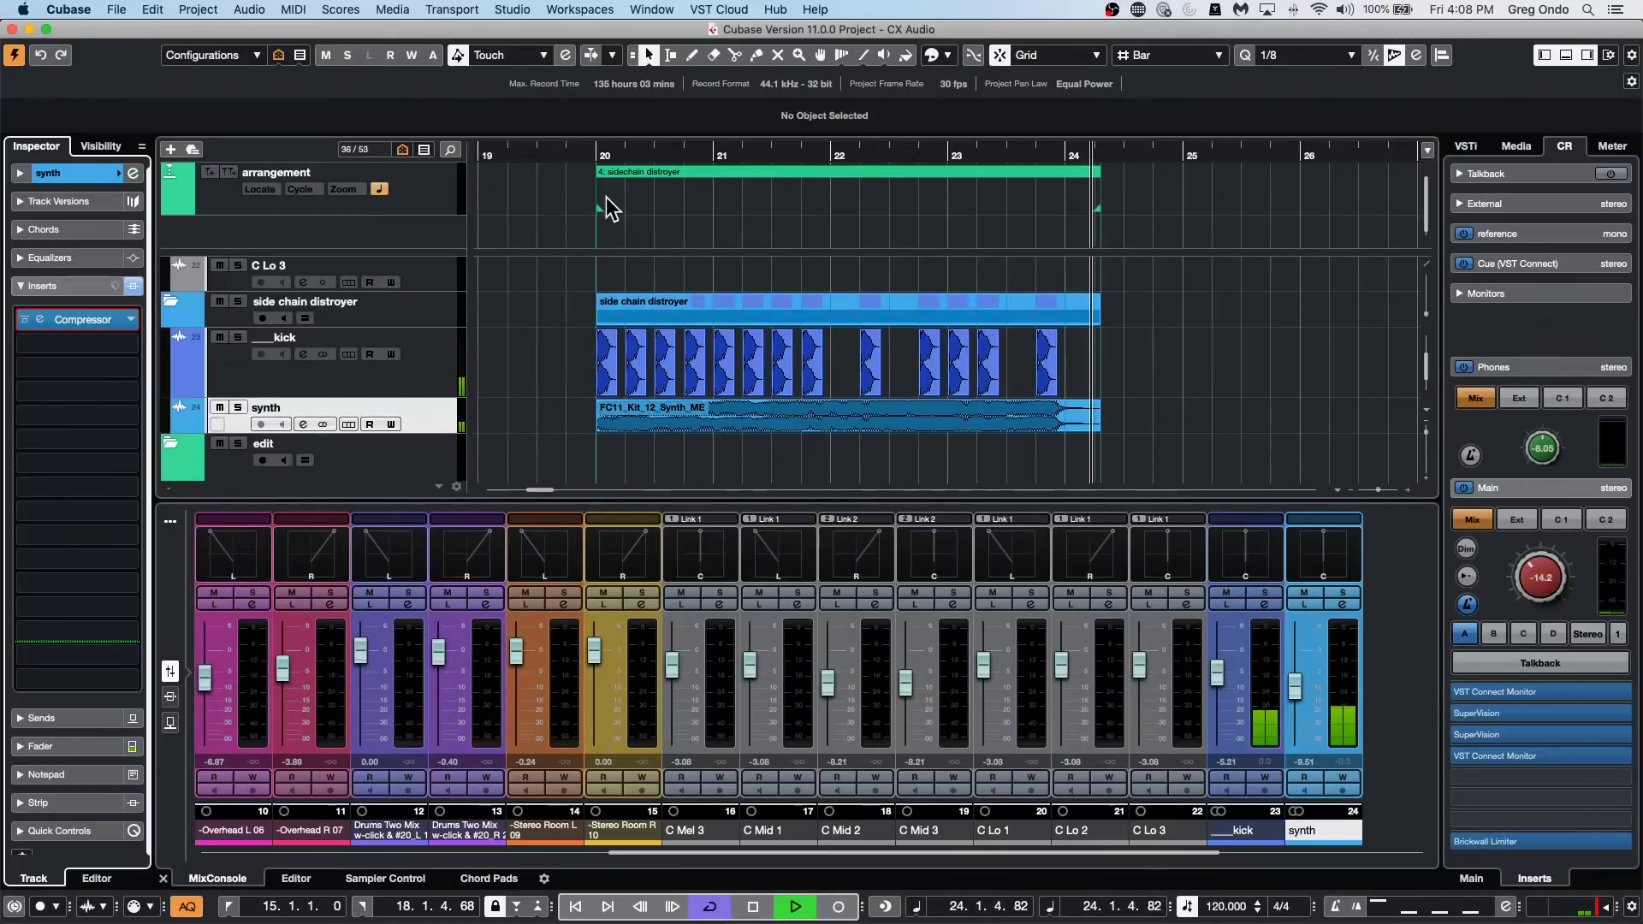
{"action": "left_click_drag", "start_coordinate": [623, 157], "coordinate": [532, 160]}
{"action": "left_click", "coordinate": [532, 160]}
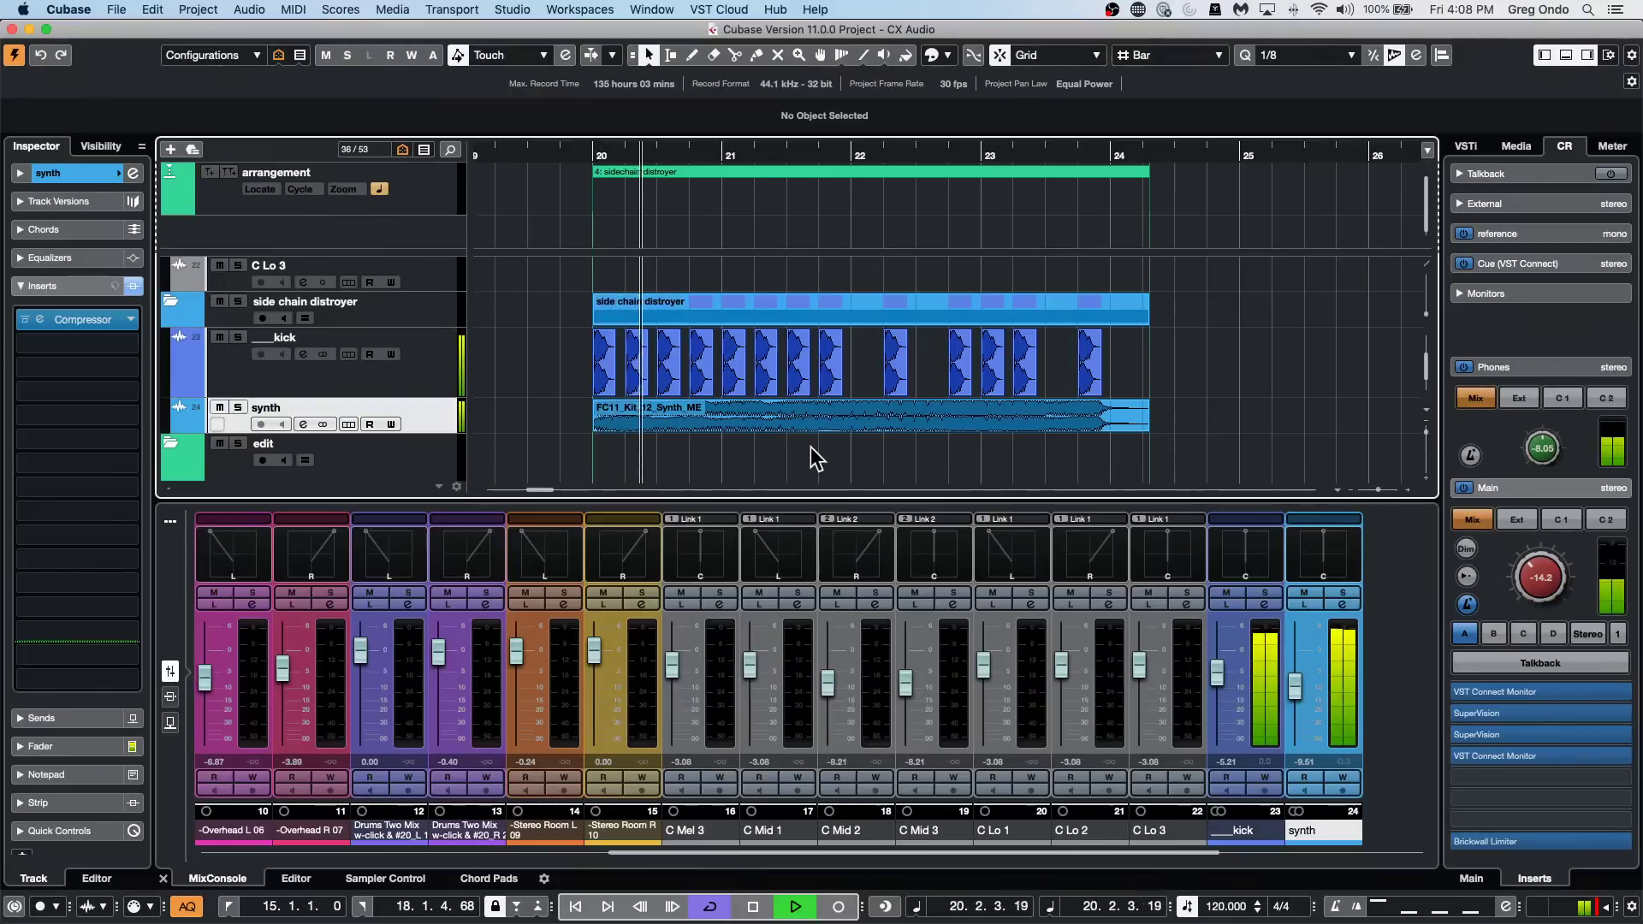
{"action": "key", "text": "space"}
Render the synth event in place as separate events with Complete Signal Path + Master FX, muting the source event.
{"action": "left_click", "coordinate": [690, 411]}
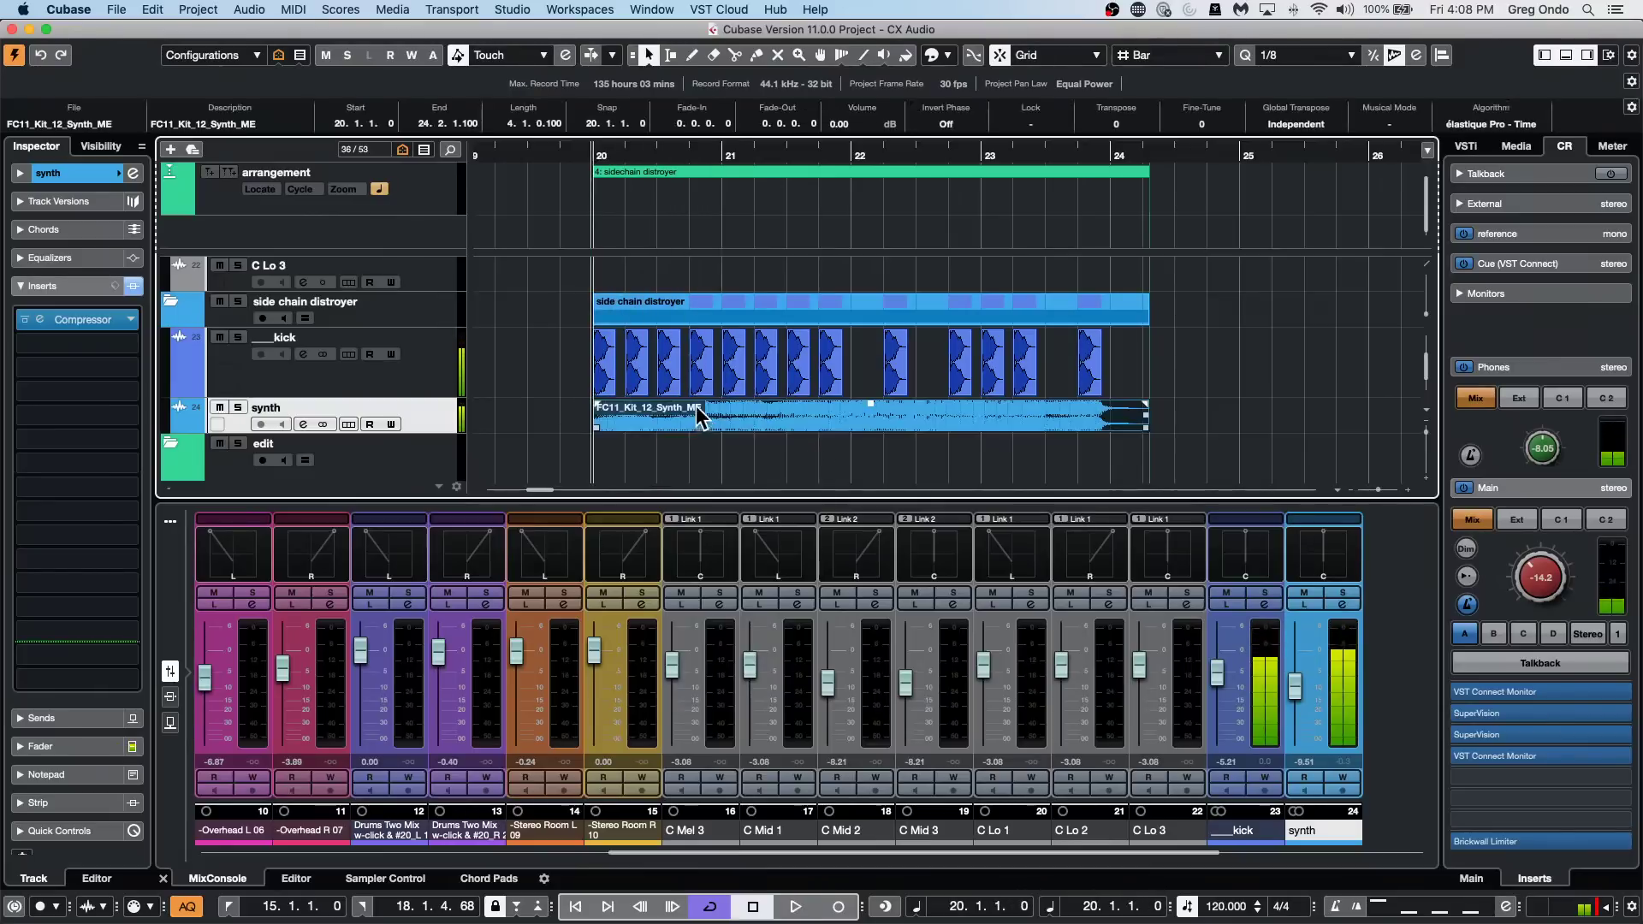
{"action": "left_click", "coordinate": [239, 12]}
{"action": "mouse_move", "coordinate": [158, 12]}
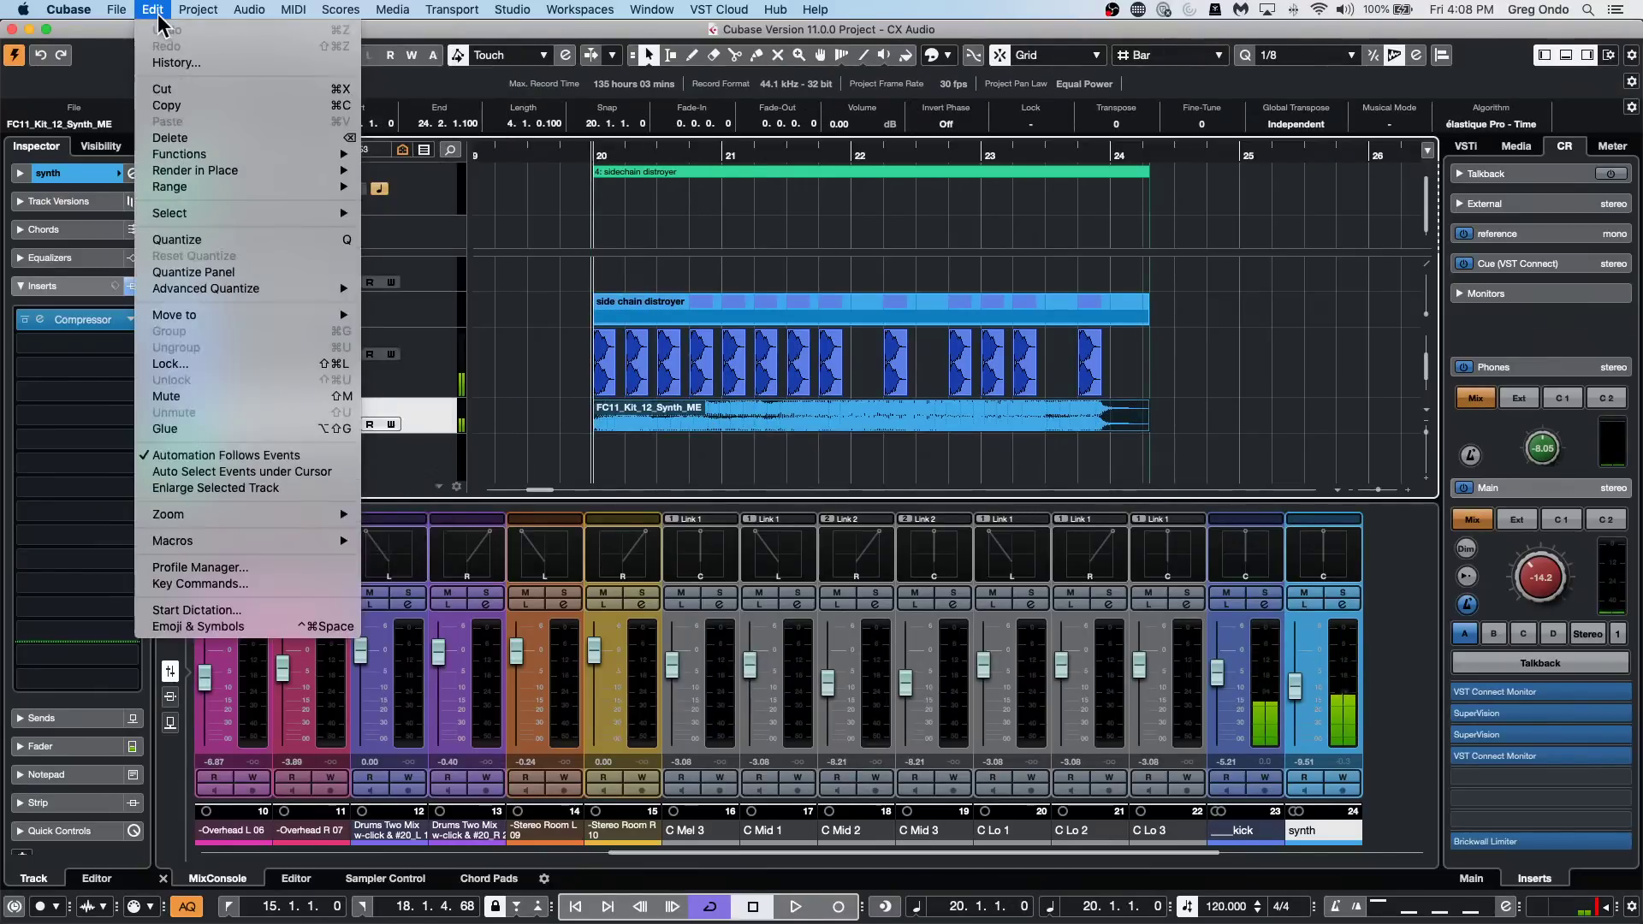
{"action": "mouse_move", "coordinate": [270, 166]}
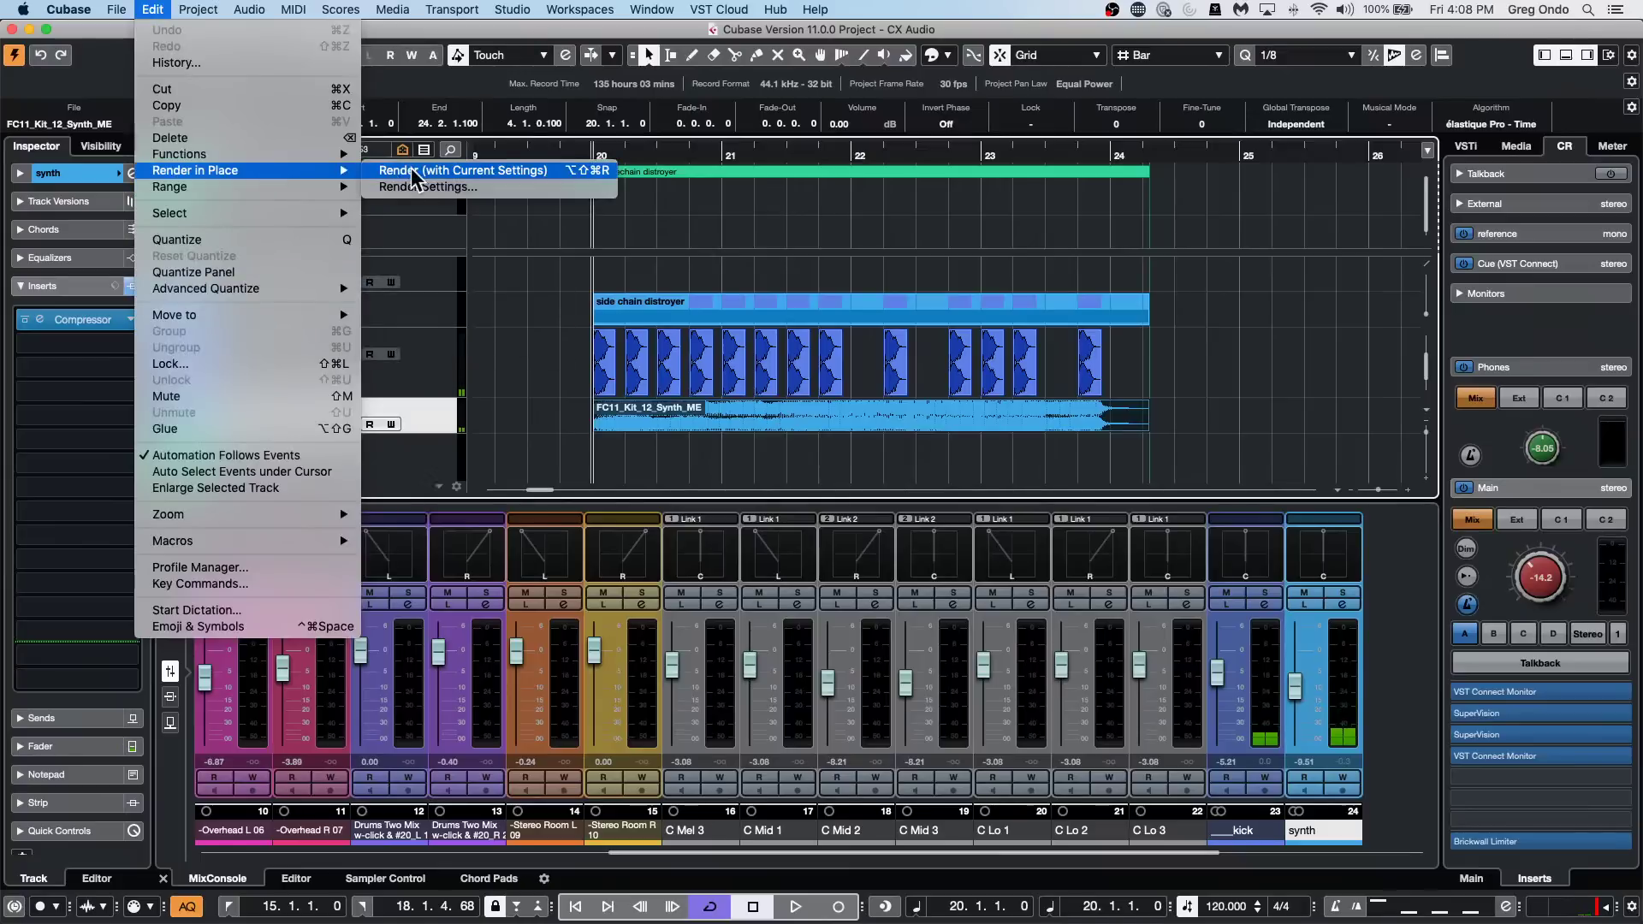
{"action": "left_click", "coordinate": [420, 188]}
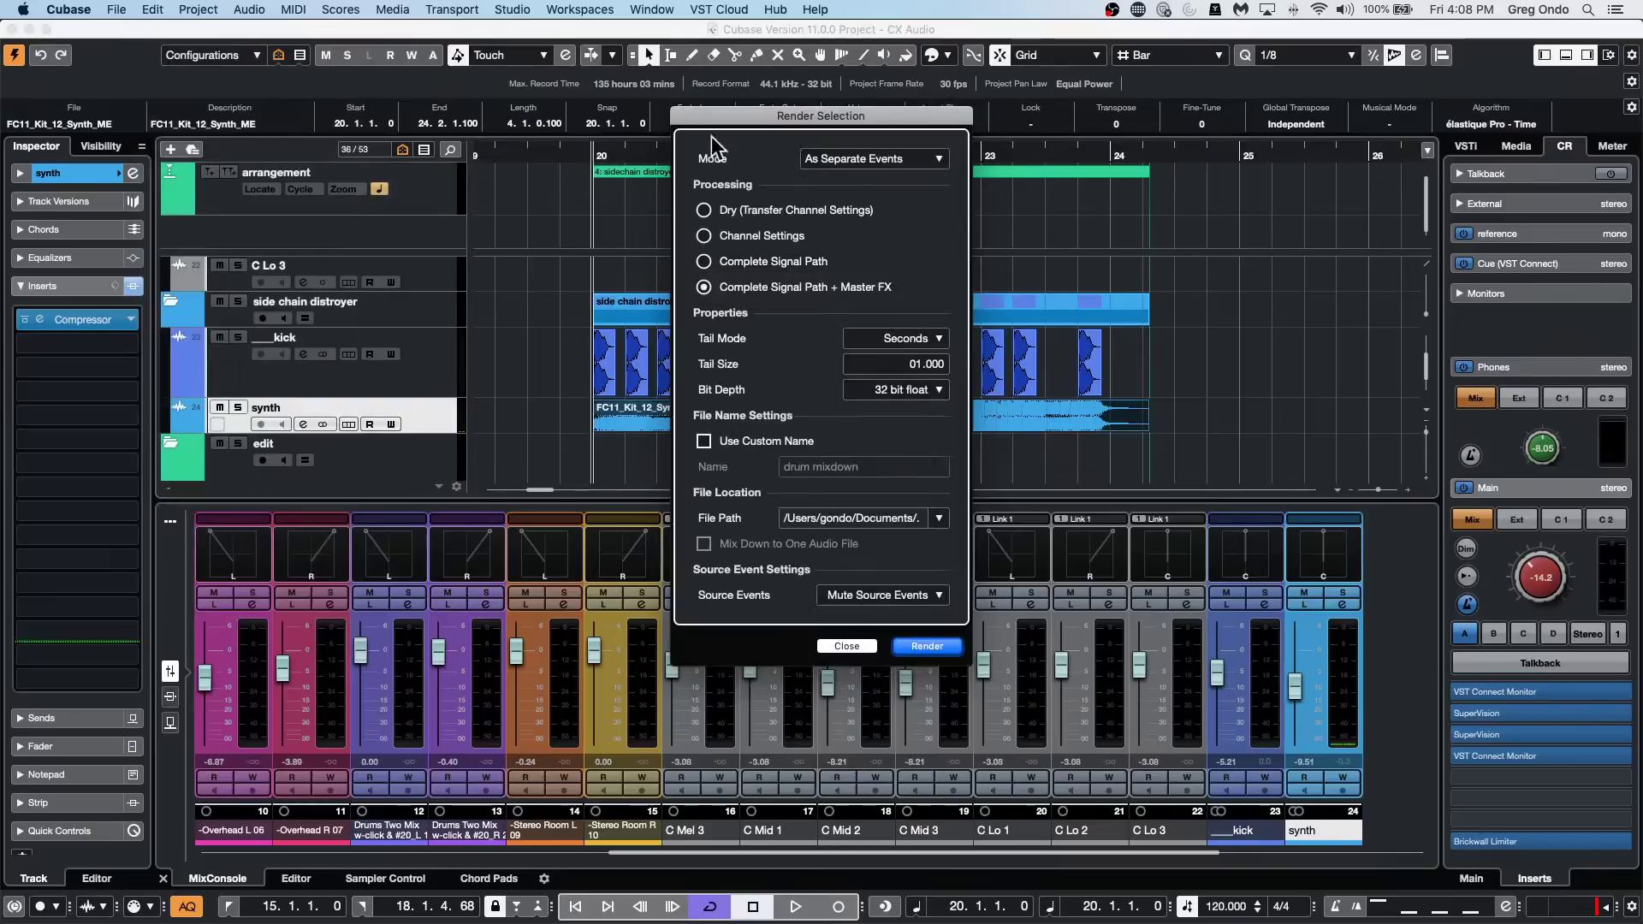
{"action": "left_click", "coordinate": [929, 645]}
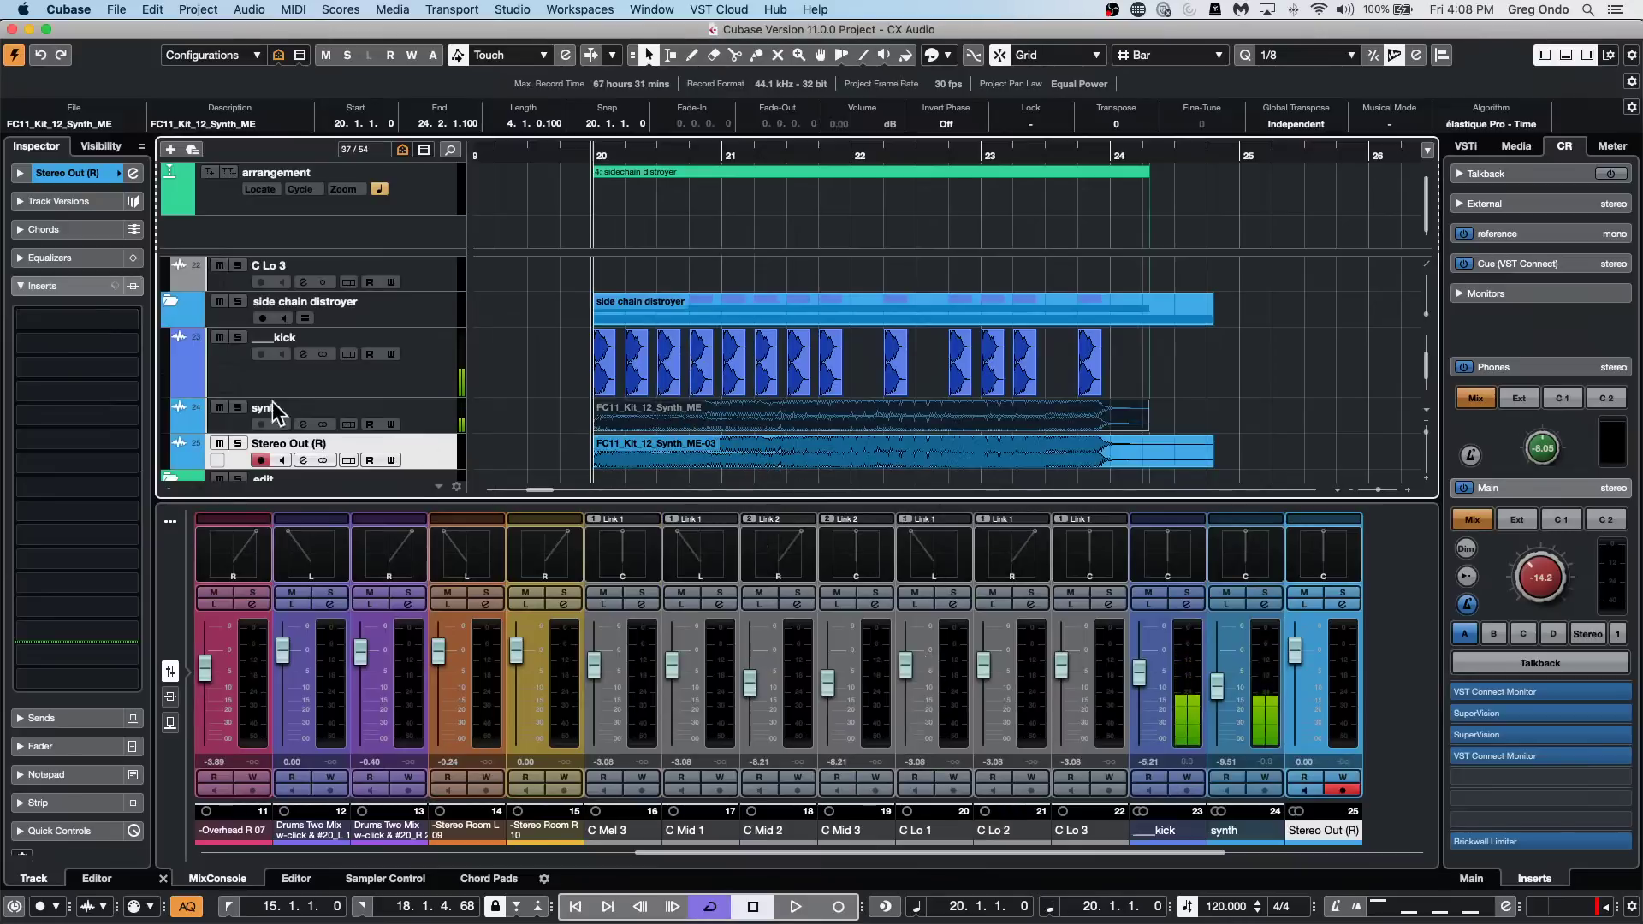
Solo the rendered synth track and play it from bar 20.
{"action": "left_click", "coordinate": [238, 444]}
{"action": "key", "text": "space"}
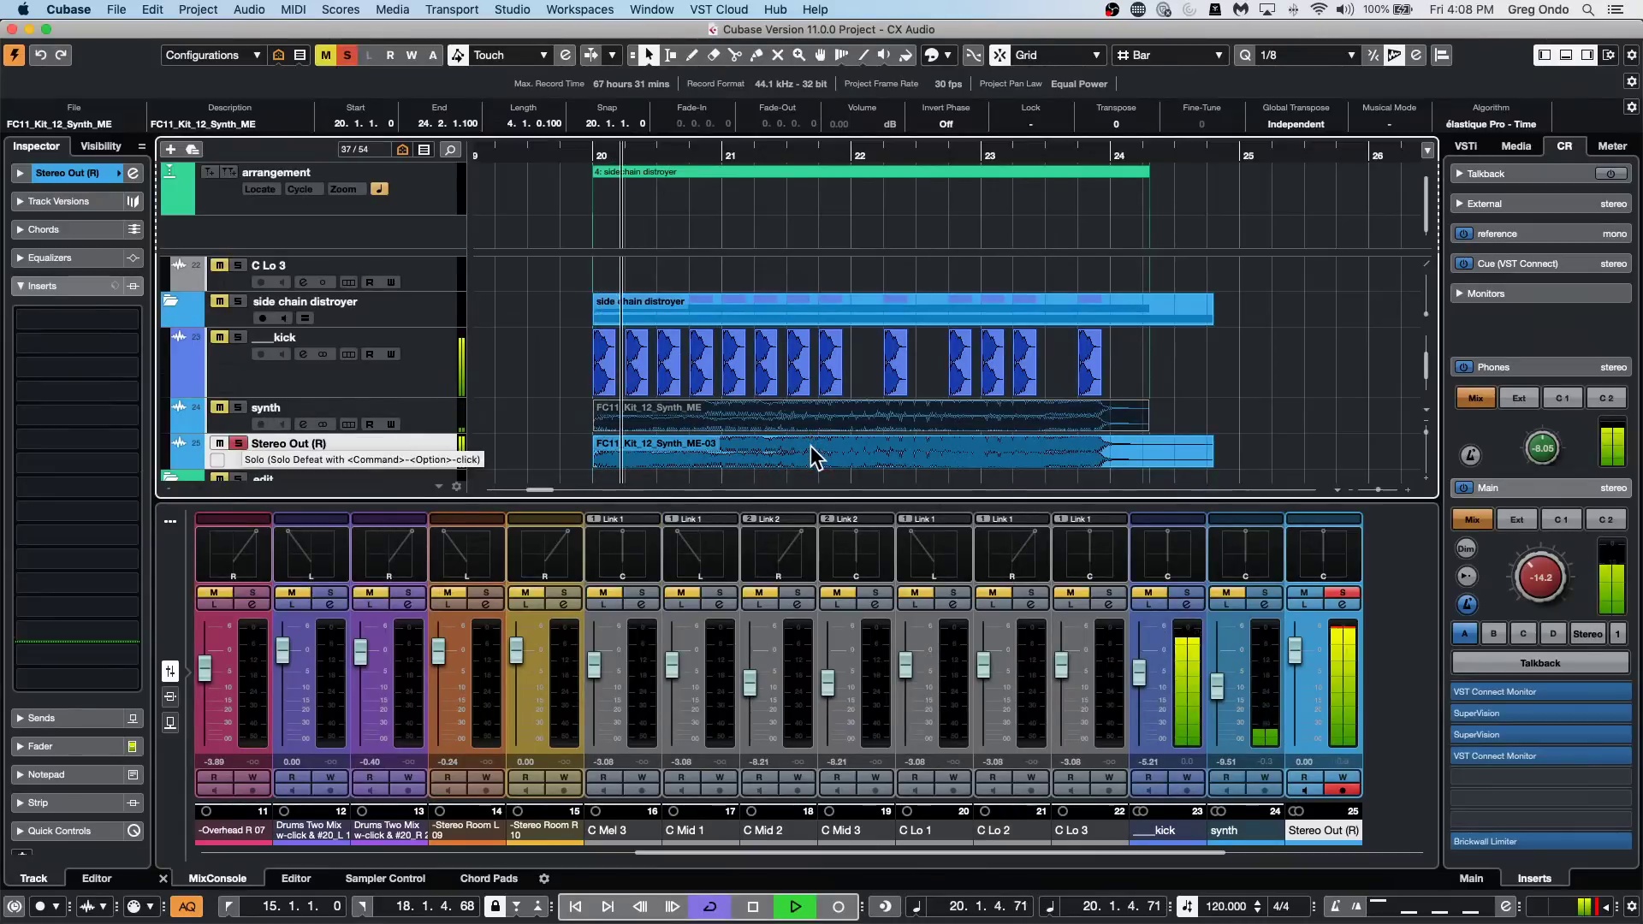
Stop playback, undo the last render, and add a stereo group channel fed by the kick and synth tracks, routed to Stereo Out.
{"action": "key", "text": "space"}
{"action": "key", "text": "super+z"}
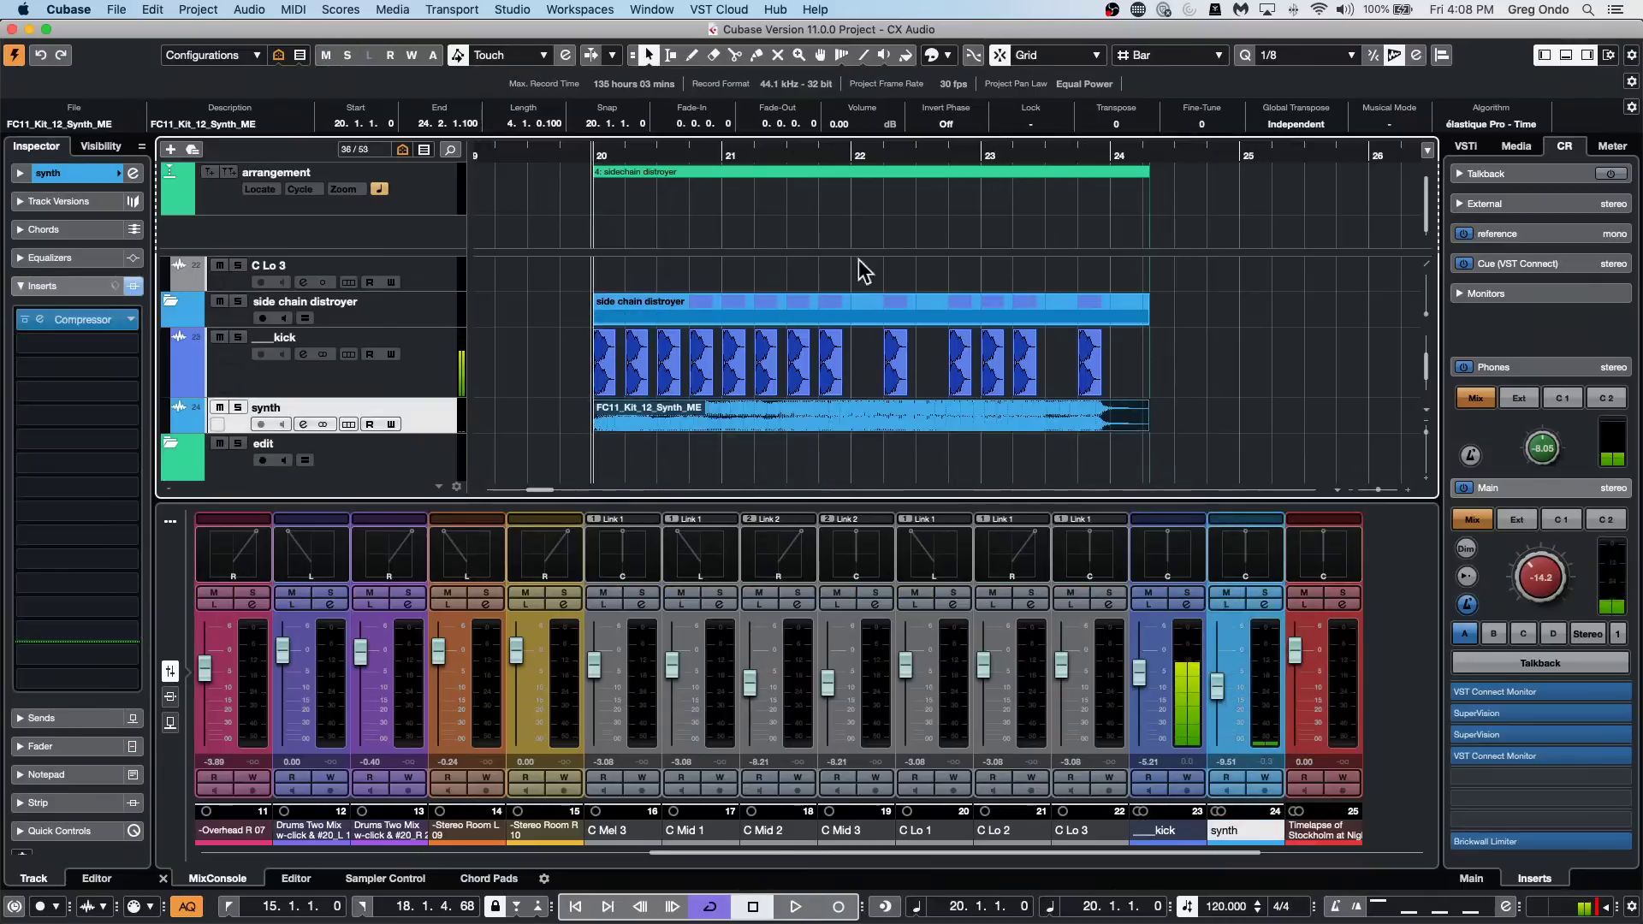
{"action": "left_click", "coordinate": [440, 368]}
{"action": "right_click", "coordinate": [439, 362]}
{"action": "mouse_move", "coordinate": [531, 371]}
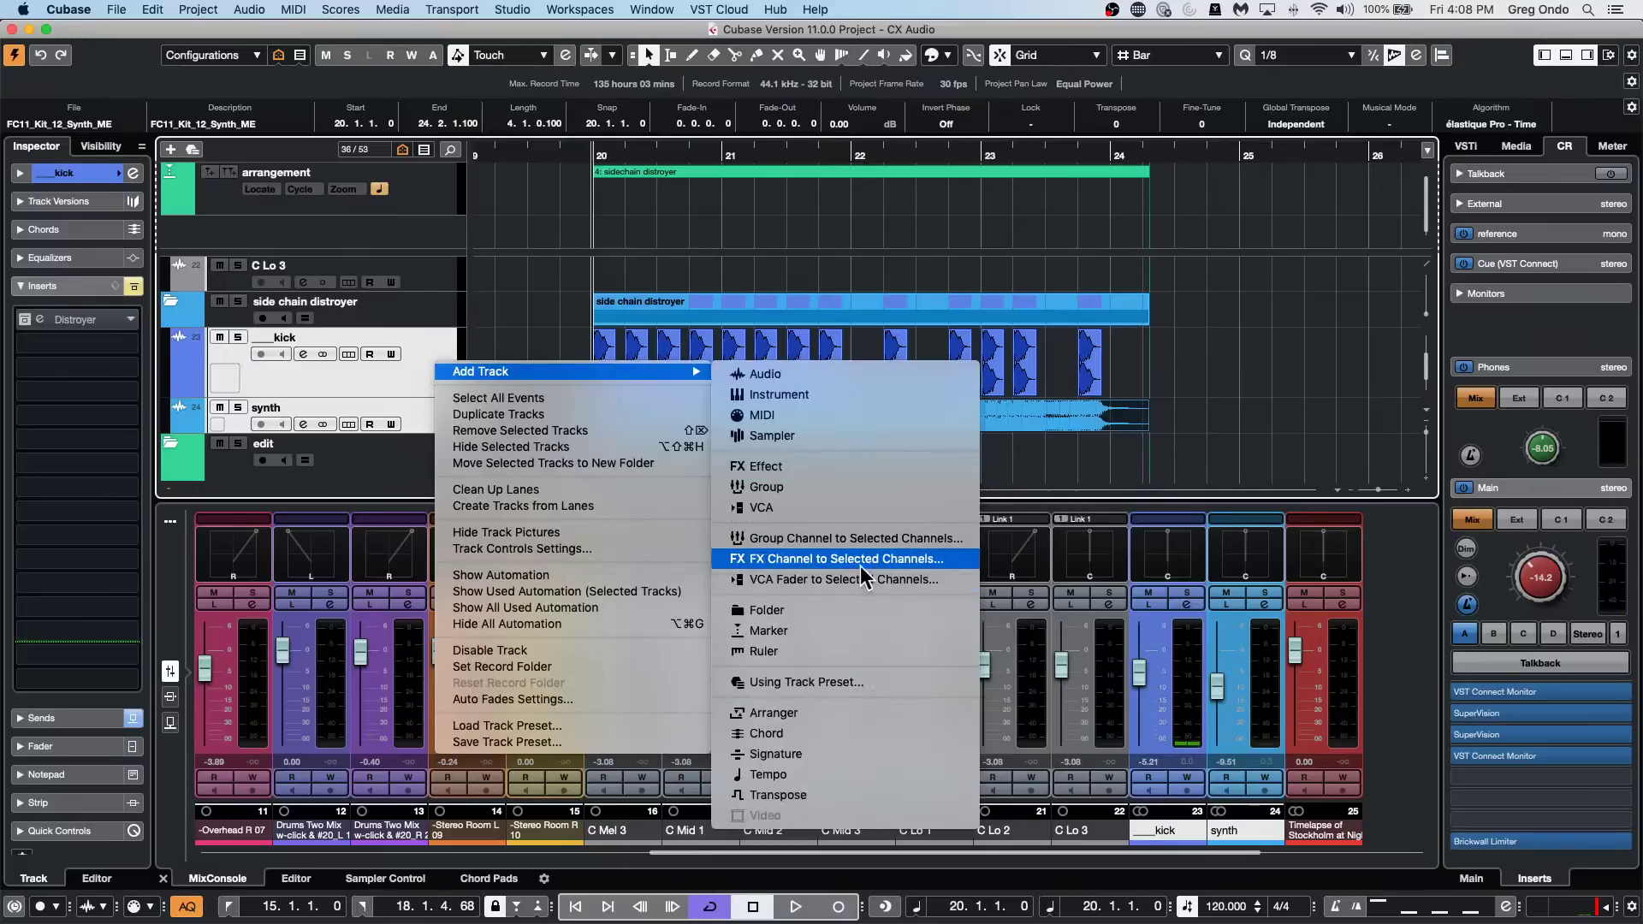
{"action": "left_click", "coordinate": [870, 540]}
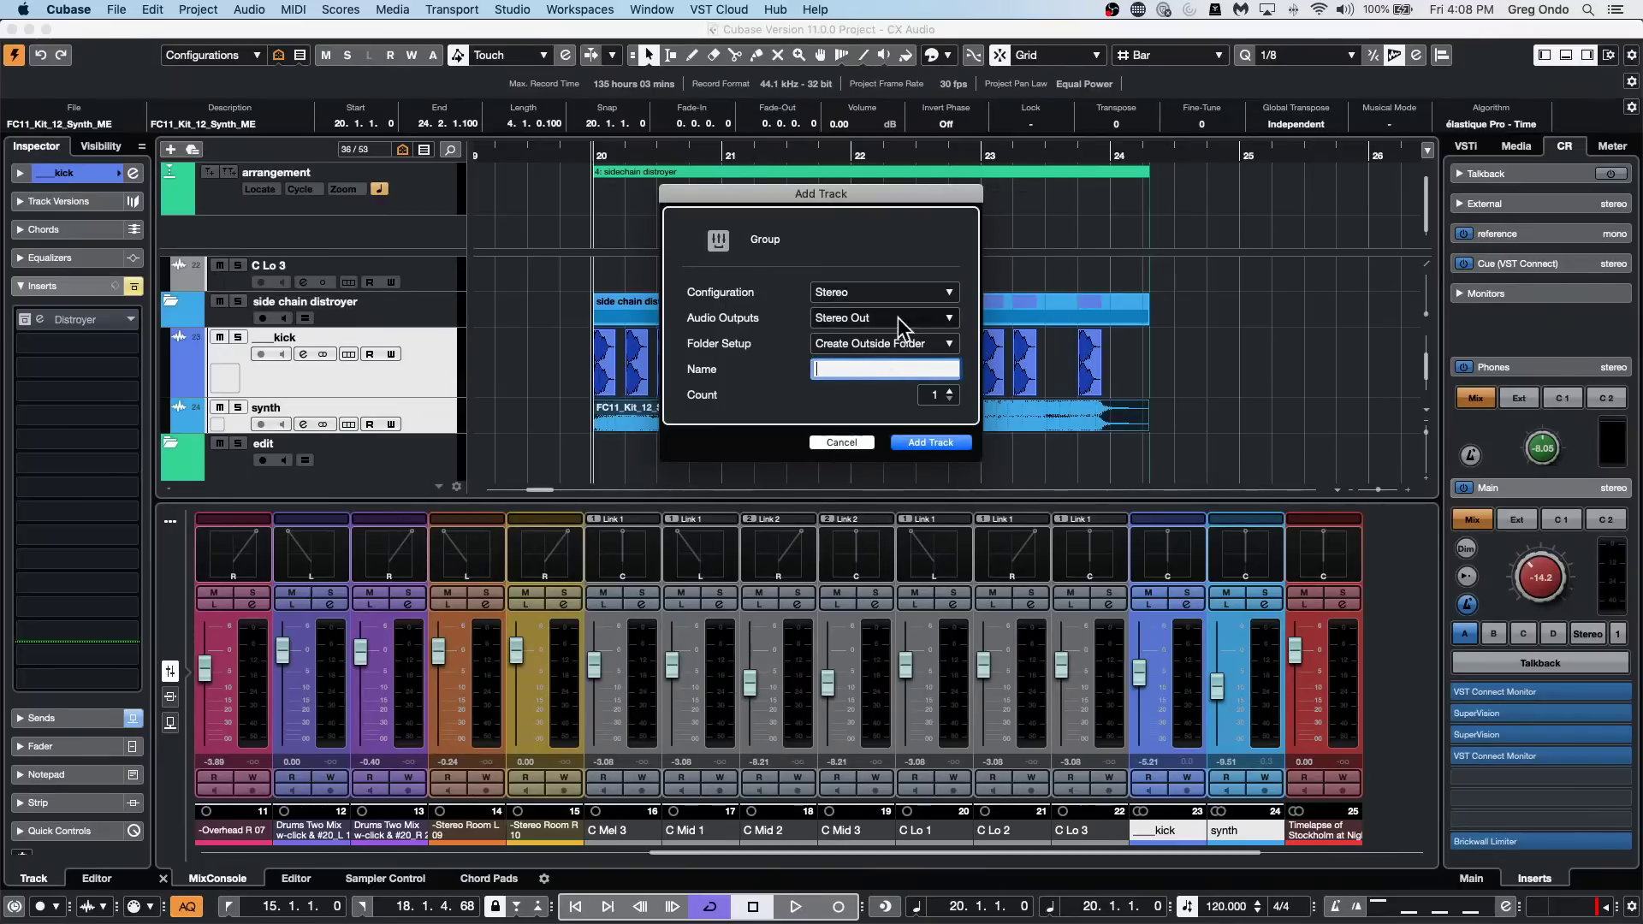
{"action": "left_click", "coordinate": [931, 443]}
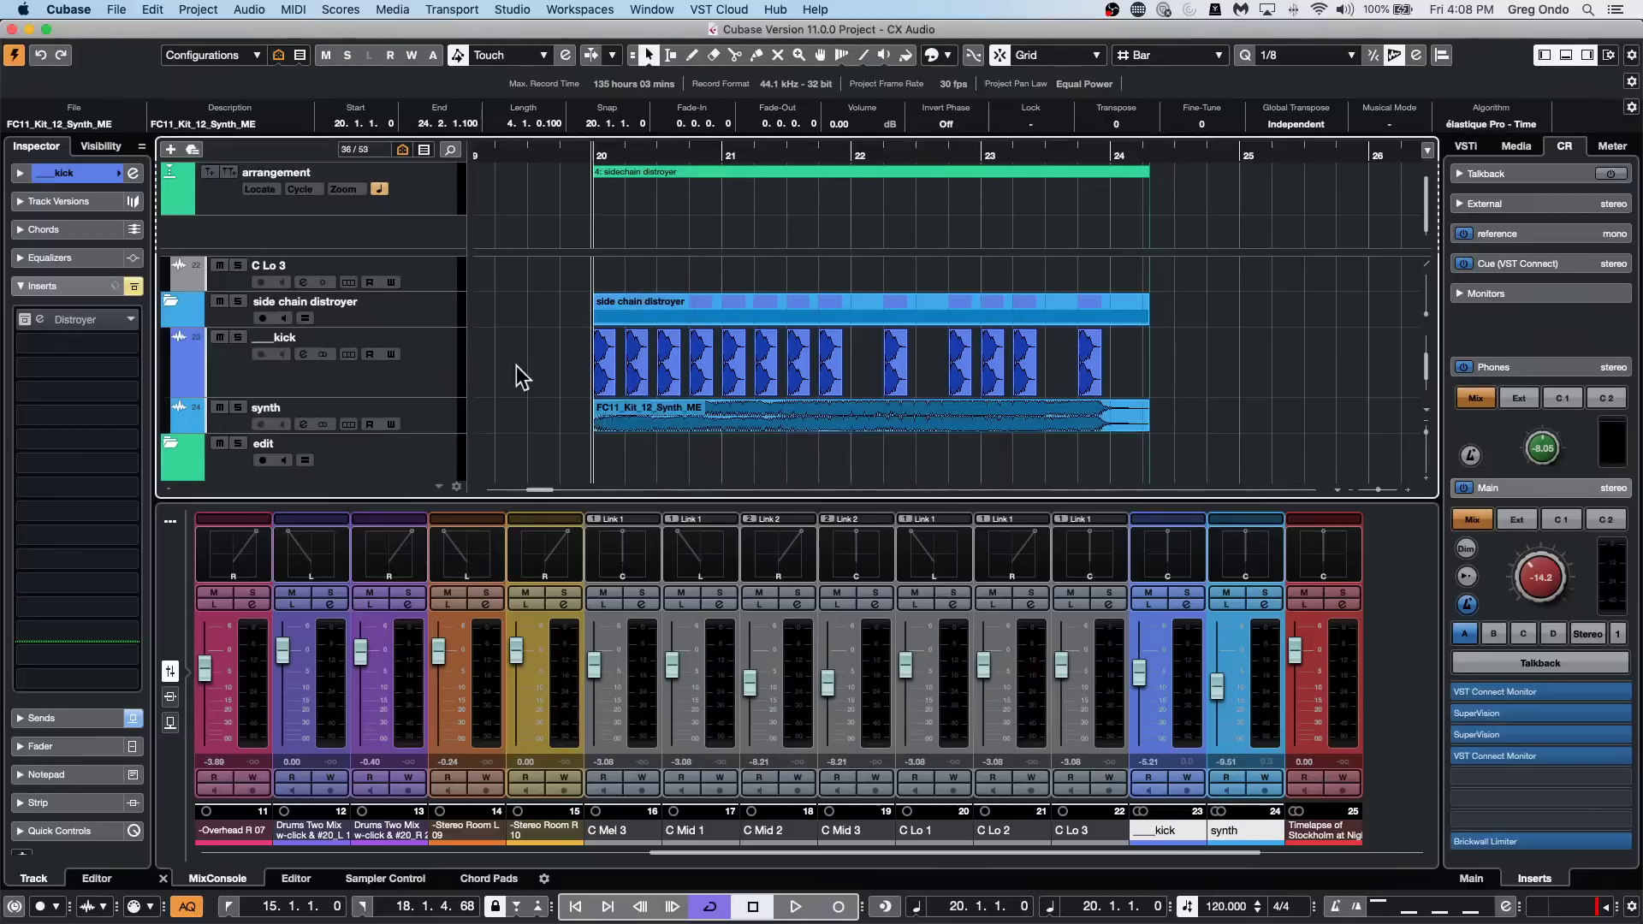
Add a stereo audio track with Group 1 as its audio input and Stereo Out as its output.
{"action": "right_click", "coordinate": [445, 462]}
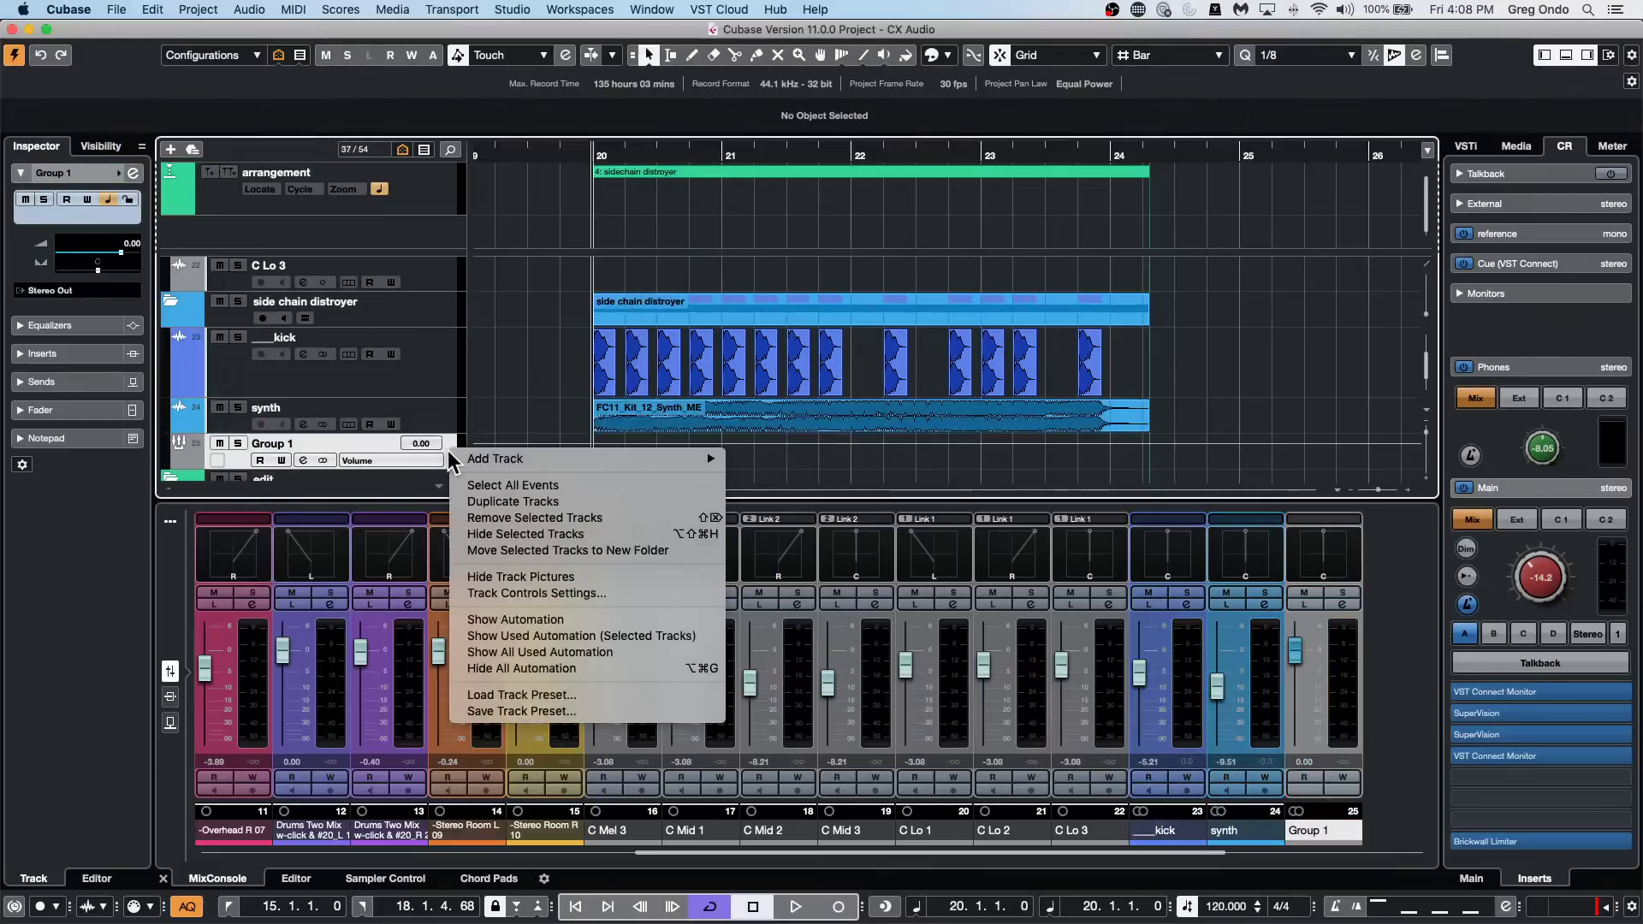
{"action": "mouse_move", "coordinate": [475, 460]}
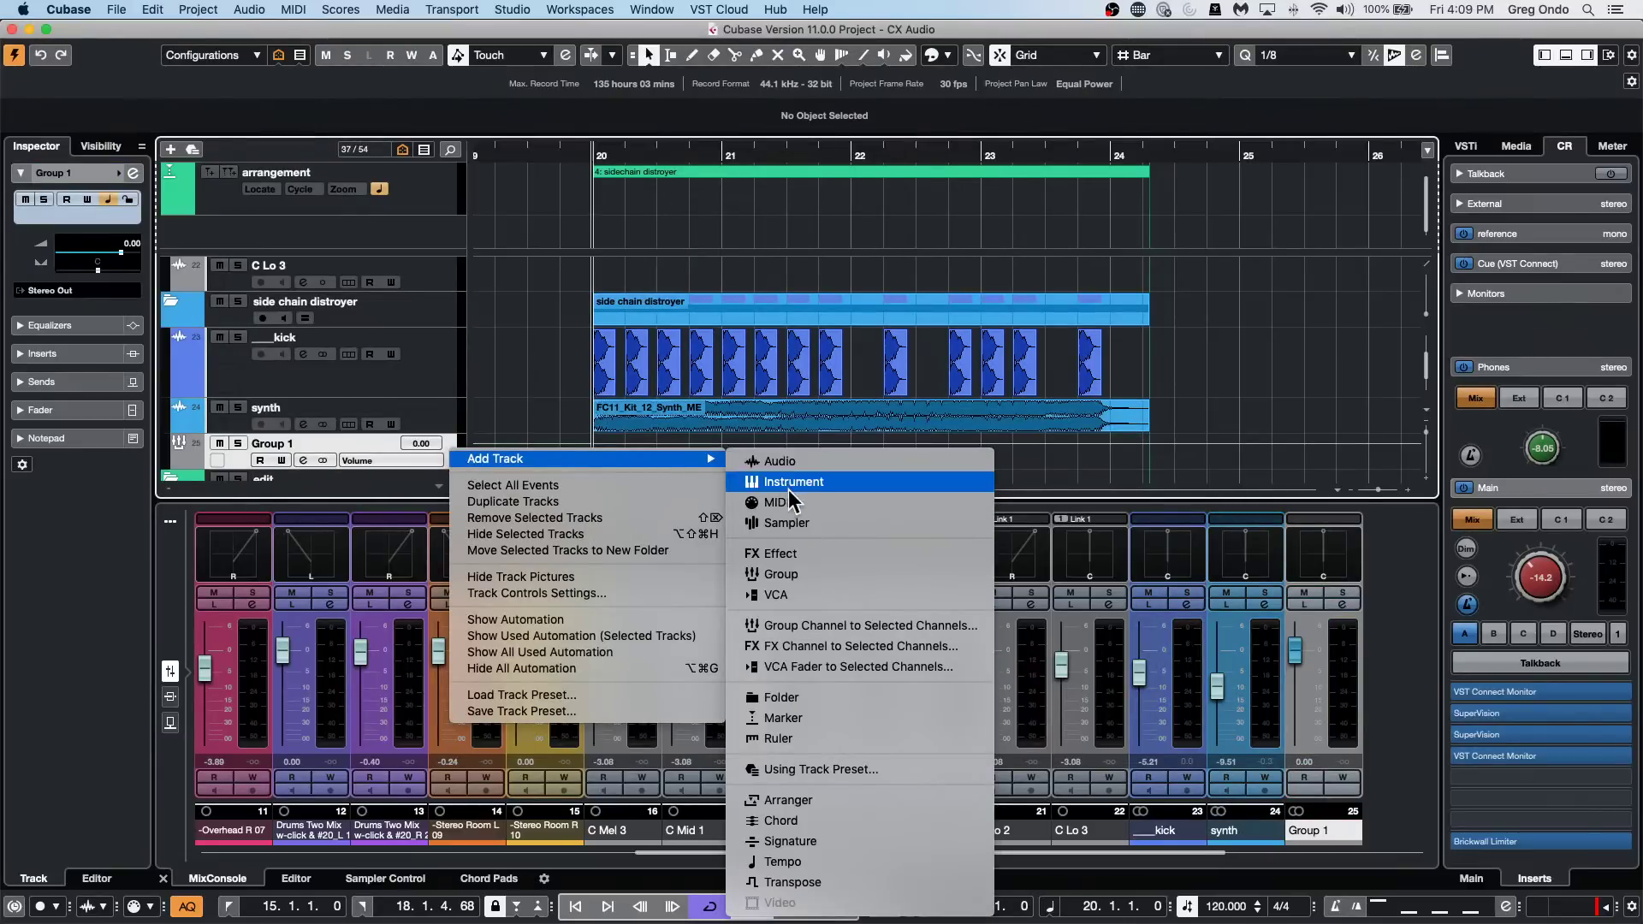
{"action": "left_click", "coordinate": [798, 462]}
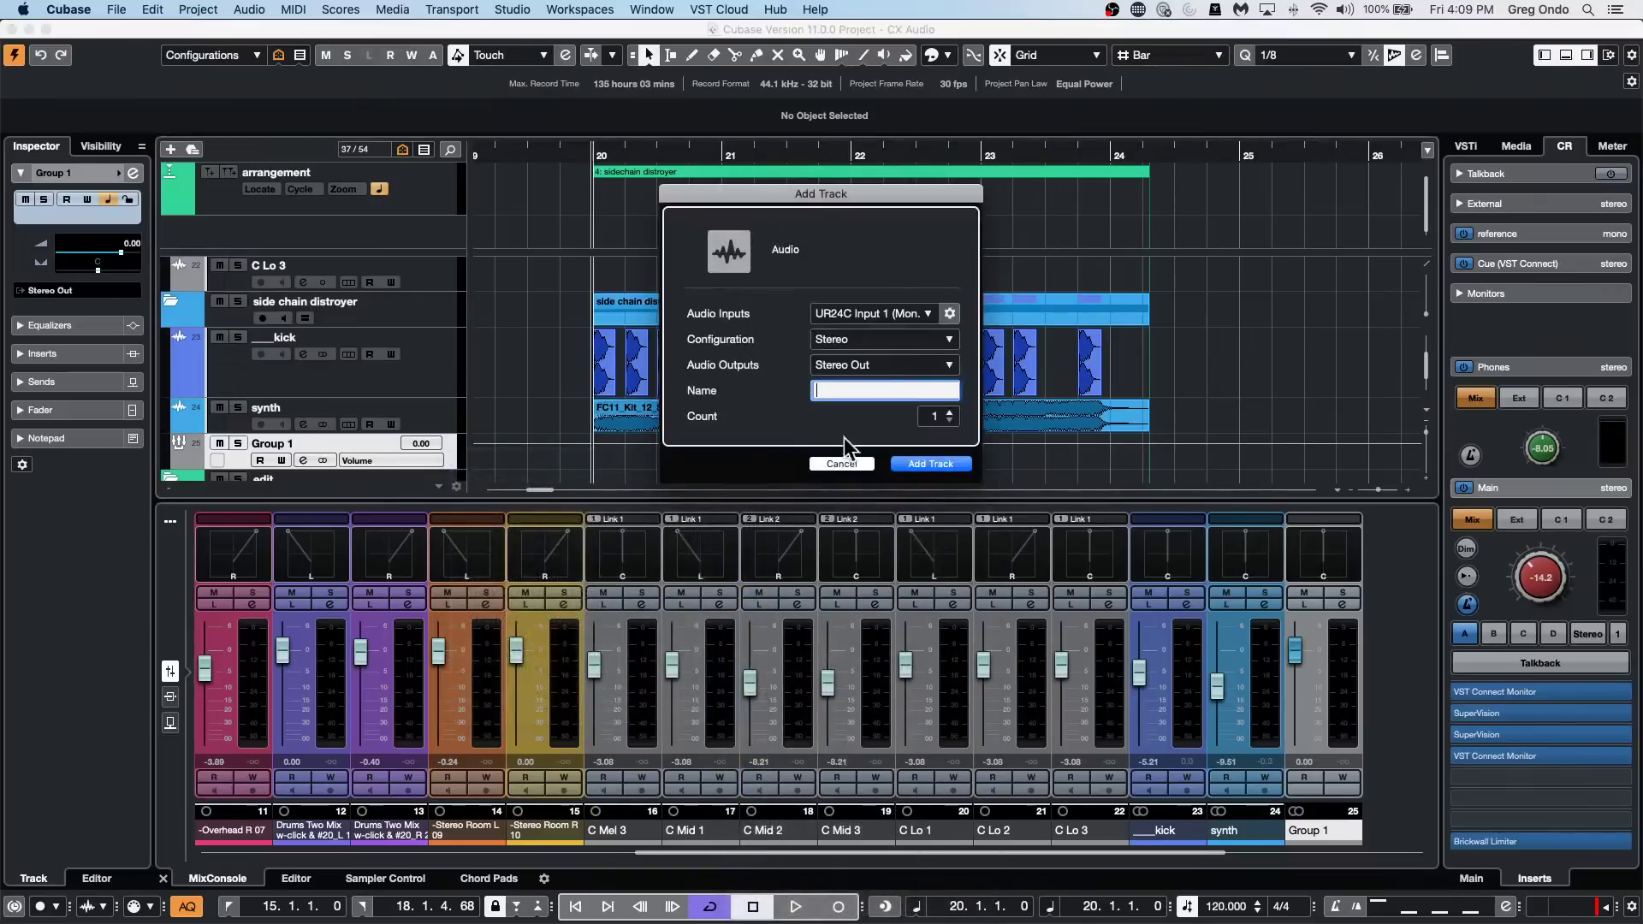
{"action": "left_click", "coordinate": [896, 313]}
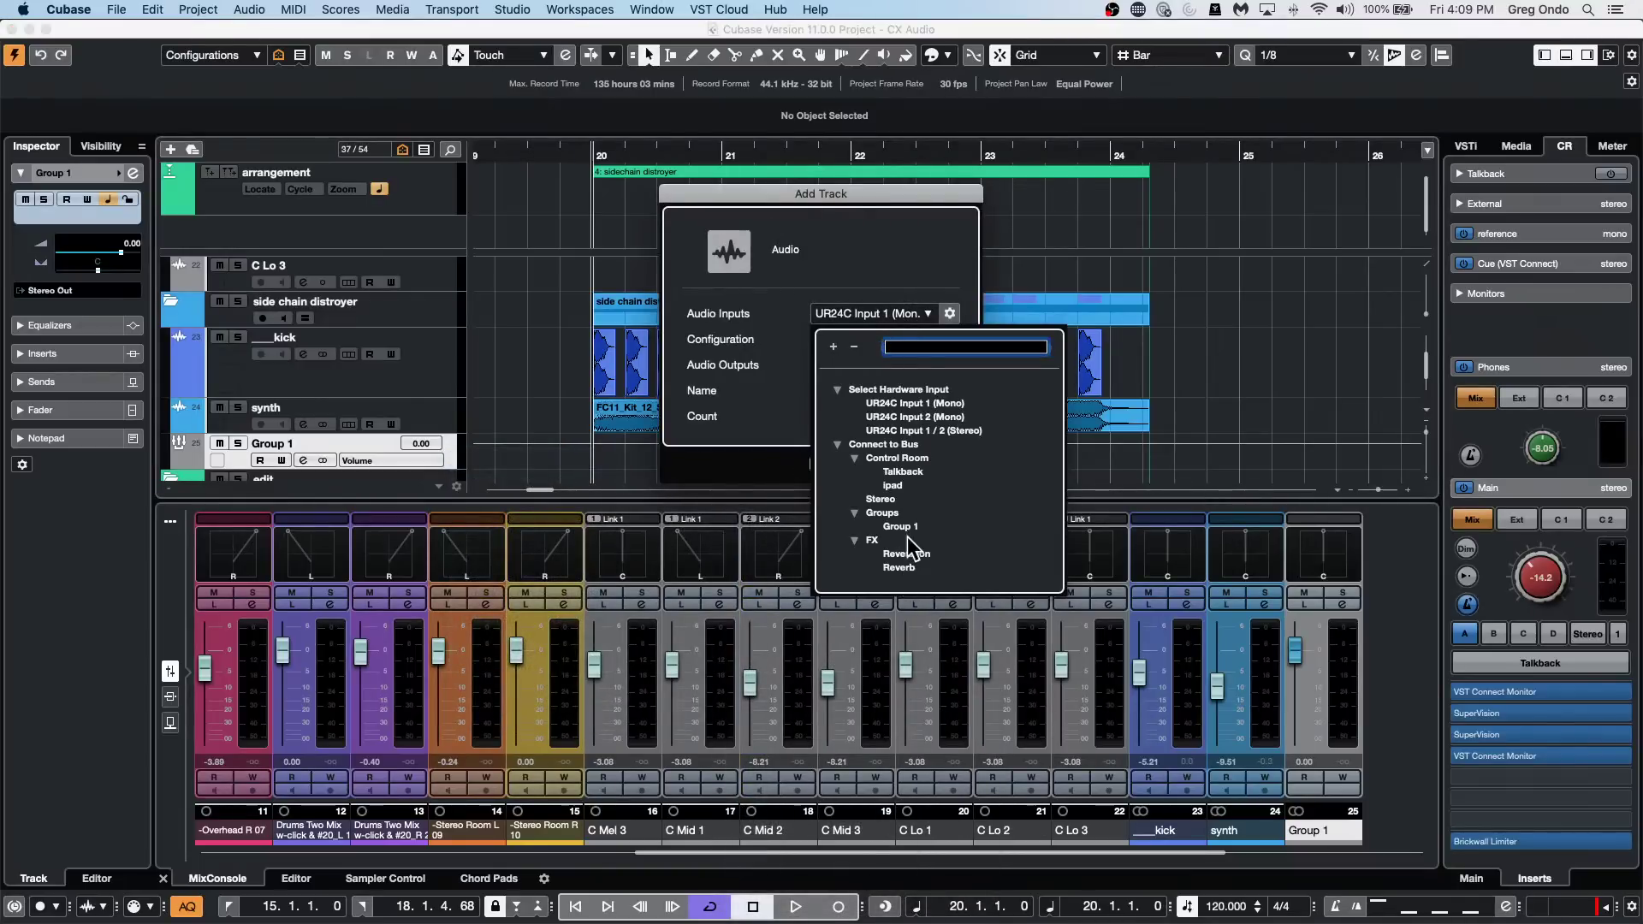
{"action": "left_click", "coordinate": [910, 524]}
{"action": "left_click", "coordinate": [924, 465]}
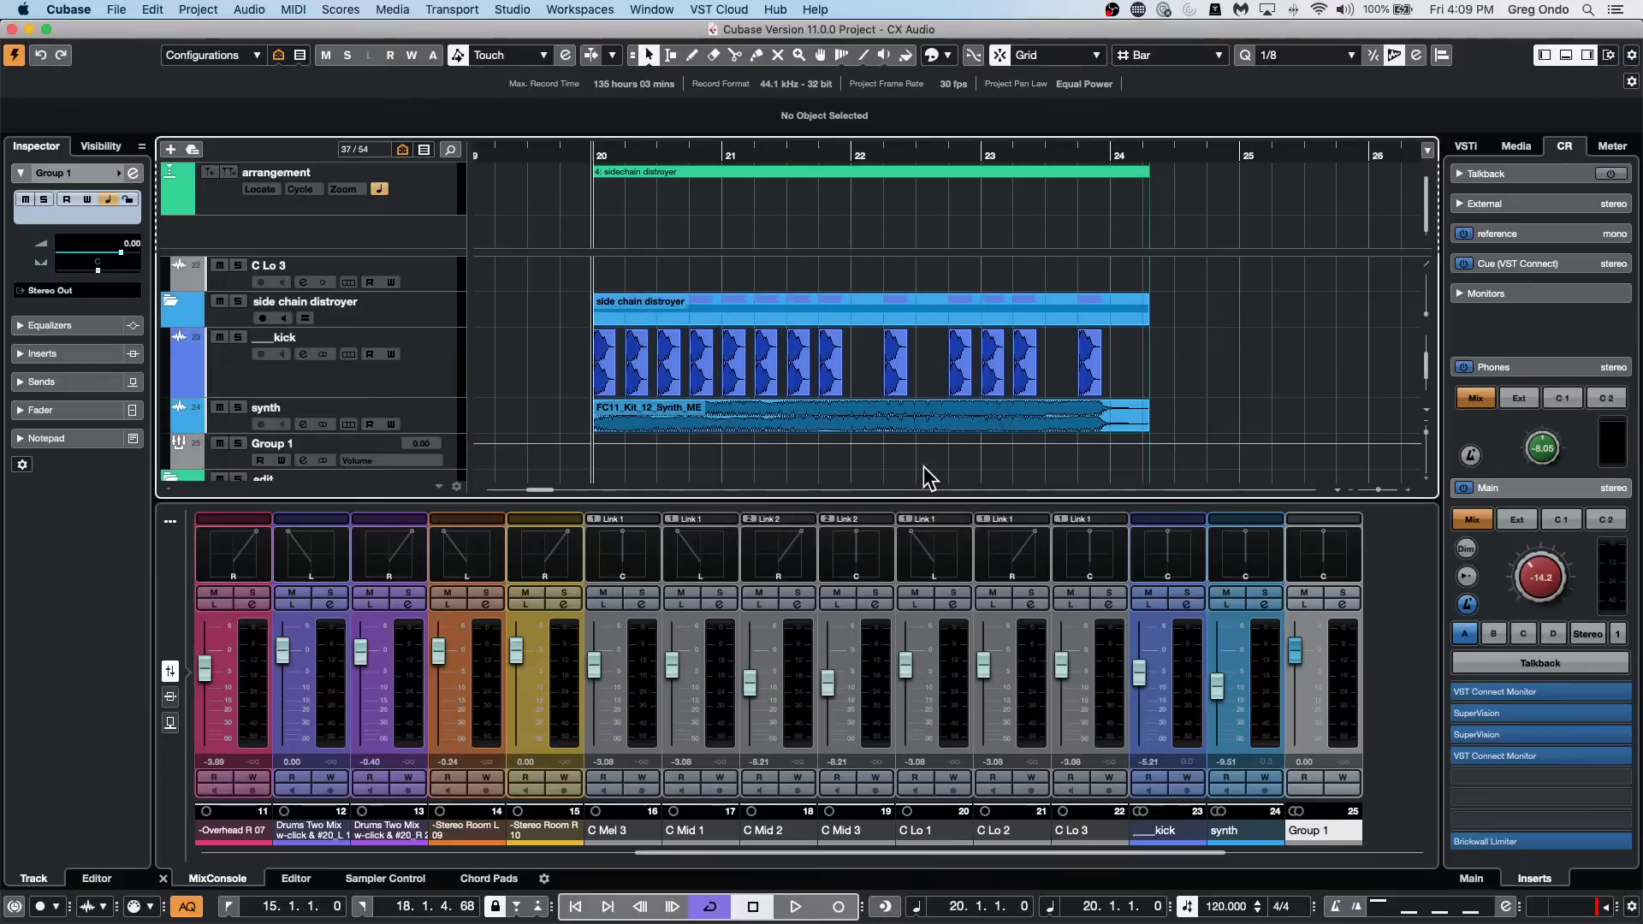
Record the kick and synth group onto the new audio track from bar 20 to about bar 24.
{"action": "left_click", "coordinate": [838, 906]}
{"action": "scroll", "coordinate": [830, 290], "scroll_direction": "down", "scroll_amount": 10}
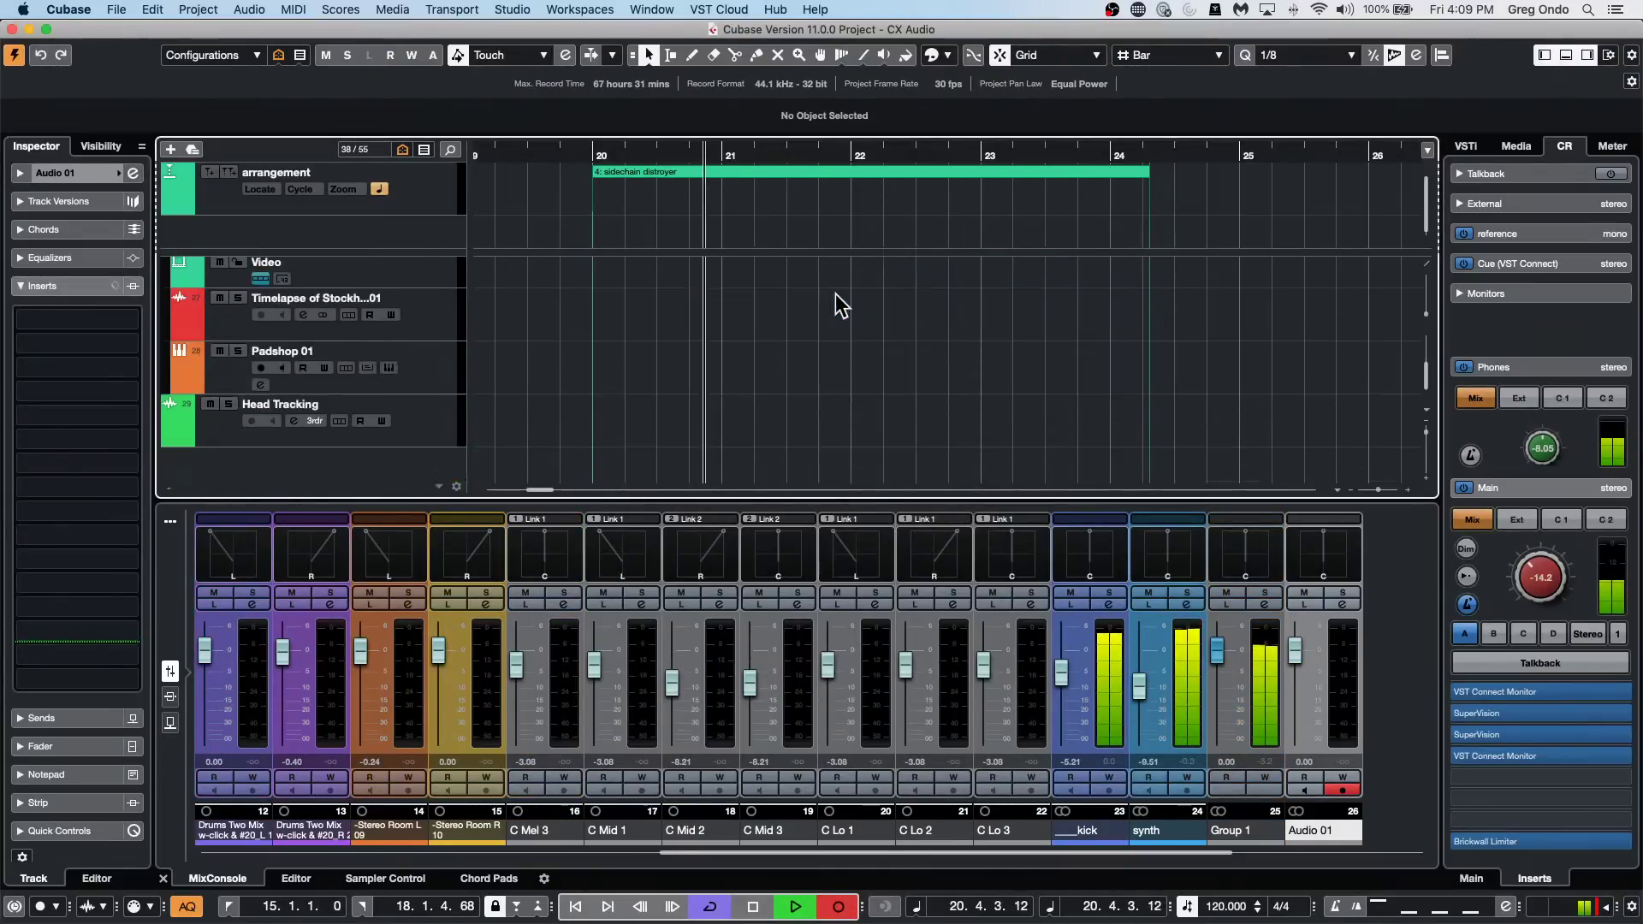
{"action": "scroll", "coordinate": [840, 296], "scroll_direction": "up", "scroll_amount": 12}
{"action": "scroll", "coordinate": [843, 296], "scroll_direction": "down", "scroll_amount": 5}
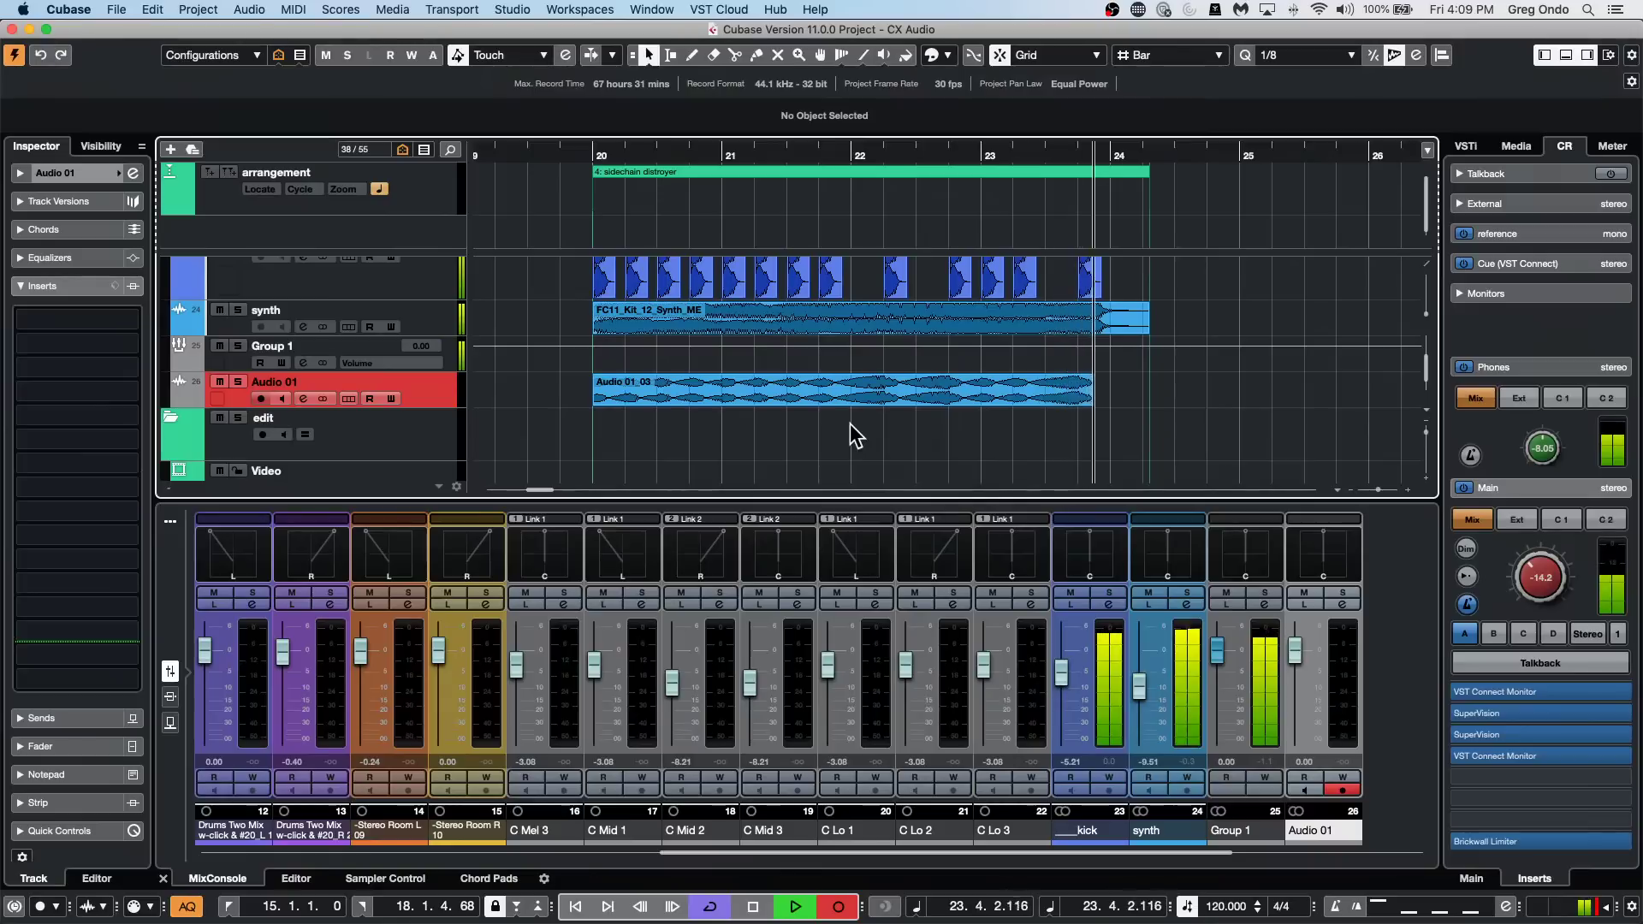
{"action": "key", "text": "space"}
{"action": "right_click", "coordinate": [672, 406]}
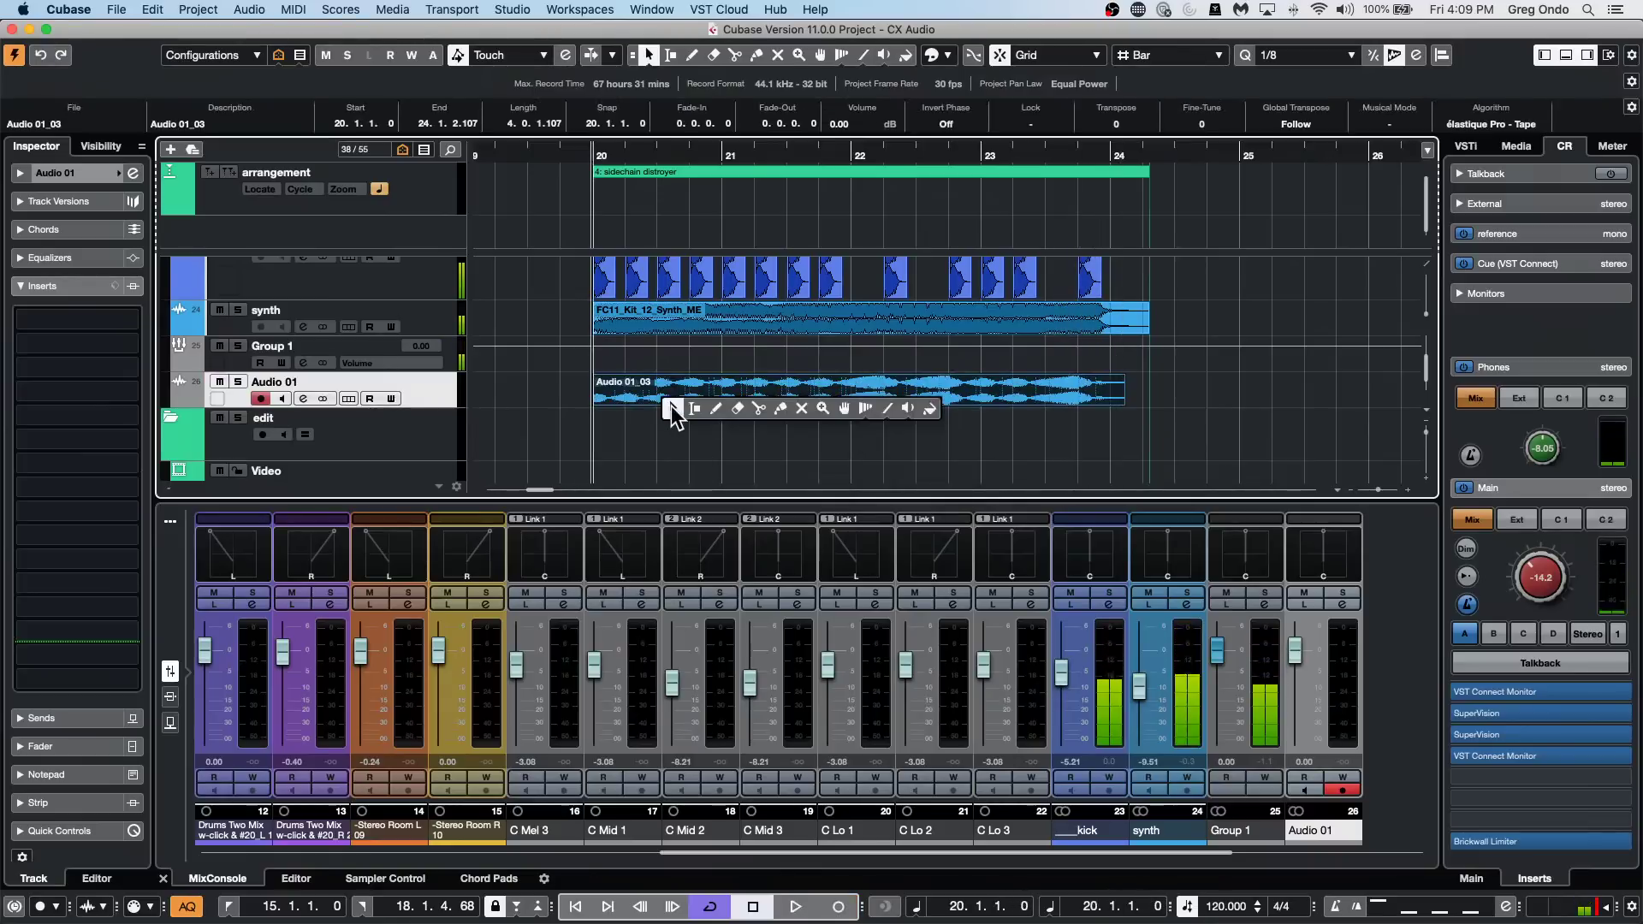
{"action": "left_click", "coordinate": [557, 454]}
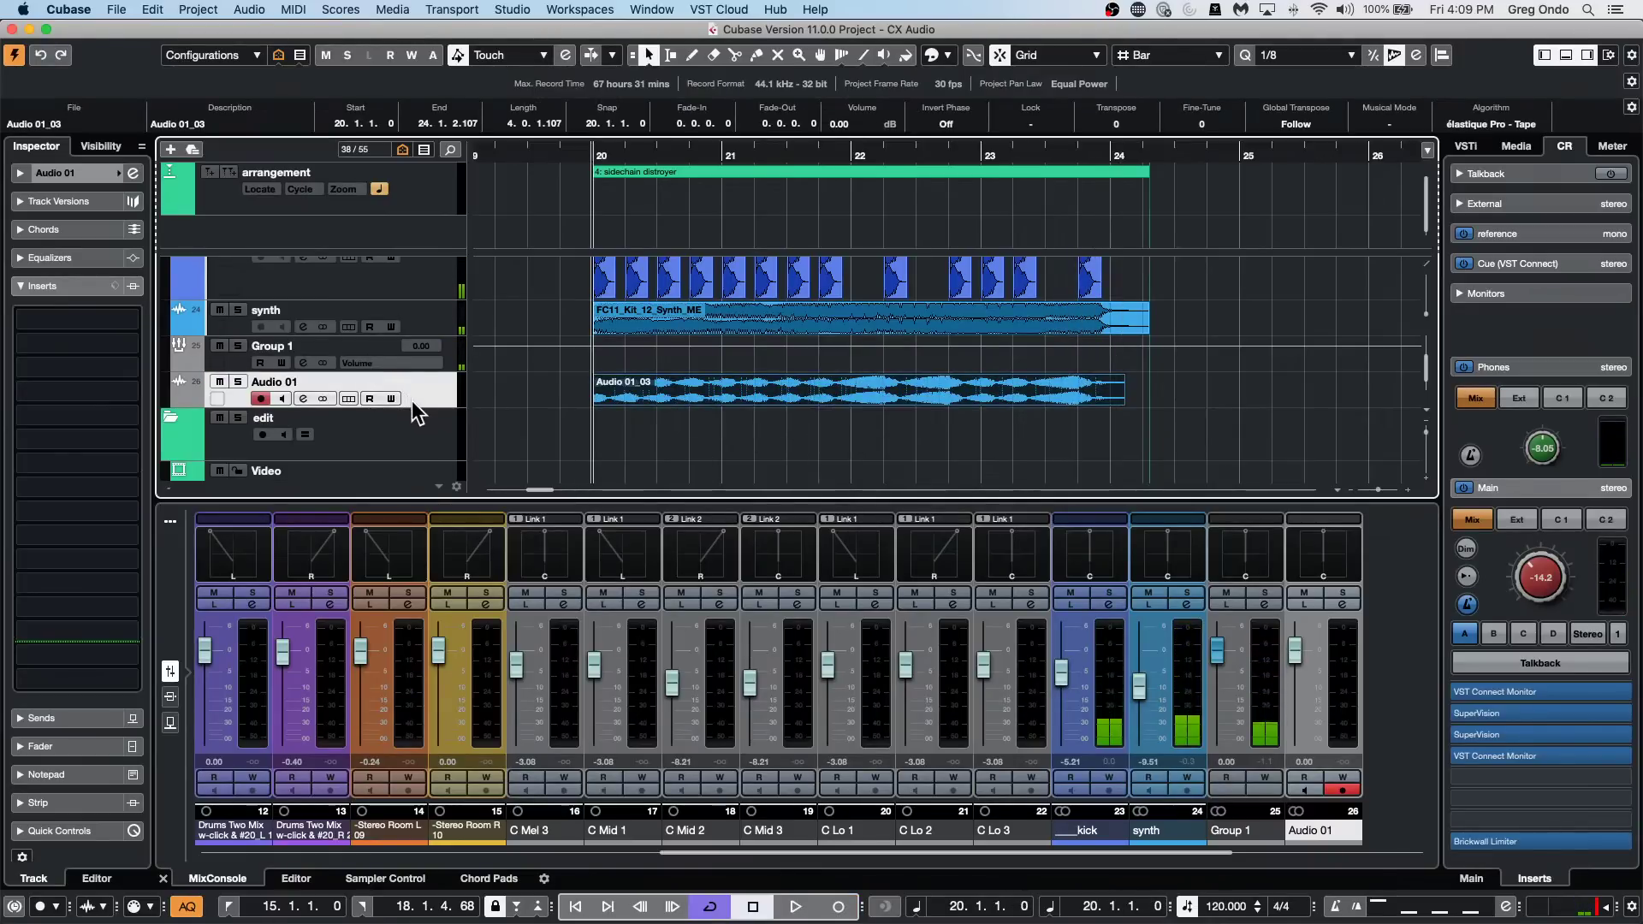
Increase the height of the Audio 01 track, solo it, and play back the recorded clip.
{"action": "left_click_drag", "start_coordinate": [407, 408], "coordinate": [409, 442]}
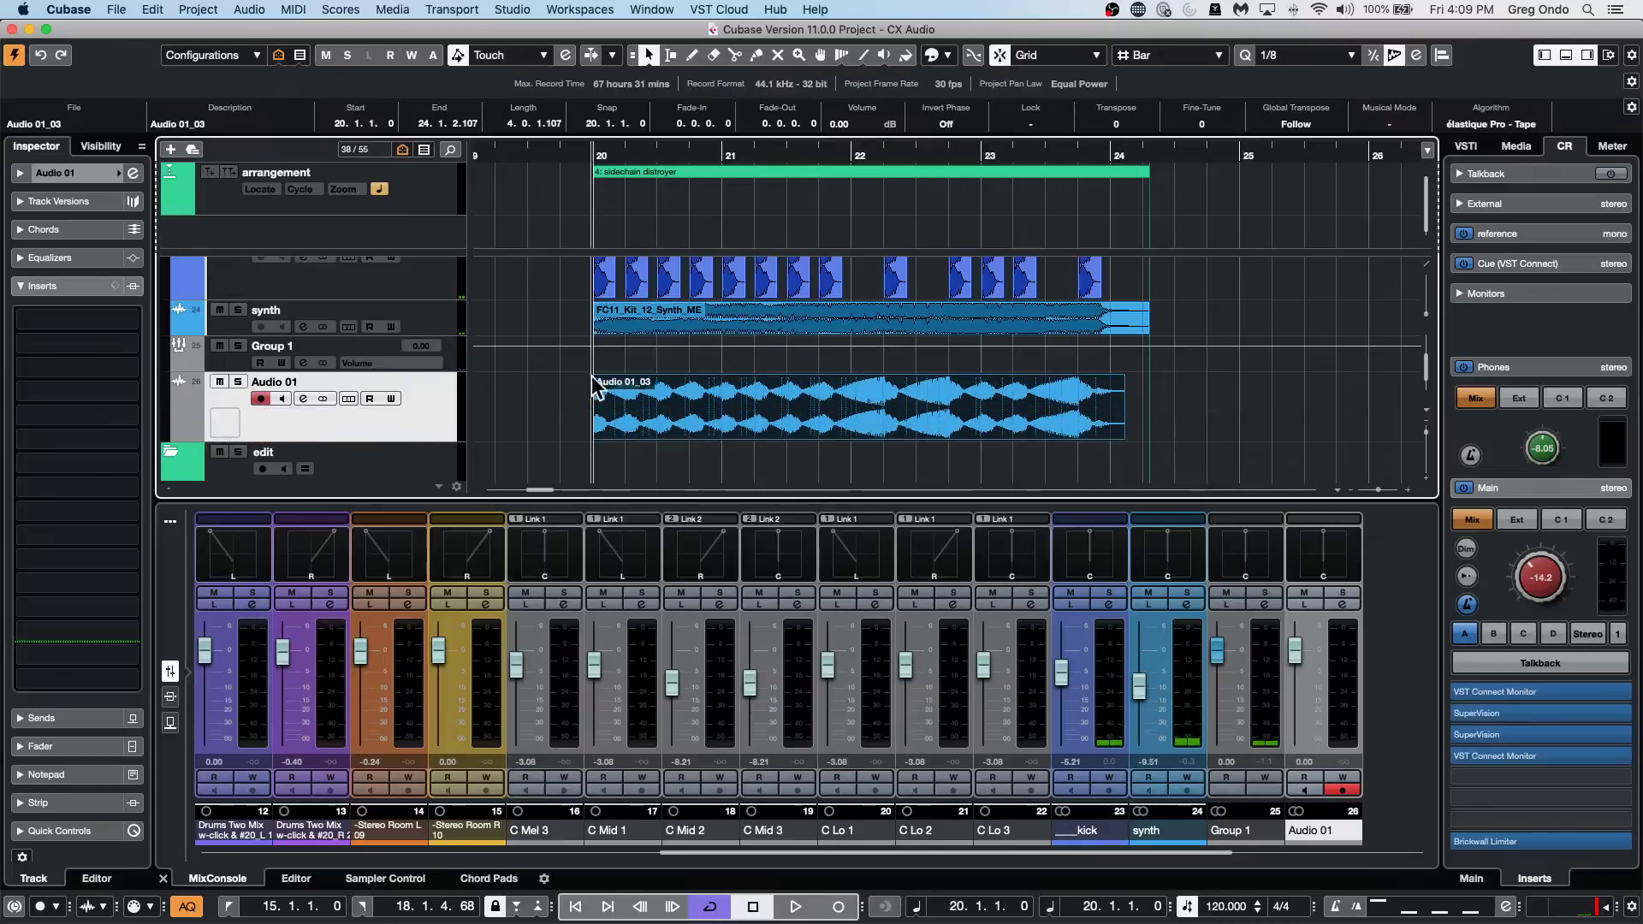
{"action": "left_click", "coordinate": [238, 382]}
{"action": "key", "text": "space"}
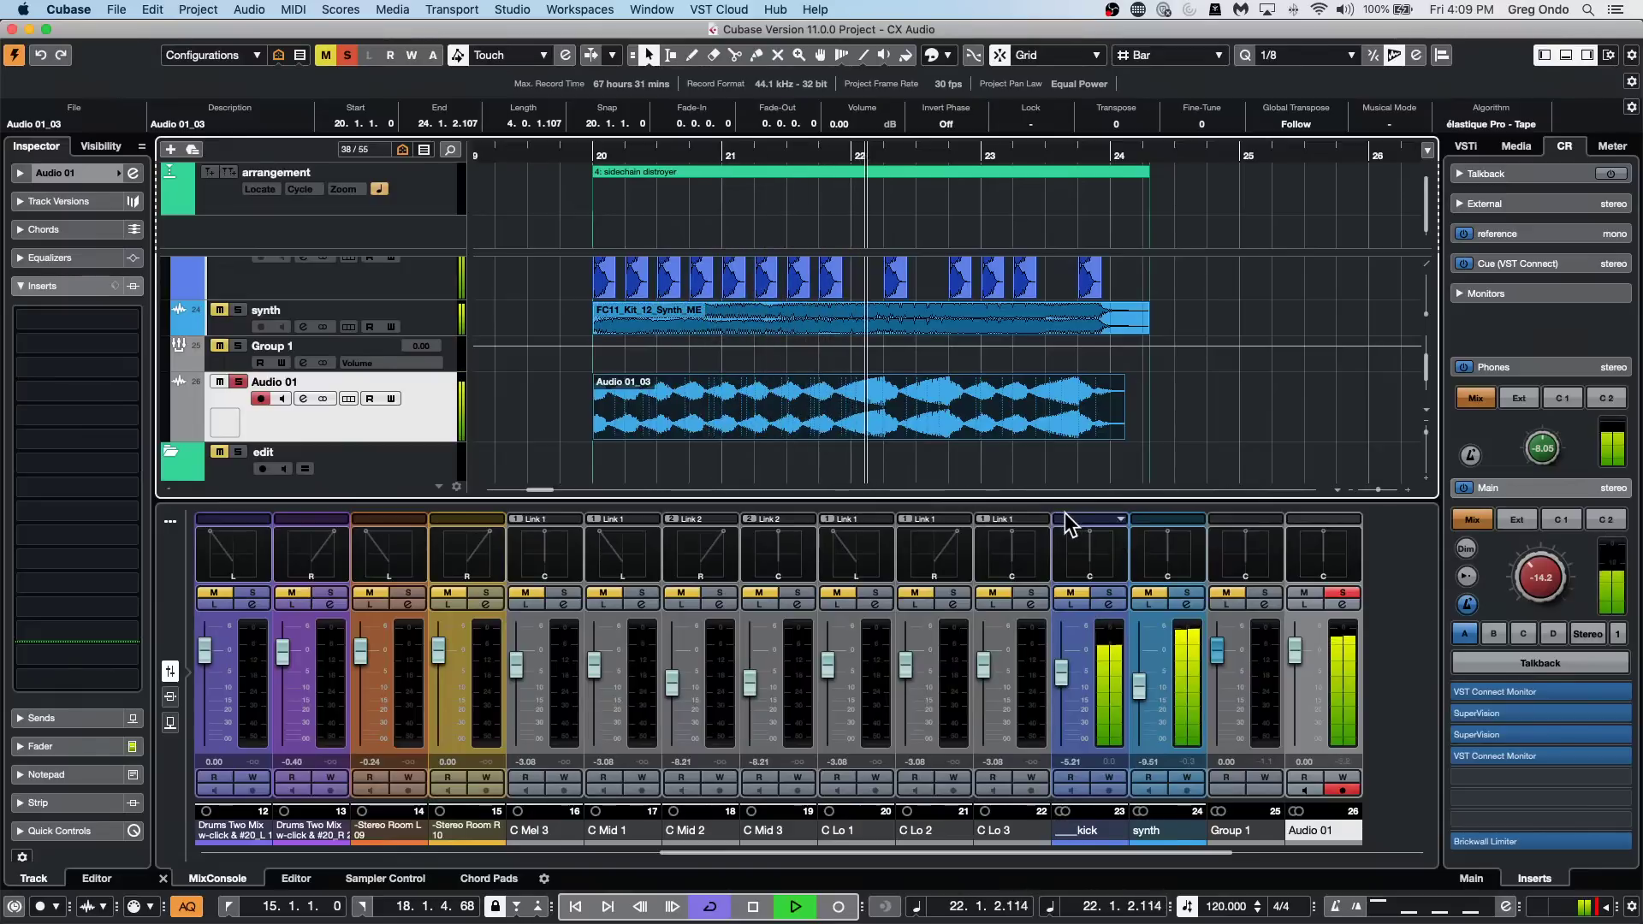
{"action": "key", "text": "space"}
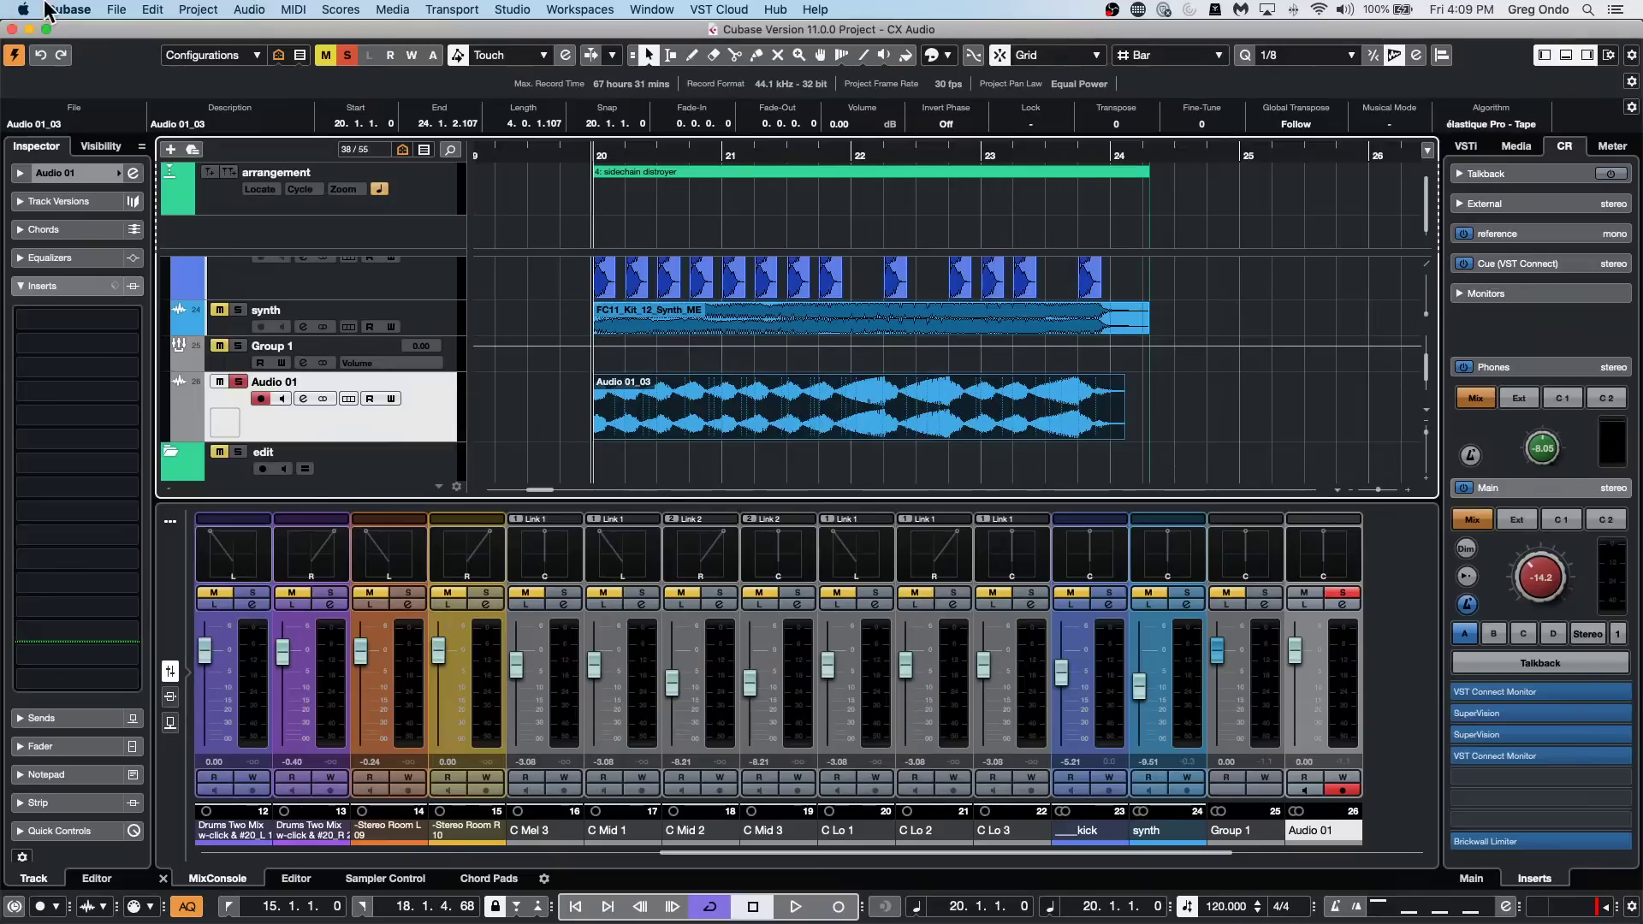
Open and activate the recent project be someone.cpr and show The Grand's MIDI part in the Score Editor.
{"action": "left_click", "coordinate": [112, 9]}
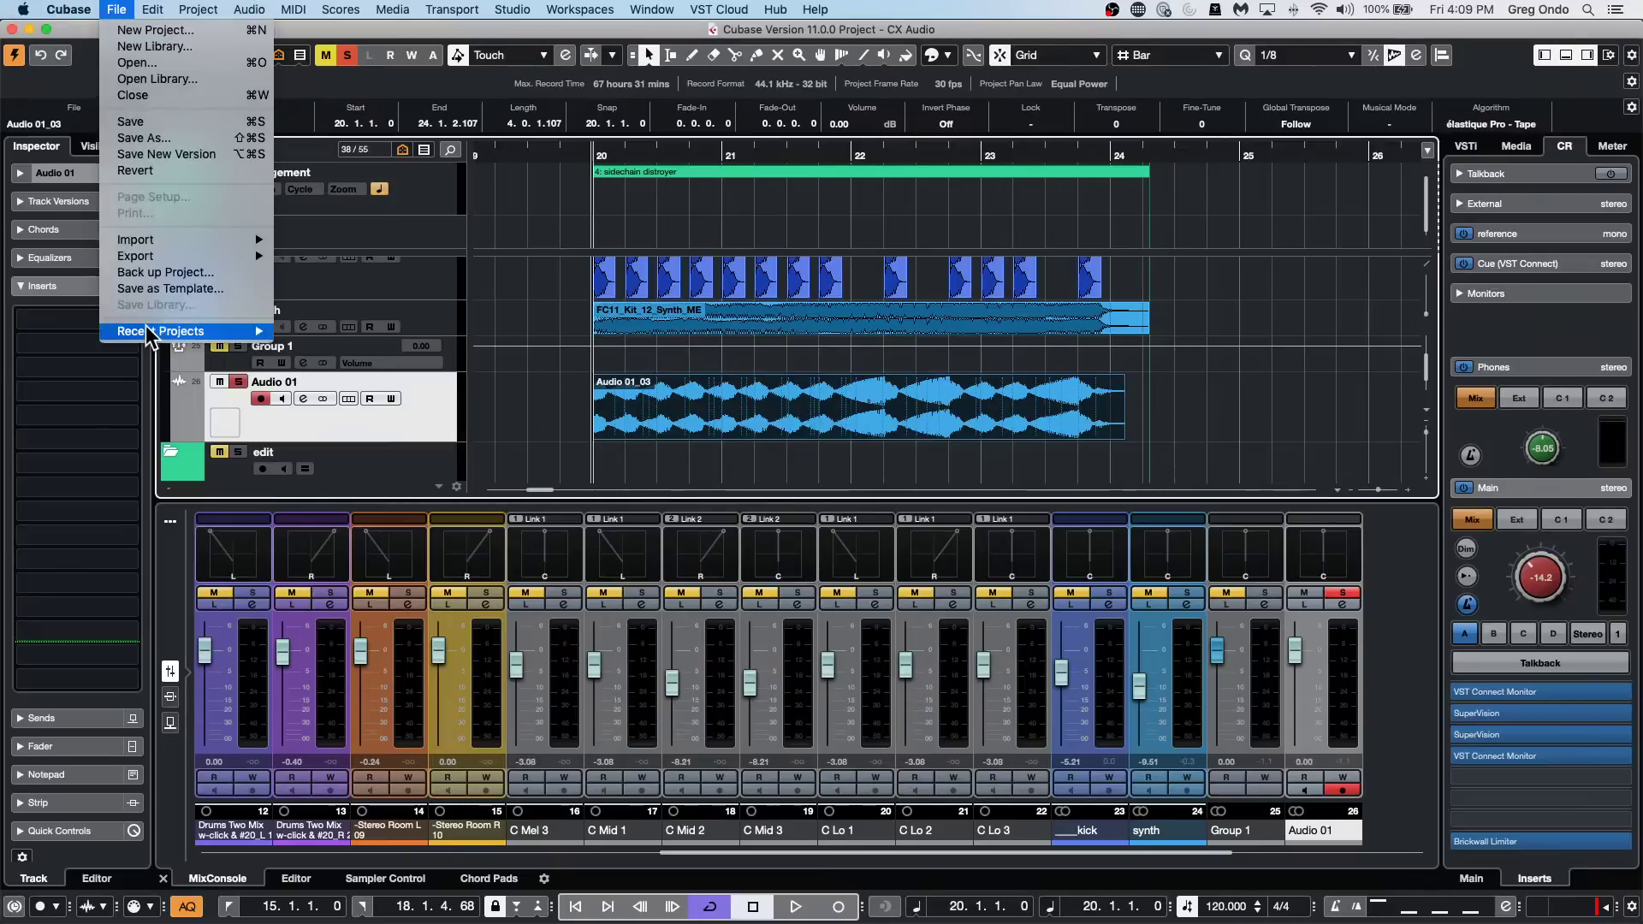
{"action": "mouse_move", "coordinate": [214, 331]}
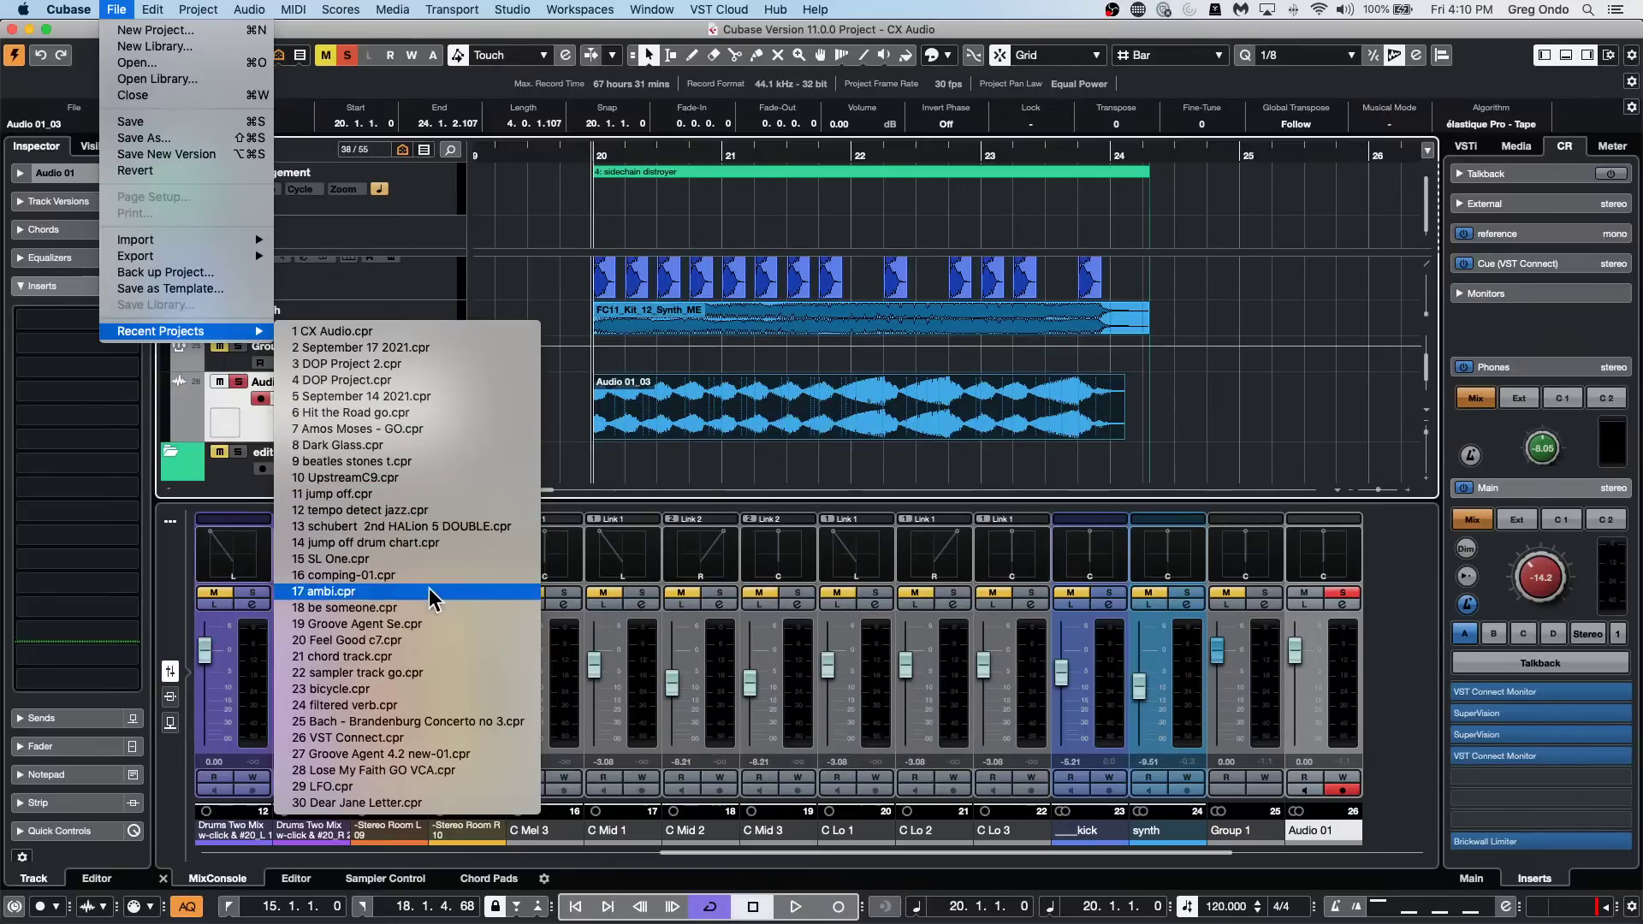
{"action": "left_click", "coordinate": [440, 606]}
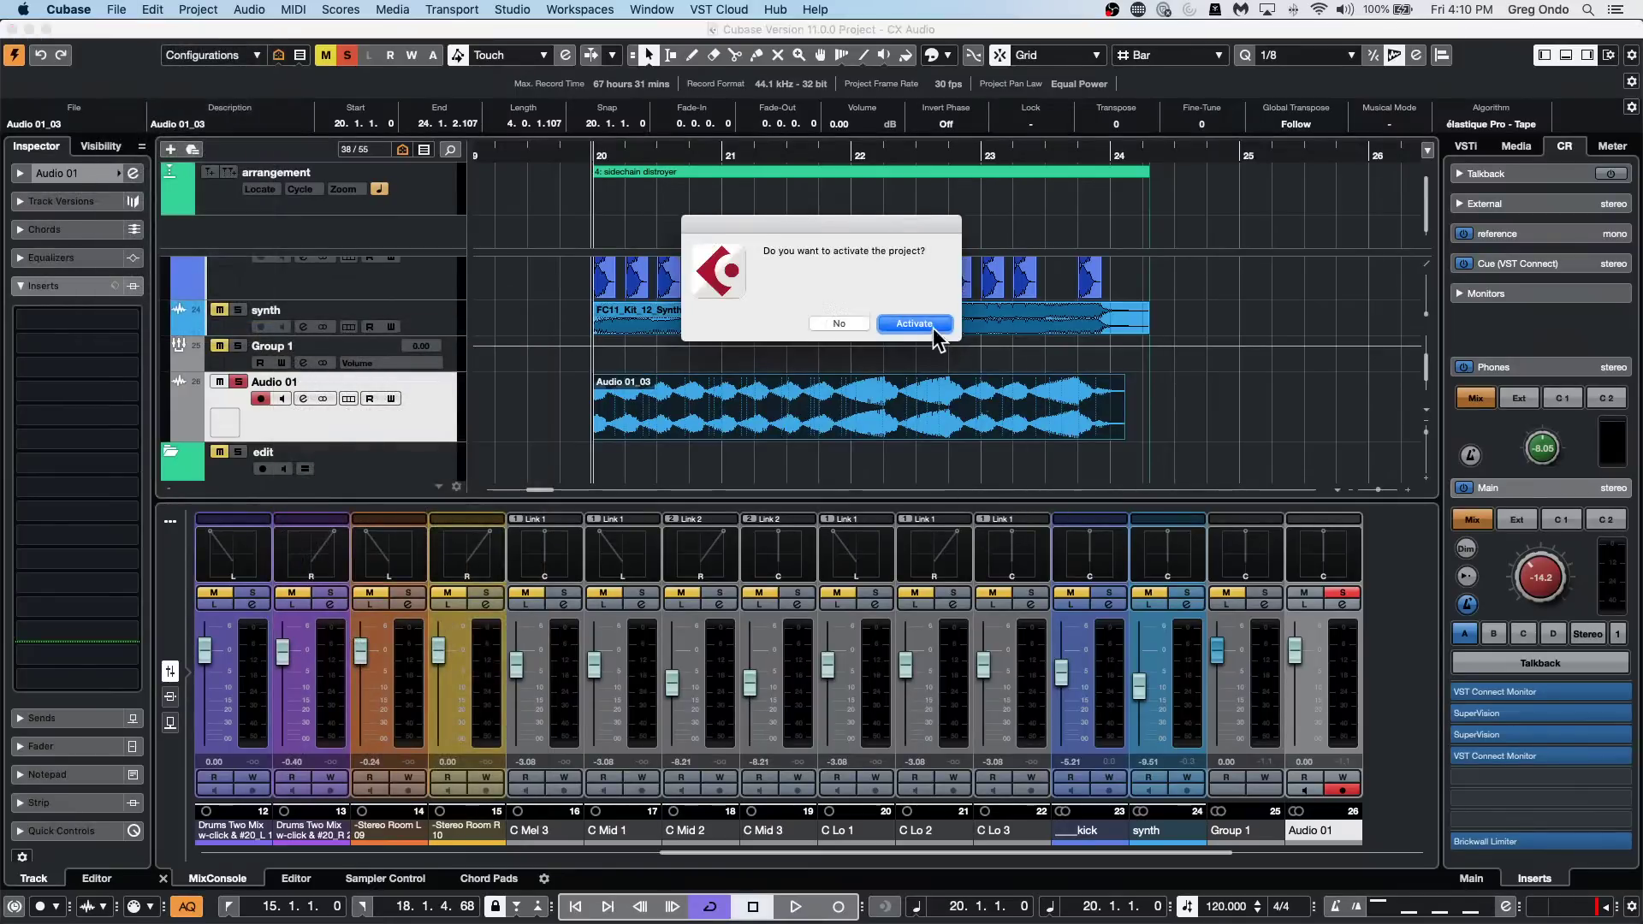
{"action": "left_click", "coordinate": [935, 329]}
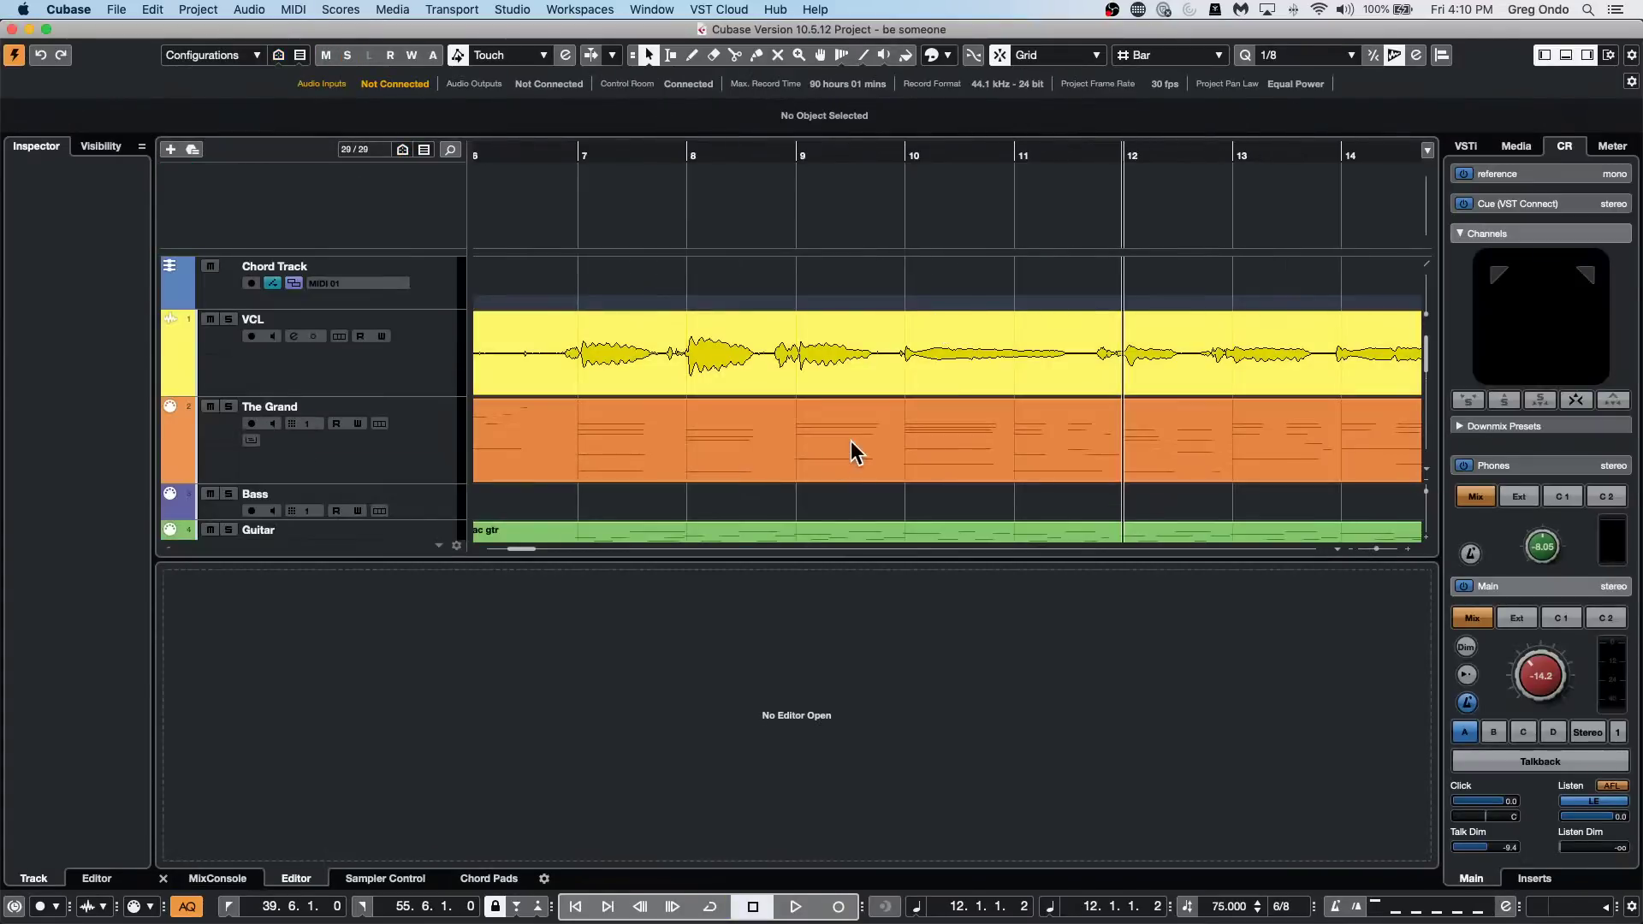
{"action": "double_click", "coordinate": [851, 441]}
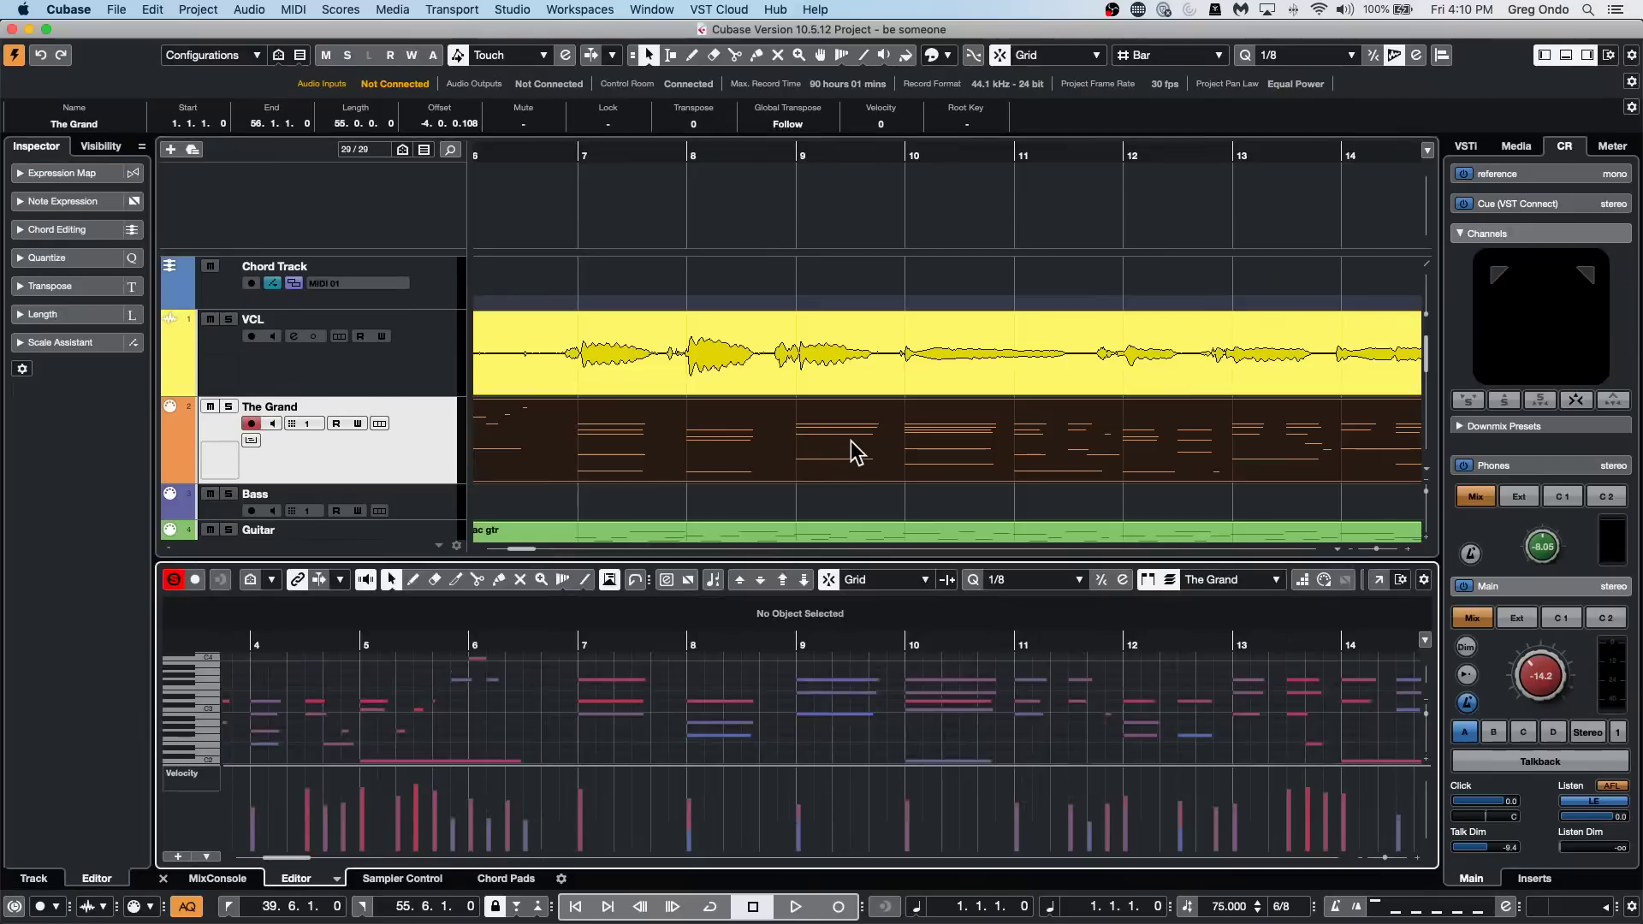
{"action": "key", "text": "super+r"}
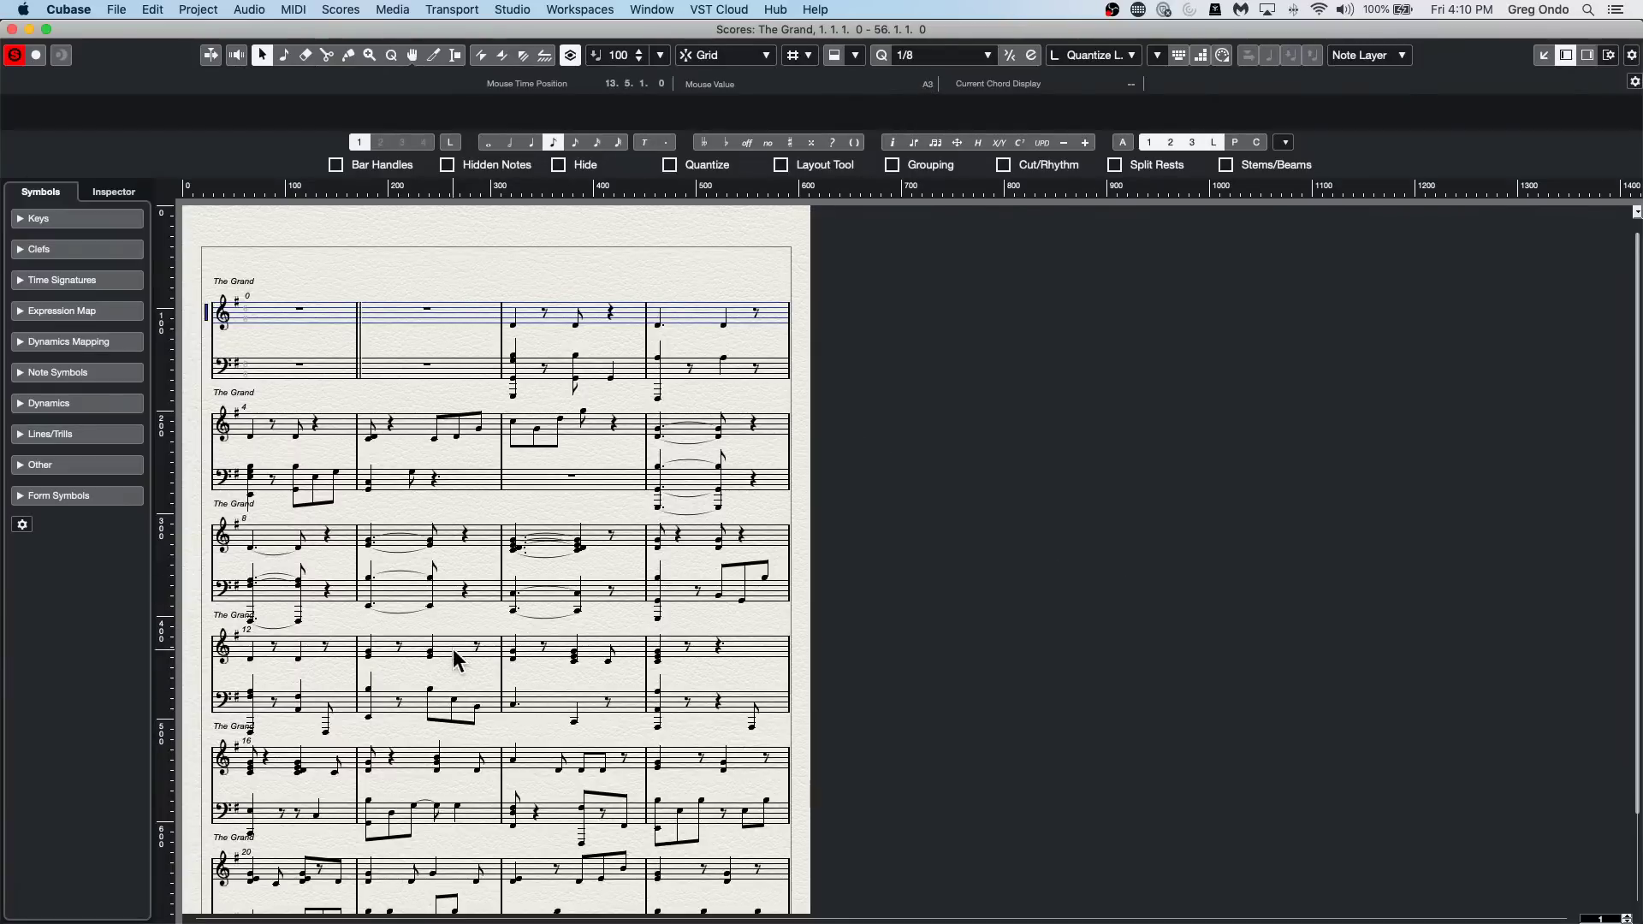
Switch the score's Page Mode off and back on.
{"action": "left_click", "coordinate": [294, 10]}
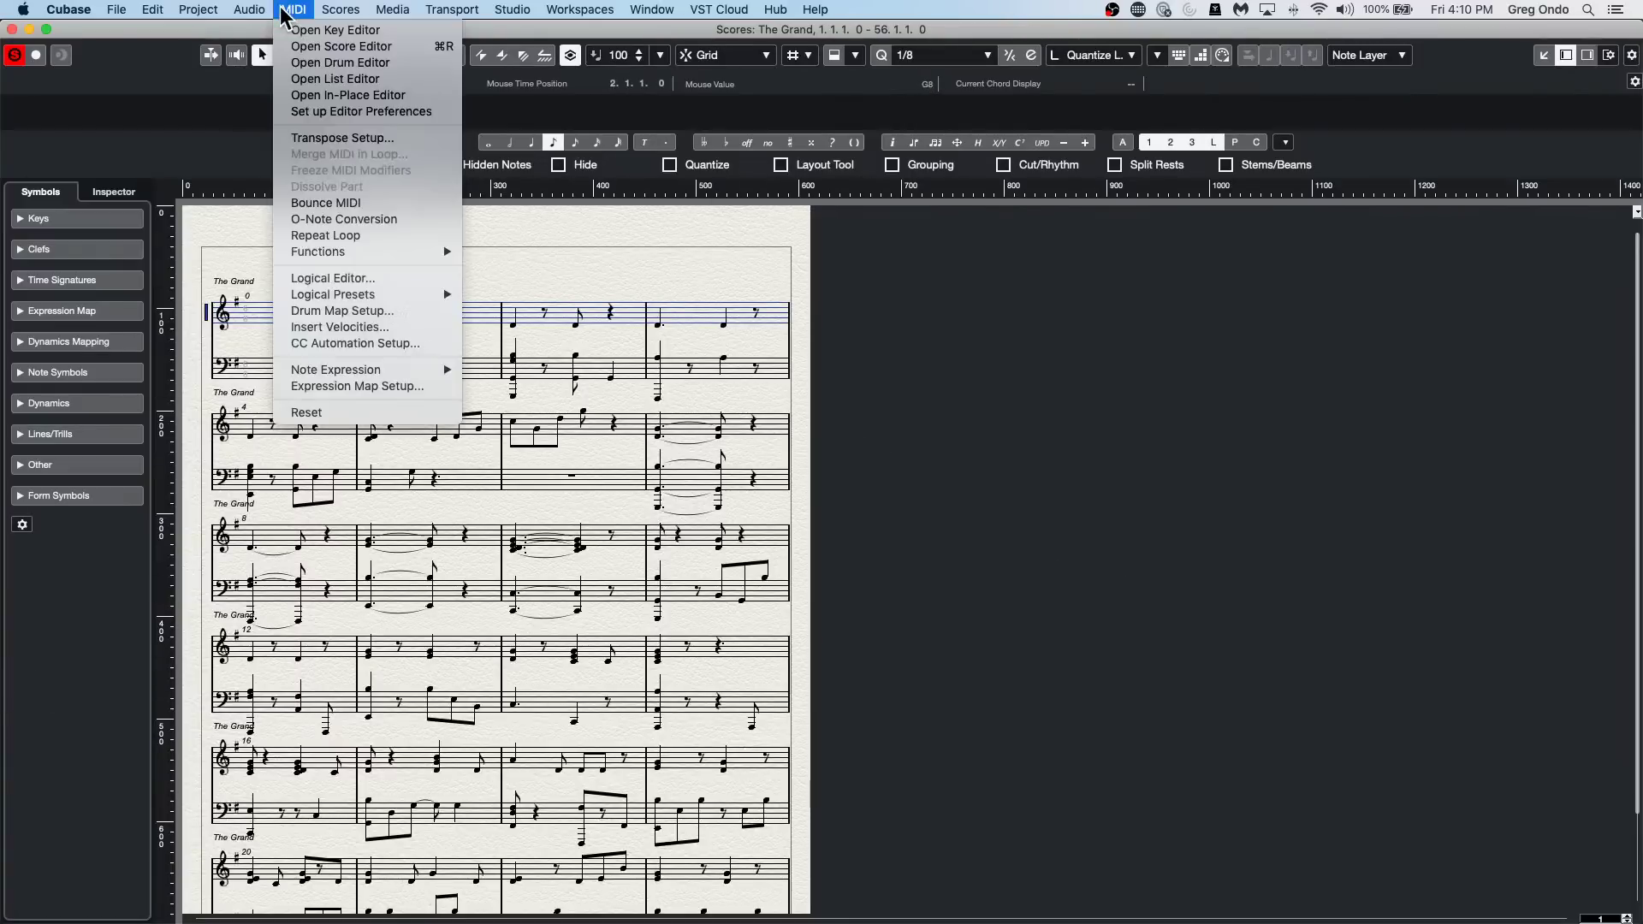
{"action": "mouse_move", "coordinate": [389, 11]}
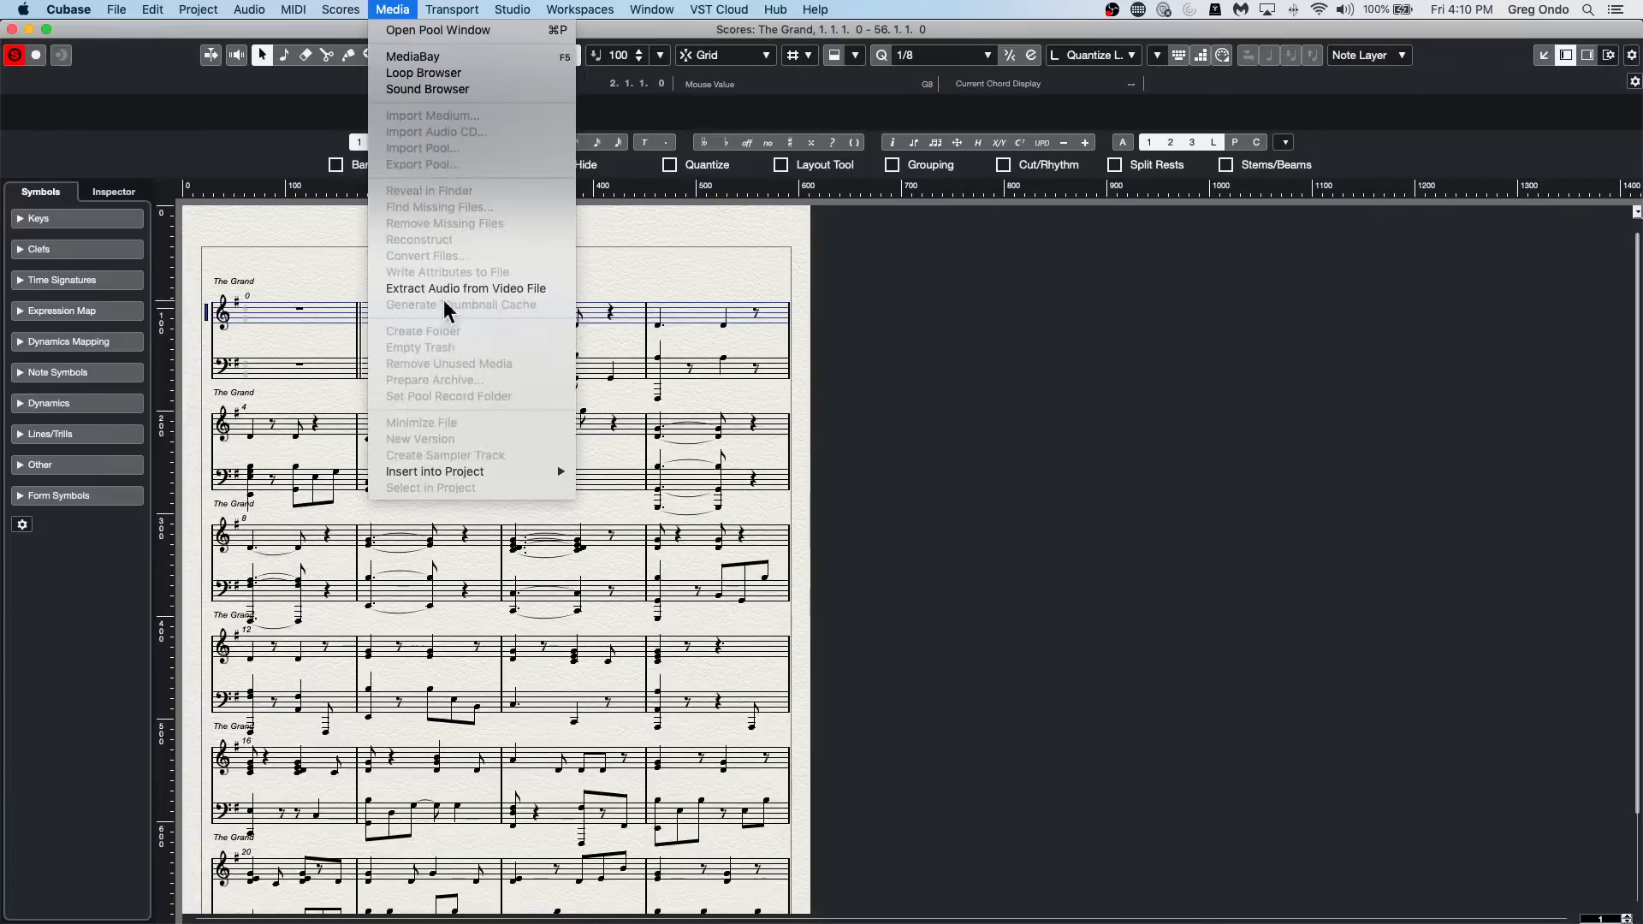
{"action": "mouse_move", "coordinate": [325, 9]}
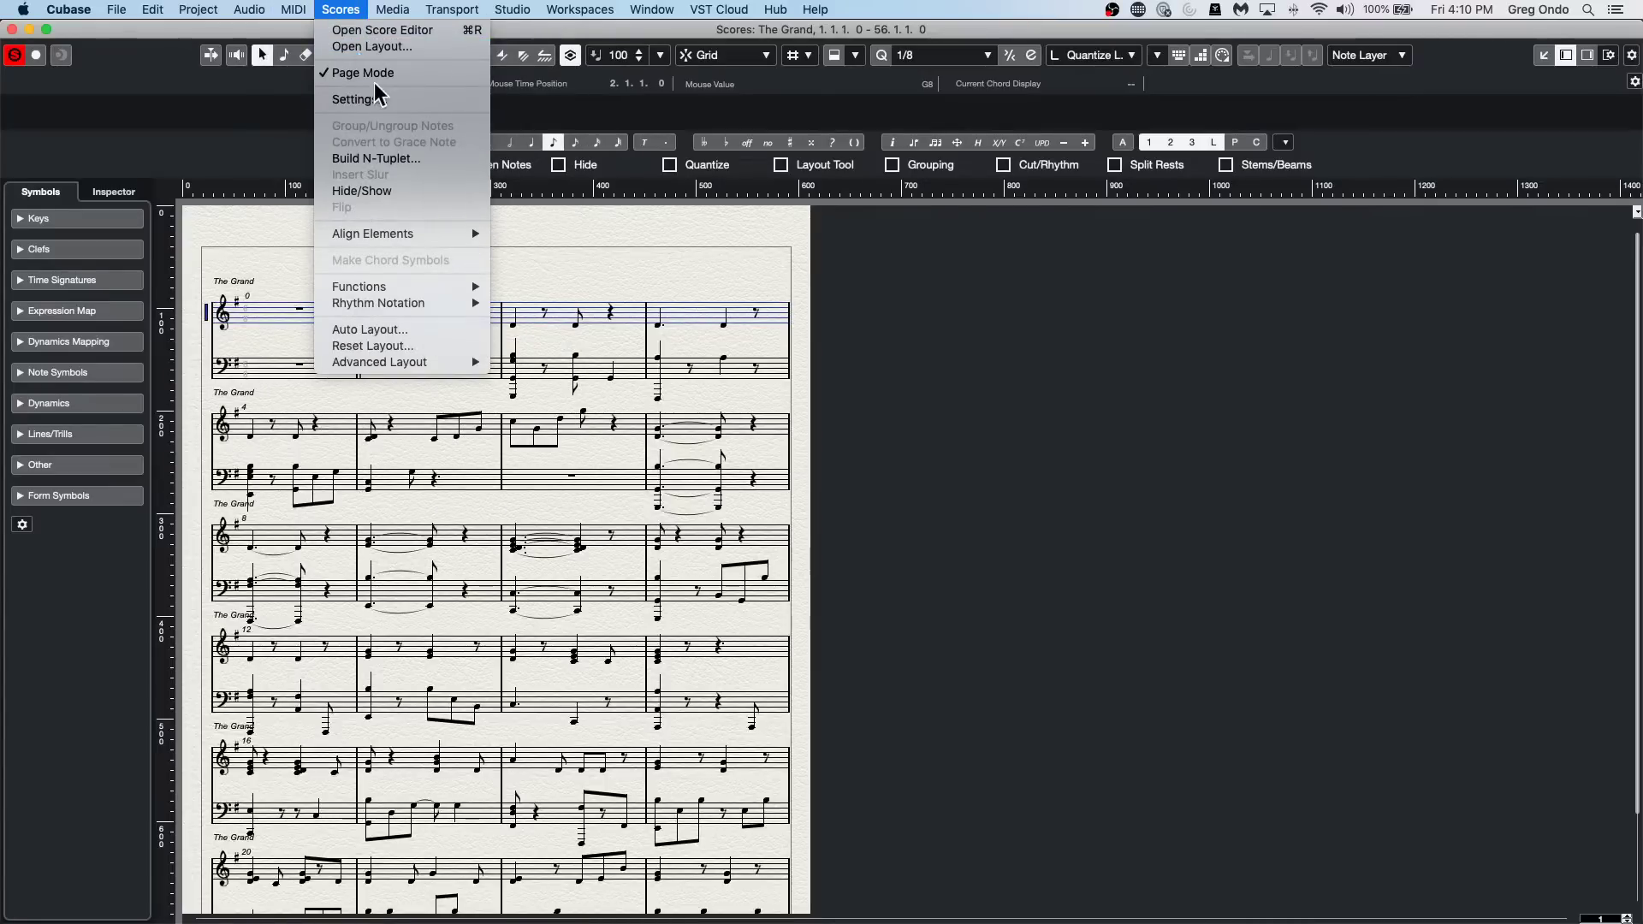
{"action": "left_click", "coordinate": [378, 74]}
{"action": "left_click", "coordinate": [338, 11]}
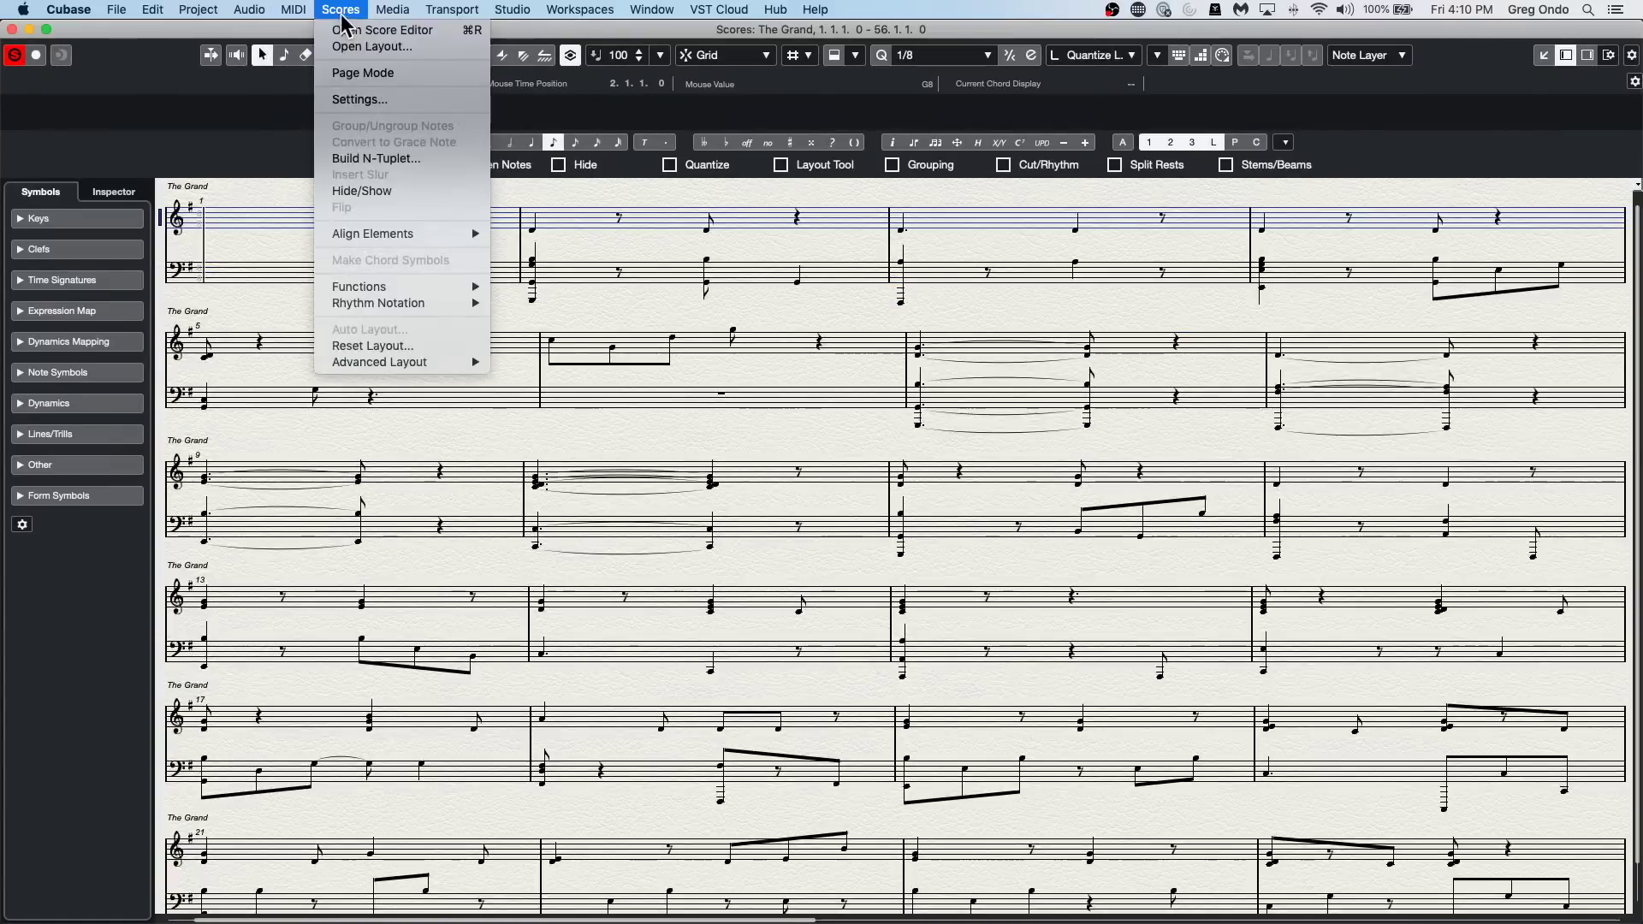
{"action": "left_click", "coordinate": [376, 73]}
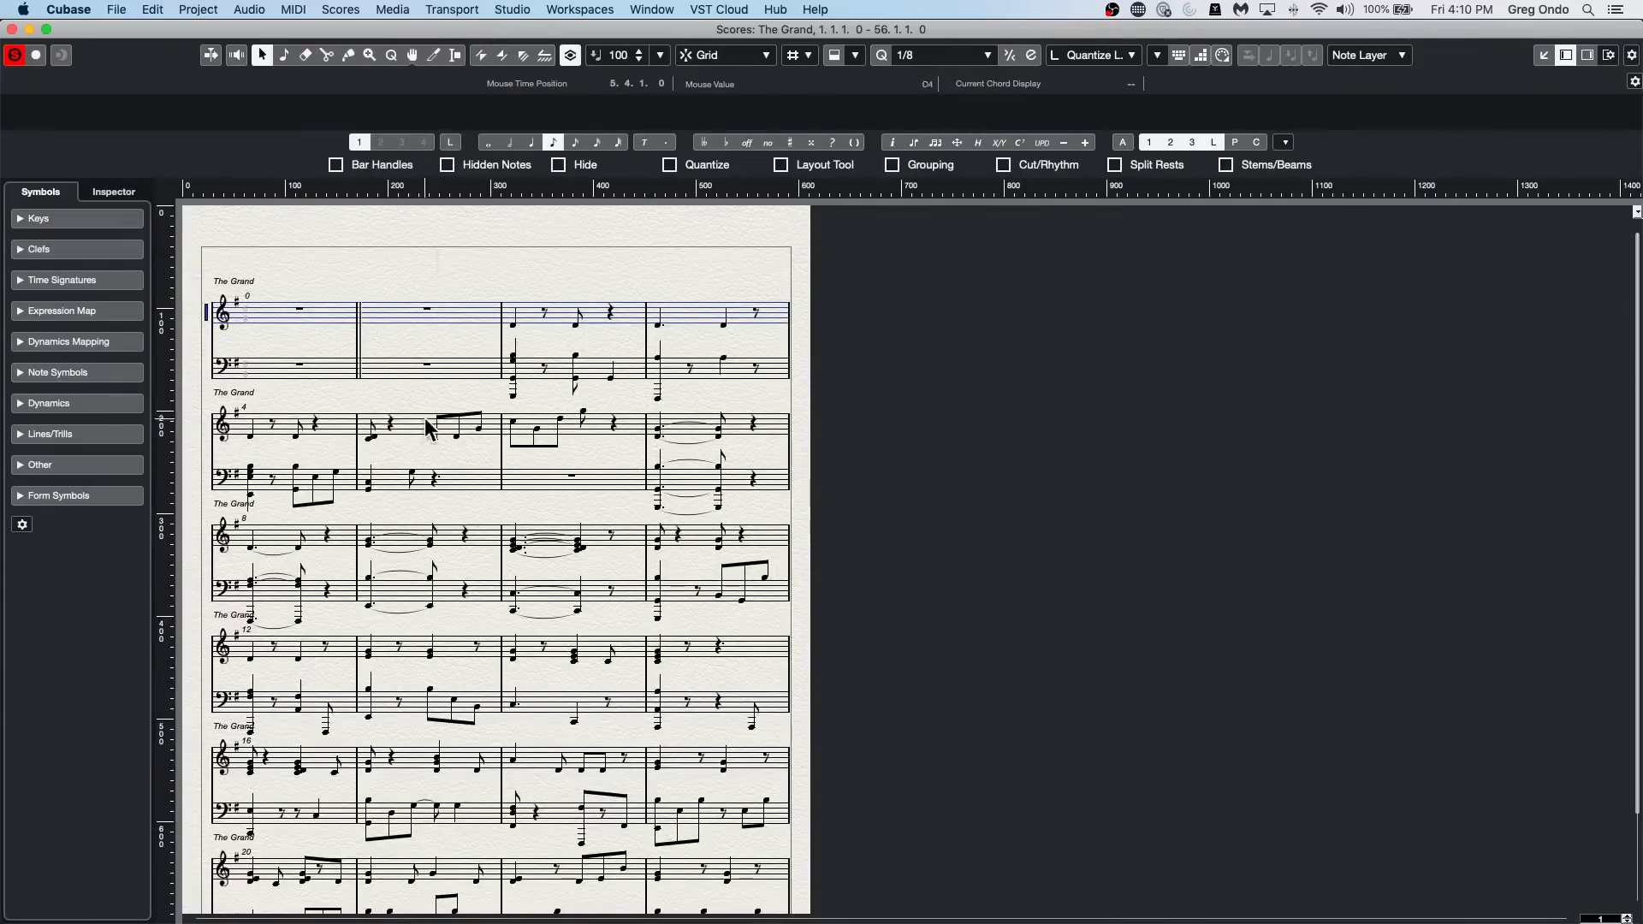
Start a Scores export in PDF document format and name the file "ve someone piano".
{"action": "left_click", "coordinate": [117, 10]}
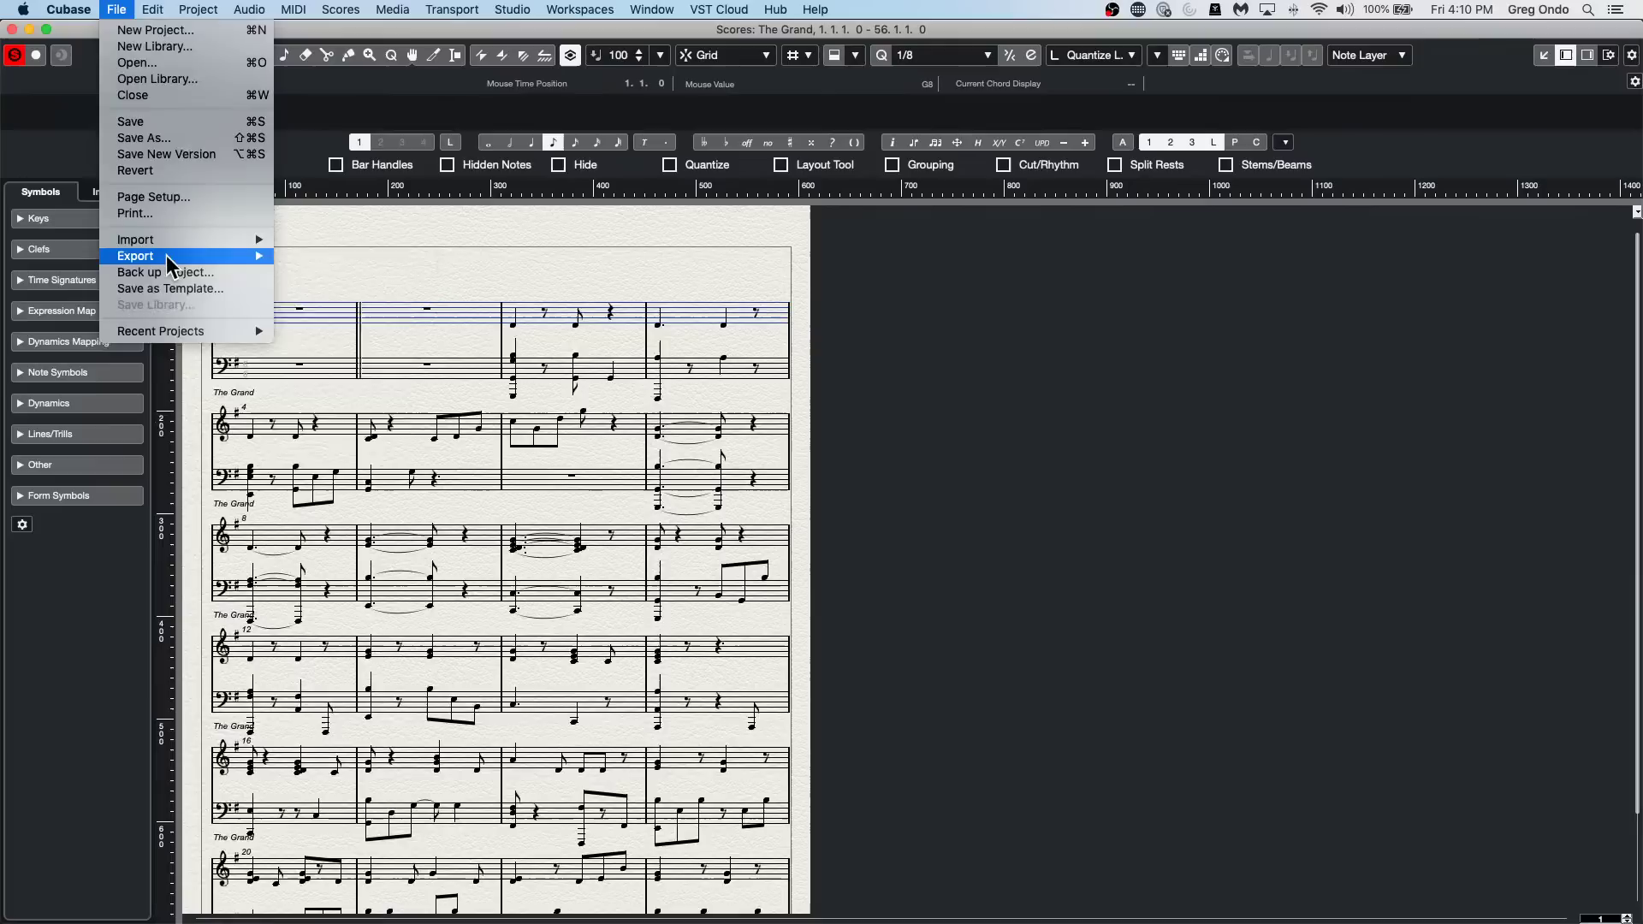
{"action": "mouse_move", "coordinate": [166, 254]}
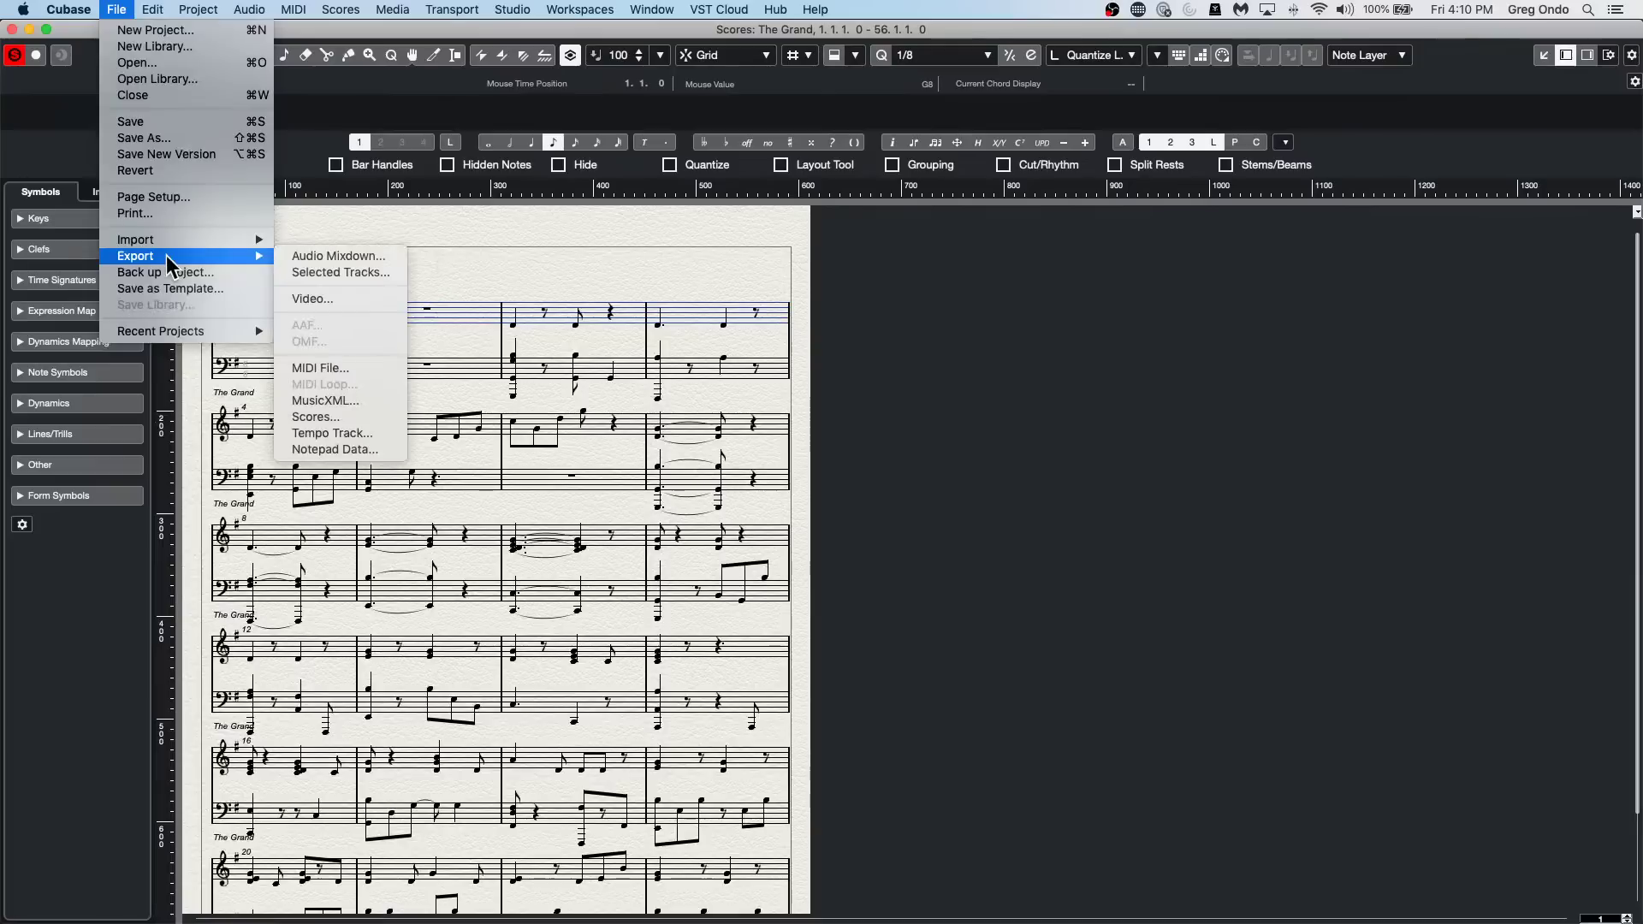
{"action": "left_click", "coordinate": [354, 419]}
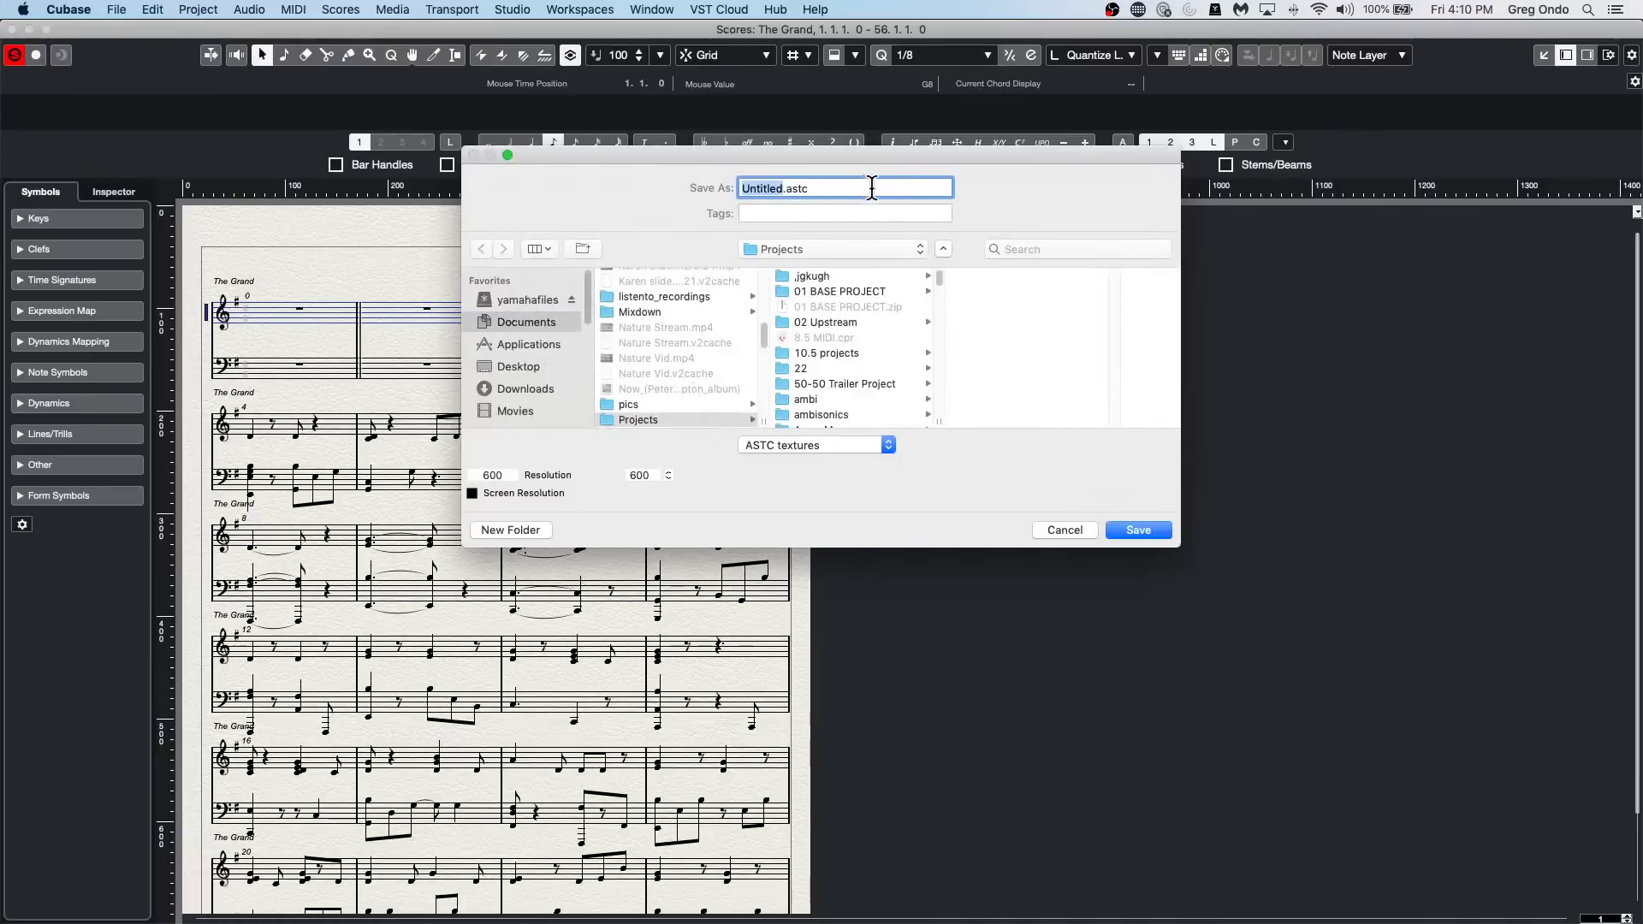
{"action": "left_click", "coordinate": [847, 445]}
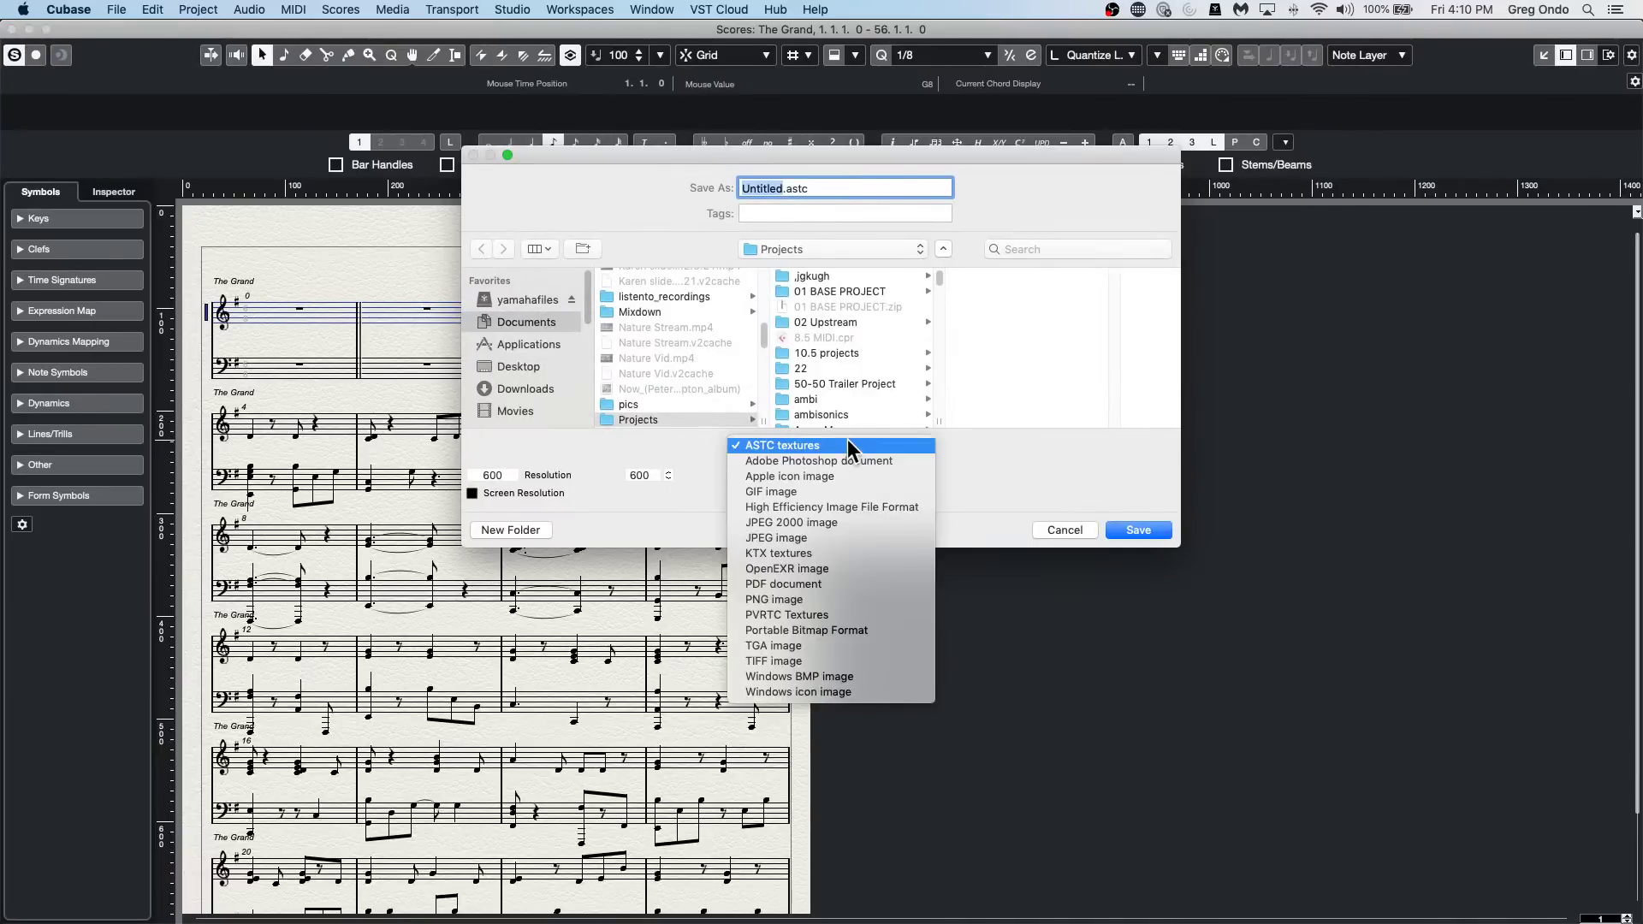
{"action": "left_click", "coordinate": [834, 584]}
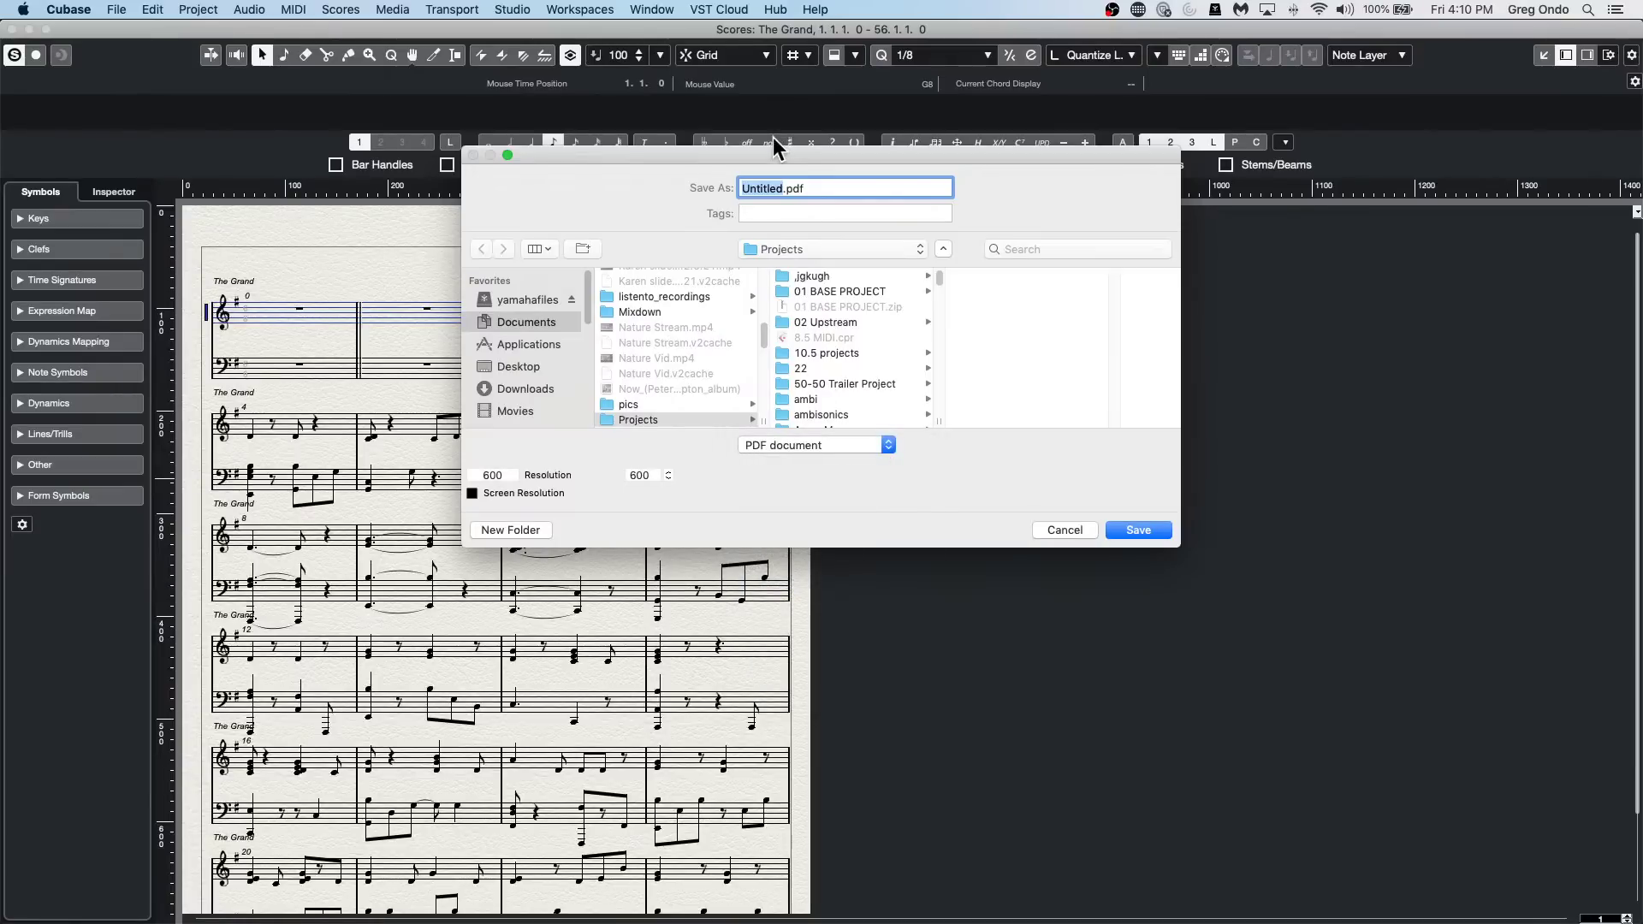
{"action": "type", "text": "ve someone piano"}
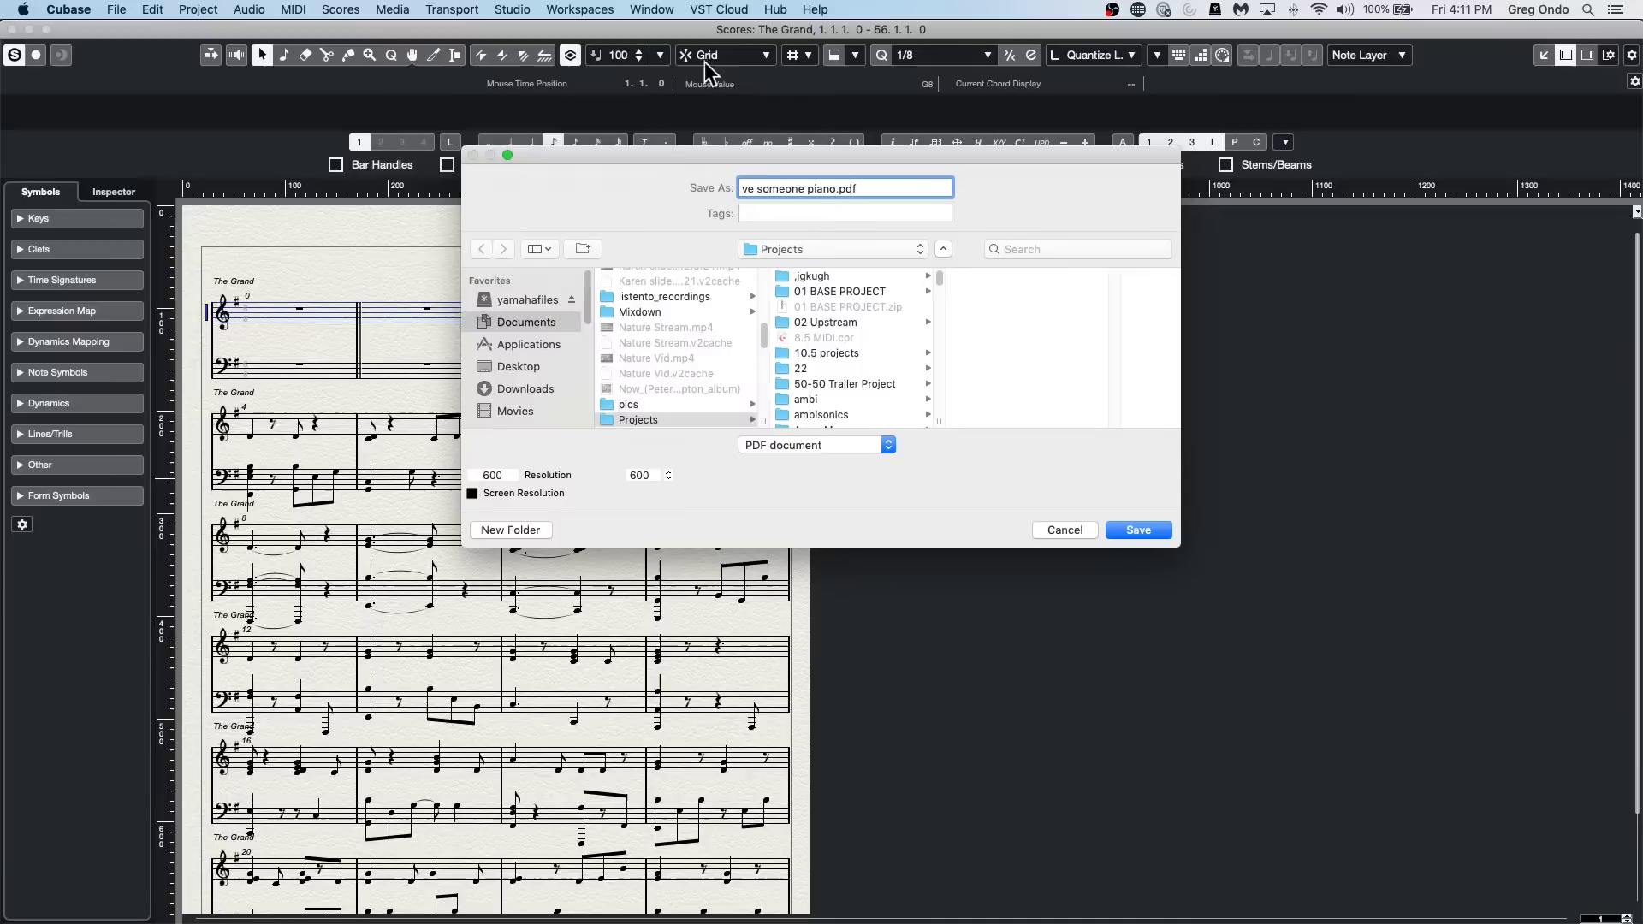
Choose the Desktop as the export location and save the score PDF there.
{"action": "left_click", "coordinate": [773, 249]}
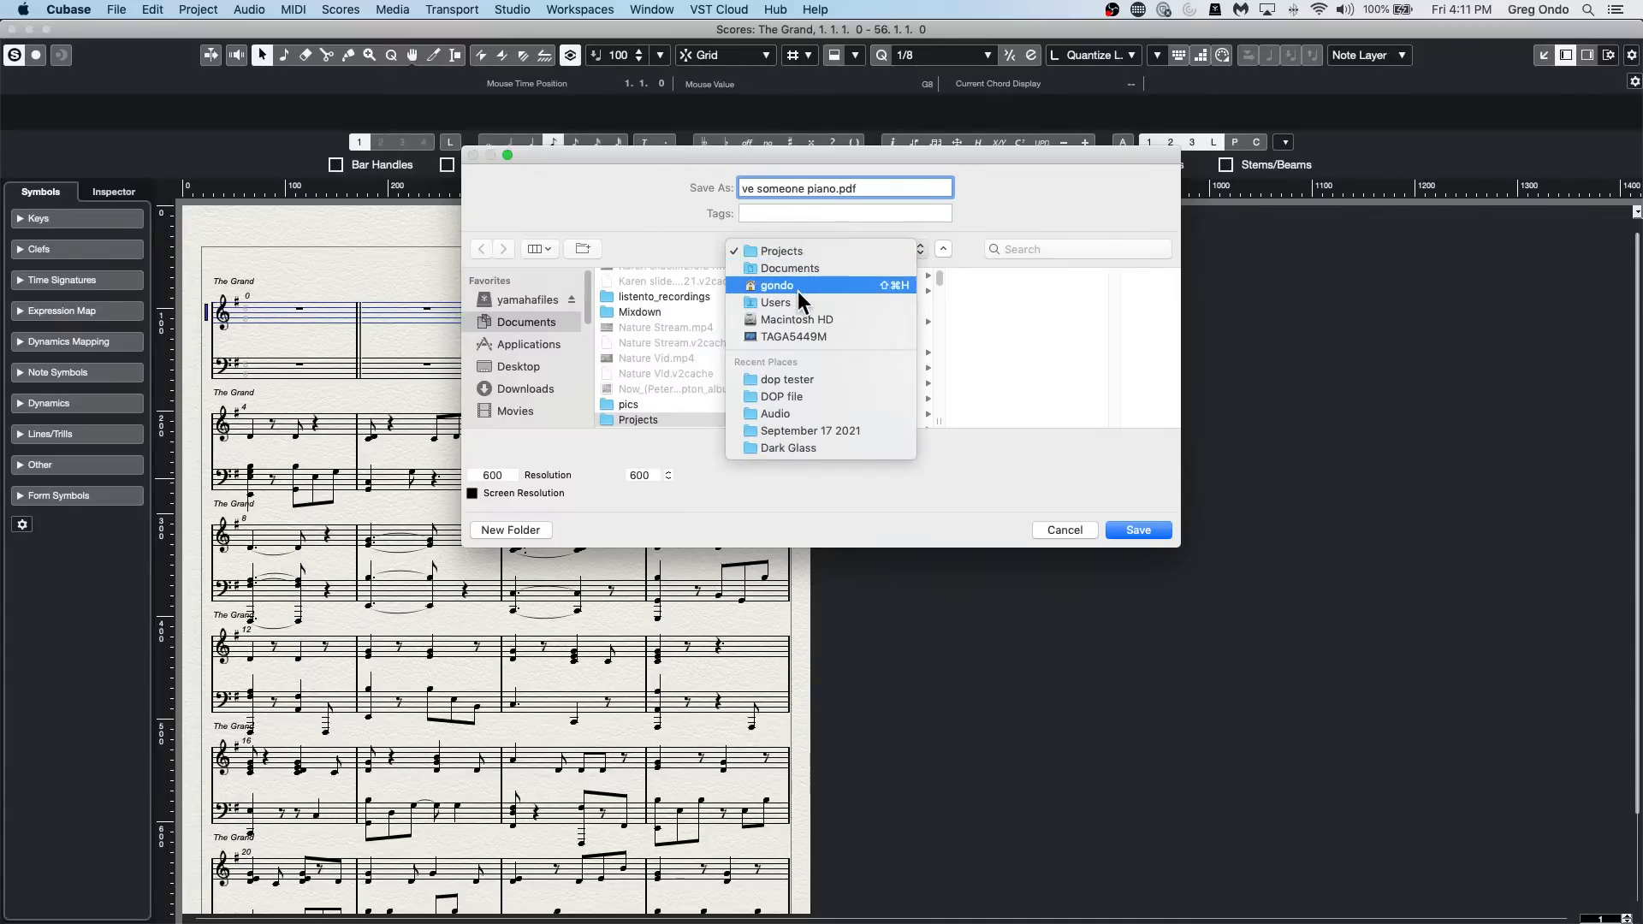
{"action": "left_click", "coordinate": [531, 359]}
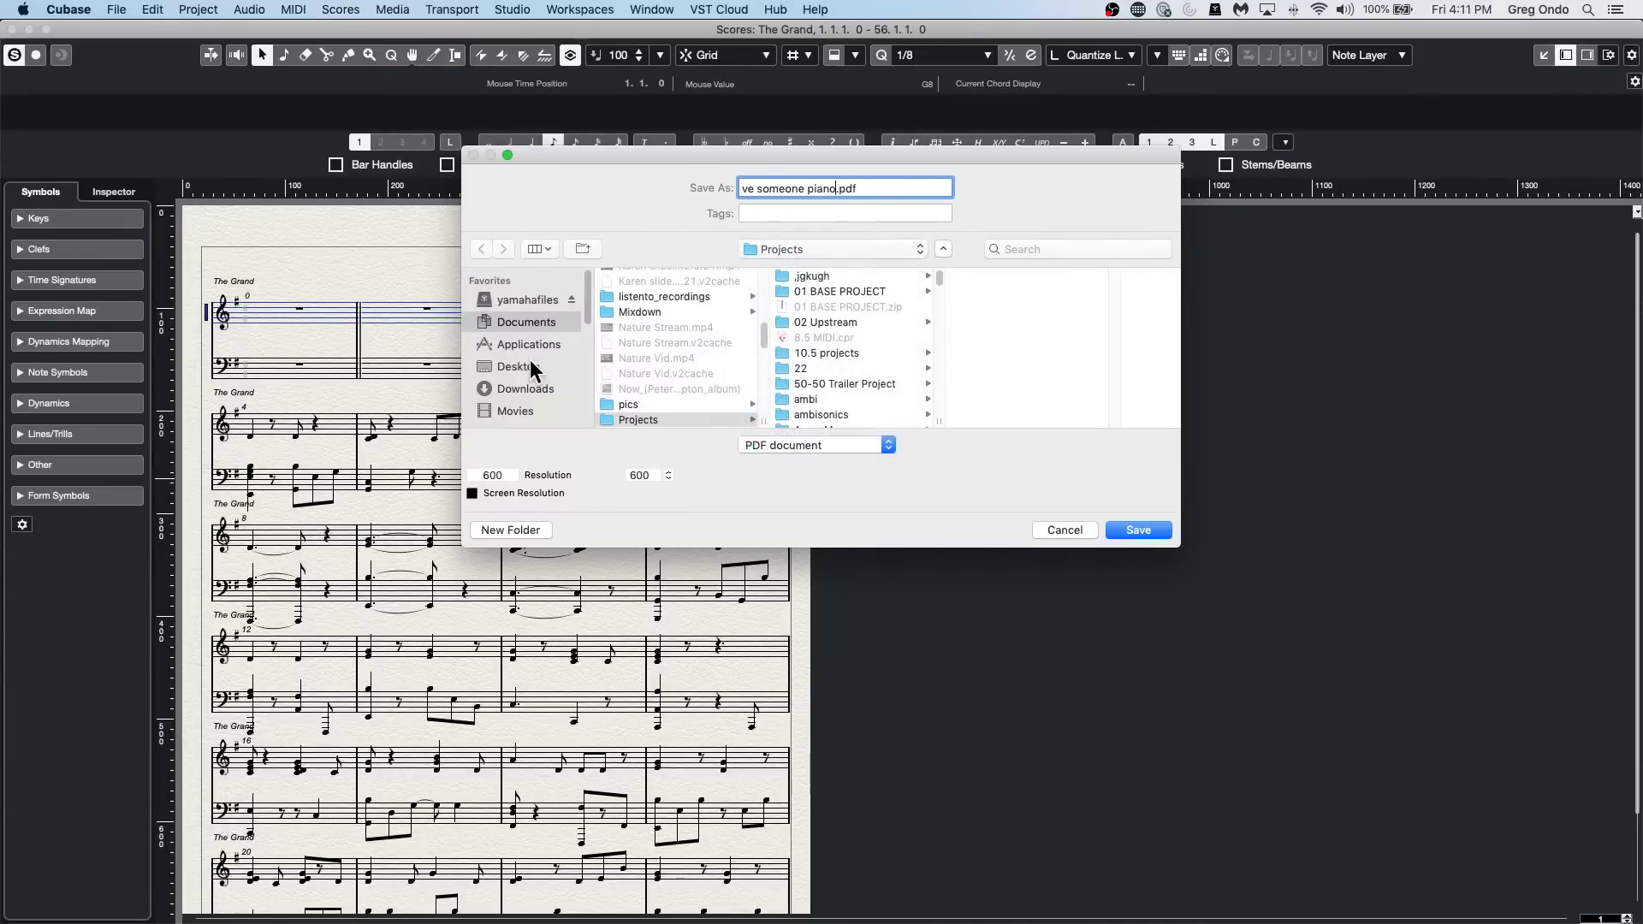
{"action": "left_click", "coordinate": [524, 366]}
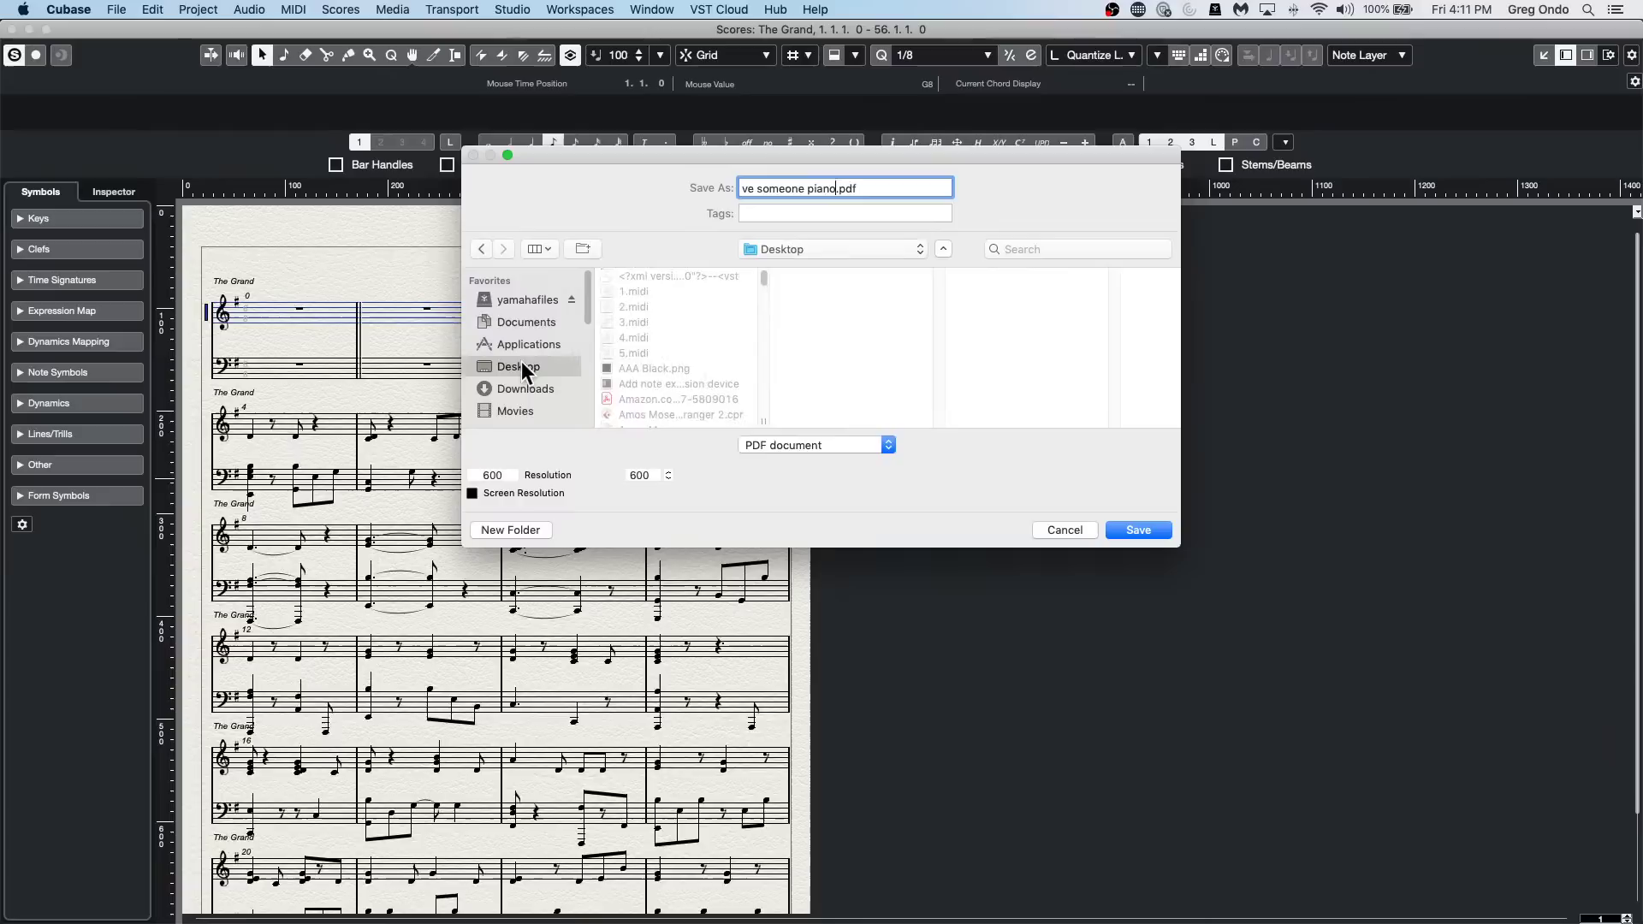
{"action": "left_click", "coordinate": [1142, 531]}
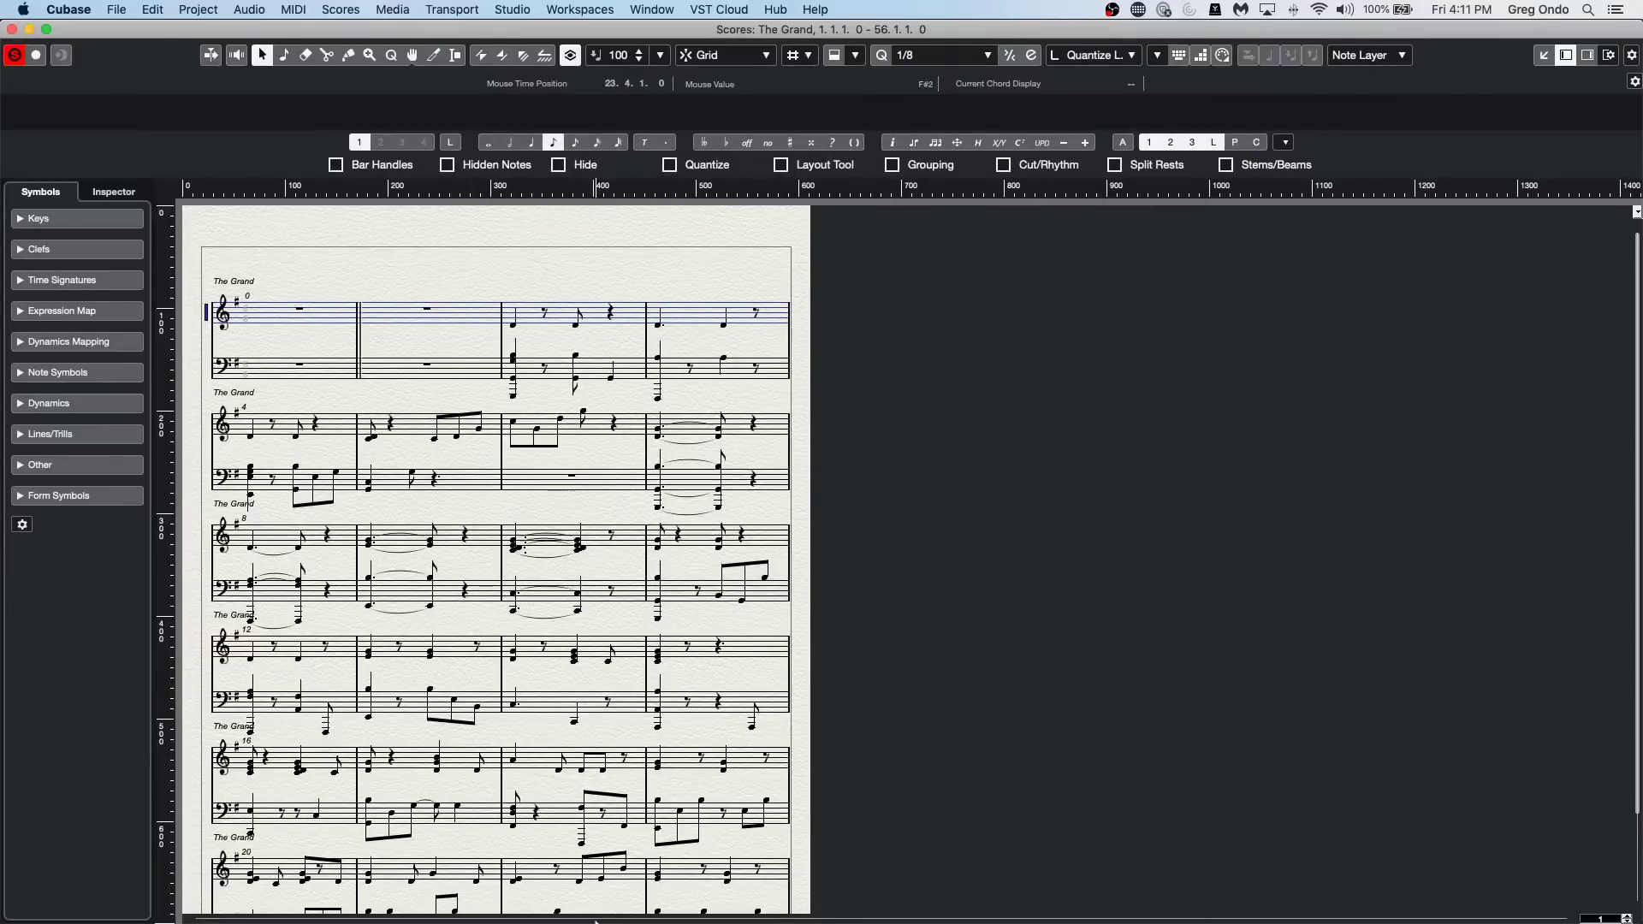
Switch to Finder and open ve someone piano.pdf from the Desktop to inspect the exported score.
{"action": "mouse_move", "coordinate": [621, 922]}
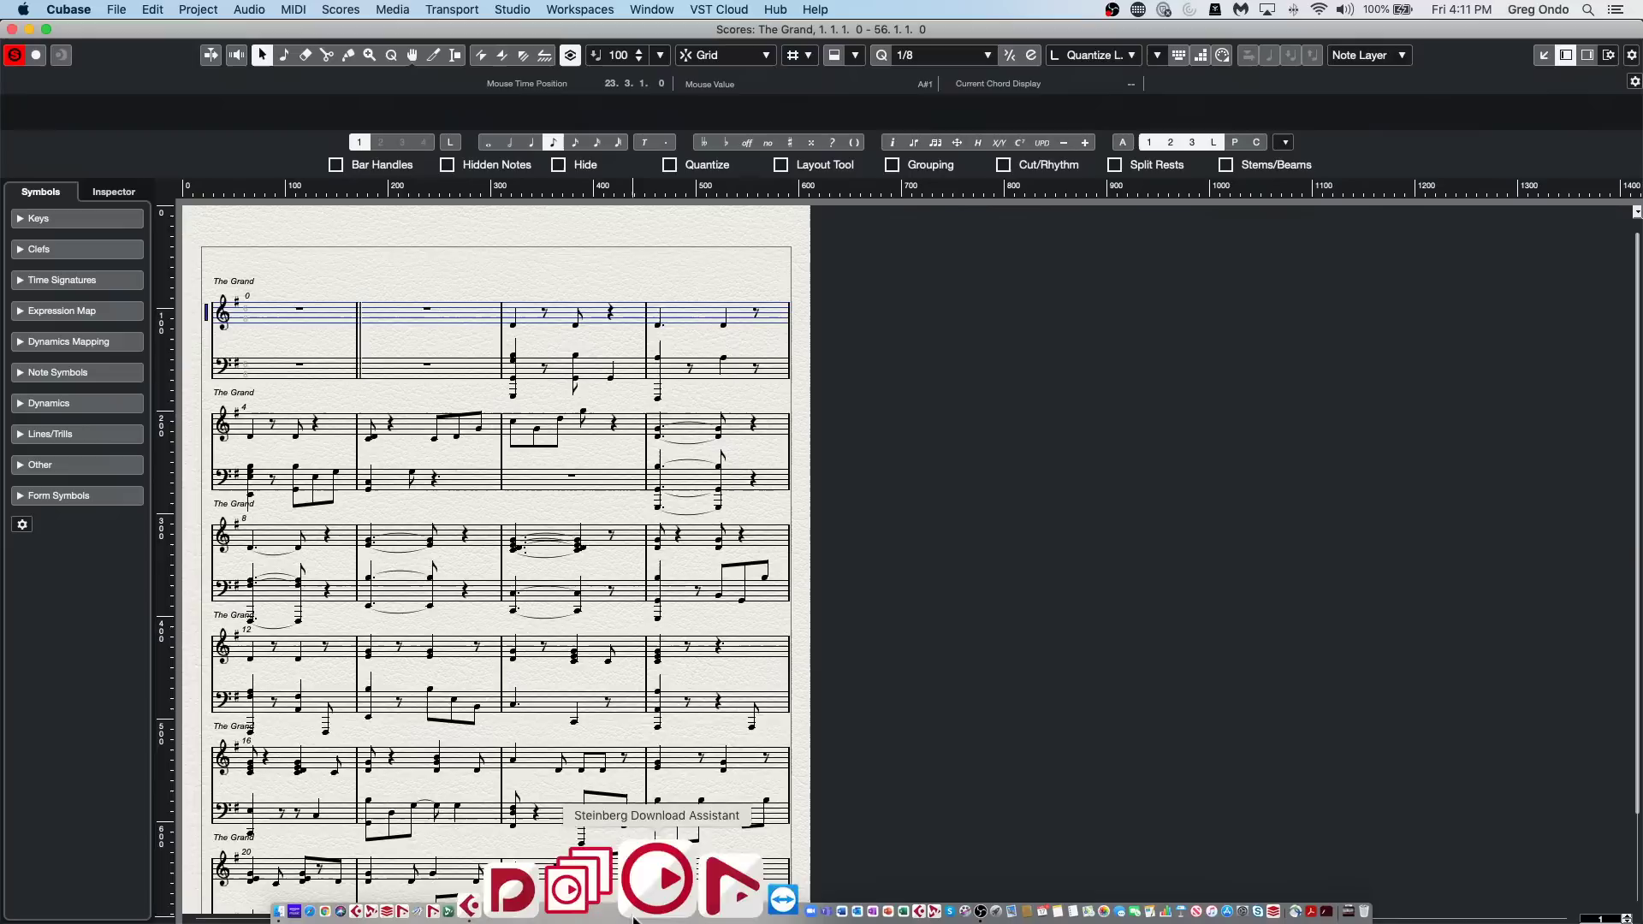
{"action": "left_click", "coordinate": [407, 912]}
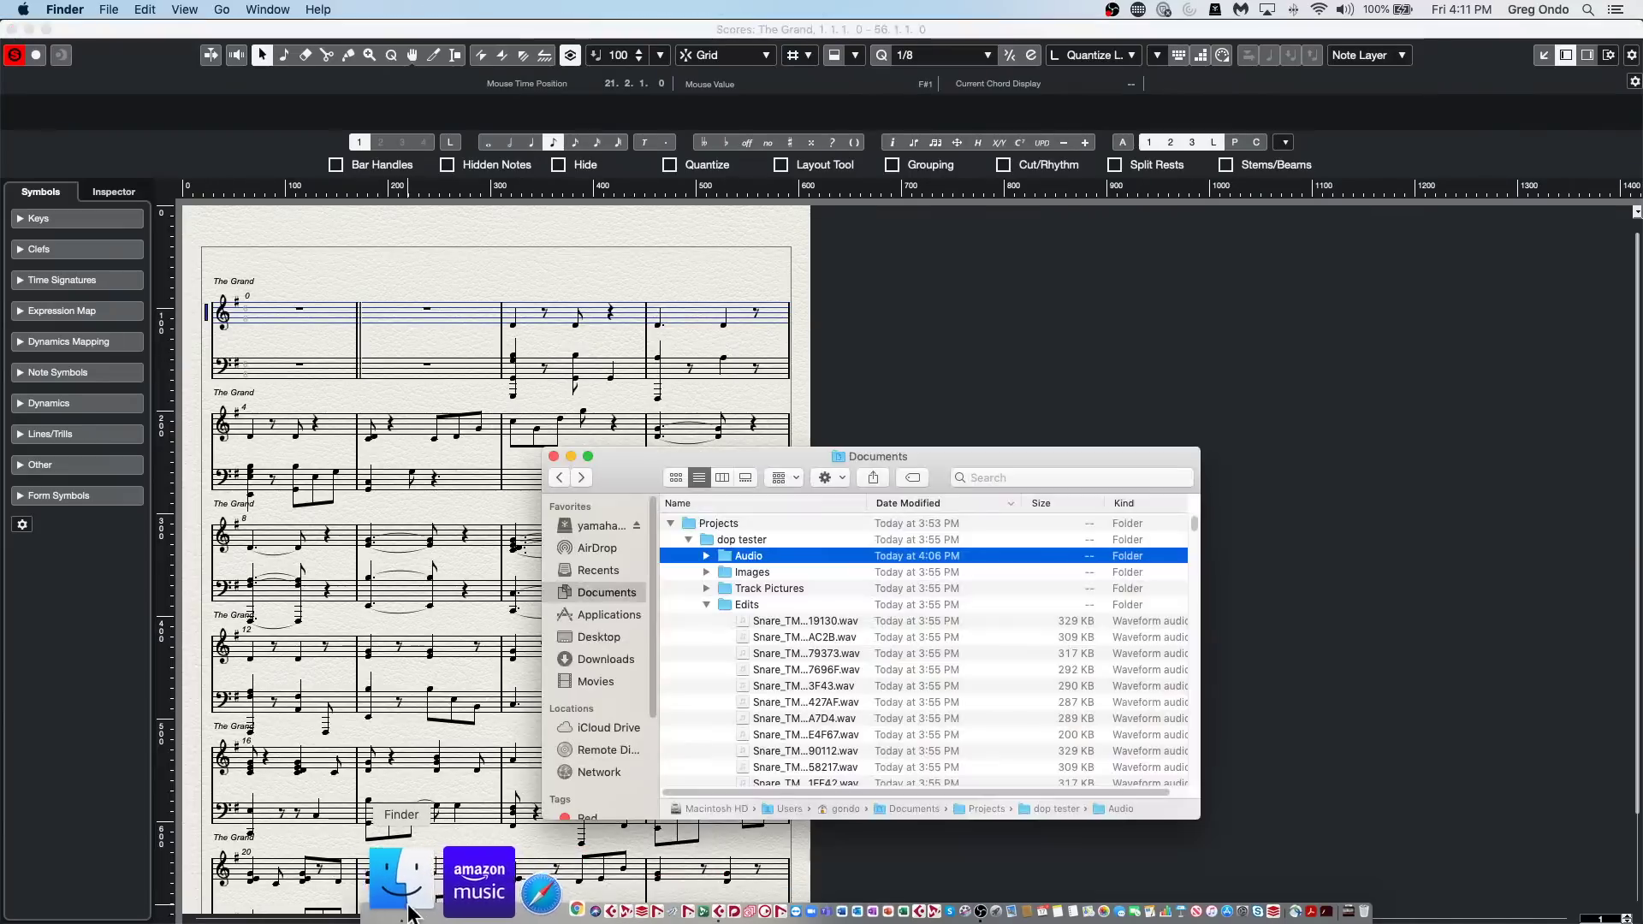
{"action": "left_click", "coordinate": [599, 637]}
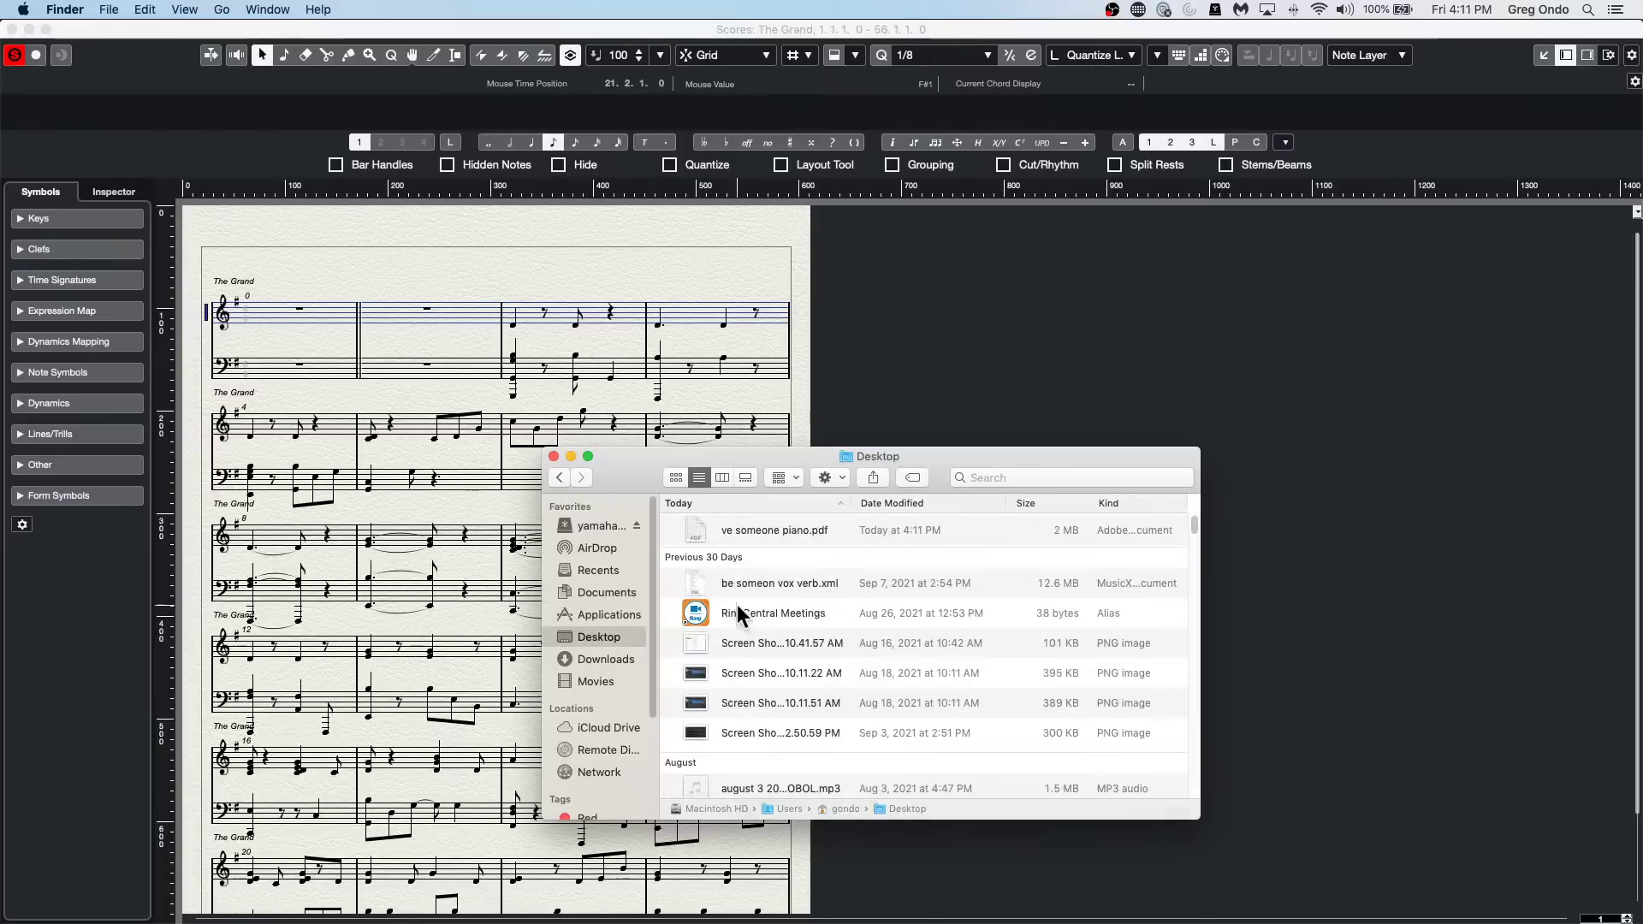
{"action": "left_click", "coordinate": [811, 529]}
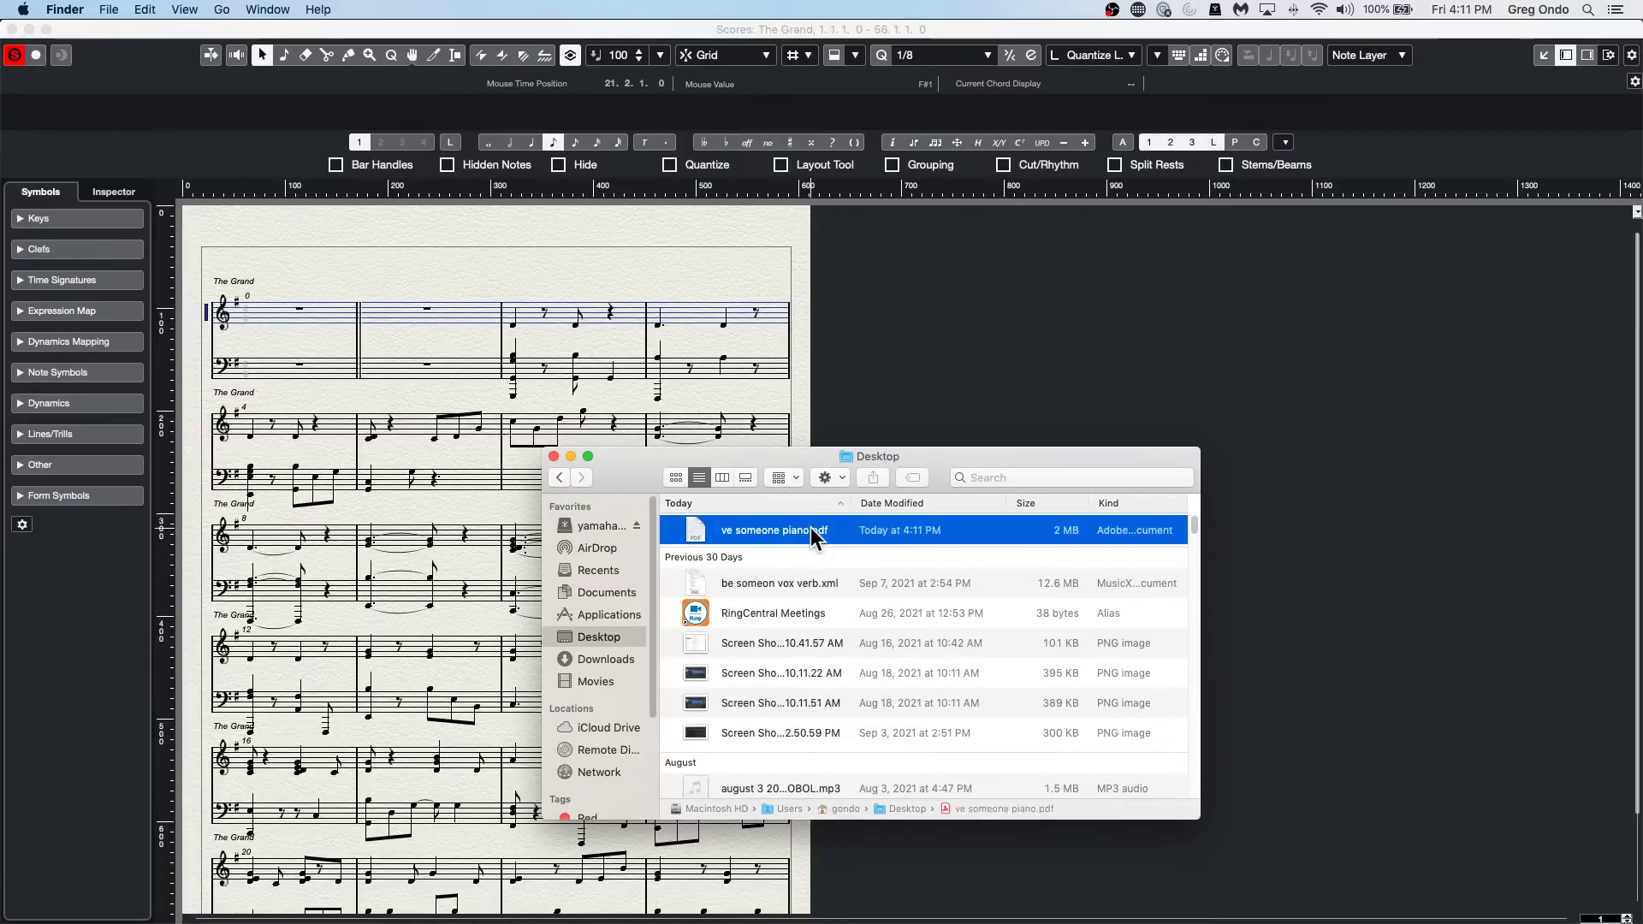
{"action": "double_click", "coordinate": [811, 529]}
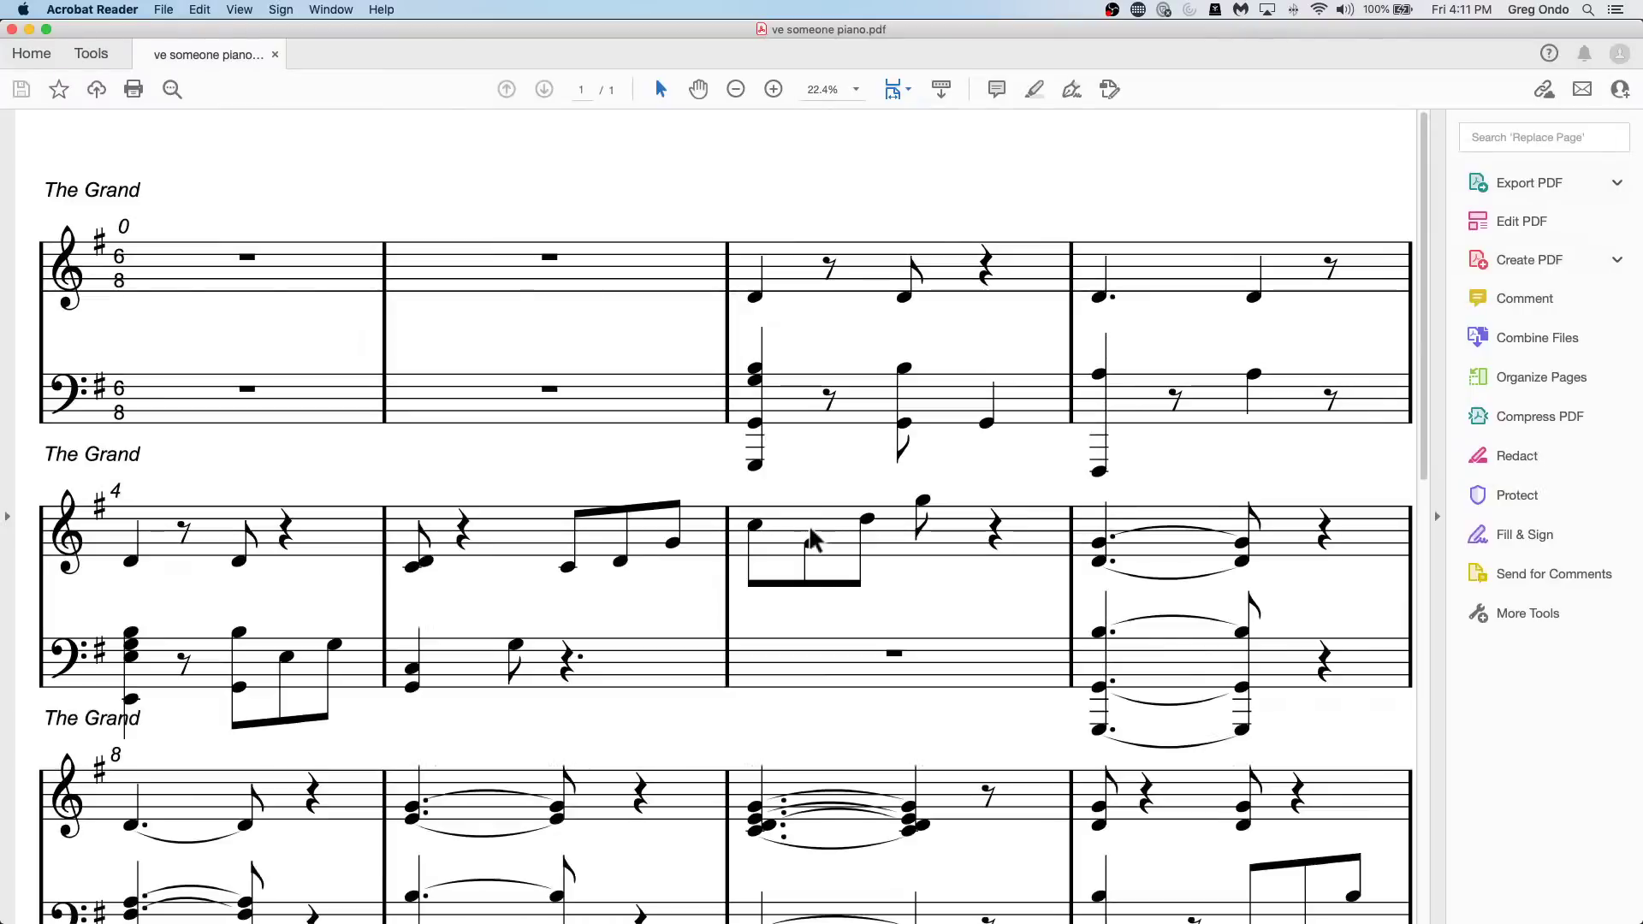
Close the PDF and the Finder window, and return to the Score Editor in Cubase.
{"action": "left_click", "coordinate": [12, 29]}
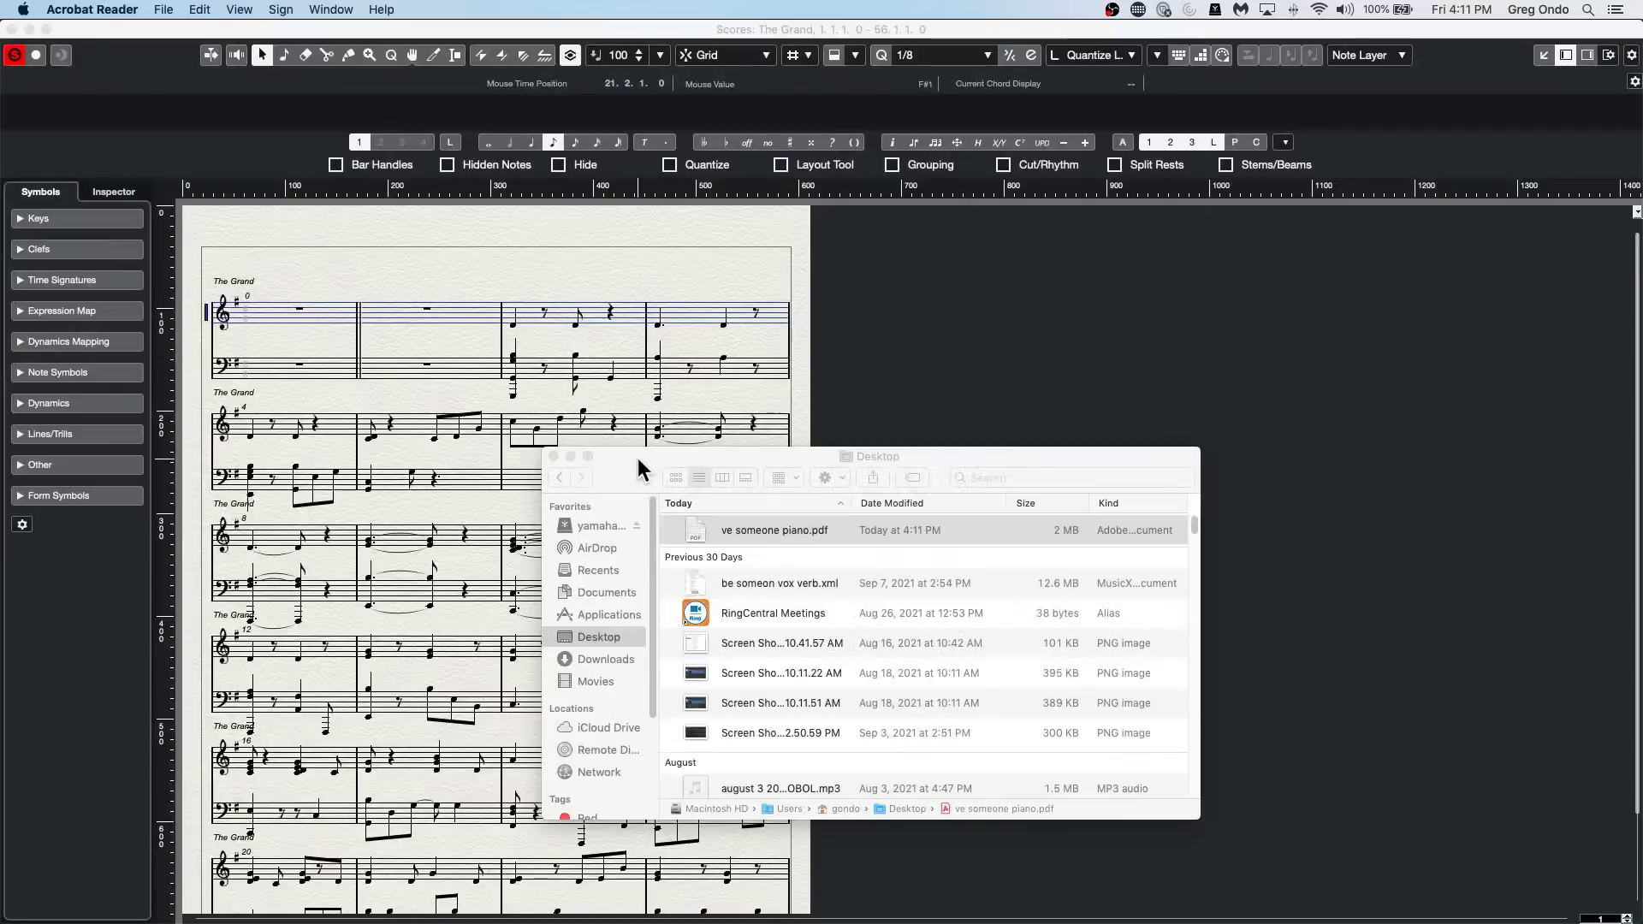
{"action": "left_click", "coordinate": [553, 456]}
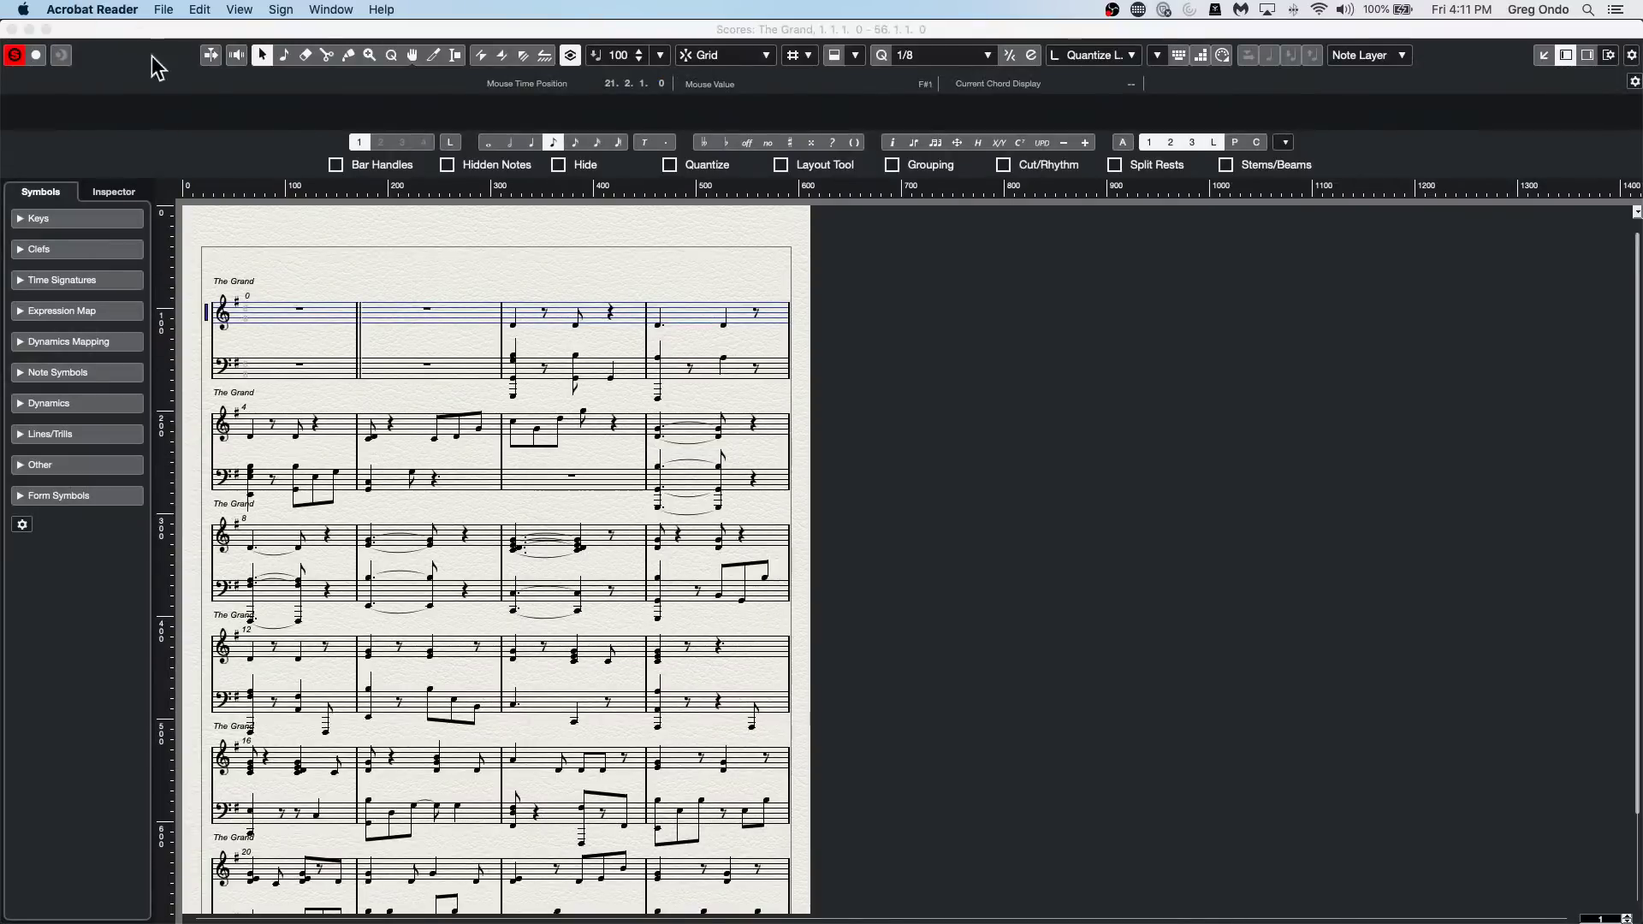
{"action": "left_click", "coordinate": [393, 275]}
{"action": "left_click", "coordinate": [108, 8]}
{"action": "left_click", "coordinate": [108, 8]}
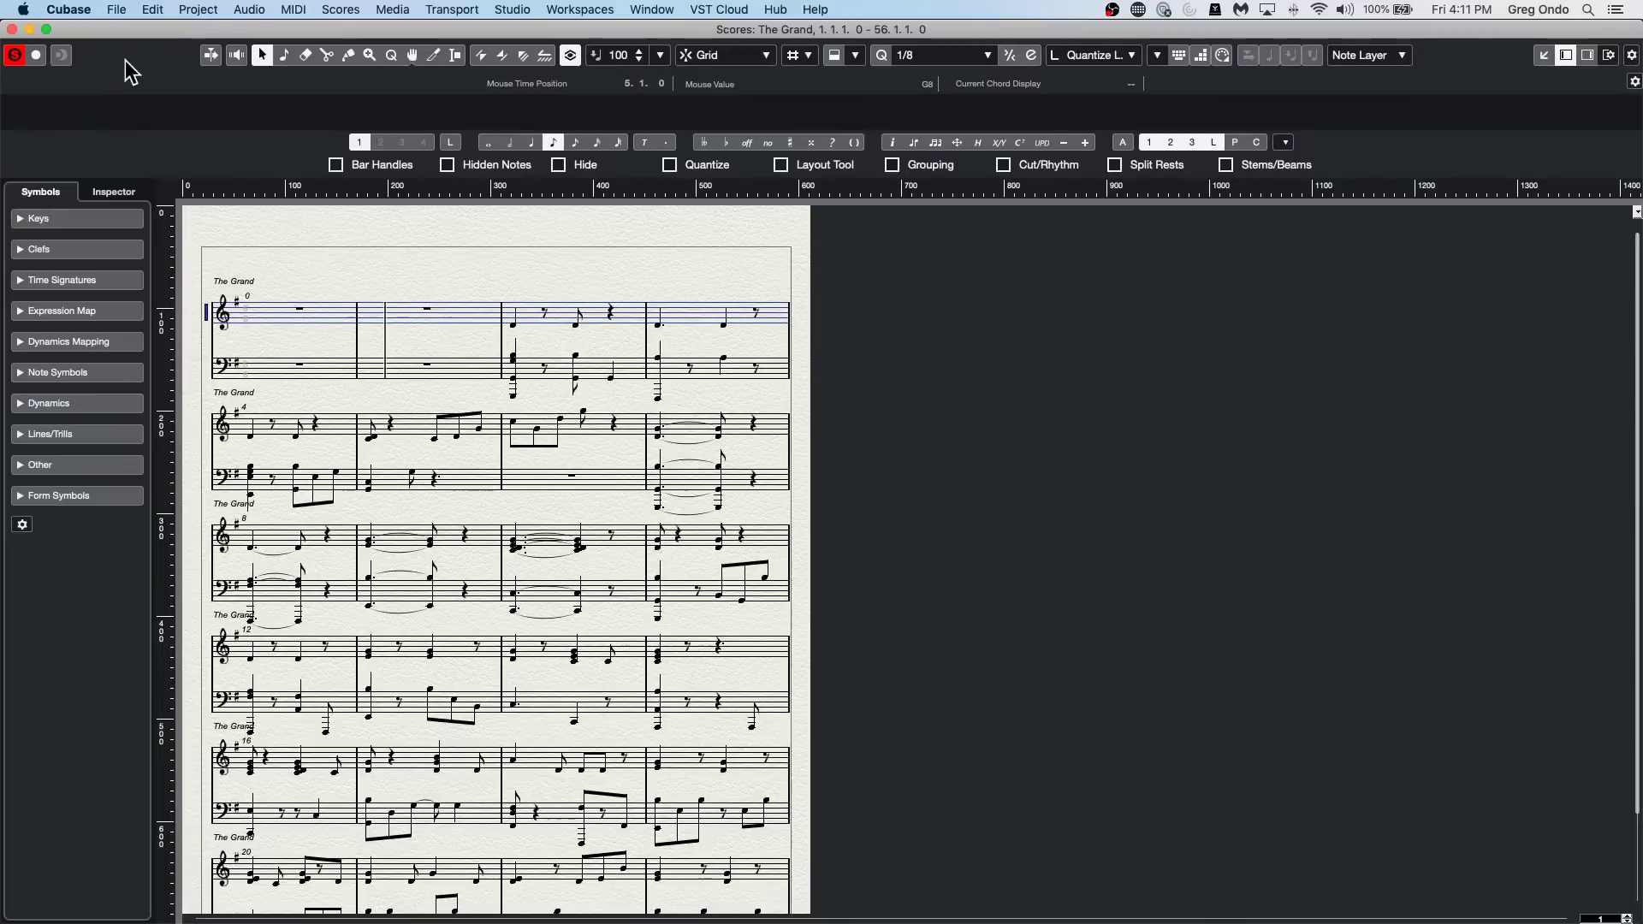
Examine the file formats offered for a Scores export, and leave without exporting.
{"action": "left_click", "coordinate": [116, 9]}
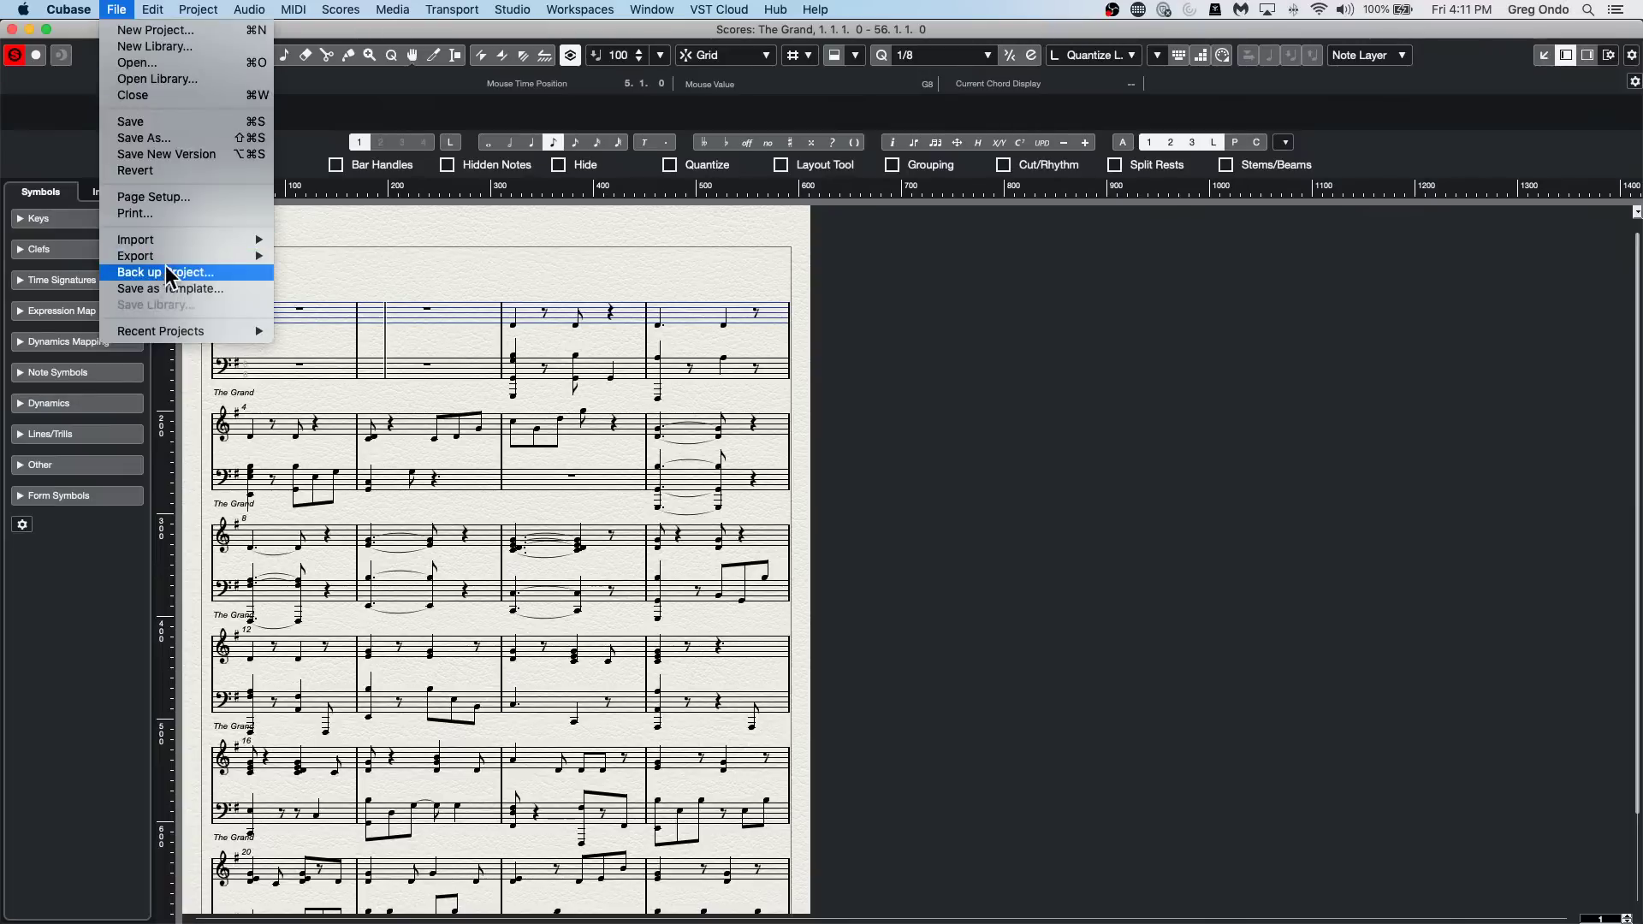
{"action": "mouse_move", "coordinate": [167, 256]}
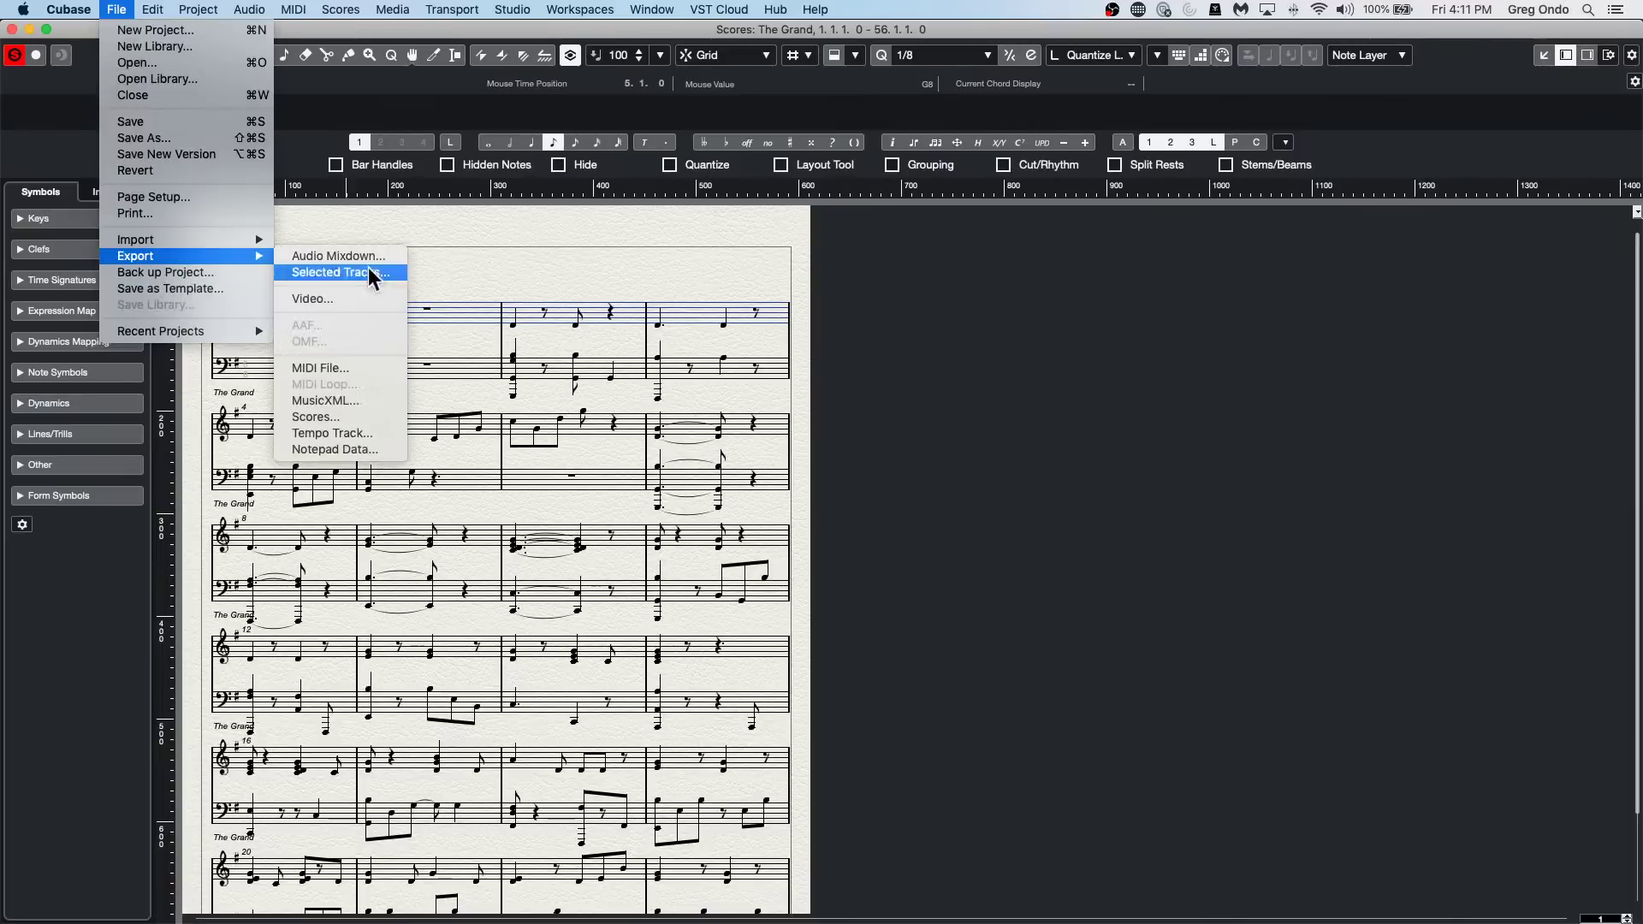
{"action": "left_click", "coordinate": [349, 416]}
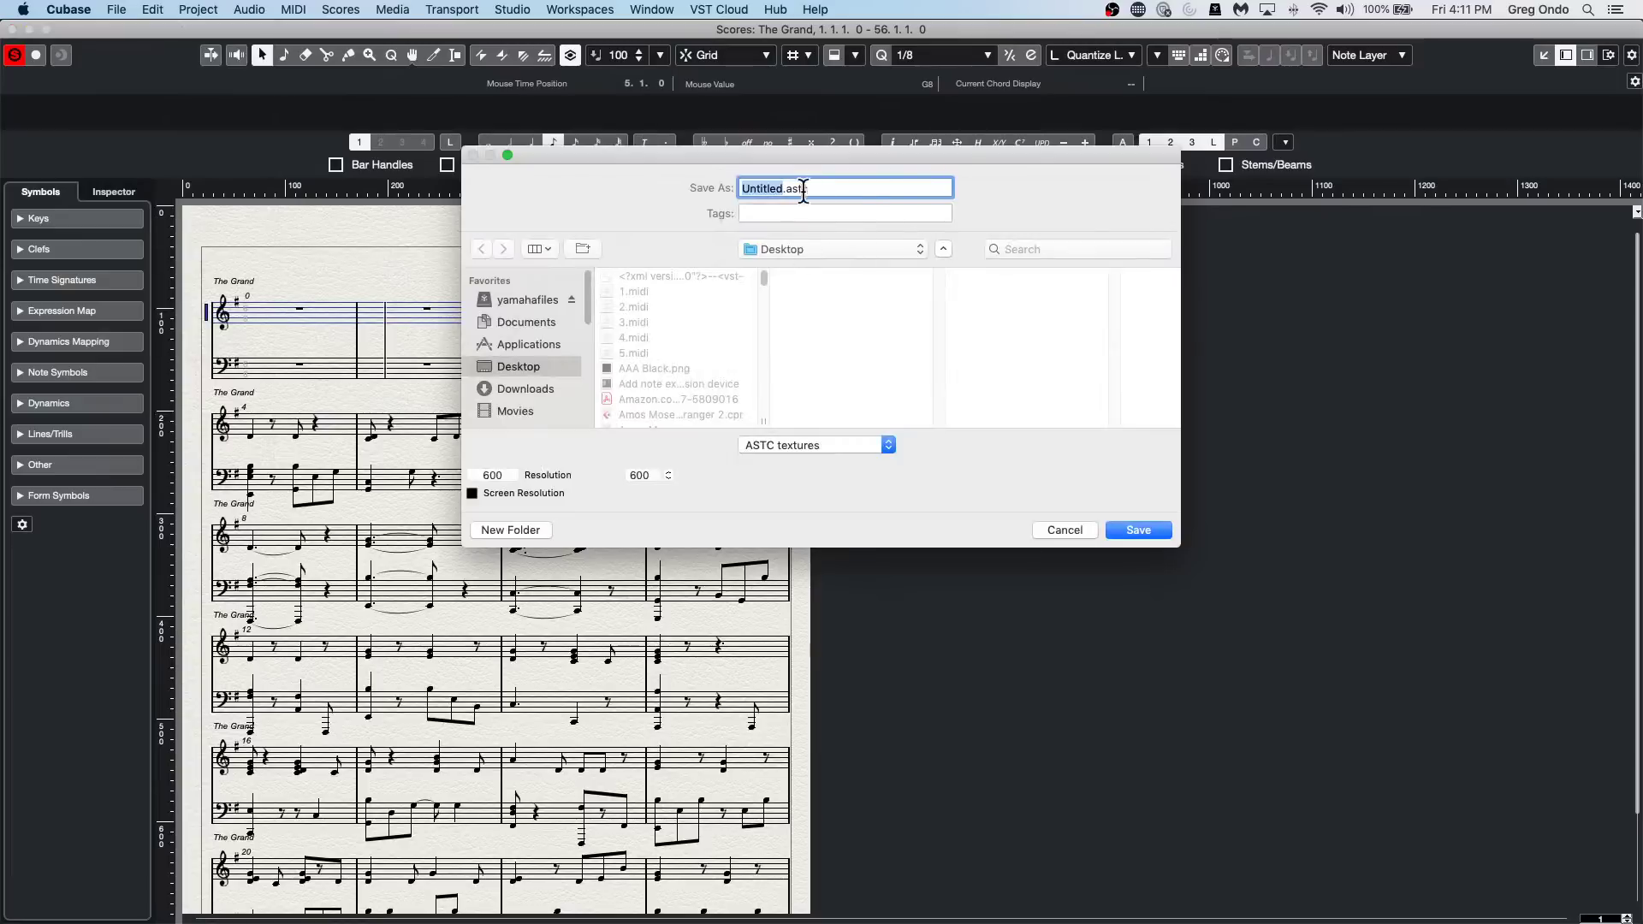
{"action": "left_click", "coordinate": [825, 444]}
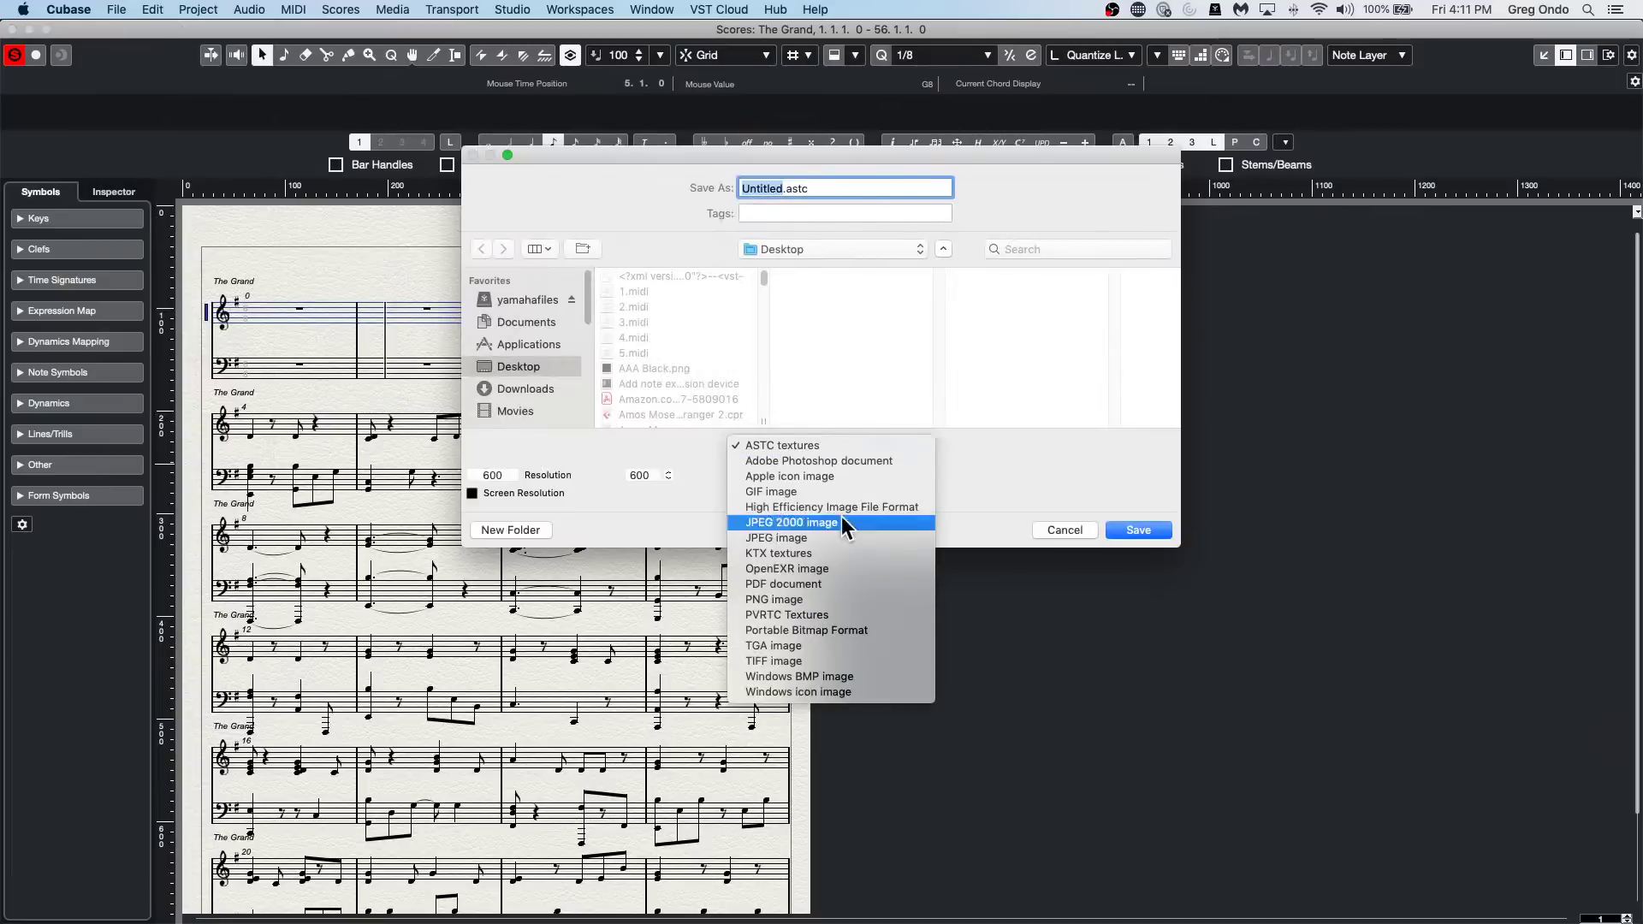
{"action": "left_click", "coordinate": [971, 503]}
{"action": "left_click", "coordinate": [1064, 530]}
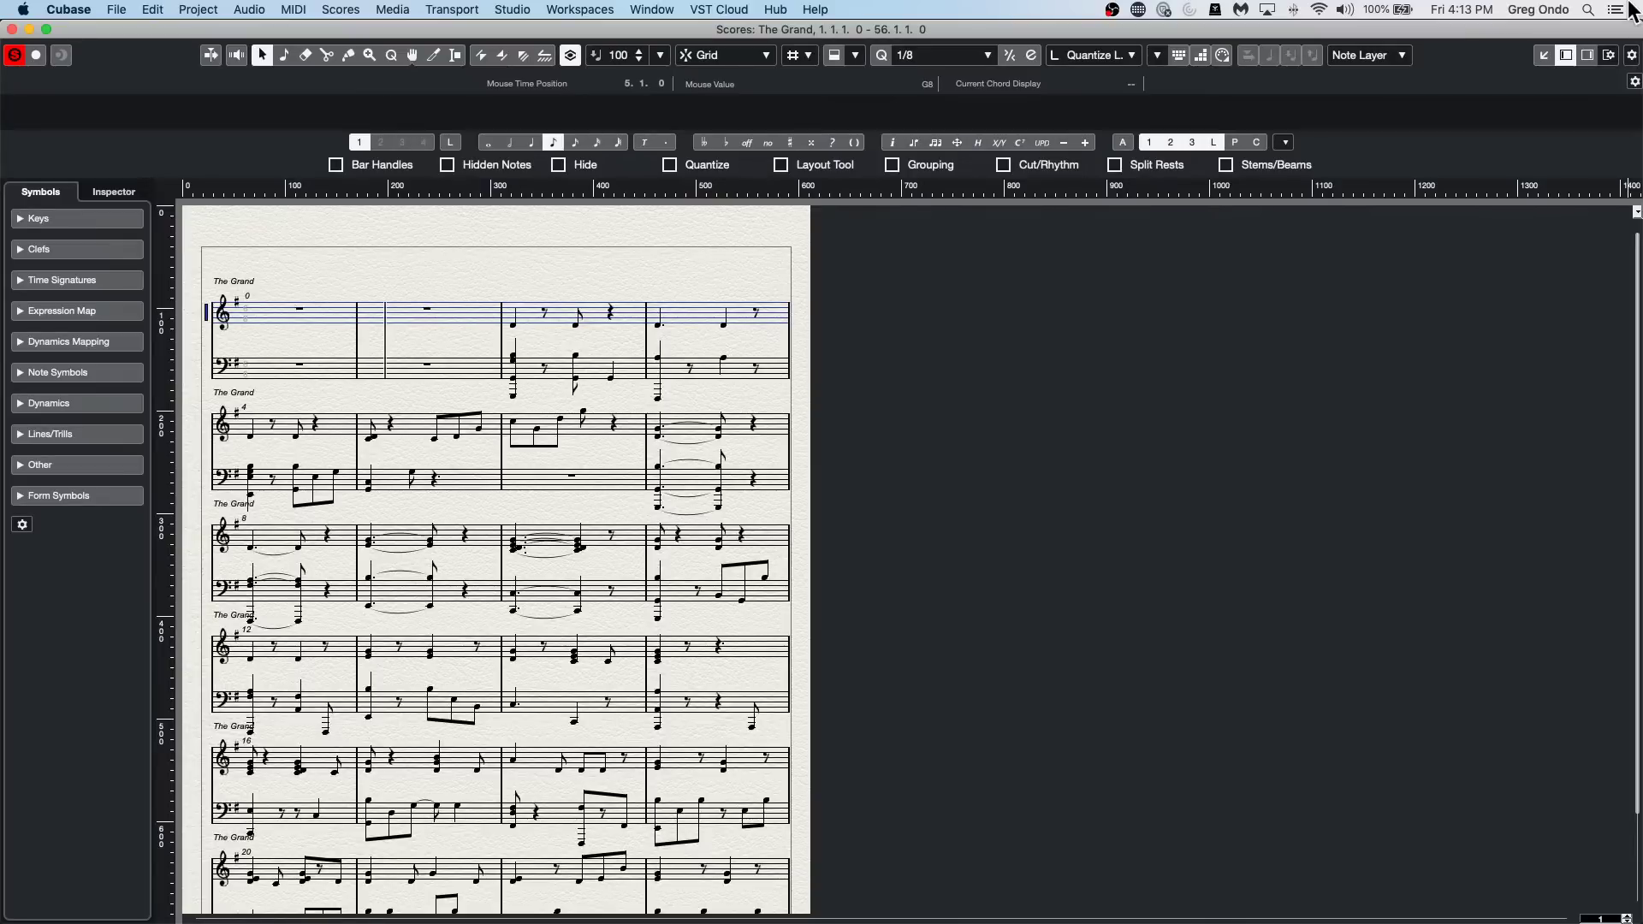
Close the Score Editor and open Direct Offline Processing for the VCL_45 event, placing its window over the project's lower half.
{"action": "left_click", "coordinate": [11, 29]}
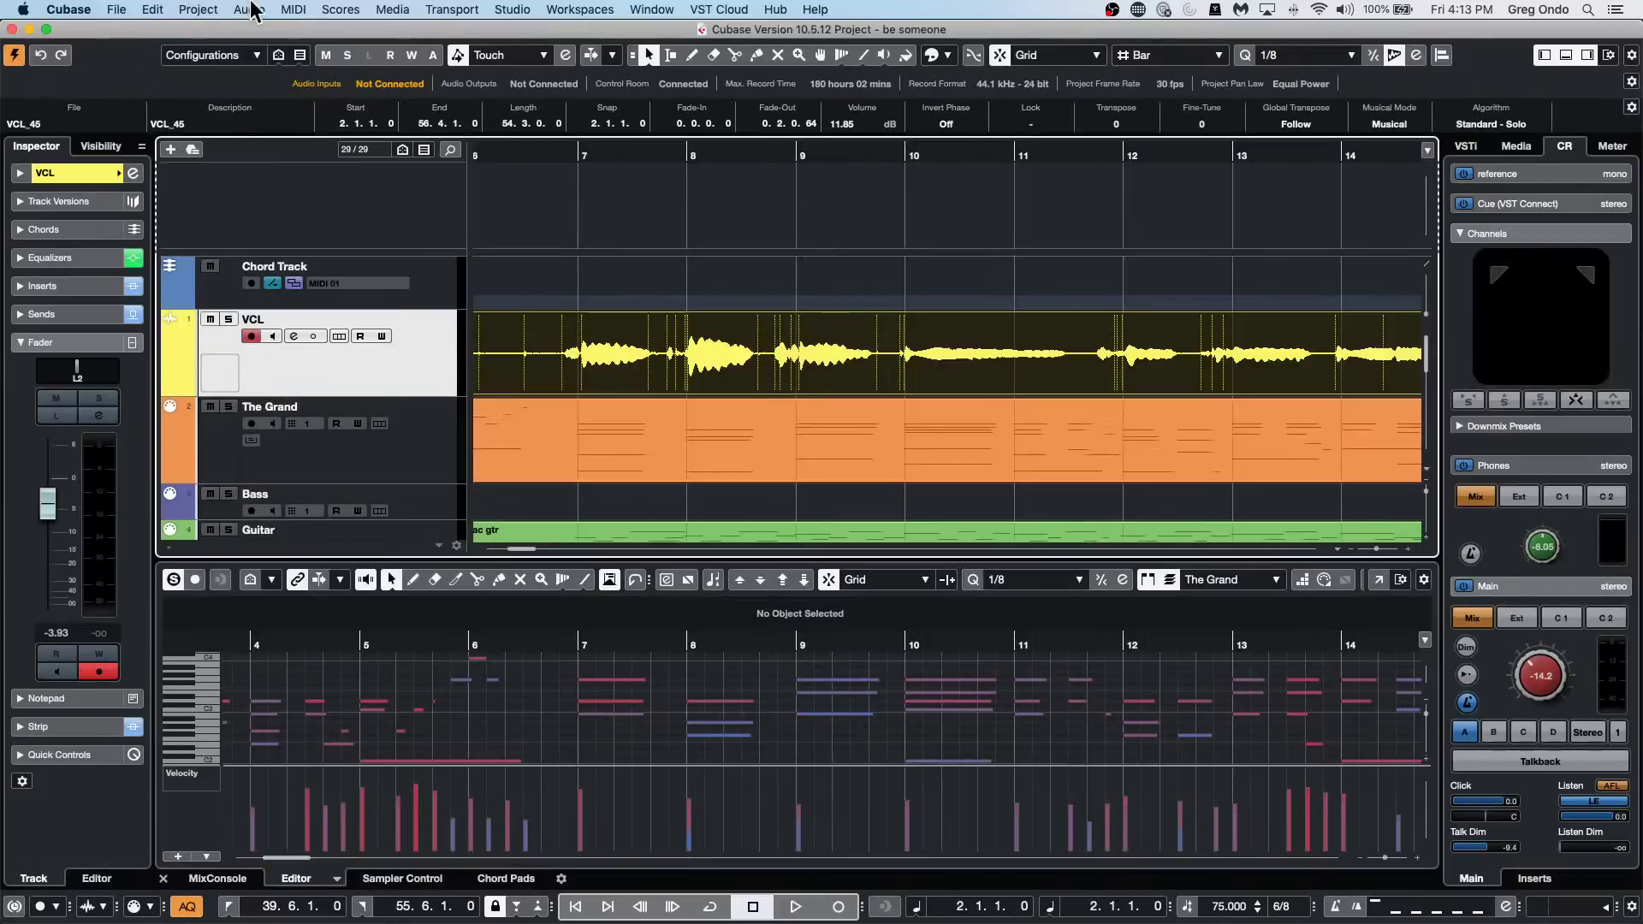
{"action": "key", "text": "F8"}
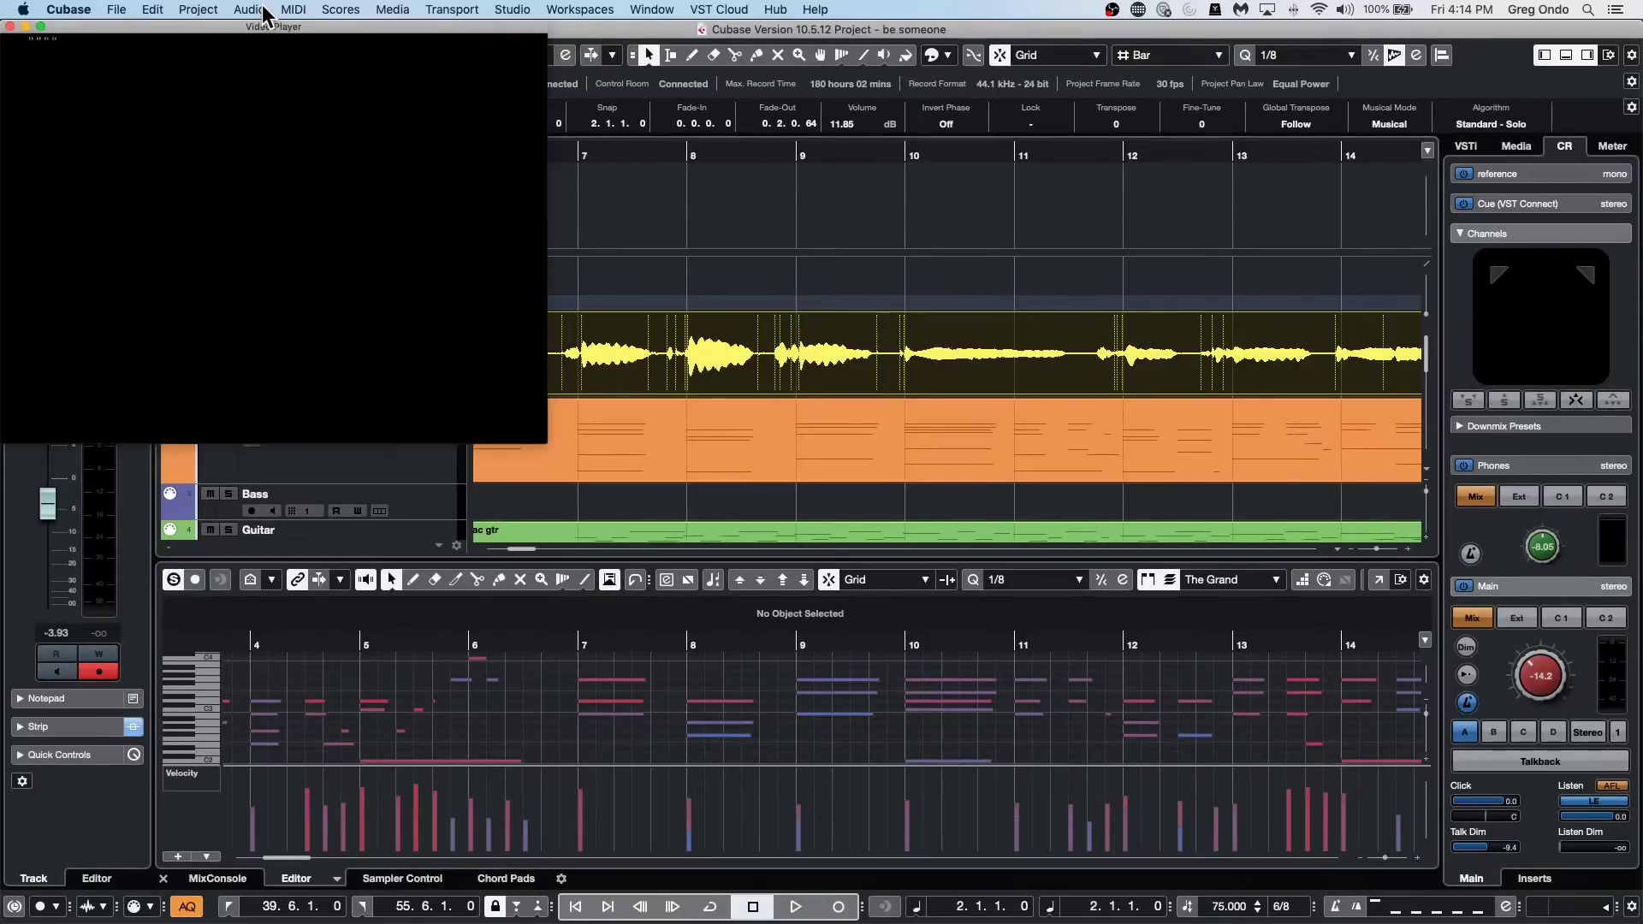
{"action": "key", "text": "F8"}
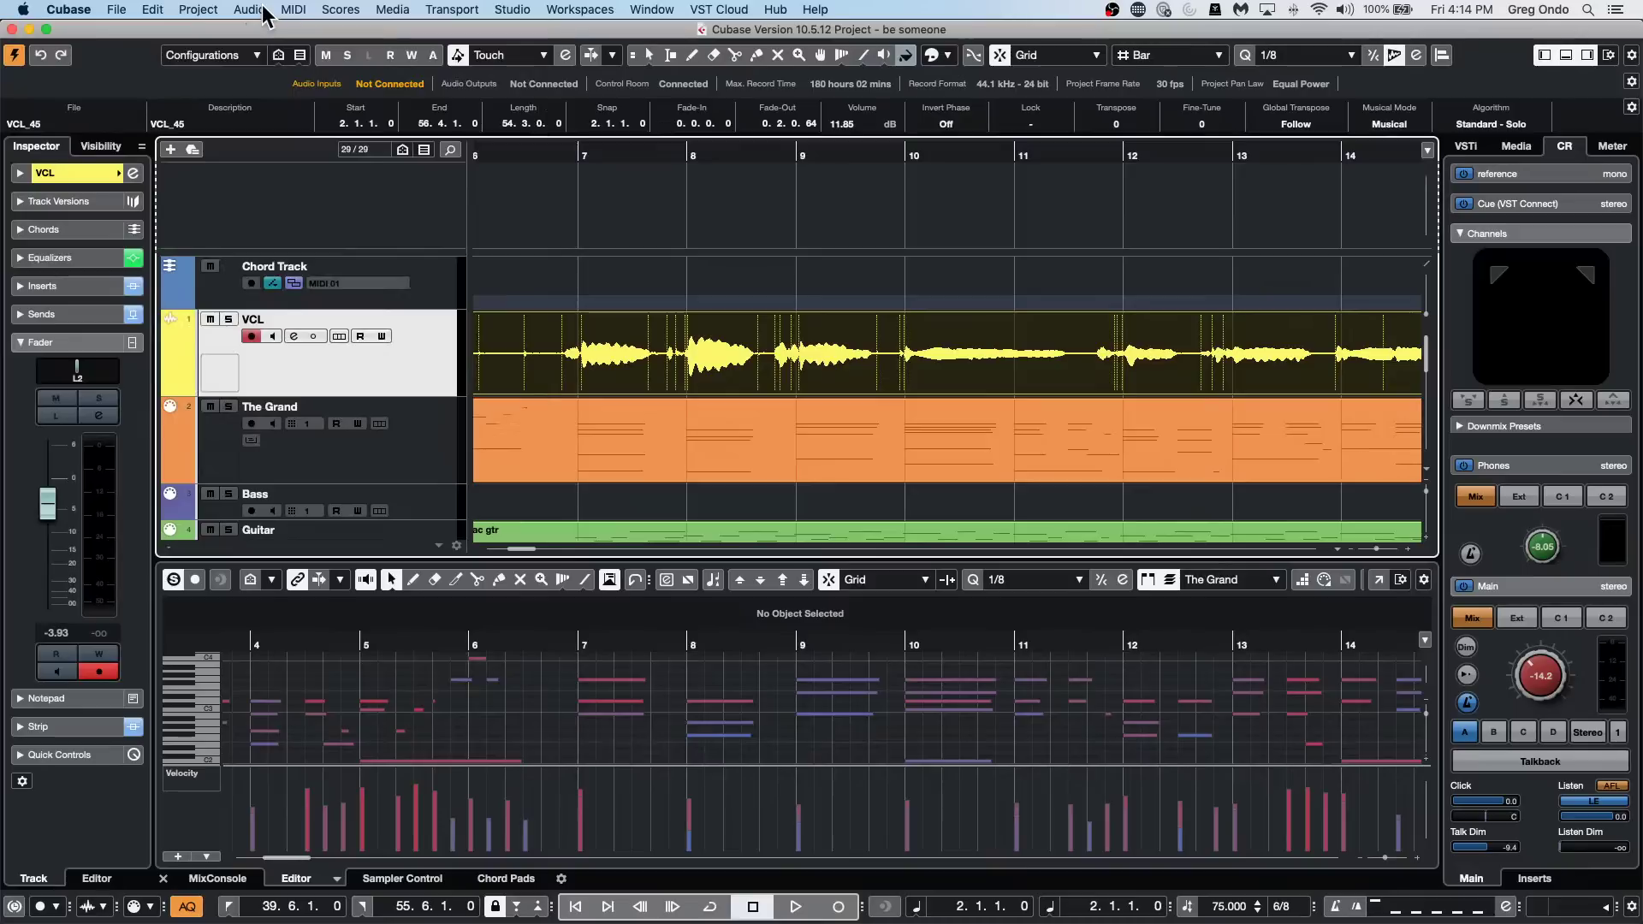
{"action": "key", "text": "F8"}
{"action": "key", "text": "F8"}
{"action": "key", "text": "F7"}
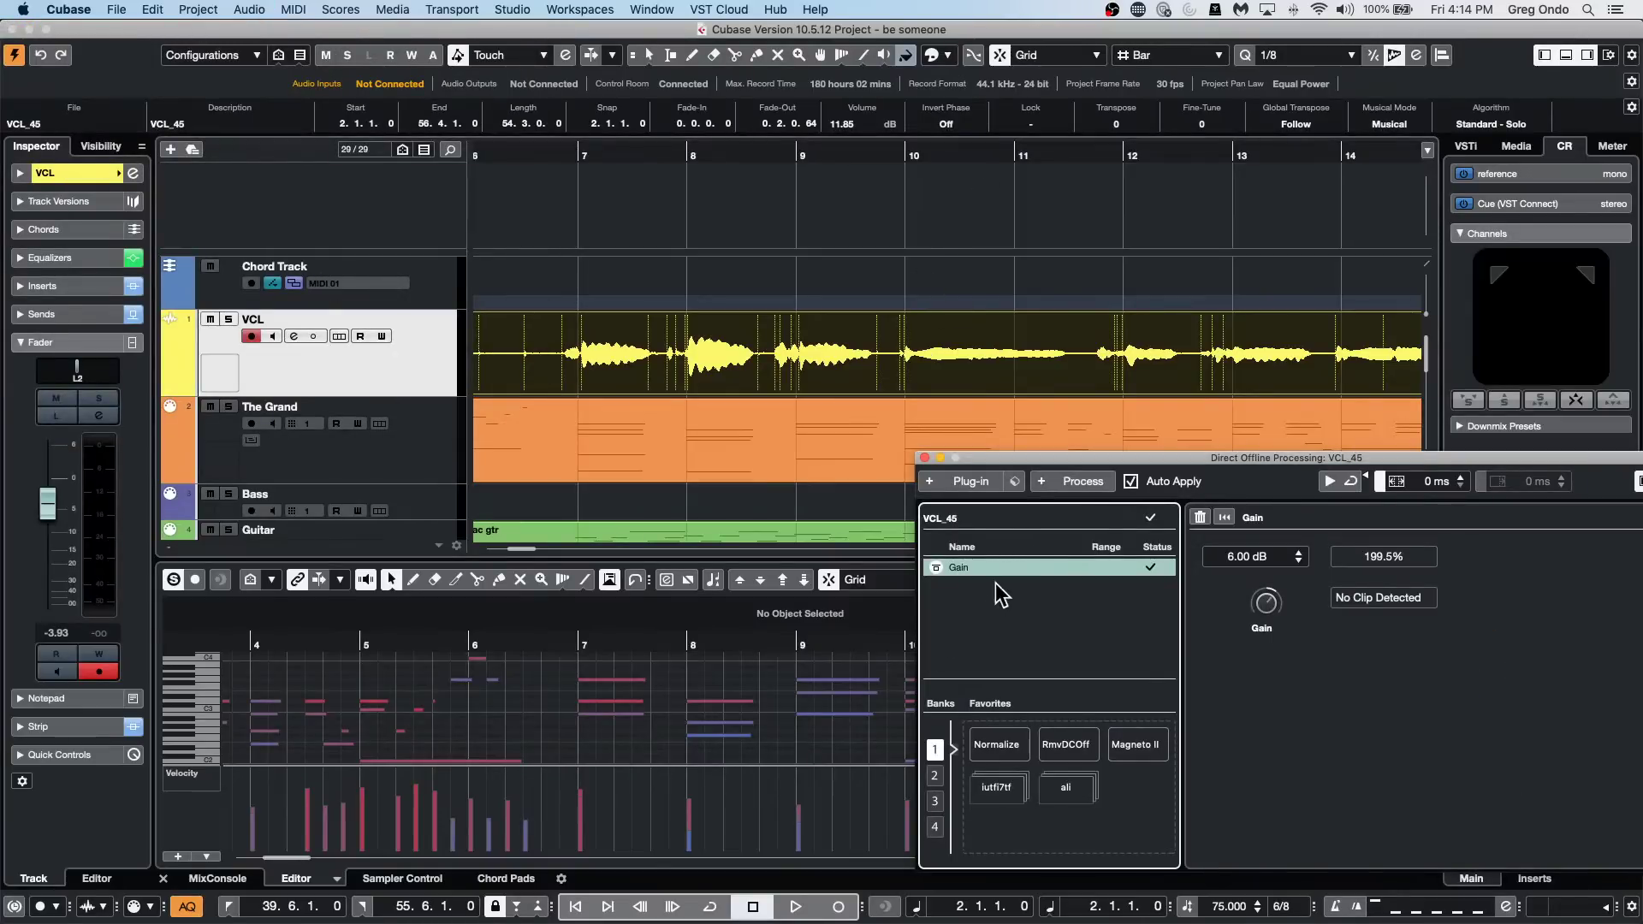
{"action": "left_click_drag", "start_coordinate": [1020, 483], "coordinate": [704, 404]}
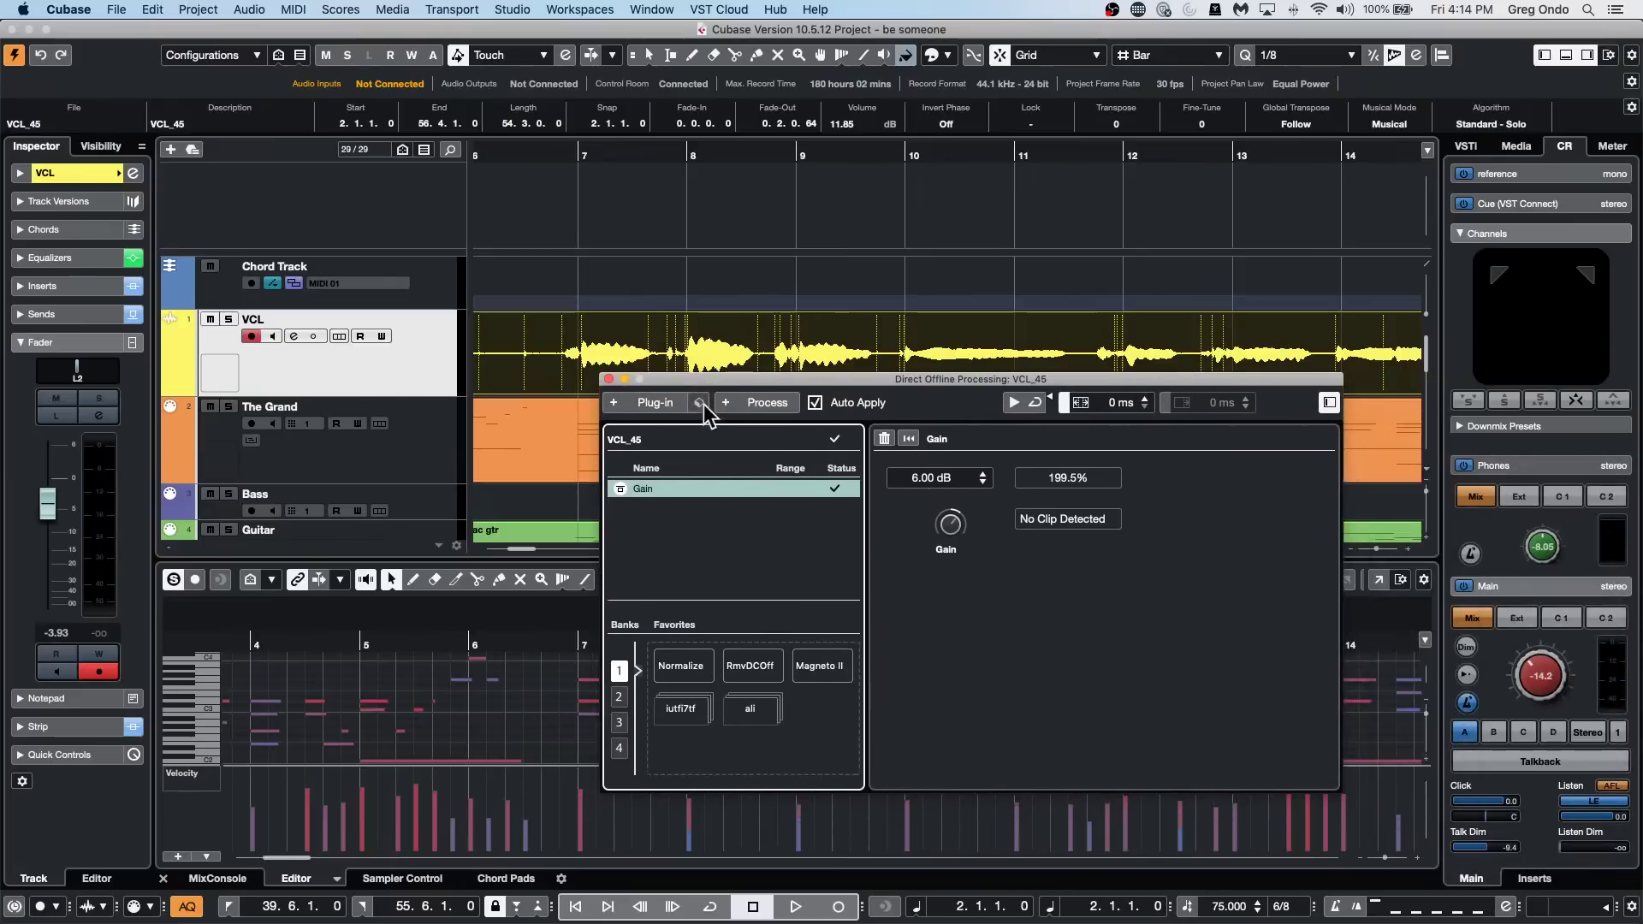
{"action": "right_click", "coordinate": [685, 486]}
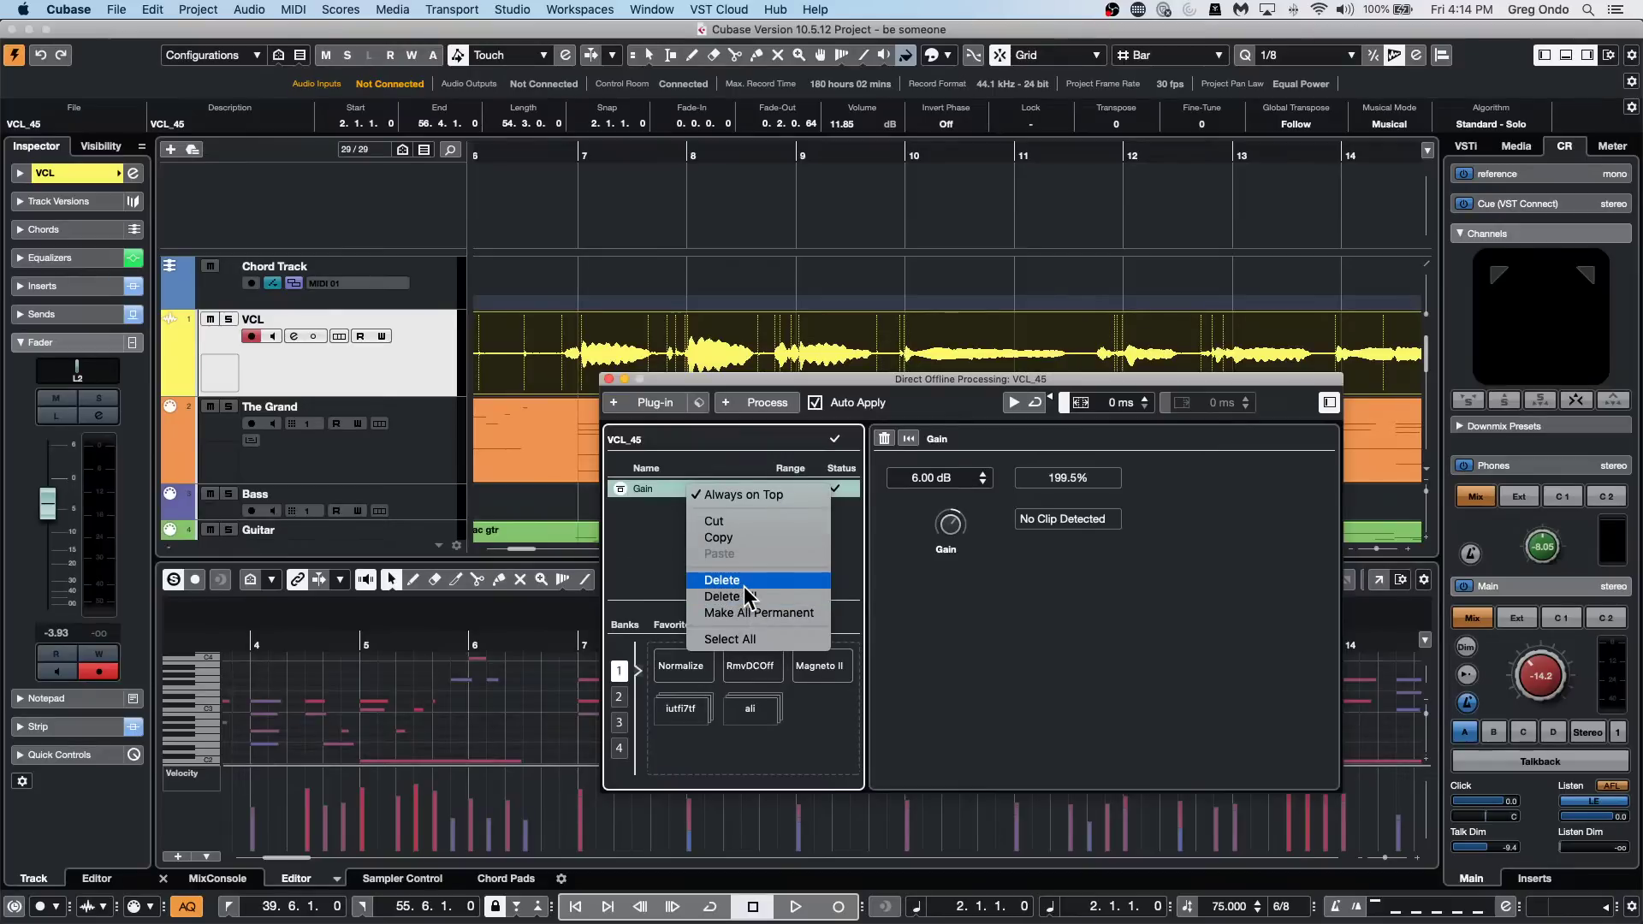
{"action": "left_click", "coordinate": [752, 599]}
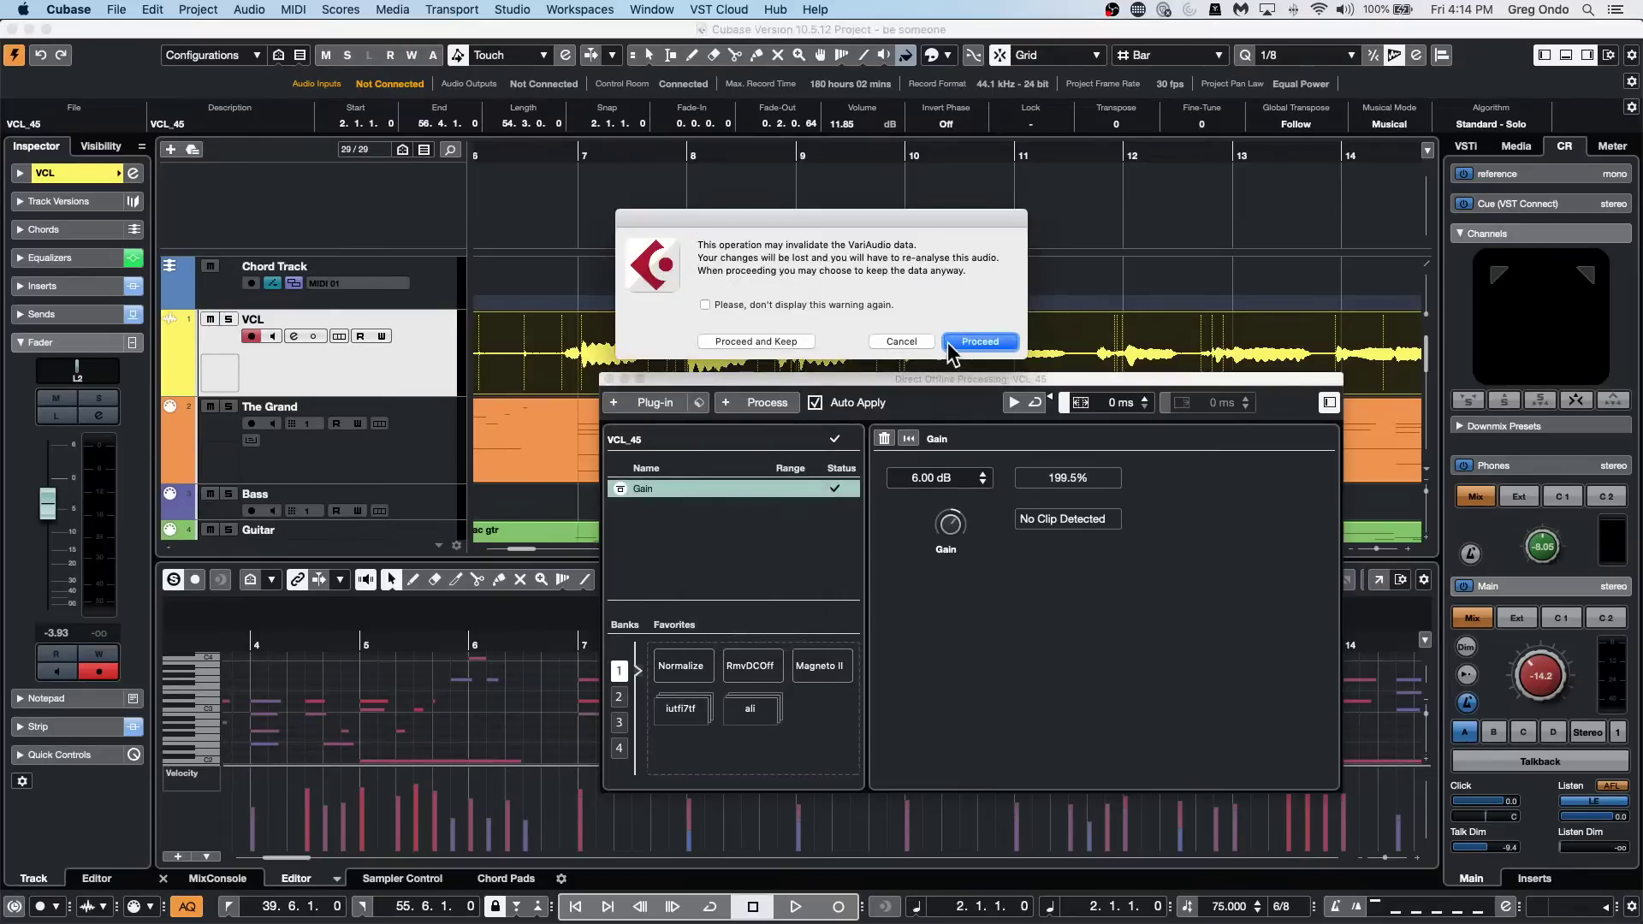
{"action": "left_click", "coordinate": [902, 342]}
Create a new empty project in the September 17 2021 folder and show the Media browser.
{"action": "left_click", "coordinate": [117, 10]}
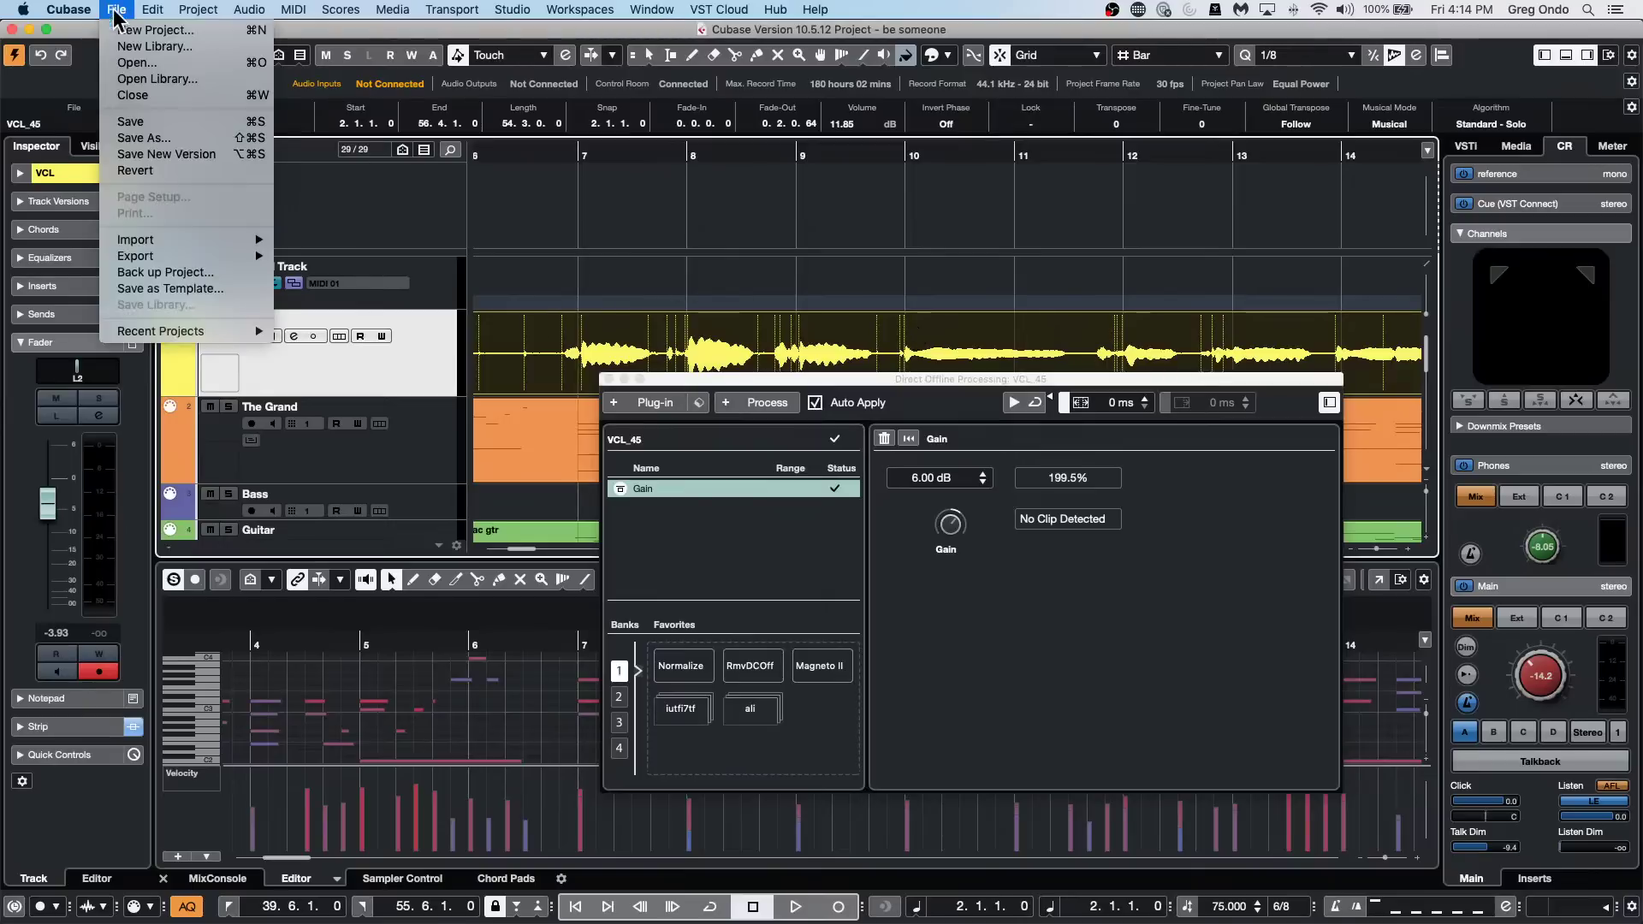
{"action": "left_click", "coordinate": [116, 30]}
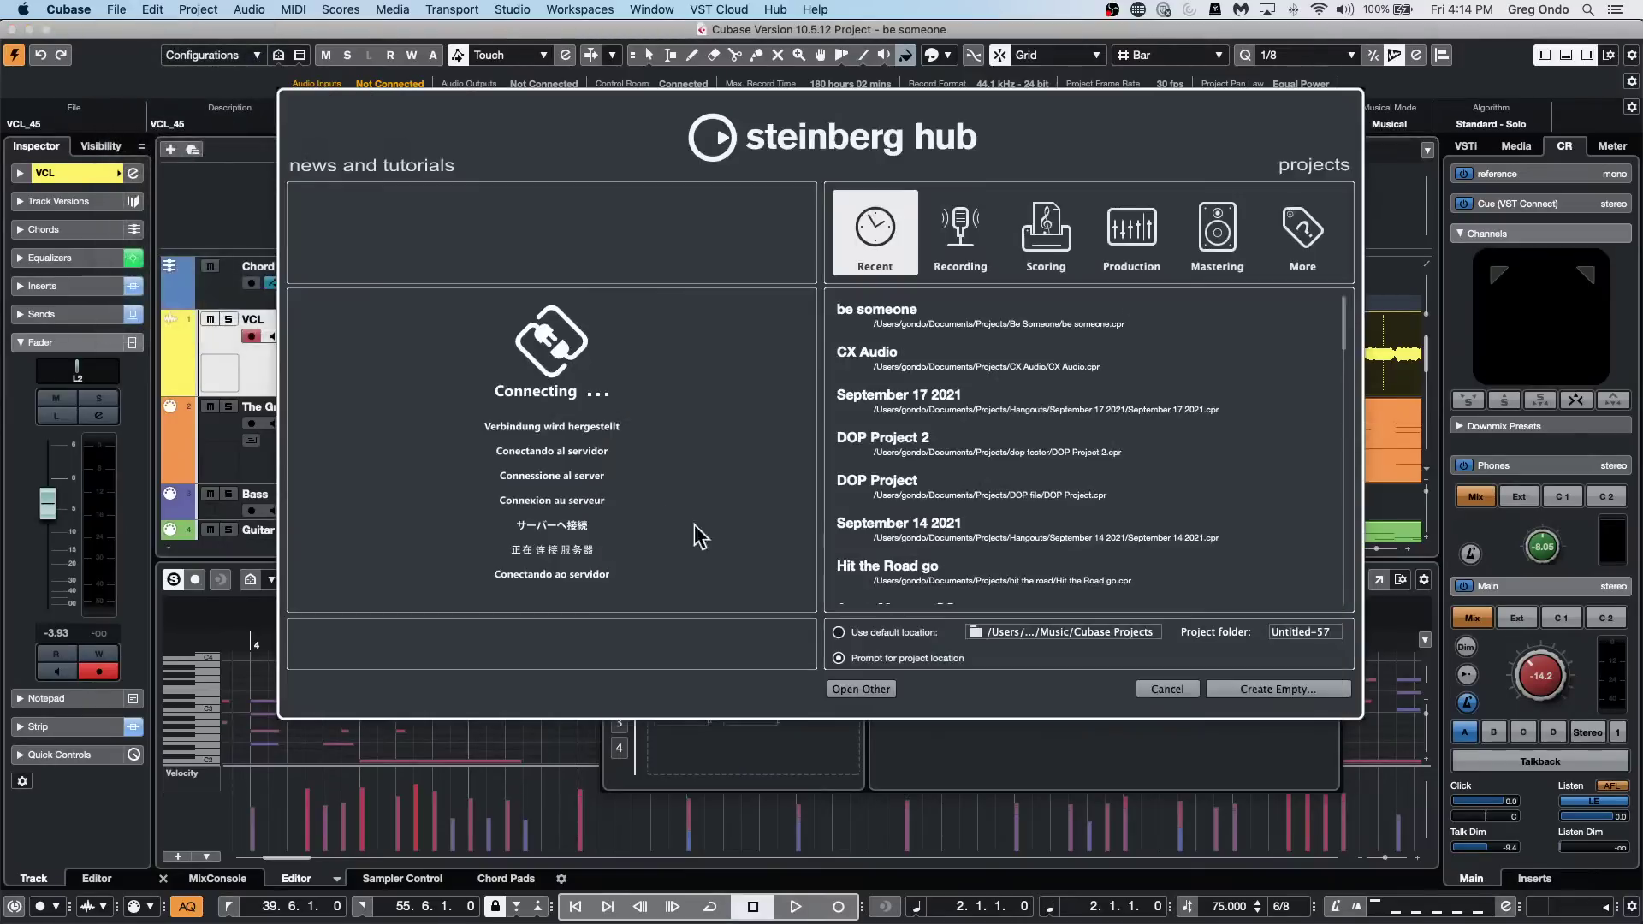
{"action": "left_click", "coordinate": [1256, 686]}
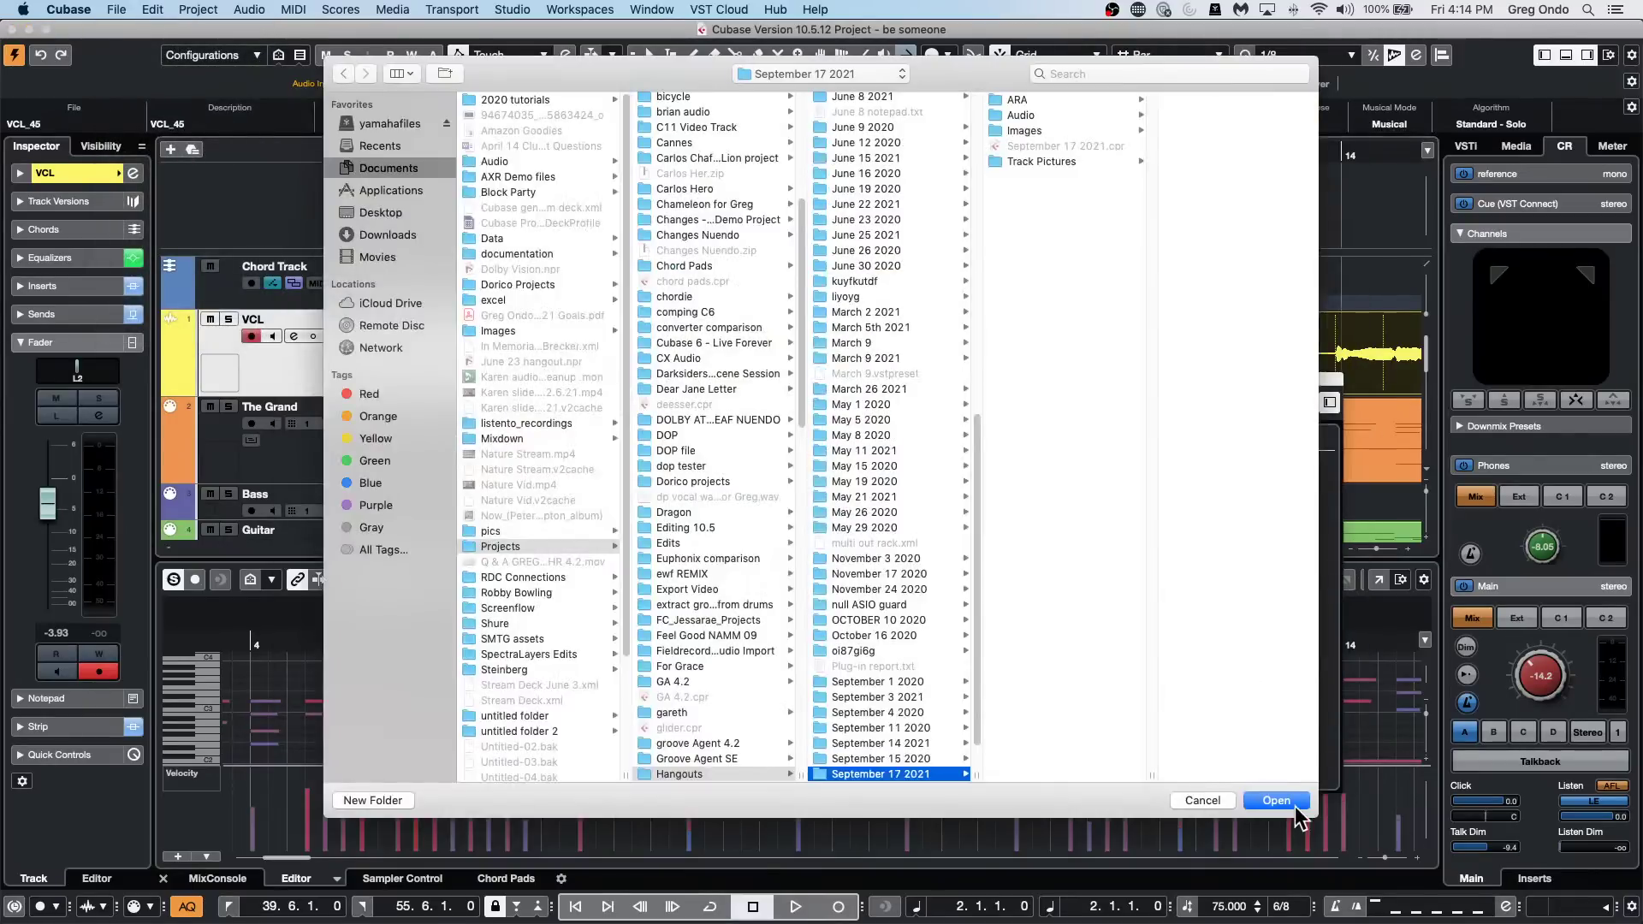
{"action": "left_click", "coordinate": [1291, 804]}
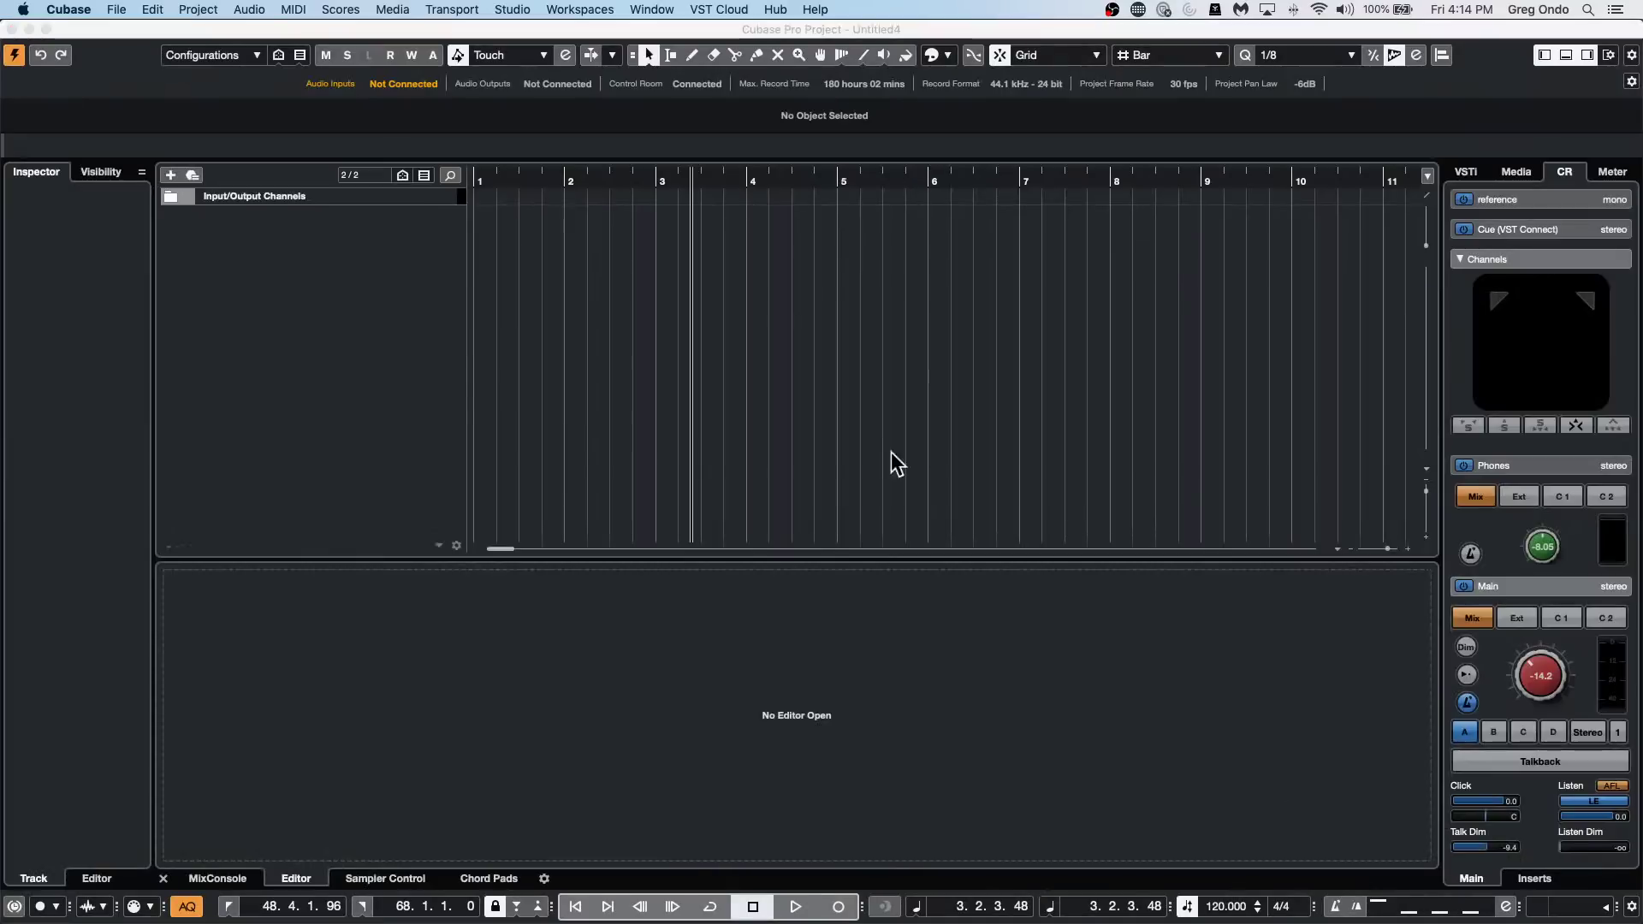
{"action": "left_click", "coordinate": [1515, 171]}
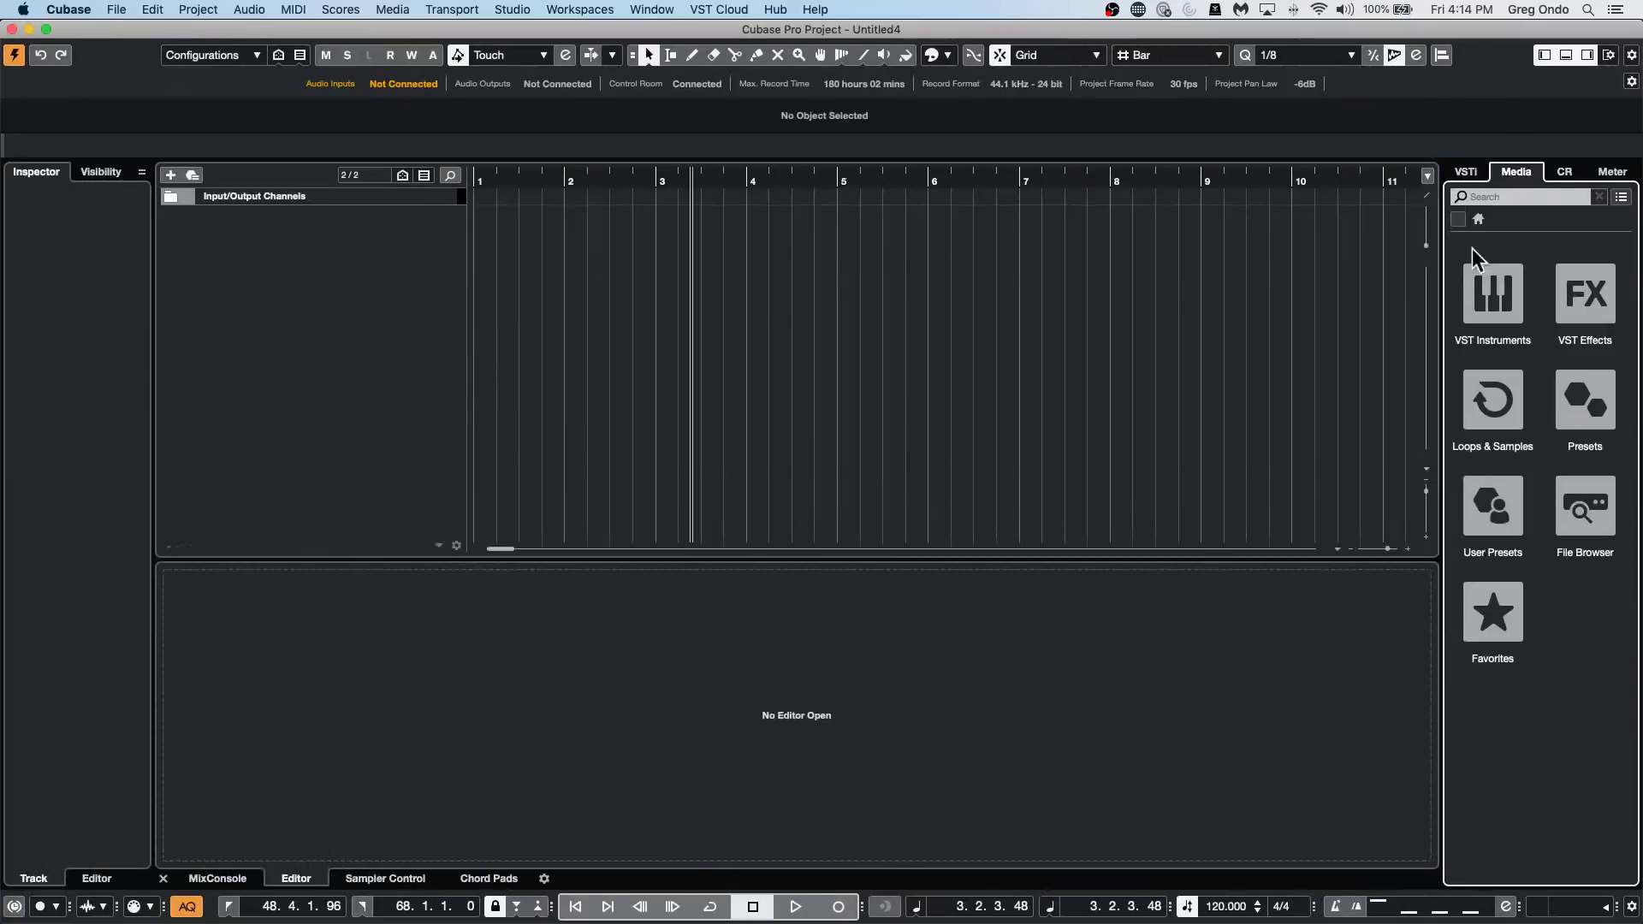
Browse Loops & Samples to DancefloorTechHouse, filter its Sub Category to Beats, and insert Tech_House_Drum_Loop_18 on a new track.
{"action": "left_click", "coordinate": [1497, 392]}
{"action": "left_click", "coordinate": [1585, 633]}
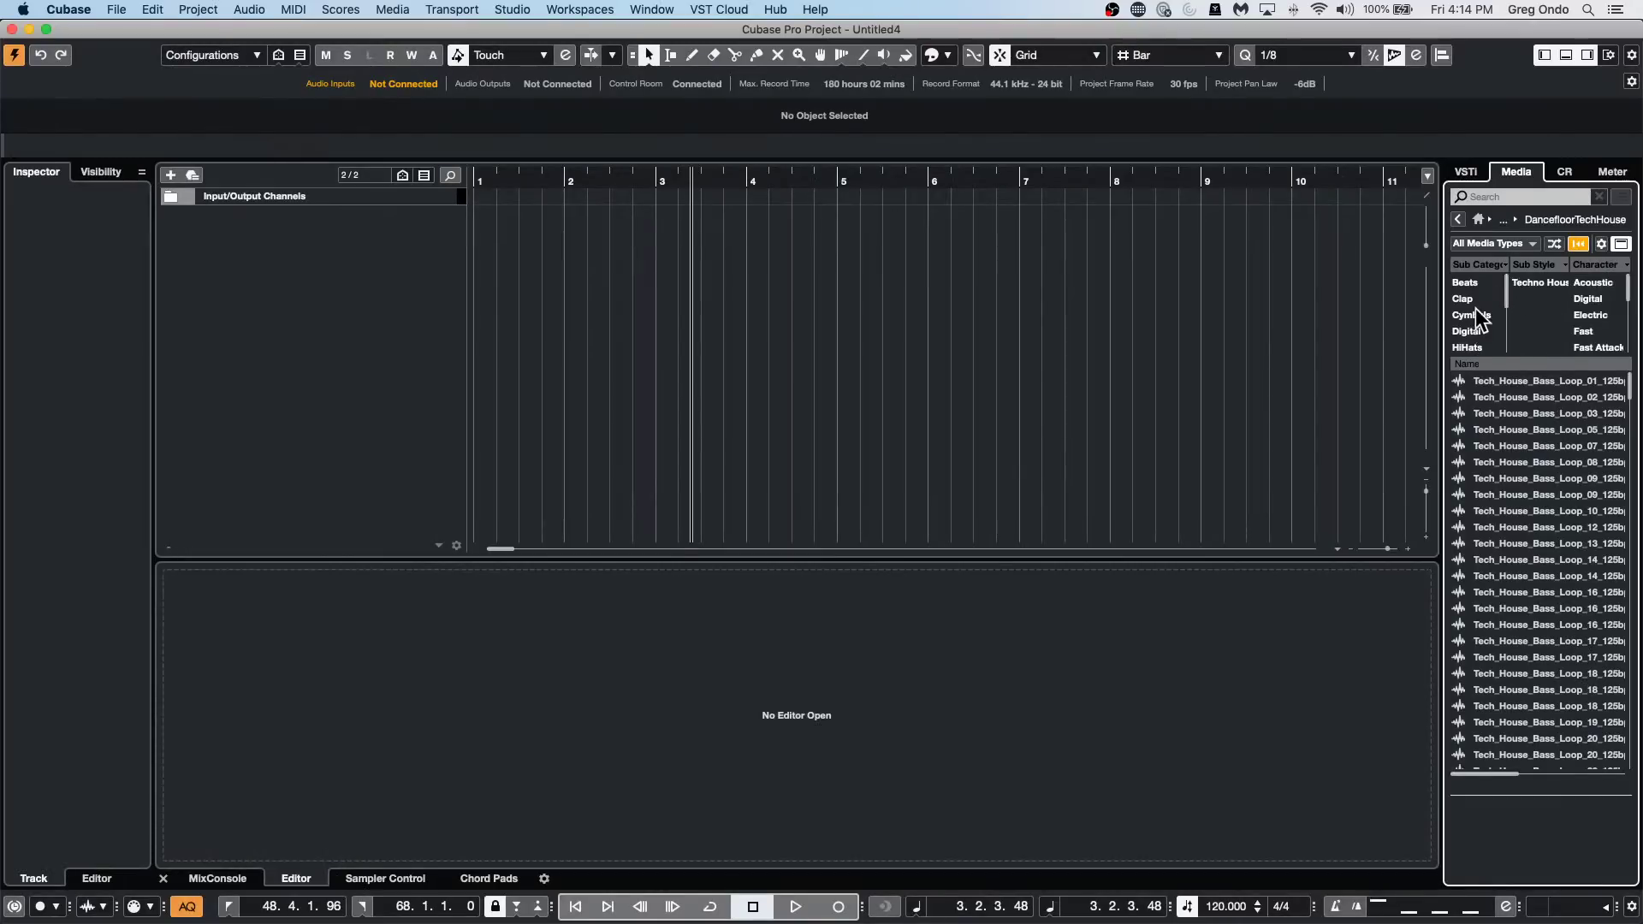
{"action": "left_click", "coordinate": [1478, 265]}
{"action": "mouse_move", "coordinate": [1476, 282]}
{"action": "left_click", "coordinate": [1272, 414]}
{"action": "left_click", "coordinate": [1465, 282]}
{"action": "double_click", "coordinate": [1550, 676]}
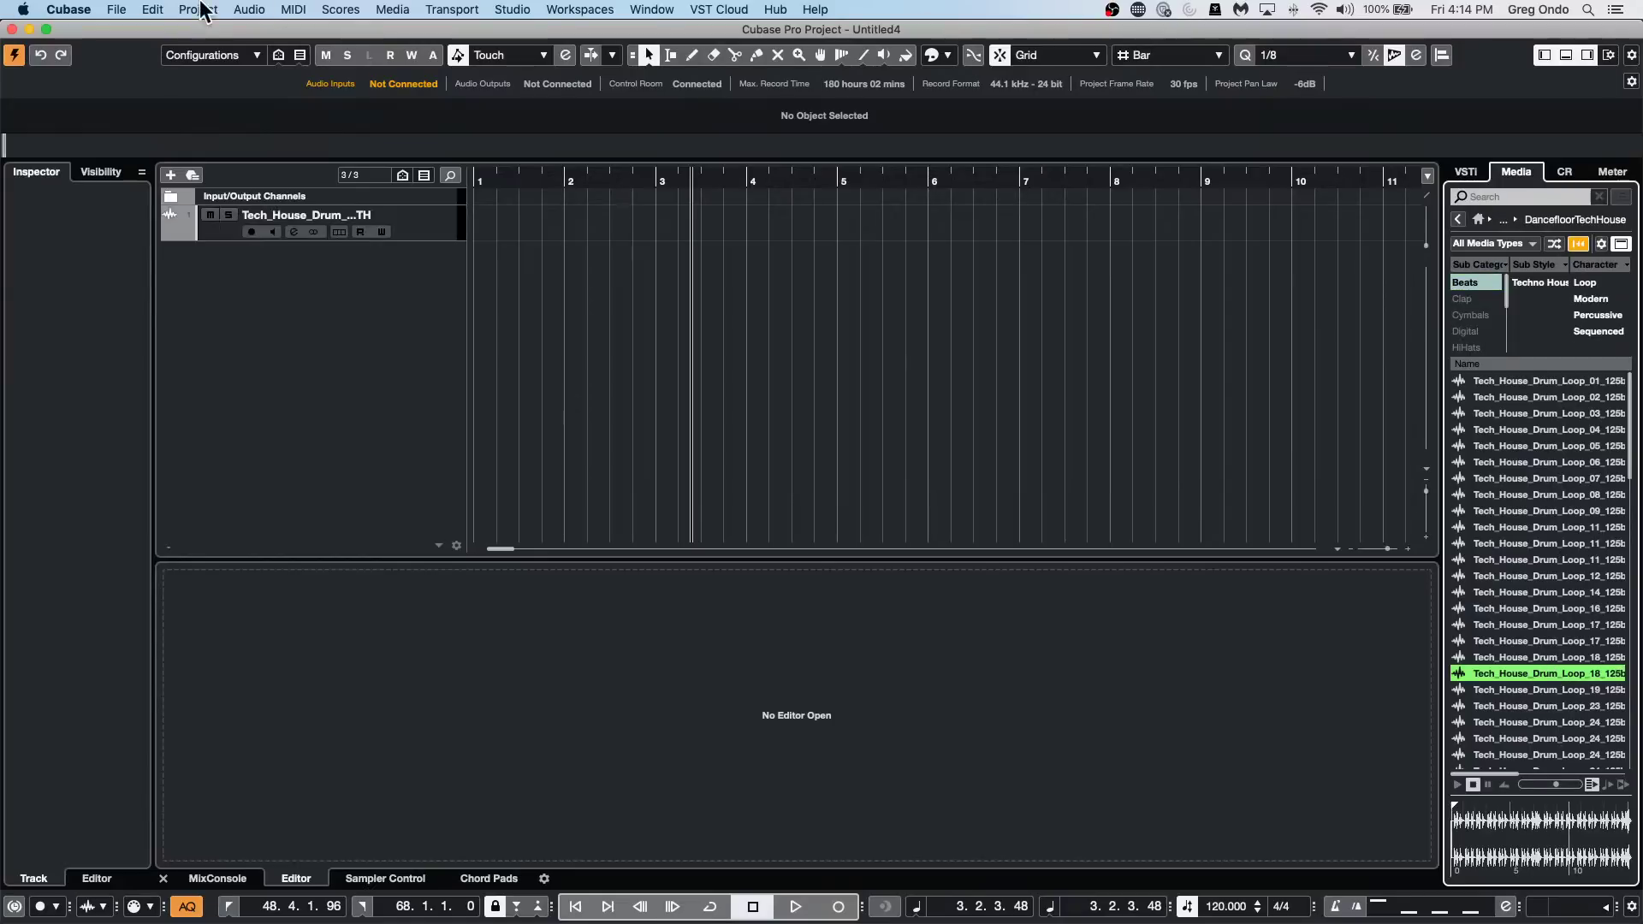
Insert the Tech_House_Drum_Loop_23 file on a second track and move both drum loop events to bar 1.
{"action": "left_click_drag", "start_coordinate": [536, 177], "coordinate": [415, 208]}
{"action": "double_click", "coordinate": [1535, 706]}
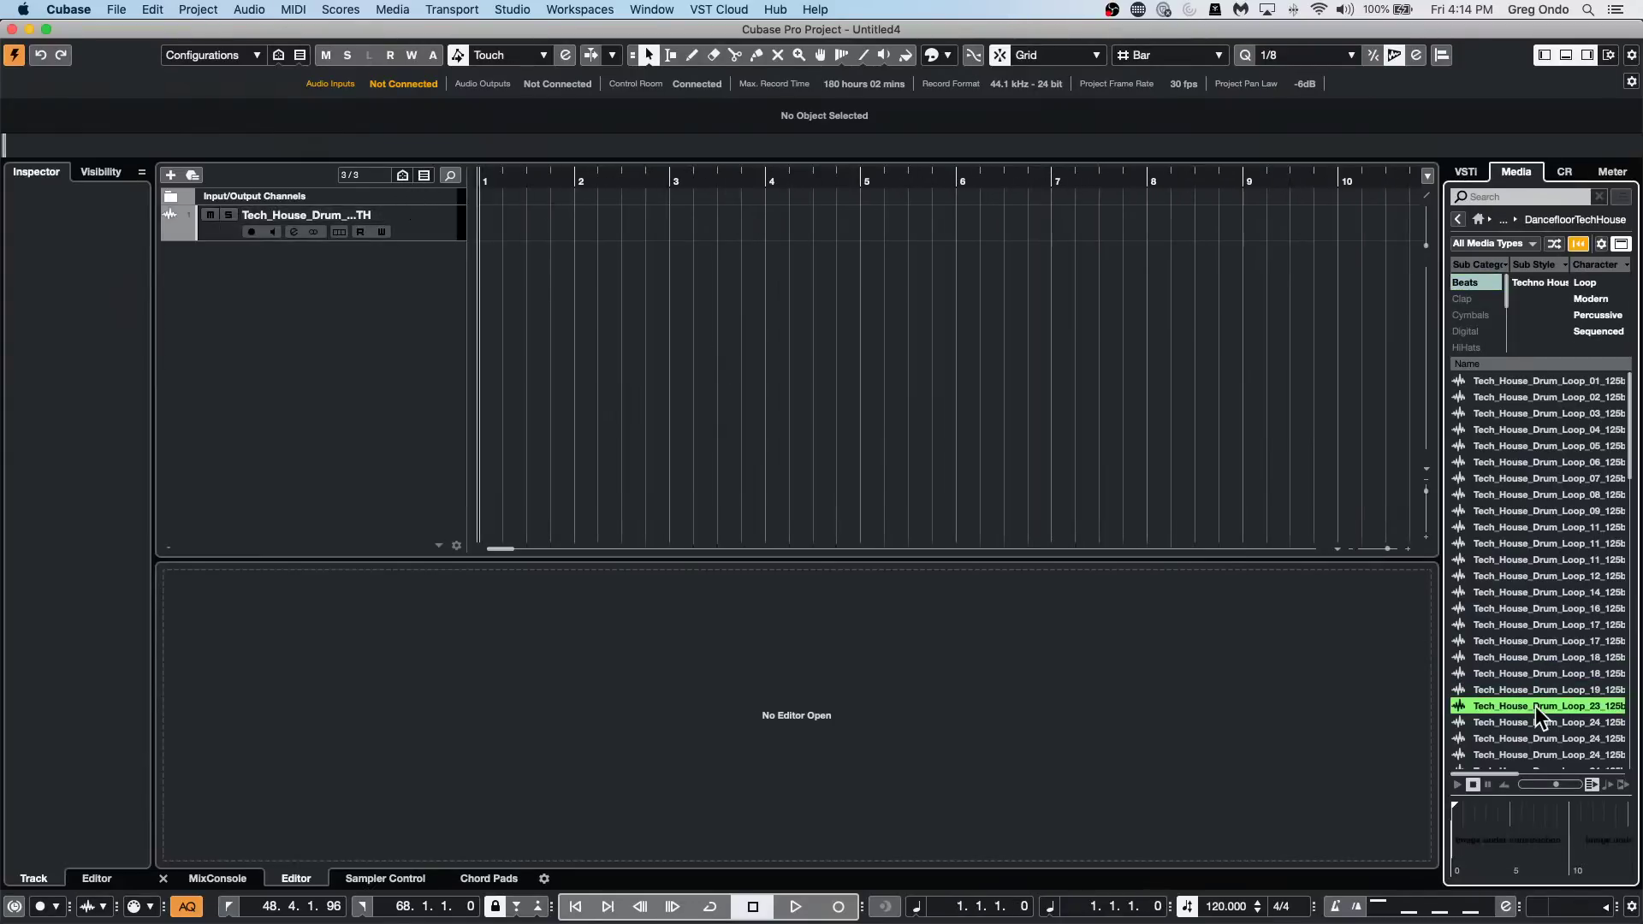
{"action": "left_click_drag", "start_coordinate": [534, 183], "coordinate": [821, 223]}
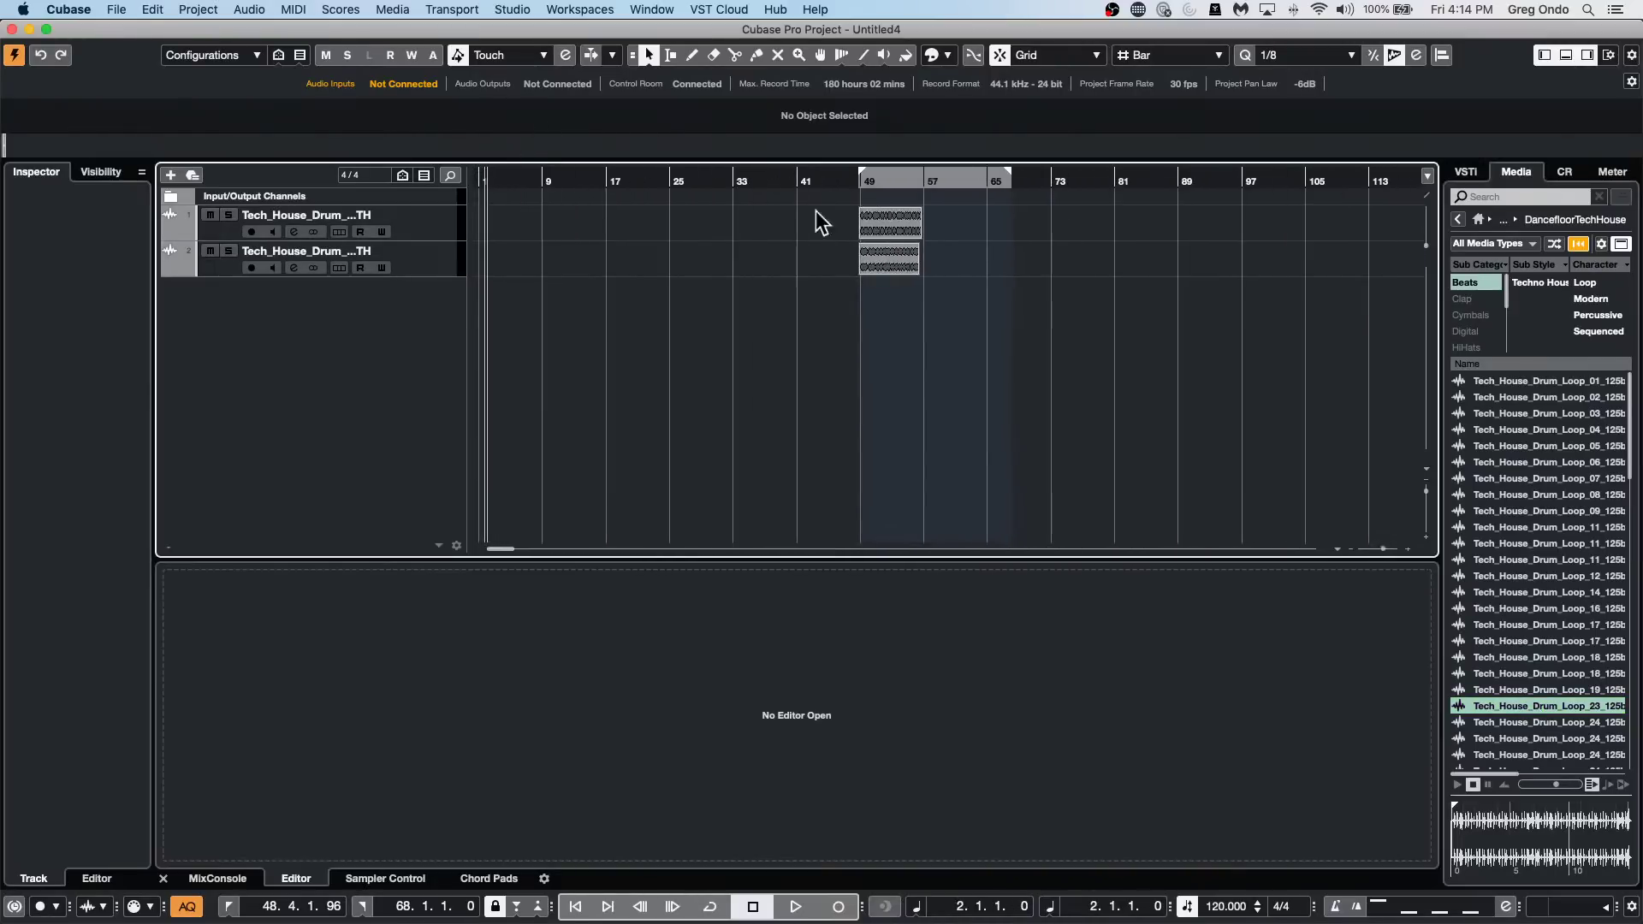
{"action": "left_click", "coordinate": [864, 260]}
{"action": "left_click_drag", "start_coordinate": [492, 248], "coordinate": [503, 249]}
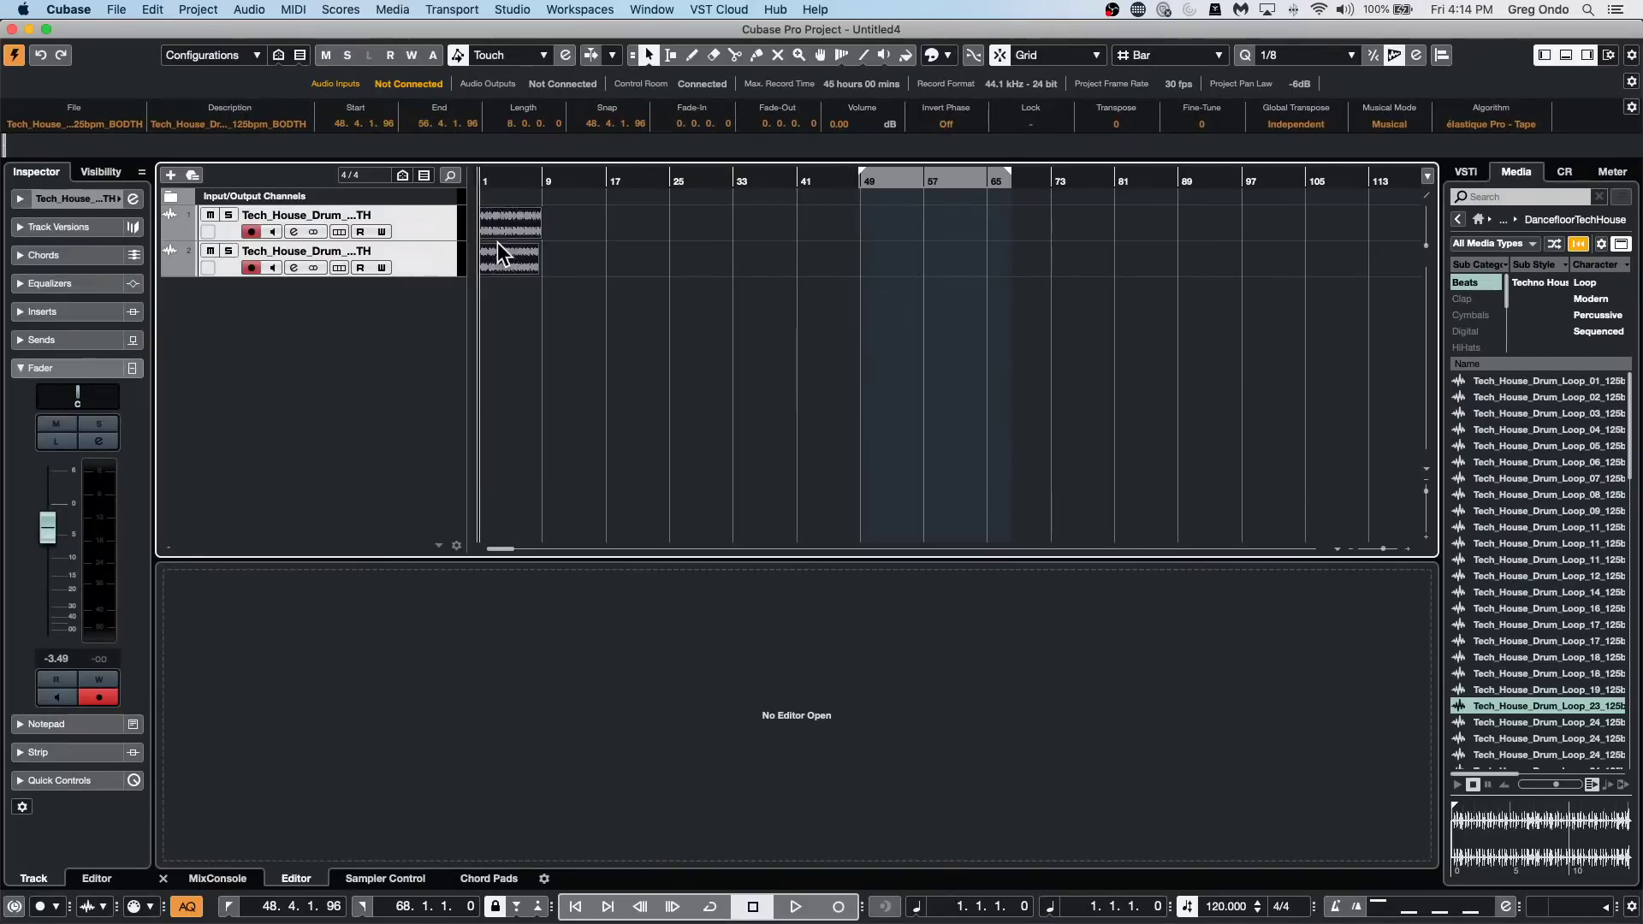
Remove the second drum loop's track and enlarge the height of the remaining track.
{"action": "left_click_drag", "start_coordinate": [525, 175], "coordinate": [396, 286]}
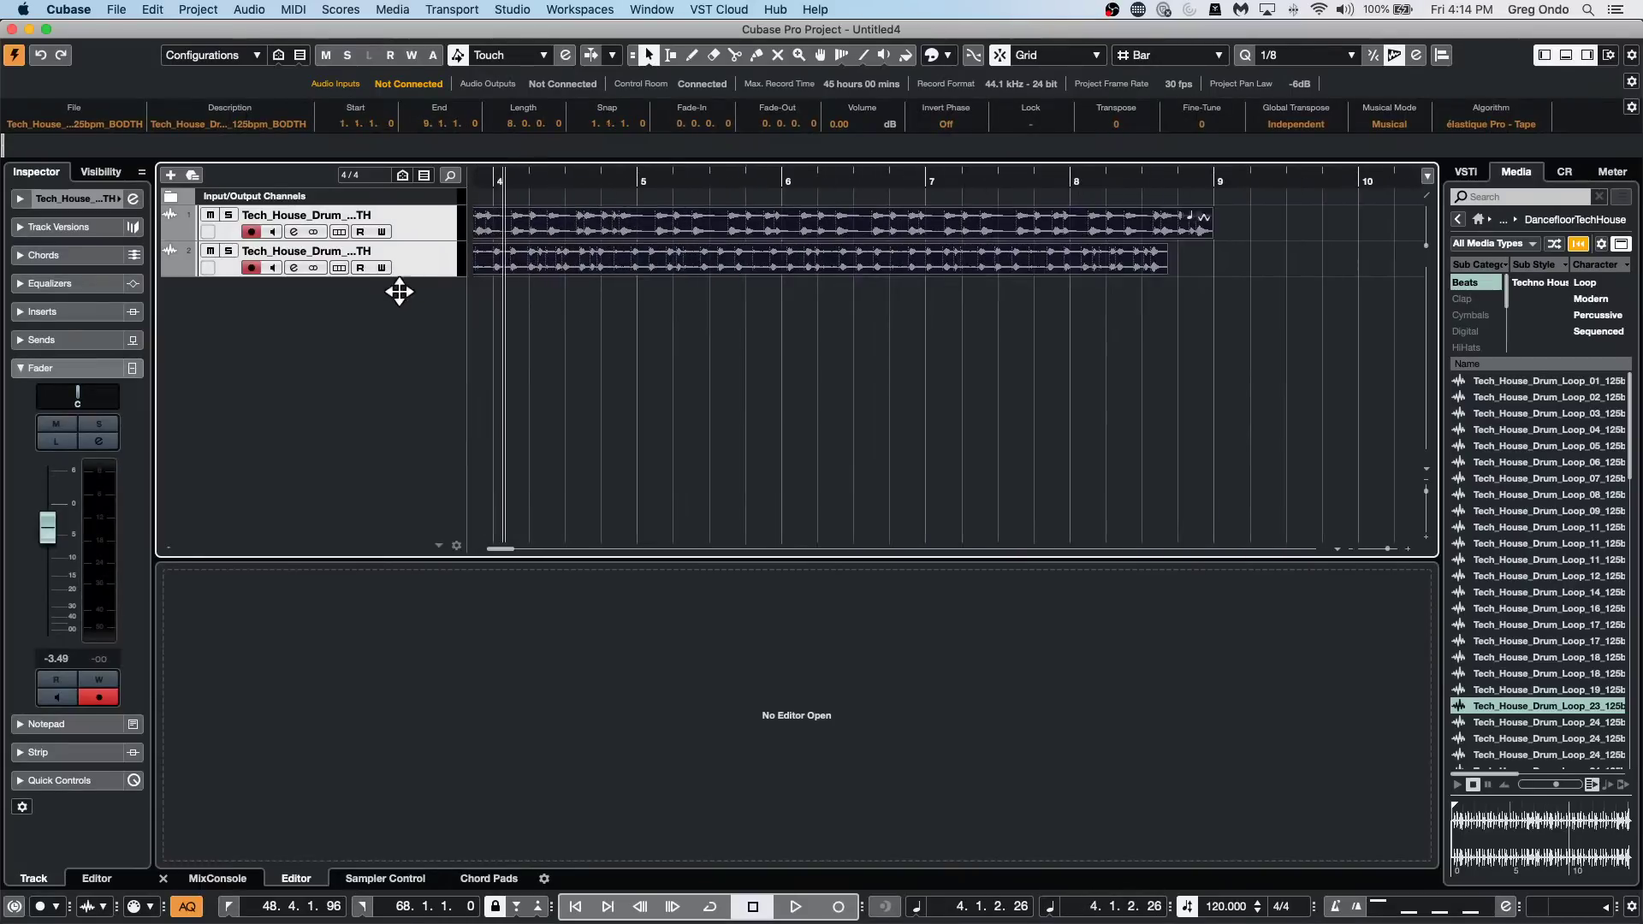
{"action": "right_click", "coordinate": [419, 267]}
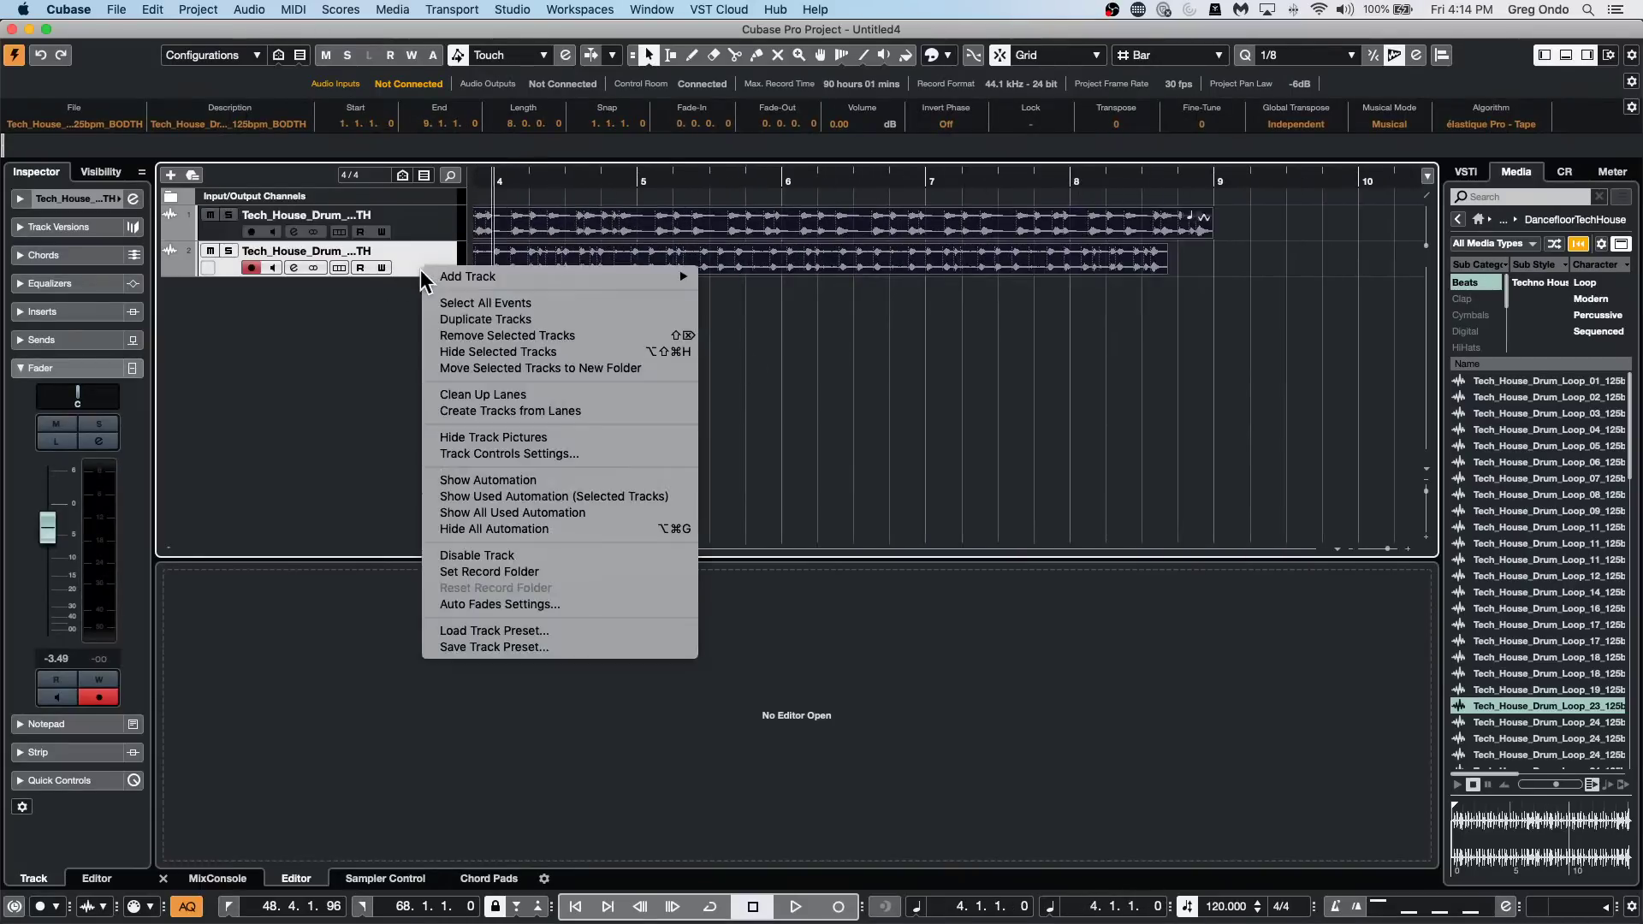
{"action": "left_click", "coordinate": [614, 335]}
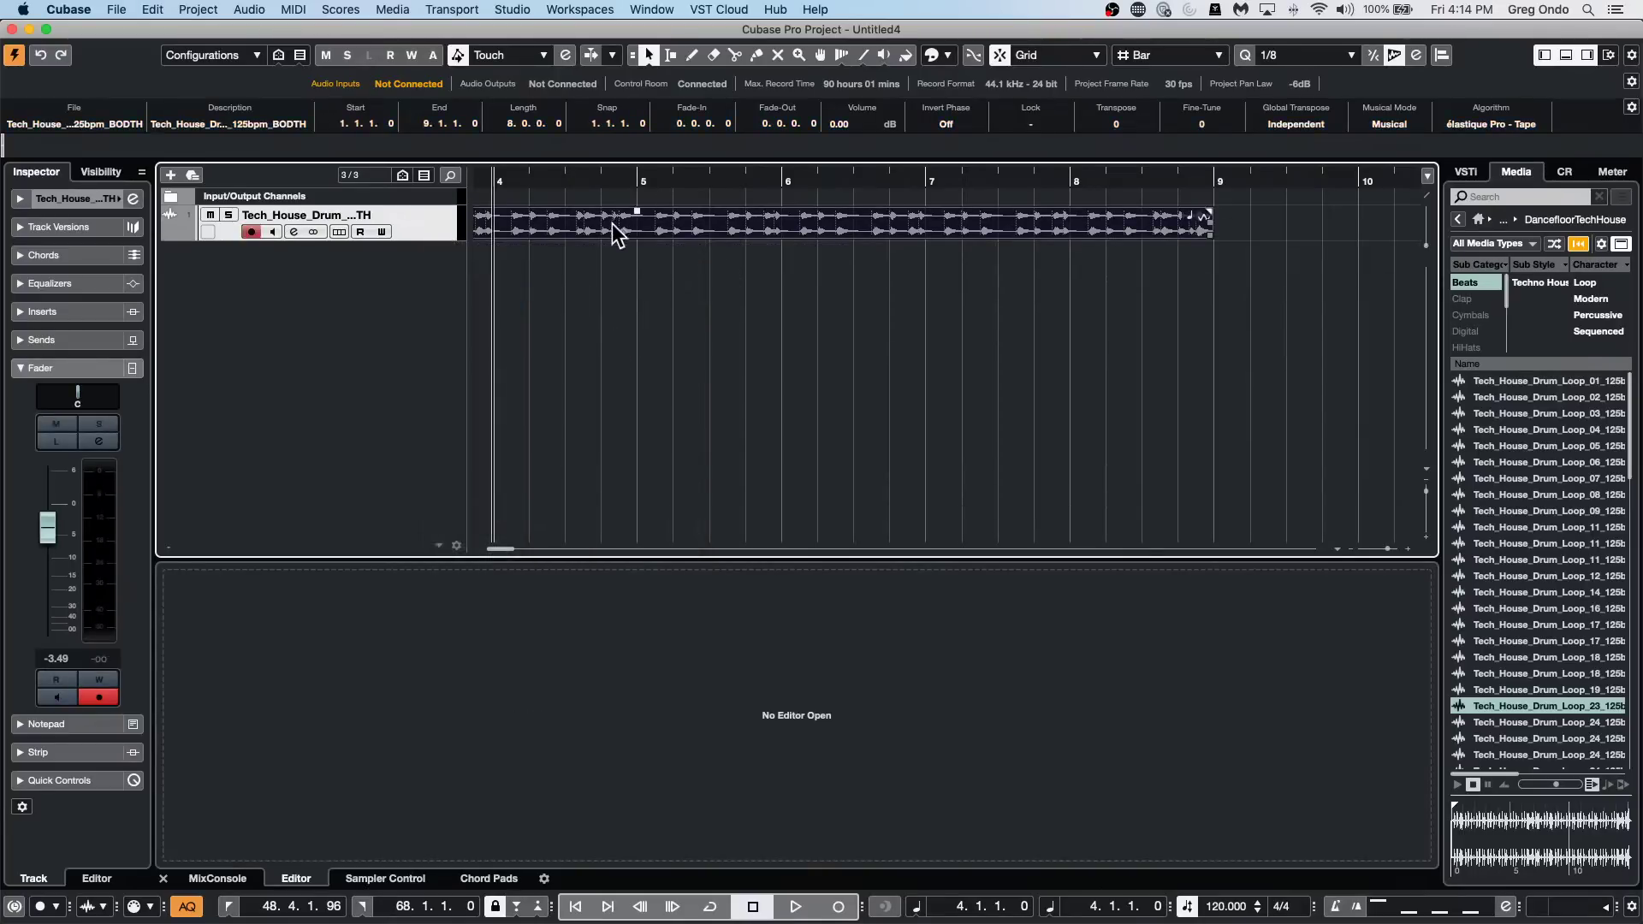
{"action": "left_click_drag", "start_coordinate": [427, 240], "coordinate": [419, 308]}
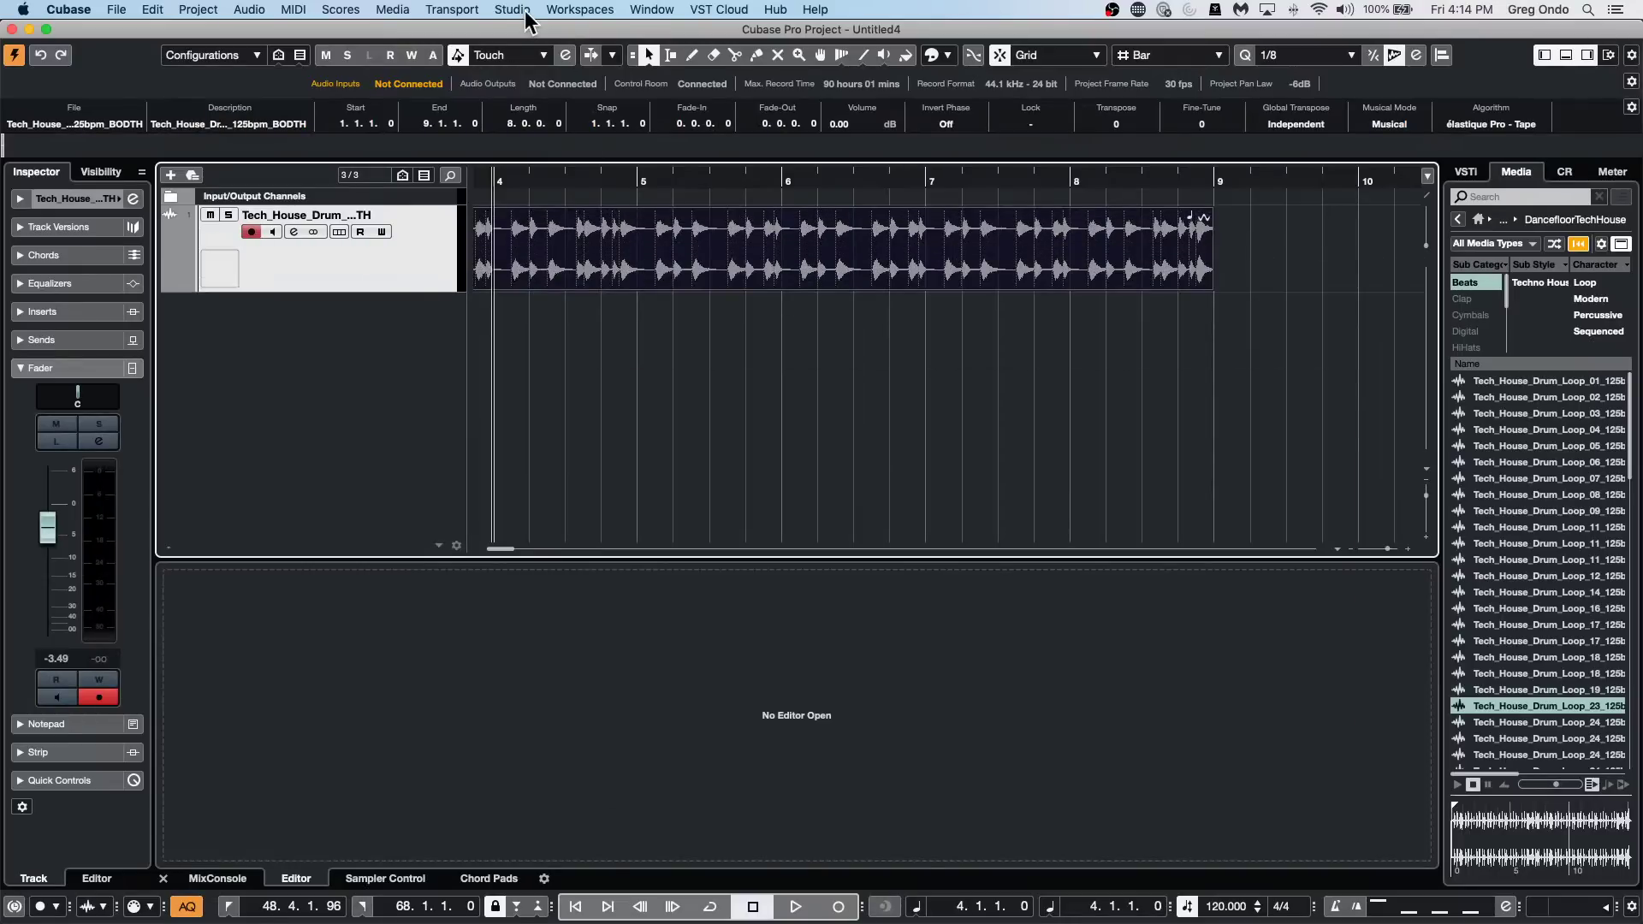
Open Direct Offline Processing for the drum loop, add a Normalize process, and save it as a favorite in bank 1.
{"action": "key", "text": "F7"}
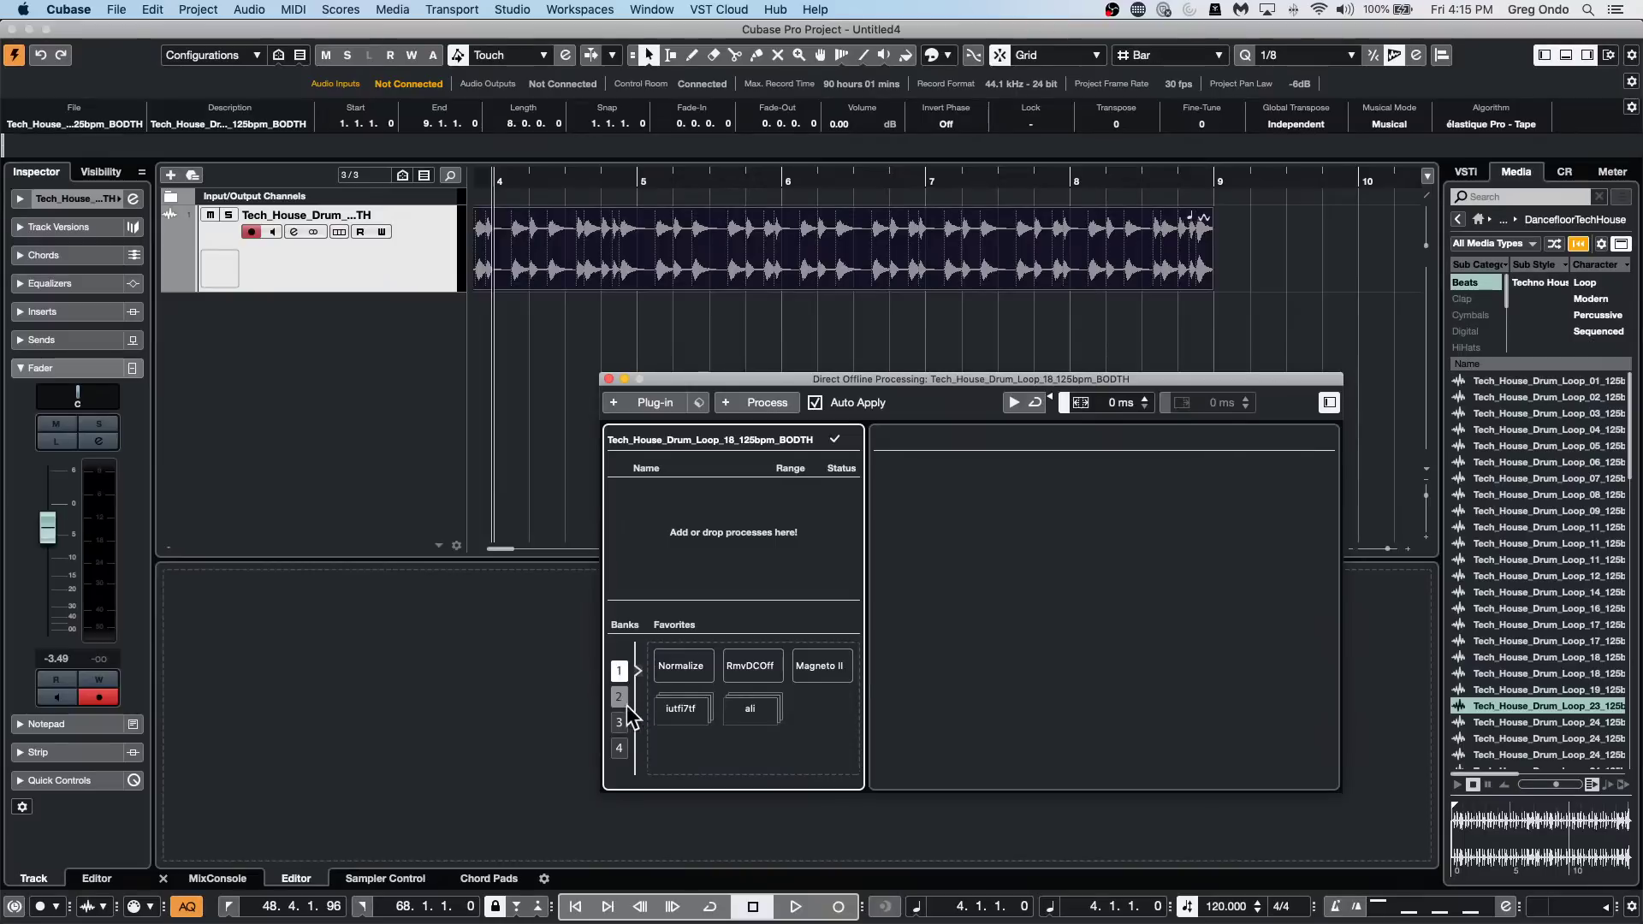
{"action": "left_click", "coordinate": [763, 405]}
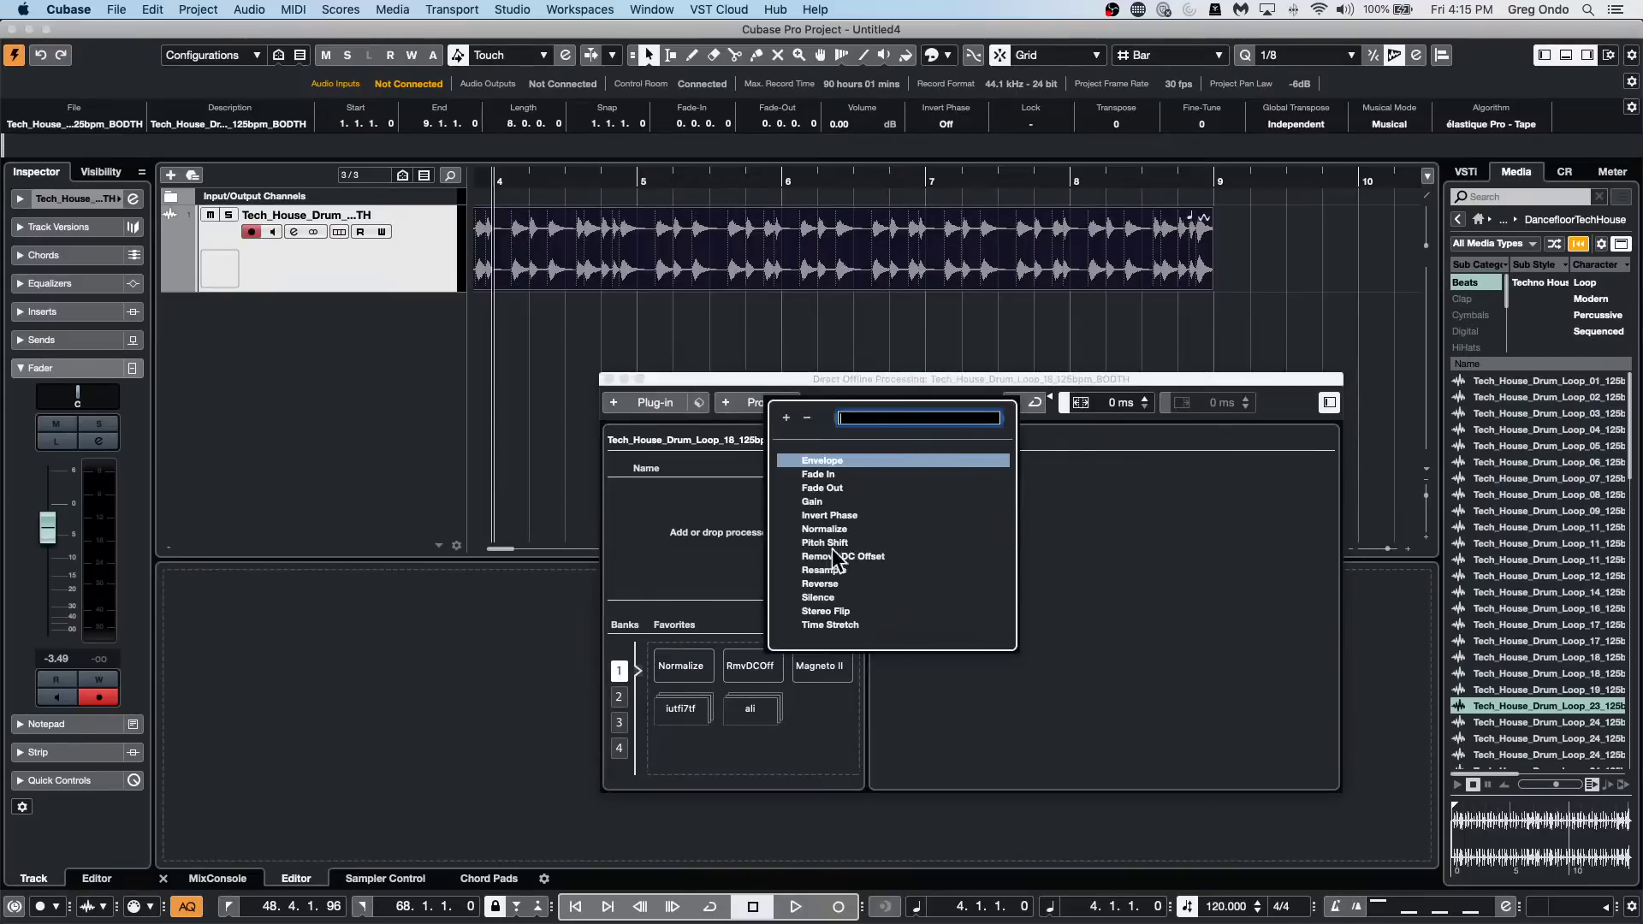
{"action": "left_click", "coordinate": [852, 531]}
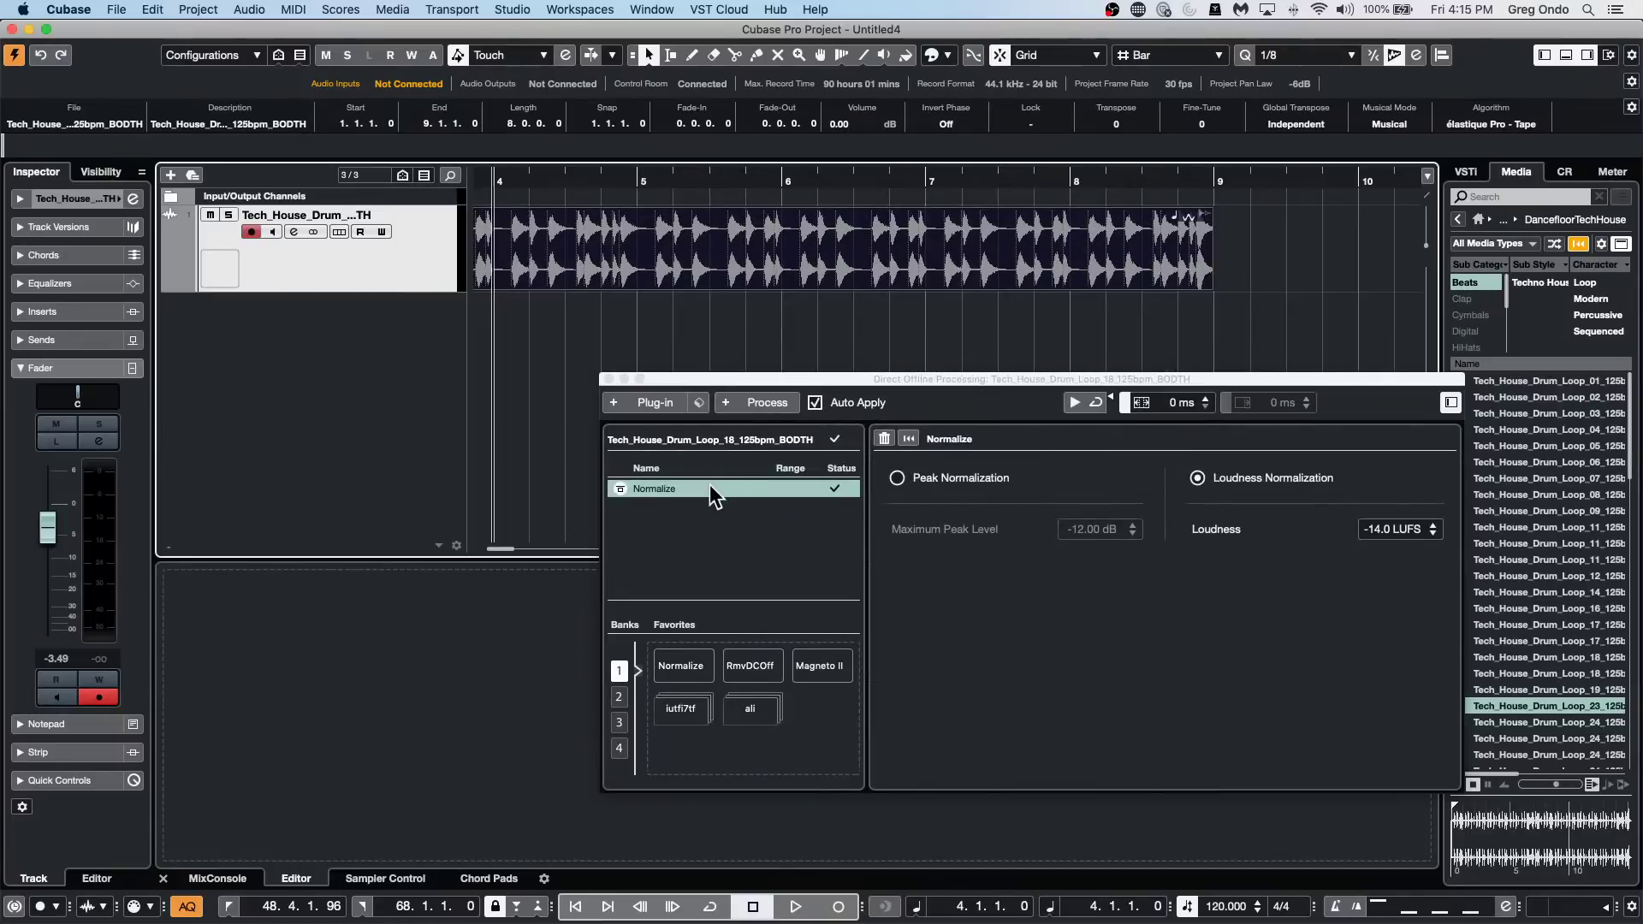
{"action": "left_click_drag", "start_coordinate": [709, 489], "coordinate": [715, 759]}
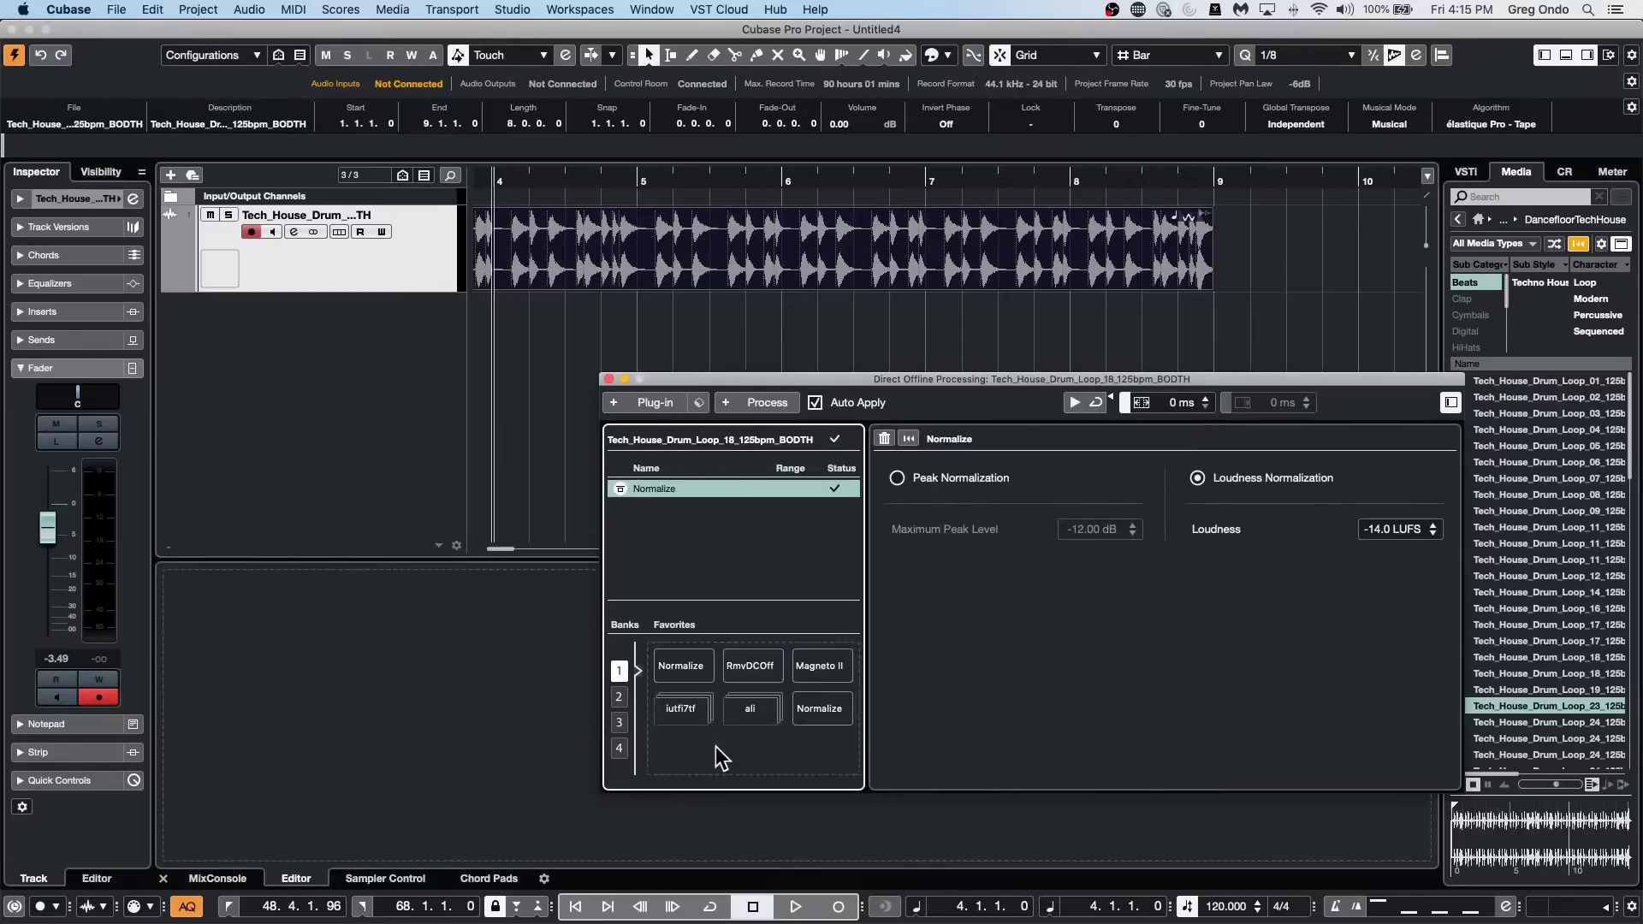
Apply the ali batch favorite and the newly saved Normalize favorite to the drum loop.
{"action": "right_click", "coordinate": [809, 709]}
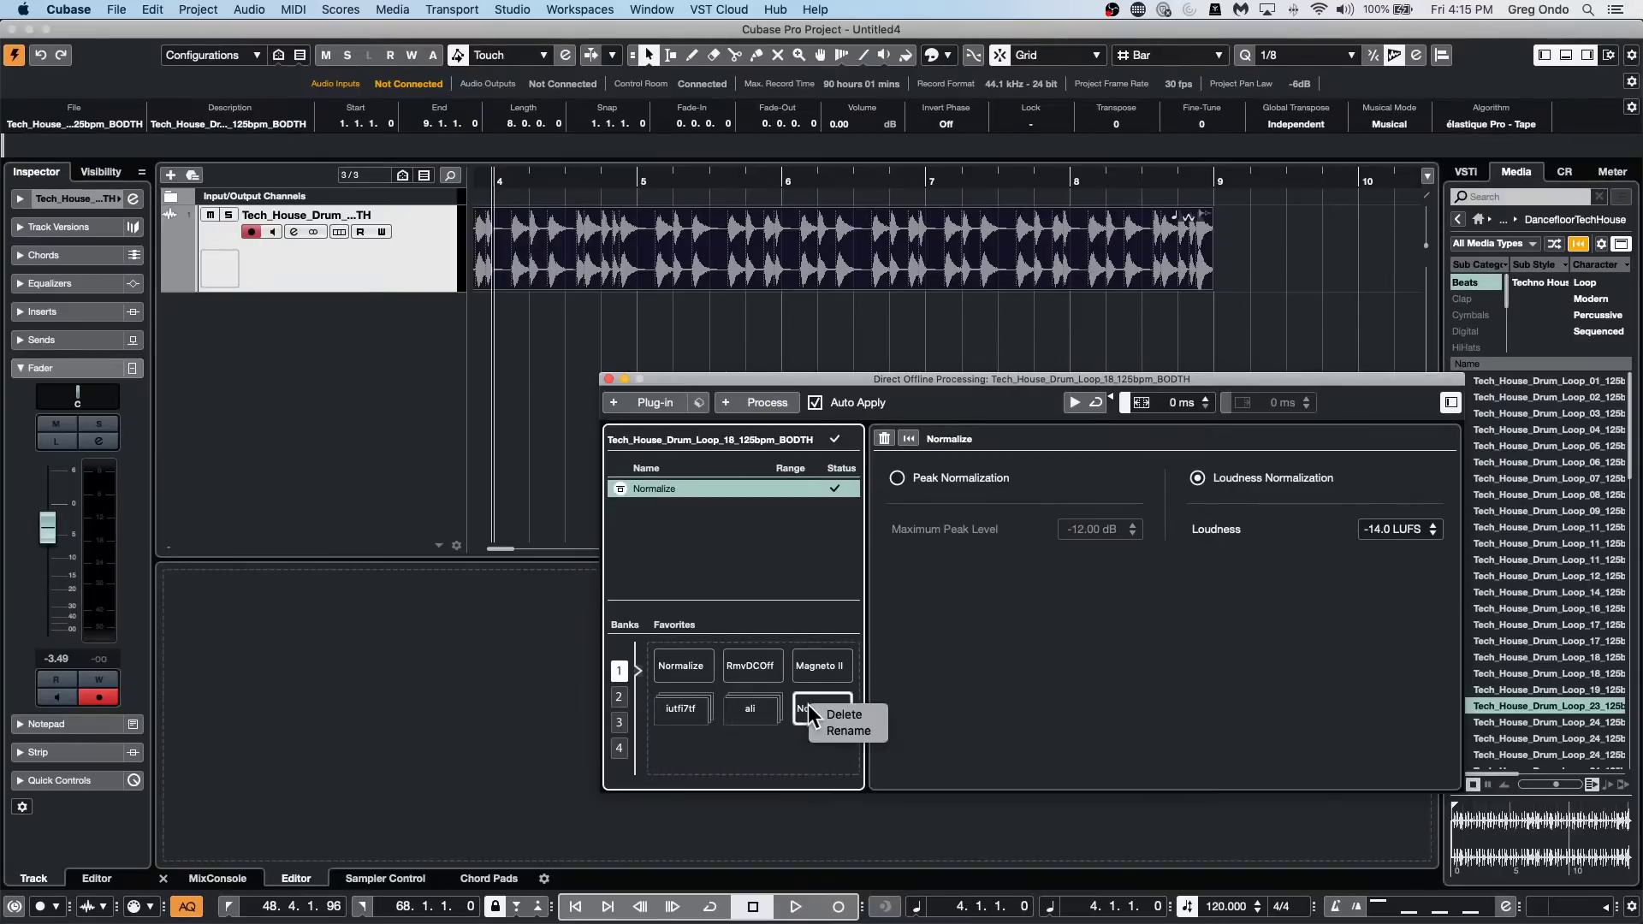
{"action": "left_click", "coordinate": [764, 723]}
{"action": "left_click", "coordinate": [761, 714]}
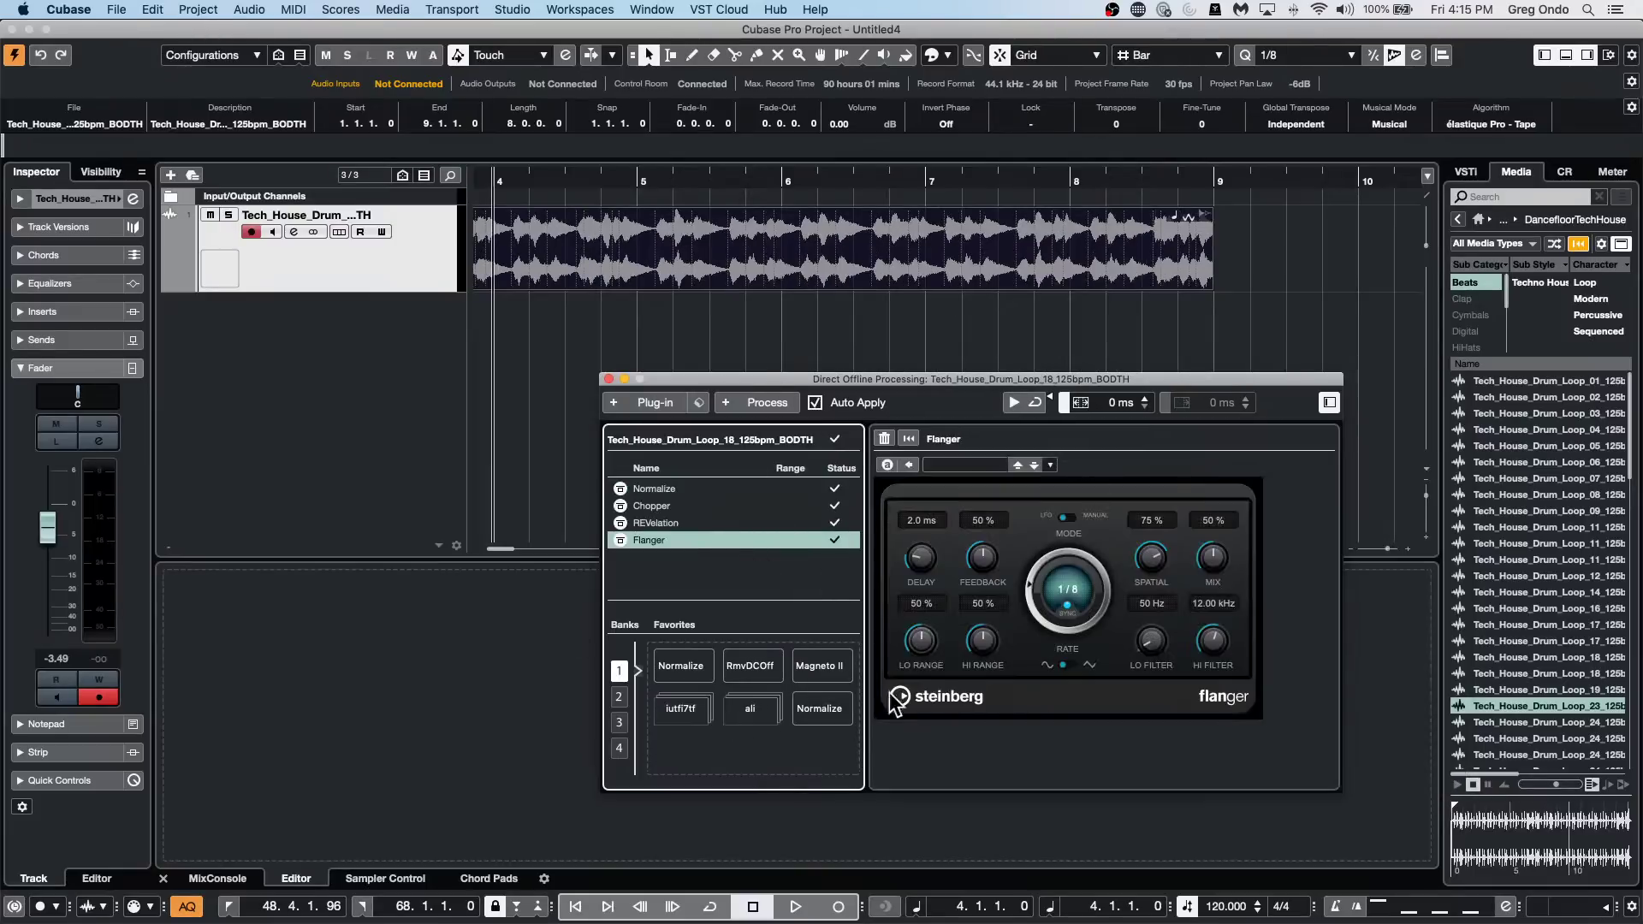
{"action": "left_click", "coordinate": [831, 715]}
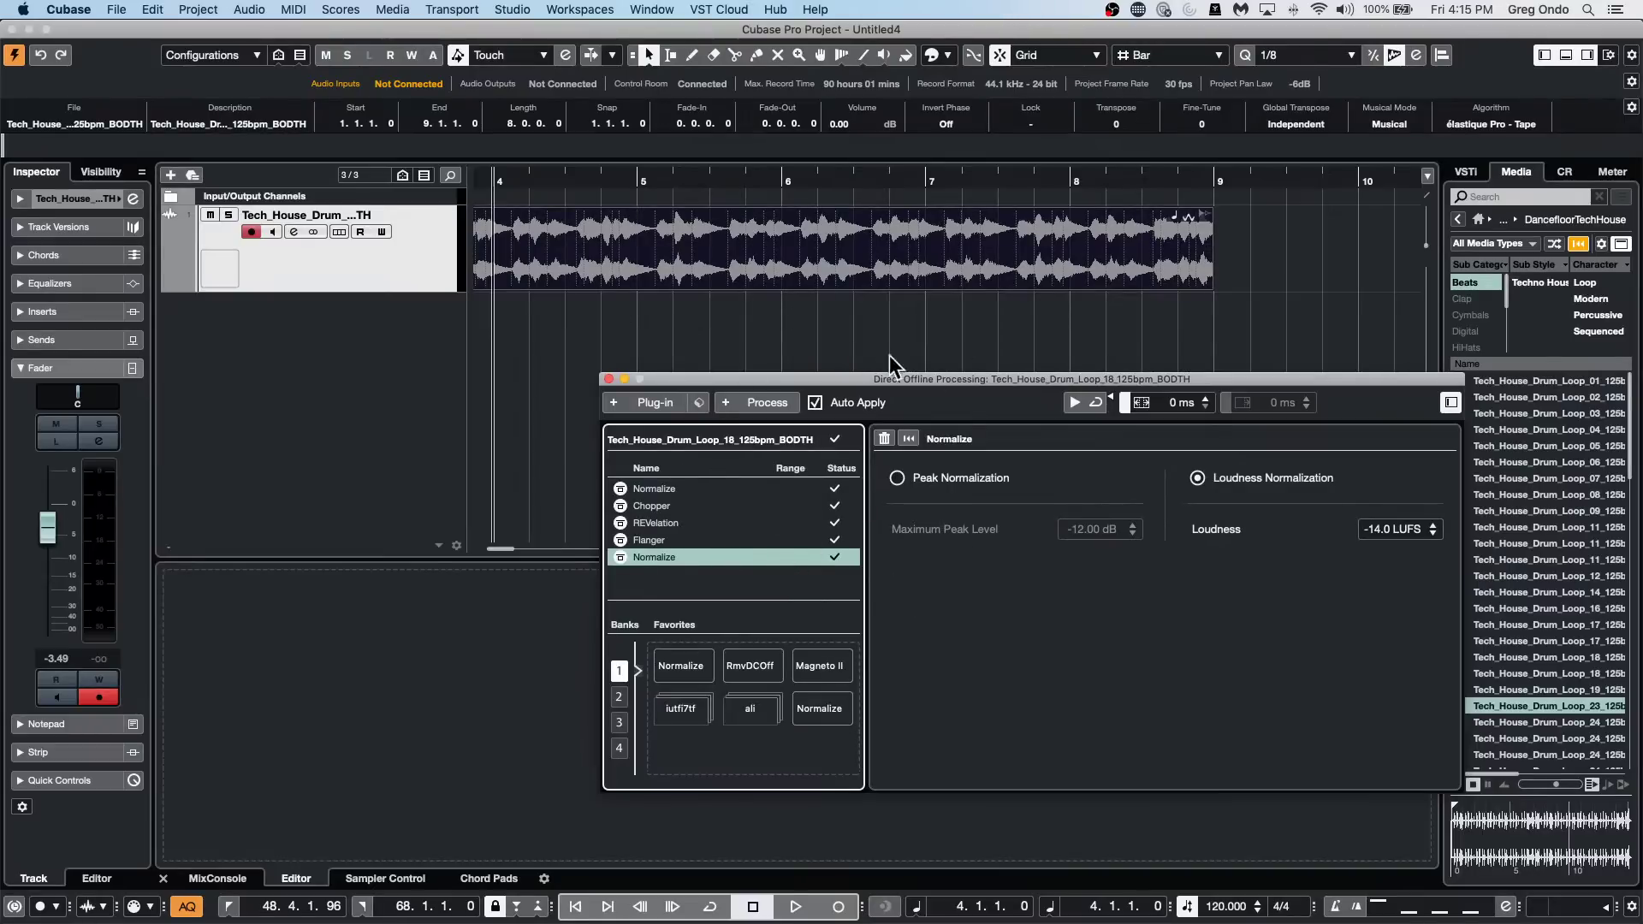
Delete all offline processes from the drum loop.
{"action": "right_click", "coordinate": [664, 523]}
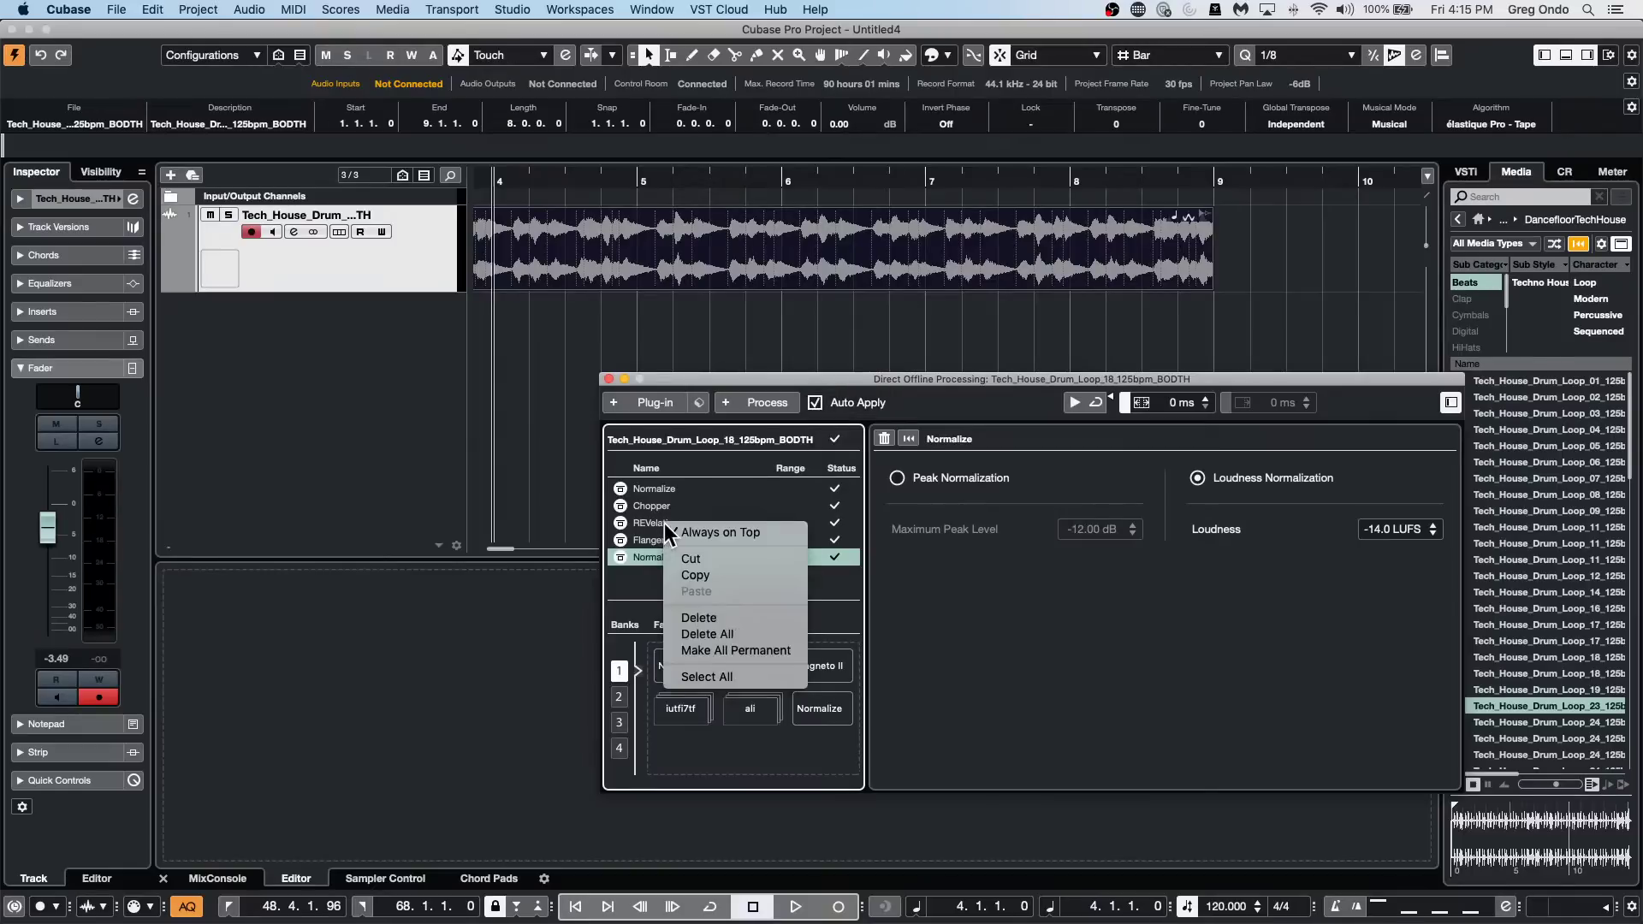
{"action": "left_click", "coordinate": [731, 634]}
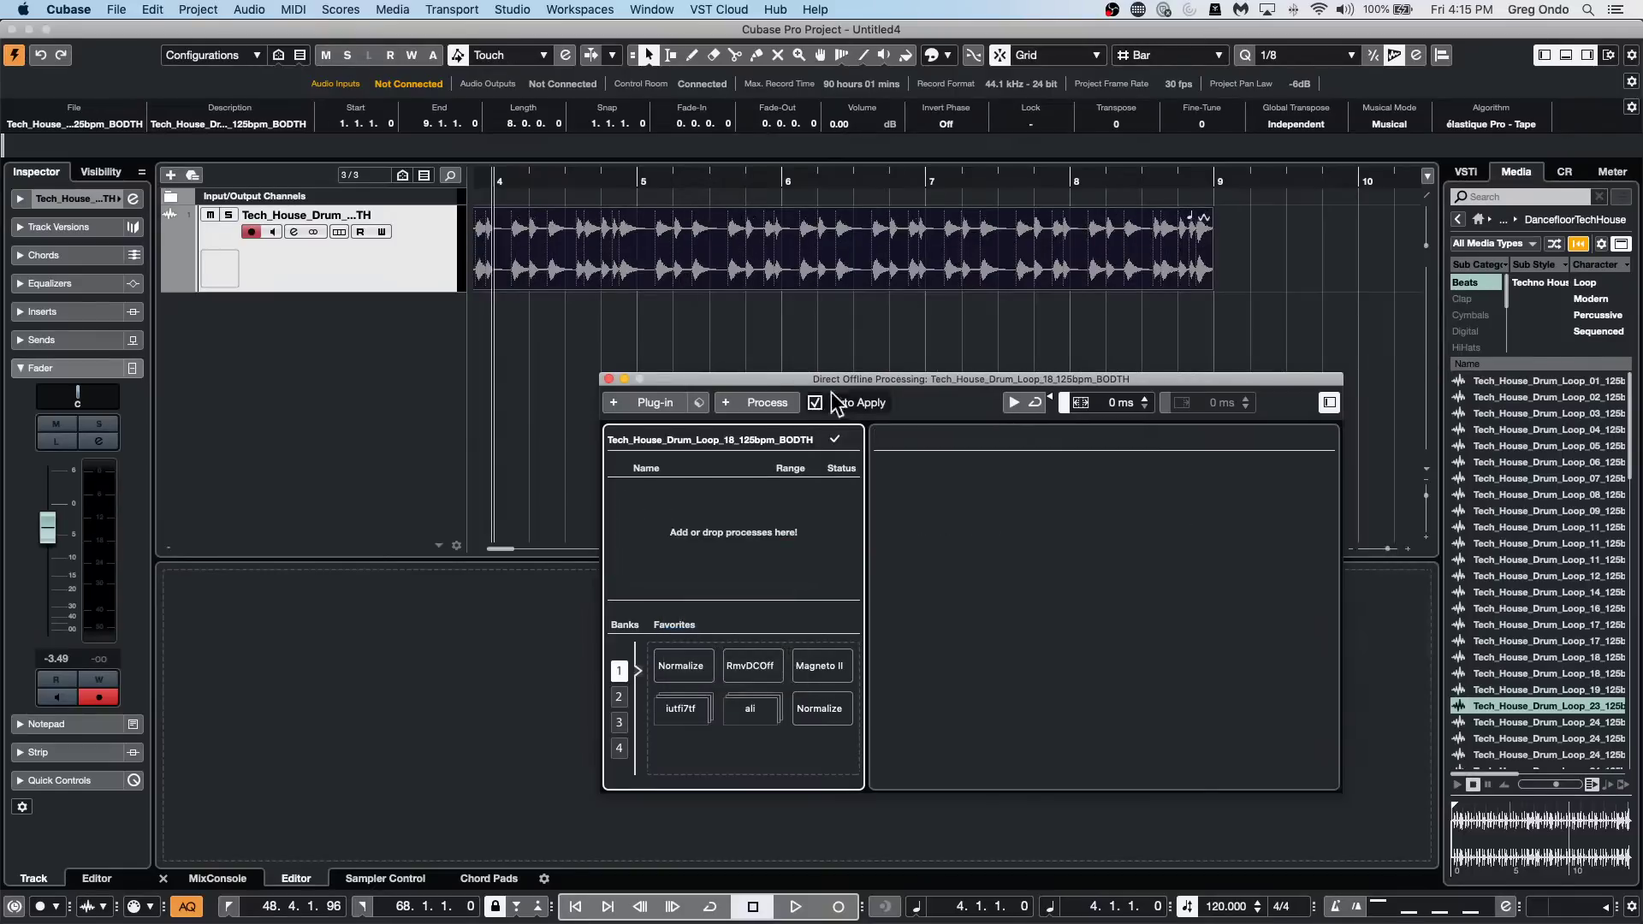
{"action": "left_click", "coordinate": [780, 352]}
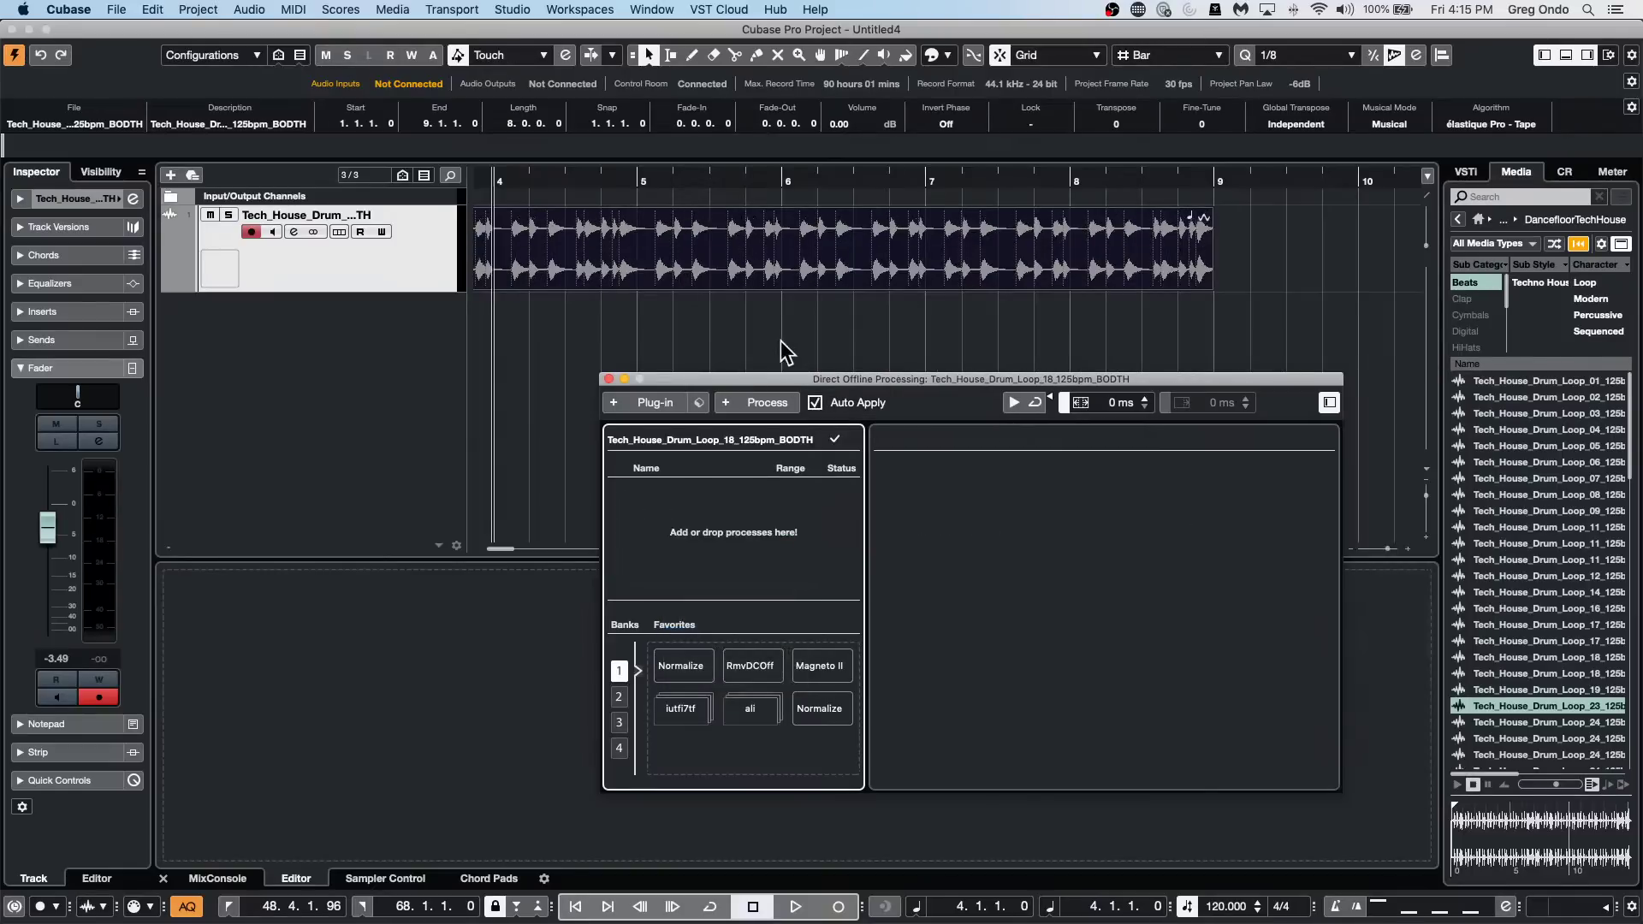
Add a Fade In process and the Bitcrusher and Magneto II plug-ins to the drum loop's offline processing list.
{"action": "left_click", "coordinate": [676, 261]}
{"action": "left_click", "coordinate": [767, 402]}
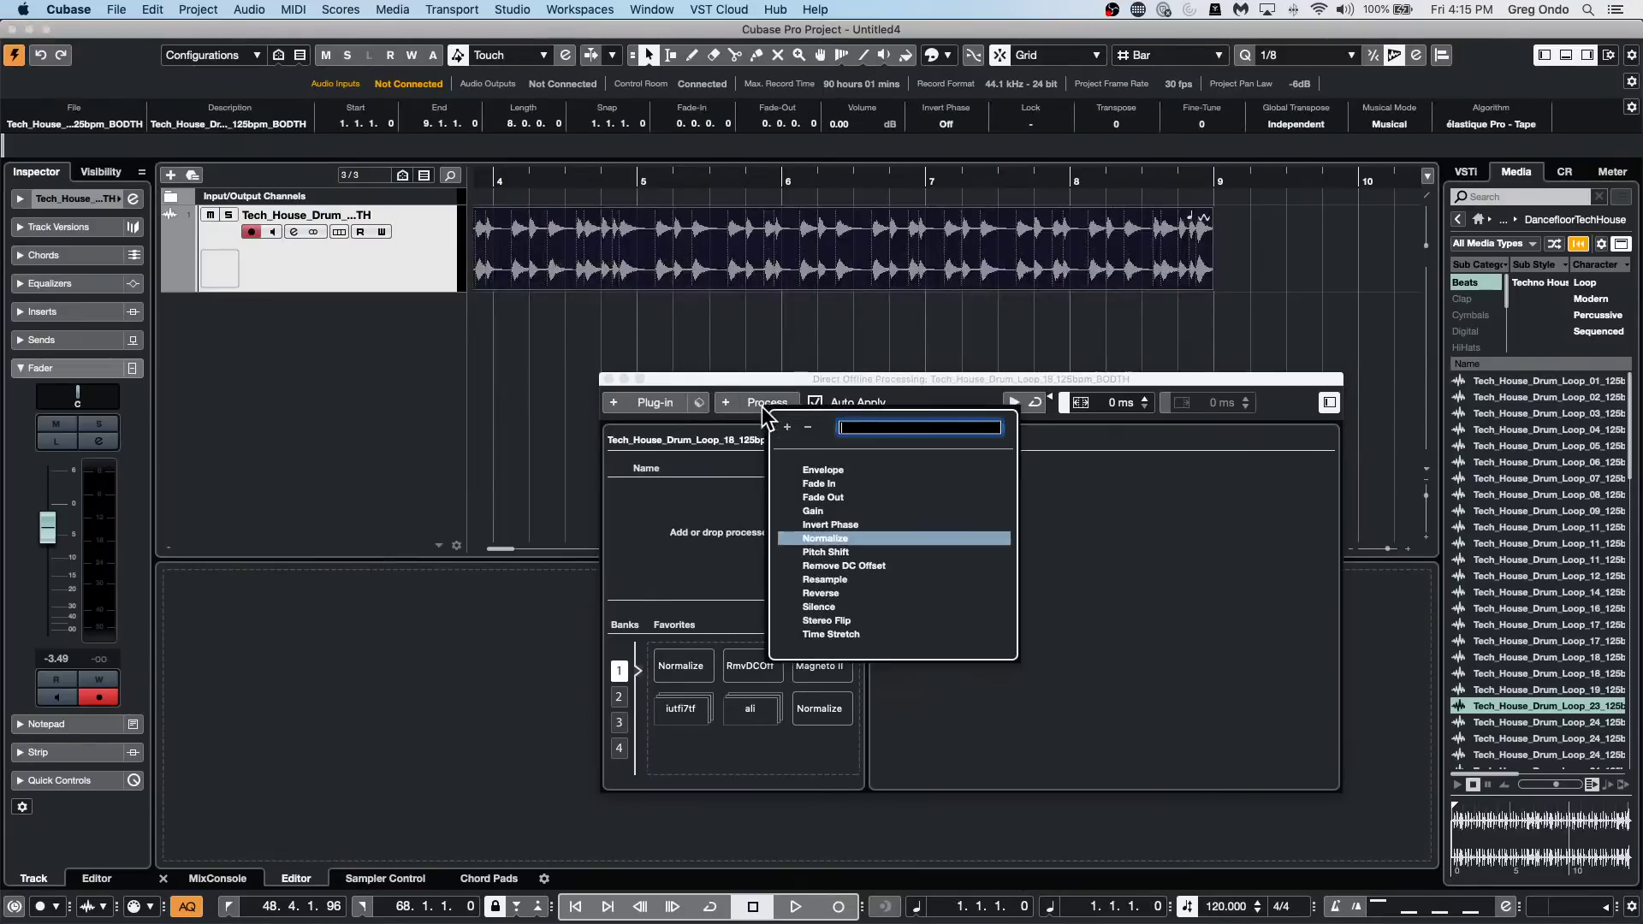
{"action": "left_click", "coordinate": [845, 485]}
{"action": "left_click", "coordinate": [657, 402]}
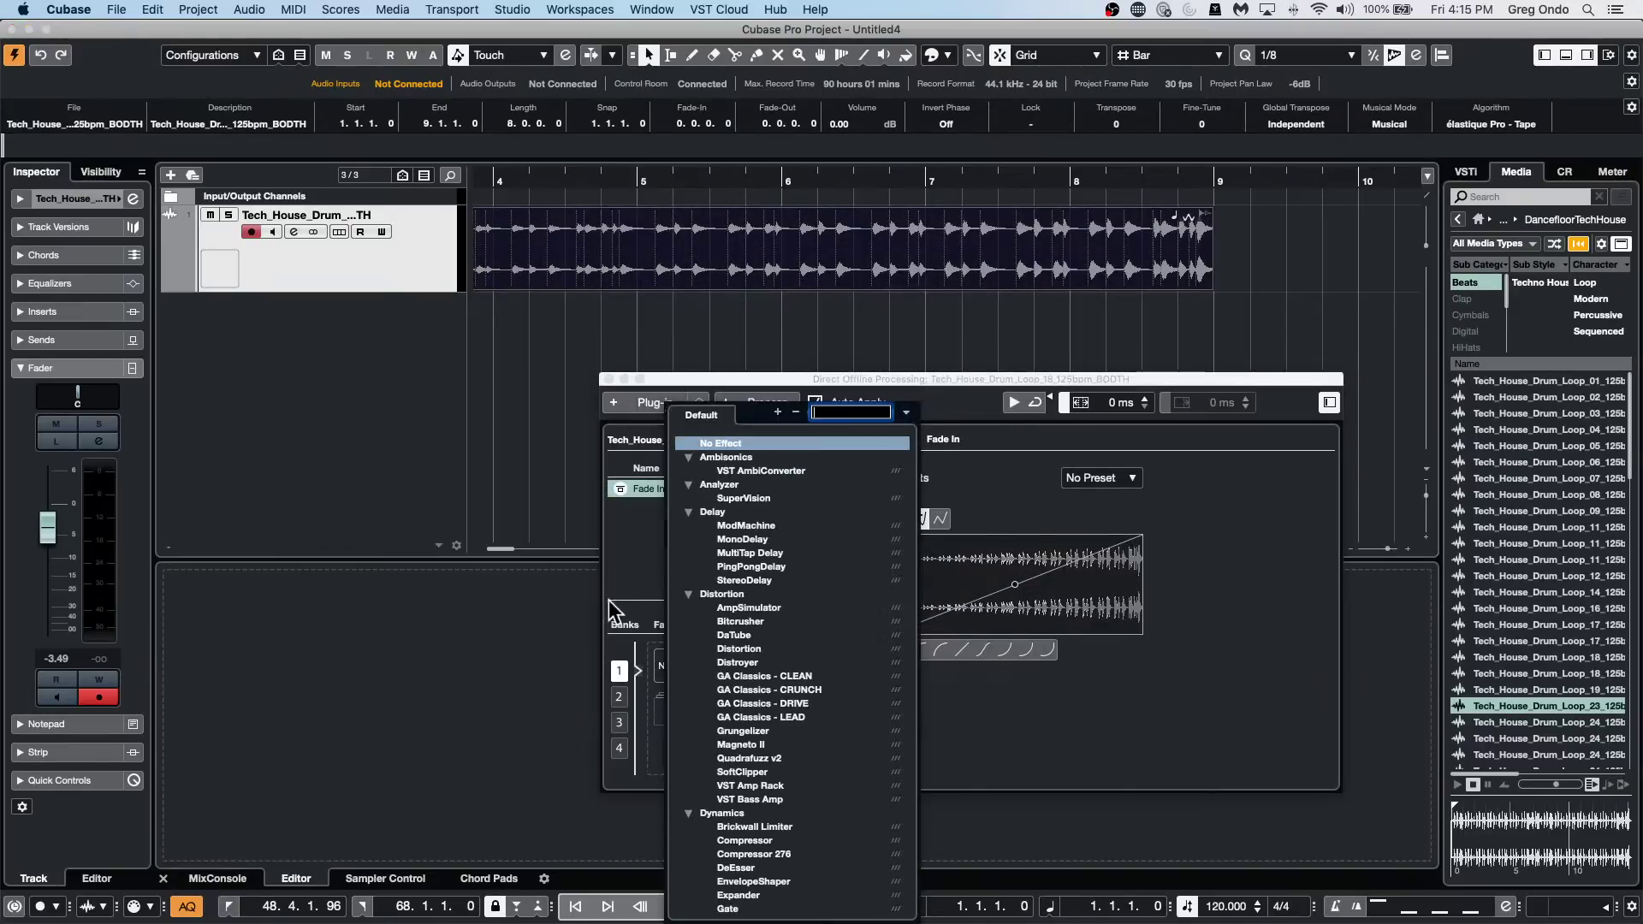
{"action": "left_click", "coordinate": [735, 622]}
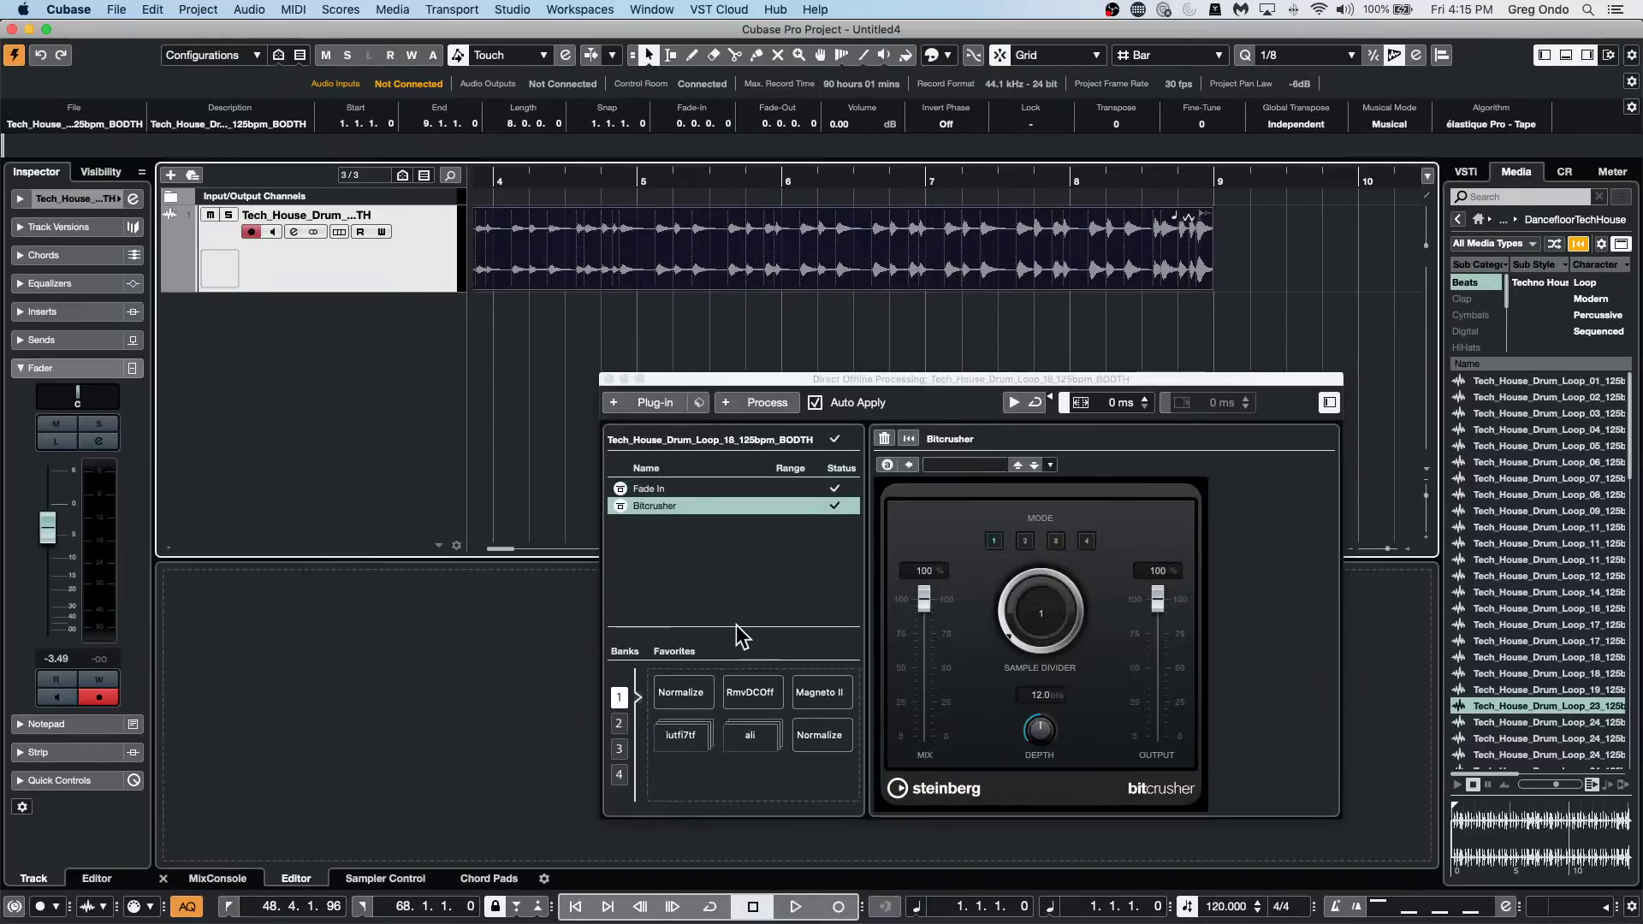
{"action": "left_click", "coordinate": [660, 403]}
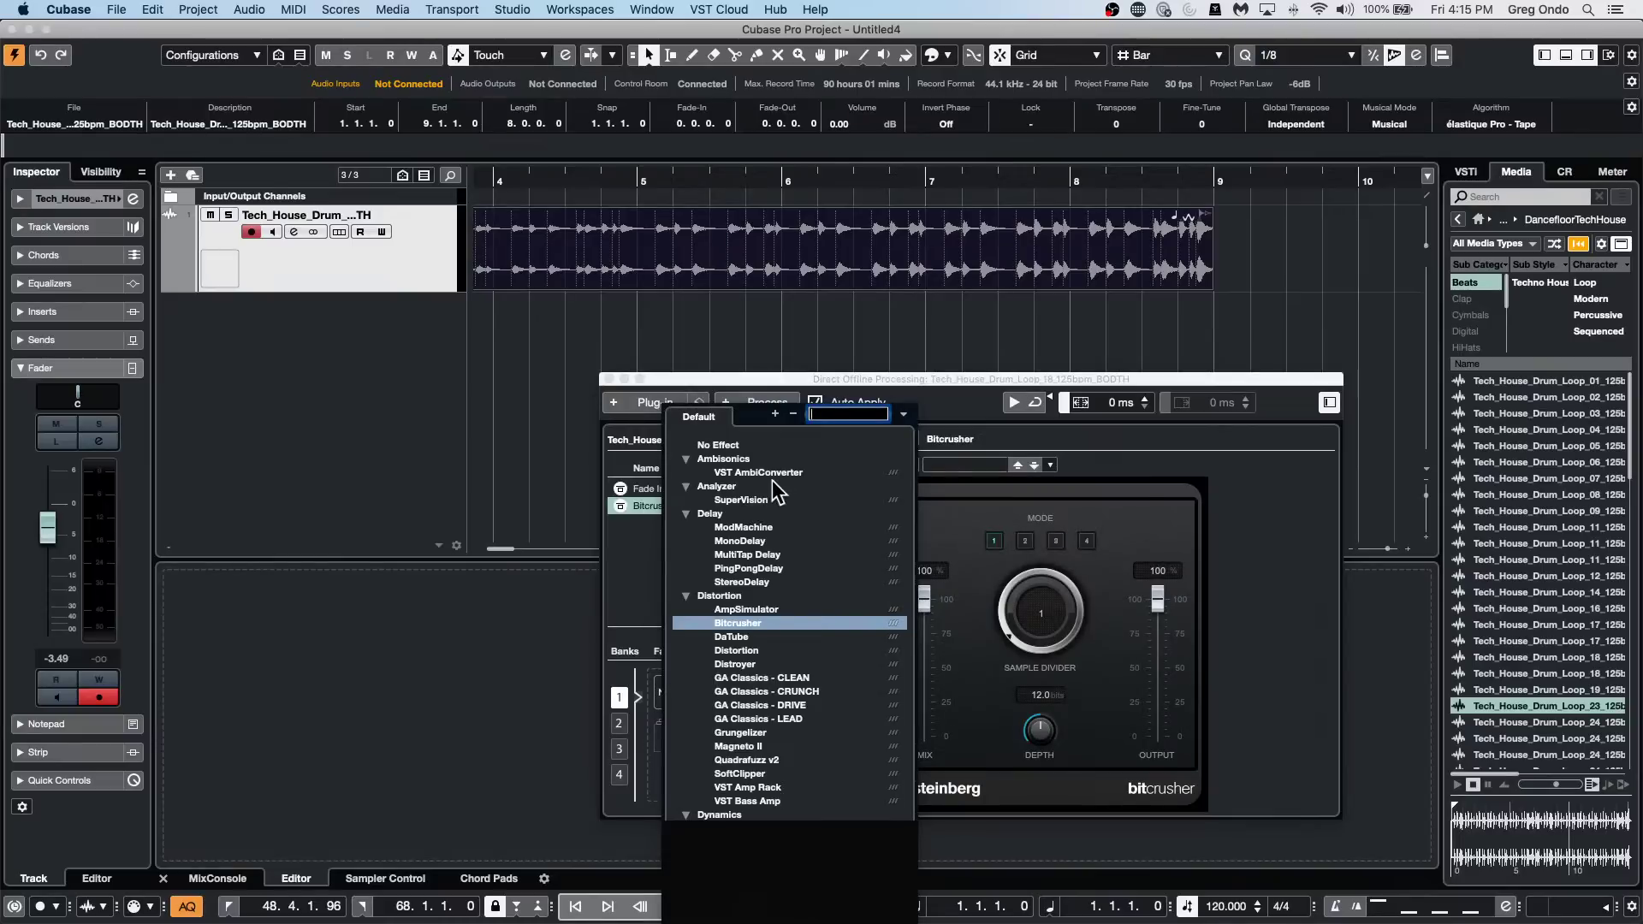
{"action": "key", "text": "Escape"}
{"action": "left_click", "coordinate": [768, 746]}
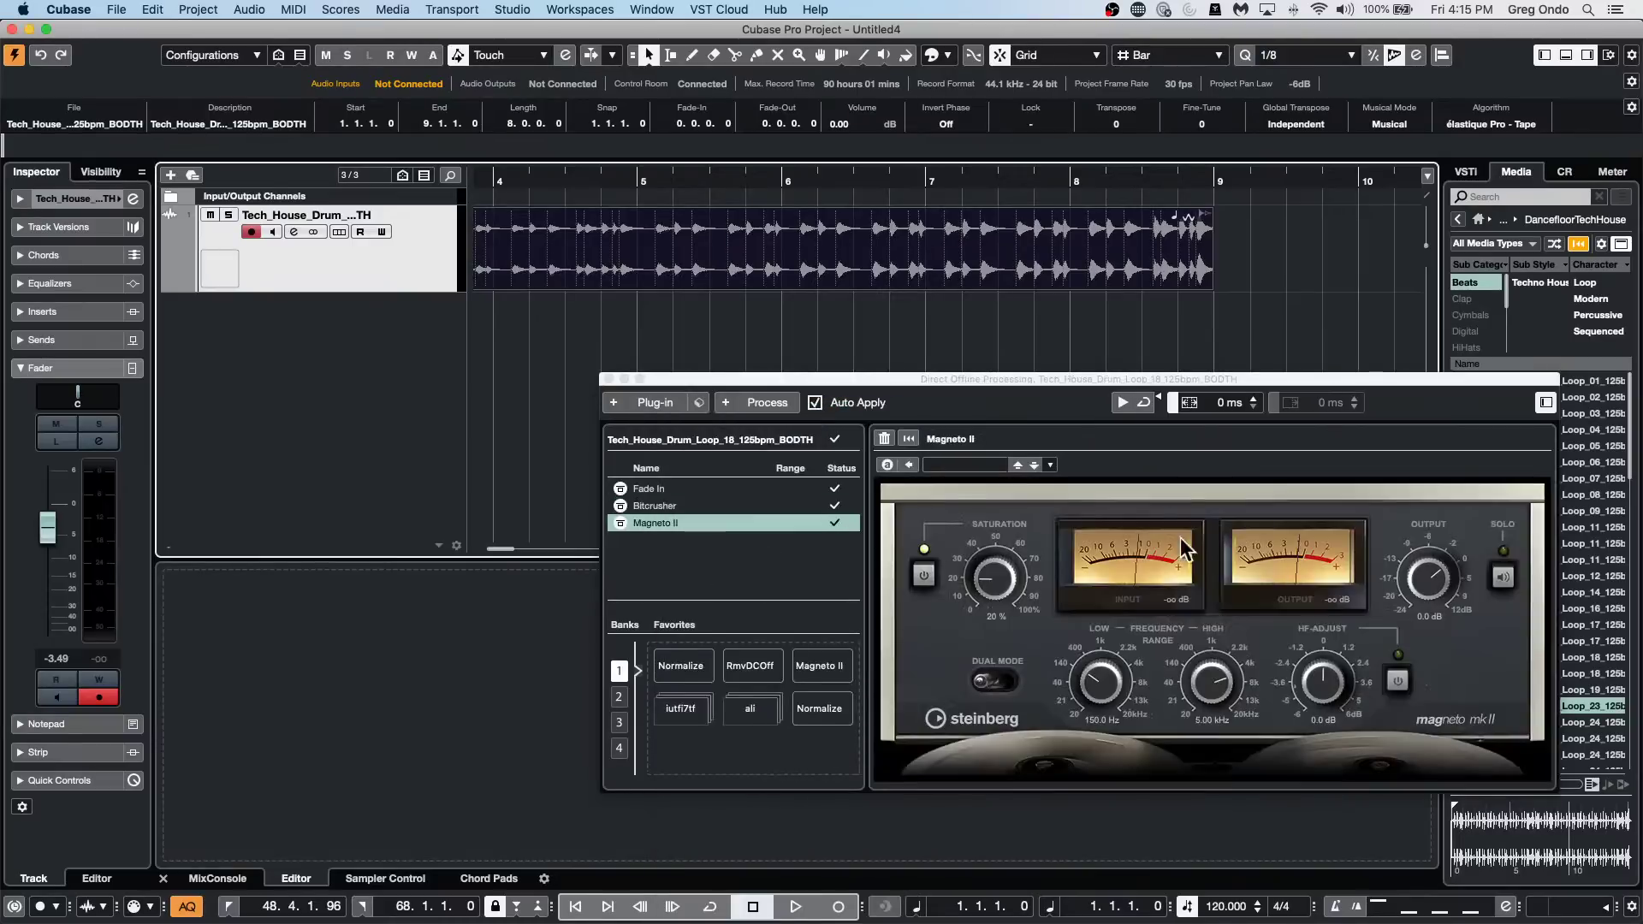
Save the Fade In, Bitcrusher and Magneto II processes together as a batch favorite named september.
{"action": "left_click", "coordinate": [659, 488], "text": "shift"}
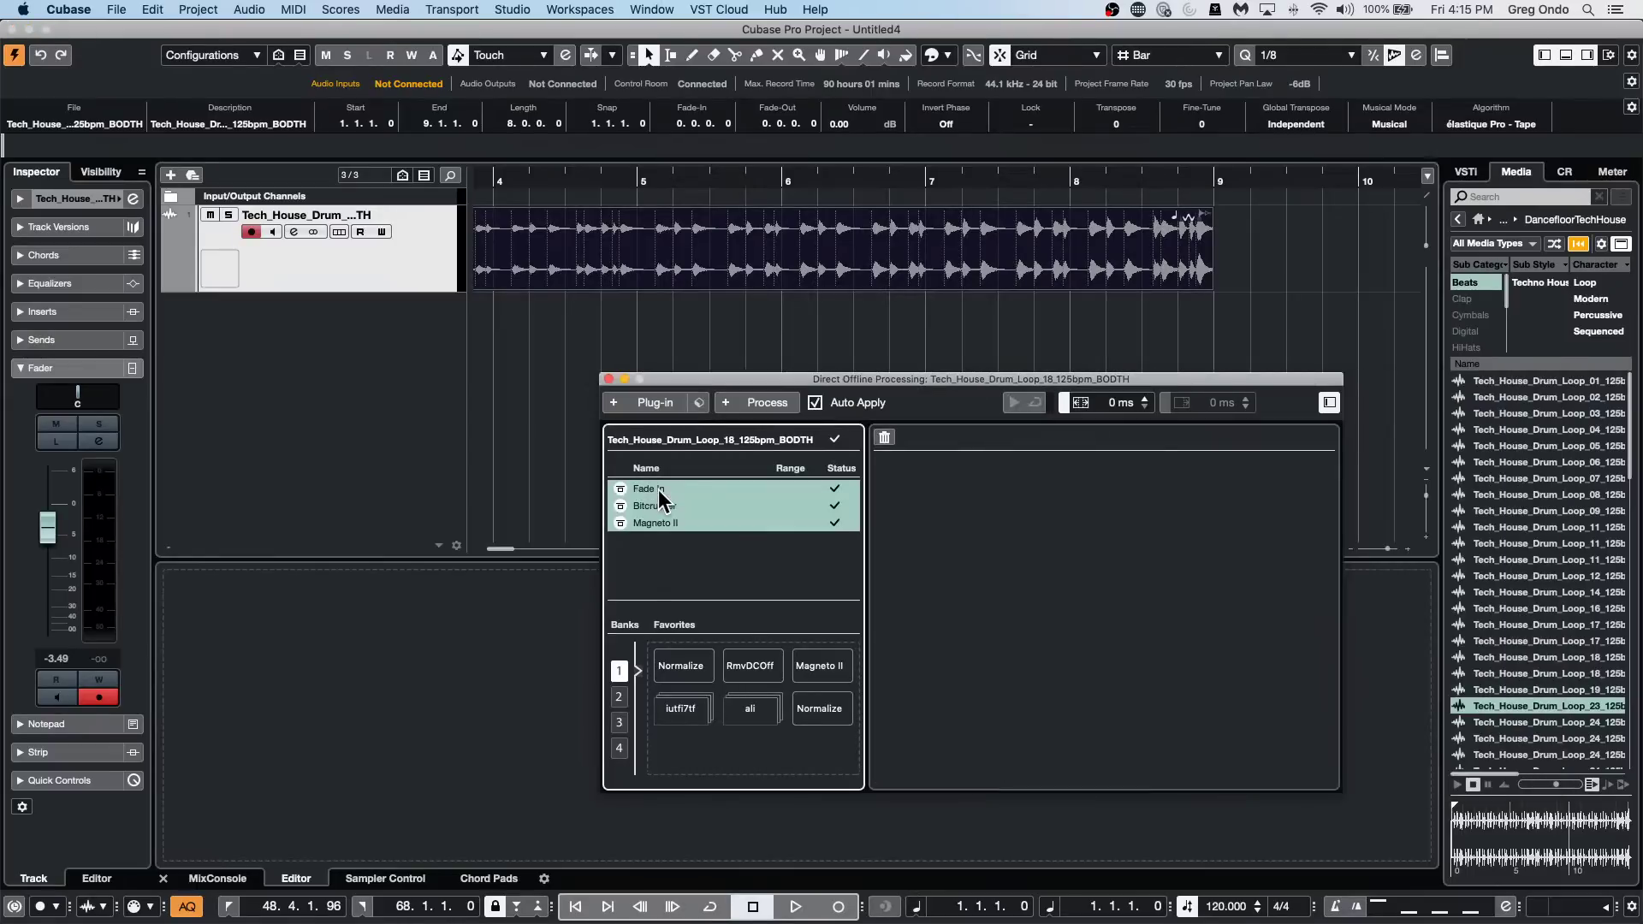
{"action": "left_click_drag", "start_coordinate": [659, 489], "coordinate": [679, 758]}
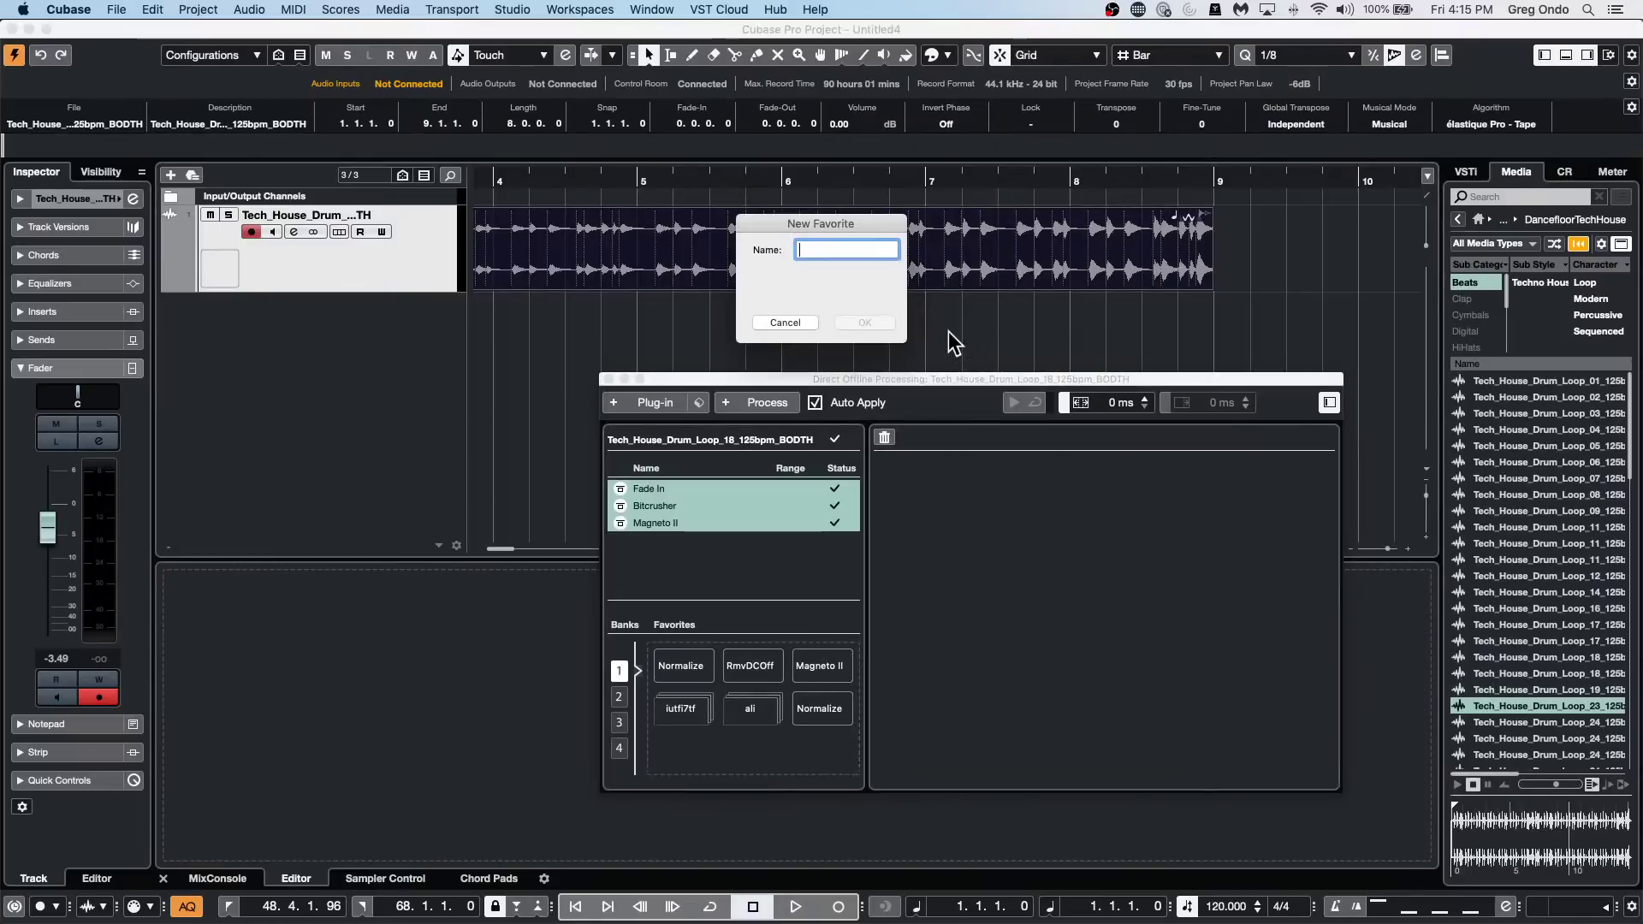
{"action": "type", "text": "september"}
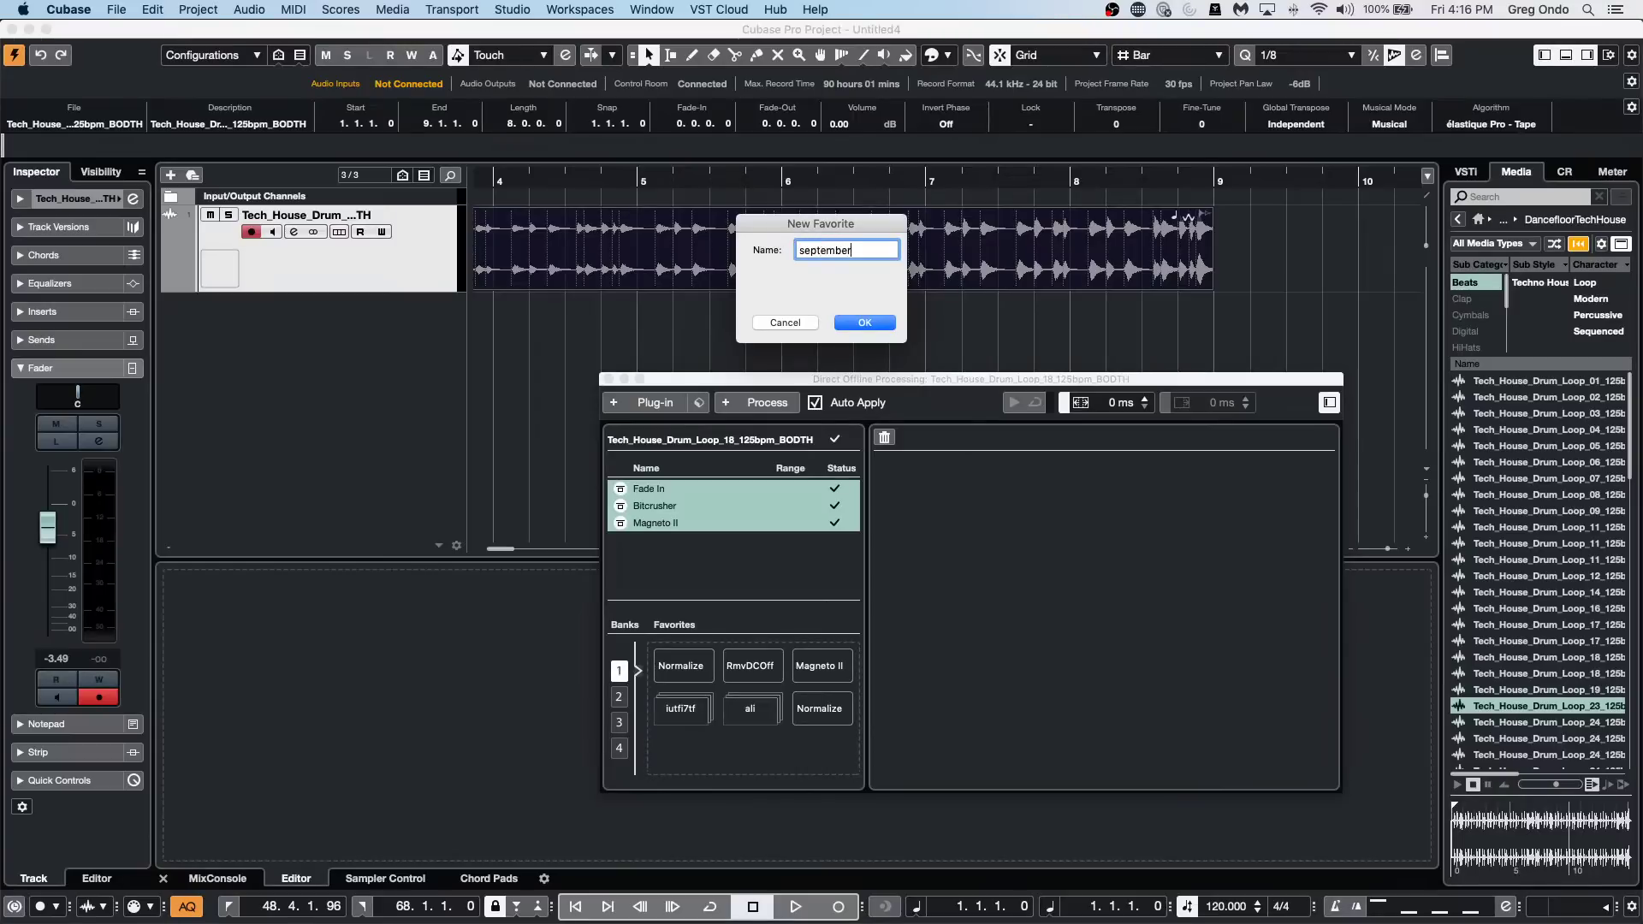
{"action": "key", "text": "Return"}
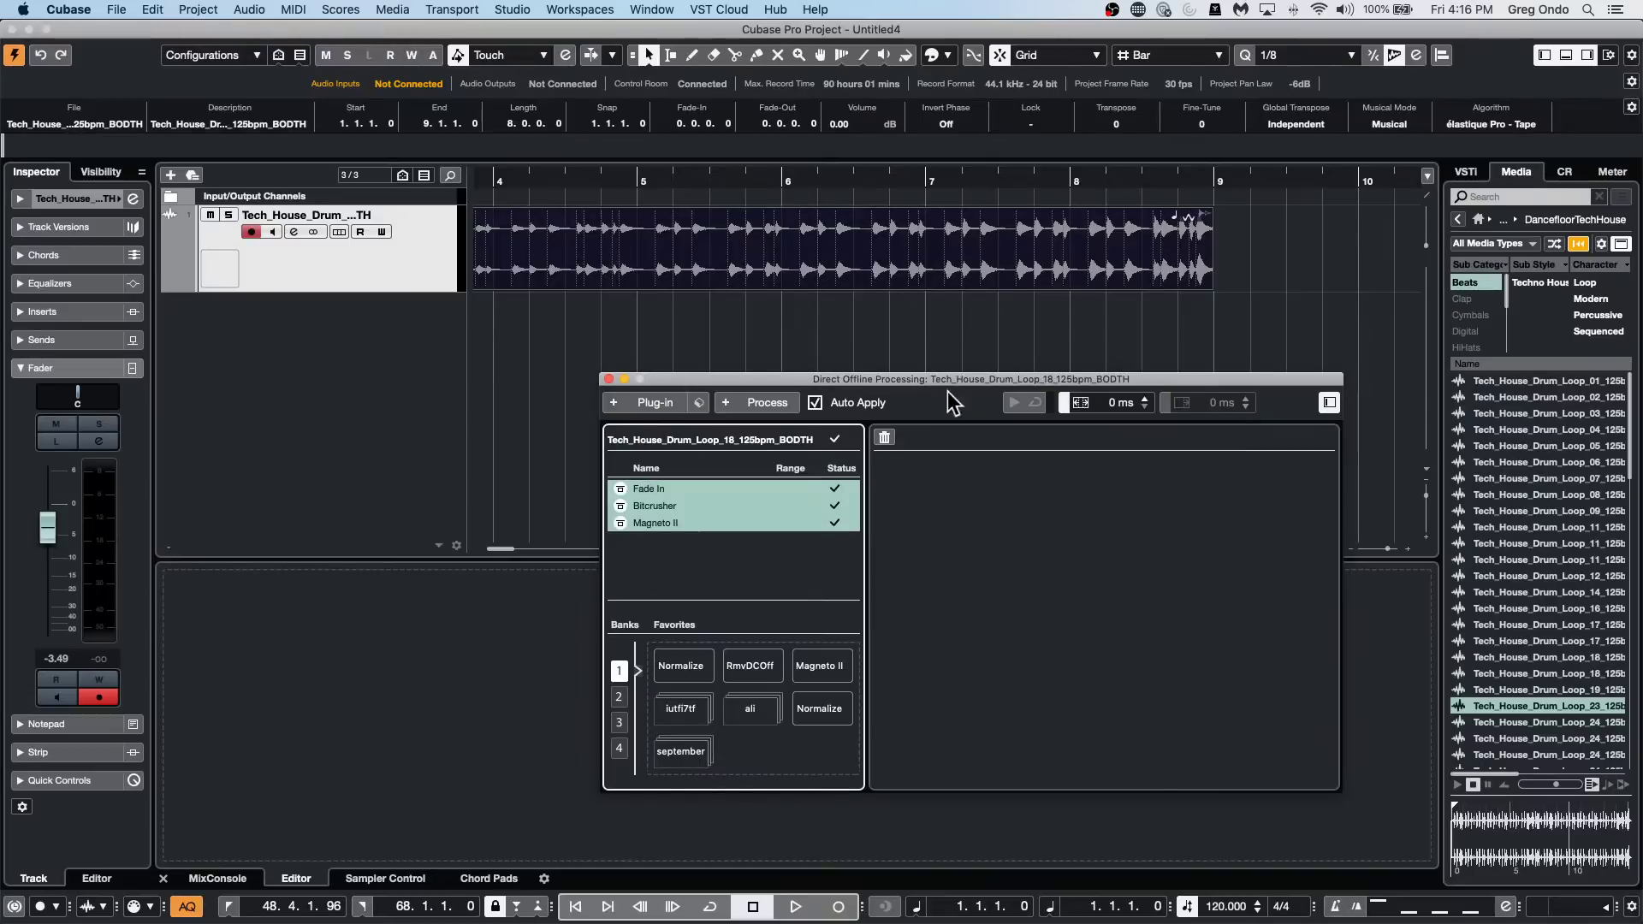
Place Tech_House_Drum_Loop_11 at bar 10 on the same track and move the Direct Offline Processing window clear of the events.
{"action": "left_click", "coordinate": [1551, 544]}
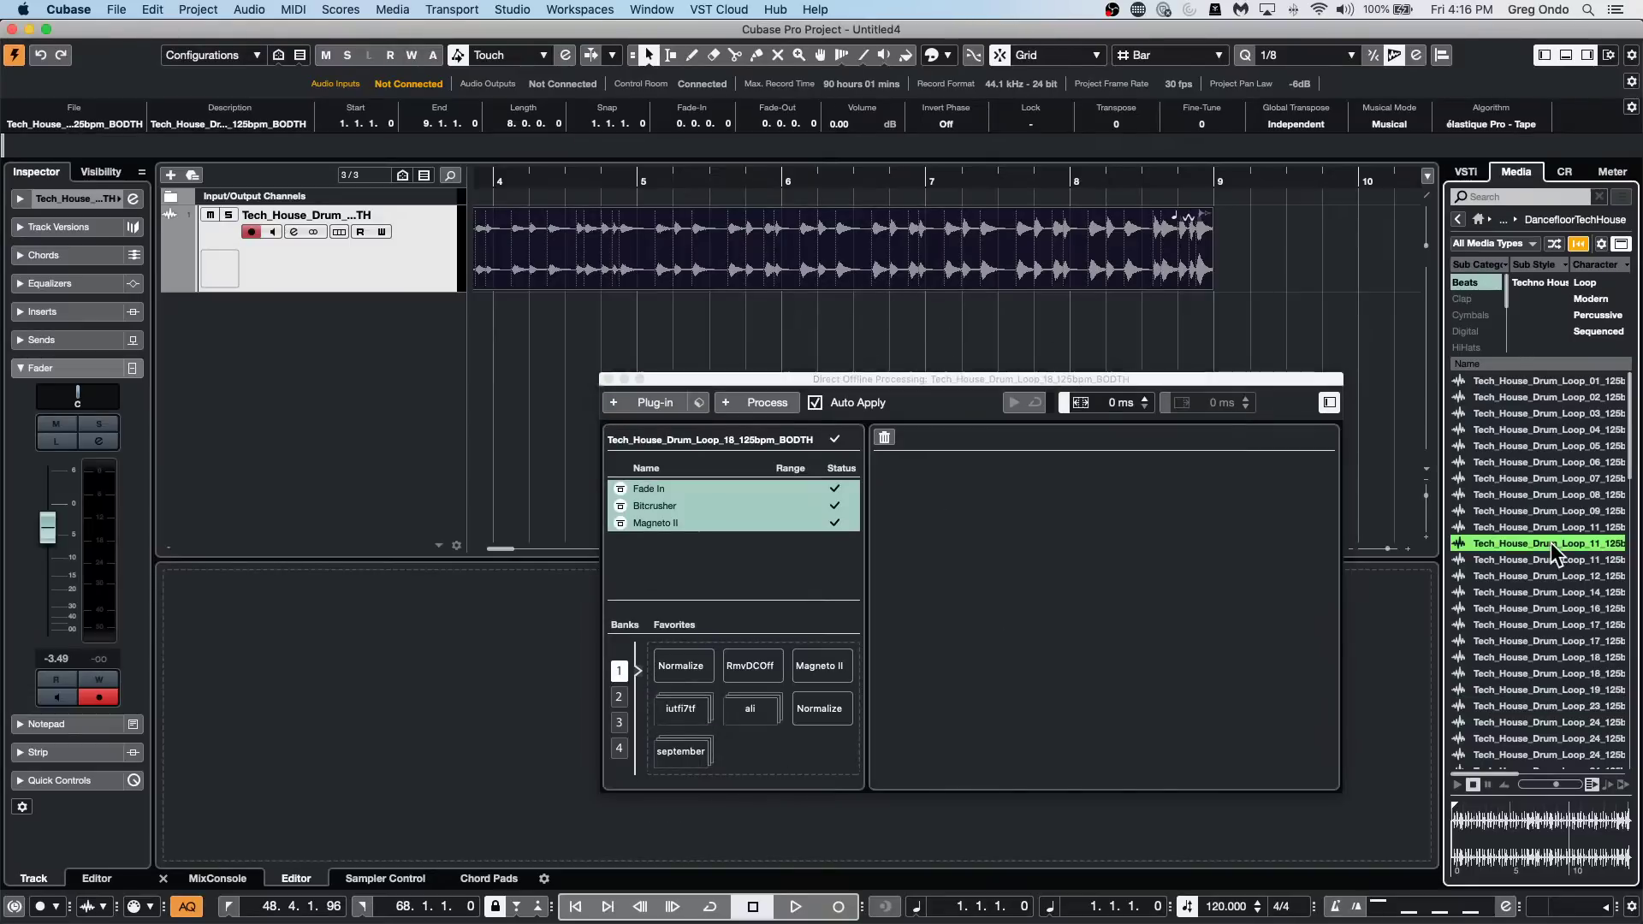
{"action": "left_click_drag", "start_coordinate": [1551, 544], "coordinate": [1281, 287]}
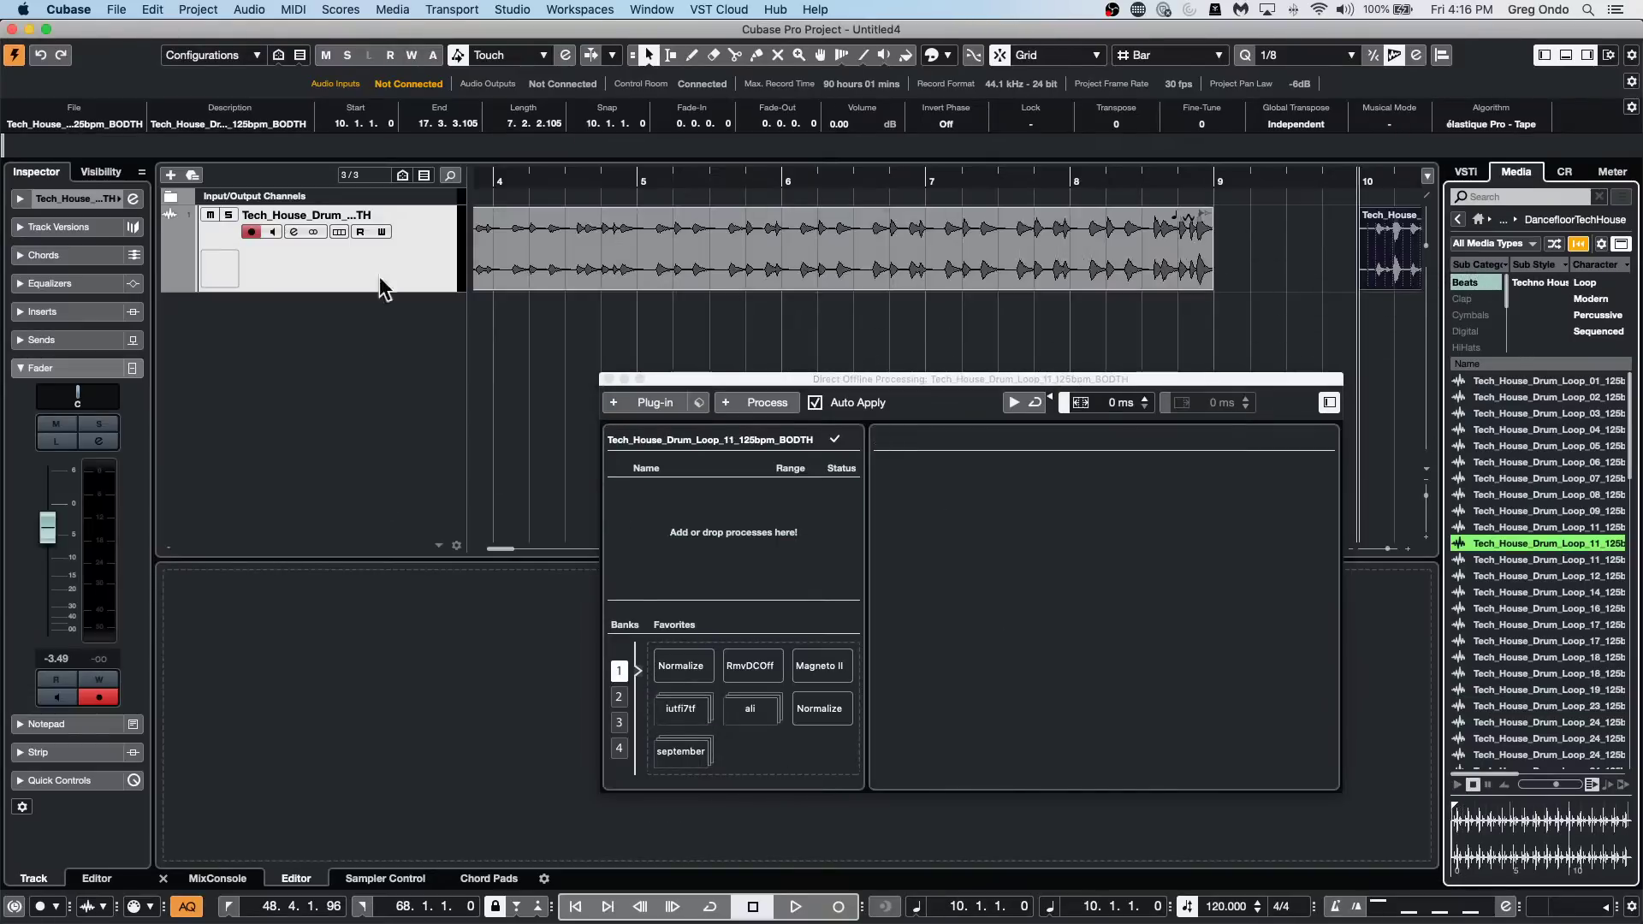
{"action": "left_click_drag", "start_coordinate": [1138, 377], "coordinate": [596, 327]}
{"action": "left_click_drag", "start_coordinate": [971, 183], "coordinate": [971, 146]}
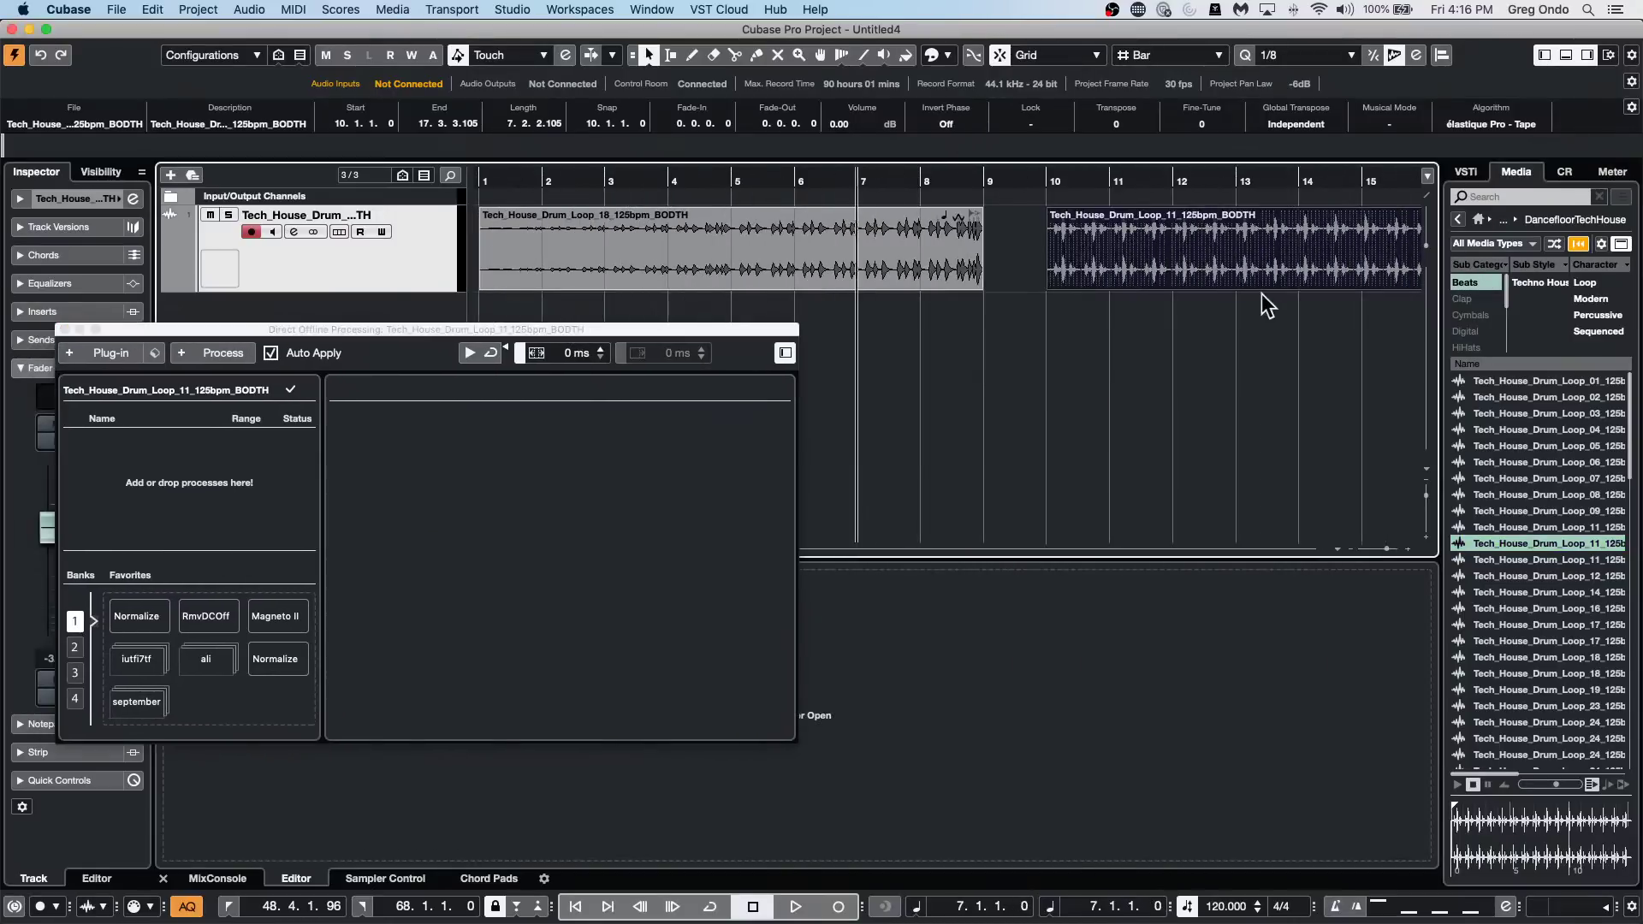
Apply the september batch favorite to the Drum_Loop_11 event and review the Bitcrusher and Fade In settings.
{"action": "left_click", "coordinate": [134, 702]}
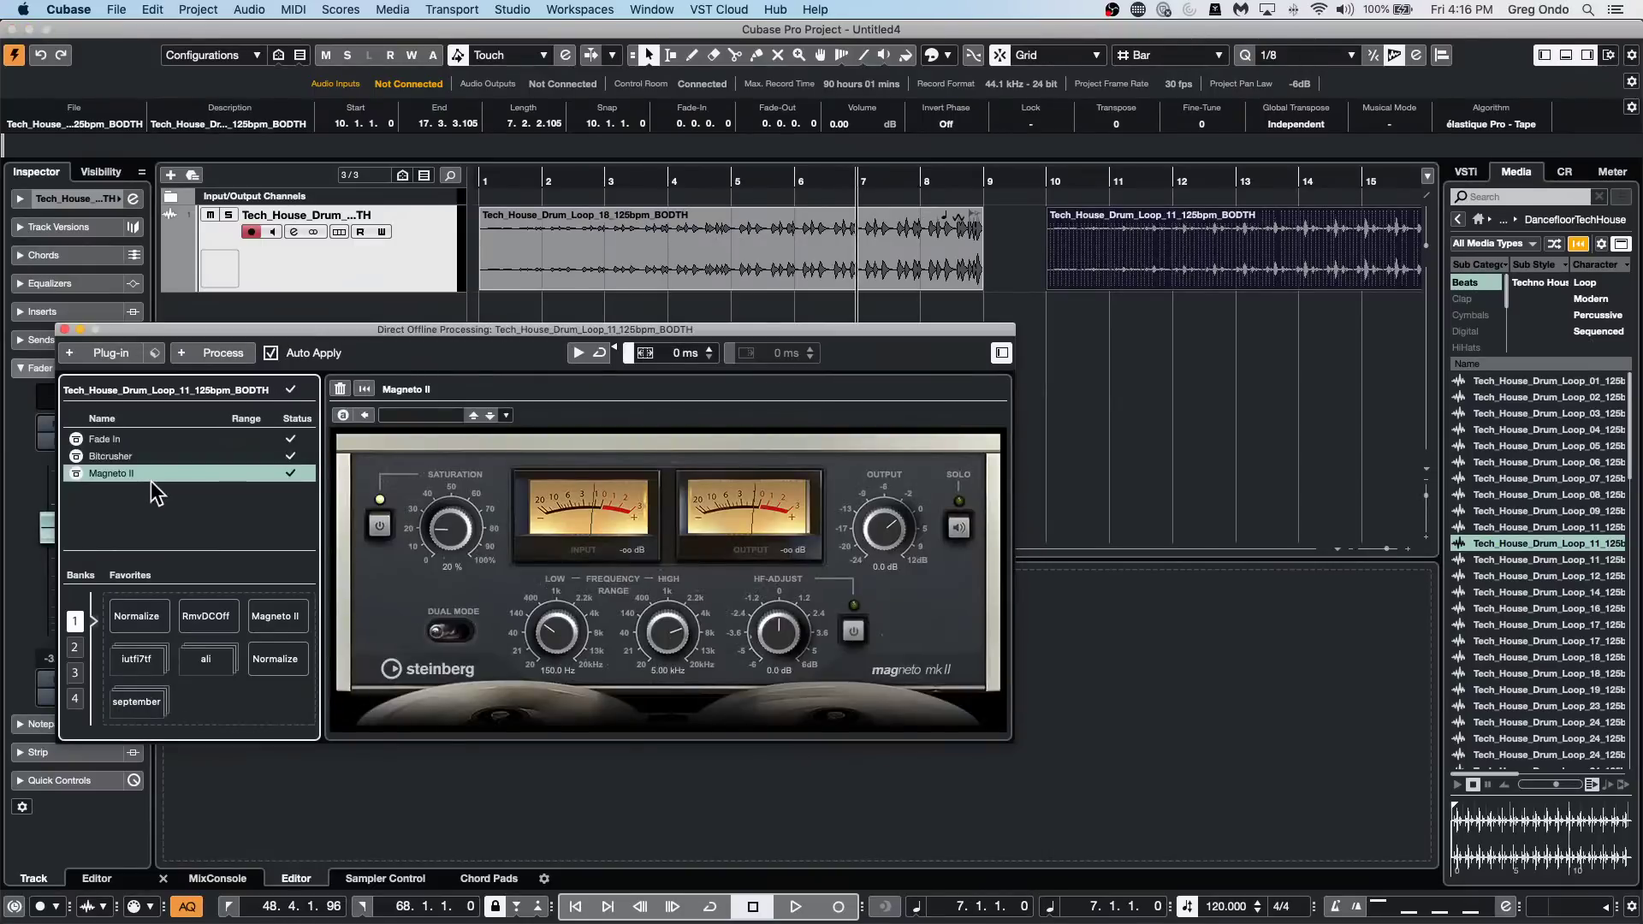
{"action": "left_click", "coordinate": [74, 628]}
{"action": "left_click", "coordinate": [130, 457]}
{"action": "left_click", "coordinate": [164, 440]}
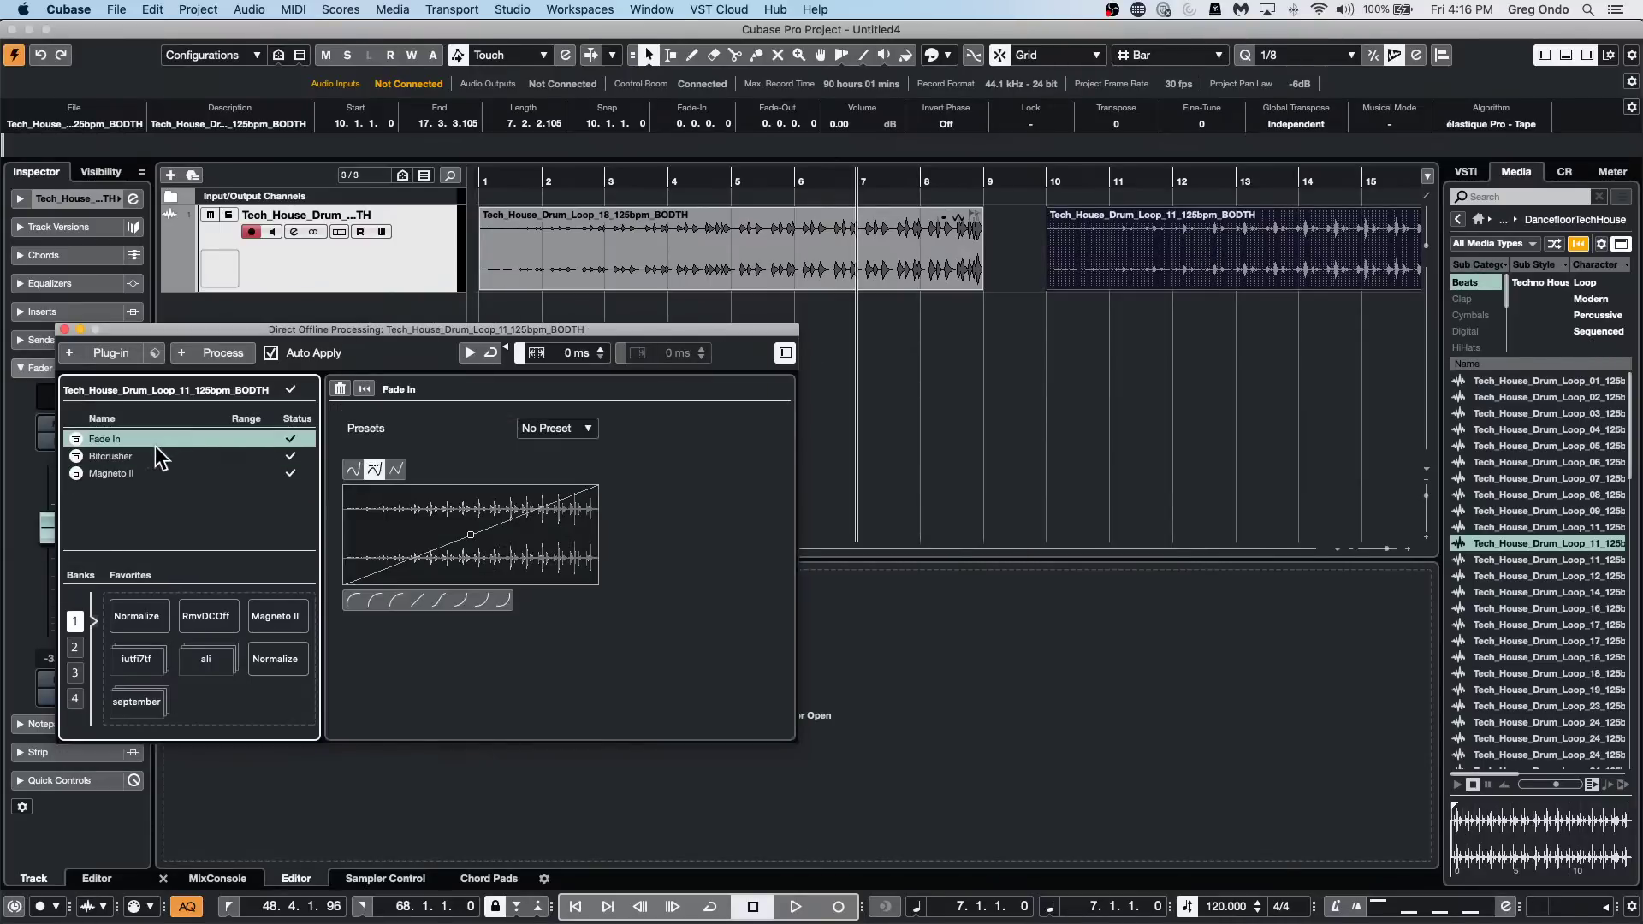
{"action": "left_click", "coordinate": [142, 473], "text": "shift"}
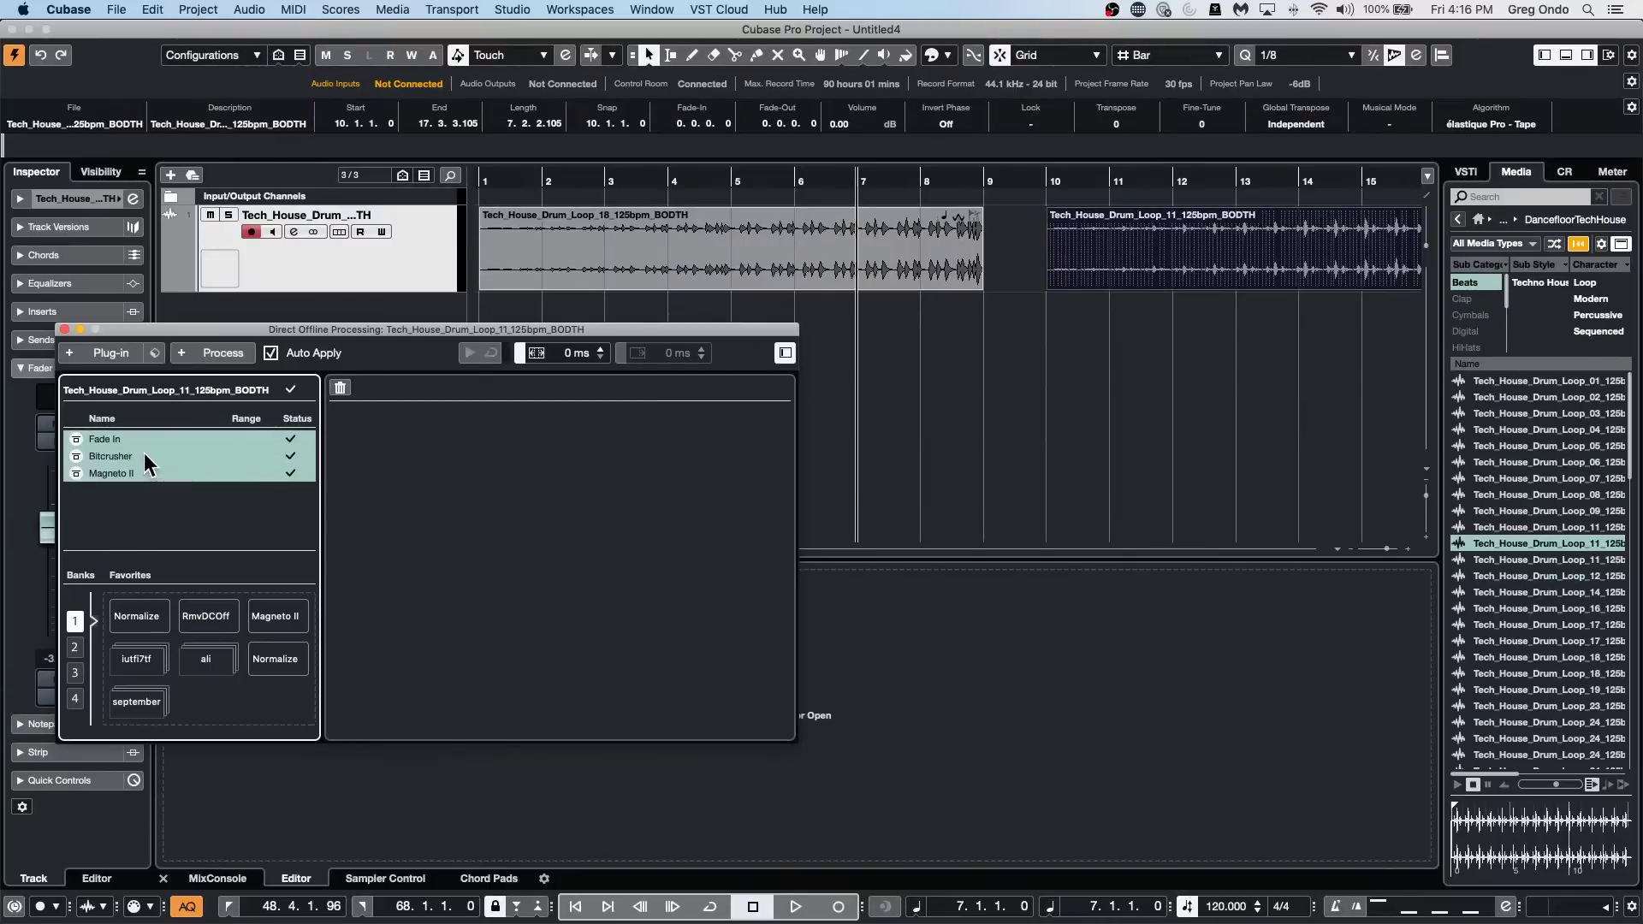
{"action": "left_click_drag", "start_coordinate": [147, 462], "coordinate": [229, 691]}
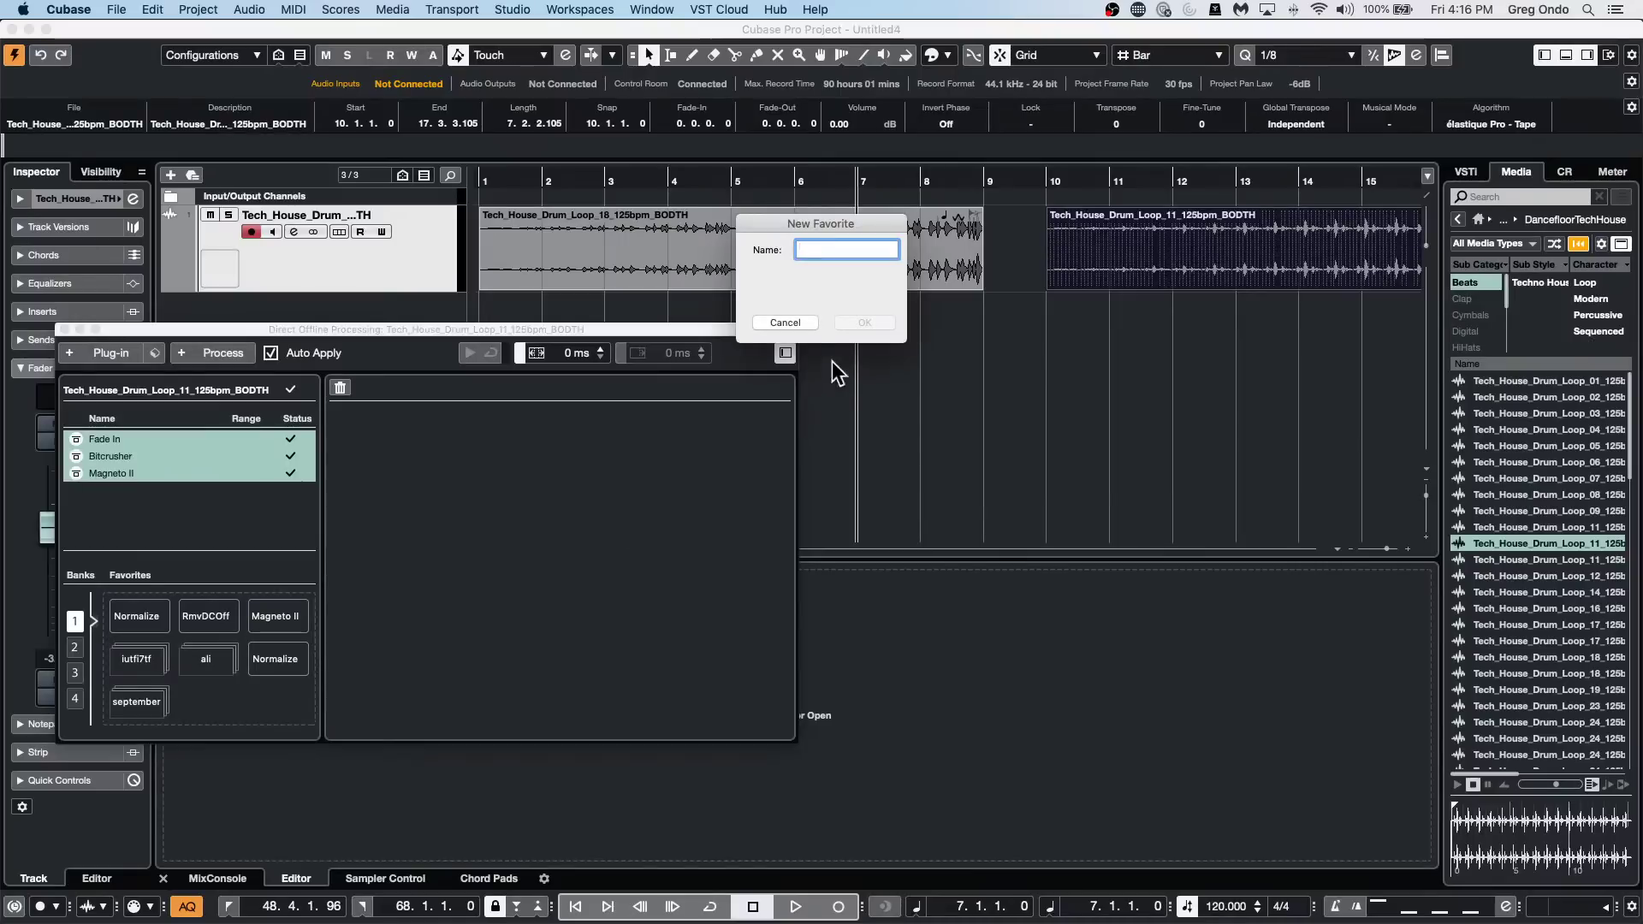
{"action": "left_click", "coordinate": [784, 323]}
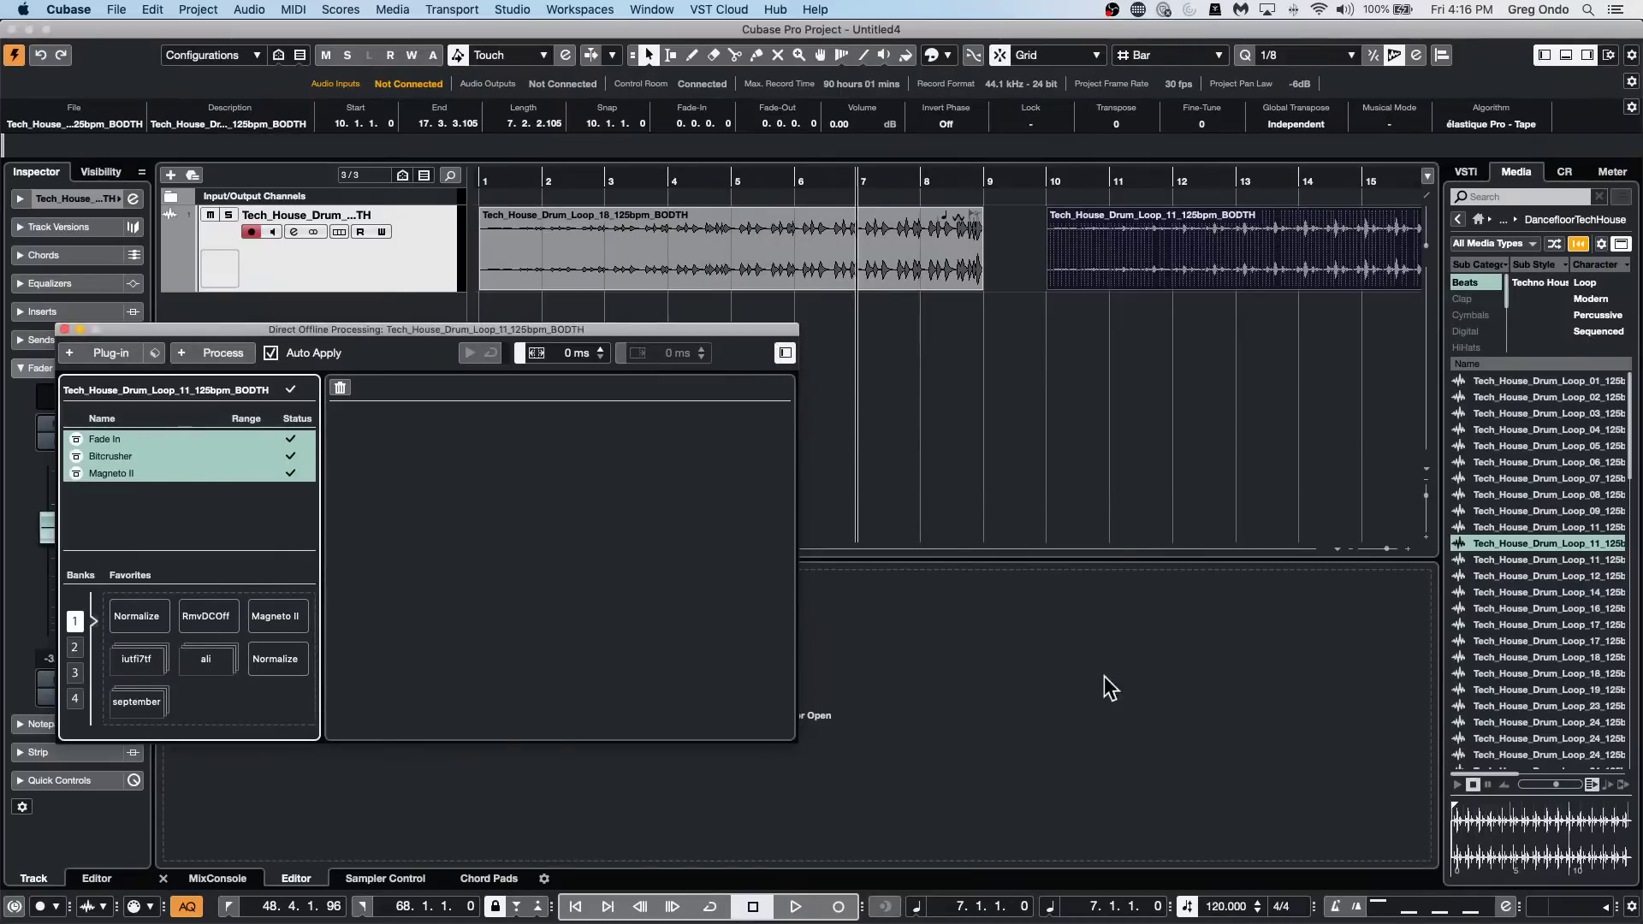
Move the Direct Offline Processing window aside and place Tech_House_Drum_Loop_17 at bar 2 on a new audio track.
{"action": "left_click_drag", "start_coordinate": [691, 332], "coordinate": [1370, 93]}
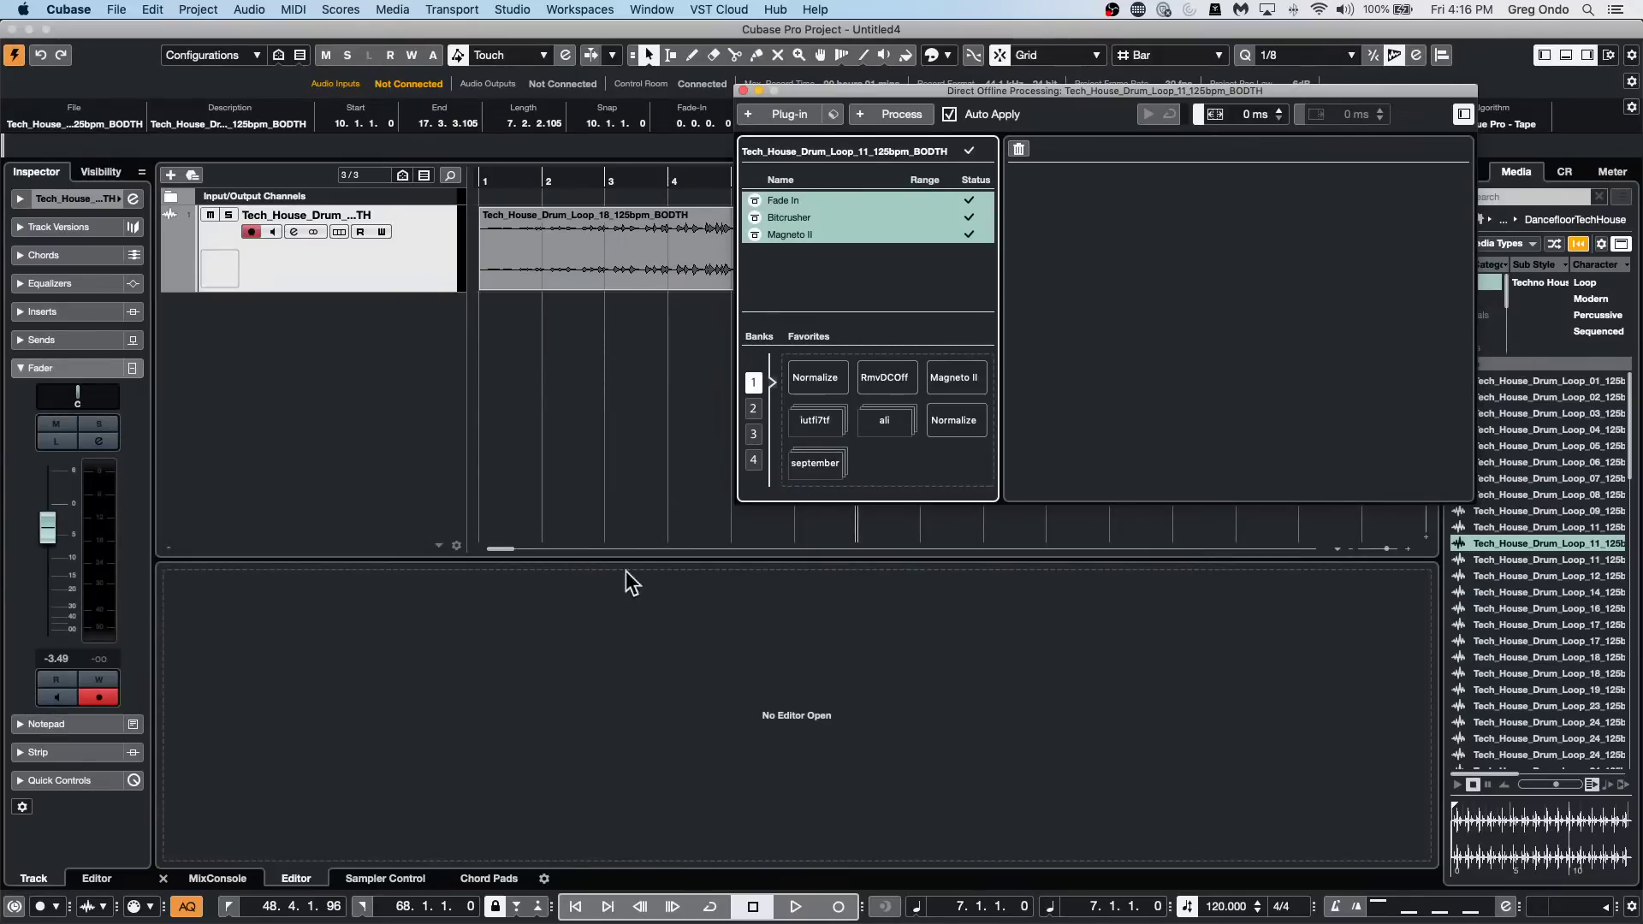
{"action": "left_click_drag", "start_coordinate": [1531, 641], "coordinate": [532, 325]}
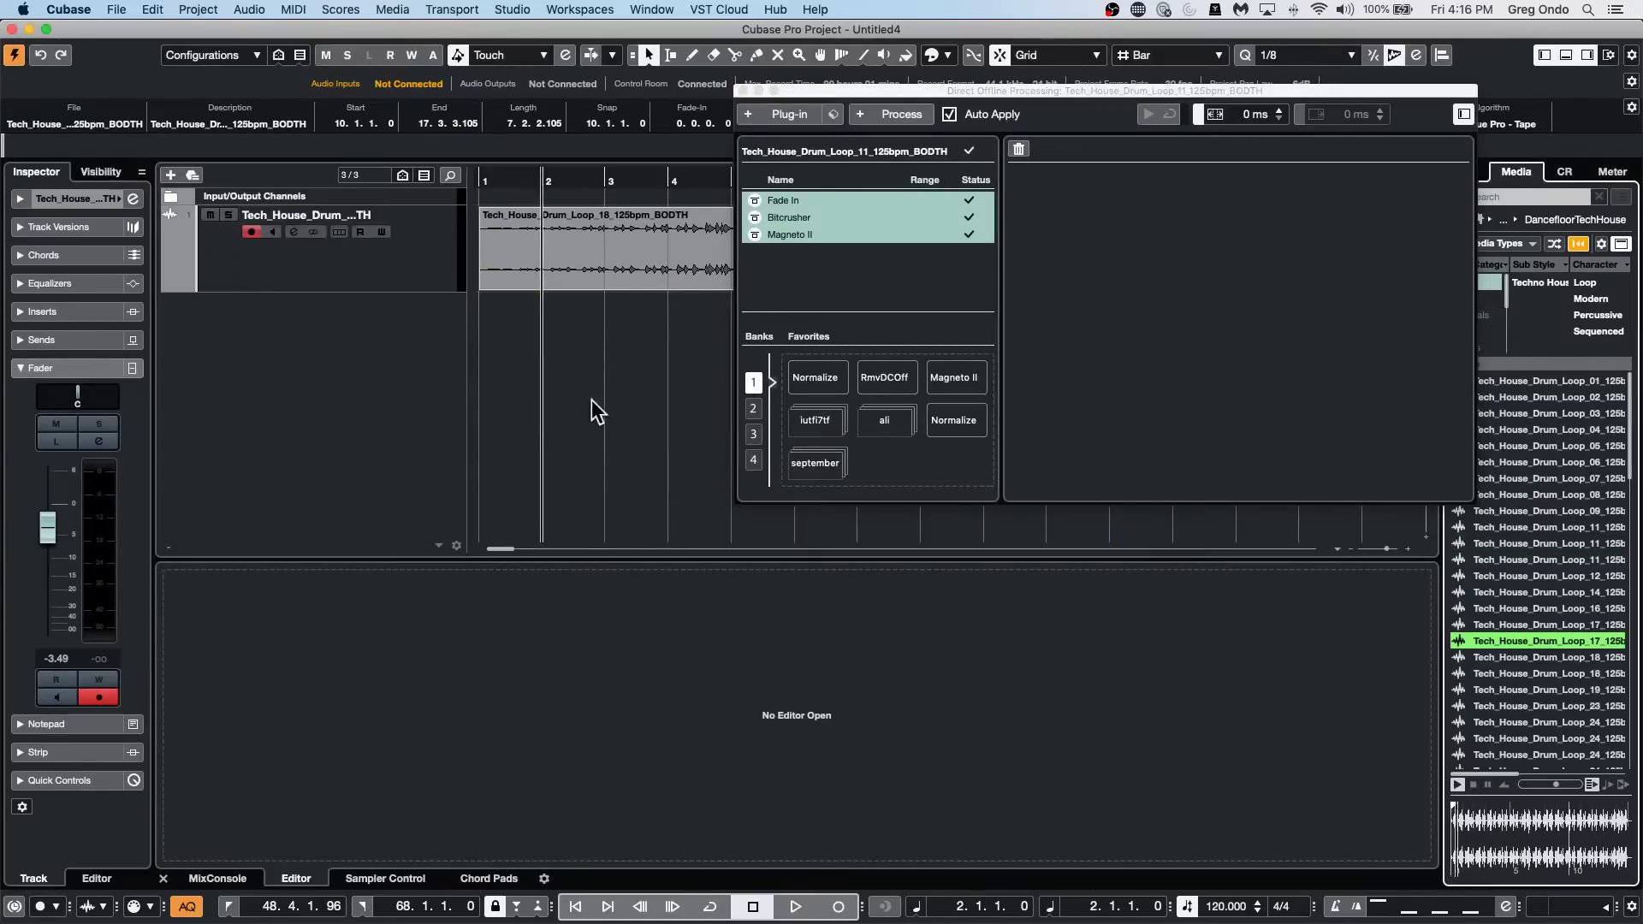
{"action": "left_click", "coordinate": [408, 355]}
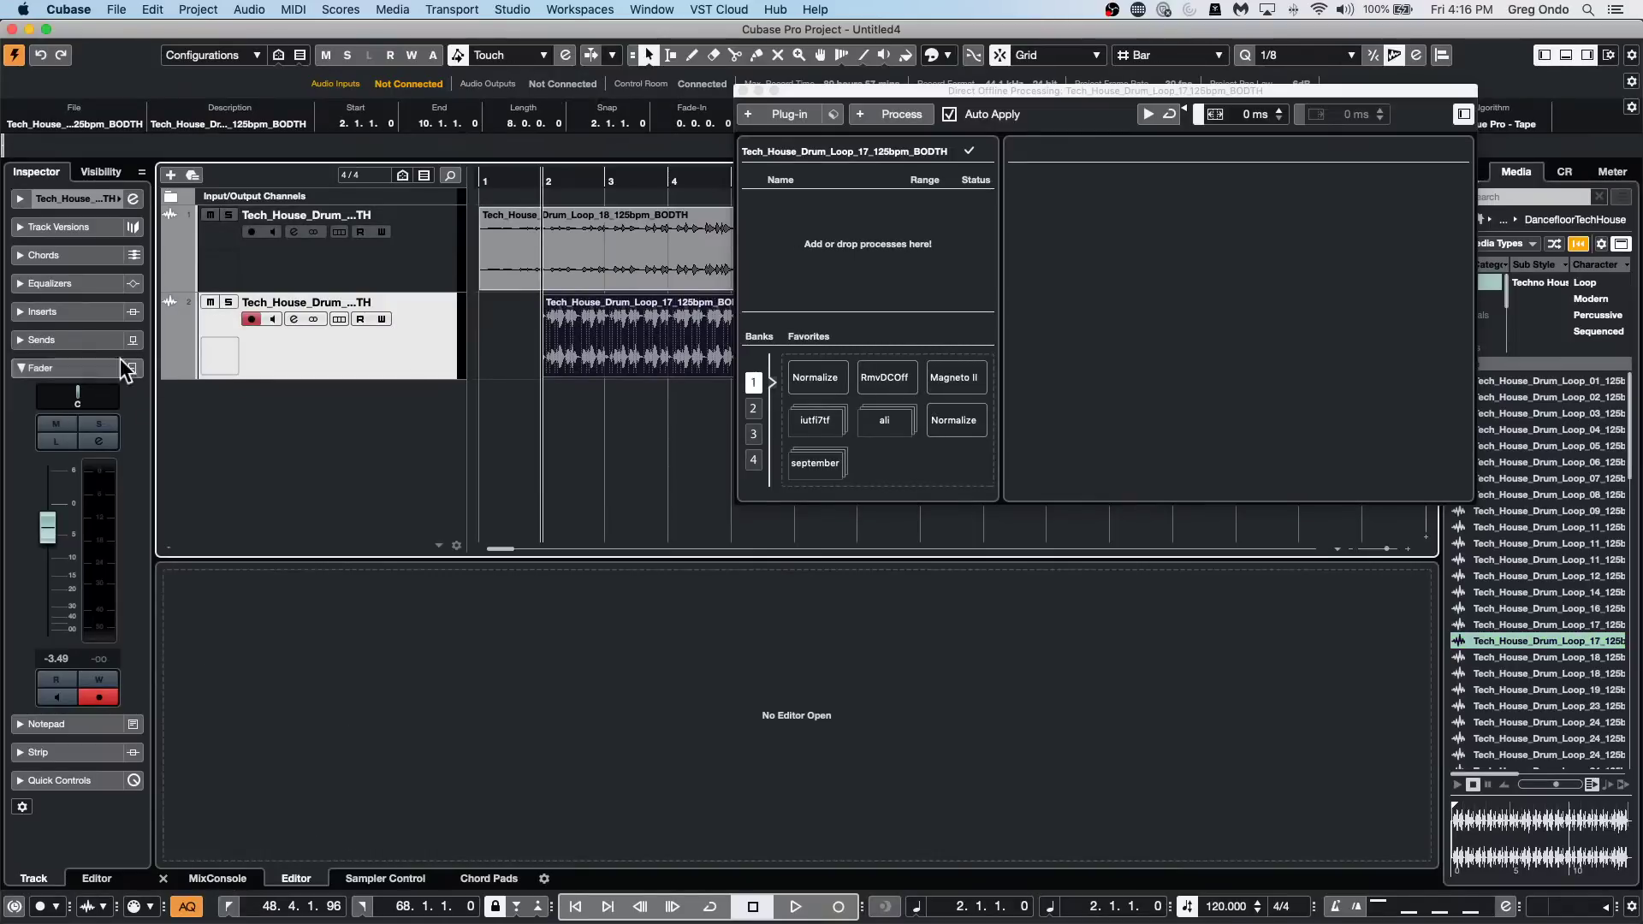
Show the MixConsole inserts and load DJ-Eq in the first insert slot of the Drum_Loop_17 track.
{"action": "left_click", "coordinate": [74, 310]}
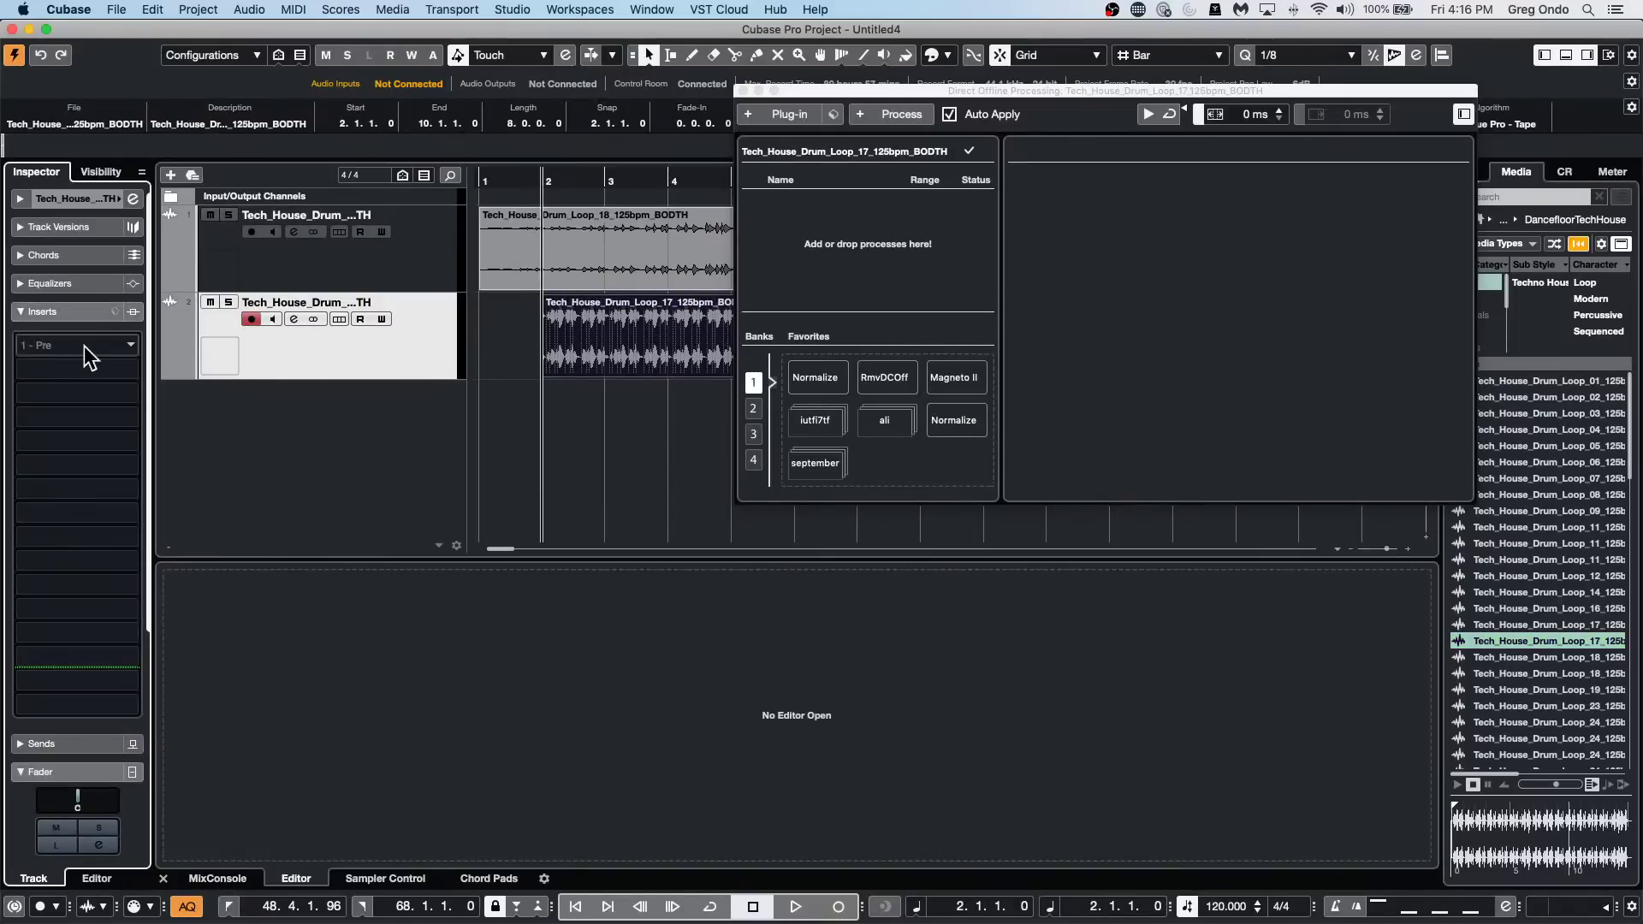
{"action": "left_click", "coordinate": [230, 879]}
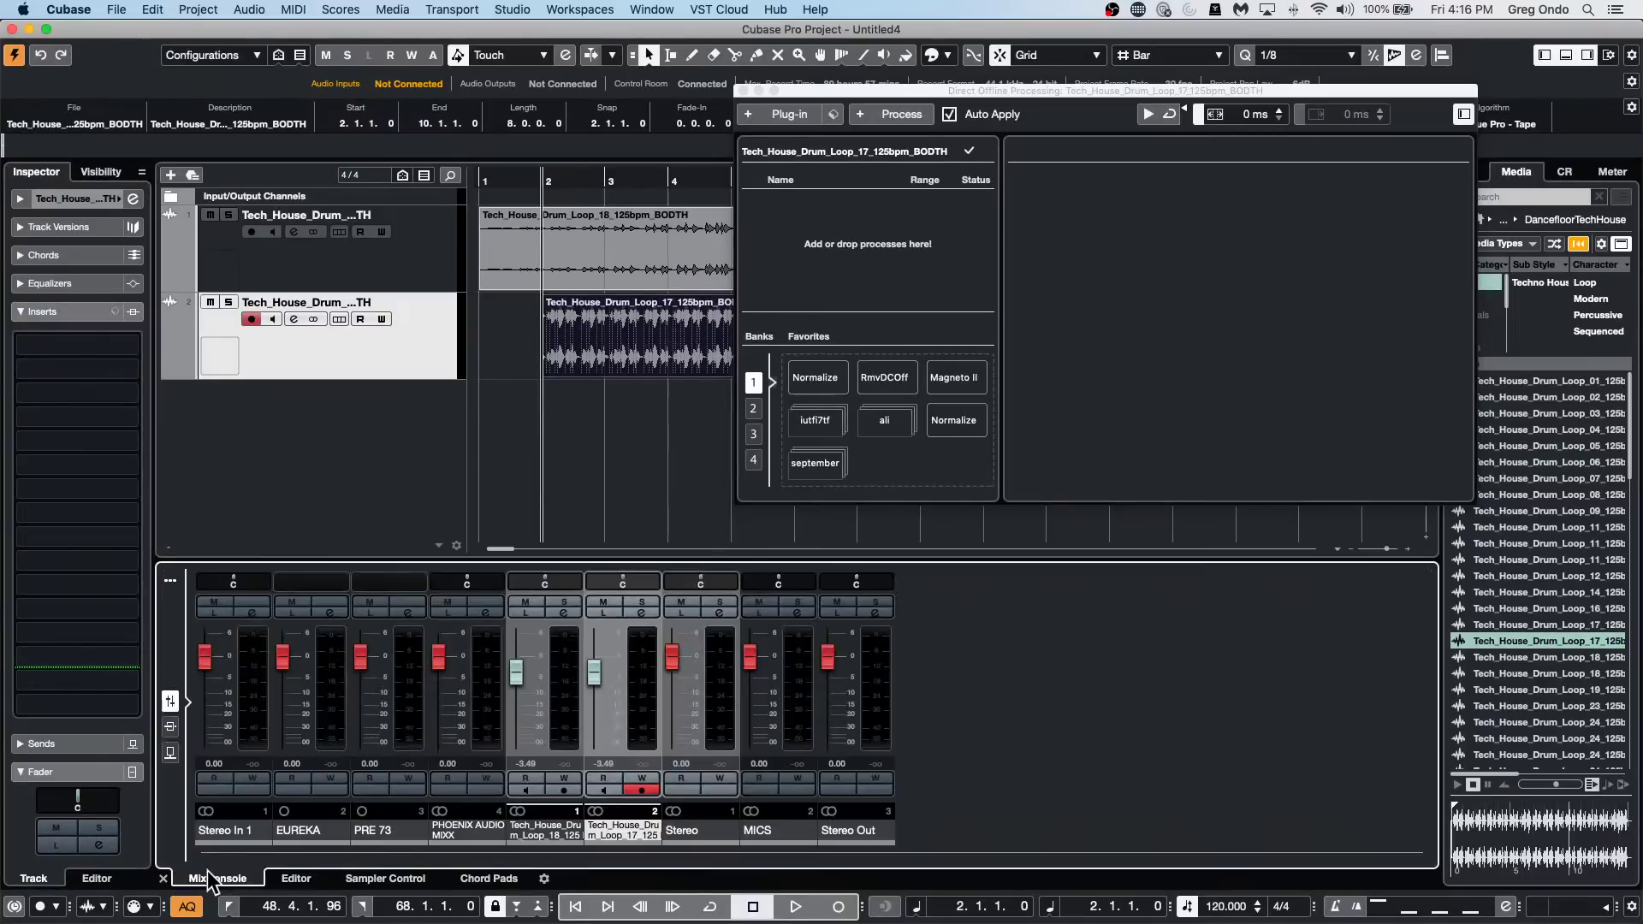
{"action": "left_click", "coordinate": [161, 723]}
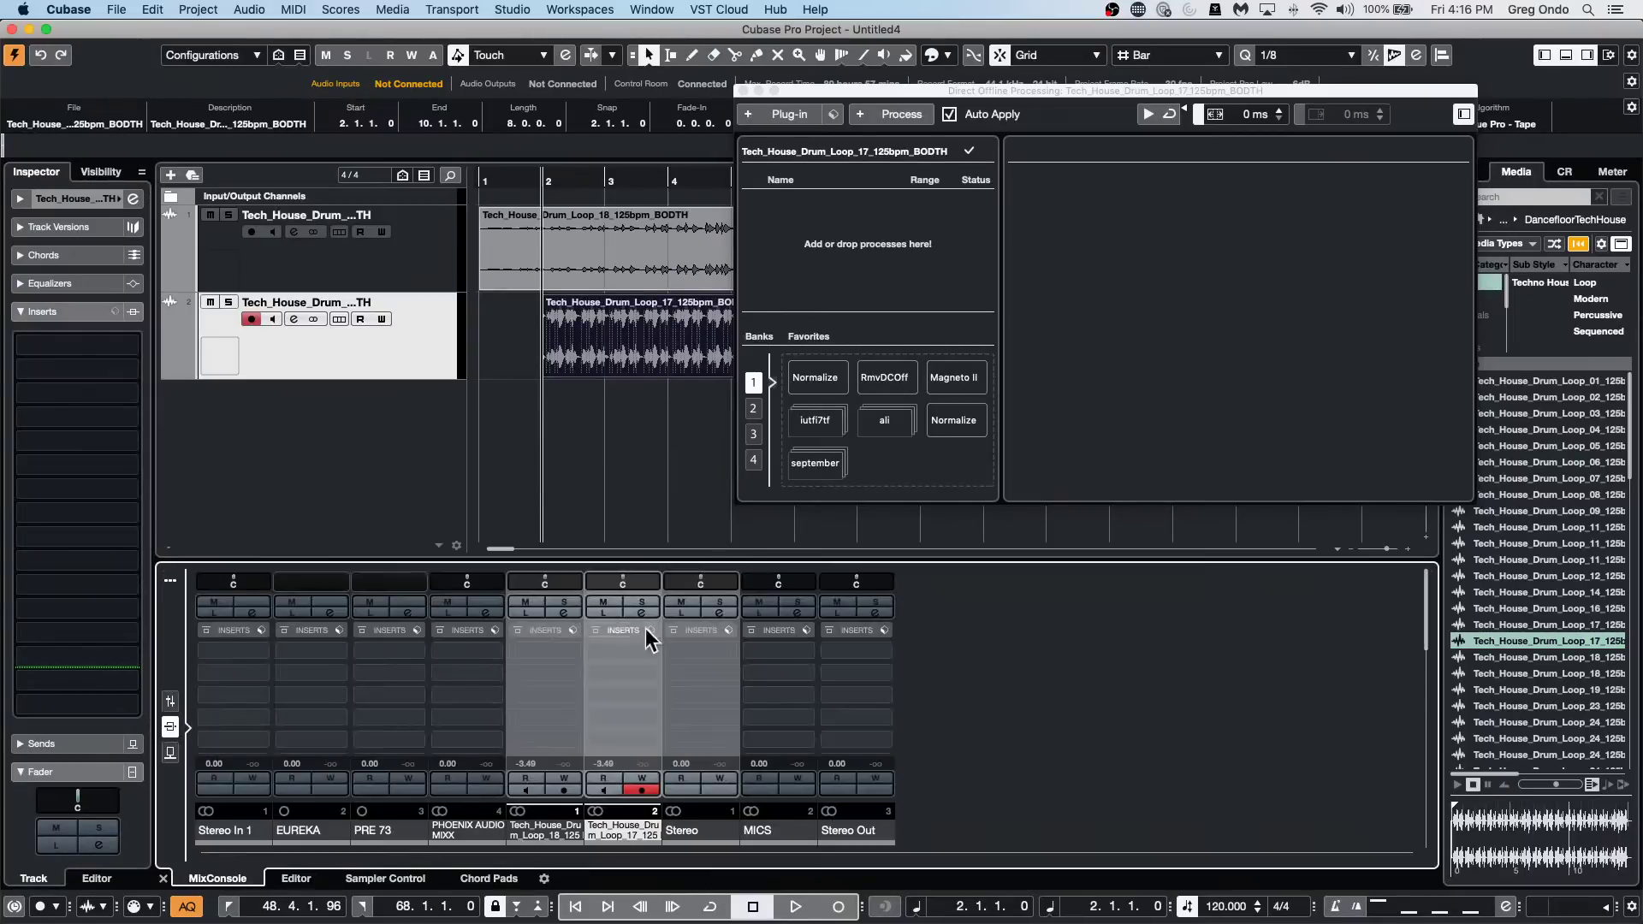
{"action": "left_click", "coordinate": [655, 646]}
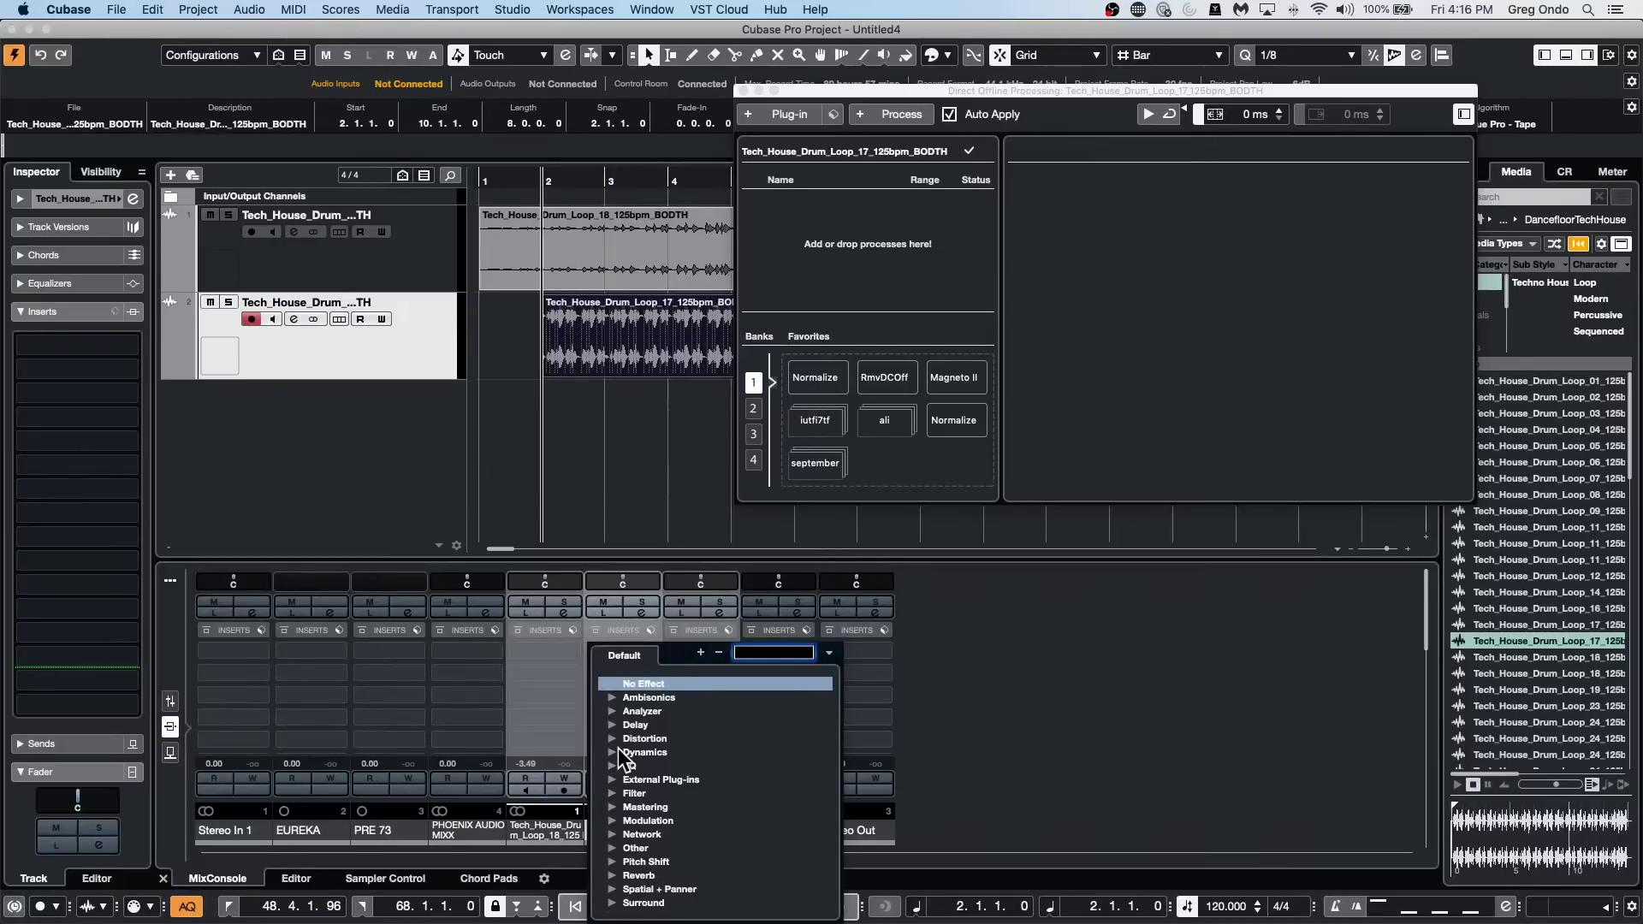
{"action": "left_click", "coordinate": [613, 767]}
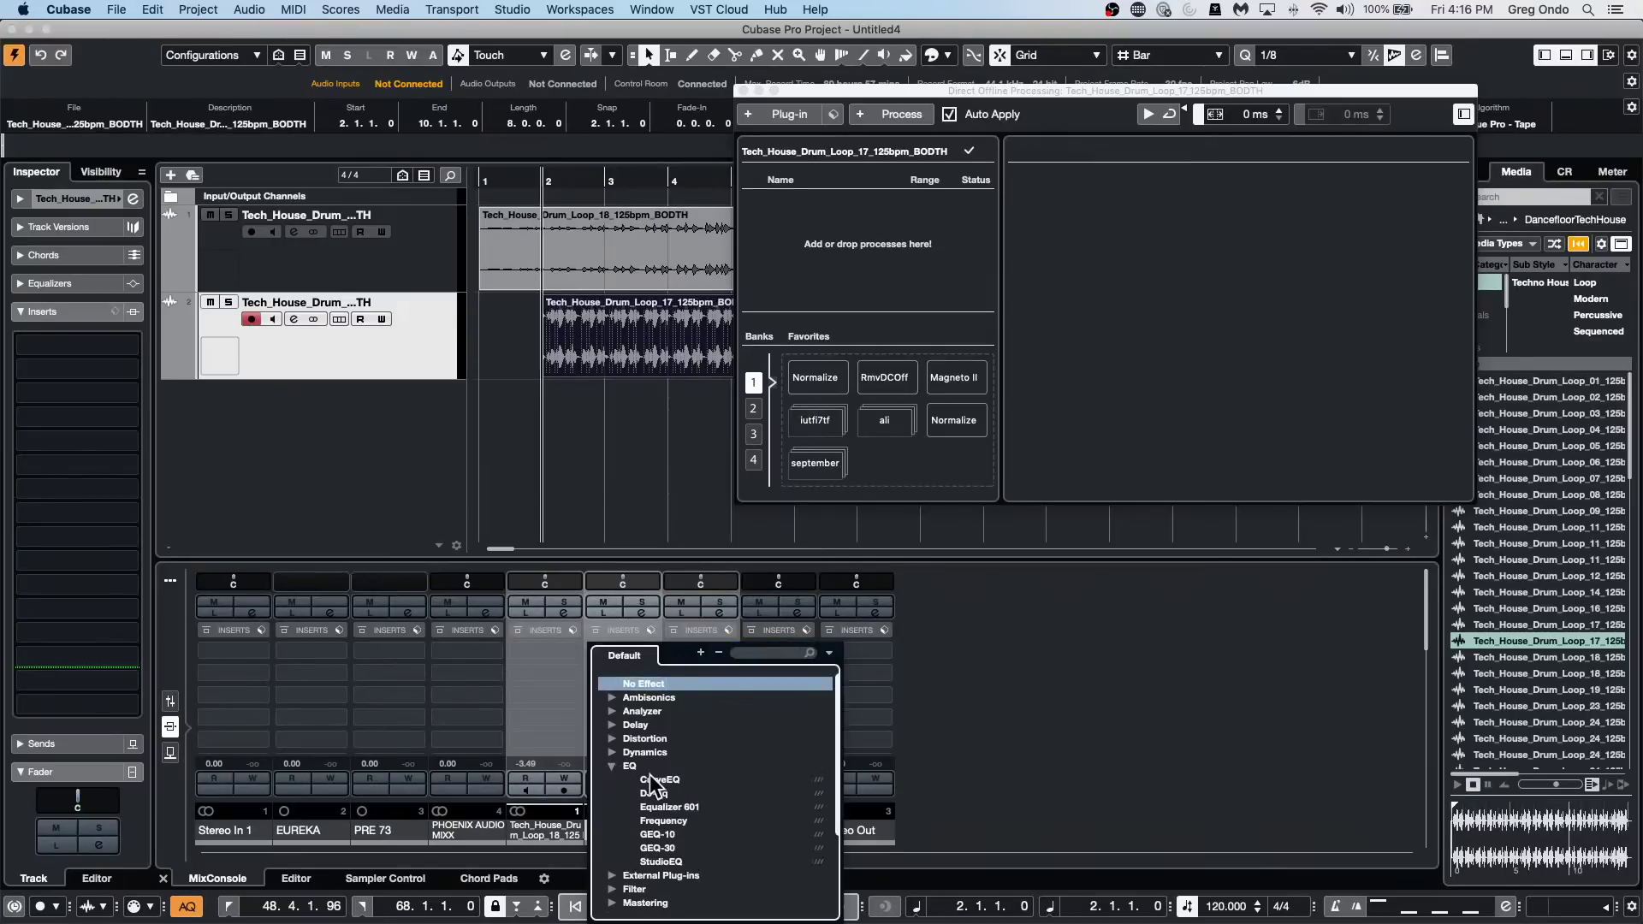
{"action": "left_click", "coordinate": [656, 792]}
Add REV-X Room and AutoPan as the second and third inserts on the Drum_Loop_17 track and close all plug-in windows.
{"action": "left_click", "coordinate": [651, 676]}
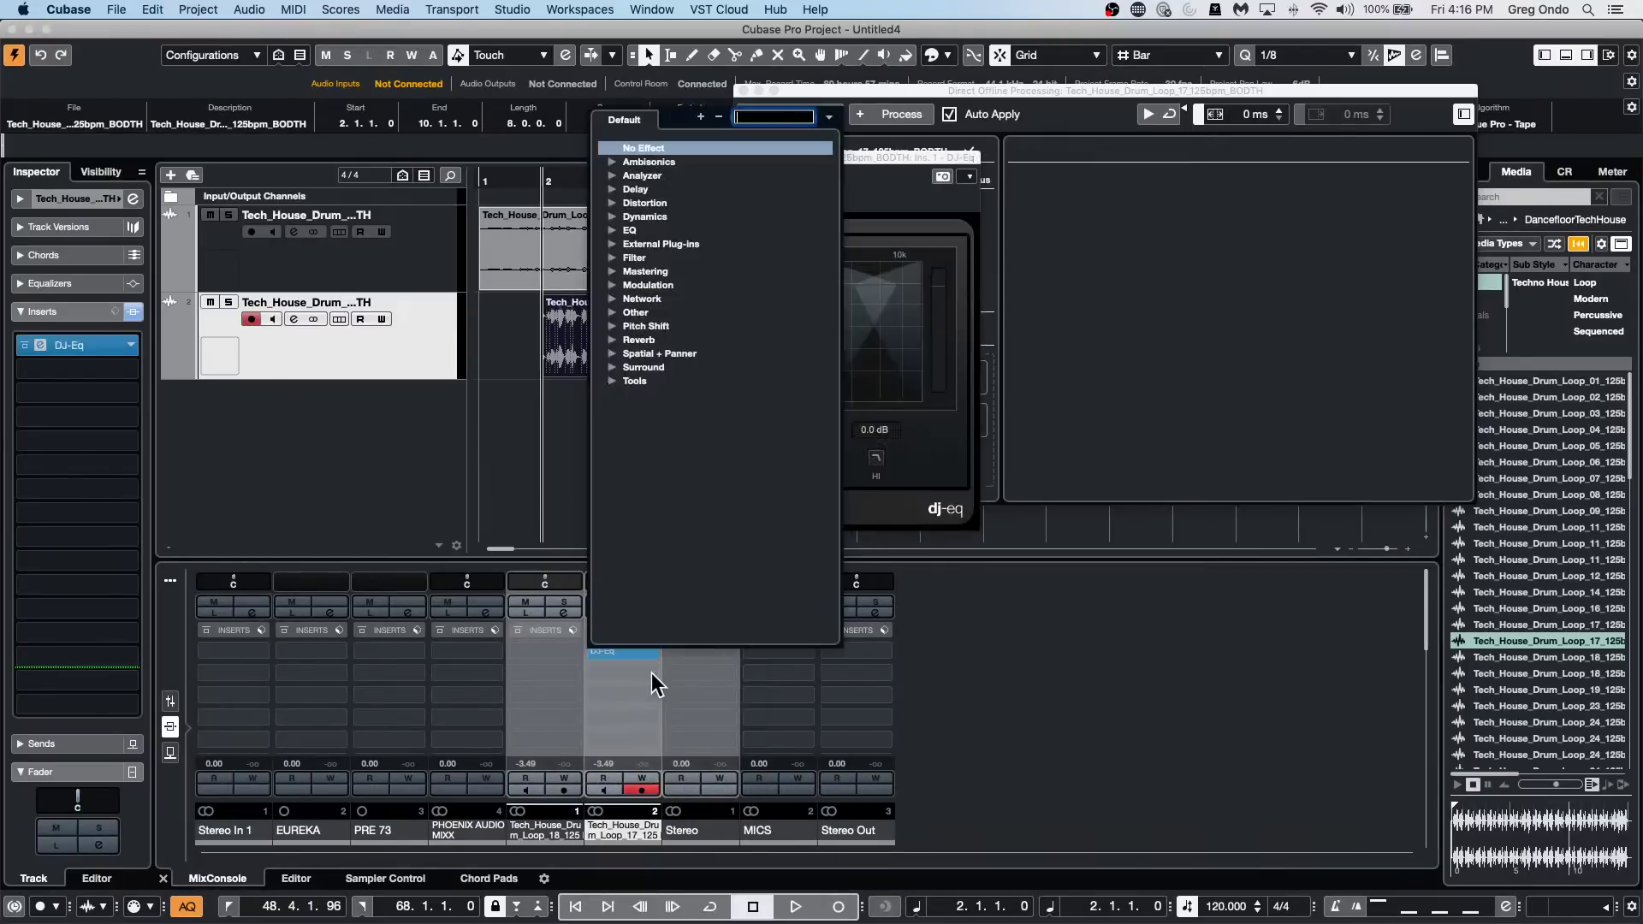
{"action": "left_click", "coordinate": [618, 336]}
{"action": "key", "text": "Escape"}
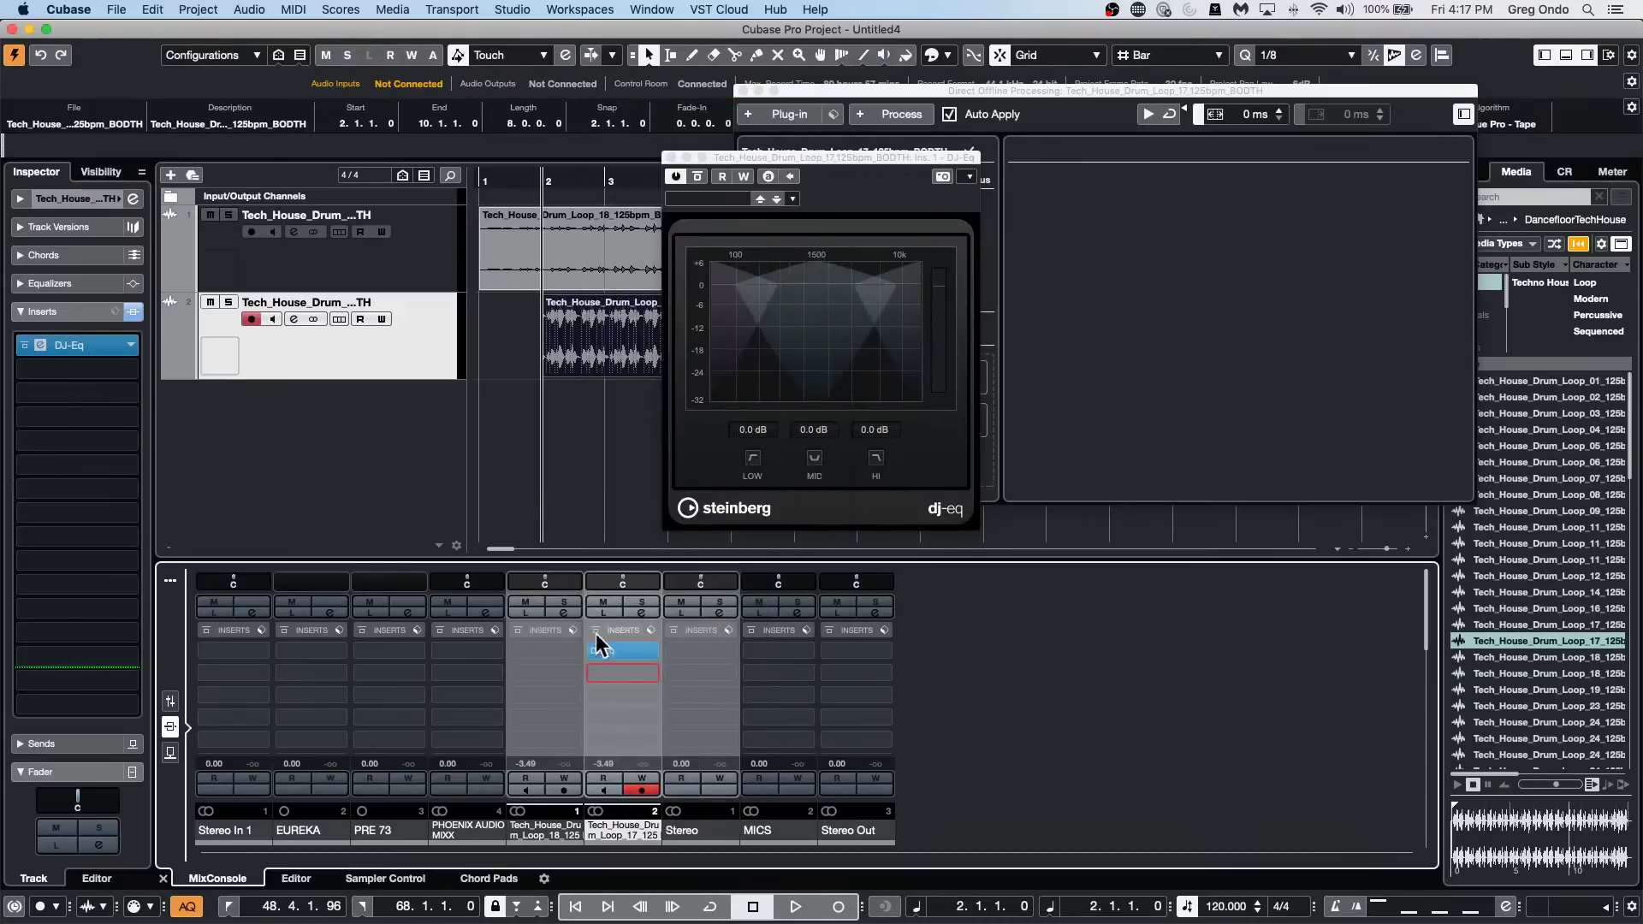
{"action": "left_click", "coordinate": [654, 696]}
{"action": "left_click", "coordinate": [612, 305]}
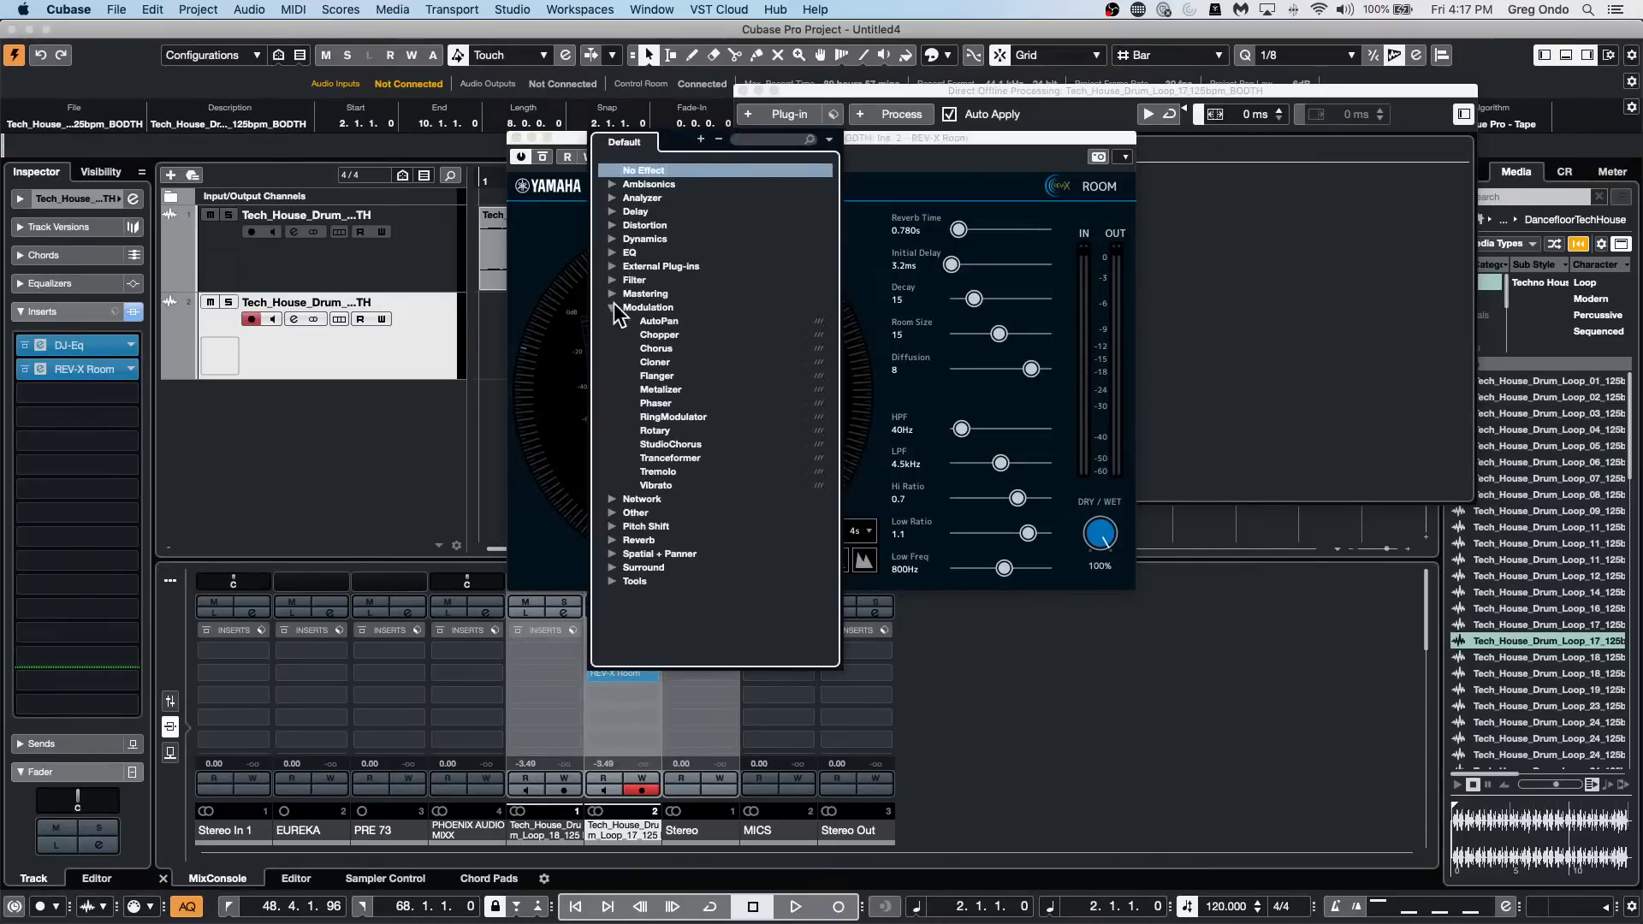
{"action": "left_click", "coordinate": [654, 316]}
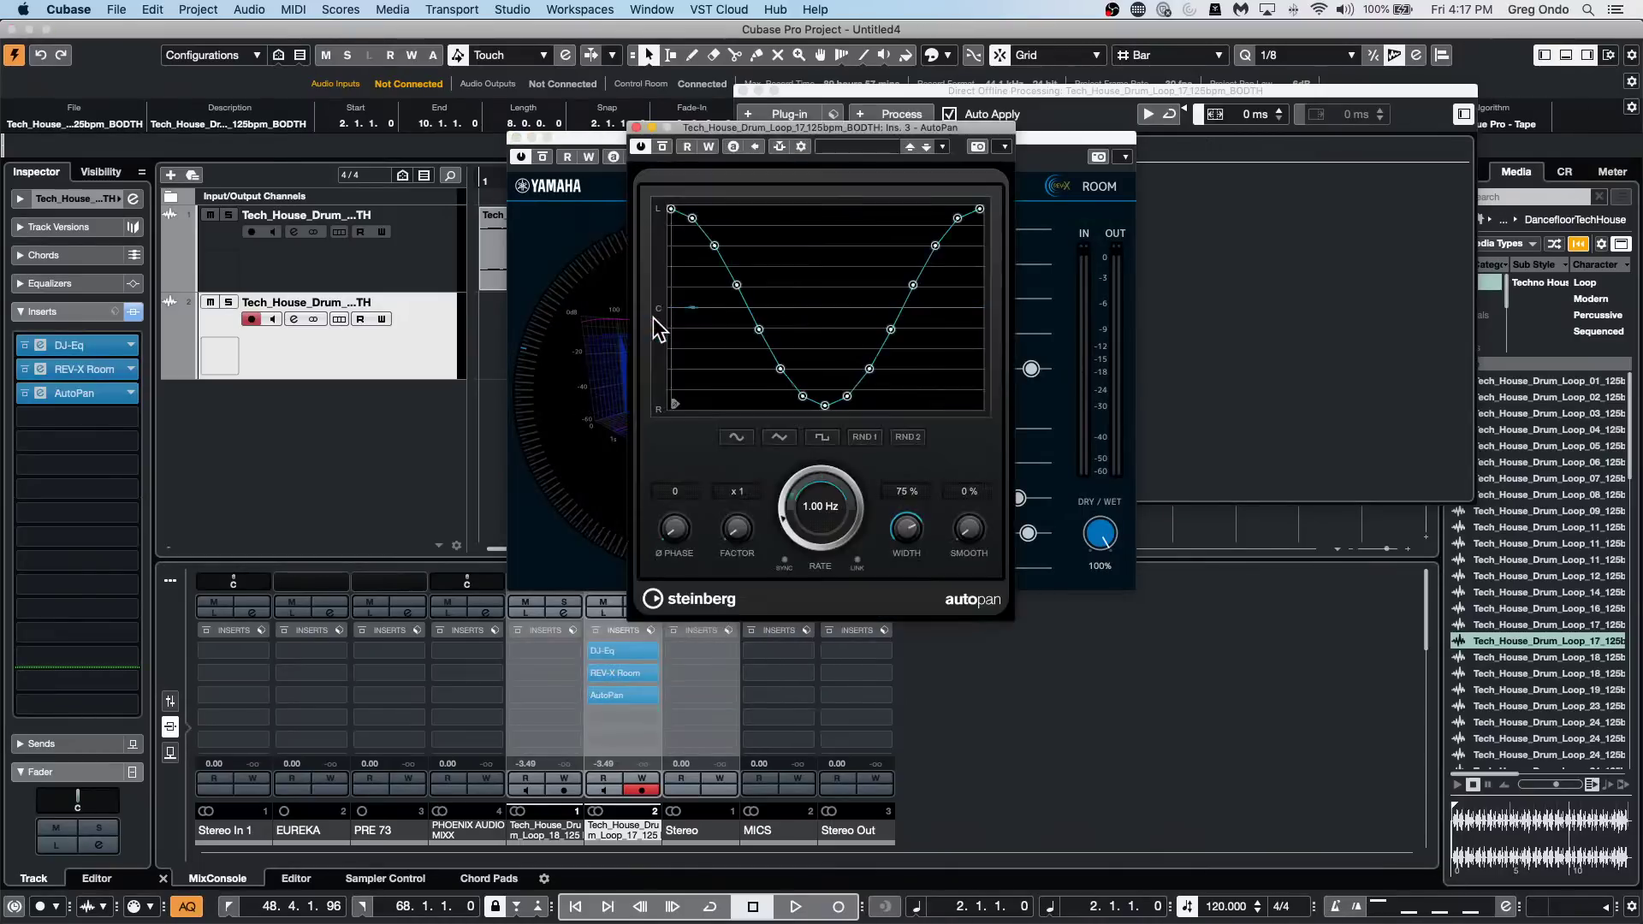
{"action": "left_click", "coordinate": [643, 137]}
{"action": "left_click", "coordinate": [514, 138]}
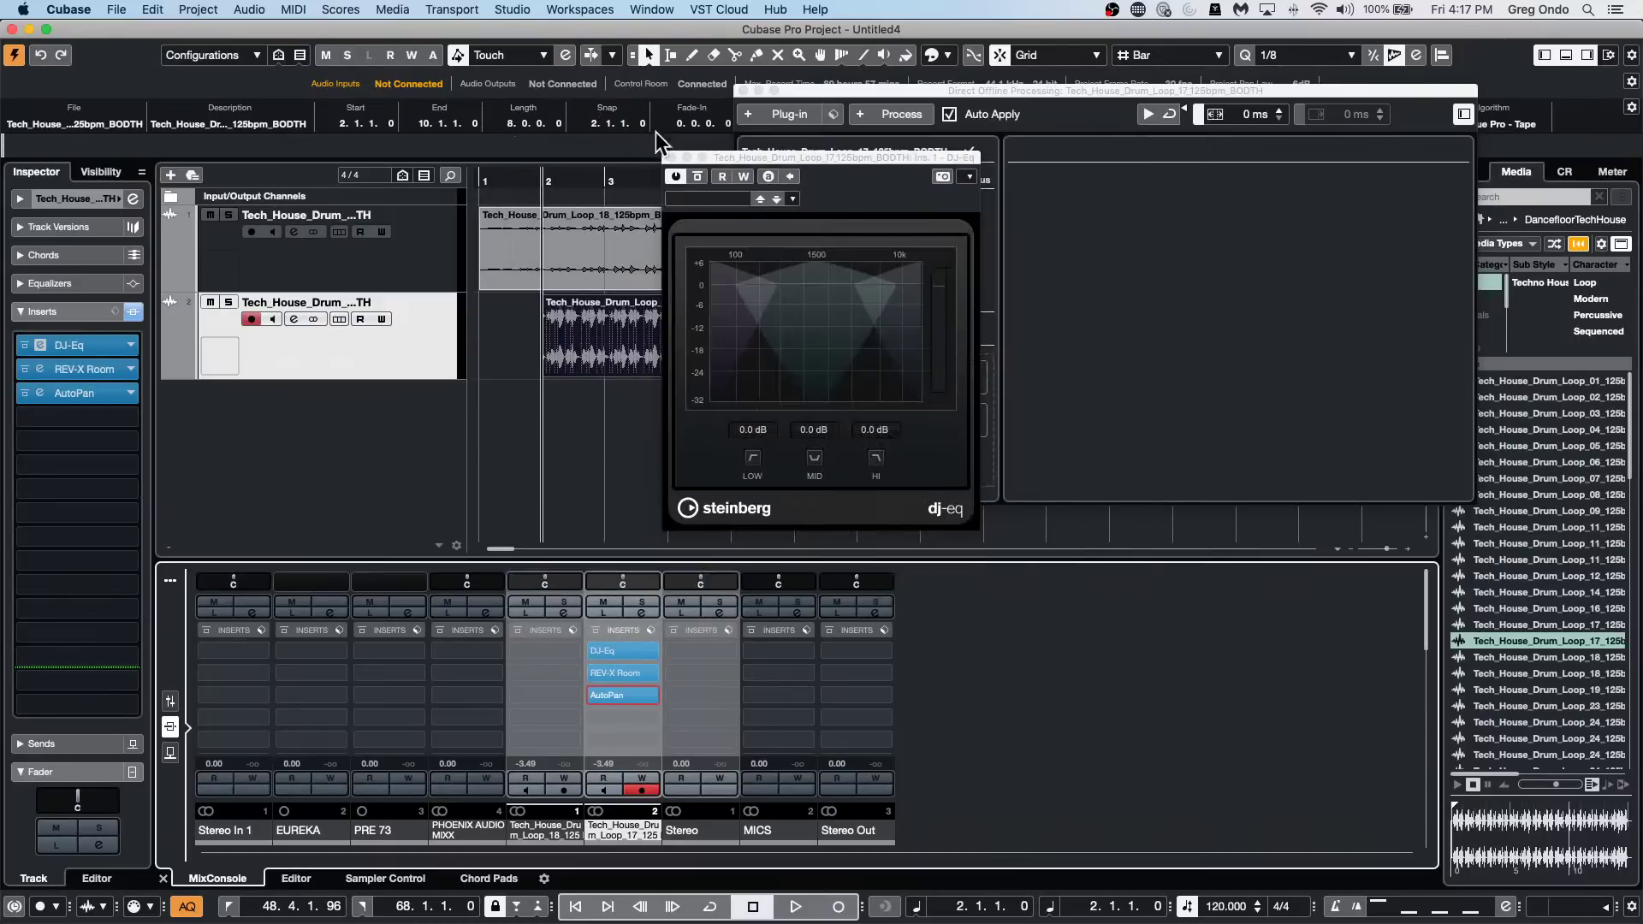
{"action": "left_click", "coordinate": [672, 157]}
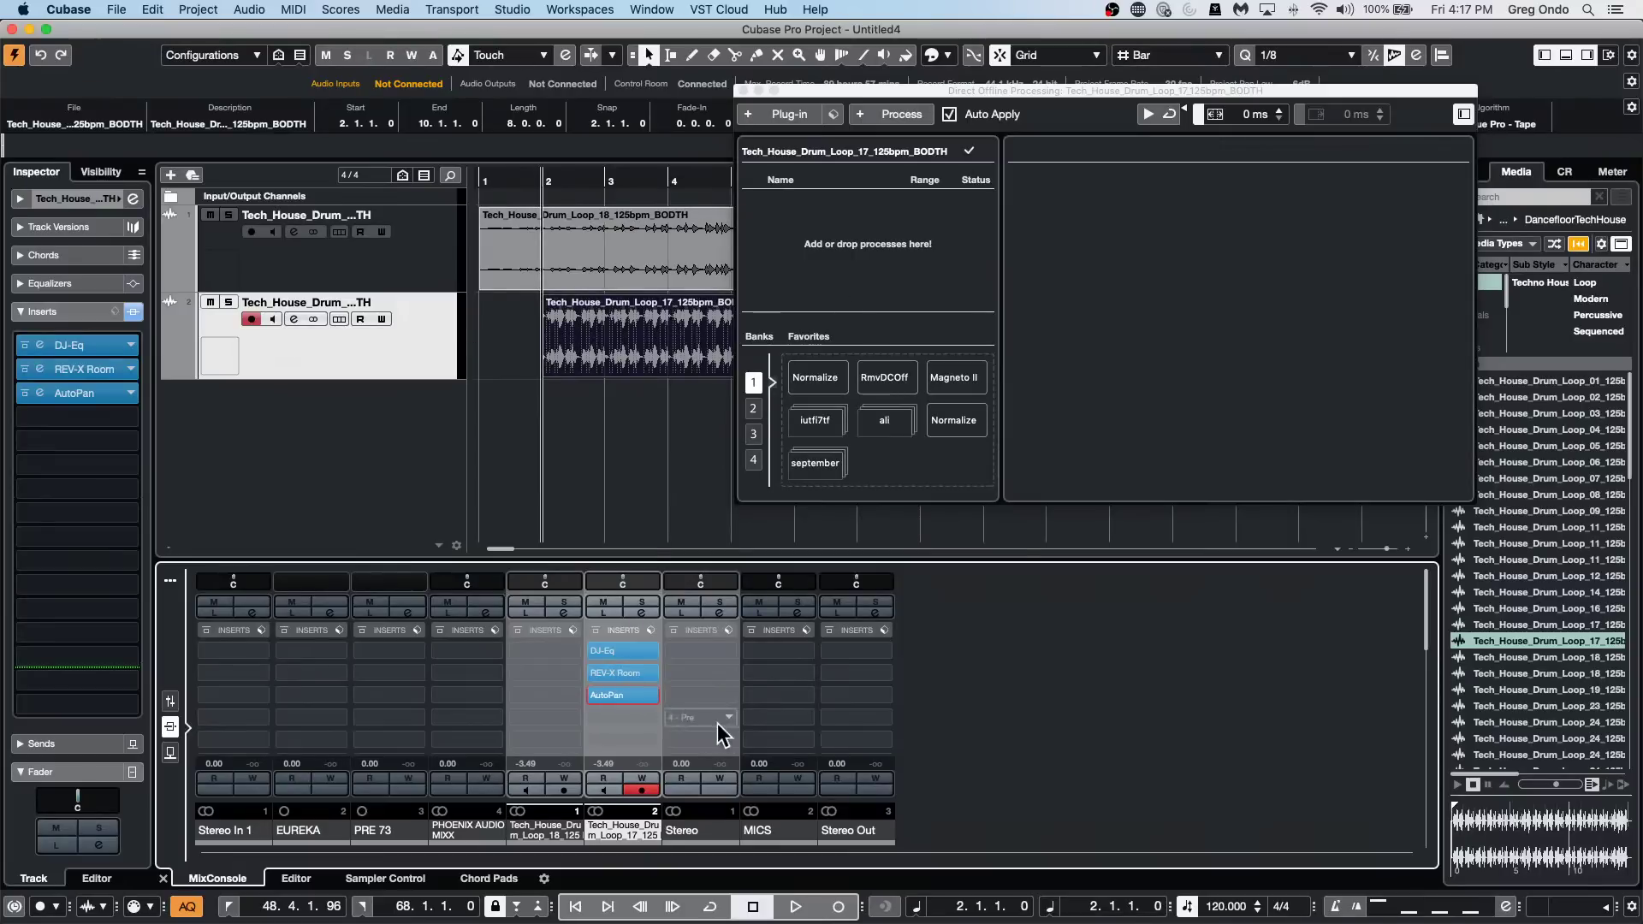
Copy the Drum_Loop_17 channel's whole insert chain into the event's offline processing list and close the Direct Offline Processing window.
{"action": "left_click_drag", "start_coordinate": [634, 631], "coordinate": [912, 238]}
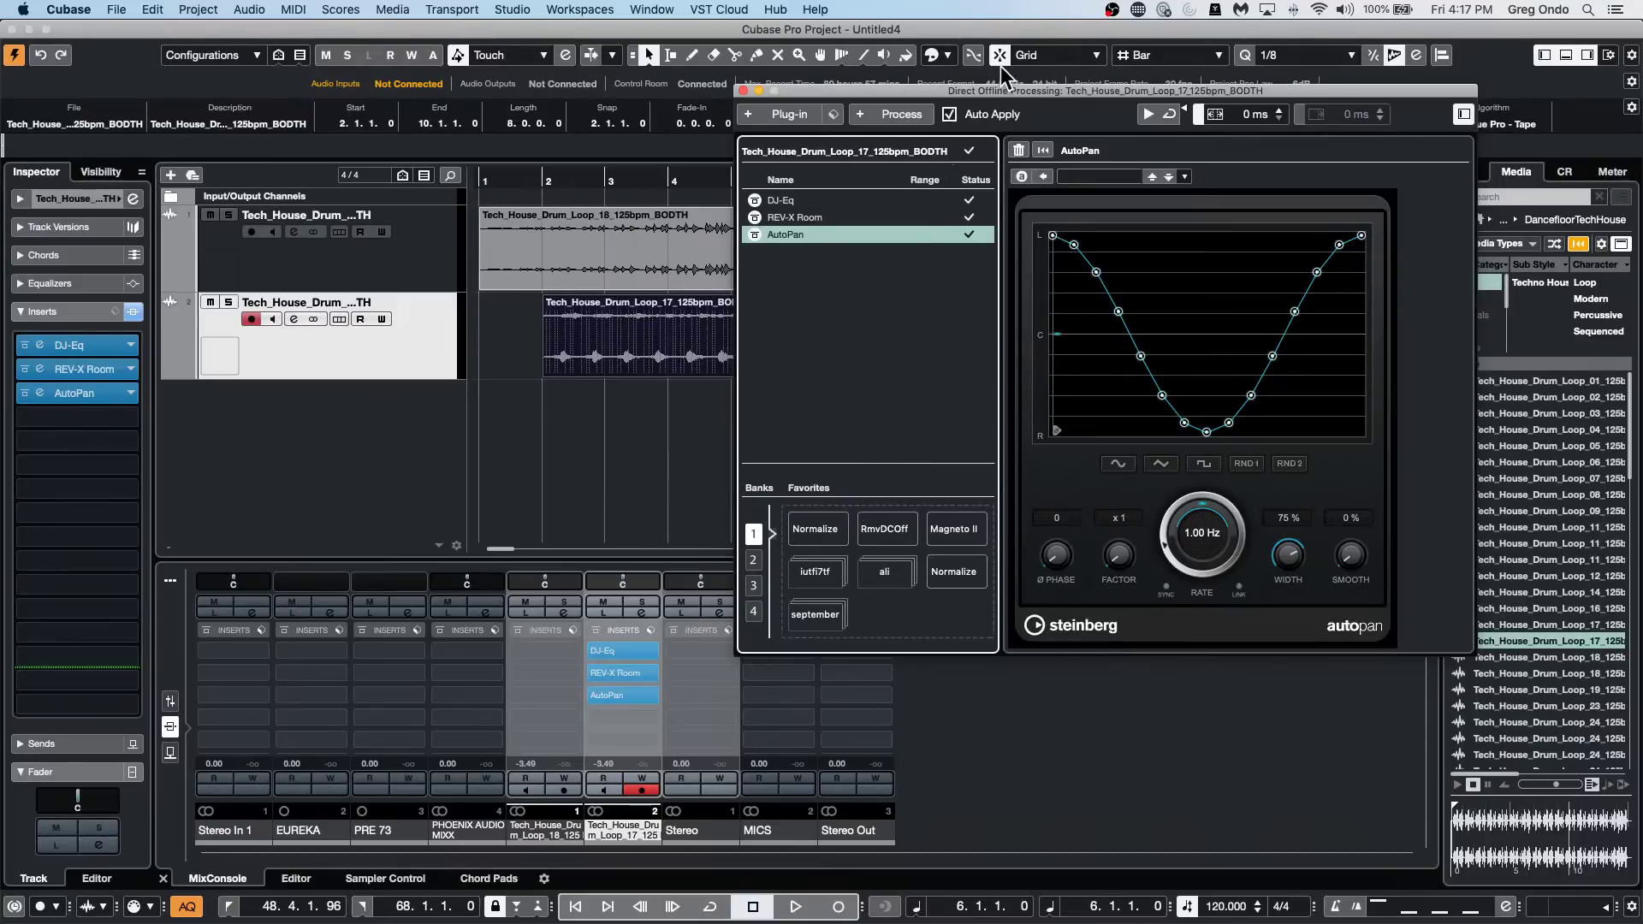
{"action": "left_click_drag", "start_coordinate": [999, 86], "coordinate": [601, 157]}
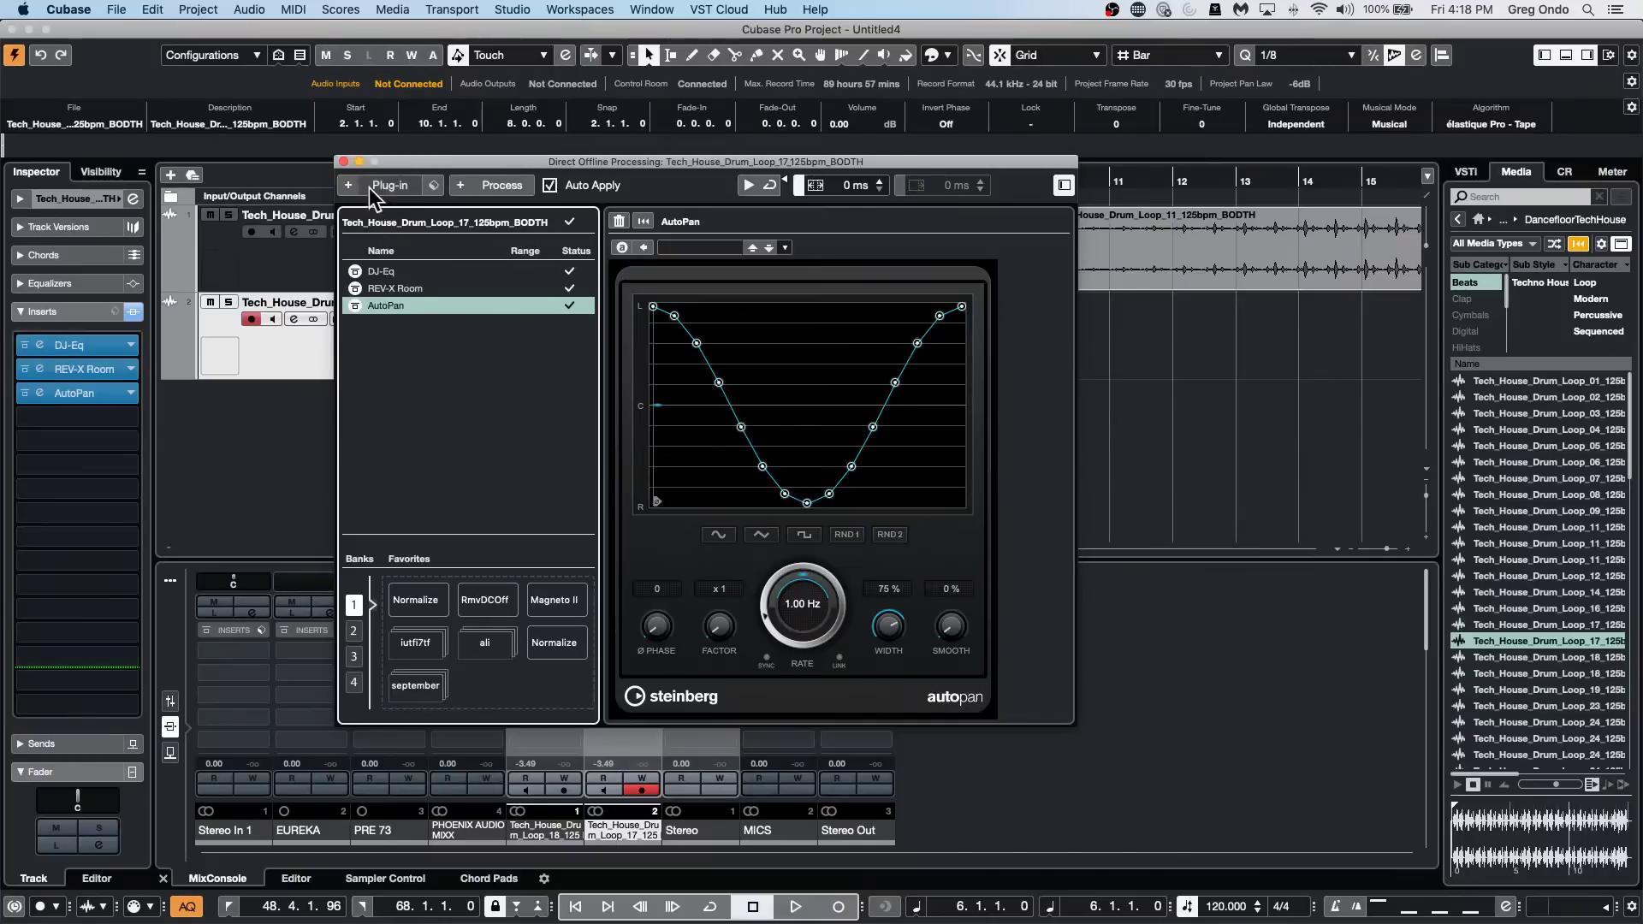
{"action": "left_click", "coordinate": [343, 162]}
Open the recent project Dark Glass and make it the active project.
{"action": "left_click", "coordinate": [117, 10]}
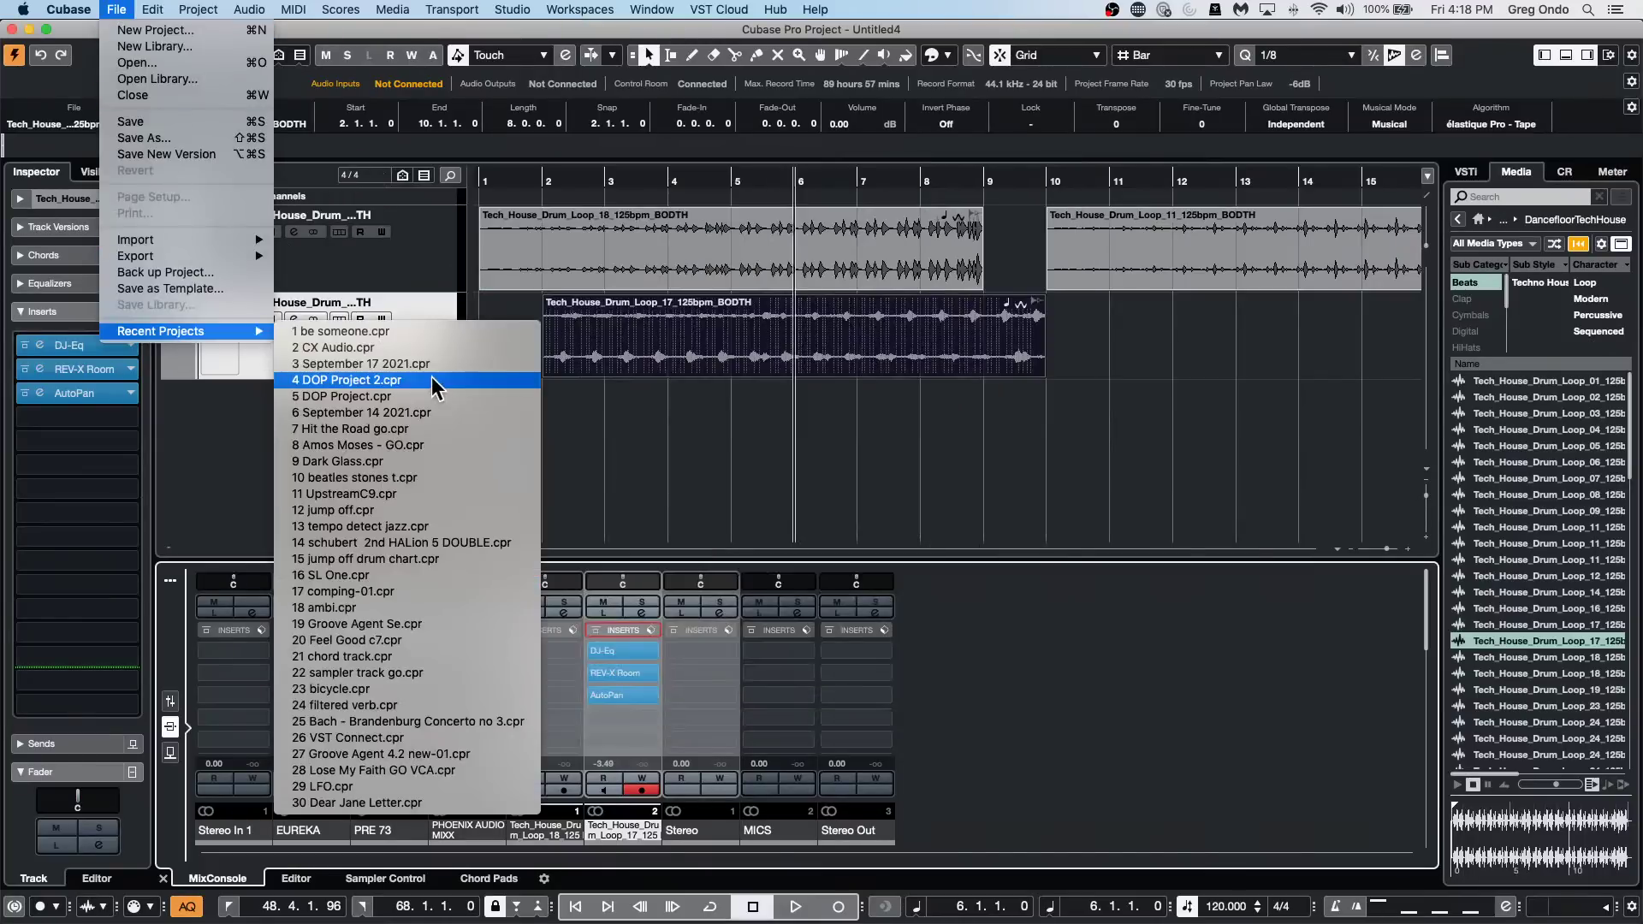
{"action": "mouse_move", "coordinate": [206, 331]}
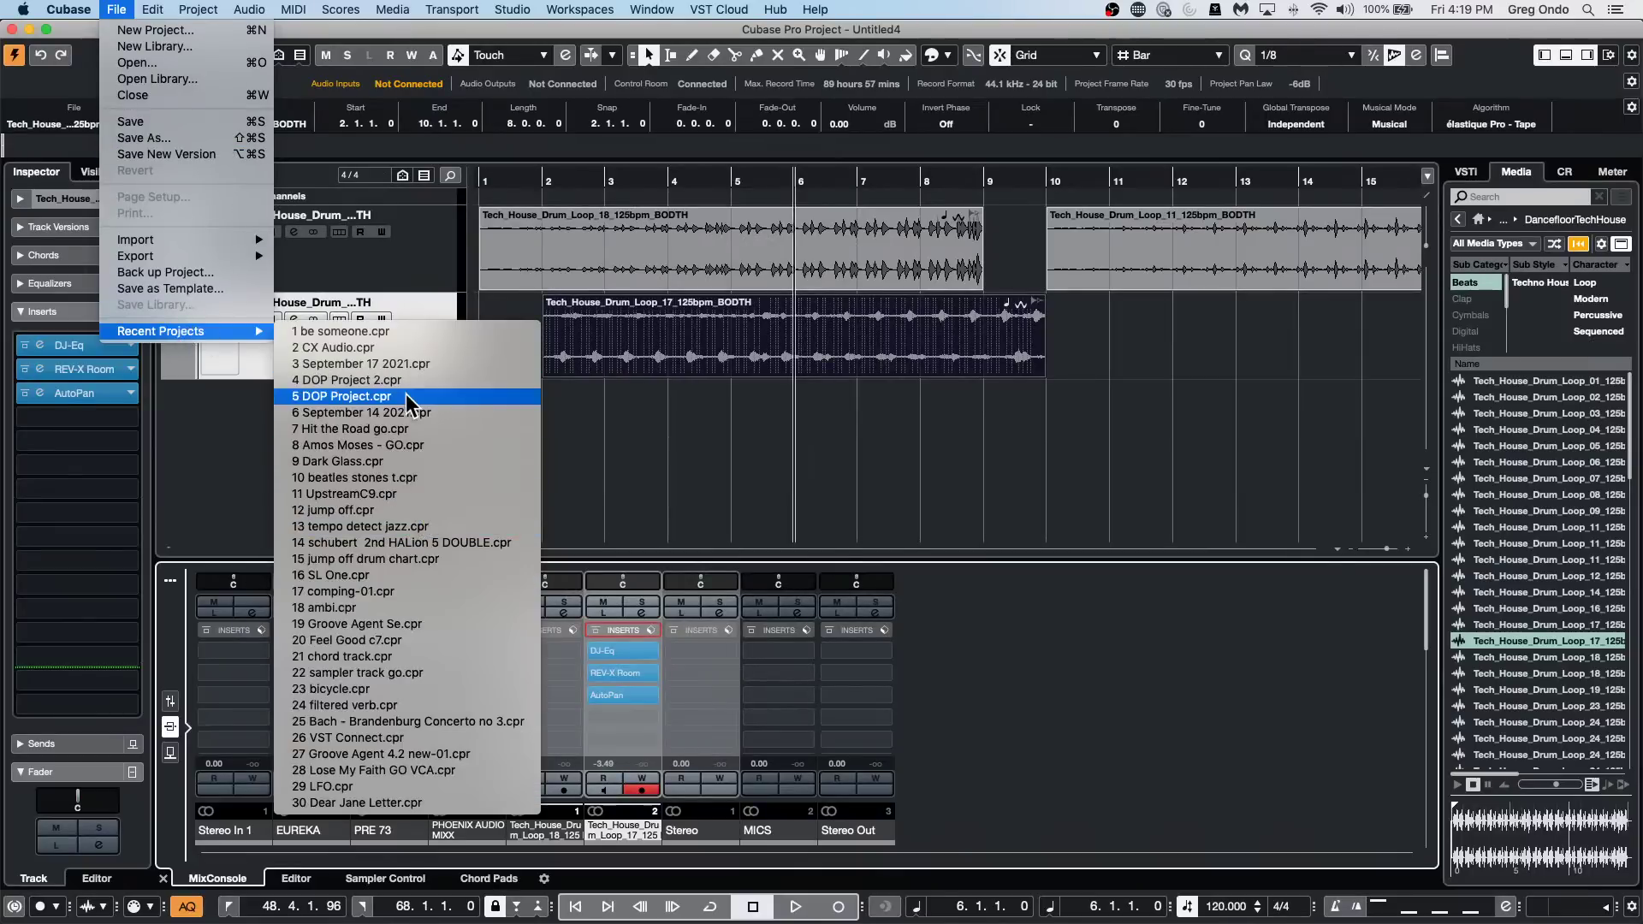
{"action": "left_click", "coordinate": [402, 466]}
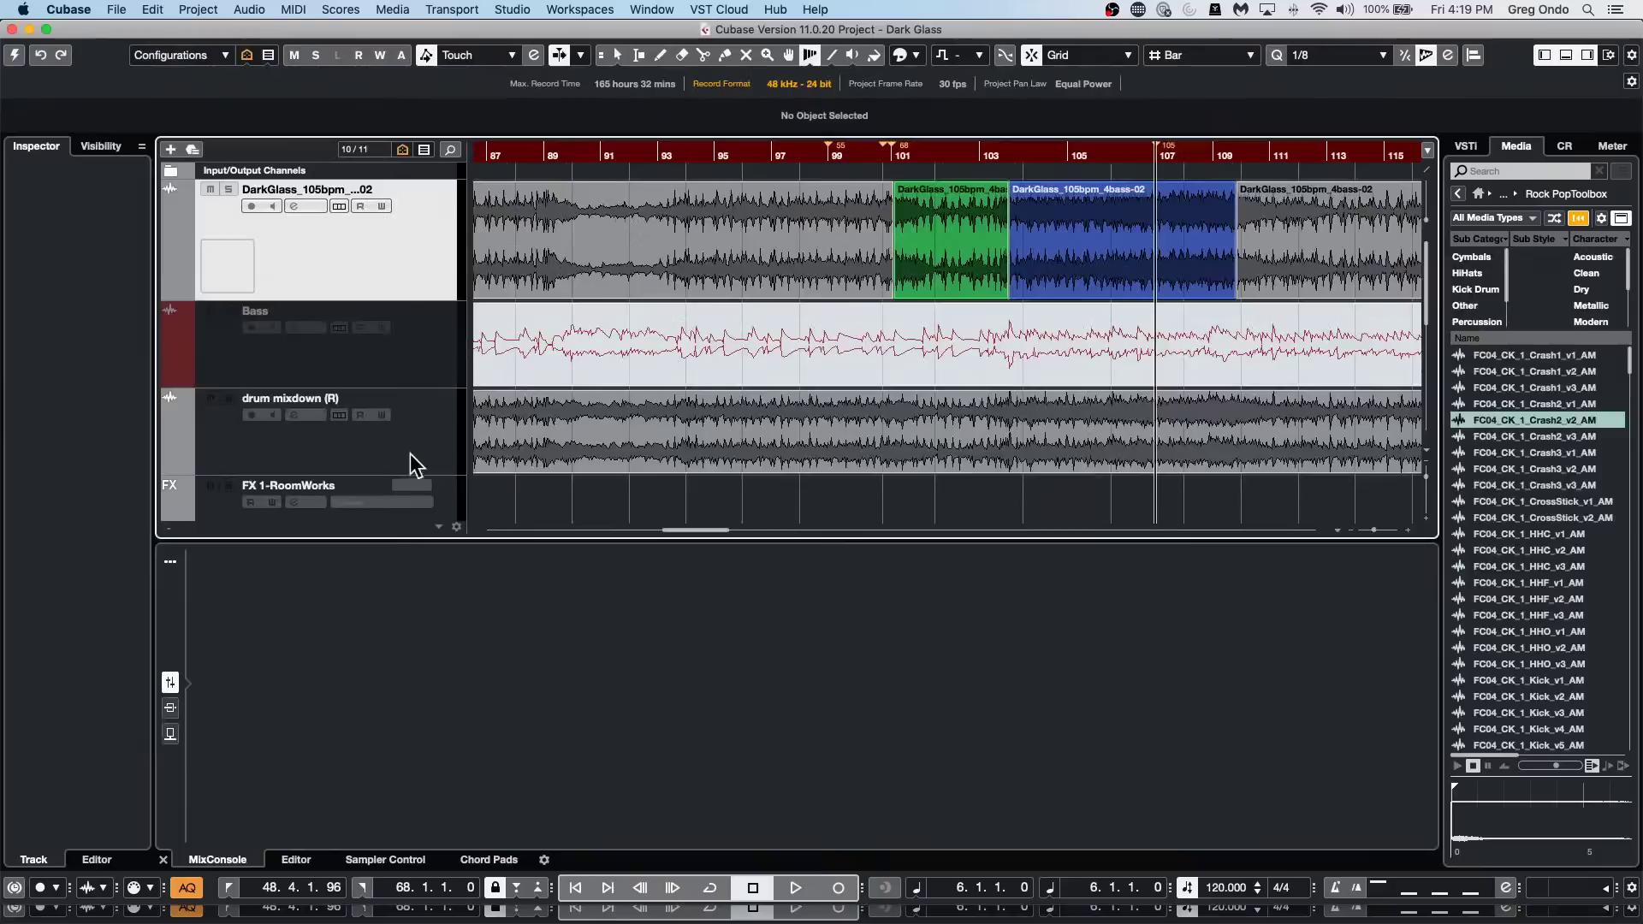
{"action": "left_click", "coordinate": [505, 158]}
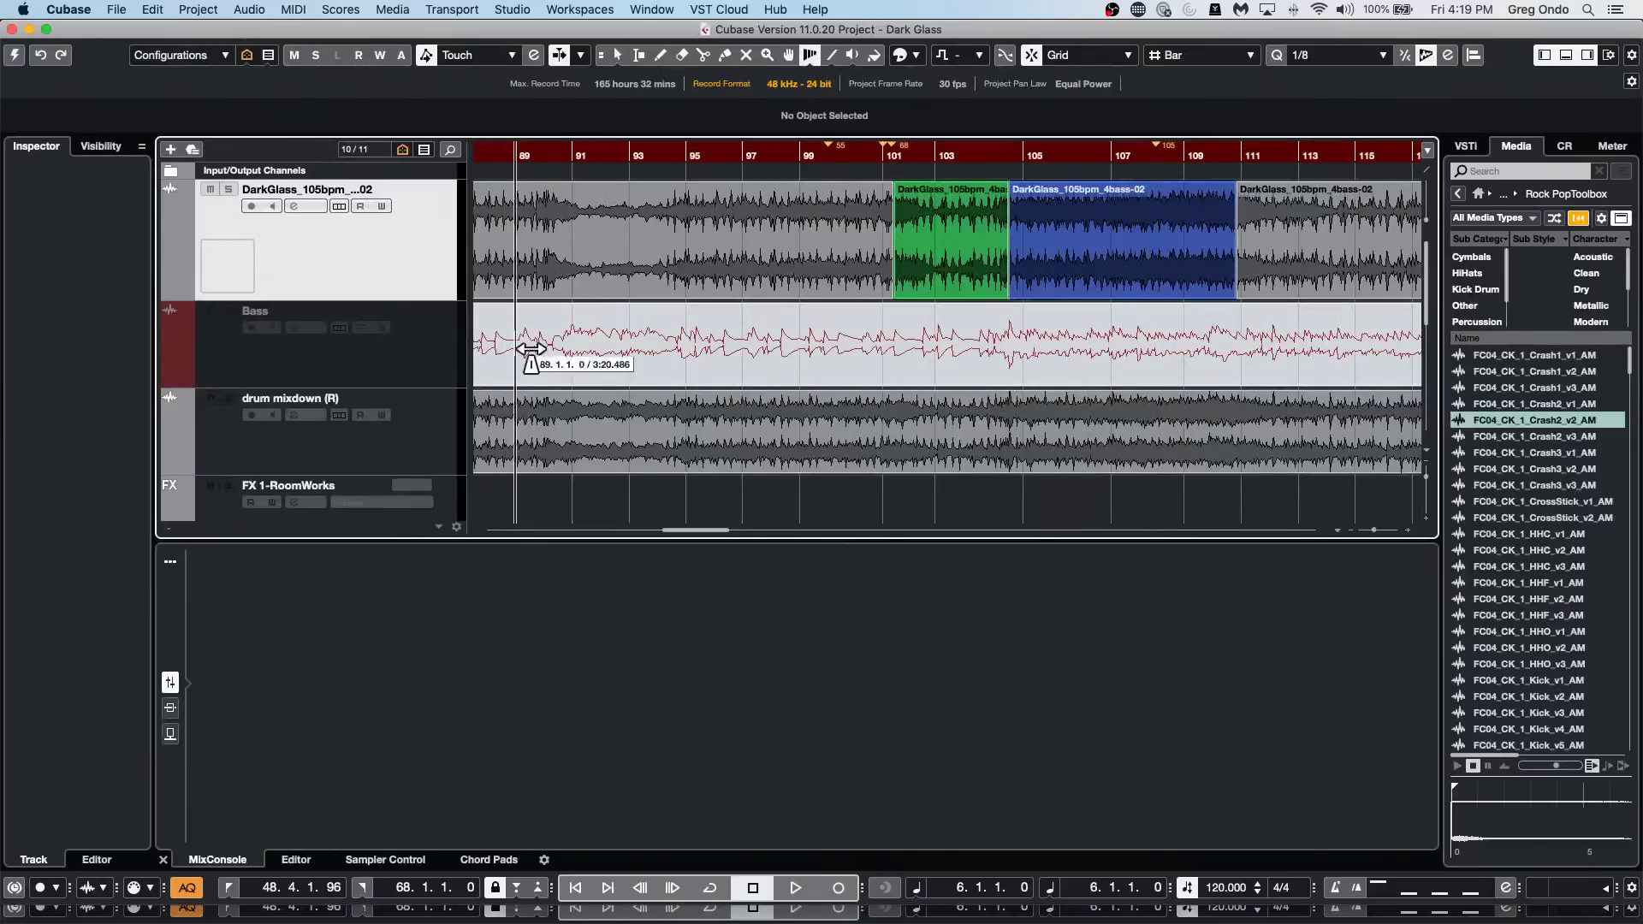
{"action": "left_click", "coordinate": [14, 55]}
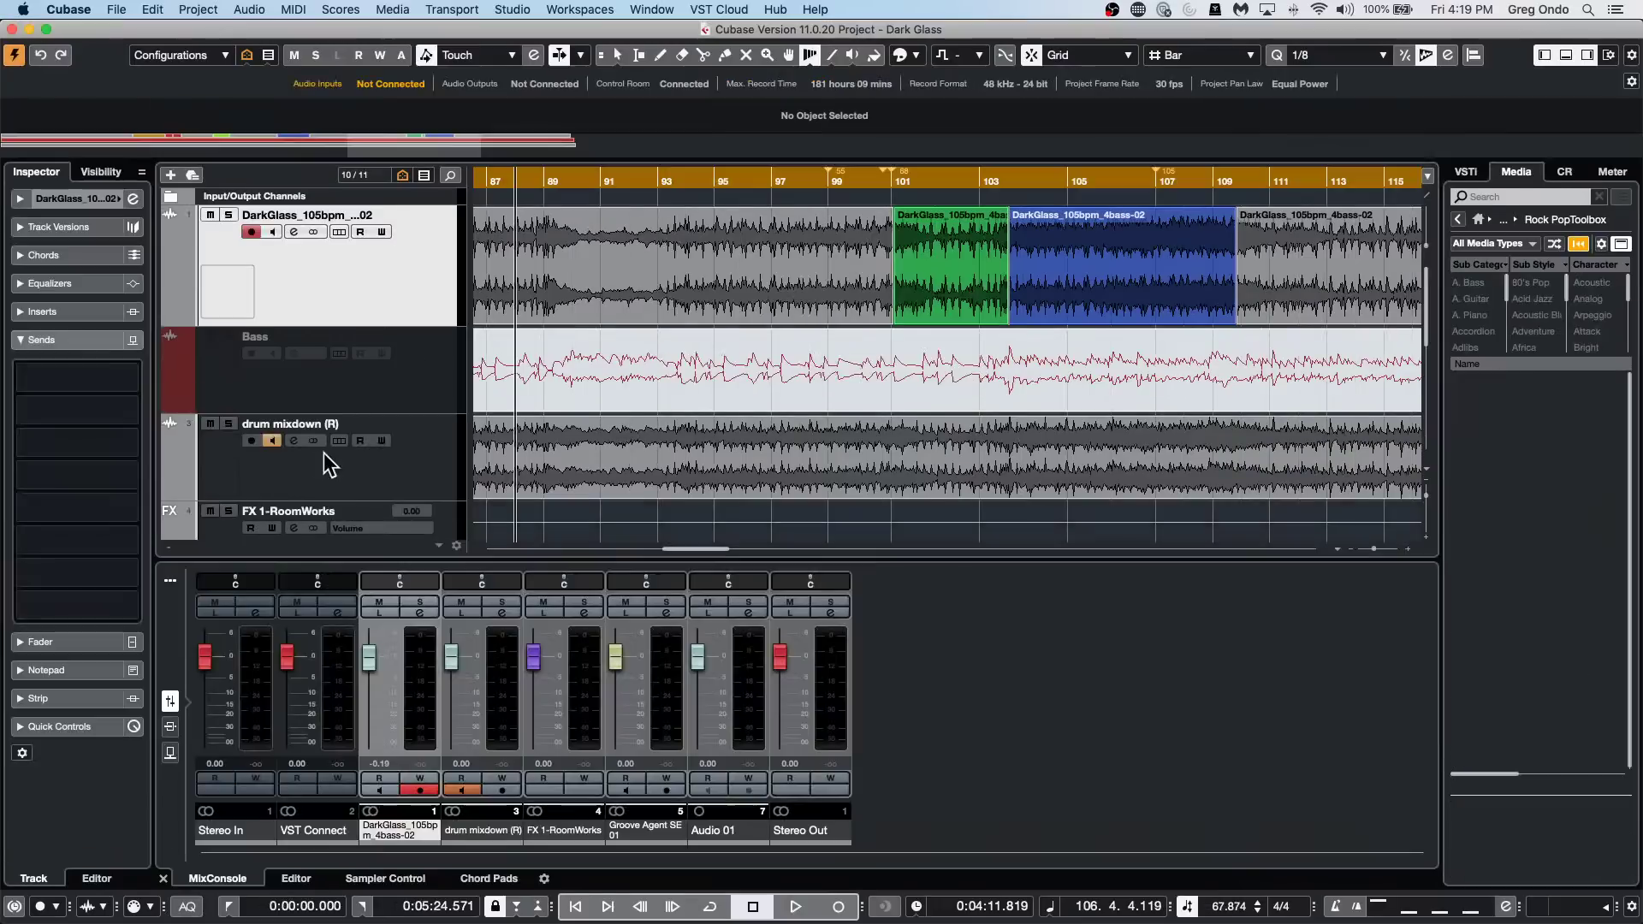
Solo the drum mixdown (R) track, turn off its record enable and monitoring, and audition it.
{"action": "left_click", "coordinate": [238, 434]}
{"action": "left_click", "coordinate": [230, 423]}
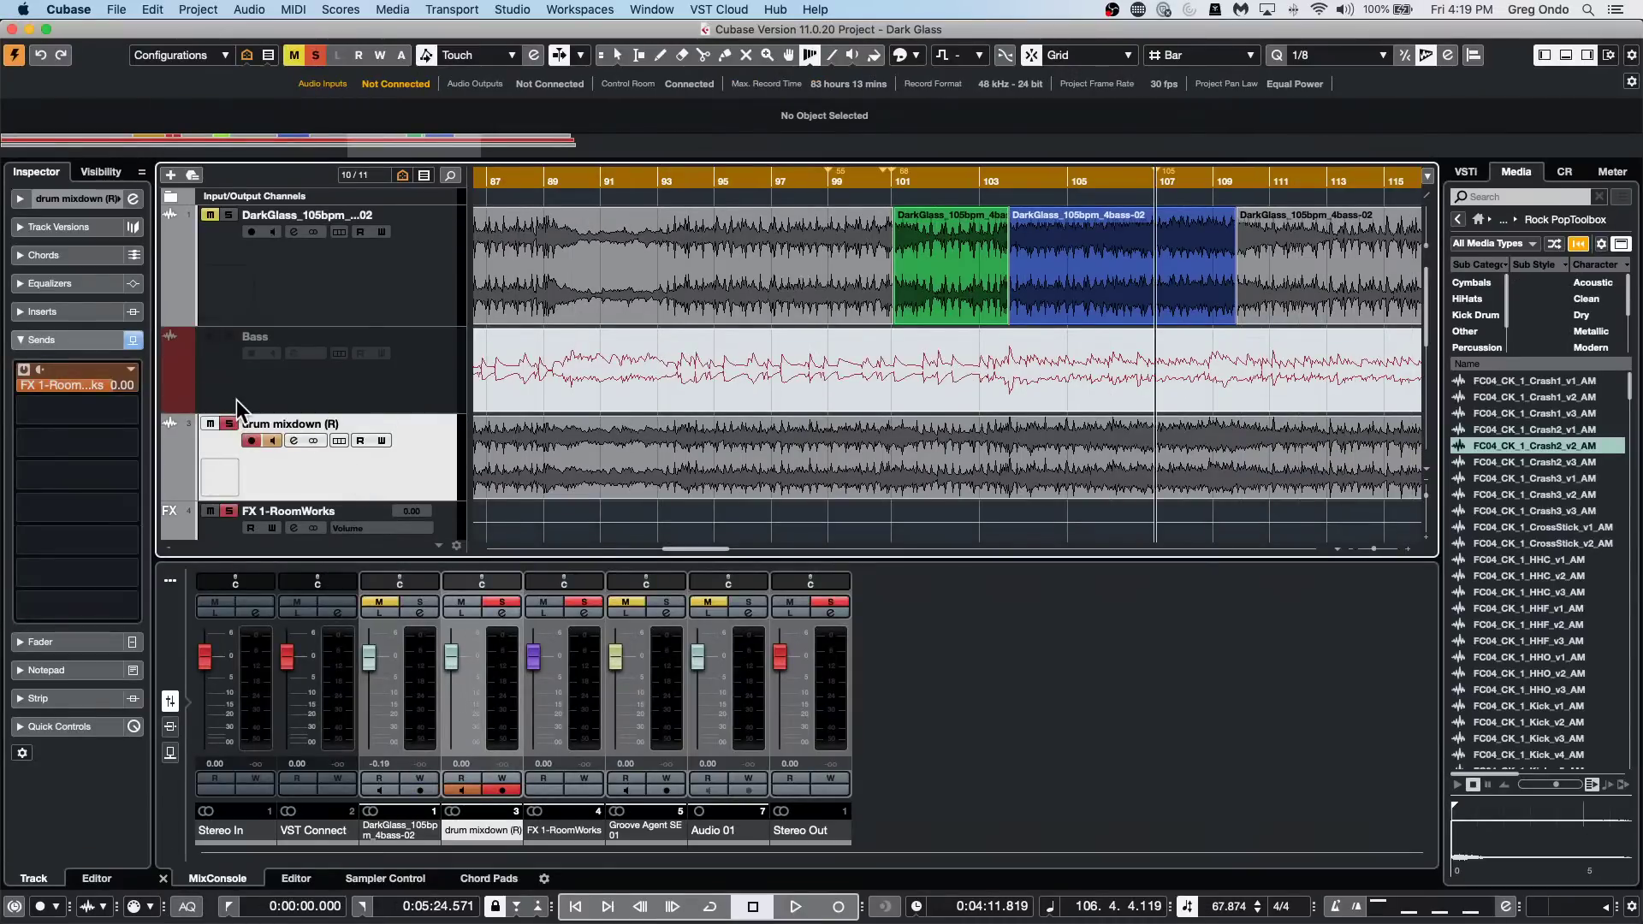
{"action": "key", "text": "space"}
{"action": "key", "text": "space"}
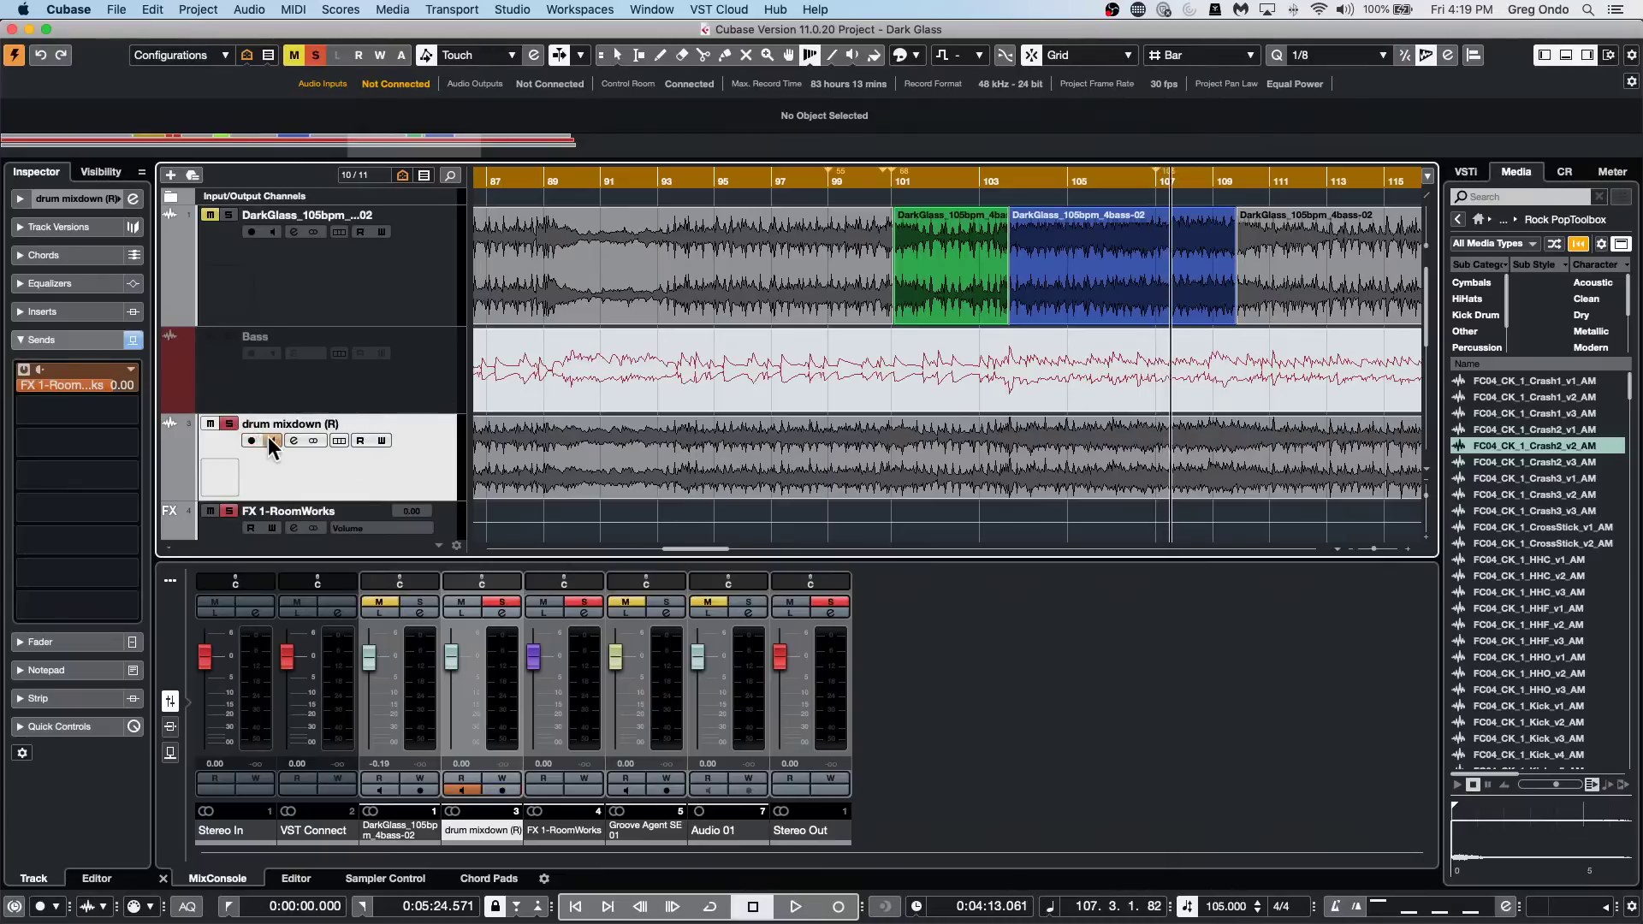
{"action": "key", "text": "space"}
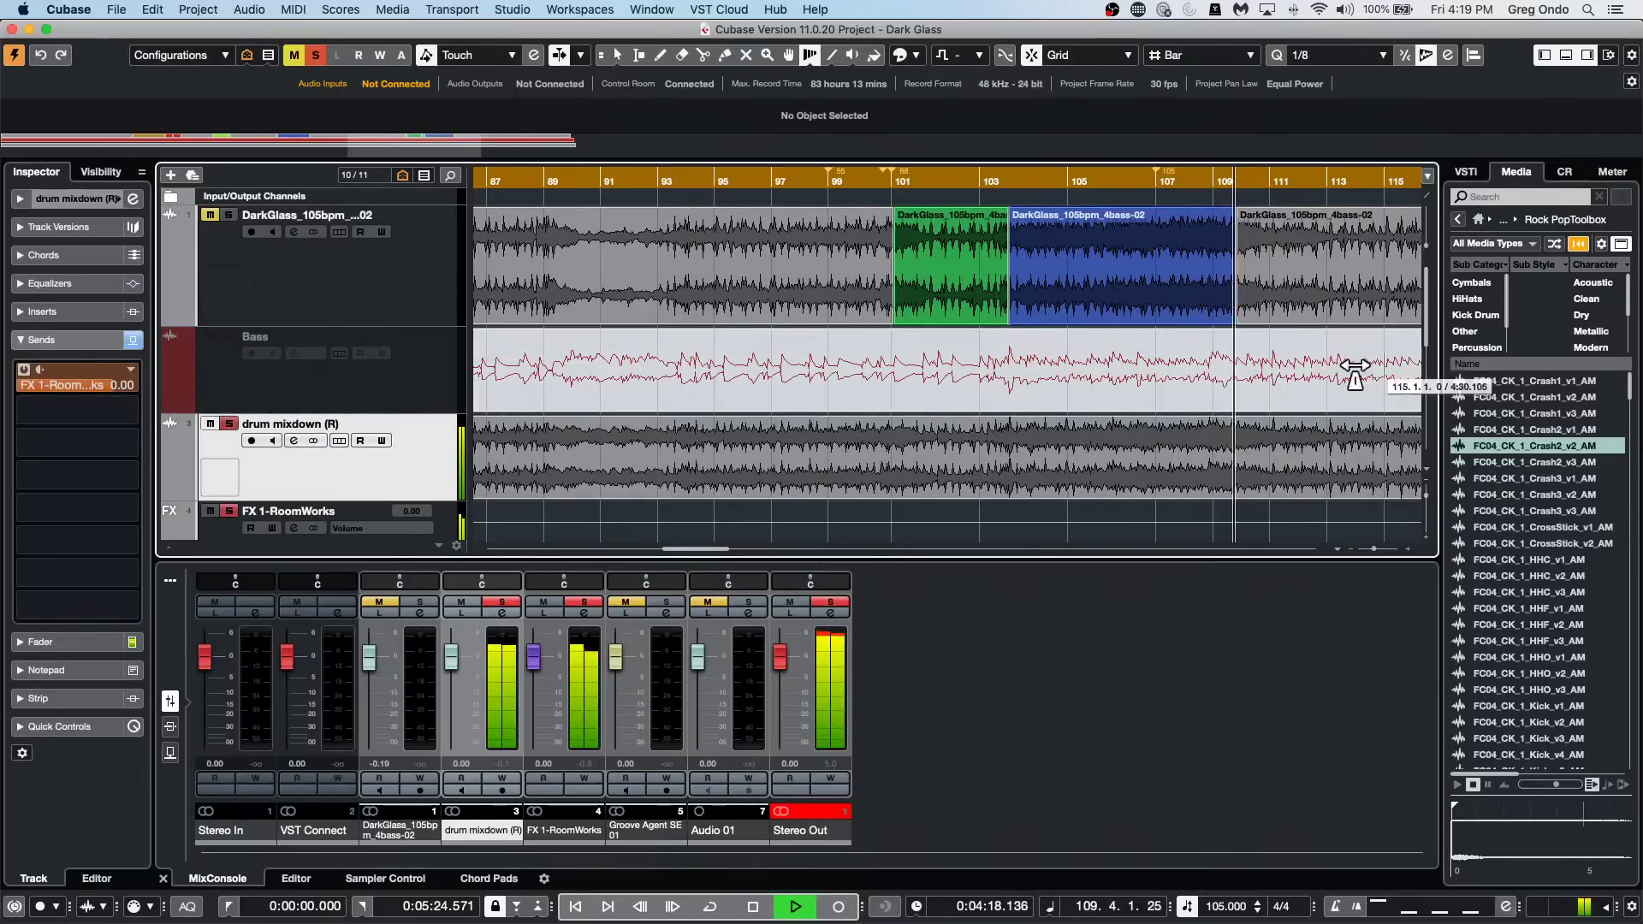
{"action": "key", "text": "space"}
Show the whole song, turn on cycle and play the soloed drum mixdown from bar 55.
{"action": "left_click_drag", "start_coordinate": [703, 178], "coordinate": [531, 129]}
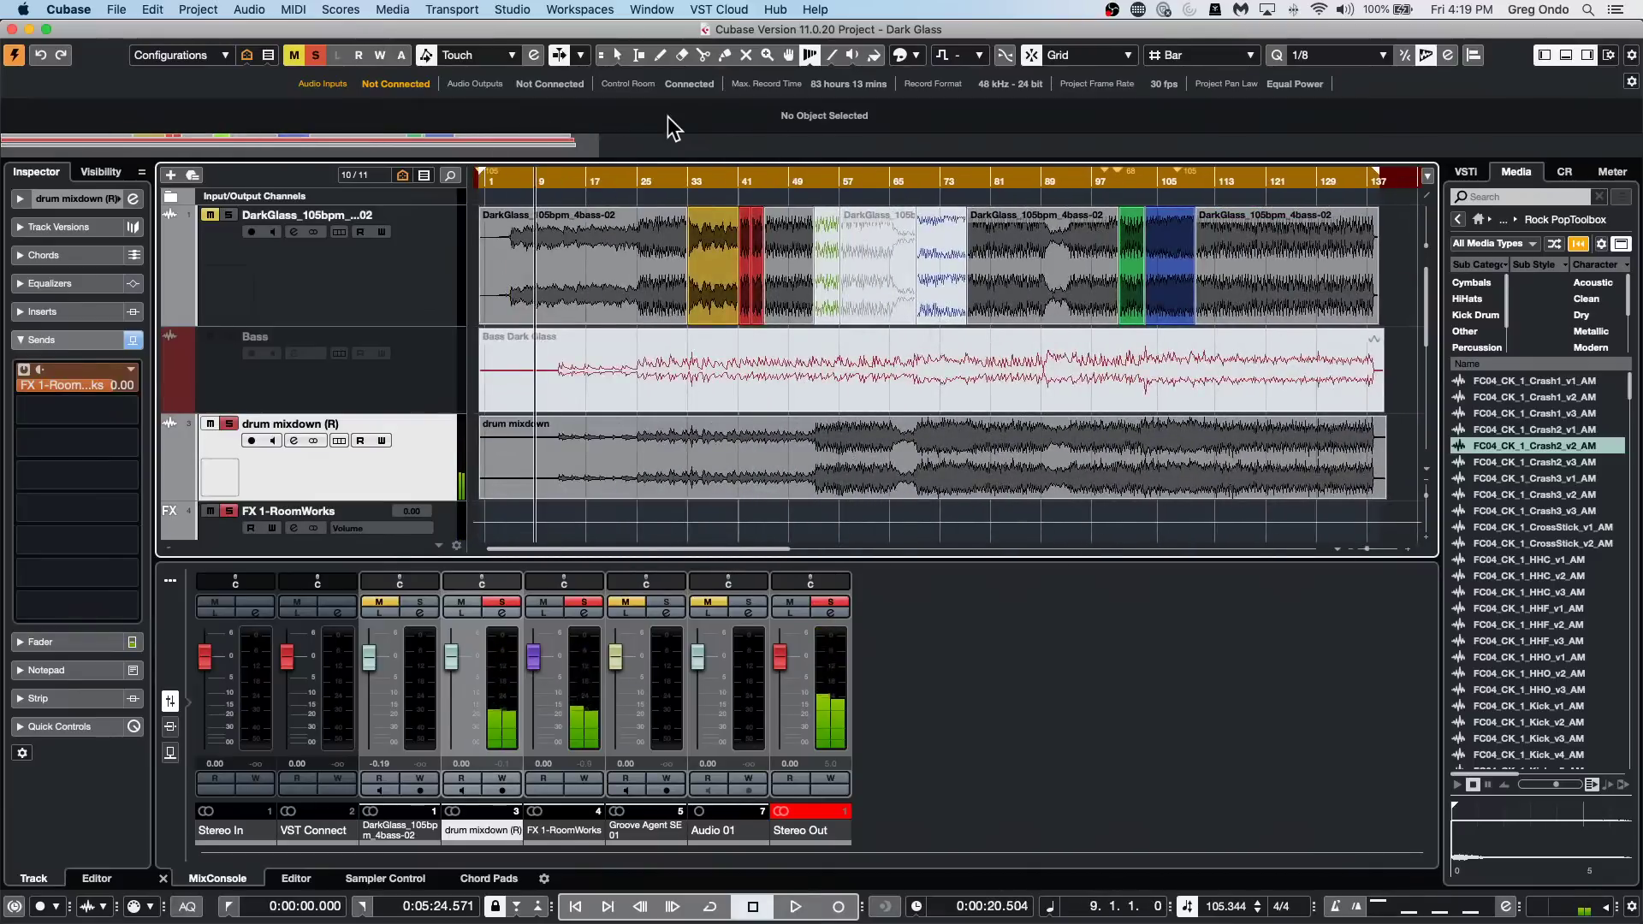
{"action": "key", "text": "slash"}
{"action": "left_click", "coordinate": [824, 177]}
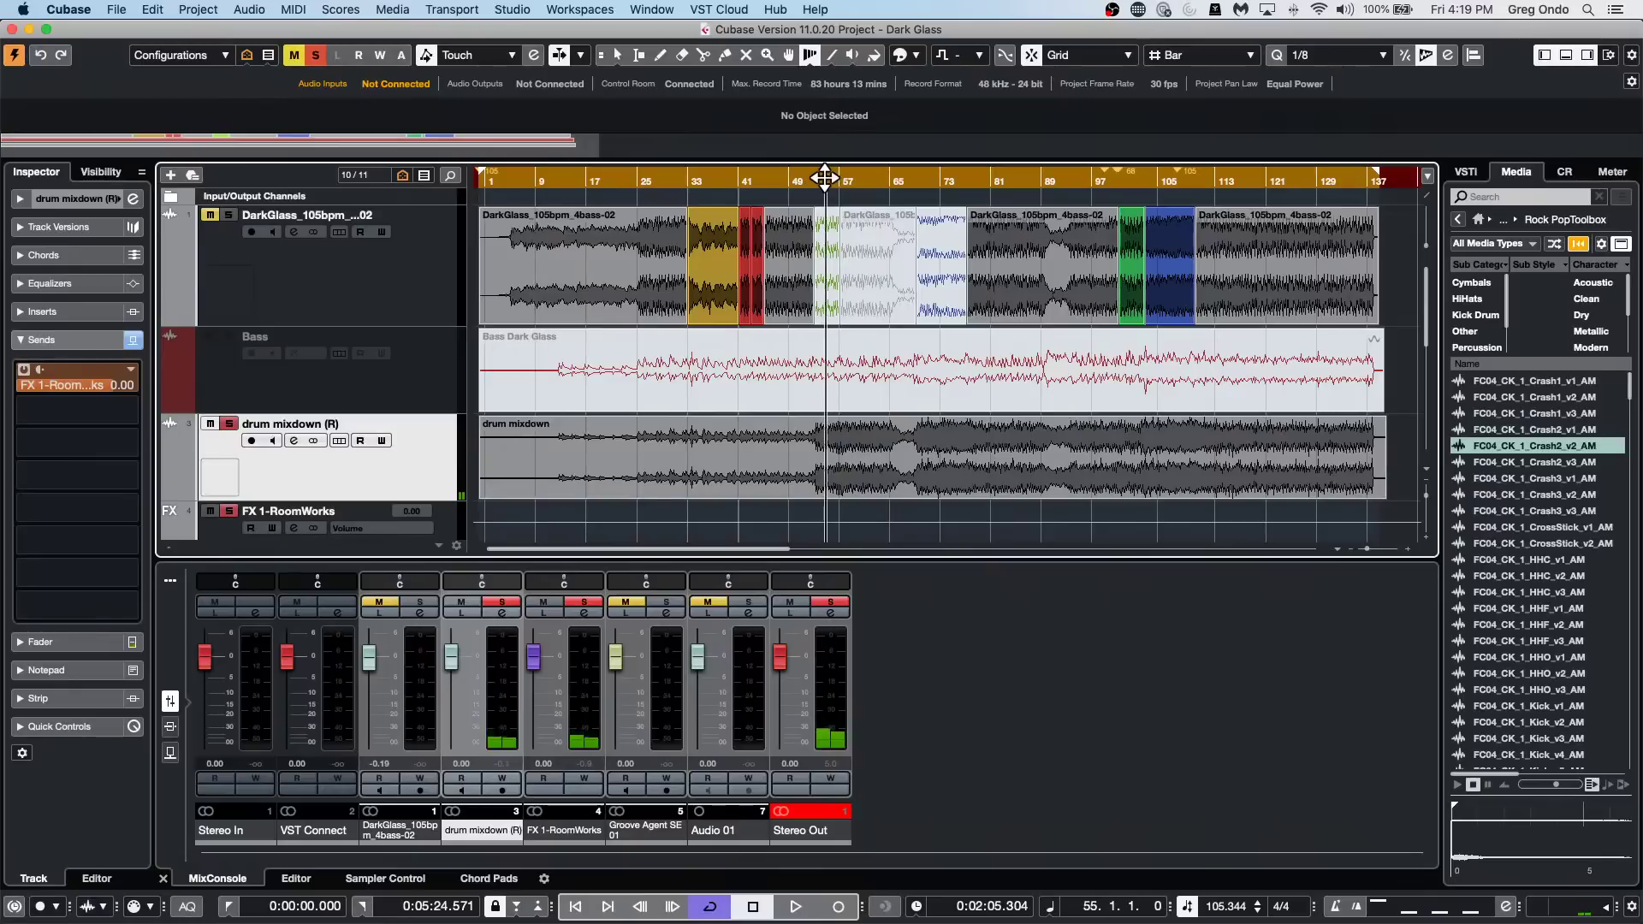
{"action": "key", "text": "space"}
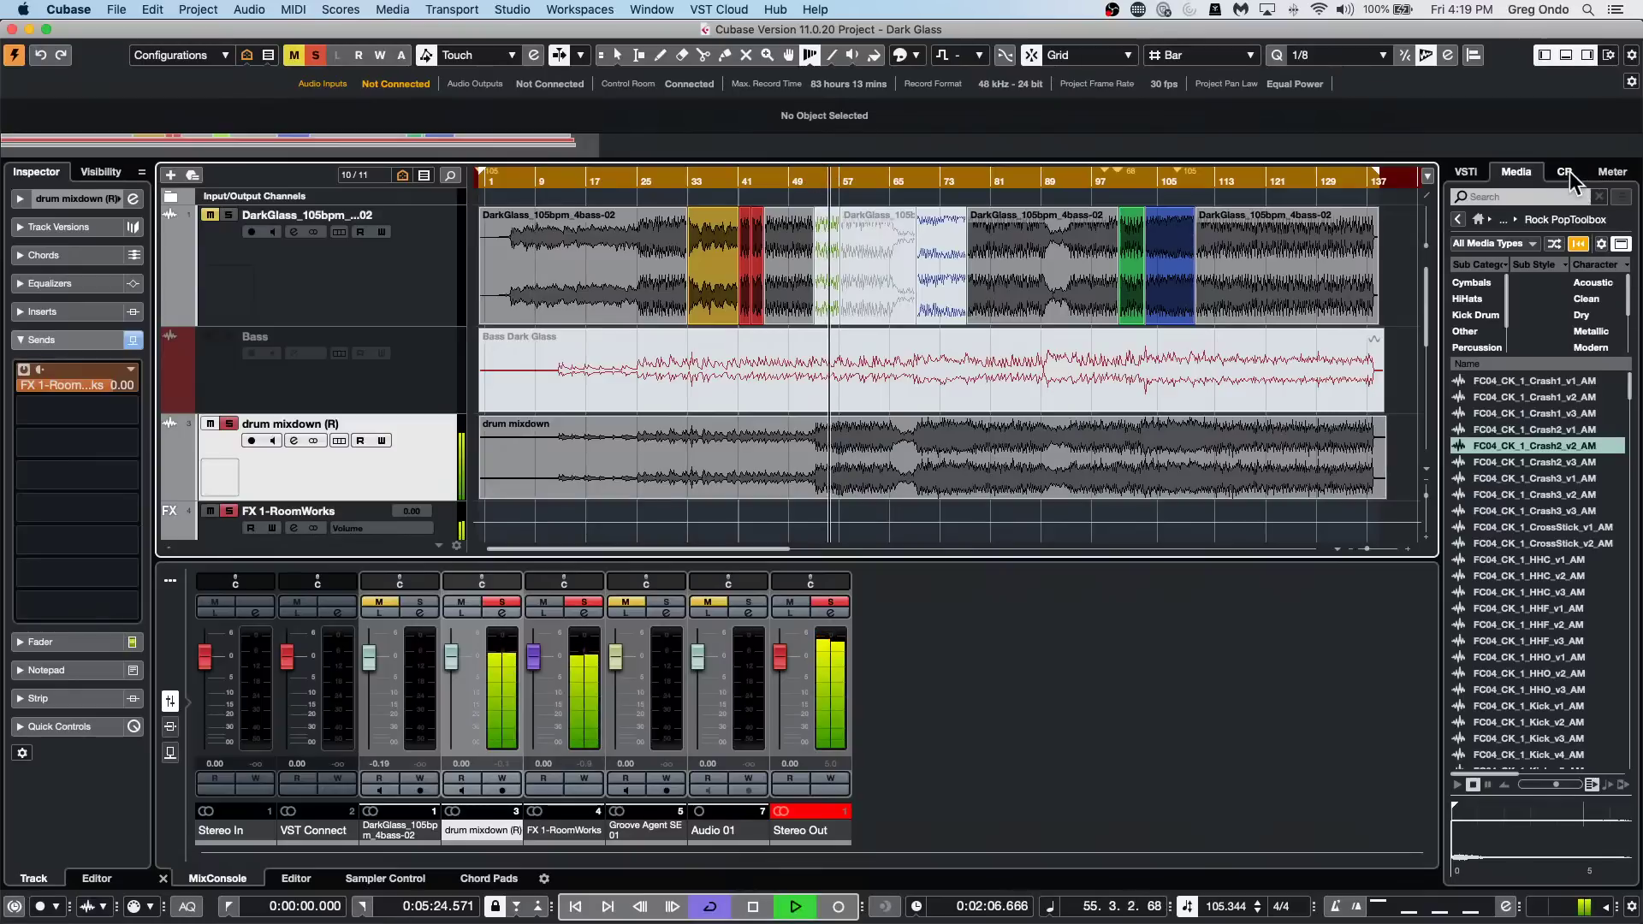
Open the SuperVision plug-in in the Control Room's second insert and reduce its window to sit beside the drum mixdown.
{"action": "left_click", "coordinate": [1565, 171]}
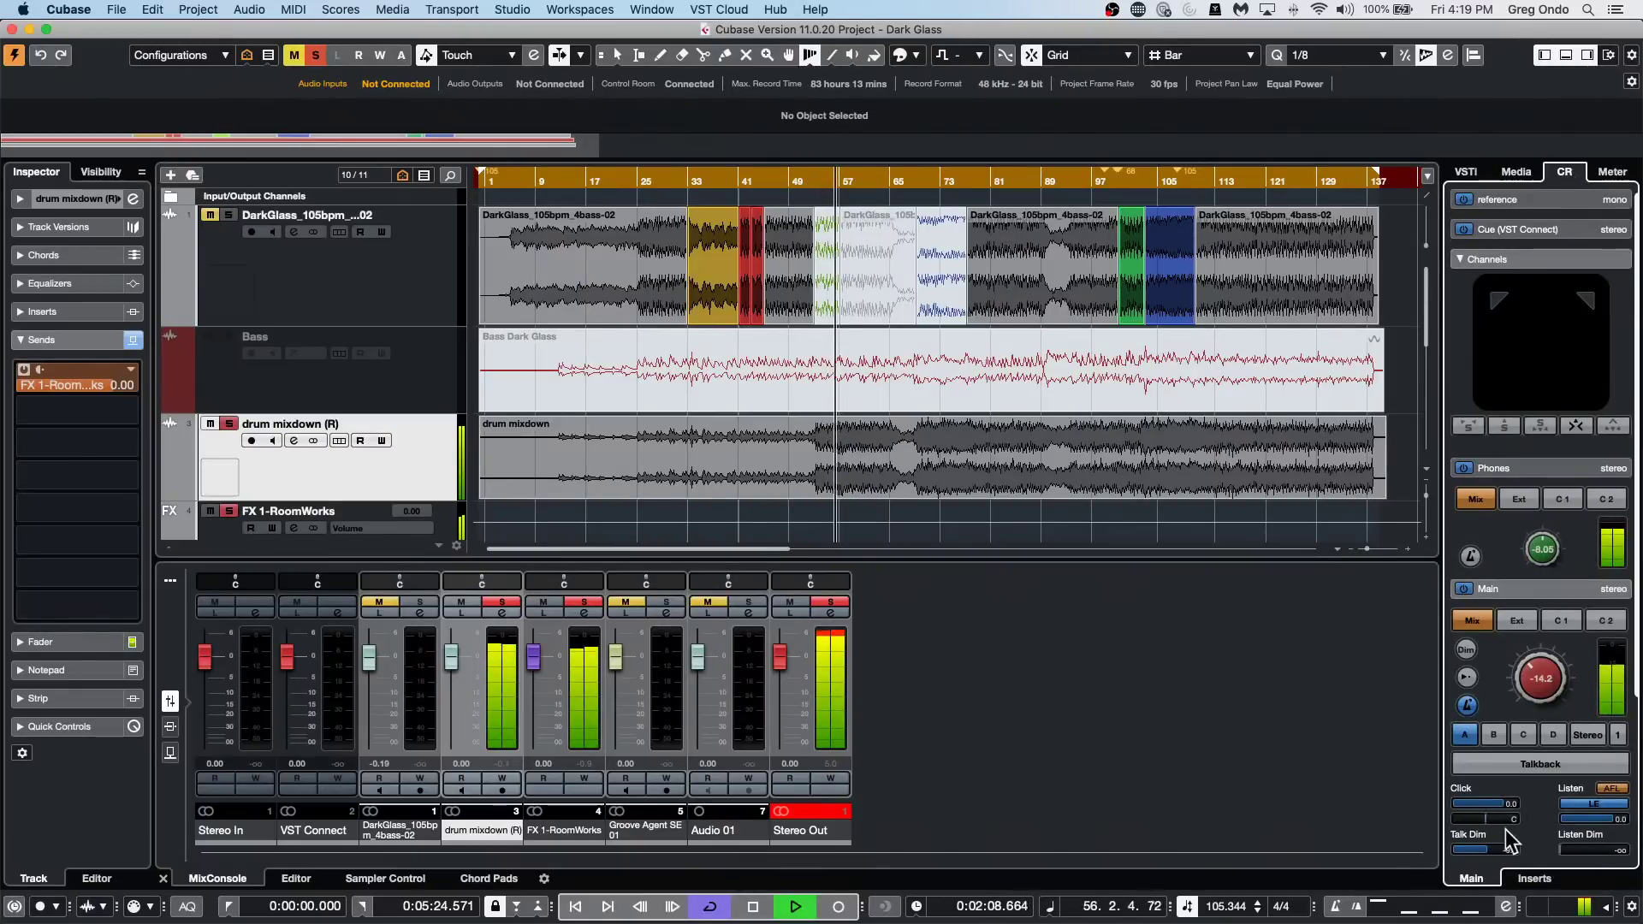
{"action": "left_click", "coordinate": [1543, 883]}
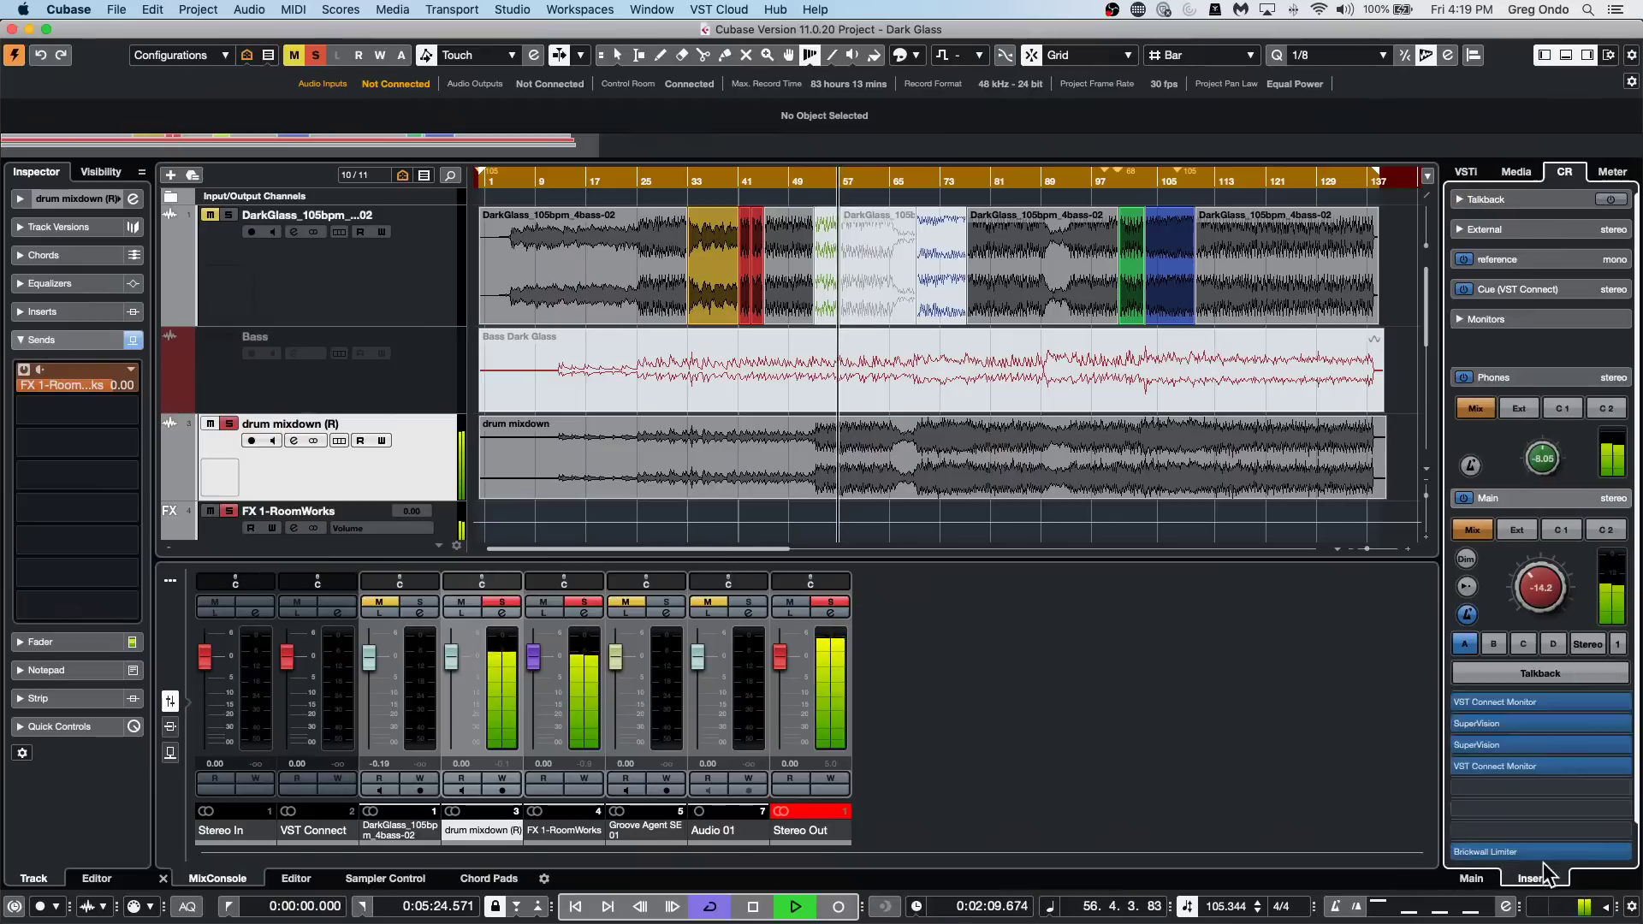
{"action": "left_click", "coordinate": [1569, 729]}
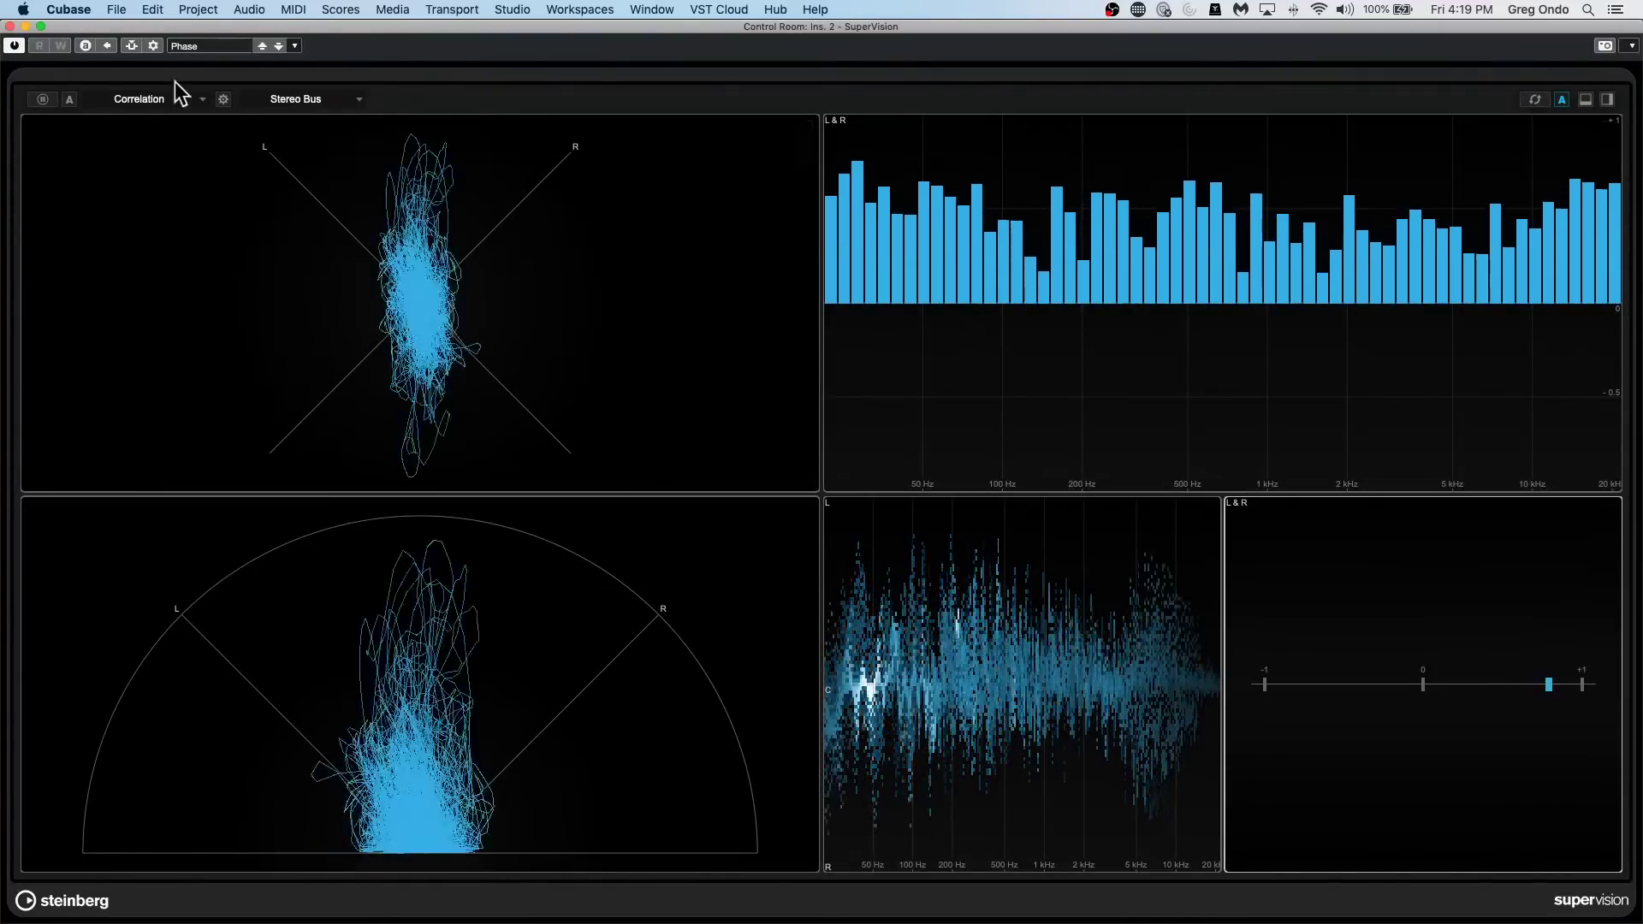
{"action": "left_click", "coordinate": [41, 27]}
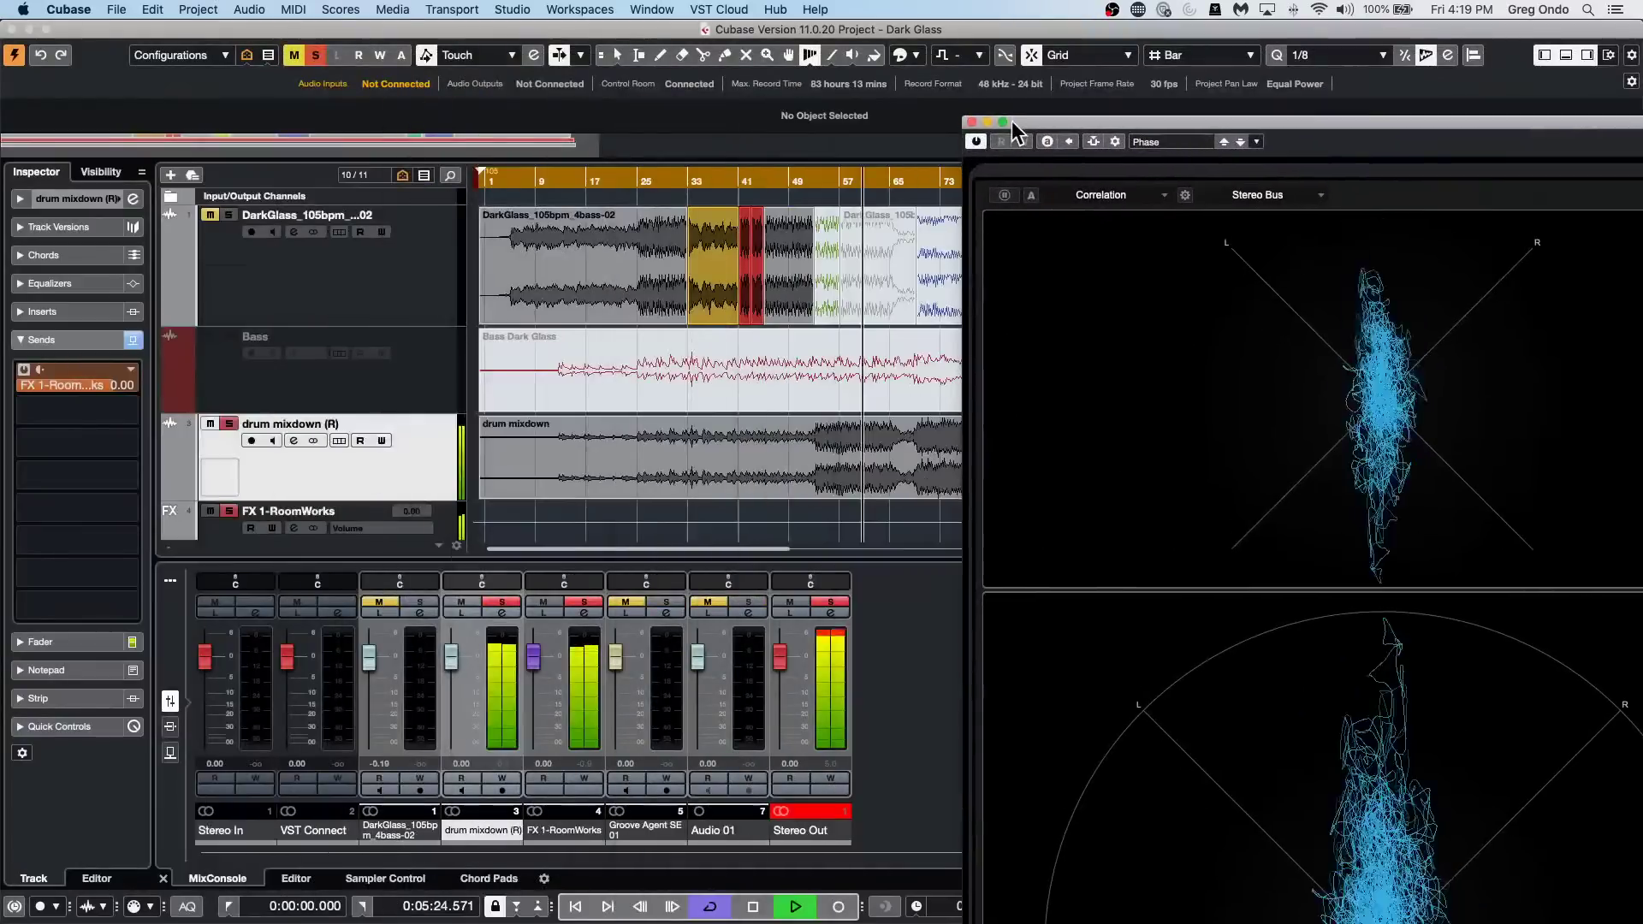
{"action": "left_click", "coordinate": [659, 441]}
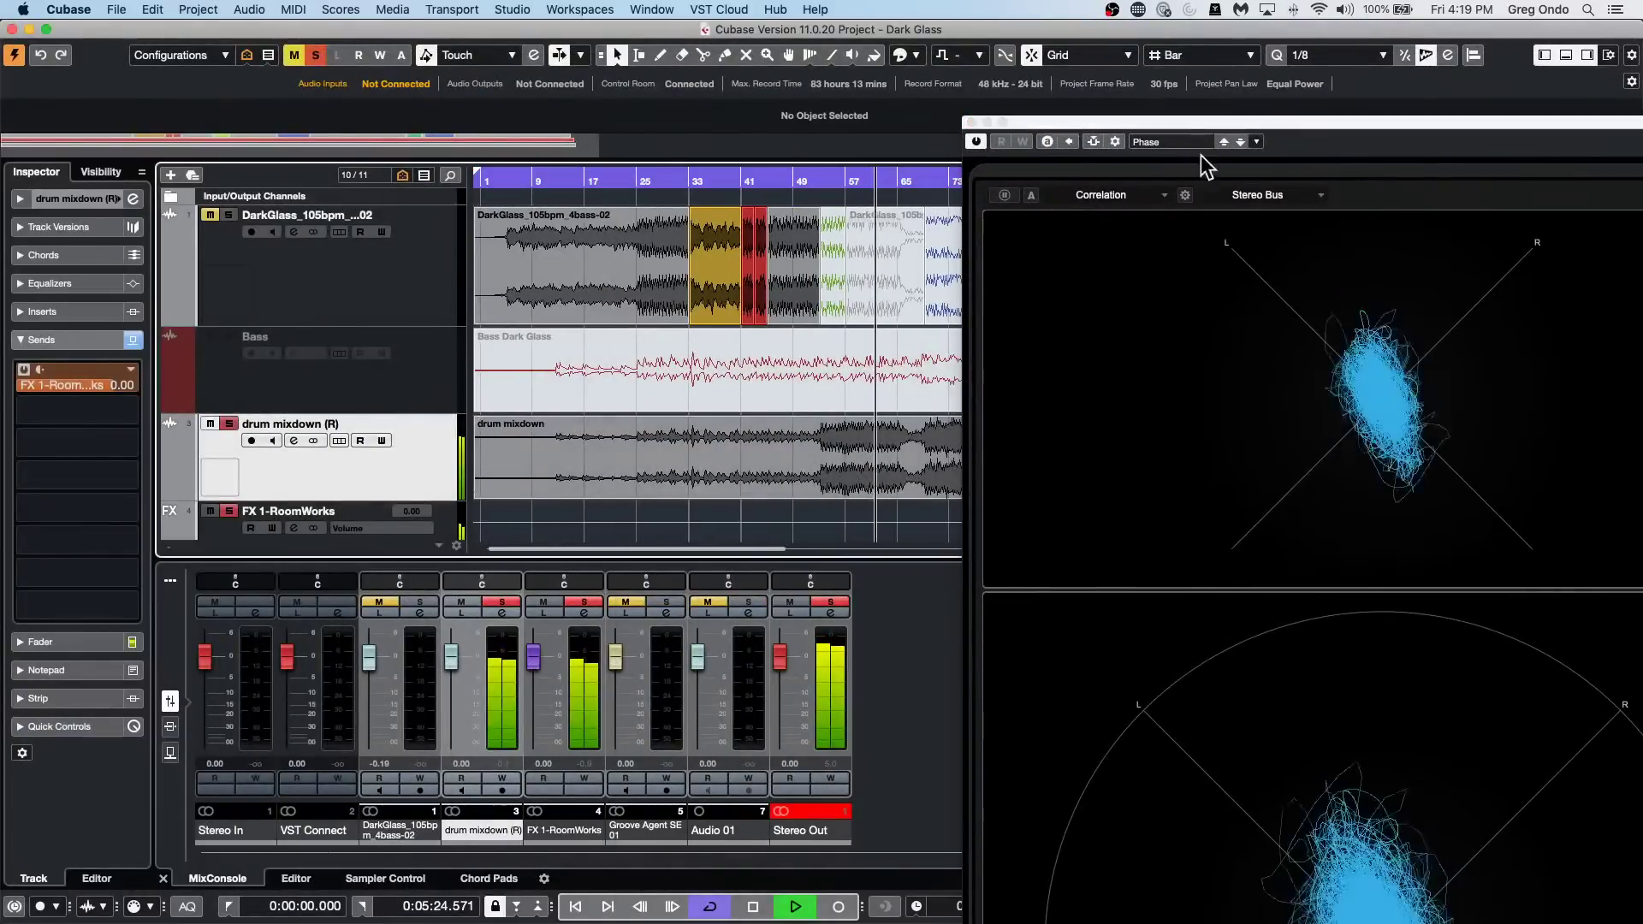
Apply the Invert Phase offline process to all channels of the drum mixdown event, keeping SuperVision beside it.
{"action": "left_click_drag", "start_coordinate": [1186, 126], "coordinate": [498, 44]}
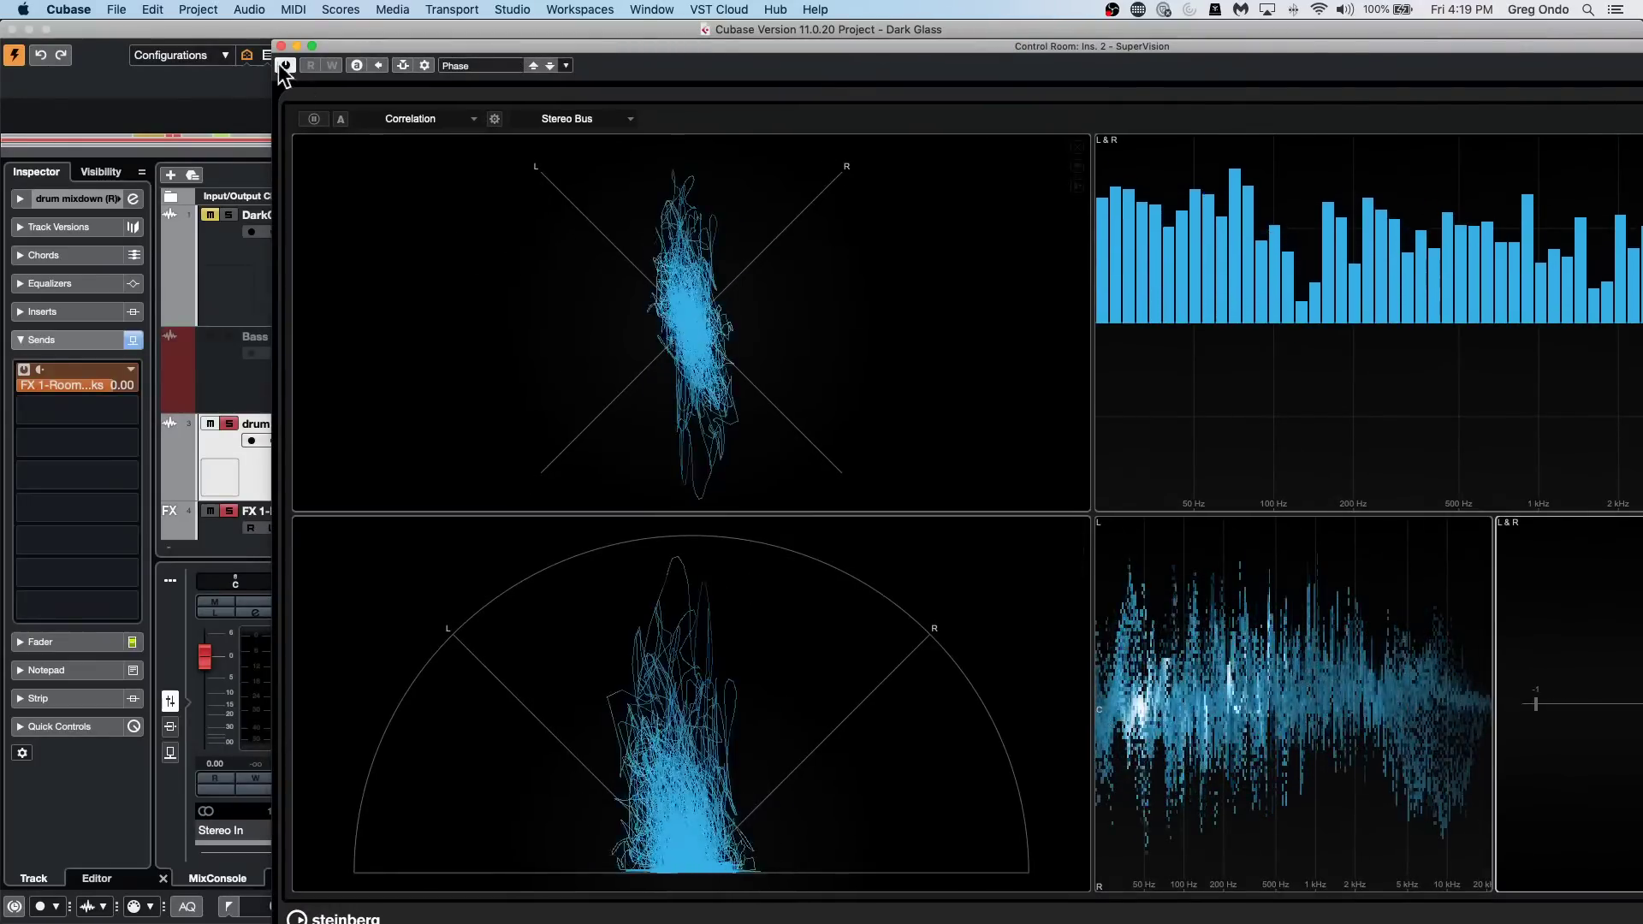
{"action": "left_click_drag", "start_coordinate": [322, 43], "coordinate": [1062, 111]}
{"action": "left_click", "coordinate": [679, 483]}
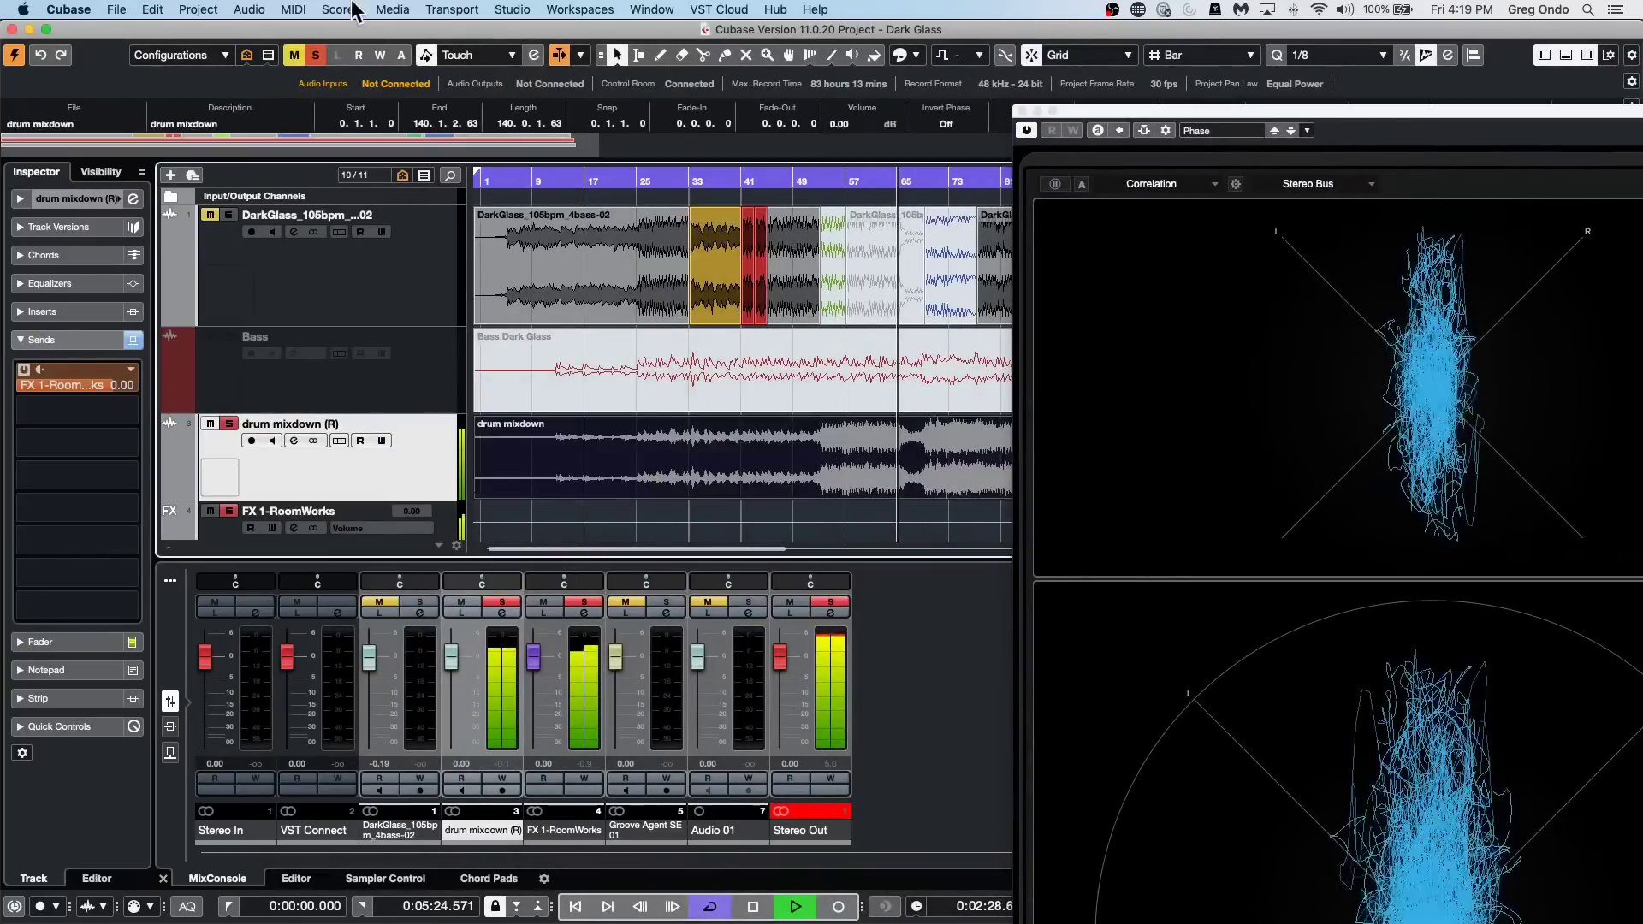
{"action": "left_click", "coordinate": [249, 9]}
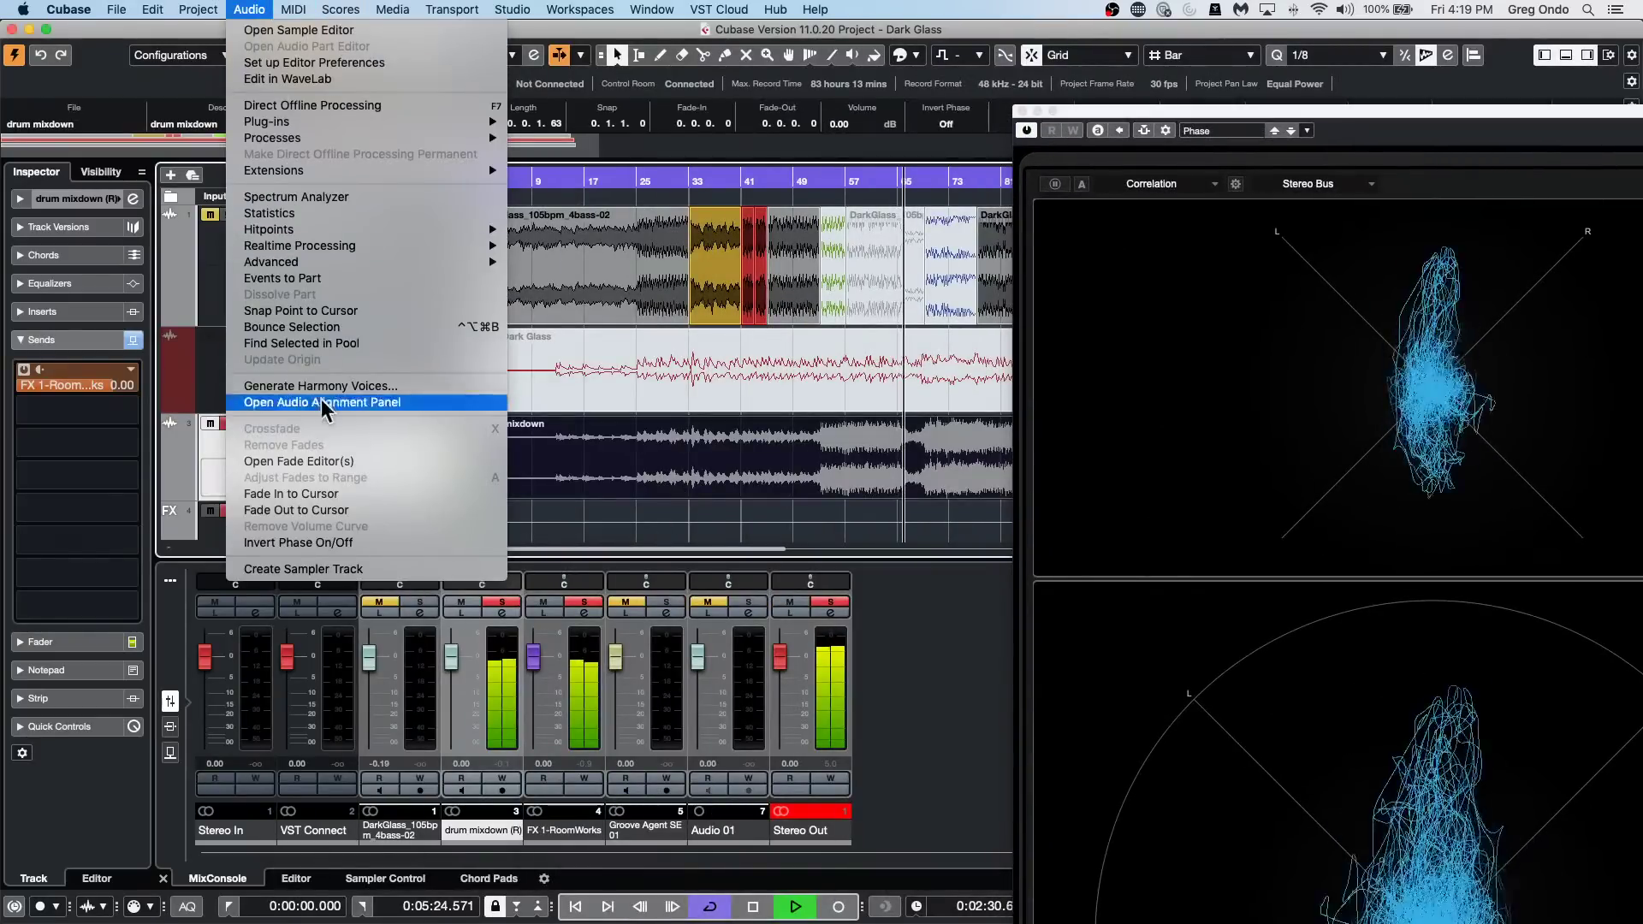
{"action": "mouse_move", "coordinate": [317, 141]}
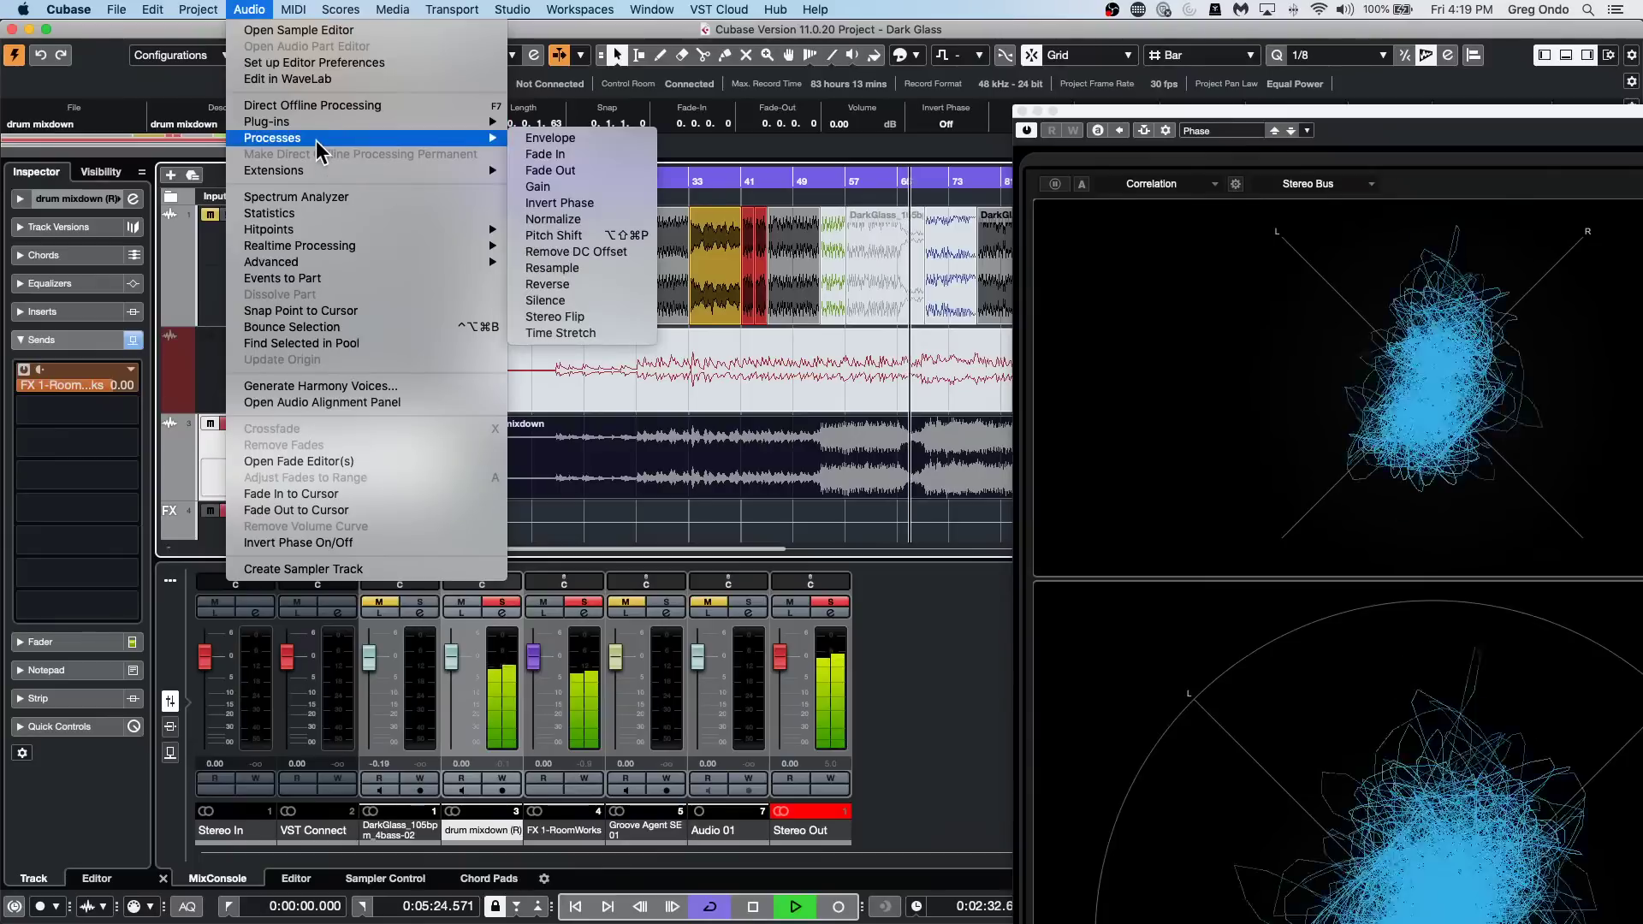
{"action": "left_click", "coordinate": [582, 203]}
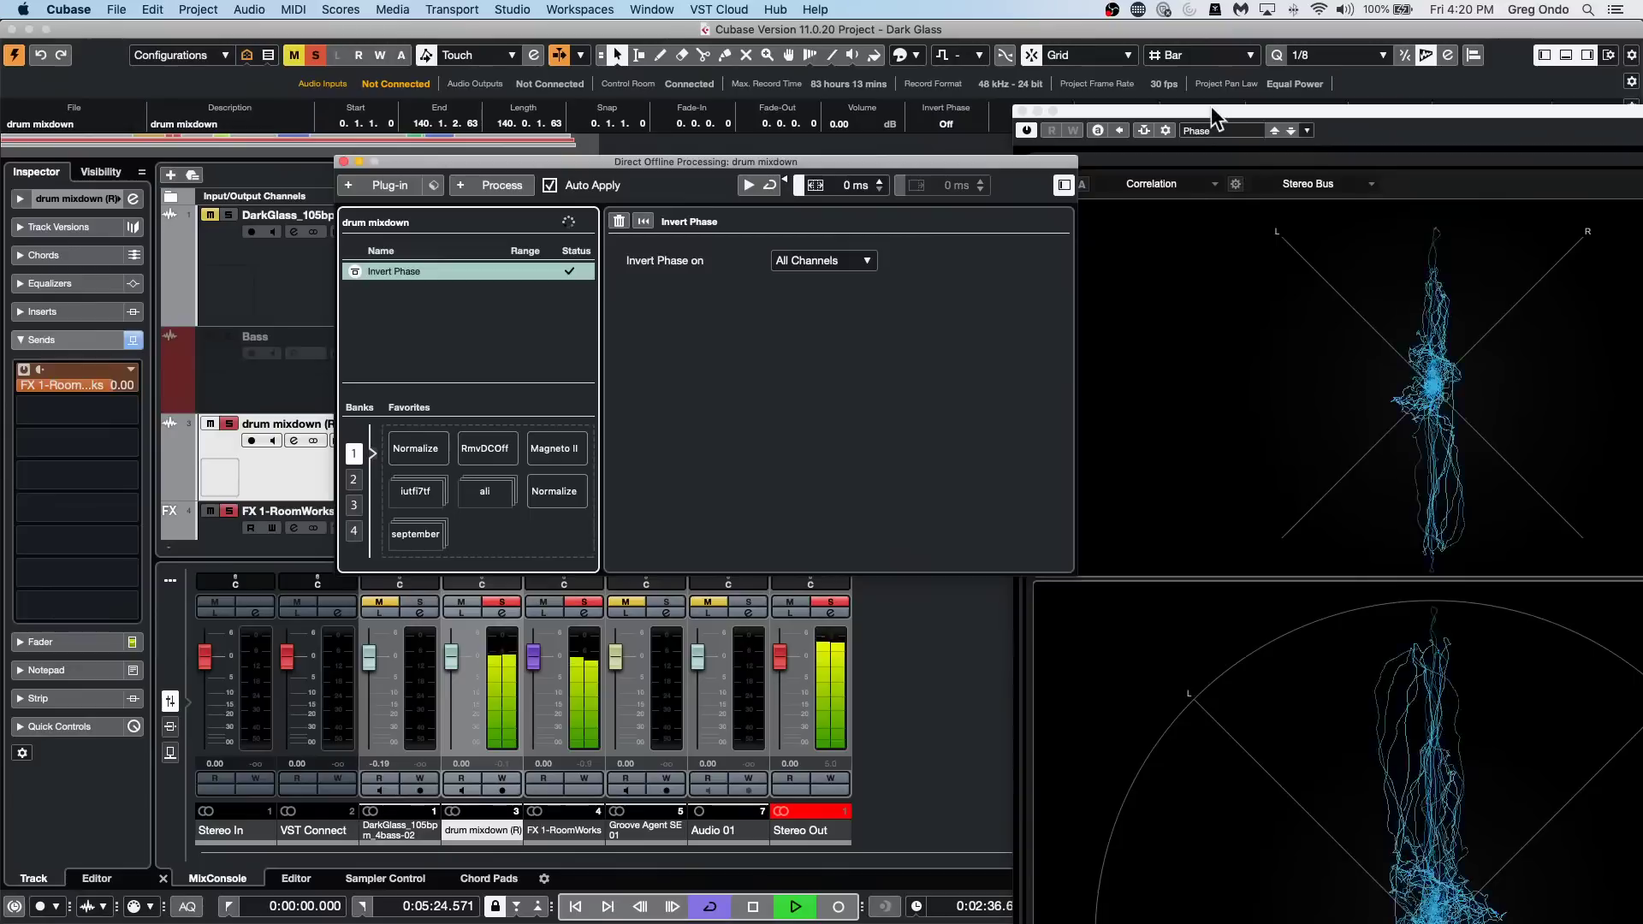
Watch the processed drum mixdown in SuperVision with the offline processing window closed, and stop playback.
{"action": "left_click_drag", "start_coordinate": [1213, 113], "coordinate": [1182, 48]}
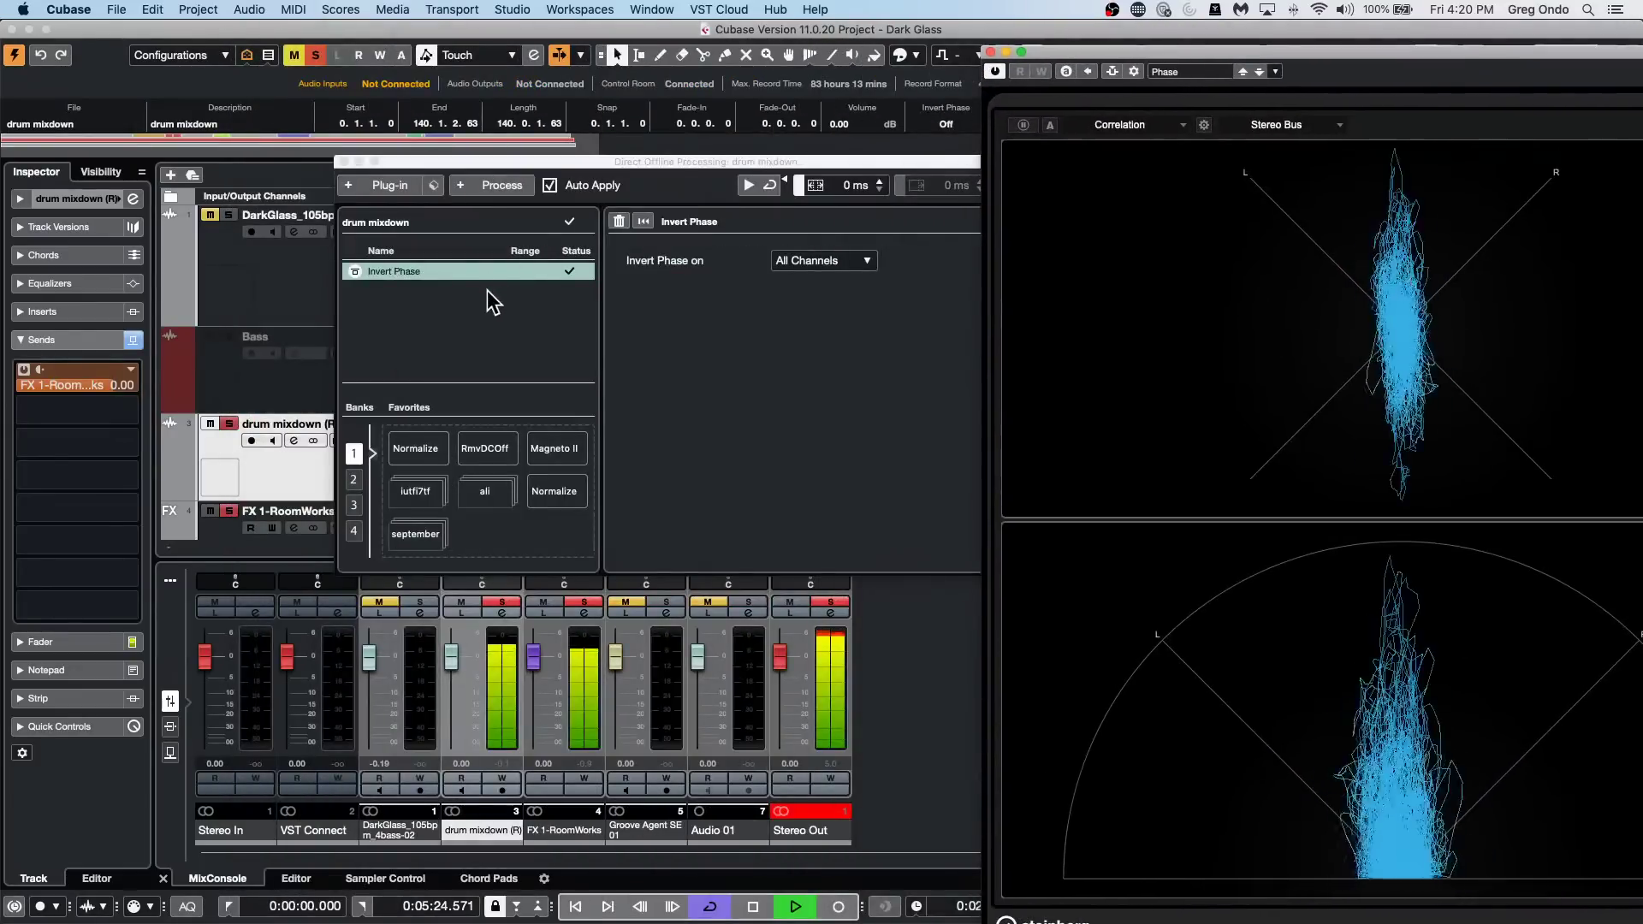
{"action": "left_click", "coordinate": [343, 160]}
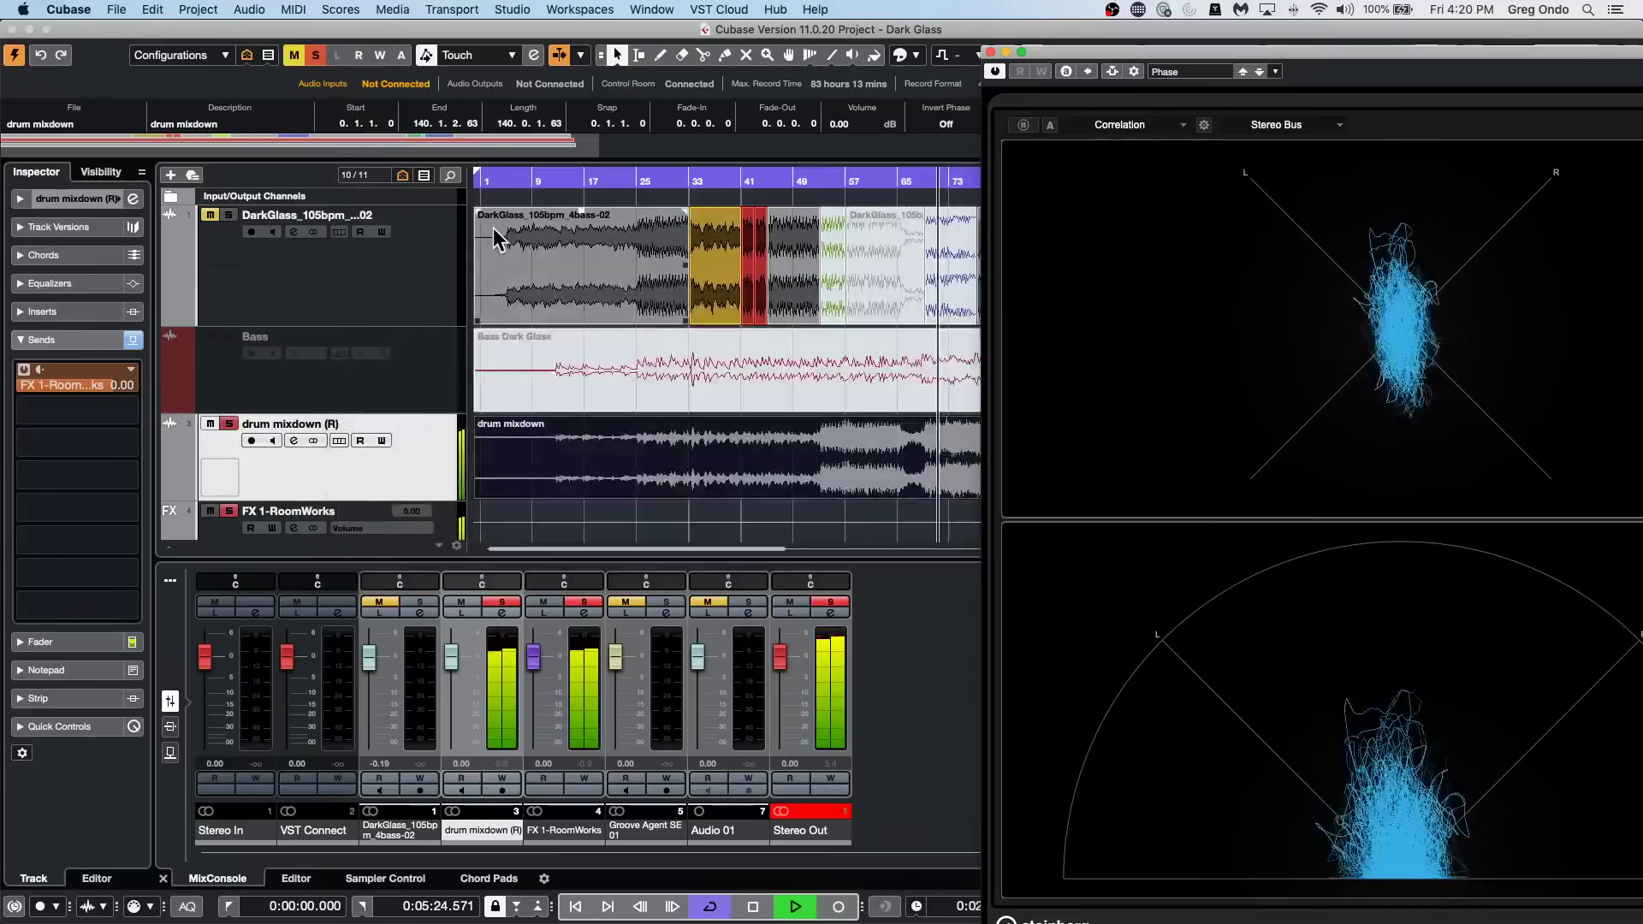
{"action": "key", "text": "space"}
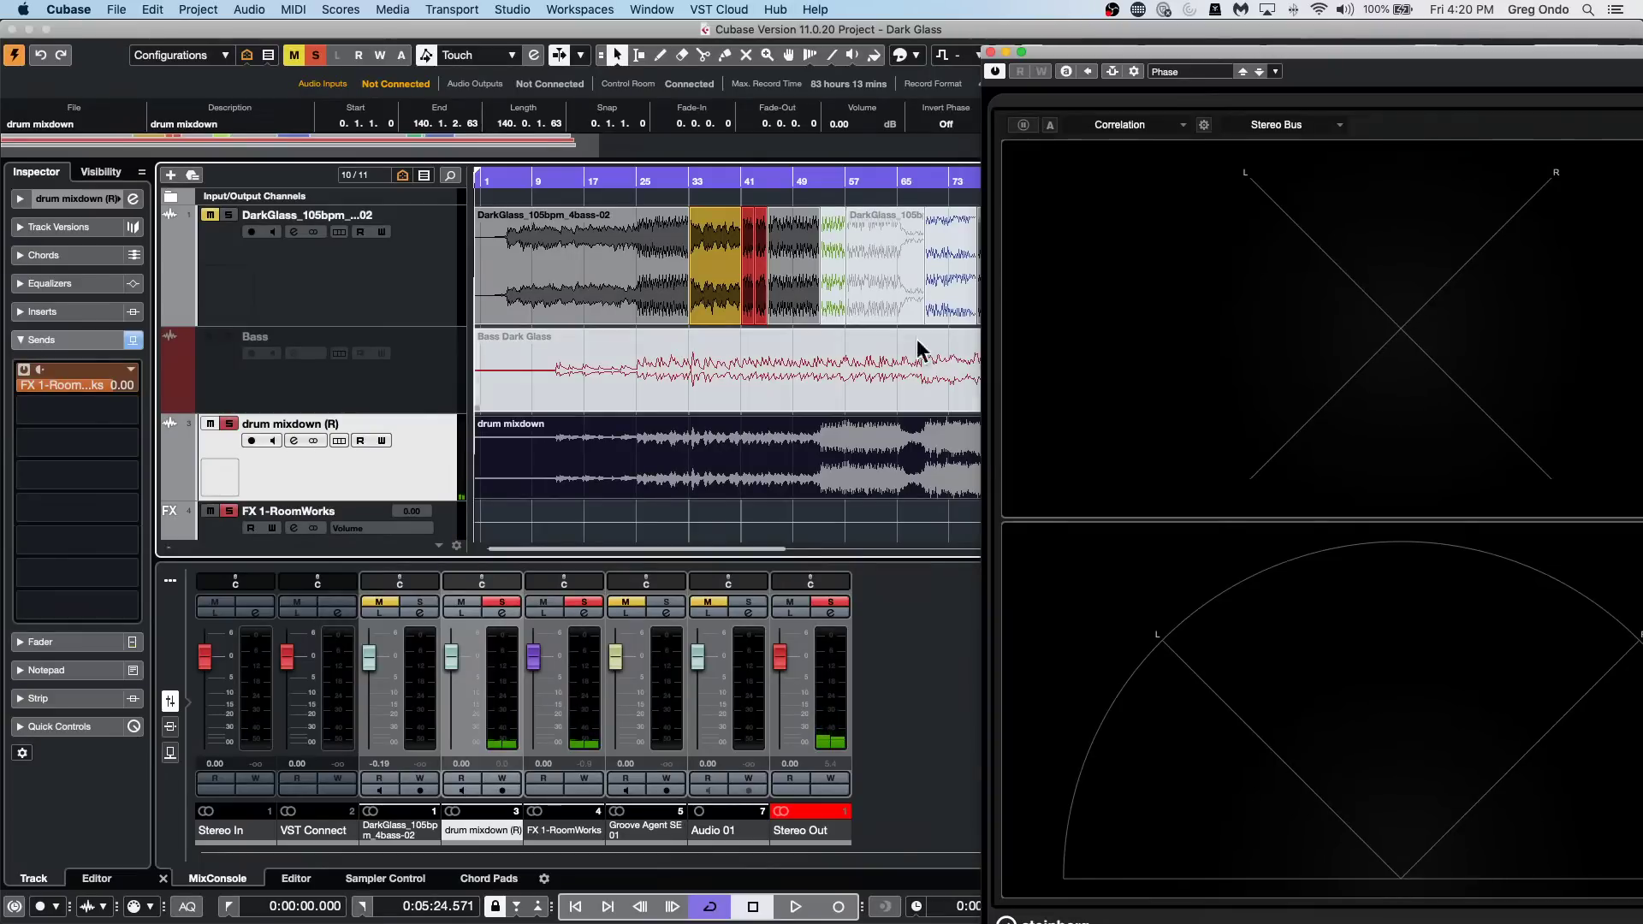
Remove the Invert Phase process from the drum mixdown event's offline processing list.
{"action": "left_click", "coordinate": [737, 481]}
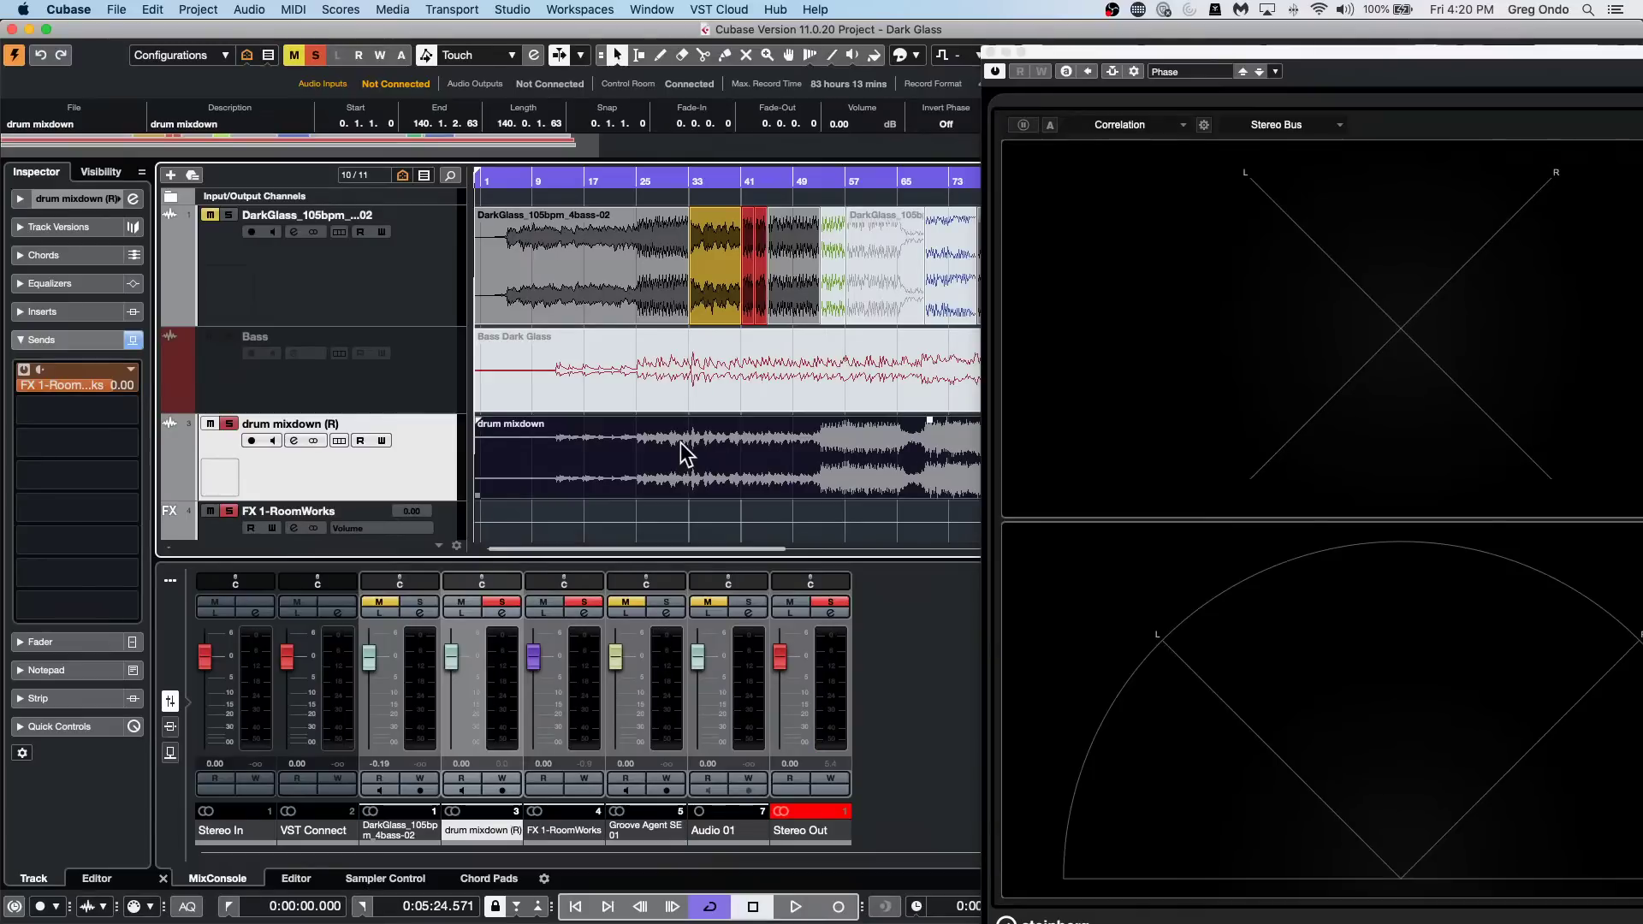
{"action": "key", "text": "F7"}
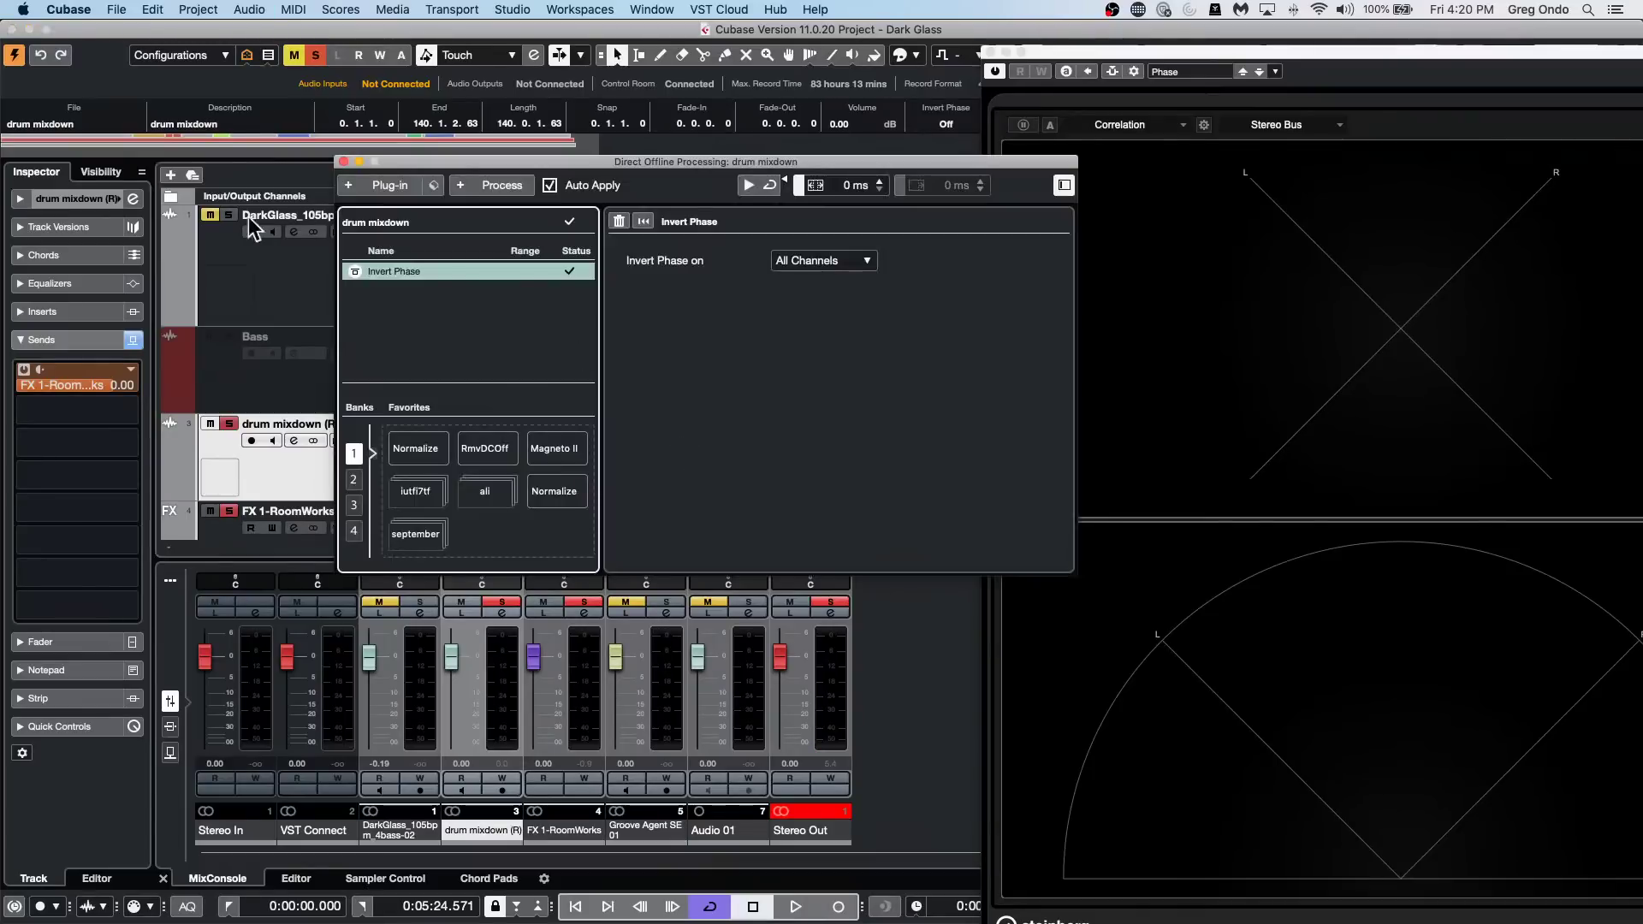
{"action": "right_click", "coordinate": [466, 275]}
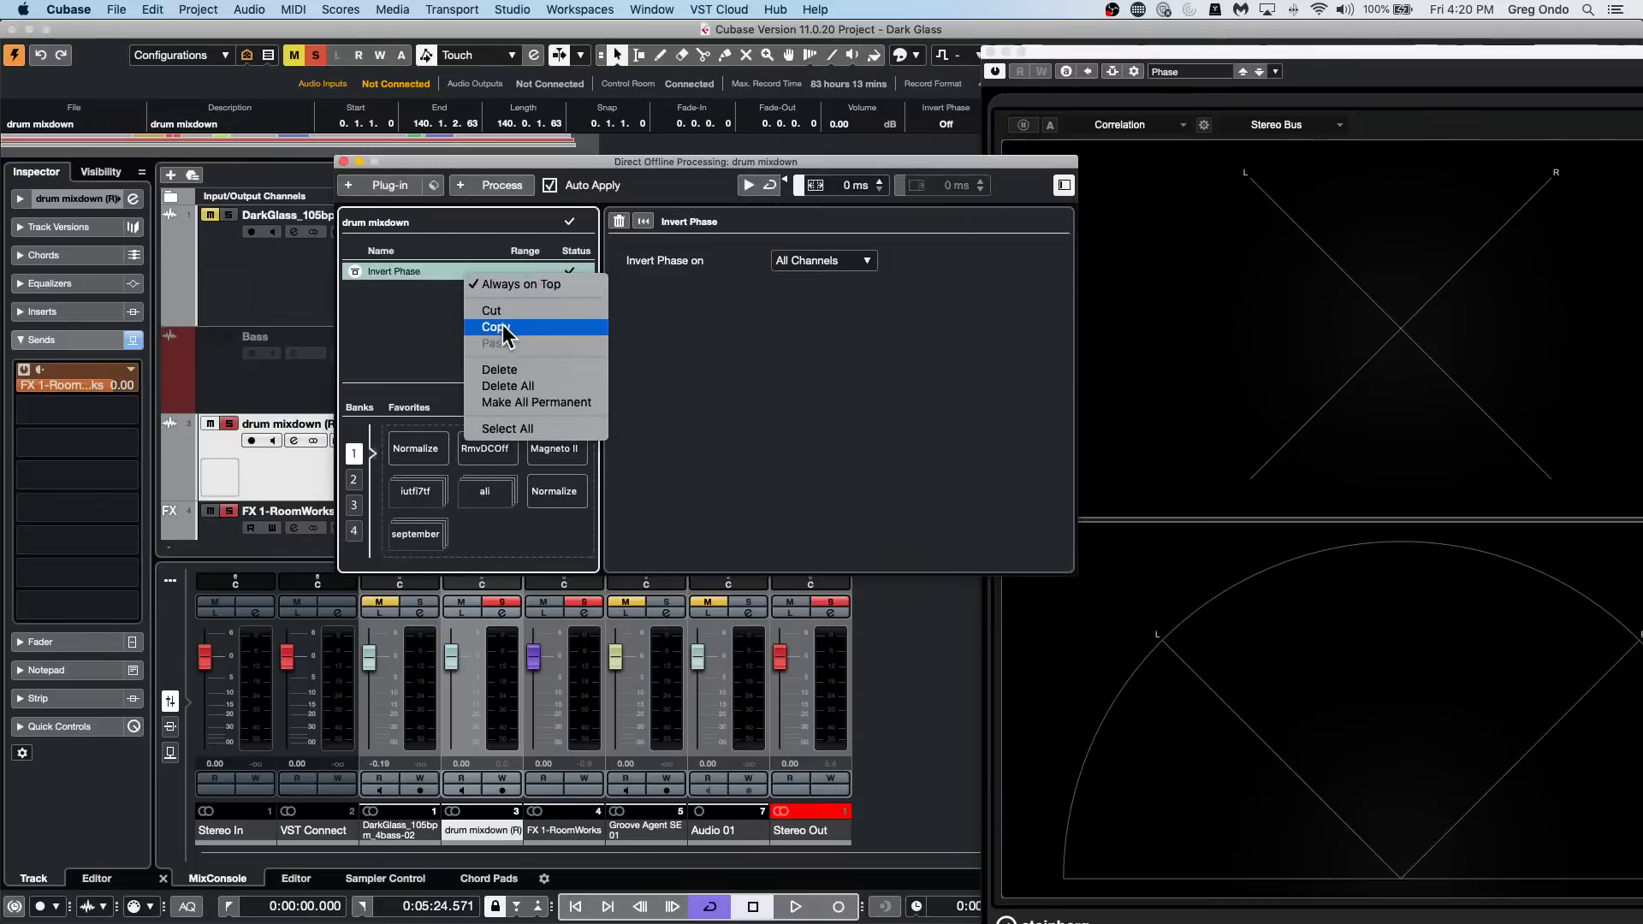
{"action": "left_click", "coordinate": [504, 311]}
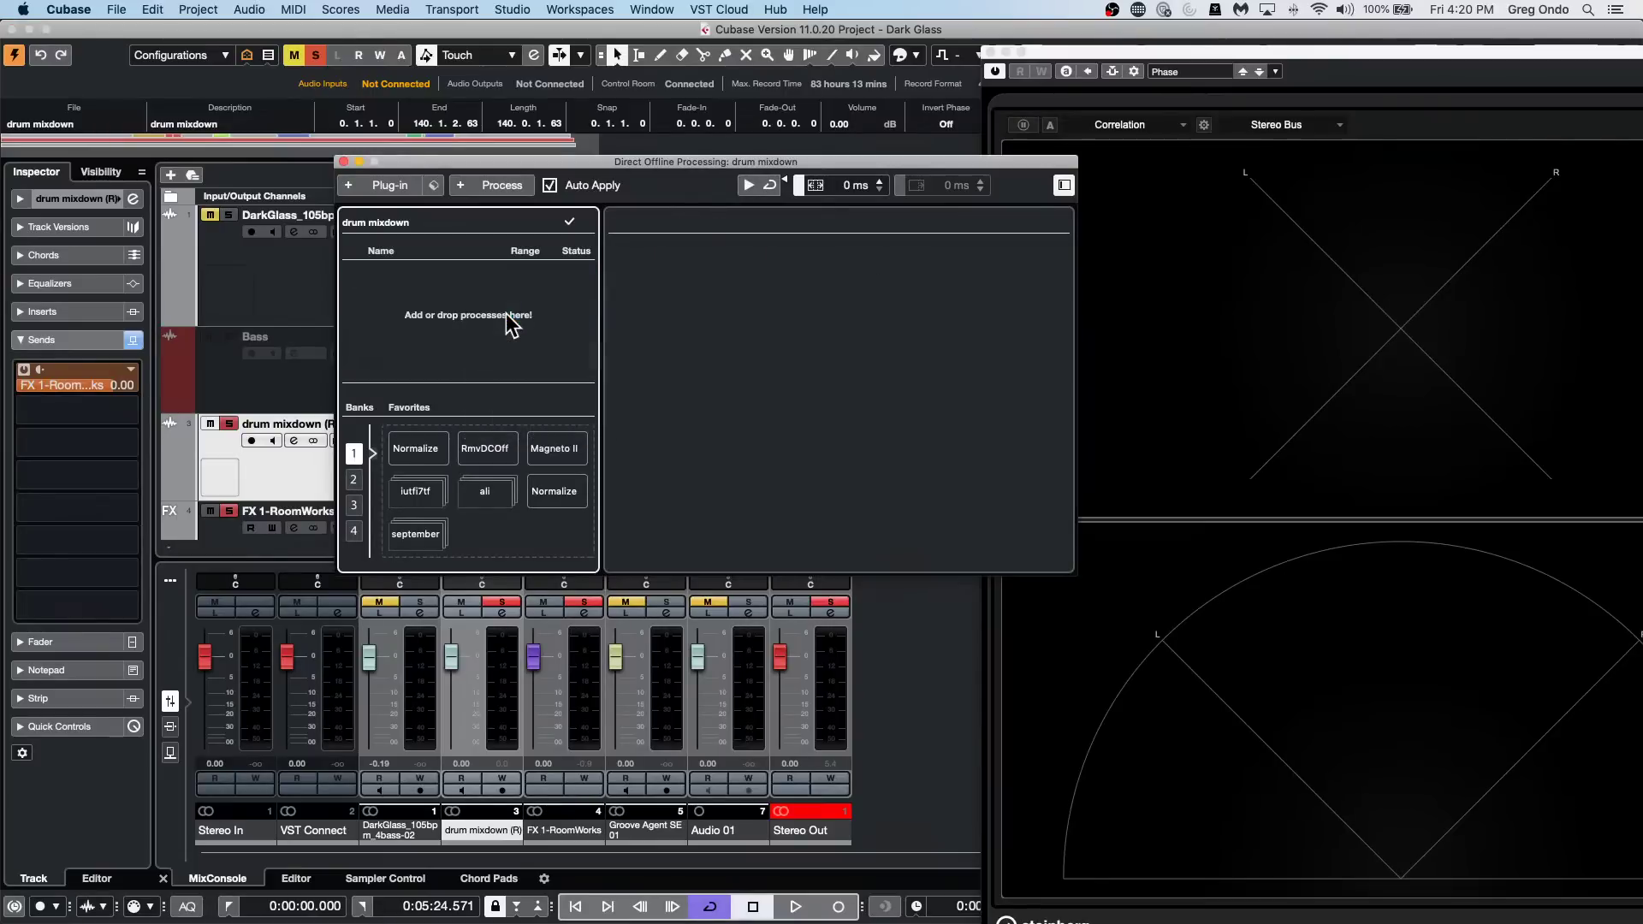
{"action": "left_click", "coordinate": [344, 162]}
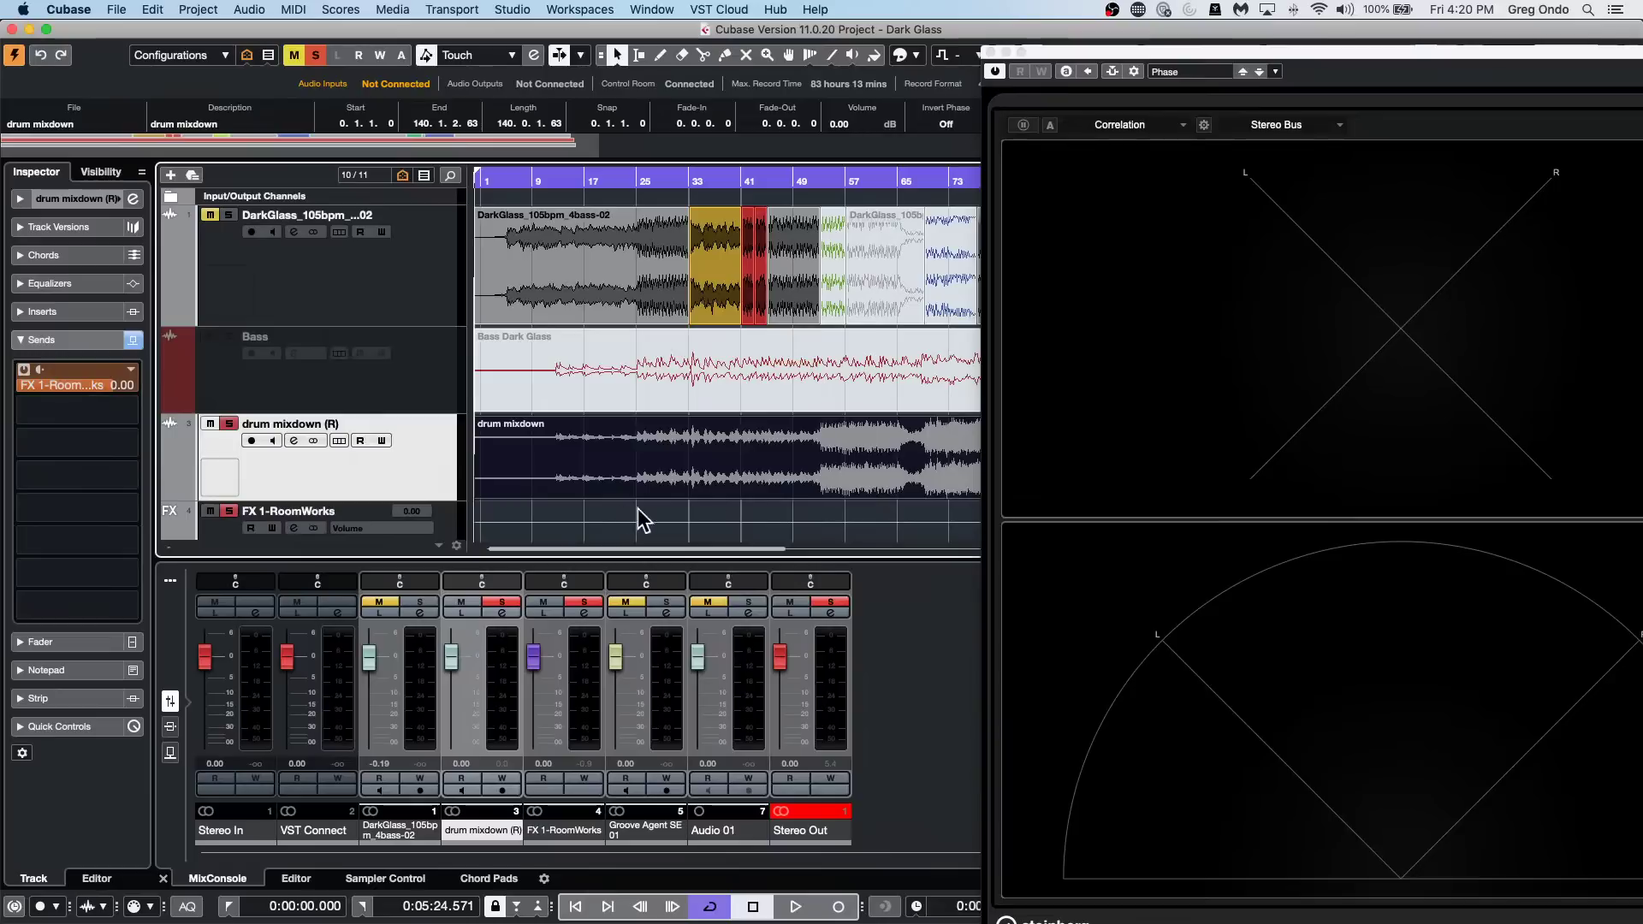
Convert the selected drum mixdown (R) track from multi-channel to mono, keeping the source track and using the "audio_L.wav" name format.
{"action": "left_click_drag", "start_coordinate": [655, 175], "coordinate": [673, 137]}
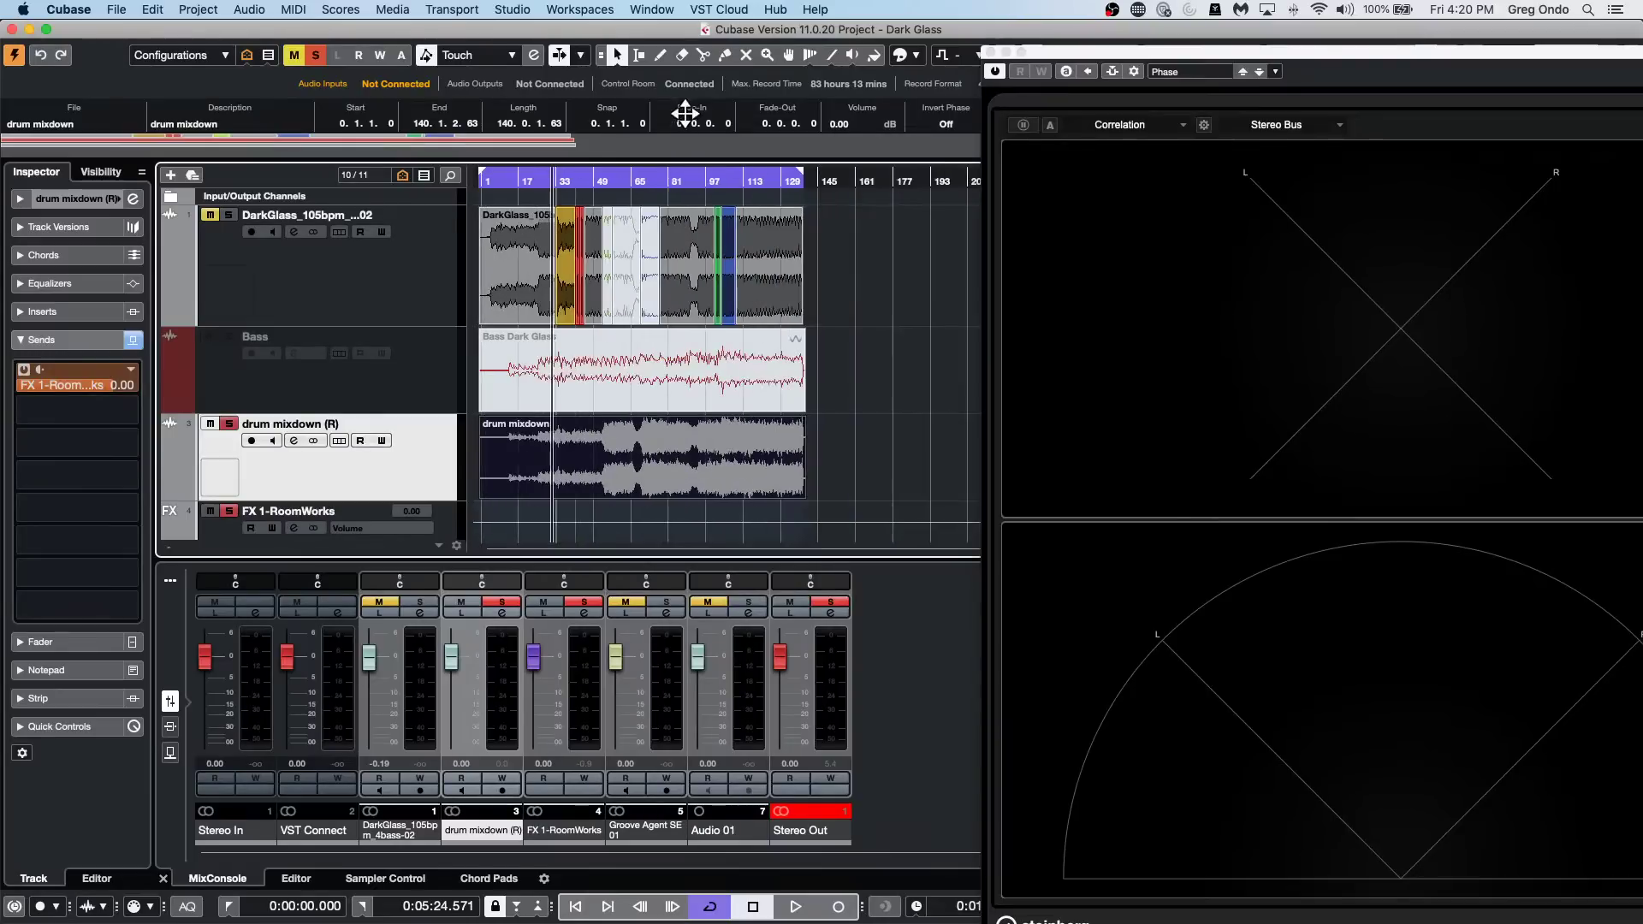
{"action": "left_click", "coordinate": [841, 455]}
{"action": "left_click", "coordinate": [620, 471]}
{"action": "key", "text": "period"}
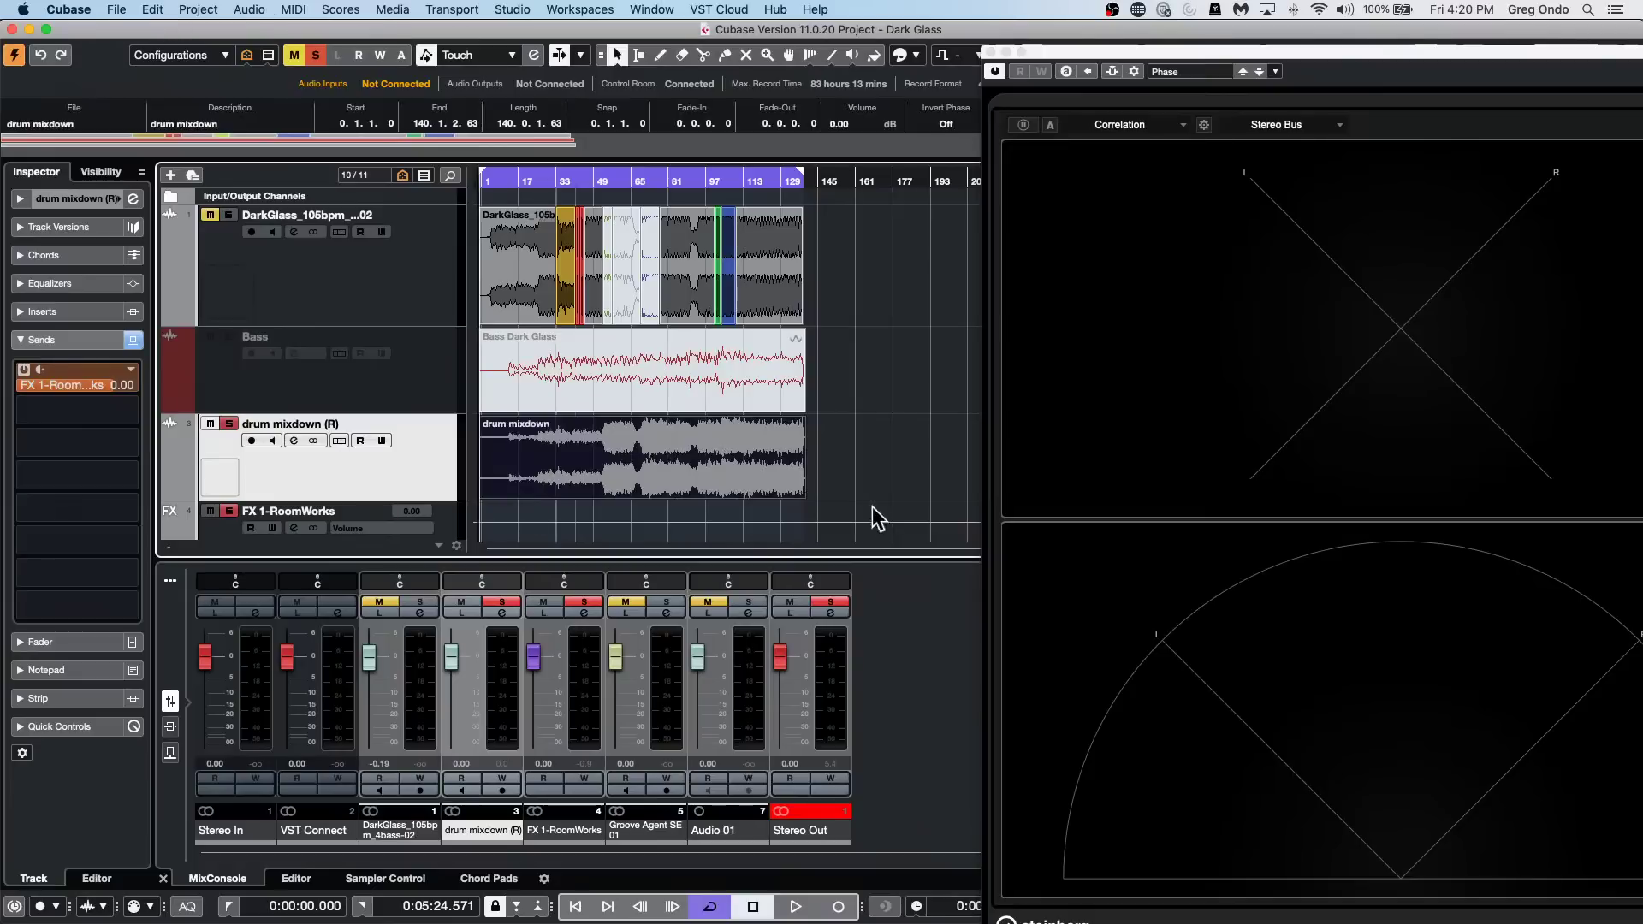
{"action": "left_click", "coordinate": [891, 481]}
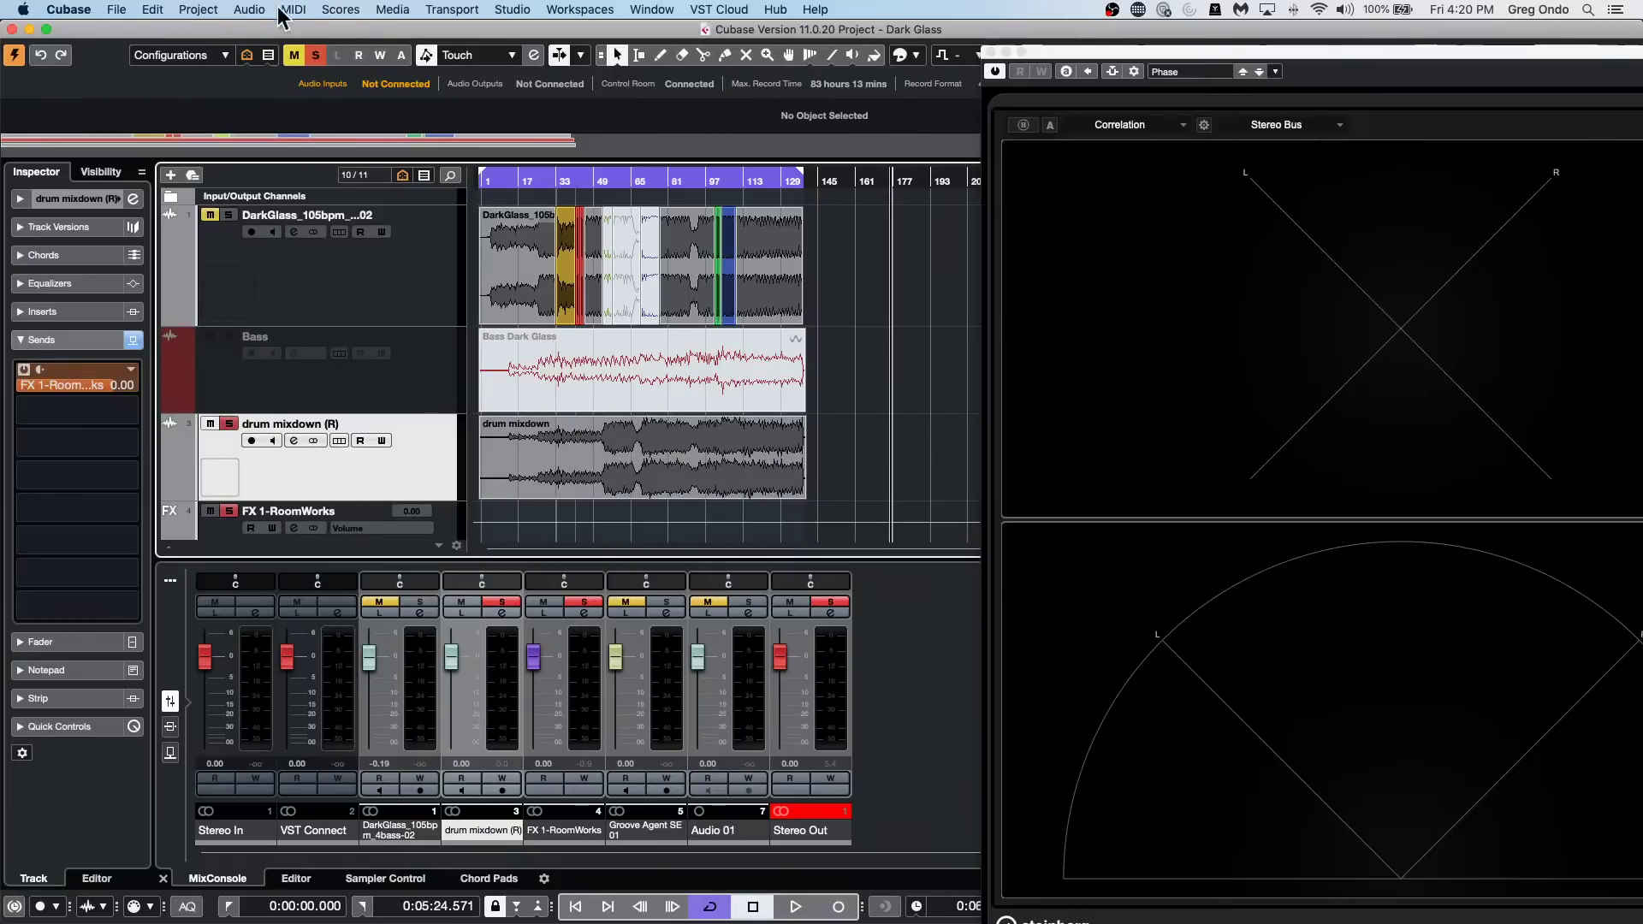
{"action": "left_click", "coordinate": [199, 9]}
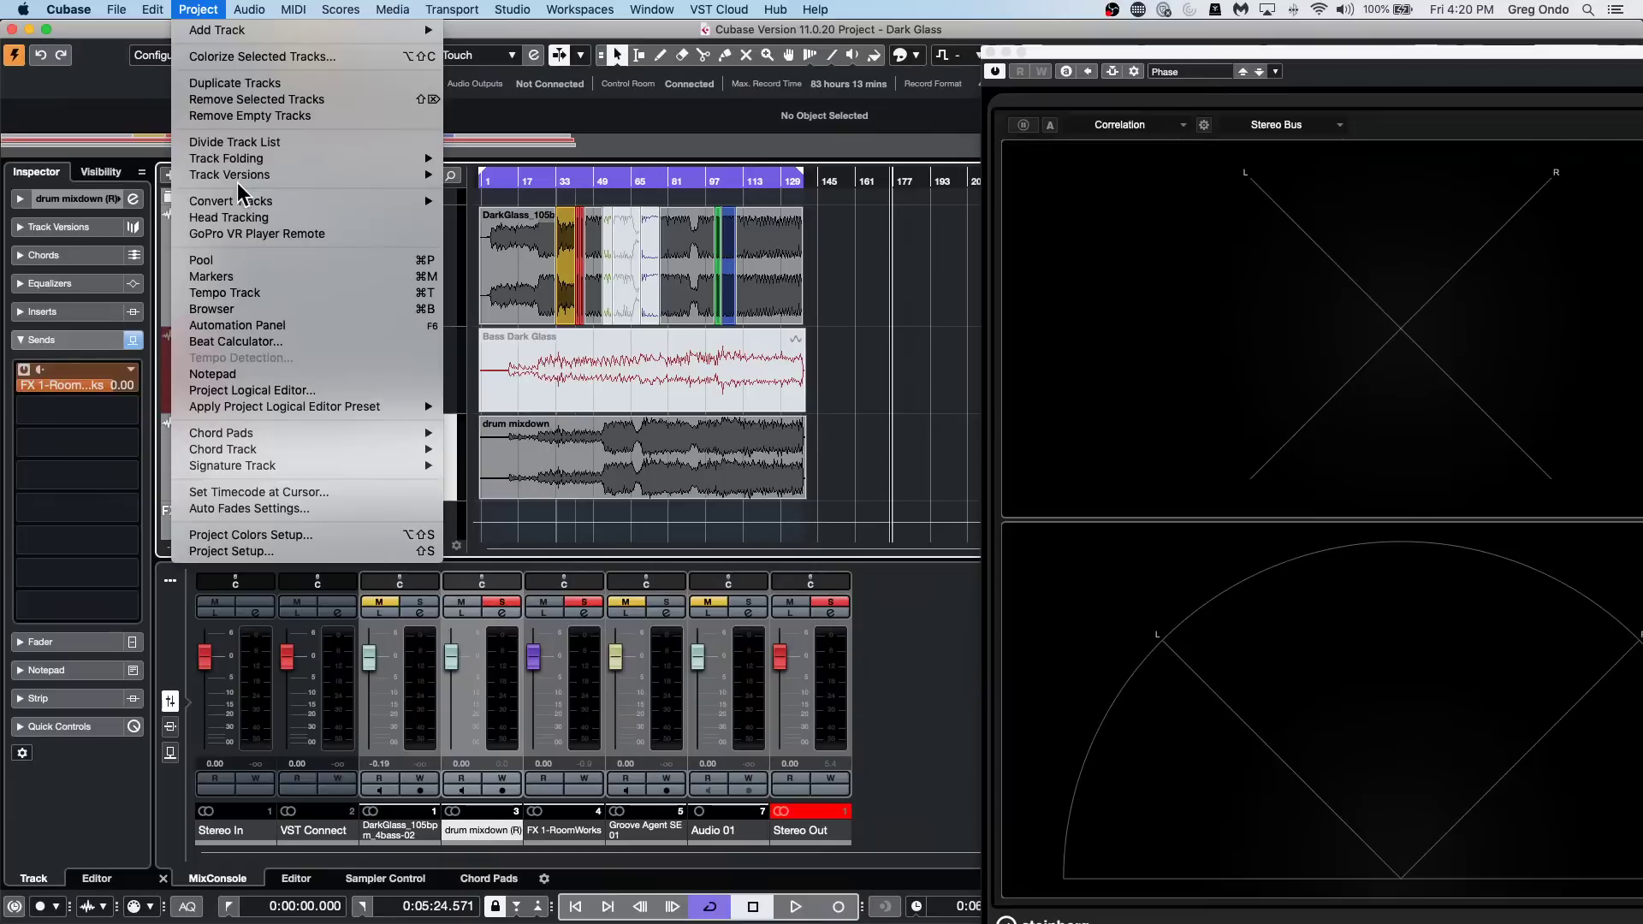
{"action": "mouse_move", "coordinate": [242, 200]}
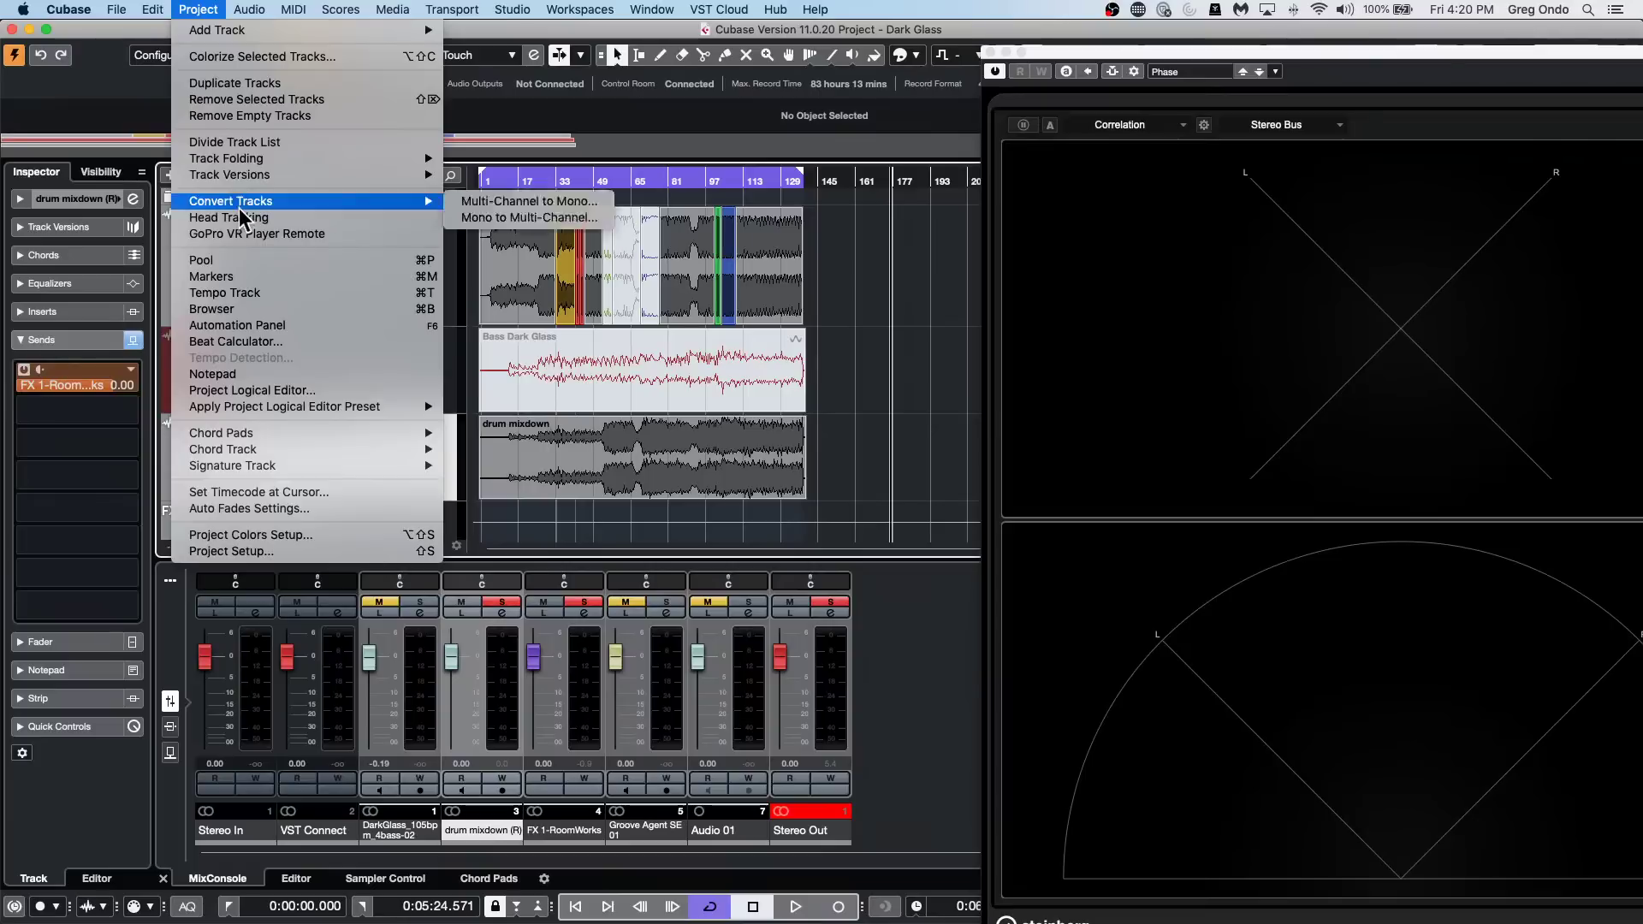
{"action": "left_click", "coordinate": [550, 205]}
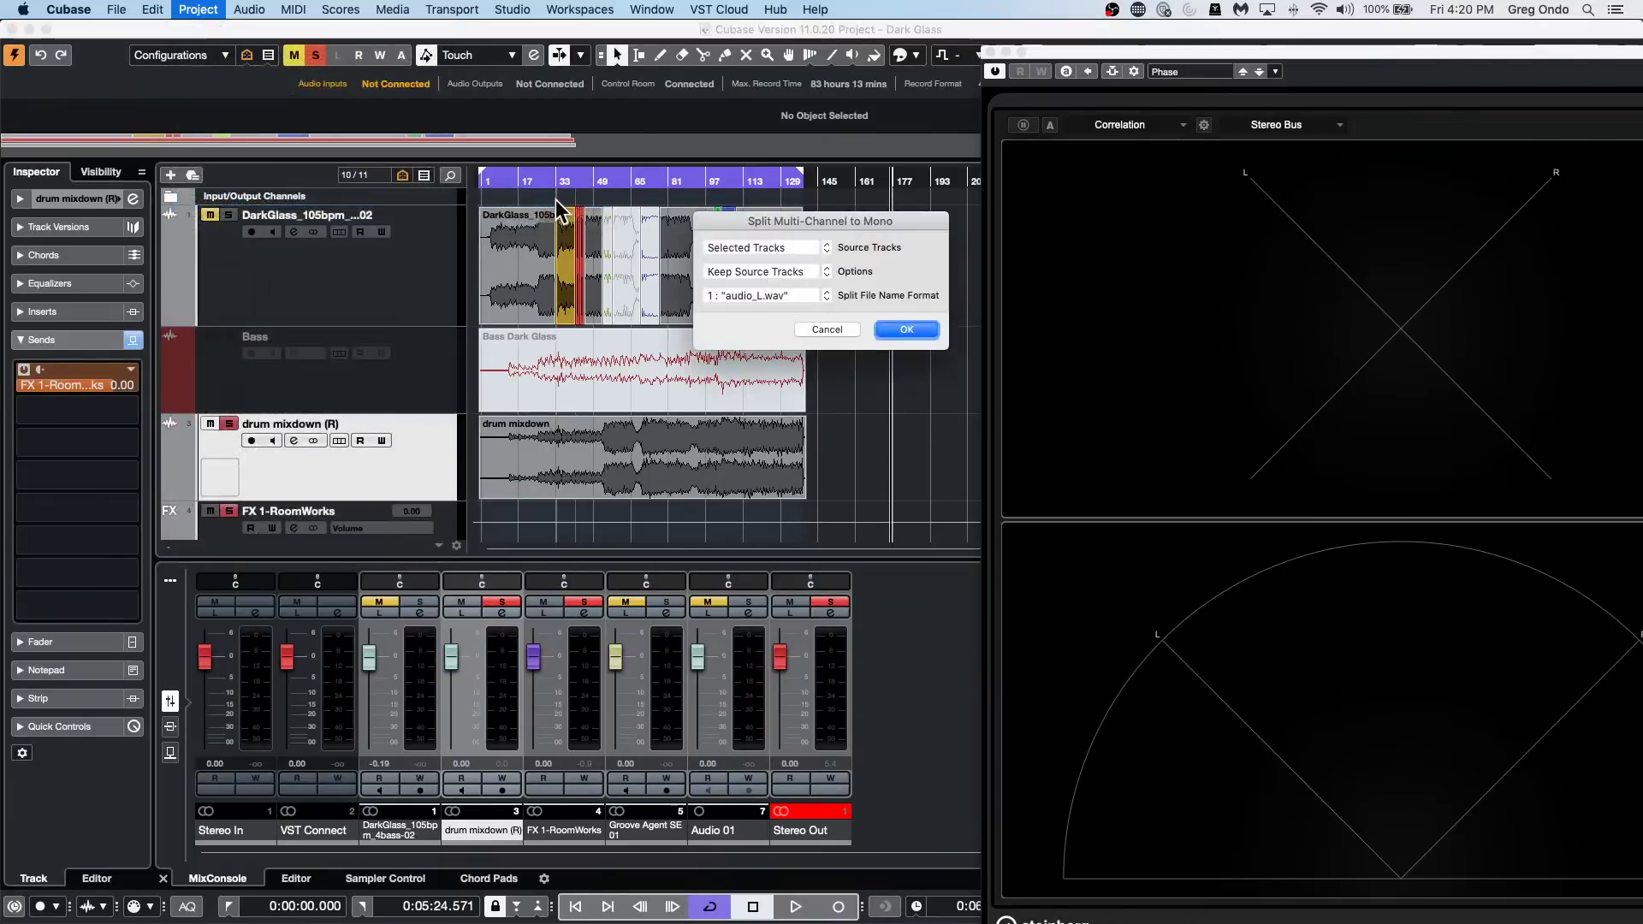
{"action": "left_click", "coordinate": [912, 331]}
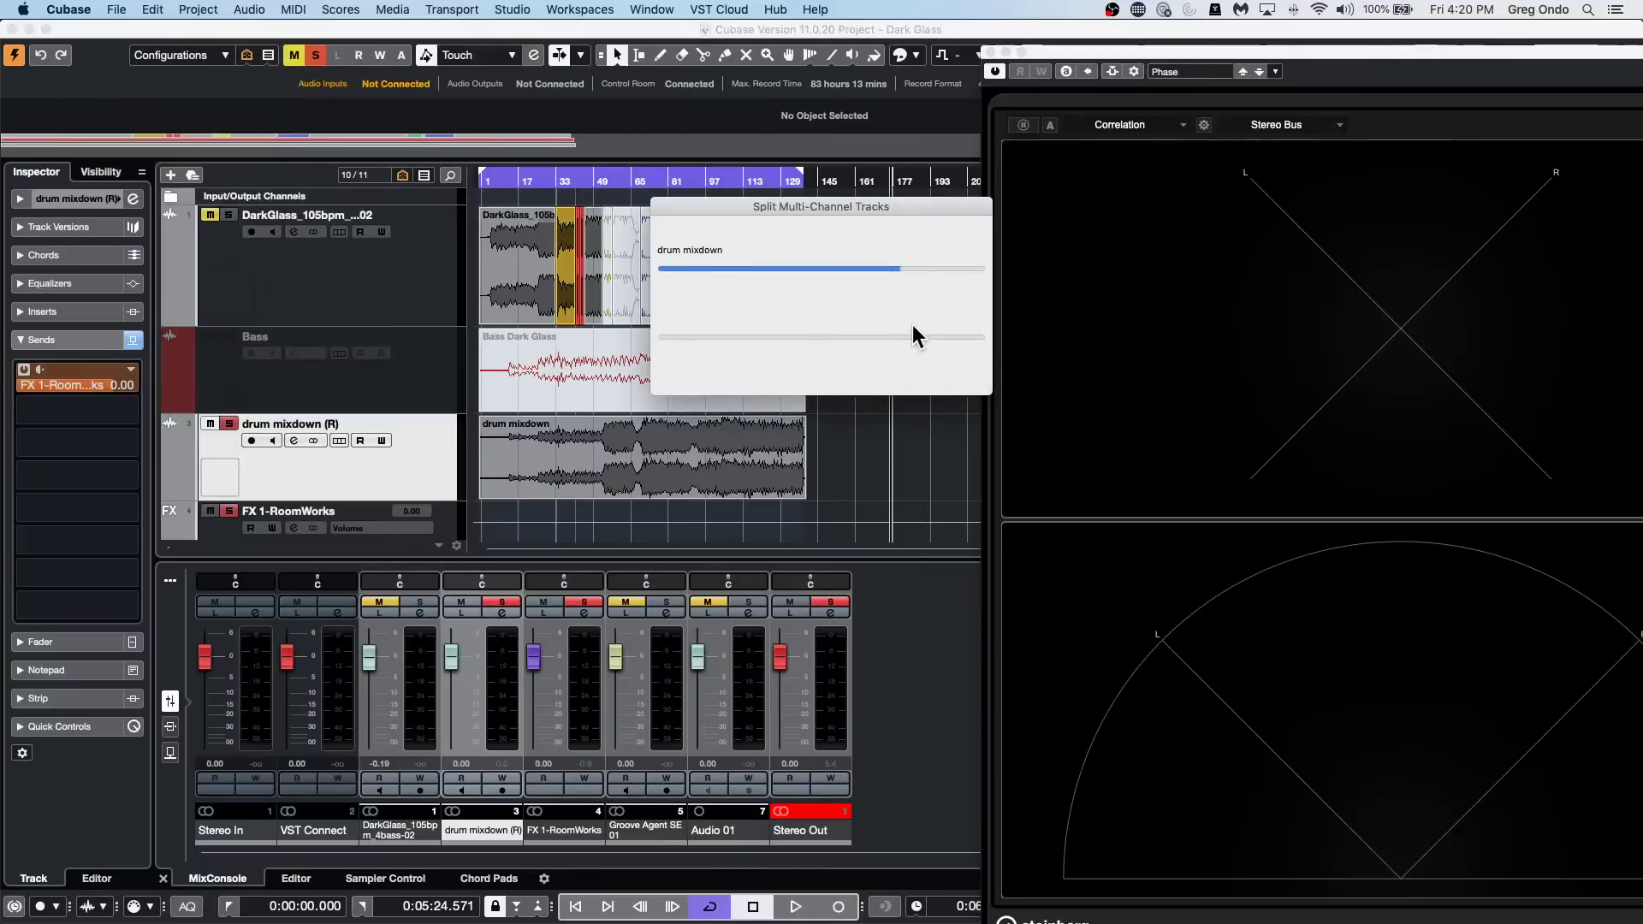
Mute the original drum mixdown (R) track and play its split _L and _R tracks from shortly after bar 49.
{"action": "scroll", "coordinate": [914, 346], "scroll_direction": "down", "scroll_amount": 2}
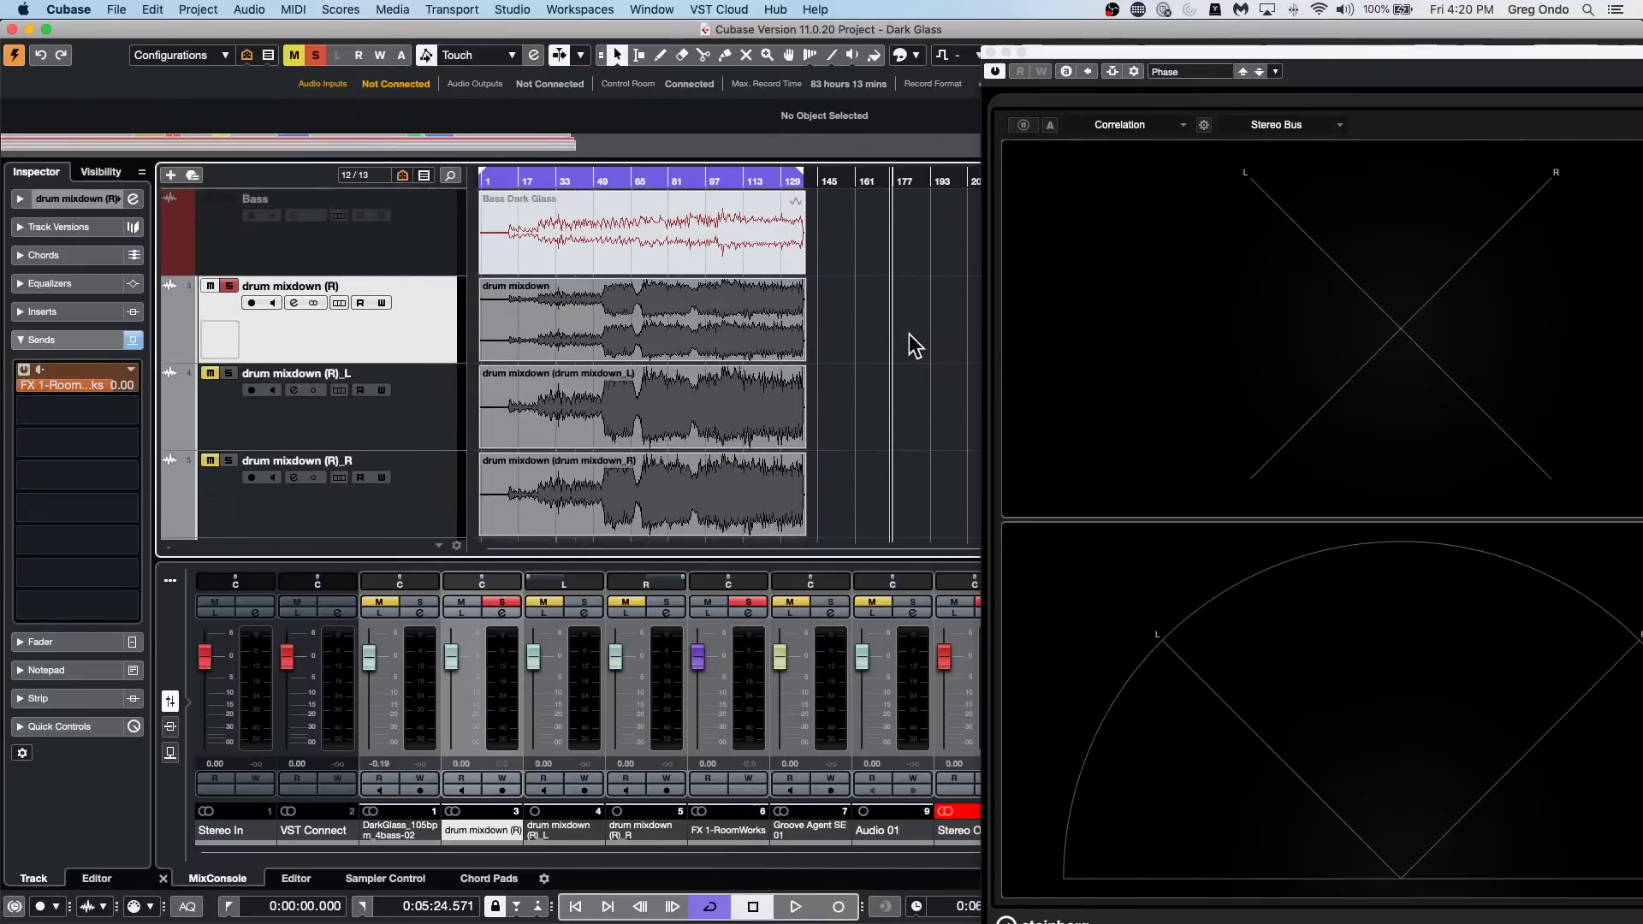
{"action": "left_click", "coordinate": [210, 286]}
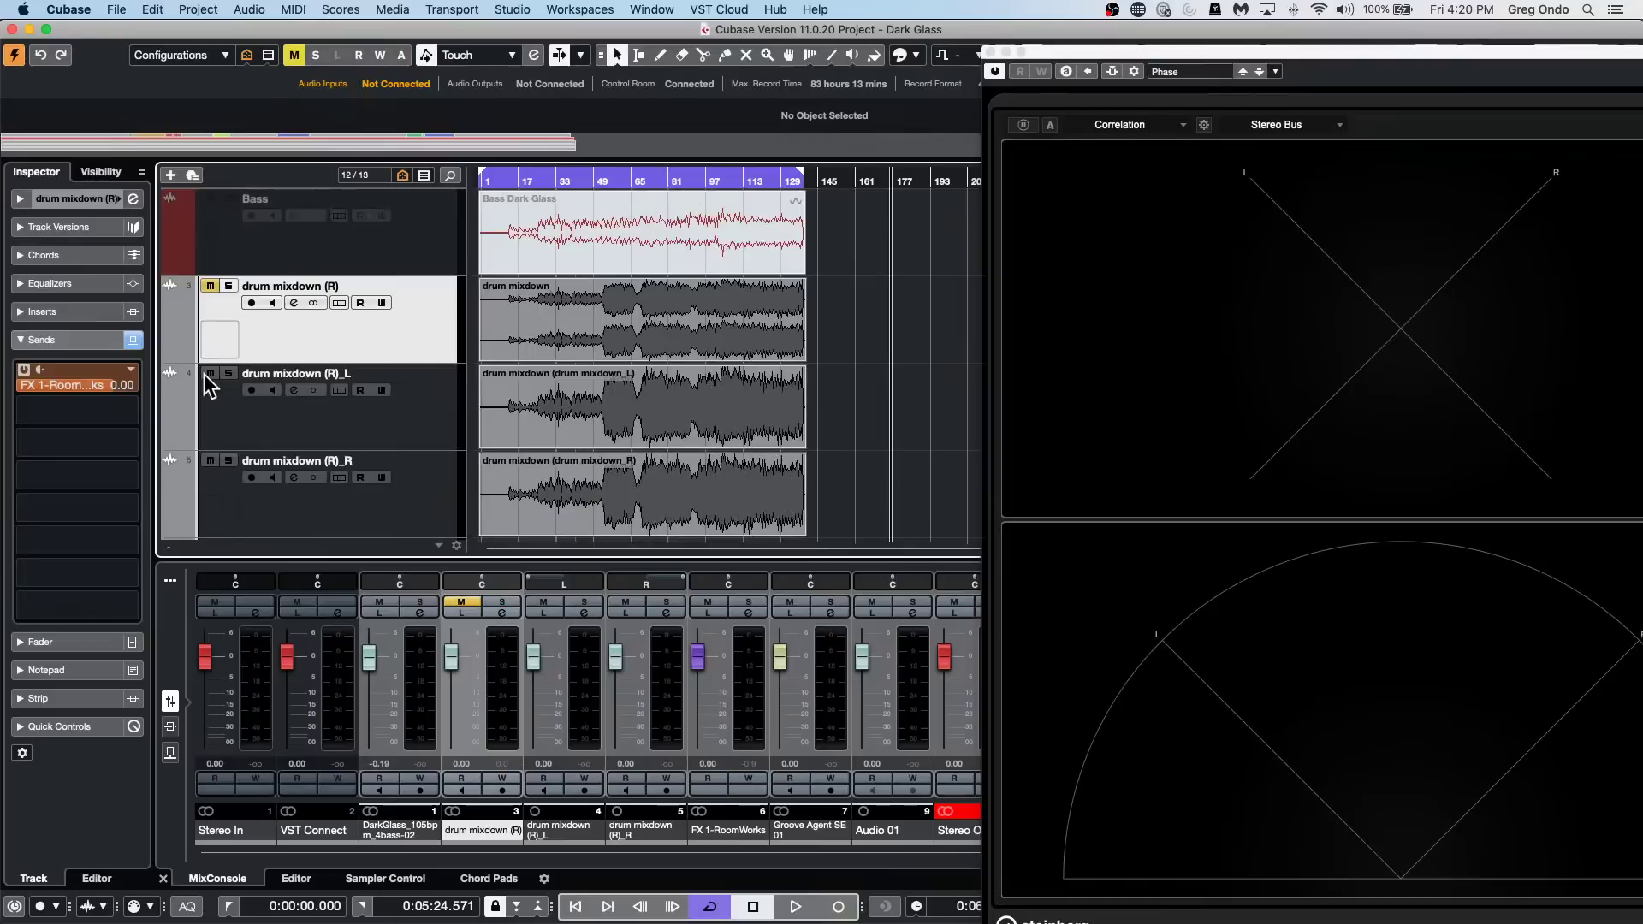
{"action": "key", "text": "space"}
{"action": "left_click", "coordinate": [610, 330]}
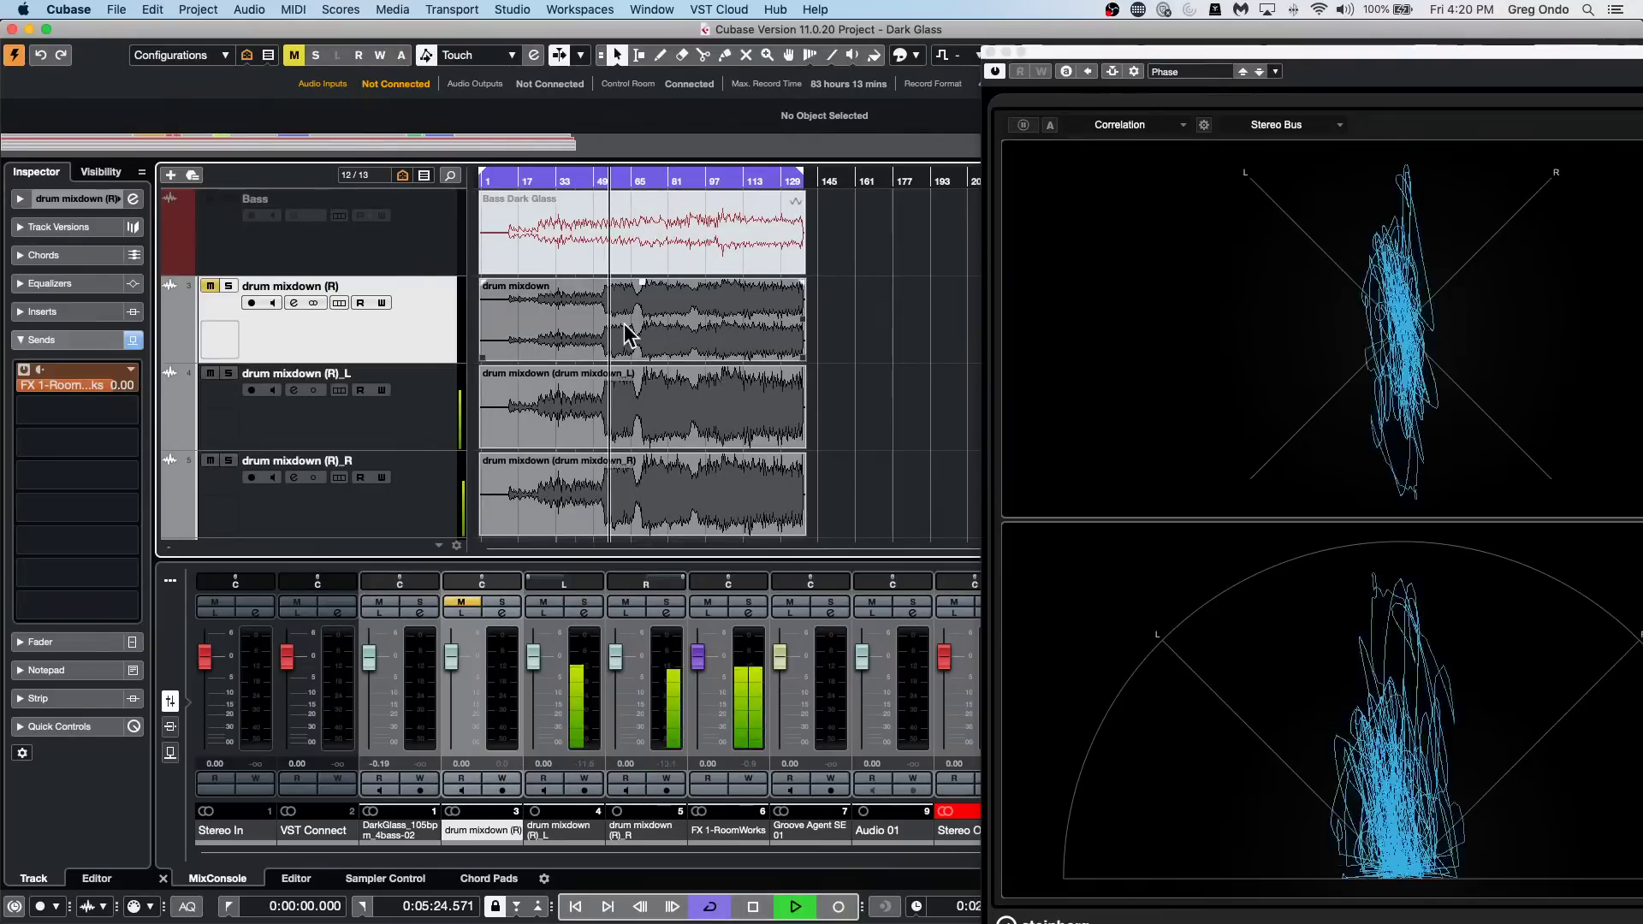
Select the event on the drum mixdown (R)_R track and turn its Invert Phase setting on during playback.
{"action": "left_click", "coordinate": [624, 497]}
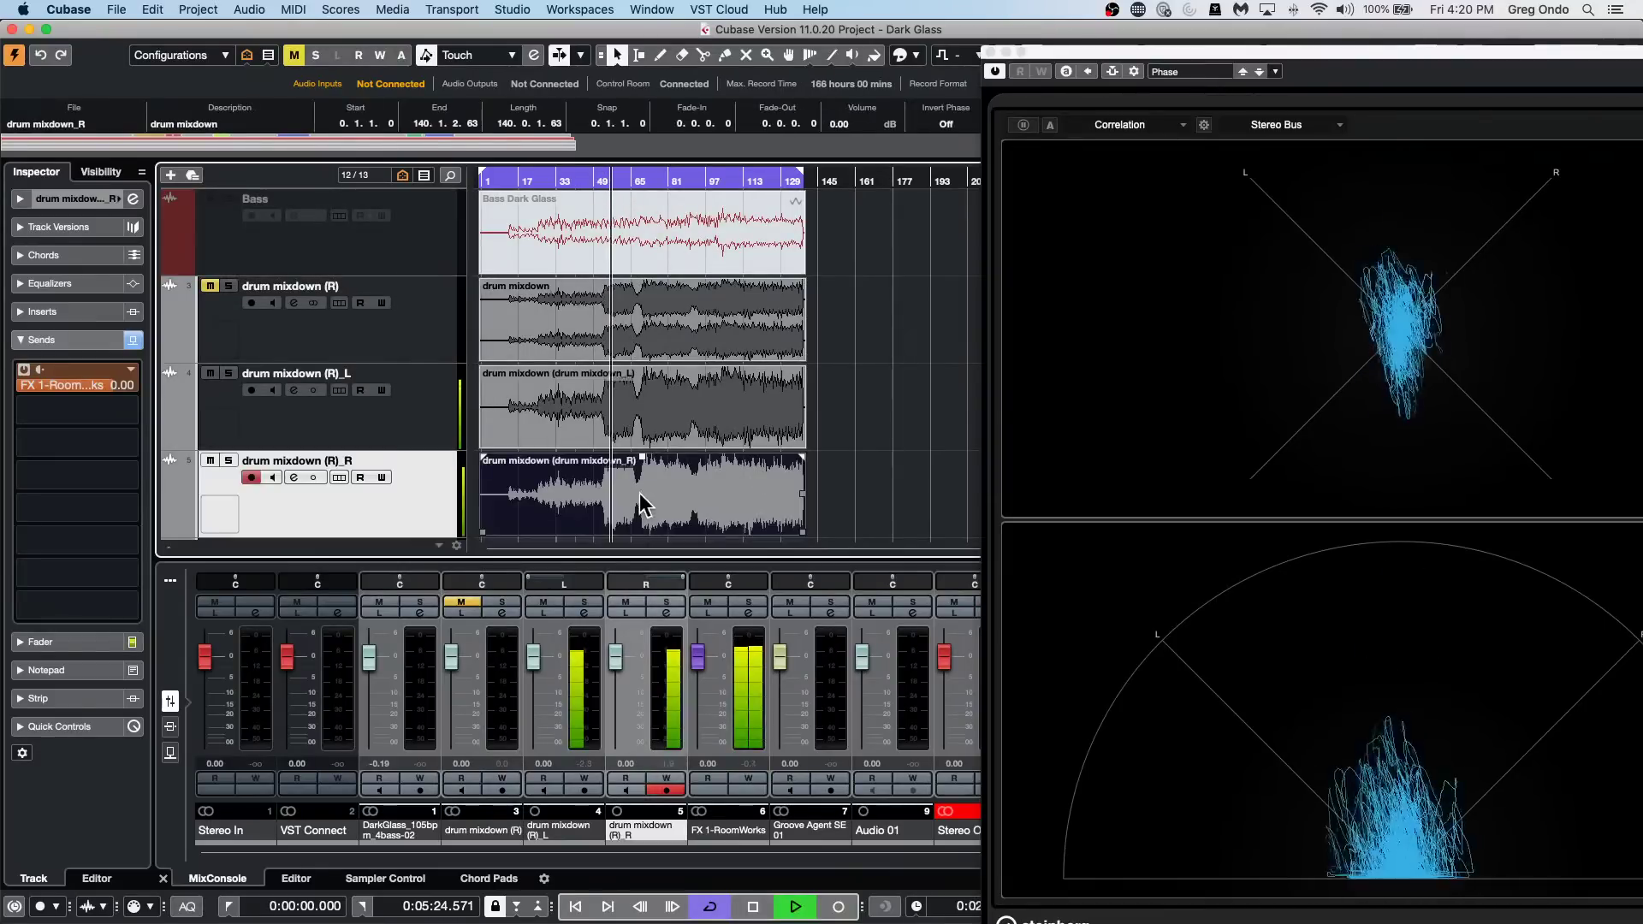
{"action": "left_click", "coordinate": [306, 9]}
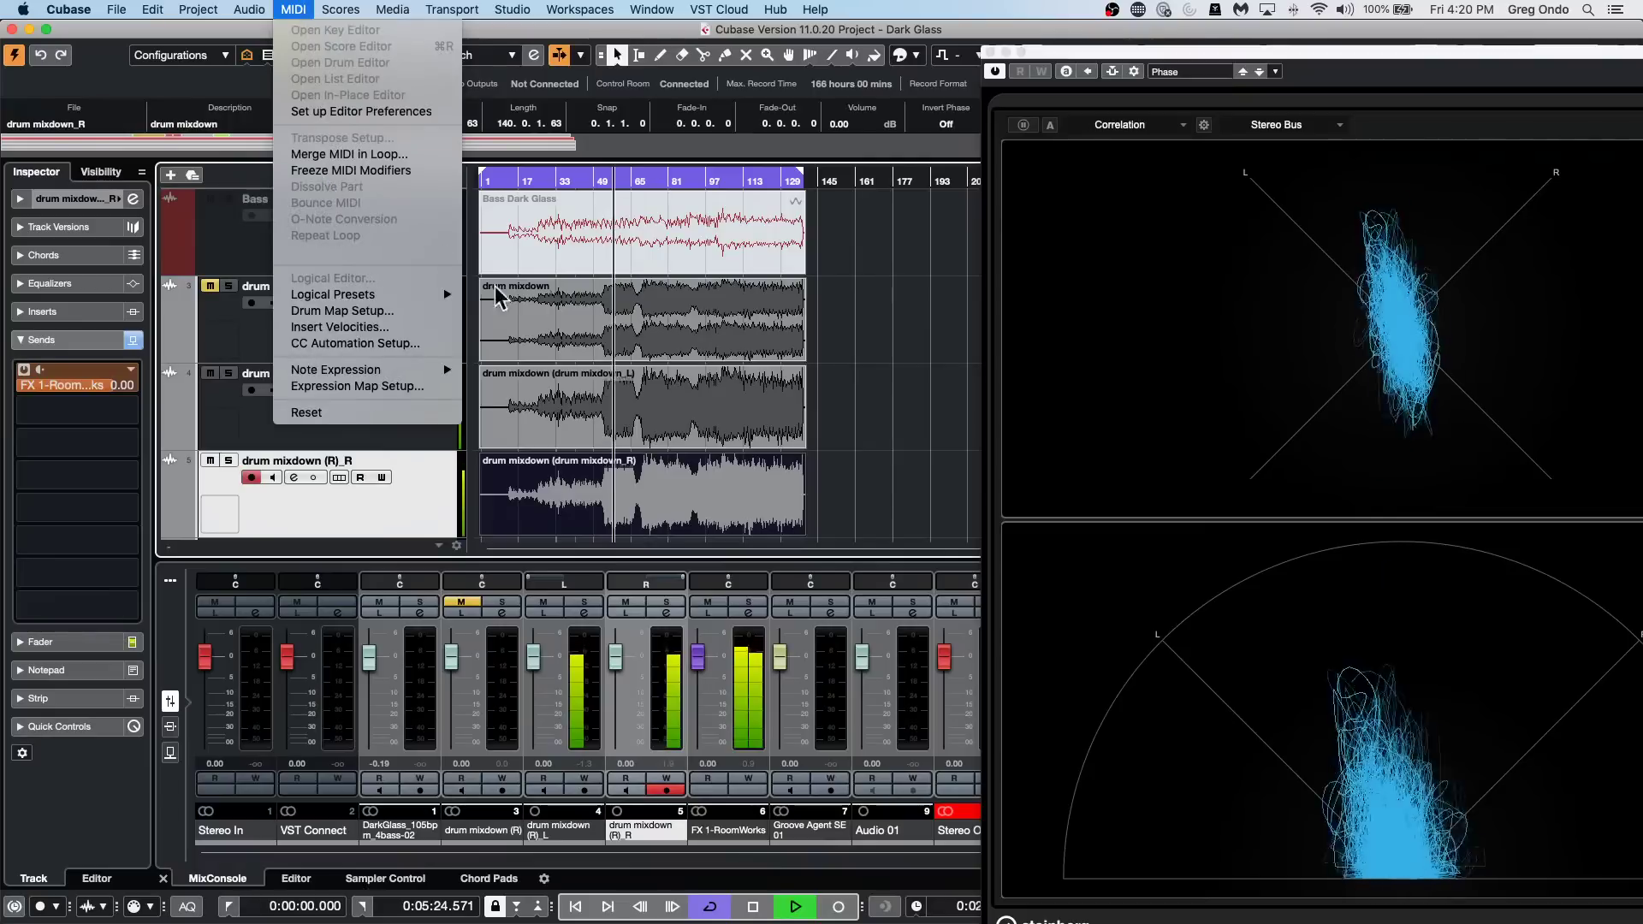
{"action": "left_click", "coordinate": [806, 248]}
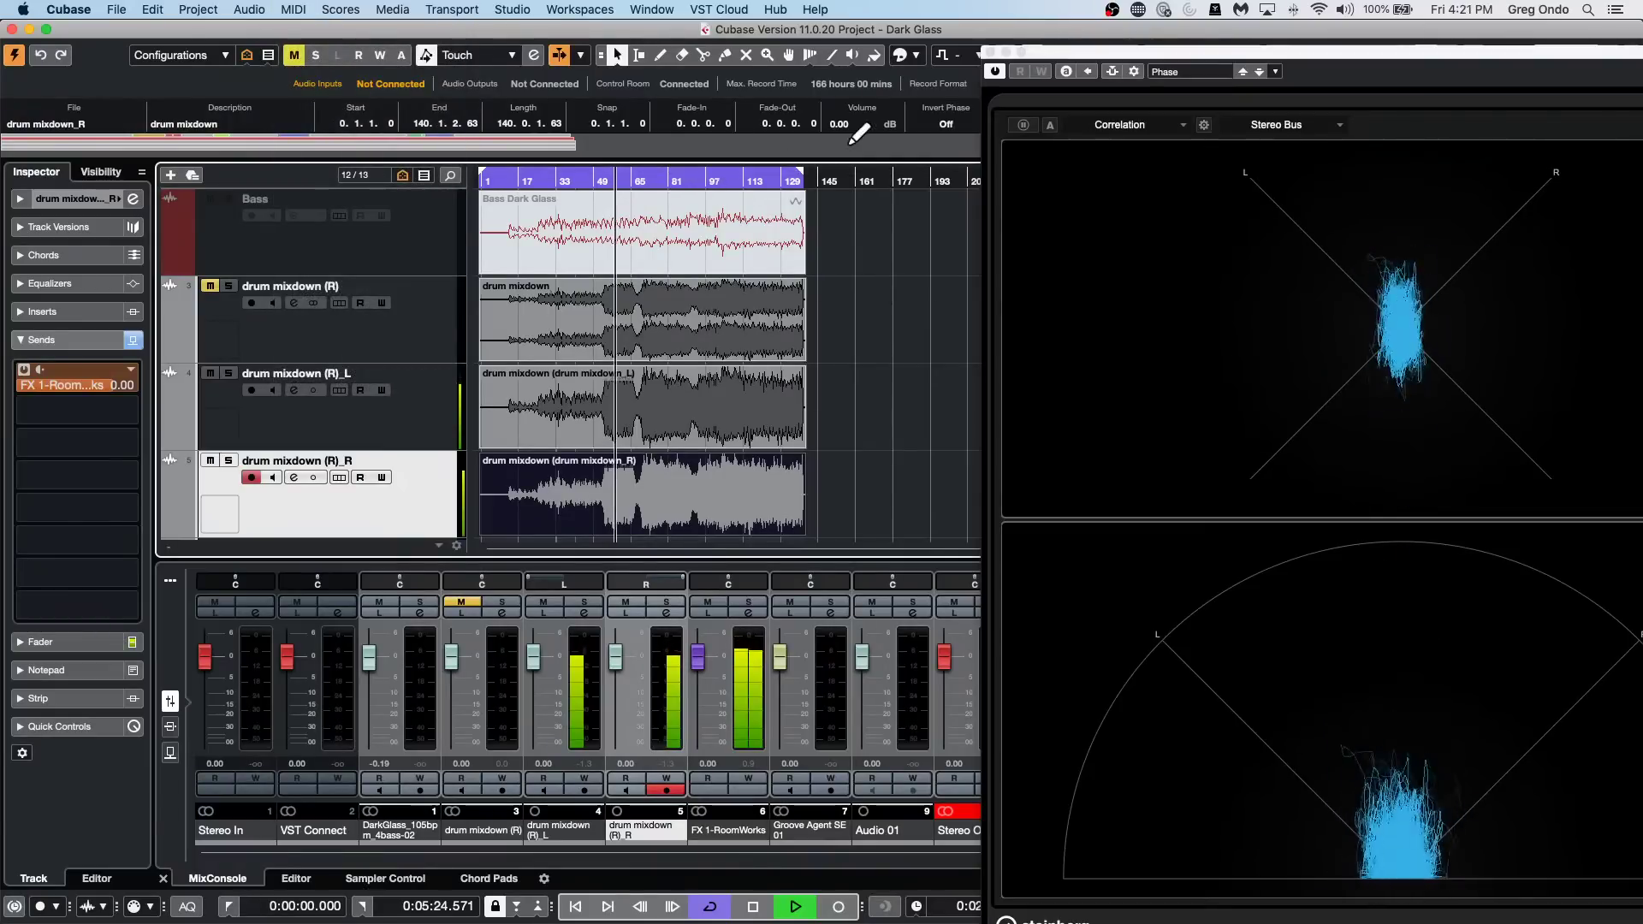
{"action": "left_click", "coordinate": [948, 124]}
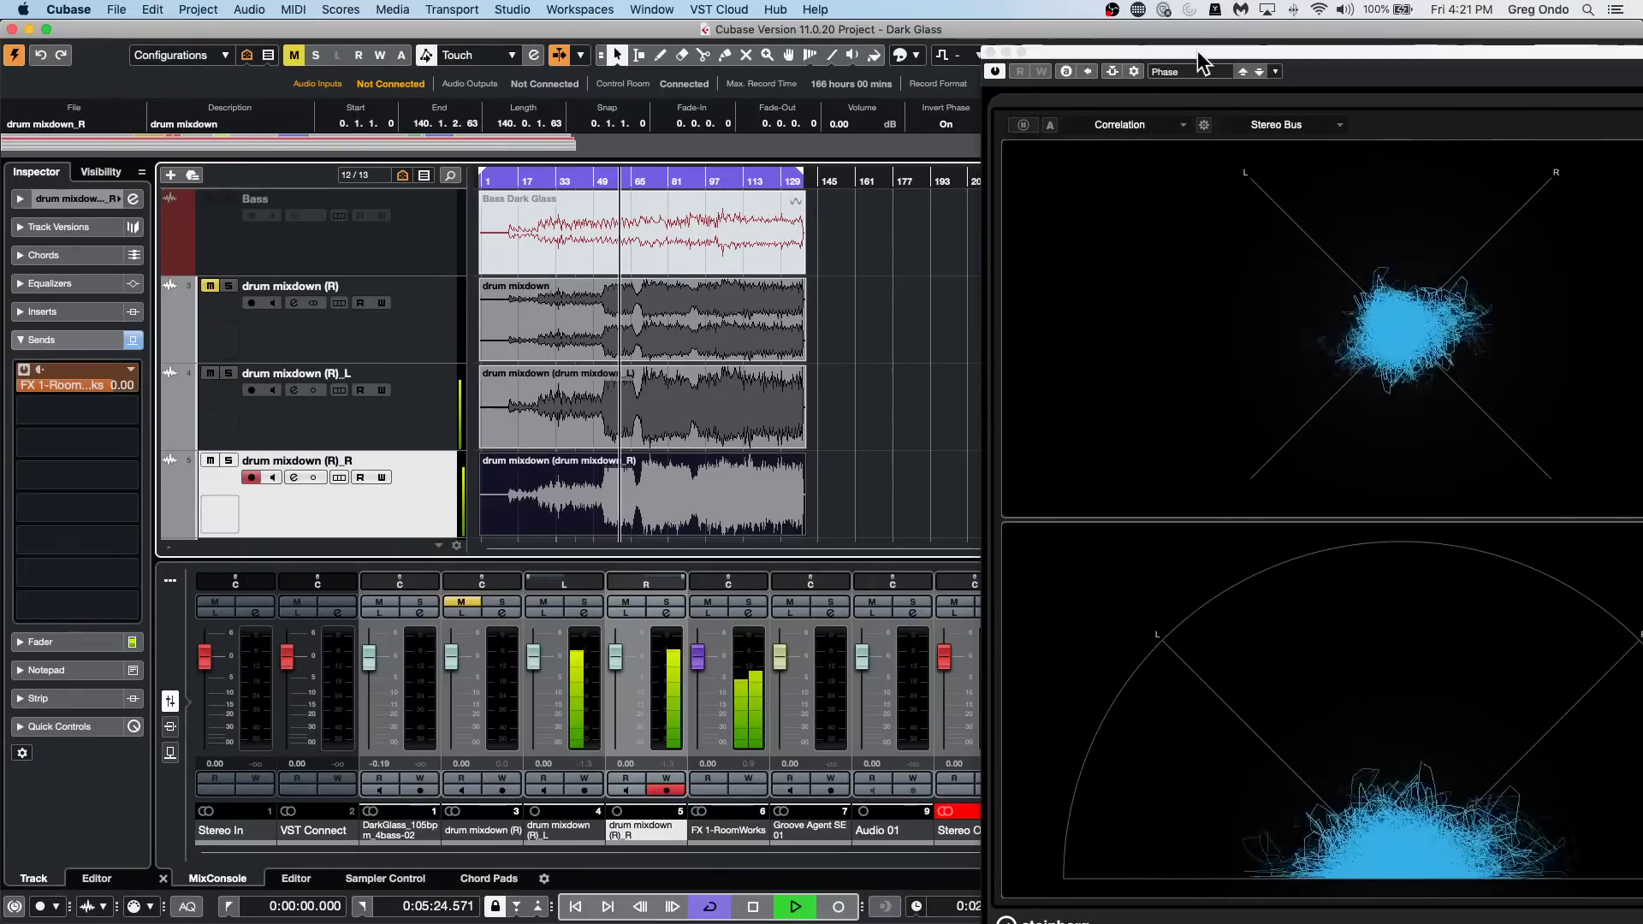
Position SuperVision below the event's info line with all its meters in view, and turn Invert Phase off for drum mixdown_R.
{"action": "left_click_drag", "start_coordinate": [1197, 51], "coordinate": [163, 123]}
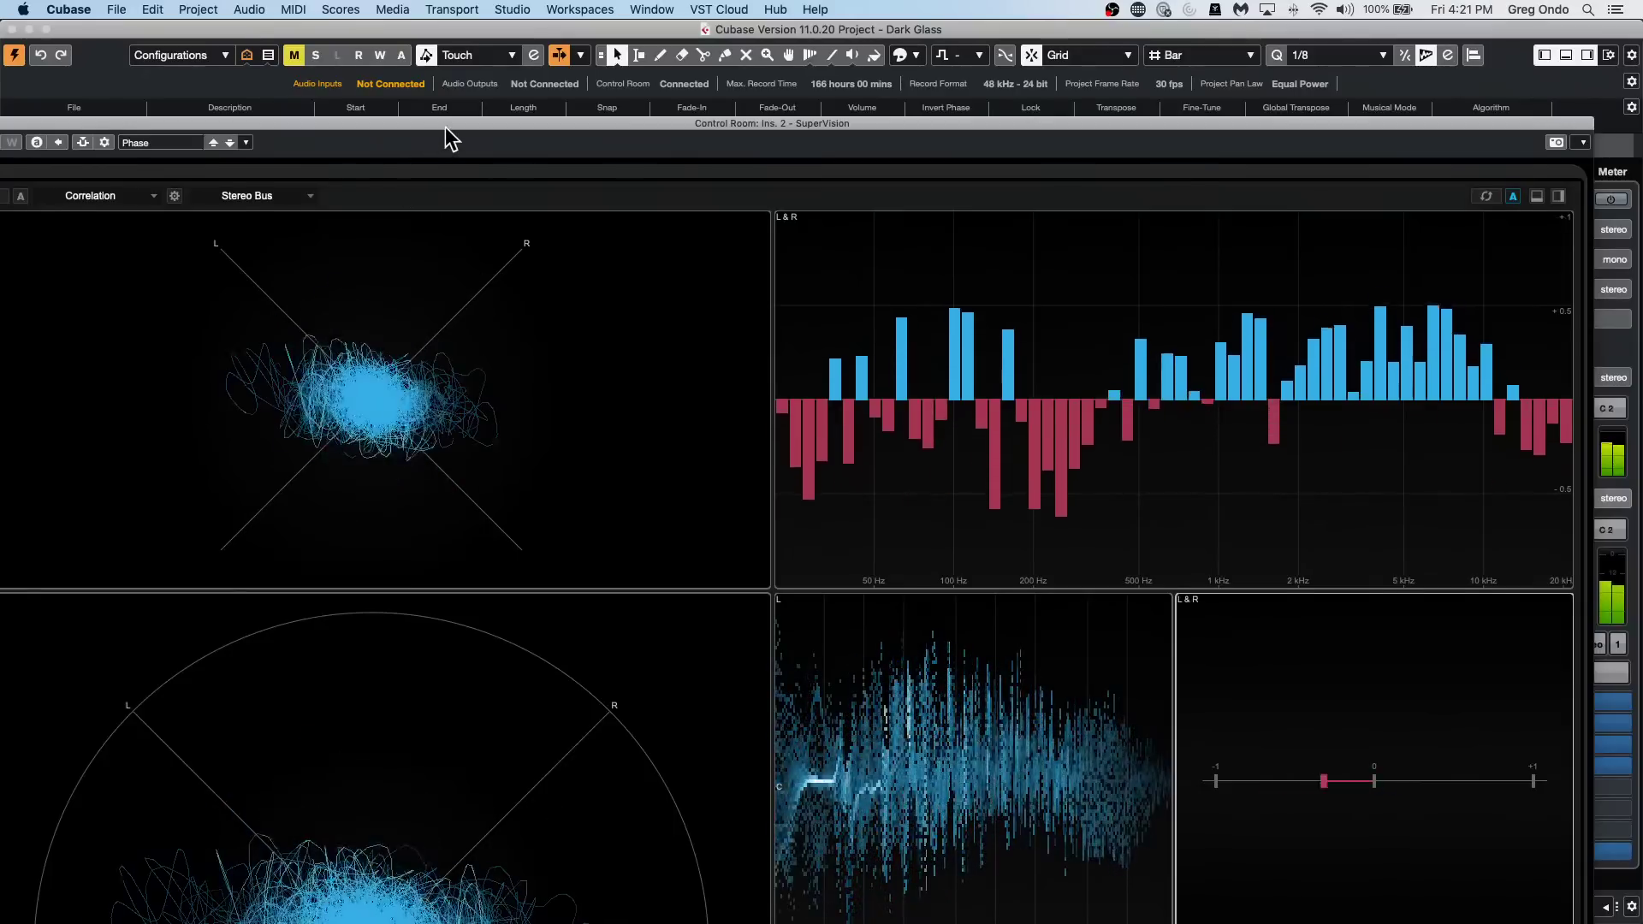
{"action": "left_click_drag", "start_coordinate": [447, 139], "coordinate": [447, 168]}
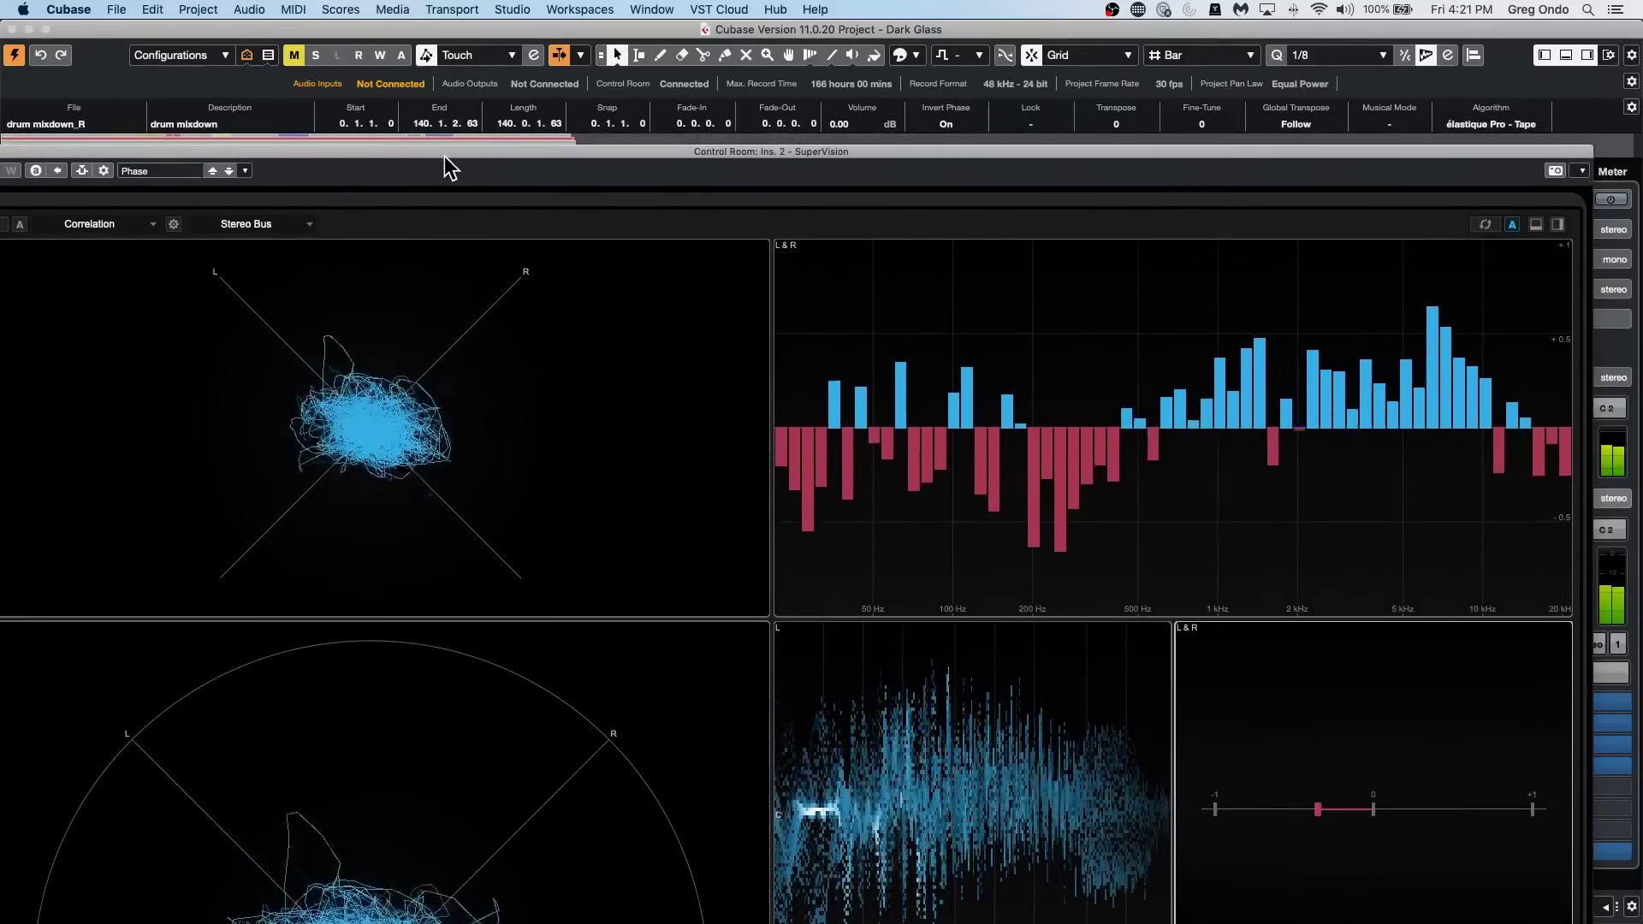
{"action": "left_click", "coordinate": [956, 127]}
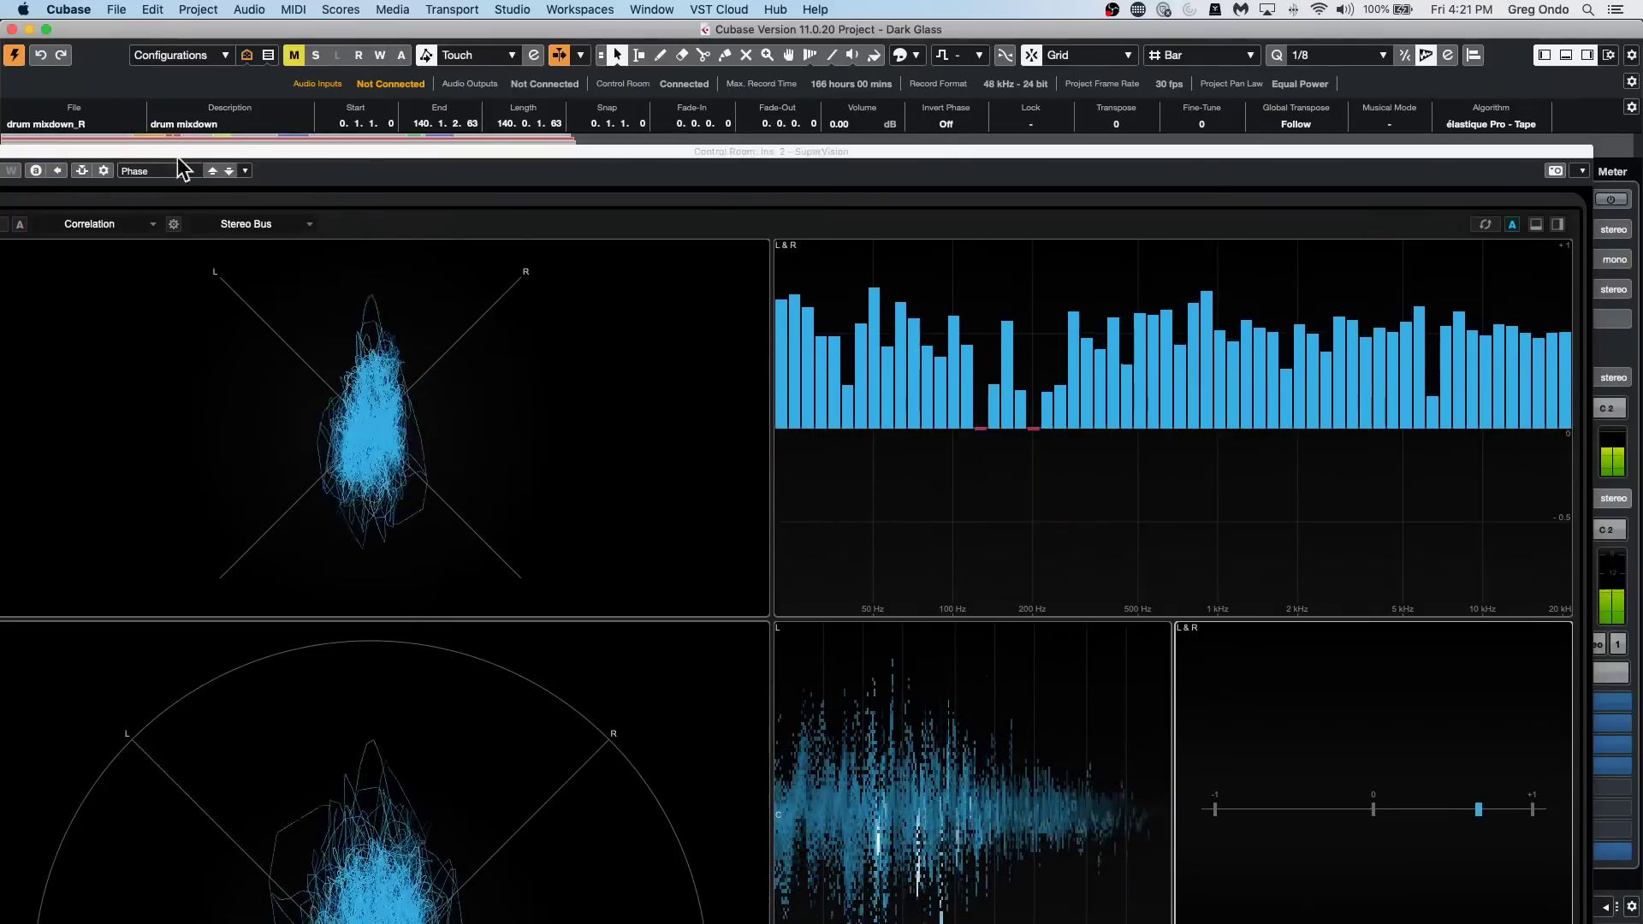
{"action": "mouse_move", "coordinate": [137, 150]}
{"action": "left_mouse_down"}
{"action": "mouse_move", "coordinate": [190, 79]}
{"action": "mouse_move", "coordinate": [168, 142]}
{"action": "left_mouse_up"}
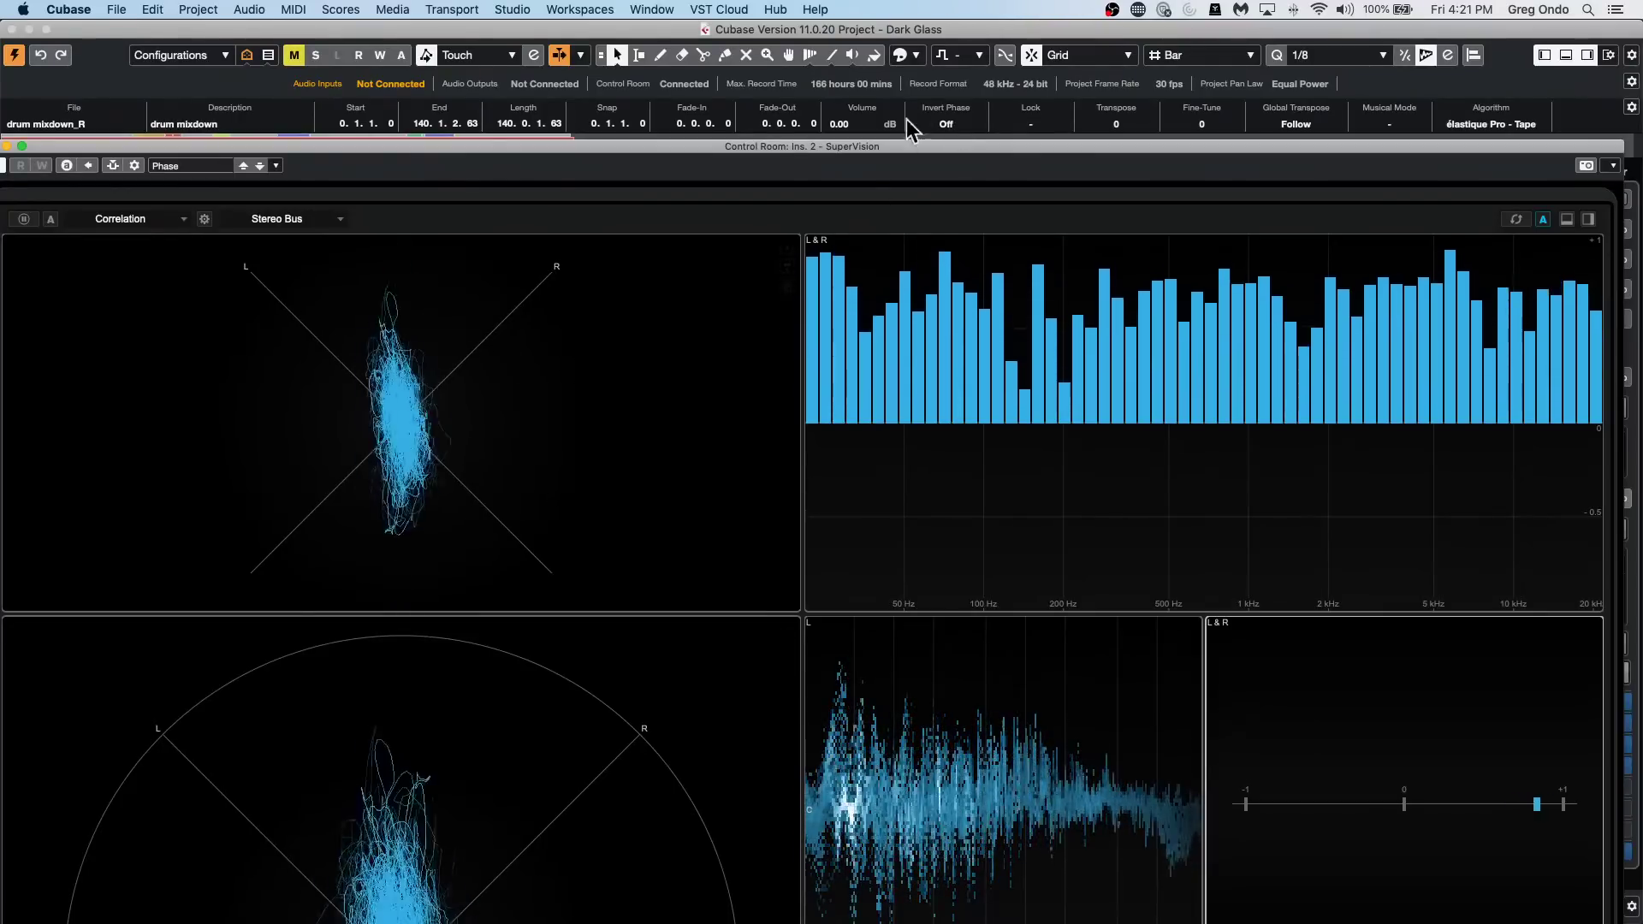
Toggle Invert Phase on and off twice for drum mixdown_R, comparing the correlation meters in SuperVision.
{"action": "left_click", "coordinate": [950, 124]}
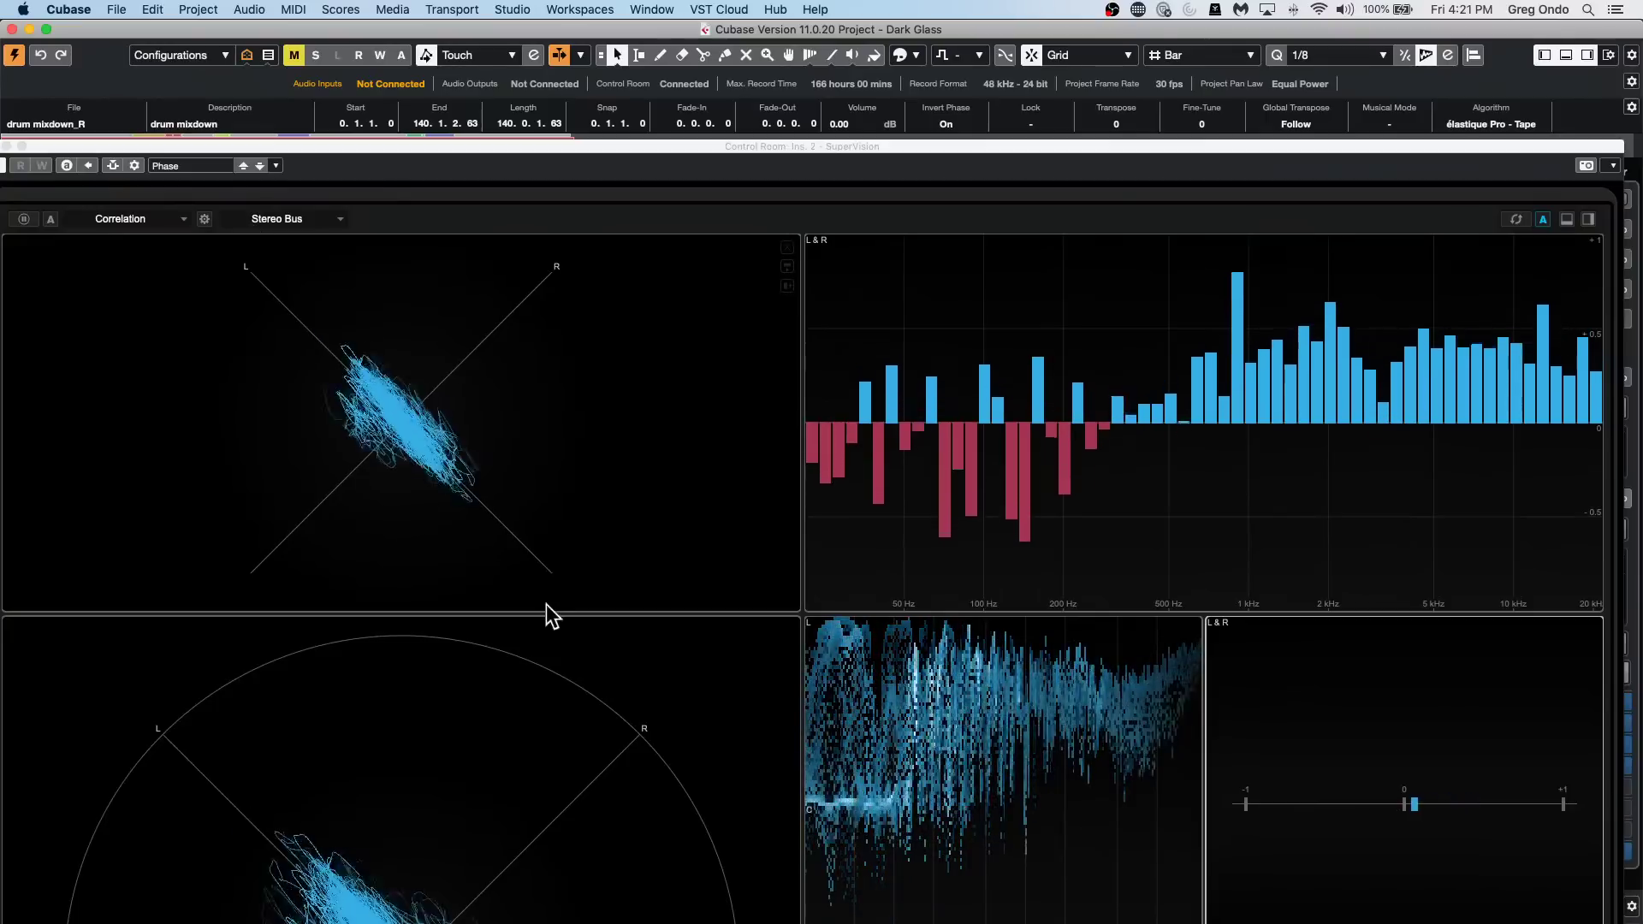
{"action": "left_click", "coordinate": [949, 123]}
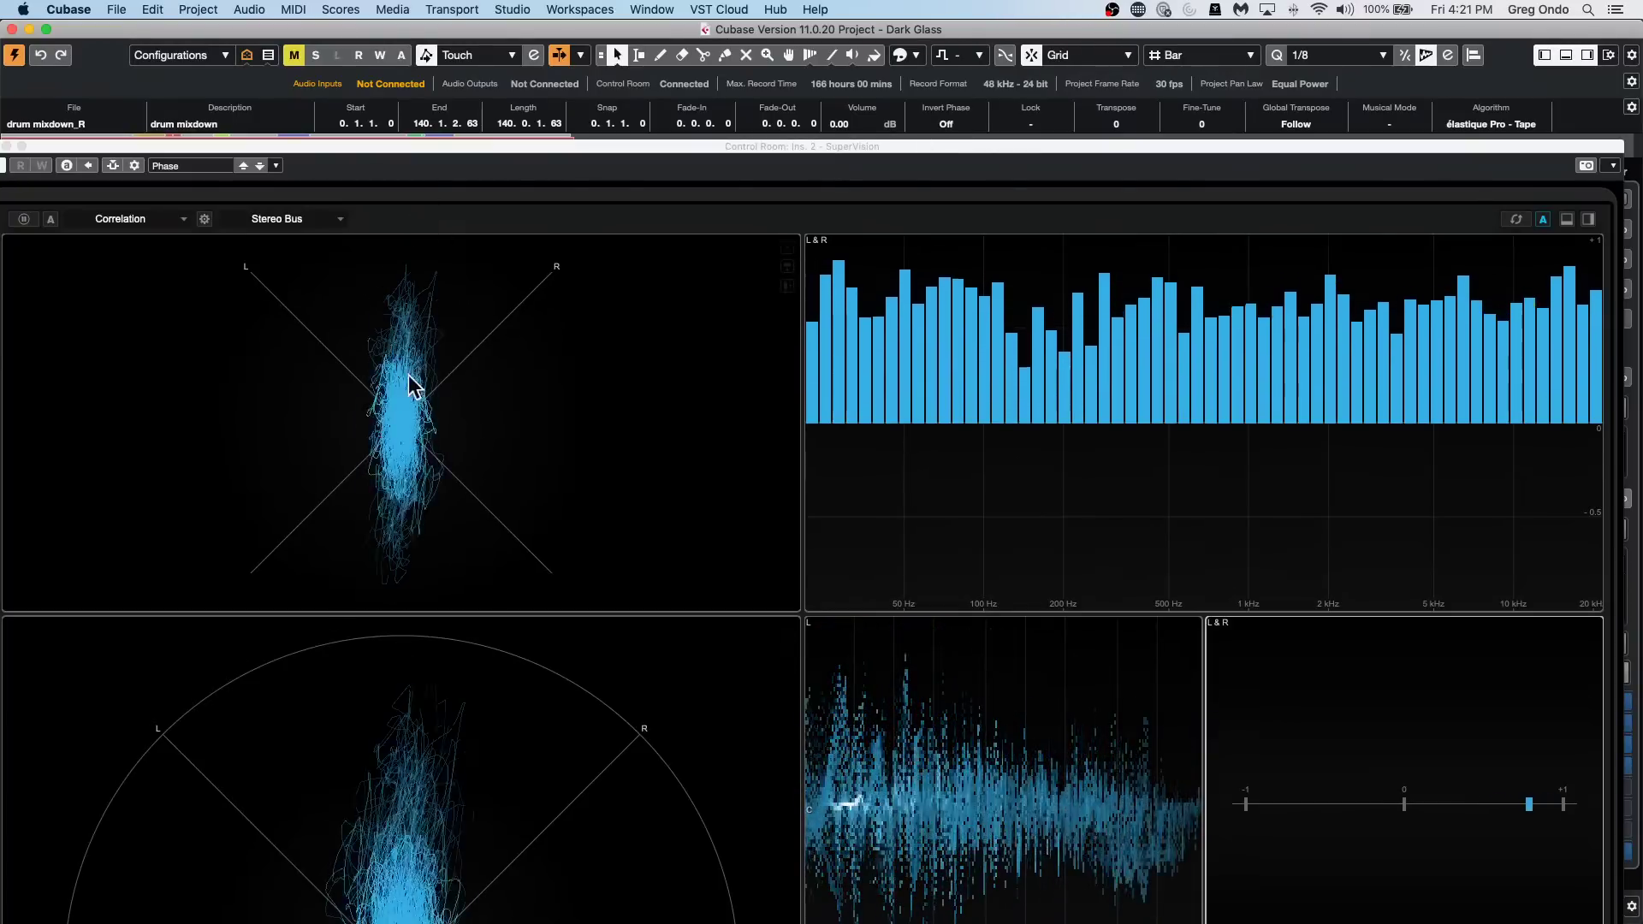
{"action": "left_click", "coordinate": [959, 124]}
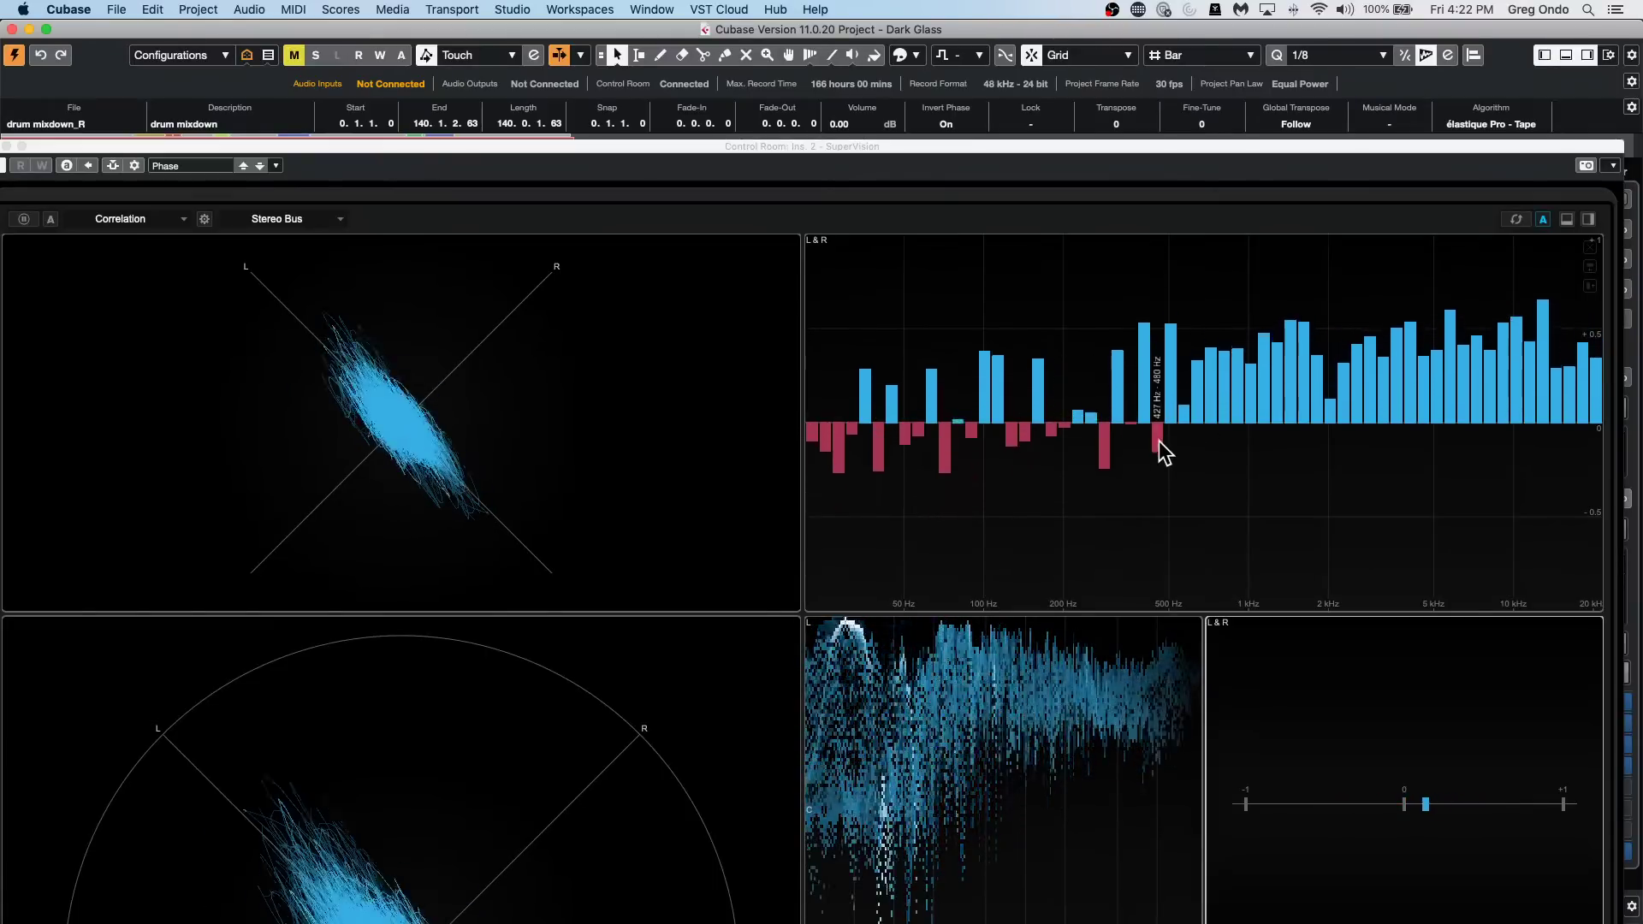
{"action": "left_click", "coordinate": [958, 123]}
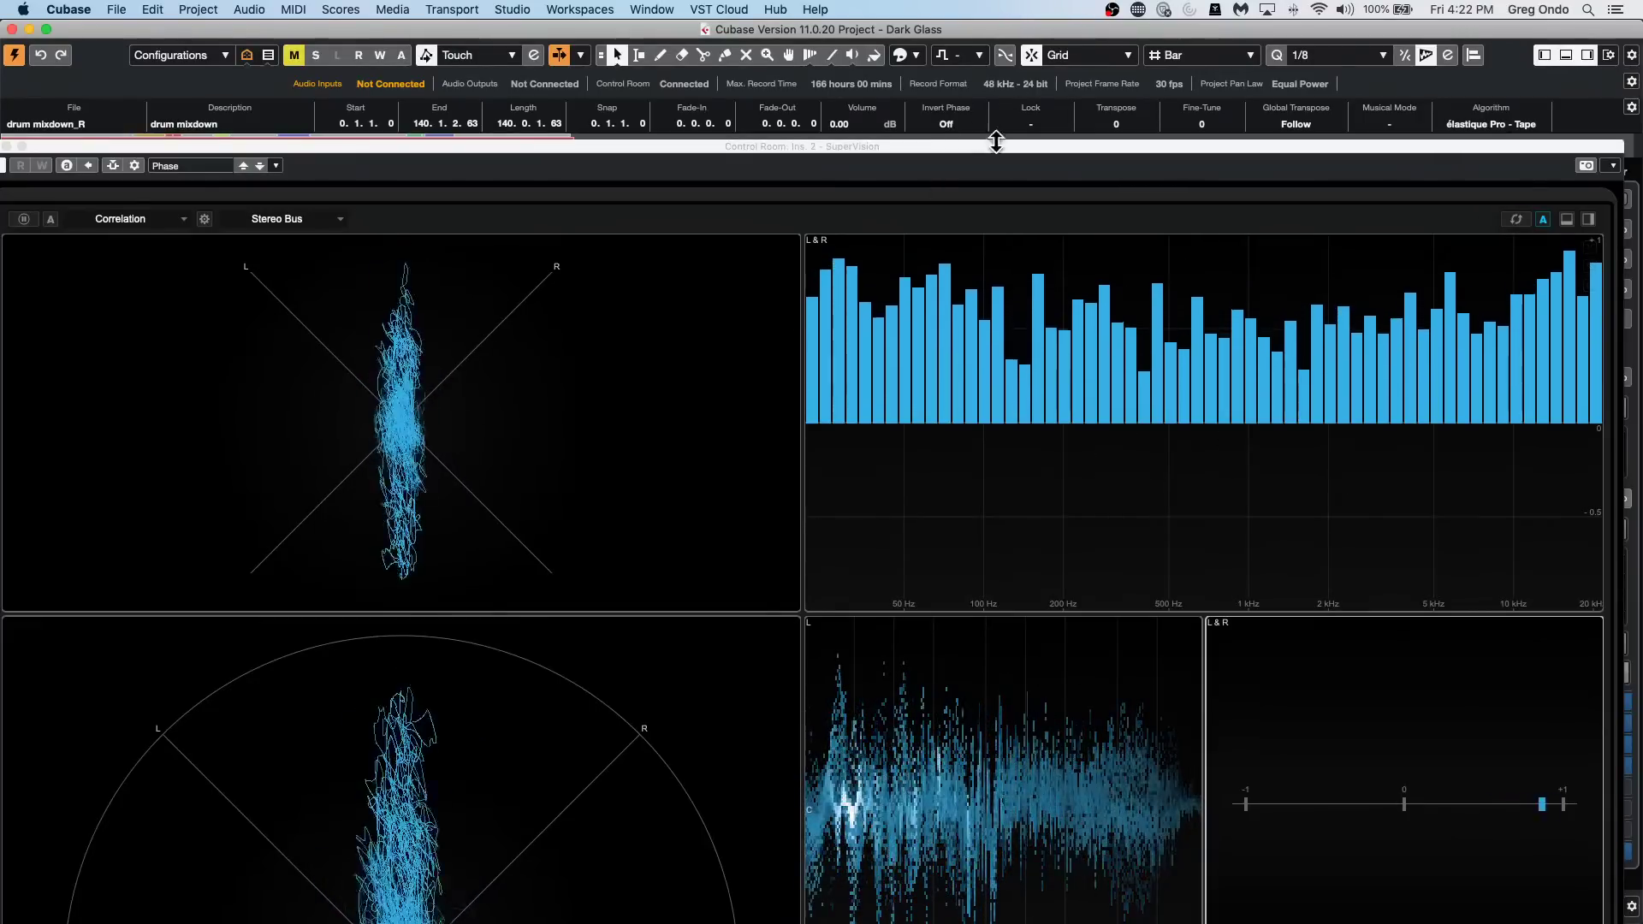
Toggle Invert Phase on and off once more for drum mixdown_R, comparing SuperVision's meters, and close SuperVision.
{"action": "left_click", "coordinate": [956, 125]}
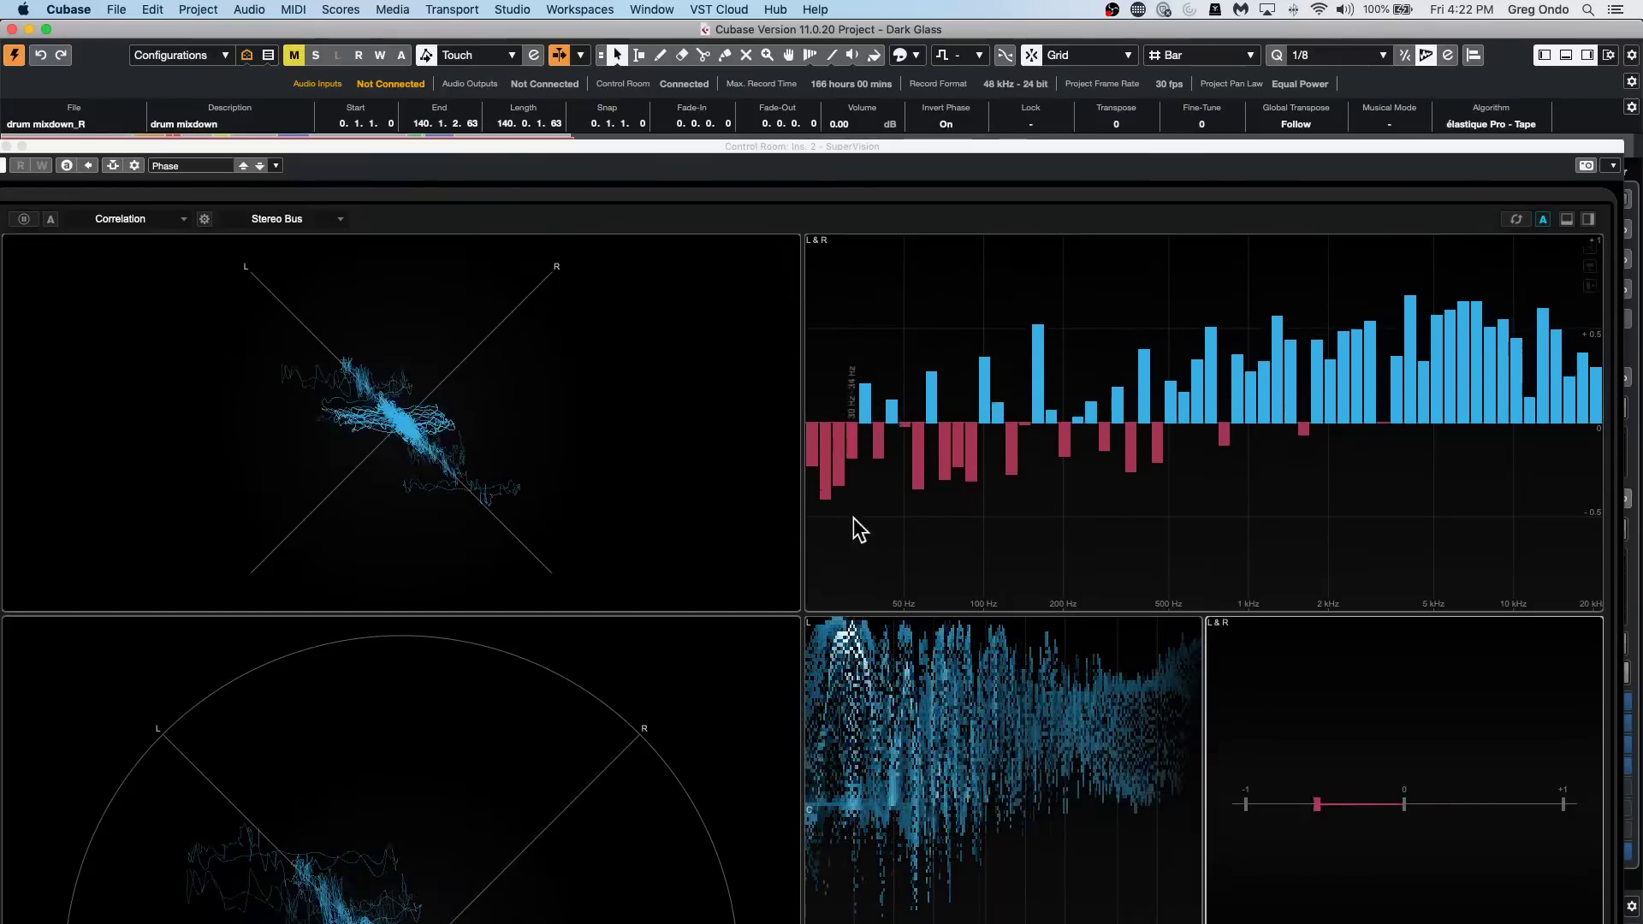
{"action": "left_click", "coordinate": [946, 124]}
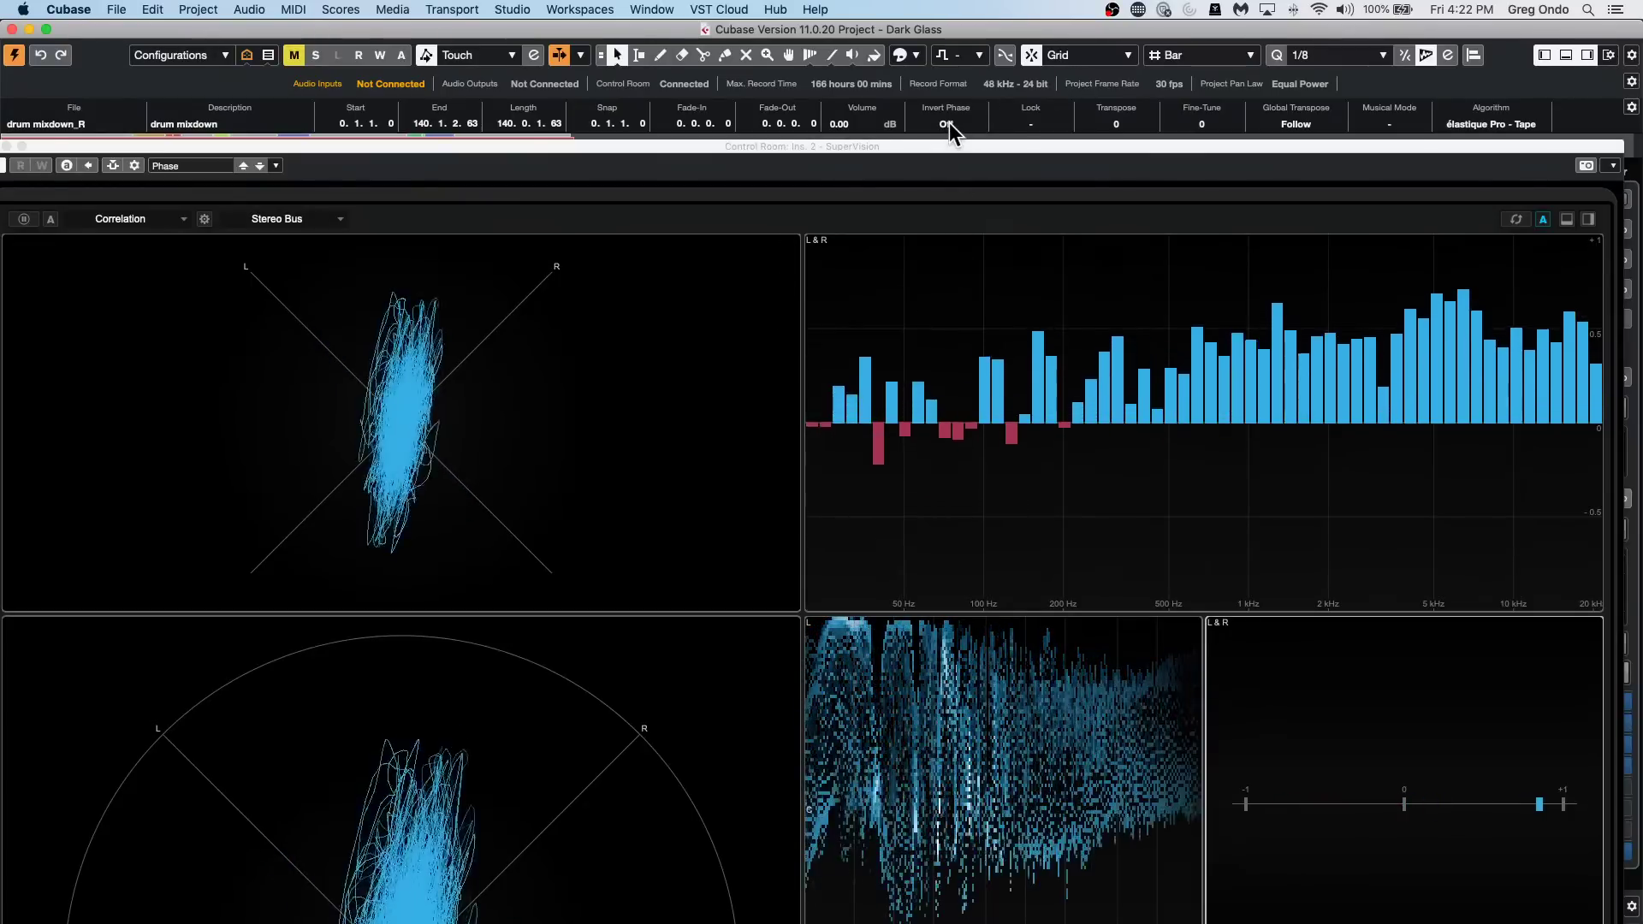
{"action": "left_click", "coordinate": [14, 160]}
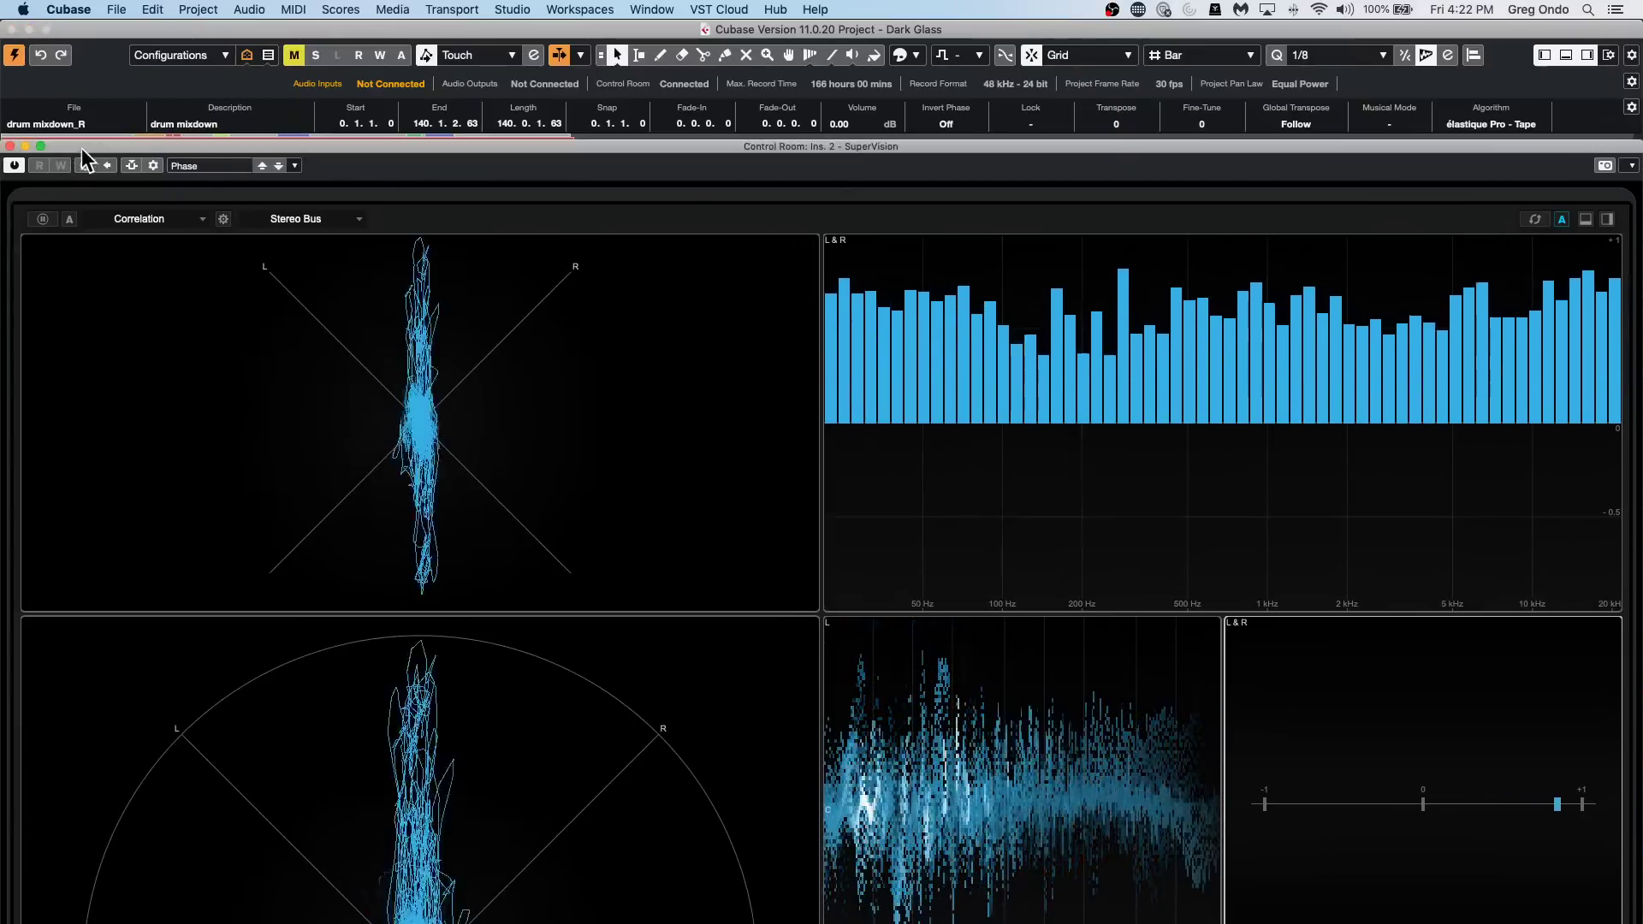
{"action": "left_click", "coordinate": [10, 146]}
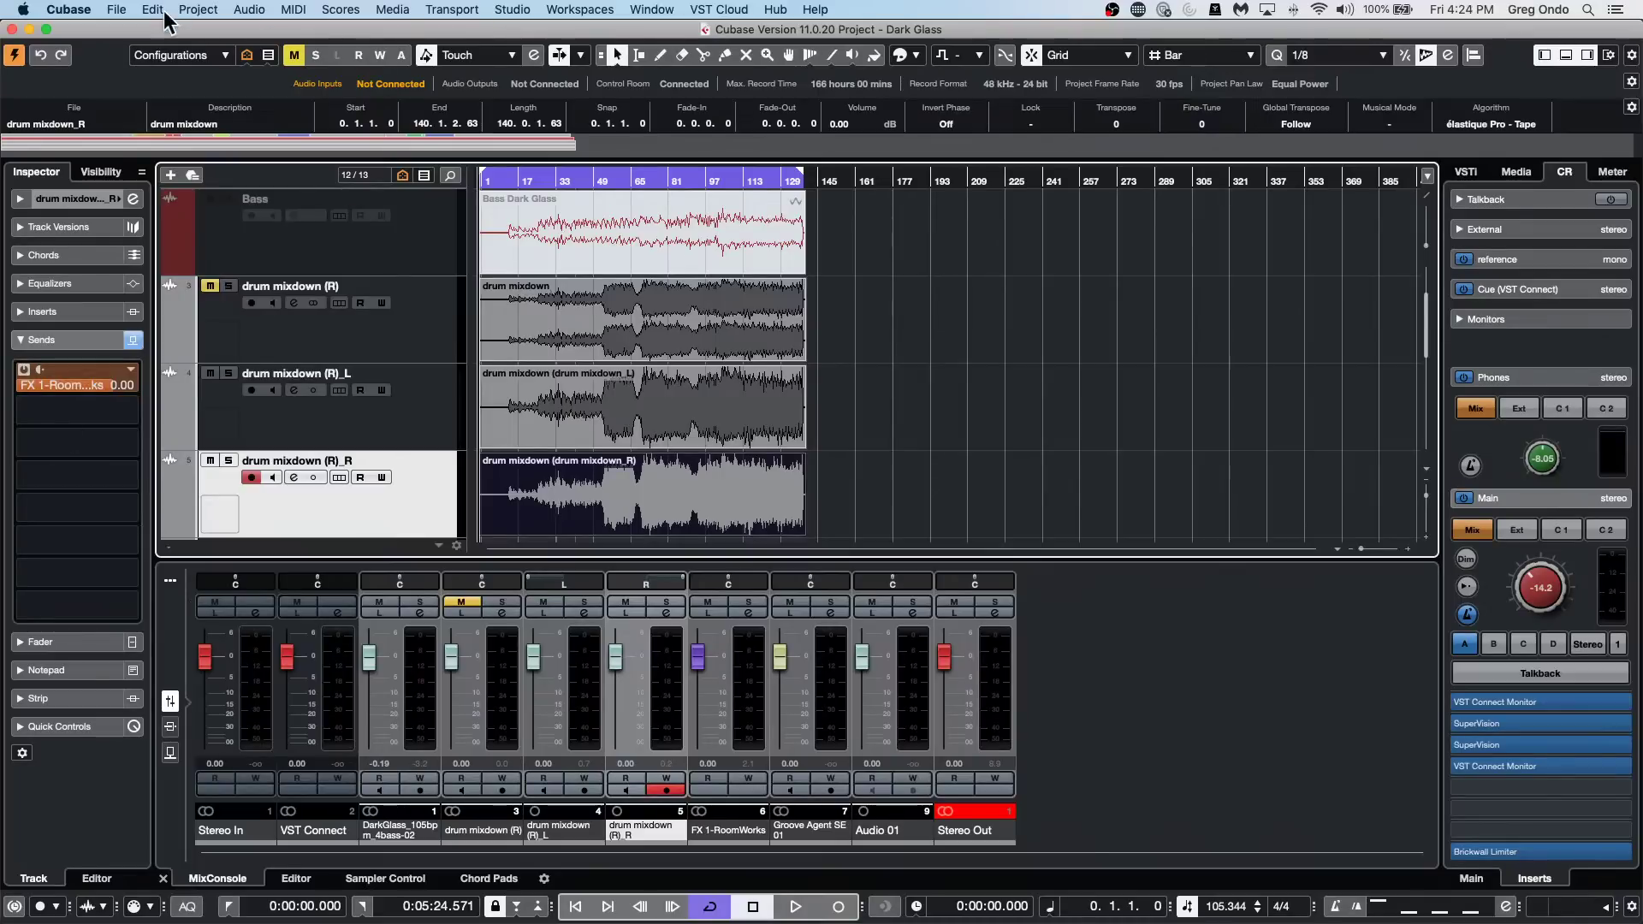
{"action": "left_click", "coordinate": [117, 10]}
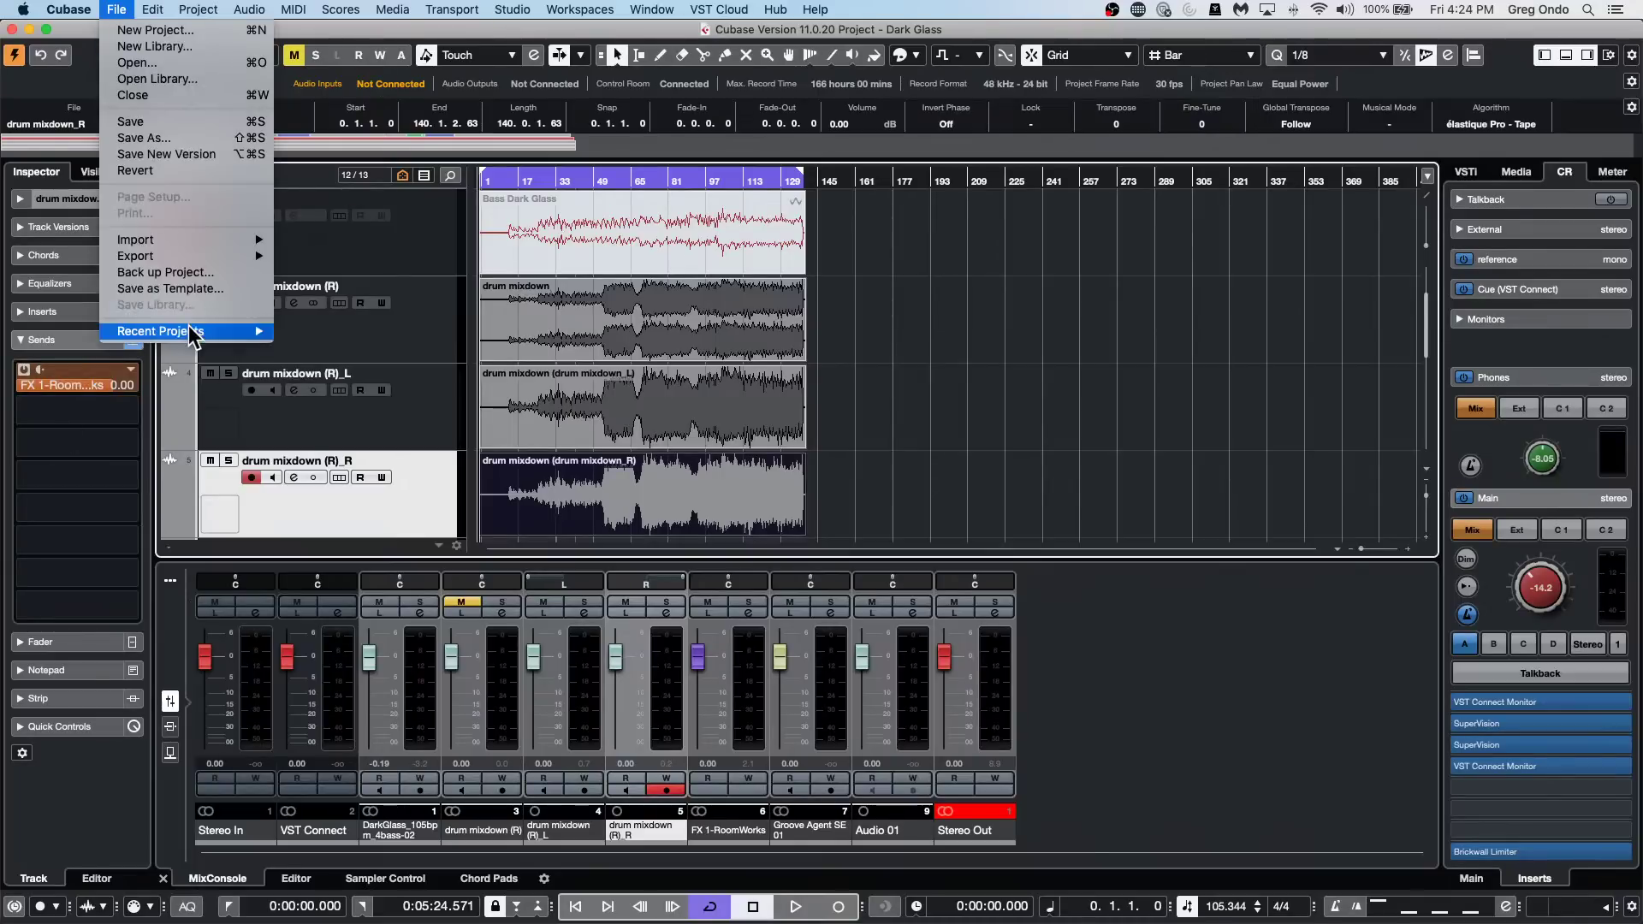
{"action": "mouse_move", "coordinate": [195, 332]}
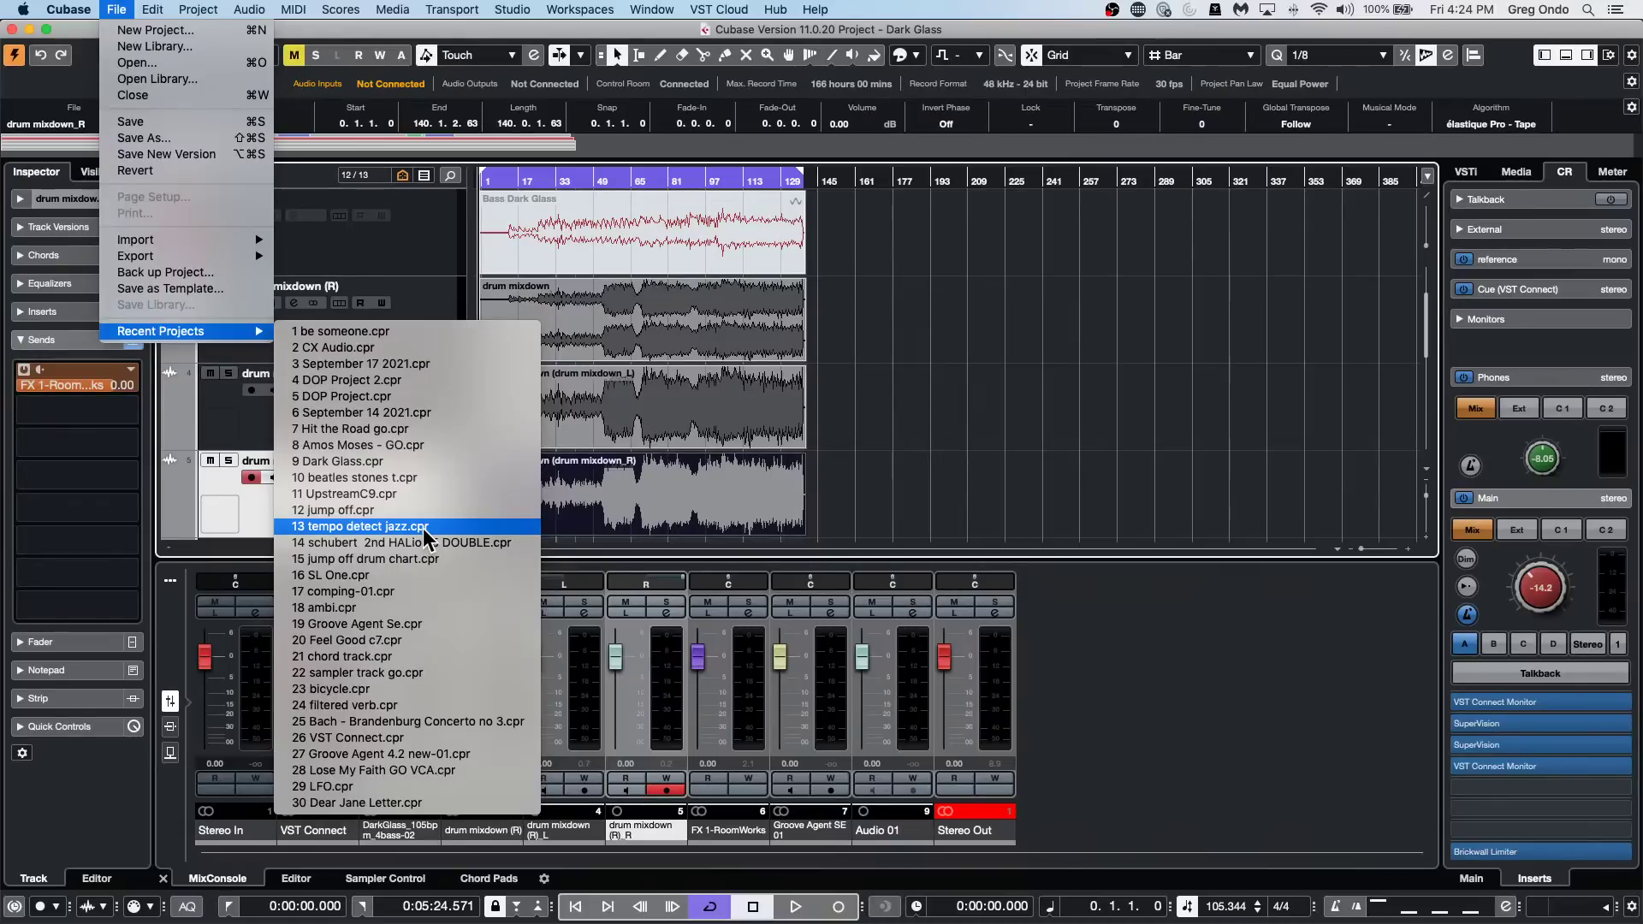
{"action": "left_click", "coordinate": [924, 252]}
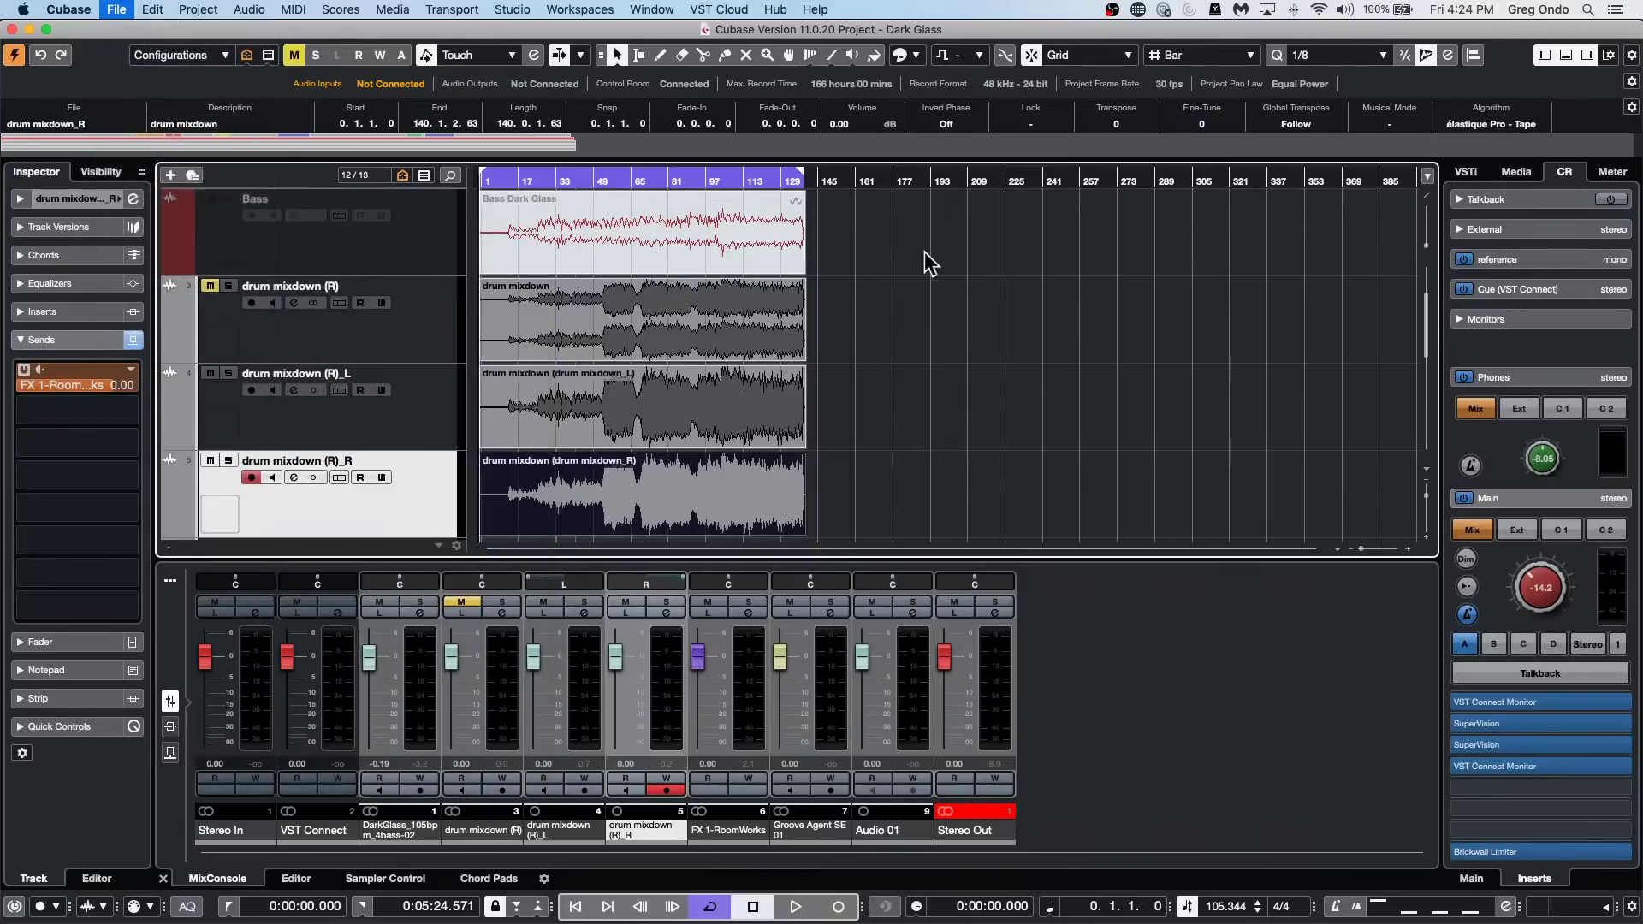
Open Export Video.cpr from the Export Video folder in Projects, activate the project and accept the missing ports.
{"action": "key", "text": "super+o"}
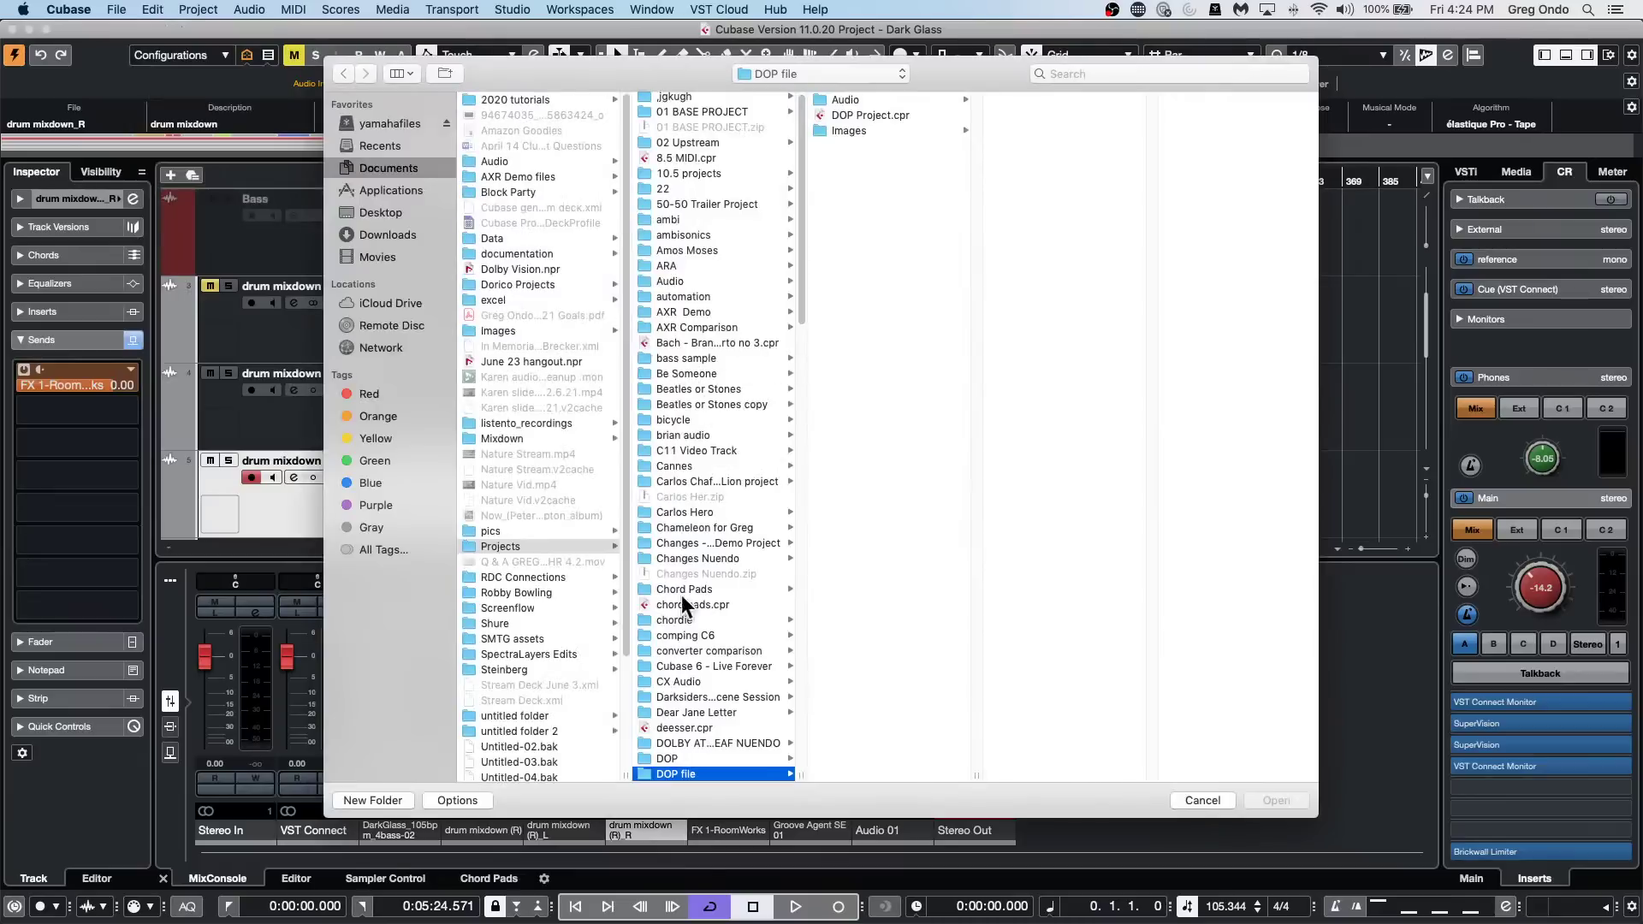
{"action": "scroll", "coordinate": [705, 614], "scroll_direction": "down", "scroll_amount": 5}
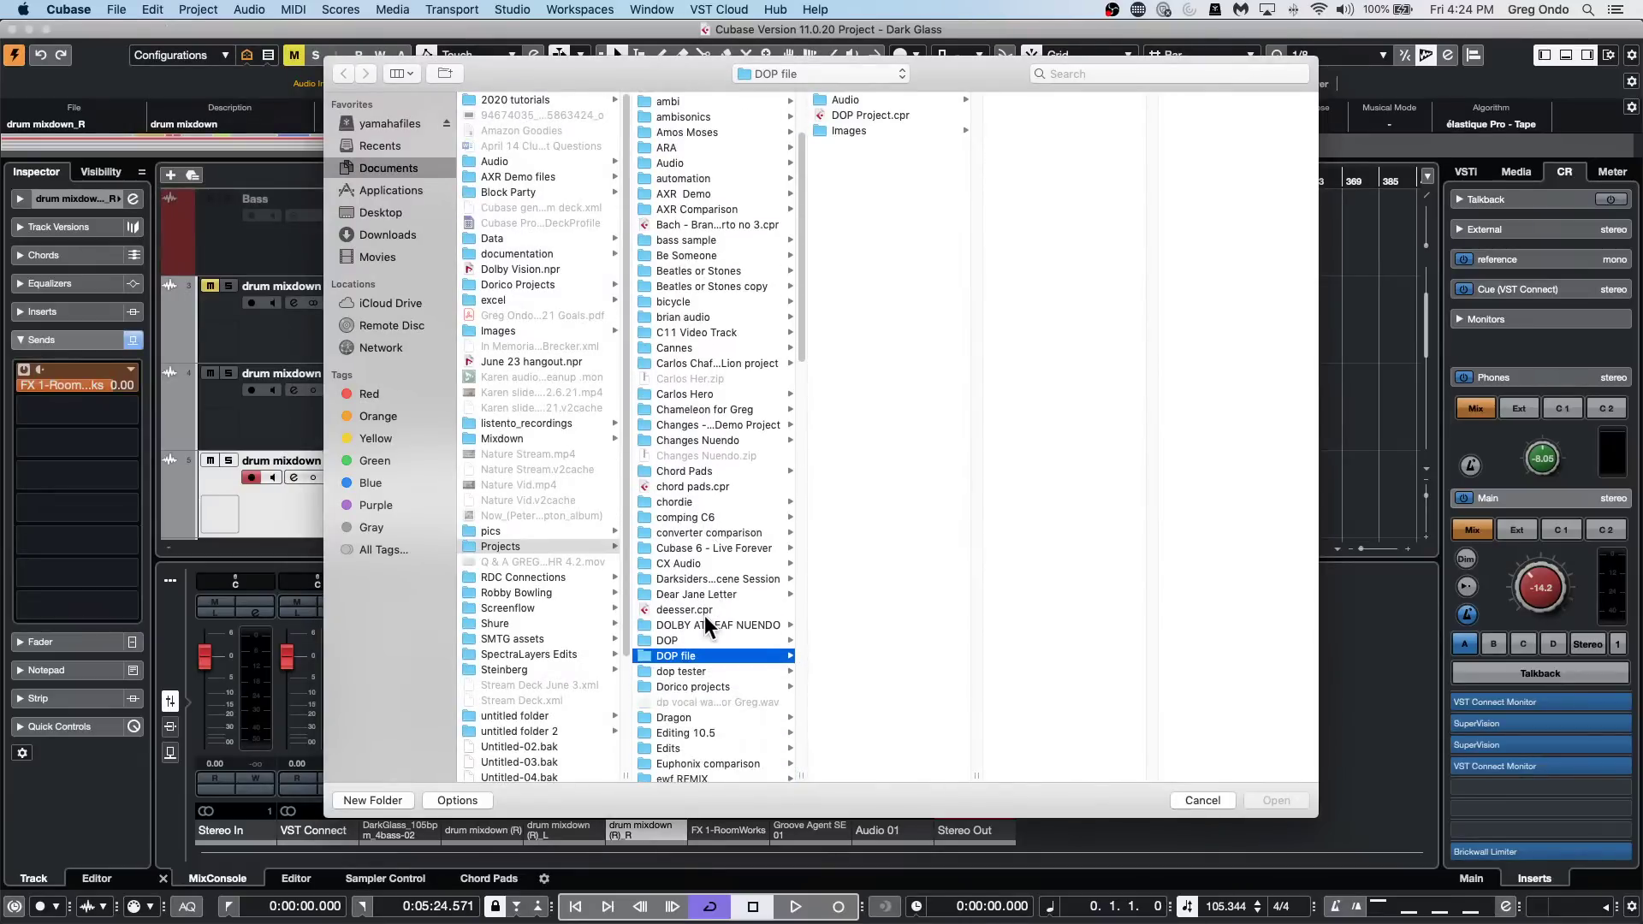
{"action": "scroll", "coordinate": [705, 614], "scroll_direction": "down", "scroll_amount": 2}
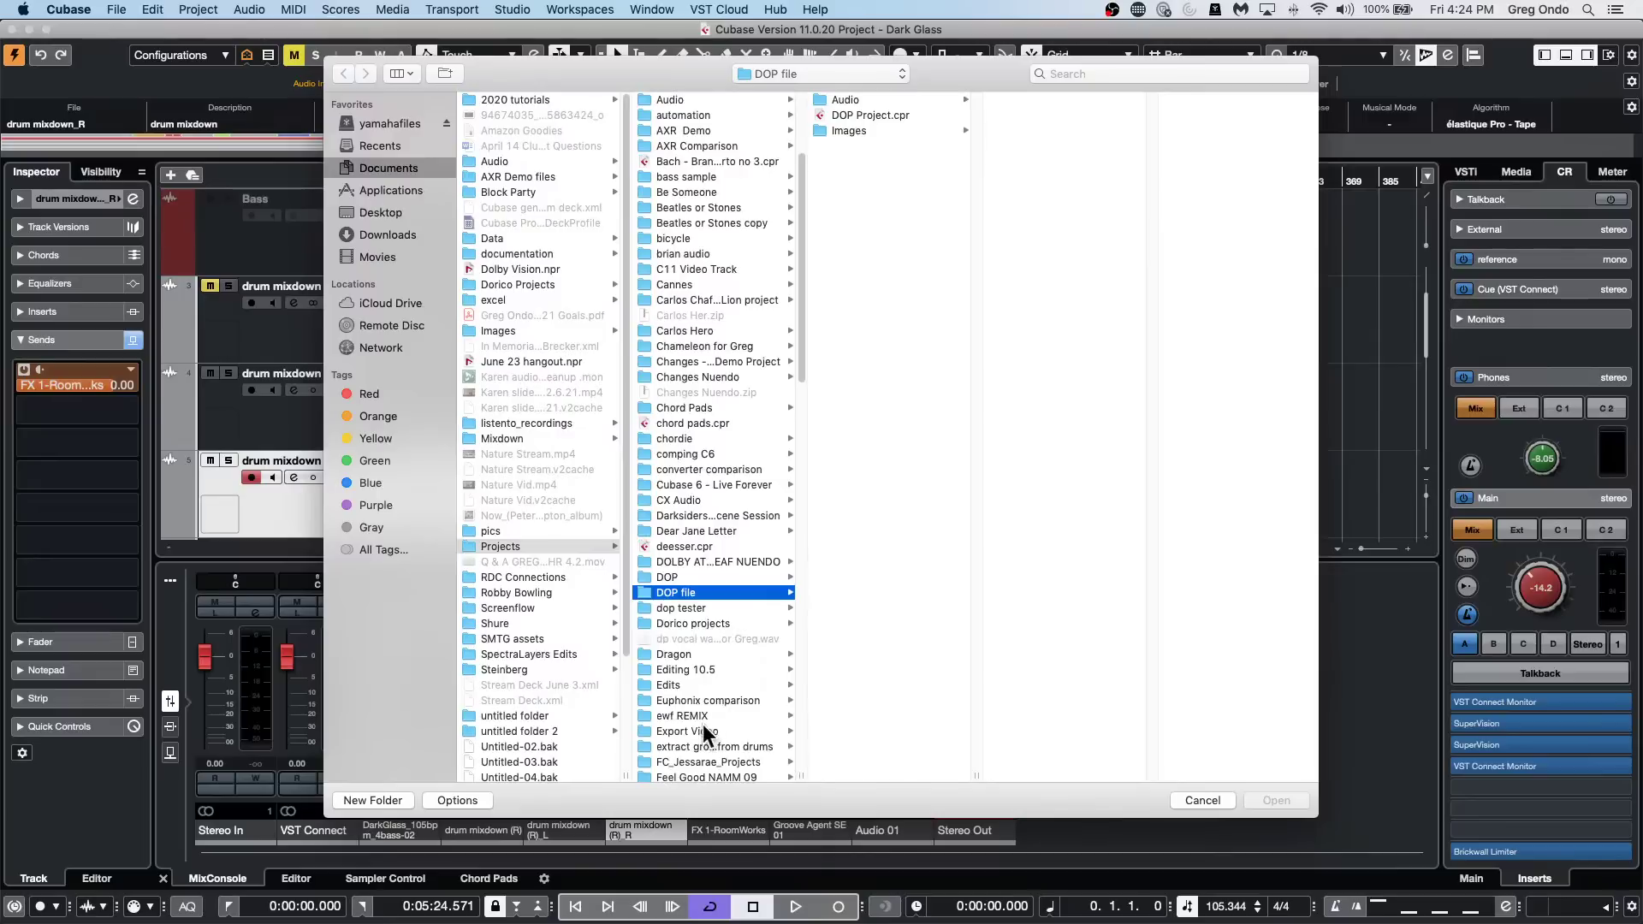
{"action": "left_click", "coordinate": [704, 728]}
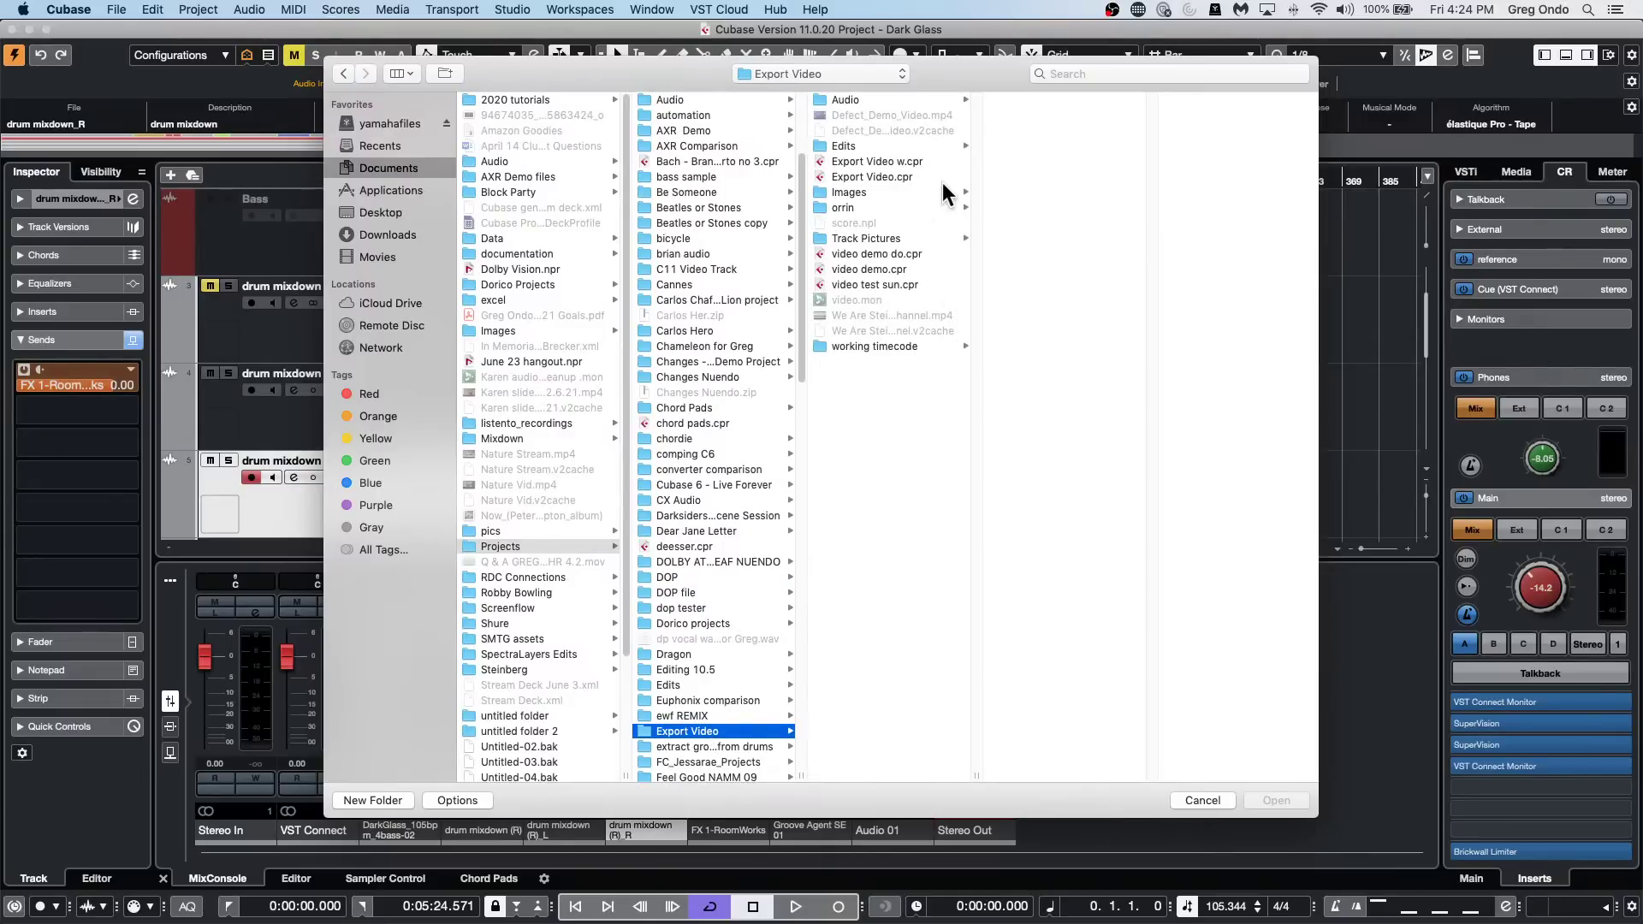
{"action": "double_click", "coordinate": [901, 177]}
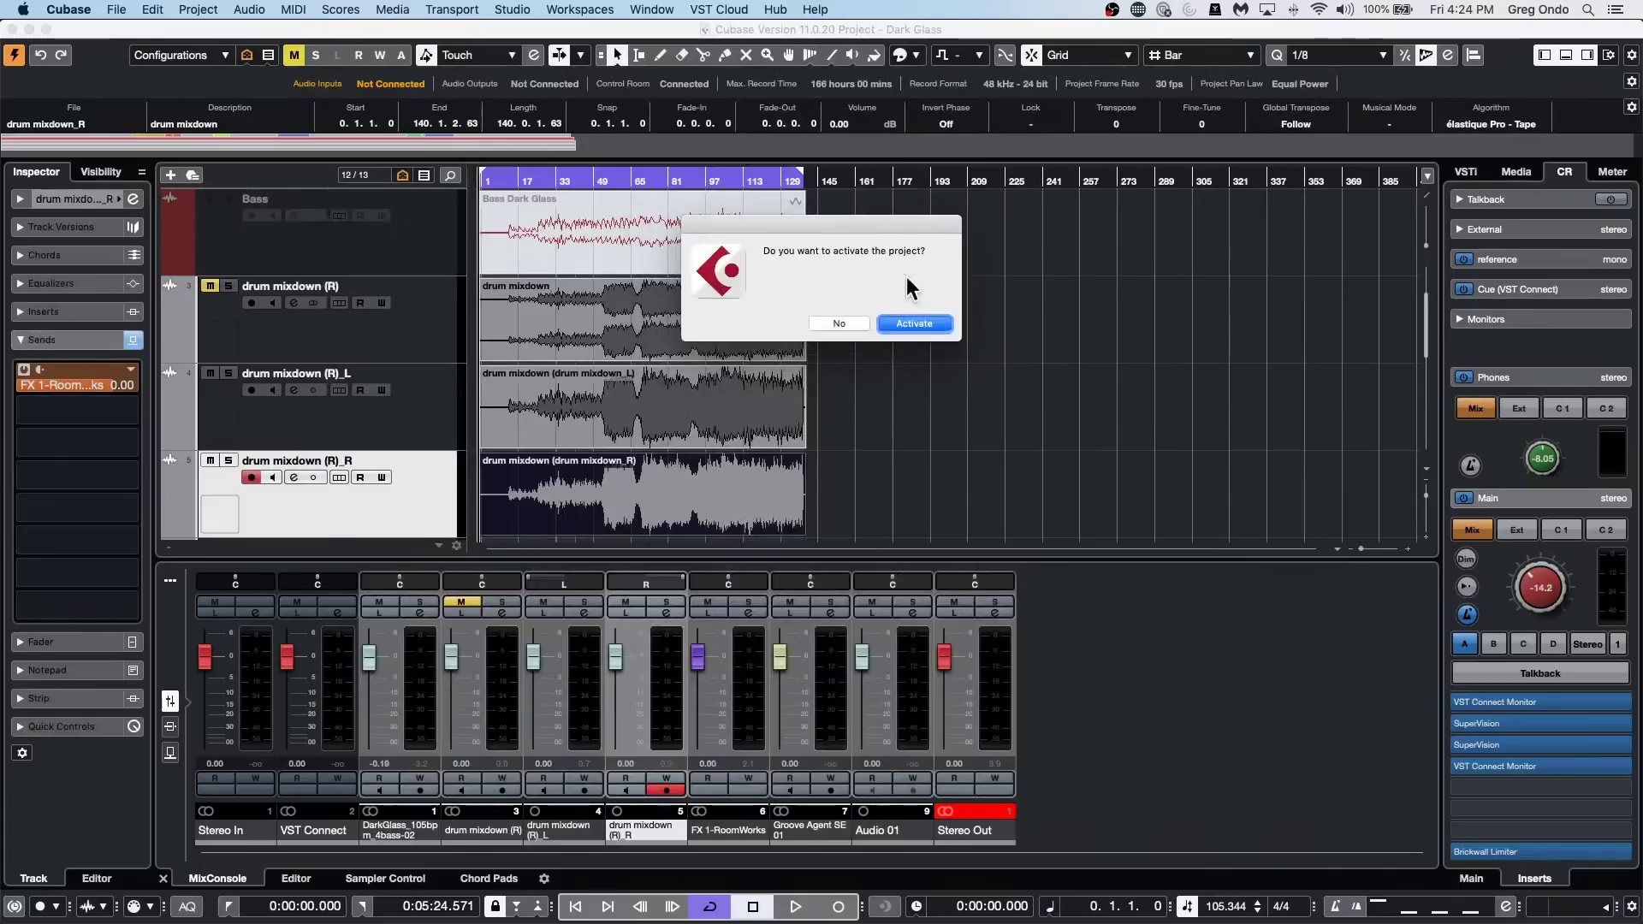
{"action": "left_click", "coordinate": [917, 324]}
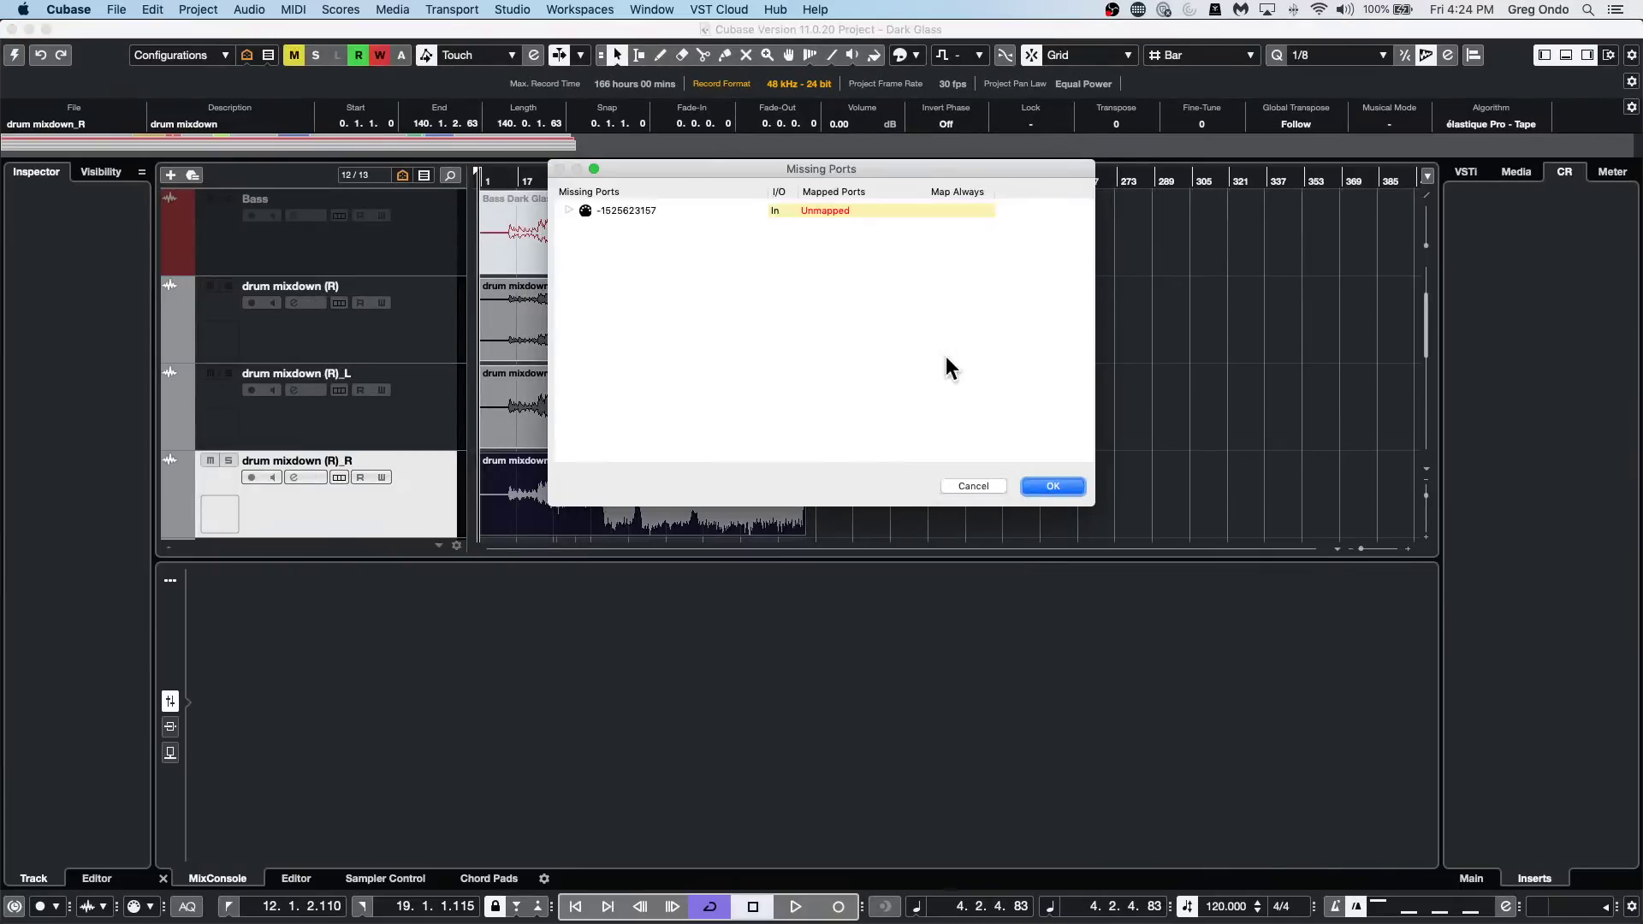
{"action": "left_click", "coordinate": [1048, 485]}
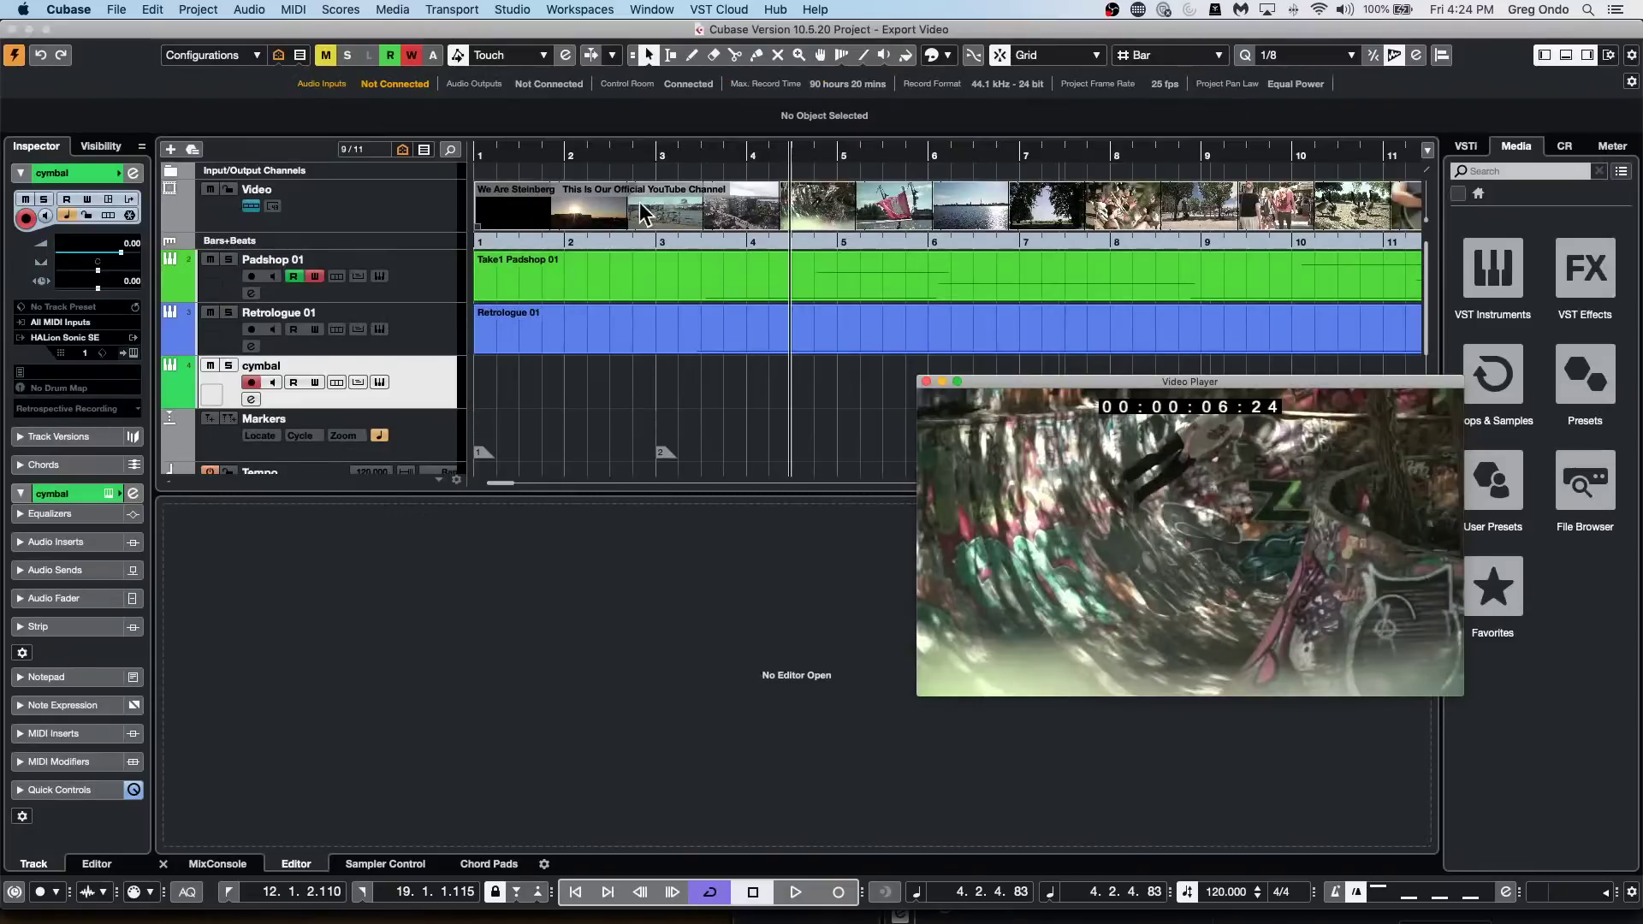
Play the Export Video project with the whole arrangement in view and raise the tempo to 146 during playback.
{"action": "left_click_drag", "start_coordinate": [608, 120], "coordinate": [607, 178]}
{"action": "key", "text": "space"}
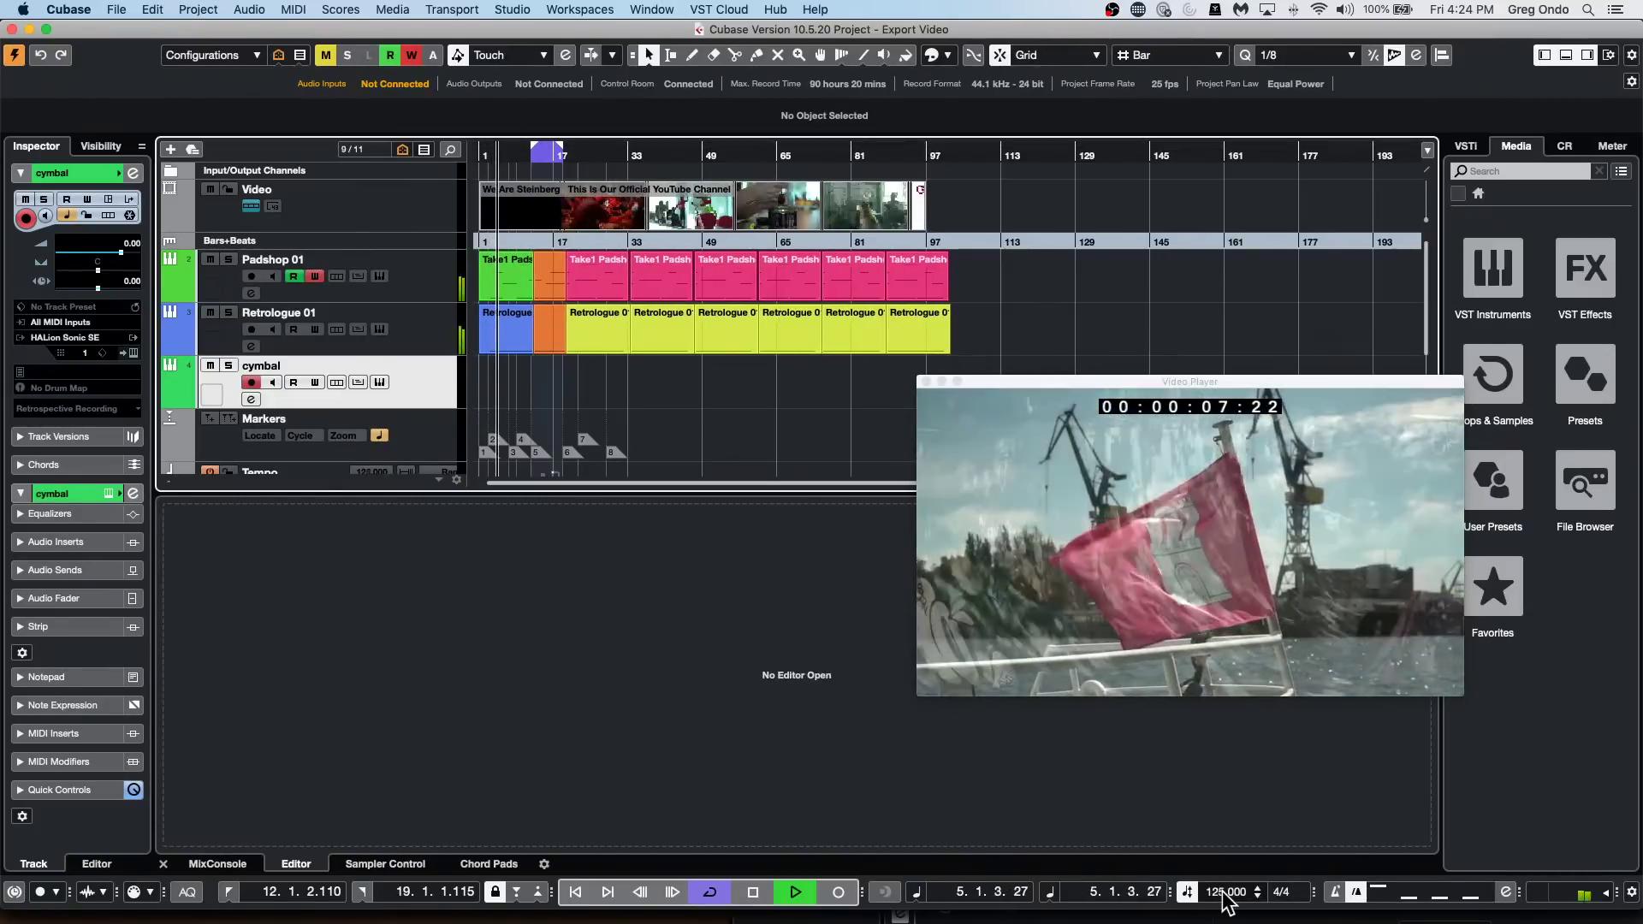
{"action": "scroll", "coordinate": [1225, 900], "scroll_direction": "up", "scroll_amount": 10}
{"action": "scroll", "coordinate": [1225, 900], "scroll_direction": "up", "scroll_amount": 16}
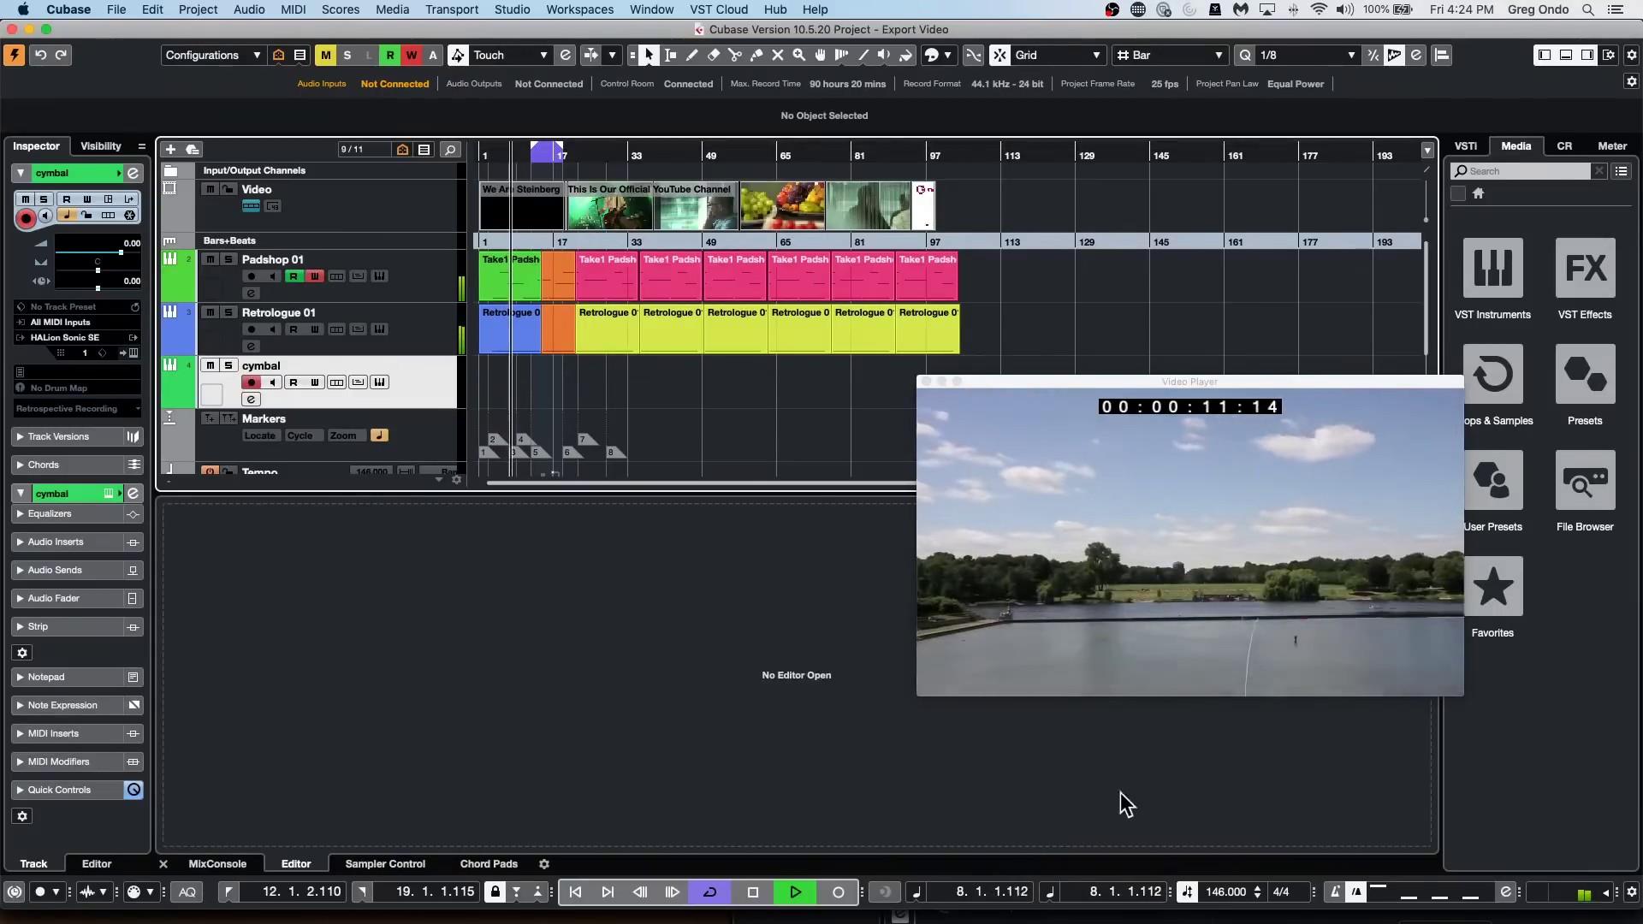
Set the project tempo to 78 while the video plays, and stop playback.
{"action": "double_click", "coordinate": [1225, 891]}
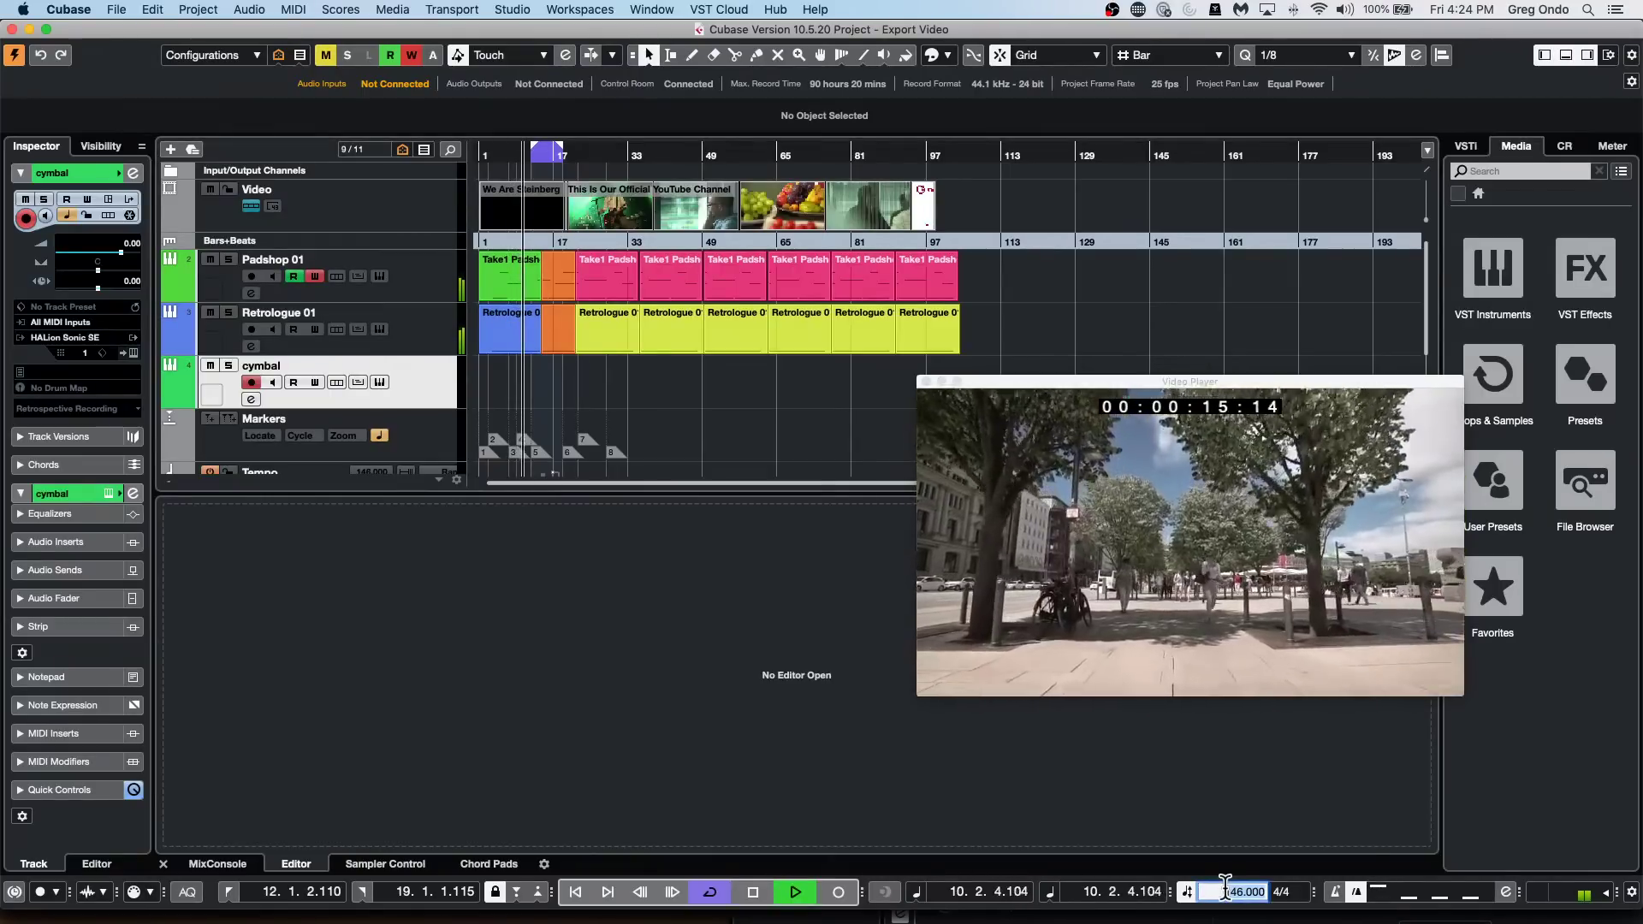
{"action": "type", "text": "78"}
{"action": "key", "text": "Return"}
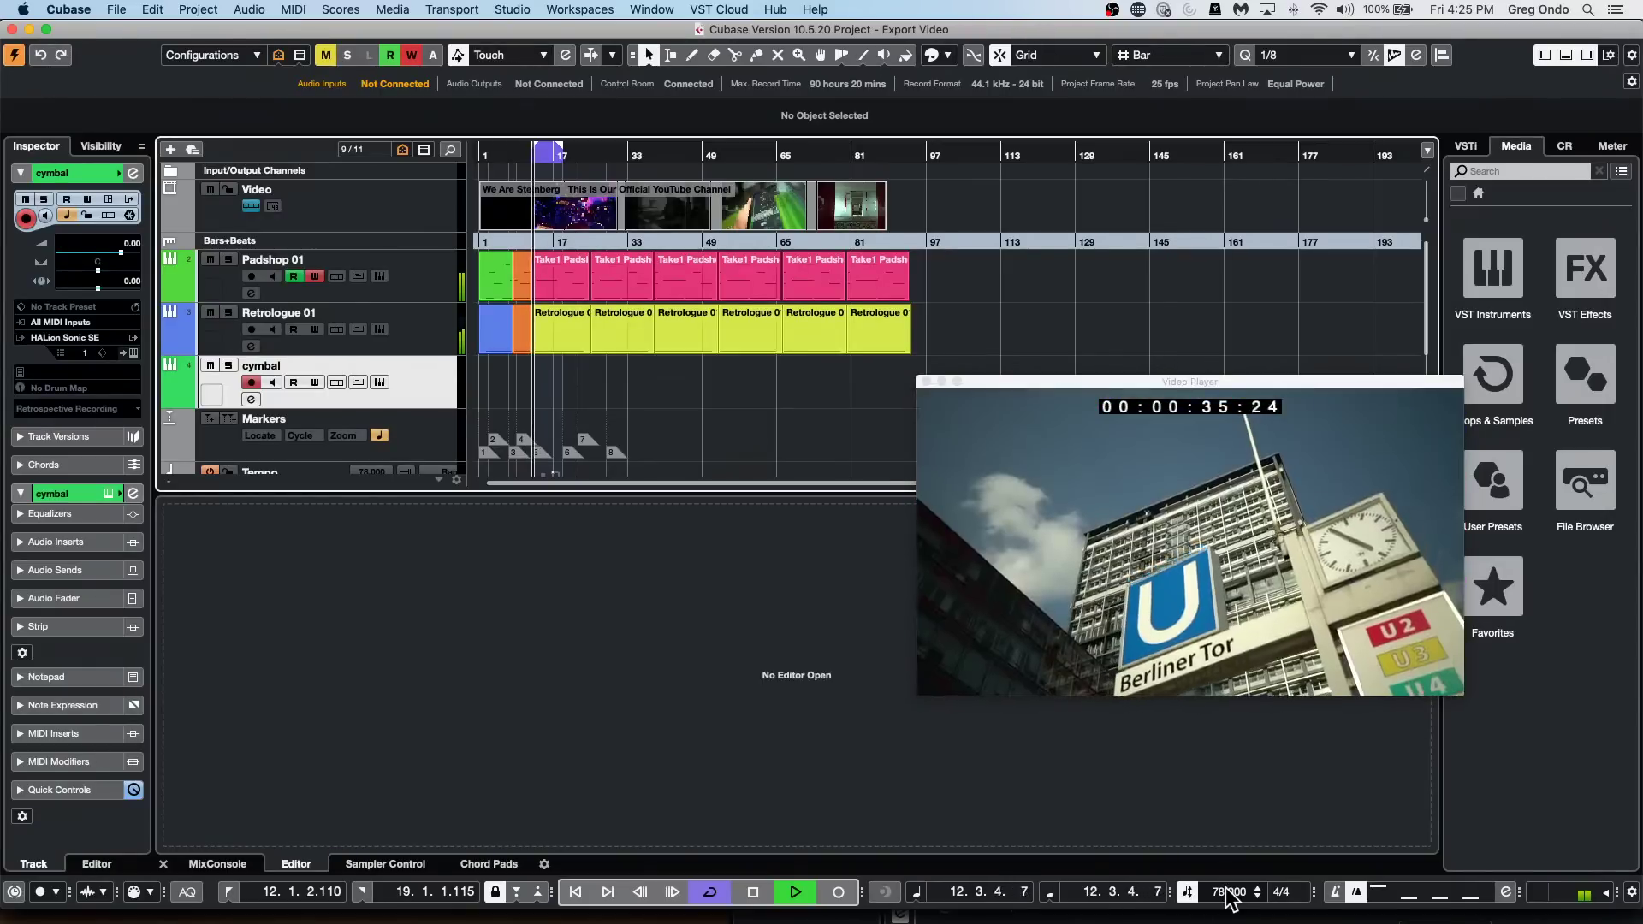
{"action": "key", "text": "space"}
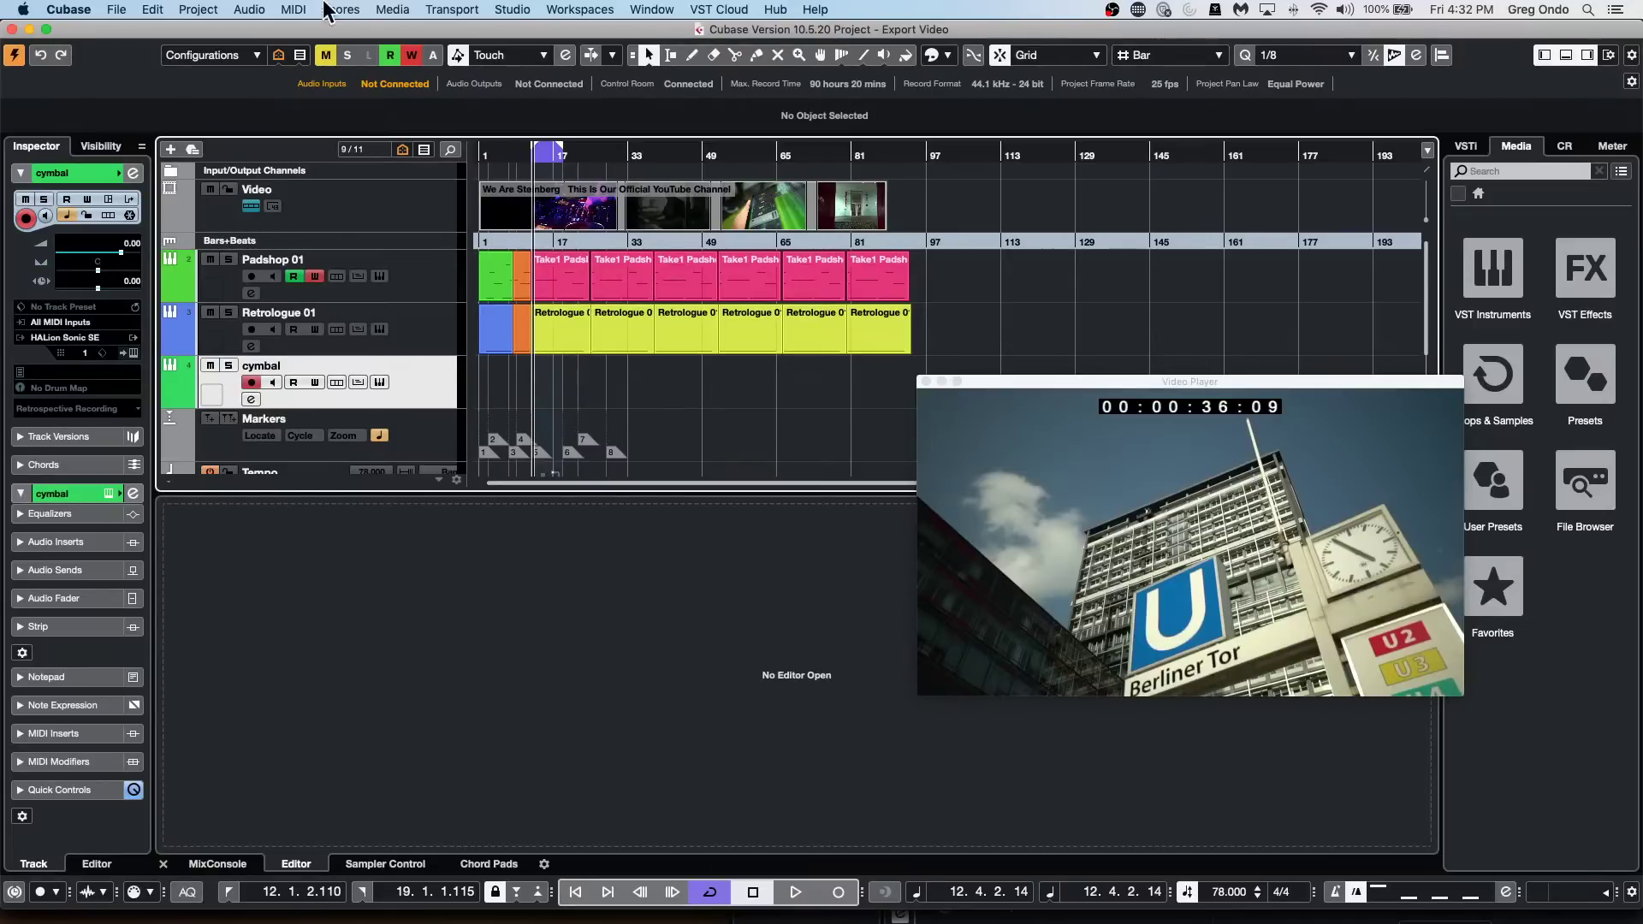
Switch back to the open Dark Glass project and activate it.
{"action": "left_click", "coordinate": [611, 10]}
{"action": "mouse_move", "coordinate": [651, 9]}
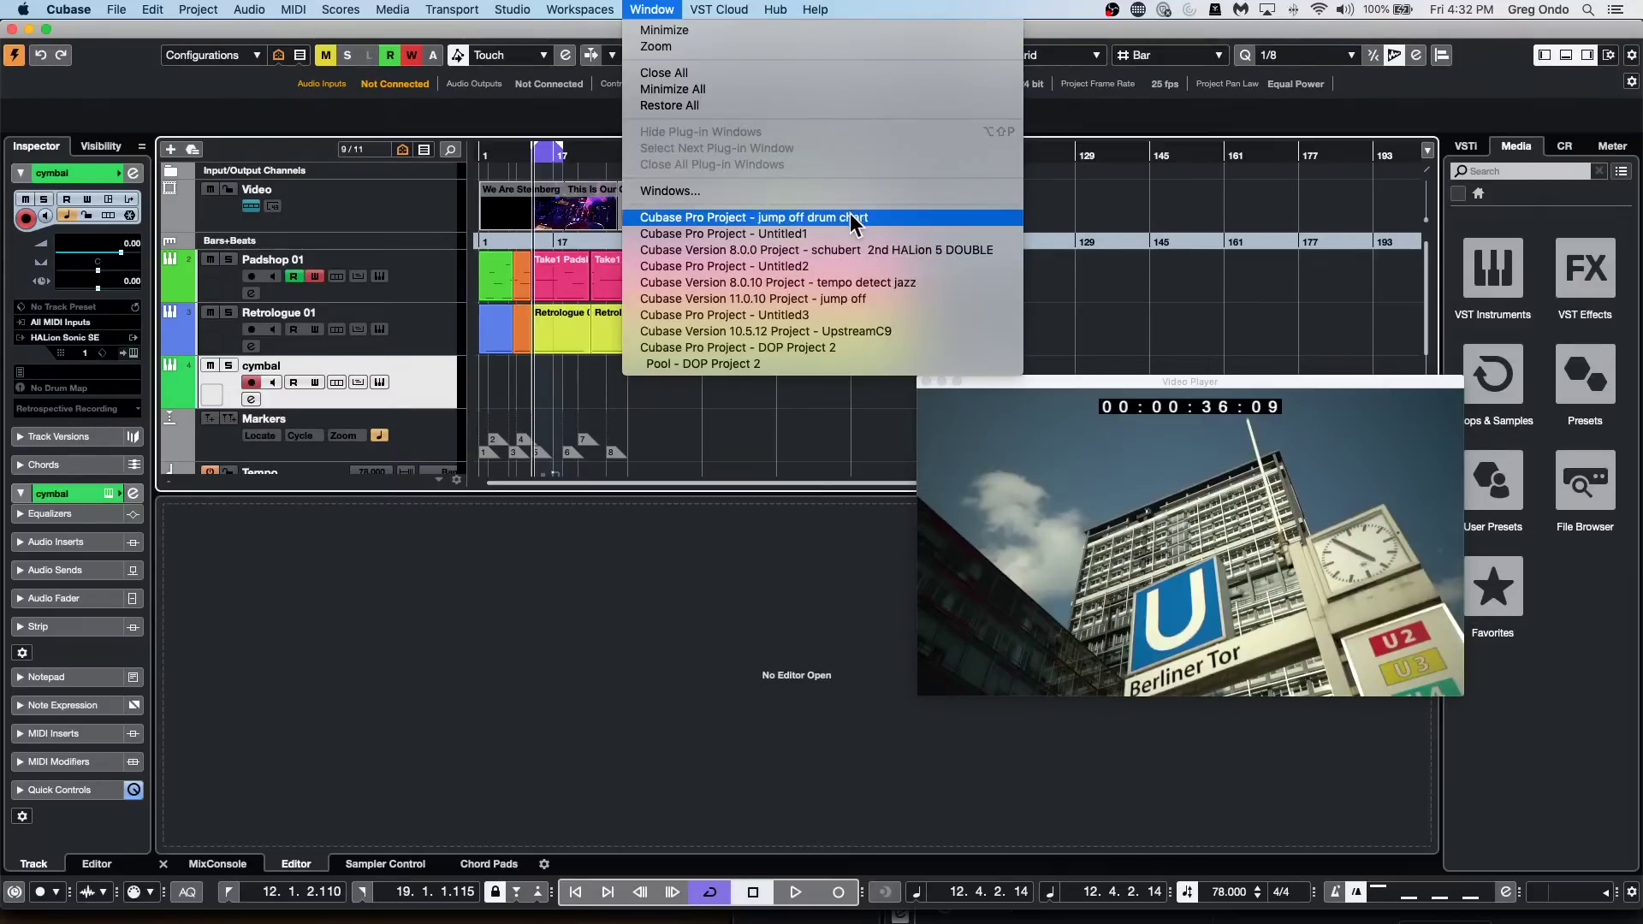
{"action": "left_click", "coordinate": [715, 467]}
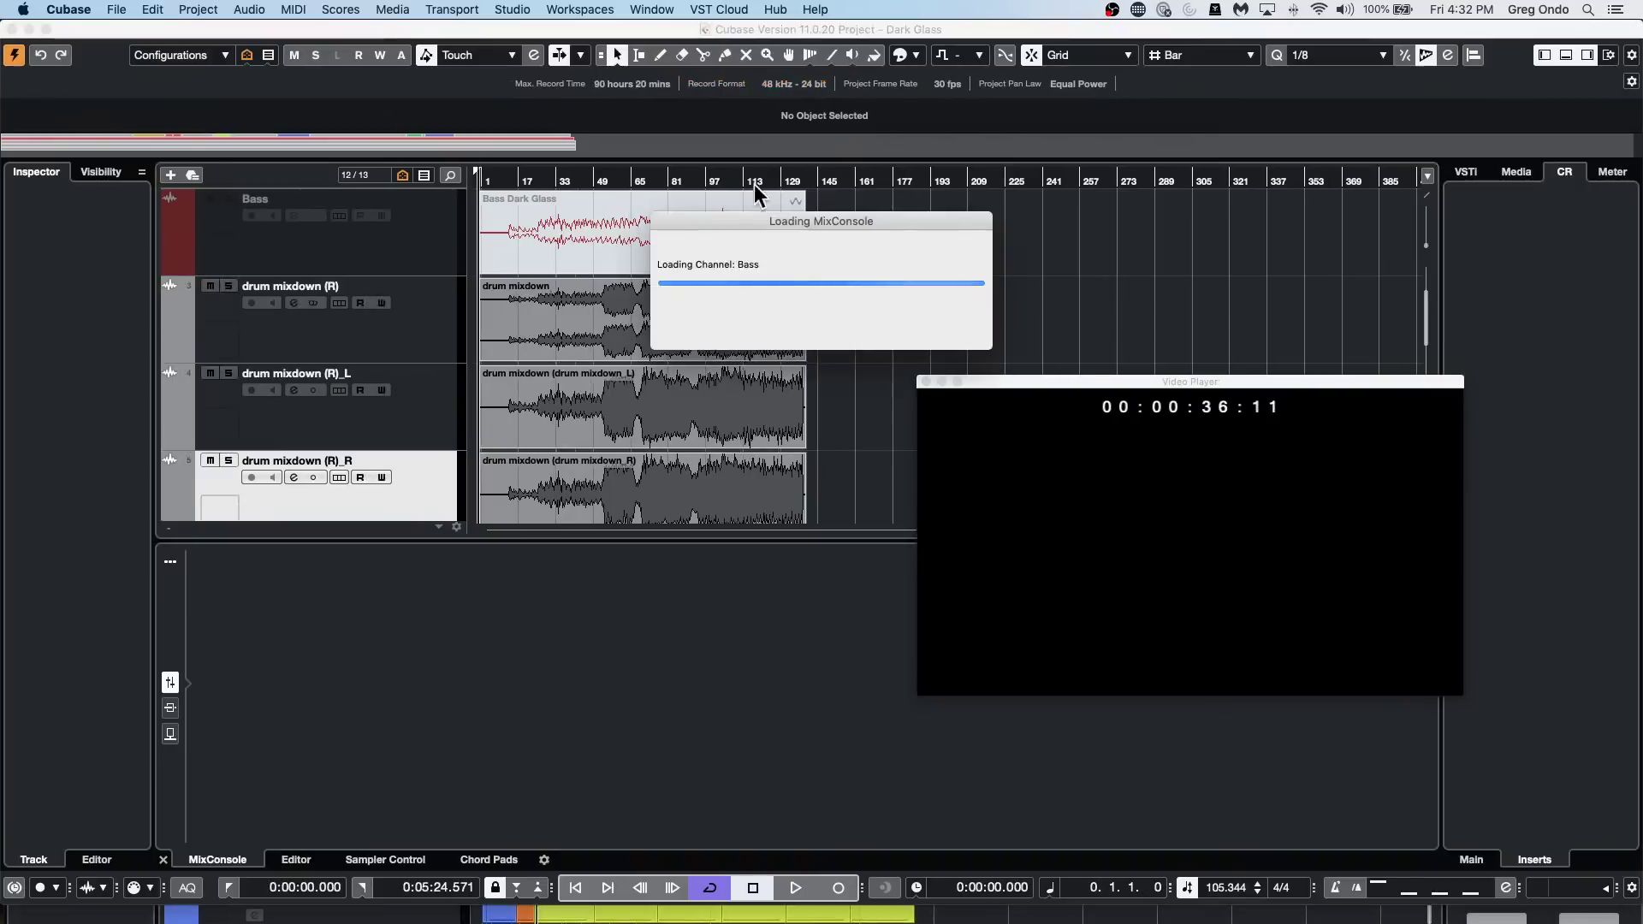
Play the split drum mixdown tracks from about bar 27 and raise the Control Room main level to -10.1.
{"action": "scroll", "coordinate": [941, 436], "scroll_direction": "down", "scroll_amount": 3}
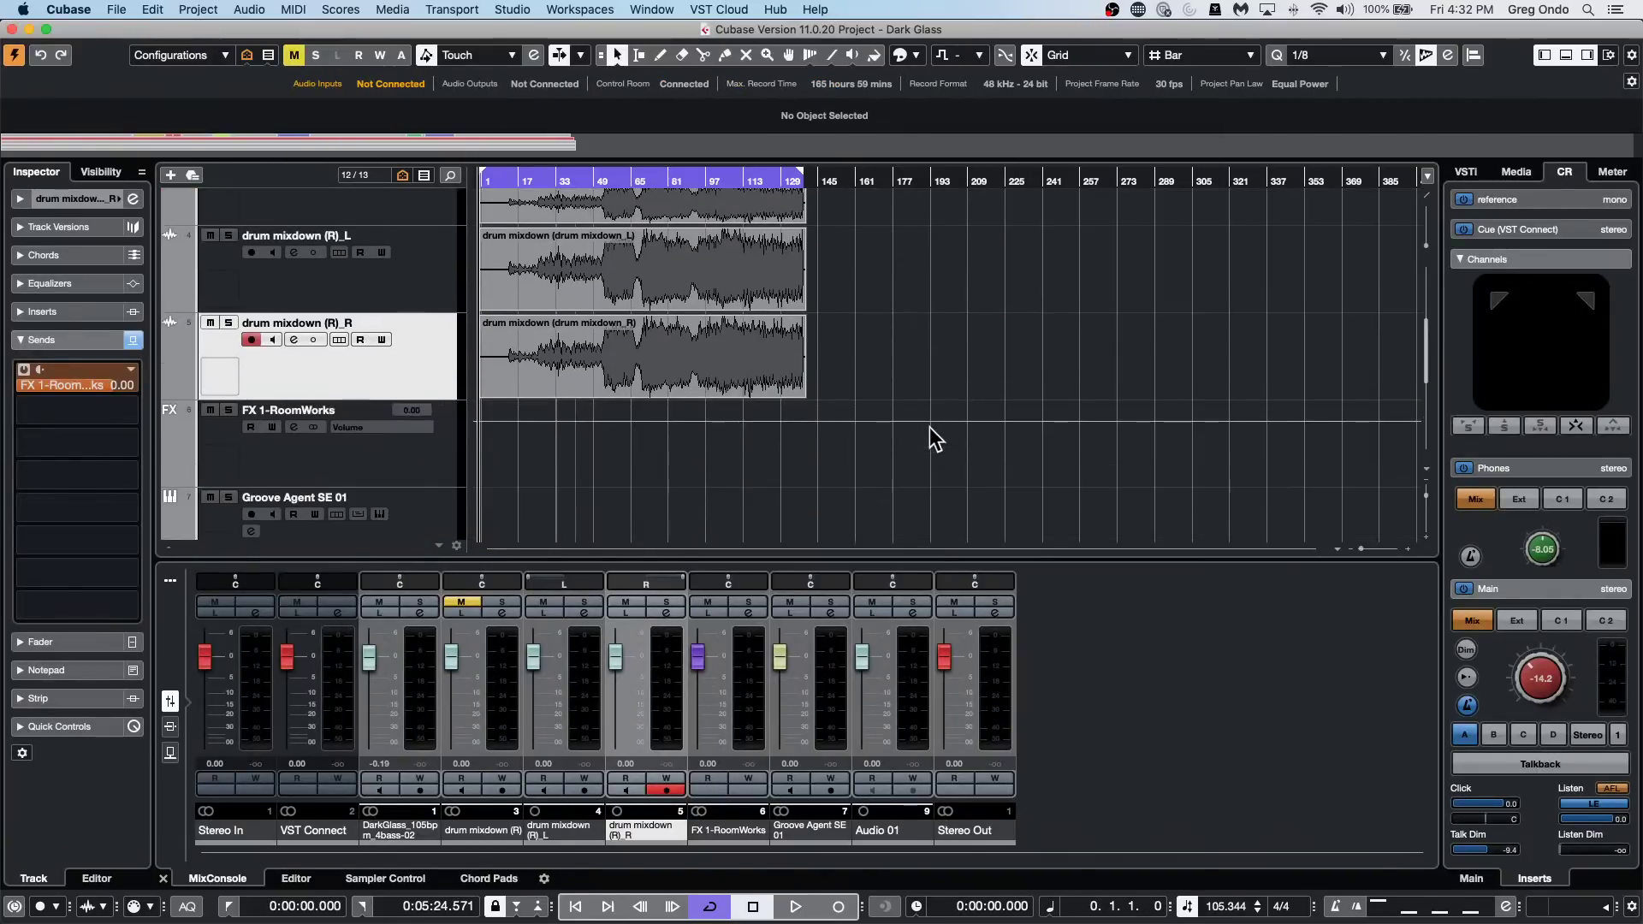
{"action": "scroll", "coordinate": [847, 420], "scroll_direction": "up", "scroll_amount": 1}
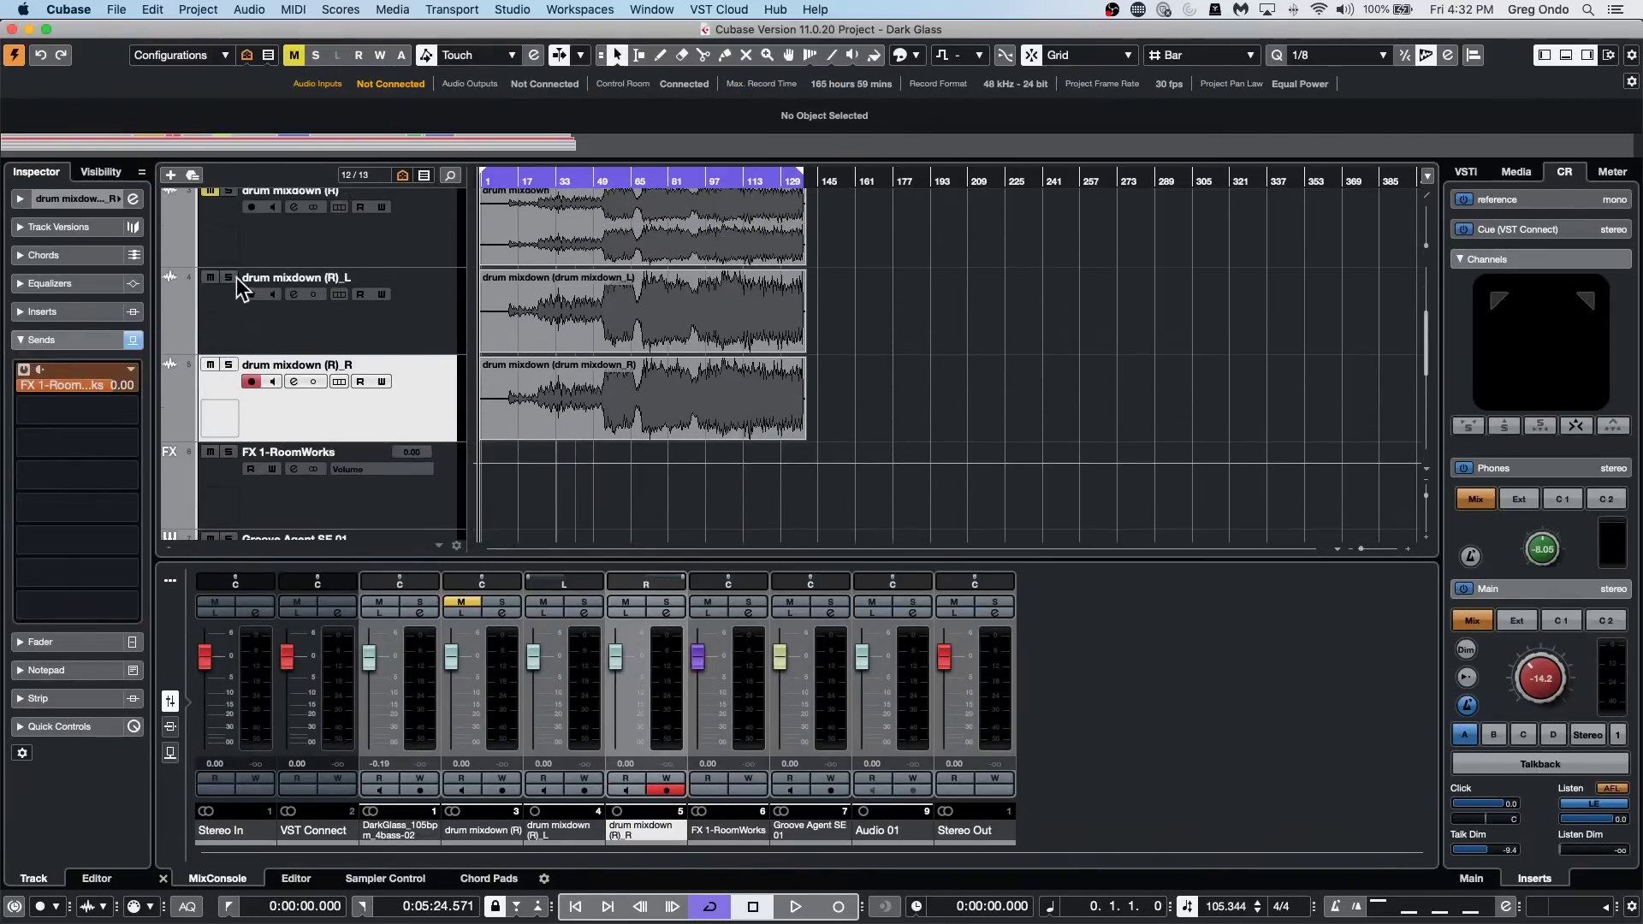
{"action": "left_click", "coordinate": [541, 182]}
{"action": "key", "text": "space"}
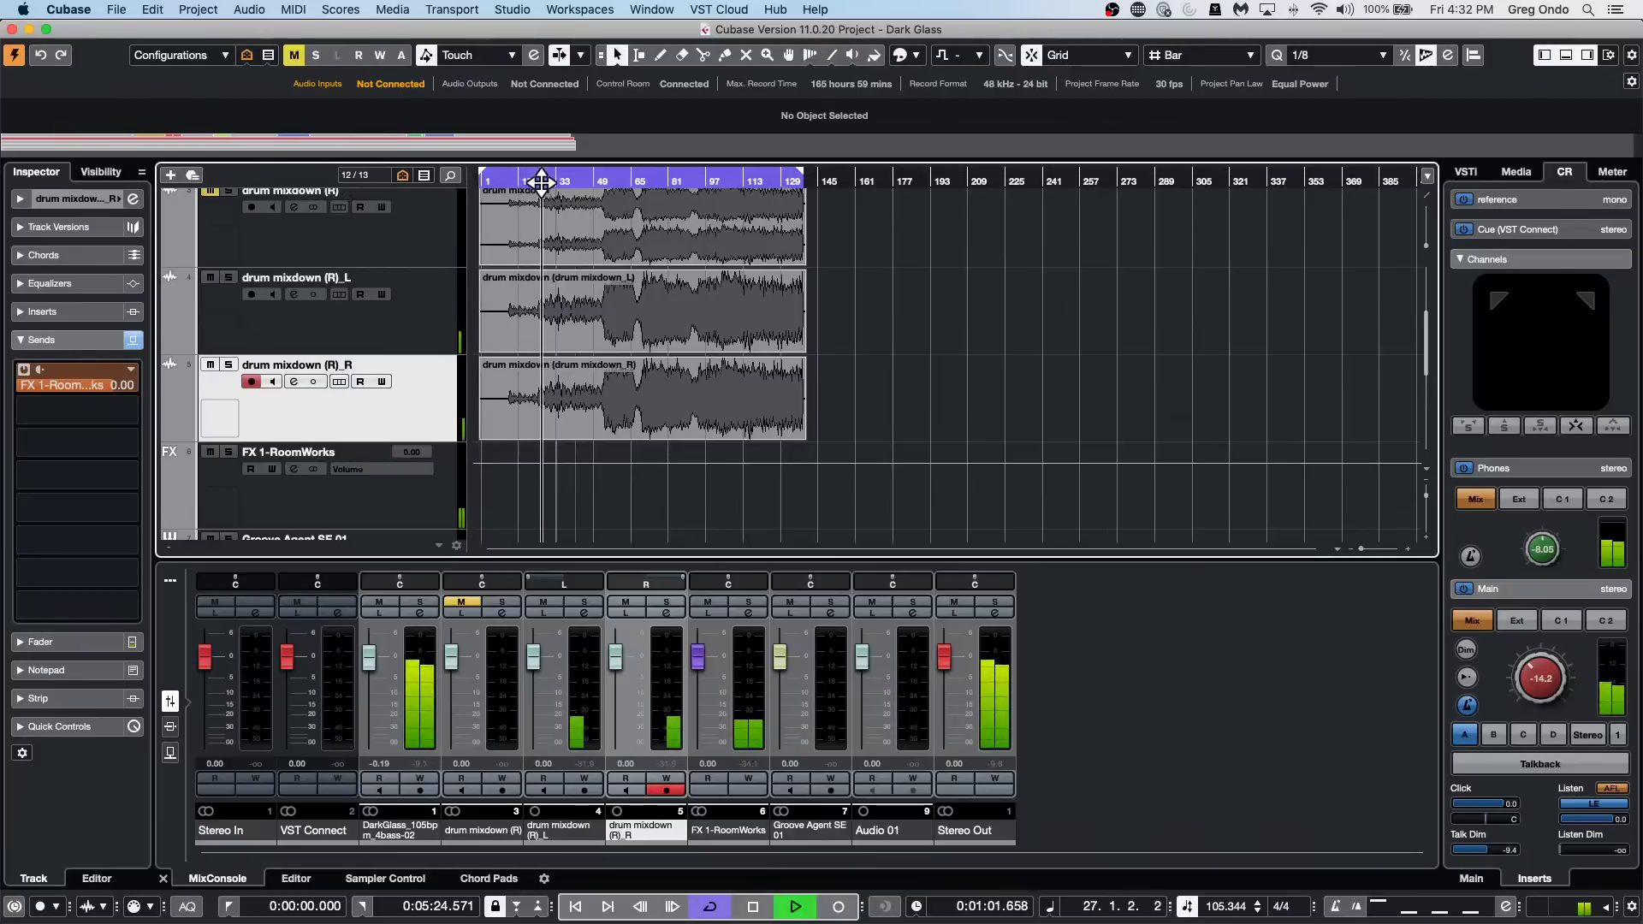
{"action": "scroll", "coordinate": [1540, 677], "scroll_direction": "up", "scroll_amount": 4}
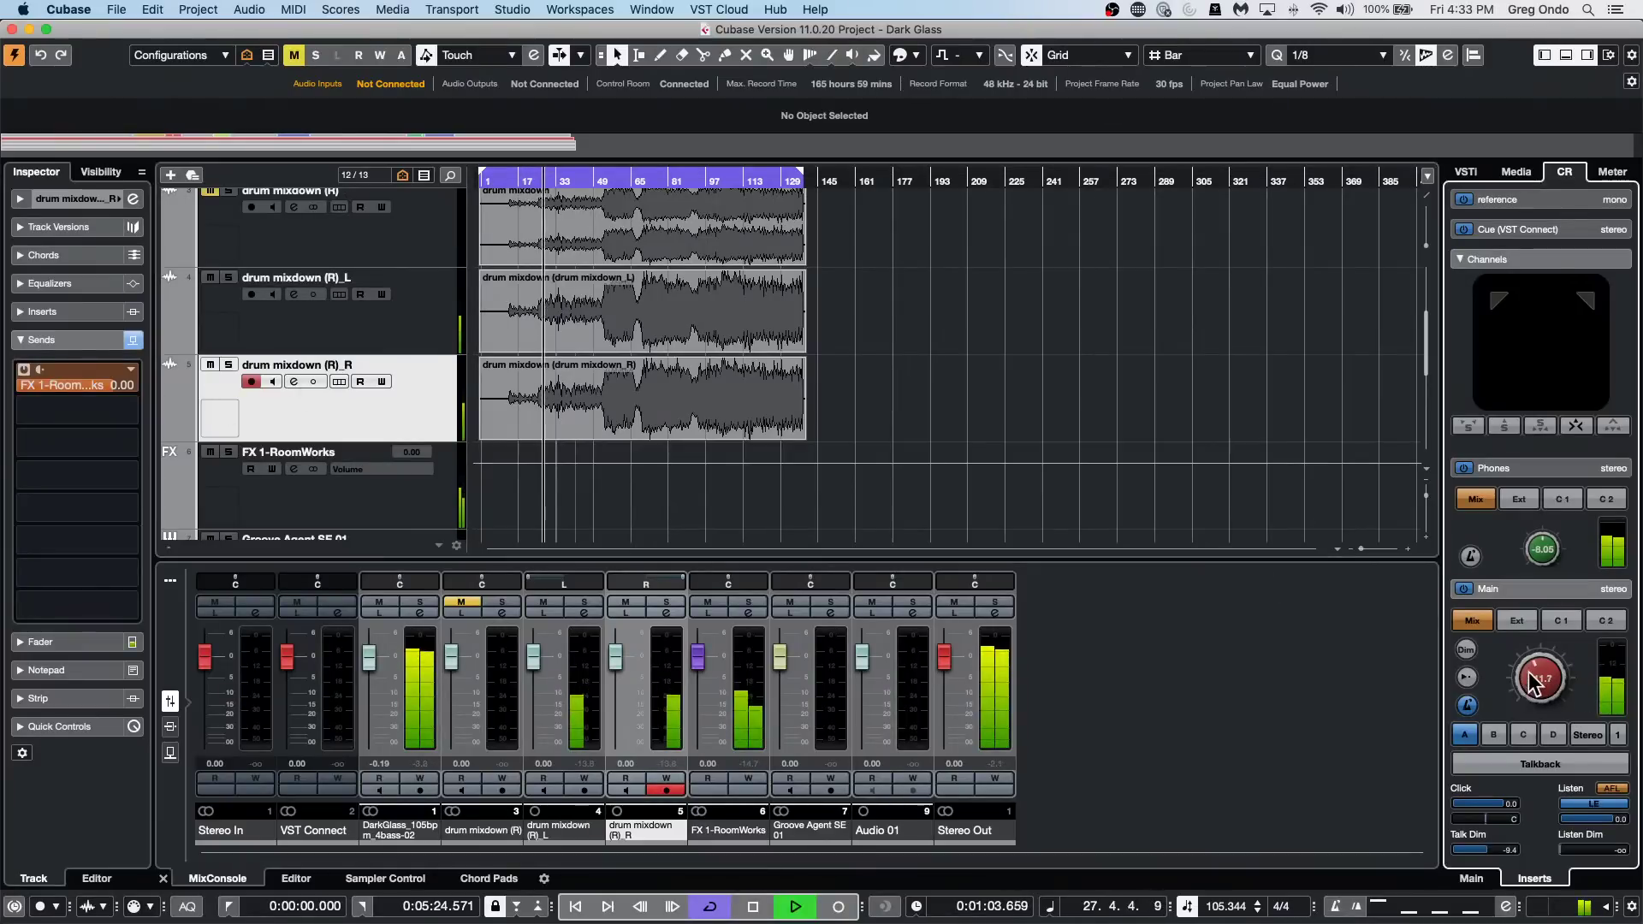
Select the event on the drum mixdown (R)_R track, switch its Invert Phase setting during playback, and stop playback.
{"action": "left_click", "coordinate": [680, 359]}
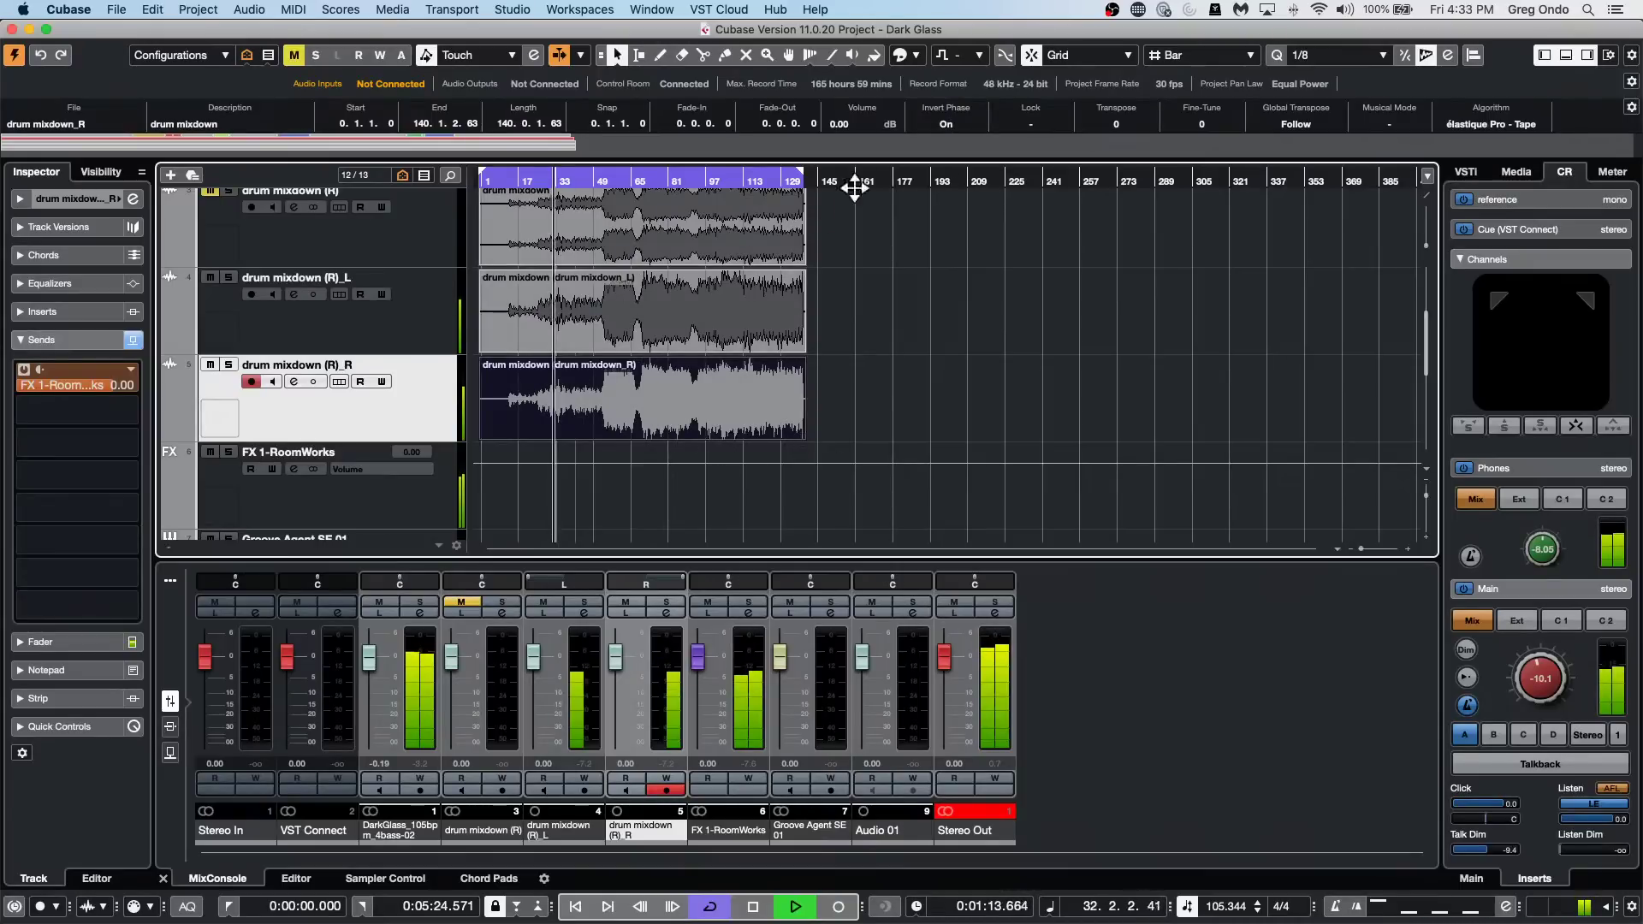
{"action": "left_click", "coordinate": [959, 125]}
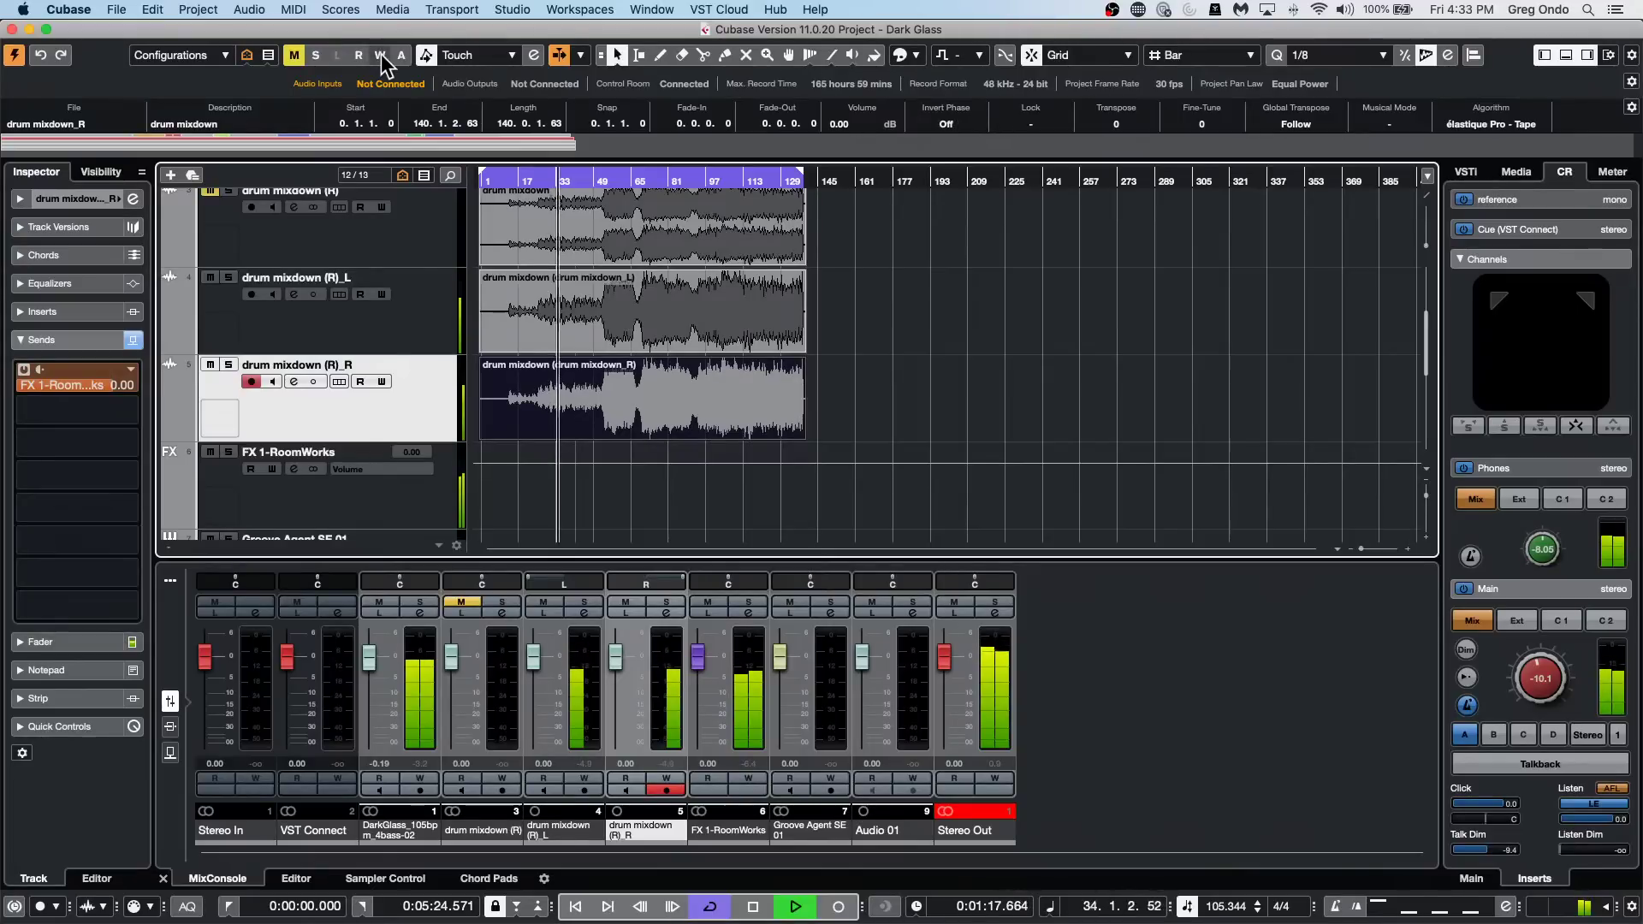
{"action": "key", "text": "space"}
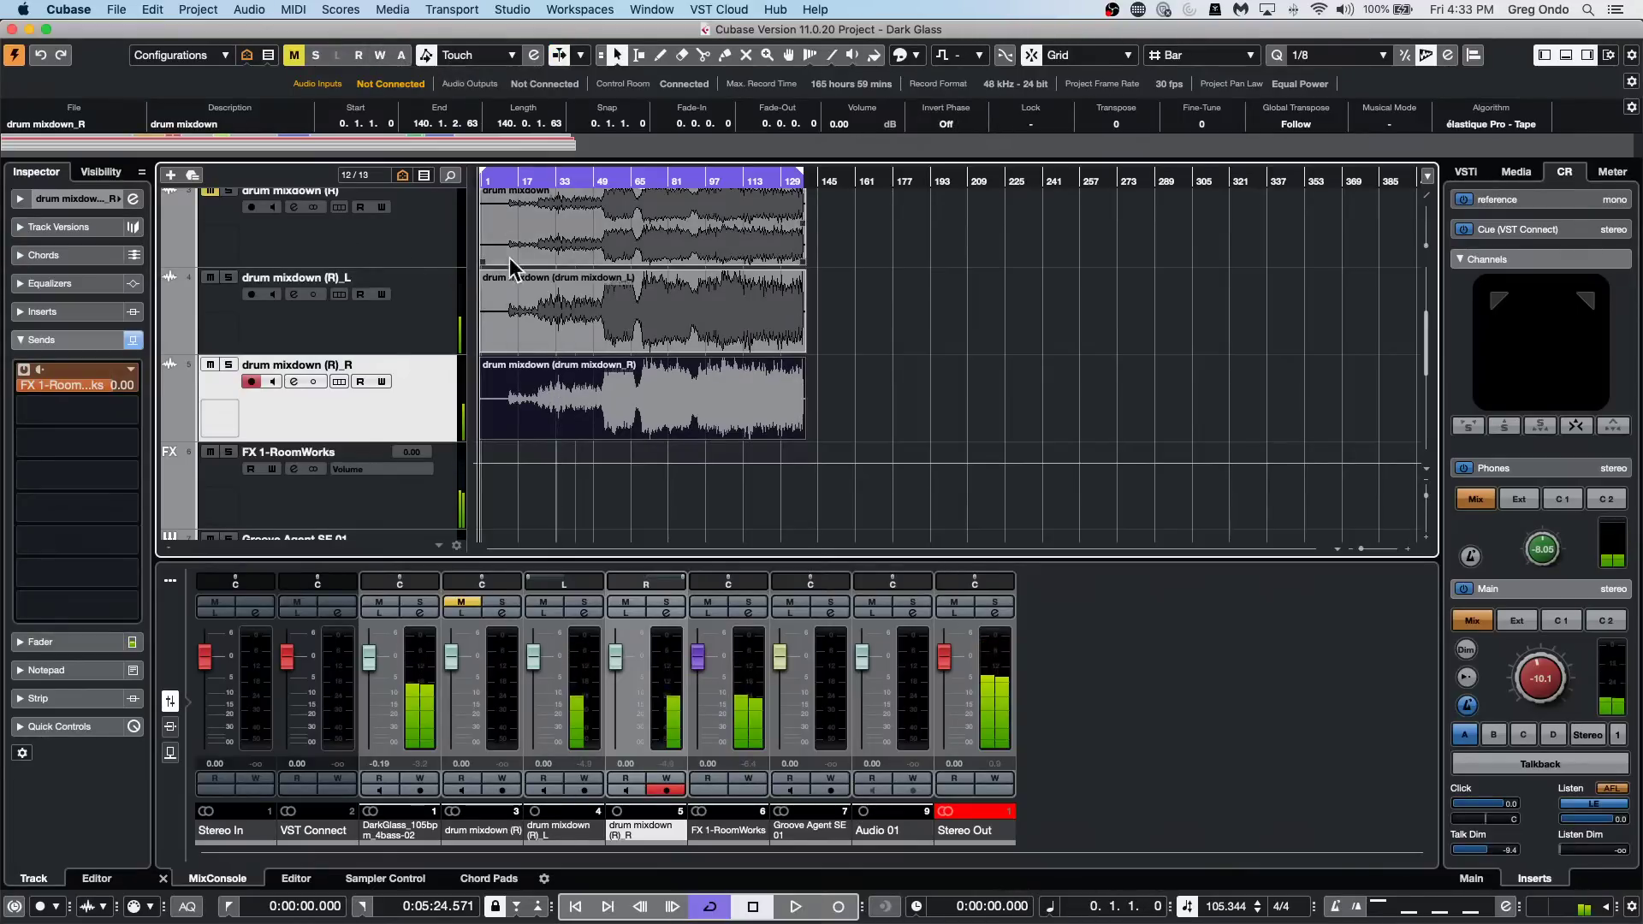
Toggle Invert Phase repeatedly for drum mixdown_R, comparing its magnified waveform with drum mixdown_L around bar 58, and leave it off.
{"action": "left_click_drag", "start_coordinate": [578, 181], "coordinate": [912, 477]}
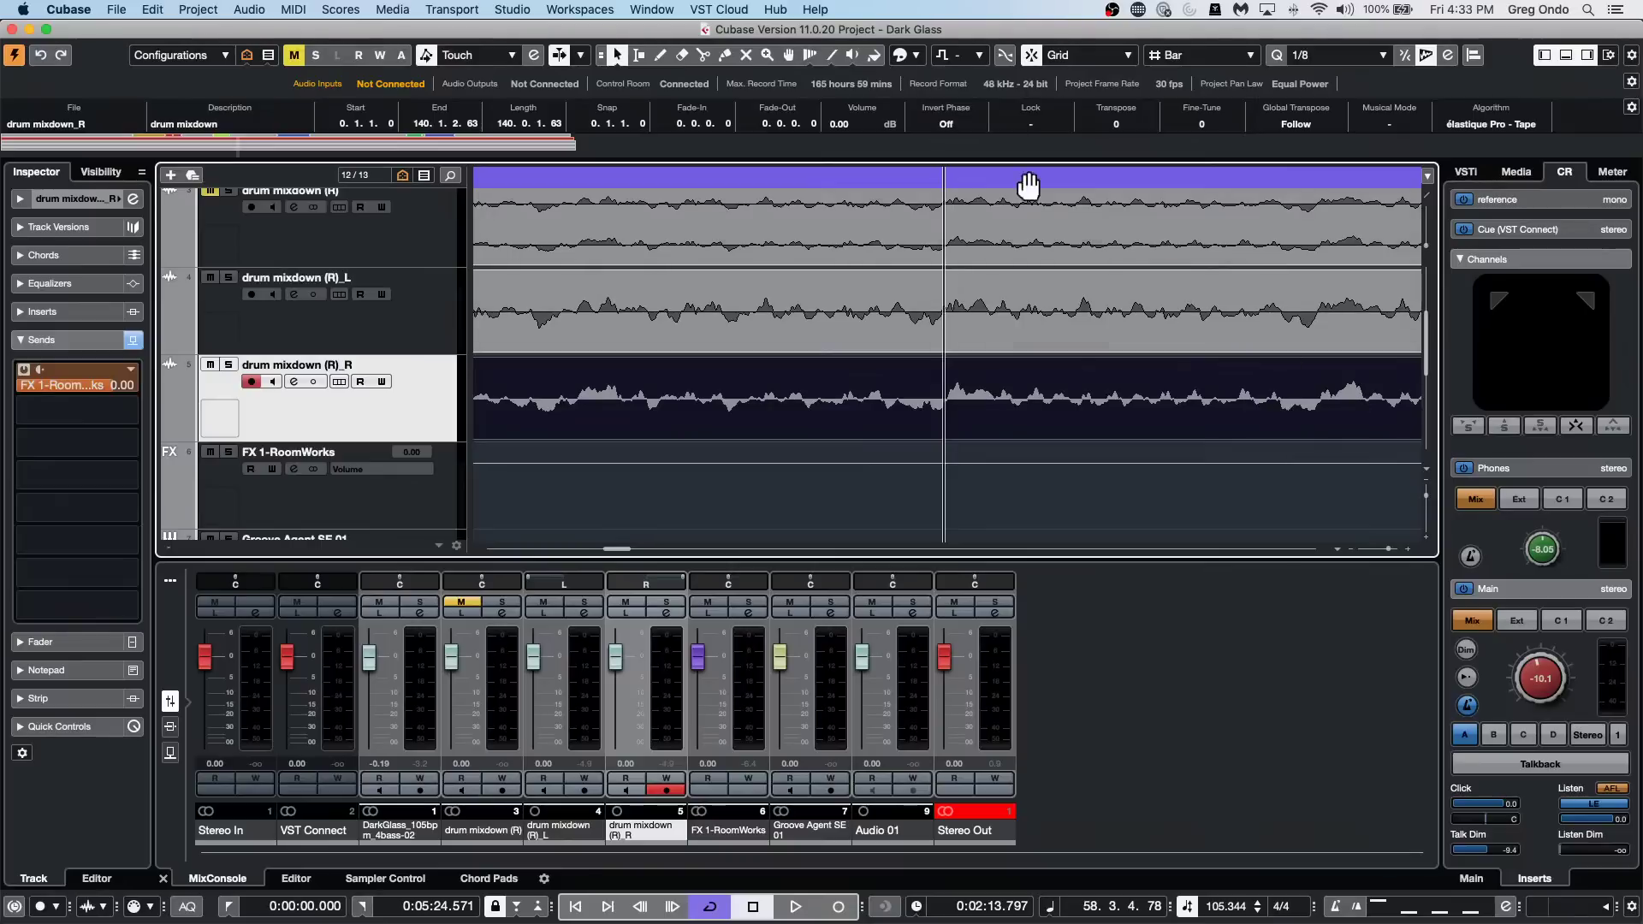
{"action": "left_click", "coordinate": [757, 178]}
{"action": "mouse_move", "coordinate": [757, 178]}
{"action": "left_mouse_down"}
{"action": "mouse_move", "coordinate": [762, 154]}
{"action": "mouse_move", "coordinate": [766, 205]}
{"action": "left_mouse_up"}
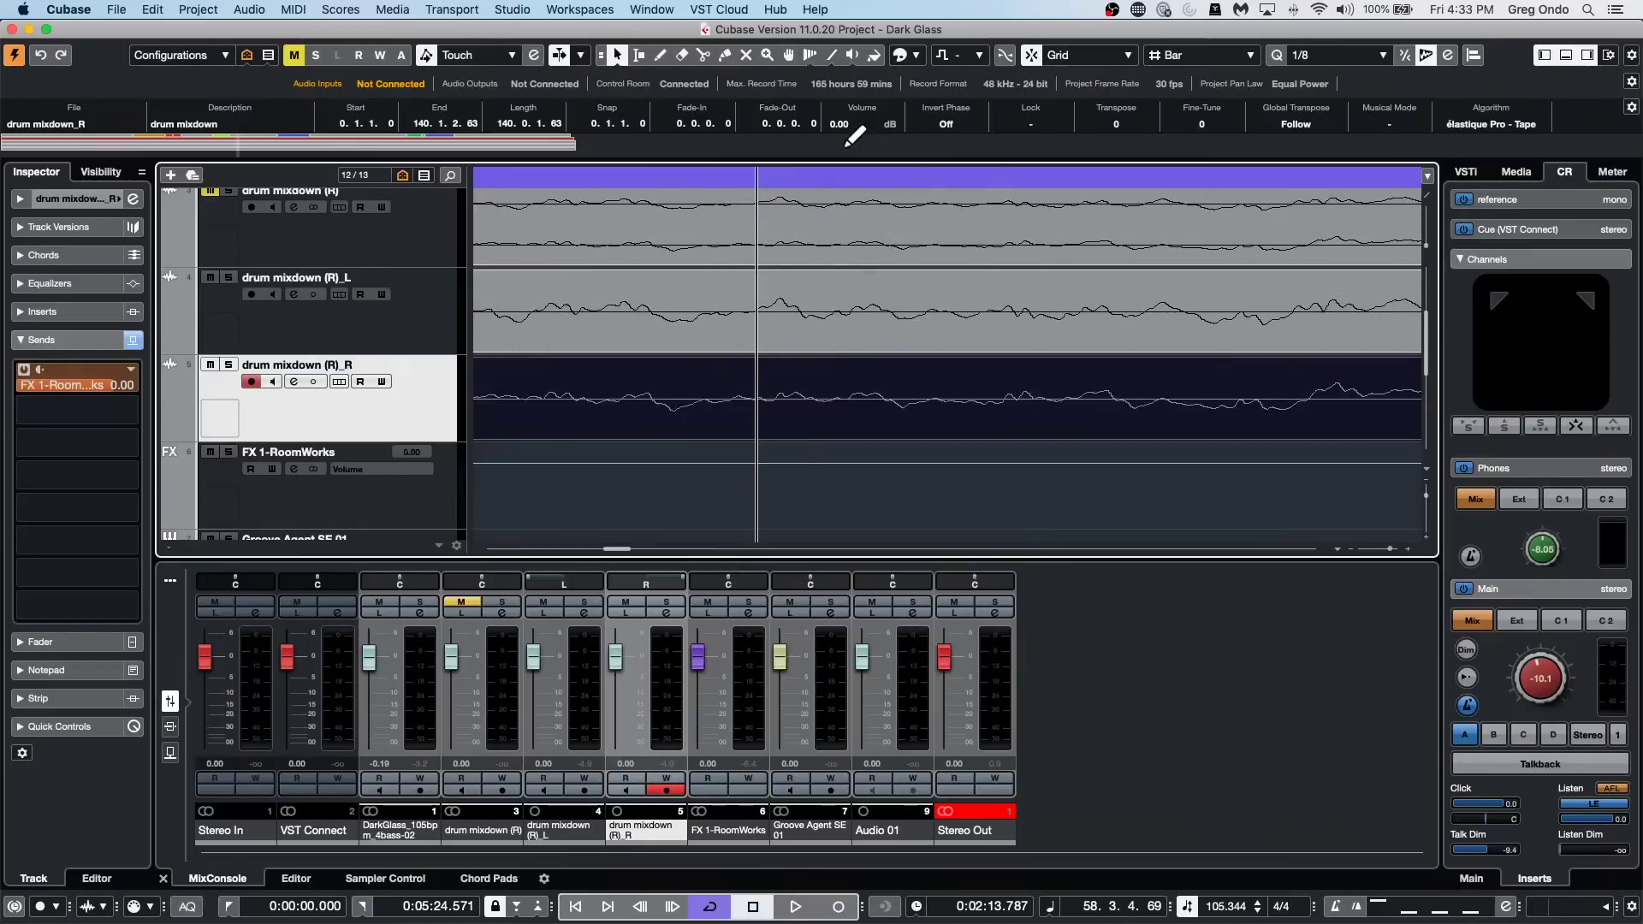
{"action": "left_click", "coordinate": [967, 130]}
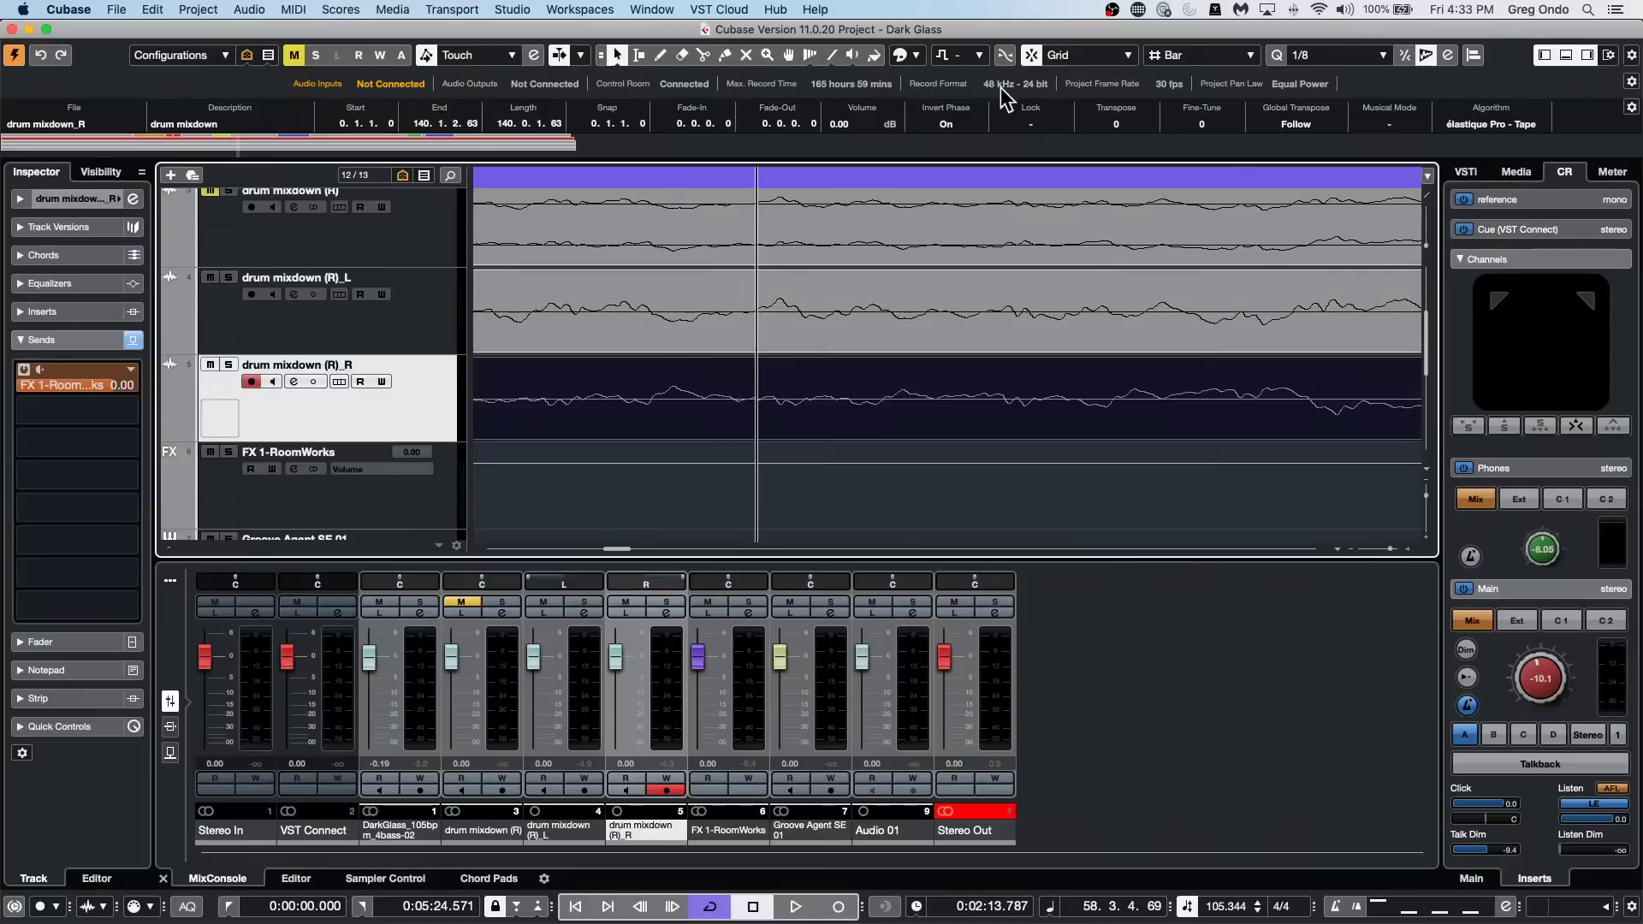
{"action": "left_click", "coordinate": [948, 125]}
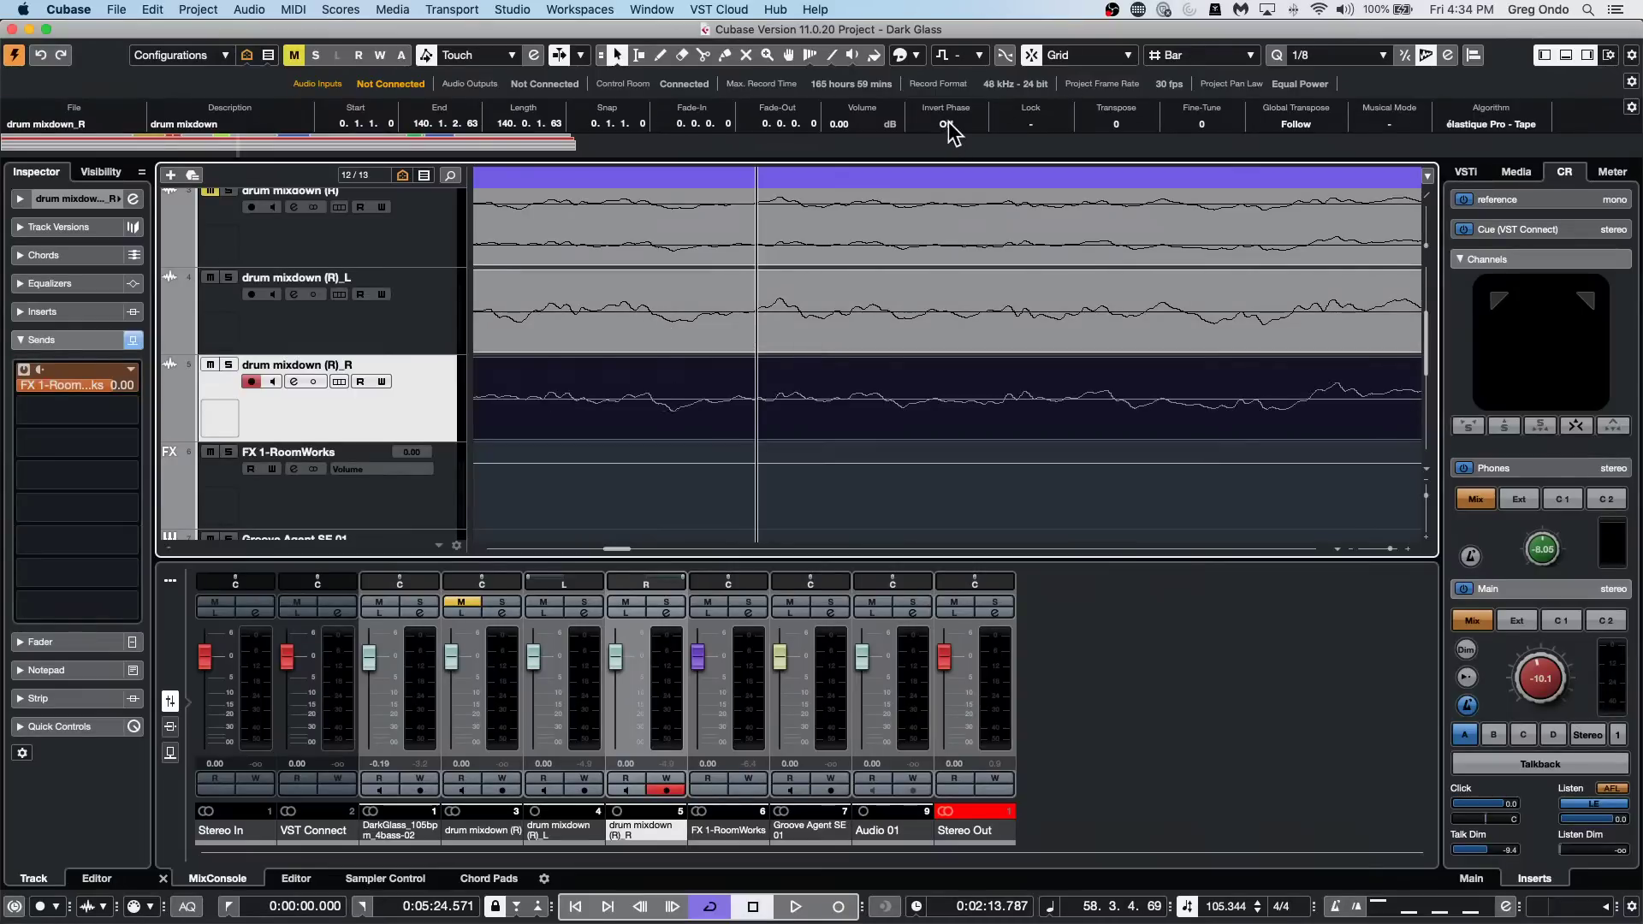
{"action": "left_click", "coordinate": [948, 125]}
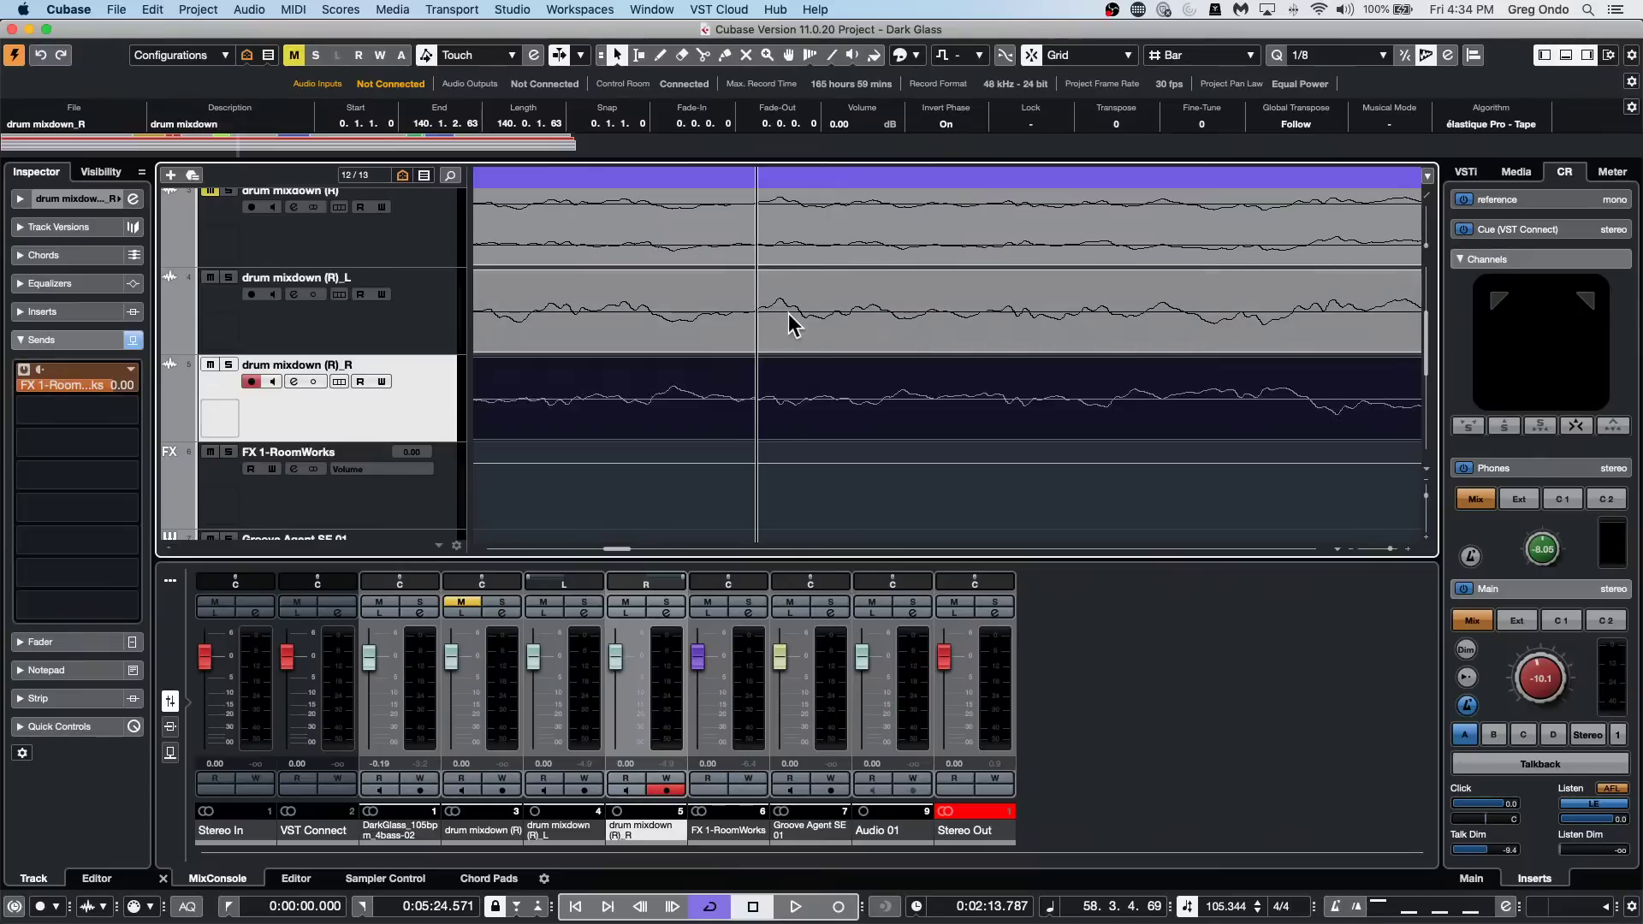
{"action": "left_click", "coordinate": [962, 128]}
{"action": "left_click", "coordinate": [962, 128]}
{"action": "left_click", "coordinate": [961, 128]}
{"action": "left_click", "coordinate": [961, 128]}
{"action": "left_click", "coordinate": [961, 128]}
{"action": "left_click", "coordinate": [962, 128]}
{"action": "left_click", "coordinate": [961, 128]}
{"action": "left_click", "coordinate": [962, 128]}
{"action": "left_click", "coordinate": [962, 129]}
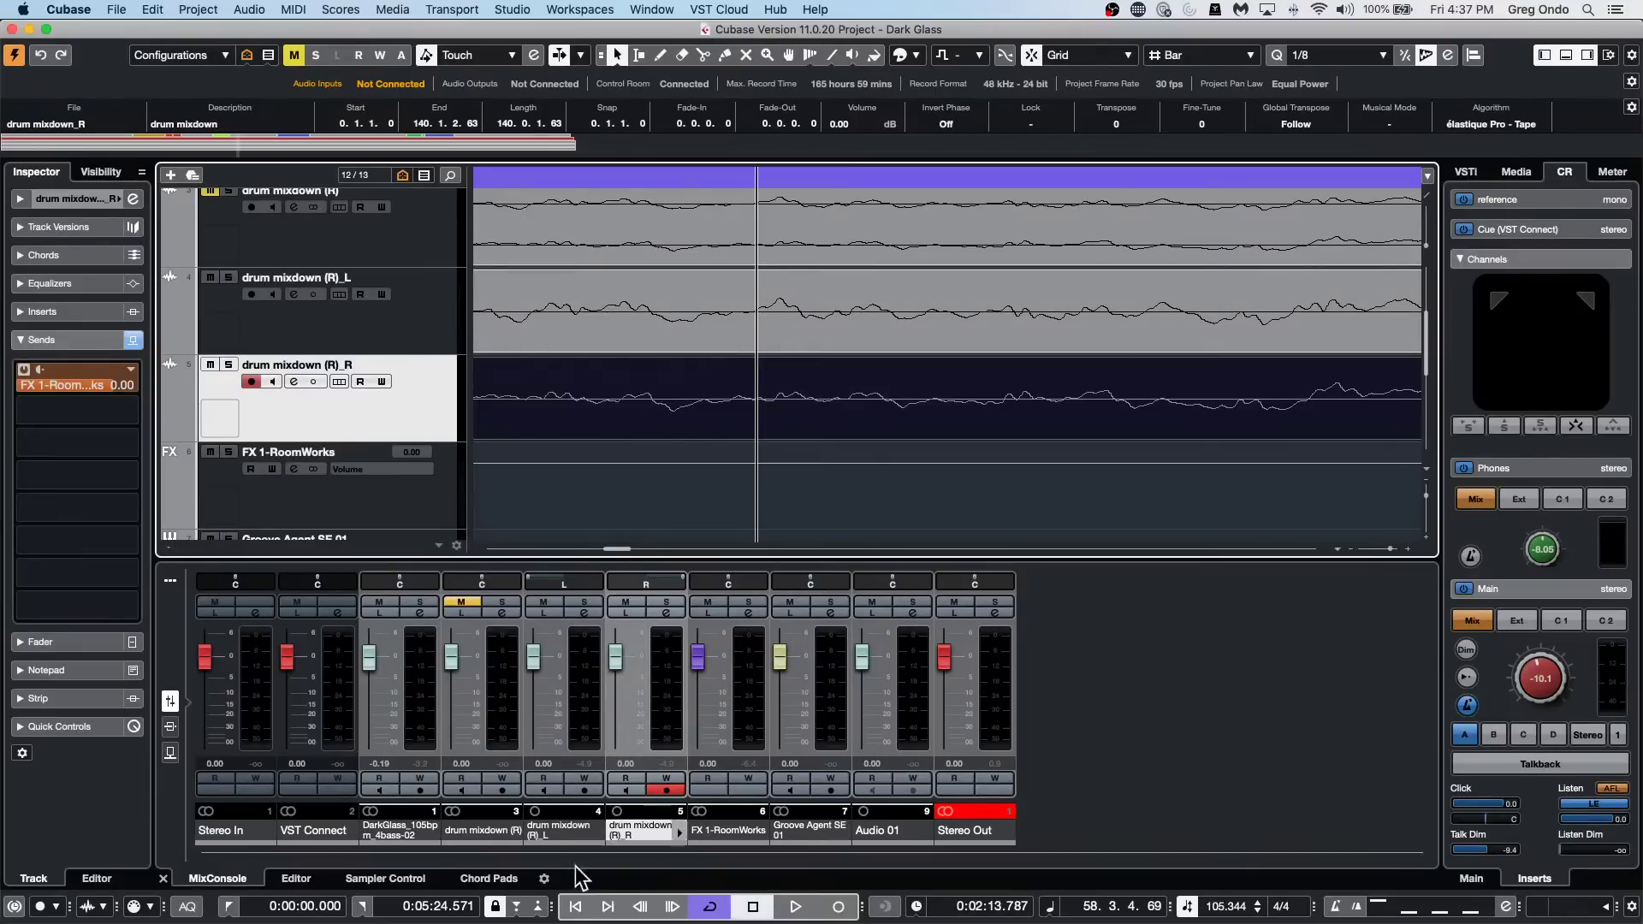
Open the recent project beatles stones t.cpr and look through its tracks.
{"action": "left_click", "coordinate": [119, 8]}
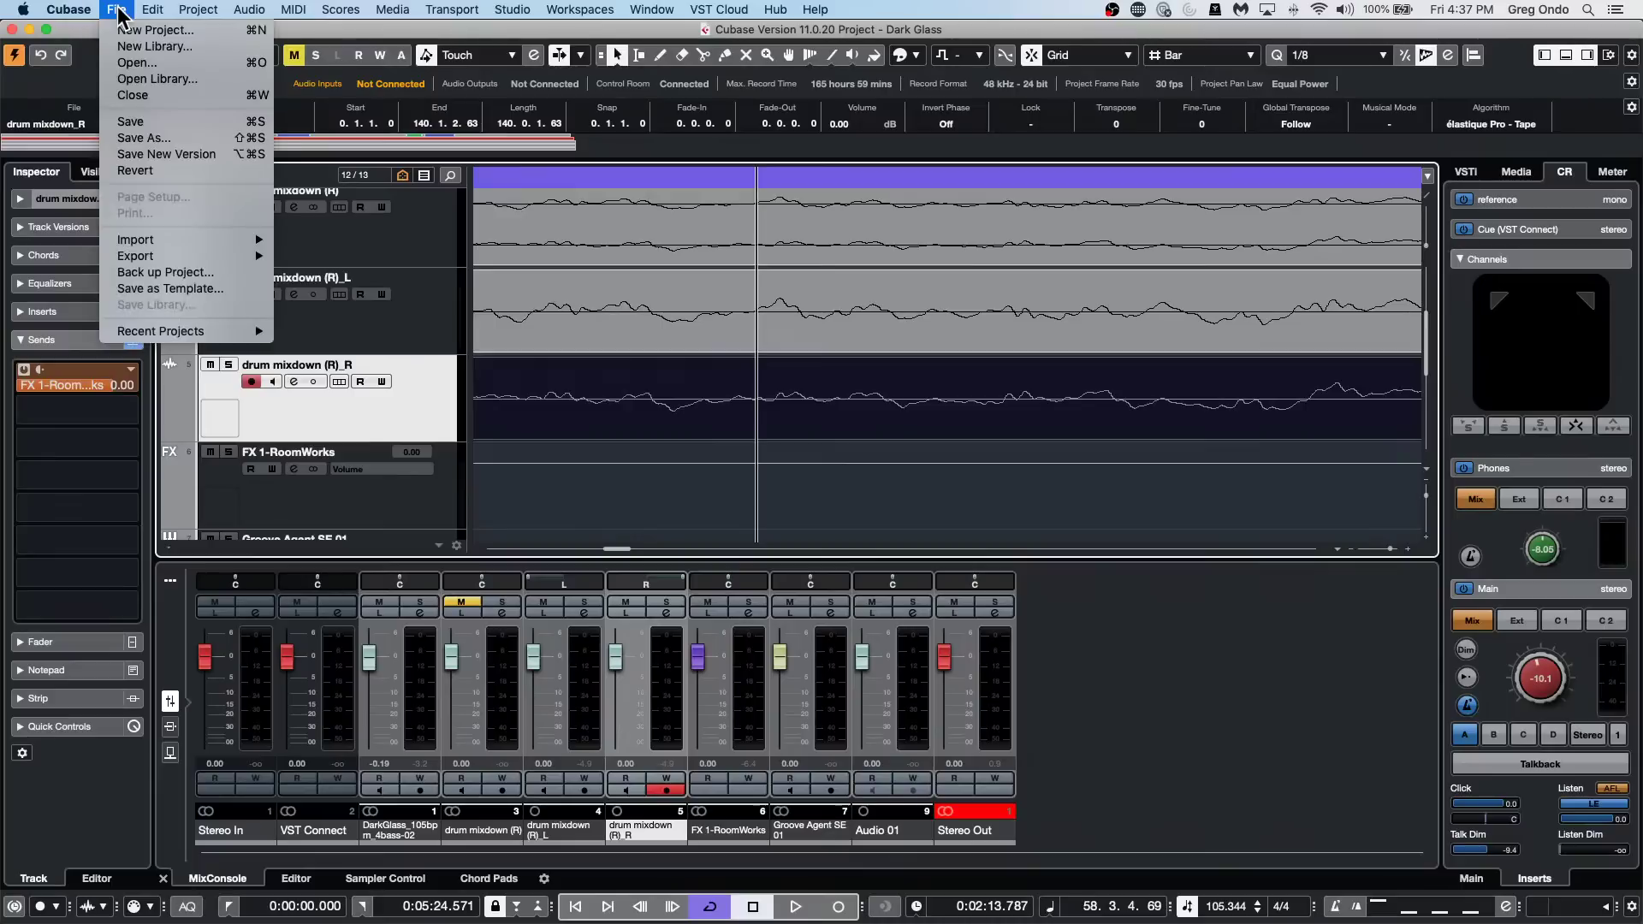
{"action": "mouse_move", "coordinate": [180, 332]}
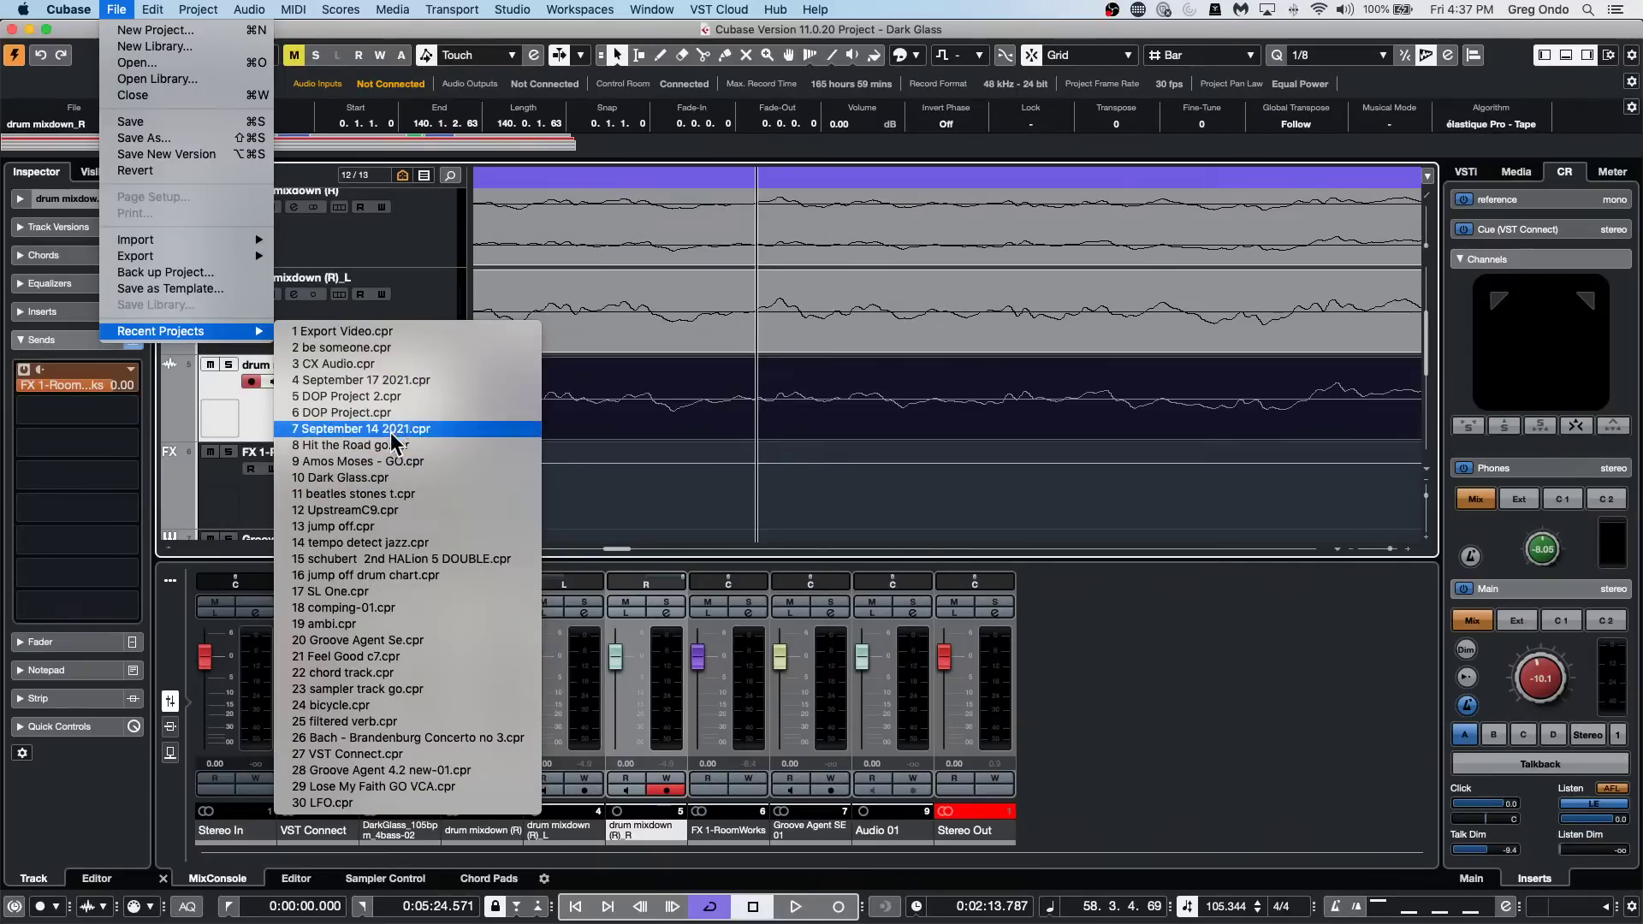
{"action": "left_click", "coordinate": [397, 495]}
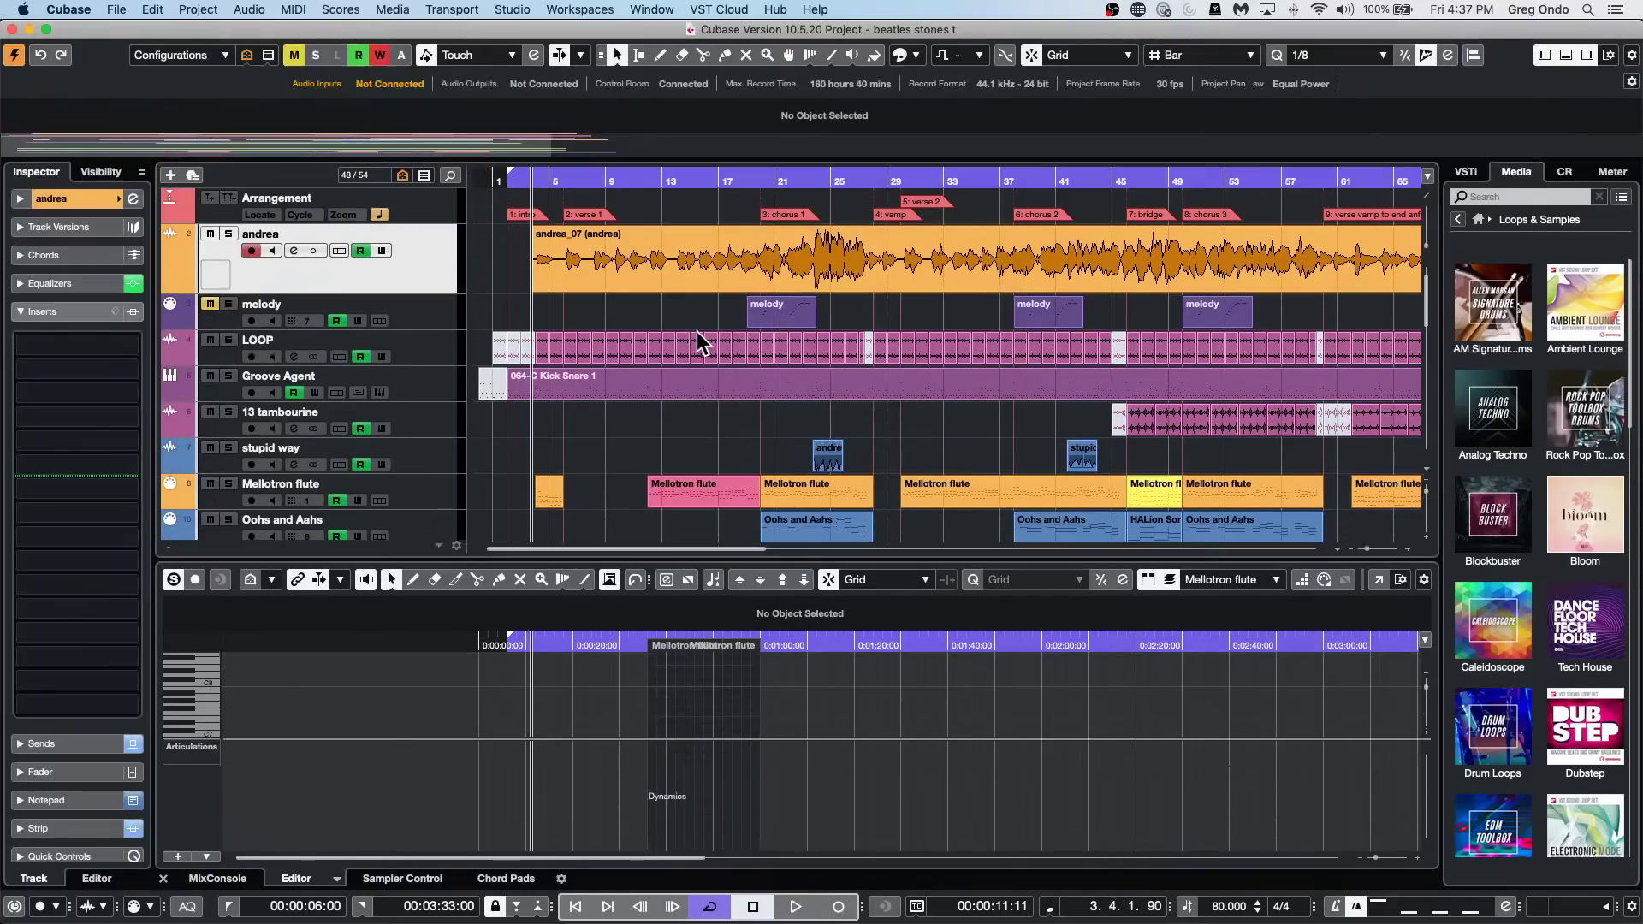
{"action": "scroll", "coordinate": [731, 424], "scroll_direction": "down", "scroll_amount": 10}
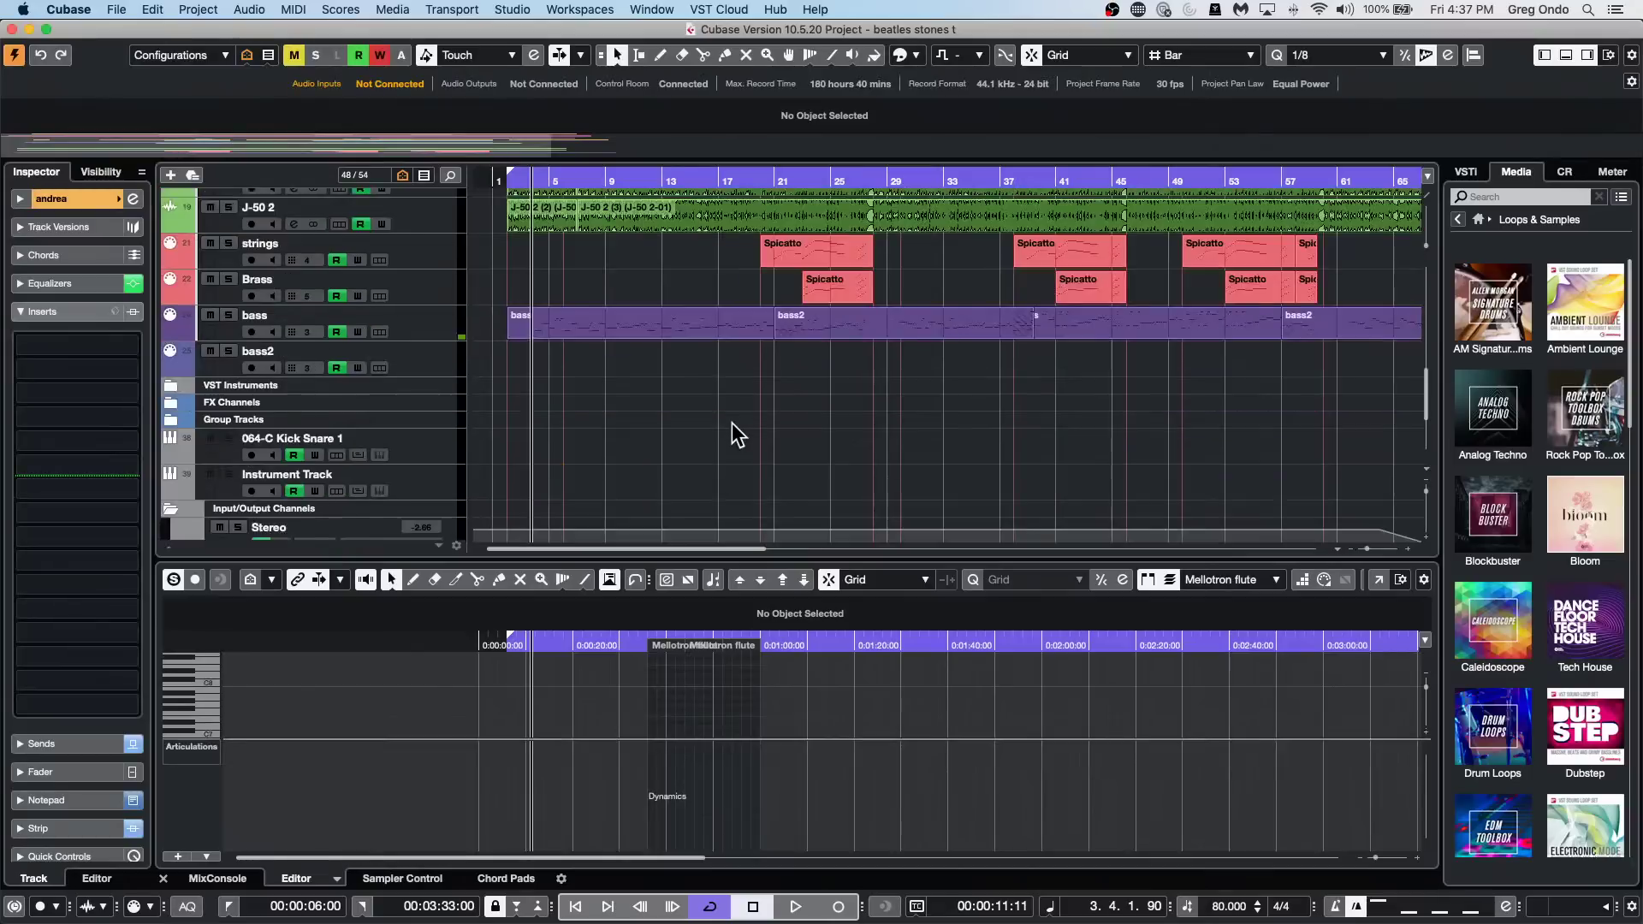
{"action": "scroll", "coordinate": [731, 423], "scroll_direction": "up", "scroll_amount": 8}
{"action": "scroll", "coordinate": [732, 423], "scroll_direction": "down", "scroll_amount": 10}
{"action": "scroll", "coordinate": [737, 428], "scroll_direction": "up", "scroll_amount": 5}
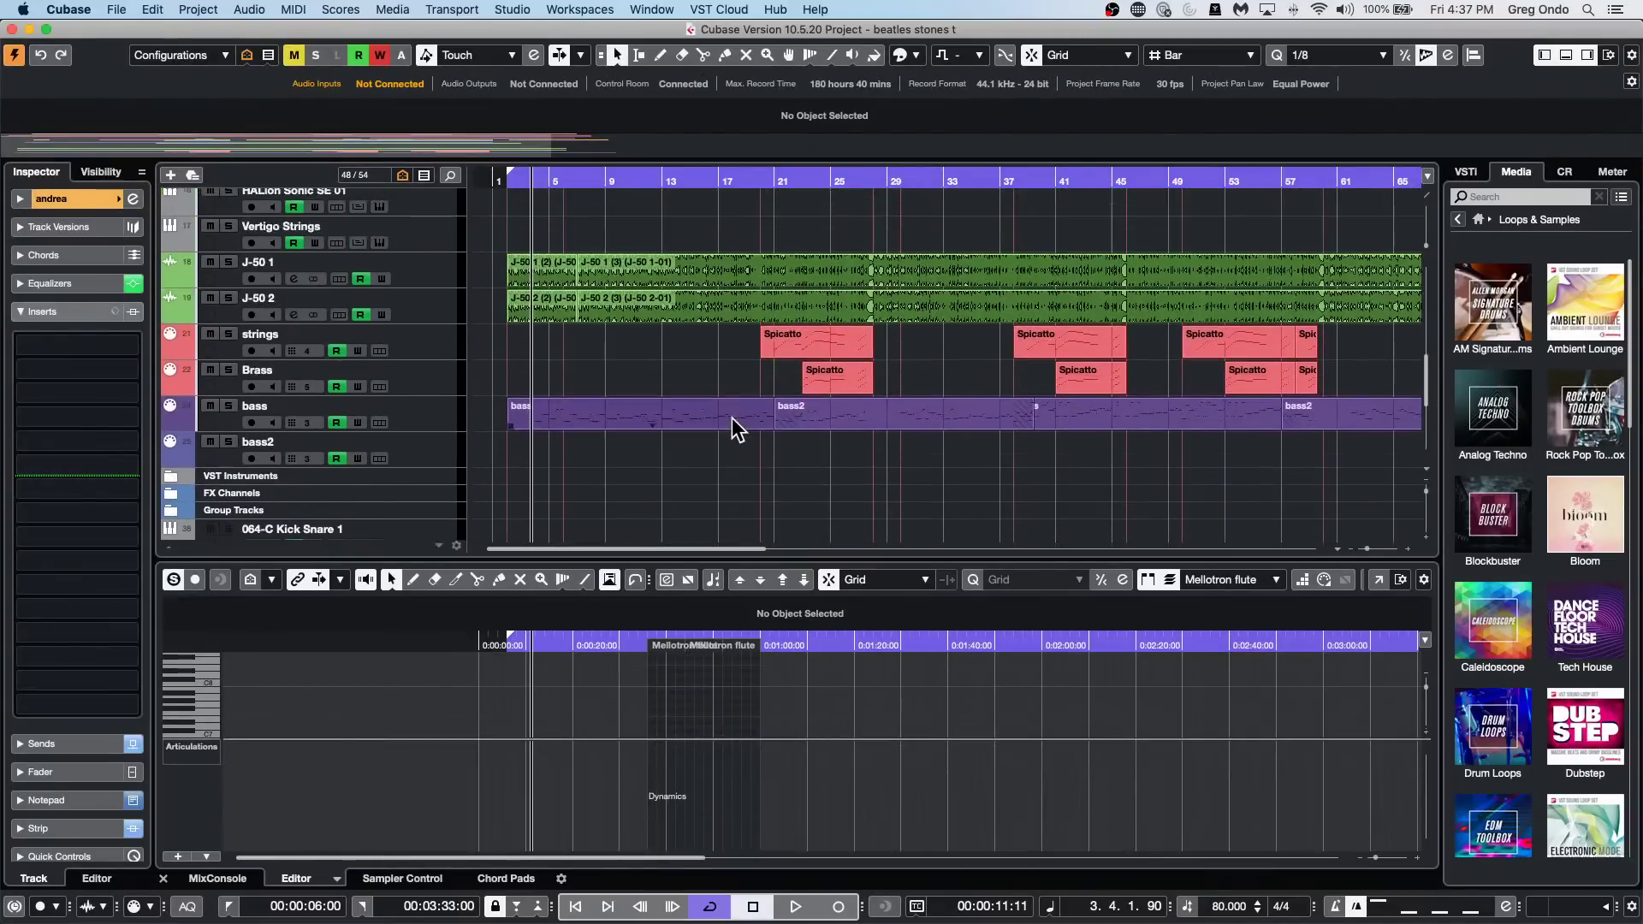
{"action": "scroll", "coordinate": [737, 427], "scroll_direction": "up", "scroll_amount": 2}
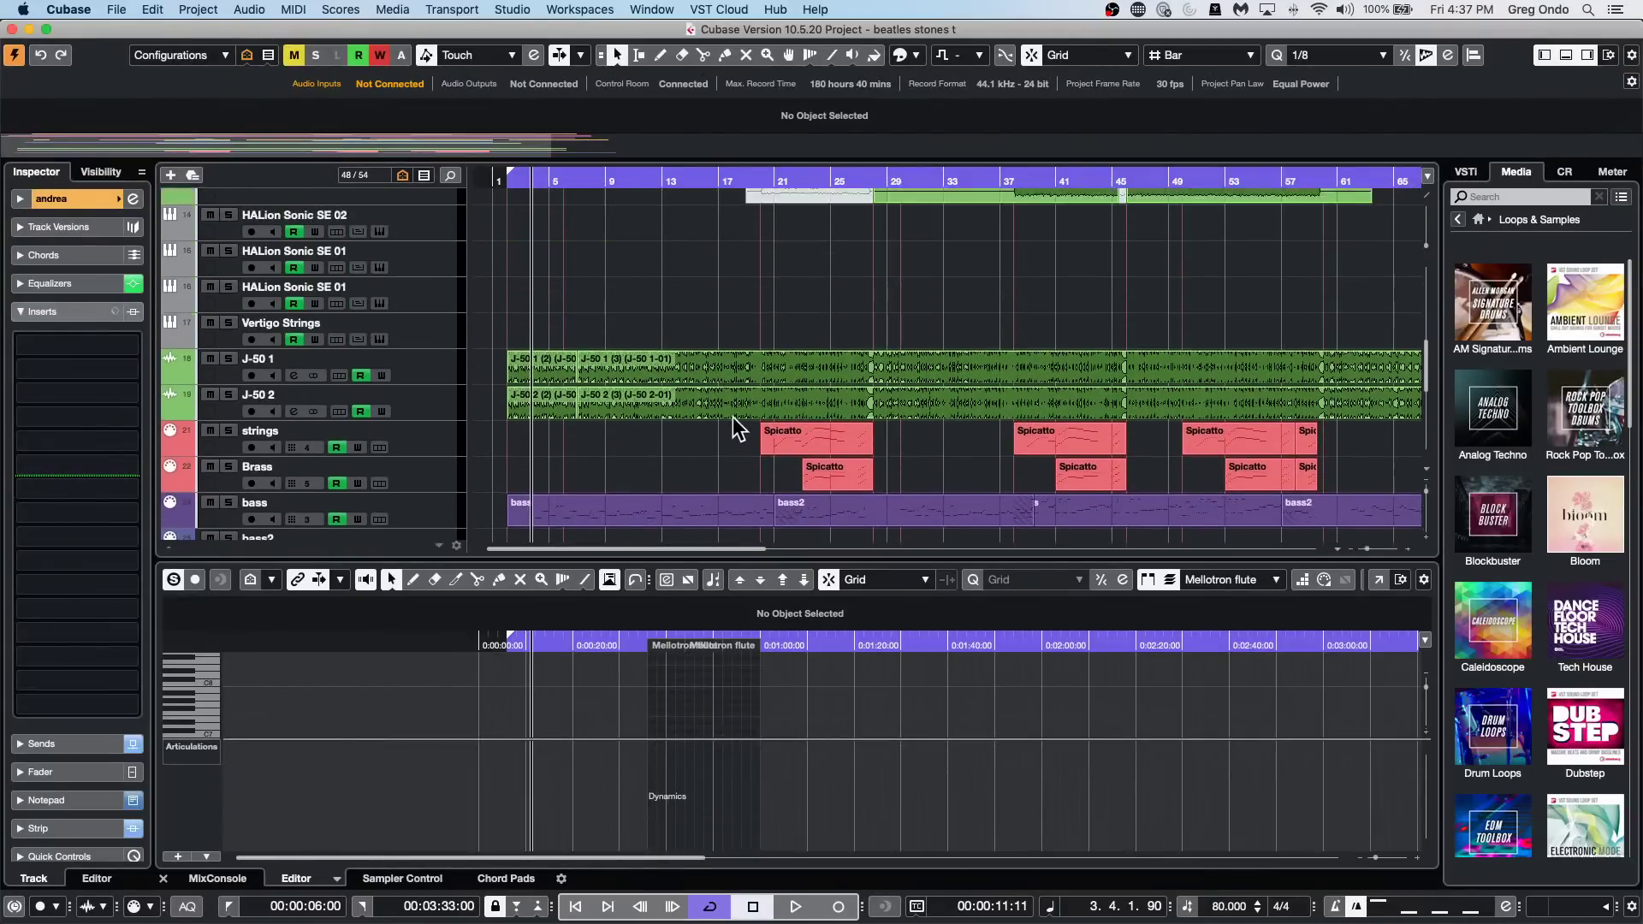
{"action": "scroll", "coordinate": [734, 420], "scroll_direction": "up", "scroll_amount": 10}
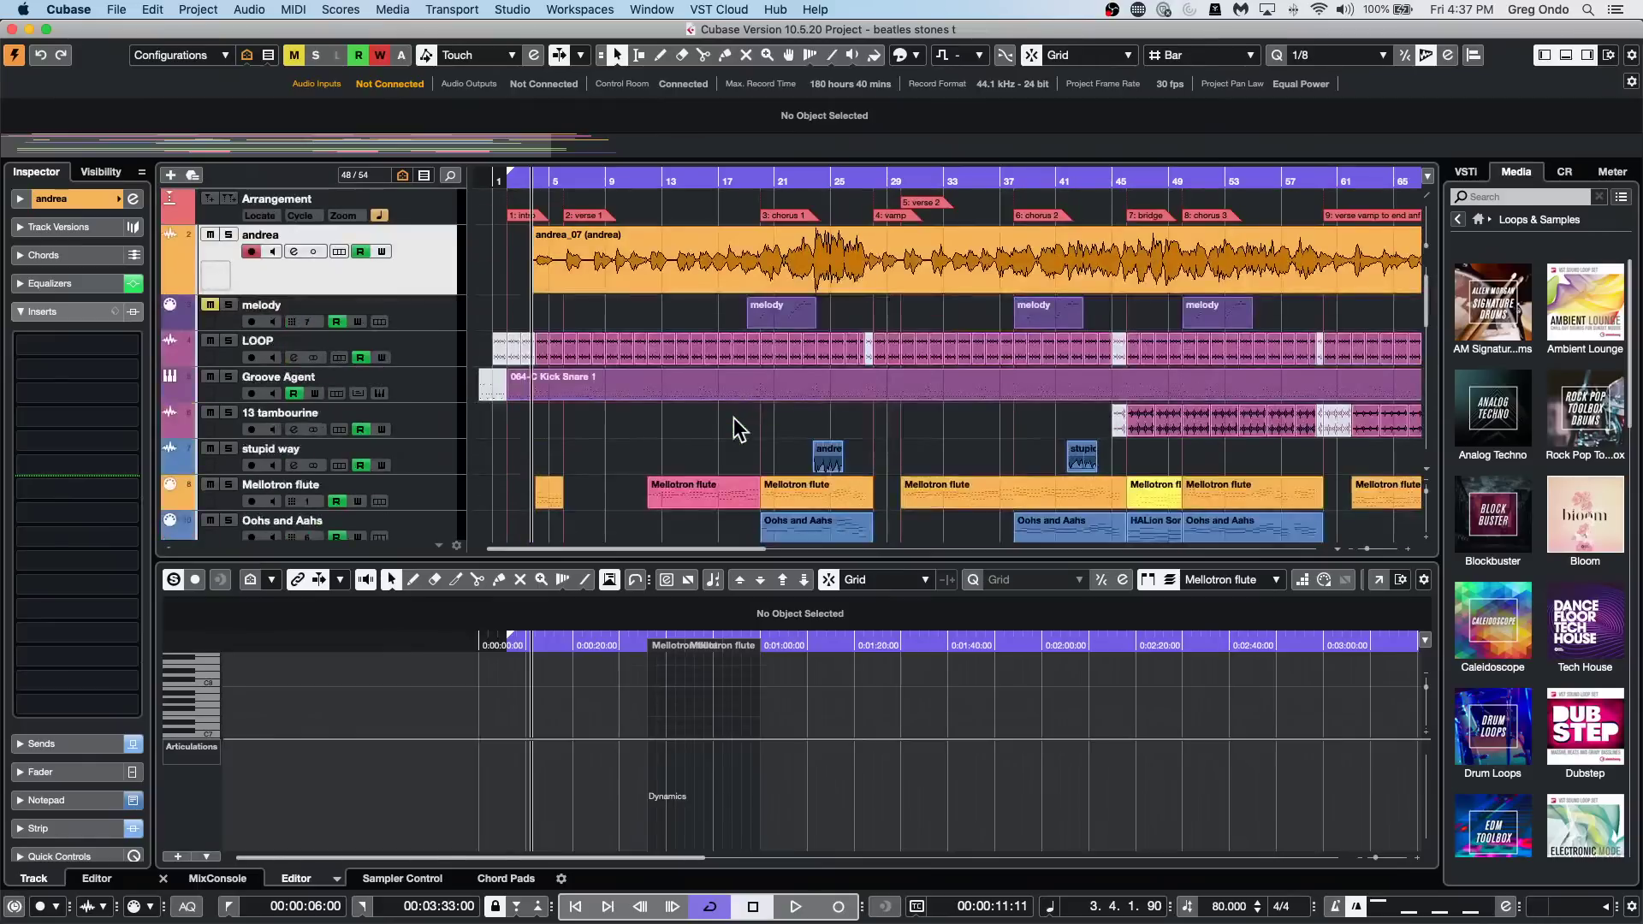
Open the last UNINVITED project in the Uminvited C8 folder under Projects and activate it.
{"action": "left_click", "coordinate": [113, 11]}
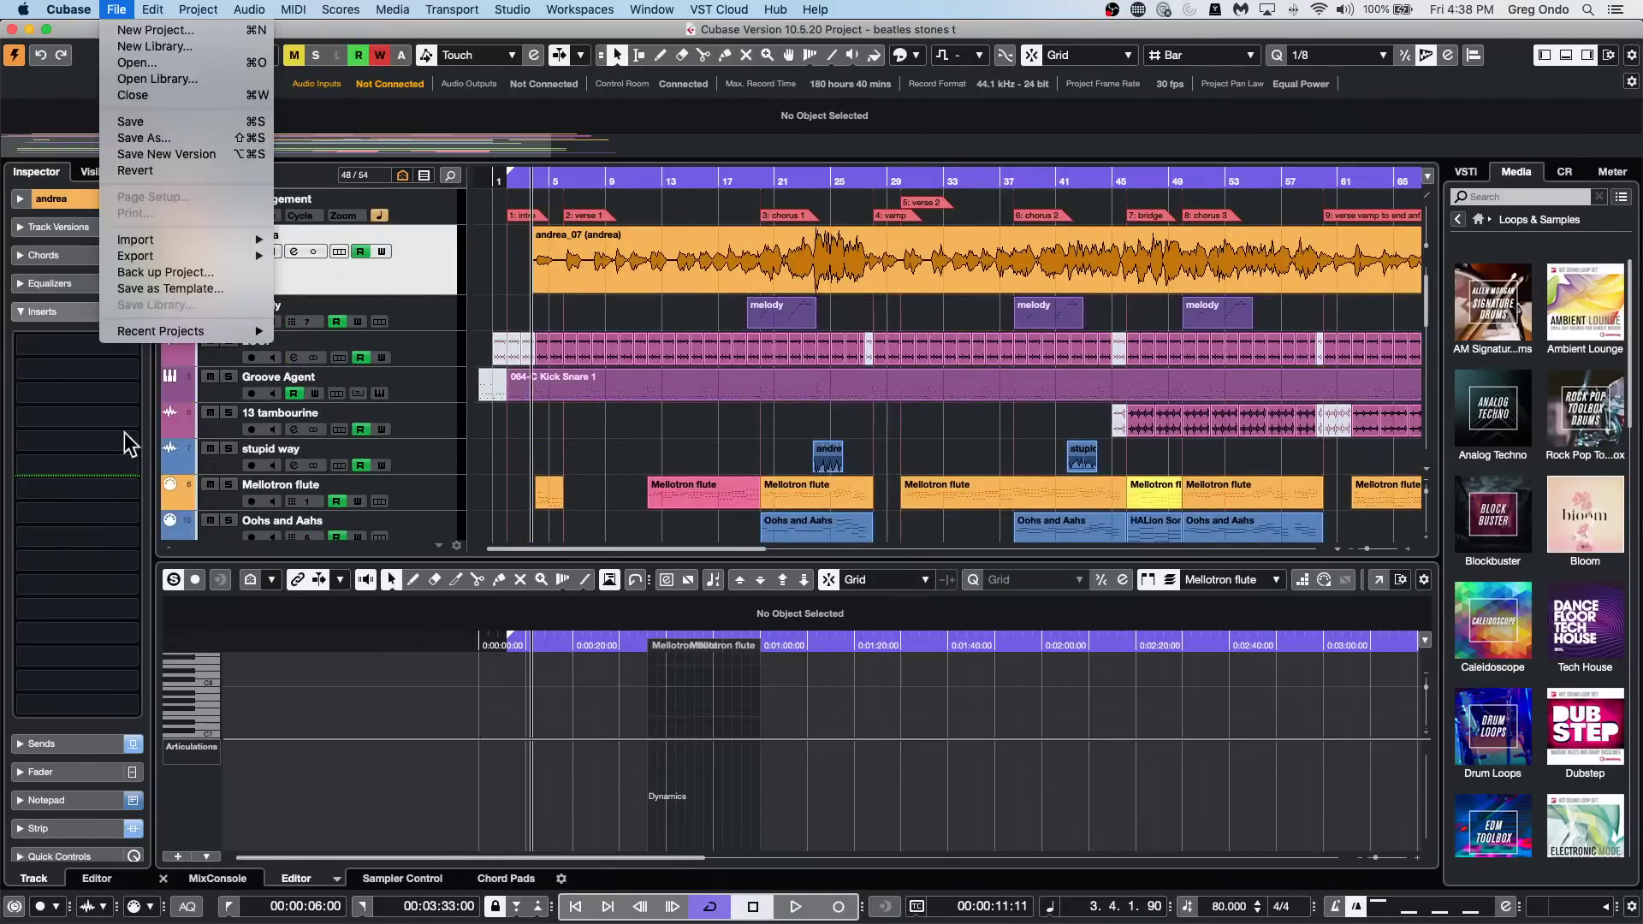
{"action": "mouse_move", "coordinate": [179, 333]}
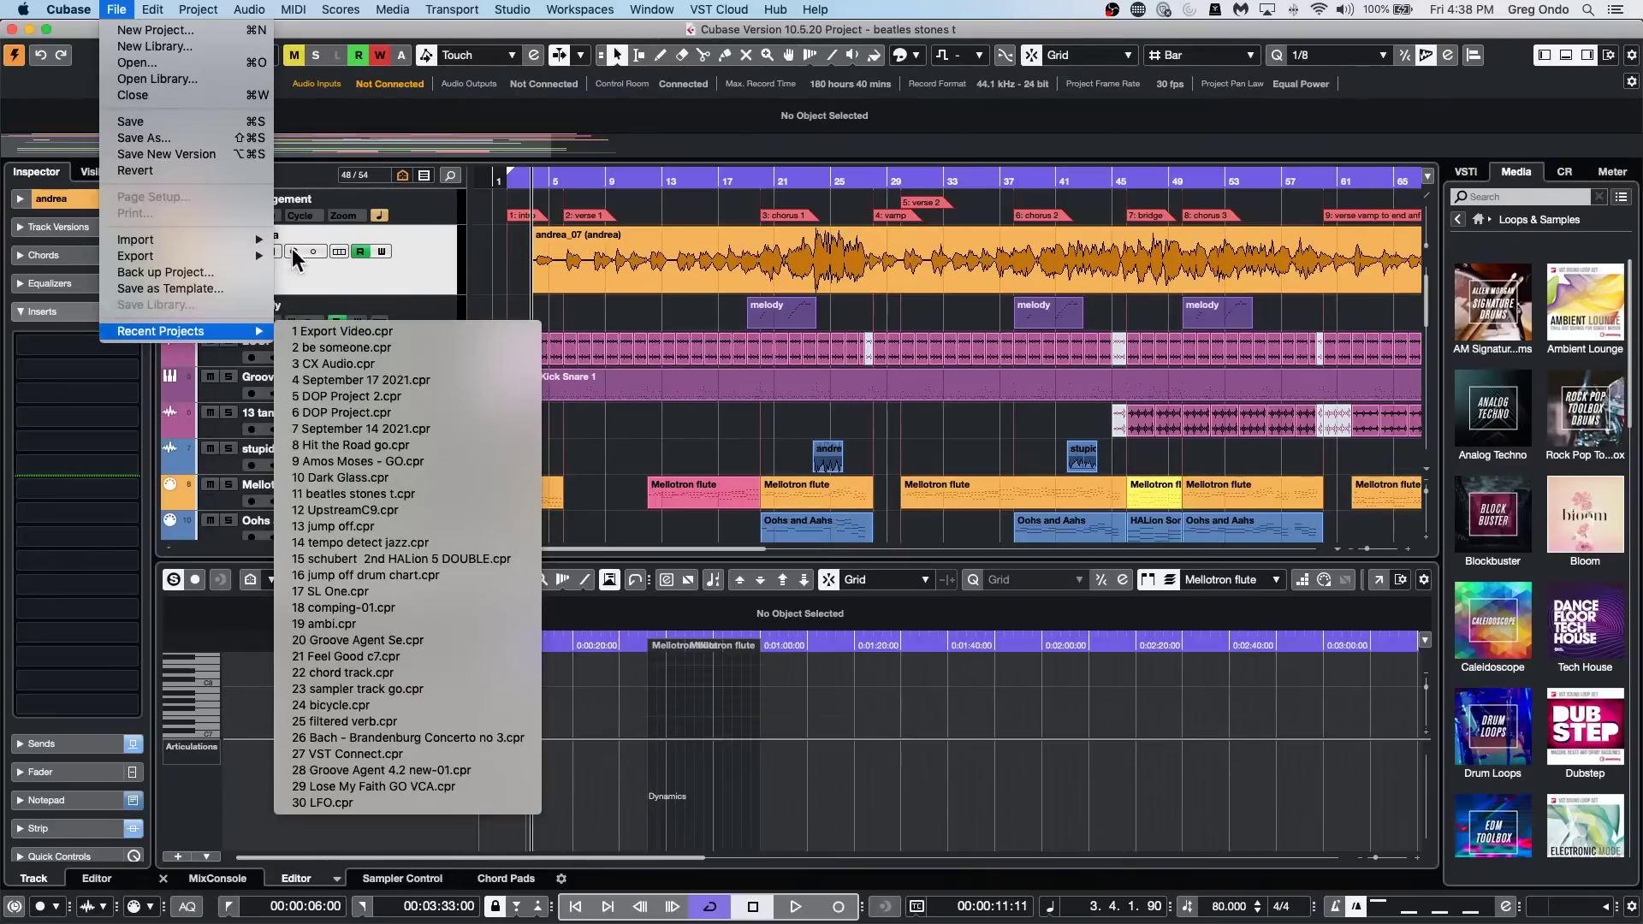
{"action": "left_click", "coordinate": [154, 63]}
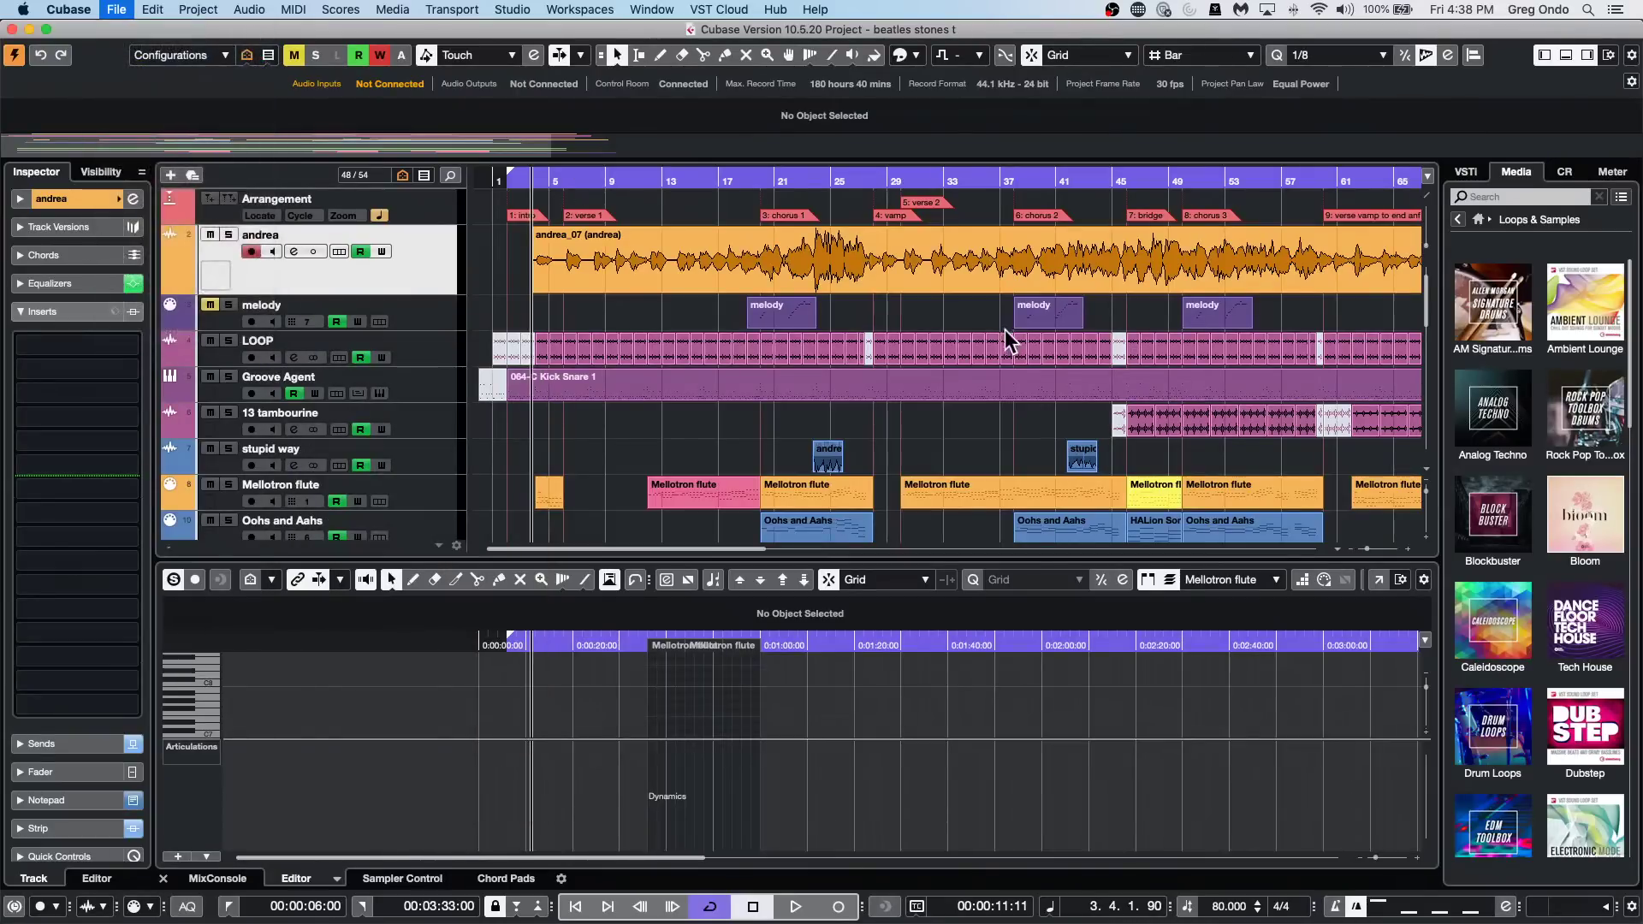
{"action": "left_click", "coordinate": [744, 74]}
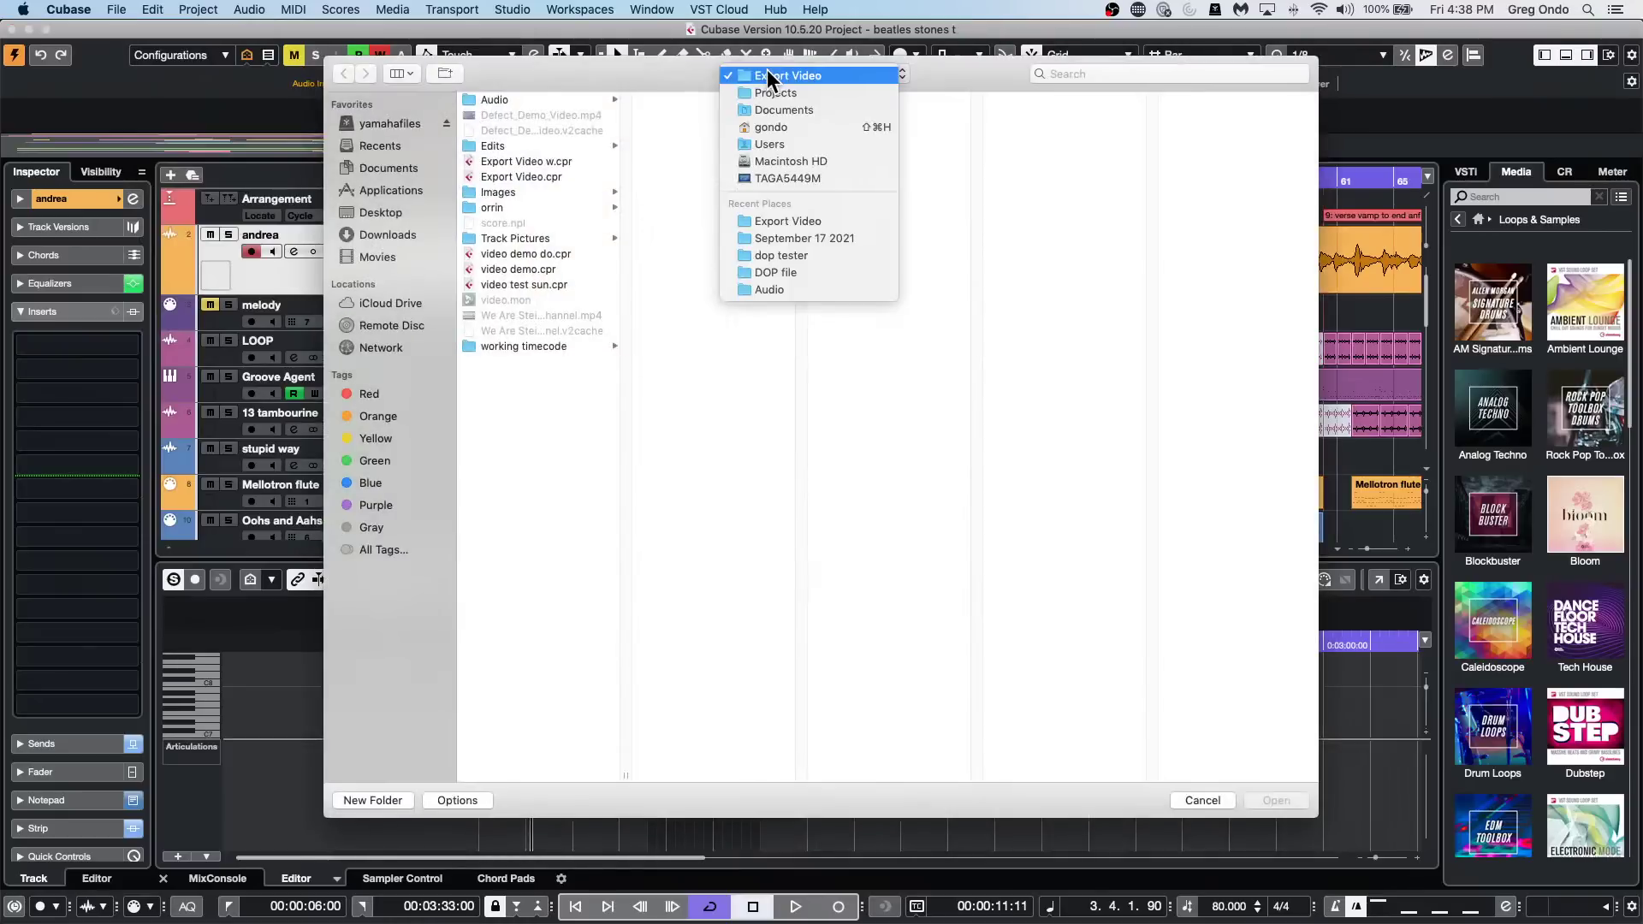
{"action": "left_click", "coordinate": [777, 91]}
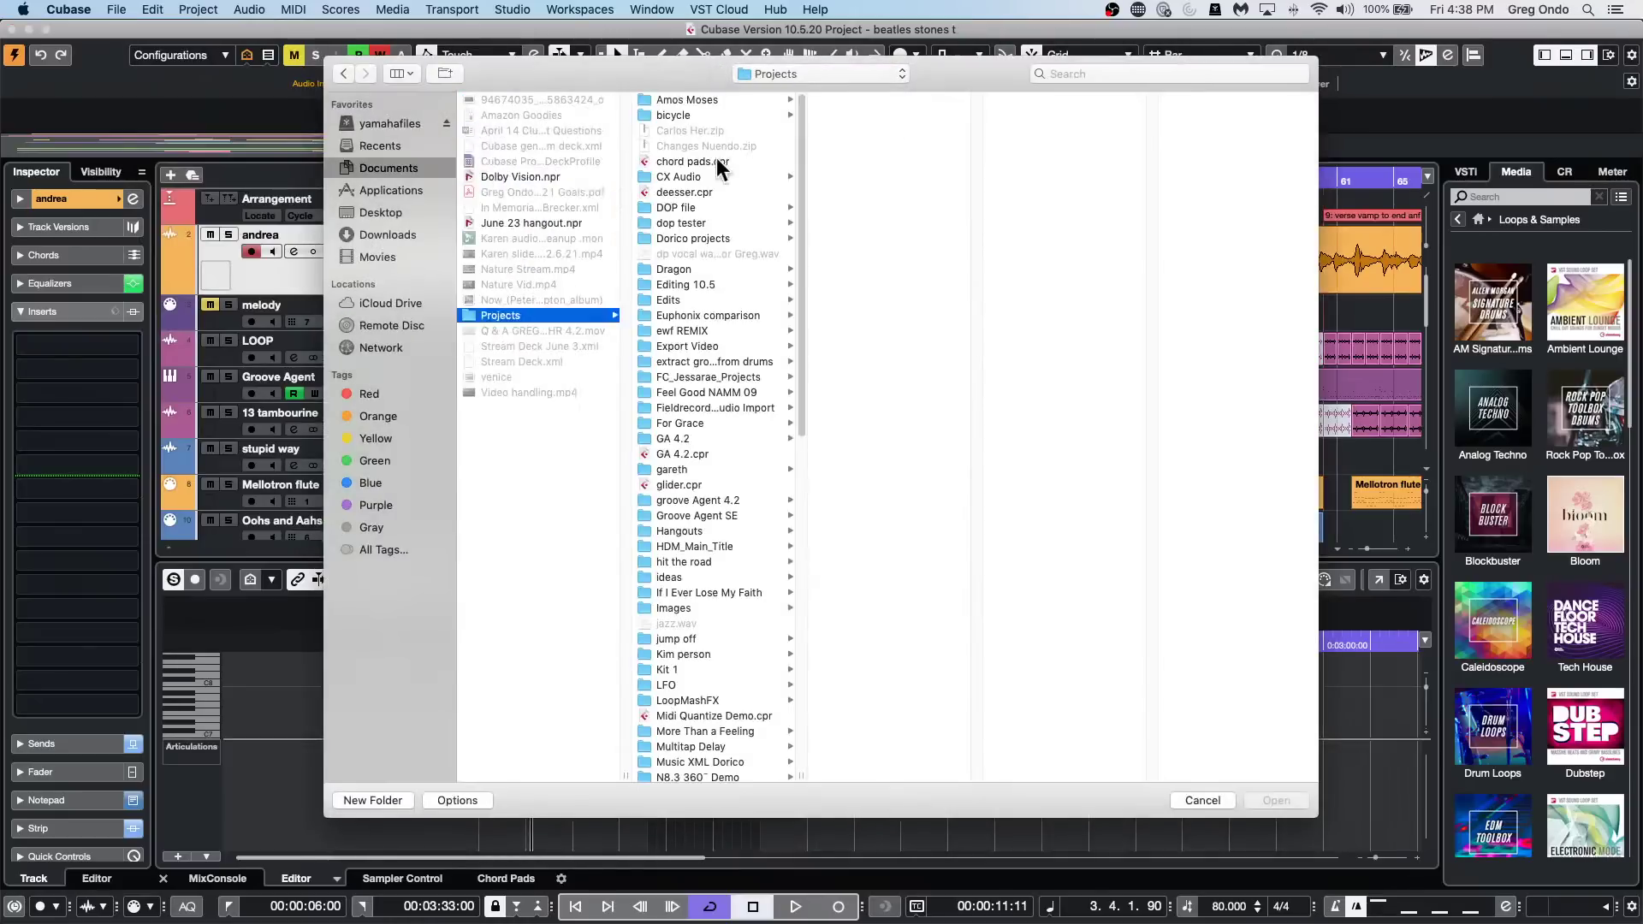
{"action": "scroll", "coordinate": [770, 712], "scroll_direction": "down", "scroll_amount": 10}
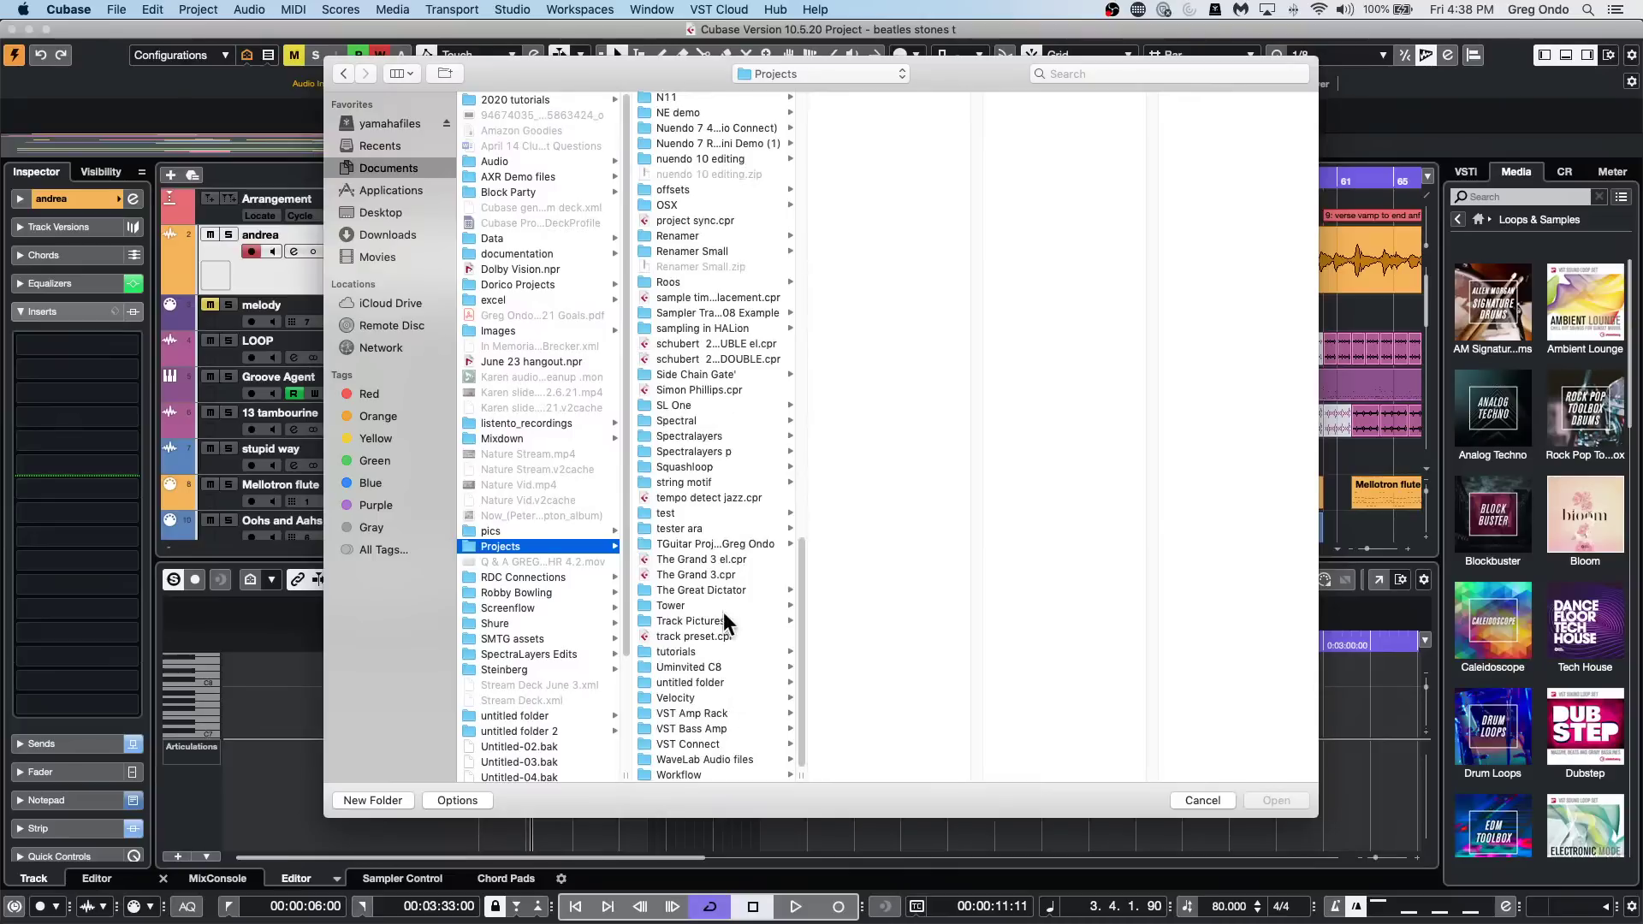
{"action": "left_click", "coordinate": [710, 670]}
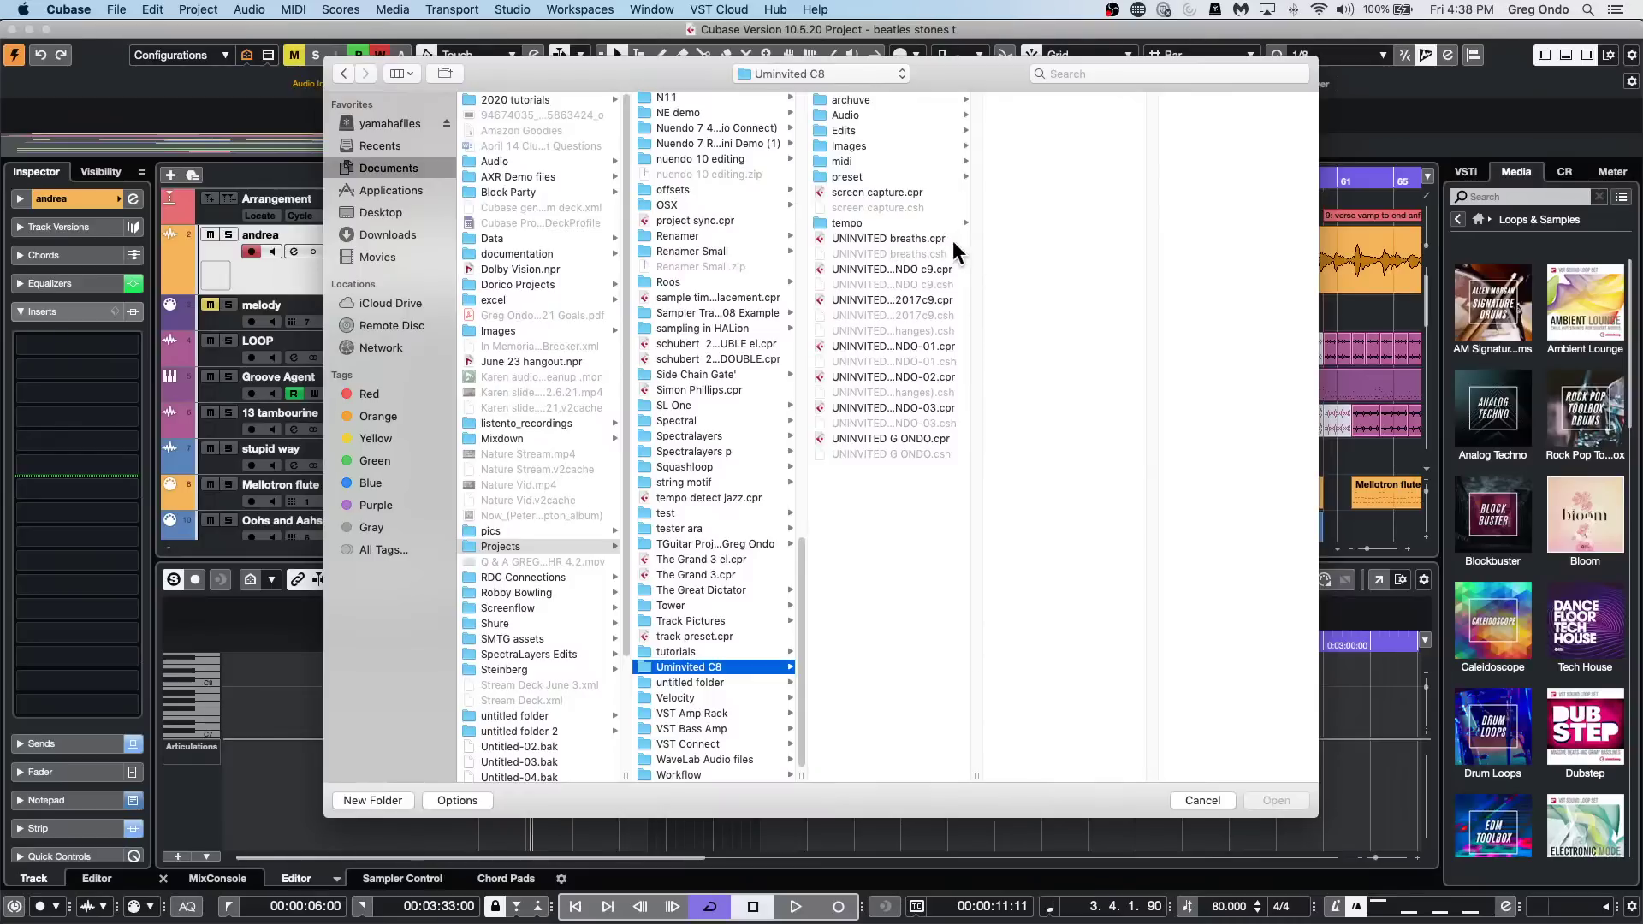
{"action": "double_click", "coordinate": [885, 438]}
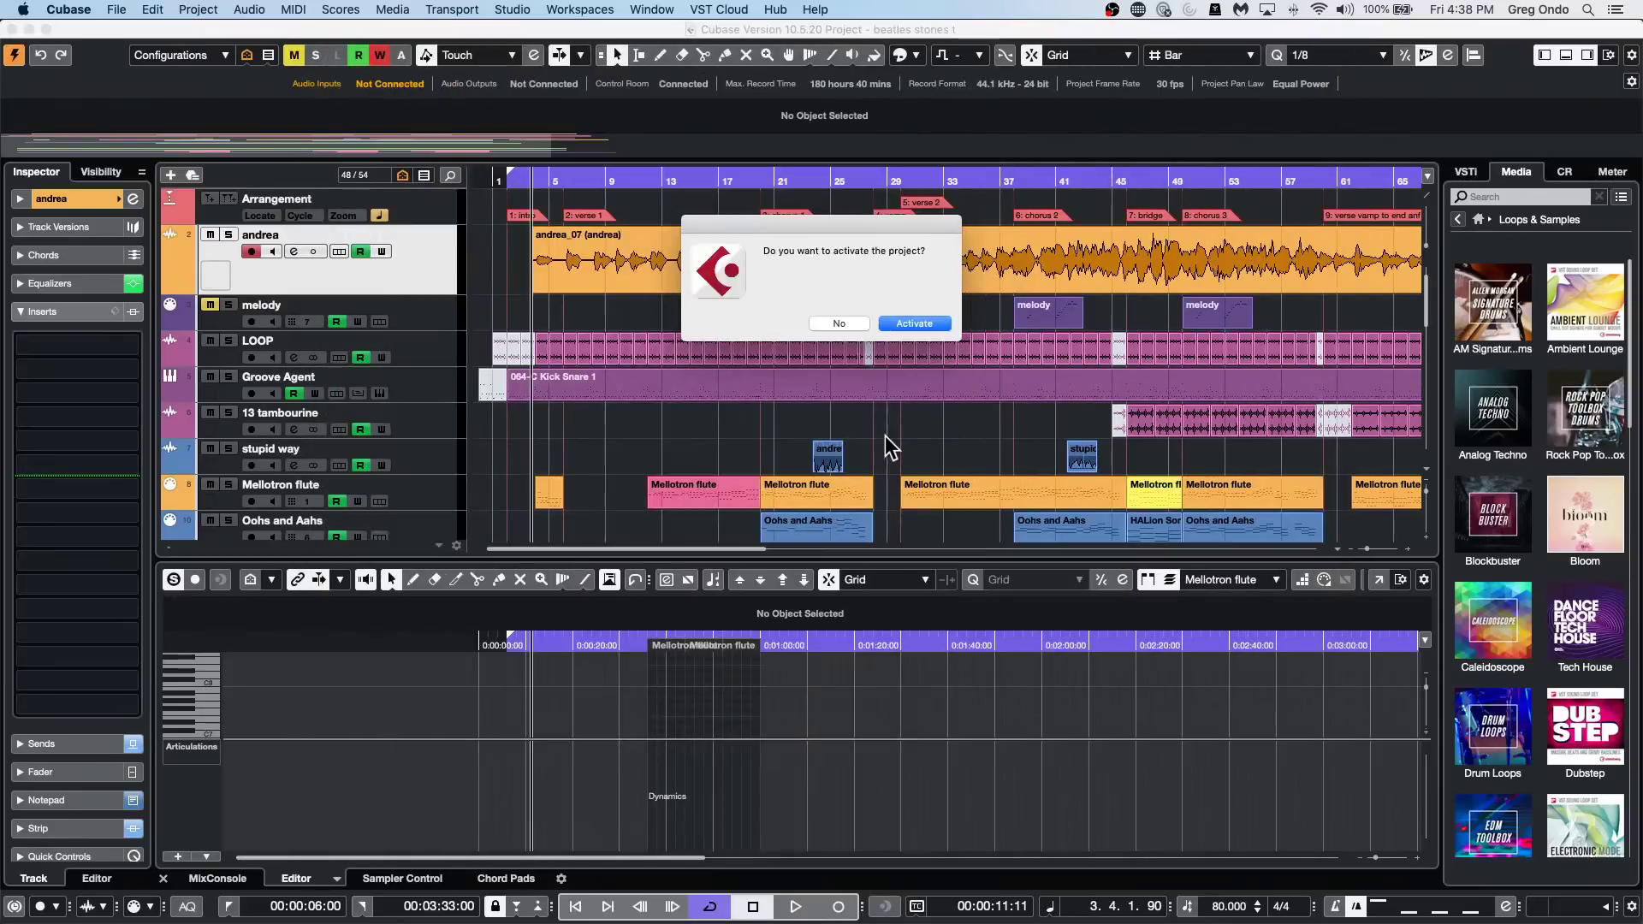
{"action": "left_click", "coordinate": [914, 323]}
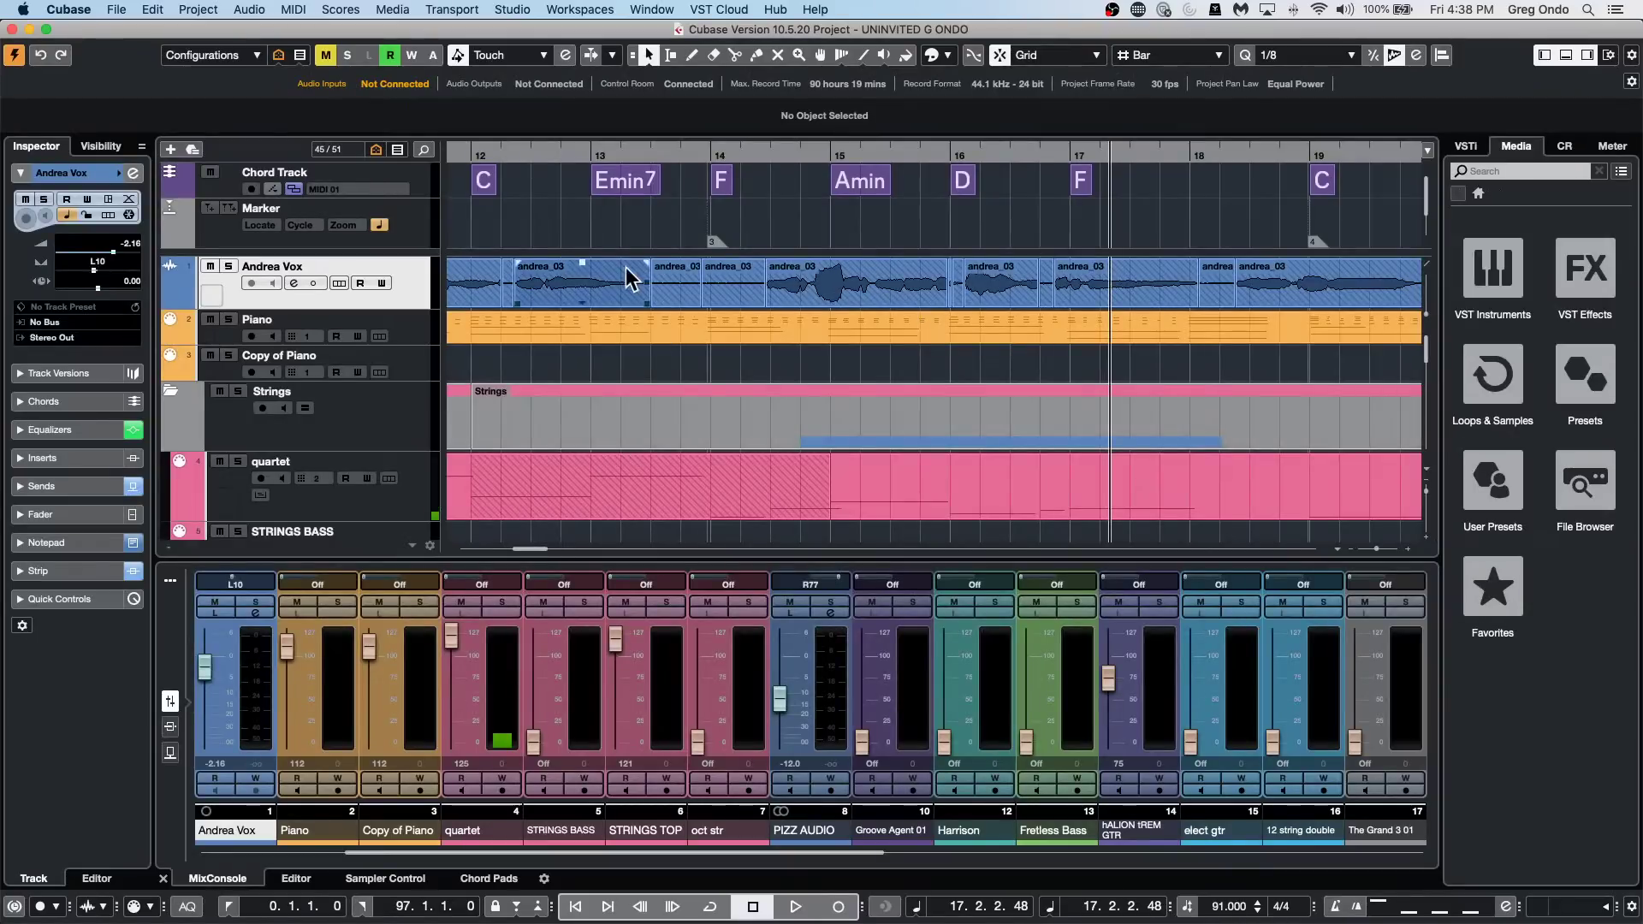
Find the guitar tracks and open the elect gtr part on the 12 string double track in the Score Editor.
{"action": "left_click_drag", "start_coordinate": [717, 162], "coordinate": [708, 100]}
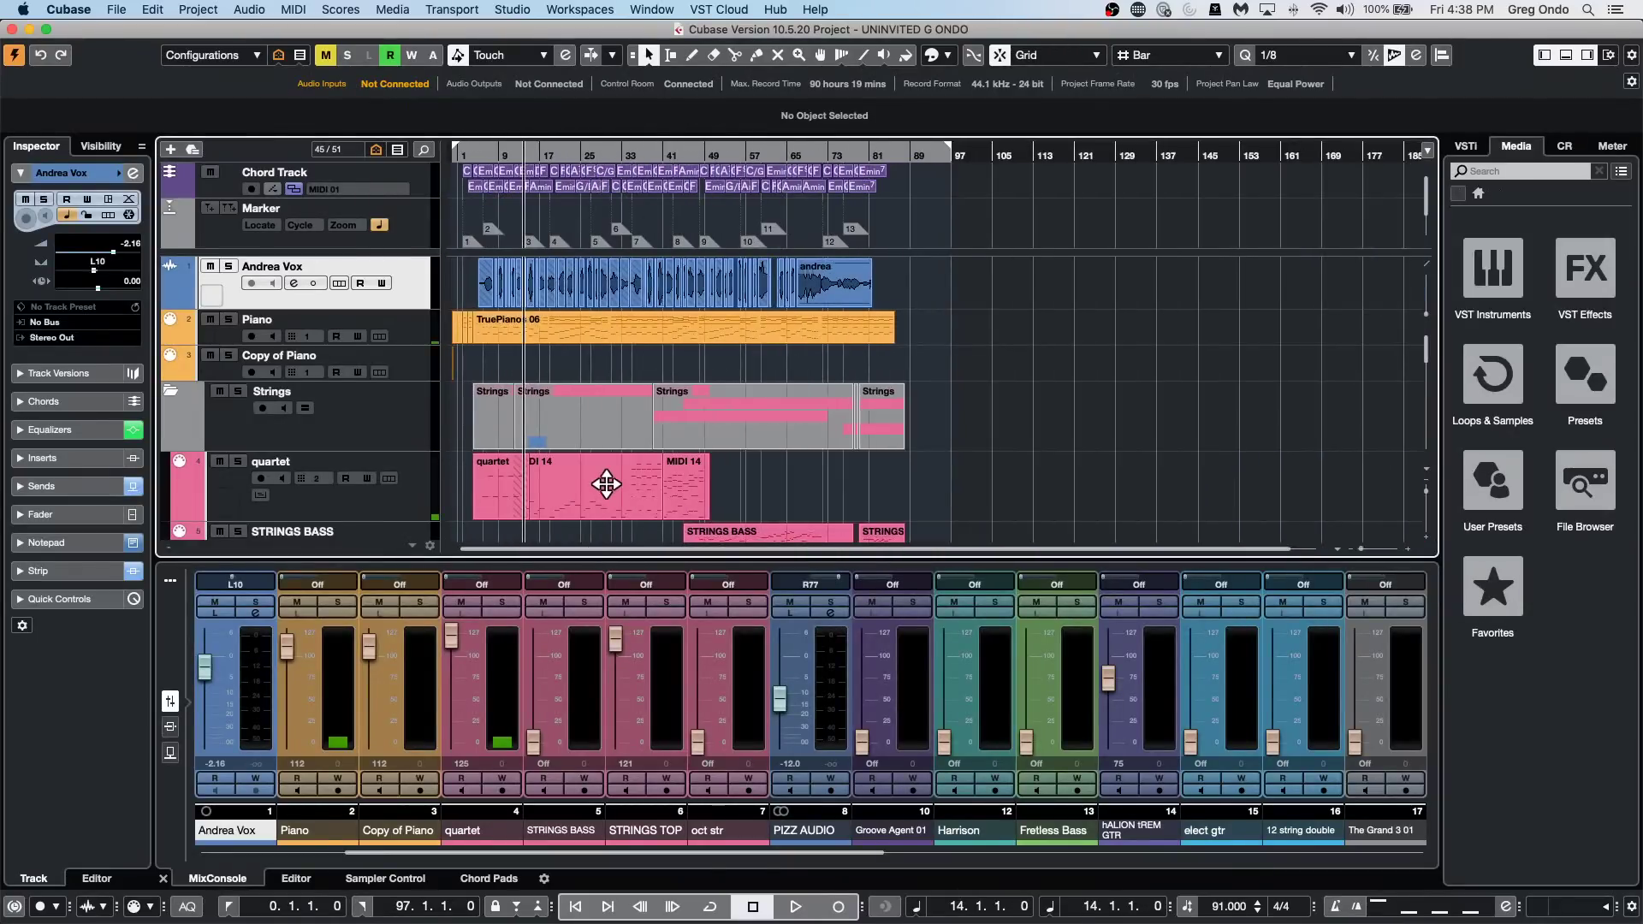
{"action": "scroll", "coordinate": [836, 502], "scroll_direction": "down", "scroll_amount": 10}
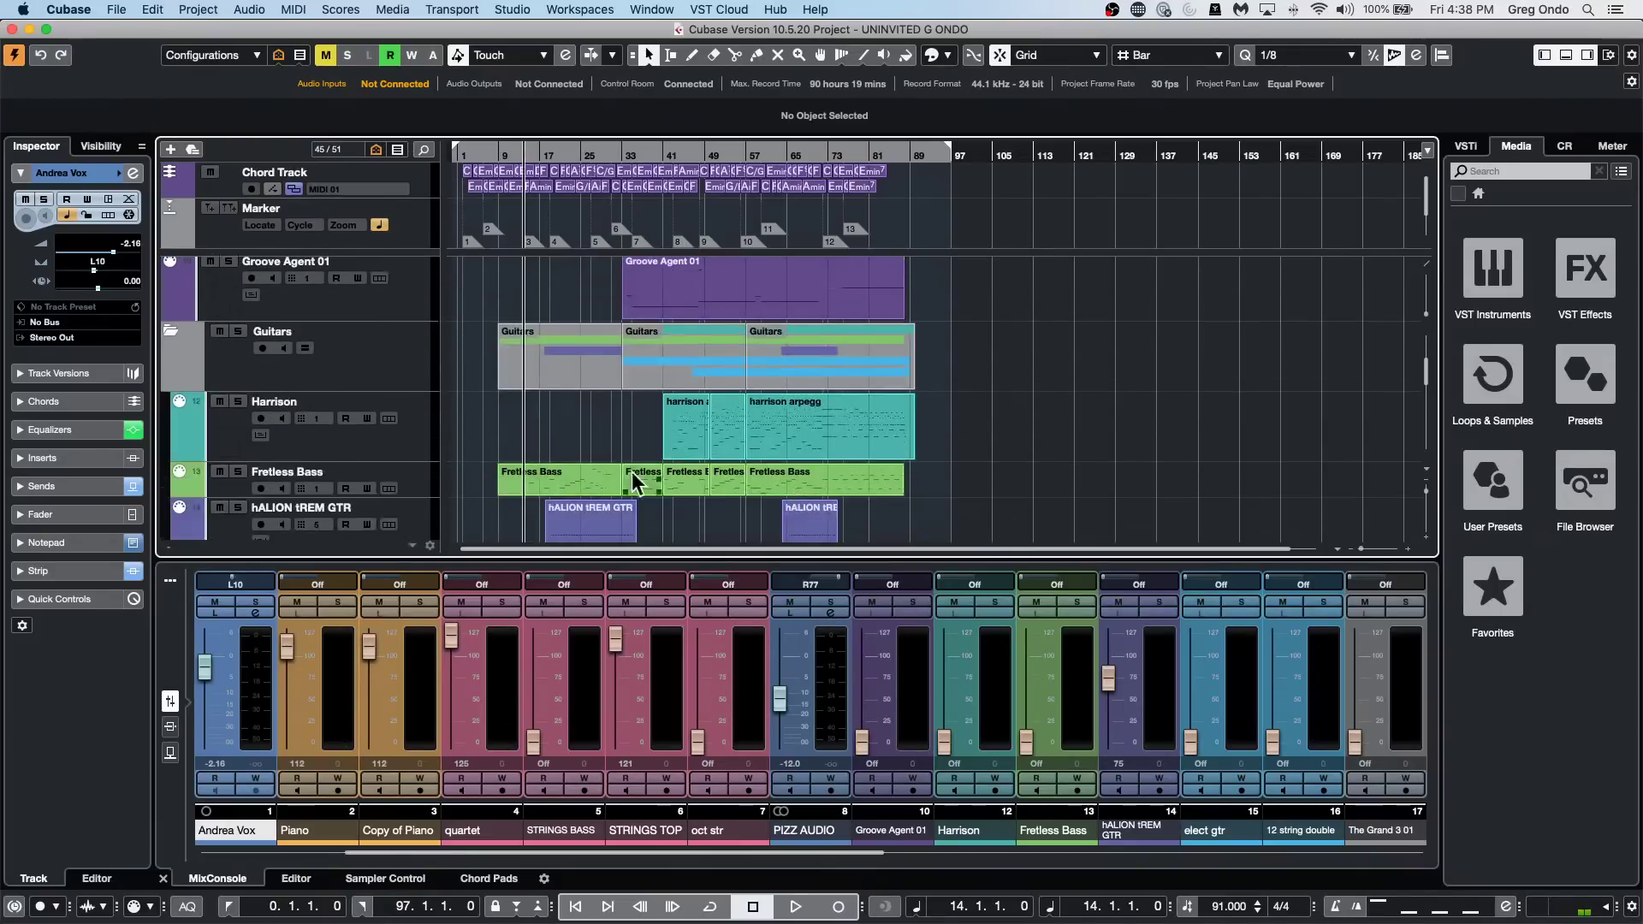
{"action": "scroll", "coordinate": [685, 518], "scroll_direction": "down", "scroll_amount": 1}
{"action": "scroll", "coordinate": [684, 518], "scroll_direction": "down", "scroll_amount": 3}
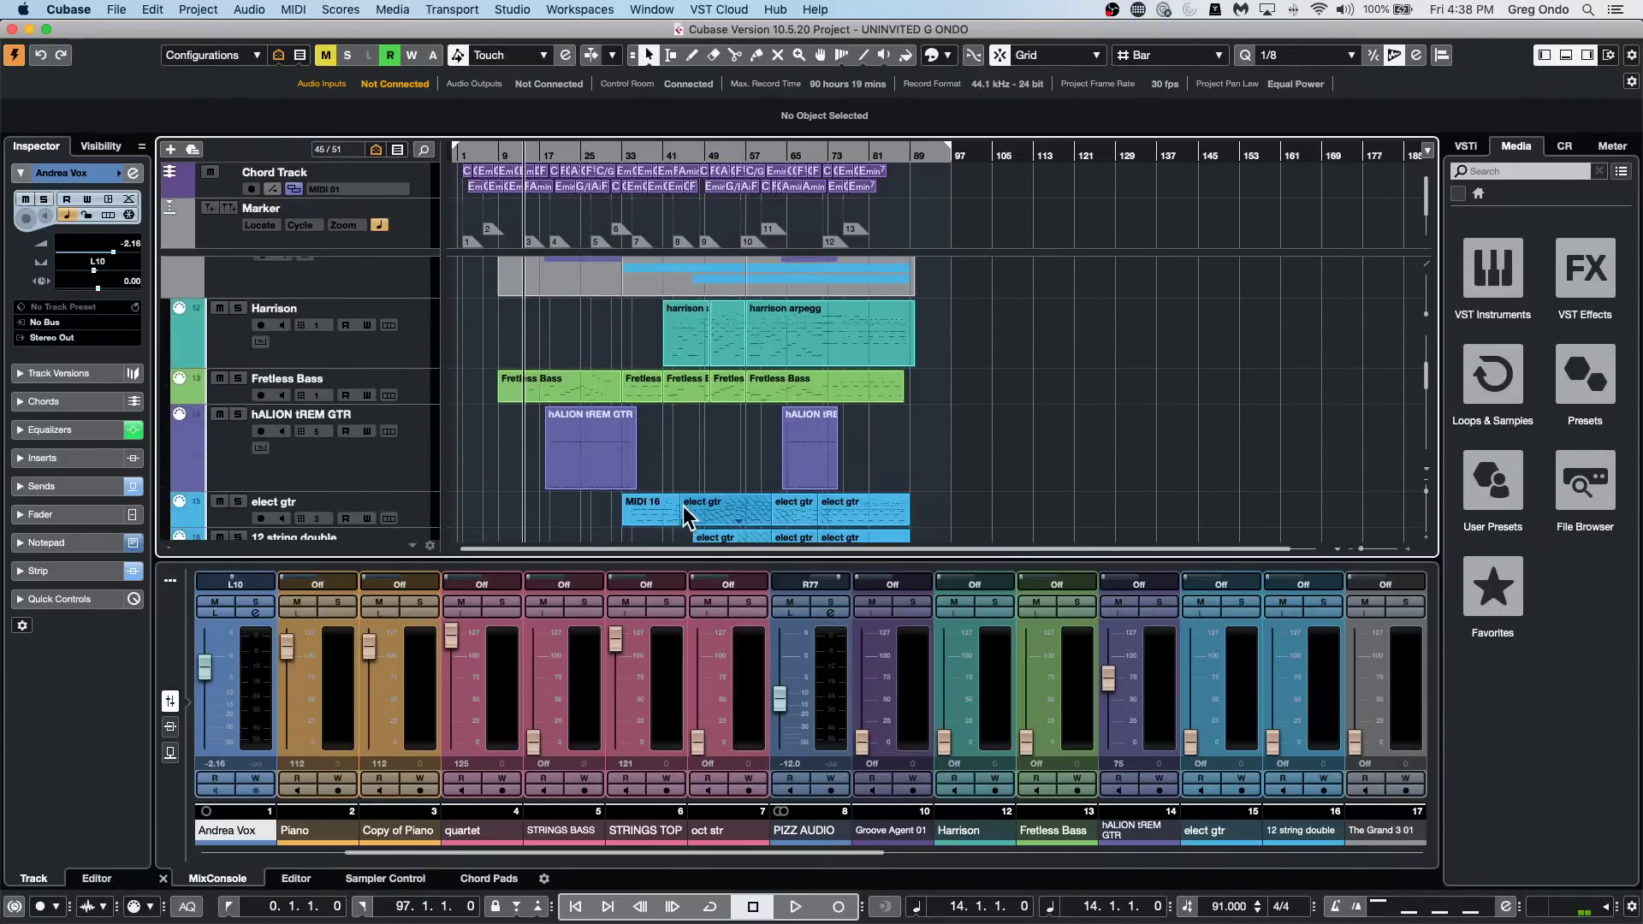
{"action": "scroll", "coordinate": [685, 513], "scroll_direction": "down", "scroll_amount": 2}
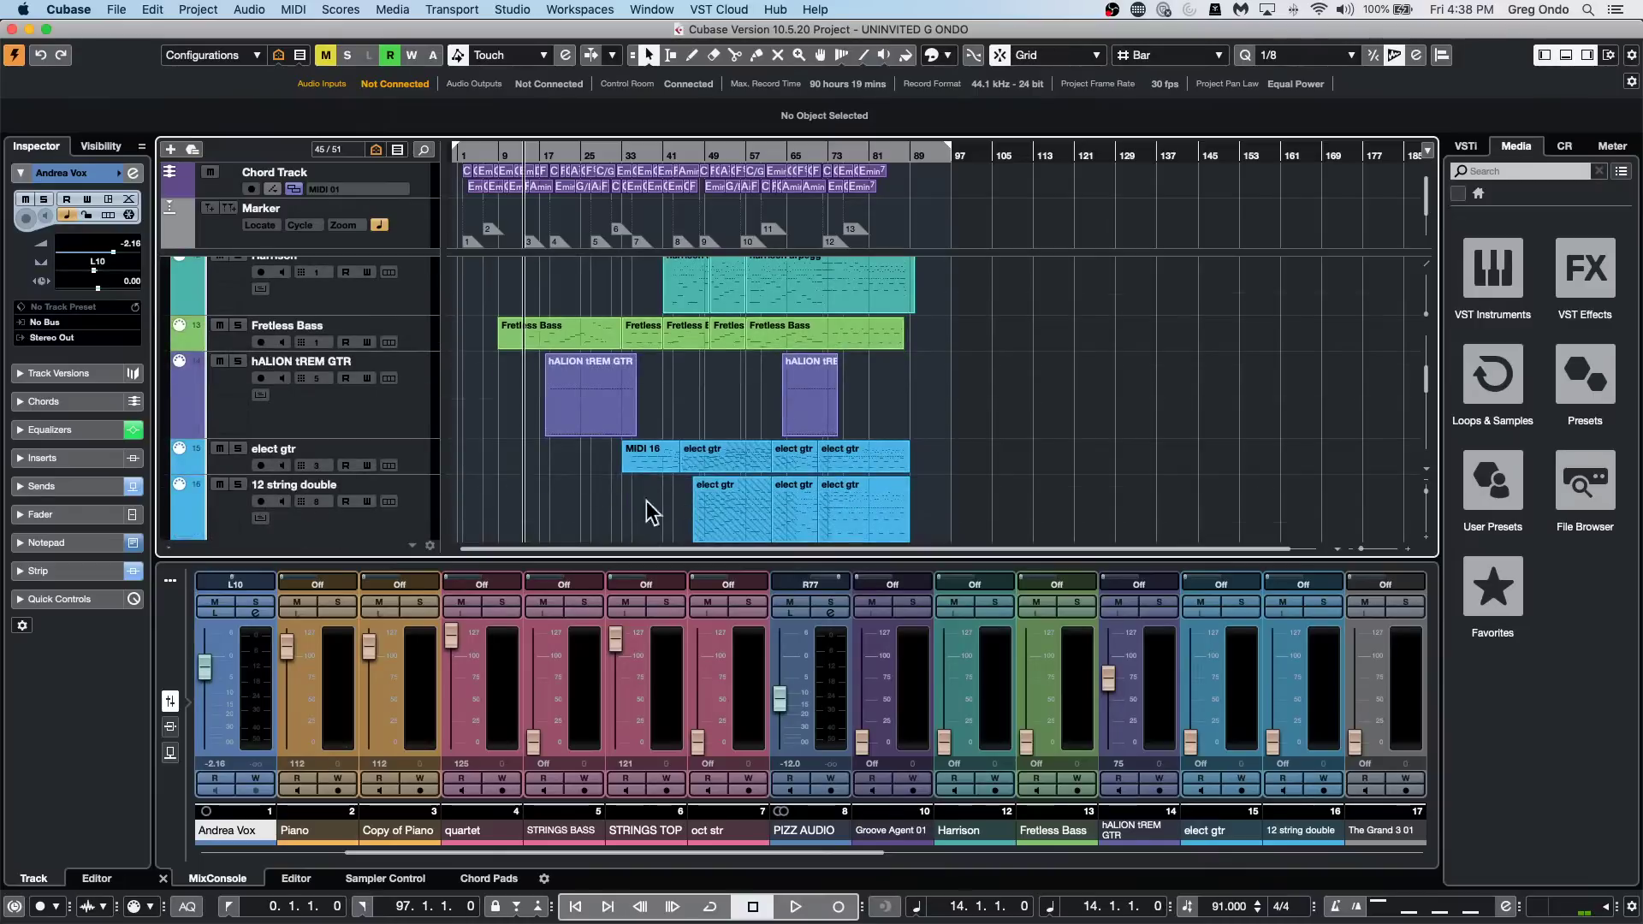
{"action": "double_click", "coordinate": [706, 466]}
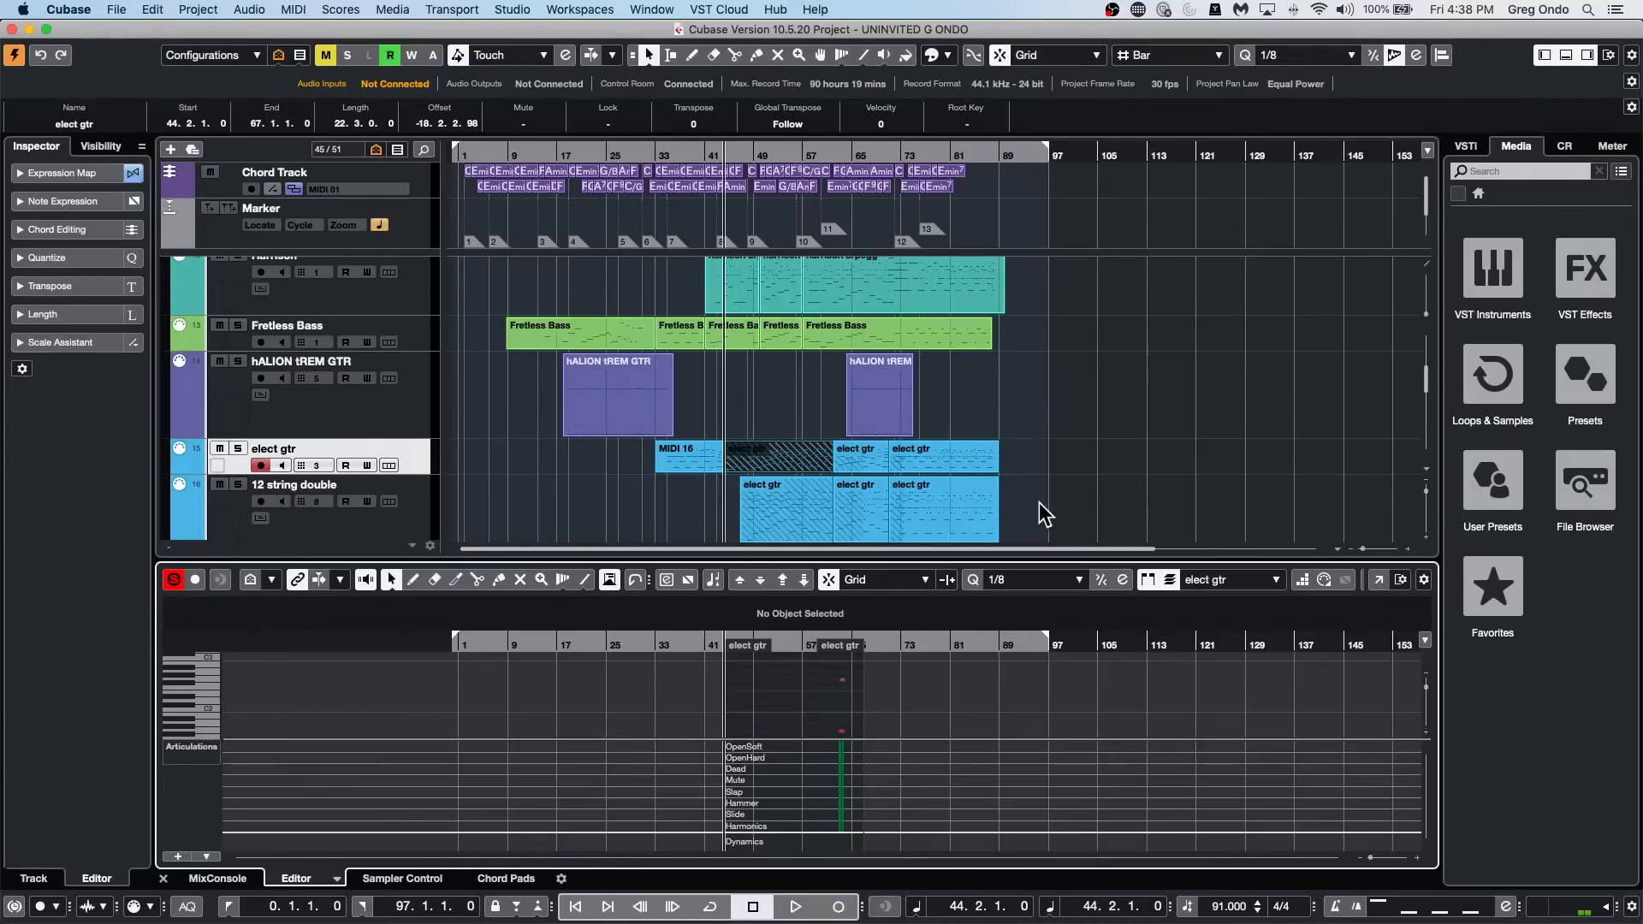
{"action": "left_click", "coordinate": [780, 516]}
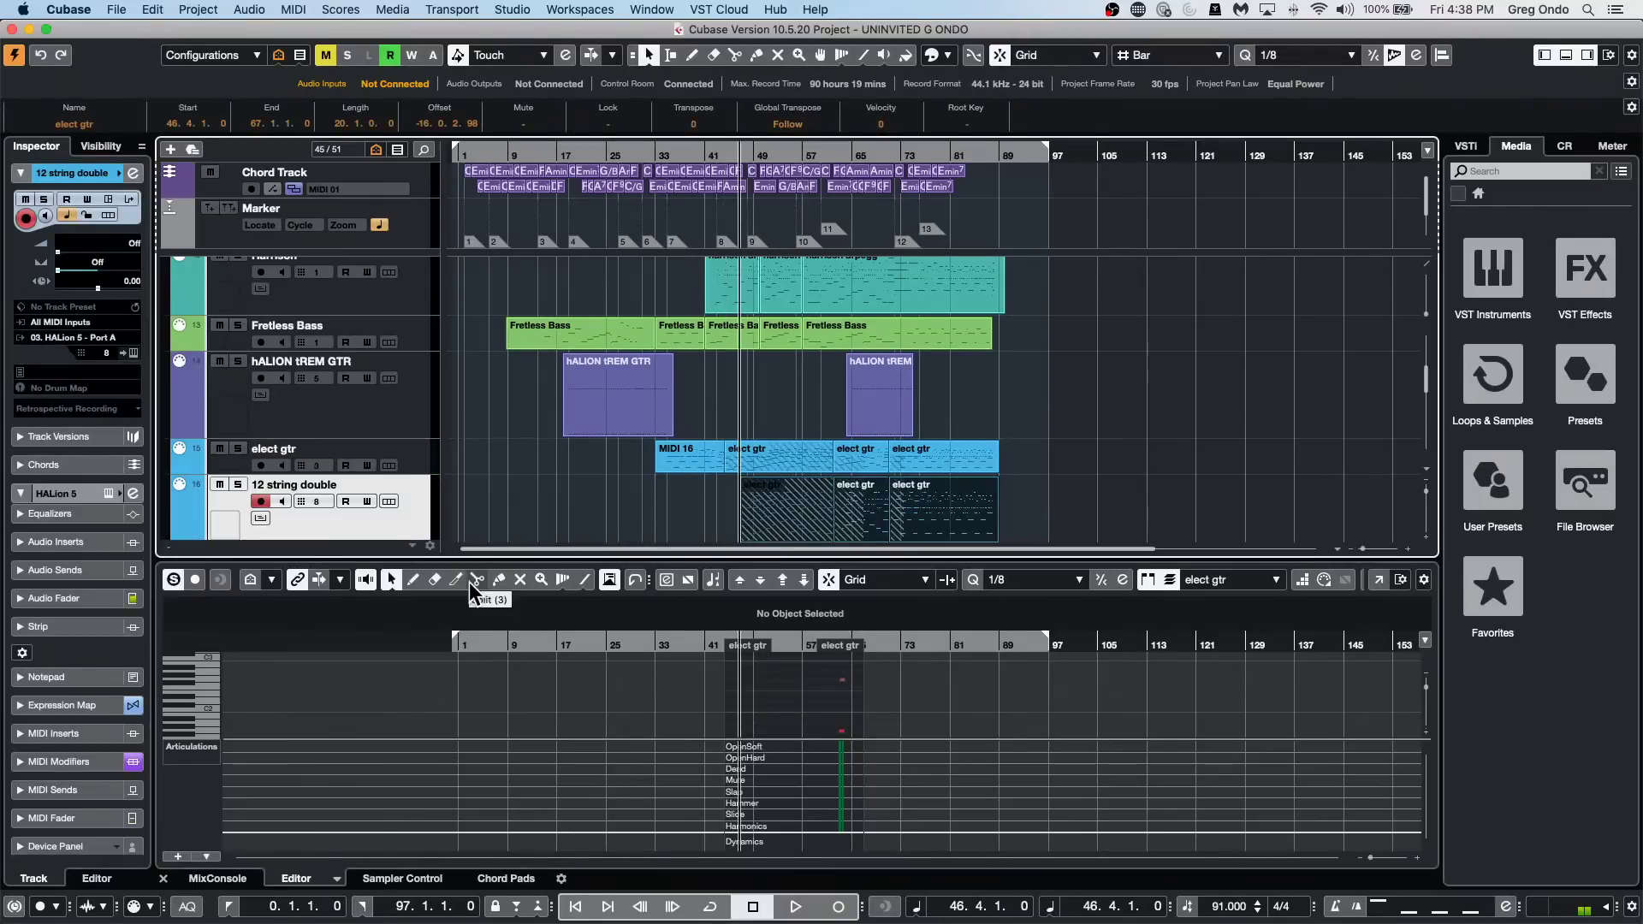
{"action": "key", "text": "super+r"}
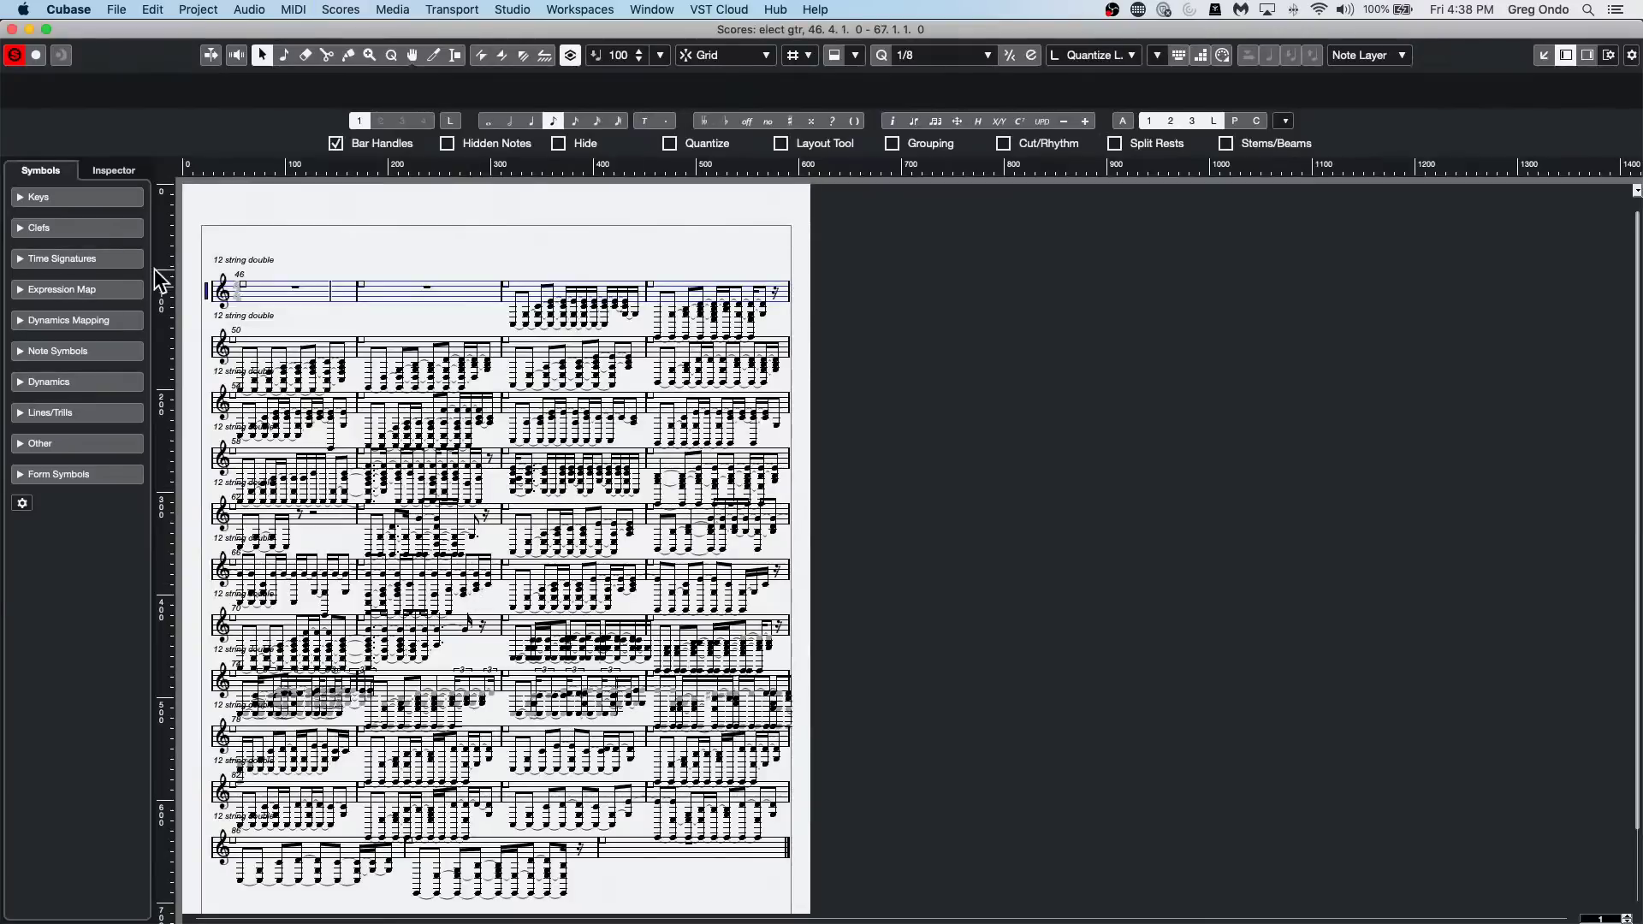
Turn on Tablature Mode for the 12 string double staff, apply it, and move the settings dialog off the score.
{"action": "double_click", "coordinate": [203, 292]}
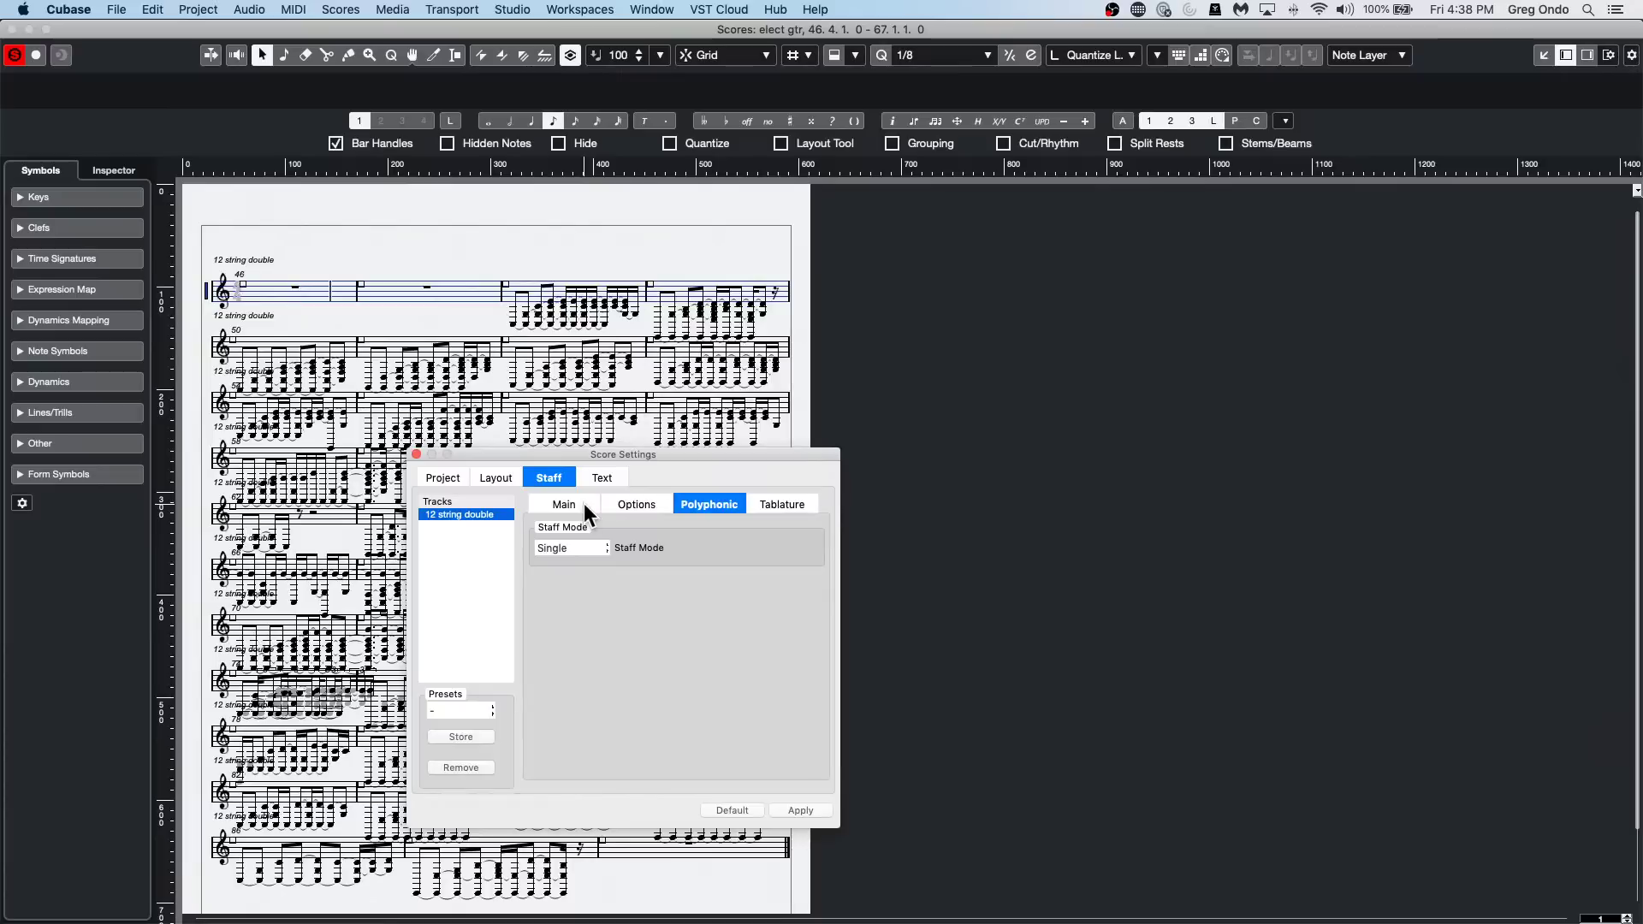
{"action": "left_click", "coordinate": [807, 507]}
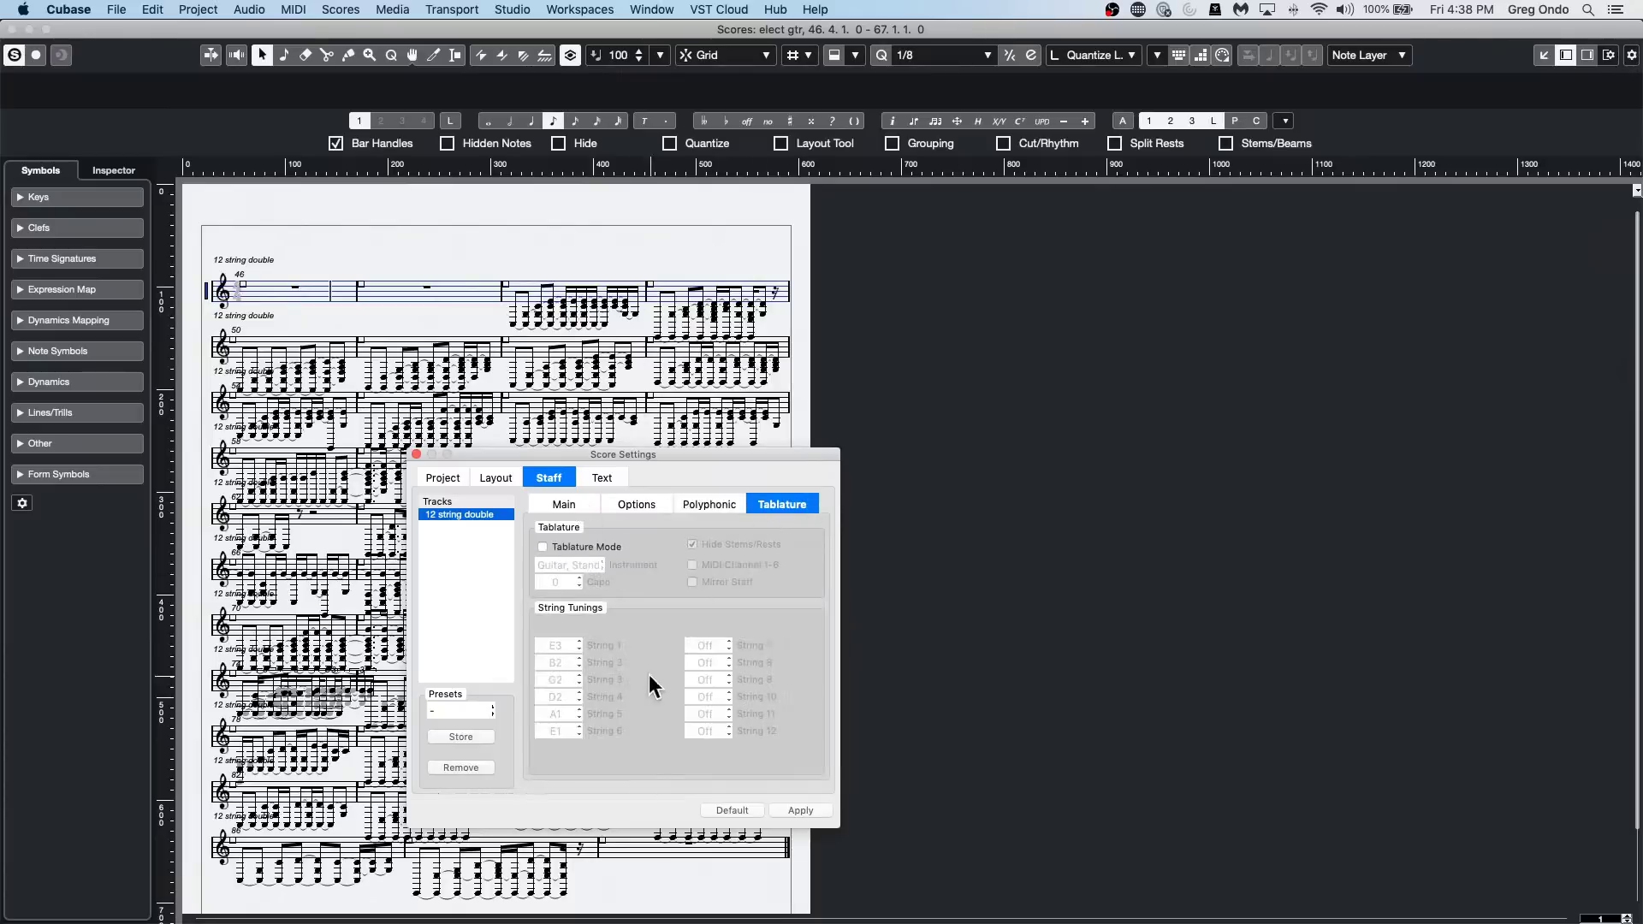
{"action": "left_click", "coordinate": [542, 546]}
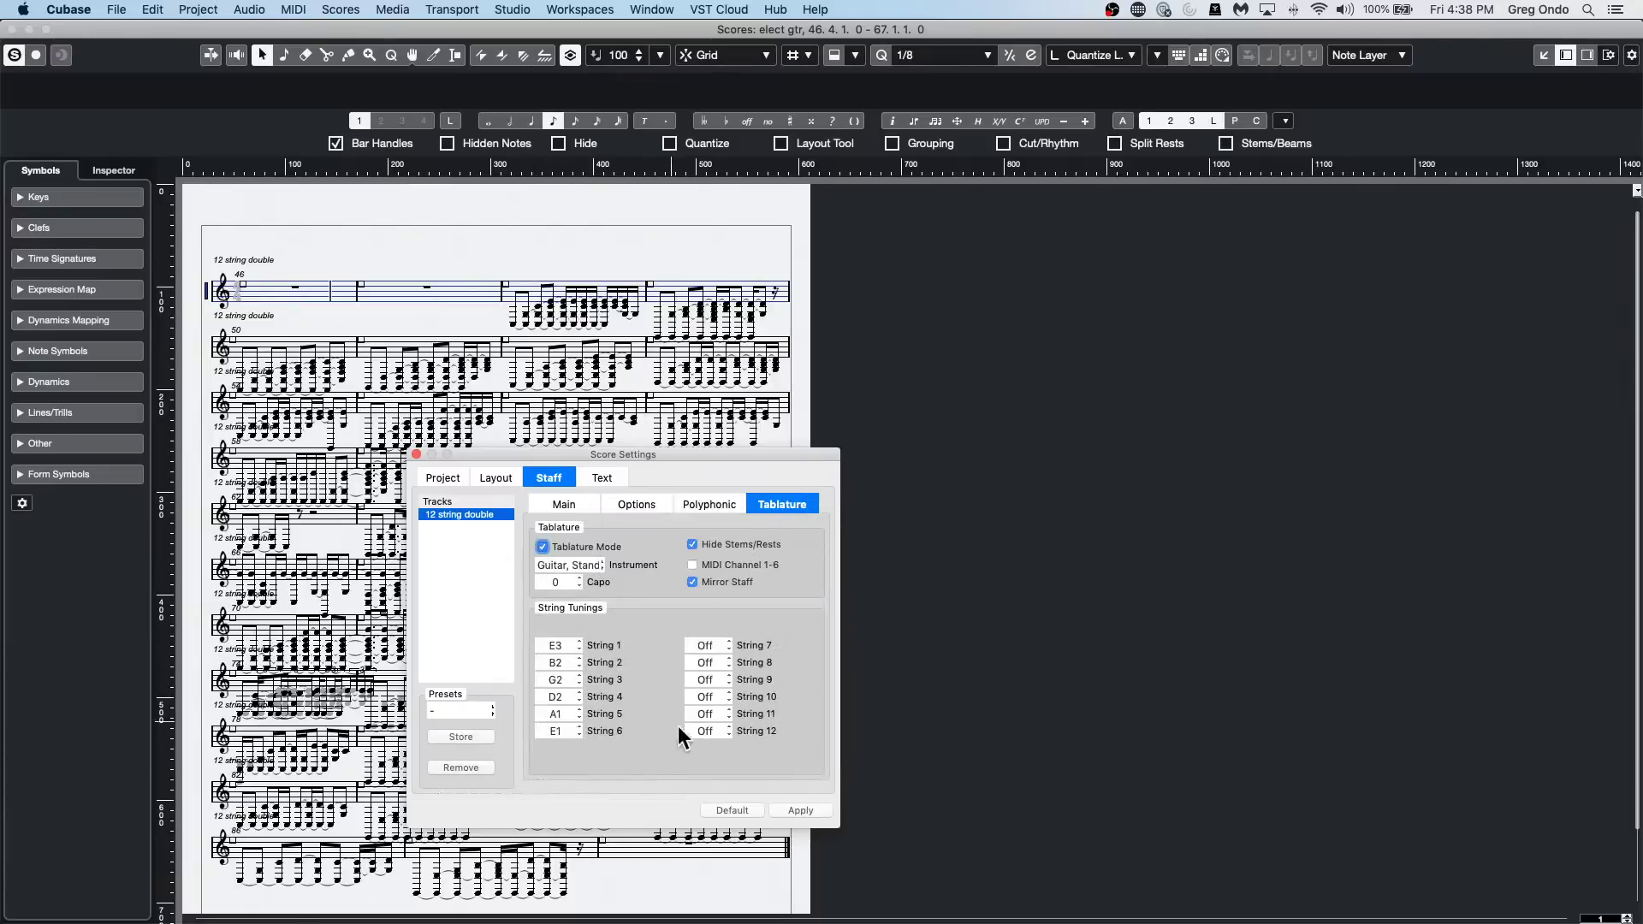
{"action": "left_click", "coordinate": [802, 810]}
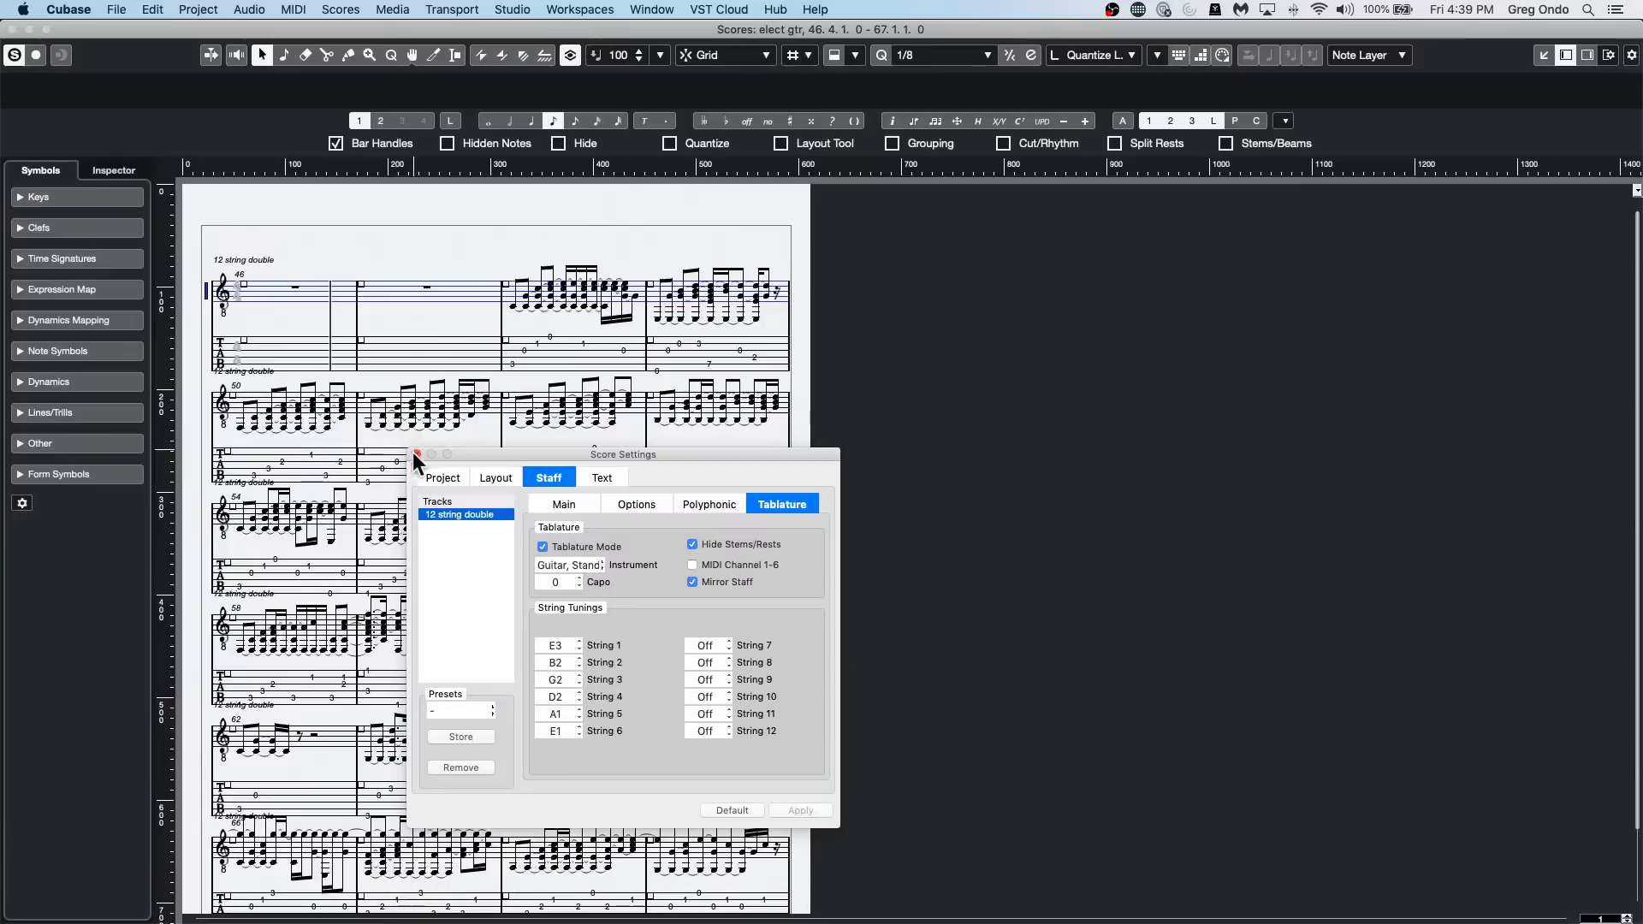
{"action": "left_click_drag", "start_coordinate": [456, 450], "coordinate": [888, 451]}
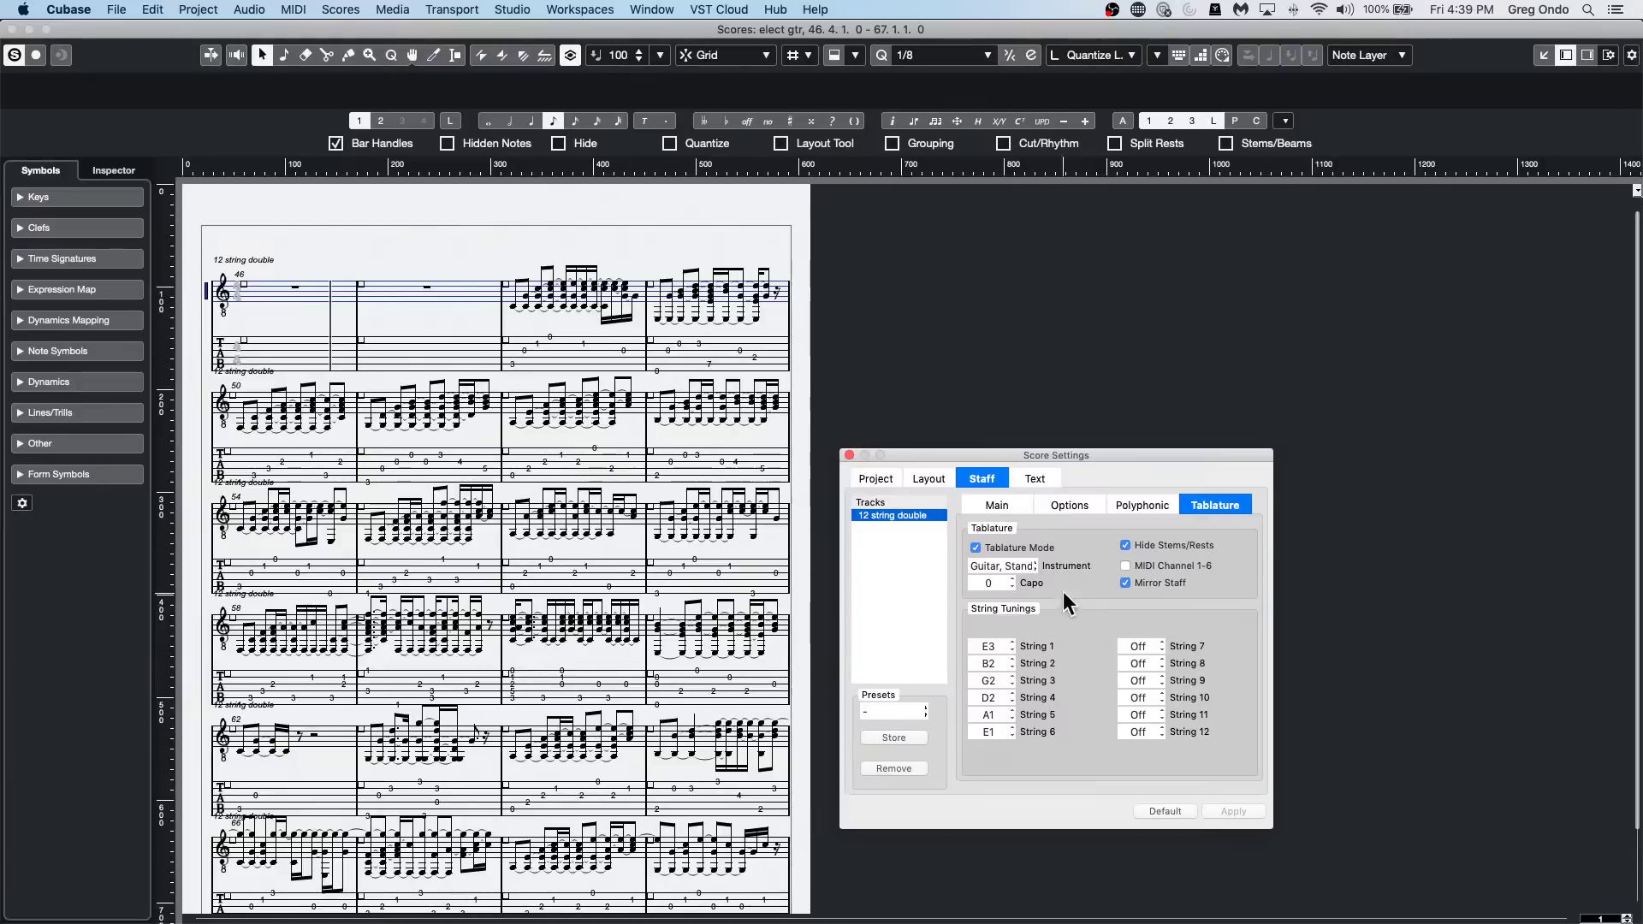
Review the staff's Main, Options and Polyphonic settings, and look through the instrument choices for the tablature.
{"action": "left_click", "coordinate": [998, 503]}
{"action": "left_click", "coordinate": [1100, 505]}
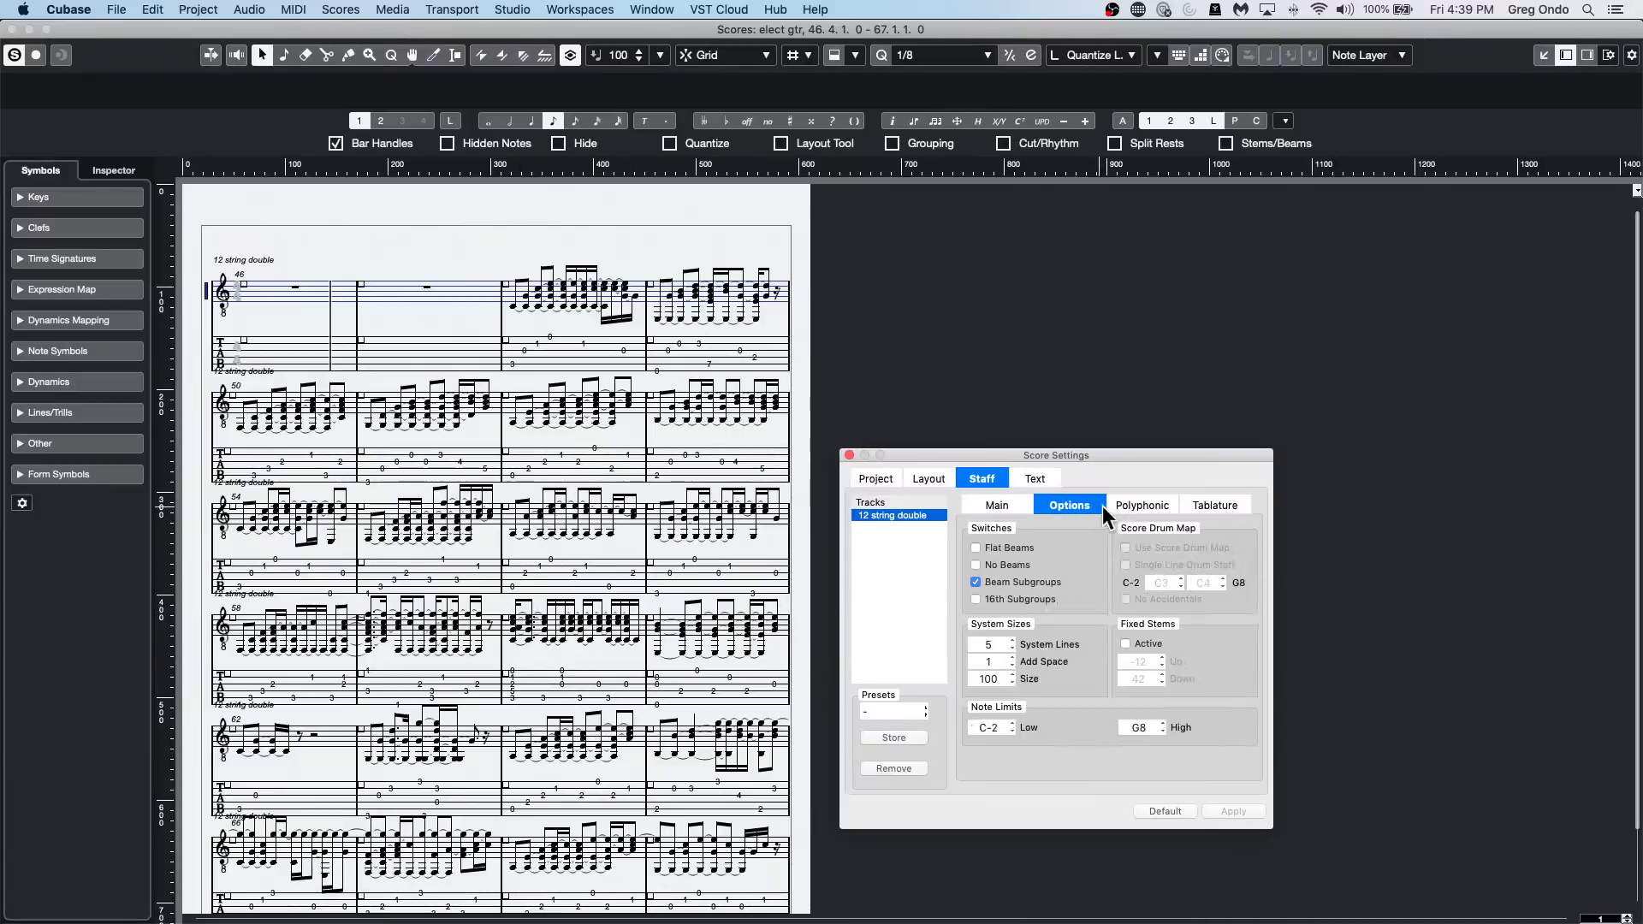
{"action": "left_click", "coordinate": [1166, 506]}
{"action": "left_click", "coordinate": [1202, 506]}
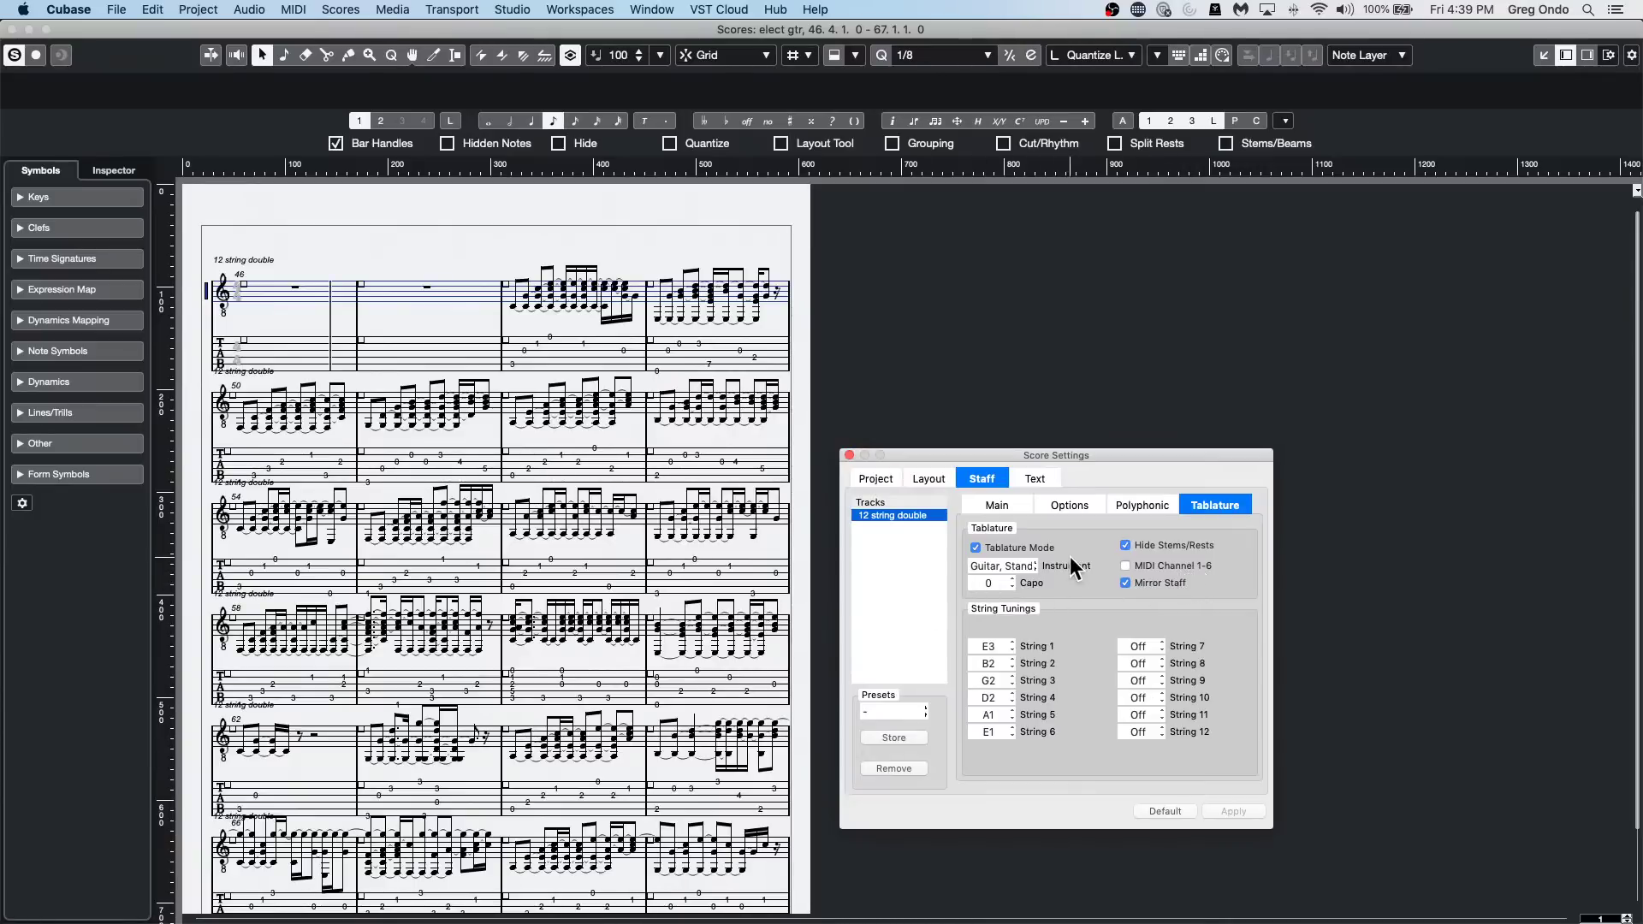
{"action": "left_click", "coordinate": [986, 567]}
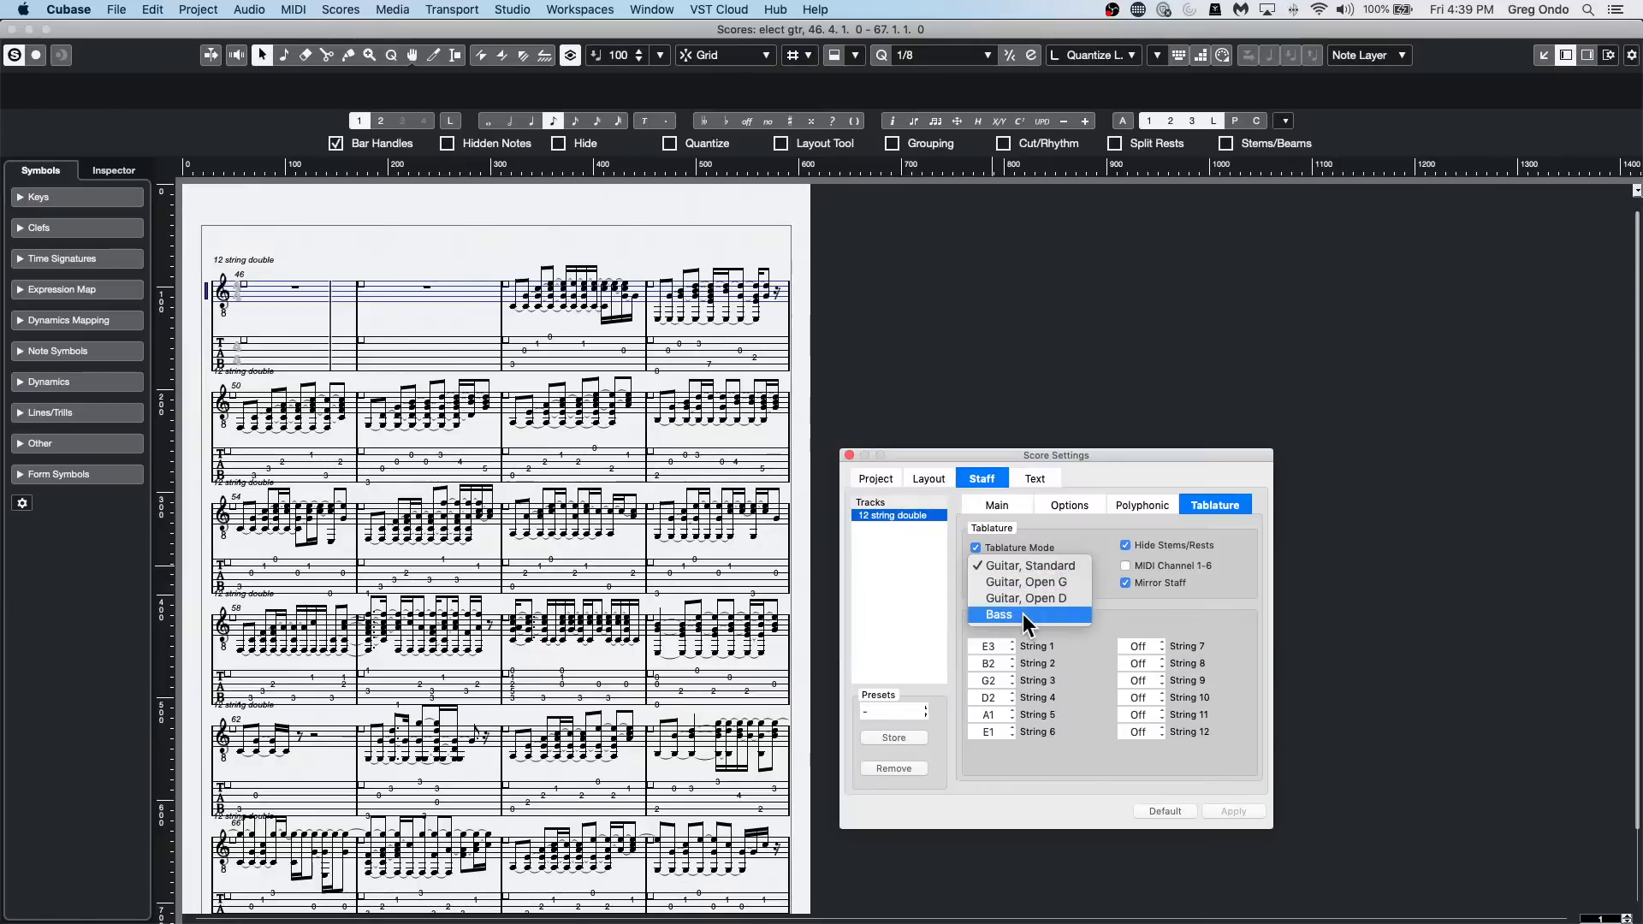
{"action": "left_click", "coordinate": [1091, 653]}
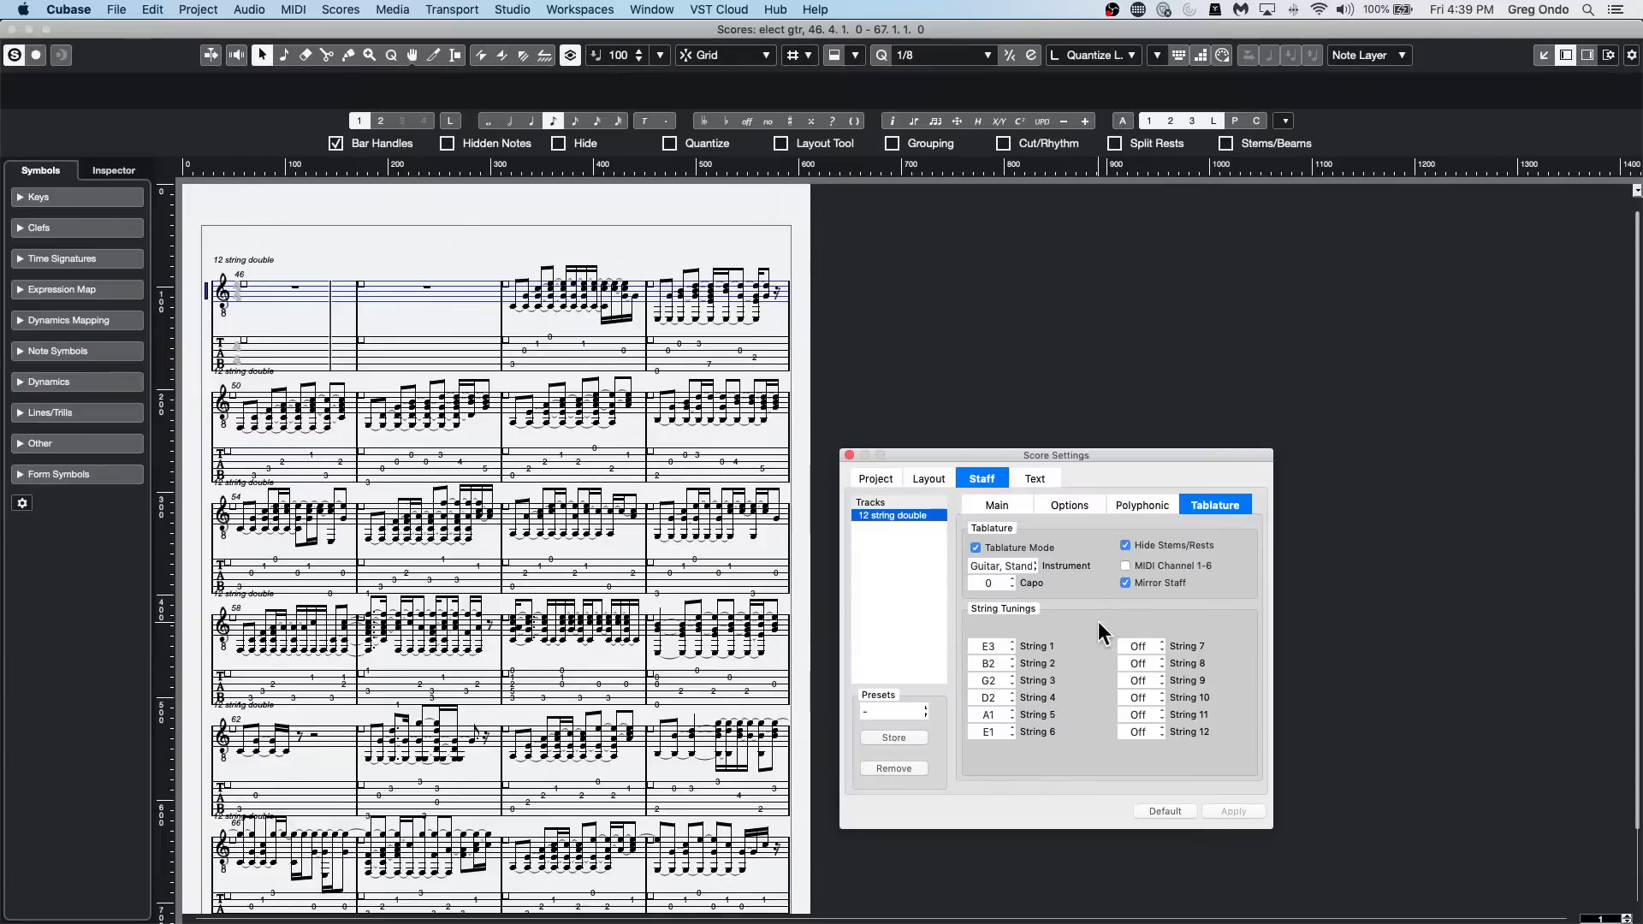
Close the score settings and the Score Editor, and open the recent project UpstreamC9.
{"action": "left_click", "coordinate": [849, 456]}
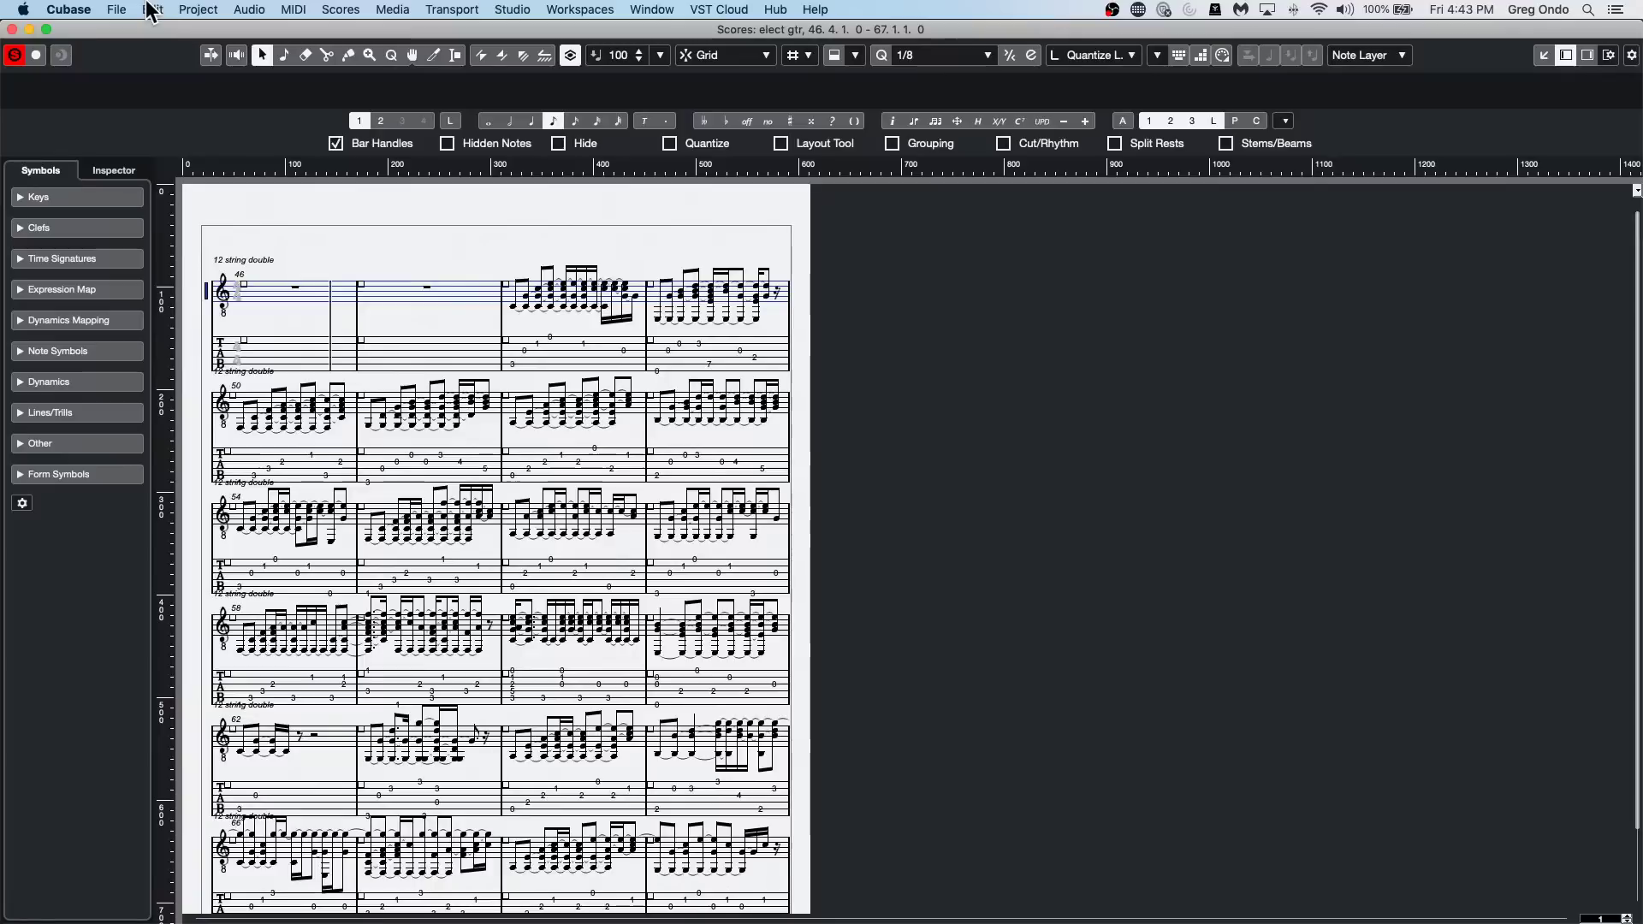
{"action": "left_click", "coordinate": [12, 29]}
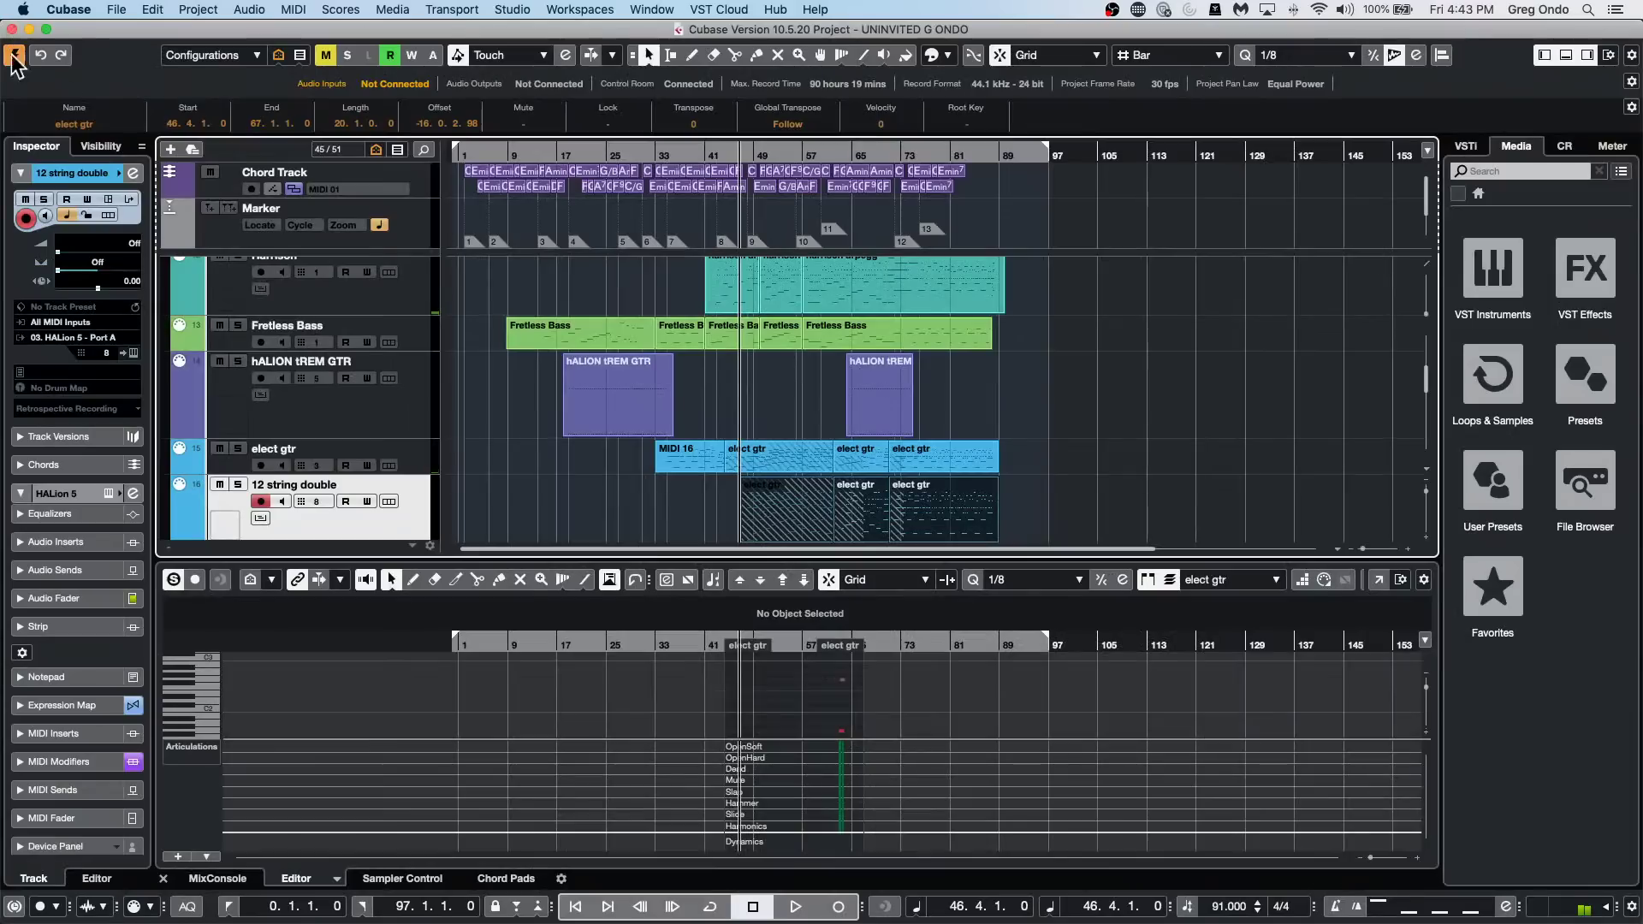
{"action": "left_click", "coordinate": [117, 9]}
{"action": "mouse_move", "coordinate": [188, 334]}
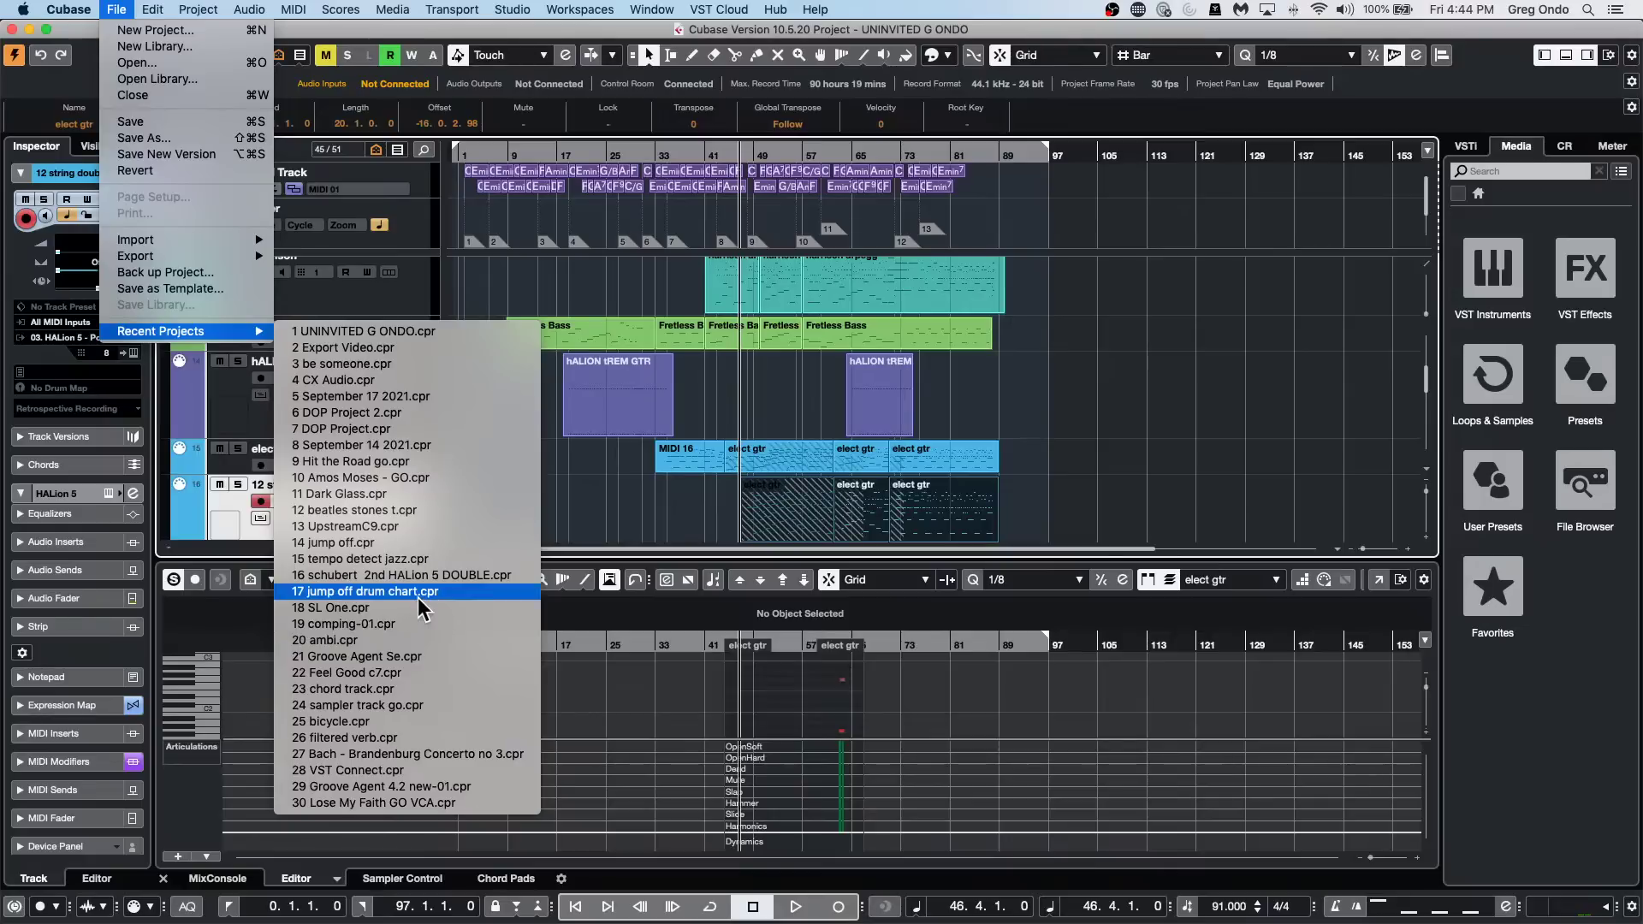
{"action": "left_click", "coordinate": [419, 526]}
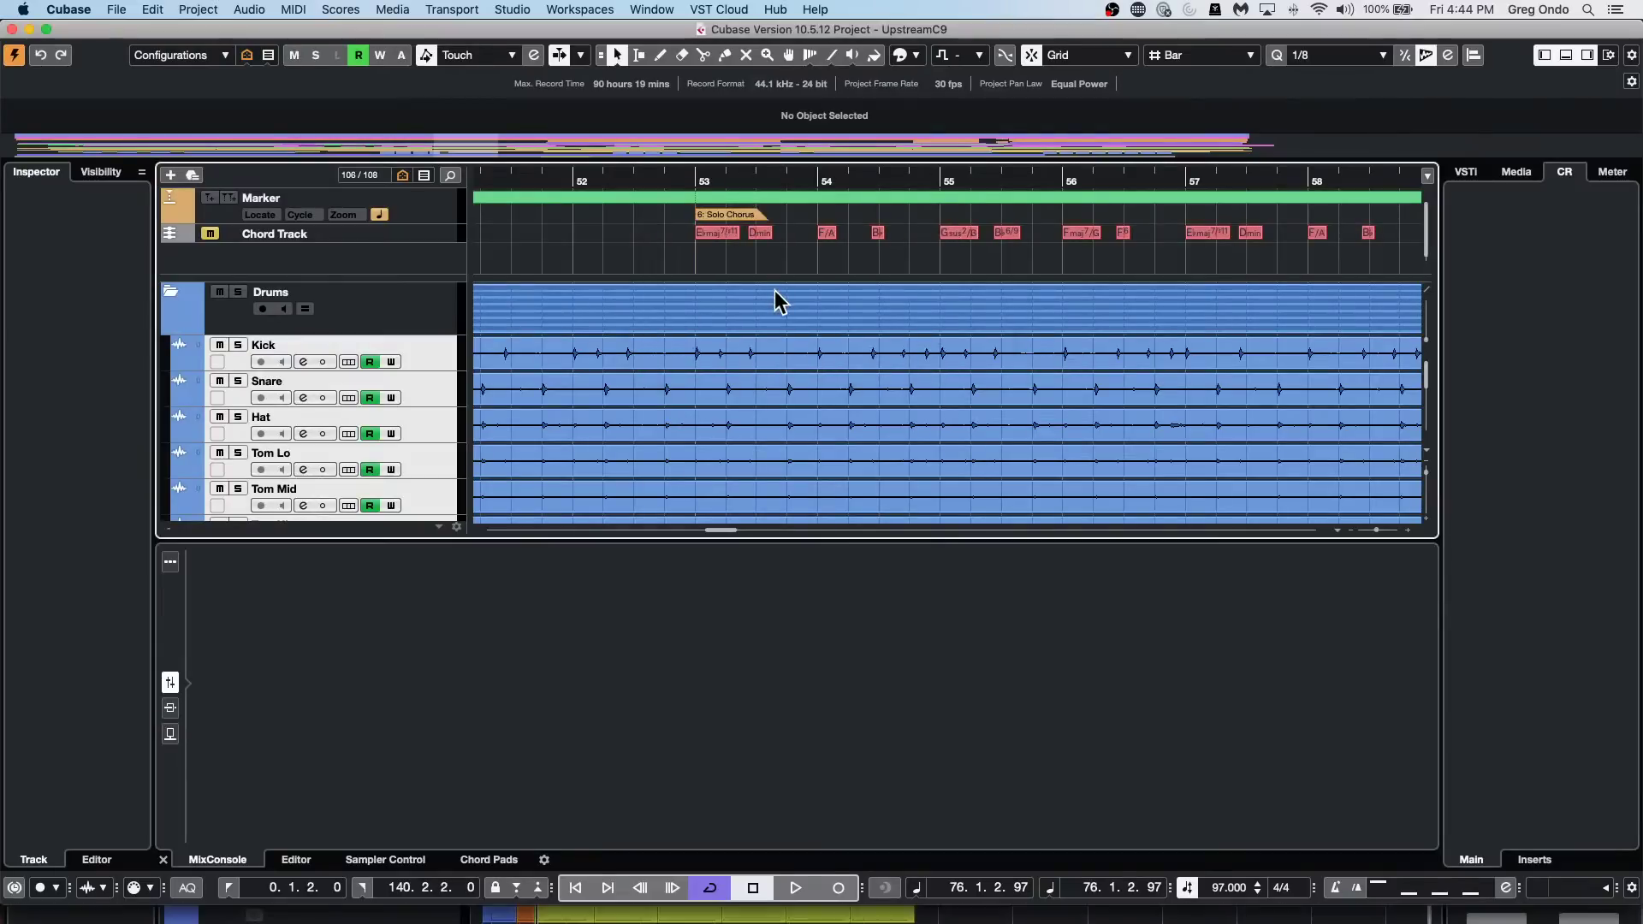
Find the Rhds part starting at bar 53 and open it in a separate Key Editor window.
{"action": "scroll", "coordinate": [650, 424], "scroll_direction": "down", "scroll_amount": 6}
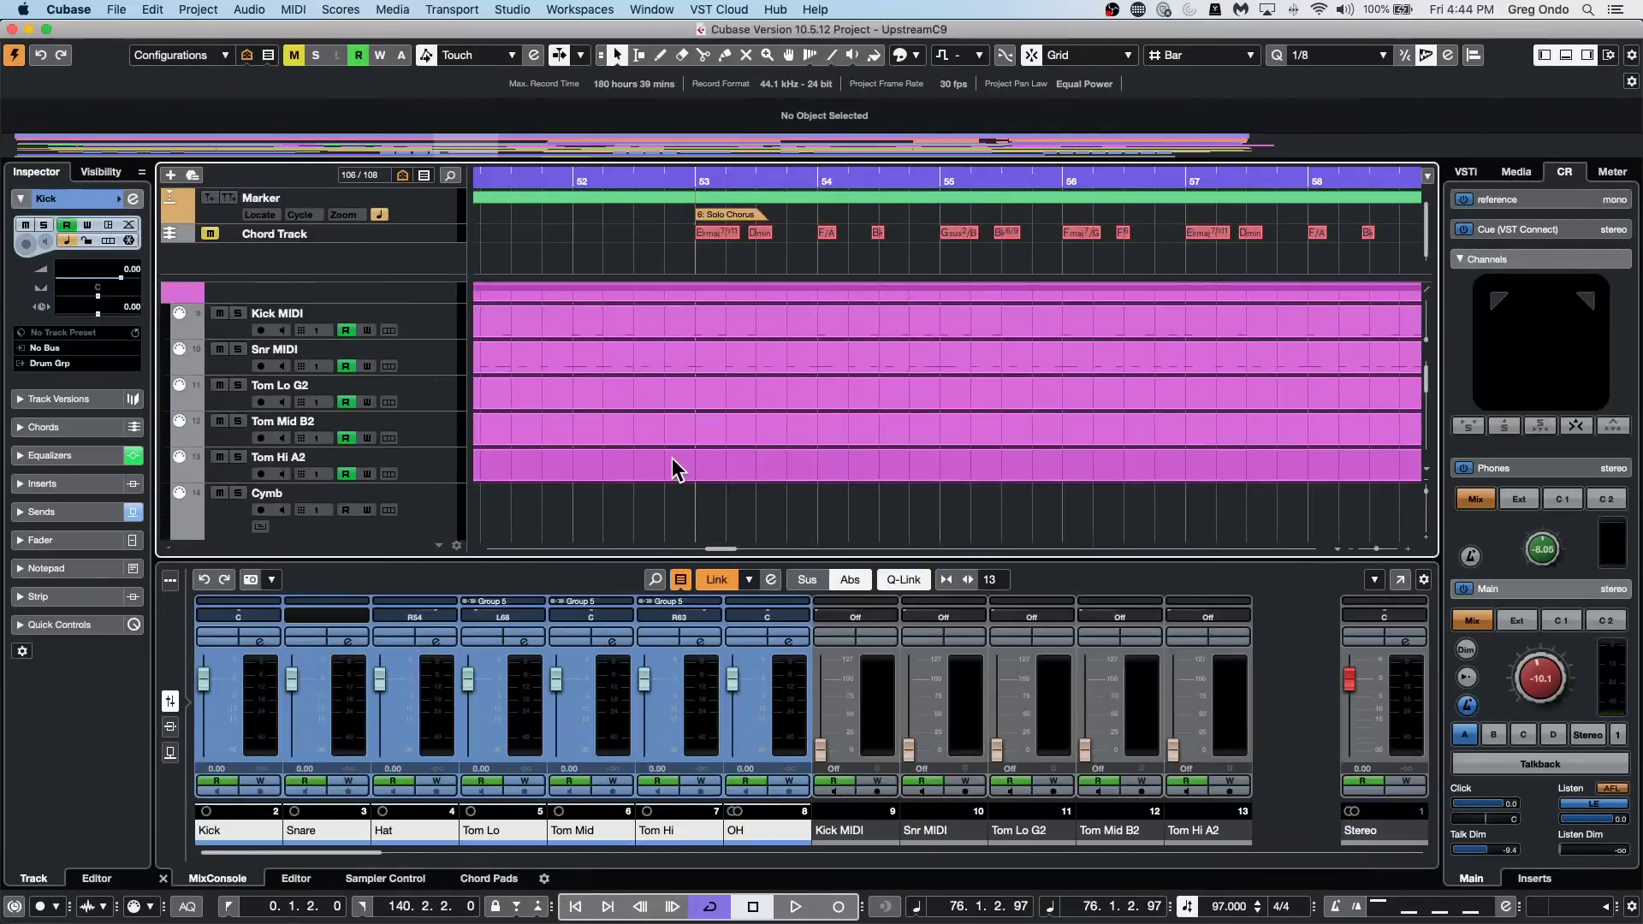
{"action": "scroll", "coordinate": [676, 468], "scroll_direction": "down", "scroll_amount": 10}
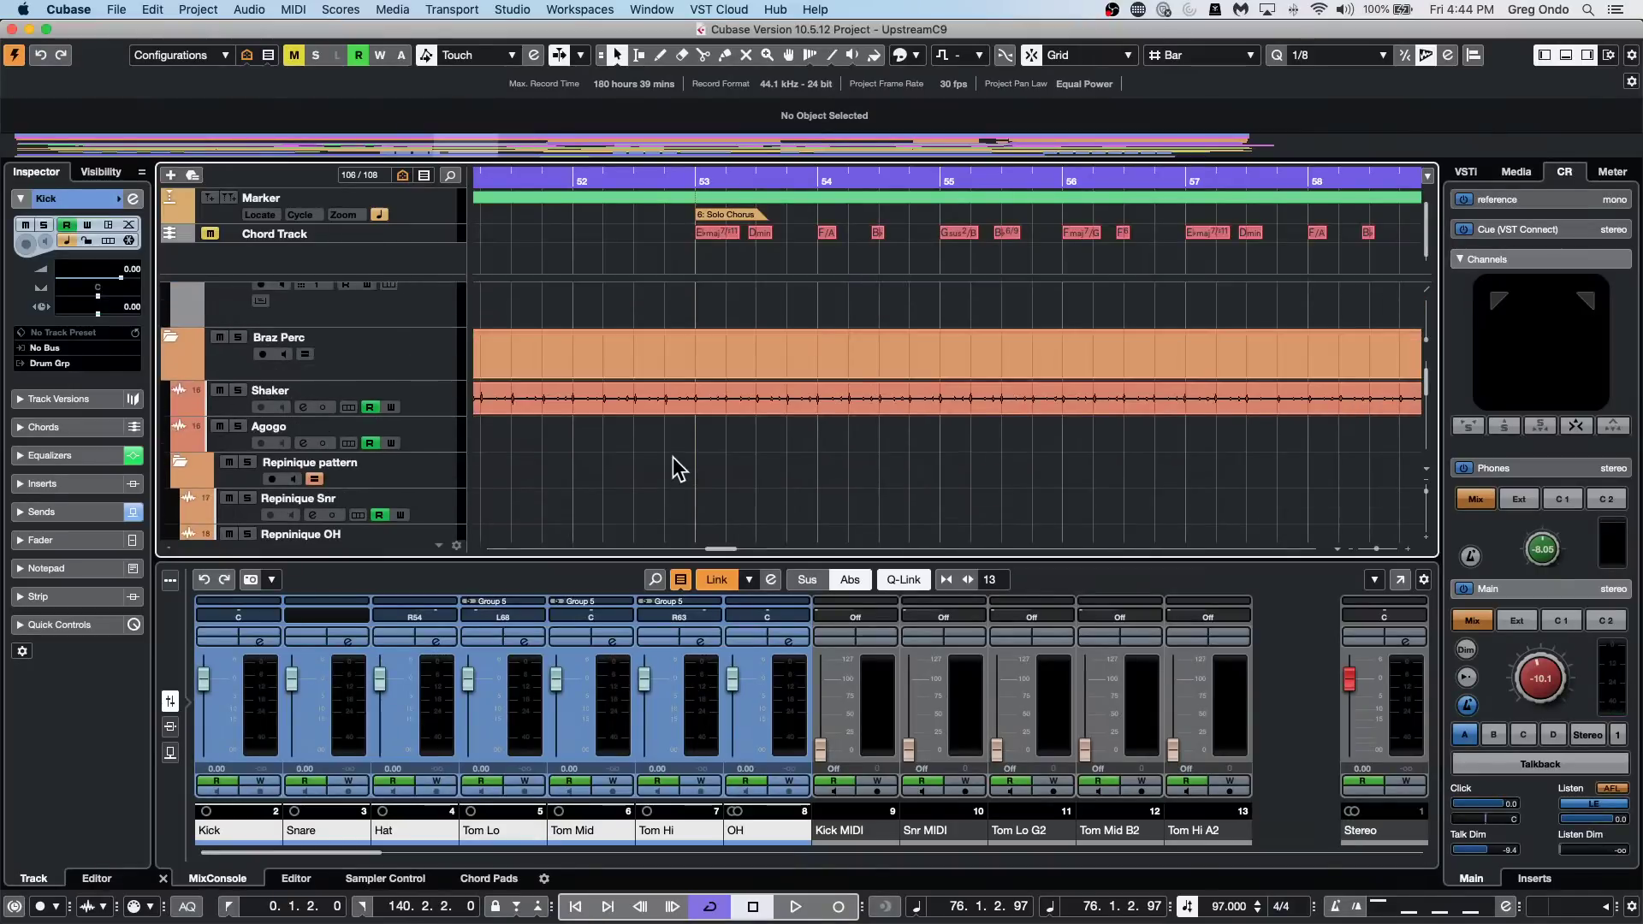
{"action": "scroll", "coordinate": [673, 459], "scroll_direction": "down", "scroll_amount": 10}
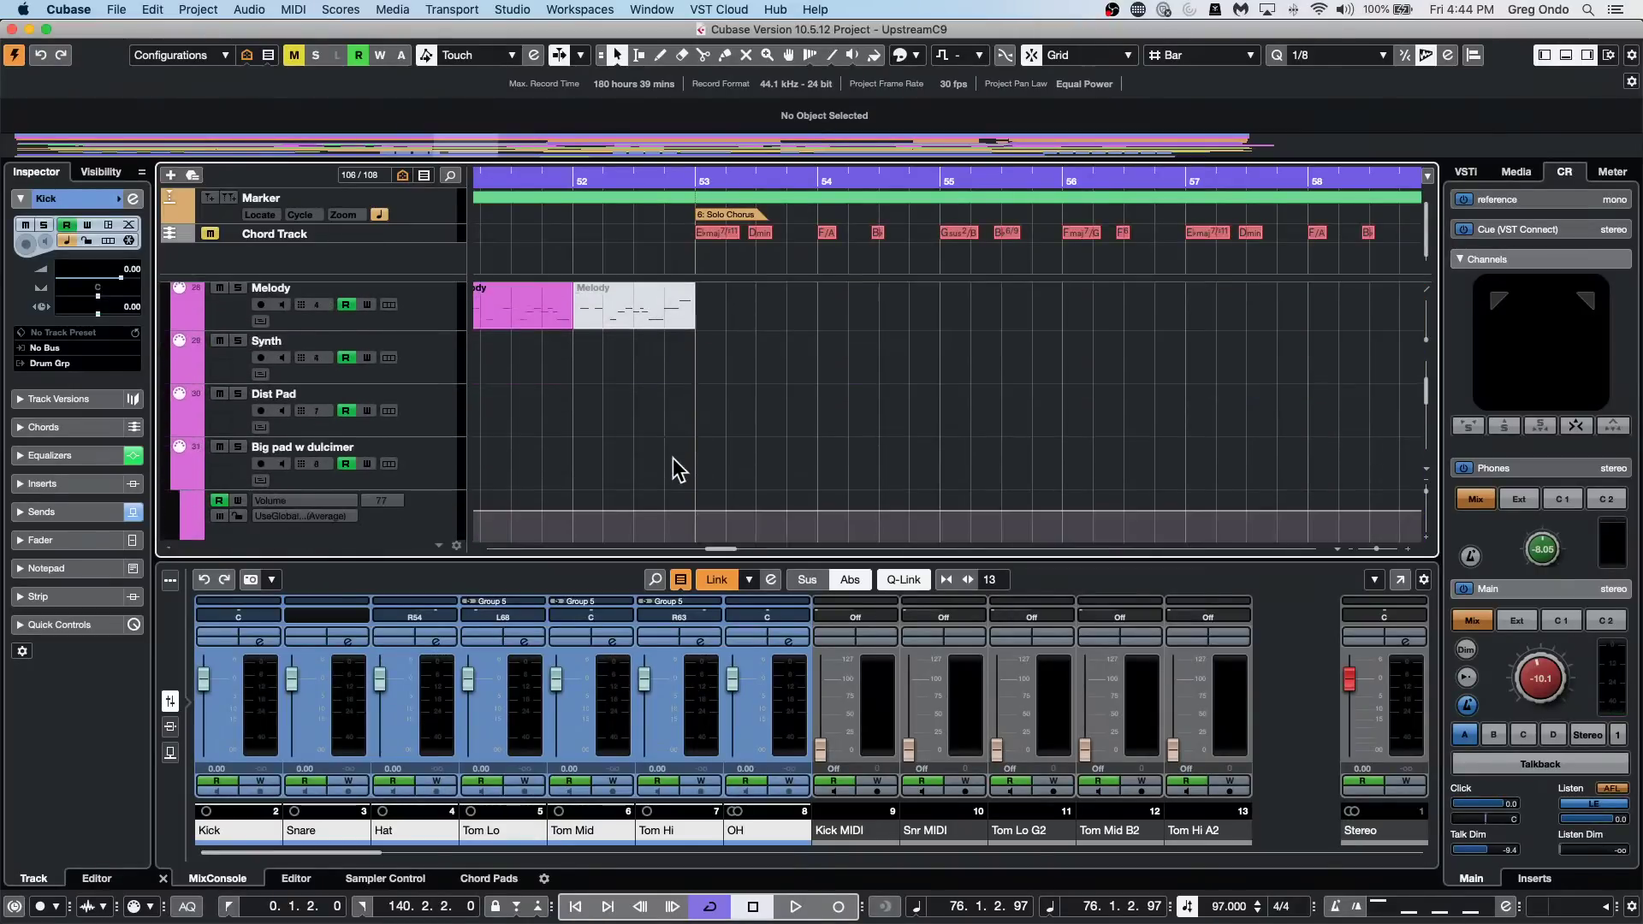
{"action": "left_click", "coordinate": [896, 414]}
{"action": "double_click", "coordinate": [865, 429]}
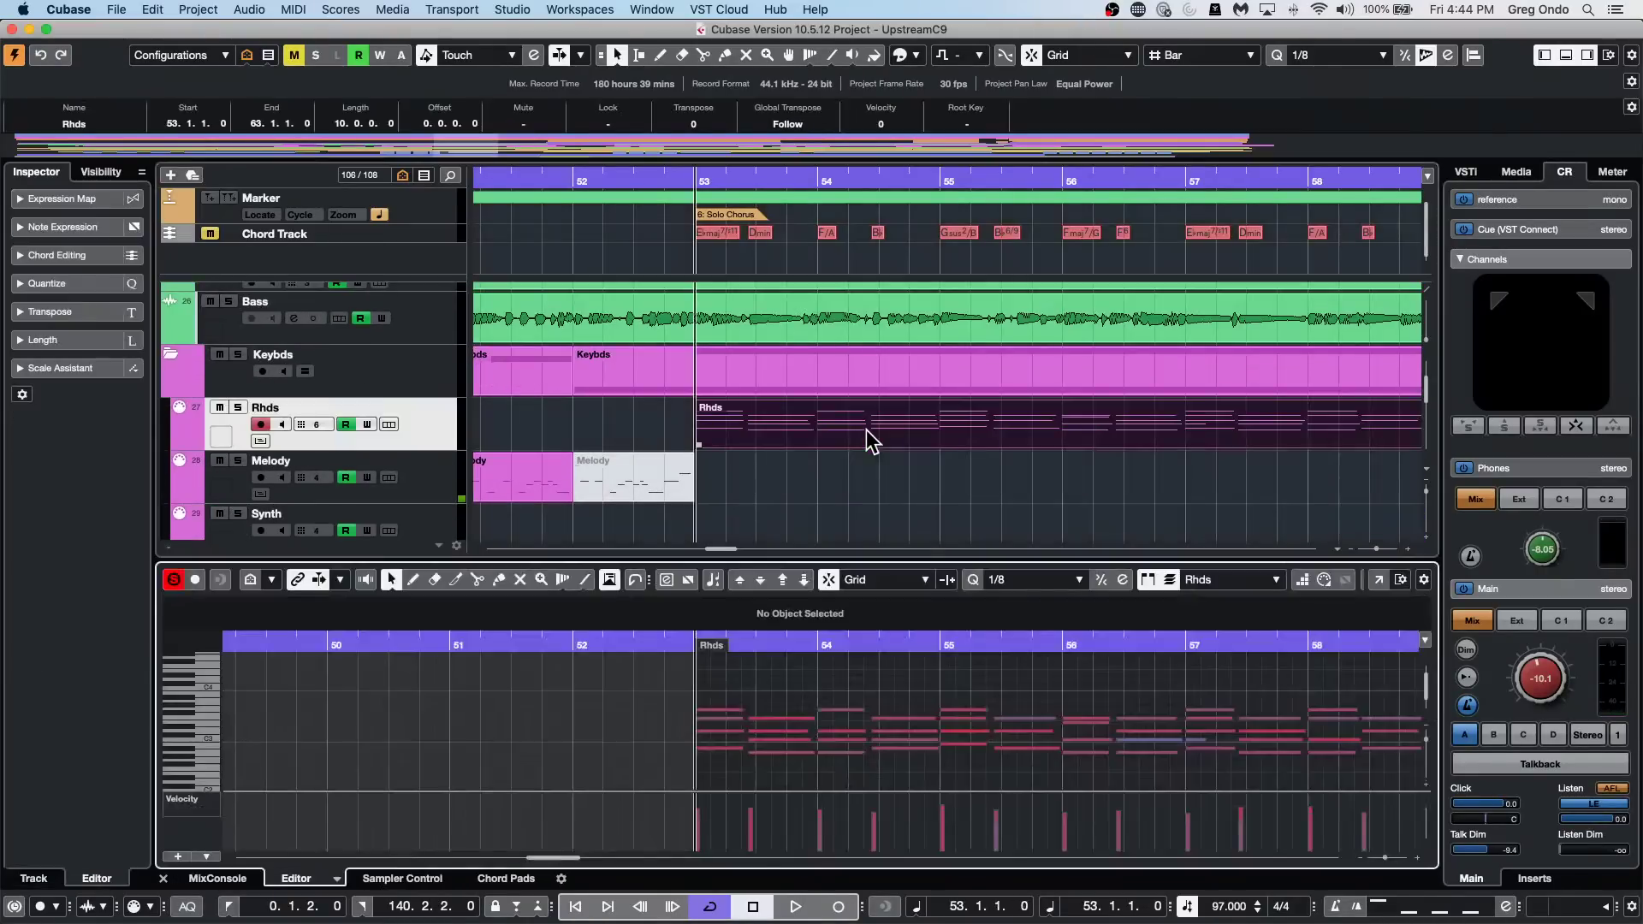
{"action": "left_click", "coordinate": [1377, 579]}
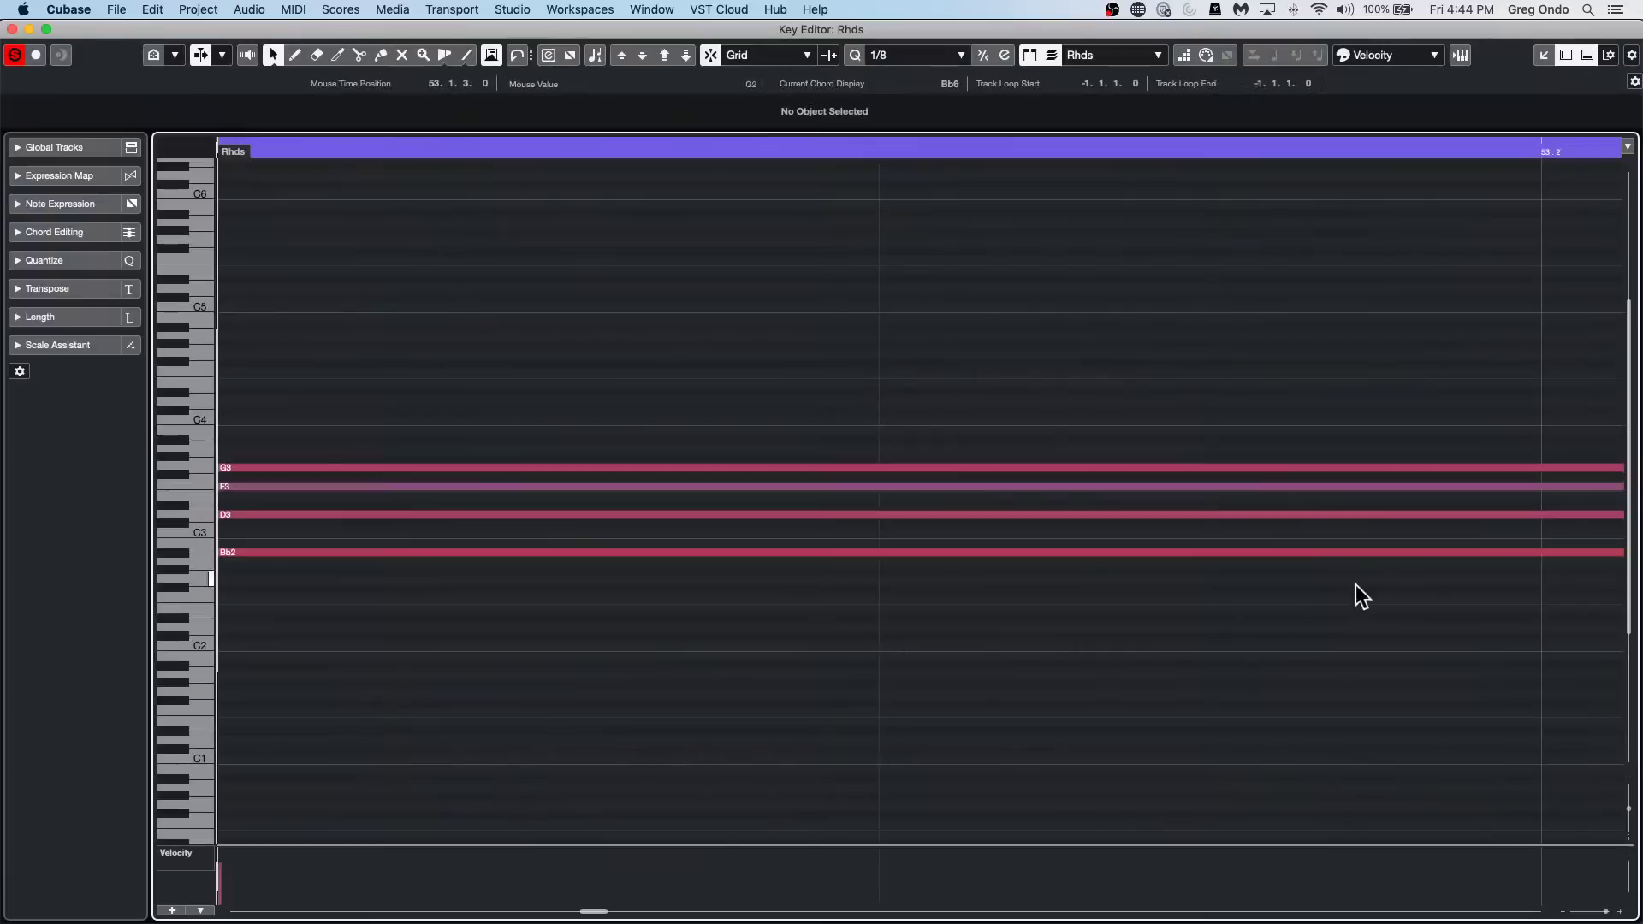
Show the Ruler, Marker and Chord Track global tracks above the Rhds notes, with several bars in view.
{"action": "left_click", "coordinate": [17, 148]}
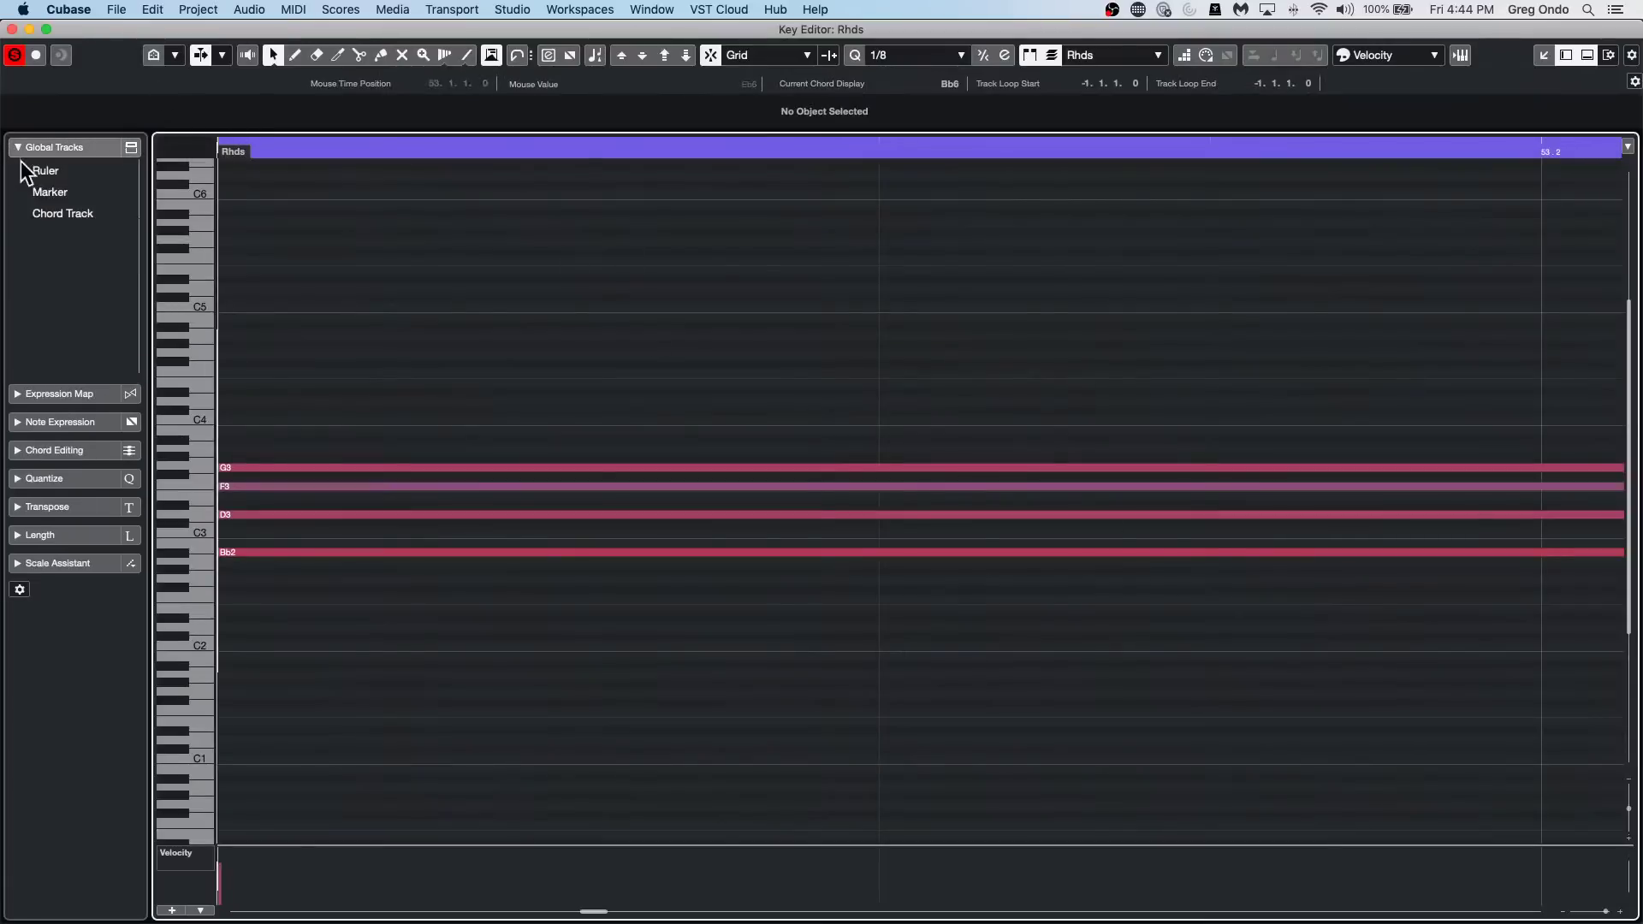
{"action": "left_click", "coordinate": [18, 170]}
{"action": "left_click", "coordinate": [19, 191]}
{"action": "left_click", "coordinate": [19, 213]}
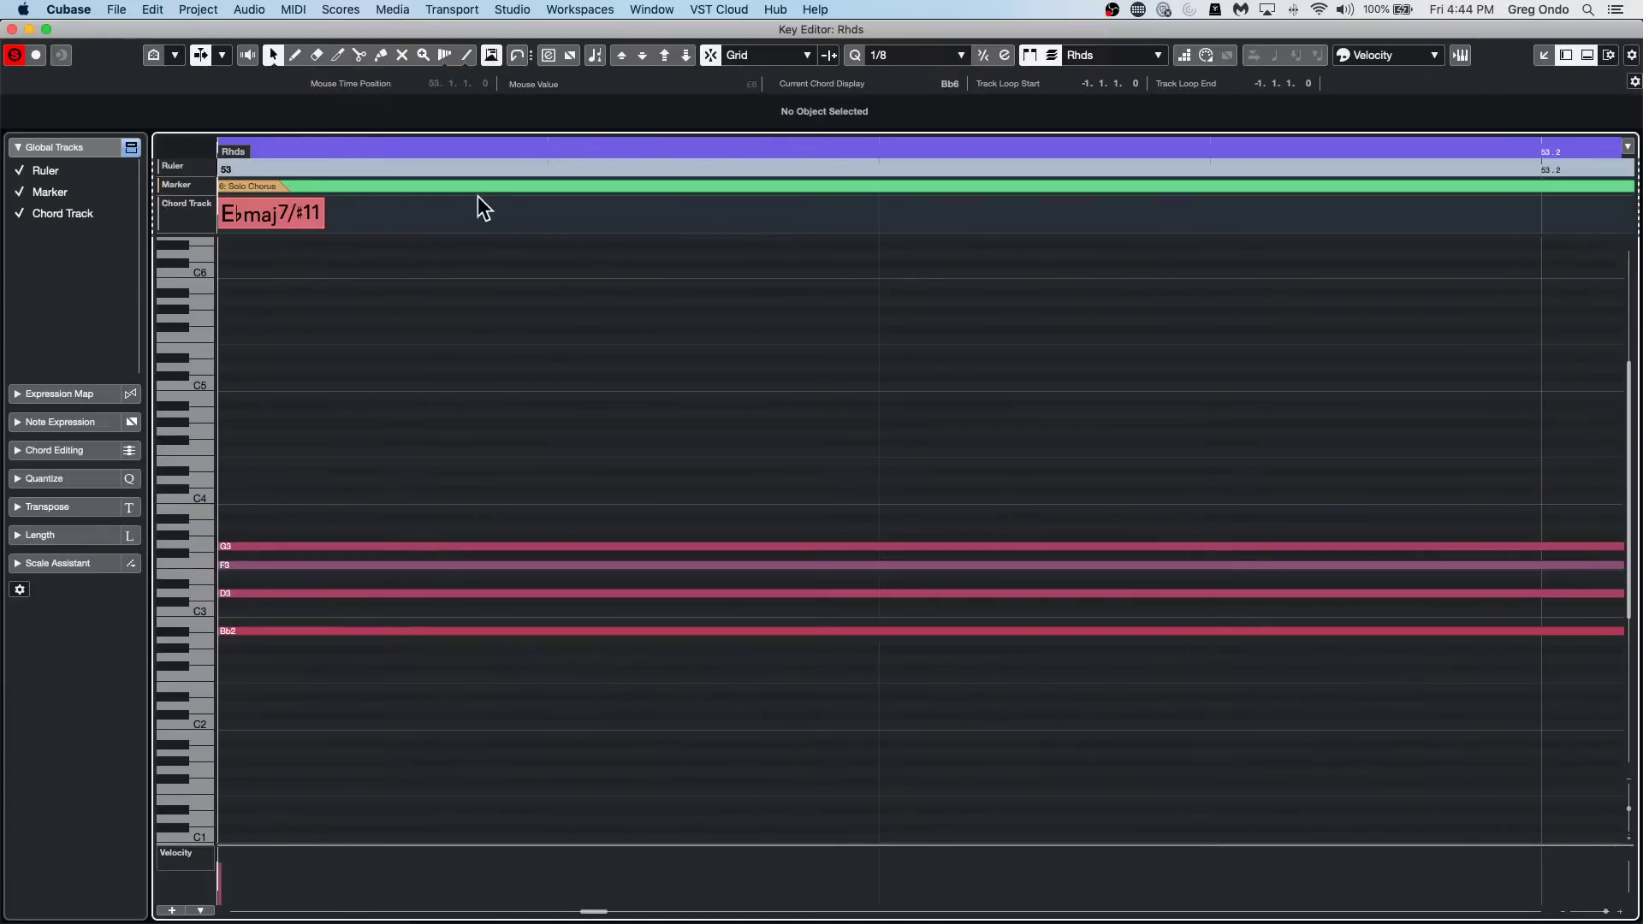
{"action": "left_click_drag", "start_coordinate": [414, 156], "coordinate": [701, 151]}
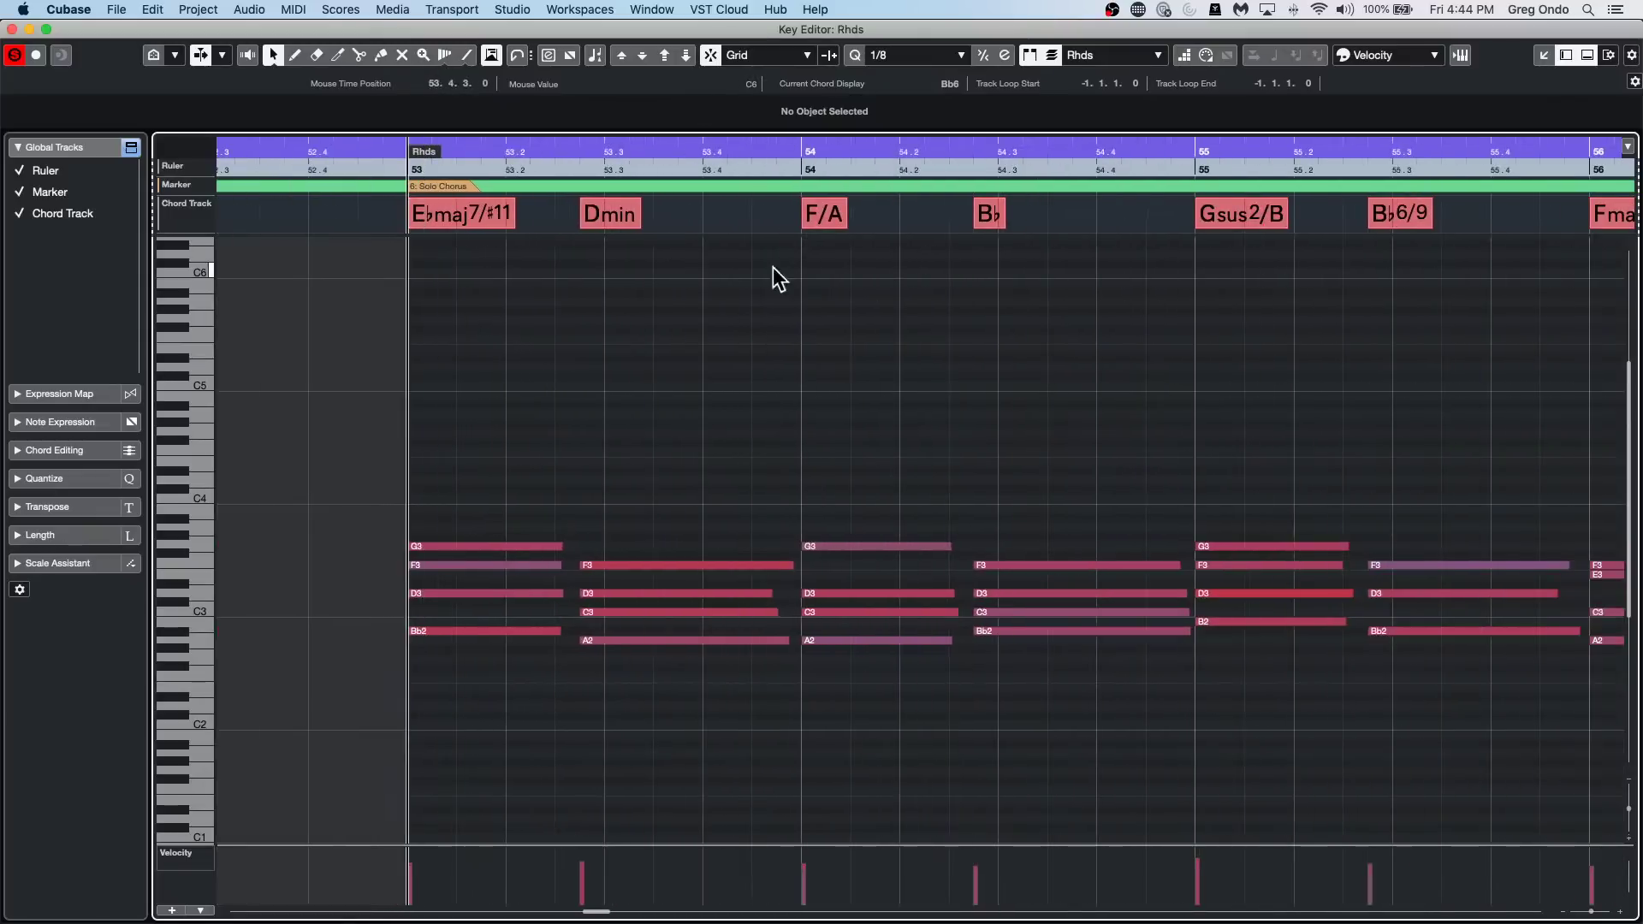
Switch the velocity lane to Pitchbend, enlarge the lane and enable its semitones grid.
{"action": "left_click", "coordinate": [193, 853]}
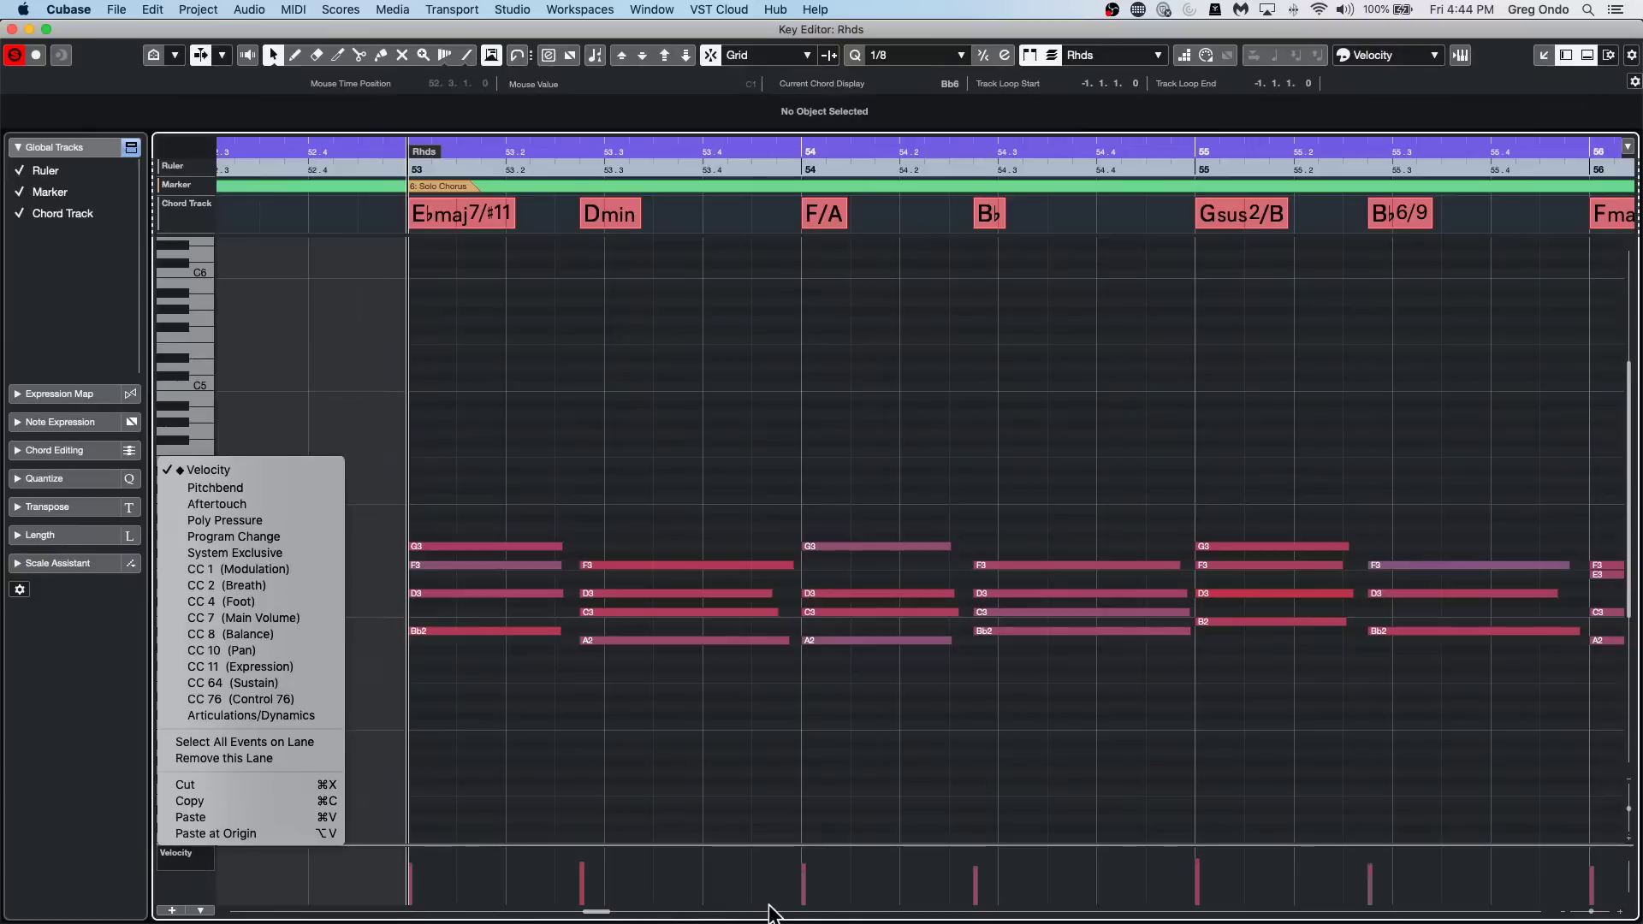
{"action": "left_click", "coordinate": [268, 487]}
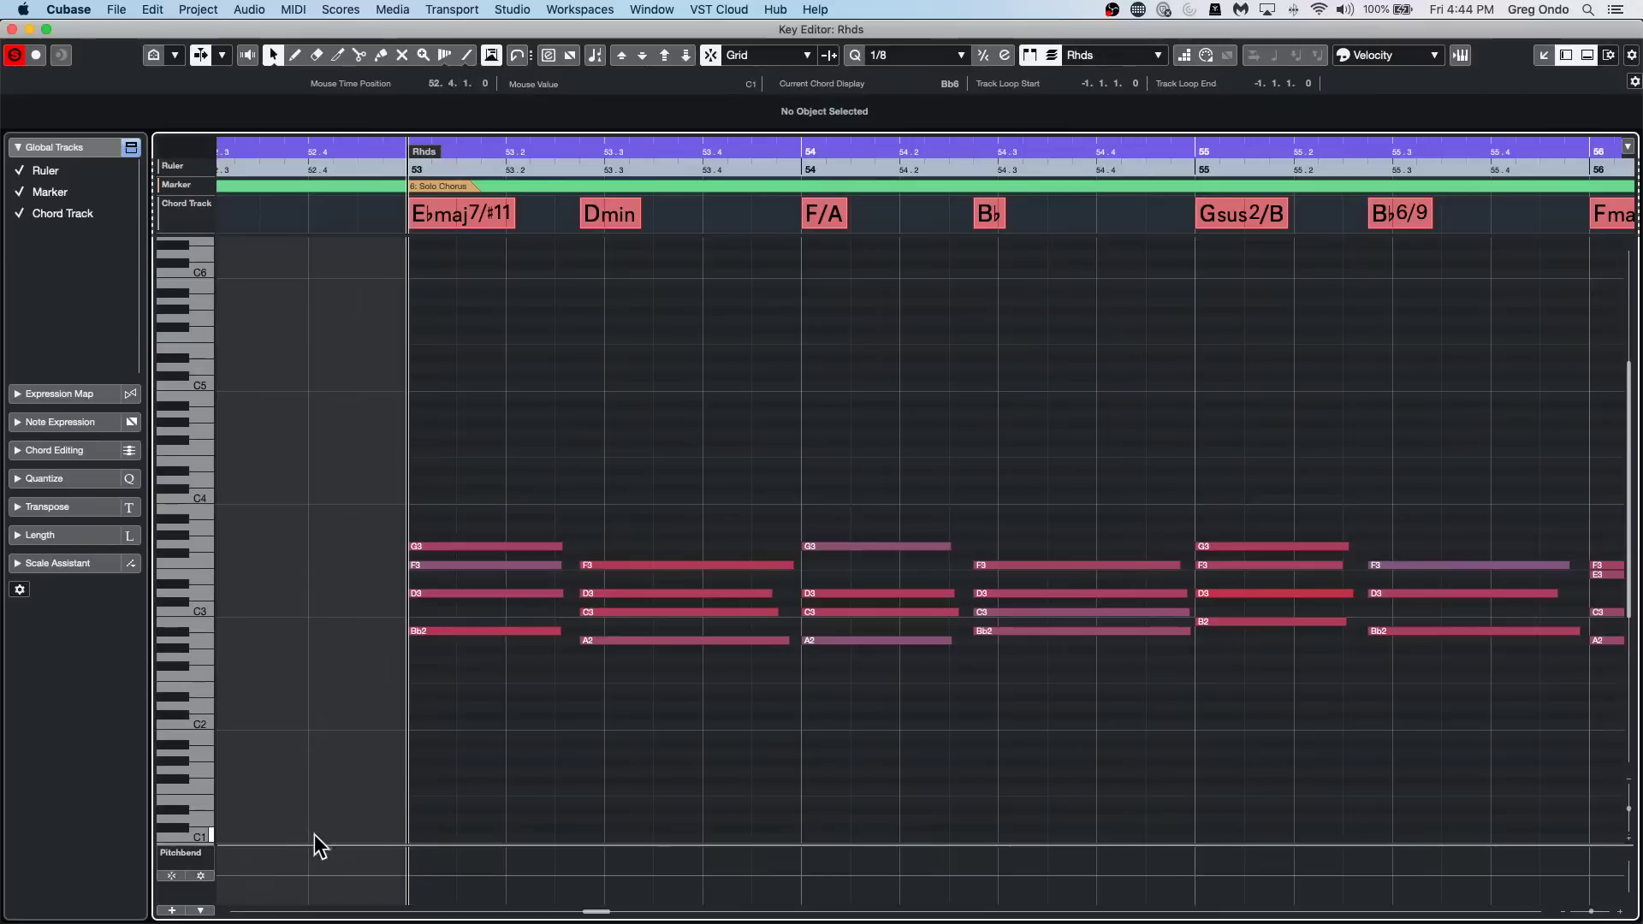
{"action": "left_click_drag", "start_coordinate": [319, 841], "coordinate": [363, 737]}
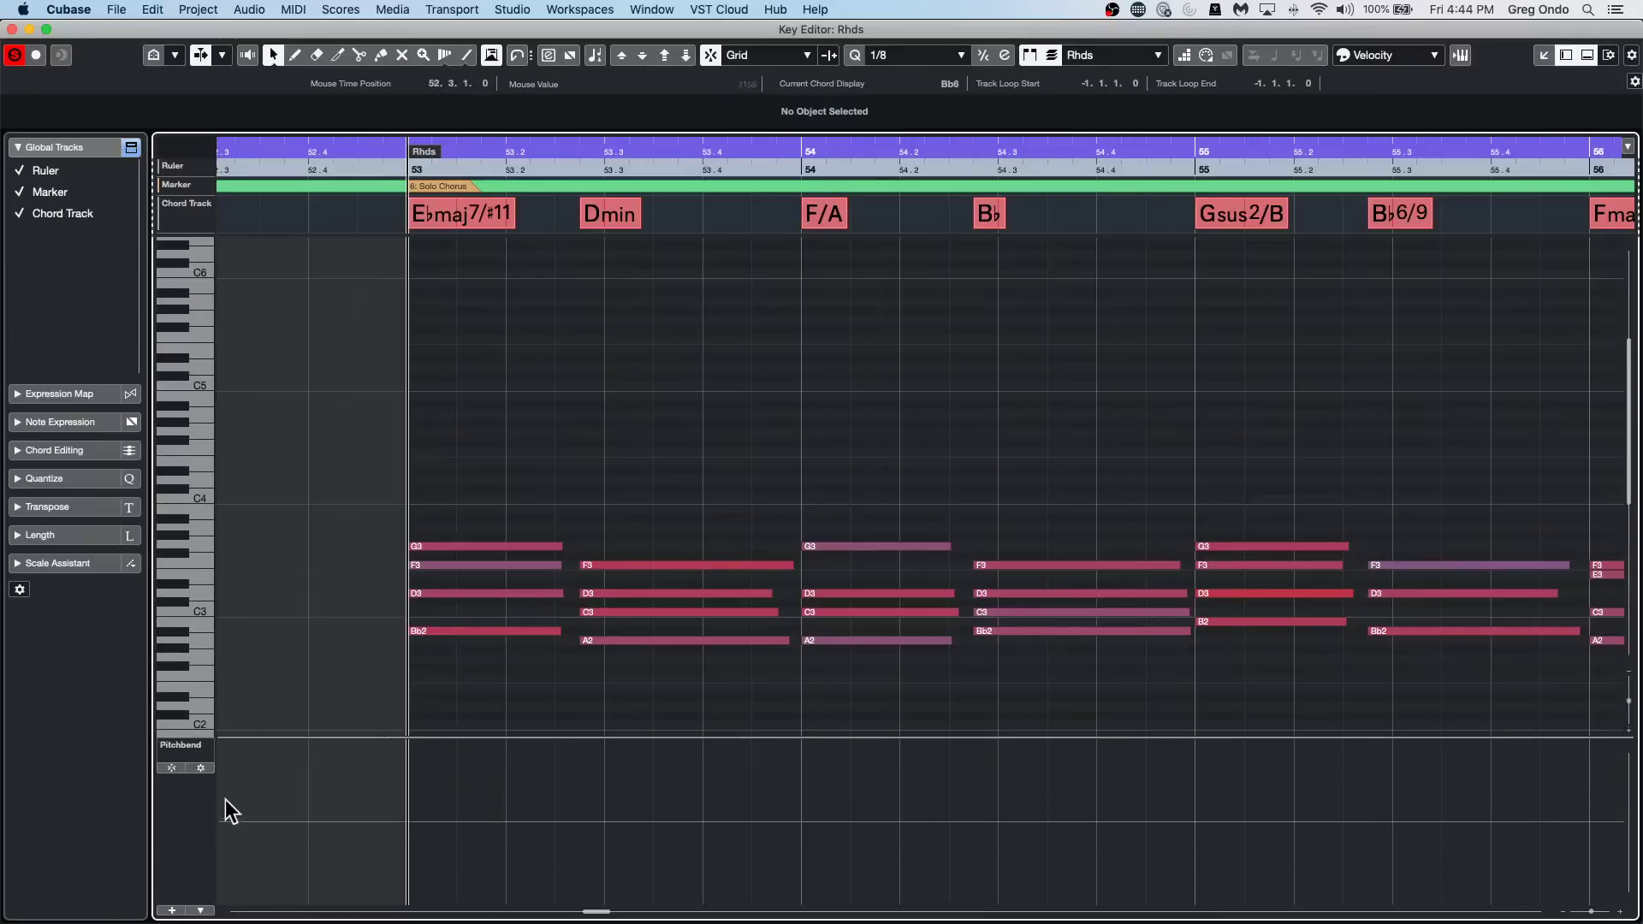
{"action": "left_click", "coordinate": [202, 768]}
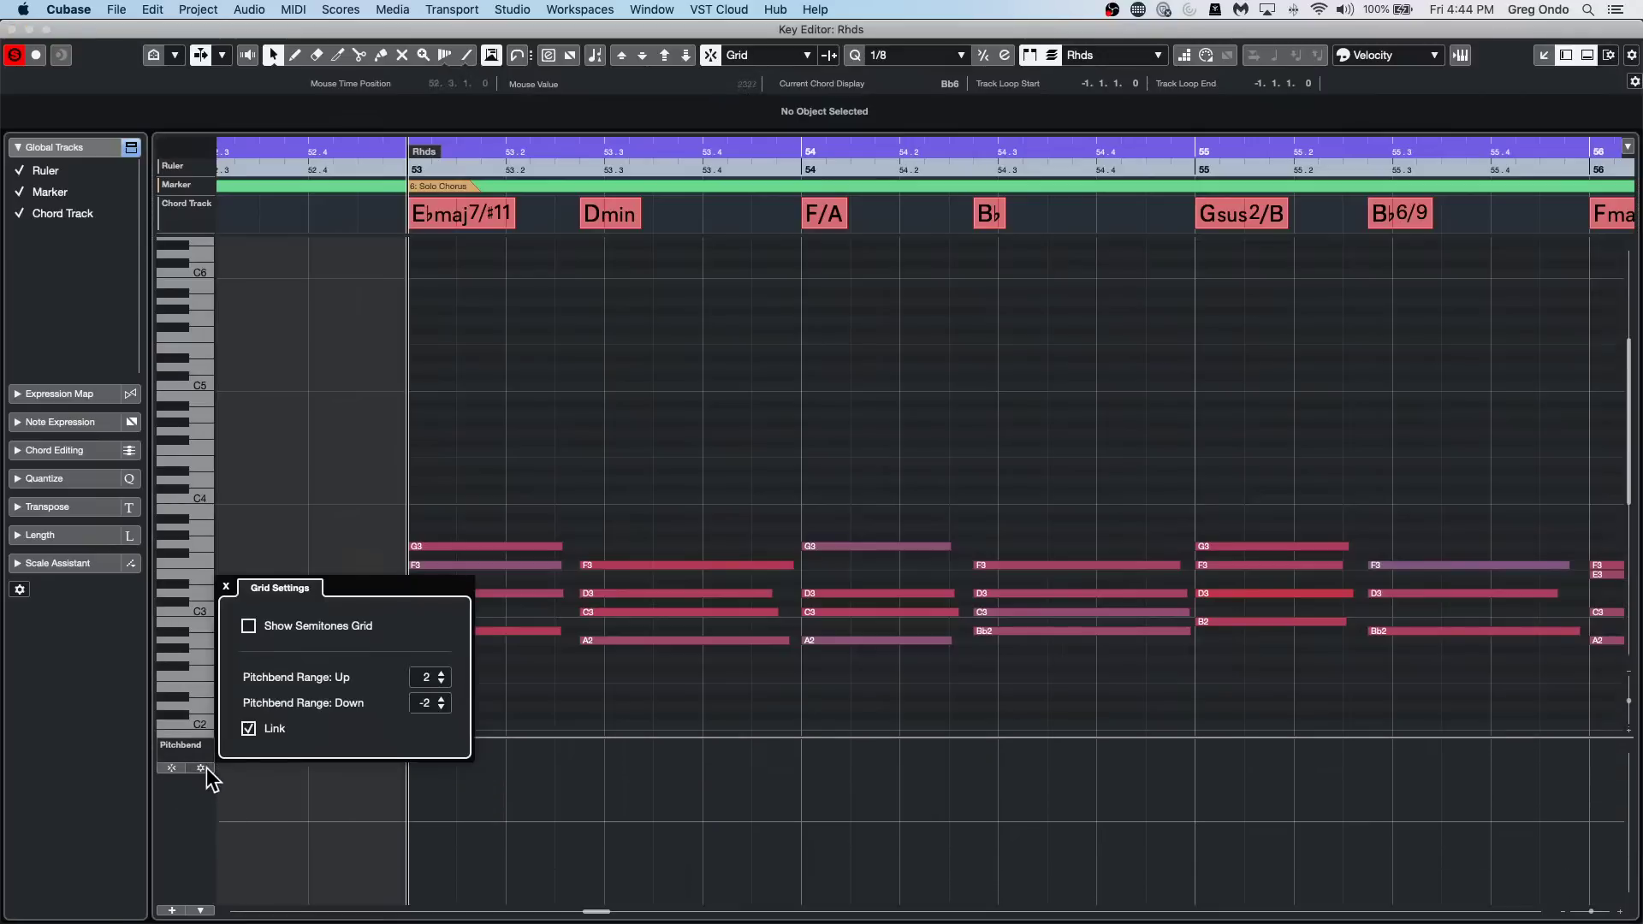
{"action": "left_click", "coordinate": [250, 627]}
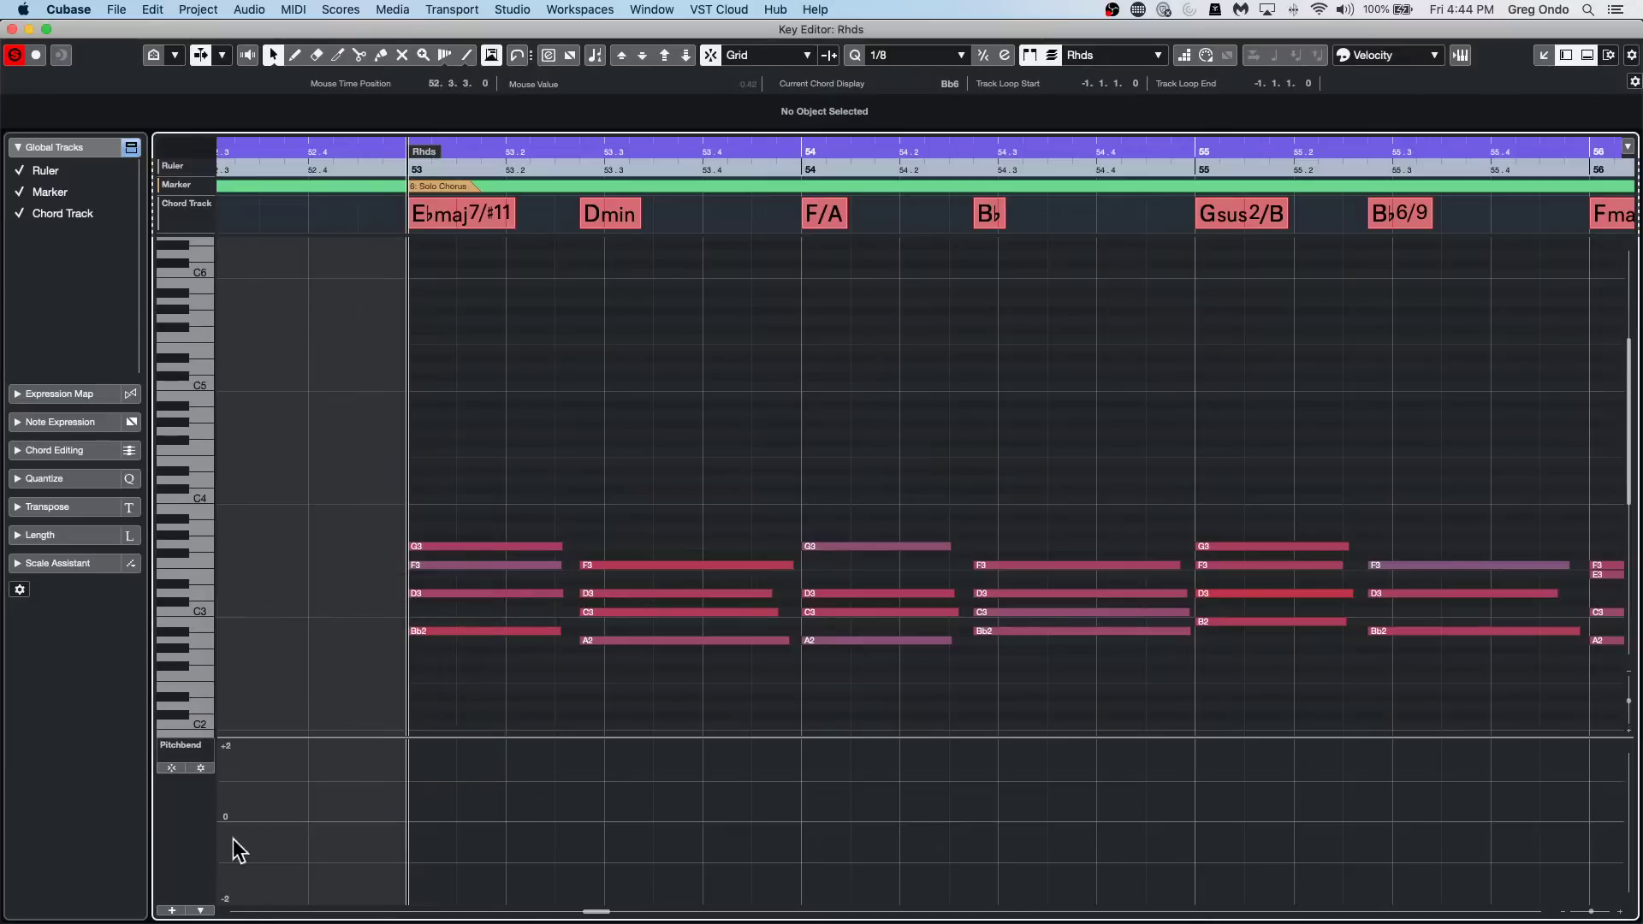
Turn on pitchbend snapping and draw a bend in bar 53 that rises to +1, dips to -1 and returns to 0 at bar 54.
{"action": "left_click", "coordinate": [173, 760]}
{"action": "left_click", "coordinate": [474, 775]}
{"action": "right_click", "coordinate": [399, 815]}
{"action": "left_click", "coordinate": [430, 809]}
{"action": "mouse_move", "coordinate": [527, 825]}
{"action": "left_mouse_down"}
{"action": "mouse_move", "coordinate": [611, 782]}
{"action": "mouse_move", "coordinate": [813, 777]}
{"action": "mouse_move", "coordinate": [804, 744]}
{"action": "mouse_move", "coordinate": [847, 827]}
{"action": "left_mouse_up"}
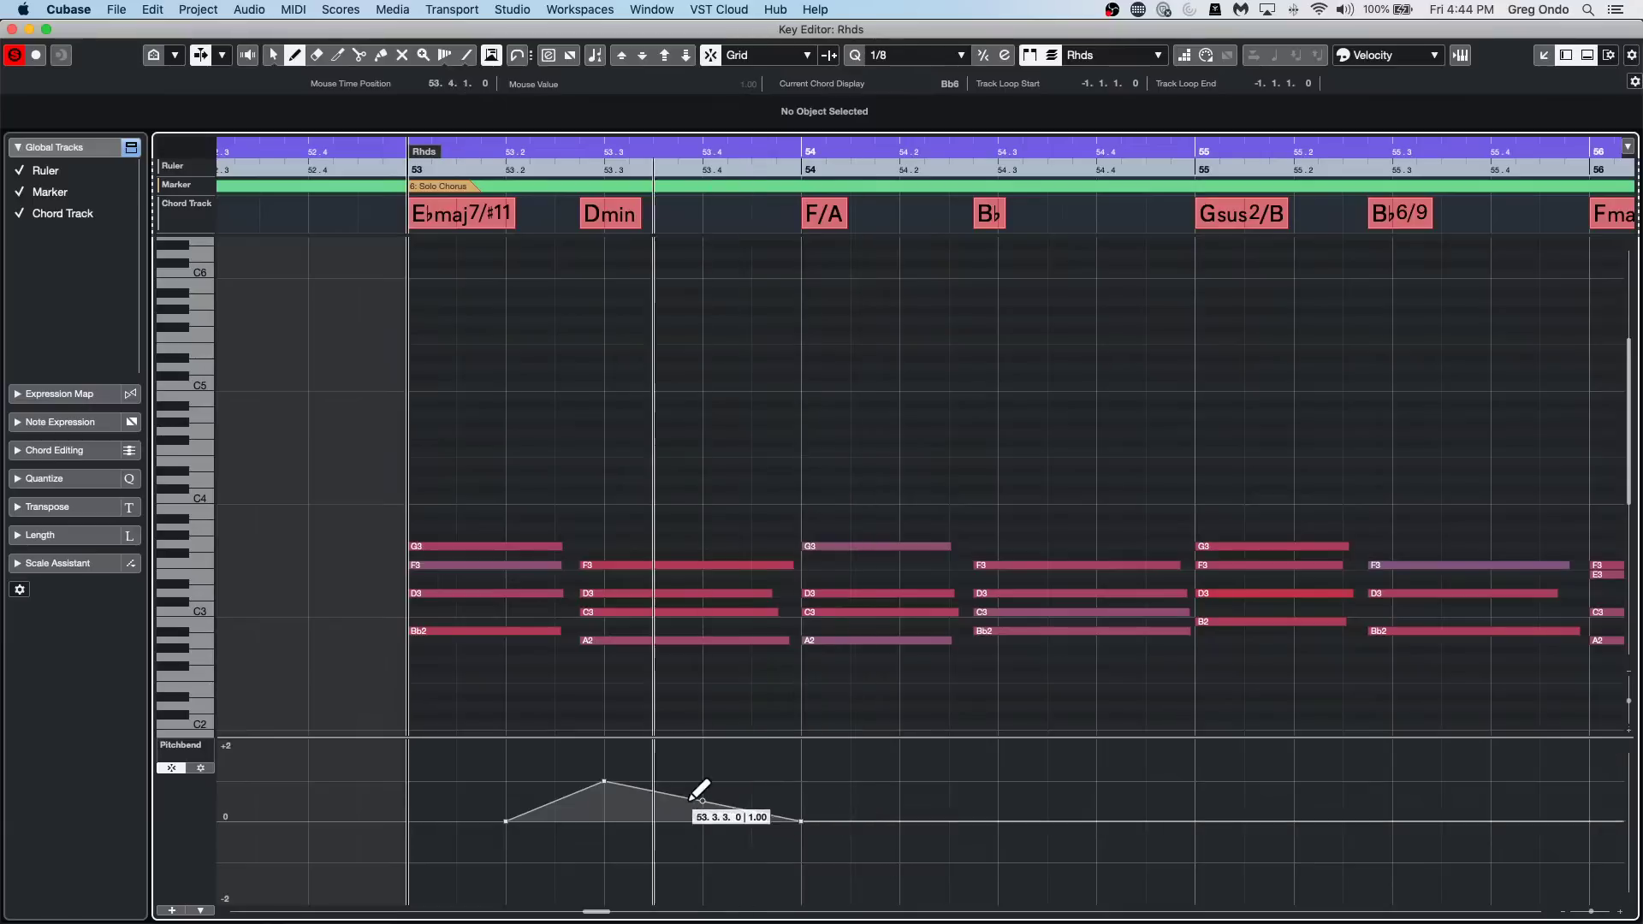
{"action": "left_click", "coordinate": [707, 868]}
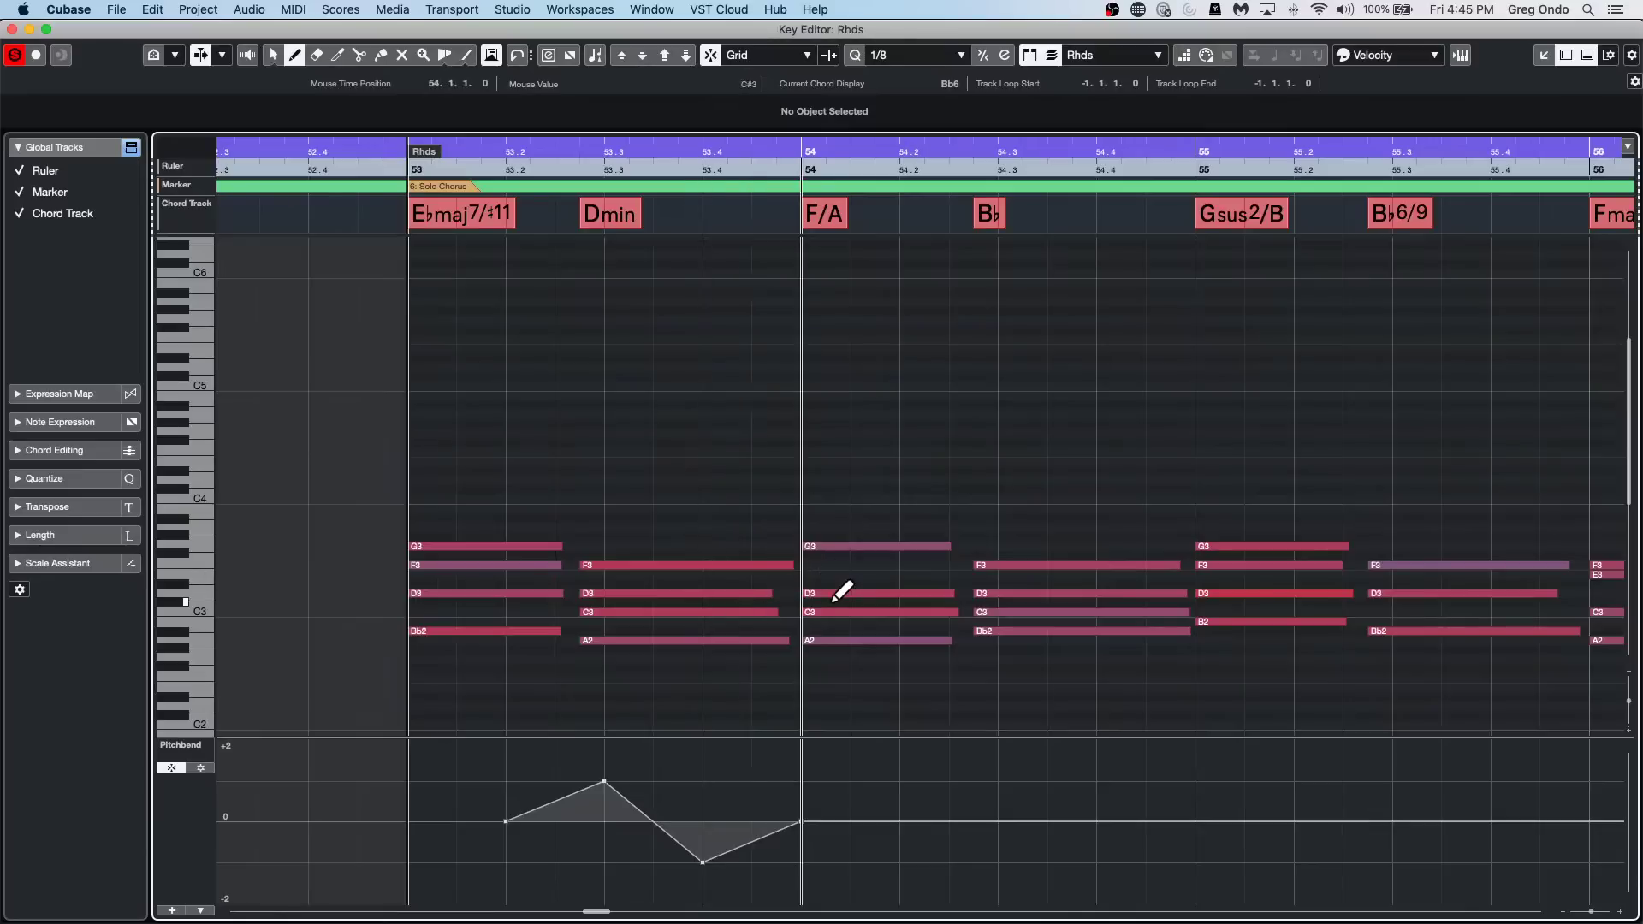
Expand the Scale Assistant, turn on pitch visibility filtering and set it to show pitches from the Scale Assistant.
{"action": "left_click", "coordinate": [14, 566]}
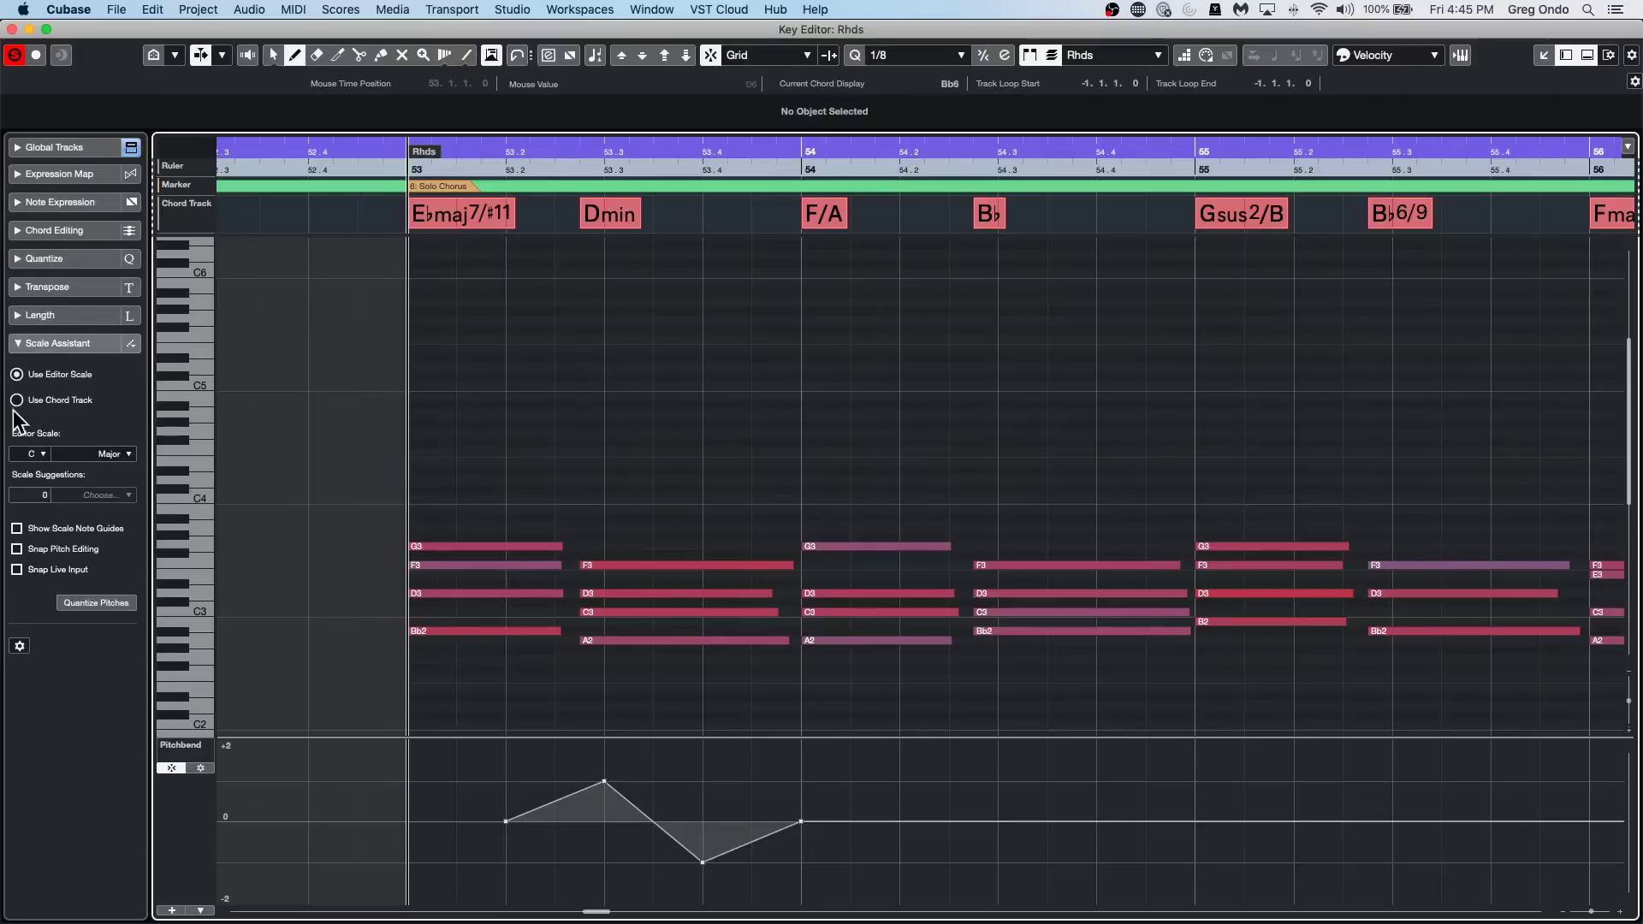
{"action": "left_click", "coordinate": [153, 56]}
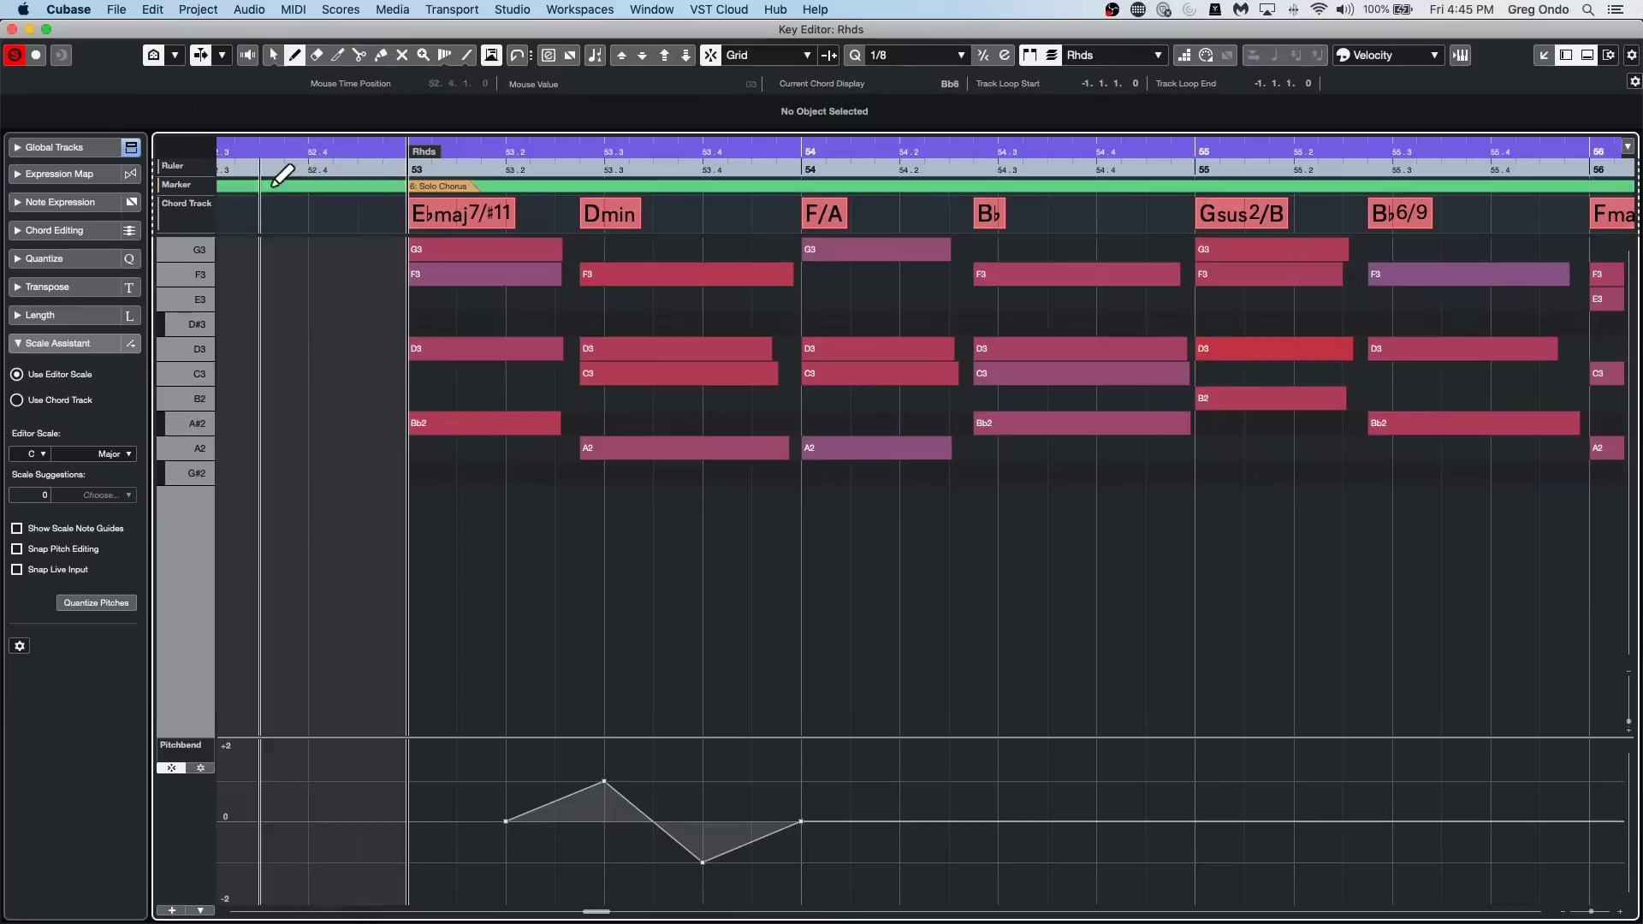
{"action": "left_click", "coordinate": [168, 54]}
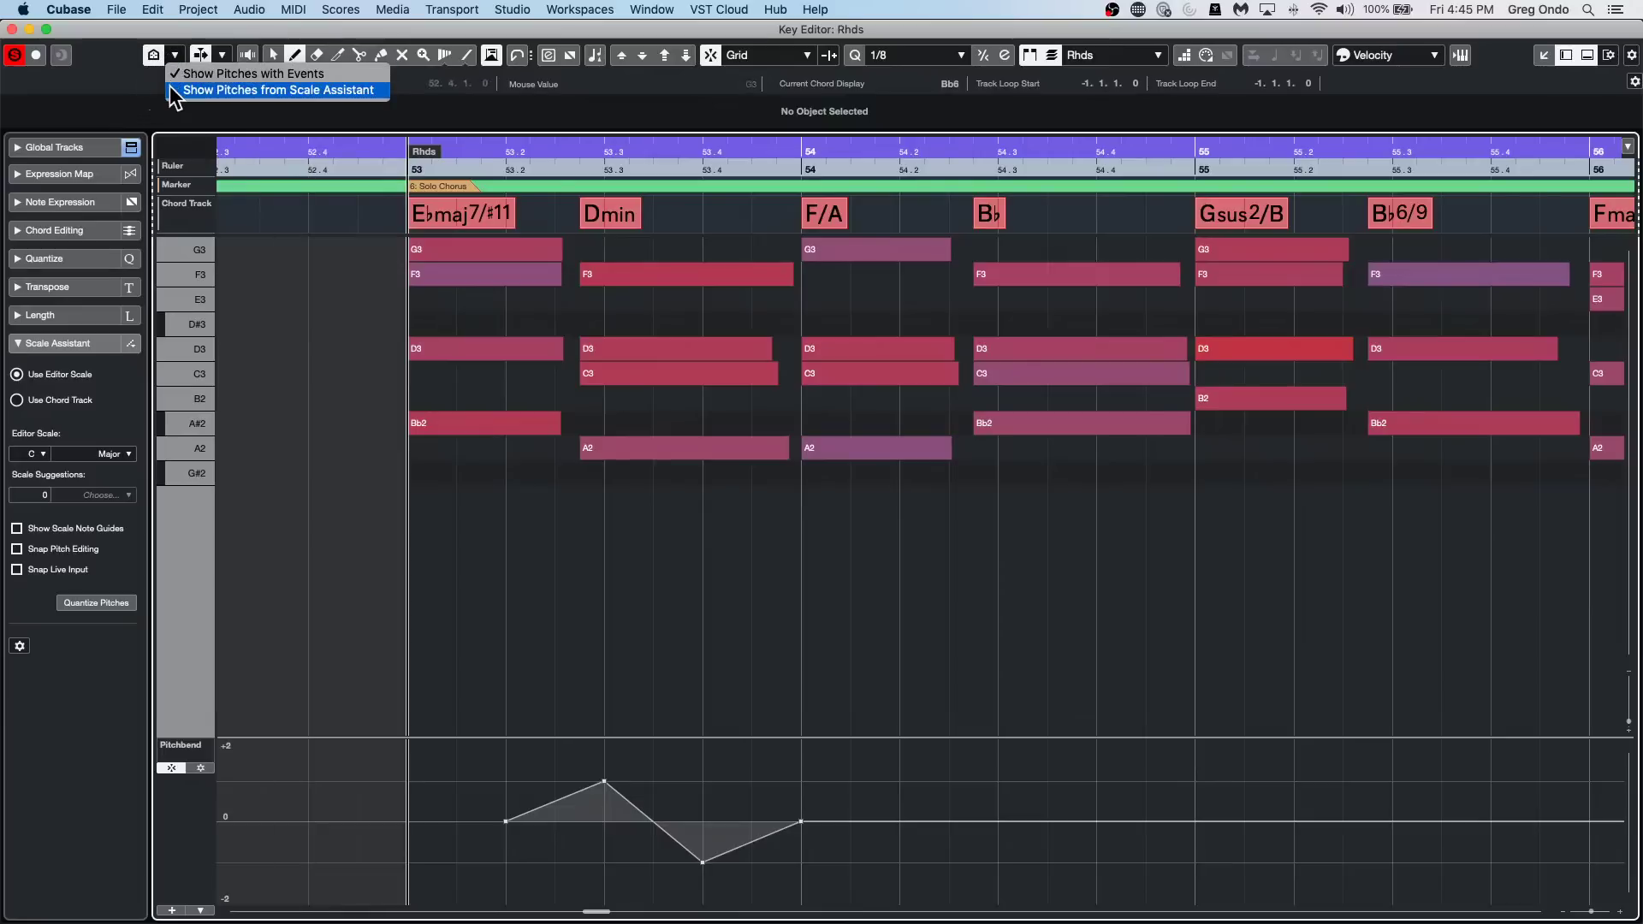
{"action": "left_click", "coordinate": [169, 85]}
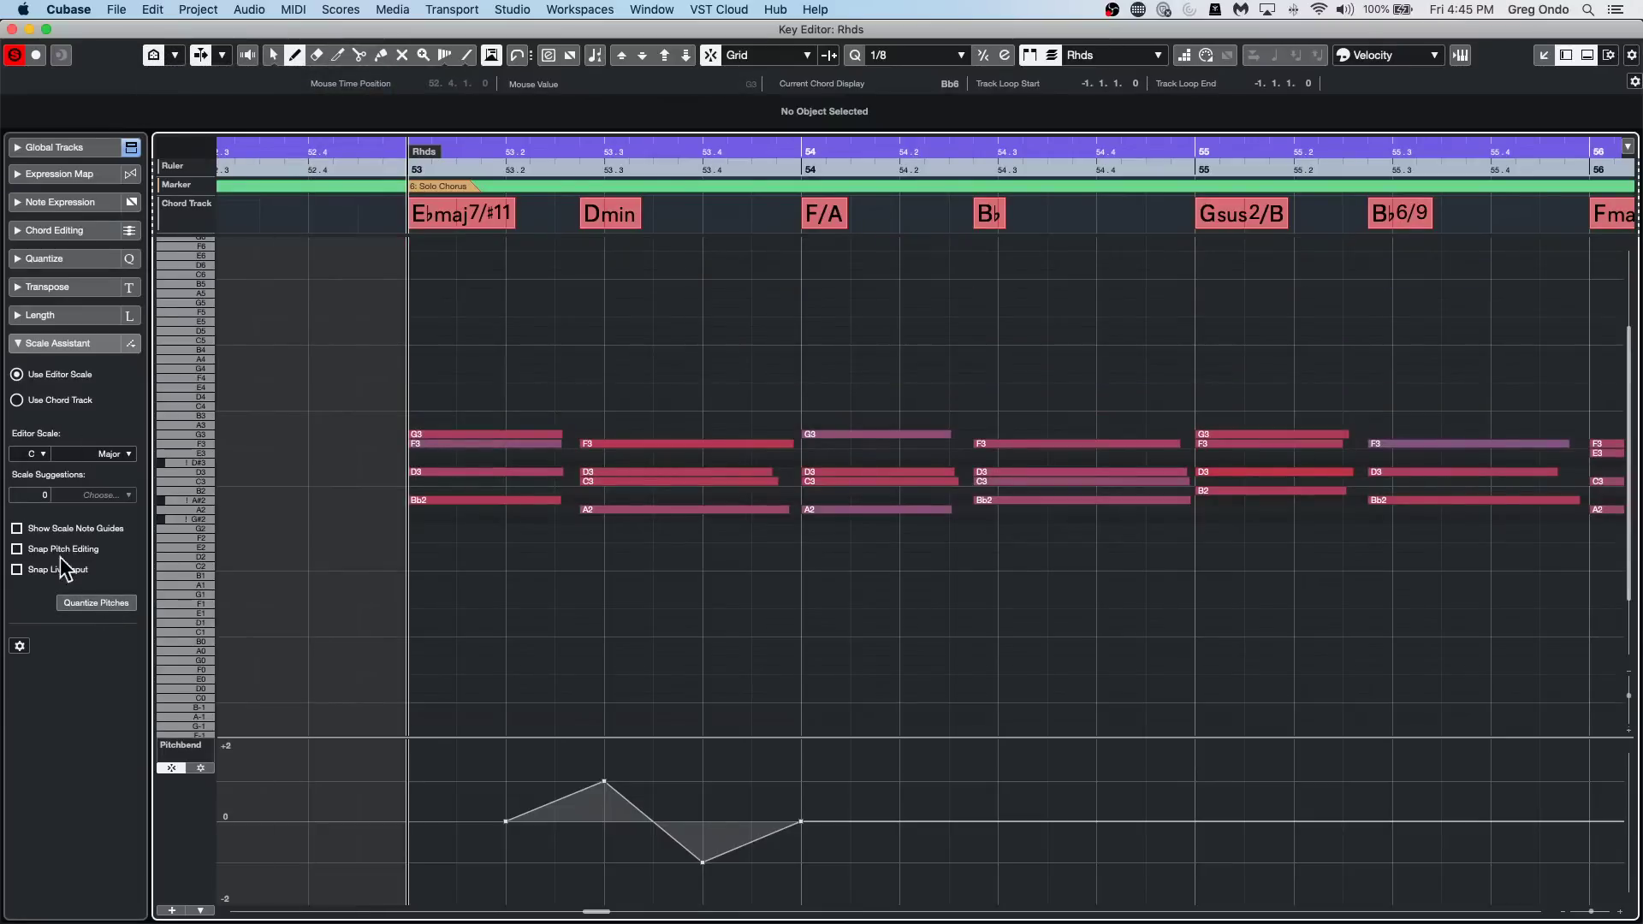
Review the available editor scales and the Musical Scale Setup without changing them, and close the Key Editor.
{"action": "left_click", "coordinate": [115, 451]}
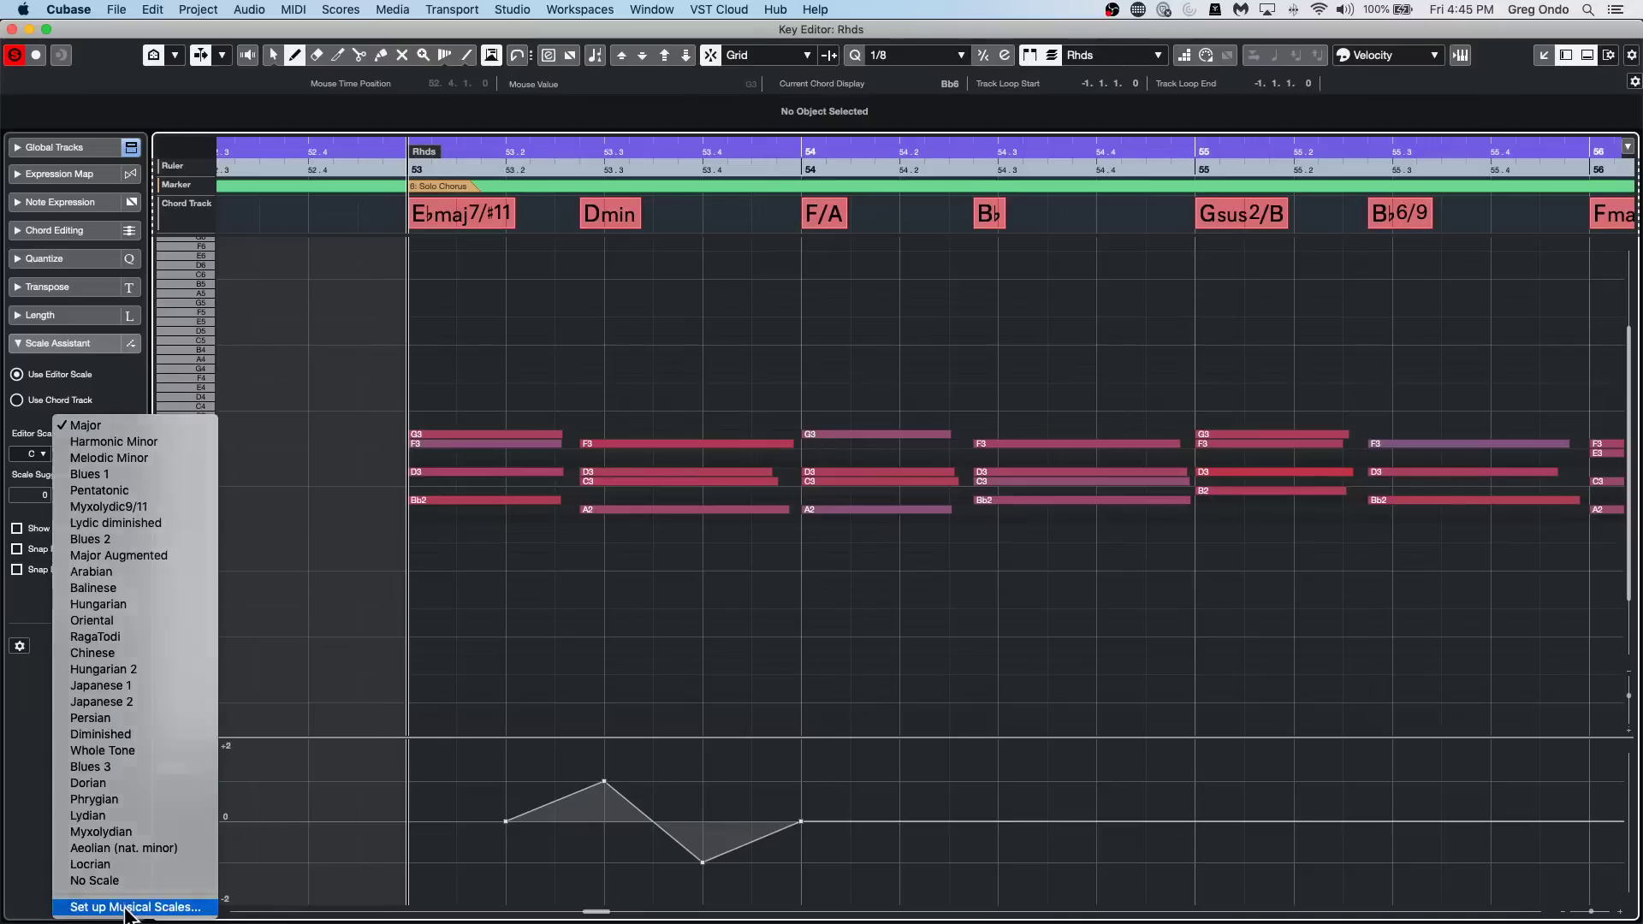
{"action": "left_click", "coordinate": [128, 909]}
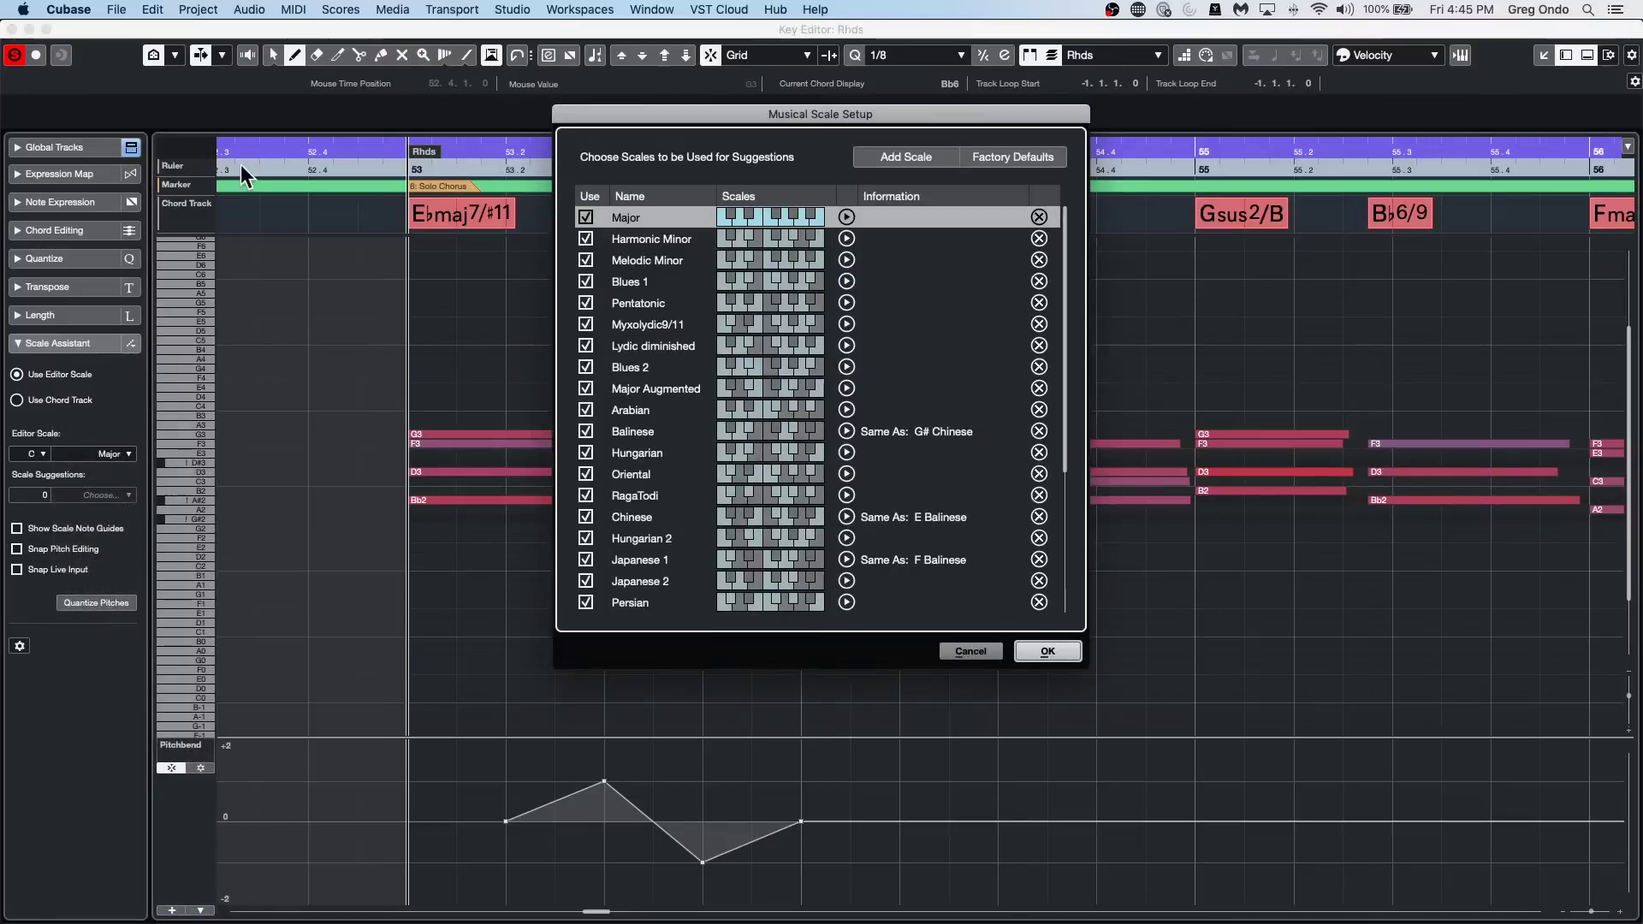
{"action": "left_click", "coordinate": [967, 651]}
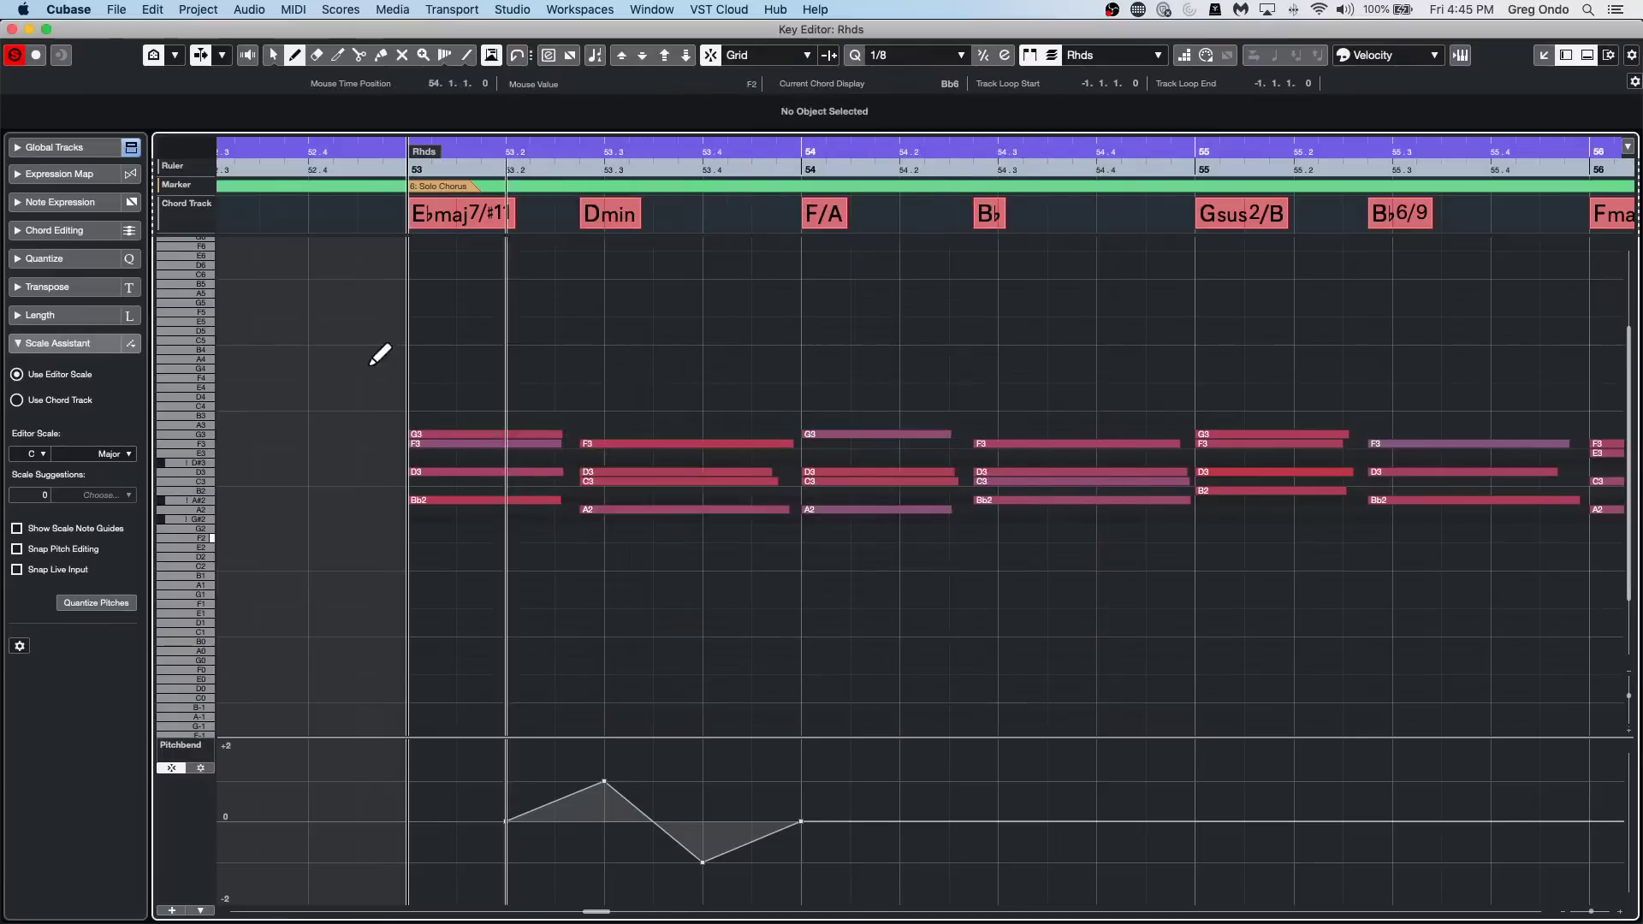
{"action": "left_click", "coordinate": [12, 30]}
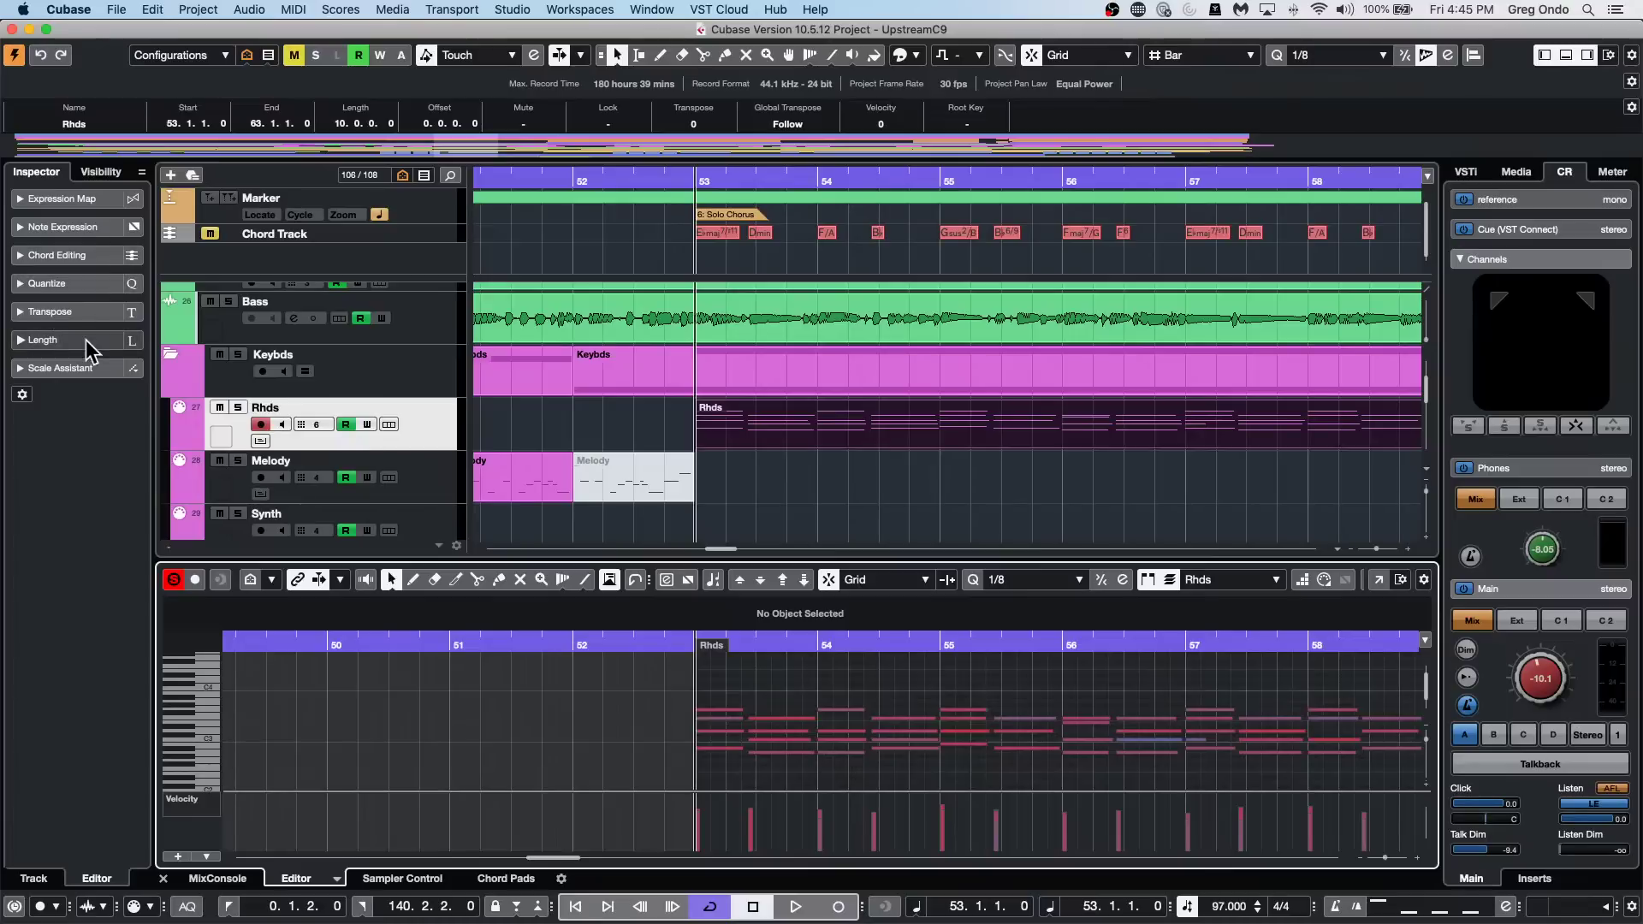
Select the Bass track and load the Squasher dynamics effect into its first insert slot.
{"action": "left_click", "coordinate": [423, 331]}
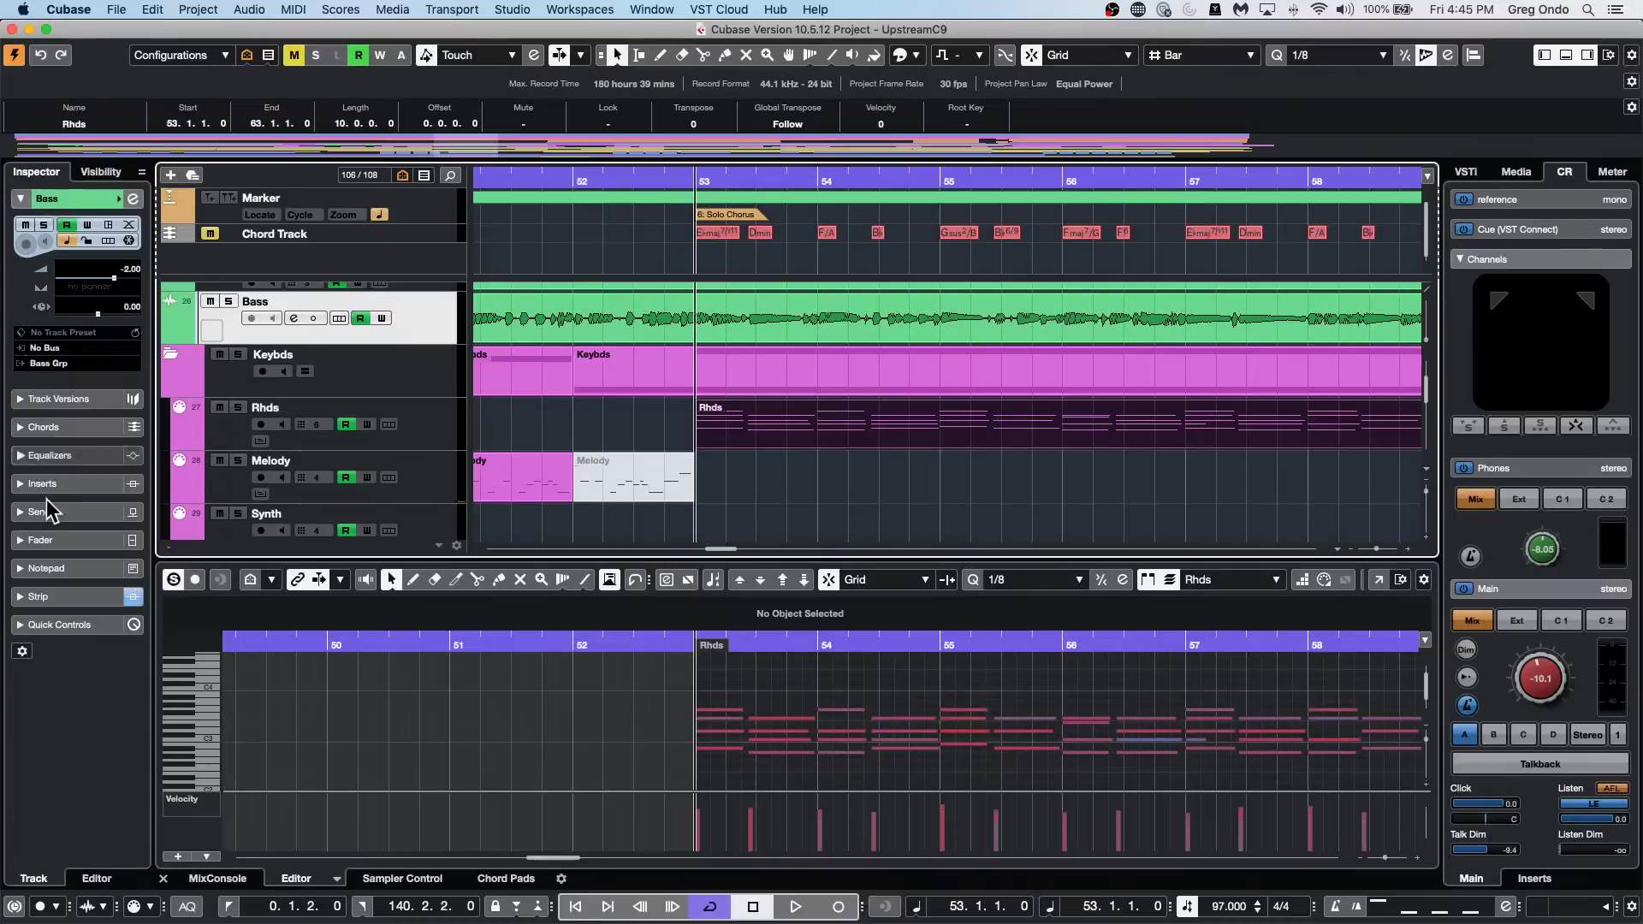
{"action": "left_click", "coordinate": [66, 484]}
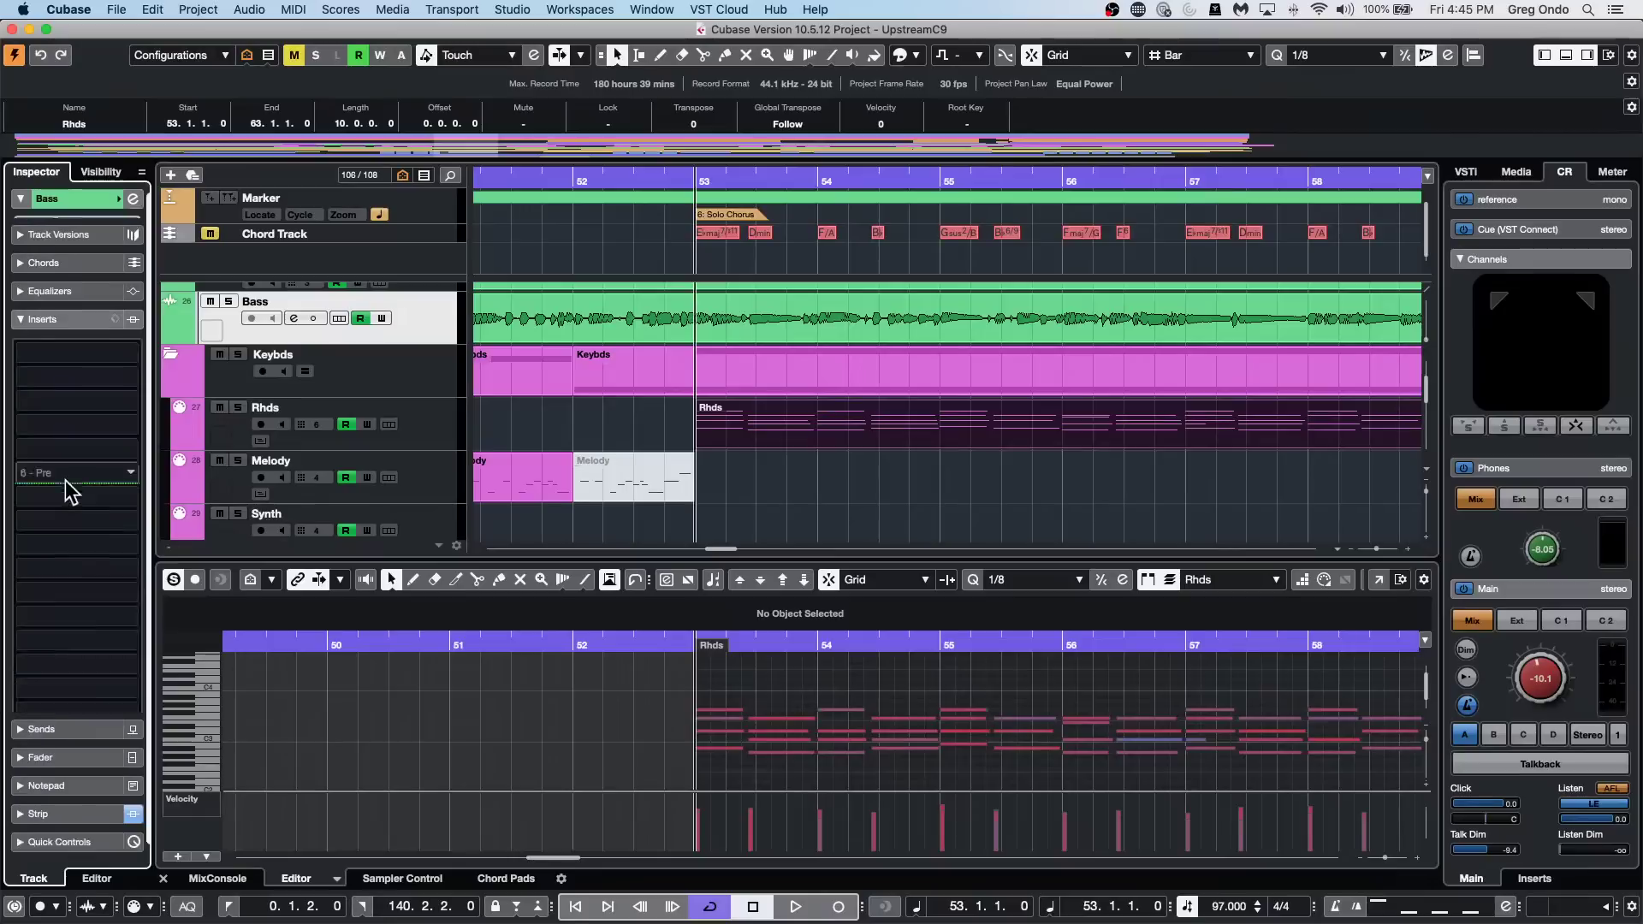
{"action": "left_click", "coordinate": [131, 335]}
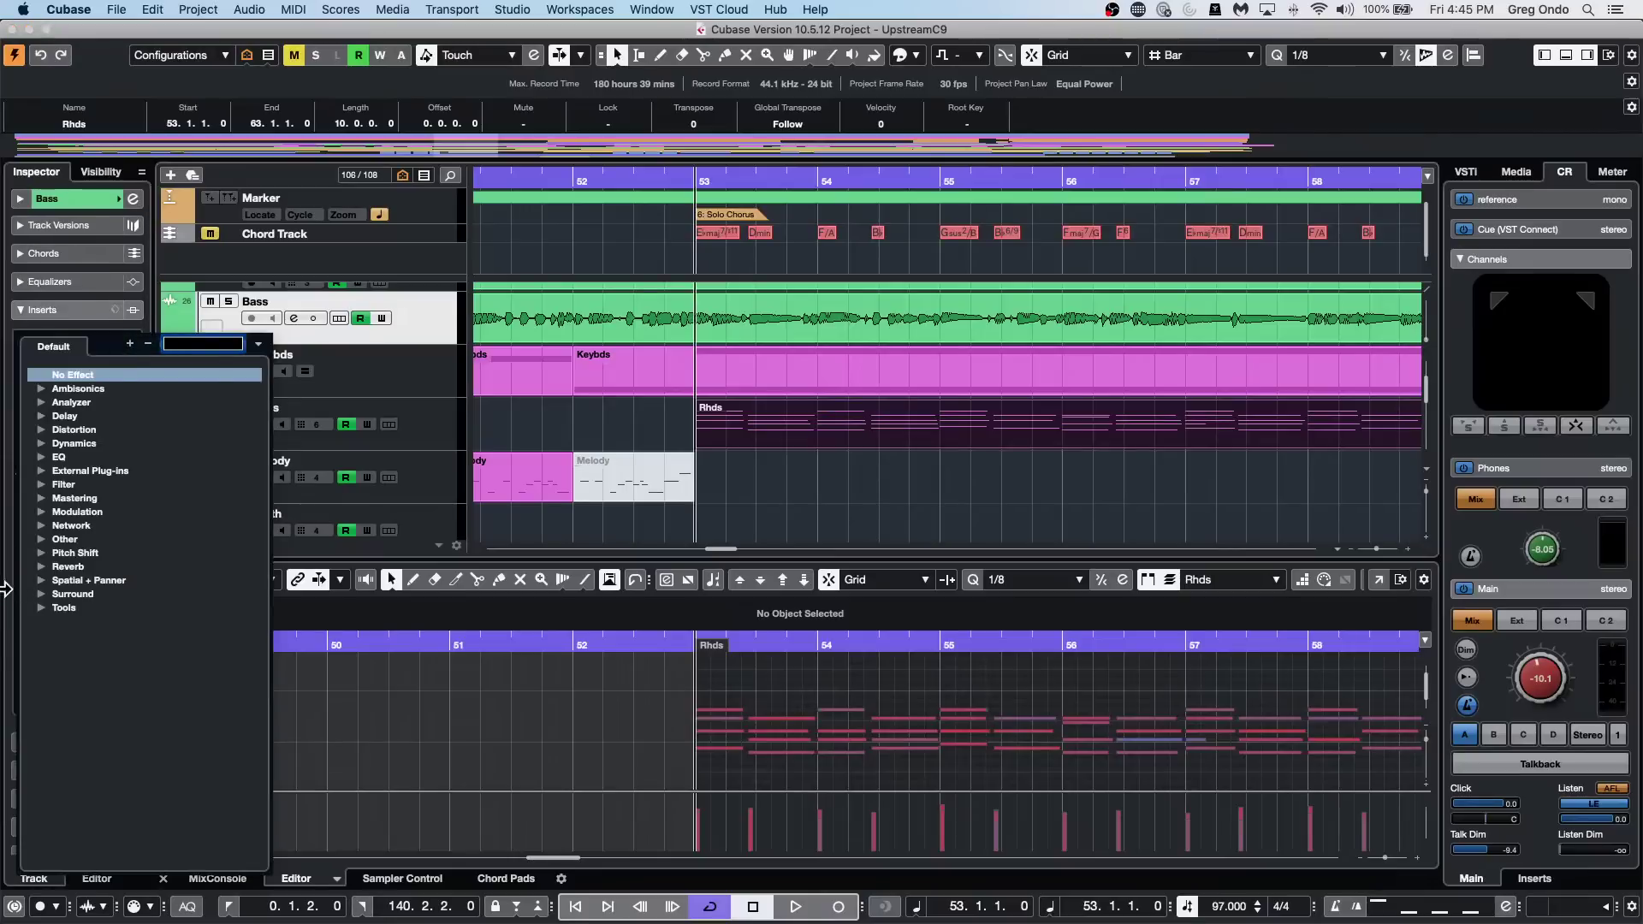
{"action": "left_click", "coordinate": [40, 443]}
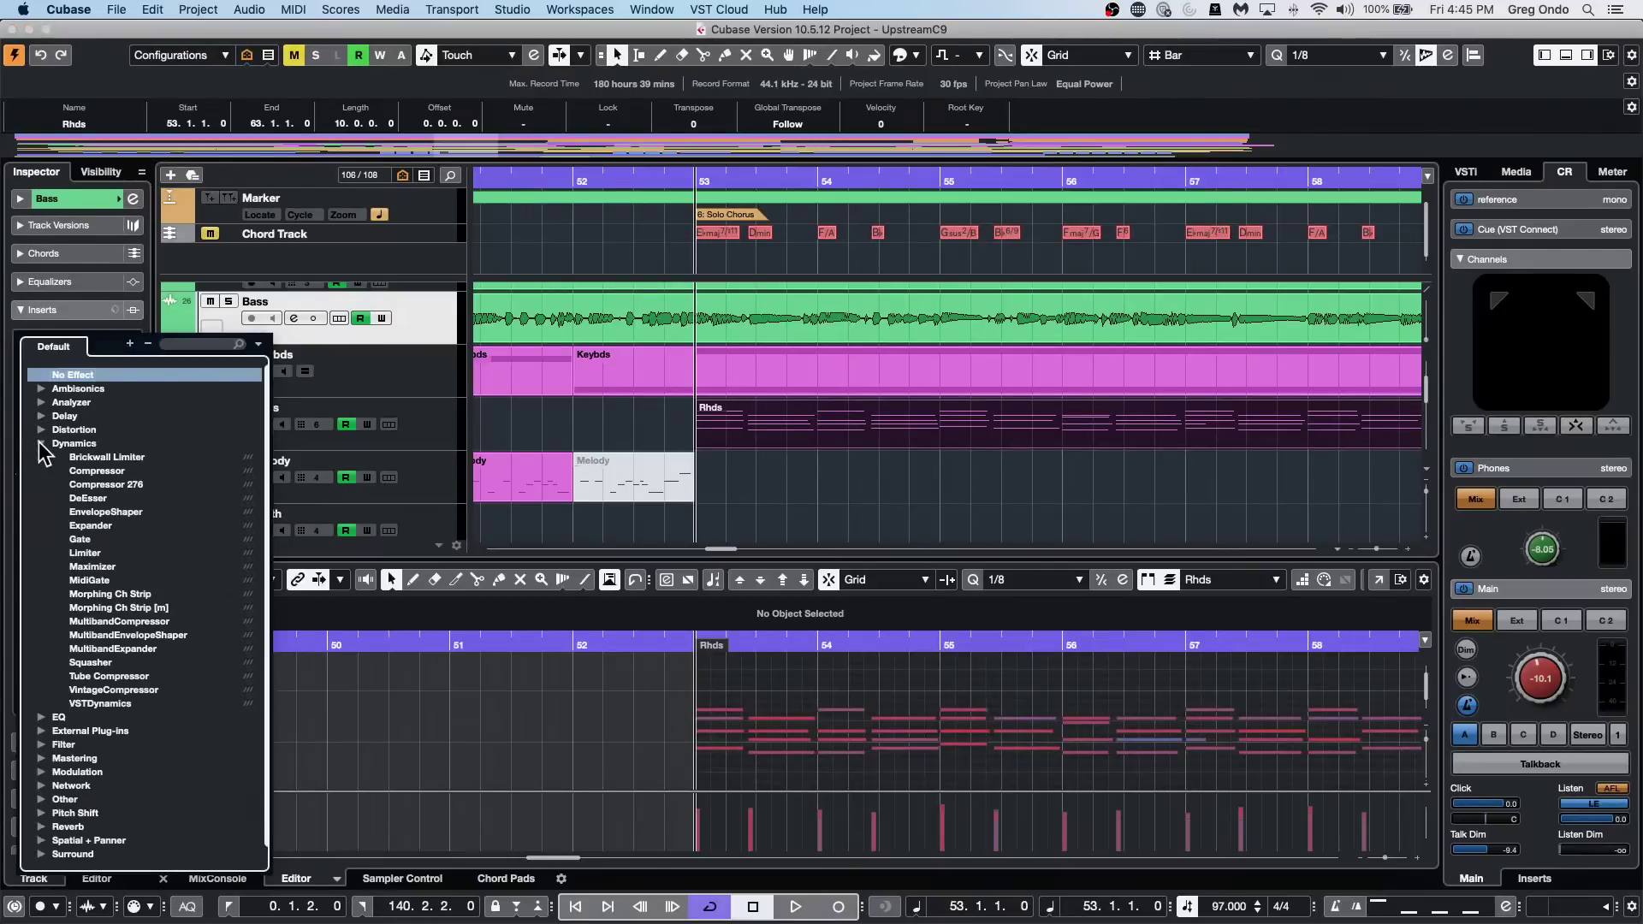
{"action": "left_click", "coordinate": [91, 662]}
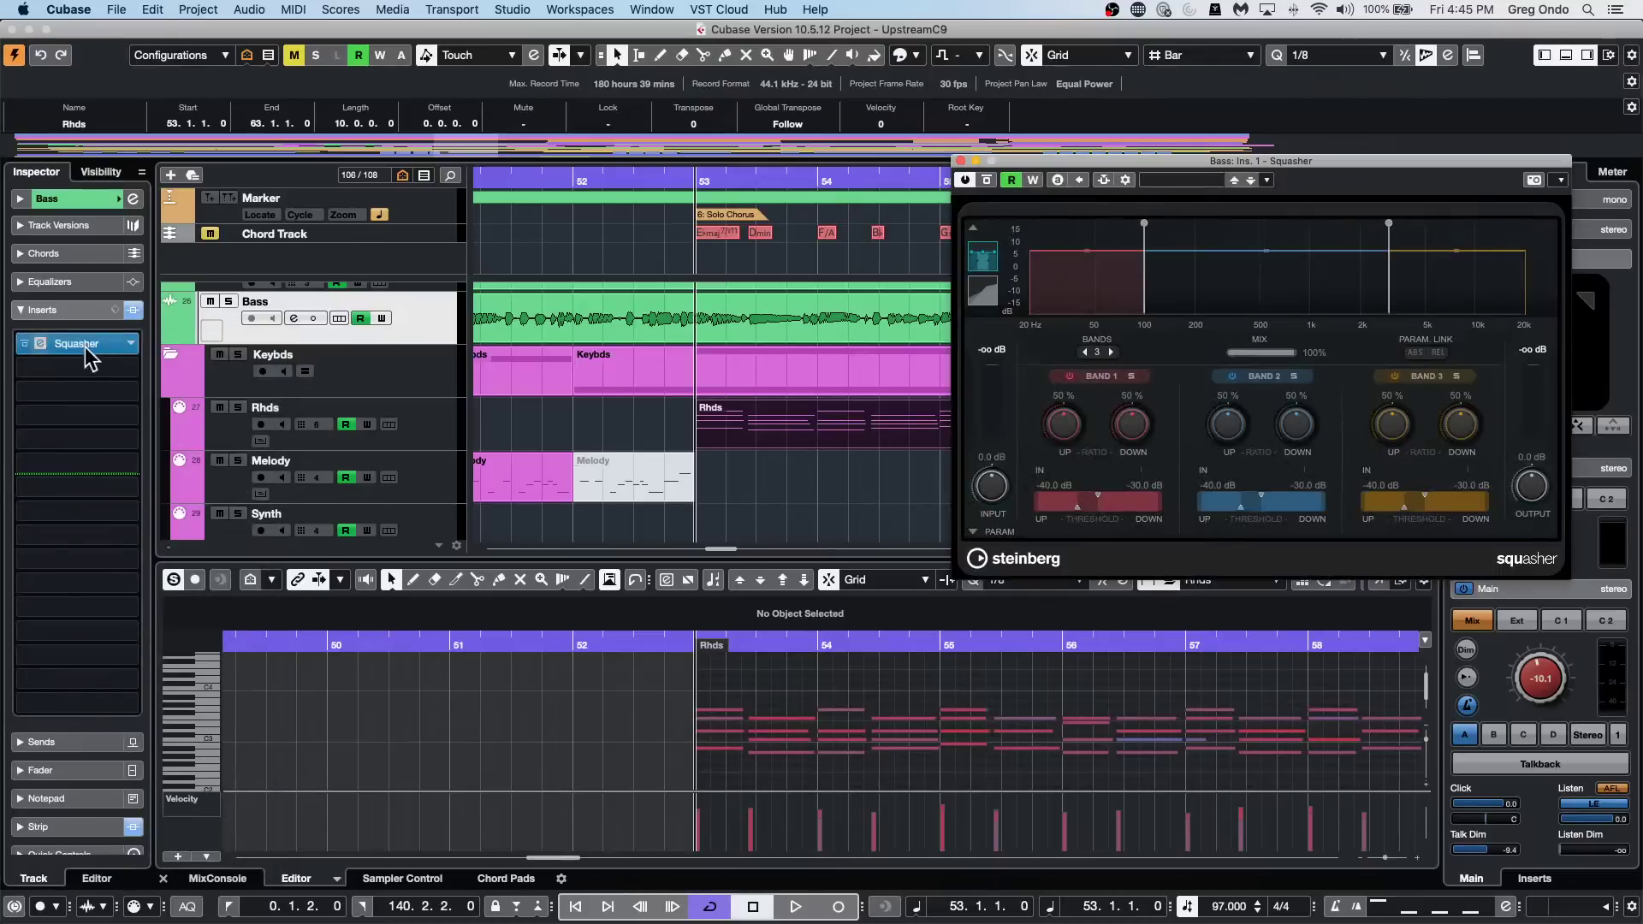
Load the Frequency equalizer into the Bass track's second insert slot and turn on dynamic mode for band 2 with its settings shown.
{"action": "left_click", "coordinate": [133, 375]}
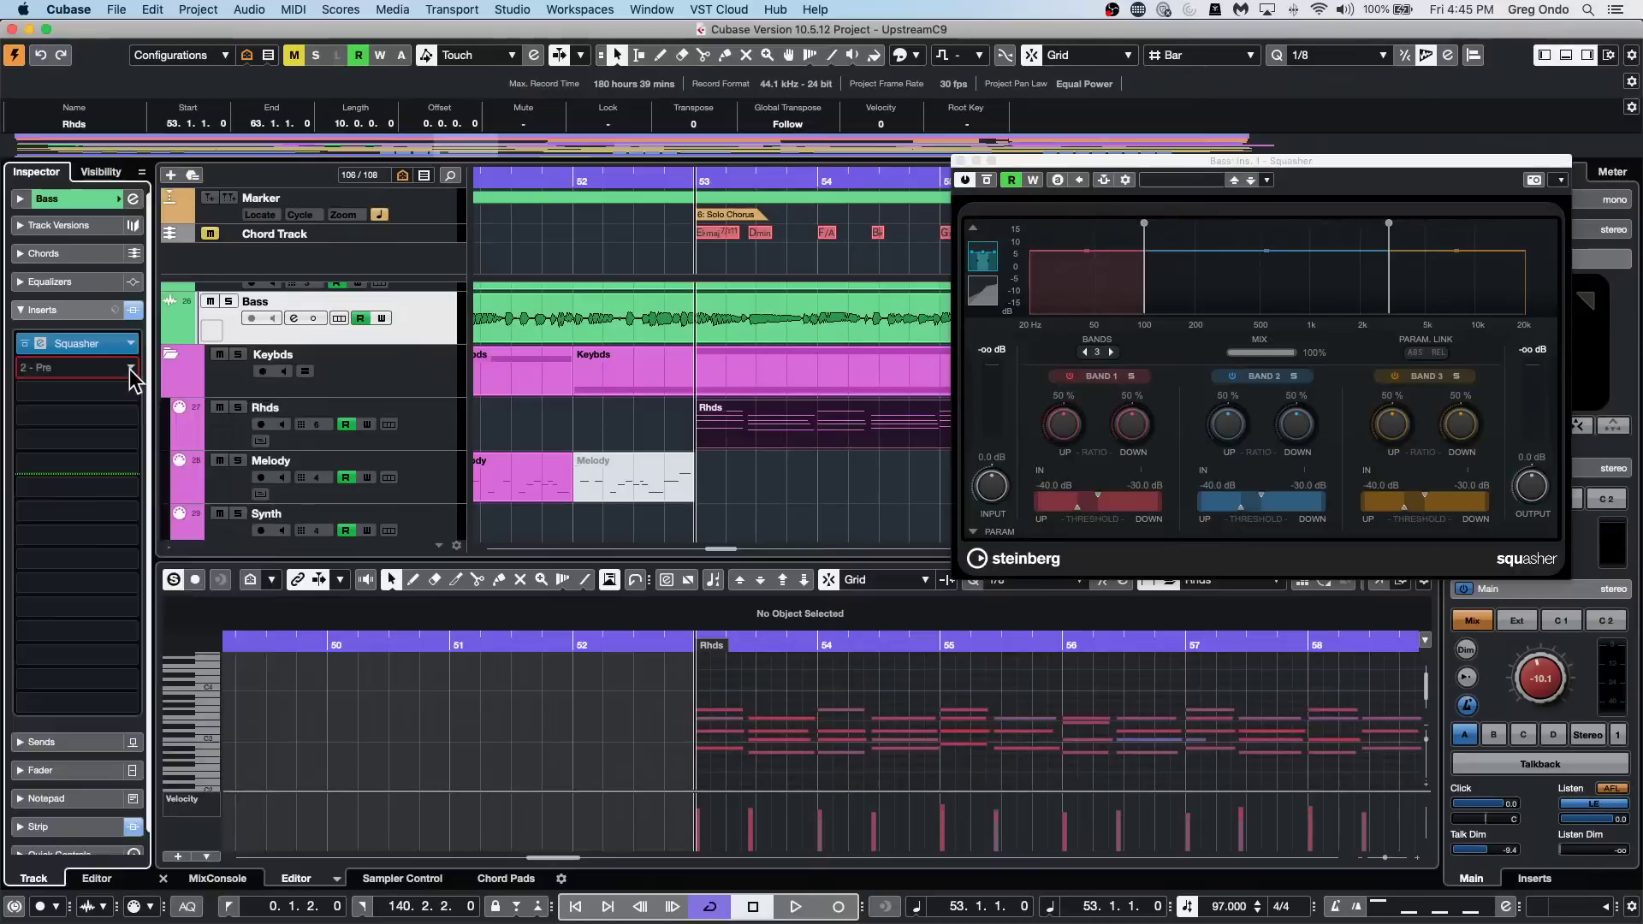
{"action": "left_click", "coordinate": [133, 374]}
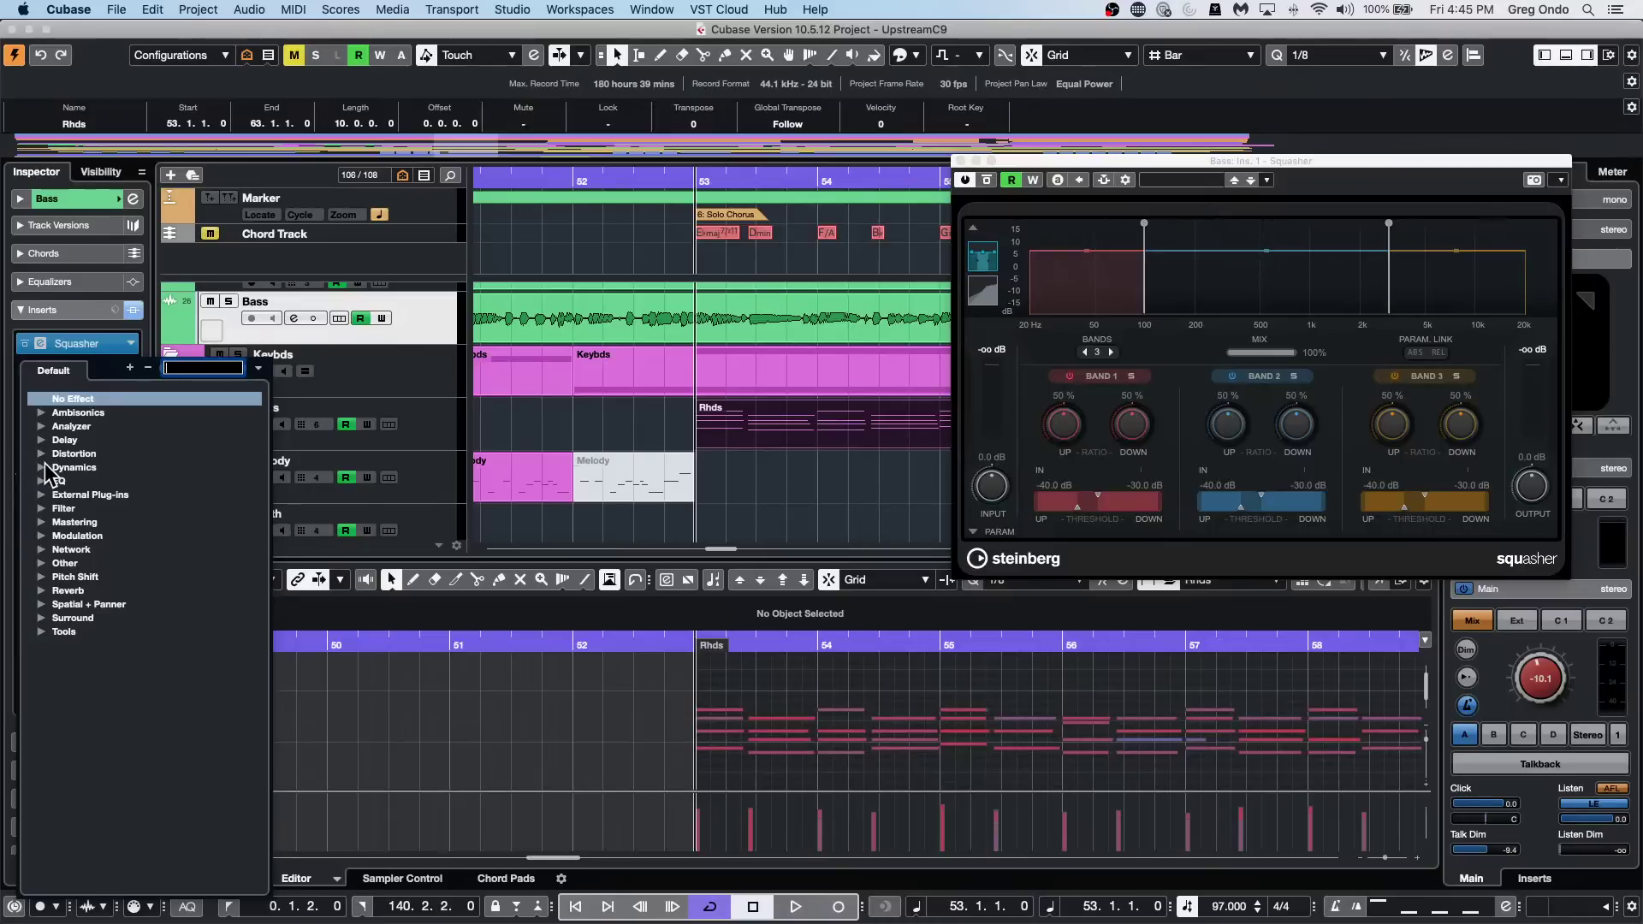
{"action": "left_click", "coordinate": [47, 484]}
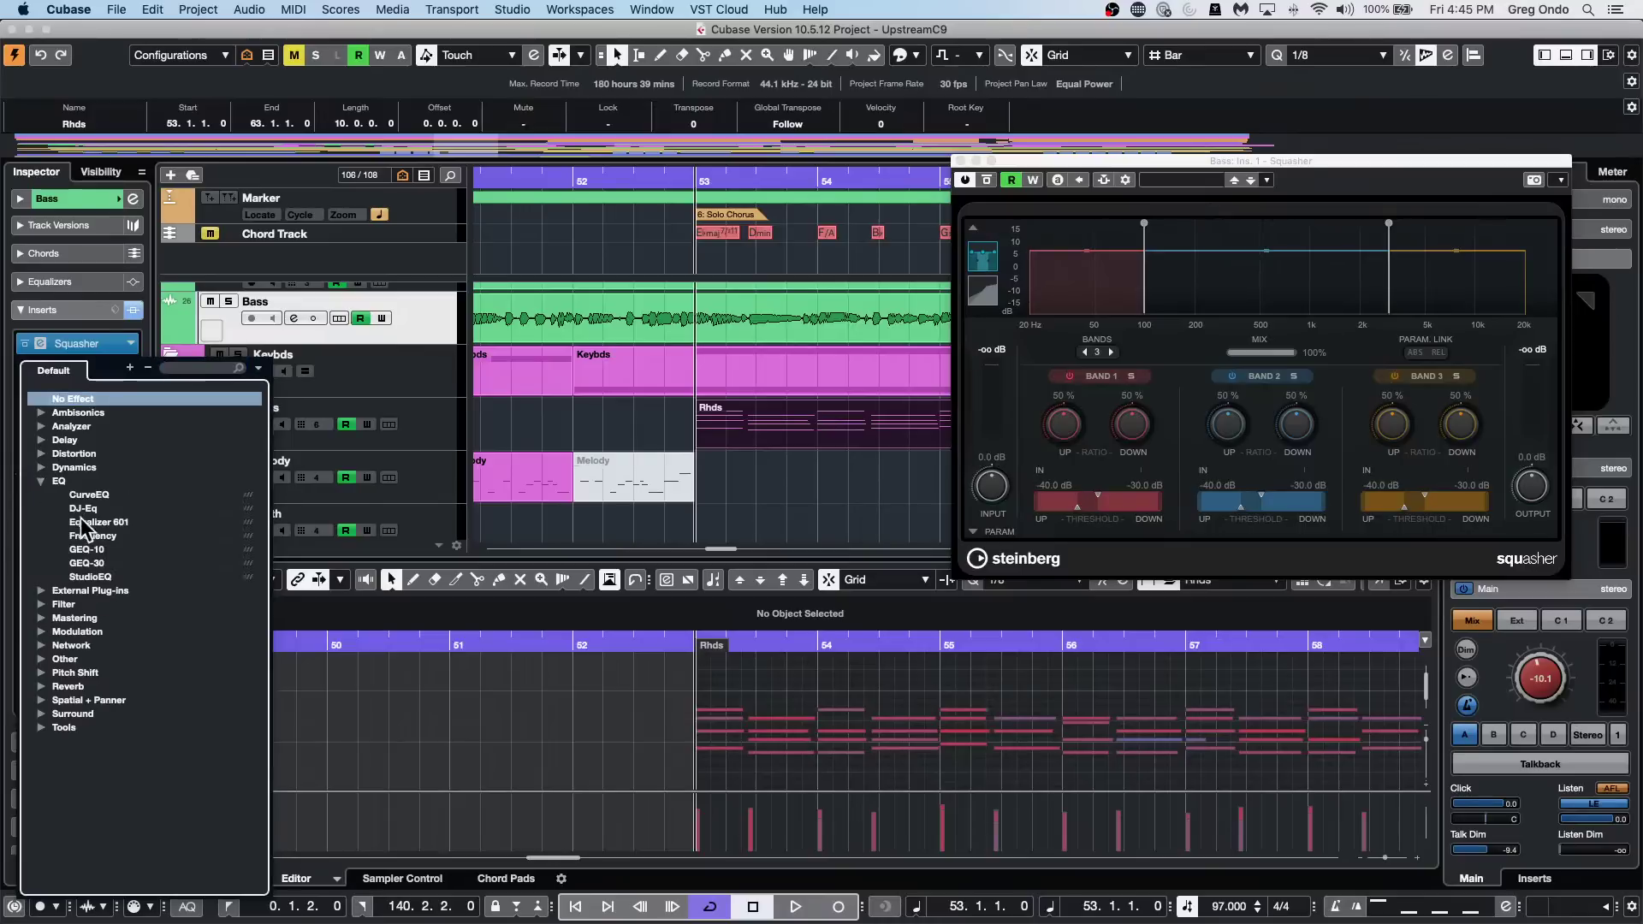
{"action": "left_click", "coordinate": [94, 537]}
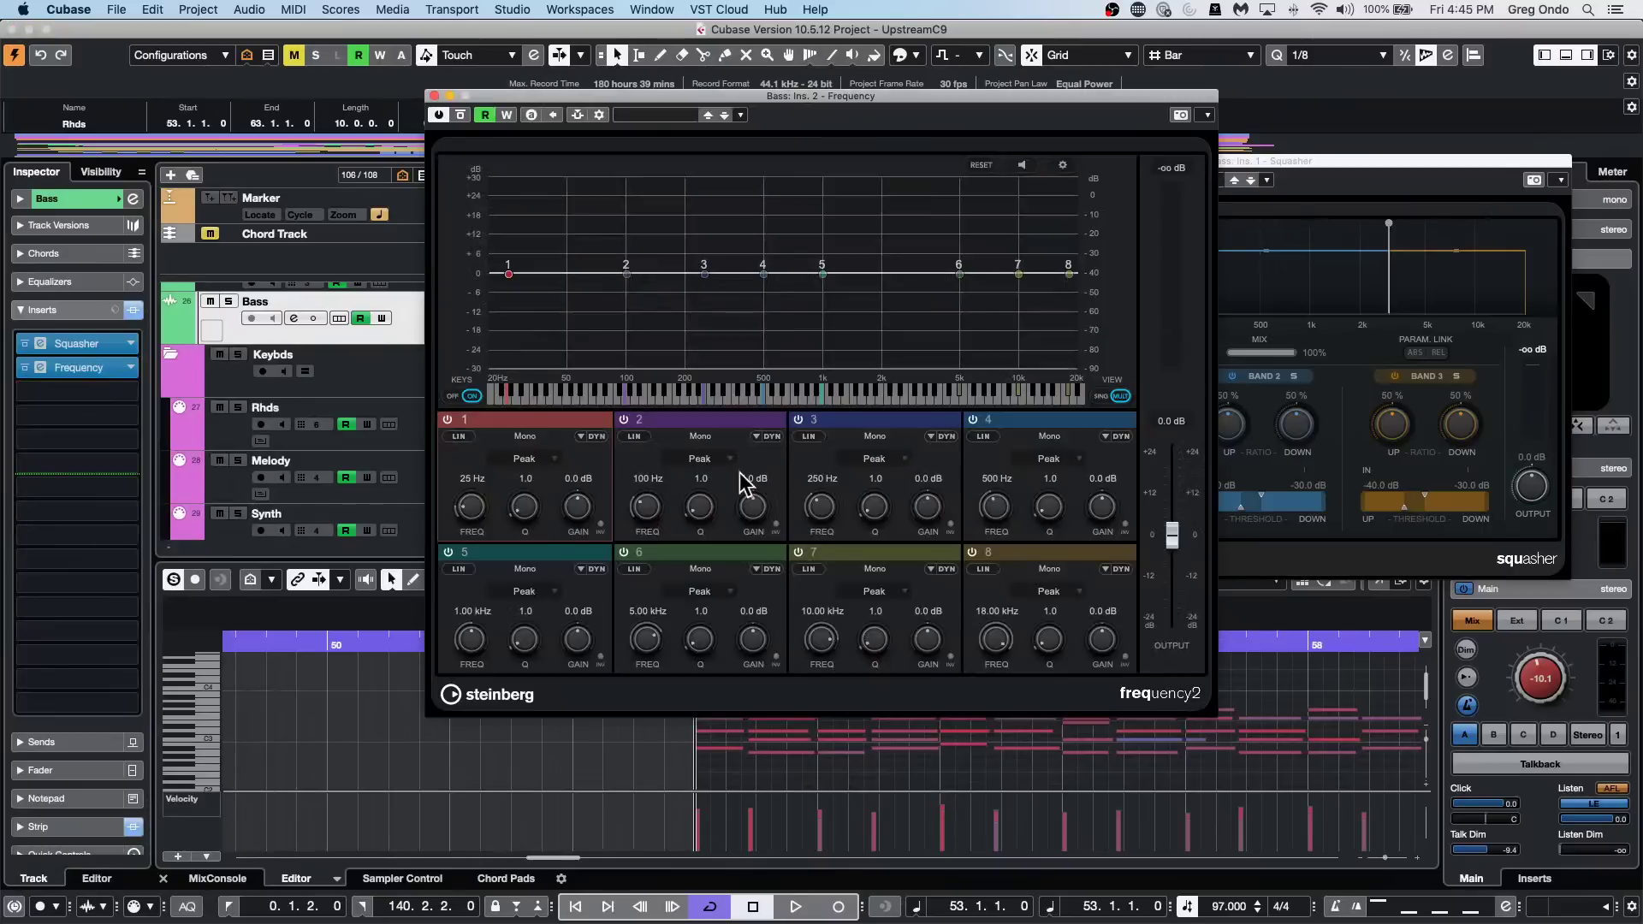
{"action": "left_click", "coordinate": [771, 437]}
{"action": "left_click", "coordinate": [757, 437]}
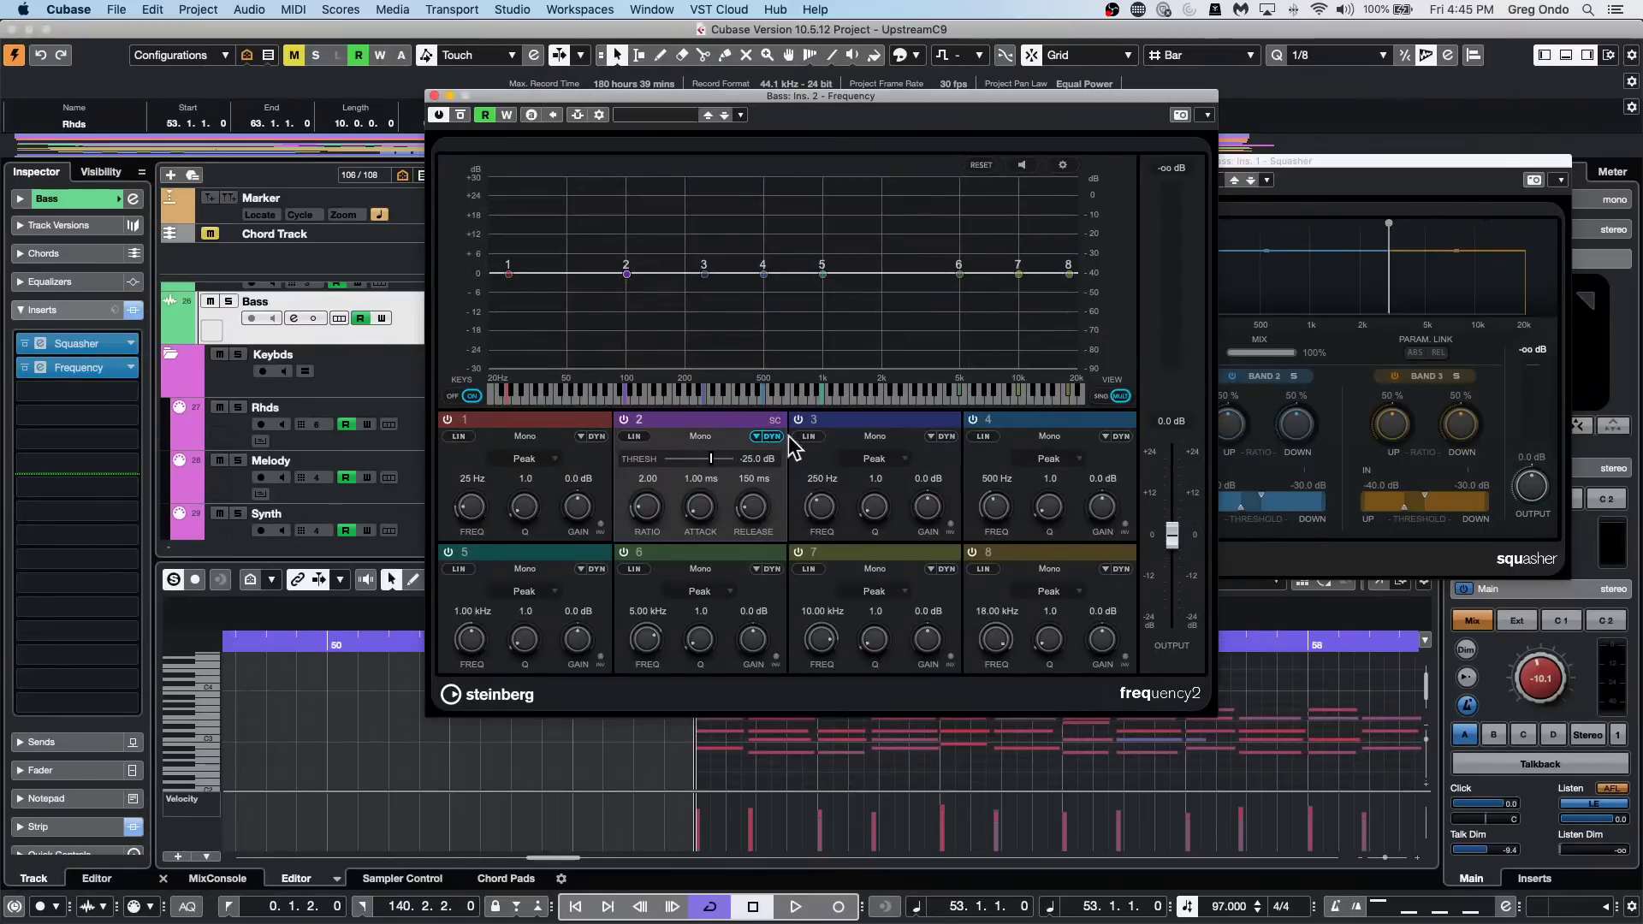
Search the effects for "ima" and load Imager into the Bass track's third insert slot, moving its window clear of the Inspector.
{"action": "left_click", "coordinate": [127, 393]}
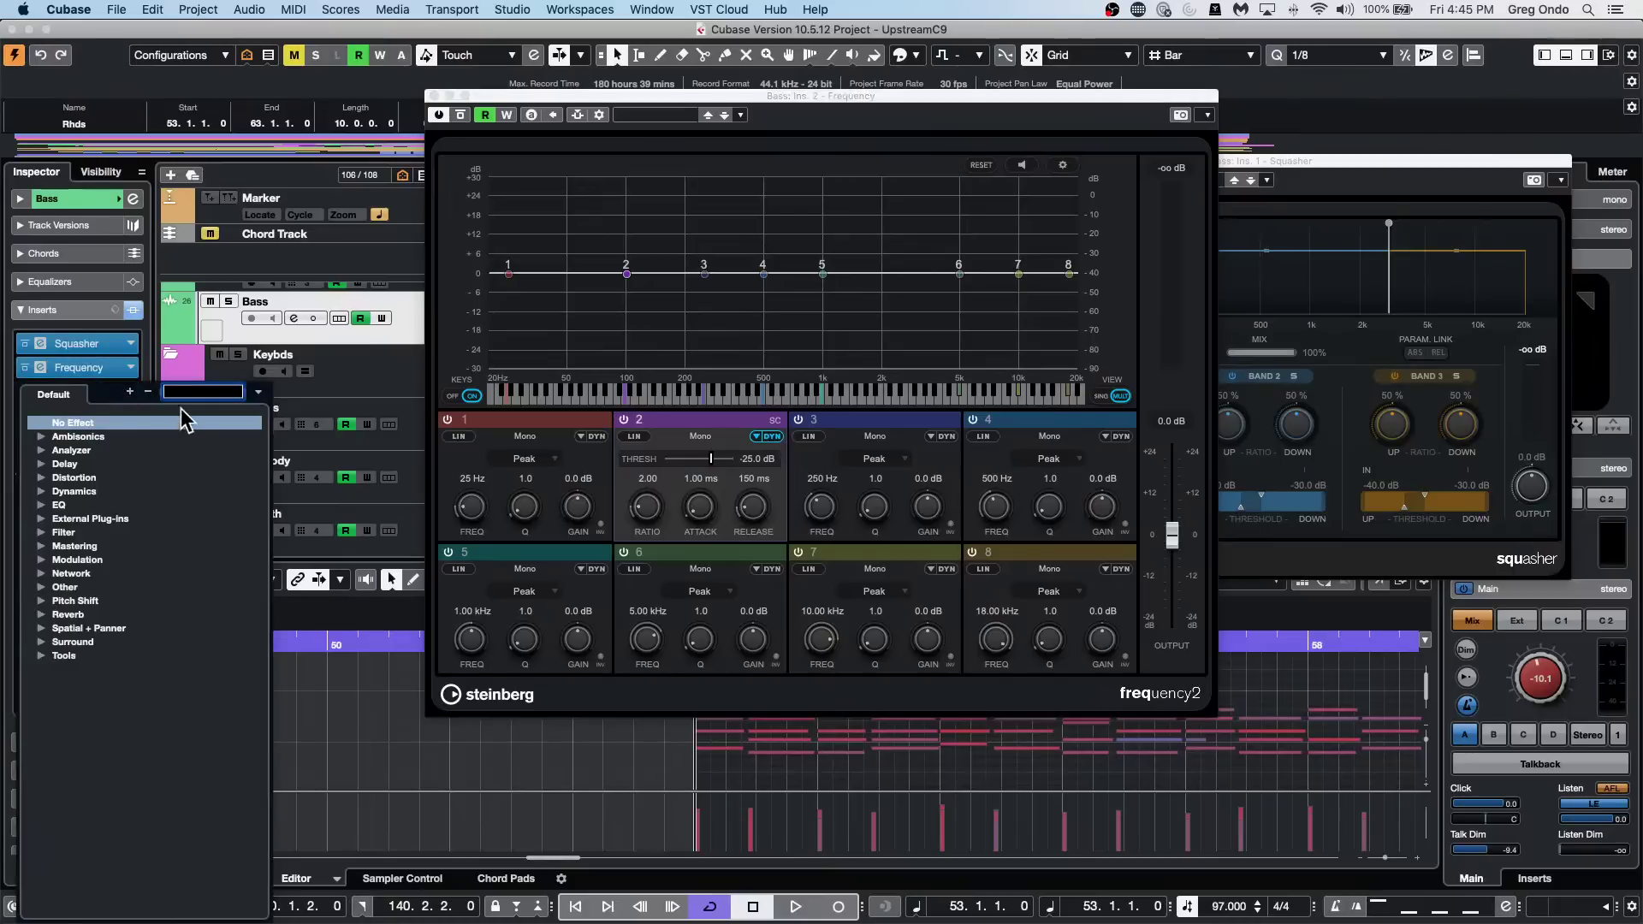
{"action": "type", "text": "im"}
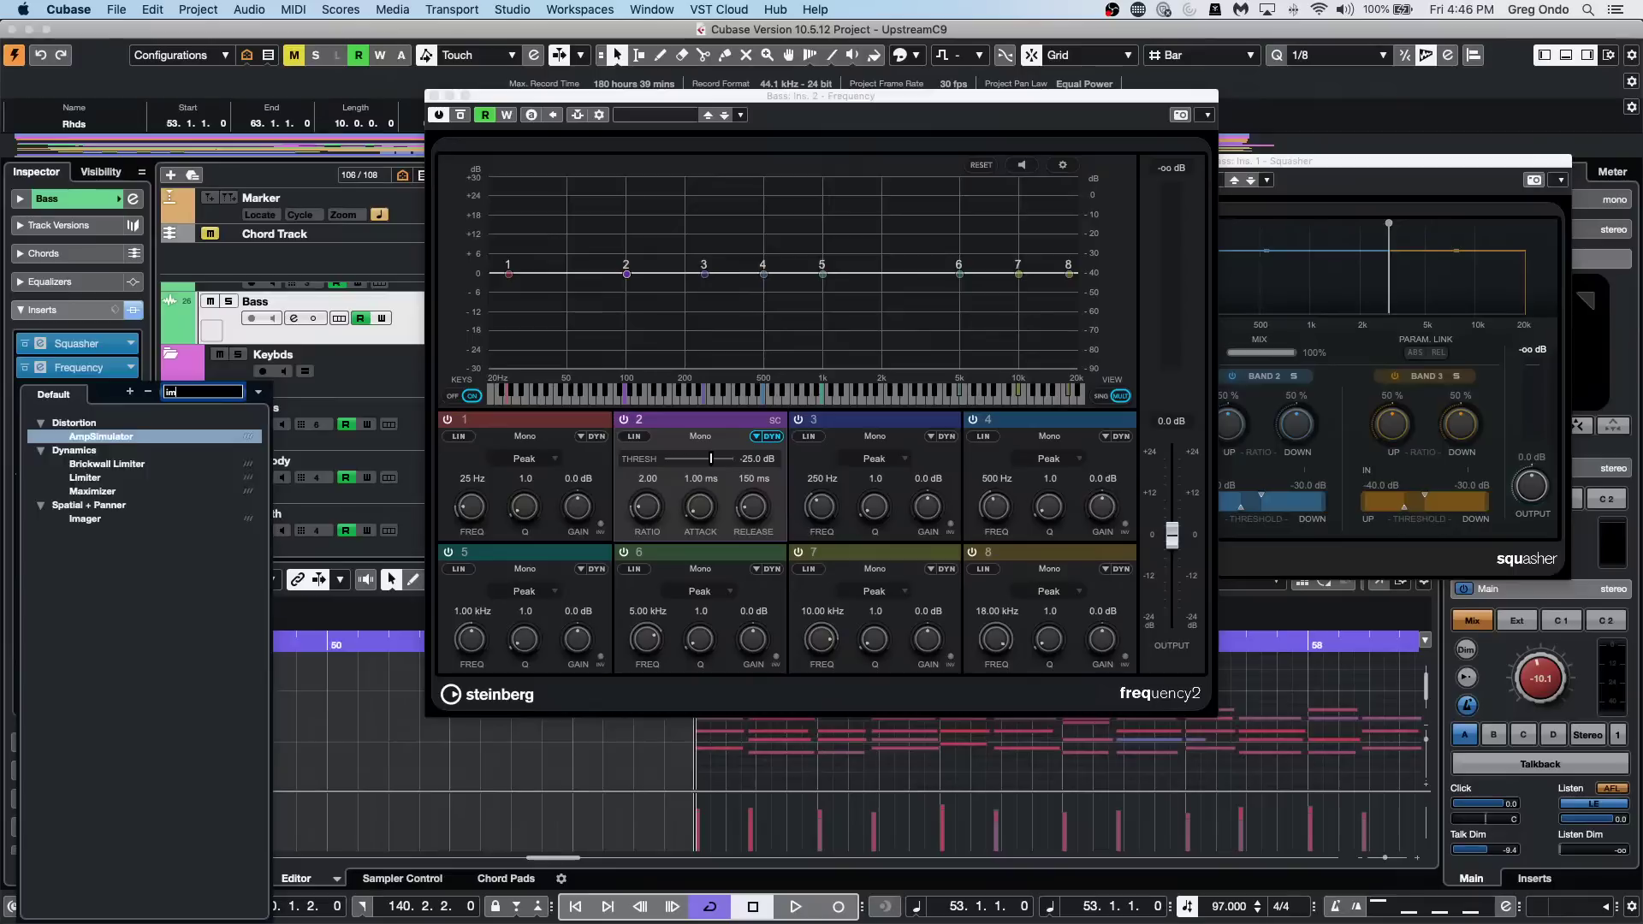
{"action": "type", "text": "a"}
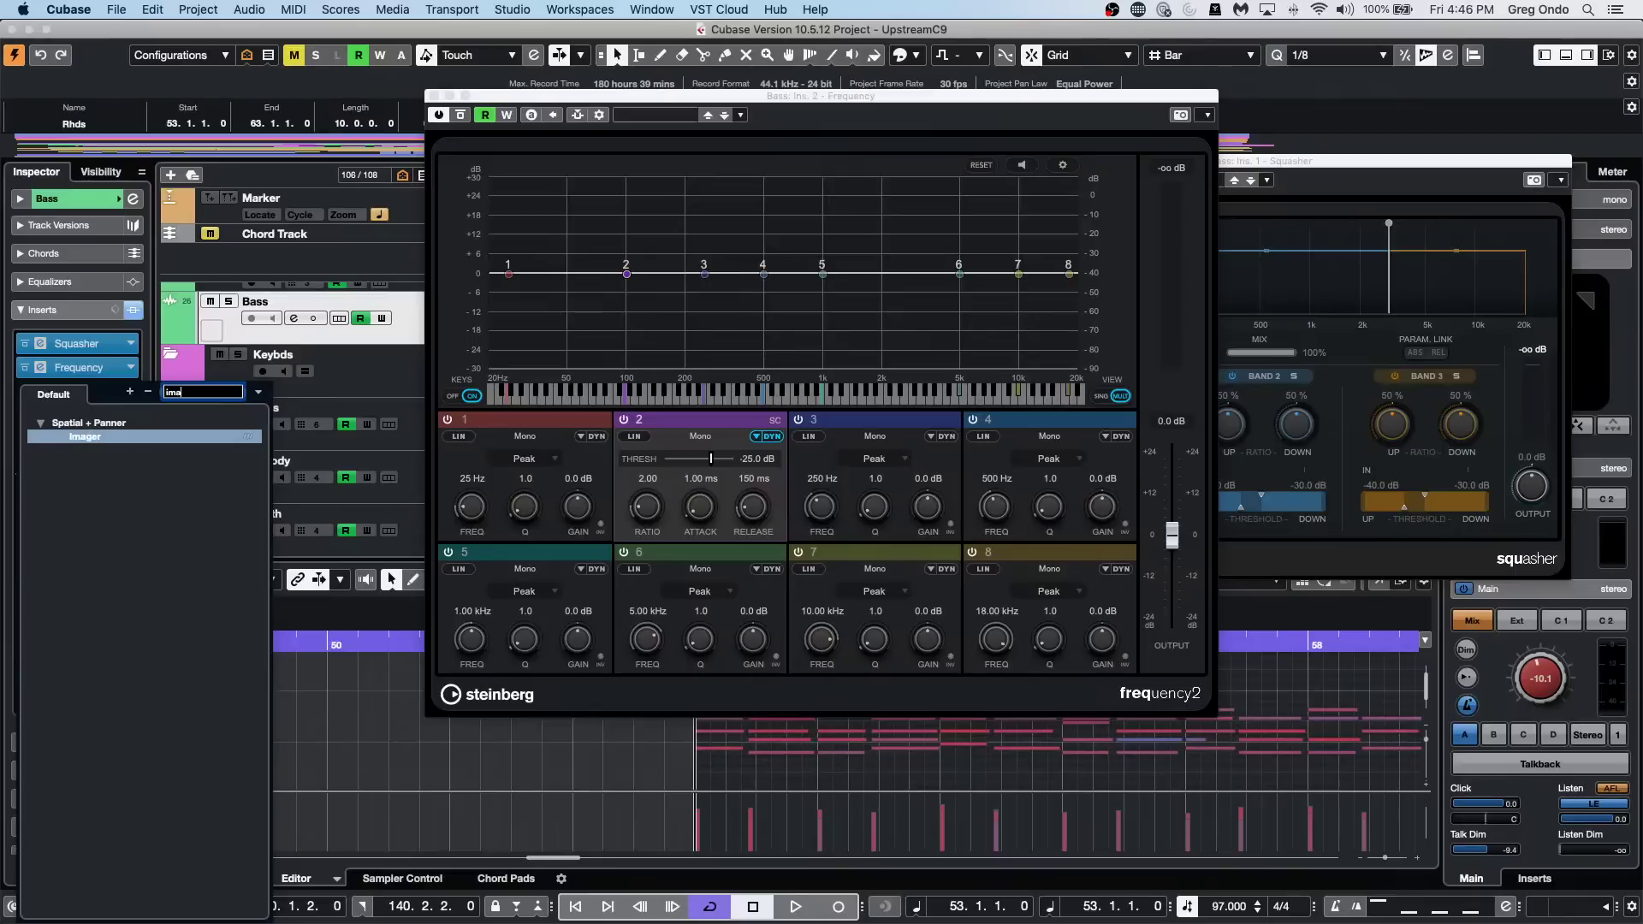
{"action": "left_click", "coordinate": [106, 431]}
{"action": "left_click_drag", "start_coordinate": [448, 383], "coordinate": [1134, 313]}
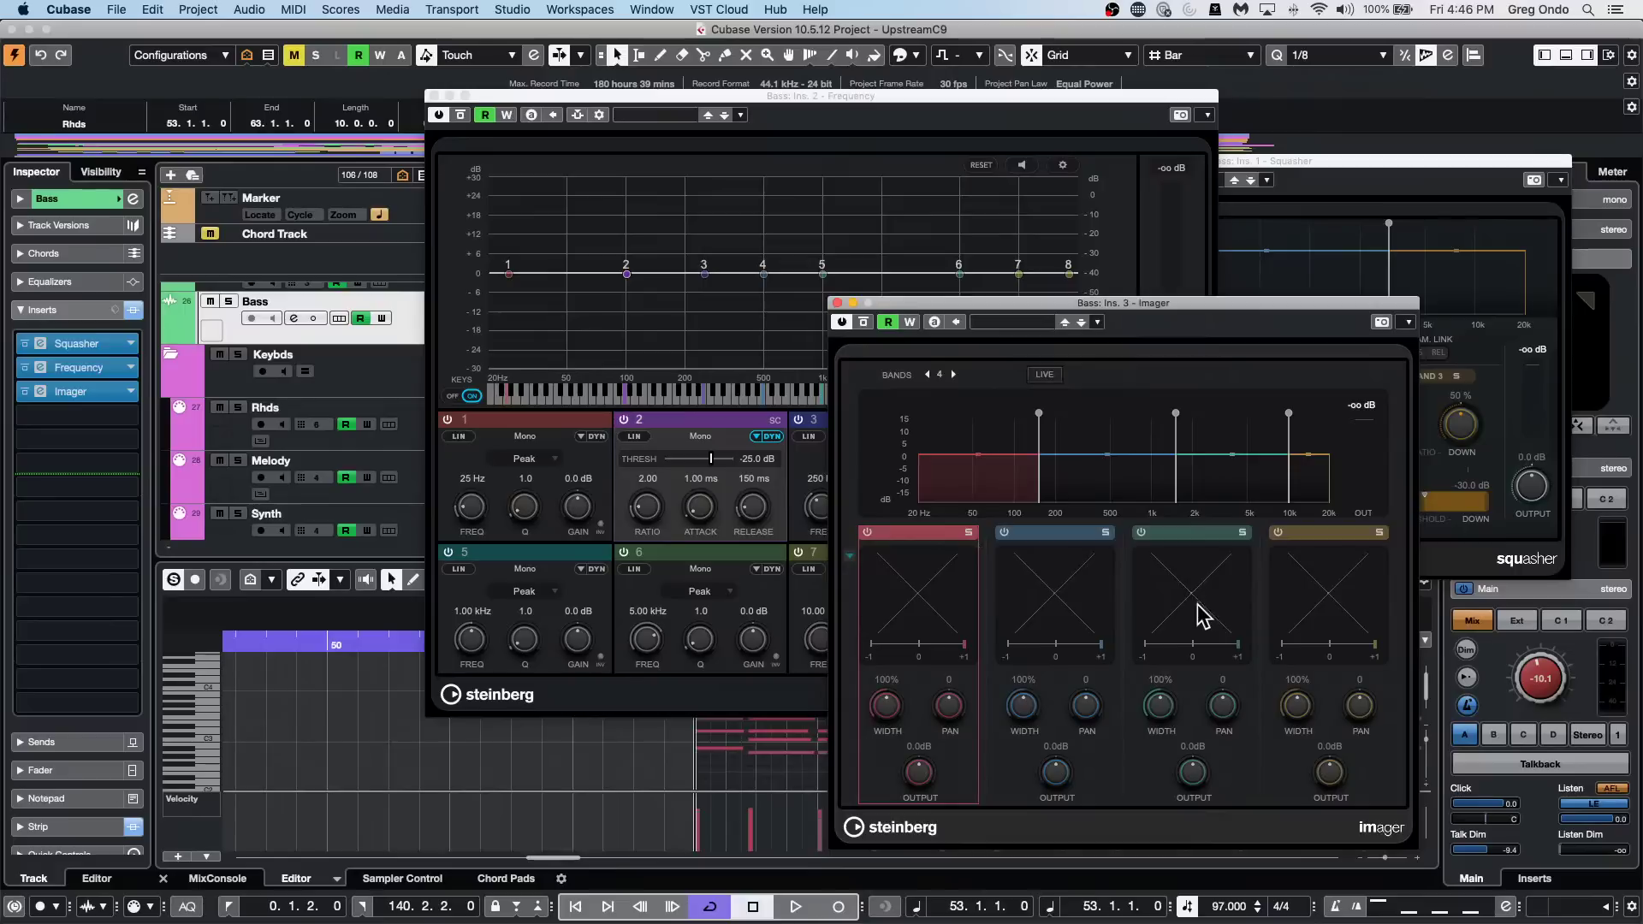
Apply the SpectraLayers extension to the Bass audio event, and remove the extension again.
{"action": "left_click", "coordinate": [196, 10]}
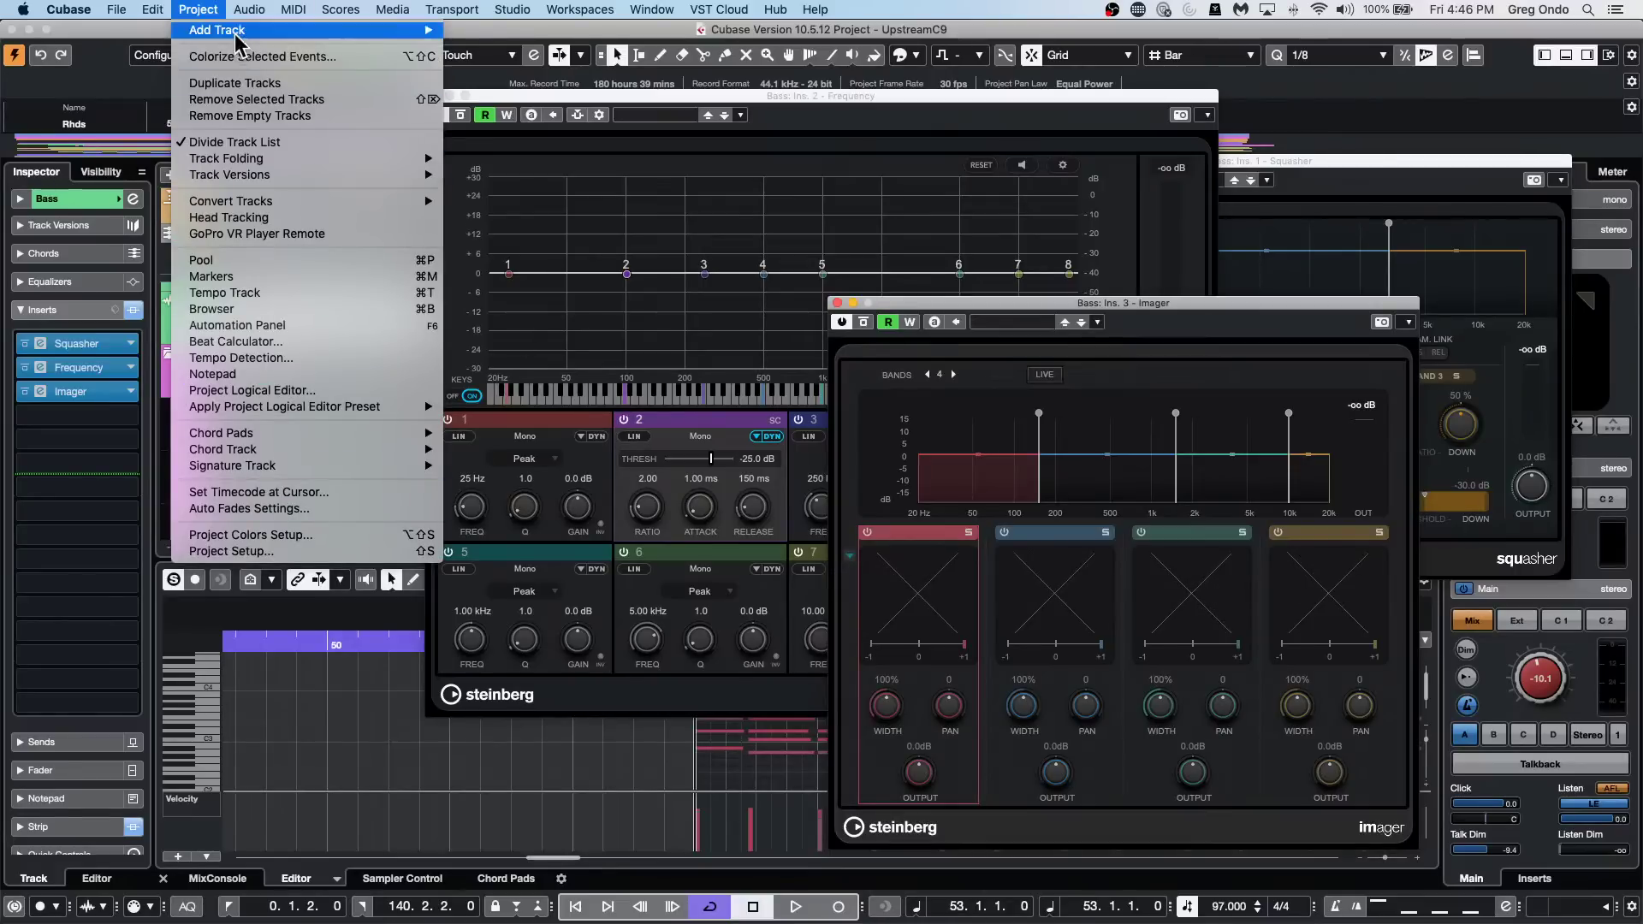
{"action": "mouse_move", "coordinate": [238, 29]}
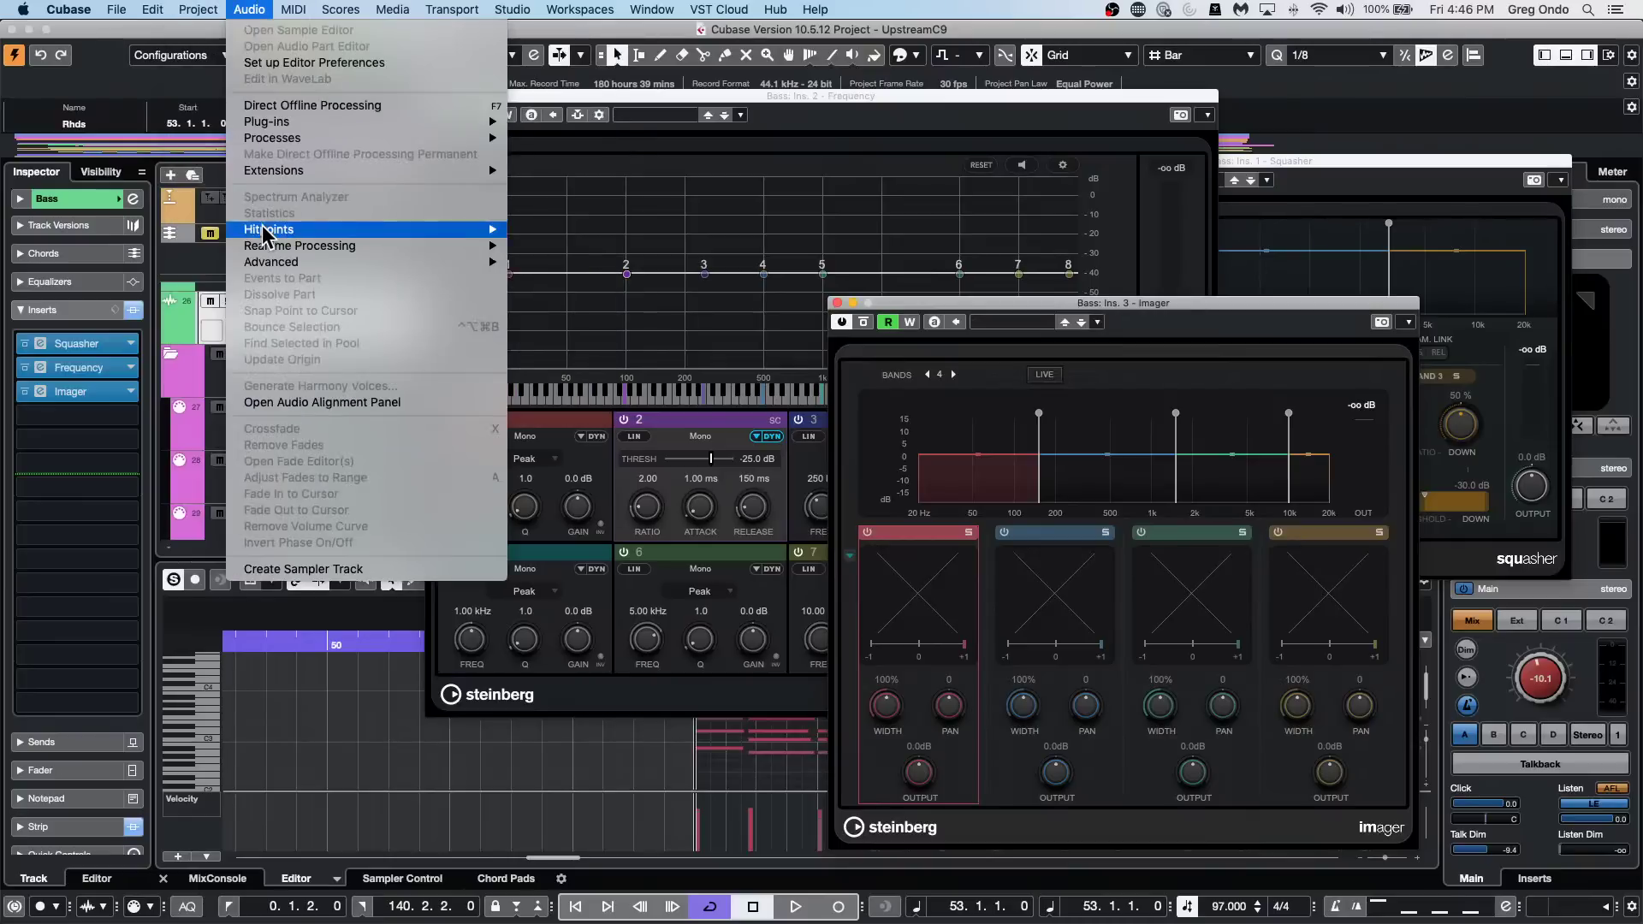
{"action": "mouse_move", "coordinate": [291, 171]}
{"action": "left_click", "coordinate": [1292, 241]}
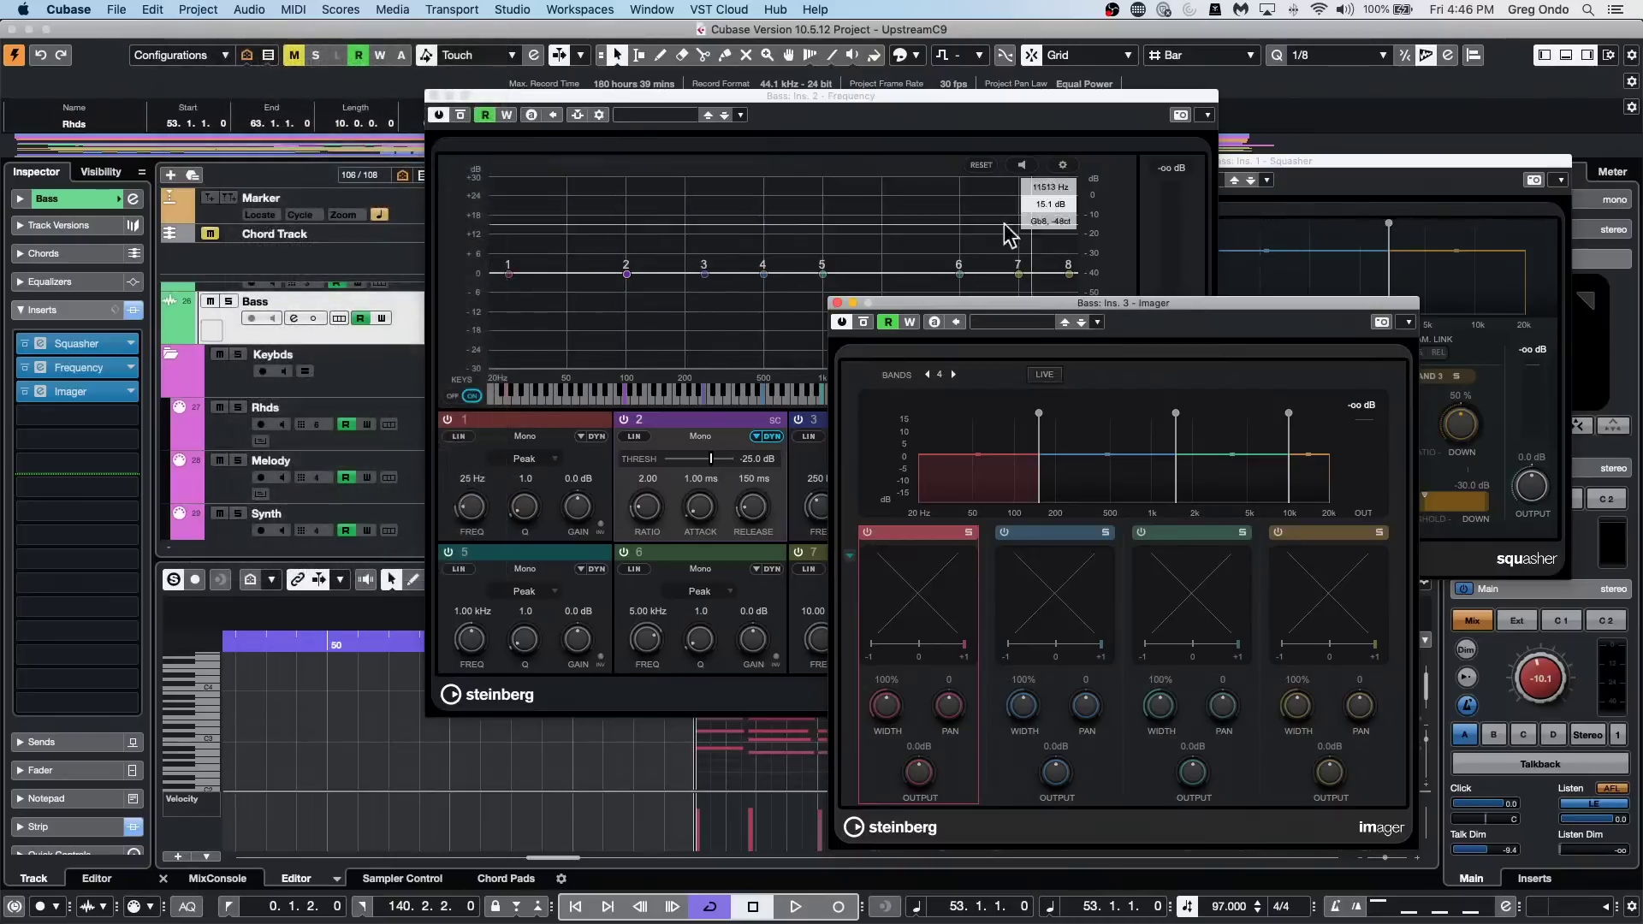
{"action": "left_click_drag", "start_coordinate": [497, 96], "coordinate": [983, 371]}
{"action": "left_click", "coordinate": [623, 326]}
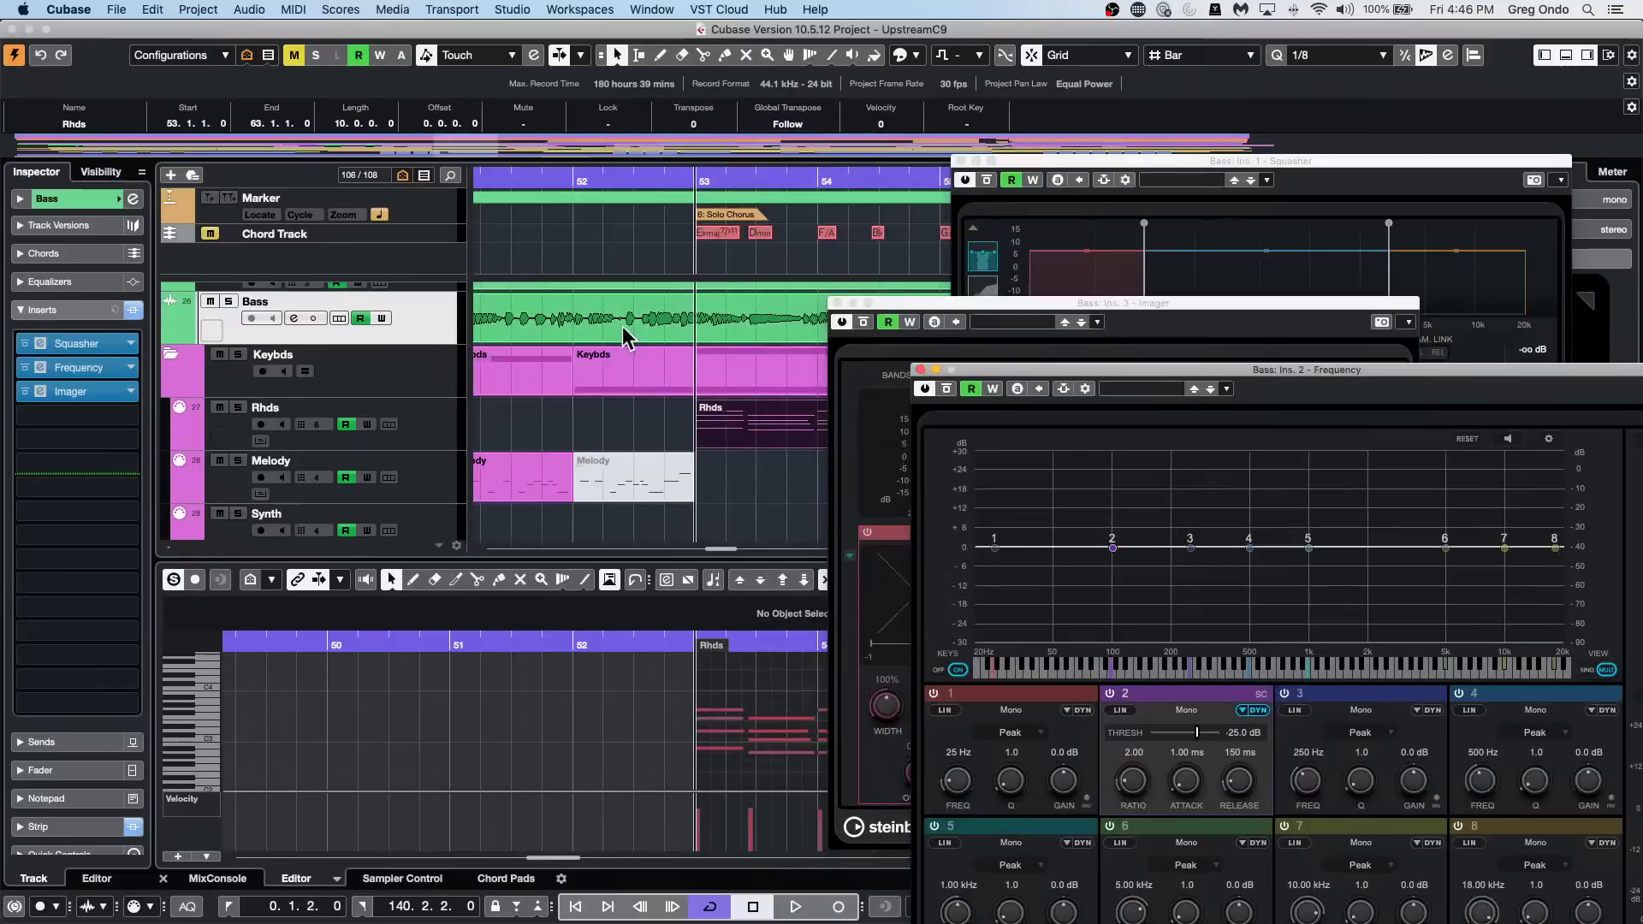
{"action": "left_click", "coordinate": [191, 10]}
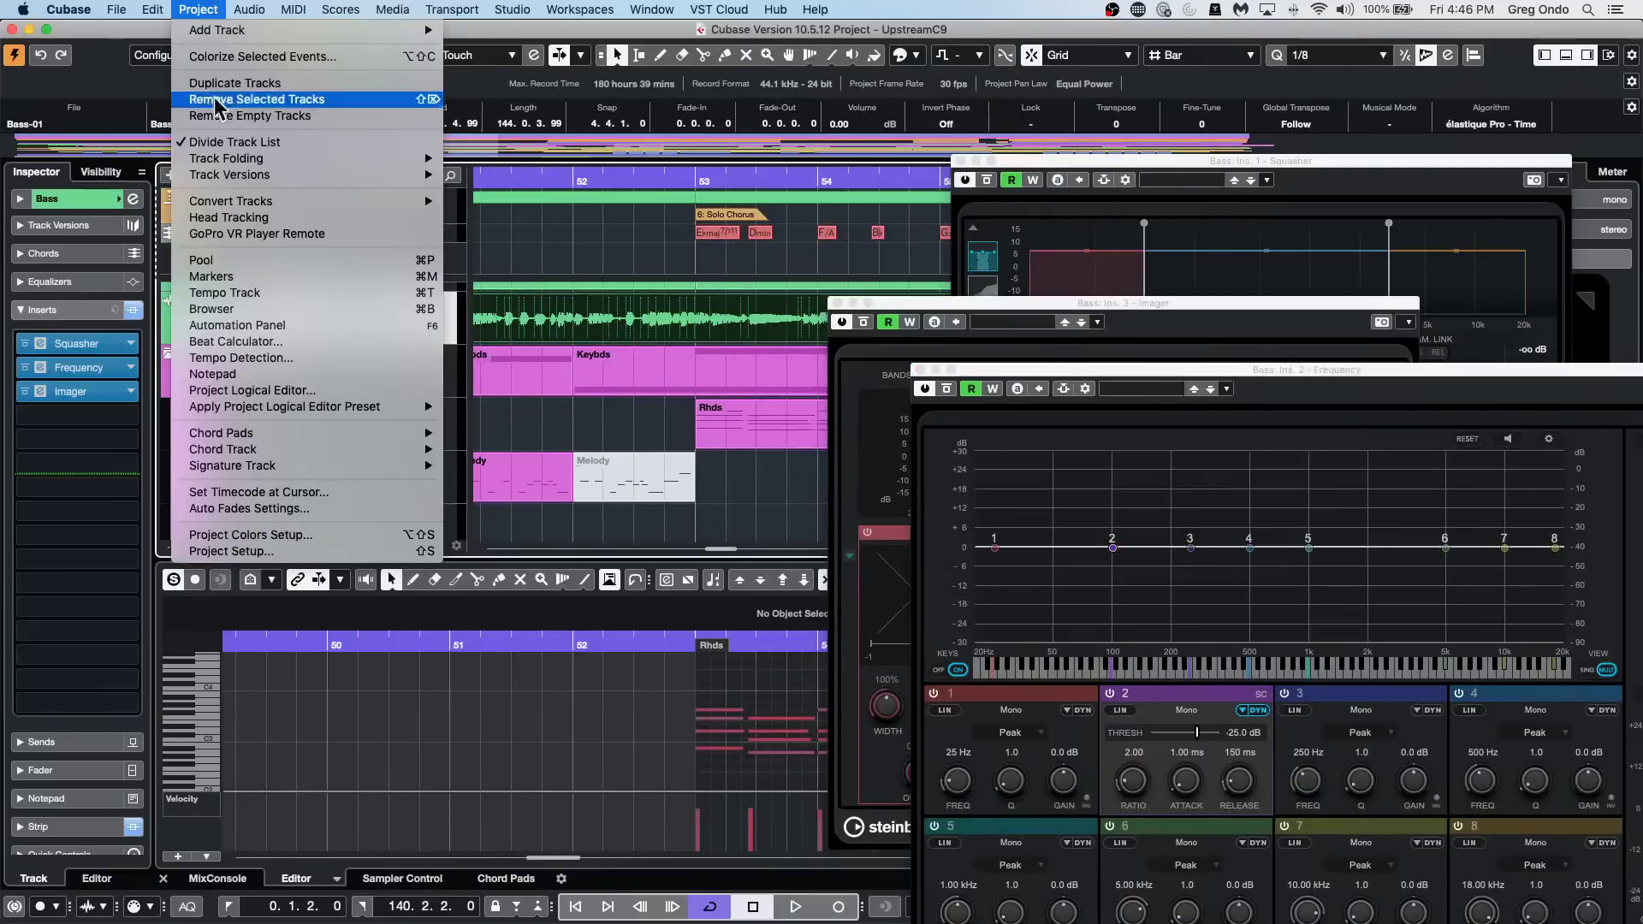
{"action": "mouse_move", "coordinate": [221, 177]}
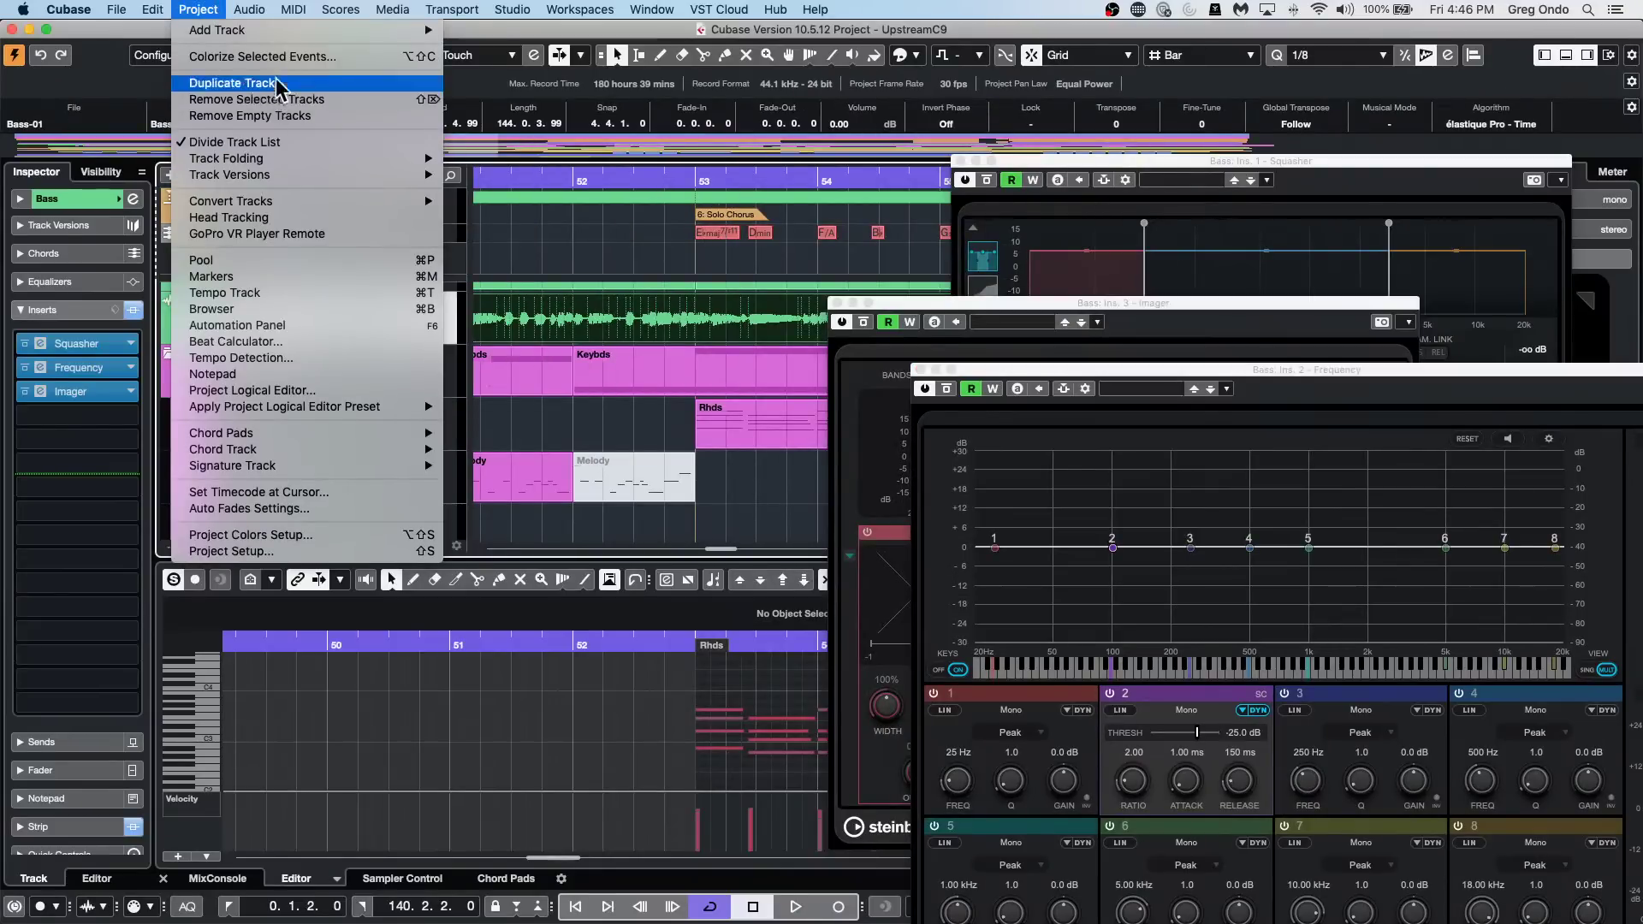
{"action": "mouse_move", "coordinate": [257, 12]}
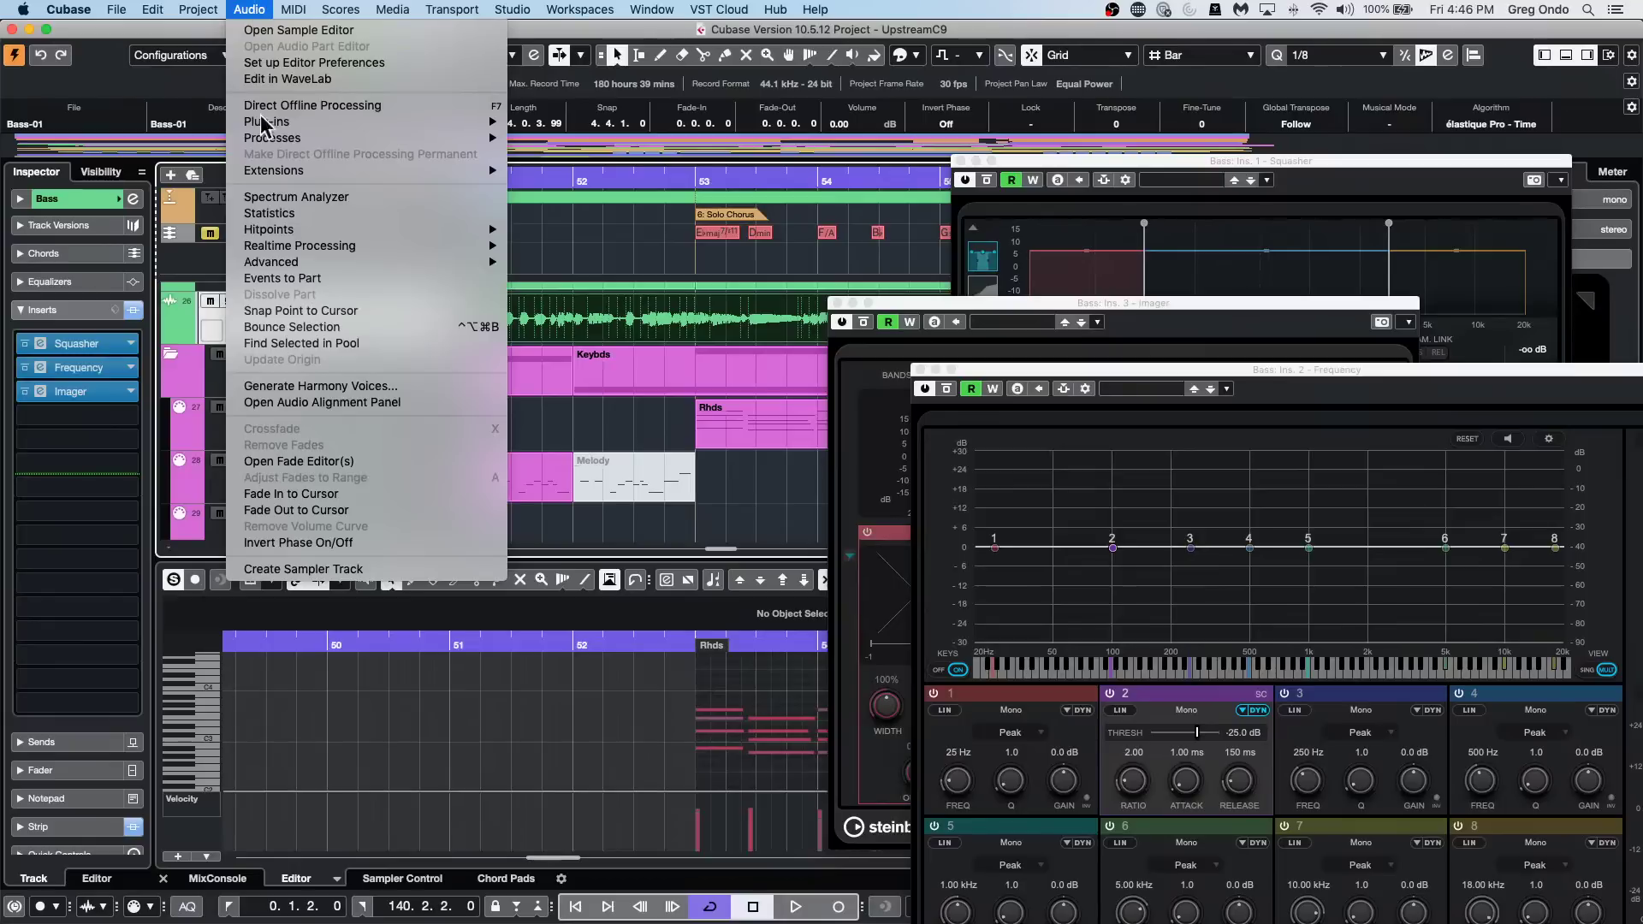
{"action": "mouse_move", "coordinate": [480, 171]}
{"action": "left_click", "coordinate": [680, 184]}
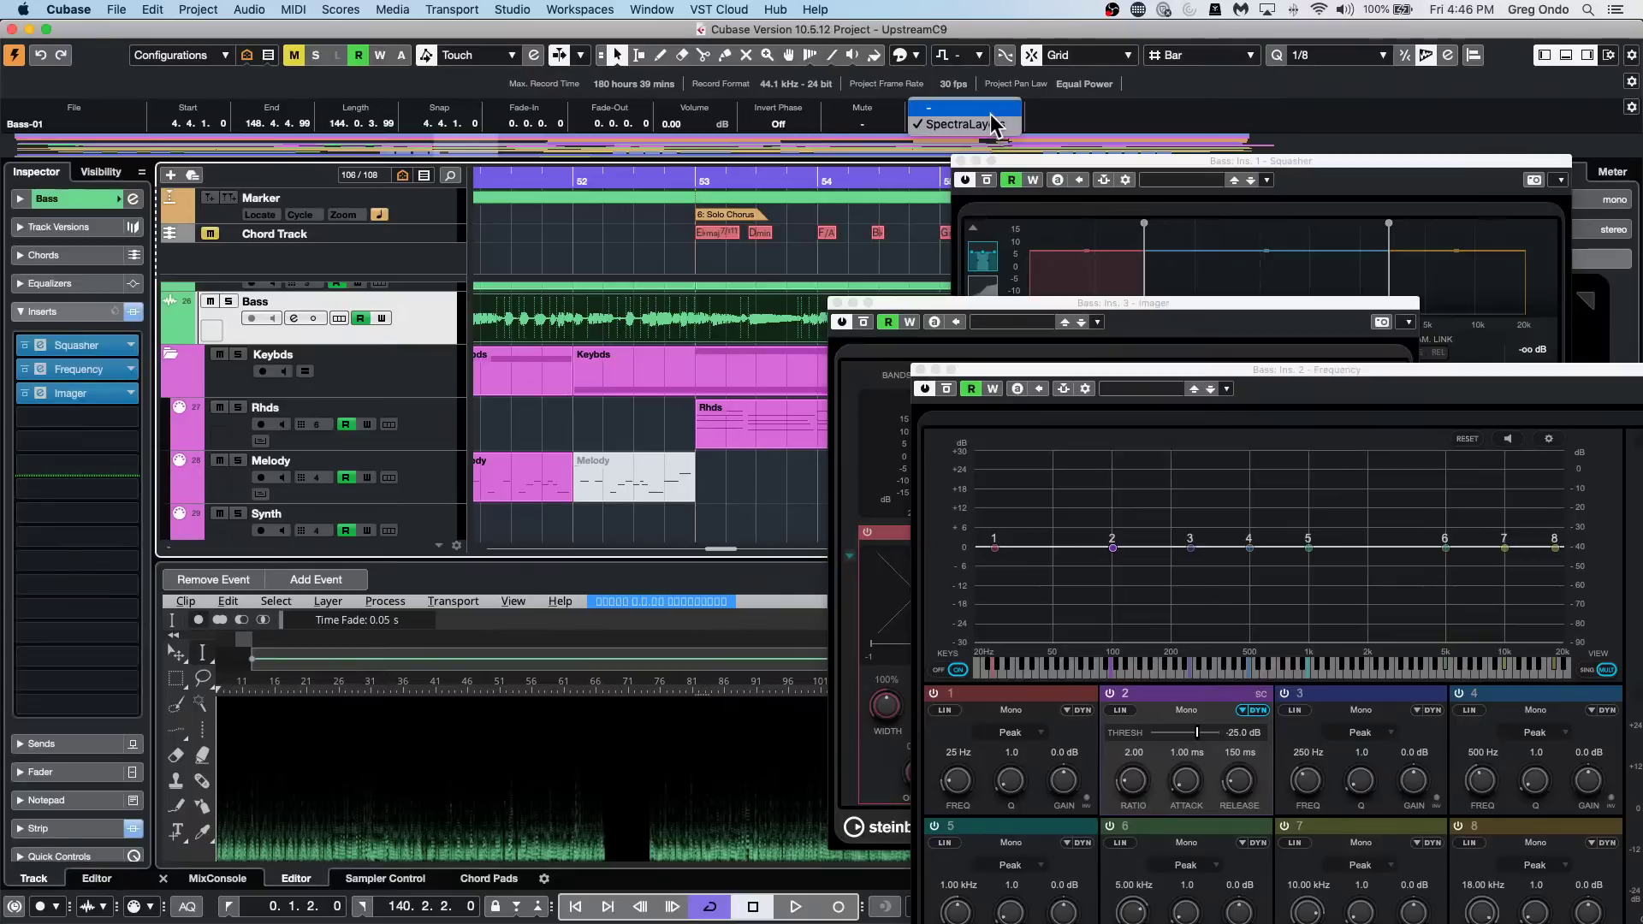
{"action": "key", "text": "super+z"}
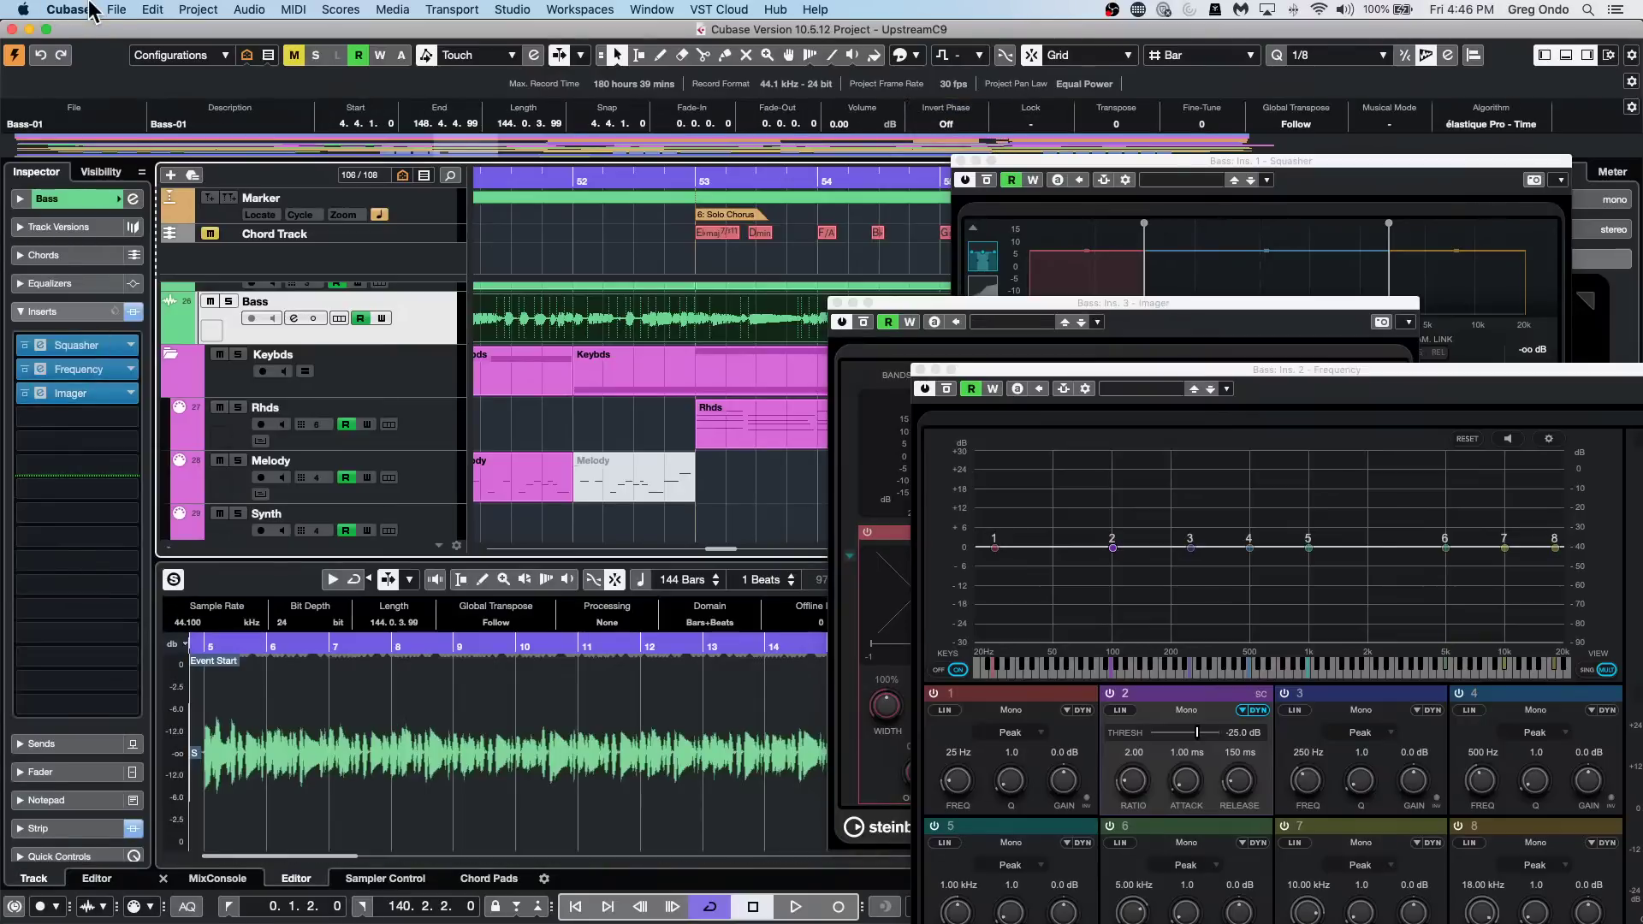
Open the Export Audio Mixdown dialog, examine its options and expanded Export Queue, and close it without exporting.
{"action": "left_click", "coordinate": [116, 11]}
{"action": "mouse_move", "coordinate": [164, 333]}
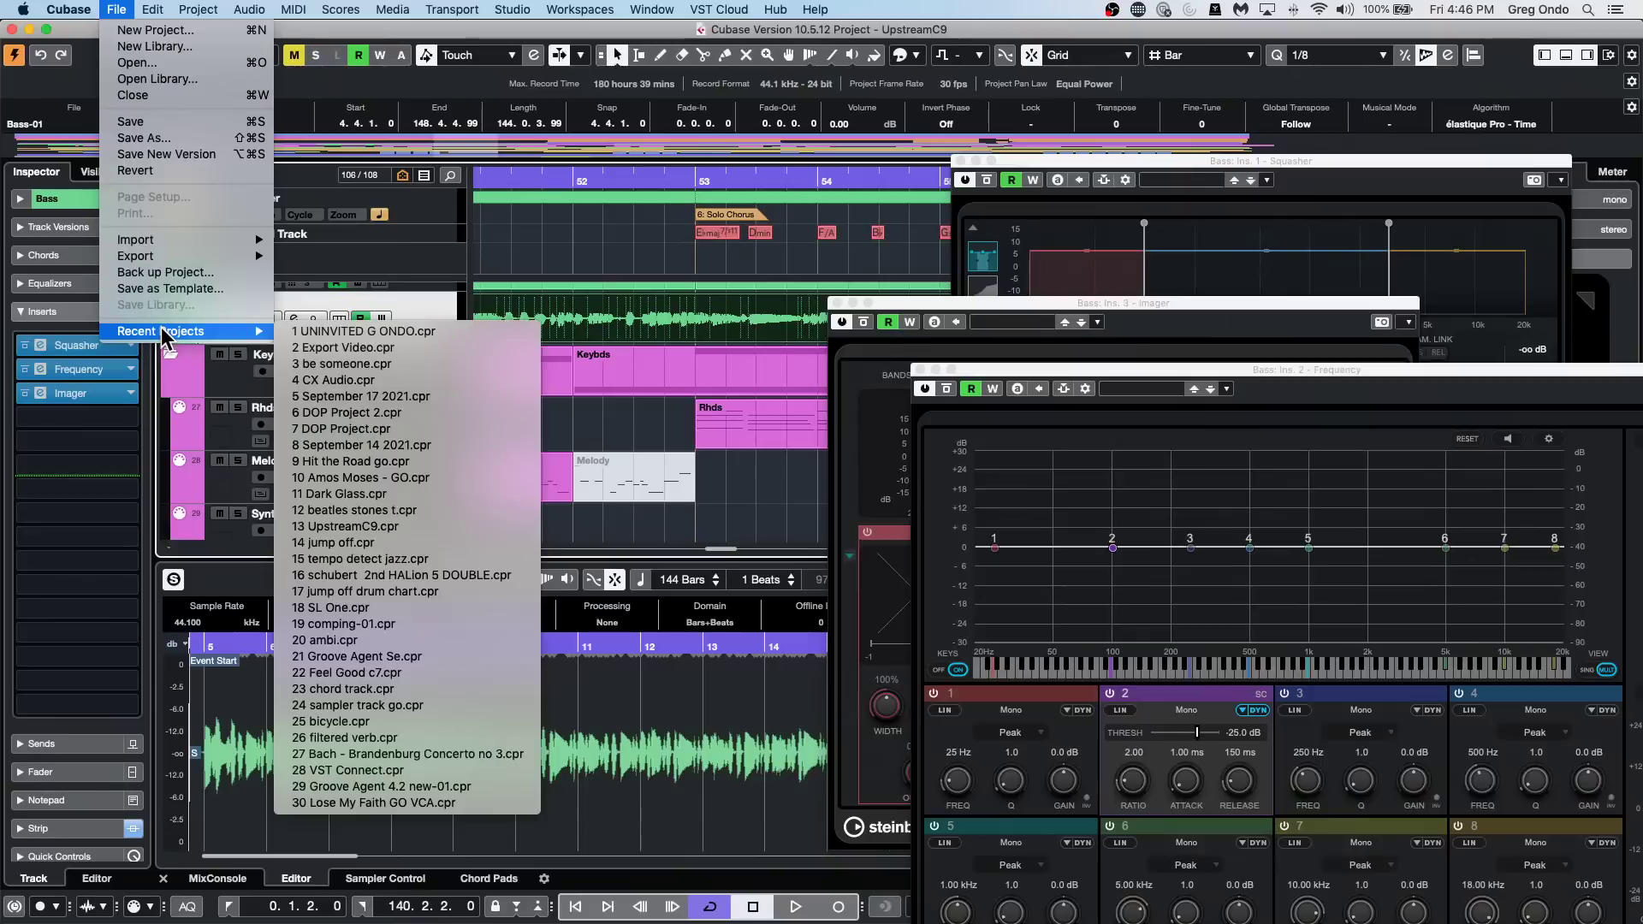
{"action": "mouse_move", "coordinate": [198, 257]}
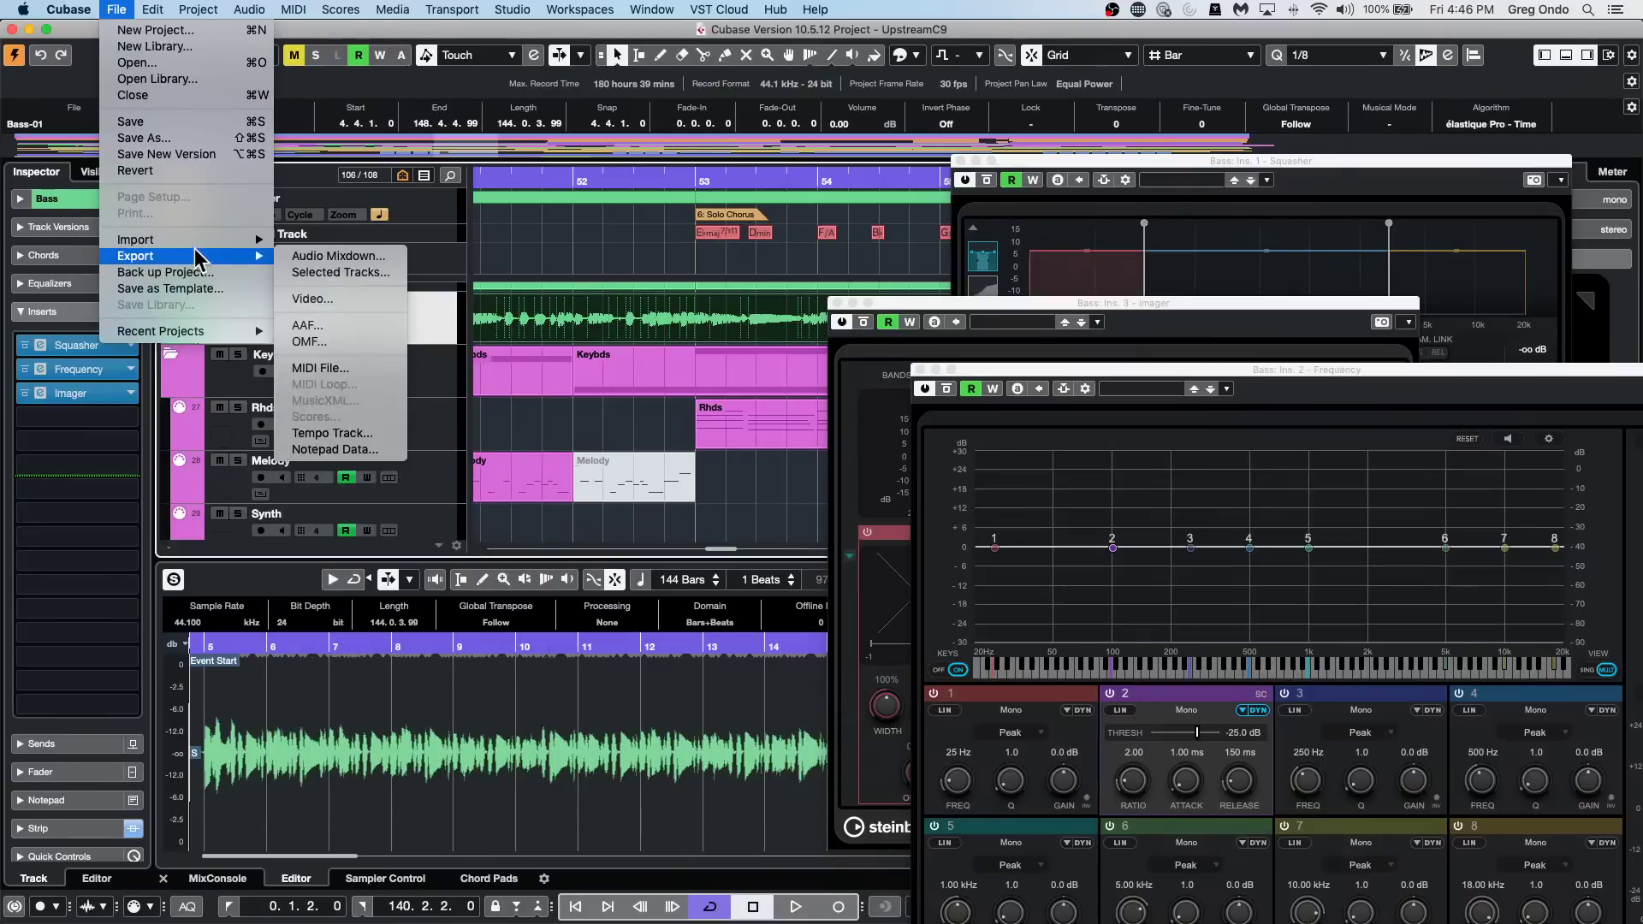
{"action": "left_click", "coordinate": [357, 258]}
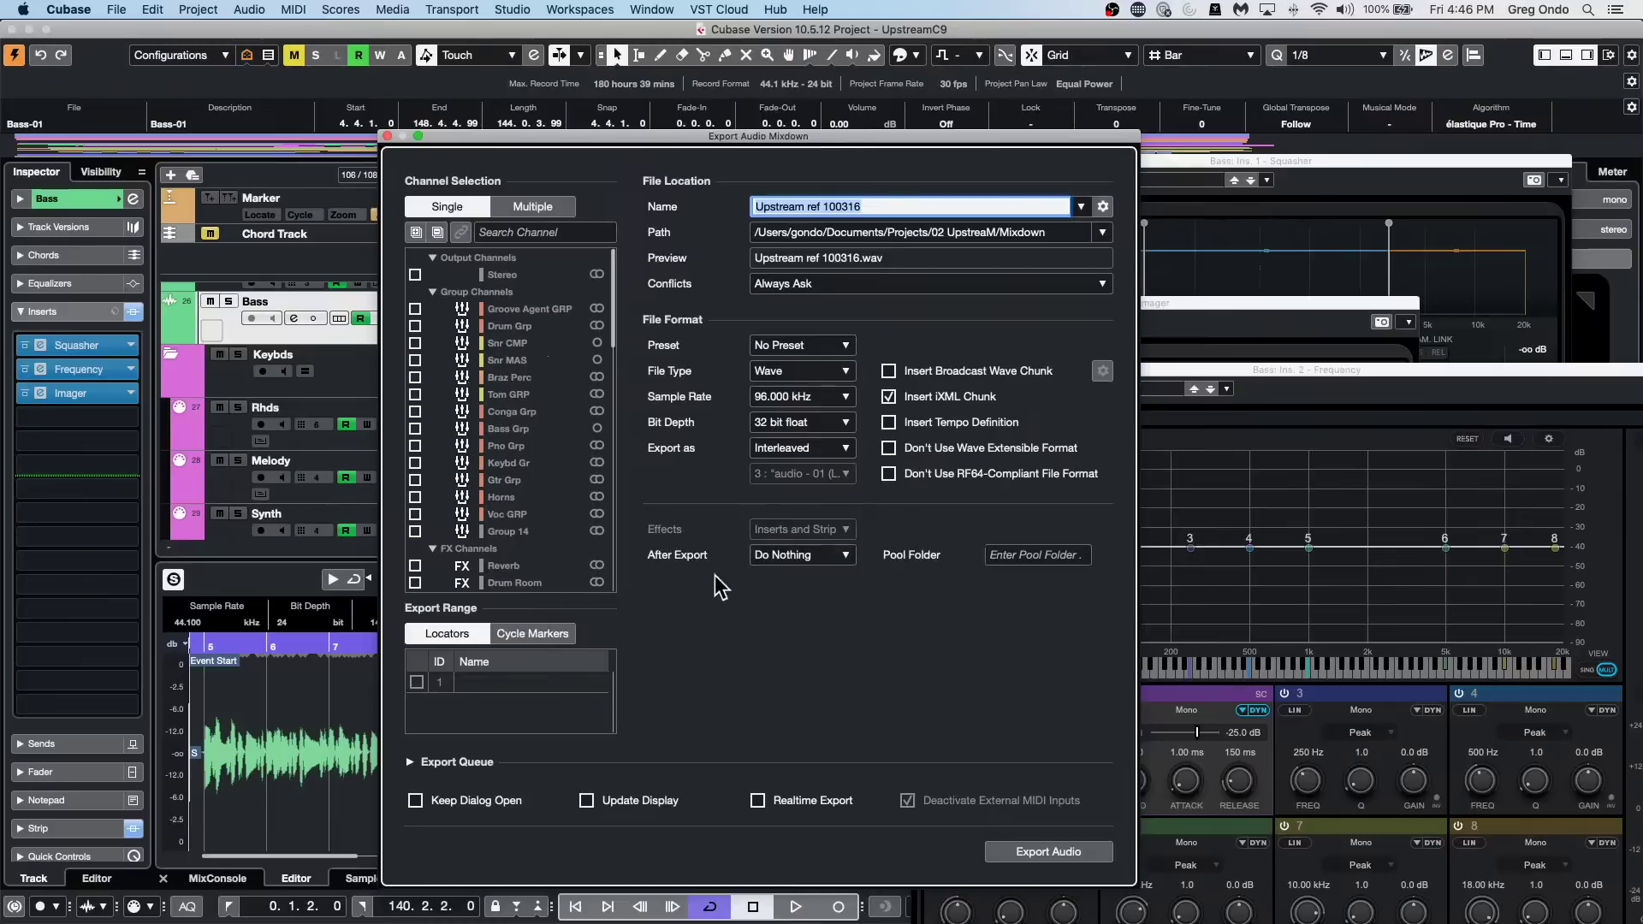
{"action": "left_click", "coordinate": [411, 761]}
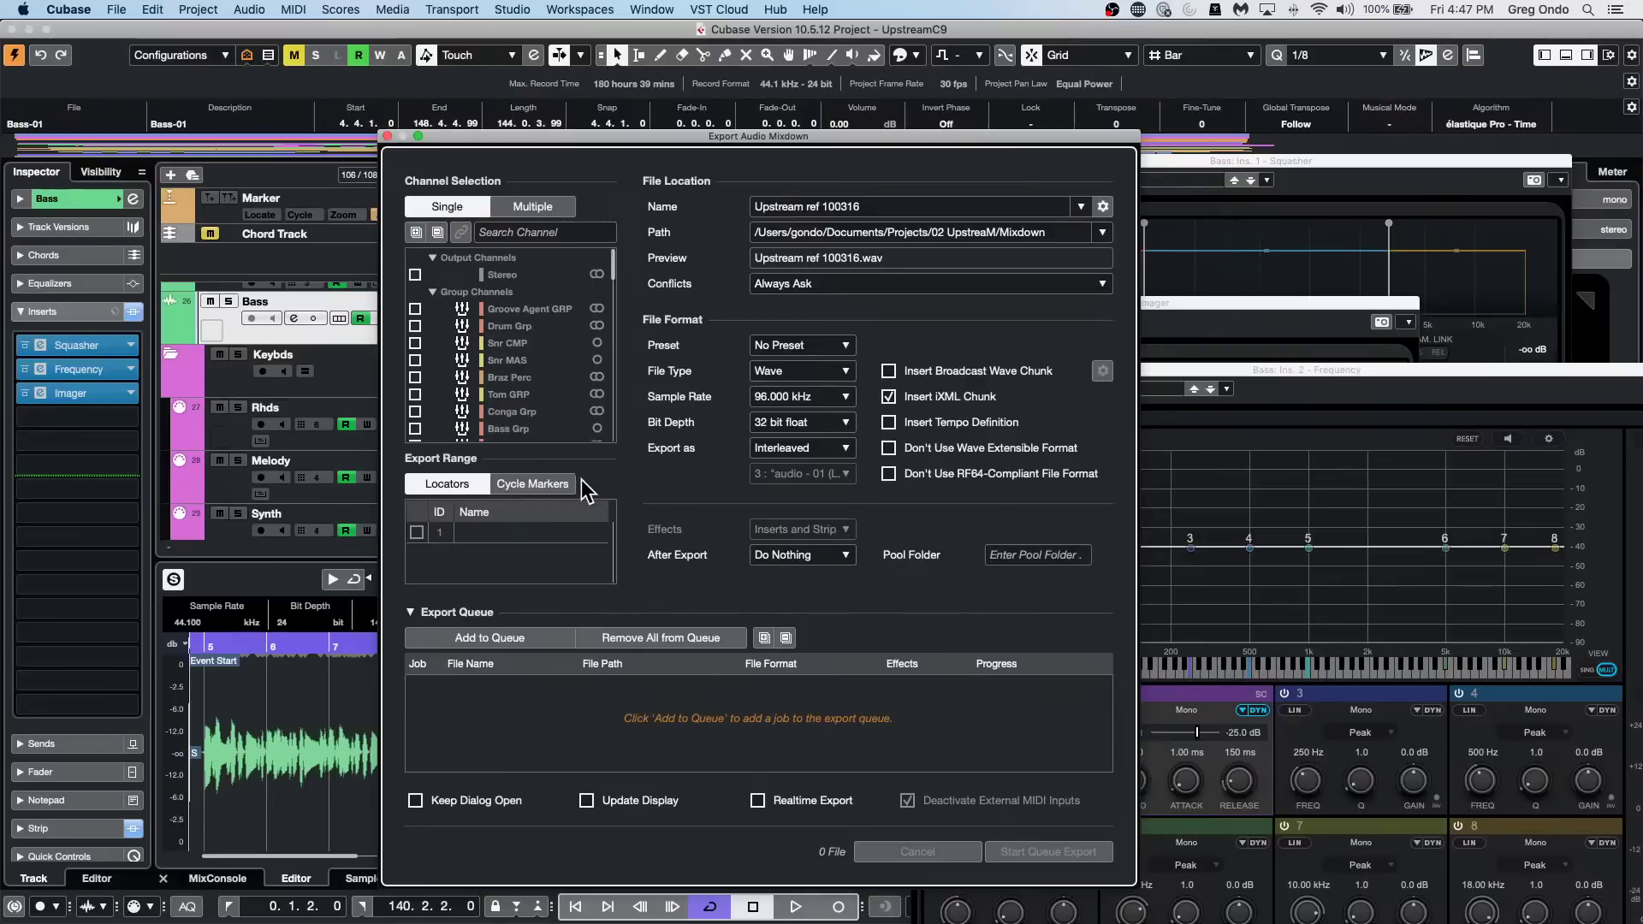
{"action": "left_click", "coordinate": [385, 136]}
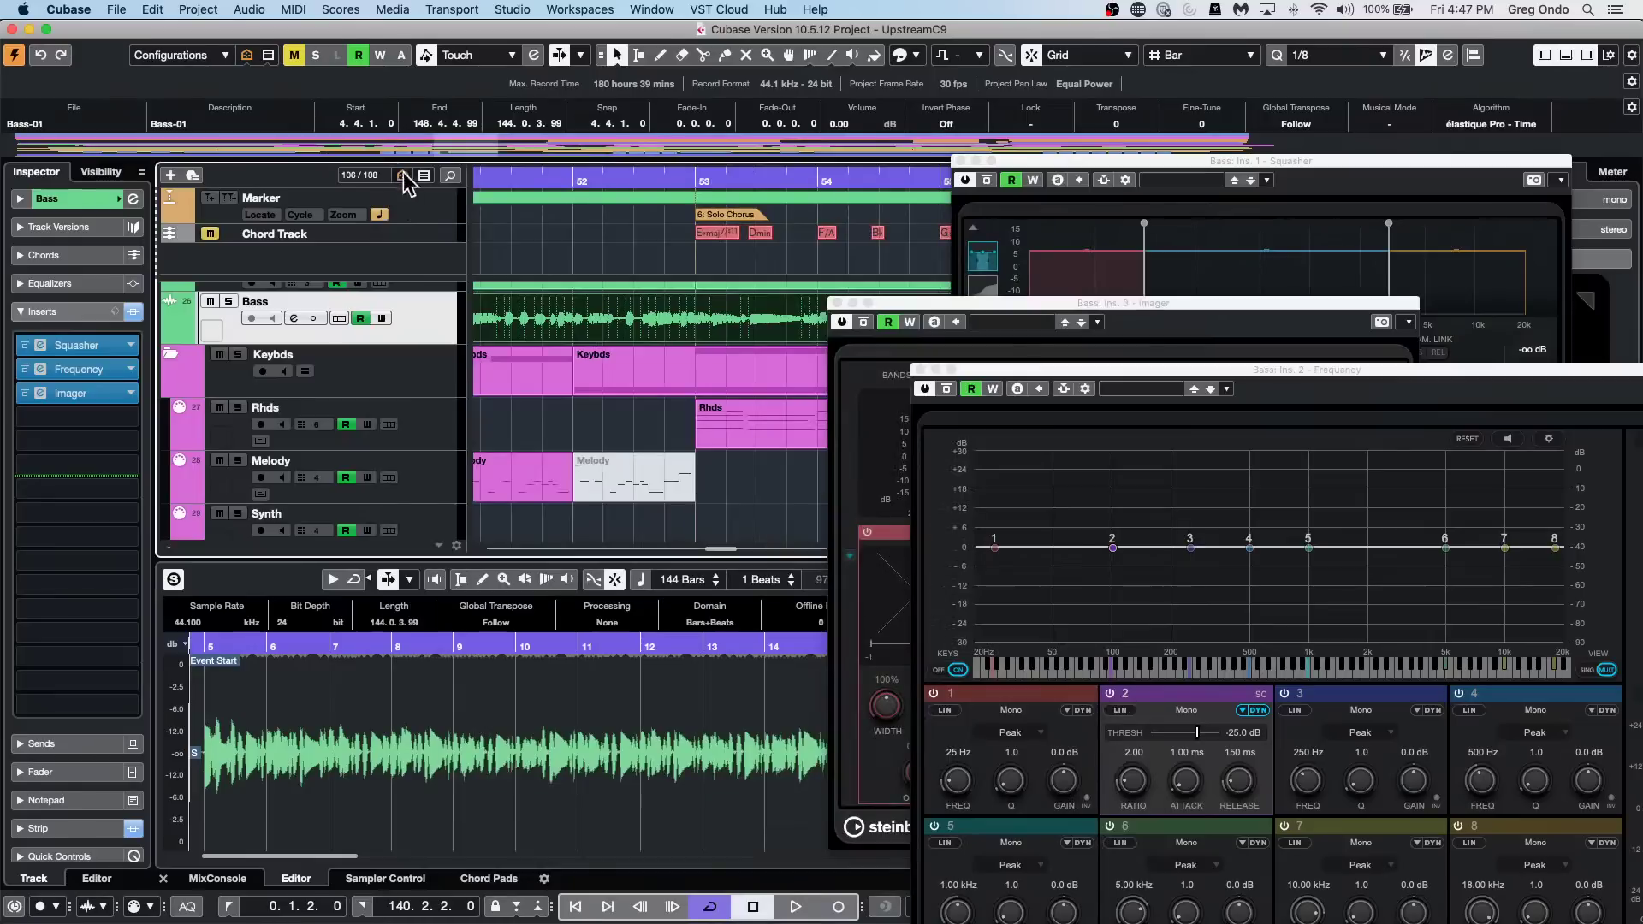
Close the open effect windows and remove Imager, Frequency and Squasher from the Bass track's inserts.
{"action": "left_click", "coordinate": [910, 368]}
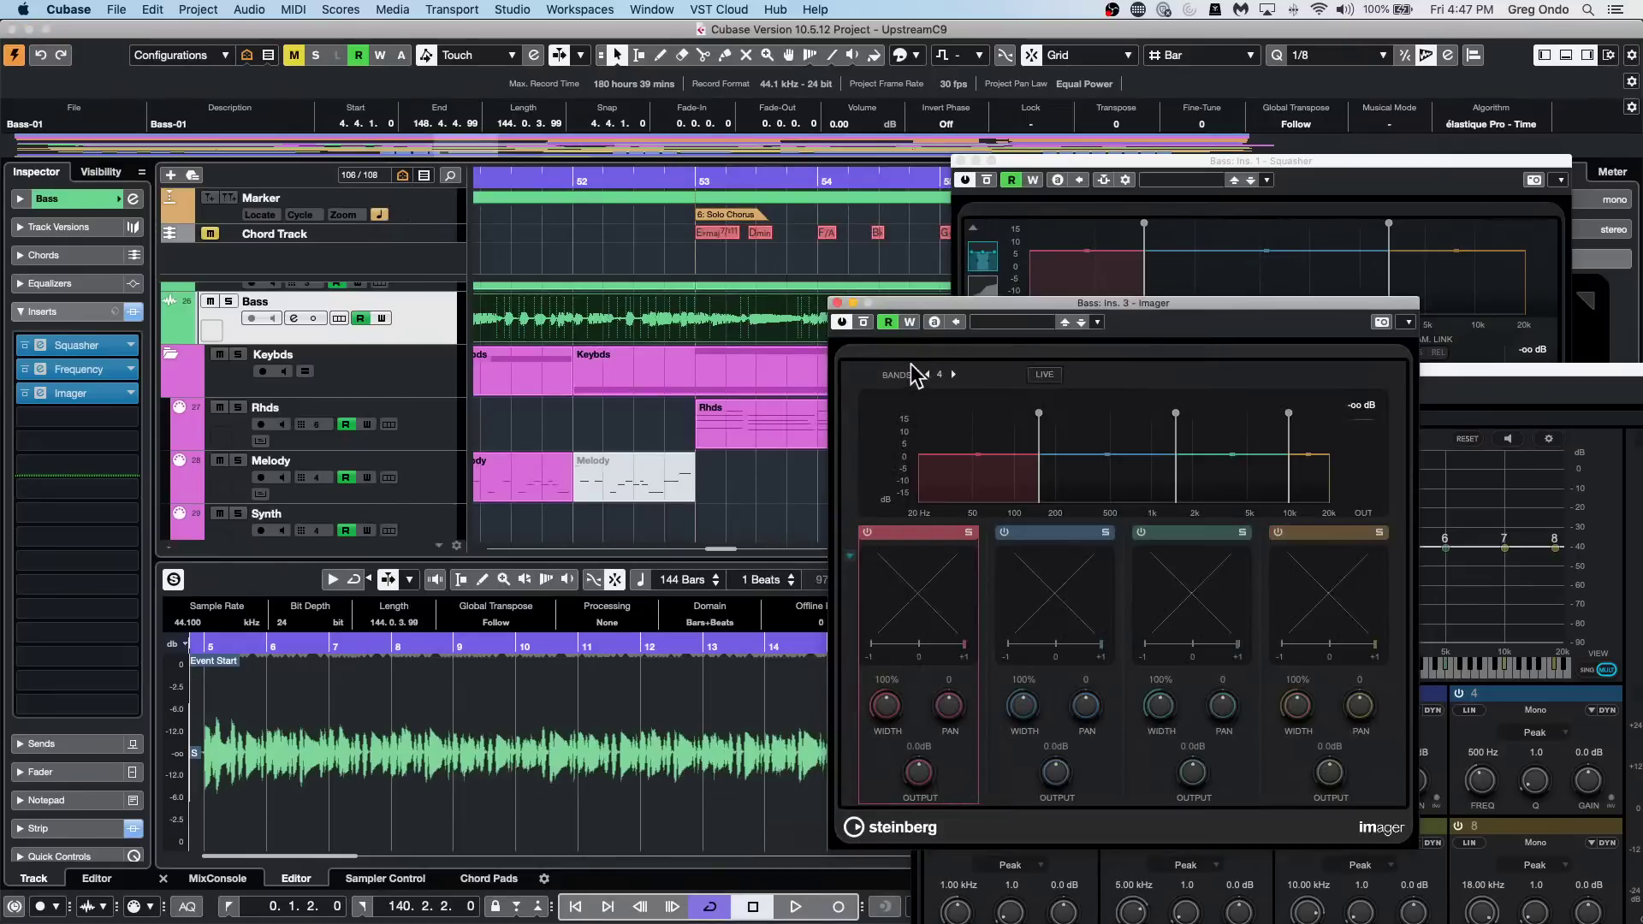
{"action": "left_click", "coordinate": [838, 303]}
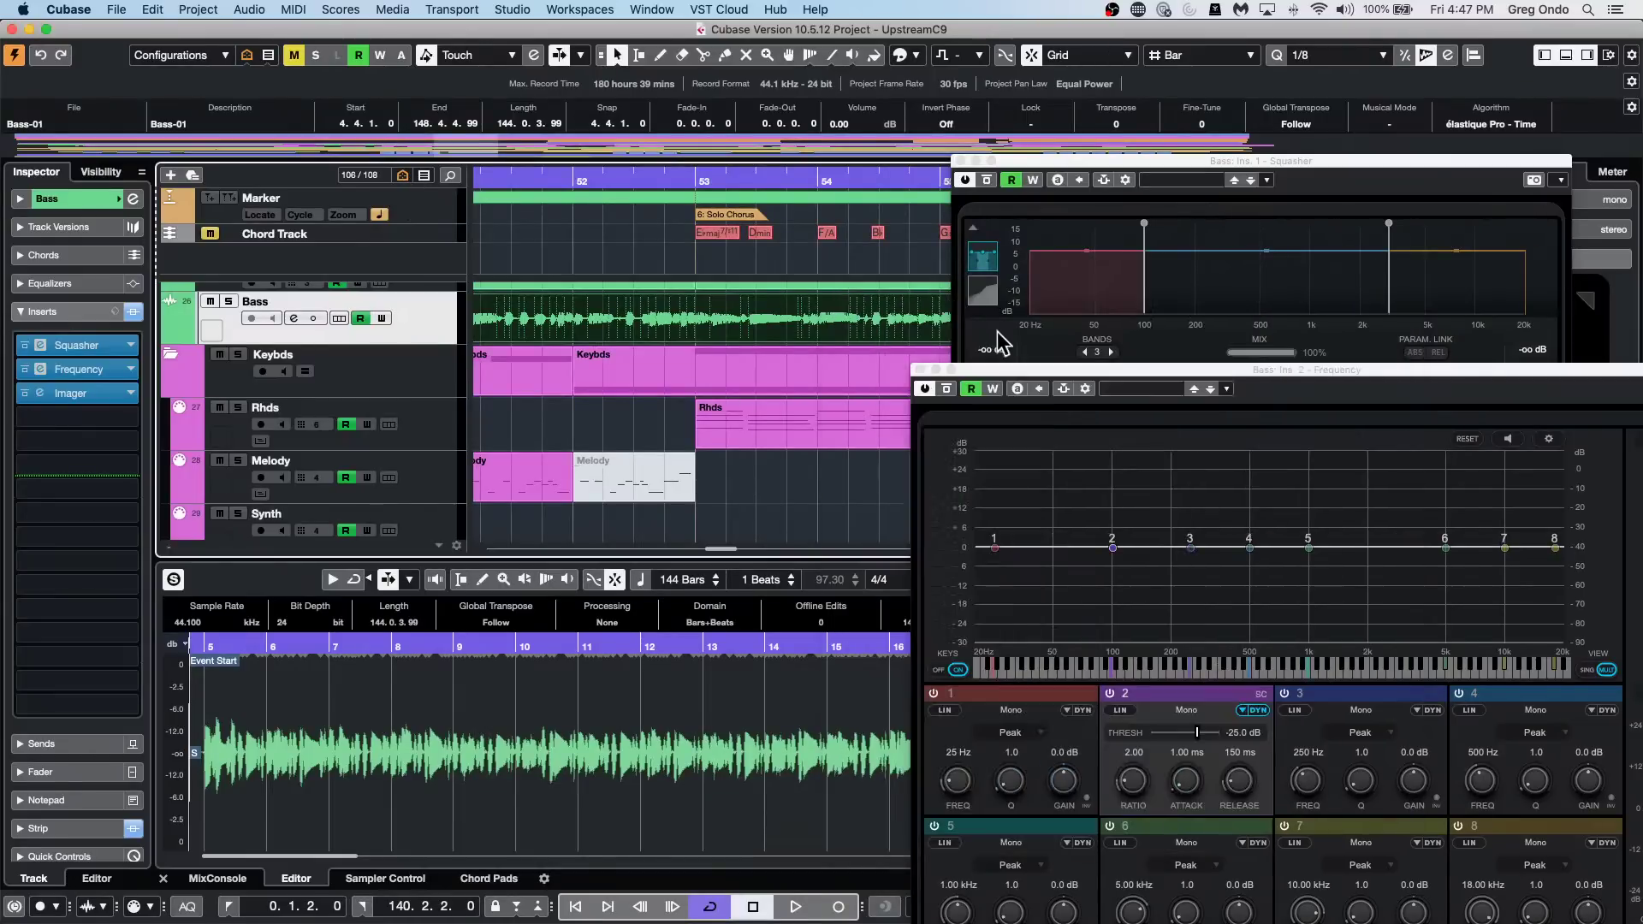
{"action": "left_click", "coordinate": [919, 371]}
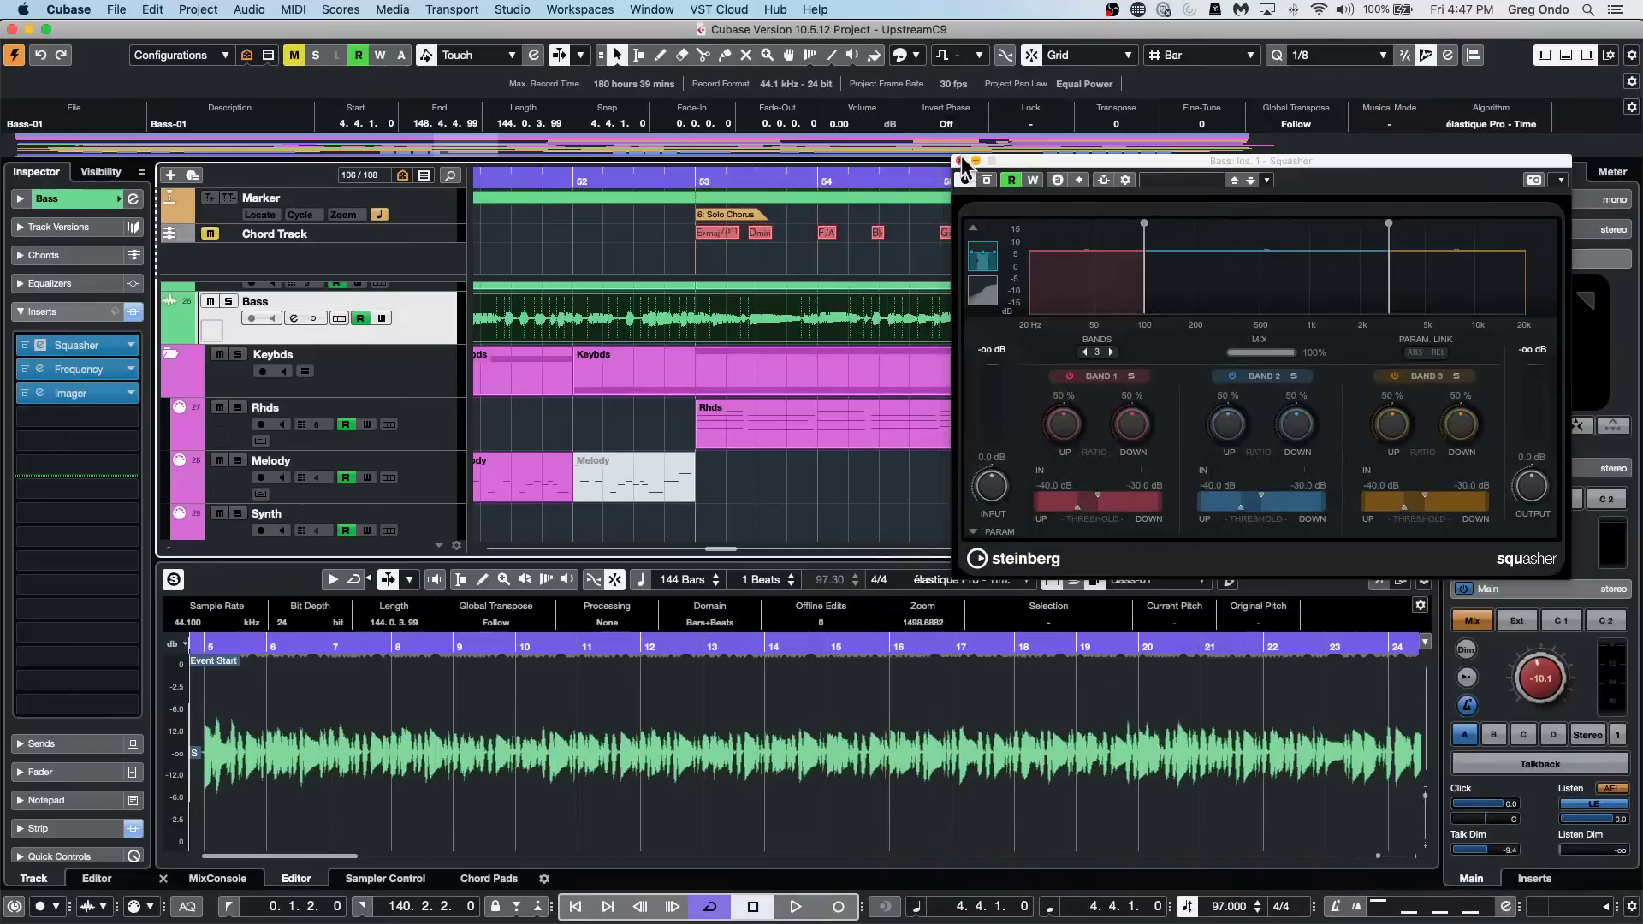
{"action": "left_click", "coordinate": [959, 161]}
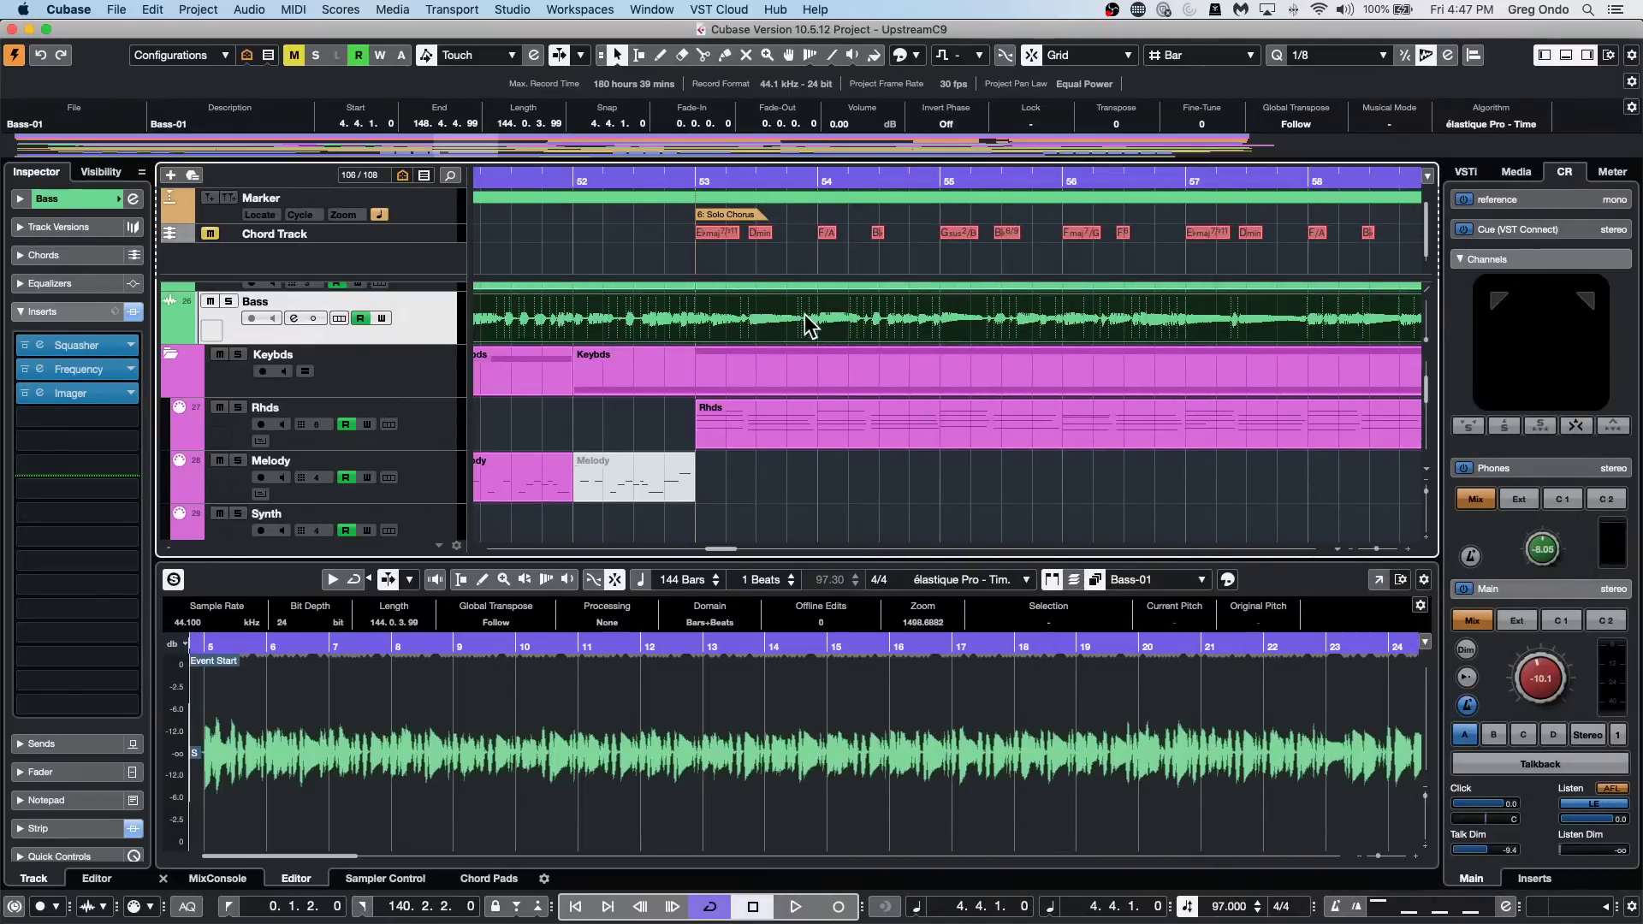
{"action": "left_click", "coordinate": [66, 391], "text": "alt"}
{"action": "left_click", "coordinate": [85, 370], "text": "alt"}
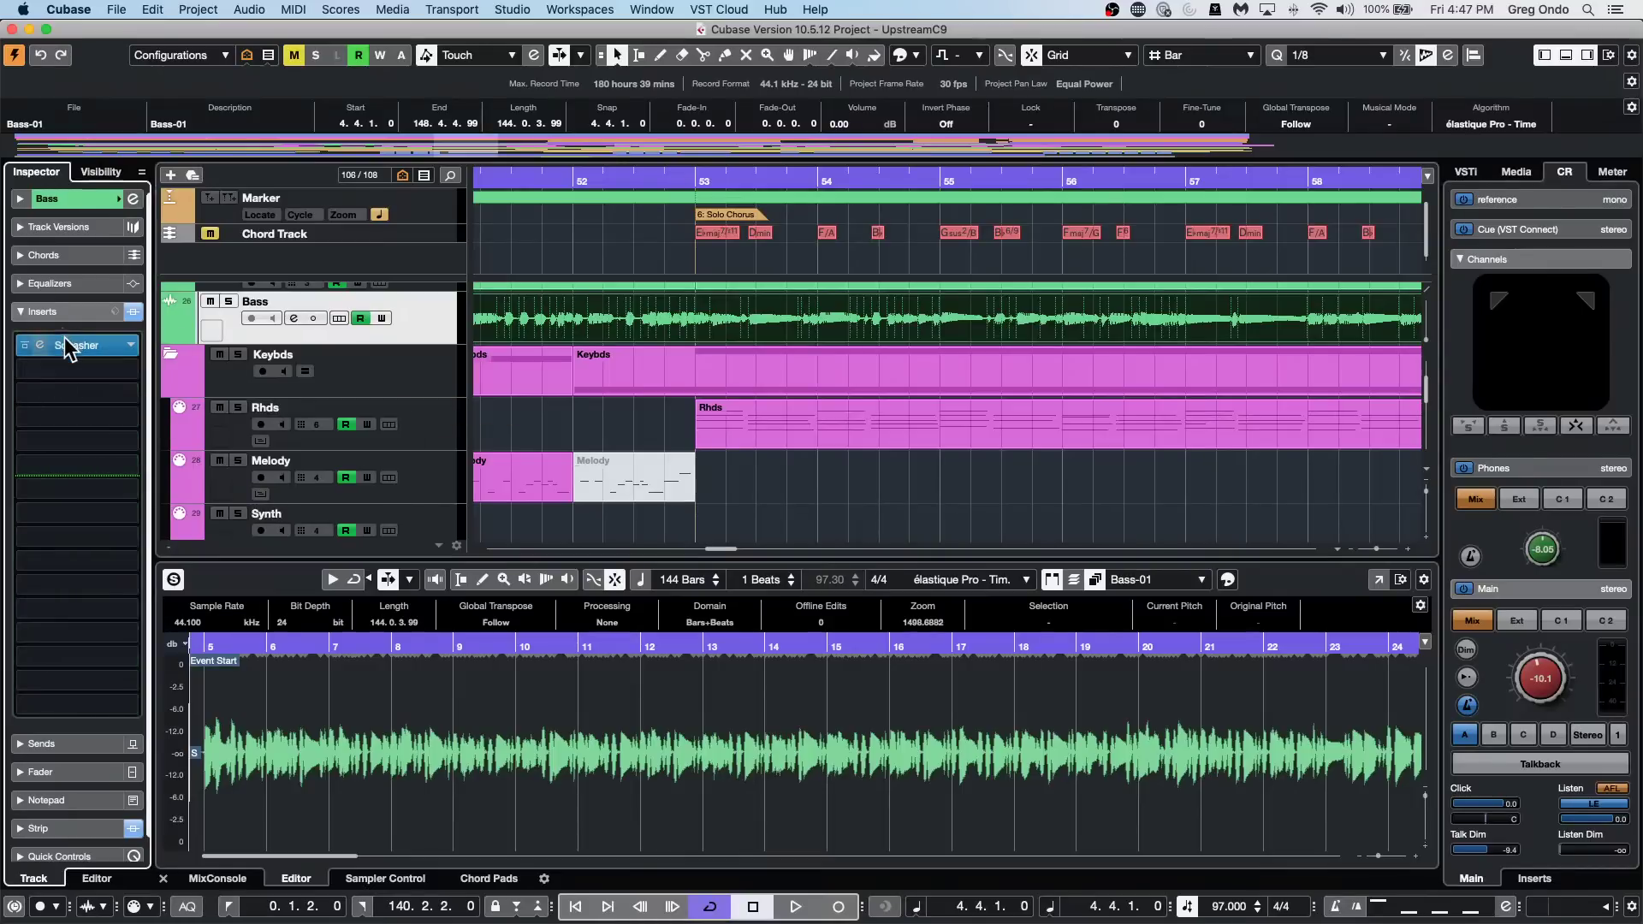
{"action": "left_click", "coordinate": [115, 345], "text": "alt"}
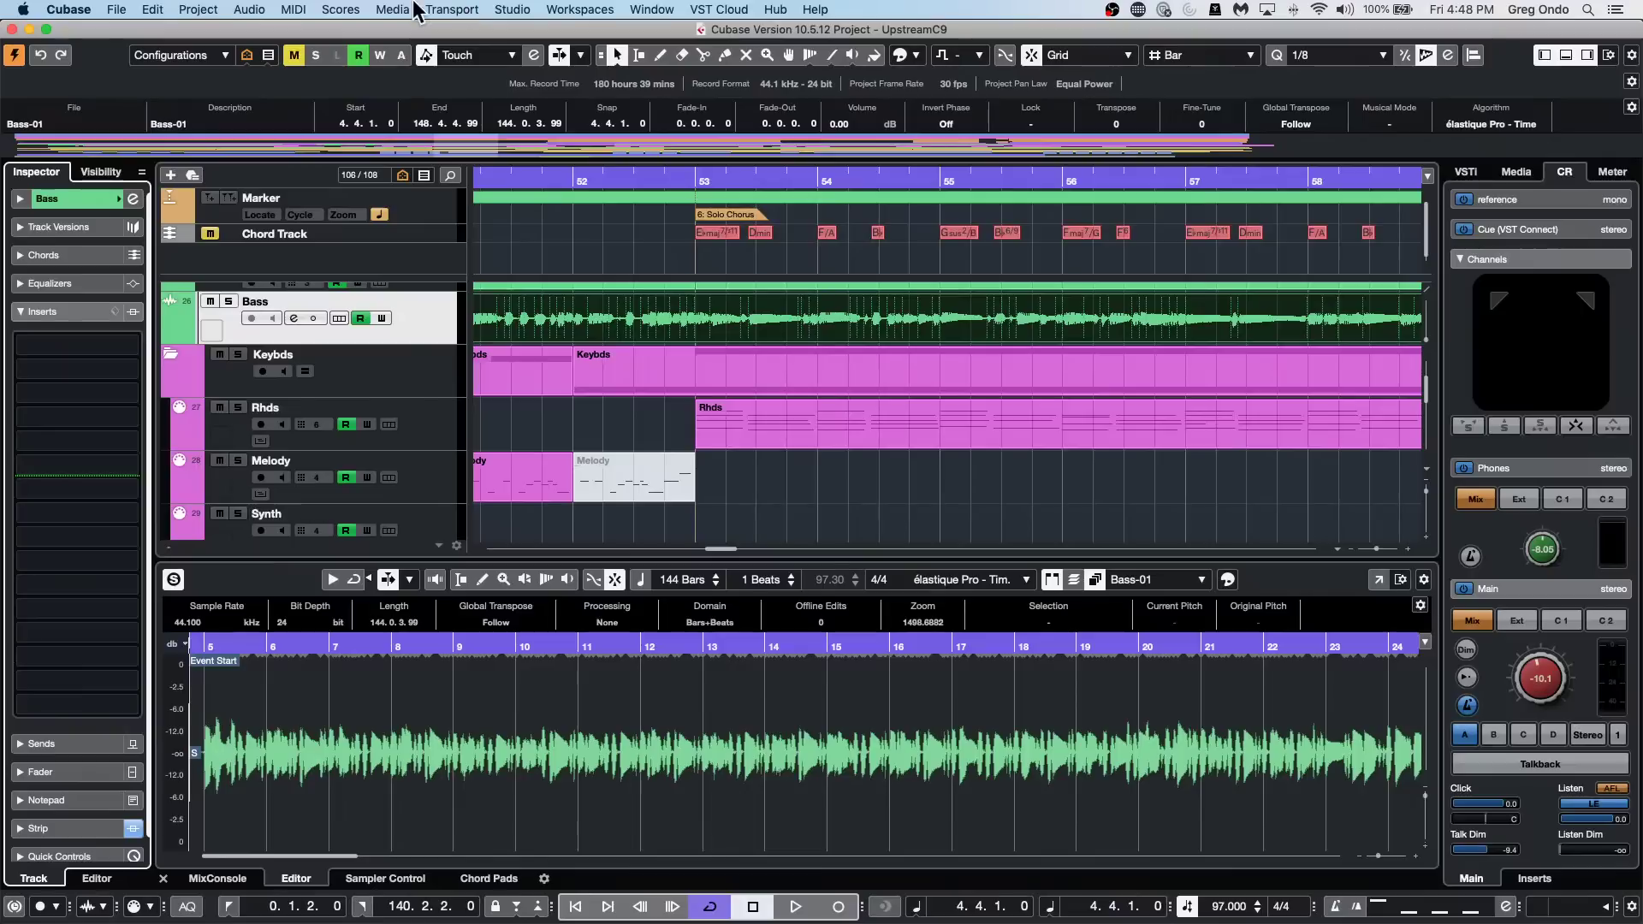
Turn off cycle playback and open the Project Logical Editor, placing its window over the track list and event display.
{"action": "left_click", "coordinate": [642, 175]}
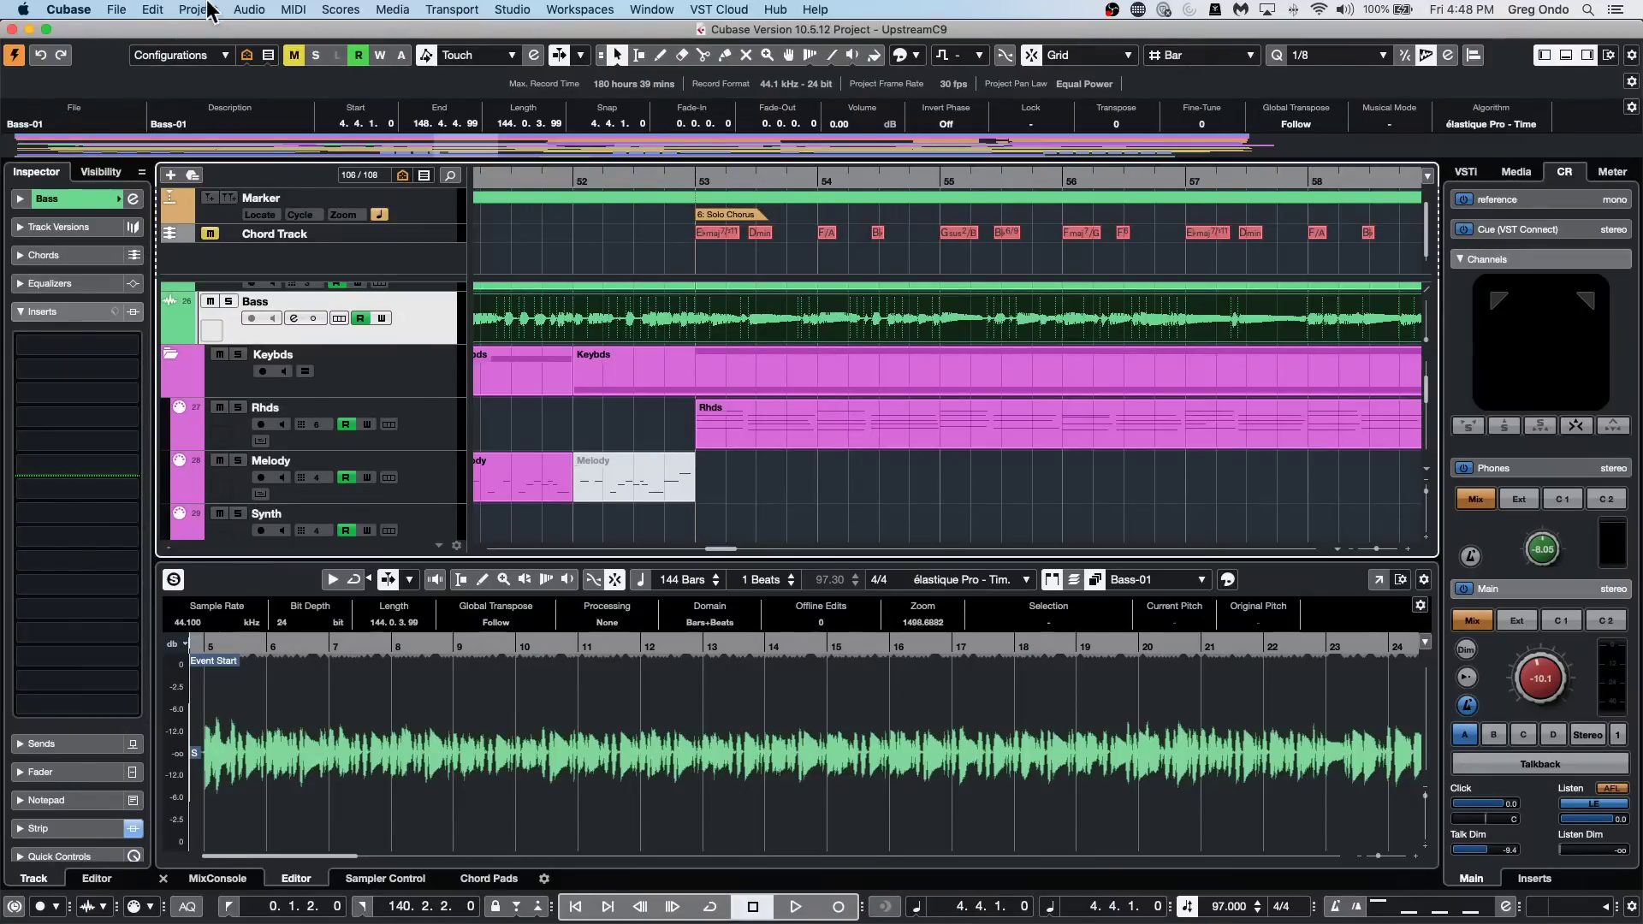
{"action": "left_click", "coordinate": [406, 11]}
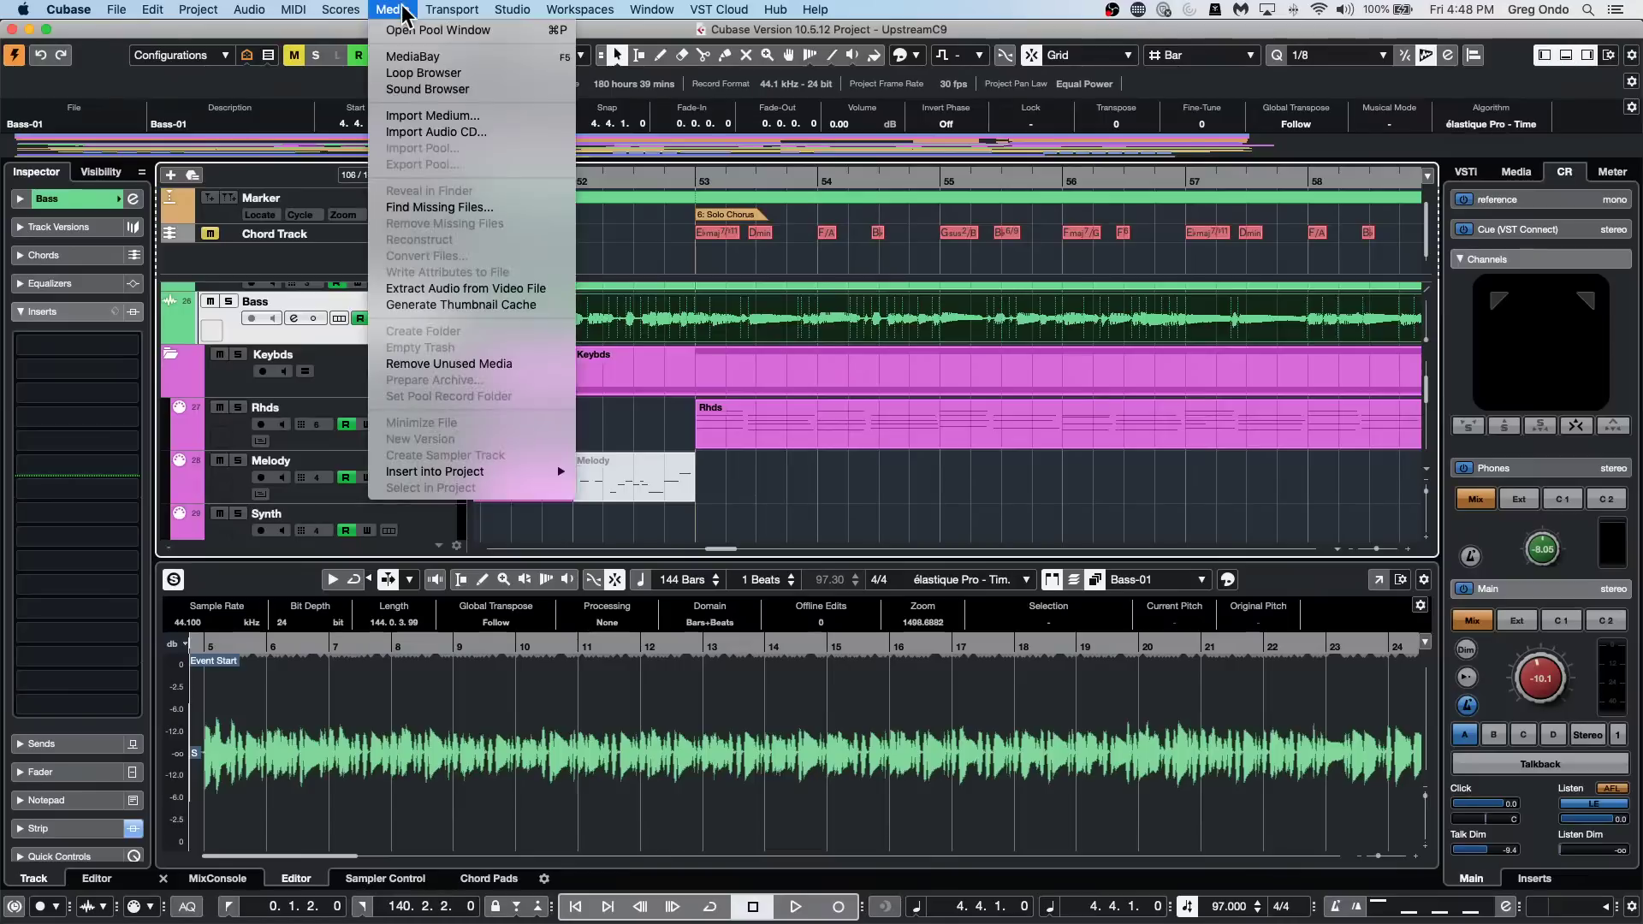
{"action": "mouse_move", "coordinate": [328, 10]}
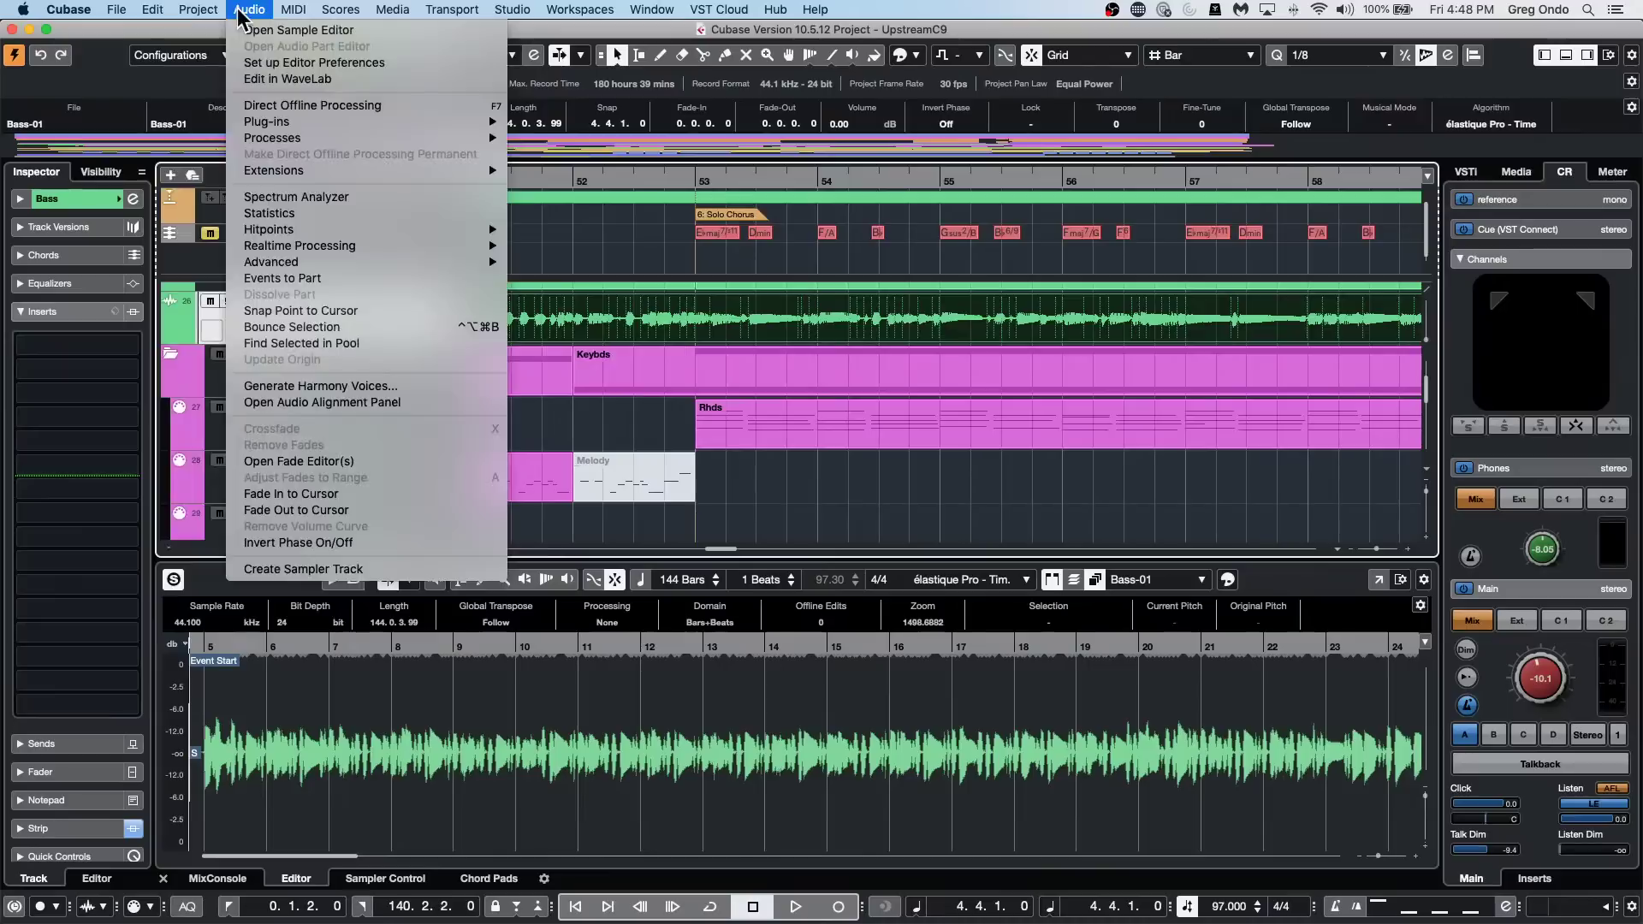
{"action": "mouse_move", "coordinate": [199, 10]}
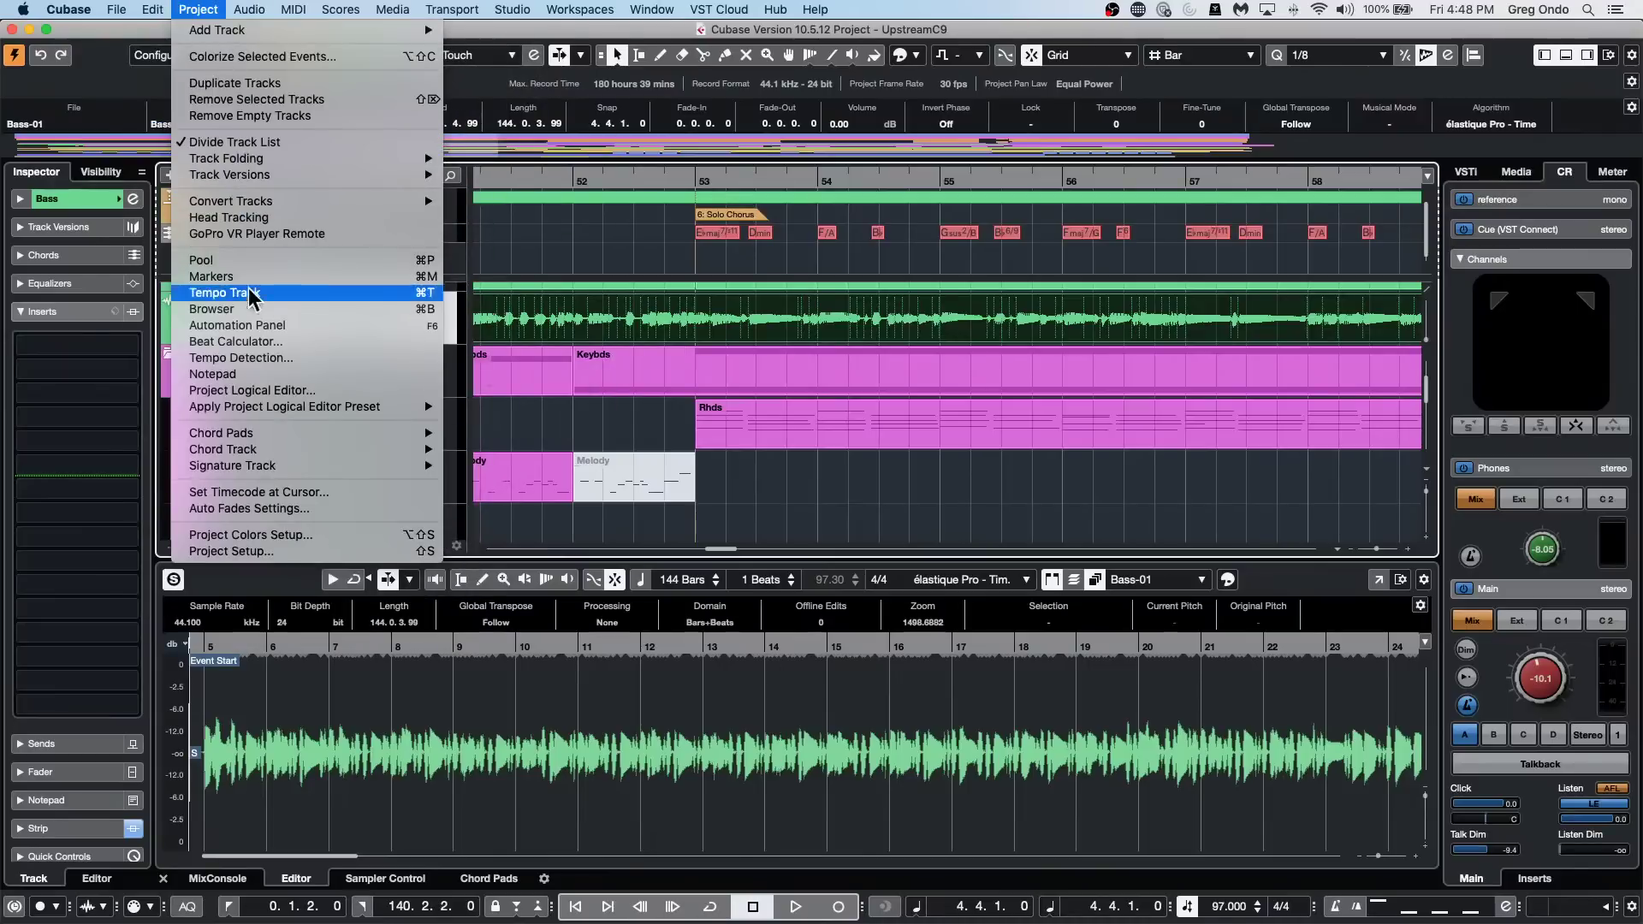
{"action": "left_click", "coordinate": [247, 391]}
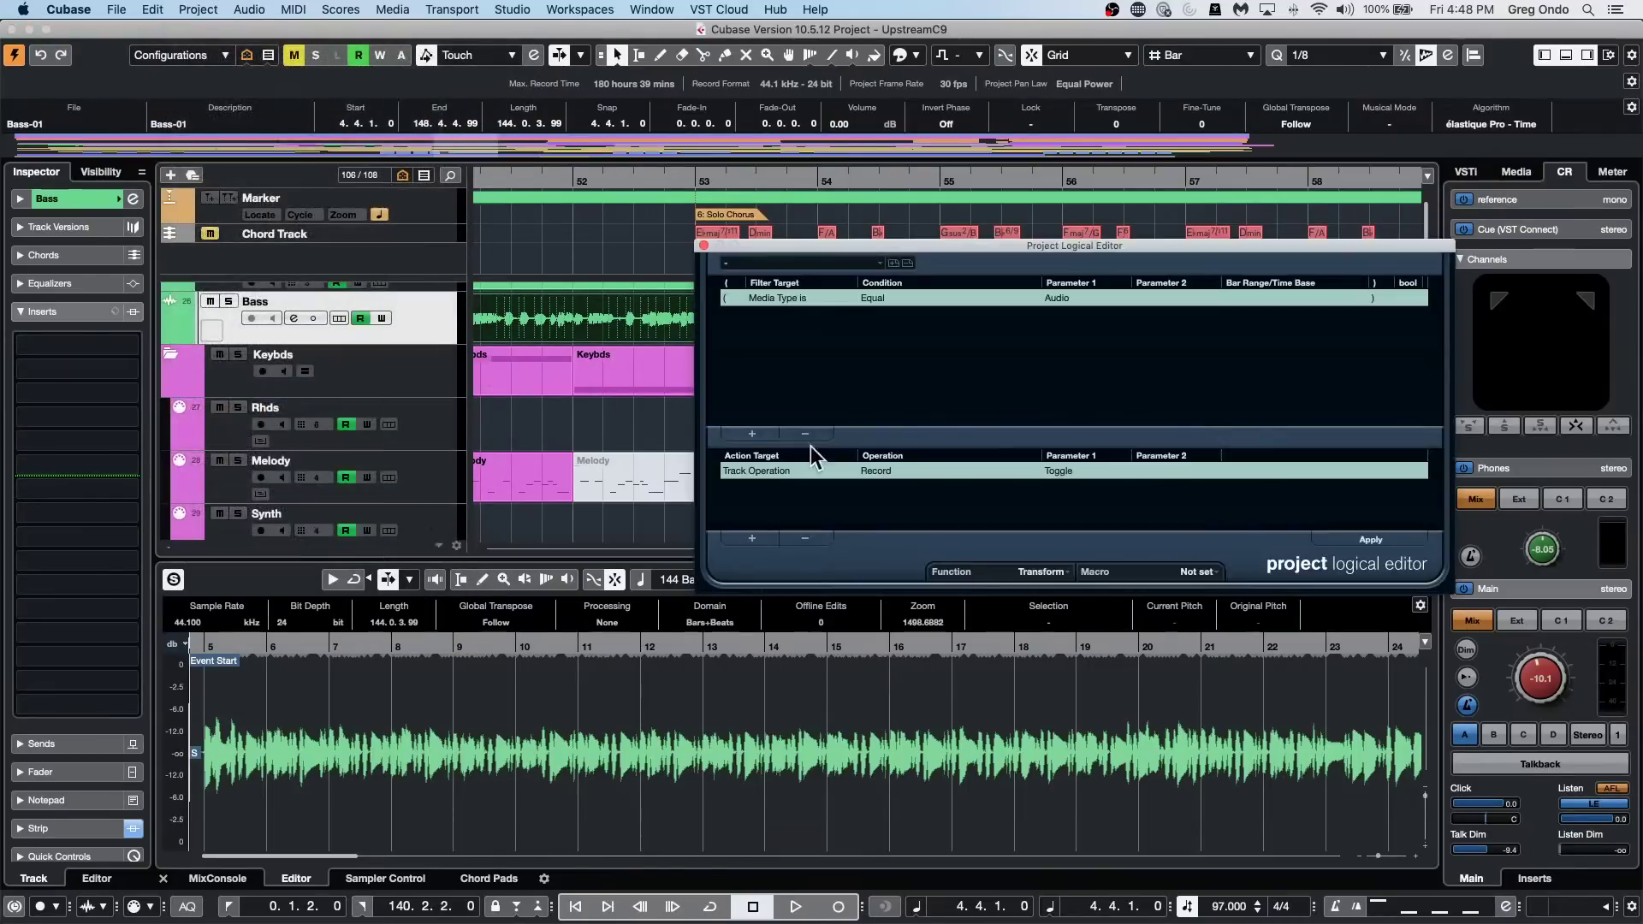
{"action": "left_click_drag", "start_coordinate": [840, 243], "coordinate": [530, 201]}
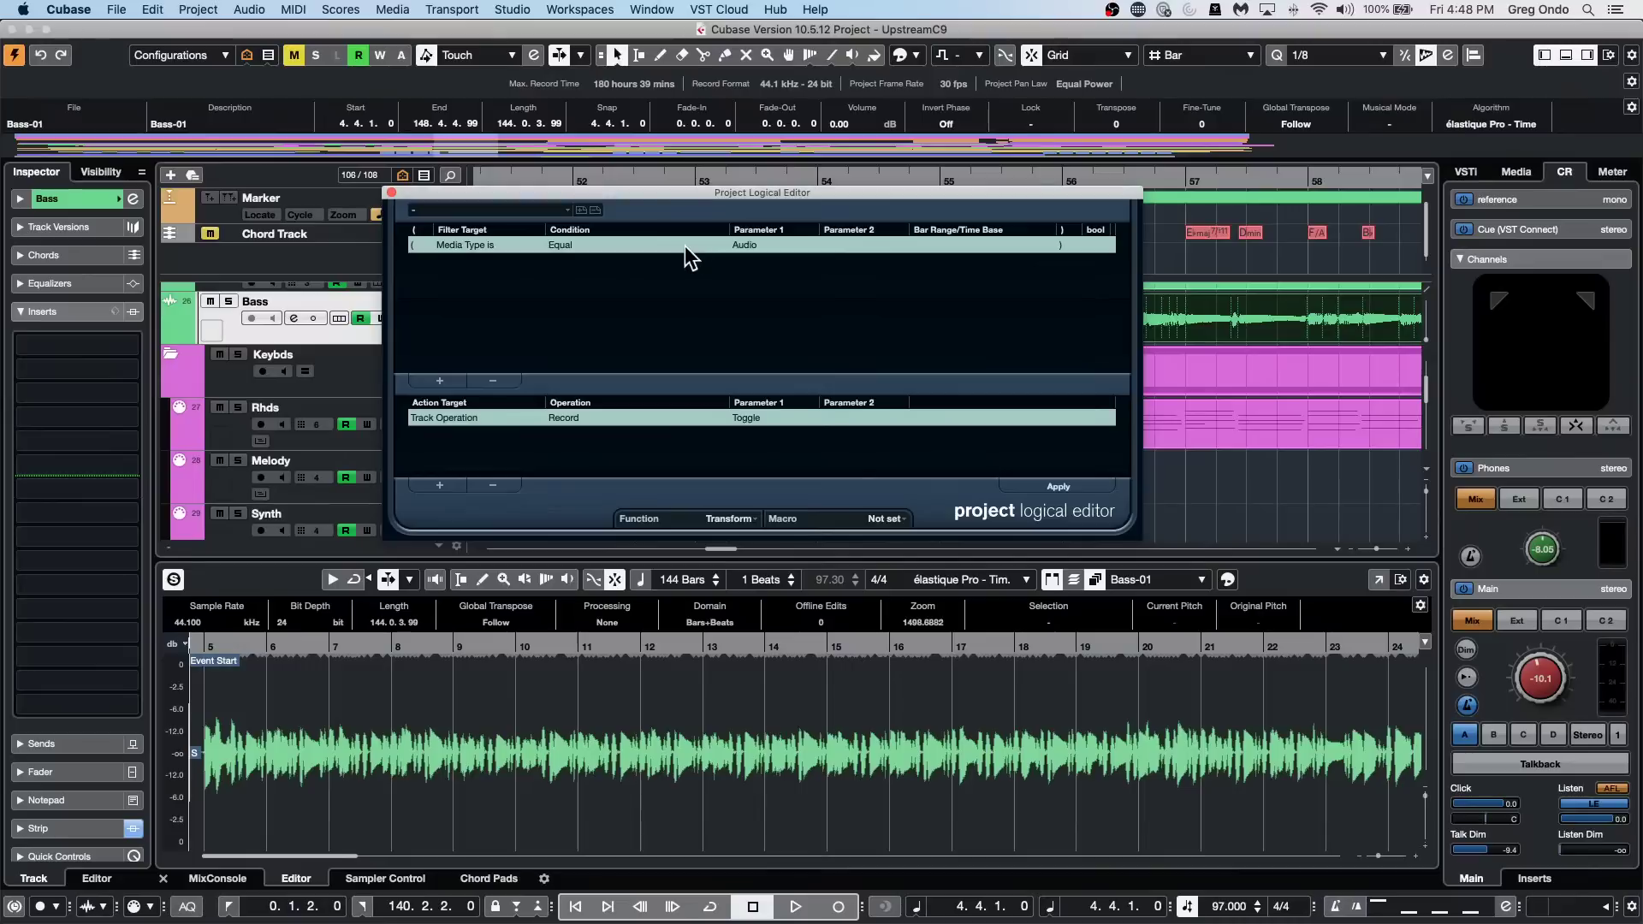
Set the Project Logical Editor filter to media type Tempo, with the action Trim set to Multiply by 2.
{"action": "left_click", "coordinate": [744, 248]}
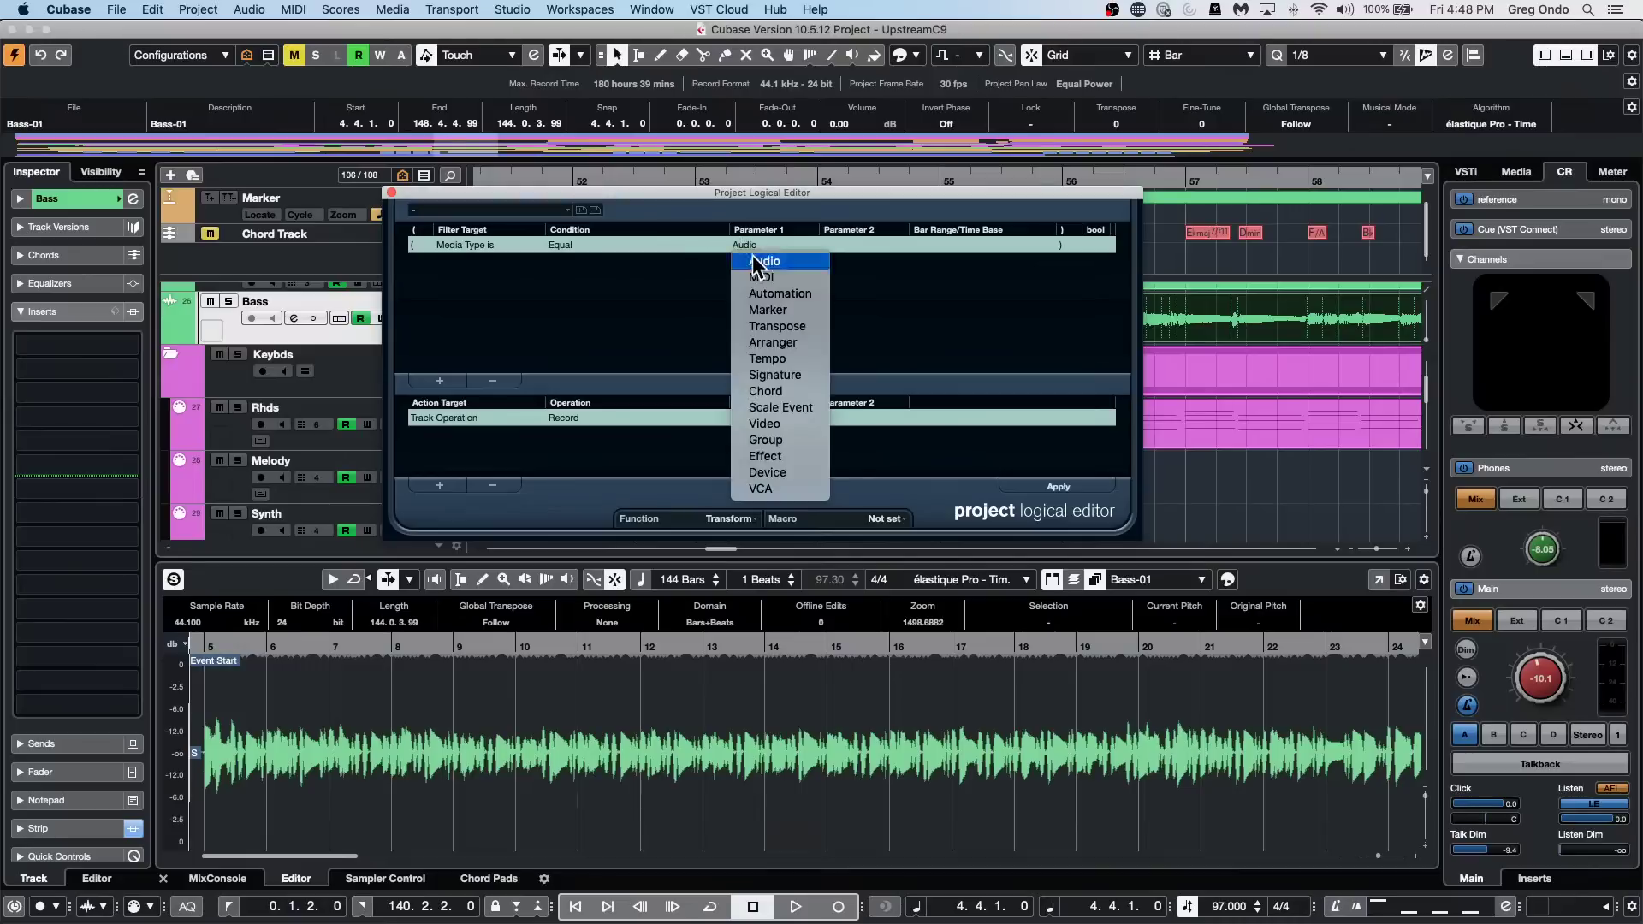
{"action": "left_click", "coordinate": [777, 355]}
{"action": "left_click", "coordinate": [445, 417]}
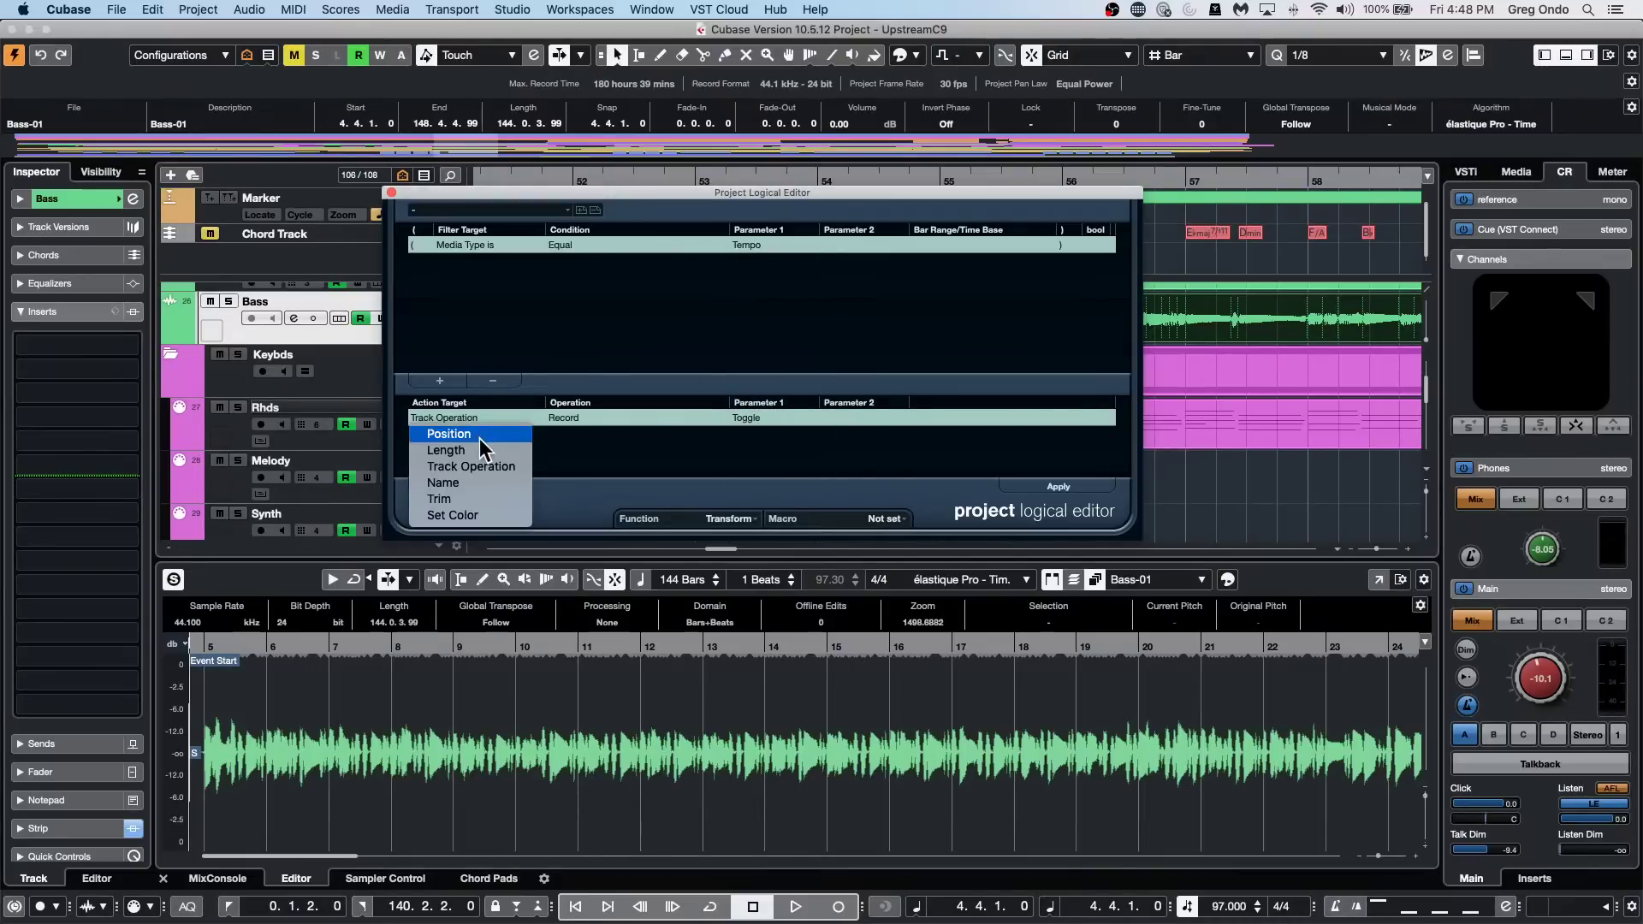
{"action": "left_click", "coordinate": [479, 498]}
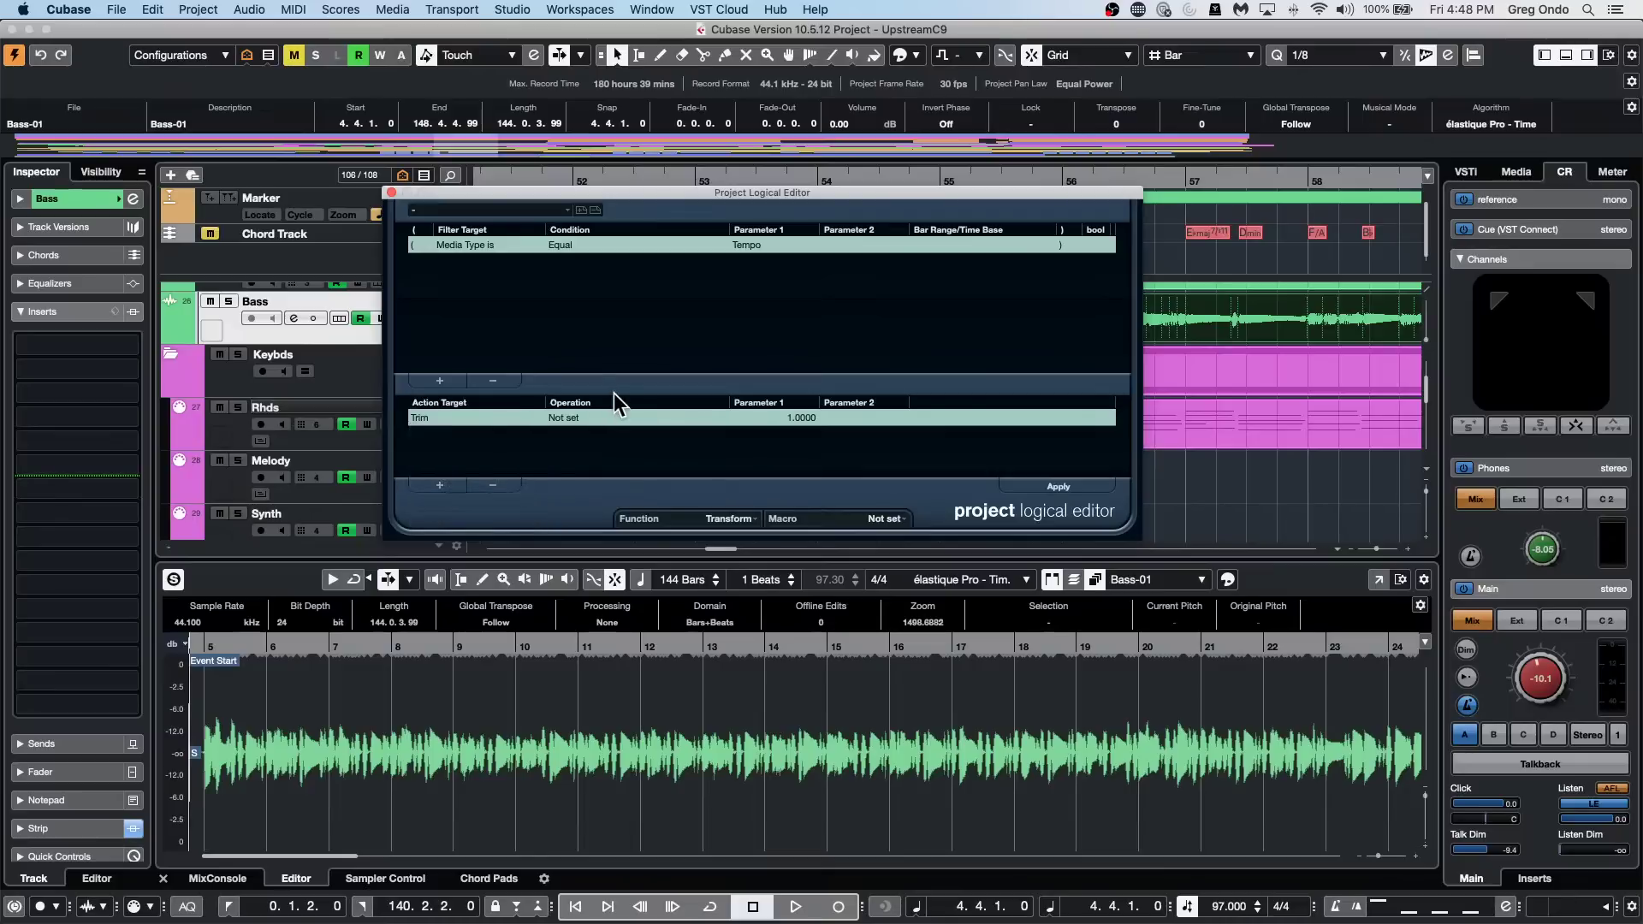
{"action": "left_click", "coordinate": [588, 417]}
{"action": "left_click", "coordinate": [599, 434]}
{"action": "type", "text": "2"}
{"action": "key", "text": "Return"}
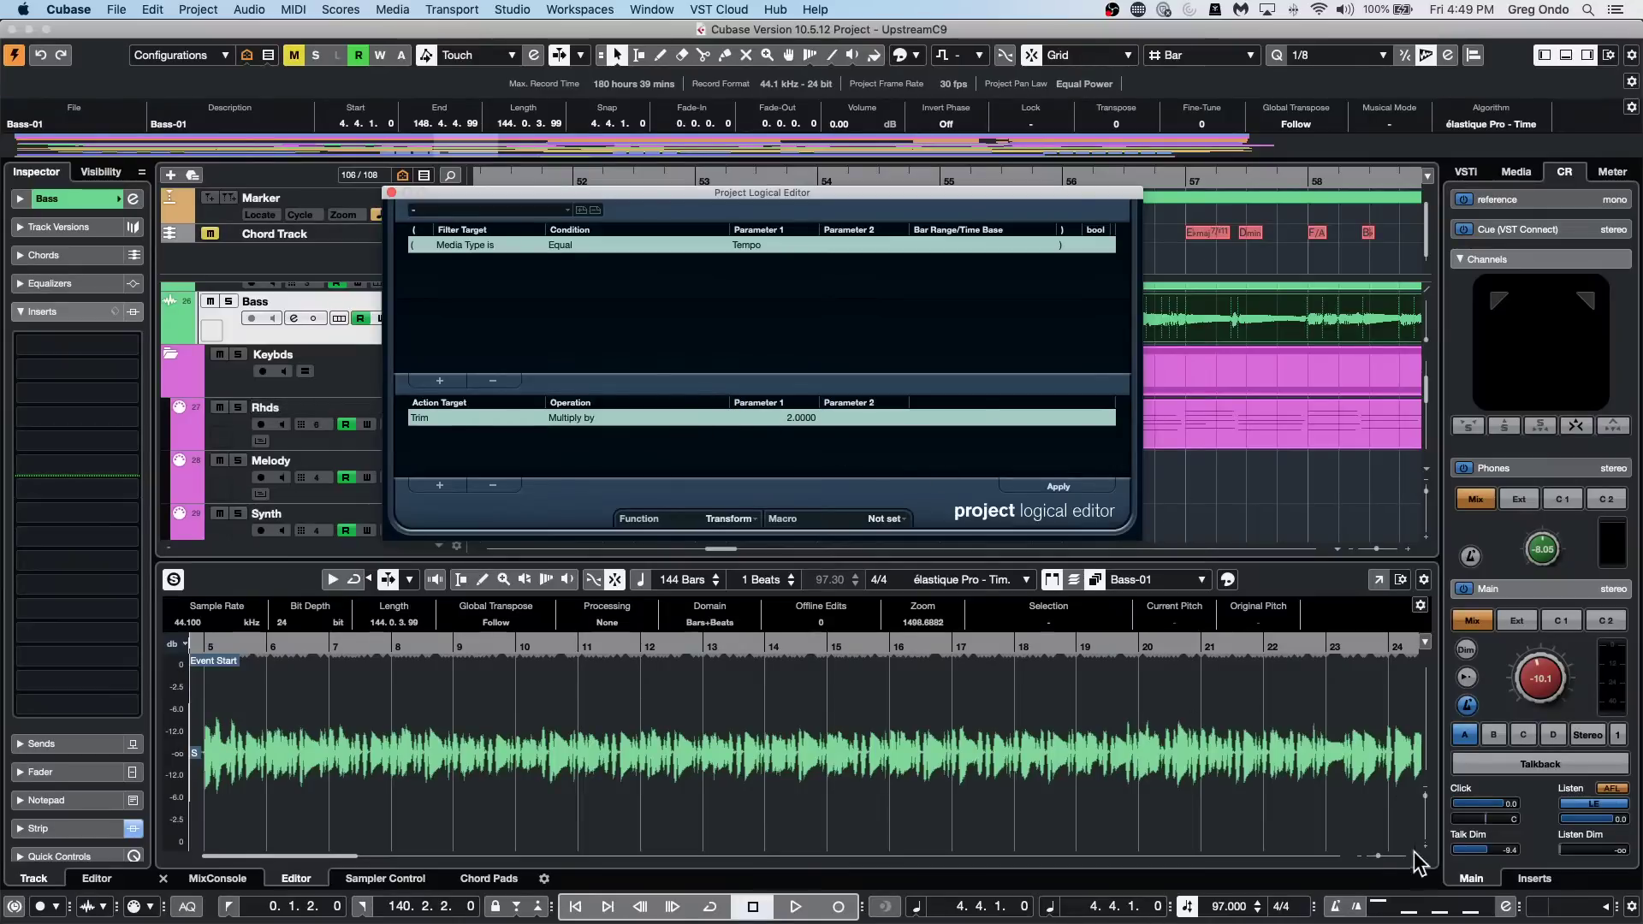
Activate the metronome click, apply the tempo transformation, and close the Project Logical Editor.
{"action": "left_click", "coordinate": [1332, 911]}
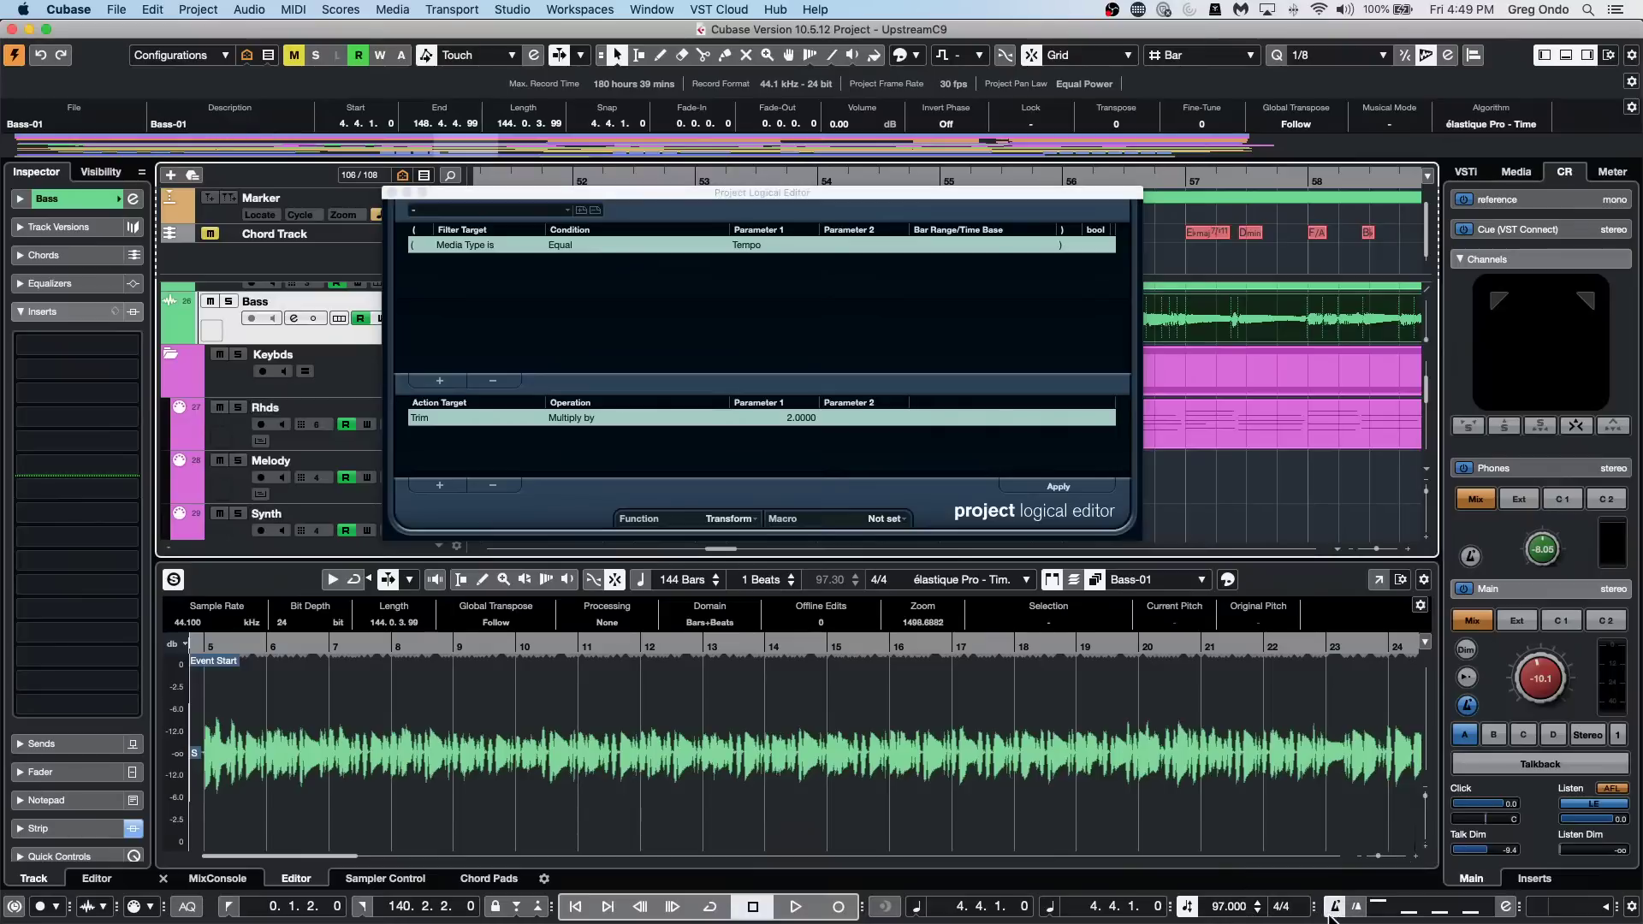
{"action": "left_click", "coordinate": [1054, 485]}
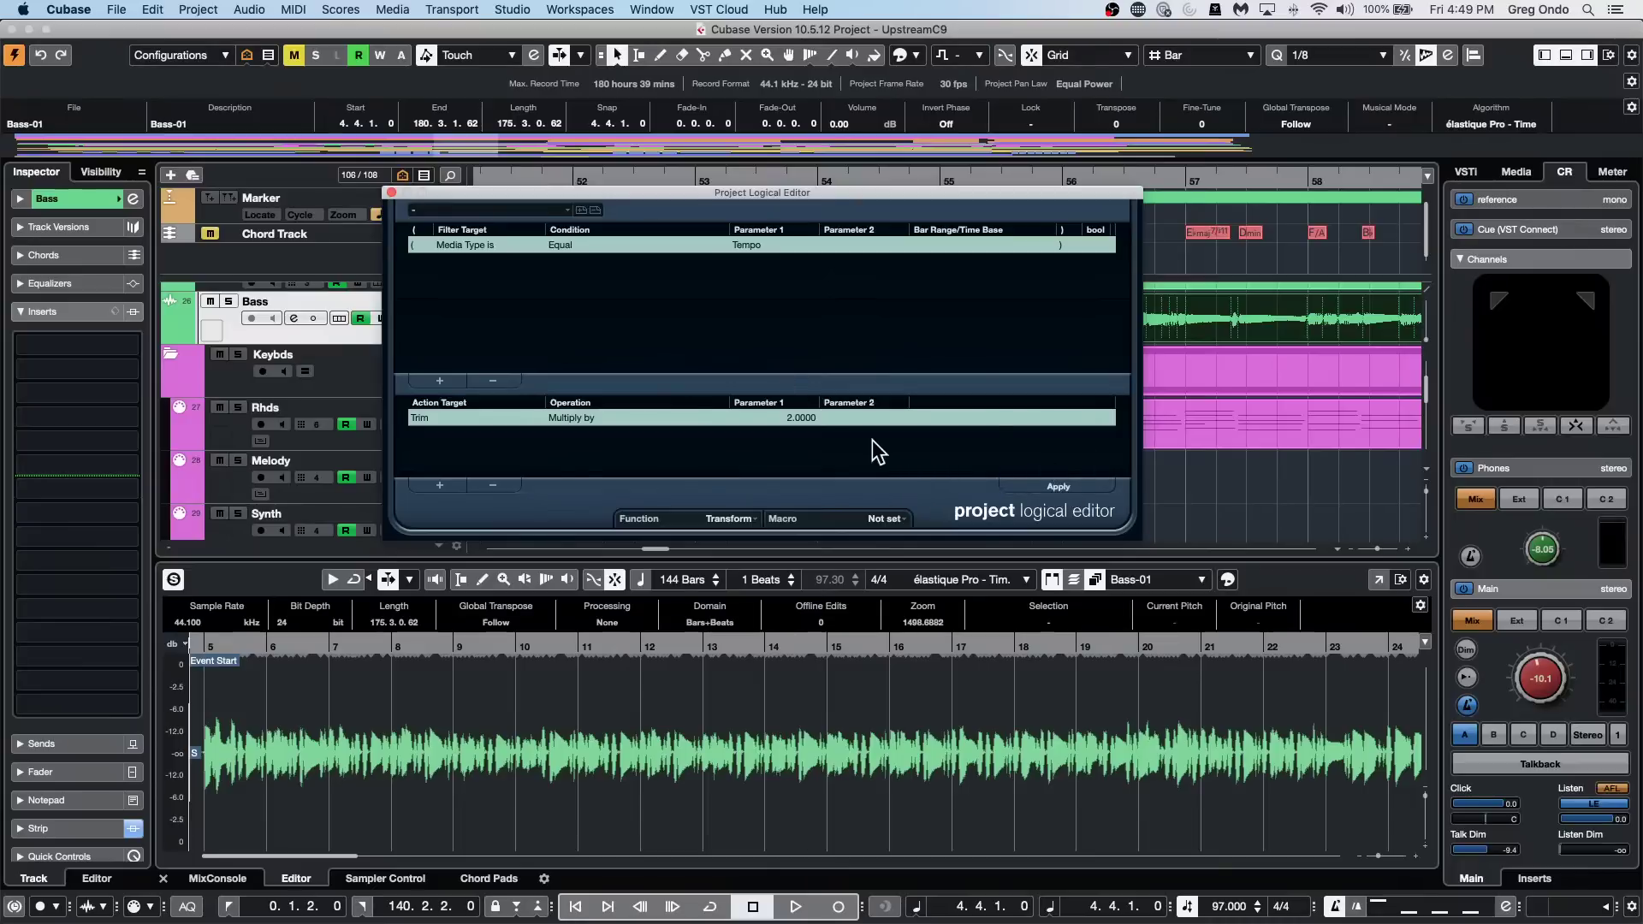
{"action": "left_click", "coordinate": [391, 191]}
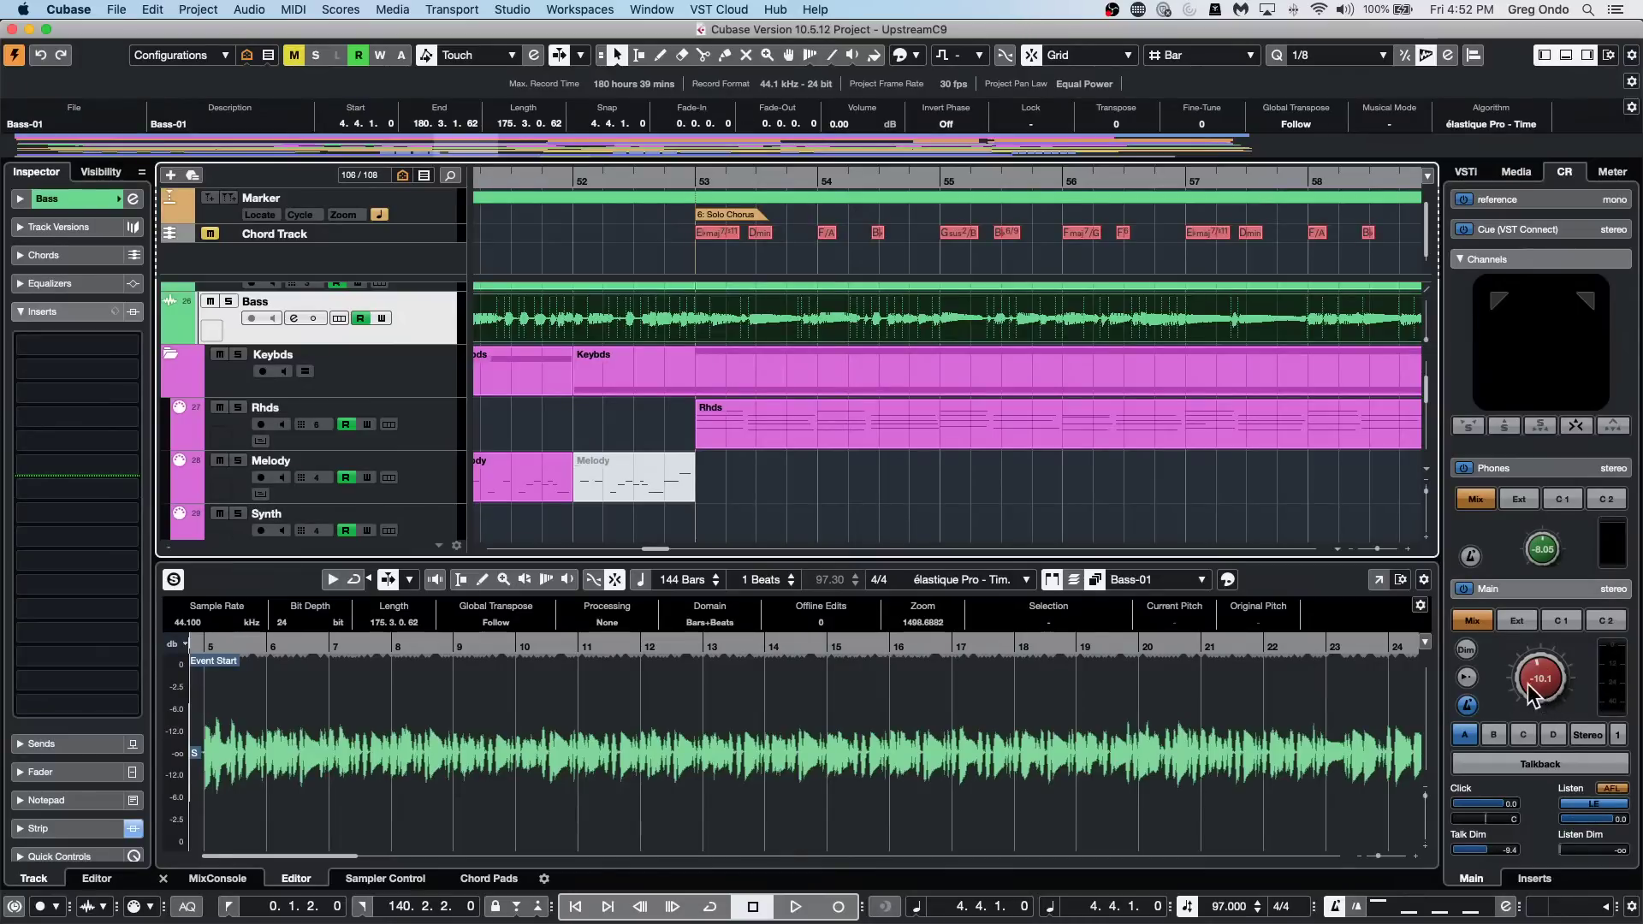
Audition the Bass event with the Play tool and raise the Control Room main level to 6.02.
{"action": "right_click", "coordinate": [741, 315]}
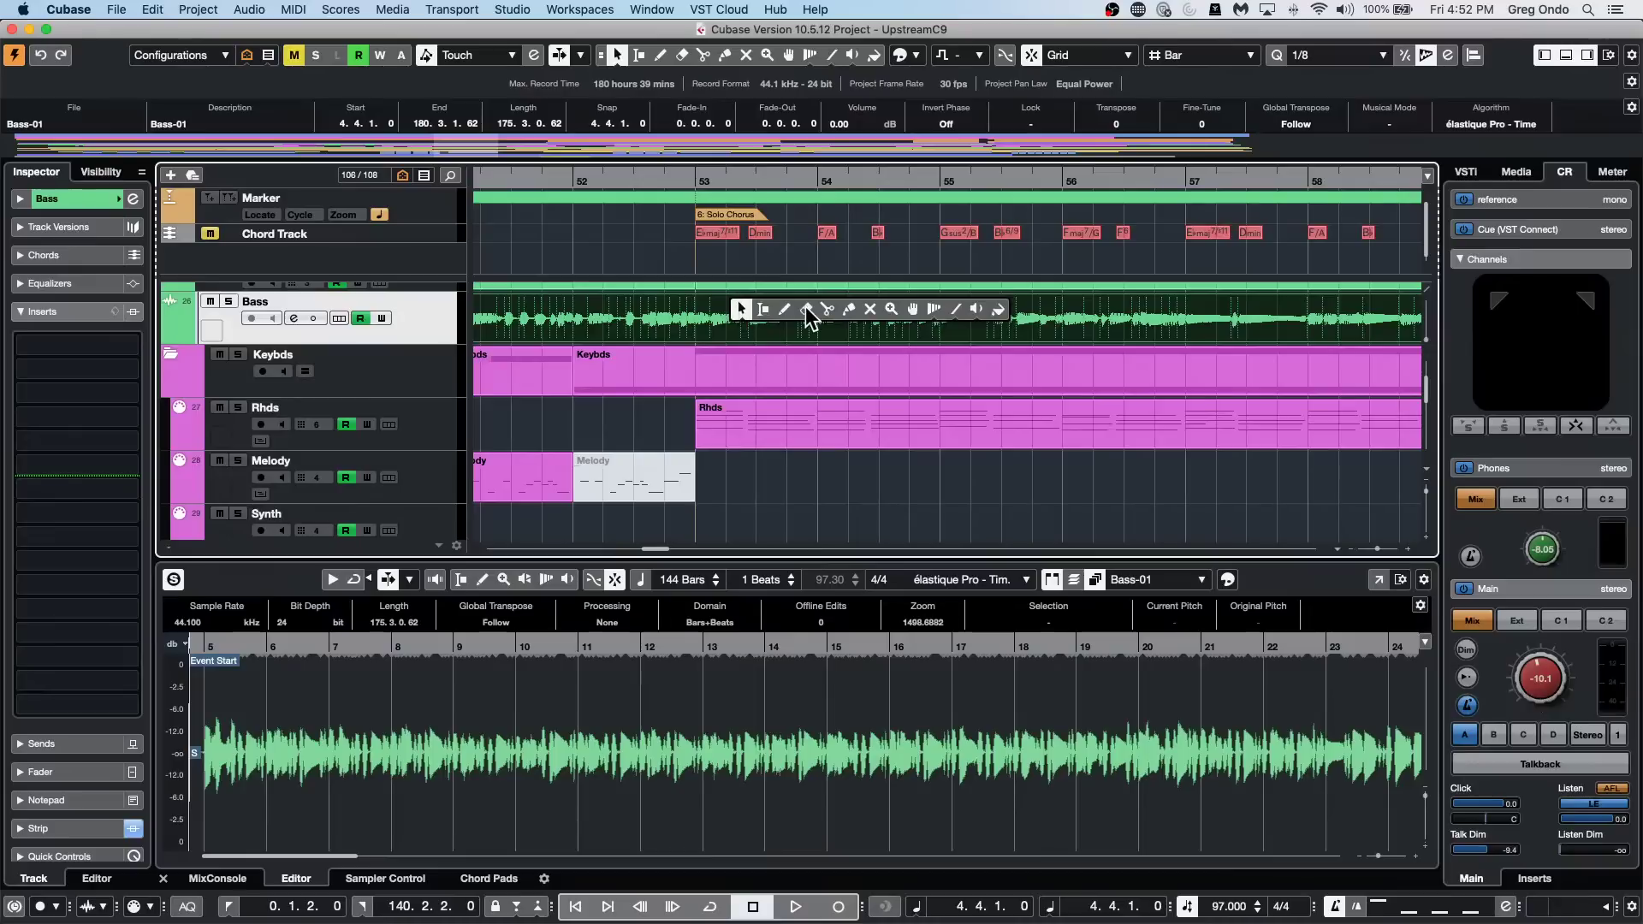
{"action": "left_click", "coordinate": [972, 306]}
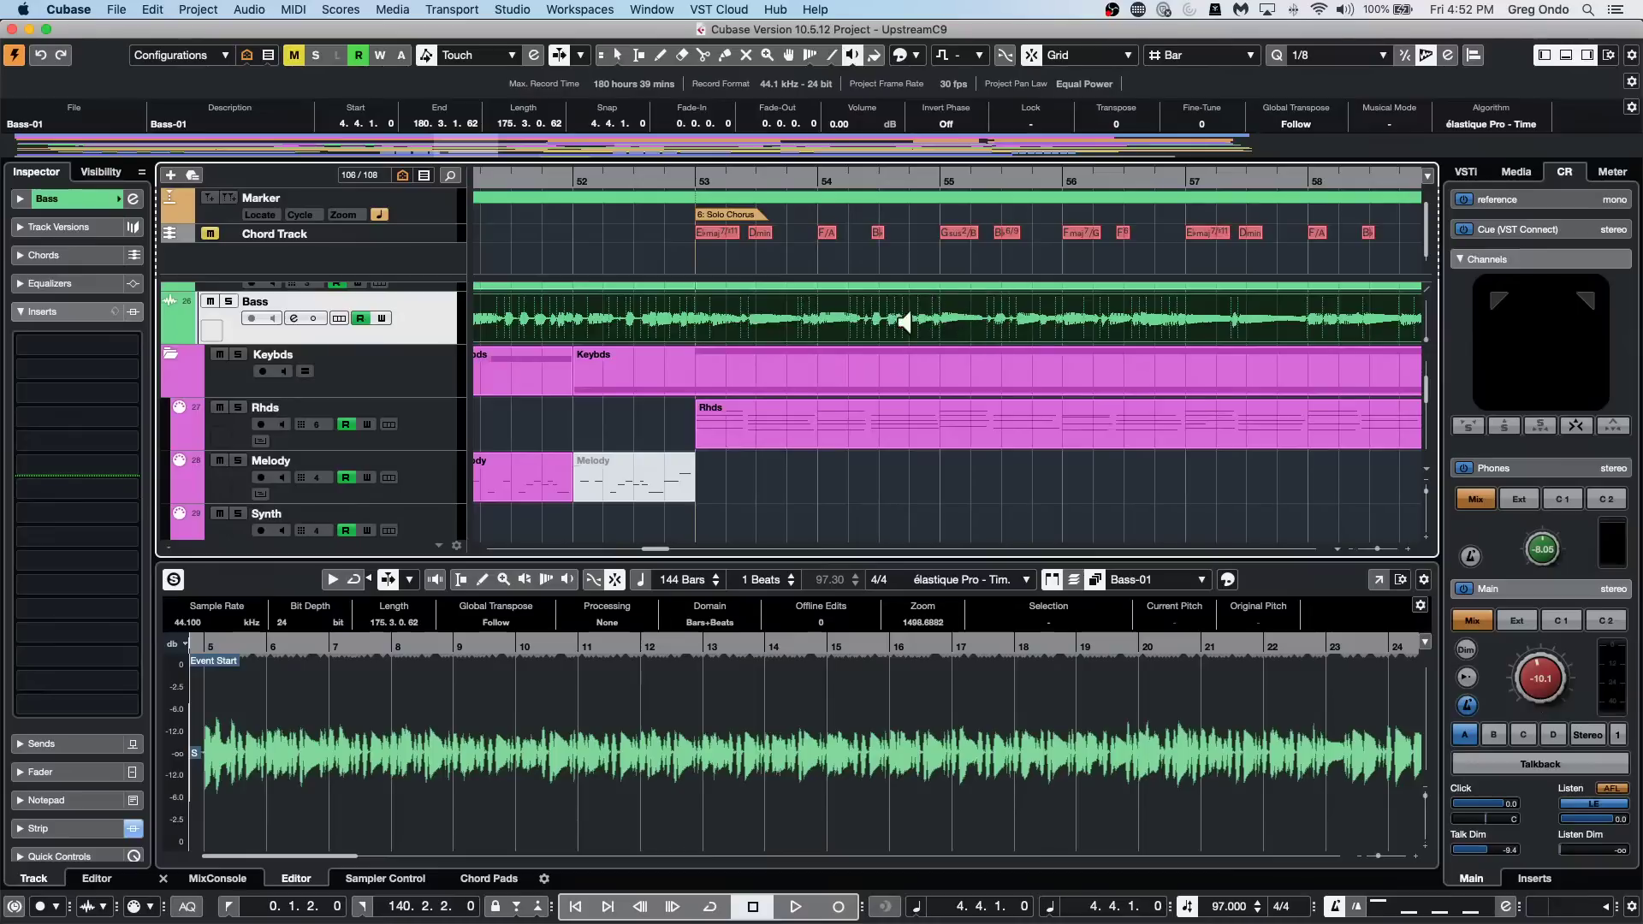
{"action": "left_click", "coordinate": [723, 317]}
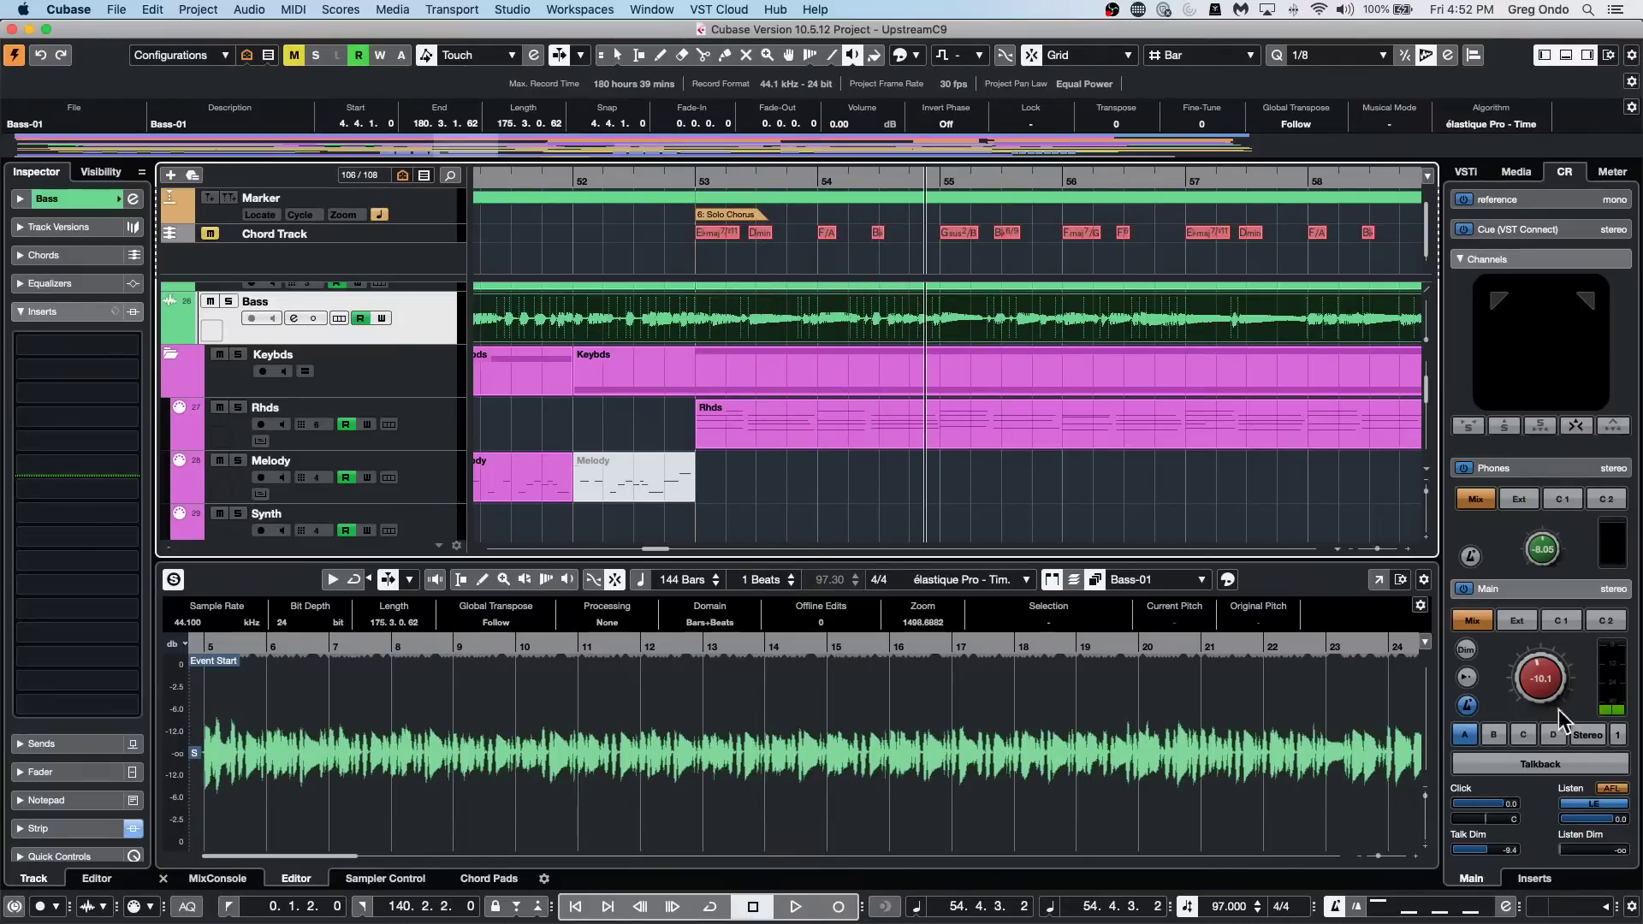
{"action": "left_click_drag", "start_coordinate": [1539, 680], "coordinate": [1548, 589]}
{"action": "left_click", "coordinate": [881, 332]}
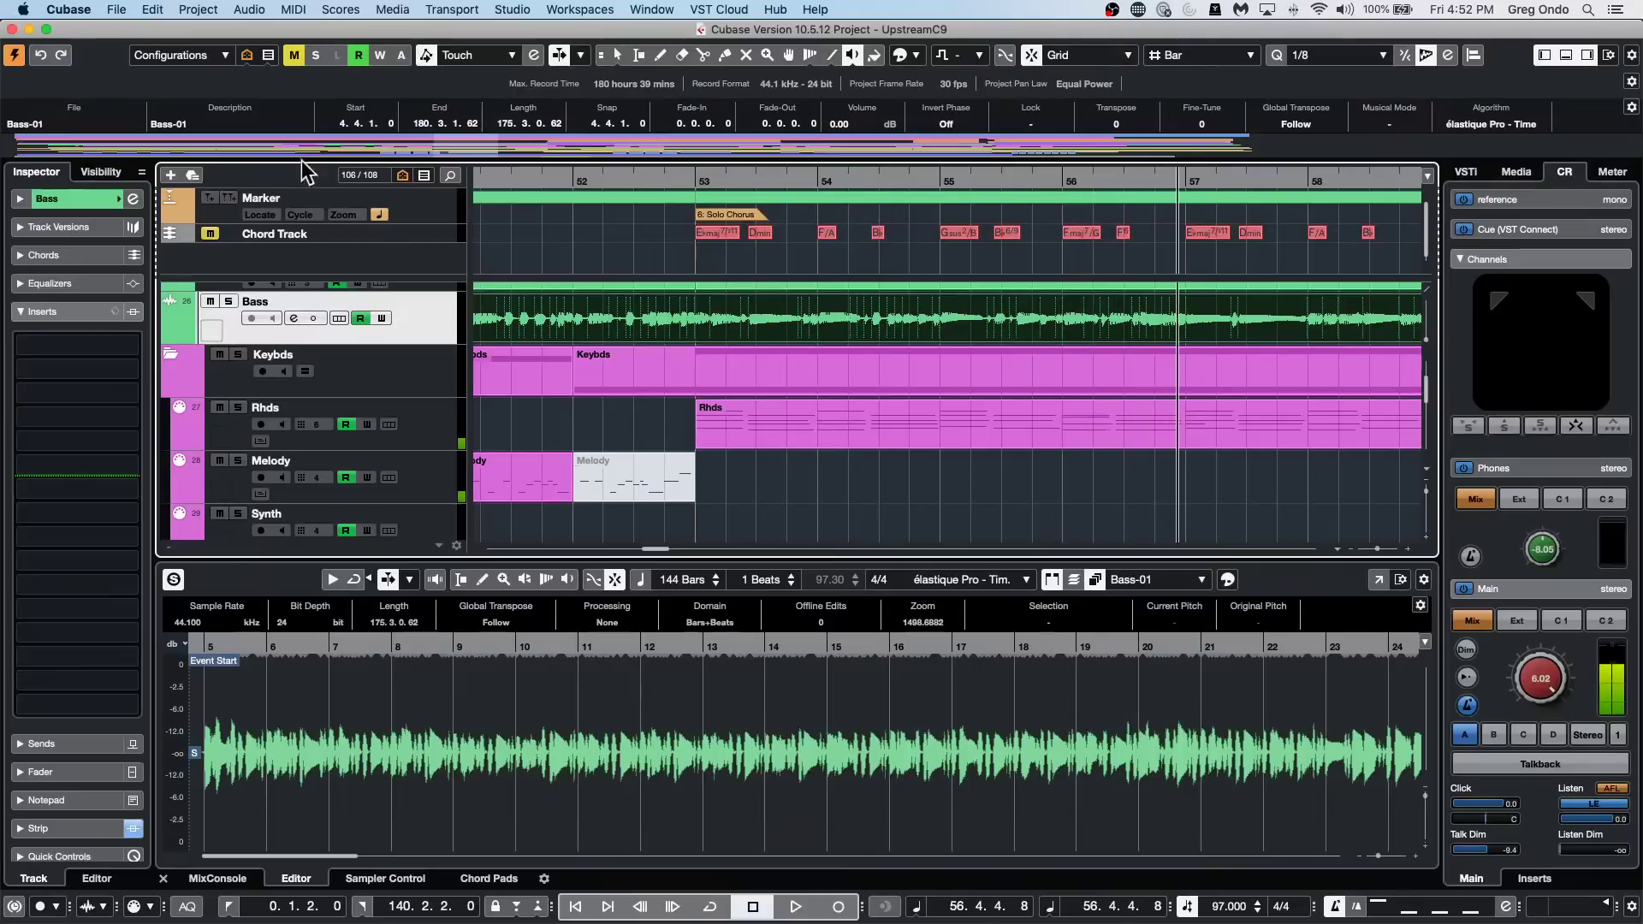
Enable Use Phones Channel as Preview Channel in the Control Room preferences, and audition the Bass event again.
{"action": "left_click", "coordinate": [85, 10]}
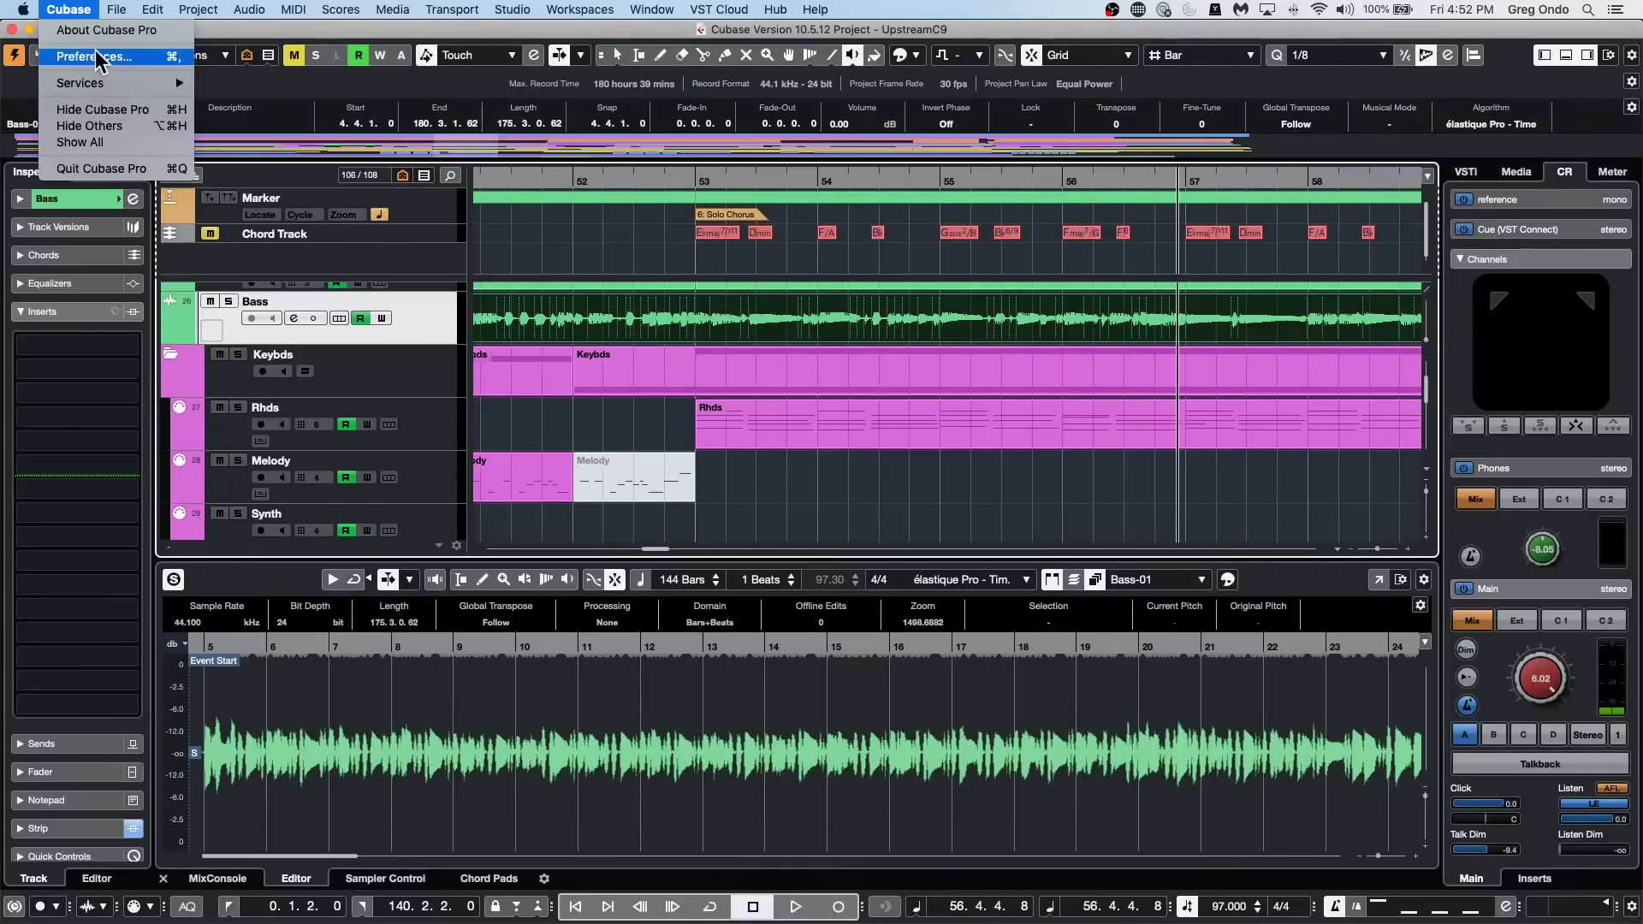
{"action": "left_click", "coordinate": [96, 56]}
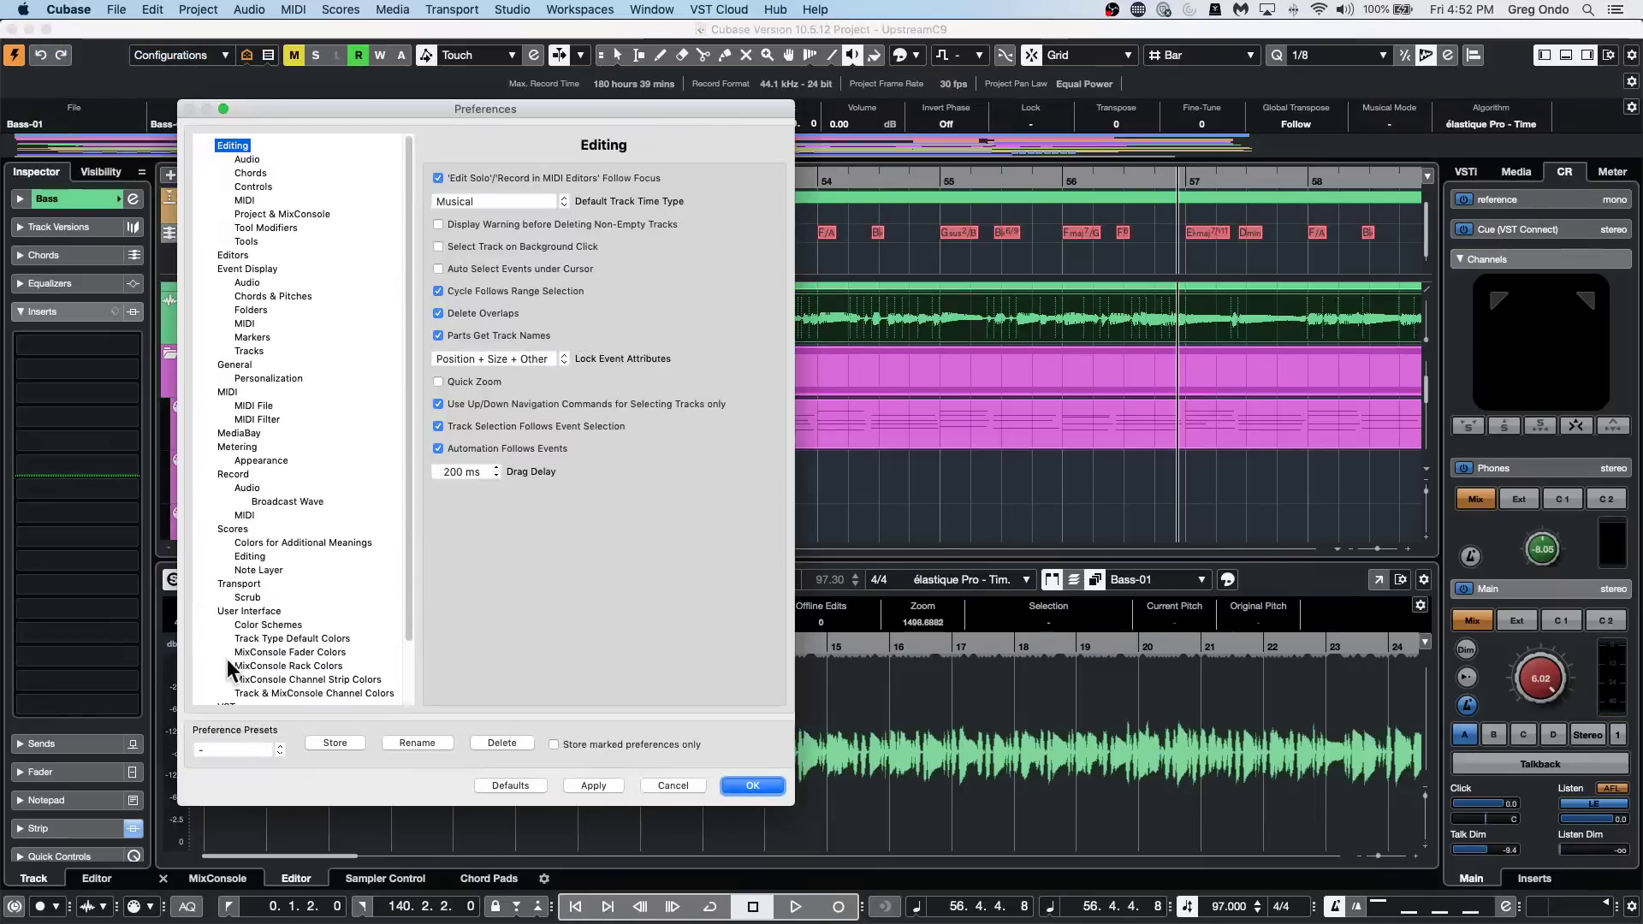
{"action": "scroll", "coordinate": [267, 592], "scroll_direction": "down", "scroll_amount": 2}
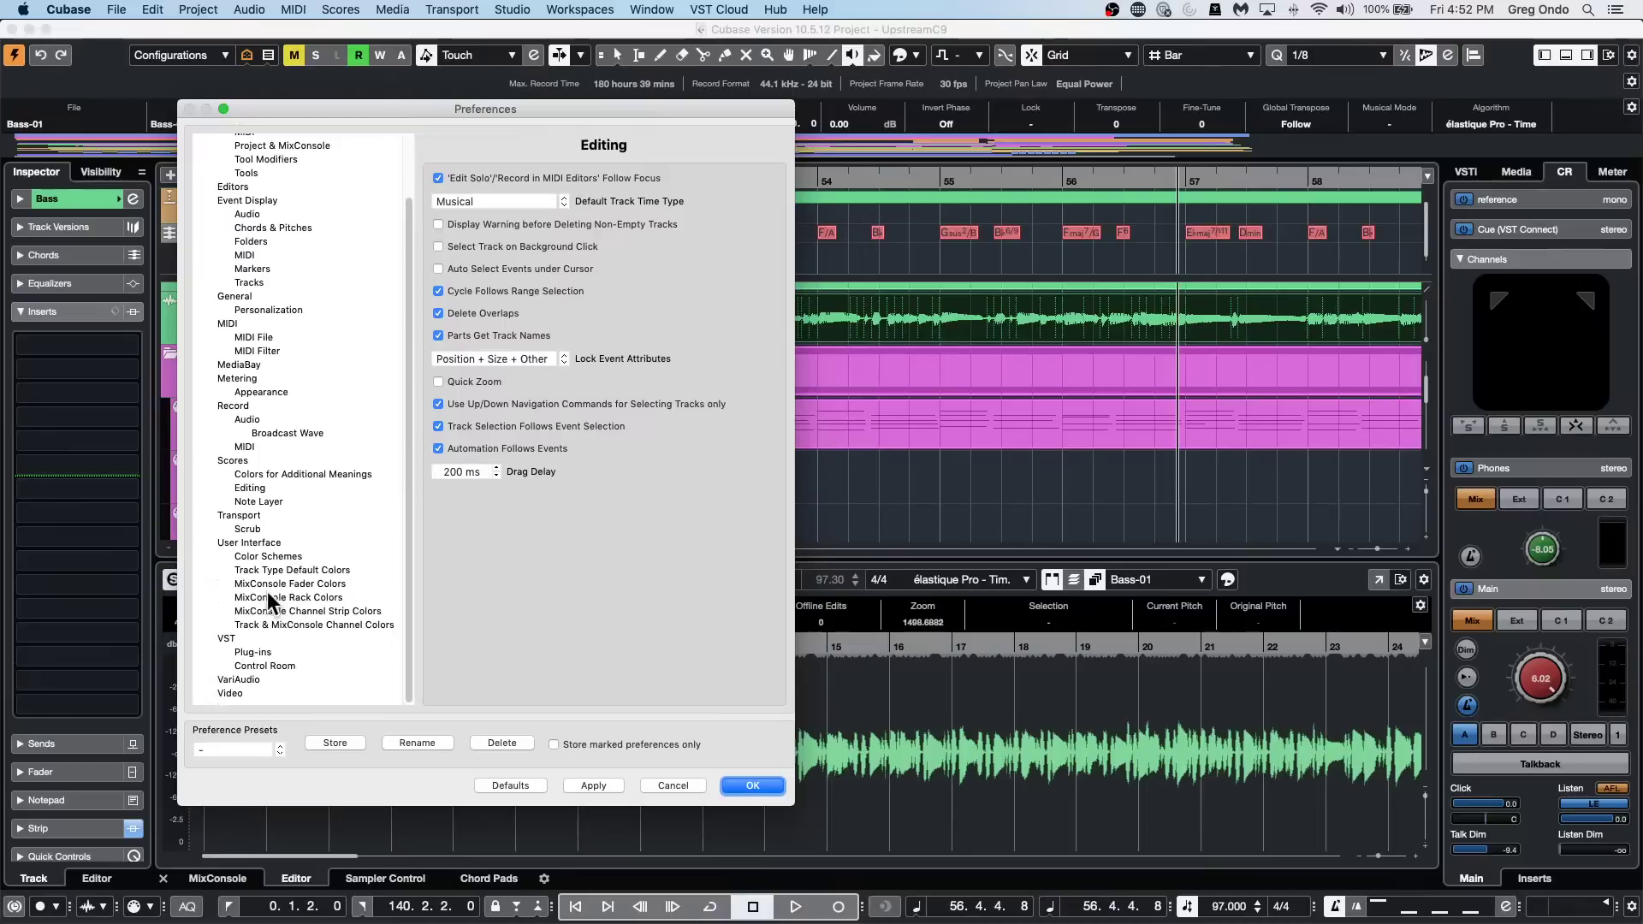
{"action": "left_click", "coordinate": [279, 663]}
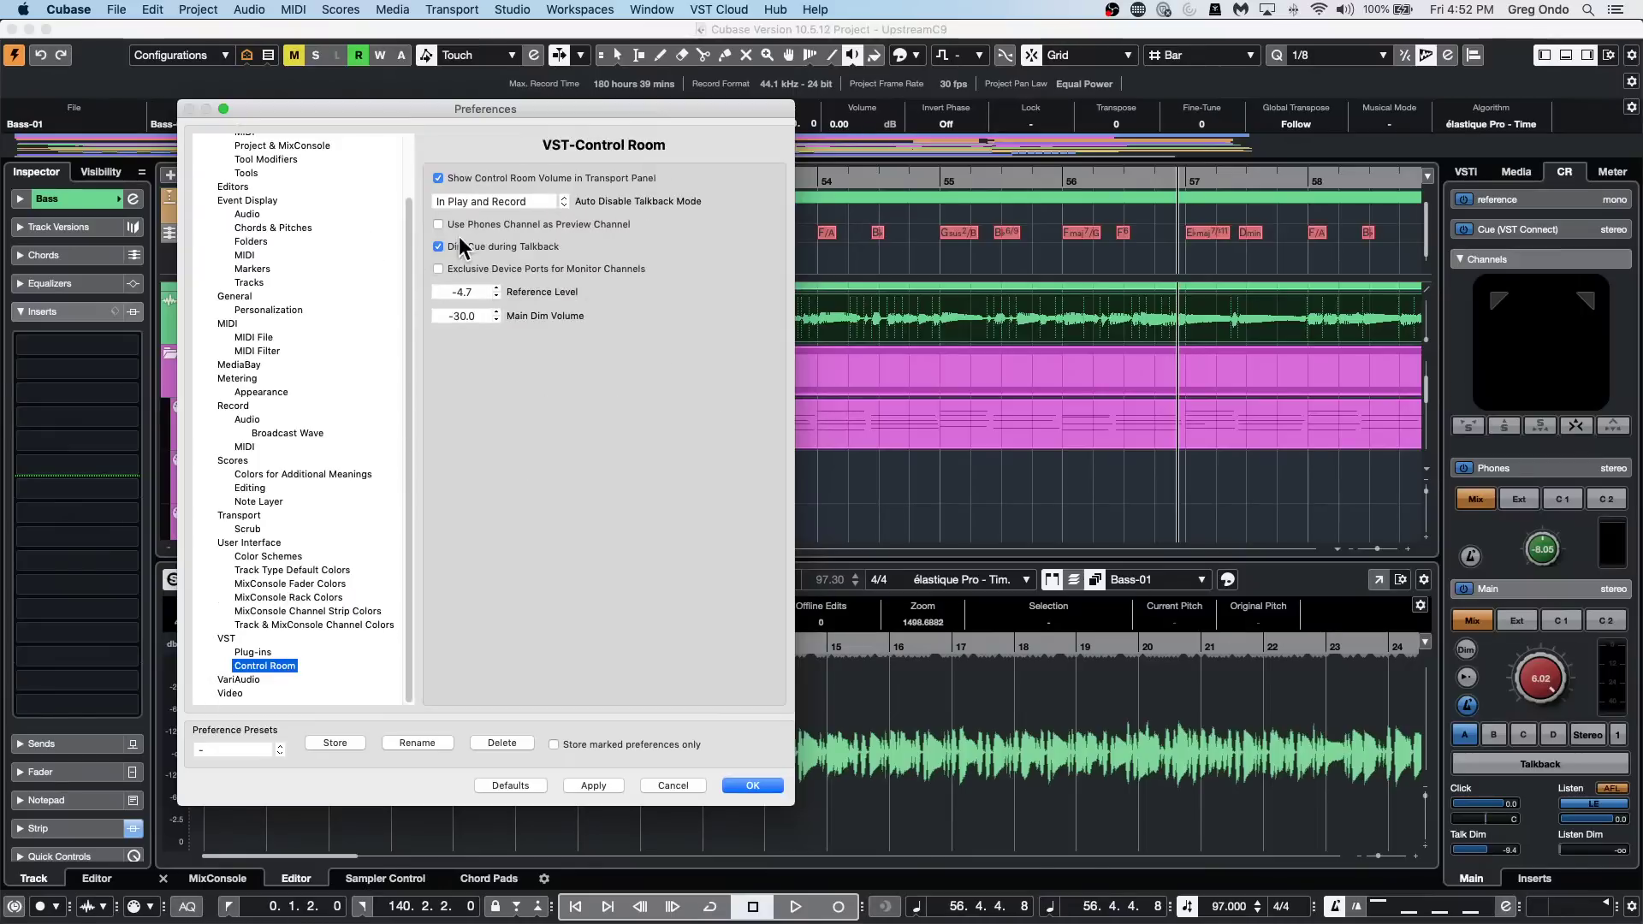
{"action": "left_click", "coordinate": [438, 224]}
{"action": "left_click", "coordinate": [607, 784]}
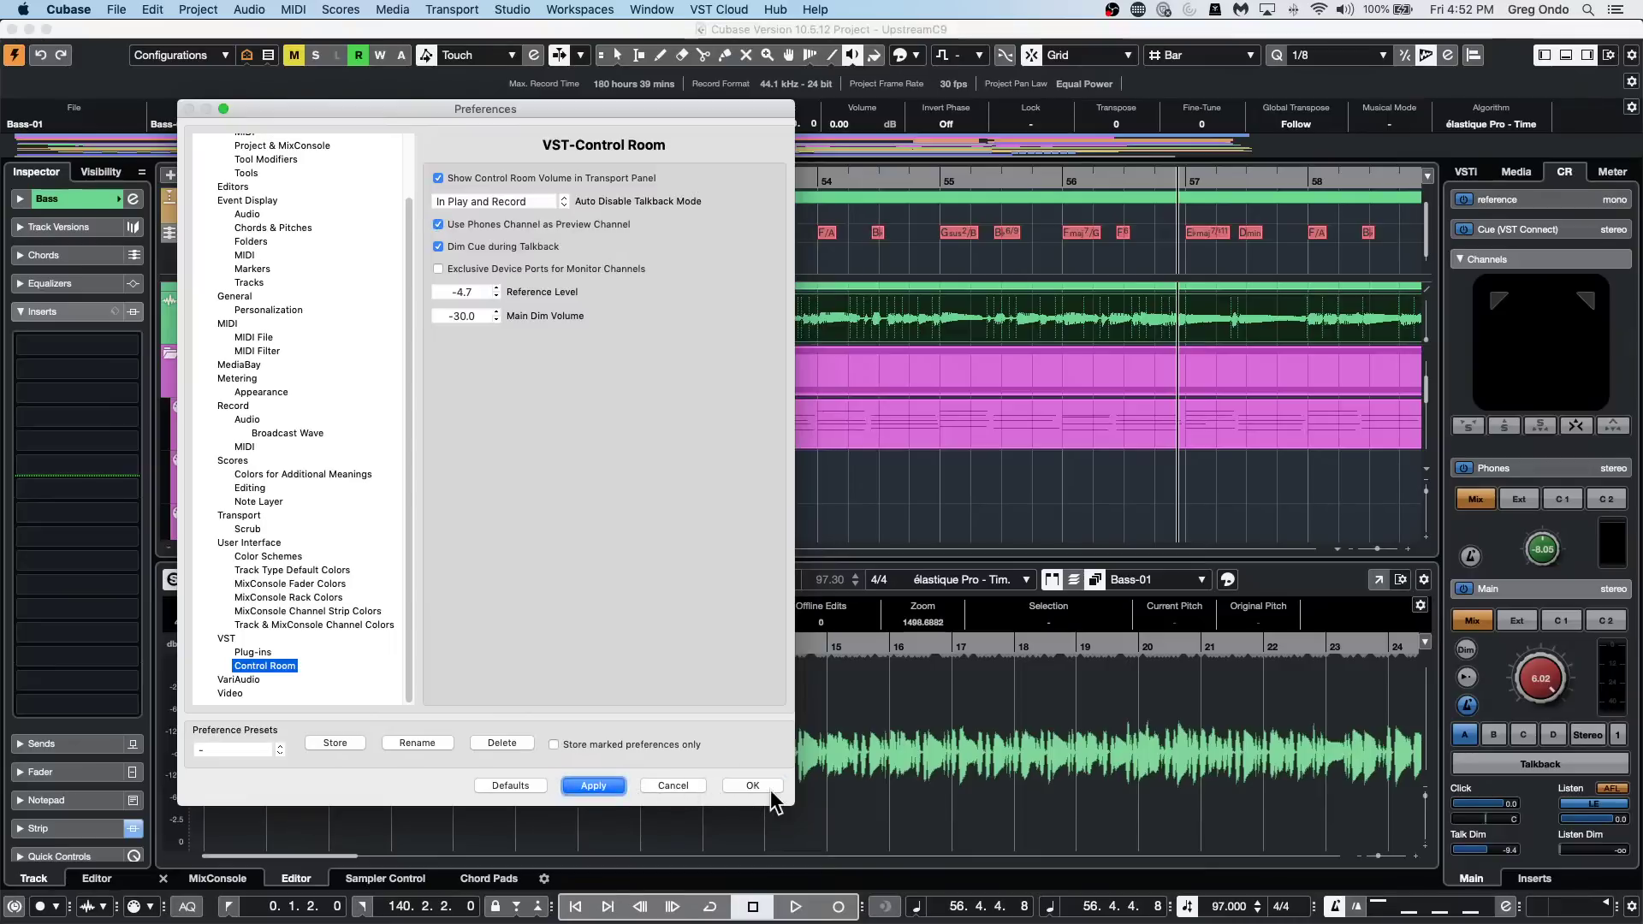
{"action": "left_click", "coordinate": [770, 796]}
{"action": "left_click", "coordinate": [779, 312]}
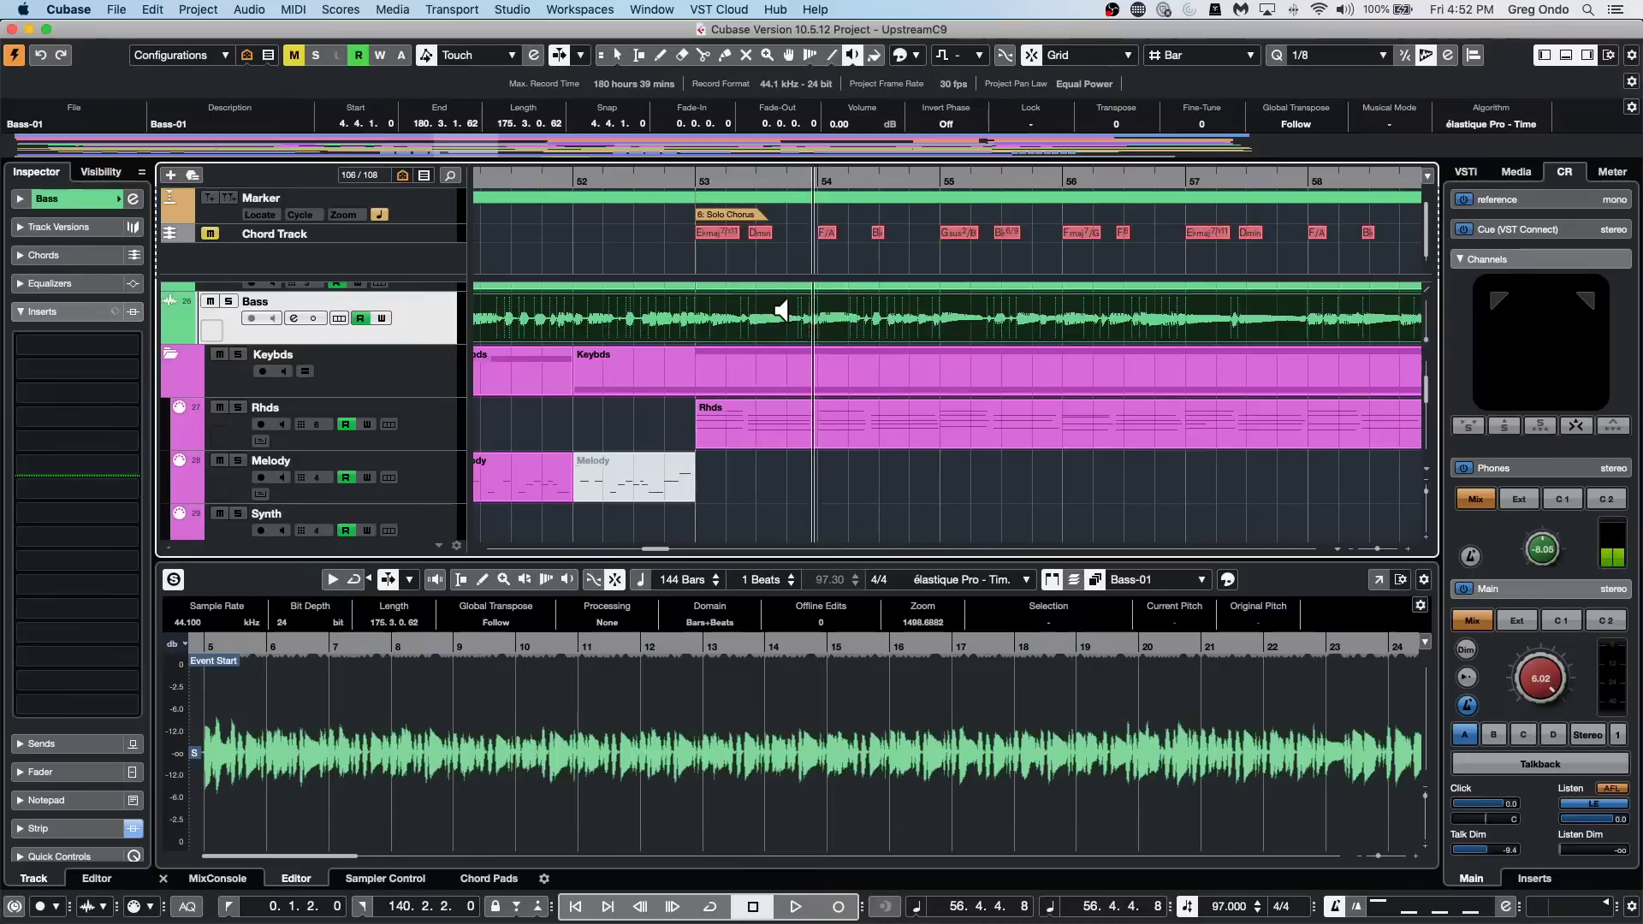
{"action": "left_click", "coordinate": [780, 310]}
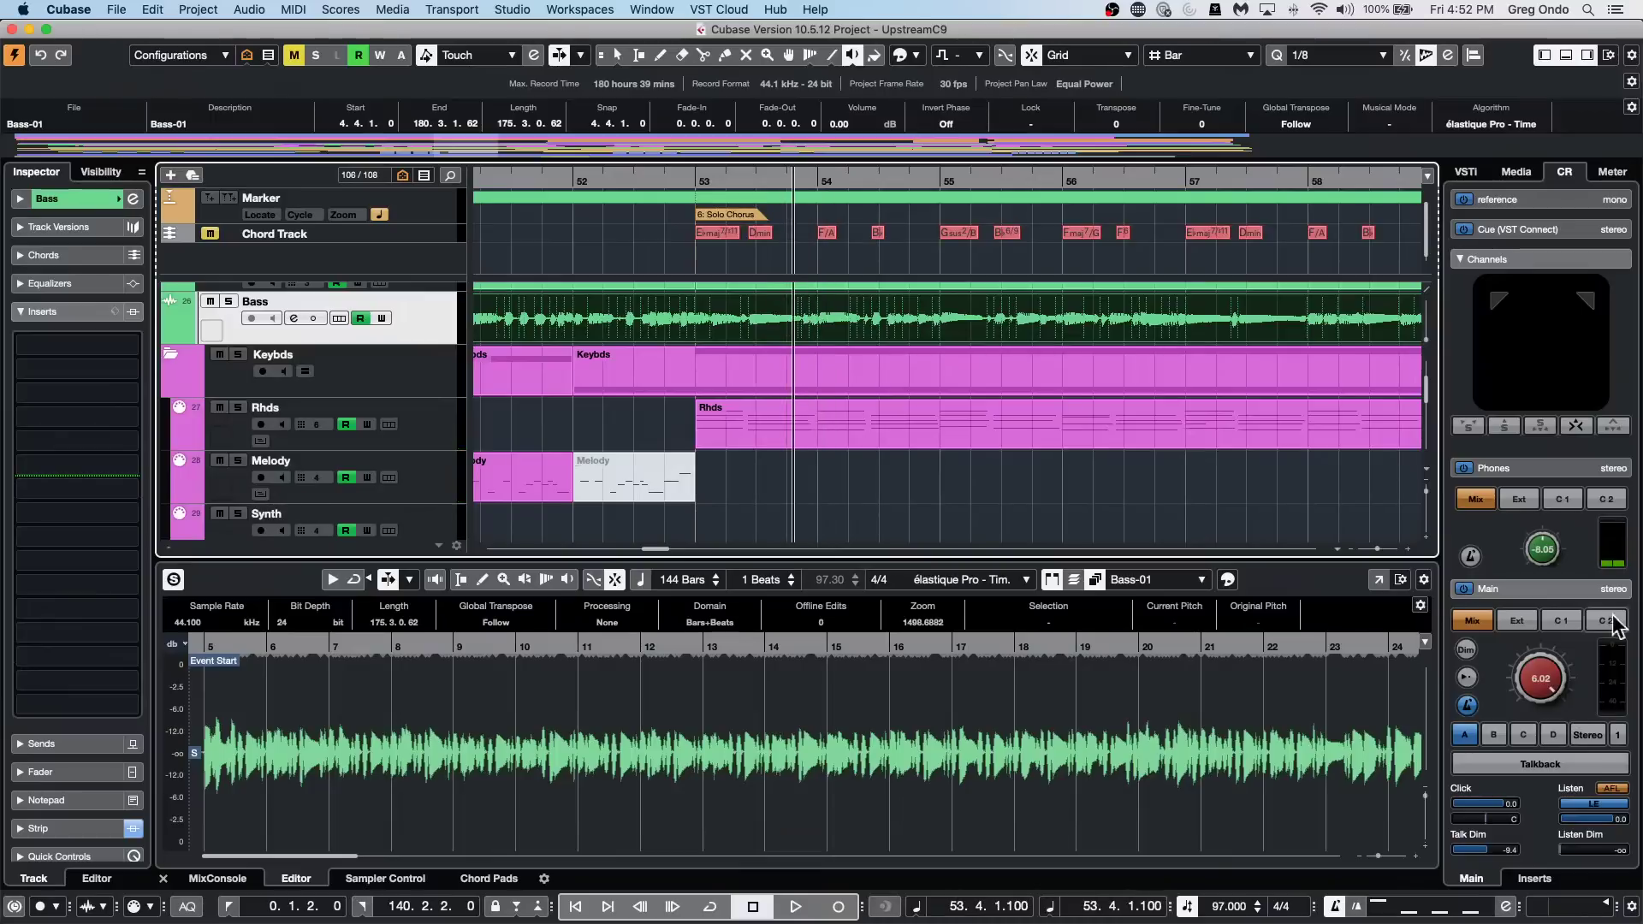
Disable Use Phones Channel as Preview Channel in the Control Room preferences, and audition the Bass event once more.
{"action": "left_click", "coordinate": [124, 12]}
{"action": "mouse_move", "coordinate": [70, 10]}
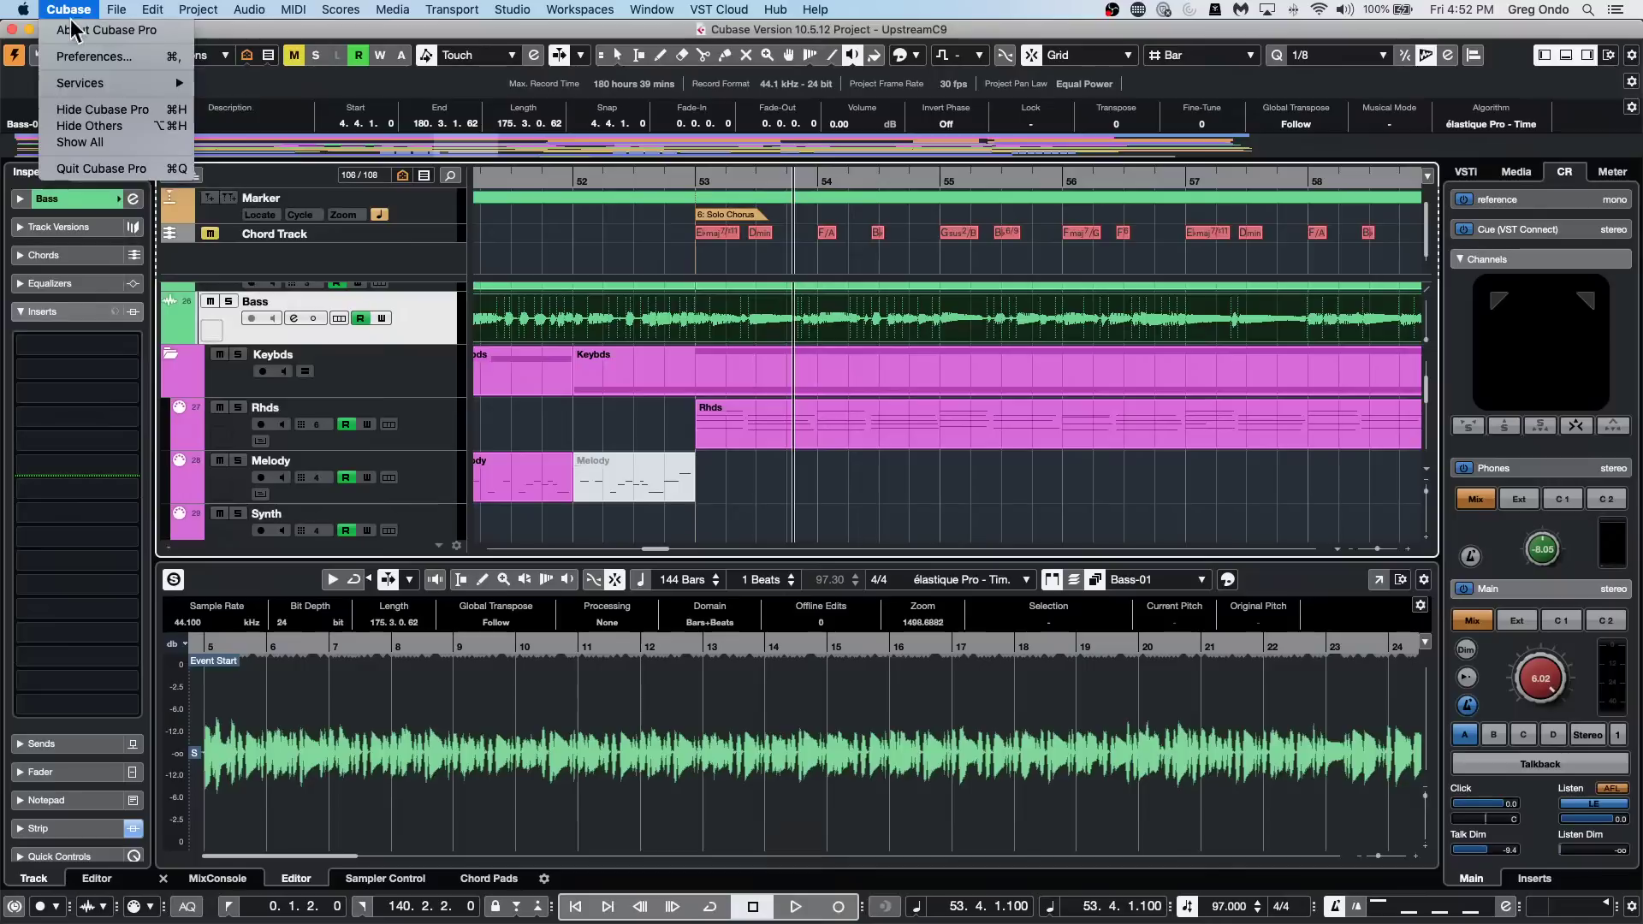
{"action": "left_click", "coordinate": [94, 57]}
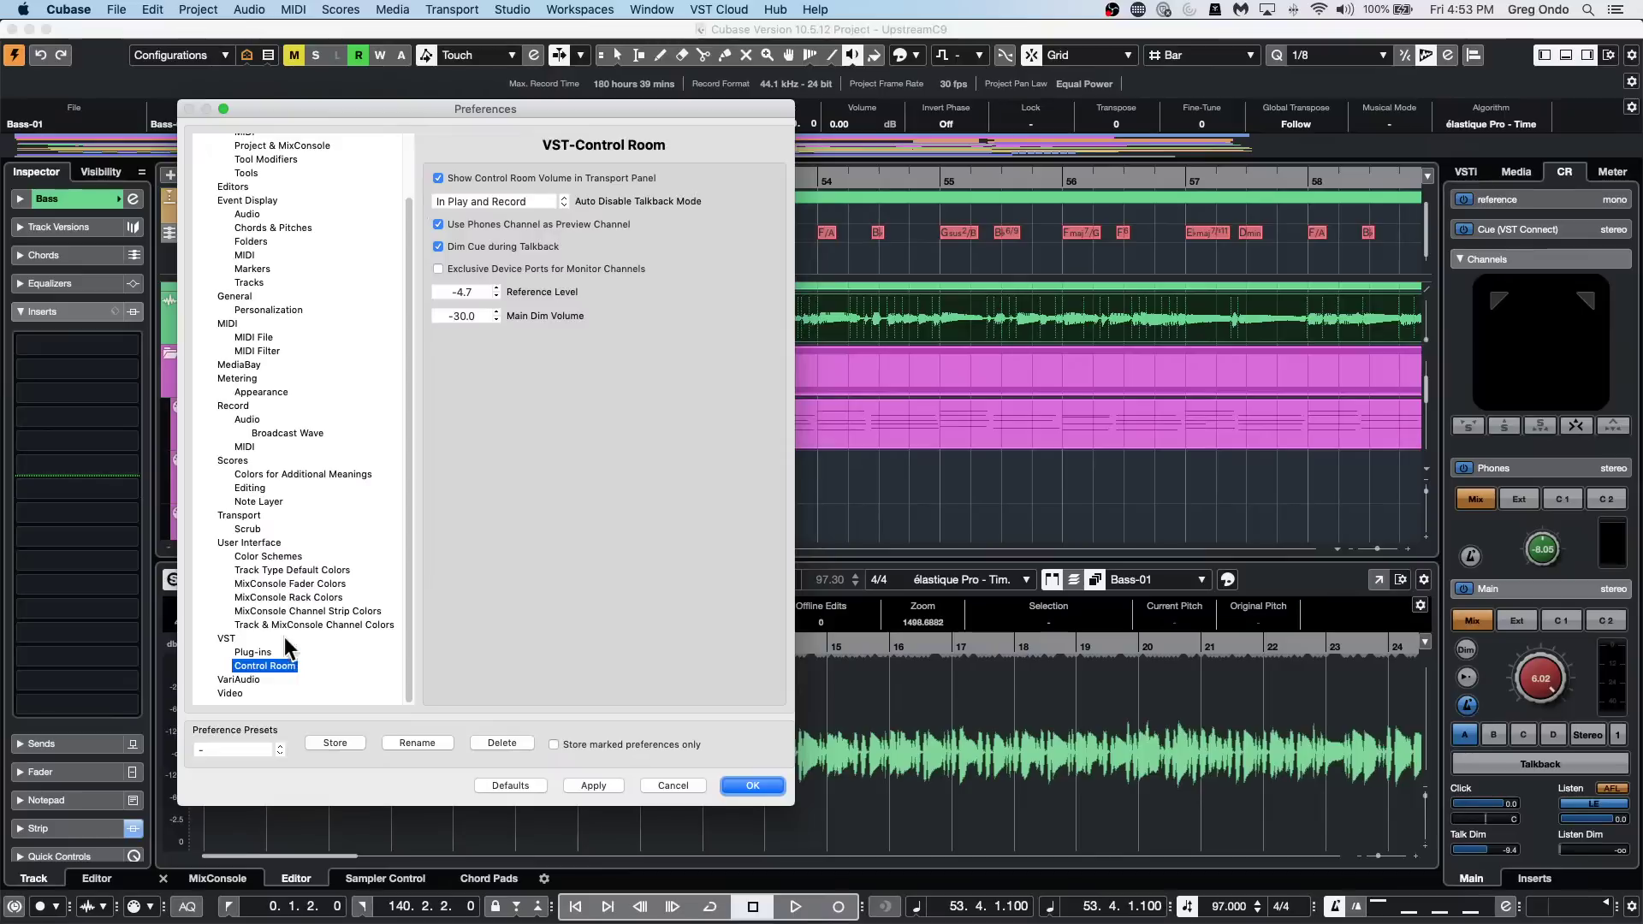
{"action": "left_click", "coordinate": [438, 225]}
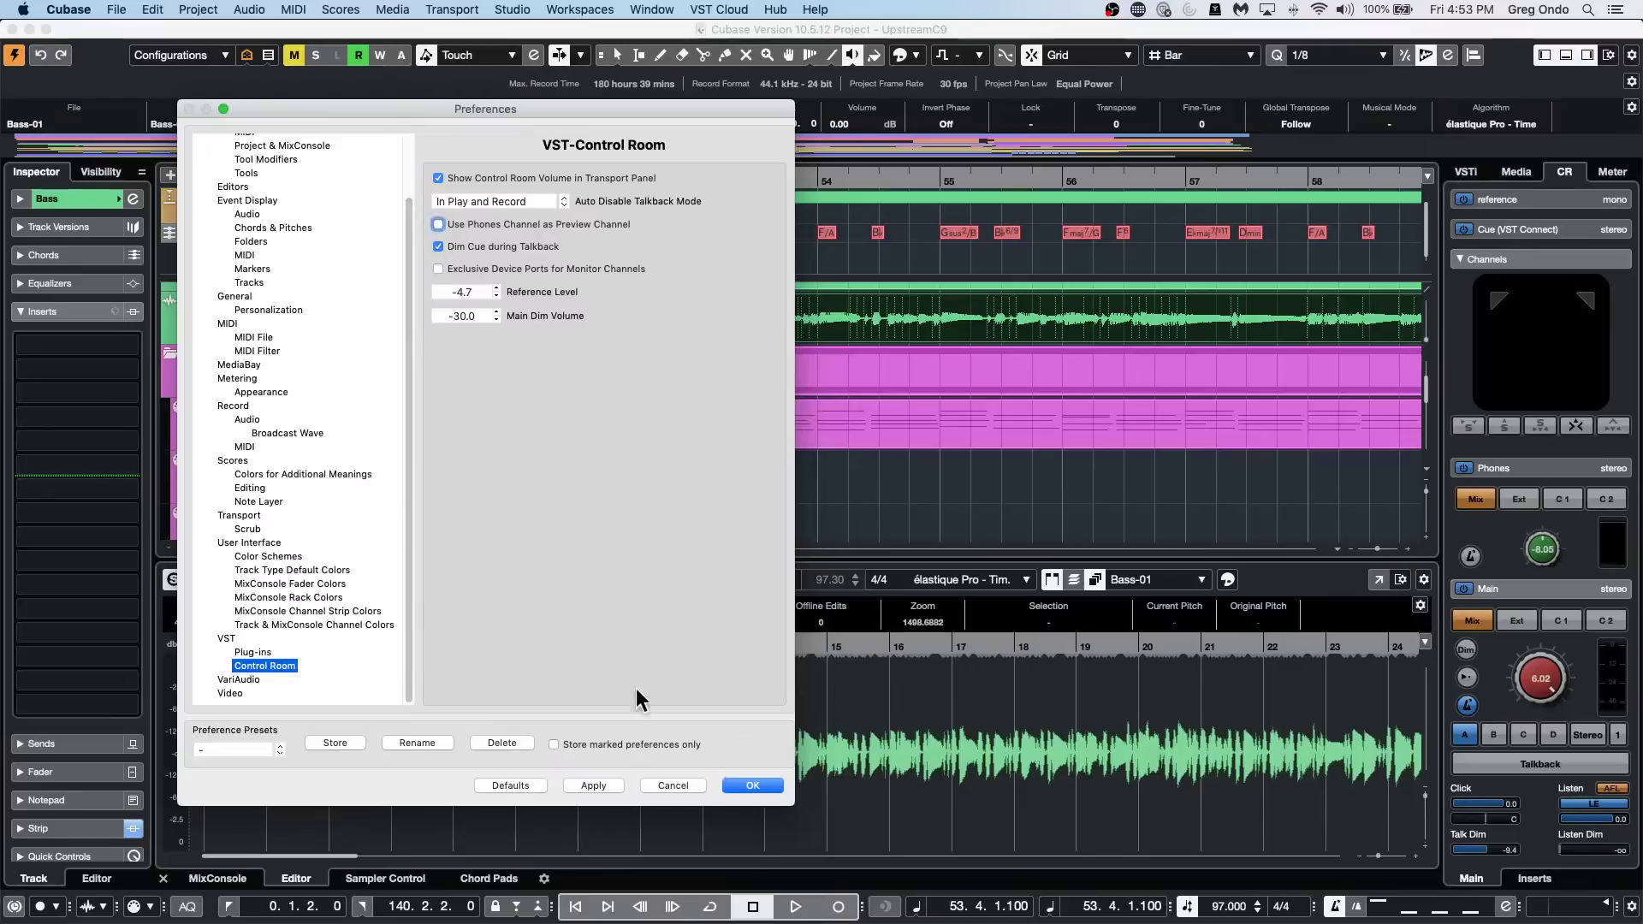
{"action": "left_click", "coordinate": [593, 784]}
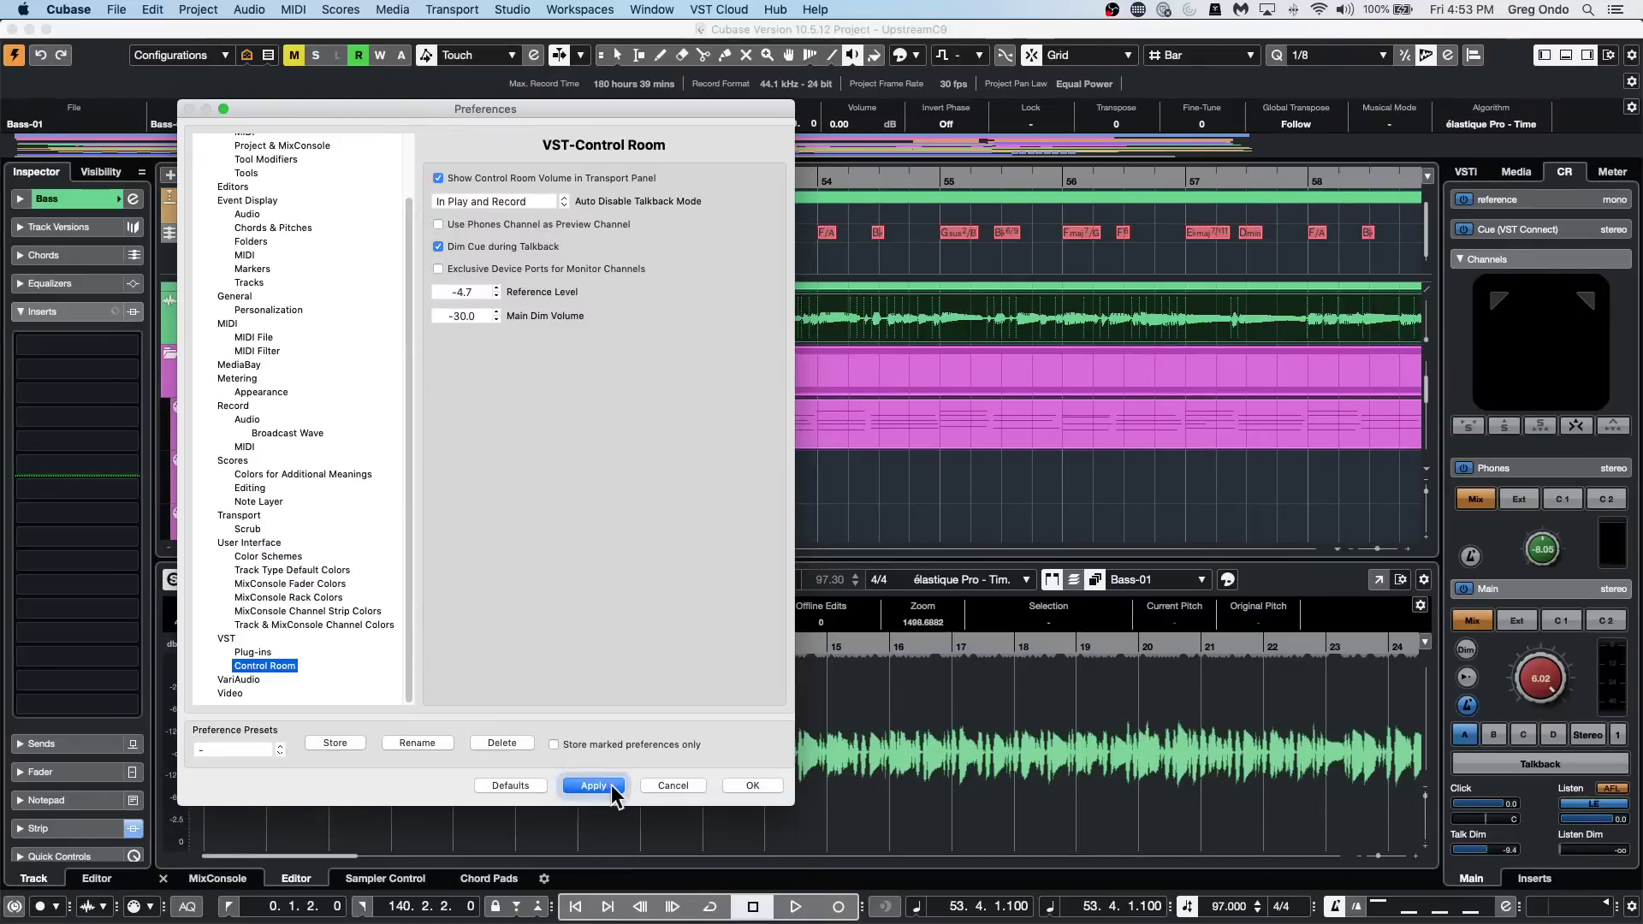
{"action": "left_click", "coordinate": [764, 786]}
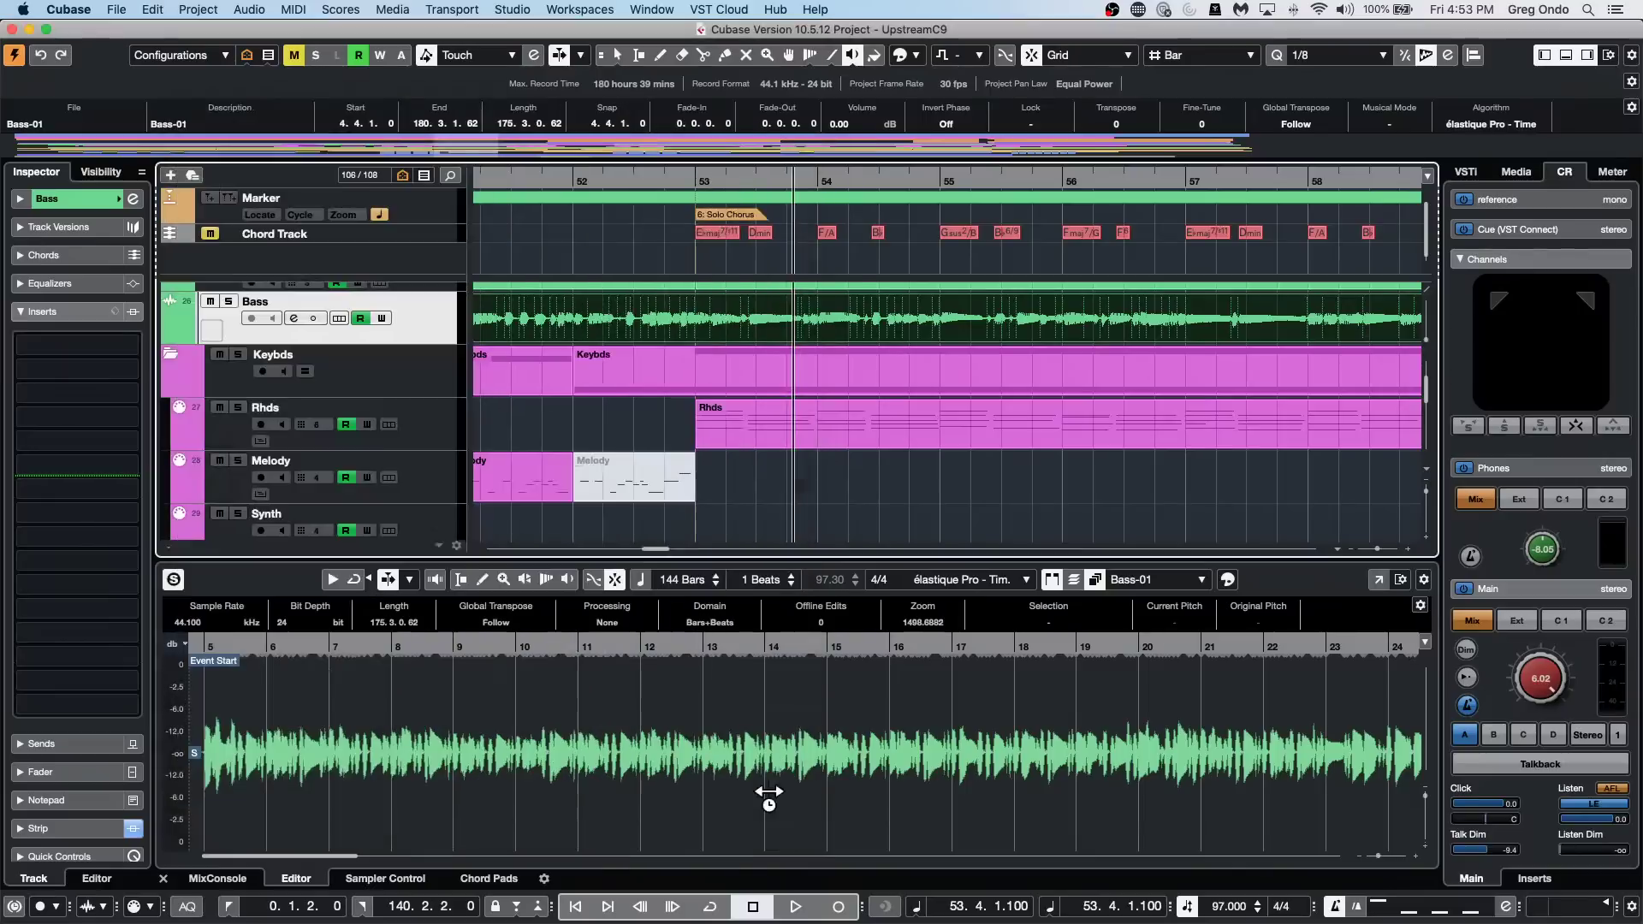
{"action": "left_click", "coordinate": [750, 320]}
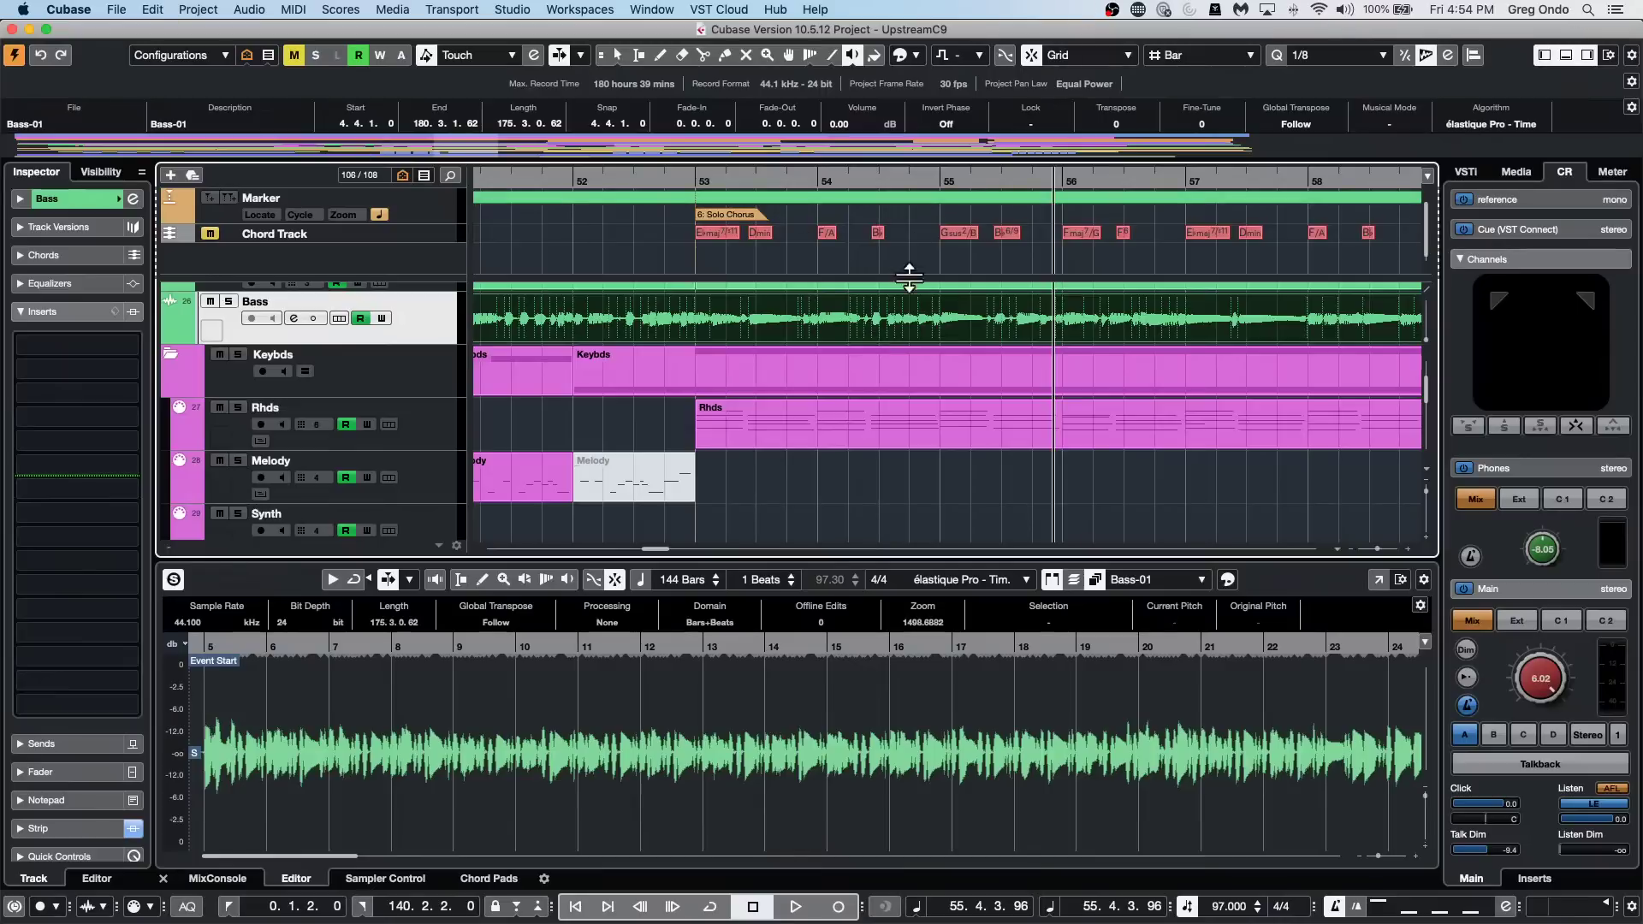
Return to the Object Selection tool and place the project cursor at bar 53.
{"action": "right_click", "coordinate": [868, 303]}
{"action": "left_click", "coordinate": [866, 300]}
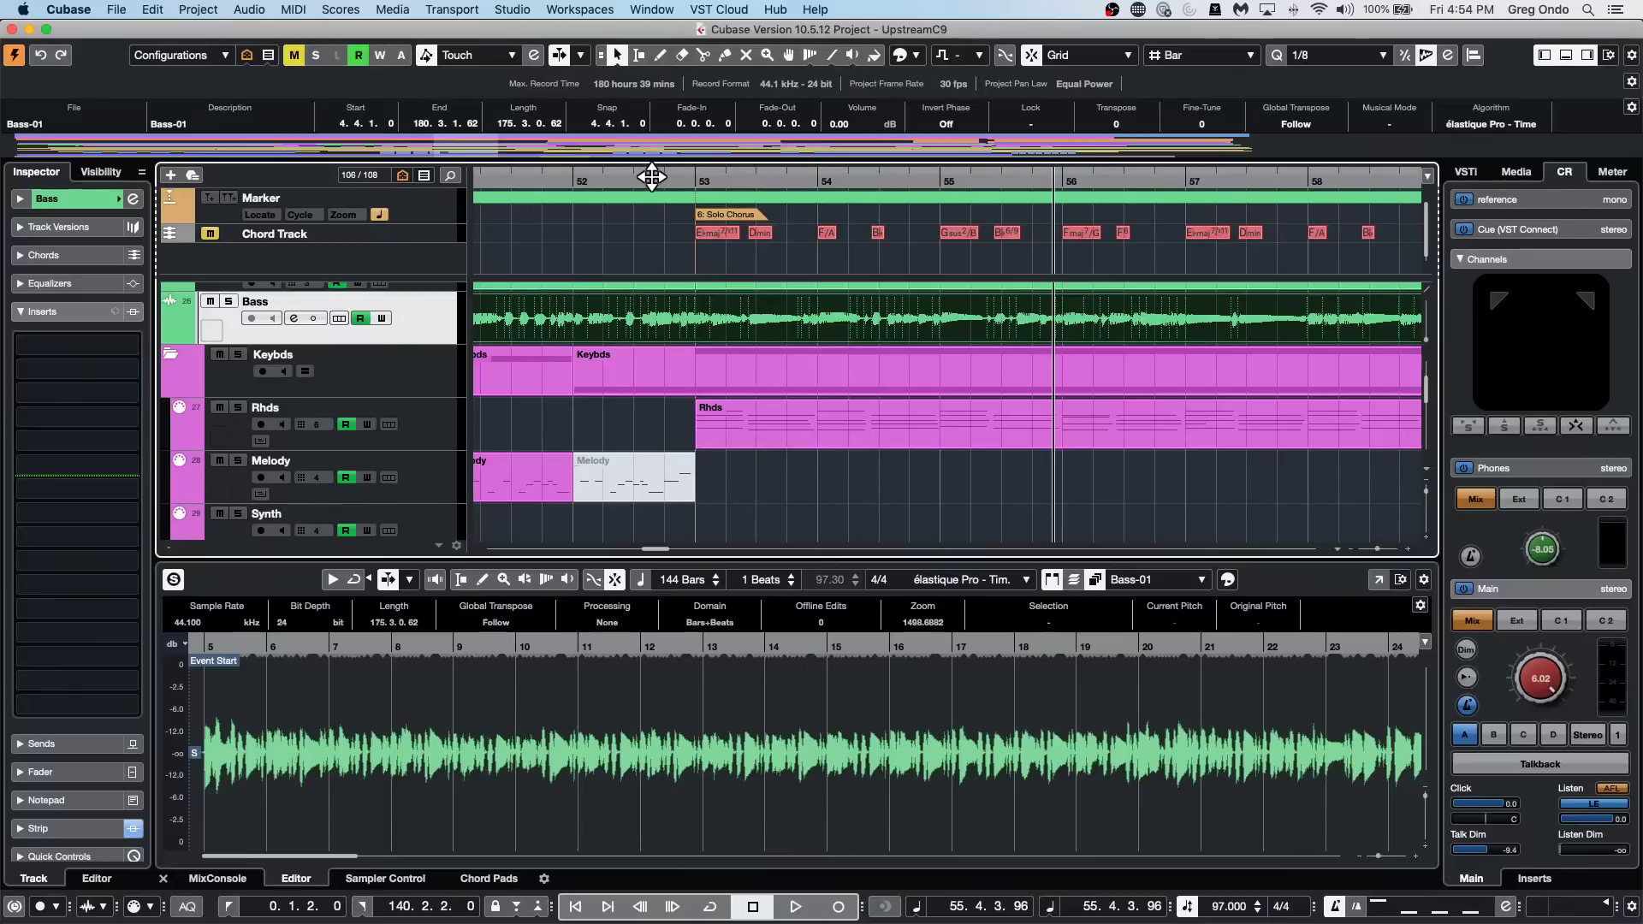
{"action": "left_click_drag", "start_coordinate": [650, 152], "coordinate": [651, 155]}
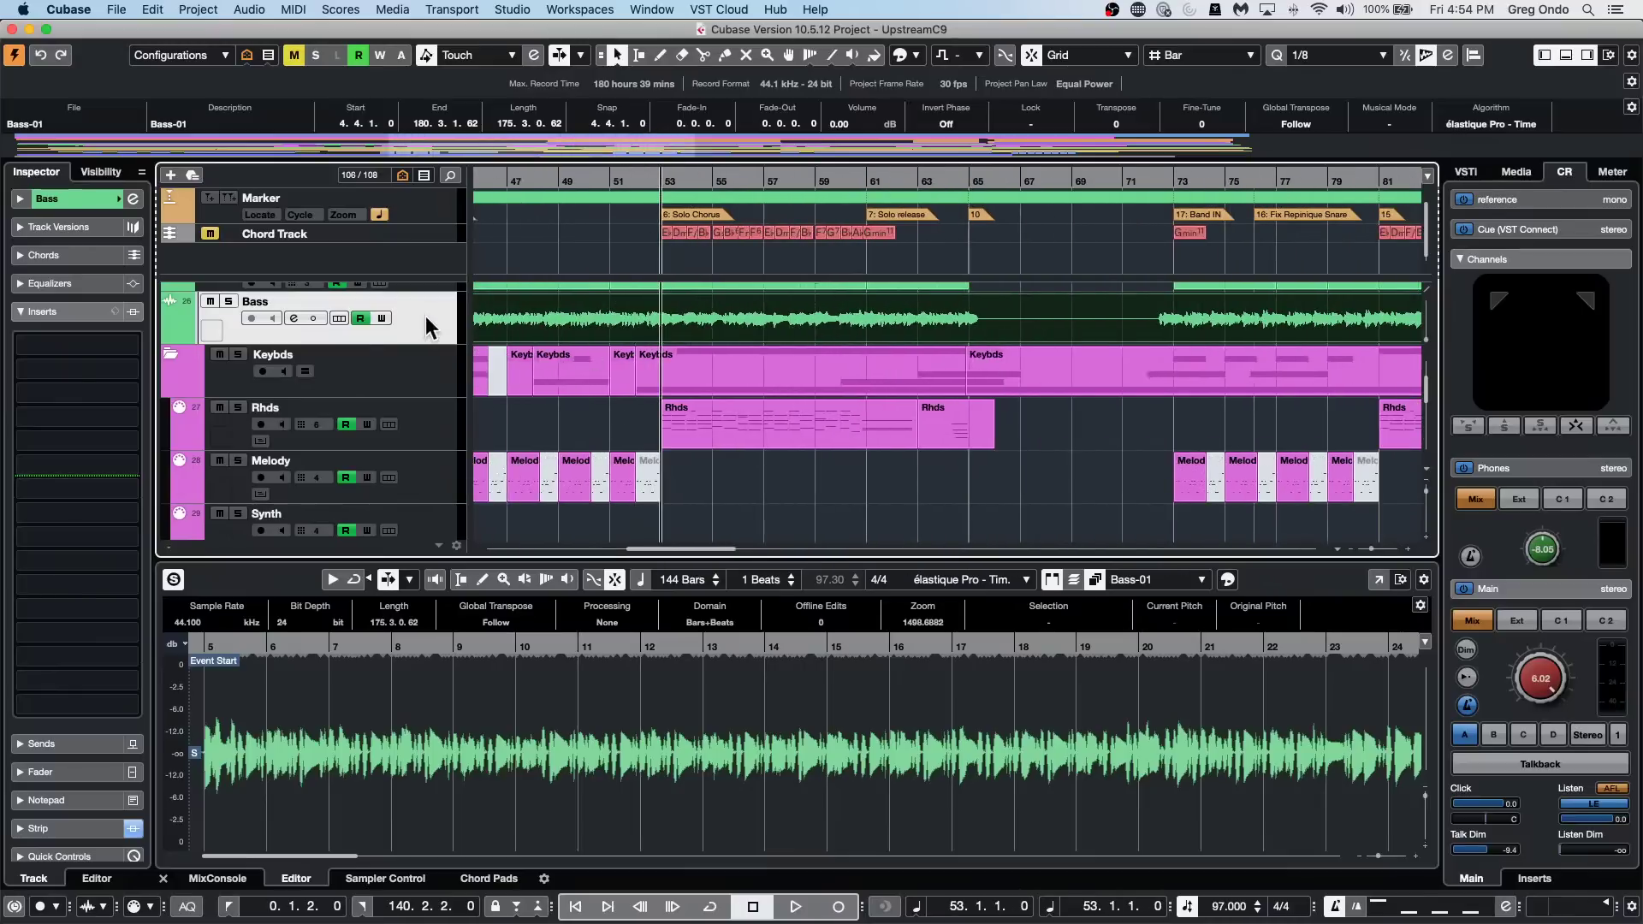
Toggle the Pre section's phase between 180° and 0° in the Bass channel's Equalizer settings, and return to the Bass event.
{"action": "left_click", "coordinate": [133, 200]}
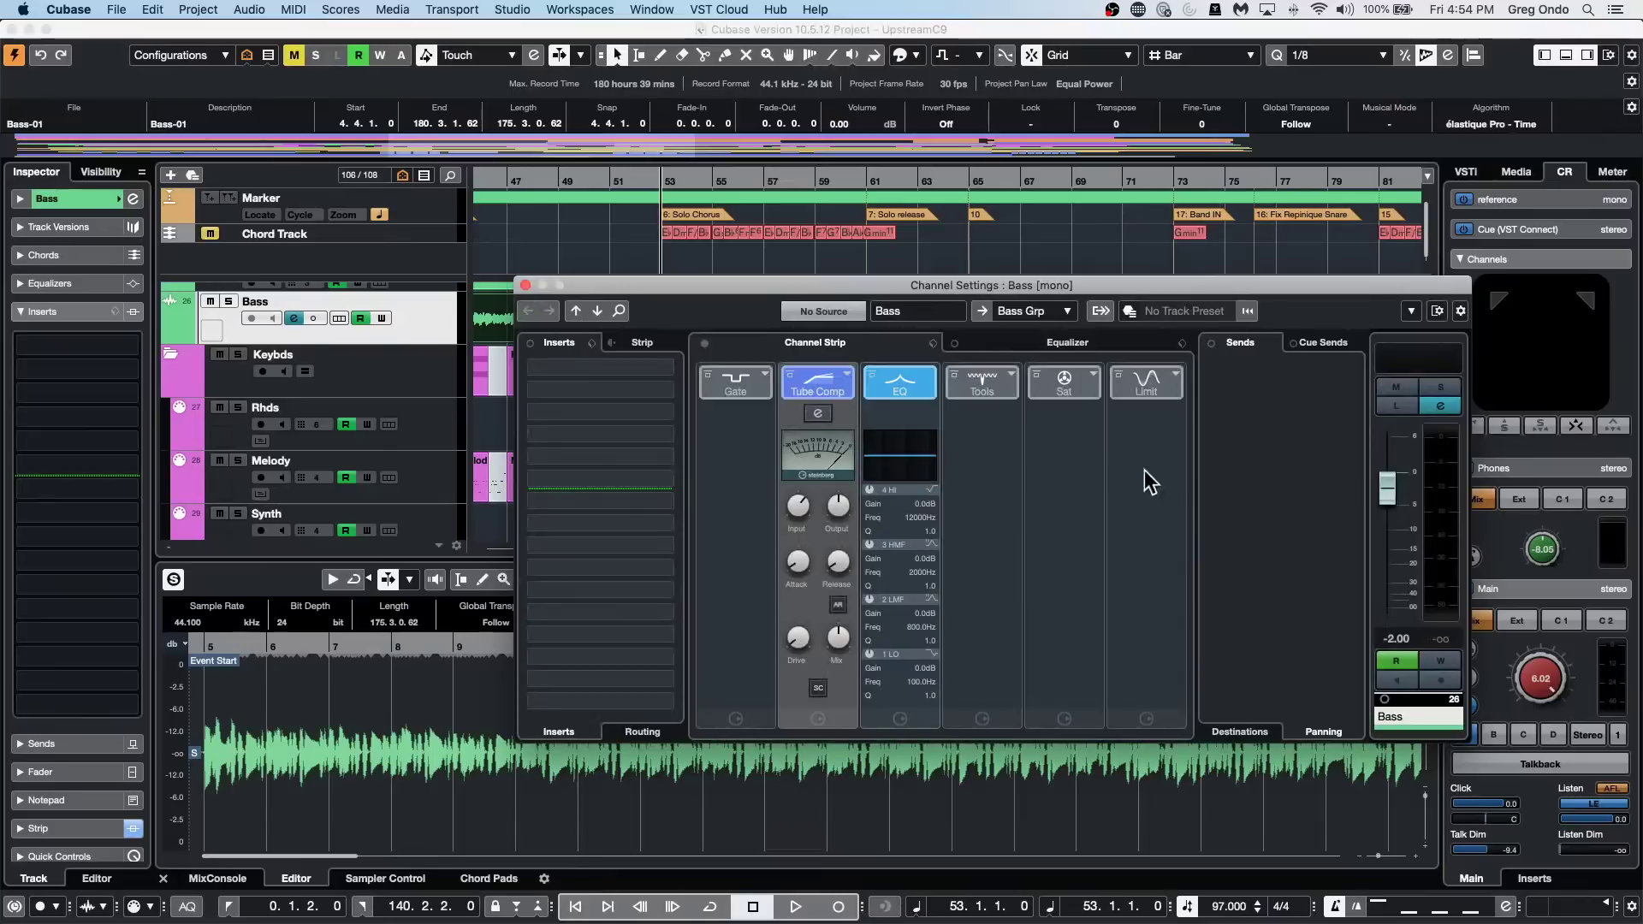
{"action": "left_click", "coordinate": [1060, 344]}
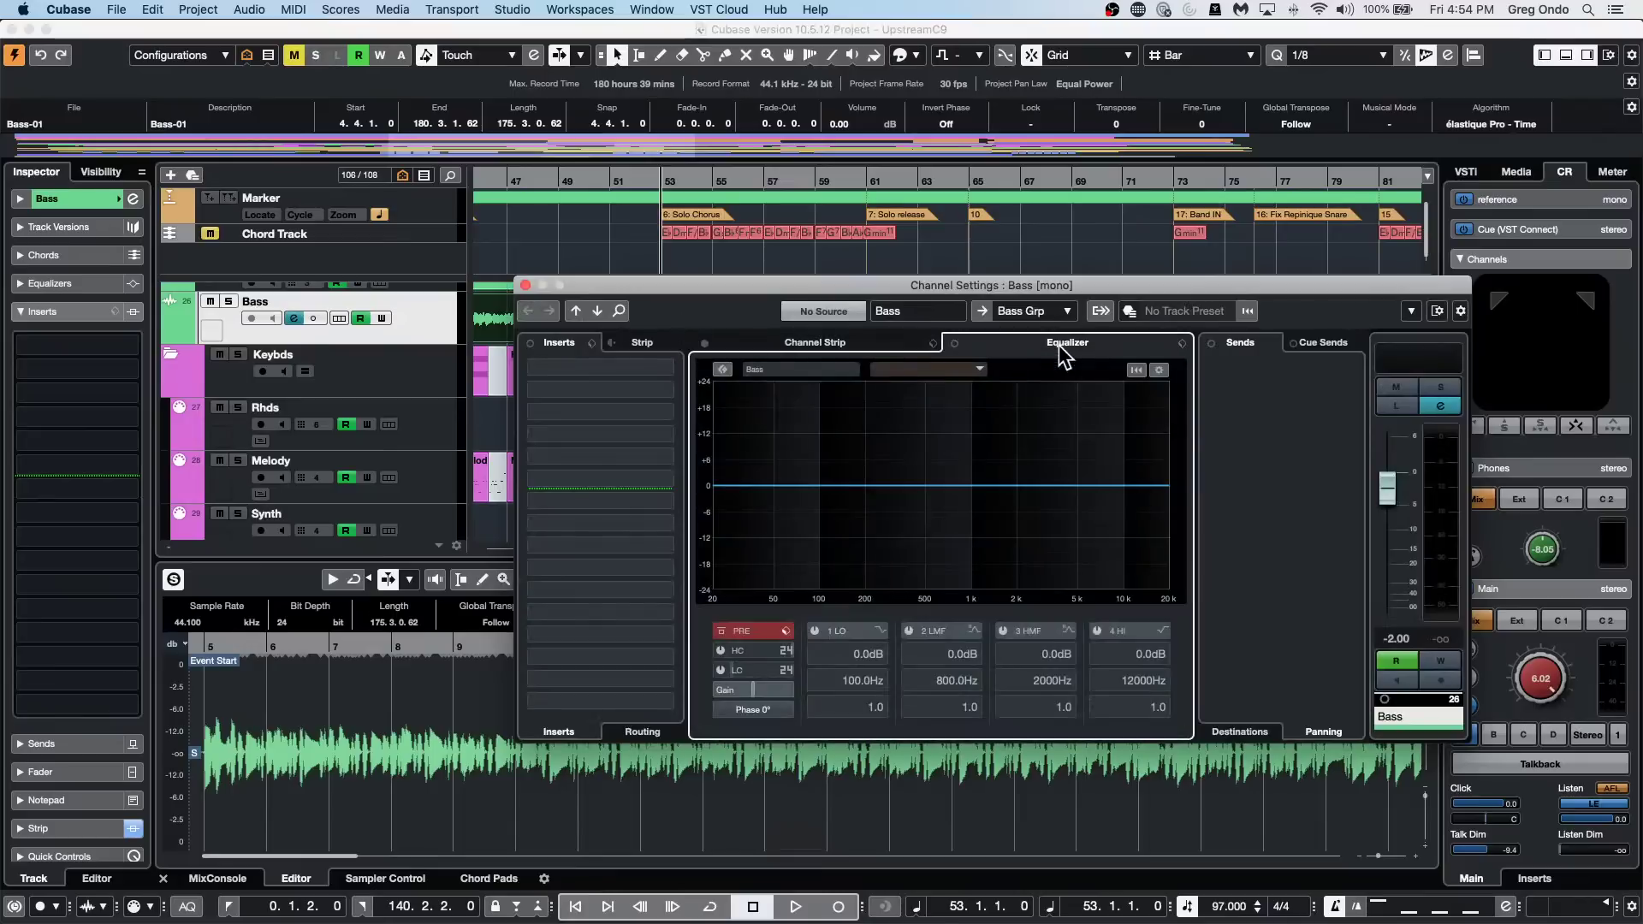
{"action": "left_click", "coordinate": [774, 715]}
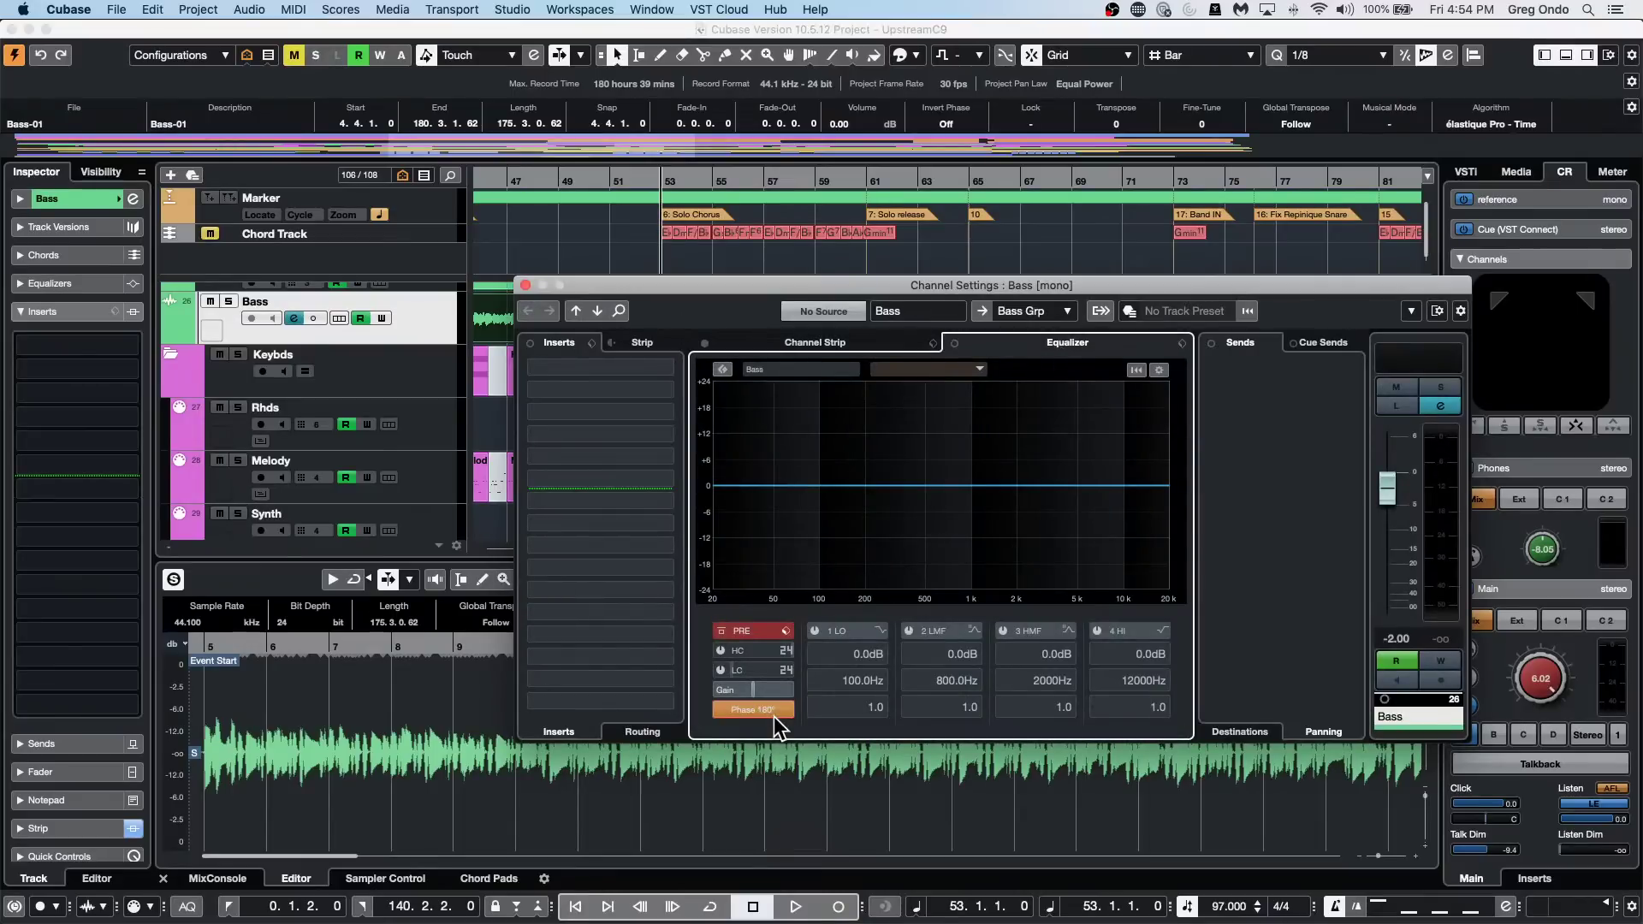
{"action": "left_click", "coordinate": [773, 716]}
{"action": "left_click", "coordinate": [773, 716]}
{"action": "left_click", "coordinate": [774, 716]}
{"action": "left_click", "coordinate": [761, 712]}
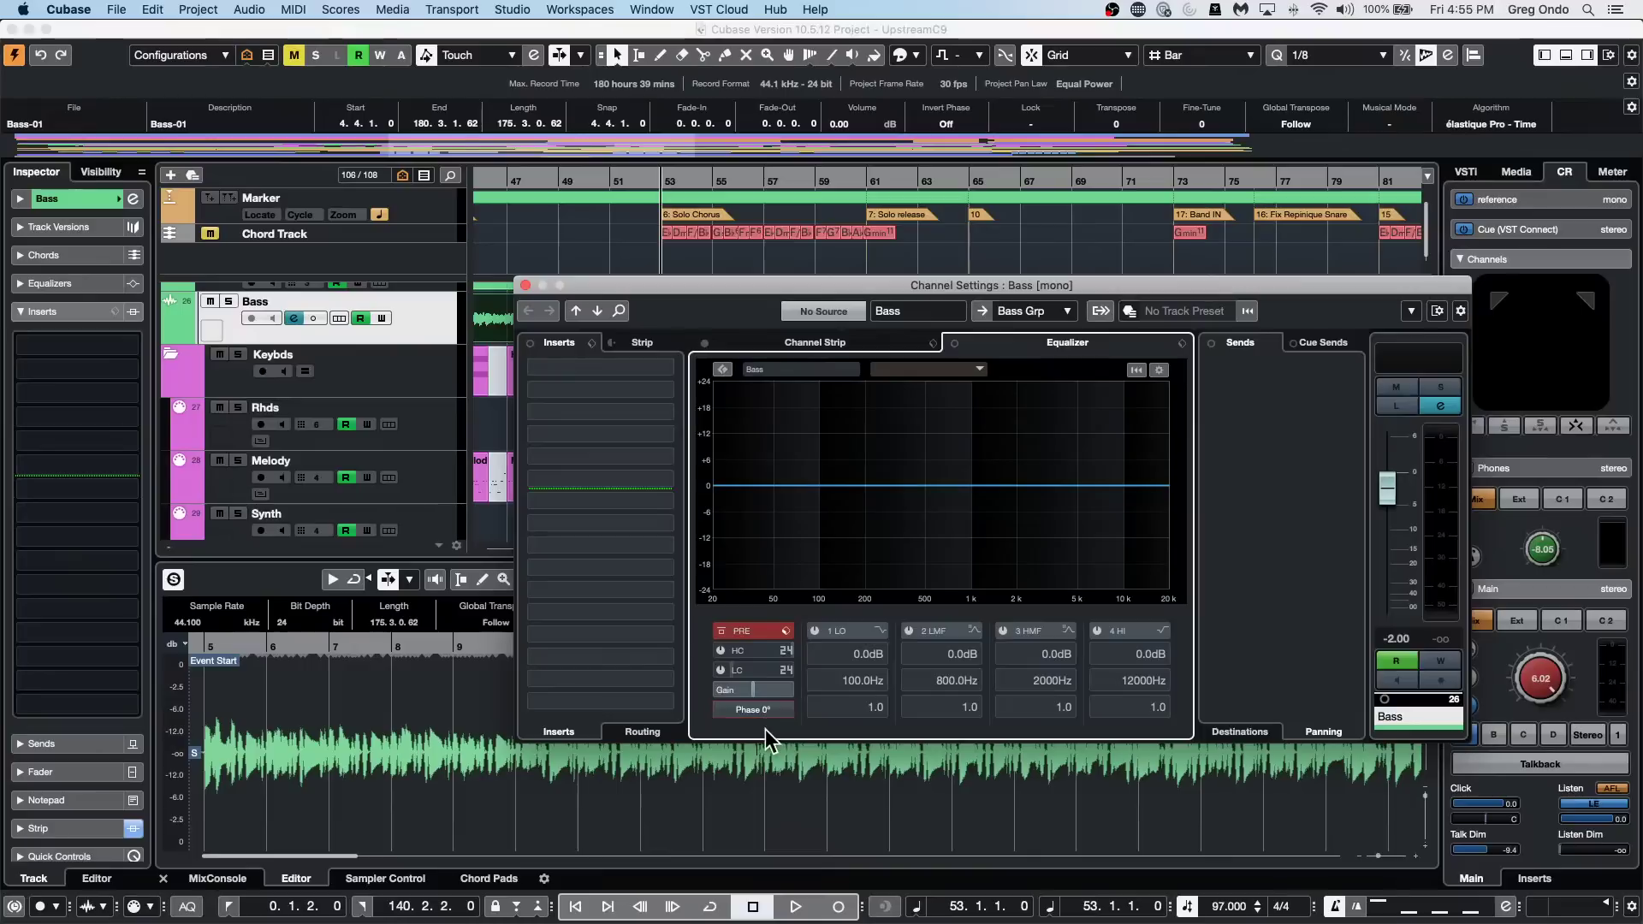
{"action": "left_click", "coordinate": [761, 712]}
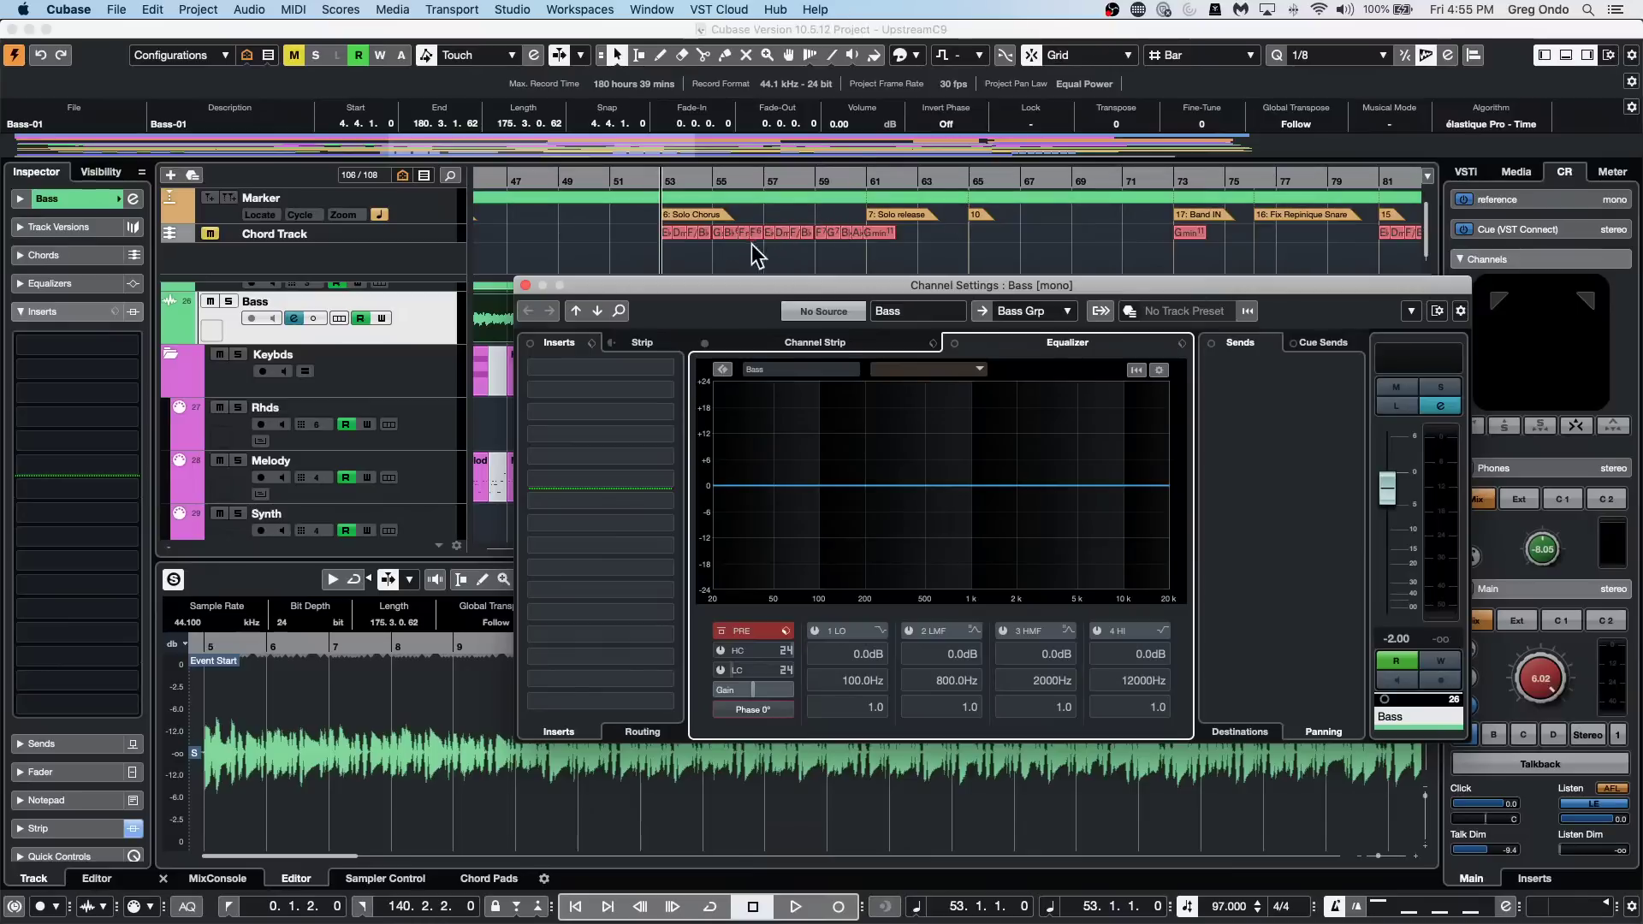
{"action": "left_click_drag", "start_coordinate": [758, 285], "coordinate": [754, 473]}
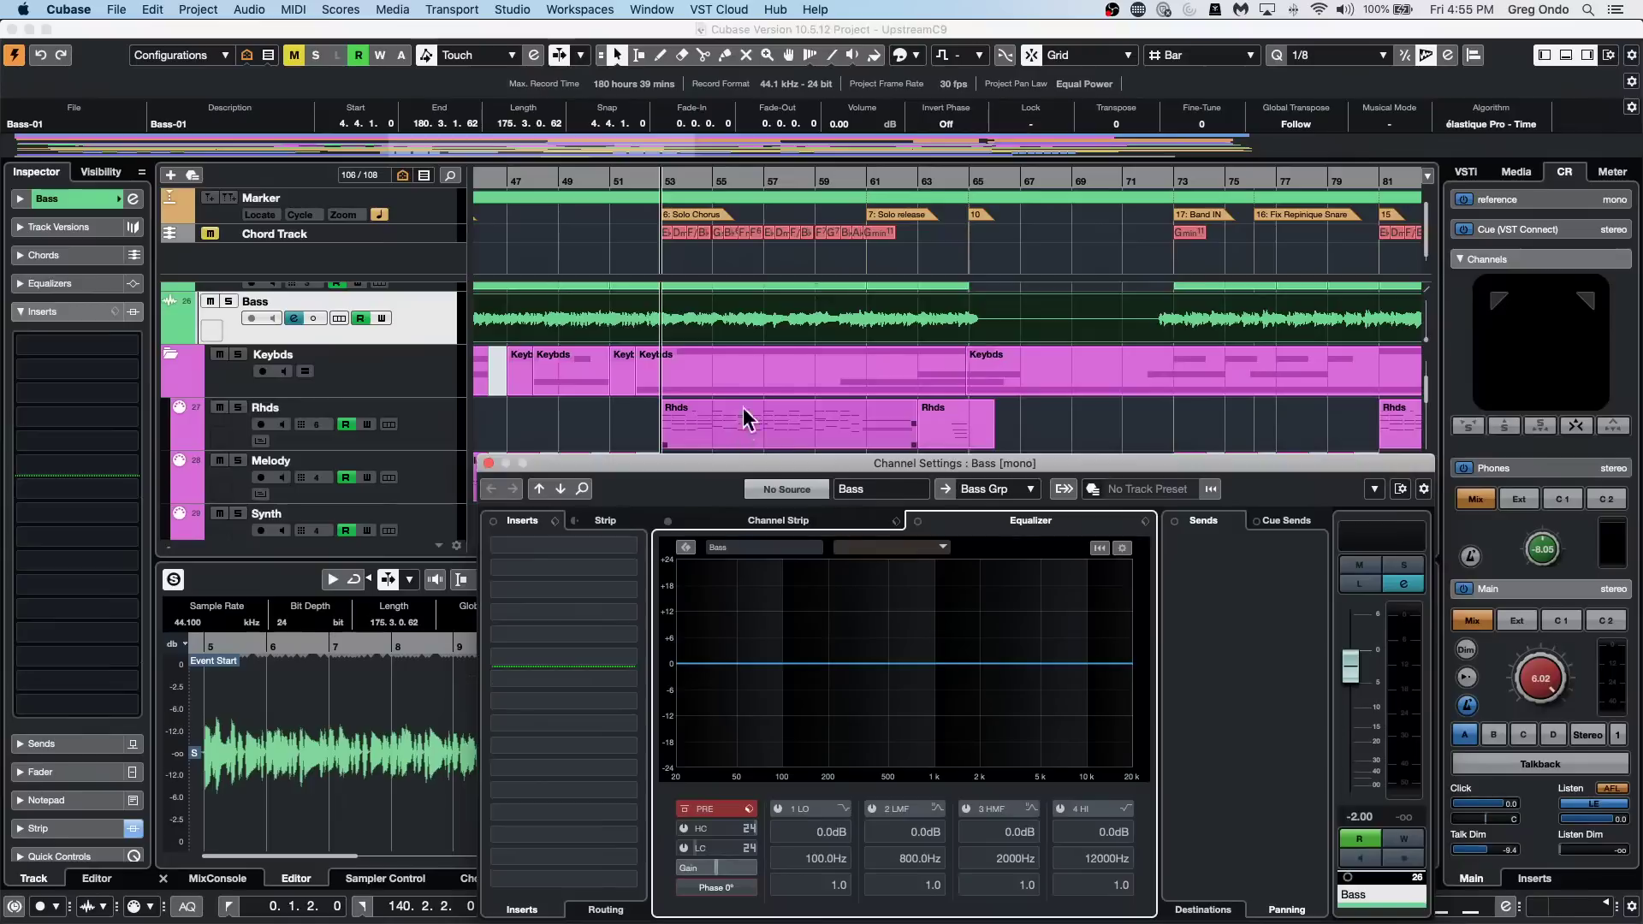
{"action": "left_click", "coordinate": [788, 325]}
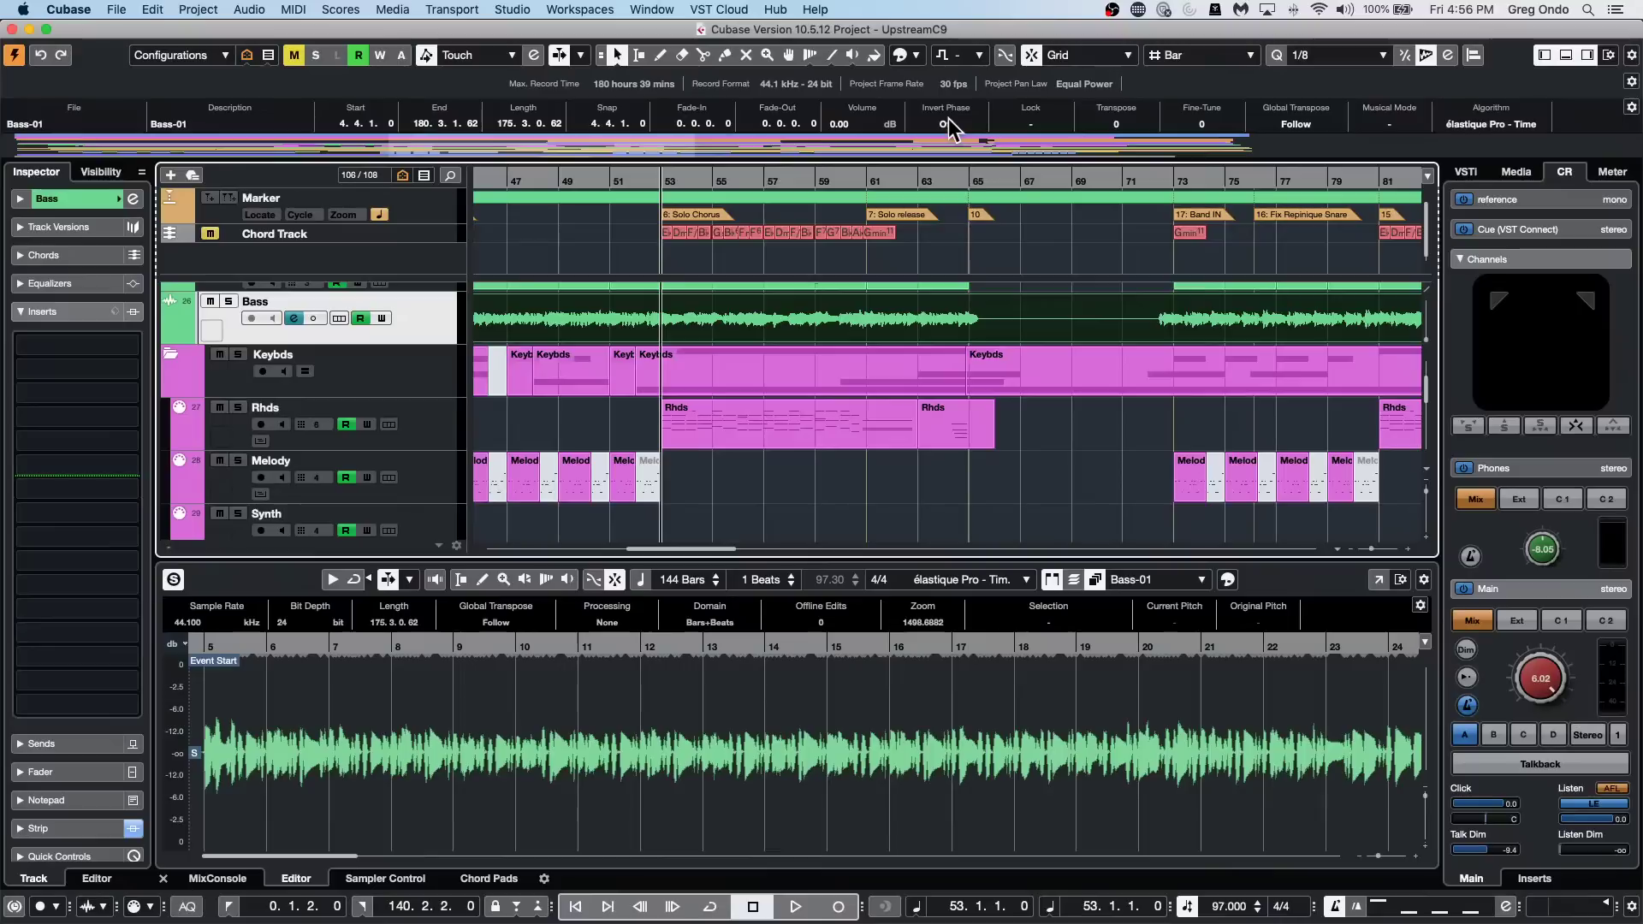
Switch to OBS to check the live stream, and return to the Cubase project.
{"action": "key", "text": "super+Tab"}
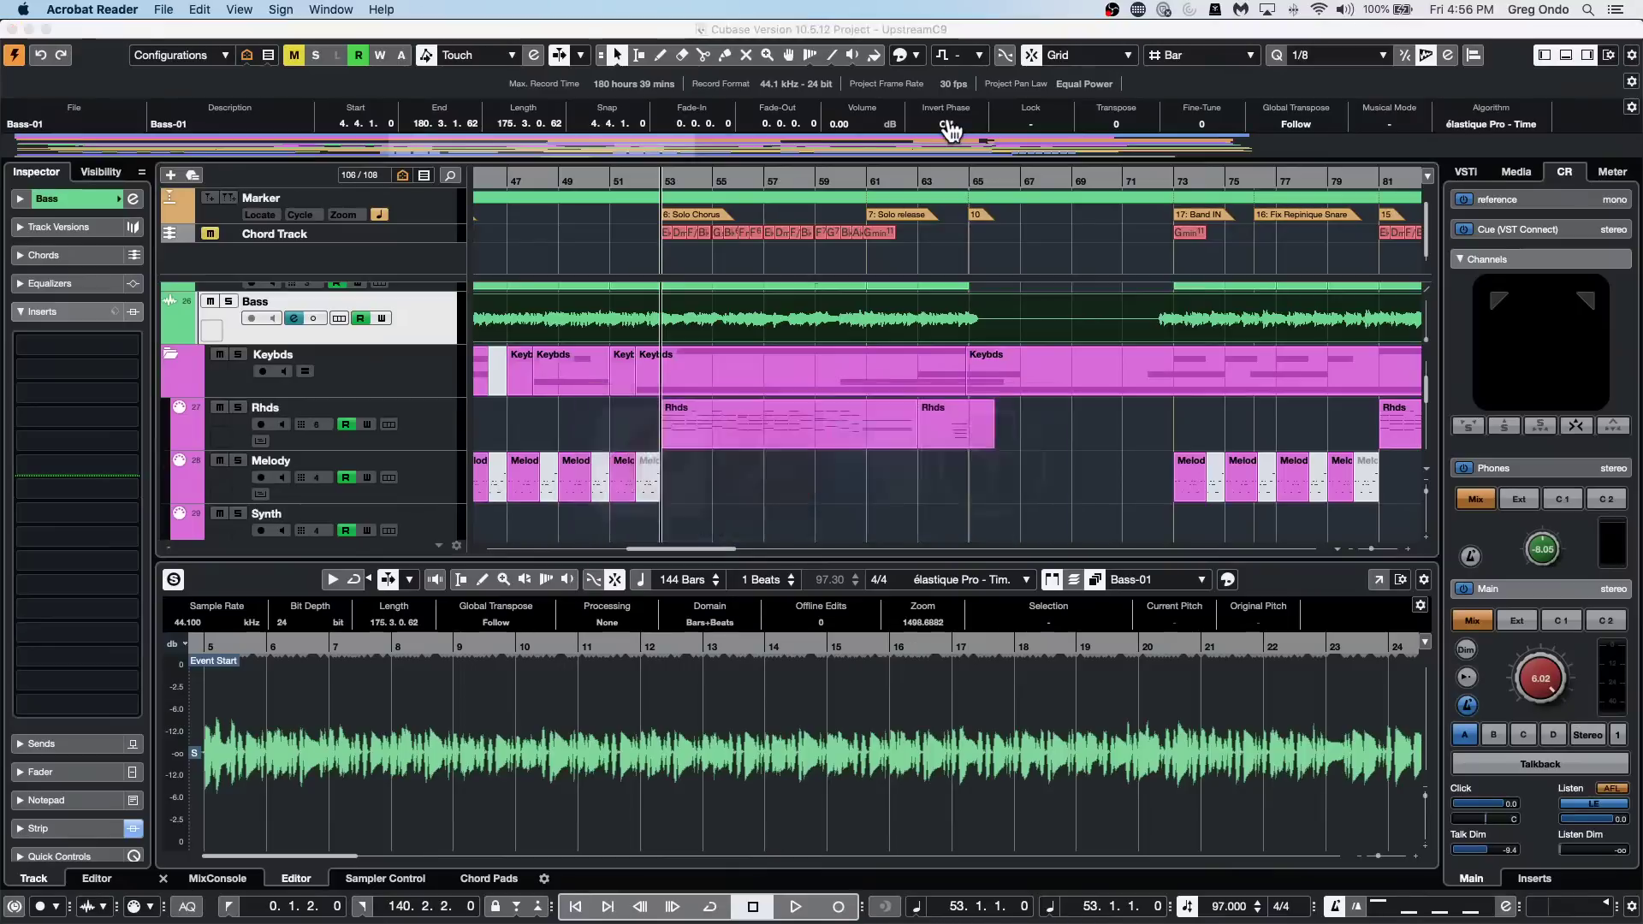
{"action": "key", "text": "super+Tab"}
{"action": "key", "text": "Tab"}
{"action": "key", "text": "Tab"}
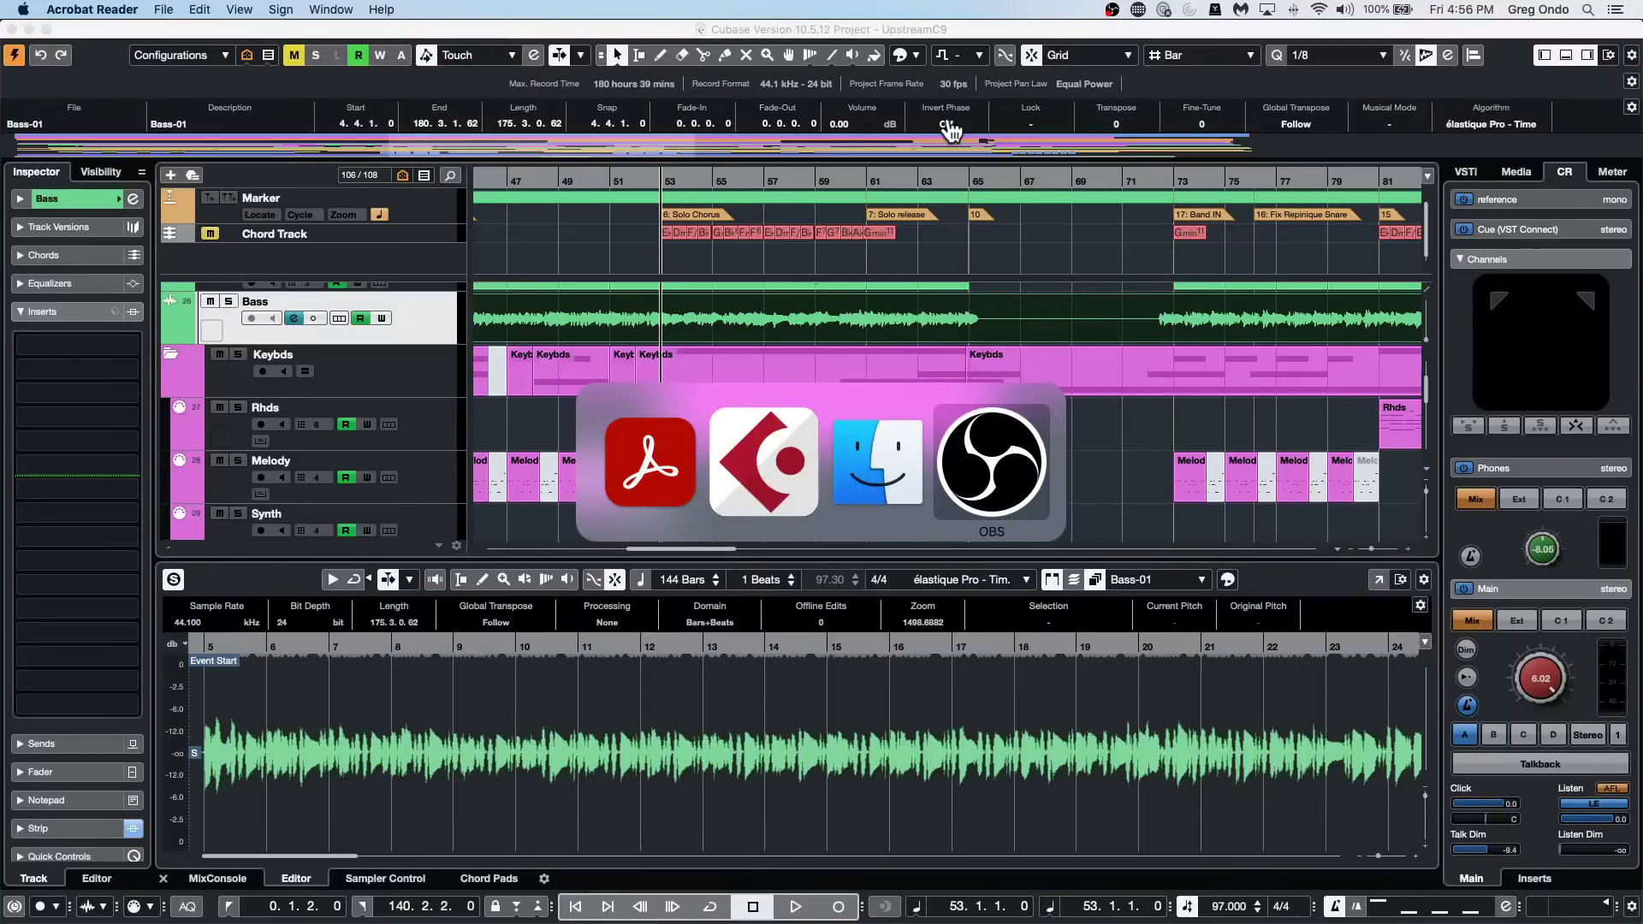
{"action": "key", "text": "super+Tab"}
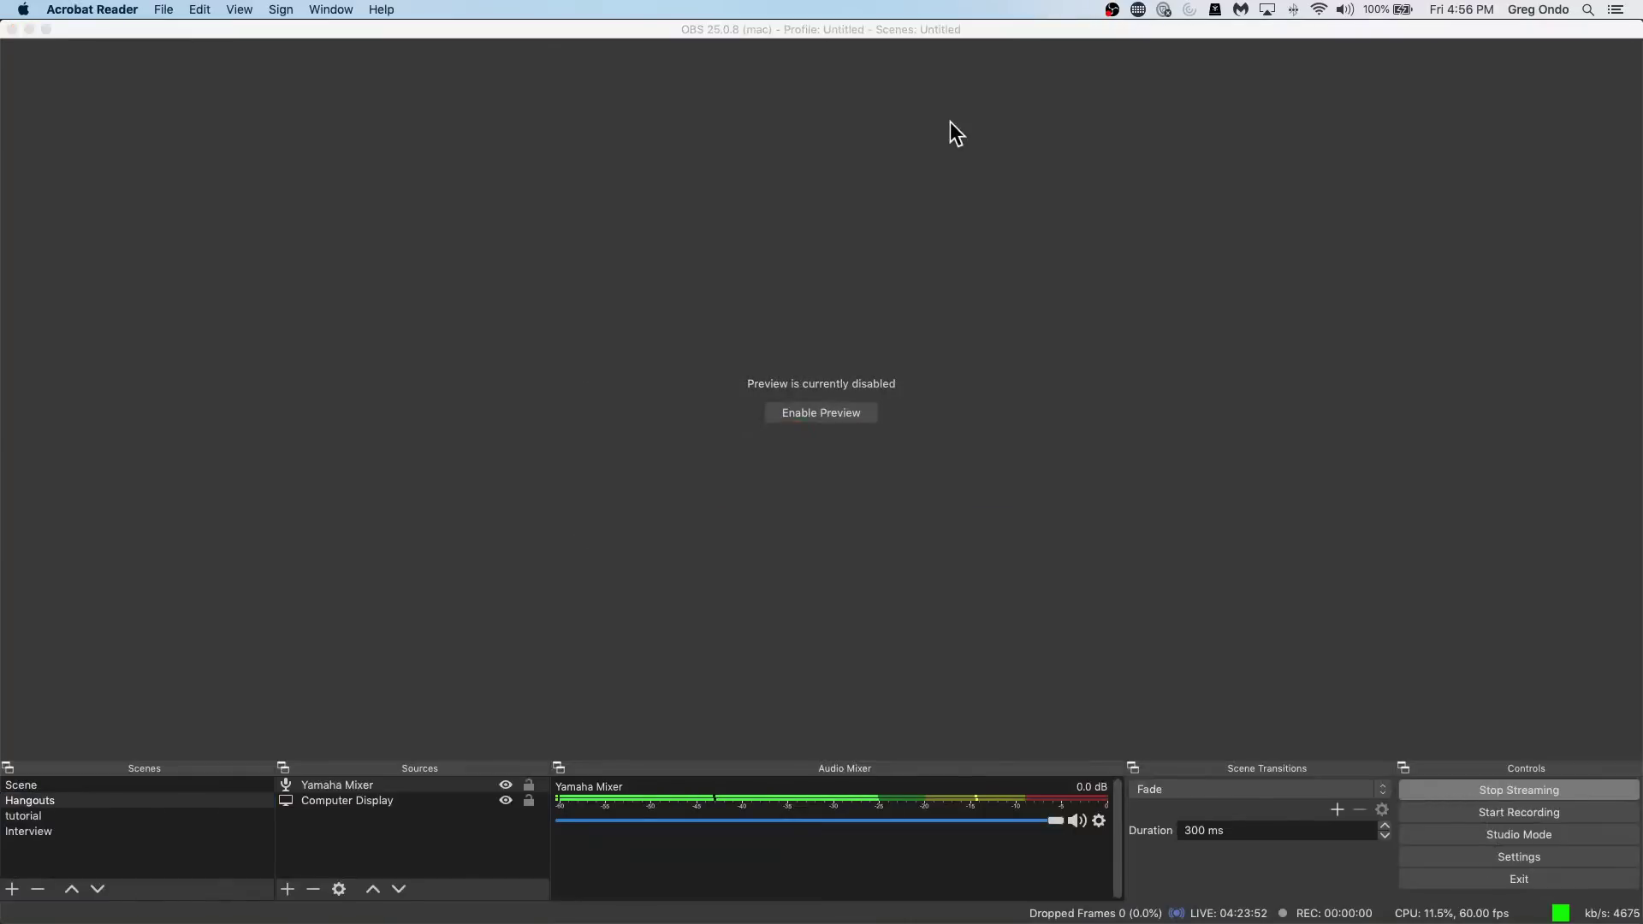
{"action": "key", "text": "super+Tab"}
{"action": "key", "text": "super+Tab"}
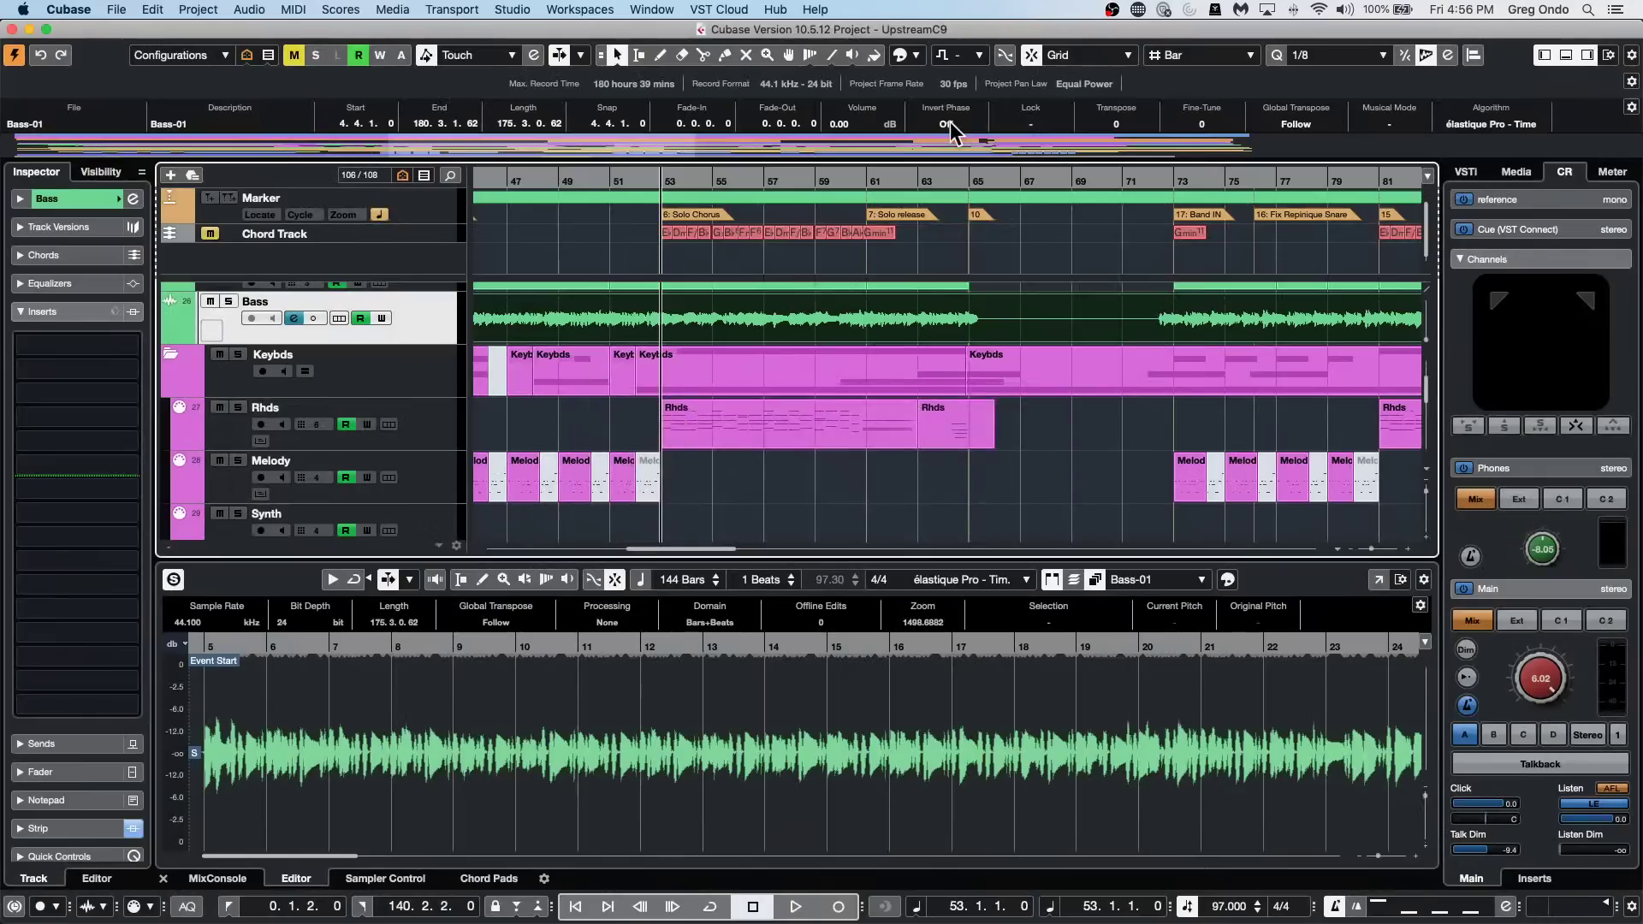